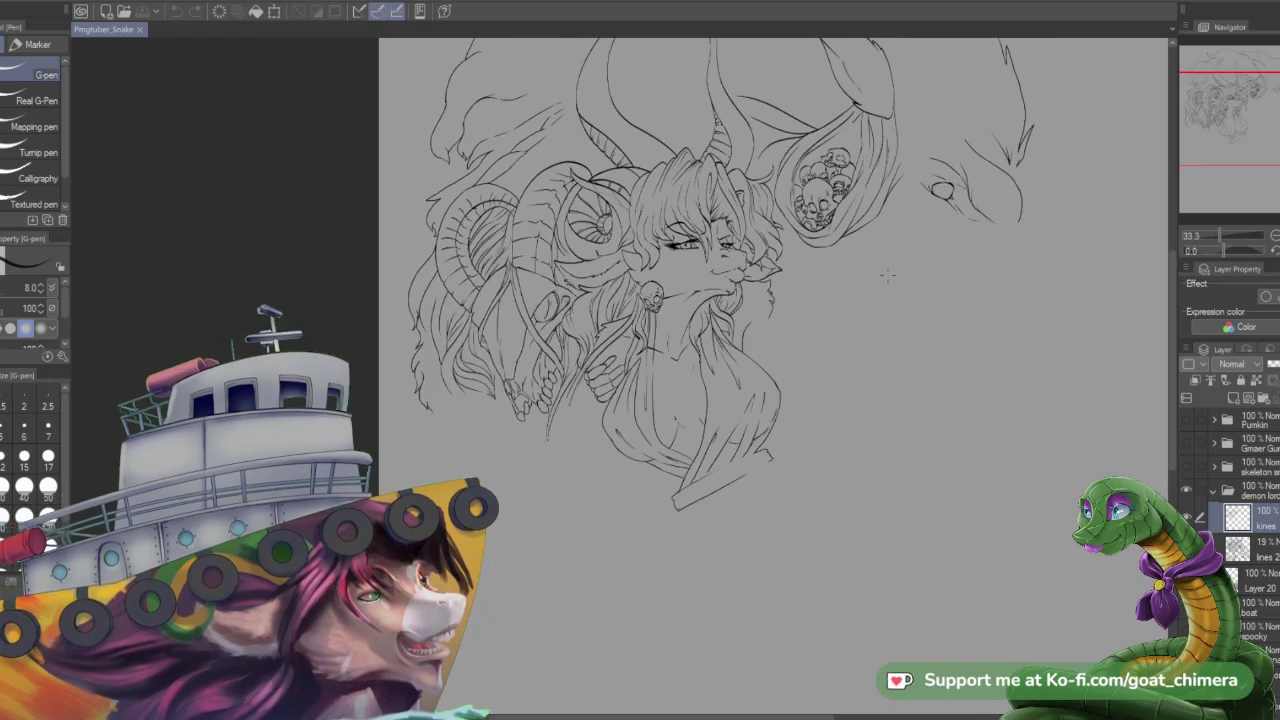
- Refine the face lines of the topmost skull in the ear's skull pile with the G-pen
{"action": "scroll", "coordinate": [813, 300], "scroll_direction": "up", "scroll_amount": 6}
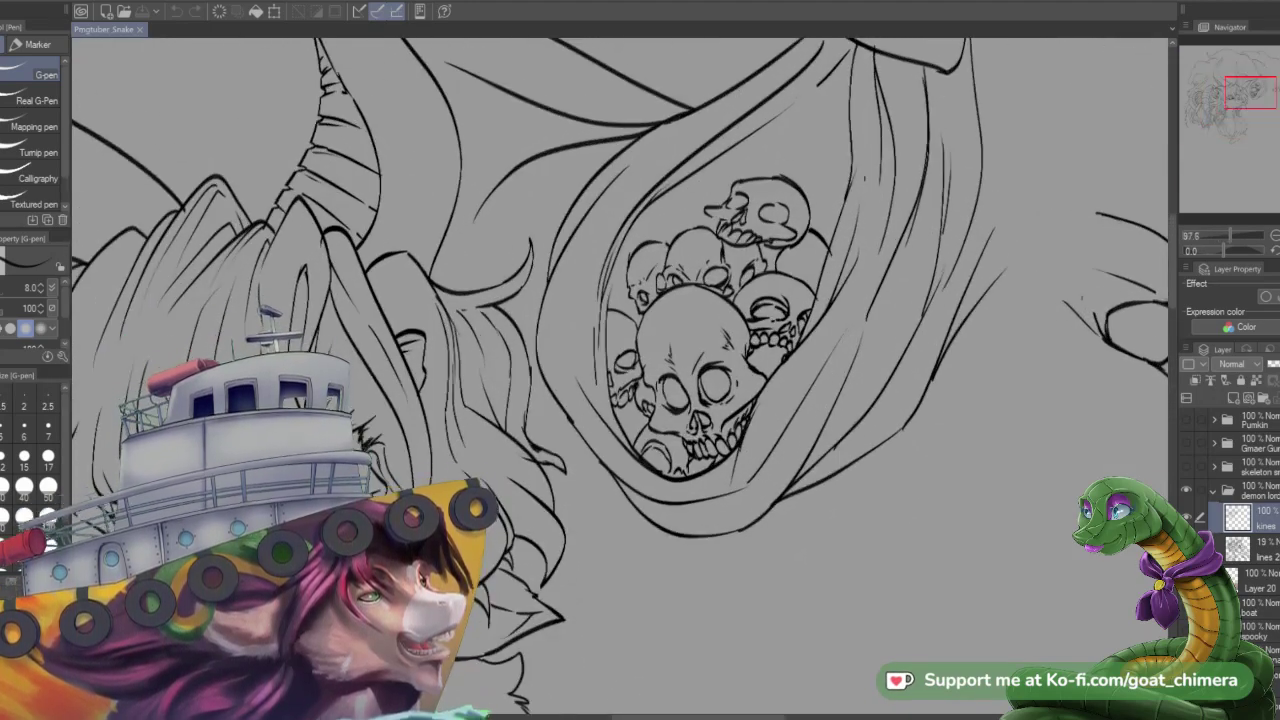
{"action": "left_click", "coordinate": [1082, 298]}
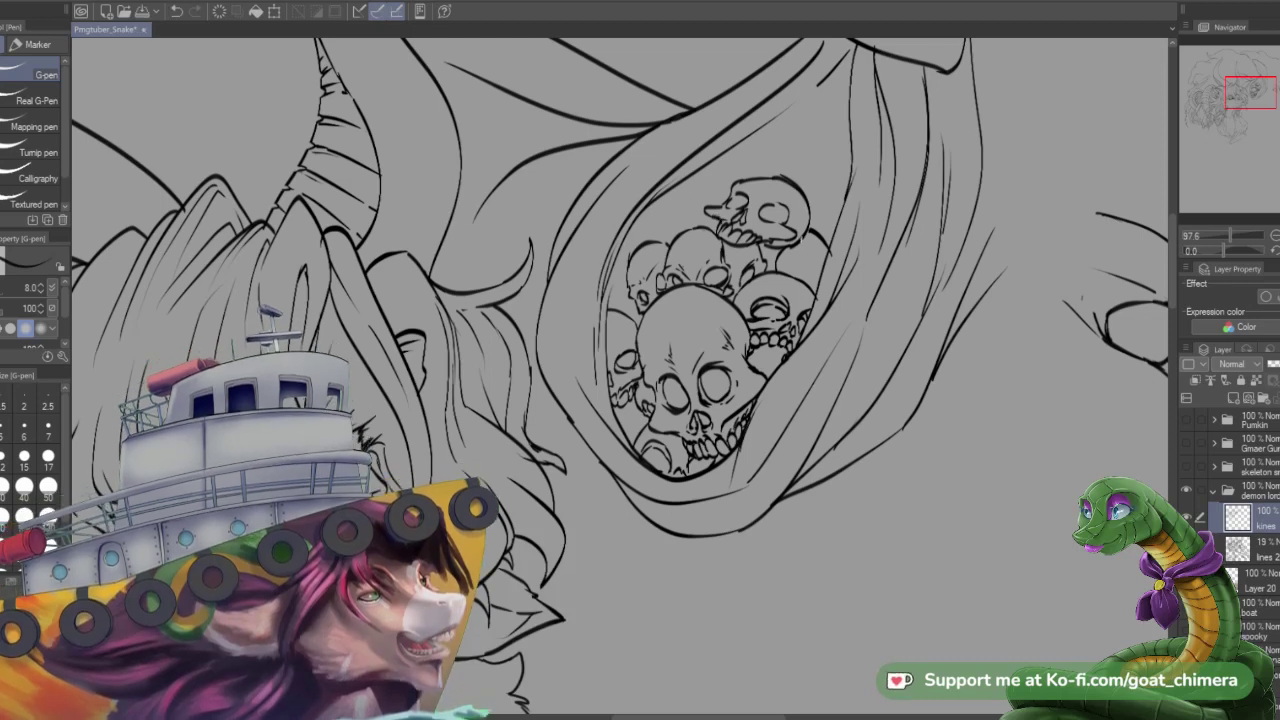
{"action": "mouse_move", "coordinate": [755, 226]}
{"action": "left_mouse_down"}
{"action": "mouse_move", "coordinate": [793, 239]}
{"action": "mouse_move", "coordinate": [790, 202]}
{"action": "left_mouse_up"}
{"action": "mouse_move", "coordinate": [752, 388]}
{"action": "left_mouse_down"}
{"action": "mouse_move", "coordinate": [734, 410]}
{"action": "mouse_move", "coordinate": [753, 383]}
{"action": "left_mouse_up"}
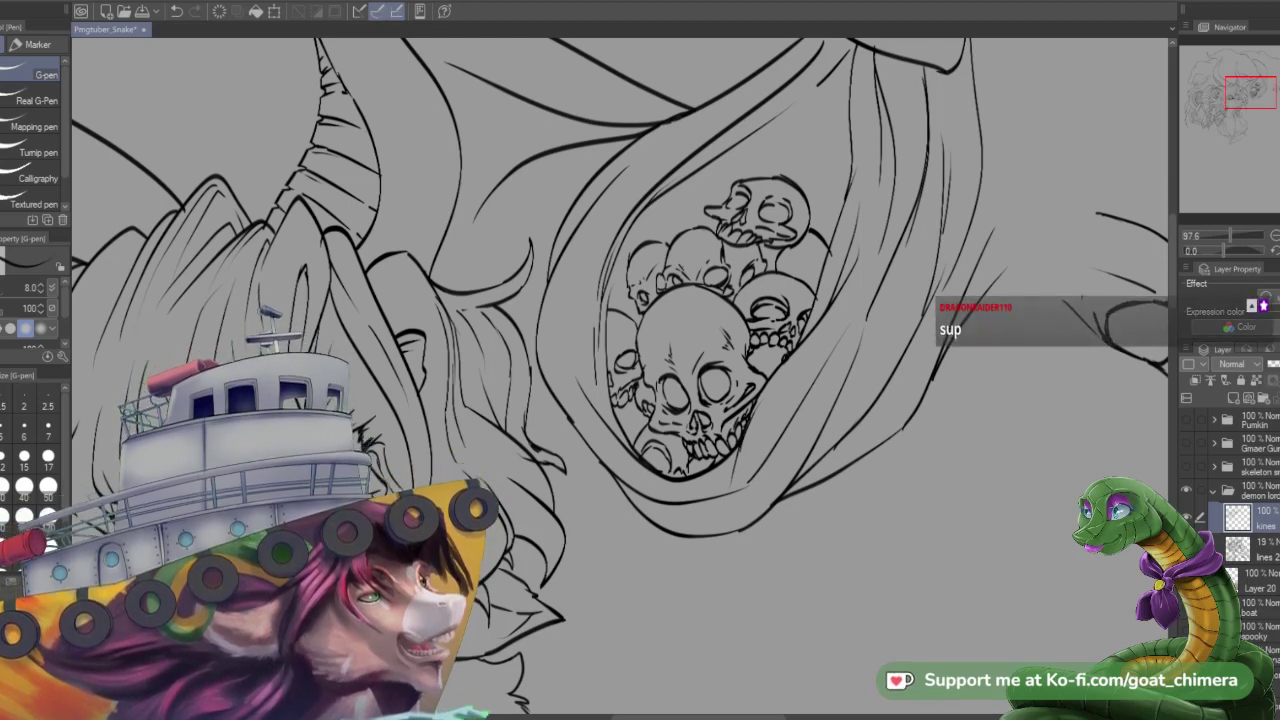
- Ink the cranium and cheekbone outline of another skull at the top of the pile, following the sketch
{"action": "scroll", "coordinate": [923, 477], "scroll_direction": "down", "scroll_amount": 5}
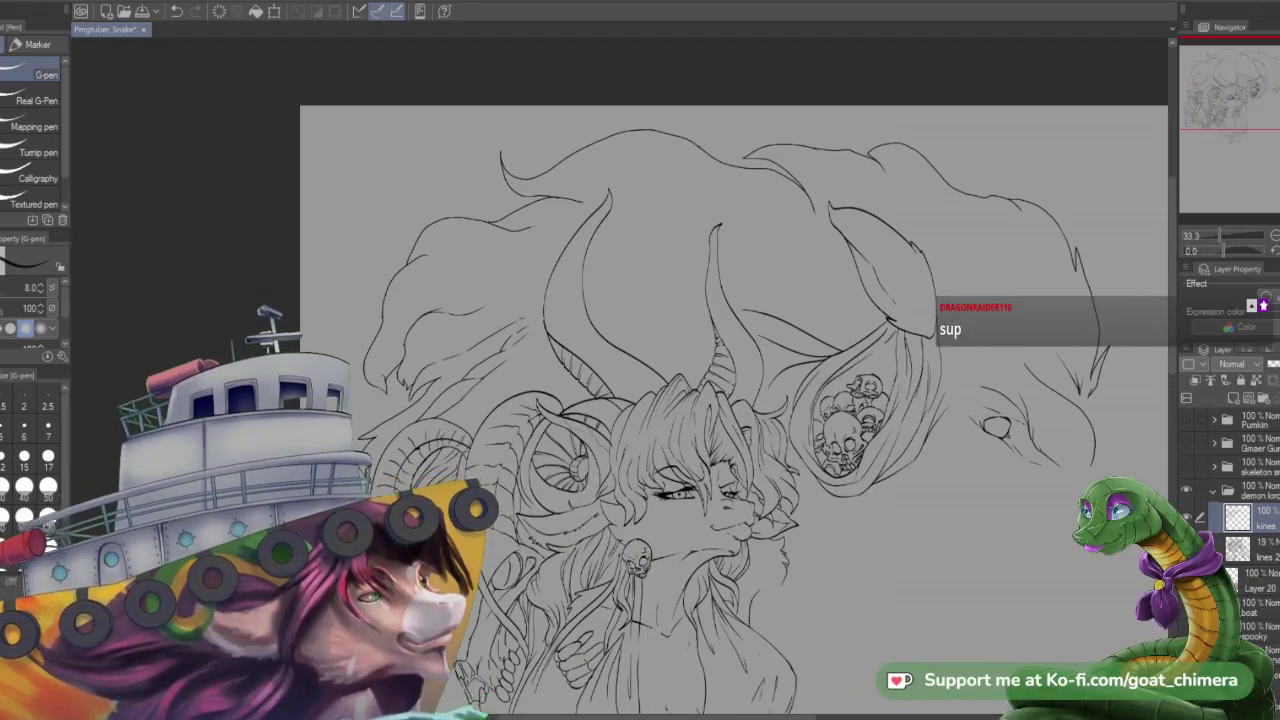
{"action": "scroll", "coordinate": [880, 370], "scroll_direction": "up", "scroll_amount": 4}
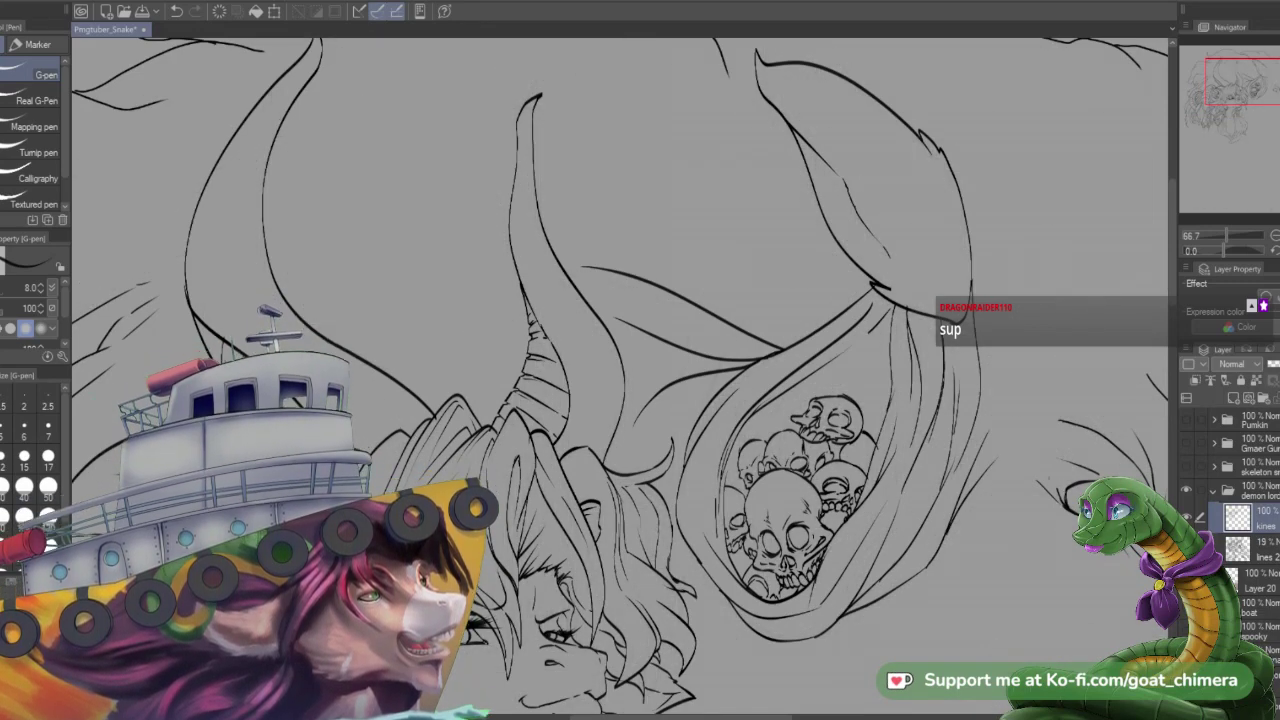
{"action": "left_click_drag", "start_coordinate": [843, 373], "coordinate": [899, 386]}
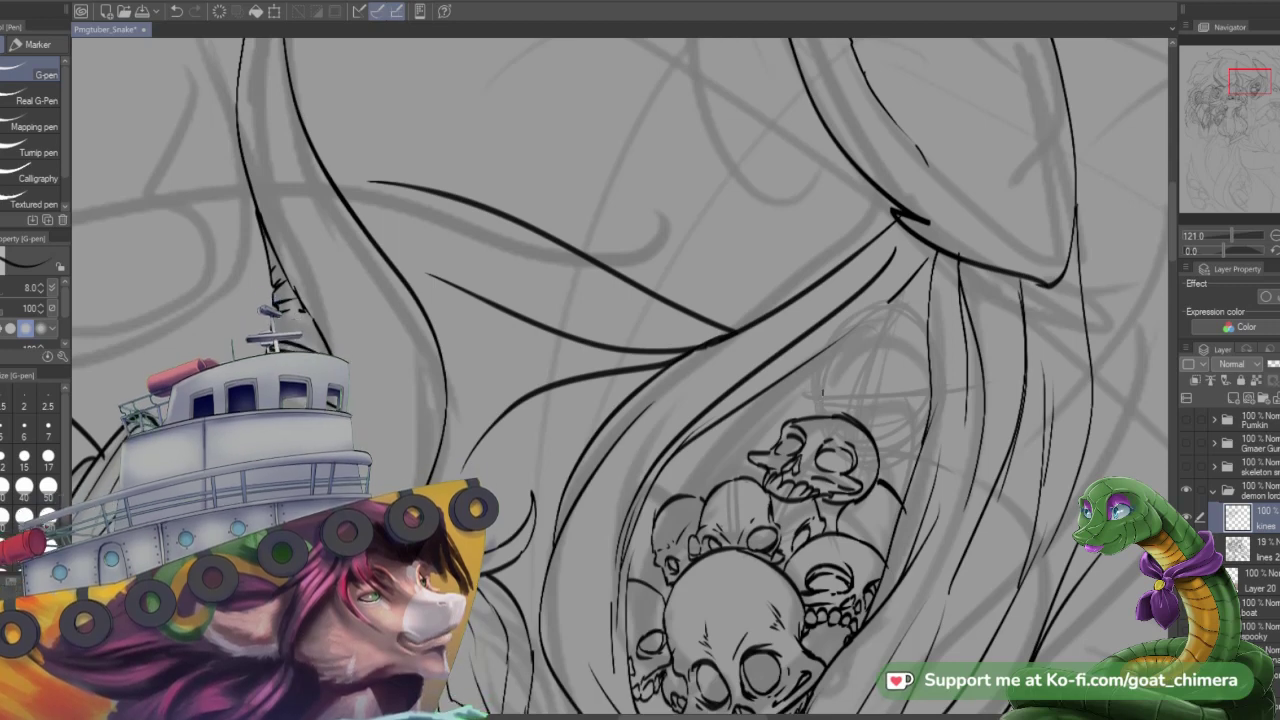
{"action": "mouse_move", "coordinate": [822, 390]}
{"action": "left_mouse_down"}
{"action": "mouse_move", "coordinate": [811, 398]}
{"action": "mouse_move", "coordinate": [840, 416]}
{"action": "mouse_move", "coordinate": [898, 420]}
{"action": "mouse_move", "coordinate": [929, 398]}
{"action": "mouse_move", "coordinate": [909, 364]}
{"action": "left_mouse_up"}
{"action": "mouse_move", "coordinate": [824, 394]}
{"action": "left_mouse_down"}
{"action": "mouse_move", "coordinate": [818, 372]}
{"action": "mouse_move", "coordinate": [836, 341]}
{"action": "mouse_move", "coordinate": [828, 351]}
{"action": "left_mouse_up"}
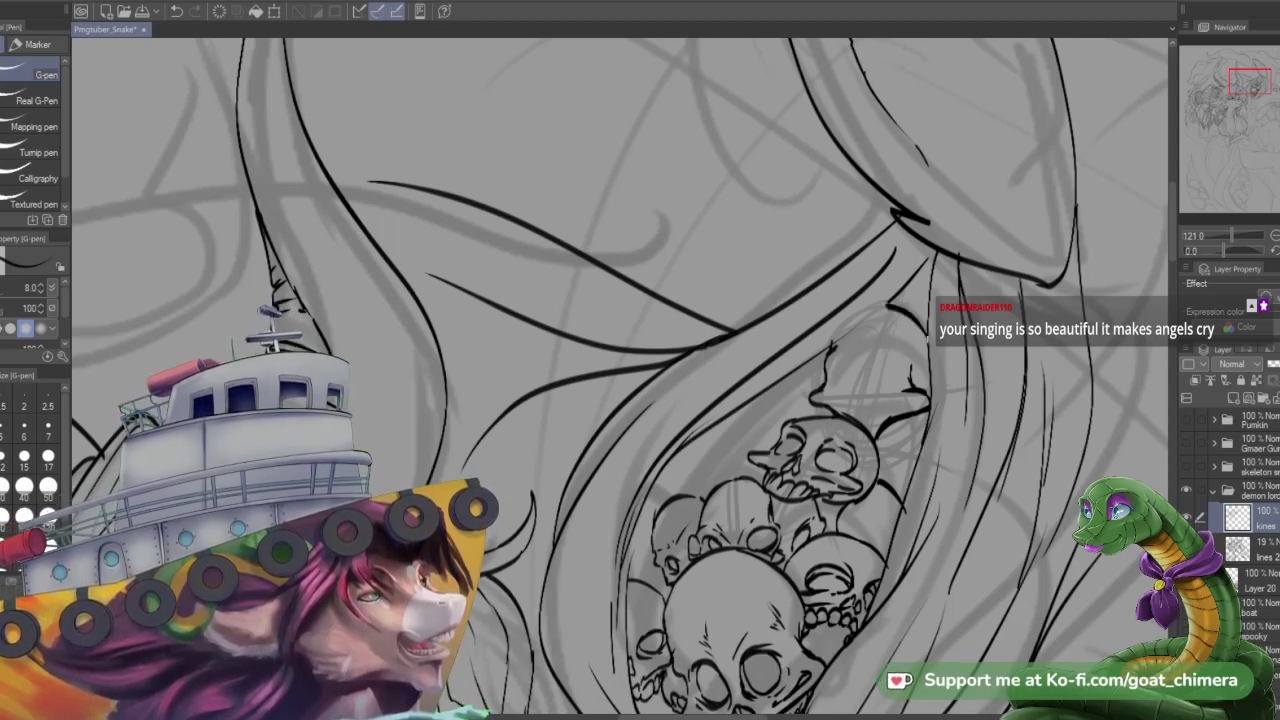
{"action": "left_click_drag", "start_coordinate": [826, 360], "coordinate": [900, 286]}
- Draw the eye sockets, nose hole, upper teeth and jaw of the new top skull
{"action": "mouse_move", "coordinate": [844, 371]}
{"action": "left_mouse_down"}
{"action": "mouse_move", "coordinate": [849, 387]}
{"action": "mouse_move", "coordinate": [833, 372]}
{"action": "mouse_move", "coordinate": [834, 389]}
{"action": "mouse_move", "coordinate": [858, 397]}
{"action": "mouse_move", "coordinate": [864, 382]}
{"action": "mouse_move", "coordinate": [860, 398]}
{"action": "left_mouse_up"}
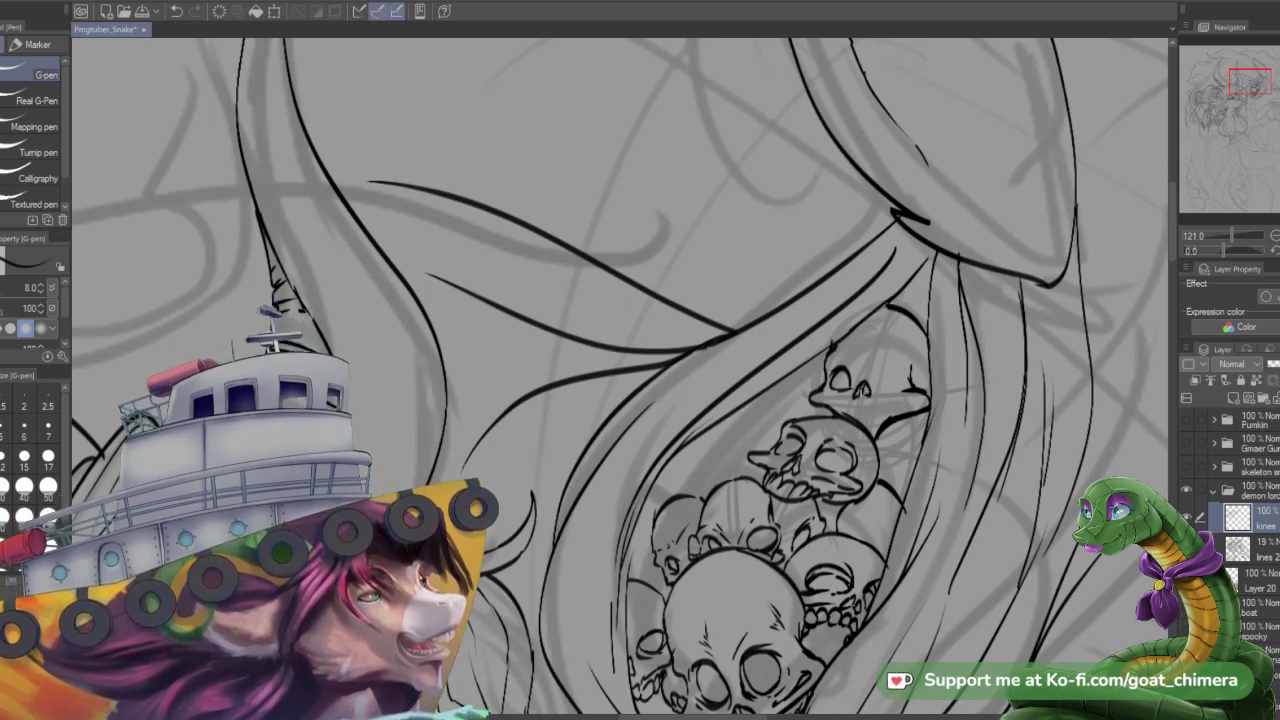
{"action": "mouse_move", "coordinate": [862, 380]}
{"action": "left_mouse_down"}
{"action": "mouse_move", "coordinate": [866, 398]}
{"action": "mouse_move", "coordinate": [887, 389]}
{"action": "mouse_move", "coordinate": [890, 365]}
{"action": "mouse_move", "coordinate": [902, 376]}
{"action": "mouse_move", "coordinate": [873, 410]}
{"action": "mouse_move", "coordinate": [888, 419]}
{"action": "mouse_move", "coordinate": [851, 414]}
{"action": "left_mouse_up"}
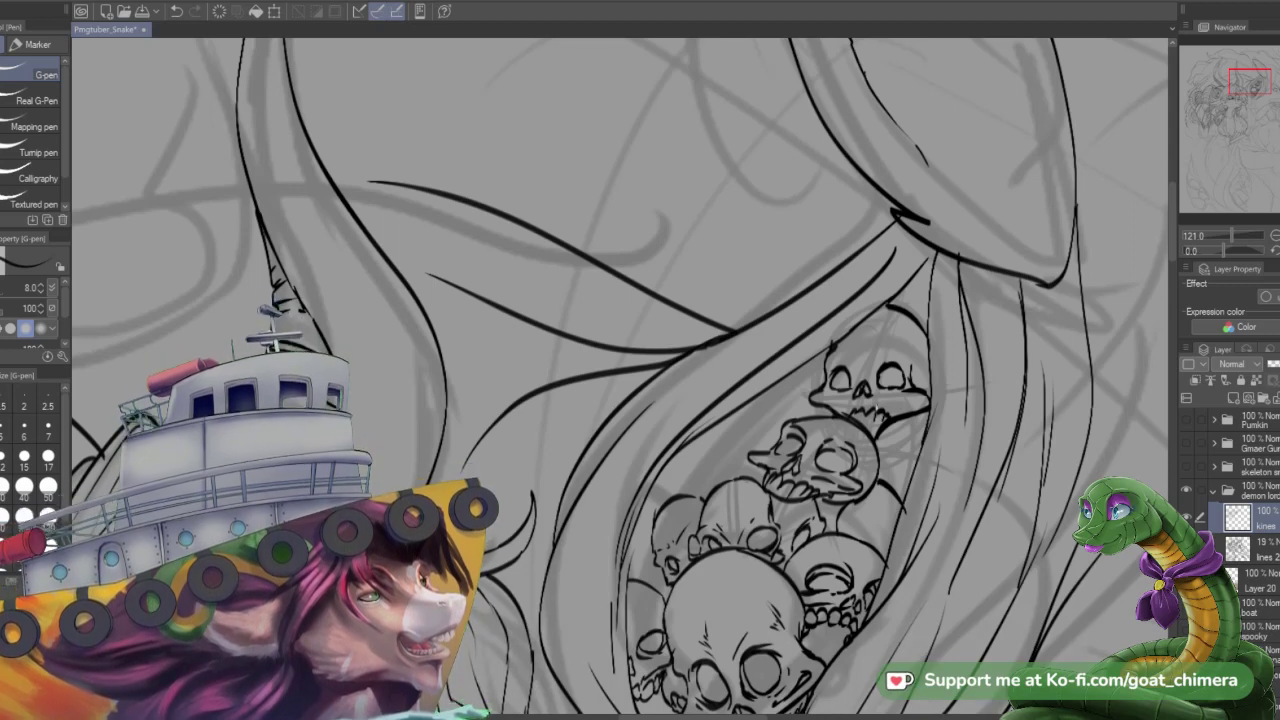
{"action": "mouse_move", "coordinate": [865, 413]}
{"action": "left_mouse_down"}
{"action": "mouse_move", "coordinate": [884, 441]}
{"action": "mouse_move", "coordinate": [898, 417]}
{"action": "mouse_move", "coordinate": [901, 434]}
{"action": "left_mouse_up"}
{"action": "mouse_move", "coordinate": [878, 365]}
{"action": "left_mouse_down"}
{"action": "mouse_move", "coordinate": [888, 358]}
{"action": "mouse_move", "coordinate": [906, 378]}
{"action": "left_mouse_up"}
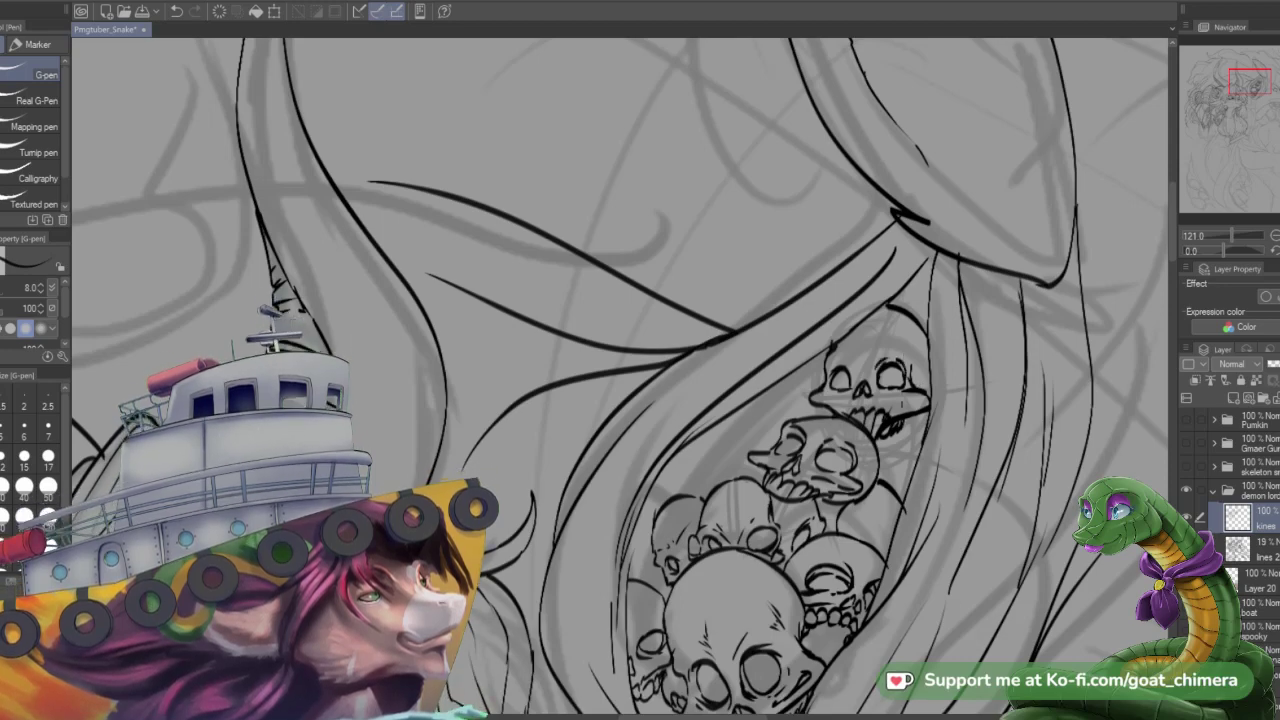
- Examine the whole composition with the rough sketch layer shown and hidden to compare it with the clean line art
{"action": "scroll", "coordinate": [796, 488], "scroll_direction": "down", "scroll_amount": 5}
{"action": "scroll", "coordinate": [620, 378], "scroll_direction": "down", "scroll_amount": 4}
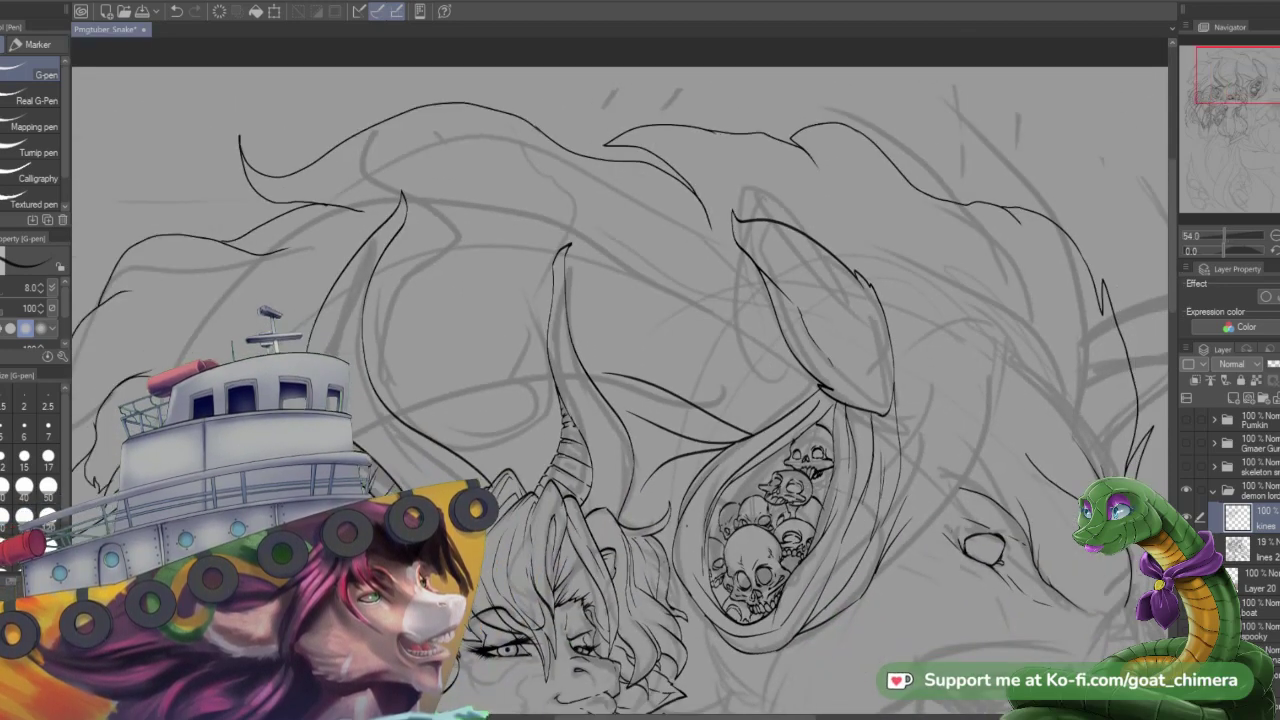
{"action": "scroll", "coordinate": [740, 660], "scroll_direction": "down", "scroll_amount": 1}
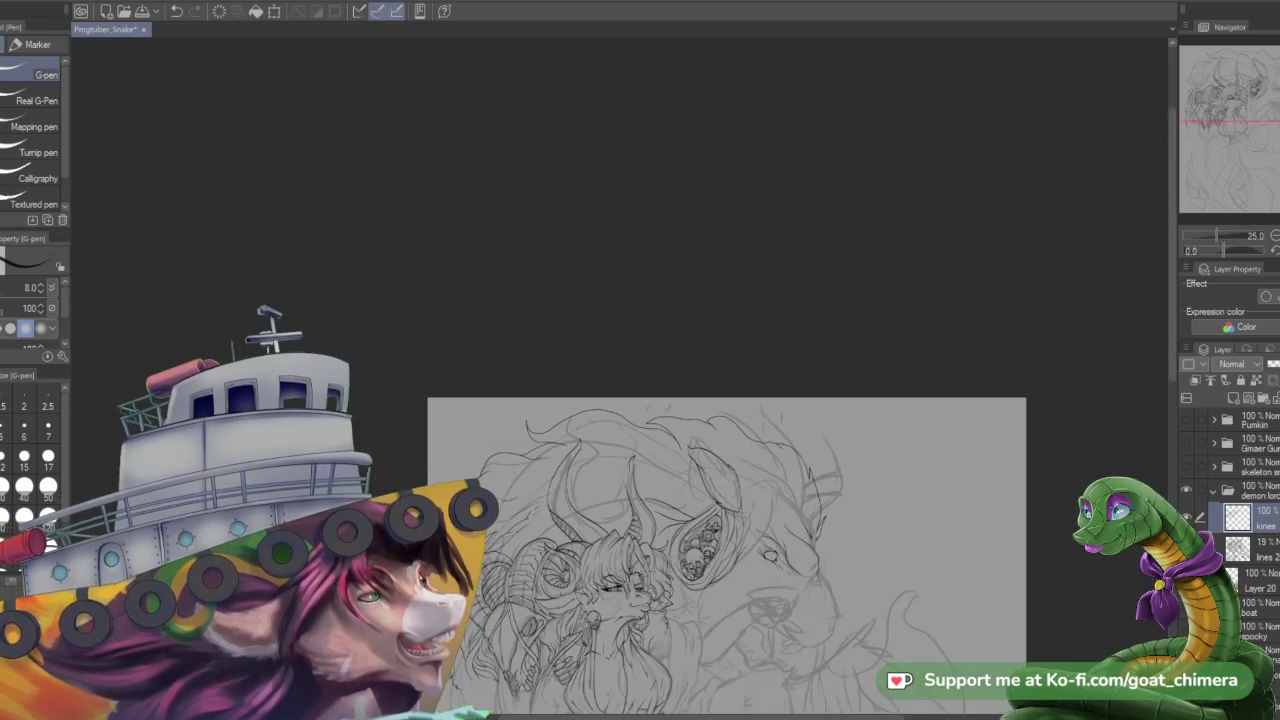
{"action": "scroll", "coordinate": [680, 650], "scroll_direction": "up", "scroll_amount": 2}
{"action": "scroll", "coordinate": [680, 650], "scroll_direction": "down", "scroll_amount": 1}
{"action": "scroll", "coordinate": [620, 378], "scroll_direction": "down", "scroll_amount": 1}
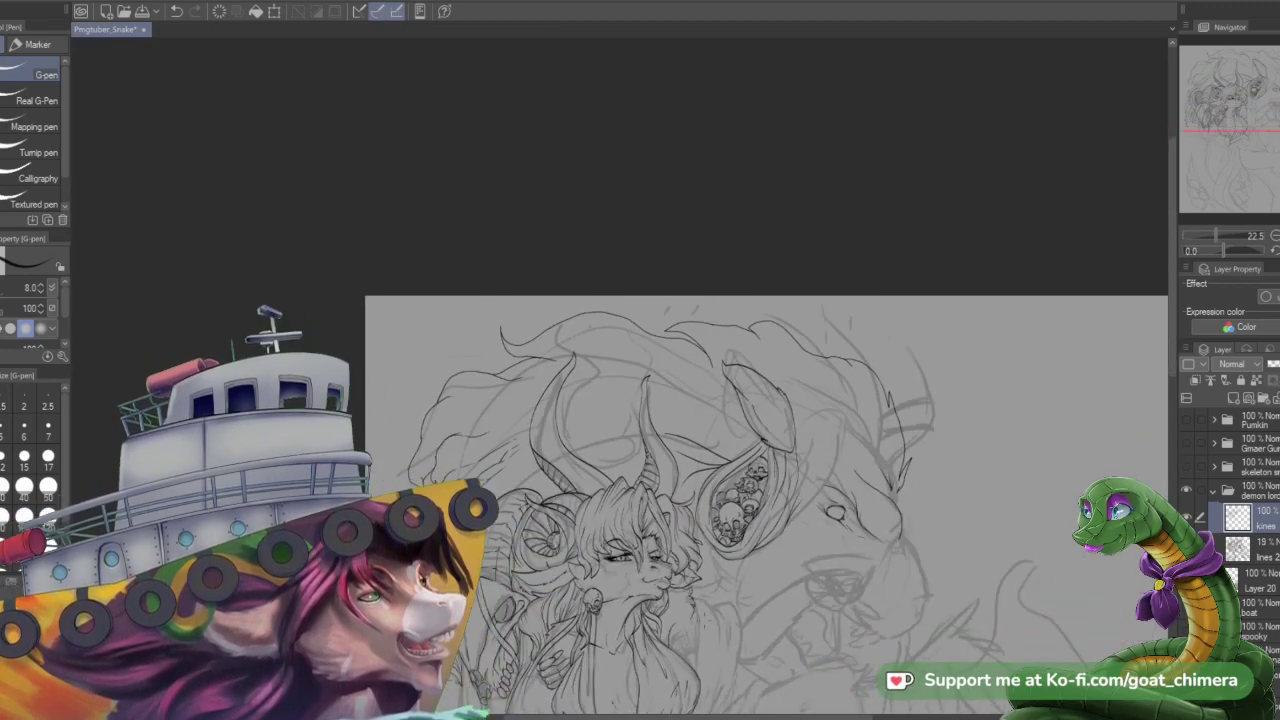
{"action": "mouse_move", "coordinate": [1272, 90]}
{"action": "left_mouse_down"}
{"action": "mouse_move", "coordinate": [1254, 203]}
{"action": "mouse_move", "coordinate": [1257, 107]}
{"action": "mouse_move", "coordinate": [1244, 83]}
{"action": "left_mouse_up"}
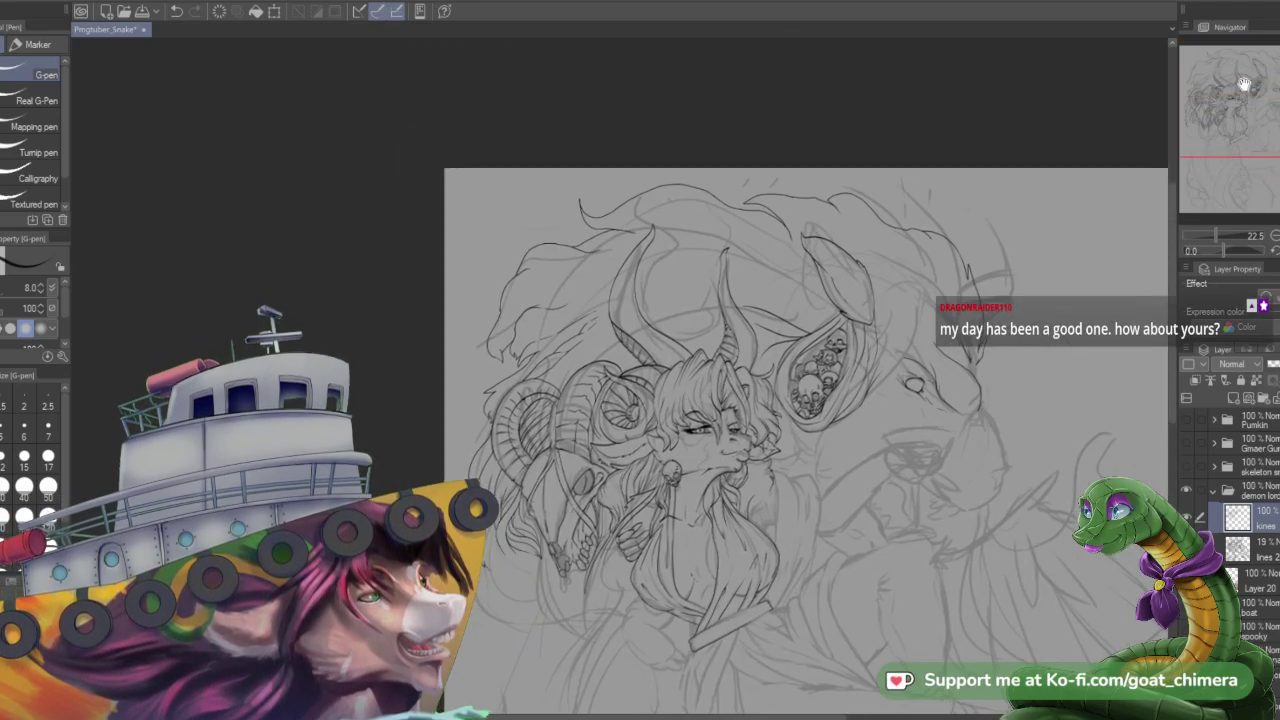
{"action": "scroll", "coordinate": [721, 344], "scroll_direction": "up", "scroll_amount": 1}
{"action": "scroll", "coordinate": [893, 408], "scroll_direction": "down", "scroll_amount": 1}
{"action": "scroll", "coordinate": [1257, 107], "scroll_direction": "down", "scroll_amount": 3}
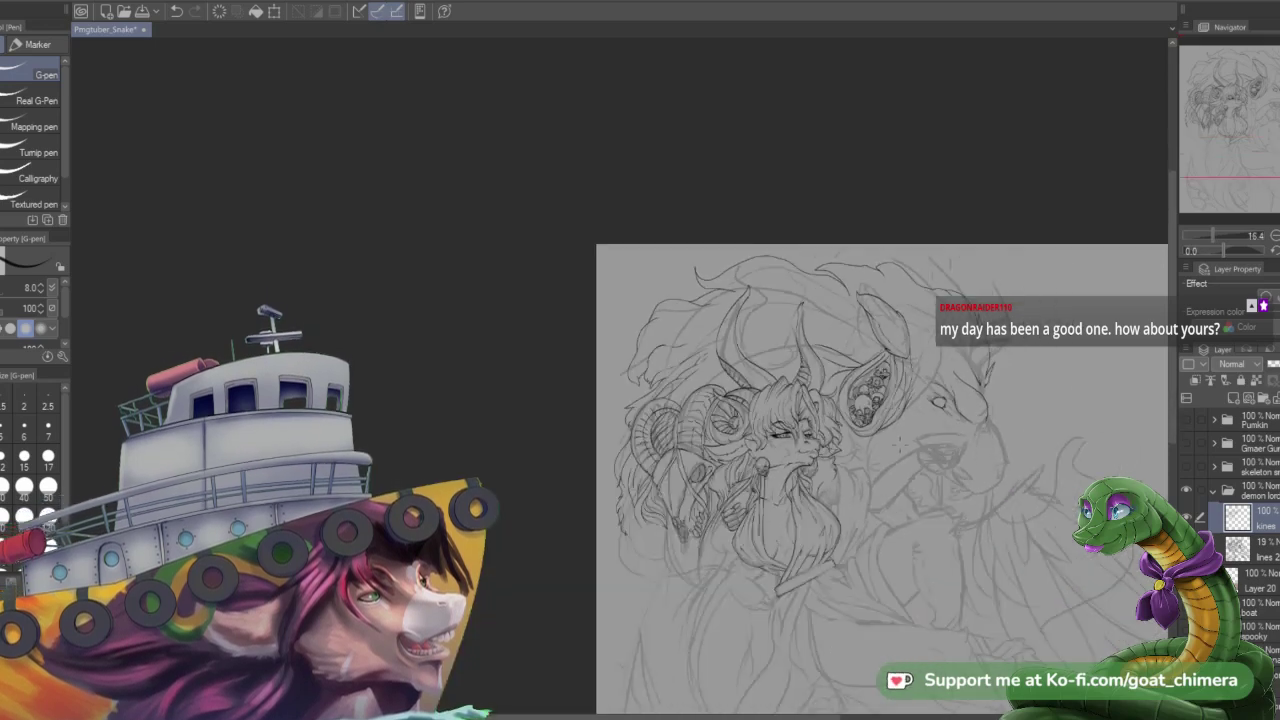
{"action": "left_click", "coordinate": [1186, 549]}
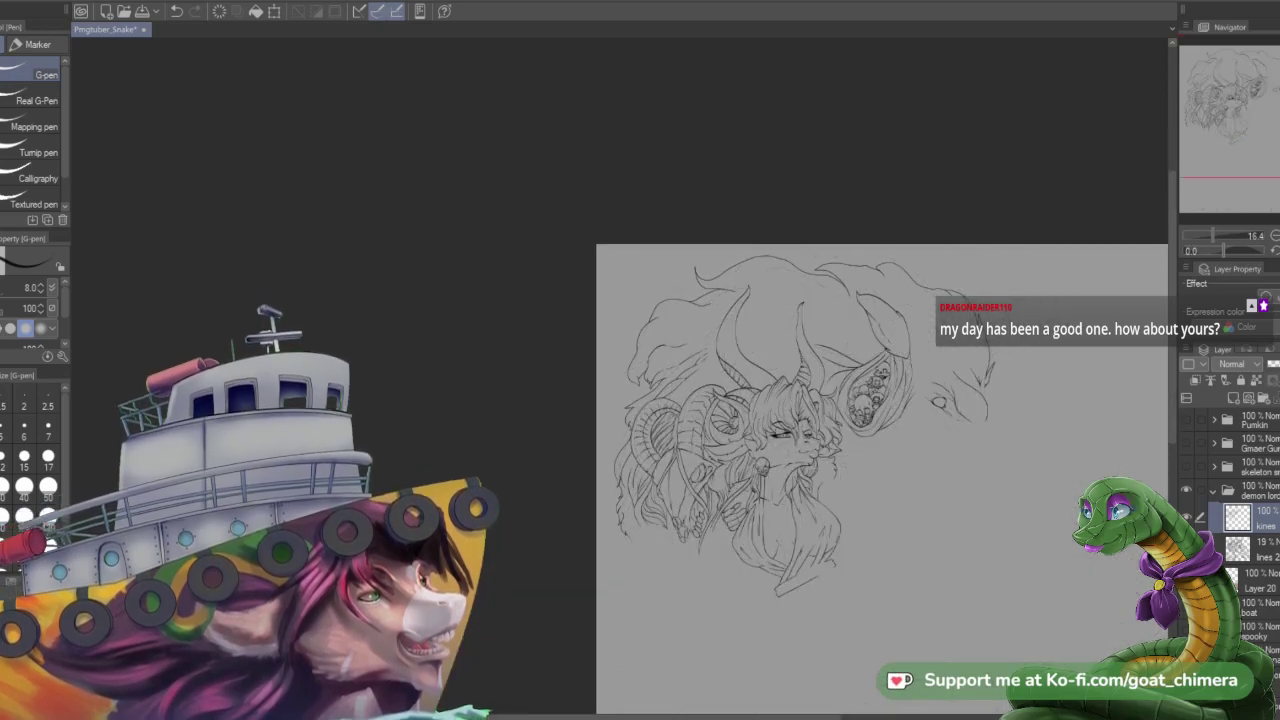
{"action": "scroll", "coordinate": [993, 539], "scroll_direction": "down", "scroll_amount": 1}
{"action": "scroll", "coordinate": [785, 534], "scroll_direction": "up", "scroll_amount": 1}
{"action": "scroll", "coordinate": [912, 479], "scroll_direction": "up", "scroll_amount": 2}
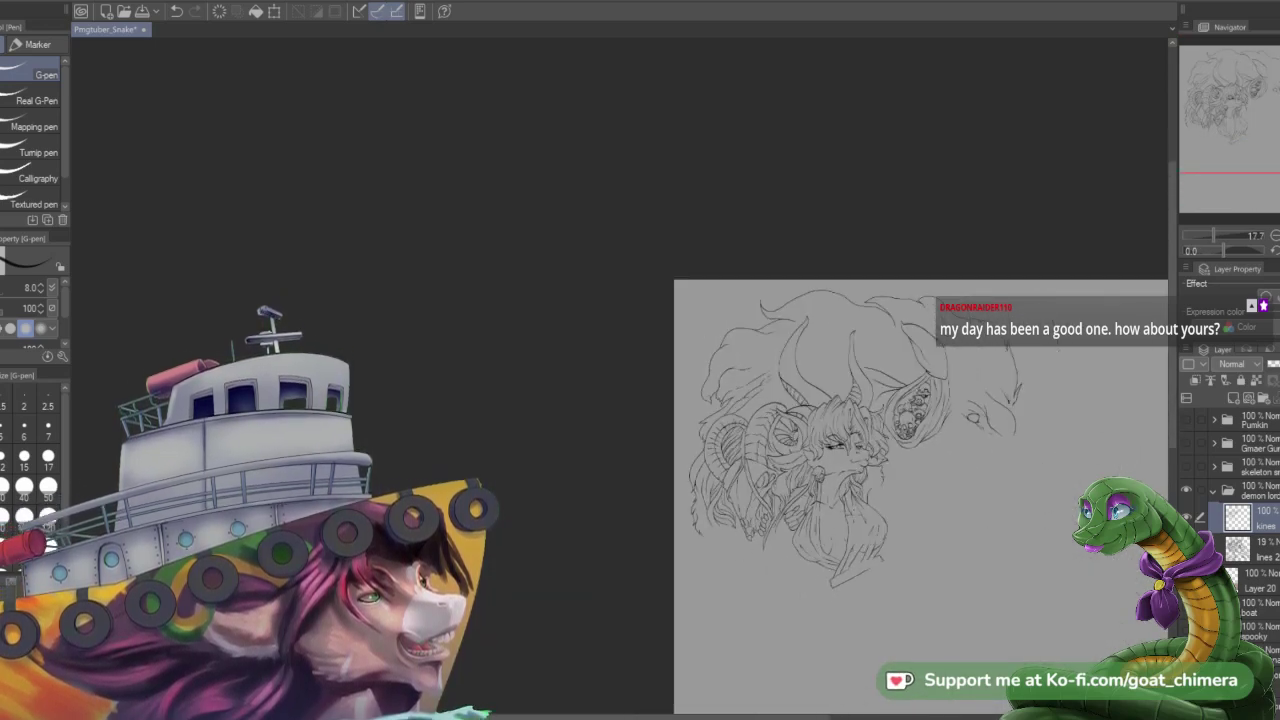
{"action": "scroll", "coordinate": [912, 479], "scroll_direction": "up", "scroll_amount": 3}
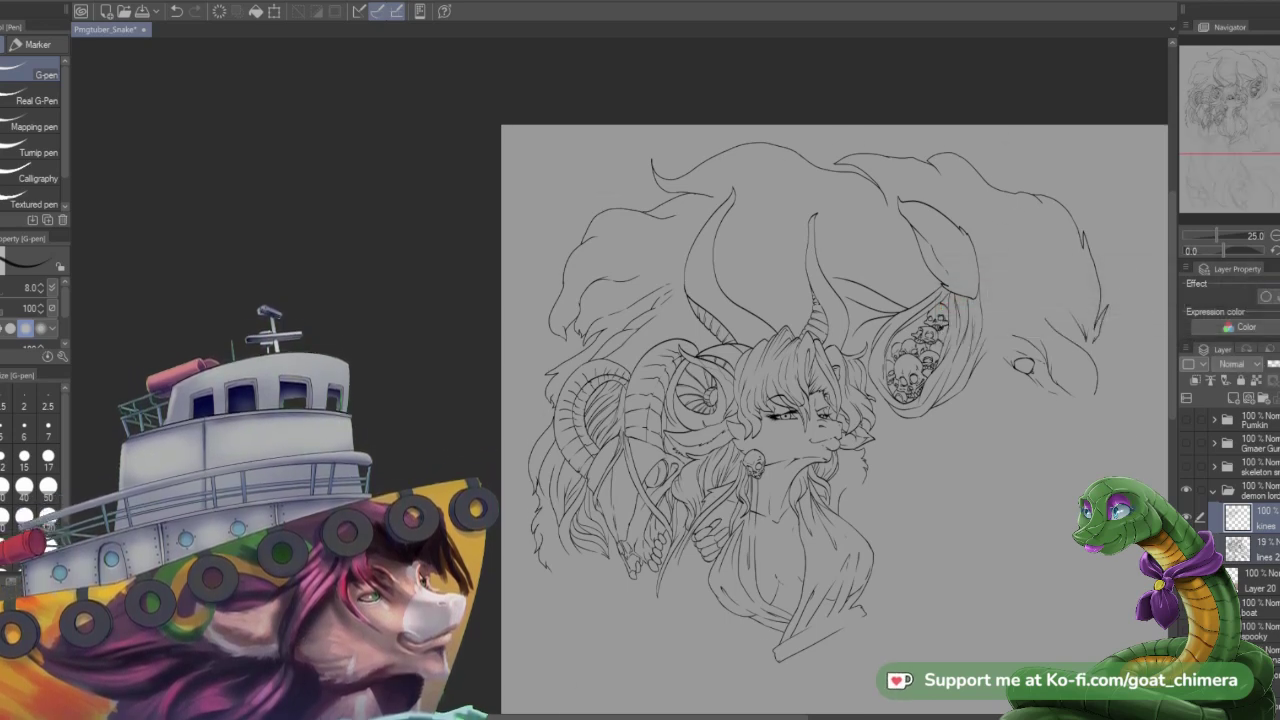
{"action": "scroll", "coordinate": [772, 250], "scroll_direction": "up", "scroll_amount": 2}
{"action": "scroll", "coordinate": [1137, 410], "scroll_direction": "down", "scroll_amount": 2}
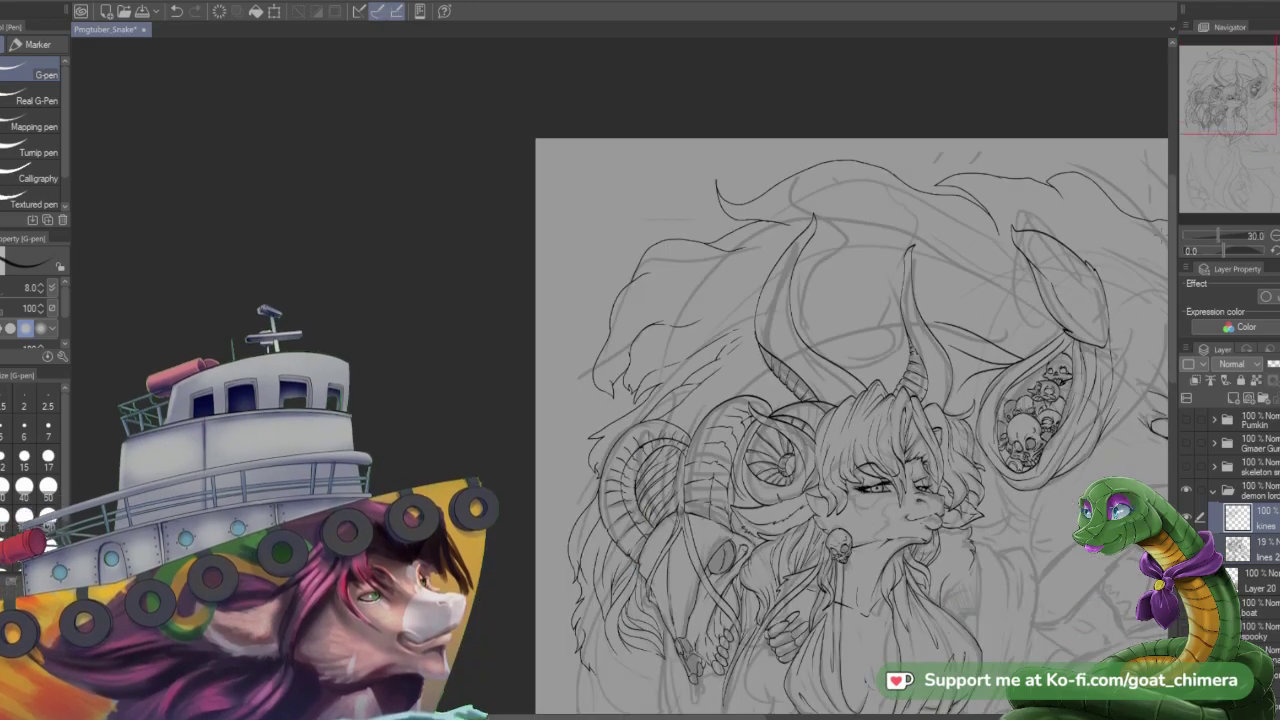
- Ink a partly hidden skull against the ear's inner left edge and clean up its outline with the Hard eraser
{"action": "left_click_drag", "start_coordinate": [1234, 116], "coordinate": [1268, 114]}
{"action": "scroll", "coordinate": [808, 397], "scroll_direction": "up", "scroll_amount": 6}
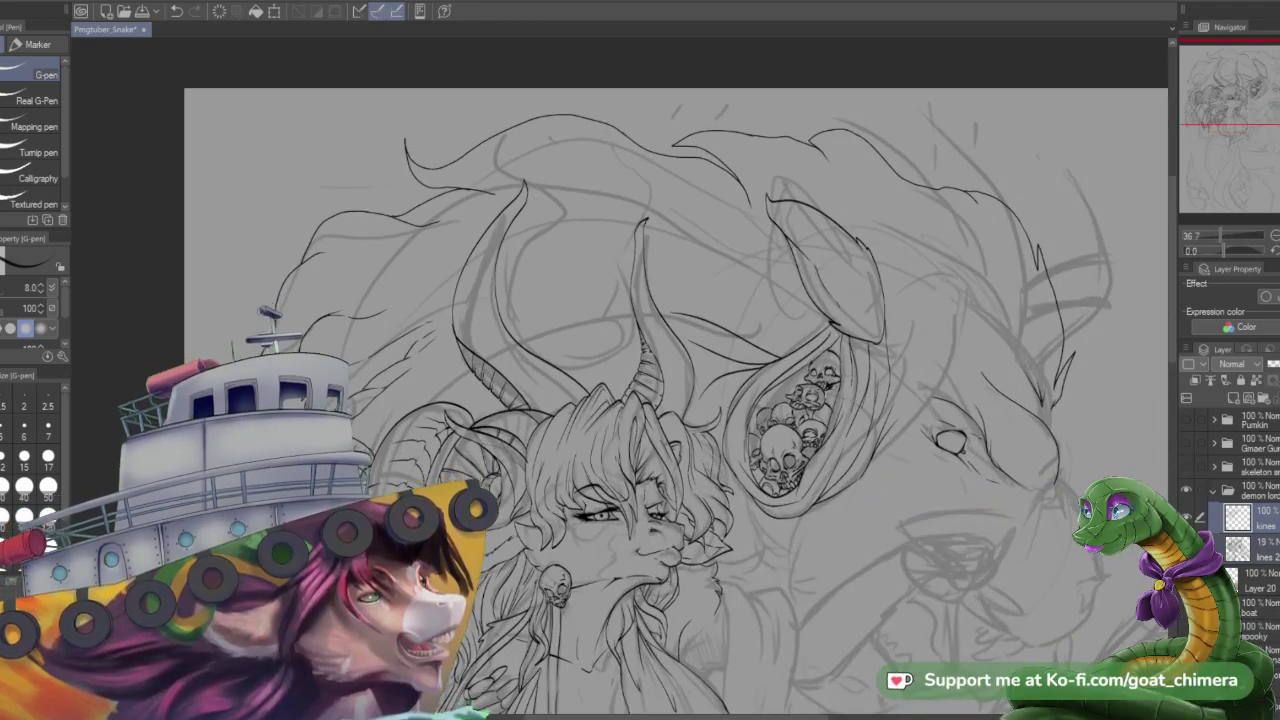
{"action": "scroll", "coordinate": [826, 381], "scroll_direction": "up", "scroll_amount": 2}
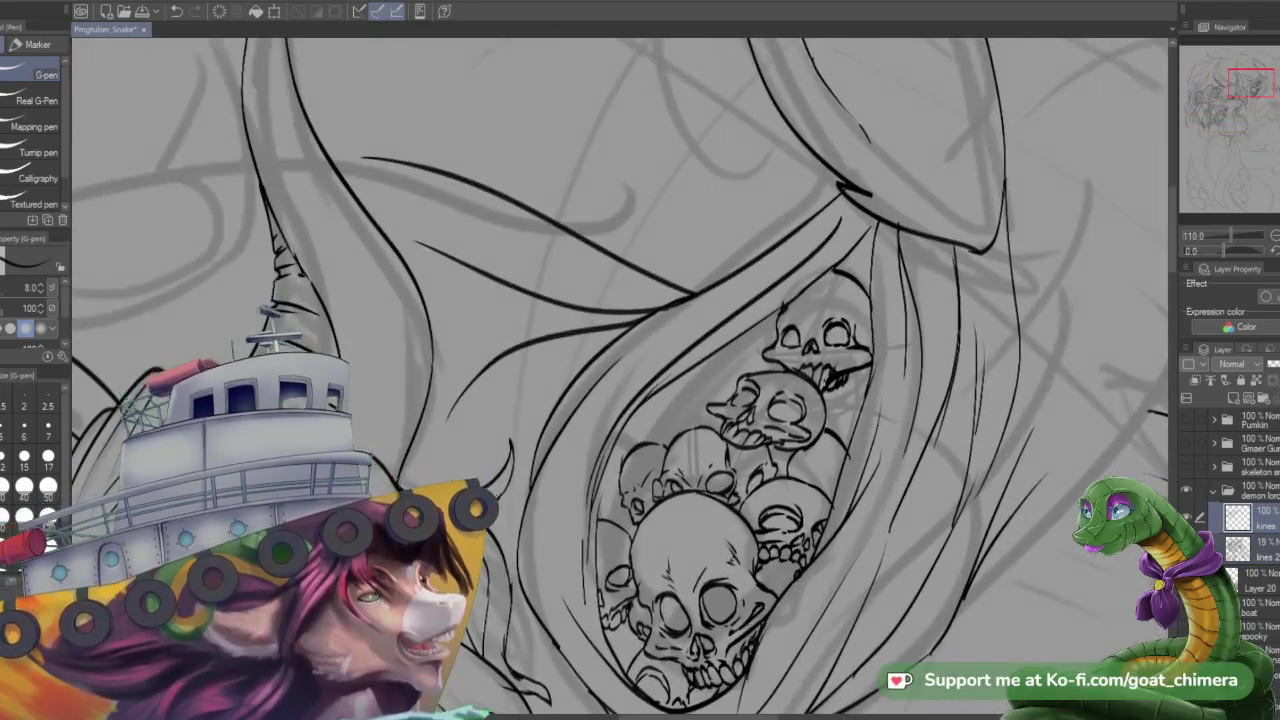
{"action": "mouse_move", "coordinate": [676, 411]}
{"action": "left_mouse_down"}
{"action": "mouse_move", "coordinate": [720, 369]}
{"action": "mouse_move", "coordinate": [695, 377]}
{"action": "mouse_move", "coordinate": [730, 375]}
{"action": "left_mouse_up"}
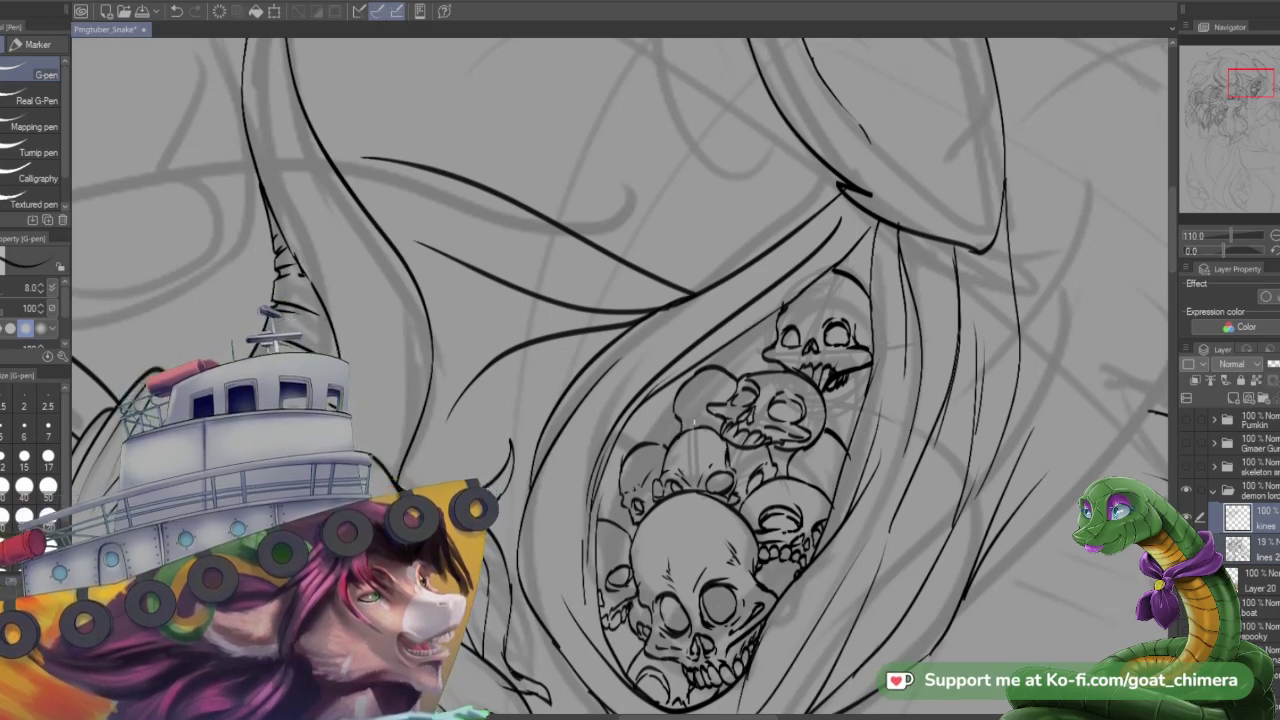
{"action": "mouse_move", "coordinate": [711, 399]}
{"action": "left_mouse_down"}
{"action": "mouse_move", "coordinate": [698, 420]}
{"action": "mouse_move", "coordinate": [721, 400]}
{"action": "mouse_move", "coordinate": [705, 422]}
{"action": "mouse_move", "coordinate": [721, 427]}
{"action": "mouse_move", "coordinate": [740, 344]}
{"action": "mouse_move", "coordinate": [766, 374]}
{"action": "mouse_move", "coordinate": [758, 363]}
{"action": "left_mouse_up"}
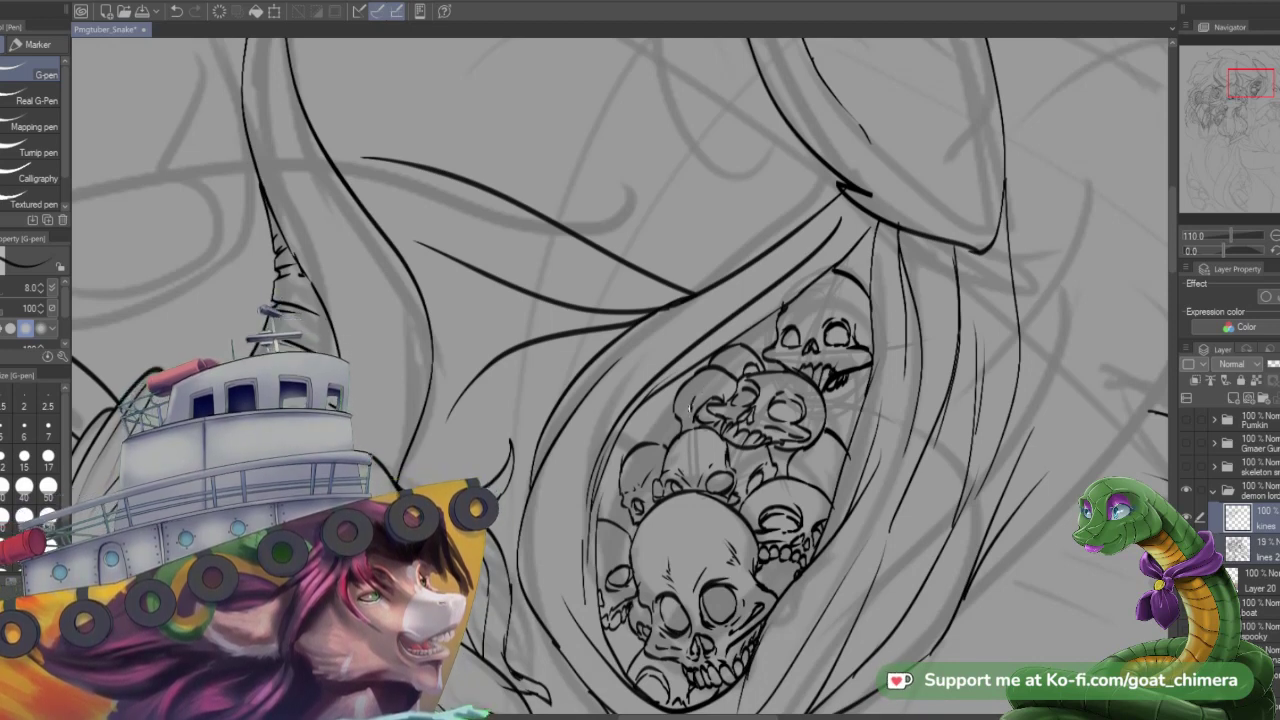
{"action": "mouse_move", "coordinate": [690, 406]}
{"action": "left_mouse_down"}
{"action": "mouse_move", "coordinate": [682, 416]}
{"action": "mouse_move", "coordinate": [694, 405]}
{"action": "left_mouse_up"}
{"action": "left_click_drag", "start_coordinate": [678, 413], "coordinate": [671, 441]}
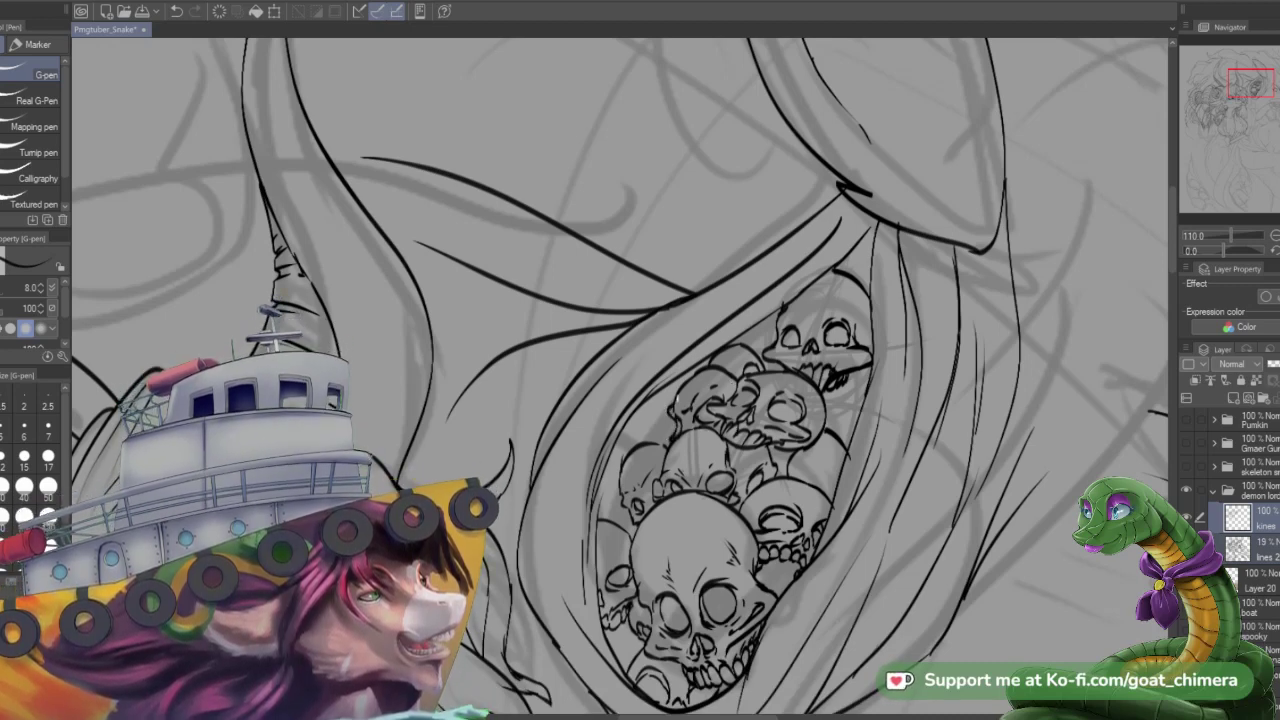
{"action": "mouse_move", "coordinate": [678, 393]}
{"action": "left_mouse_down"}
{"action": "mouse_move", "coordinate": [675, 406]}
{"action": "mouse_move", "coordinate": [686, 386]}
{"action": "left_mouse_up"}
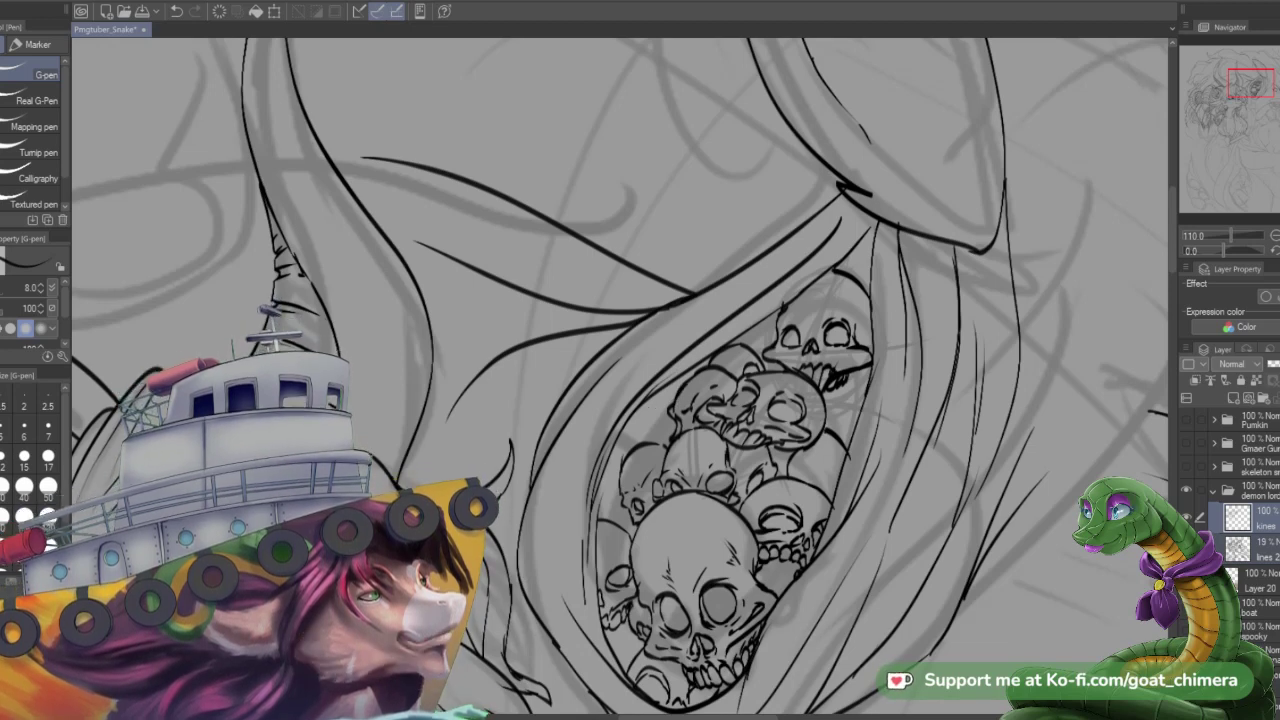
{"action": "key", "text": "e"}
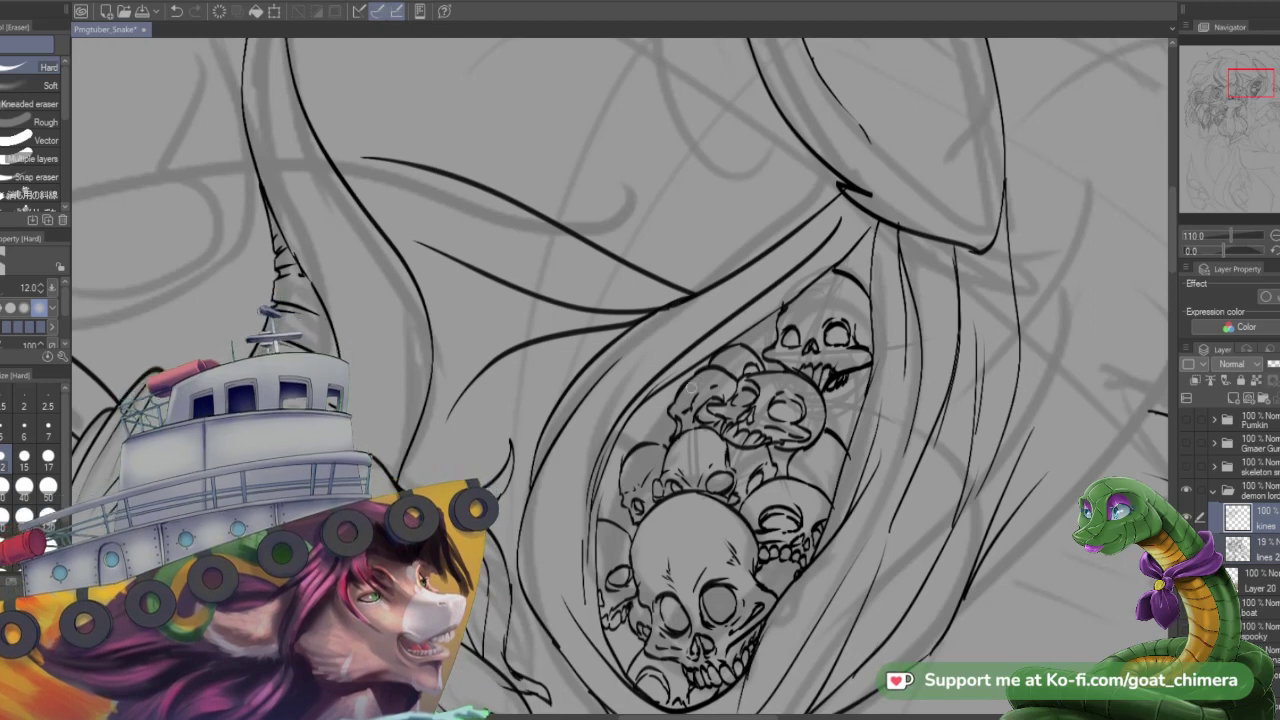
{"action": "left_click_drag", "start_coordinate": [678, 403], "coordinate": [709, 378]}
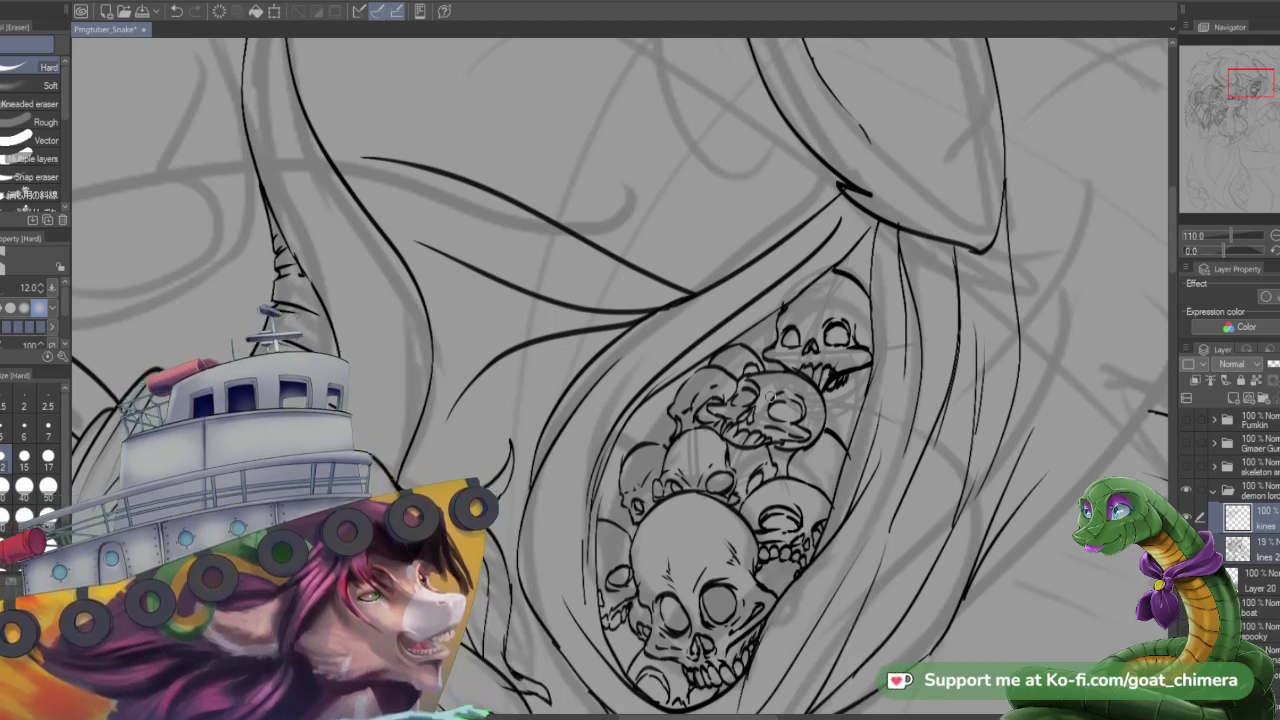
- Fill the remaining gaps with partly hidden skulls below the top skull and along the pile's right edge, tidying their lines
{"action": "key", "text": "p"}
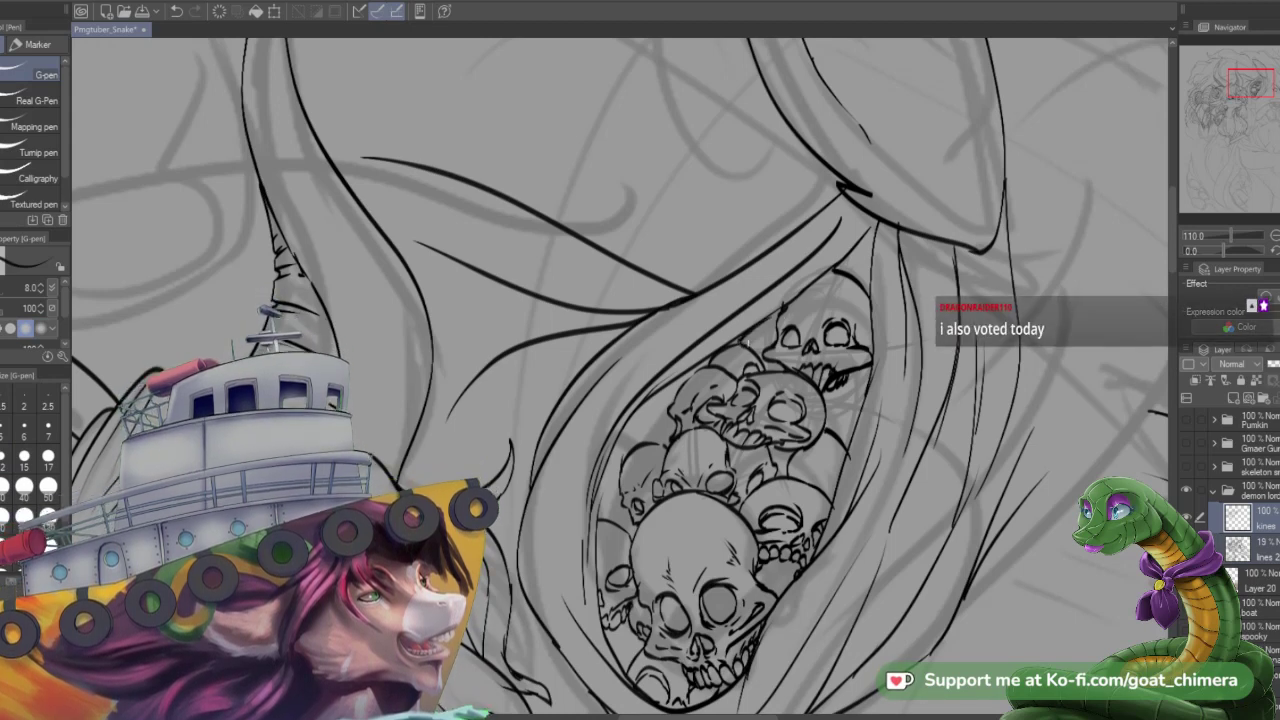
{"action": "left_click_drag", "start_coordinate": [746, 343], "coordinate": [778, 318]}
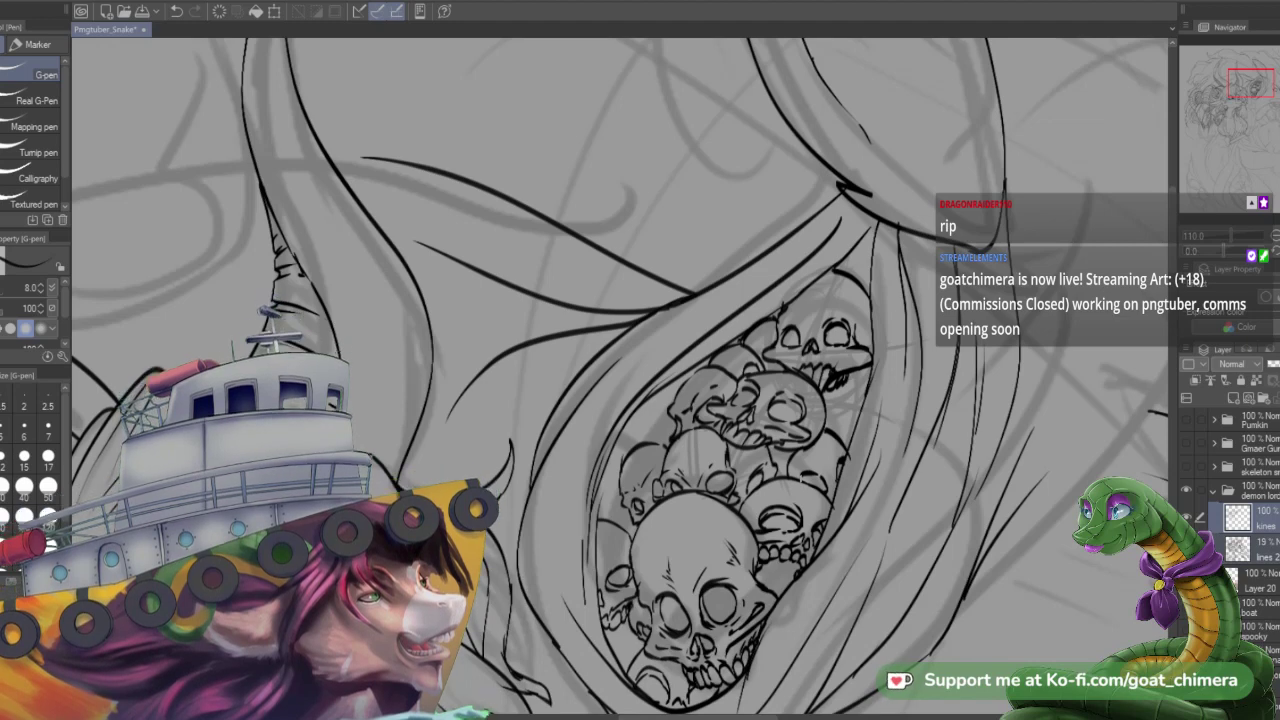
{"action": "key", "text": "e"}
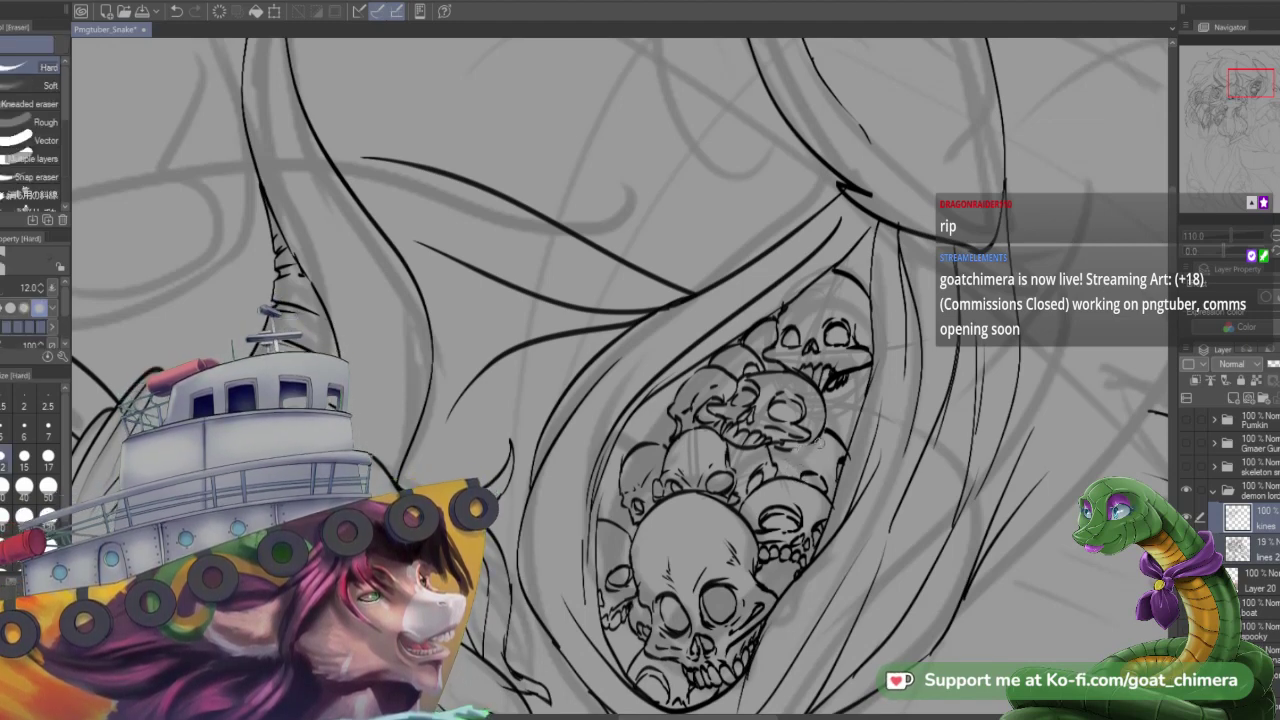
{"action": "key", "text": "p"}
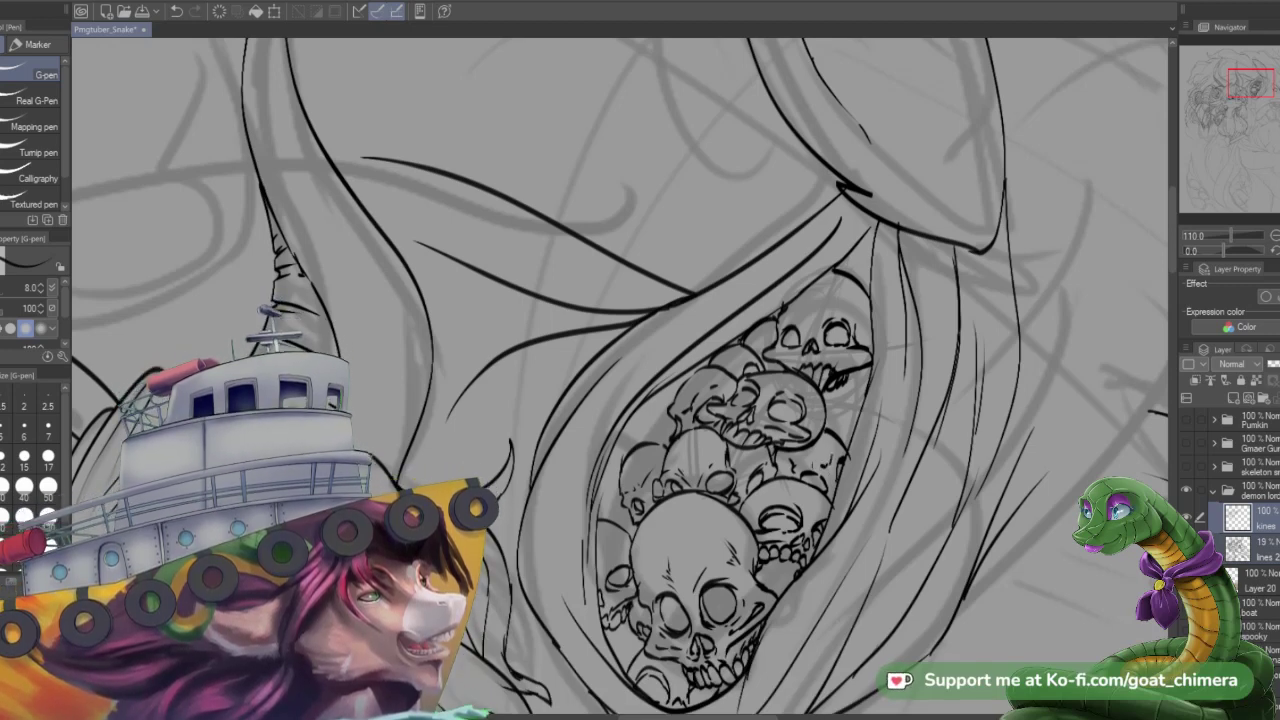
{"action": "left_click_drag", "start_coordinate": [816, 448], "coordinate": [824, 460]}
{"action": "left_click_drag", "start_coordinate": [827, 501], "coordinate": [839, 485]}
{"action": "left_click_drag", "start_coordinate": [770, 592], "coordinate": [784, 593]}
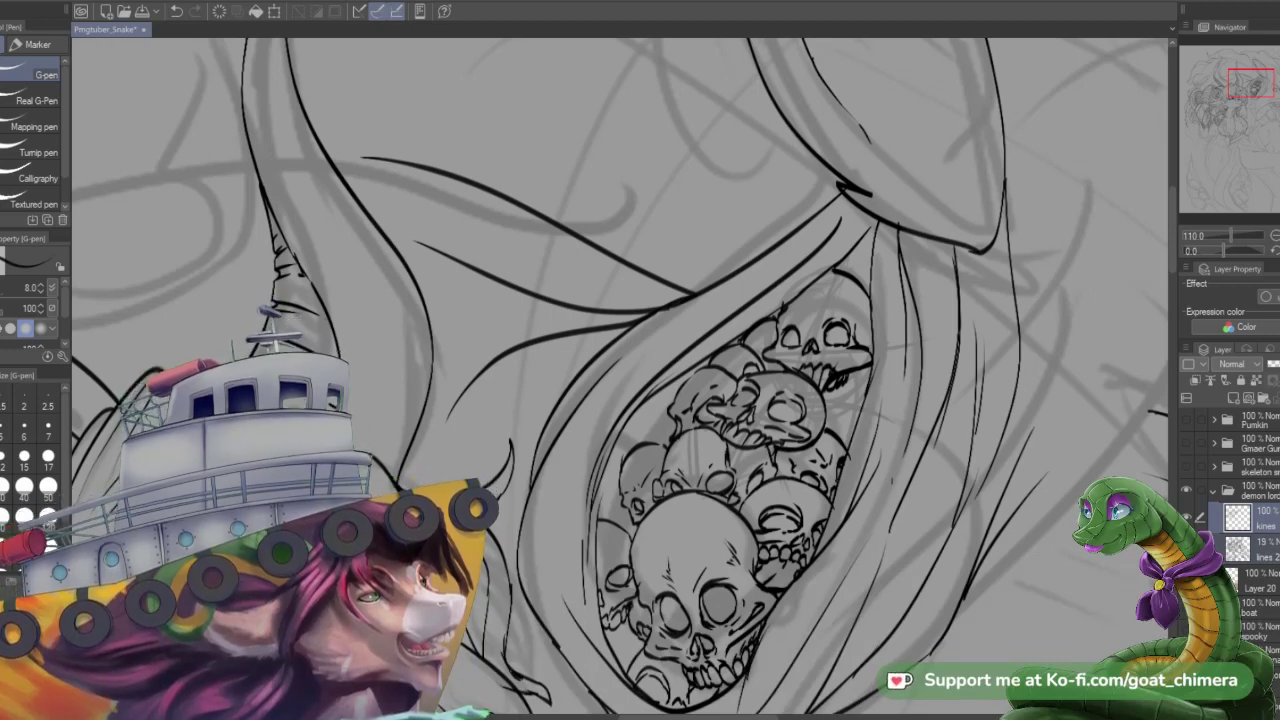
- Add facial detail to the middle skull and cheek, brow and forehead crease lines to the top skull
{"action": "left_click_drag", "start_coordinate": [714, 495], "coordinate": [722, 472]}
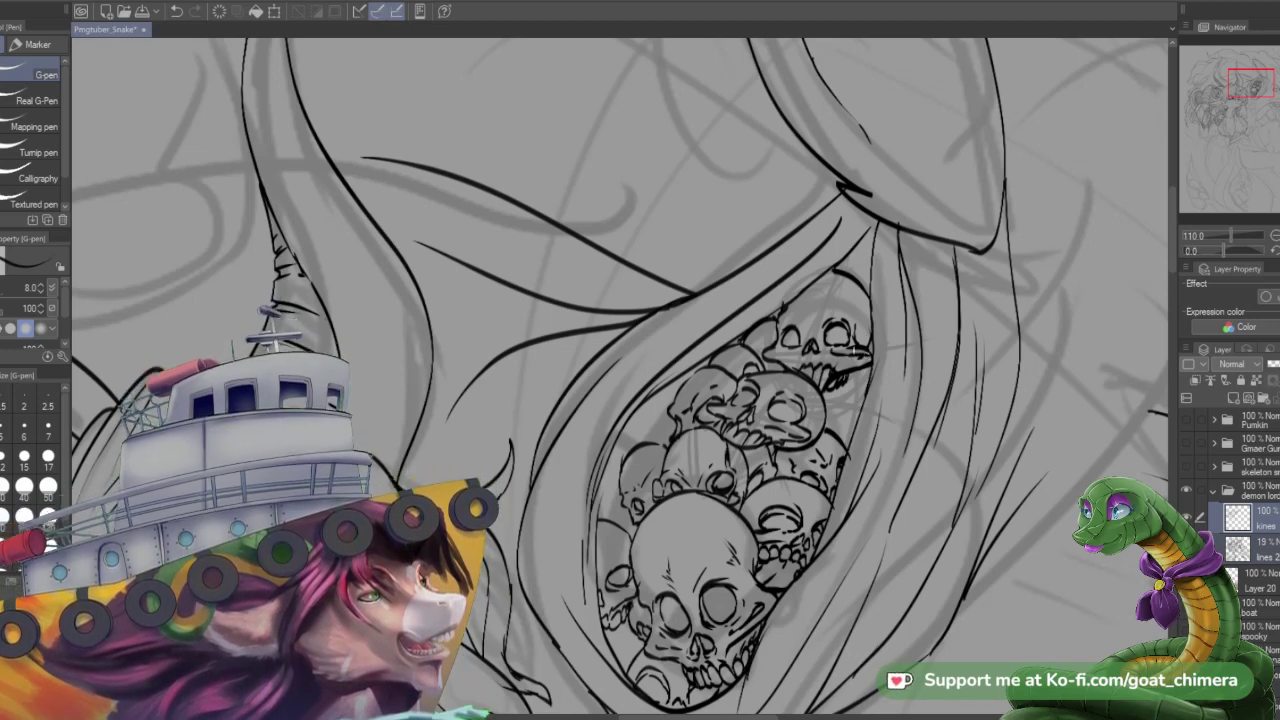
{"action": "left_click_drag", "start_coordinate": [842, 354], "coordinate": [852, 360]}
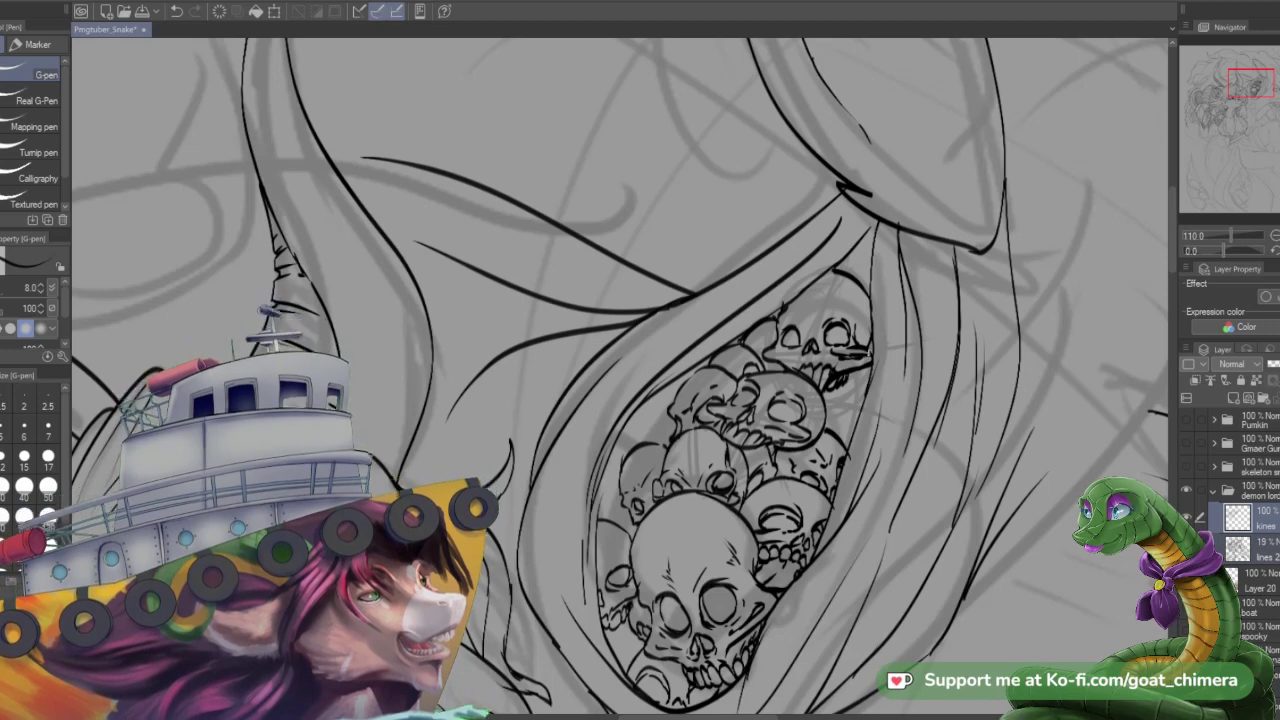
{"action": "left_click_drag", "start_coordinate": [770, 354], "coordinate": [790, 358]}
{"action": "mouse_move", "coordinate": [804, 316]}
{"action": "left_mouse_down"}
{"action": "mouse_move", "coordinate": [799, 328]}
{"action": "mouse_move", "coordinate": [827, 327]}
{"action": "left_mouse_up"}
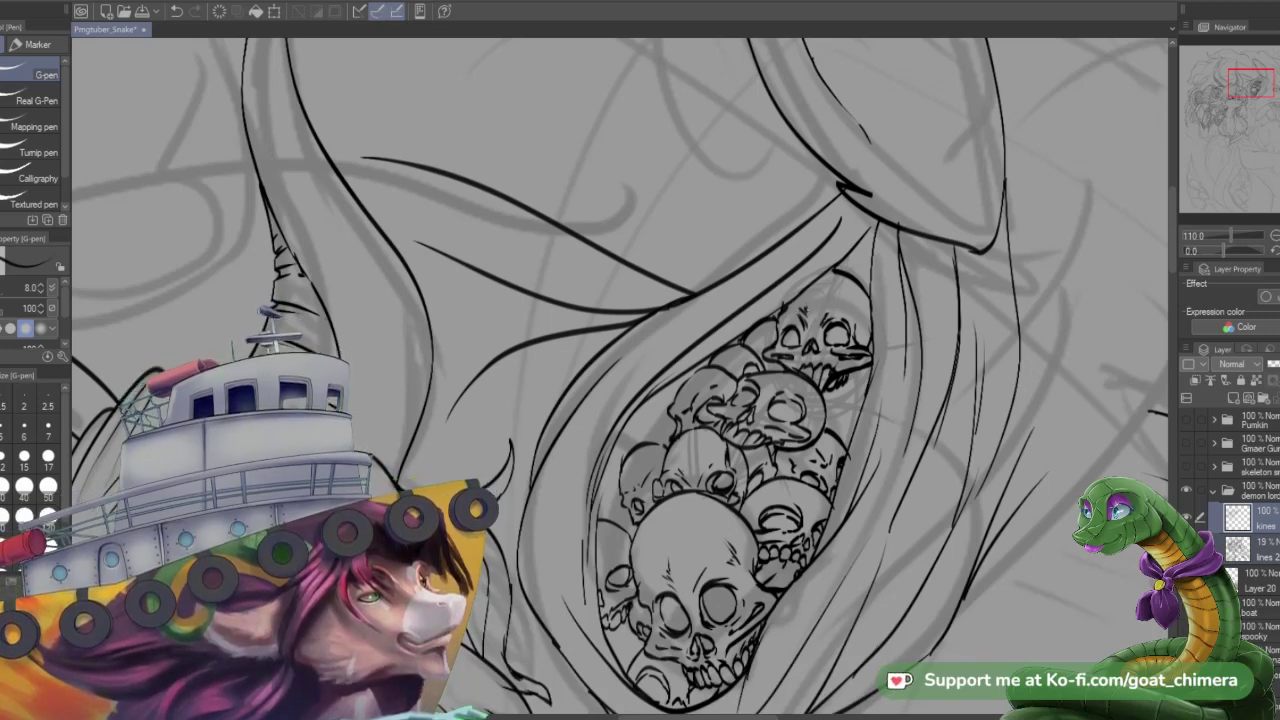
- Ink short crease marks on the forehead above the eye sockets of the top skull
{"action": "left_click_drag", "start_coordinate": [826, 308], "coordinate": [832, 302]}
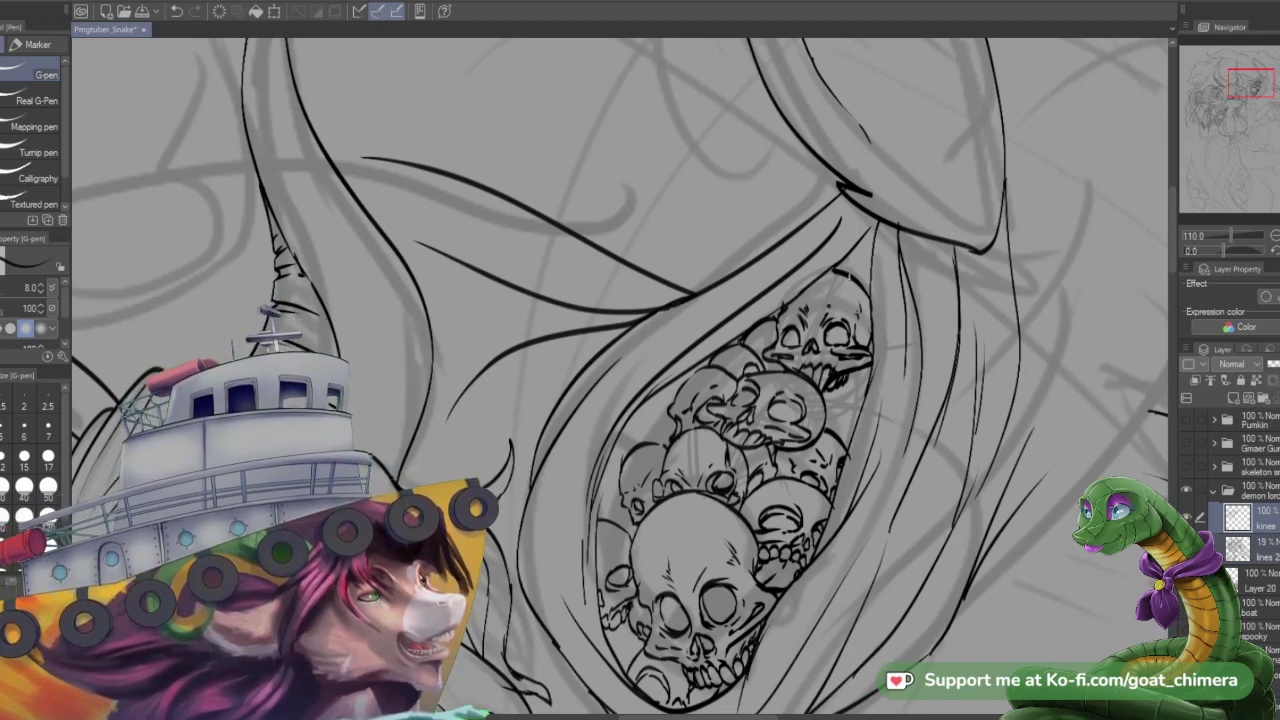
{"action": "left_click_drag", "start_coordinate": [863, 301], "coordinate": [867, 311]}
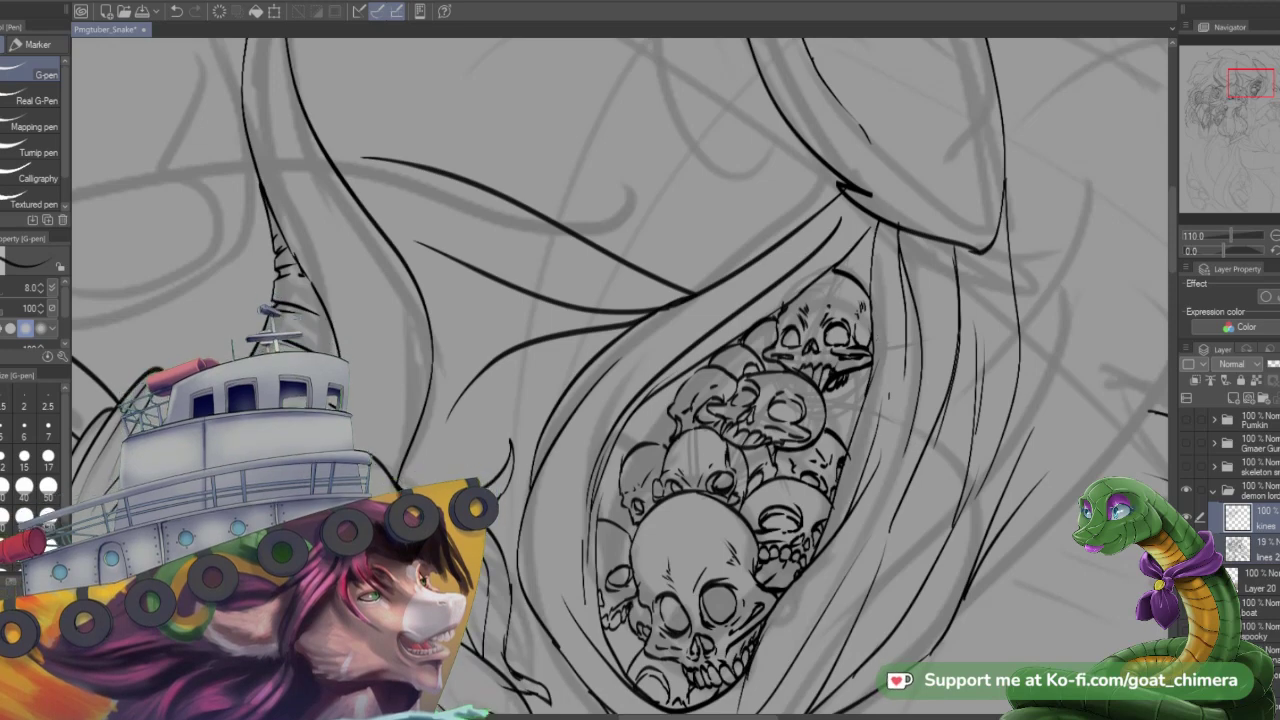
{"action": "scroll", "coordinate": [875, 404], "scroll_direction": "down", "scroll_amount": 4}
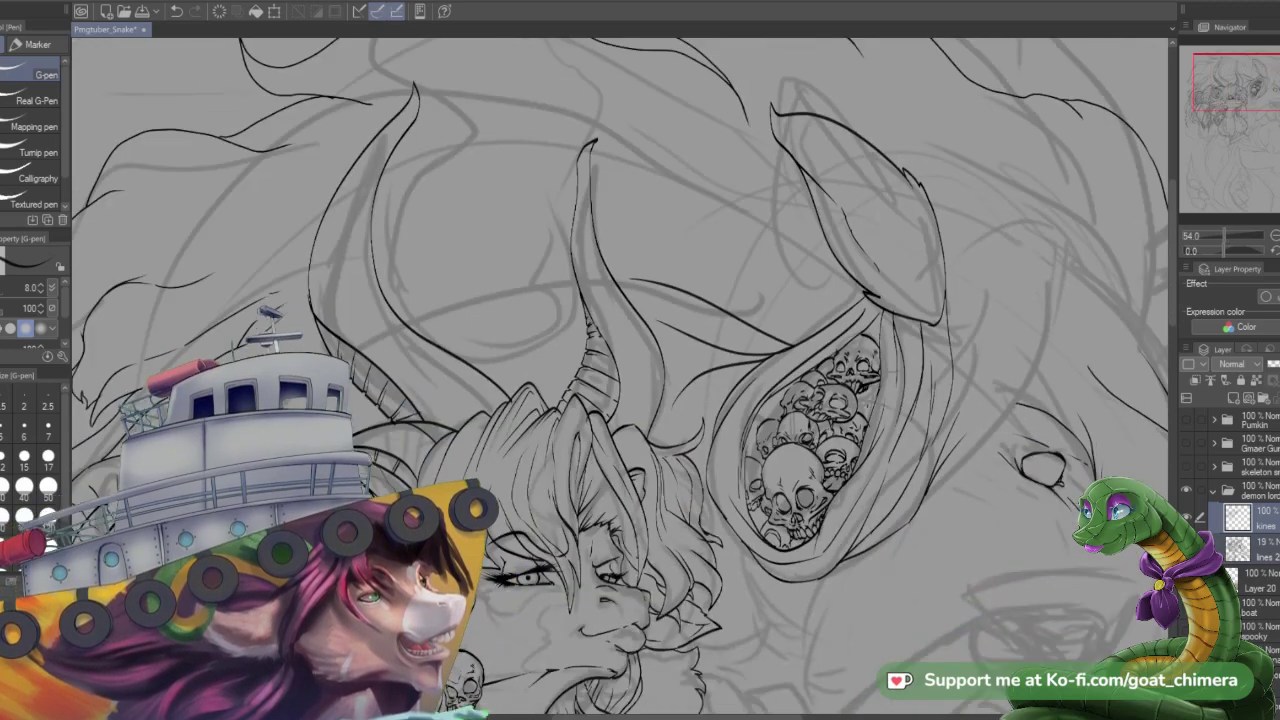
- Detail the small skull at the pile's right edge and ink another partly hidden skull along its upper left edge
{"action": "scroll", "coordinate": [875, 404], "scroll_direction": "up", "scroll_amount": 3}
{"action": "scroll", "coordinate": [954, 359], "scroll_direction": "up", "scroll_amount": 3}
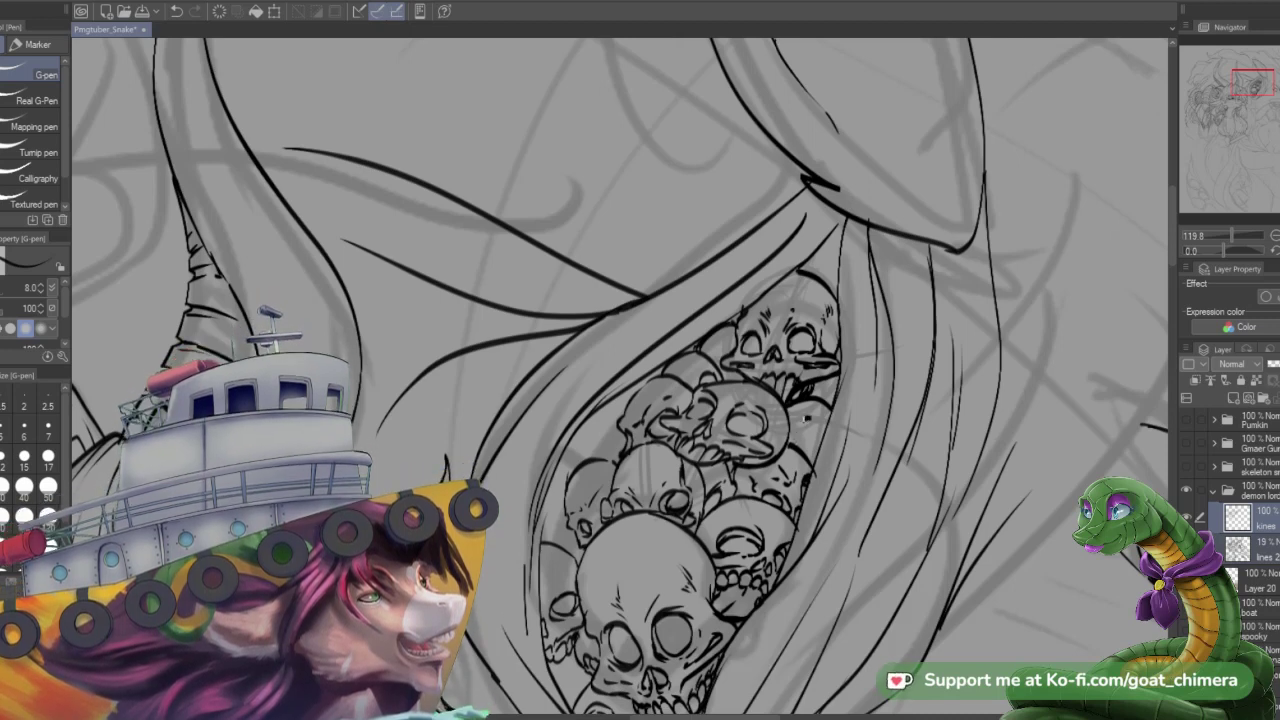
{"action": "mouse_move", "coordinate": [807, 419]}
{"action": "left_mouse_down"}
{"action": "mouse_move", "coordinate": [805, 434]}
{"action": "mouse_move", "coordinate": [824, 435]}
{"action": "mouse_move", "coordinate": [821, 415]}
{"action": "mouse_move", "coordinate": [826, 433]}
{"action": "mouse_move", "coordinate": [814, 457]}
{"action": "left_mouse_up"}
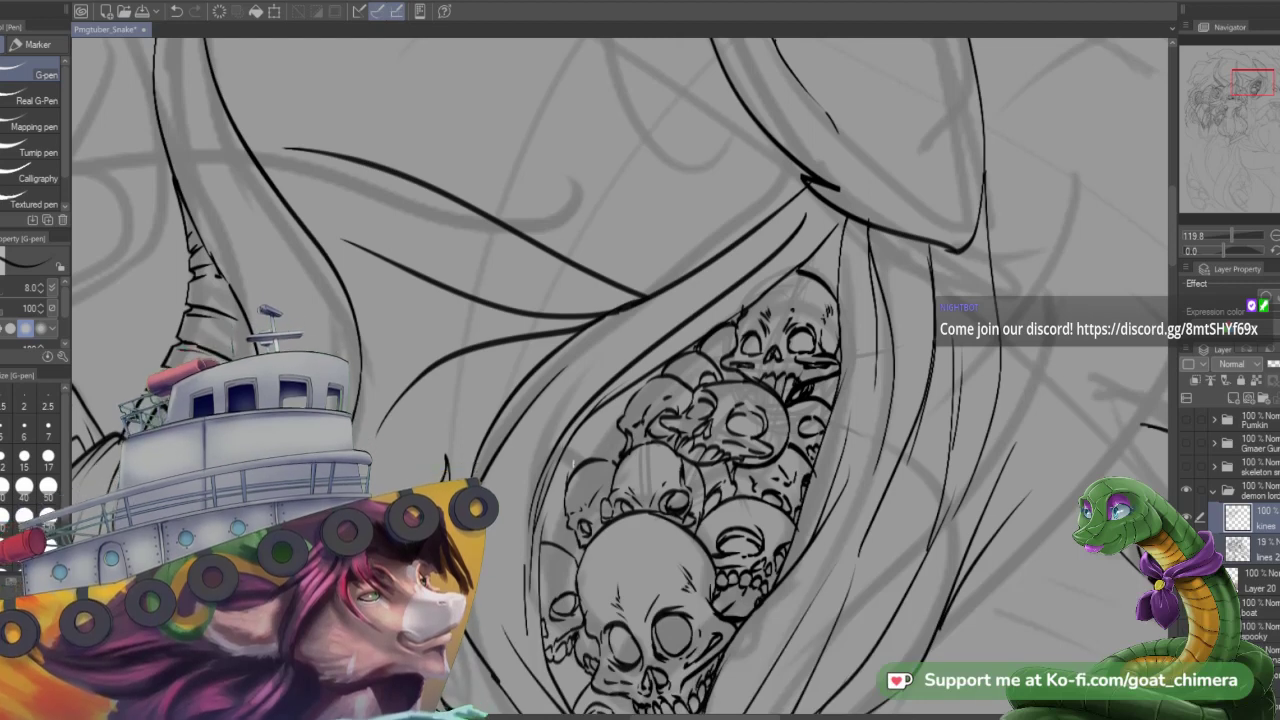
{"action": "left_click_drag", "start_coordinate": [570, 460], "coordinate": [584, 428]}
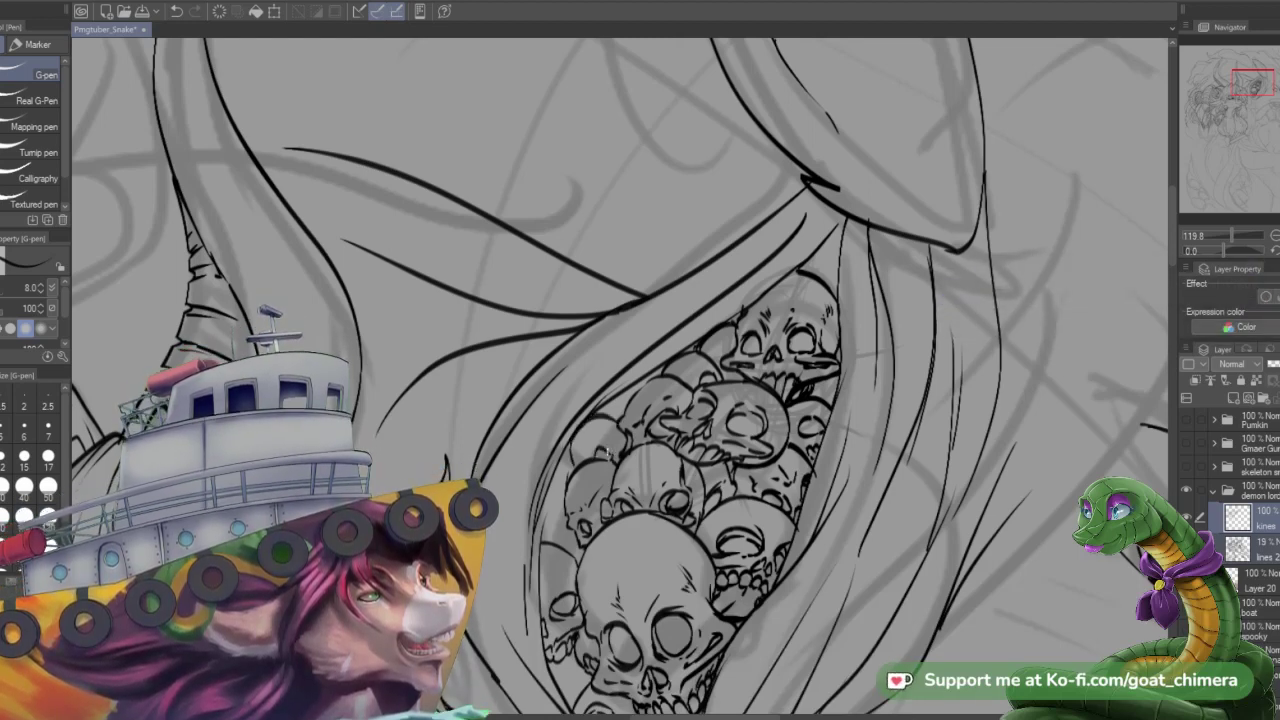
{"action": "left_click_drag", "start_coordinate": [614, 452], "coordinate": [603, 429]}
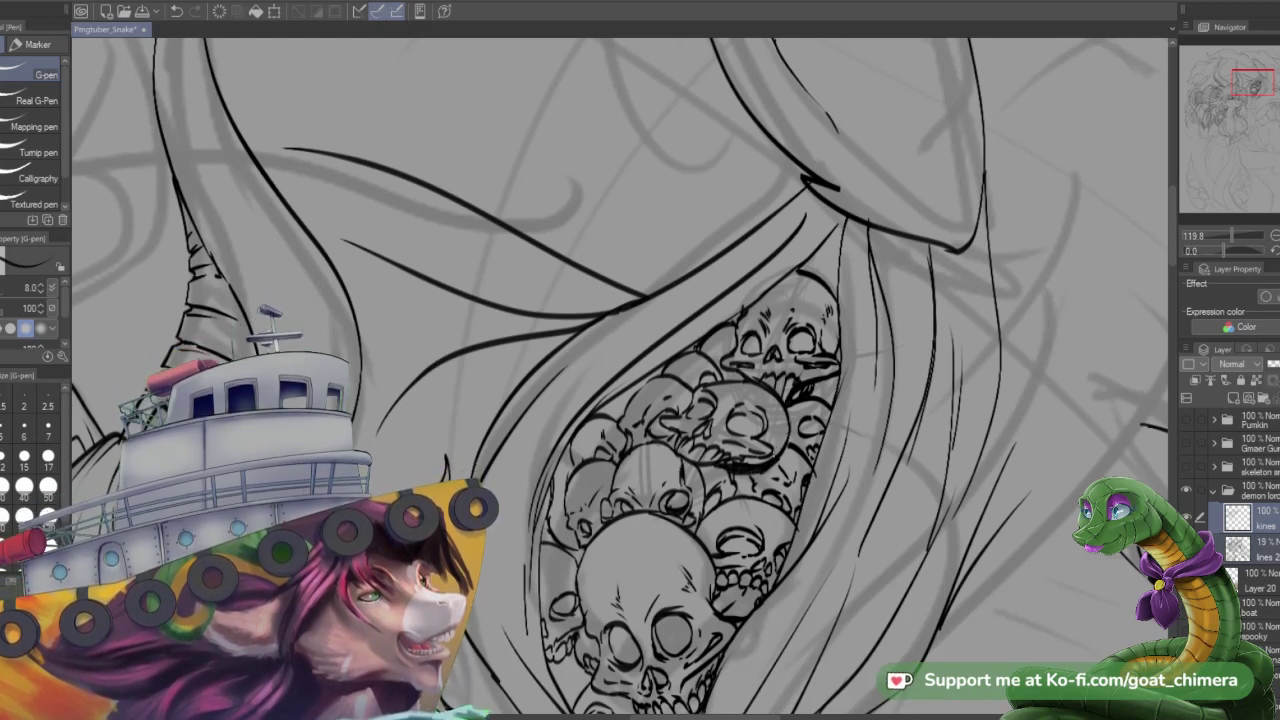
- Clean up the overlapping lines at the middle skull's lower right with the Hard eraser and re-ink its edge with the G-pen
{"action": "key", "text": "e"}
{"action": "key", "text": "["}
{"action": "key", "text": "["}
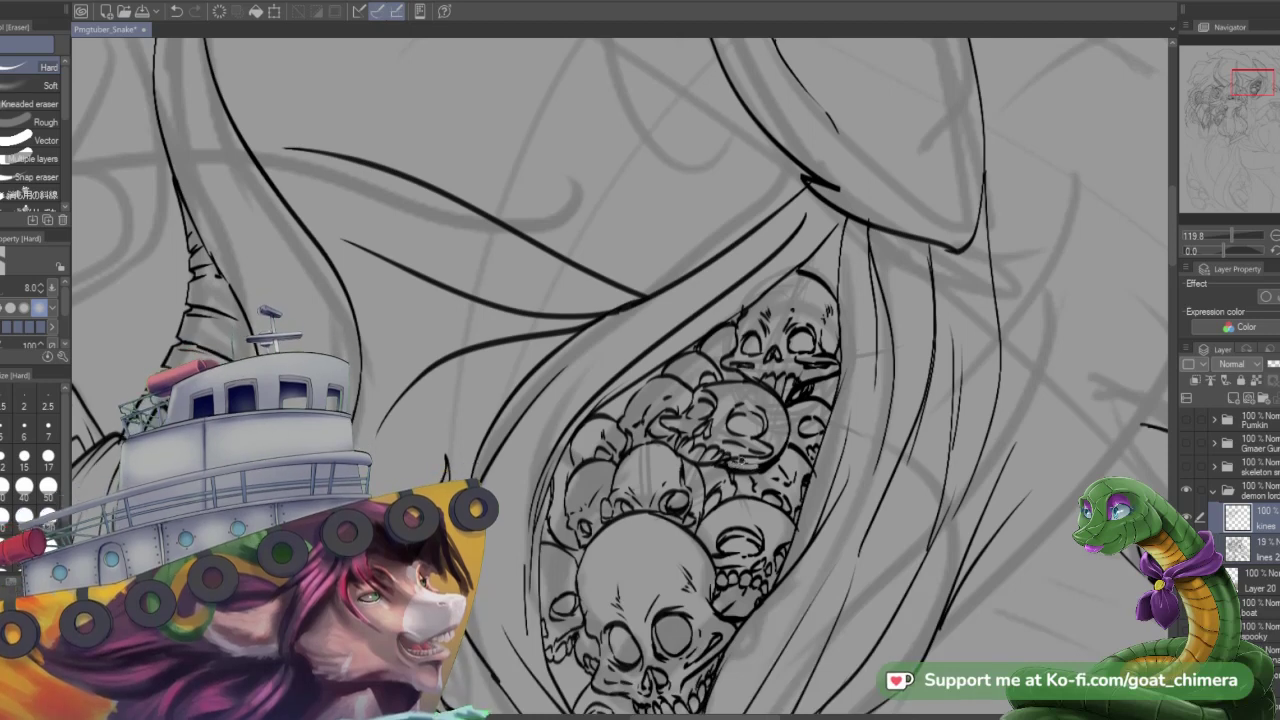
{"action": "mouse_move", "coordinate": [760, 462]}
{"action": "left_mouse_down"}
{"action": "mouse_move", "coordinate": [770, 411]}
{"action": "mouse_move", "coordinate": [775, 434]}
{"action": "mouse_move", "coordinate": [752, 467]}
{"action": "mouse_move", "coordinate": [760, 451]}
{"action": "mouse_move", "coordinate": [730, 465]}
{"action": "mouse_move", "coordinate": [770, 457]}
{"action": "mouse_move", "coordinate": [725, 461]}
{"action": "mouse_move", "coordinate": [774, 462]}
{"action": "left_mouse_up"}
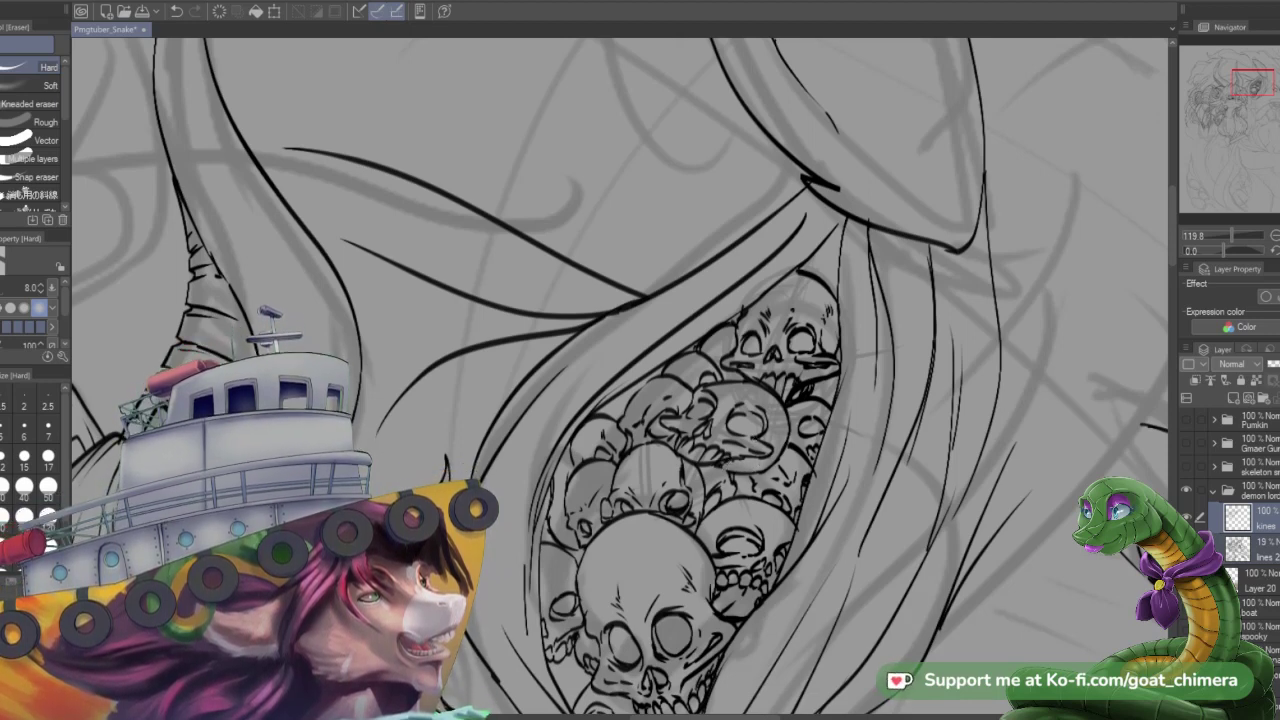
{"action": "key", "text": "p"}
{"action": "left_click_drag", "start_coordinate": [767, 459], "coordinate": [763, 467]}
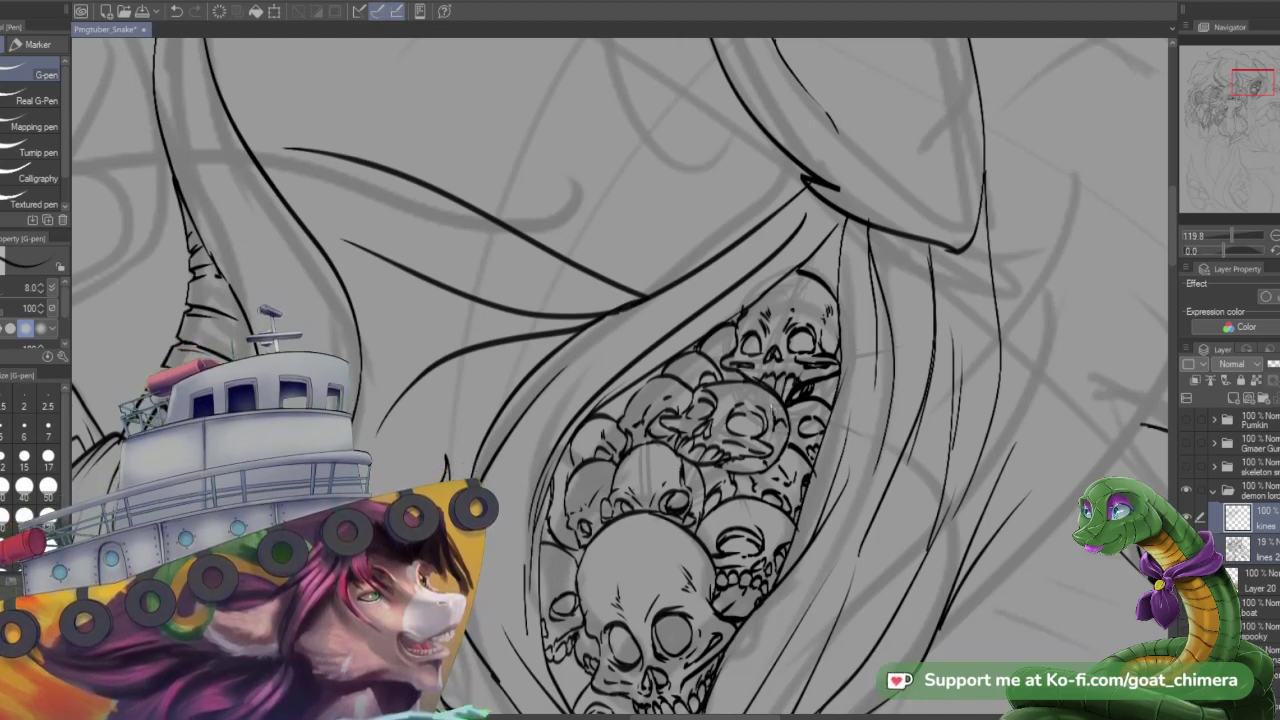
{"action": "left_click_drag", "start_coordinate": [771, 408], "coordinate": [776, 426]}
- Ink the remaining small details on the partly hidden skulls at the ear opening's lower left edge and bottom tip
{"action": "scroll", "coordinate": [776, 520], "scroll_direction": "down", "scroll_amount": 2}
{"action": "scroll", "coordinate": [776, 520], "scroll_direction": "up", "scroll_amount": 1}
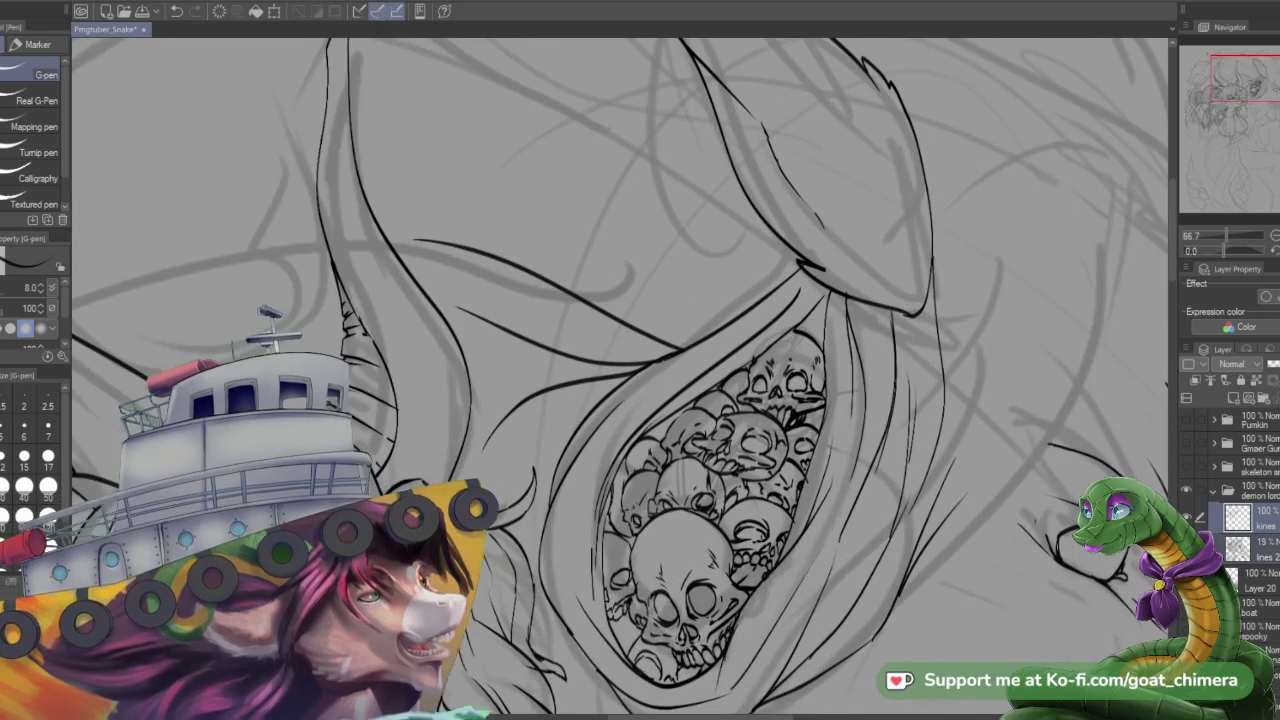
{"action": "scroll", "coordinate": [751, 542], "scroll_direction": "down", "scroll_amount": 2}
{"action": "scroll", "coordinate": [751, 542], "scroll_direction": "up", "scroll_amount": 2}
{"action": "scroll", "coordinate": [751, 542], "scroll_direction": "down", "scroll_amount": 1}
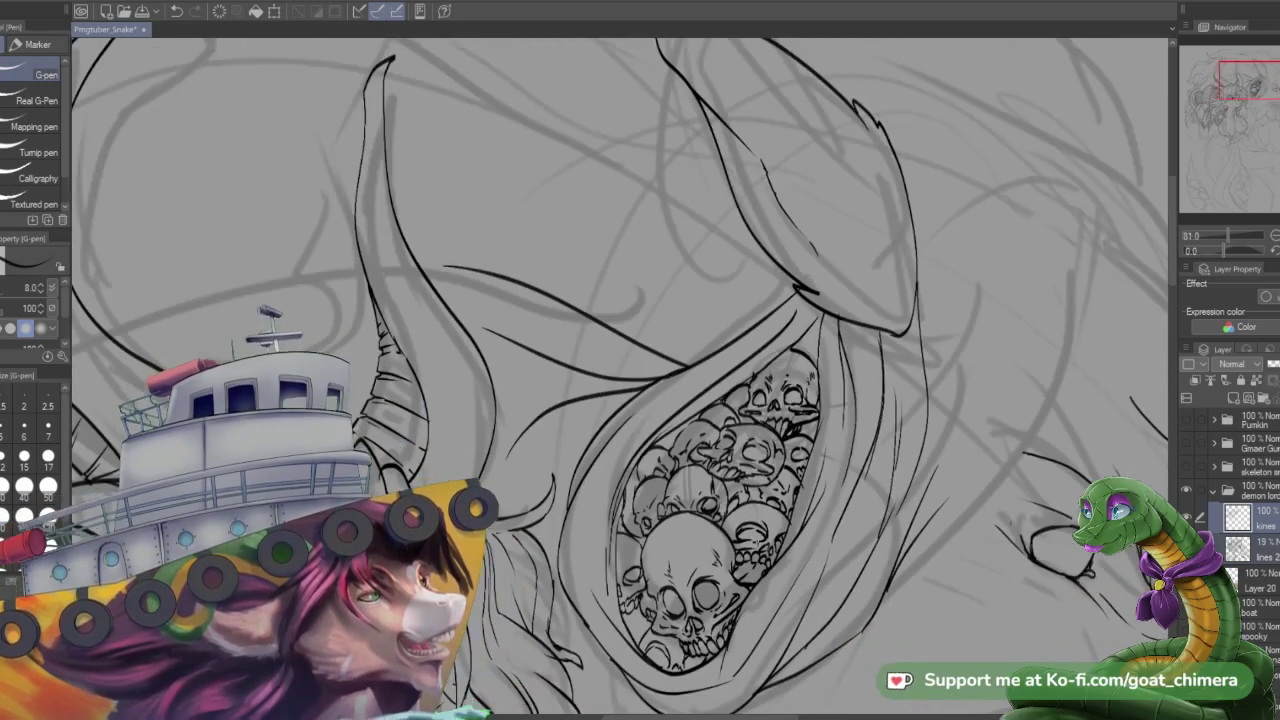
{"action": "key", "text": "ctrl+minus"}
{"action": "key", "text": "ctrl+minus"}
{"action": "key", "text": "ctrl+plus"}
{"action": "key", "text": "ctrl+plus"}
{"action": "key", "text": "ctrl+plus"}
{"action": "key", "text": "ctrl+plus"}
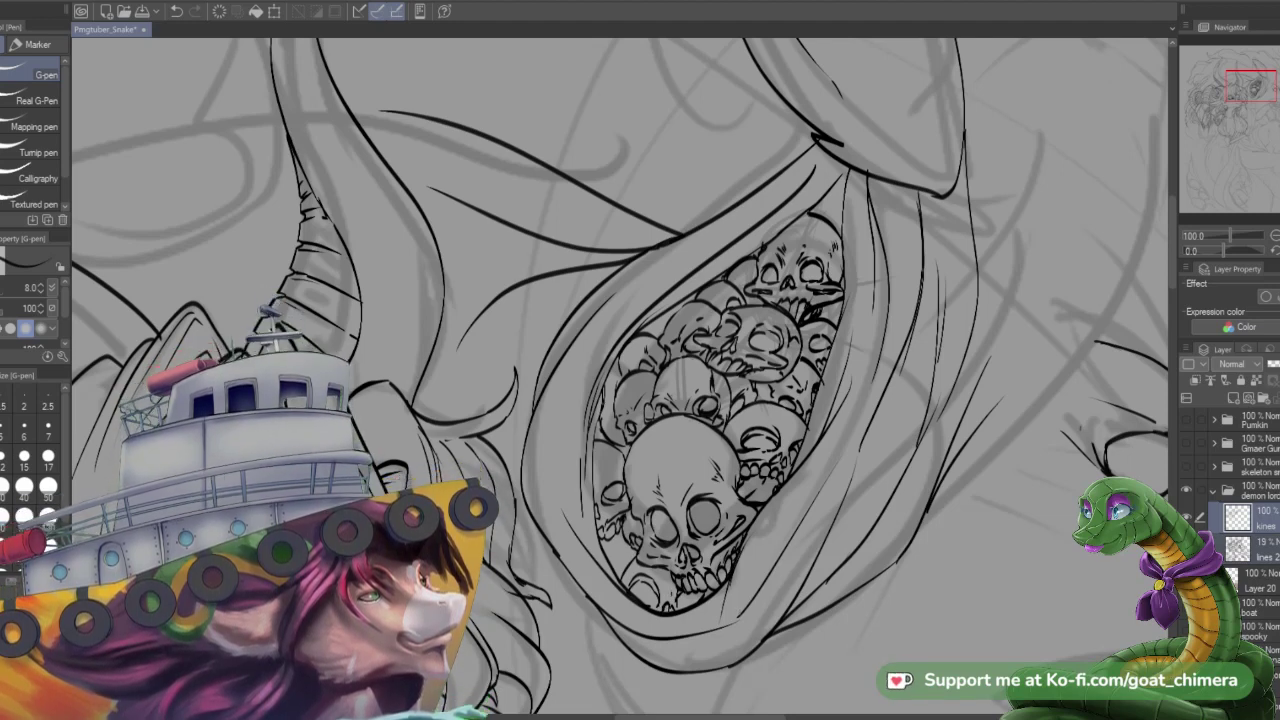
{"action": "left_click_drag", "start_coordinate": [653, 600], "coordinate": [690, 603]}
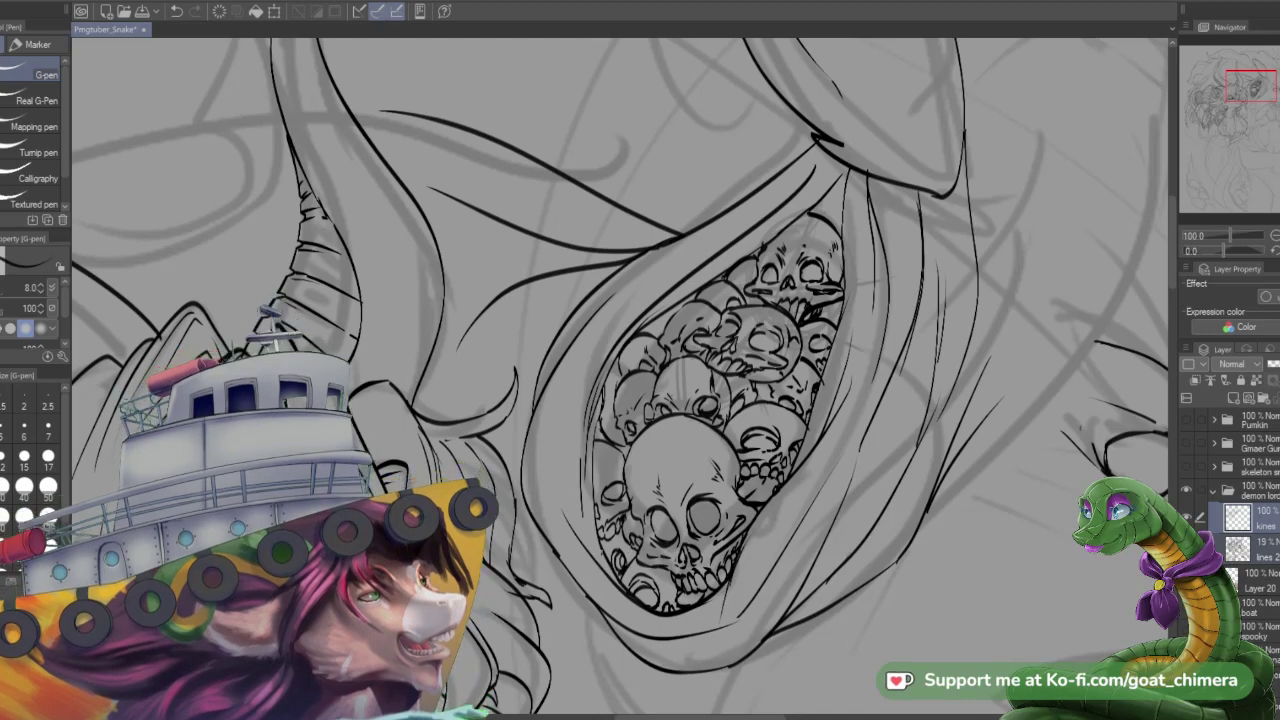
- Ink the large creature's curved cheek line from the ear's lower edge up to the brow, with a hair strand beside it
{"action": "scroll", "coordinate": [688, 606], "scroll_direction": "down", "scroll_amount": 4}
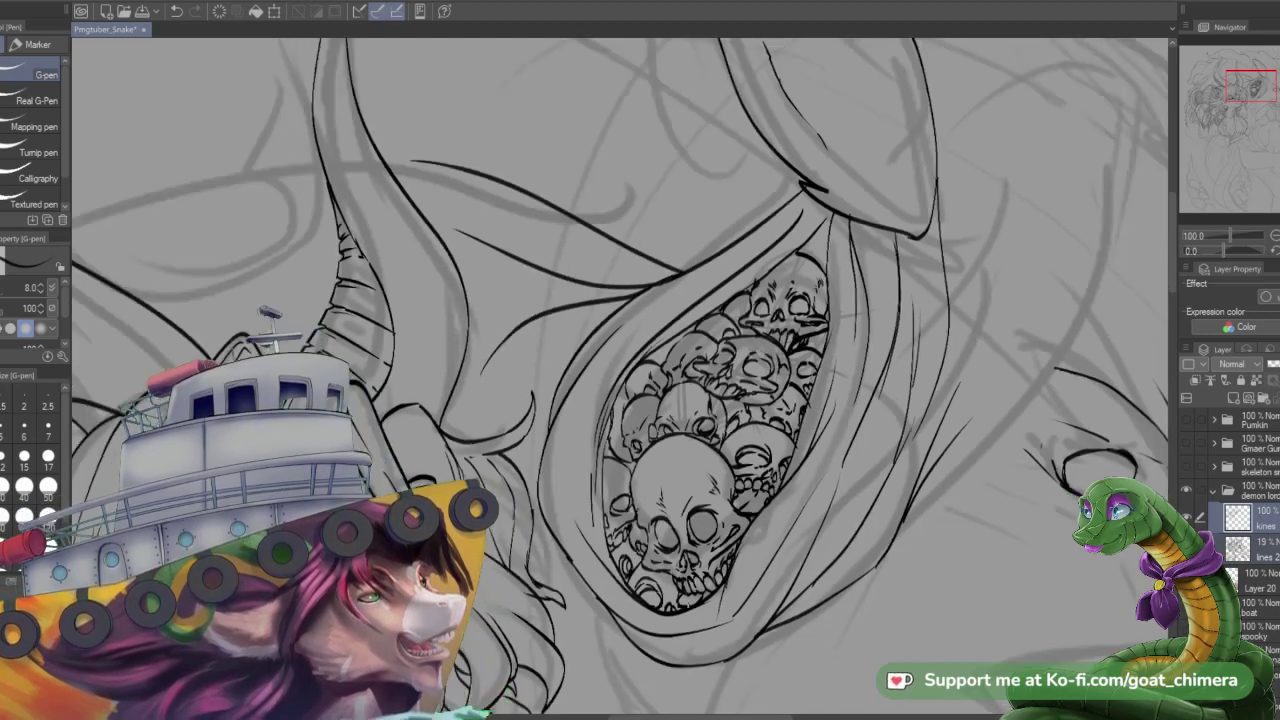
{"action": "scroll", "coordinate": [916, 536], "scroll_direction": "down", "scroll_amount": 2}
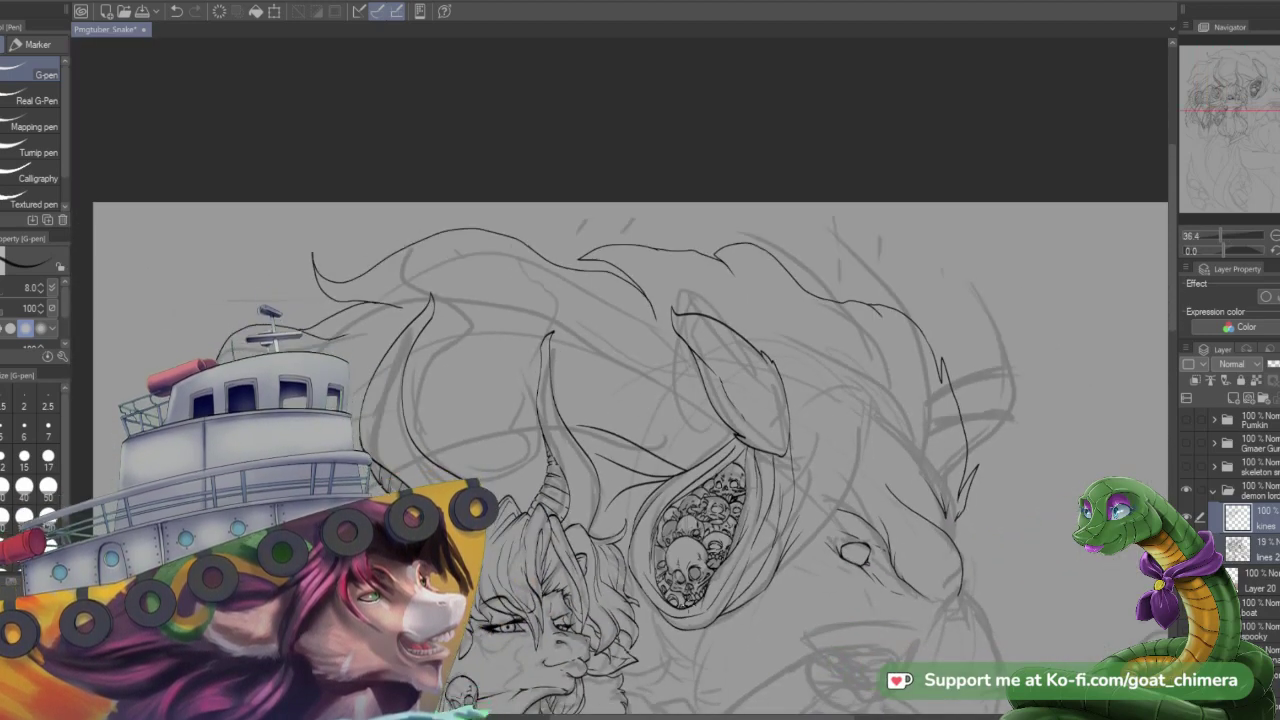
{"action": "scroll", "coordinate": [916, 536], "scroll_direction": "down", "scroll_amount": 1}
{"action": "scroll", "coordinate": [916, 536], "scroll_direction": "up", "scroll_amount": 1}
{"action": "scroll", "coordinate": [916, 536], "scroll_direction": "down", "scroll_amount": 1}
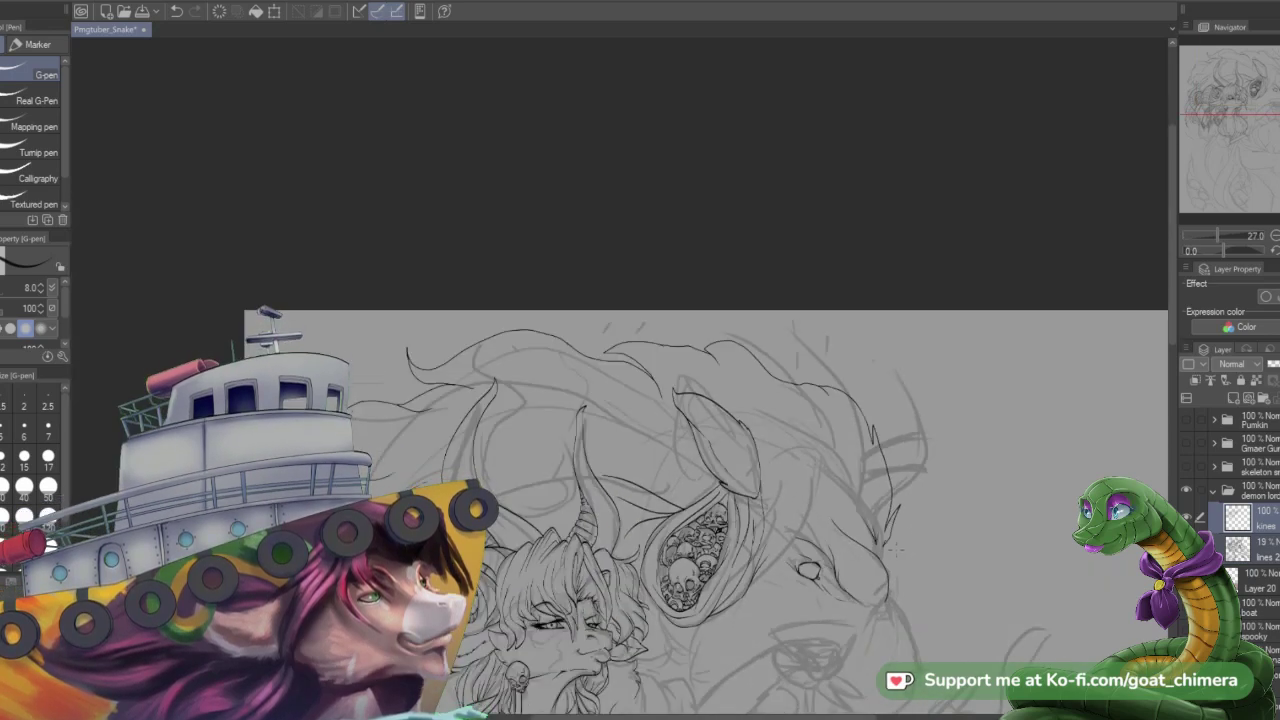
{"action": "scroll", "coordinate": [916, 536], "scroll_direction": "up", "scroll_amount": 1}
{"action": "scroll", "coordinate": [900, 548], "scroll_direction": "up", "scroll_amount": 1}
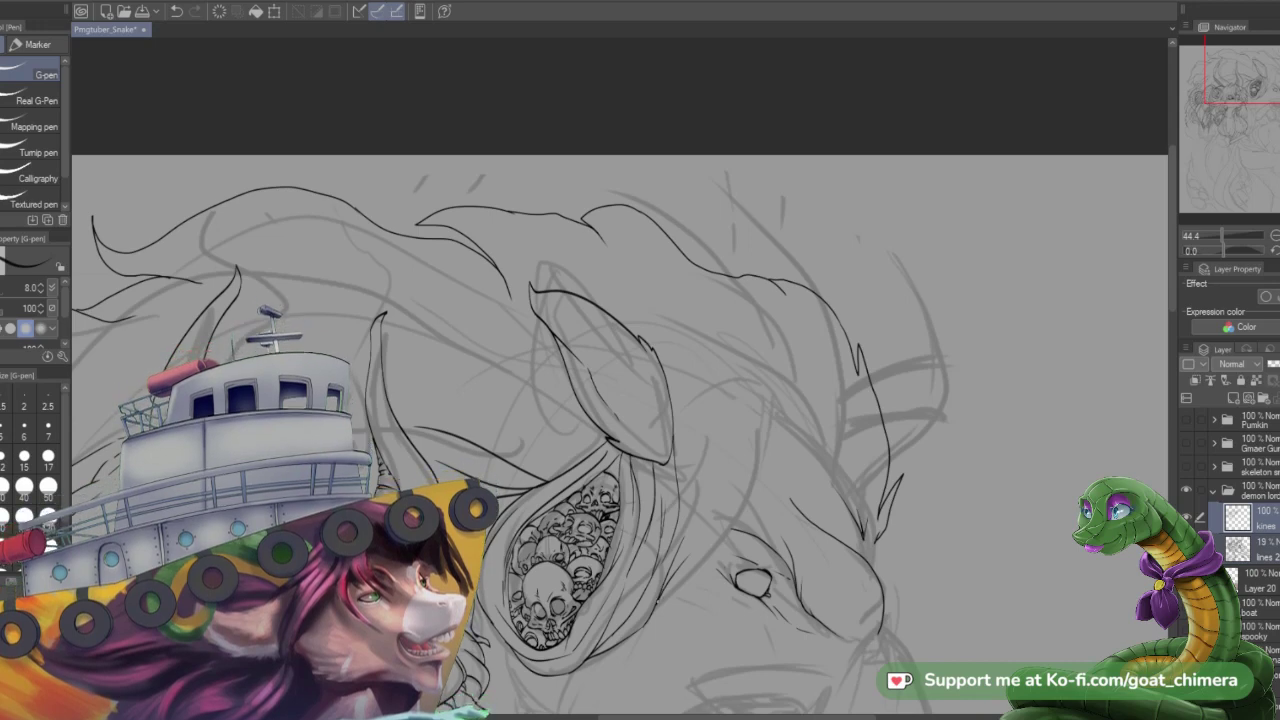
{"action": "mouse_move", "coordinate": [657, 603]}
{"action": "left_mouse_down"}
{"action": "mouse_move", "coordinate": [725, 527]}
{"action": "mouse_move", "coordinate": [751, 437]}
{"action": "left_mouse_up"}
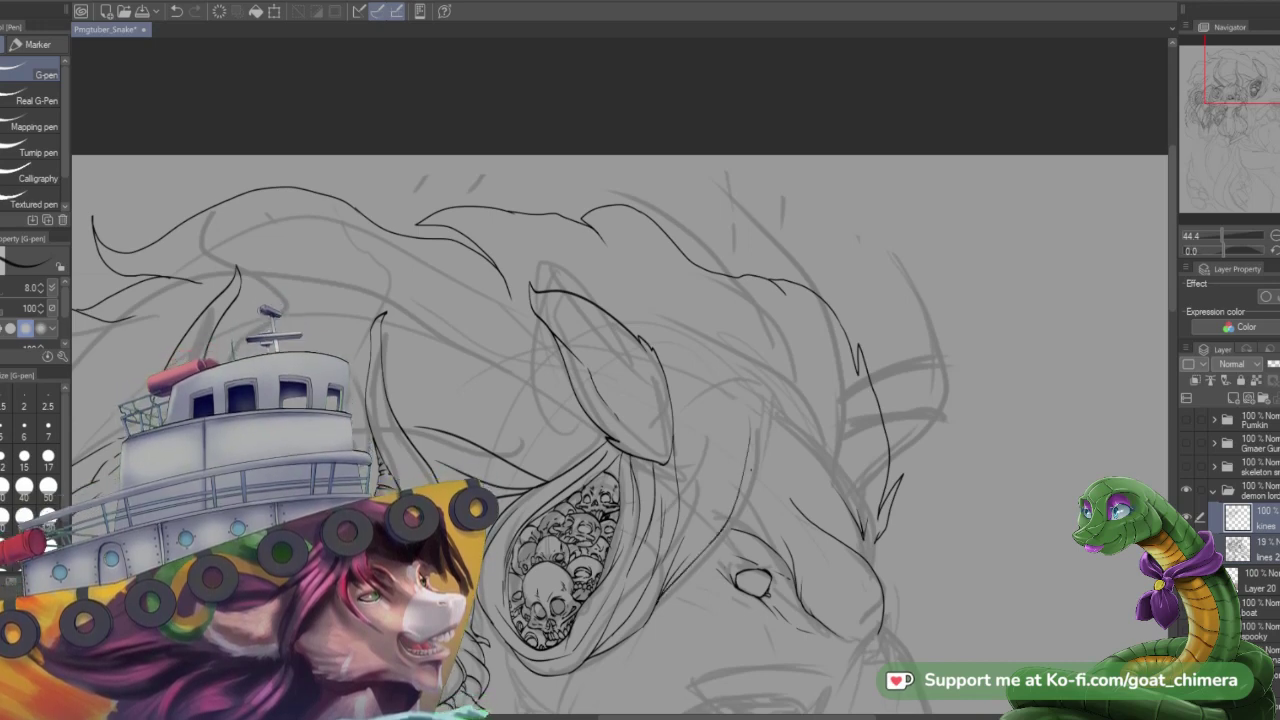
{"action": "mouse_move", "coordinate": [735, 511]}
{"action": "left_mouse_down"}
{"action": "mouse_move", "coordinate": [756, 449]}
{"action": "mouse_move", "coordinate": [777, 500]}
{"action": "mouse_move", "coordinate": [742, 374]}
{"action": "left_mouse_up"}
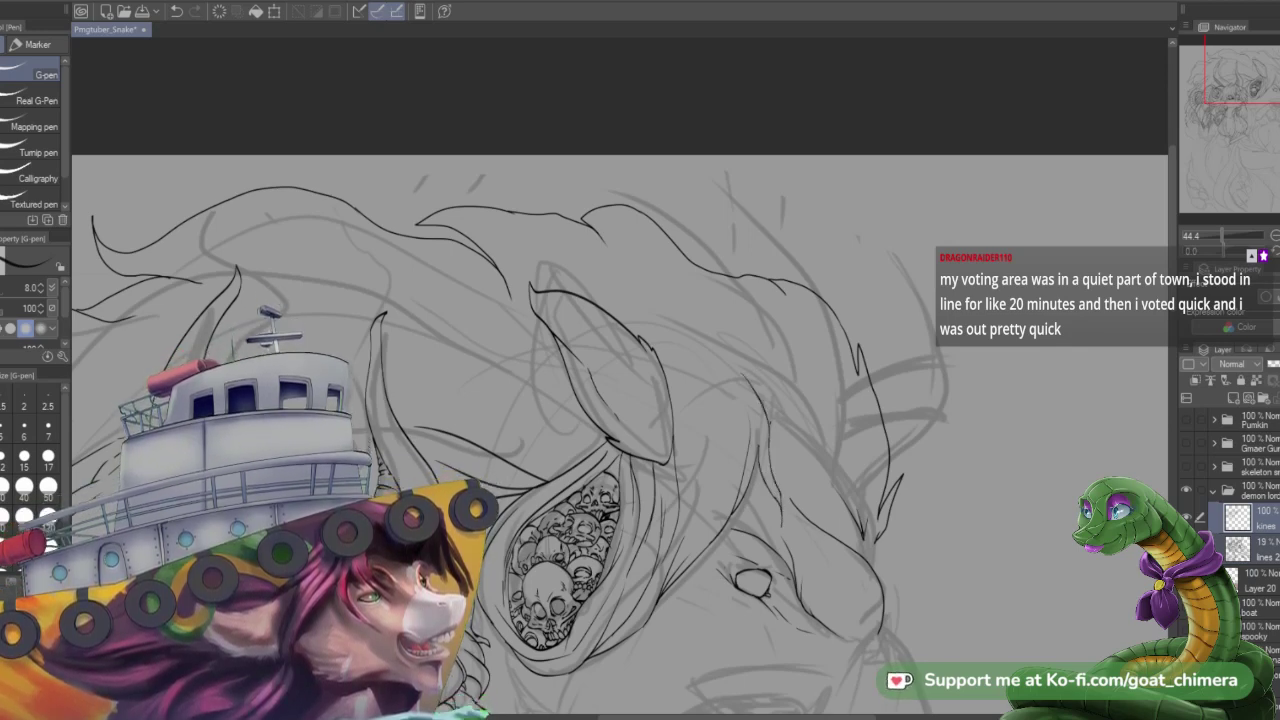
- Ink pointed hair strands across the large creature's forehead above the eye and along the front edge of its face
{"action": "left_click_drag", "start_coordinate": [774, 448], "coordinate": [770, 418]}
{"action": "left_click_drag", "start_coordinate": [782, 488], "coordinate": [760, 386]}
{"action": "left_click_drag", "start_coordinate": [788, 450], "coordinate": [785, 414]}
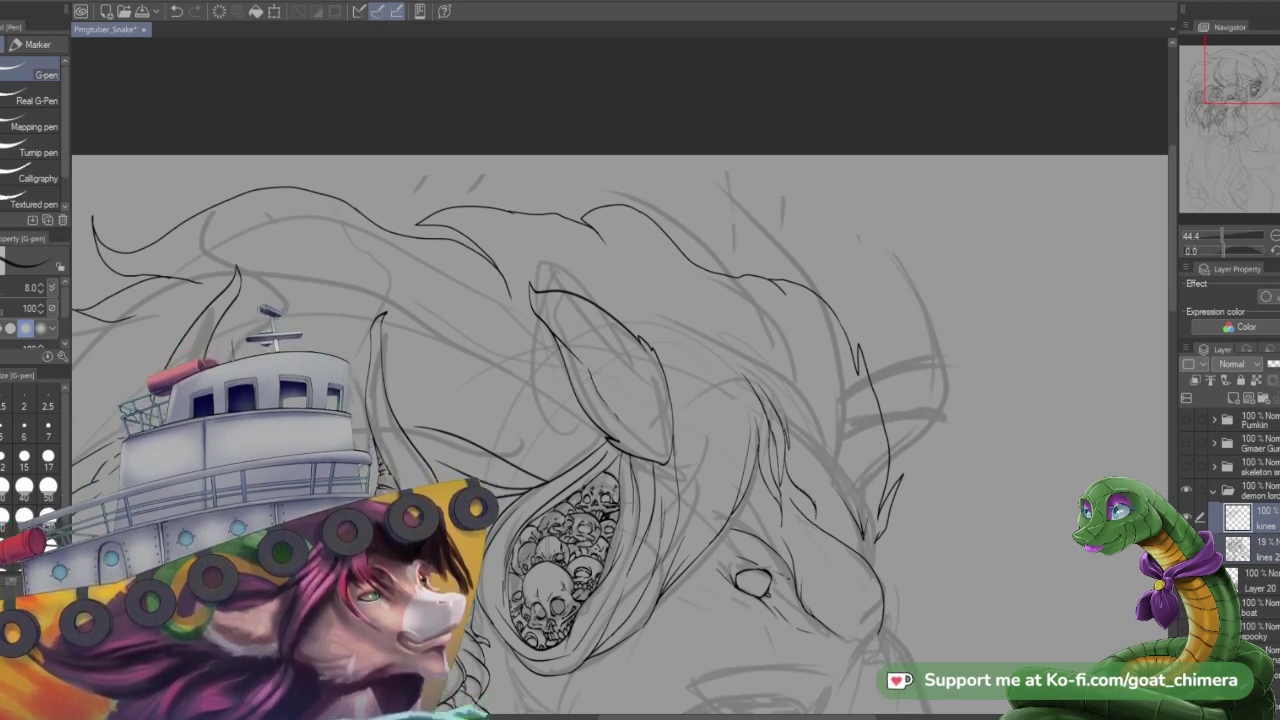
{"action": "mouse_move", "coordinate": [822, 503]}
{"action": "left_mouse_down"}
{"action": "mouse_move", "coordinate": [807, 413]}
{"action": "mouse_move", "coordinate": [827, 487]}
{"action": "left_mouse_up"}
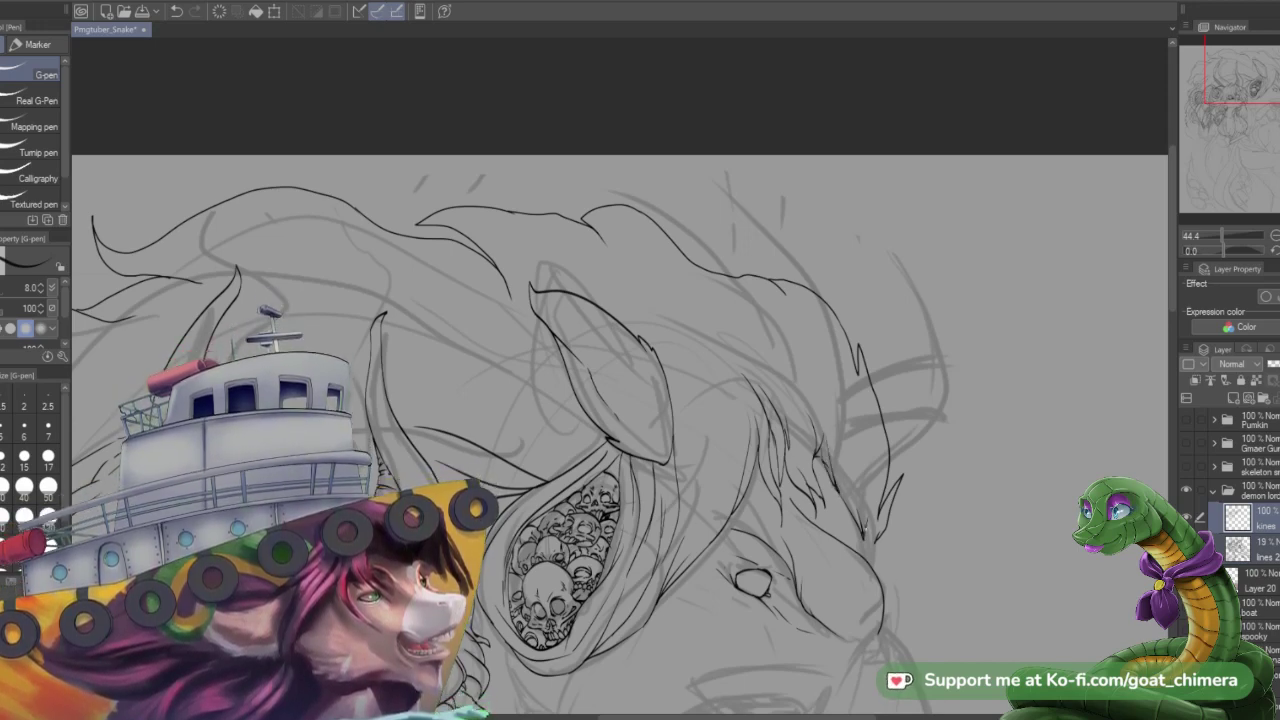
{"action": "mouse_move", "coordinate": [871, 489]}
{"action": "left_mouse_down"}
{"action": "mouse_move", "coordinate": [865, 537]}
{"action": "mouse_move", "coordinate": [874, 493]}
{"action": "left_mouse_up"}
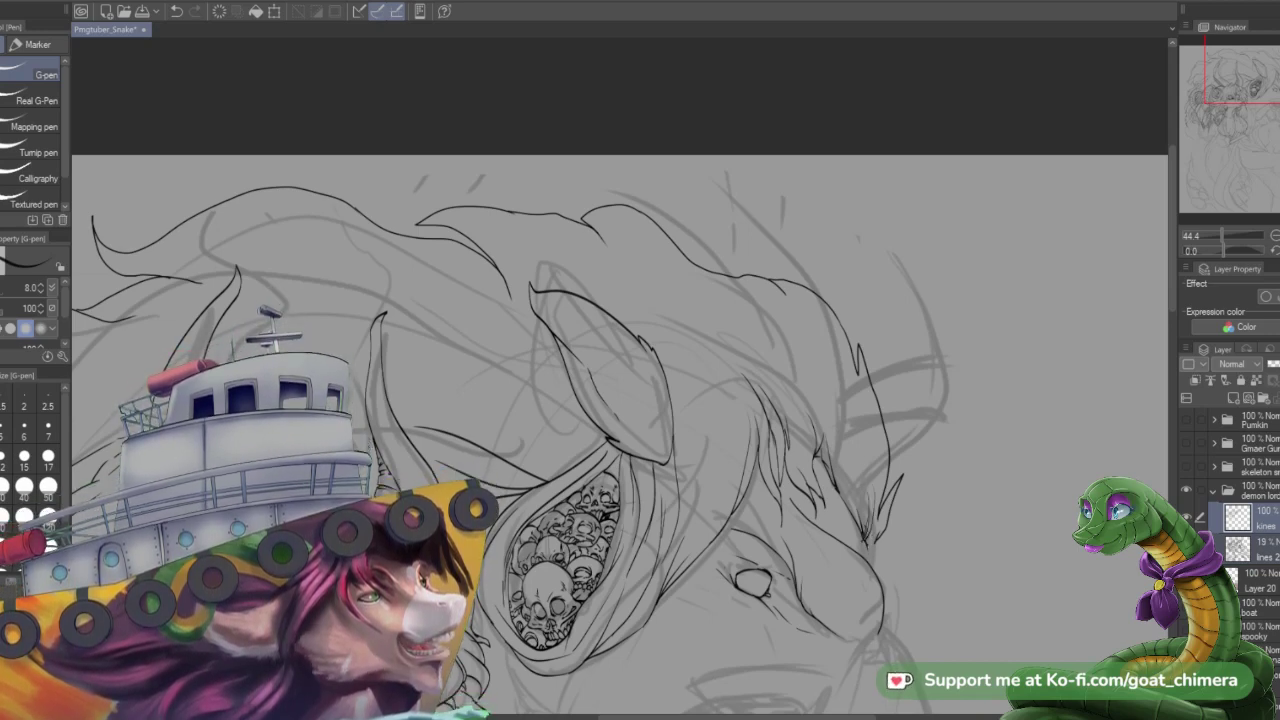
{"action": "mouse_move", "coordinate": [874, 545]}
{"action": "left_mouse_down"}
{"action": "mouse_move", "coordinate": [873, 563]}
{"action": "mouse_move", "coordinate": [874, 540]}
{"action": "left_mouse_up"}
- Ink pairs of flowing hair strands inside the mane, running down from its top outline behind the ear
{"action": "left_click_drag", "start_coordinate": [604, 244], "coordinate": [666, 334]}
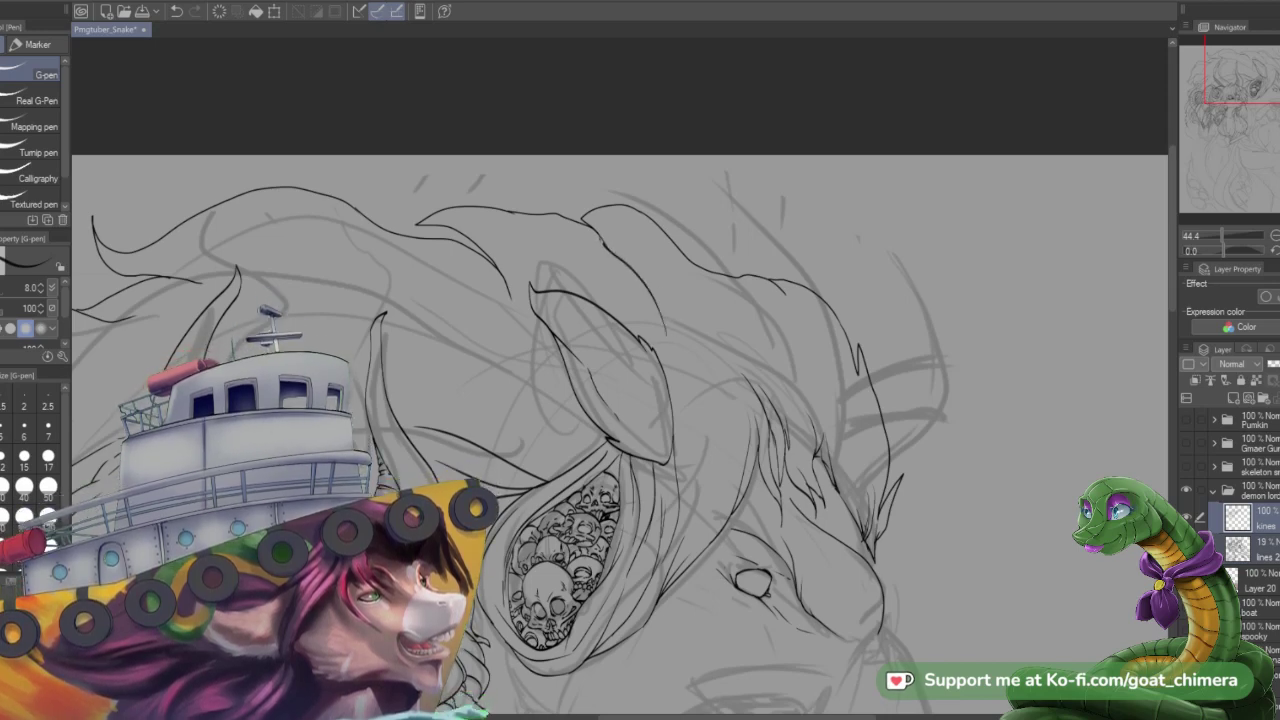
{"action": "mouse_move", "coordinate": [604, 240]}
{"action": "left_mouse_down"}
{"action": "mouse_move", "coordinate": [666, 290]}
{"action": "mouse_move", "coordinate": [690, 338]}
{"action": "left_mouse_up"}
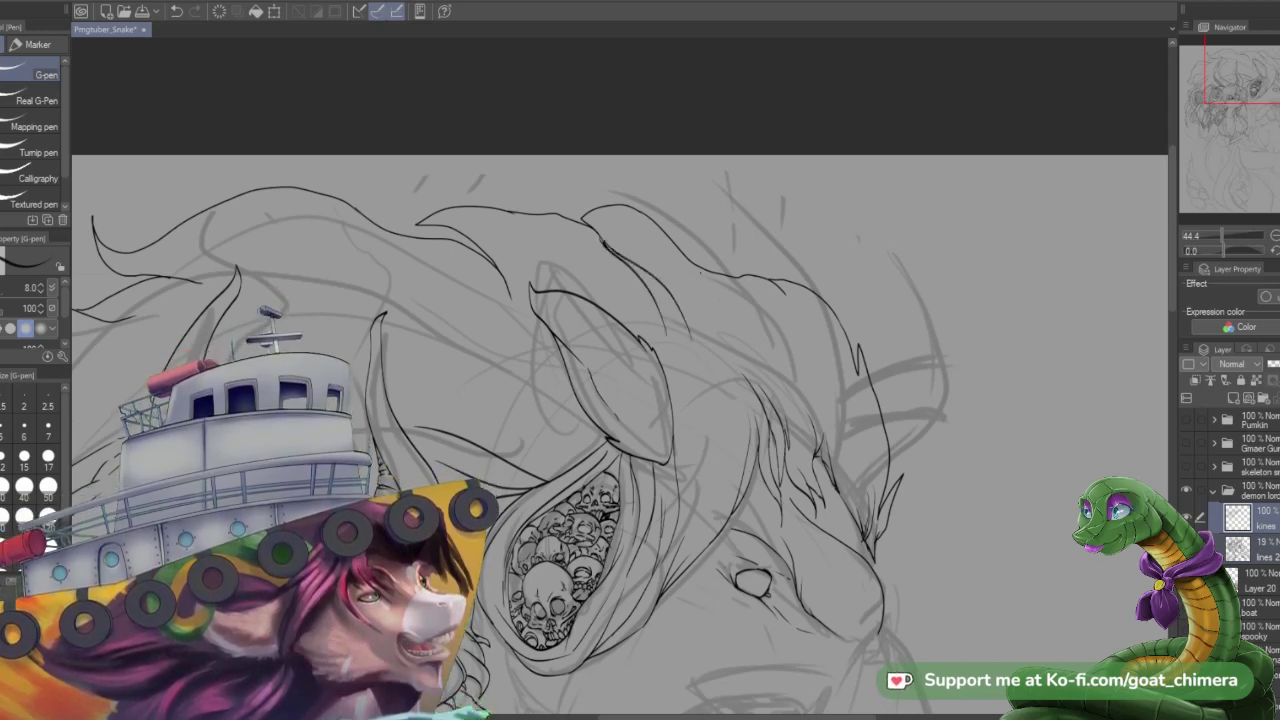
{"action": "left_click_drag", "start_coordinate": [688, 258], "coordinate": [731, 320]}
{"action": "left_click_drag", "start_coordinate": [698, 266], "coordinate": [758, 334]}
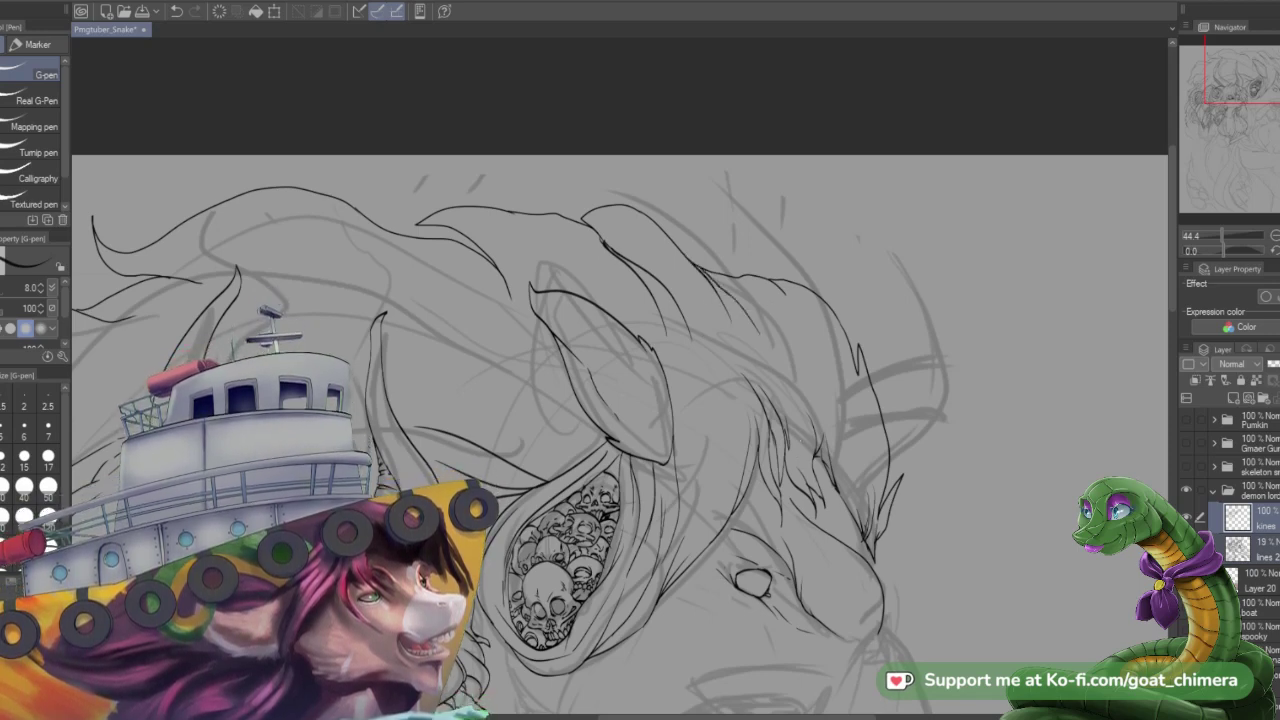
- Ink the long strands sweeping down the front of the mane toward the forehead, following its outer contour
{"action": "left_click_drag", "start_coordinate": [804, 406], "coordinate": [754, 334]}
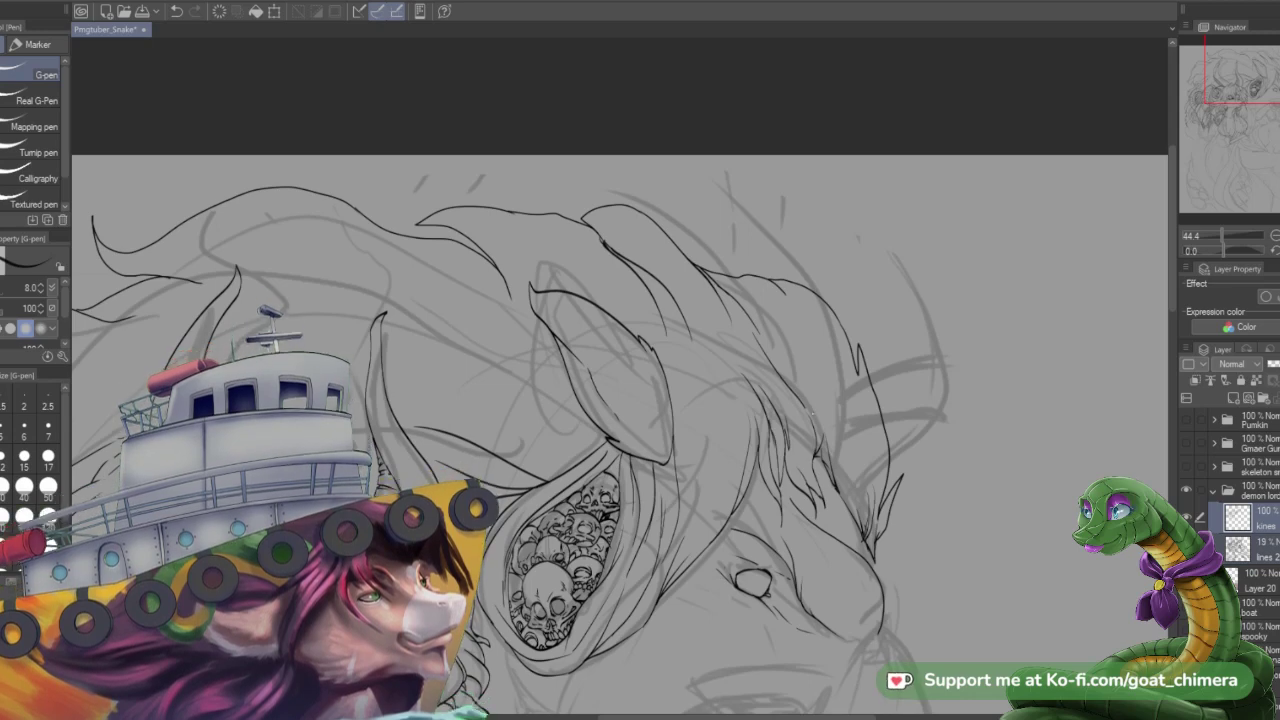
{"action": "mouse_move", "coordinate": [805, 407]}
{"action": "left_mouse_down"}
{"action": "mouse_move", "coordinate": [825, 433]}
{"action": "mouse_move", "coordinate": [793, 365]}
{"action": "left_mouse_up"}
{"action": "mouse_move", "coordinate": [787, 298]}
{"action": "left_mouse_down"}
{"action": "mouse_move", "coordinate": [865, 426]}
{"action": "mouse_move", "coordinate": [867, 477]}
{"action": "left_mouse_up"}
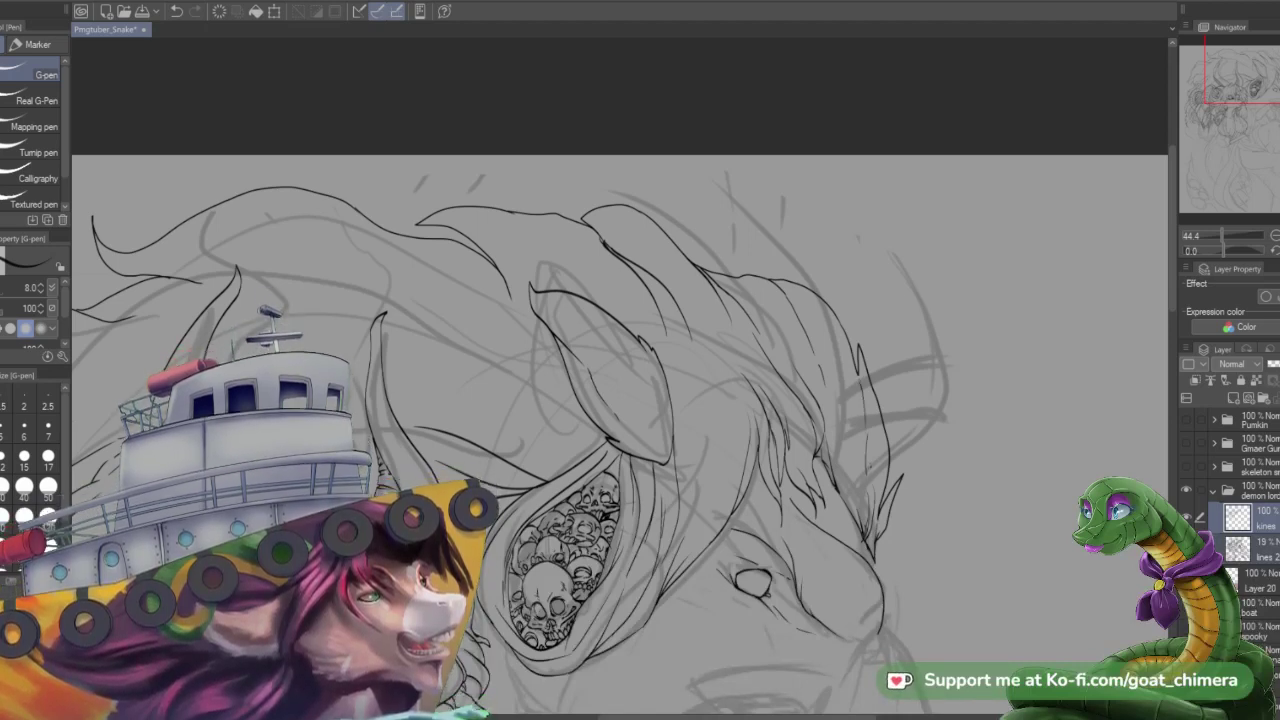
{"action": "mouse_move", "coordinate": [869, 426]}
{"action": "left_mouse_down"}
{"action": "mouse_move", "coordinate": [871, 470]}
{"action": "mouse_move", "coordinate": [869, 384]}
{"action": "left_mouse_up"}
- Erase the pointed hair strands over the forehead above the eye with the Hard eraser at size 40
{"action": "key", "text": "e"}
{"action": "left_click", "coordinate": [24, 486]}
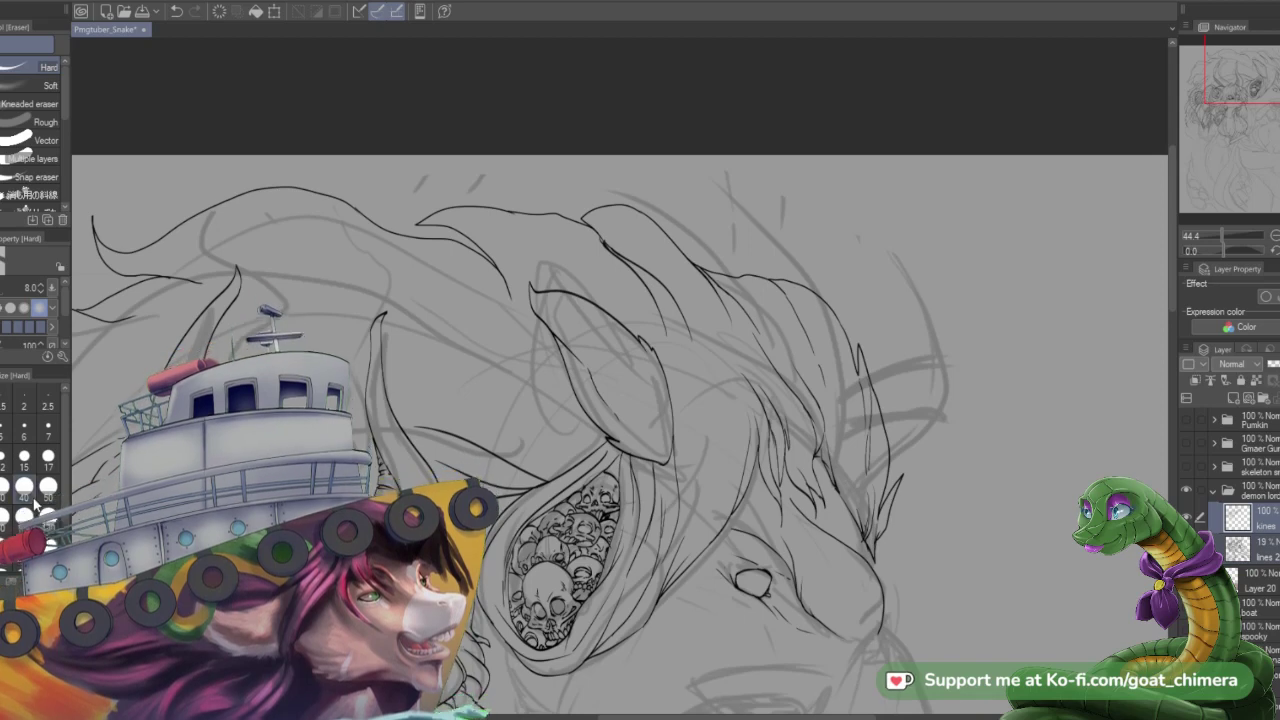
{"action": "mouse_move", "coordinate": [788, 478]}
{"action": "left_mouse_down"}
{"action": "mouse_move", "coordinate": [776, 464]}
{"action": "mouse_move", "coordinate": [776, 504]}
{"action": "left_mouse_up"}
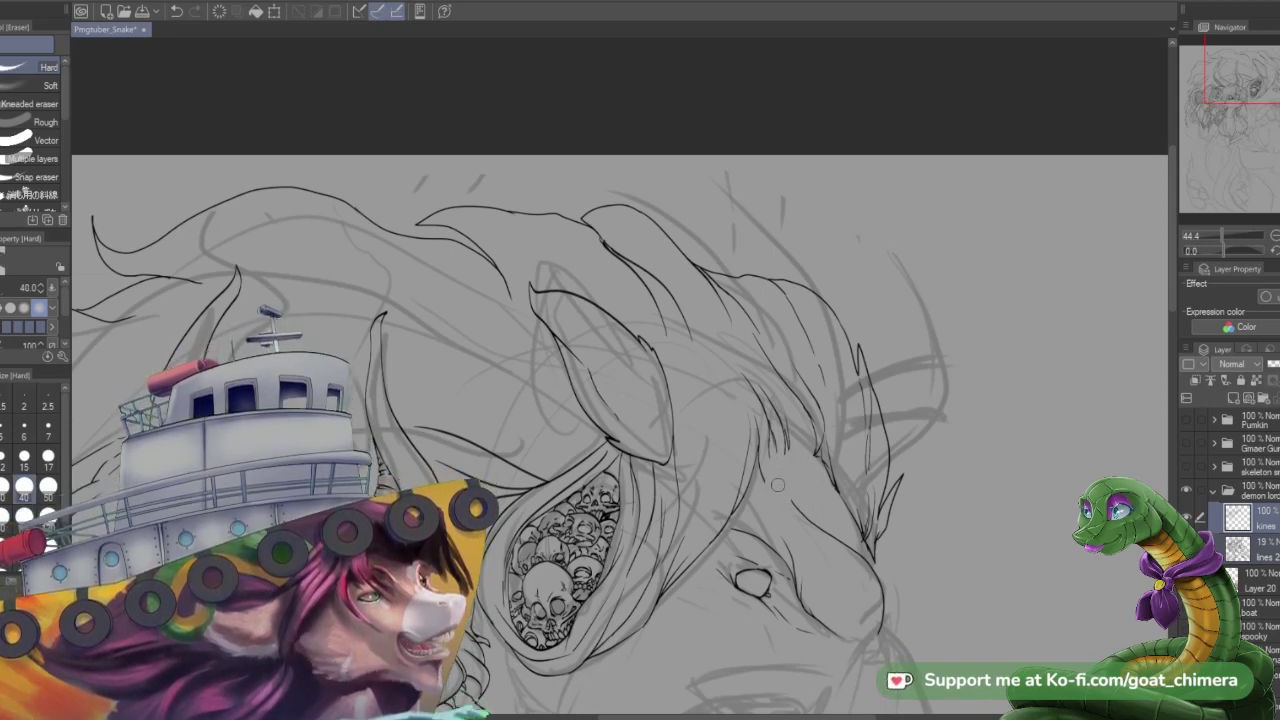
{"action": "mouse_move", "coordinate": [784, 426]}
{"action": "left_mouse_down"}
{"action": "mouse_move", "coordinate": [767, 476]}
{"action": "mouse_move", "coordinate": [771, 423]}
{"action": "mouse_move", "coordinate": [772, 461]}
{"action": "mouse_move", "coordinate": [754, 390]}
{"action": "left_mouse_up"}
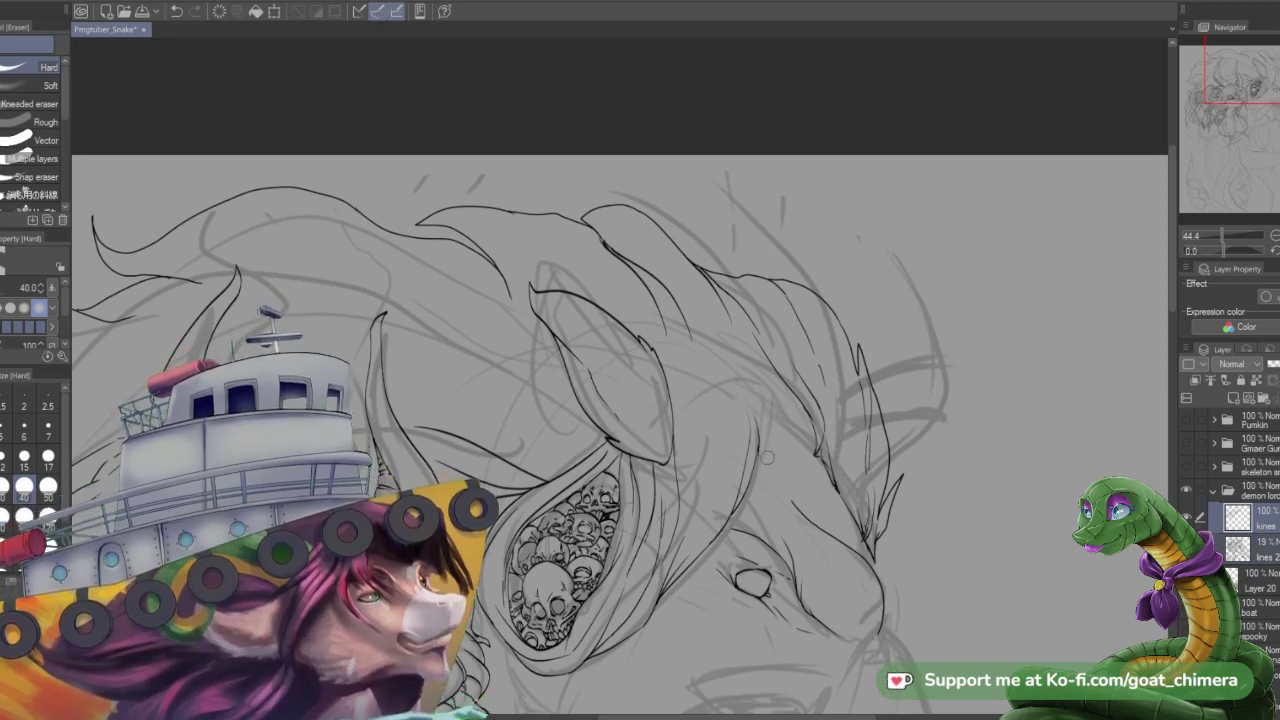
- Re-ink the hairline with the G-pen, extending the cheek line upward and joining it to the front strands above the forehead
{"action": "key", "text": "p"}
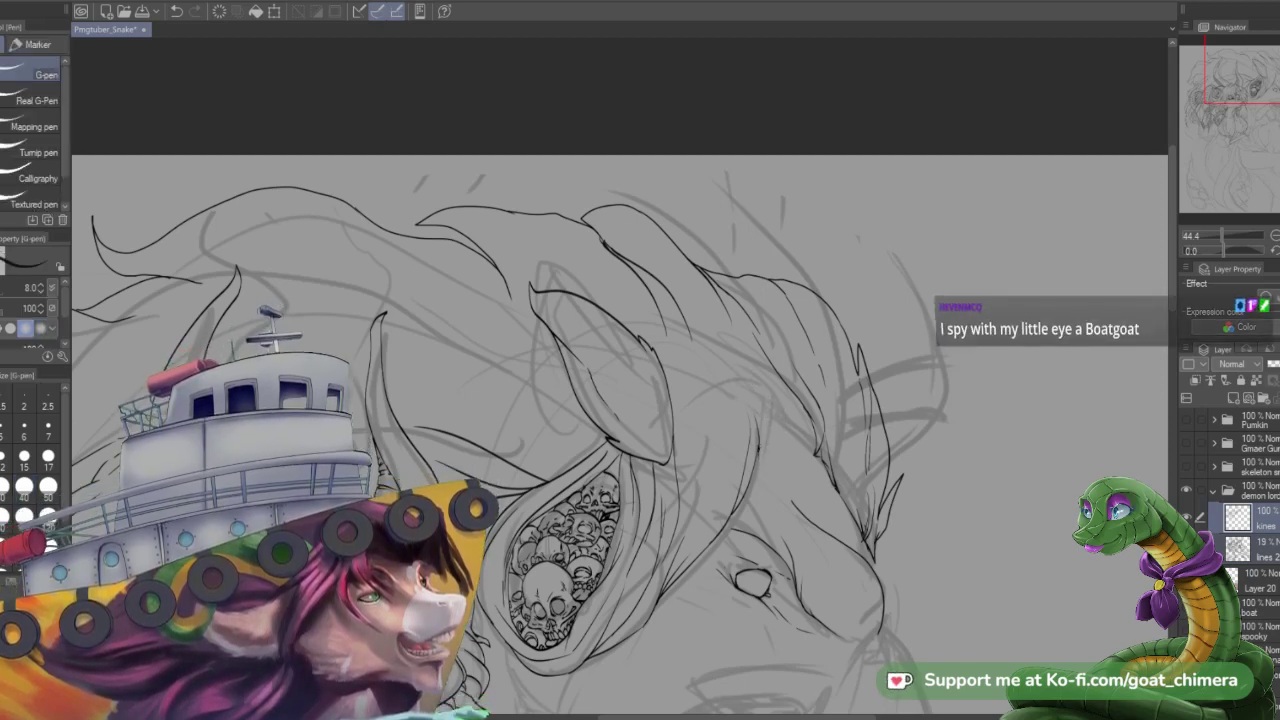
{"action": "mouse_move", "coordinate": [764, 442]}
{"action": "left_mouse_down"}
{"action": "mouse_move", "coordinate": [741, 369]}
{"action": "mouse_move", "coordinate": [752, 372]}
{"action": "left_mouse_up"}
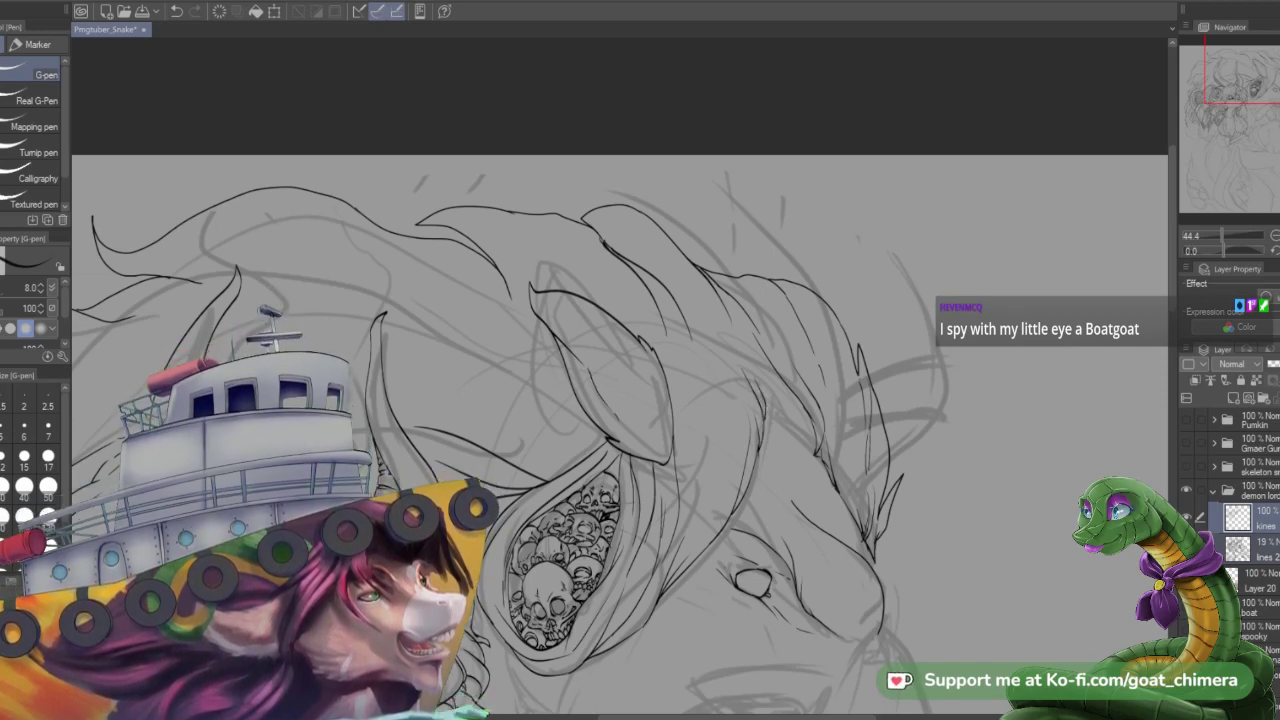
{"action": "mouse_move", "coordinate": [788, 421]}
{"action": "left_mouse_down"}
{"action": "mouse_move", "coordinate": [779, 401]}
{"action": "mouse_move", "coordinate": [813, 451]}
{"action": "left_mouse_up"}
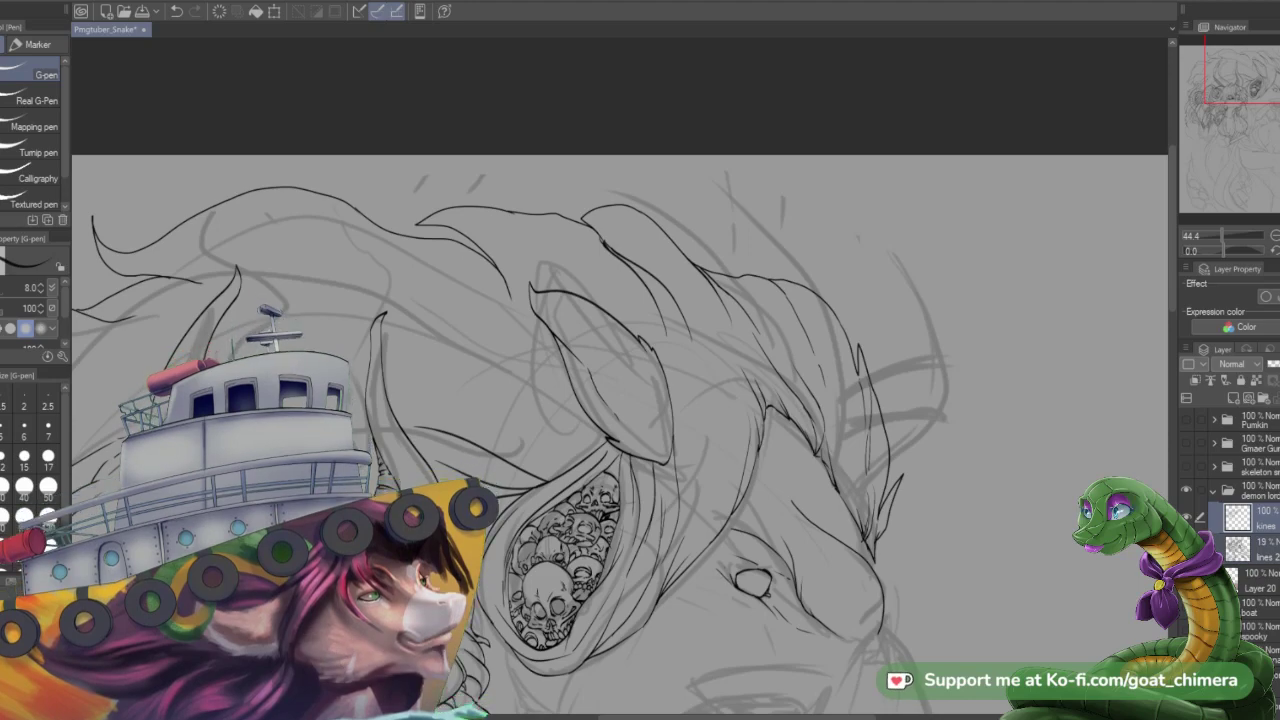
{"action": "scroll", "coordinate": [822, 447], "scroll_direction": "down", "scroll_amount": 3}
{"action": "scroll", "coordinate": [818, 525], "scroll_direction": "up", "scroll_amount": 3}
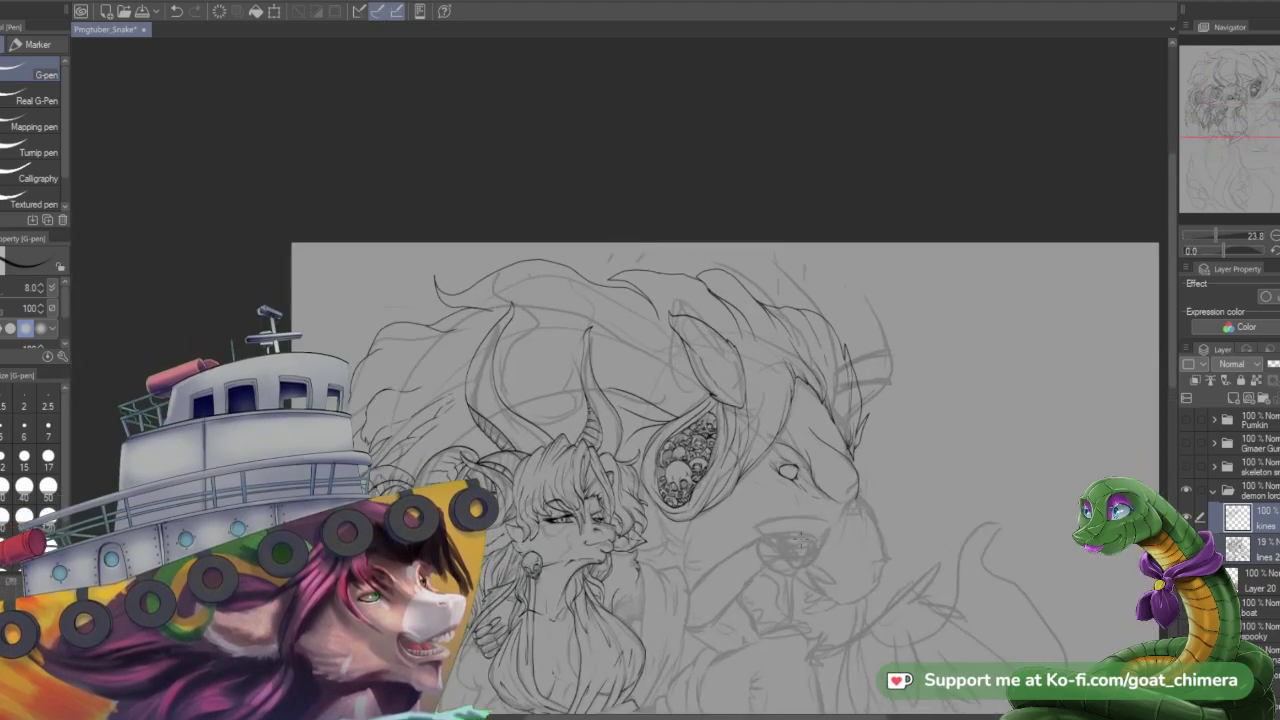
- Ink the crease line behind the large creature's eye and refine the short lines at the eye's corners
{"action": "scroll", "coordinate": [819, 522], "scroll_direction": "up", "scroll_amount": 1}
{"action": "scroll", "coordinate": [819, 522], "scroll_direction": "down", "scroll_amount": 1}
{"action": "scroll", "coordinate": [815, 516], "scroll_direction": "up", "scroll_amount": 2}
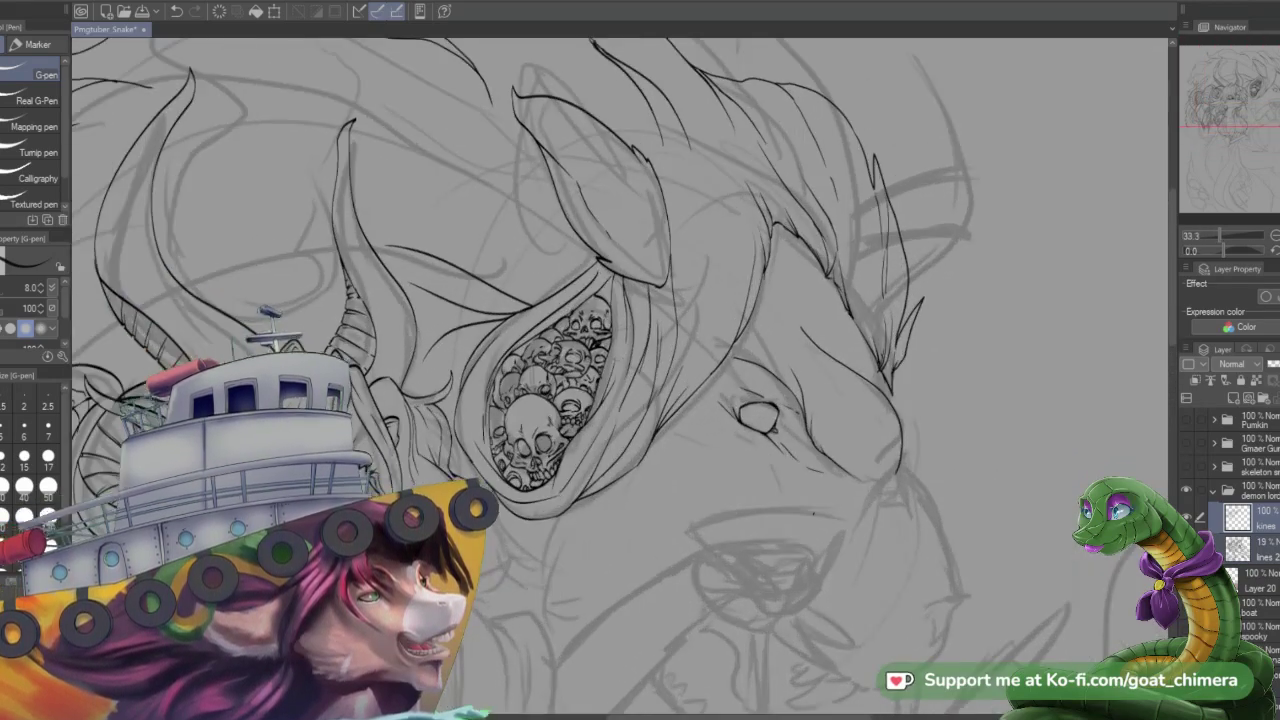
{"action": "scroll", "coordinate": [811, 511], "scroll_direction": "down", "scroll_amount": 1}
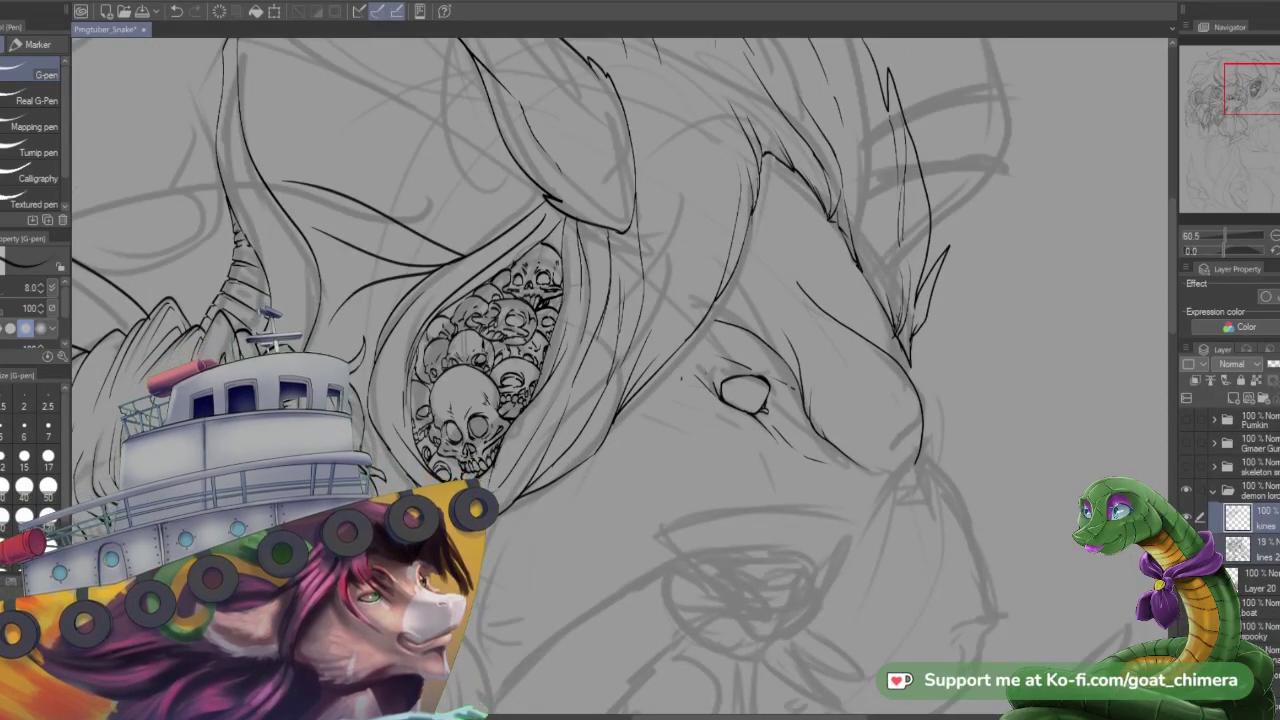
{"action": "left_click_drag", "start_coordinate": [667, 371], "coordinate": [719, 405]}
{"action": "mouse_move", "coordinate": [773, 413]}
{"action": "left_mouse_down"}
{"action": "mouse_move", "coordinate": [787, 421]}
{"action": "mouse_move", "coordinate": [767, 405]}
{"action": "left_mouse_up"}
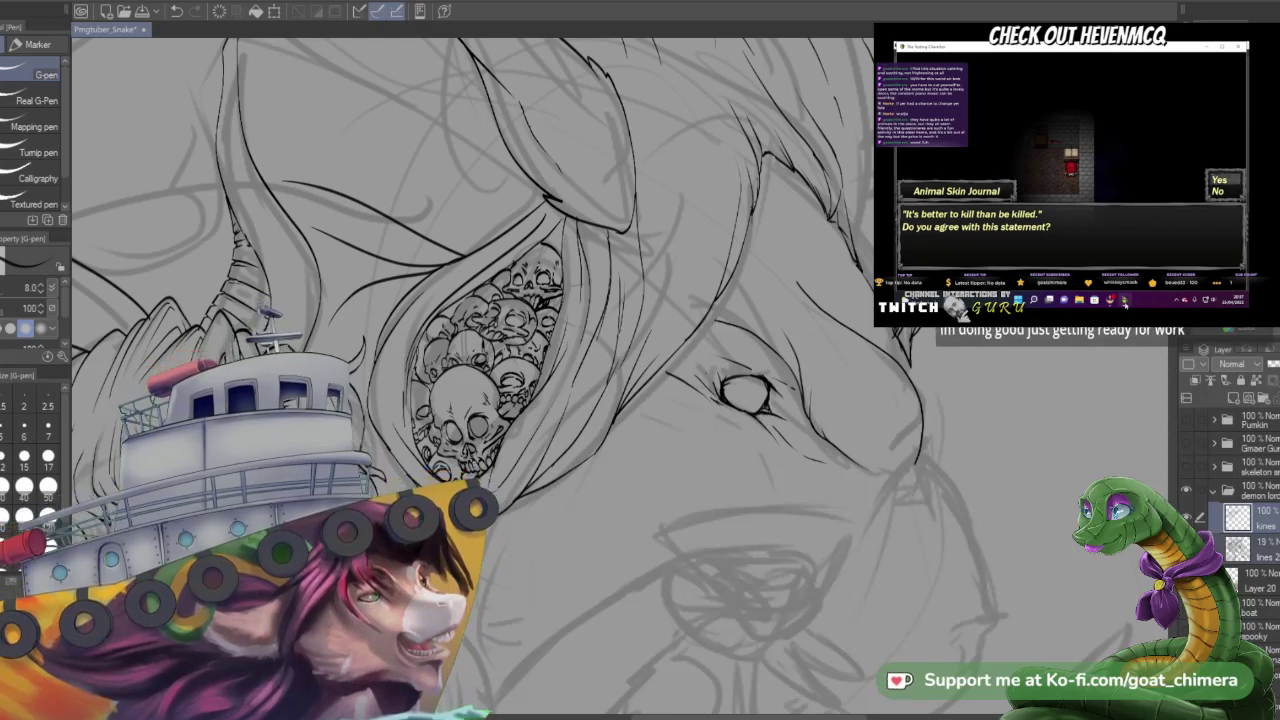
- Ink the large creature's brow-to-nose contour, the short creases under its nose tip and the curved front of its muzzle
{"action": "scroll", "coordinate": [937, 548], "scroll_direction": "down", "scroll_amount": 5}
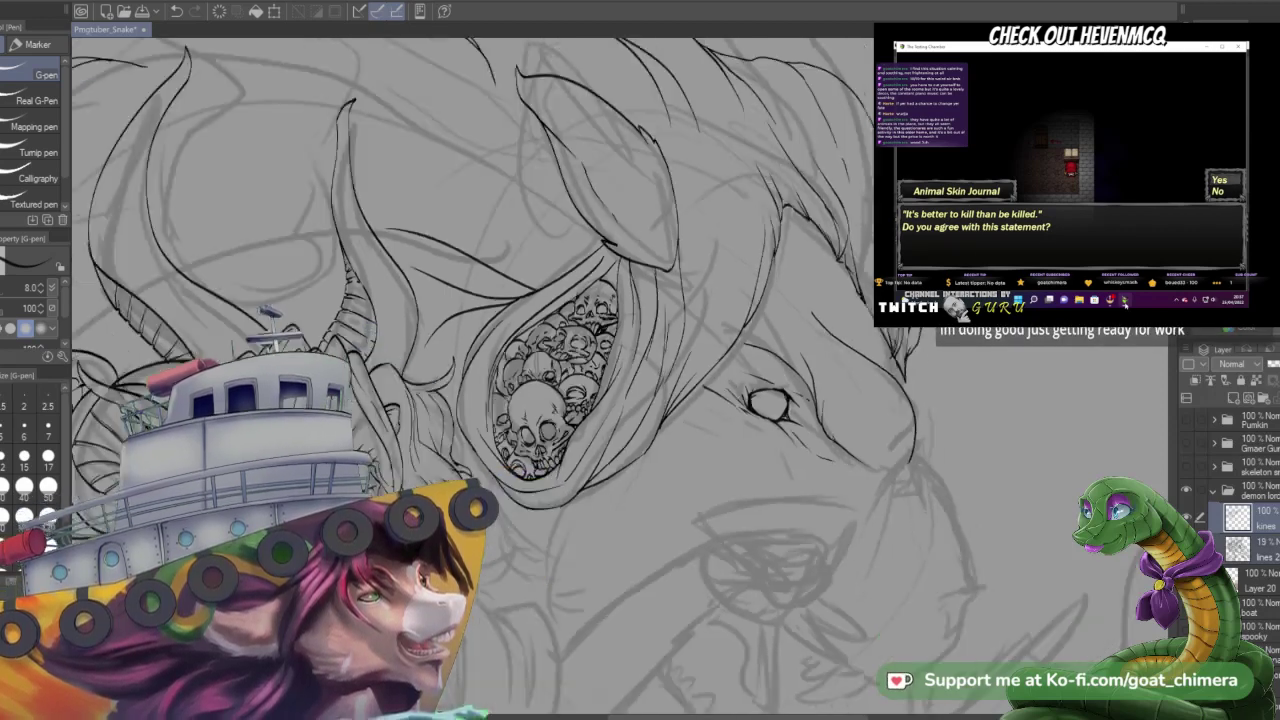
{"action": "scroll", "coordinate": [937, 548], "scroll_direction": "up", "scroll_amount": 2}
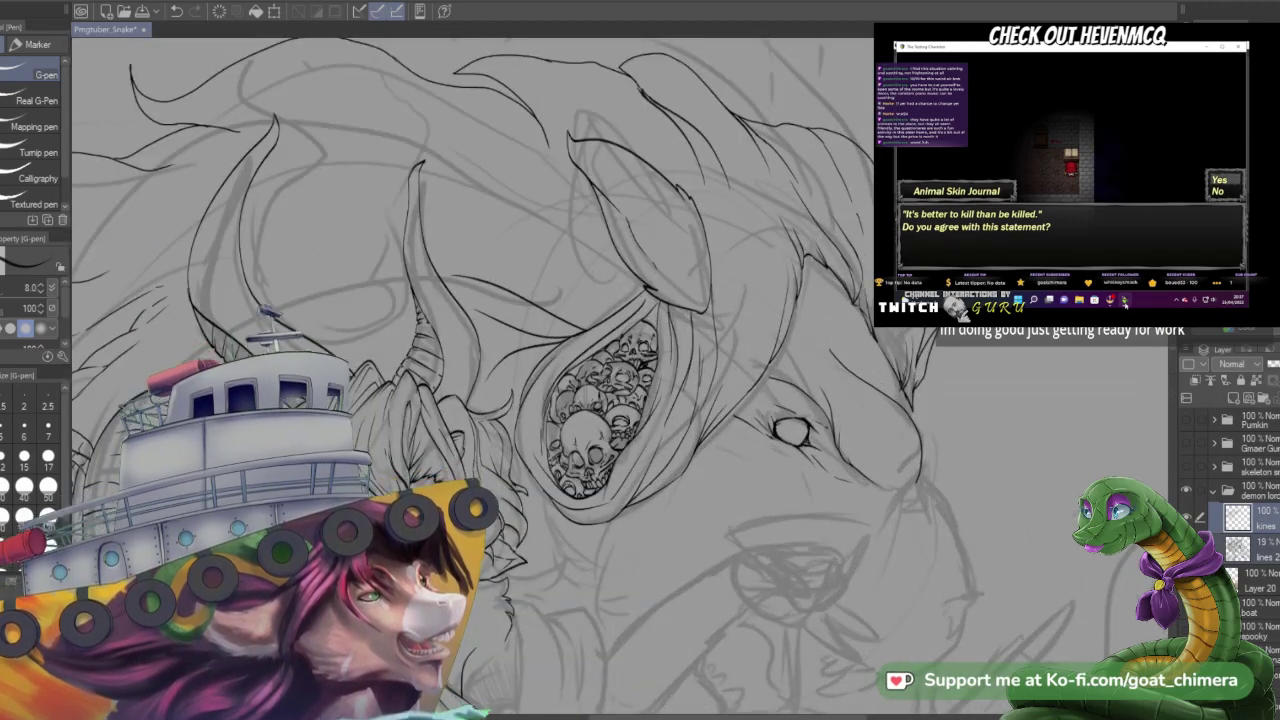
{"action": "scroll", "coordinate": [912, 385], "scroll_direction": "up", "scroll_amount": 1}
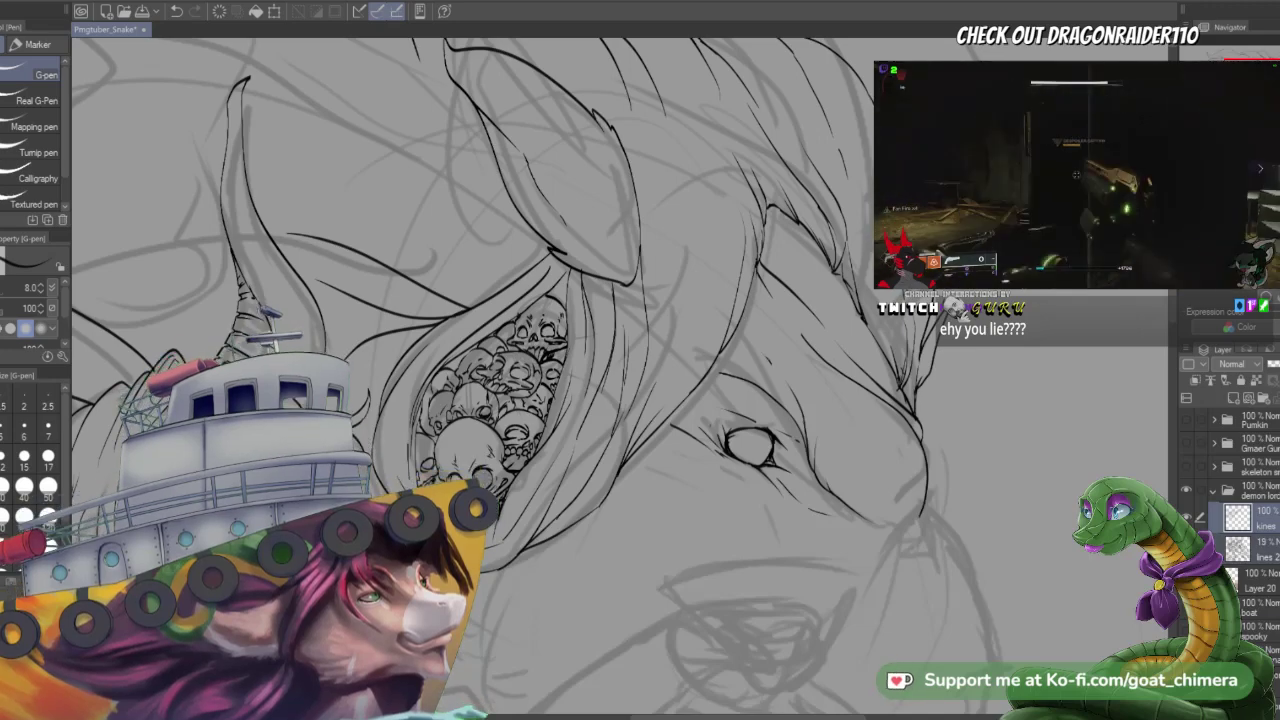
{"action": "left_click_drag", "start_coordinate": [769, 361], "coordinate": [709, 251]}
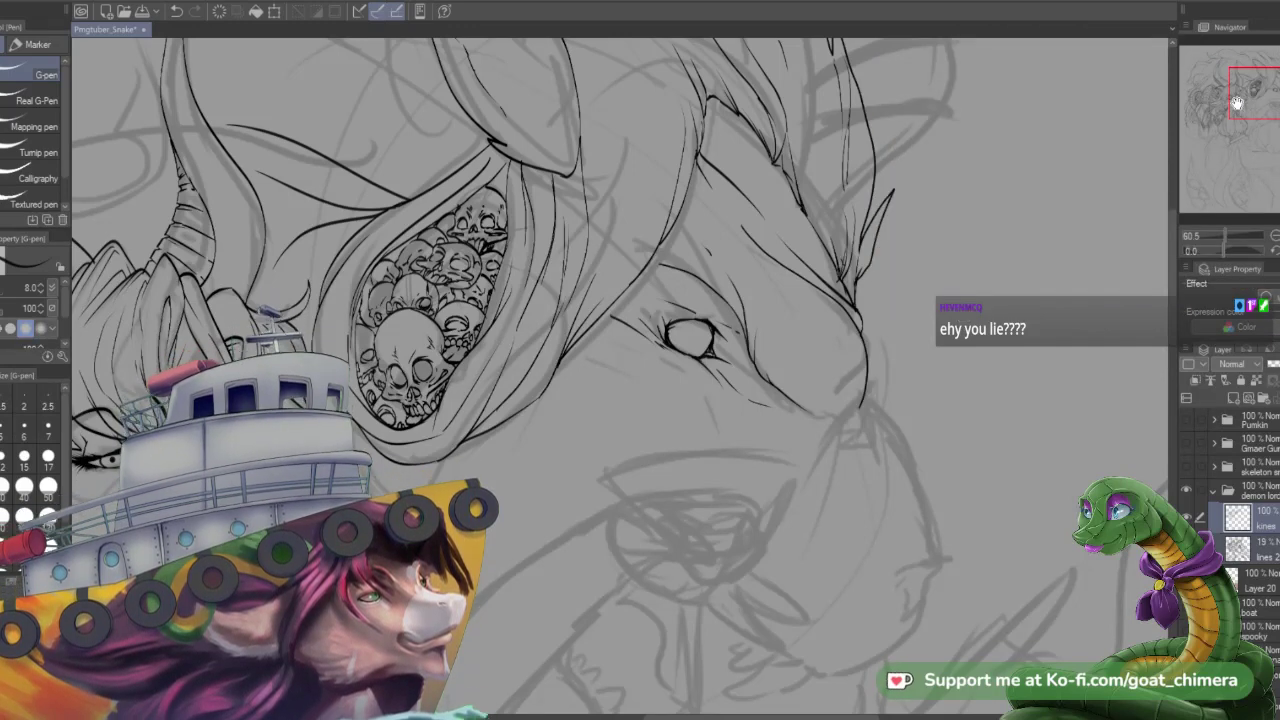
{"action": "mouse_move", "coordinate": [1259, 98]}
{"action": "left_mouse_down"}
{"action": "mouse_move", "coordinate": [1277, 108]}
{"action": "mouse_move", "coordinate": [1236, 91]}
{"action": "left_mouse_up"}
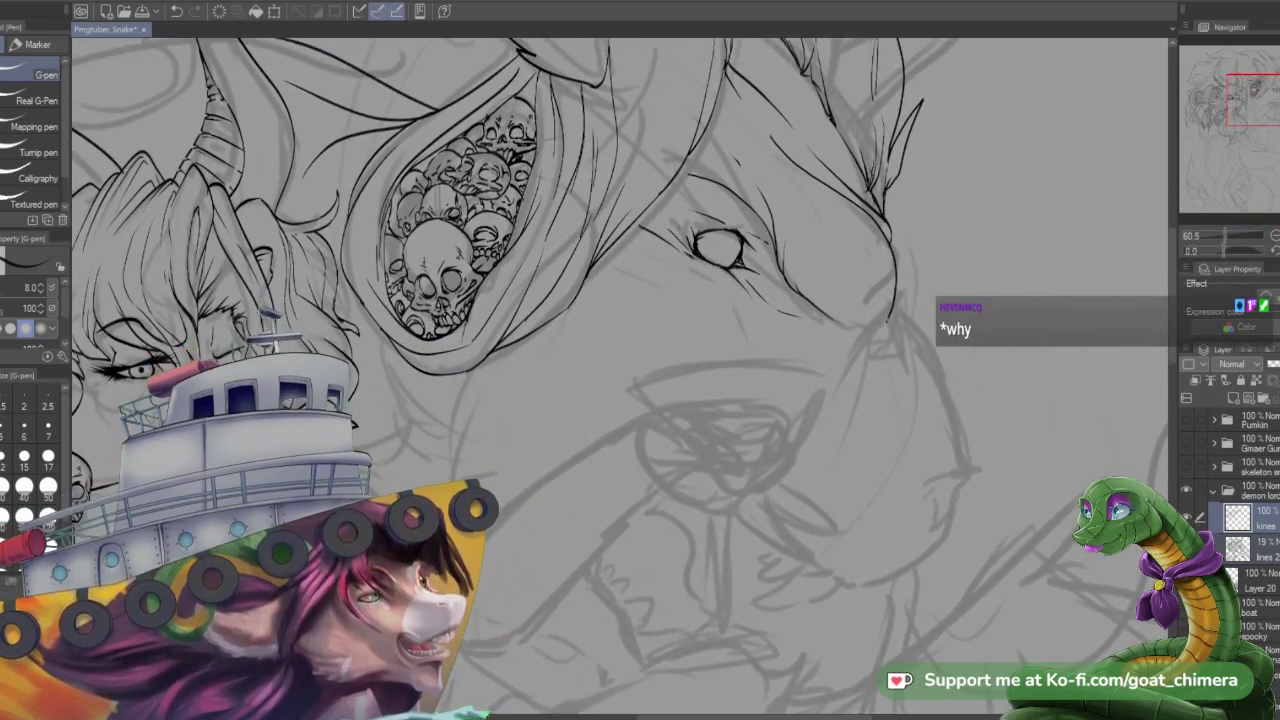
{"action": "left_click_drag", "start_coordinate": [888, 318], "coordinate": [838, 370]}
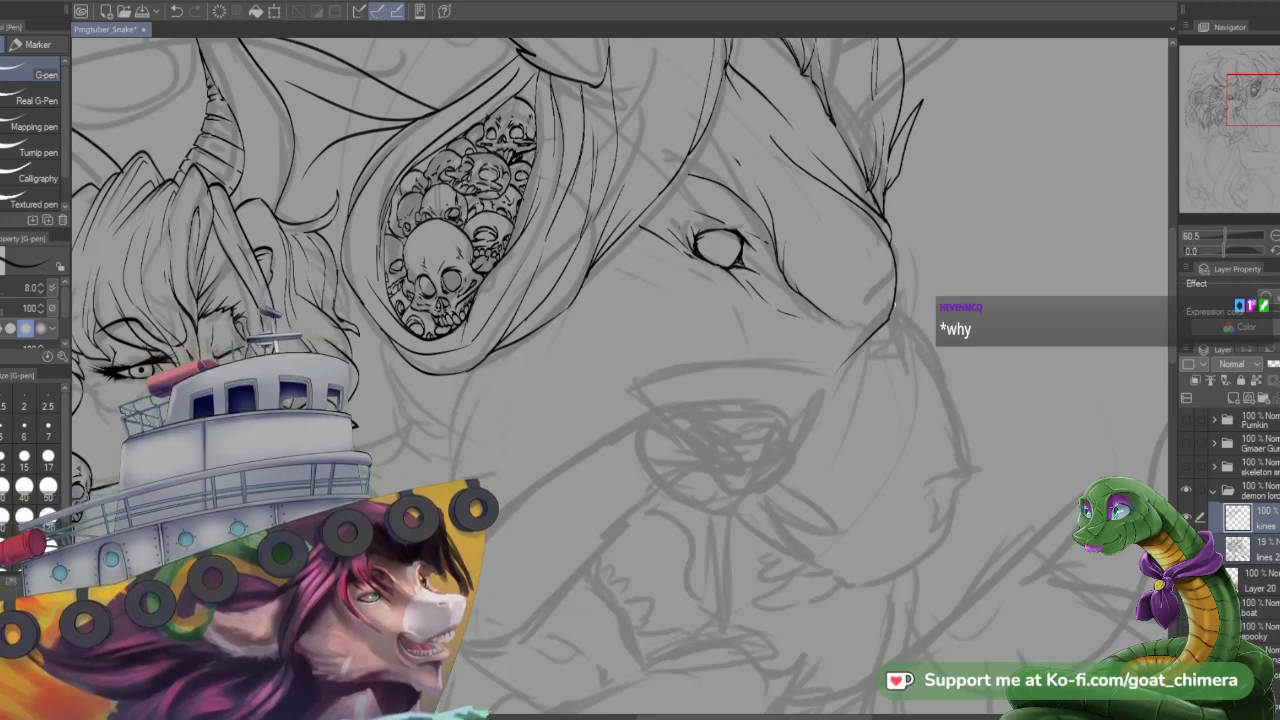
{"action": "left_click_drag", "start_coordinate": [899, 306], "coordinate": [891, 372]}
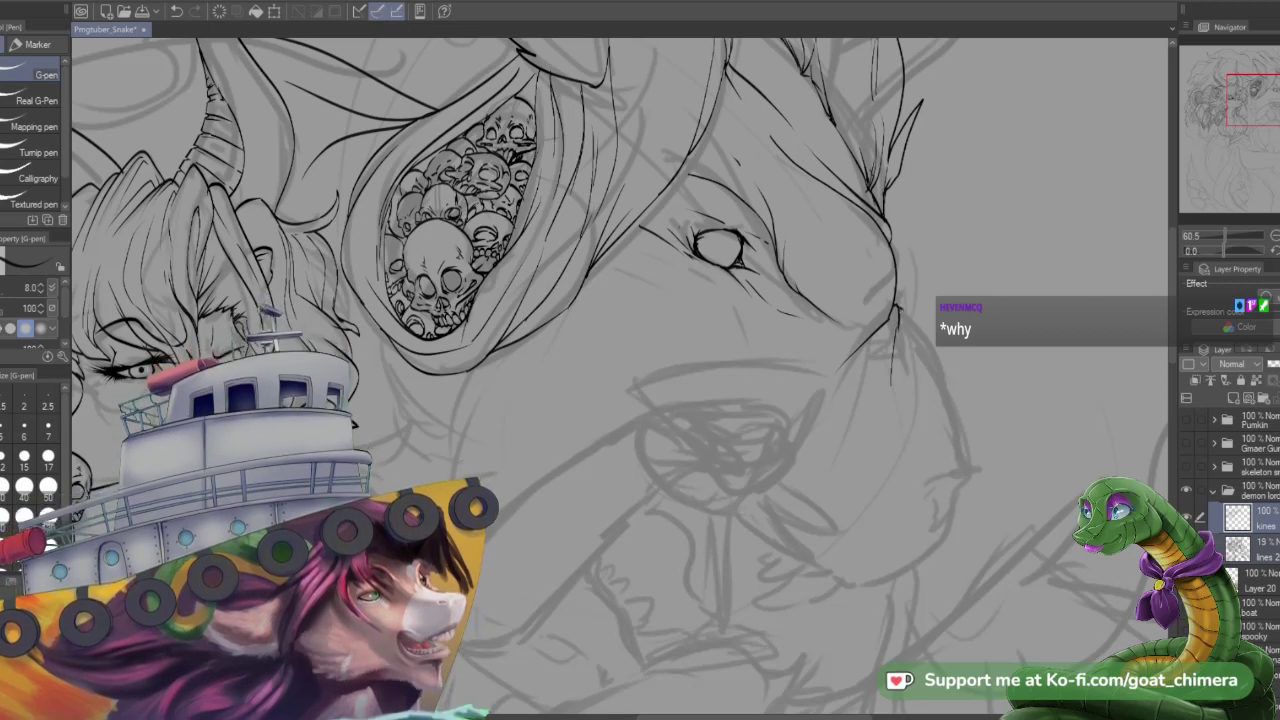
{"action": "mouse_move", "coordinate": [906, 314]}
{"action": "left_mouse_down"}
{"action": "mouse_move", "coordinate": [906, 356]}
{"action": "mouse_move", "coordinate": [922, 338]}
{"action": "mouse_move", "coordinate": [965, 458]}
{"action": "left_mouse_up"}
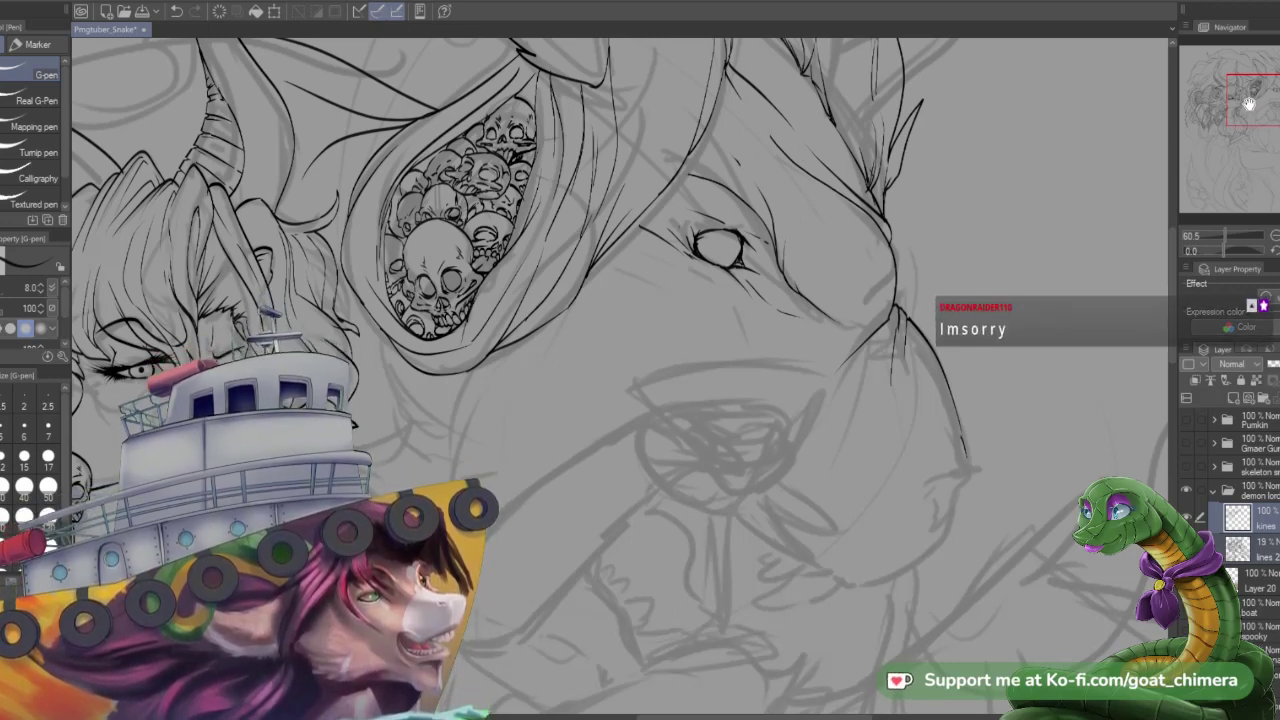
- Ink the robe draped over the horned figure's shoulder, with its outer edge and the long folds running down the sleeve
{"action": "left_click_drag", "start_coordinate": [1253, 112], "coordinate": [1235, 96]}
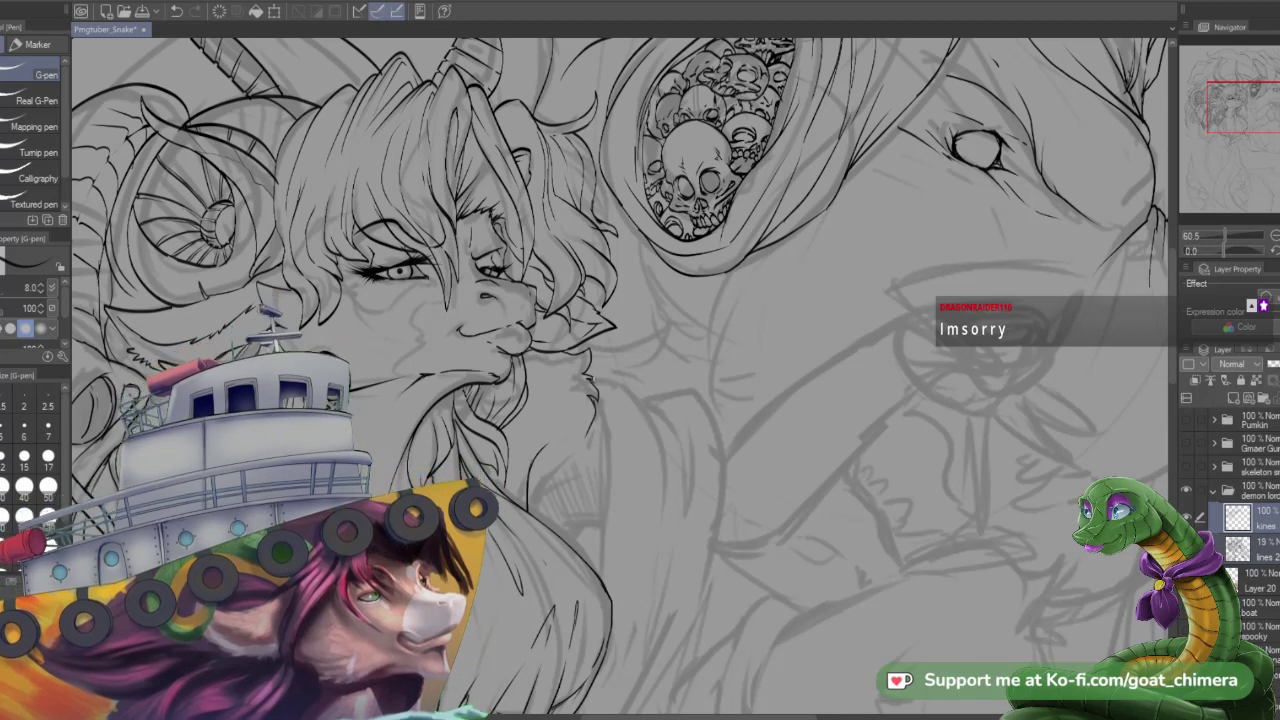
{"action": "mouse_move", "coordinate": [612, 381]}
{"action": "left_mouse_down"}
{"action": "mouse_move", "coordinate": [645, 404]}
{"action": "mouse_move", "coordinate": [672, 490]}
{"action": "left_mouse_up"}
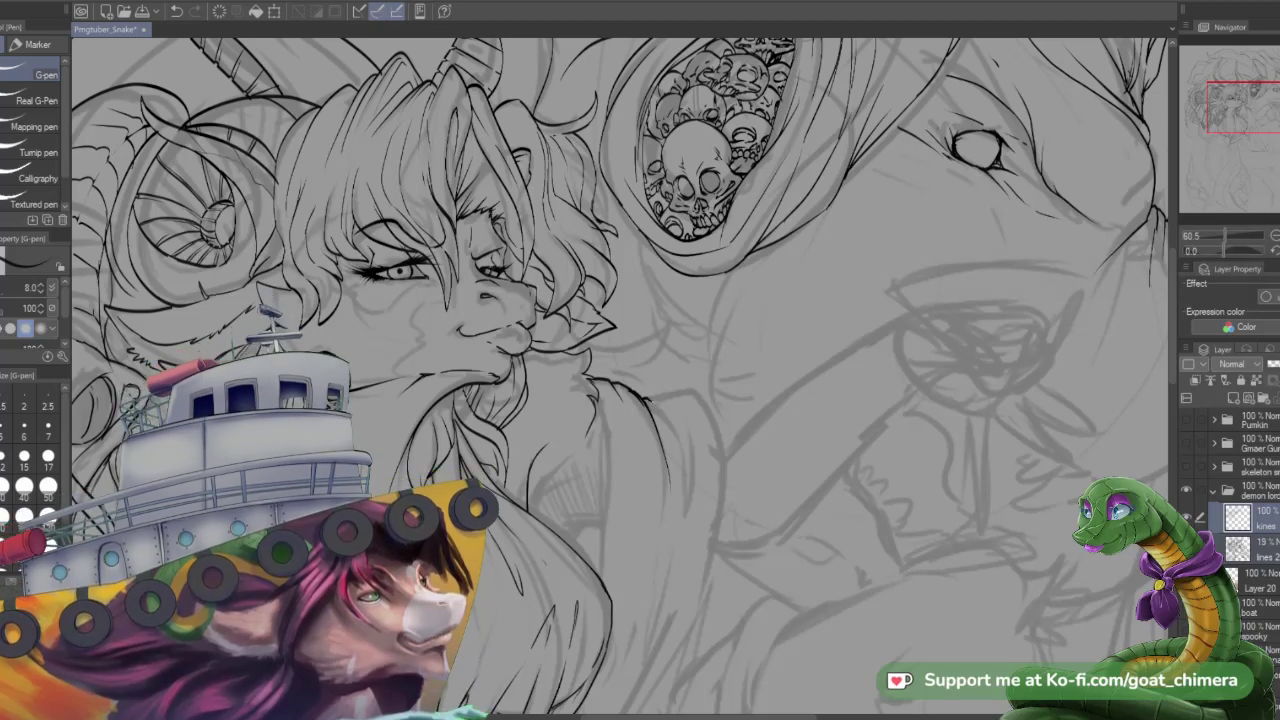
{"action": "mouse_move", "coordinate": [654, 402]}
{"action": "left_mouse_down"}
{"action": "mouse_move", "coordinate": [687, 456]}
{"action": "mouse_move", "coordinate": [685, 497]}
{"action": "left_mouse_up"}
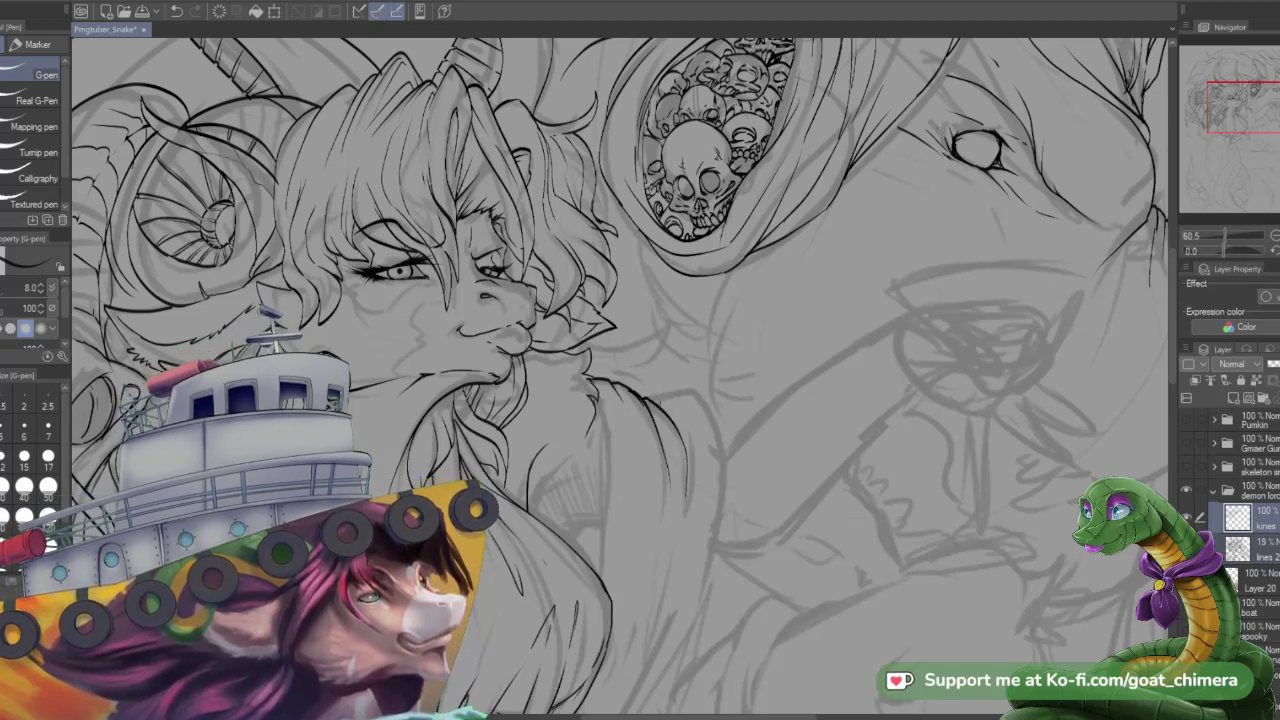
{"action": "mouse_move", "coordinate": [651, 389]}
{"action": "left_mouse_down"}
{"action": "mouse_move", "coordinate": [643, 398]}
{"action": "mouse_move", "coordinate": [706, 390]}
{"action": "mouse_move", "coordinate": [740, 446]}
{"action": "mouse_move", "coordinate": [704, 580]}
{"action": "left_mouse_up"}
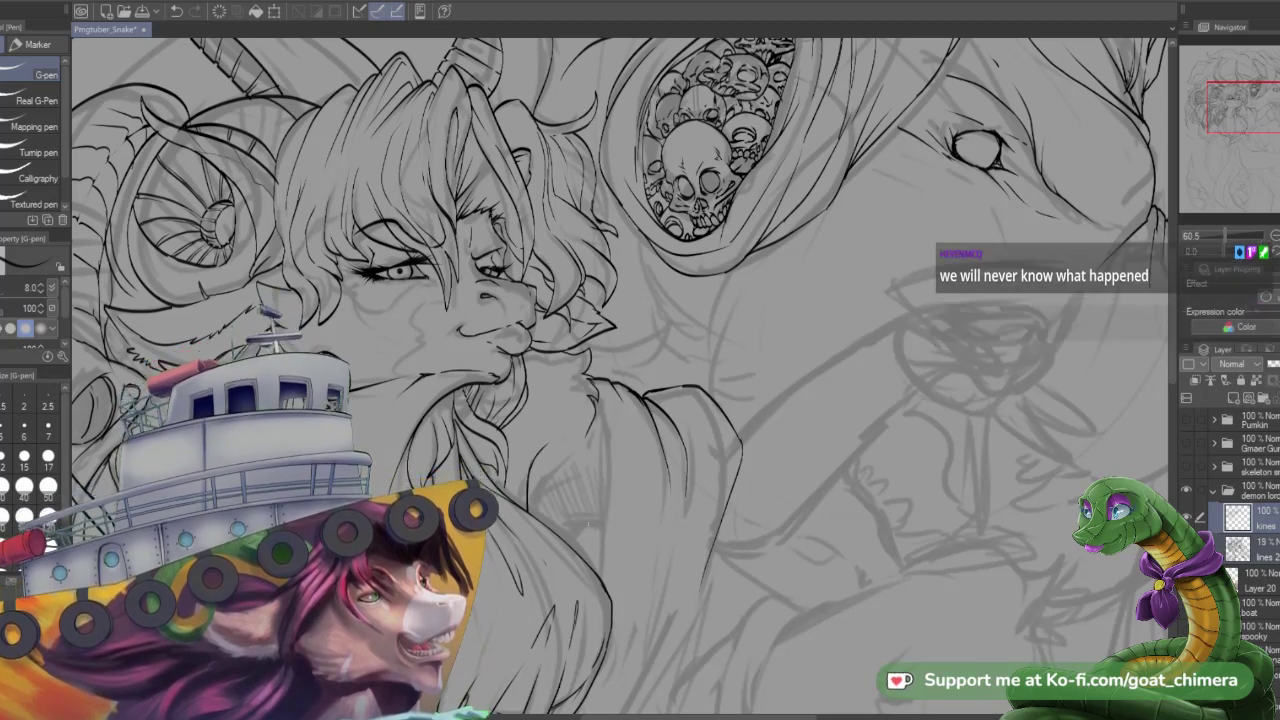
{"action": "mouse_move", "coordinate": [598, 576]}
{"action": "left_mouse_down"}
{"action": "mouse_move", "coordinate": [611, 450]}
{"action": "mouse_move", "coordinate": [600, 392]}
{"action": "left_mouse_up"}
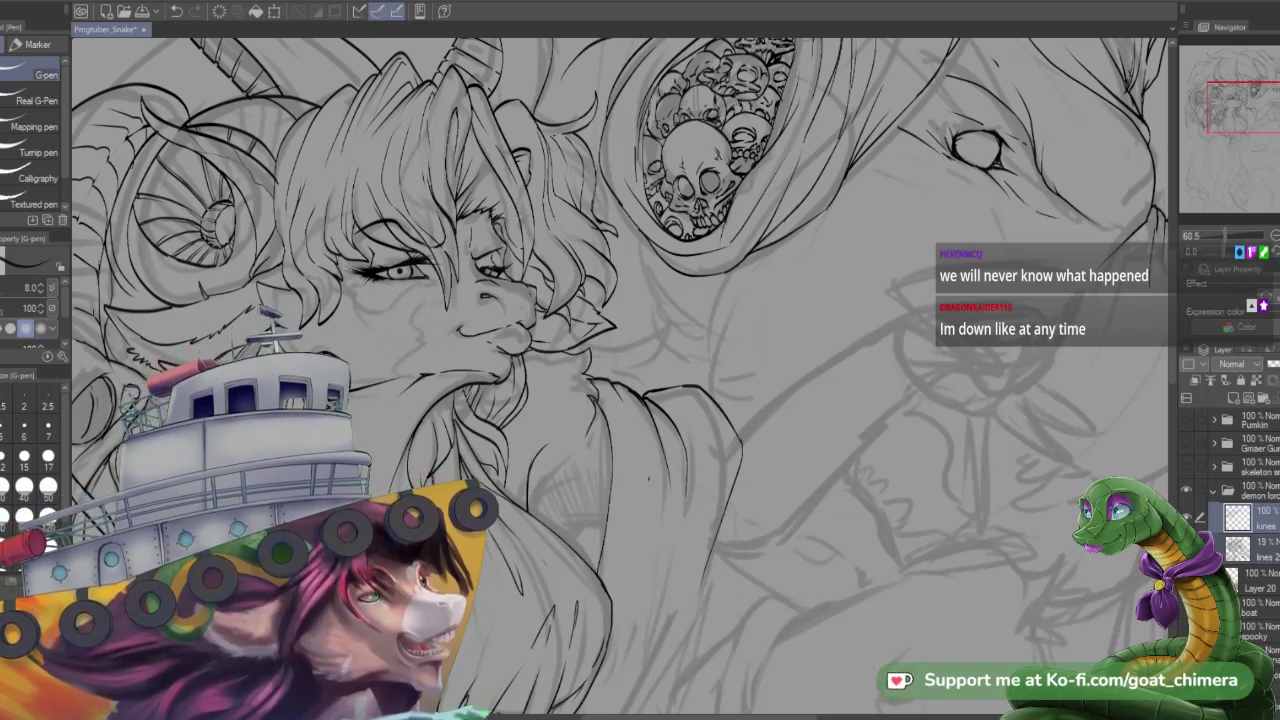
{"action": "left_click_drag", "start_coordinate": [606, 588], "coordinate": [614, 540]}
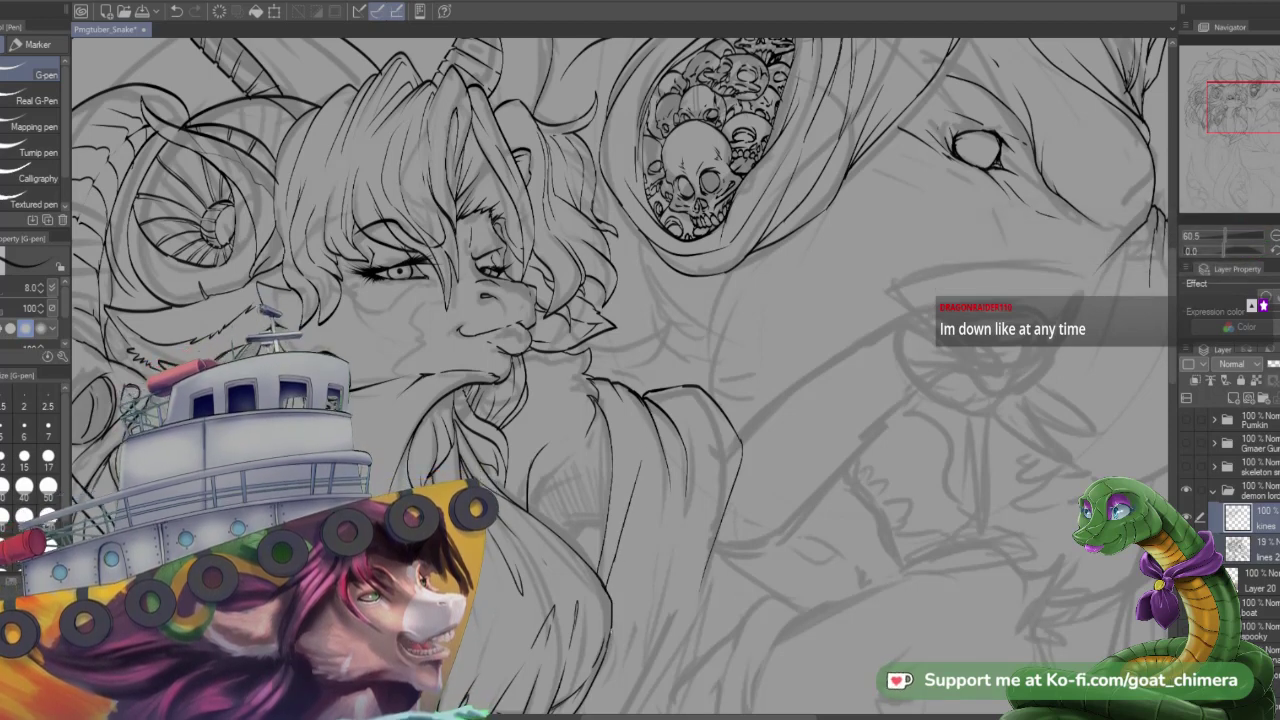
{"action": "mouse_move", "coordinate": [612, 636]}
{"action": "left_mouse_down"}
{"action": "mouse_move", "coordinate": [663, 478]}
{"action": "mouse_move", "coordinate": [626, 411]}
{"action": "left_mouse_up"}
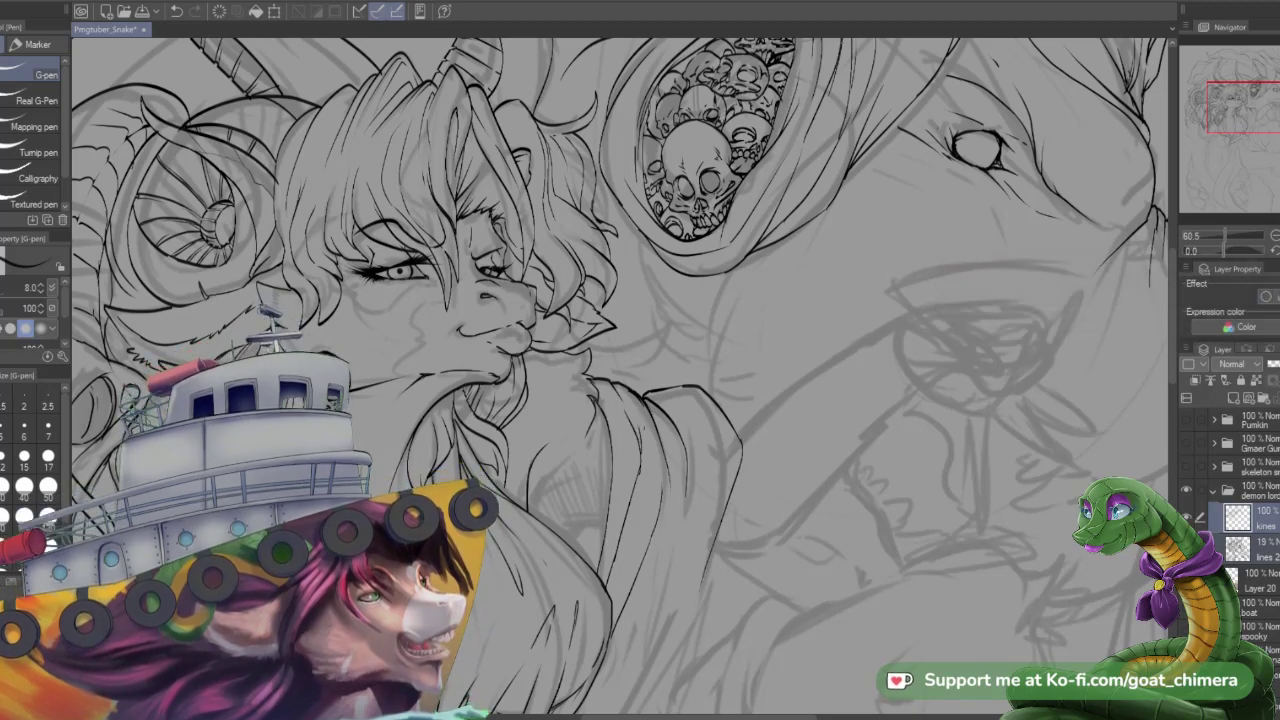
- Extend the sleeve's outer edge downward and ink the fur-tufted contour rising from it toward the large creature's mouth
{"action": "scroll", "coordinate": [771, 408], "scroll_direction": "down", "scroll_amount": 4}
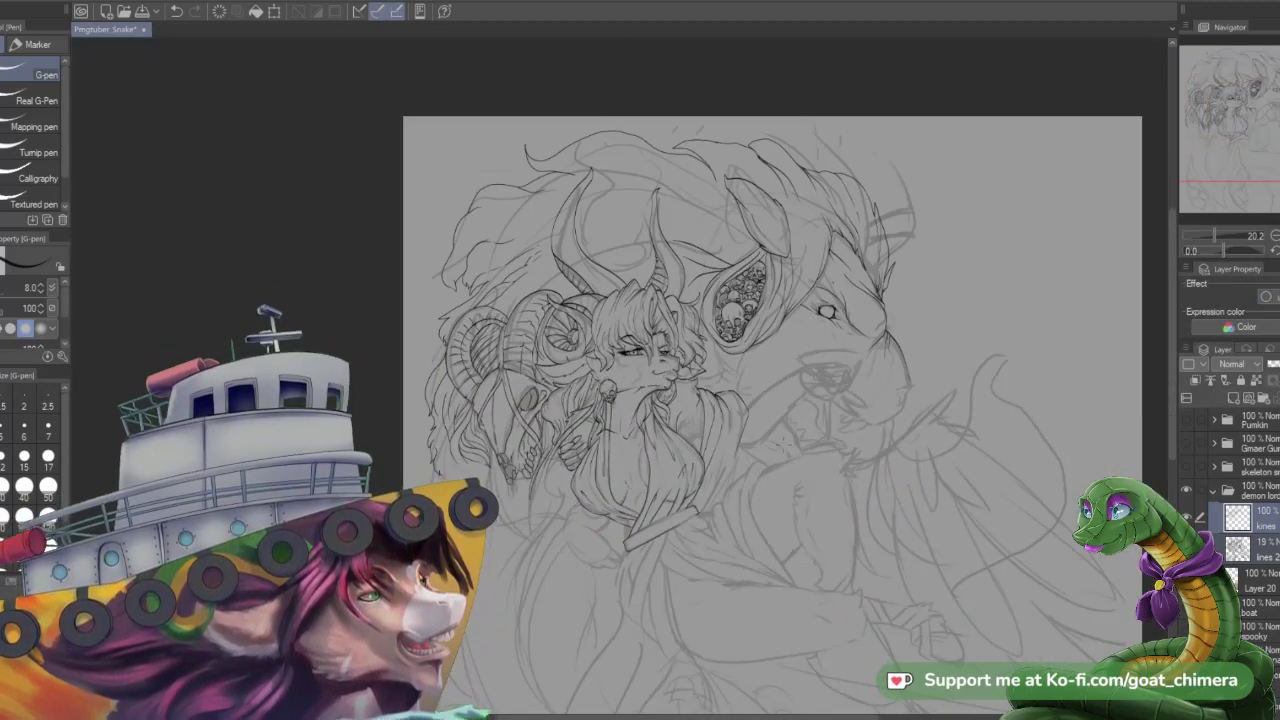
{"action": "scroll", "coordinate": [771, 408], "scroll_direction": "up", "scroll_amount": 1}
{"action": "scroll", "coordinate": [769, 407], "scroll_direction": "up", "scroll_amount": 2}
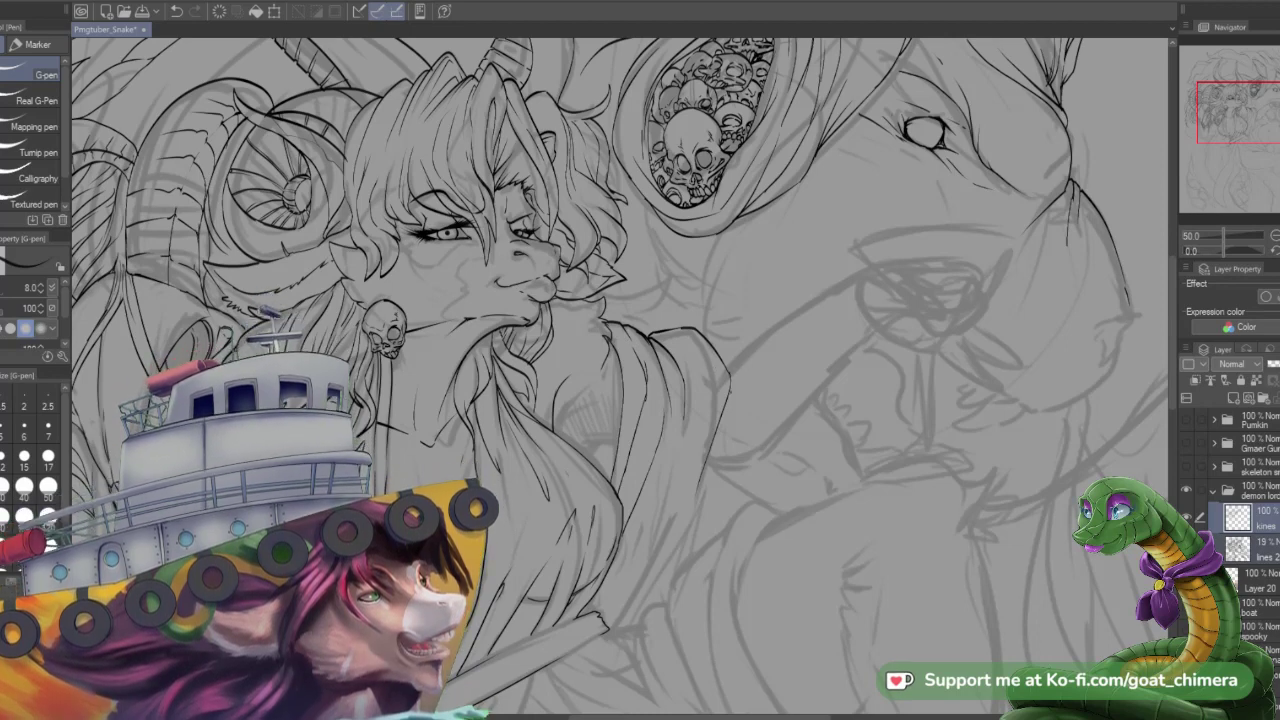
{"action": "left_click_drag", "start_coordinate": [732, 388], "coordinate": [749, 516]}
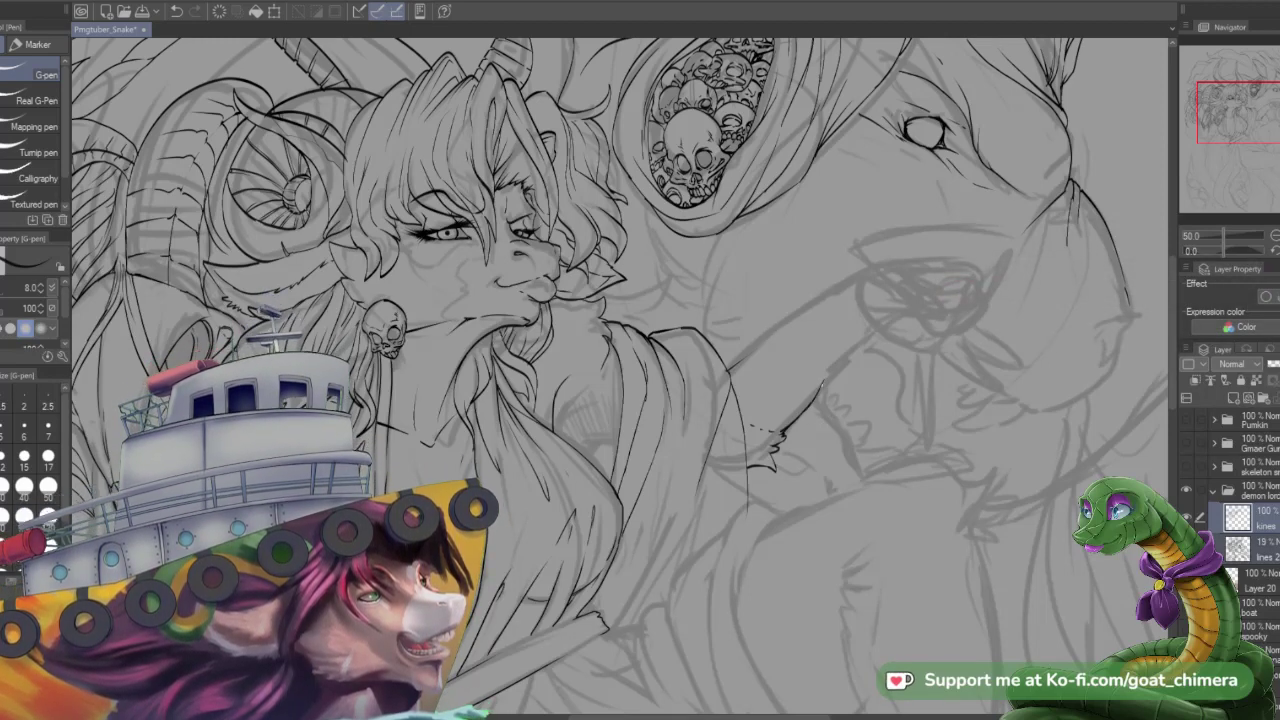
{"action": "left_click_drag", "start_coordinate": [828, 370], "coordinate": [872, 330]}
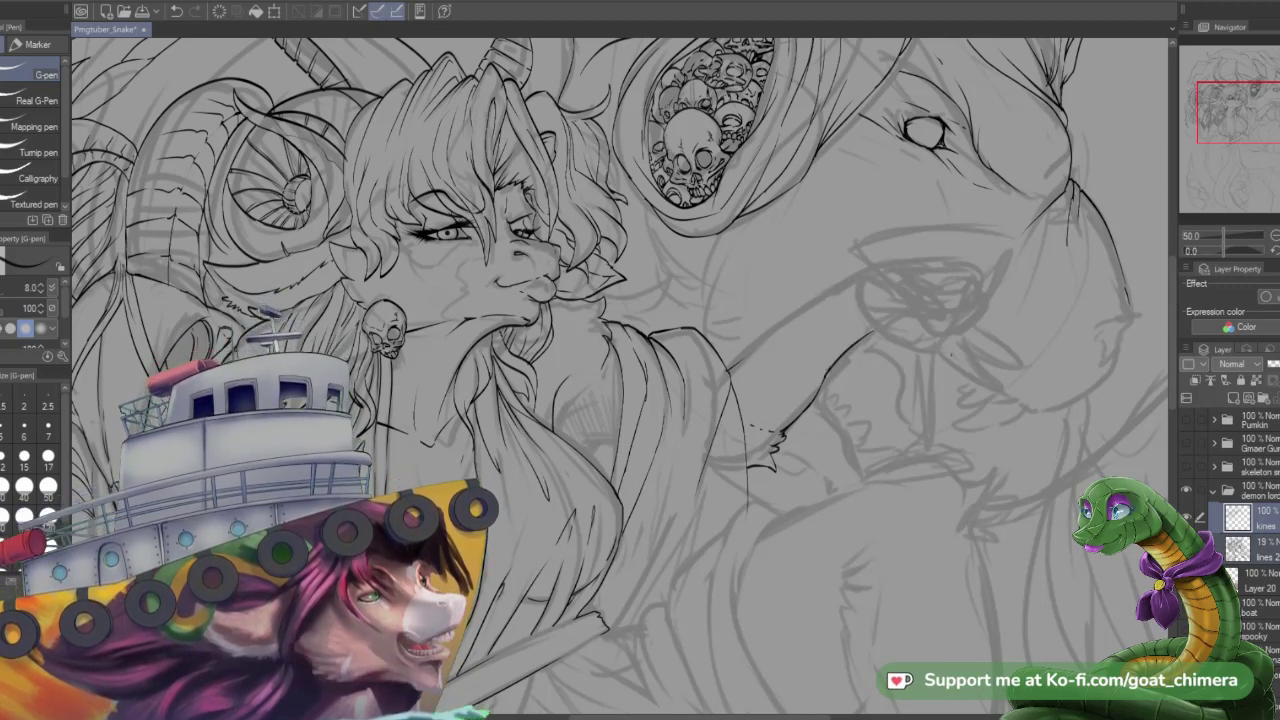
- Ink both edges and the inner fold of the pointed cloth end hanging below the figure's waist band
{"action": "left_click_drag", "start_coordinate": [1228, 132], "coordinate": [1242, 110]}
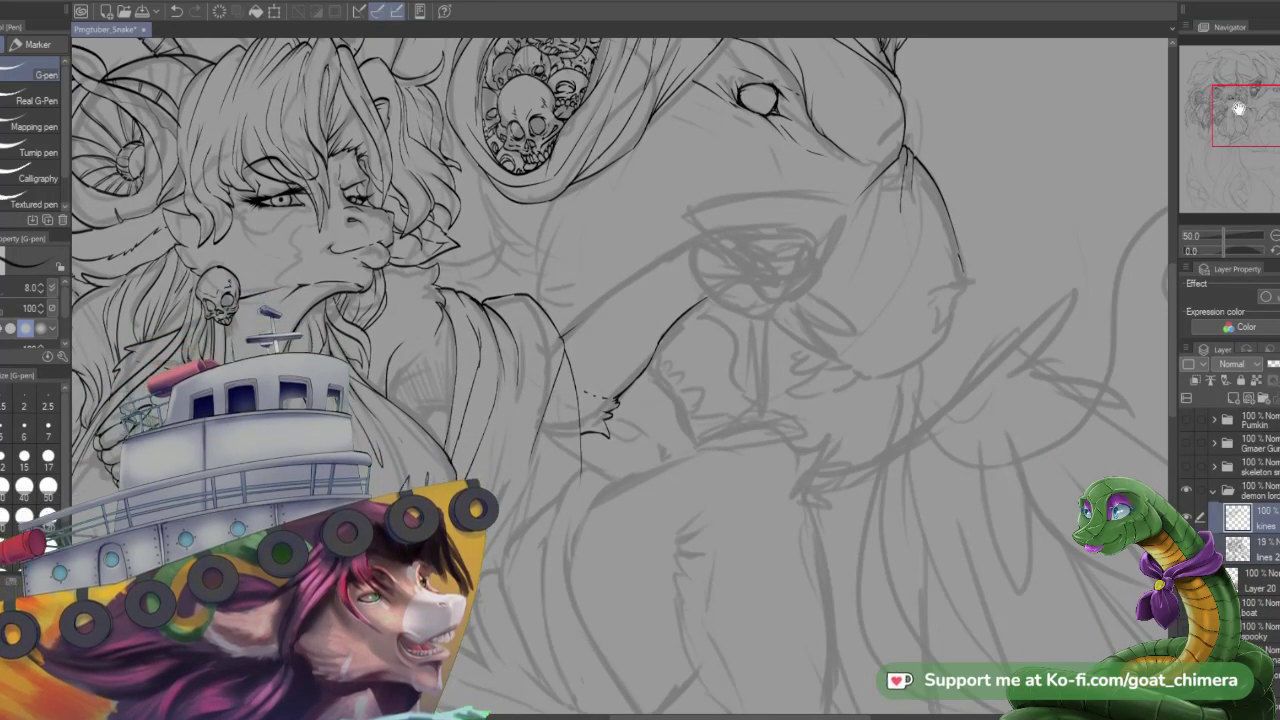
{"action": "left_click_drag", "start_coordinate": [1238, 108], "coordinate": [1220, 147]}
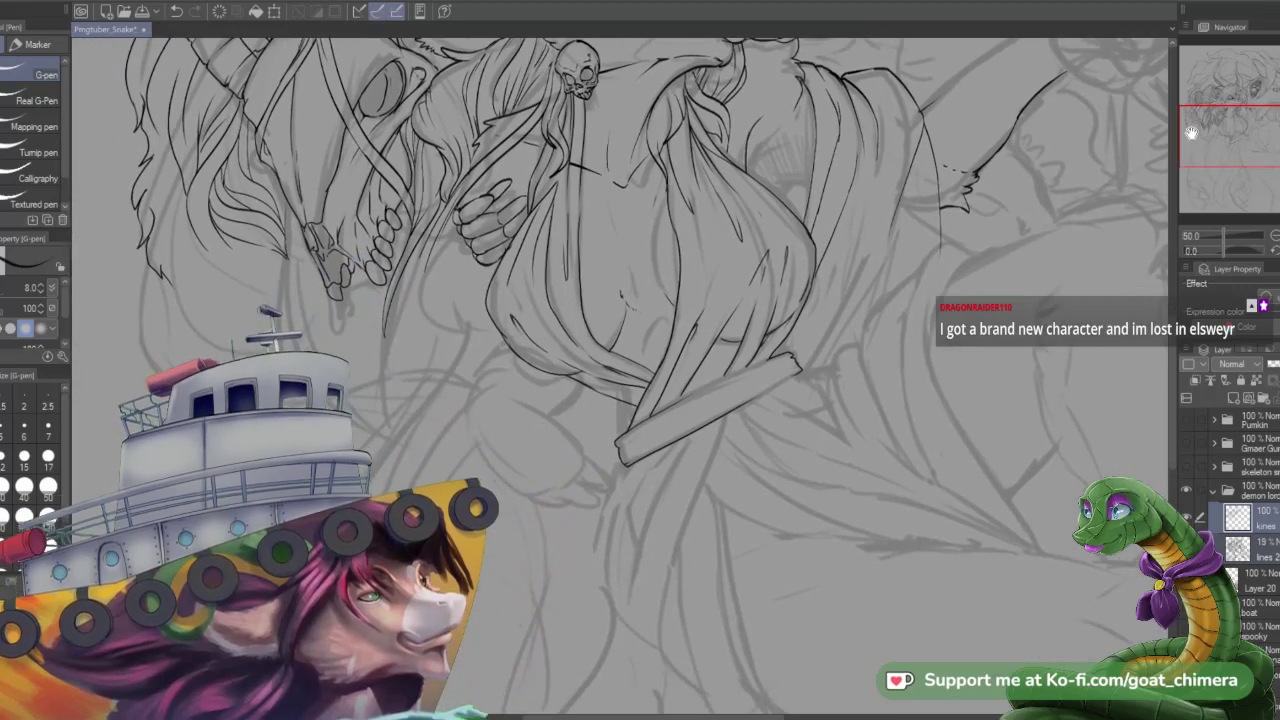
{"action": "mouse_move", "coordinate": [726, 412]}
{"action": "left_mouse_down"}
{"action": "mouse_move", "coordinate": [653, 620]}
{"action": "mouse_move", "coordinate": [665, 503]}
{"action": "left_mouse_up"}
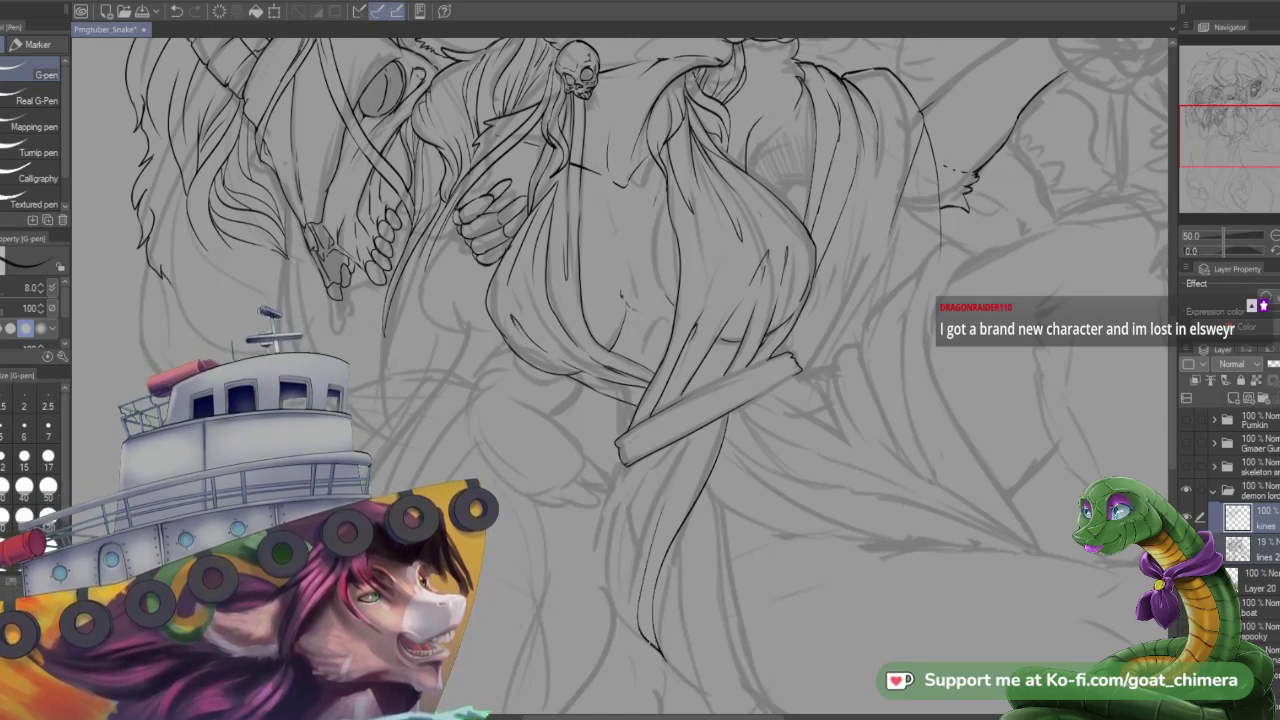
{"action": "mouse_move", "coordinate": [650, 642]}
{"action": "left_mouse_down"}
{"action": "mouse_move", "coordinate": [618, 618]}
{"action": "mouse_move", "coordinate": [594, 562]}
{"action": "mouse_move", "coordinate": [600, 486]}
{"action": "left_mouse_up"}
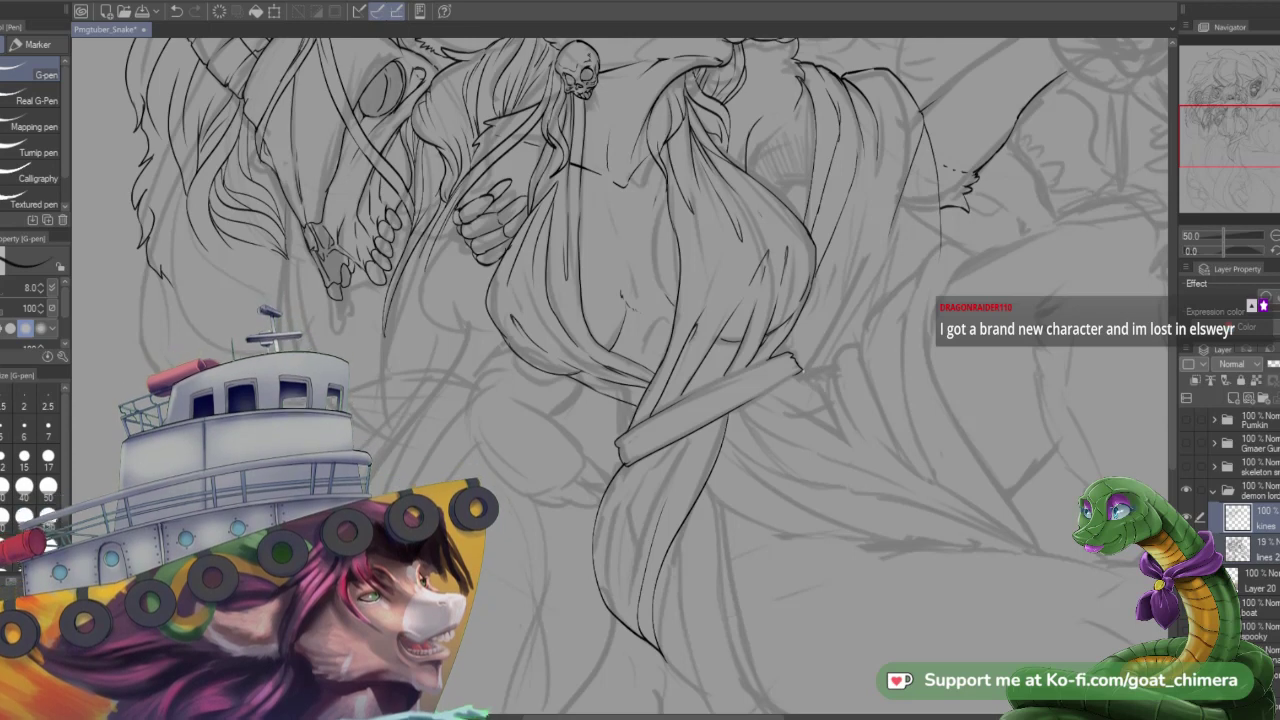
- Ink the robe folds spreading from the waist band beside the hanging cloth and across the upper thigh
{"action": "left_click_drag", "start_coordinate": [812, 370], "coordinate": [846, 440]}
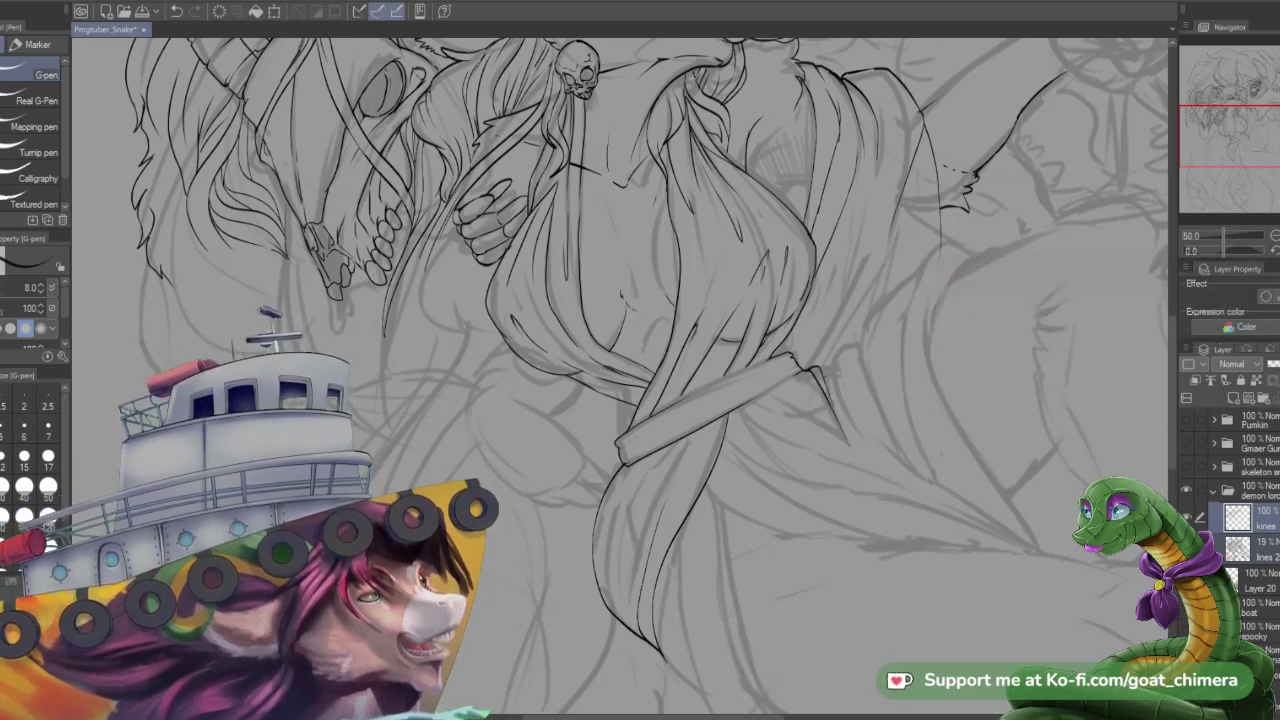
{"action": "left_click_drag", "start_coordinate": [825, 356], "coordinate": [878, 462]}
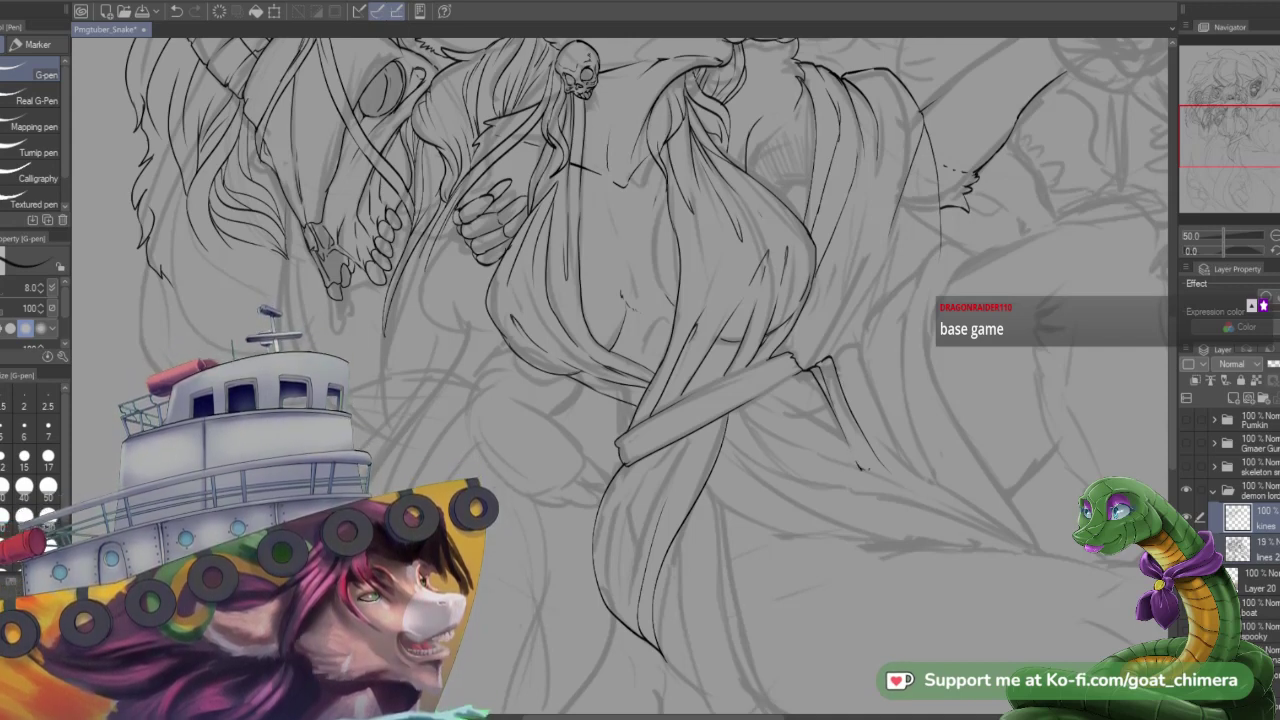
{"action": "left_click_drag", "start_coordinate": [862, 468], "coordinate": [886, 478]}
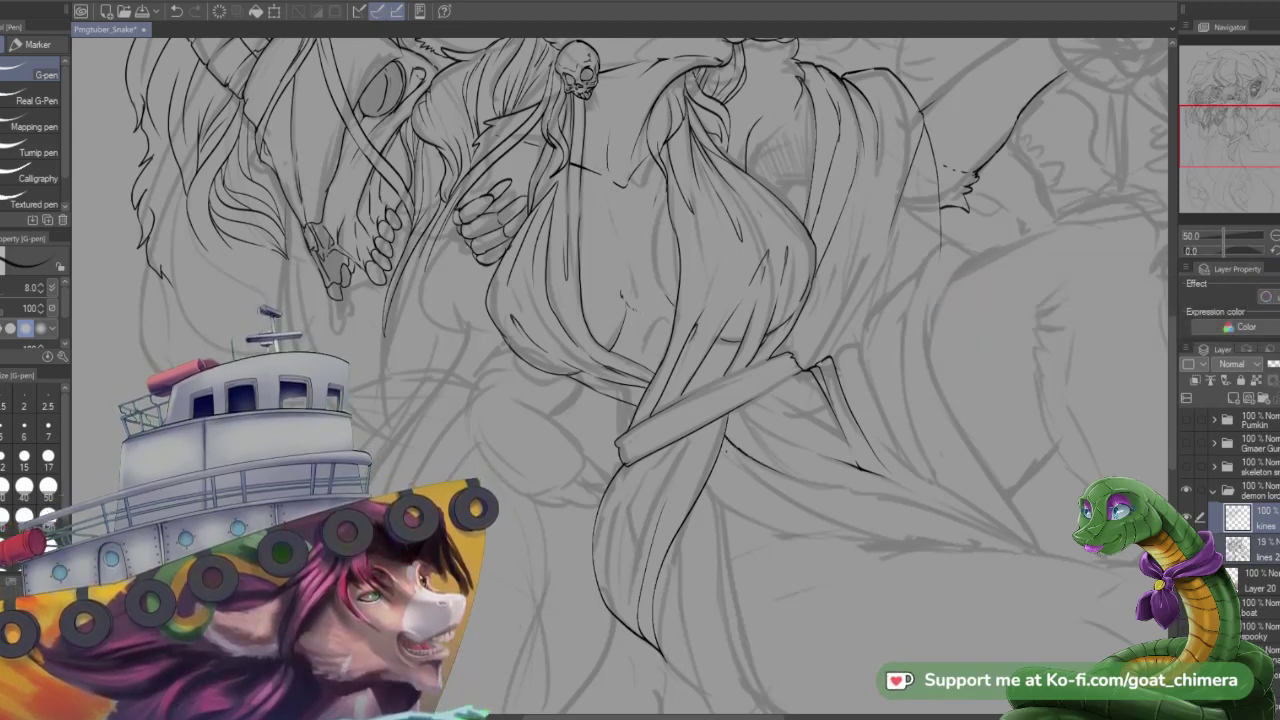
{"action": "left_click_drag", "start_coordinate": [722, 450], "coordinate": [797, 515]}
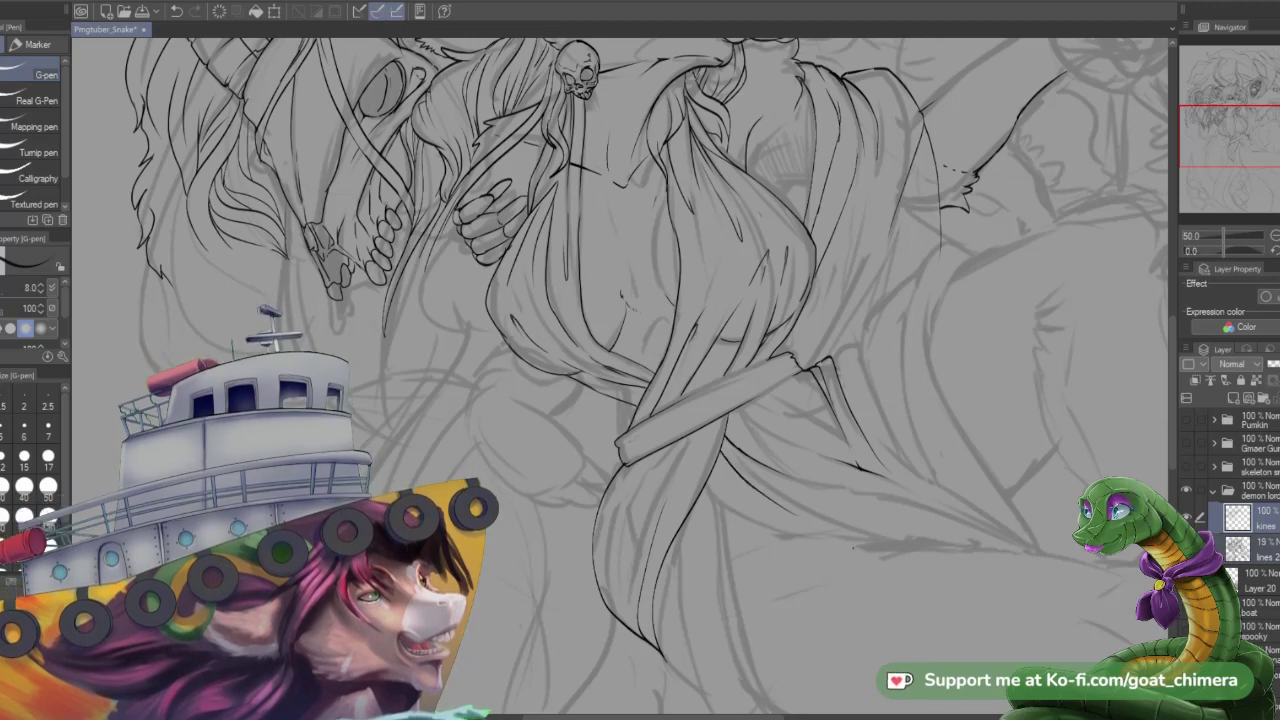
{"action": "mouse_move", "coordinate": [701, 424]}
{"action": "left_mouse_down"}
{"action": "mouse_move", "coordinate": [775, 543]}
{"action": "mouse_move", "coordinate": [744, 464]}
{"action": "mouse_move", "coordinate": [780, 536]}
{"action": "mouse_move", "coordinate": [868, 558]}
{"action": "left_mouse_up"}
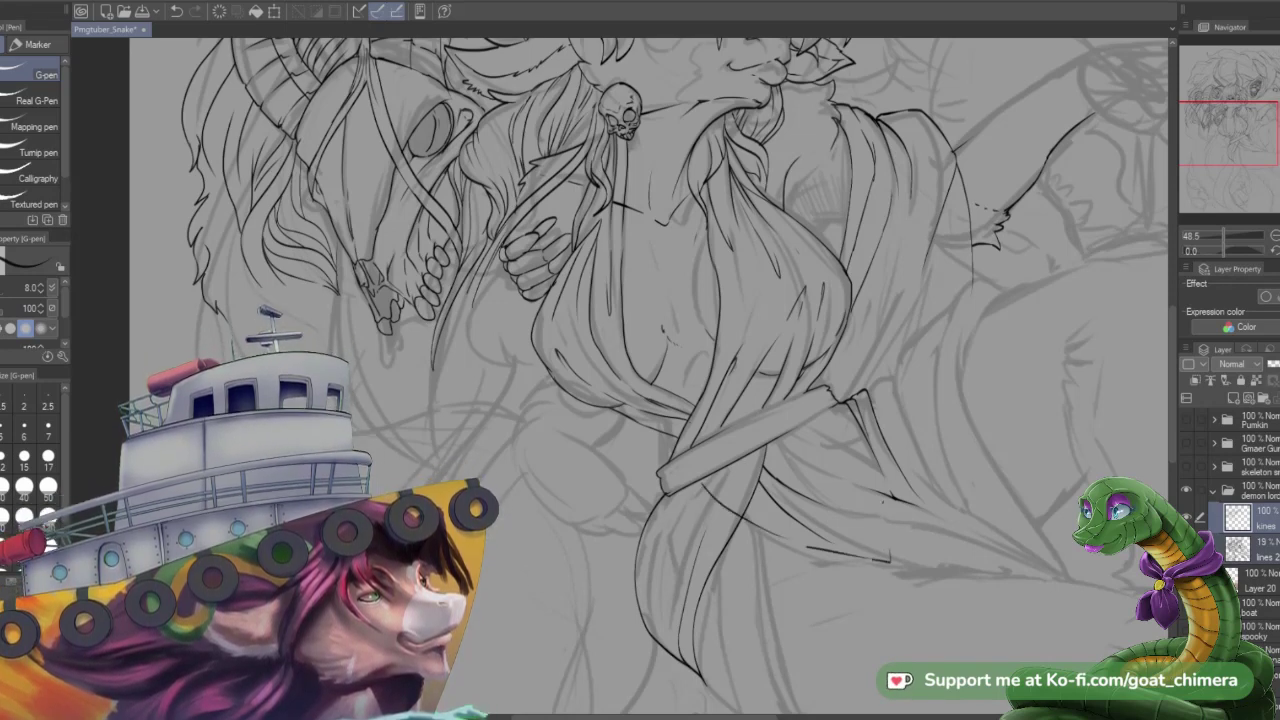
{"action": "left_click_drag", "start_coordinate": [886, 530], "coordinate": [822, 420]}
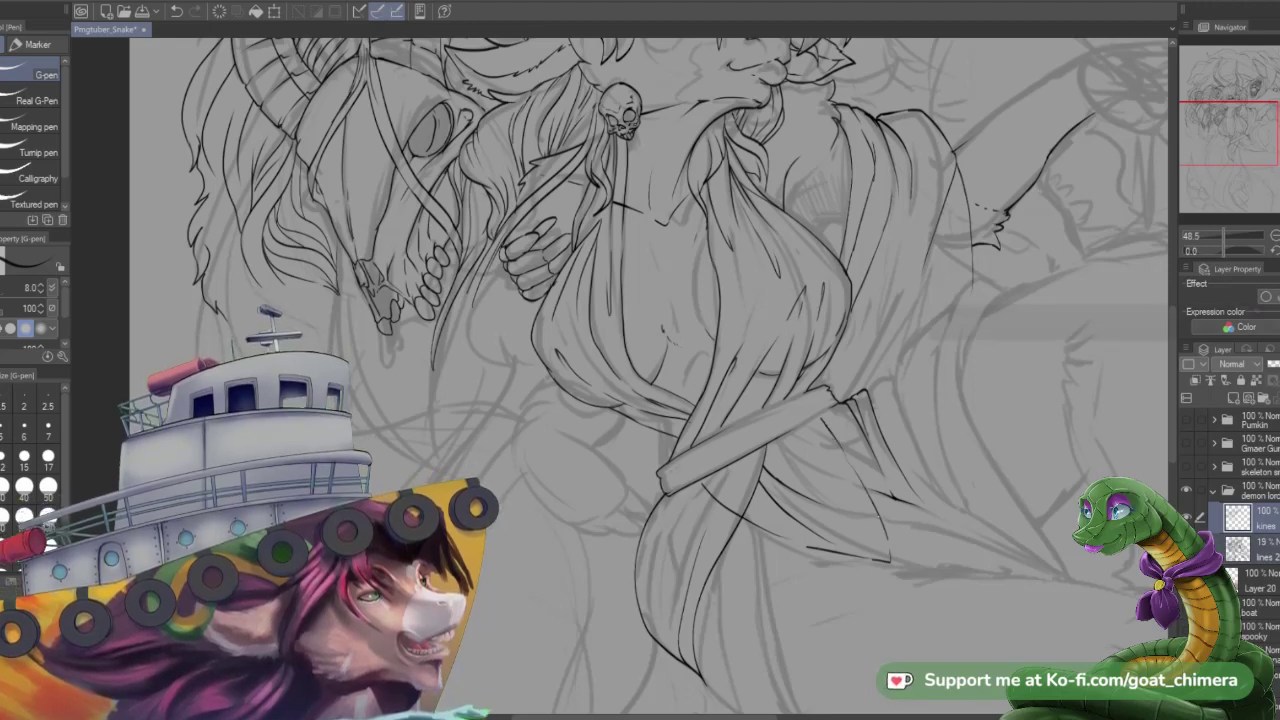
{"action": "scroll", "coordinate": [888, 515], "scroll_direction": "down", "scroll_amount": 3}
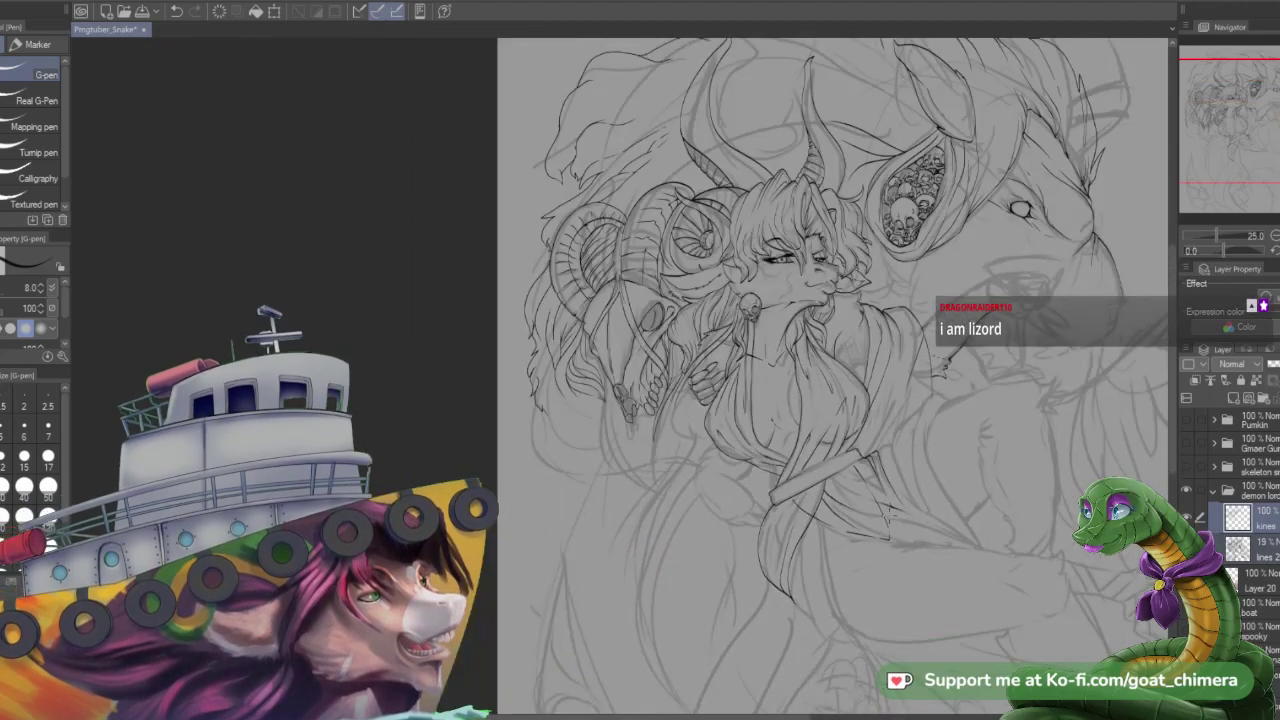
{"action": "scroll", "coordinate": [905, 519], "scroll_direction": "up", "scroll_amount": 3}
{"action": "scroll", "coordinate": [925, 535], "scroll_direction": "down", "scroll_amount": 4}
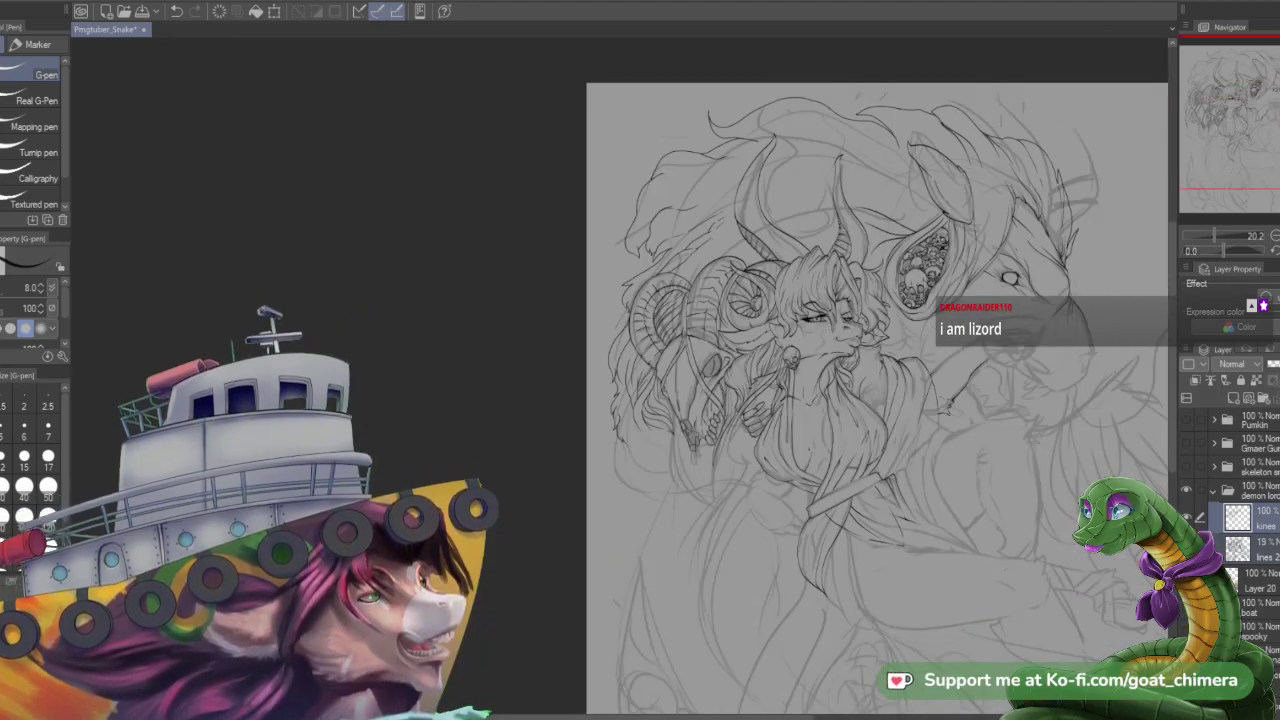
{"action": "scroll", "coordinate": [1050, 544], "scroll_direction": "down", "scroll_amount": 2}
{"action": "left_click_drag", "start_coordinate": [1221, 147], "coordinate": [1260, 115]}
{"action": "scroll", "coordinate": [845, 568], "scroll_direction": "up", "scroll_amount": 2}
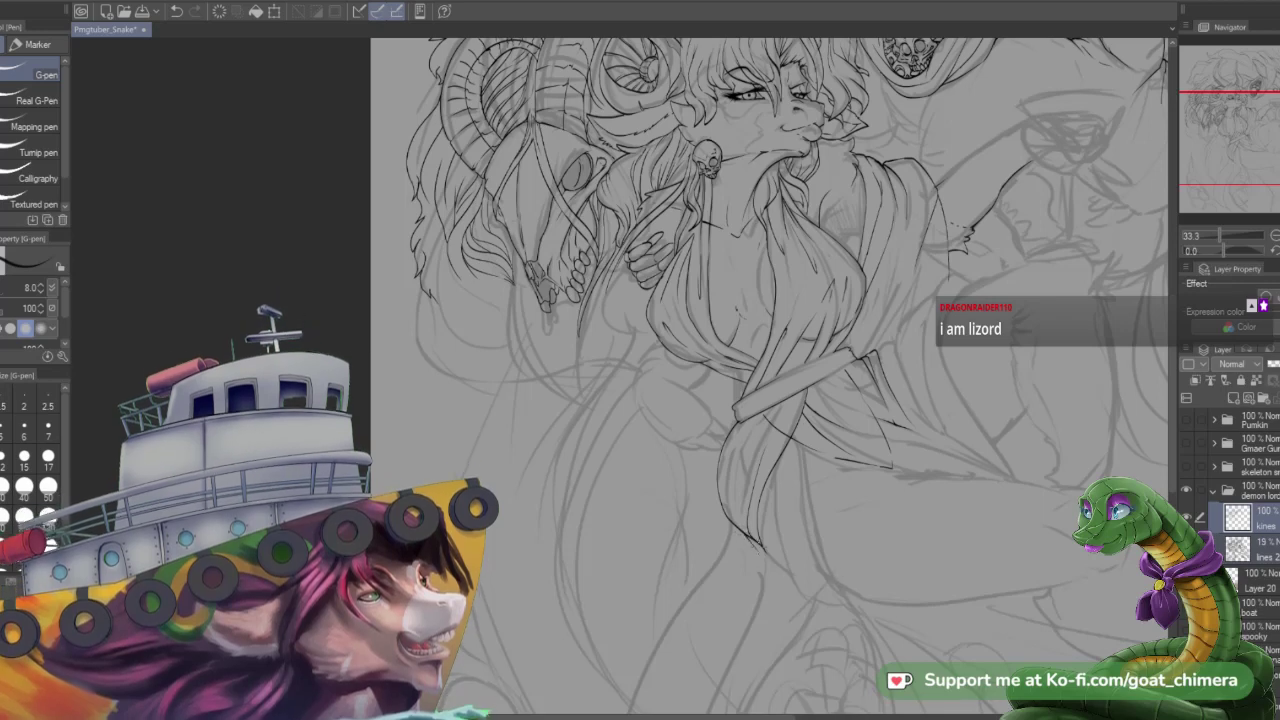
- Extend the hanging cloth's edge down toward the underside of the thigh, and erase and re-ink the cloth's outer curve
{"action": "mouse_move", "coordinate": [741, 529]}
{"action": "left_mouse_down"}
{"action": "mouse_move", "coordinate": [809, 596]}
{"action": "mouse_move", "coordinate": [850, 603]}
{"action": "left_mouse_up"}
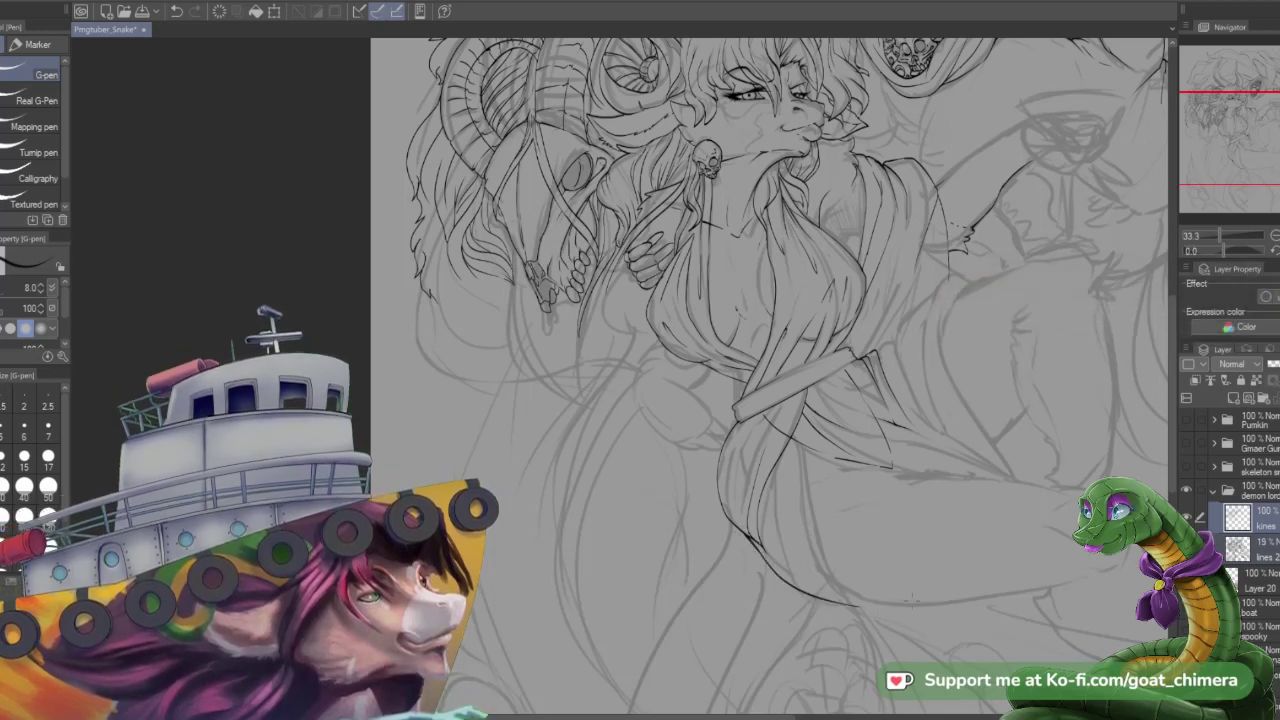
{"action": "left_click_drag", "start_coordinate": [744, 536], "coordinate": [754, 551]}
{"action": "left_click_drag", "start_coordinate": [734, 505], "coordinate": [748, 536]}
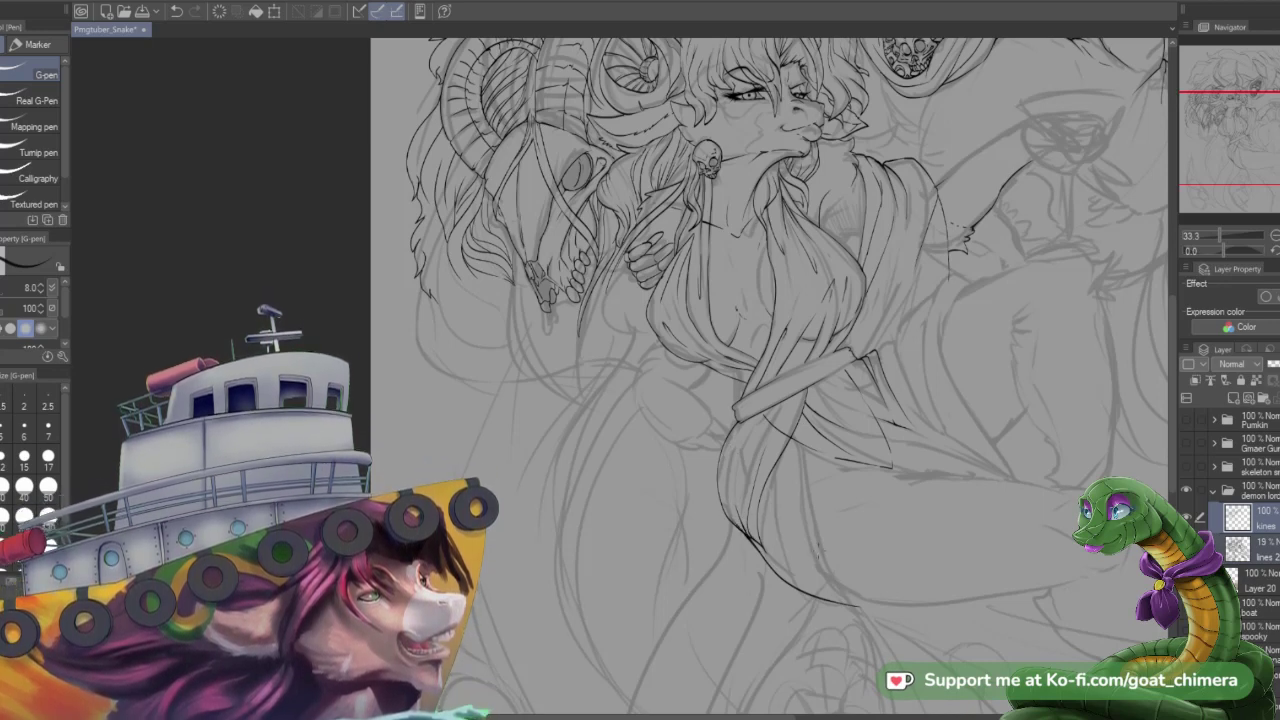
{"action": "key", "text": "e"}
{"action": "left_click_drag", "start_coordinate": [718, 473], "coordinate": [747, 536]}
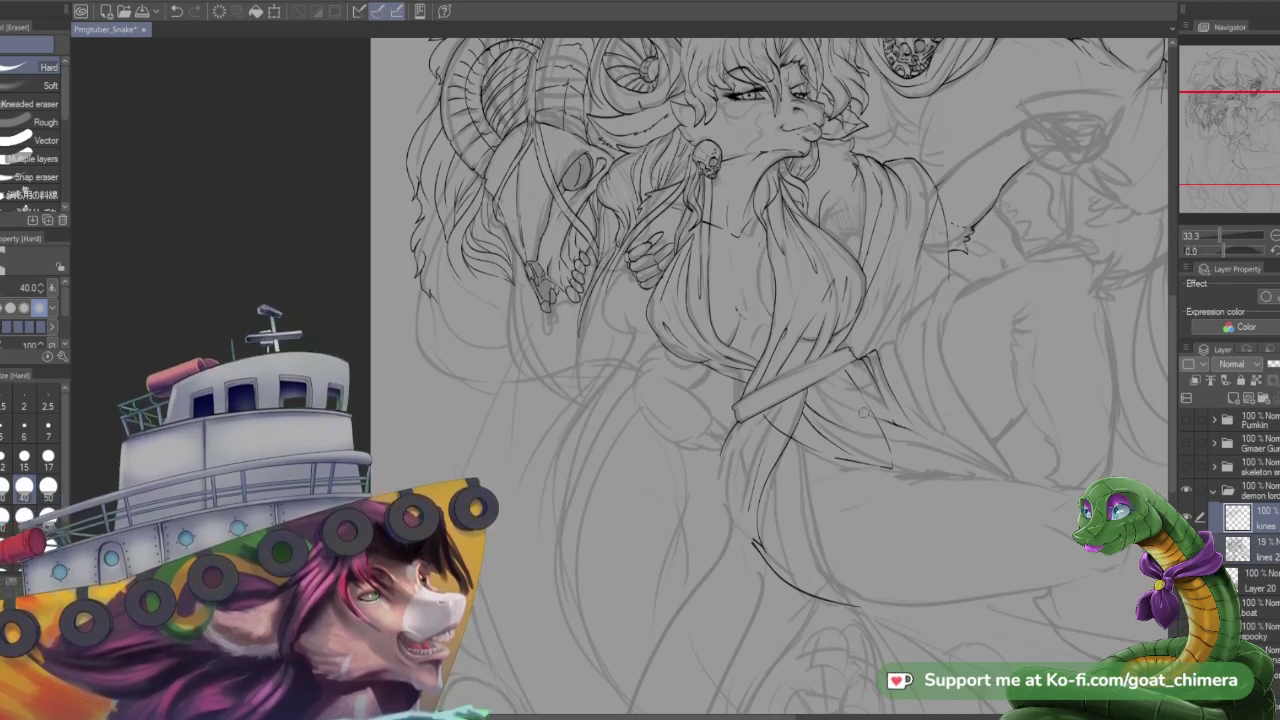
{"action": "key", "text": "p"}
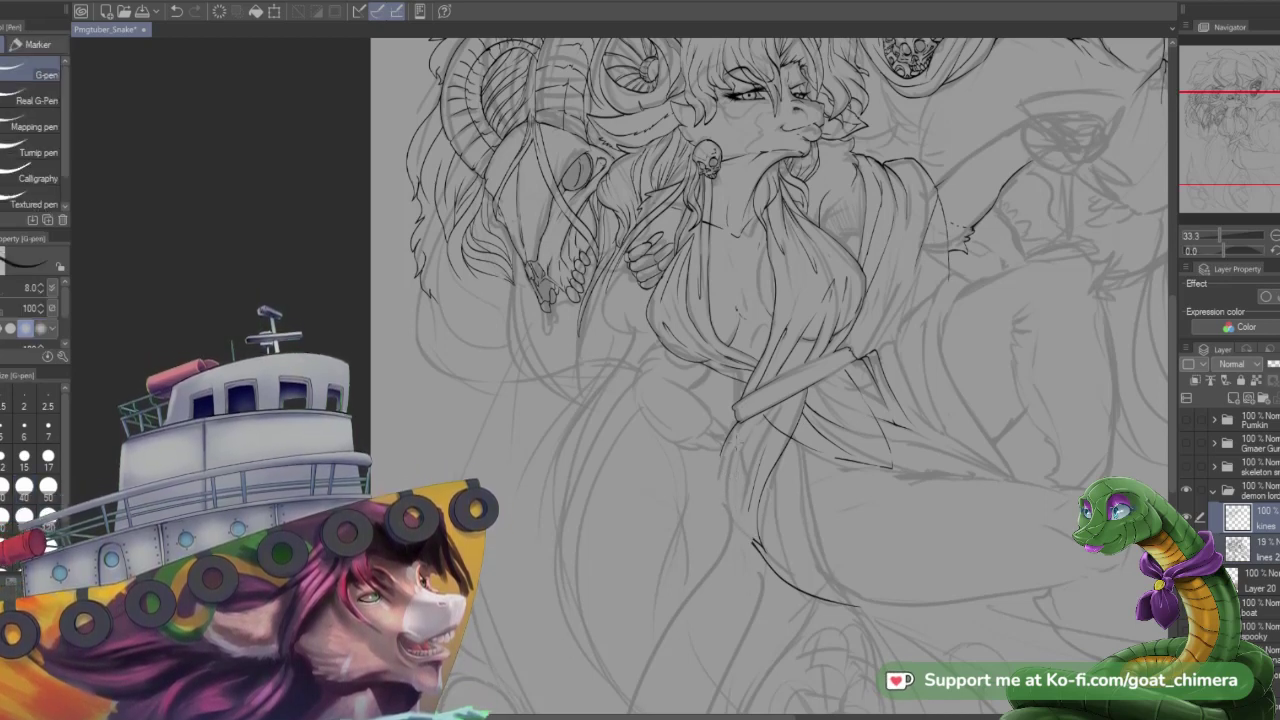
{"action": "mouse_move", "coordinate": [724, 456]}
{"action": "left_mouse_down"}
{"action": "mouse_move", "coordinate": [748, 542]}
{"action": "mouse_move", "coordinate": [784, 580]}
{"action": "left_mouse_up"}
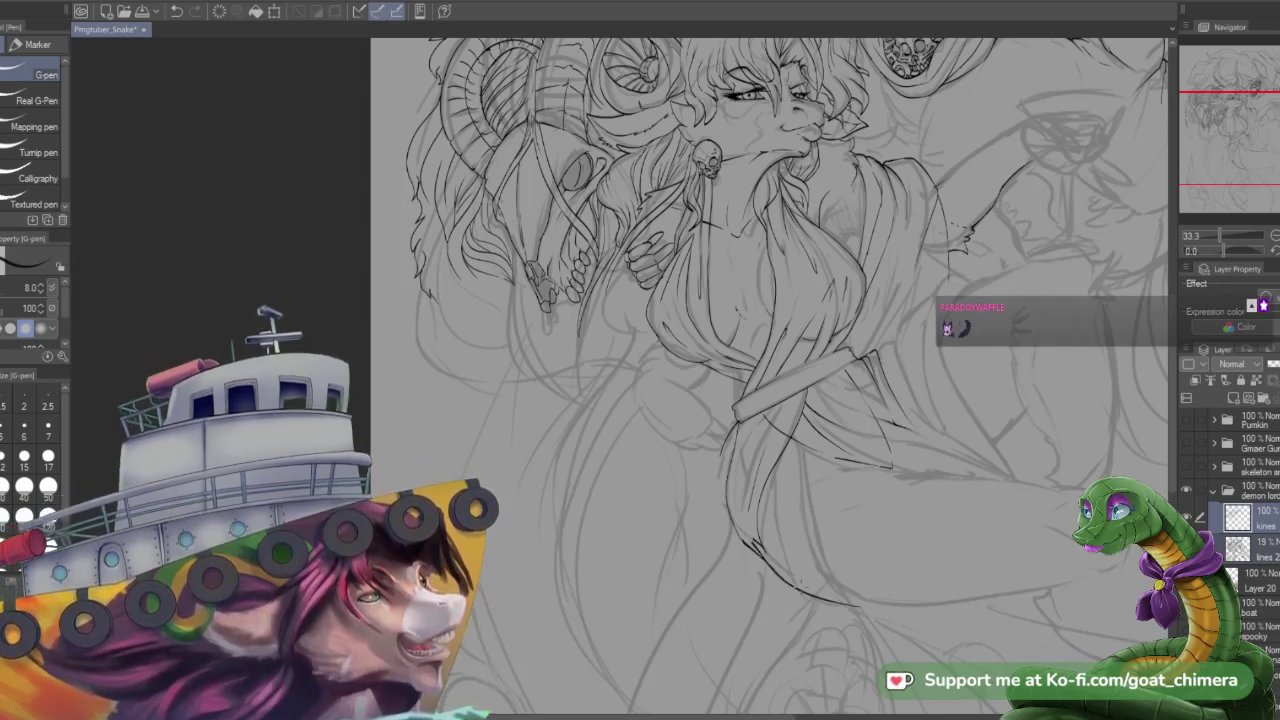
- Clean up and reconnect the hanging cloth's outer curve, and ink its opposite edge down to the underside of the thigh
{"action": "key", "text": "e"}
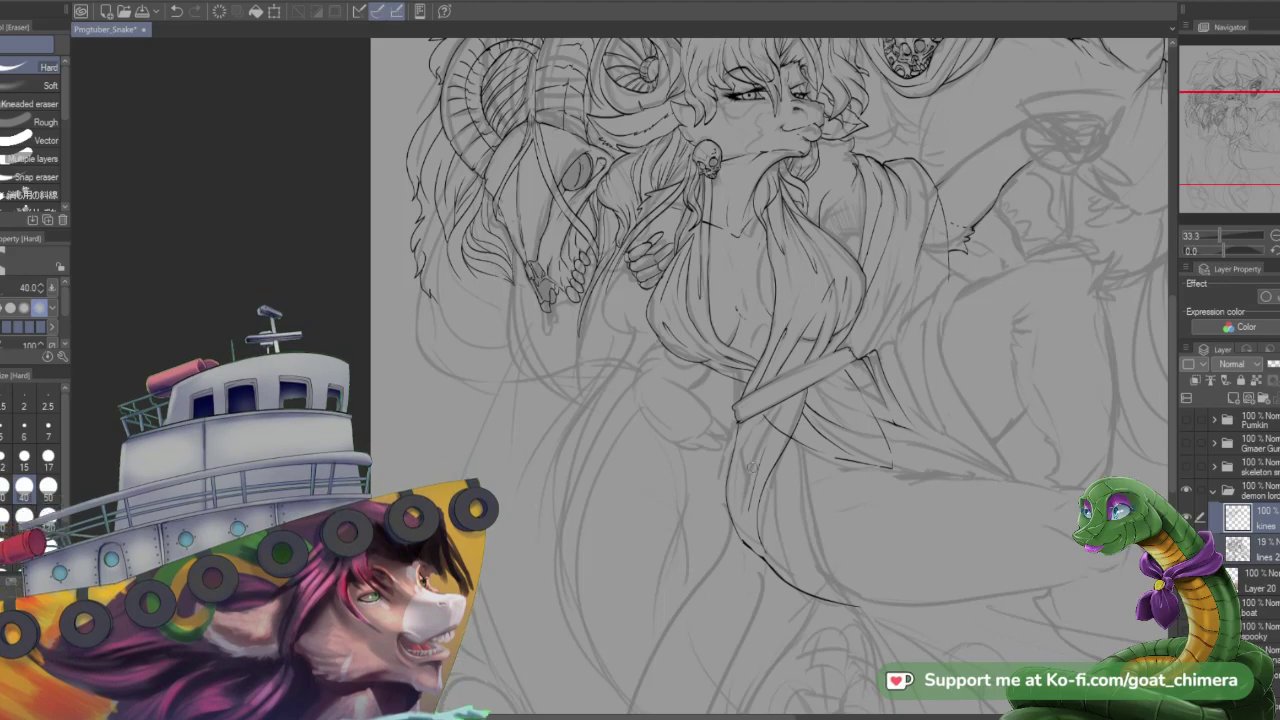
{"action": "scroll", "coordinate": [590, 295], "scroll_direction": "down", "scroll_amount": 2}
{"action": "scroll", "coordinate": [701, 361], "scroll_direction": "up", "scroll_amount": 2}
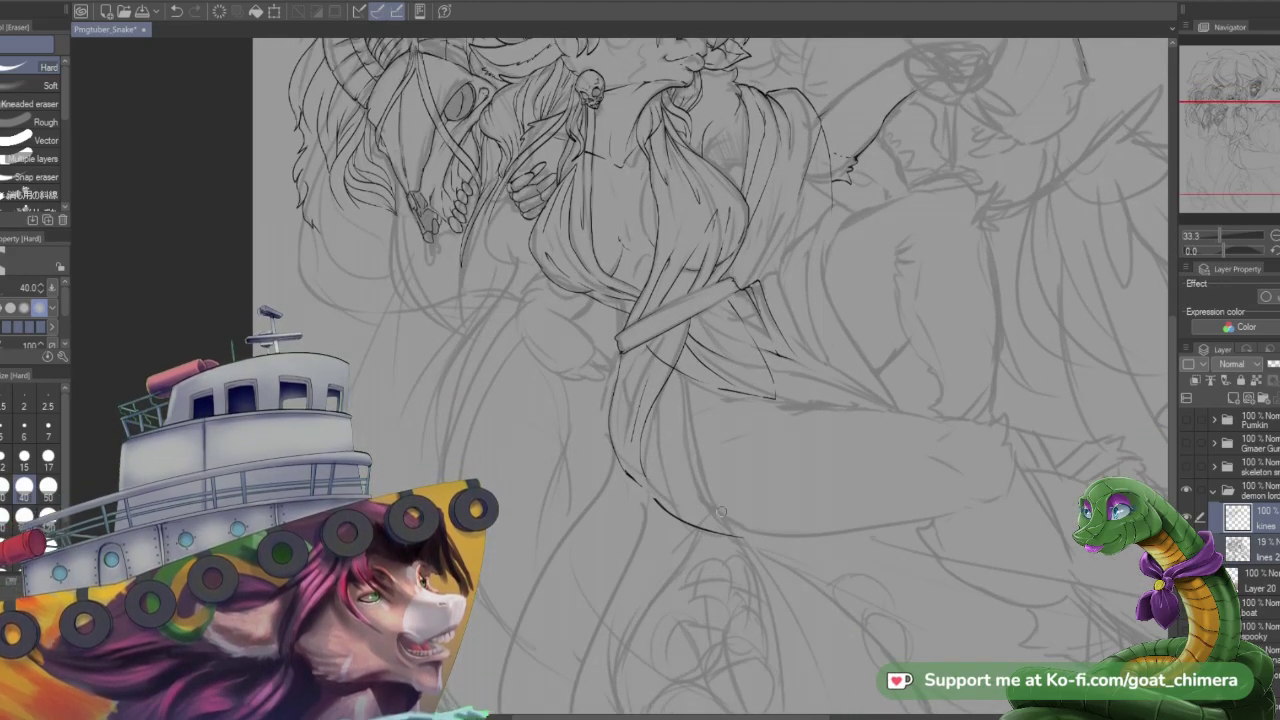
{"action": "key", "text": "p"}
{"action": "left_click_drag", "start_coordinate": [634, 460], "coordinate": [655, 498]}
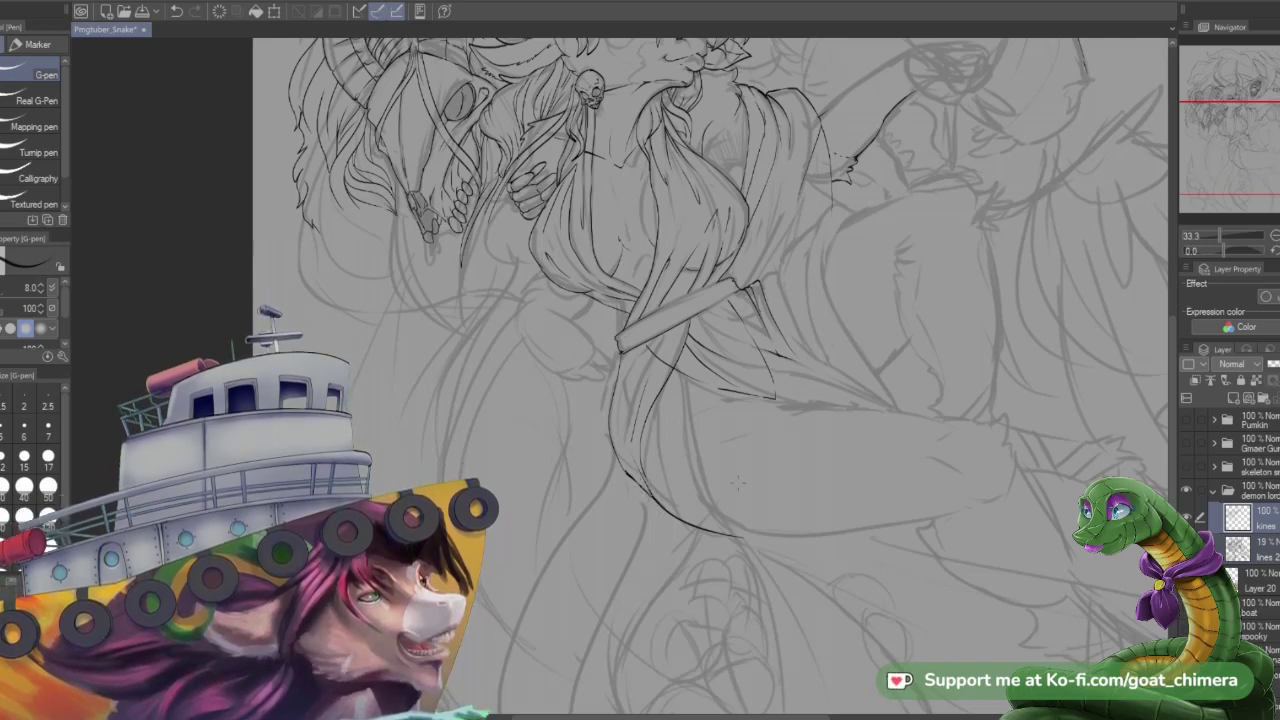
{"action": "mouse_move", "coordinate": [700, 400]}
{"action": "left_mouse_down"}
{"action": "mouse_move", "coordinate": [716, 498]}
{"action": "mouse_move", "coordinate": [768, 536]}
{"action": "left_mouse_up"}
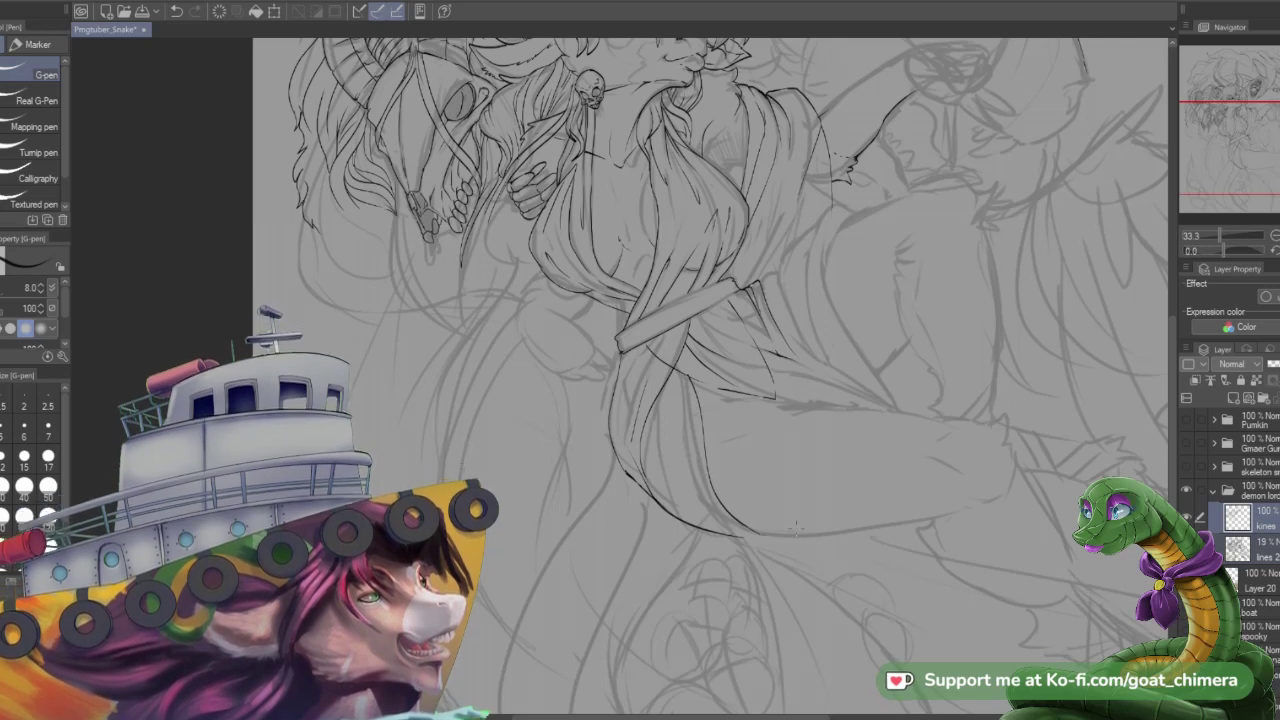
- Ink short folds in the robe below the waist band, running across the upper thigh
{"action": "scroll", "coordinate": [830, 480], "scroll_direction": "down", "scroll_amount": 1}
{"action": "scroll", "coordinate": [906, 314], "scroll_direction": "up", "scroll_amount": 1}
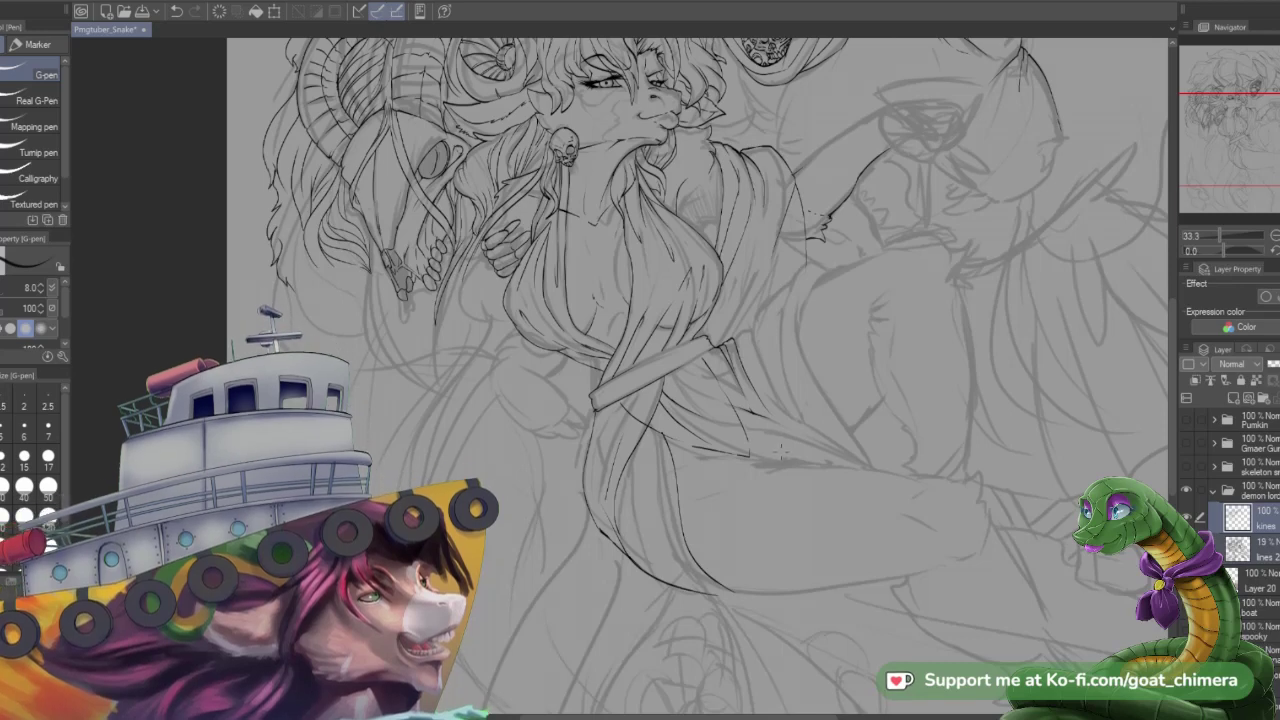
{"action": "left_click_drag", "start_coordinate": [760, 431], "coordinate": [786, 462]}
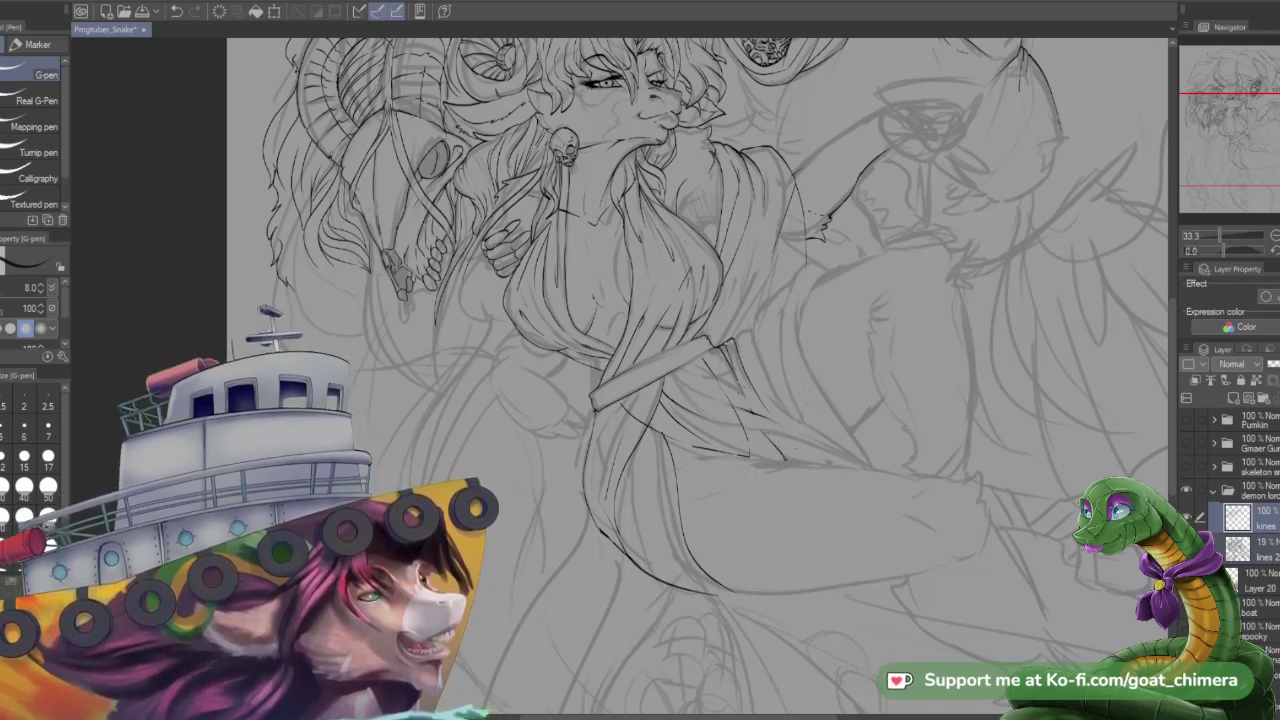
{"action": "left_click_drag", "start_coordinate": [666, 382], "coordinate": [749, 447]}
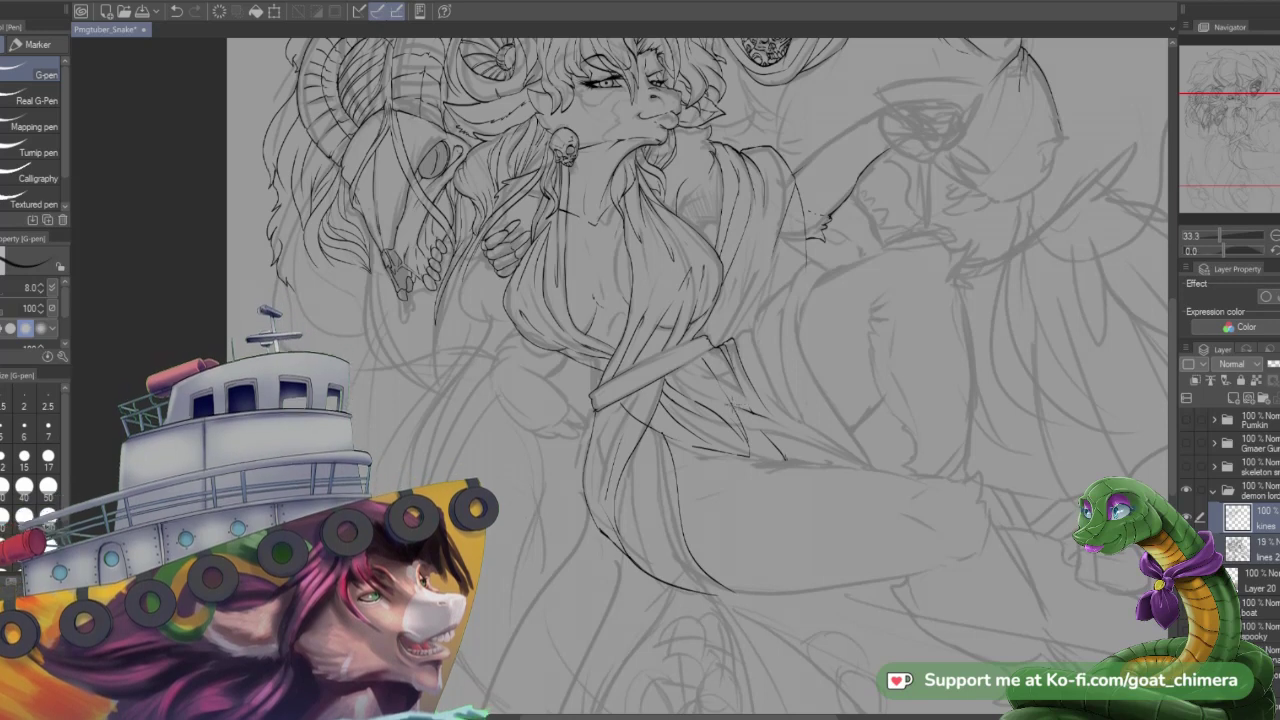
{"action": "left_click_drag", "start_coordinate": [731, 413], "coordinate": [748, 405]}
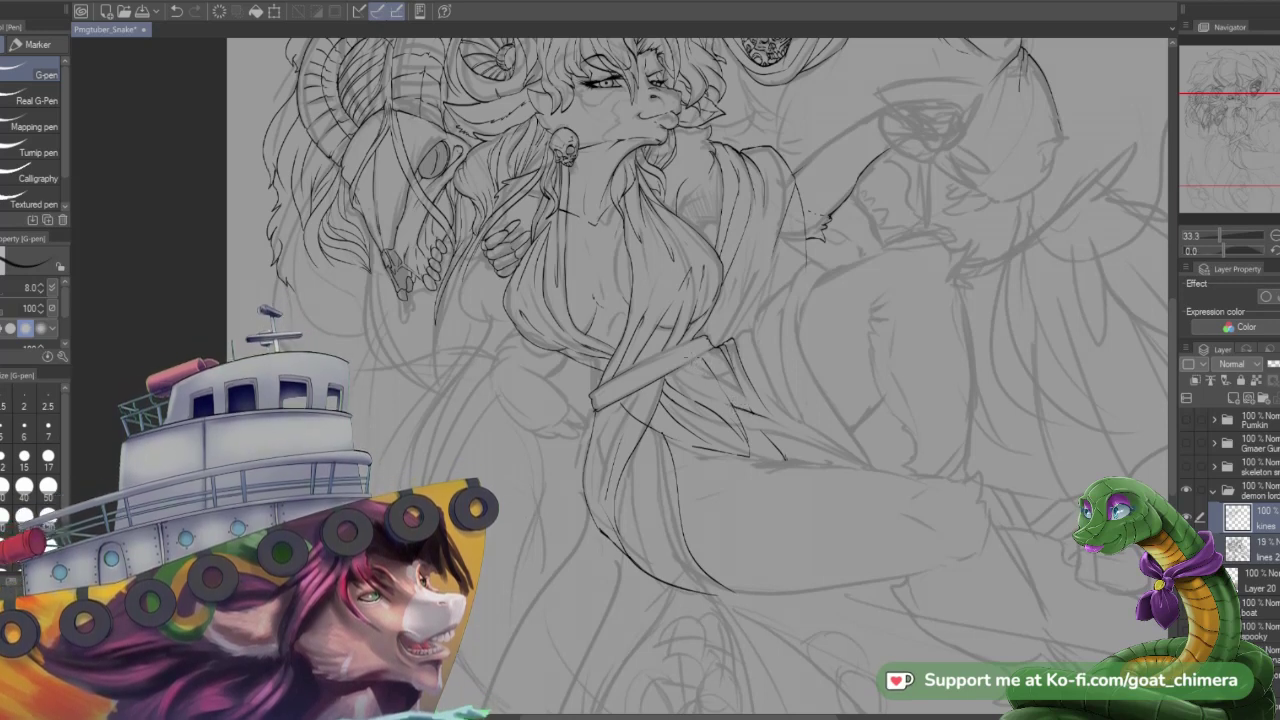
{"action": "left_click_drag", "start_coordinate": [666, 382], "coordinate": [708, 350]}
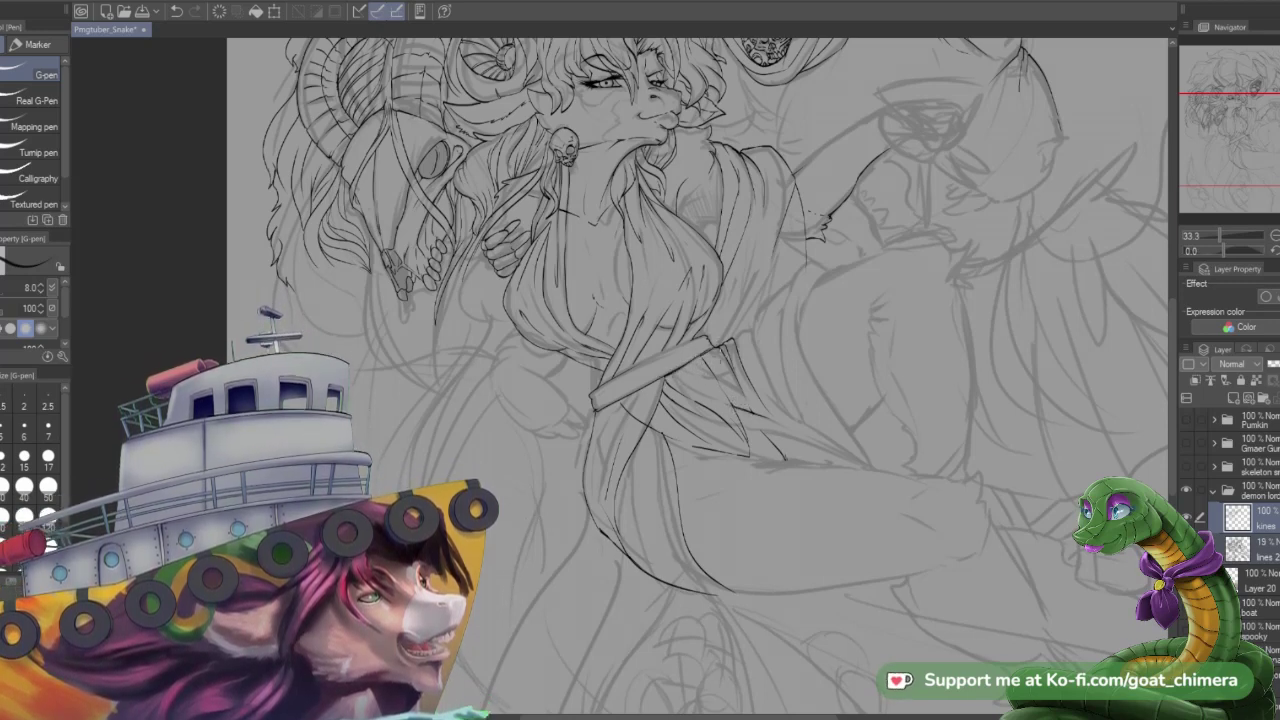
- Ink thin lengthwise fold lines along the figure's waist band from one end to the other
{"action": "left_click_drag", "start_coordinate": [662, 361], "coordinate": [606, 201]}
{"action": "left_click_drag", "start_coordinate": [650, 345], "coordinate": [610, 345]}
{"action": "scroll", "coordinate": [637, 365], "scroll_direction": "up", "scroll_amount": 1}
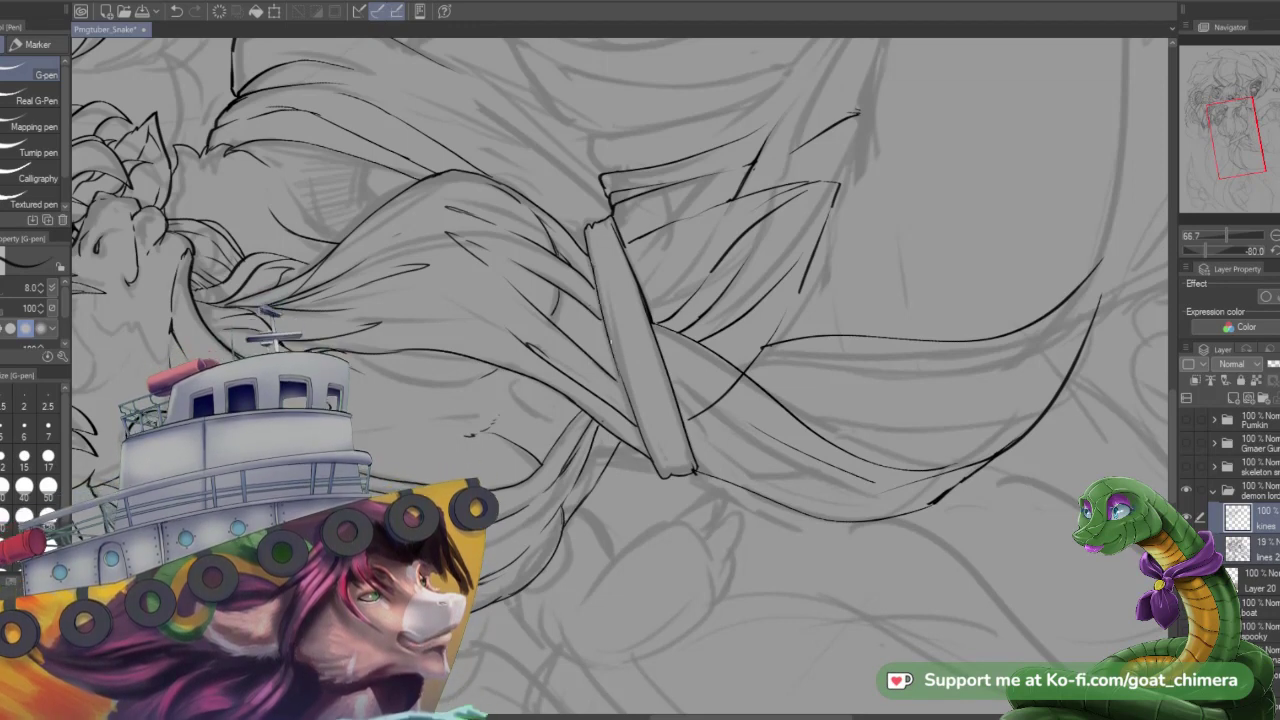
{"action": "left_click_drag", "start_coordinate": [594, 226], "coordinate": [643, 417]}
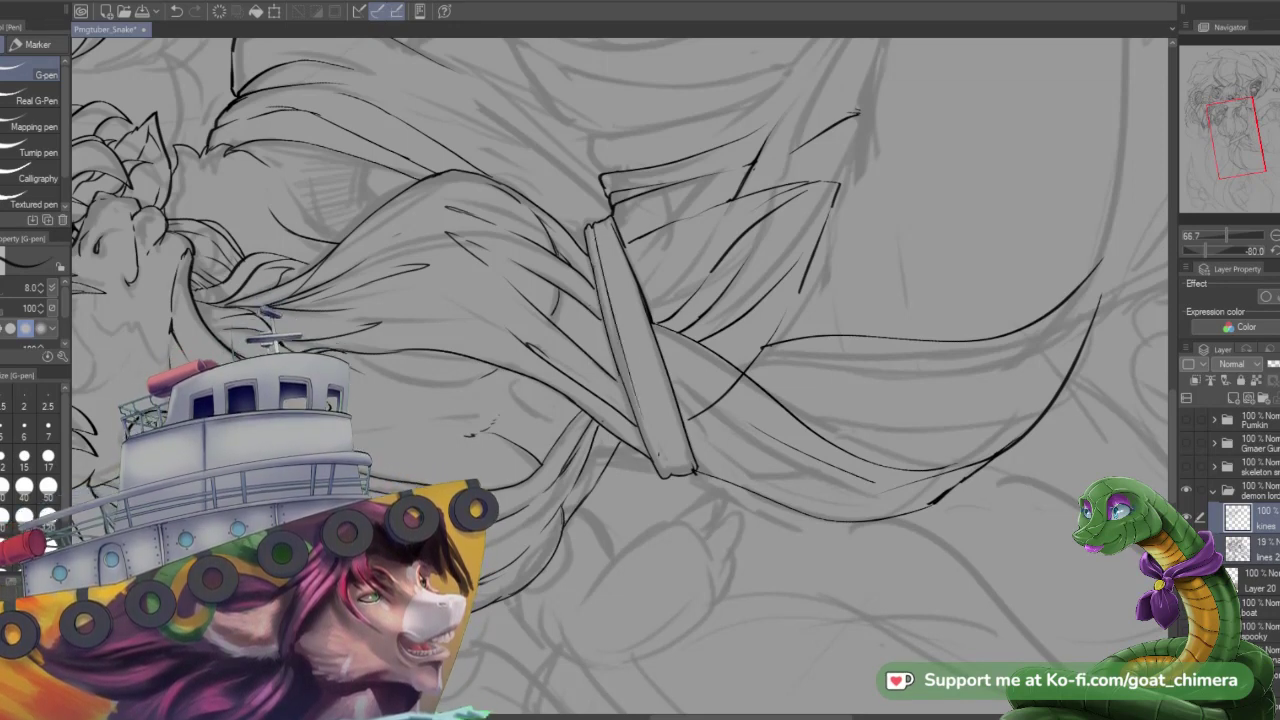
{"action": "left_click_drag", "start_coordinate": [670, 476], "coordinate": [627, 313]}
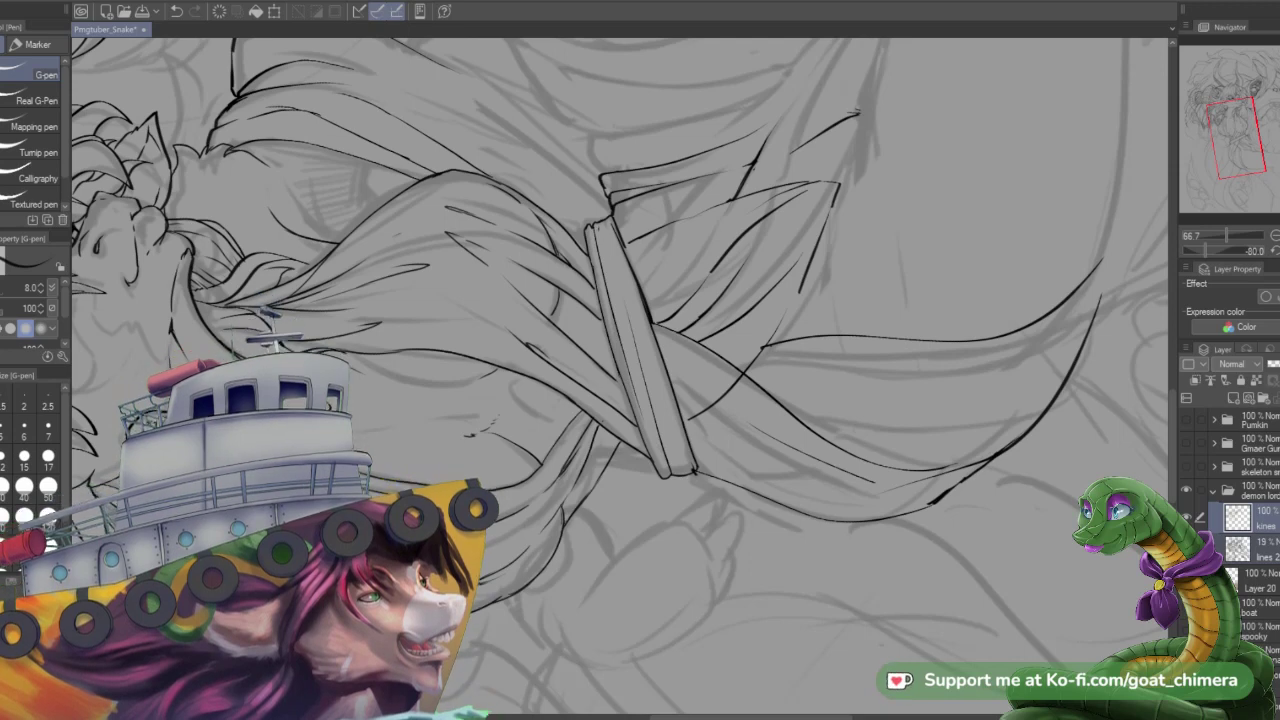
{"action": "left_click_drag", "start_coordinate": [598, 224], "coordinate": [668, 396]}
{"action": "left_click_drag", "start_coordinate": [692, 468], "coordinate": [654, 368]}
{"action": "left_click_drag", "start_coordinate": [672, 416], "coordinate": [646, 338]}
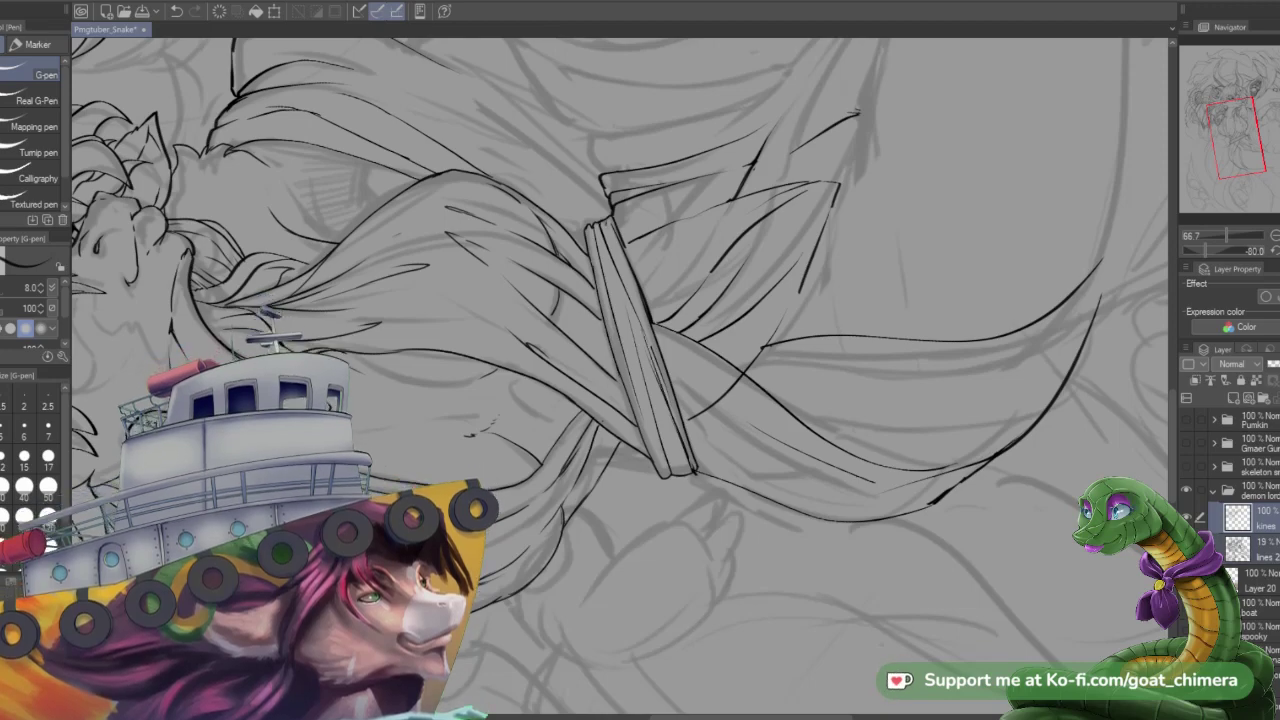
{"action": "left_click_drag", "start_coordinate": [606, 220], "coordinate": [615, 258]}
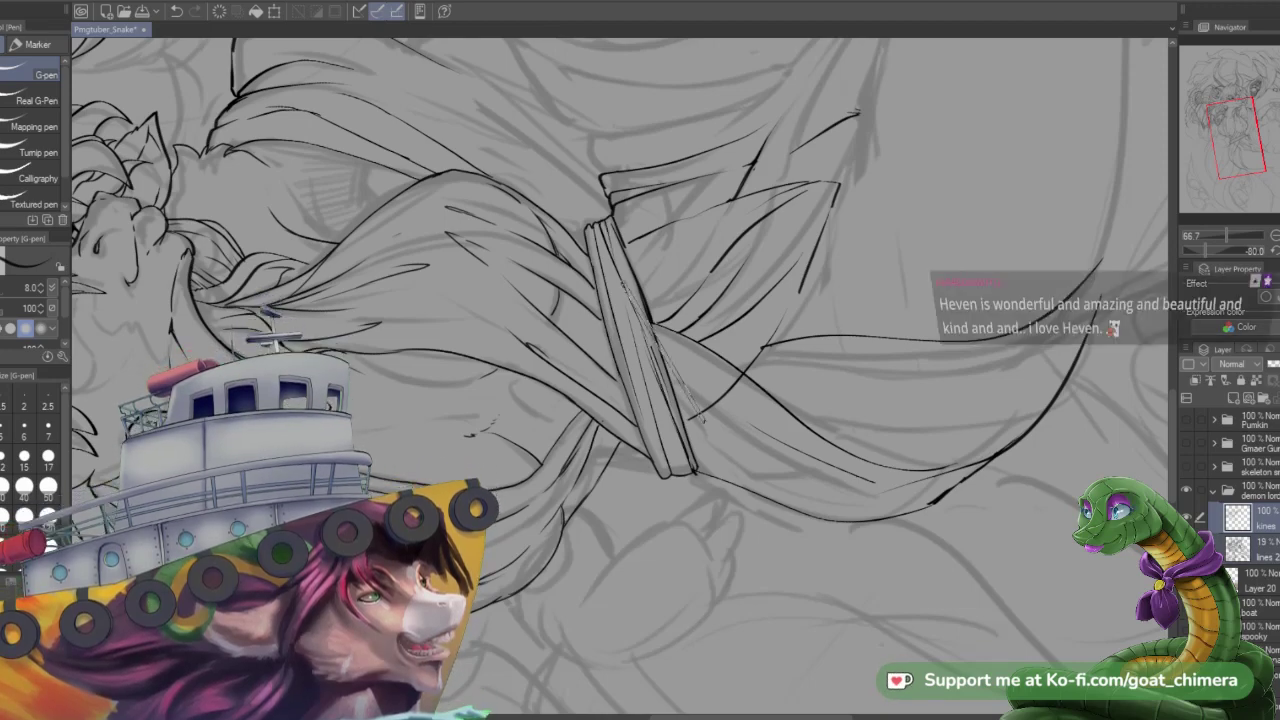
{"action": "left_click_drag", "start_coordinate": [697, 342], "coordinate": [666, 447]}
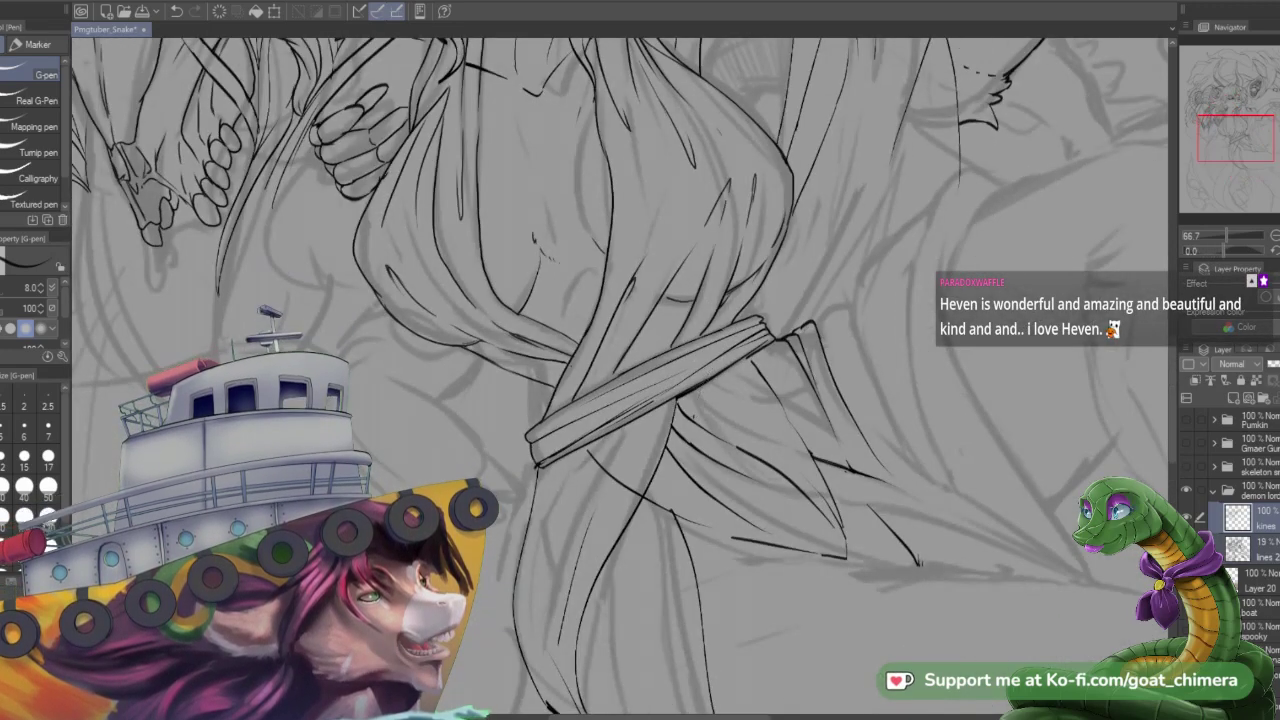
{"action": "scroll", "coordinate": [692, 410], "scroll_direction": "down", "scroll_amount": 1}
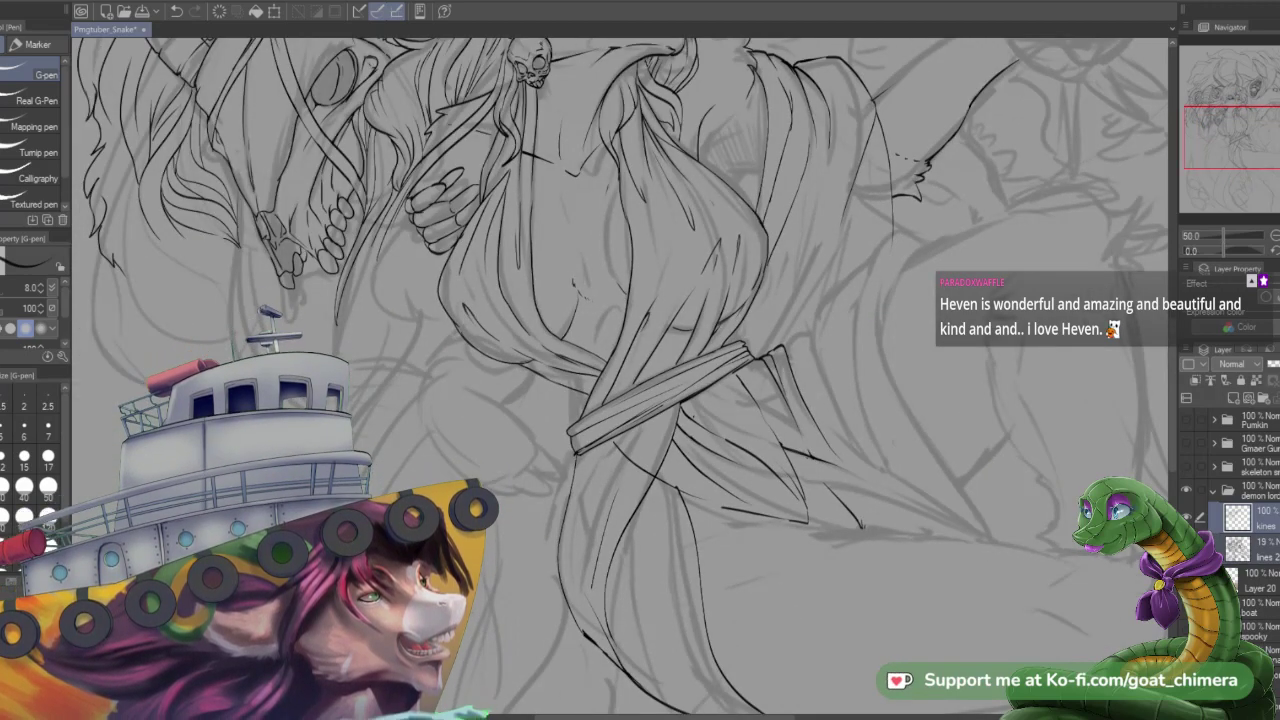
- Ink the pointed robe fold rising above the end of the waist band behind the figure's hip
{"action": "key", "text": "ctrl+minus"}
{"action": "key", "text": "ctrl+minus"}
{"action": "scroll", "coordinate": [785, 423], "scroll_direction": "up", "scroll_amount": 3}
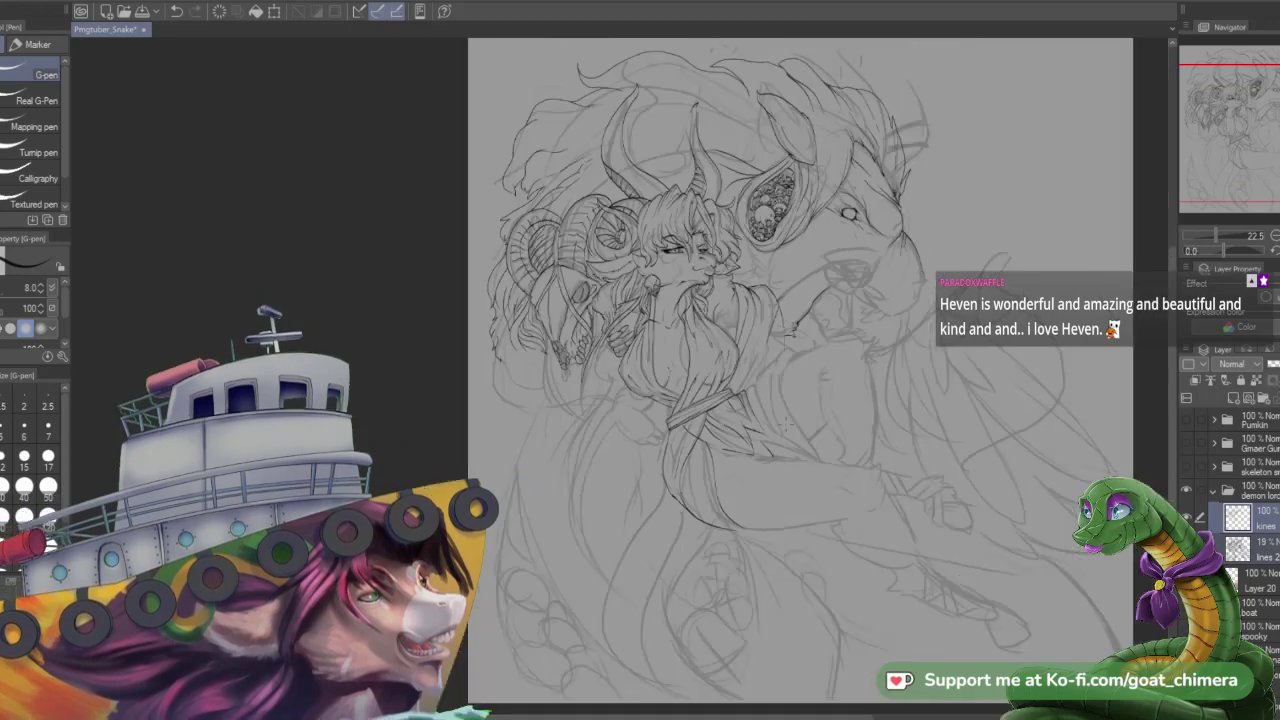
{"action": "scroll", "coordinate": [790, 425], "scroll_direction": "up", "scroll_amount": 1}
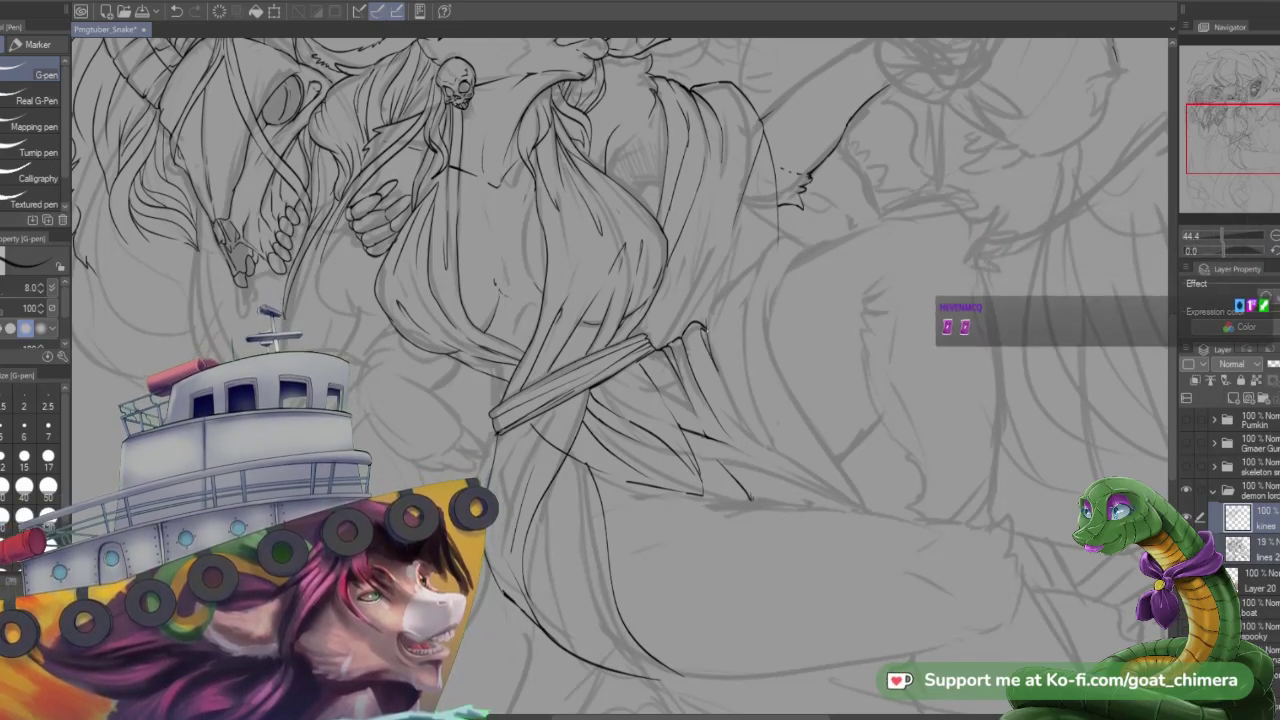
{"action": "mouse_move", "coordinate": [707, 309]}
{"action": "left_mouse_down"}
{"action": "mouse_move", "coordinate": [755, 267]}
{"action": "mouse_move", "coordinate": [747, 374]}
{"action": "left_mouse_up"}
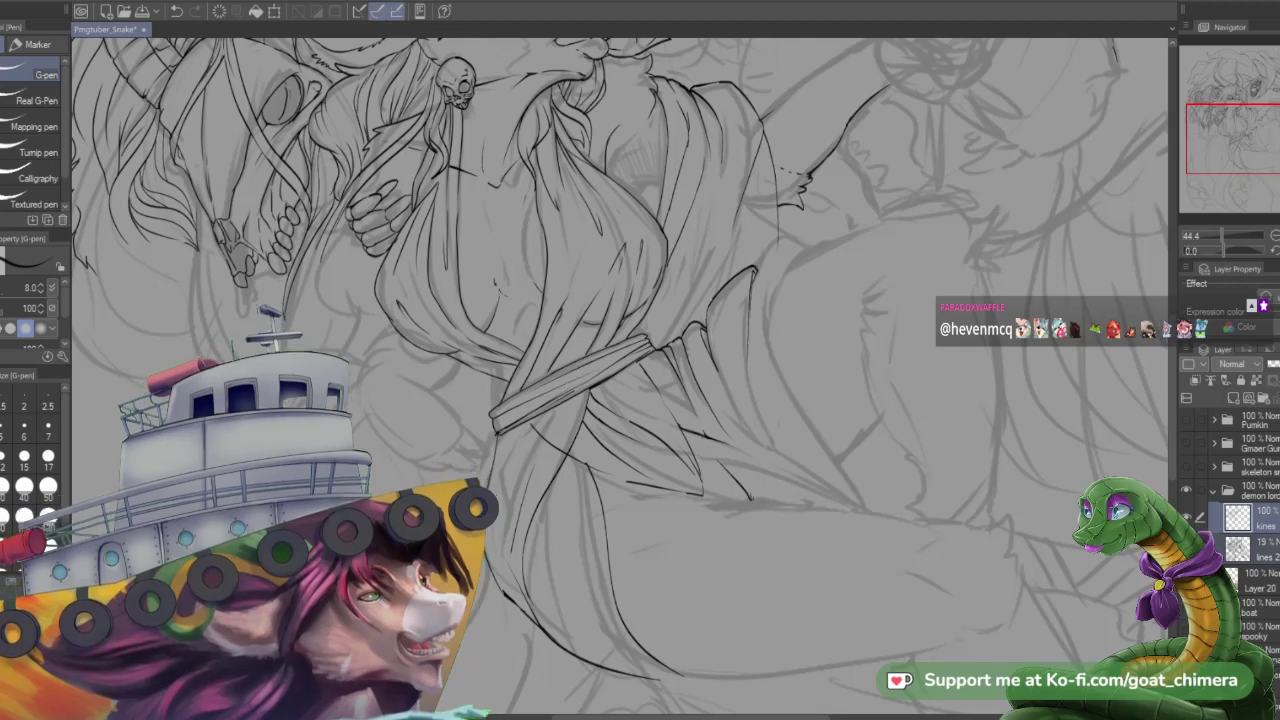
- Ink the robe's outer edge rising from the thigh behind the hip, a short inner fold, and the hem across the thigh
{"action": "scroll", "coordinate": [841, 390], "scroll_direction": "down", "scroll_amount": 3}
{"action": "scroll", "coordinate": [841, 390], "scroll_direction": "up", "scroll_amount": 1}
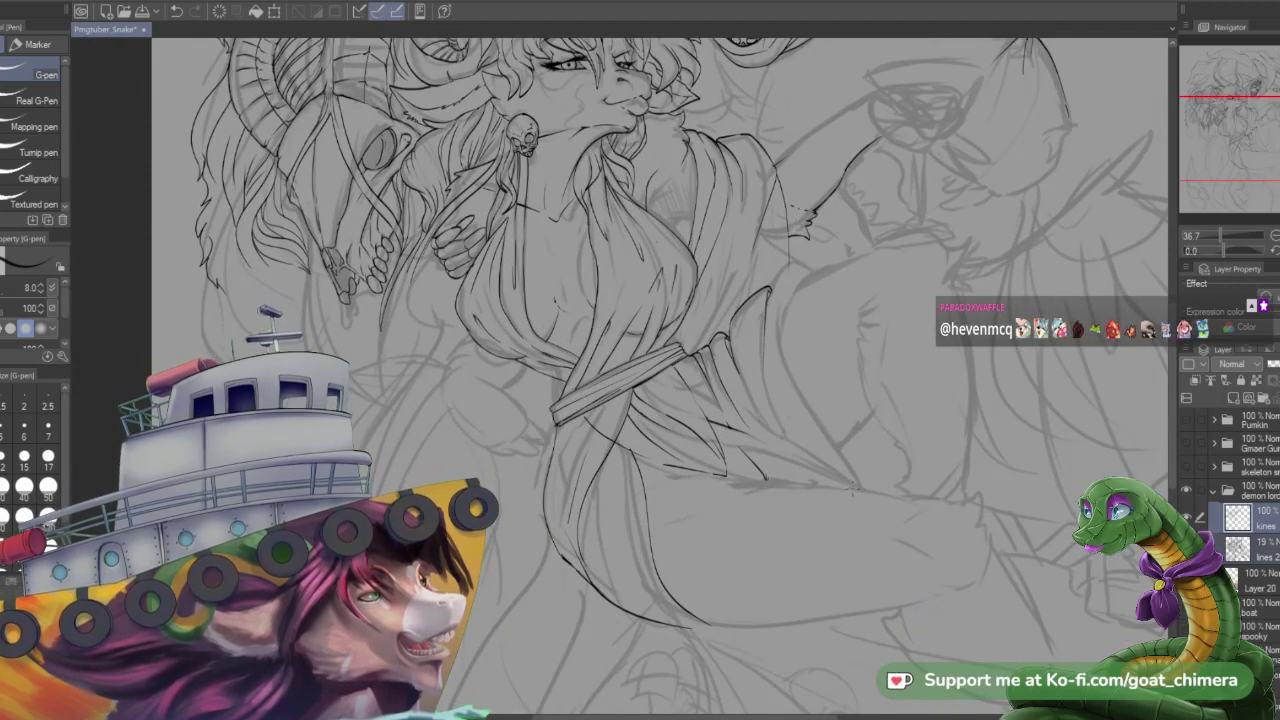
{"action": "mouse_move", "coordinate": [853, 488]}
{"action": "left_mouse_down"}
{"action": "mouse_move", "coordinate": [826, 454]}
{"action": "mouse_move", "coordinate": [786, 345]}
{"action": "mouse_move", "coordinate": [799, 260]}
{"action": "left_mouse_up"}
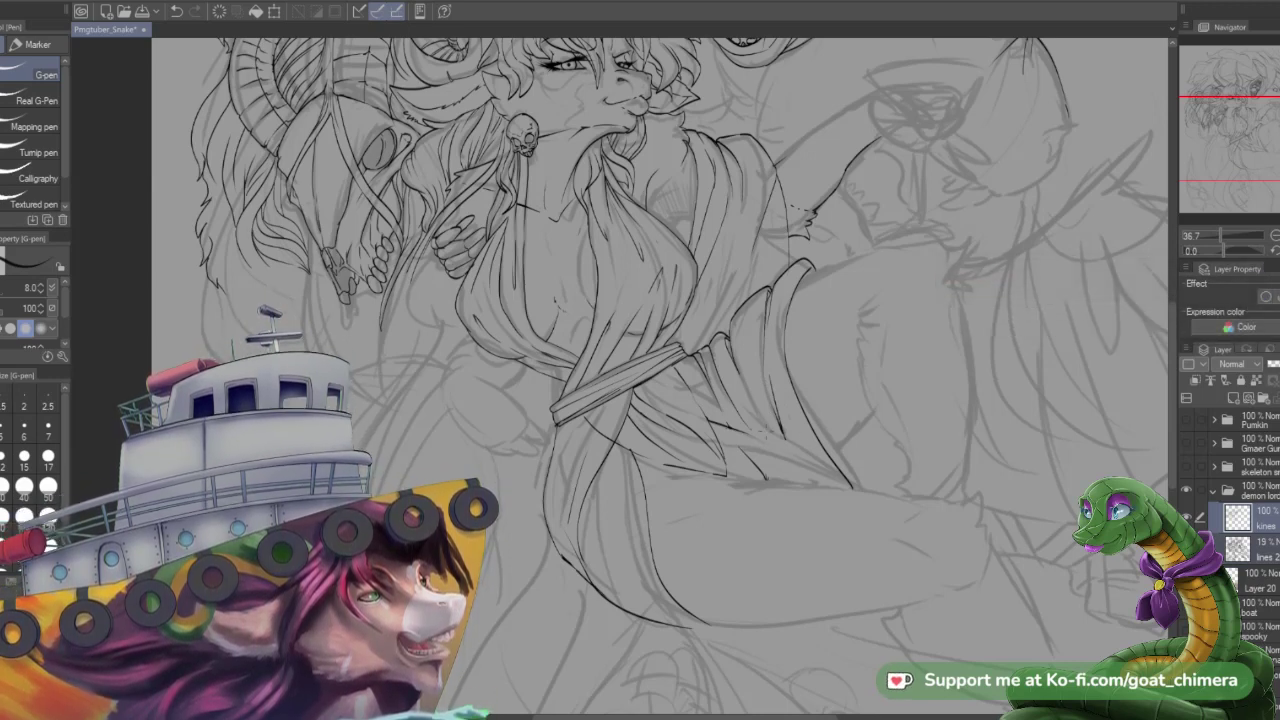
{"action": "left_click_drag", "start_coordinate": [804, 450], "coordinate": [847, 485]}
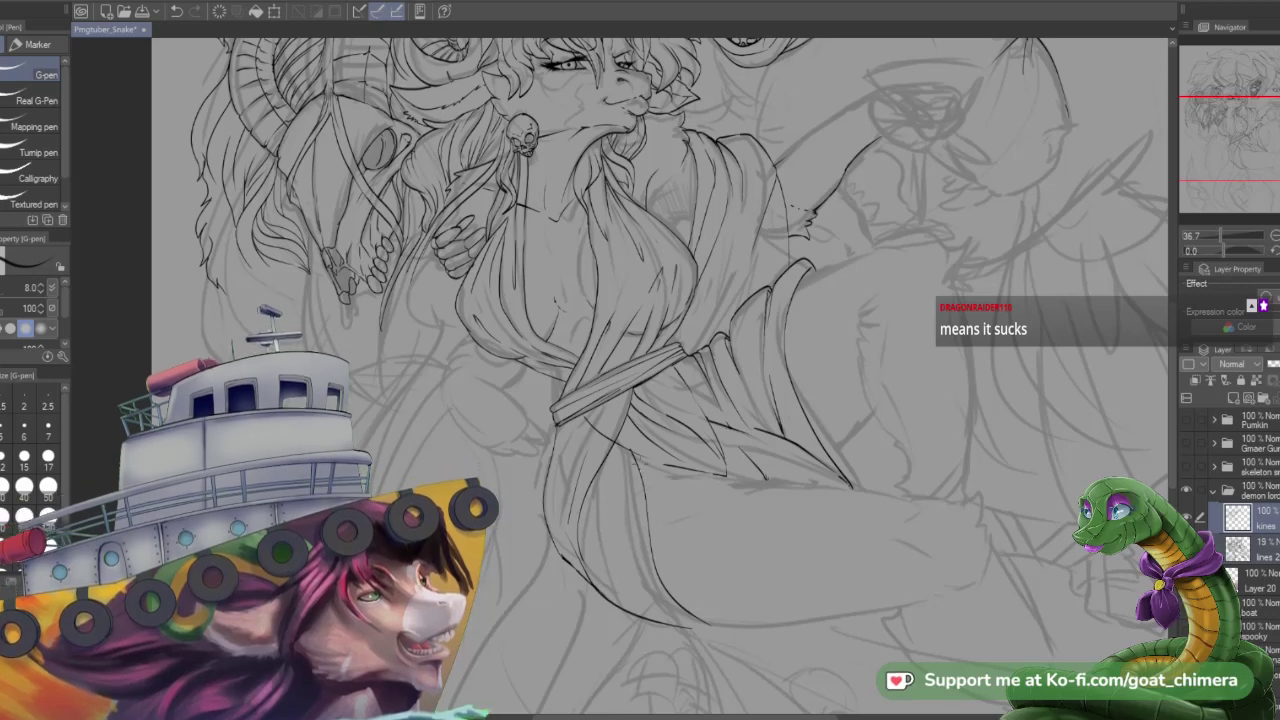
{"action": "mouse_move", "coordinate": [636, 460]}
{"action": "left_mouse_down"}
{"action": "mouse_move", "coordinate": [690, 493]}
{"action": "mouse_move", "coordinate": [762, 487]}
{"action": "left_mouse_up"}
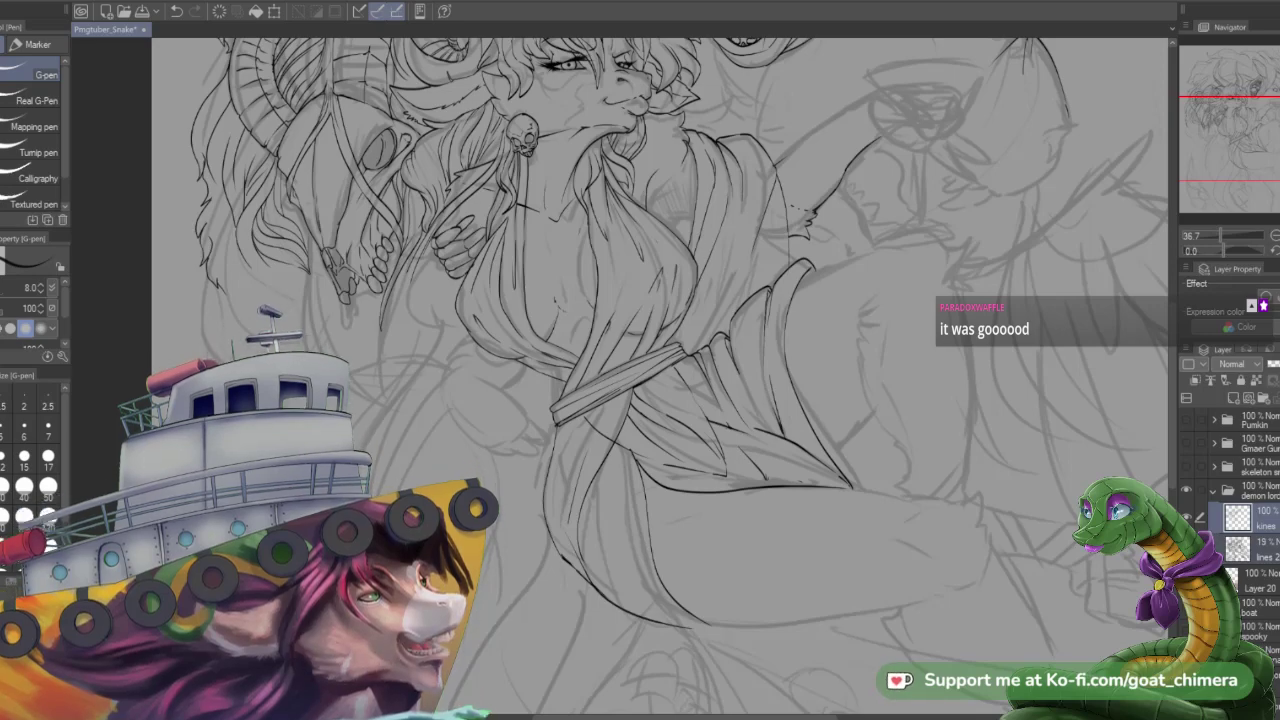
- Switch to the emote_ideas_1 canvas and look over its grid of emote and badge sketches
{"action": "key", "text": "ctrl+Tab"}
{"action": "scroll", "coordinate": [678, 470], "scroll_direction": "down", "scroll_amount": 2}
{"action": "scroll", "coordinate": [678, 470], "scroll_direction": "up", "scroll_amount": 1}
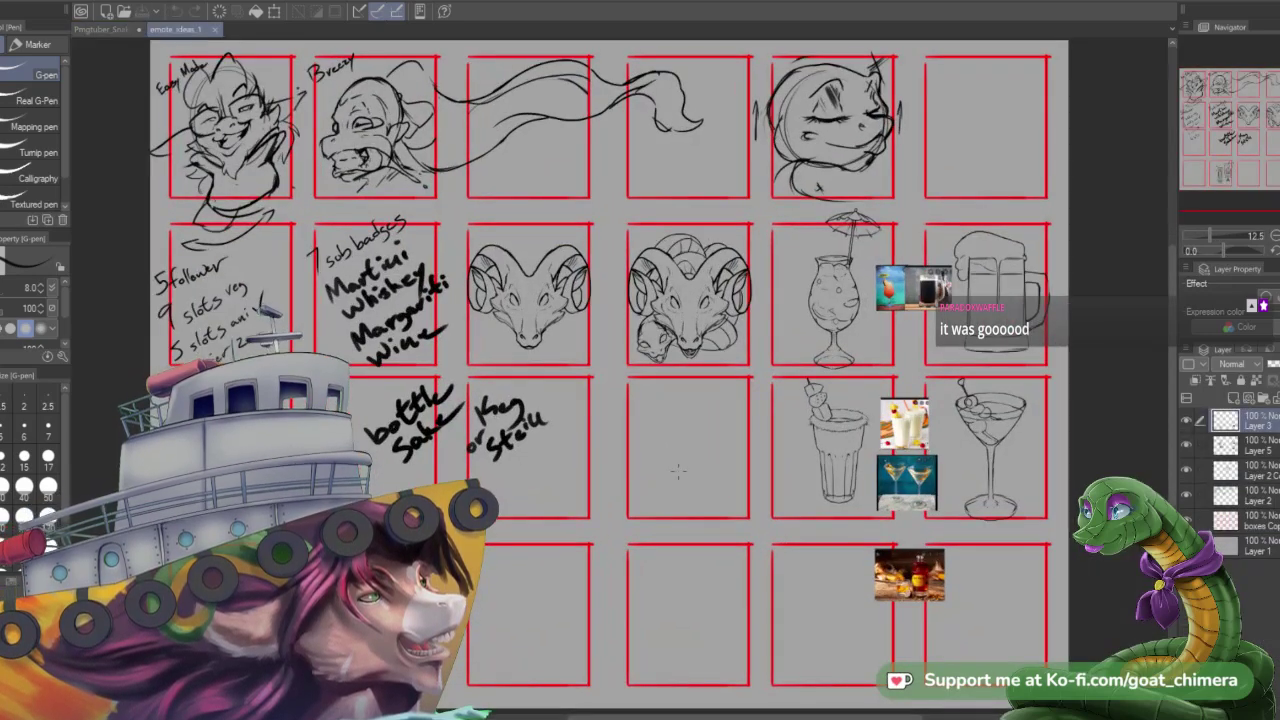
{"action": "scroll", "coordinate": [678, 470], "scroll_direction": "up", "scroll_amount": 1}
{"action": "scroll", "coordinate": [678, 470], "scroll_direction": "down", "scroll_amount": 2}
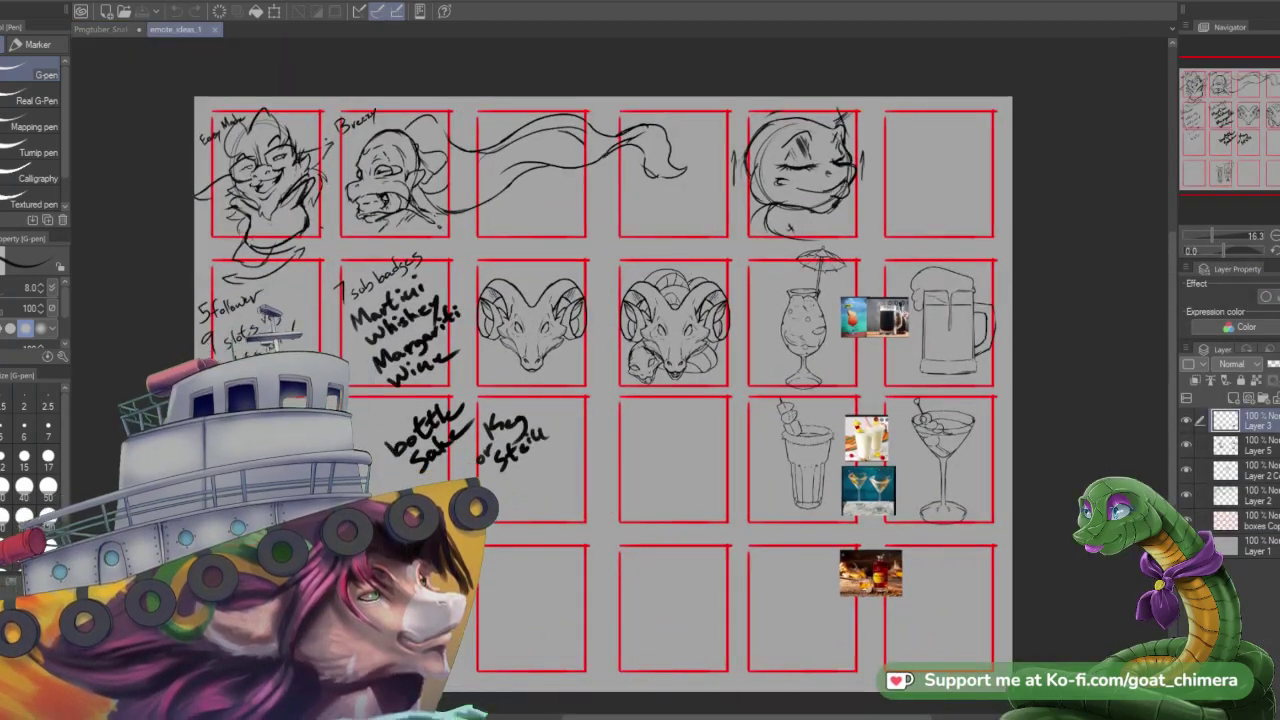
{"action": "scroll", "coordinate": [678, 470], "scroll_direction": "up", "scroll_amount": 1}
{"action": "scroll", "coordinate": [678, 470], "scroll_direction": "down", "scroll_amount": 1}
{"action": "scroll", "coordinate": [678, 470], "scroll_direction": "up", "scroll_amount": 1}
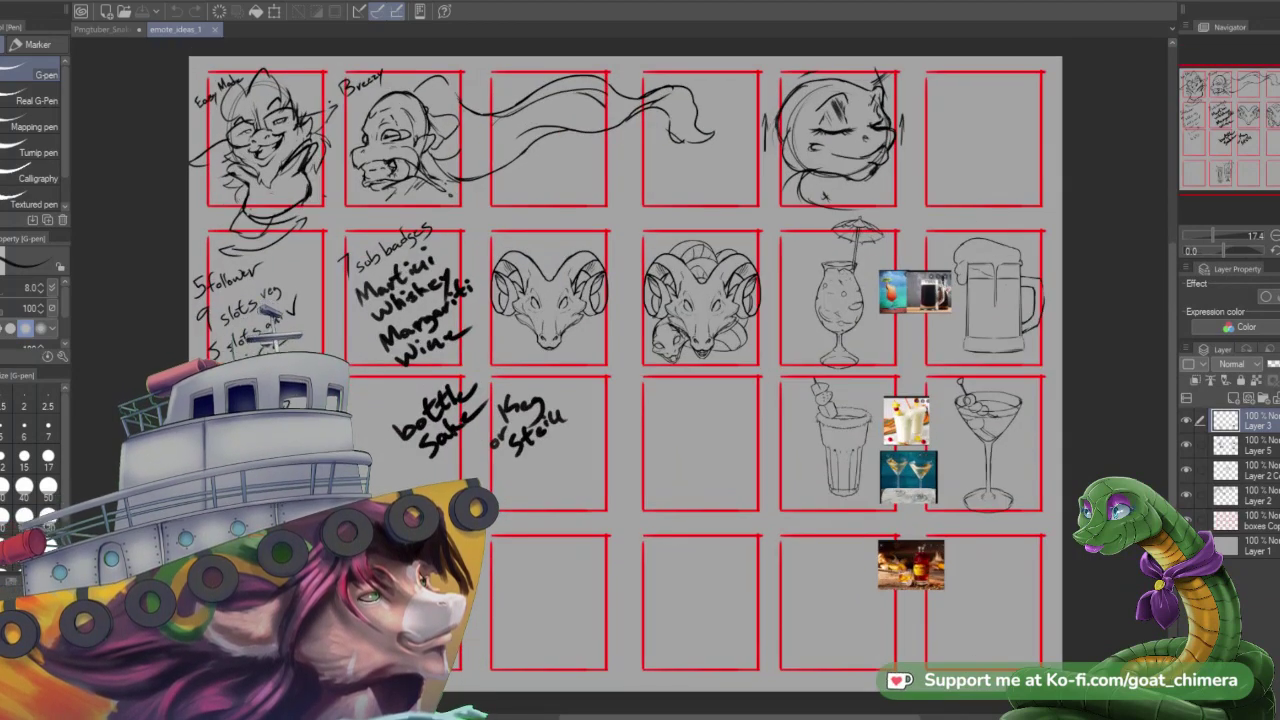
- Write the note "boop emote" in the empty box beneath the "4 bits" note, using the K Hard 2 brush at size 40
{"action": "scroll", "coordinate": [678, 470], "scroll_direction": "up", "scroll_amount": 1}
{"action": "scroll", "coordinate": [678, 470], "scroll_direction": "up", "scroll_amount": 1}
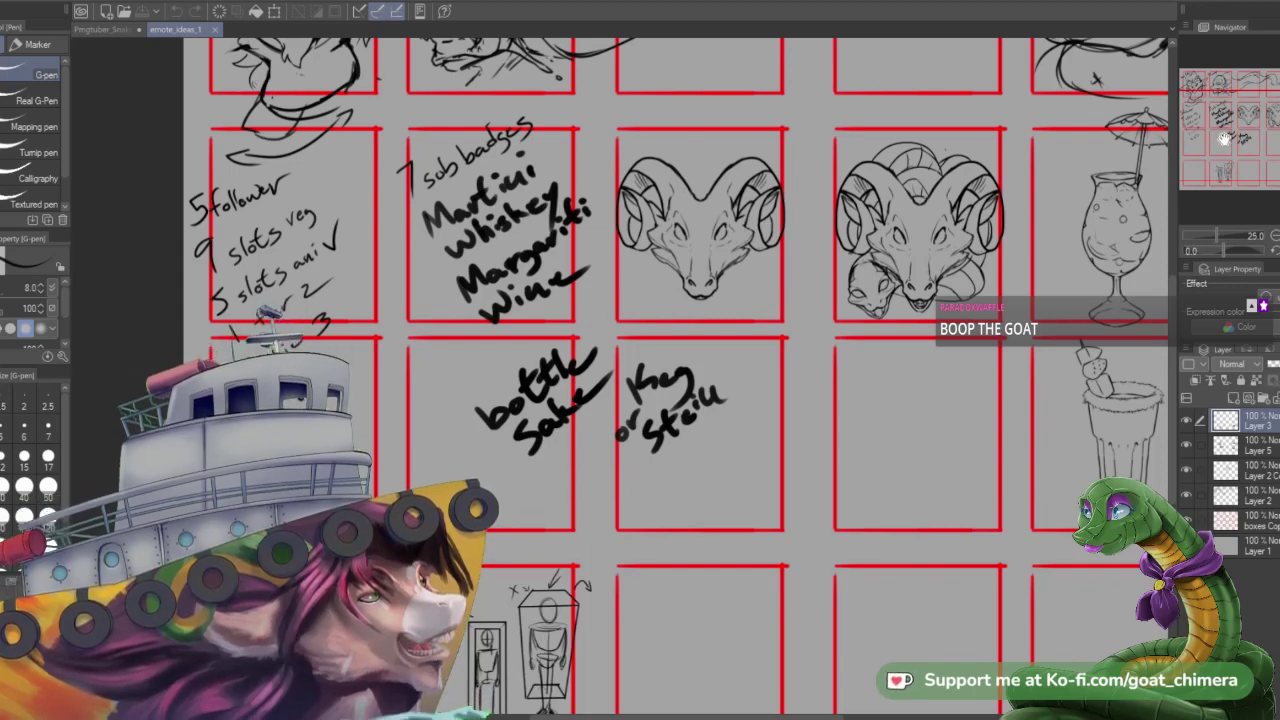
{"action": "left_click_drag", "start_coordinate": [1225, 139], "coordinate": [1186, 144]}
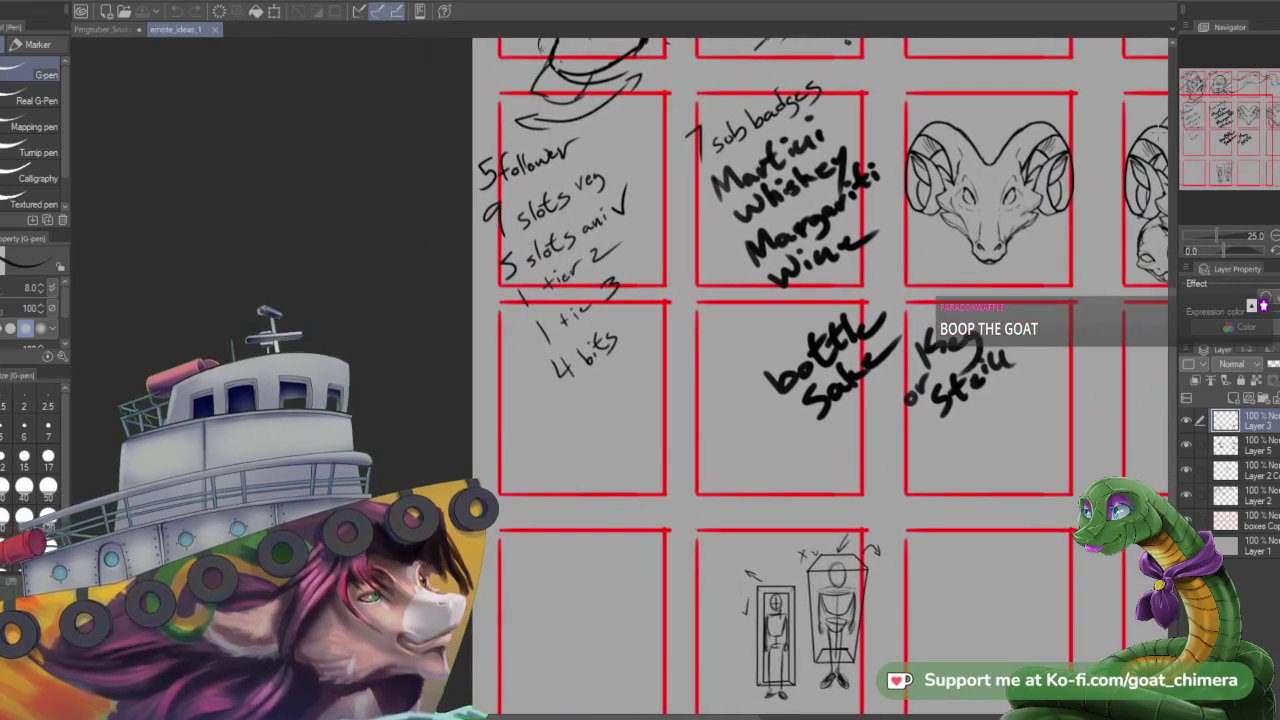
{"action": "left_click", "coordinate": [24, 456]}
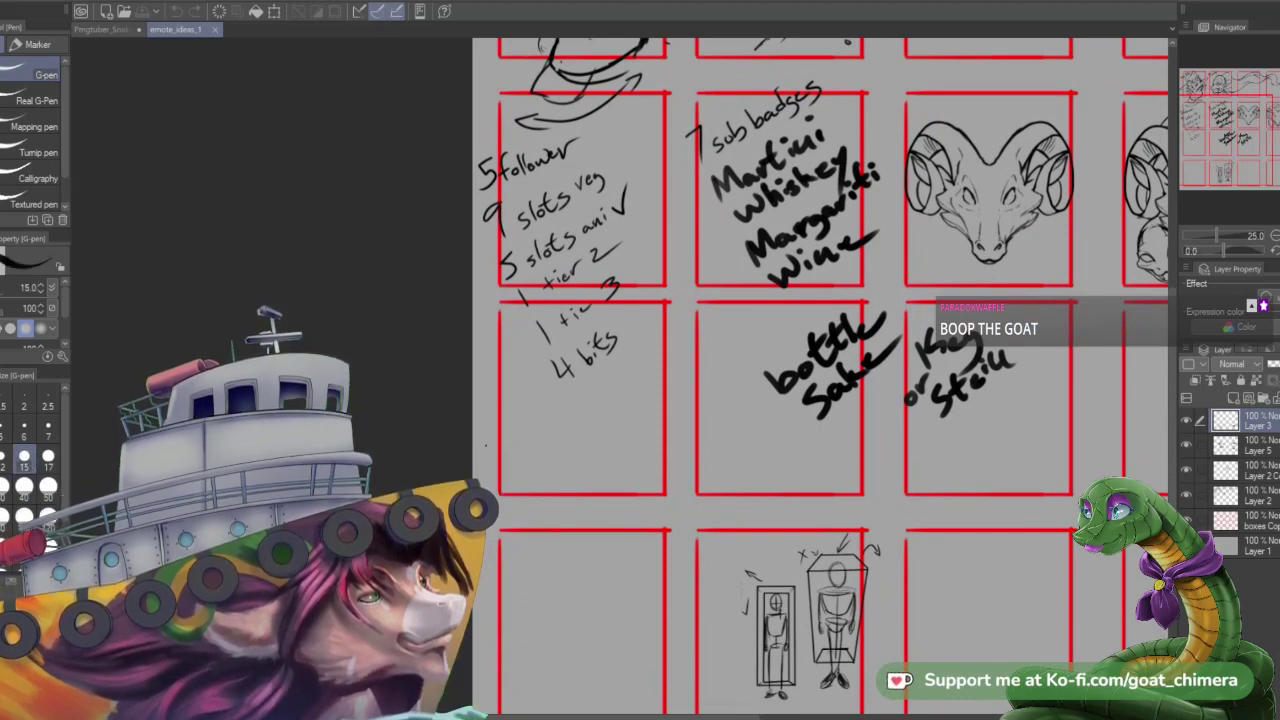
{"action": "key", "text": "b"}
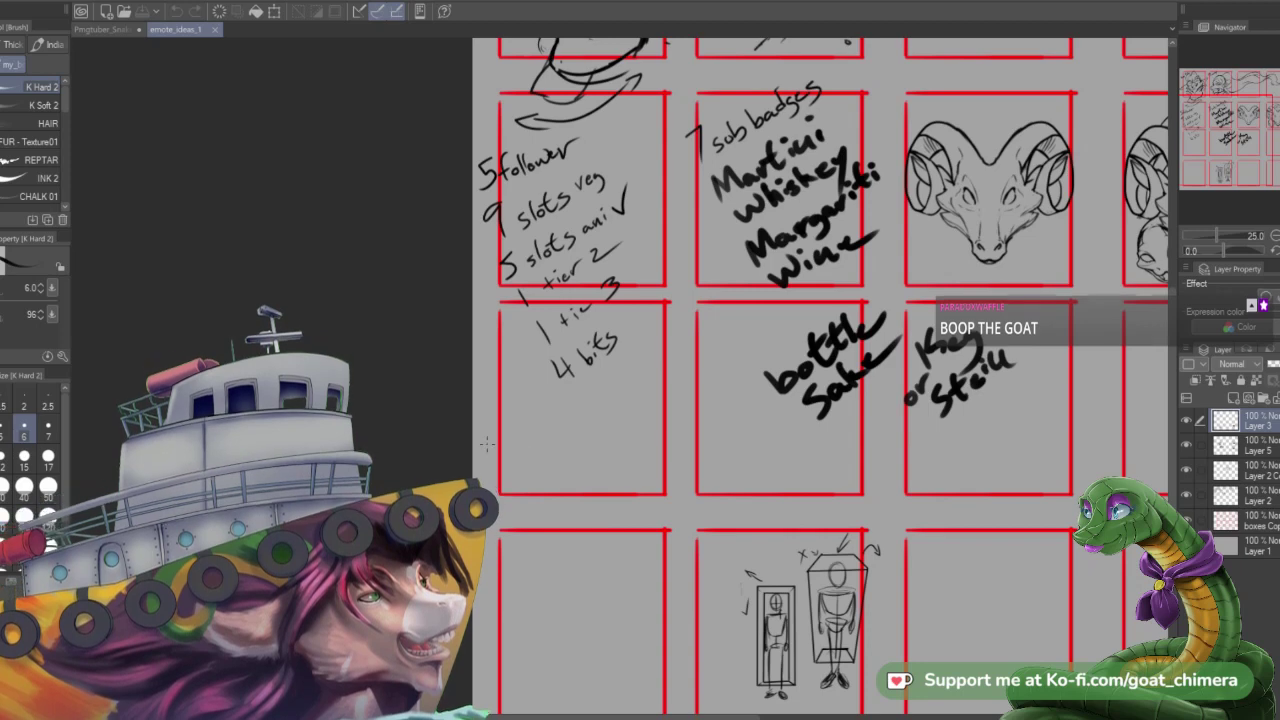
{"action": "key", "text": "bracketright"}
{"action": "key", "text": "bracketright"}
{"action": "key", "text": "bracketright"}
{"action": "key", "text": "bracketright"}
{"action": "key", "text": "bracketright"}
{"action": "key", "text": "bracketright"}
{"action": "key", "text": "bracketright"}
{"action": "key", "text": "bracketright"}
{"action": "key", "text": "bracketright"}
{"action": "key", "text": "bracketright"}
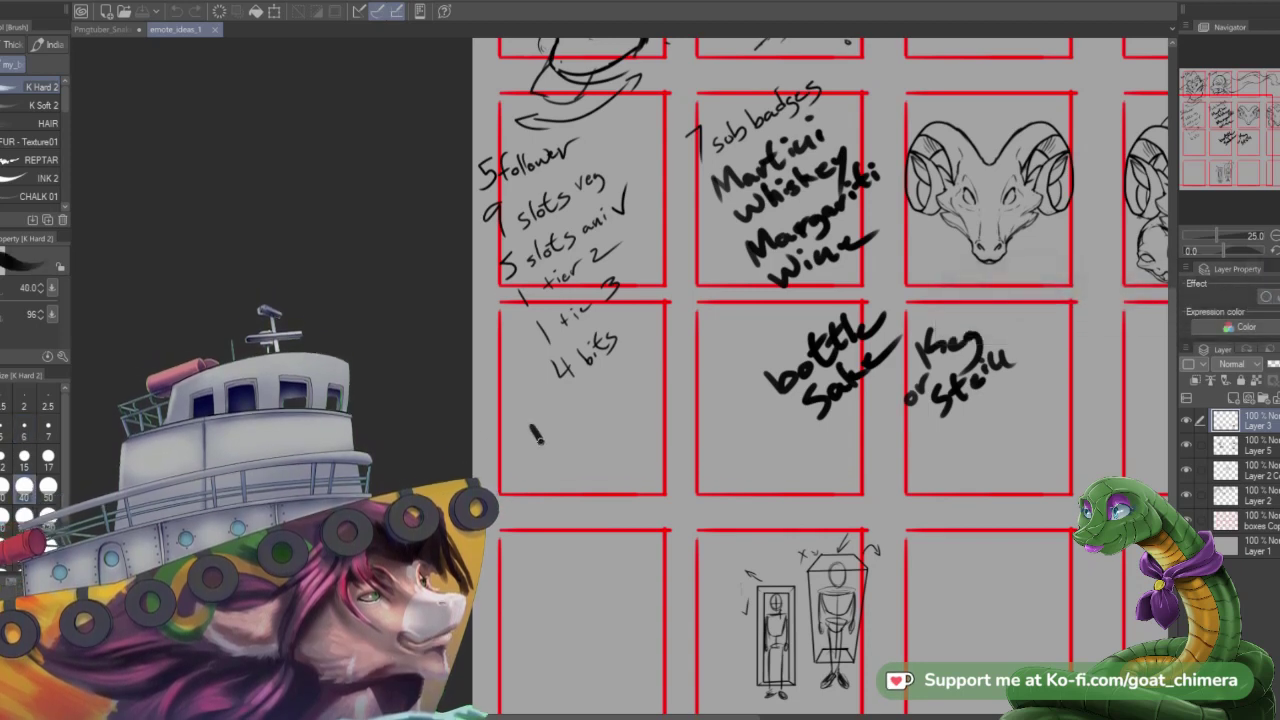
{"action": "mouse_move", "coordinate": [545, 427]}
{"action": "left_mouse_down"}
{"action": "mouse_move", "coordinate": [553, 441]}
{"action": "mouse_move", "coordinate": [600, 410]}
{"action": "left_mouse_up"}
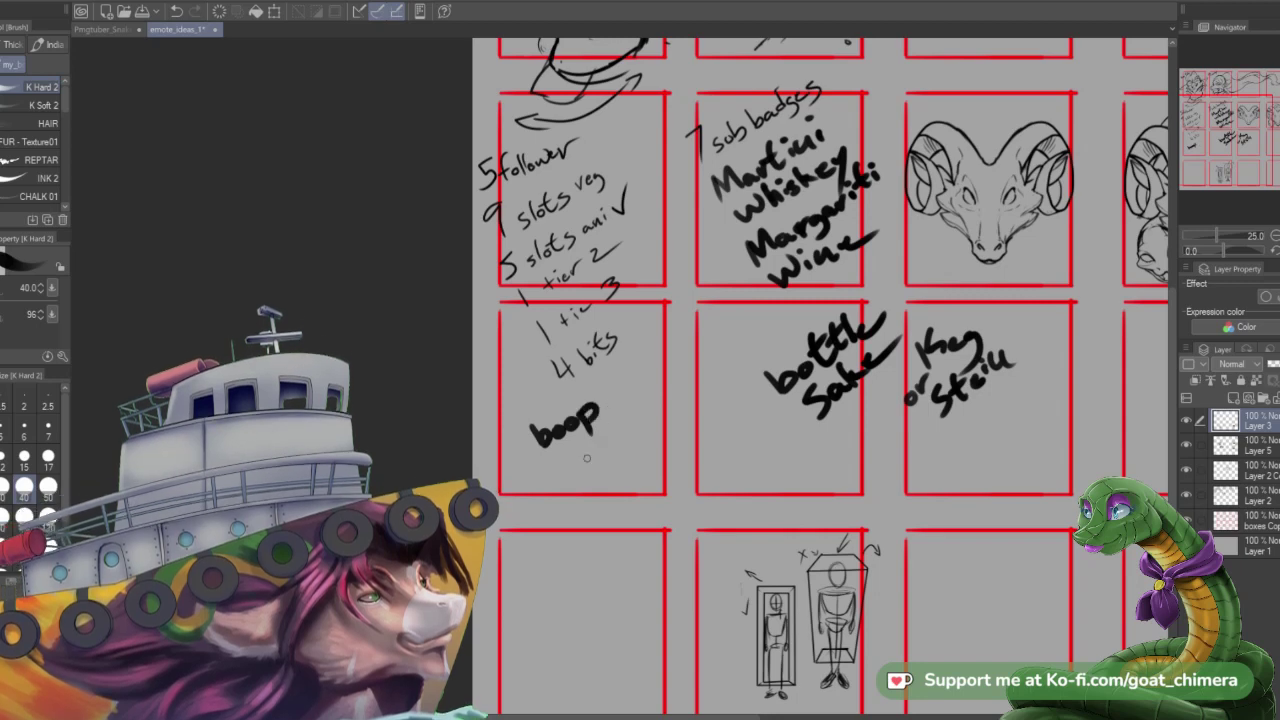
{"action": "mouse_move", "coordinate": [560, 460]}
{"action": "left_mouse_down"}
{"action": "mouse_move", "coordinate": [571, 466]}
{"action": "mouse_move", "coordinate": [614, 414]}
{"action": "left_mouse_up"}
{"action": "left_click_drag", "start_coordinate": [608, 428], "coordinate": [640, 406]}
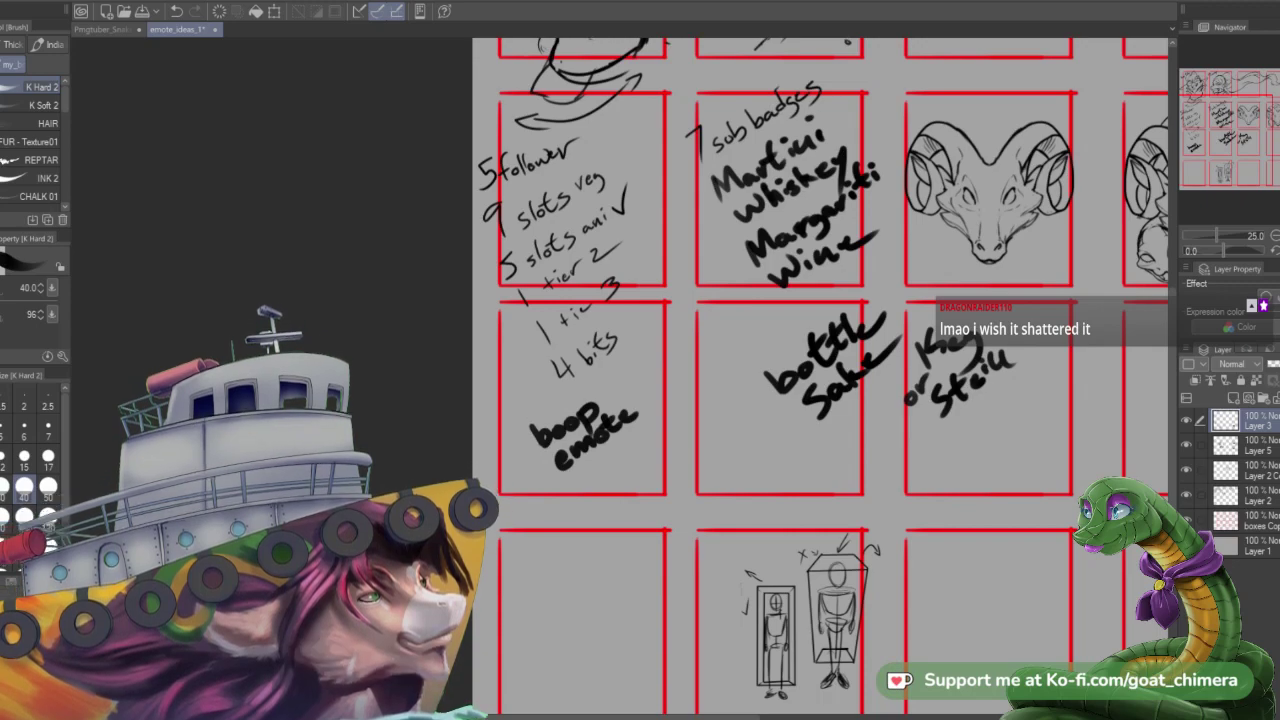
{"action": "scroll", "coordinate": [684, 532], "scroll_direction": "down", "scroll_amount": 2}
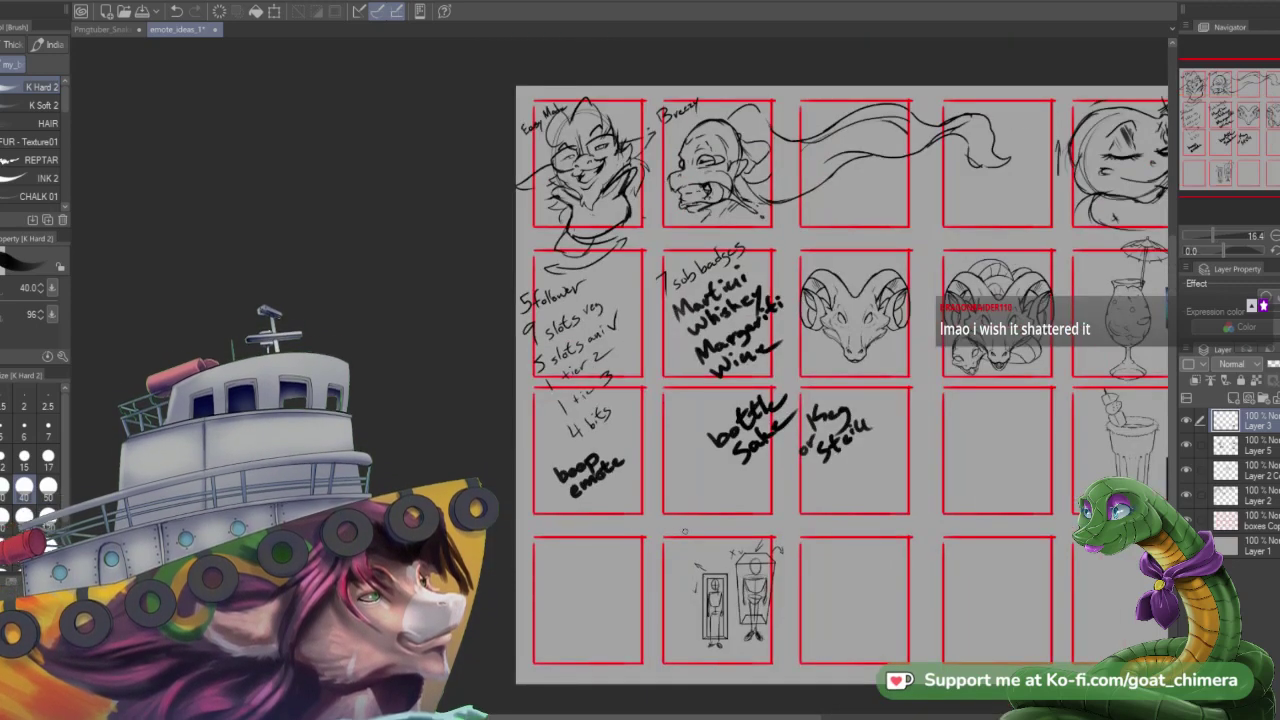
{"action": "scroll", "coordinate": [666, 520], "scroll_direction": "up", "scroll_amount": 1}
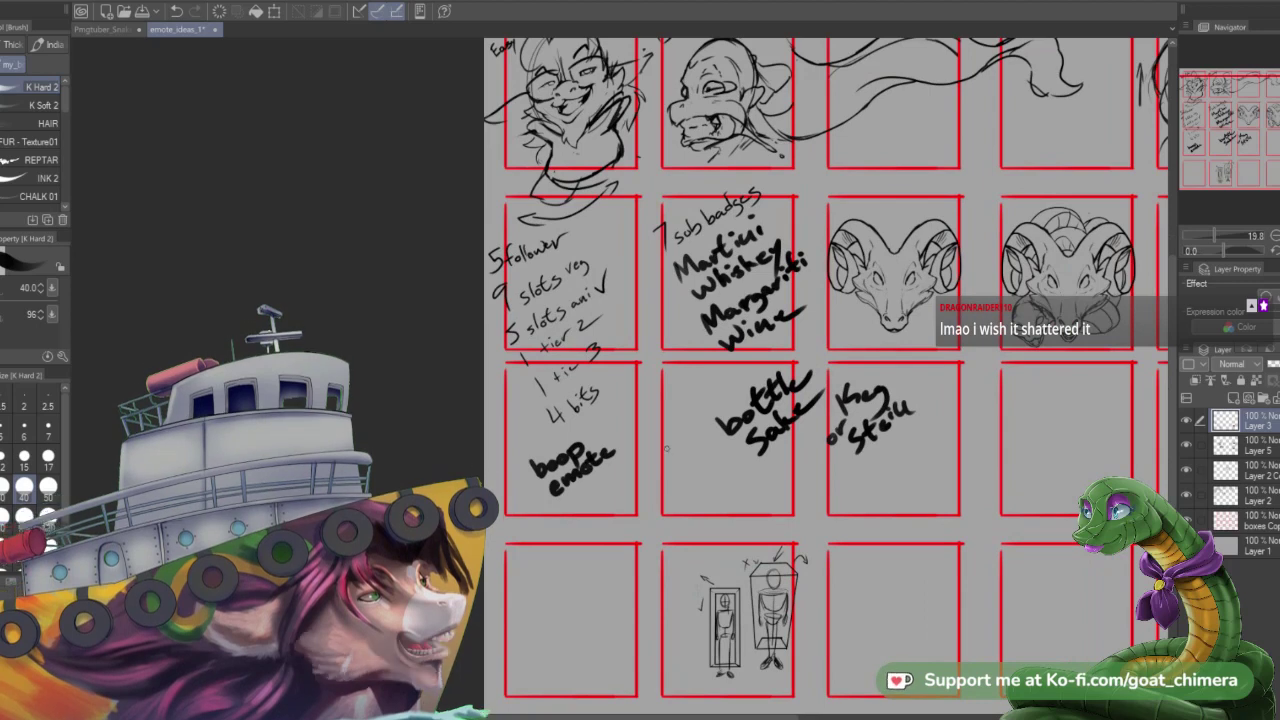
{"action": "scroll", "coordinate": [662, 444], "scroll_direction": "up", "scroll_amount": 1}
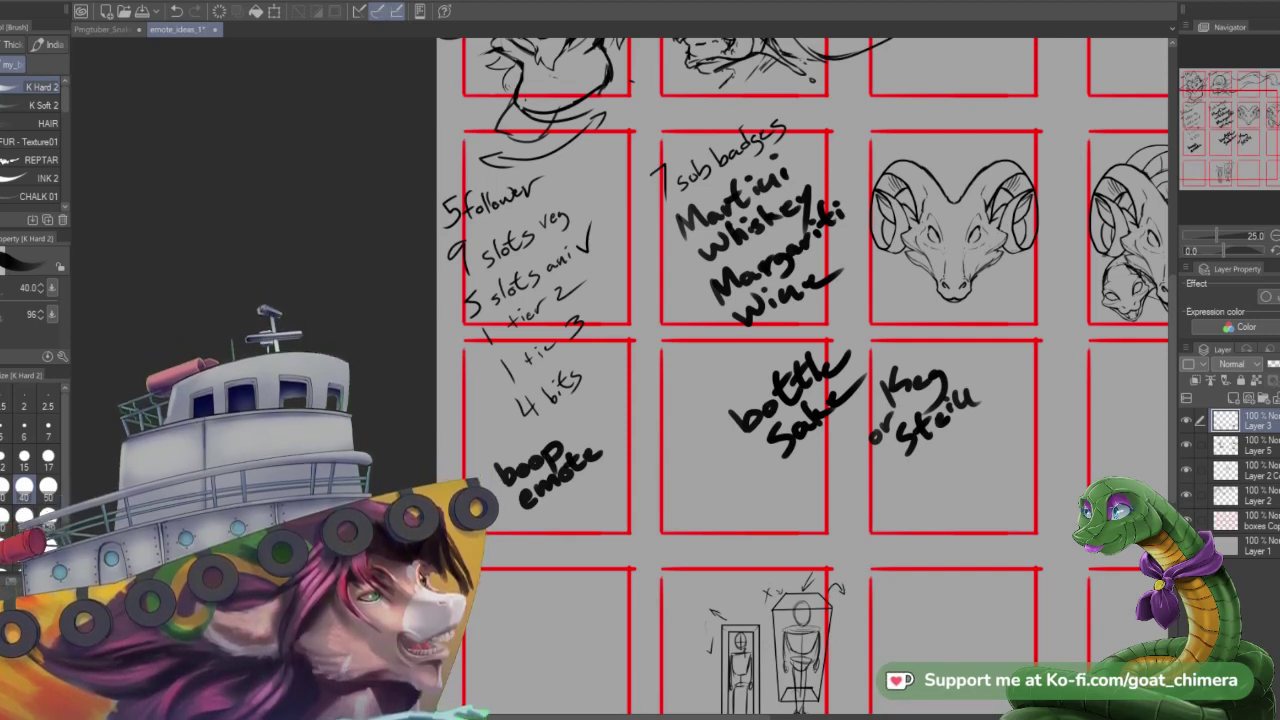
{"action": "scroll", "coordinate": [732, 499], "scroll_direction": "down", "scroll_amount": 2}
{"action": "scroll", "coordinate": [657, 524], "scroll_direction": "up", "scroll_amount": 1}
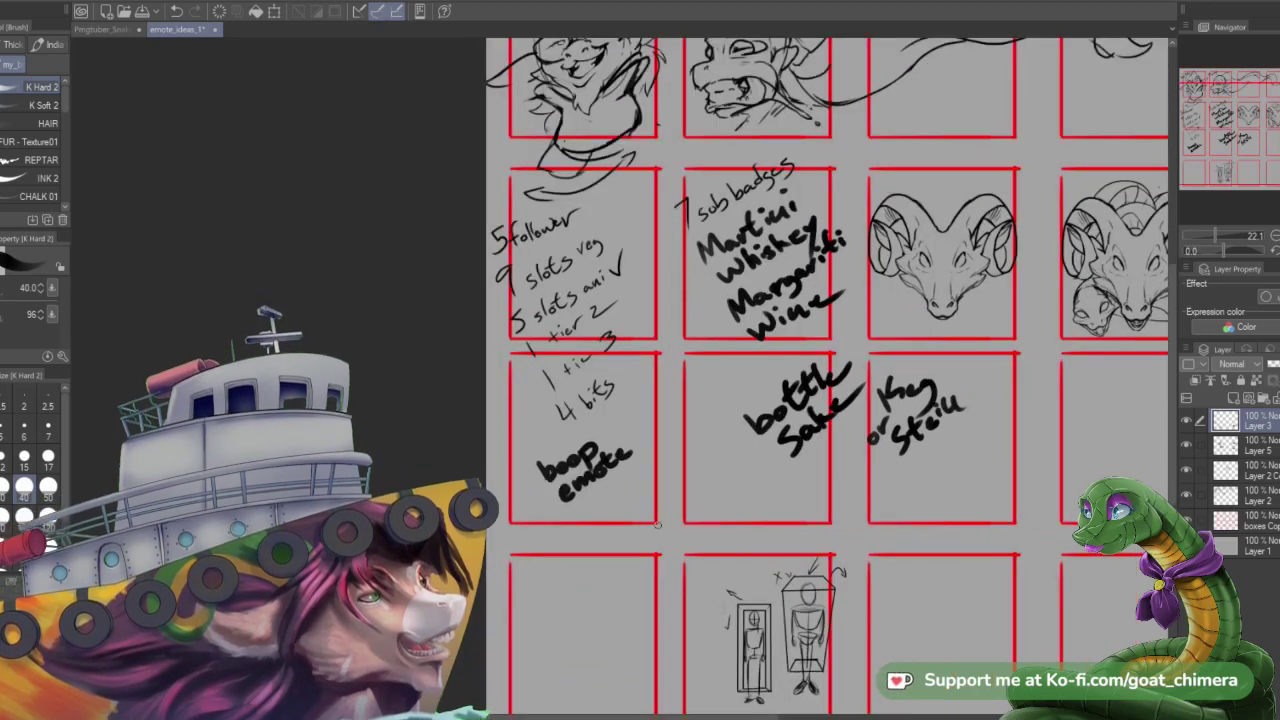
{"action": "scroll", "coordinate": [657, 524], "scroll_direction": "up", "scroll_amount": 1}
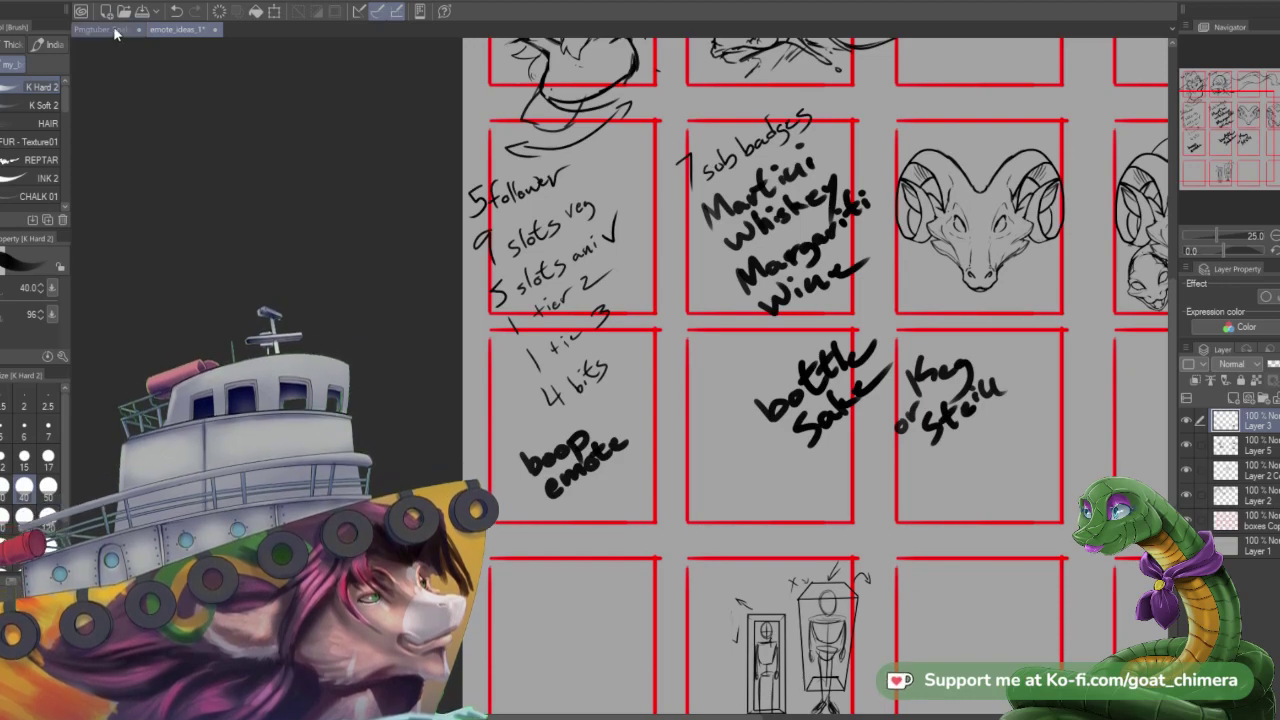
- Switch to the Pngtuber_Snake canvas and ink the inner contour and short crease lines of the figure's raised leg with the G-pen at size 15
{"action": "left_click", "coordinate": [114, 30]}
{"action": "scroll", "coordinate": [871, 367], "scroll_direction": "down", "scroll_amount": 1}
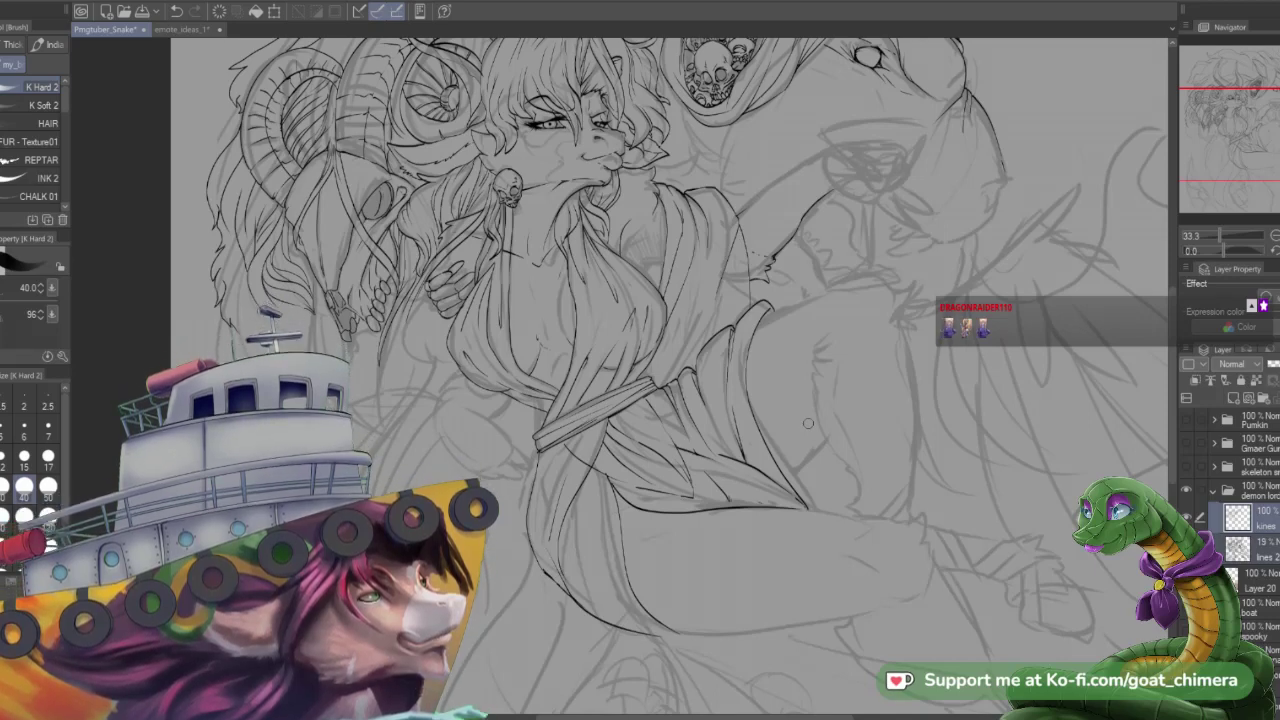
{"action": "left_click_drag", "start_coordinate": [1249, 126], "coordinate": [1257, 132]}
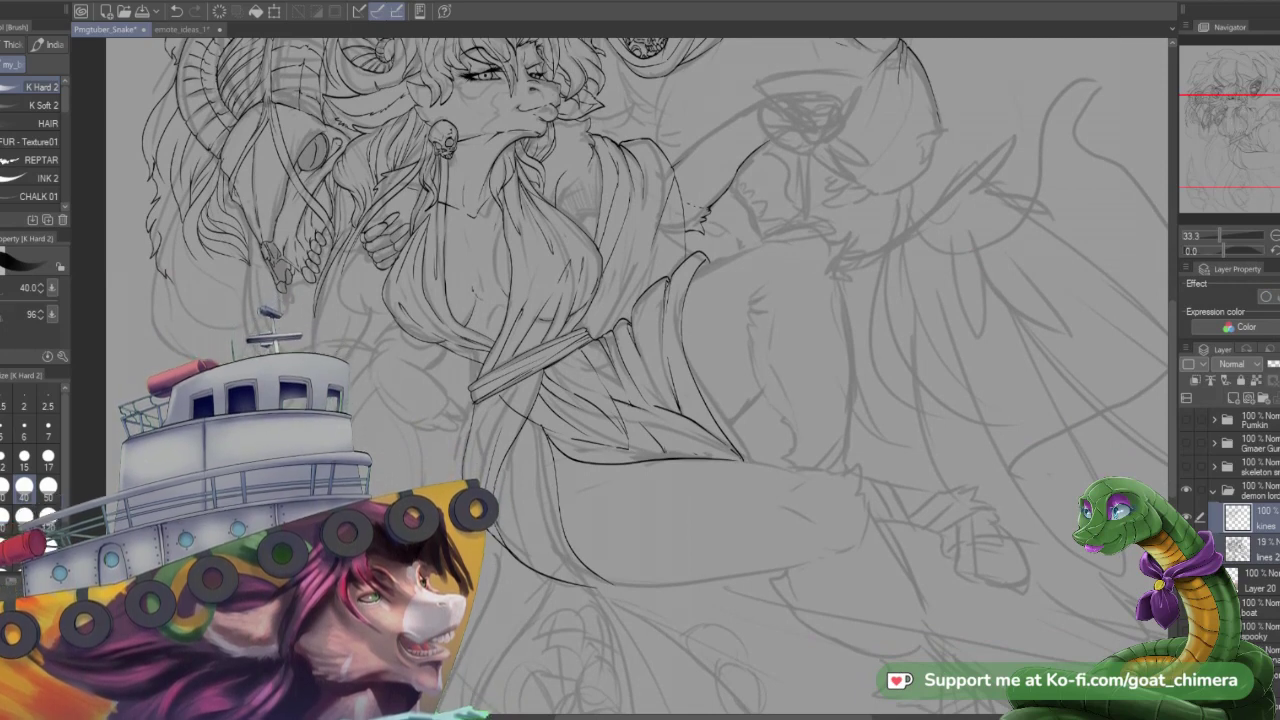
{"action": "key", "text": "p"}
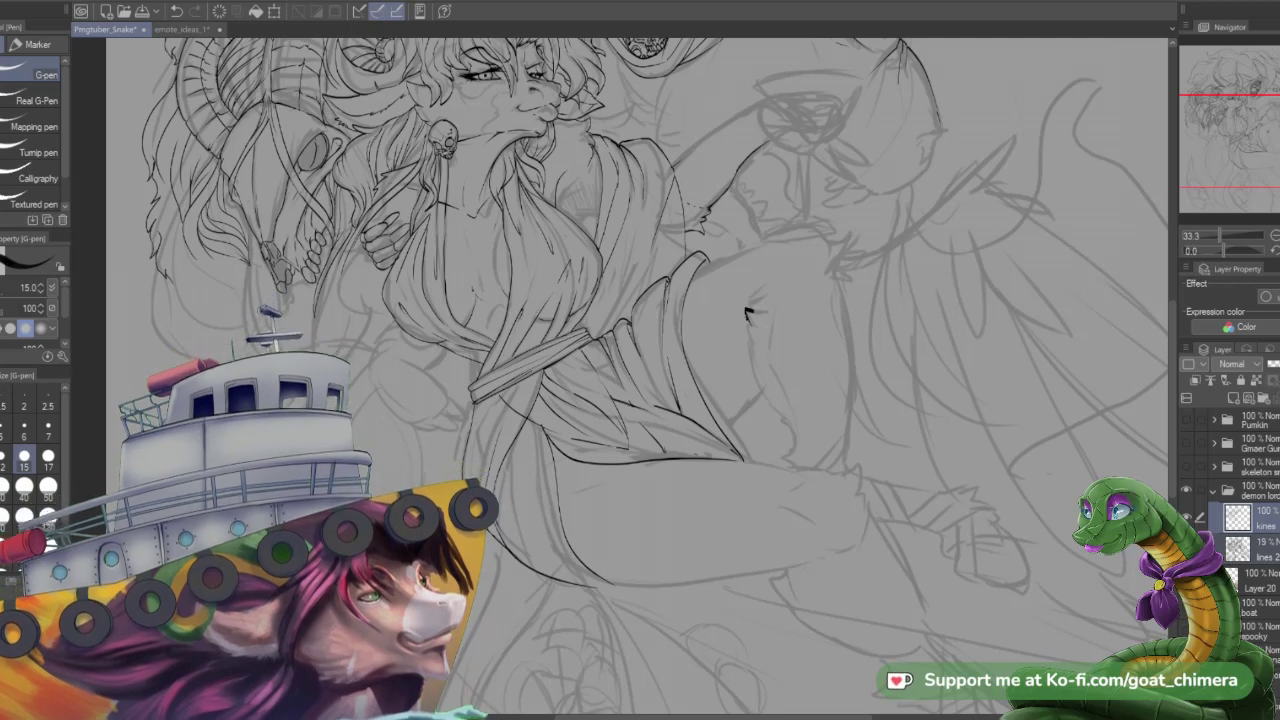
{"action": "mouse_move", "coordinate": [746, 316]}
{"action": "left_mouse_down"}
{"action": "mouse_move", "coordinate": [748, 356]}
{"action": "mouse_move", "coordinate": [780, 405]}
{"action": "left_mouse_up"}
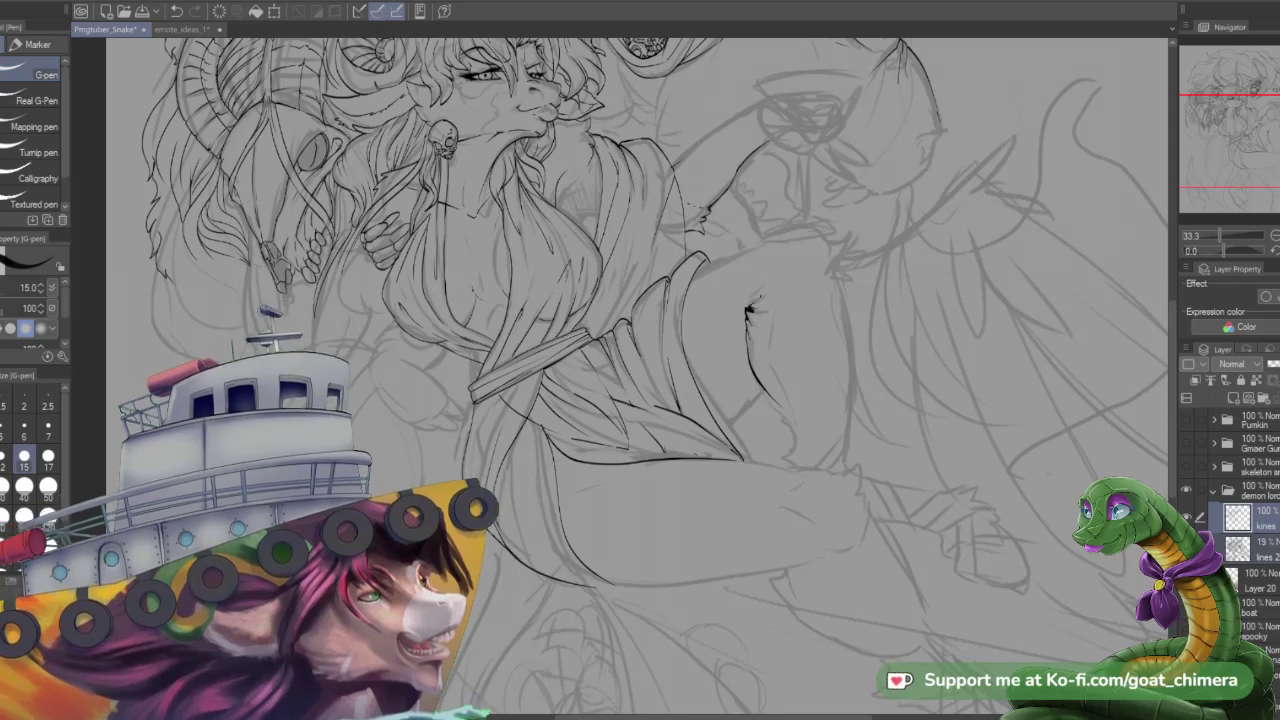
{"action": "left_click_drag", "start_coordinate": [749, 310], "coordinate": [775, 277]}
{"action": "left_click_drag", "start_coordinate": [1224, 129], "coordinate": [1235, 98]}
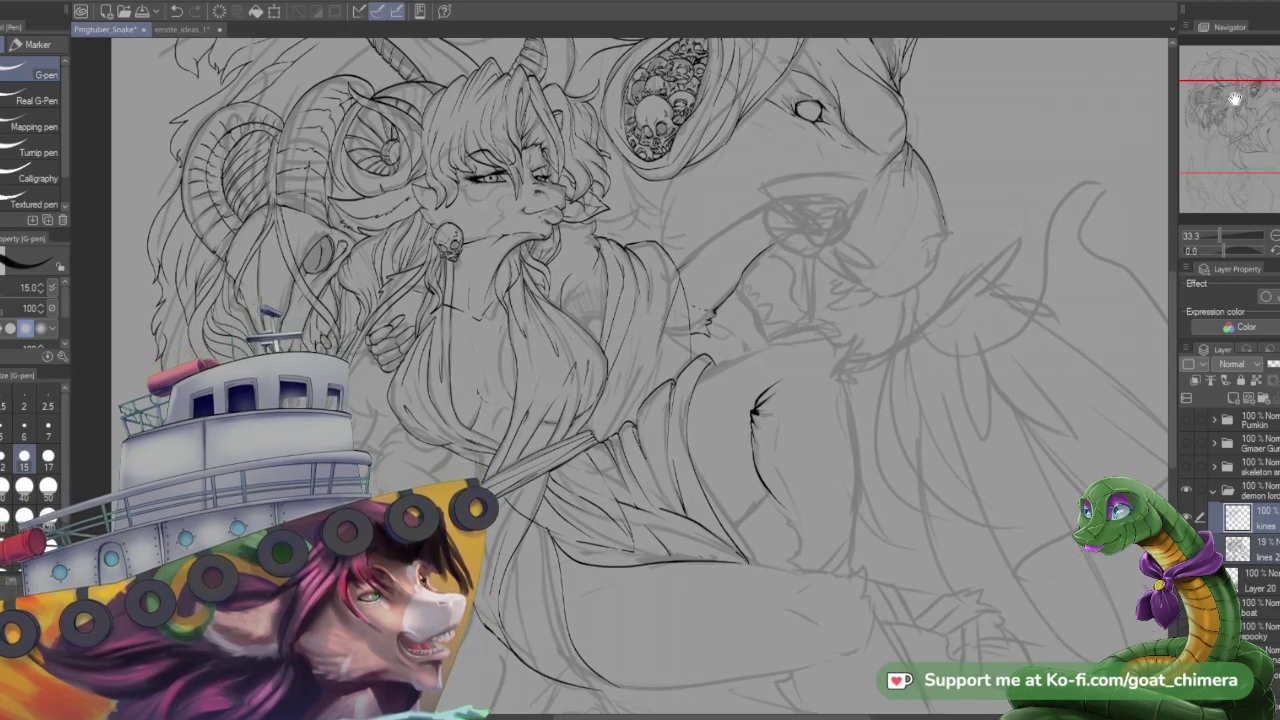
{"action": "scroll", "coordinate": [830, 197], "scroll_direction": "up", "scroll_amount": 3}
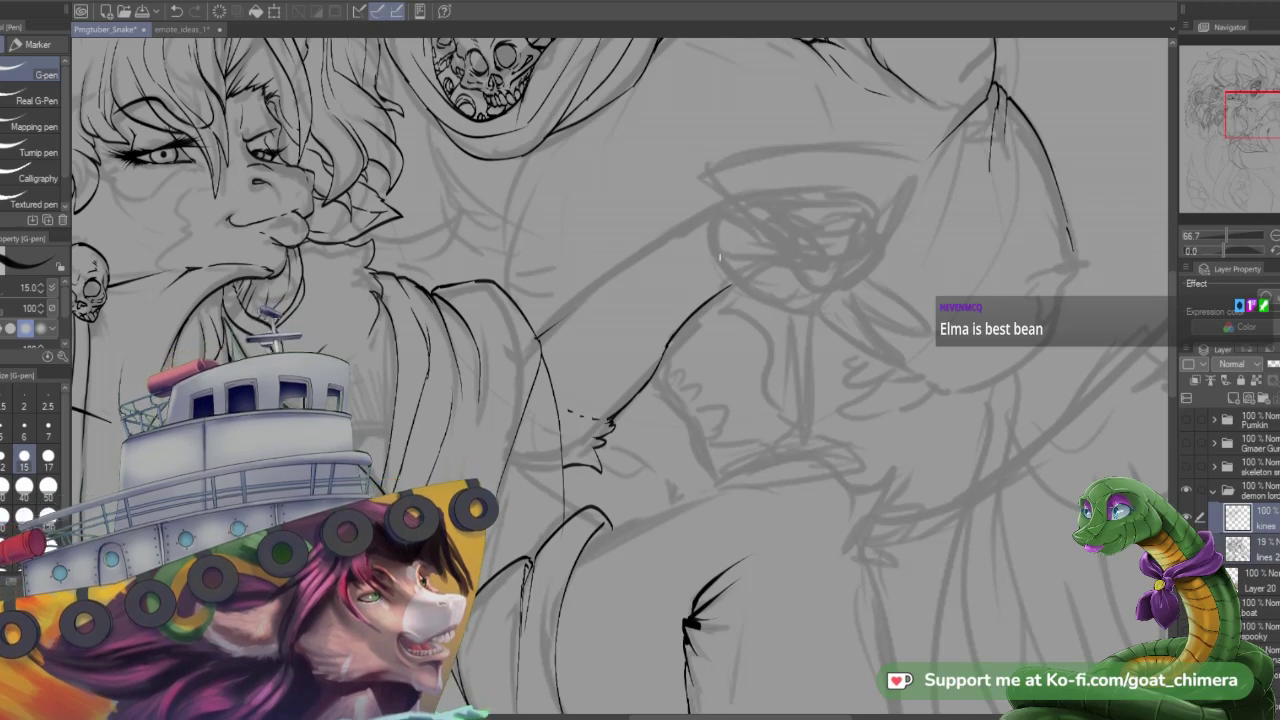
{"action": "left_click_drag", "start_coordinate": [719, 257], "coordinate": [834, 262]}
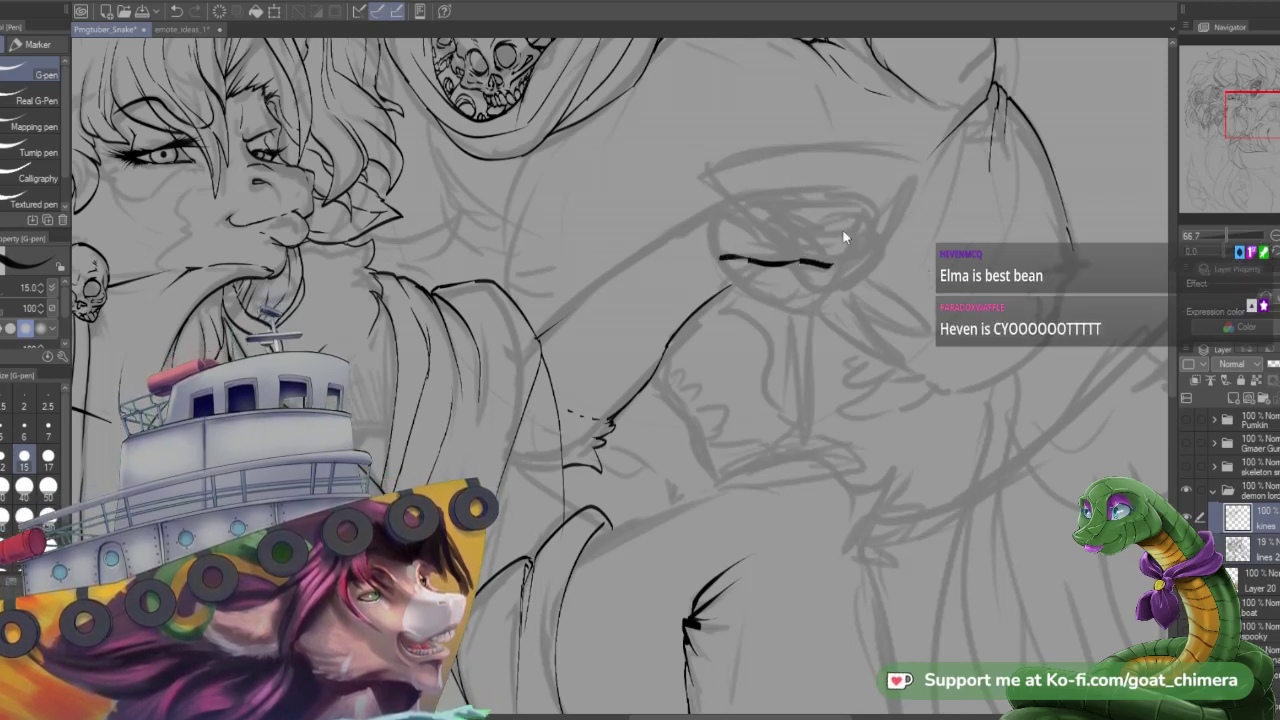
{"action": "key", "text": "ctrl+z"}
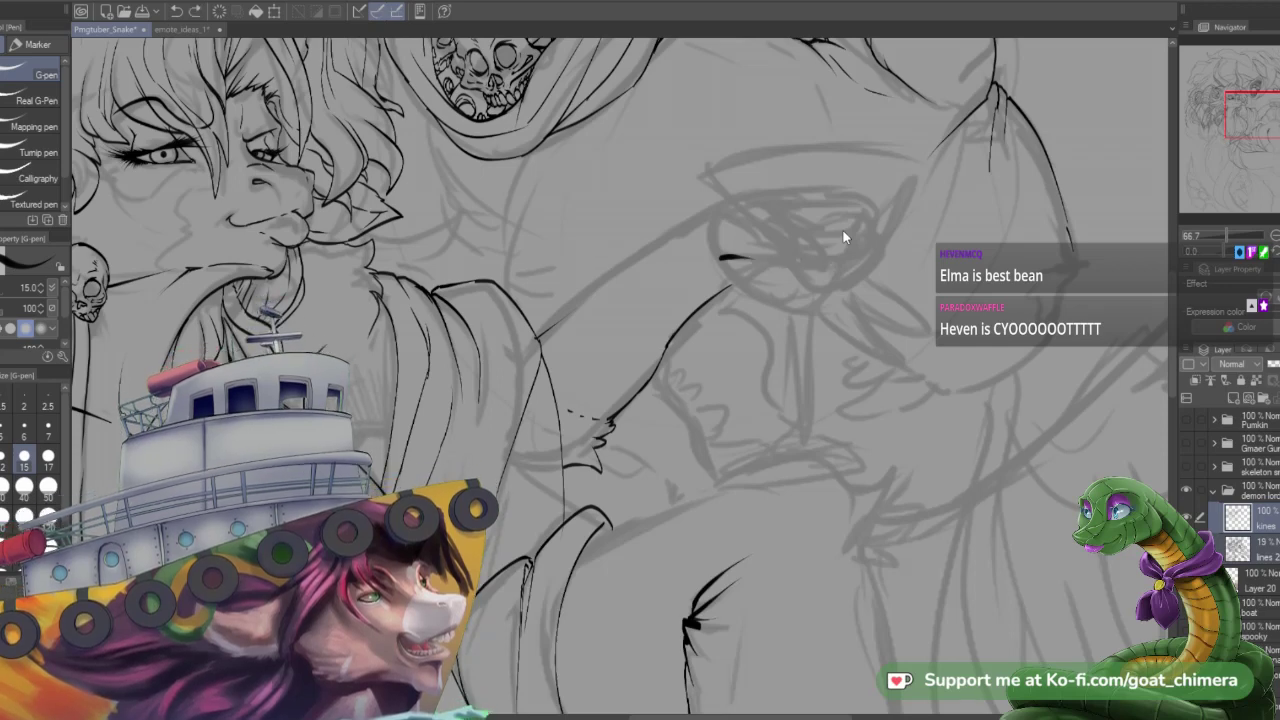
{"action": "key", "text": "ctrl+z"}
- Ink the lower finger and its pointed tip on the hand holding the glass, with the G-pen at size 6
{"action": "left_click", "coordinate": [24, 423]}
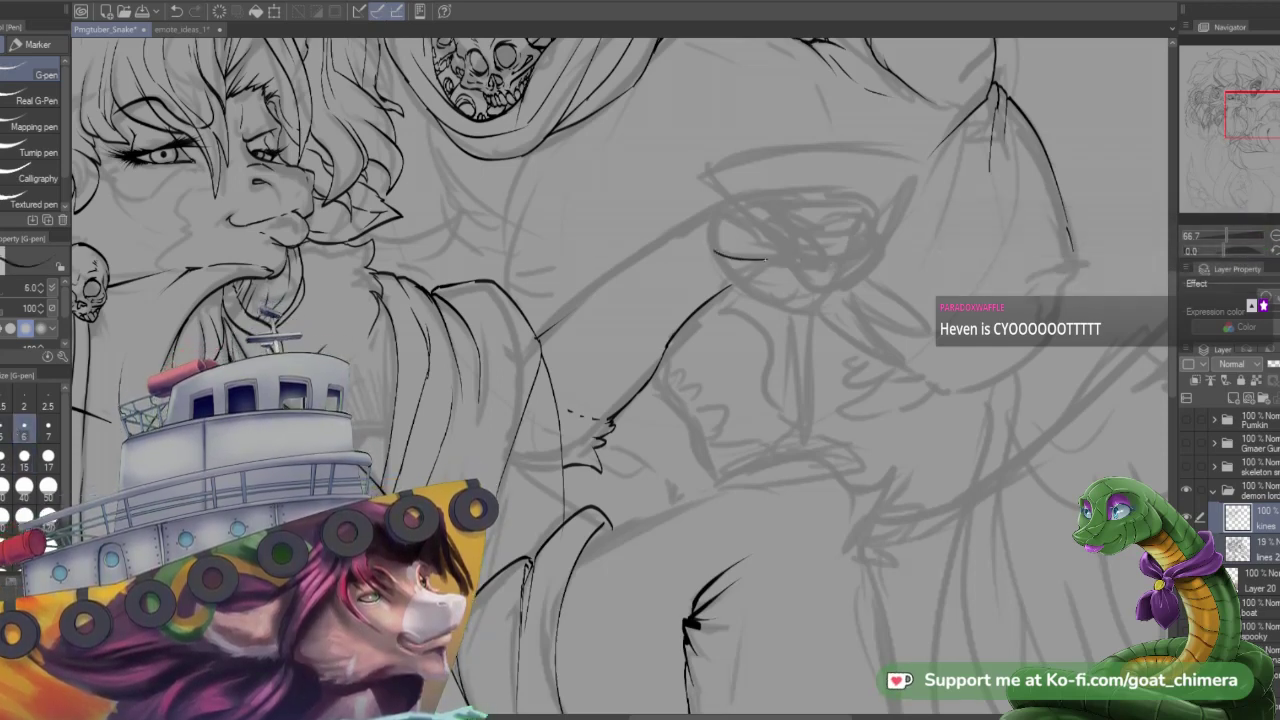
{"action": "left_click_drag", "start_coordinate": [762, 260], "coordinate": [829, 270]}
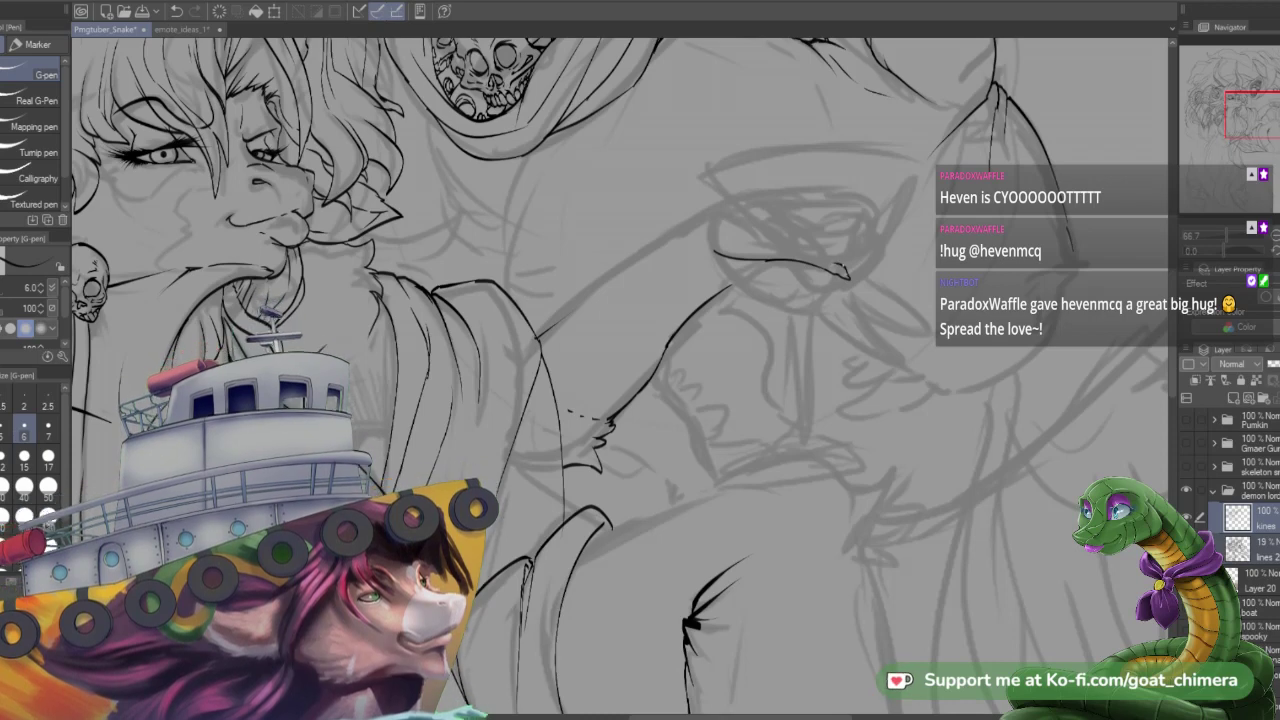
{"action": "left_click_drag", "start_coordinate": [844, 262], "coordinate": [828, 253]}
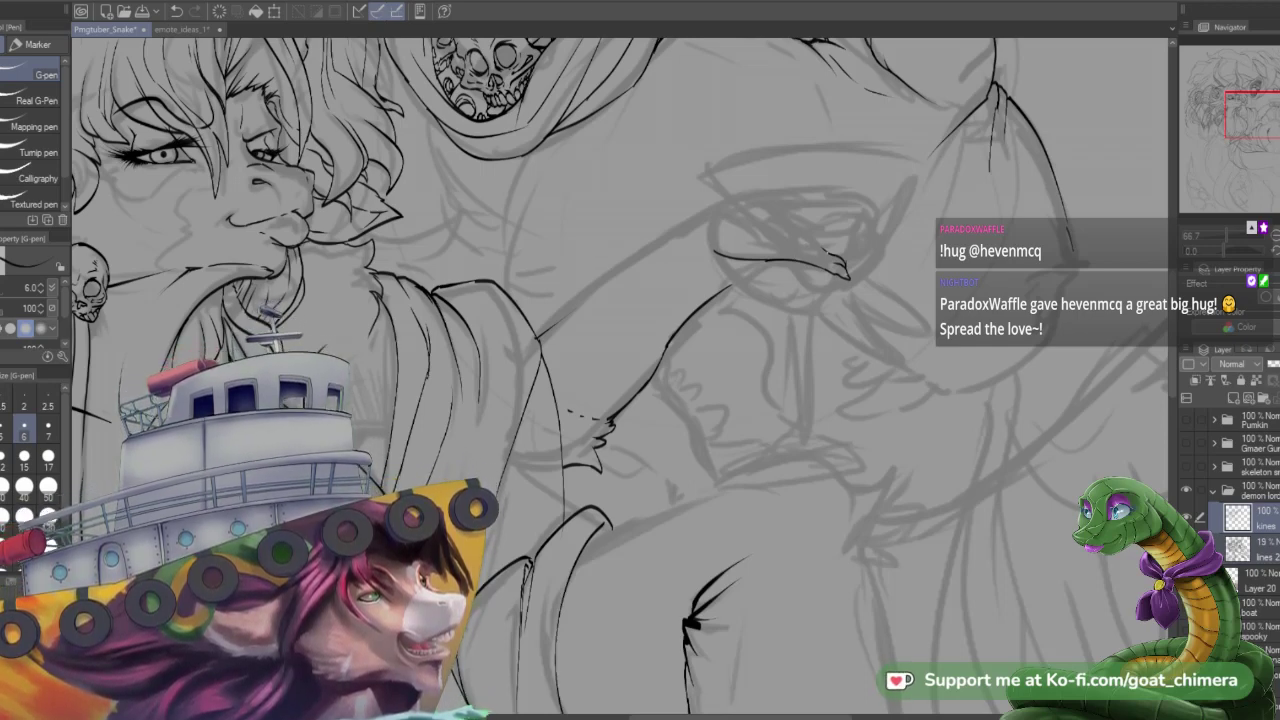
{"action": "left_click_drag", "start_coordinate": [828, 254], "coordinate": [752, 221]}
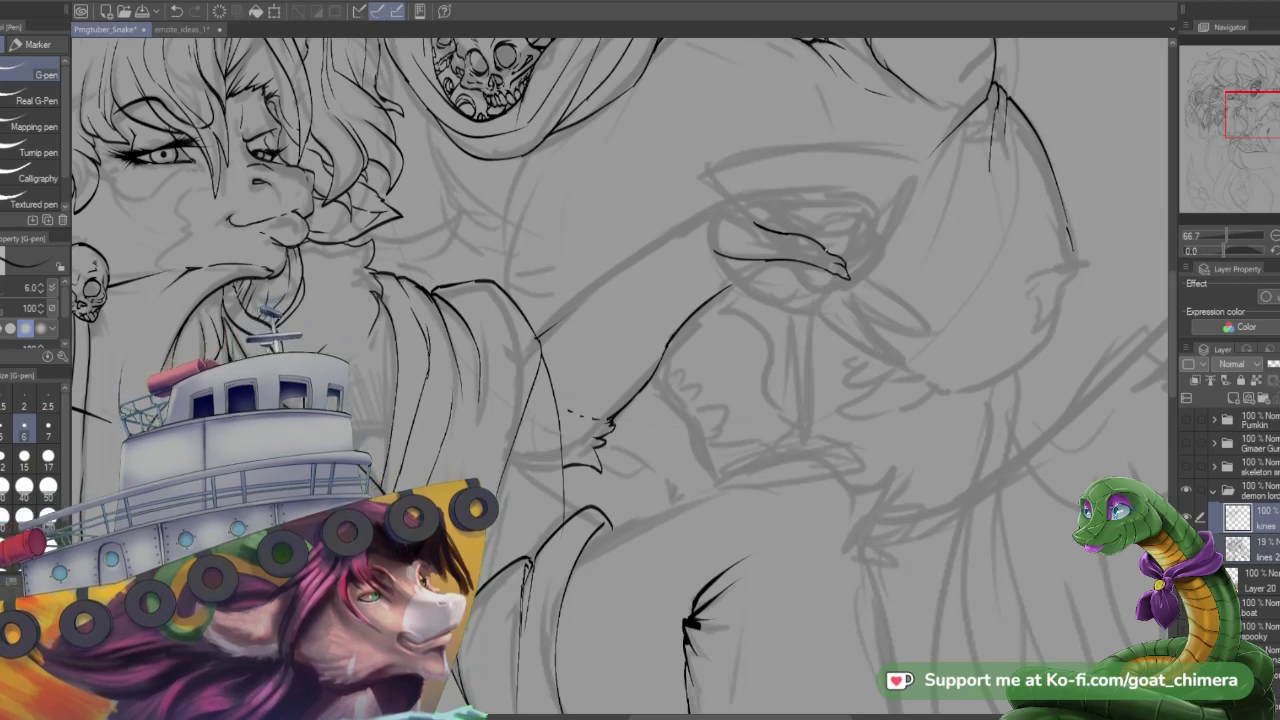
{"action": "mouse_move", "coordinate": [844, 250]}
{"action": "left_mouse_down"}
{"action": "mouse_move", "coordinate": [825, 247]}
{"action": "mouse_move", "coordinate": [861, 246]}
{"action": "left_mouse_up"}
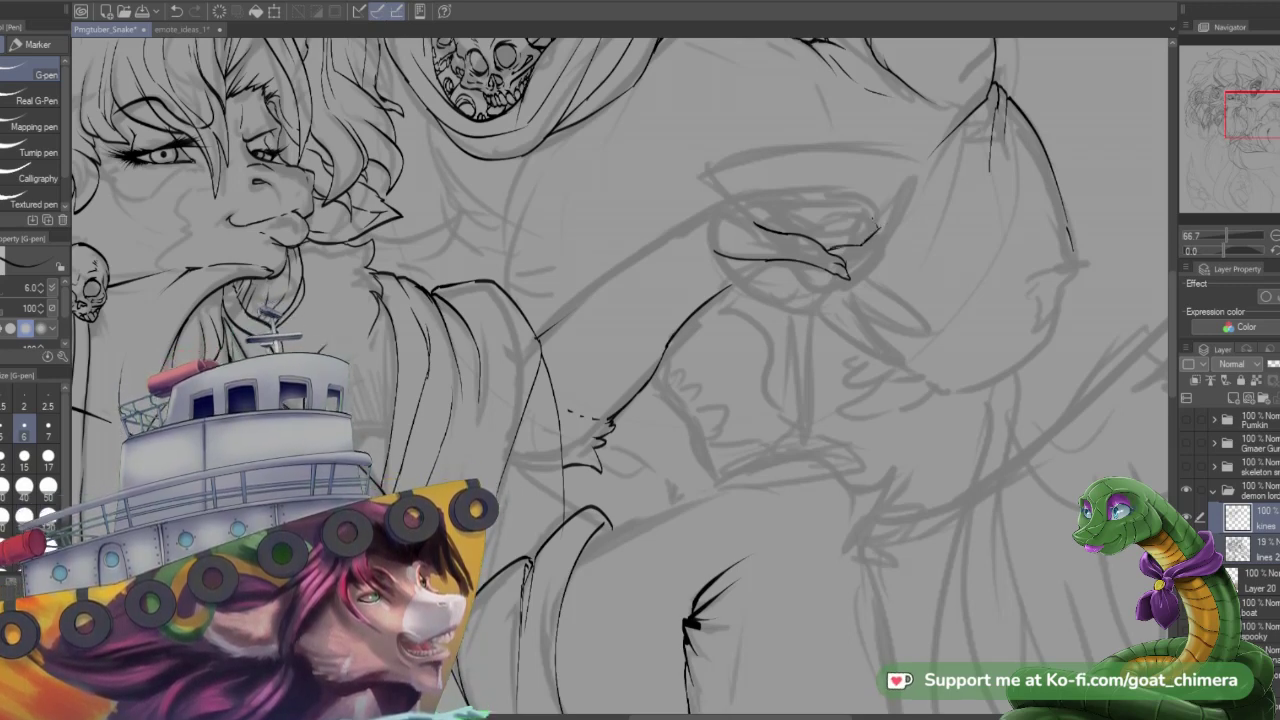
{"action": "left_click_drag", "start_coordinate": [880, 204], "coordinate": [898, 232]}
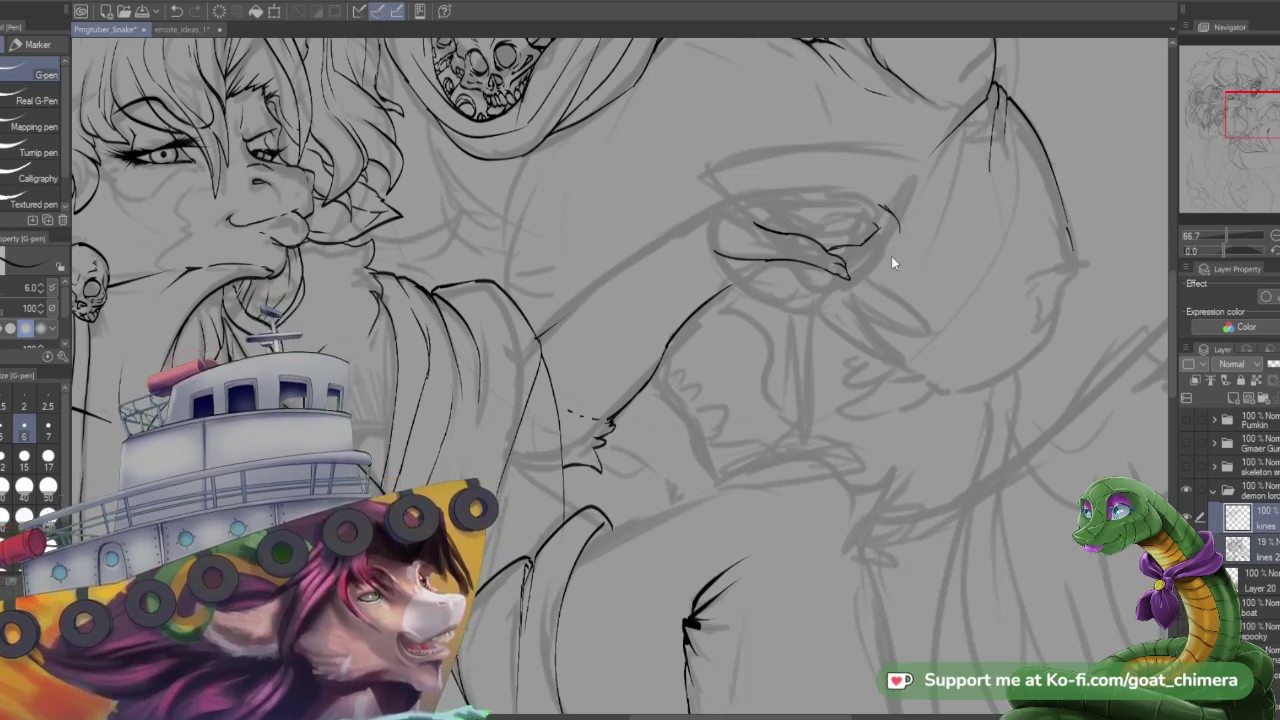
{"action": "key", "text": "ctrl+z"}
{"action": "key", "text": "ctrl+z"}
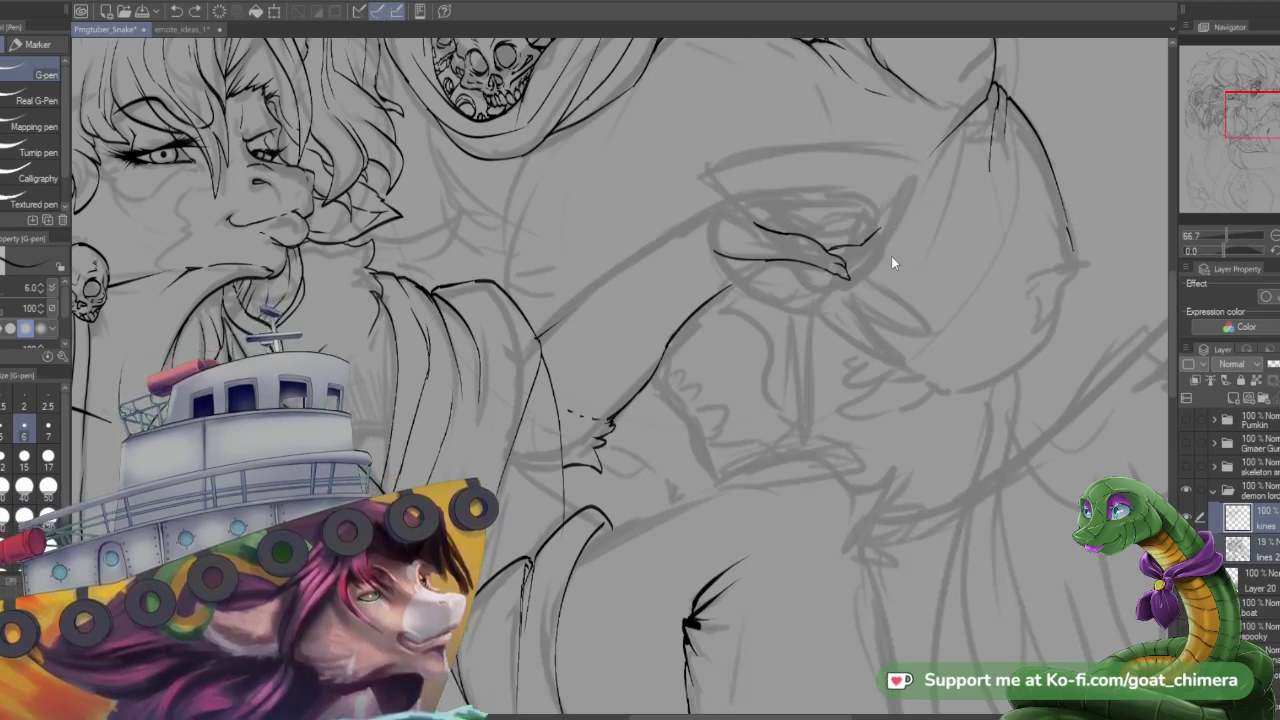
{"action": "key", "text": "ctrl+z"}
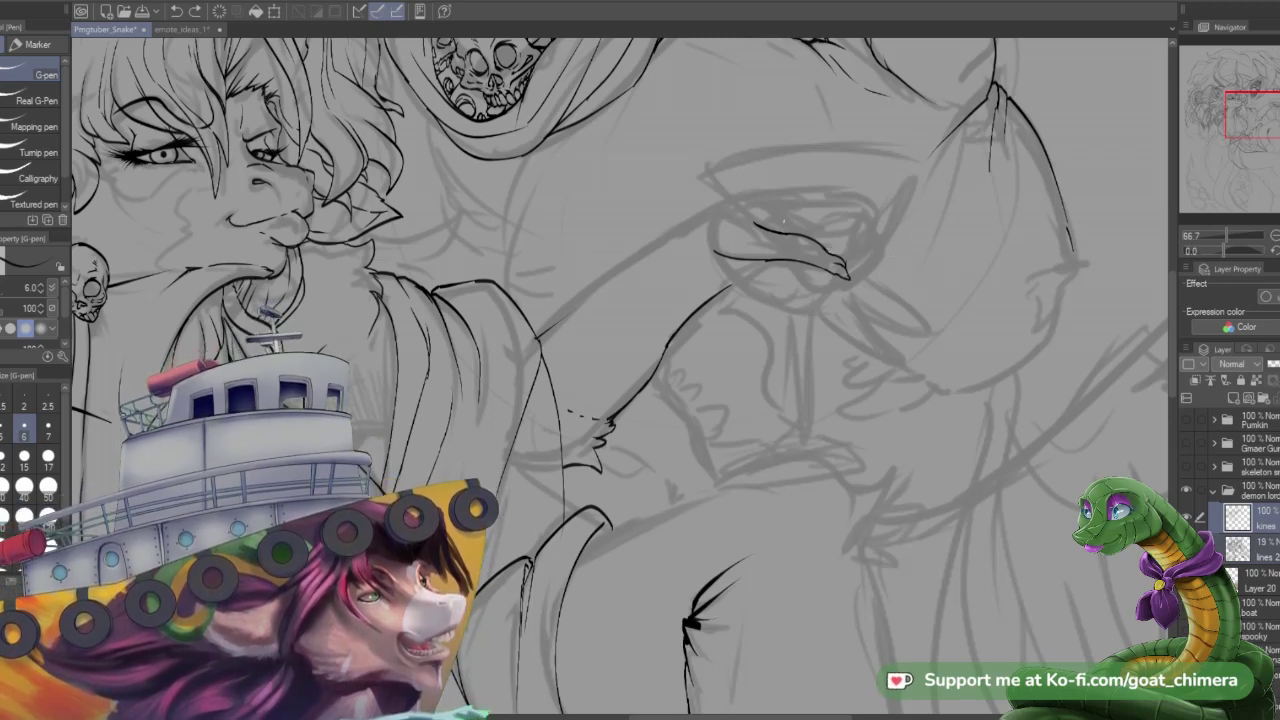
- Ink the curled fingers wrapping around the glass, erasing stray overlapping line at the fingertips
{"action": "left_click_drag", "start_coordinate": [771, 222], "coordinate": [872, 221]}
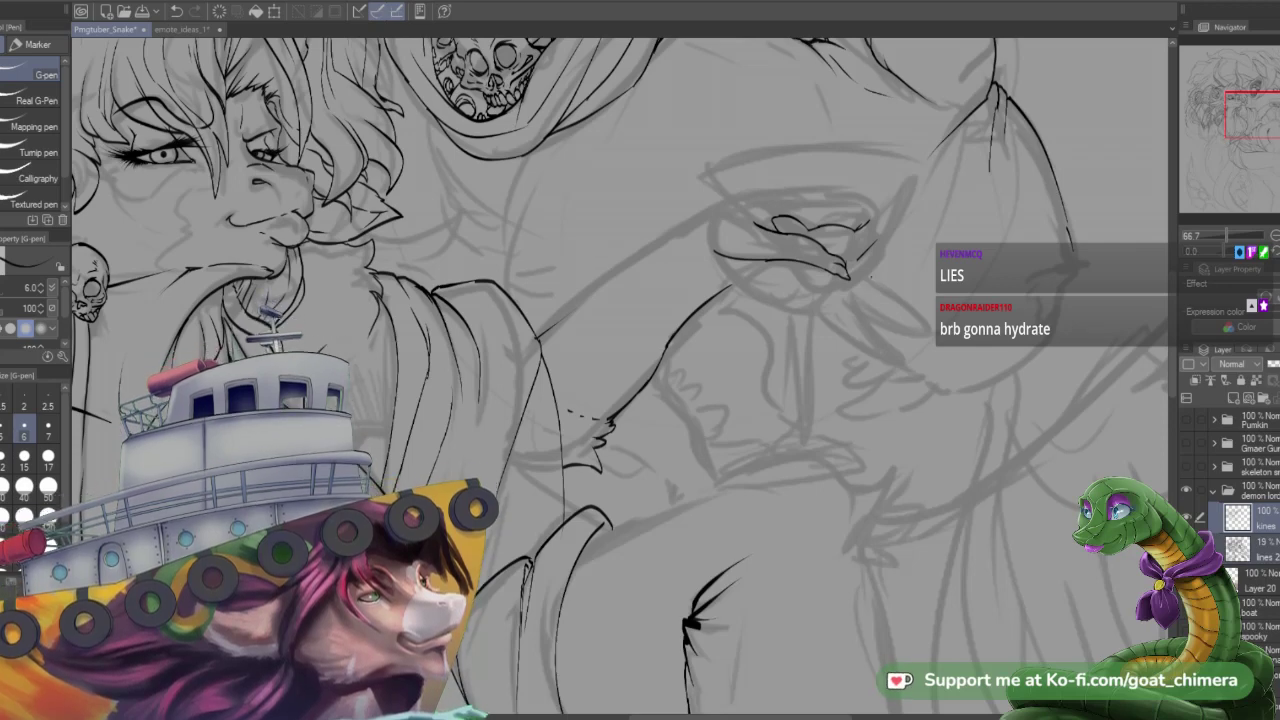
{"action": "key", "text": "e"}
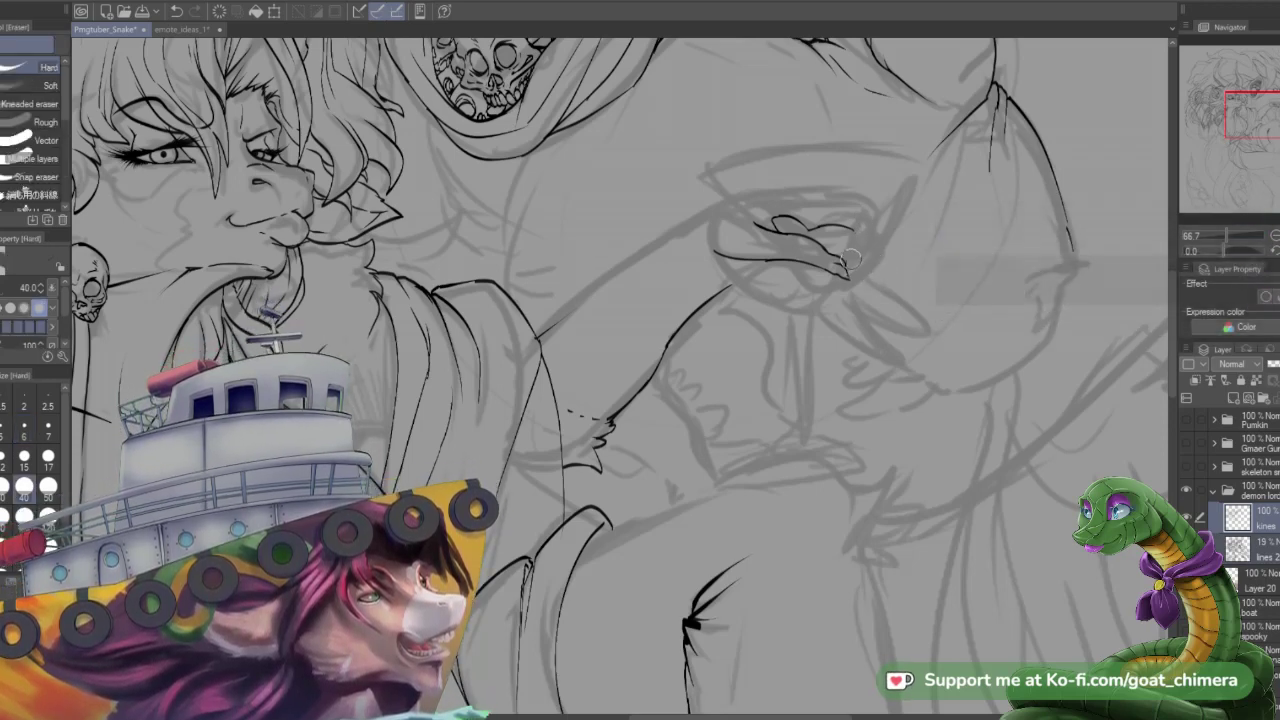
{"action": "key", "text": "p"}
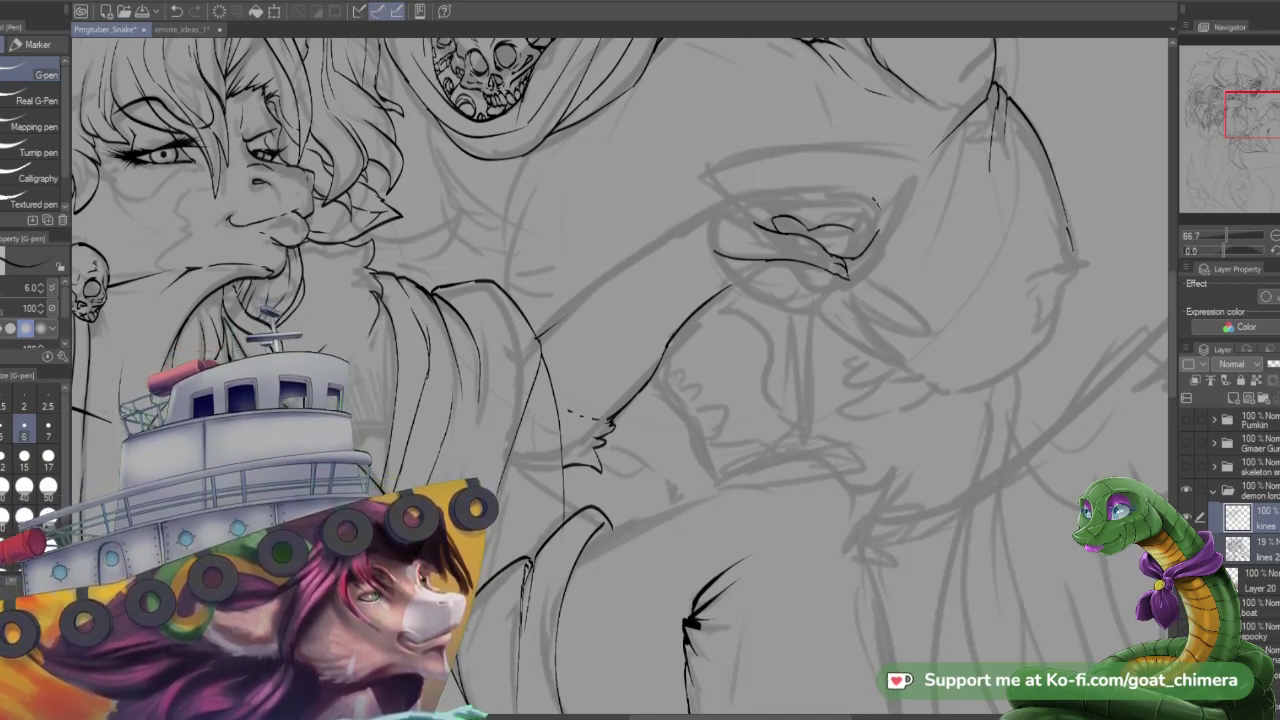
{"action": "mouse_move", "coordinate": [881, 226]}
{"action": "left_mouse_down"}
{"action": "mouse_move", "coordinate": [857, 285]}
{"action": "mouse_move", "coordinate": [873, 266]}
{"action": "mouse_move", "coordinate": [825, 288]}
{"action": "left_mouse_up"}
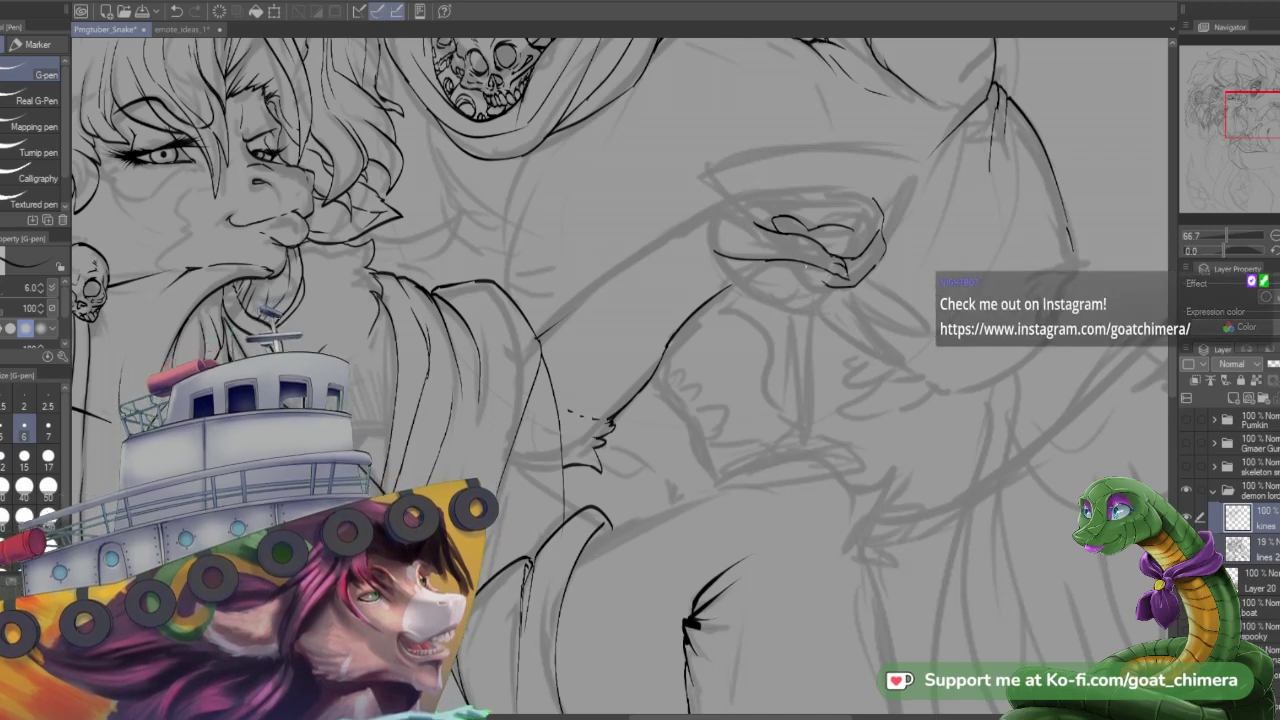
- Ink the small finger creases and the long upper contour of the hand around the glass
{"action": "left_click_drag", "start_coordinate": [809, 263], "coordinate": [823, 279]}
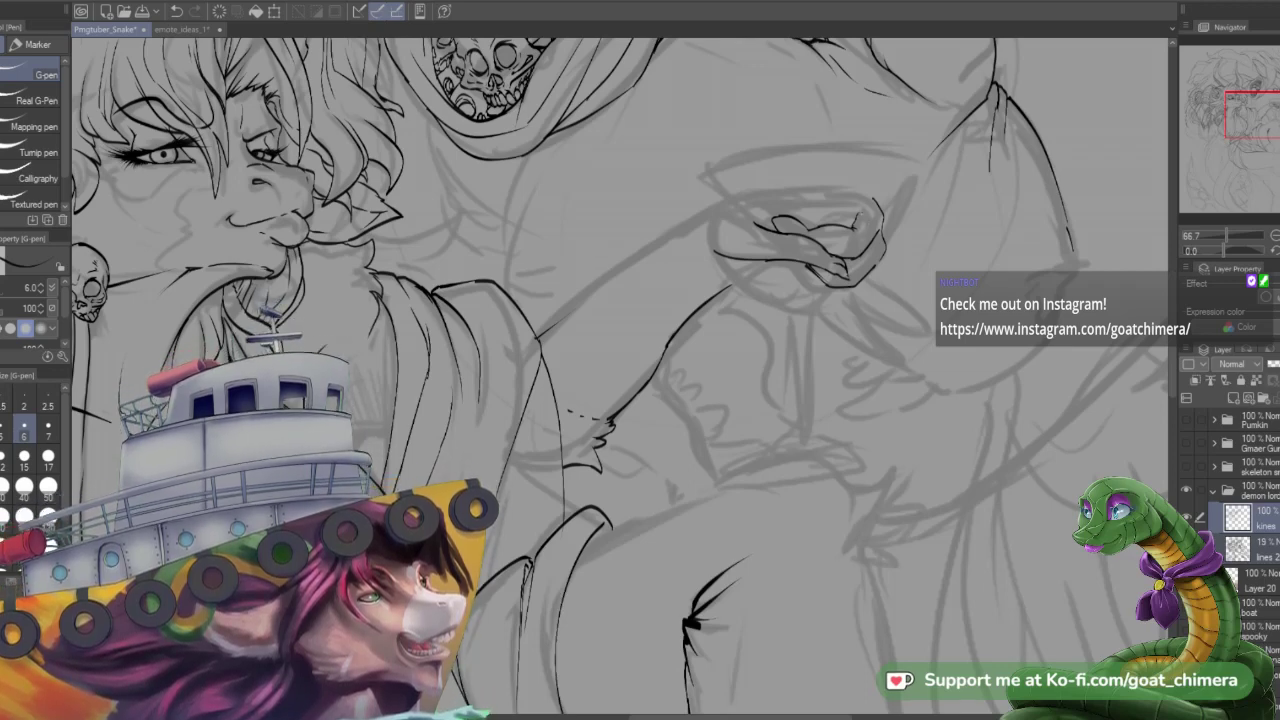
{"action": "left_click_drag", "start_coordinate": [855, 220], "coordinate": [863, 207]}
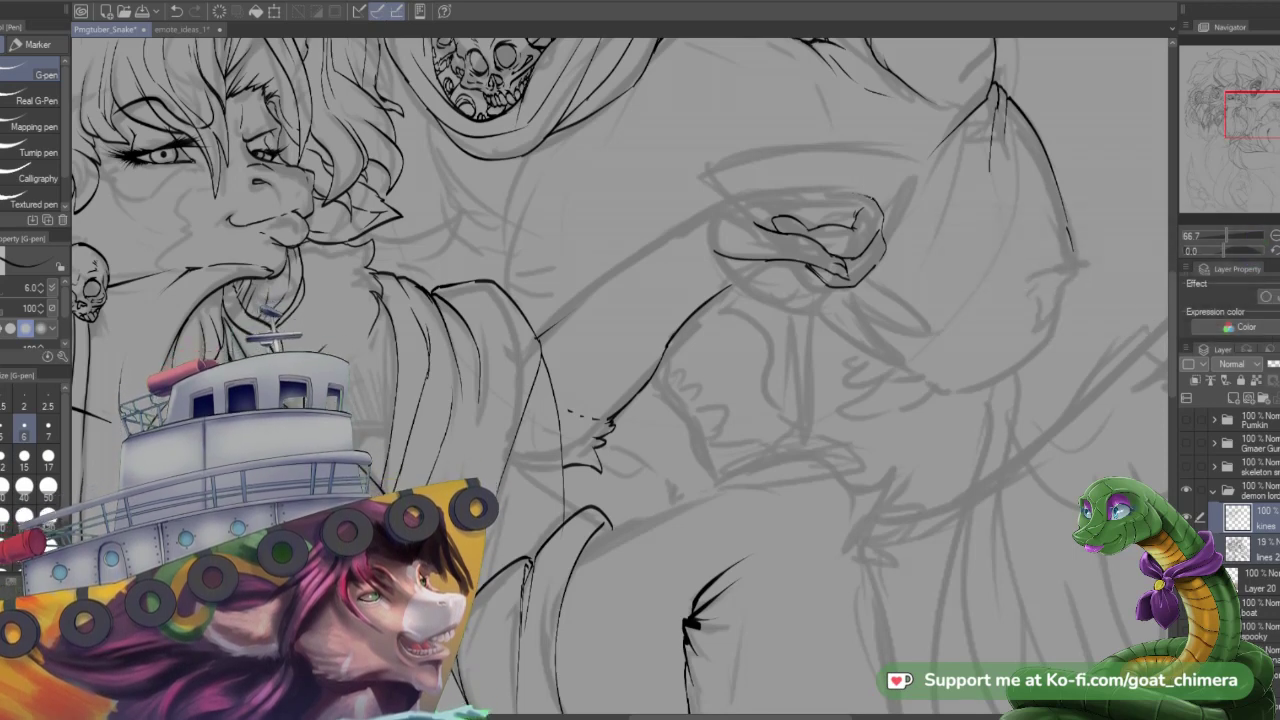
{"action": "mouse_move", "coordinate": [872, 198]}
{"action": "left_mouse_down"}
{"action": "mouse_move", "coordinate": [748, 187]}
{"action": "mouse_move", "coordinate": [800, 234]}
{"action": "left_mouse_up"}
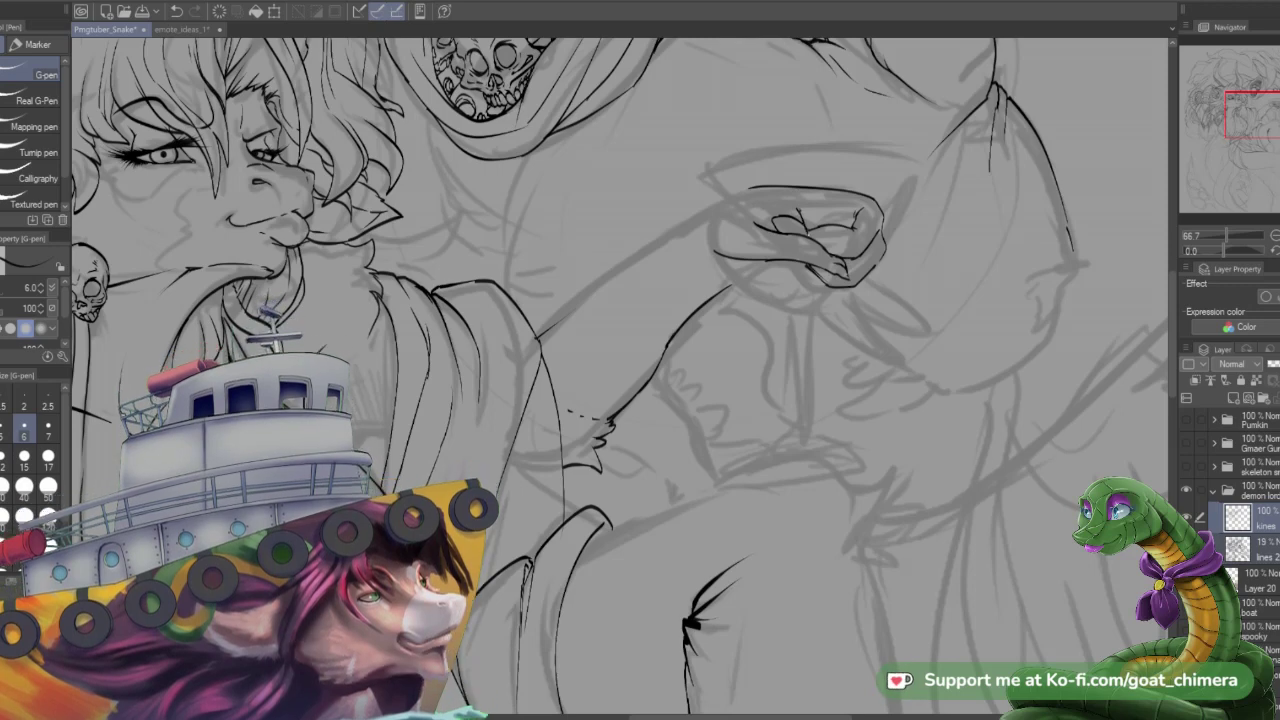
- Erase the overlapping finger and palm lines on the wrist side of the glass-holding hand and re-ink them with the G-pen at size 6
{"action": "key", "text": "e"}
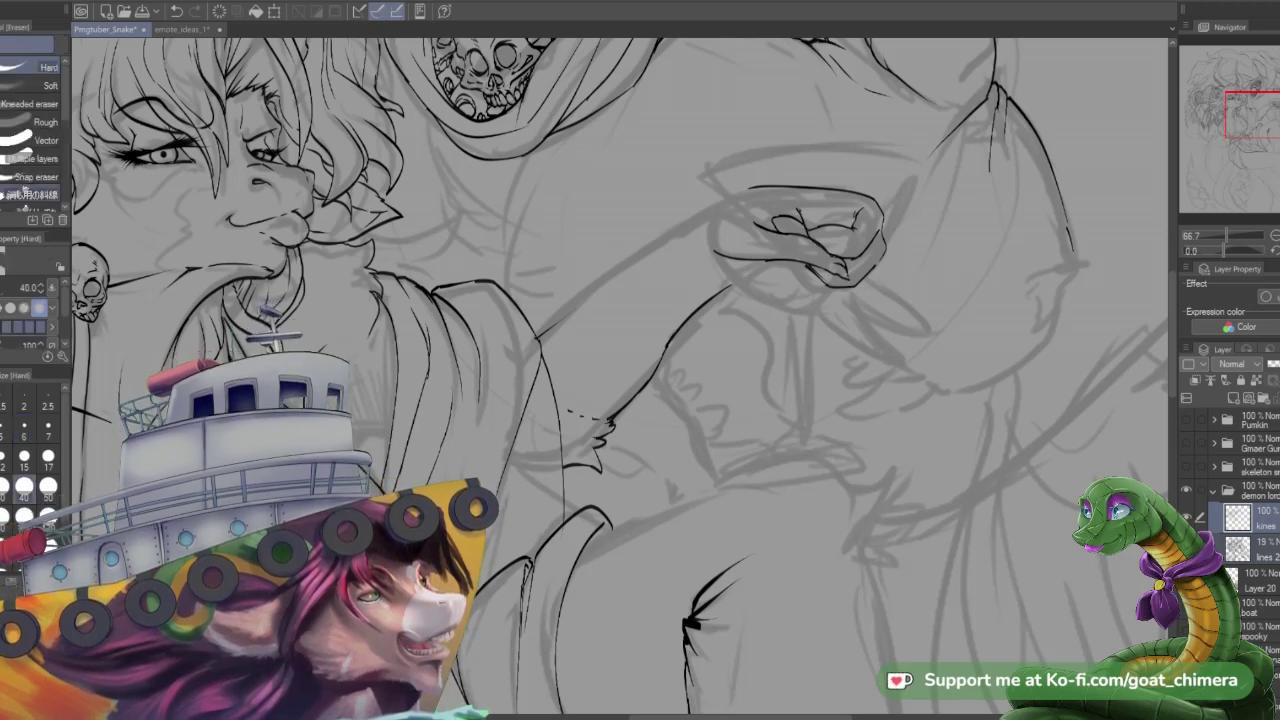
{"action": "mouse_move", "coordinate": [762, 230]}
{"action": "left_mouse_down"}
{"action": "mouse_move", "coordinate": [798, 243]}
{"action": "mouse_move", "coordinate": [783, 218]}
{"action": "mouse_move", "coordinate": [788, 240]}
{"action": "mouse_move", "coordinate": [706, 231]}
{"action": "mouse_move", "coordinate": [746, 257]}
{"action": "mouse_move", "coordinate": [714, 240]}
{"action": "mouse_move", "coordinate": [830, 258]}
{"action": "left_mouse_up"}
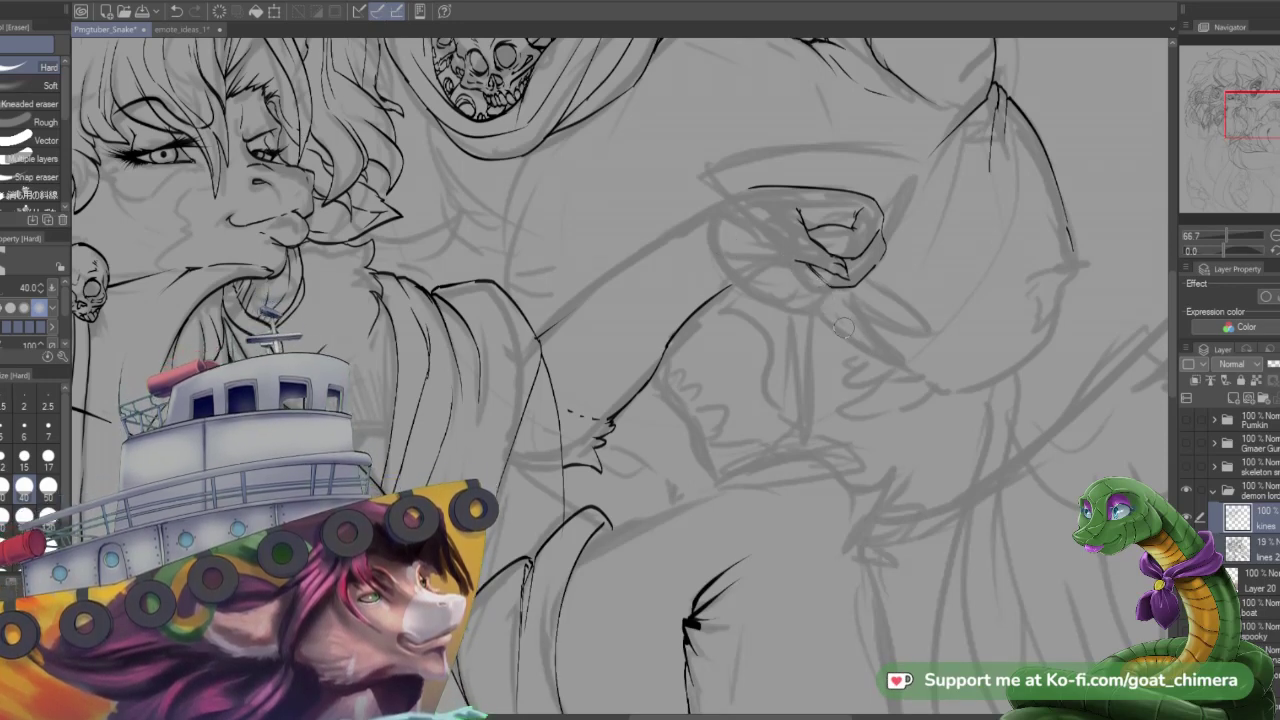
{"action": "key", "text": "p"}
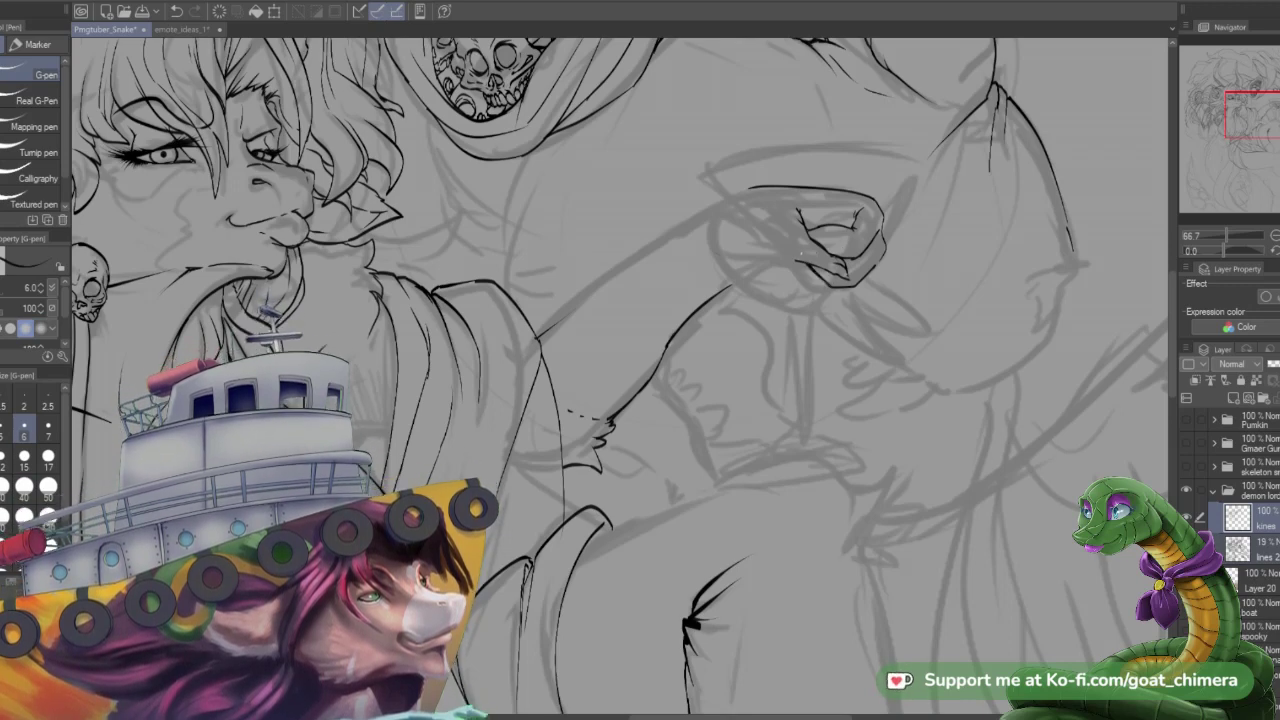
{"action": "left_click_drag", "start_coordinate": [786, 261], "coordinate": [758, 235]}
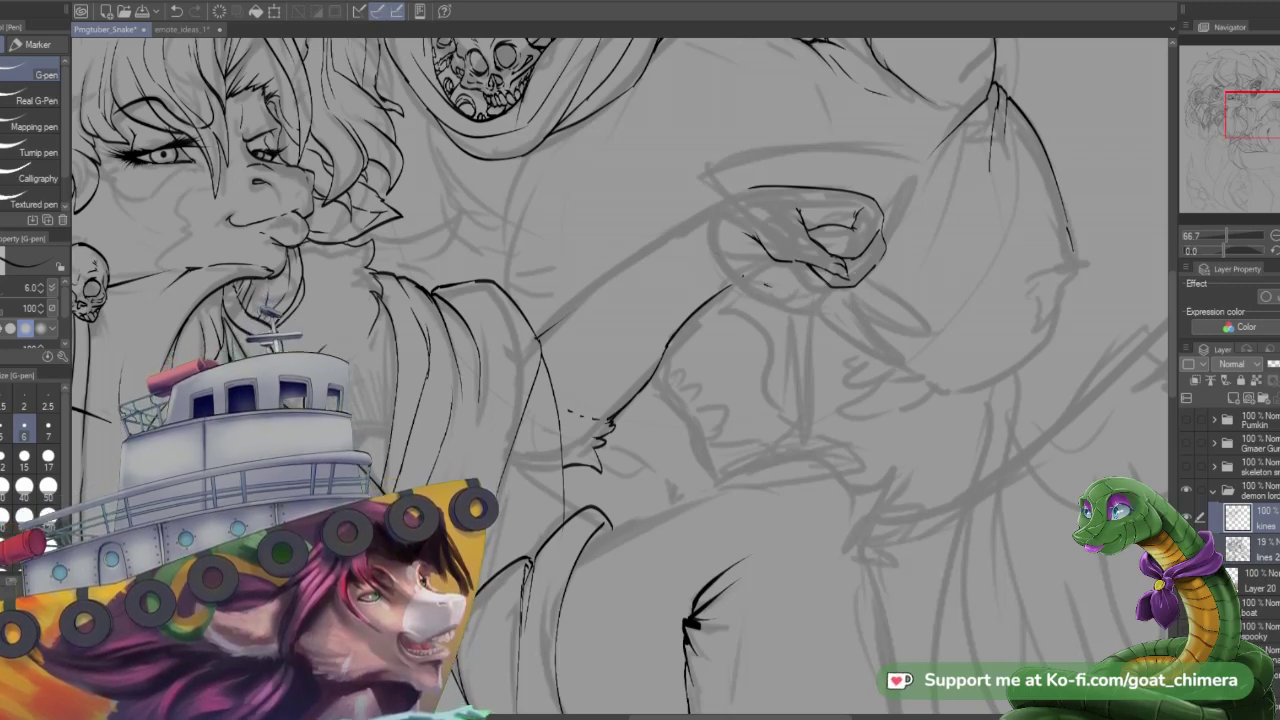
- Ink the underside contour of the hand from the wrist to the curled fingers, undoing the first attempt and redrawing it longer
{"action": "left_click_drag", "start_coordinate": [742, 280], "coordinate": [812, 290]}
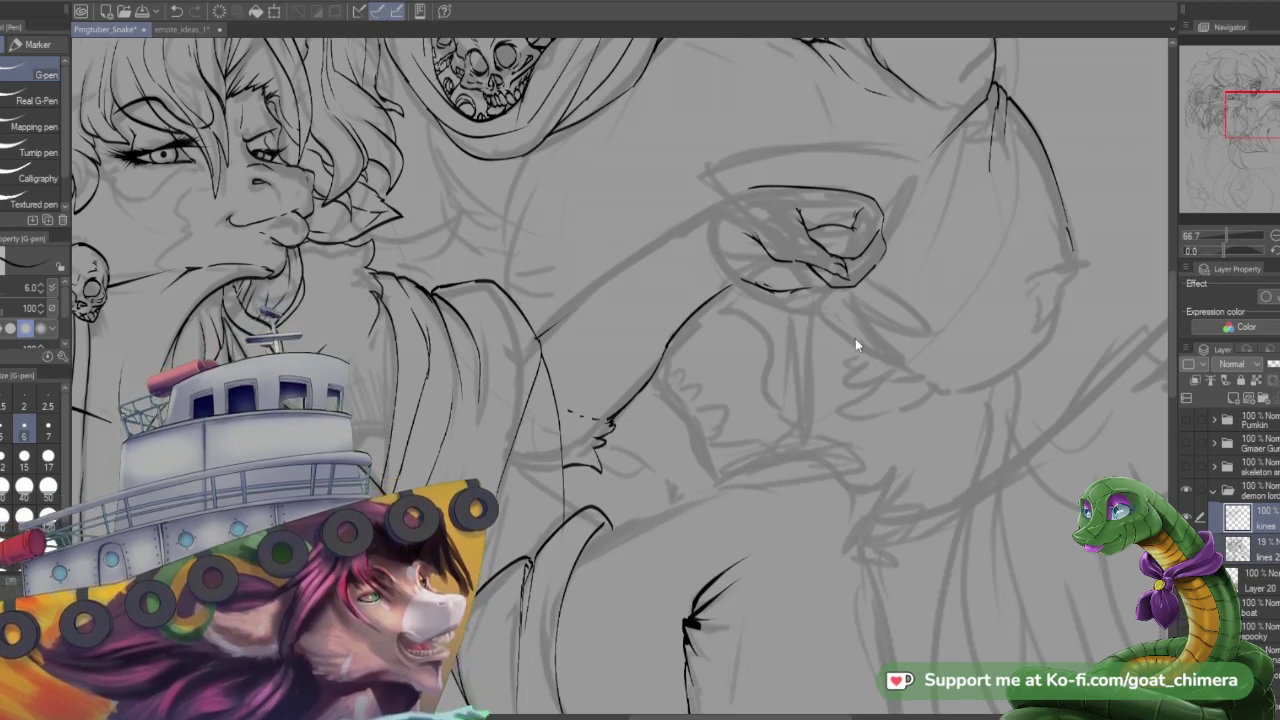
{"action": "key", "text": "ctrl+z"}
{"action": "key", "text": "ctrl+z"}
{"action": "key", "text": "ctrl+z"}
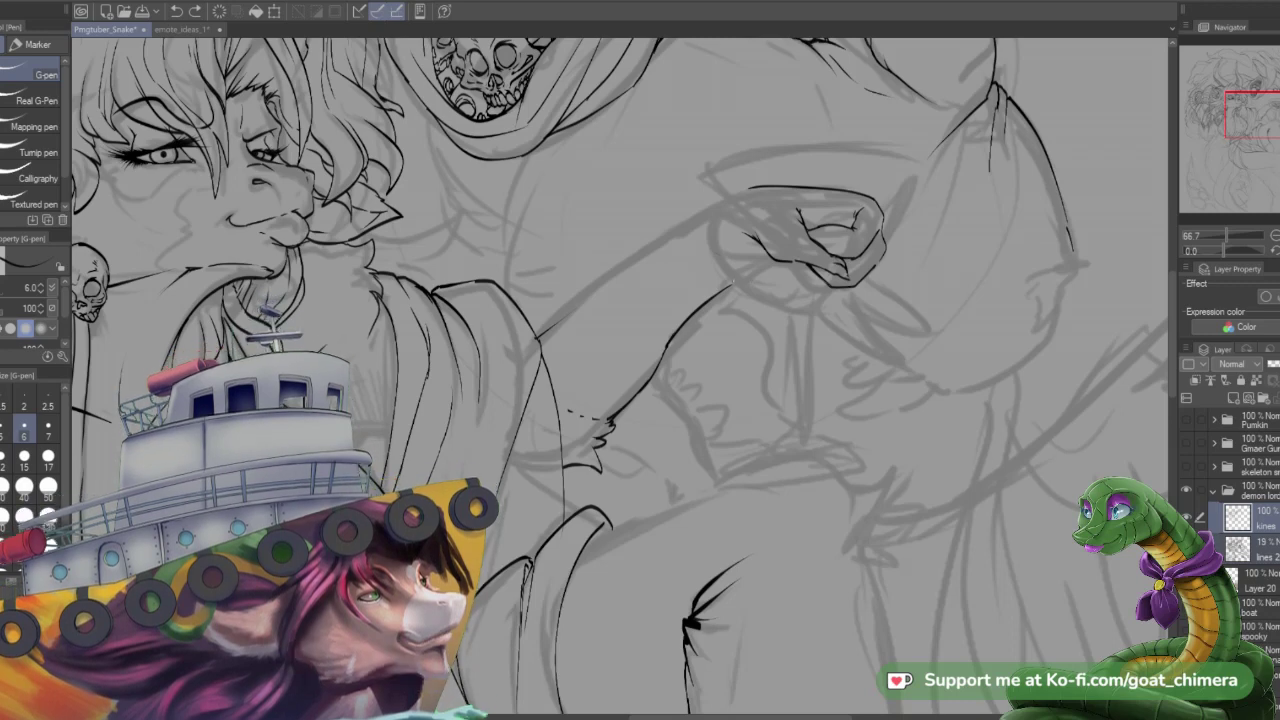
{"action": "left_click_drag", "start_coordinate": [733, 282], "coordinate": [832, 296]}
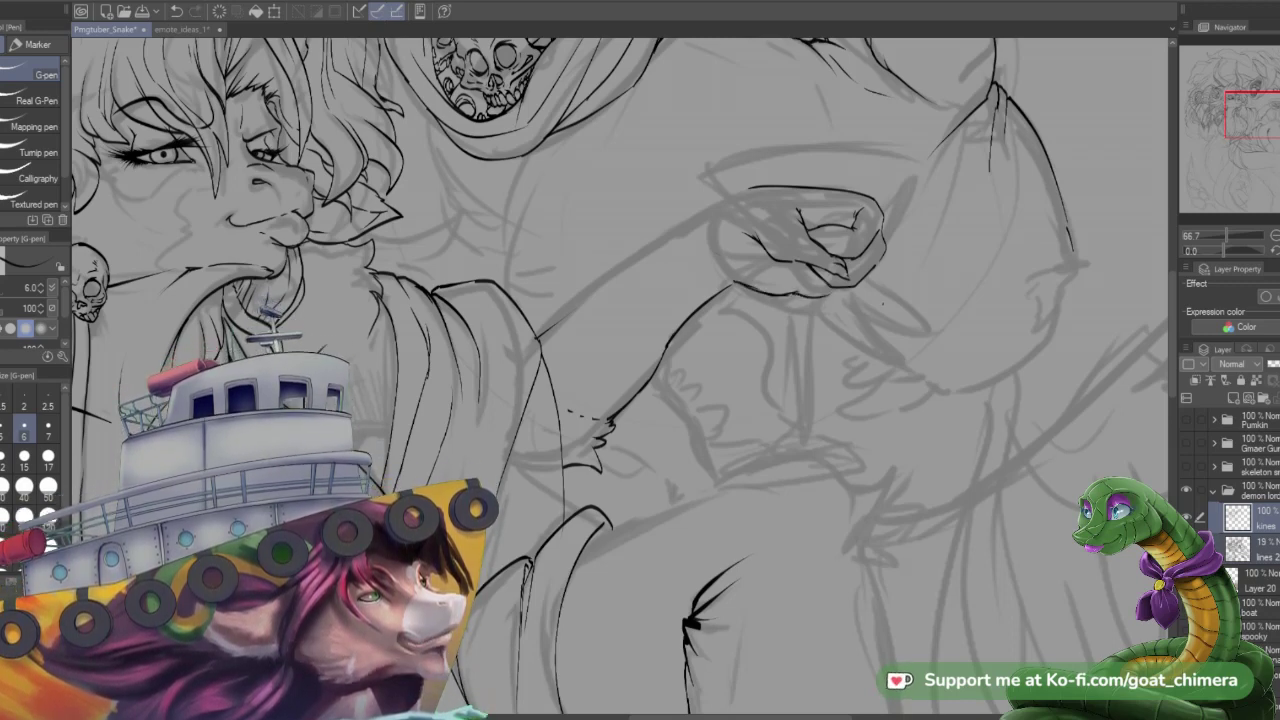
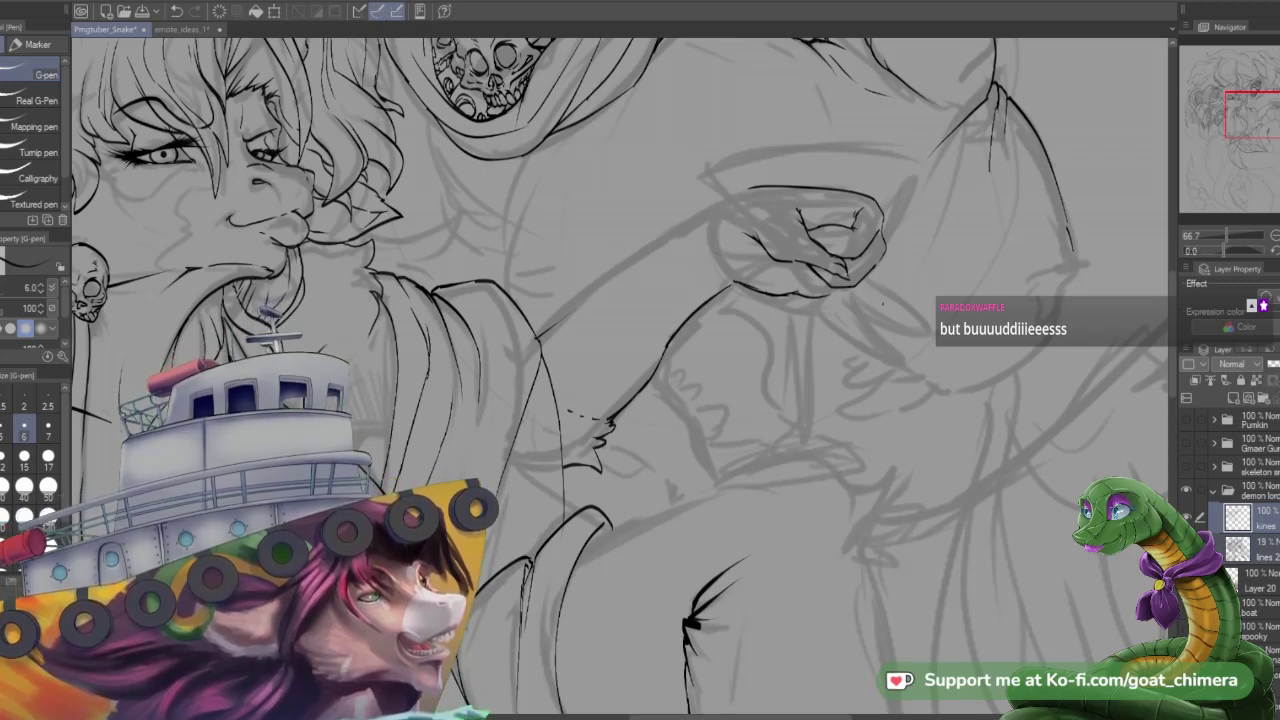
- Erase the heavy crease marks at the bend of the raised leg and re-ink them as thin, short, pointed creases with the G-pen
{"action": "key", "text": "e"}
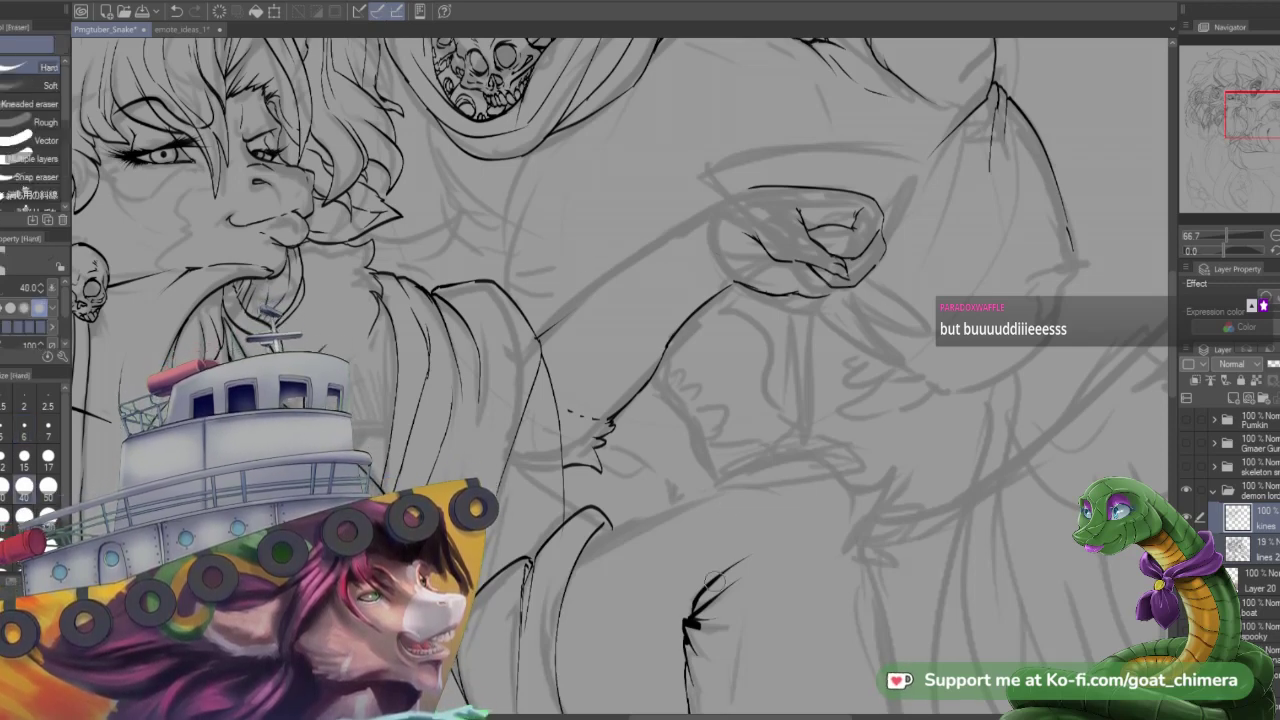
{"action": "left_click_drag", "start_coordinate": [1262, 119], "coordinate": [1262, 127]}
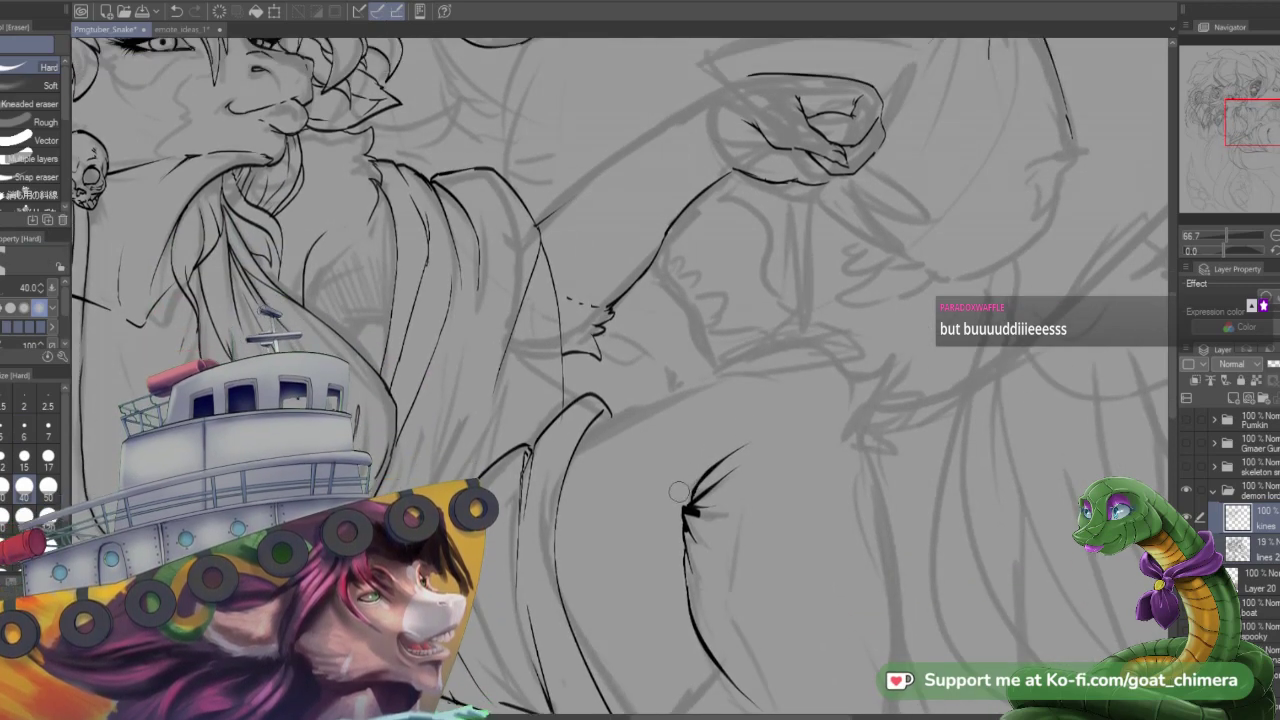
{"action": "mouse_move", "coordinate": [680, 492]}
{"action": "left_mouse_down"}
{"action": "mouse_move", "coordinate": [733, 479]}
{"action": "mouse_move", "coordinate": [685, 512]}
{"action": "mouse_move", "coordinate": [706, 510]}
{"action": "mouse_move", "coordinate": [693, 535]}
{"action": "mouse_move", "coordinate": [705, 500]}
{"action": "left_mouse_up"}
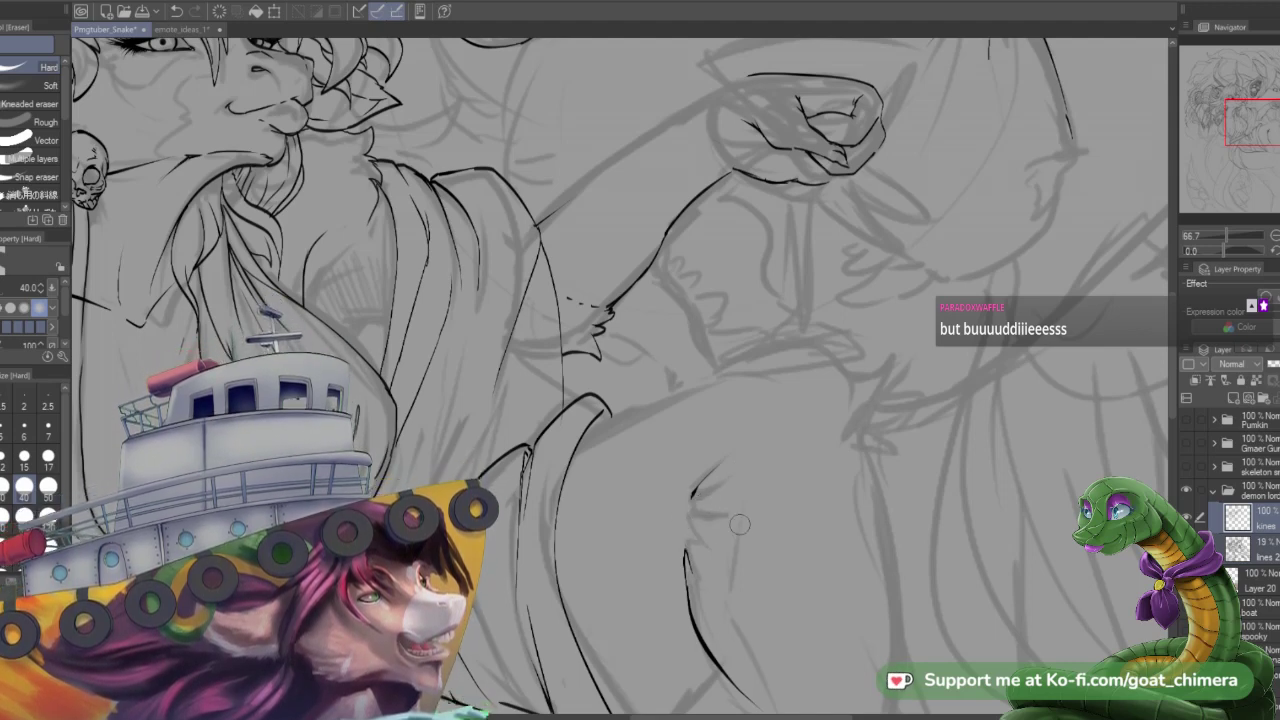
{"action": "key", "text": "p"}
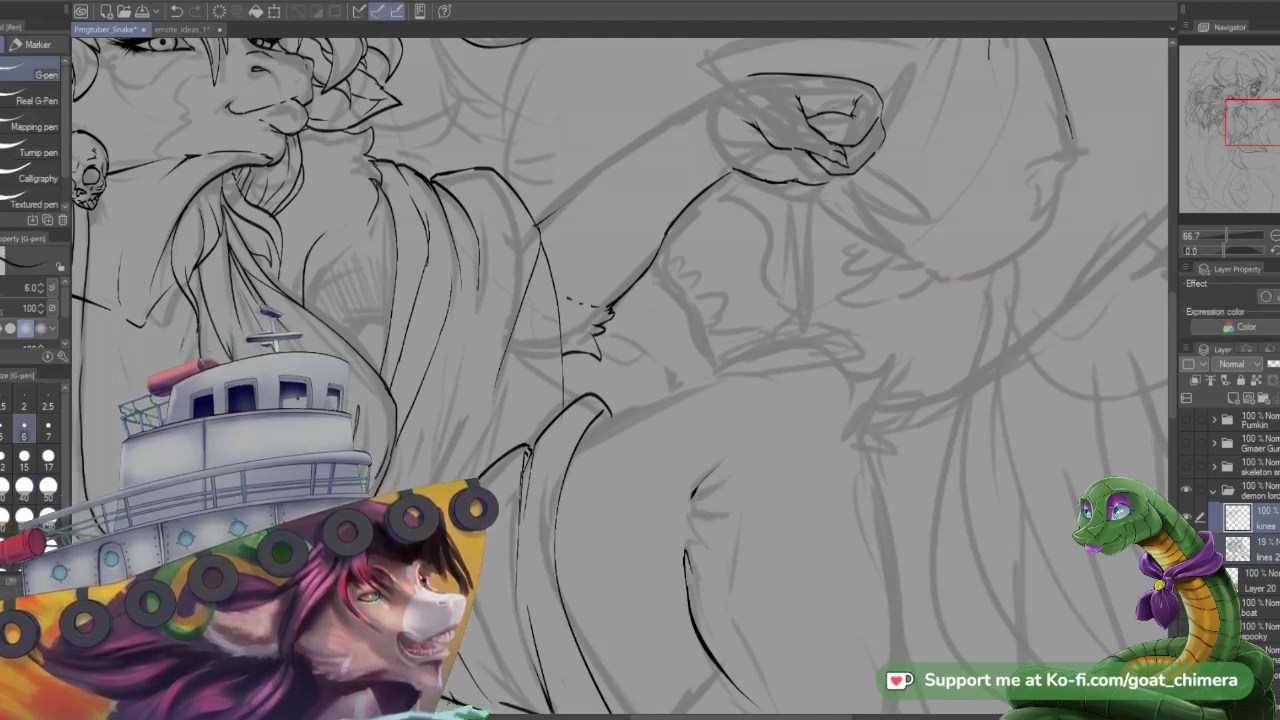
{"action": "mouse_move", "coordinate": [681, 534]}
{"action": "left_mouse_down"}
{"action": "mouse_move", "coordinate": [685, 551]}
{"action": "mouse_move", "coordinate": [718, 550]}
{"action": "left_mouse_up"}
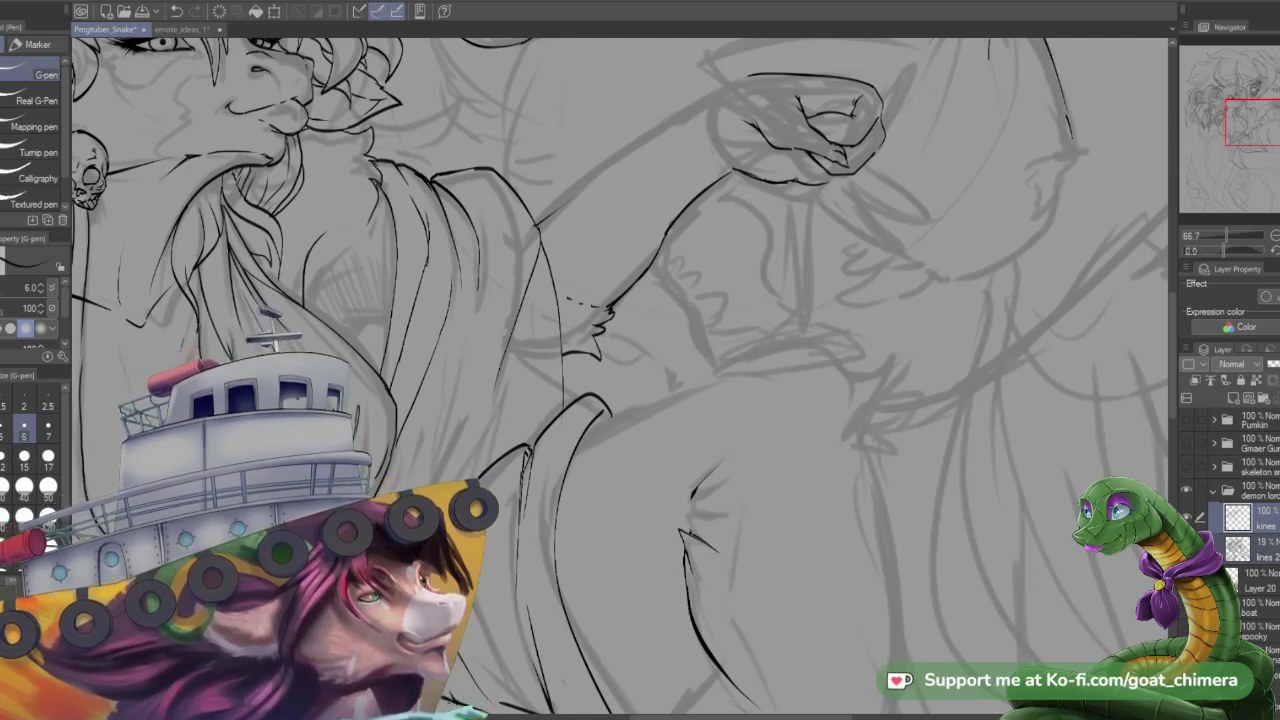
{"action": "left_click_drag", "start_coordinate": [677, 507], "coordinate": [692, 535]}
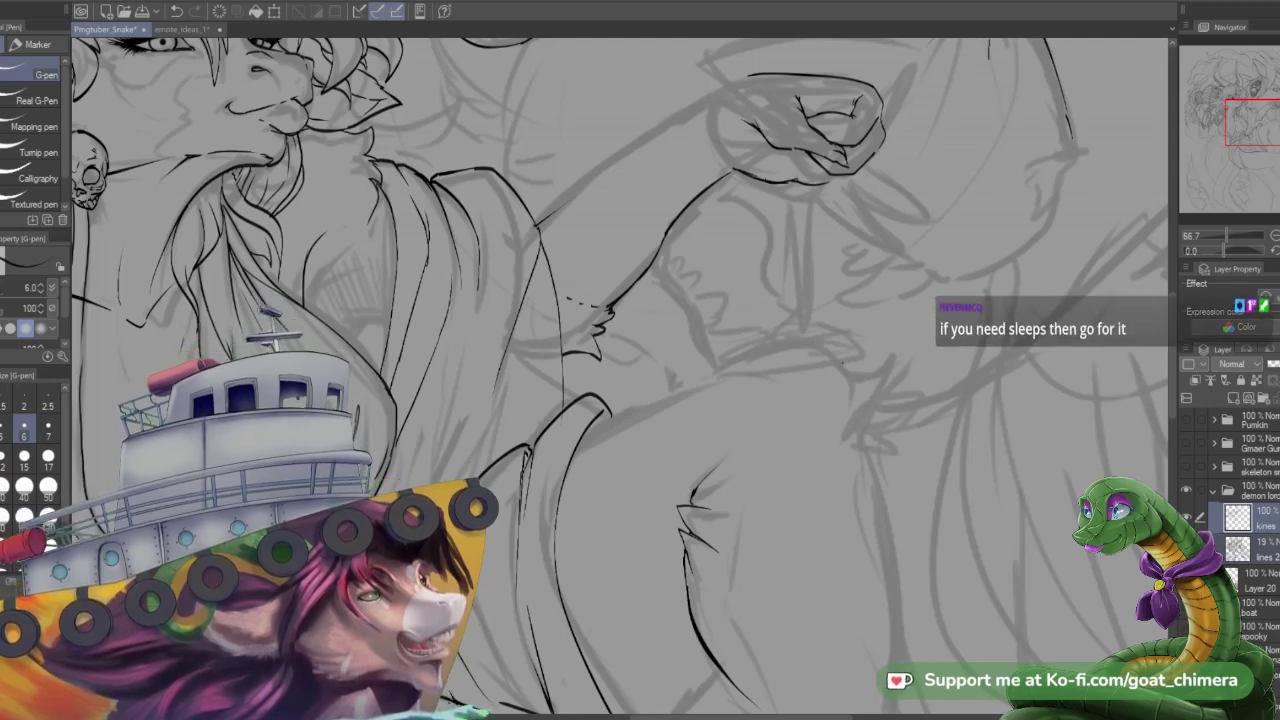
- Ink the two straight slanted sides of the glass bowl rising in a V from the hand
{"action": "left_click_drag", "start_coordinate": [1232, 116], "coordinate": [1245, 93]}
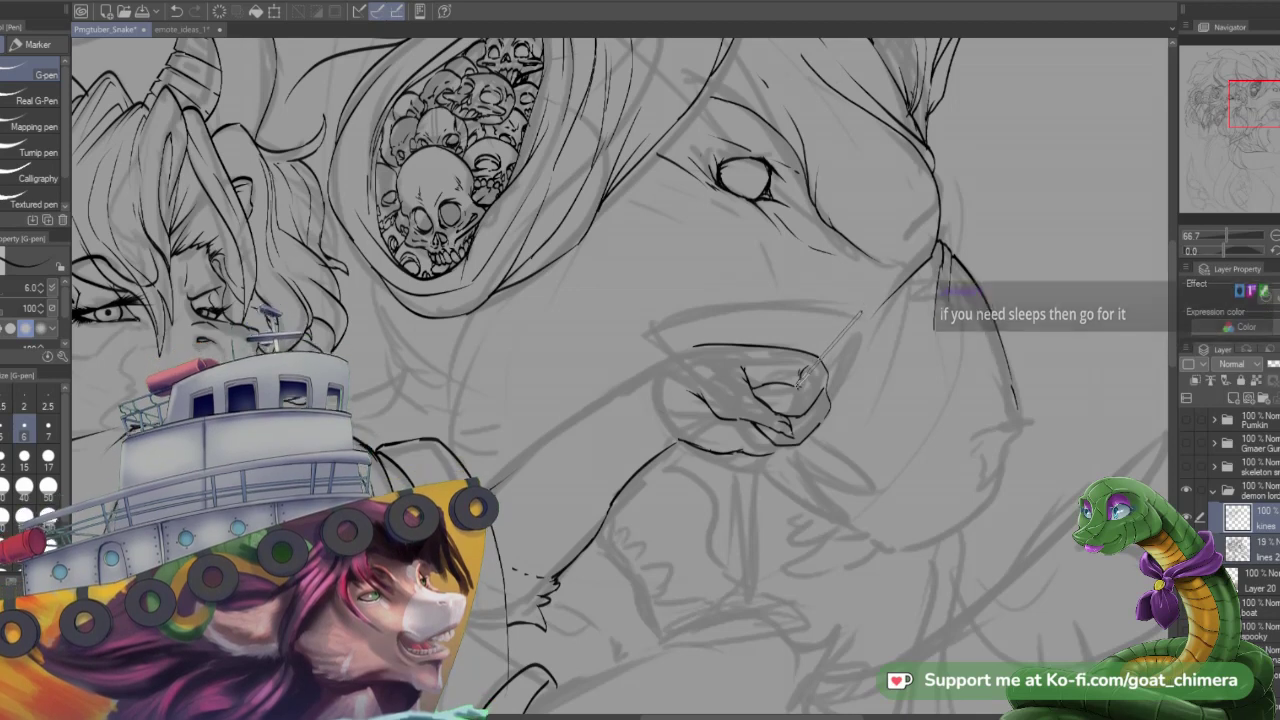
{"action": "mouse_move", "coordinate": [858, 310]}
{"action": "left_mouse_down"}
{"action": "mouse_move", "coordinate": [802, 380]}
{"action": "mouse_move", "coordinate": [686, 310]}
{"action": "left_mouse_up"}
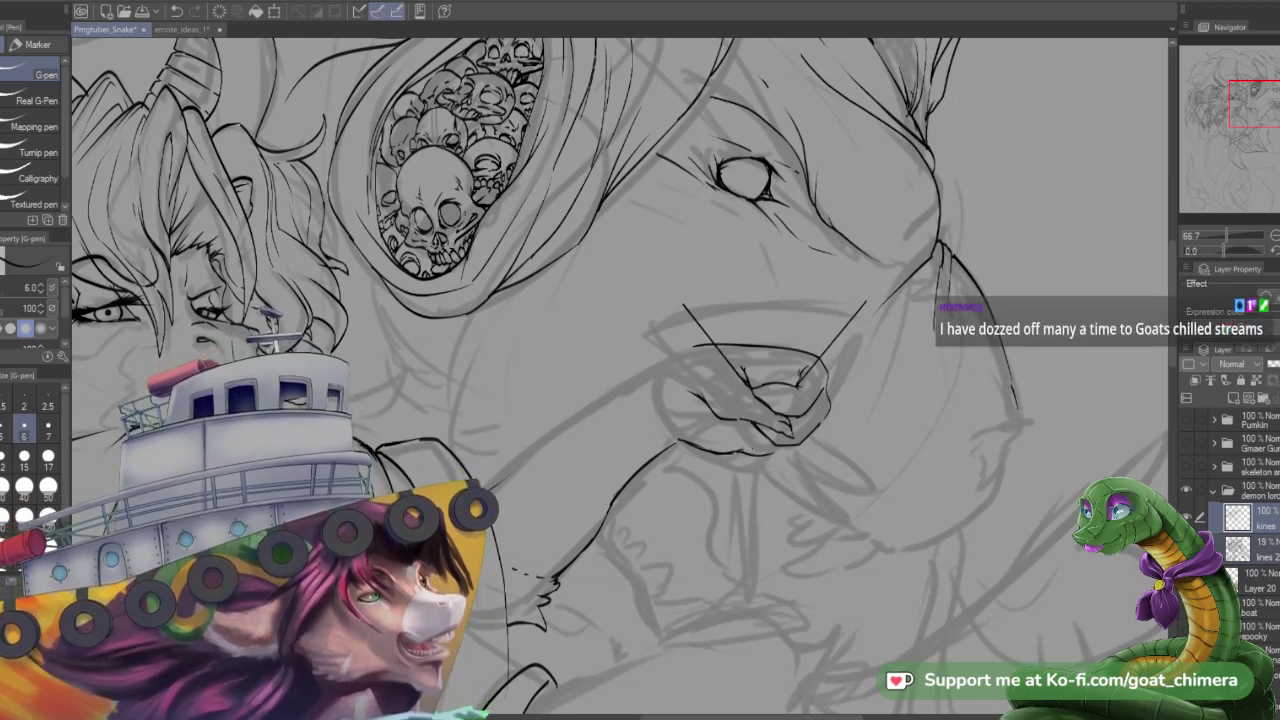
{"action": "left_click_drag", "start_coordinate": [753, 425], "coordinate": [758, 585]}
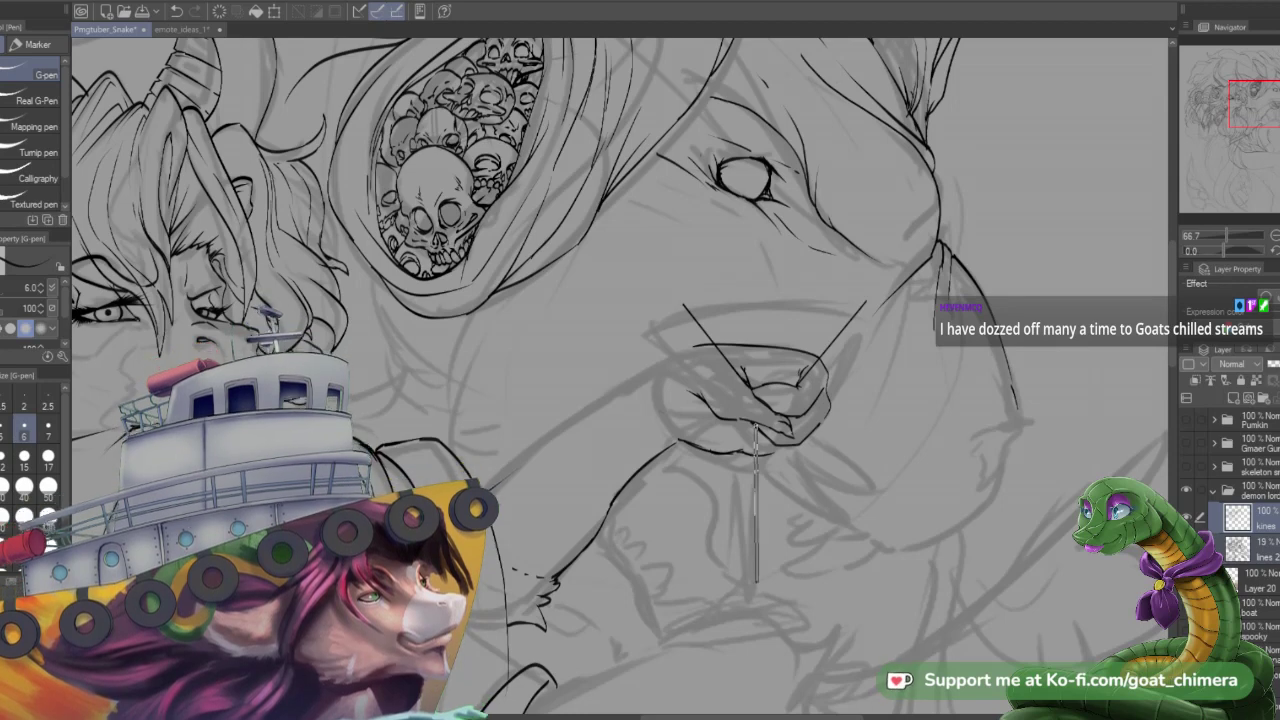
{"action": "key", "text": "ctrl+z"}
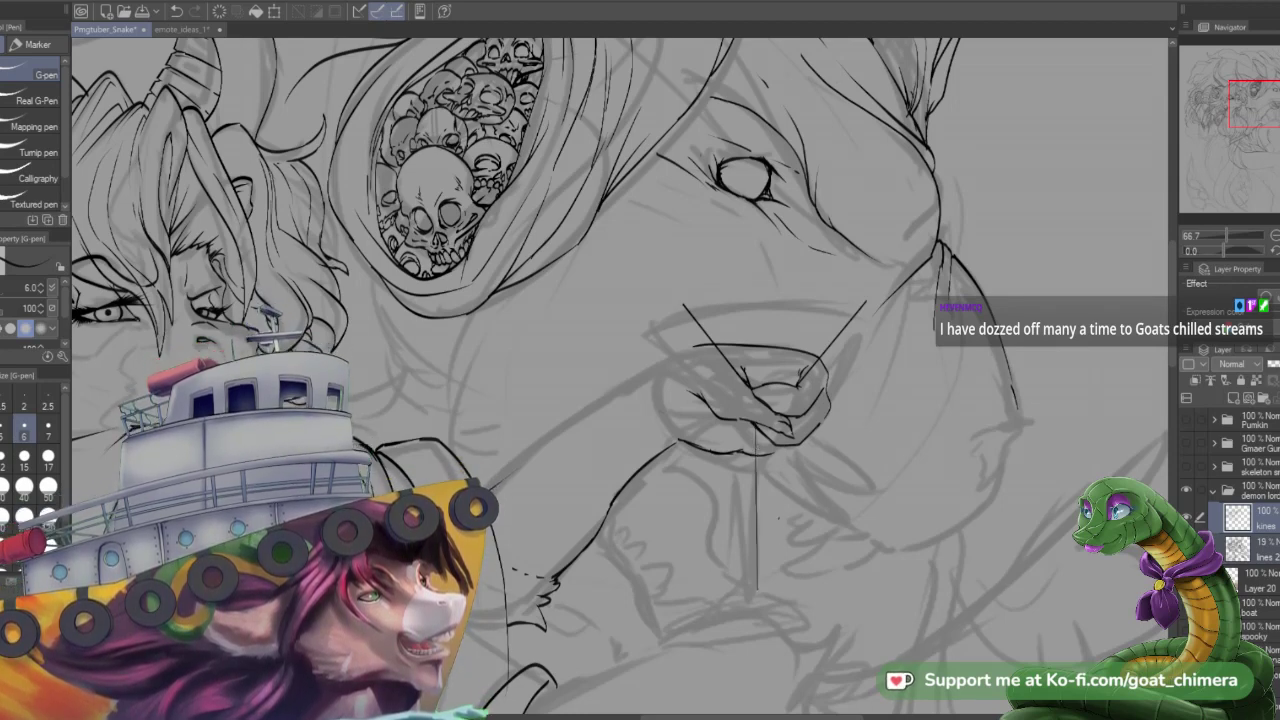
{"action": "key", "text": "ctrl+z"}
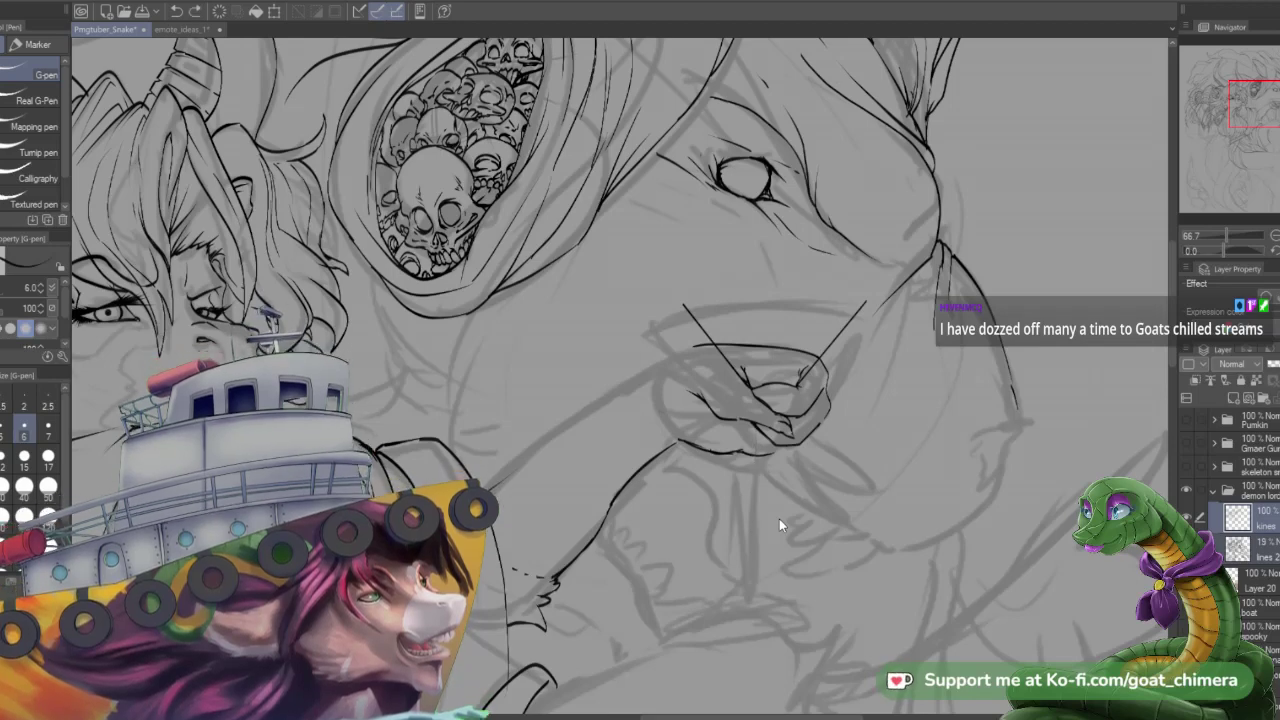
{"action": "left_click", "coordinate": [762, 436]}
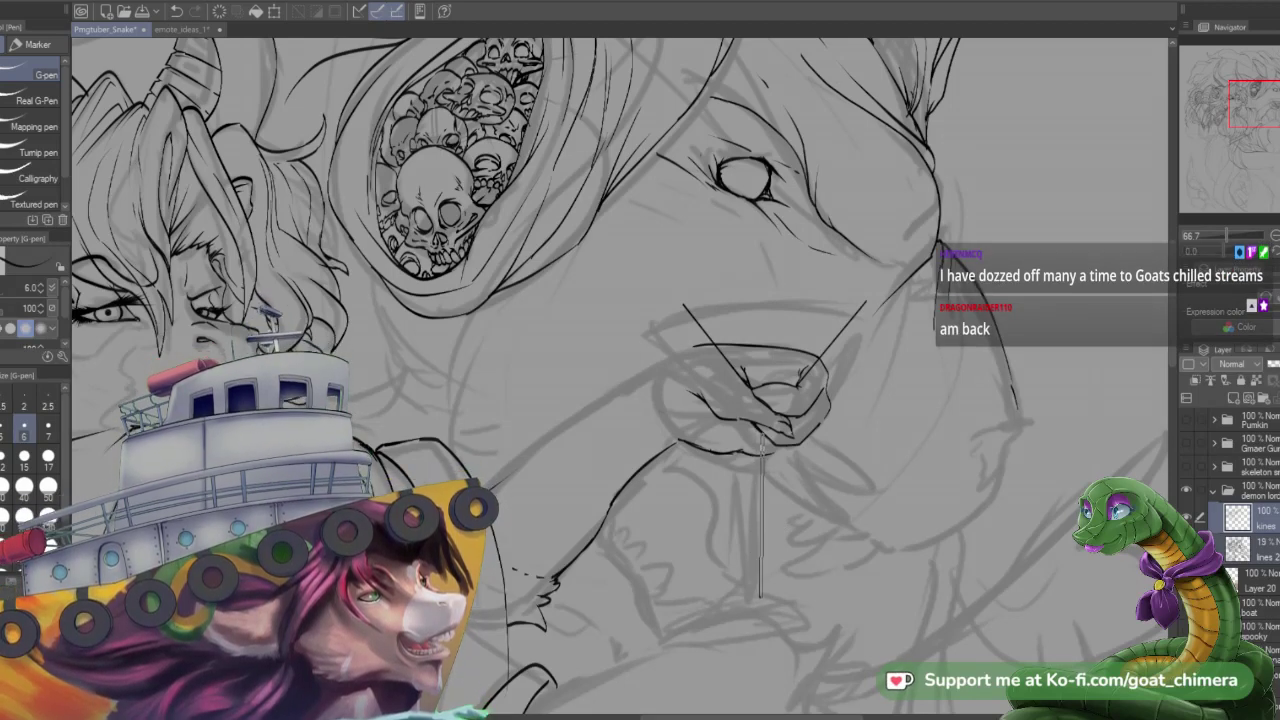
{"action": "left_click", "coordinate": [763, 592], "text": "shift"}
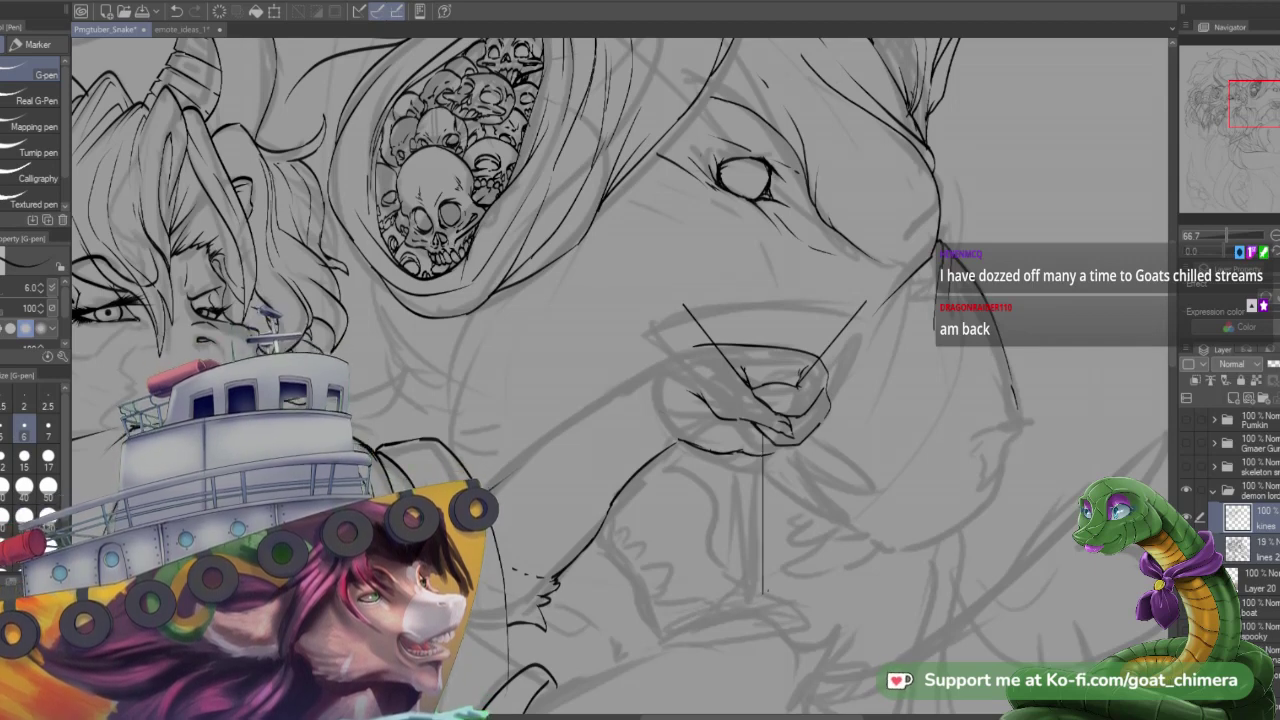
{"action": "key", "text": "ctrl+z"}
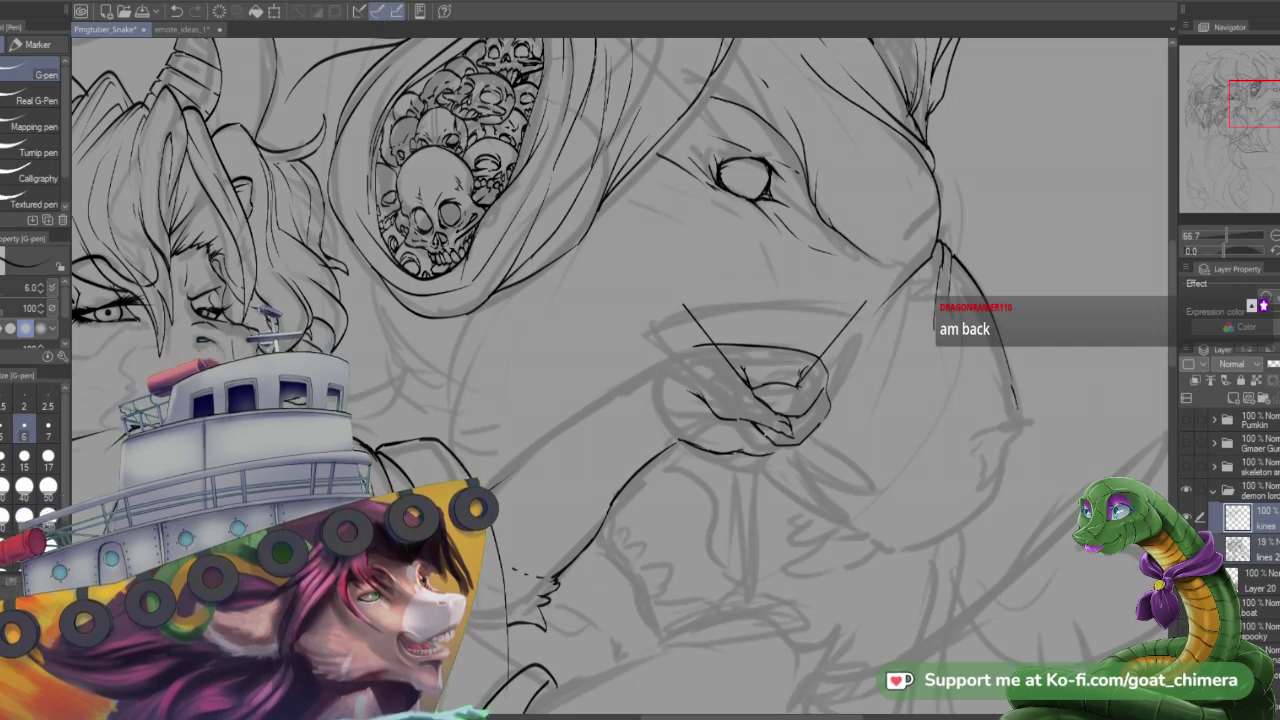
- Ink the glass stem as two parallel vertical lines below the hand and flare both sides outward into the foot
{"action": "left_click_drag", "start_coordinate": [765, 436], "coordinate": [768, 588]}
{"action": "key", "text": "ctrl+z"}
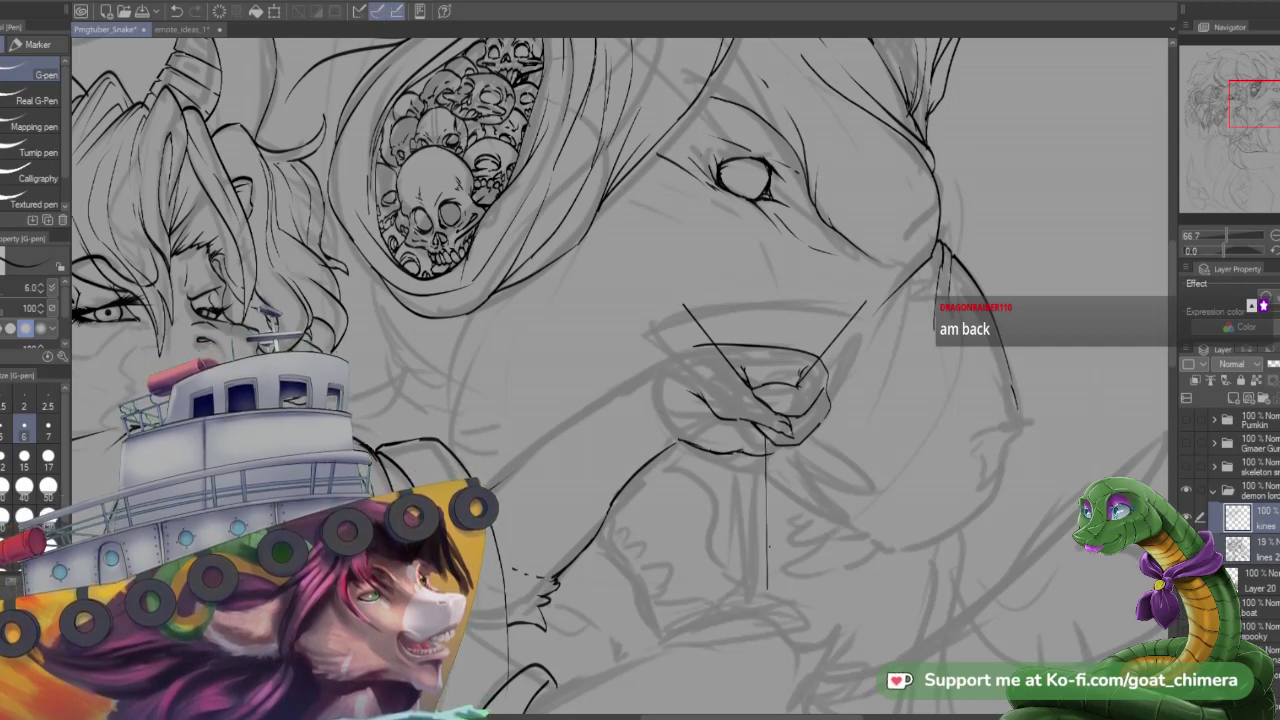
{"action": "left_click_drag", "start_coordinate": [778, 446], "coordinate": [775, 592]}
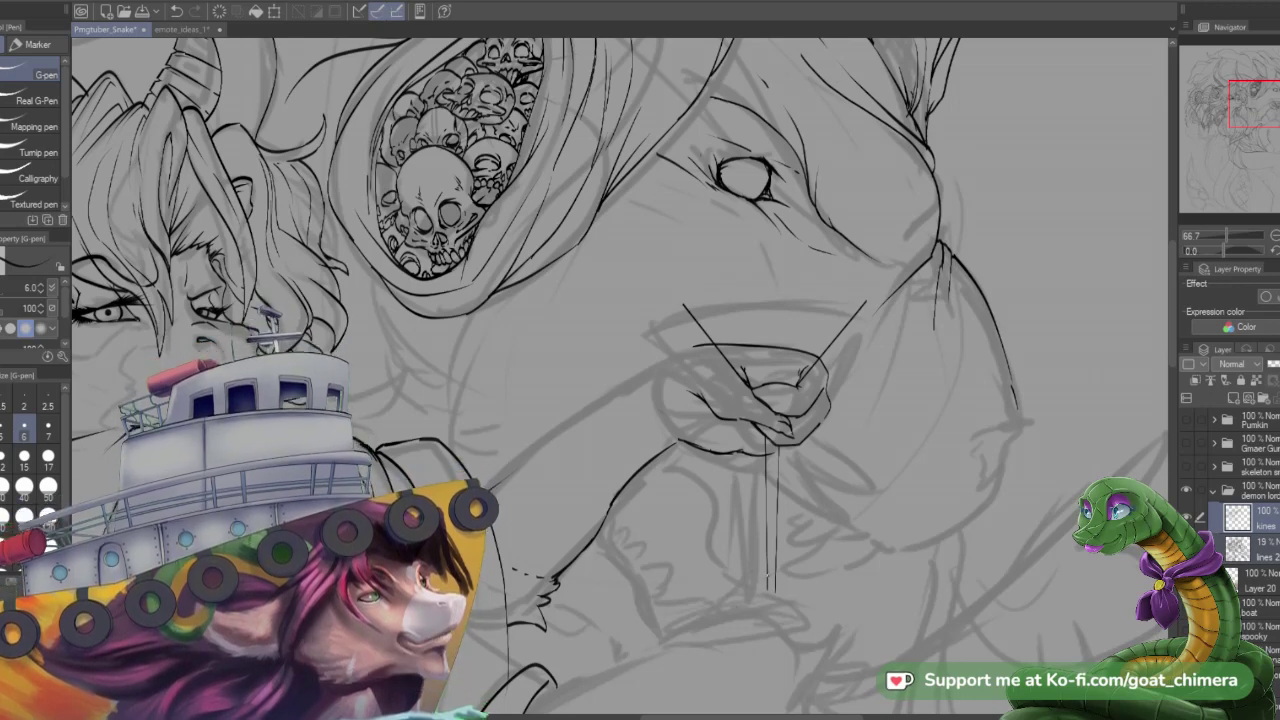
{"action": "left_click_drag", "start_coordinate": [768, 584], "coordinate": [716, 608]}
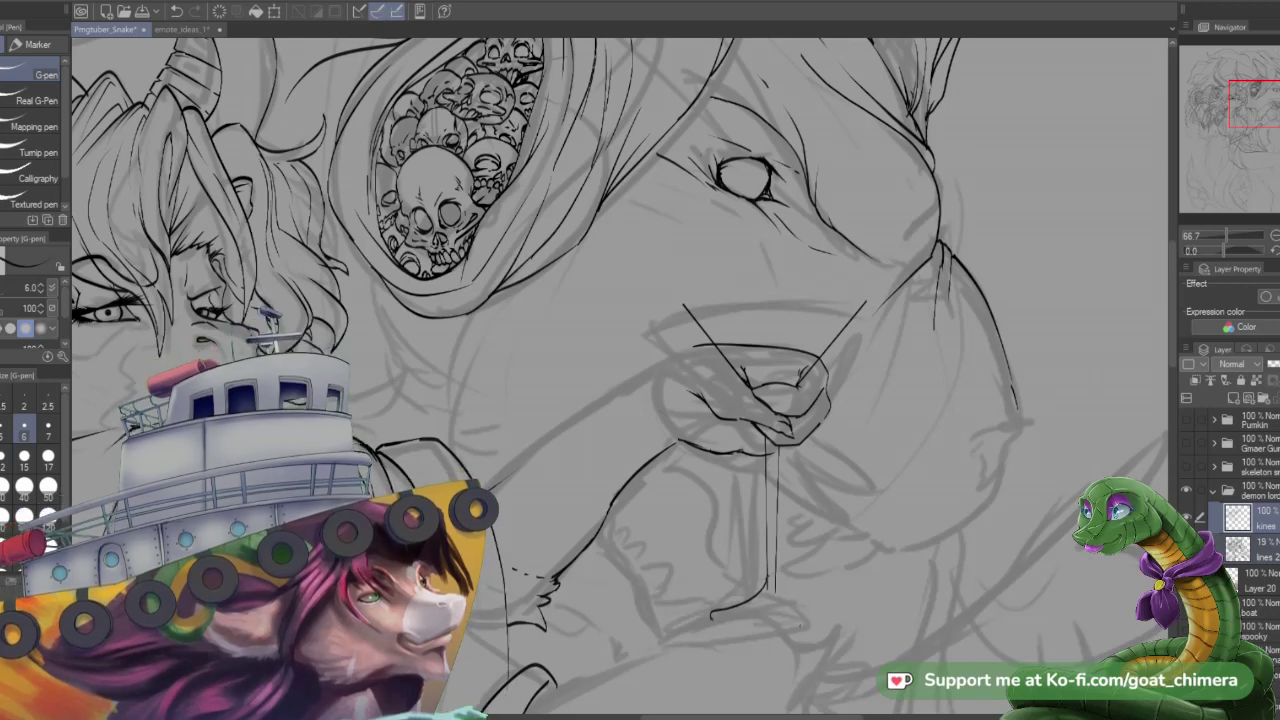
{"action": "left_click_drag", "start_coordinate": [777, 581], "coordinate": [818, 606]}
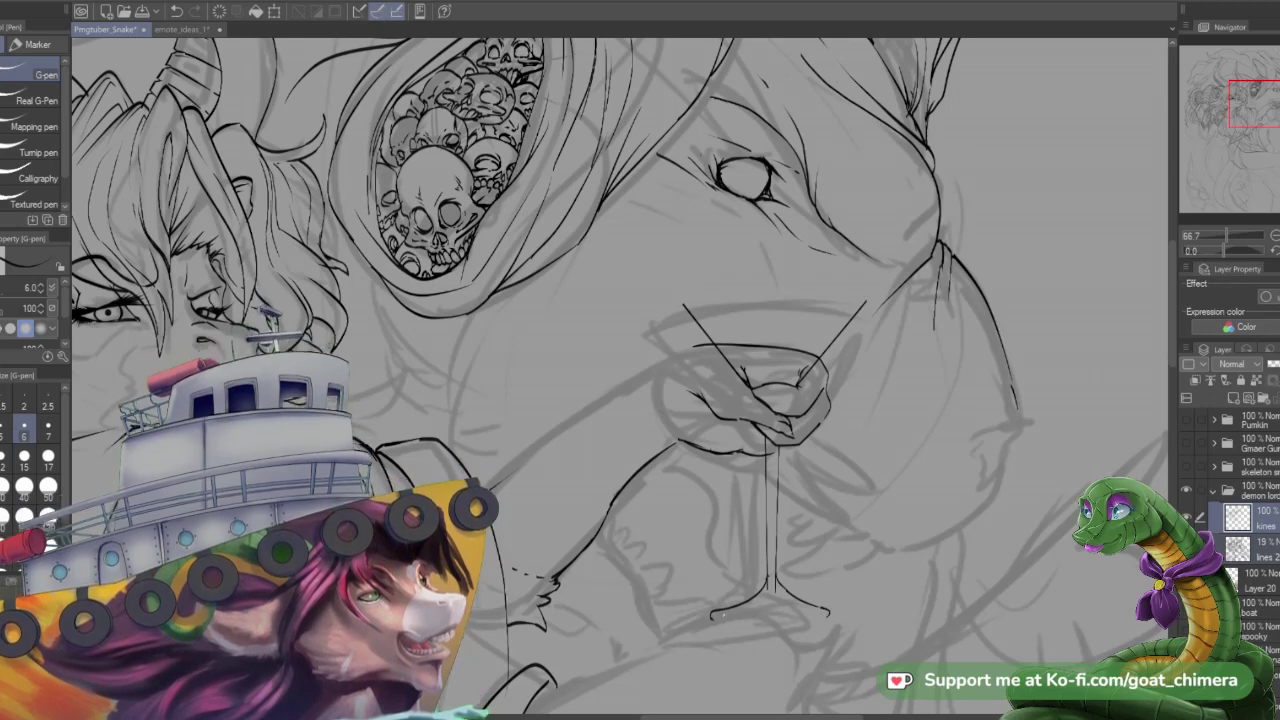
{"action": "left_click_drag", "start_coordinate": [714, 620], "coordinate": [830, 626]}
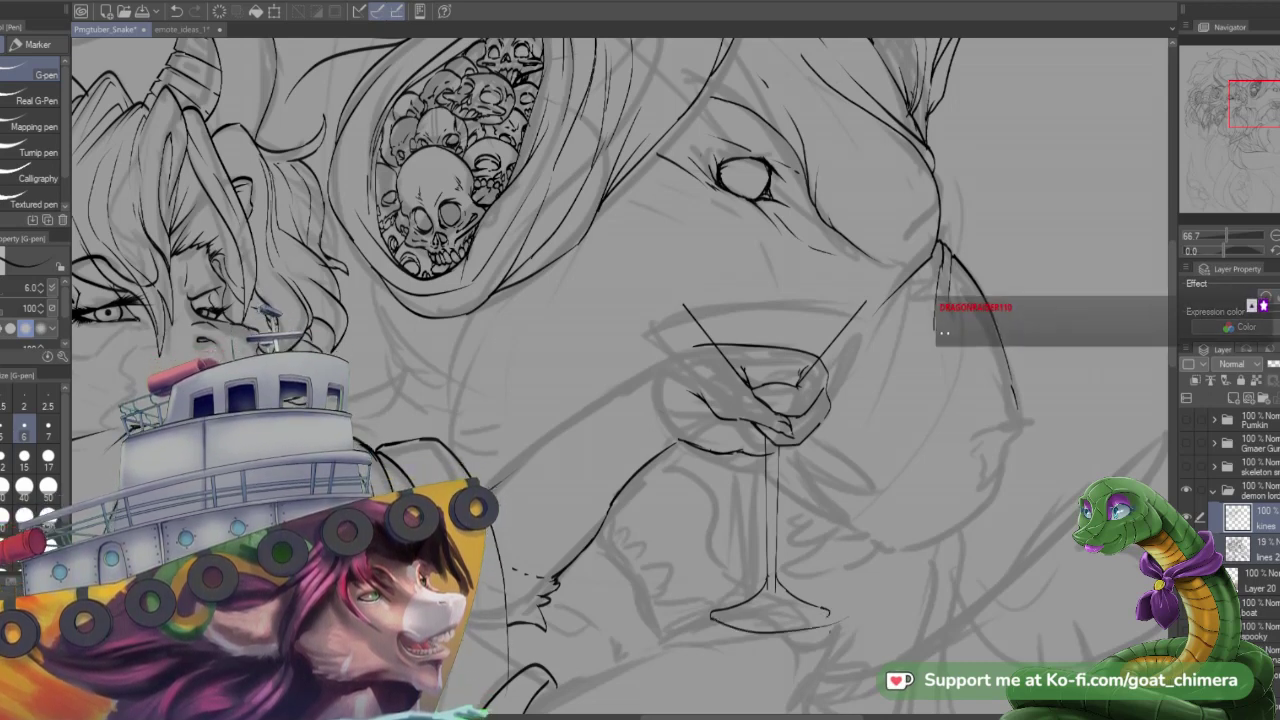
{"action": "key", "text": "ctrl+z"}
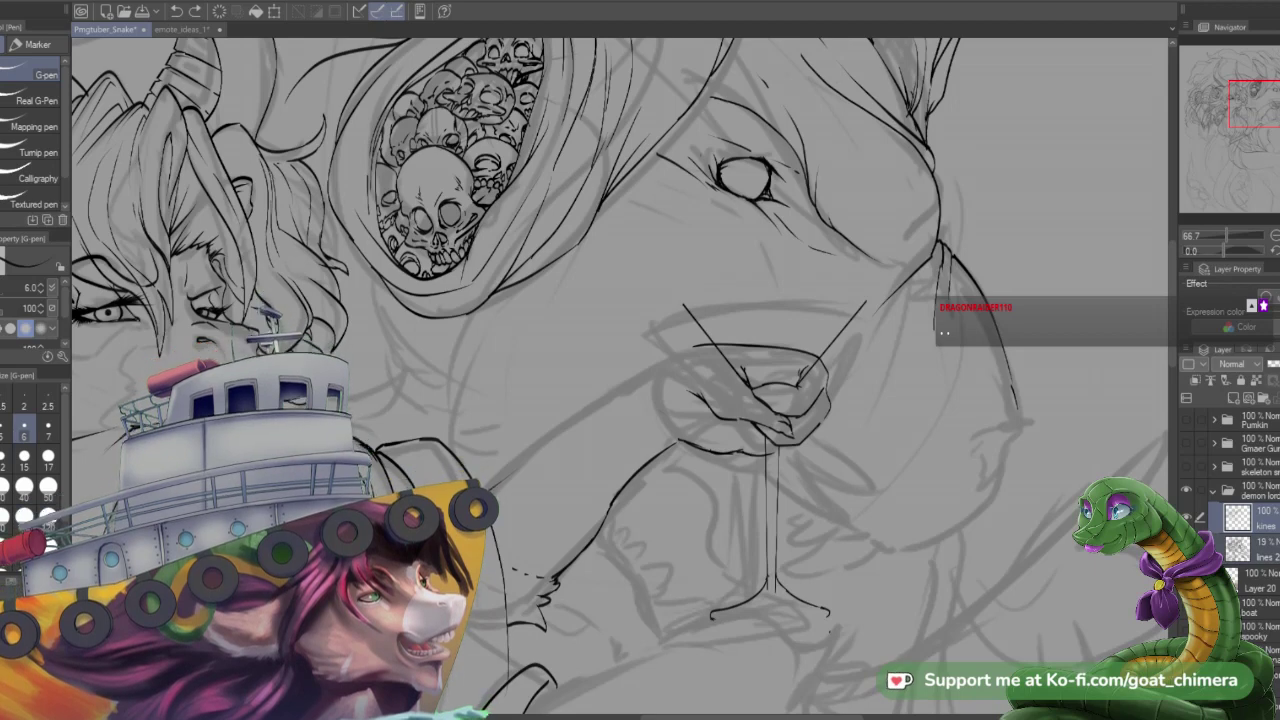
- Close the underside of the glass's foot with a shallow arc using the Curve tool at size 5, and return to the G-pen
{"action": "key", "text": "u"}
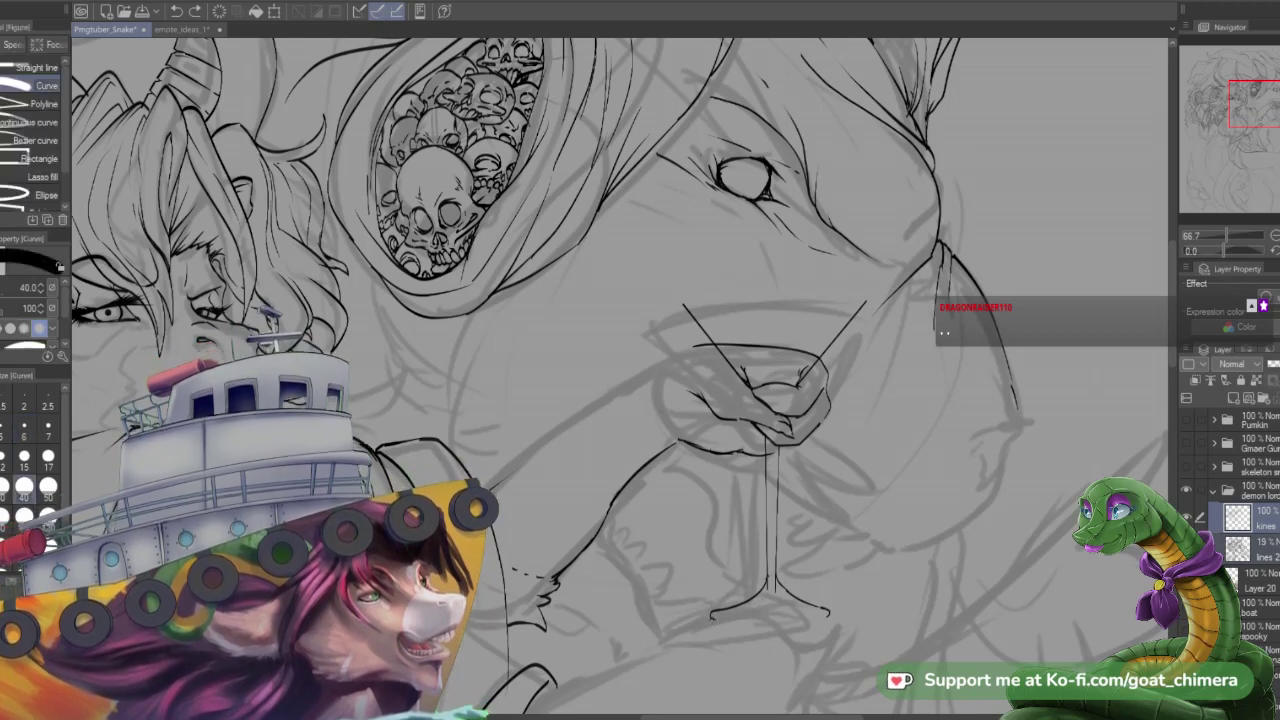
{"action": "left_click_drag", "start_coordinate": [712, 620], "coordinate": [823, 616]}
{"action": "left_click", "coordinate": [822, 617]}
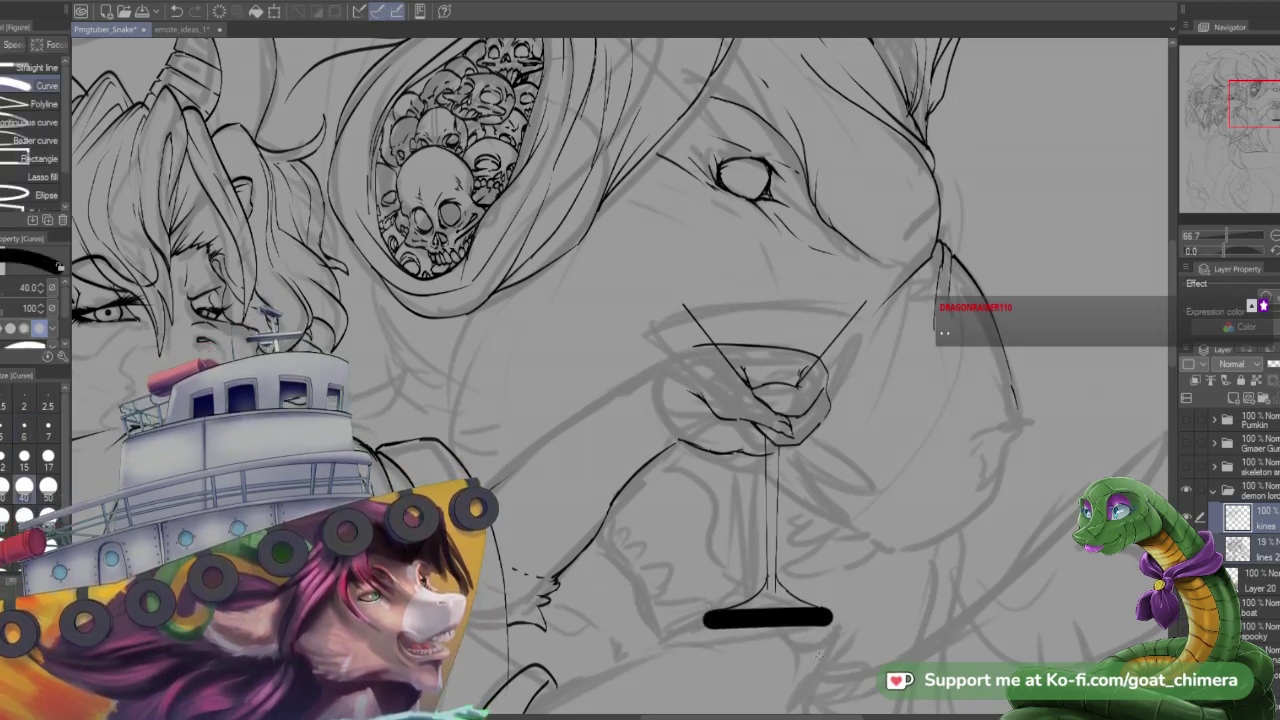
{"action": "left_click", "coordinate": [819, 656]}
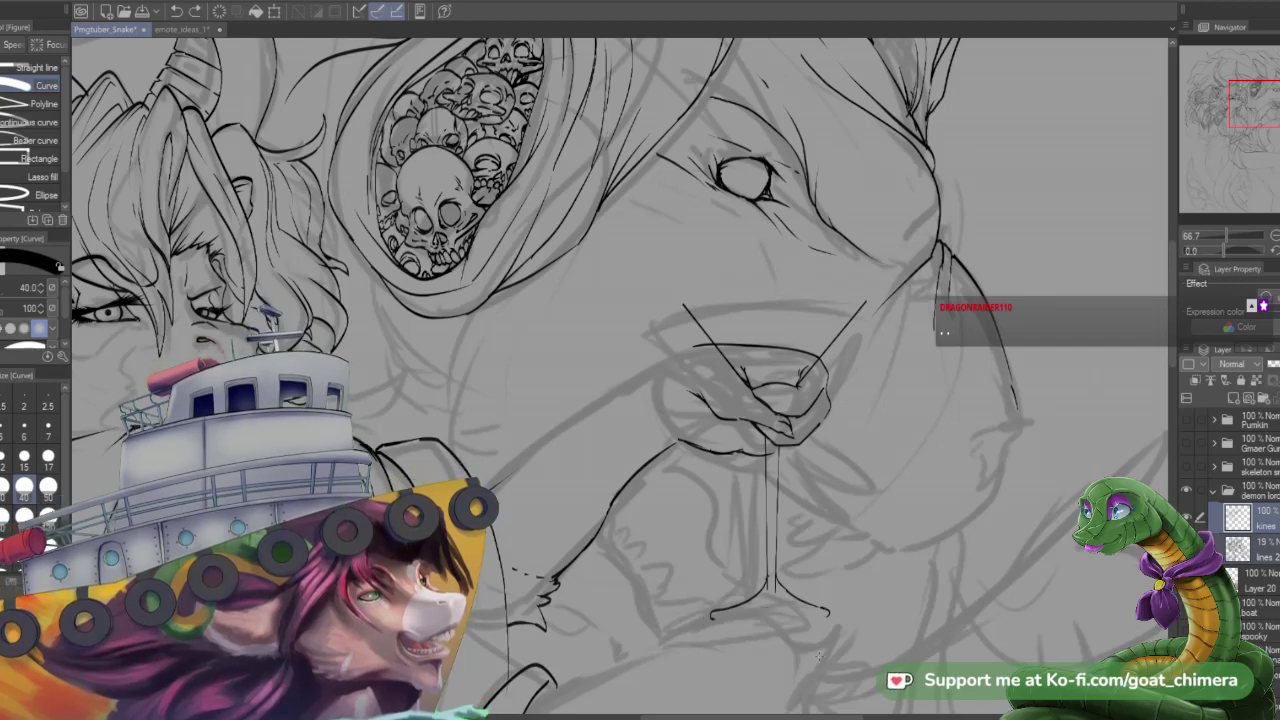
{"action": "left_click", "coordinate": [5, 430]}
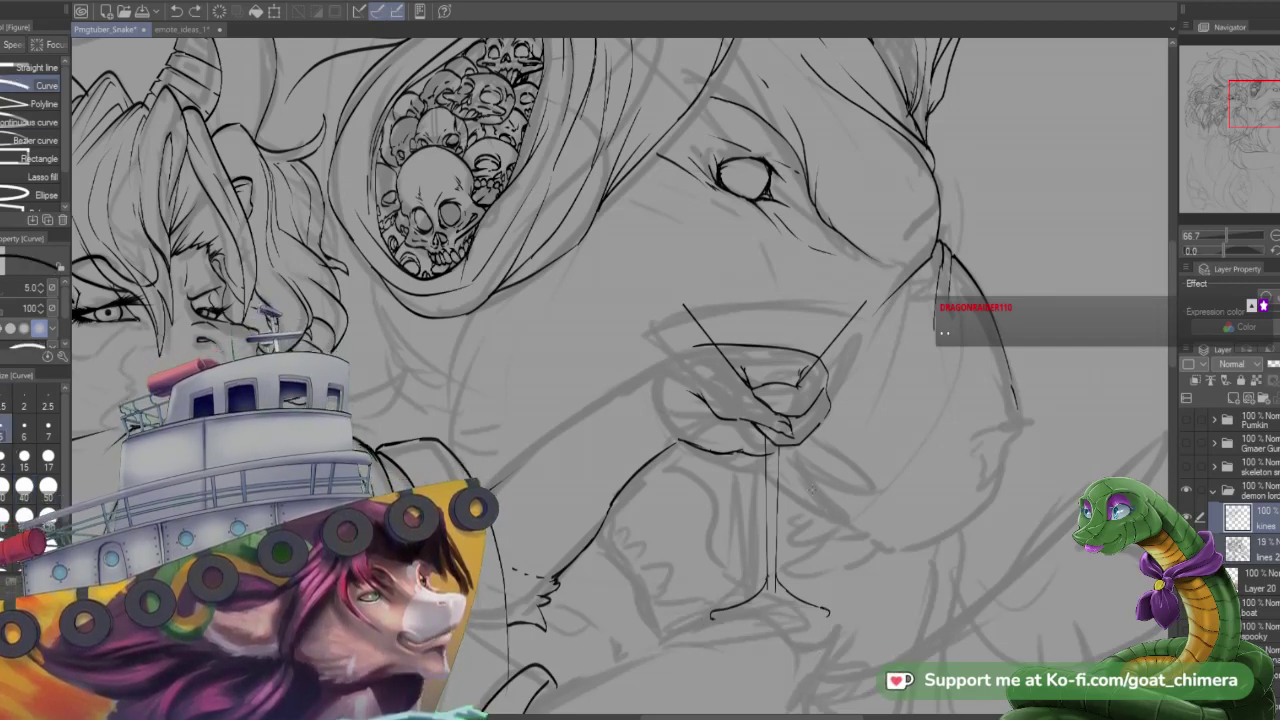
{"action": "left_click_drag", "start_coordinate": [712, 617], "coordinate": [829, 616]}
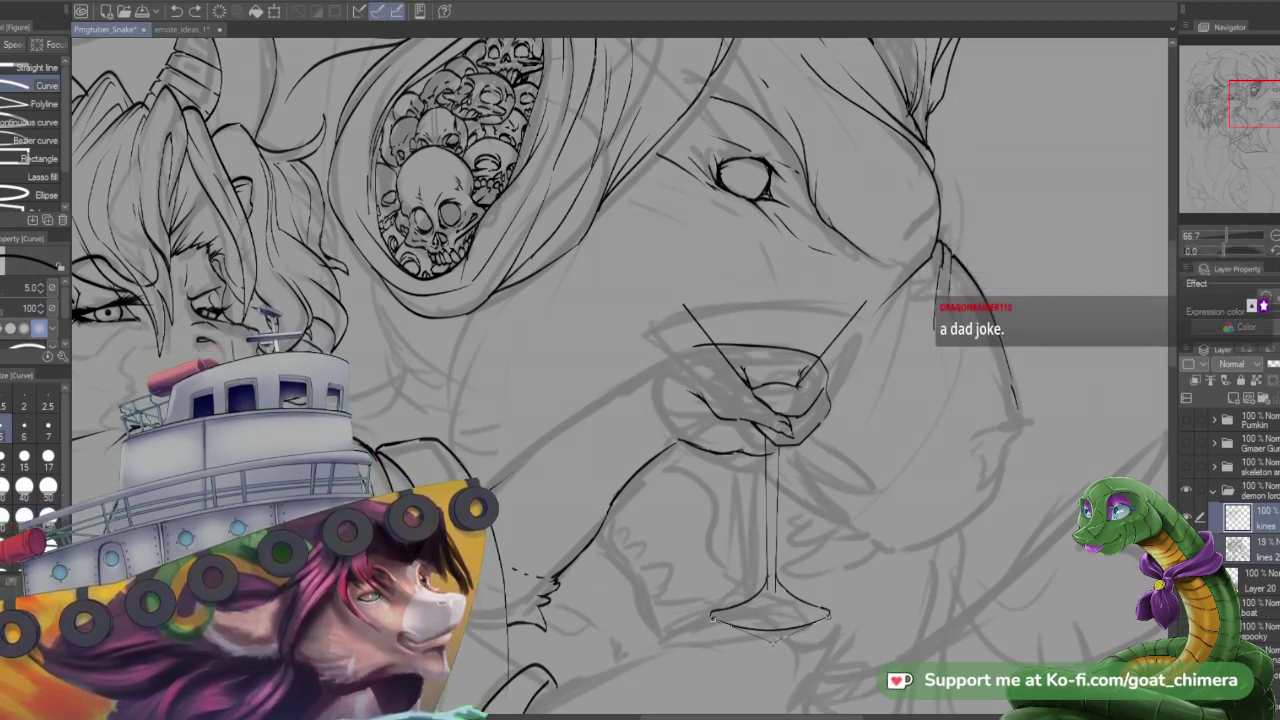
{"action": "left_click", "coordinate": [777, 639]}
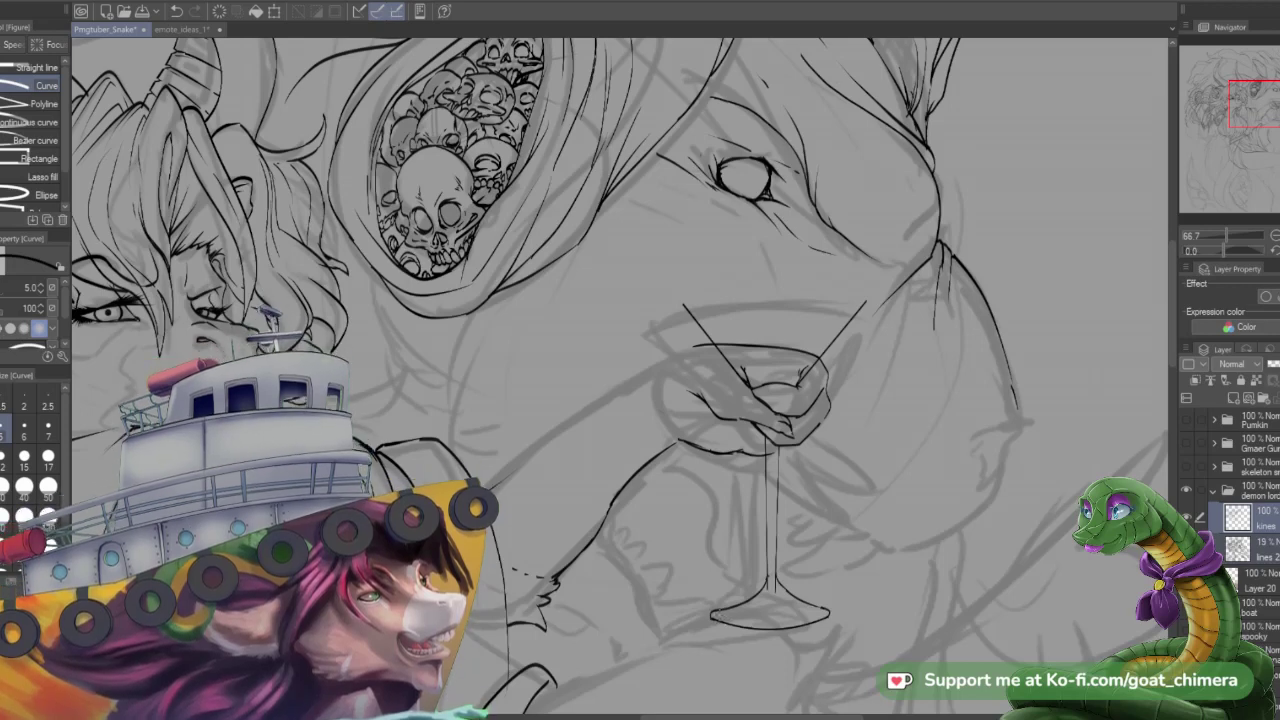
{"action": "key", "text": "p"}
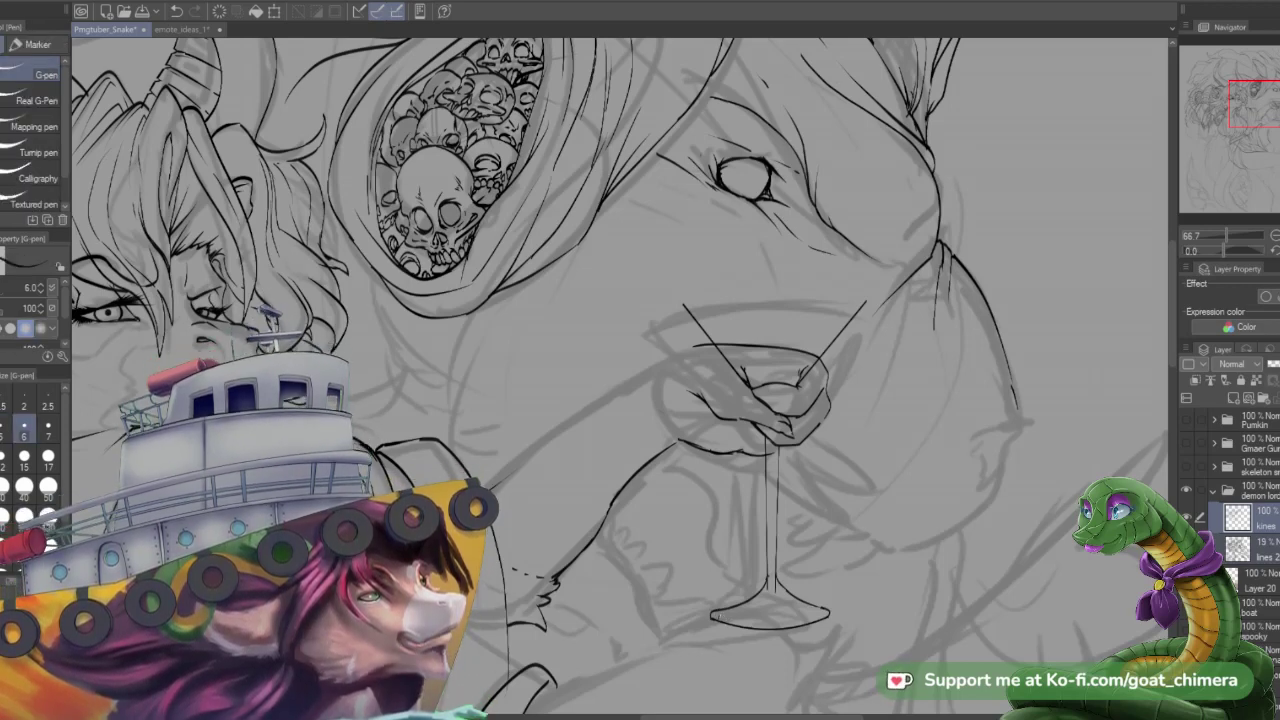
- Ink the inner rim line along the glass's foot and set the Hard eraser to size 15
{"action": "mouse_move", "coordinate": [722, 616]}
{"action": "left_mouse_down"}
{"action": "mouse_move", "coordinate": [765, 598]}
{"action": "mouse_move", "coordinate": [814, 611]}
{"action": "left_mouse_up"}
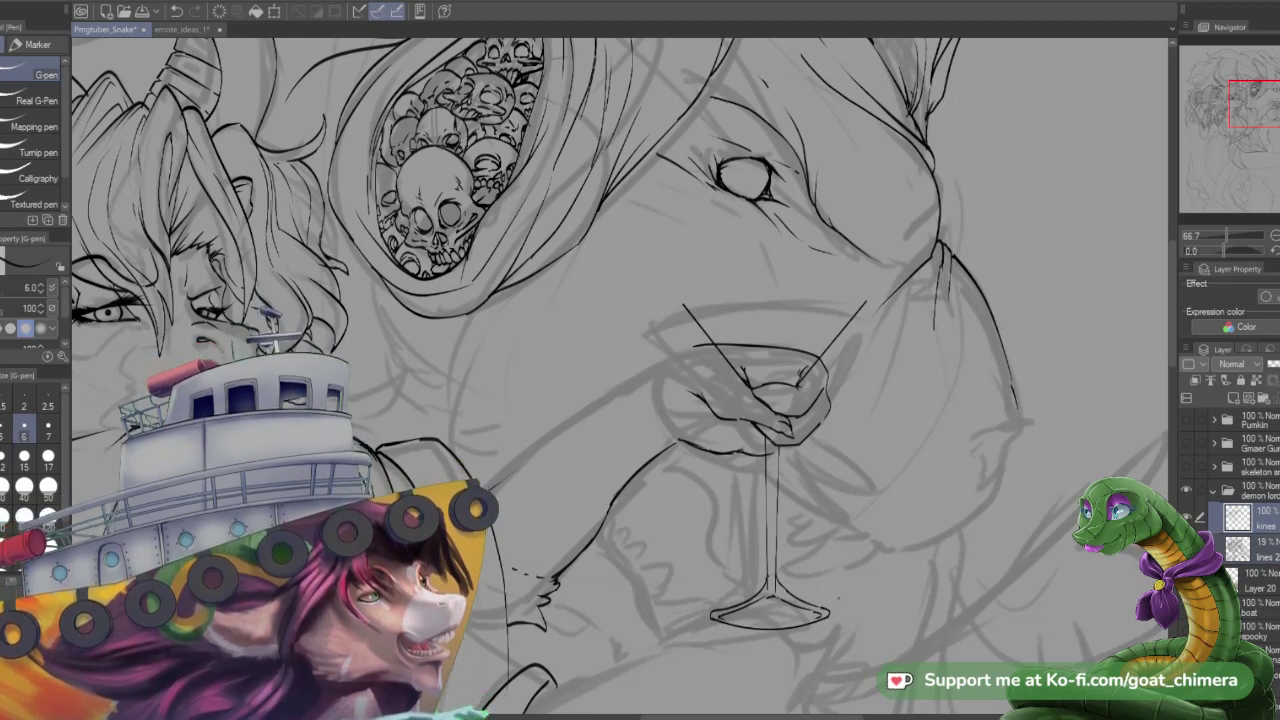
{"action": "key", "text": "e"}
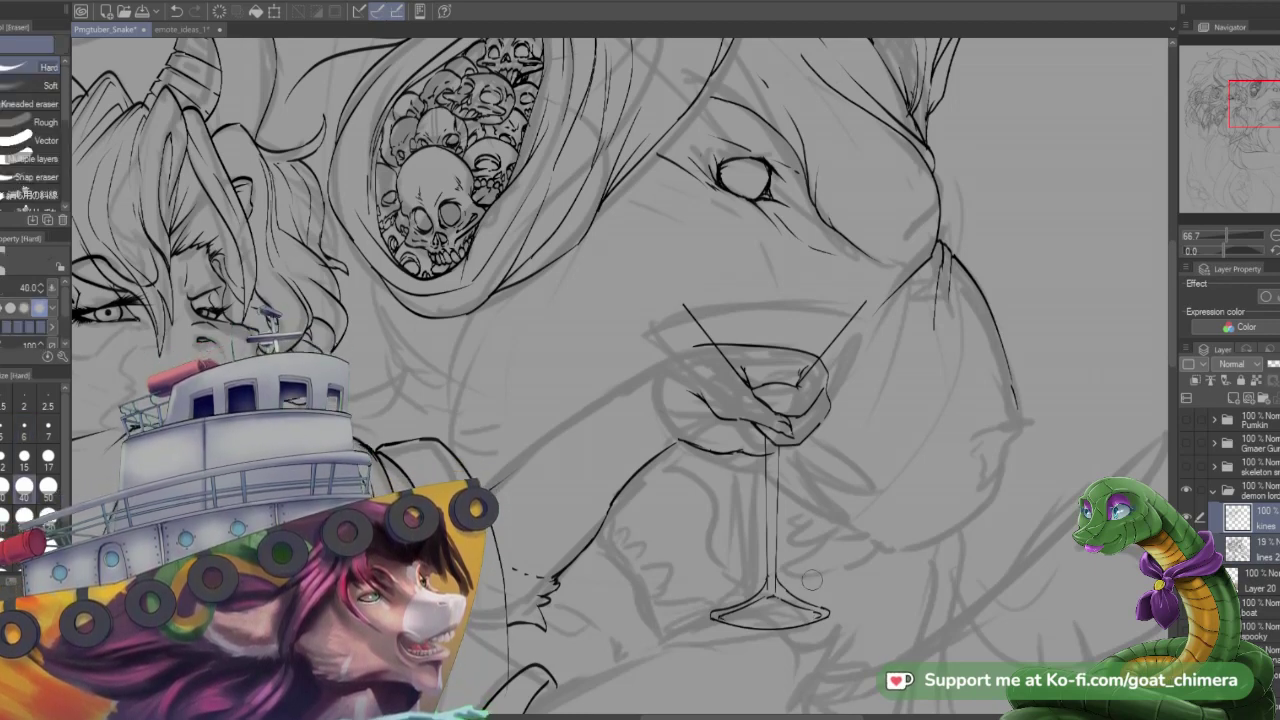
{"action": "left_click", "coordinate": [25, 458]}
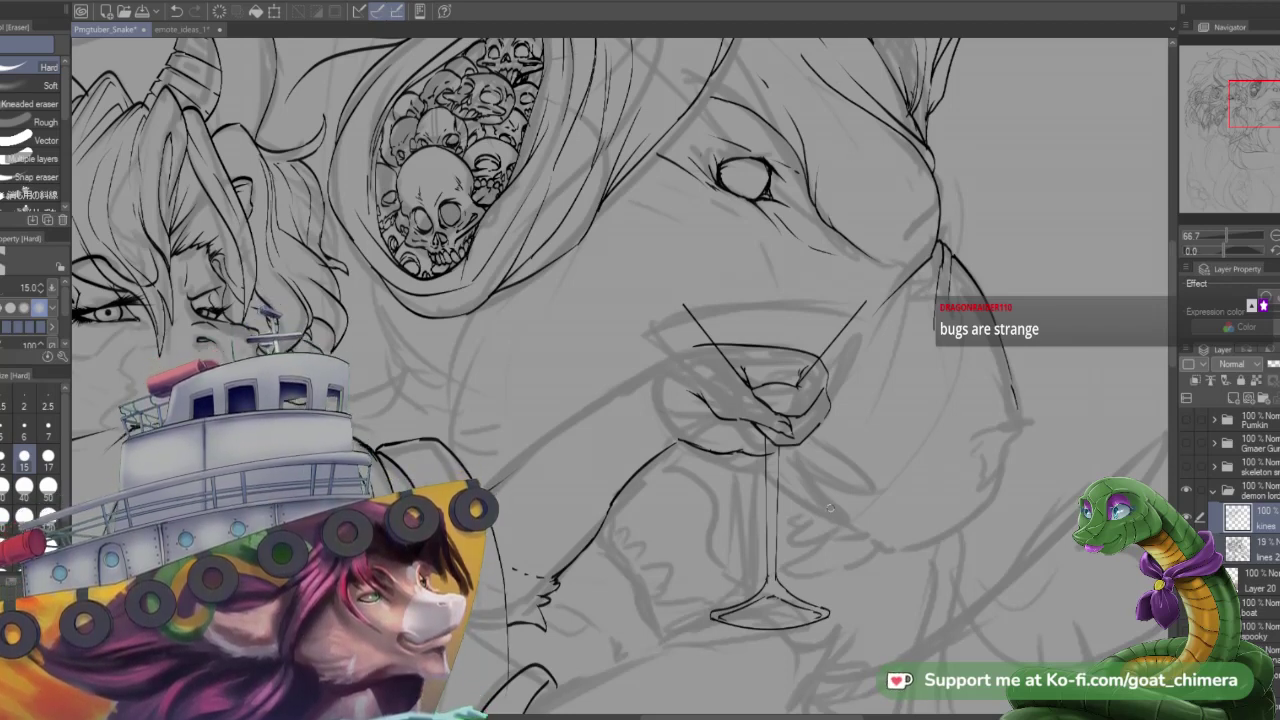
- Close the top of the glass bowl with an upward arc using the Curve tool at size 5, and return to the G-pen
{"action": "key", "text": "u"}
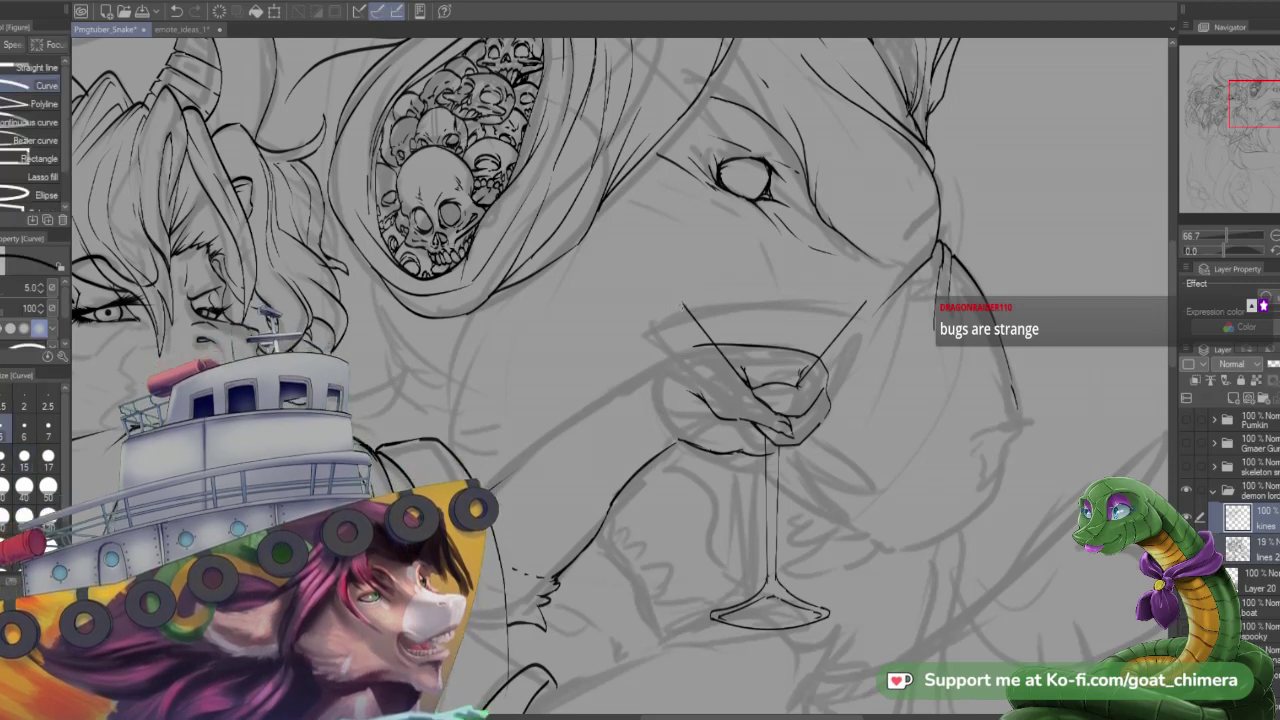
{"action": "left_click_drag", "start_coordinate": [682, 305], "coordinate": [868, 300]}
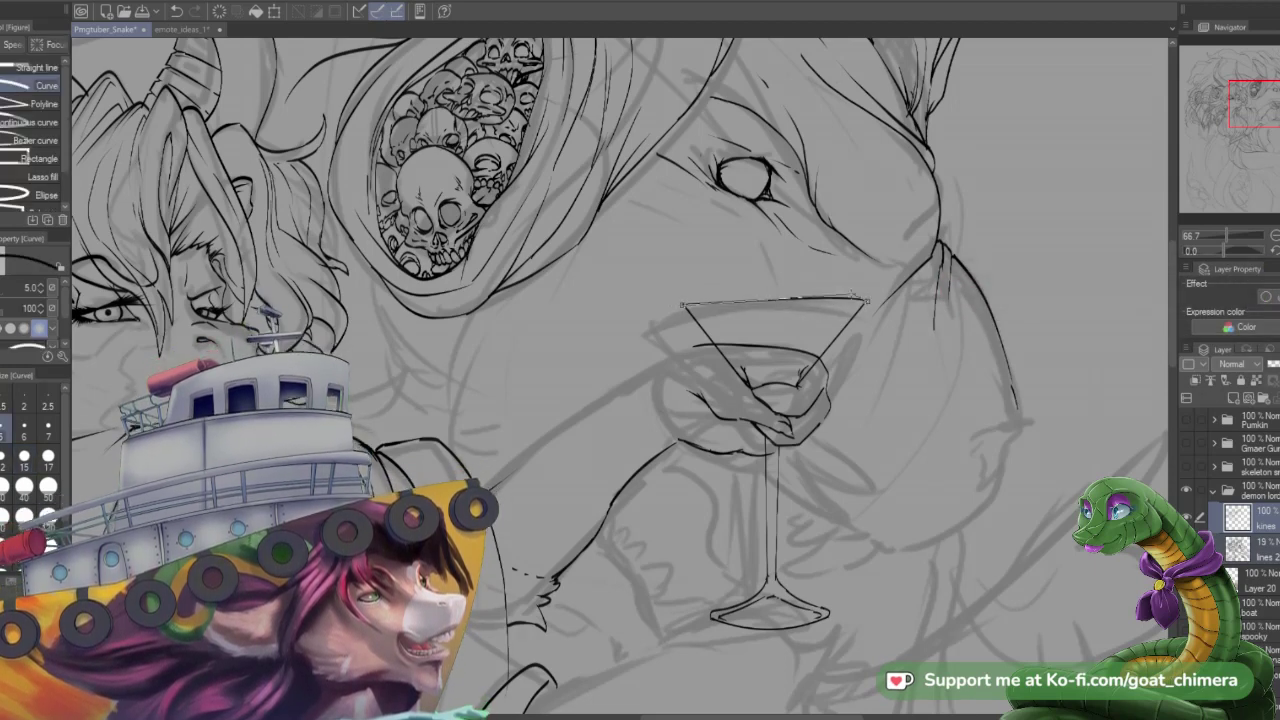
{"action": "left_click", "coordinate": [812, 293]}
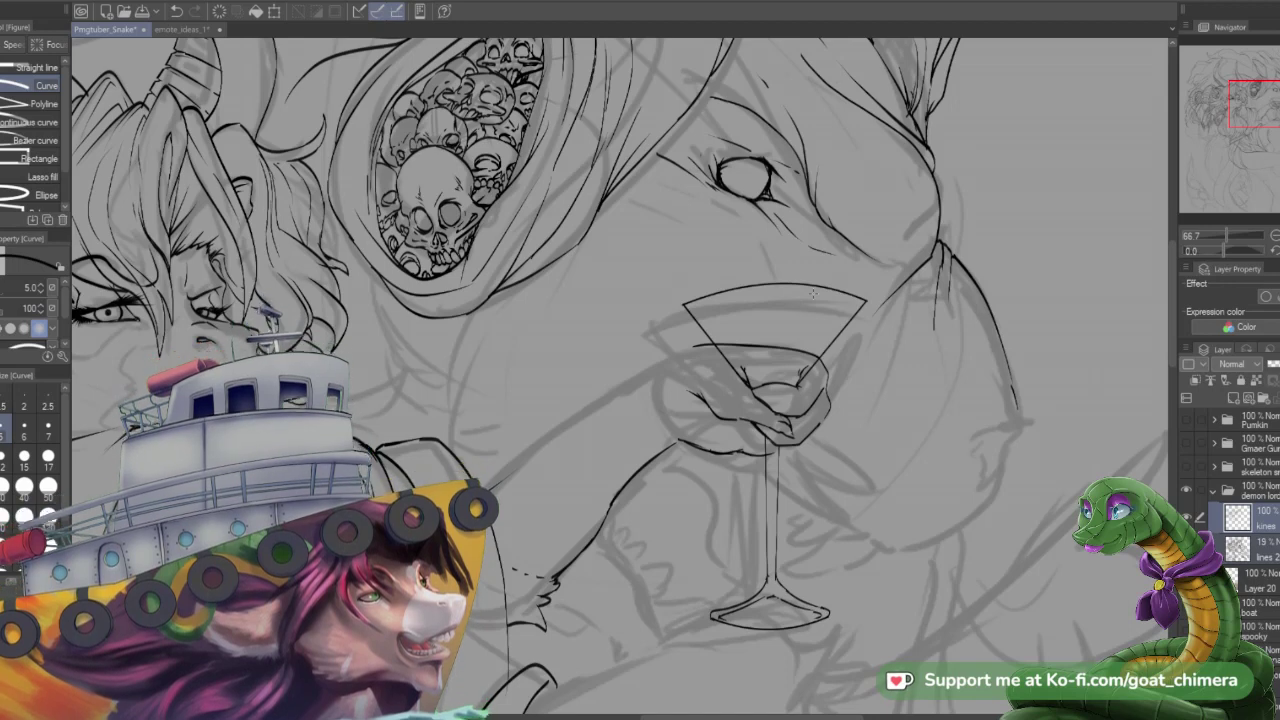
{"action": "key", "text": "b"}
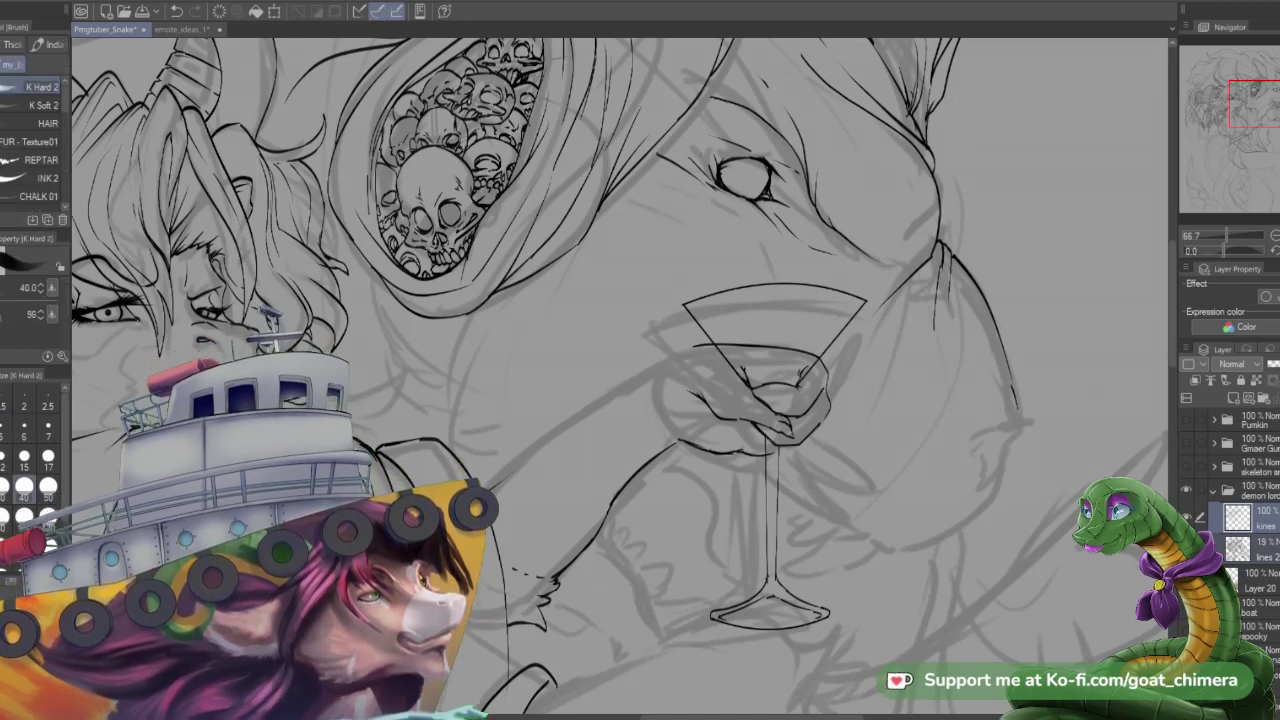
{"action": "key", "text": "p"}
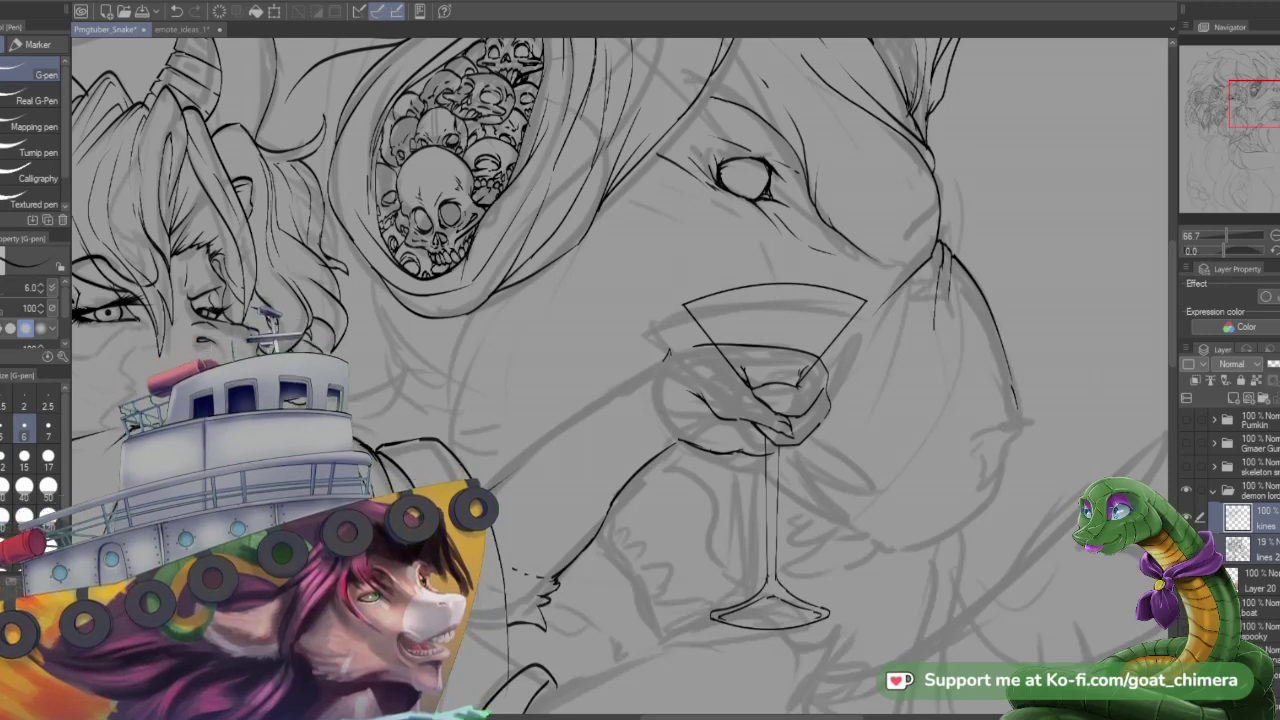
- Ink small jagged fur tufts at the upper edge of the wrist beside the glass, cleaning them up with the eraser
{"action": "left_click_drag", "start_coordinate": [669, 355], "coordinate": [684, 347]}
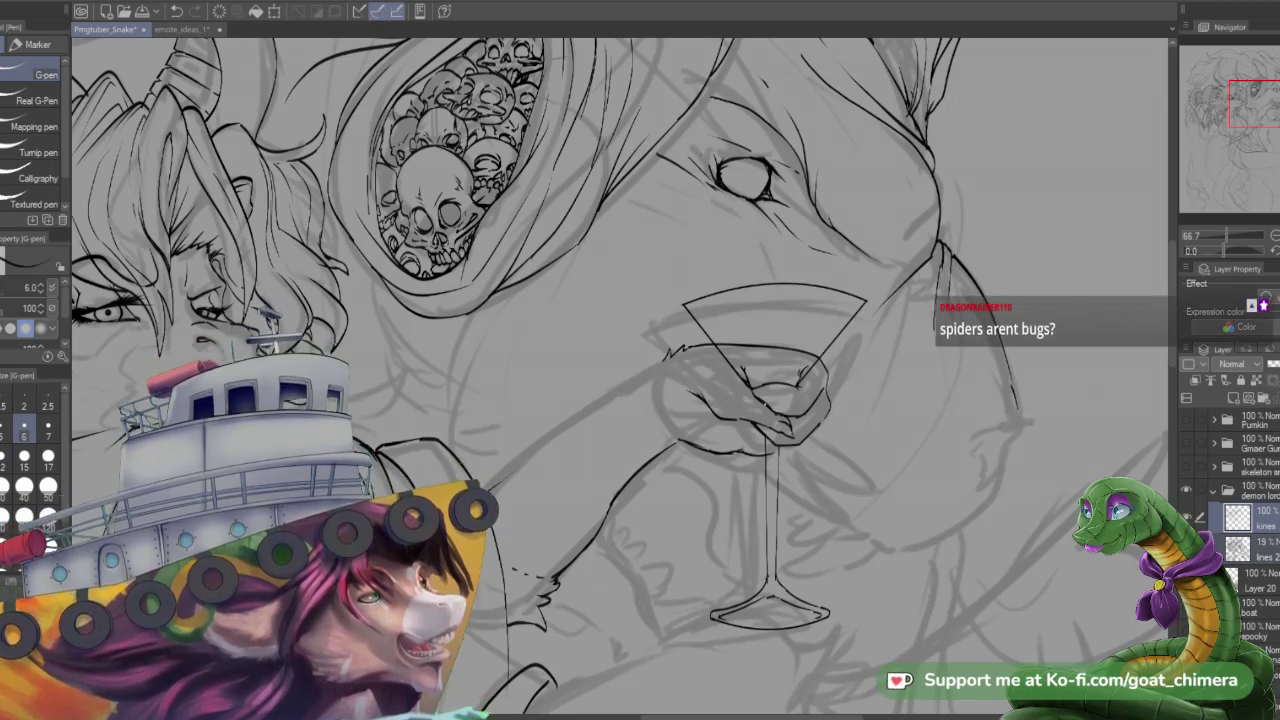
{"action": "key", "text": "e"}
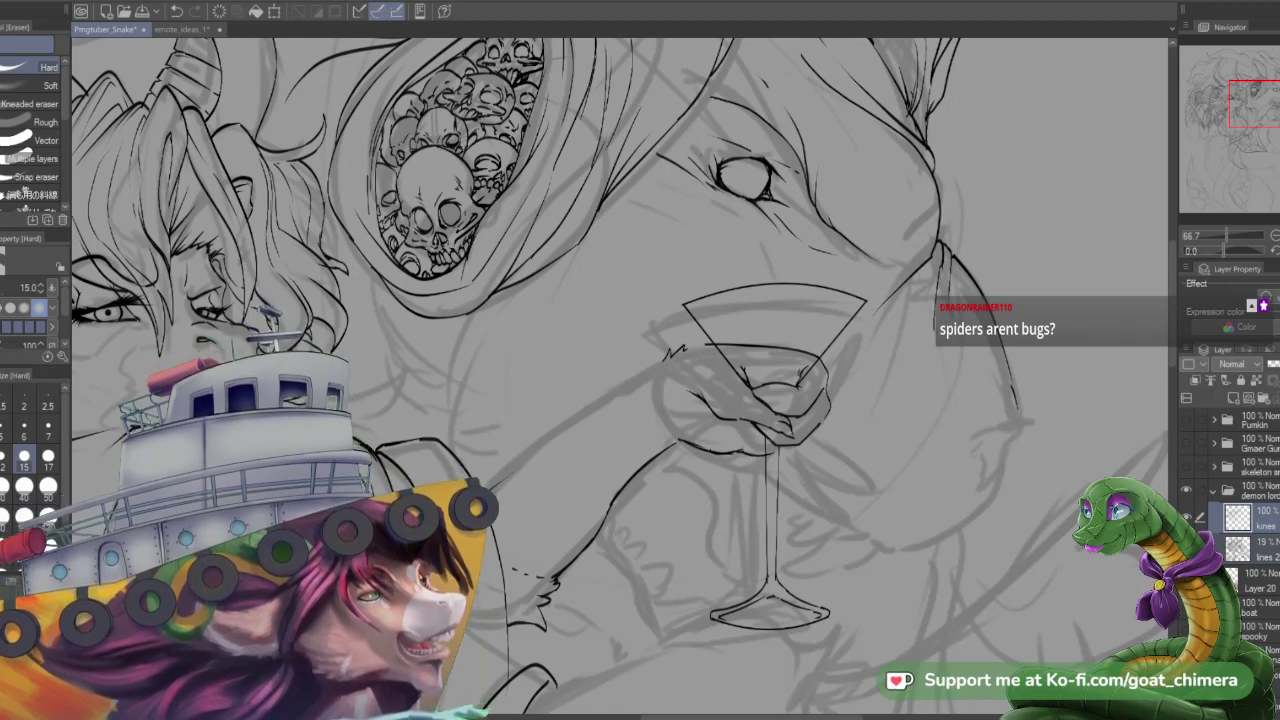
{"action": "key", "text": "p"}
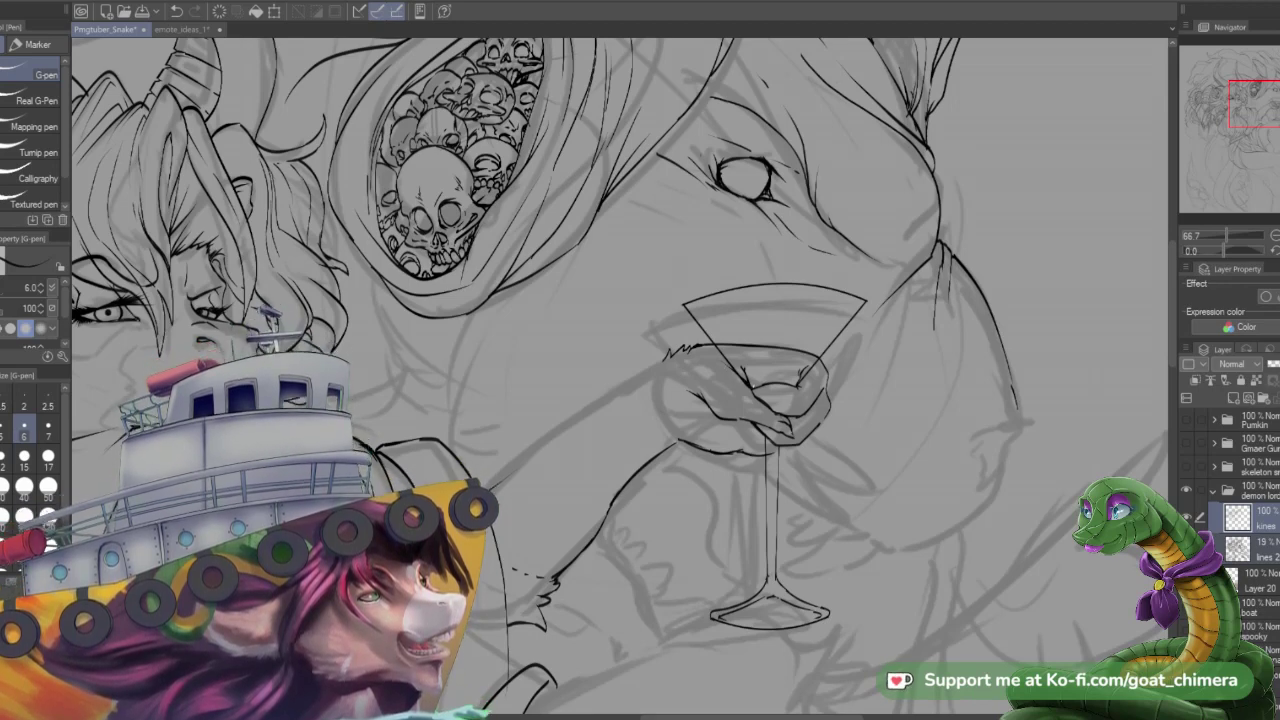
- Ink the short creases where the fingers meet behind the bowl and clean up the overlapping hand lines with the eraser
{"action": "left_click_drag", "start_coordinate": [759, 365], "coordinate": [753, 388]}
{"action": "left_click_drag", "start_coordinate": [742, 353], "coordinate": [753, 378]}
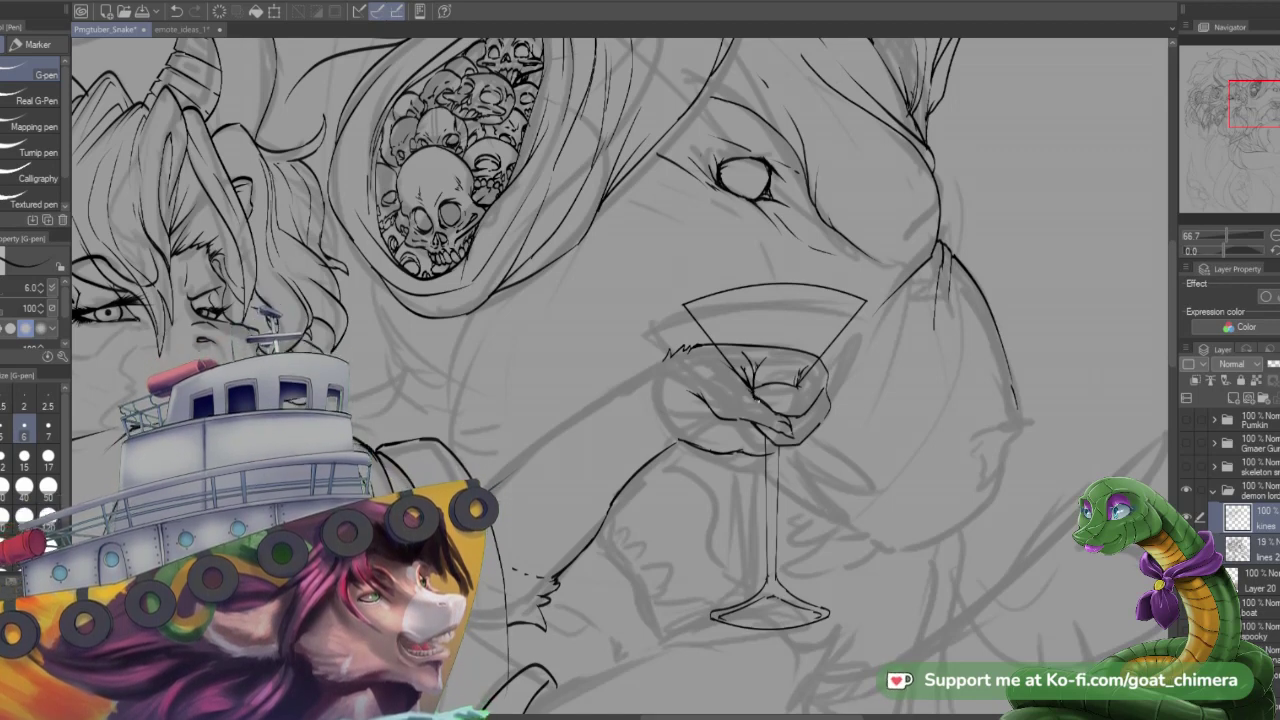
{"action": "key", "text": "e"}
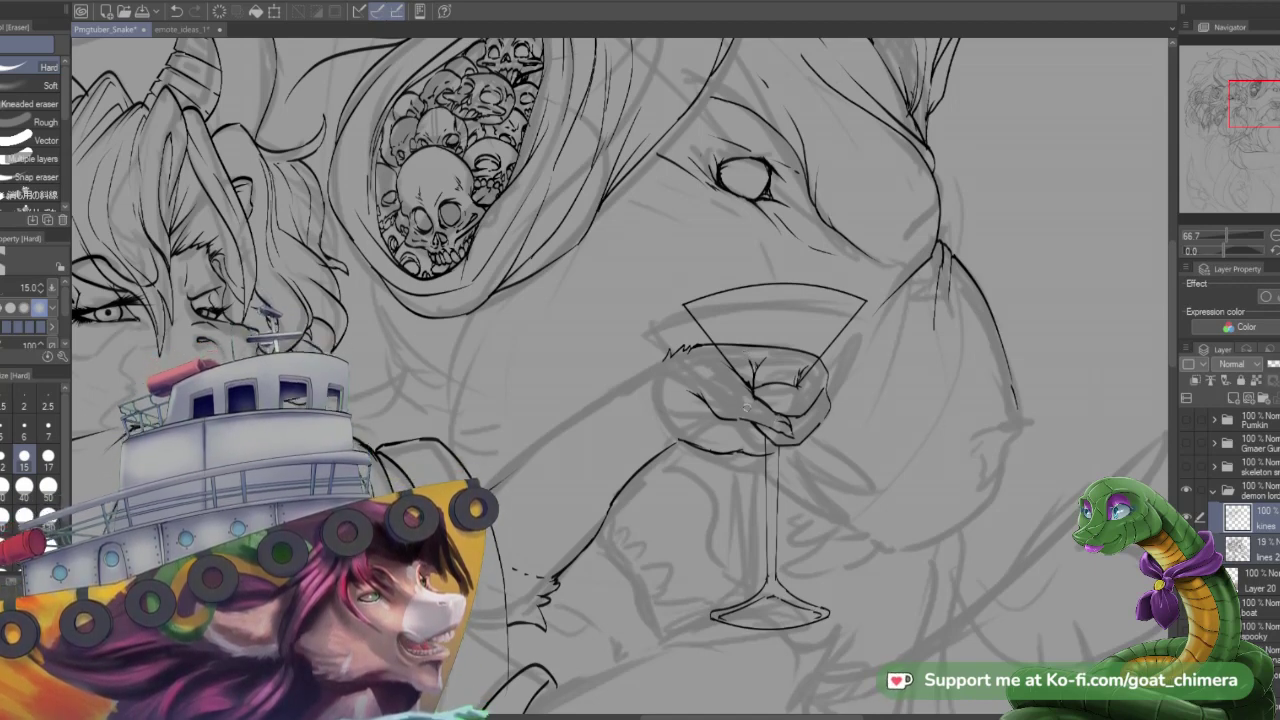
{"action": "key", "text": "p"}
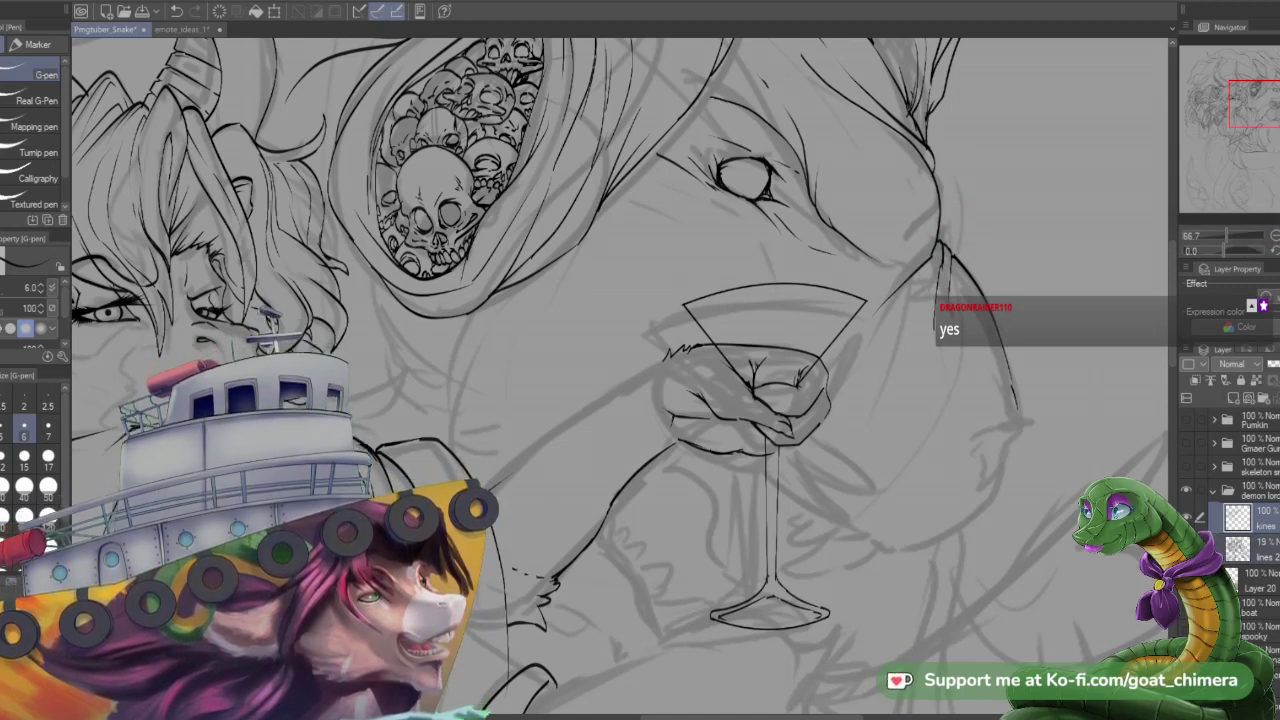
- Ink the forearm's upper edge up to the wrist fur and outline the pointed finger extending past the glass
{"action": "left_click_drag", "start_coordinate": [540, 452], "coordinate": [655, 362]}
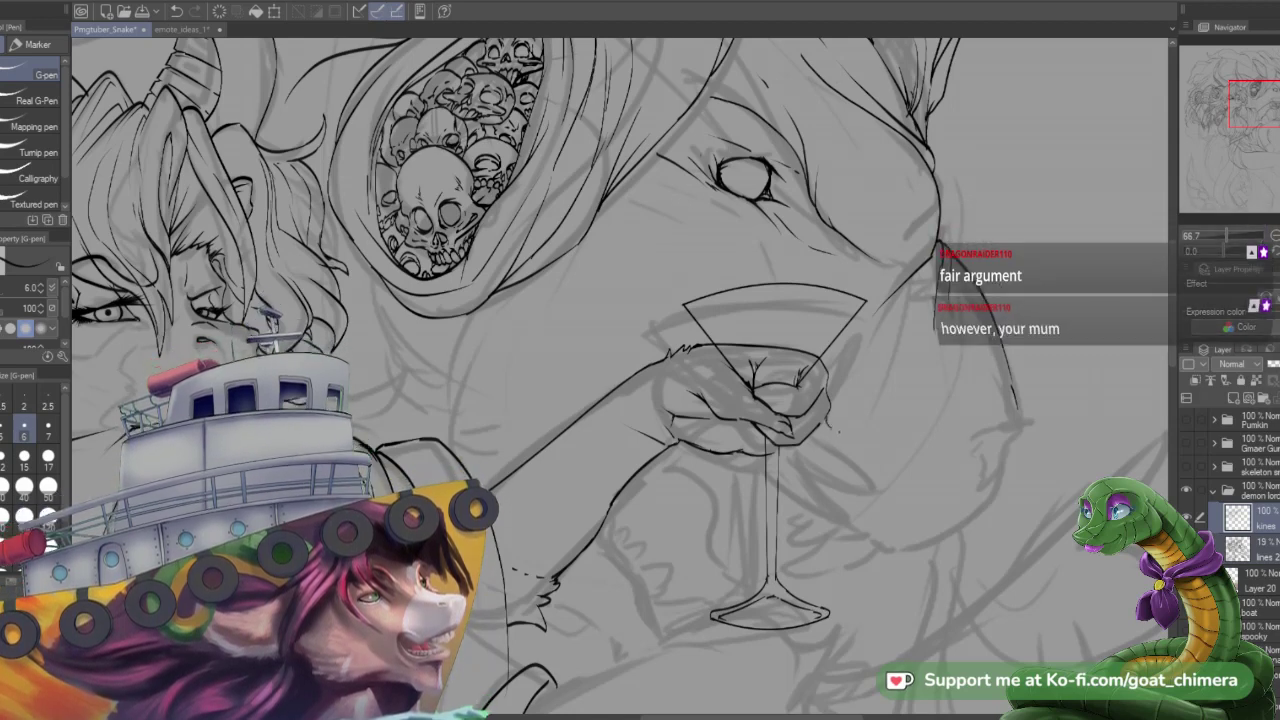
{"action": "left_click_drag", "start_coordinate": [836, 431], "coordinate": [892, 458]}
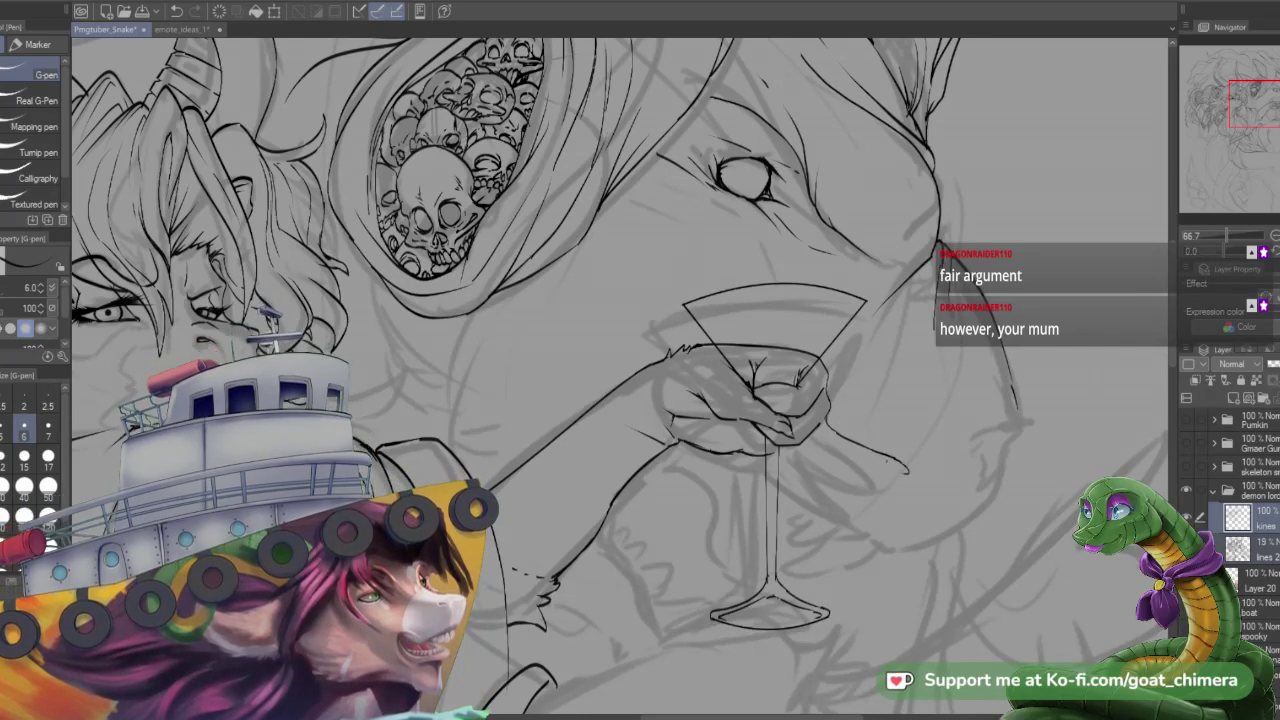
{"action": "left_click_drag", "start_coordinate": [906, 466], "coordinate": [849, 463]}
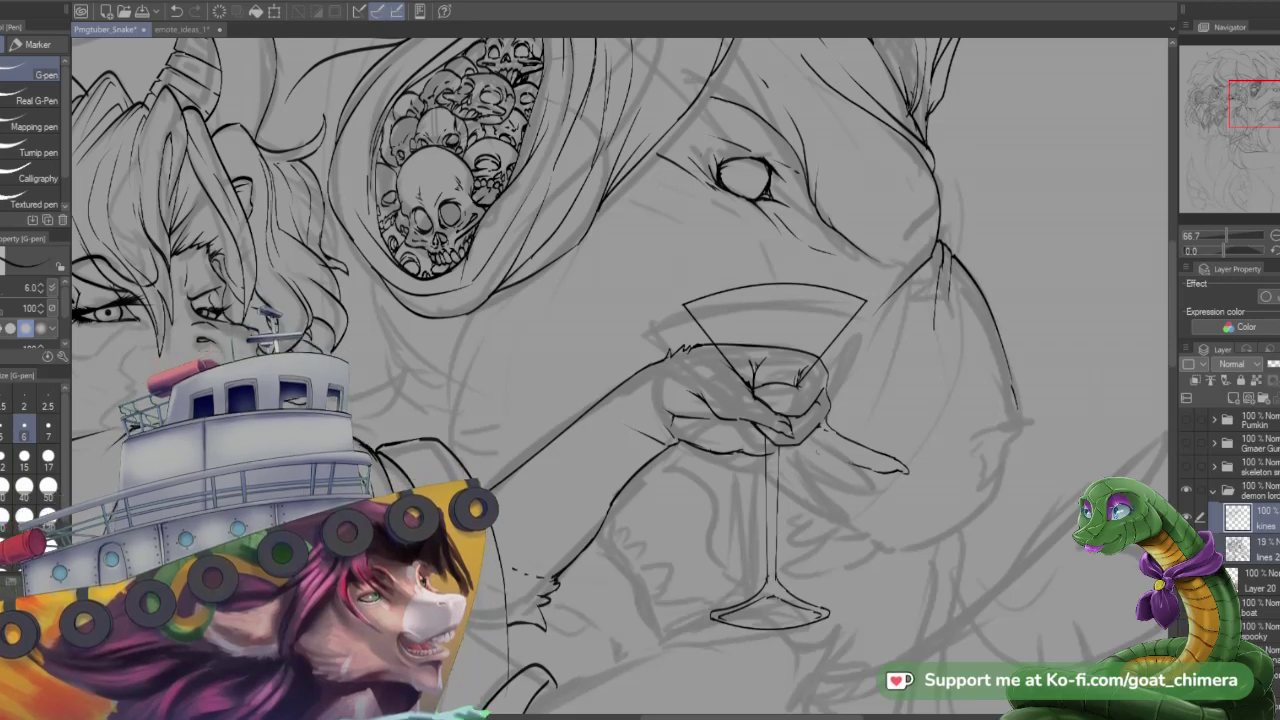
{"action": "left_click_drag", "start_coordinate": [818, 450], "coordinate": [842, 461]}
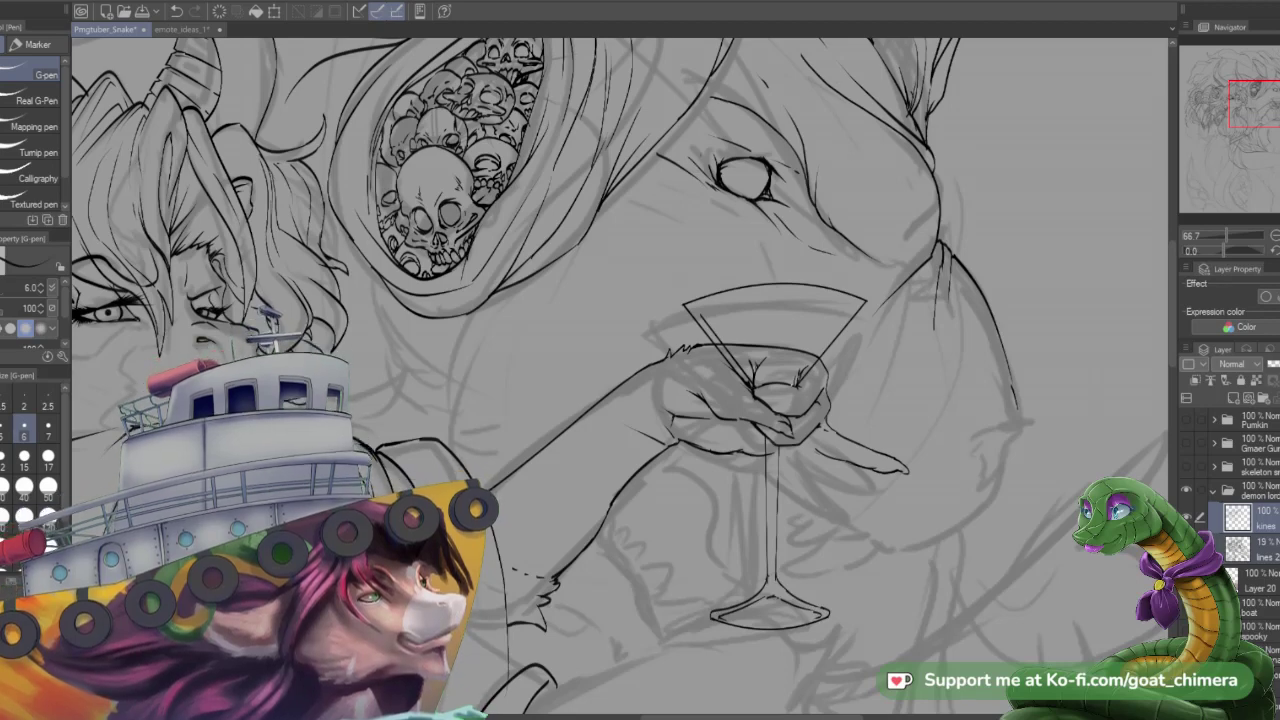
{"action": "left_click", "coordinate": [848, 307], "text": "shift"}
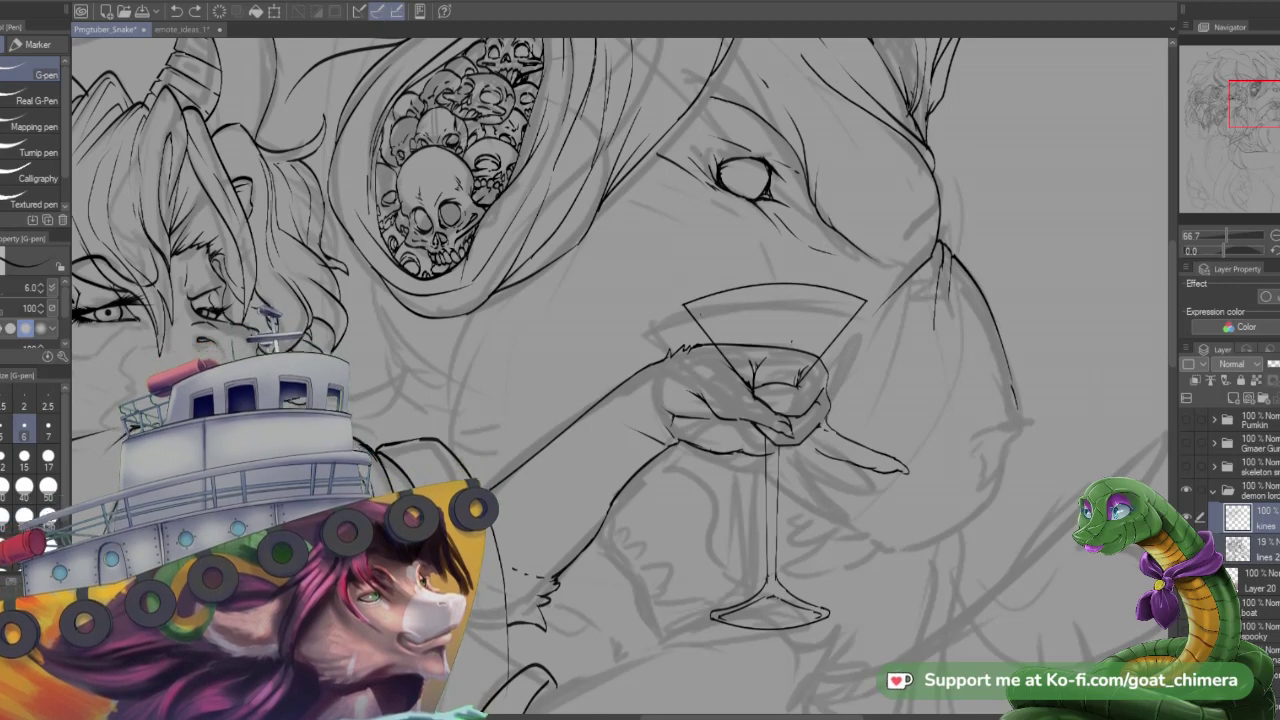
{"action": "key", "text": "m"}
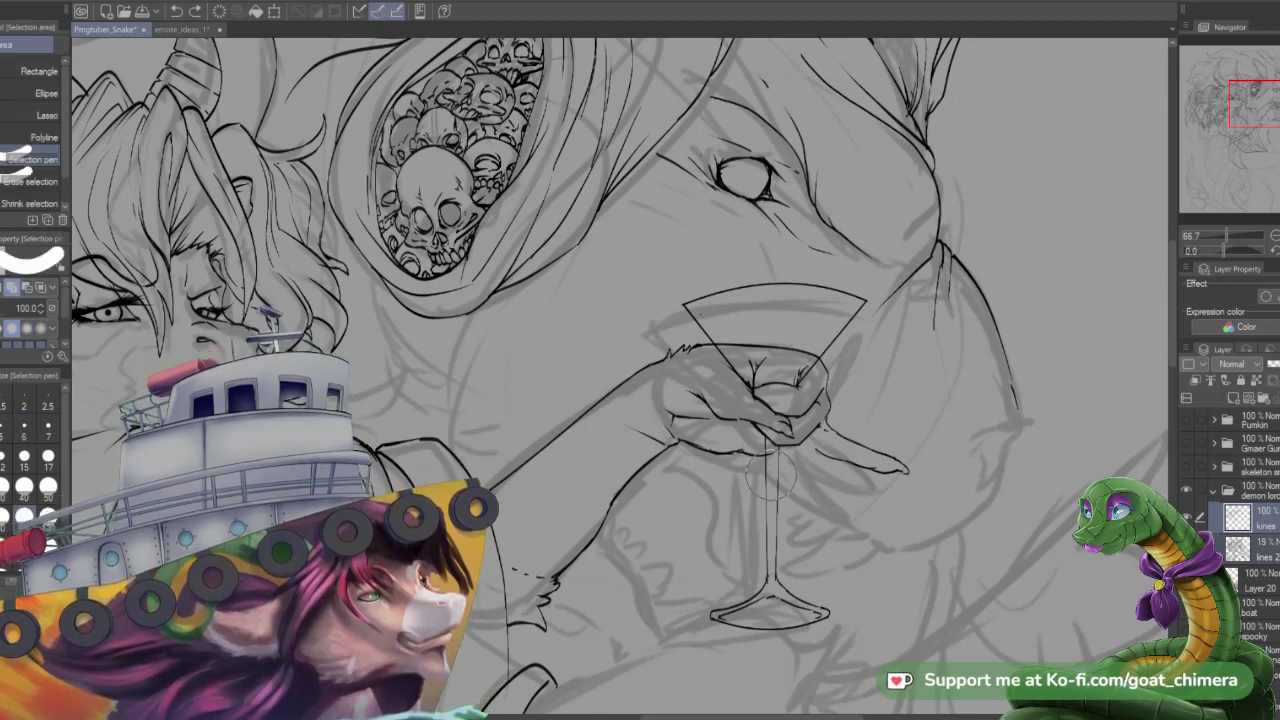
{"action": "left_click", "coordinate": [22, 458]}
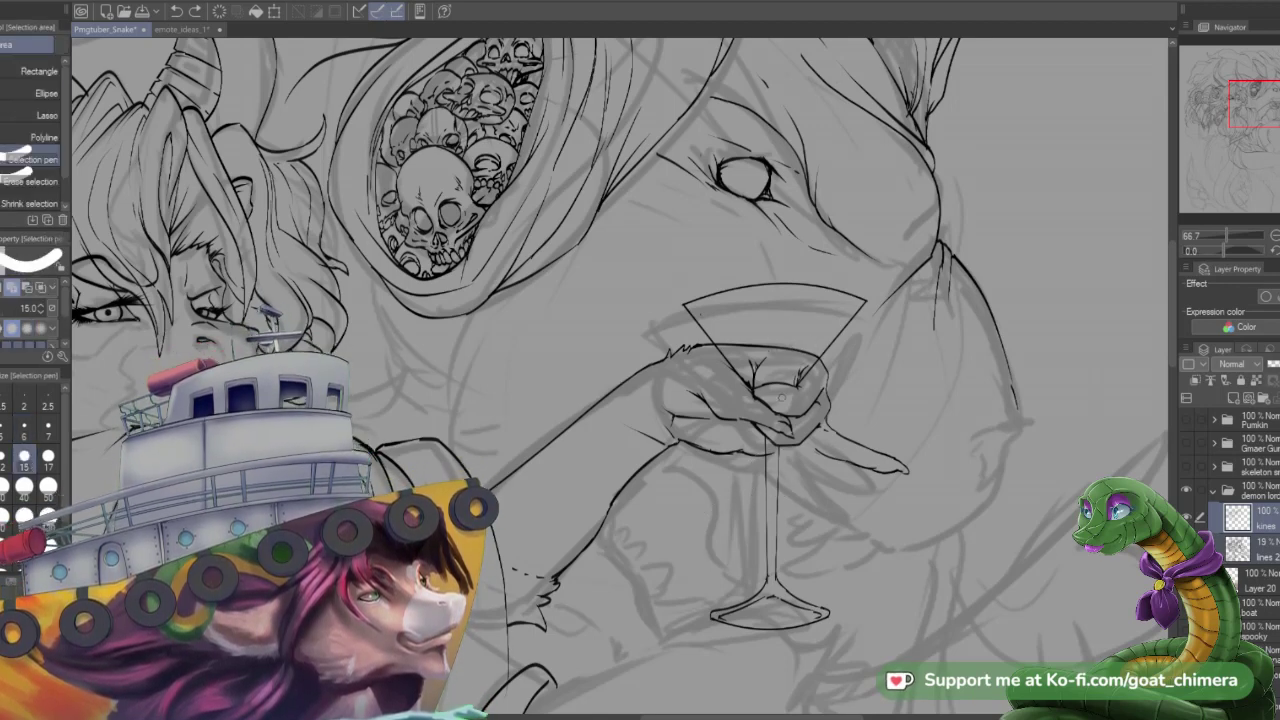
- Extend both slanted sides of the glass bowl down to meet in a point over the hand, using the K Hard 2 brush at size 6
{"action": "key", "text": "b"}
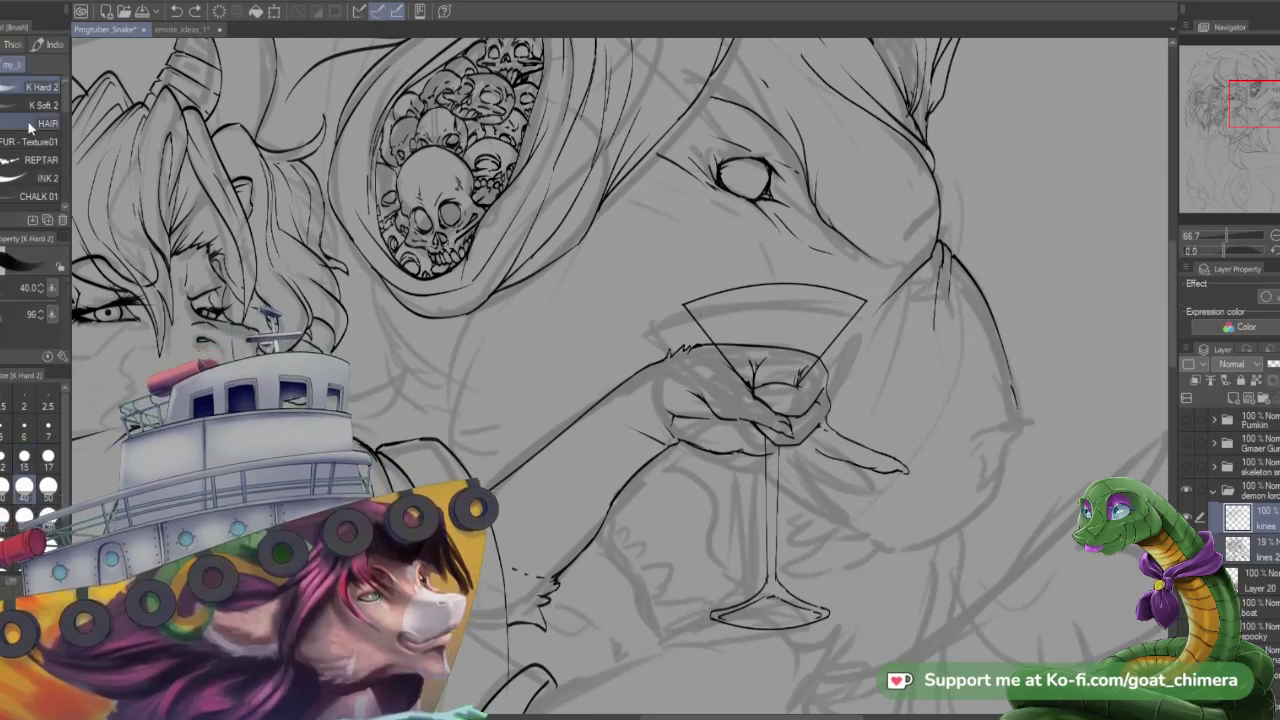
{"action": "left_click", "coordinate": [24, 430]}
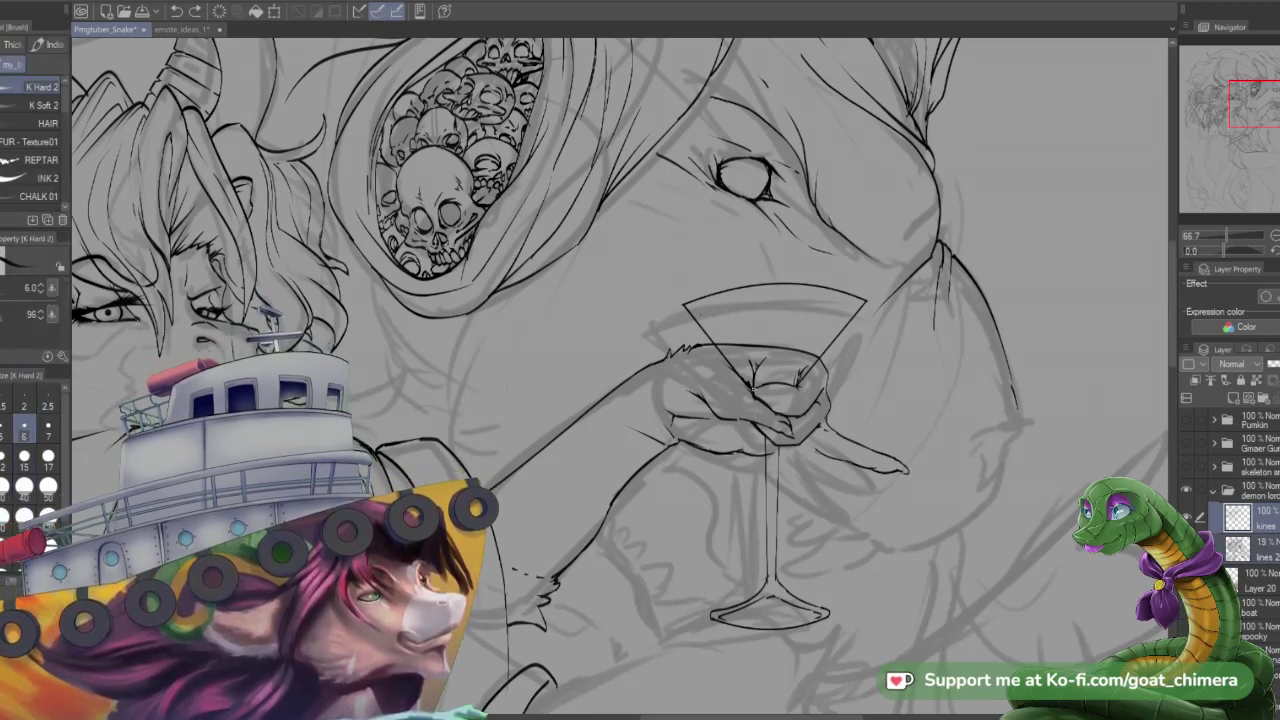
{"action": "left_click_drag", "start_coordinate": [752, 389], "coordinate": [774, 420]}
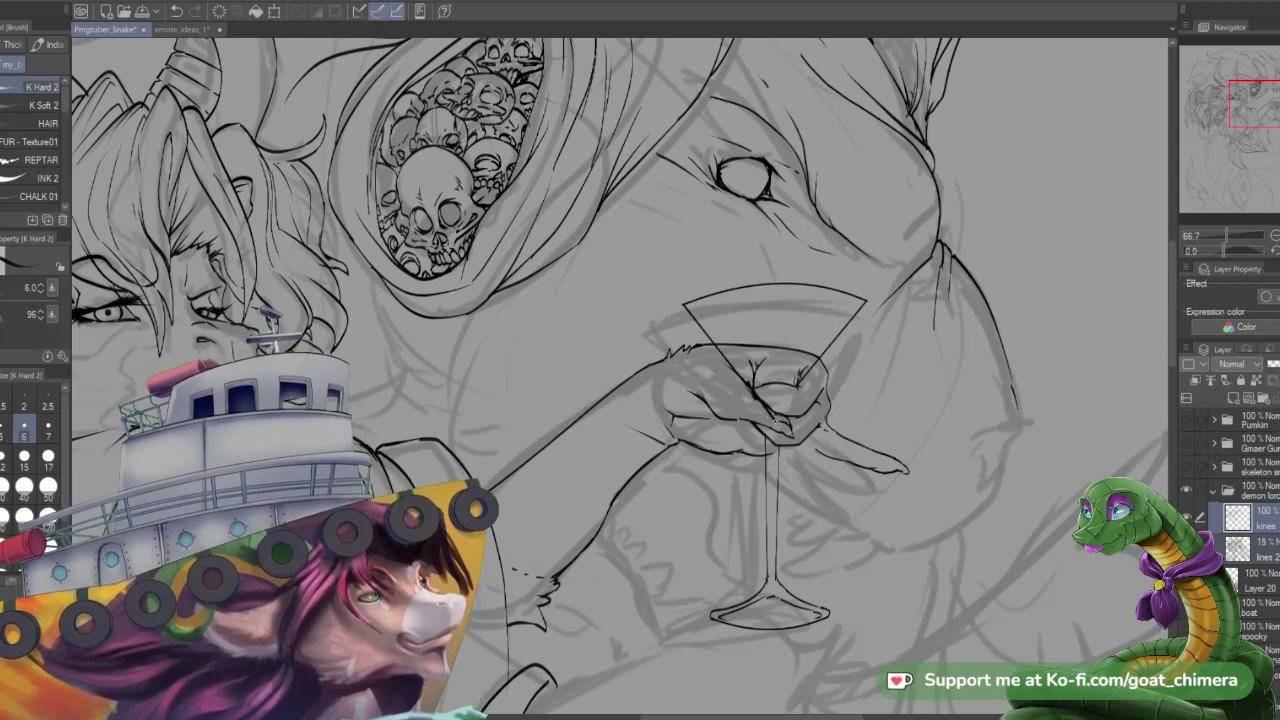
{"action": "key", "text": "ctrl+z"}
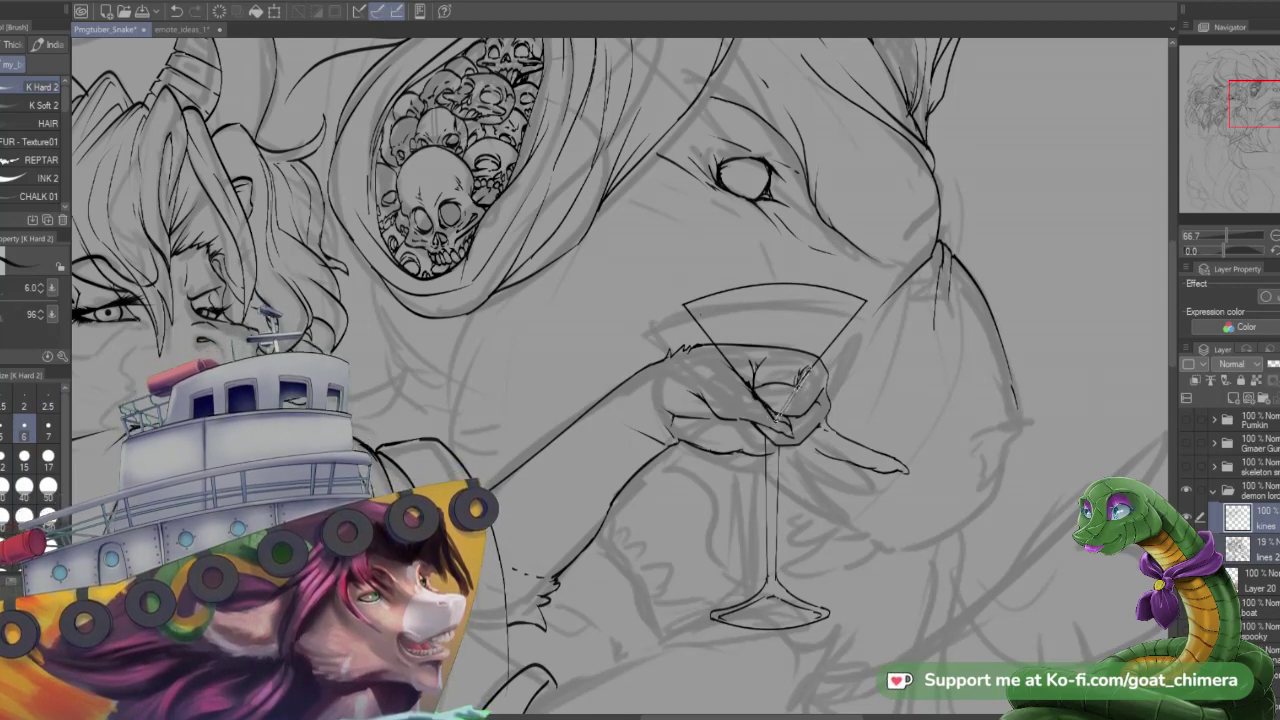
{"action": "left_click_drag", "start_coordinate": [806, 372], "coordinate": [780, 418]}
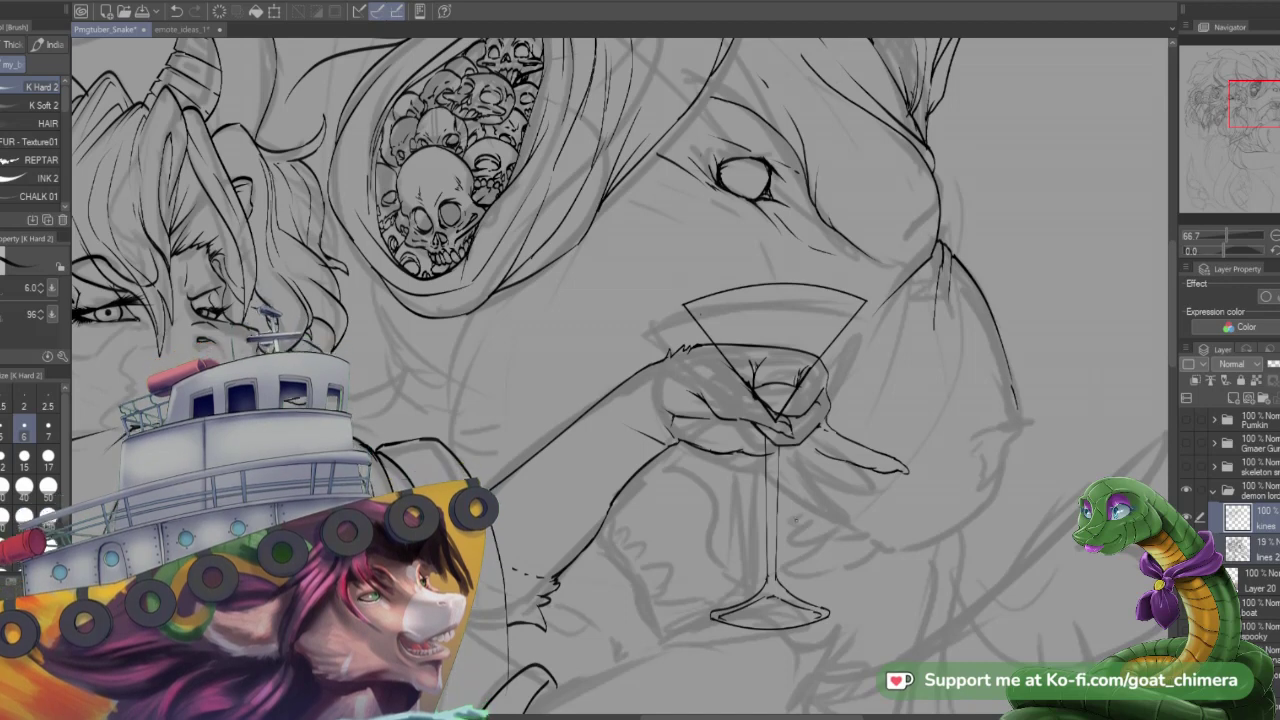
- Mask the glass's stem and foot with the Selection pen at size 40
{"action": "key", "text": "m"}
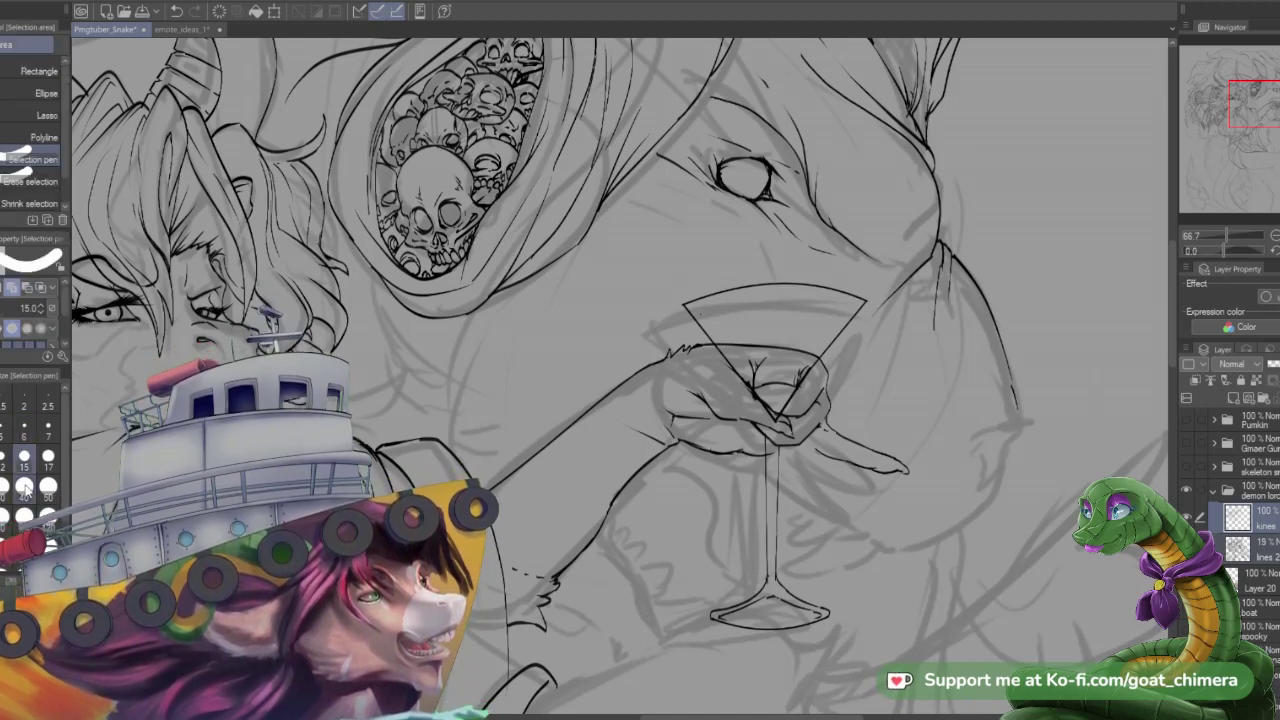
{"action": "left_click", "coordinate": [24, 486]}
{"action": "mouse_move", "coordinate": [775, 492]}
{"action": "left_mouse_down"}
{"action": "mouse_move", "coordinate": [765, 610]}
{"action": "mouse_move", "coordinate": [750, 588]}
{"action": "mouse_move", "coordinate": [711, 615]}
{"action": "mouse_move", "coordinate": [838, 606]}
{"action": "mouse_move", "coordinate": [821, 612]}
{"action": "mouse_move", "coordinate": [769, 454]}
{"action": "left_mouse_up"}
{"action": "left_click", "coordinate": [772, 457]}
{"action": "left_click", "coordinate": [757, 443]}
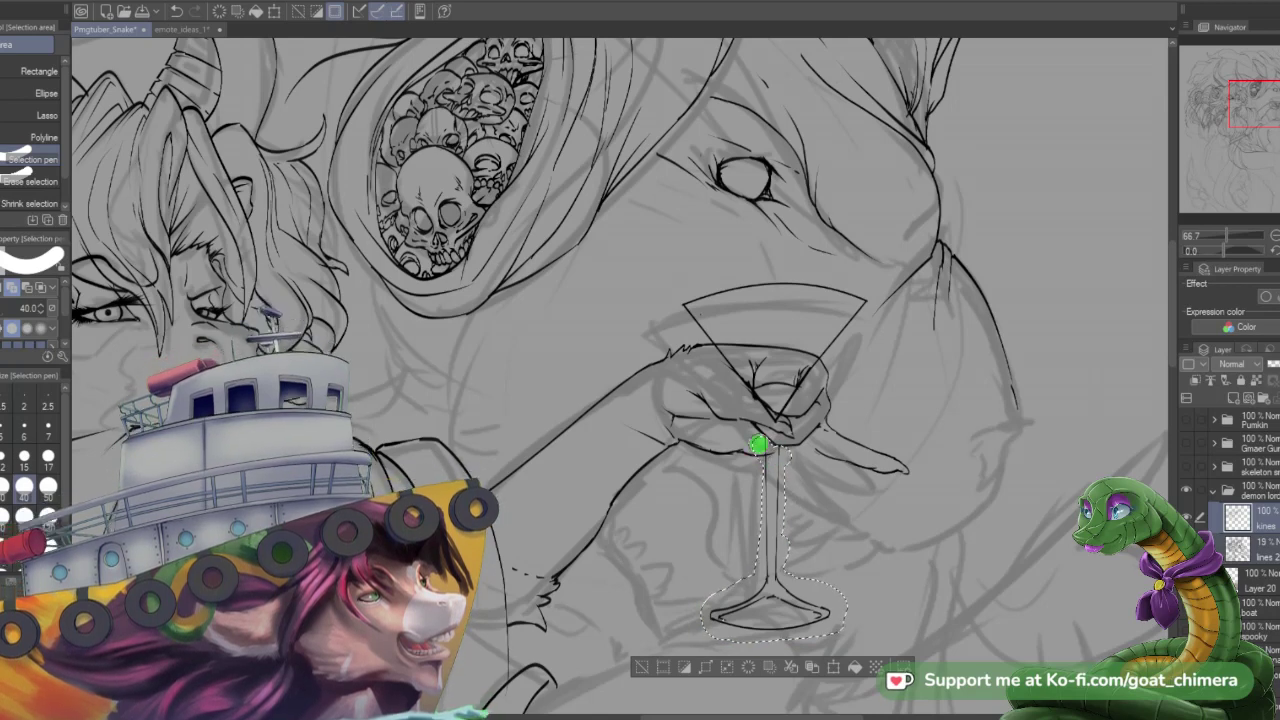
{"action": "left_click", "coordinate": [833, 667]}
{"action": "left_click", "coordinate": [833, 666]}
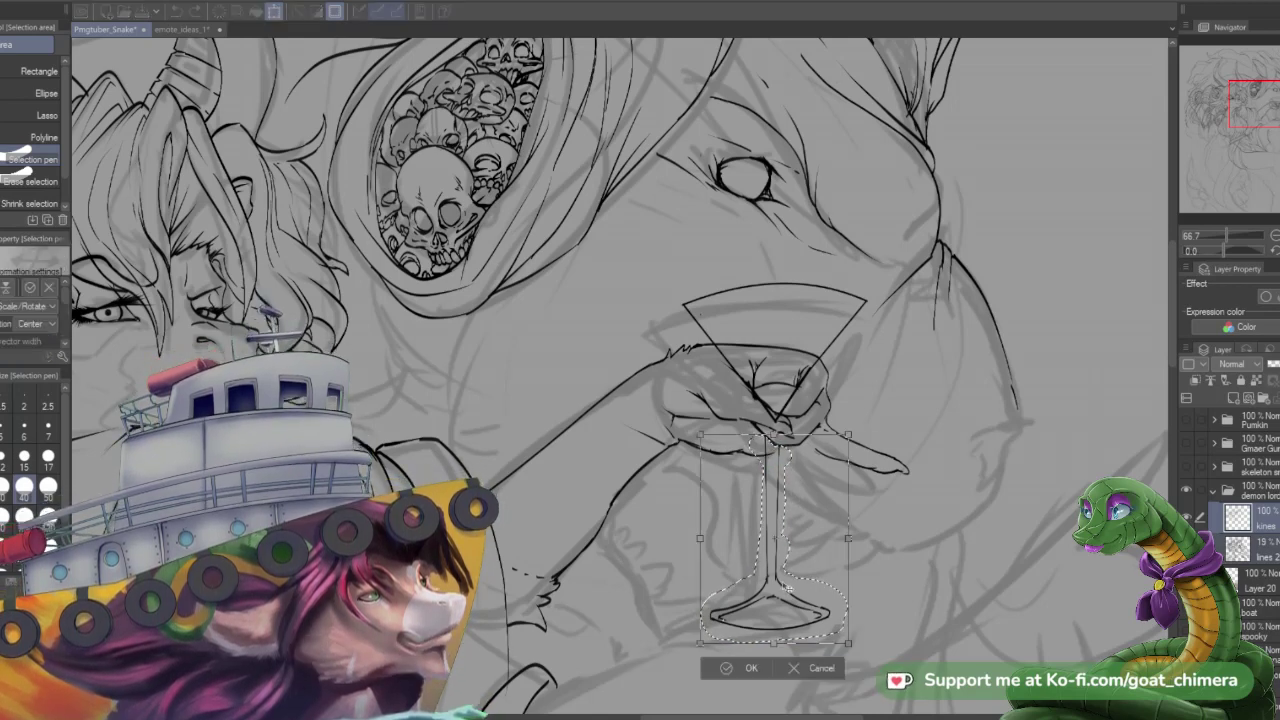
{"action": "left_click_drag", "start_coordinate": [797, 595], "coordinate": [796, 594]}
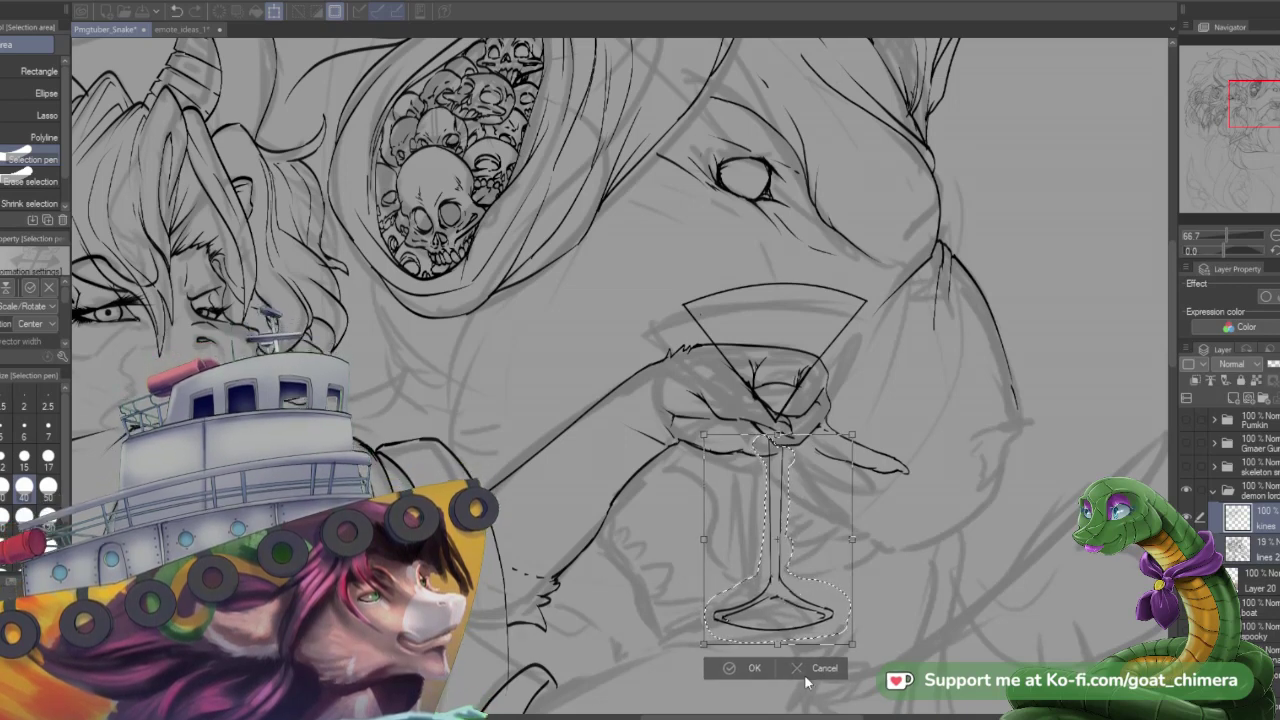
{"action": "key", "text": "Return"}
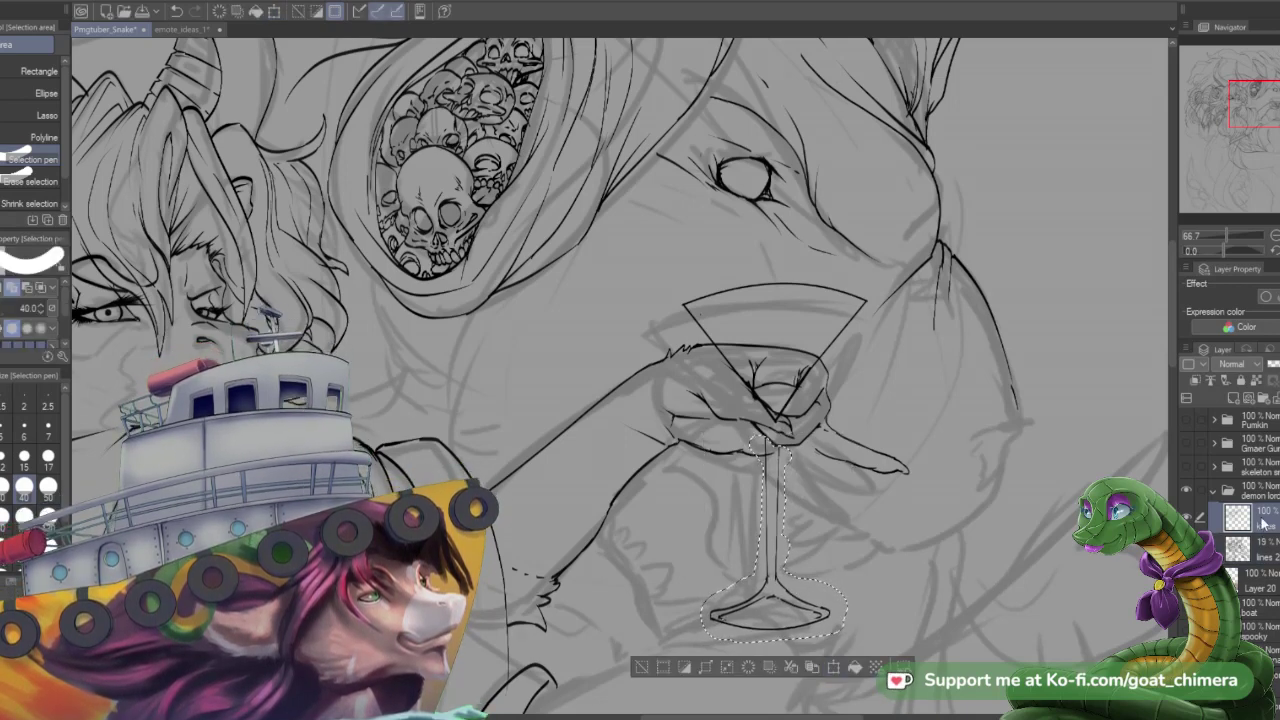
- Shift the selected stem and foot slightly right to sit under the bowl's point, and clear the selection
{"action": "left_click", "coordinate": [836, 669]}
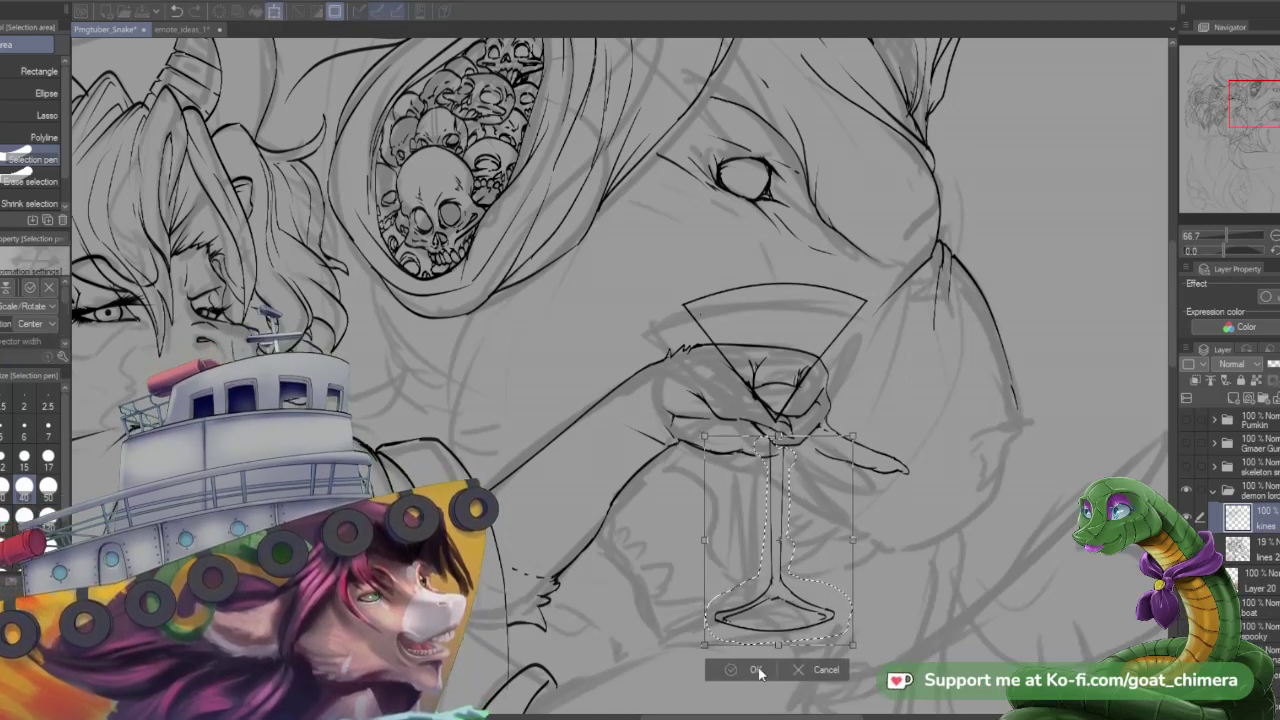
{"action": "left_click", "coordinate": [755, 668]}
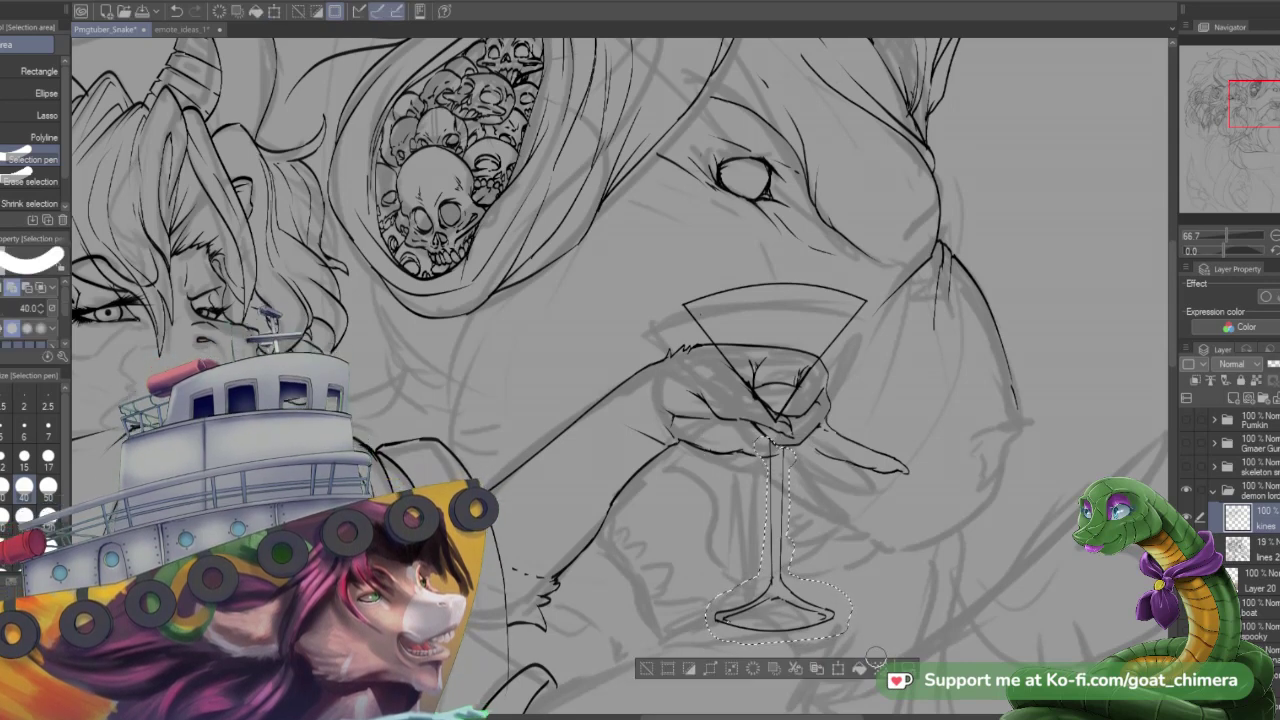
{"action": "key", "text": "ctrl+d"}
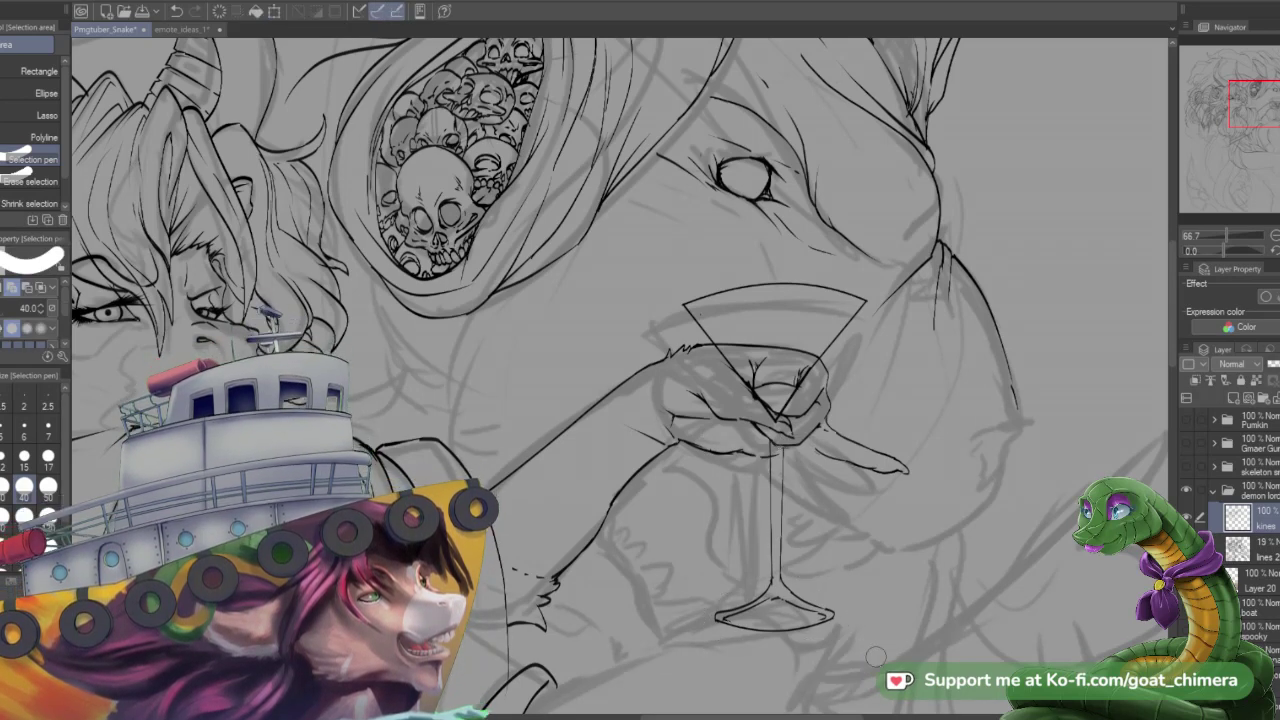
{"action": "scroll", "coordinate": [676, 396], "scroll_direction": "down", "scroll_amount": 2}
{"action": "scroll", "coordinate": [943, 466], "scroll_direction": "up", "scroll_amount": 2}
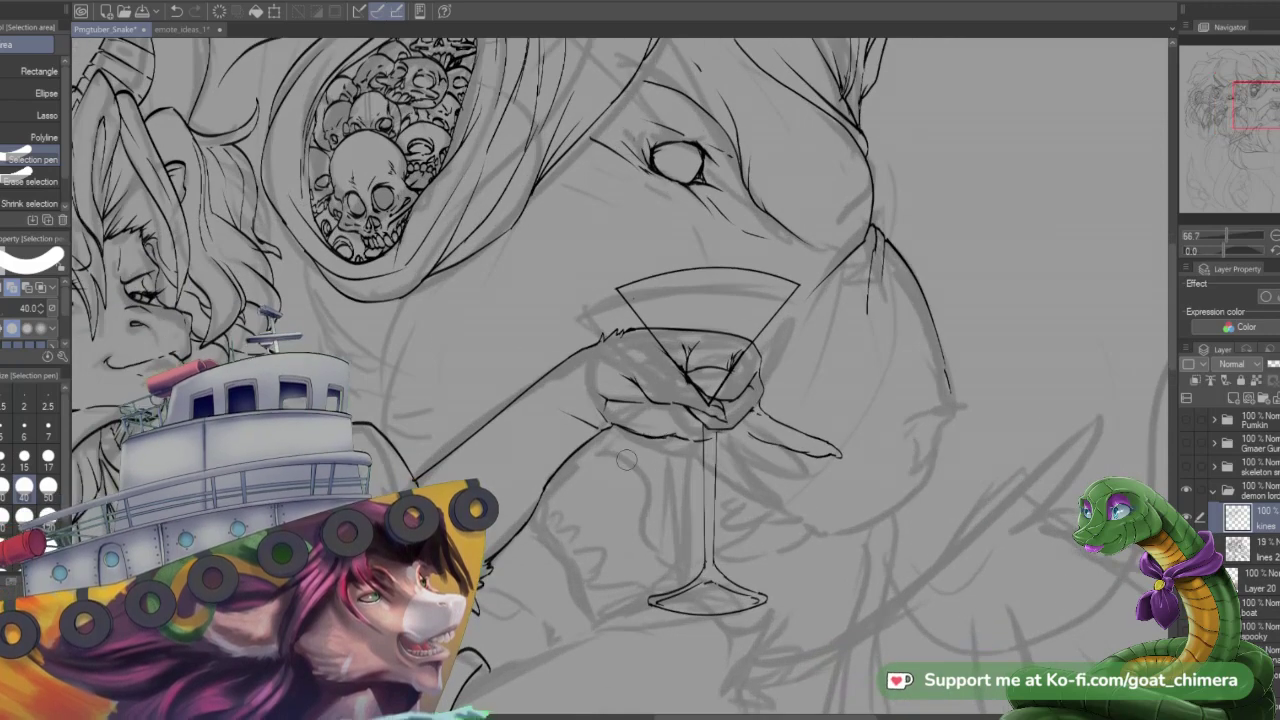
- Erase the glass bowl's pointed lower part where it crosses the fingers, using the Hard eraser at size 15
{"action": "scroll", "coordinate": [640, 424], "scroll_direction": "up", "scroll_amount": 2}
{"action": "scroll", "coordinate": [762, 425], "scroll_direction": "down", "scroll_amount": 1}
{"action": "scroll", "coordinate": [770, 426], "scroll_direction": "up", "scroll_amount": 3}
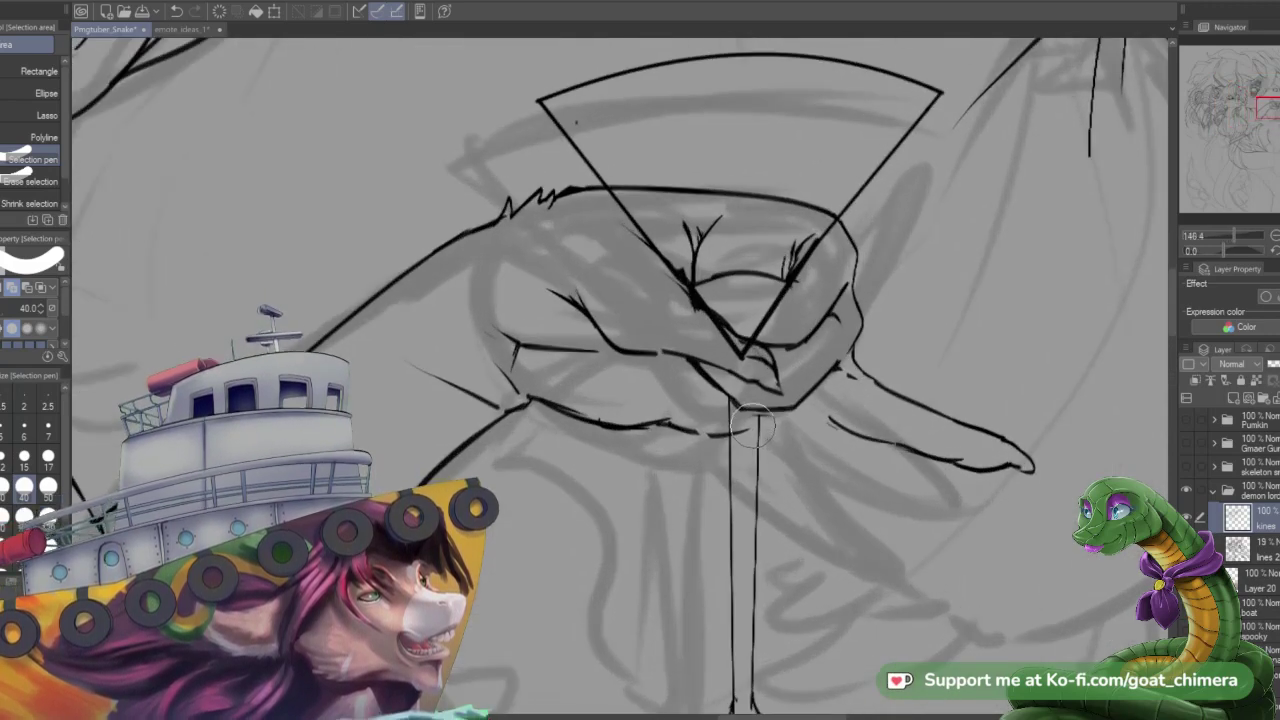
{"action": "scroll", "coordinate": [797, 428], "scroll_direction": "up", "scroll_amount": 2}
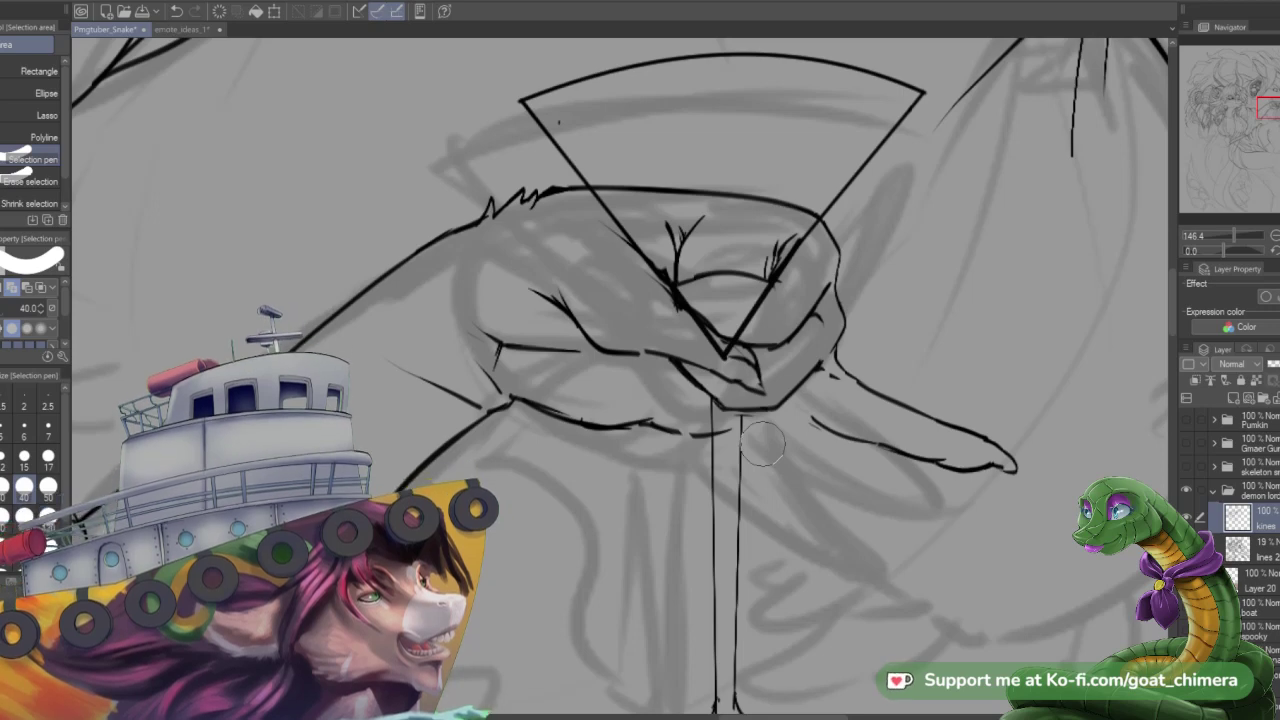
{"action": "key", "text": "e"}
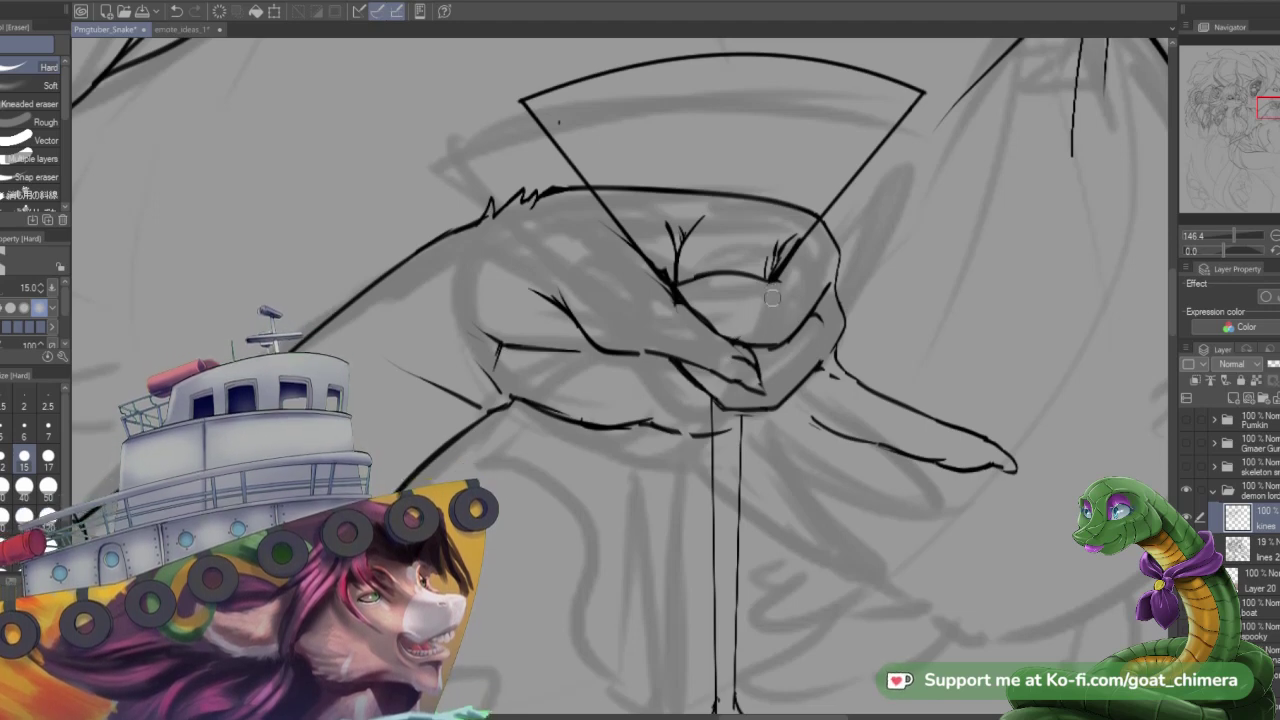
- Ink a short knuckle crease beside the glass with the G-pen at size 6, and trim the excess line at the curled finger's end
{"action": "key", "text": "p"}
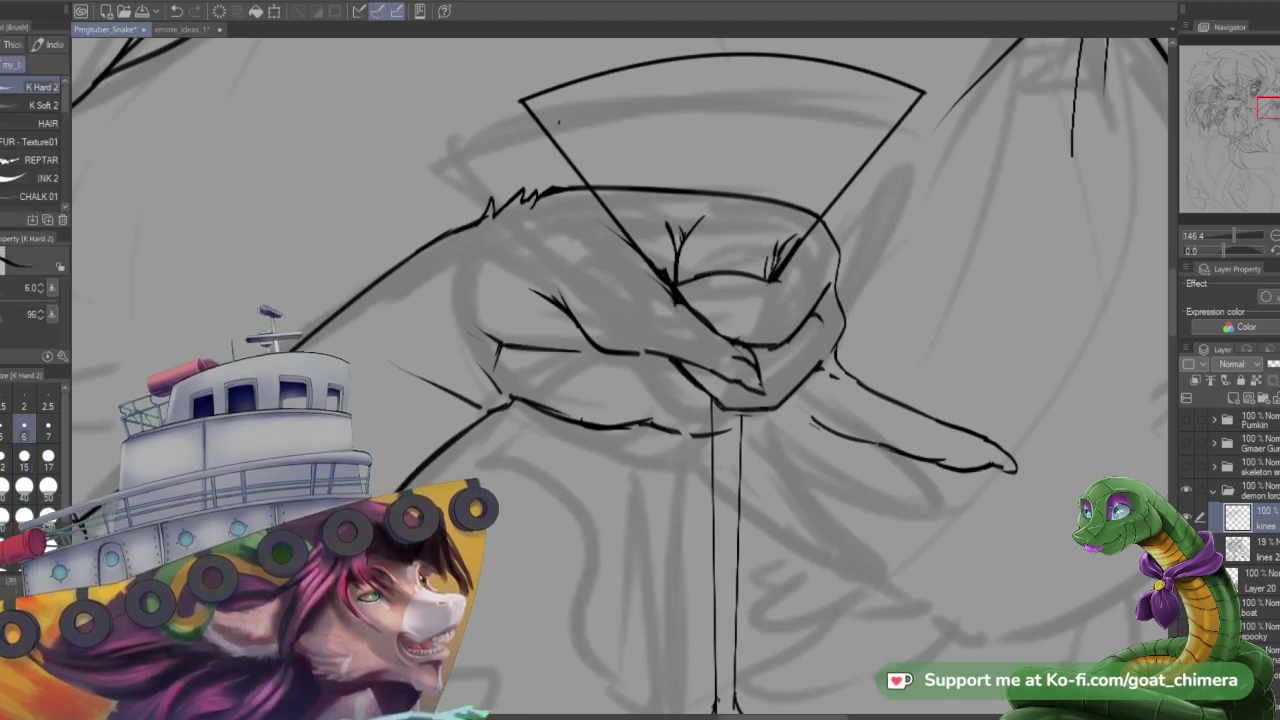
{"action": "left_click_drag", "start_coordinate": [770, 280], "coordinate": [784, 294]}
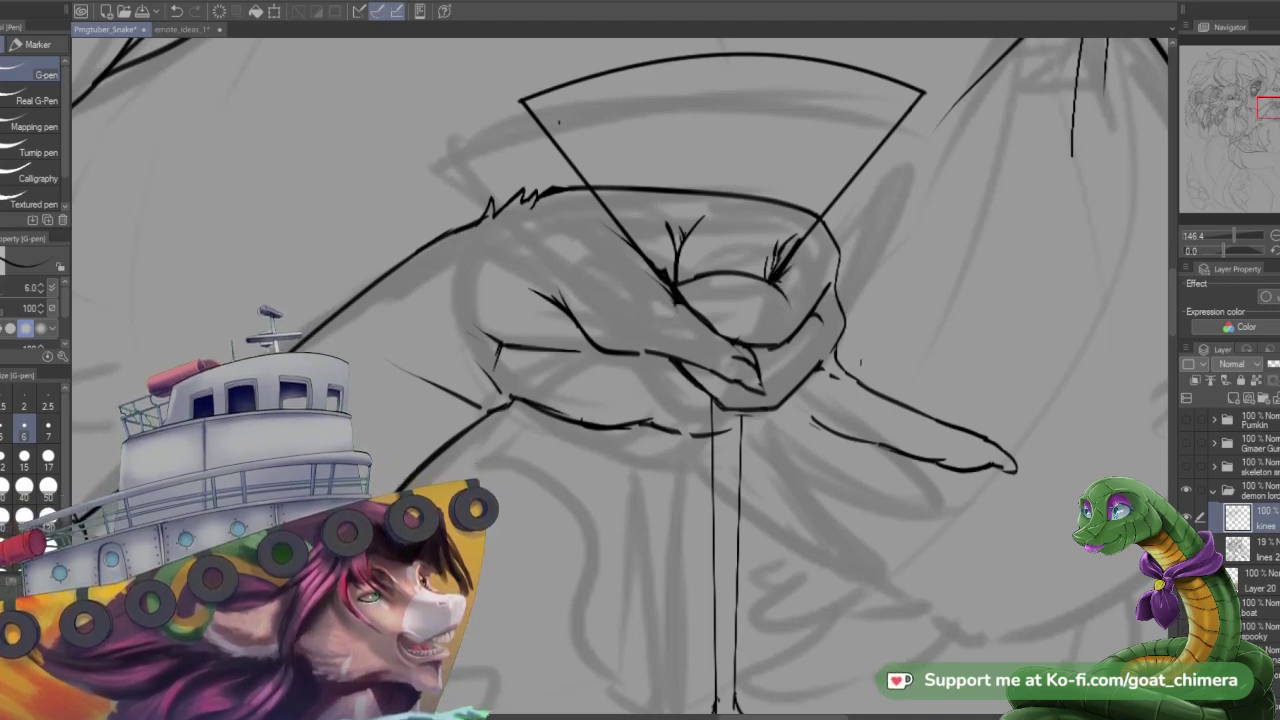
{"action": "key", "text": "e"}
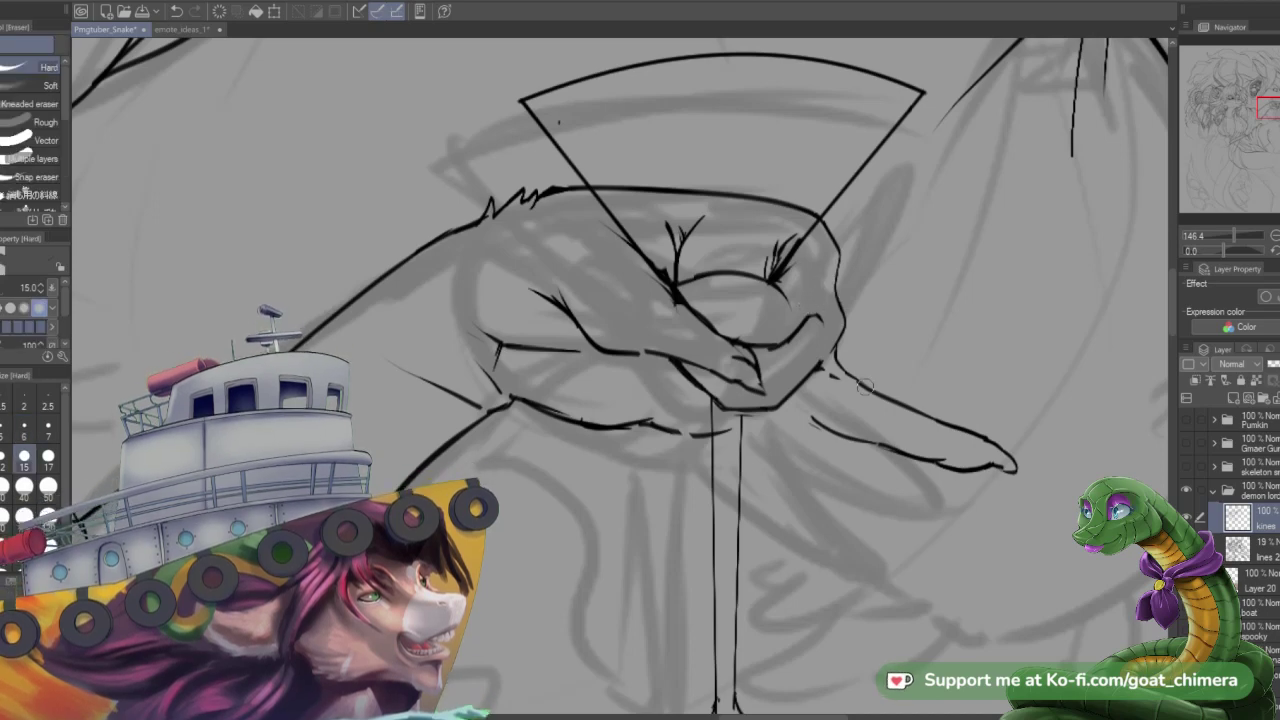
{"action": "scroll", "coordinate": [880, 452], "scroll_direction": "down", "scroll_amount": 3}
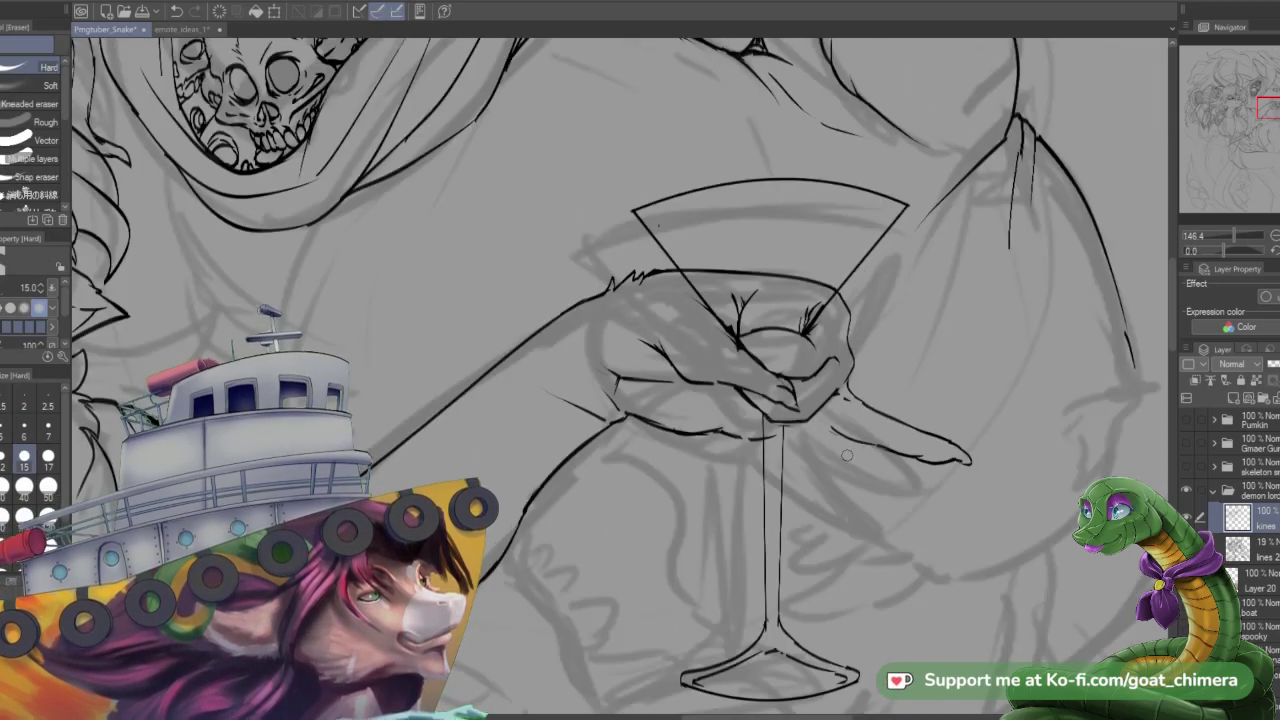
- Redraw the palm's underside and wrist creases with the G-pen at size 6, joining the forearm, and erase the stray wrist lines at size 40
{"action": "scroll", "coordinate": [874, 460], "scroll_direction": "up", "scroll_amount": 3}
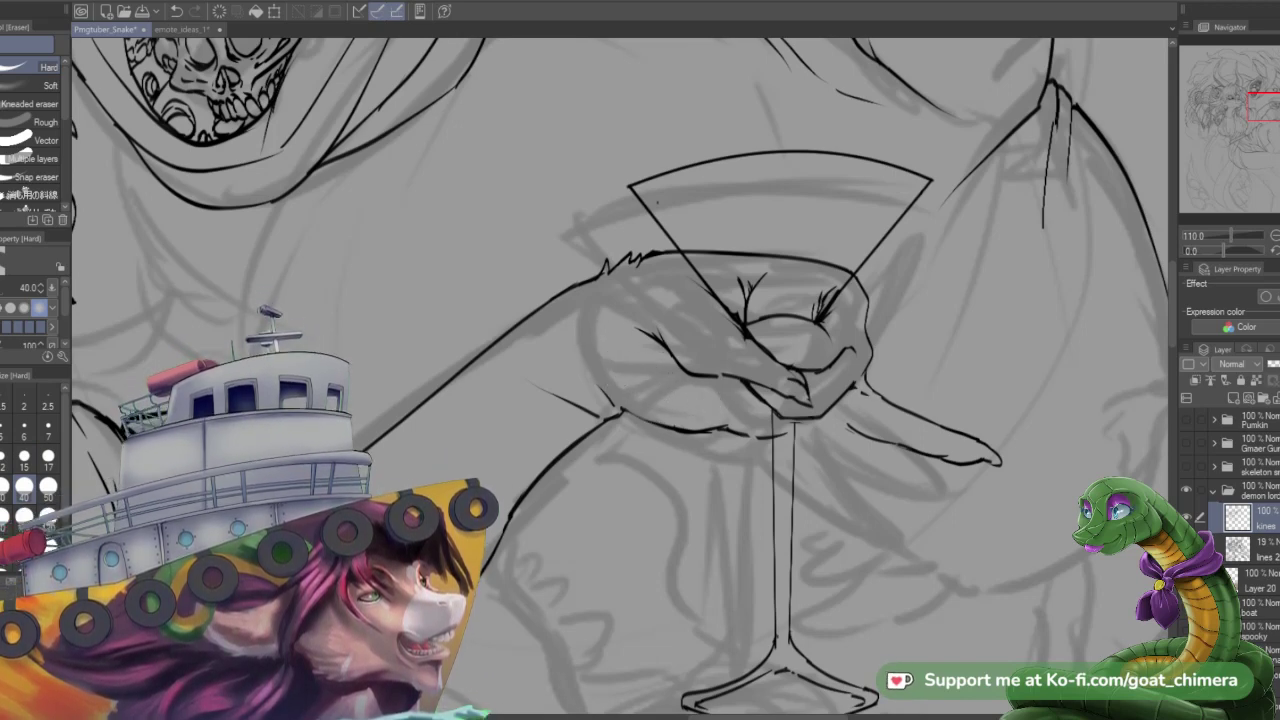
{"action": "key", "text": "p"}
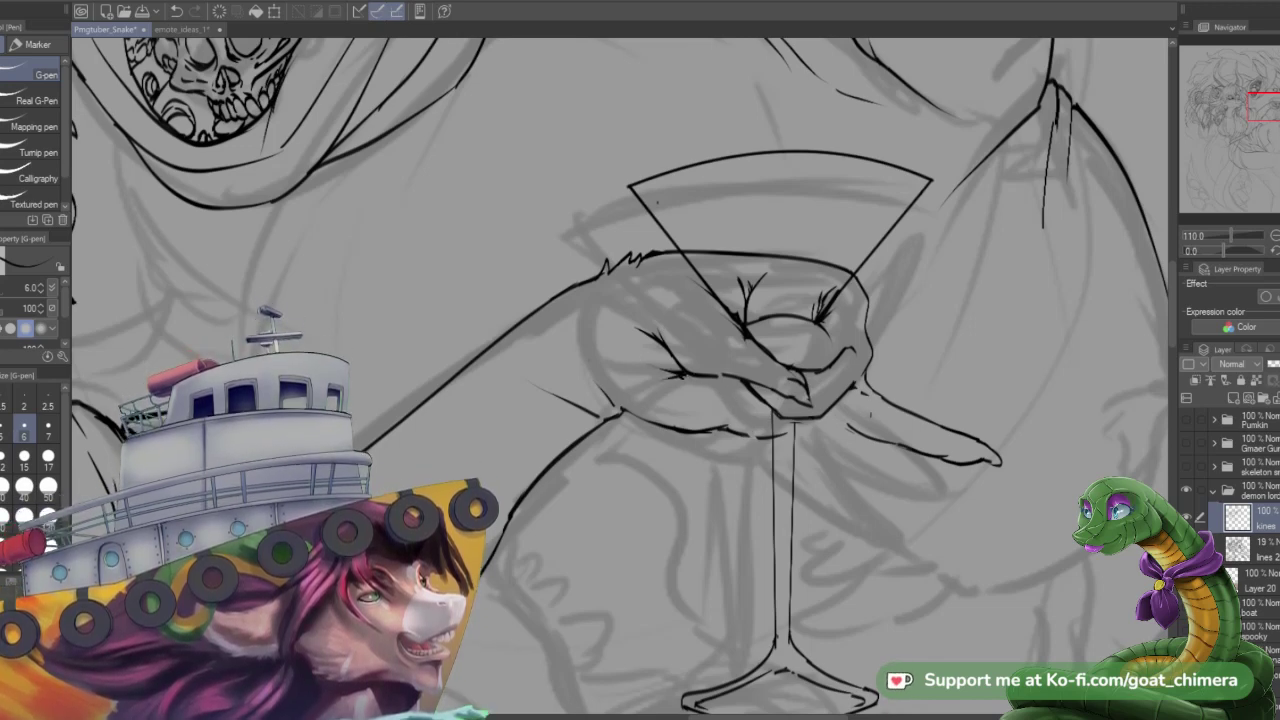
{"action": "left_click_drag", "start_coordinate": [740, 436], "coordinate": [805, 430]}
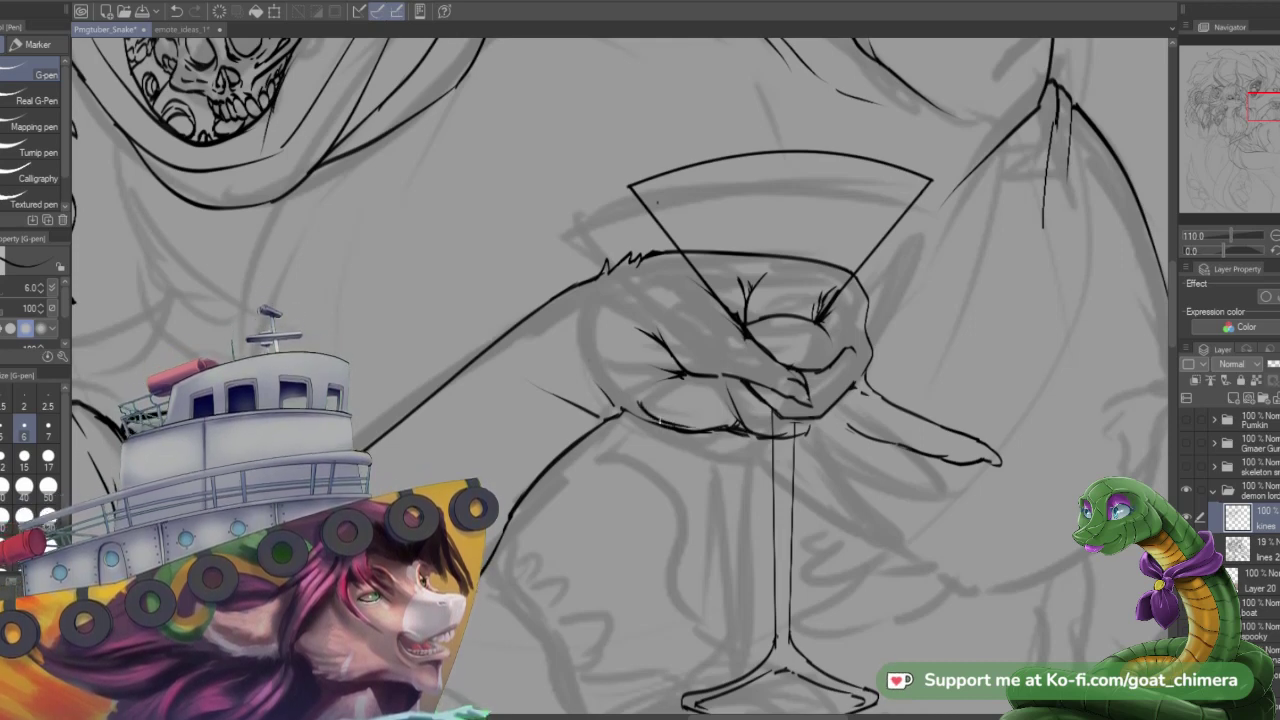
{"action": "left_click_drag", "start_coordinate": [658, 422], "coordinate": [752, 421]}
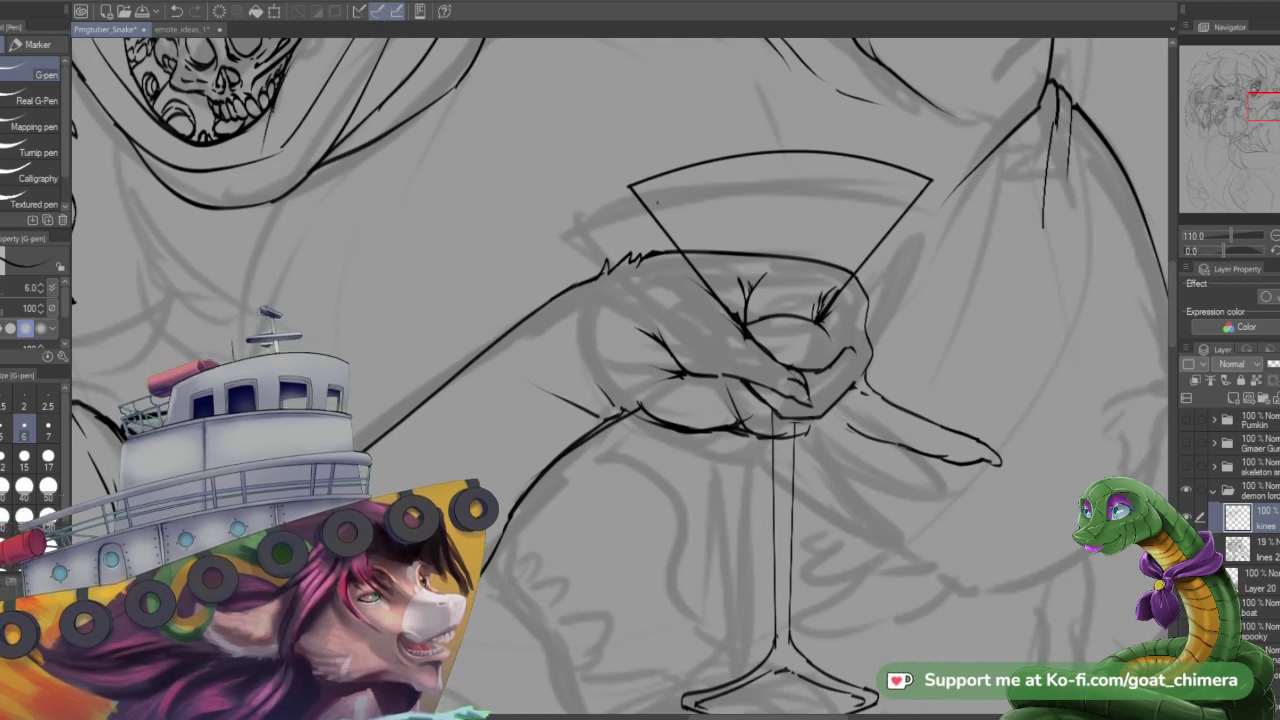
{"action": "key", "text": "e"}
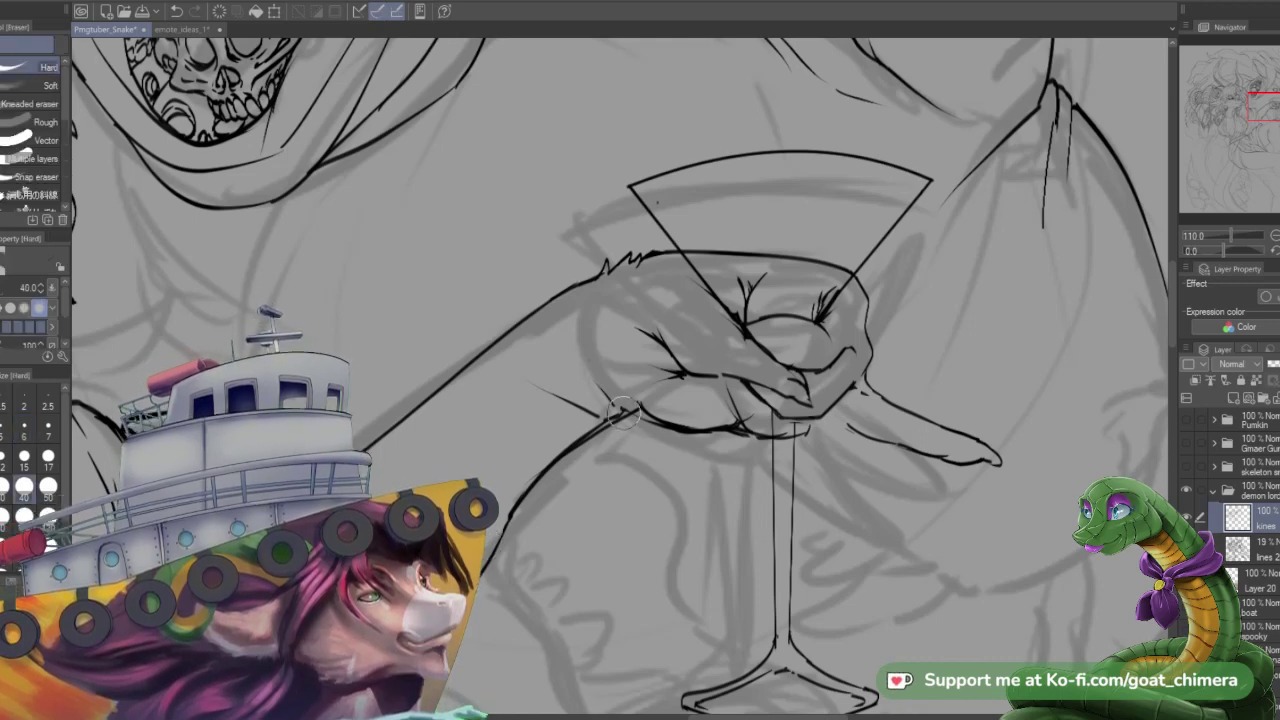
{"action": "mouse_move", "coordinate": [623, 413]}
{"action": "left_mouse_down"}
{"action": "mouse_move", "coordinate": [557, 420]}
{"action": "mouse_move", "coordinate": [618, 391]}
{"action": "mouse_move", "coordinate": [539, 396]}
{"action": "left_mouse_up"}
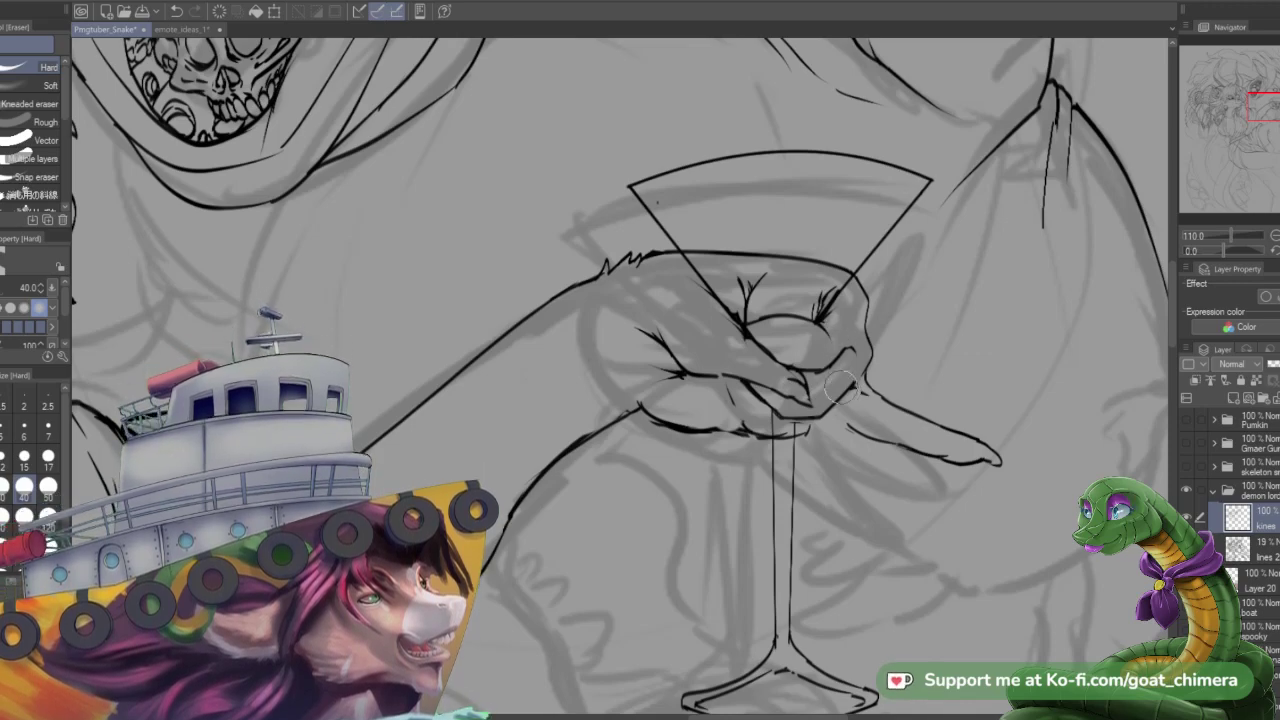
- Mask the extended pointed finger with the Selection pen at size 40 and duplicate it onto a new layer
{"action": "scroll", "coordinate": [840, 388], "scroll_direction": "down", "scroll_amount": 3}
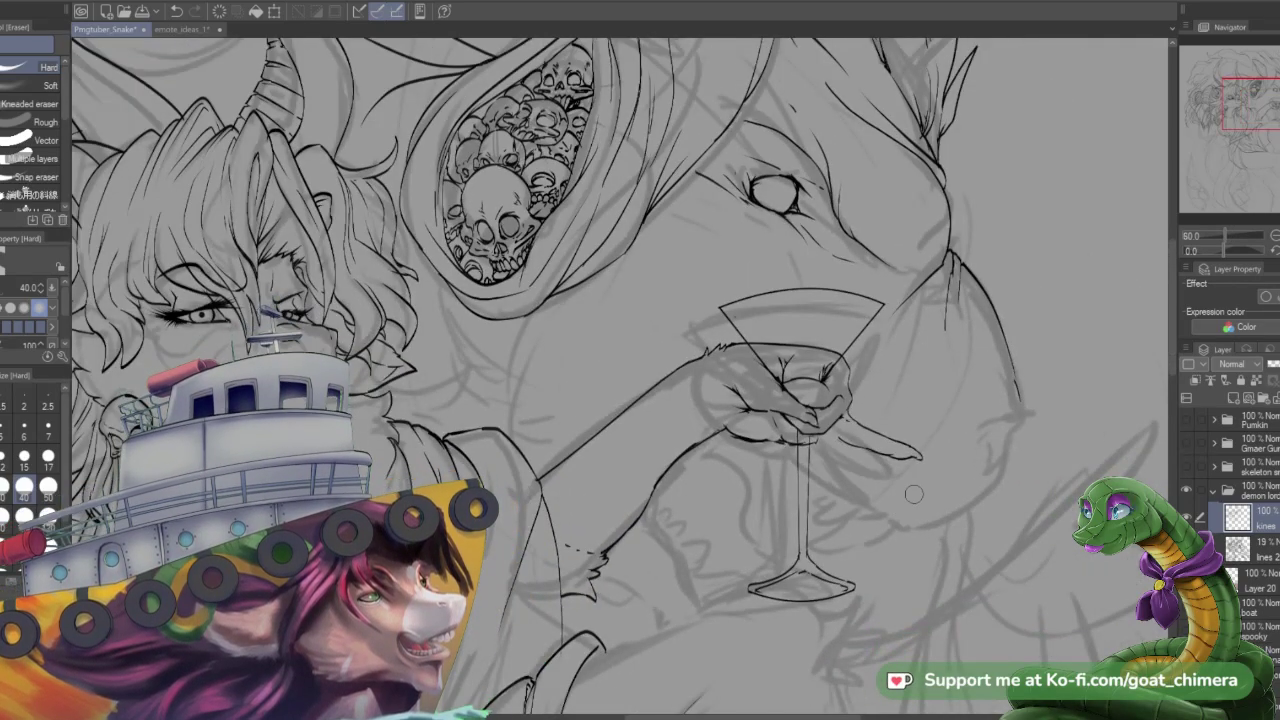
{"action": "scroll", "coordinate": [913, 493], "scroll_direction": "up", "scroll_amount": 4}
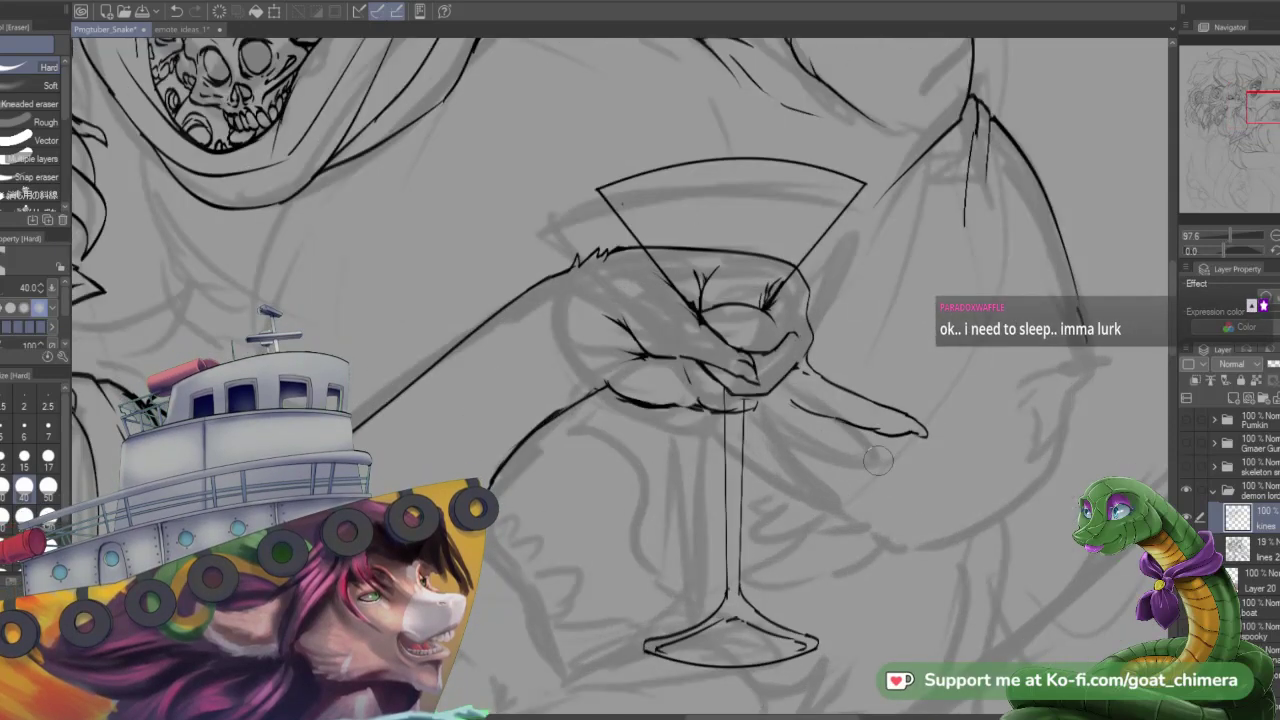
{"action": "scroll", "coordinate": [878, 459], "scroll_direction": "down", "scroll_amount": 1}
{"action": "scroll", "coordinate": [870, 456], "scroll_direction": "up", "scroll_amount": 2}
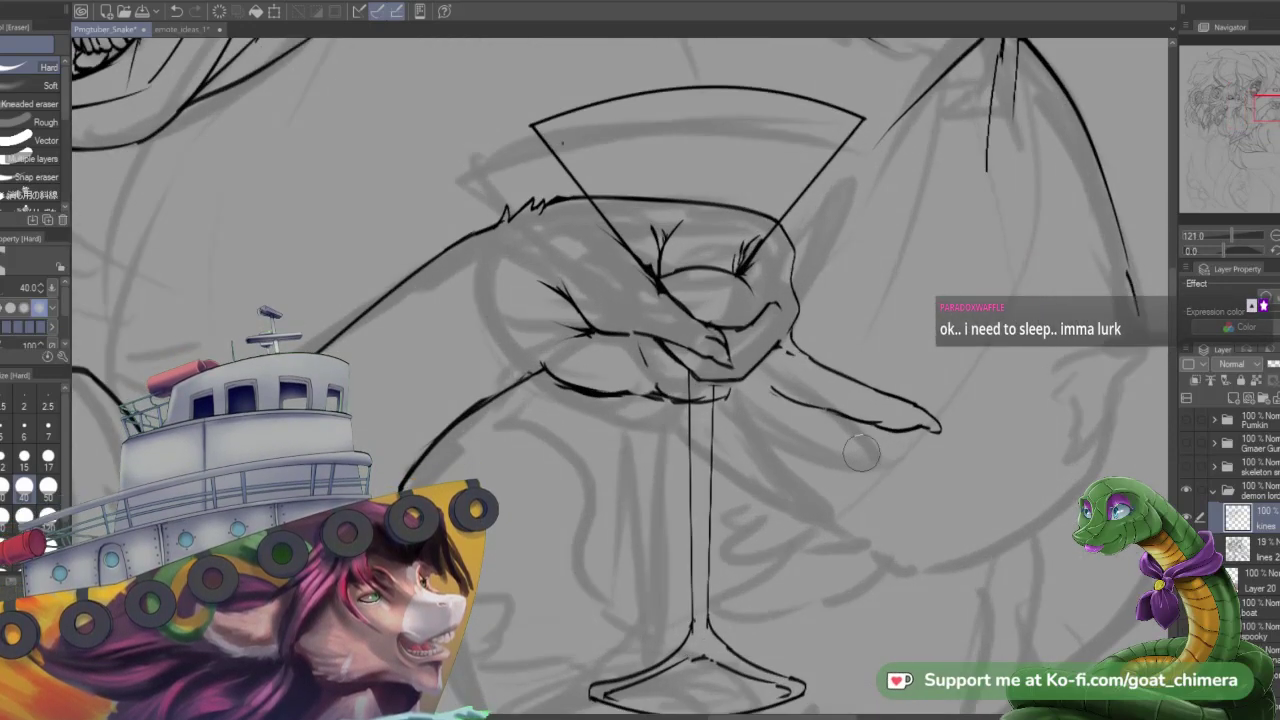
{"action": "scroll", "coordinate": [866, 460], "scroll_direction": "down", "scroll_amount": 1}
{"action": "scroll", "coordinate": [872, 466], "scroll_direction": "up", "scroll_amount": 2}
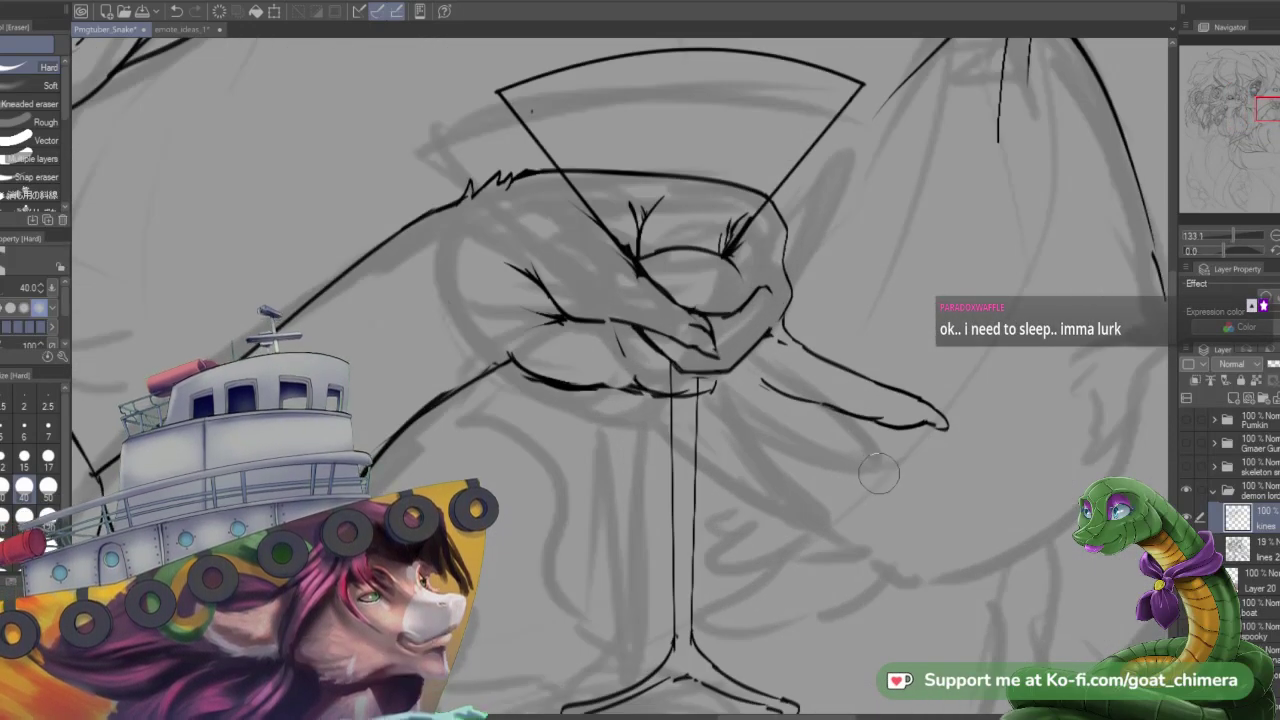
{"action": "scroll", "coordinate": [879, 474], "scroll_direction": "down", "scroll_amount": 1}
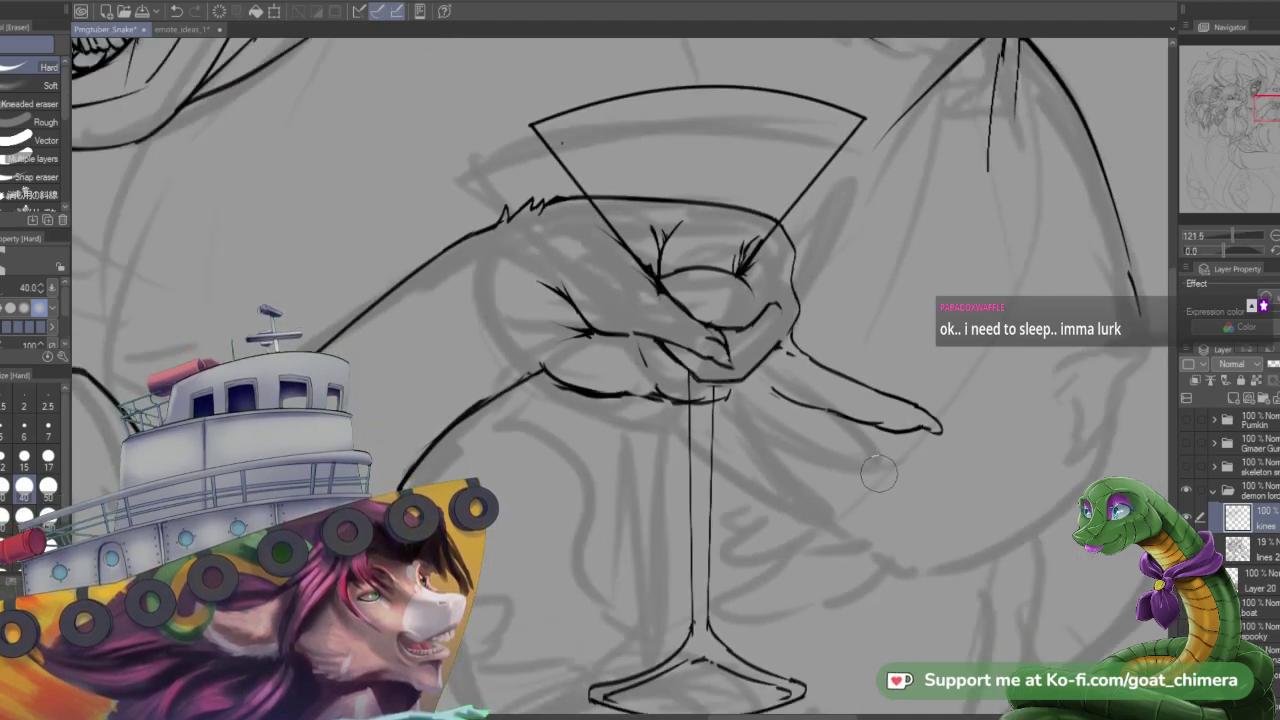
{"action": "key", "text": "m"}
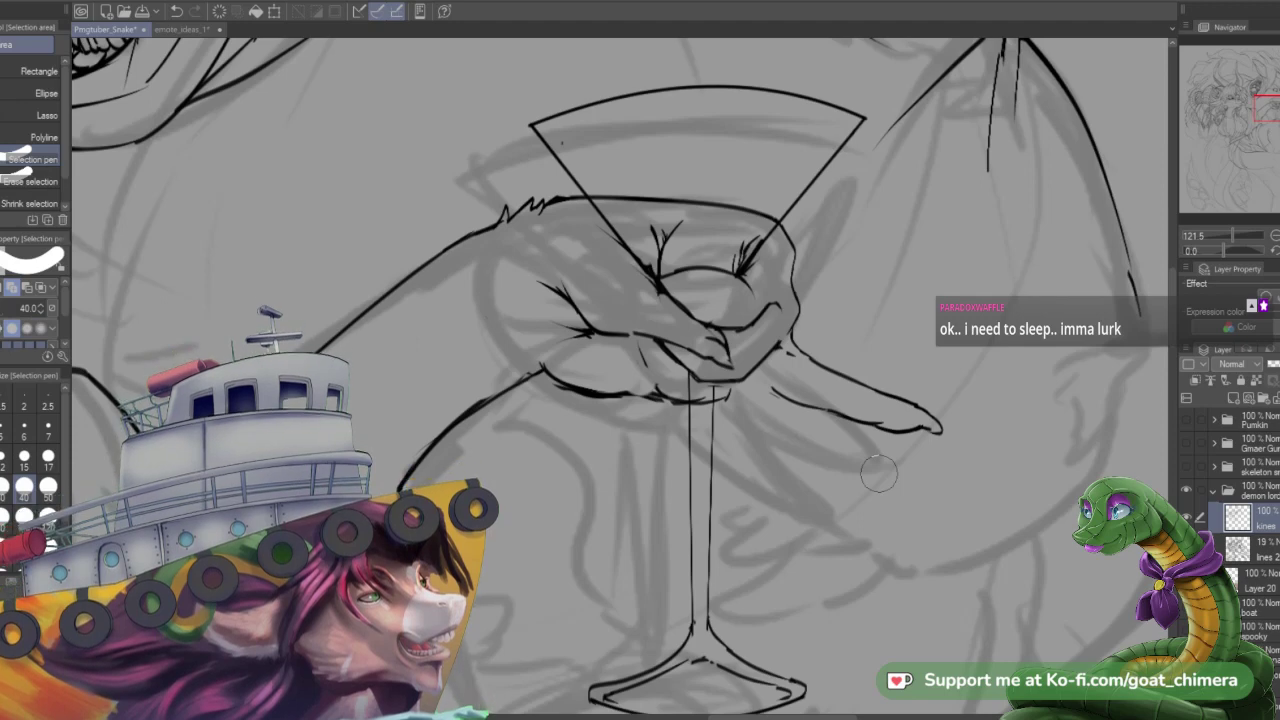
{"action": "mouse_move", "coordinate": [790, 385]}
{"action": "left_mouse_down"}
{"action": "mouse_move", "coordinate": [930, 430]}
{"action": "mouse_move", "coordinate": [870, 372]}
{"action": "mouse_move", "coordinate": [810, 355]}
{"action": "mouse_move", "coordinate": [812, 340]}
{"action": "left_mouse_up"}
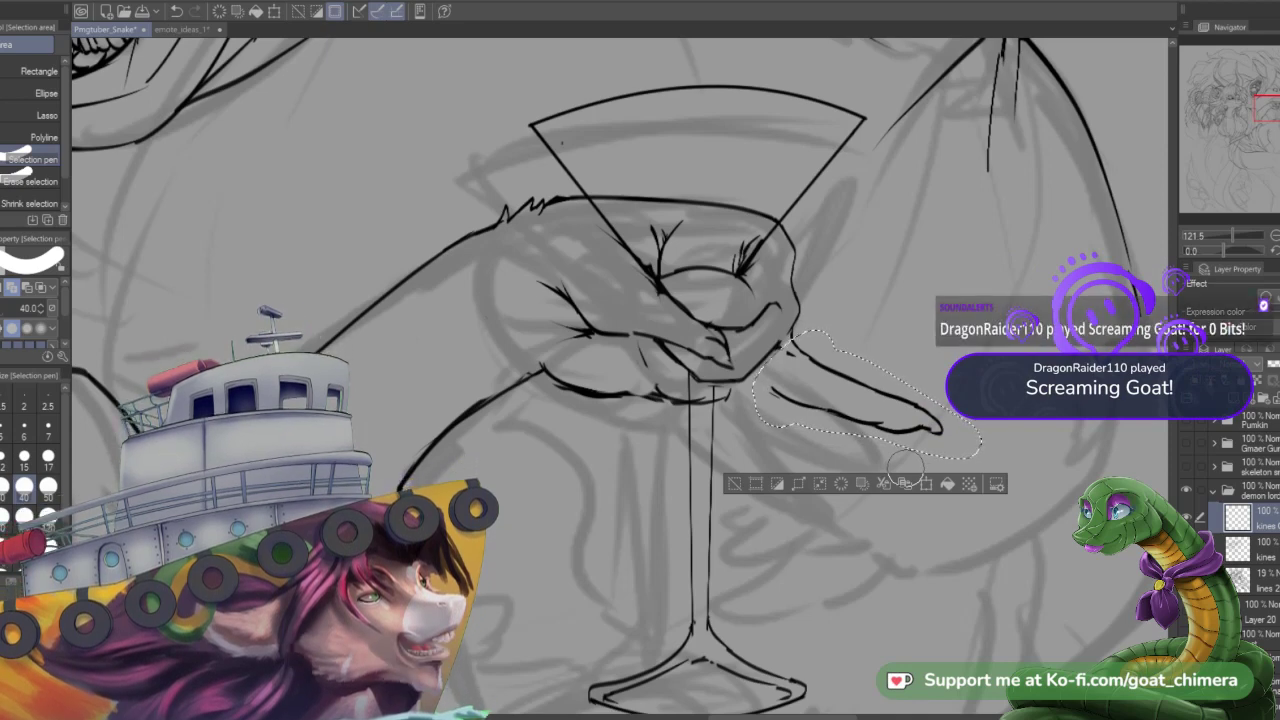
- Move the duplicated finger below the original, rotate it slightly clockwise, apply the transformation, and clear the selection
{"action": "left_click", "coordinate": [925, 483]}
{"action": "left_click_drag", "start_coordinate": [966, 446], "coordinate": [900, 484]}
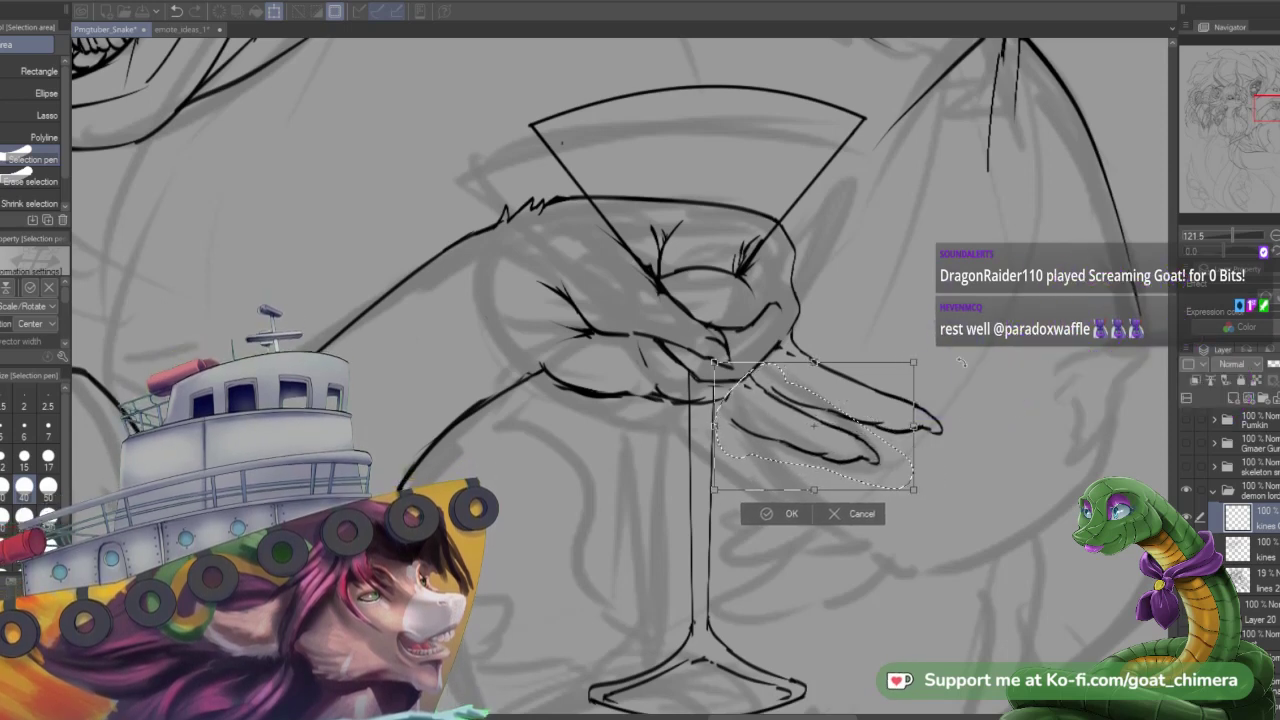
{"action": "left_click_drag", "start_coordinate": [964, 362], "coordinate": [978, 395]}
{"action": "left_click_drag", "start_coordinate": [881, 432], "coordinate": [883, 438]}
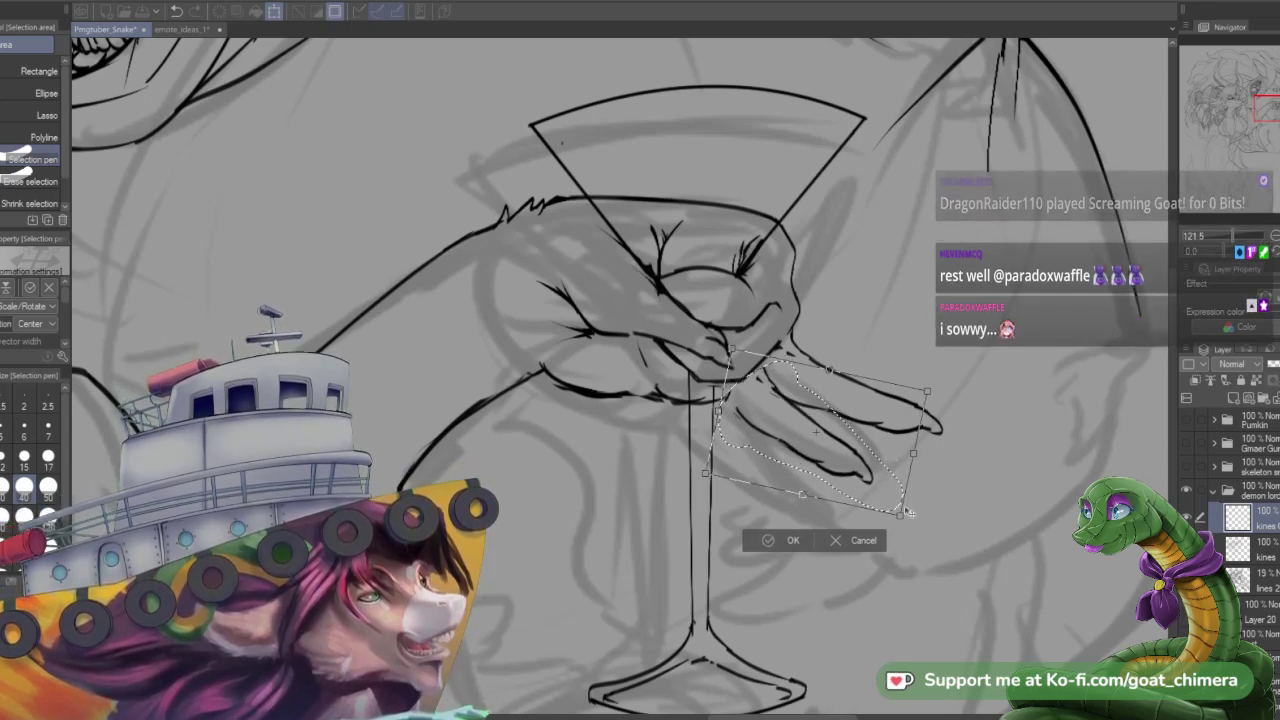
{"action": "left_click_drag", "start_coordinate": [815, 432], "coordinate": [820, 435]}
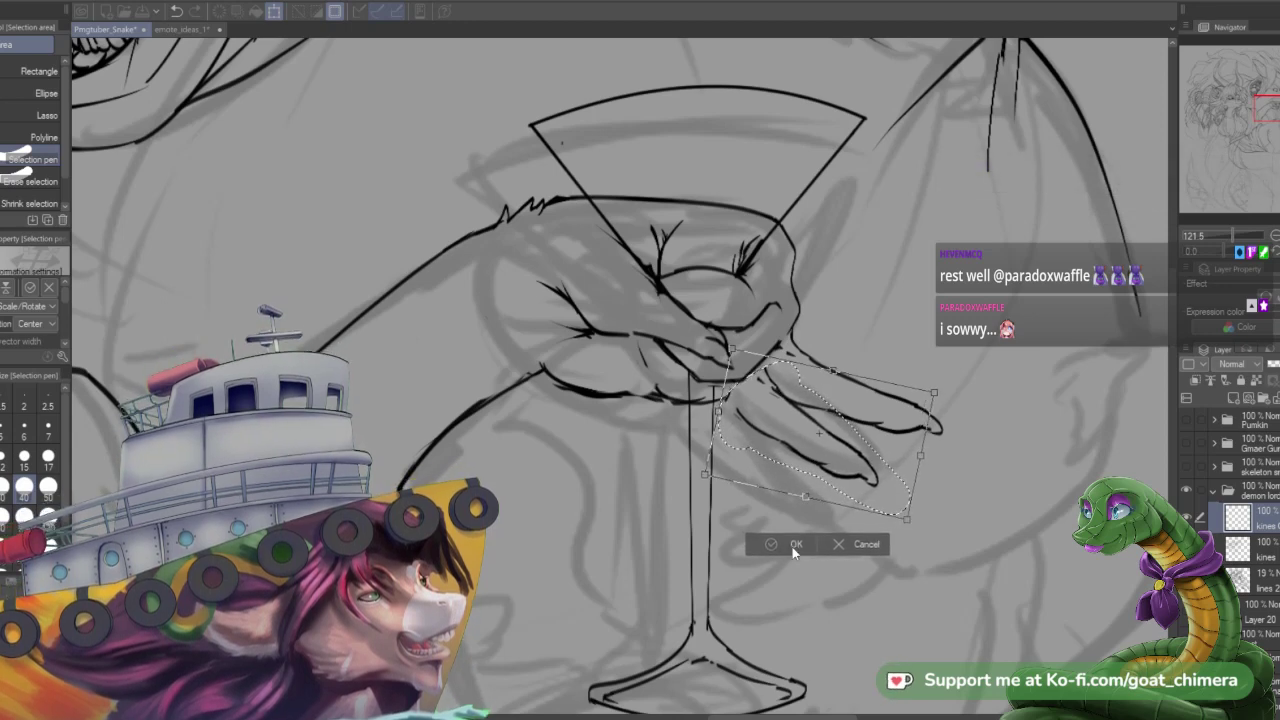
{"action": "left_click", "coordinate": [794, 545]}
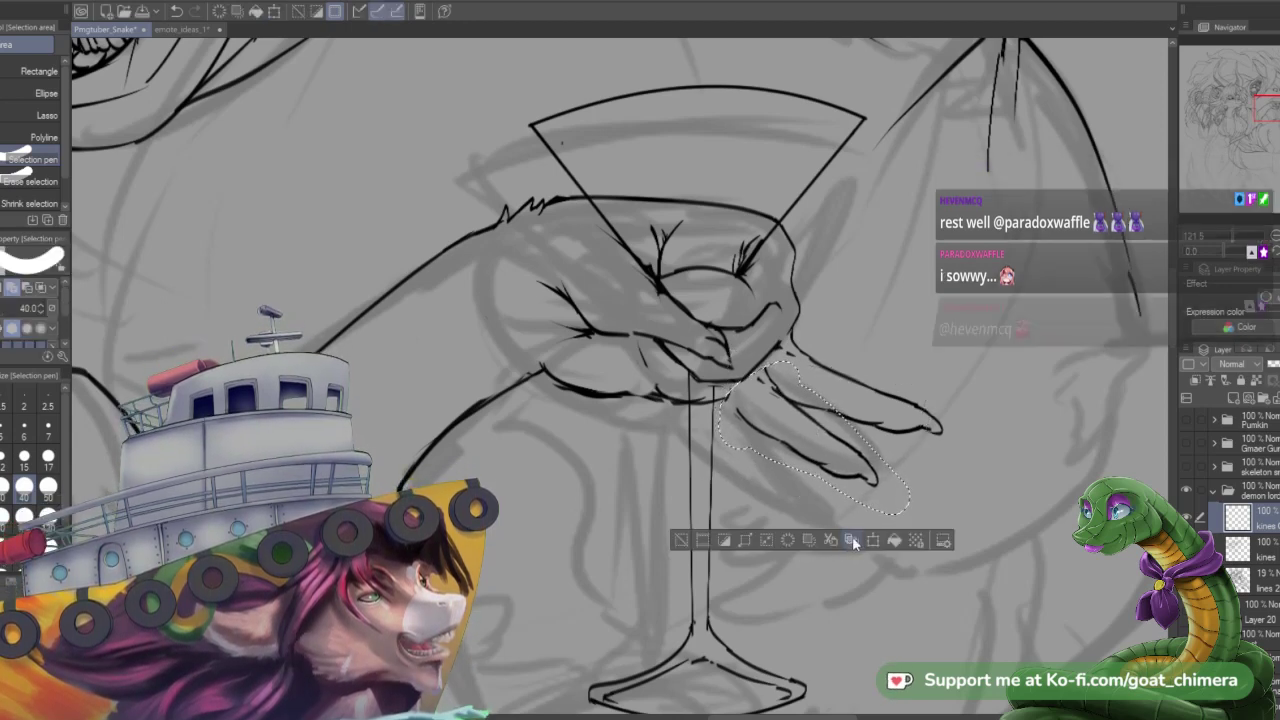
{"action": "left_click", "coordinate": [852, 540]}
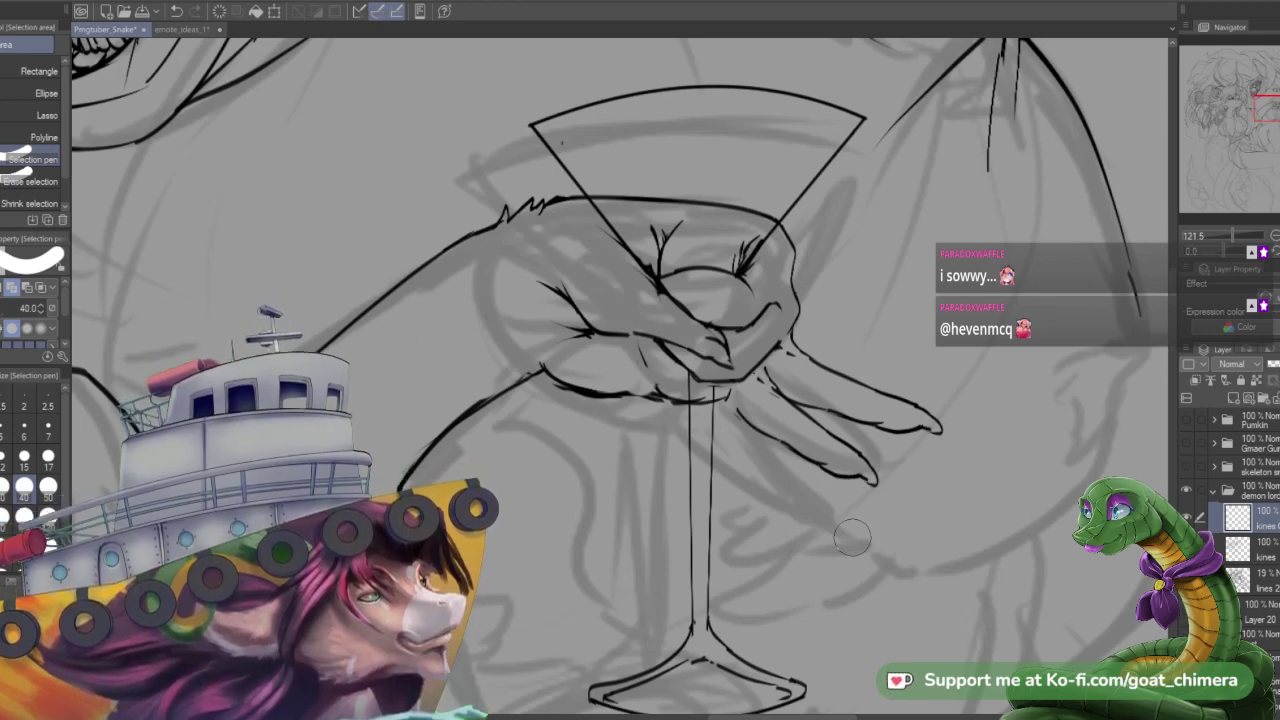
- Ink claws on both extended fingertips and connect the lower finger to the palm's underside with the G-pen at size 6
{"action": "key", "text": "b"}
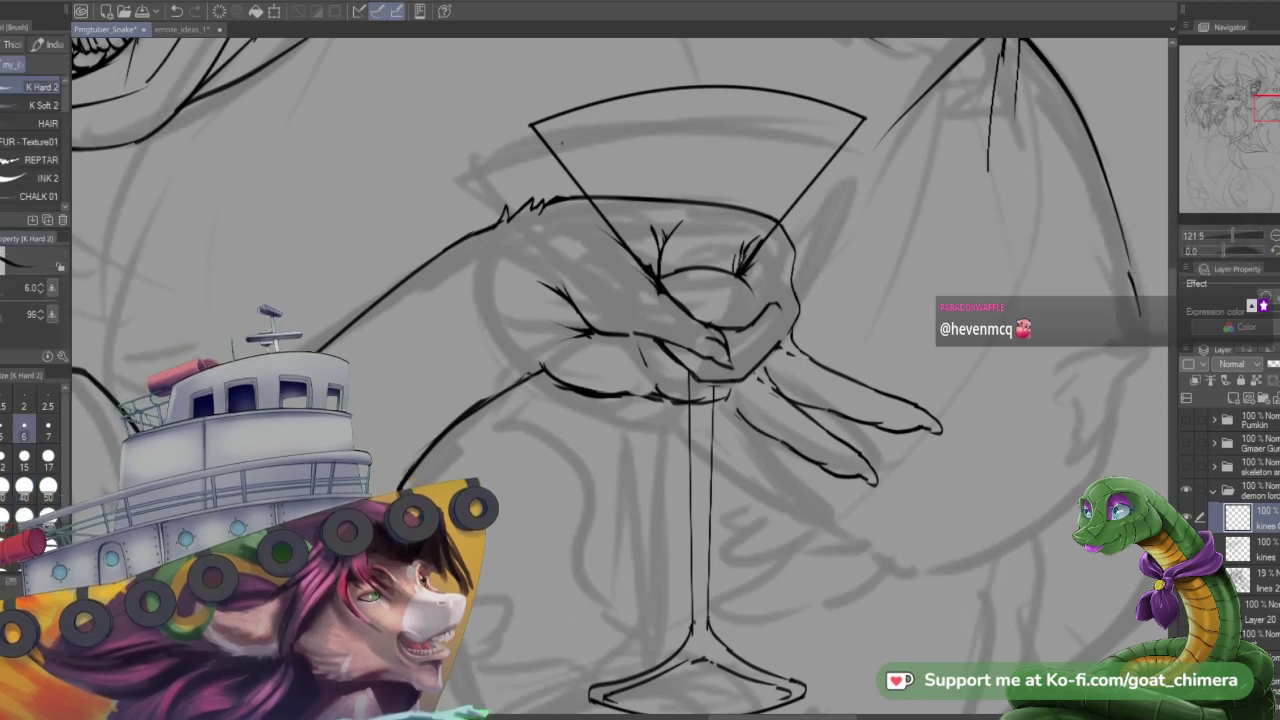
{"action": "key", "text": "p"}
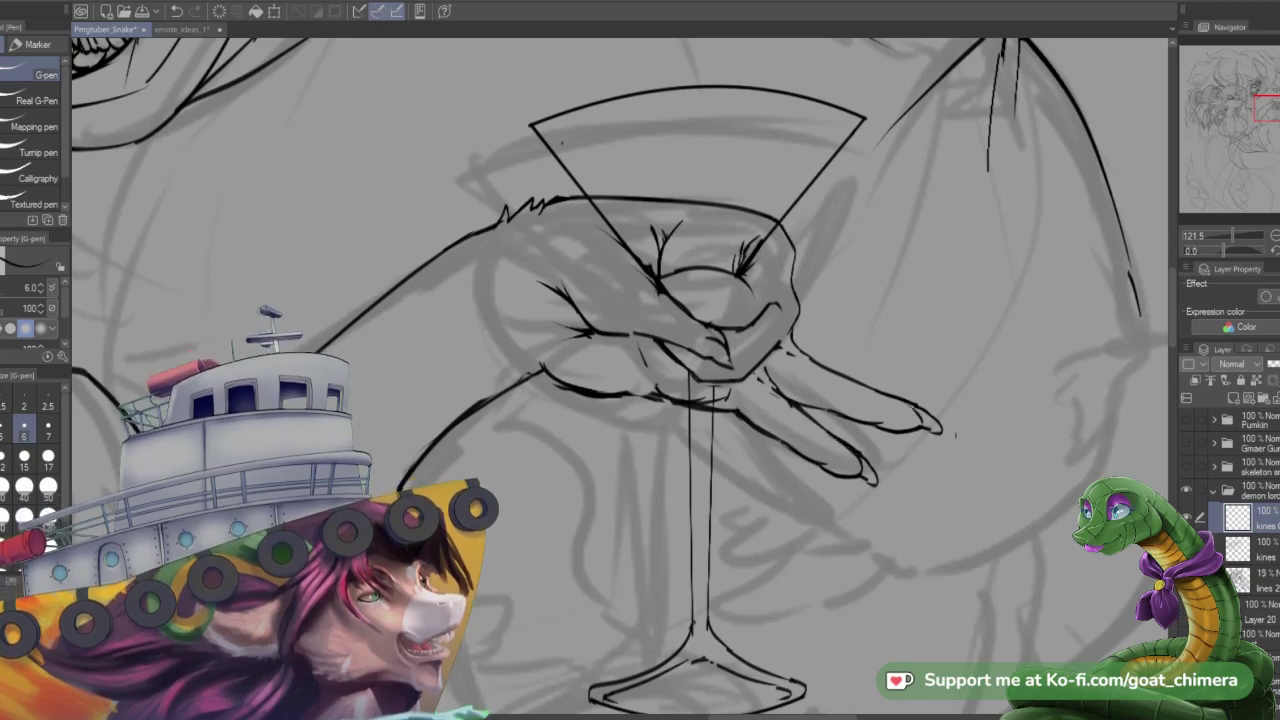
{"action": "scroll", "coordinate": [1007, 388], "scroll_direction": "down", "scroll_amount": 3}
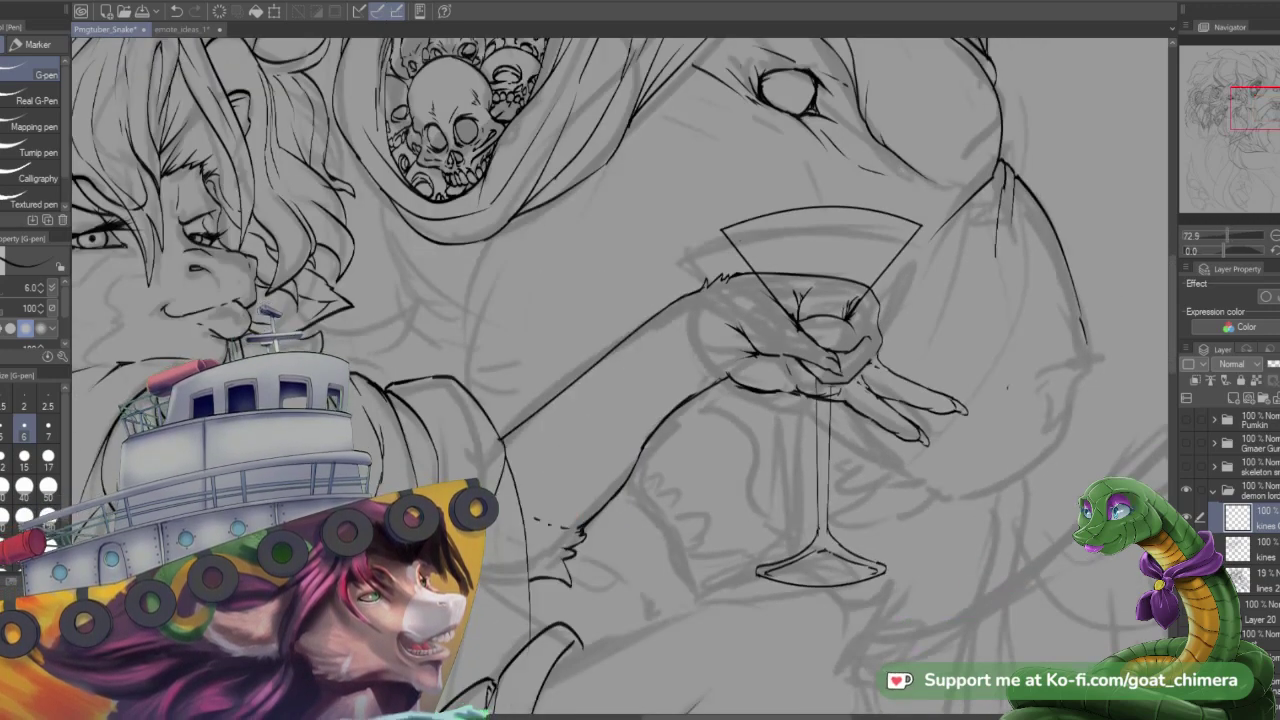
{"action": "scroll", "coordinate": [1008, 386], "scroll_direction": "up", "scroll_amount": 3}
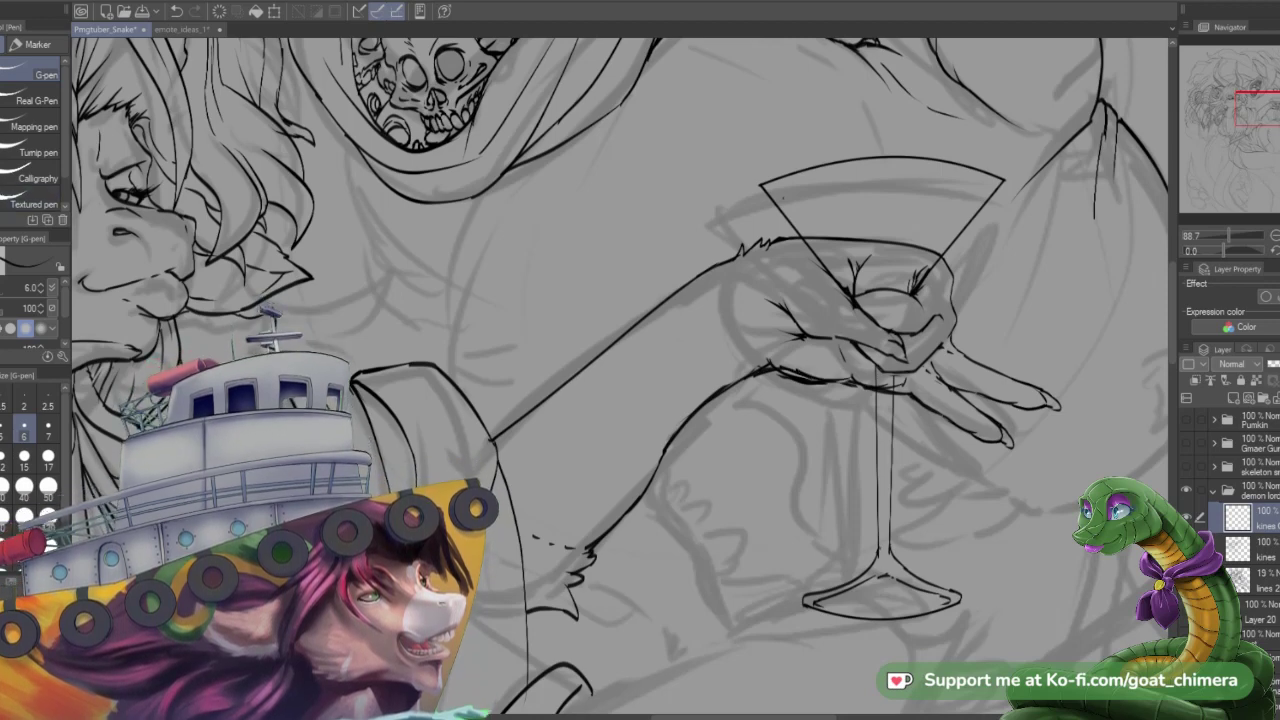
- Erase the heavy lines under the palm and redraw the palm's rounded heel and lower edge with K Hard 2 at size 6
{"action": "key", "text": "e"}
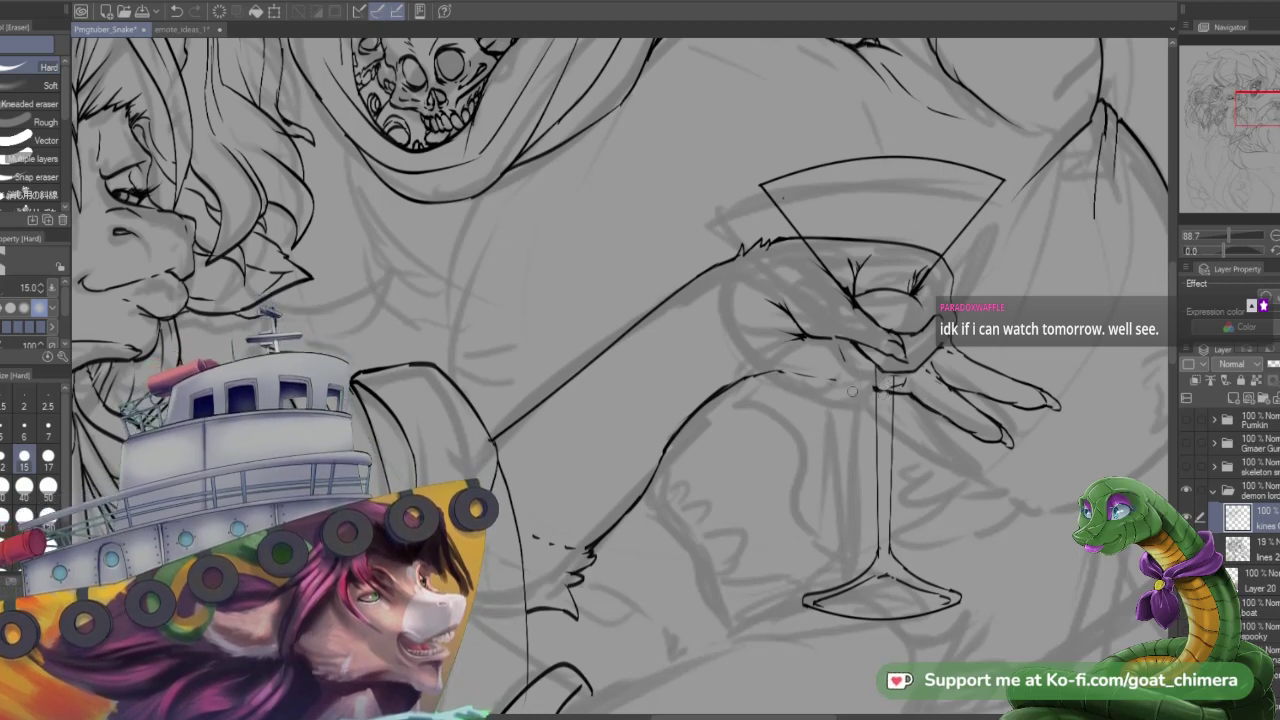
{"action": "key", "text": "b"}
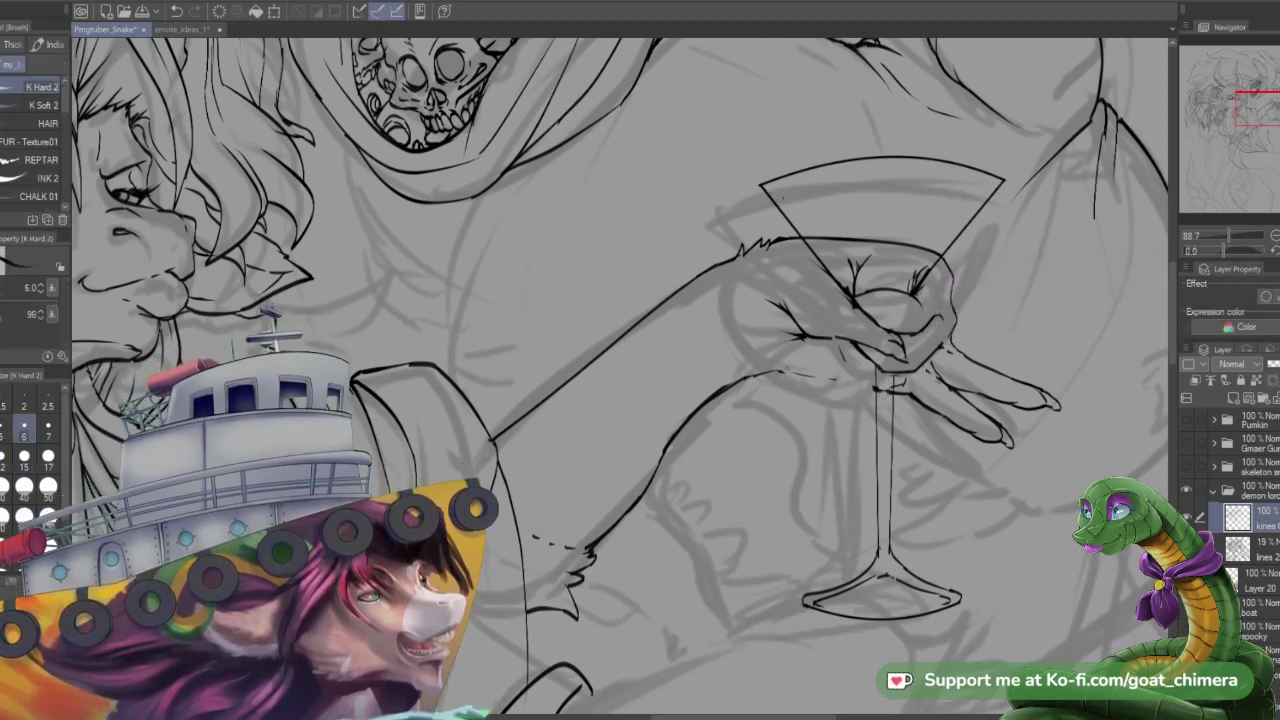
{"action": "left_click_drag", "start_coordinate": [788, 370], "coordinate": [856, 383]}
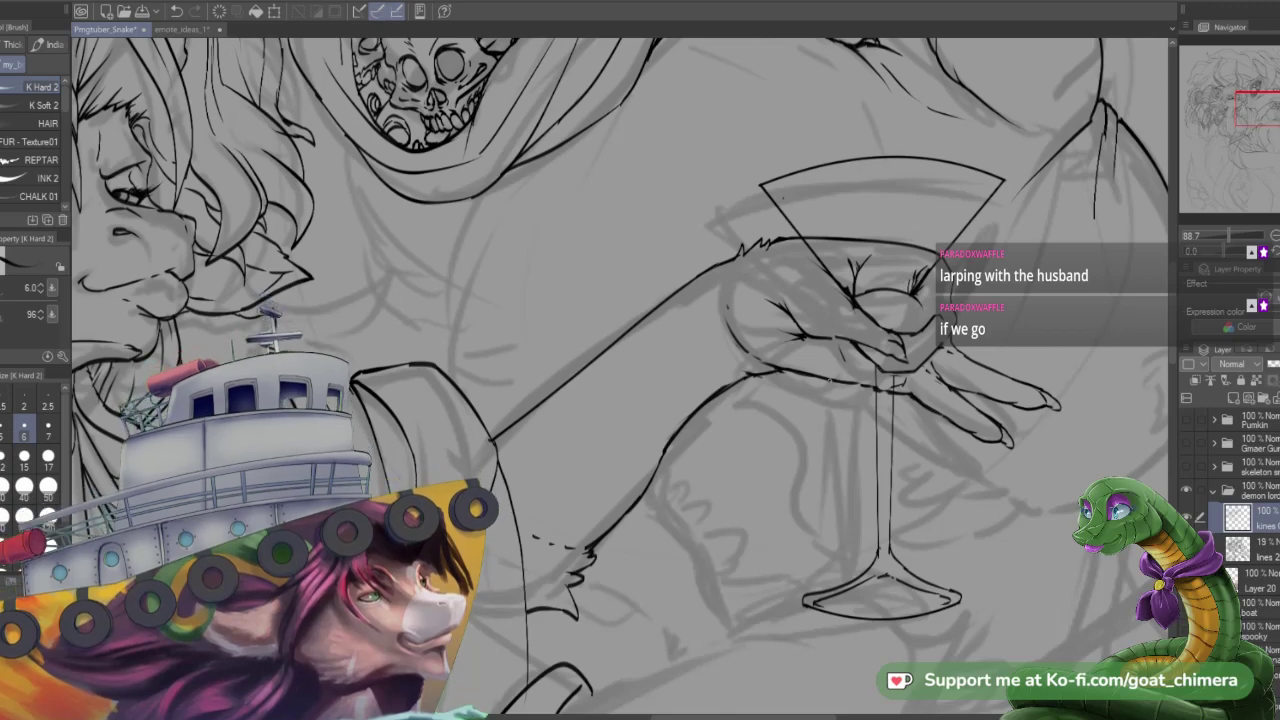
- Examine the glass-holding hand's proportions and placement against the whole illustration
{"action": "scroll", "coordinate": [830, 381], "scroll_direction": "down", "scroll_amount": 3}
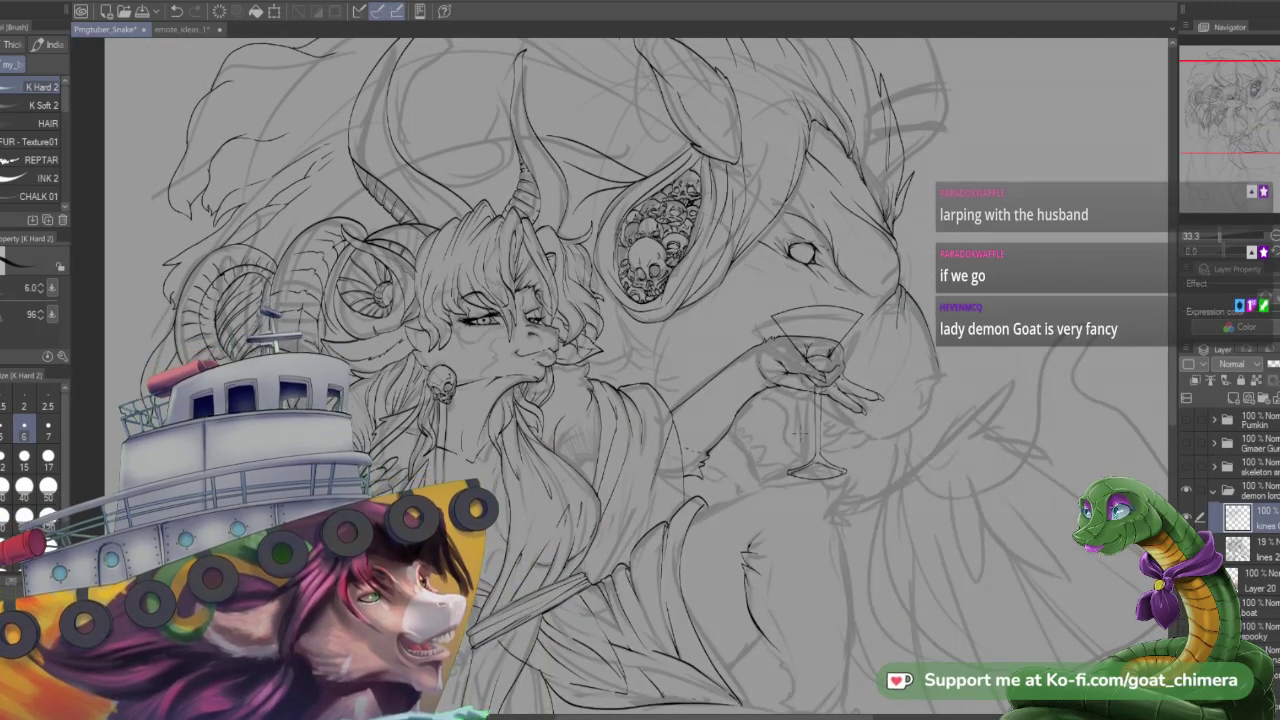
{"action": "key", "text": "ctrl+minus"}
{"action": "scroll", "coordinate": [799, 432], "scroll_direction": "down", "scroll_amount": 1}
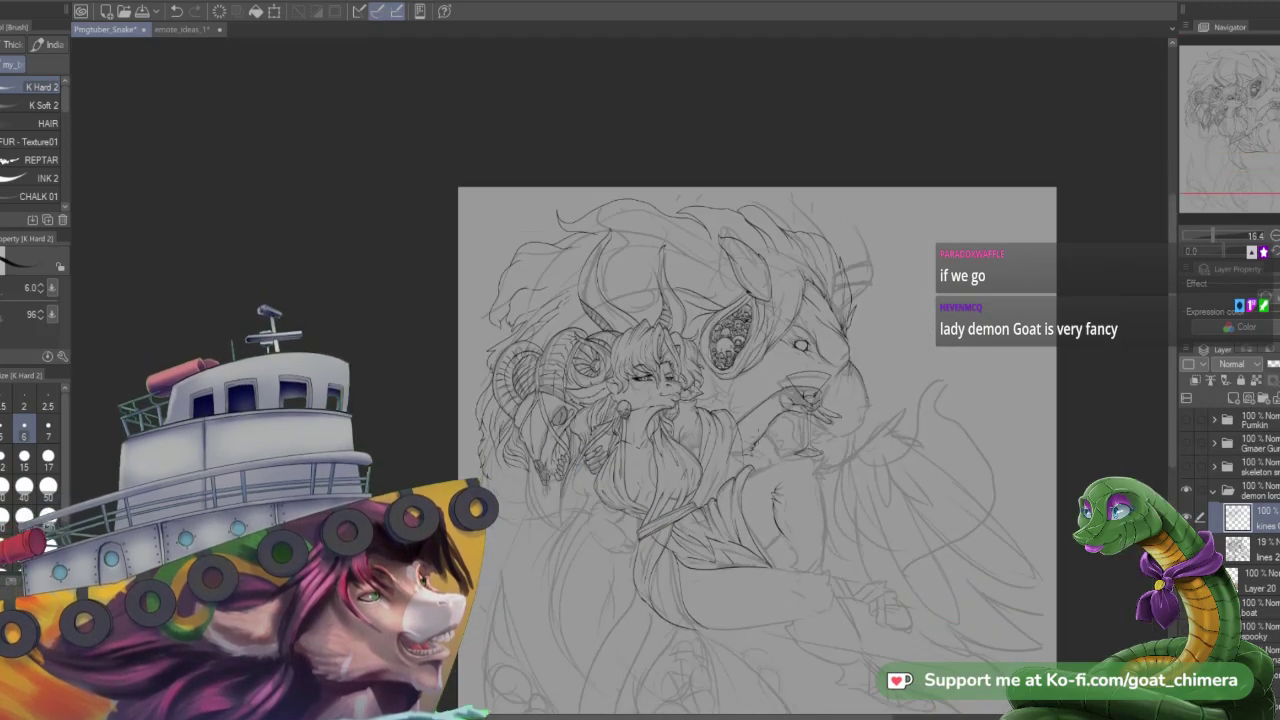
{"action": "scroll", "coordinate": [650, 440], "scroll_direction": "up", "scroll_amount": 2}
{"action": "key", "text": "ctrl+plus"}
{"action": "key", "text": "ctrl+plus"}
{"action": "key", "text": "ctrl+plus"}
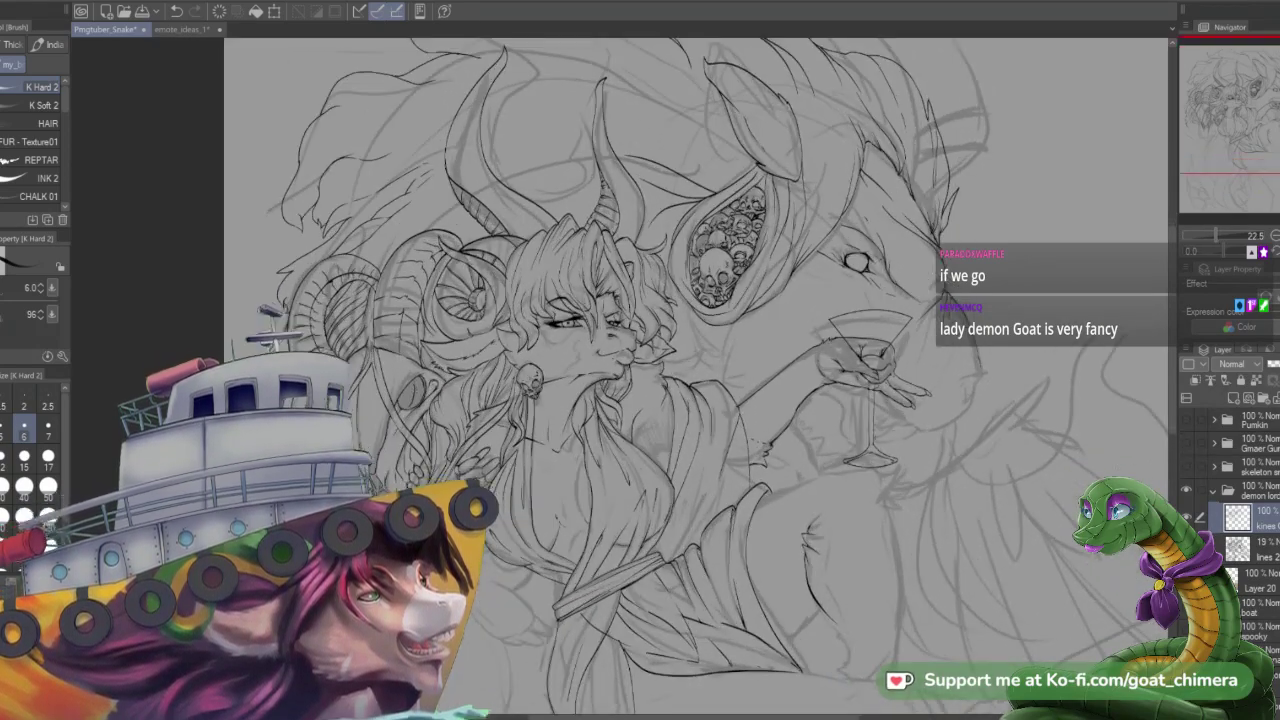
- Compare the raised forearm and stemmed glass with the goat's head and unfinished muzzle at several magnifications
{"action": "scroll", "coordinate": [900, 342], "scroll_direction": "down", "scroll_amount": 1}
{"action": "scroll", "coordinate": [900, 342], "scroll_direction": "up", "scroll_amount": 3}
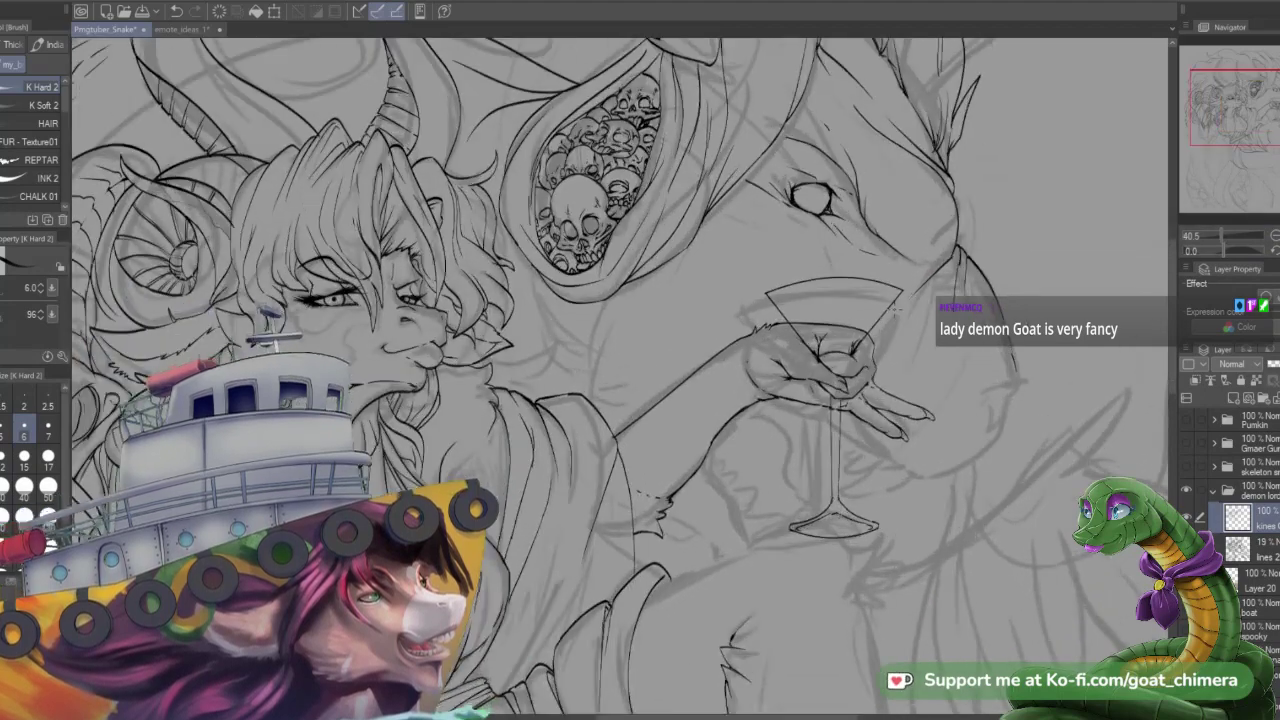
{"action": "scroll", "coordinate": [900, 336], "scroll_direction": "down", "scroll_amount": 3}
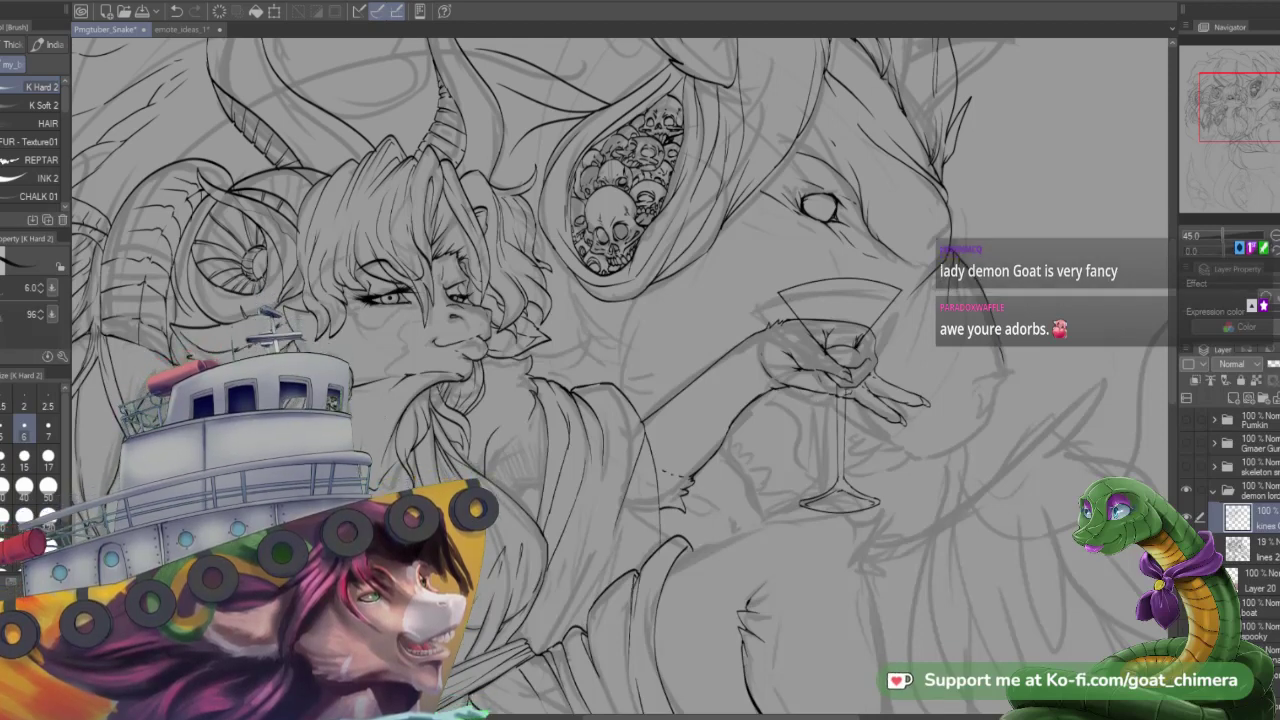
{"action": "scroll", "coordinate": [842, 338], "scroll_direction": "up", "scroll_amount": 3}
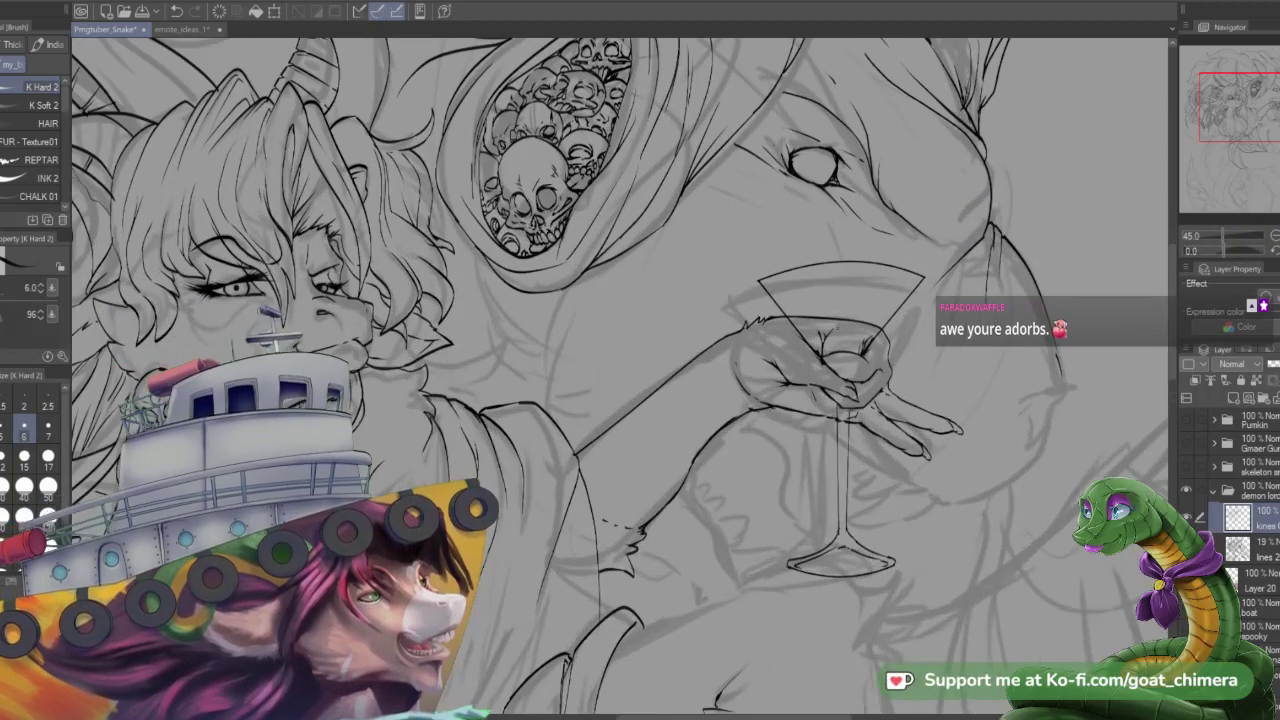
{"action": "scroll", "coordinate": [880, 370], "scroll_direction": "down", "scroll_amount": 4}
{"action": "scroll", "coordinate": [916, 362], "scroll_direction": "up", "scroll_amount": 2}
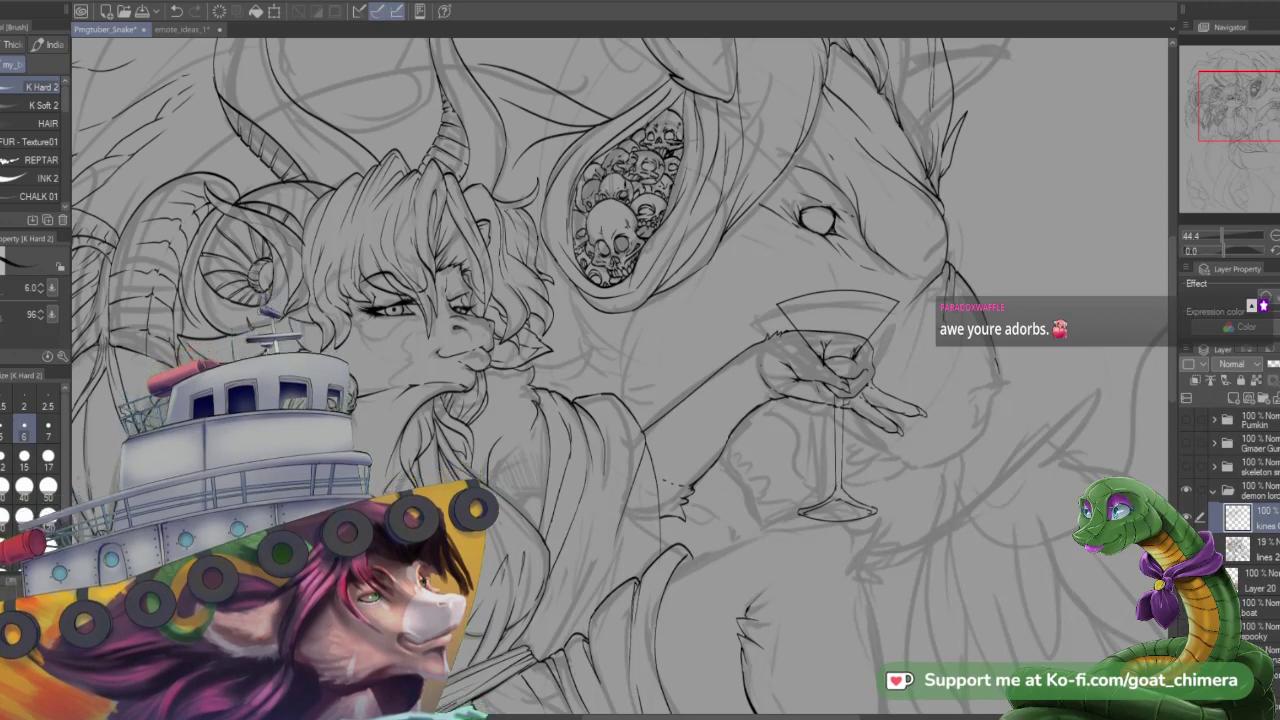
{"action": "scroll", "coordinate": [944, 328], "scroll_direction": "up", "scroll_amount": 3}
{"action": "scroll", "coordinate": [944, 328], "scroll_direction": "down", "scroll_amount": 1}
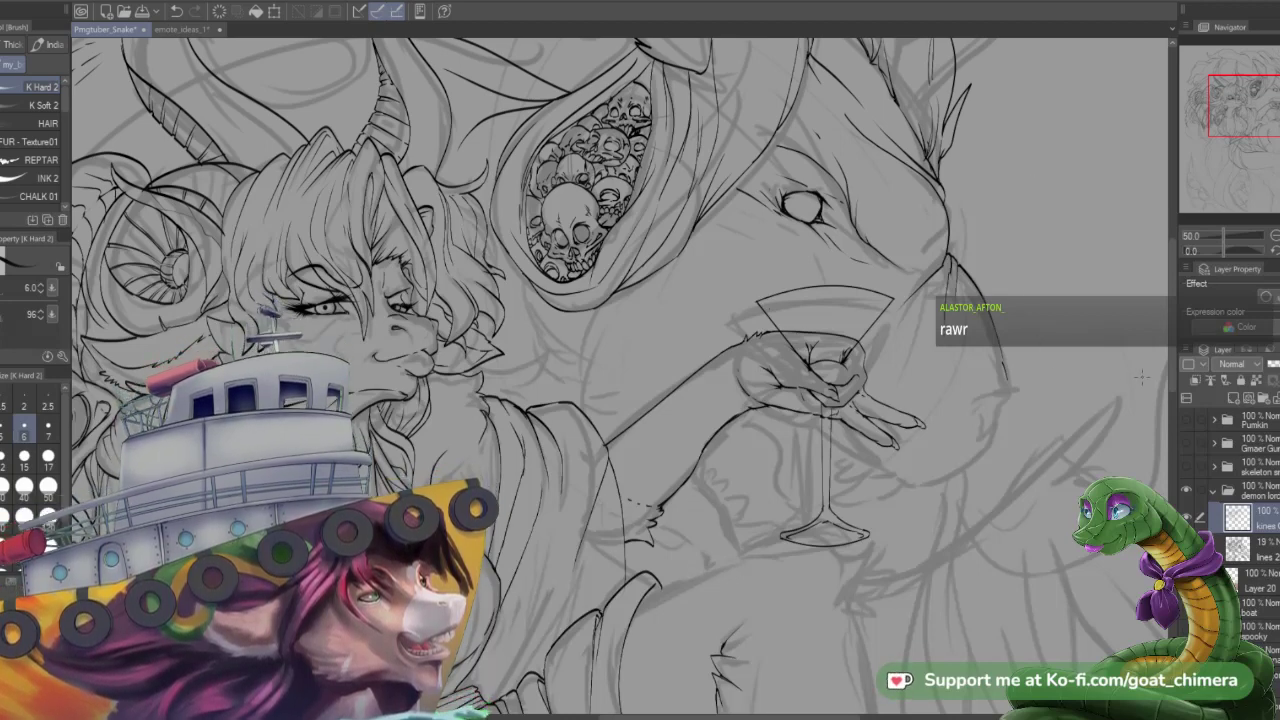
{"action": "scroll", "coordinate": [1114, 385], "scroll_direction": "down", "scroll_amount": 2}
{"action": "scroll", "coordinate": [1114, 385], "scroll_direction": "up", "scroll_amount": 3}
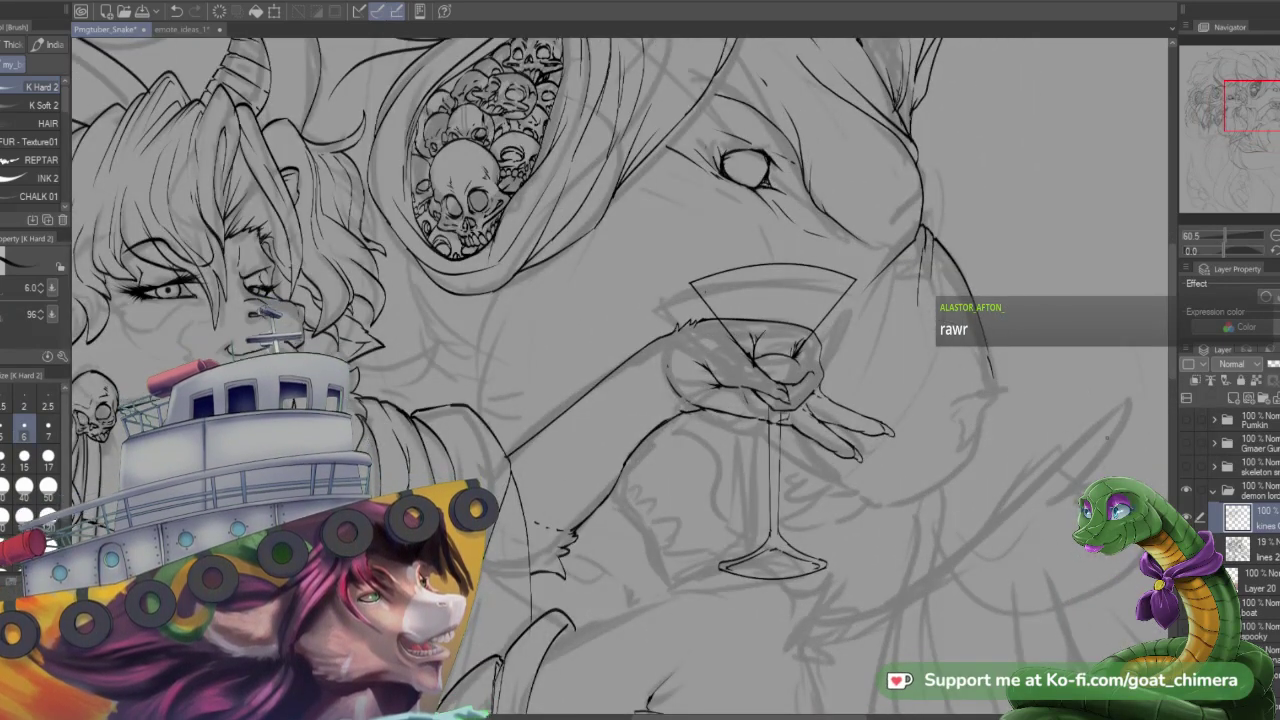
- Ink the tip of the goat's muzzle, with its nostril, nose and lip contour, using the G-pen at size 6
{"action": "key", "text": "p"}
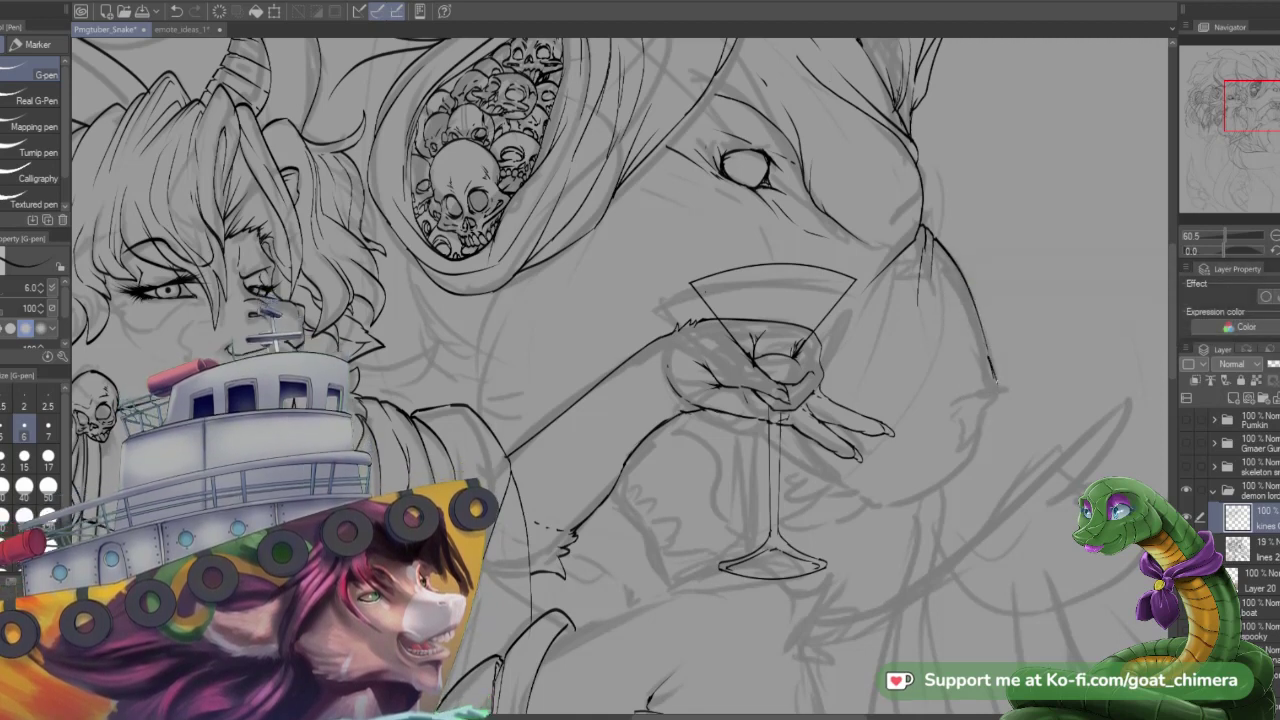
{"action": "mouse_move", "coordinate": [996, 388]}
{"action": "left_mouse_down"}
{"action": "mouse_move", "coordinate": [951, 408]}
{"action": "mouse_move", "coordinate": [986, 424]}
{"action": "mouse_move", "coordinate": [980, 448]}
{"action": "mouse_move", "coordinate": [945, 462]}
{"action": "mouse_move", "coordinate": [962, 444]}
{"action": "left_mouse_up"}
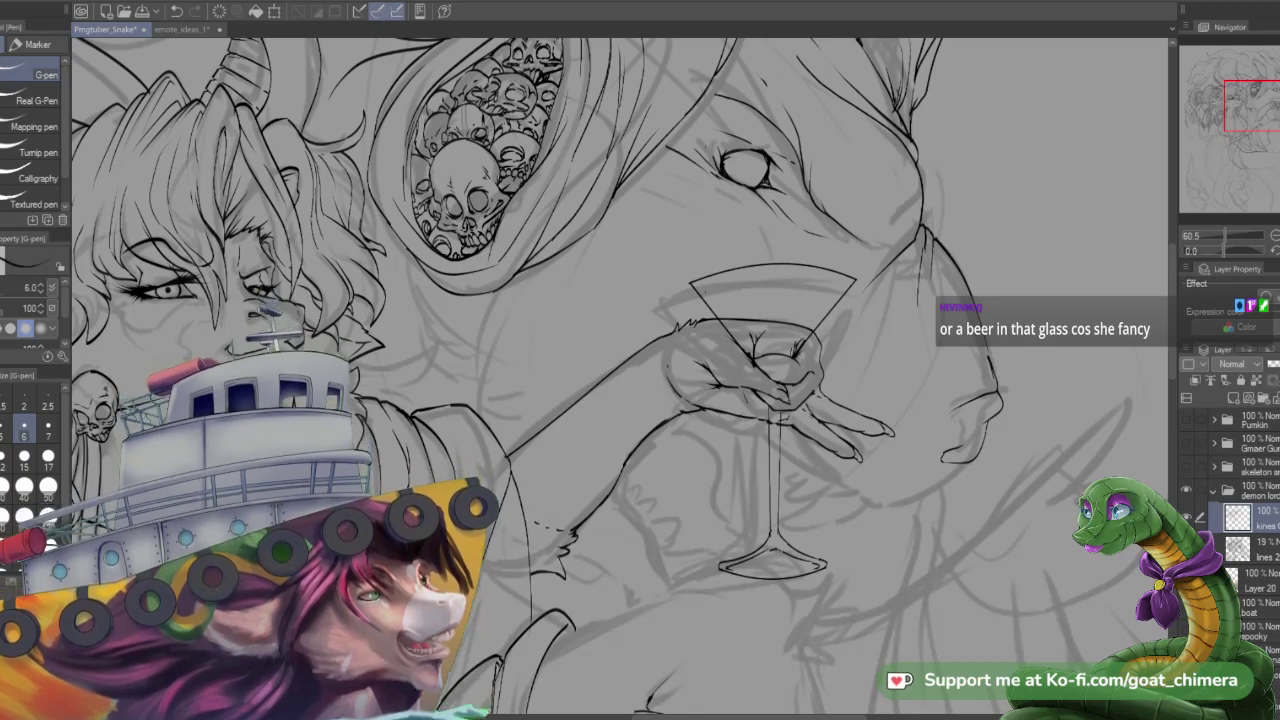
{"action": "scroll", "coordinate": [920, 495], "scroll_direction": "down", "scroll_amount": 5}
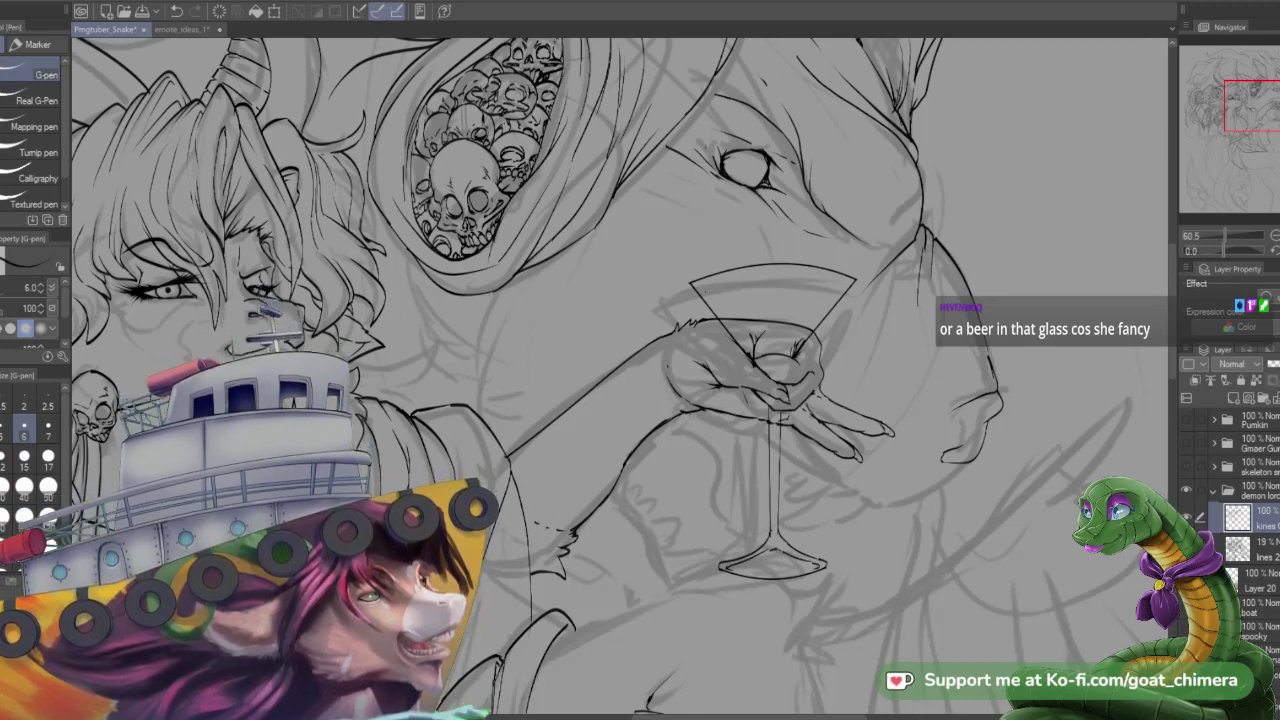
{"action": "scroll", "coordinate": [888, 557], "scroll_direction": "up", "scroll_amount": 1}
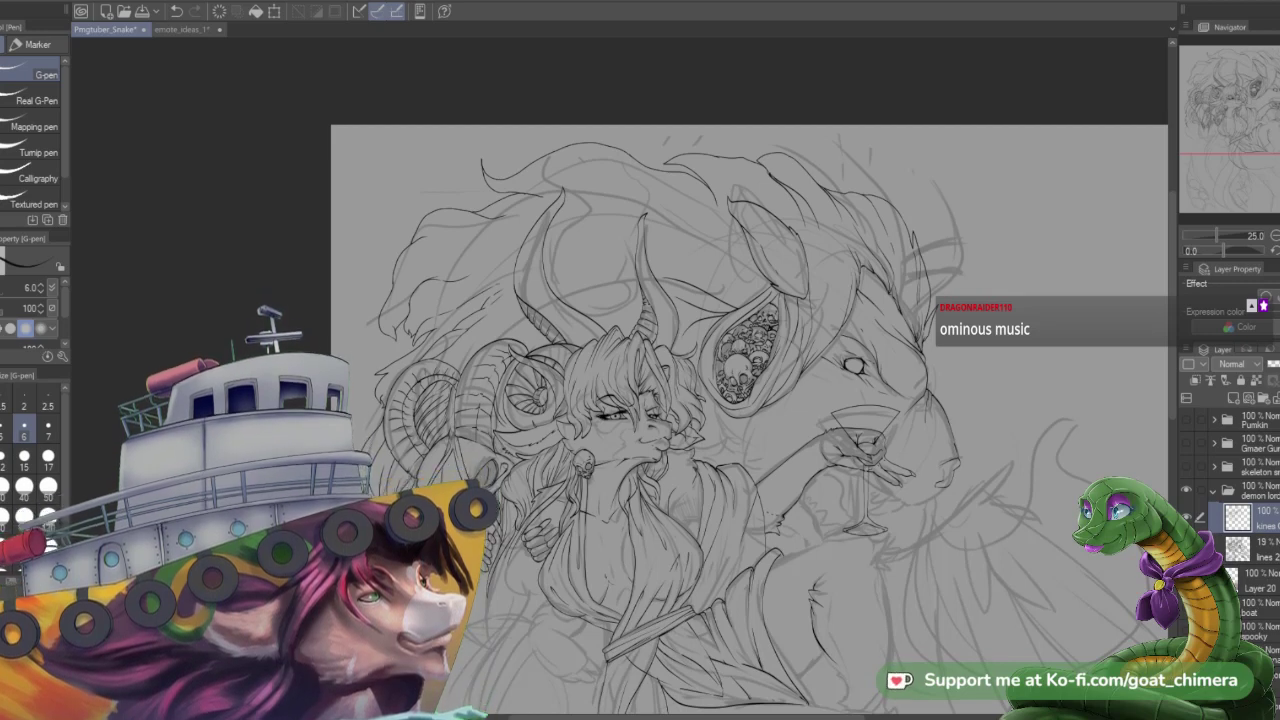
- Paste the martini glass reference photo as a new layer, hide it, and name the layer martini
{"action": "key", "text": "ctrl+v"}
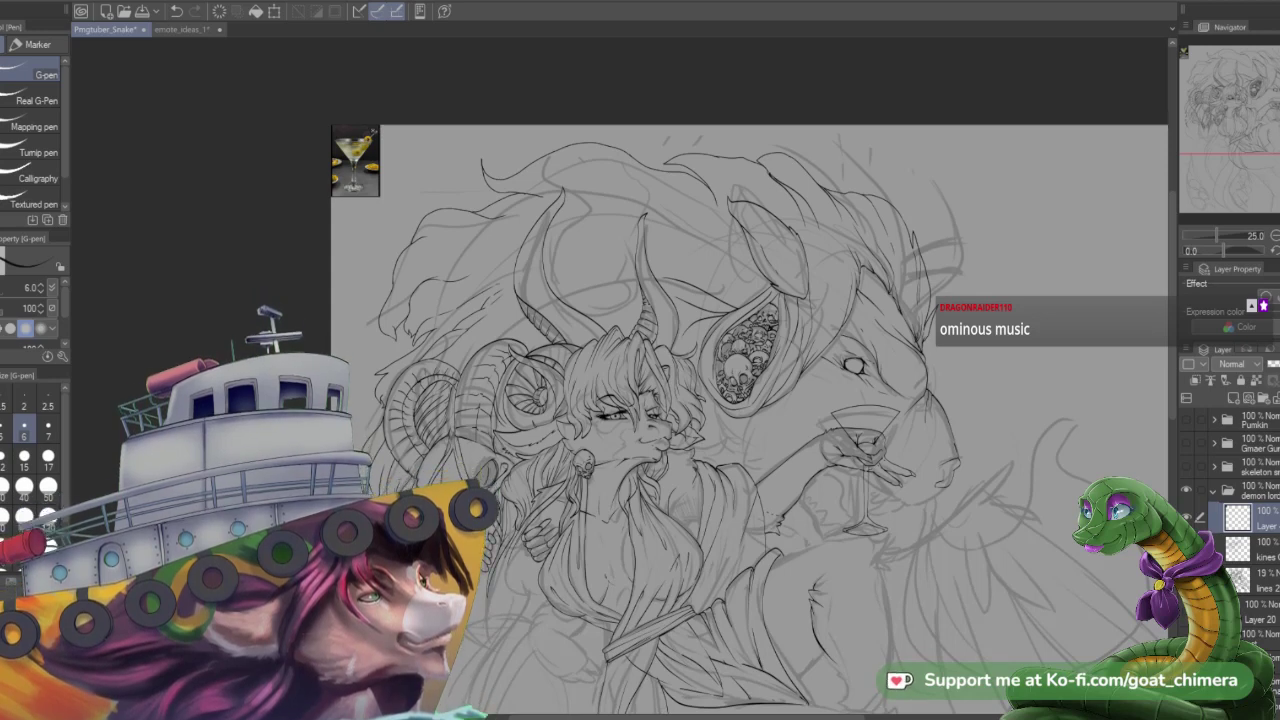
{"action": "left_click", "coordinate": [1255, 549]}
{"action": "scroll", "coordinate": [605, 409], "scroll_direction": "down", "scroll_amount": 2}
{"action": "key", "text": "ctrl+plus"}
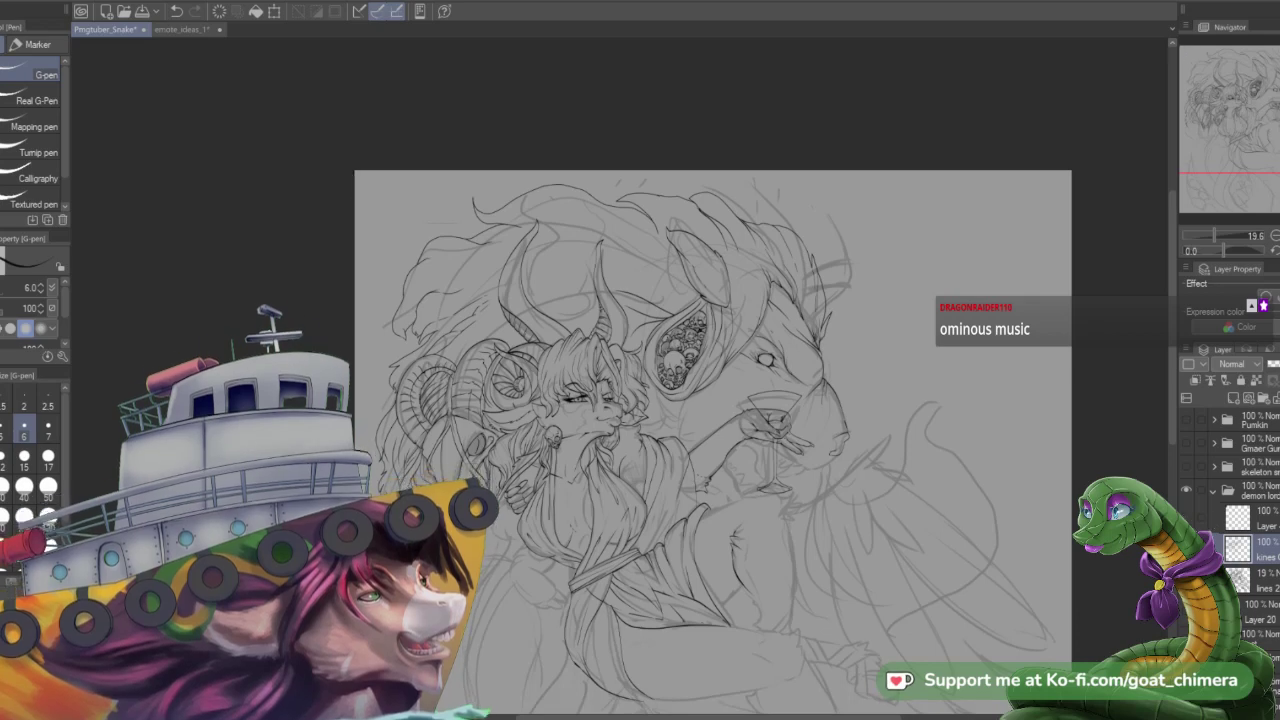
{"action": "key", "text": "ctrl+minus"}
{"action": "key", "text": "ctrl+plus"}
{"action": "key", "text": "ctrl+plus"}
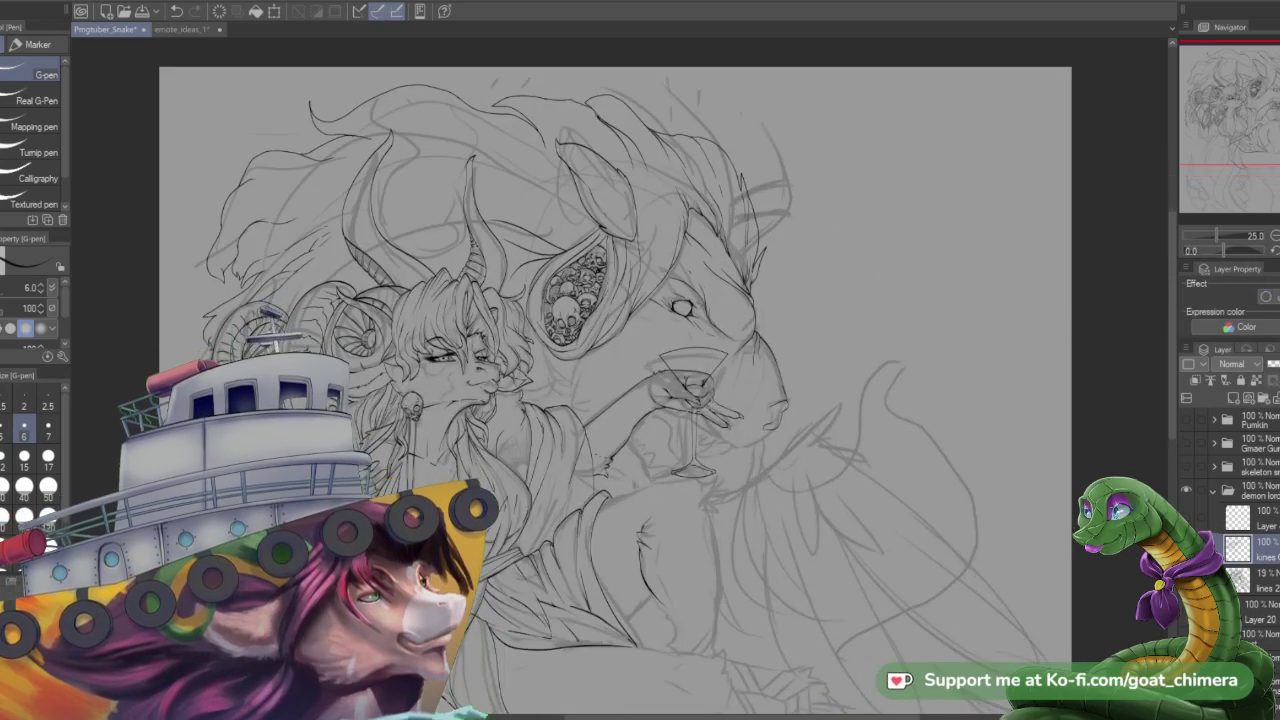
{"action": "left_click", "coordinate": [1265, 522]}
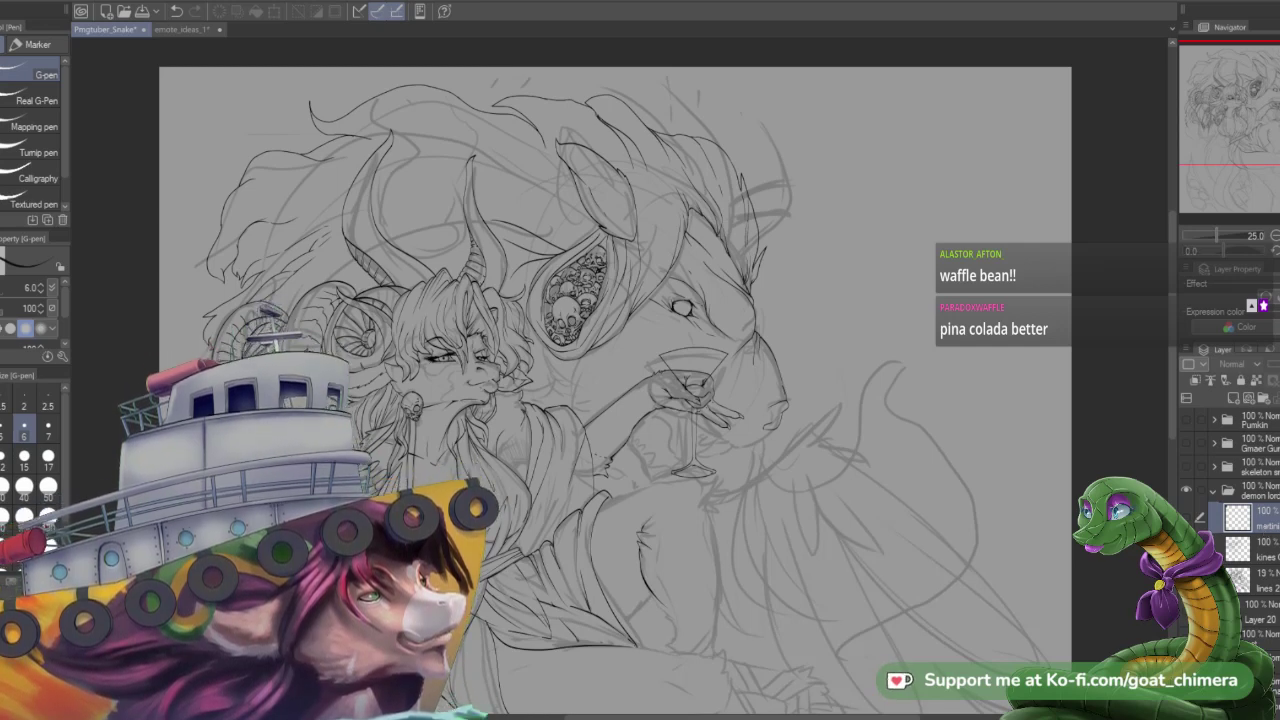
- Make the line-art layer directly beneath the martini layer active again for inking
{"action": "scroll", "coordinate": [377, 446], "scroll_direction": "down", "scroll_amount": 1}
{"action": "scroll", "coordinate": [377, 446], "scroll_direction": "up", "scroll_amount": 4}
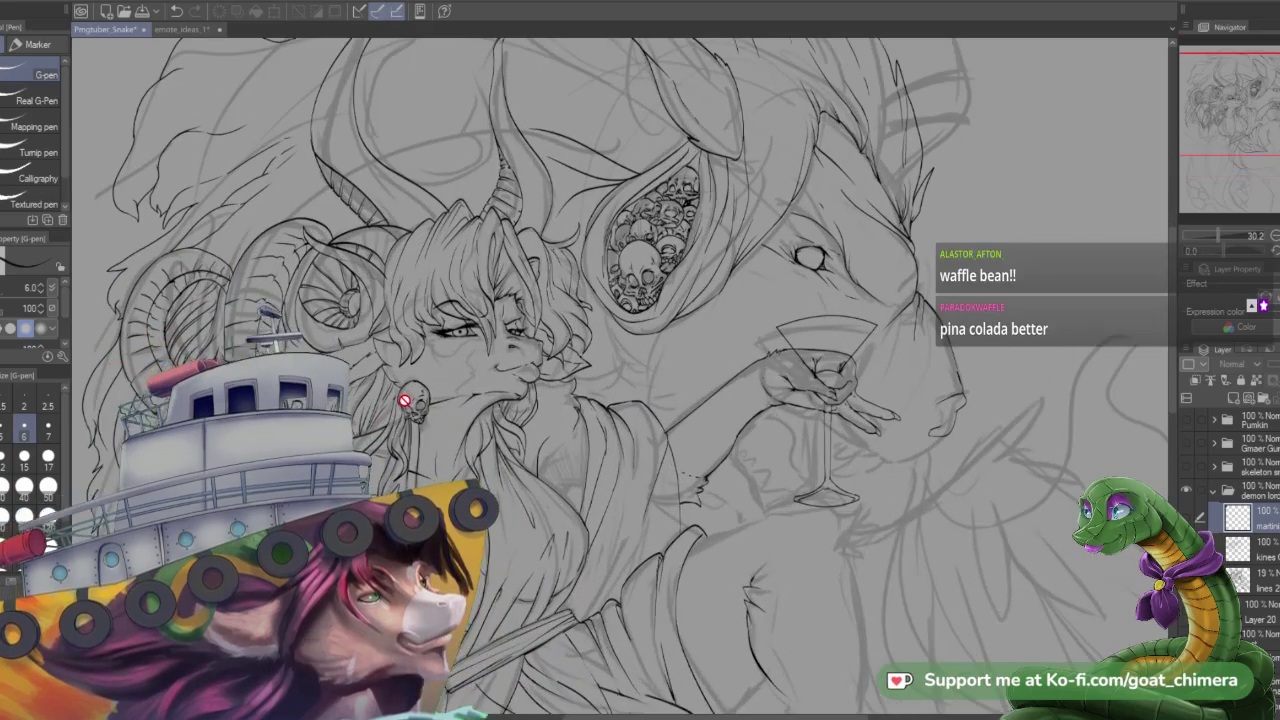
{"action": "mouse_move", "coordinate": [1258, 124]}
{"action": "left_mouse_down"}
{"action": "mouse_move", "coordinate": [1229, 57]}
{"action": "mouse_move", "coordinate": [1259, 103]}
{"action": "left_mouse_up"}
{"action": "scroll", "coordinate": [786, 309], "scroll_direction": "down", "scroll_amount": 2}
{"action": "scroll", "coordinate": [763, 300], "scroll_direction": "up", "scroll_amount": 3}
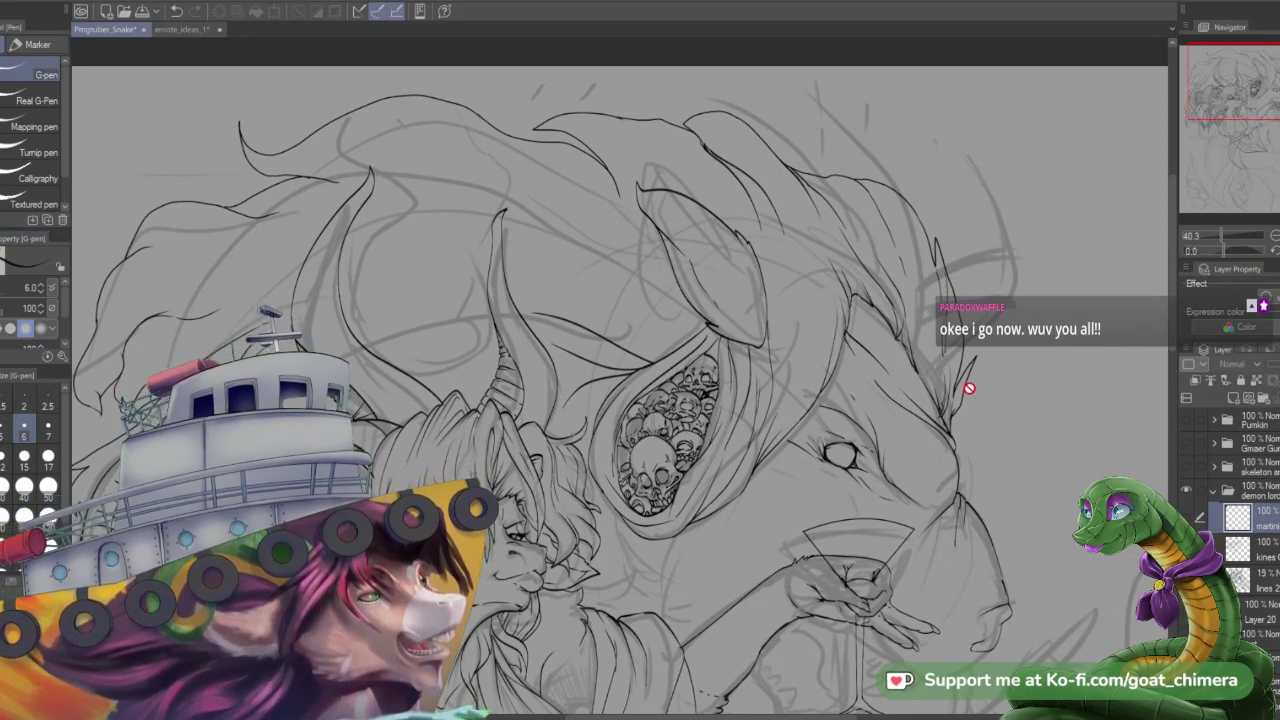
{"action": "left_click", "coordinate": [1268, 578]}
{"action": "left_click", "coordinate": [1268, 549]}
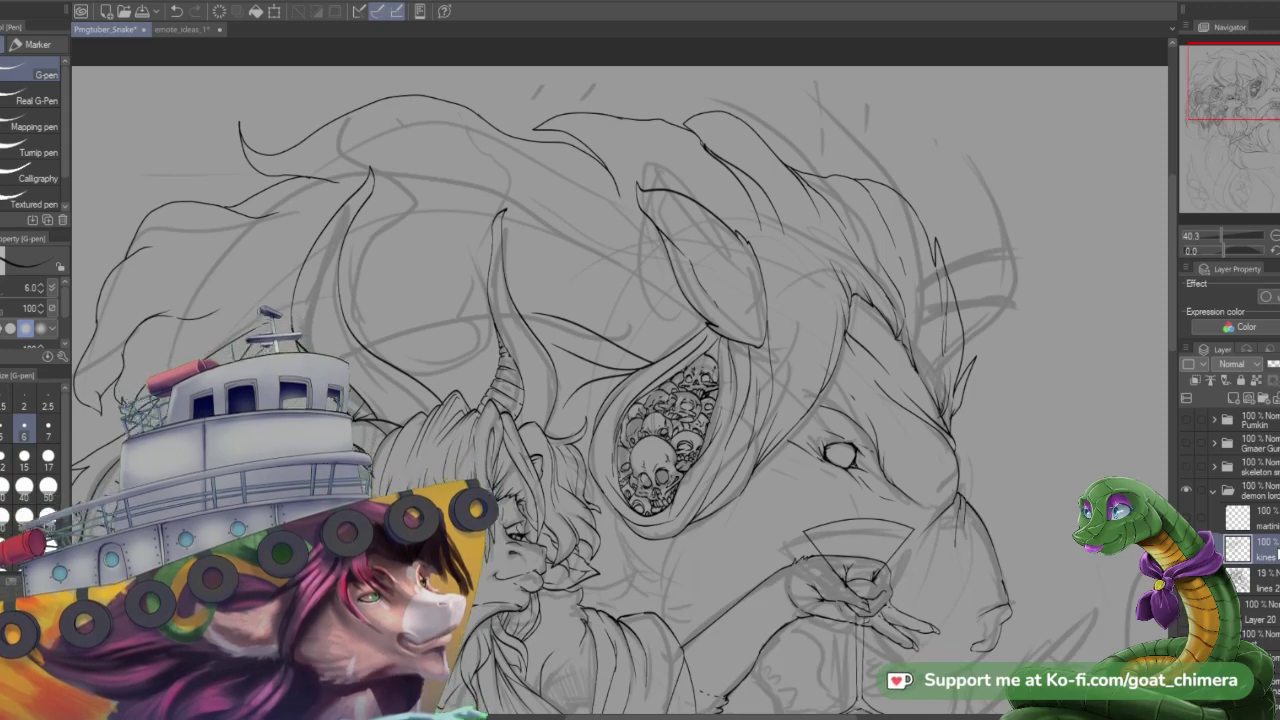
- Set the G-pen to size 10, ink a long curl-tipped strand sweeping from the goat's ear over the horns, and add mane strands
{"action": "left_click_drag", "start_coordinate": [1236, 98], "coordinate": [1222, 72]}
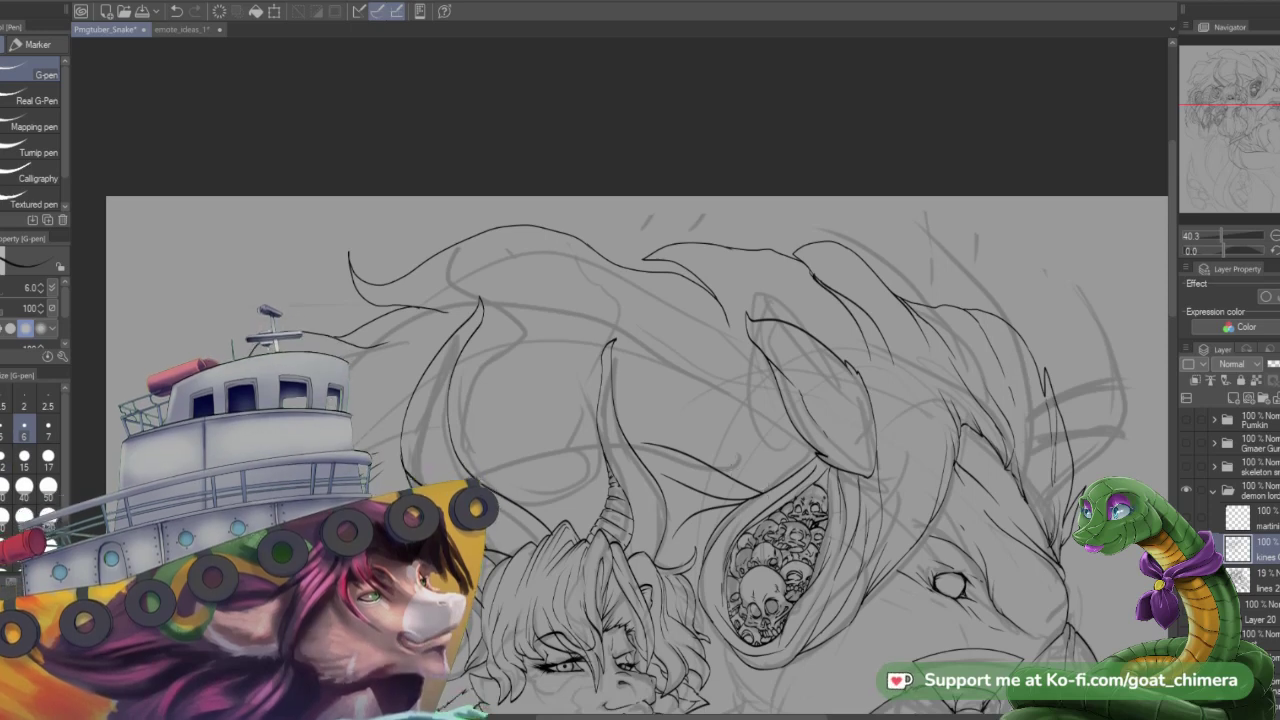
{"action": "key", "text": "]"}
{"action": "key", "text": "]"}
{"action": "key", "text": "]"}
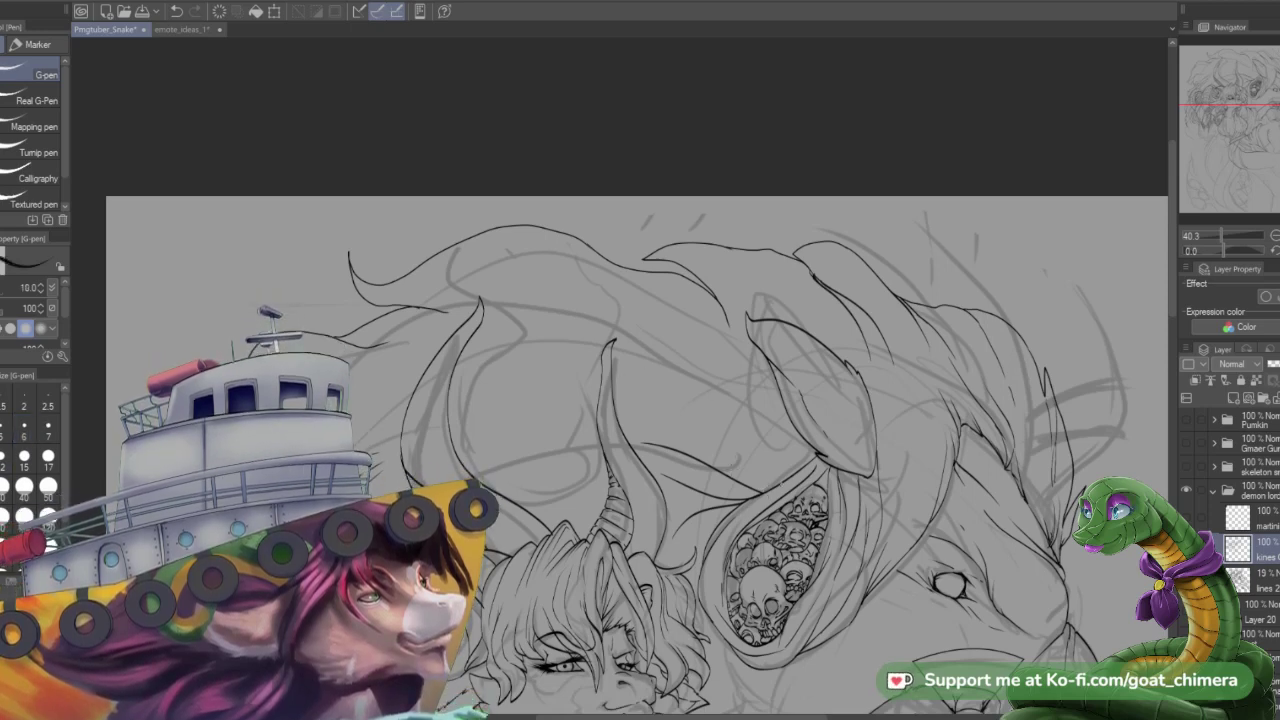
{"action": "left_click_drag", "start_coordinate": [728, 399], "coordinate": [641, 333]}
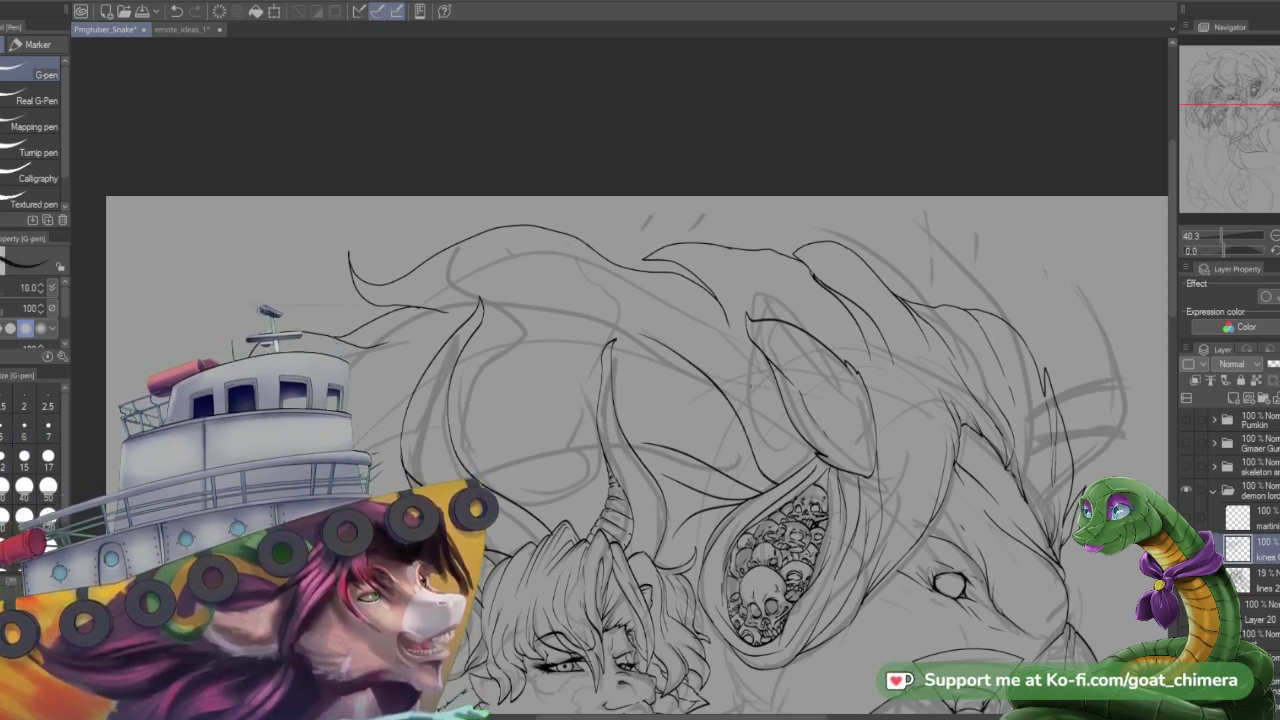
{"action": "mouse_move", "coordinate": [776, 484]}
{"action": "left_mouse_down"}
{"action": "mouse_move", "coordinate": [692, 320]}
{"action": "mouse_move", "coordinate": [568, 291]}
{"action": "mouse_move", "coordinate": [488, 342]}
{"action": "left_mouse_up"}
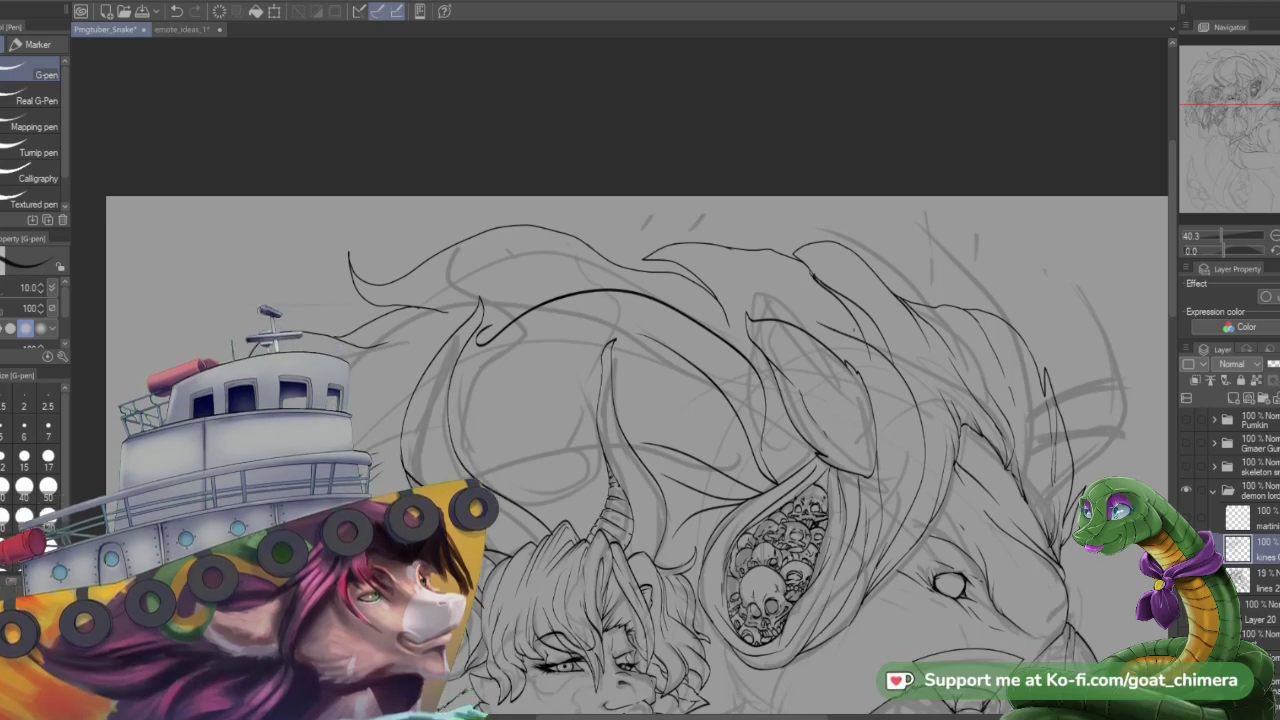
{"action": "key", "text": "ctrl+z"}
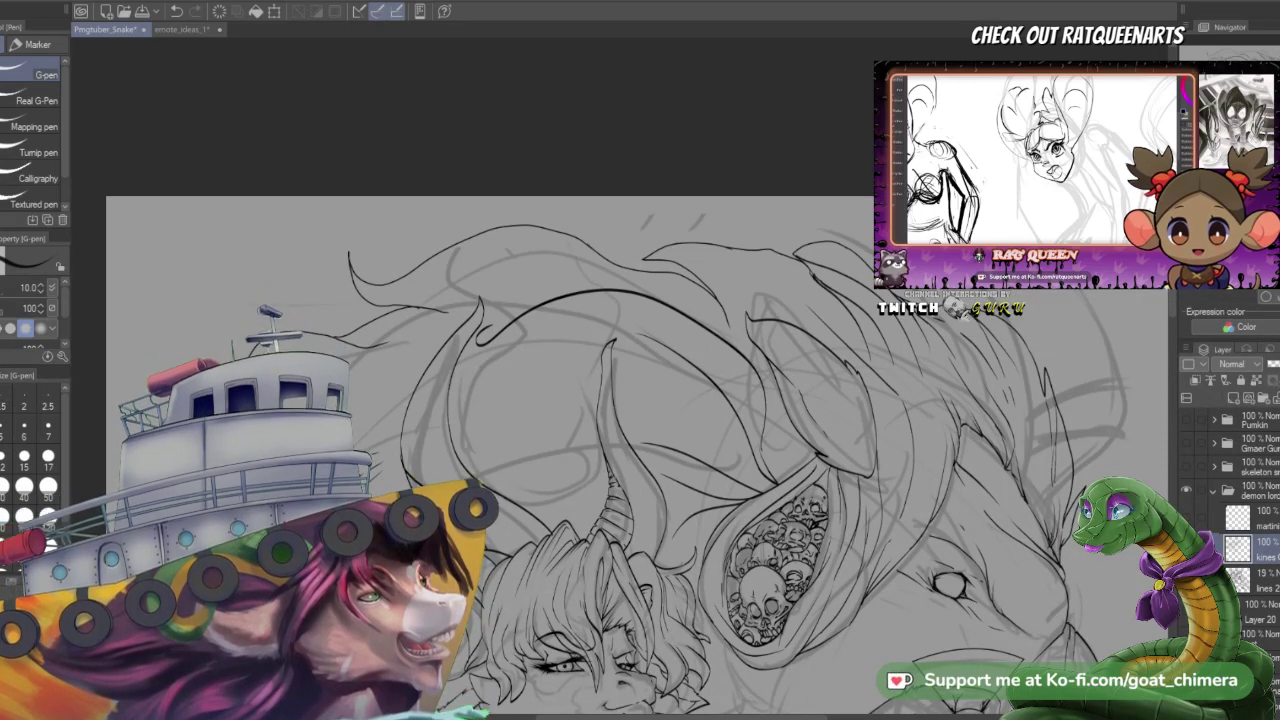
- Ink more curved strands fanning from the ear's base behind the demon's horns, including one with a spiral tip
{"action": "scroll", "coordinate": [880, 560], "scroll_direction": "down", "scroll_amount": 4}
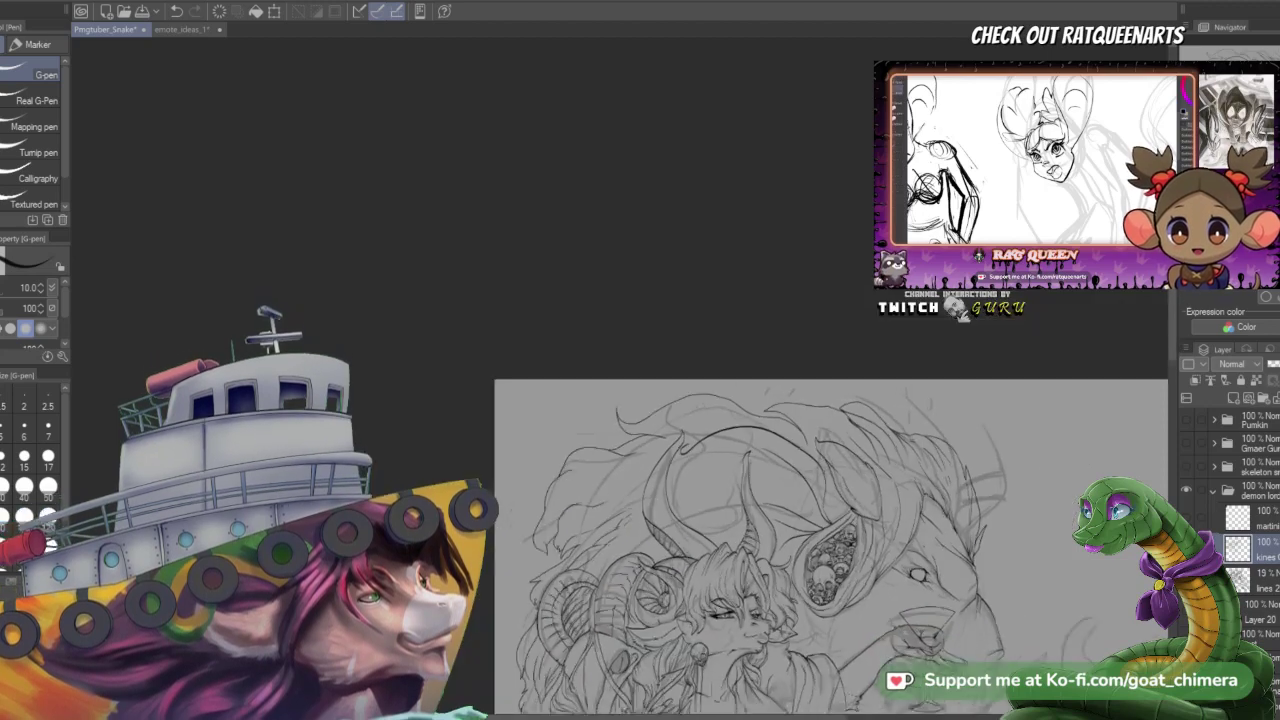
{"action": "scroll", "coordinate": [880, 560], "scroll_direction": "up", "scroll_amount": 2}
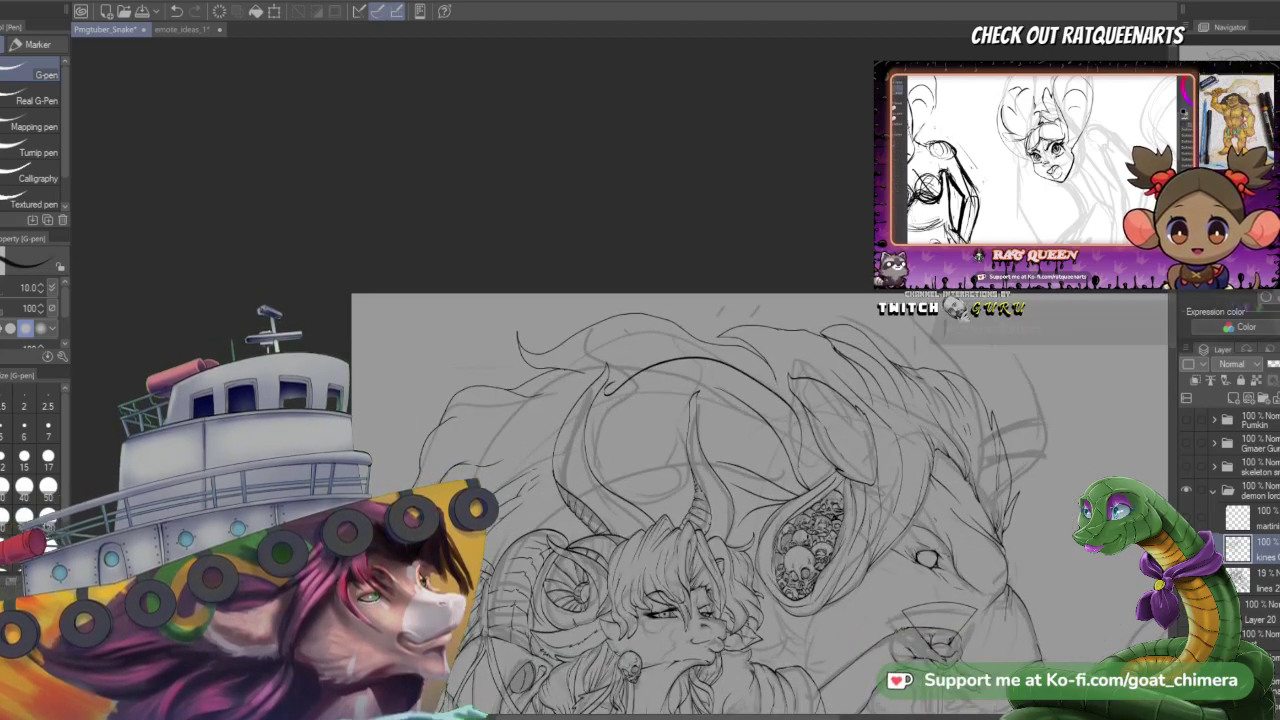
{"action": "scroll", "coordinate": [820, 340], "scroll_direction": "up", "scroll_amount": 3}
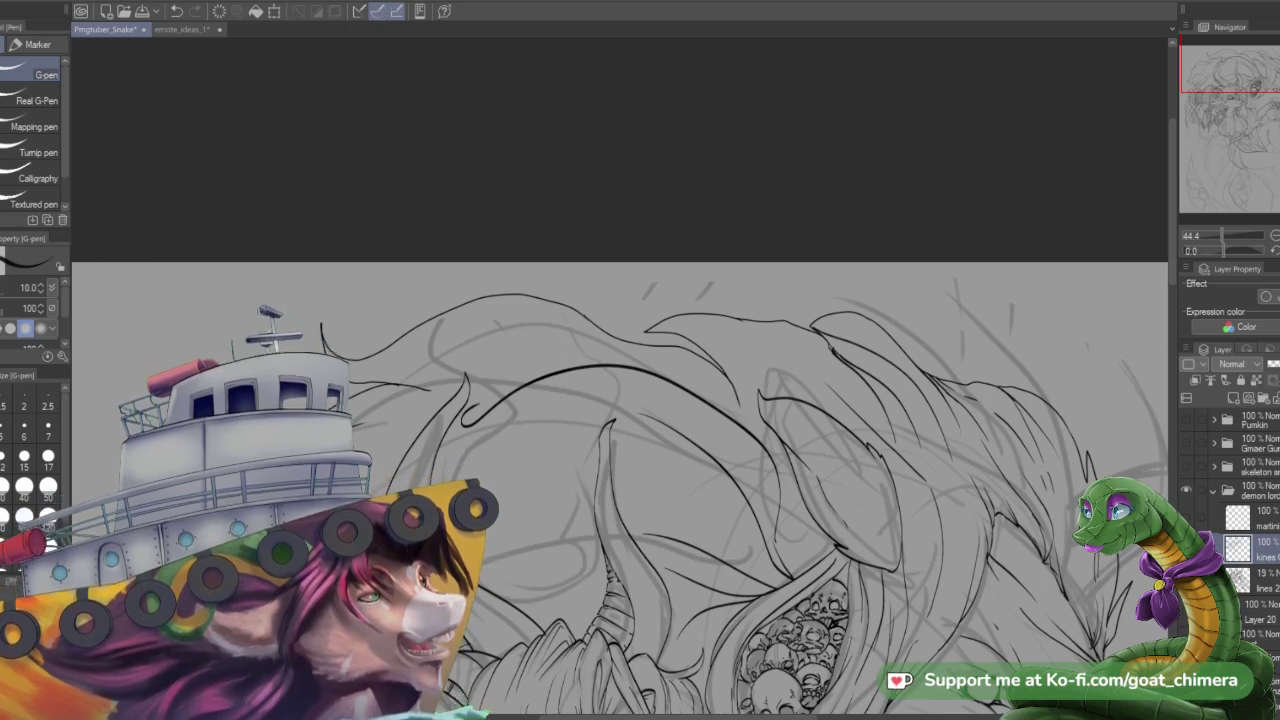
{"action": "scroll", "coordinate": [913, 605], "scroll_direction": "down", "scroll_amount": 4}
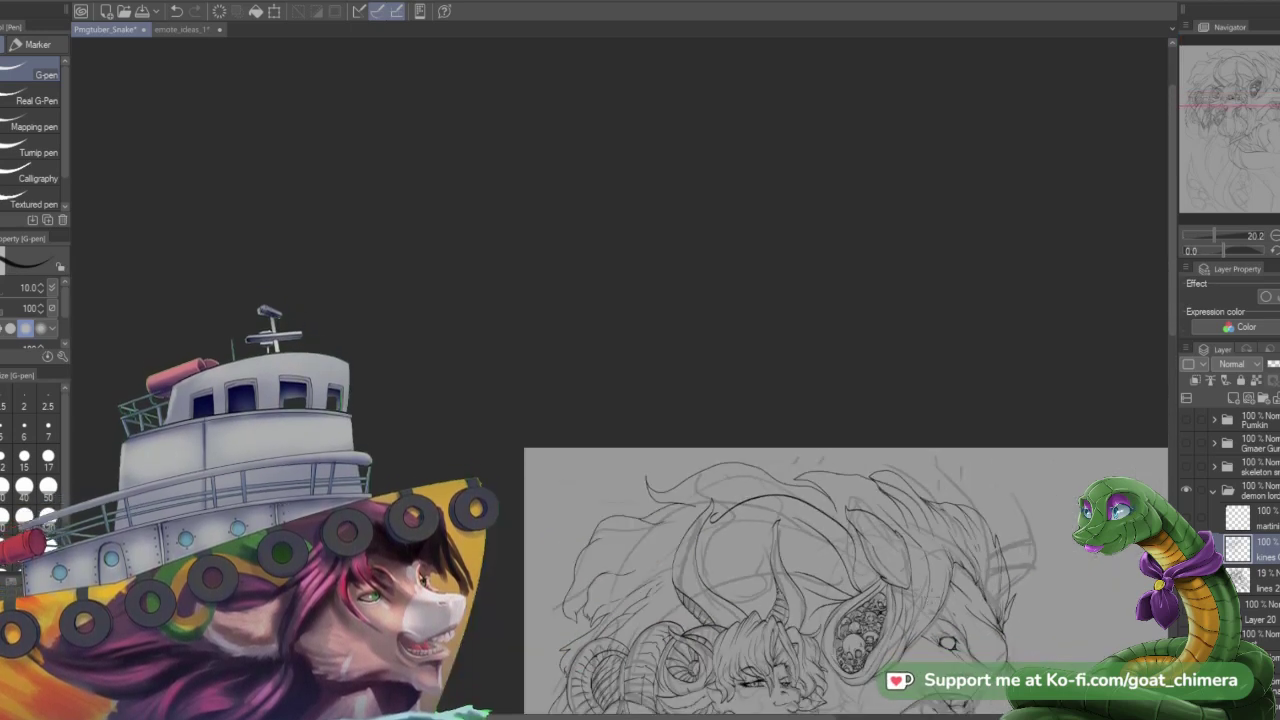
{"action": "scroll", "coordinate": [913, 605], "scroll_direction": "up", "scroll_amount": 1}
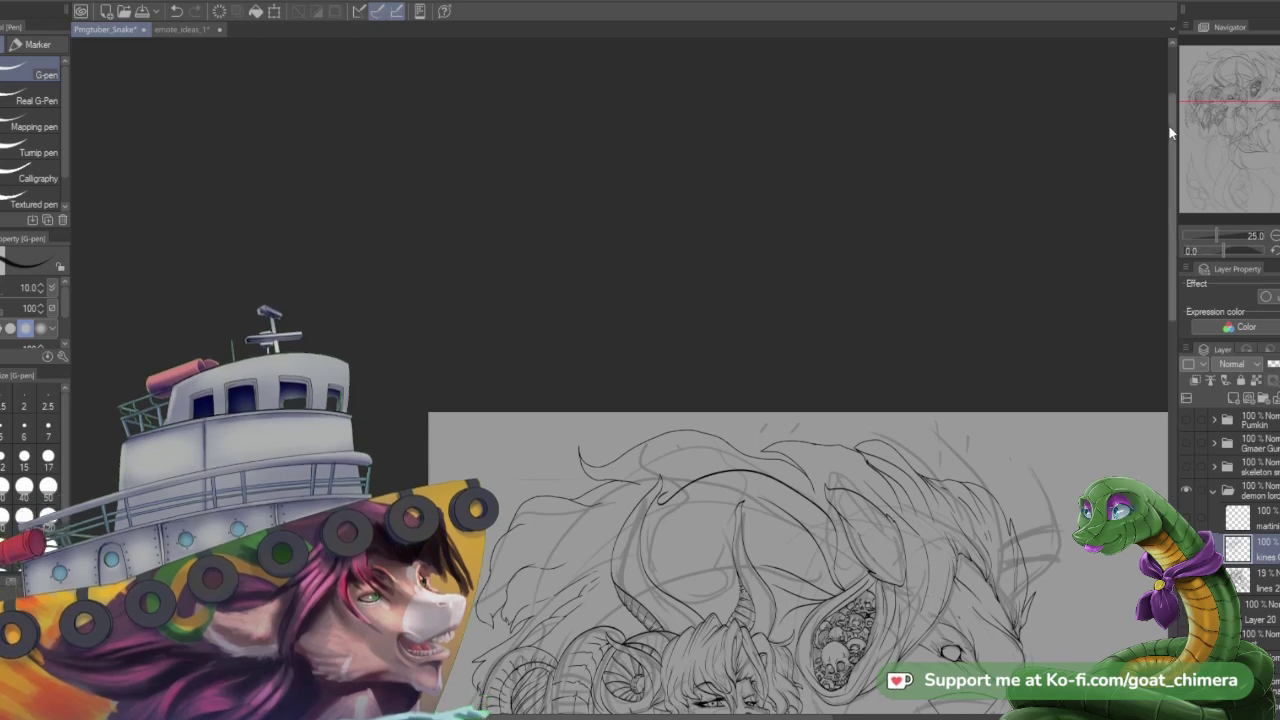
{"action": "left_click_drag", "start_coordinate": [913, 605], "coordinate": [897, 470]}
{"action": "scroll", "coordinate": [940, 333], "scroll_direction": "up", "scroll_amount": 1}
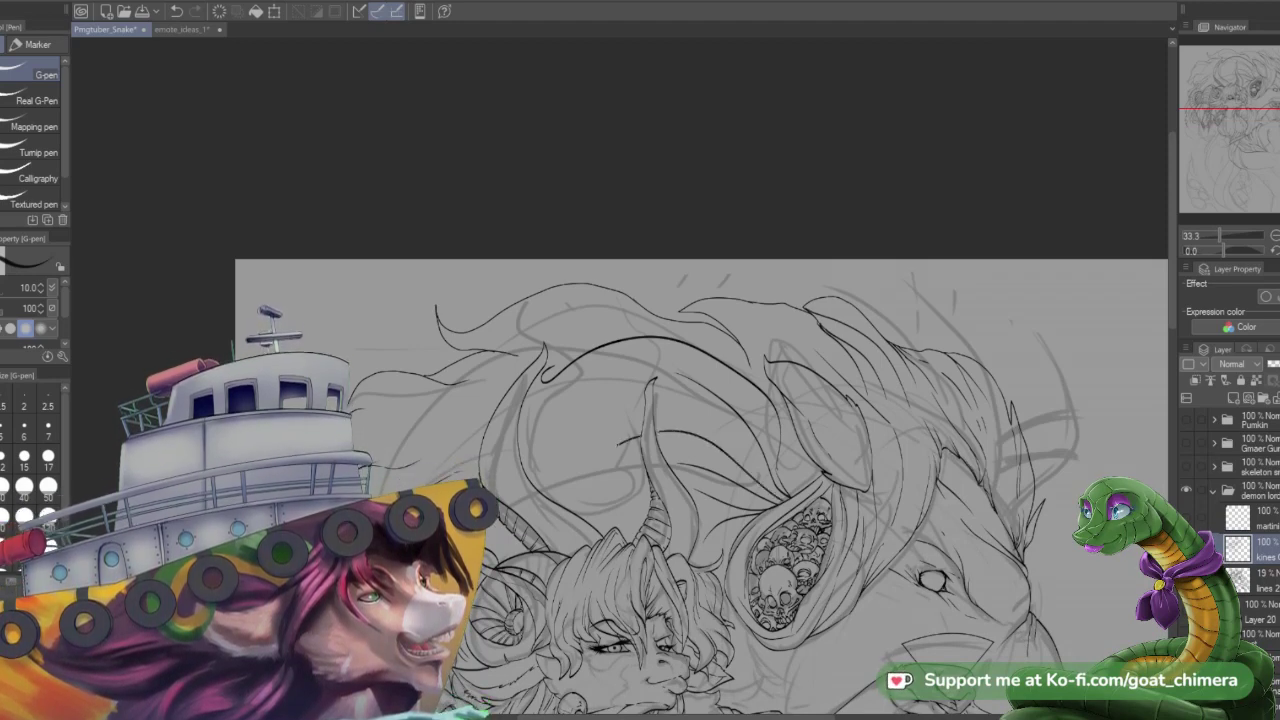
{"action": "left_click_drag", "start_coordinate": [560, 444], "coordinate": [547, 457]}
{"action": "scroll", "coordinate": [678, 360], "scroll_direction": "down", "scroll_amount": 2}
{"action": "scroll", "coordinate": [678, 360], "scroll_direction": "up", "scroll_amount": 1}
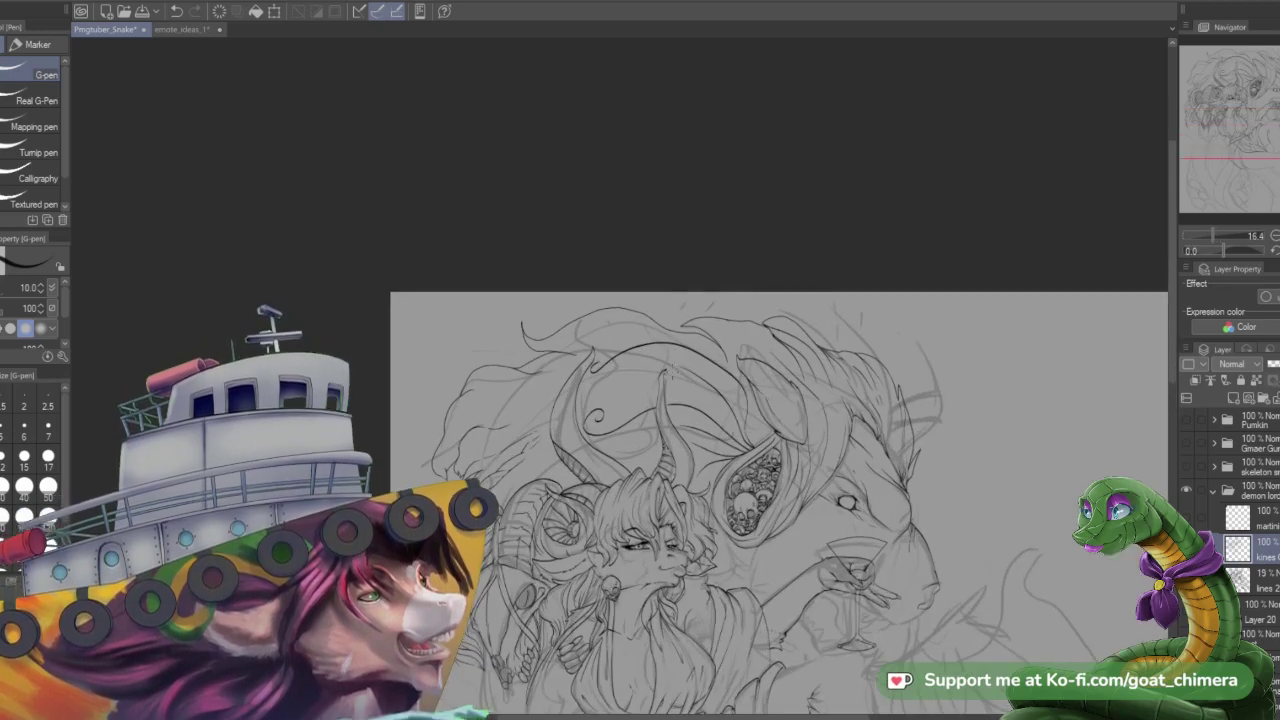
{"action": "scroll", "coordinate": [657, 418], "scroll_direction": "up", "scroll_amount": 1}
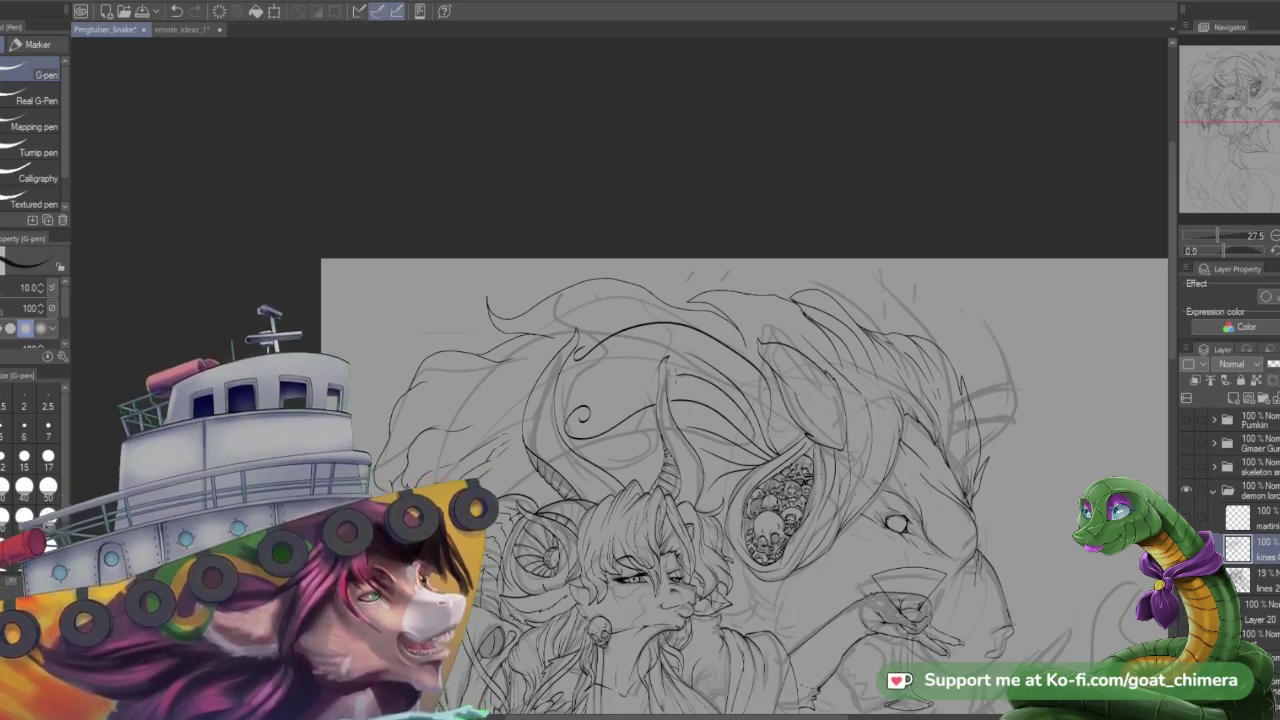
{"action": "mouse_move", "coordinate": [656, 378]}
{"action": "left_mouse_down"}
{"action": "mouse_move", "coordinate": [577, 378]}
{"action": "mouse_move", "coordinate": [558, 402]}
{"action": "left_mouse_up"}
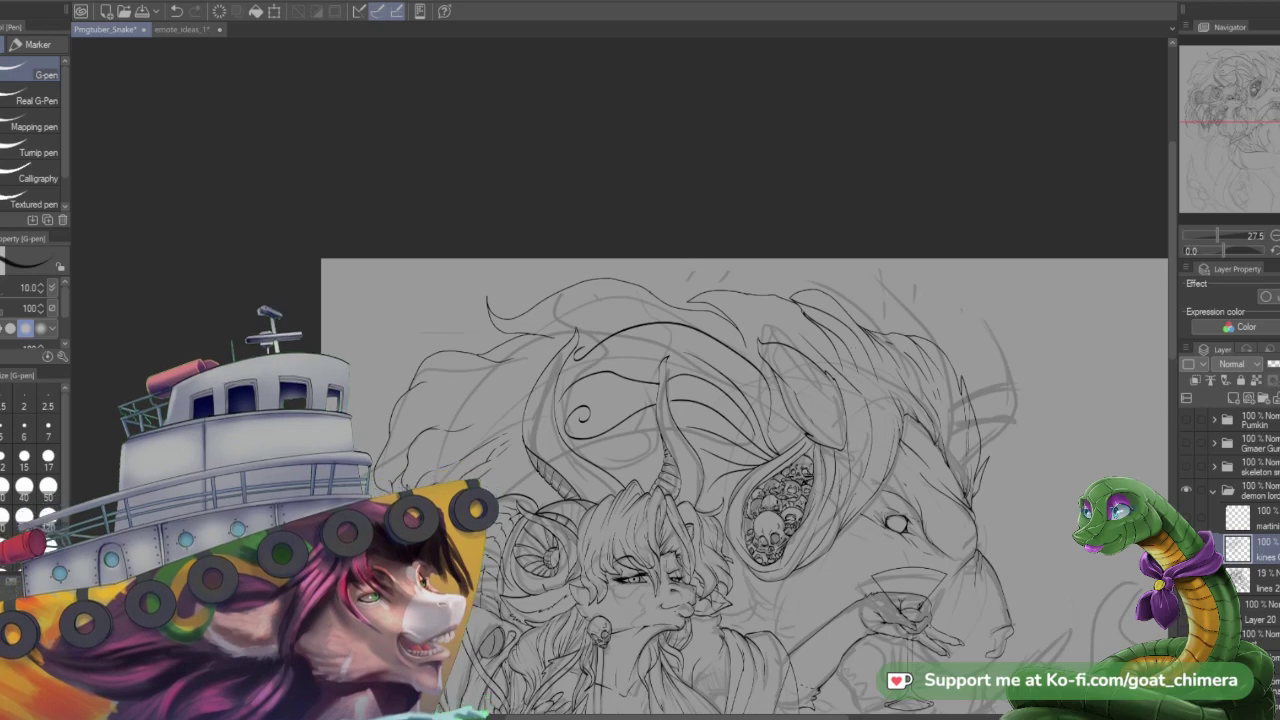
- Hide the rough sketch layer to review the clean line art alone, and show the sketch again
{"action": "left_click", "coordinate": [1186, 580]}
{"action": "left_click_drag", "start_coordinate": [1237, 104], "coordinate": [1224, 128]}
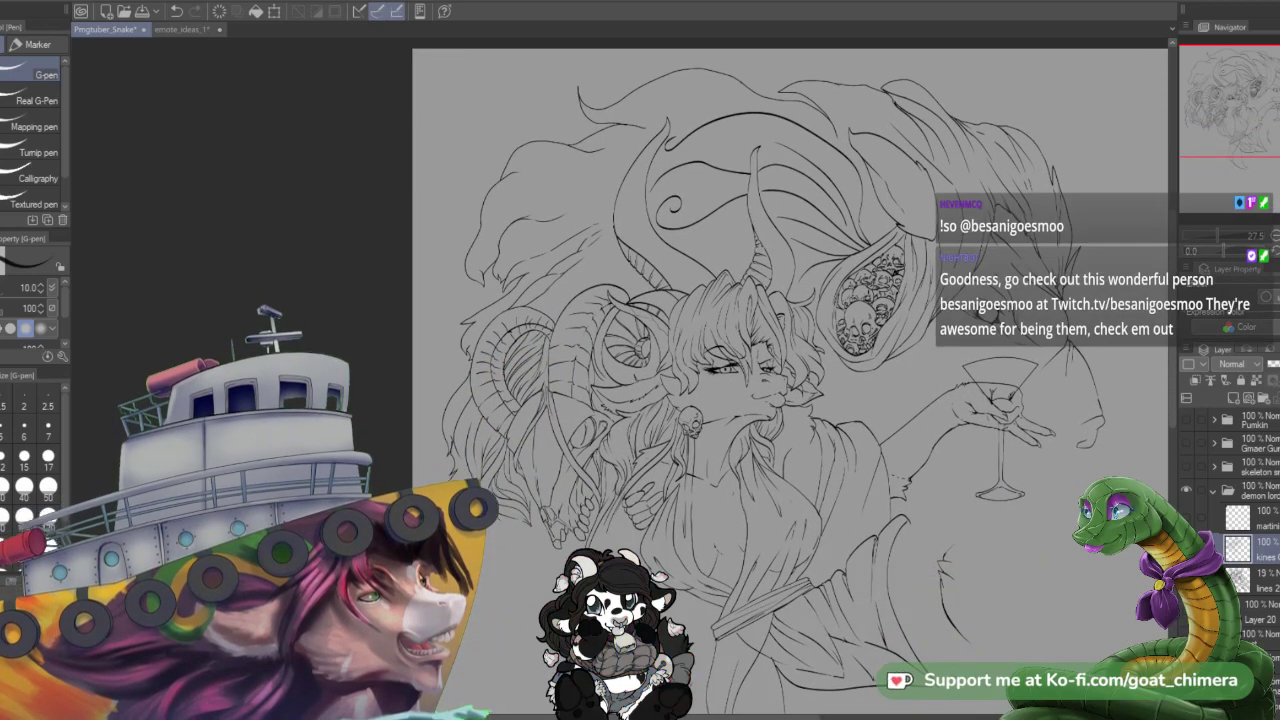
{"action": "left_click", "coordinate": [1186, 580]}
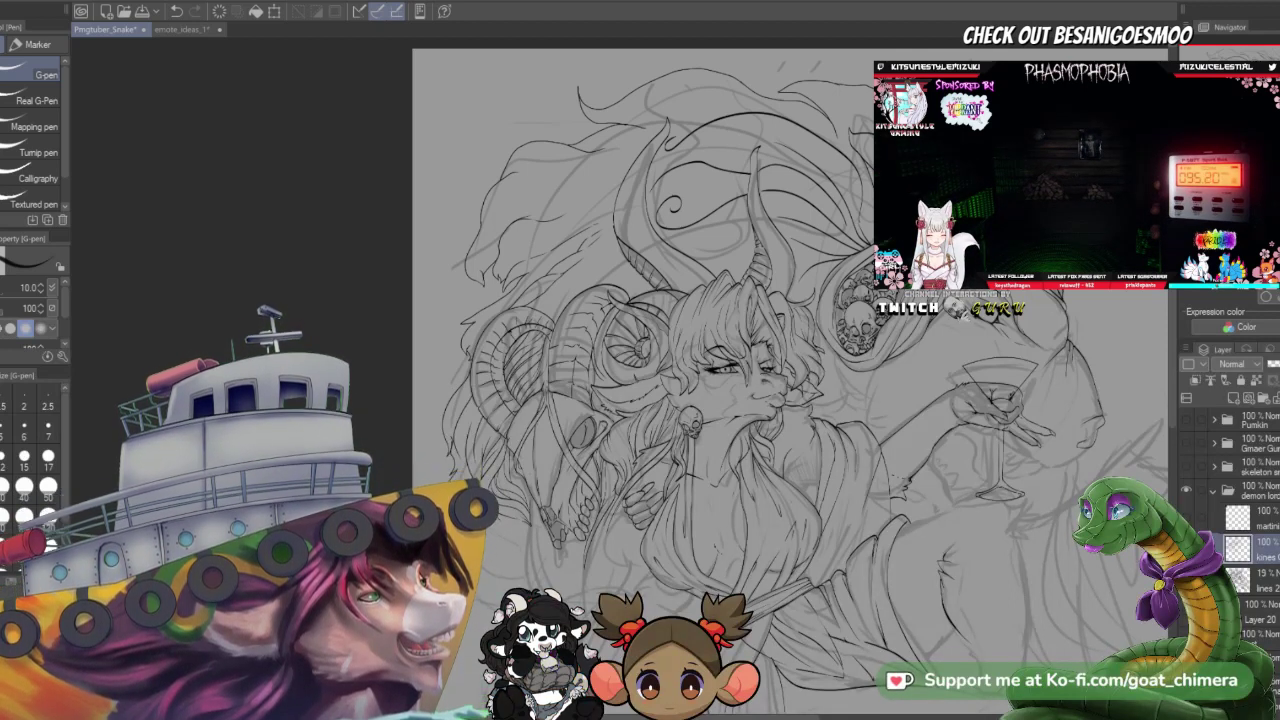
- Ink short, broken fur tufts on the goat's neck below the skull-filled ear and along its cheek above the demon's raised arm
{"action": "scroll", "coordinate": [592, 434], "scroll_direction": "down", "scroll_amount": 1}
{"action": "scroll", "coordinate": [735, 212], "scroll_direction": "up", "scroll_amount": 1}
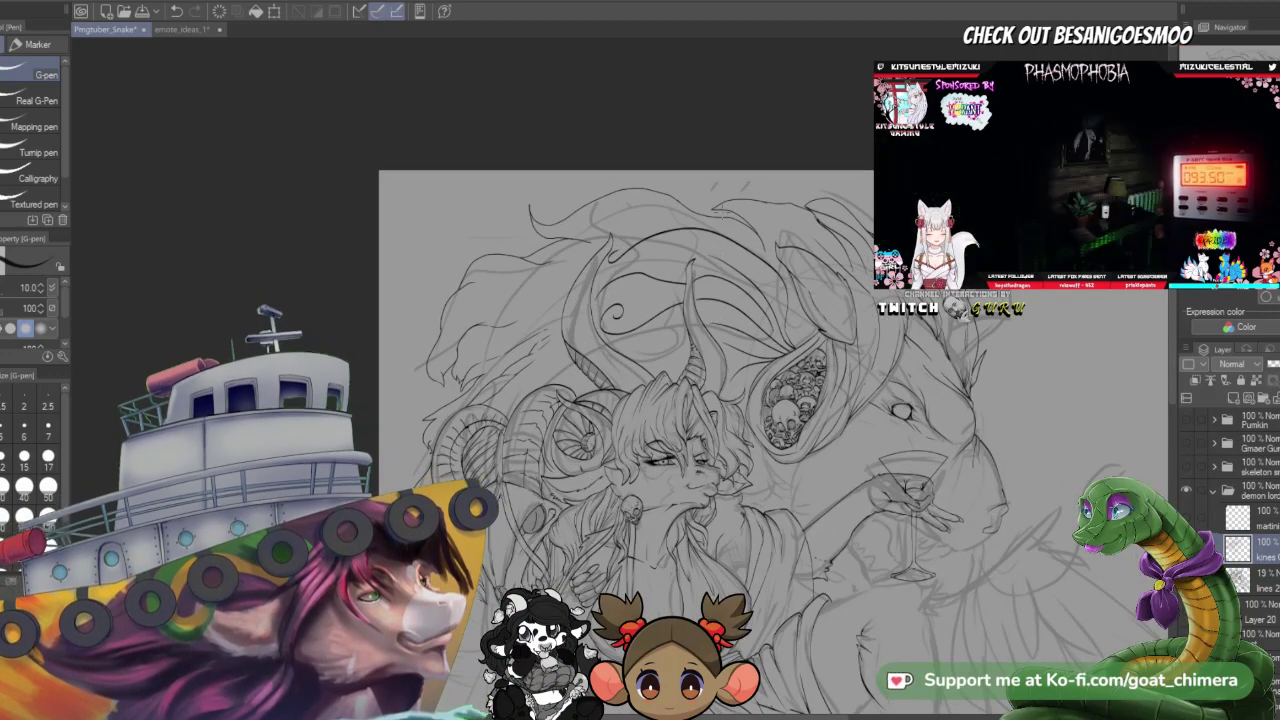
{"action": "scroll", "coordinate": [733, 214], "scroll_direction": "down", "scroll_amount": 1}
{"action": "scroll", "coordinate": [848, 462], "scroll_direction": "up", "scroll_amount": 1}
{"action": "scroll", "coordinate": [781, 372], "scroll_direction": "up", "scroll_amount": 5}
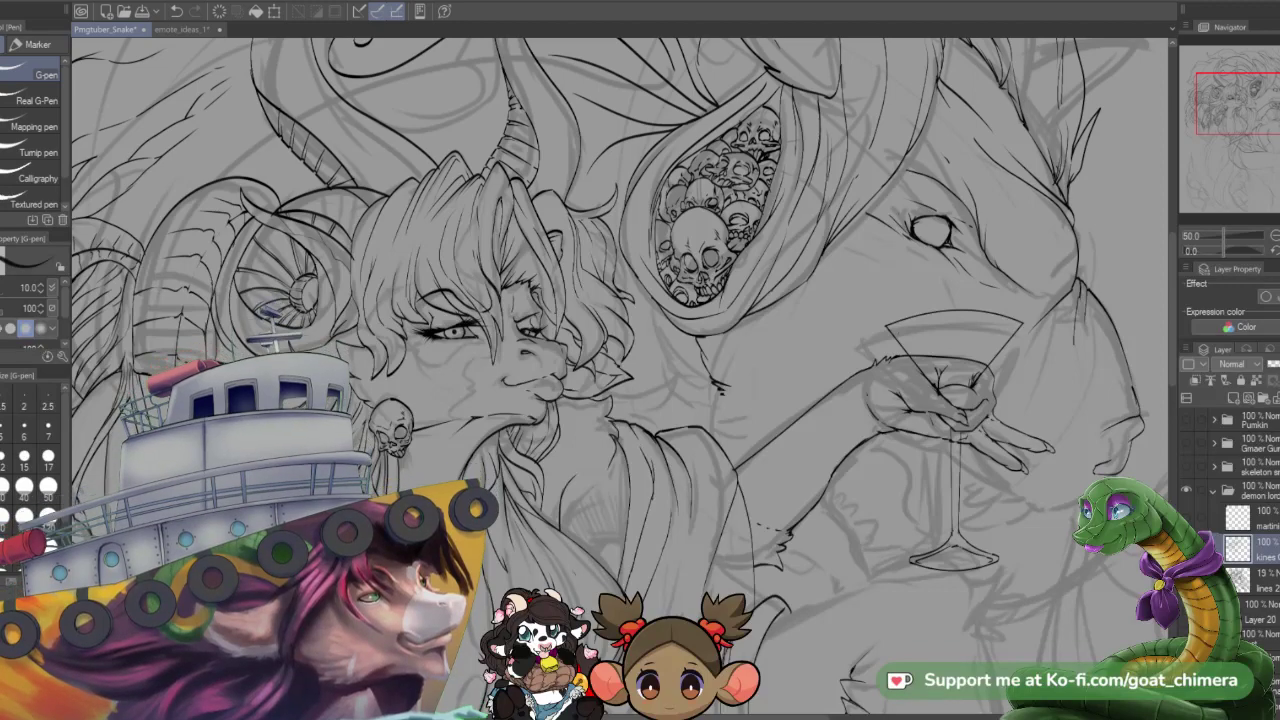
{"action": "key", "text": "ctrl+minus"}
{"action": "key", "text": "ctrl+minus"}
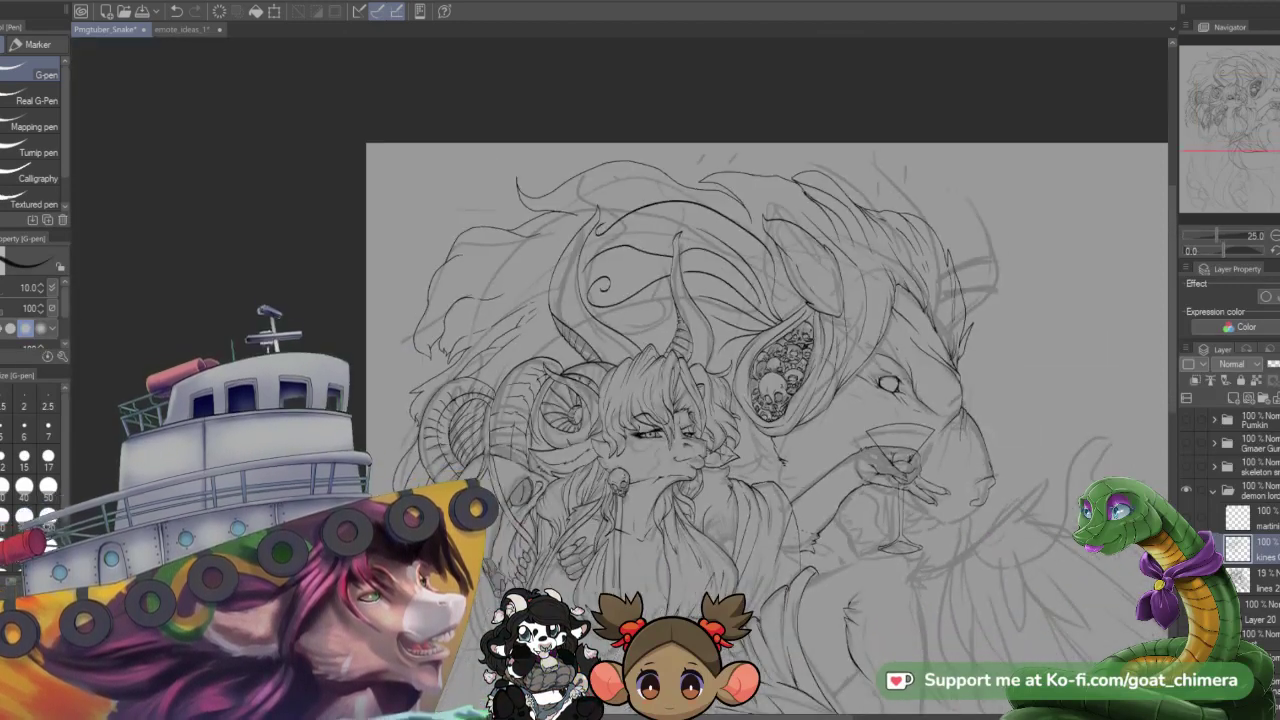
{"action": "scroll", "coordinate": [822, 503], "scroll_direction": "up", "scroll_amount": 1}
{"action": "scroll", "coordinate": [822, 503], "scroll_direction": "down", "scroll_amount": 1}
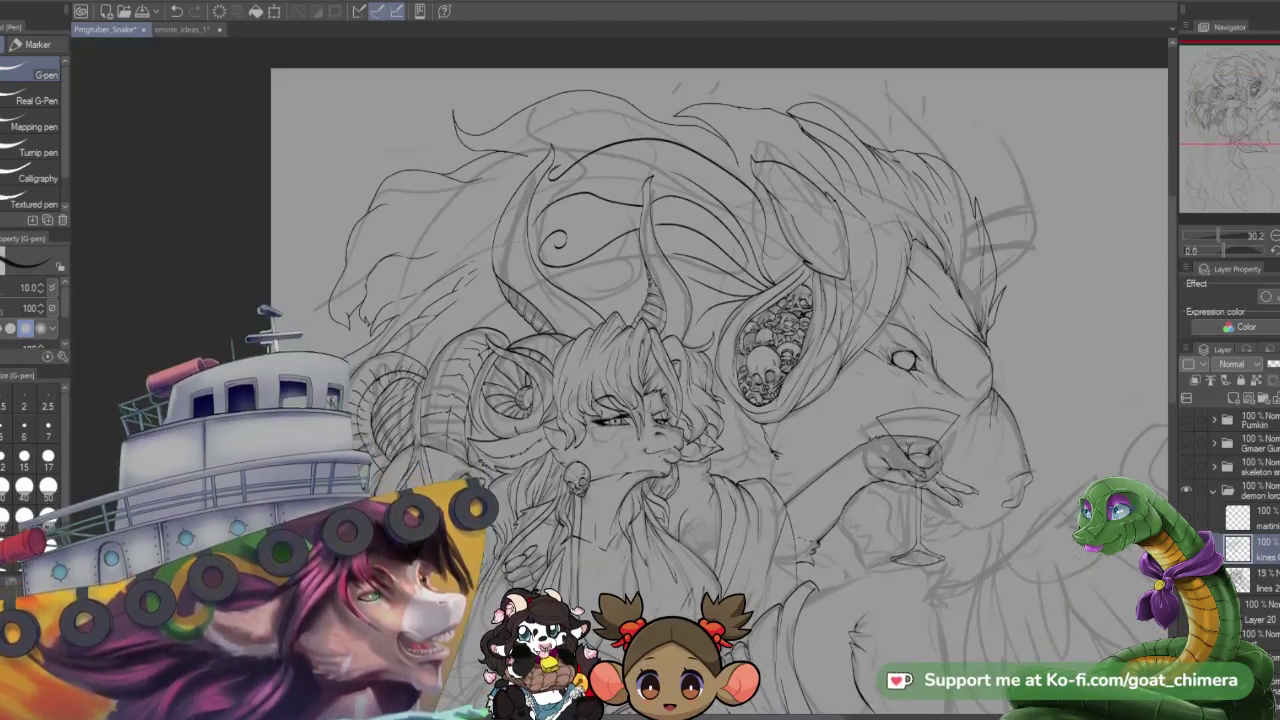
{"action": "scroll", "coordinate": [766, 450], "scroll_direction": "up", "scroll_amount": 3}
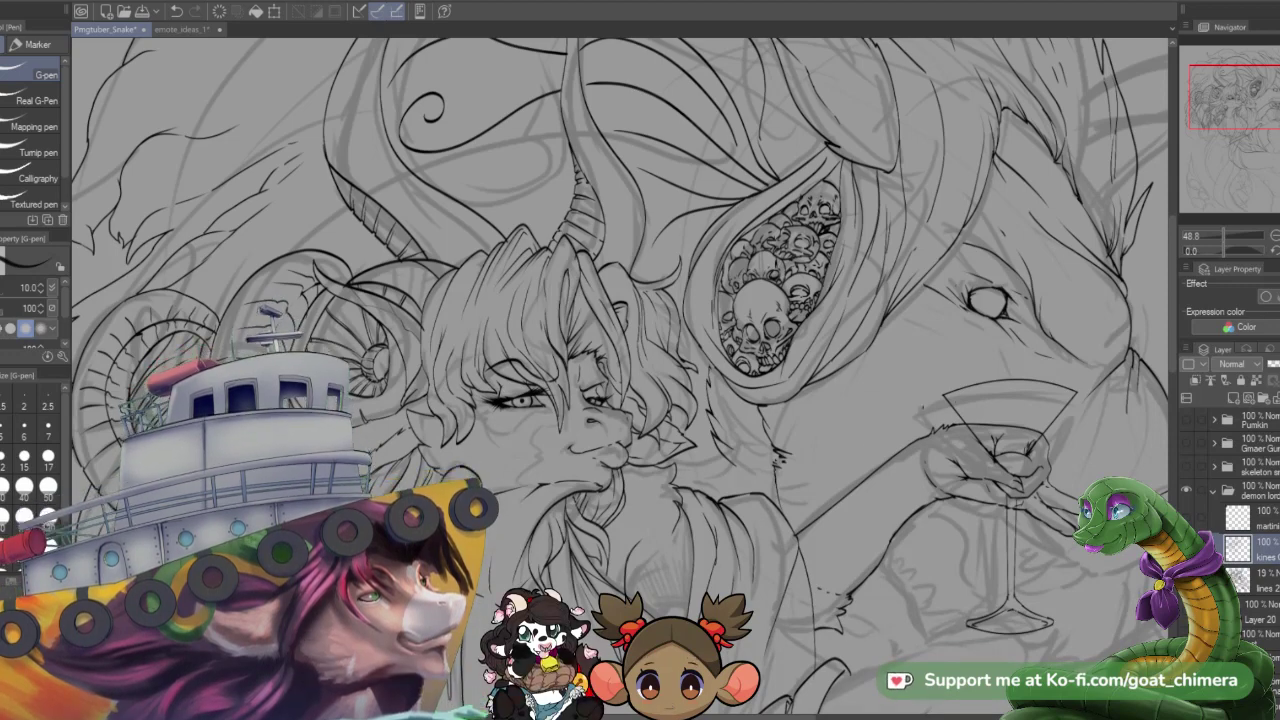
{"action": "left_click_drag", "start_coordinate": [1226, 88], "coordinate": [1238, 84]}
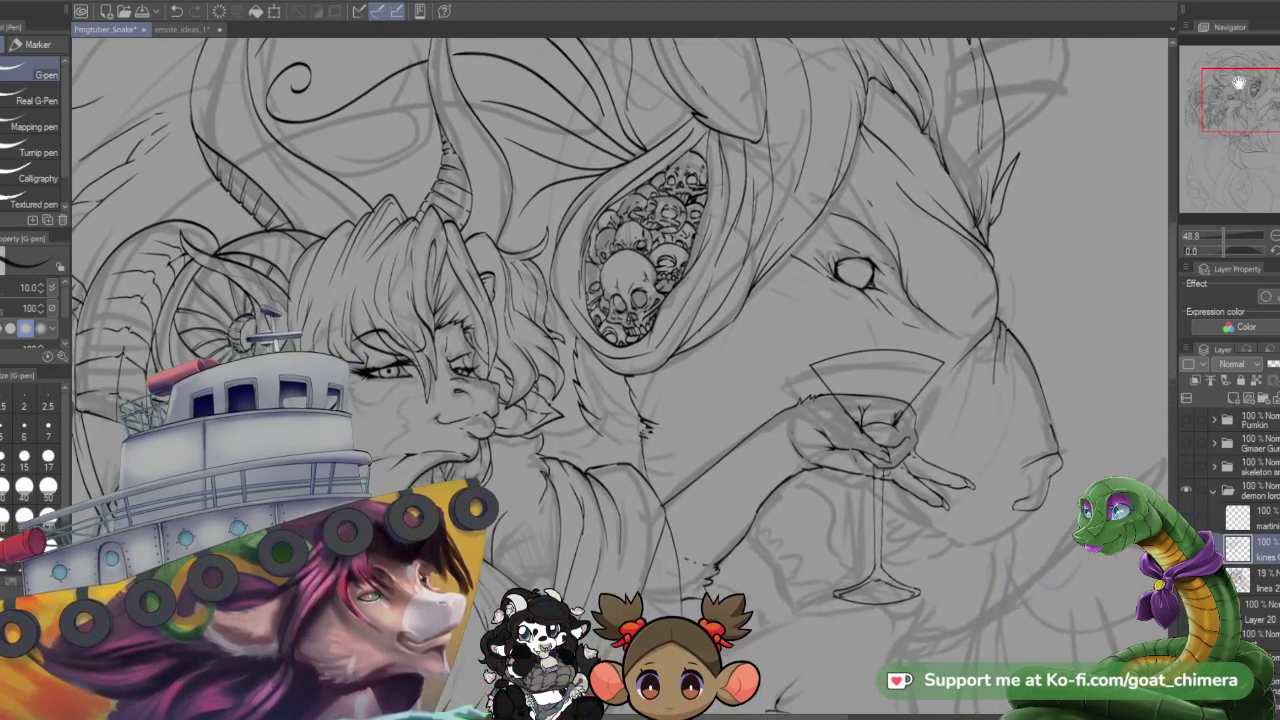
{"action": "left_click_drag", "start_coordinate": [728, 356], "coordinate": [757, 397]}
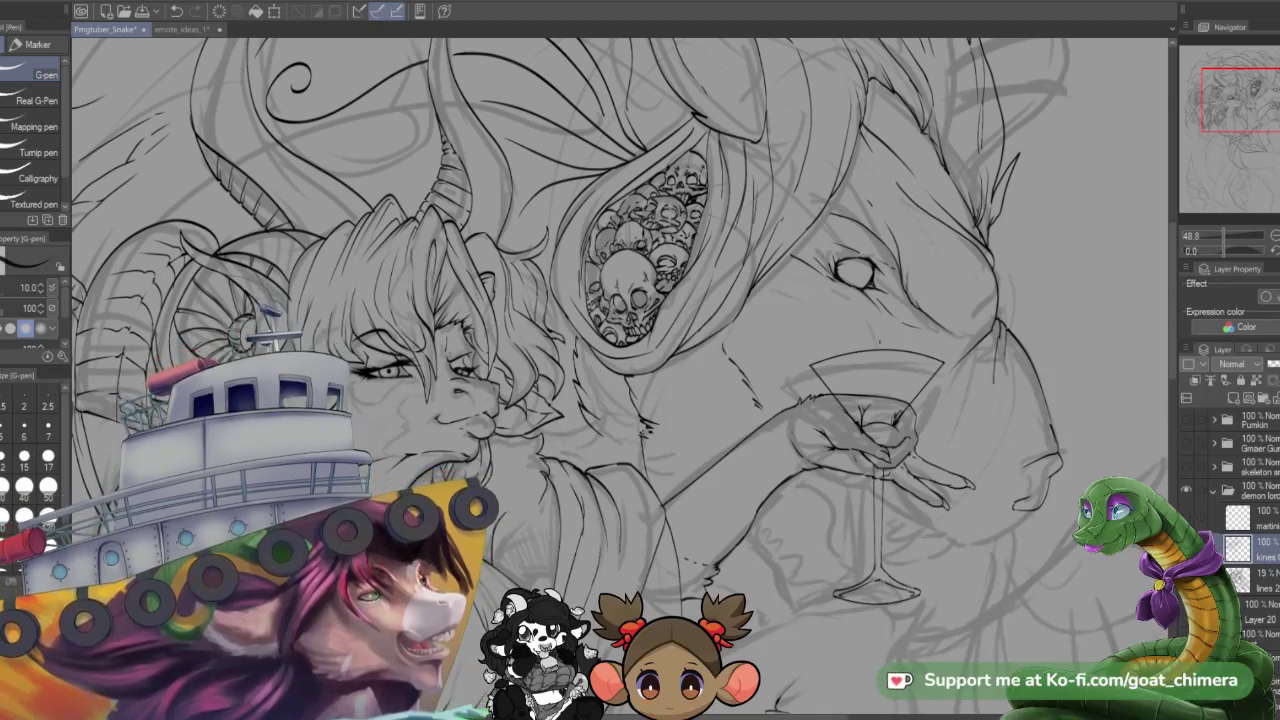
{"action": "left_click_drag", "start_coordinate": [877, 343], "coordinate": [840, 296]}
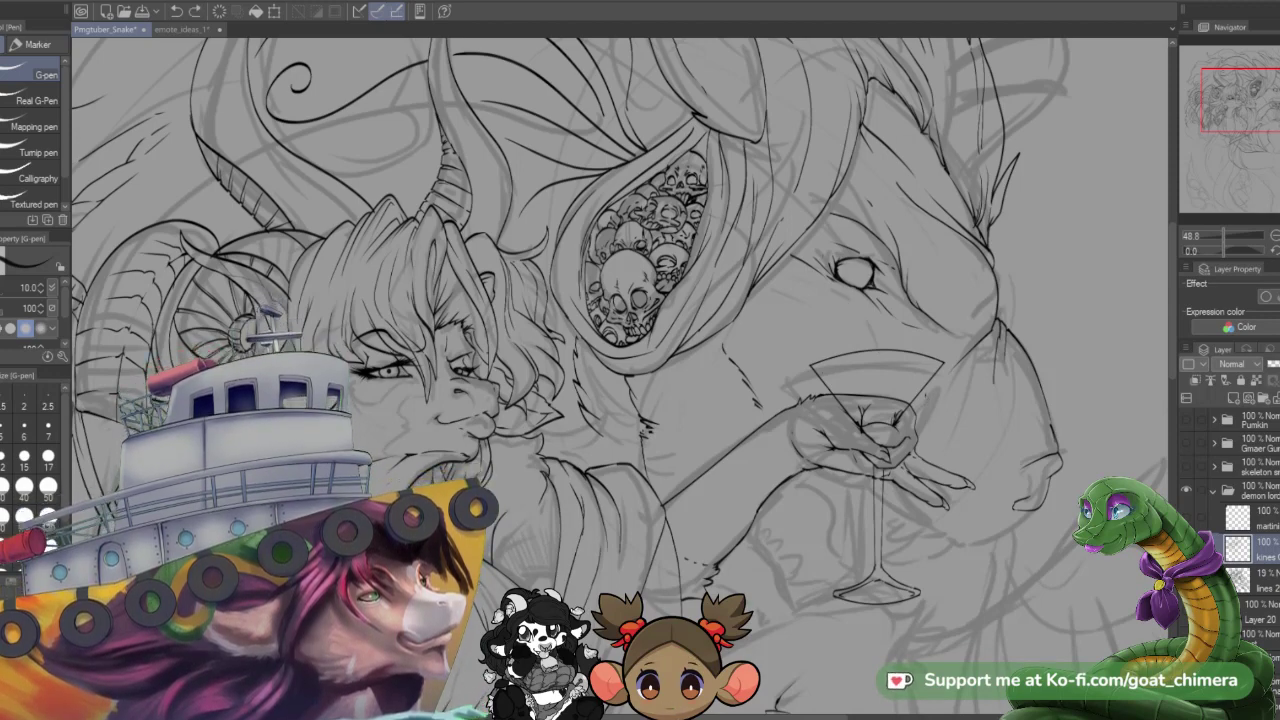
- Examine the goat head, horns and ear strands at several zoom levels to judge the overall composition
{"action": "key", "text": "ctrl+minus"}
{"action": "key", "text": "ctrl+minus"}
{"action": "key", "text": "ctrl+plus"}
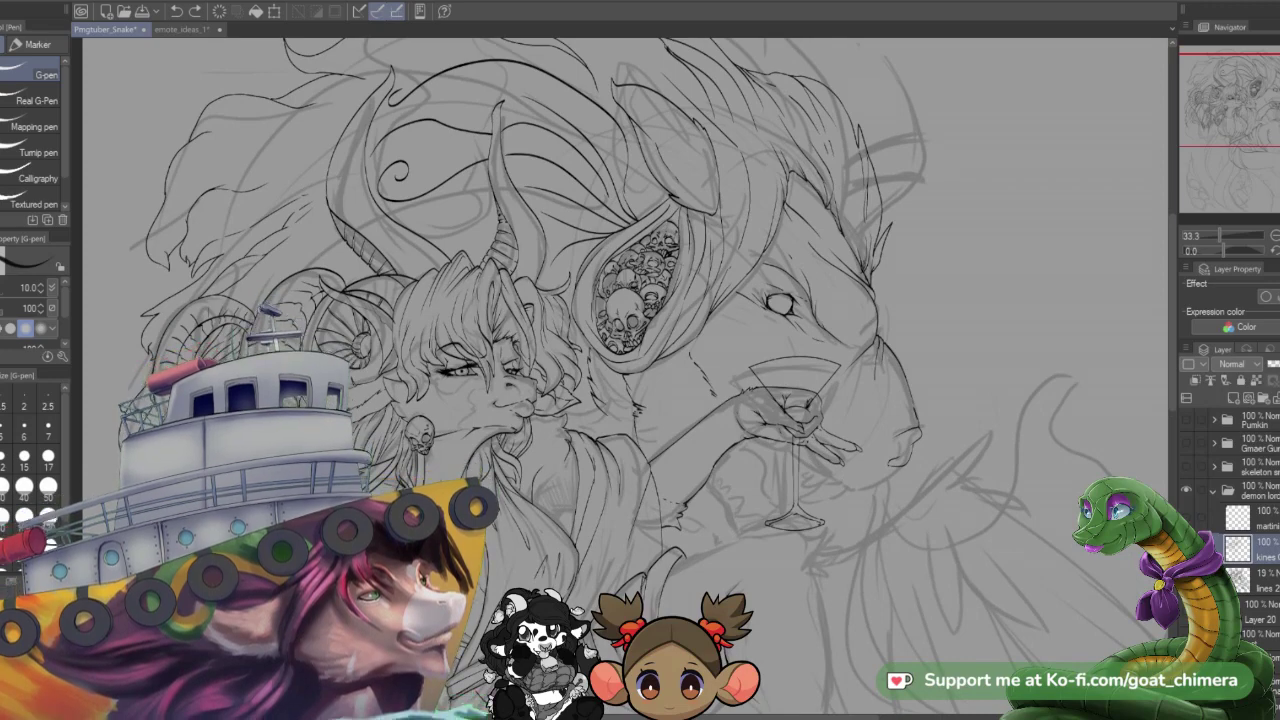
{"action": "scroll", "coordinate": [810, 395], "scroll_direction": "up", "scroll_amount": 2}
{"action": "scroll", "coordinate": [810, 395], "scroll_direction": "down", "scroll_amount": 3}
{"action": "scroll", "coordinate": [810, 395], "scroll_direction": "up", "scroll_amount": 2}
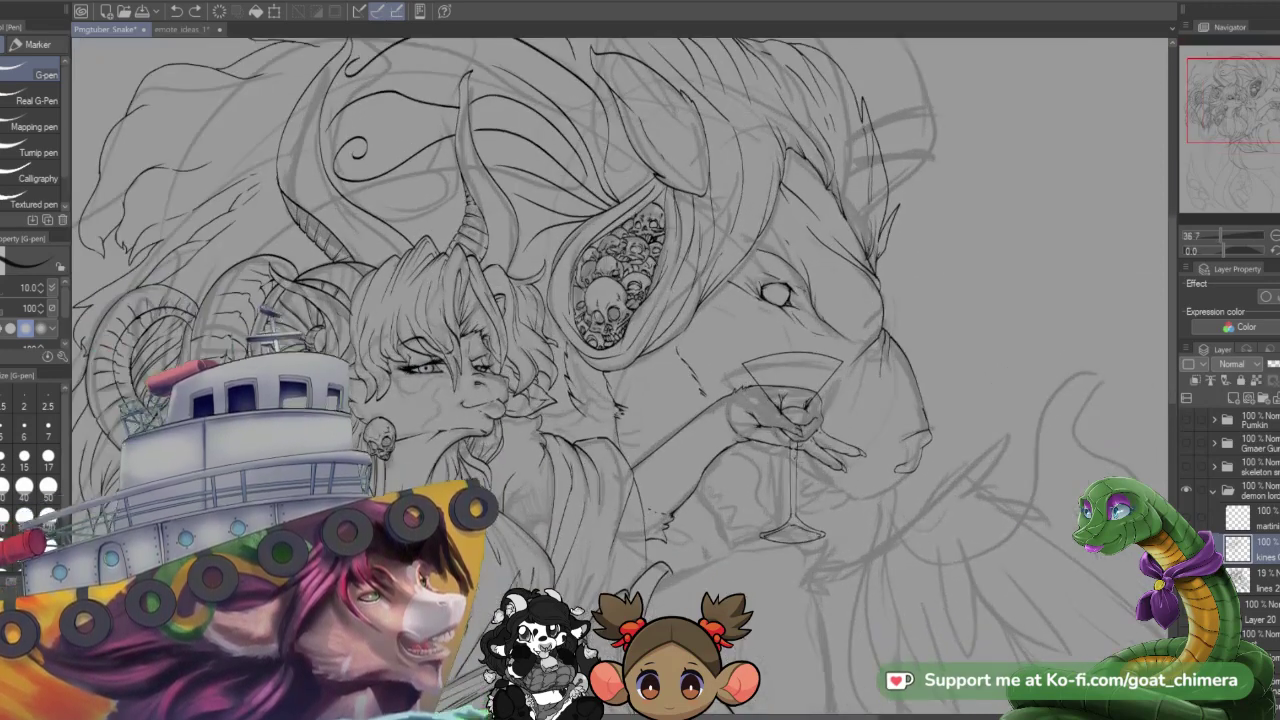
{"action": "scroll", "coordinate": [810, 440], "scroll_direction": "down", "scroll_amount": 1}
{"action": "scroll", "coordinate": [360, 350], "scroll_direction": "down", "scroll_amount": 1}
{"action": "scroll", "coordinate": [342, 207], "scroll_direction": "up", "scroll_amount": 1}
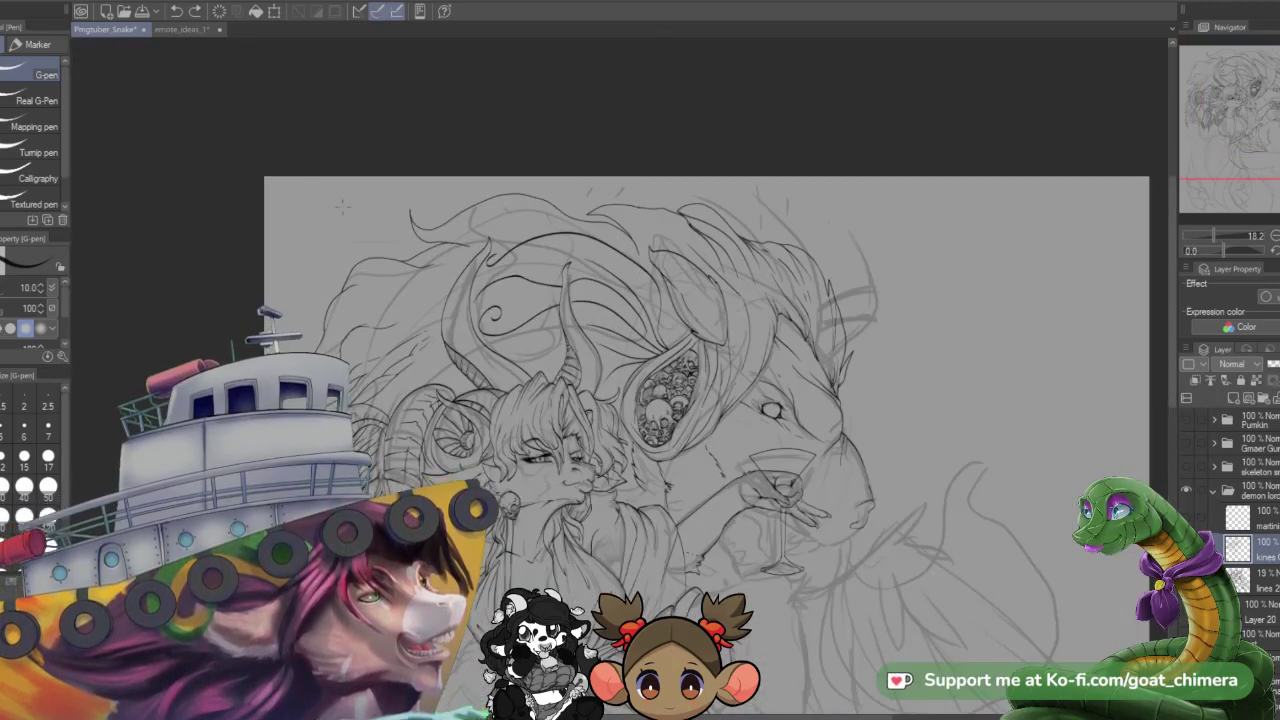
{"action": "scroll", "coordinate": [342, 207], "scroll_direction": "up", "scroll_amount": 2}
{"action": "scroll", "coordinate": [342, 207], "scroll_direction": "down", "scroll_amount": 2}
{"action": "scroll", "coordinate": [380, 250], "scroll_direction": "up", "scroll_amount": 1}
{"action": "scroll", "coordinate": [378, 255], "scroll_direction": "down", "scroll_amount": 2}
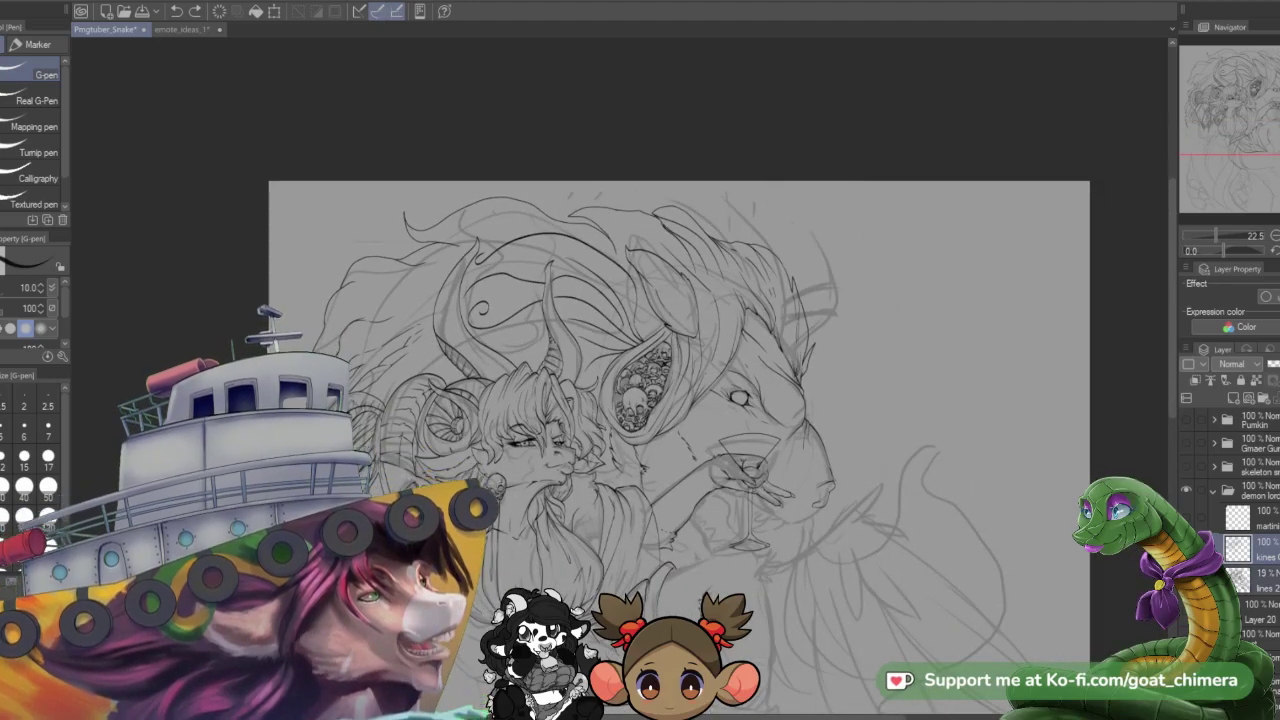
- Hide the rough sketch layer so only the clean line art is shown
{"action": "left_click", "coordinate": [1186, 580]}
{"action": "scroll", "coordinate": [370, 308], "scroll_direction": "down", "scroll_amount": 1}
{"action": "scroll", "coordinate": [370, 308], "scroll_direction": "up", "scroll_amount": 1}
{"action": "scroll", "coordinate": [368, 306], "scroll_direction": "up", "scroll_amount": 2}
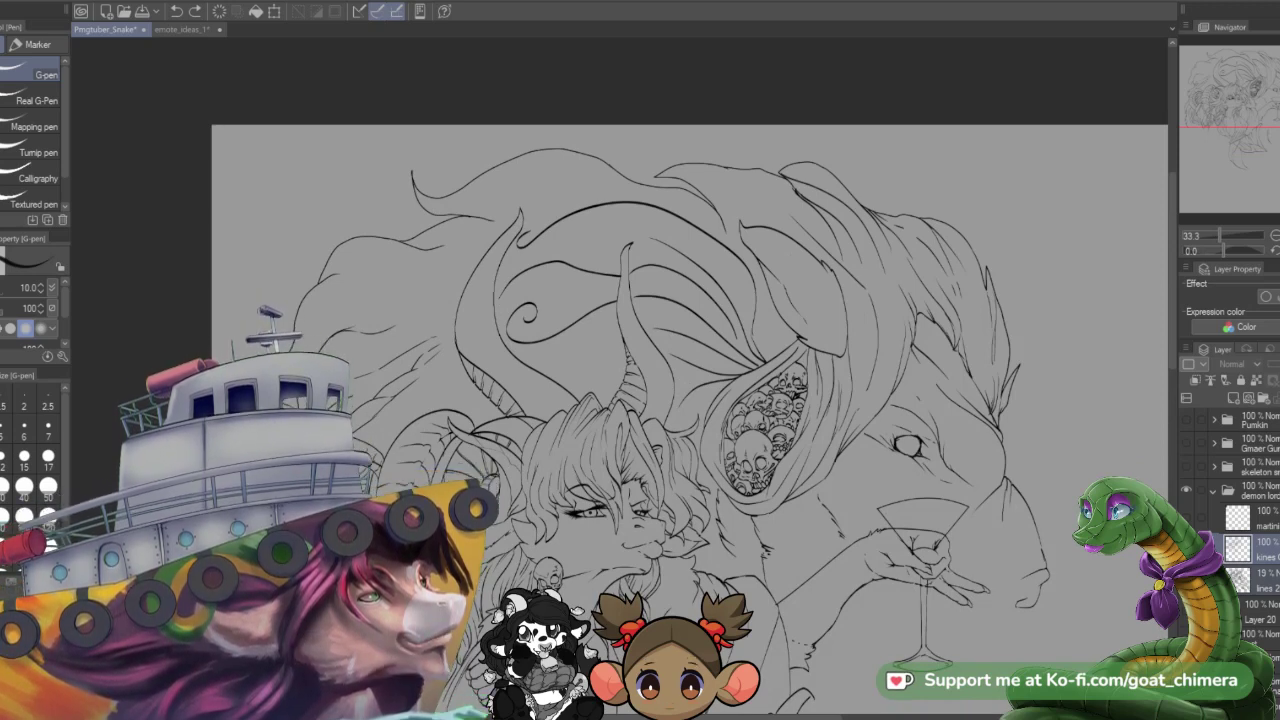
- Erase the ear strands' curled ends between the demon's two upright horns with the Hard eraser at size 100
{"action": "key", "text": "e"}
{"action": "left_click", "coordinate": [24, 514]}
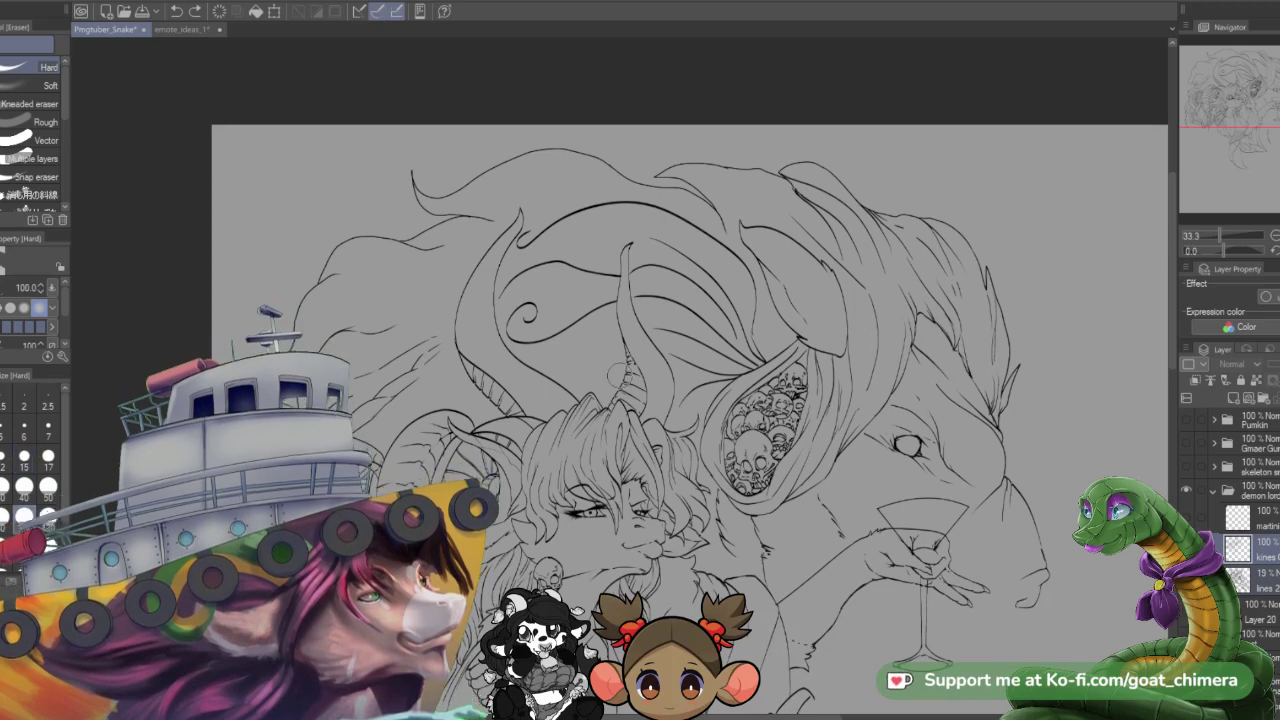
{"action": "mouse_move", "coordinate": [541, 325]}
{"action": "left_mouse_down"}
{"action": "mouse_move", "coordinate": [531, 278]}
{"action": "mouse_move", "coordinate": [536, 333]}
{"action": "mouse_move", "coordinate": [517, 289]}
{"action": "mouse_move", "coordinate": [550, 342]}
{"action": "mouse_move", "coordinate": [548, 262]}
{"action": "mouse_move", "coordinate": [583, 318]}
{"action": "mouse_move", "coordinate": [593, 258]}
{"action": "mouse_move", "coordinate": [593, 313]}
{"action": "mouse_move", "coordinate": [644, 282]}
{"action": "left_mouse_up"}
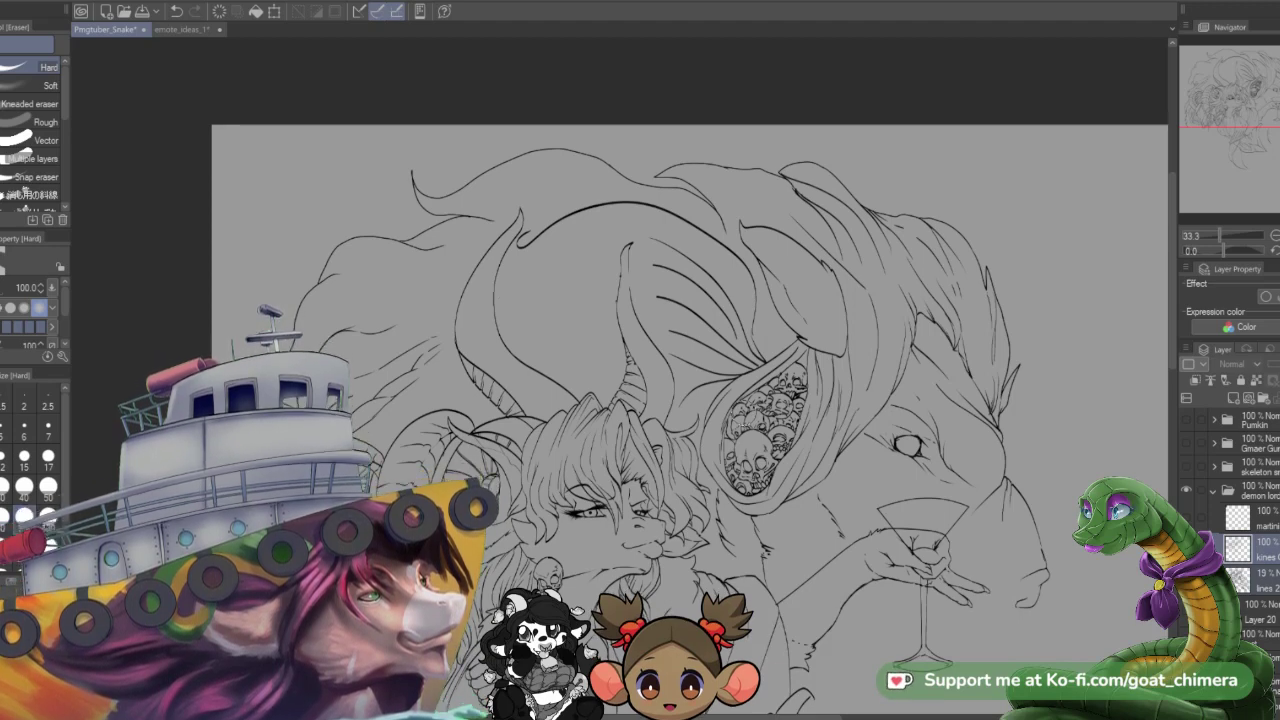
- Select the upright horn nearest the goat's ear, from base to tip, with the Selection pen
{"action": "key", "text": "m"}
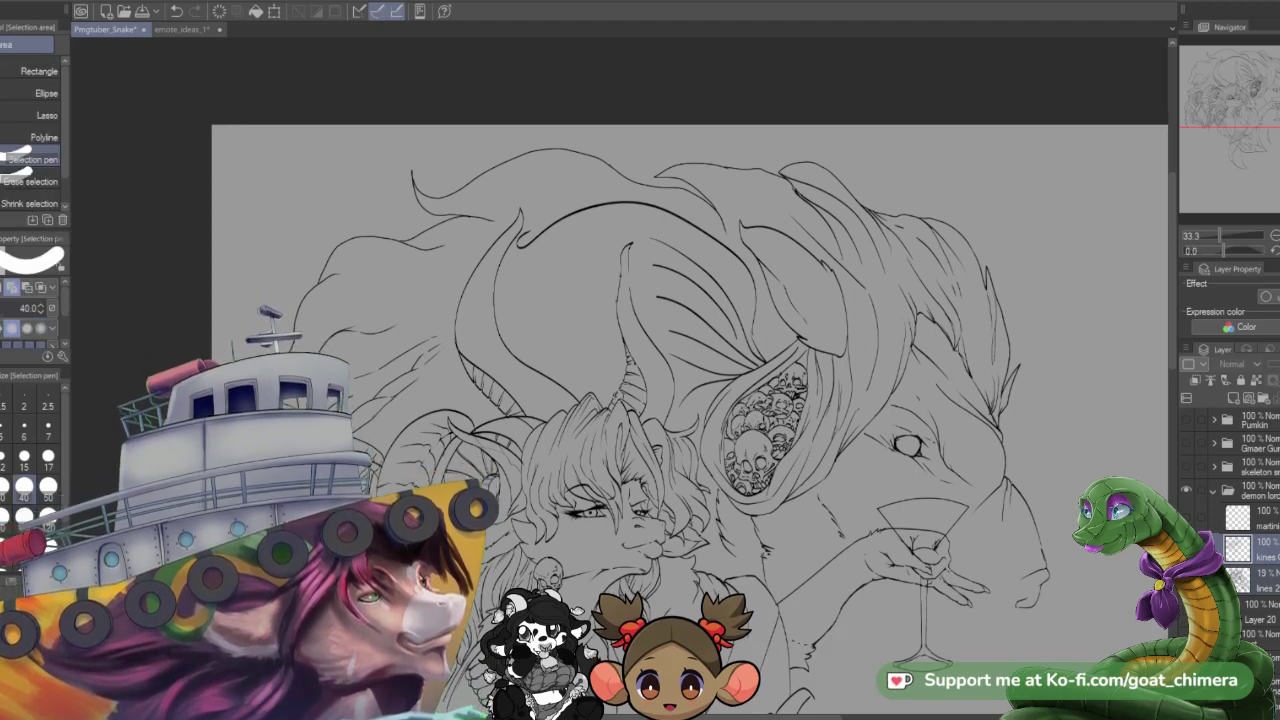
{"action": "mouse_move", "coordinate": [608, 406]}
{"action": "left_mouse_down"}
{"action": "mouse_move", "coordinate": [630, 364]}
{"action": "mouse_move", "coordinate": [634, 398]}
{"action": "mouse_move", "coordinate": [620, 403]}
{"action": "mouse_move", "coordinate": [643, 411]}
{"action": "mouse_move", "coordinate": [617, 300]}
{"action": "left_mouse_up"}
{"action": "left_click_drag", "start_coordinate": [630, 372], "coordinate": [614, 245]}
{"action": "mouse_move", "coordinate": [614, 300]}
{"action": "left_mouse_down"}
{"action": "mouse_move", "coordinate": [620, 237]}
{"action": "mouse_move", "coordinate": [638, 334]}
{"action": "left_mouse_up"}
{"action": "mouse_move", "coordinate": [628, 276]}
{"action": "left_mouse_down"}
{"action": "mouse_move", "coordinate": [658, 410]}
{"action": "mouse_move", "coordinate": [644, 416]}
{"action": "mouse_move", "coordinate": [668, 420]}
{"action": "left_mouse_up"}
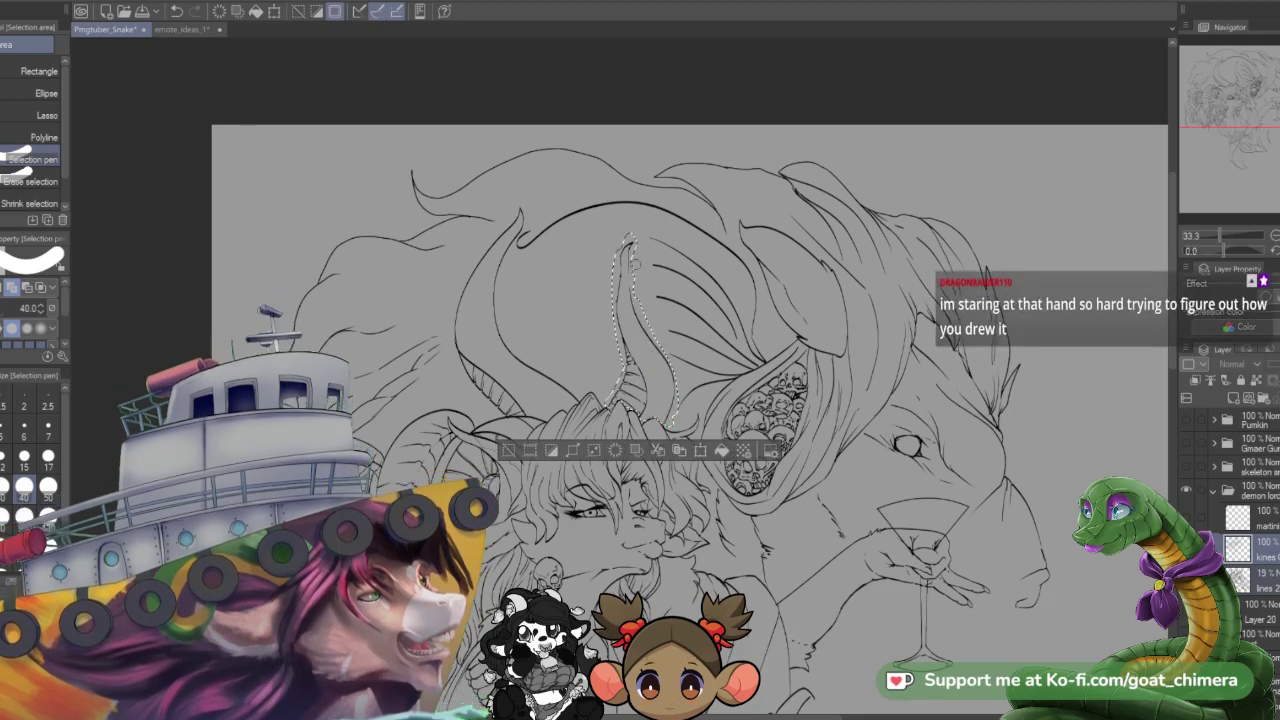
{"action": "left_click_drag", "start_coordinate": [633, 252], "coordinate": [632, 268]}
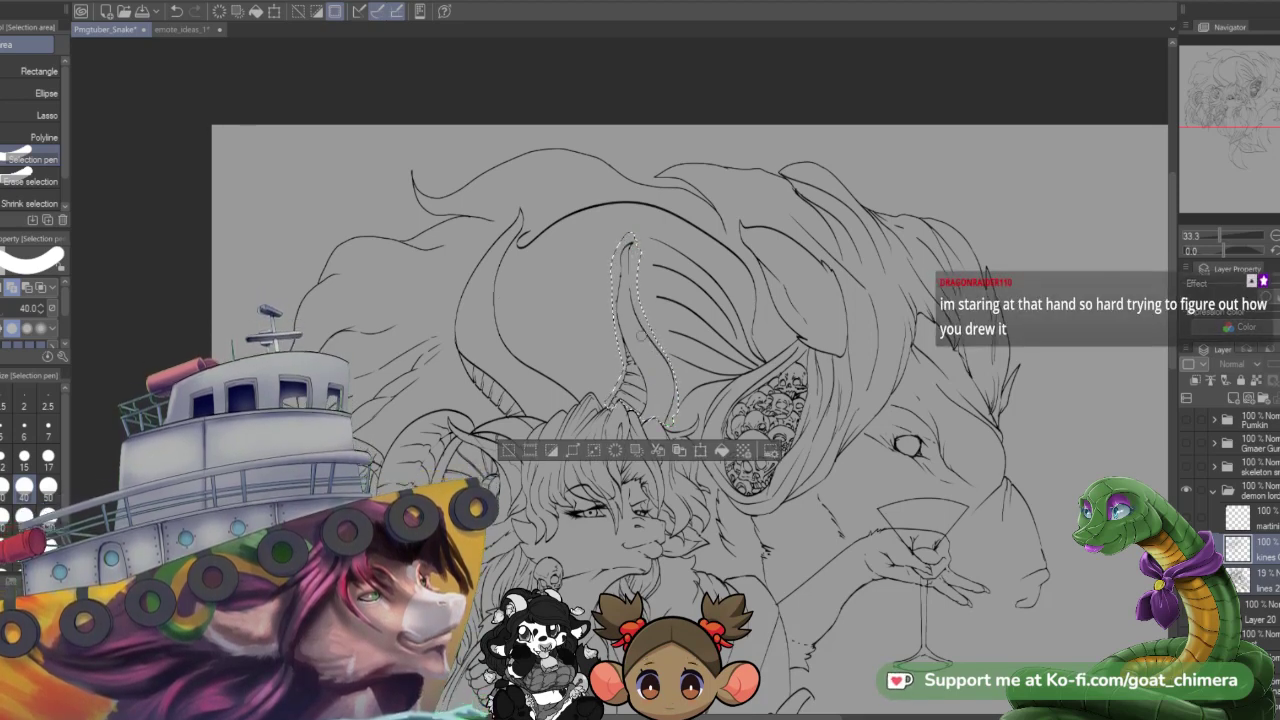
- Transform the selected horn so its tip leans toward the other horn, apply the transformation and clear the selection
{"action": "left_click", "coordinate": [700, 452]}
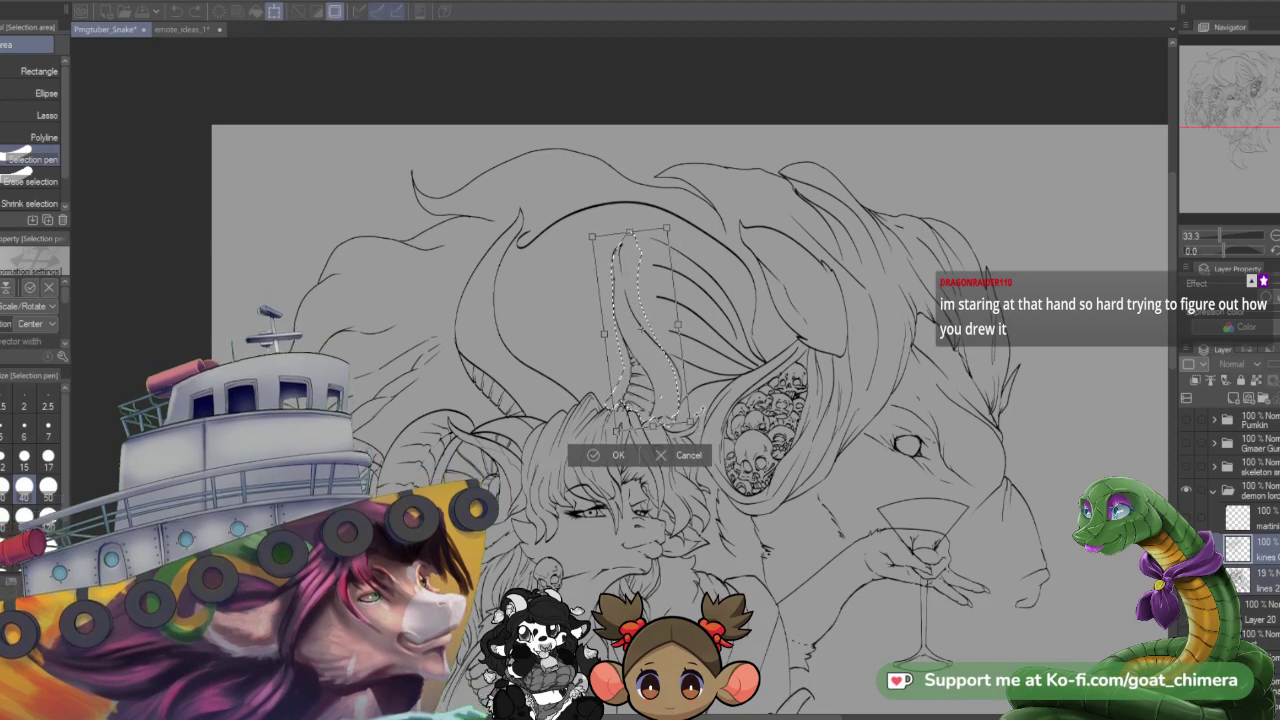
{"action": "left_click_drag", "start_coordinate": [685, 398], "coordinate": [665, 398]}
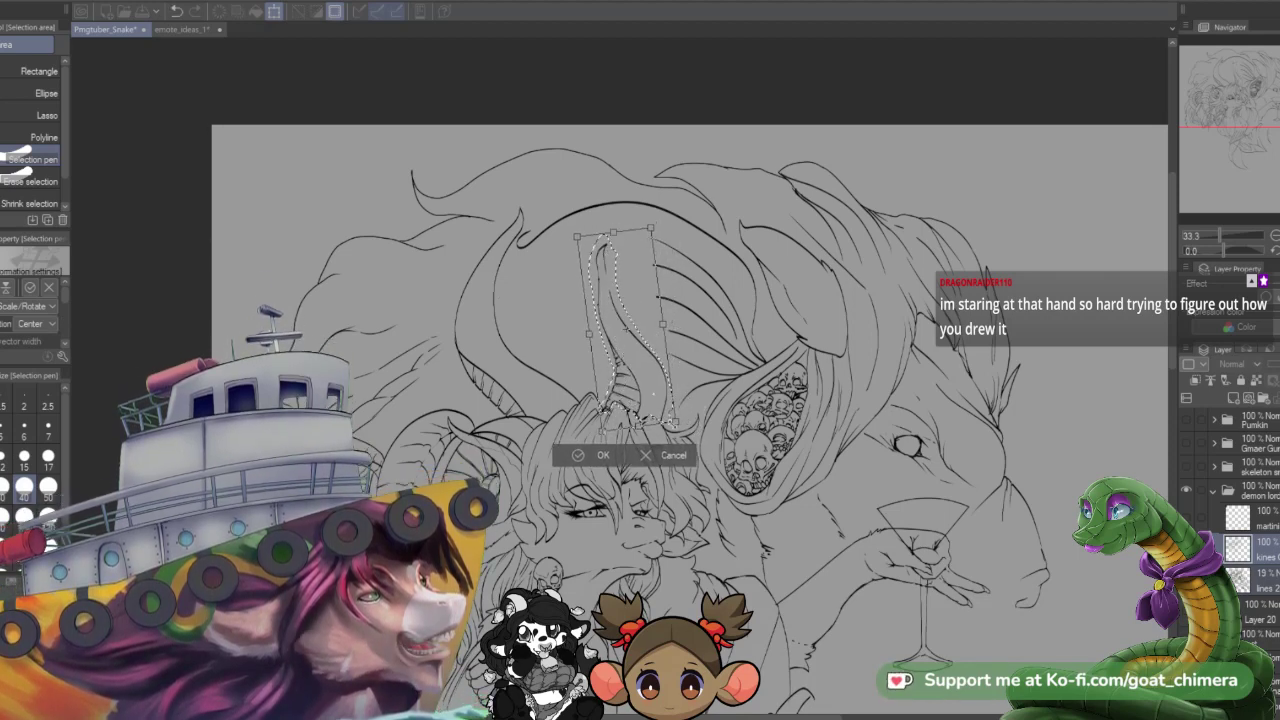
{"action": "left_click", "coordinate": [603, 457]}
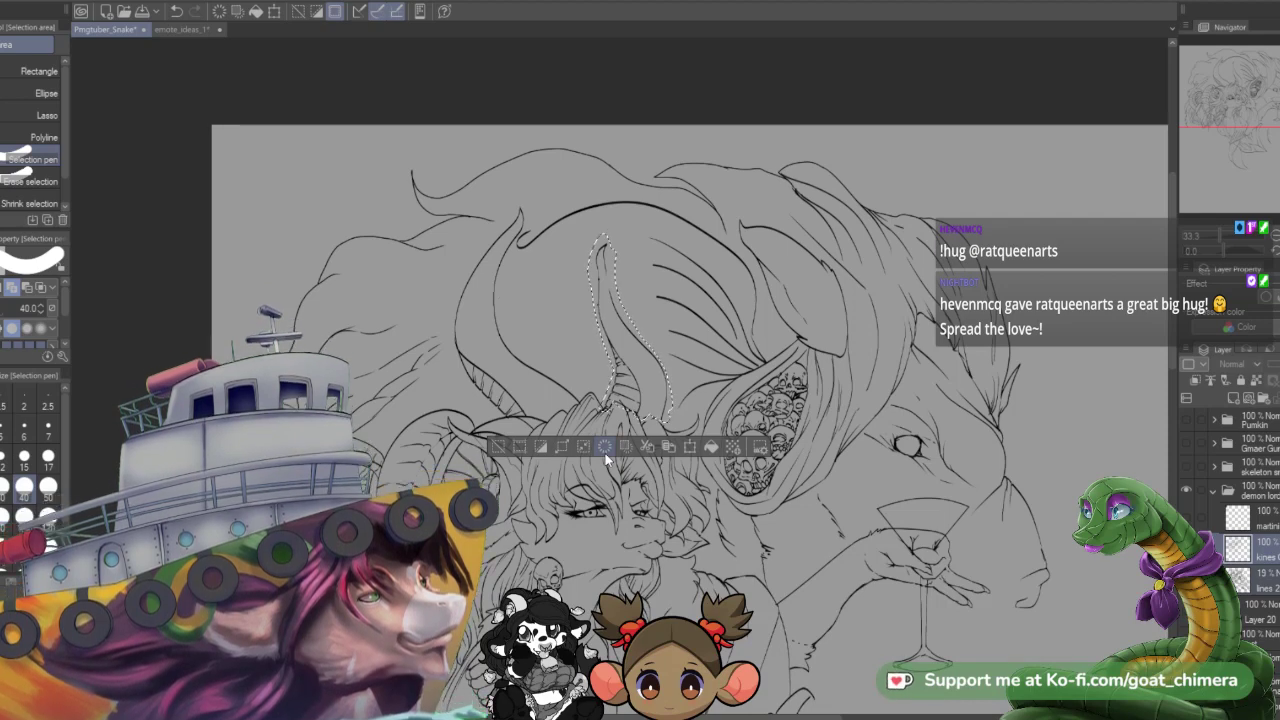
{"action": "left_click", "coordinate": [605, 452]}
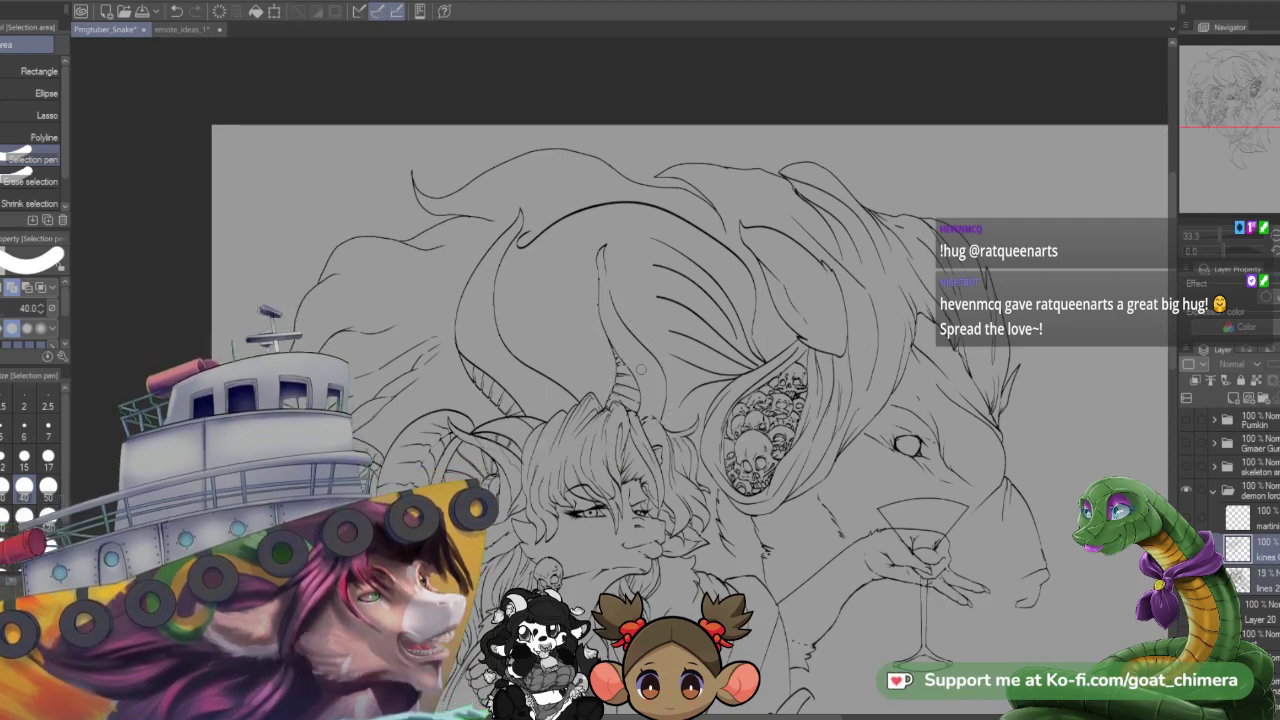
- Set the Hard eraser to size 15 and clean up the lines around the adjusted horn's base
{"action": "scroll", "coordinate": [642, 369], "scroll_direction": "up", "scroll_amount": 2}
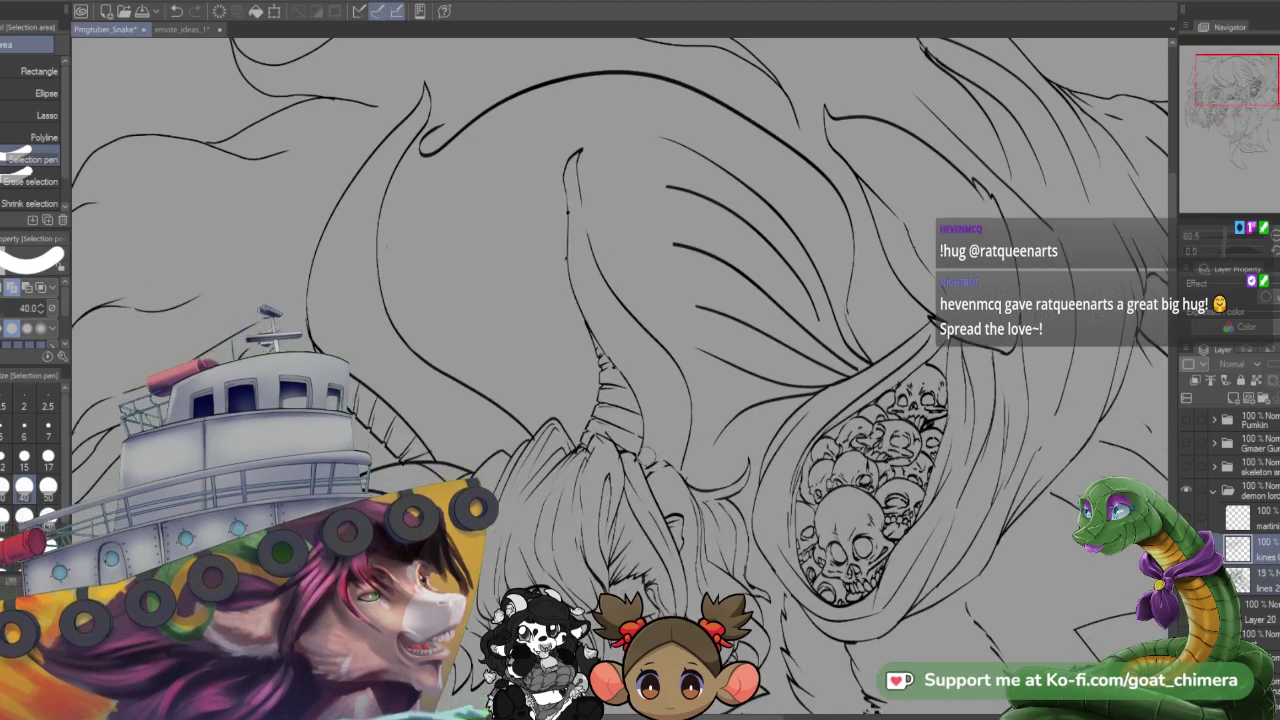
{"action": "key", "text": "e"}
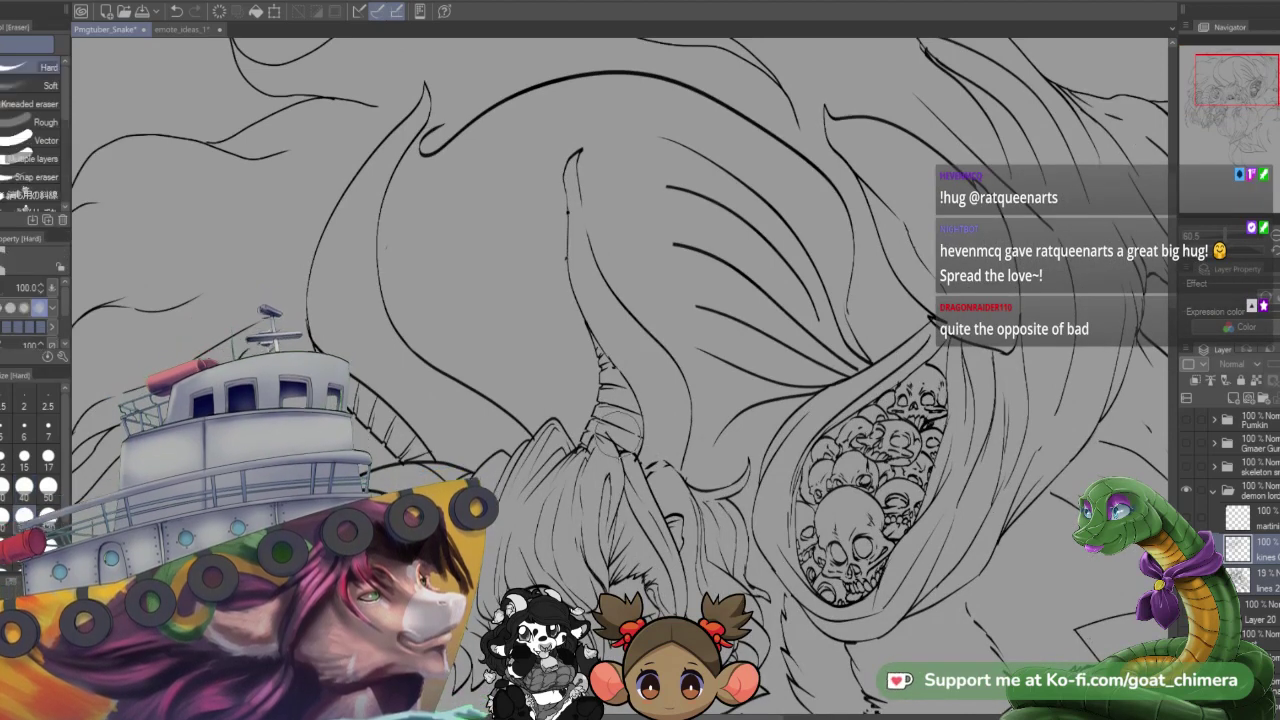
{"action": "left_click", "coordinate": [24, 457]}
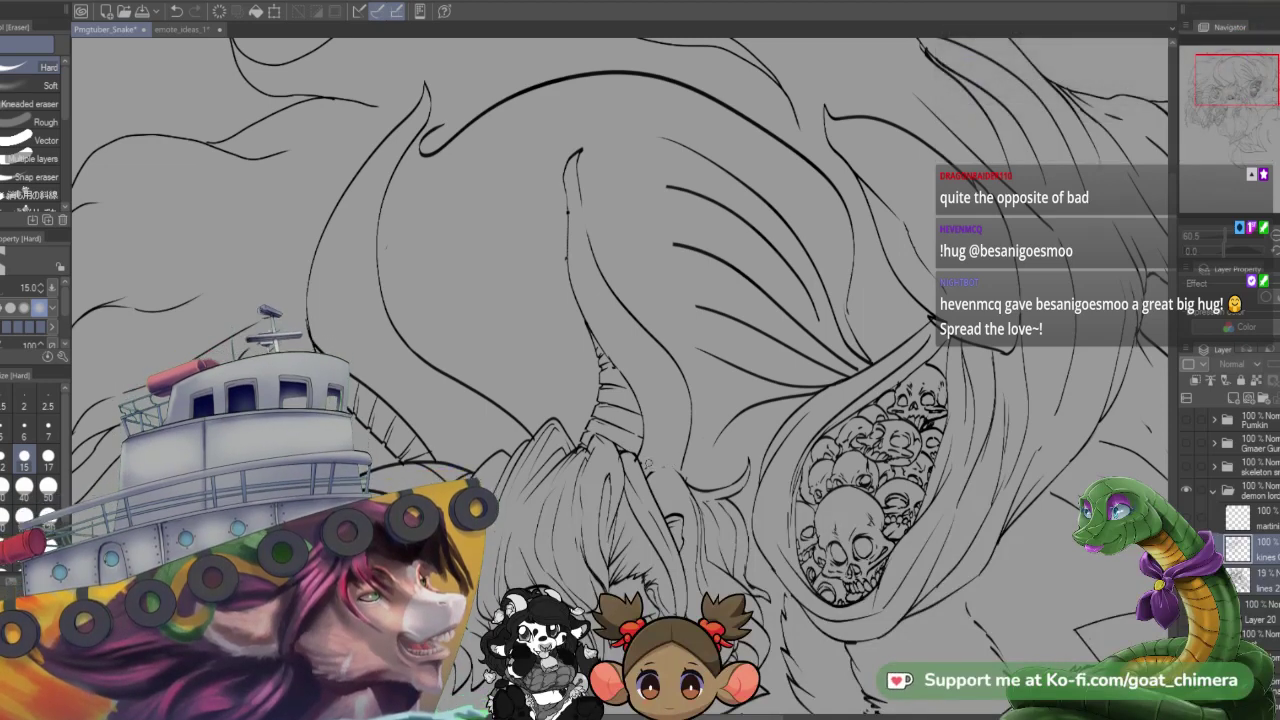
- Redraw the middle ear strand with the G-pen, passing it behind the adjusted horn and ending it in a spiral between the horns
{"action": "key", "text": "p"}
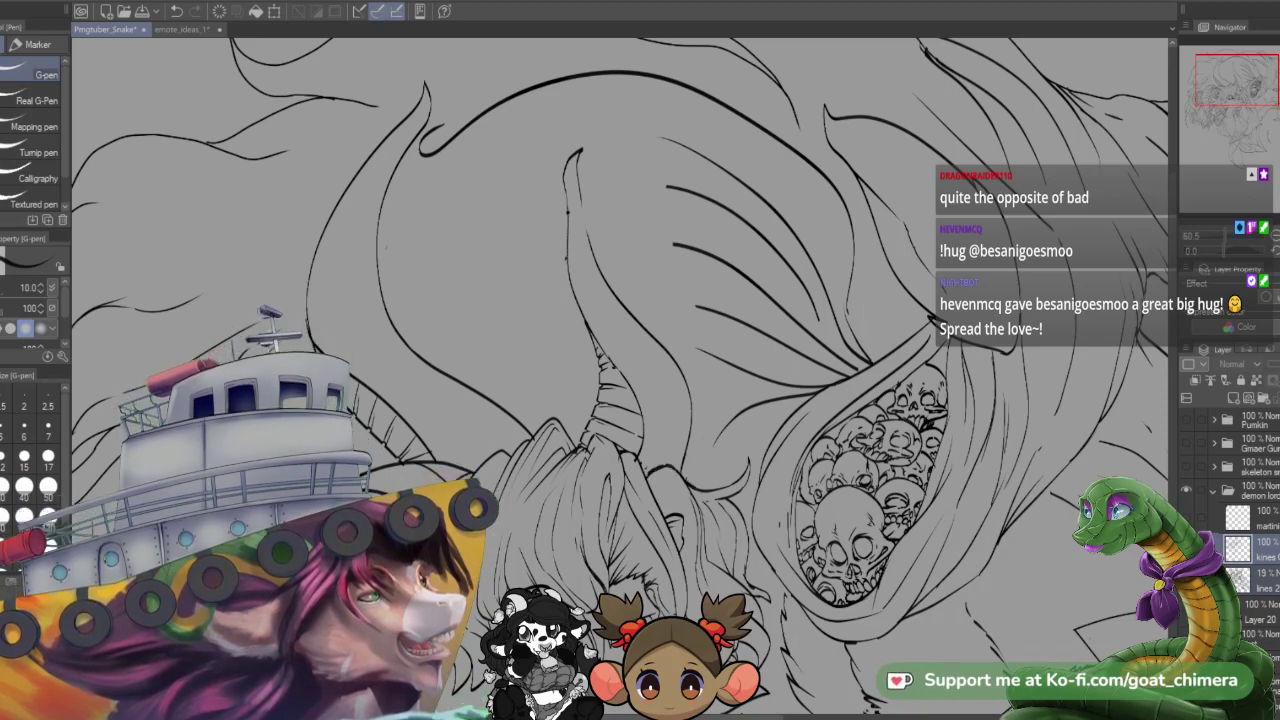
{"action": "scroll", "coordinate": [868, 499], "scroll_direction": "down", "scroll_amount": 4}
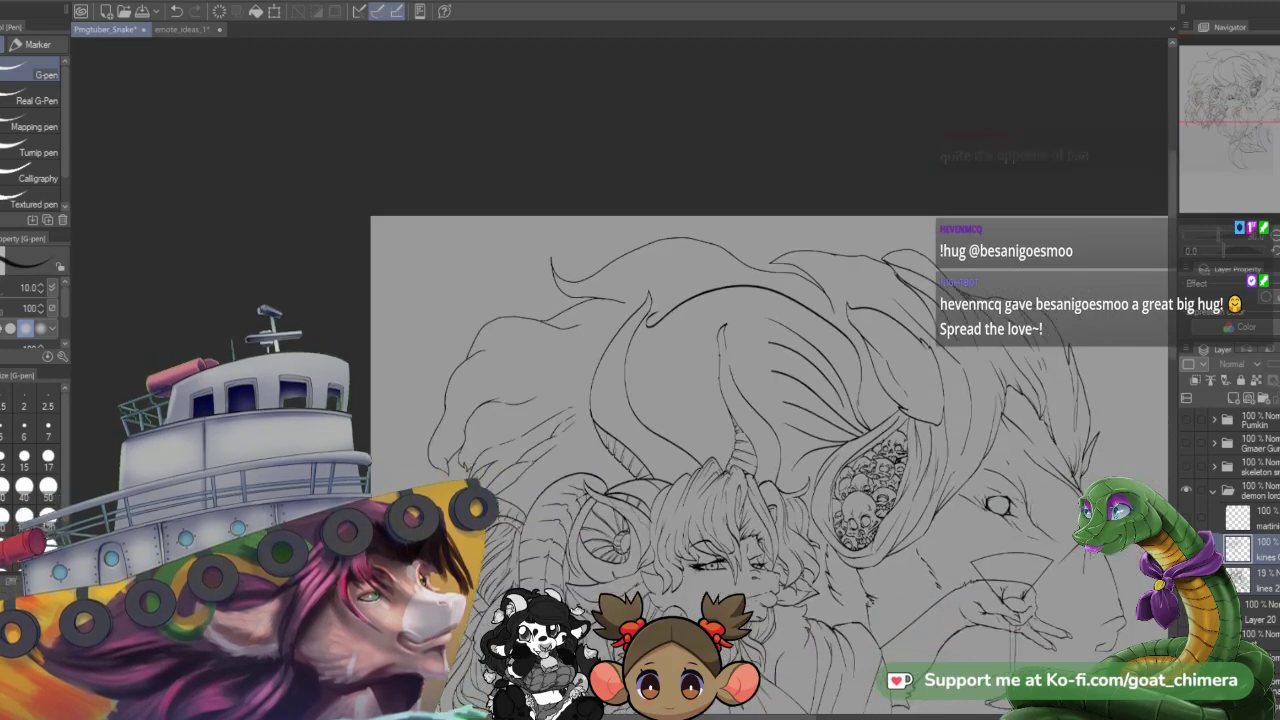
{"action": "scroll", "coordinate": [747, 409], "scroll_direction": "up", "scroll_amount": 2}
{"action": "scroll", "coordinate": [747, 409], "scroll_direction": "down", "scroll_amount": 2}
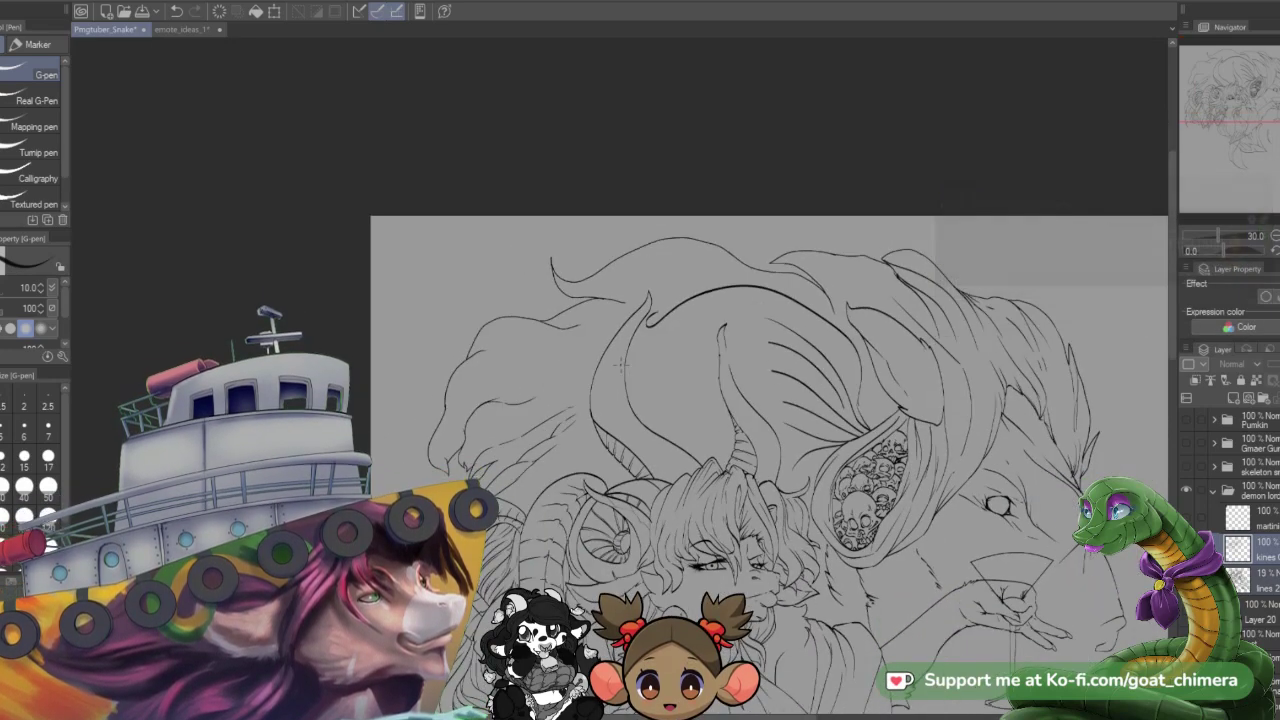
{"action": "scroll", "coordinate": [707, 371], "scroll_direction": "up", "scroll_amount": 2}
{"action": "key", "text": "ctrl+plus"}
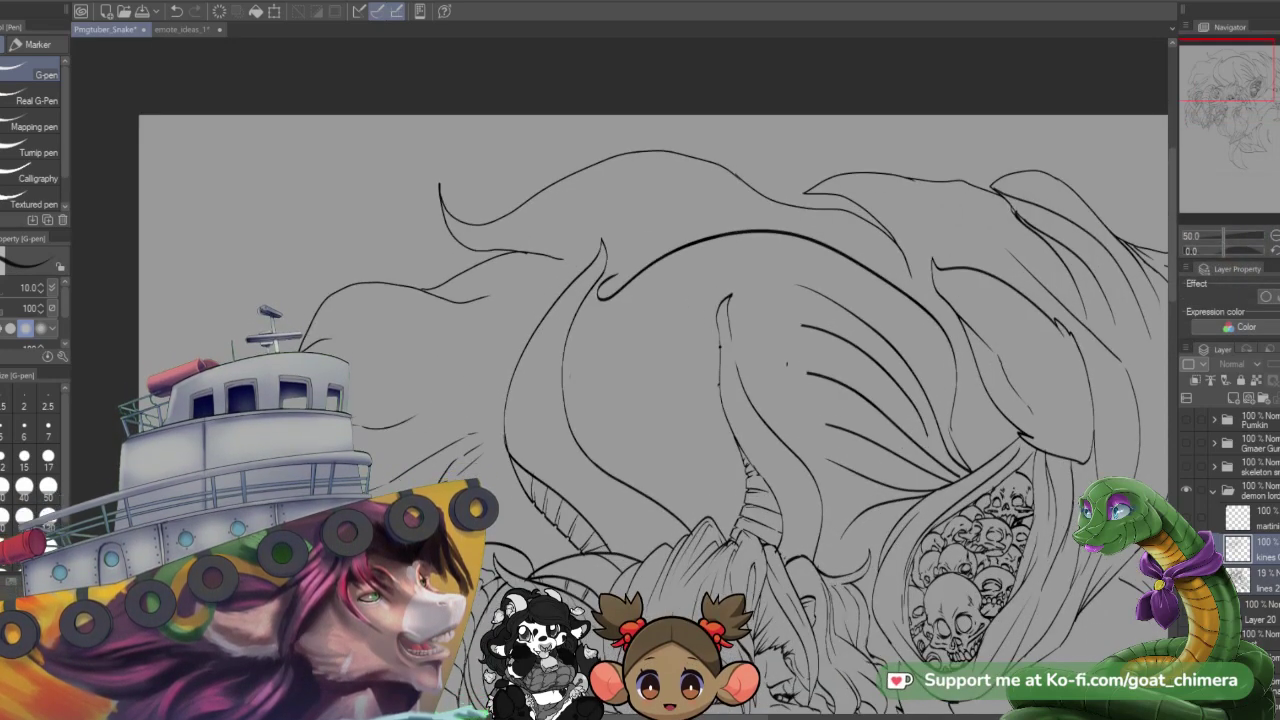
{"action": "left_click_drag", "start_coordinate": [803, 372], "coordinate": [743, 376]}
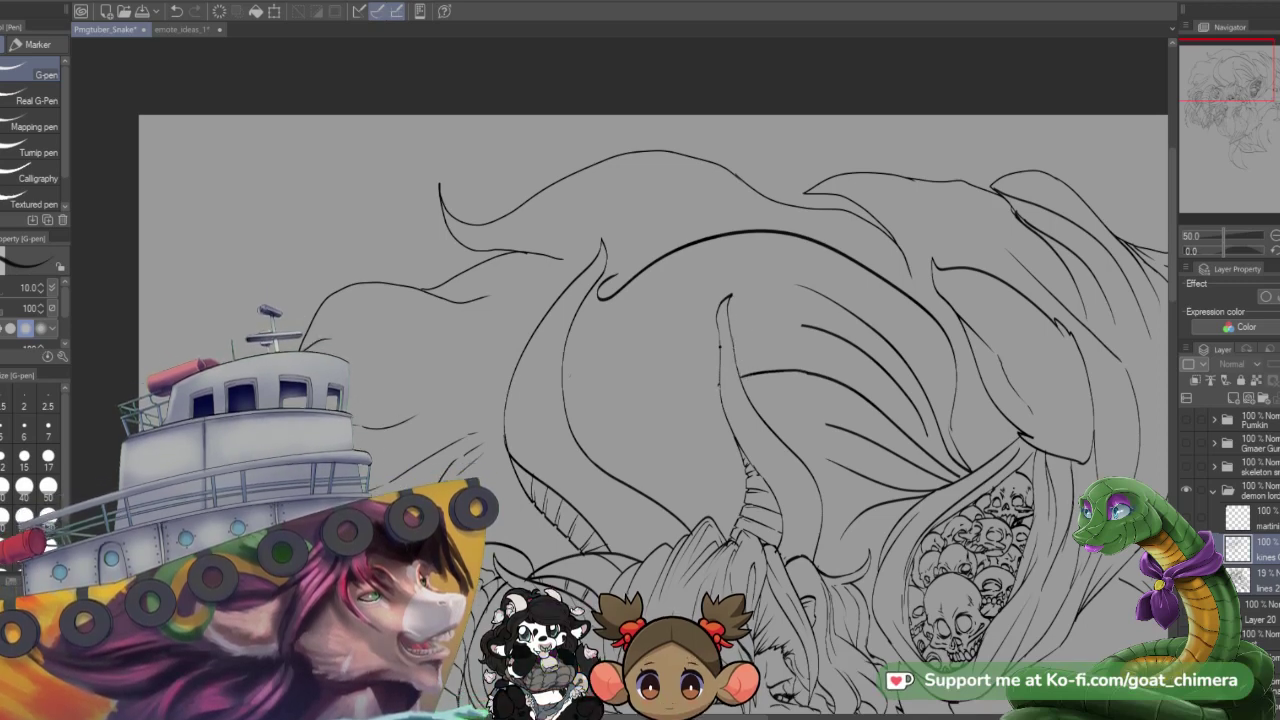
{"action": "mouse_move", "coordinate": [720, 384]}
{"action": "left_mouse_down"}
{"action": "mouse_move", "coordinate": [586, 403]}
{"action": "mouse_move", "coordinate": [616, 352]}
{"action": "left_mouse_up"}
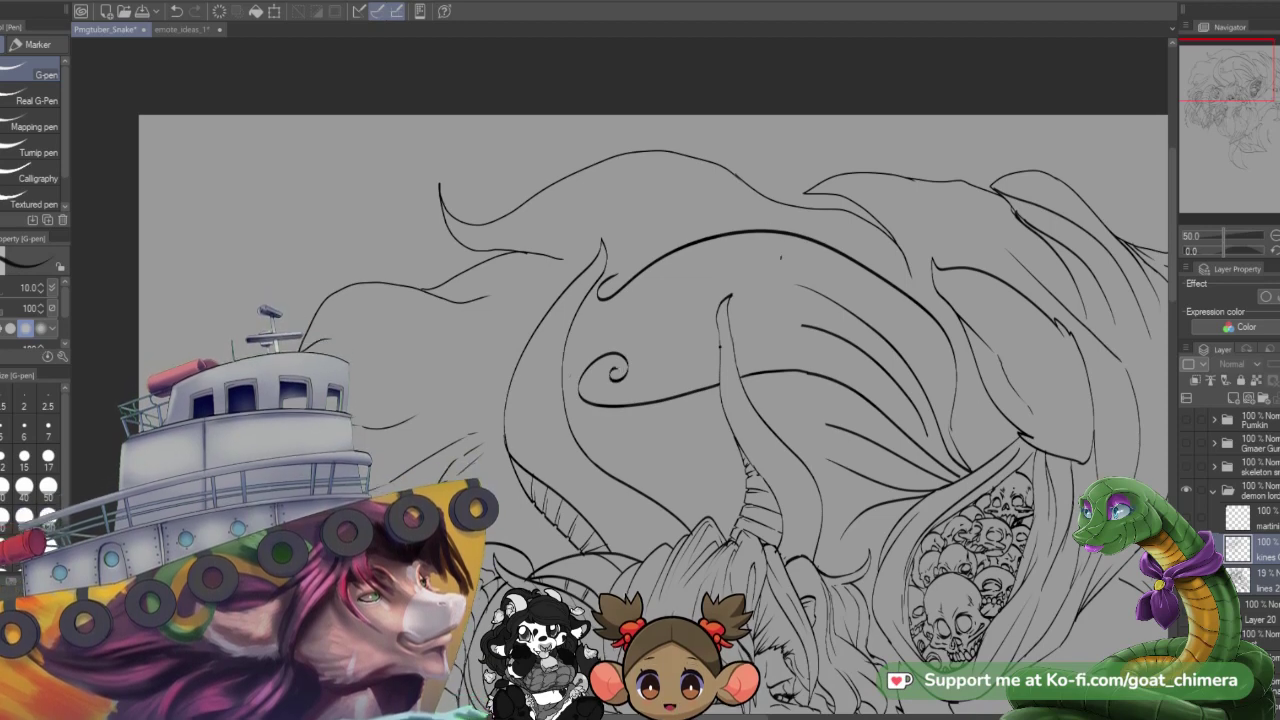
- Ink additional curved strands above and below the spiral-tipped one, extending the ear's fanned lines behind the adjusted horn
{"action": "left_click_drag", "start_coordinate": [801, 326], "coordinate": [642, 355]}
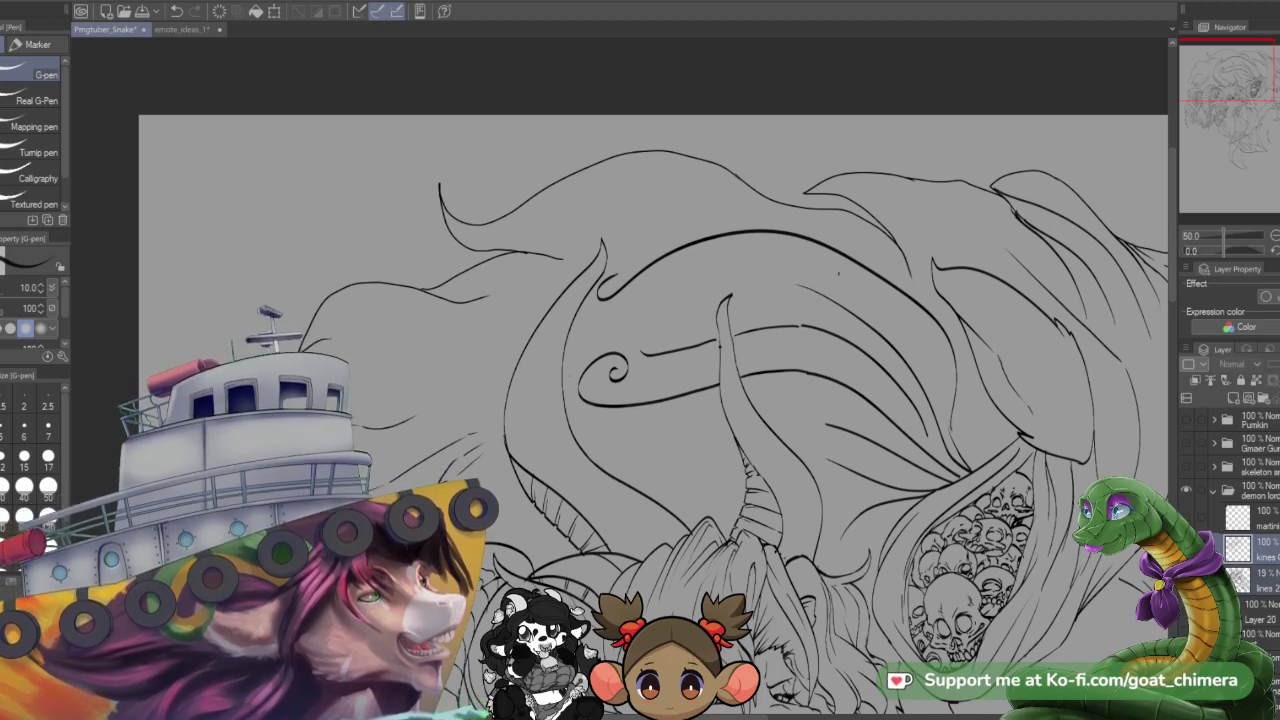
{"action": "mouse_move", "coordinate": [582, 425]}
{"action": "left_mouse_down"}
{"action": "mouse_move", "coordinate": [668, 464]}
{"action": "mouse_move", "coordinate": [719, 440]}
{"action": "left_mouse_up"}
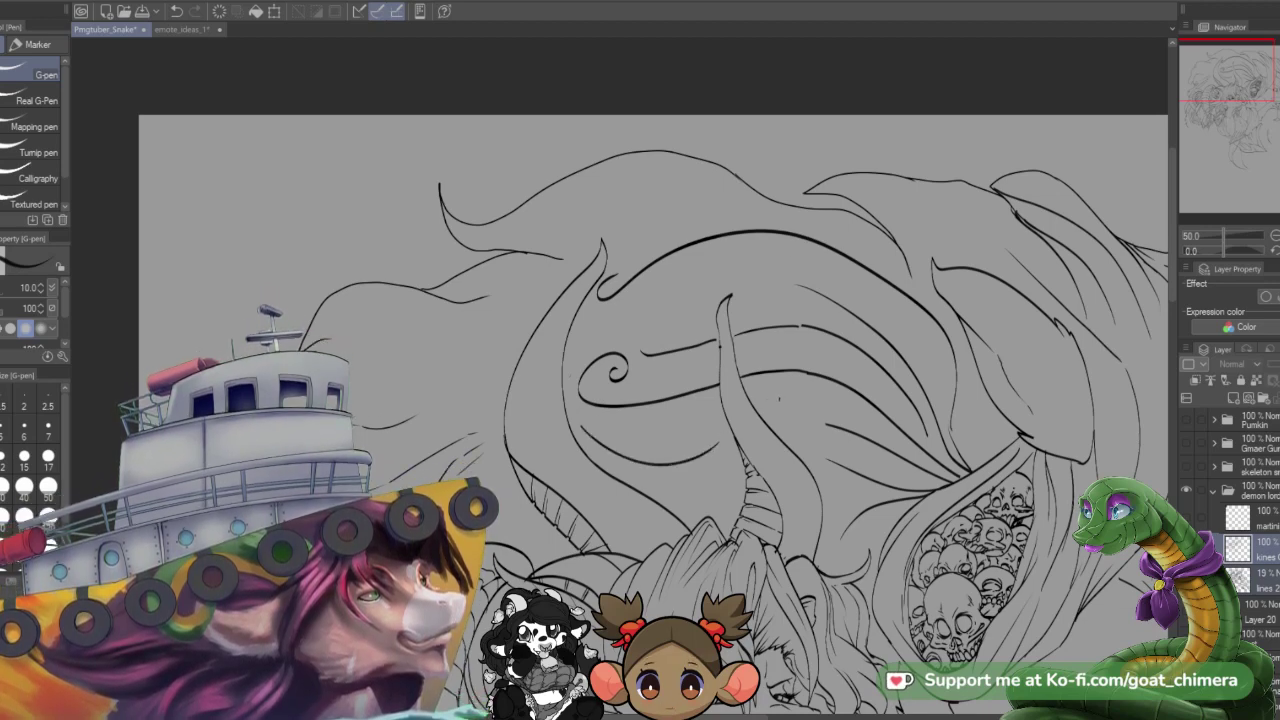
{"action": "left_click_drag", "start_coordinate": [806, 411], "coordinate": [766, 422]}
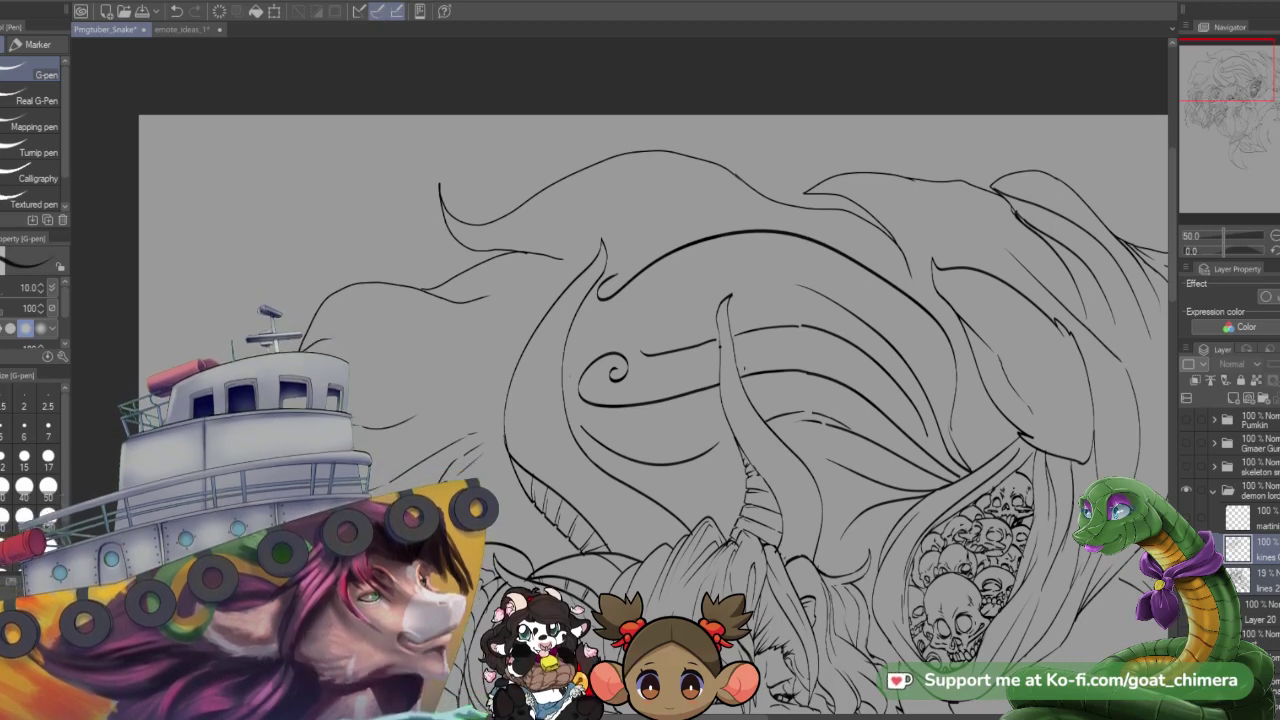
{"action": "left_click_drag", "start_coordinate": [744, 365], "coordinate": [816, 354]}
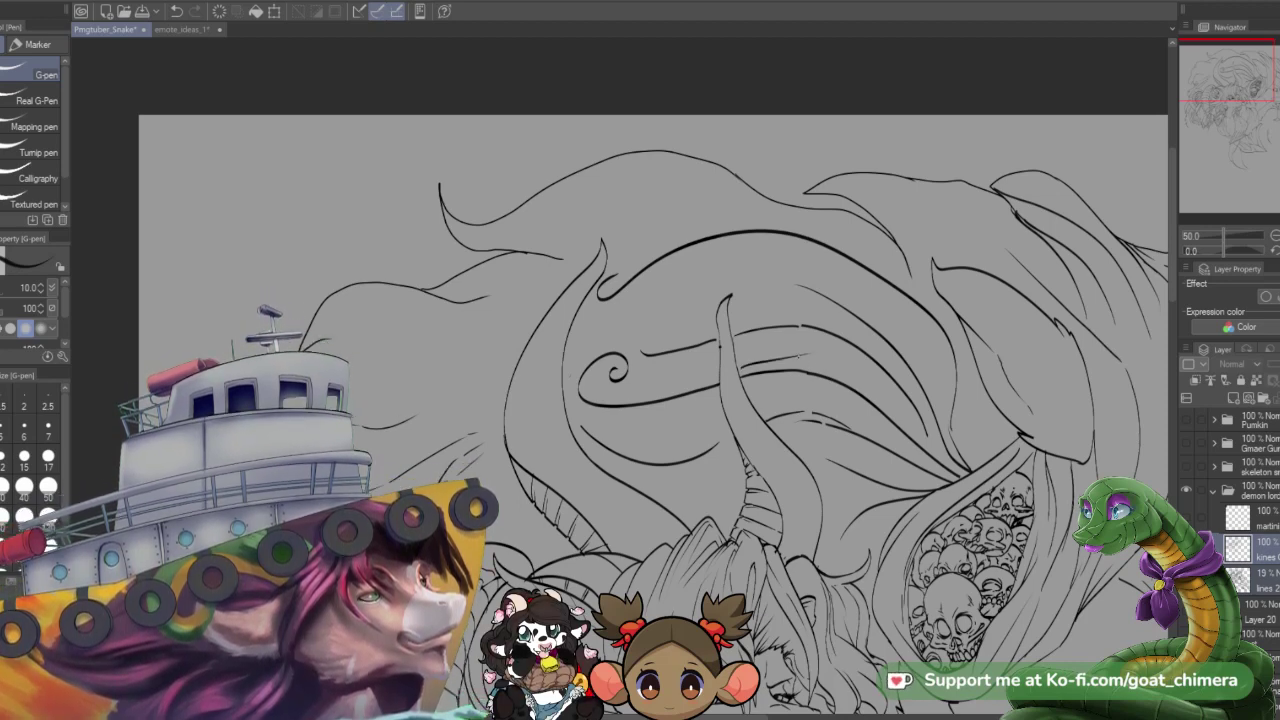
- Ink a short stroke along the fanned ear strands beside the opening filled with skulls
{"action": "left_click_drag", "start_coordinate": [890, 412], "coordinate": [936, 456]}
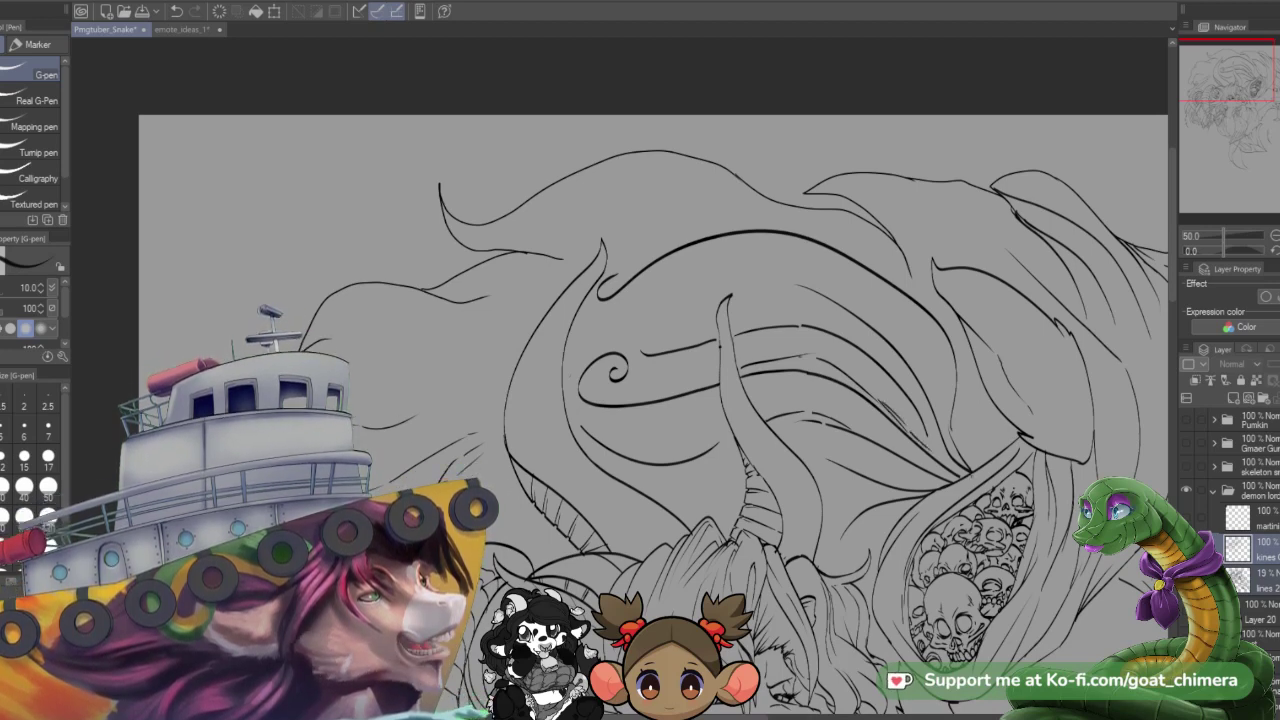
{"action": "scroll", "coordinate": [967, 486], "scroll_direction": "down", "scroll_amount": 3}
{"action": "scroll", "coordinate": [967, 486], "scroll_direction": "up", "scroll_amount": 1}
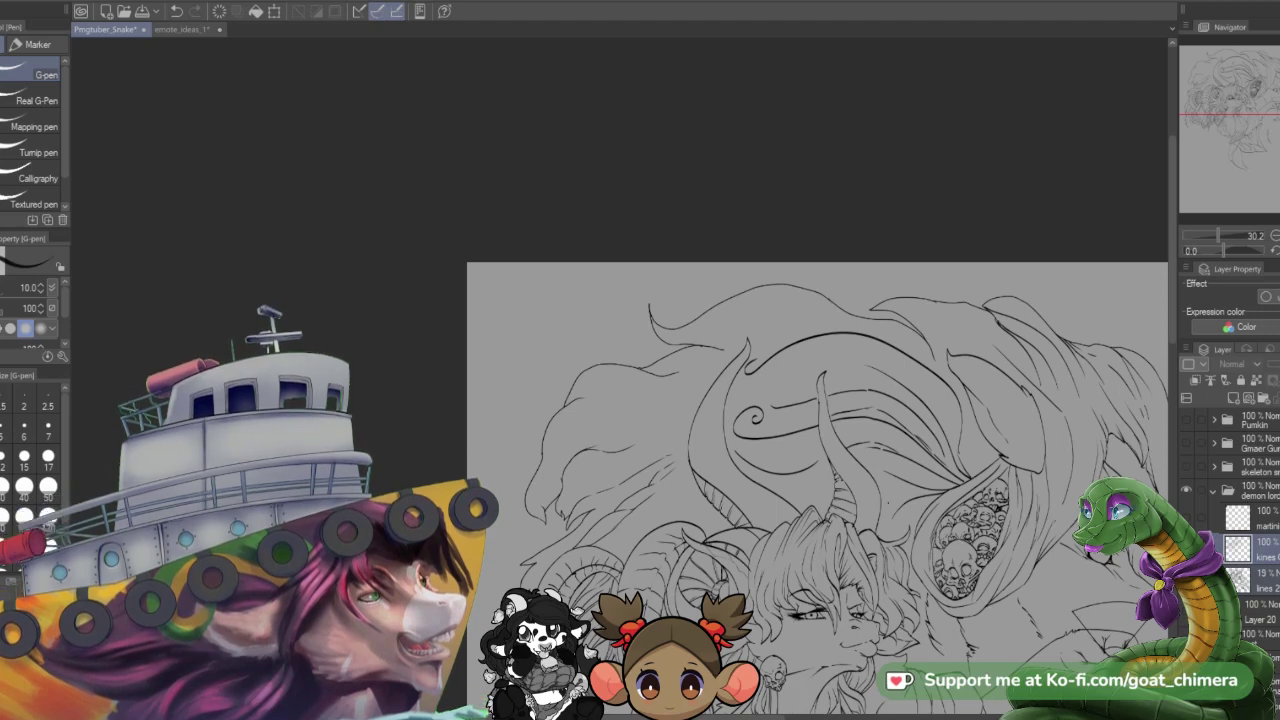
- Show the faint rough sketch layer at 19% opacity beneath the line art again
{"action": "scroll", "coordinate": [980, 480], "scroll_direction": "down", "scroll_amount": 1}
{"action": "scroll", "coordinate": [1222, 450], "scroll_direction": "down", "scroll_amount": 1}
{"action": "scroll", "coordinate": [988, 540], "scroll_direction": "down", "scroll_amount": 1}
{"action": "key", "text": "ctrl+plus"}
{"action": "key", "text": "ctrl+plus"}
{"action": "key", "text": "ctrl+plus"}
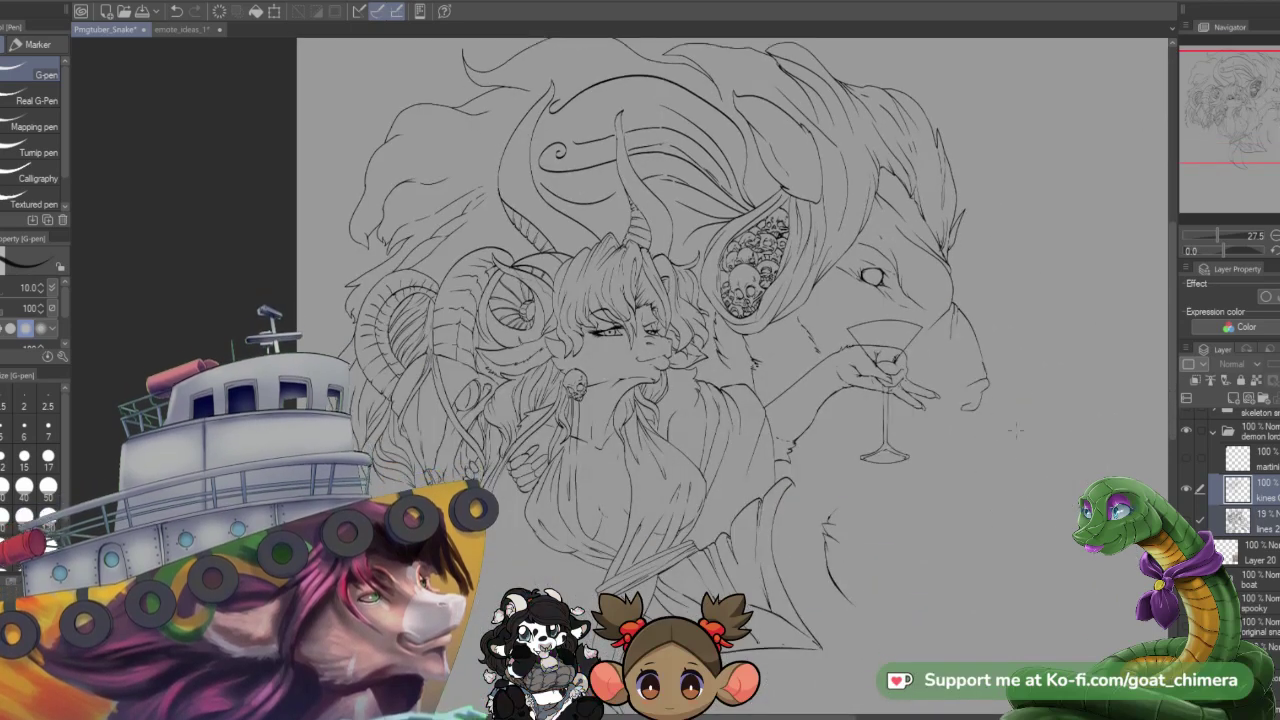
{"action": "left_click", "coordinate": [1187, 519]}
{"action": "scroll", "coordinate": [1152, 470], "scroll_direction": "down", "scroll_amount": 1}
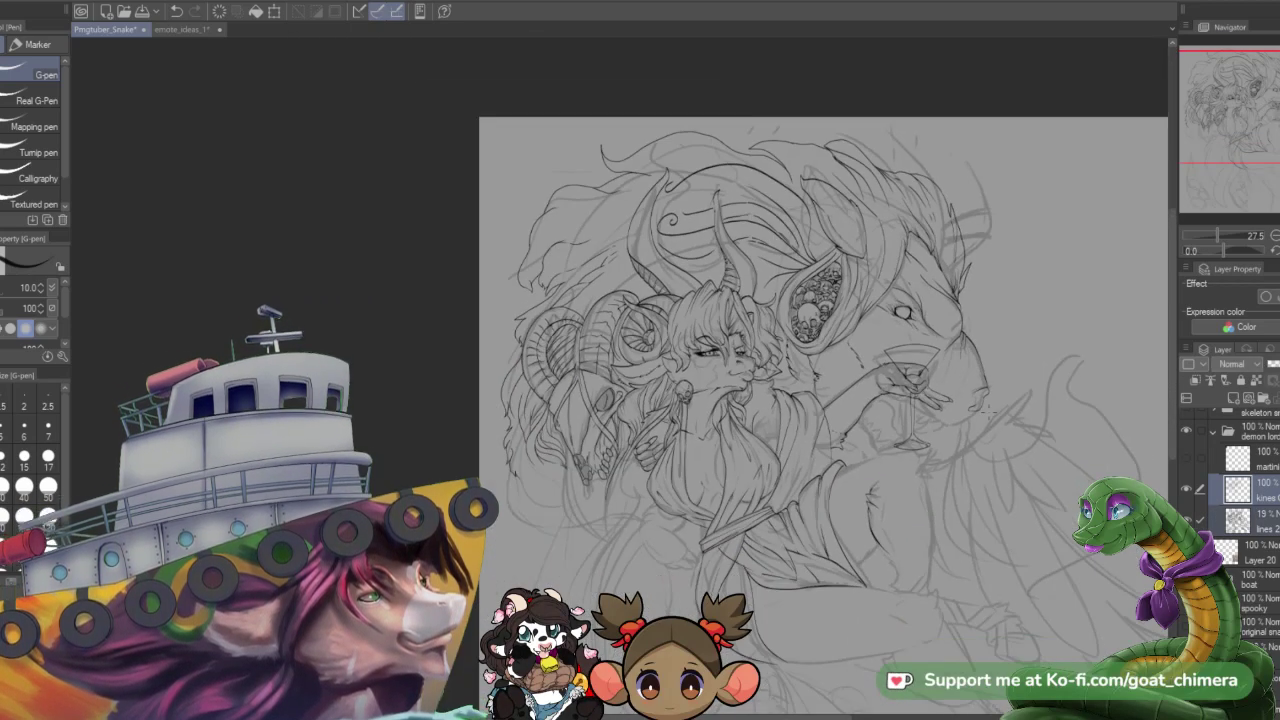
- Ink the goat's upper lip from behind the demon's fingers forward and connect it to the front of the muzzle
{"action": "scroll", "coordinate": [955, 434], "scroll_direction": "up", "scroll_amount": 4}
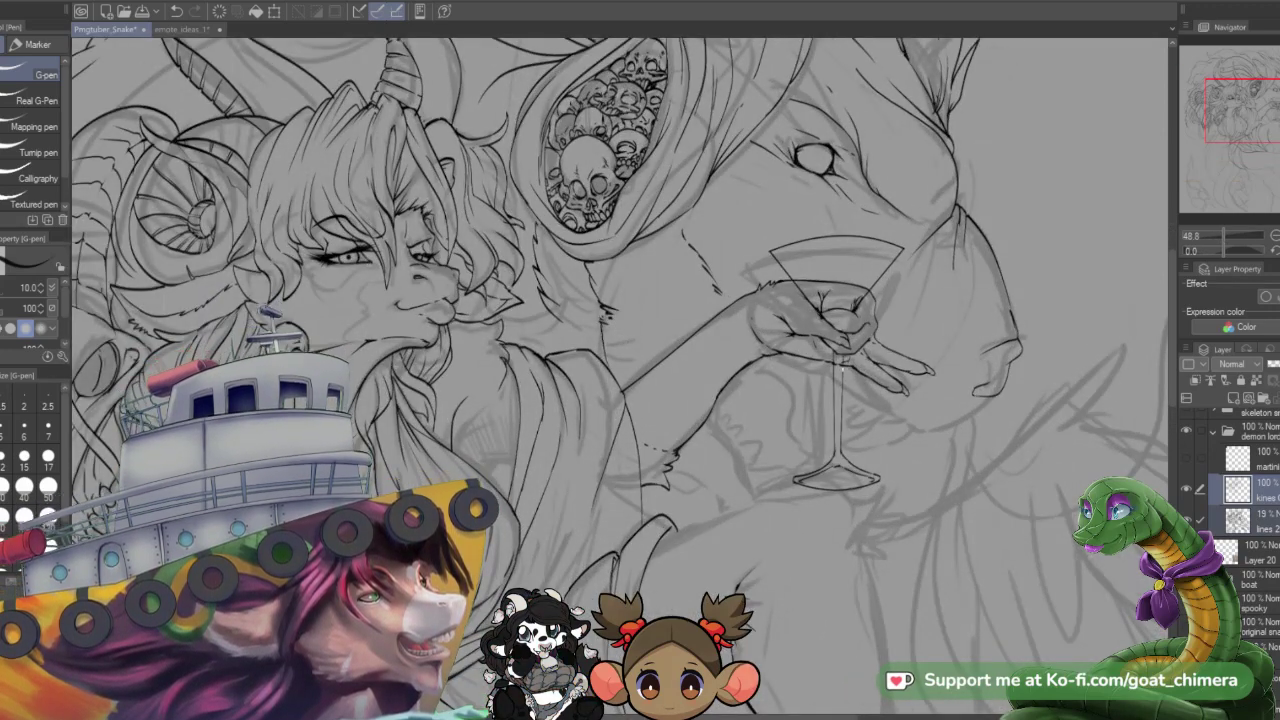
{"action": "left_click_drag", "start_coordinate": [850, 368], "coordinate": [879, 397]}
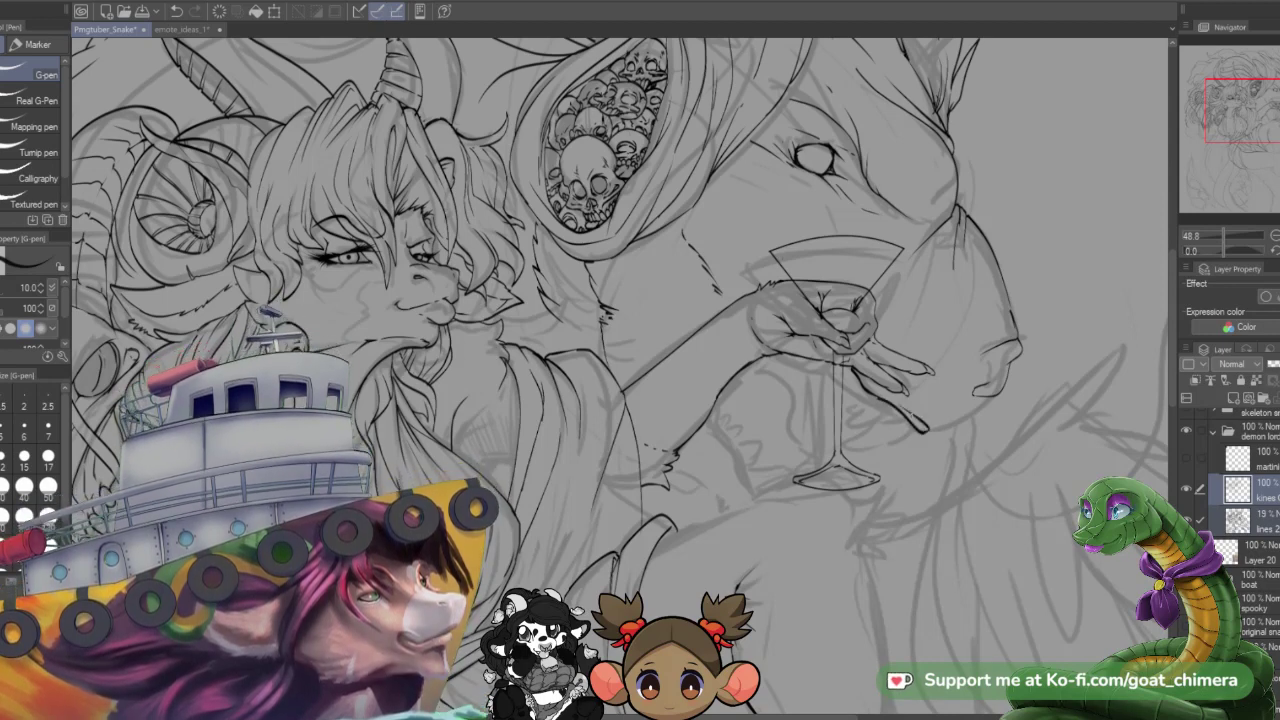
{"action": "left_click_drag", "start_coordinate": [900, 402], "coordinate": [912, 416]}
{"action": "left_click_drag", "start_coordinate": [866, 374], "coordinate": [872, 386]}
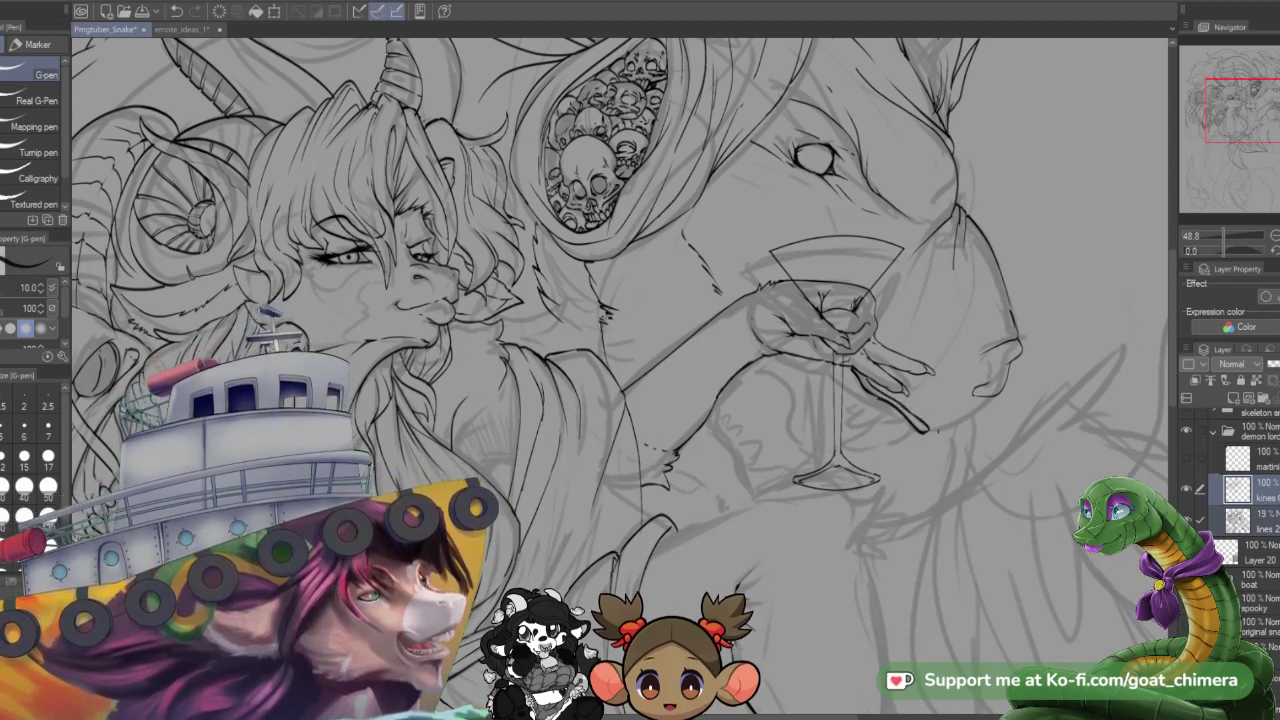
{"action": "left_click_drag", "start_coordinate": [928, 432], "coordinate": [972, 418]}
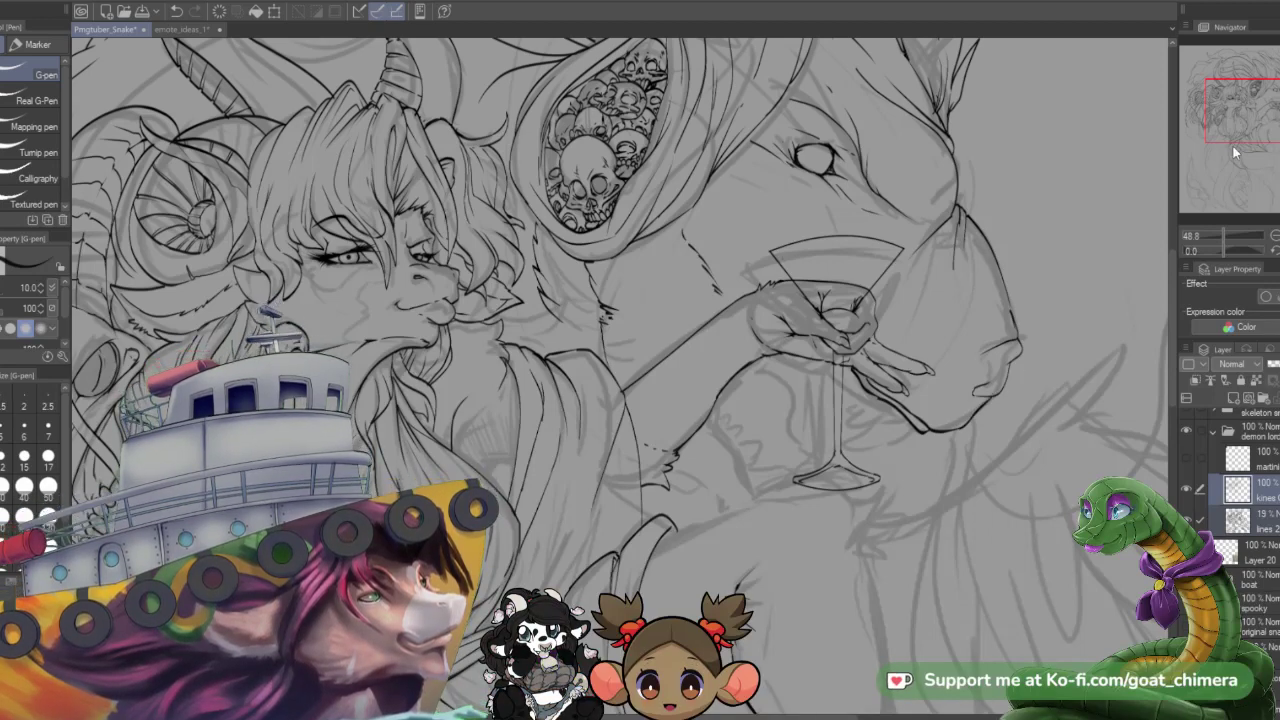
- Ink the large curved fang and the small front teeth beneath the goat's upper lip
{"action": "left_click_drag", "start_coordinate": [1242, 133], "coordinate": [1235, 122]}
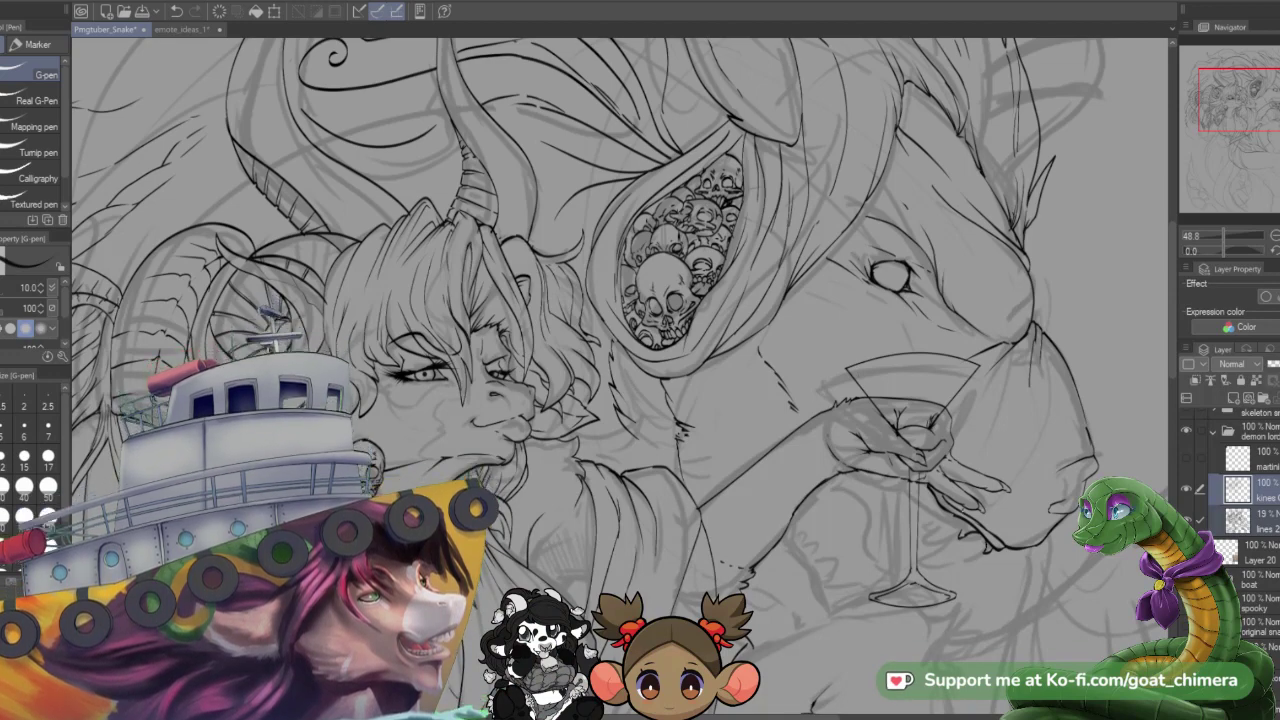
{"action": "key", "text": "minus"}
{"action": "key", "text": "minus"}
{"action": "key", "text": "minus"}
{"action": "key", "text": "minus"}
{"action": "key", "text": "minus"}
{"action": "key", "text": "minus"}
{"action": "key", "text": "minus"}
{"action": "key", "text": "minus"}
{"action": "scroll", "coordinate": [620, 376], "scroll_direction": "down", "scroll_amount": 2}
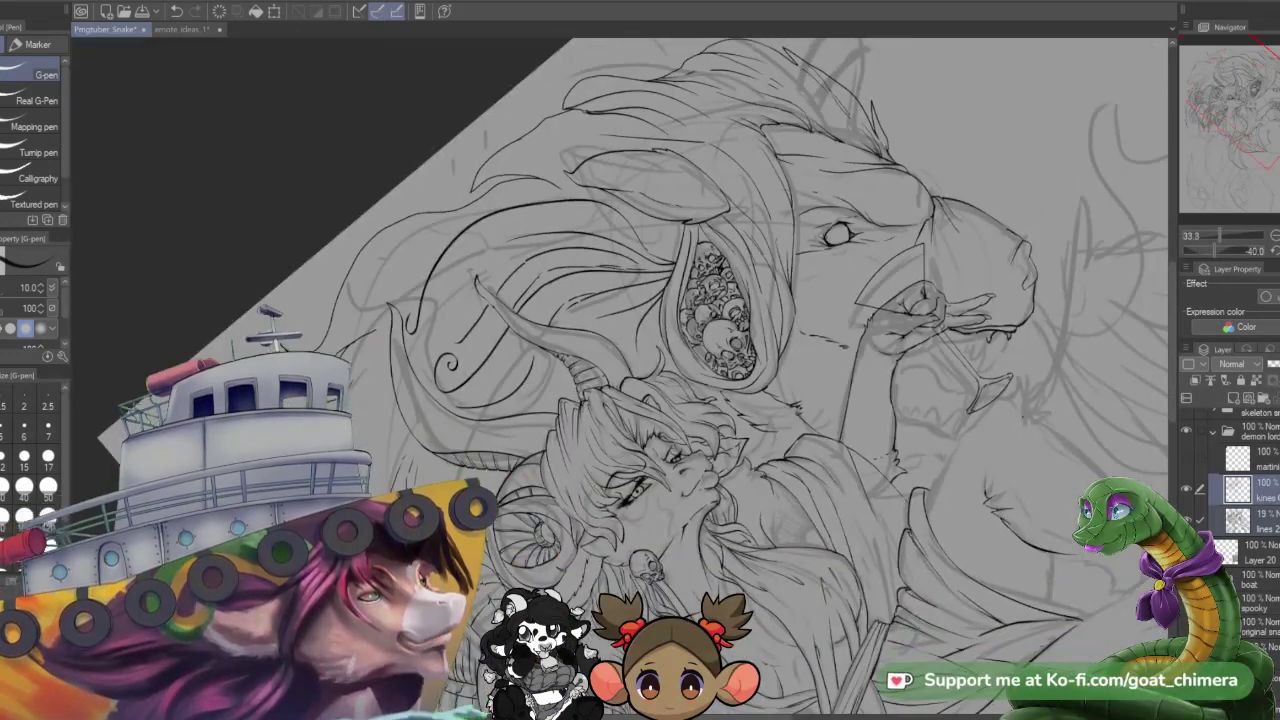
{"action": "scroll", "coordinate": [620, 376], "scroll_direction": "up", "scroll_amount": 3}
{"action": "scroll", "coordinate": [620, 376], "scroll_direction": "down", "scroll_amount": 1}
{"action": "scroll", "coordinate": [1077, 287], "scroll_direction": "up", "scroll_amount": 2}
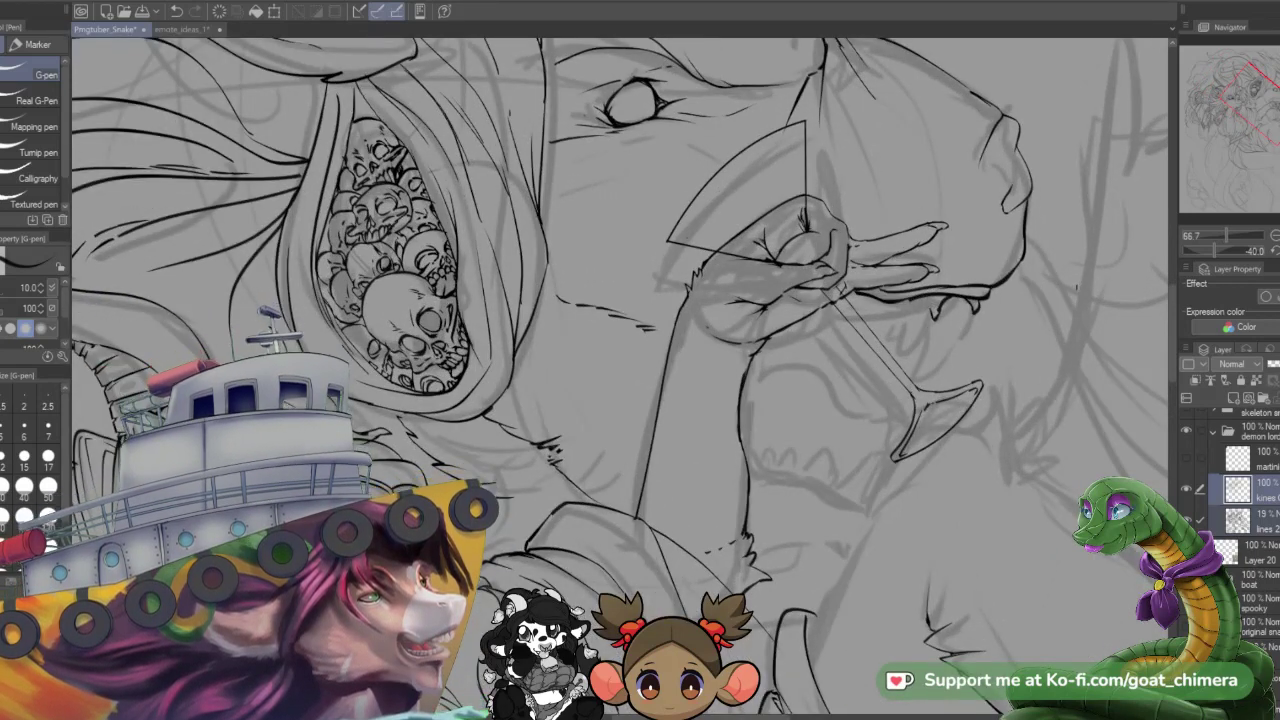
{"action": "mouse_move", "coordinate": [934, 316]}
{"action": "left_mouse_down"}
{"action": "mouse_move", "coordinate": [949, 385]}
{"action": "mouse_move", "coordinate": [967, 360]}
{"action": "mouse_move", "coordinate": [956, 353]}
{"action": "mouse_move", "coordinate": [975, 312]}
{"action": "left_mouse_up"}
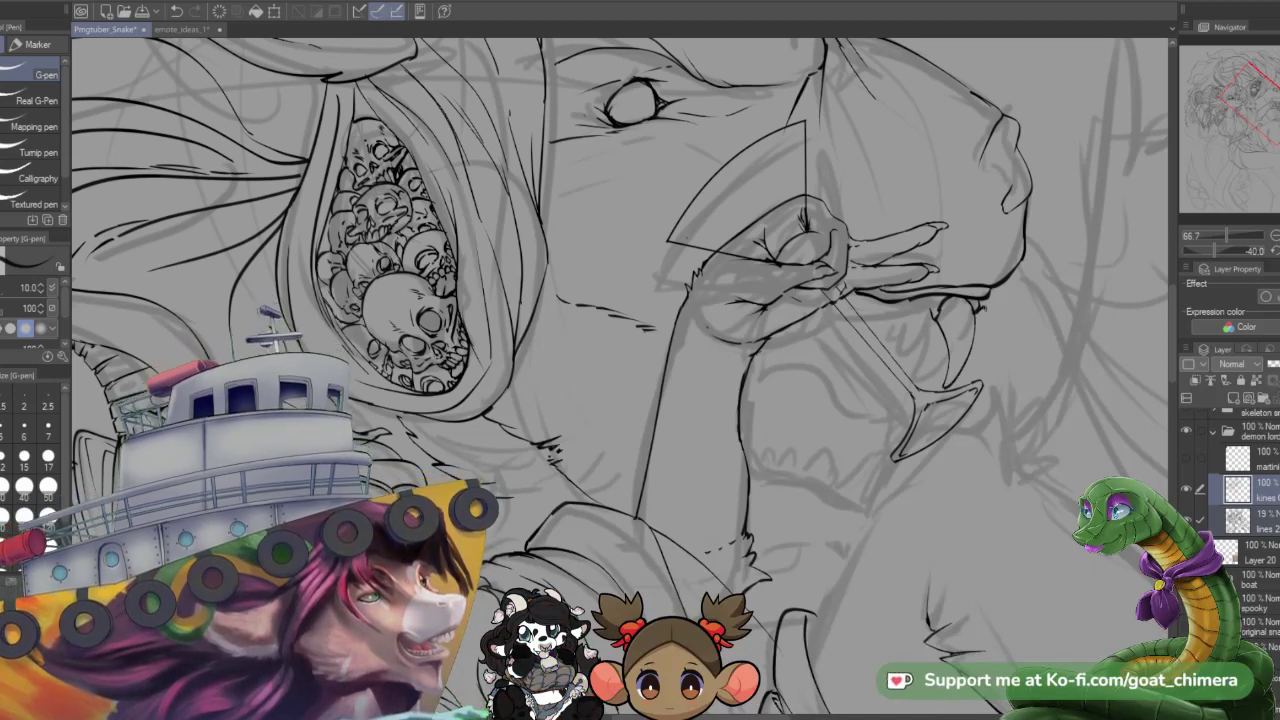
{"action": "left_click_drag", "start_coordinate": [987, 308], "coordinate": [987, 330]}
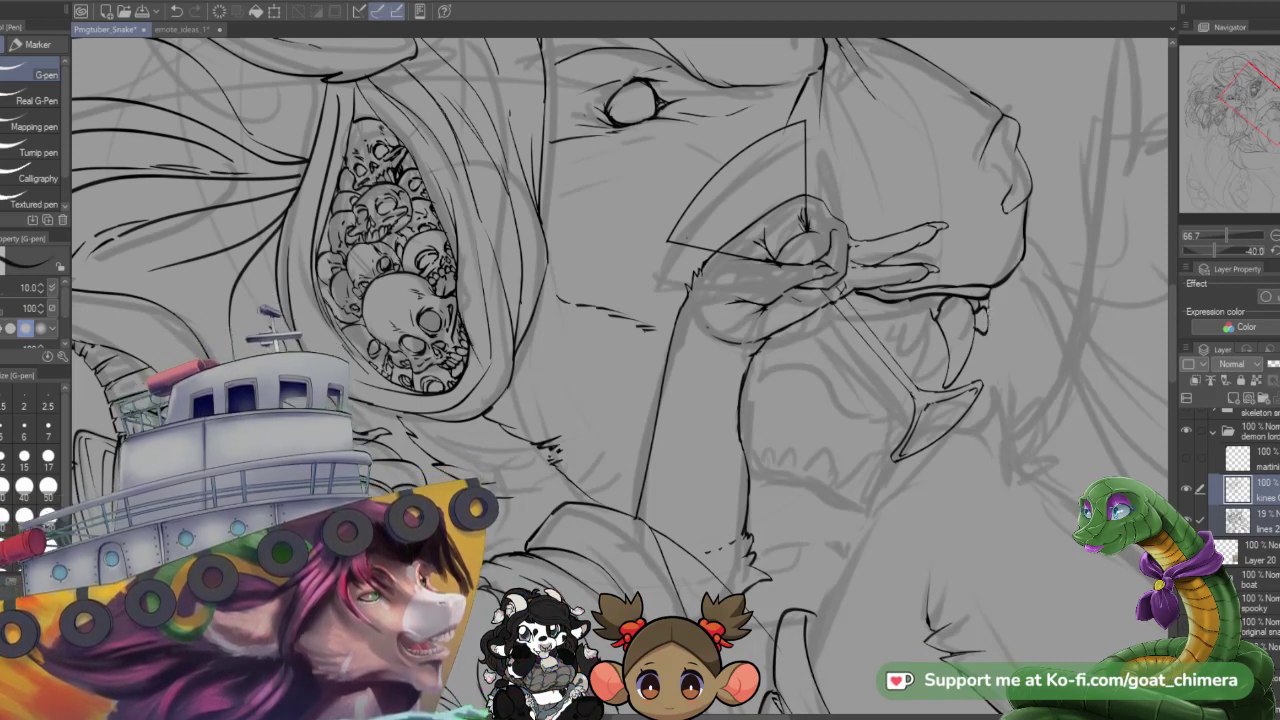
{"action": "left_click_drag", "start_coordinate": [990, 308], "coordinate": [991, 292]}
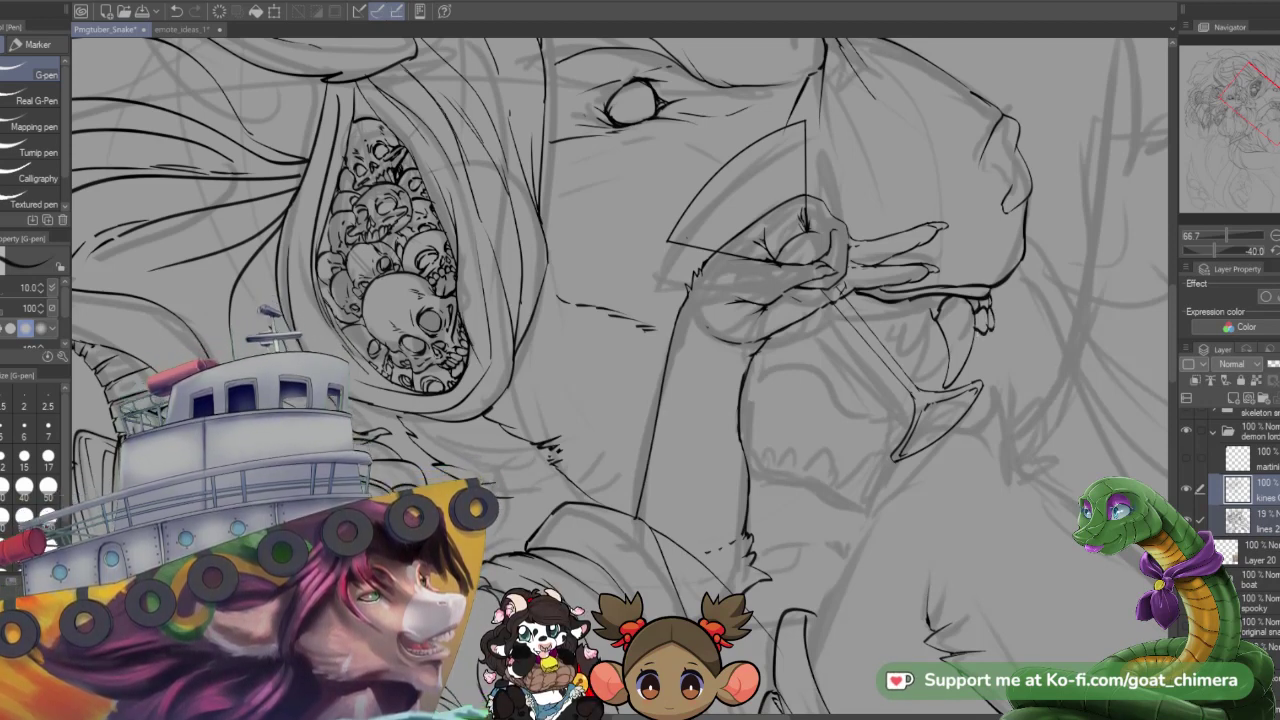
- Ink a second long fang beside the first and extend the row of pointed upper teeth back toward the glass stem
{"action": "left_click_drag", "start_coordinate": [981, 324], "coordinate": [966, 379]}
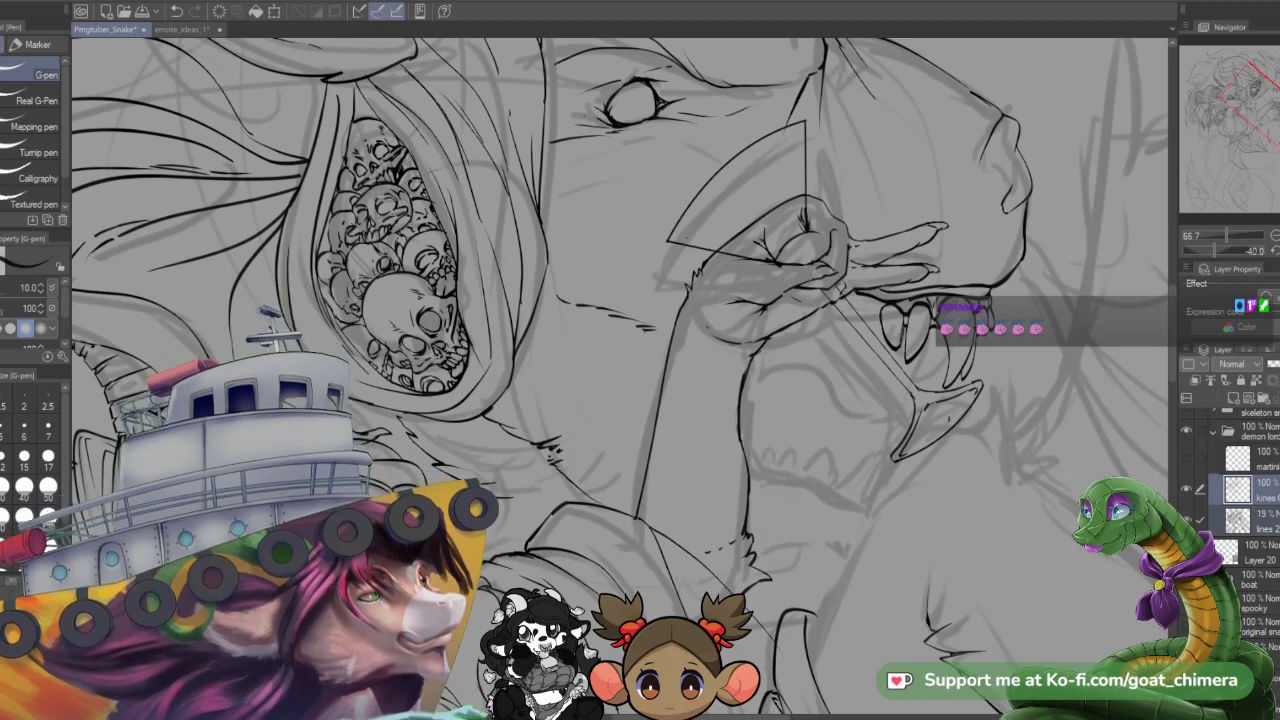
{"action": "left_click_drag", "start_coordinate": [930, 334], "coordinate": [944, 378]}
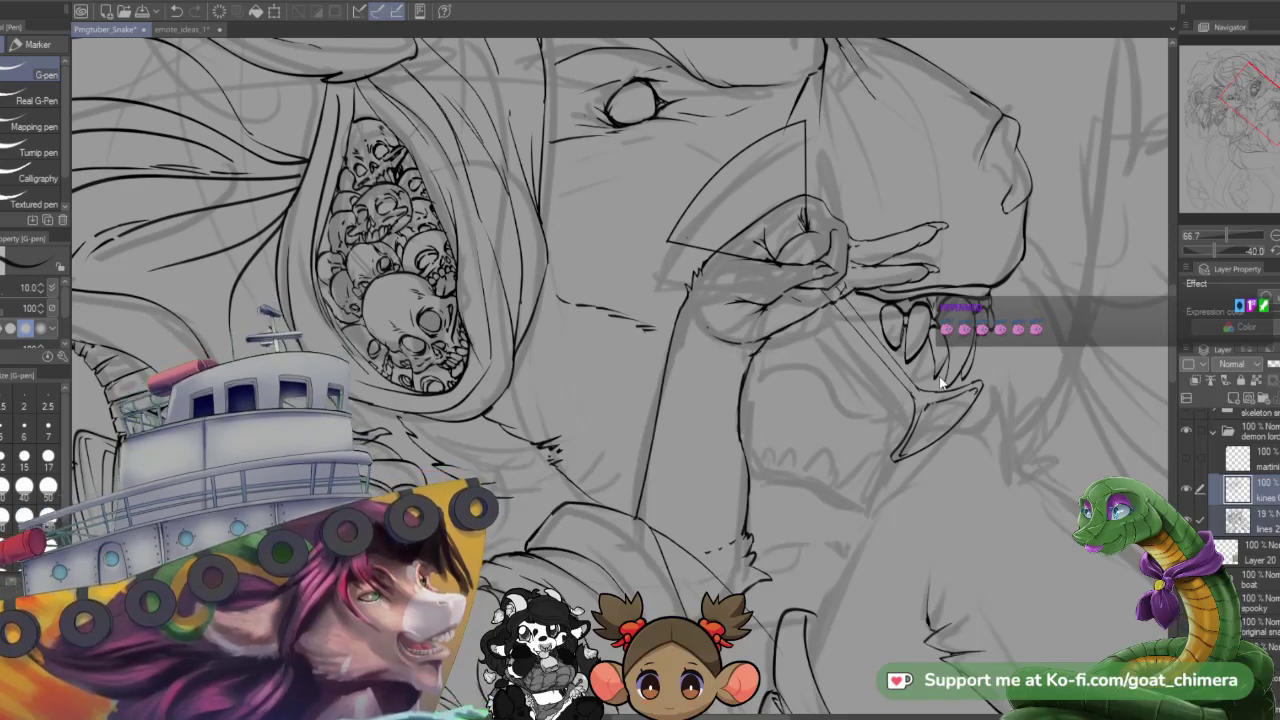
{"action": "key", "text": "ctrl+z"}
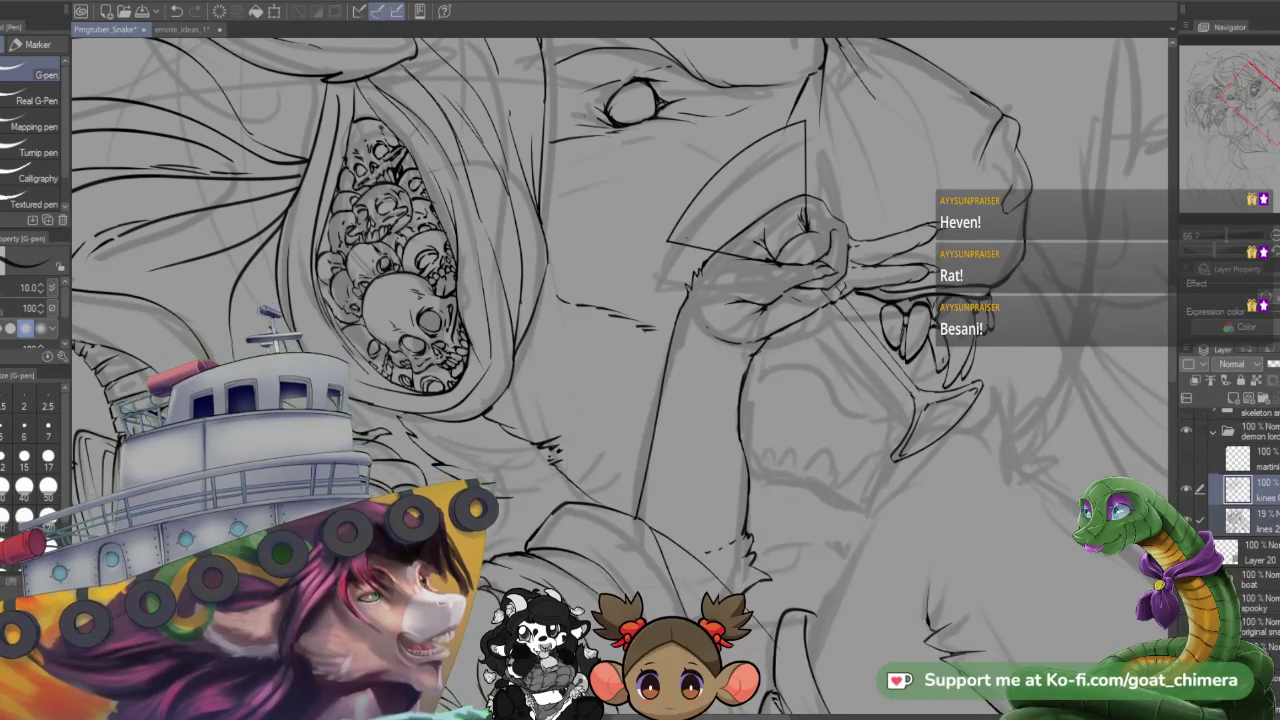
{"action": "scroll", "coordinate": [860, 300], "scroll_direction": "down", "scroll_amount": 3}
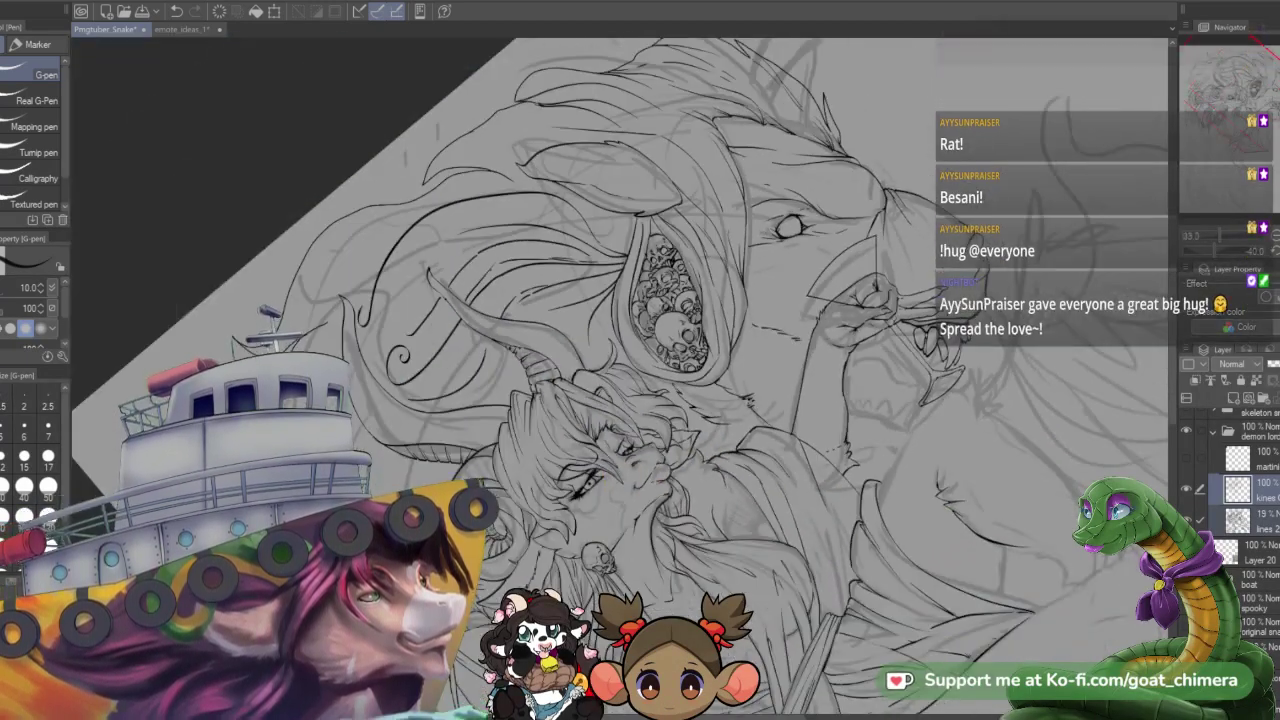
{"action": "scroll", "coordinate": [860, 300], "scroll_direction": "up", "scroll_amount": 2}
{"action": "scroll", "coordinate": [985, 310], "scroll_direction": "down", "scroll_amount": 2}
{"action": "scroll", "coordinate": [925, 290], "scroll_direction": "up", "scroll_amount": 4}
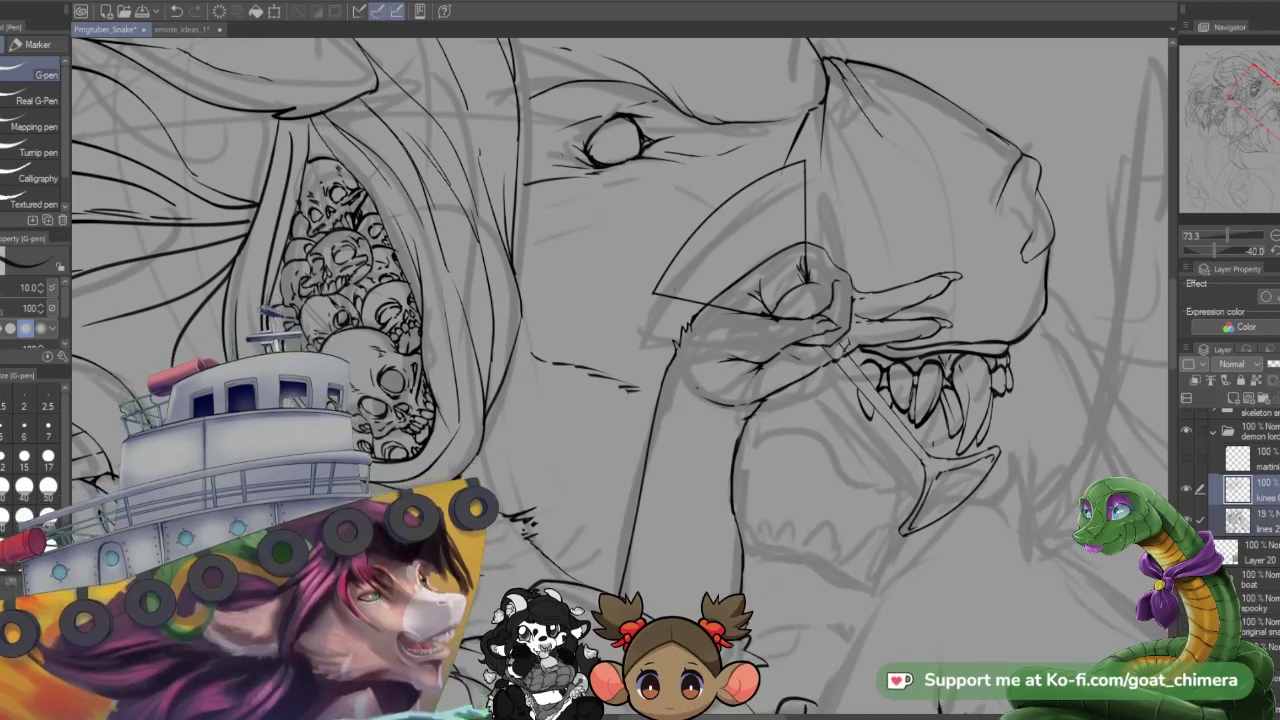
{"action": "scroll", "coordinate": [930, 440], "scroll_direction": "down", "scroll_amount": 4}
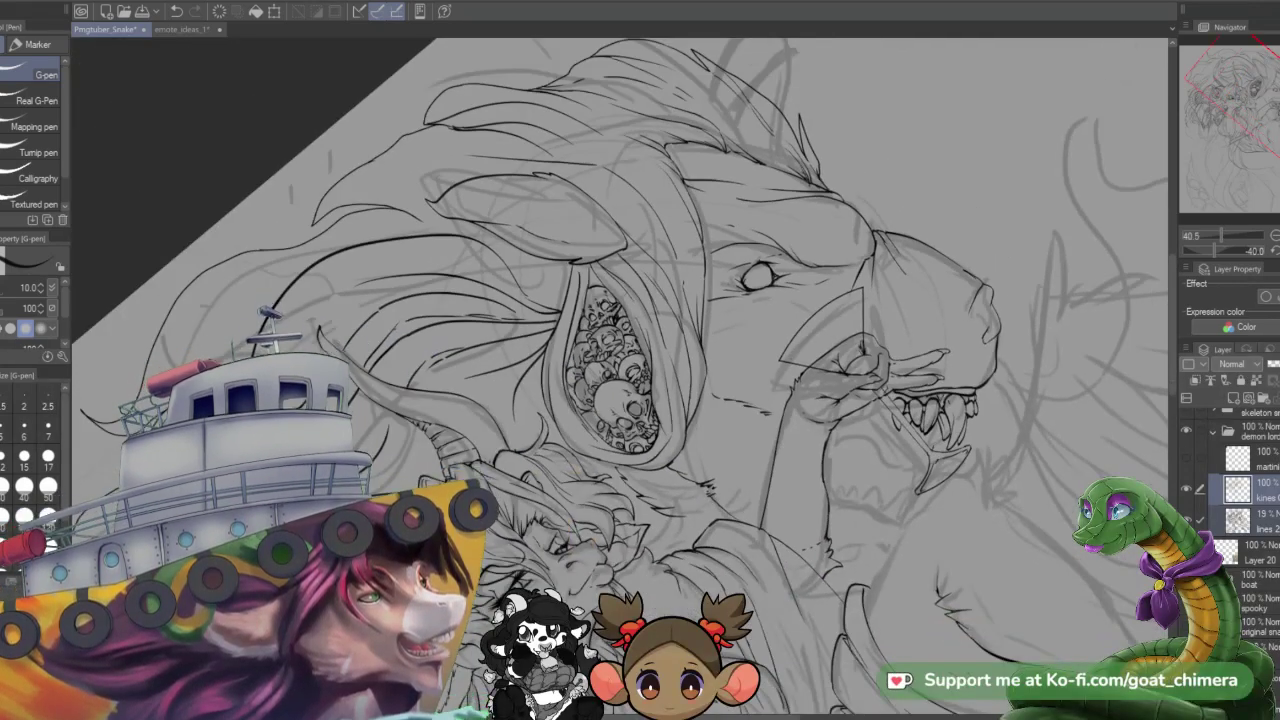
{"action": "scroll", "coordinate": [962, 456], "scroll_direction": "up", "scroll_amount": 2}
{"action": "scroll", "coordinate": [962, 456], "scroll_direction": "down", "scroll_amount": 1}
{"action": "scroll", "coordinate": [962, 456], "scroll_direction": "up", "scroll_amount": 1}
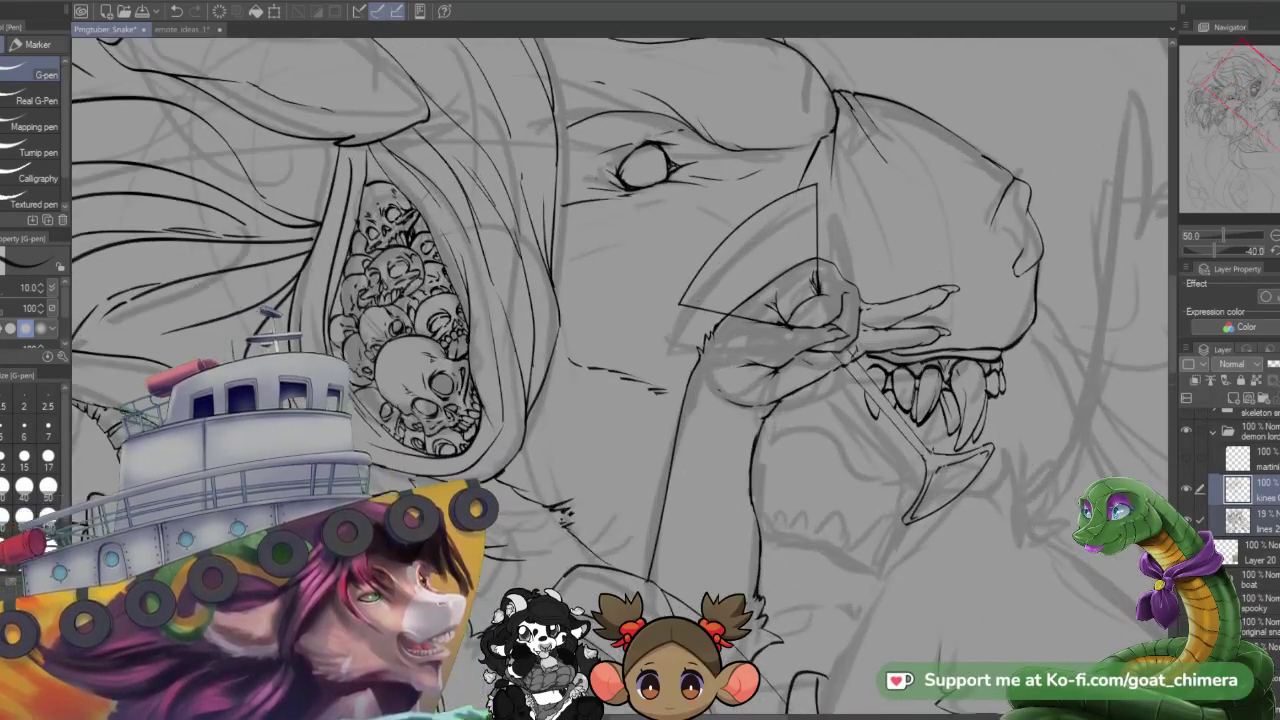
{"action": "scroll", "coordinate": [1160, 360], "scroll_direction": "up", "scroll_amount": 2}
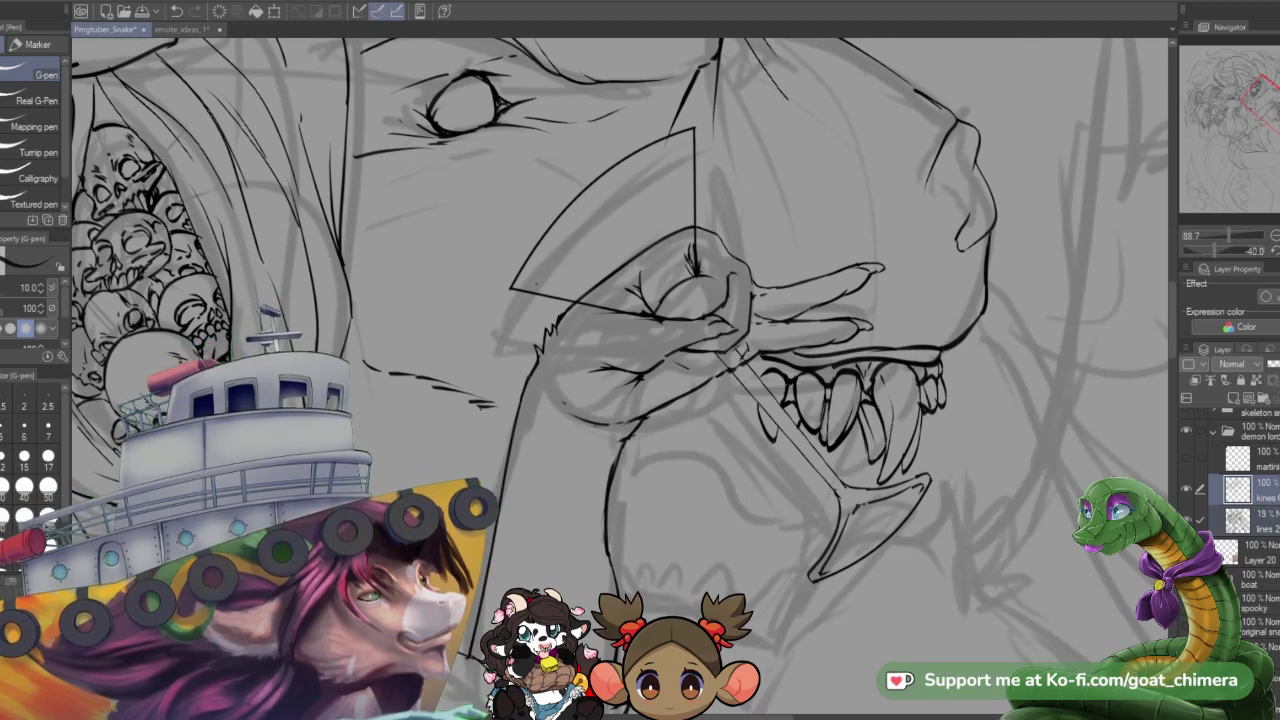
- Ink a short crease on the raised hand's palm and the small back teeth at the demon's mouth corner with the G-pen
{"action": "key", "text": "e"}
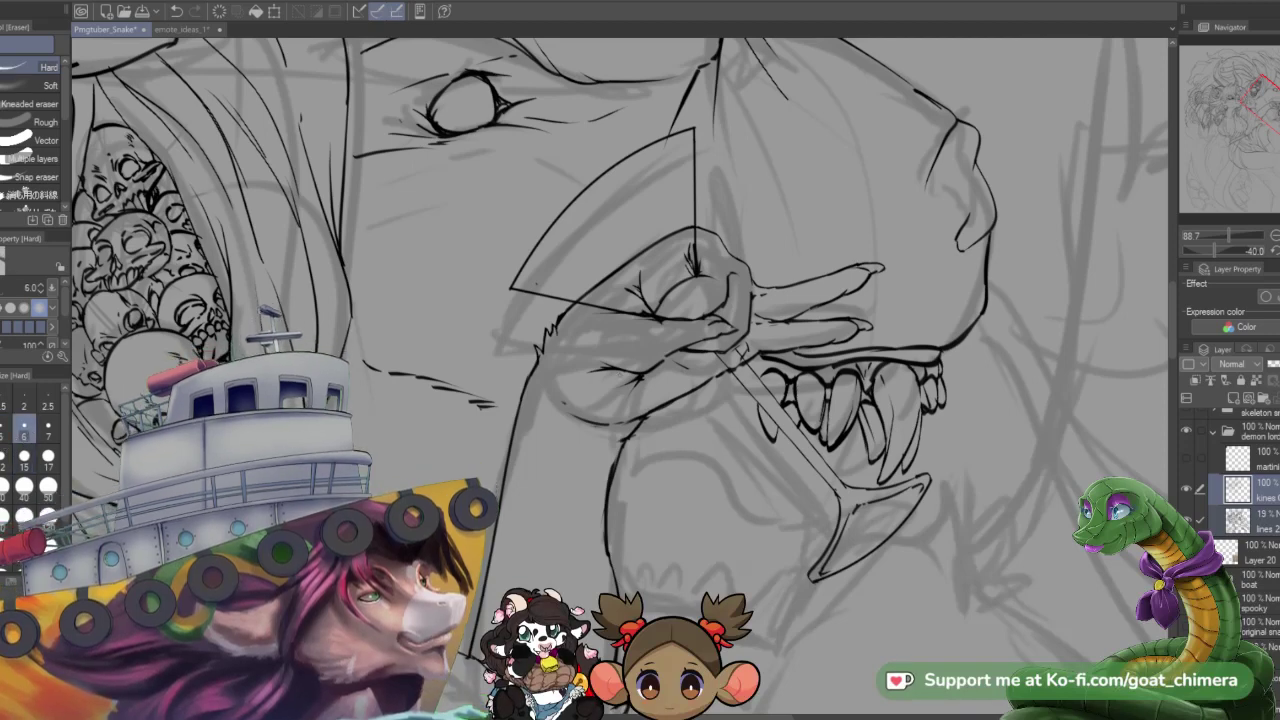
{"action": "left_click", "coordinate": [22, 430]}
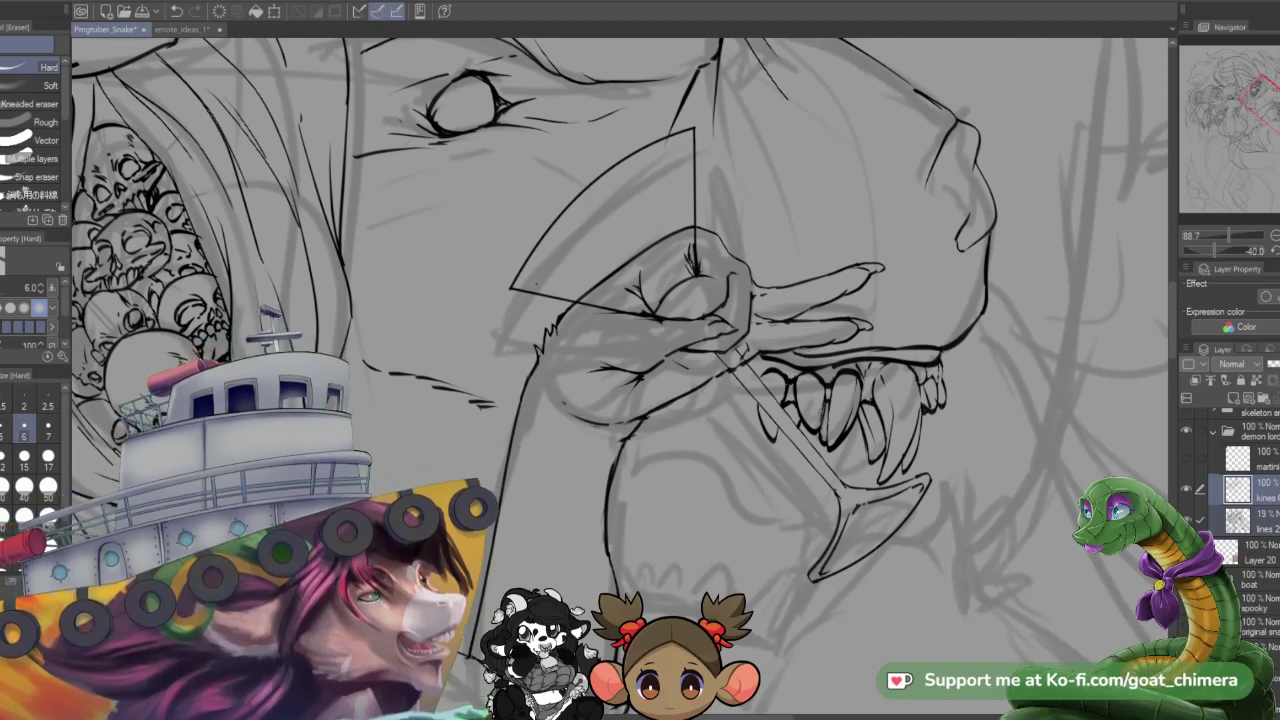
{"action": "key", "text": "p"}
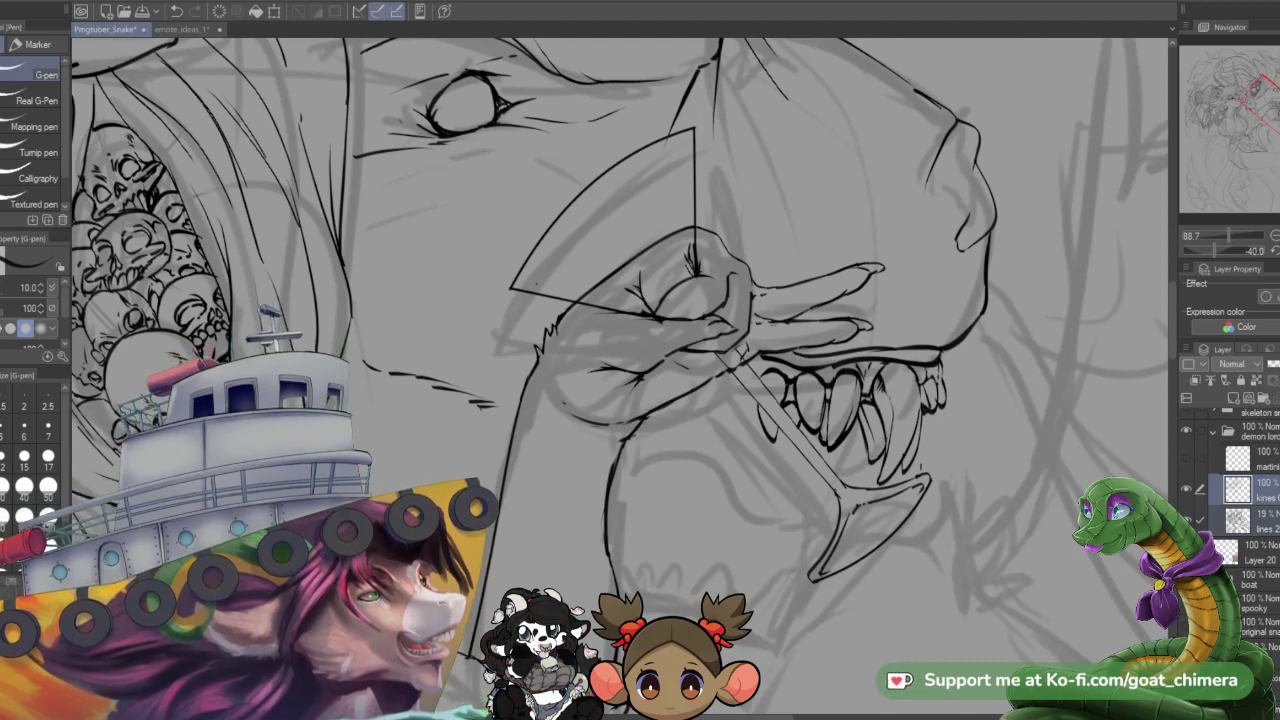
{"action": "scroll", "coordinate": [911, 450], "scroll_direction": "down", "scroll_amount": 4}
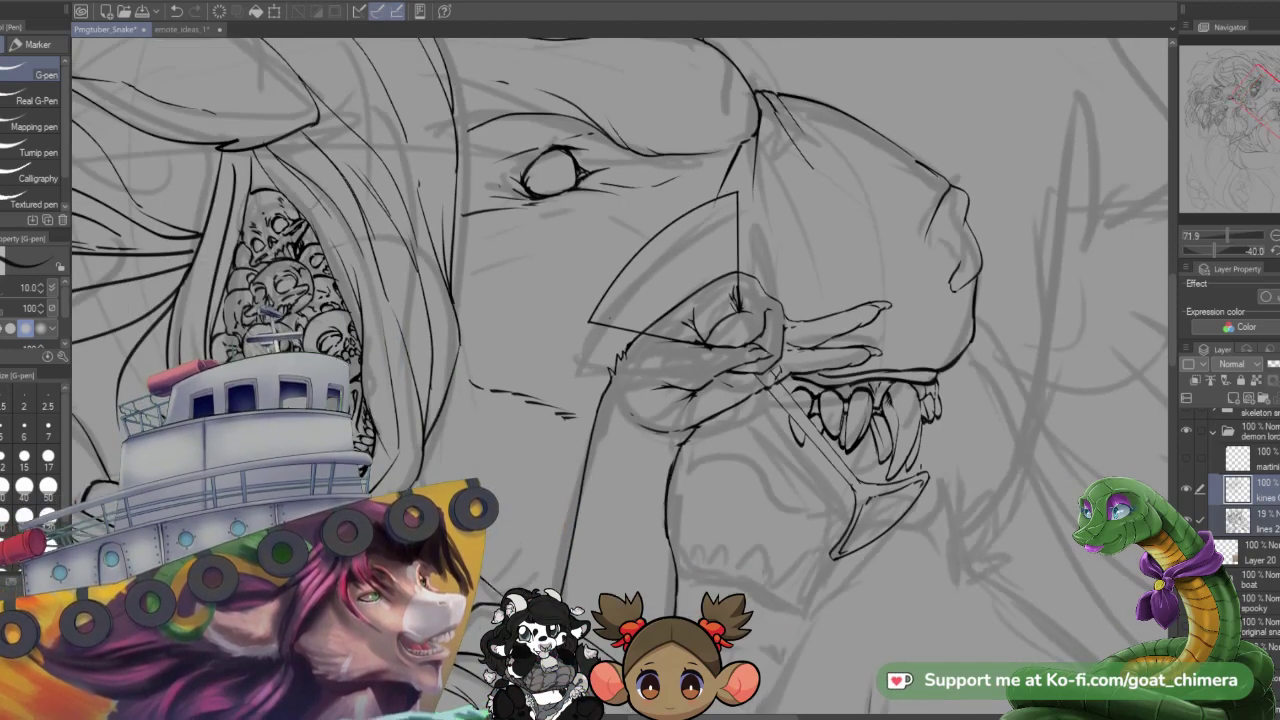
{"action": "scroll", "coordinate": [890, 440], "scroll_direction": "up", "scroll_amount": 2}
{"action": "scroll", "coordinate": [620, 378], "scroll_direction": "up", "scroll_amount": 6}
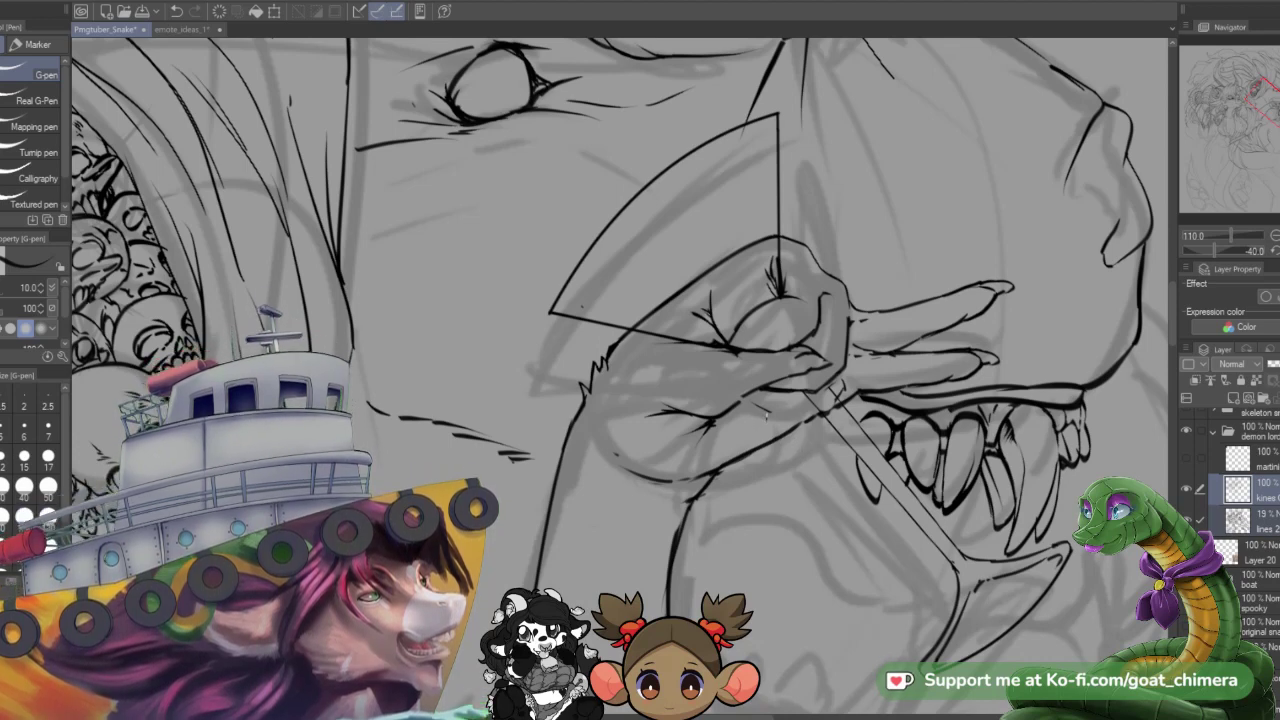
{"action": "left_click_drag", "start_coordinate": [773, 413], "coordinate": [794, 419]}
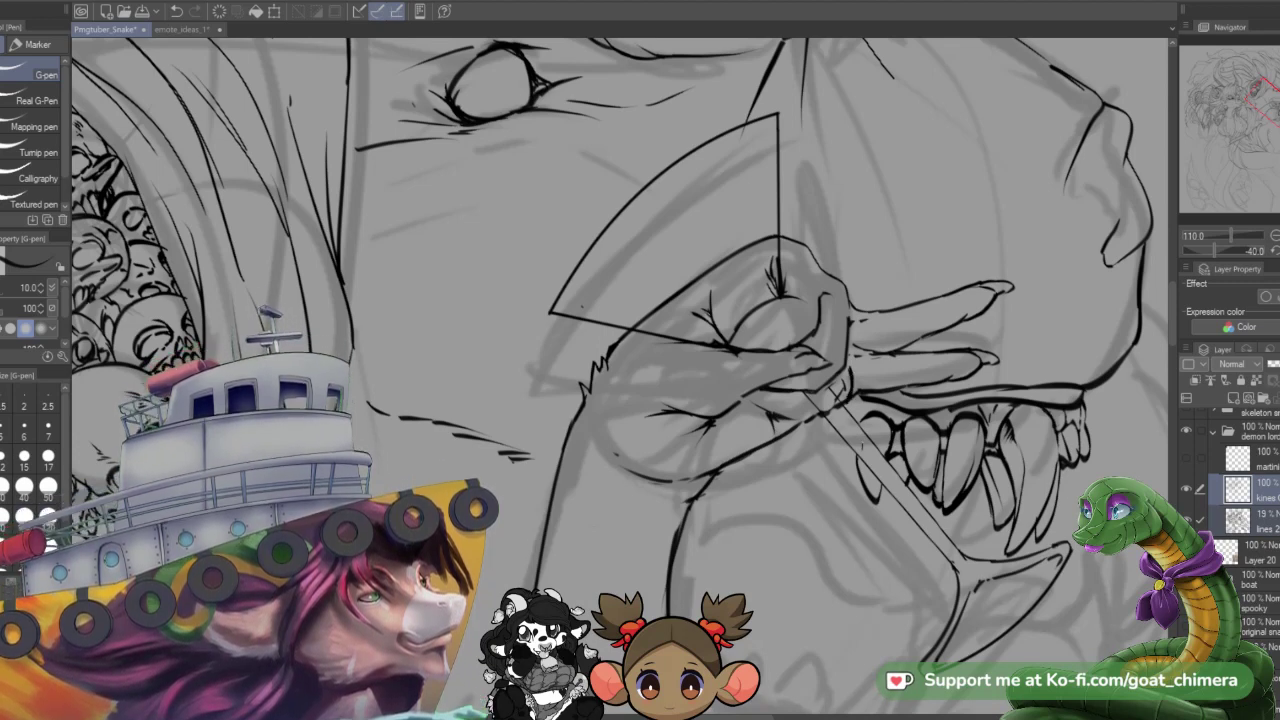
{"action": "mouse_move", "coordinate": [808, 441]}
{"action": "left_mouse_down"}
{"action": "mouse_move", "coordinate": [842, 493]}
{"action": "mouse_move", "coordinate": [851, 441]}
{"action": "left_mouse_up"}
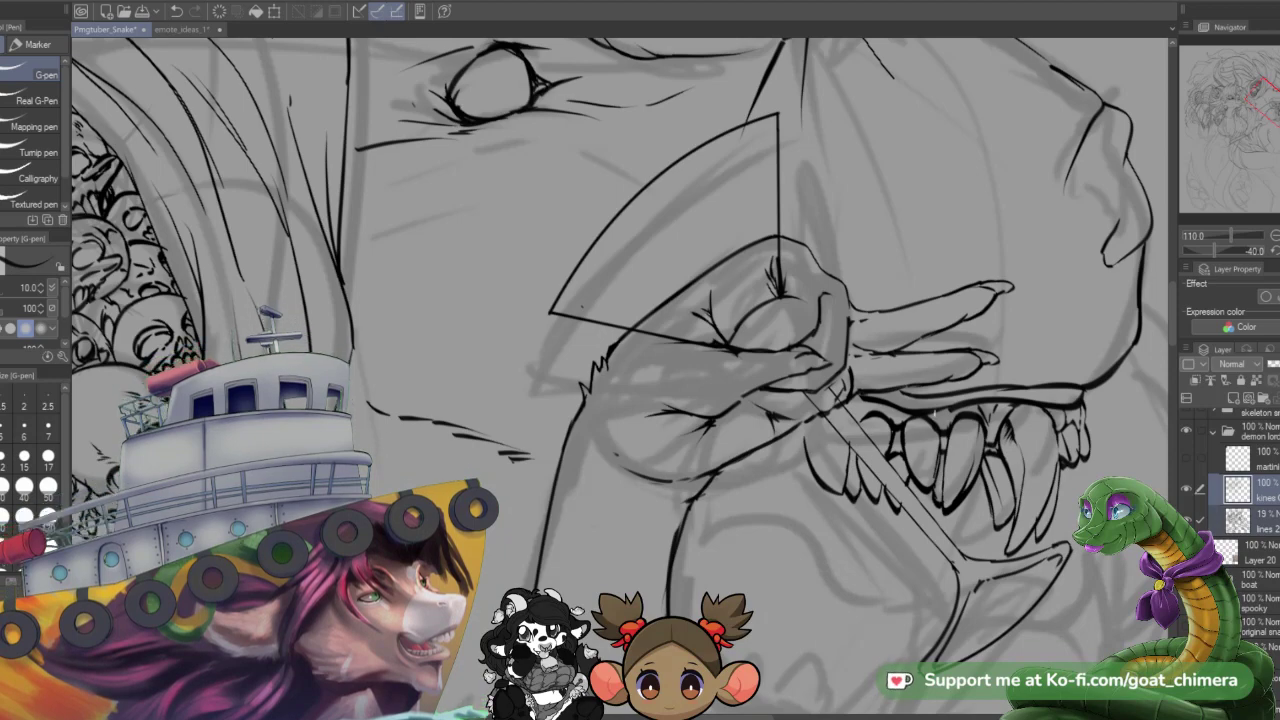
- Add short fur strokes at the upper end of the demon's cheek line, between the skull-filled ear opening and the martini glass
{"action": "scroll", "coordinate": [929, 451], "scroll_direction": "down", "scroll_amount": 3}
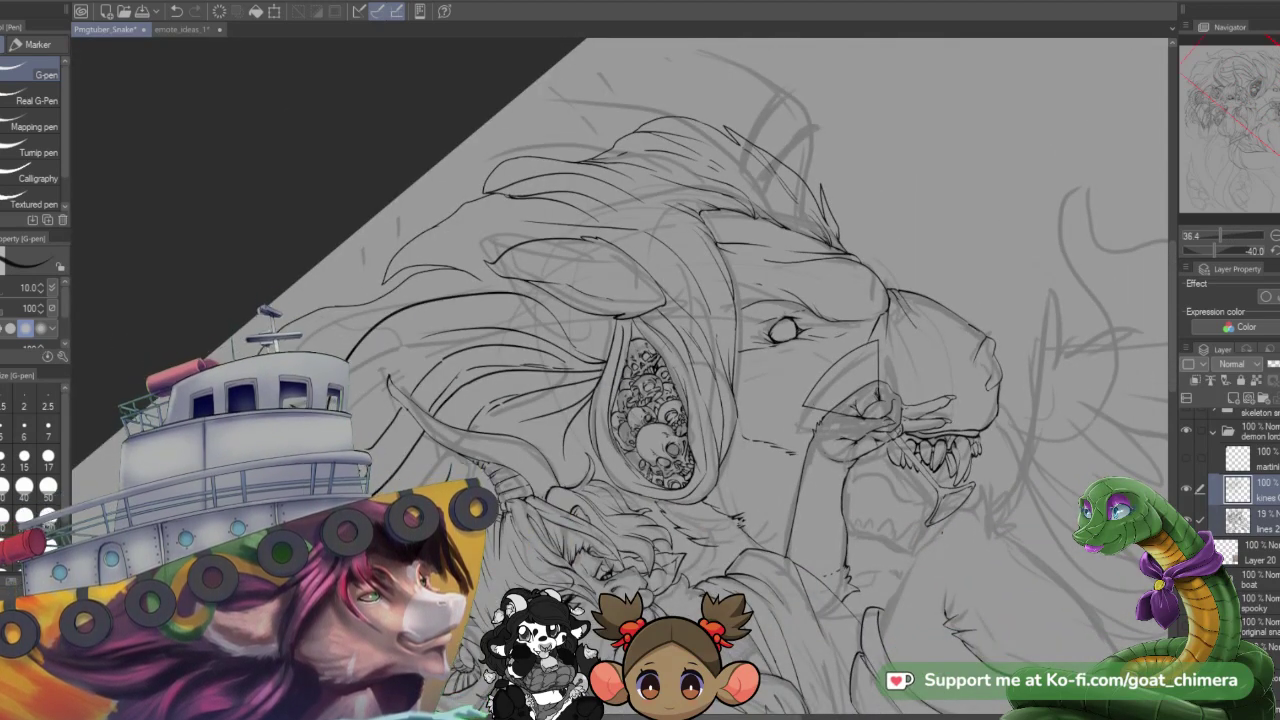
{"action": "scroll", "coordinate": [1000, 540], "scroll_direction": "up", "scroll_amount": 1}
{"action": "scroll", "coordinate": [1000, 540], "scroll_direction": "down", "scroll_amount": 2}
{"action": "scroll", "coordinate": [826, 445], "scroll_direction": "up", "scroll_amount": 3}
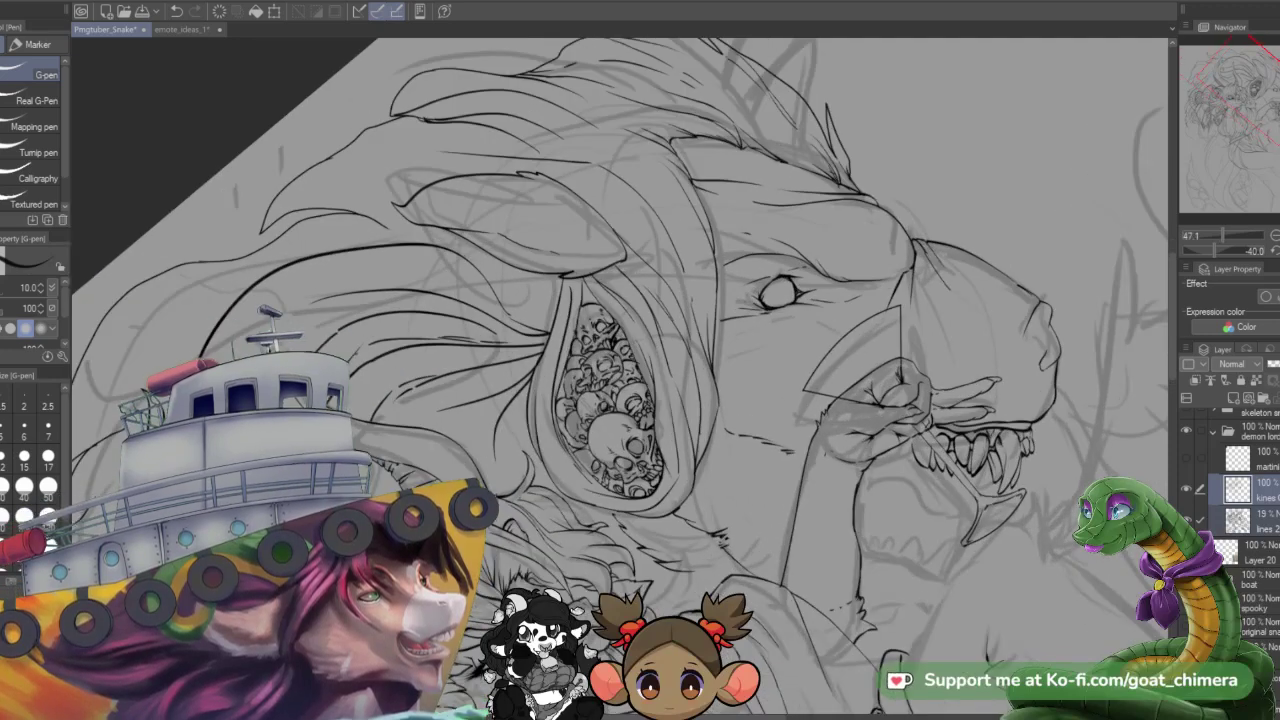
{"action": "scroll", "coordinate": [878, 449], "scroll_direction": "down", "scroll_amount": 3}
{"action": "left_click_drag", "start_coordinate": [888, 452], "coordinate": [830, 600]}
{"action": "scroll", "coordinate": [850, 460], "scroll_direction": "down", "scroll_amount": 1}
{"action": "scroll", "coordinate": [850, 460], "scroll_direction": "up", "scroll_amount": 3}
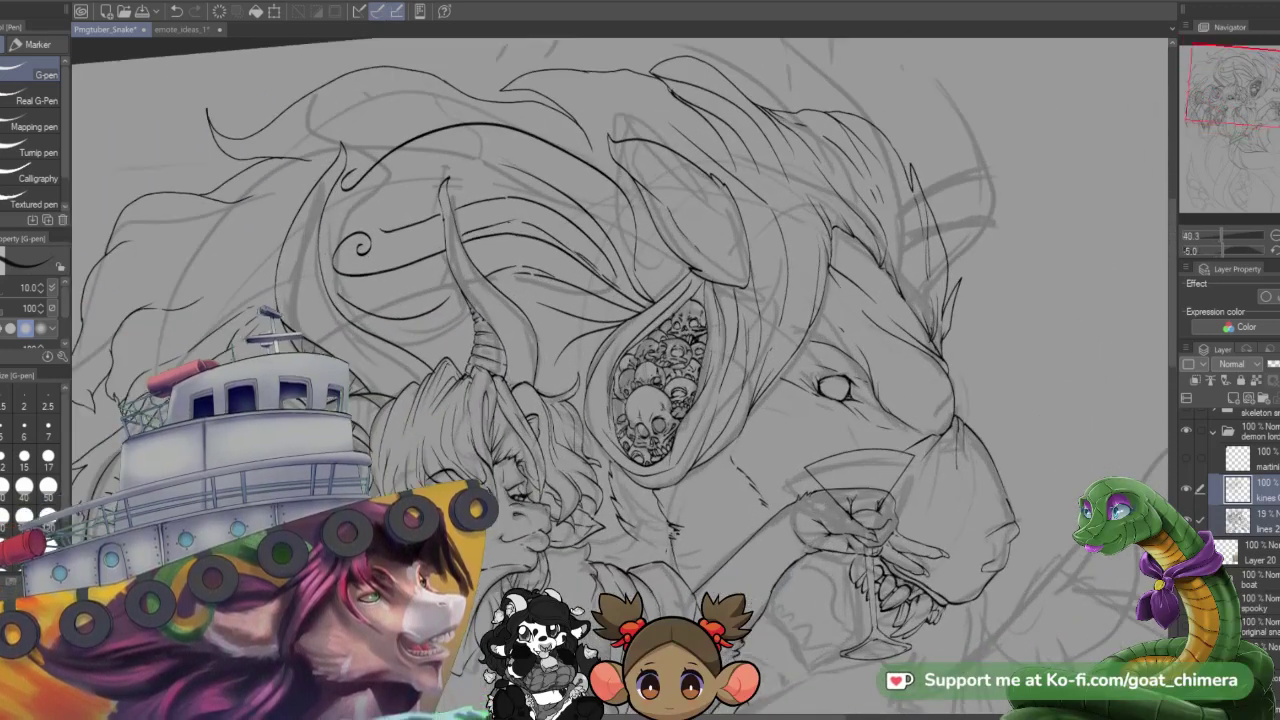
{"action": "scroll", "coordinate": [850, 460], "scroll_direction": "down", "scroll_amount": 1}
{"action": "scroll", "coordinate": [590, 530], "scroll_direction": "up", "scroll_amount": 3}
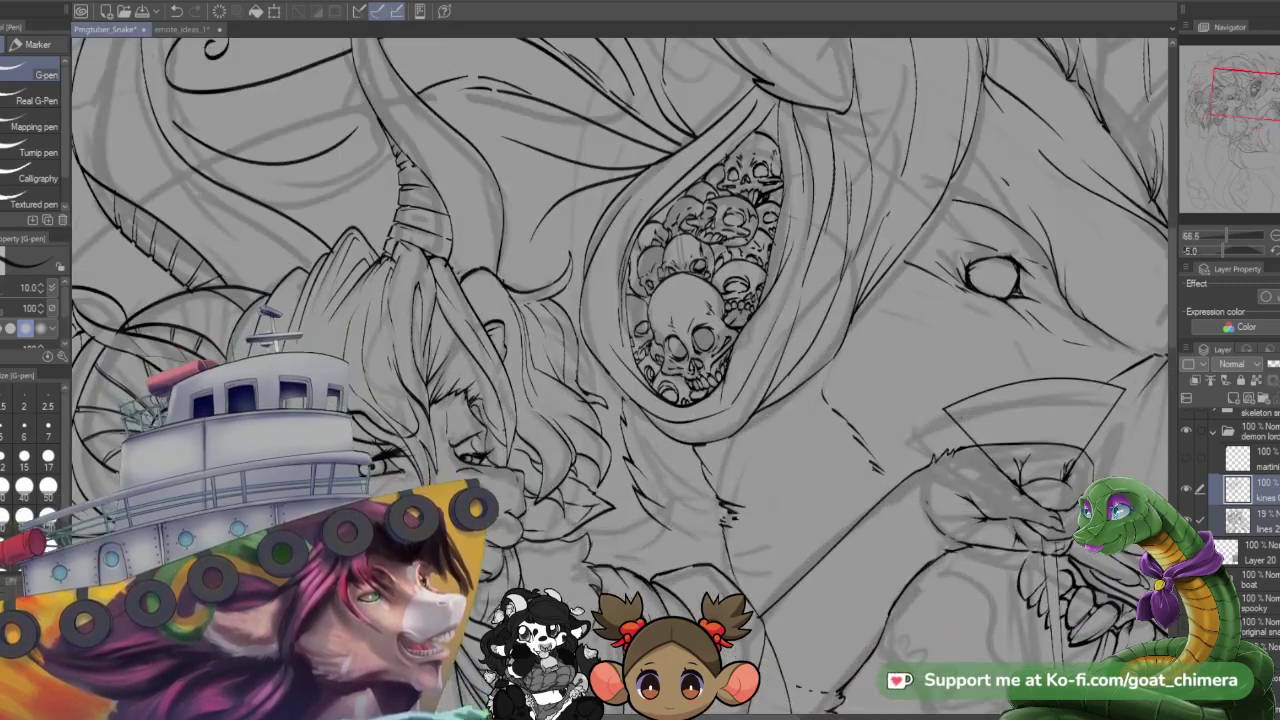
{"action": "mouse_move", "coordinate": [654, 519]}
{"action": "left_mouse_down"}
{"action": "mouse_move", "coordinate": [629, 531]}
{"action": "mouse_move", "coordinate": [649, 531]}
{"action": "mouse_move", "coordinate": [654, 558]}
{"action": "mouse_move", "coordinate": [674, 568]}
{"action": "left_mouse_up"}
{"action": "scroll", "coordinate": [740, 496], "scroll_direction": "down", "scroll_amount": 4}
{"action": "scroll", "coordinate": [740, 496], "scroll_direction": "up", "scroll_amount": 2}
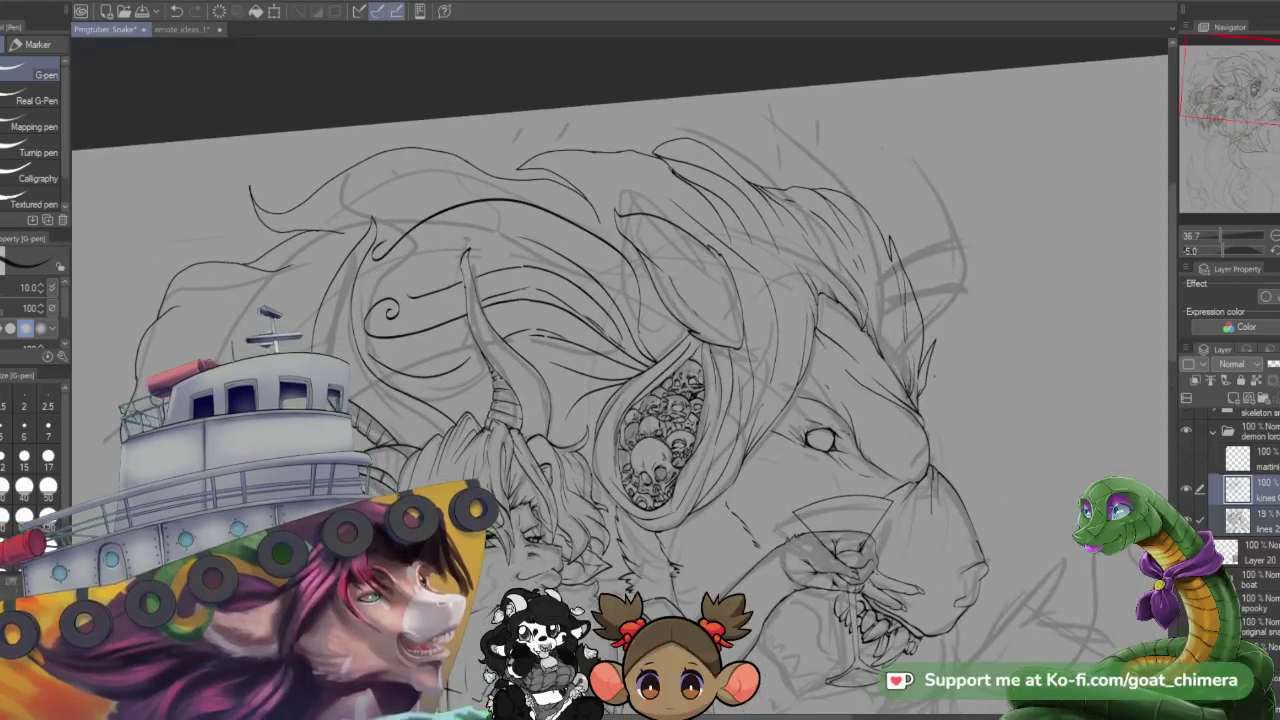
{"action": "scroll", "coordinate": [740, 496], "scroll_direction": "down", "scroll_amount": 2}
{"action": "scroll", "coordinate": [740, 496], "scroll_direction": "up", "scroll_amount": 1}
{"action": "scroll", "coordinate": [790, 495], "scroll_direction": "up", "scroll_amount": 2}
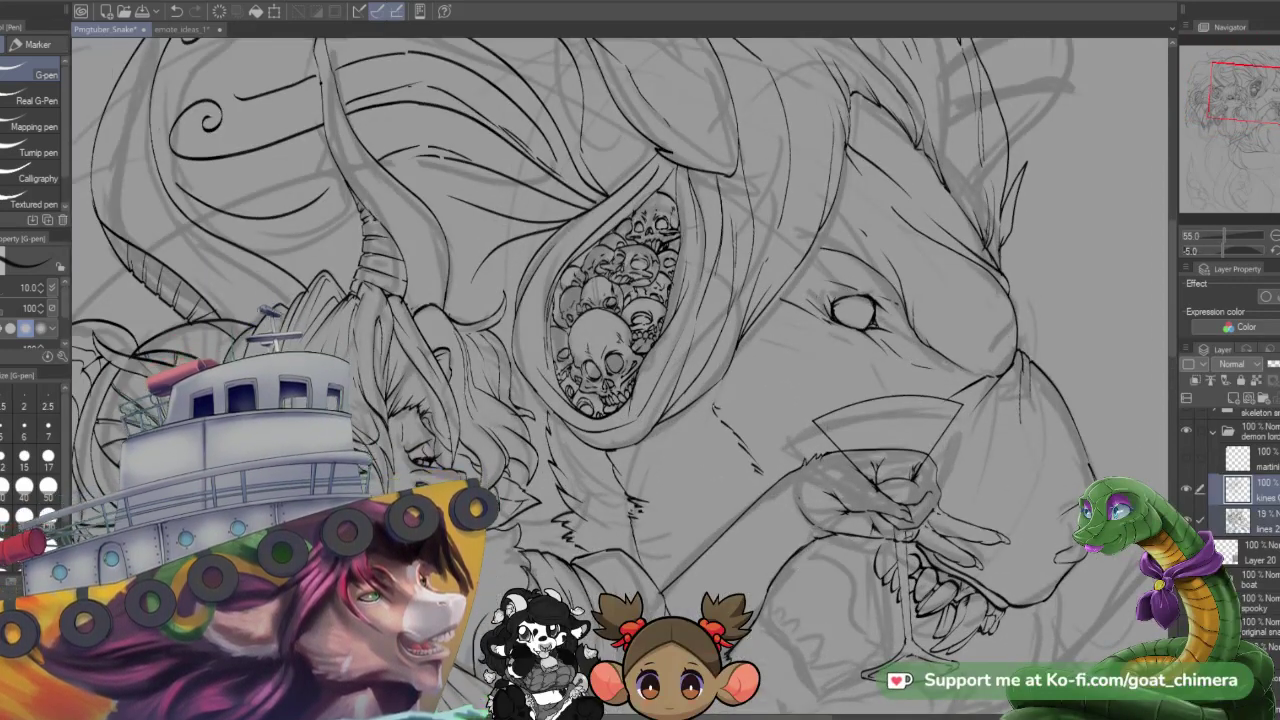
{"action": "left_click_drag", "start_coordinate": [714, 408], "coordinate": [730, 401]}
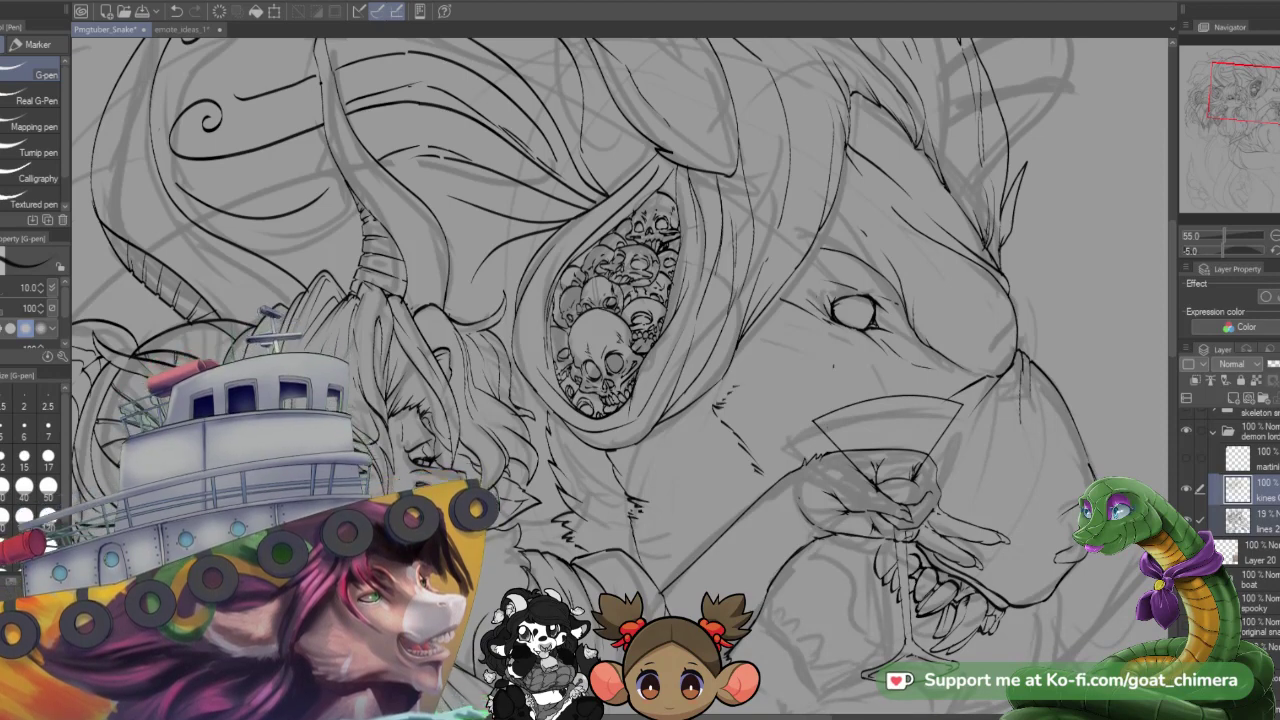
{"action": "mouse_move", "coordinate": [1262, 106]}
{"action": "left_mouse_down"}
{"action": "mouse_move", "coordinate": [1272, 96]}
{"action": "mouse_move", "coordinate": [1275, 124]}
{"action": "mouse_move", "coordinate": [1252, 113]}
{"action": "left_mouse_up"}
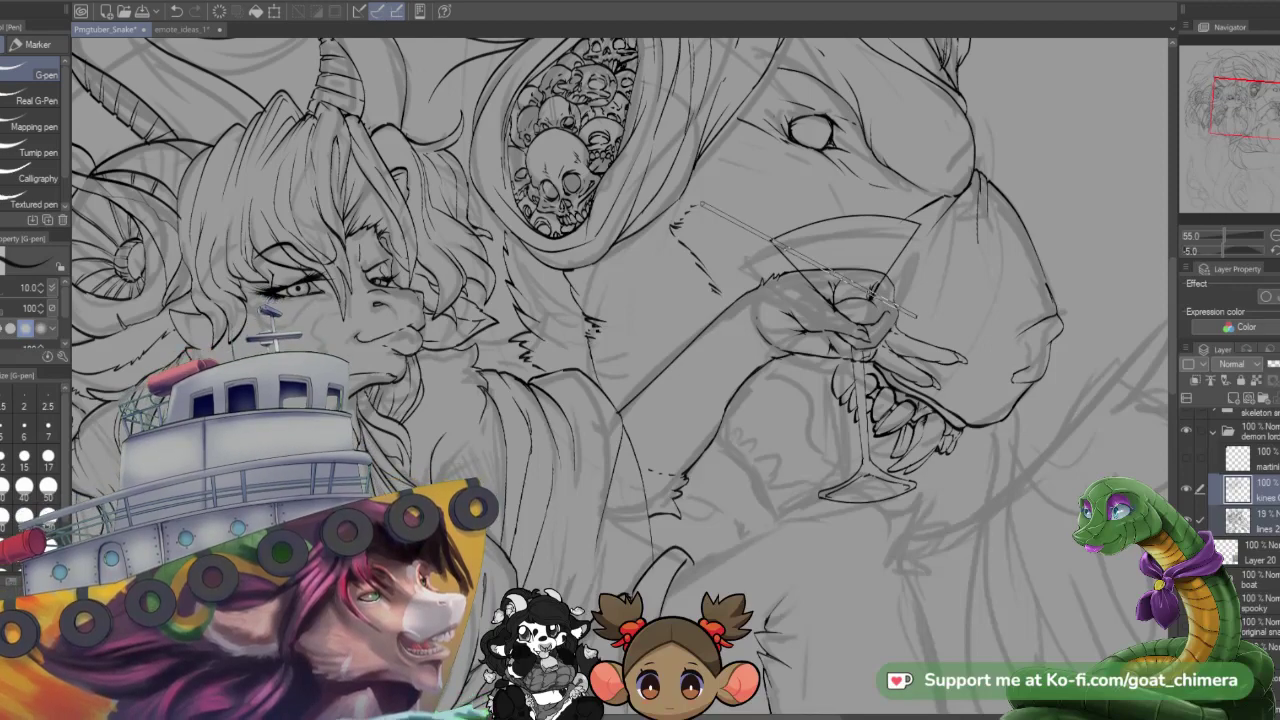
- Examine the demon's mouth, the hand with the glass and the overall head composition at several zoom levels and canvas angles
{"action": "key", "text": "minus"}
{"action": "key", "text": "minus"}
{"action": "key", "text": "minus"}
{"action": "key", "text": "minus"}
{"action": "key", "text": "minus"}
{"action": "key", "text": "minus"}
{"action": "key", "text": "minus"}
{"action": "key", "text": "minus"}
{"action": "scroll", "coordinate": [787, 240], "scroll_direction": "up", "scroll_amount": 3}
{"action": "scroll", "coordinate": [780, 210], "scroll_direction": "up", "scroll_amount": 2}
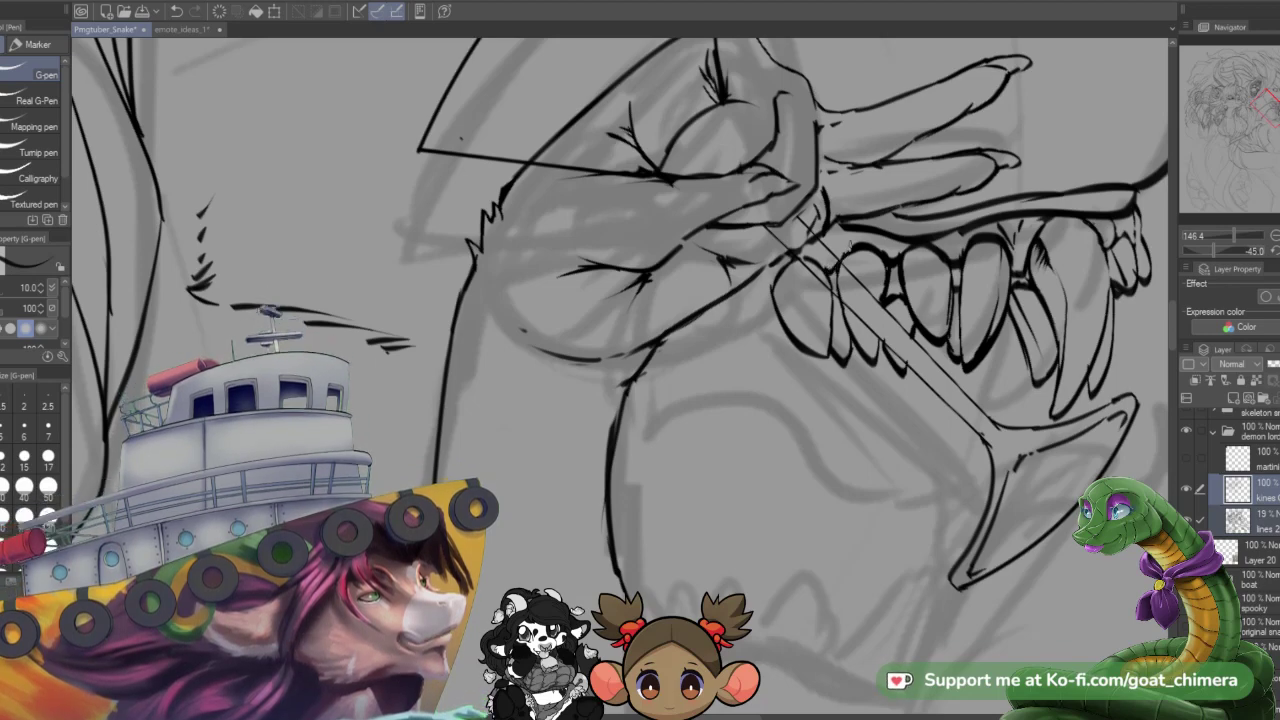
{"action": "scroll", "coordinate": [862, 297], "scroll_direction": "down", "scroll_amount": 3}
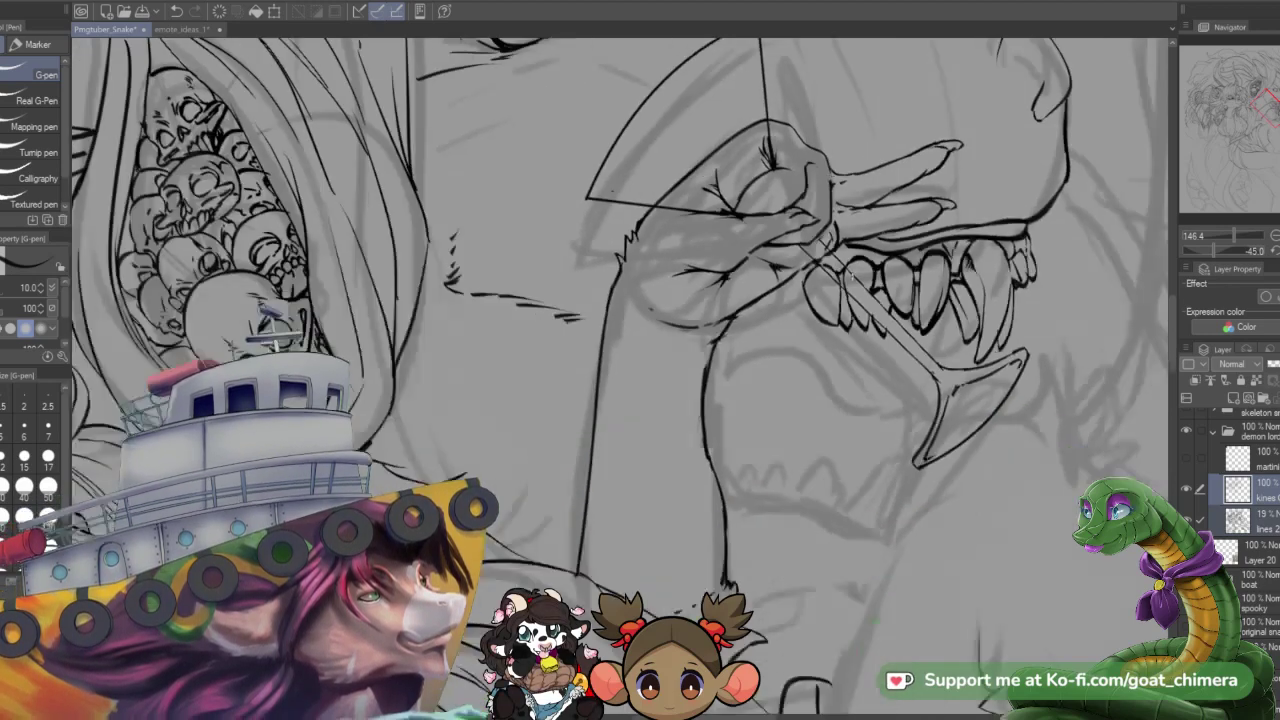
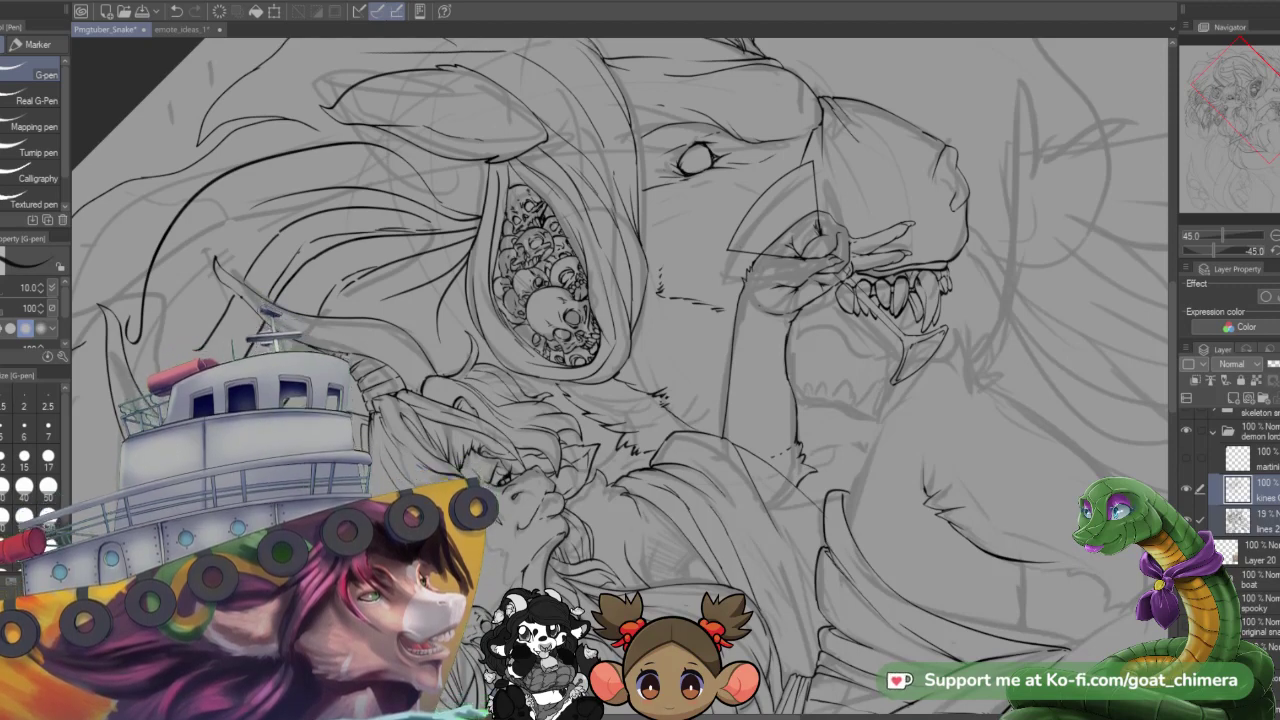
{"action": "scroll", "coordinate": [916, 392], "scroll_direction": "down", "scroll_amount": 2}
{"action": "scroll", "coordinate": [916, 392], "scroll_direction": "down", "scroll_amount": 1}
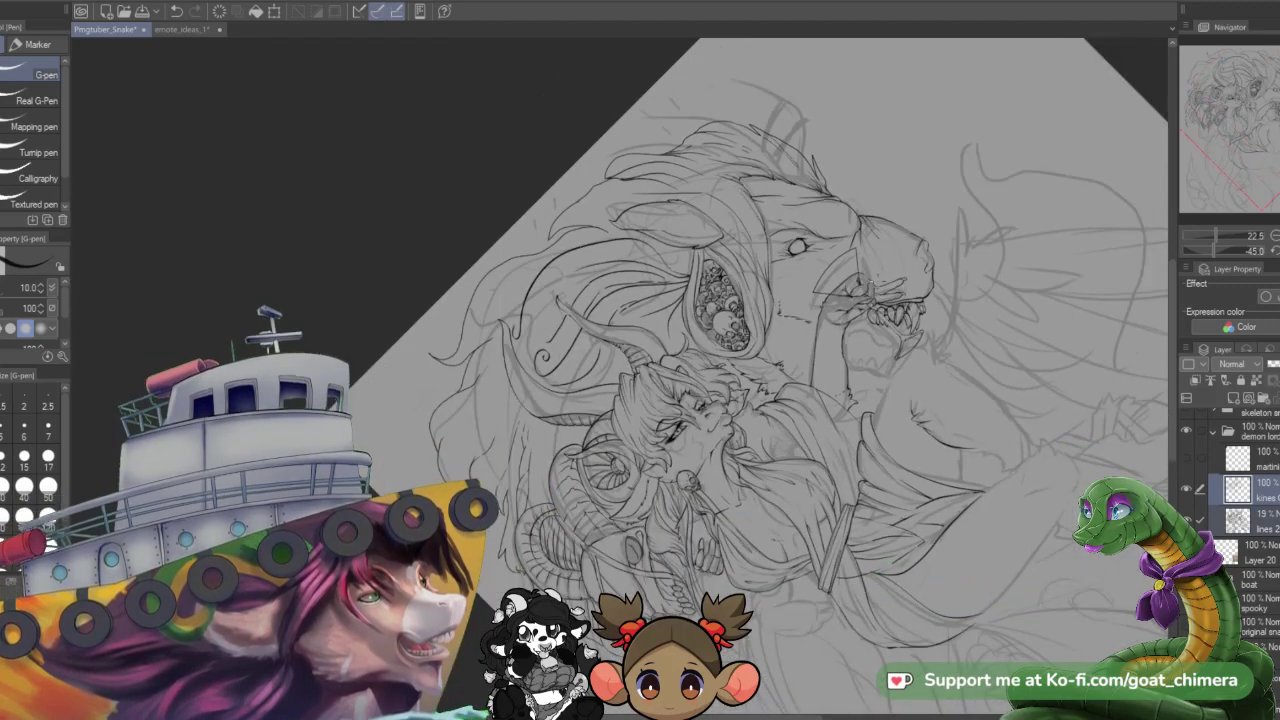
{"action": "scroll", "coordinate": [916, 392], "scroll_direction": "up", "scroll_amount": 1}
{"action": "key", "text": "asciicircum"}
{"action": "key", "text": "asciicircum"}
{"action": "key", "text": "asciicircum"}
{"action": "key", "text": "asciicircum"}
{"action": "key", "text": "asciicircum"}
{"action": "key", "text": "asciicircum"}
{"action": "key", "text": "asciicircum"}
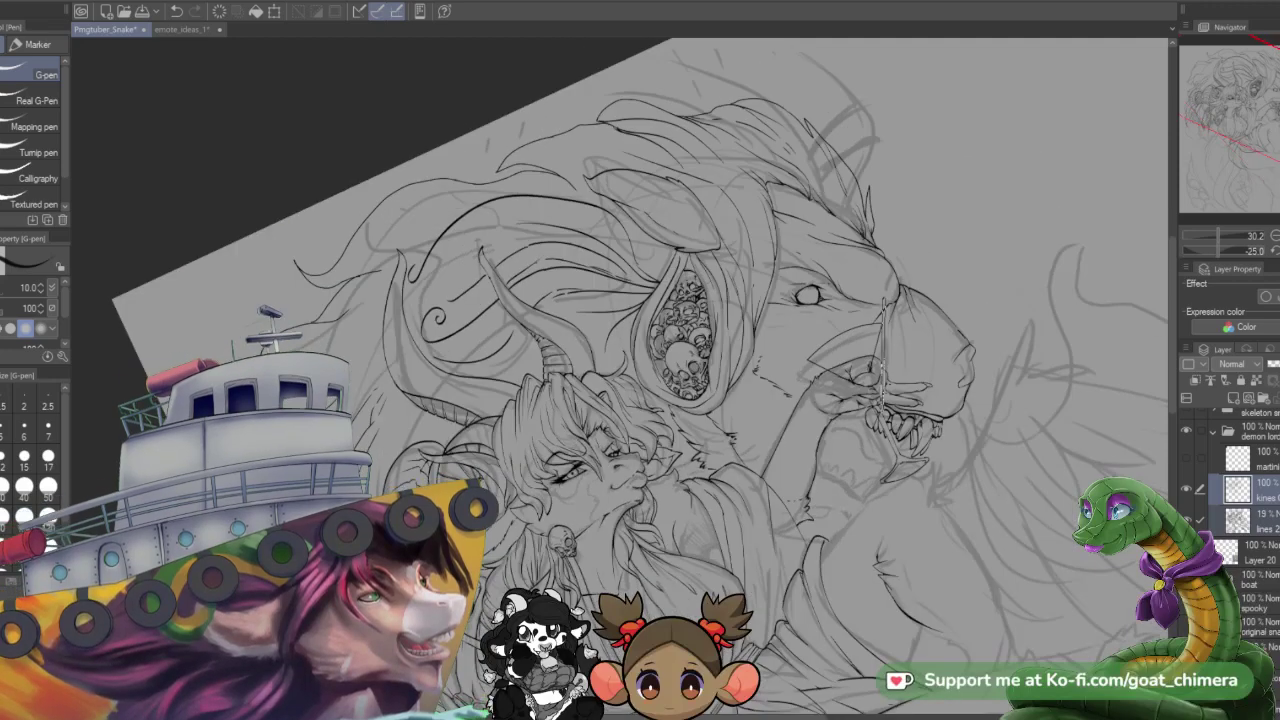
{"action": "scroll", "coordinate": [878, 300], "scroll_direction": "down", "scroll_amount": 2}
{"action": "scroll", "coordinate": [760, 390], "scroll_direction": "up", "scroll_amount": 4}
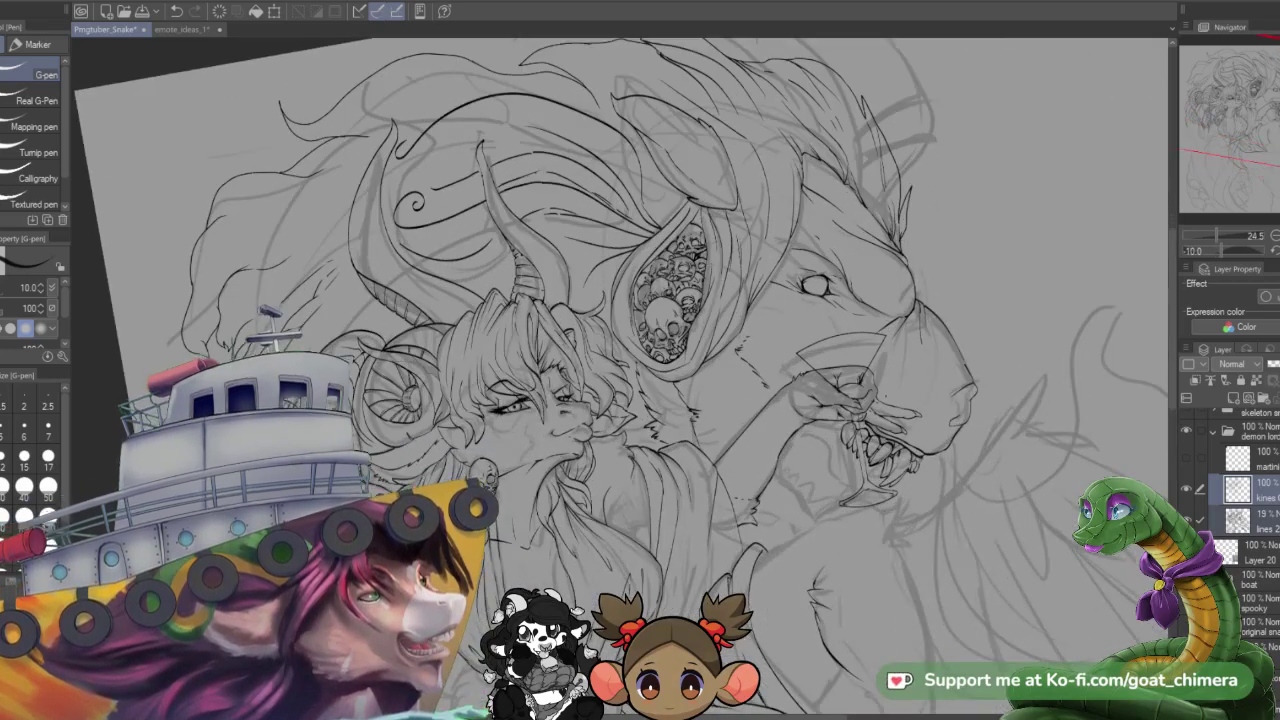
{"action": "scroll", "coordinate": [640, 380], "scroll_direction": "up", "scroll_amount": 2}
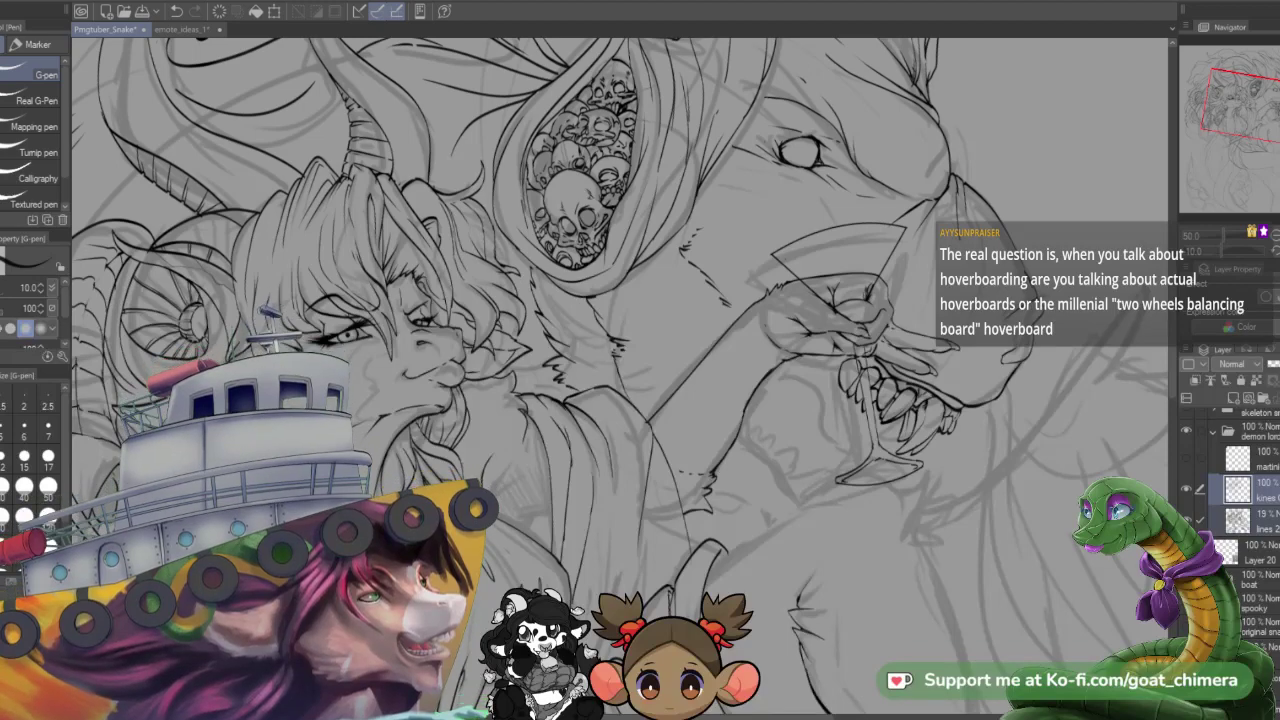
- Ink more pointed teeth at the back of the demon's upper jaw, between the wrist and the glass stem
{"action": "scroll", "coordinate": [928, 386], "scroll_direction": "up", "scroll_amount": 2}
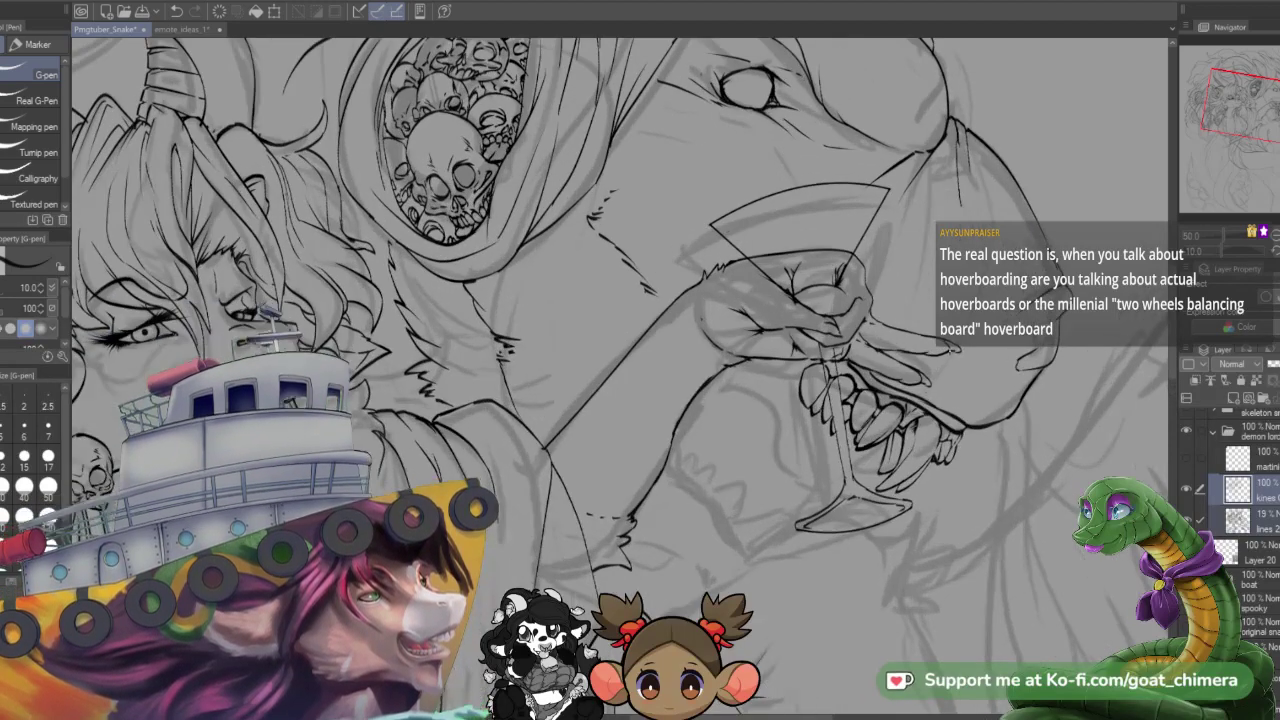
{"action": "scroll", "coordinate": [928, 386], "scroll_direction": "down", "scroll_amount": 2}
{"action": "scroll", "coordinate": [928, 386], "scroll_direction": "up", "scroll_amount": 2}
{"action": "scroll", "coordinate": [824, 341], "scroll_direction": "up", "scroll_amount": 2}
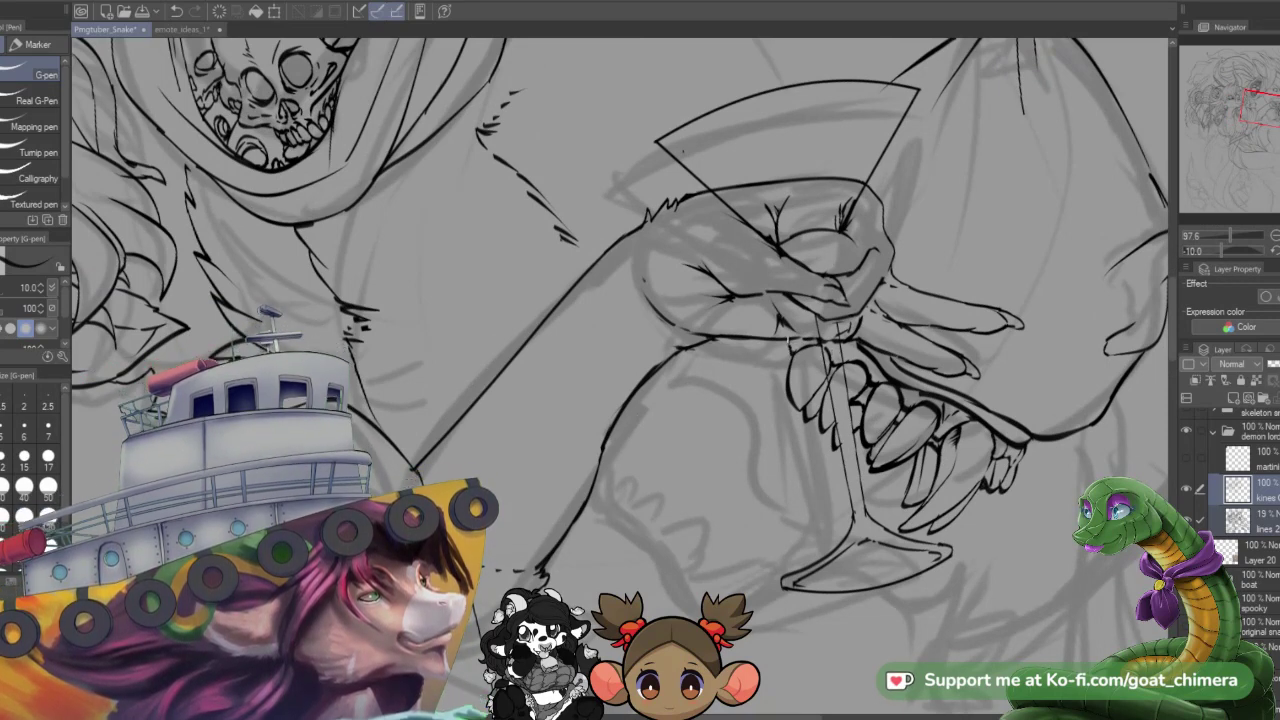
{"action": "left_click_drag", "start_coordinate": [788, 350], "coordinate": [795, 400]}
{"action": "key", "text": "ctrl+z"}
{"action": "key", "text": "minus"}
{"action": "key", "text": "minus"}
{"action": "key", "text": "minus"}
{"action": "key", "text": "minus"}
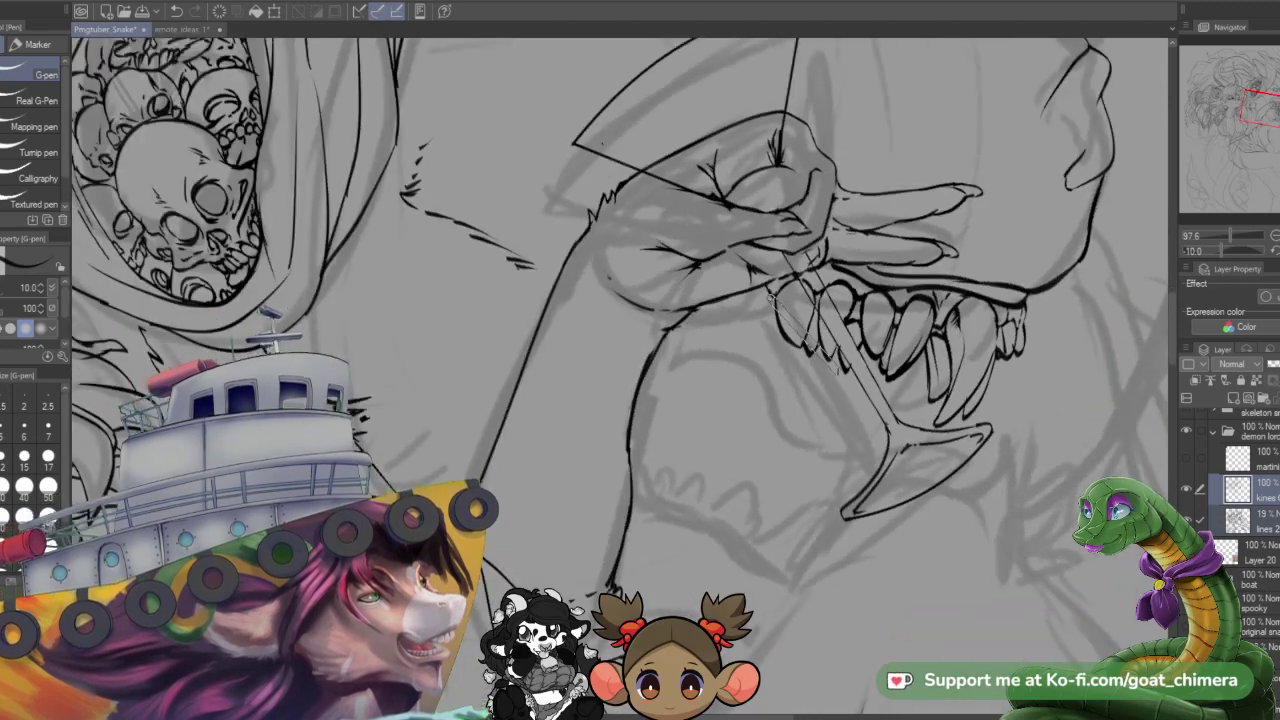
{"action": "scroll", "coordinate": [838, 372], "scroll_direction": "down", "scroll_amount": 1}
{"action": "scroll", "coordinate": [838, 372], "scroll_direction": "up", "scroll_amount": 1}
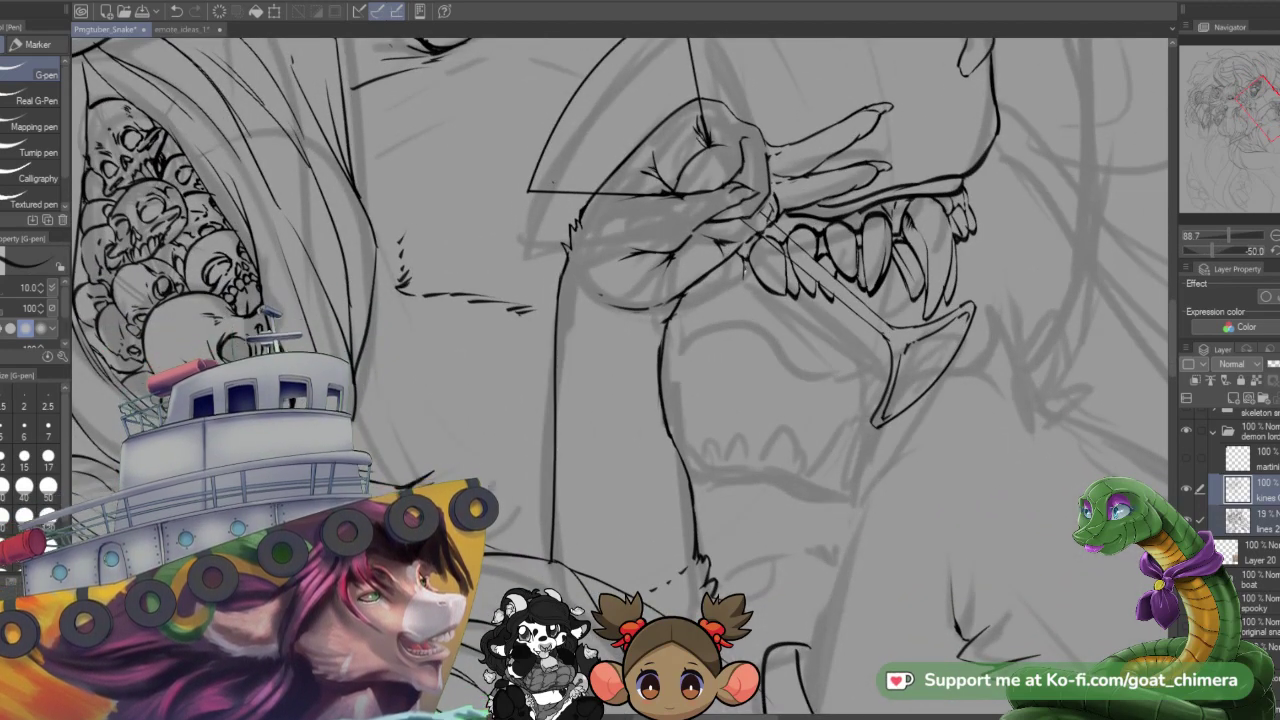
{"action": "mouse_move", "coordinate": [742, 260]}
{"action": "left_mouse_down"}
{"action": "mouse_move", "coordinate": [743, 303]}
{"action": "mouse_move", "coordinate": [736, 268]}
{"action": "mouse_move", "coordinate": [738, 298]}
{"action": "mouse_move", "coordinate": [716, 273]}
{"action": "left_mouse_up"}
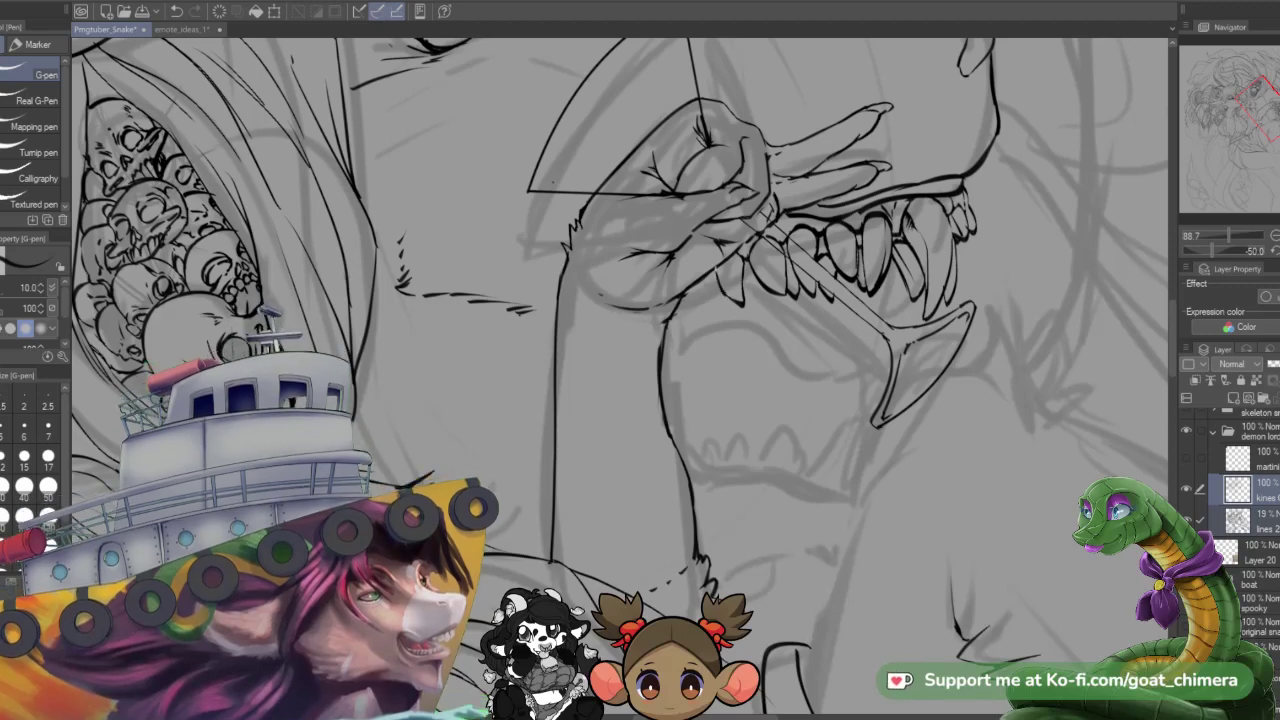
- Ink the demon's nostril with an inner curl and a contour line along the top of the nose
{"action": "scroll", "coordinate": [791, 252], "scroll_direction": "down", "scroll_amount": 2}
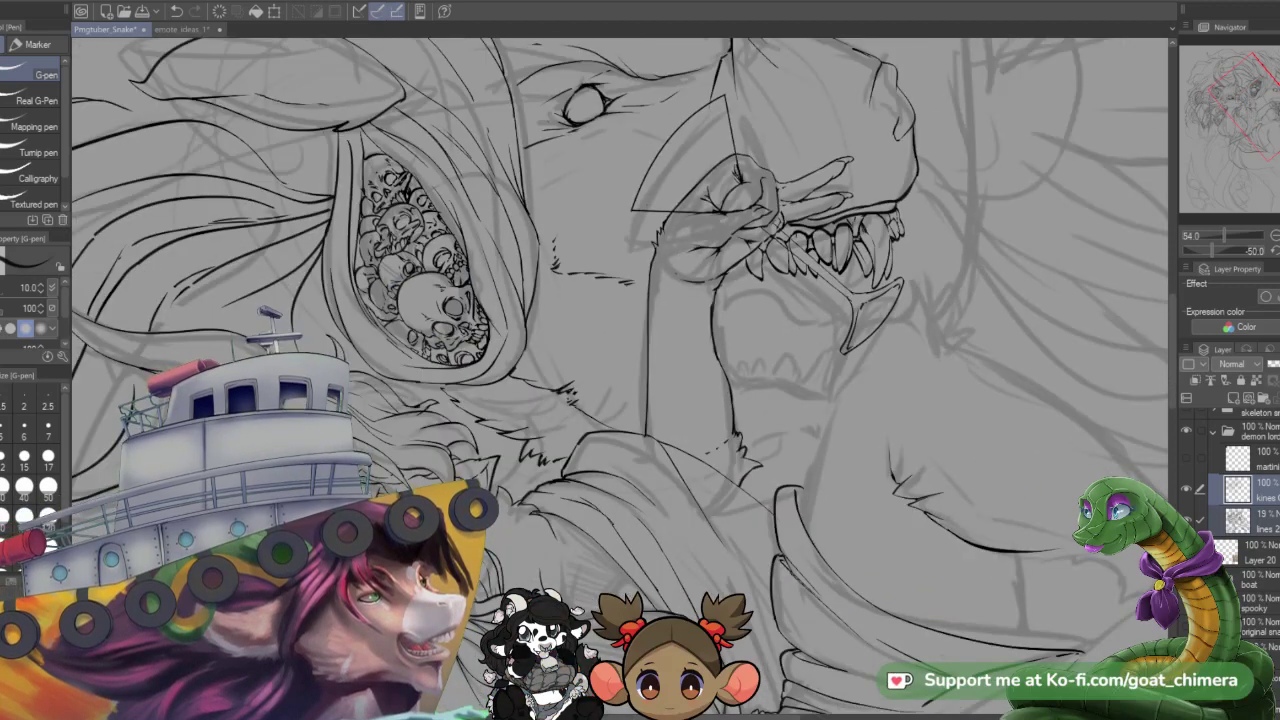
{"action": "key", "text": "asciicircum"}
{"action": "scroll", "coordinate": [620, 370], "scroll_direction": "down", "scroll_amount": 5}
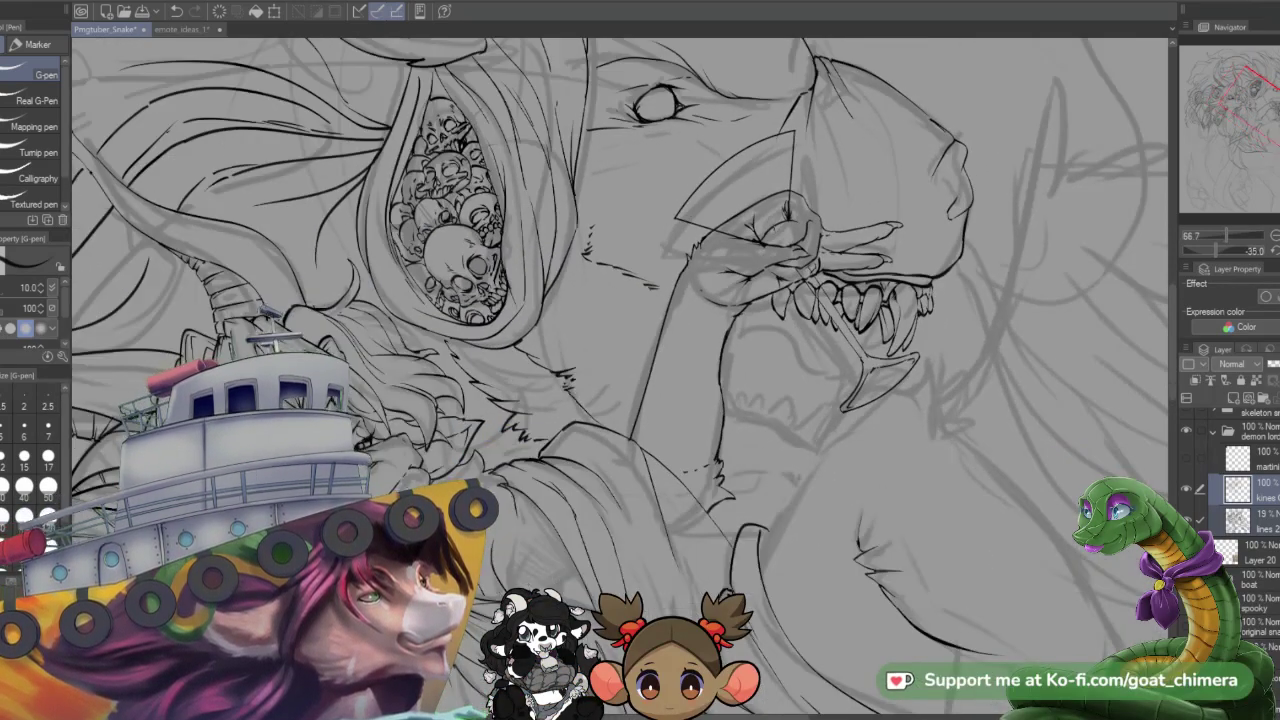
{"action": "scroll", "coordinate": [865, 180], "scroll_direction": "up", "scroll_amount": 5}
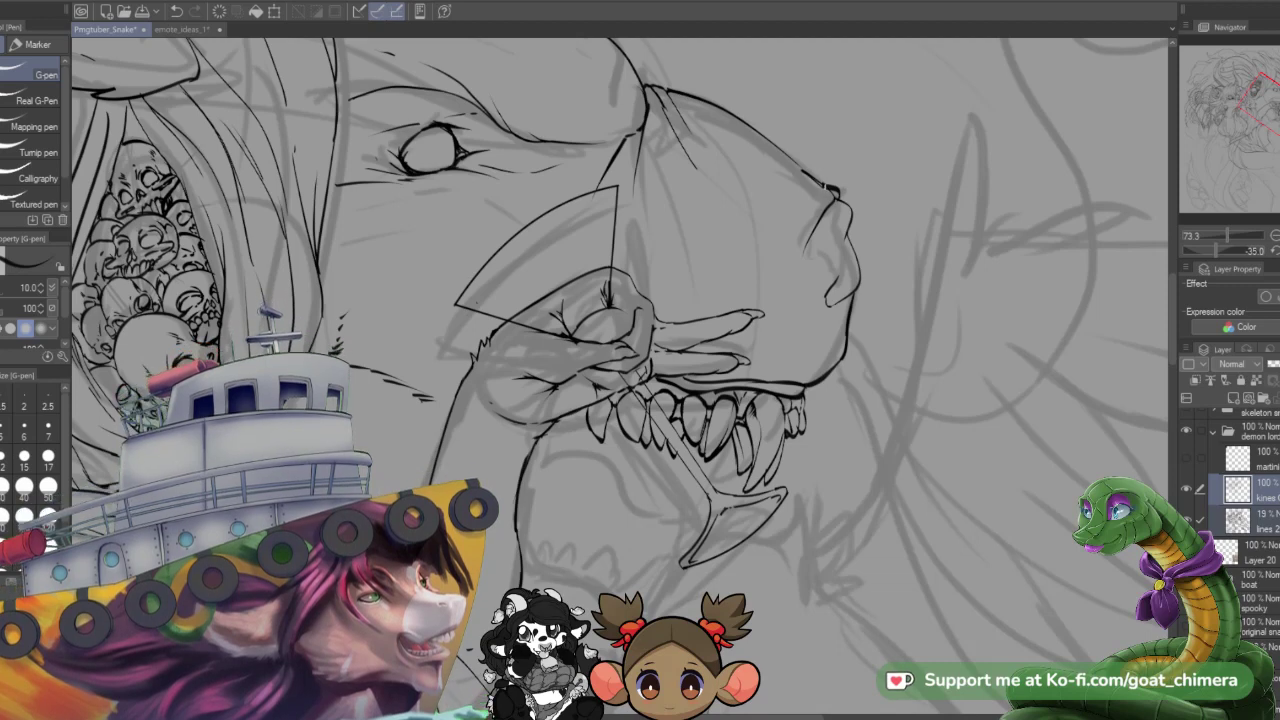
{"action": "mouse_move", "coordinate": [826, 189]}
{"action": "left_mouse_down"}
{"action": "mouse_move", "coordinate": [788, 234]}
{"action": "mouse_move", "coordinate": [818, 215]}
{"action": "mouse_move", "coordinate": [807, 266]}
{"action": "left_mouse_up"}
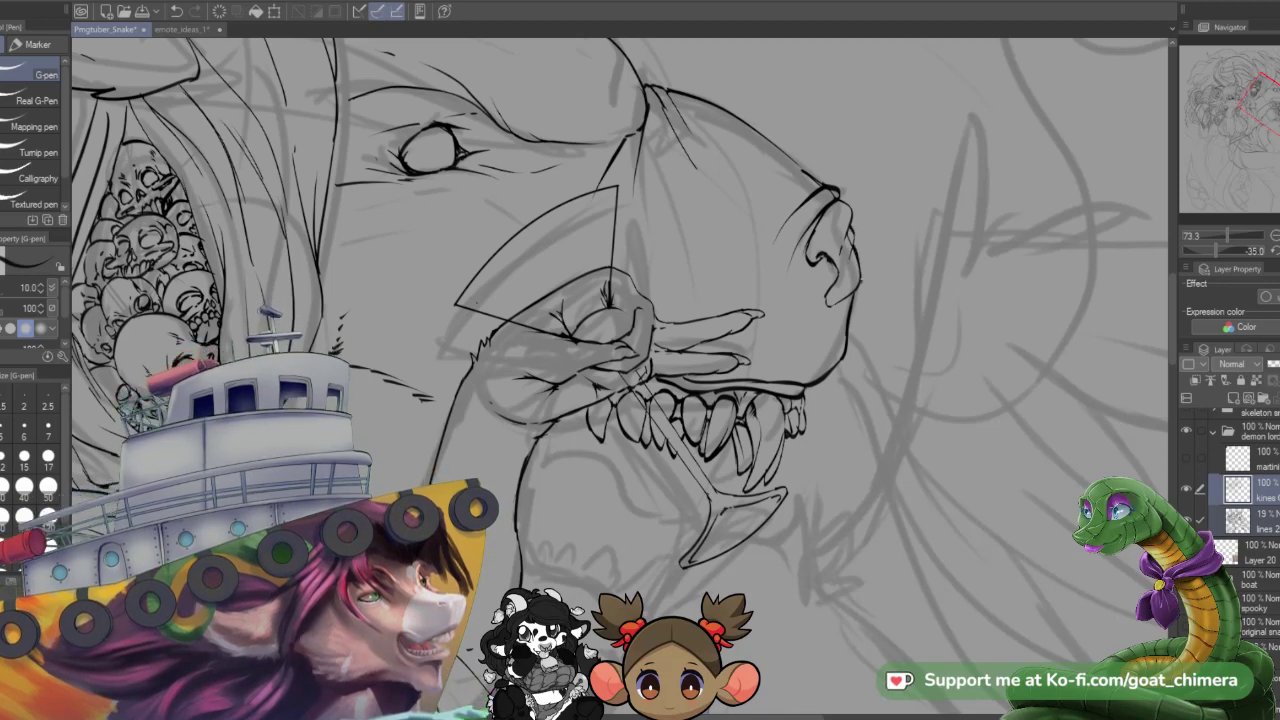
- Examine the demon's inked profile, from the eye and snout down to the upper teeth and the hand holding the glass
{"action": "key", "text": "e"}
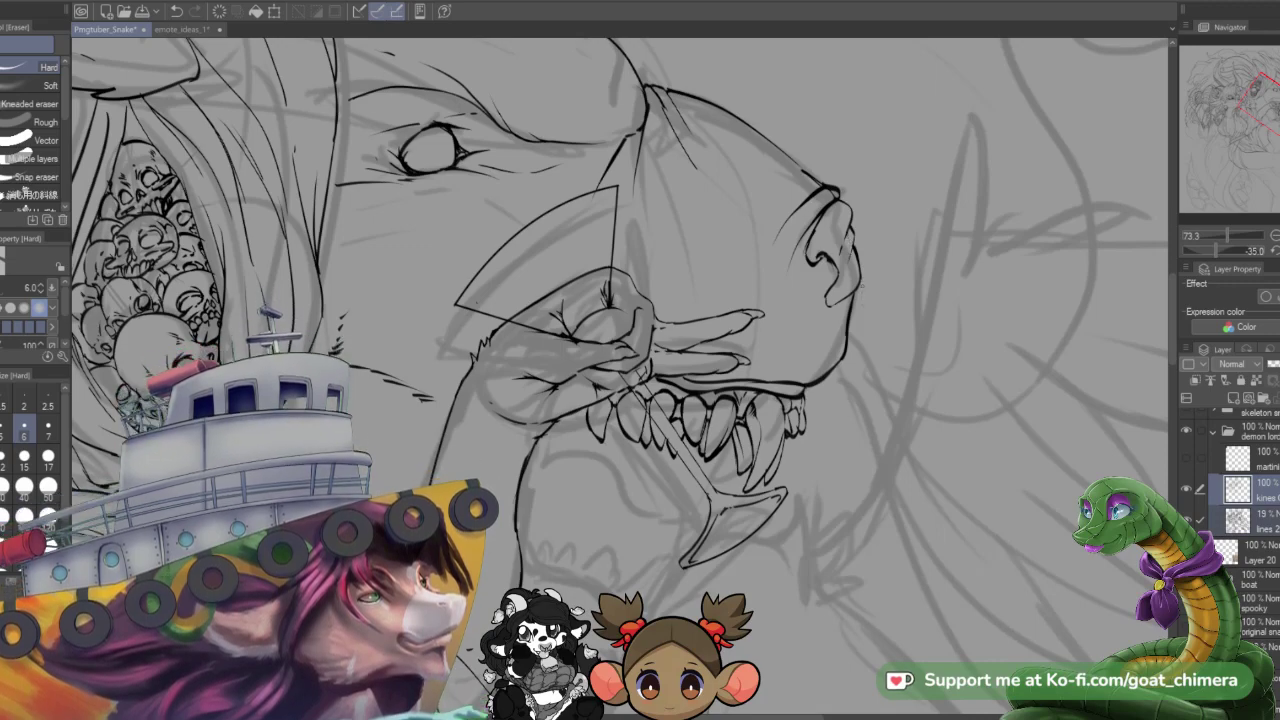
{"action": "scroll", "coordinate": [841, 362], "scroll_direction": "down", "scroll_amount": 4}
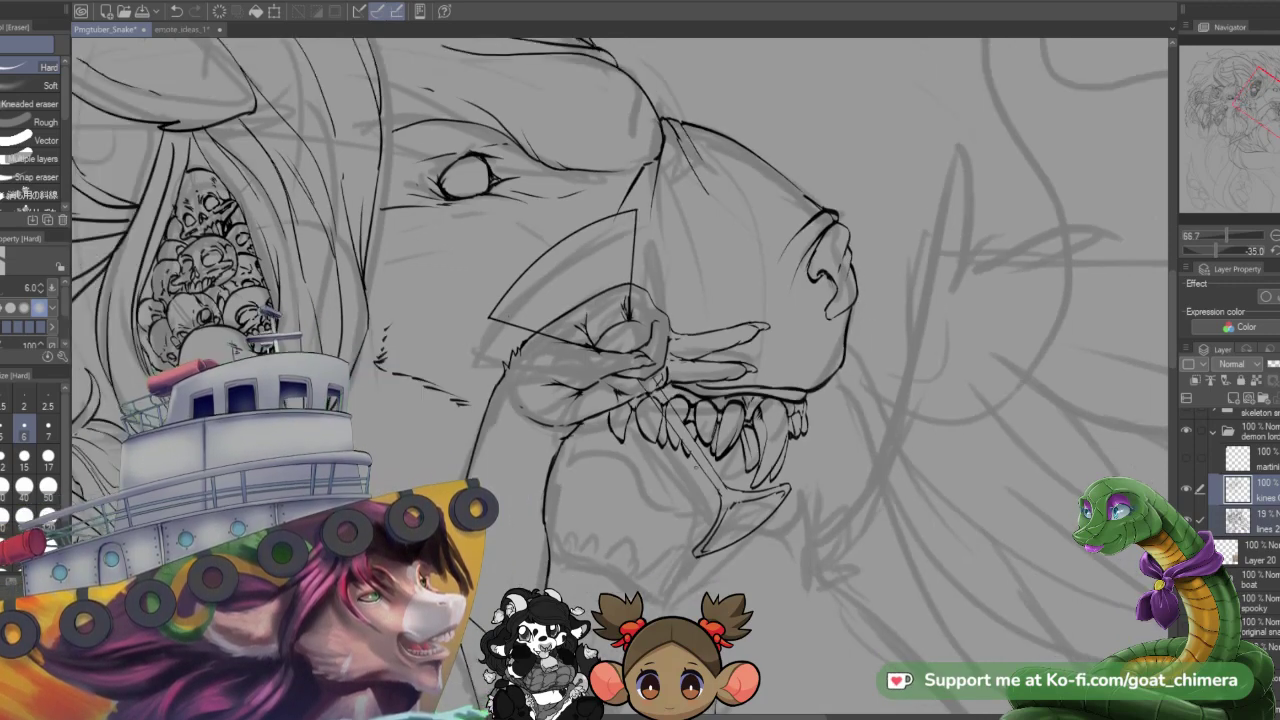
{"action": "scroll", "coordinate": [584, 472], "scroll_direction": "up", "scroll_amount": 1}
{"action": "scroll", "coordinate": [582, 478], "scroll_direction": "up", "scroll_amount": 2}
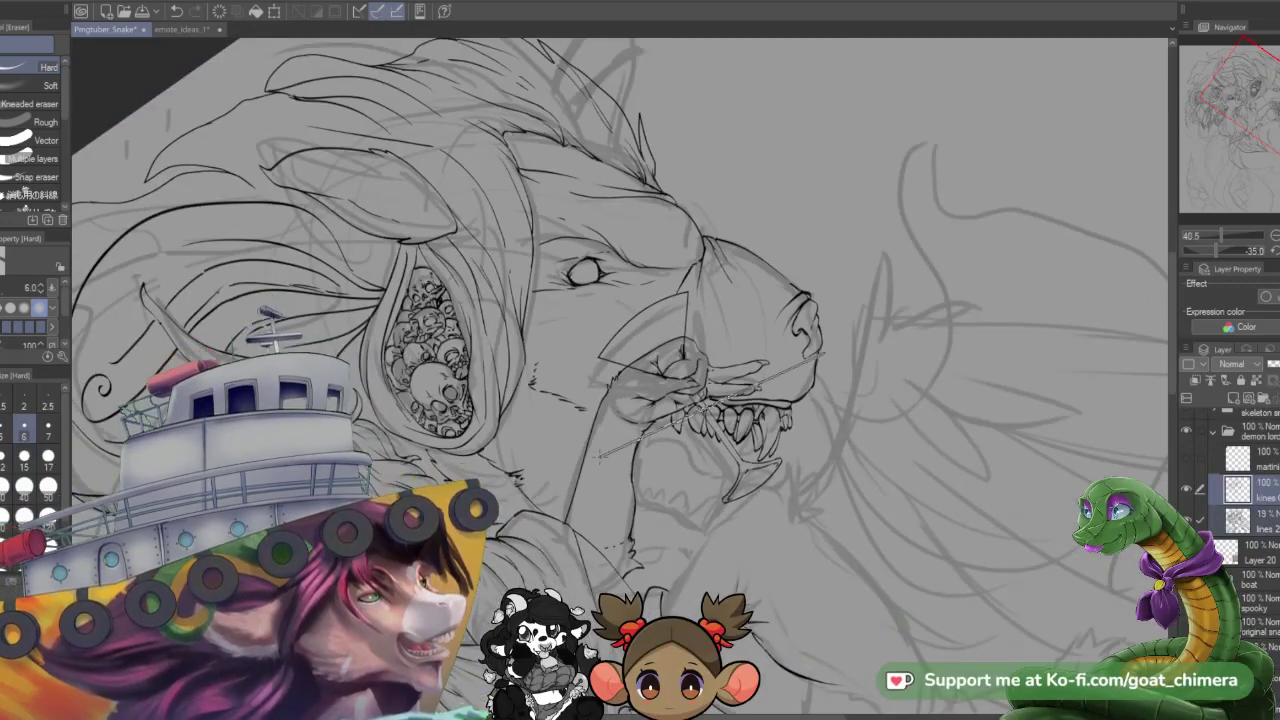
{"action": "key", "text": "minus"}
{"action": "scroll", "coordinate": [659, 380], "scroll_direction": "down", "scroll_amount": 2}
{"action": "scroll", "coordinate": [657, 379], "scroll_direction": "up", "scroll_amount": 4}
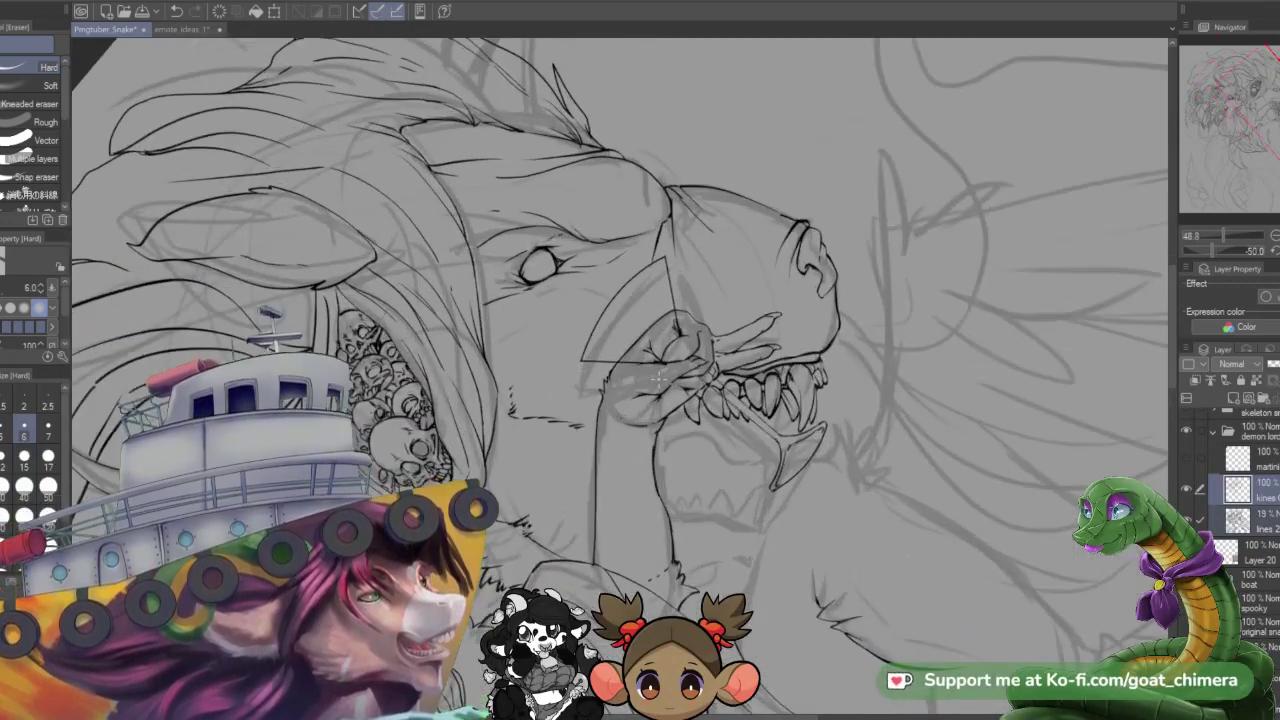
{"action": "scroll", "coordinate": [657, 379], "scroll_direction": "down", "scroll_amount": 1}
{"action": "scroll", "coordinate": [718, 447], "scroll_direction": "up", "scroll_amount": 3}
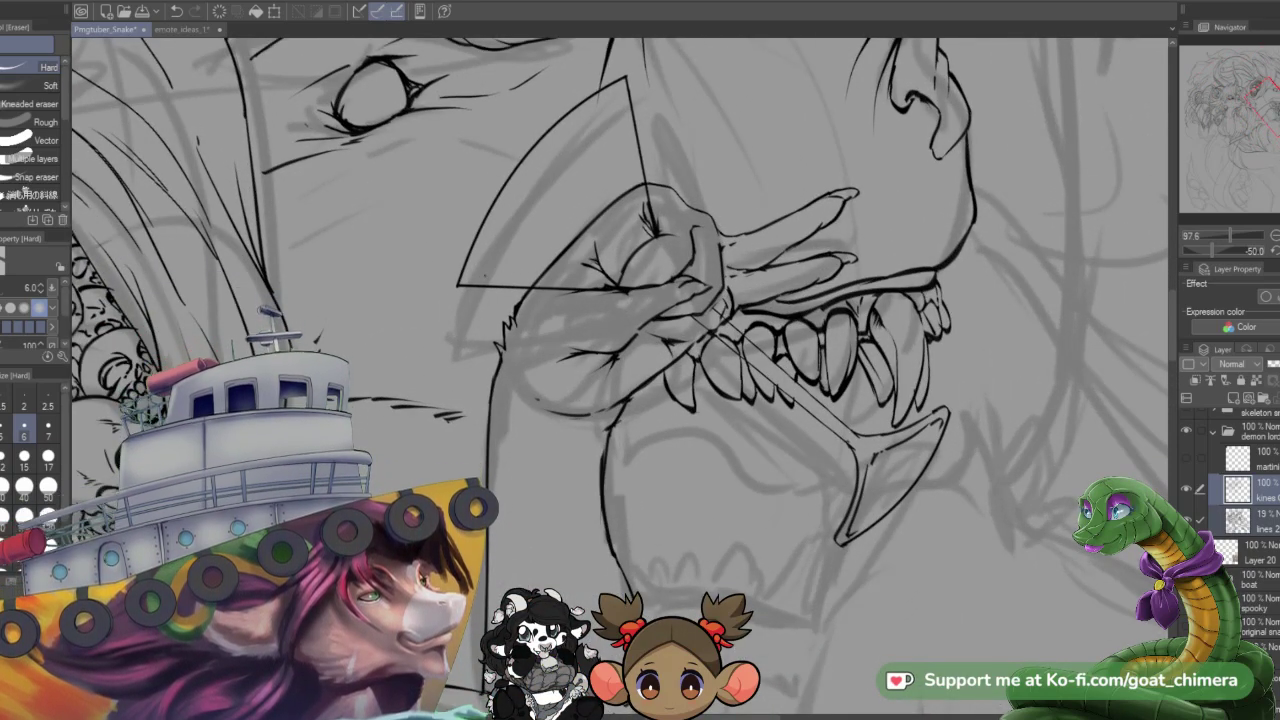
- Ink one more small pointed tooth at the back of the demon's upper jaw, beside the wrist, with the G-pen
{"action": "key", "text": "p"}
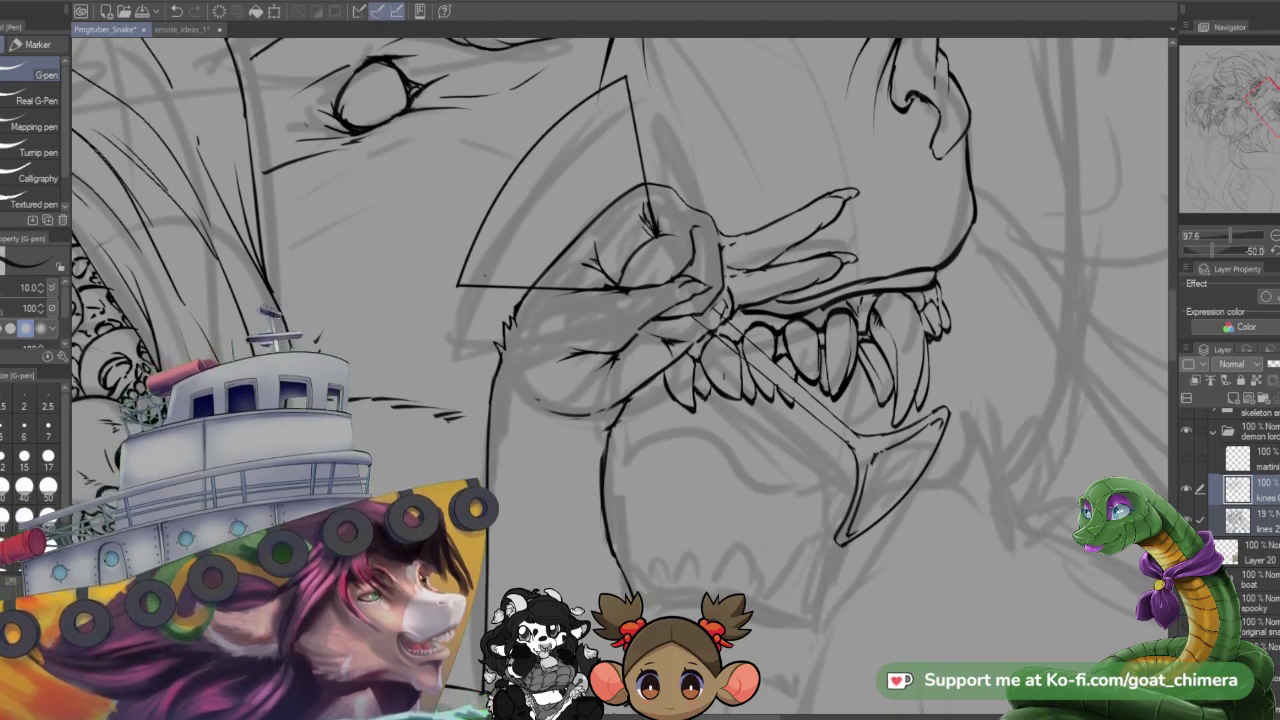
{"action": "scroll", "coordinate": [744, 397], "scroll_direction": "down", "scroll_amount": 3}
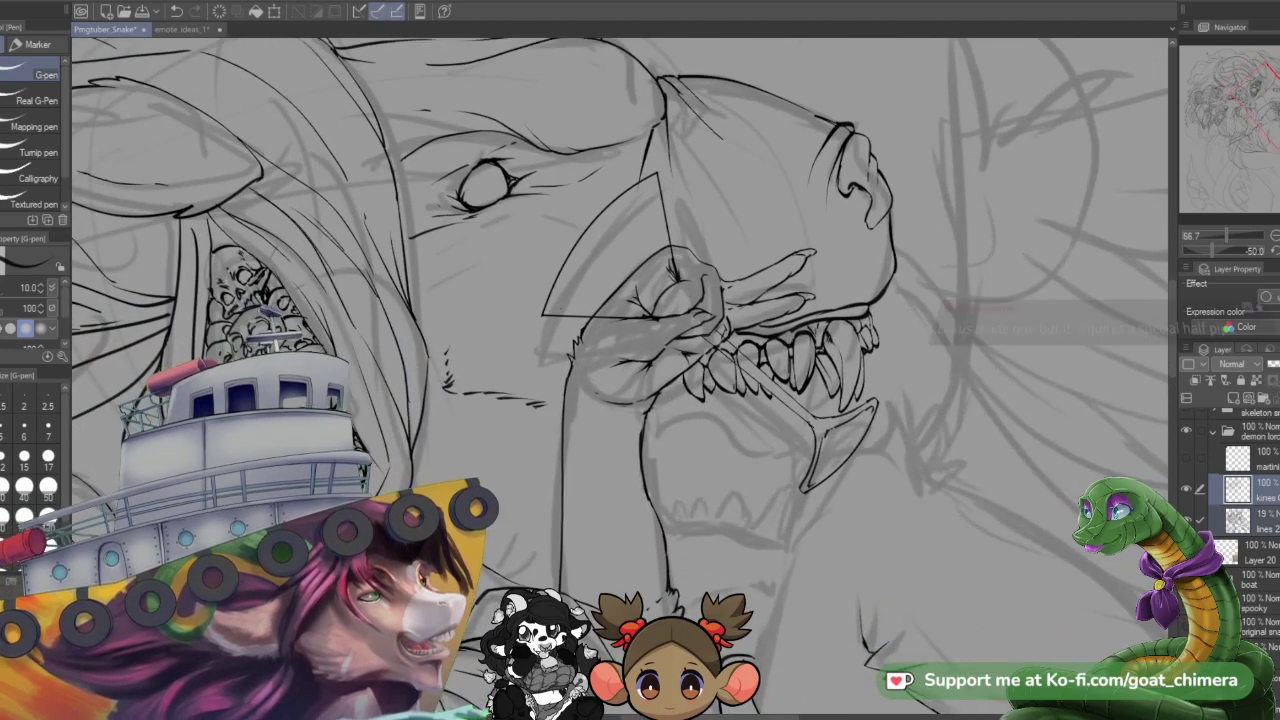
{"action": "scroll", "coordinate": [752, 338], "scroll_direction": "up", "scroll_amount": 4}
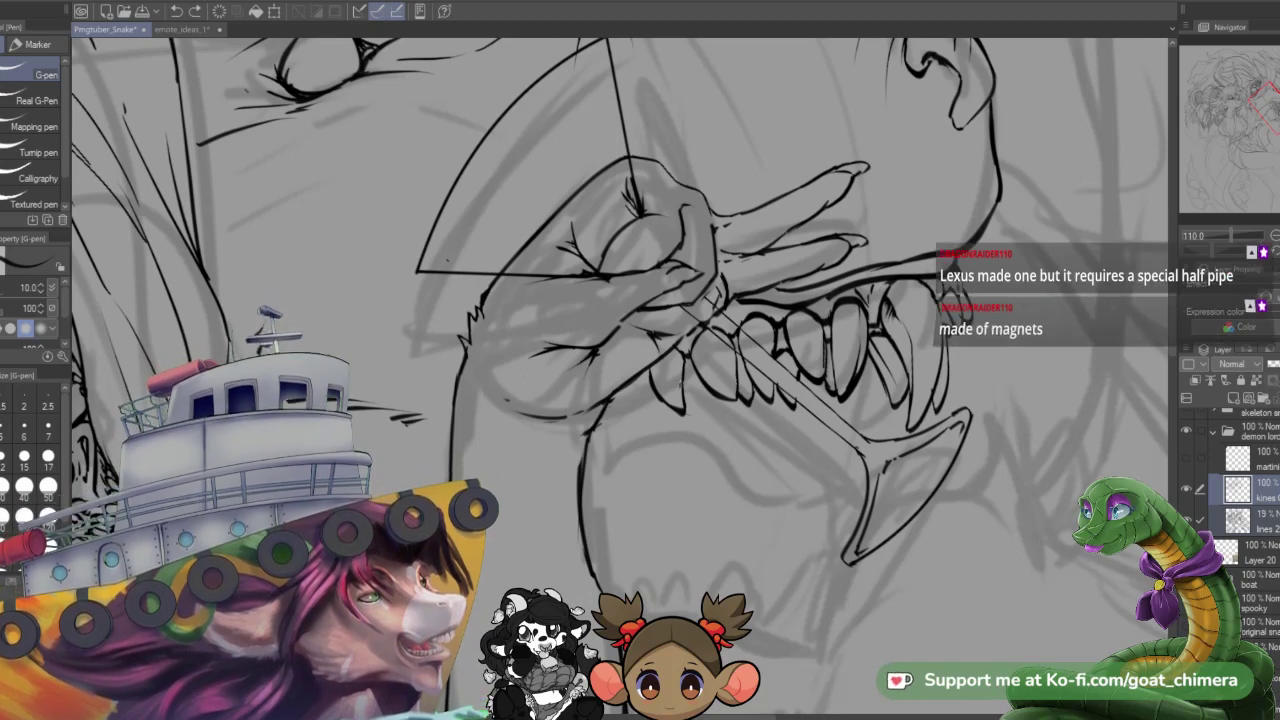
{"action": "left_click_drag", "start_coordinate": [704, 411], "coordinate": [716, 388]}
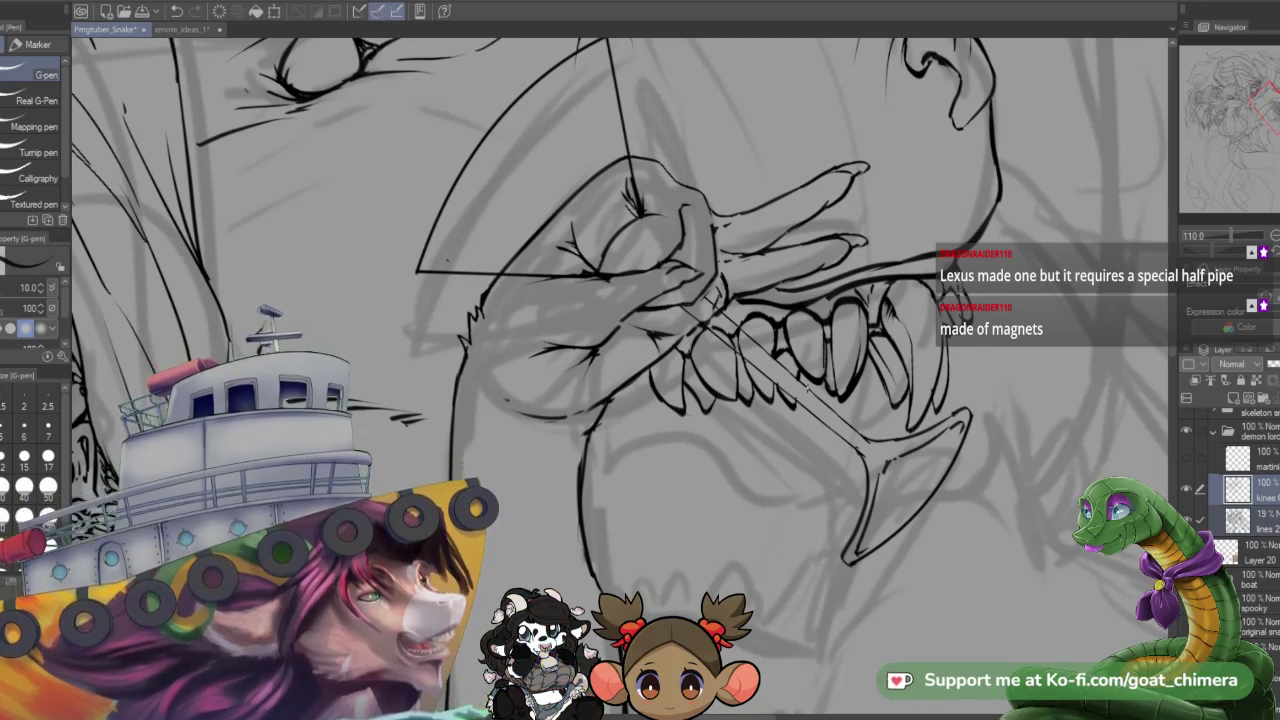
{"action": "scroll", "coordinate": [808, 390], "scroll_direction": "down", "scroll_amount": 1}
{"action": "scroll", "coordinate": [749, 388], "scroll_direction": "up", "scroll_amount": 4}
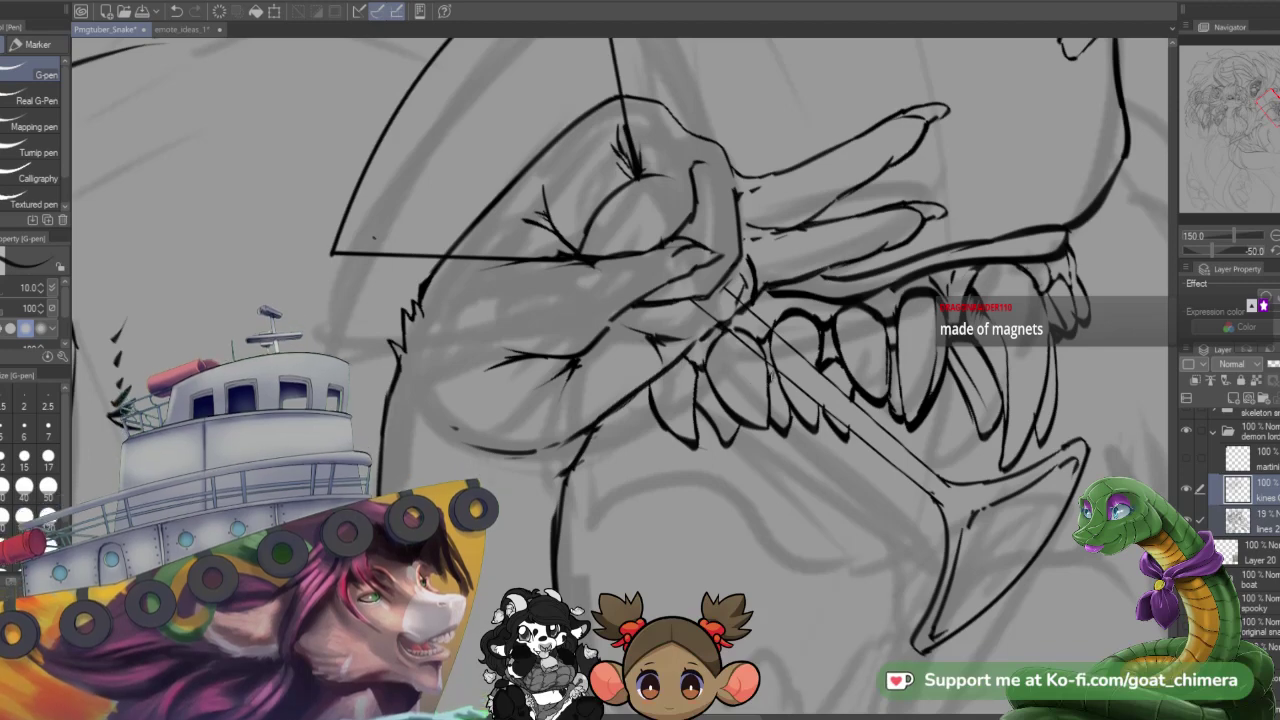
- Try to ink the tongue's upper edge and curled tip with the size 10 G-pen, running from the jaw corner past the glass
{"action": "scroll", "coordinate": [620, 375], "scroll_direction": "down", "scroll_amount": 4}
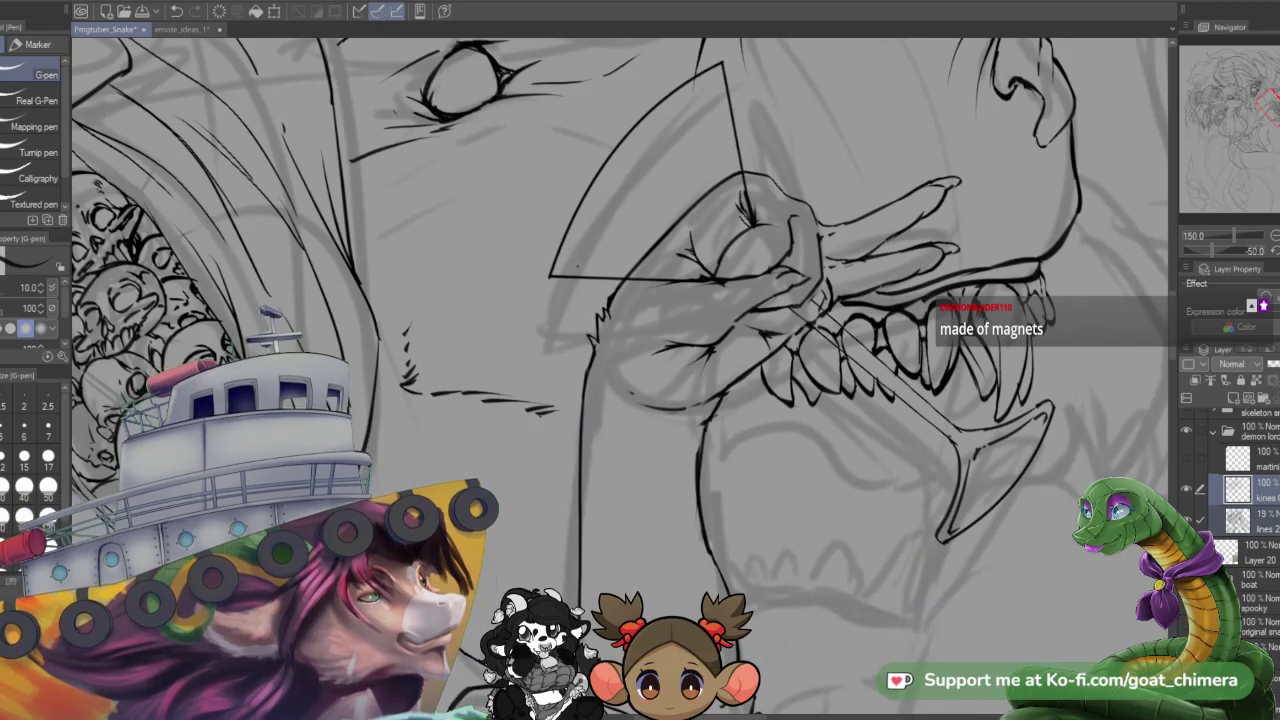
{"action": "scroll", "coordinate": [1275, 95], "scroll_direction": "down", "scroll_amount": 3}
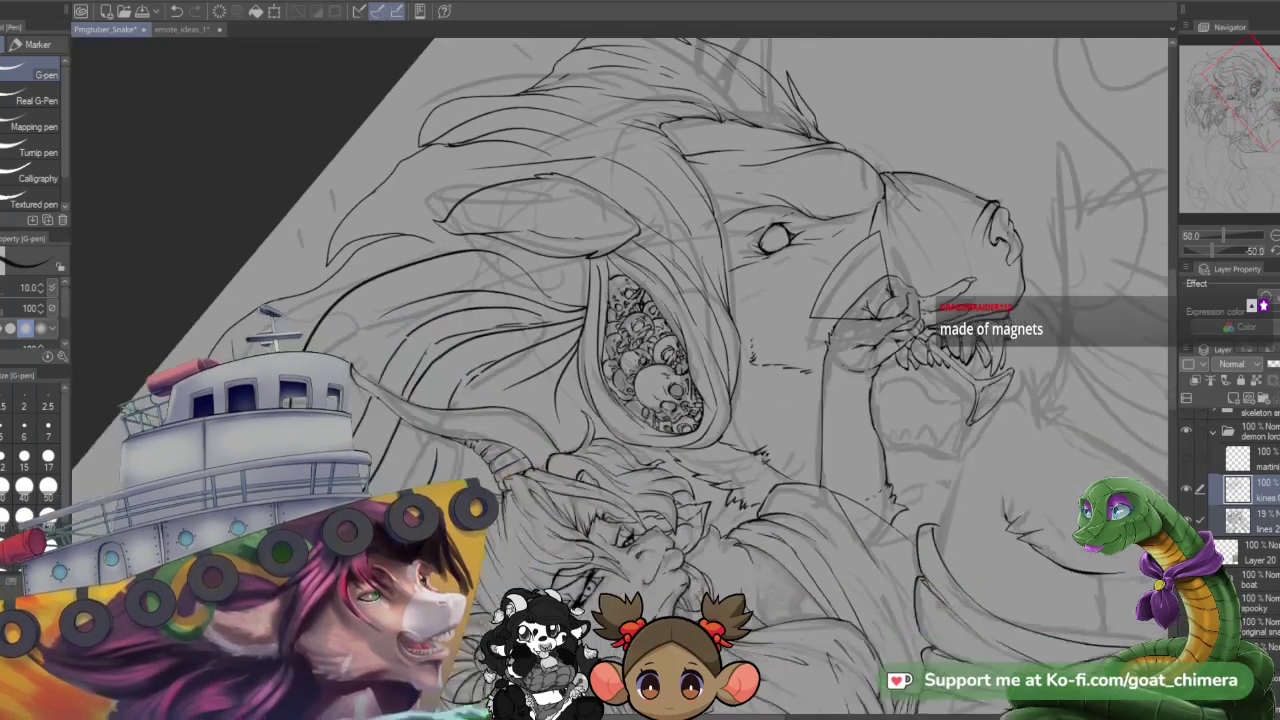
{"action": "scroll", "coordinate": [1275, 95], "scroll_direction": "down", "scroll_amount": 2}
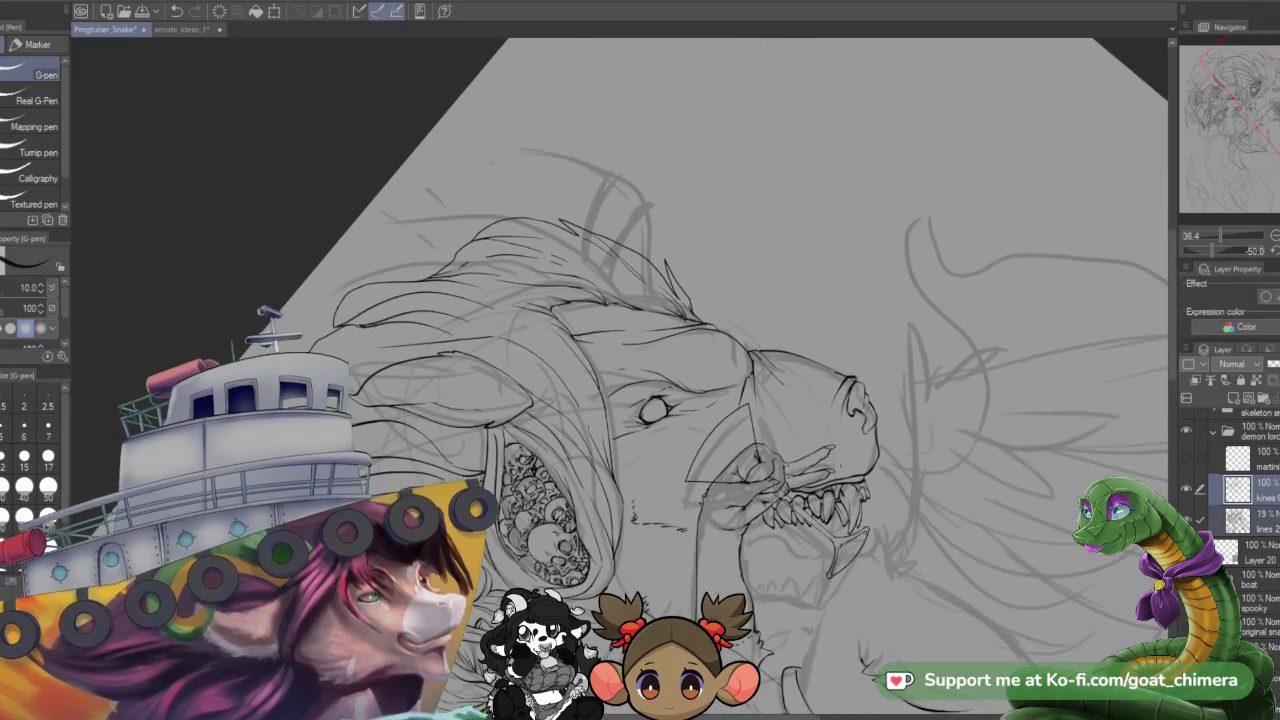
{"action": "scroll", "coordinate": [814, 525], "scroll_direction": "up", "scroll_amount": 4}
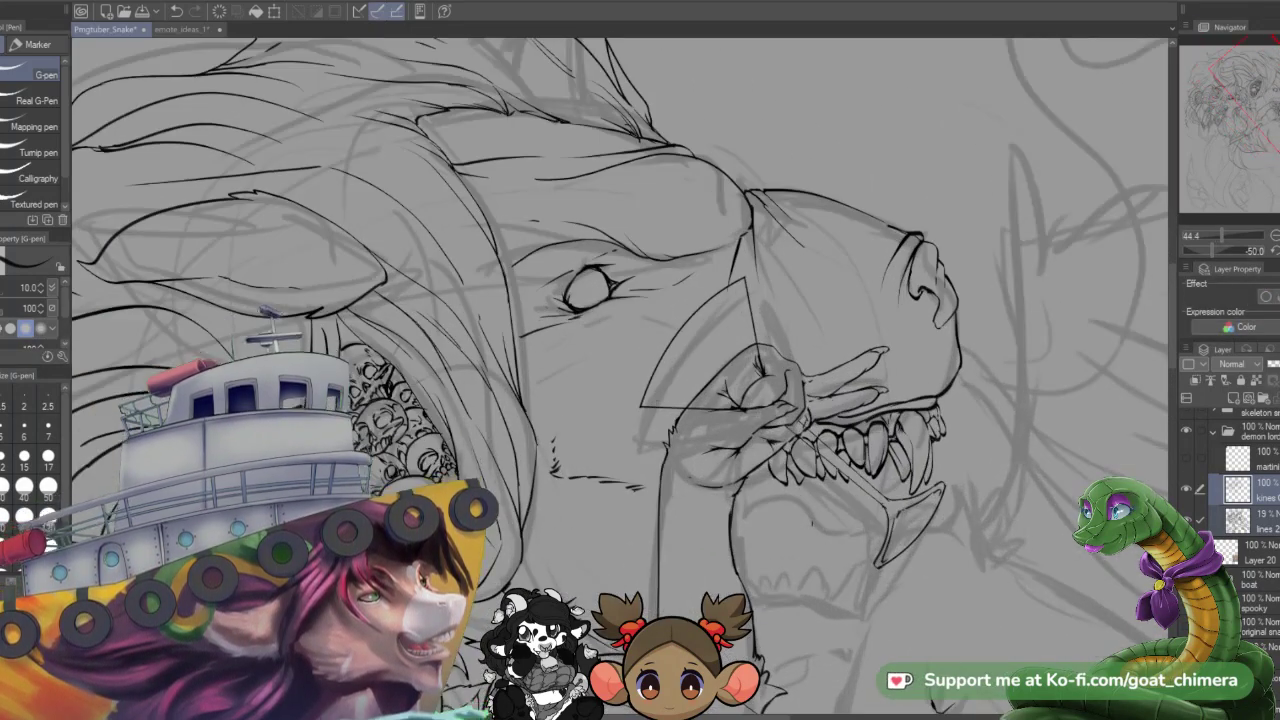
{"action": "scroll", "coordinate": [814, 525], "scroll_direction": "down", "scroll_amount": 3}
{"action": "scroll", "coordinate": [814, 525], "scroll_direction": "up", "scroll_amount": 3}
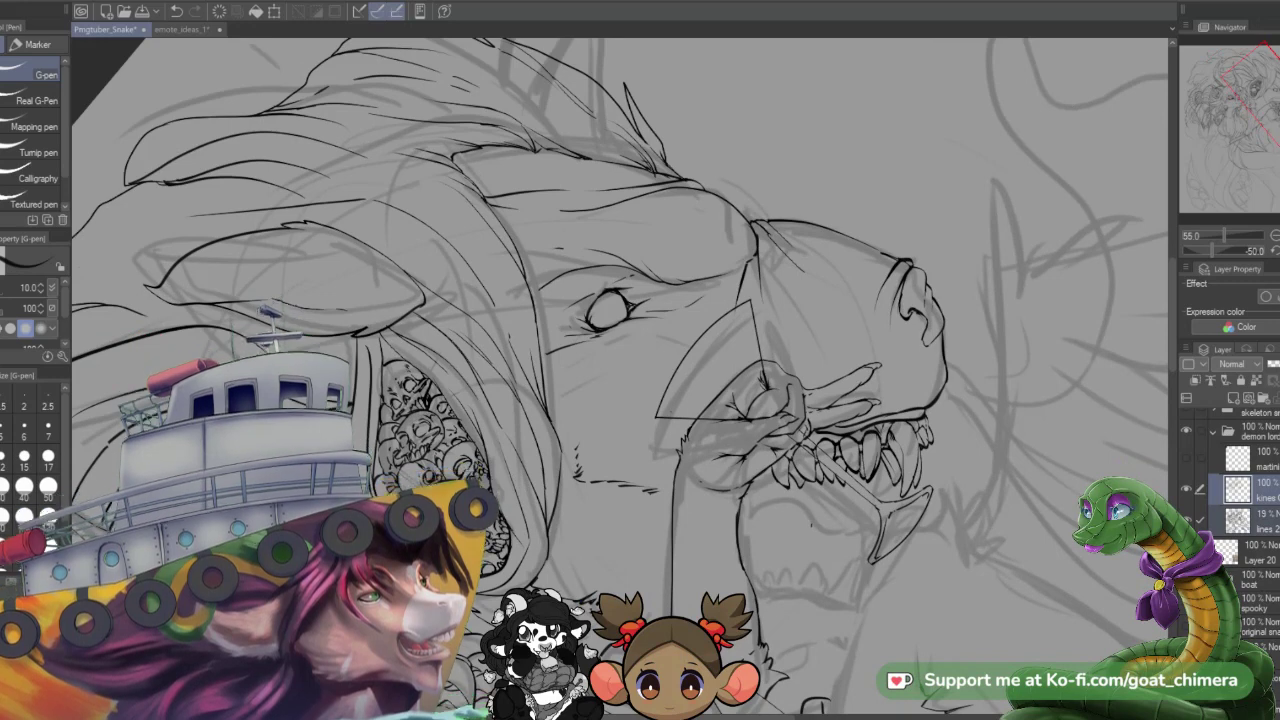
{"action": "mouse_move", "coordinate": [741, 501]}
{"action": "left_mouse_down"}
{"action": "mouse_move", "coordinate": [762, 490]}
{"action": "mouse_move", "coordinate": [842, 518]}
{"action": "left_mouse_up"}
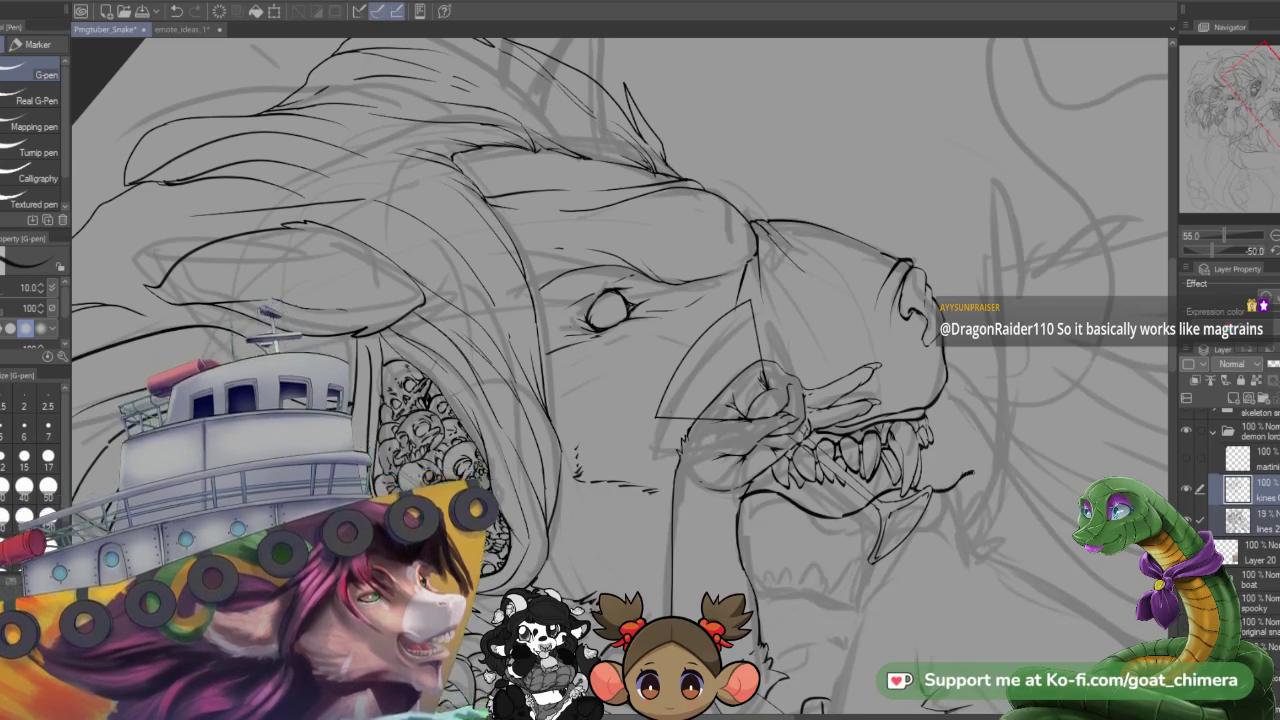
{"action": "left_click_drag", "start_coordinate": [951, 522], "coordinate": [932, 540]}
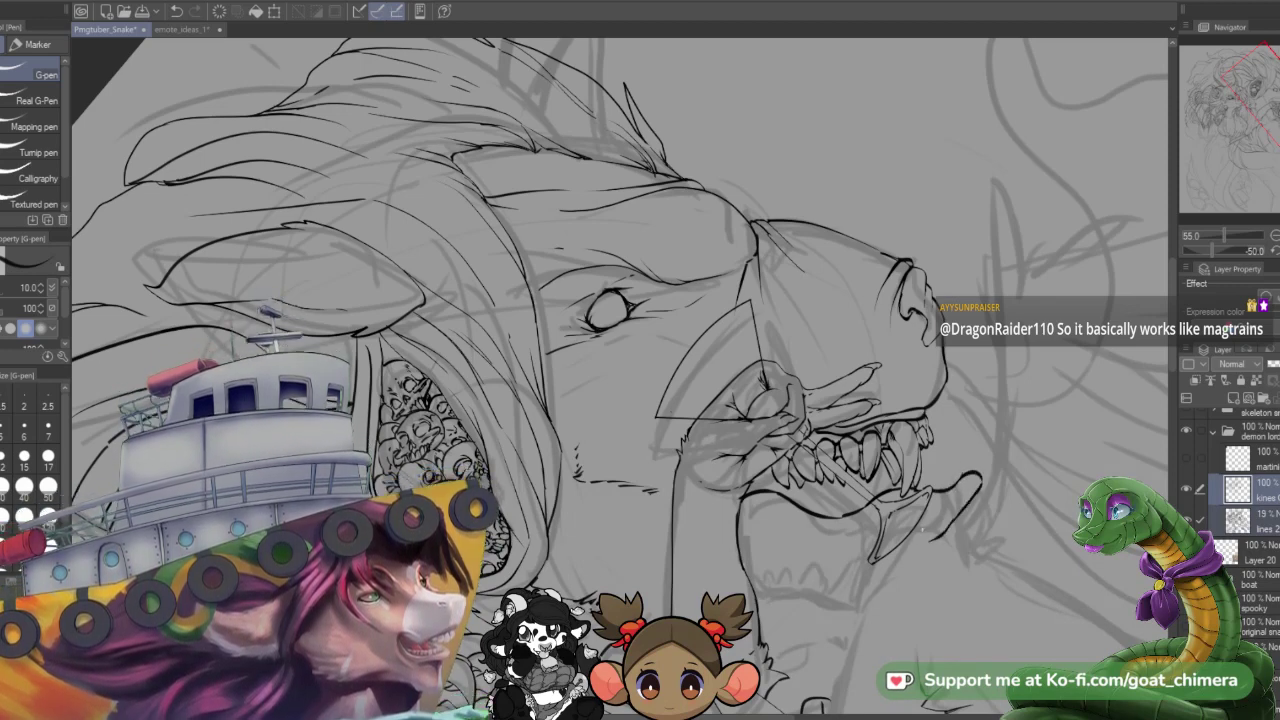
{"action": "scroll", "coordinate": [858, 485], "scroll_direction": "down", "scroll_amount": 3}
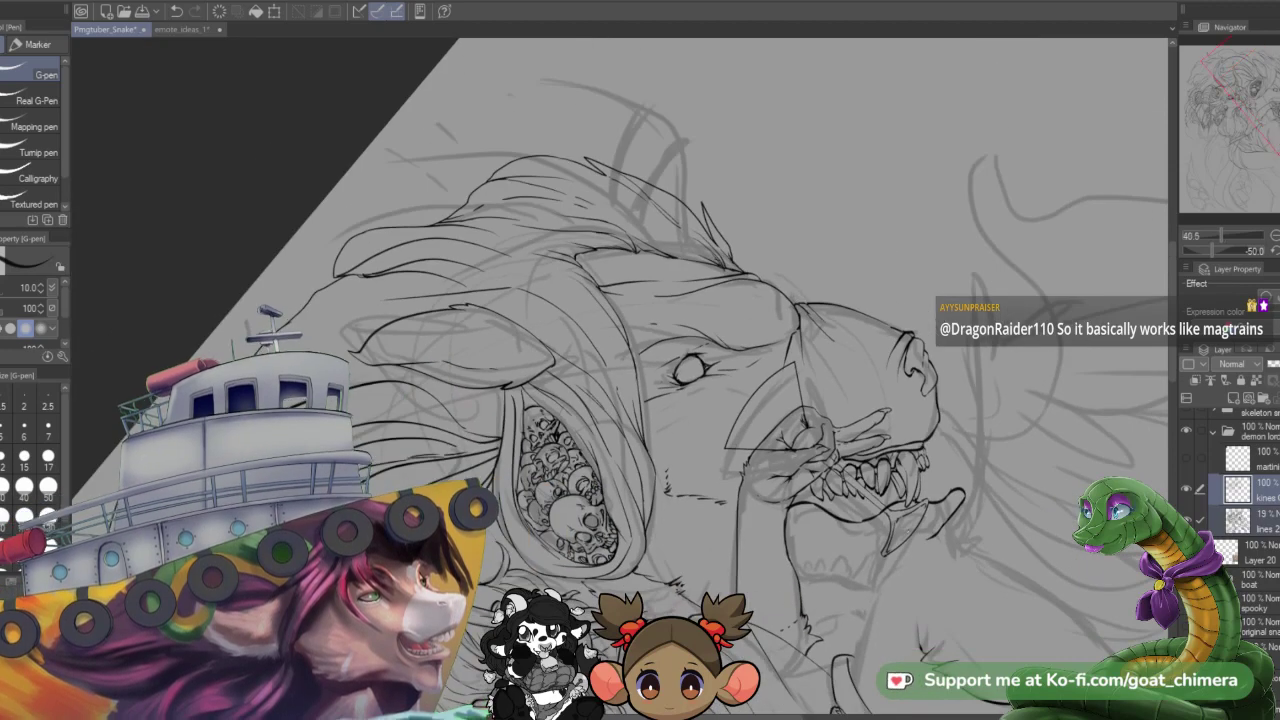
{"action": "scroll", "coordinate": [858, 485], "scroll_direction": "up", "scroll_amount": 5}
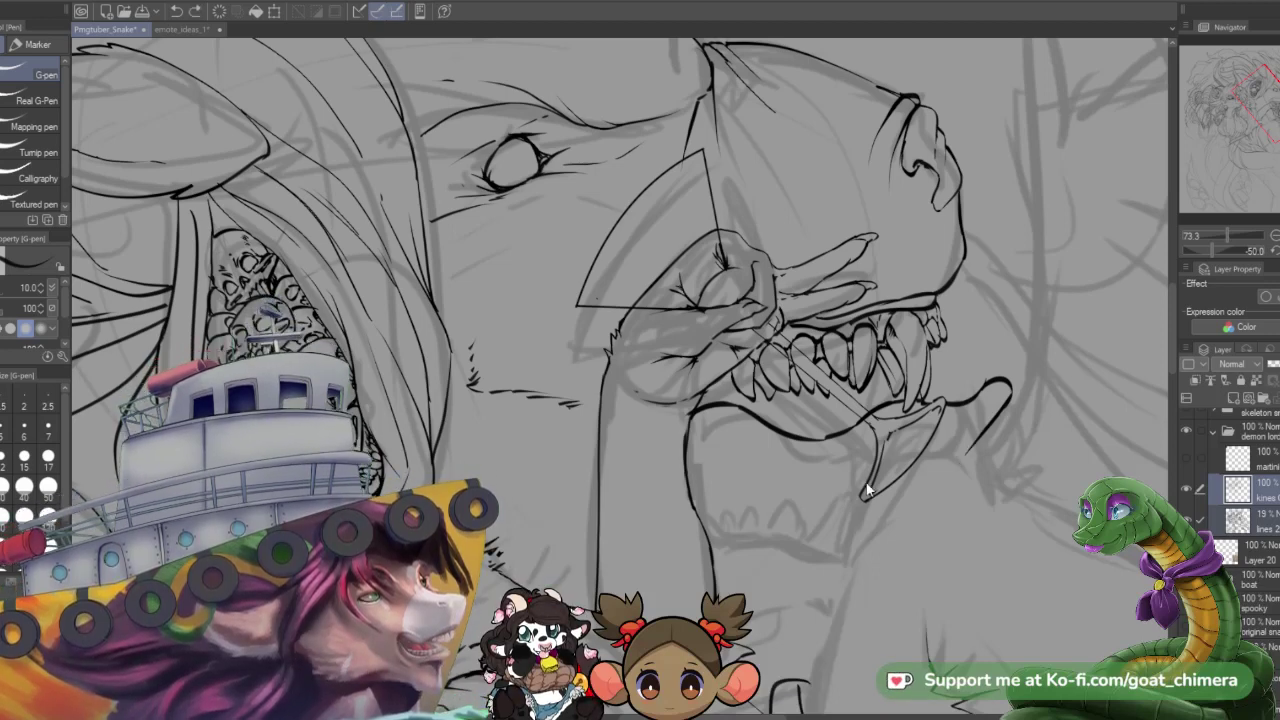
- Undo the tongue strokes on both sides of the glass
{"action": "key", "text": "ctrl+z"}
{"action": "key", "text": "ctrl+z"}
{"action": "key", "text": "ctrl+z"}
{"action": "key", "text": "ctrl+z"}
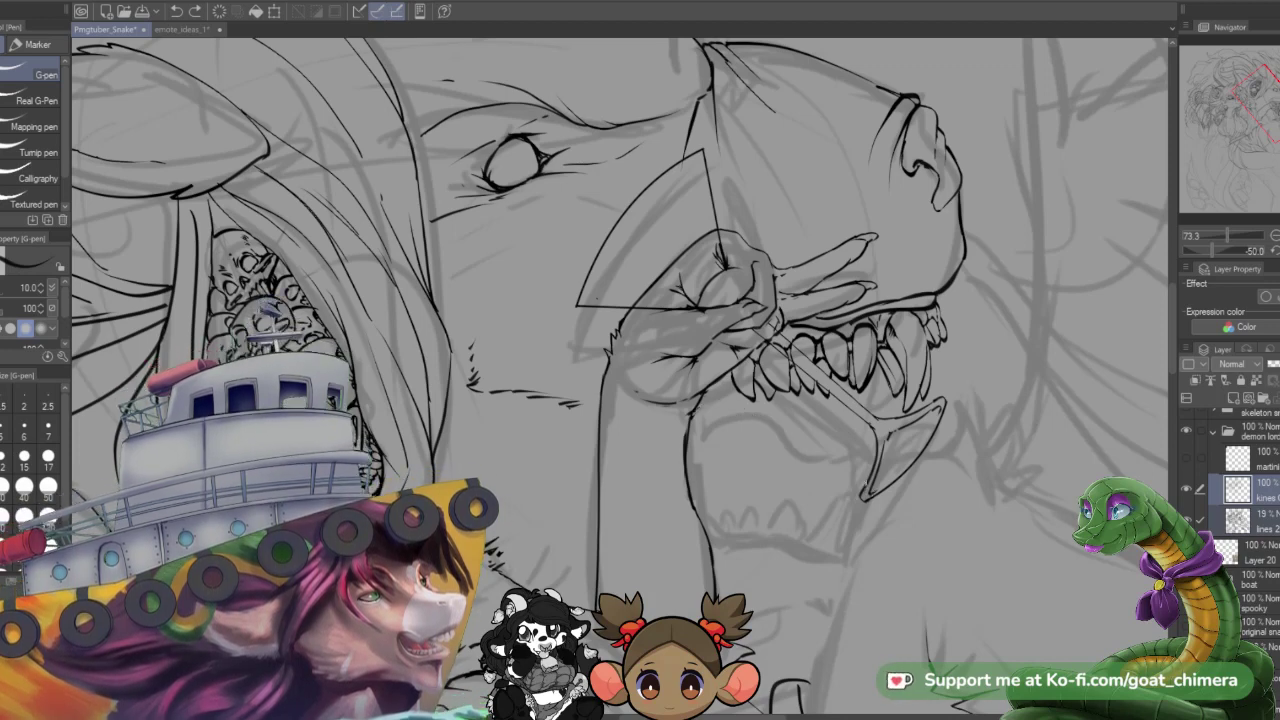
- Set the pen size to 6 and ink the tongue's wavy upper edge and curled tip, passing behind the glass
{"action": "left_click", "coordinate": [26, 430]}
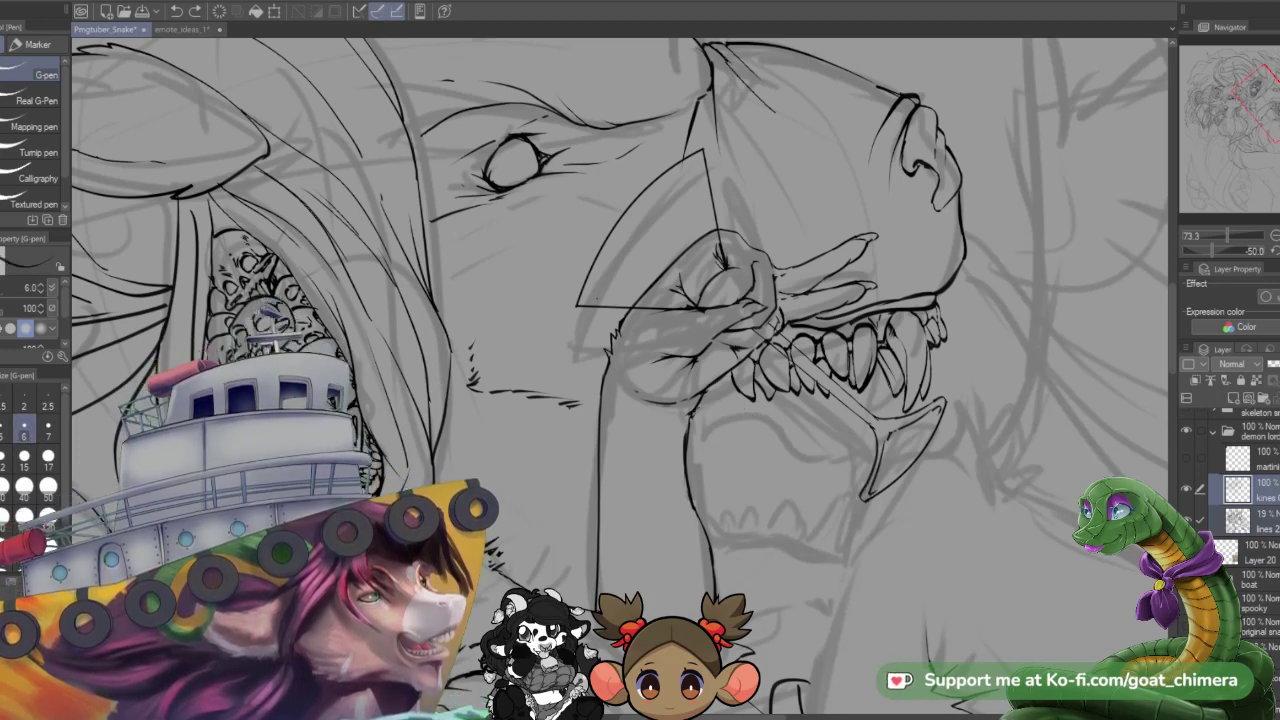
{"action": "left_click_drag", "start_coordinate": [692, 409], "coordinate": [772, 423]}
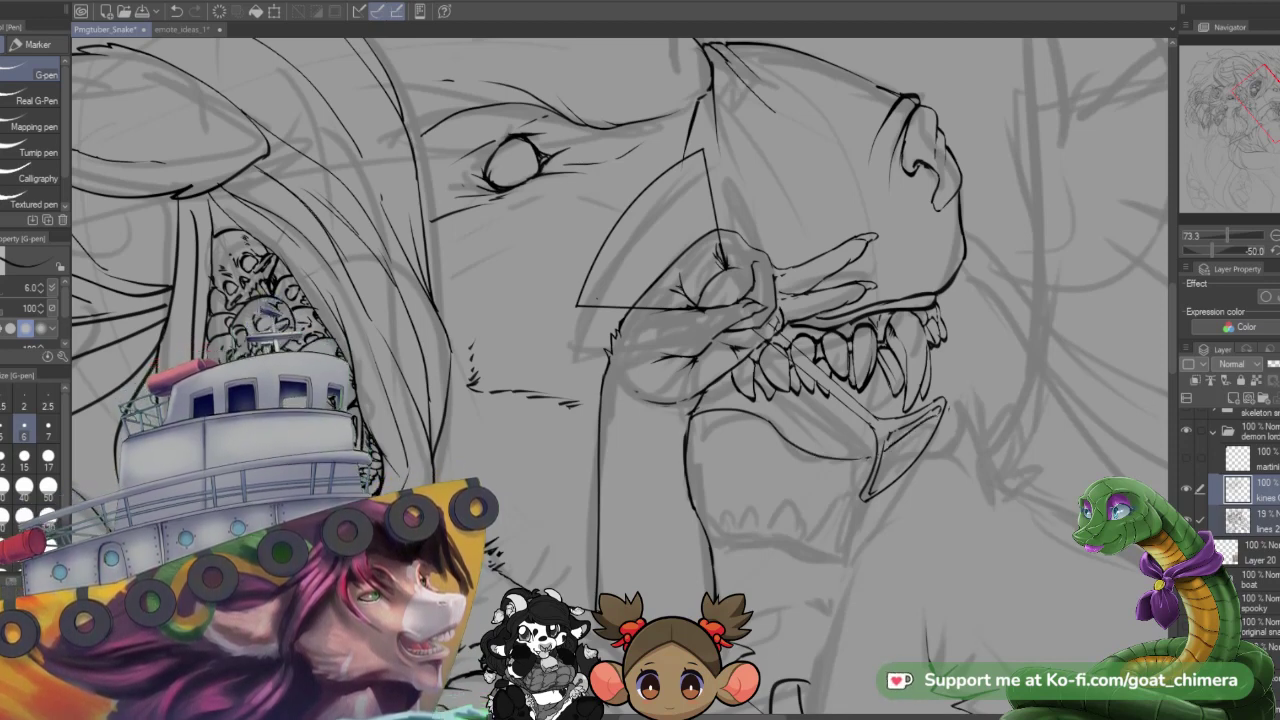
{"action": "mouse_move", "coordinate": [948, 414]}
{"action": "left_mouse_down"}
{"action": "mouse_move", "coordinate": [1012, 414]}
{"action": "mouse_move", "coordinate": [950, 452]}
{"action": "left_mouse_up"}
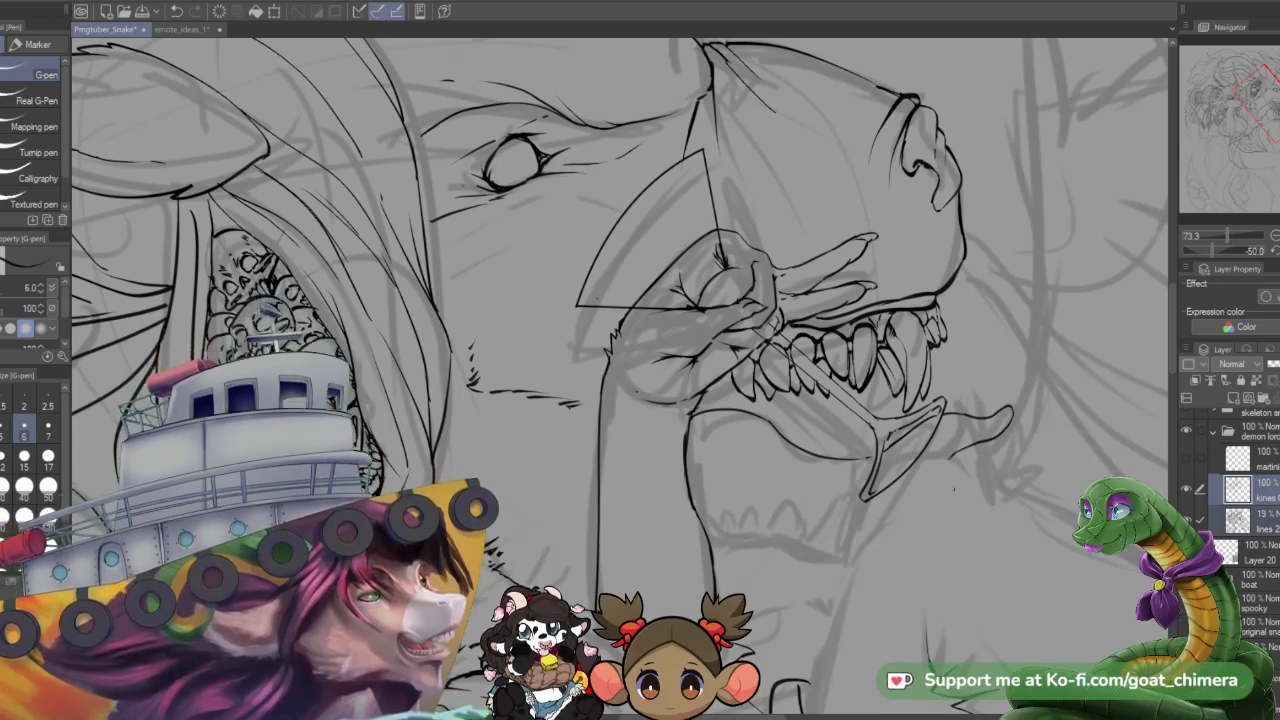
{"action": "key", "text": "asciicircum"}
{"action": "key", "text": "asciicircum"}
{"action": "key", "text": "asciicircum"}
{"action": "key", "text": "asciicircum"}
{"action": "key", "text": "asciicircum"}
{"action": "key", "text": "asciicircum"}
{"action": "key", "text": "asciicircum"}
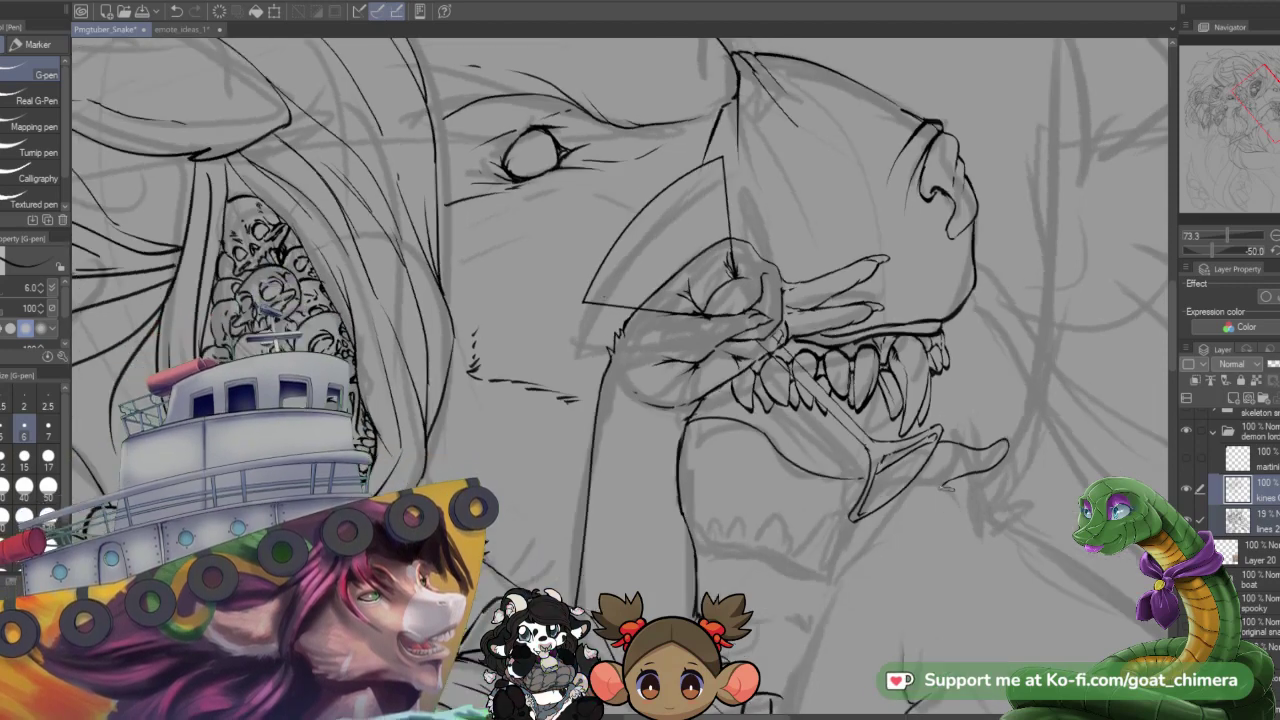
- Ink the tongue's lower edge as a light broken line from the wrist towards the foot of the glass
{"action": "scroll", "coordinate": [838, 569], "scroll_direction": "down", "scroll_amount": 3}
{"action": "key", "text": "ctrl+plus"}
{"action": "key", "text": "ctrl+plus"}
{"action": "key", "text": "ctrl+plus"}
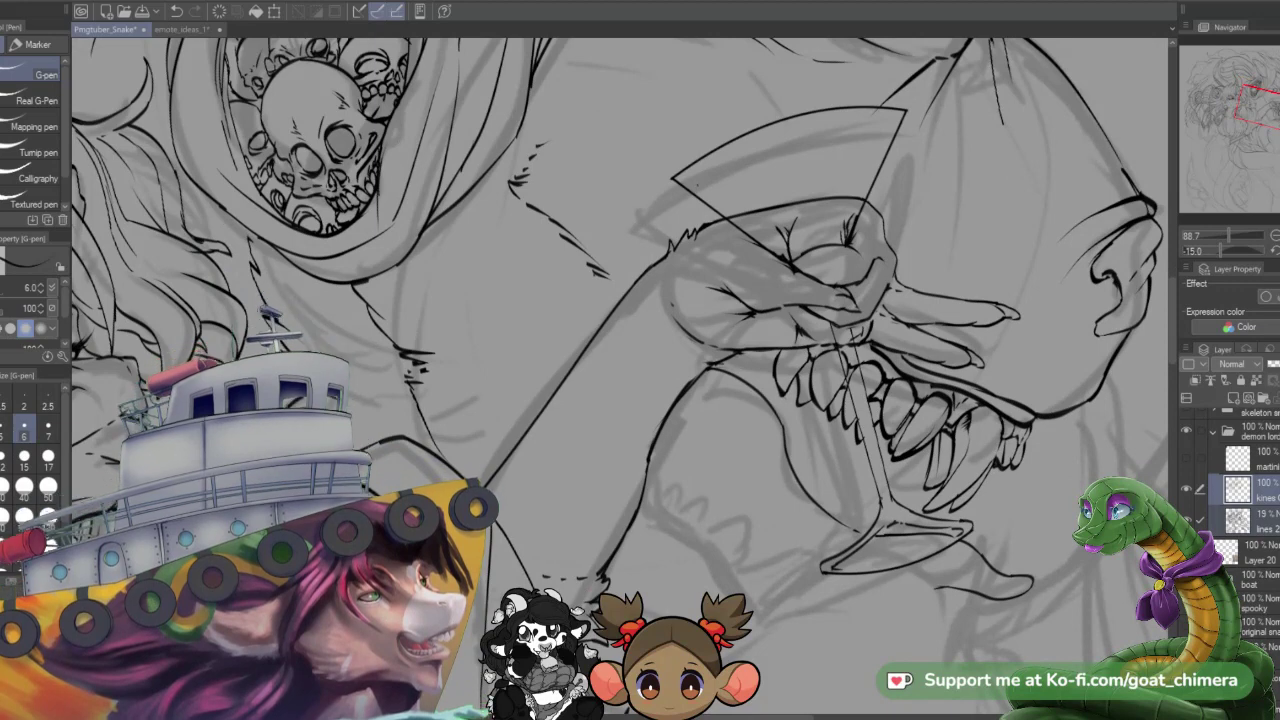
{"action": "left_click_drag", "start_coordinate": [656, 442], "coordinate": [764, 540]}
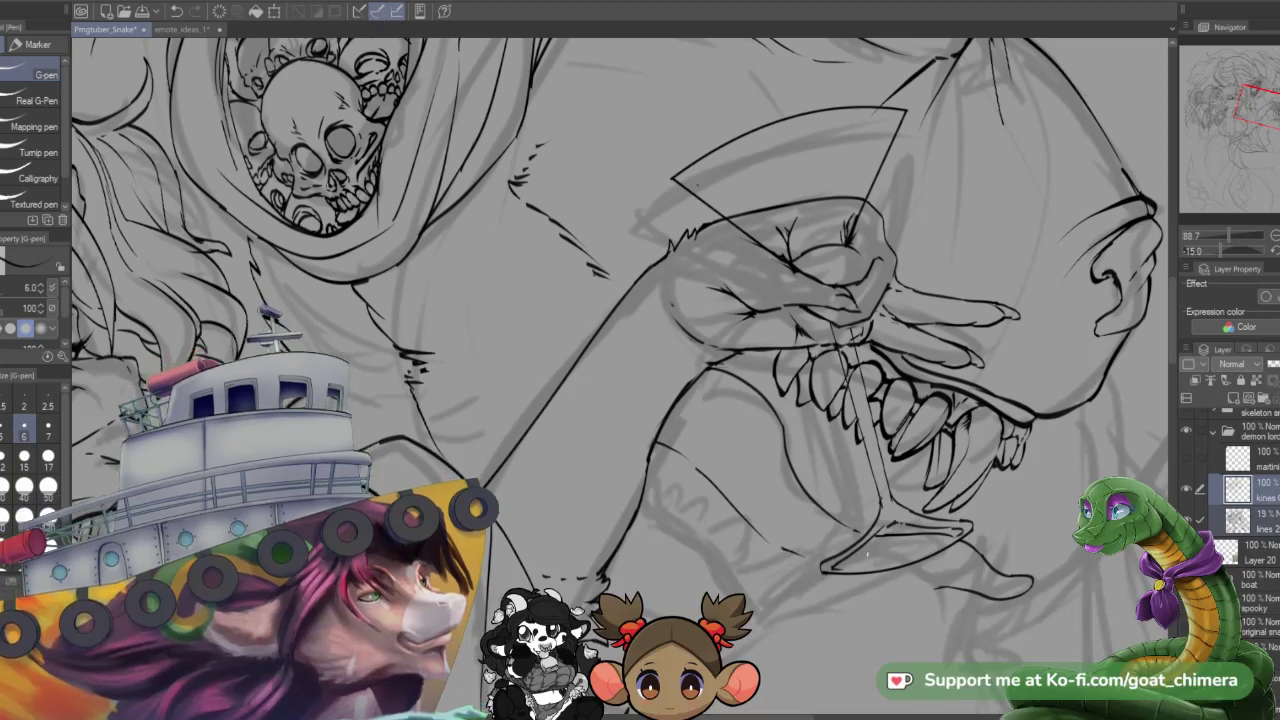
{"action": "scroll", "coordinate": [866, 553], "scroll_direction": "down", "scroll_amount": 2}
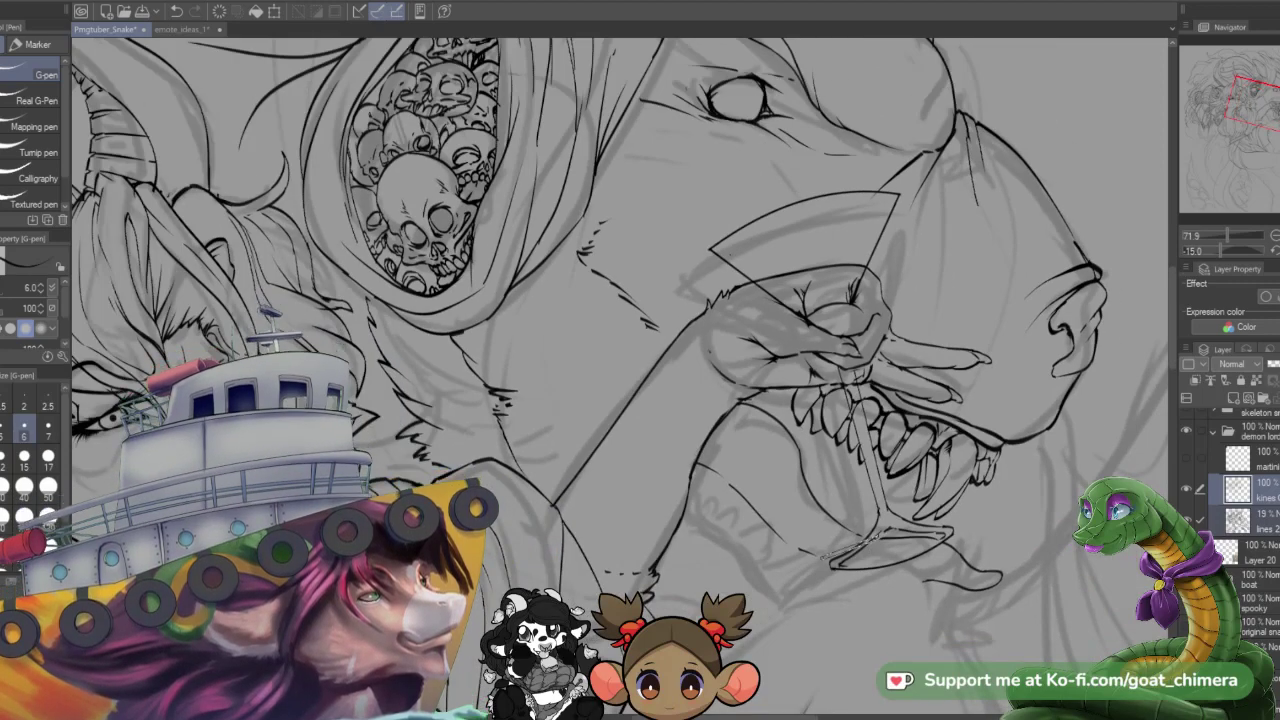
{"action": "left_click_drag", "start_coordinate": [826, 554], "coordinate": [881, 459]}
- Ink the first short tooth strokes at the back of the demon's lower jaw, just under the tongue's lower edge
{"action": "scroll", "coordinate": [883, 529], "scroll_direction": "down", "scroll_amount": 4}
{"action": "scroll", "coordinate": [883, 527], "scroll_direction": "up", "scroll_amount": 3}
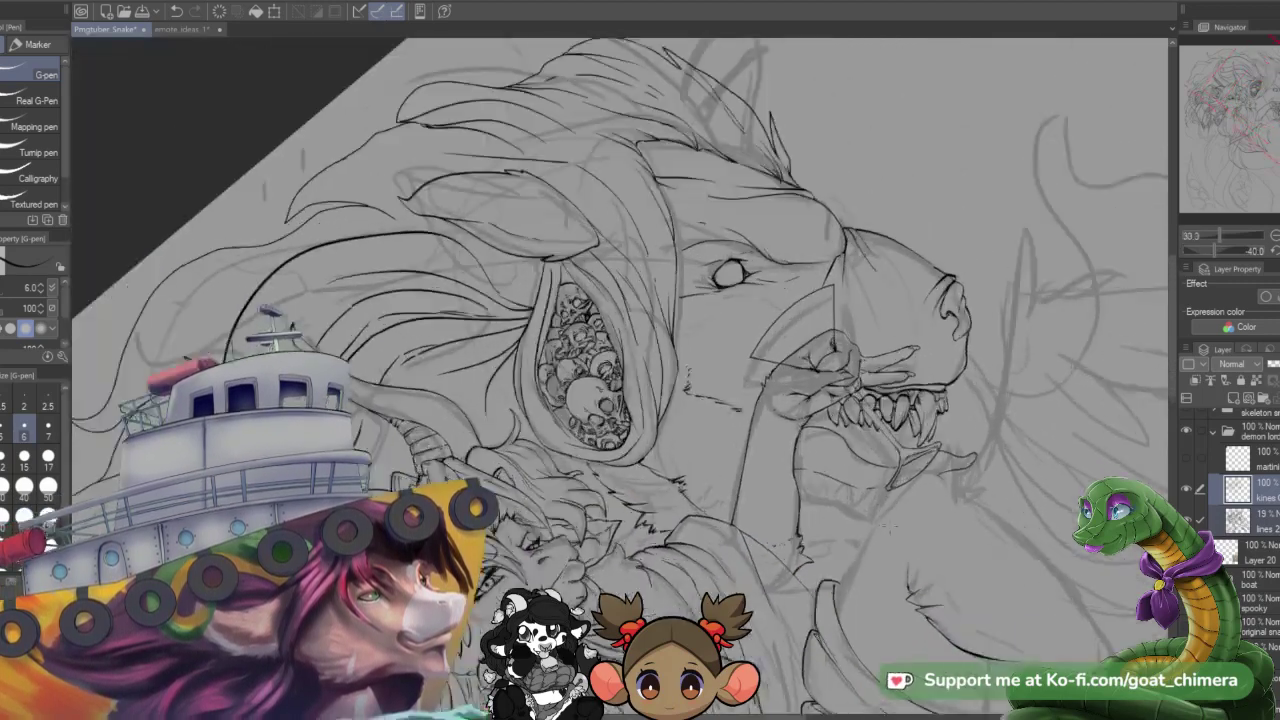
{"action": "scroll", "coordinate": [888, 526], "scroll_direction": "down", "scroll_amount": 1}
{"action": "key", "text": "plus"}
{"action": "key", "text": "plus"}
{"action": "key", "text": "plus"}
{"action": "key", "text": "plus"}
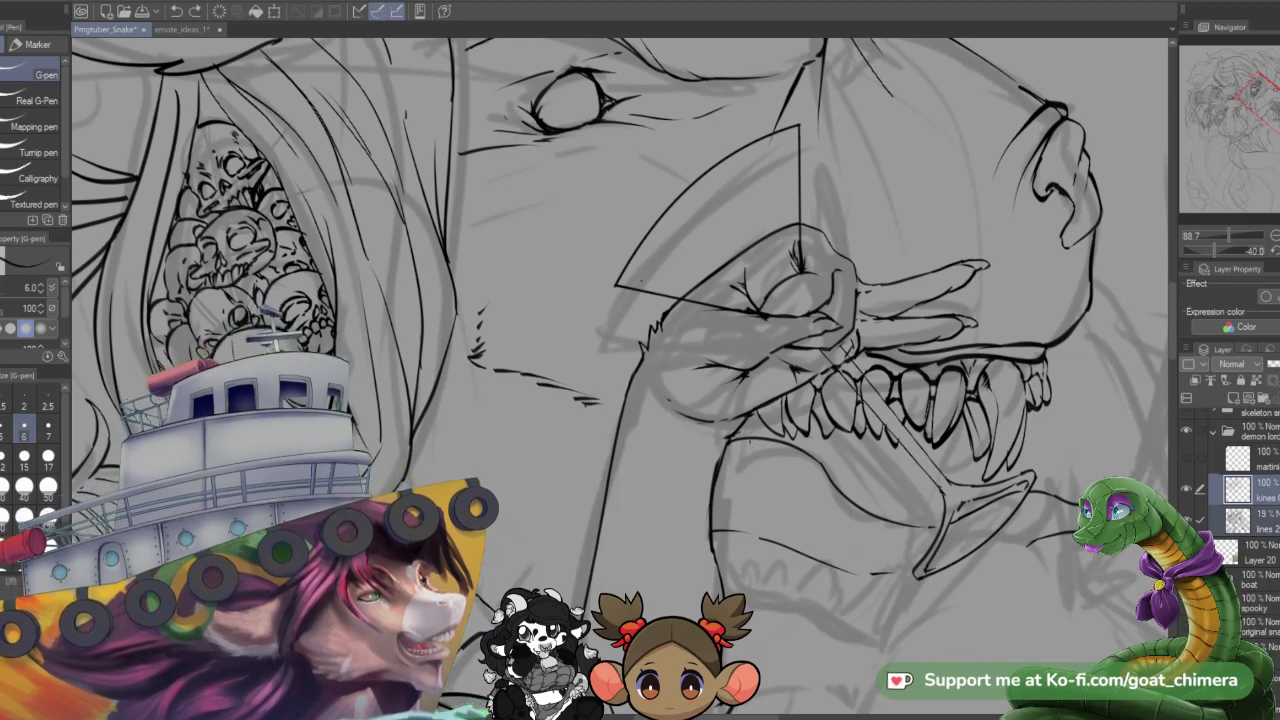
{"action": "scroll", "coordinate": [750, 441], "scroll_direction": "down", "scroll_amount": 2}
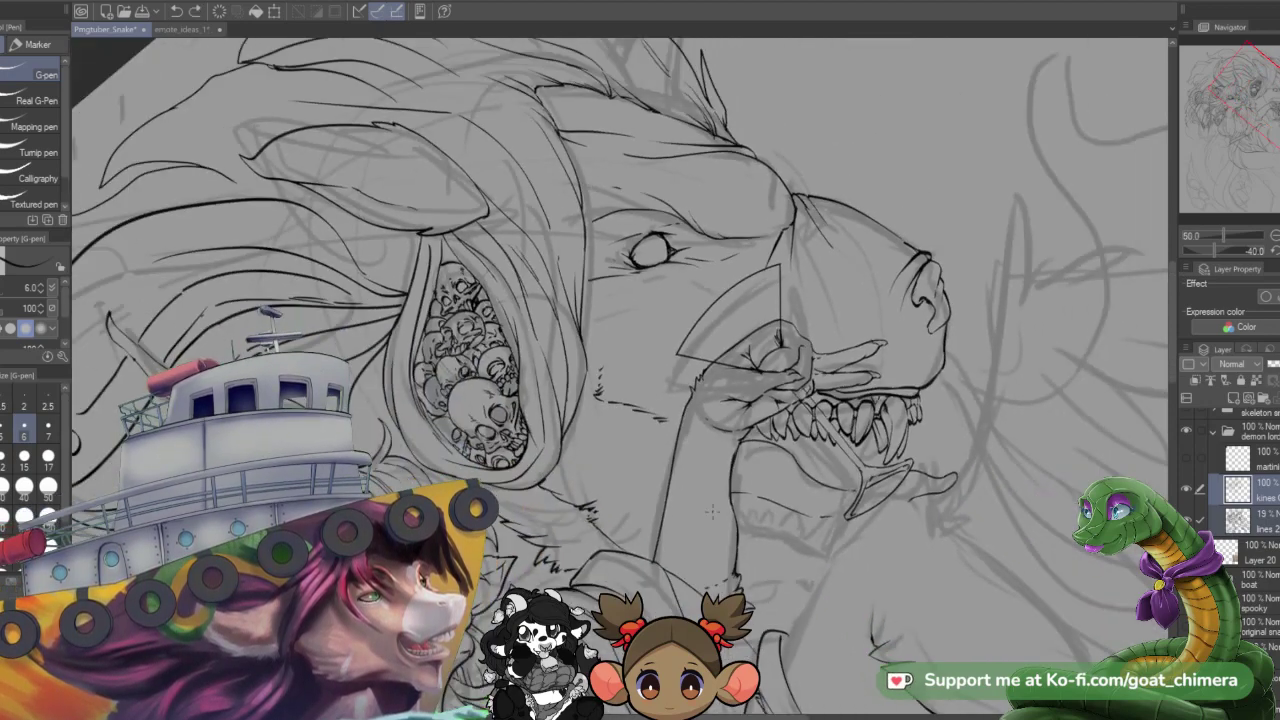
{"action": "scroll", "coordinate": [797, 493], "scroll_direction": "up", "scroll_amount": 2}
{"action": "scroll", "coordinate": [765, 494], "scroll_direction": "up", "scroll_amount": 2}
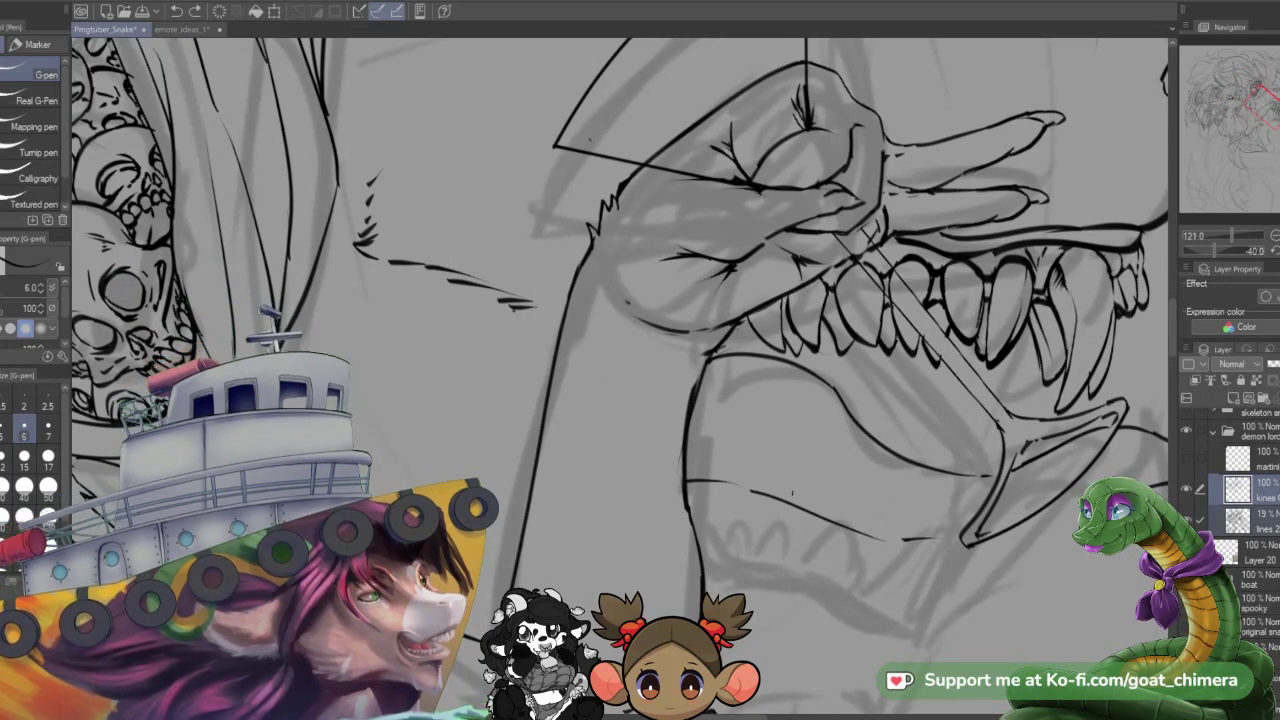
{"action": "mouse_move", "coordinate": [732, 505]}
{"action": "left_mouse_down"}
{"action": "mouse_move", "coordinate": [749, 493]}
{"action": "mouse_move", "coordinate": [709, 506]}
{"action": "left_mouse_up"}
- Examine the tongue and lower jaw against the whole head at several zoom levels and canvas angles
{"action": "scroll", "coordinate": [735, 580], "scroll_direction": "down", "scroll_amount": 3}
{"action": "scroll", "coordinate": [860, 645], "scroll_direction": "down", "scroll_amount": 1}
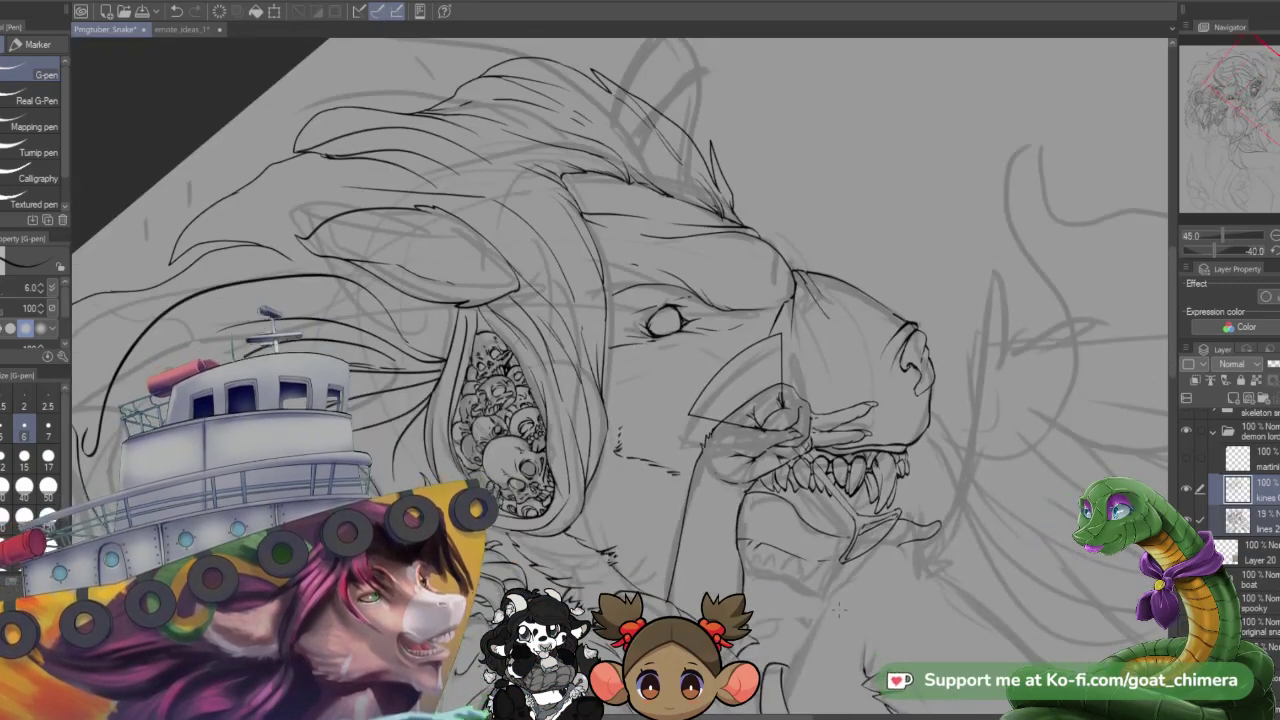
{"action": "scroll", "coordinate": [860, 645], "scroll_direction": "up", "scroll_amount": 4}
{"action": "scroll", "coordinate": [837, 574], "scroll_direction": "up", "scroll_amount": 2}
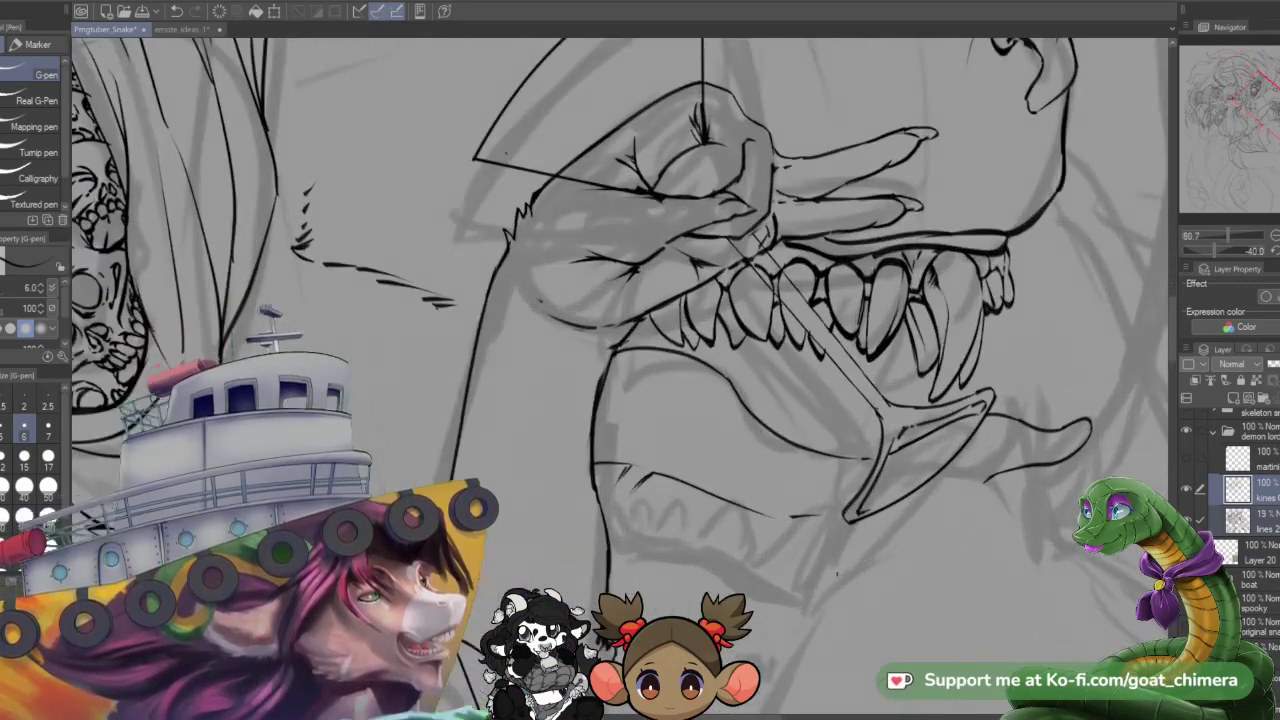
{"action": "scroll", "coordinate": [828, 586], "scroll_direction": "down", "scroll_amount": 2}
{"action": "scroll", "coordinate": [819, 599], "scroll_direction": "up", "scroll_amount": 2}
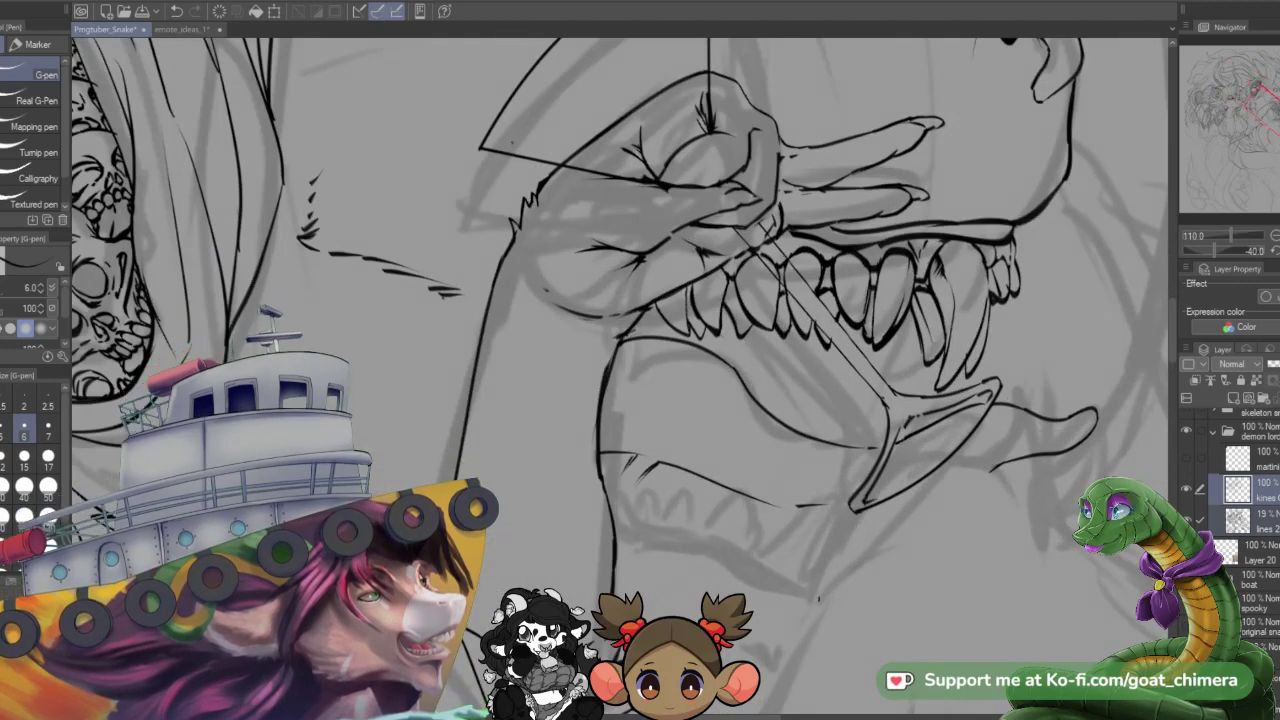
{"action": "scroll", "coordinate": [620, 360], "scroll_direction": "down", "scroll_amount": 1}
{"action": "key", "text": "asciicircum"}
{"action": "key", "text": "asciicircum"}
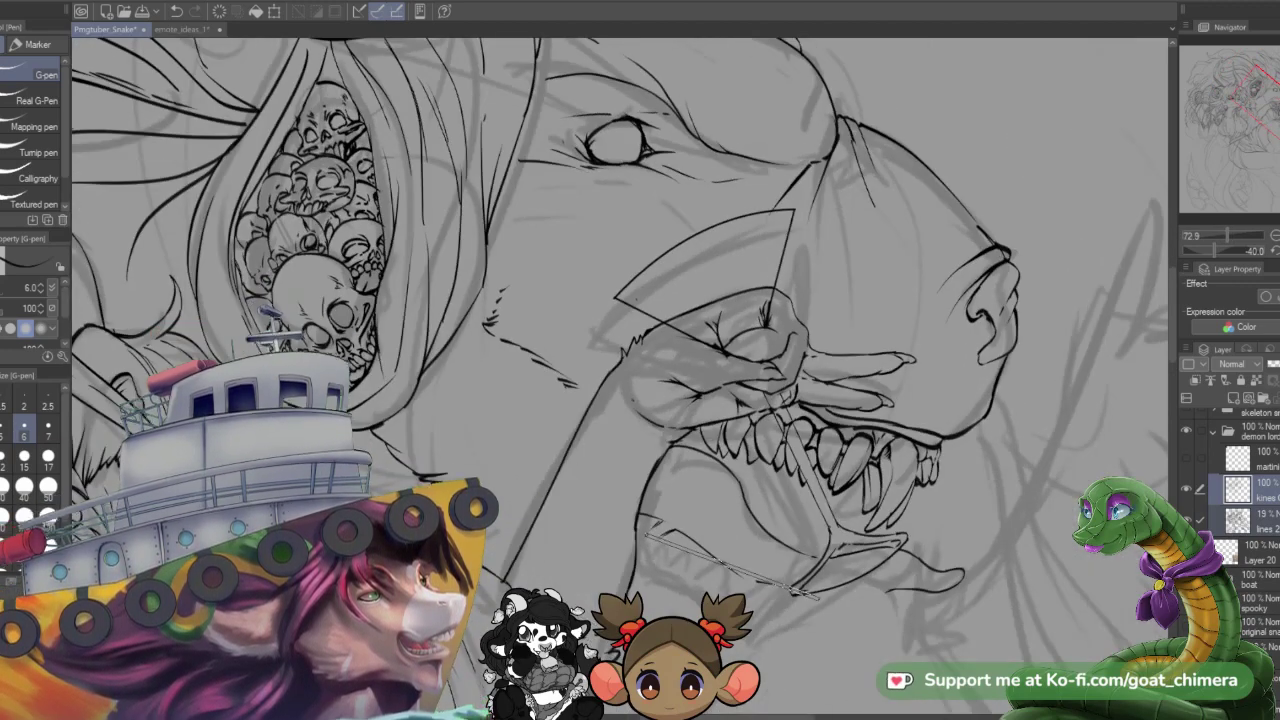
- Ink the demon's lower lip as a double line running from the wrist forward beneath the tongue
{"action": "scroll", "coordinate": [819, 599], "scroll_direction": "down", "scroll_amount": 3}
{"action": "key", "text": "asciicircum"}
{"action": "scroll", "coordinate": [819, 599], "scroll_direction": "down", "scroll_amount": 4}
{"action": "scroll", "coordinate": [660, 700], "scroll_direction": "up", "scroll_amount": 4}
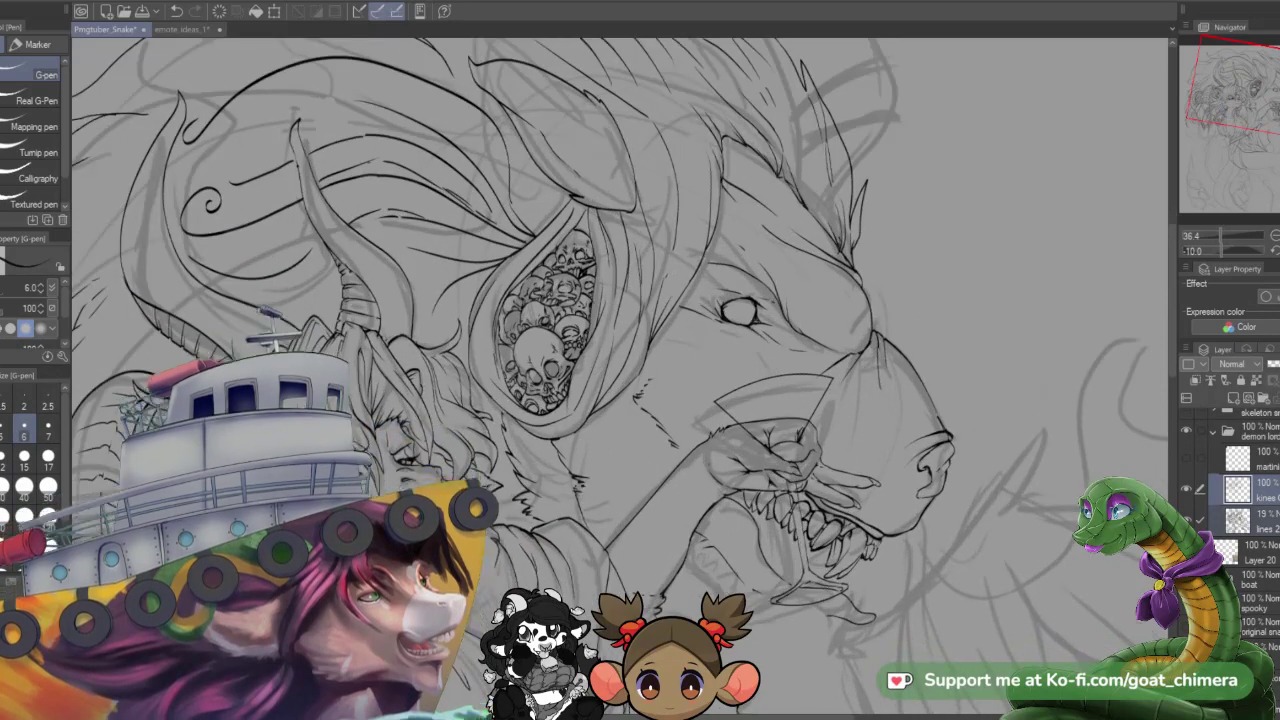
{"action": "scroll", "coordinate": [660, 700], "scroll_direction": "down", "scroll_amount": 4}
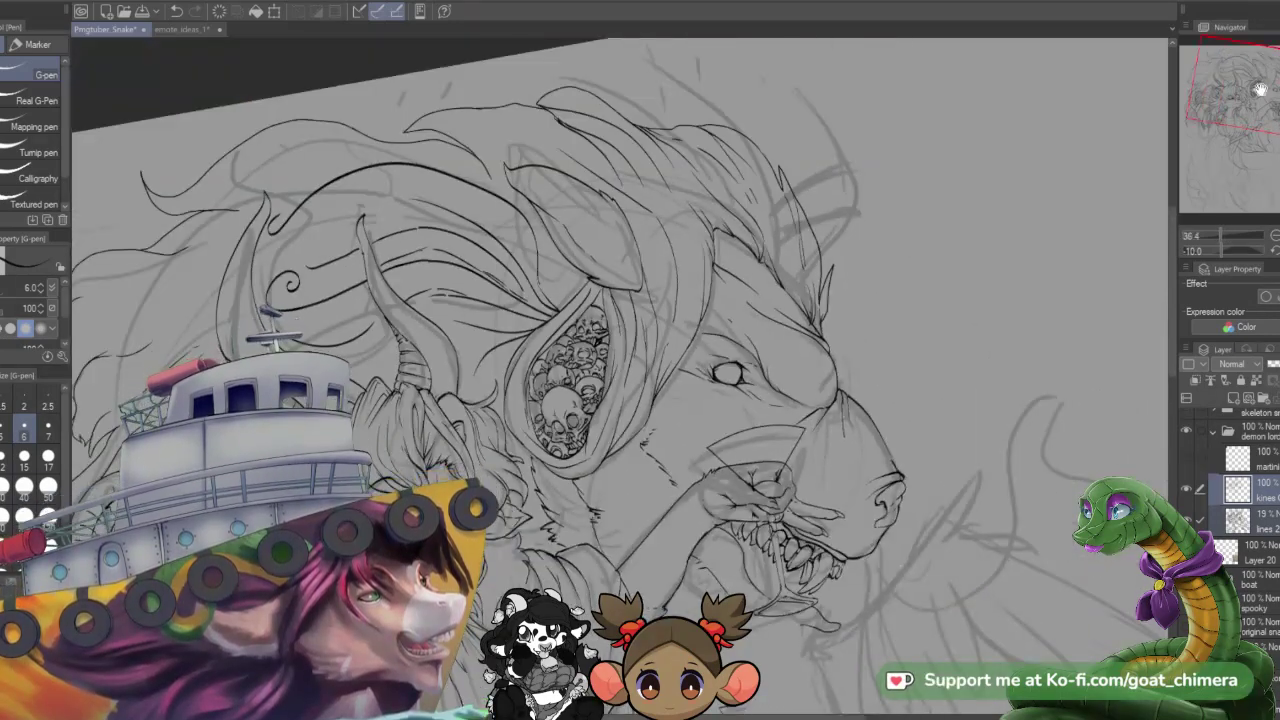
{"action": "left_click_drag", "start_coordinate": [1260, 88], "coordinate": [1236, 108]}
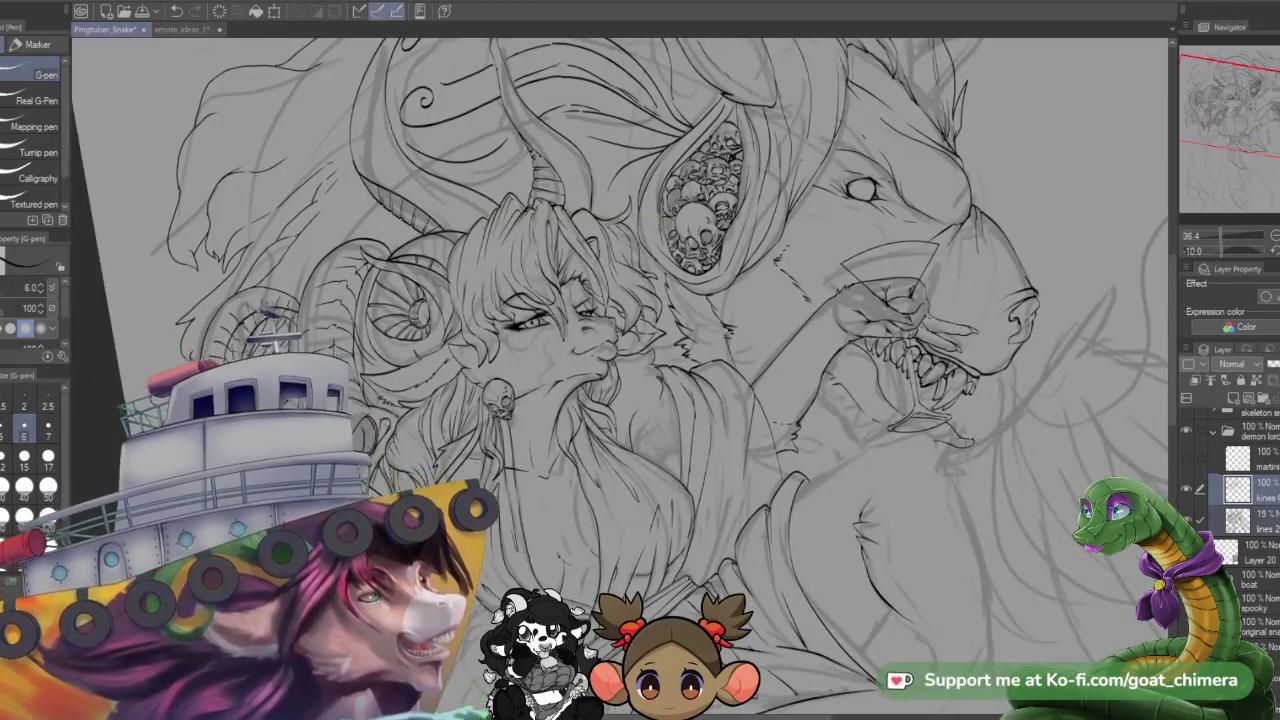
{"action": "scroll", "coordinate": [888, 410], "scroll_direction": "up", "scroll_amount": 2}
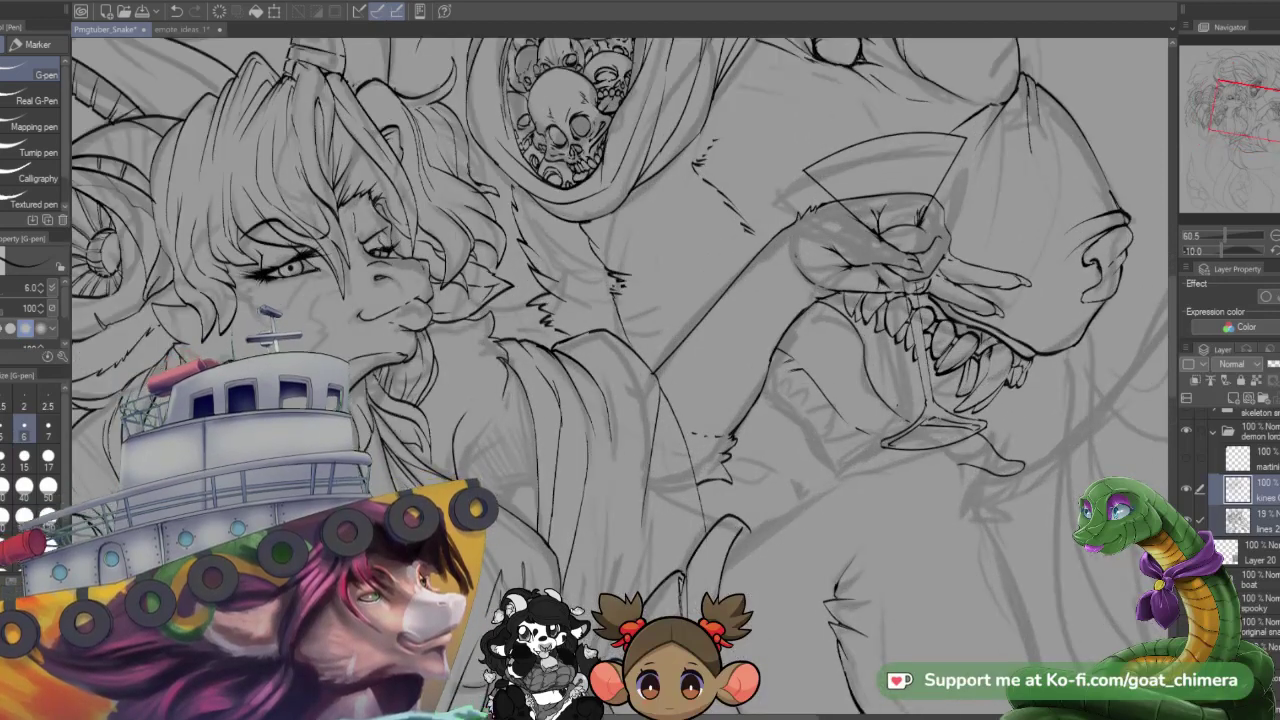
{"action": "left_click_drag", "start_coordinate": [765, 389], "coordinate": [845, 467]}
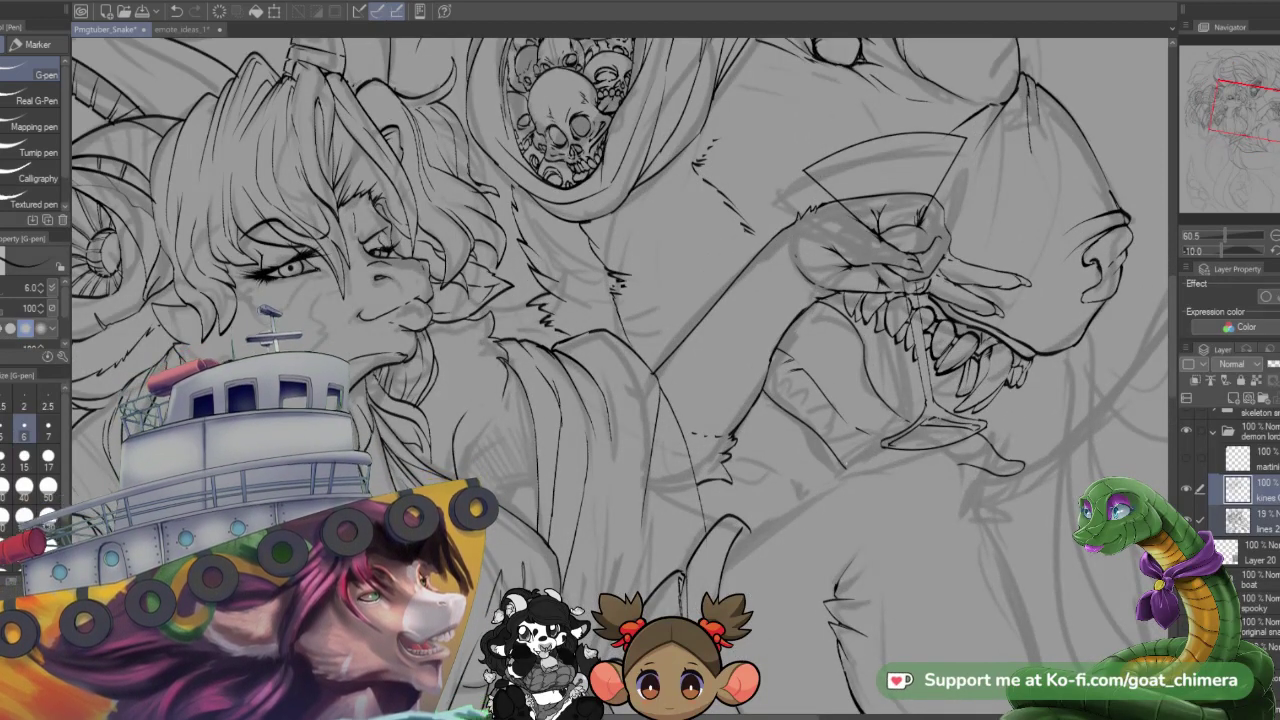
{"action": "left_click_drag", "start_coordinate": [1252, 107], "coordinate": [1258, 107]}
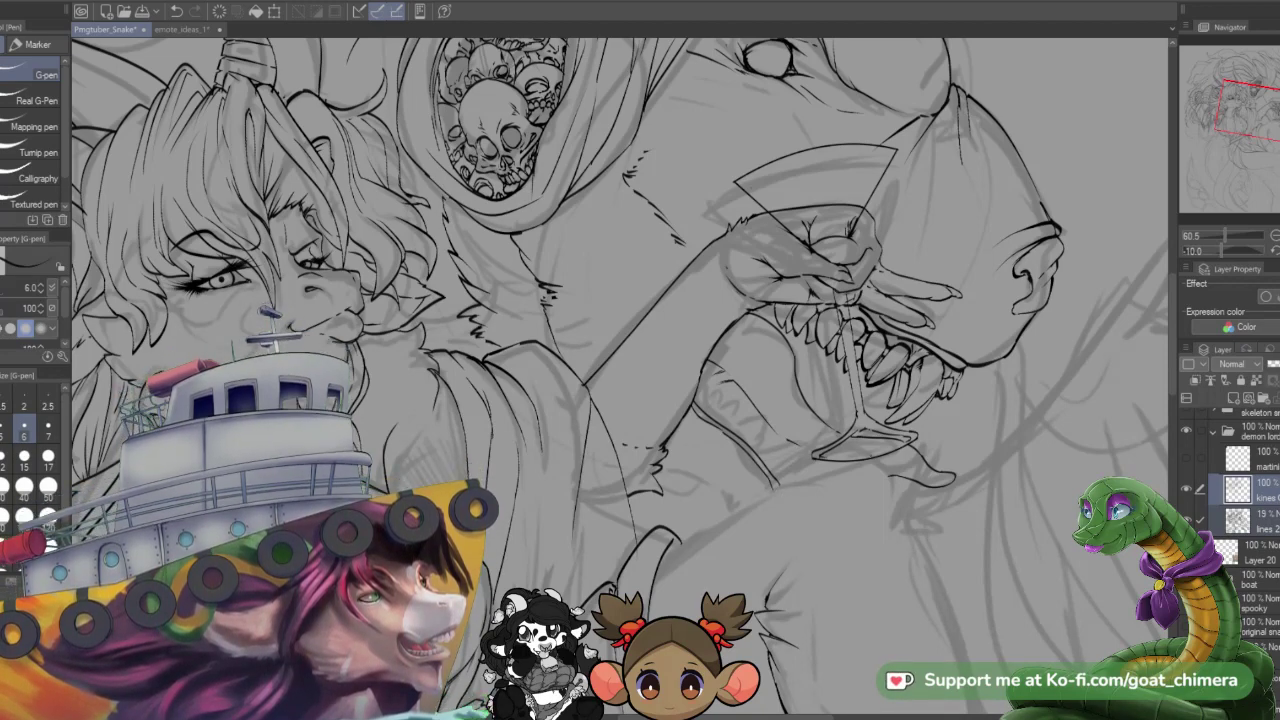
- Ink the underside of the lower jaw from the wrist forward, ending in jagged fur strokes at the chin
{"action": "scroll", "coordinate": [749, 514], "scroll_direction": "down", "scroll_amount": 2}
{"action": "scroll", "coordinate": [749, 514], "scroll_direction": "up", "scroll_amount": 2}
{"action": "scroll", "coordinate": [620, 450], "scroll_direction": "up", "scroll_amount": 2}
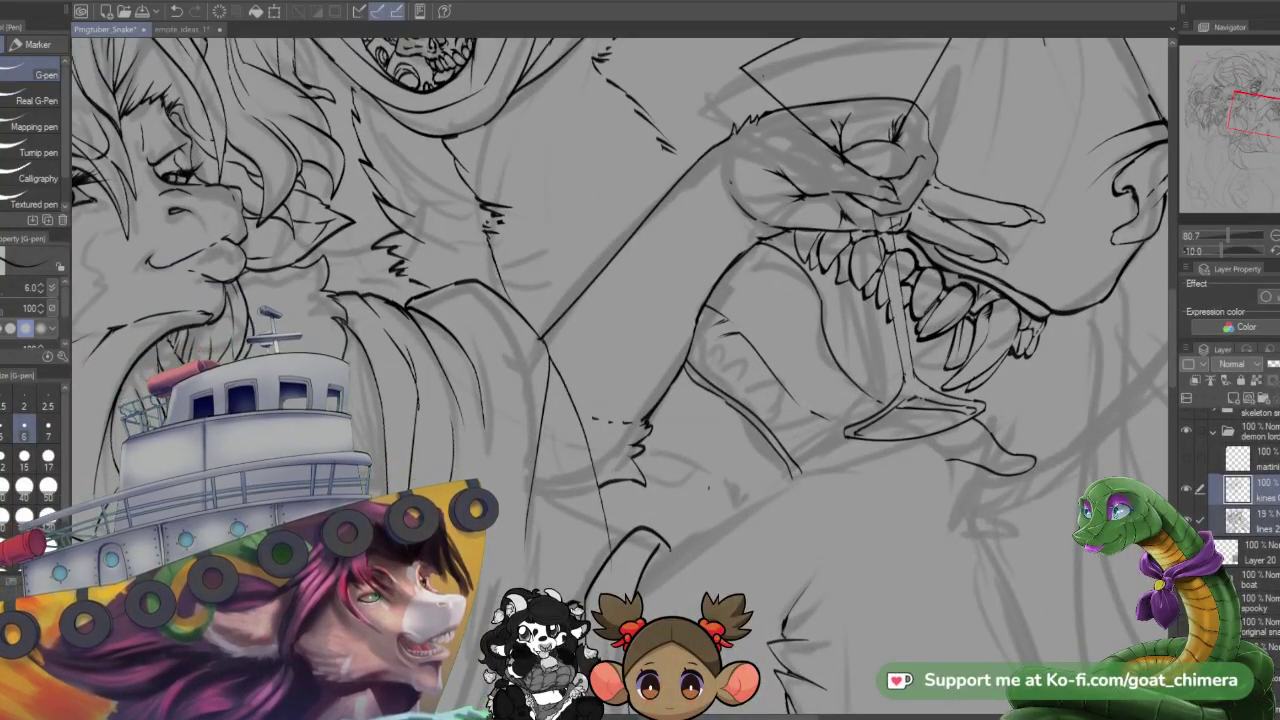
{"action": "mouse_move", "coordinate": [716, 488]}
{"action": "left_mouse_down"}
{"action": "mouse_move", "coordinate": [733, 517]}
{"action": "mouse_move", "coordinate": [745, 505]}
{"action": "left_mouse_up"}
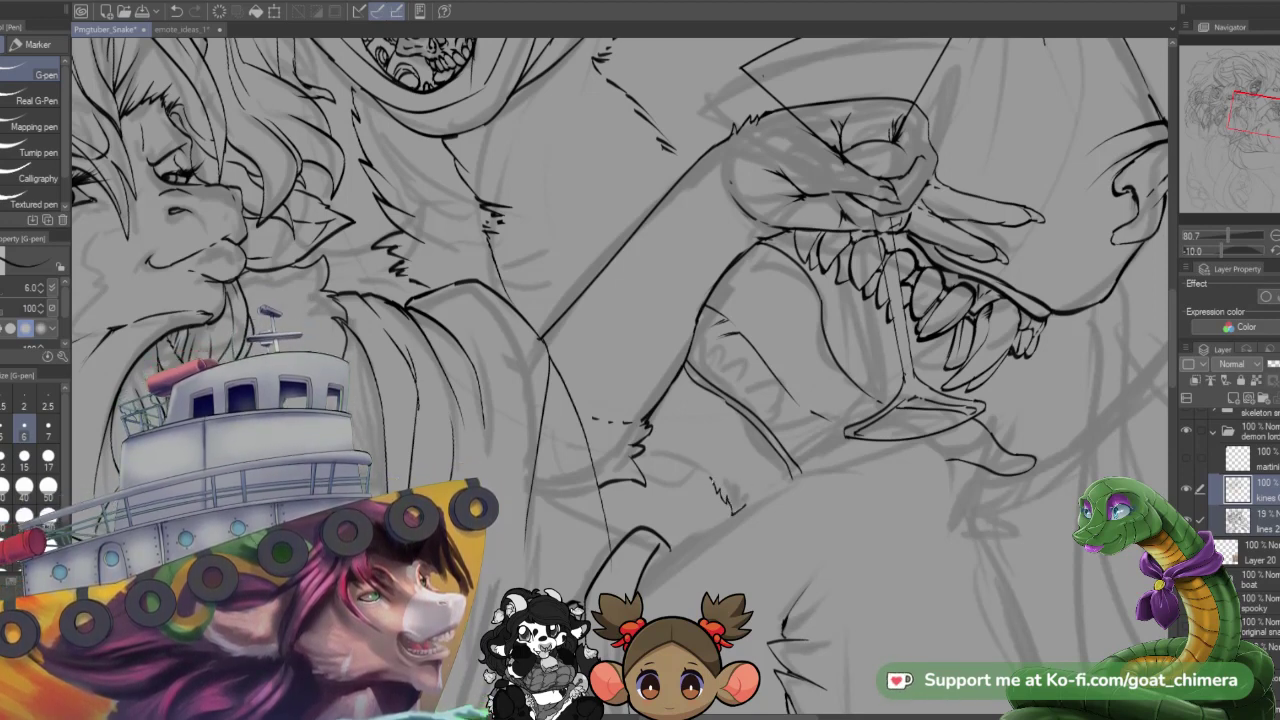
{"action": "mouse_move", "coordinate": [693, 461]}
{"action": "left_mouse_down"}
{"action": "mouse_move", "coordinate": [714, 483]}
{"action": "mouse_move", "coordinate": [663, 456]}
{"action": "left_mouse_up"}
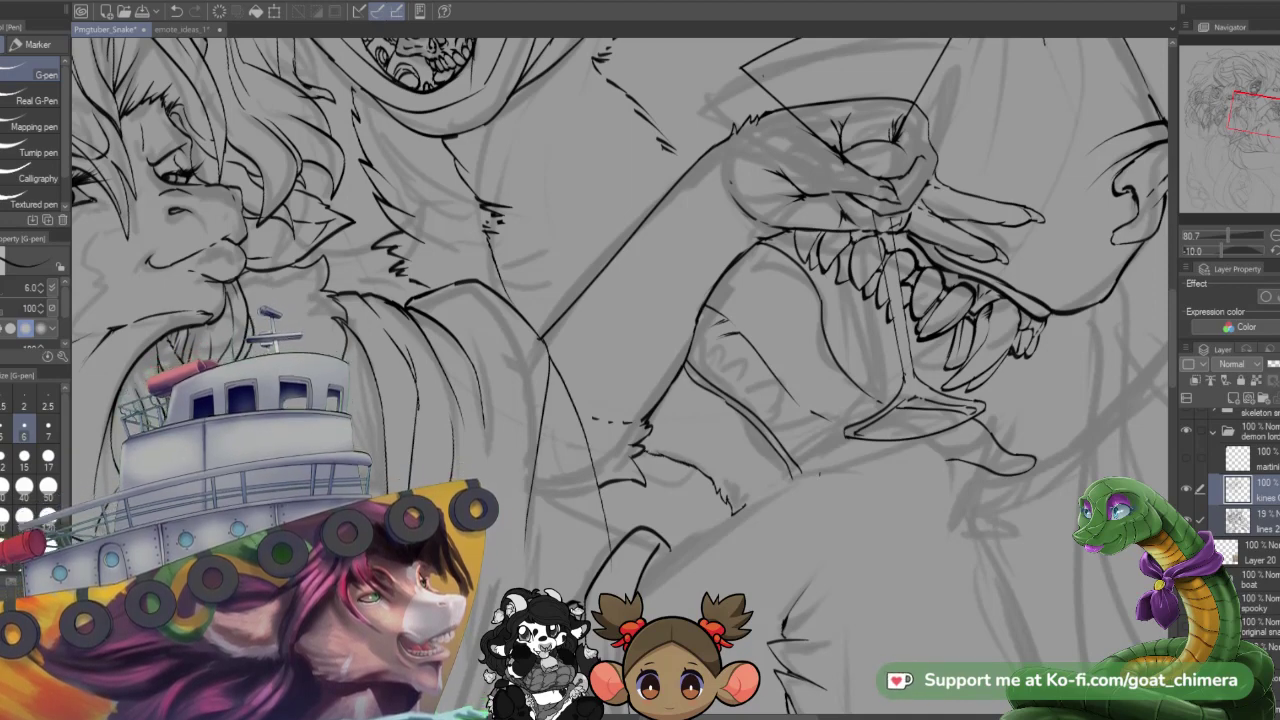
- Ink small gum bumps along the front of the lower lip line and close off the lip's front end
{"action": "scroll", "coordinate": [814, 472], "scroll_direction": "down", "scroll_amount": 3}
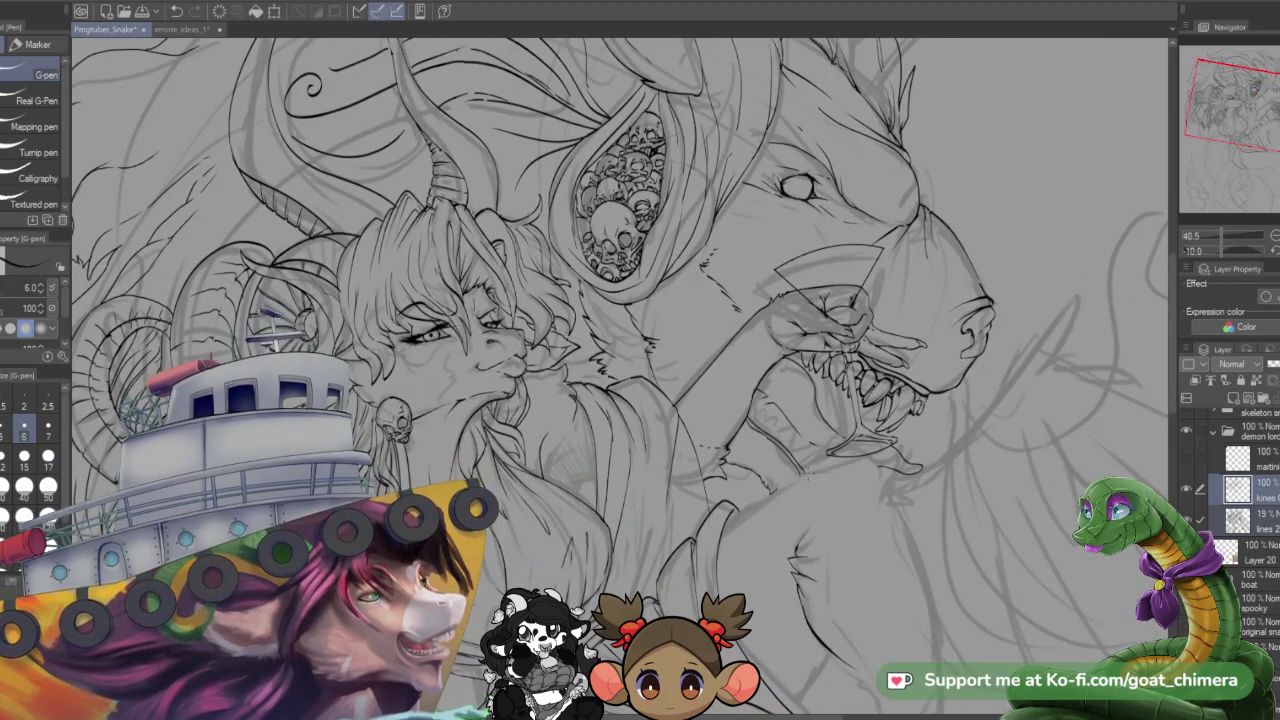
{"action": "scroll", "coordinate": [814, 472], "scroll_direction": "up", "scroll_amount": 1}
{"action": "scroll", "coordinate": [805, 450], "scroll_direction": "up", "scroll_amount": 2}
{"action": "scroll", "coordinate": [805, 450], "scroll_direction": "down", "scroll_amount": 2}
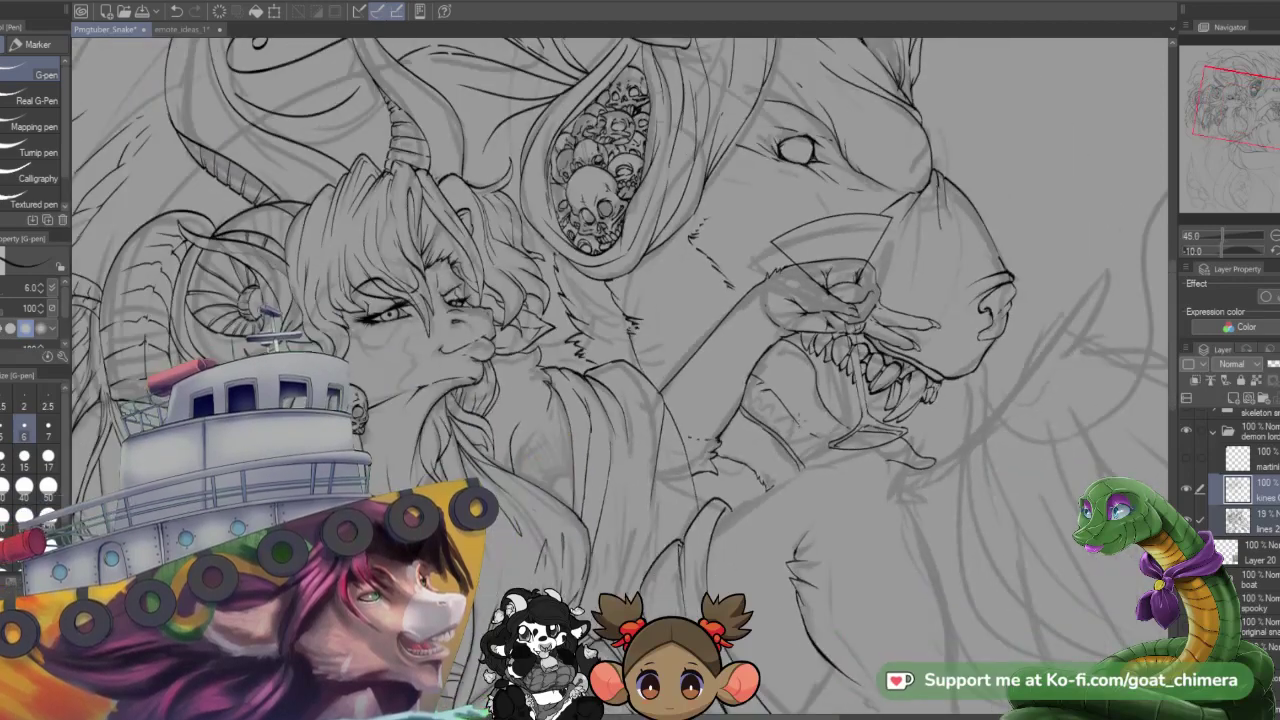
{"action": "scroll", "coordinate": [805, 450], "scroll_direction": "up", "scroll_amount": 1}
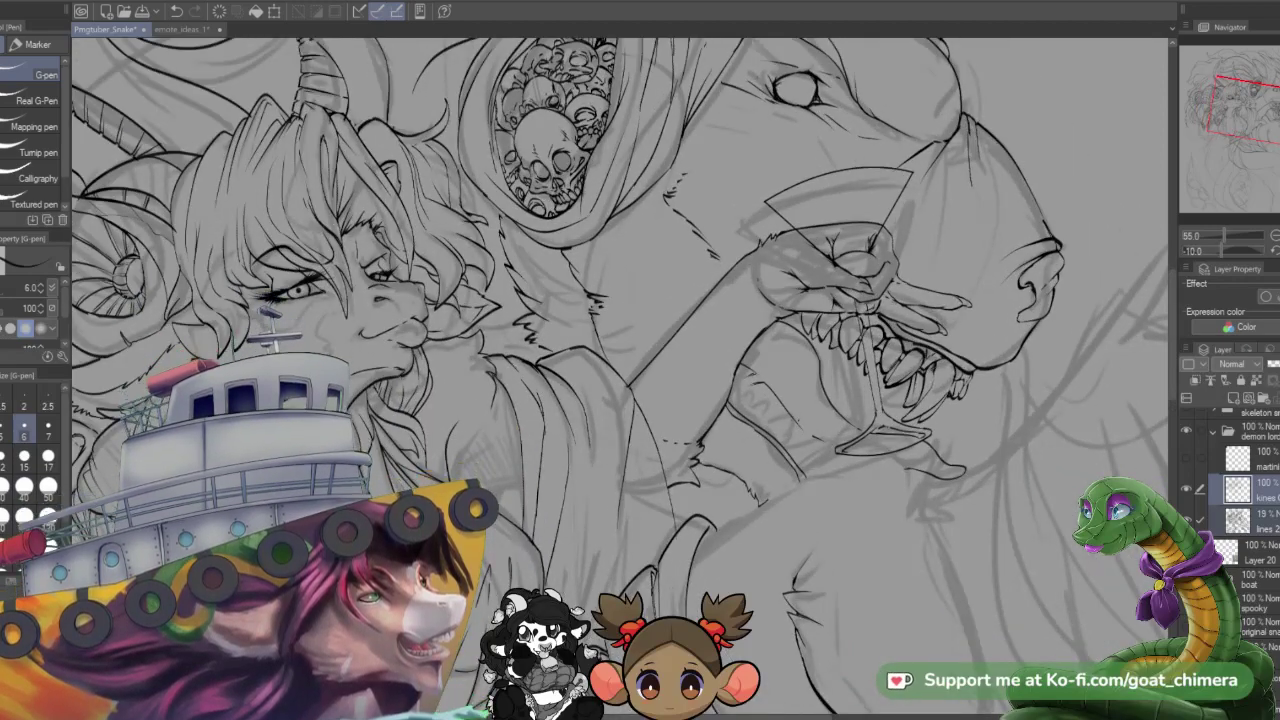
{"action": "scroll", "coordinate": [620, 370], "scroll_direction": "up", "scroll_amount": 3}
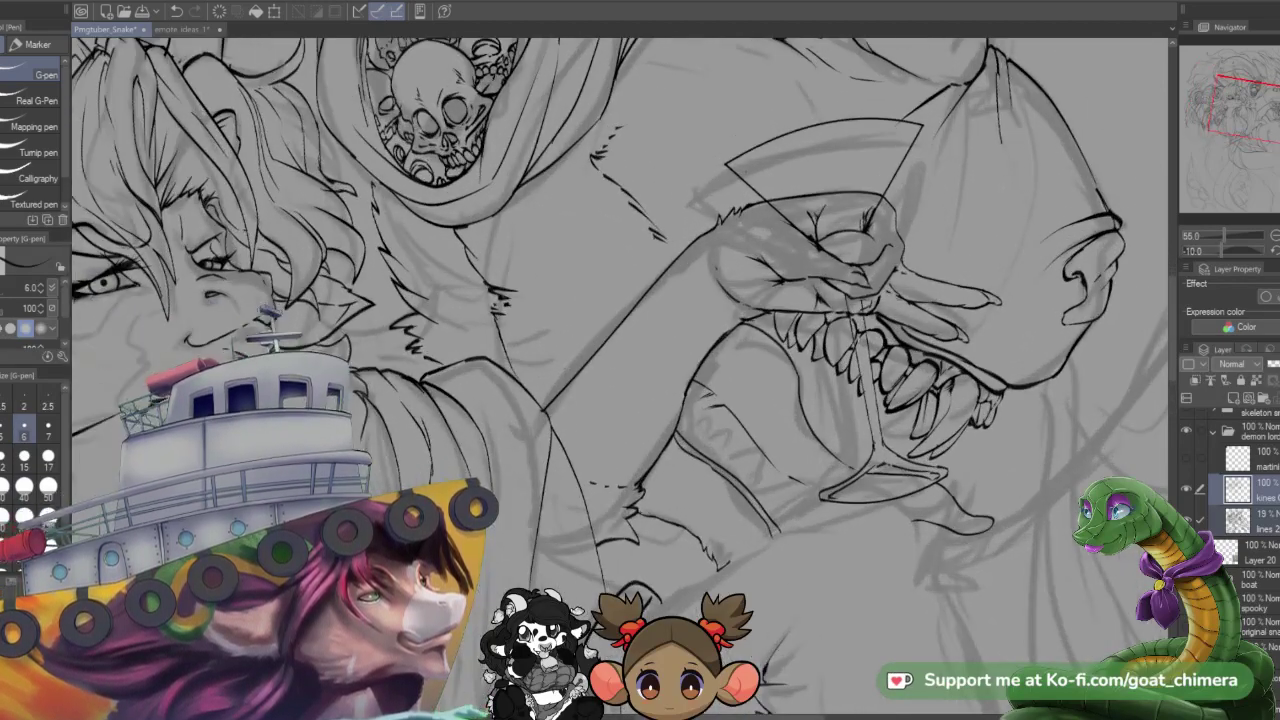
{"action": "scroll", "coordinate": [620, 370], "scroll_direction": "up", "scroll_amount": 2}
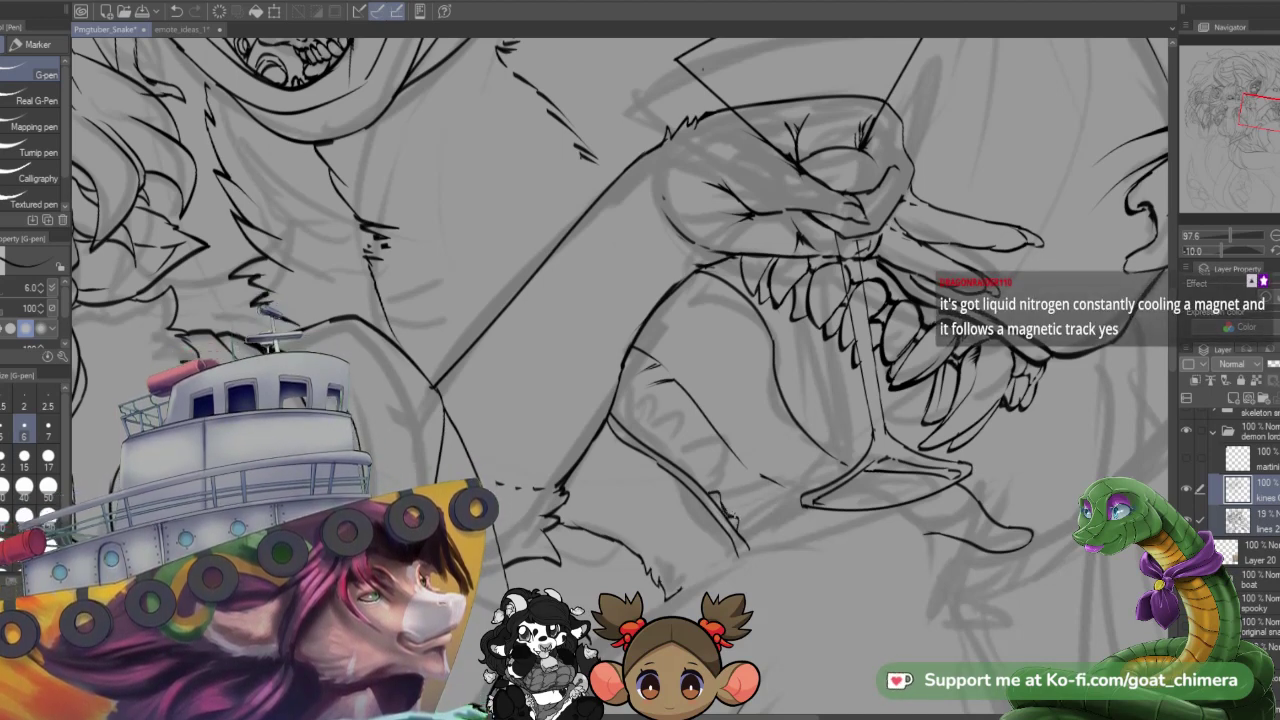
{"action": "left_click_drag", "start_coordinate": [738, 528], "coordinate": [755, 537]}
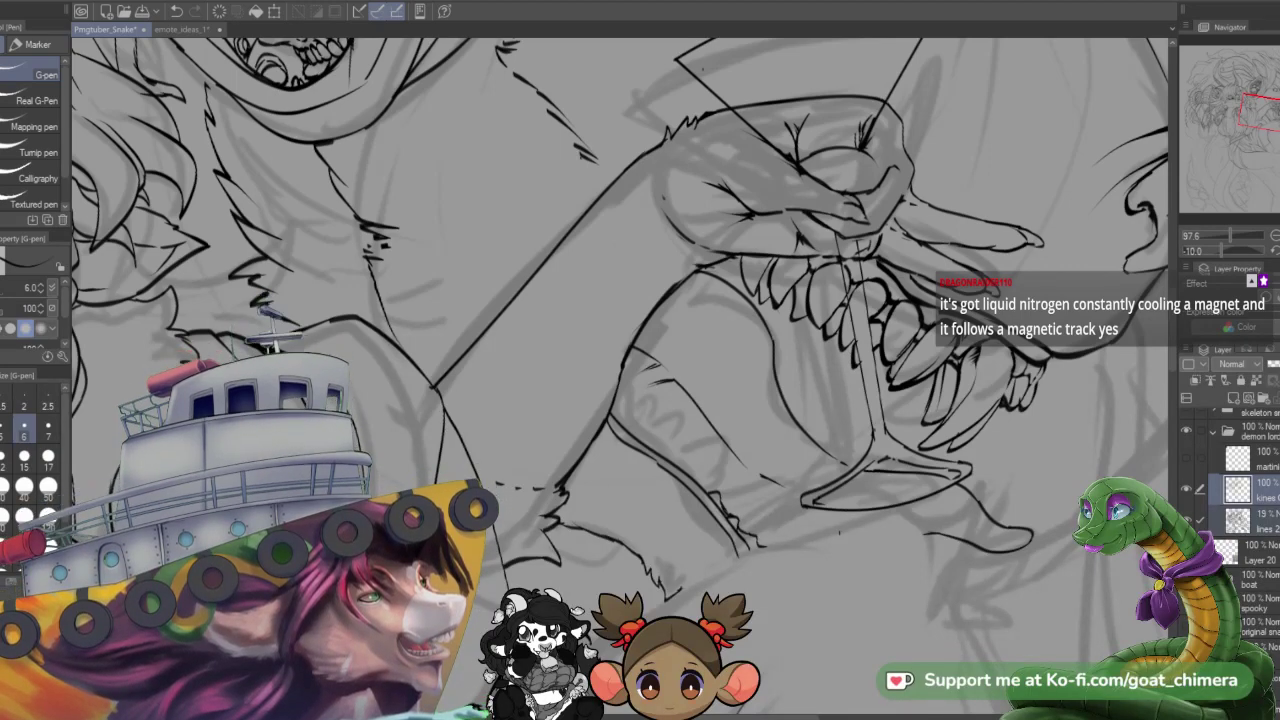
- Add thin vertical contour lines down the middle of several upper teeth, including those behind the glass stem
{"action": "key", "text": "minus"}
{"action": "key", "text": "minus"}
{"action": "key", "text": "minus"}
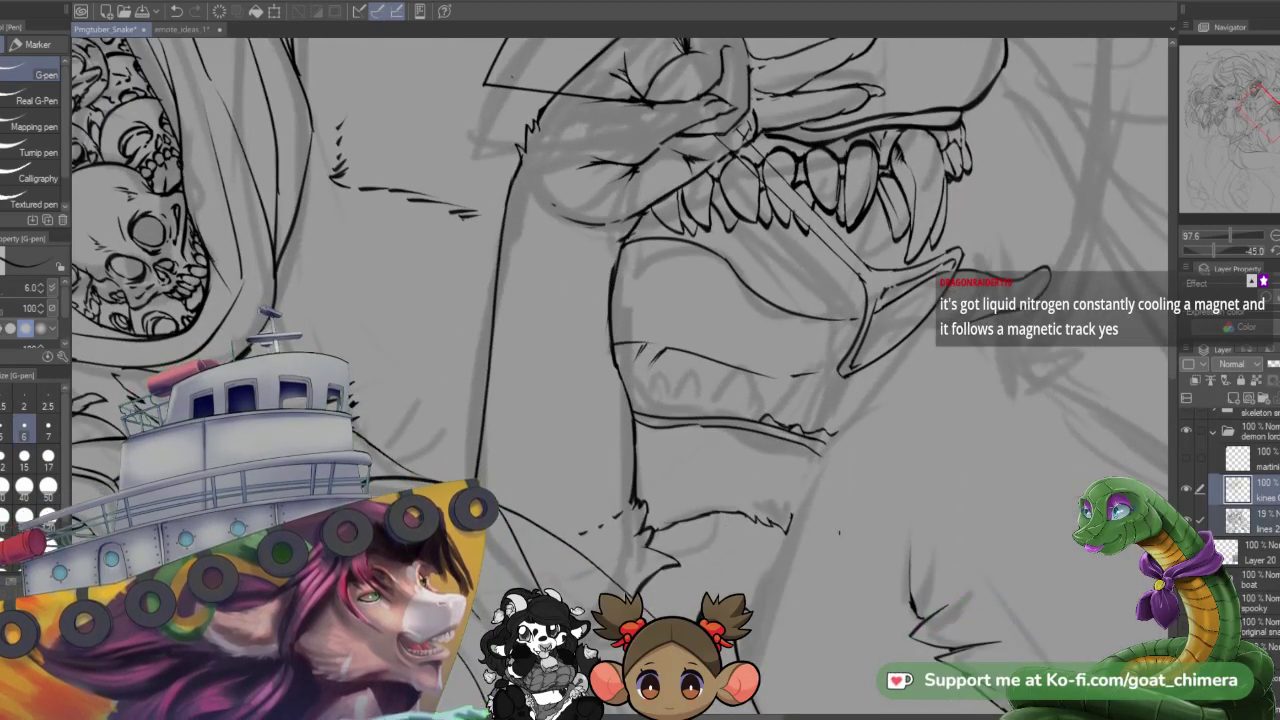
{"action": "scroll", "coordinate": [839, 532], "scroll_direction": "down", "scroll_amount": 2}
{"action": "scroll", "coordinate": [734, 456], "scroll_direction": "up", "scroll_amount": 3}
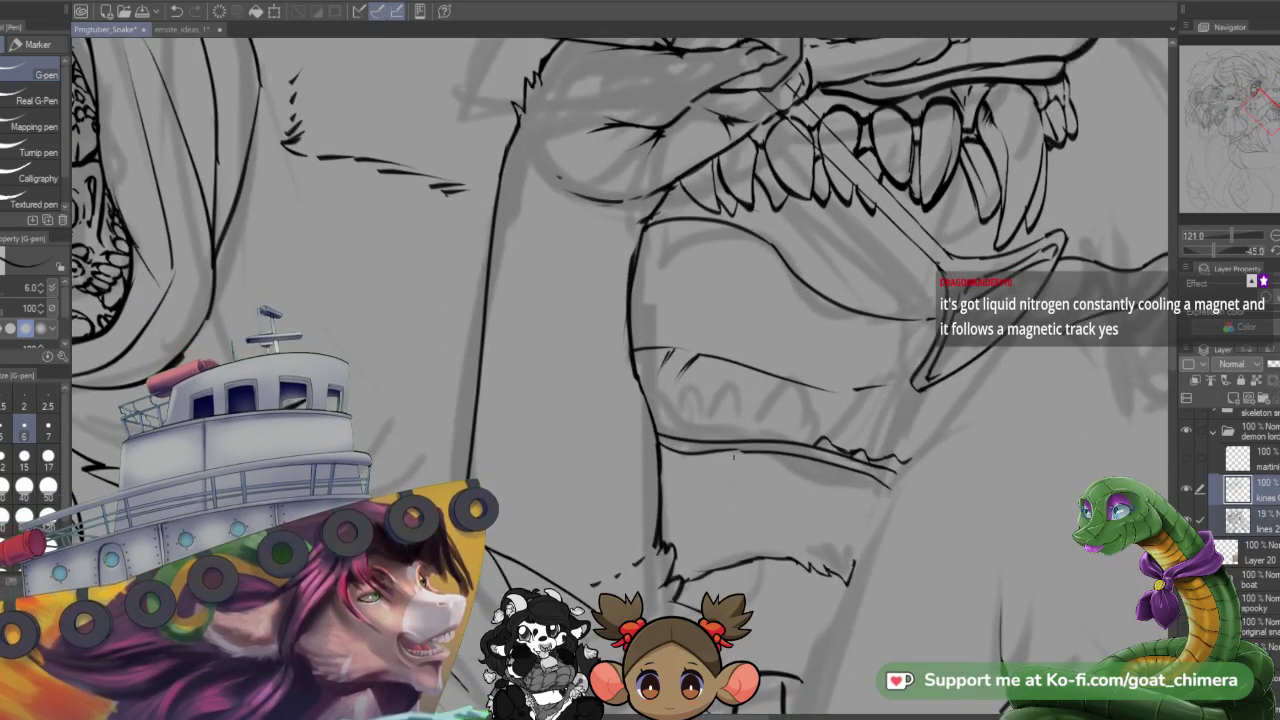
{"action": "key", "text": "ctrl+minus"}
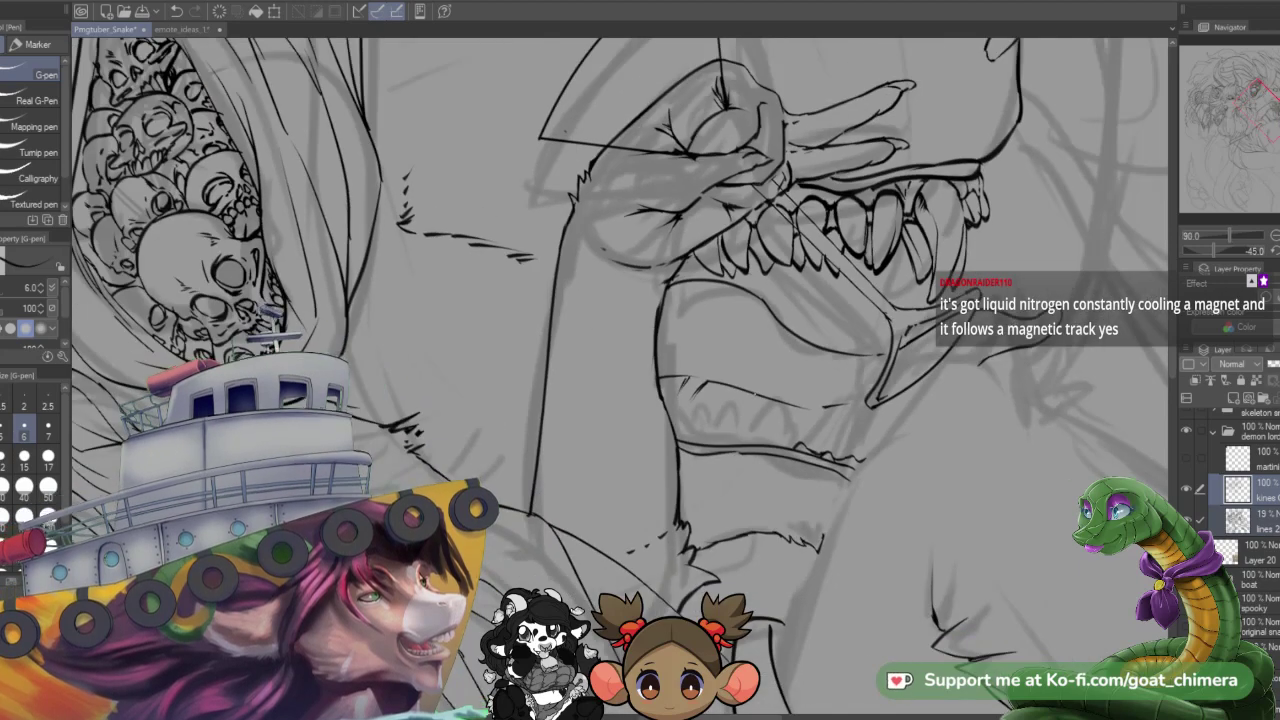
{"action": "key", "text": "ctrl+plus"}
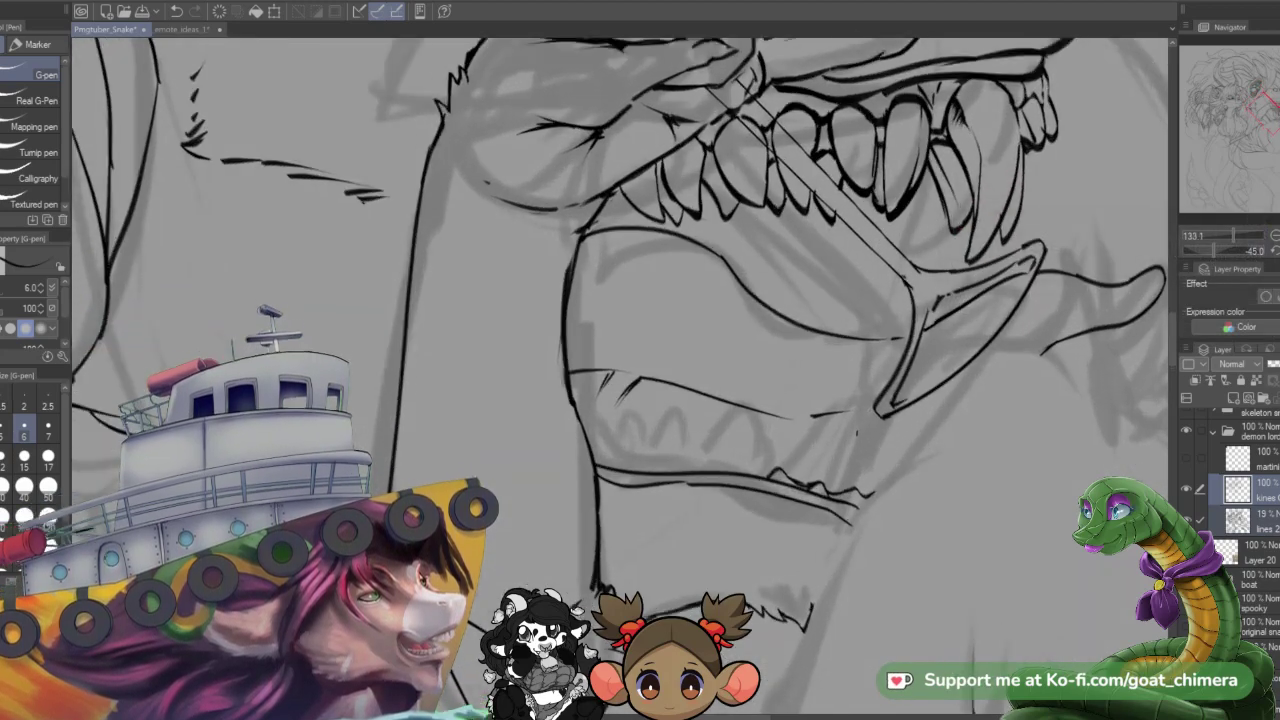
{"action": "left_click_drag", "start_coordinate": [794, 110], "coordinate": [798, 172]}
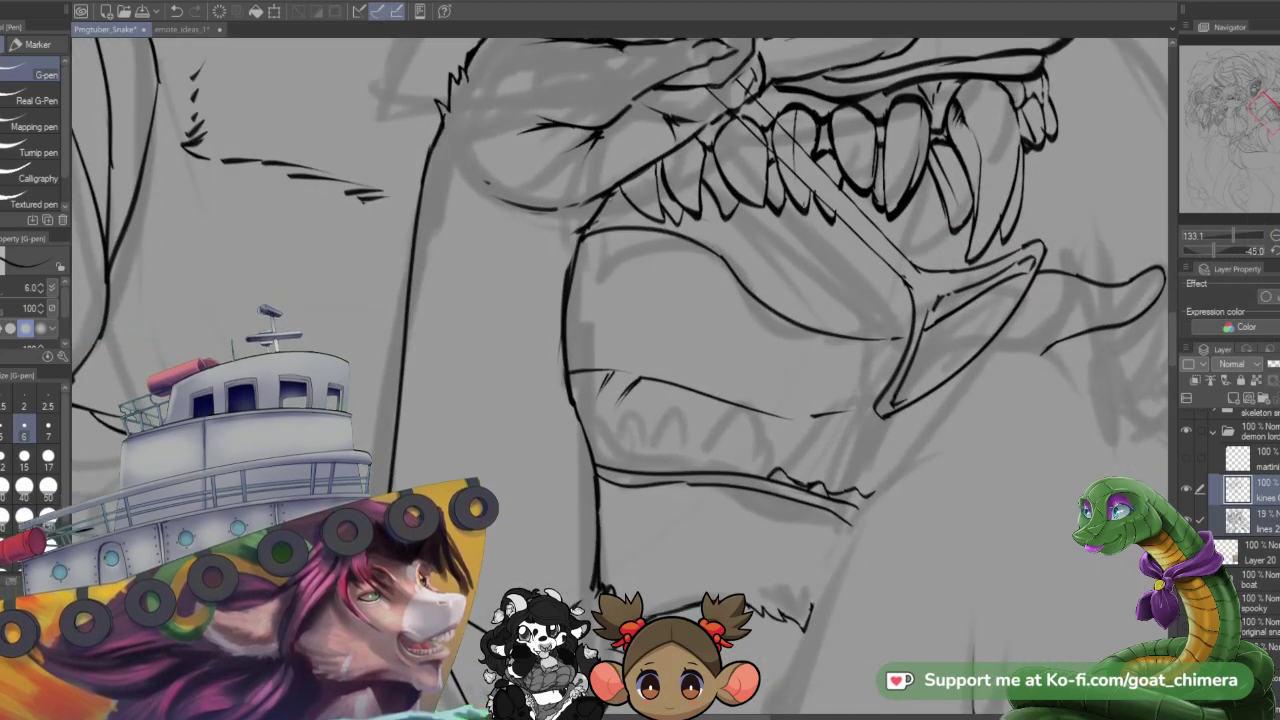
{"action": "left_click_drag", "start_coordinate": [853, 104], "coordinate": [861, 178]}
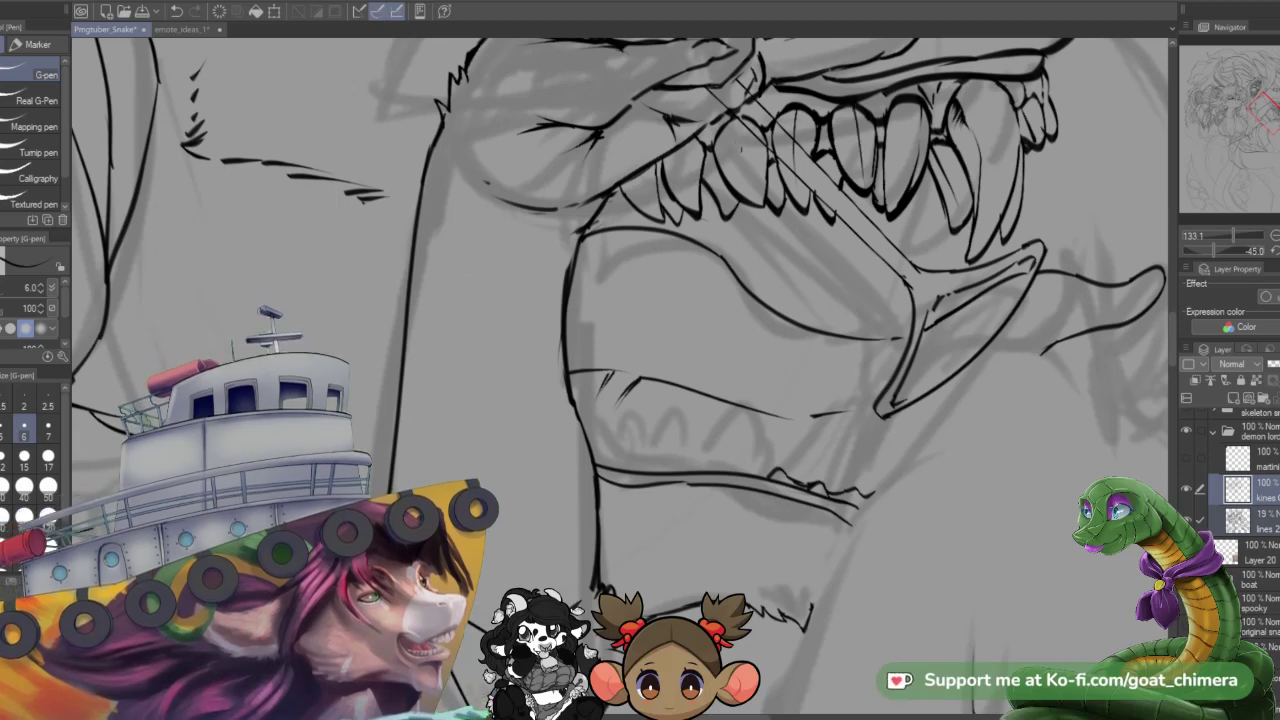
{"action": "left_click_drag", "start_coordinate": [747, 115], "coordinate": [736, 190]}
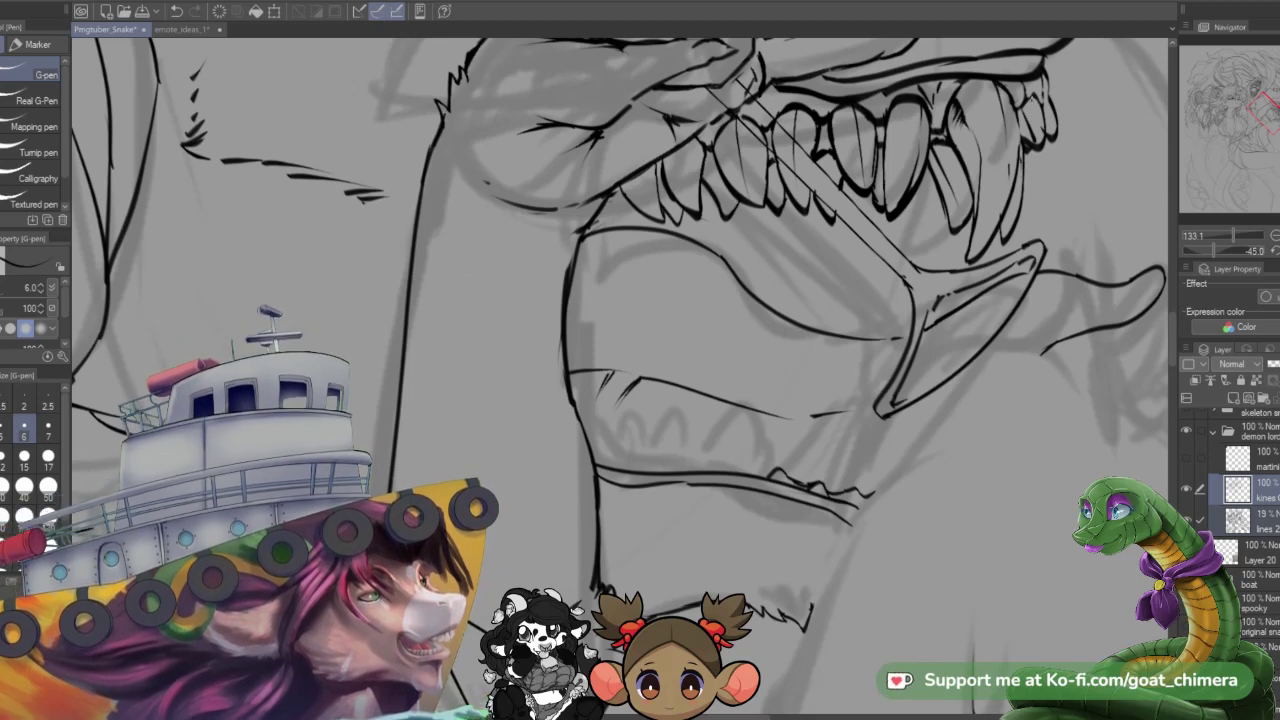
{"action": "left_click_drag", "start_coordinate": [1036, 94], "coordinate": [1034, 117]}
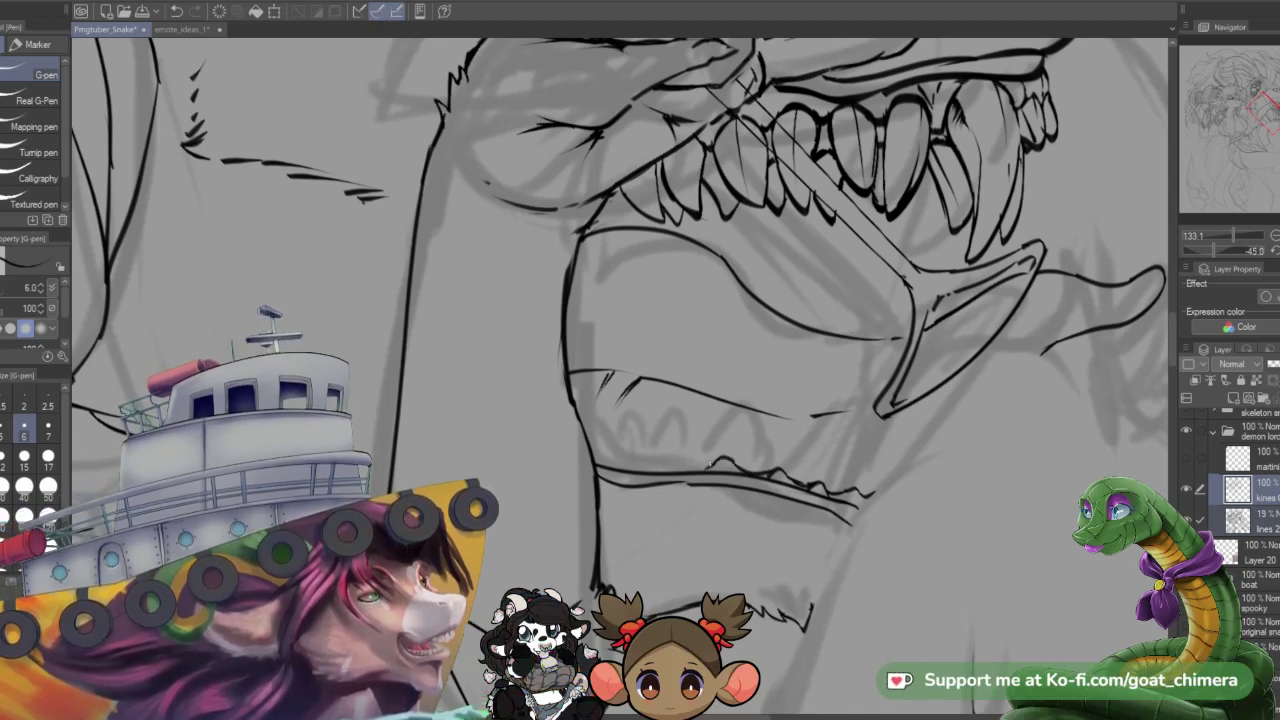
- Ink the lower jaw's scalloped gum line, row of pointed teeth and mouth-corner line, and switch to the Hard eraser
{"action": "mouse_move", "coordinate": [706, 463]}
{"action": "left_mouse_down"}
{"action": "mouse_move", "coordinate": [660, 466]}
{"action": "mouse_move", "coordinate": [662, 455]}
{"action": "mouse_move", "coordinate": [598, 465]}
{"action": "left_mouse_up"}
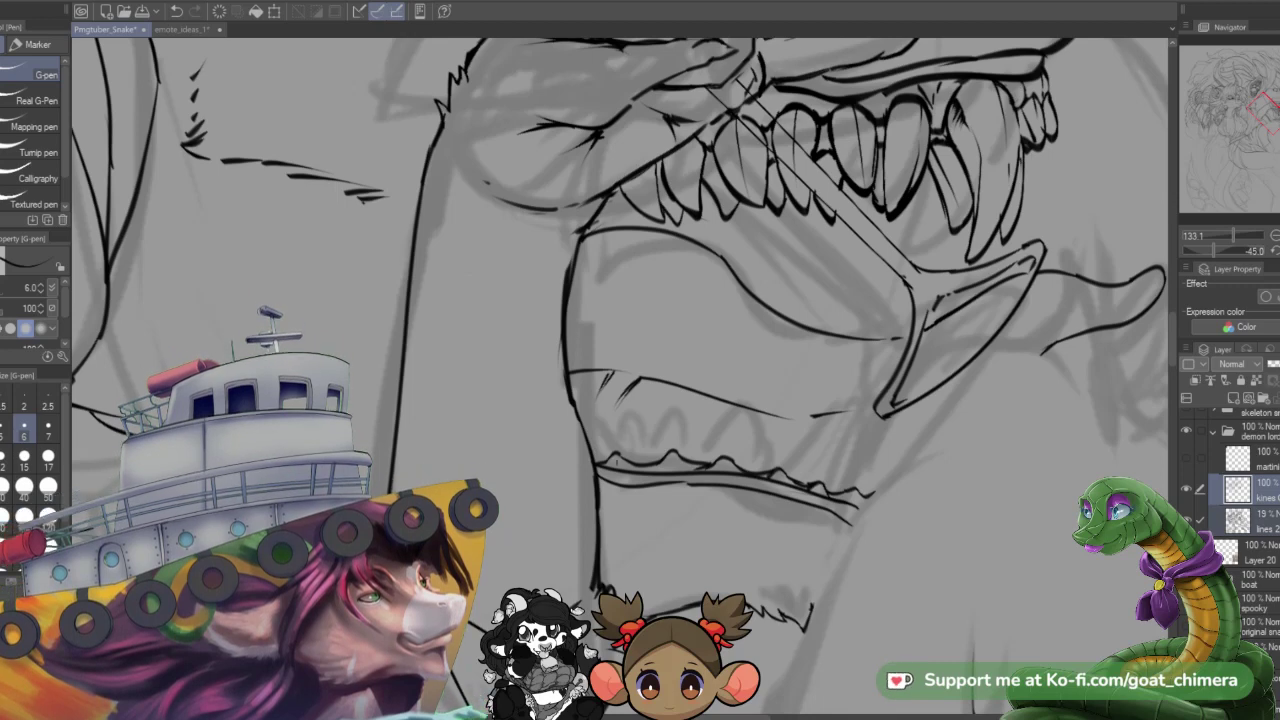
{"action": "mouse_move", "coordinate": [629, 459]}
{"action": "left_mouse_down"}
{"action": "mouse_move", "coordinate": [625, 424]}
{"action": "mouse_move", "coordinate": [649, 393]}
{"action": "mouse_move", "coordinate": [667, 458]}
{"action": "mouse_move", "coordinate": [622, 458]}
{"action": "mouse_move", "coordinate": [684, 436]}
{"action": "mouse_move", "coordinate": [714, 393]}
{"action": "mouse_move", "coordinate": [722, 460]}
{"action": "mouse_move", "coordinate": [770, 392]}
{"action": "mouse_move", "coordinate": [780, 470]}
{"action": "mouse_move", "coordinate": [816, 403]}
{"action": "mouse_move", "coordinate": [820, 476]}
{"action": "mouse_move", "coordinate": [844, 440]}
{"action": "left_mouse_up"}
{"action": "mouse_move", "coordinate": [844, 440]}
{"action": "left_mouse_down"}
{"action": "mouse_move", "coordinate": [866, 410]}
{"action": "mouse_move", "coordinate": [857, 480]}
{"action": "left_mouse_up"}
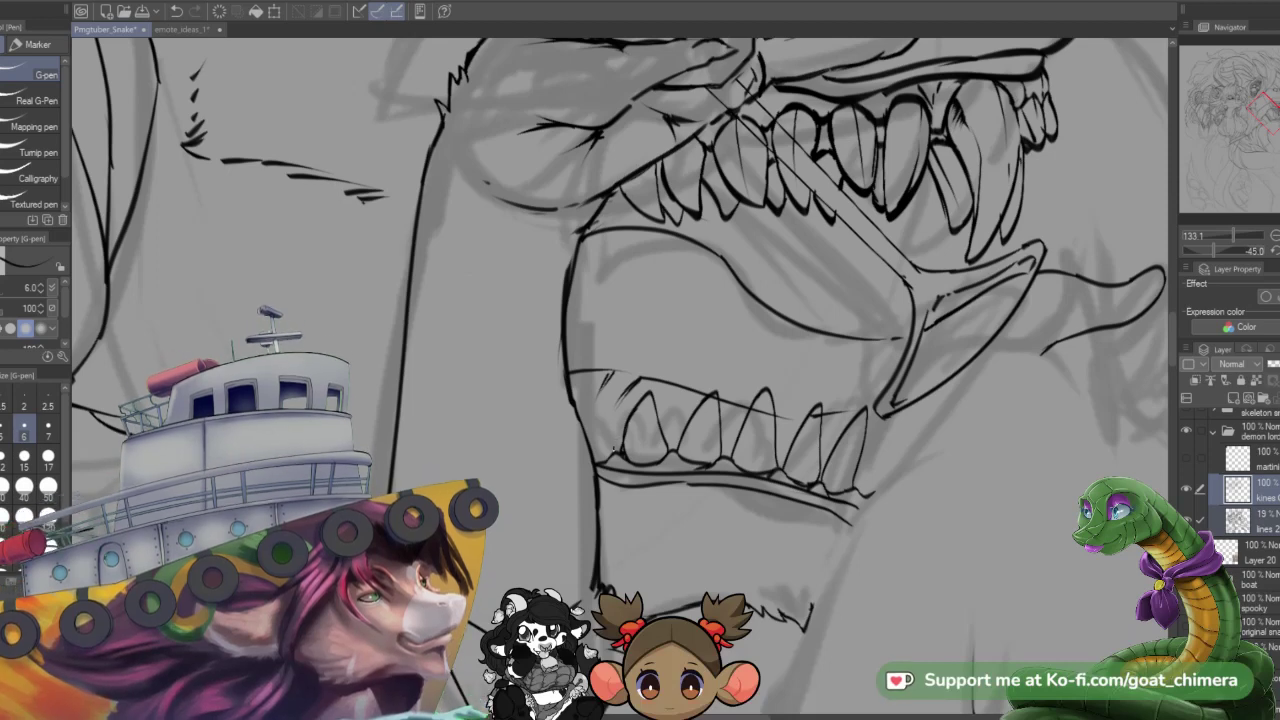
{"action": "mouse_move", "coordinate": [611, 450]}
{"action": "left_mouse_down"}
{"action": "mouse_move", "coordinate": [587, 371]}
{"action": "mouse_move", "coordinate": [574, 391]}
{"action": "left_mouse_up"}
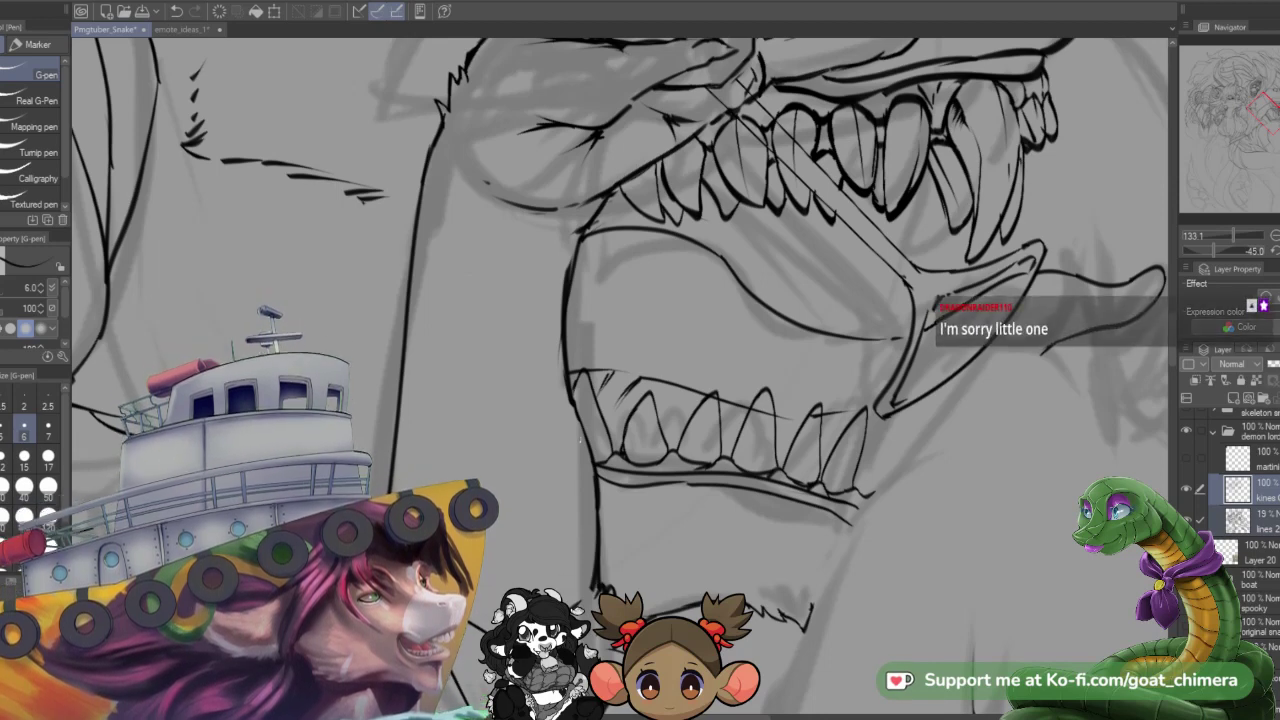
{"action": "key", "text": "e"}
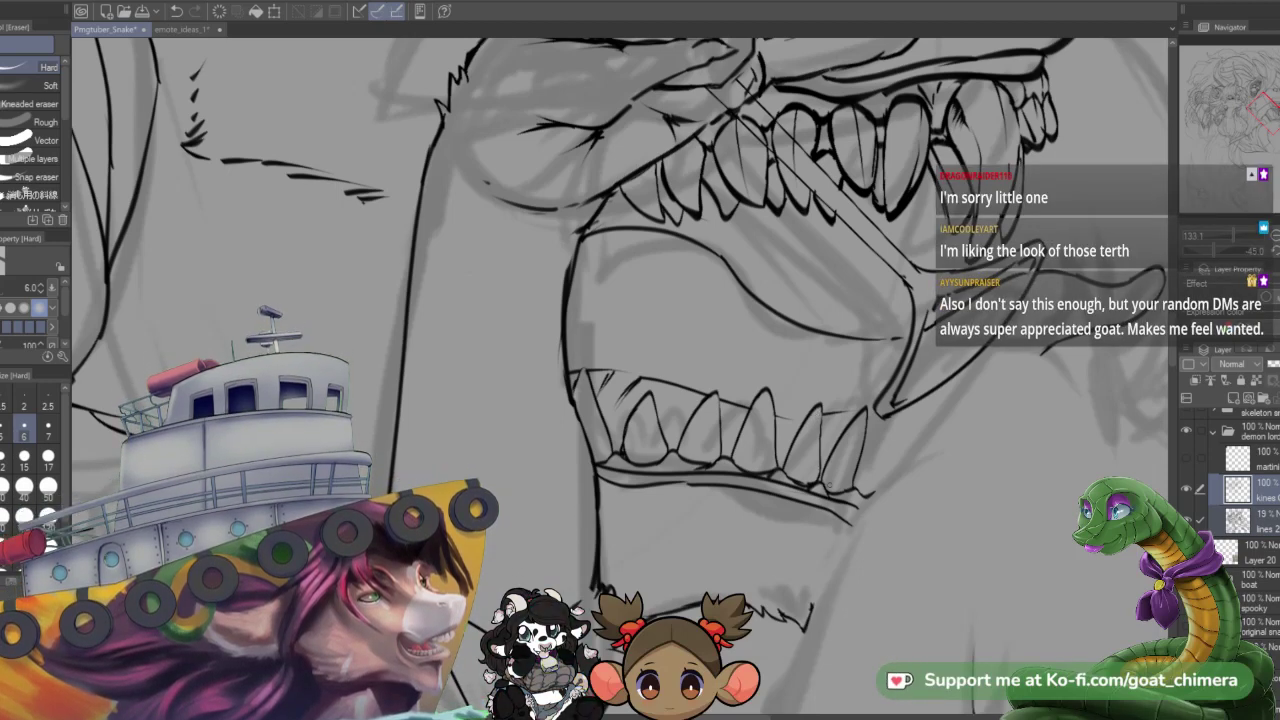
- Examine the inked lower teeth and jaw against the full composition at several zoom levels and canvas rotations
{"action": "scroll", "coordinate": [895, 505], "scroll_direction": "down", "scroll_amount": 2}
{"action": "scroll", "coordinate": [894, 505], "scroll_direction": "down", "scroll_amount": 1}
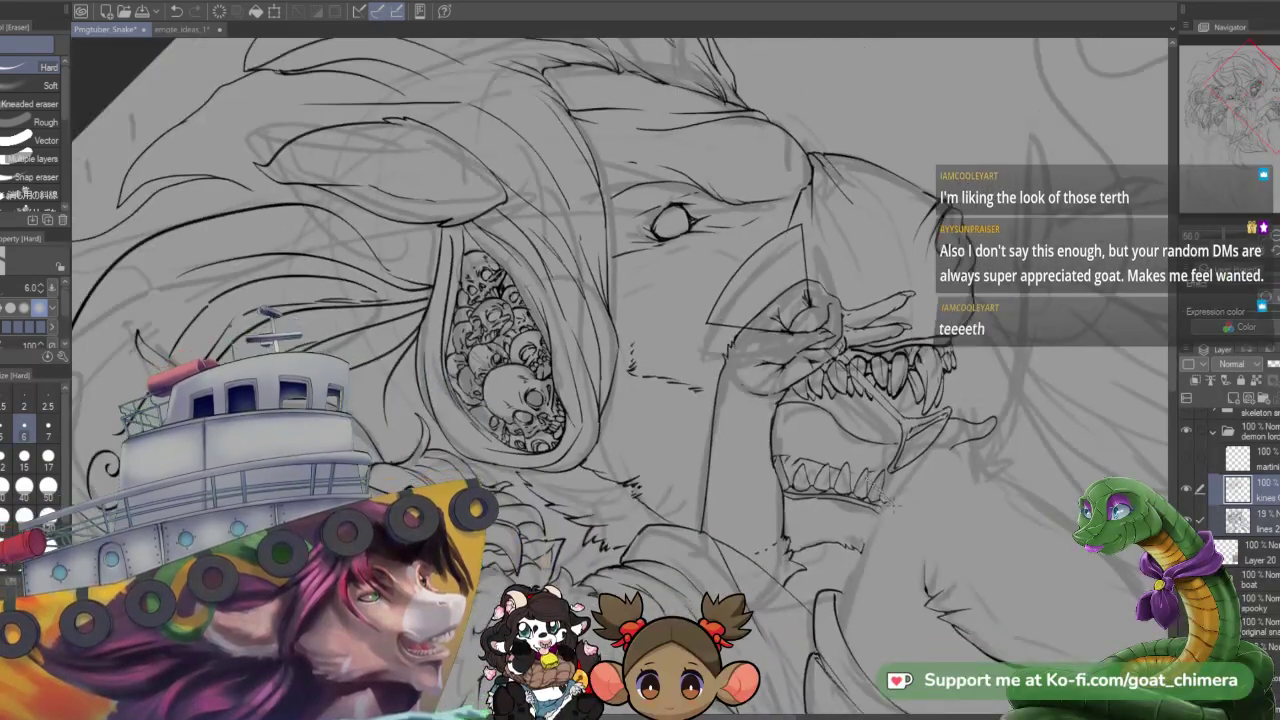
{"action": "key", "text": "asciicircum"}
{"action": "scroll", "coordinate": [894, 505], "scroll_direction": "down", "scroll_amount": 2}
{"action": "scroll", "coordinate": [894, 495], "scroll_direction": "down", "scroll_amount": 3}
{"action": "scroll", "coordinate": [720, 590], "scroll_direction": "up", "scroll_amount": 2}
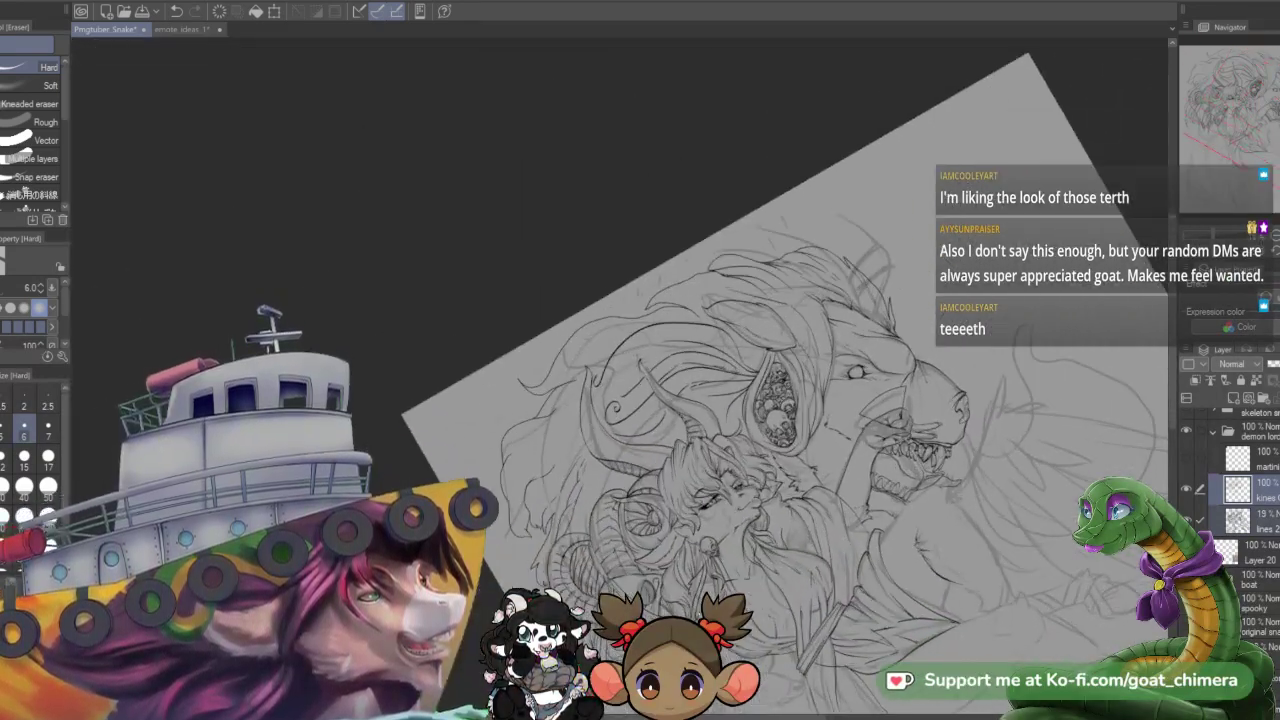
{"action": "scroll", "coordinate": [800, 505], "scroll_direction": "up", "scroll_amount": 2}
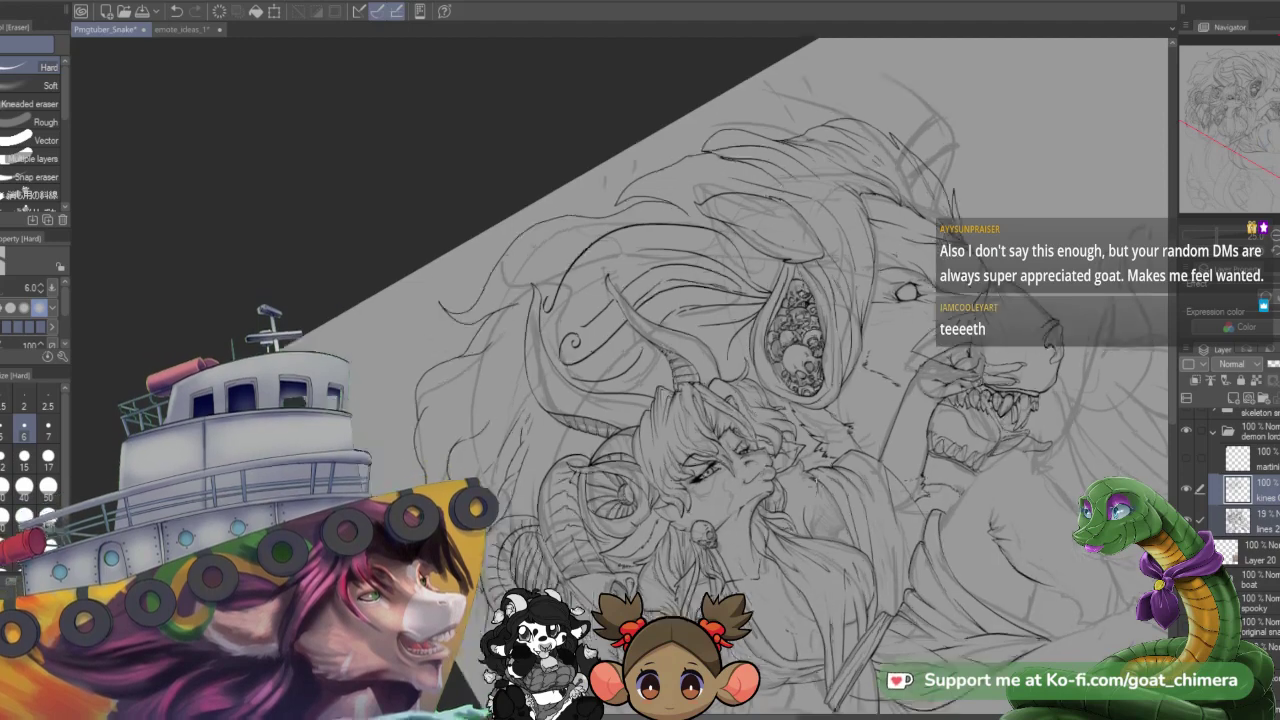
{"action": "scroll", "coordinate": [925, 424], "scroll_direction": "down", "scroll_amount": 1}
{"action": "scroll", "coordinate": [1012, 400], "scroll_direction": "up", "scroll_amount": 2}
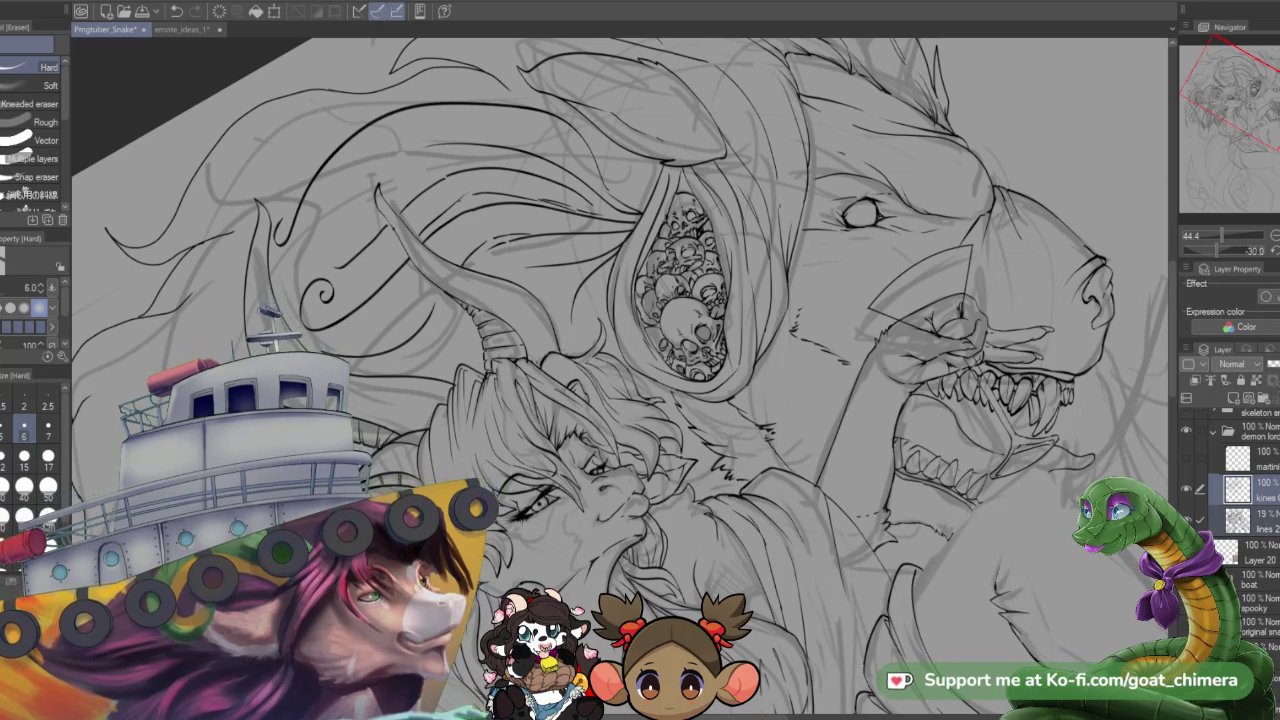
{"action": "scroll", "coordinate": [633, 420], "scroll_direction": "down", "scroll_amount": 3}
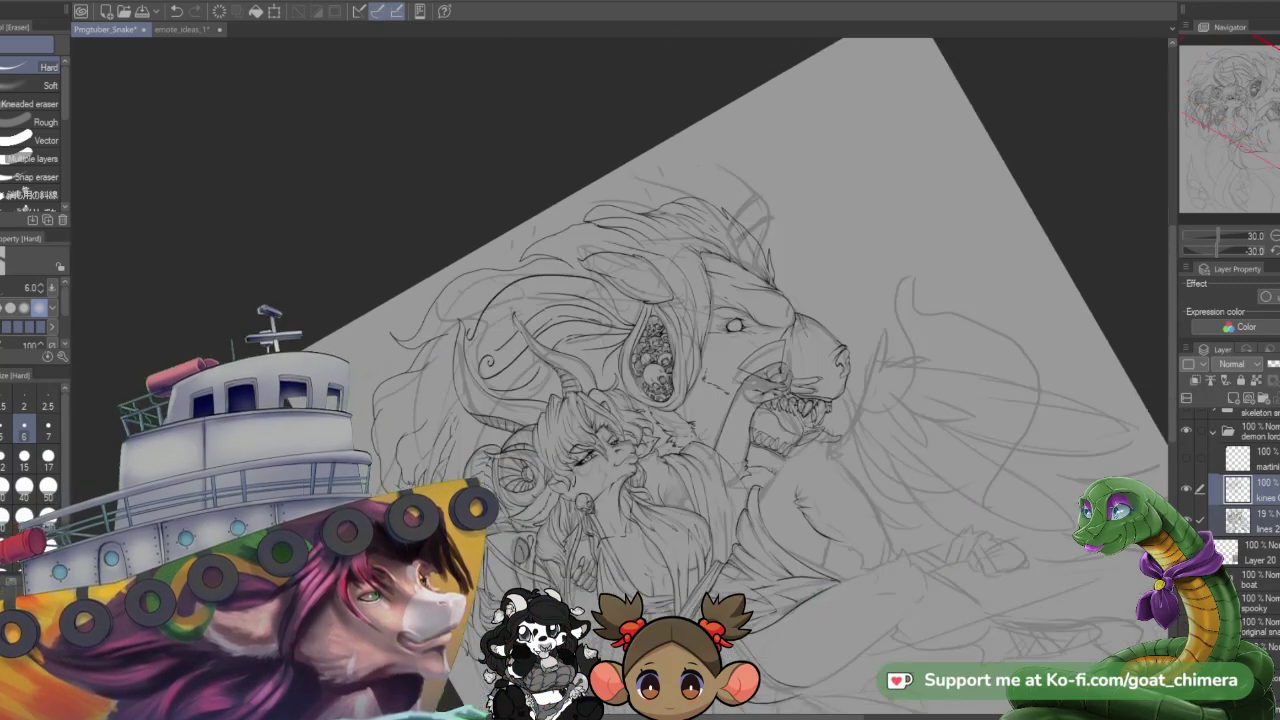
{"action": "scroll", "coordinate": [829, 478], "scroll_direction": "up", "scroll_amount": 4}
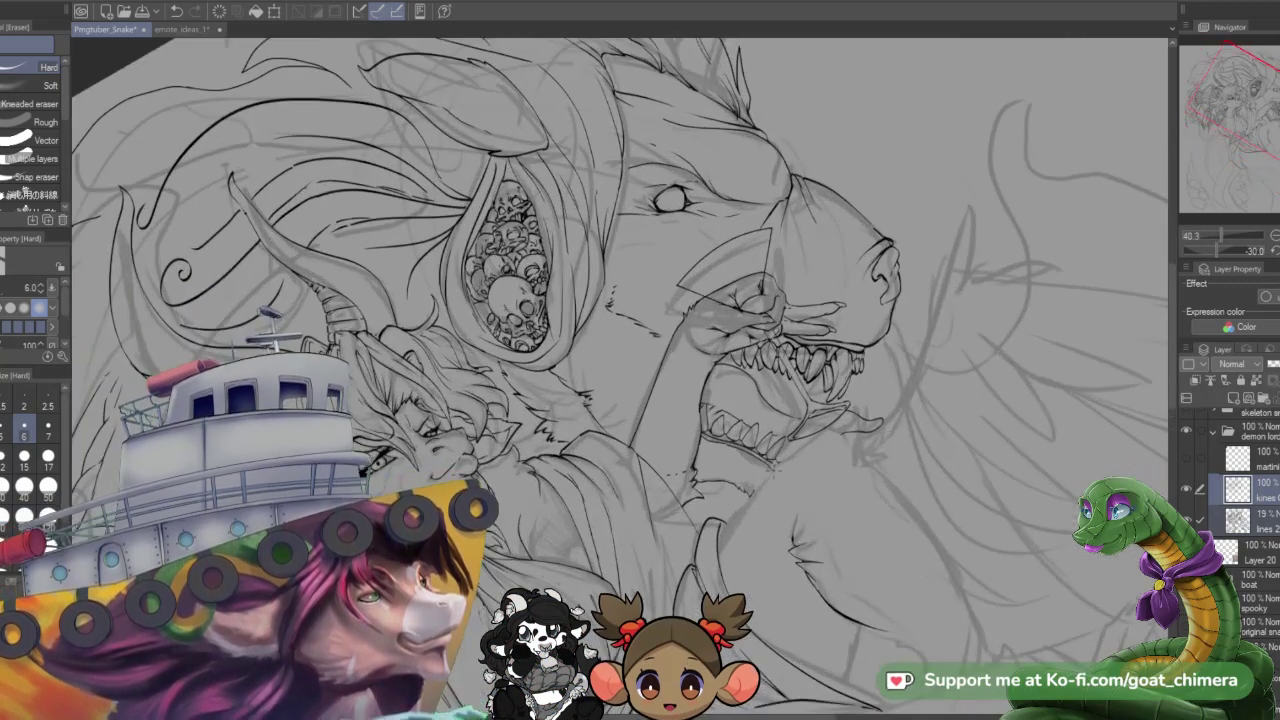
{"action": "key", "text": "asciicircum"}
{"action": "key", "text": "asciicircum"}
{"action": "key", "text": "asciicircum"}
{"action": "key", "text": "asciicircum"}
{"action": "key", "text": "asciicircum"}
{"action": "key", "text": "asciicircum"}
{"action": "key", "text": "asciicircum"}
{"action": "scroll", "coordinate": [790, 517], "scroll_direction": "down", "scroll_amount": 2}
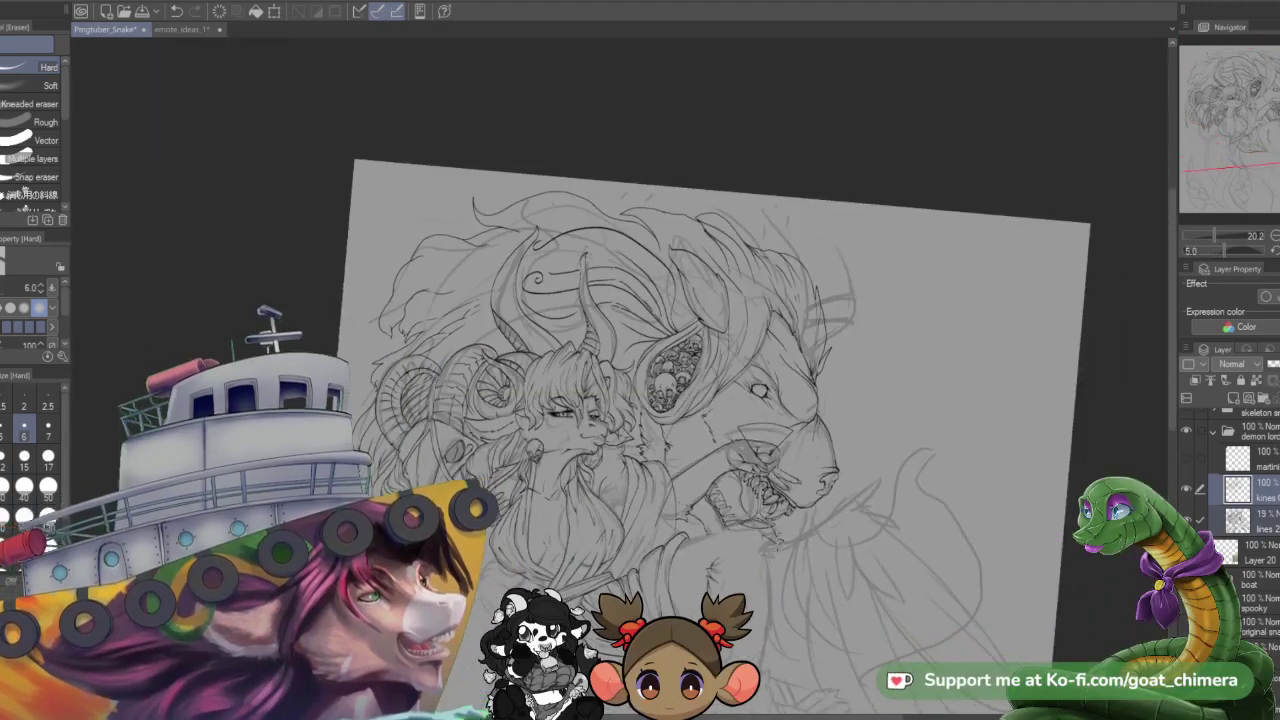
{"action": "scroll", "coordinate": [722, 575], "scroll_direction": "up", "scroll_amount": 1}
{"action": "scroll", "coordinate": [713, 571], "scroll_direction": "up", "scroll_amount": 3}
{"action": "scroll", "coordinate": [705, 566], "scroll_direction": "down", "scroll_amount": 2}
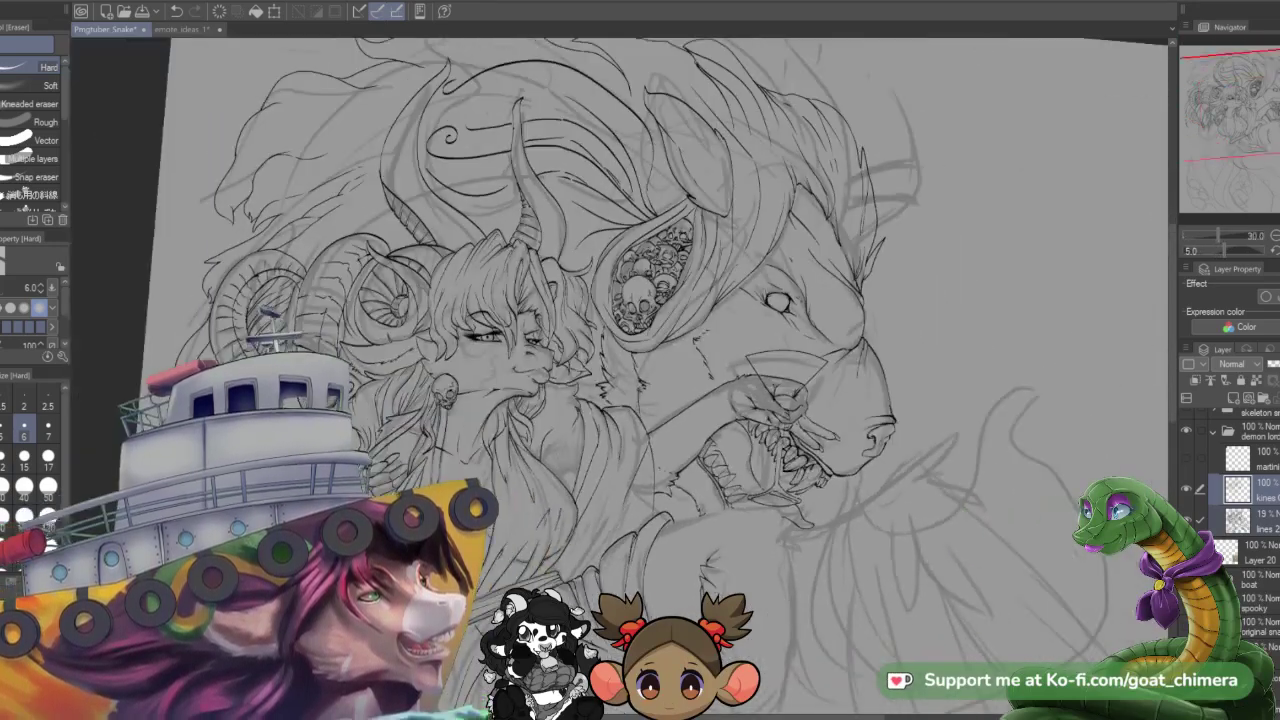
- Ink thin vertical contour lines down the pointed teeth of the demon's lower jaw with the G-pen at size 6
{"action": "scroll", "coordinate": [553, 473], "scroll_direction": "up", "scroll_amount": 1}
{"action": "scroll", "coordinate": [580, 455], "scroll_direction": "up", "scroll_amount": 1}
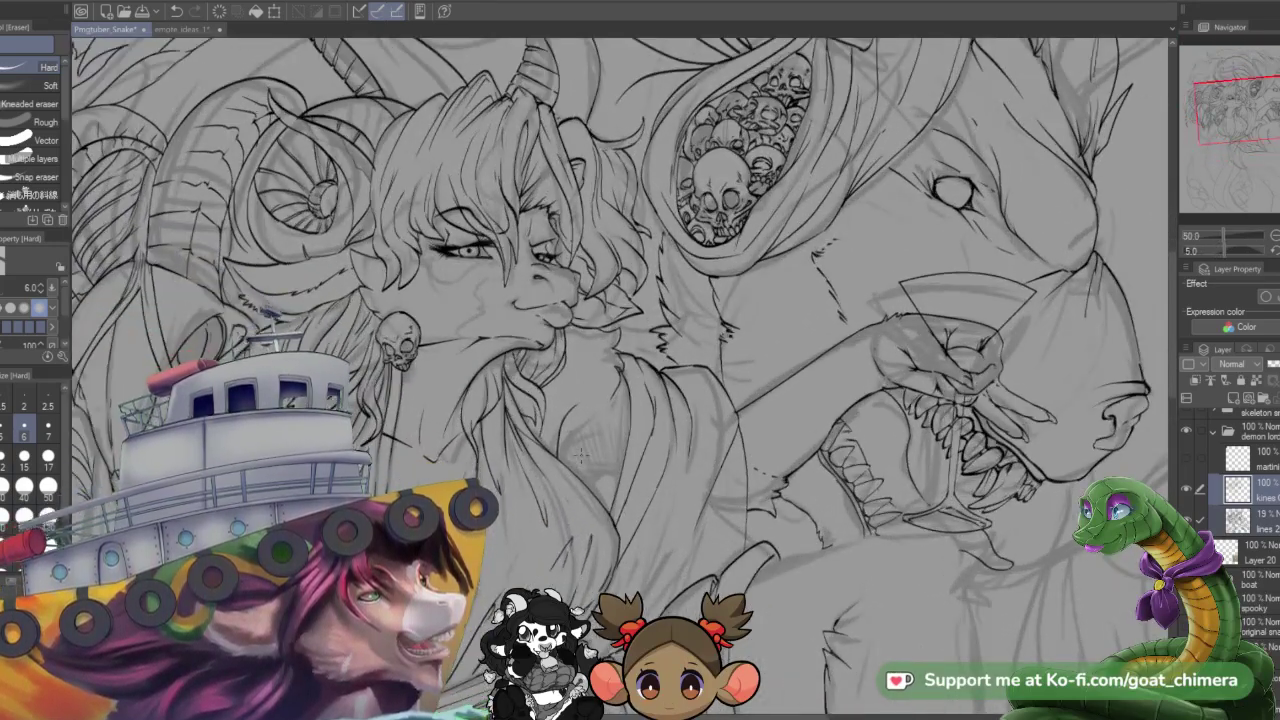
{"action": "scroll", "coordinate": [580, 455], "scroll_direction": "down", "scroll_amount": 3}
{"action": "scroll", "coordinate": [580, 455], "scroll_direction": "up", "scroll_amount": 3}
{"action": "scroll", "coordinate": [580, 455], "scroll_direction": "up", "scroll_amount": 1}
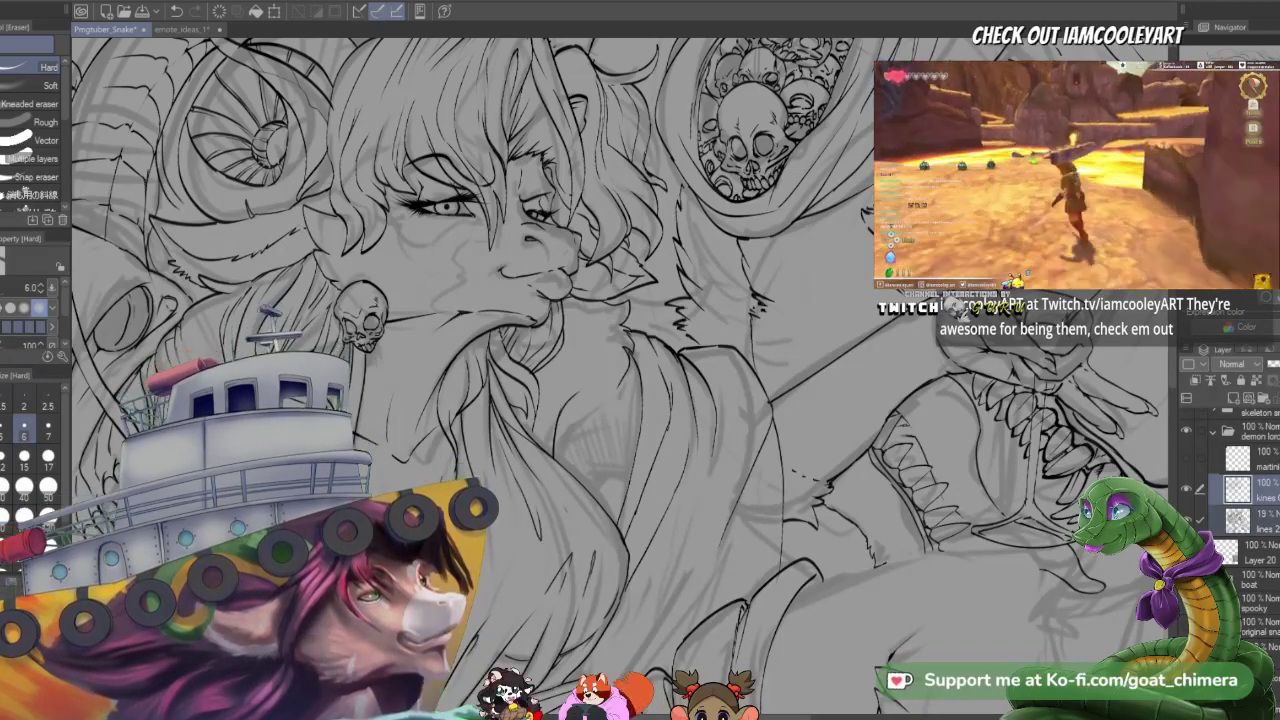
{"action": "scroll", "coordinate": [905, 505], "scroll_direction": "down", "scroll_amount": 1}
{"action": "scroll", "coordinate": [957, 555], "scroll_direction": "up", "scroll_amount": 3}
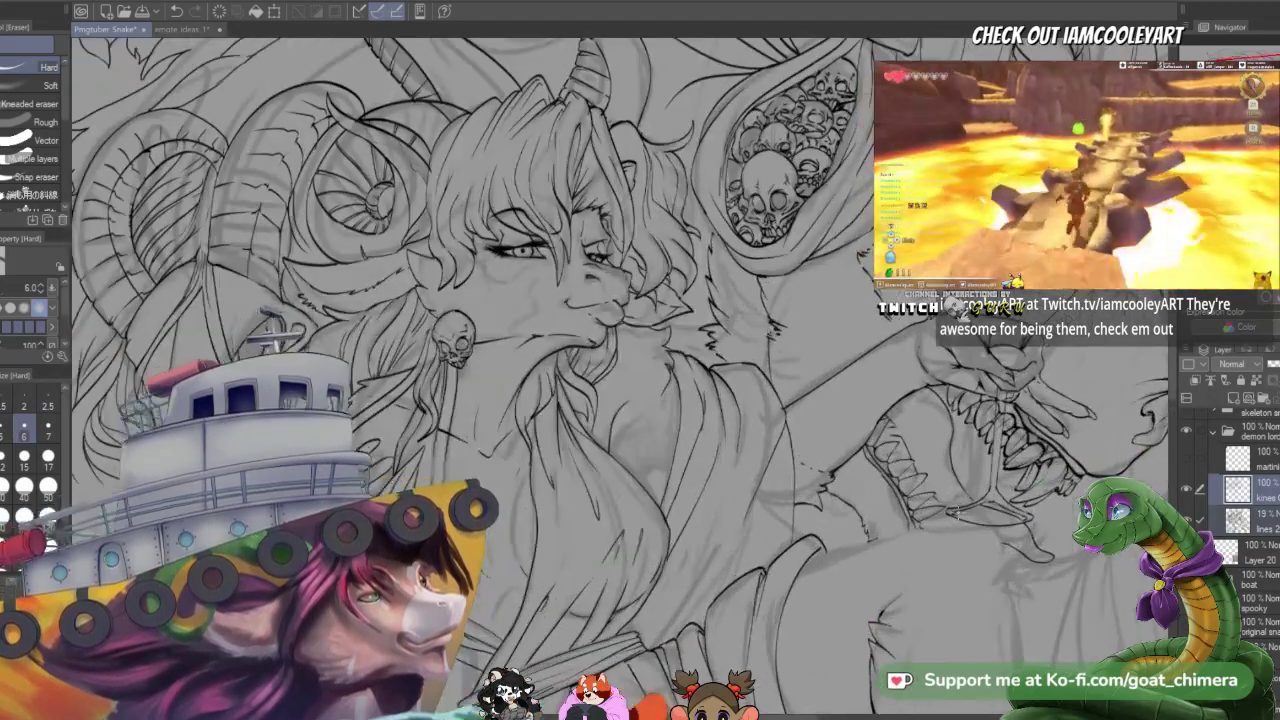
{"action": "key", "text": "minus"}
{"action": "key", "text": "minus"}
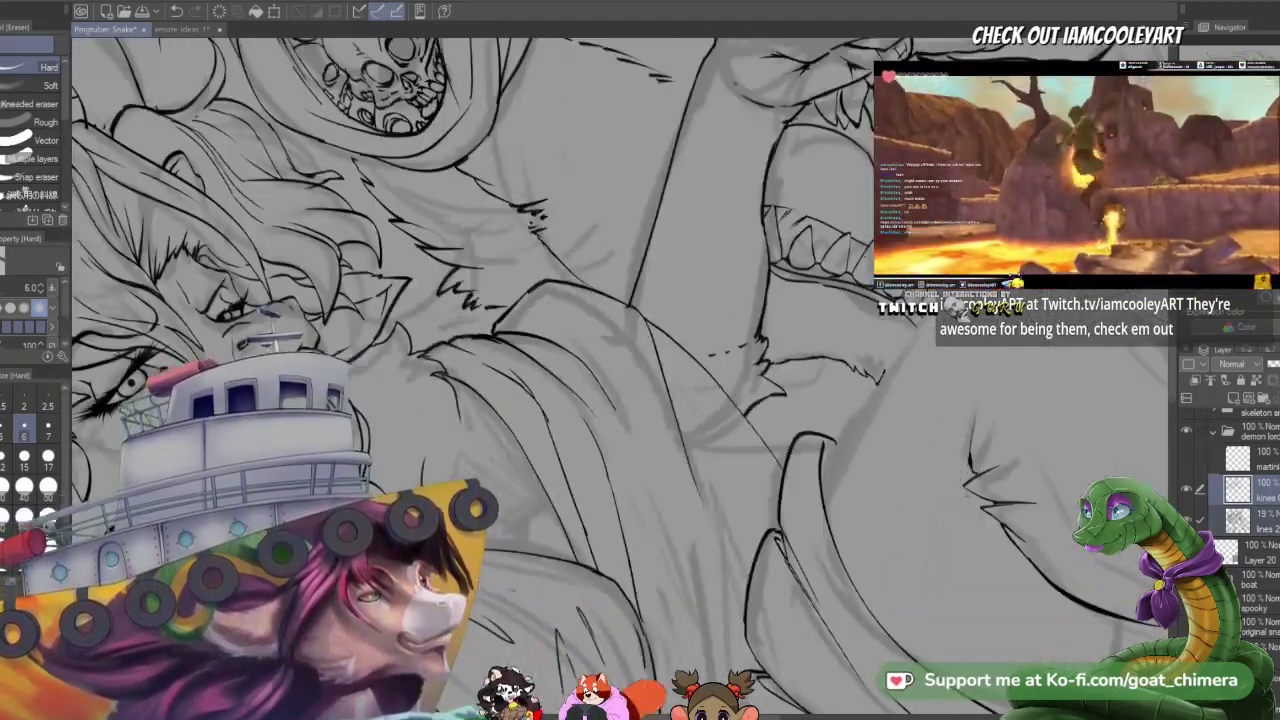
{"action": "scroll", "coordinate": [975, 420], "scroll_direction": "down", "scroll_amount": 1}
{"action": "scroll", "coordinate": [988, 379], "scroll_direction": "up", "scroll_amount": 2}
{"action": "scroll", "coordinate": [988, 349], "scroll_direction": "up", "scroll_amount": 2}
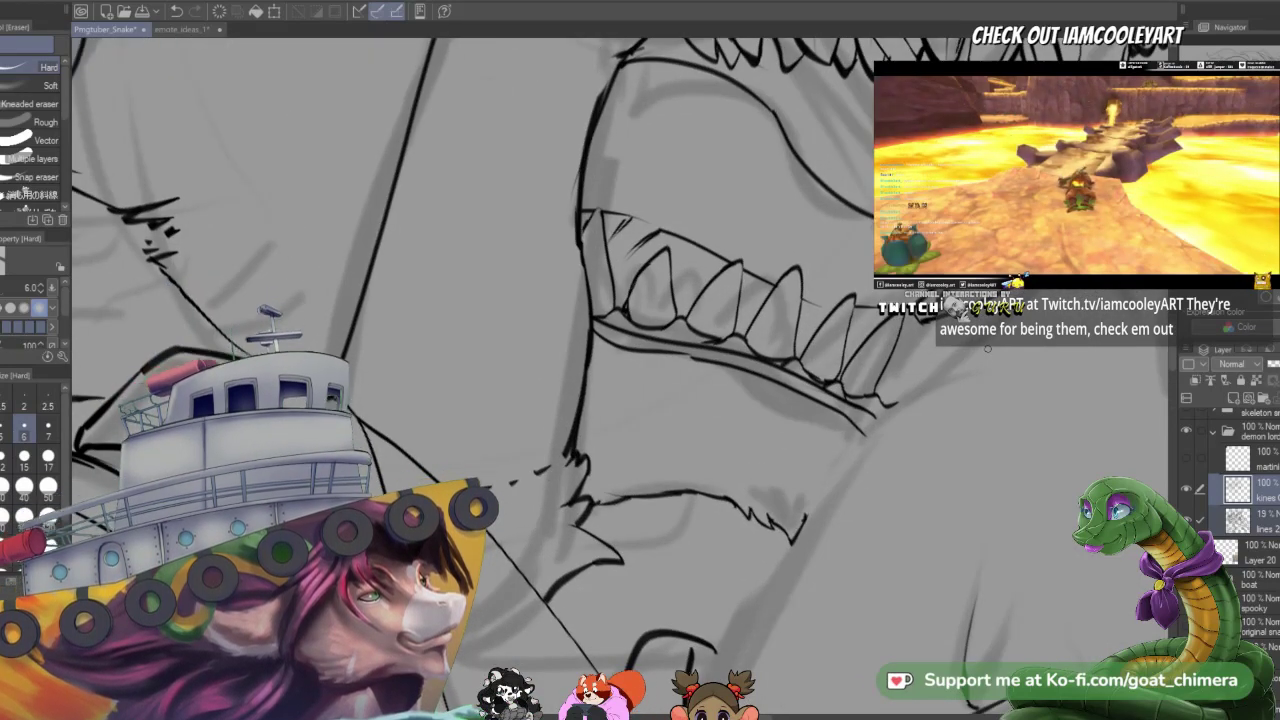
{"action": "key", "text": "p"}
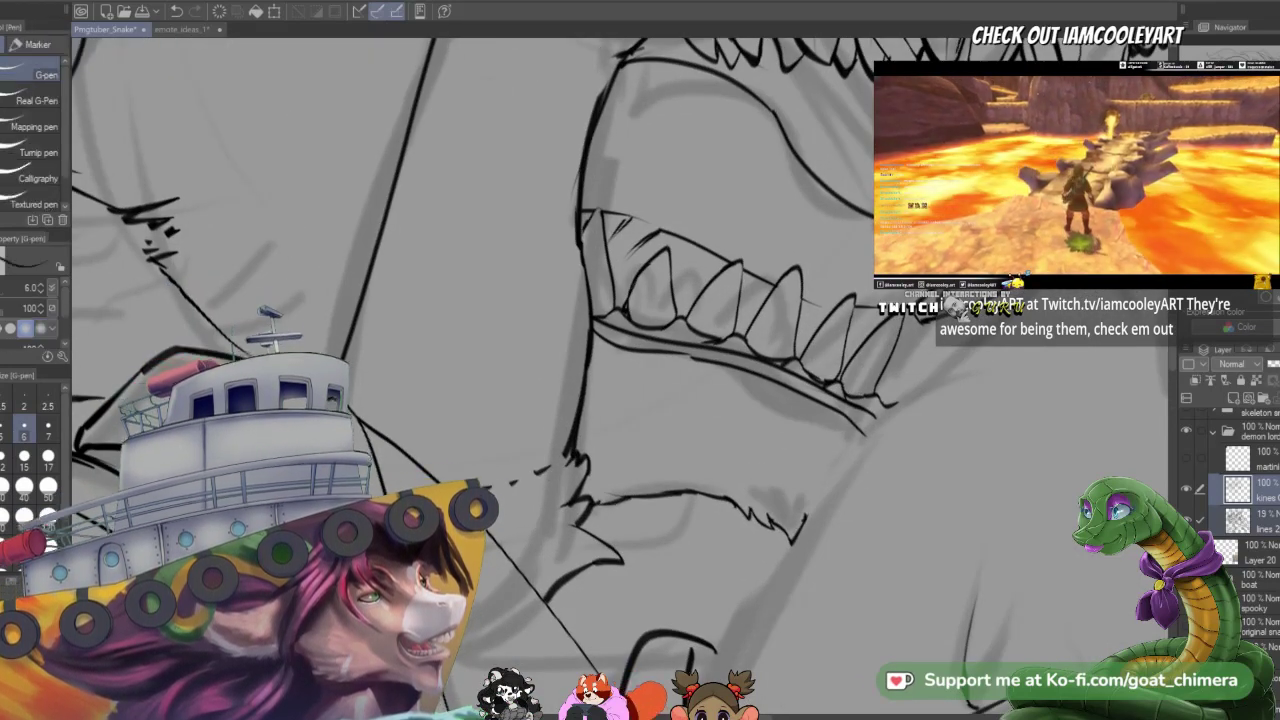
{"action": "mouse_move", "coordinate": [885, 338]}
{"action": "left_mouse_down"}
{"action": "mouse_move", "coordinate": [853, 397]}
{"action": "mouse_move", "coordinate": [837, 324]}
{"action": "left_mouse_up"}
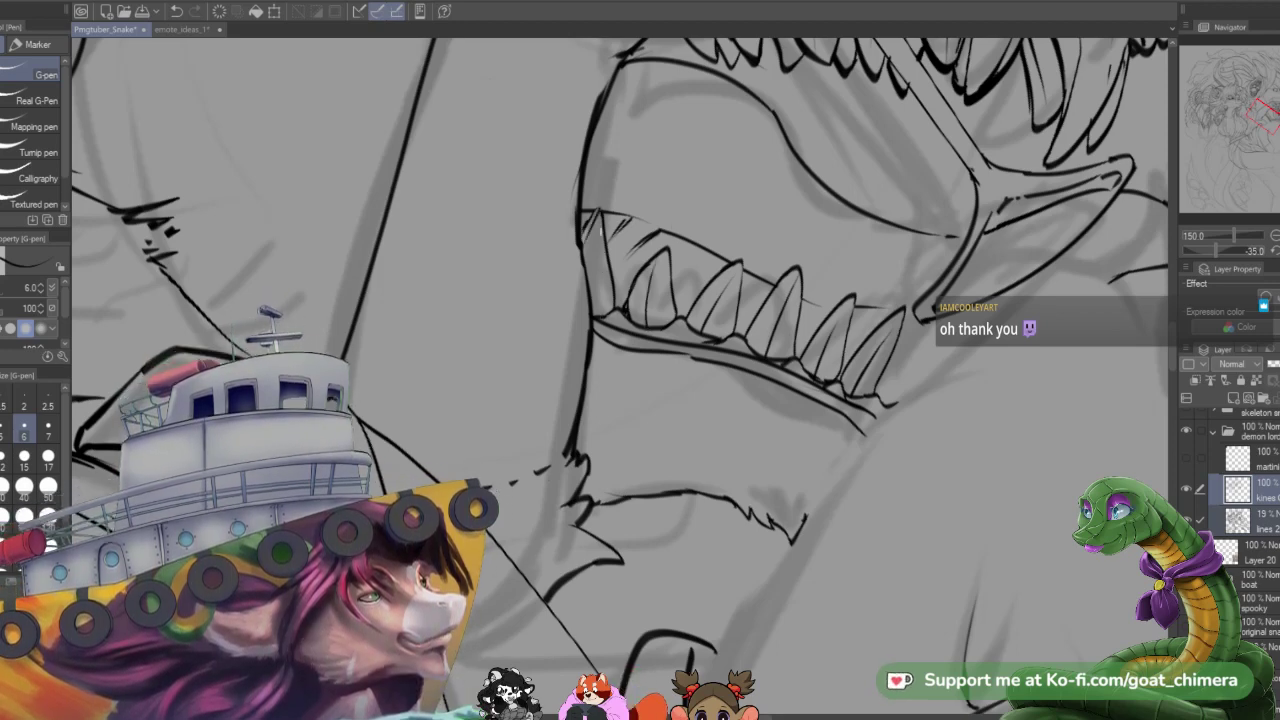
- Hide the rough sketch layer in the demon folder to check the inked line art of the whole composition on its own
{"action": "left_click_drag", "start_coordinate": [1264, 114], "coordinate": [1260, 108]}
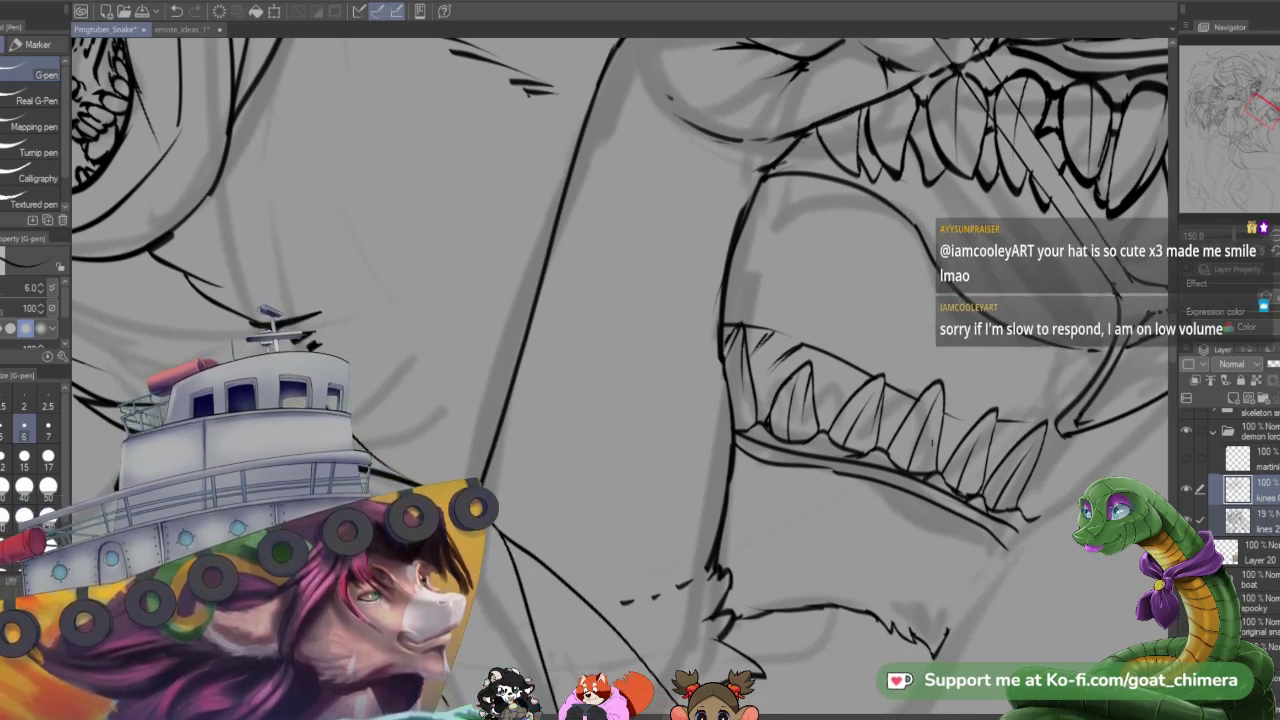
{"action": "scroll", "coordinate": [939, 452], "scroll_direction": "down", "scroll_amount": 2}
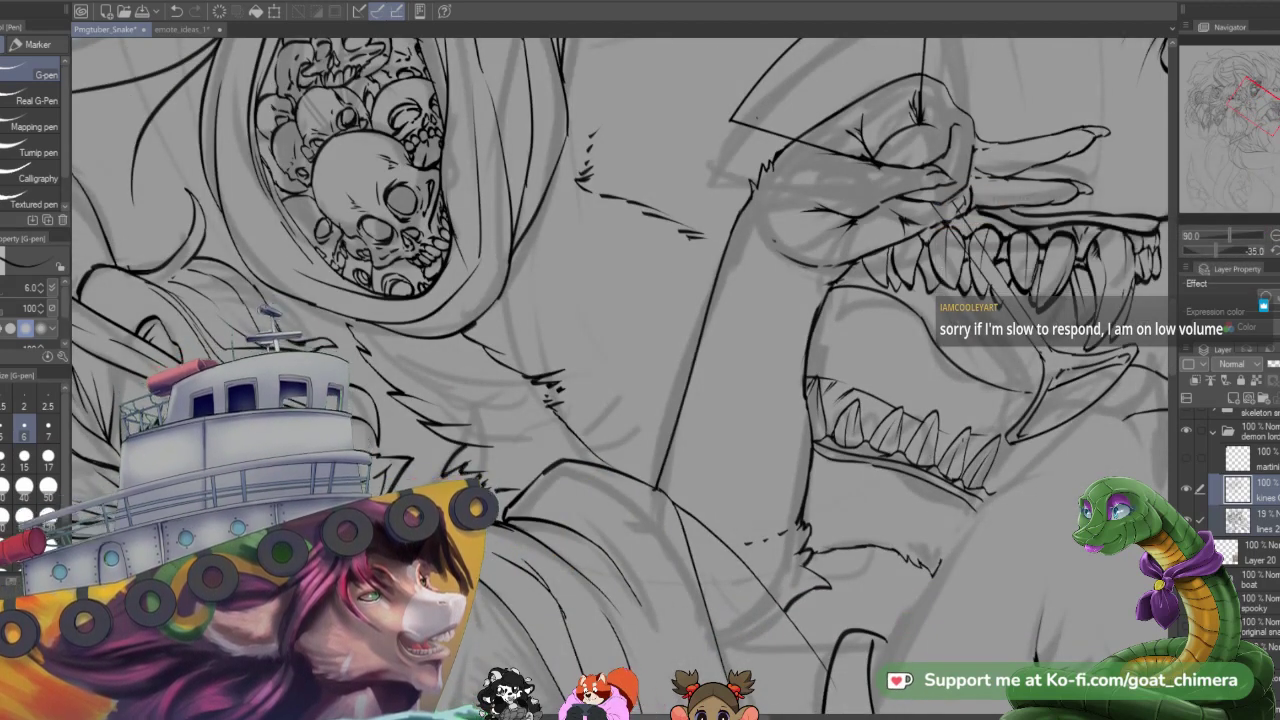
{"action": "scroll", "coordinate": [876, 301], "scroll_direction": "down", "scroll_amount": 3}
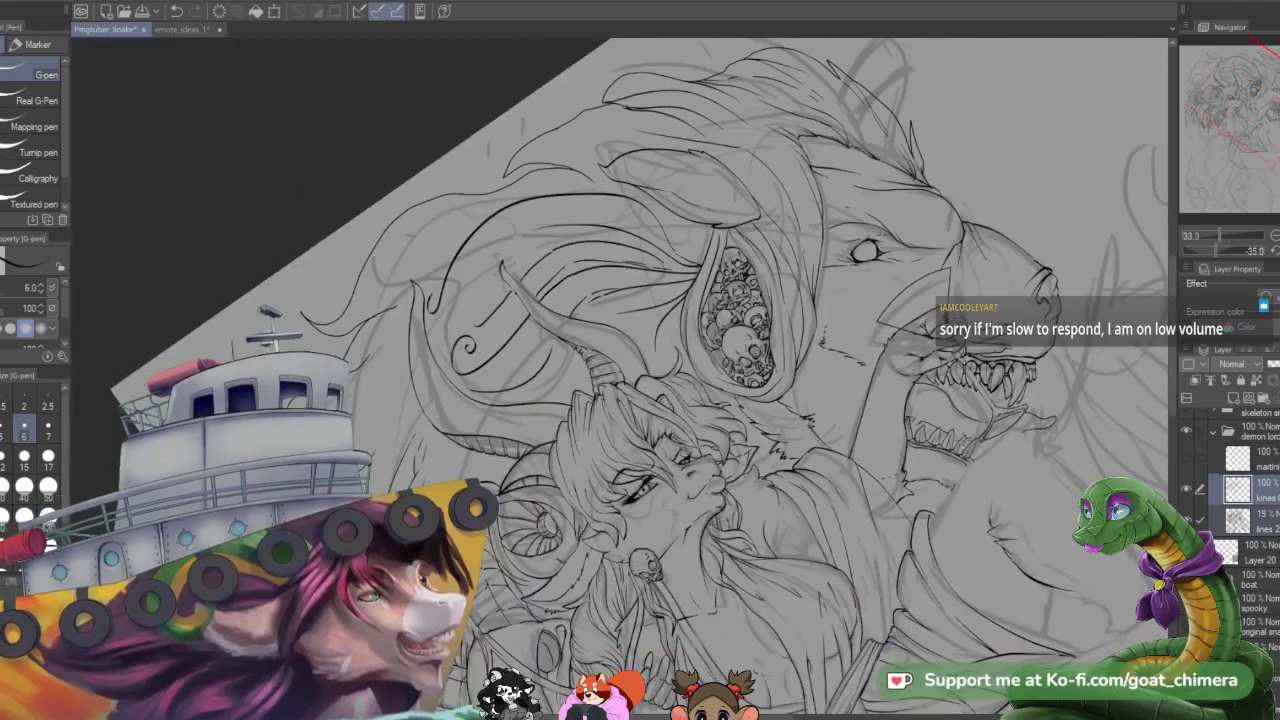
{"action": "scroll", "coordinate": [876, 301], "scroll_direction": "up", "scroll_amount": 1}
{"action": "scroll", "coordinate": [620, 375], "scroll_direction": "down", "scroll_amount": 1}
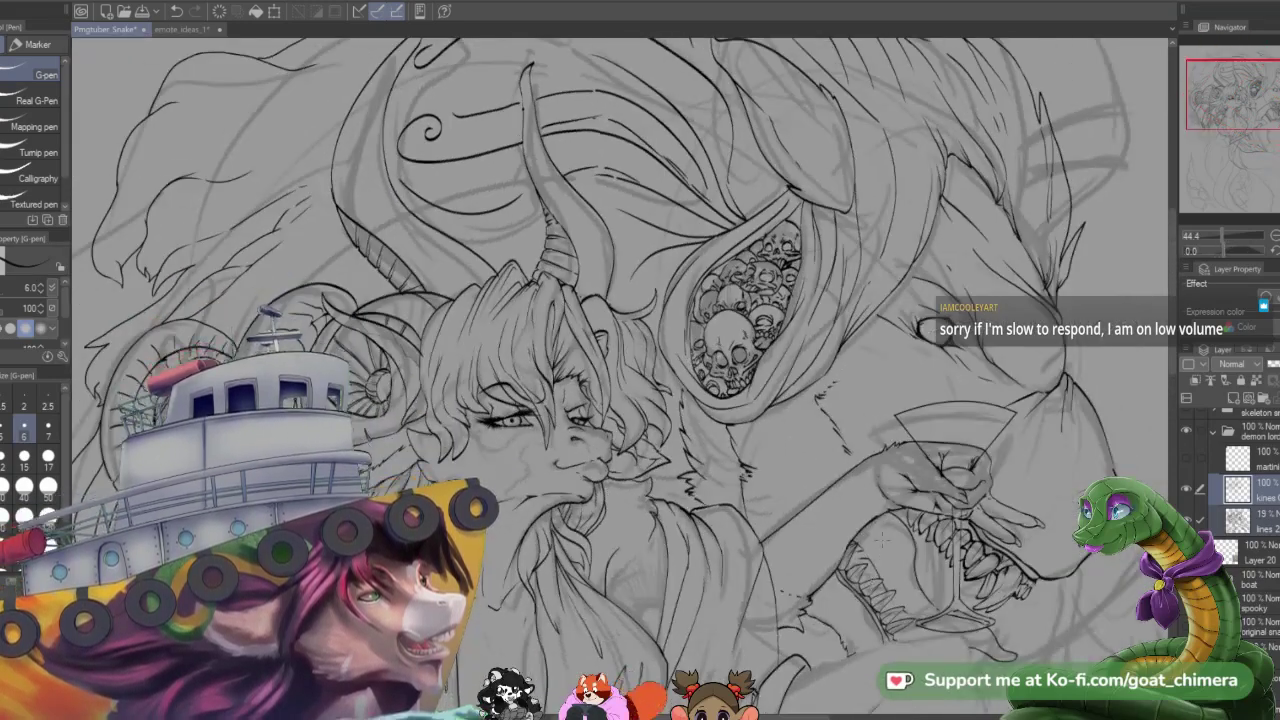
{"action": "scroll", "coordinate": [620, 375], "scroll_direction": "down", "scroll_amount": 1}
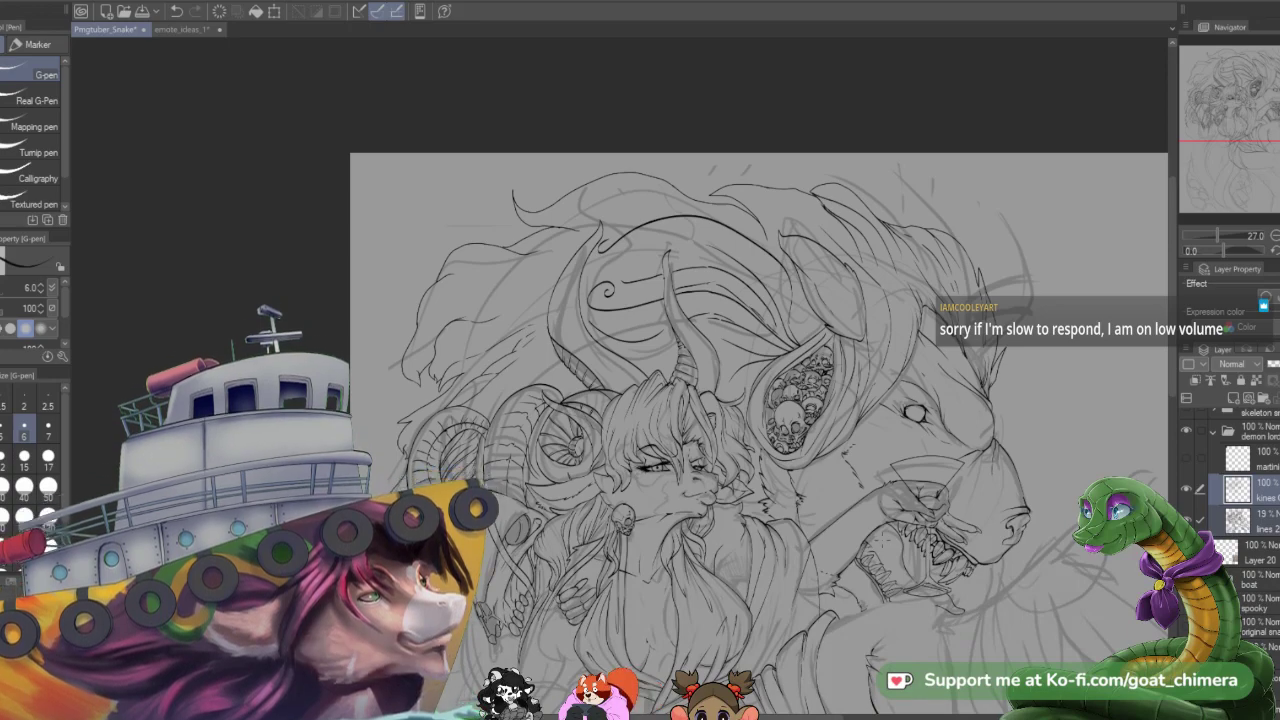
{"action": "scroll", "coordinate": [875, 528], "scroll_direction": "down", "scroll_amount": 3}
{"action": "scroll", "coordinate": [830, 564], "scroll_direction": "up", "scroll_amount": 2}
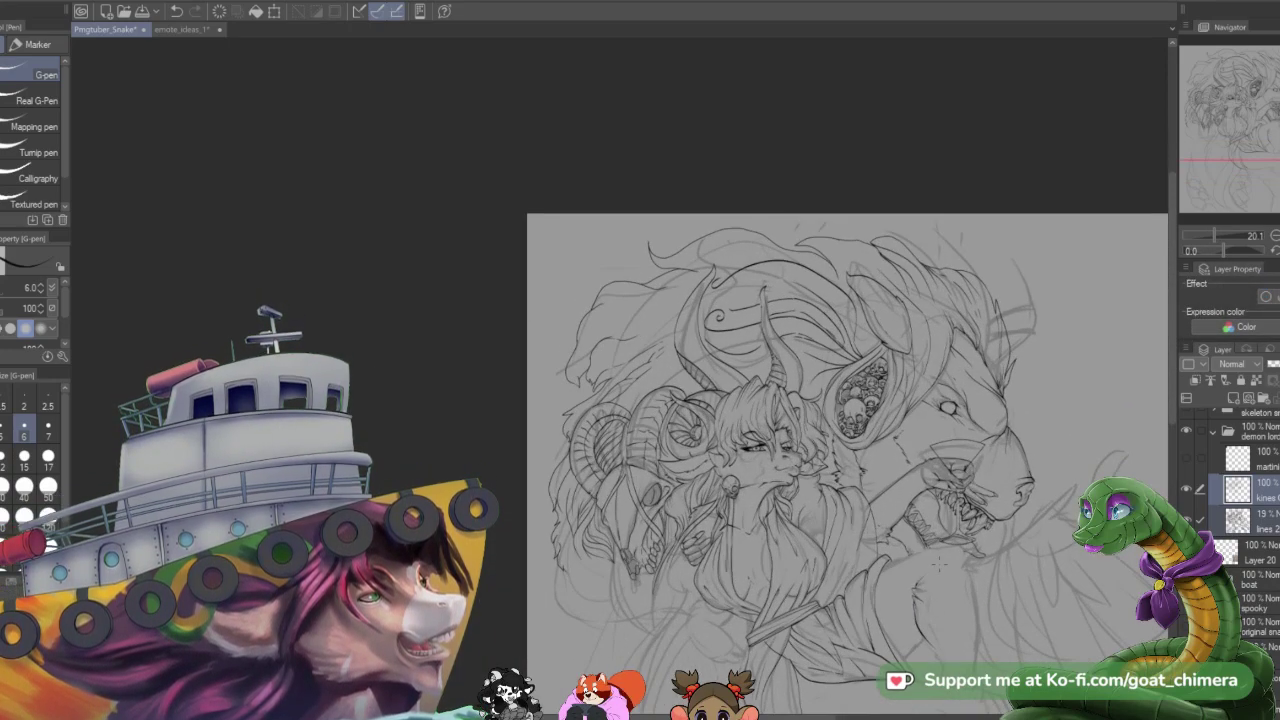
{"action": "scroll", "coordinate": [940, 616], "scroll_direction": "up", "scroll_amount": 1}
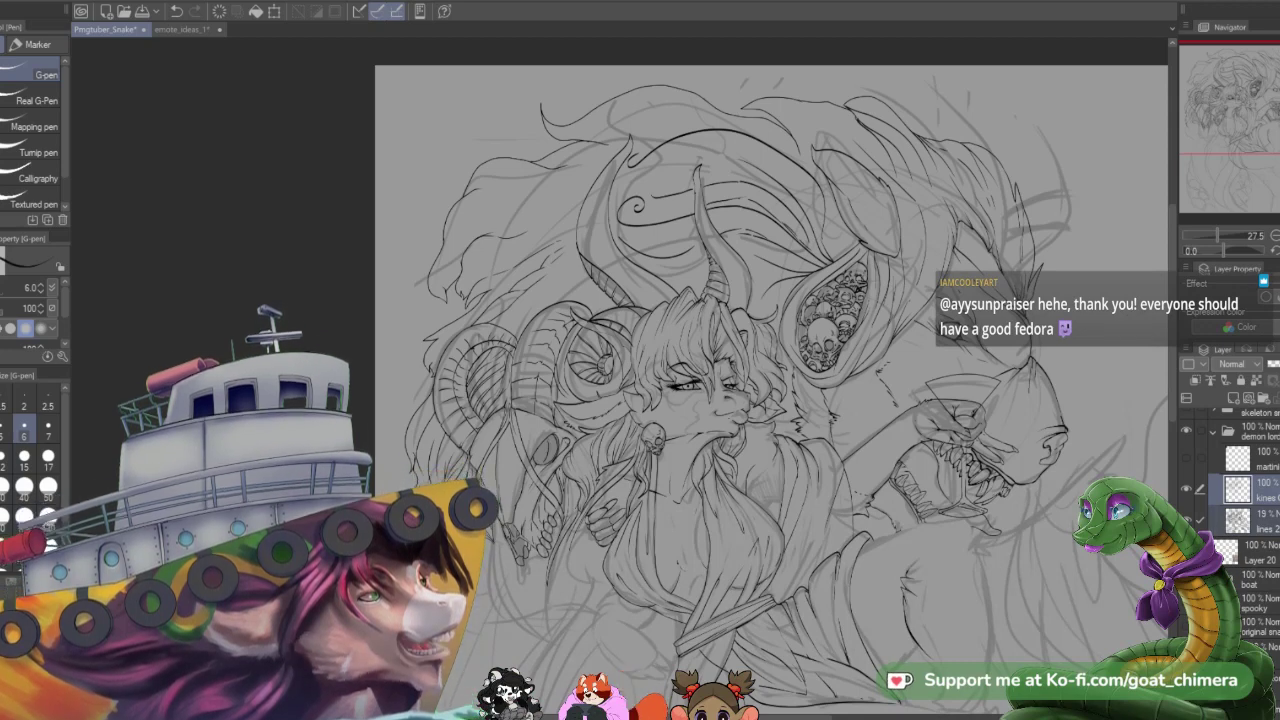
{"action": "left_click", "coordinate": [1186, 519]}
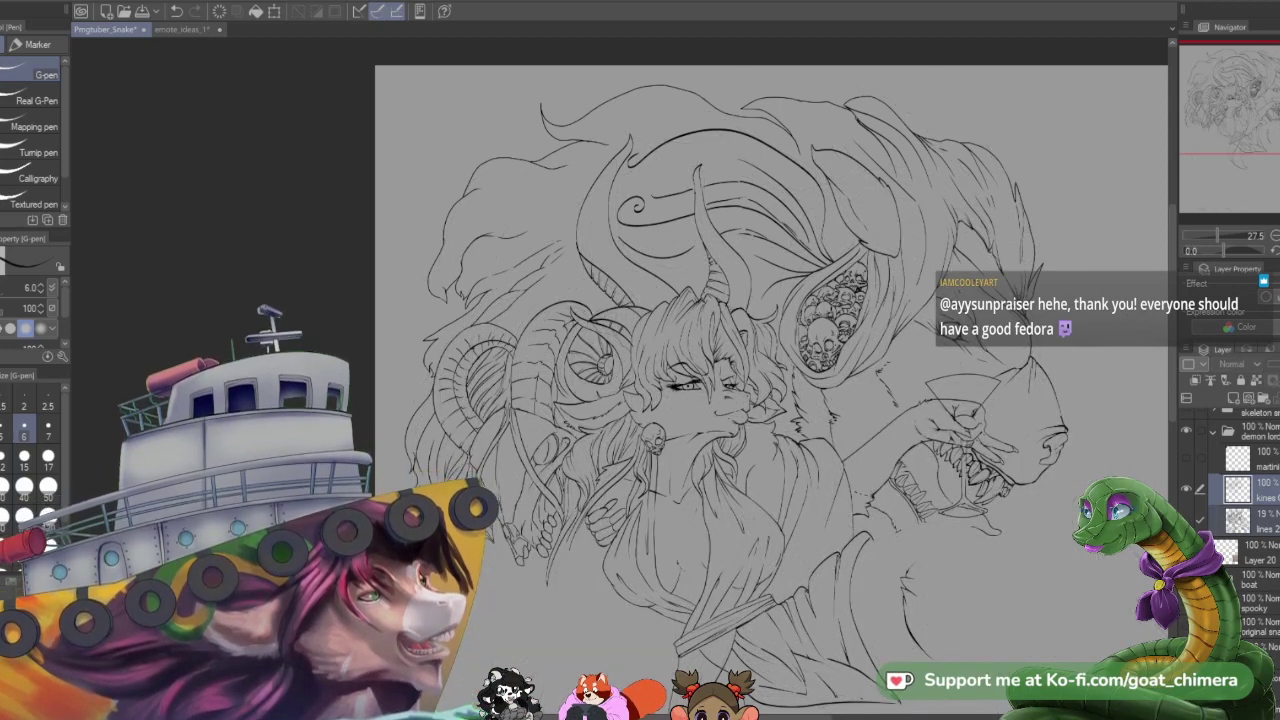
{"action": "mouse_move", "coordinate": [1251, 99]}
{"action": "left_mouse_down"}
{"action": "mouse_move", "coordinate": [1277, 142]}
{"action": "mouse_move", "coordinate": [1232, 117]}
{"action": "mouse_move", "coordinate": [1254, 97]}
{"action": "left_mouse_up"}
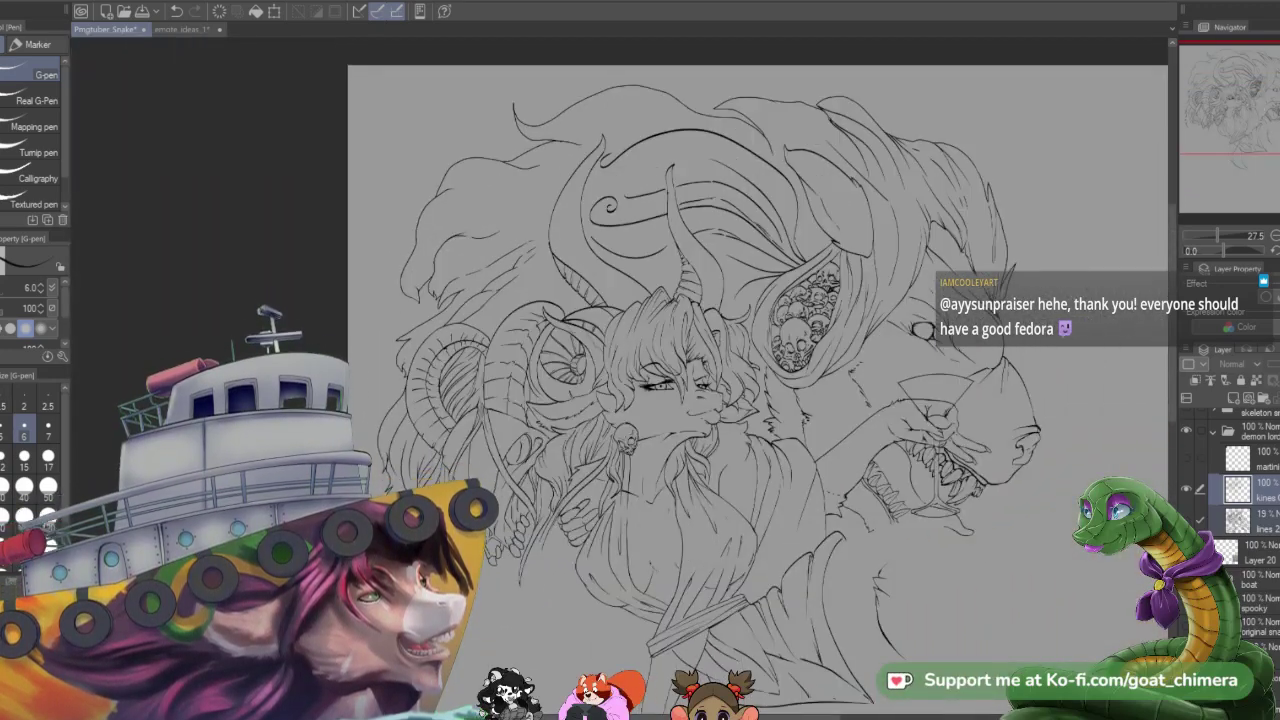
- Delete Layer 20 below the demon folder and look over the clean line art at several zoom levels
{"action": "left_click", "coordinate": [1250, 552]}
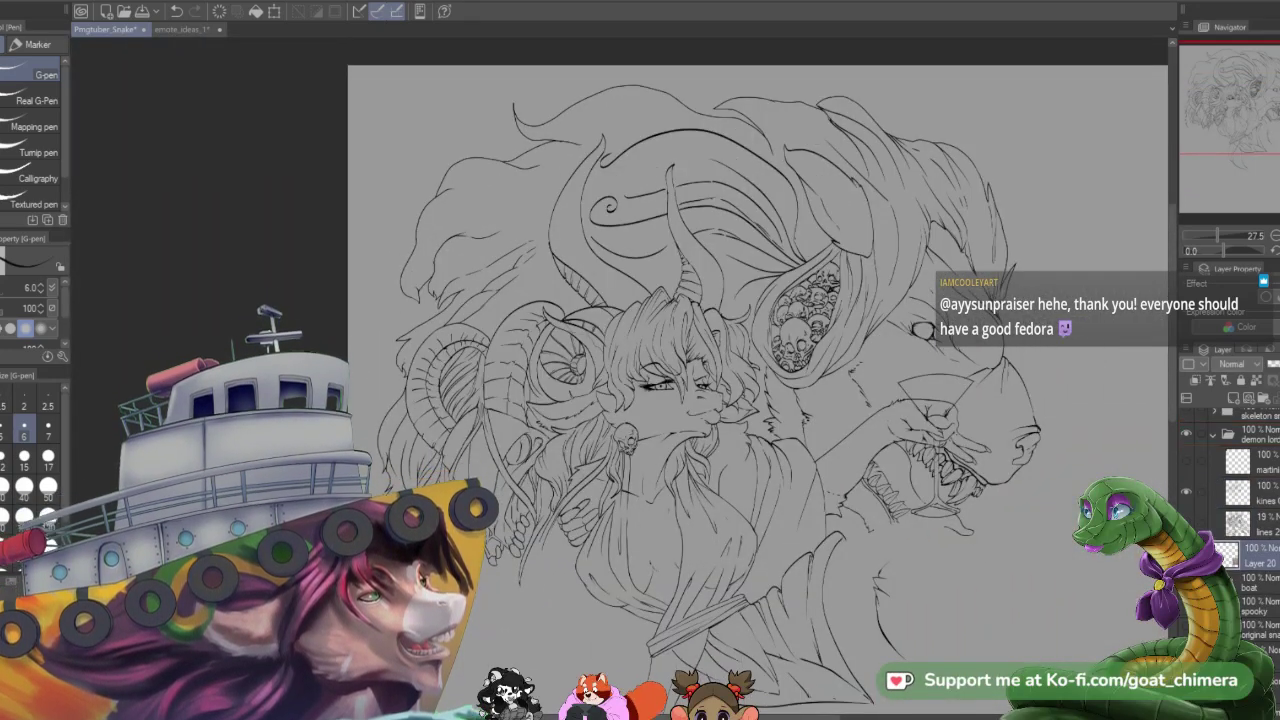
{"action": "key", "text": "Delete"}
{"action": "scroll", "coordinate": [1037, 535], "scroll_direction": "down", "scroll_amount": 2}
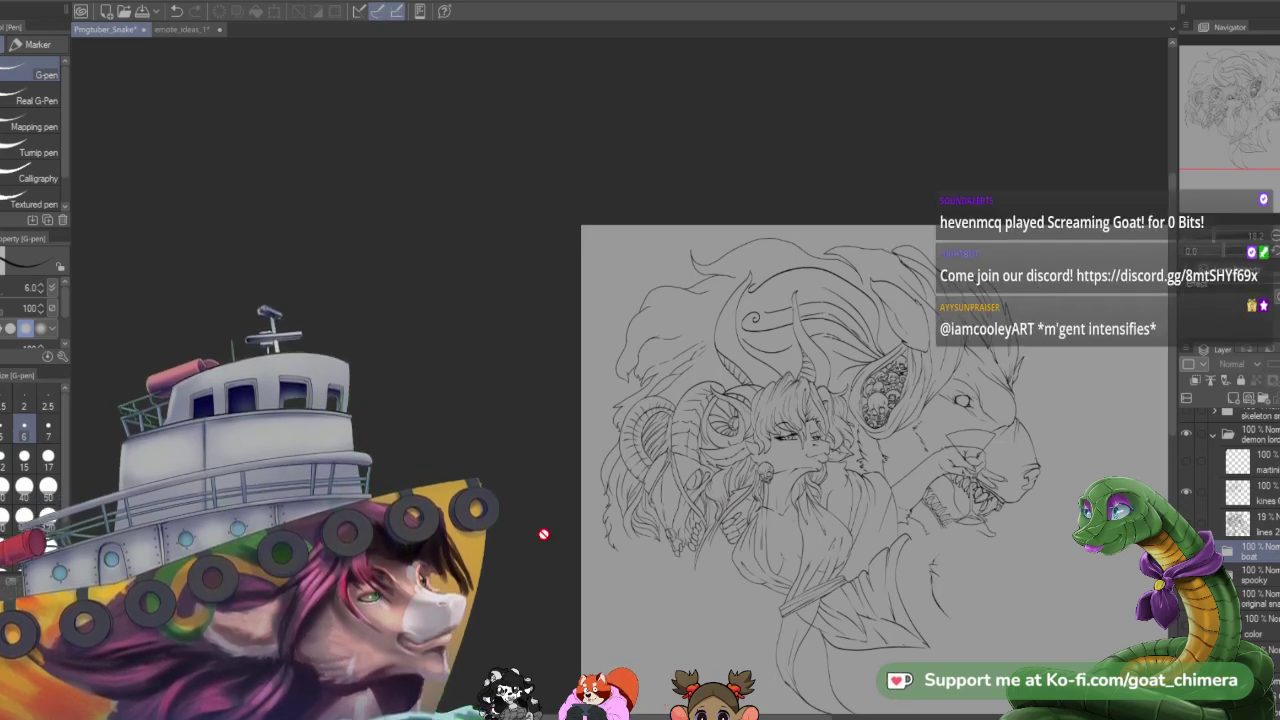
{"action": "scroll", "coordinate": [917, 514], "scroll_direction": "down", "scroll_amount": 2}
{"action": "scroll", "coordinate": [919, 640], "scroll_direction": "up", "scroll_amount": 3}
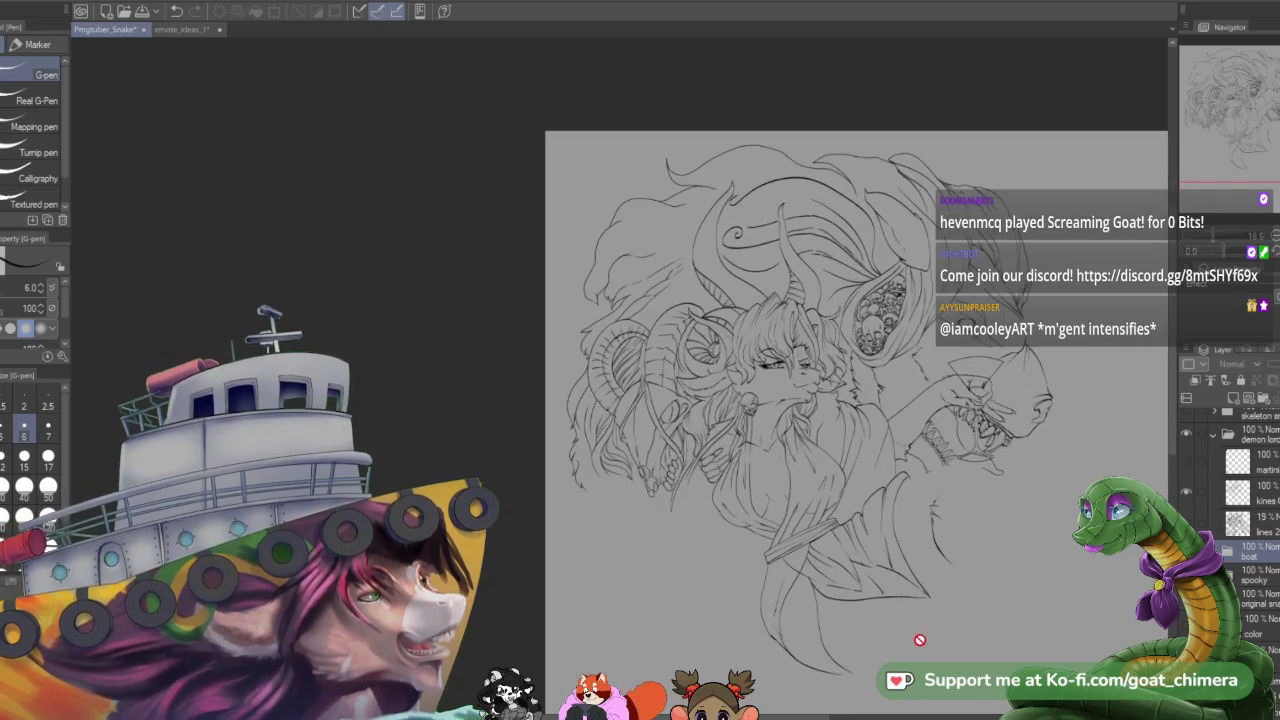
{"action": "scroll", "coordinate": [920, 632], "scroll_direction": "up", "scroll_amount": 1}
{"action": "scroll", "coordinate": [920, 610], "scroll_direction": "down", "scroll_amount": 1}
{"action": "scroll", "coordinate": [925, 597], "scroll_direction": "up", "scroll_amount": 1}
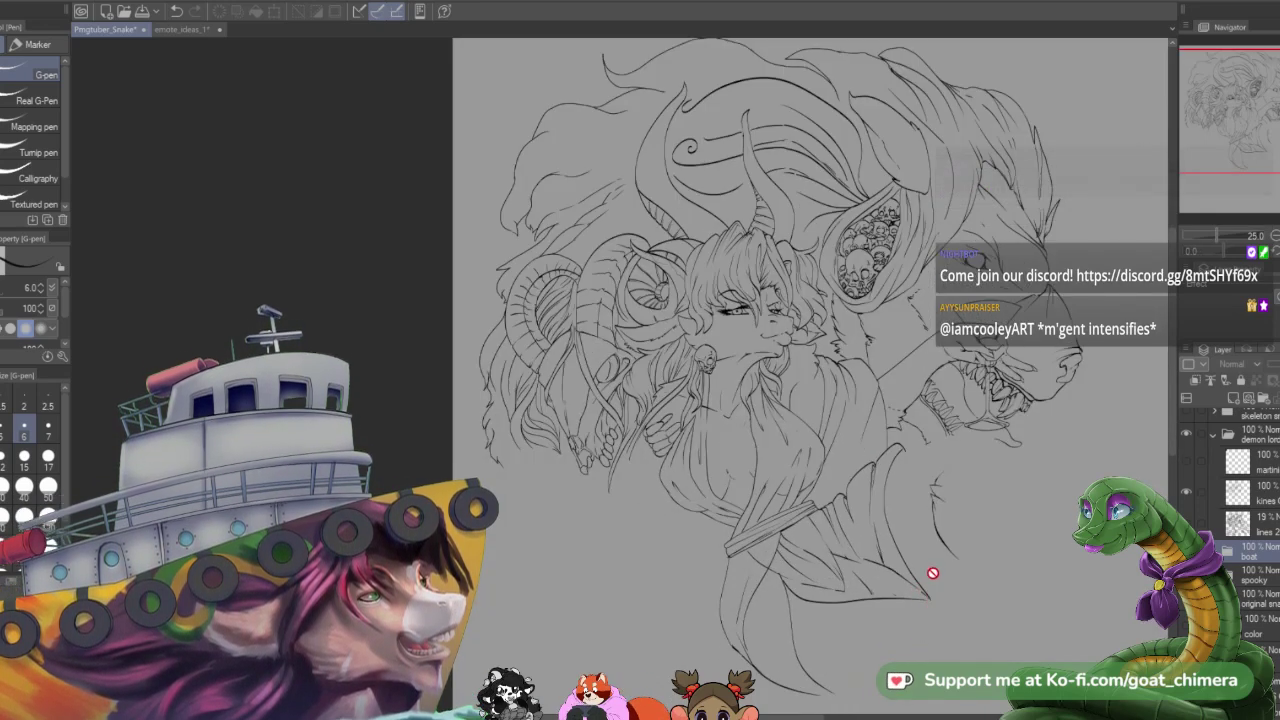
{"action": "left_click_drag", "start_coordinate": [1239, 119], "coordinate": [1273, 119]}
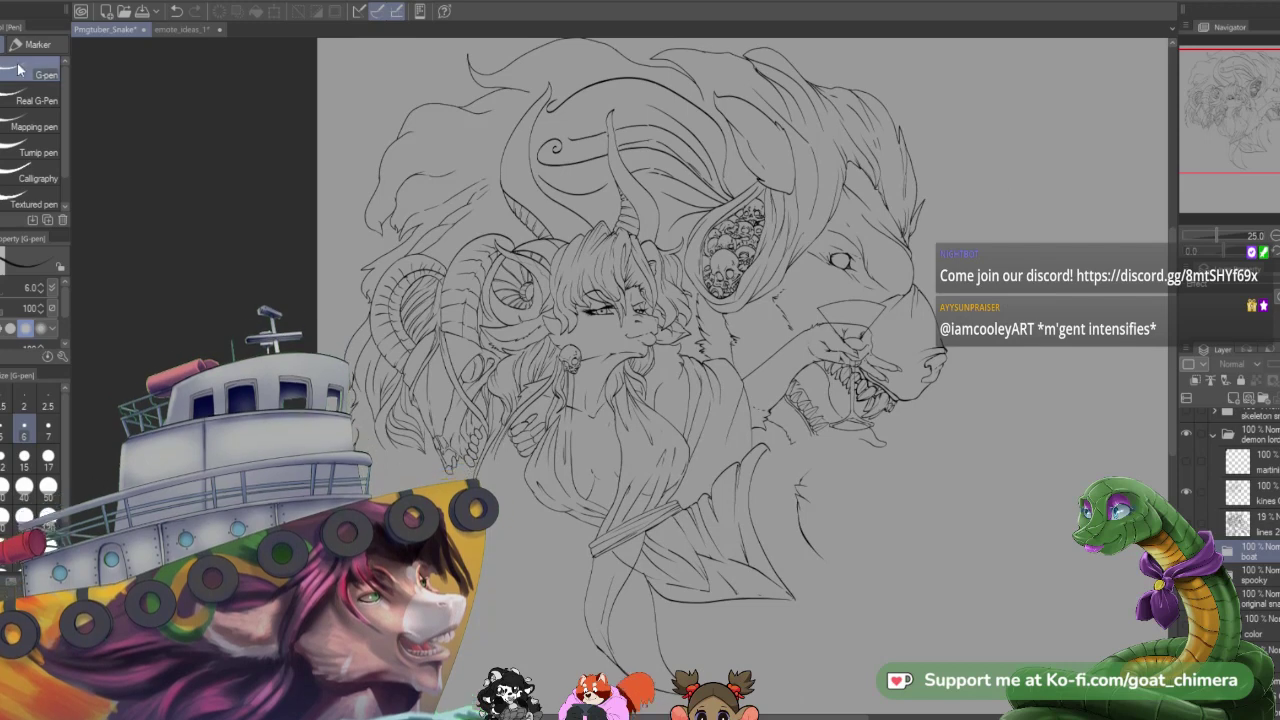
- Open the Se dnd npcs5 sketch sheet and examine its character sketches, including the small sketch of the demon composition
{"action": "left_click", "coordinate": [168, 30]}
{"action": "left_click", "coordinate": [90, 31]}
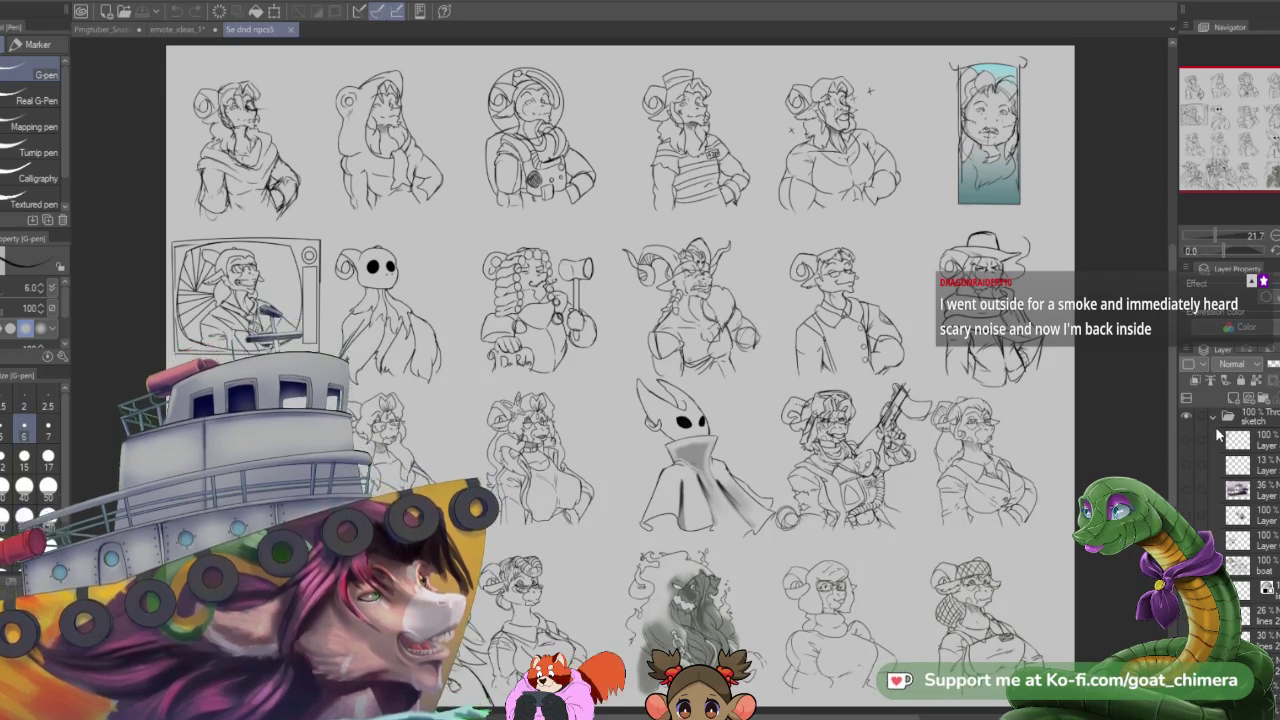
{"action": "scroll", "coordinate": [727, 503], "scroll_direction": "down", "scroll_amount": 3}
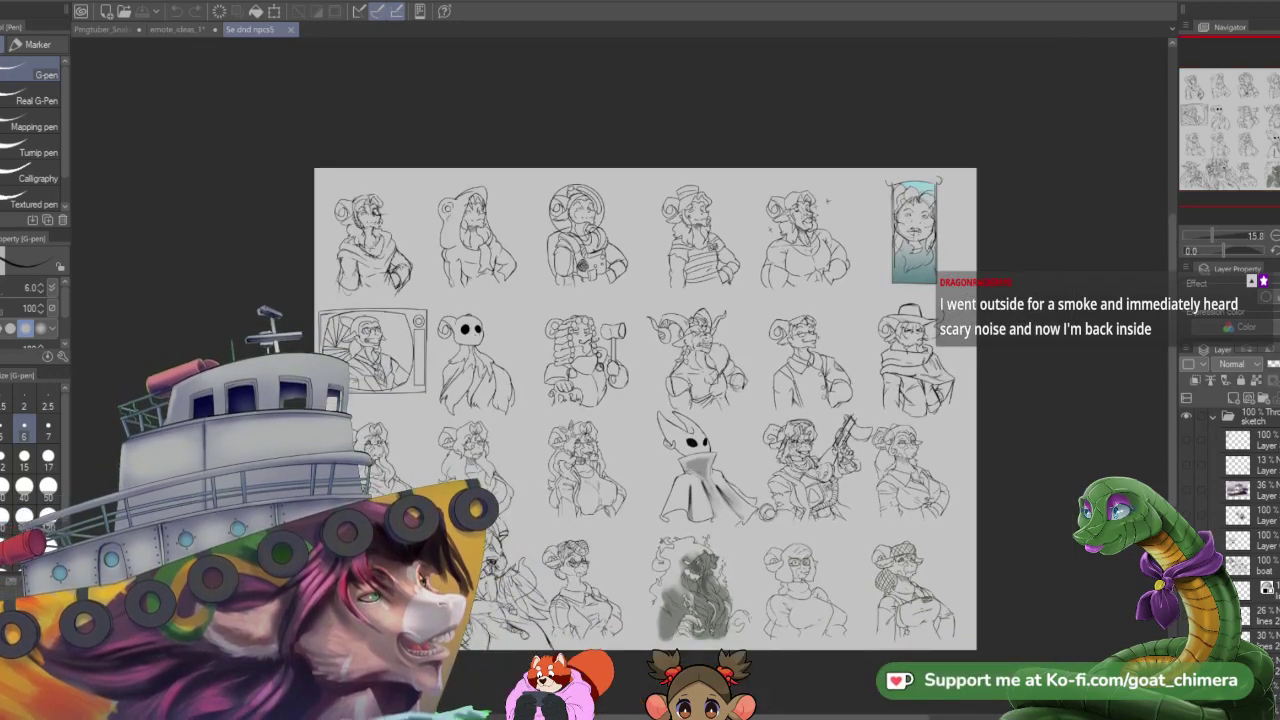
{"action": "scroll", "coordinate": [555, 550], "scroll_direction": "up", "scroll_amount": 4}
{"action": "scroll", "coordinate": [677, 571], "scroll_direction": "down", "scroll_amount": 3}
{"action": "scroll", "coordinate": [677, 572], "scroll_direction": "up", "scroll_amount": 3}
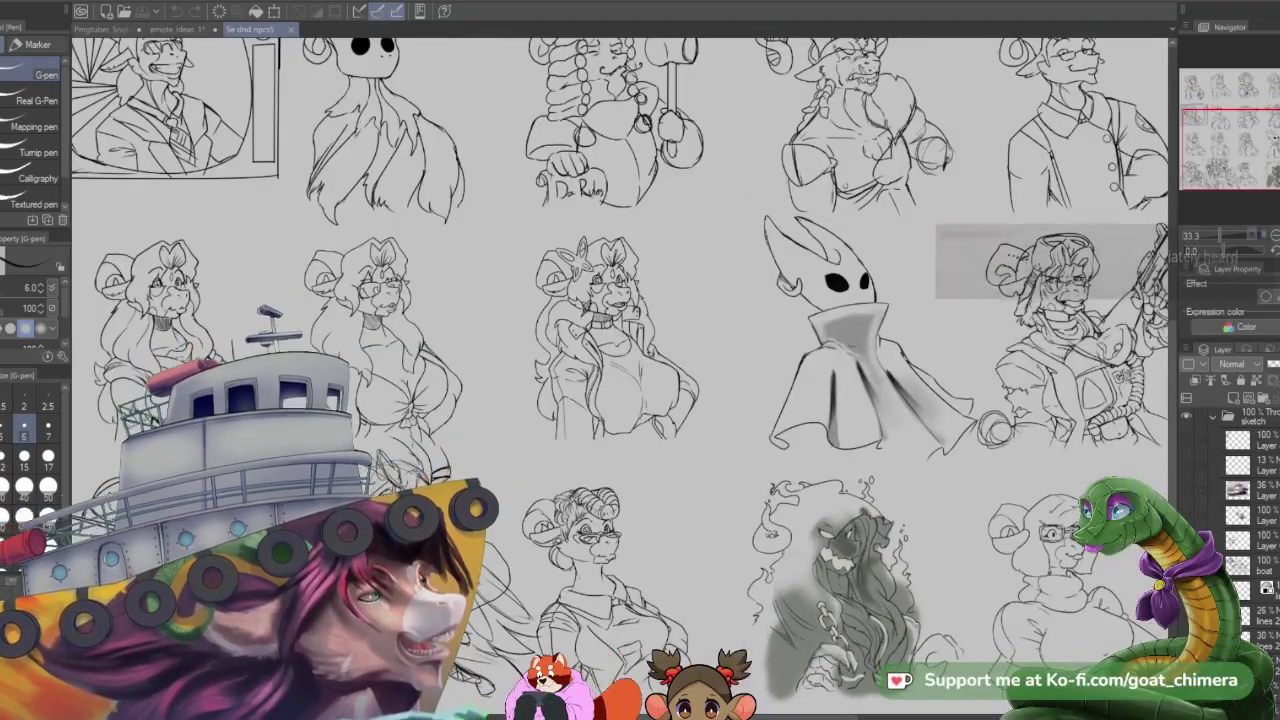
{"action": "left_click_drag", "start_coordinate": [800, 250], "coordinate": [475, 561]}
{"action": "left_click_drag", "start_coordinate": [1279, 117], "coordinate": [1271, 164]}
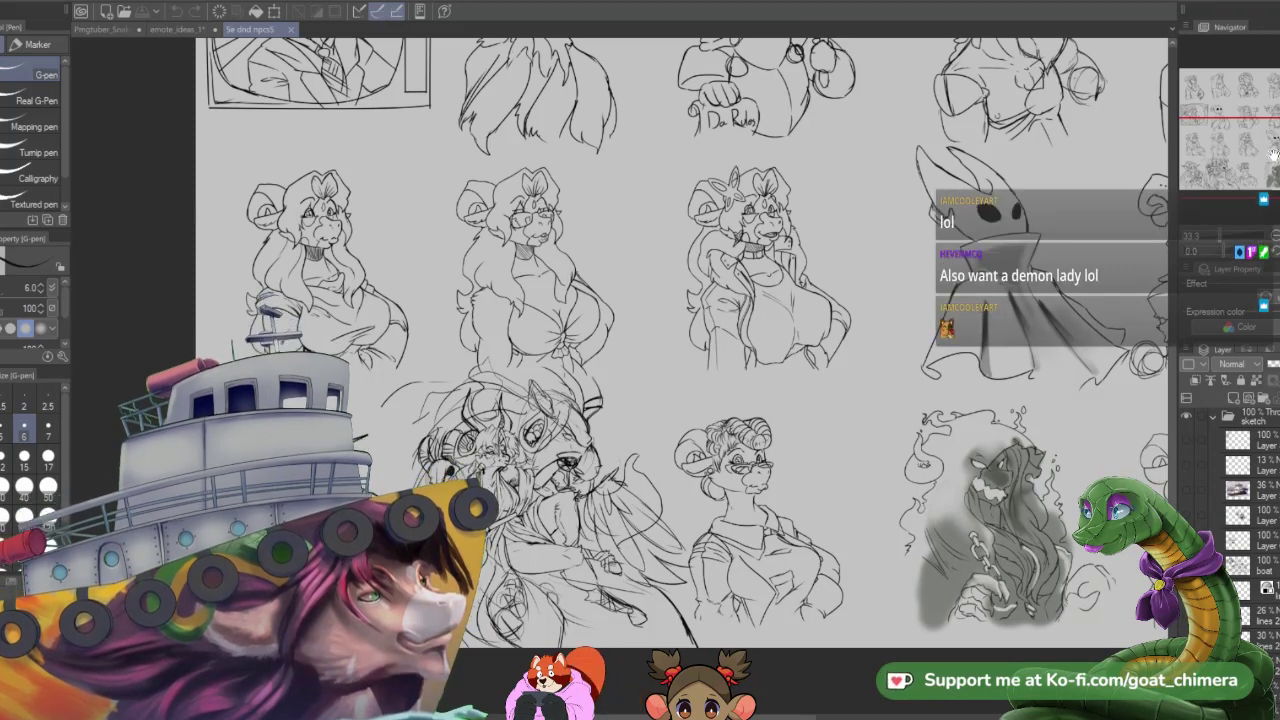
{"action": "mouse_move", "coordinate": [1273, 153]}
{"action": "left_mouse_down"}
{"action": "mouse_move", "coordinate": [1258, 151]}
{"action": "mouse_move", "coordinate": [1268, 148]}
{"action": "left_mouse_up"}
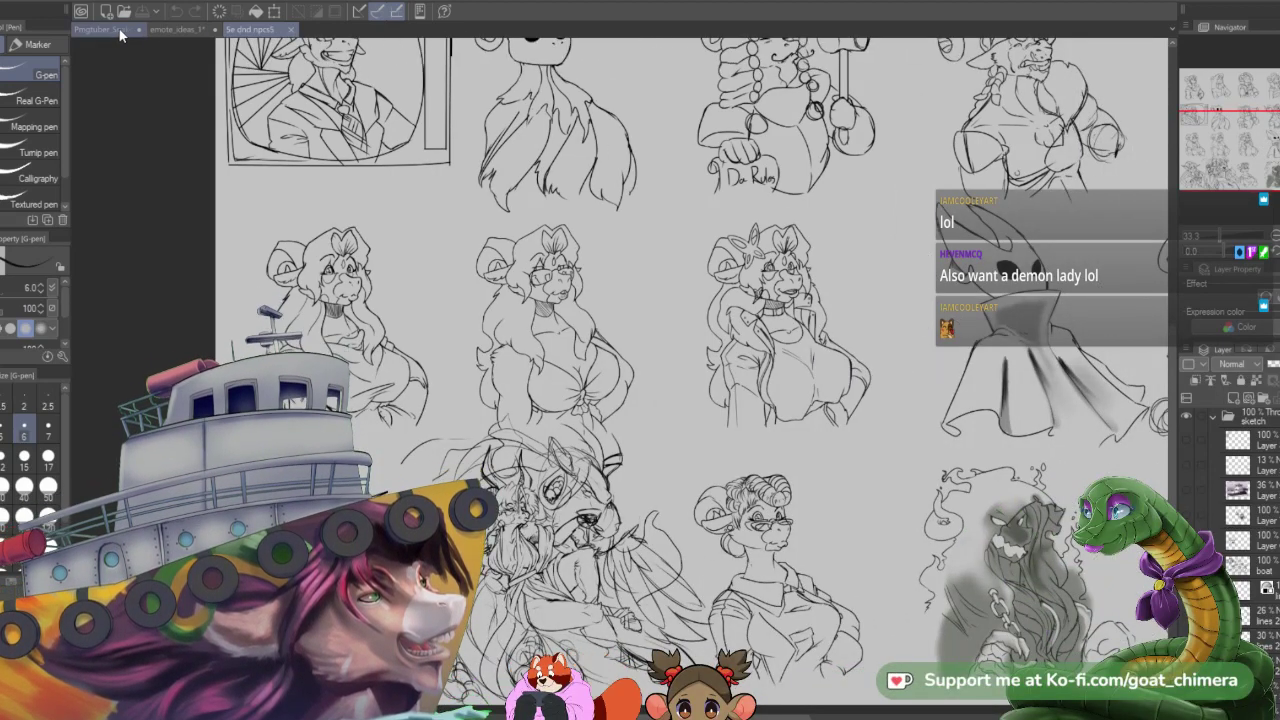
- Return to the Pngtuber_Snake drawing and make the rough sketch layer in the demon folder visible again
{"action": "left_click", "coordinate": [118, 33]}
{"action": "scroll", "coordinate": [600, 437], "scroll_direction": "down", "scroll_amount": 4}
{"action": "scroll", "coordinate": [553, 561], "scroll_direction": "up", "scroll_amount": 1}
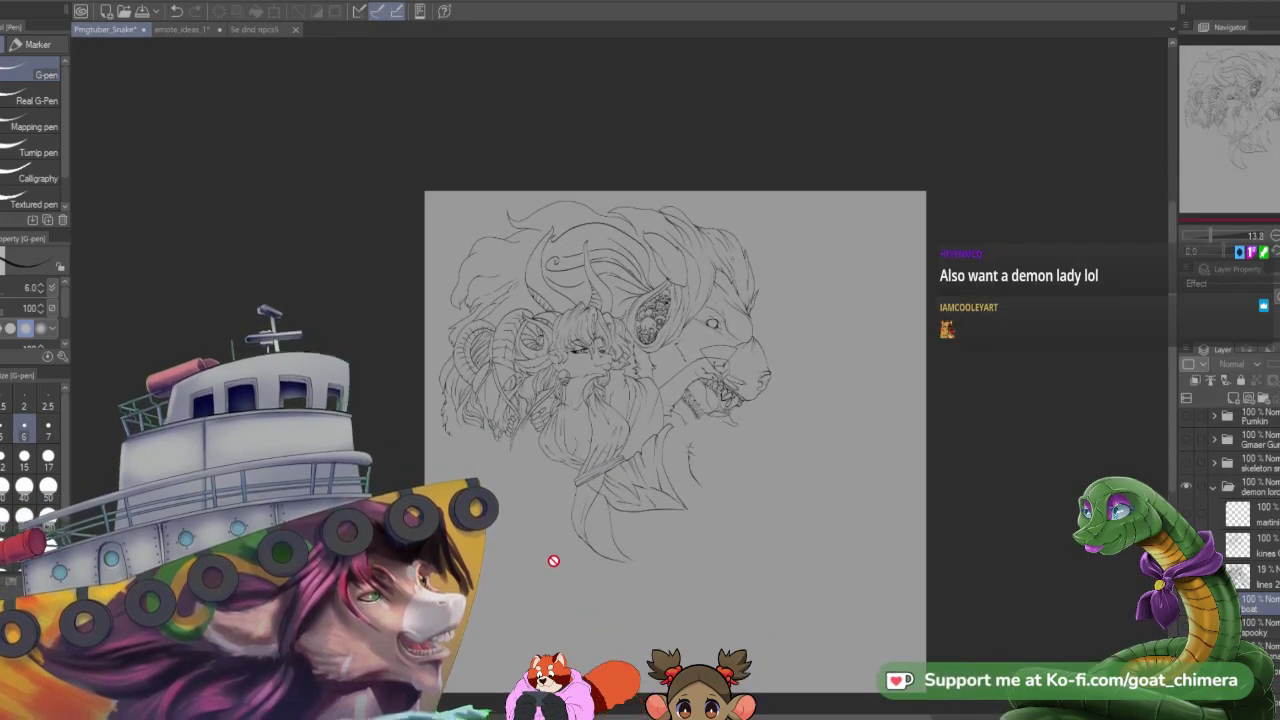
{"action": "scroll", "coordinate": [553, 561], "scroll_direction": "up", "scroll_amount": 2}
{"action": "scroll", "coordinate": [556, 551], "scroll_direction": "down", "scroll_amount": 1}
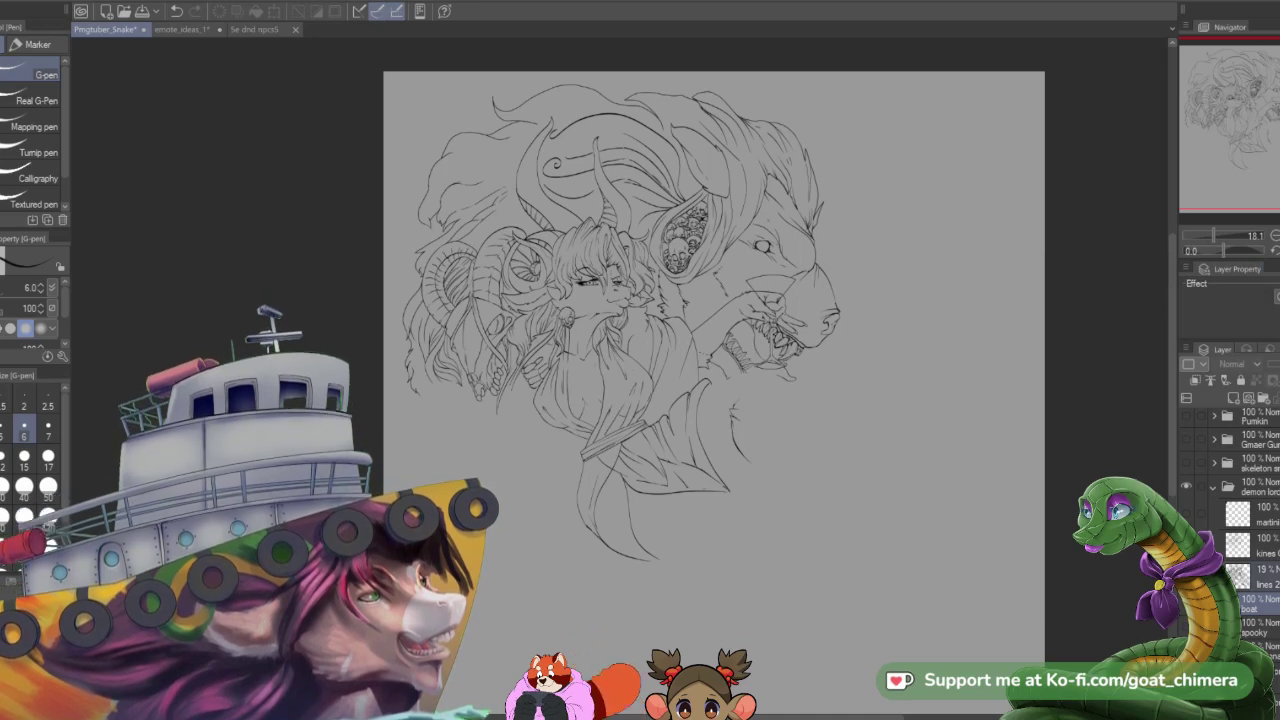
{"action": "left_click", "coordinate": [1186, 576]}
{"action": "left_click", "coordinate": [1186, 576]}
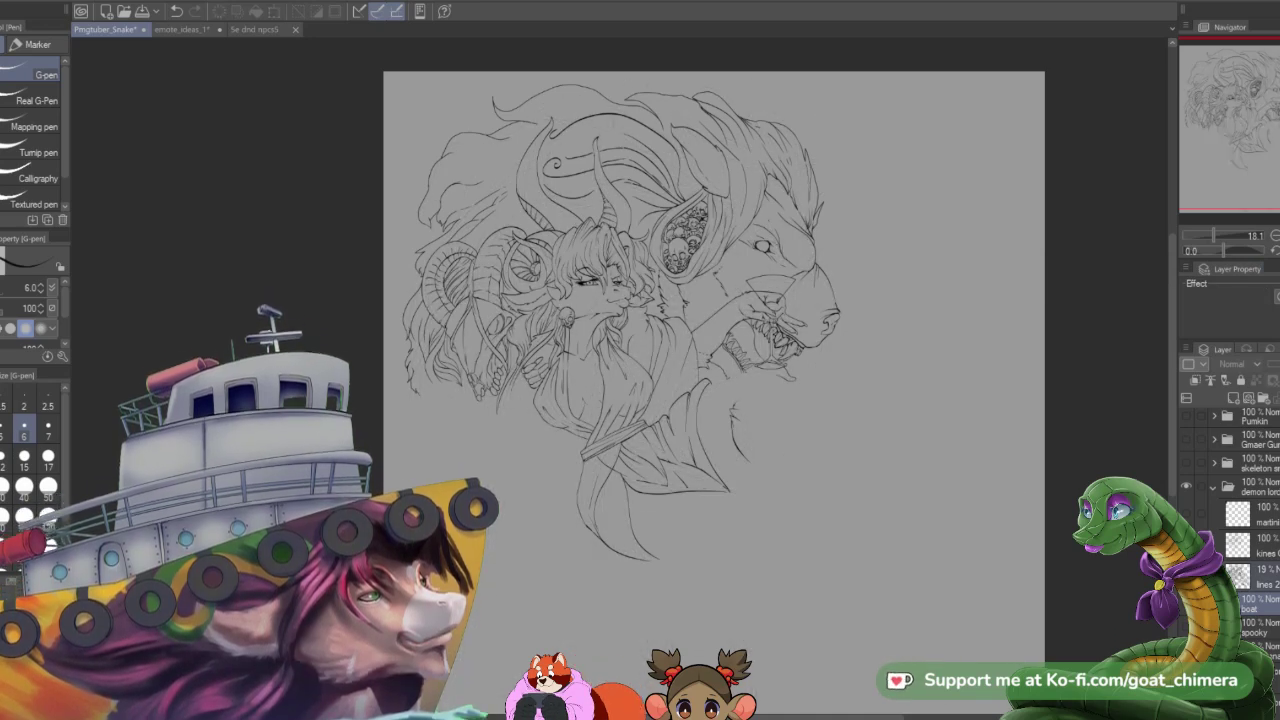
{"action": "left_click", "coordinate": [1186, 576]}
{"action": "scroll", "coordinate": [637, 389], "scroll_direction": "down", "scroll_amount": 2}
{"action": "scroll", "coordinate": [560, 400], "scroll_direction": "up", "scroll_amount": 4}
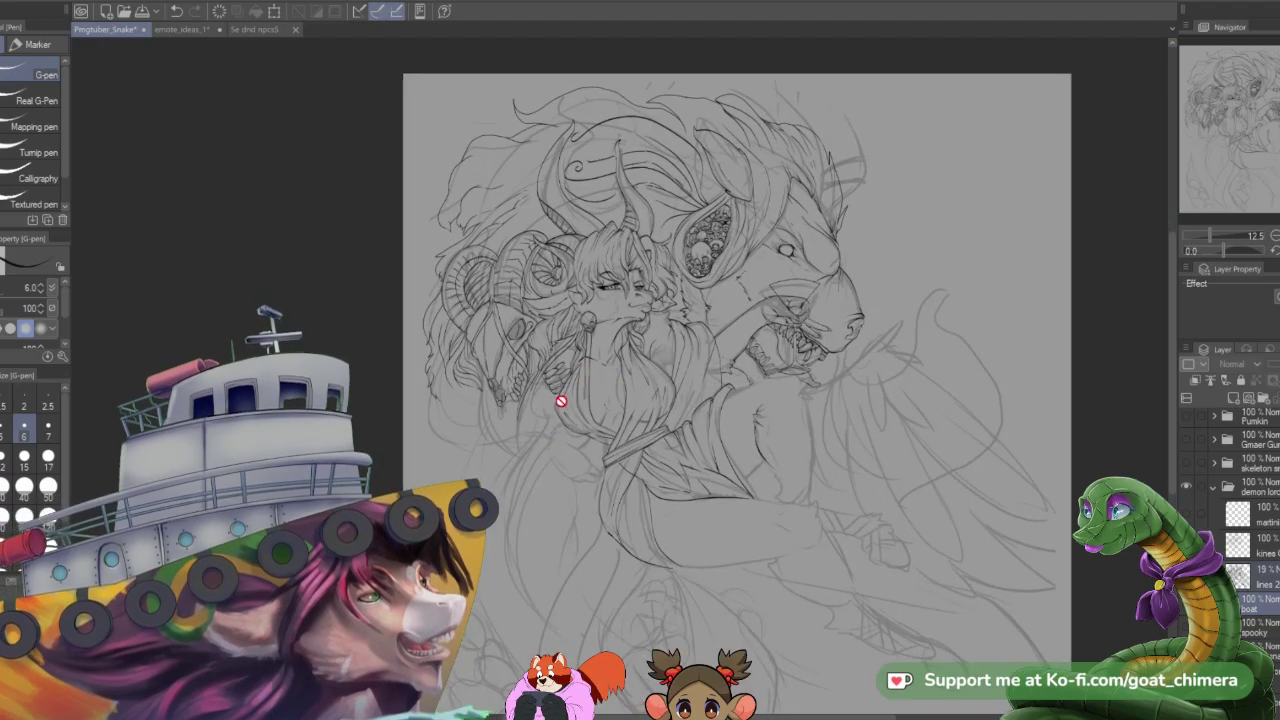
- Select the line-art layer directly above the rough sketch layer and set the G-pen brush size to 8
{"action": "scroll", "coordinate": [569, 497], "scroll_direction": "down", "scroll_amount": 1}
{"action": "scroll", "coordinate": [574, 523], "scroll_direction": "up", "scroll_amount": 3}
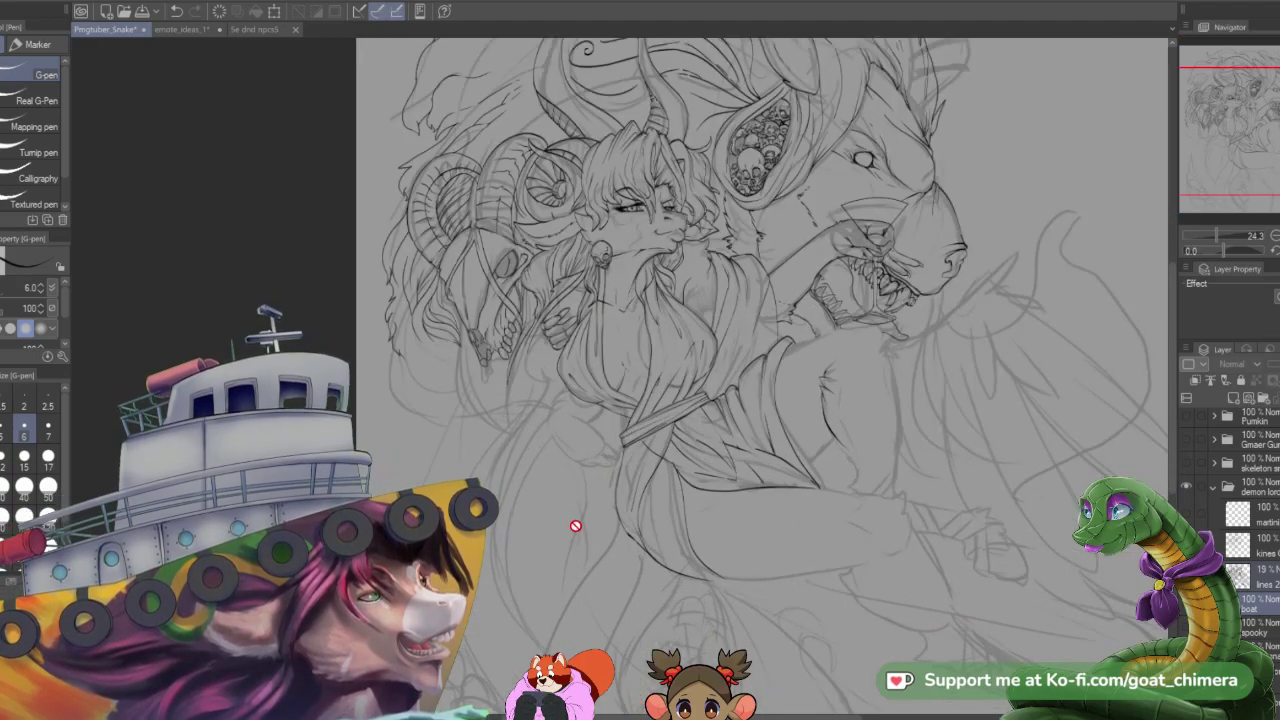
{"action": "scroll", "coordinate": [914, 320], "scroll_direction": "up", "scroll_amount": 4}
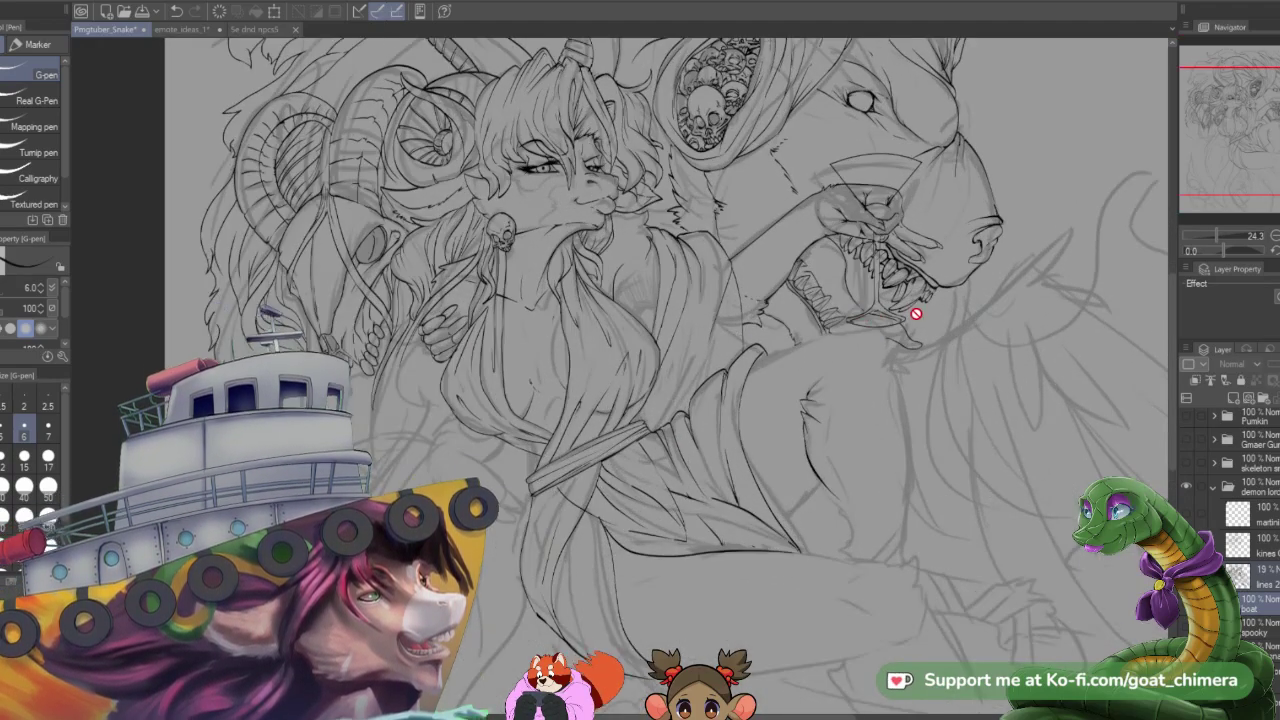
{"action": "scroll", "coordinate": [895, 336], "scroll_direction": "down", "scroll_amount": 1}
{"action": "scroll", "coordinate": [920, 337], "scroll_direction": "up", "scroll_amount": 1}
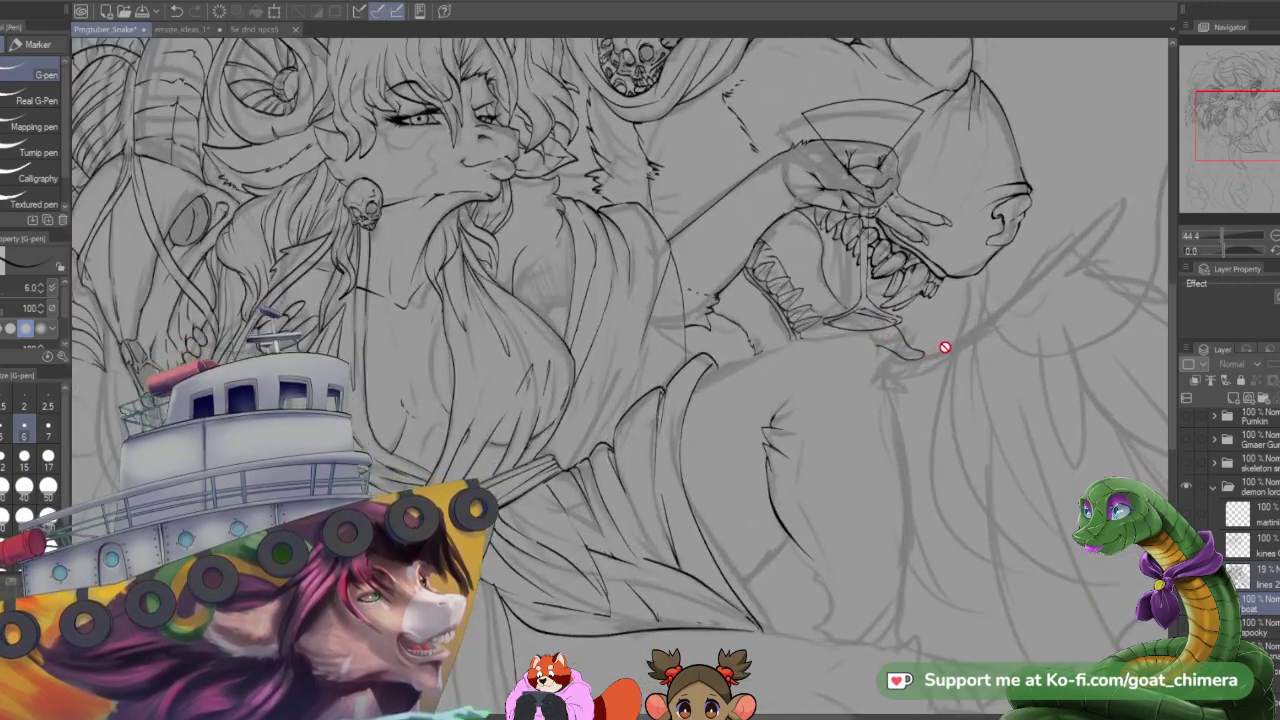
{"action": "left_click", "coordinate": [1258, 545]}
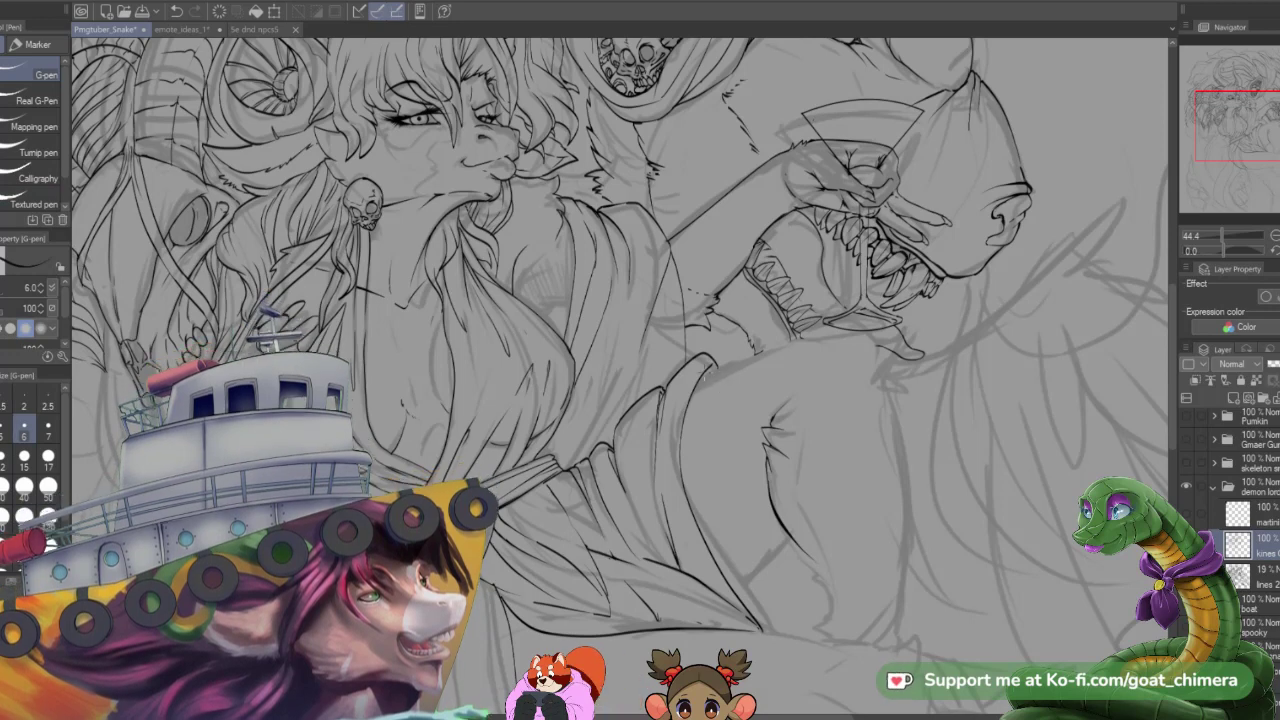
{"action": "key", "text": "bracketright"}
{"action": "key", "text": "bracketright"}
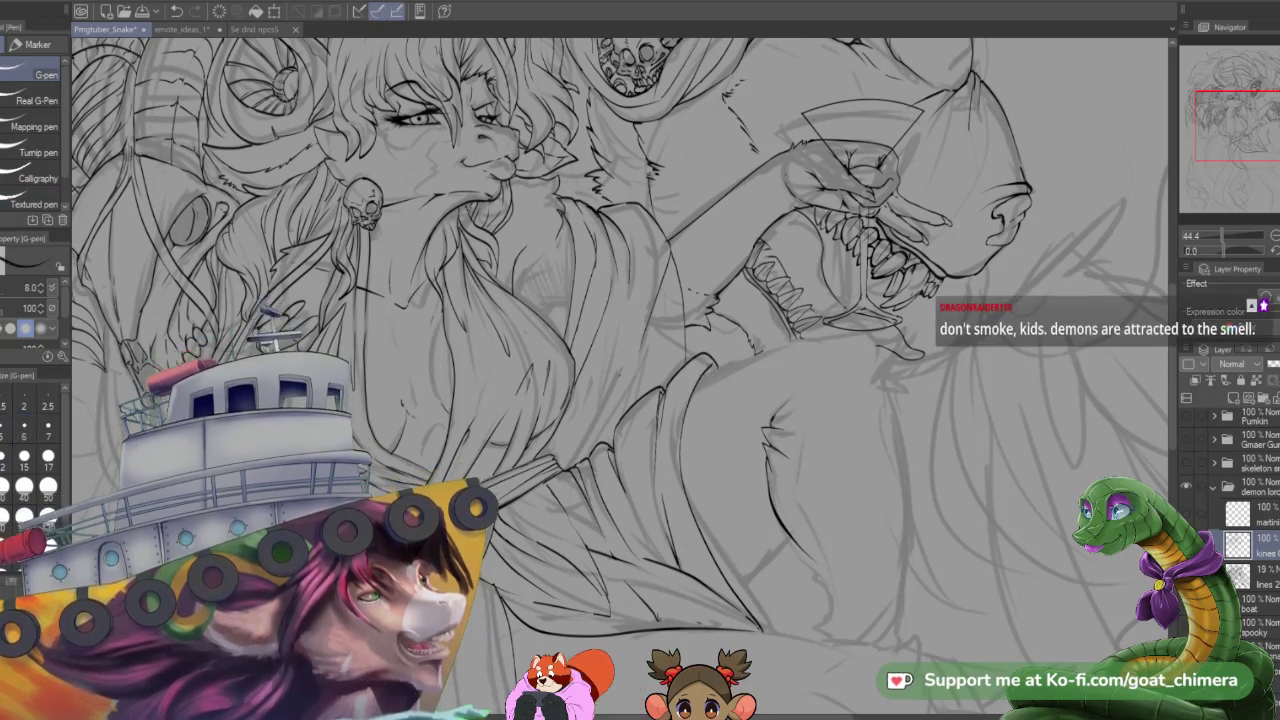
- Ink the upper edge of the figure's bent thigh and the short contour where its underside meets the lower leg
{"action": "left_click_drag", "start_coordinate": [700, 378], "coordinate": [821, 338]}
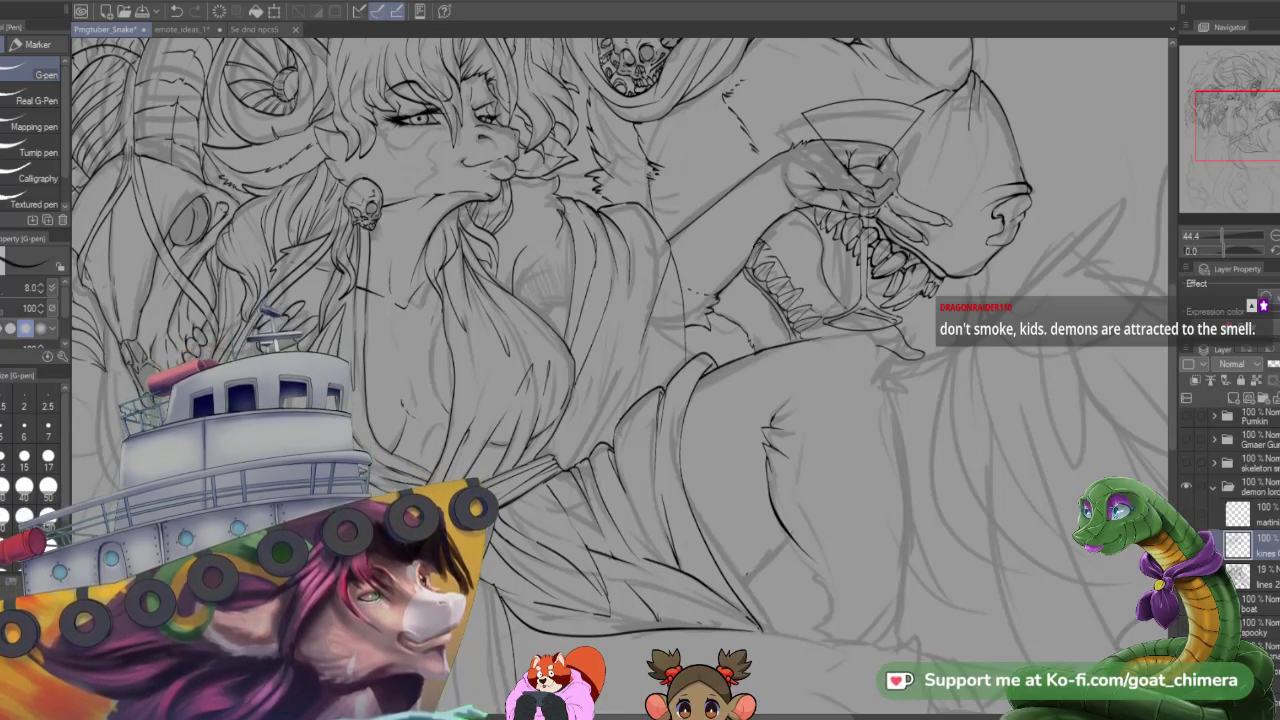
{"action": "left_click_drag", "start_coordinate": [736, 591], "coordinate": [786, 547]}
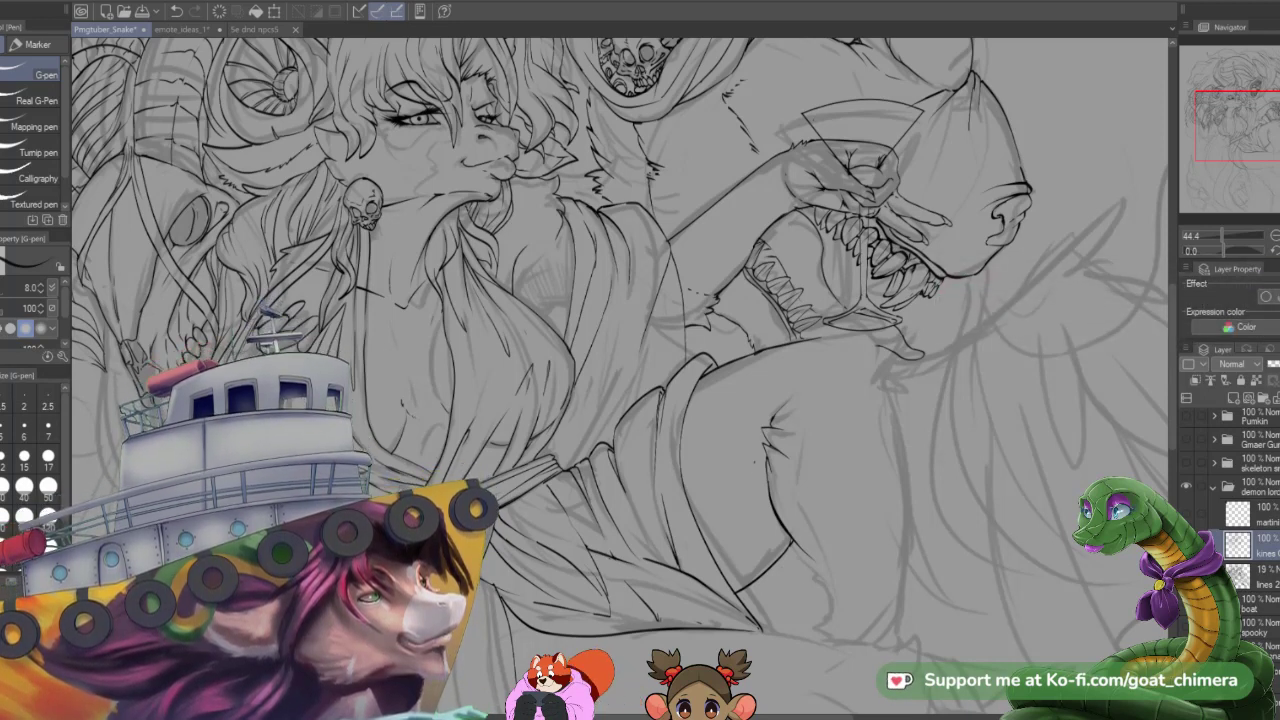
{"action": "left_click_drag", "start_coordinate": [754, 462], "coordinate": [766, 476]}
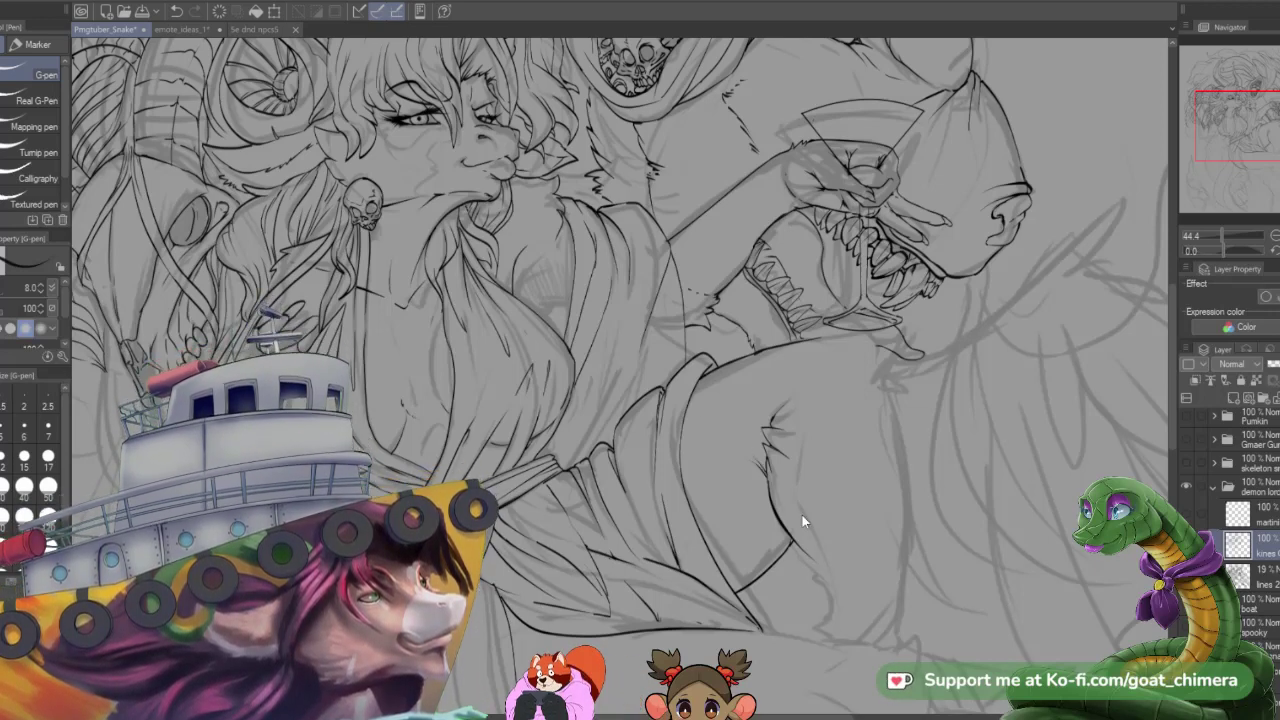
{"action": "key", "text": "ctrl+z"}
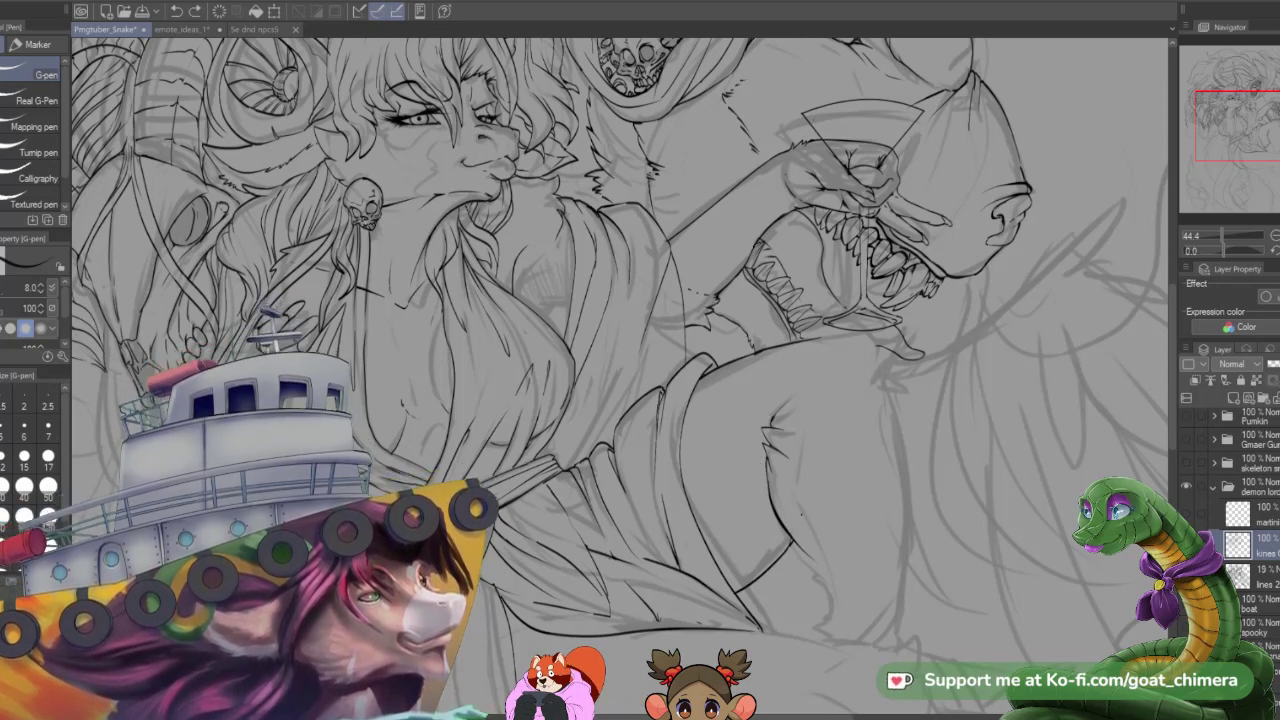
- Hide the rough sketch layer temporarily and examine the clean line art across the whole composition
{"action": "scroll", "coordinate": [620, 376], "scroll_direction": "down", "scroll_amount": 4}
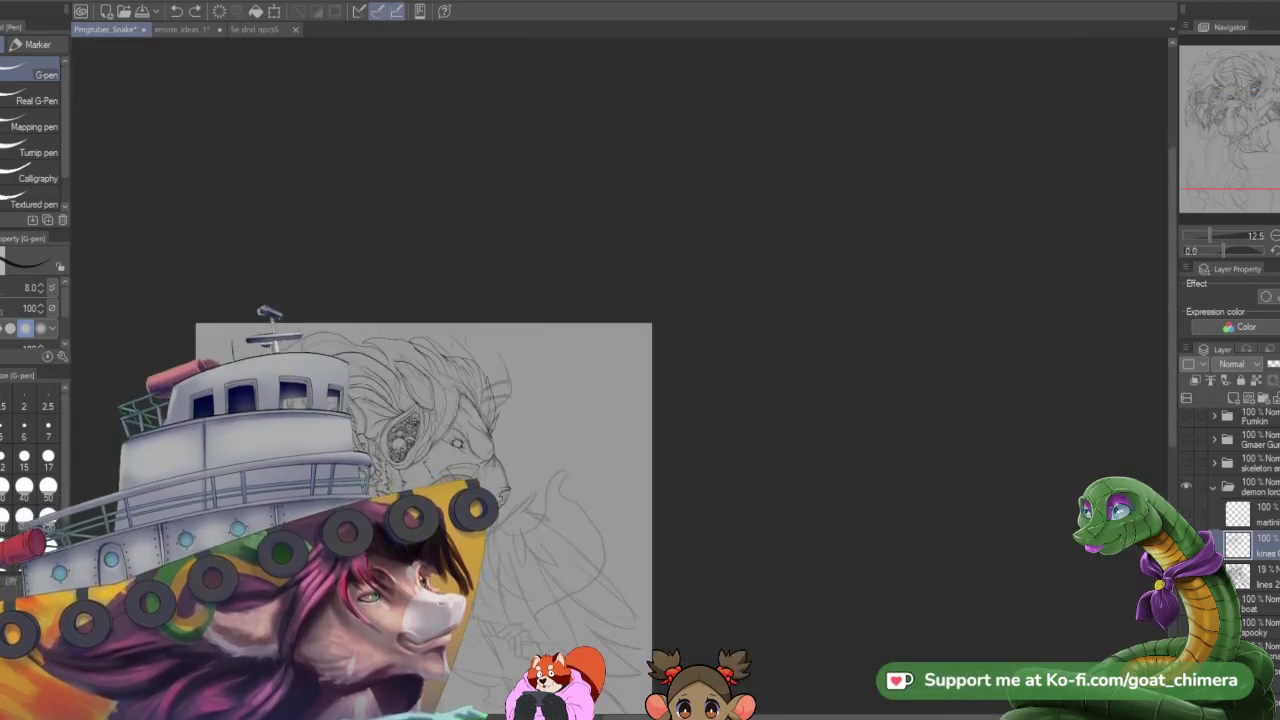
{"action": "scroll", "coordinate": [494, 577], "scroll_direction": "up", "scroll_amount": 2}
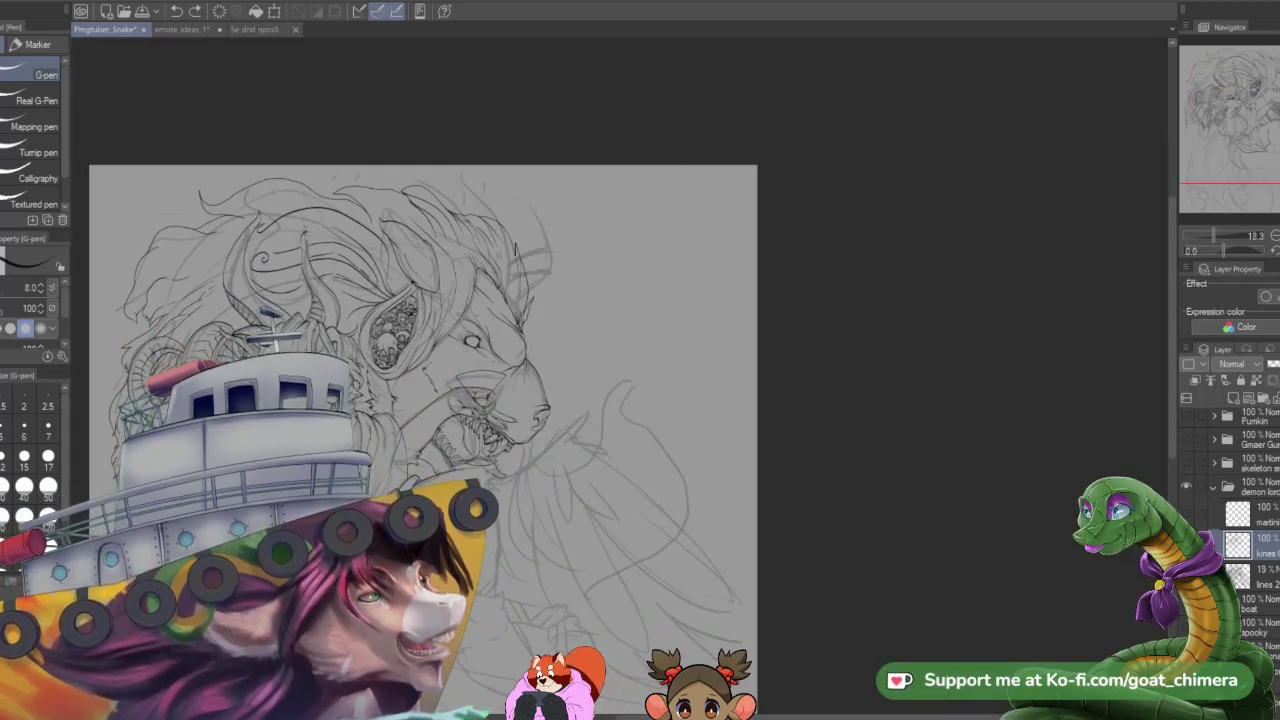
{"action": "left_click_drag", "start_coordinate": [1279, 138], "coordinate": [1218, 154]}
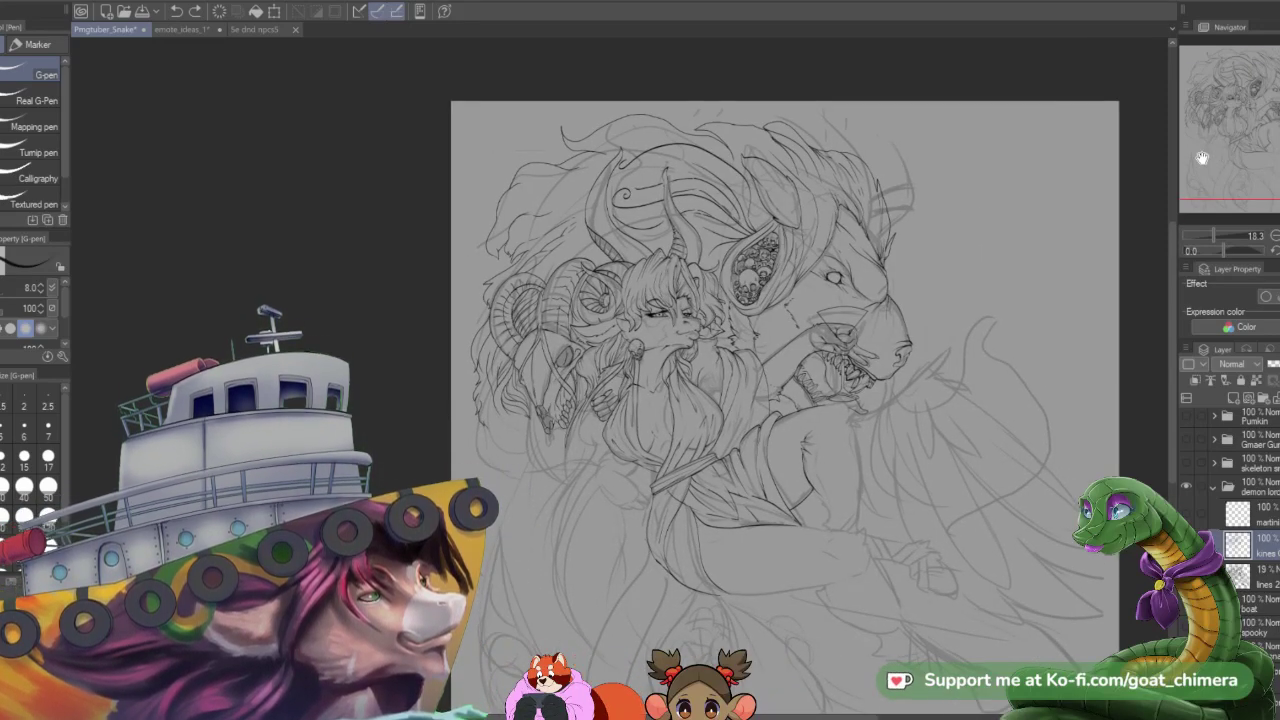
{"action": "scroll", "coordinate": [713, 525], "scroll_direction": "down", "scroll_amount": 3}
{"action": "scroll", "coordinate": [720, 595], "scroll_direction": "up", "scroll_amount": 2}
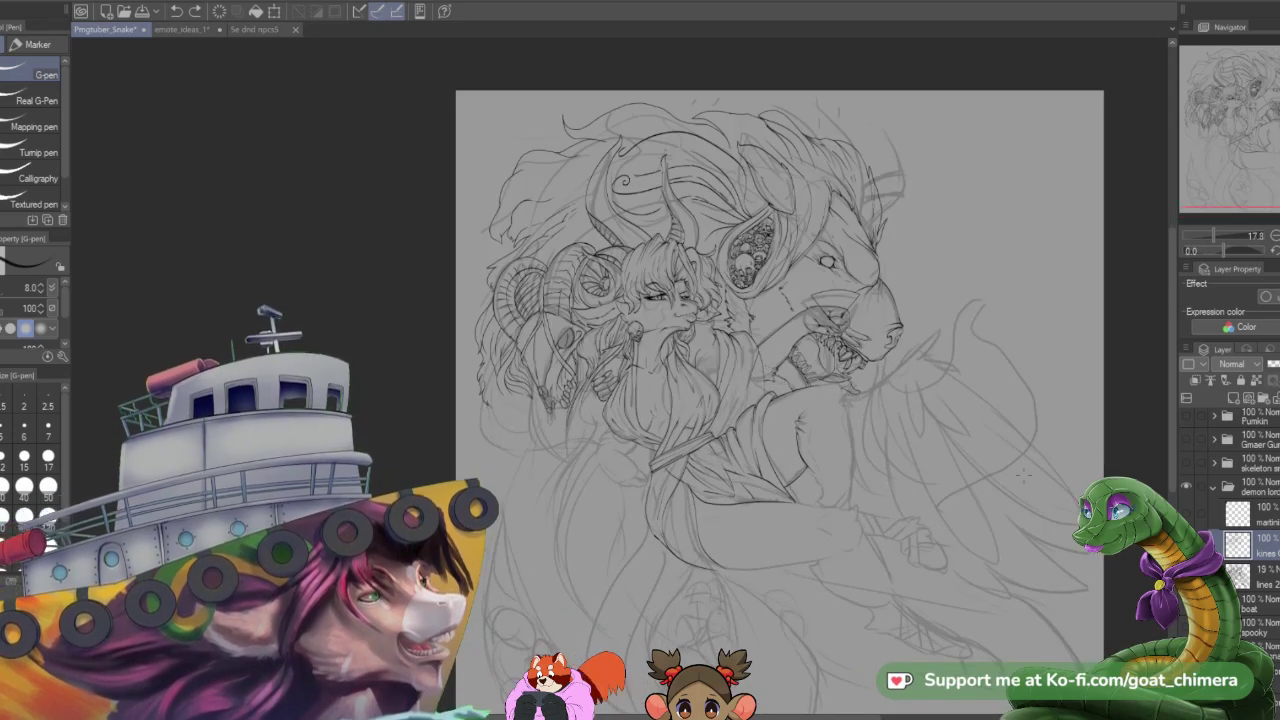
{"action": "left_click", "coordinate": [1186, 576]}
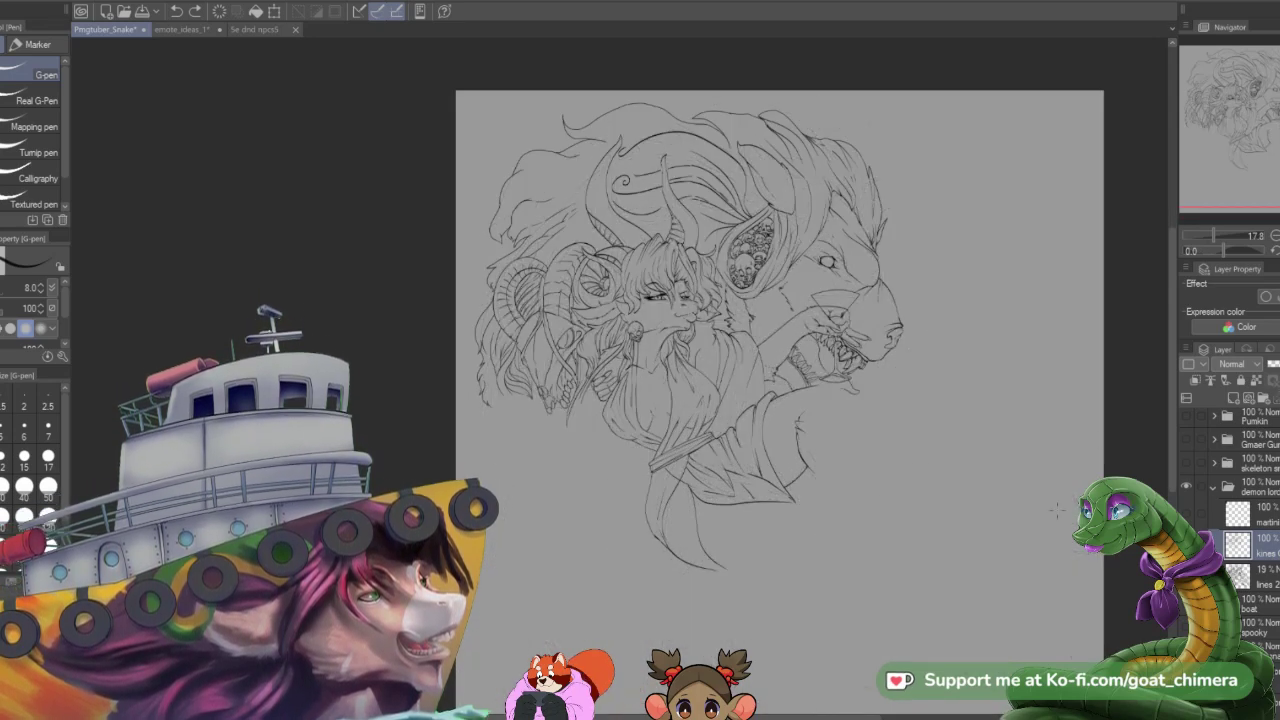
{"action": "scroll", "coordinate": [936, 484], "scroll_direction": "down", "scroll_amount": 2}
{"action": "scroll", "coordinate": [942, 484], "scroll_direction": "up", "scroll_amount": 2}
{"action": "scroll", "coordinate": [941, 484], "scroll_direction": "up", "scroll_amount": 2}
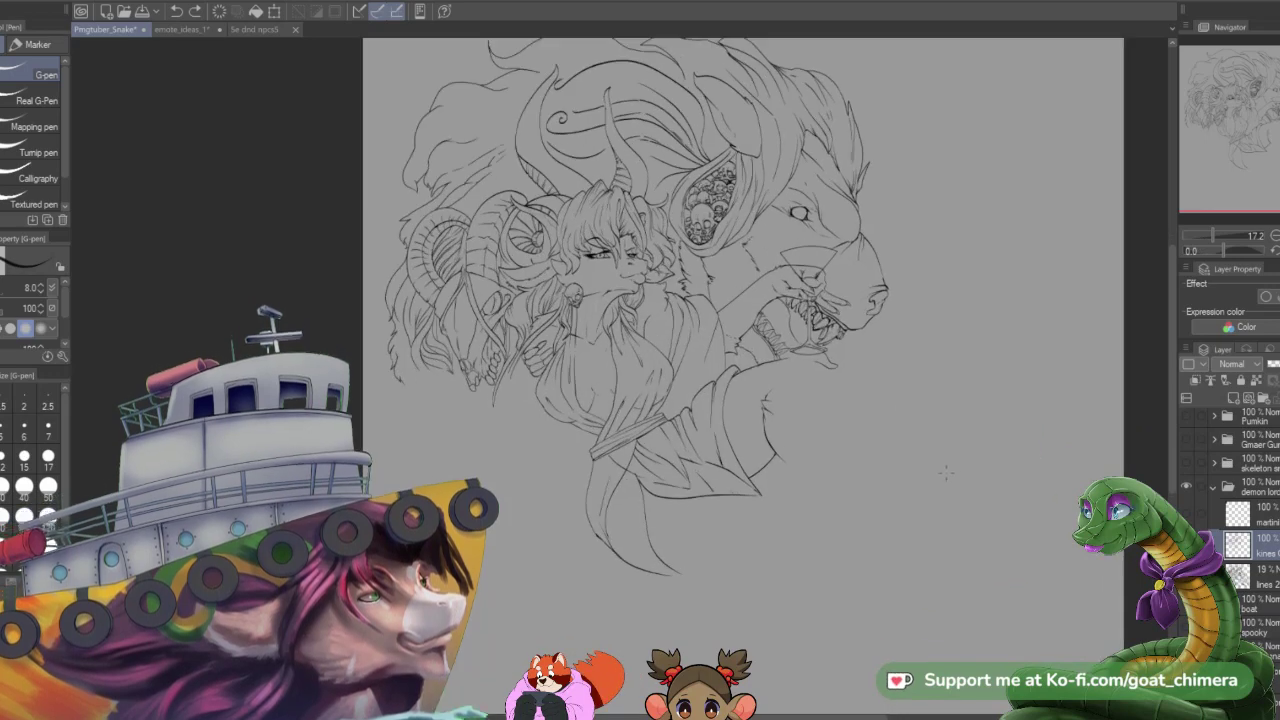
{"action": "scroll", "coordinate": [941, 484], "scroll_direction": "down", "scroll_amount": 3}
{"action": "scroll", "coordinate": [941, 484], "scroll_direction": "up", "scroll_amount": 3}
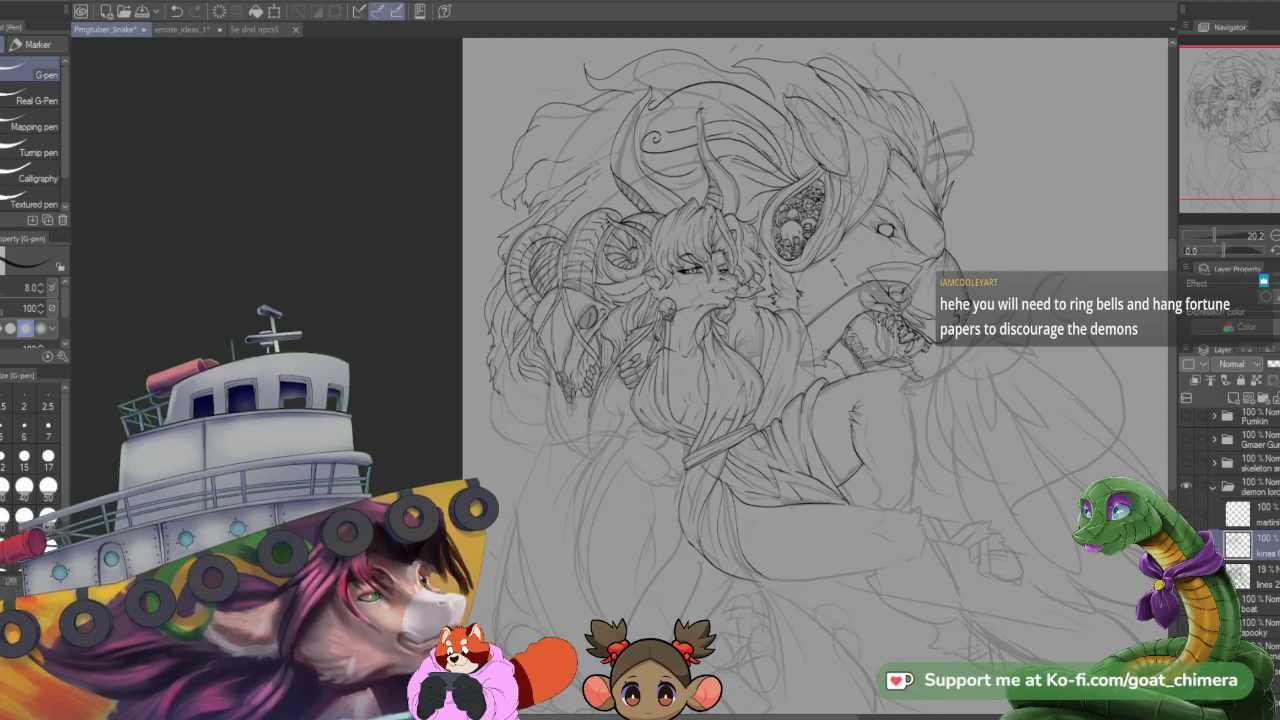
- Ink the pointed fur tufts at the figure's raised knee and extend the thigh's top contour to meet them
{"action": "scroll", "coordinate": [545, 469], "scroll_direction": "down", "scroll_amount": 3}
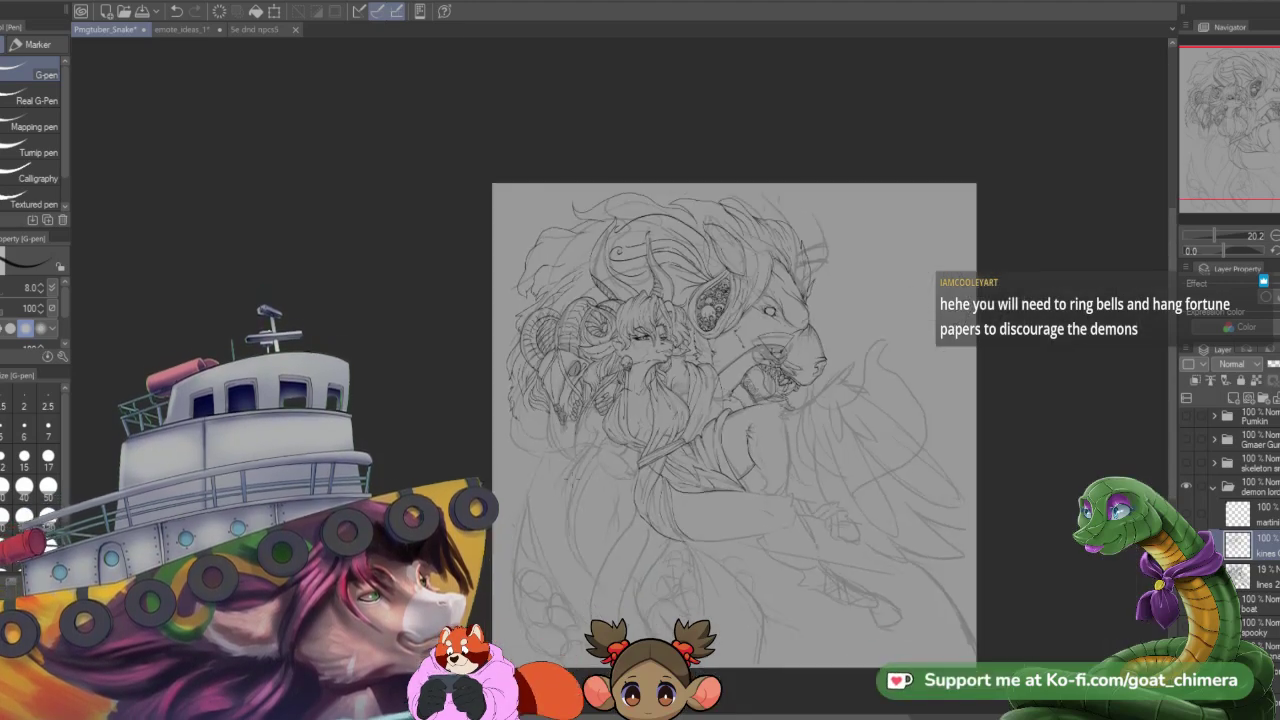
{"action": "scroll", "coordinate": [623, 451], "scroll_direction": "up", "scroll_amount": 5}
{"action": "scroll", "coordinate": [840, 390], "scroll_direction": "down", "scroll_amount": 3}
{"action": "scroll", "coordinate": [840, 556], "scroll_direction": "up", "scroll_amount": 4}
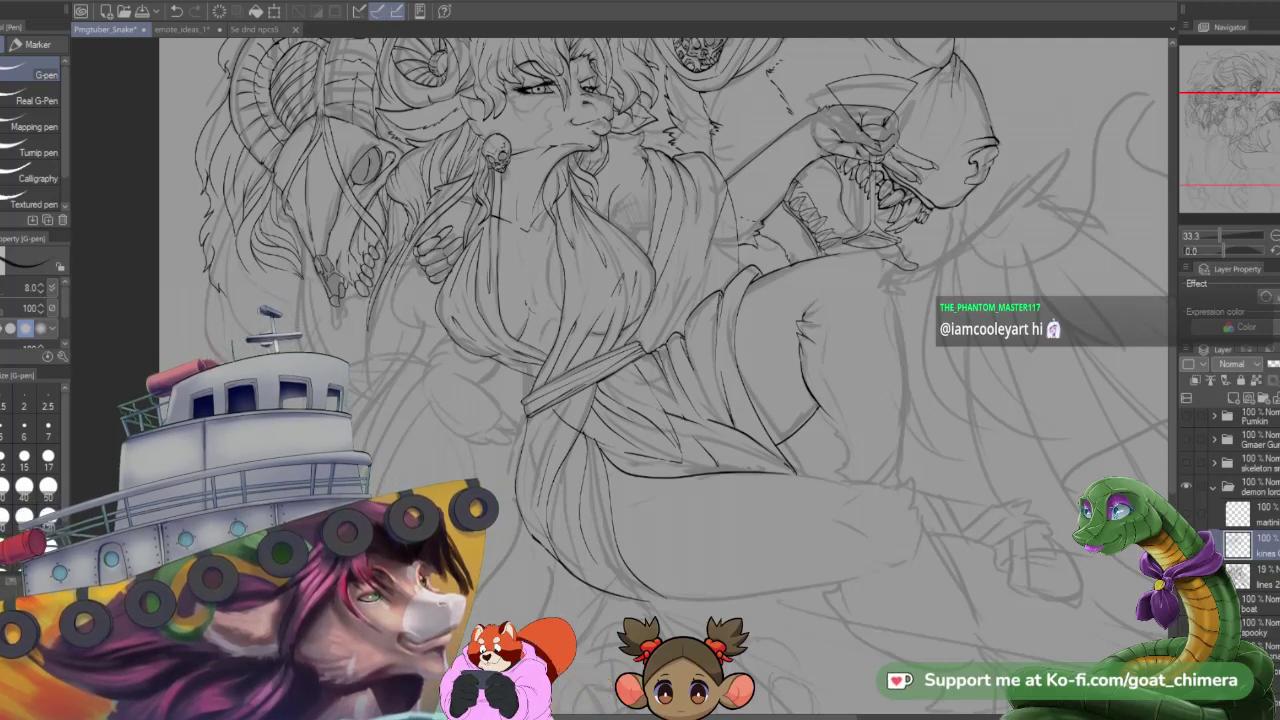
{"action": "scroll", "coordinate": [597, 345], "scroll_direction": "down", "scroll_amount": 2}
{"action": "scroll", "coordinate": [649, 288], "scroll_direction": "up", "scroll_amount": 2}
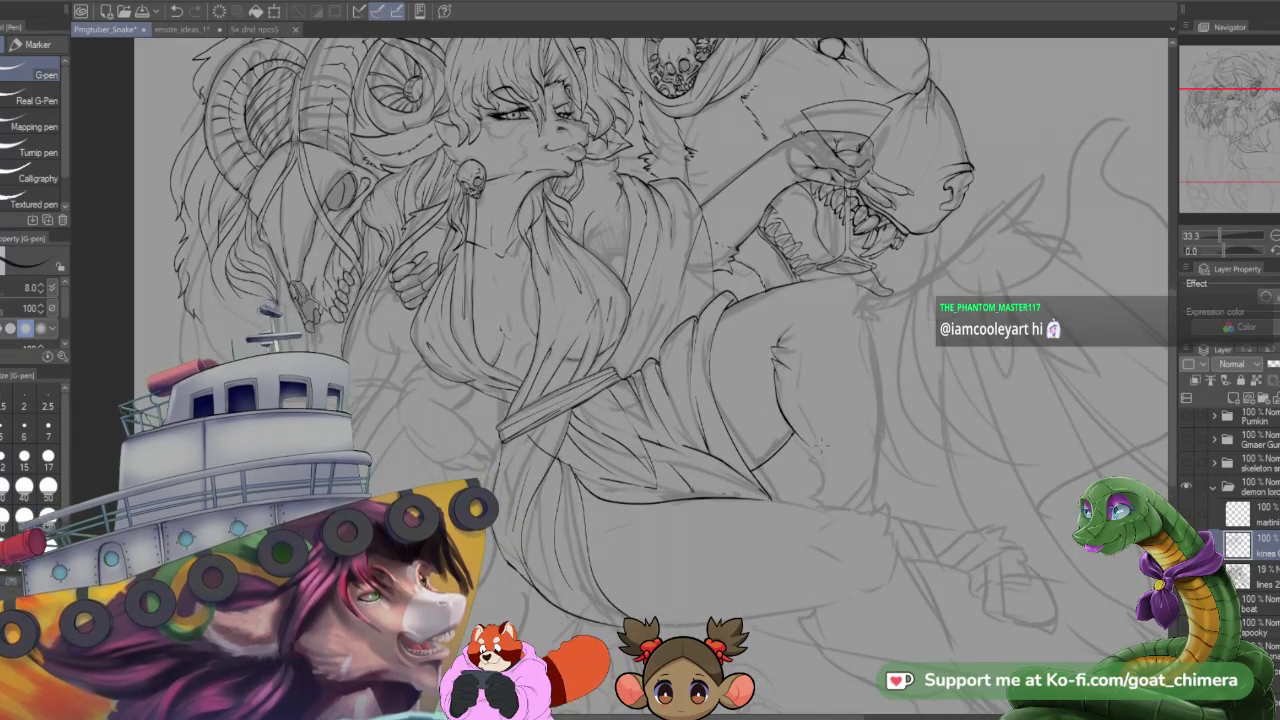
{"action": "scroll", "coordinate": [823, 443], "scroll_direction": "down", "scroll_amount": 2}
{"action": "scroll", "coordinate": [861, 369], "scroll_direction": "up", "scroll_amount": 2}
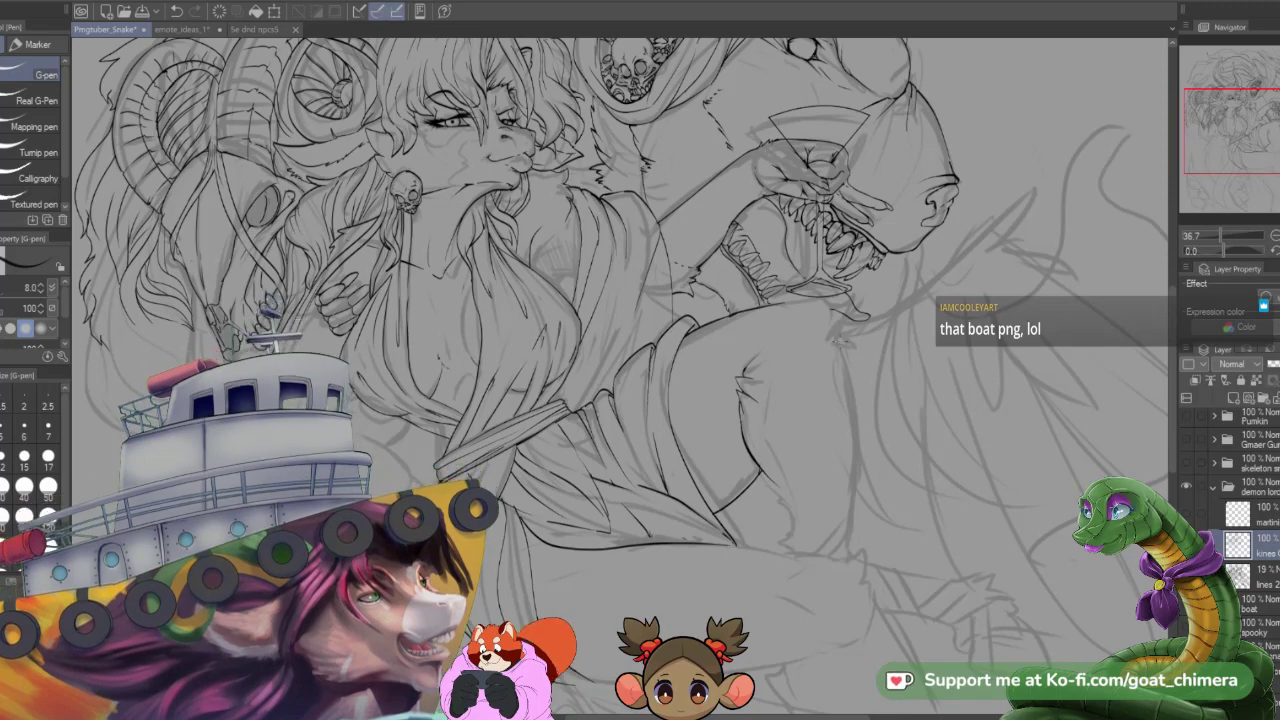
{"action": "scroll", "coordinate": [818, 337], "scroll_direction": "up", "scroll_amount": 2}
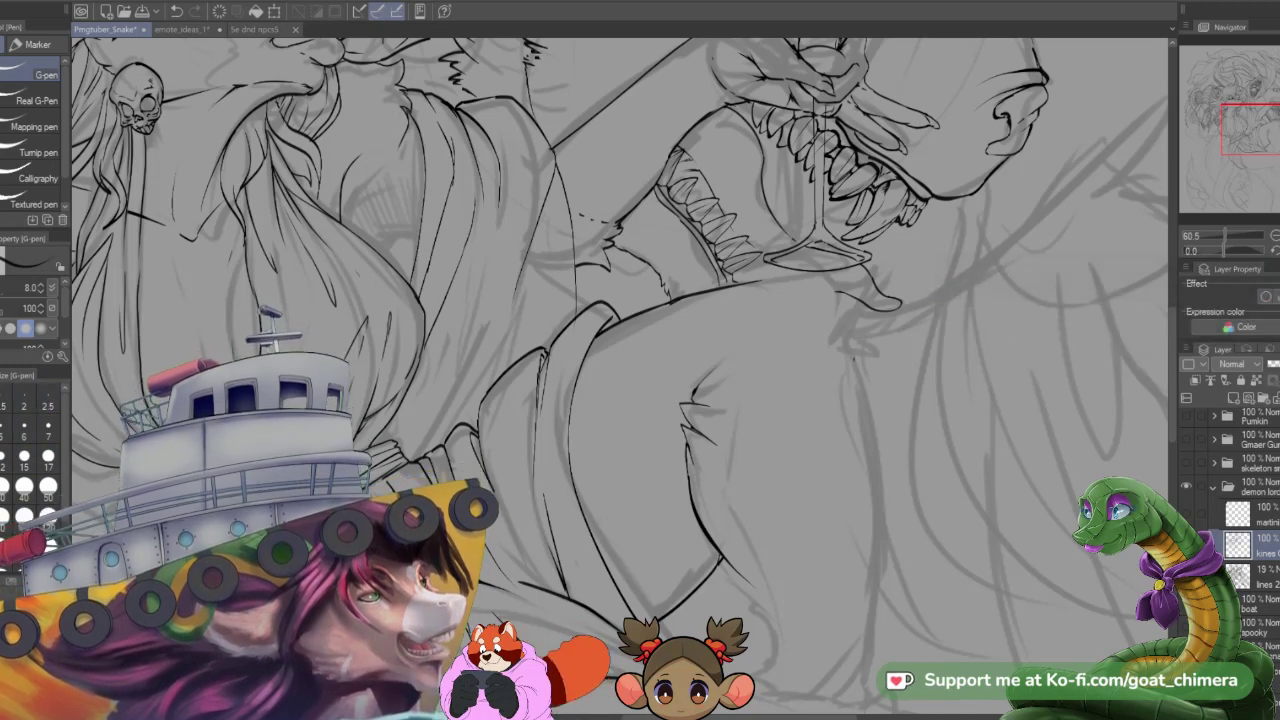
{"action": "mouse_move", "coordinate": [856, 356]}
{"action": "left_mouse_down"}
{"action": "mouse_move", "coordinate": [888, 338]}
{"action": "mouse_move", "coordinate": [859, 338]}
{"action": "mouse_move", "coordinate": [880, 326]}
{"action": "mouse_move", "coordinate": [837, 300]}
{"action": "mouse_move", "coordinate": [848, 303]}
{"action": "mouse_move", "coordinate": [835, 280]}
{"action": "left_mouse_up"}
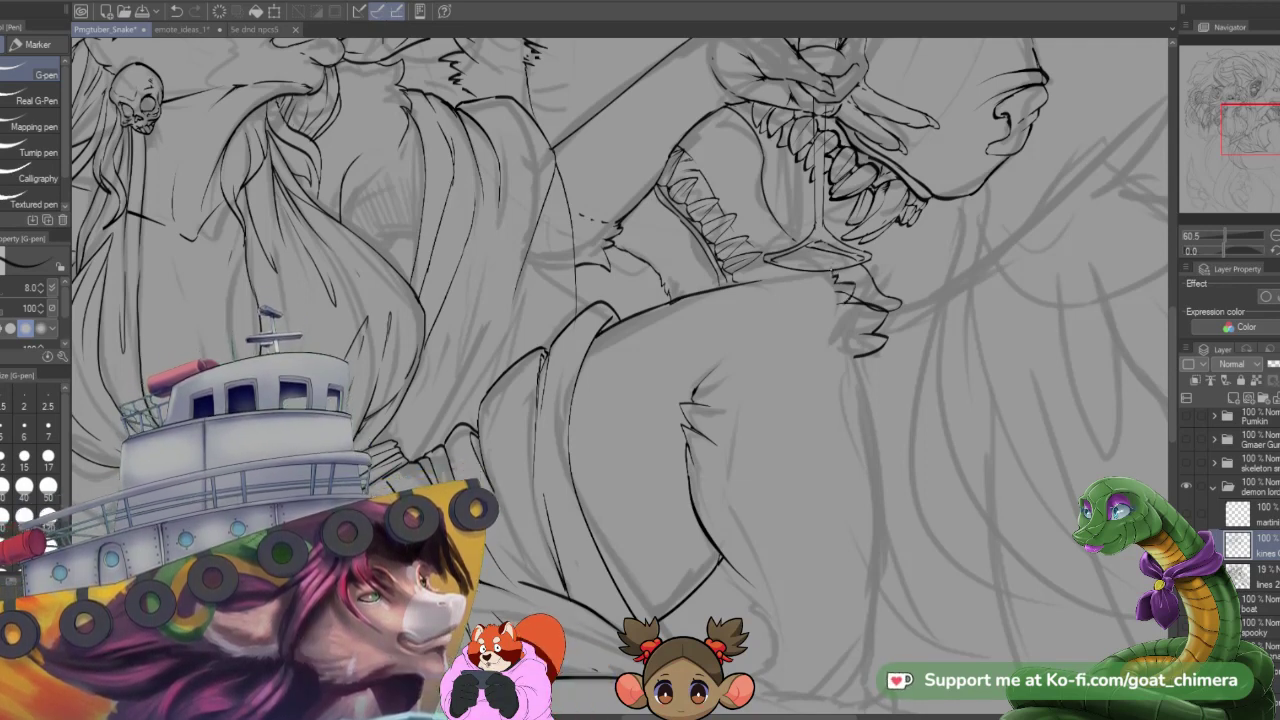
{"action": "left_click_drag", "start_coordinate": [822, 268], "coordinate": [756, 281]}
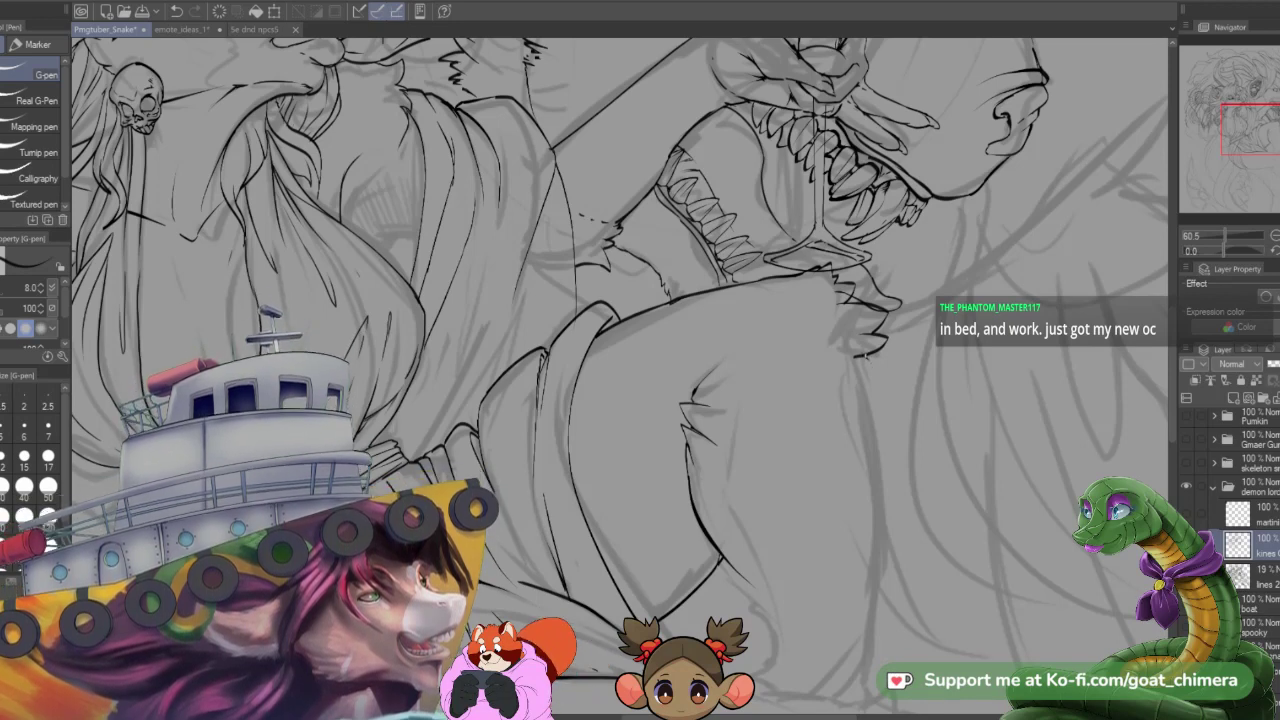
- Ink the front edge of the raised lower leg down to the other leg, and the furry back contour of the calf
{"action": "left_click_drag", "start_coordinate": [874, 367], "coordinate": [871, 480]}
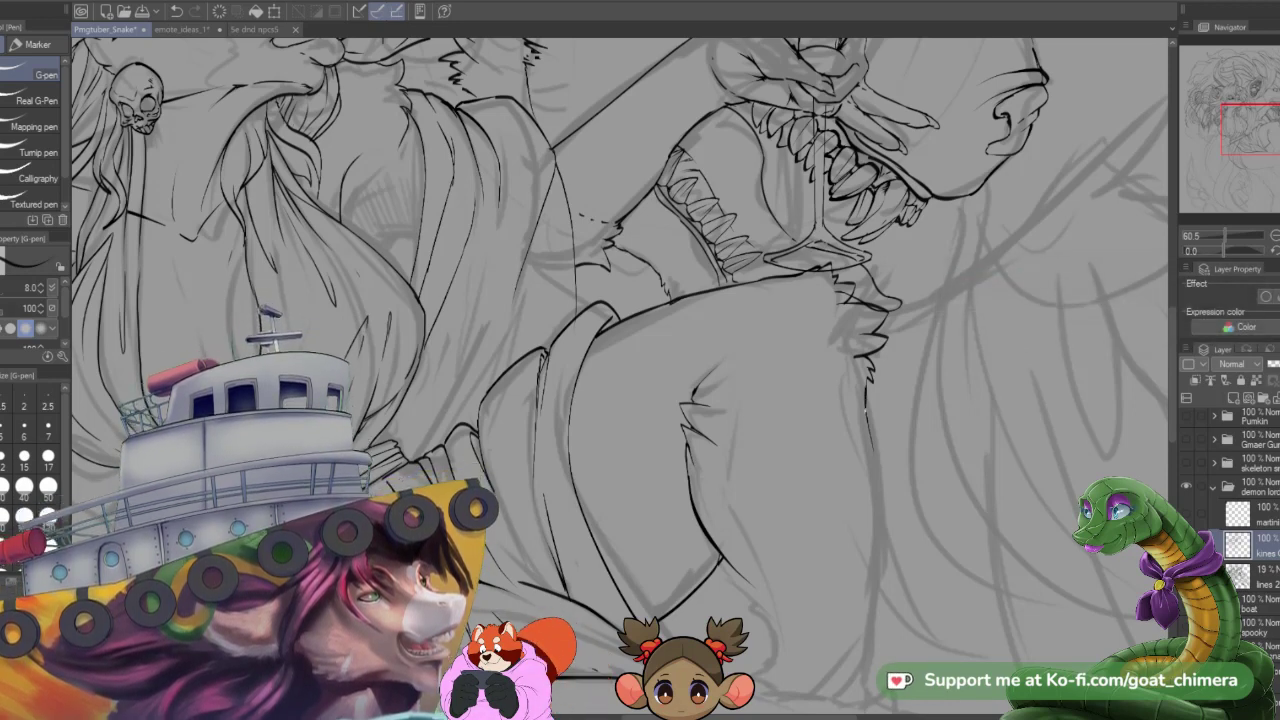
{"action": "left_click_drag", "start_coordinate": [1245, 138], "coordinate": [1244, 148]}
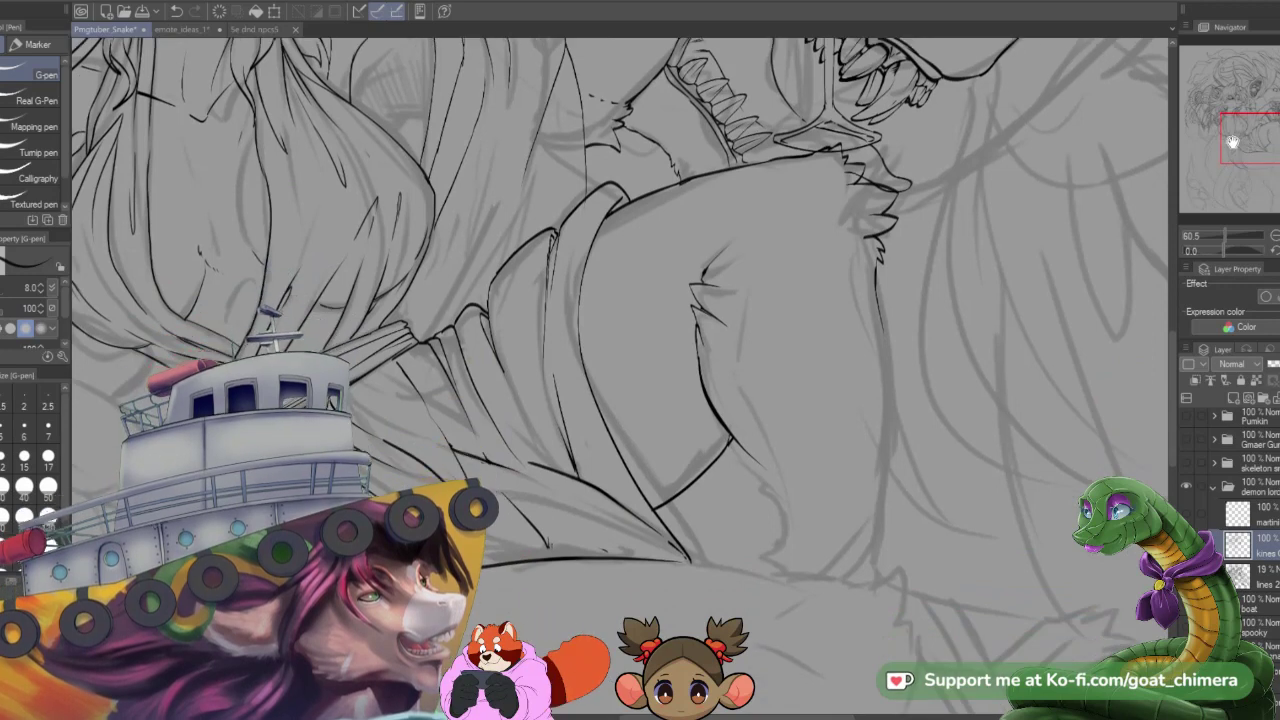
{"action": "left_click_drag", "start_coordinate": [886, 325], "coordinate": [876, 580]}
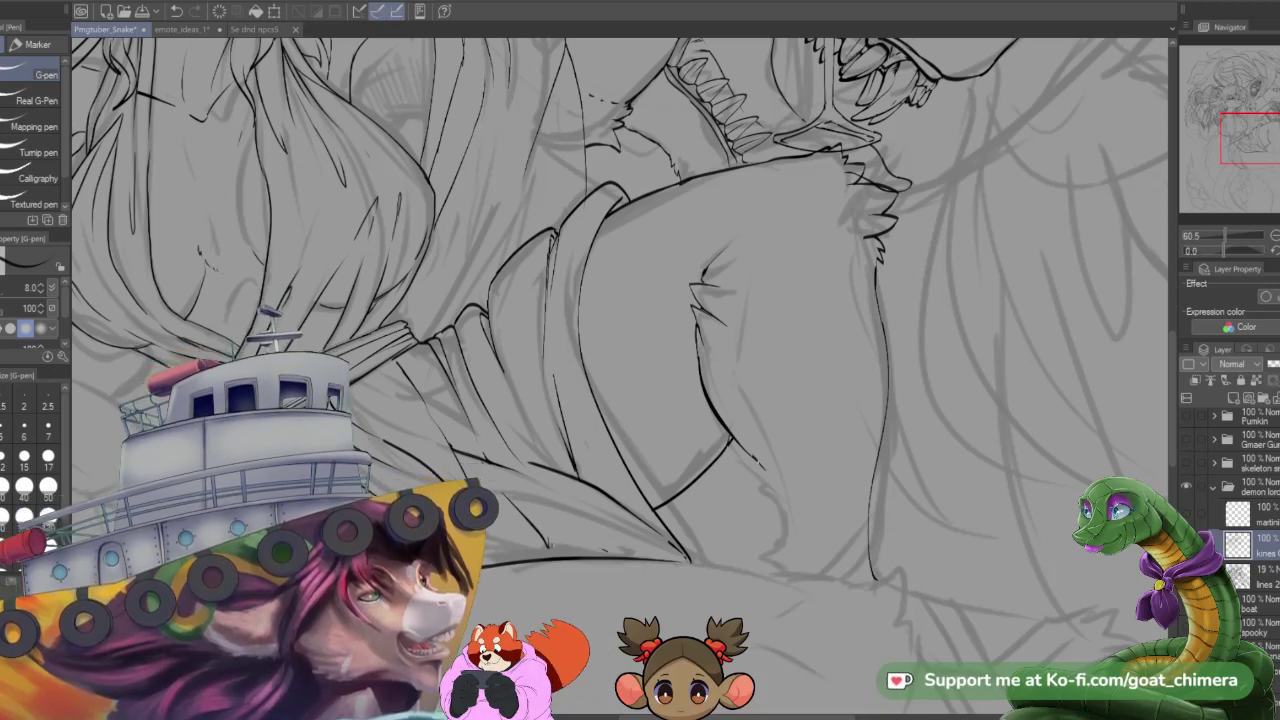
{"action": "mouse_move", "coordinate": [758, 462]}
{"action": "left_mouse_down"}
{"action": "mouse_move", "coordinate": [784, 528]}
{"action": "mouse_move", "coordinate": [760, 568]}
{"action": "mouse_move", "coordinate": [777, 573]}
{"action": "left_mouse_up"}
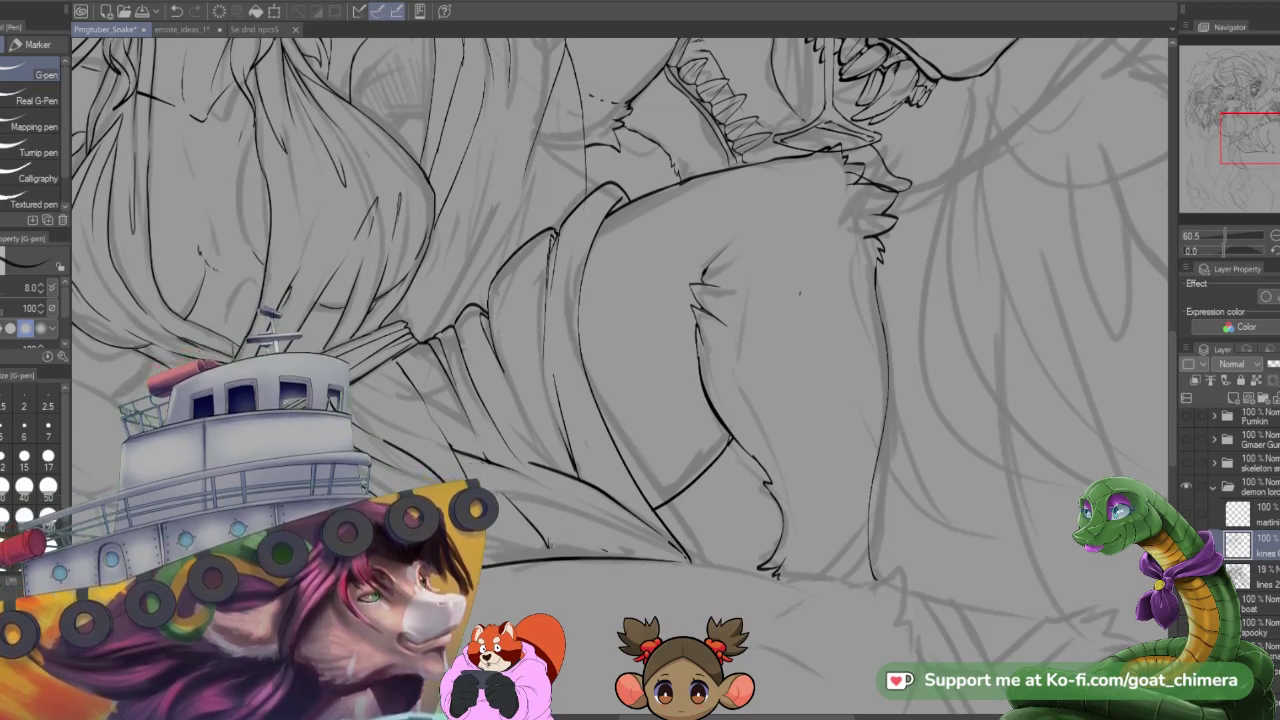
- Ink broken fur lines inside the lower leg and short ticks below the knee, then lighten the ticks with the Soft eraser
{"action": "mouse_move", "coordinate": [741, 317]}
{"action": "left_mouse_down"}
{"action": "mouse_move", "coordinate": [727, 333]}
{"action": "mouse_move", "coordinate": [772, 394]}
{"action": "left_mouse_up"}
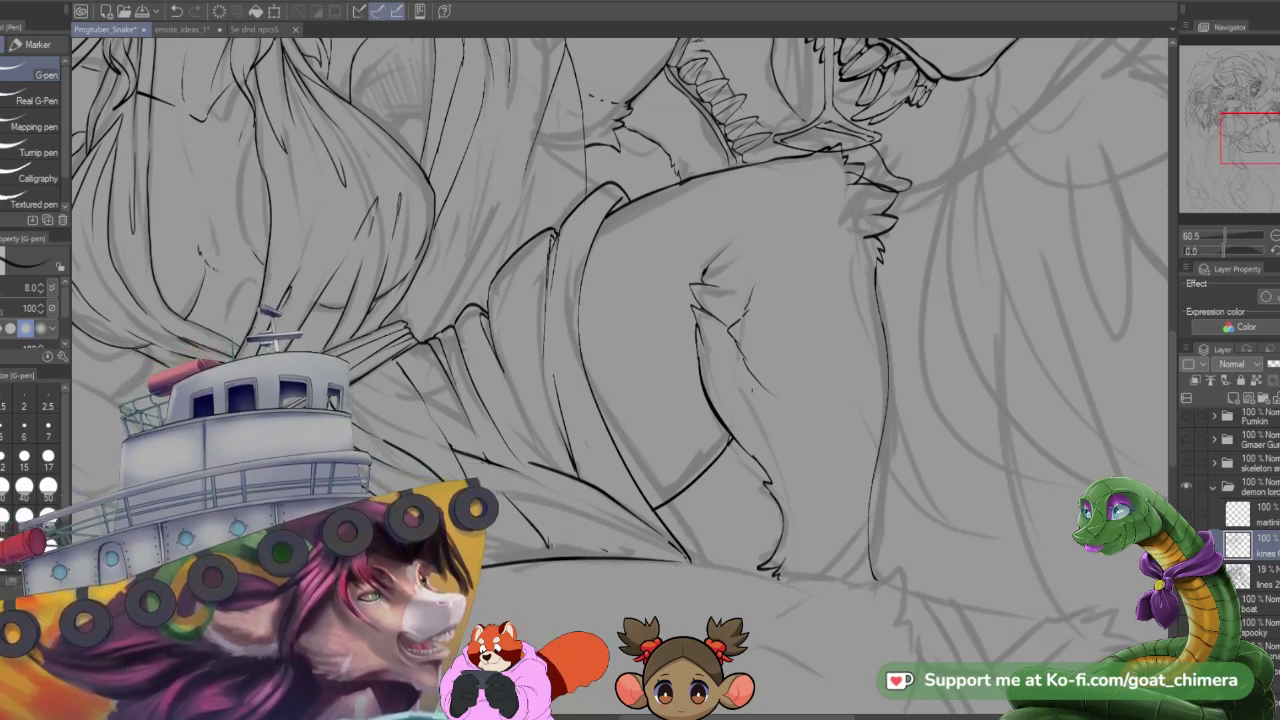
{"action": "left_click_drag", "start_coordinate": [767, 399], "coordinate": [800, 475]}
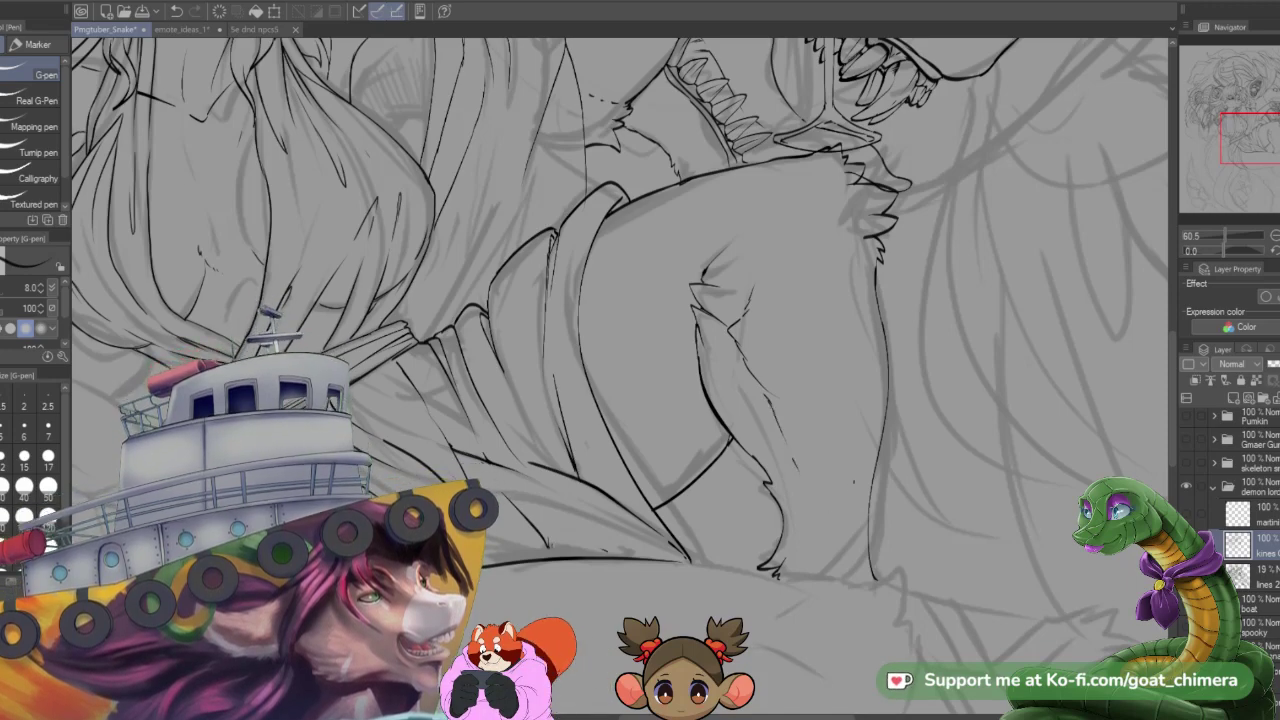
{"action": "scroll", "coordinate": [854, 482], "scroll_direction": "down", "scroll_amount": 5}
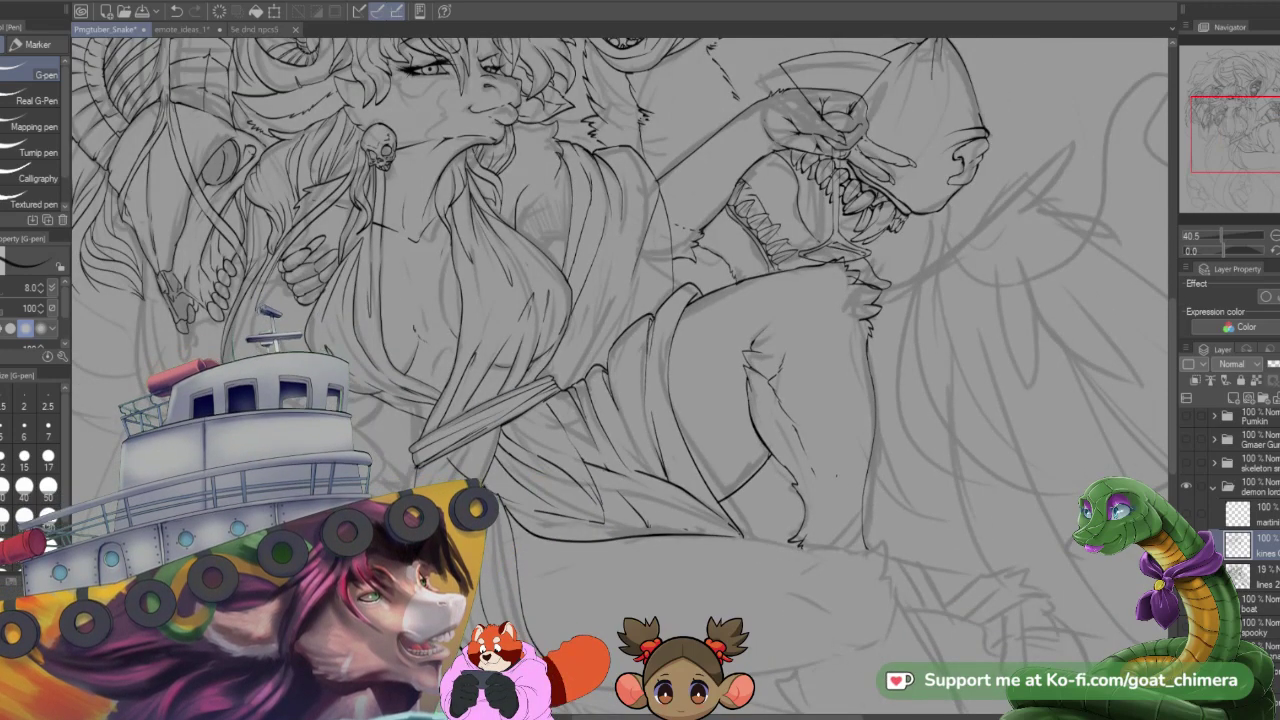
{"action": "scroll", "coordinate": [849, 390], "scroll_direction": "up", "scroll_amount": 4}
{"action": "scroll", "coordinate": [860, 375], "scroll_direction": "up", "scroll_amount": 3}
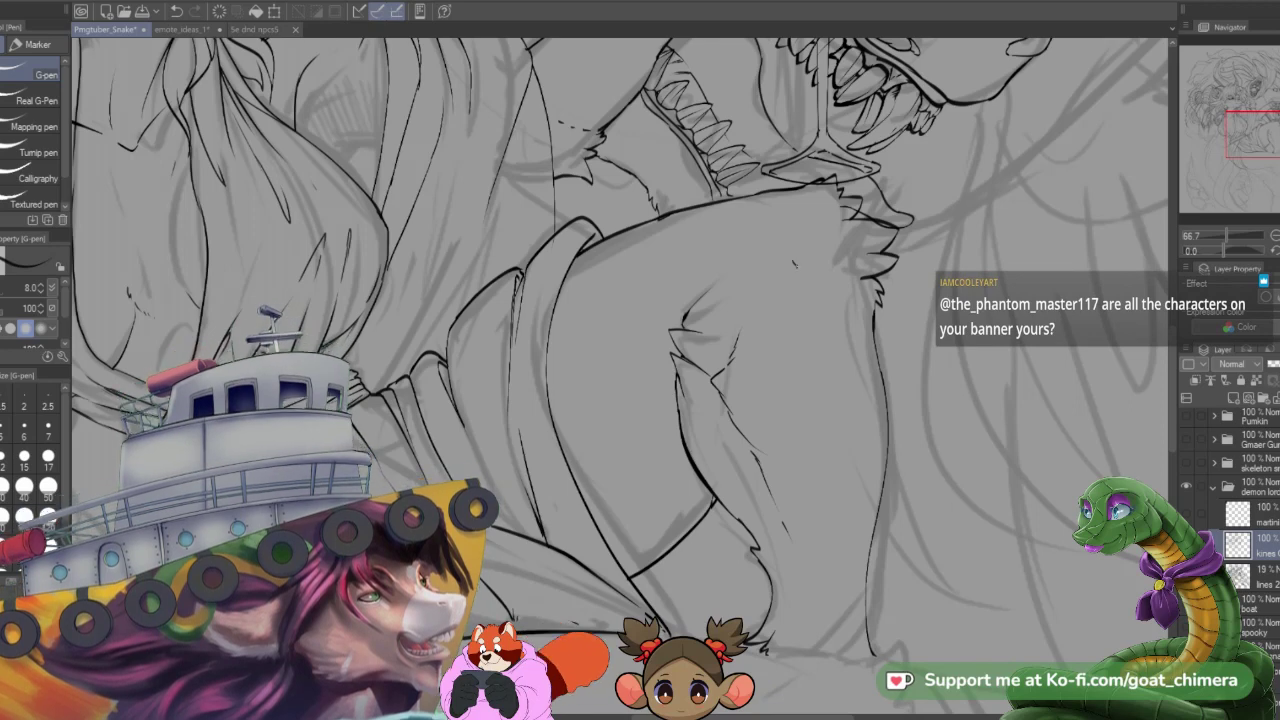
{"action": "left_click_drag", "start_coordinate": [794, 257], "coordinate": [809, 266]}
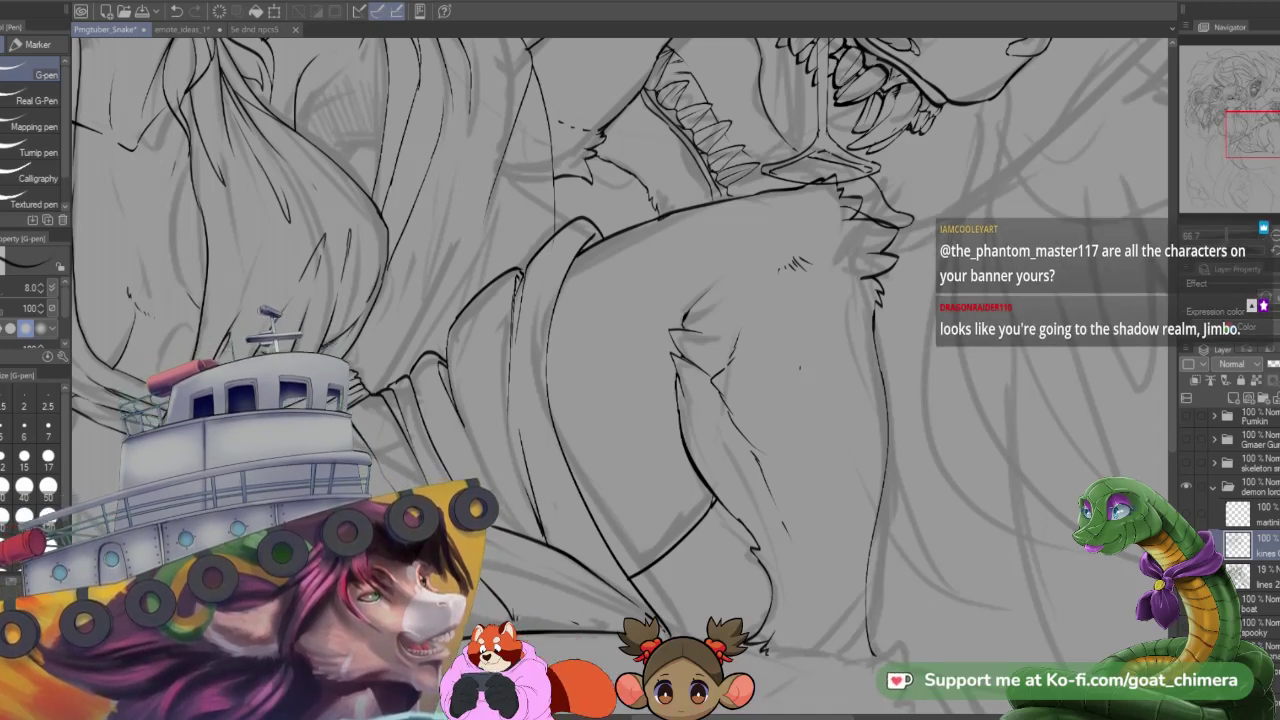
{"action": "key", "text": "e"}
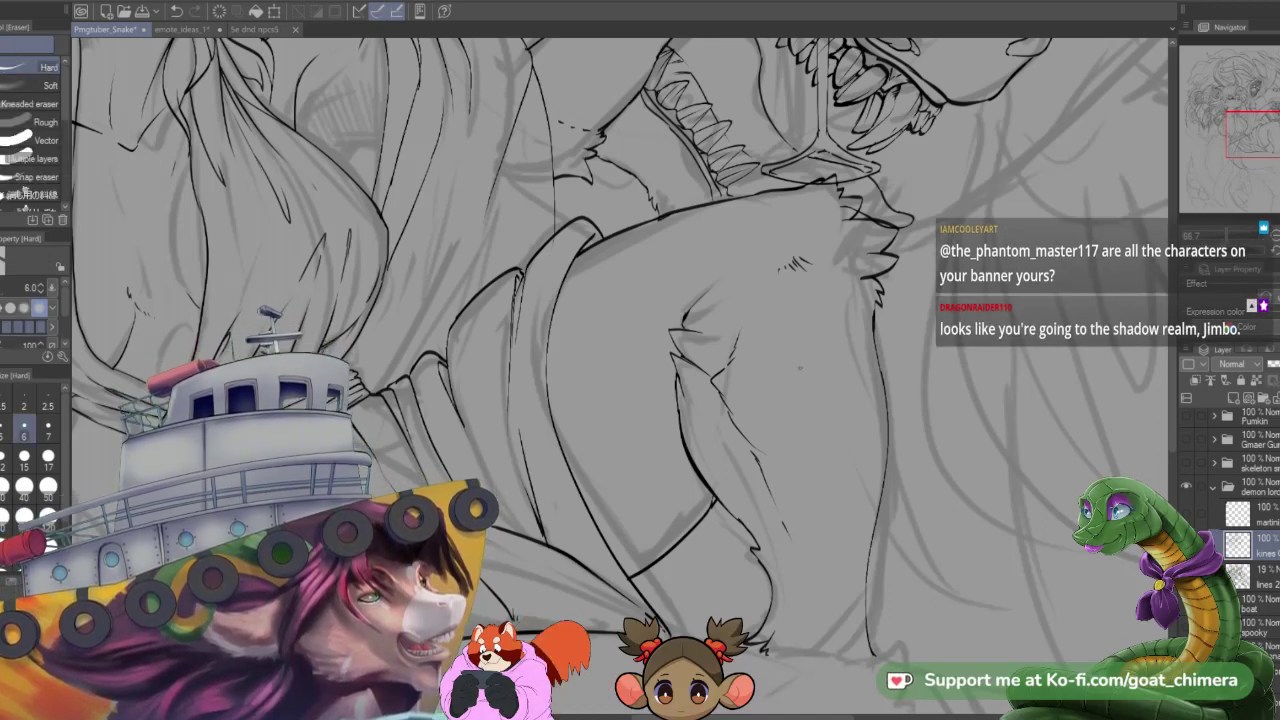
{"action": "left_click", "coordinate": [48, 85]}
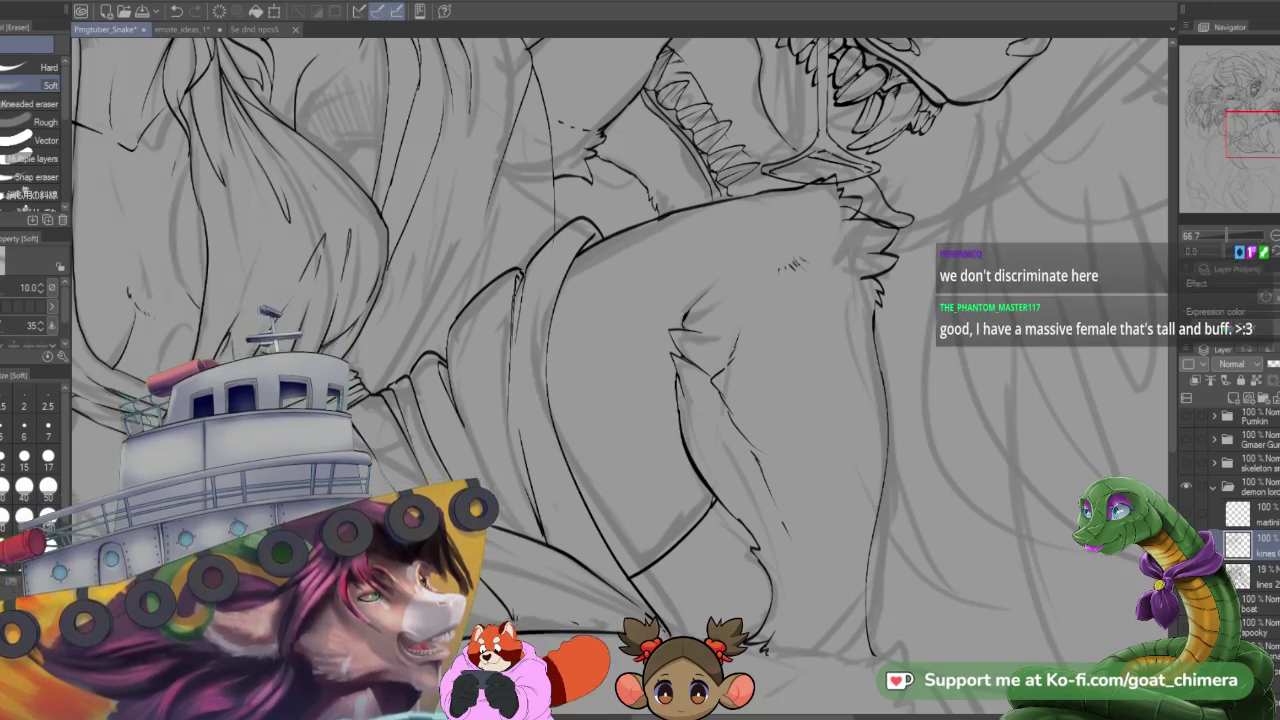
- Examine the inked raised leg against the whole composition at several zoom levels, then return to its lower part with the G-pen
{"action": "scroll", "coordinate": [626, 556], "scroll_direction": "down", "scroll_amount": 4}
{"action": "scroll", "coordinate": [620, 360], "scroll_direction": "down", "scroll_amount": 2}
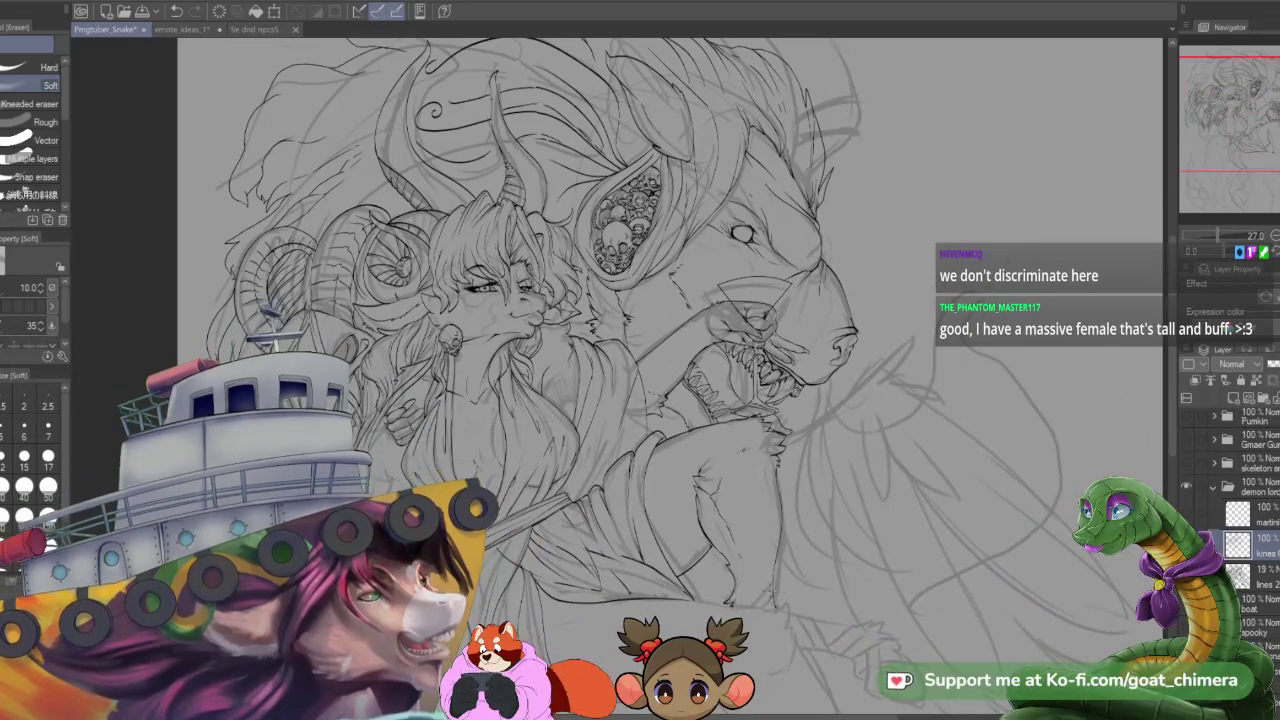
{"action": "scroll", "coordinate": [620, 360], "scroll_direction": "down", "scroll_amount": 2}
{"action": "scroll", "coordinate": [748, 612], "scroll_direction": "up", "scroll_amount": 2}
{"action": "scroll", "coordinate": [748, 620], "scroll_direction": "down", "scroll_amount": 3}
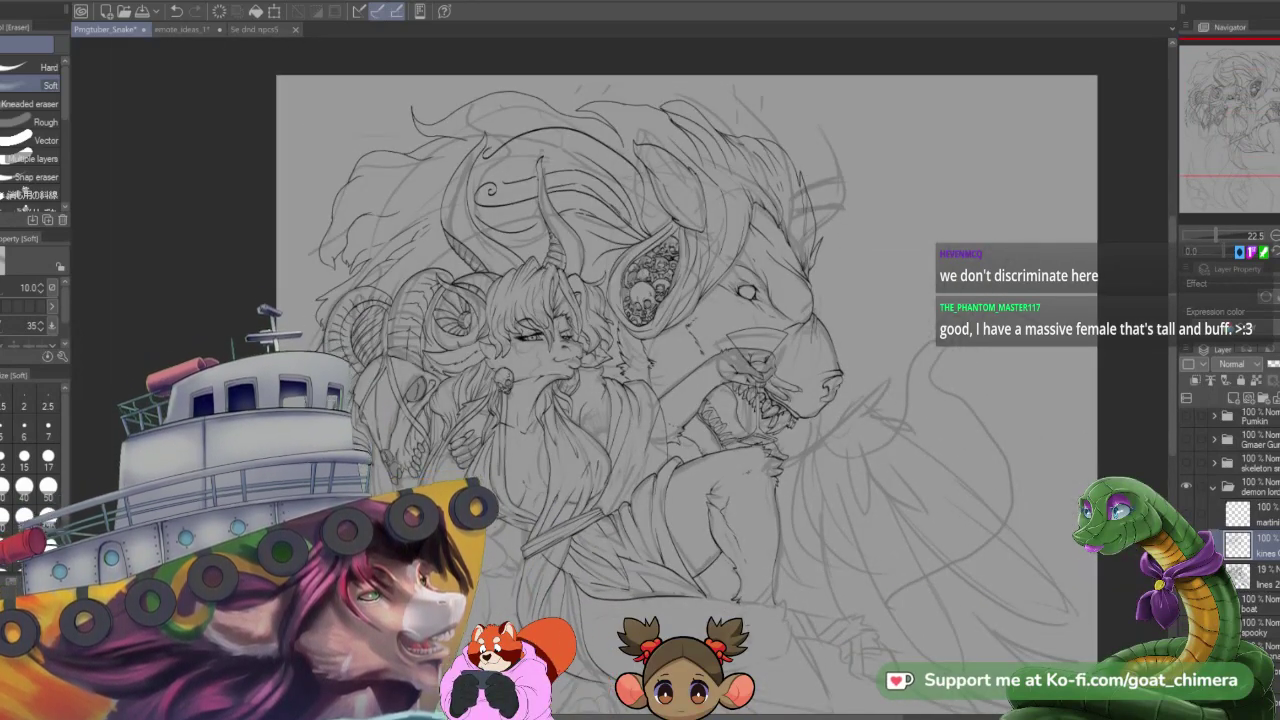
{"action": "scroll", "coordinate": [620, 360], "scroll_direction": "up", "scroll_amount": 4}
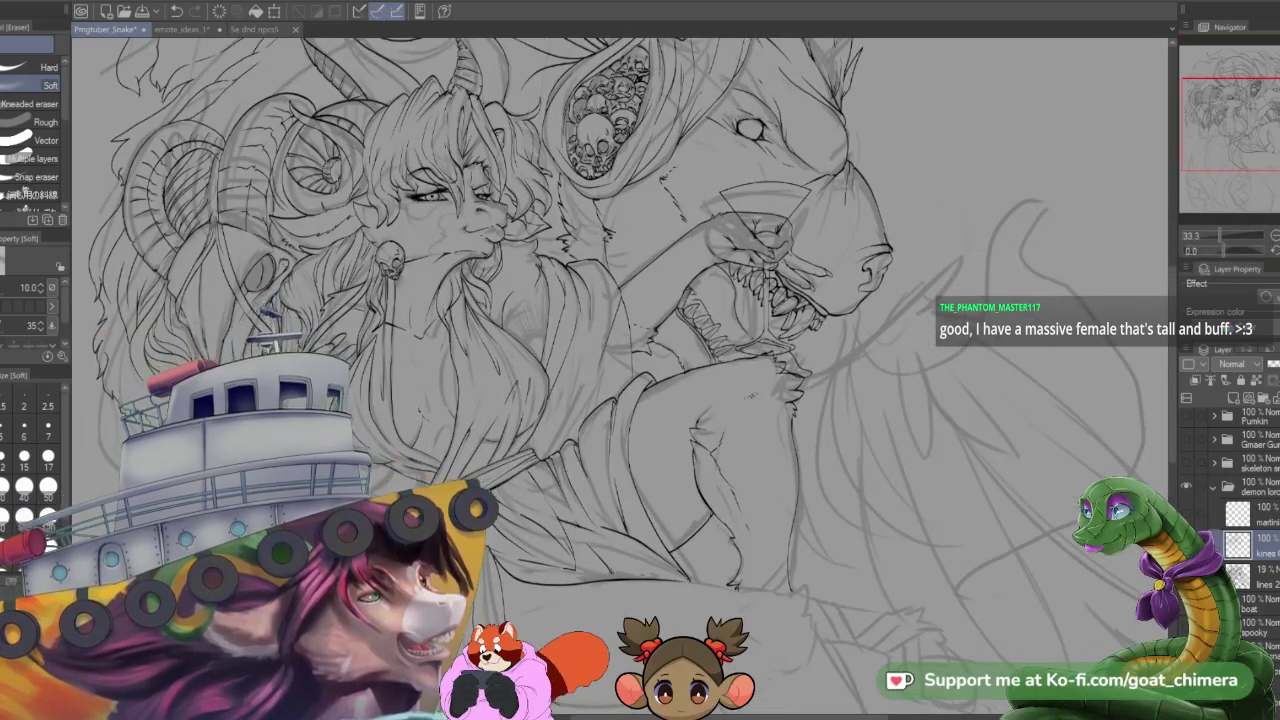
{"action": "scroll", "coordinate": [620, 360], "scroll_direction": "down", "scroll_amount": 1}
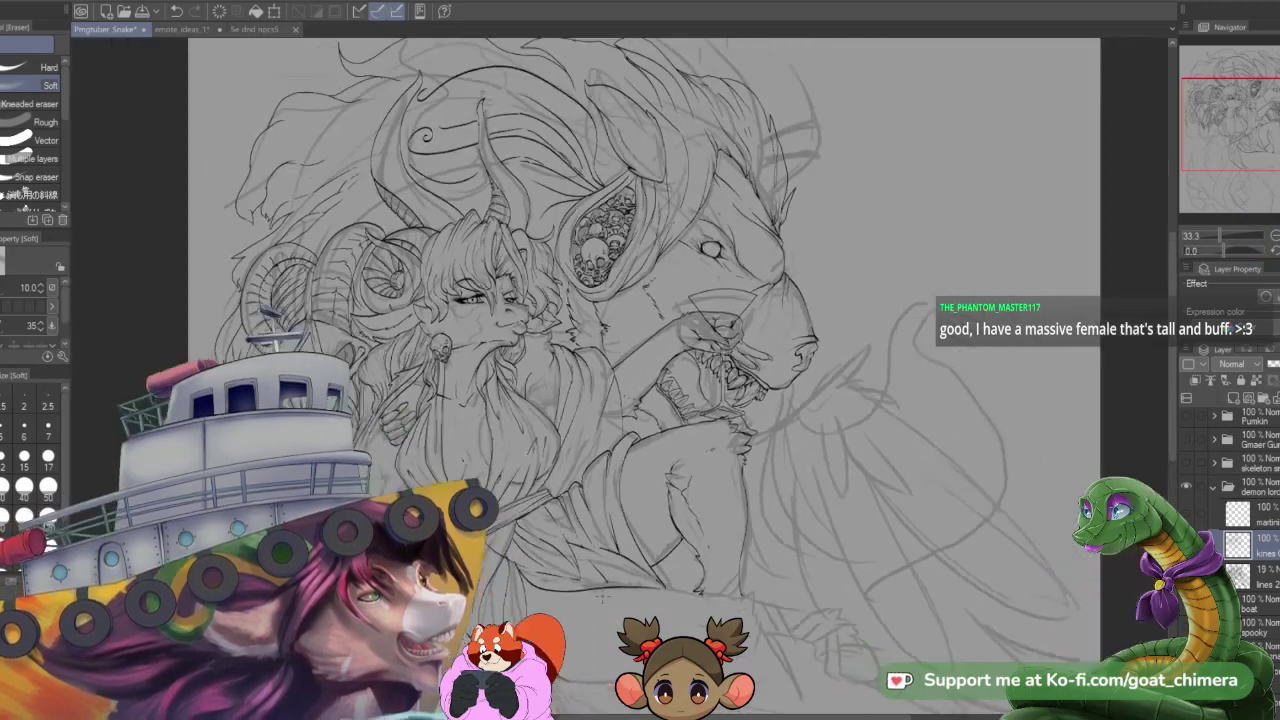
{"action": "scroll", "coordinate": [620, 360], "scroll_direction": "up", "scroll_amount": 1}
{"action": "scroll", "coordinate": [667, 592], "scroll_direction": "up", "scroll_amount": 2}
{"action": "scroll", "coordinate": [684, 572], "scroll_direction": "up", "scroll_amount": 2}
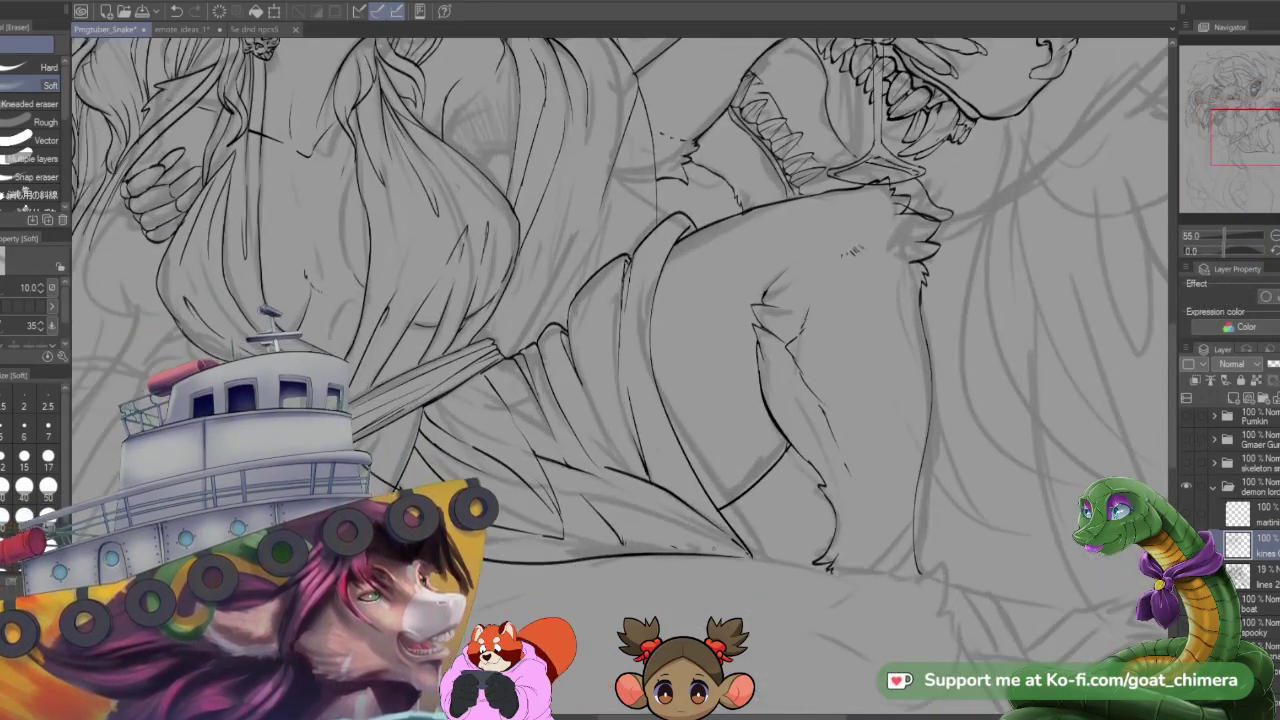
{"action": "key", "text": "p"}
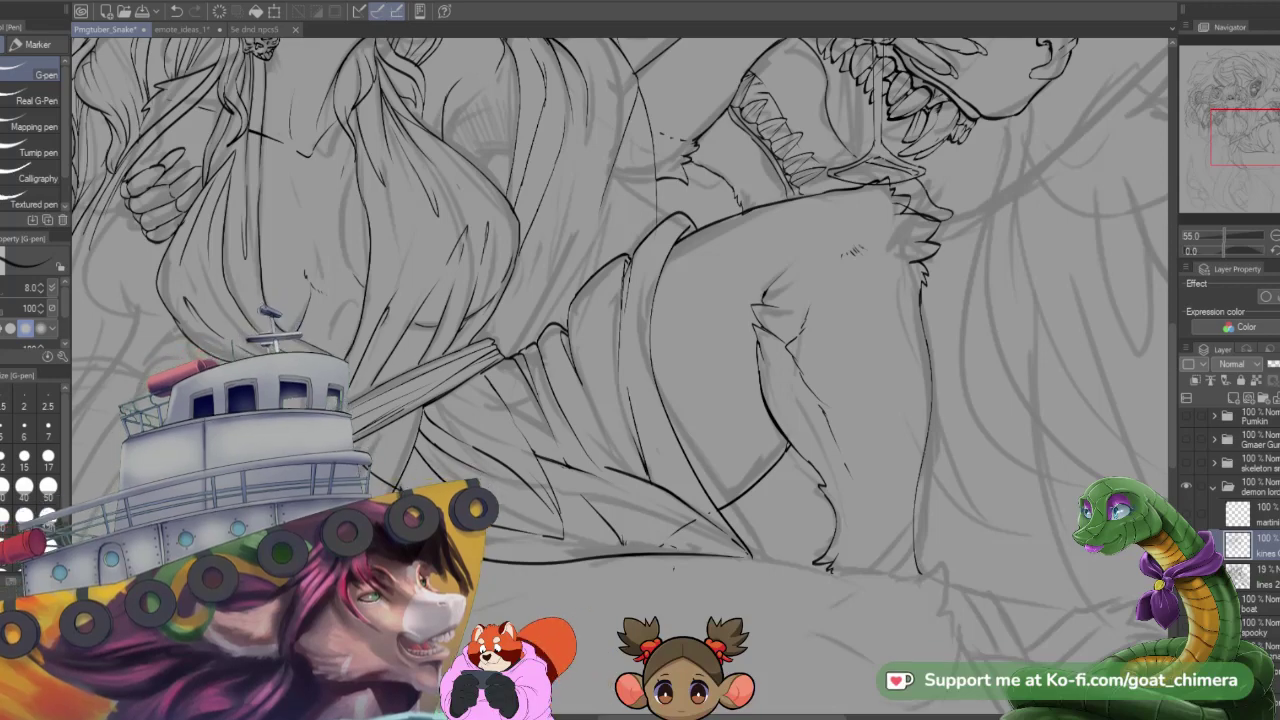
- Ink the long curved cloth edges sweeping down from behind the hip and along the underside of the lower thigh
{"action": "scroll", "coordinate": [701, 566], "scroll_direction": "down", "scroll_amount": 3}
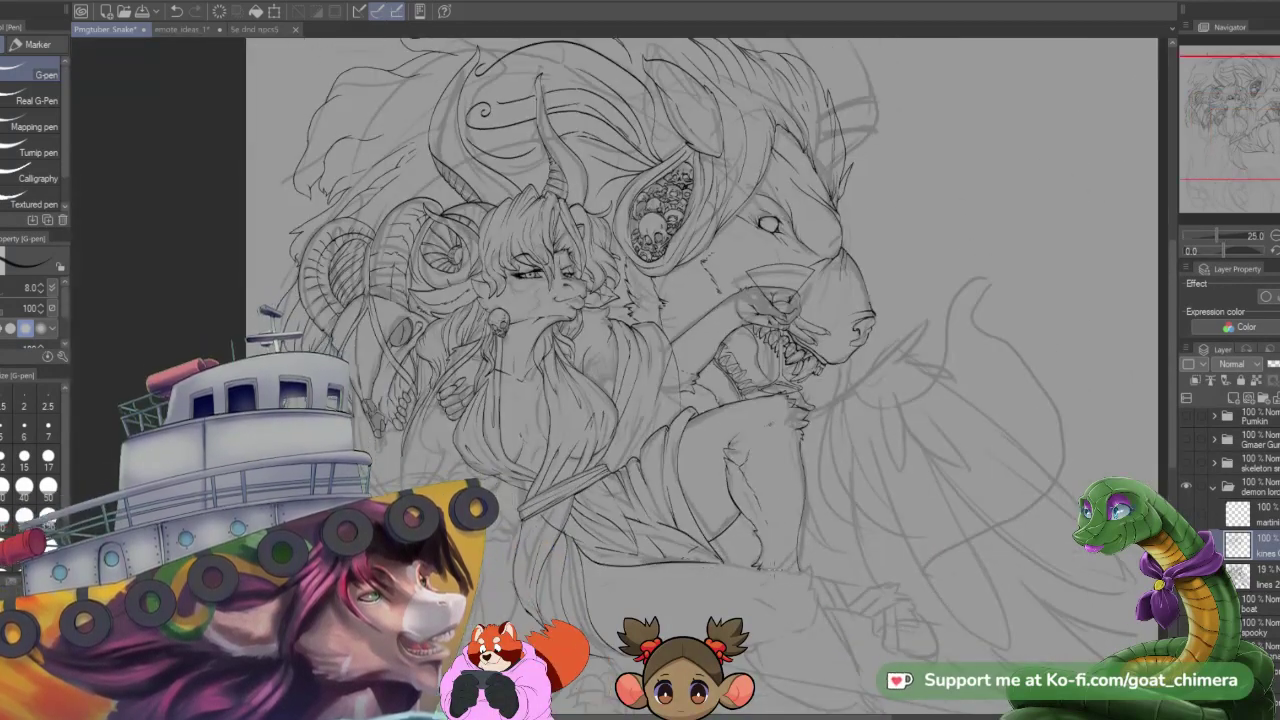
{"action": "scroll", "coordinate": [773, 570], "scroll_direction": "down", "scroll_amount": 3}
{"action": "scroll", "coordinate": [788, 596], "scroll_direction": "up", "scroll_amount": 4}
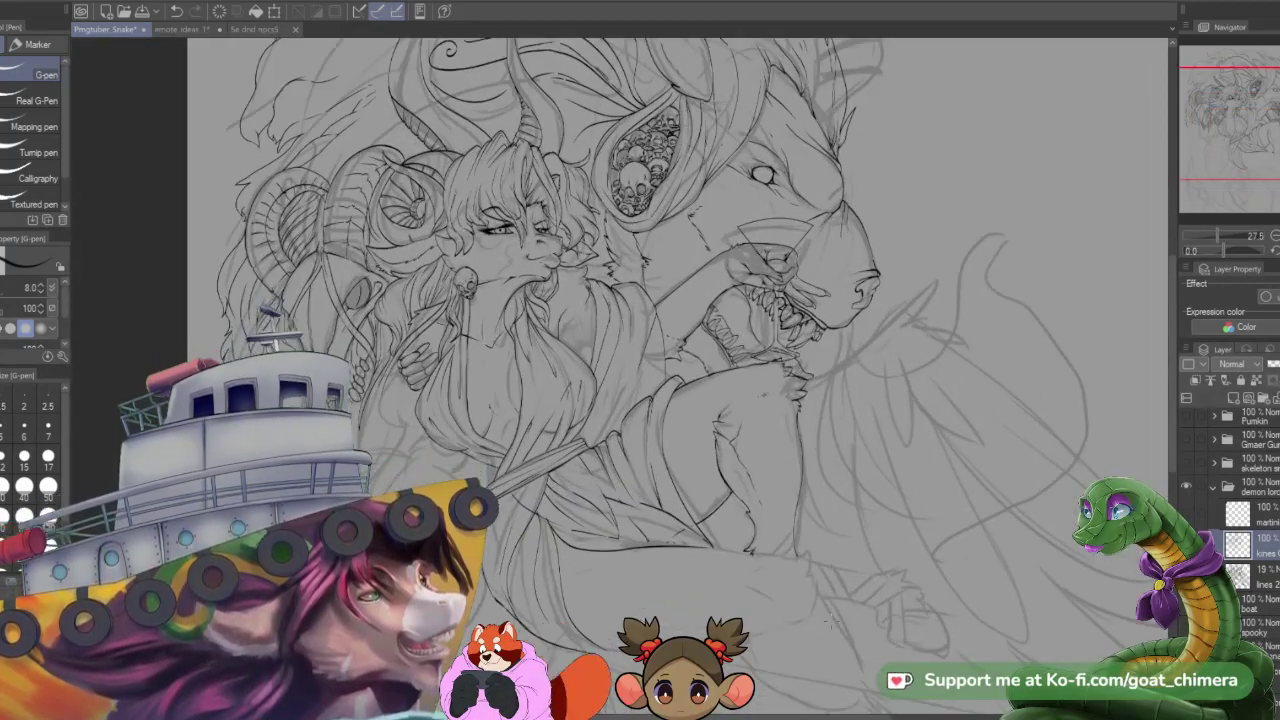
{"action": "scroll", "coordinate": [830, 621], "scroll_direction": "down", "scroll_amount": 2}
{"action": "scroll", "coordinate": [830, 621], "scroll_direction": "up", "scroll_amount": 3}
{"action": "key", "text": "asciicircum"}
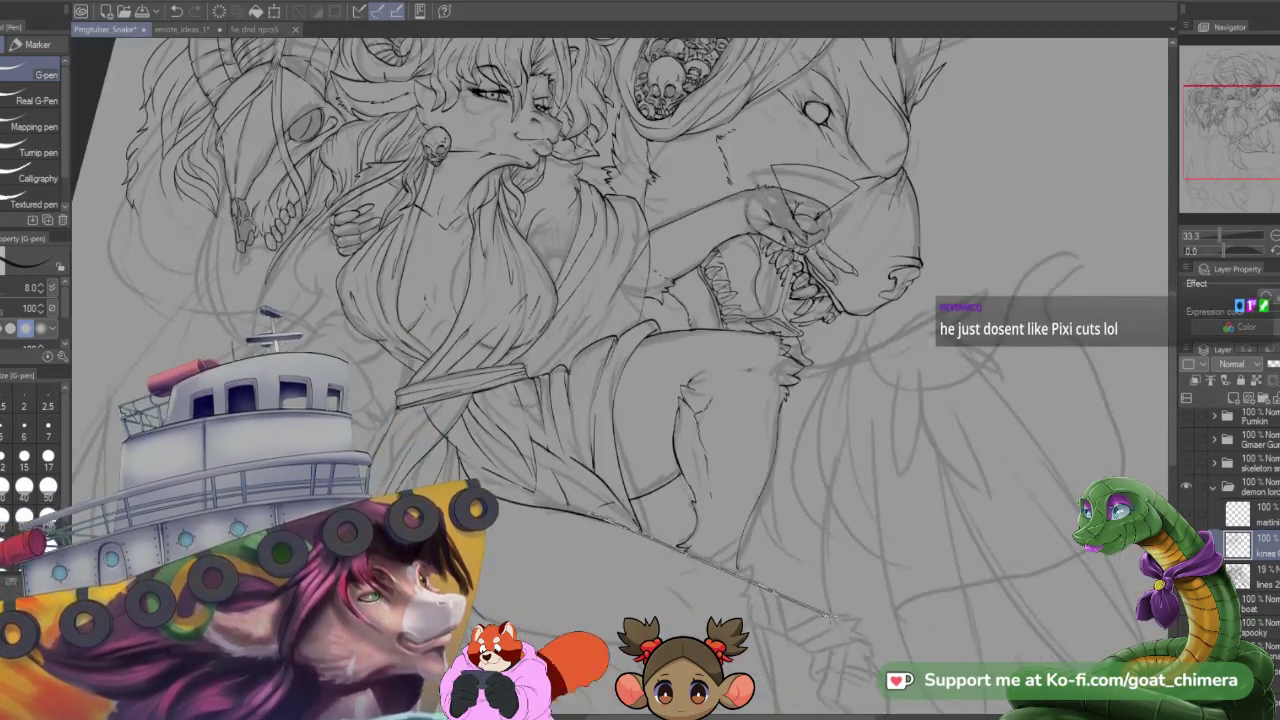
{"action": "key", "text": "asciicircum"}
{"action": "key", "text": "asciicircum"}
{"action": "scroll", "coordinate": [613, 604], "scroll_direction": "down", "scroll_amount": 2}
{"action": "scroll", "coordinate": [613, 604], "scroll_direction": "up", "scroll_amount": 2}
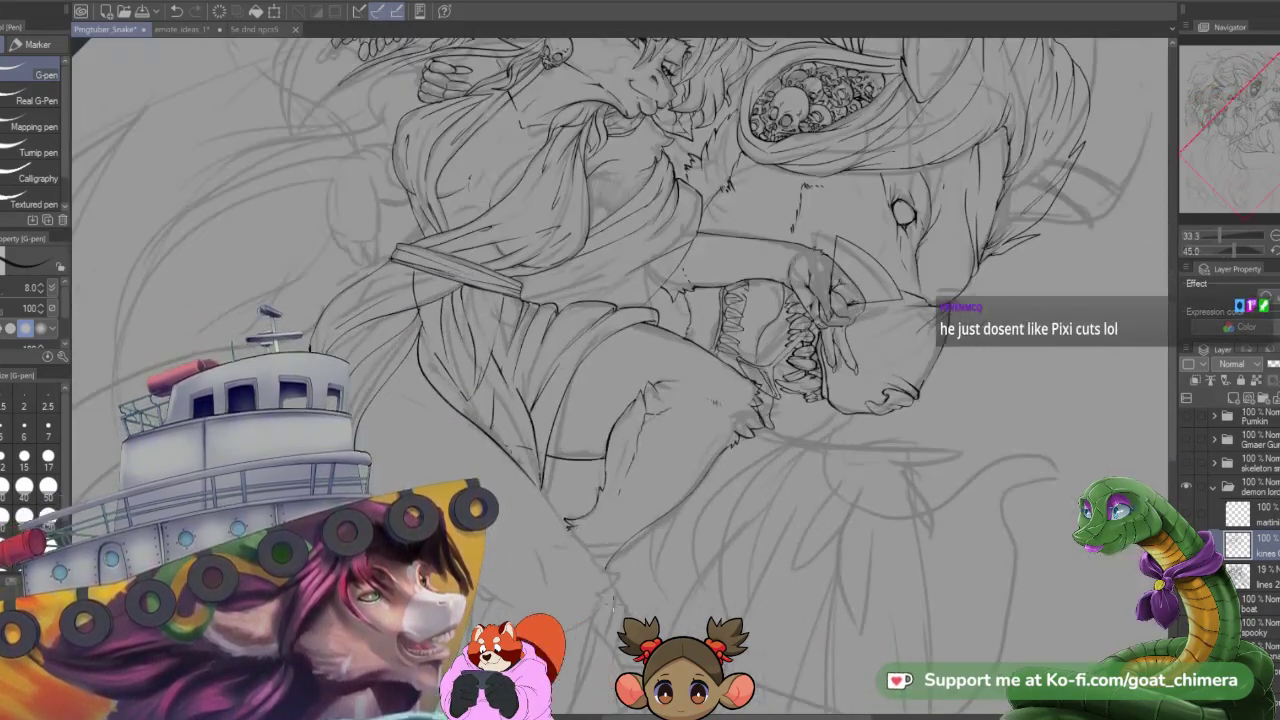
{"action": "key", "text": "ctrl+plus"}
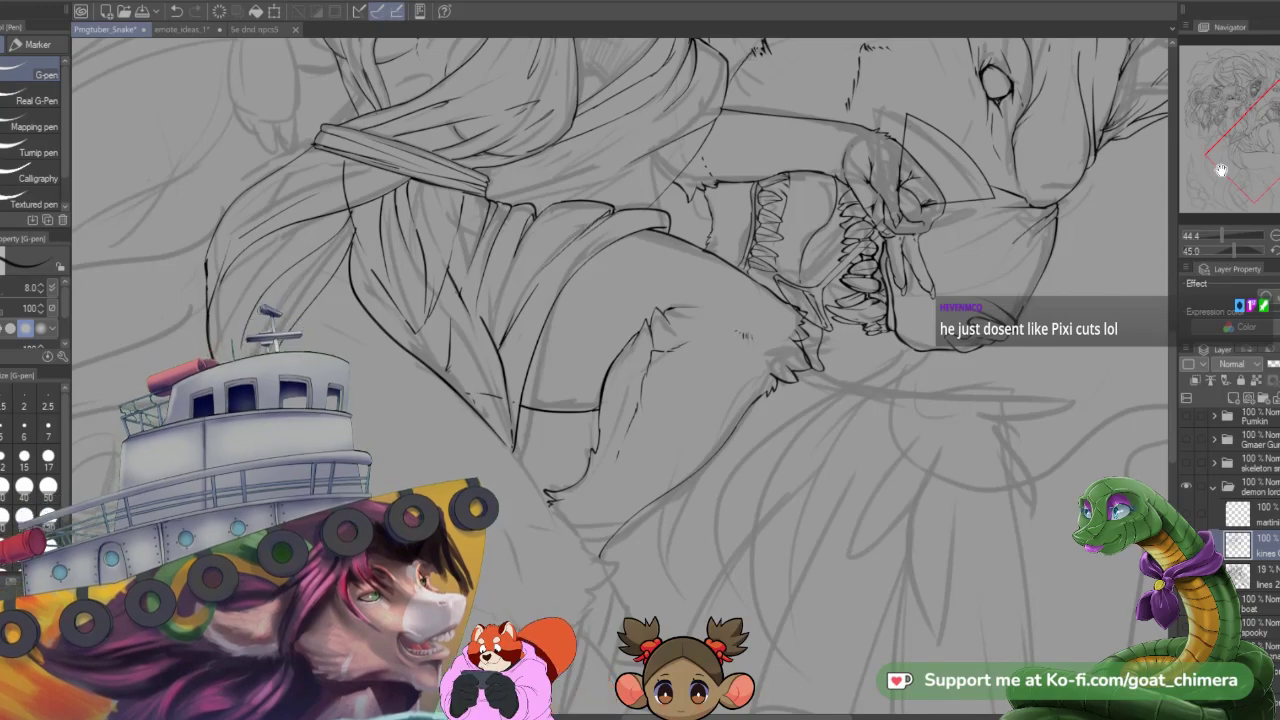
{"action": "mouse_move", "coordinate": [1278, 162]}
{"action": "left_mouse_down"}
{"action": "mouse_move", "coordinate": [1265, 162]}
{"action": "mouse_move", "coordinate": [1250, 106]}
{"action": "mouse_move", "coordinate": [1276, 213]}
{"action": "mouse_move", "coordinate": [1272, 190]}
{"action": "left_mouse_up"}
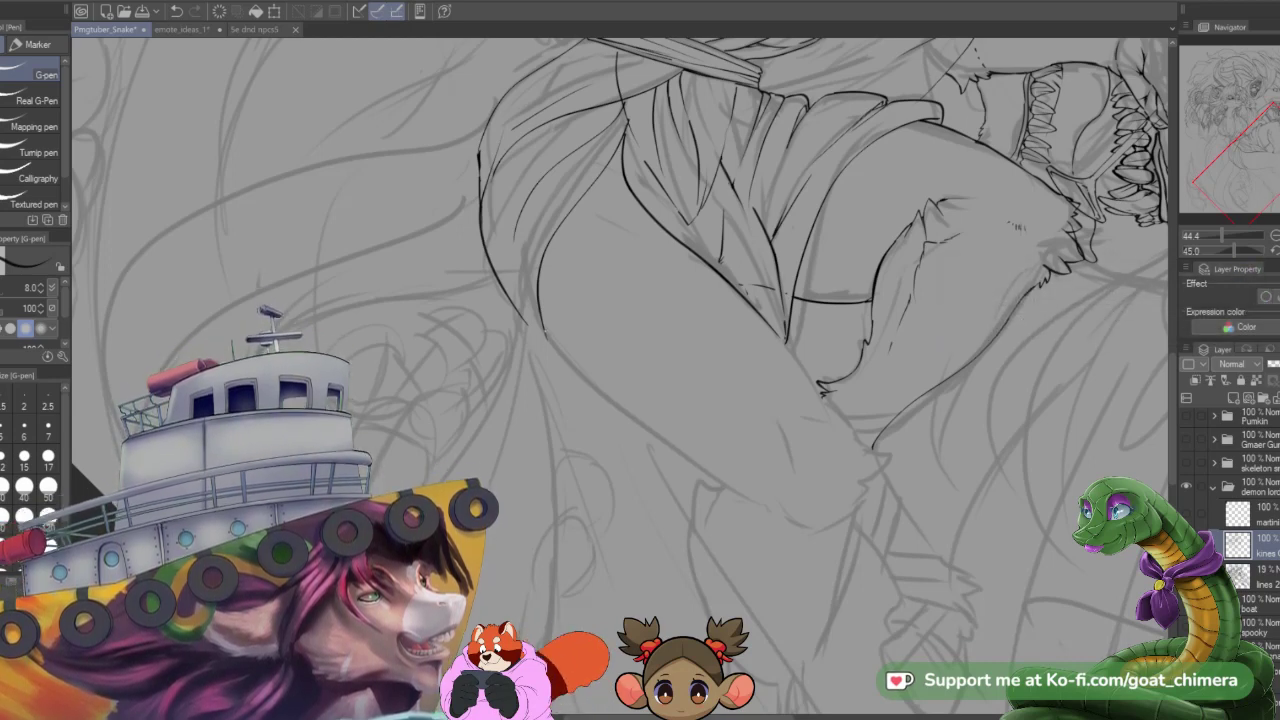
{"action": "left_click_drag", "start_coordinate": [544, 334], "coordinate": [557, 497]}
{"action": "left_click_drag", "start_coordinate": [549, 347], "coordinate": [636, 576]}
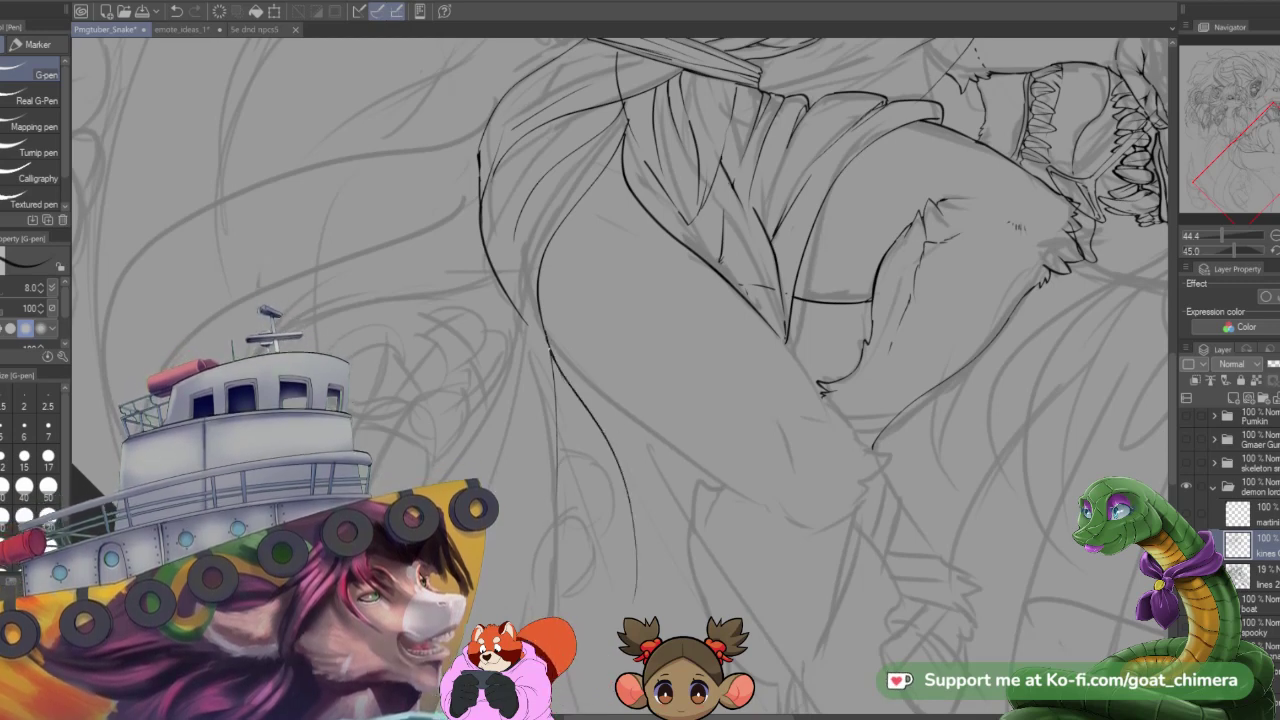
{"action": "mouse_move", "coordinate": [552, 354]}
{"action": "left_mouse_down"}
{"action": "mouse_move", "coordinate": [615, 404]}
{"action": "mouse_move", "coordinate": [700, 502]}
{"action": "left_mouse_up"}
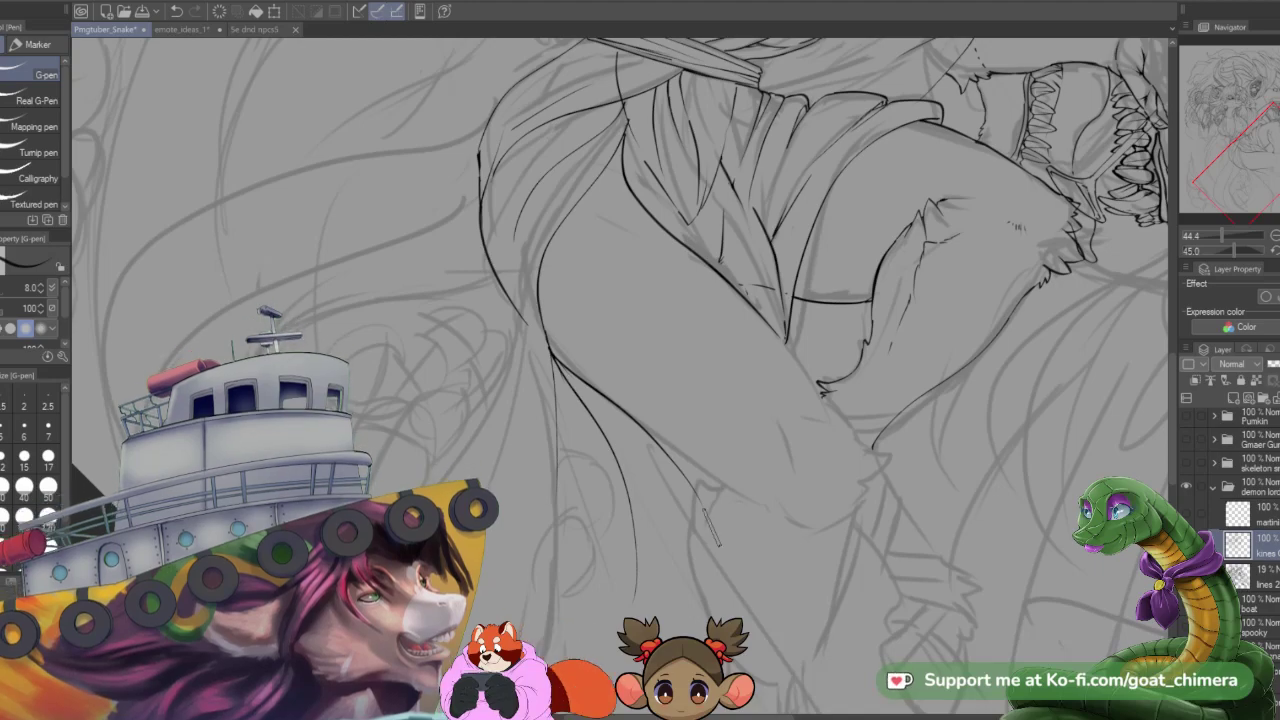
- Examine the inked hip, thigh and trailing cloth lines against the whole composition at several zoom levels and rotations
{"action": "key", "text": "minus"}
{"action": "key", "text": "minus"}
{"action": "scroll", "coordinate": [731, 508], "scroll_direction": "down", "scroll_amount": 4}
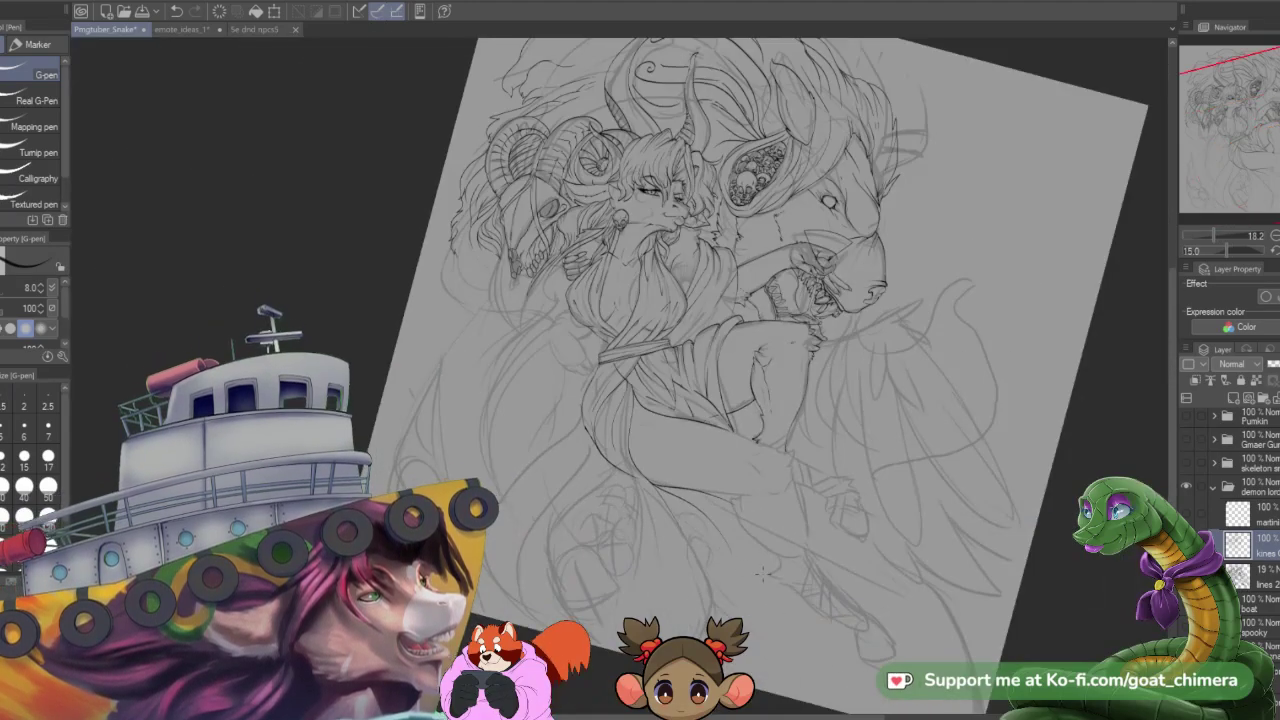
{"action": "scroll", "coordinate": [764, 585], "scroll_direction": "up", "scroll_amount": 2}
{"action": "scroll", "coordinate": [780, 495], "scroll_direction": "up", "scroll_amount": 3}
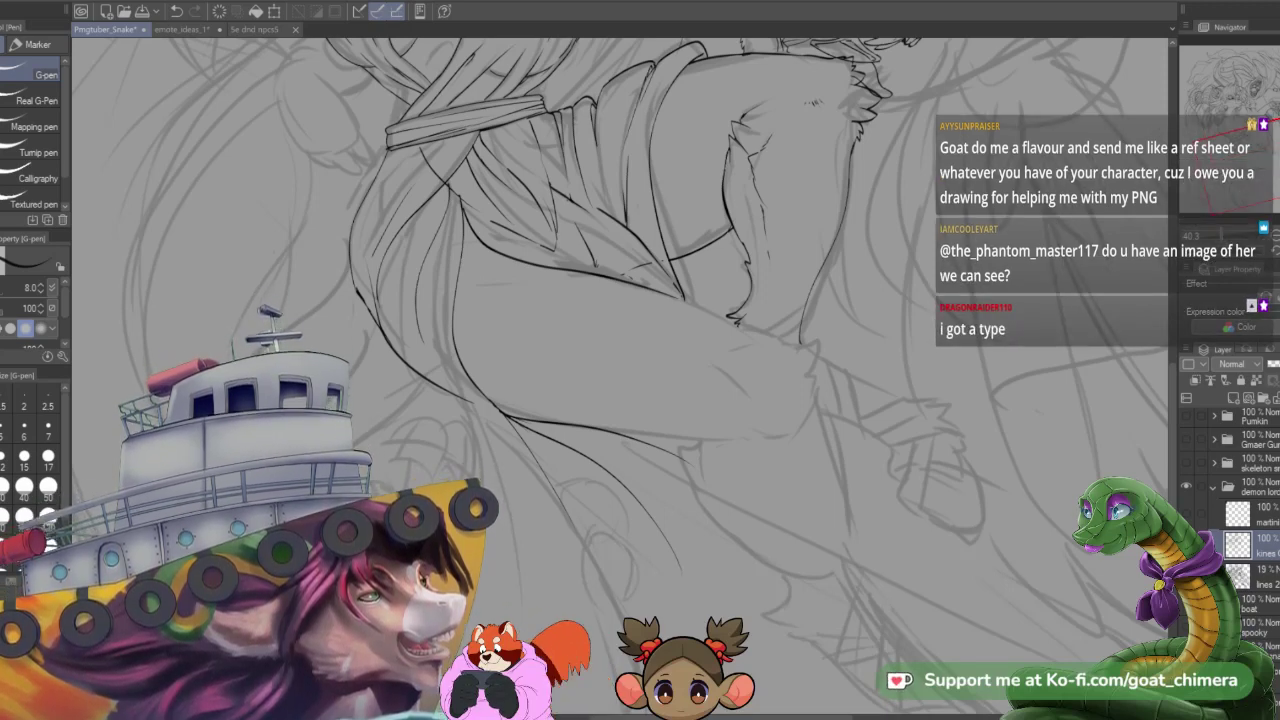
{"action": "scroll", "coordinate": [480, 557], "scroll_direction": "down", "scroll_amount": 4}
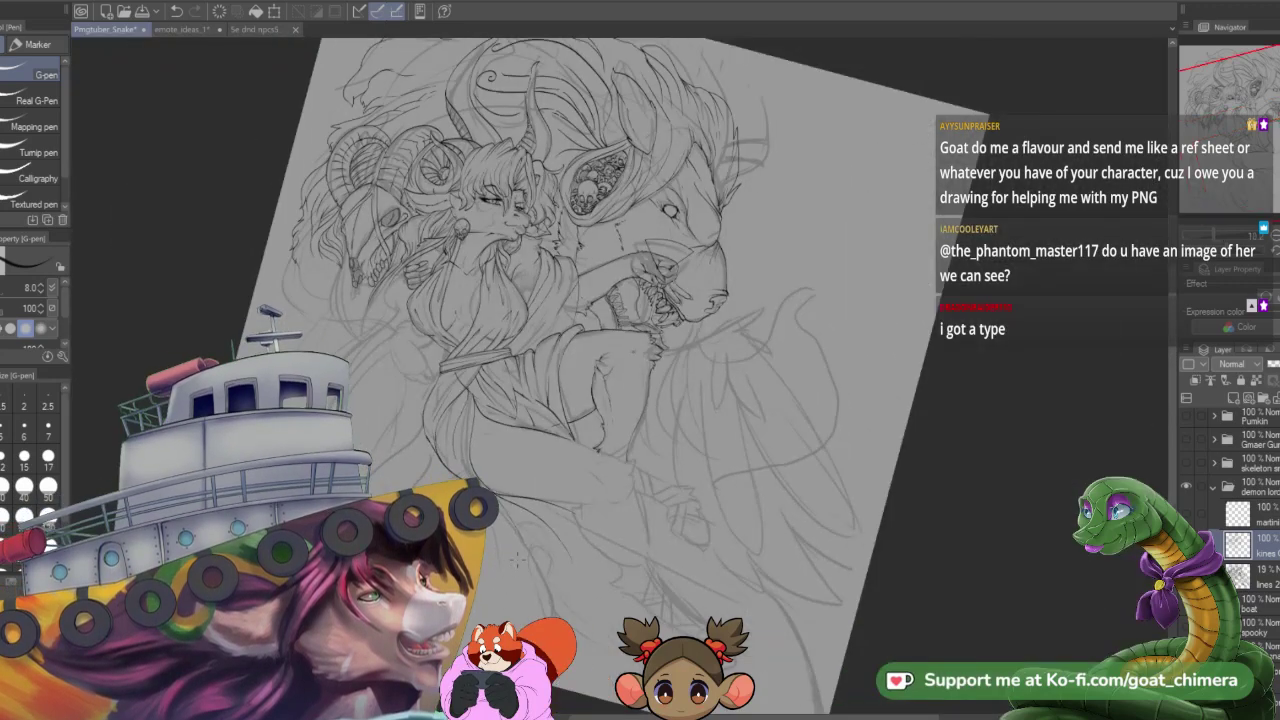
{"action": "scroll", "coordinate": [502, 557], "scroll_direction": "up", "scroll_amount": 2}
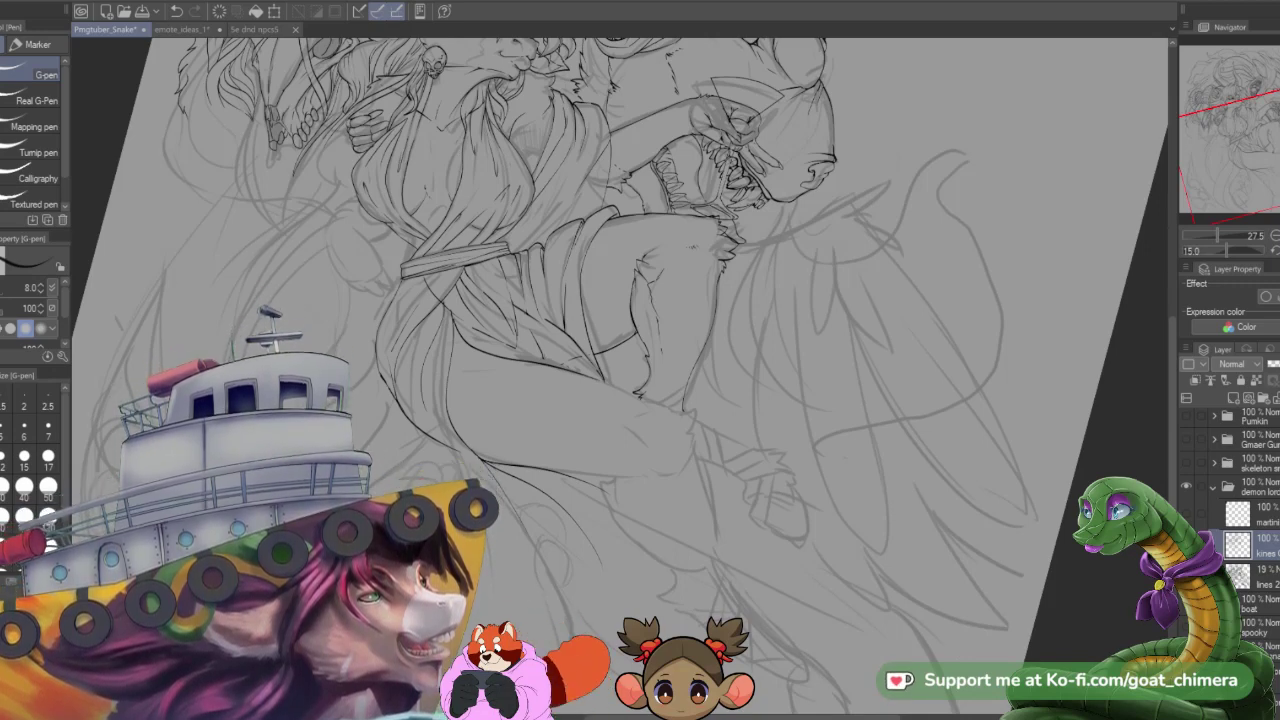
{"action": "scroll", "coordinate": [385, 464], "scroll_direction": "down", "scroll_amount": 2}
{"action": "scroll", "coordinate": [433, 440], "scroll_direction": "down", "scroll_amount": 2}
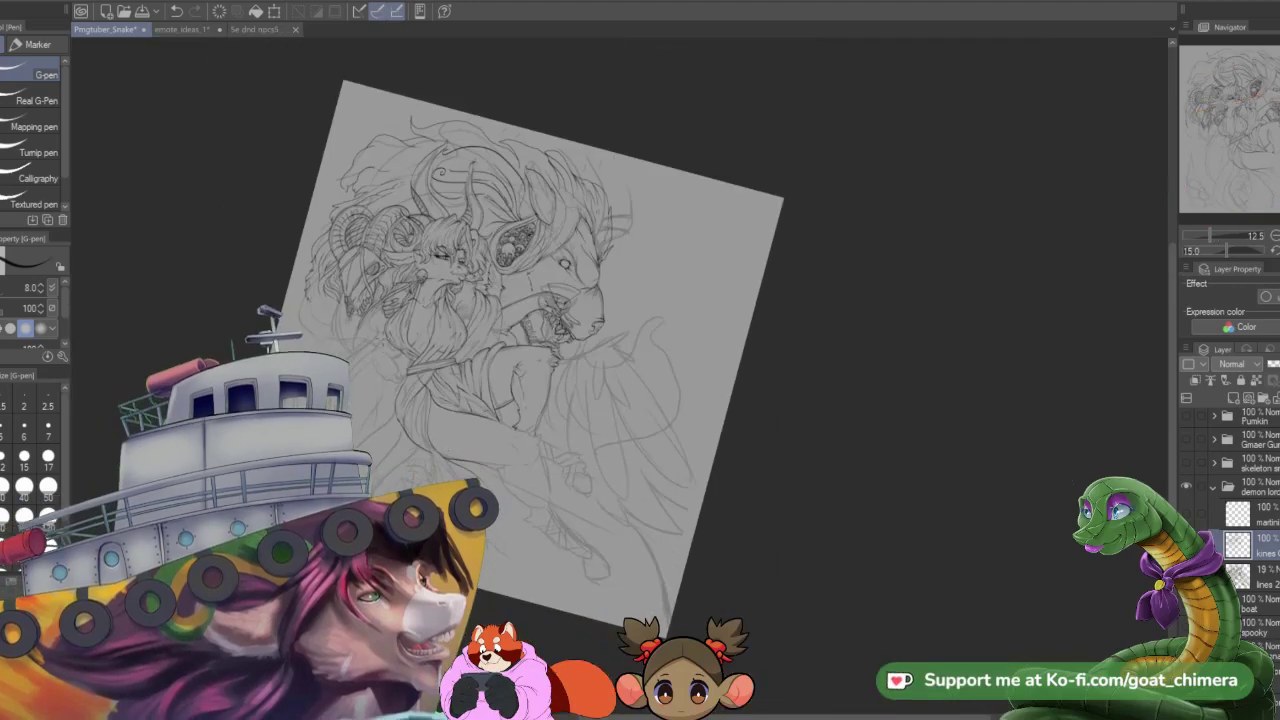
{"action": "scroll", "coordinate": [393, 335], "scroll_direction": "up", "scroll_amount": 2}
{"action": "key", "text": "minus"}
{"action": "key", "text": "minus"}
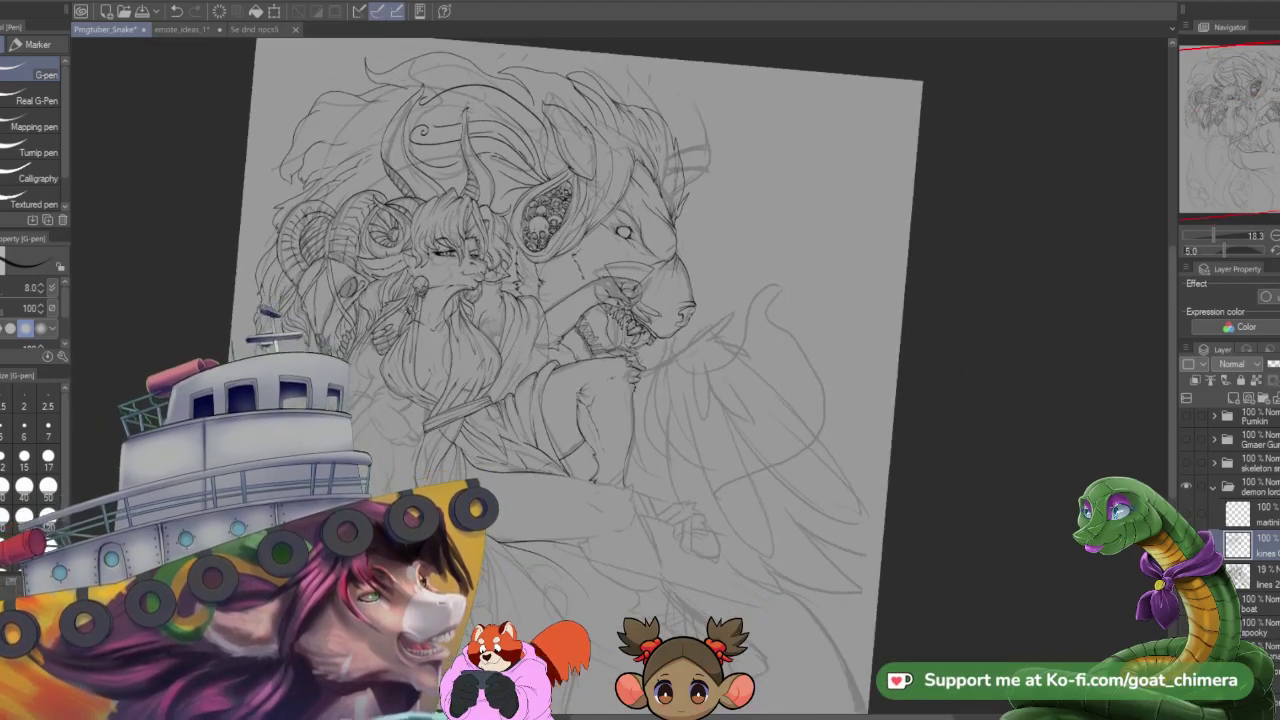
{"action": "scroll", "coordinate": [410, 308], "scroll_direction": "down", "scroll_amount": 2}
{"action": "scroll", "coordinate": [750, 552], "scroll_direction": "up", "scroll_amount": 2}
{"action": "scroll", "coordinate": [361, 429], "scroll_direction": "up", "scroll_amount": 2}
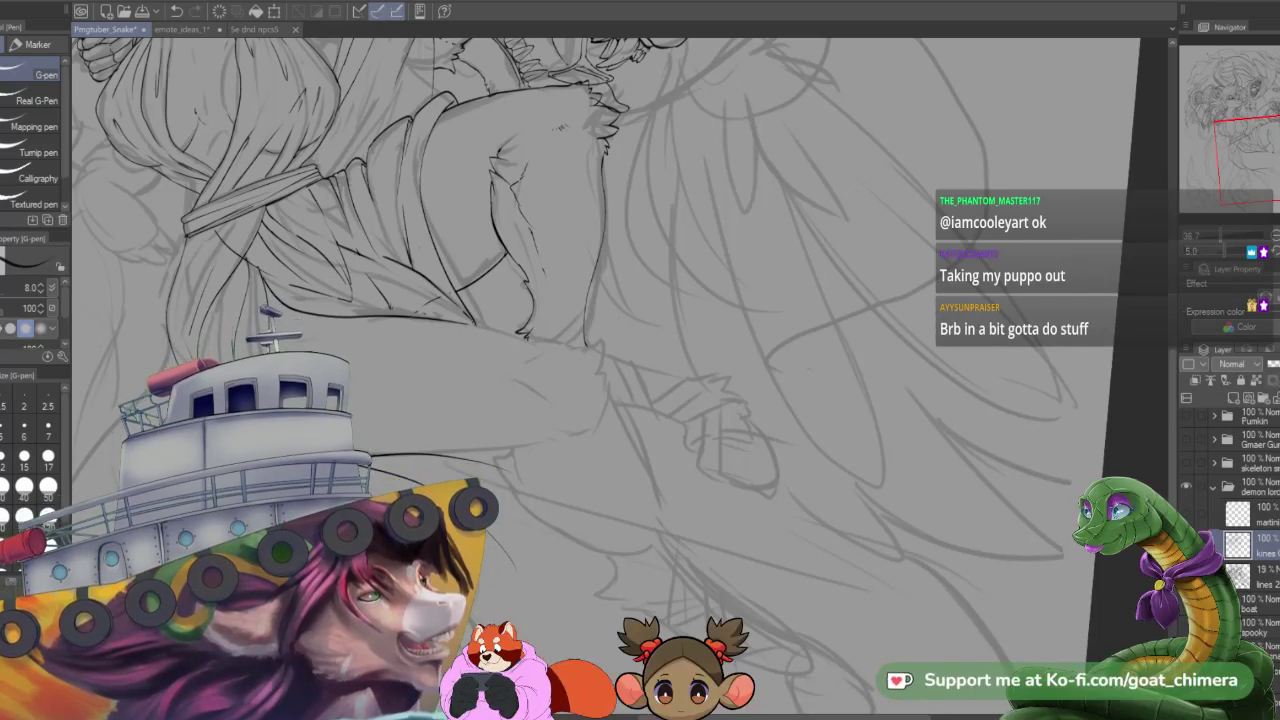
{"action": "scroll", "coordinate": [509, 461], "scroll_direction": "down", "scroll_amount": 2}
{"action": "scroll", "coordinate": [509, 461], "scroll_direction": "up", "scroll_amount": 3}
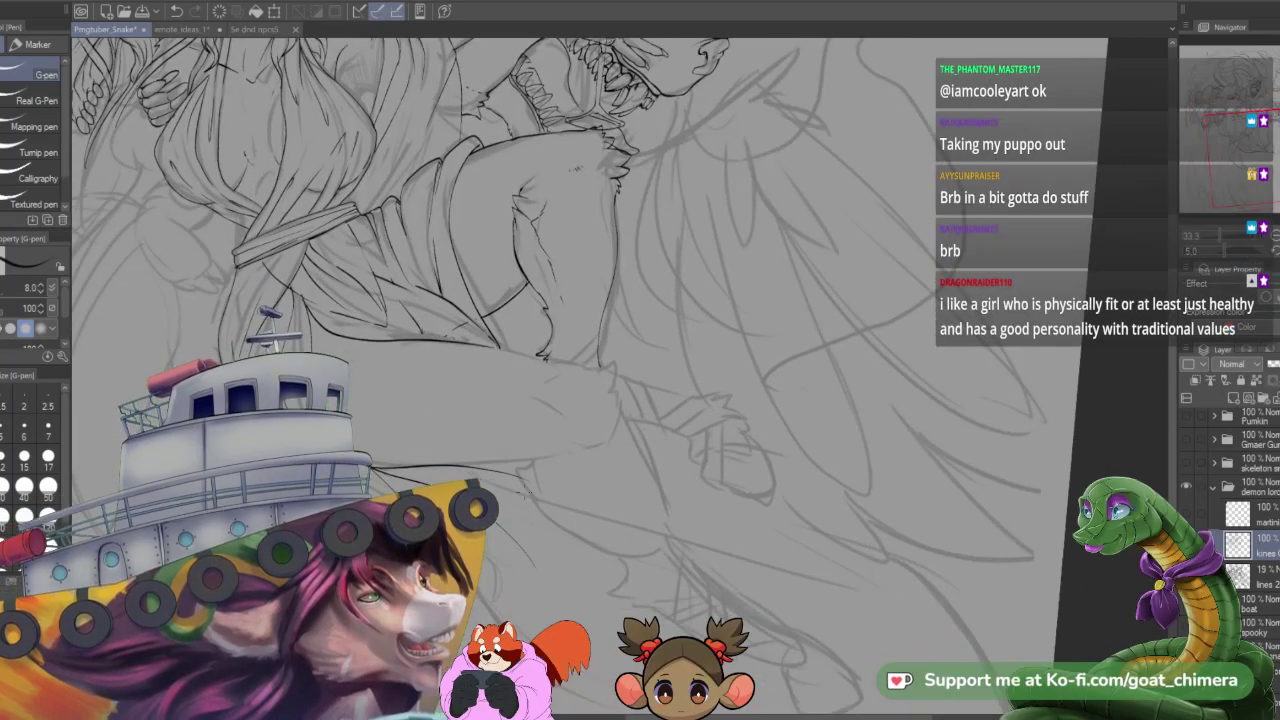
- Extend the lower thigh's underside contour toward the knee and ink its top contour from the cloth to the raised calf
{"action": "scroll", "coordinate": [509, 461], "scroll_direction": "up", "scroll_amount": 1}
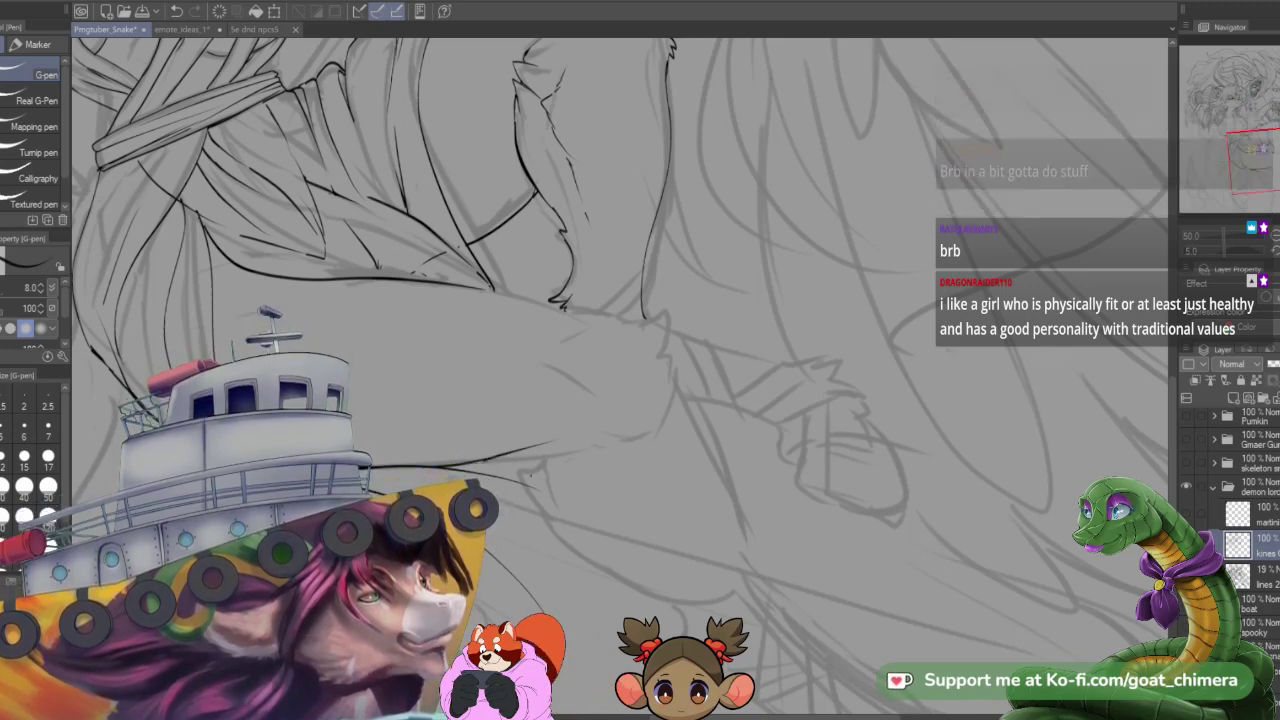
{"action": "left_click_drag", "start_coordinate": [531, 475], "coordinate": [371, 360]}
{"action": "scroll", "coordinate": [360, 350], "scroll_direction": "up", "scroll_amount": 1}
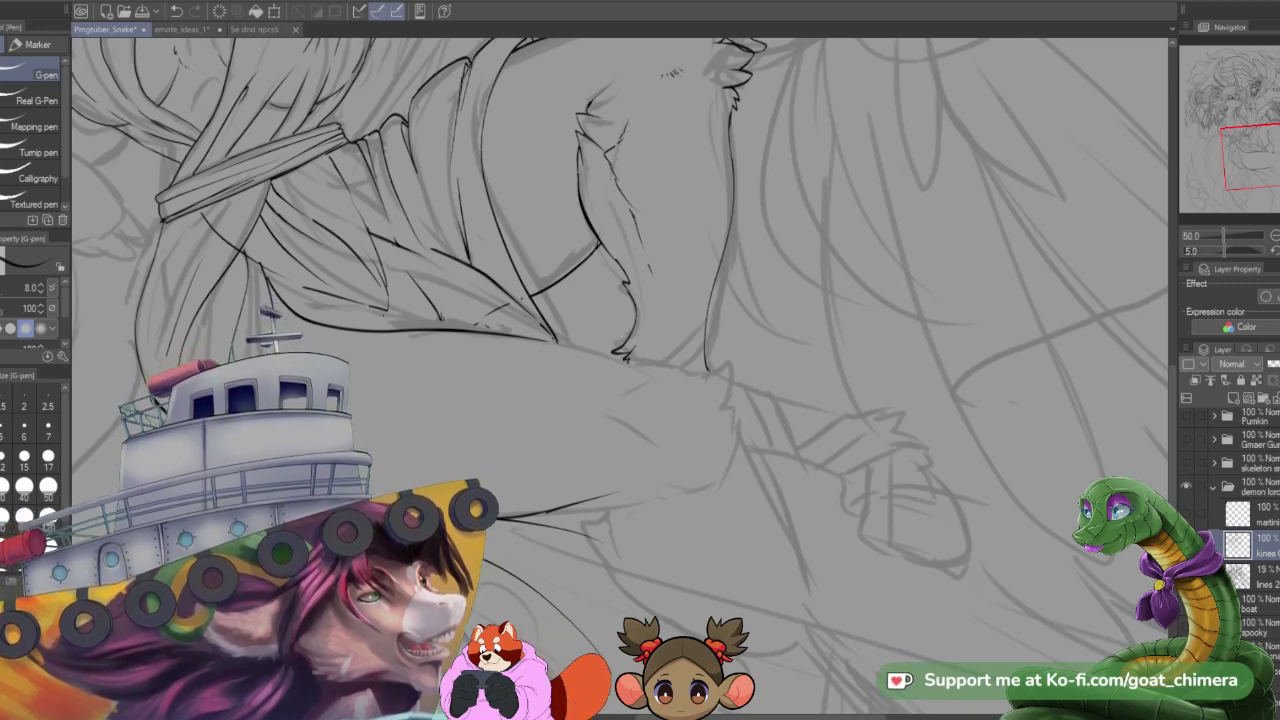
{"action": "mouse_move", "coordinate": [385, 308]}
{"action": "left_mouse_down"}
{"action": "mouse_move", "coordinate": [552, 333]}
{"action": "mouse_move", "coordinate": [643, 370]}
{"action": "left_mouse_up"}
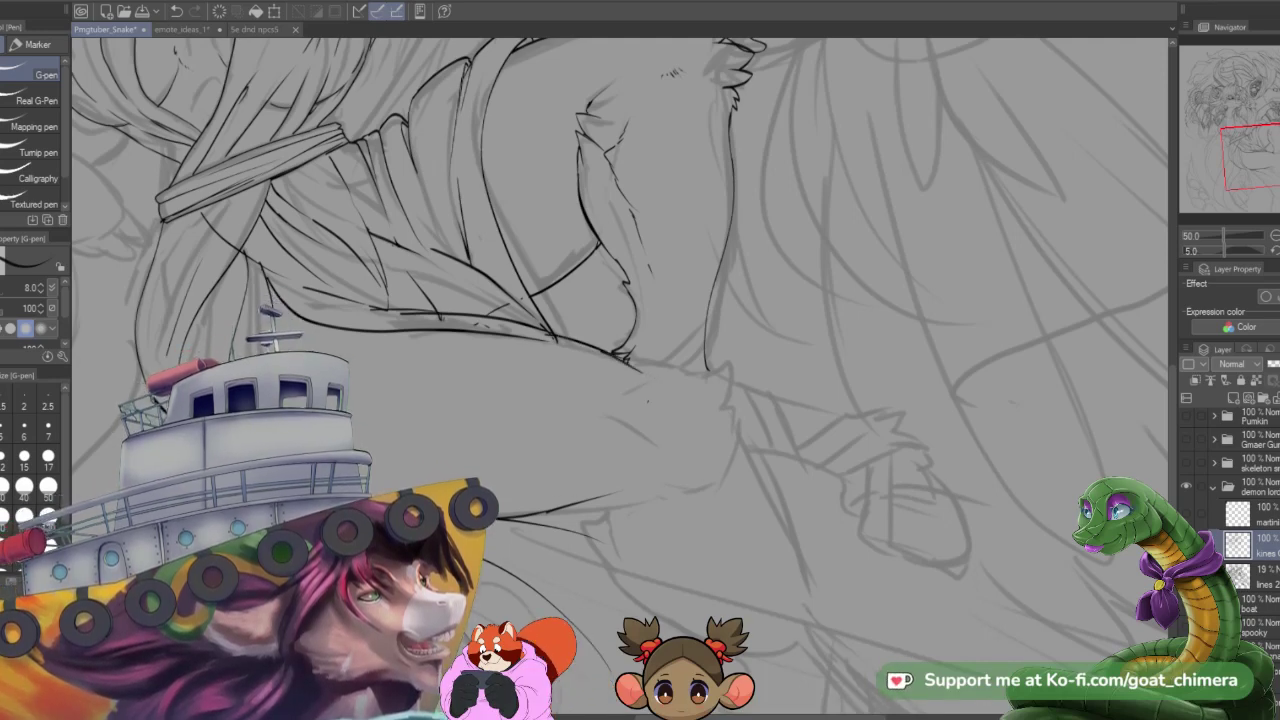
- Erase the overlapping lines along the cloth hem on the thigh with the eraser, then redraw the hem folds with the G-pen
{"action": "key", "text": "e"}
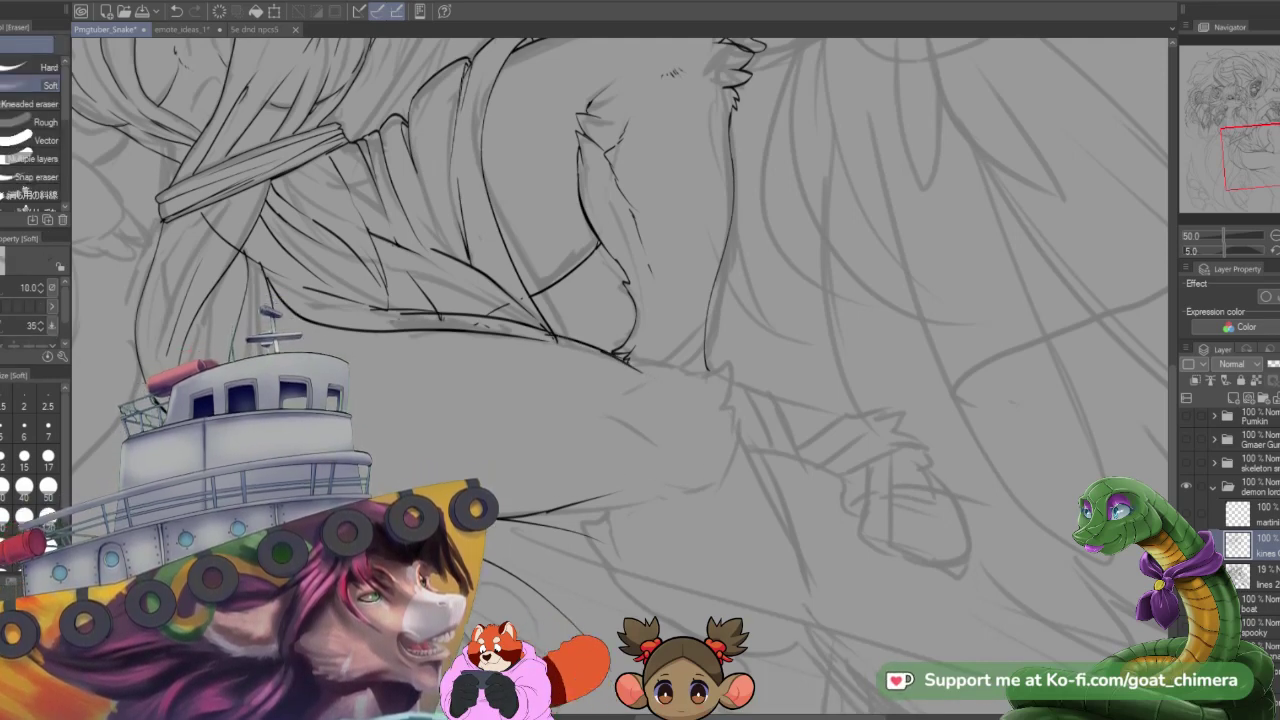
{"action": "left_click", "coordinate": [24, 456]}
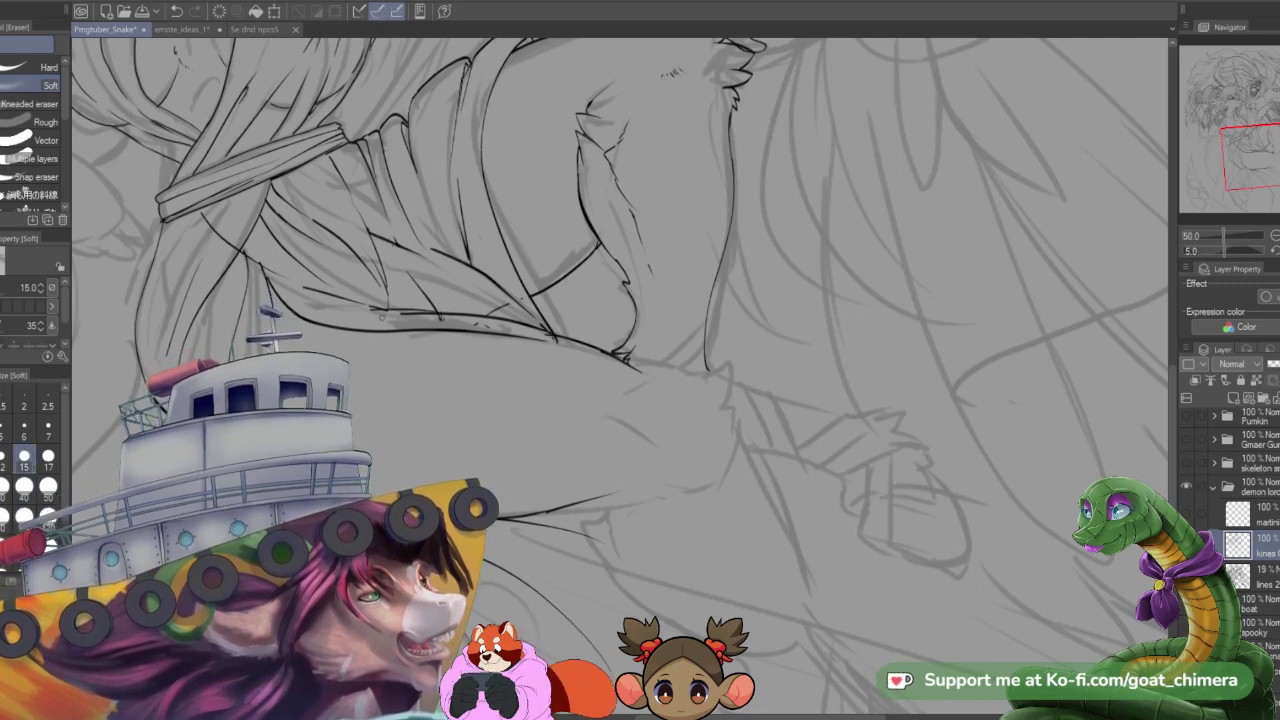
{"action": "left_click", "coordinate": [45, 67]}
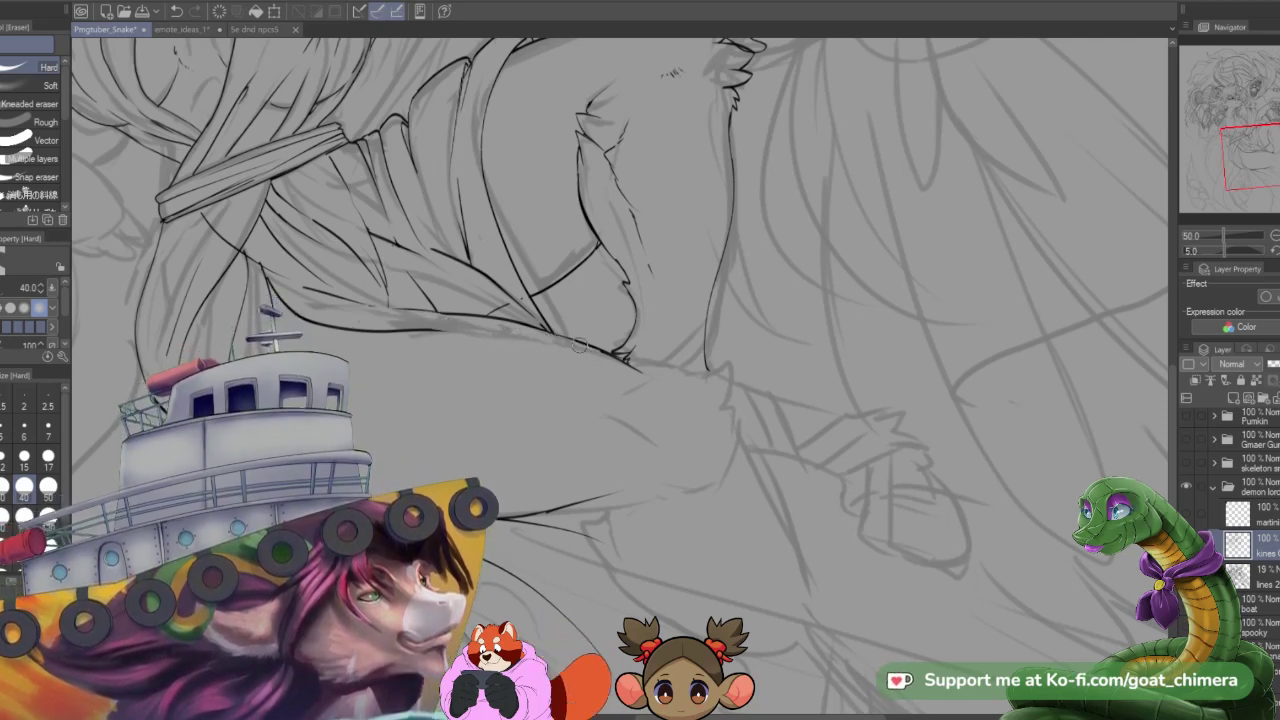
{"action": "key", "text": "p"}
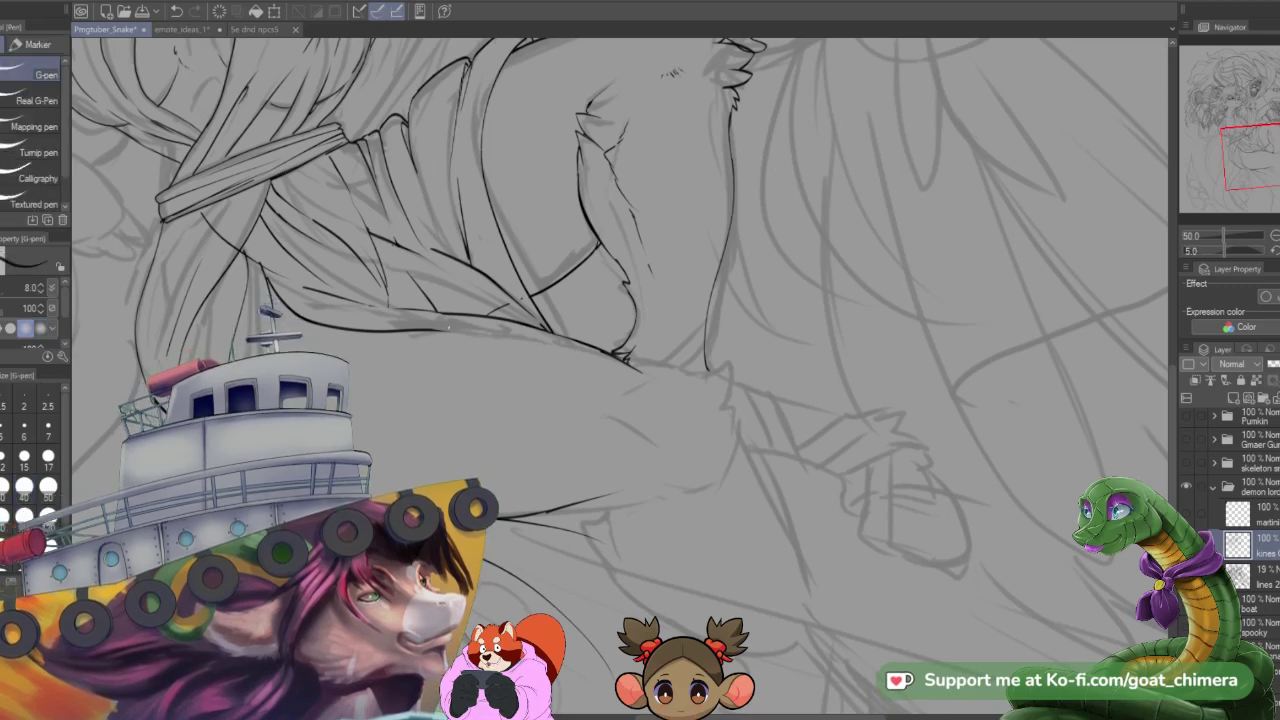
{"action": "mouse_move", "coordinate": [429, 330]}
{"action": "left_mouse_down"}
{"action": "mouse_move", "coordinate": [560, 332]}
{"action": "mouse_move", "coordinate": [452, 323]}
{"action": "left_mouse_up"}
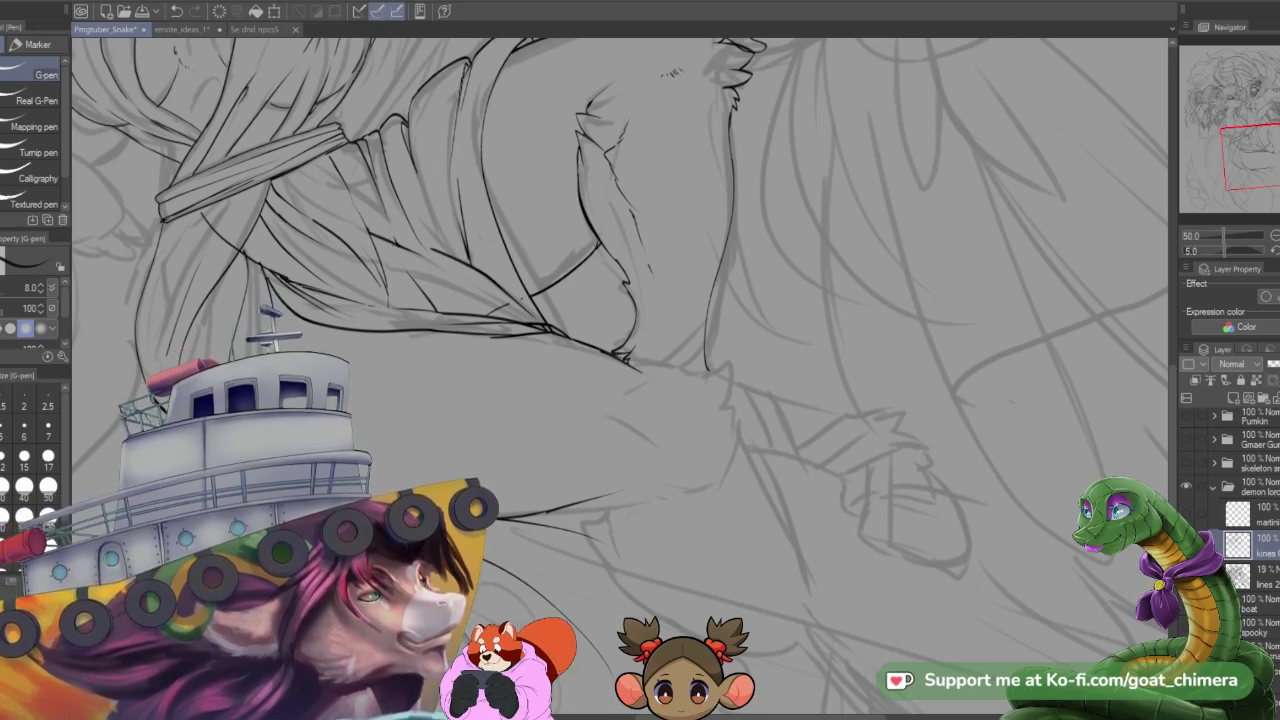
- Trim the stray line ends at the cloth's pointed tip and the calf's base with the Hard eraser at sizes 30 and 15
{"action": "key", "text": "e"}
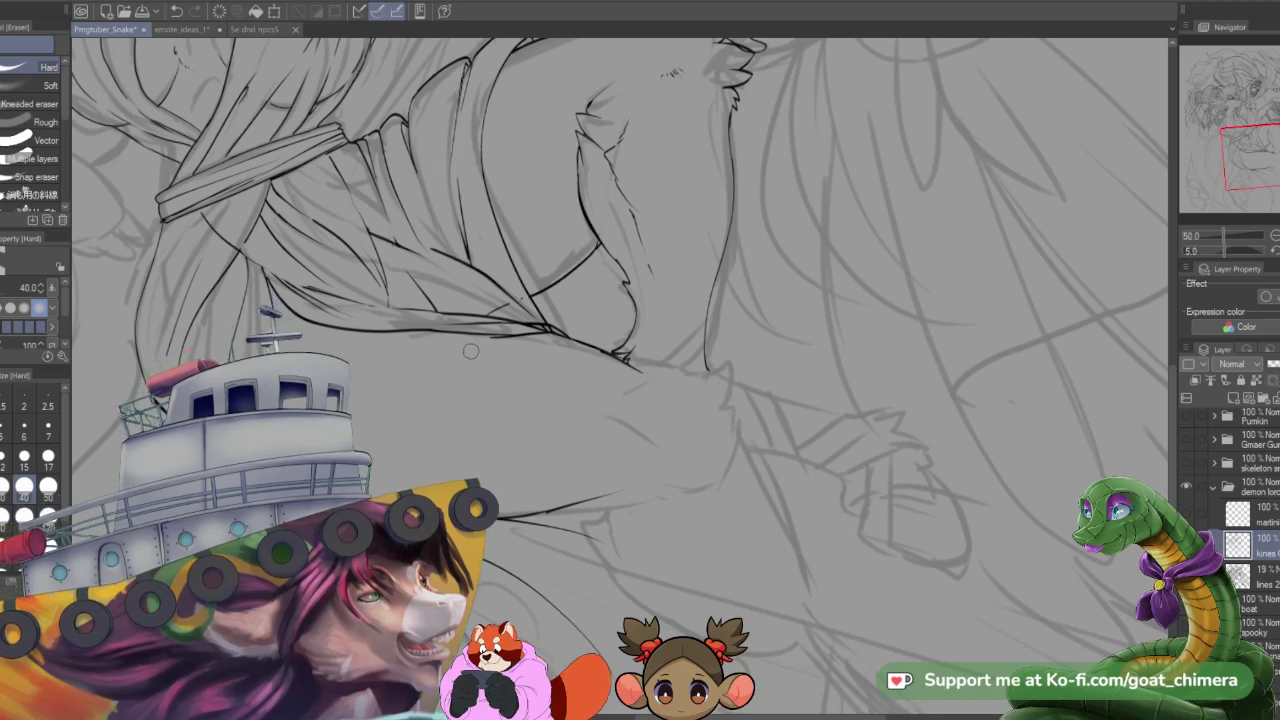
{"action": "scroll", "coordinate": [450, 355], "scroll_direction": "down", "scroll_amount": 2}
{"action": "scroll", "coordinate": [557, 368], "scroll_direction": "up", "scroll_amount": 2}
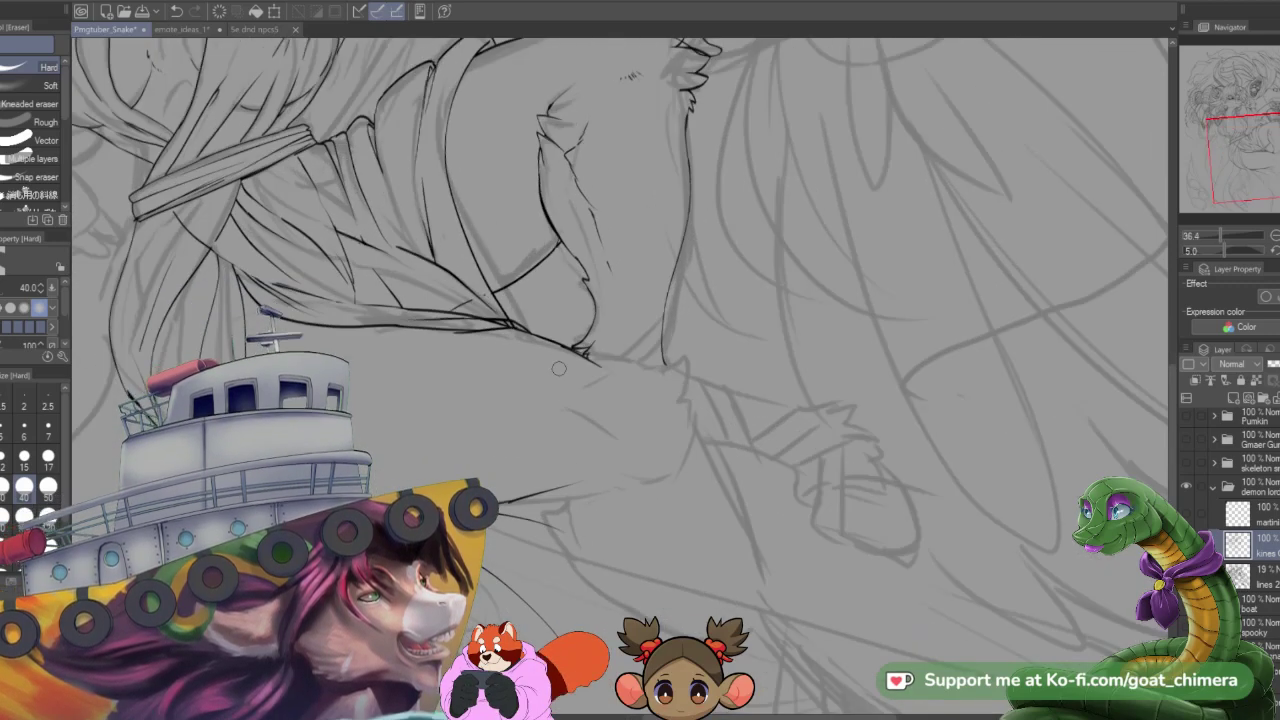
{"action": "scroll", "coordinate": [482, 318], "scroll_direction": "up", "scroll_amount": 2}
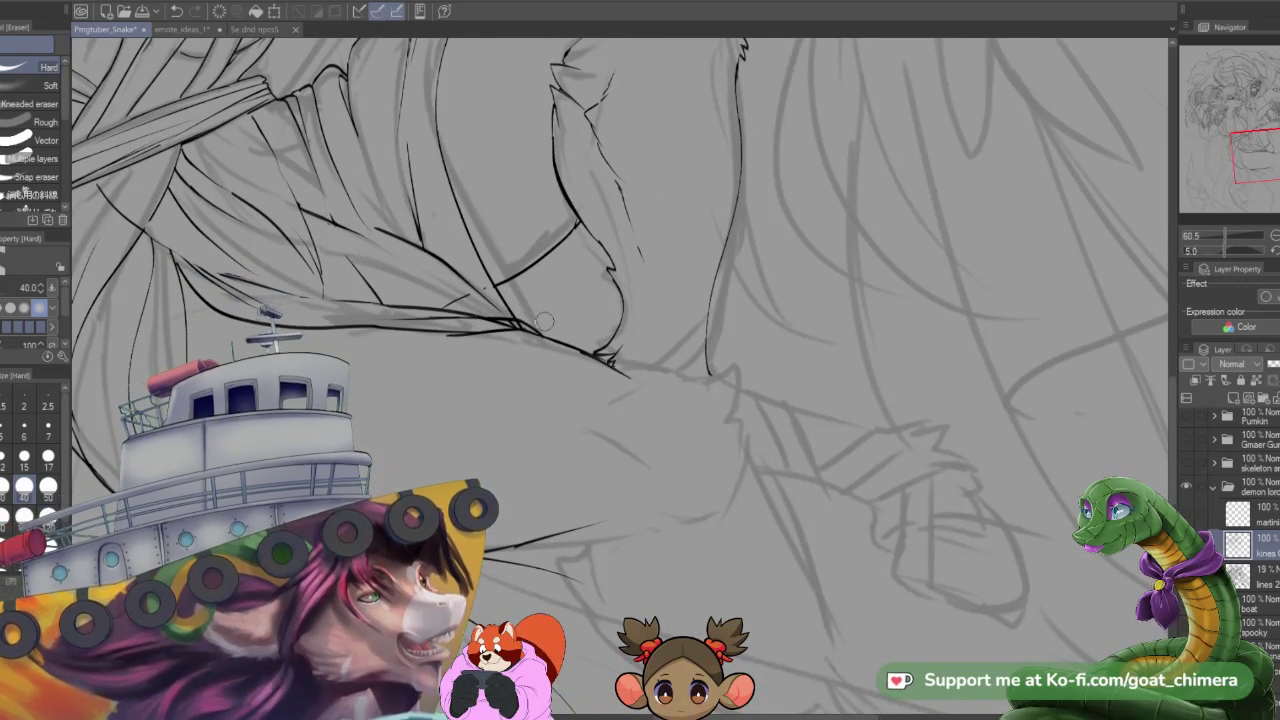
{"action": "left_click", "coordinate": [5, 485]}
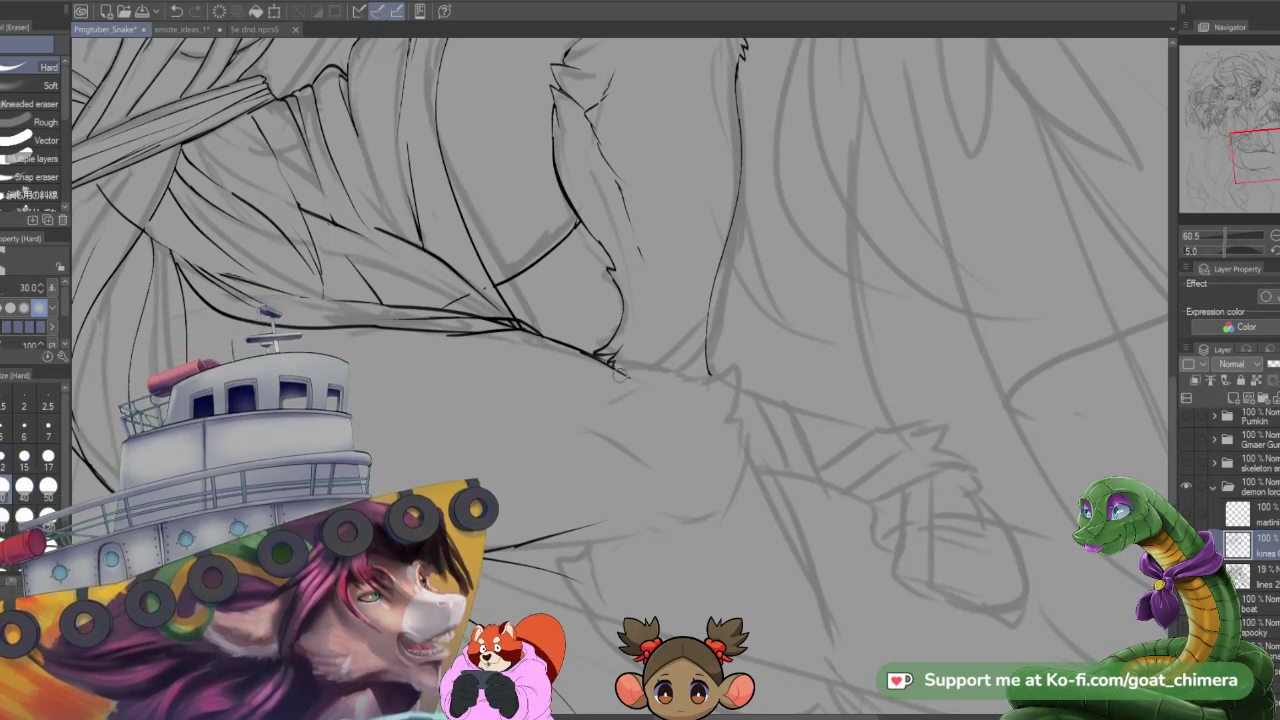
{"action": "left_click_drag", "start_coordinate": [518, 330], "coordinate": [489, 325]}
{"action": "key", "text": "bracketleft"}
{"action": "key", "text": "bracketleft"}
{"action": "key", "text": "bracketleft"}
{"action": "key", "text": "bracketleft"}
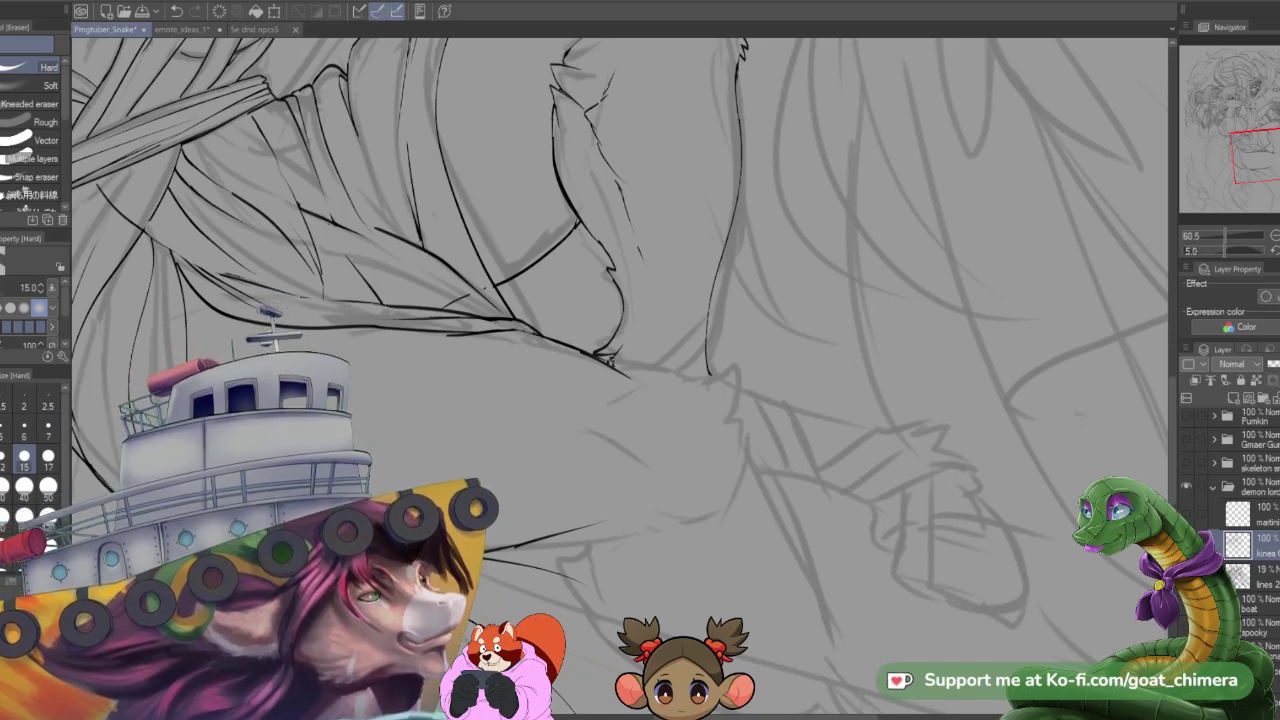
- Ink the lower leg's top contour past the raised calf with the G-pen and add jagged fur tufts around the front of its knee
{"action": "scroll", "coordinate": [636, 360], "scroll_direction": "down", "scroll_amount": 4}
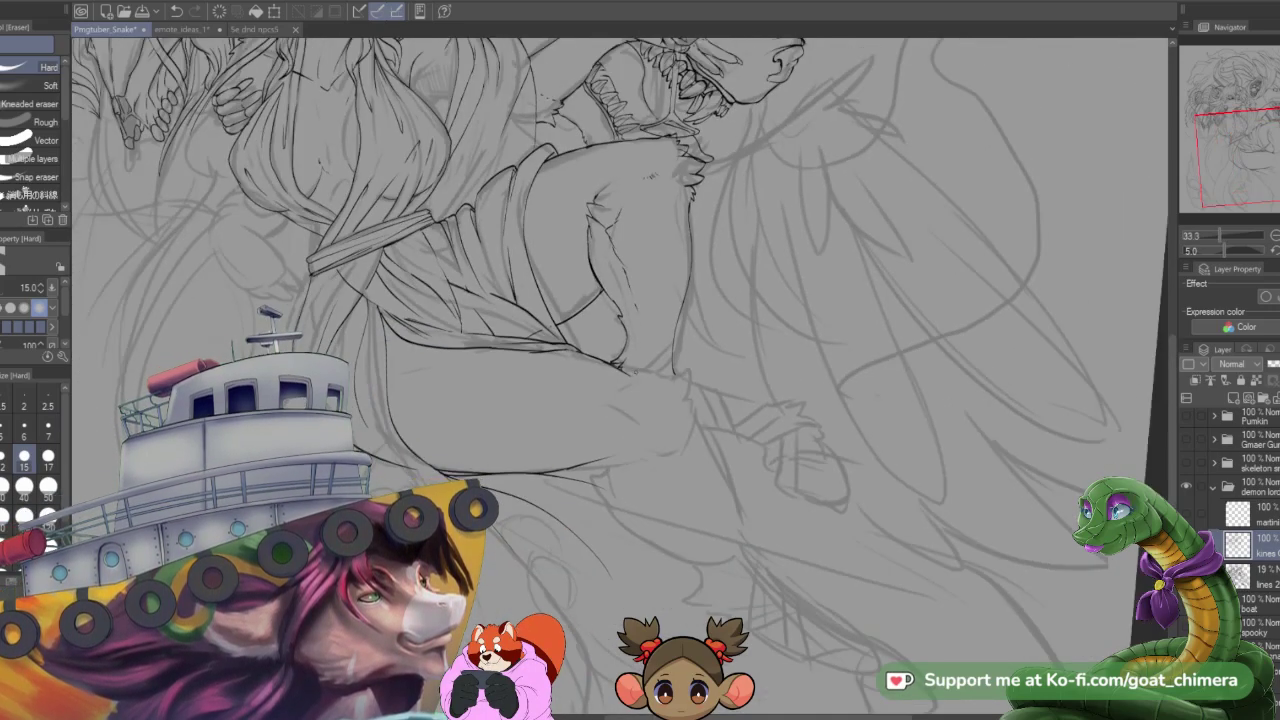
{"action": "scroll", "coordinate": [640, 360], "scroll_direction": "up", "scroll_amount": 1}
{"action": "scroll", "coordinate": [648, 366], "scroll_direction": "up", "scroll_amount": 4}
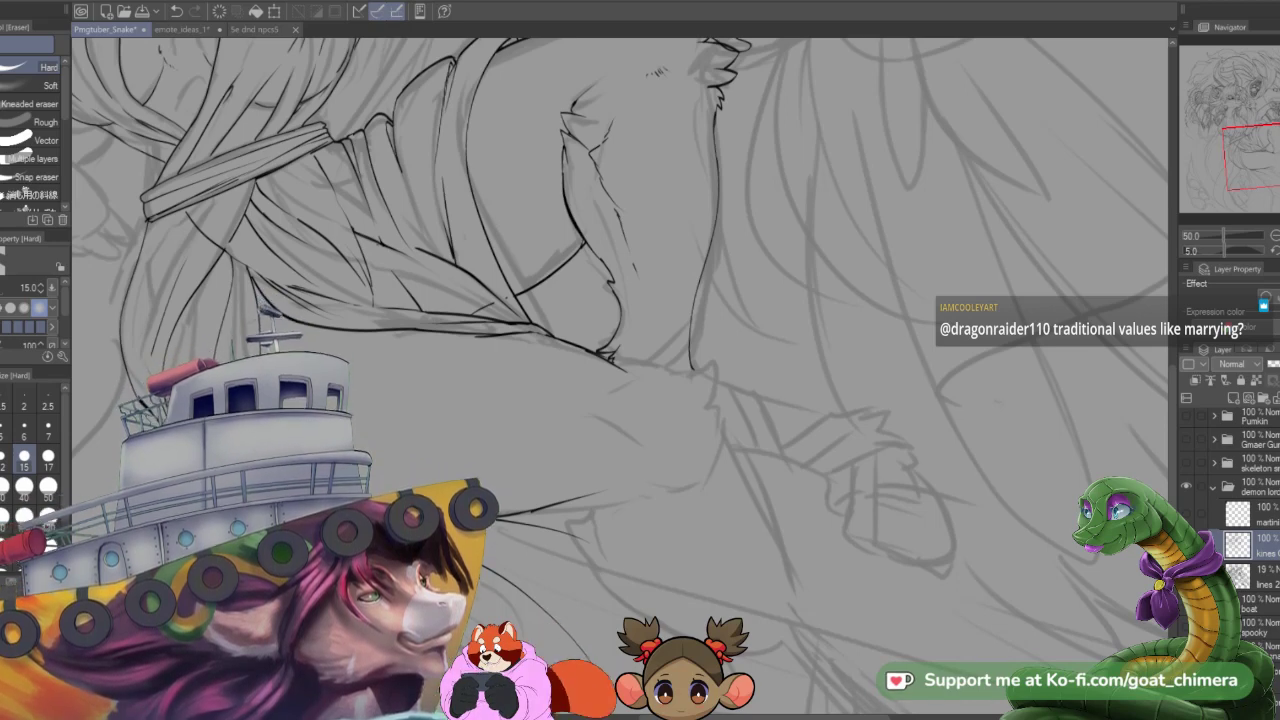
{"action": "key", "text": "p"}
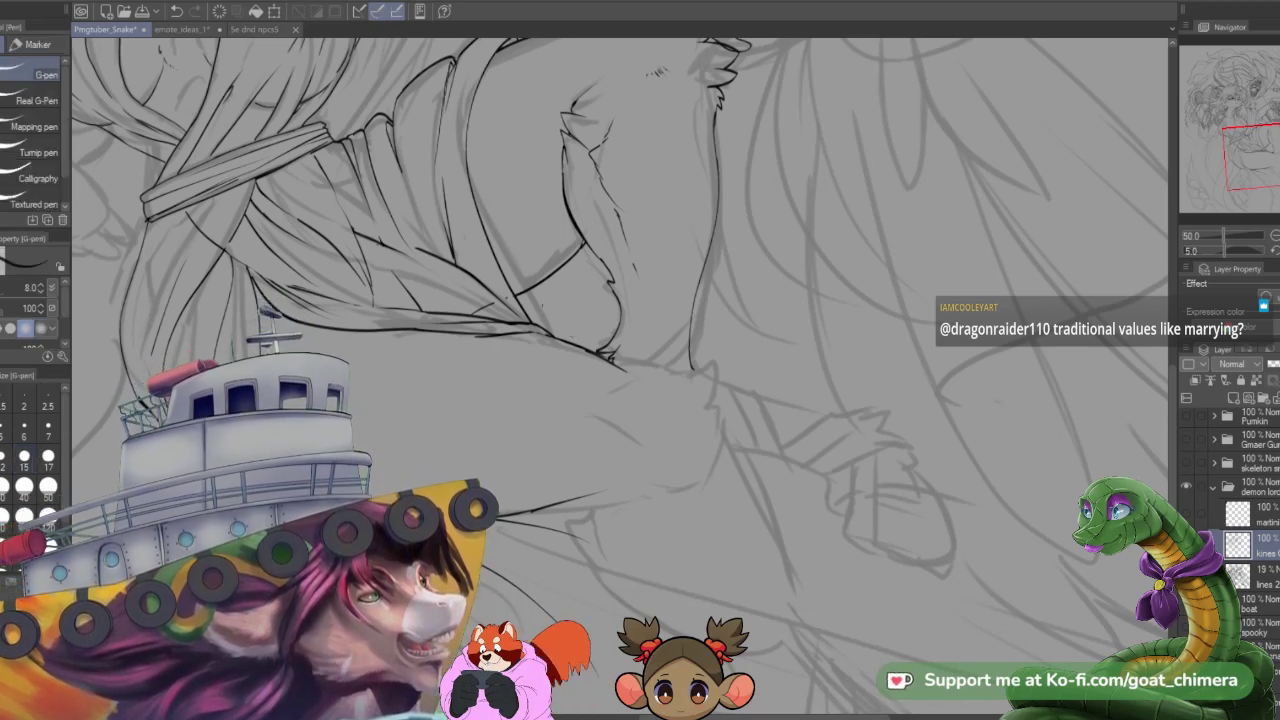
{"action": "left_click_drag", "start_coordinate": [608, 361], "coordinate": [656, 362]}
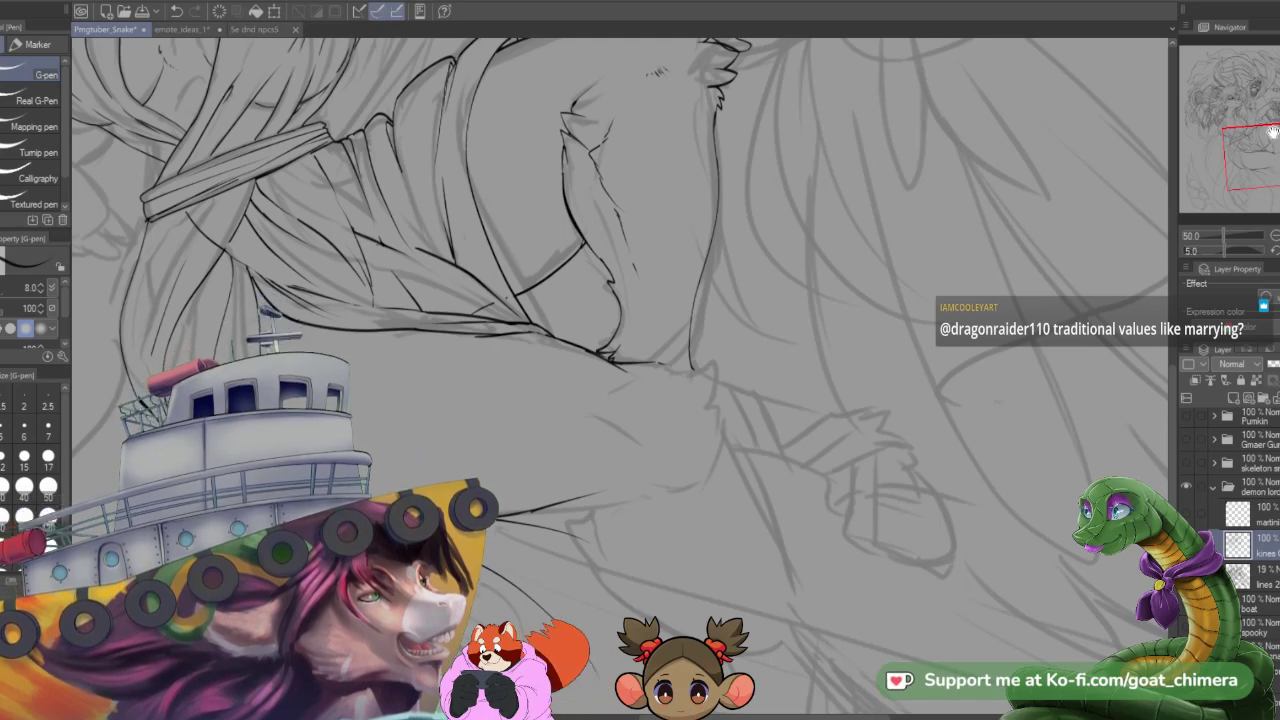
{"action": "left_click_drag", "start_coordinate": [1273, 133], "coordinate": [1238, 121]}
{"action": "mouse_move", "coordinate": [748, 339]}
{"action": "left_mouse_down"}
{"action": "mouse_move", "coordinate": [804, 340]}
{"action": "mouse_move", "coordinate": [794, 383]}
{"action": "mouse_move", "coordinate": [815, 399]}
{"action": "left_mouse_up"}
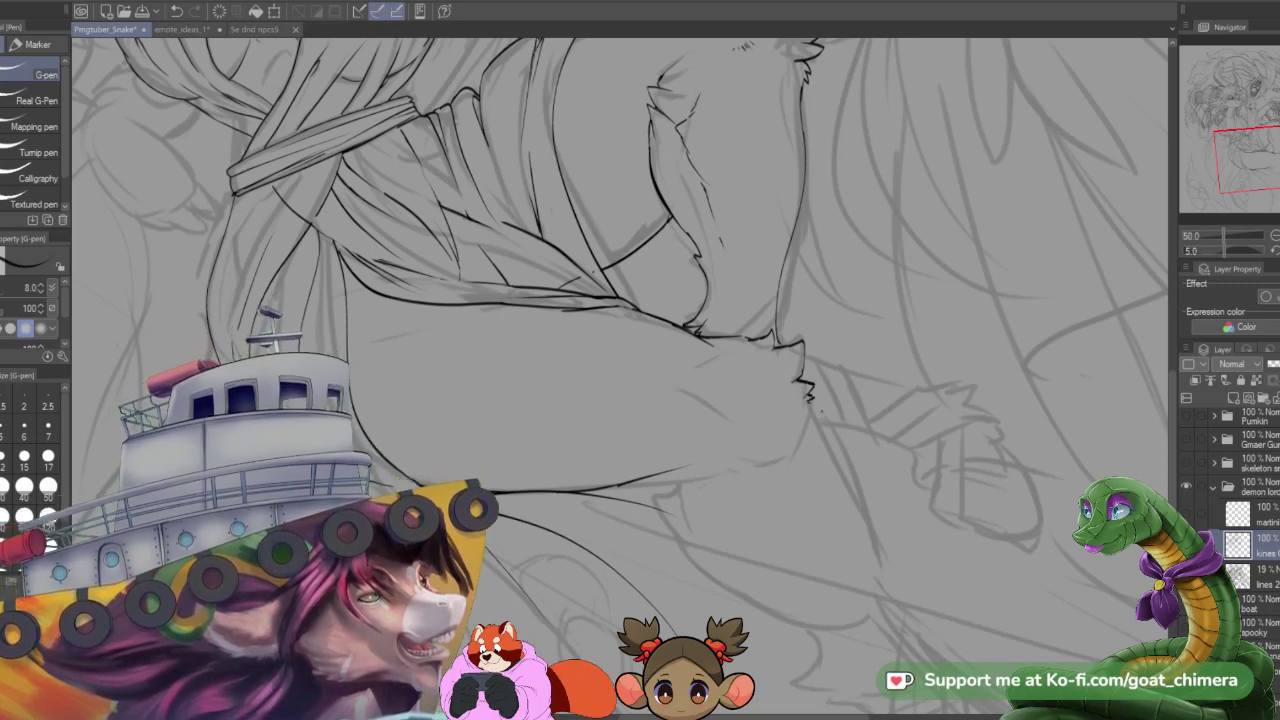
{"action": "left_click_drag", "start_coordinate": [810, 404], "coordinate": [819, 425]}
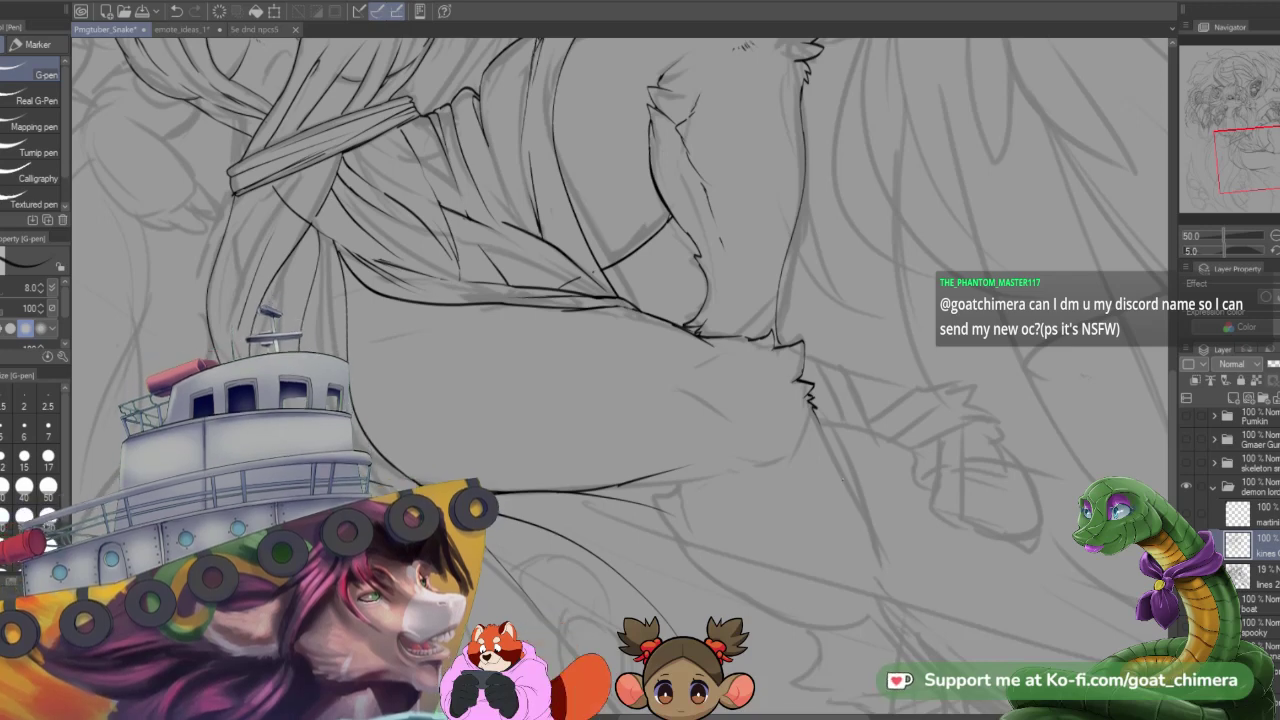
- Redraw the end of the thigh's underside contour toward the knee and clean up its overlapping line with the Hard eraser at size 15
{"action": "left_click_drag", "start_coordinate": [630, 483], "coordinate": [734, 457]}
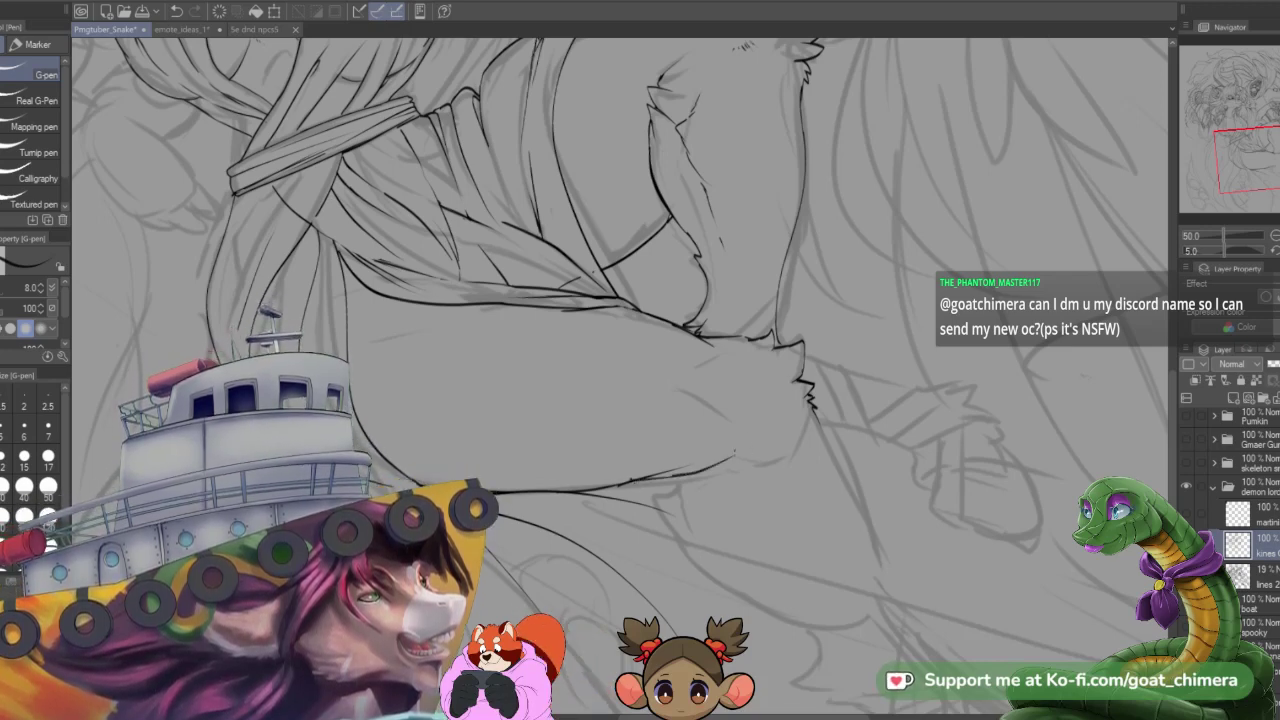
{"action": "key", "text": "ctrl+z"}
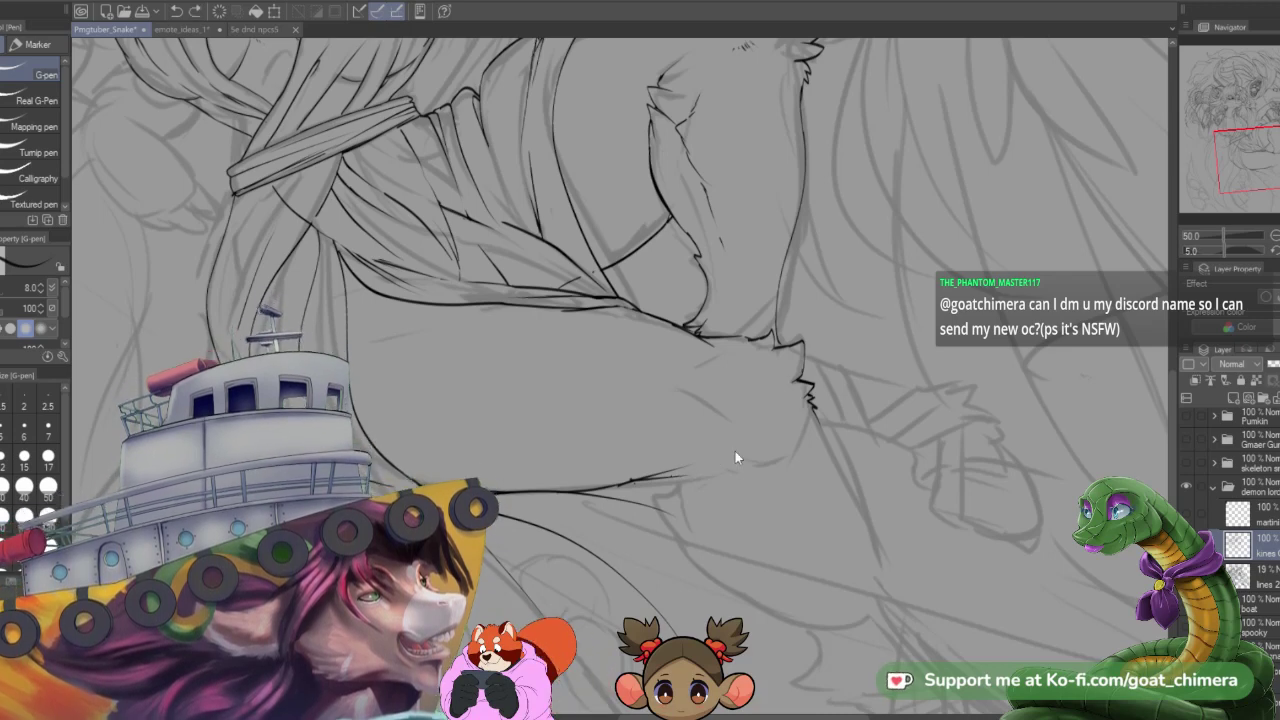
{"action": "key", "text": "ctrl+z"}
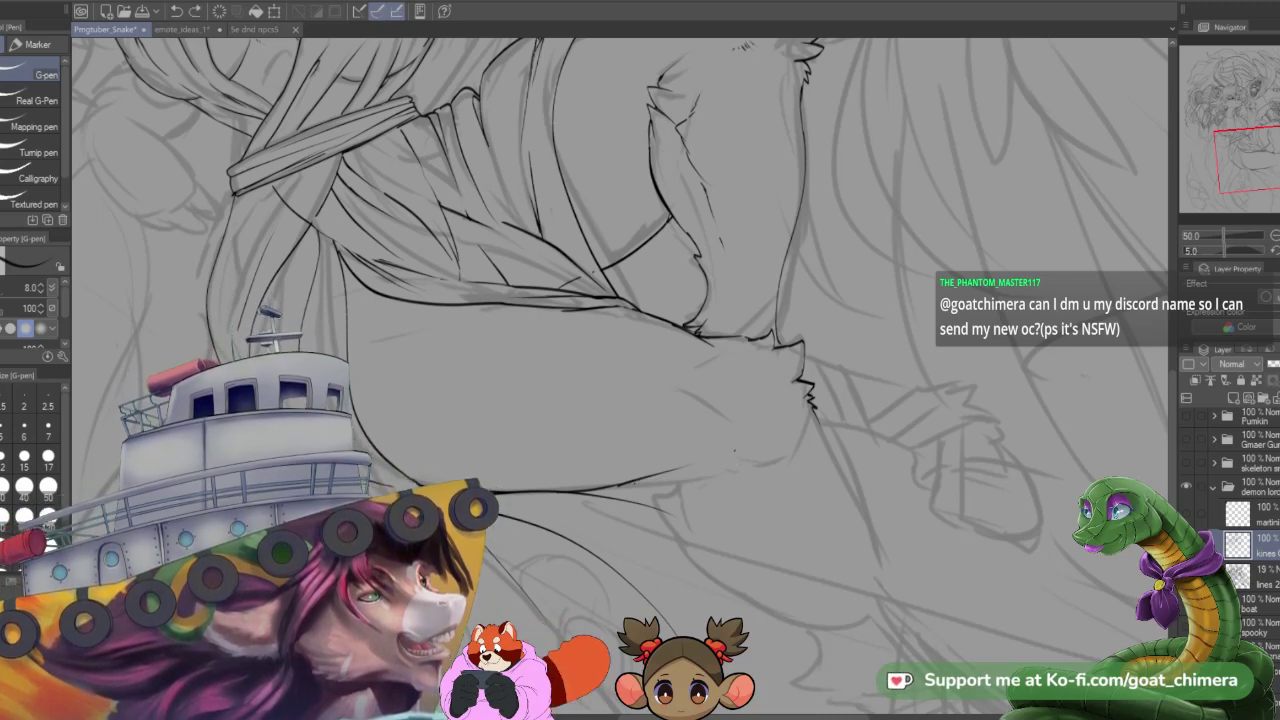
{"action": "left_click_drag", "start_coordinate": [621, 485], "coordinate": [716, 466]}
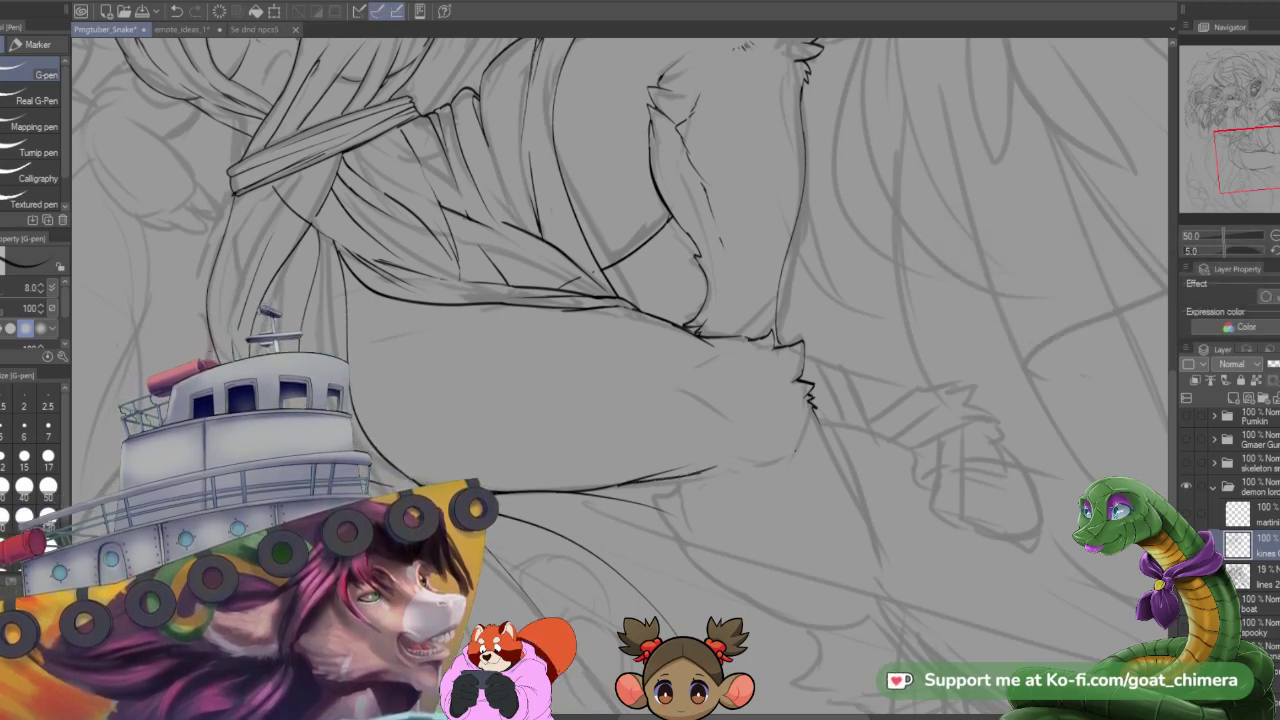
{"action": "key", "text": "e"}
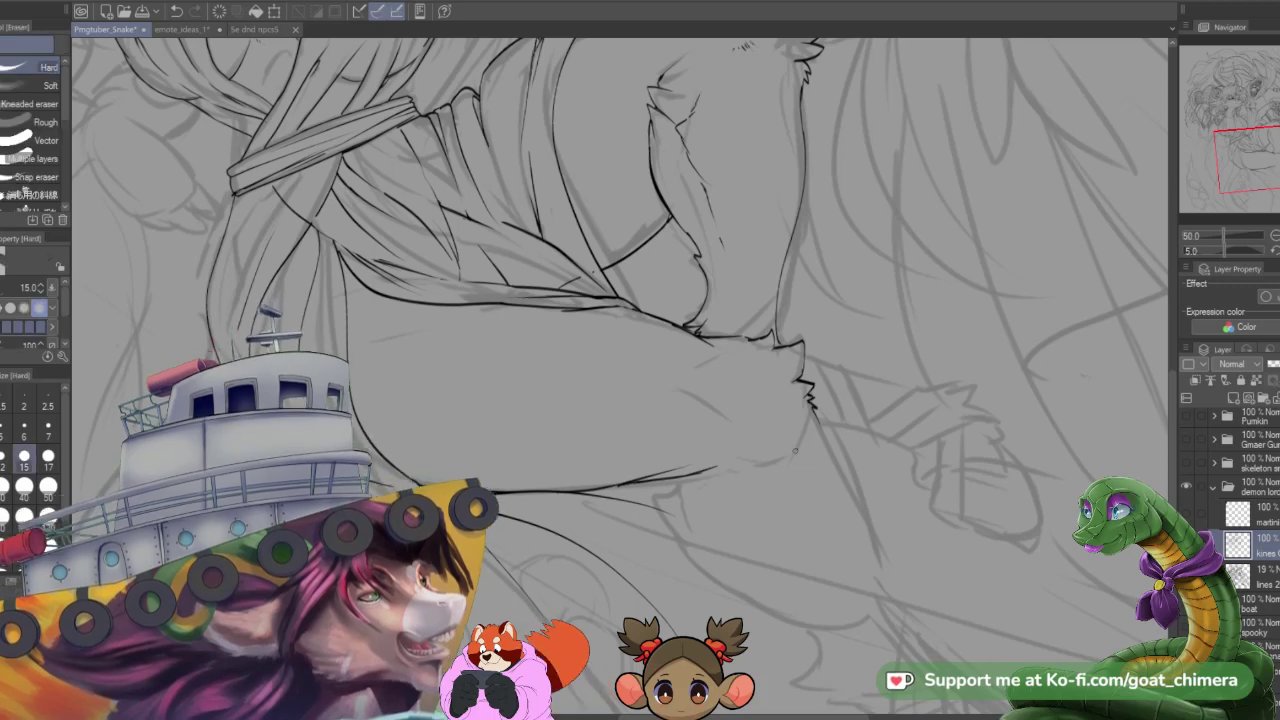
{"action": "left_click_drag", "start_coordinate": [635, 479], "coordinate": [676, 470]}
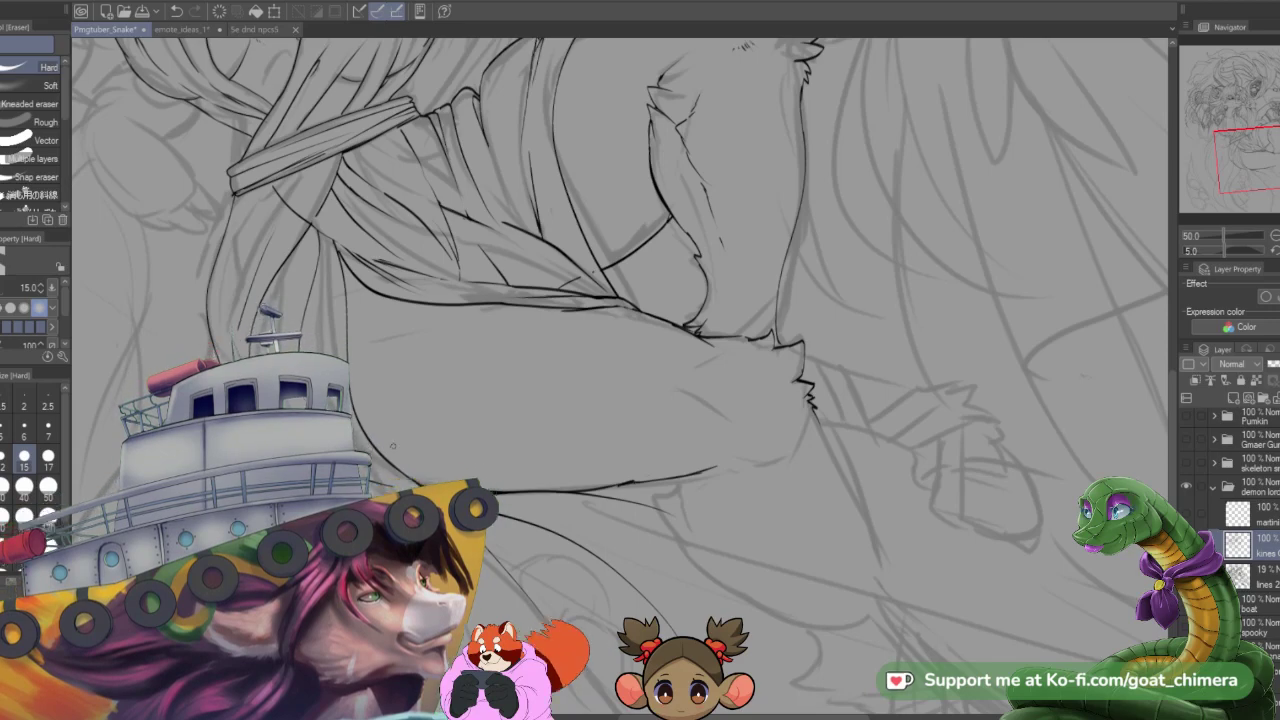
- Ink the shin's front contour from the knee fur down to the leg wraps and the calf's back contour with the G-pen
{"action": "scroll", "coordinate": [606, 390], "scroll_direction": "down", "scroll_amount": 2}
{"action": "scroll", "coordinate": [716, 463], "scroll_direction": "up", "scroll_amount": 1}
{"action": "key", "text": "ctrl+minus"}
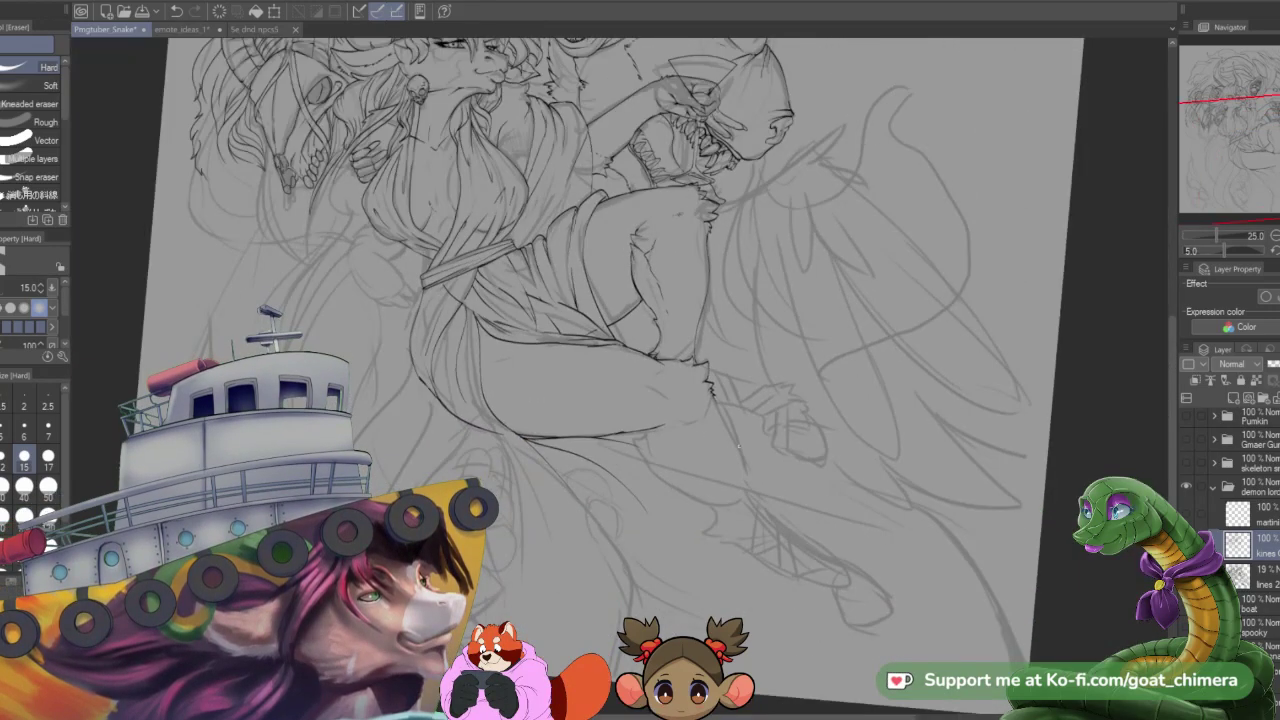
{"action": "key", "text": "ctrl+plus"}
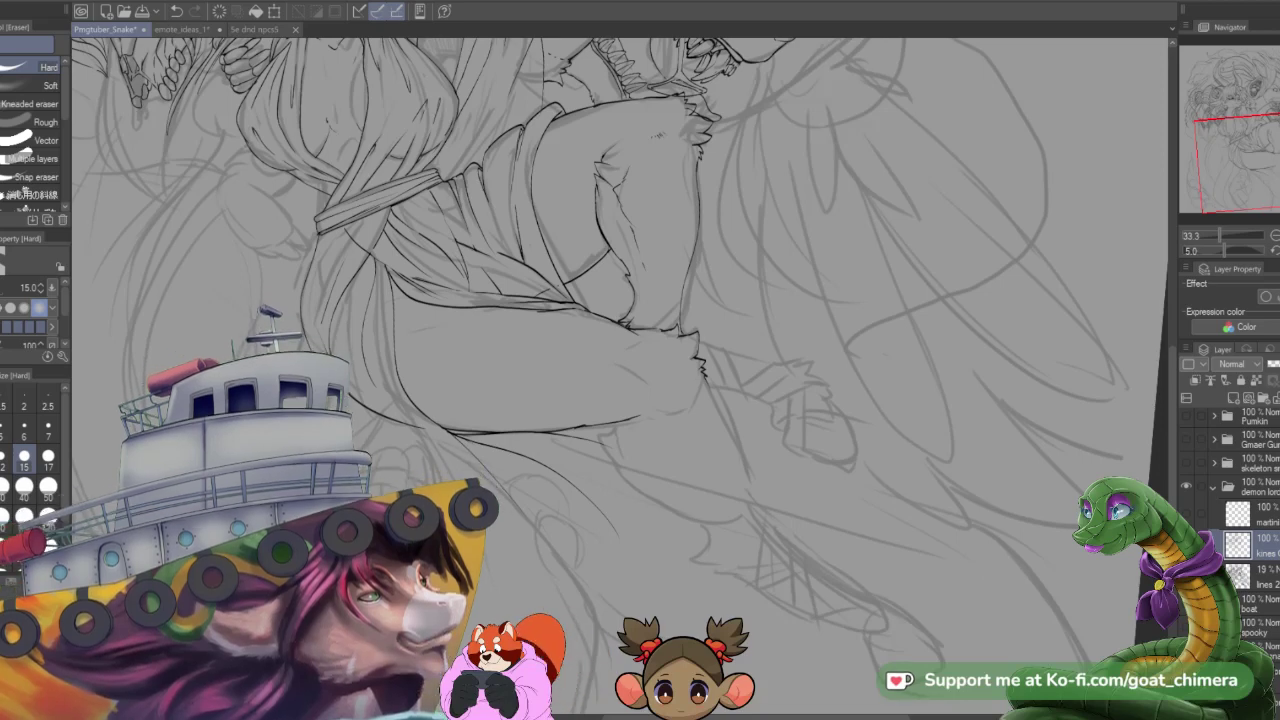
{"action": "key", "text": "p"}
{"action": "left_click_drag", "start_coordinate": [708, 382], "coordinate": [757, 504]}
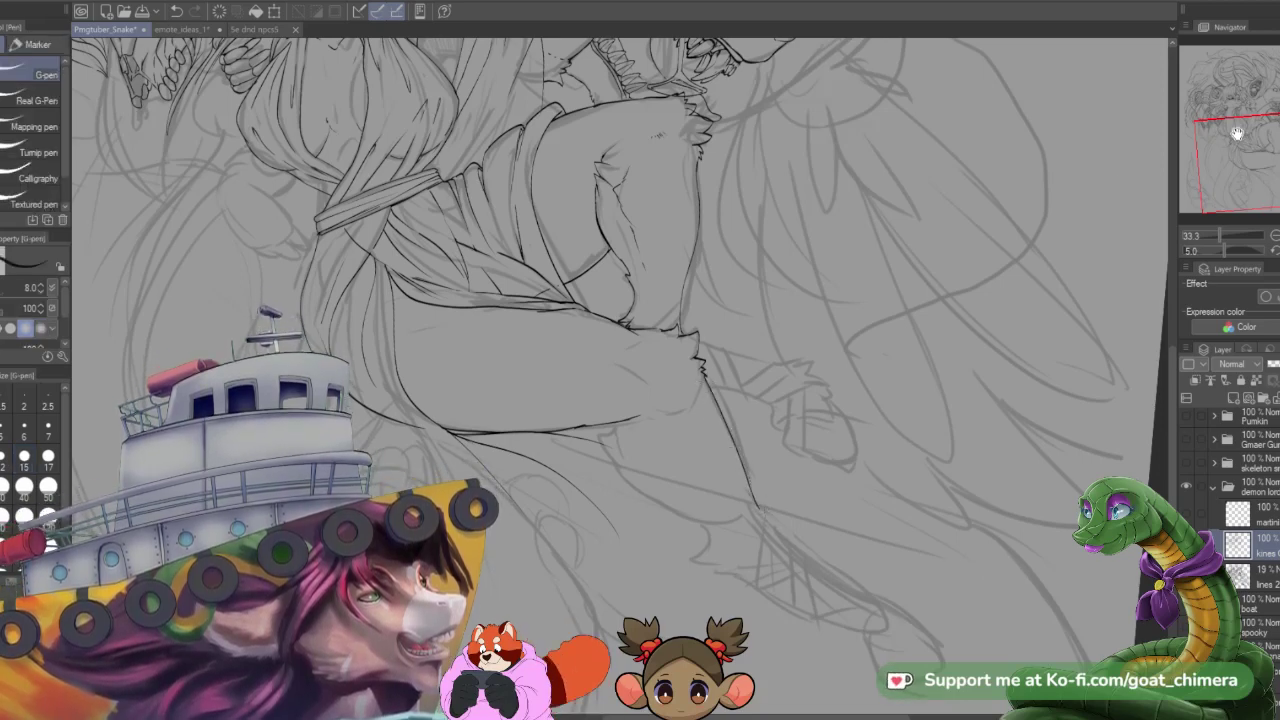
{"action": "left_click_drag", "start_coordinate": [1237, 134], "coordinate": [1234, 138]}
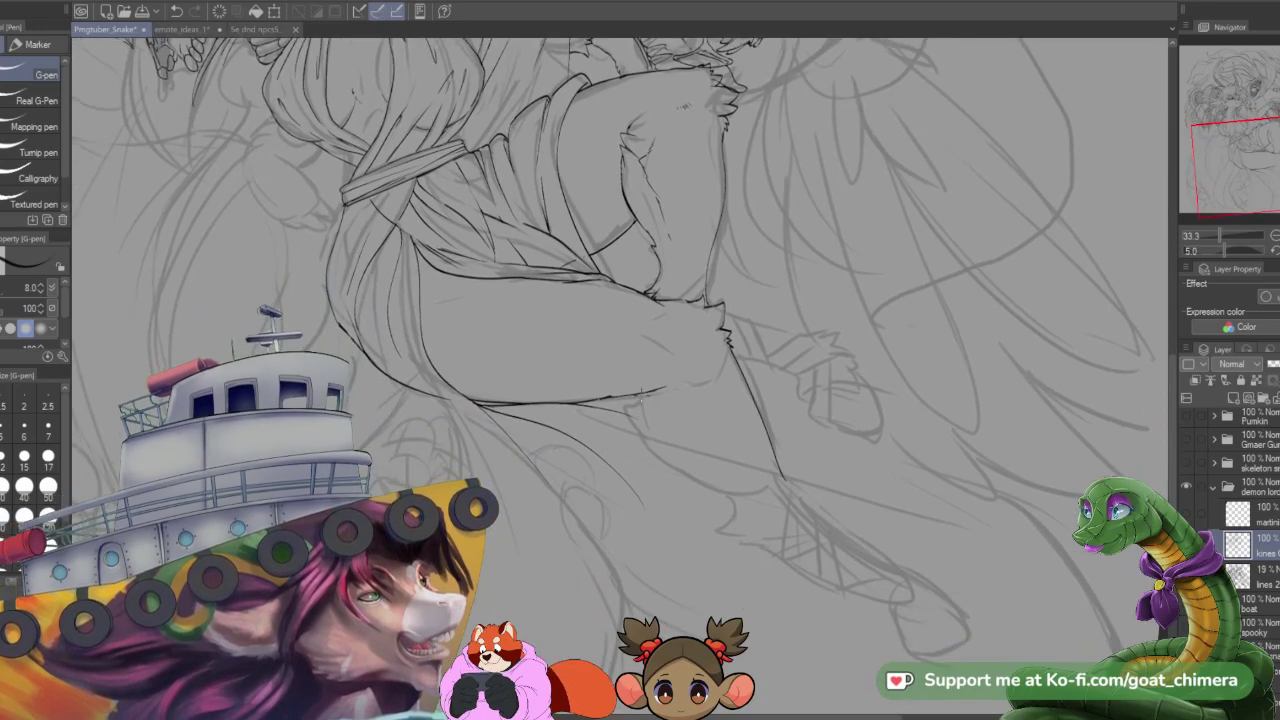
{"action": "mouse_move", "coordinate": [640, 395]}
{"action": "left_mouse_down"}
{"action": "mouse_move", "coordinate": [670, 442]}
{"action": "mouse_move", "coordinate": [650, 437]}
{"action": "mouse_move", "coordinate": [710, 482]}
{"action": "mouse_move", "coordinate": [685, 472]}
{"action": "mouse_move", "coordinate": [693, 482]}
{"action": "mouse_move", "coordinate": [732, 482]}
{"action": "mouse_move", "coordinate": [715, 489]}
{"action": "mouse_move", "coordinate": [728, 487]}
{"action": "mouse_move", "coordinate": [758, 520]}
{"action": "left_mouse_up"}
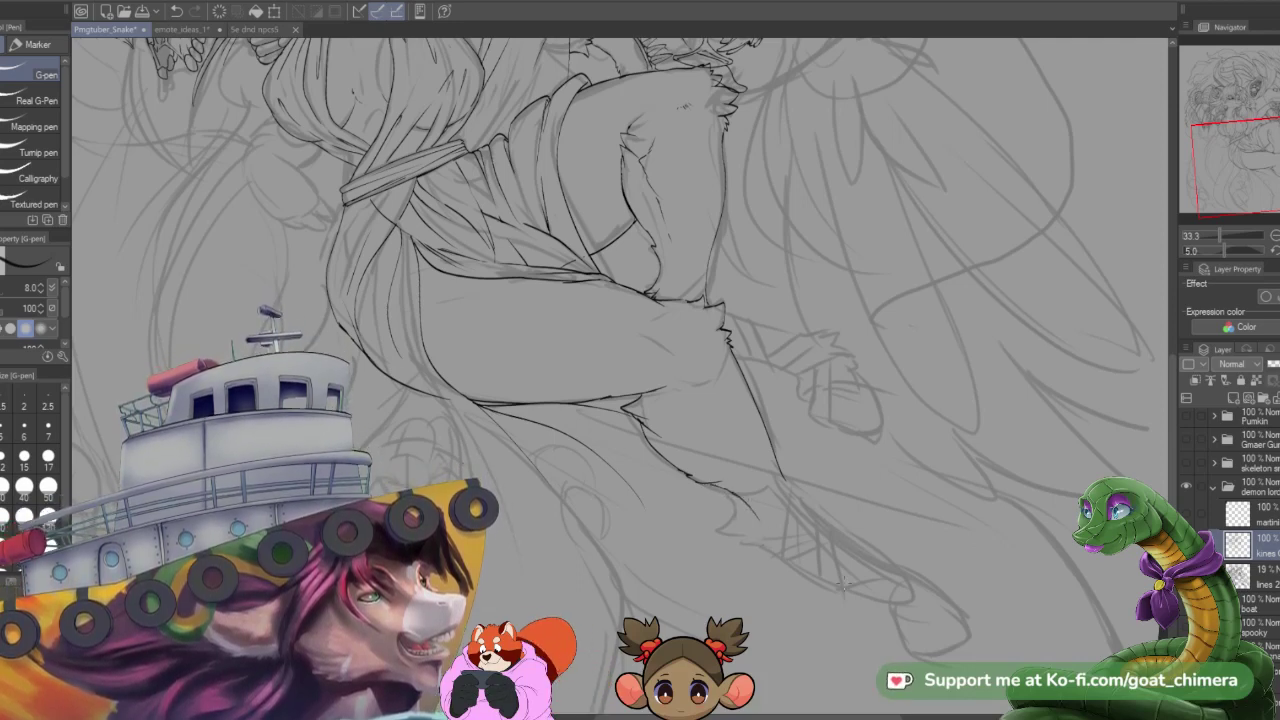
- Ink small jagged fur tufts at the upper edge of the leg wraps and a large curved tuft at the calf's lower back
{"action": "scroll", "coordinate": [852, 568], "scroll_direction": "down", "scroll_amount": 1}
{"action": "scroll", "coordinate": [854, 578], "scroll_direction": "up", "scroll_amount": 2}
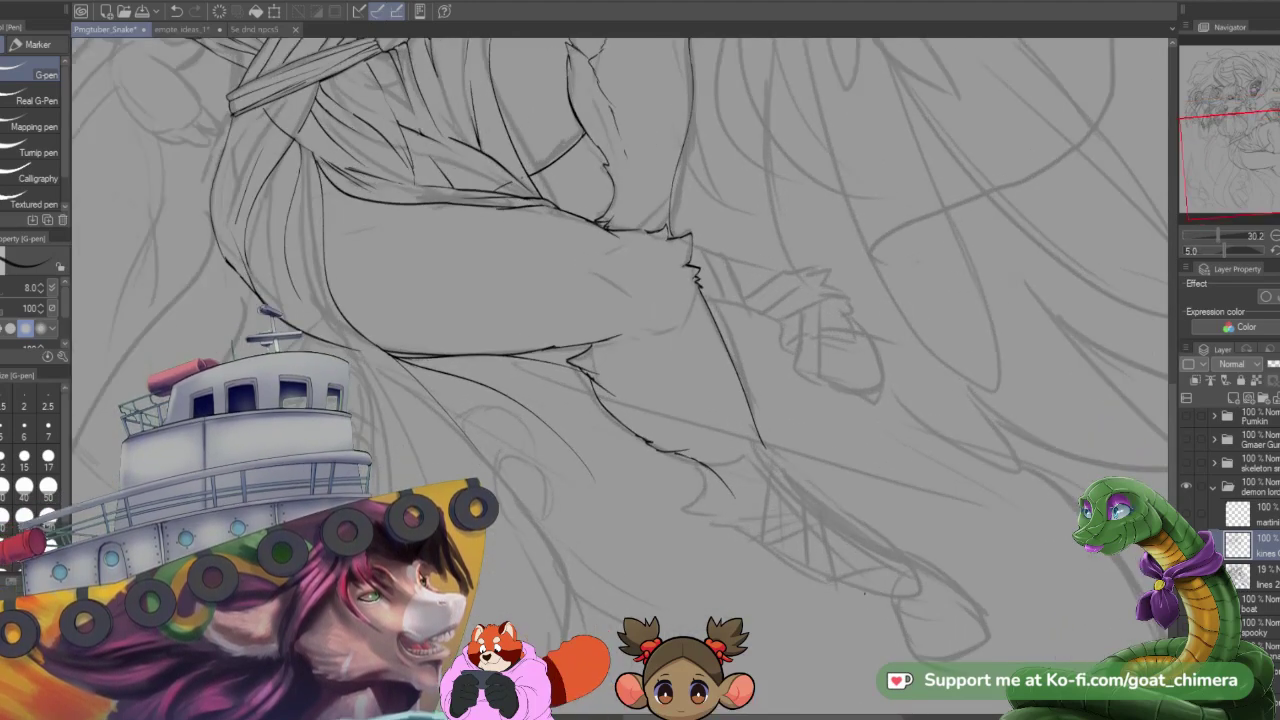
{"action": "left_click_drag", "start_coordinate": [858, 598], "coordinate": [840, 578]}
{"action": "scroll", "coordinate": [806, 568], "scroll_direction": "down", "scroll_amount": 1}
{"action": "scroll", "coordinate": [718, 546], "scroll_direction": "up", "scroll_amount": 1}
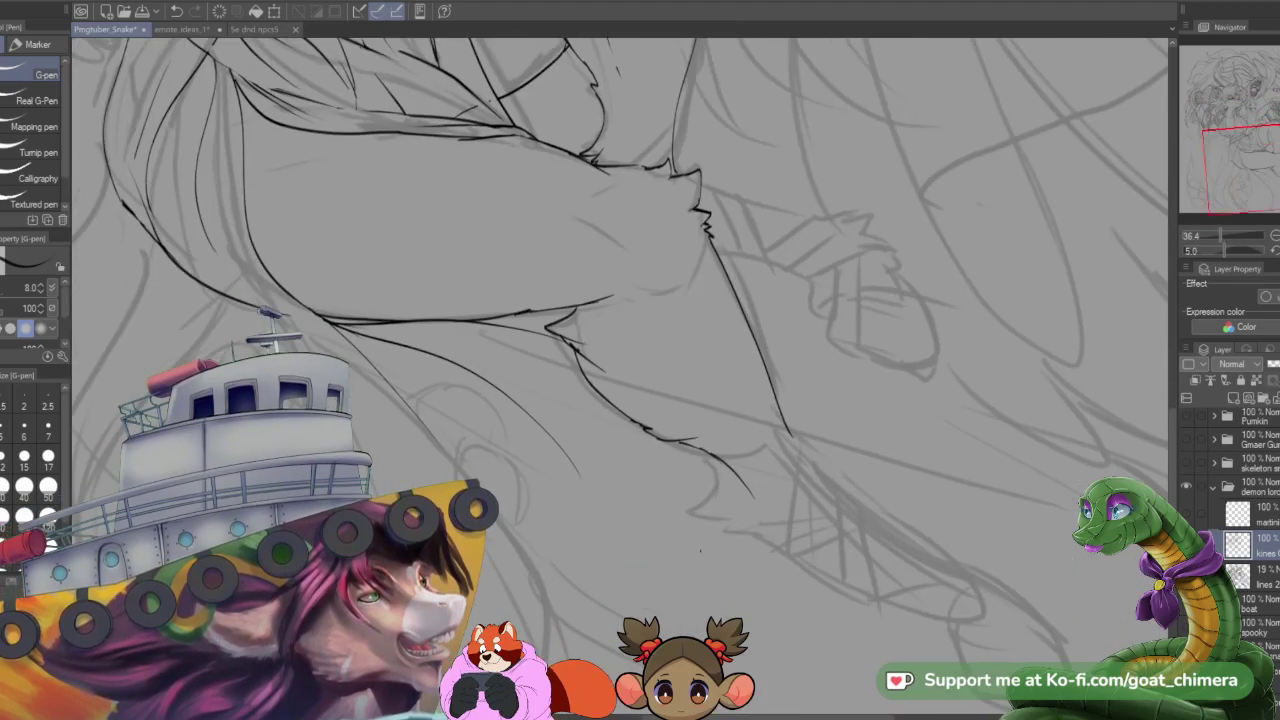
{"action": "scroll", "coordinate": [717, 545], "scroll_direction": "down", "scroll_amount": 2}
{"action": "scroll", "coordinate": [683, 398], "scroll_direction": "up", "scroll_amount": 2}
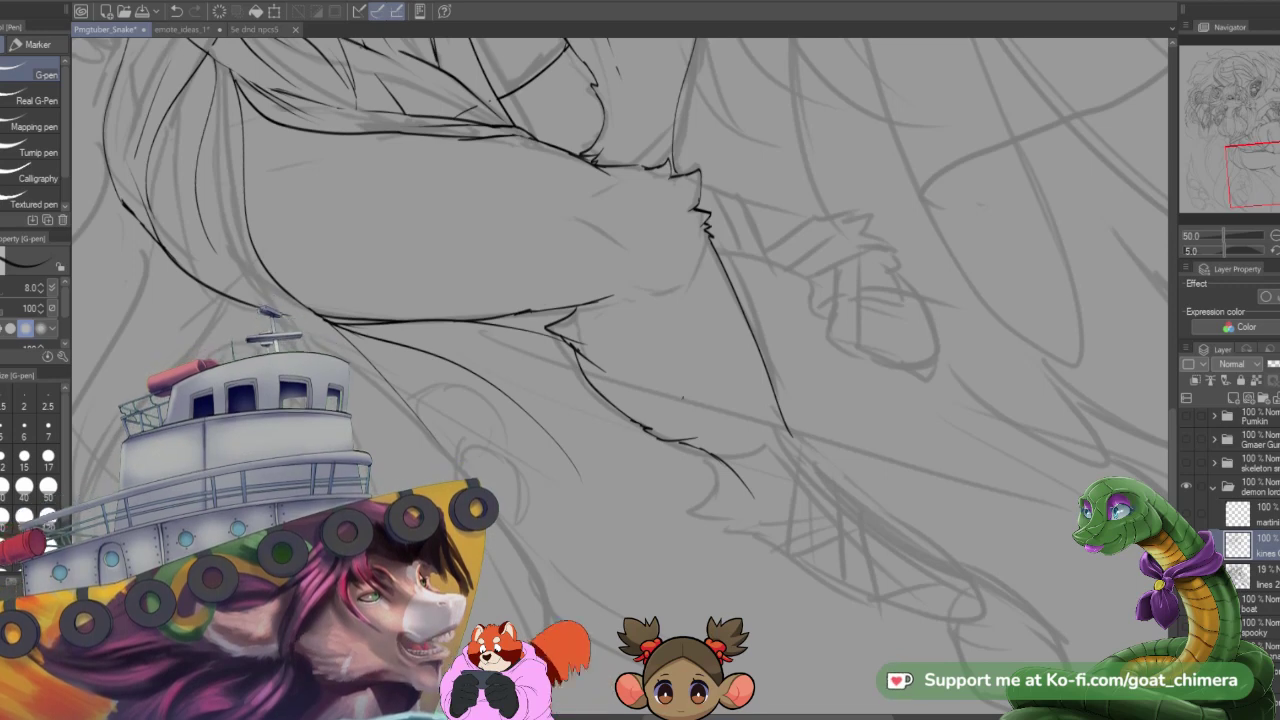
{"action": "left_click_drag", "start_coordinate": [758, 513], "coordinate": [792, 512]}
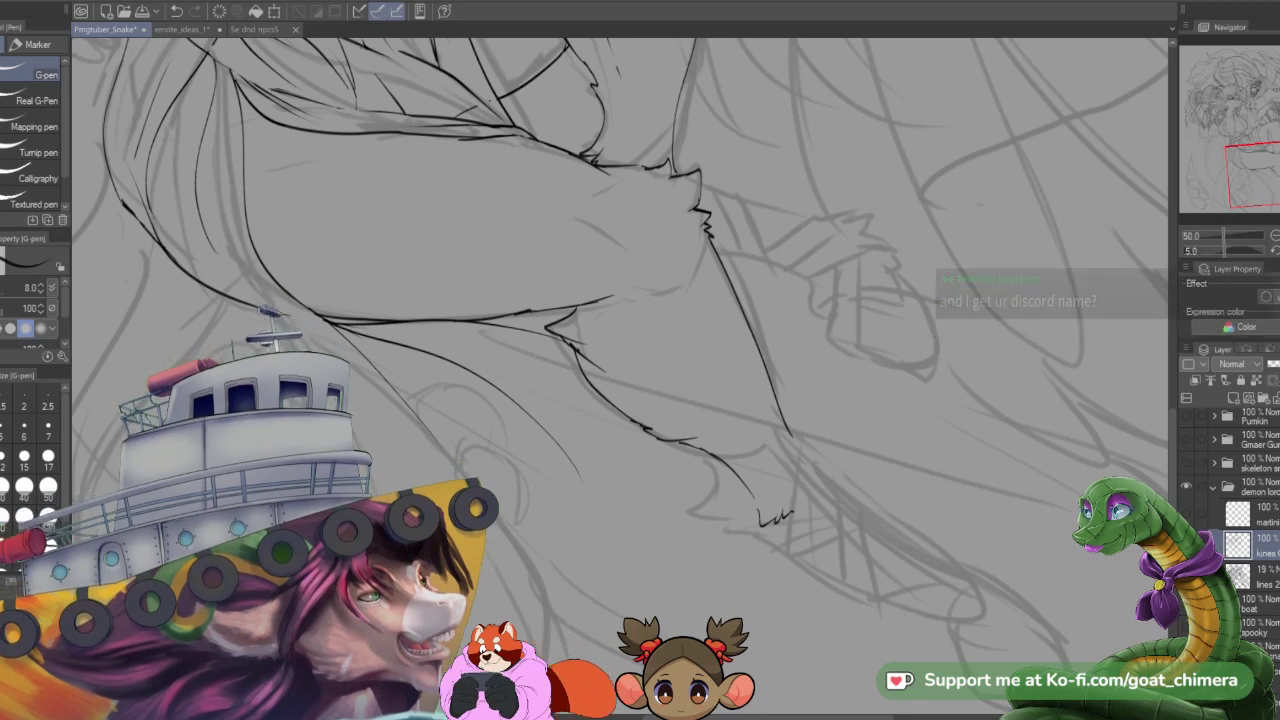
{"action": "scroll", "coordinate": [291, 335], "scroll_direction": "down", "scroll_amount": 3}
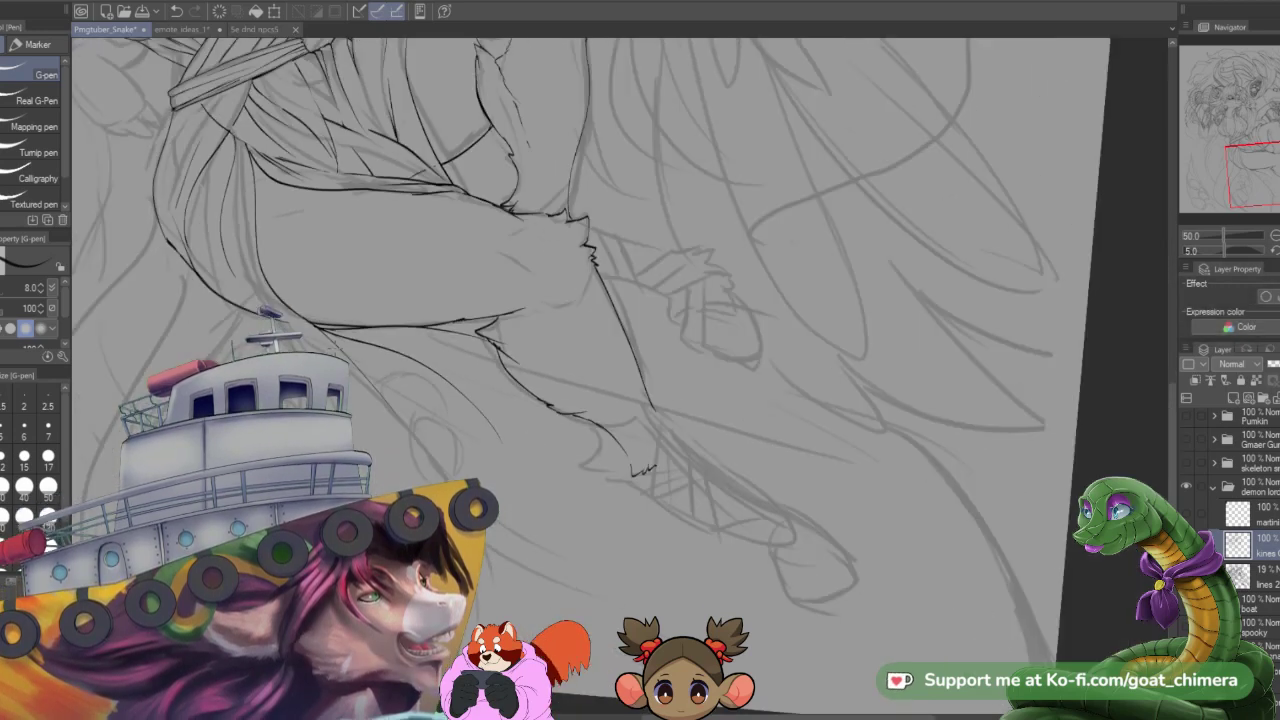
{"action": "scroll", "coordinate": [582, 472], "scroll_direction": "up", "scroll_amount": 2}
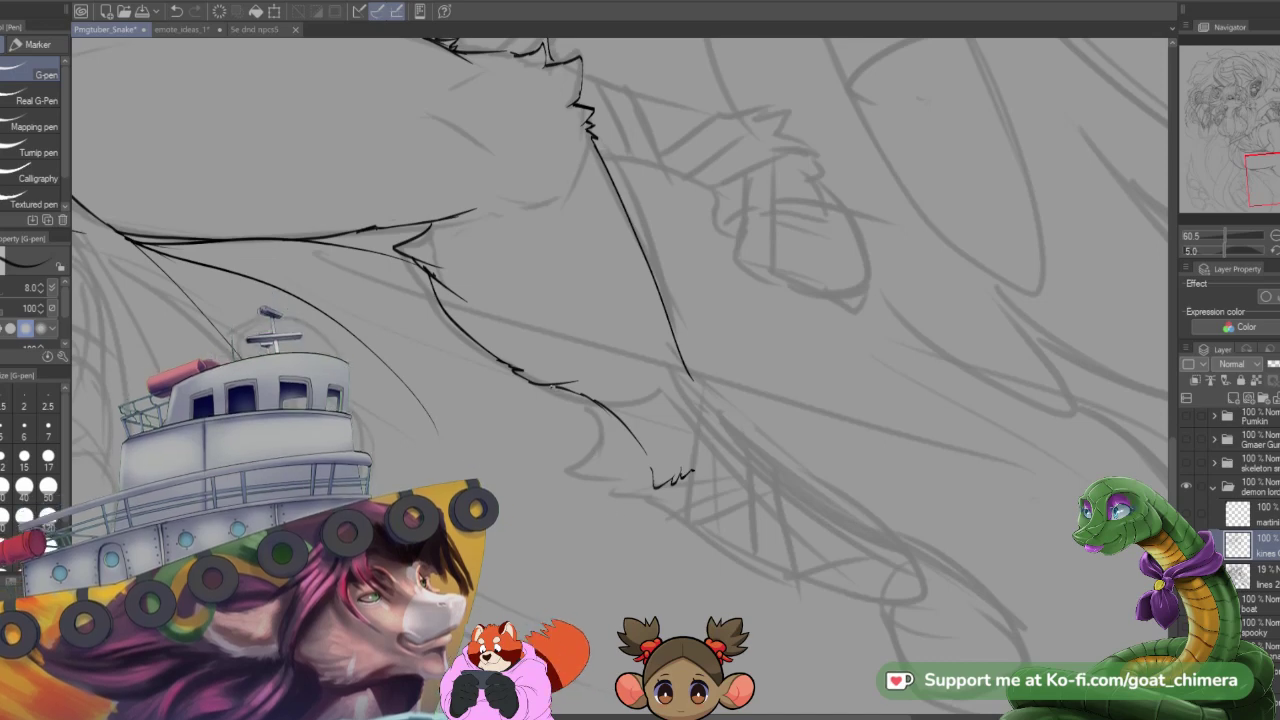
{"action": "mouse_move", "coordinate": [600, 404]}
{"action": "left_mouse_down"}
{"action": "mouse_move", "coordinate": [624, 432]}
{"action": "mouse_move", "coordinate": [624, 462]}
{"action": "mouse_move", "coordinate": [580, 478]}
{"action": "mouse_move", "coordinate": [641, 494]}
{"action": "left_mouse_up"}
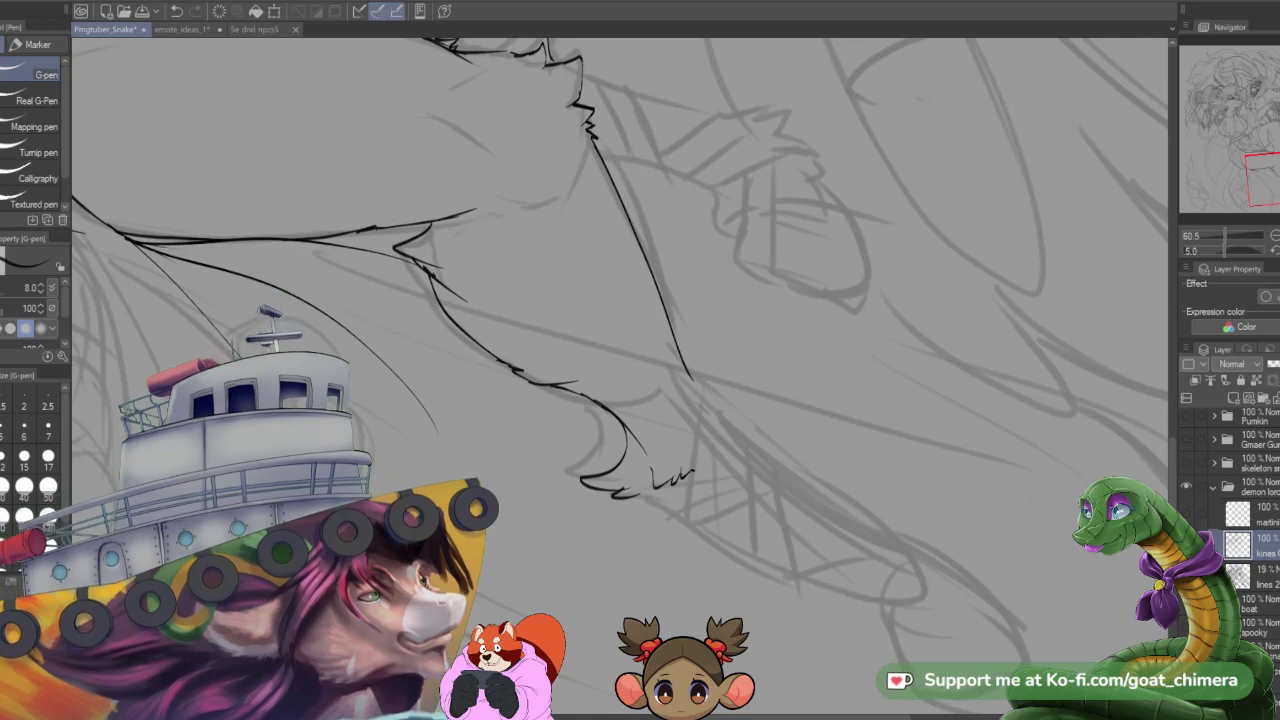
- Ink a pointed fur tuft with a jagged edge on top of the foot, at the lower end of the leg wraps
{"action": "scroll", "coordinate": [825, 446], "scroll_direction": "down", "scroll_amount": 3}
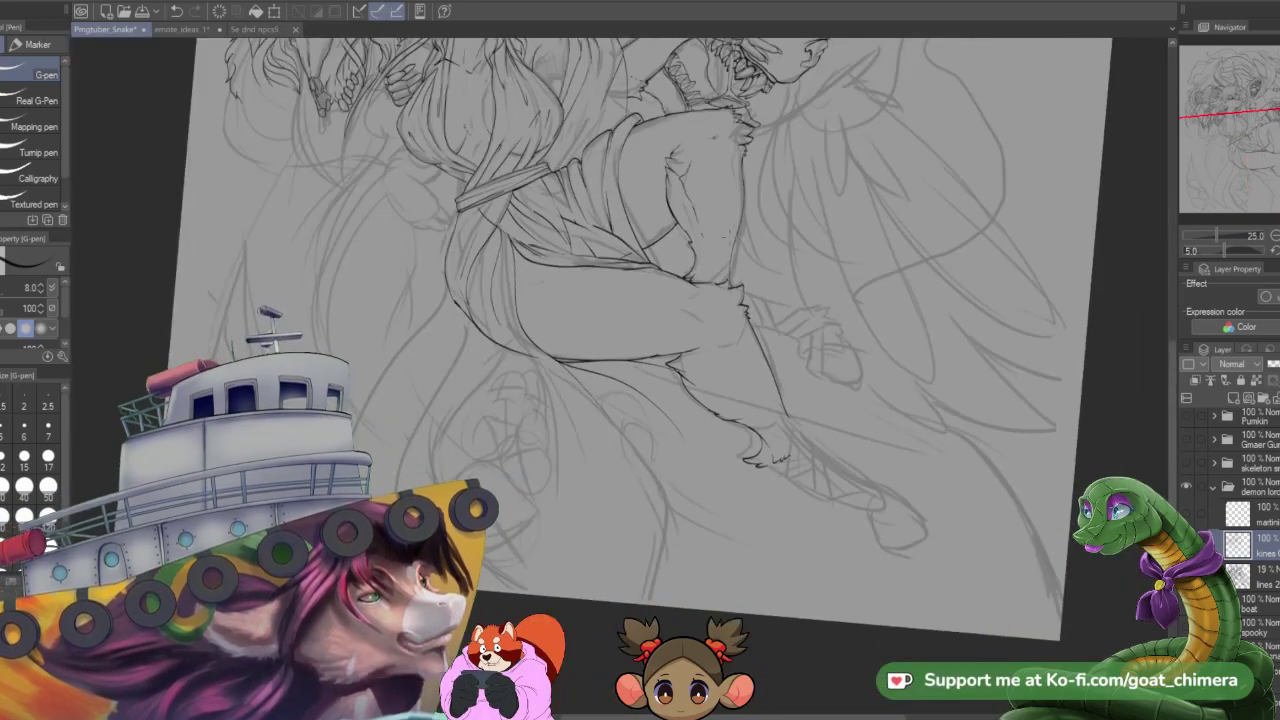
{"action": "scroll", "coordinate": [752, 275], "scroll_direction": "up", "scroll_amount": 2}
{"action": "scroll", "coordinate": [784, 561], "scroll_direction": "down", "scroll_amount": 2}
{"action": "scroll", "coordinate": [880, 620], "scroll_direction": "up", "scroll_amount": 3}
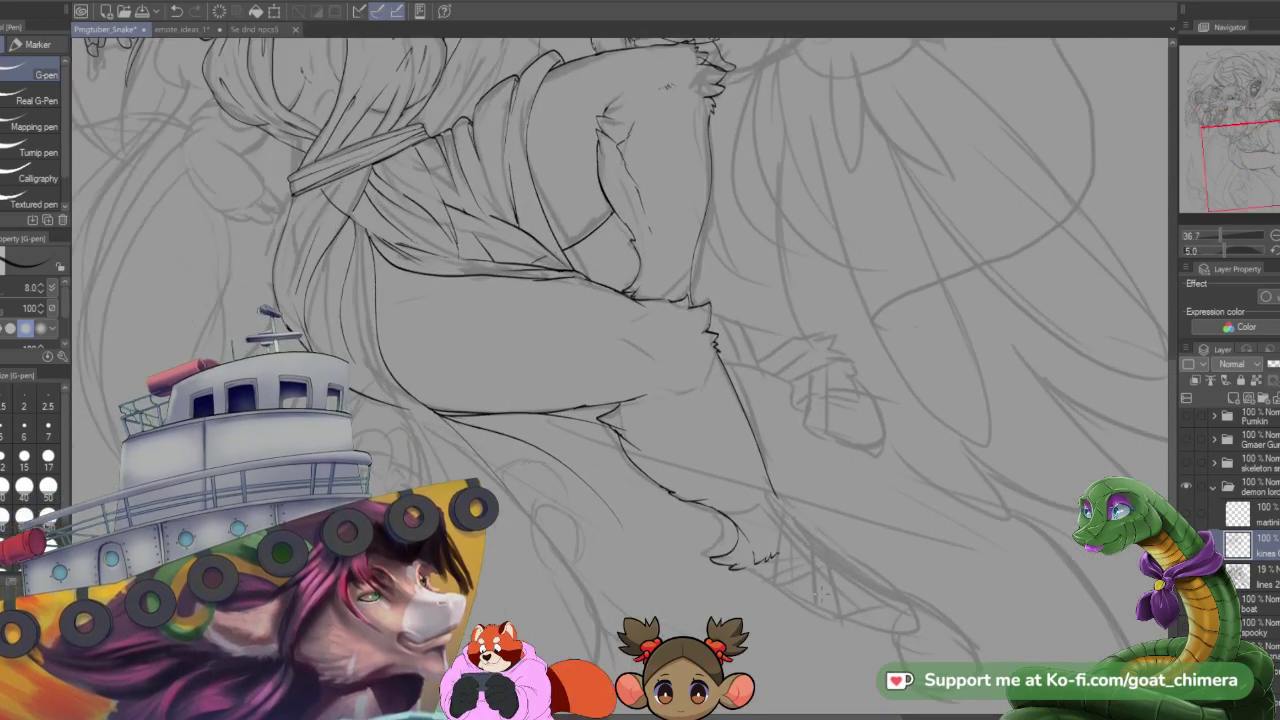
{"action": "scroll", "coordinate": [1068, 656], "scroll_direction": "down", "scroll_amount": 1}
{"action": "scroll", "coordinate": [1070, 665], "scroll_direction": "up", "scroll_amount": 1}
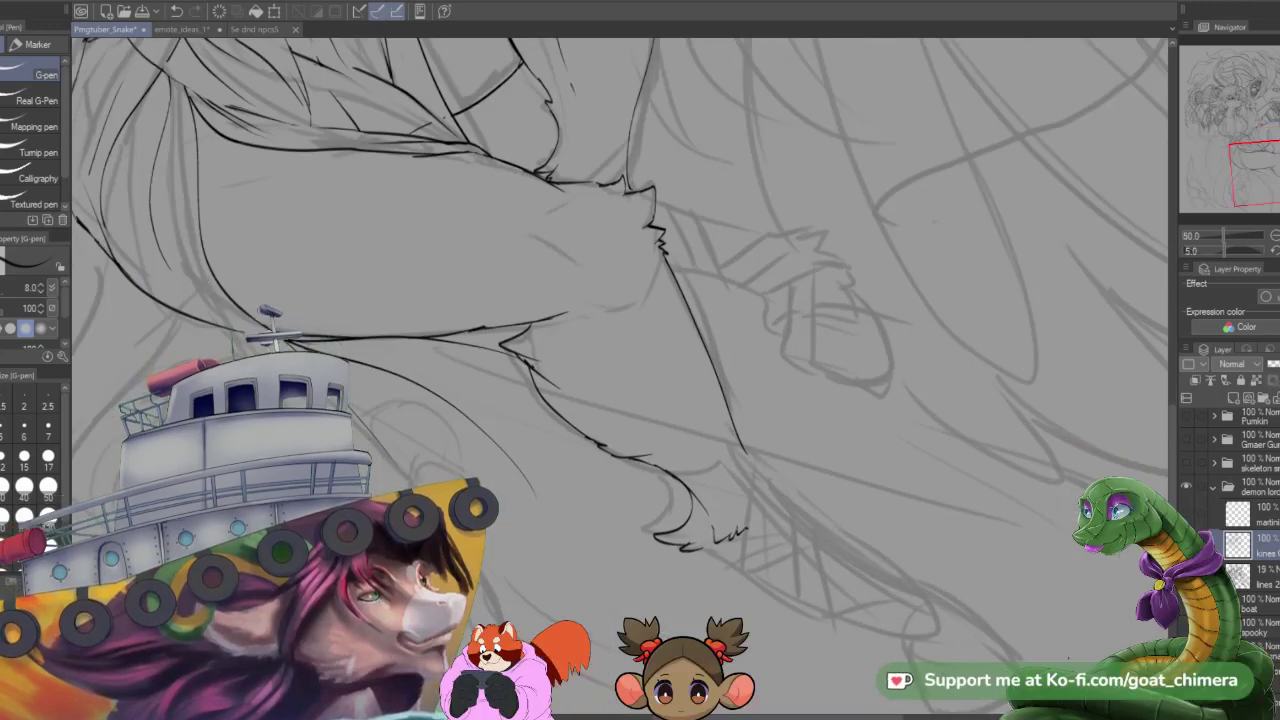
{"action": "left_click_drag", "start_coordinate": [926, 591], "coordinate": [950, 590]}
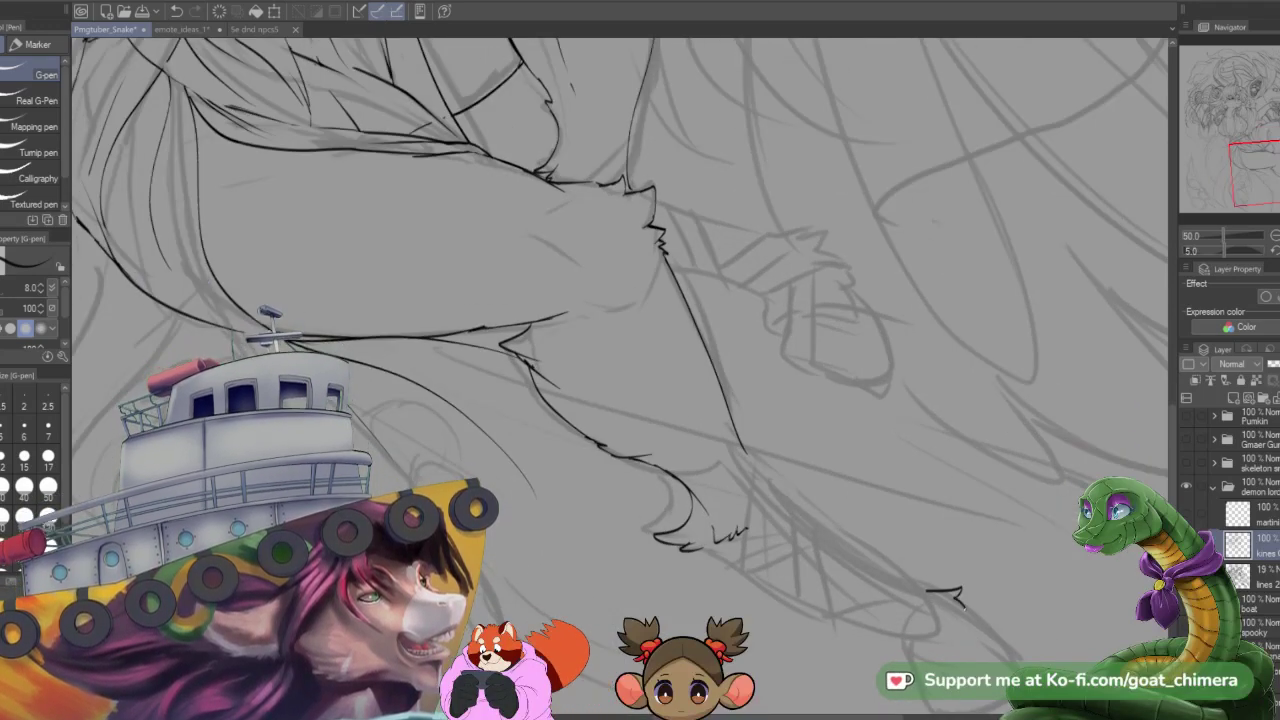
{"action": "left_click_drag", "start_coordinate": [956, 598], "coordinate": [965, 618]}
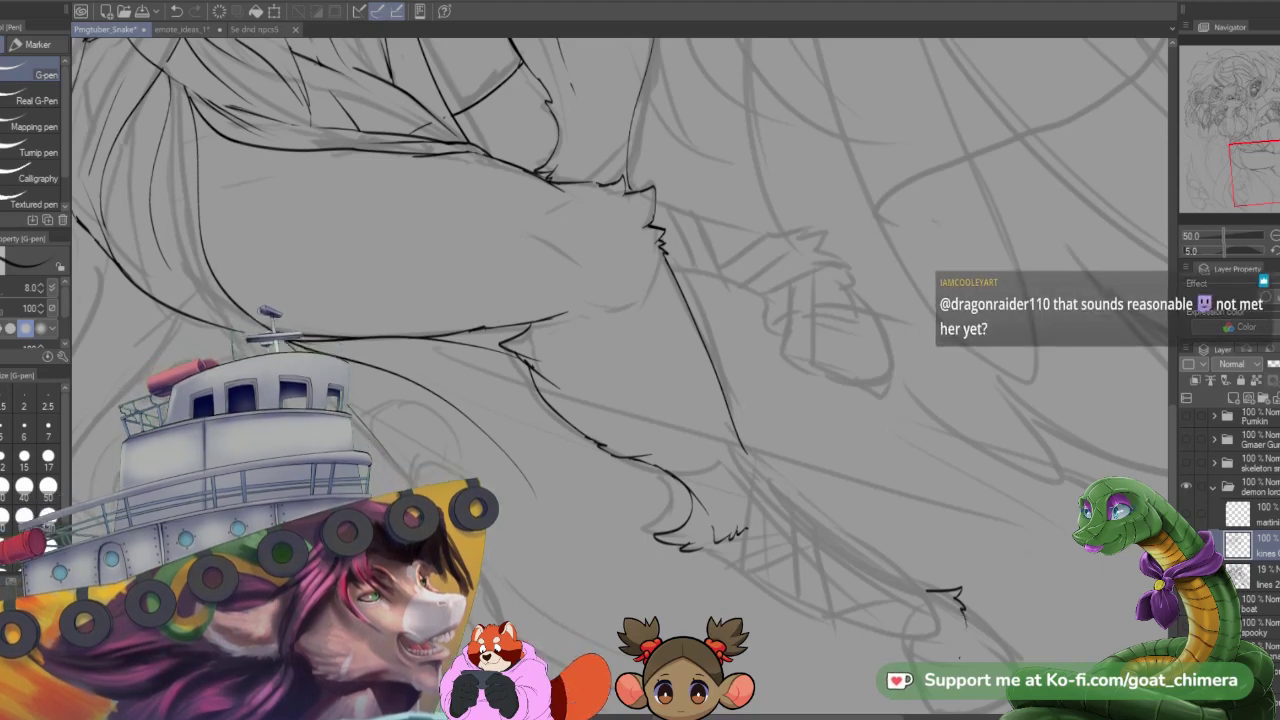
- Ink the curved wrap band running across the ankle from the front edge to a pointed lower tip, joining the foot's fur tuft
{"action": "scroll", "coordinate": [964, 657], "scroll_direction": "down", "scroll_amount": 3}
{"action": "scroll", "coordinate": [943, 586], "scroll_direction": "up", "scroll_amount": 3}
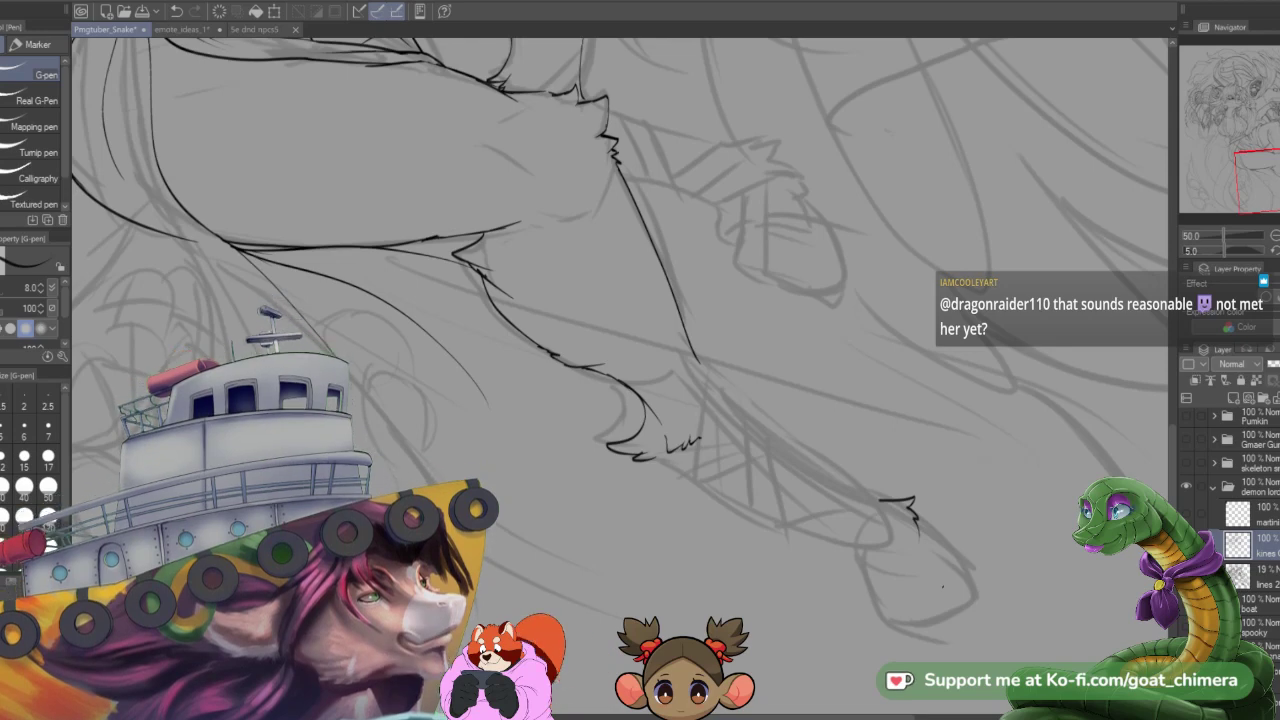
{"action": "scroll", "coordinate": [943, 586], "scroll_direction": "down", "scroll_amount": 3}
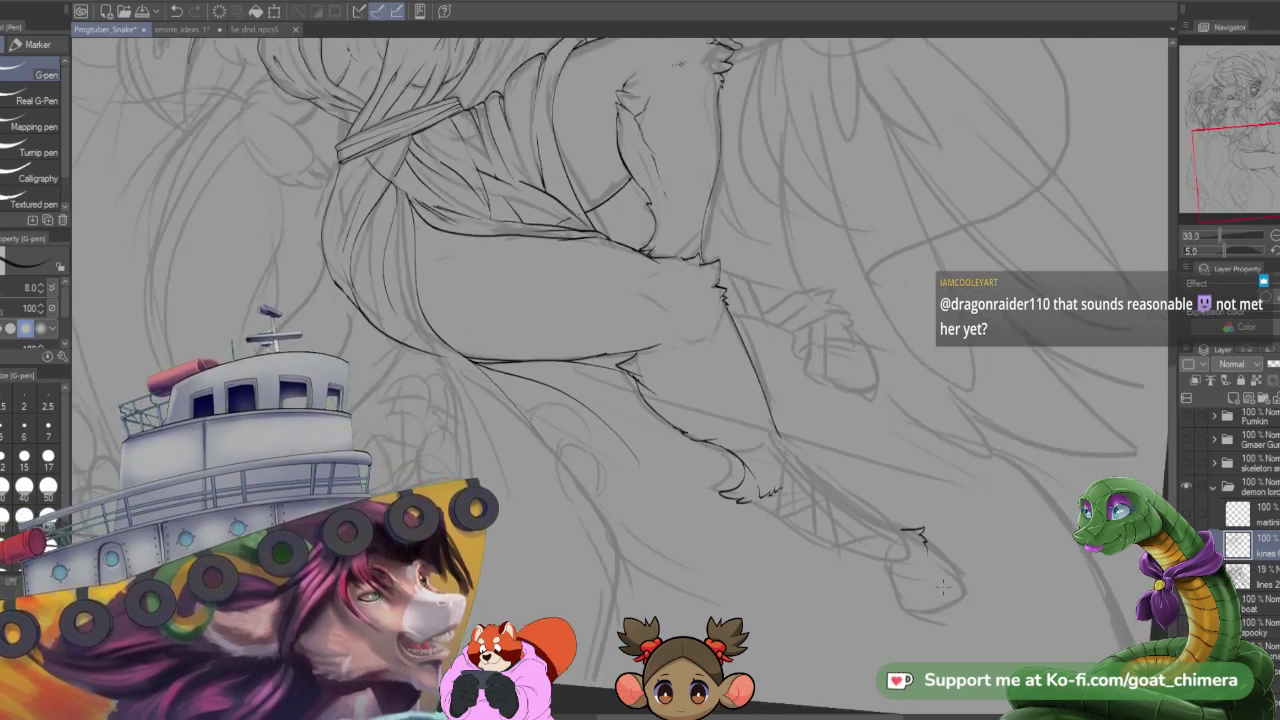
{"action": "scroll", "coordinate": [943, 586], "scroll_direction": "up", "scroll_amount": 4}
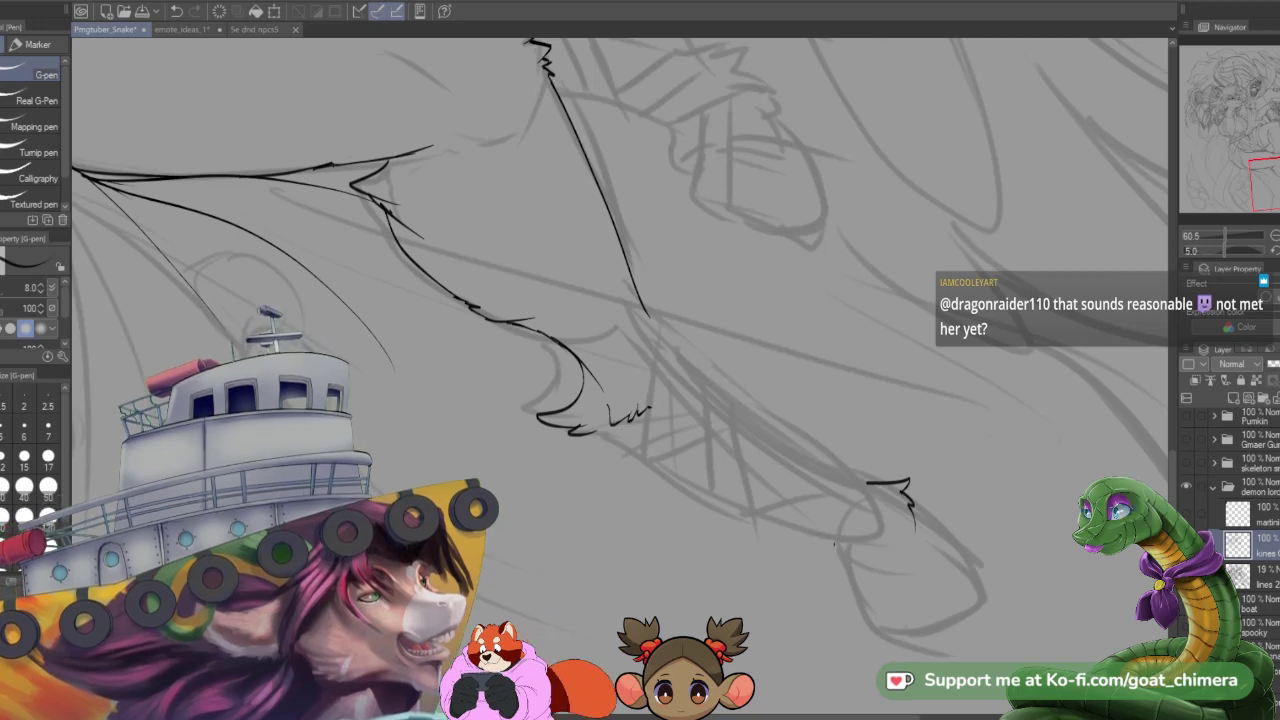
{"action": "mouse_move", "coordinate": [839, 546]}
{"action": "left_mouse_down"}
{"action": "mouse_move", "coordinate": [805, 453]}
{"action": "mouse_move", "coordinate": [856, 475]}
{"action": "mouse_move", "coordinate": [872, 502]}
{"action": "mouse_move", "coordinate": [866, 487]}
{"action": "mouse_move", "coordinate": [879, 546]}
{"action": "mouse_move", "coordinate": [857, 596]}
{"action": "left_mouse_up"}
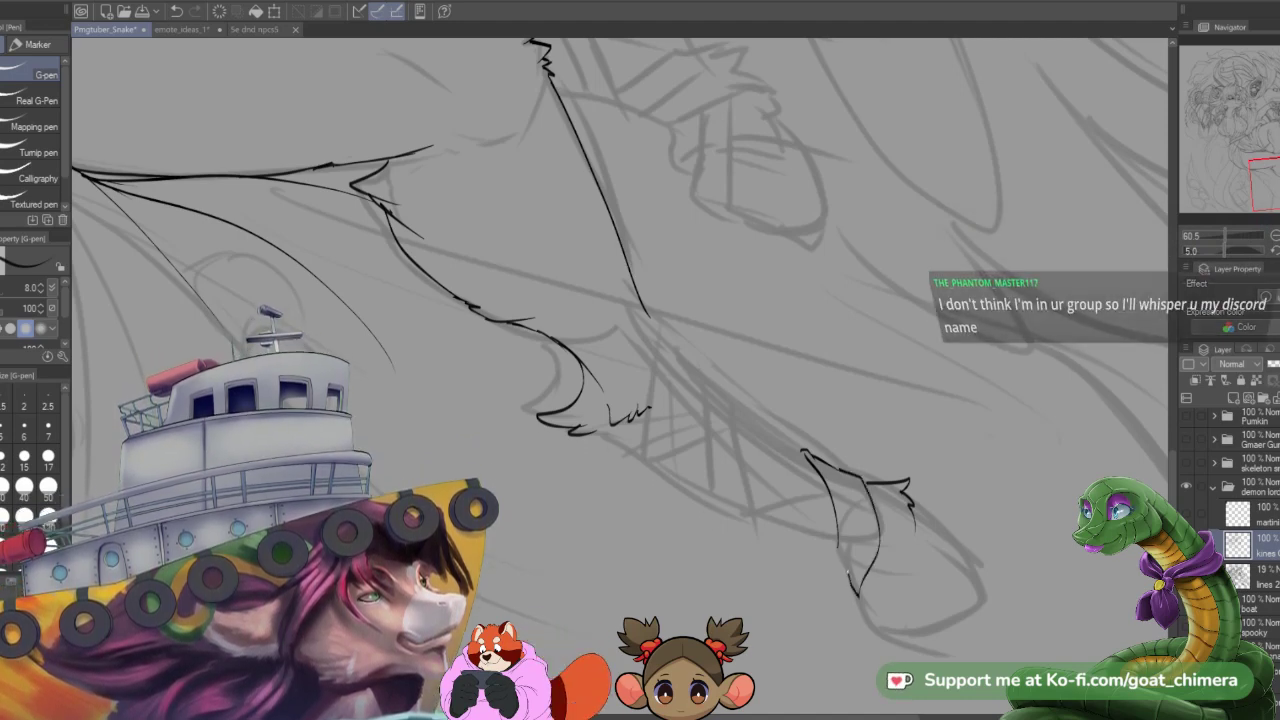
{"action": "left_click_drag", "start_coordinate": [836, 549], "coordinate": [841, 564]}
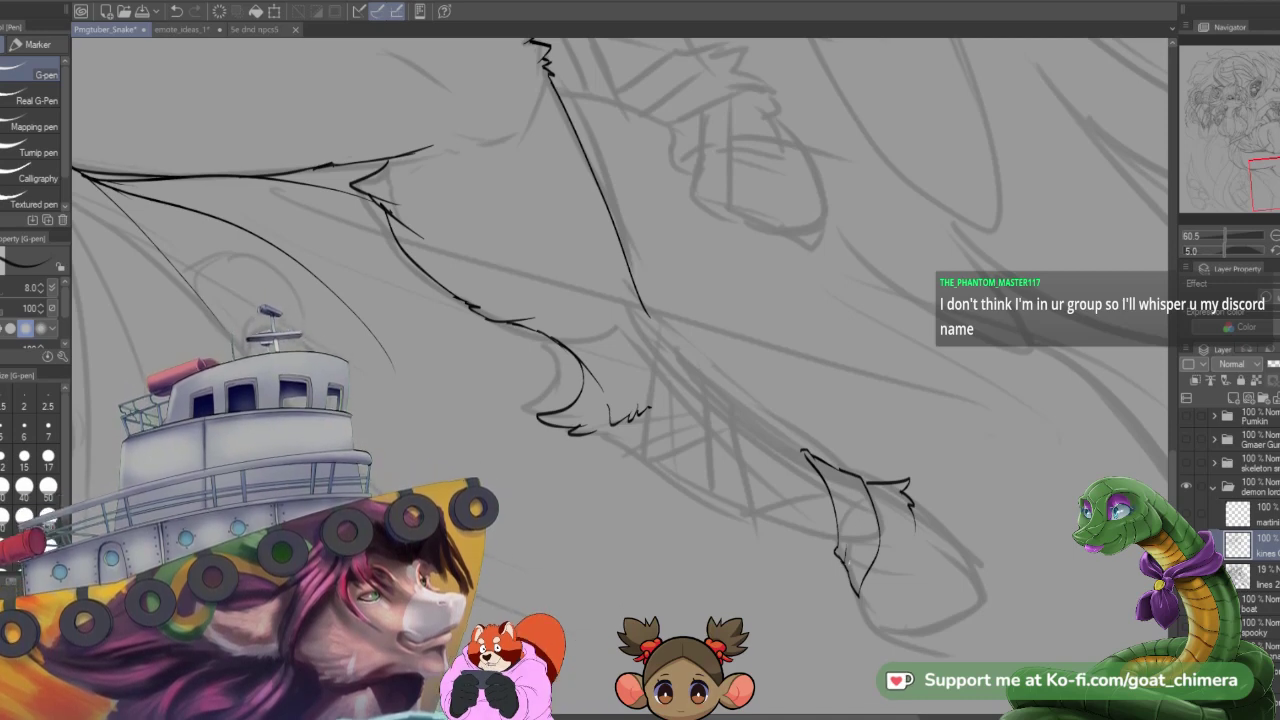
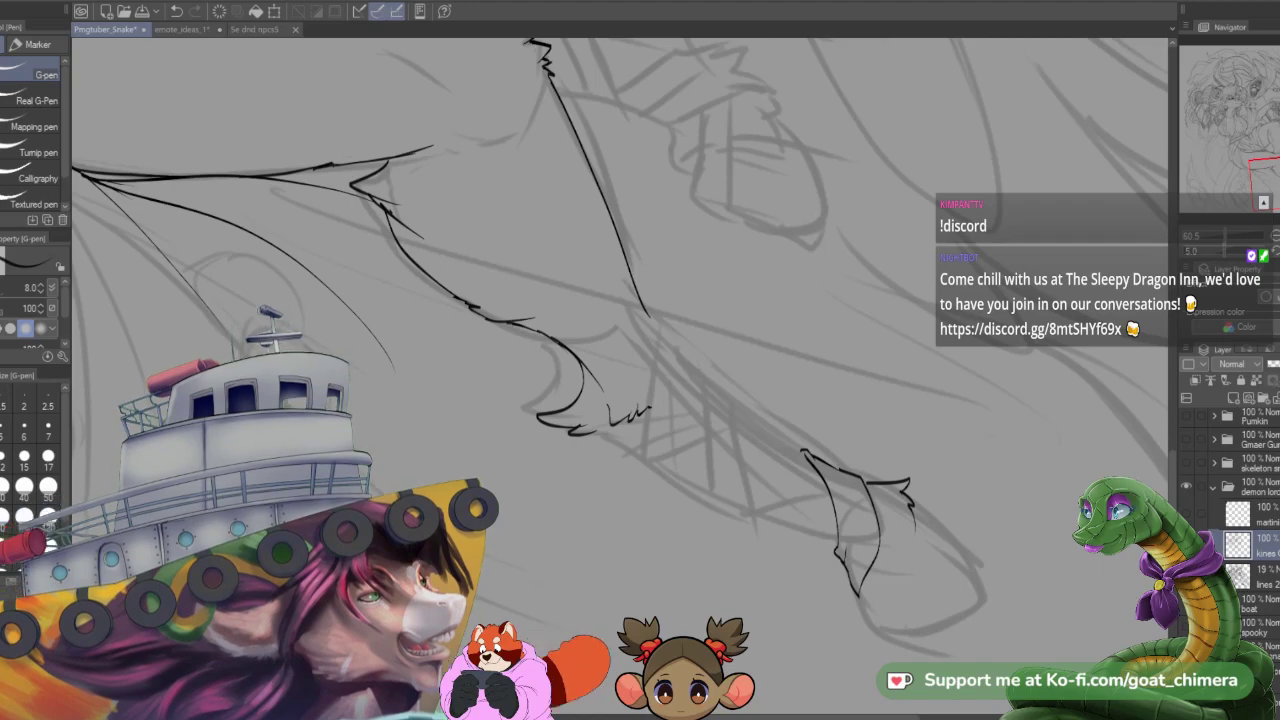
- Ink the next wrap strip running diagonally from the back of the lower leg to tuck behind the curved ankle band
{"action": "scroll", "coordinate": [705, 488], "scroll_direction": "down", "scroll_amount": 2}
{"action": "scroll", "coordinate": [757, 498], "scroll_direction": "up", "scroll_amount": 2}
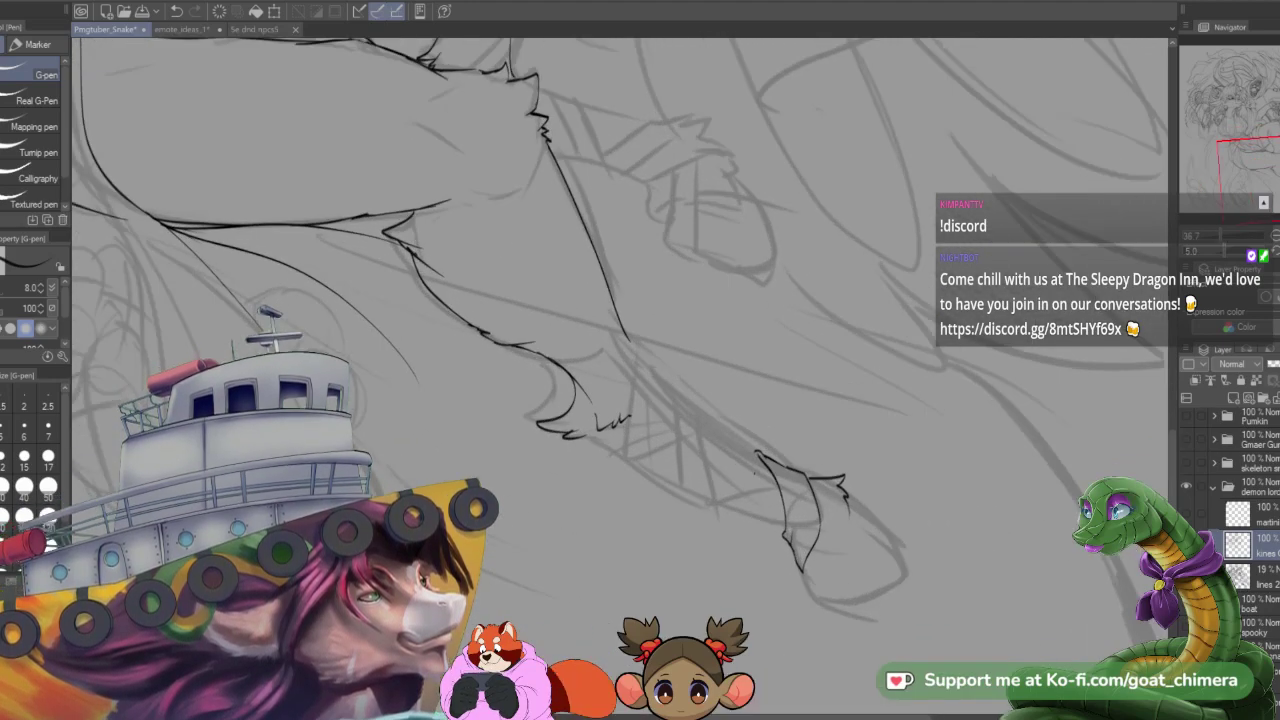
{"action": "scroll", "coordinate": [757, 498], "scroll_direction": "up", "scroll_amount": 3}
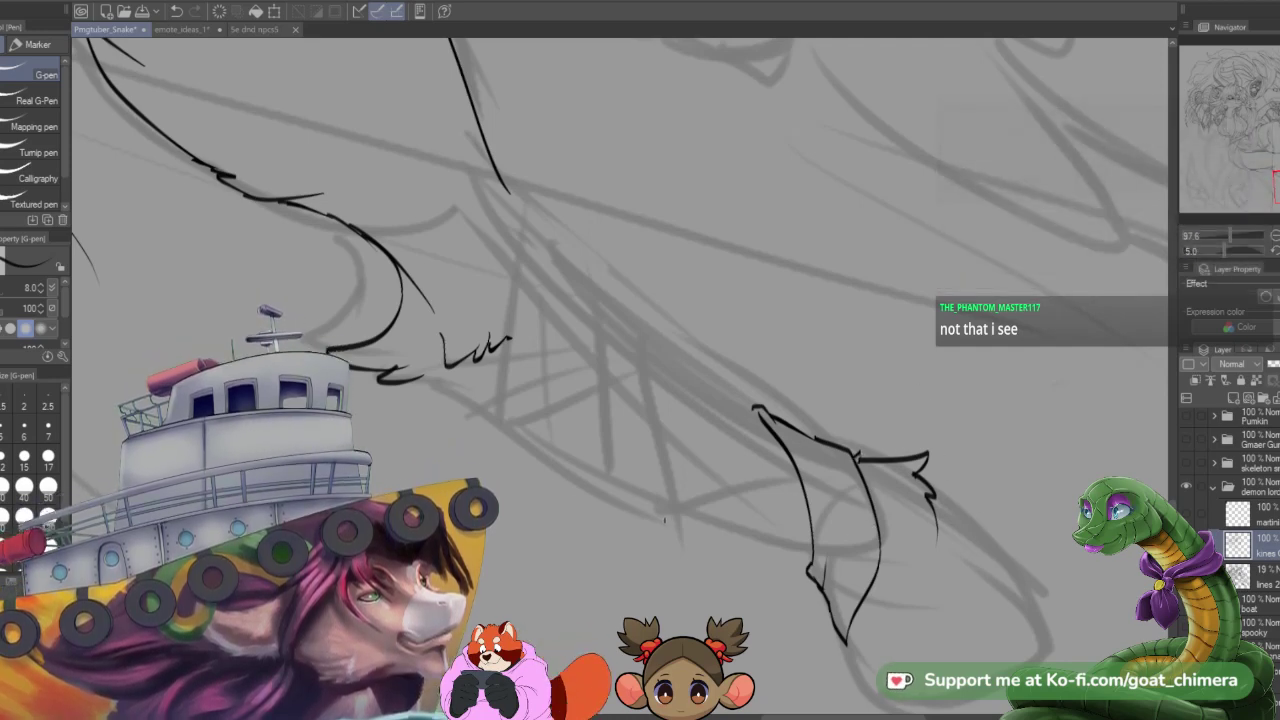
{"action": "mouse_move", "coordinate": [661, 513]}
{"action": "left_mouse_down"}
{"action": "mouse_move", "coordinate": [723, 539]}
{"action": "mouse_move", "coordinate": [691, 529]}
{"action": "mouse_move", "coordinate": [739, 528]}
{"action": "mouse_move", "coordinate": [729, 540]}
{"action": "mouse_move", "coordinate": [802, 493]}
{"action": "left_mouse_up"}
{"action": "mouse_move", "coordinate": [662, 512]}
{"action": "left_mouse_down"}
{"action": "mouse_move", "coordinate": [772, 462]}
{"action": "mouse_move", "coordinate": [780, 442]}
{"action": "left_mouse_up"}
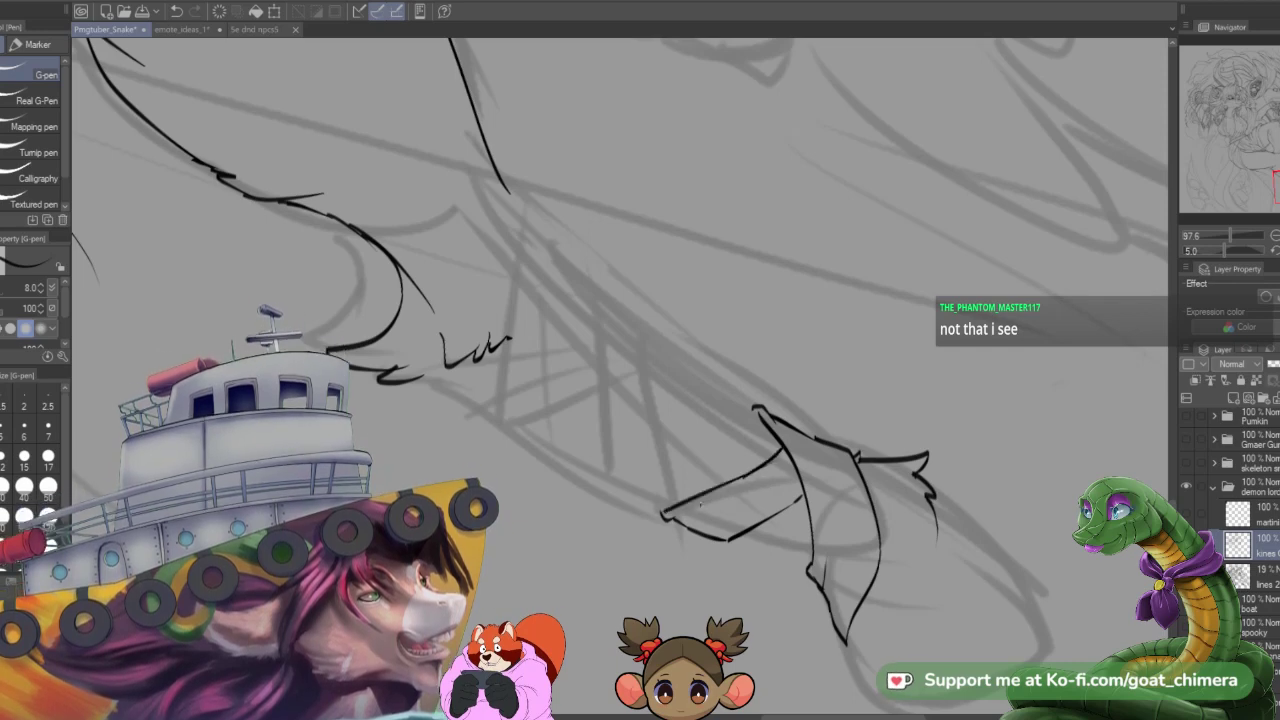
{"action": "scroll", "coordinate": [700, 502], "scroll_direction": "down", "scroll_amount": 2}
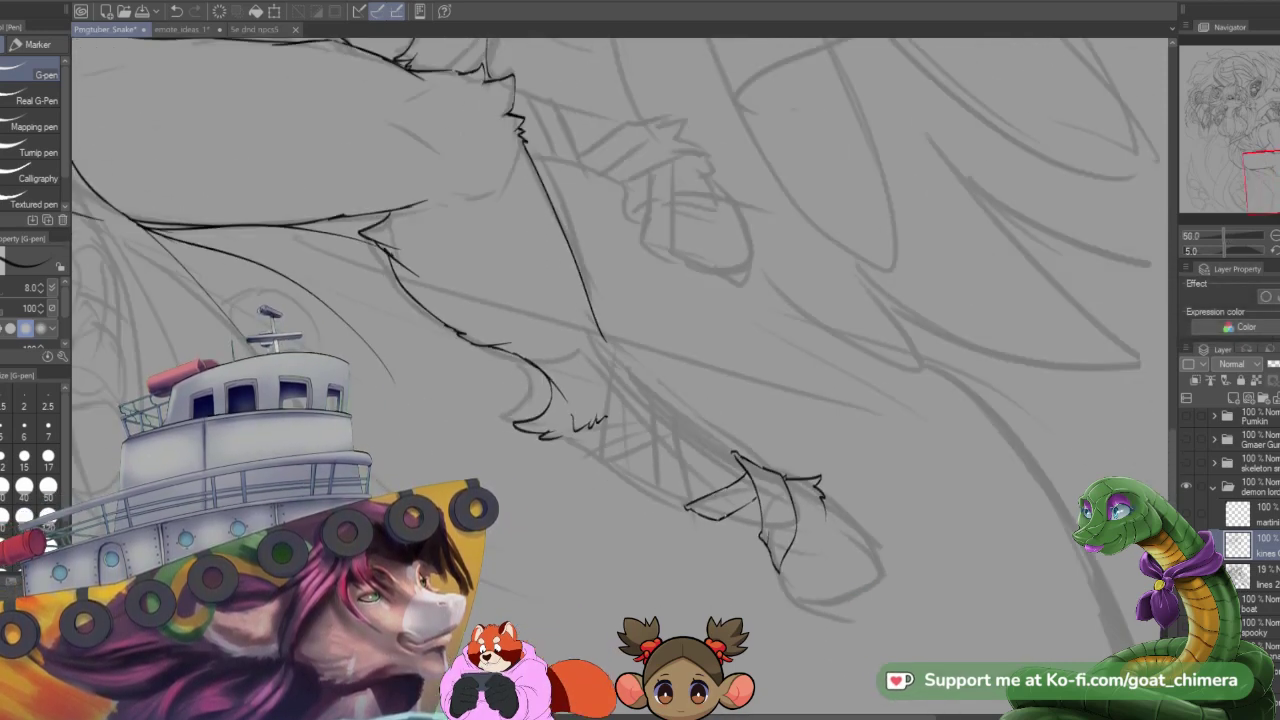
{"action": "scroll", "coordinate": [725, 535], "scroll_direction": "up", "scroll_amount": 1}
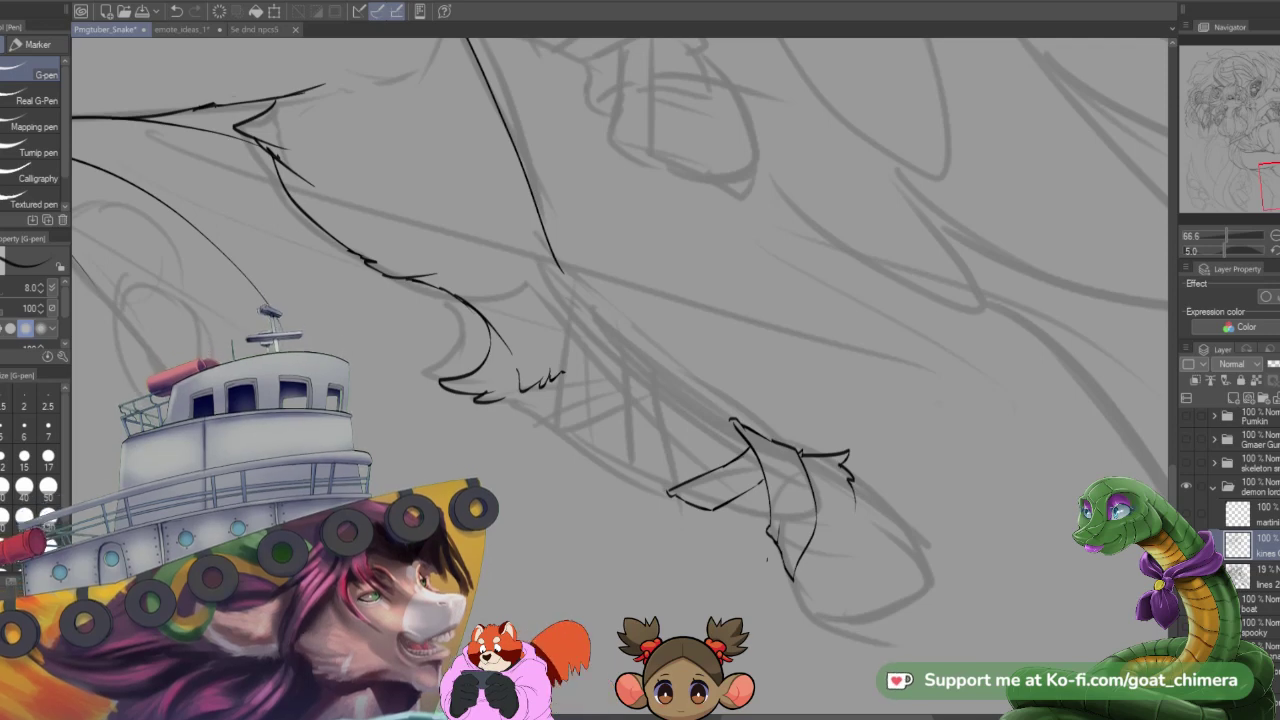
{"action": "scroll", "coordinate": [784, 545], "scroll_direction": "down", "scroll_amount": 1}
{"action": "scroll", "coordinate": [784, 540], "scroll_direction": "up", "scroll_amount": 2}
{"action": "scroll", "coordinate": [775, 527], "scroll_direction": "down", "scroll_amount": 2}
{"action": "scroll", "coordinate": [775, 527], "scroll_direction": "up", "scroll_amount": 1}
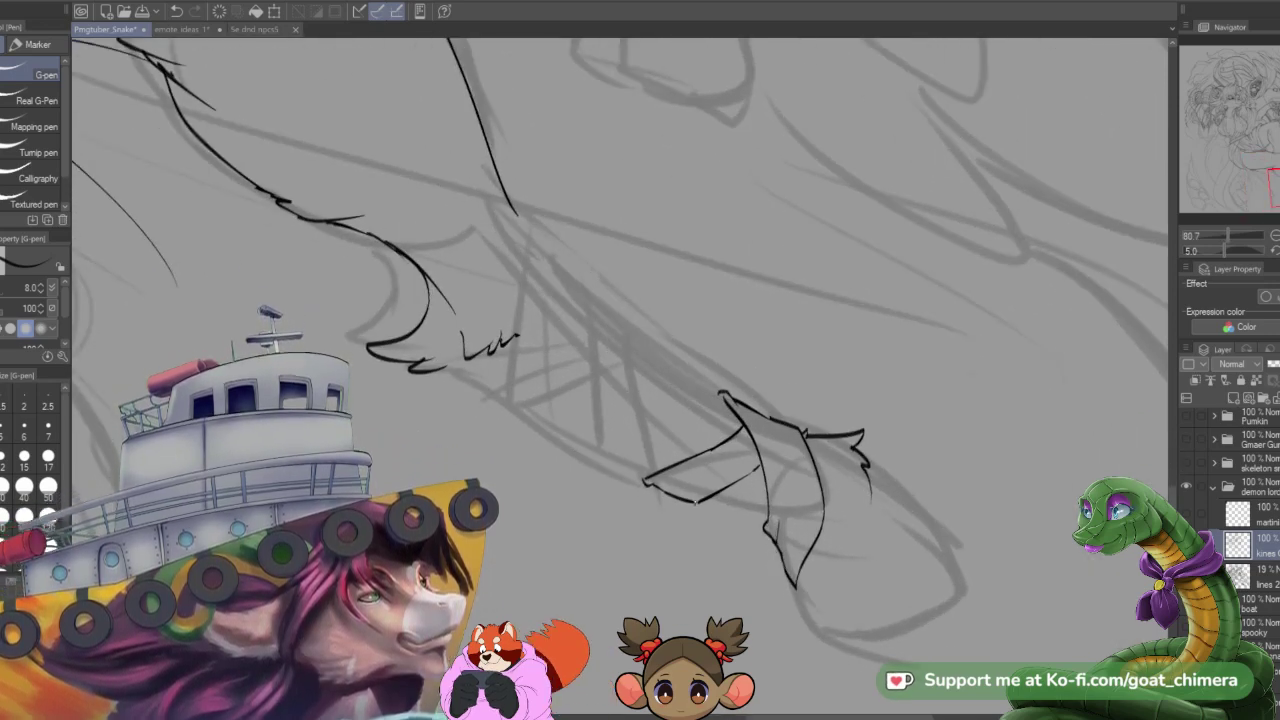
- Ink a jagged edge below the ankle strip and a steep wrap strip rising from its back end, with fold creases near the upper tip
{"action": "left_click_drag", "start_coordinate": [699, 501], "coordinate": [752, 531]}
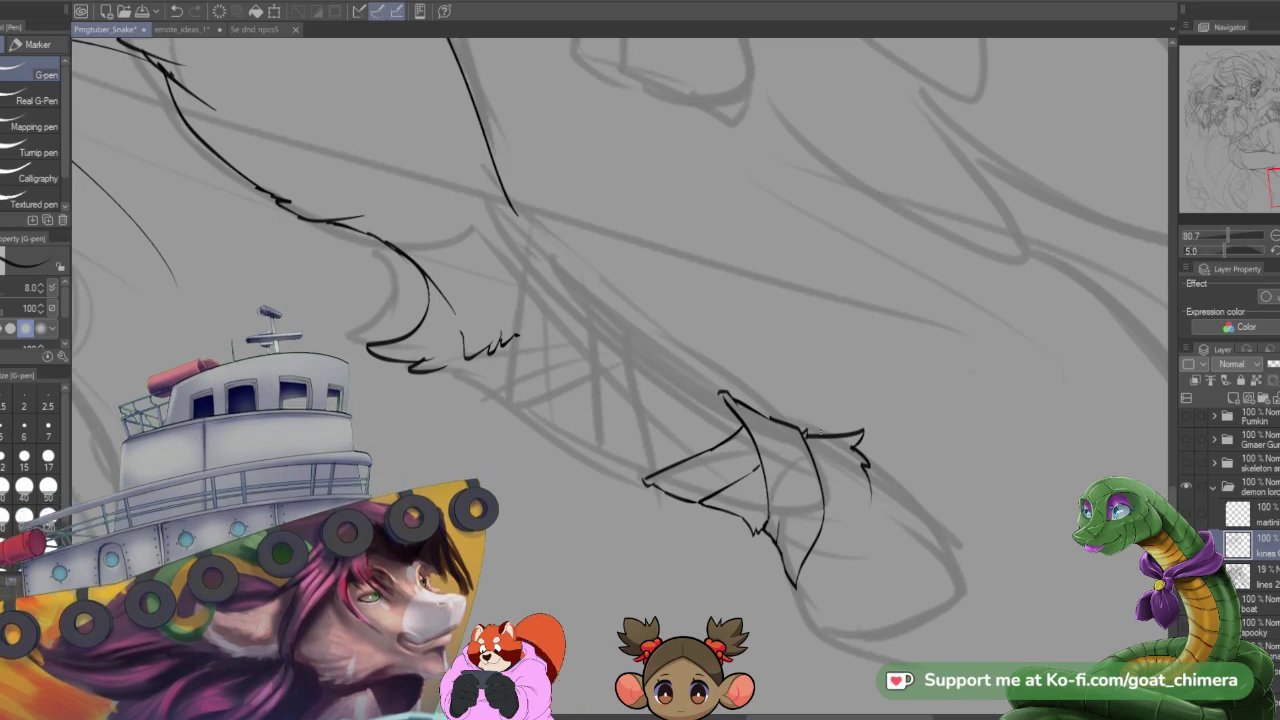
{"action": "left_click_drag", "start_coordinate": [1278, 203], "coordinate": [1272, 197]}
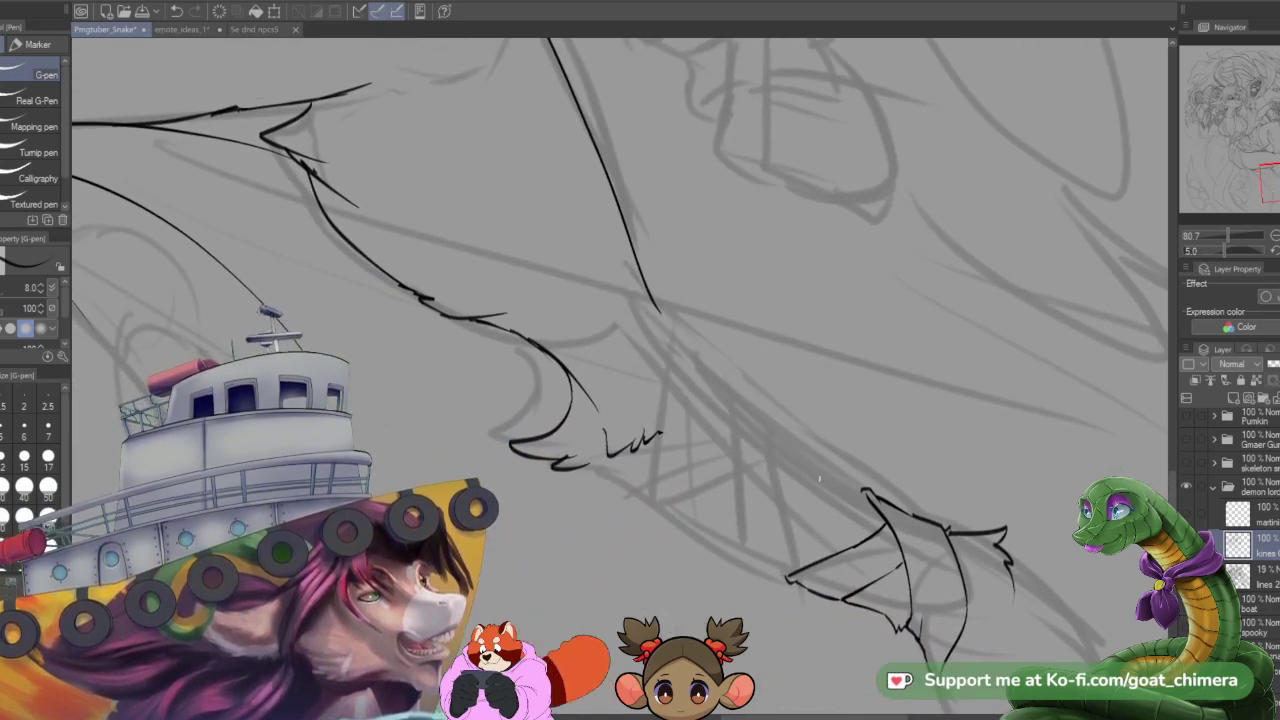
{"action": "mouse_move", "coordinate": [789, 577]}
{"action": "left_mouse_down"}
{"action": "mouse_move", "coordinate": [763, 400]}
{"action": "mouse_move", "coordinate": [813, 439]}
{"action": "mouse_move", "coordinate": [791, 427]}
{"action": "mouse_move", "coordinate": [815, 450]}
{"action": "mouse_move", "coordinate": [827, 540]}
{"action": "left_mouse_up"}
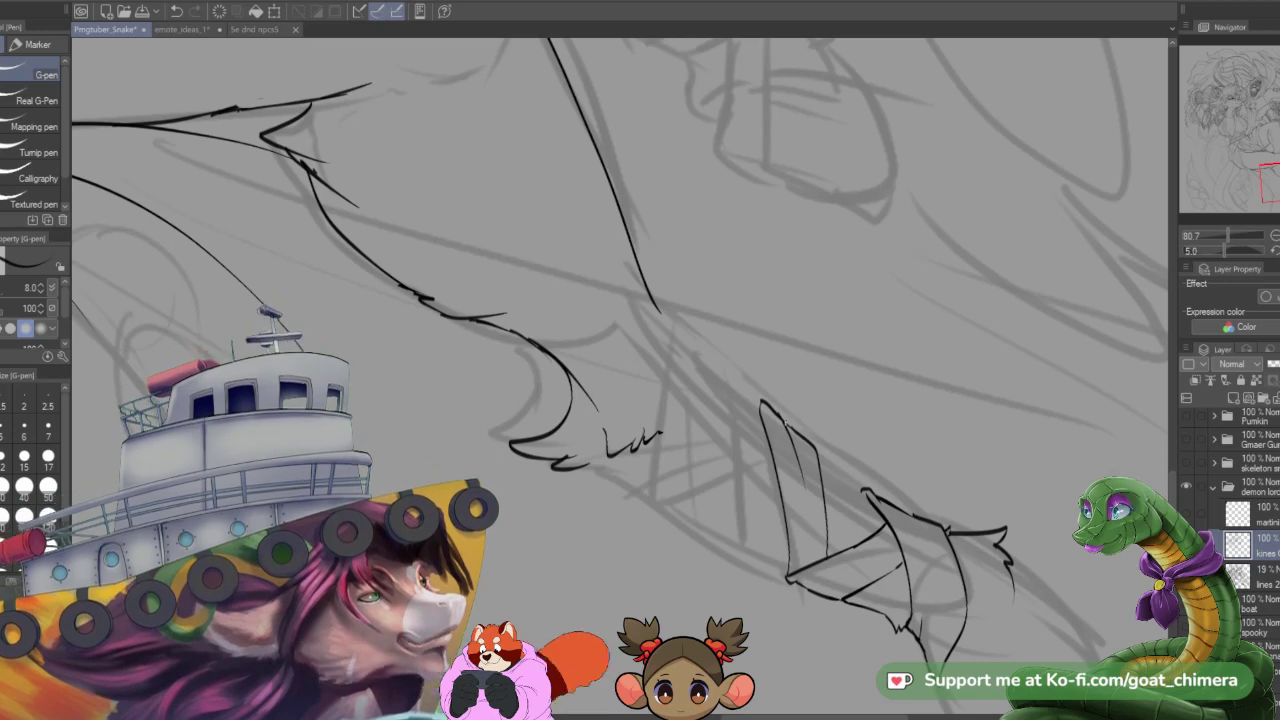
{"action": "left_click_drag", "start_coordinate": [790, 422], "coordinate": [811, 479]}
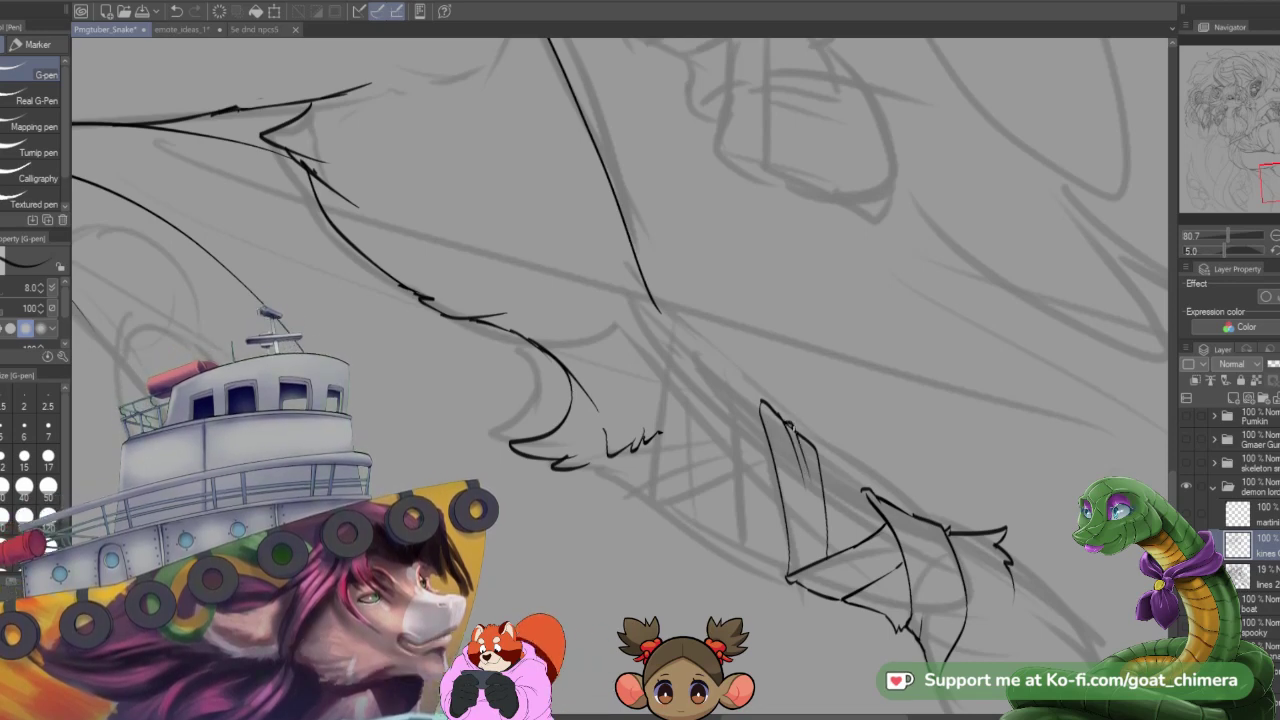
{"action": "left_click_drag", "start_coordinate": [792, 425], "coordinate": [800, 446]}
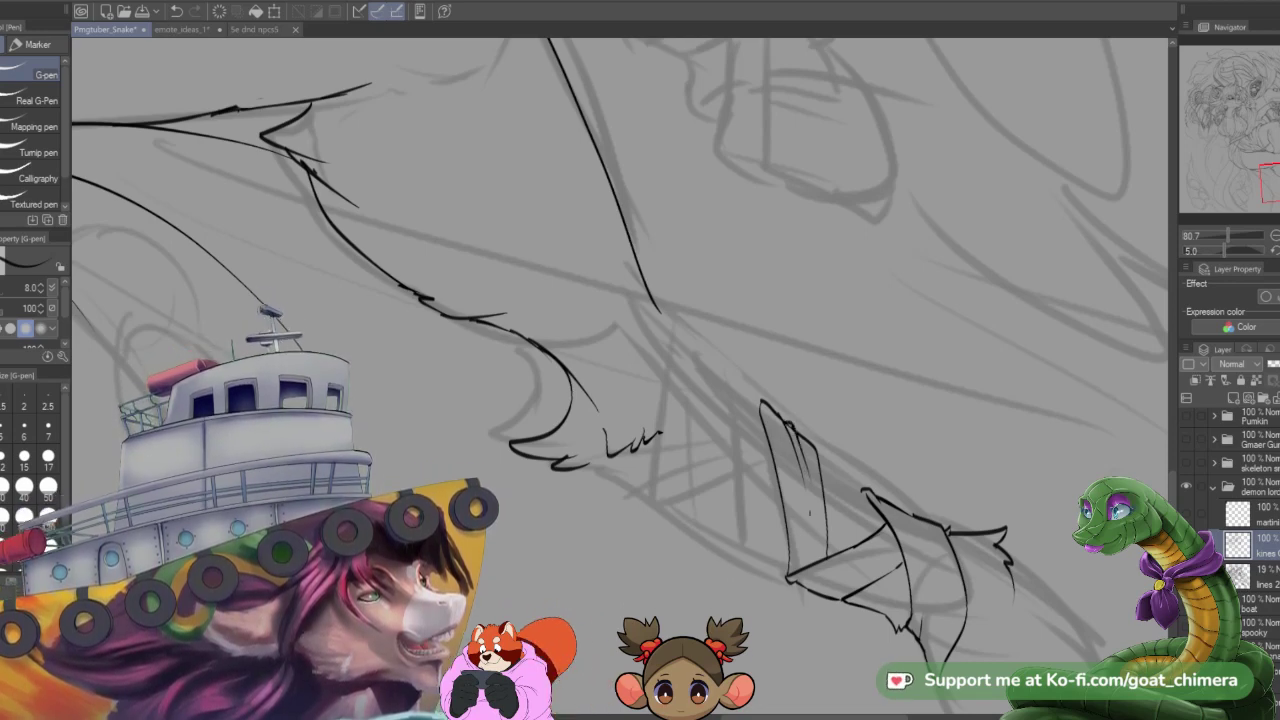
- Erase part of the front edge at the ankle band's upper tip and redraw it as an overlapping fold
{"action": "key", "text": "e"}
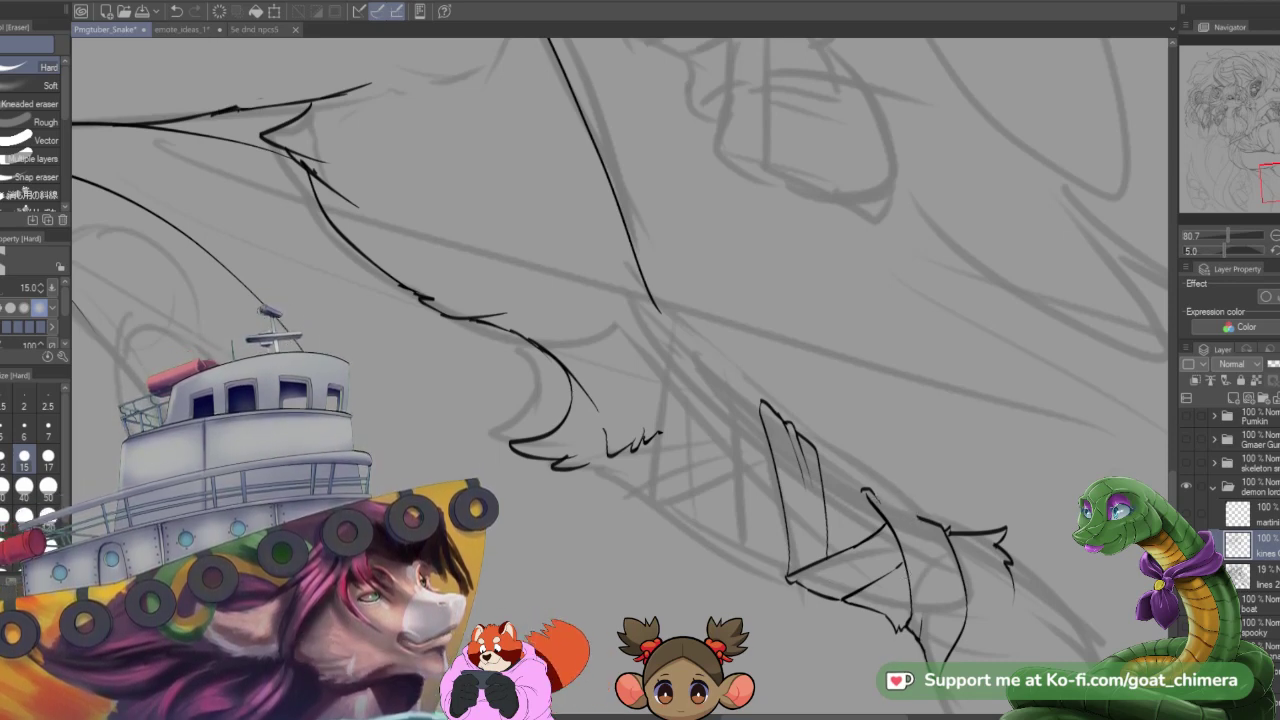
{"action": "key", "text": "p"}
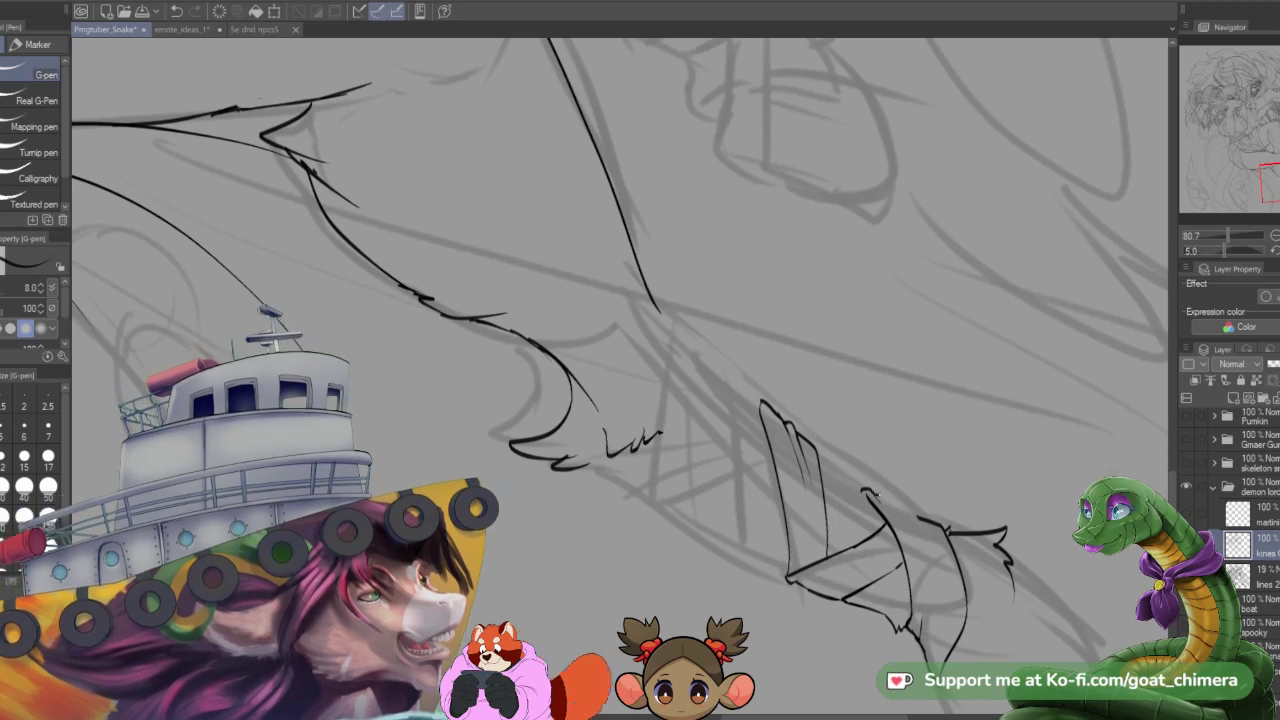
{"action": "left_click_drag", "start_coordinate": [880, 495], "coordinate": [921, 553]}
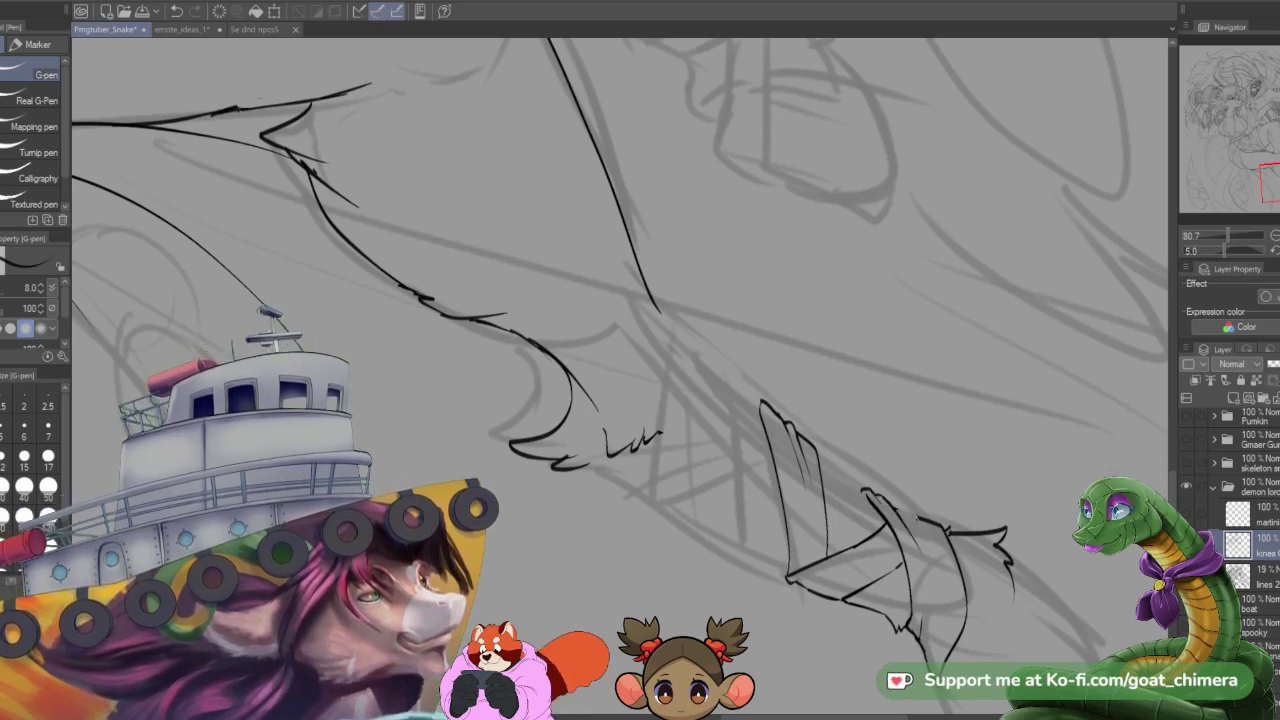
{"action": "left_click_drag", "start_coordinate": [894, 506], "coordinate": [926, 522]}
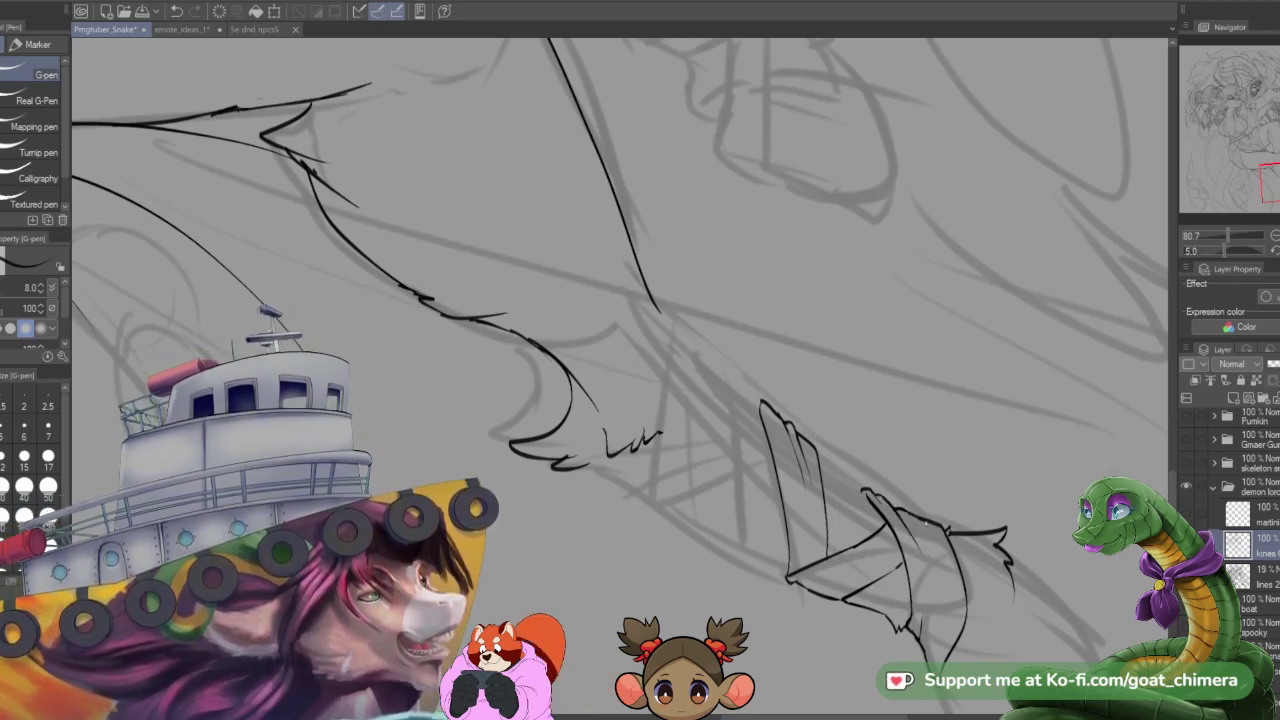
- Ink the front contour of the wraps between the steep strip and the ankle band, cleaning up the join with the eraser
{"action": "scroll", "coordinate": [919, 436], "scroll_direction": "down", "scroll_amount": 3}
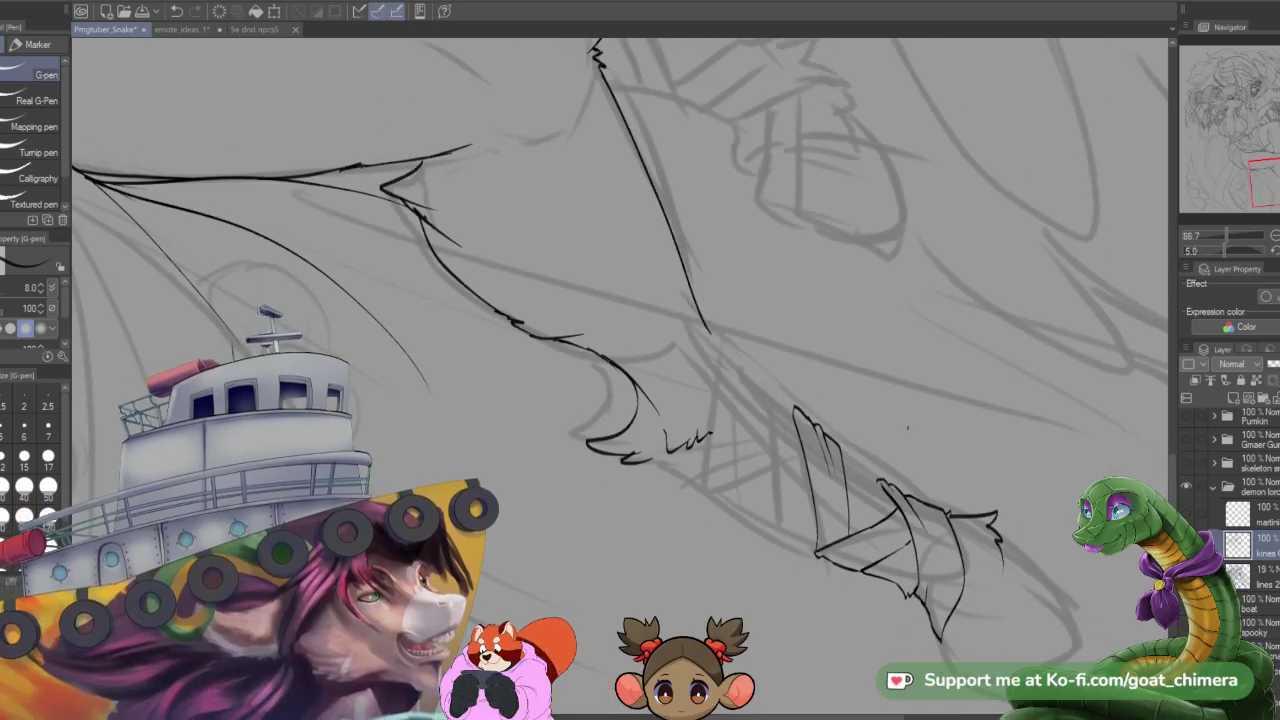
{"action": "scroll", "coordinate": [944, 504], "scroll_direction": "up", "scroll_amount": 4}
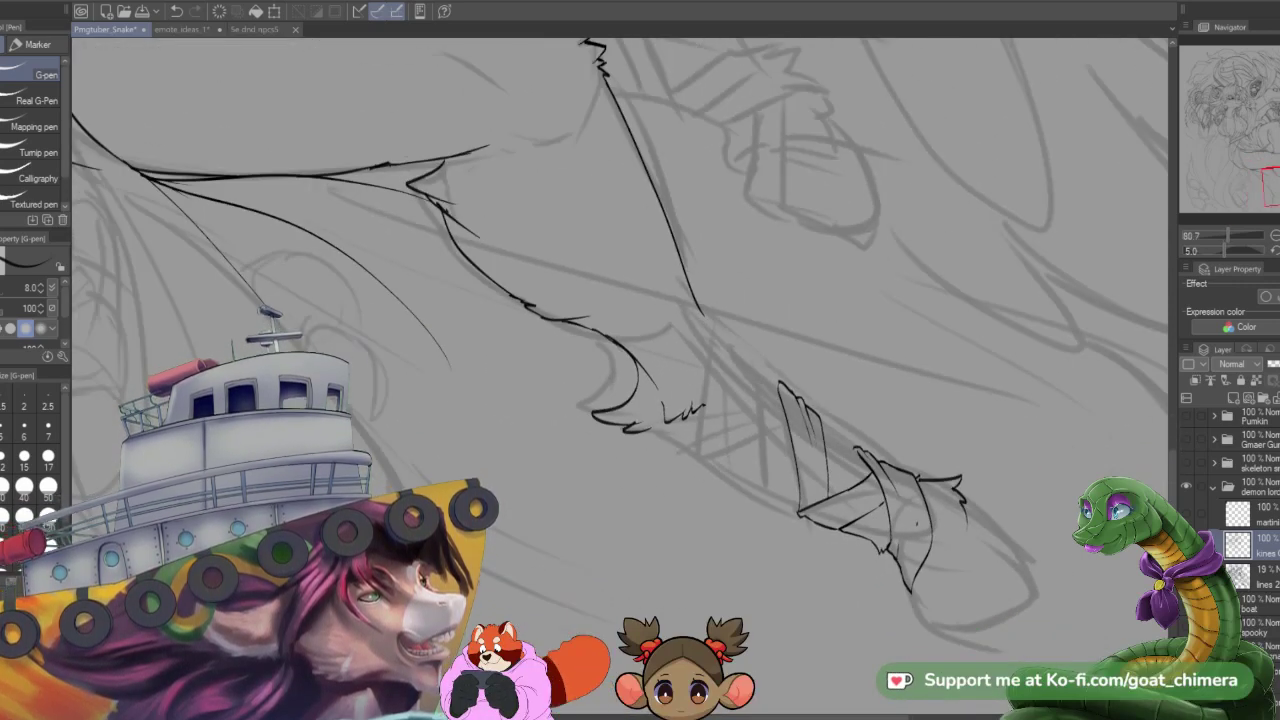
{"action": "scroll", "coordinate": [890, 458], "scroll_direction": "up", "scroll_amount": 1}
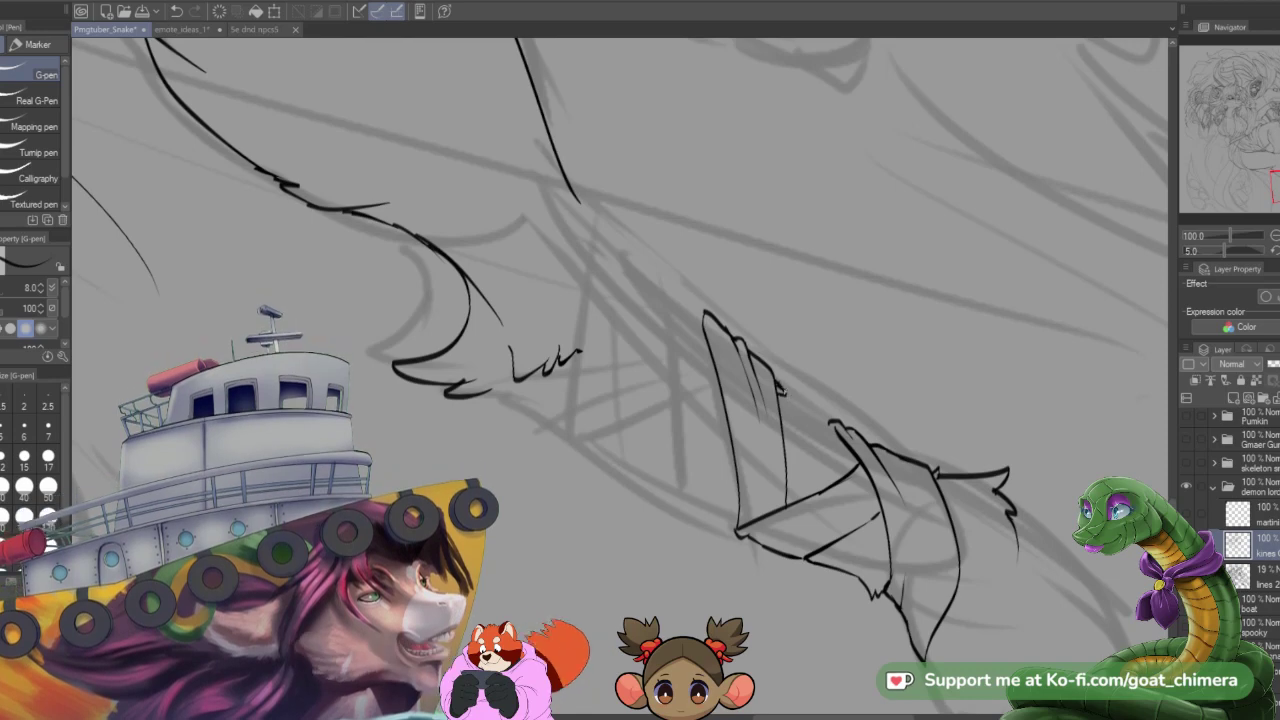
{"action": "left_click_drag", "start_coordinate": [790, 398], "coordinate": [830, 424]}
{"action": "left_click_drag", "start_coordinate": [779, 382], "coordinate": [792, 397]}
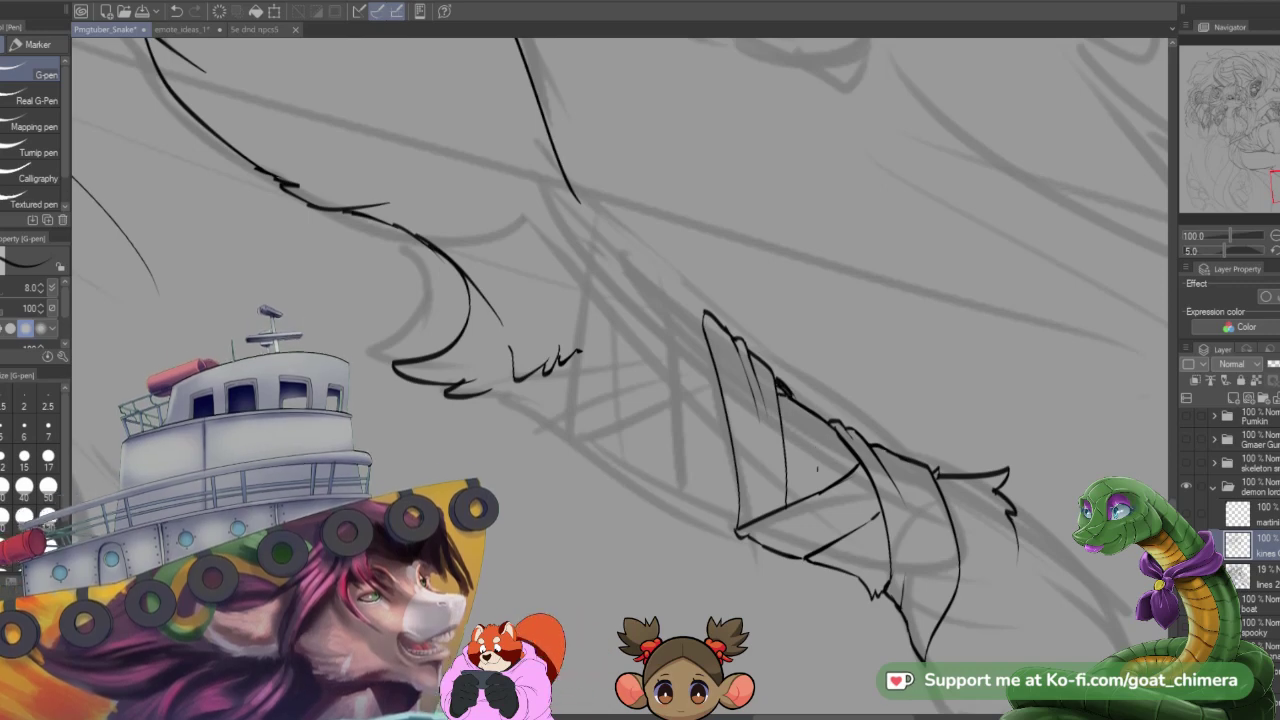
{"action": "key", "text": "e"}
{"action": "left_click_drag", "start_coordinate": [782, 388], "coordinate": [826, 420]}
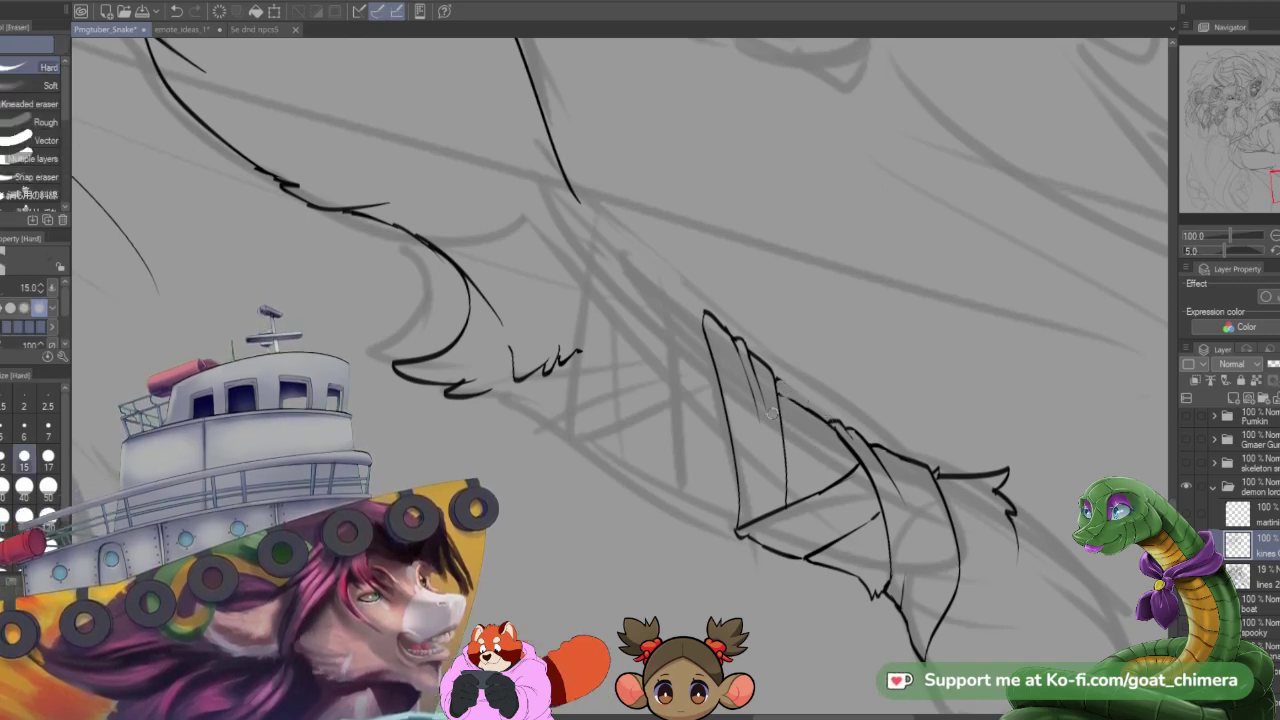
- Ink a wrap edge crossing from the steep strip to the ankle band's upper tip and erase the stray marks along the front contour
{"action": "key", "text": "p"}
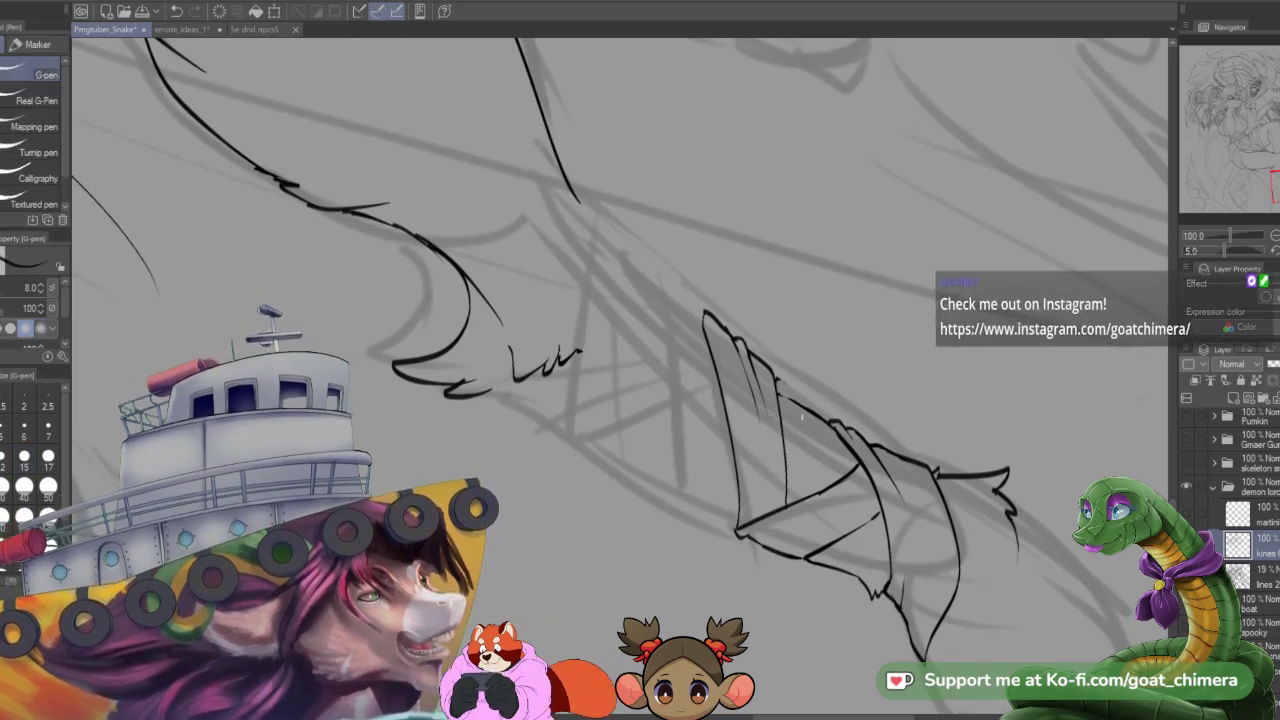
{"action": "mouse_move", "coordinate": [785, 441]}
{"action": "left_mouse_down"}
{"action": "mouse_move", "coordinate": [837, 418]}
{"action": "mouse_move", "coordinate": [776, 379]}
{"action": "left_mouse_up"}
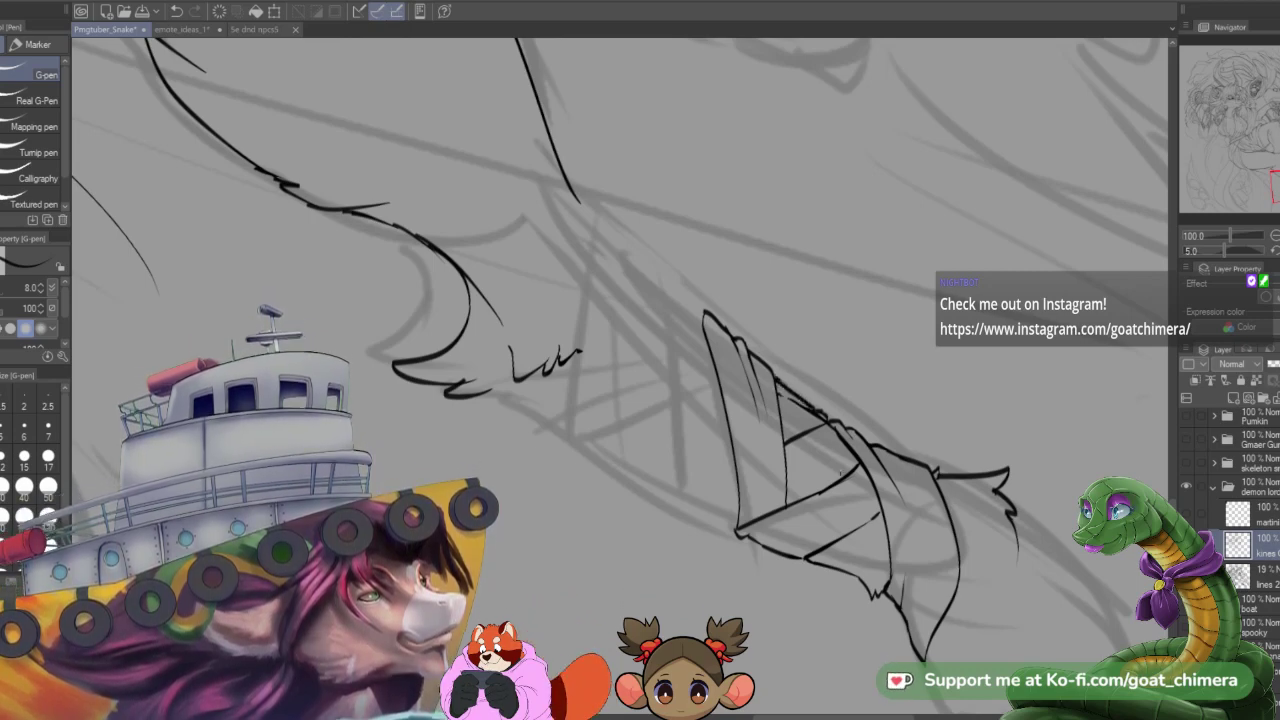
{"action": "key", "text": "e"}
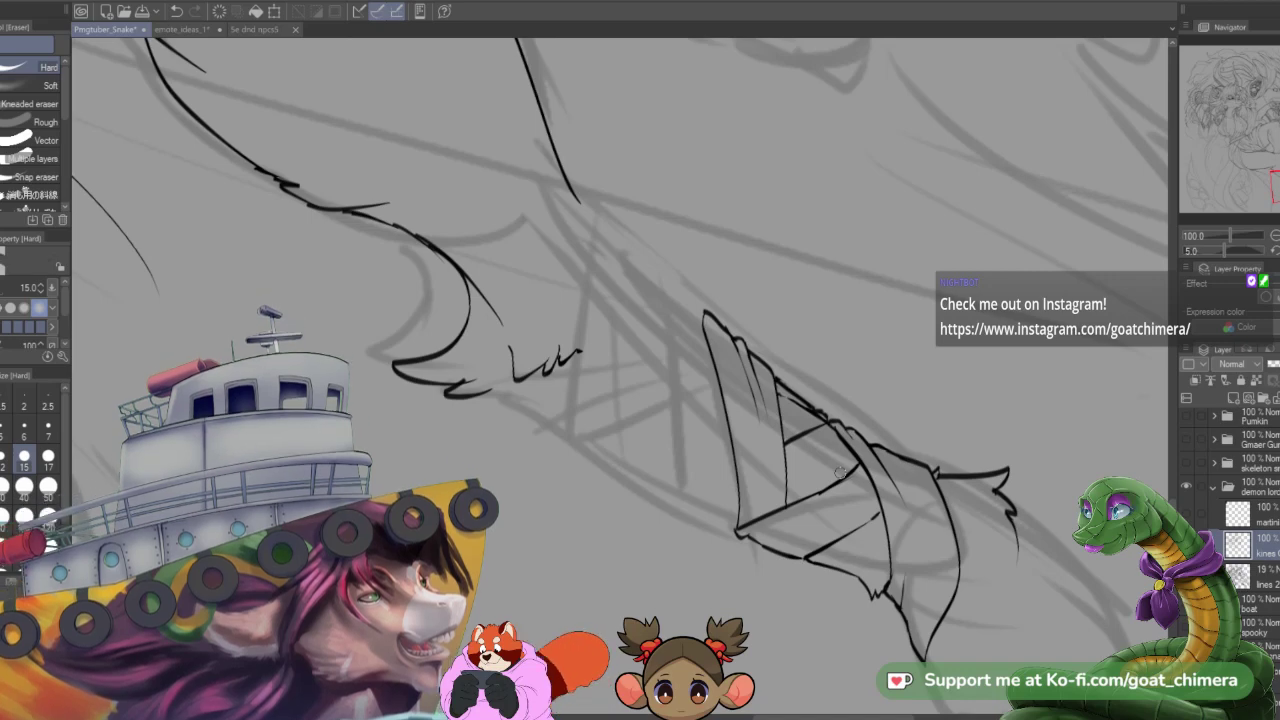
{"action": "left_click_drag", "start_coordinate": [786, 398], "coordinate": [834, 423]}
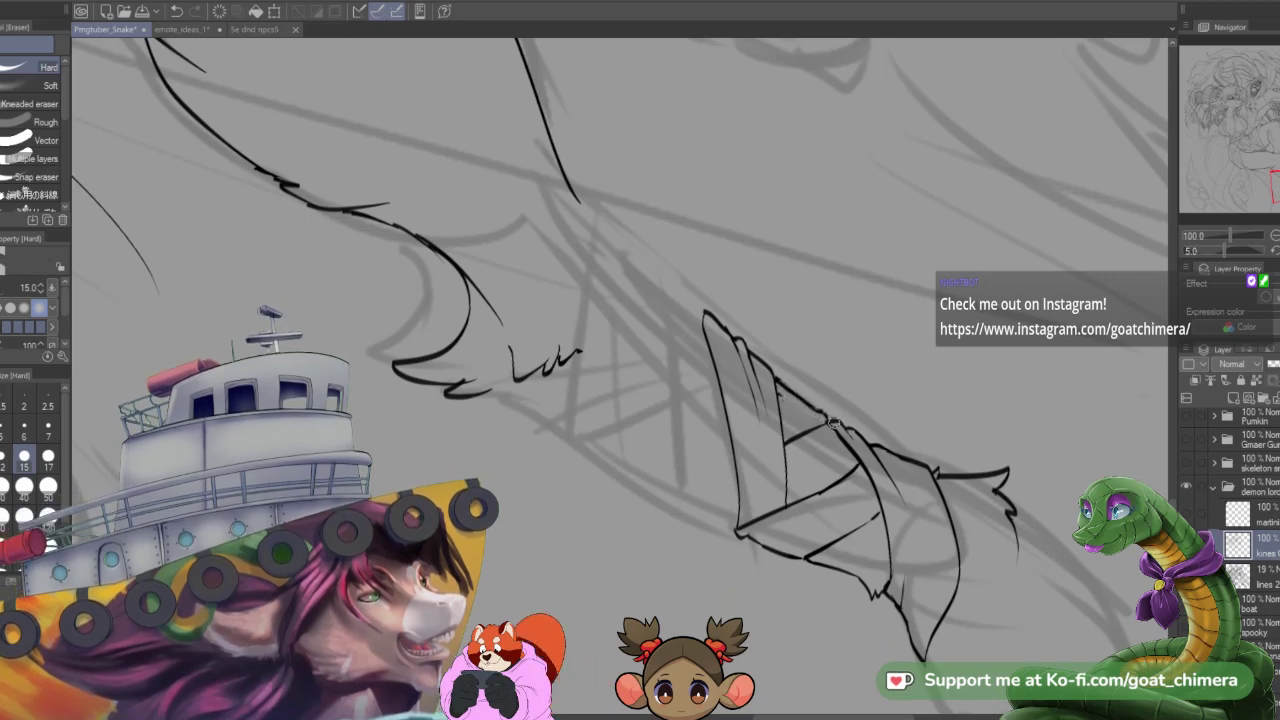
- Redraw the gaps in the front contour as small bumps and add short crease lines to the wrap behind the steep strip
{"action": "scroll", "coordinate": [830, 430], "scroll_direction": "down", "scroll_amount": 4}
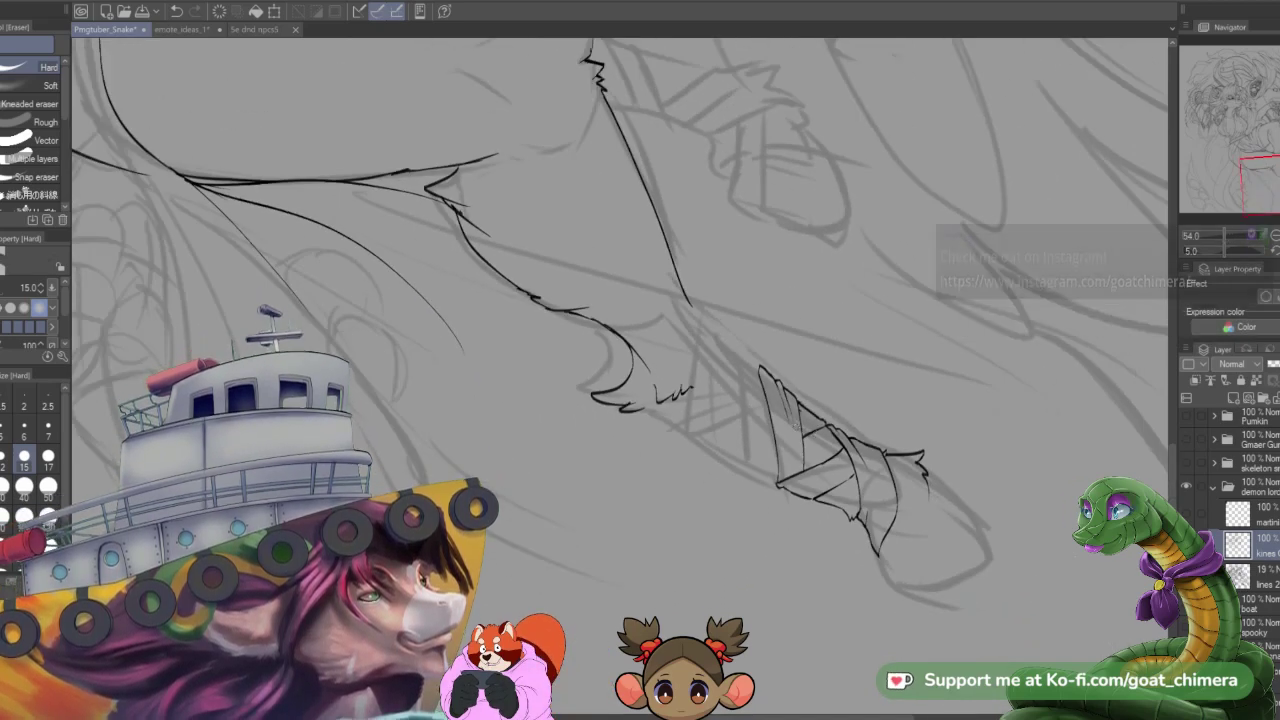
{"action": "scroll", "coordinate": [675, 405], "scroll_direction": "up", "scroll_amount": 2}
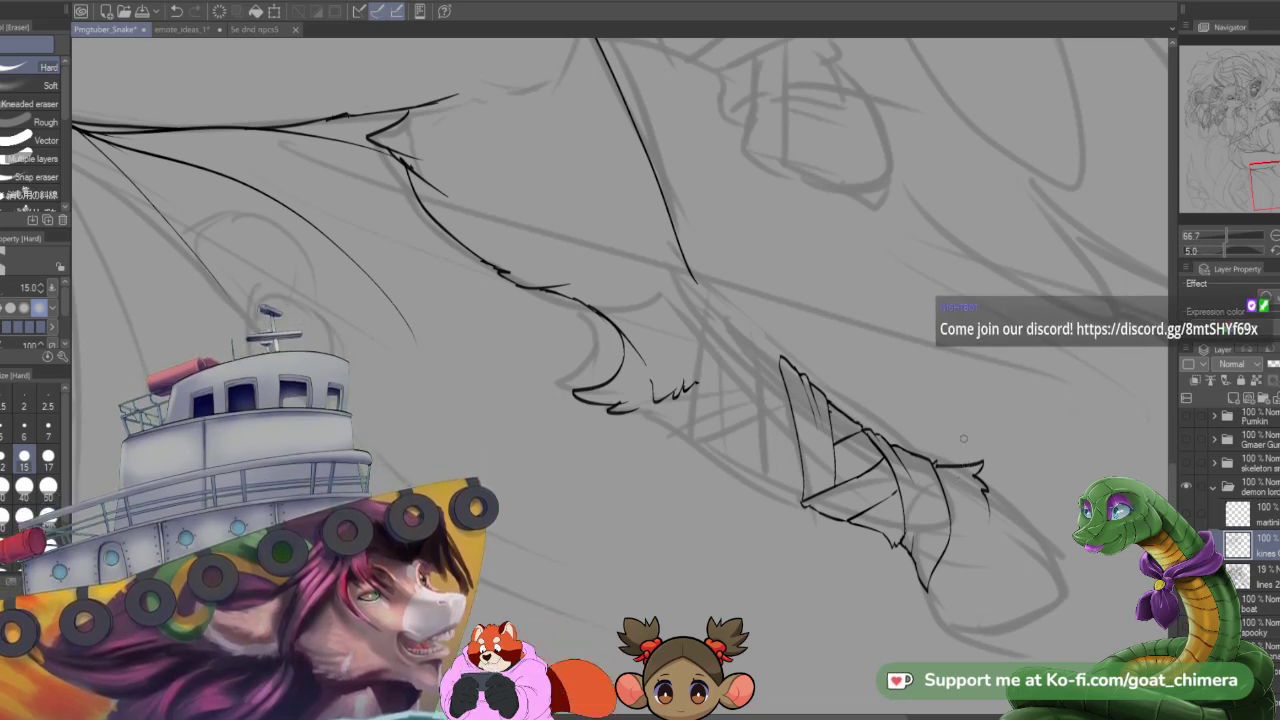
{"action": "scroll", "coordinate": [958, 477], "scroll_direction": "down", "scroll_amount": 3}
{"action": "scroll", "coordinate": [880, 457], "scroll_direction": "up", "scroll_amount": 3}
{"action": "scroll", "coordinate": [905, 414], "scroll_direction": "up", "scroll_amount": 2}
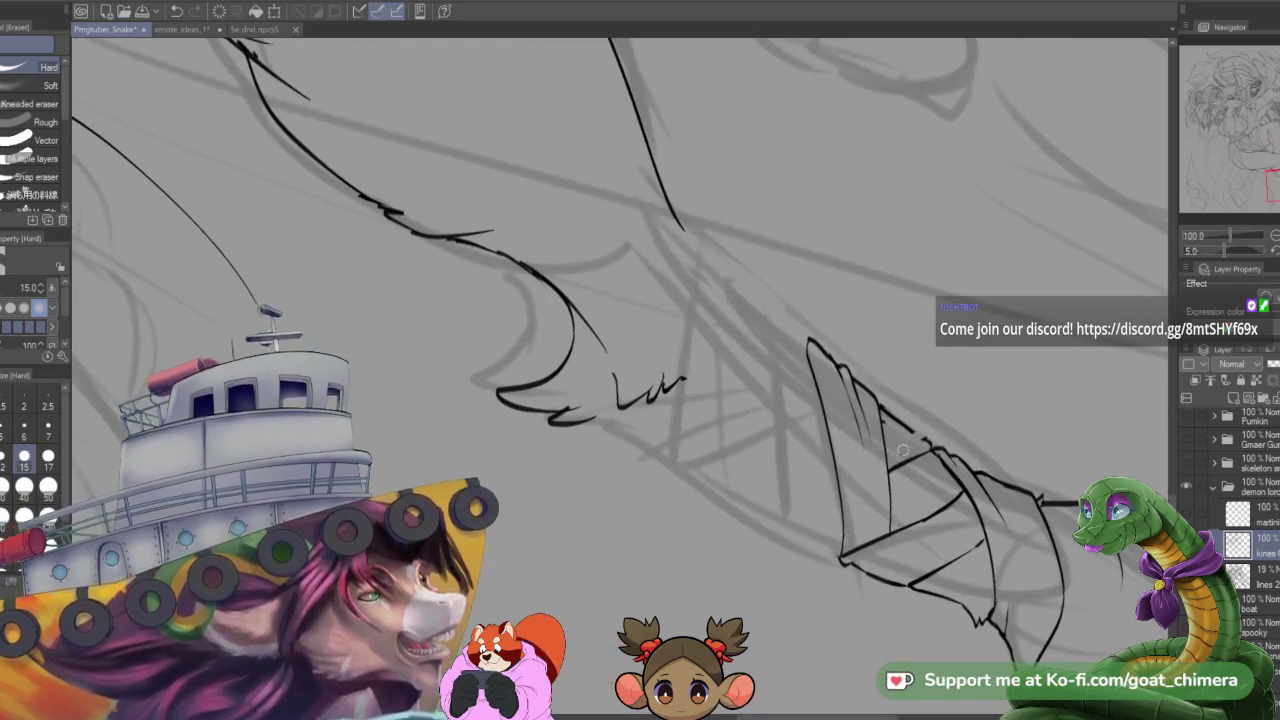
{"action": "key", "text": "p"}
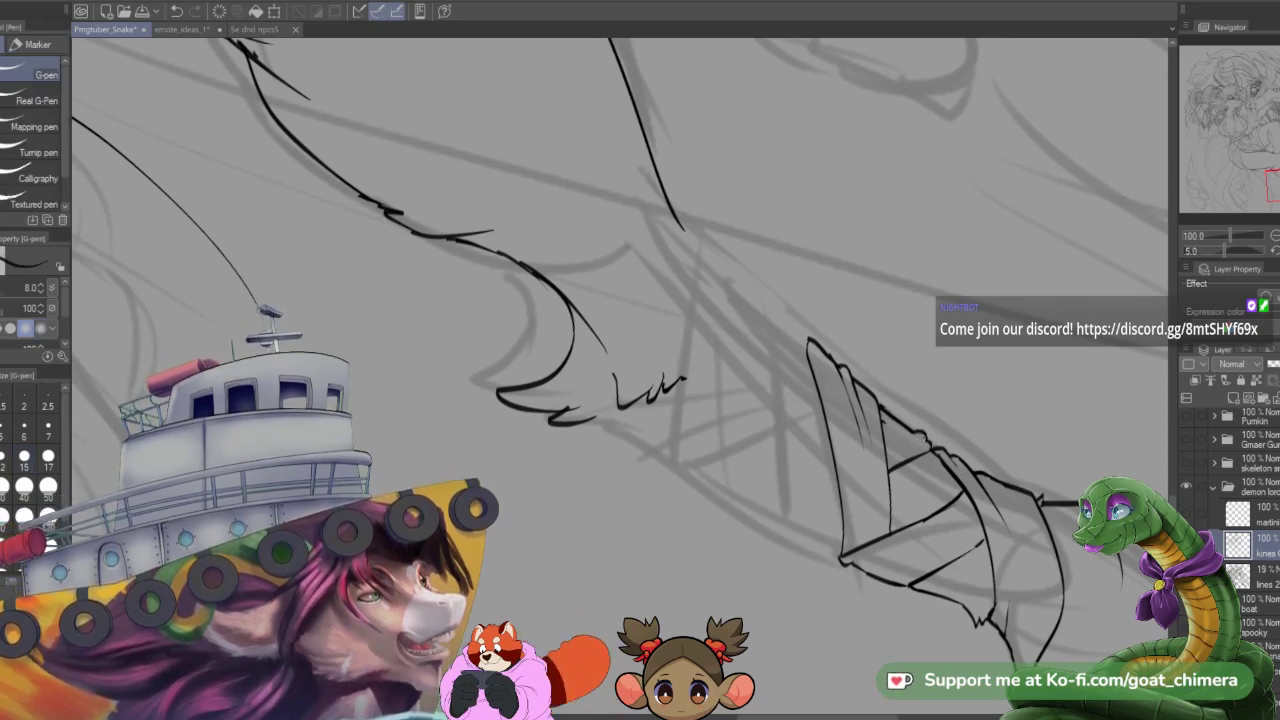
{"action": "mouse_move", "coordinate": [897, 436]}
{"action": "left_mouse_down"}
{"action": "mouse_move", "coordinate": [927, 451]}
{"action": "mouse_move", "coordinate": [899, 442]}
{"action": "left_mouse_up"}
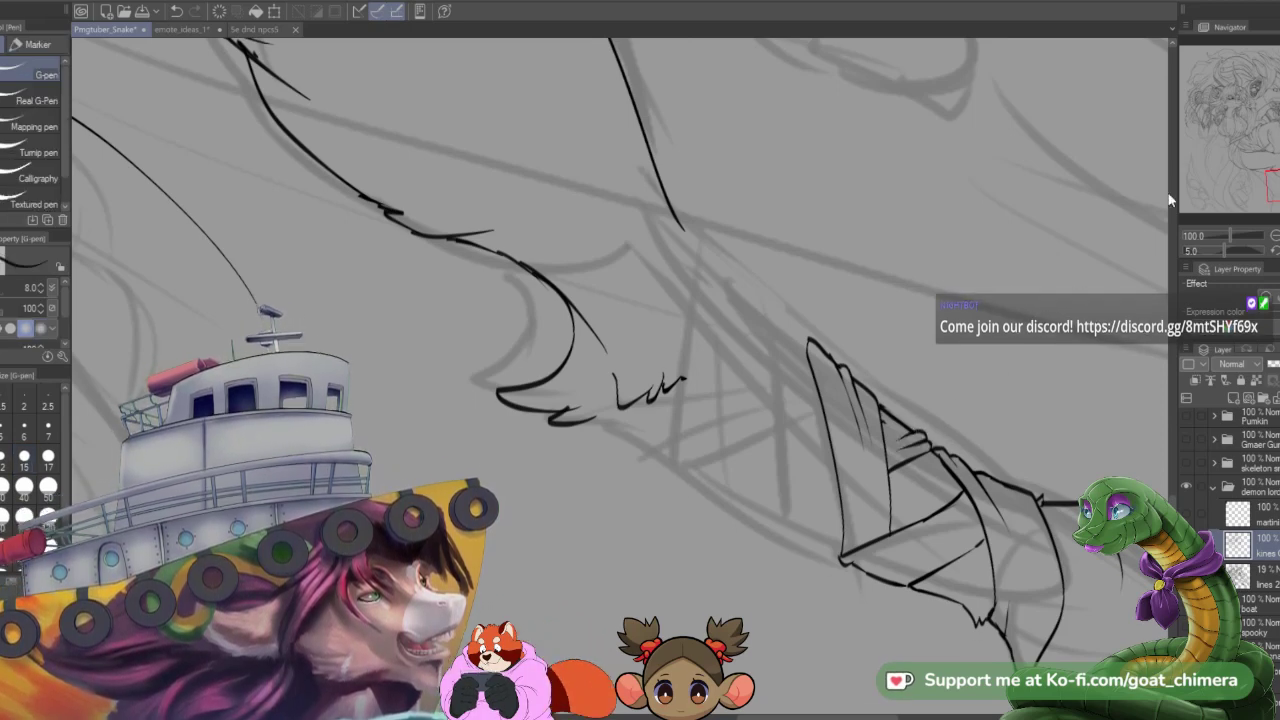
- Ink the next wrap strip up the leg, running diagonally from a pointed corner at the back edge to tuck behind the steep strip
{"action": "left_click_drag", "start_coordinate": [1278, 178], "coordinate": [1279, 178]}
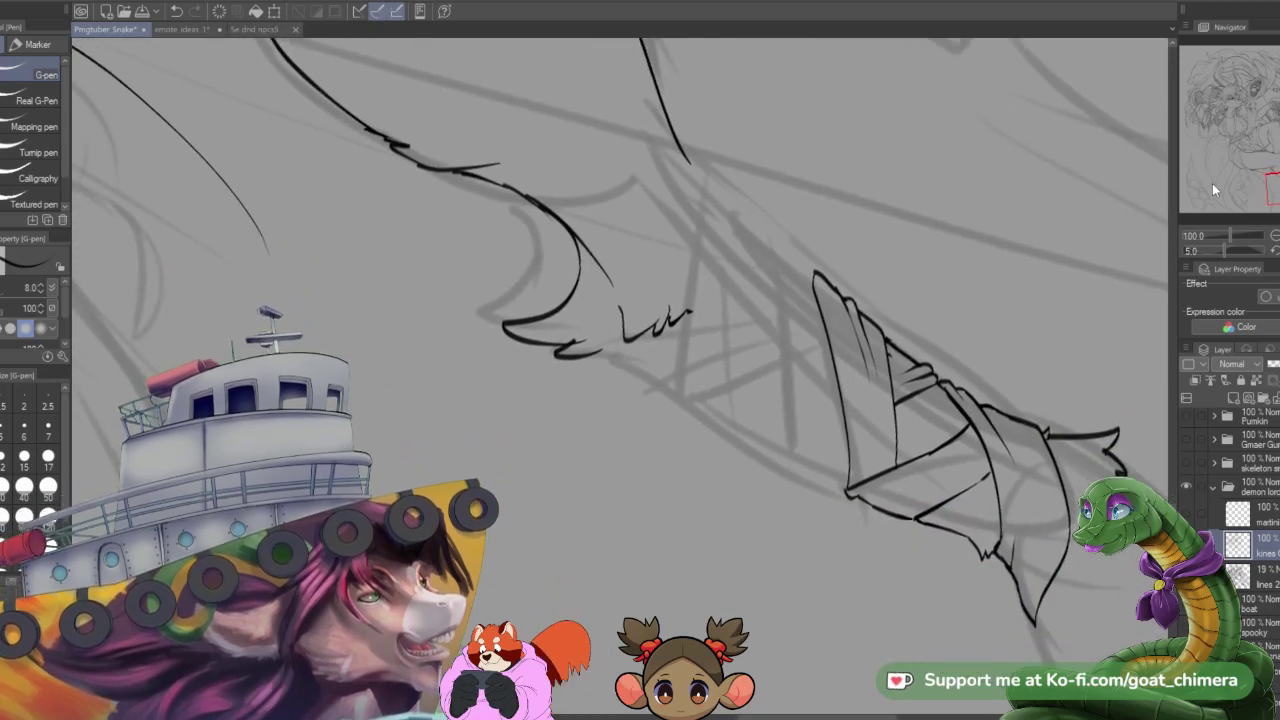
{"action": "left_click_drag", "start_coordinate": [910, 220], "coordinate": [826, 515]}
{"action": "scroll", "coordinate": [826, 515], "scroll_direction": "down", "scroll_amount": 5}
{"action": "scroll", "coordinate": [765, 600], "scroll_direction": "up", "scroll_amount": 6}
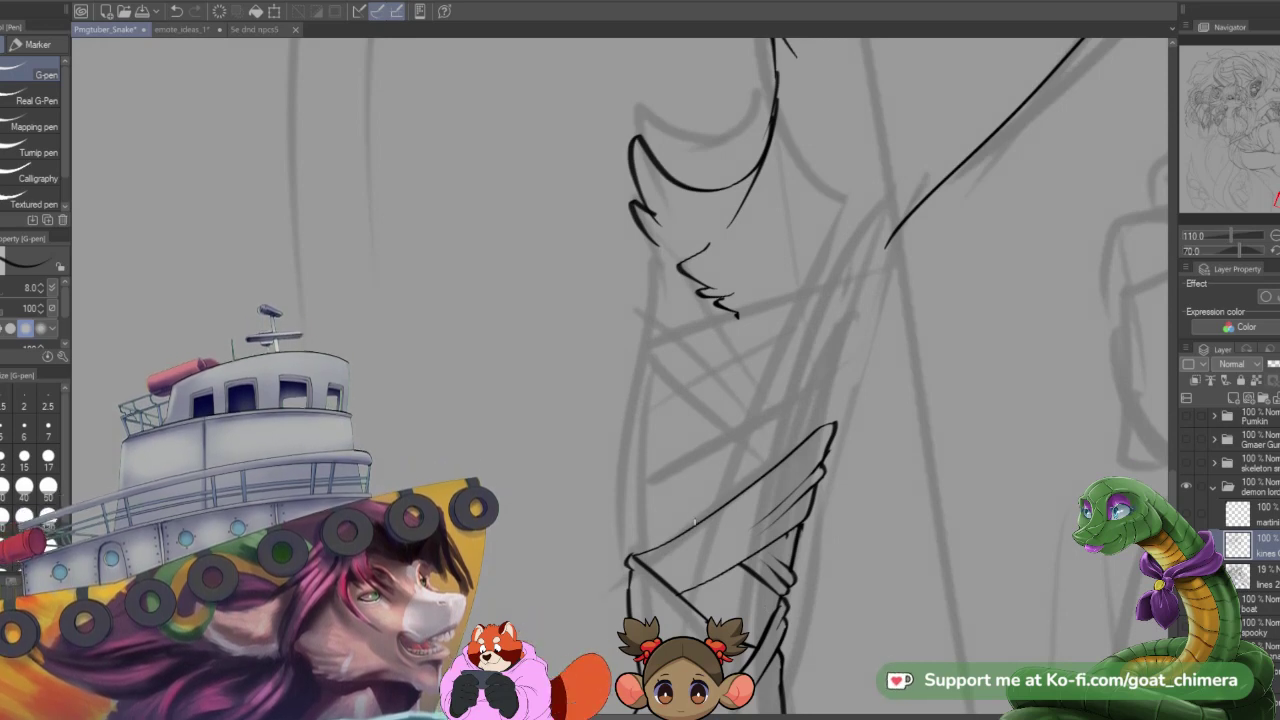
{"action": "left_click_drag", "start_coordinate": [648, 465], "coordinate": [697, 522]}
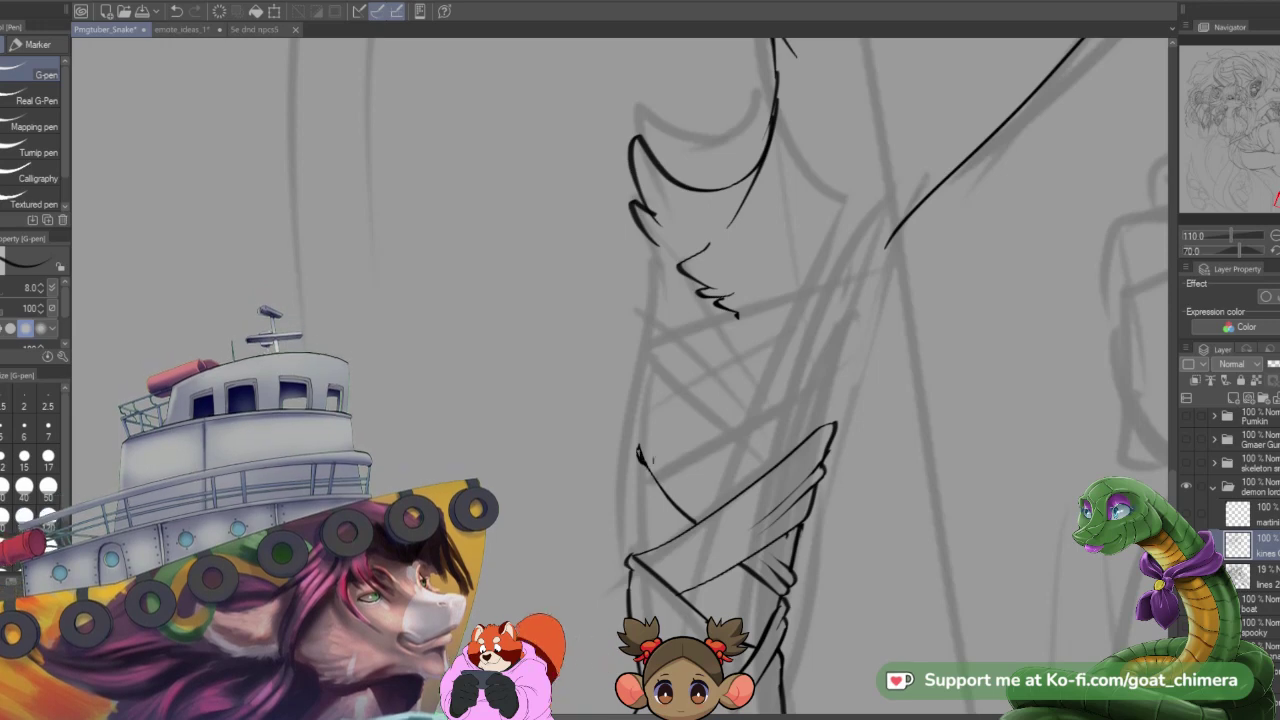
{"action": "mouse_move", "coordinate": [639, 440]}
{"action": "left_mouse_down"}
{"action": "mouse_move", "coordinate": [642, 365]}
{"action": "mouse_move", "coordinate": [758, 490]}
{"action": "left_mouse_up"}
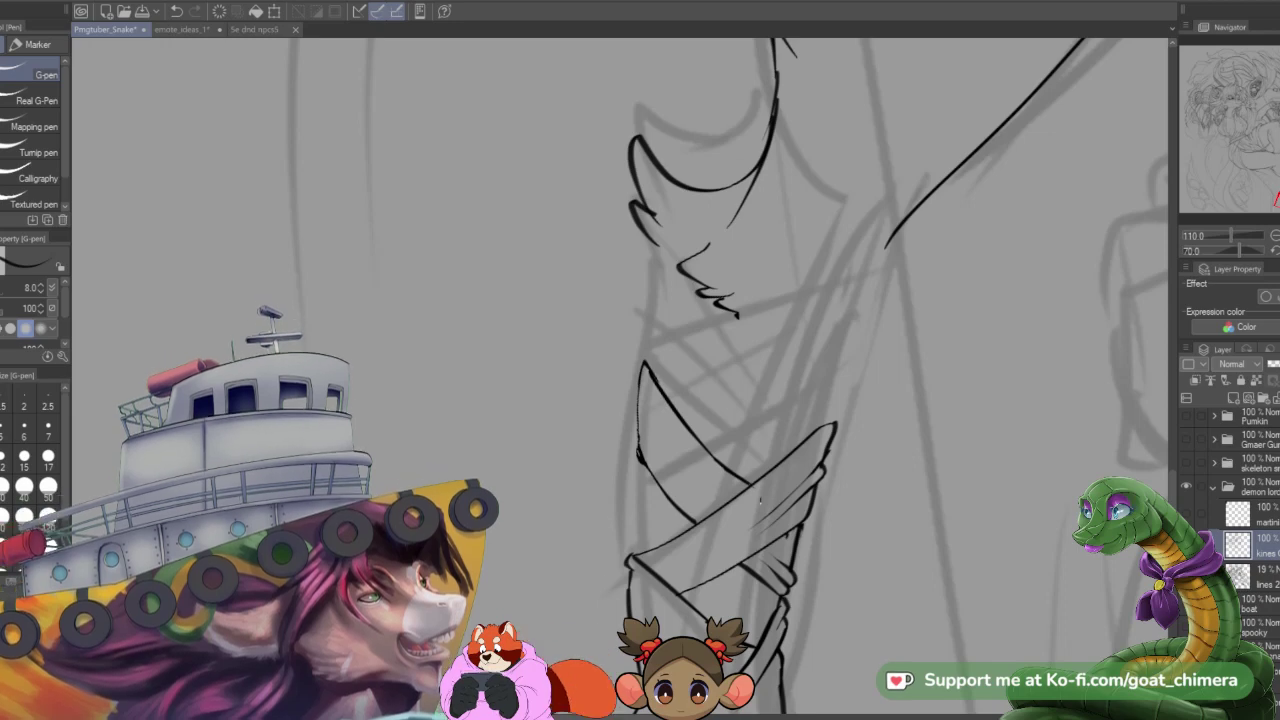
- Add fold creases to the upper diagonal strip and ink a jagged back edge connecting it to the wraps below
{"action": "scroll", "coordinate": [704, 406], "scroll_direction": "down", "scroll_amount": 4}
{"action": "left_click_drag", "start_coordinate": [716, 436], "coordinate": [741, 403]}
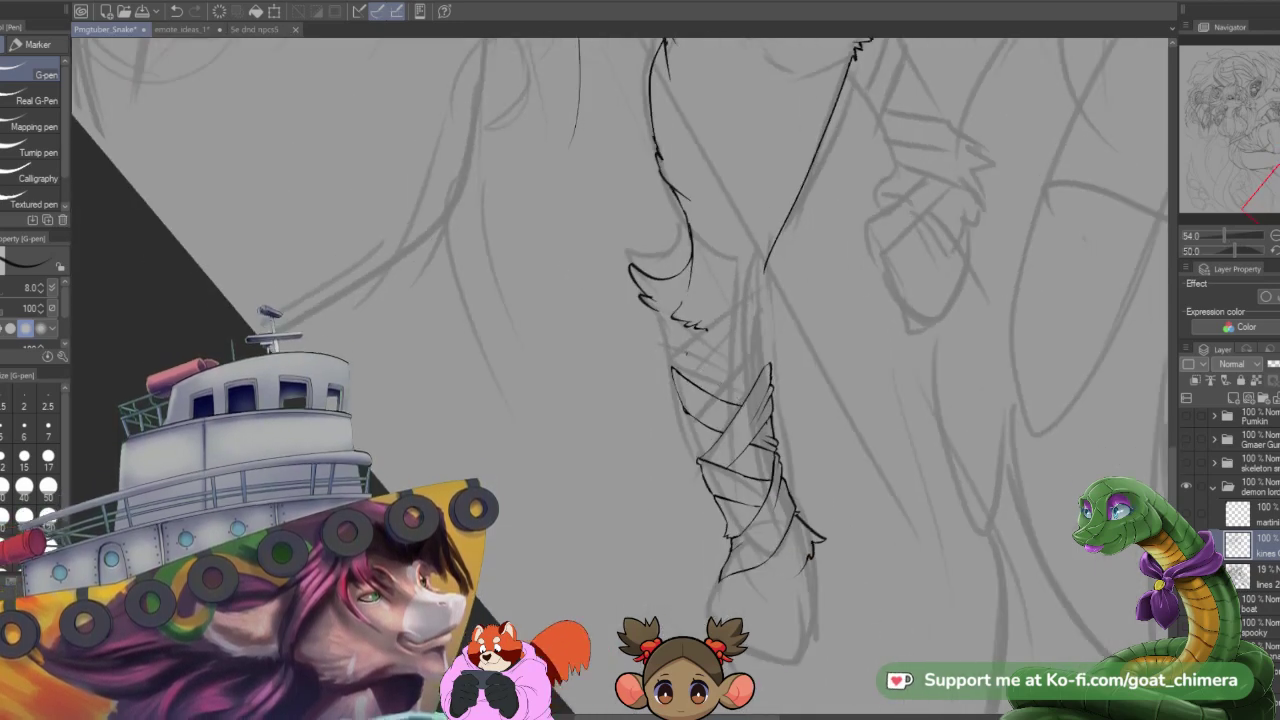
{"action": "left_click_drag", "start_coordinate": [660, 432], "coordinate": [740, 427]}
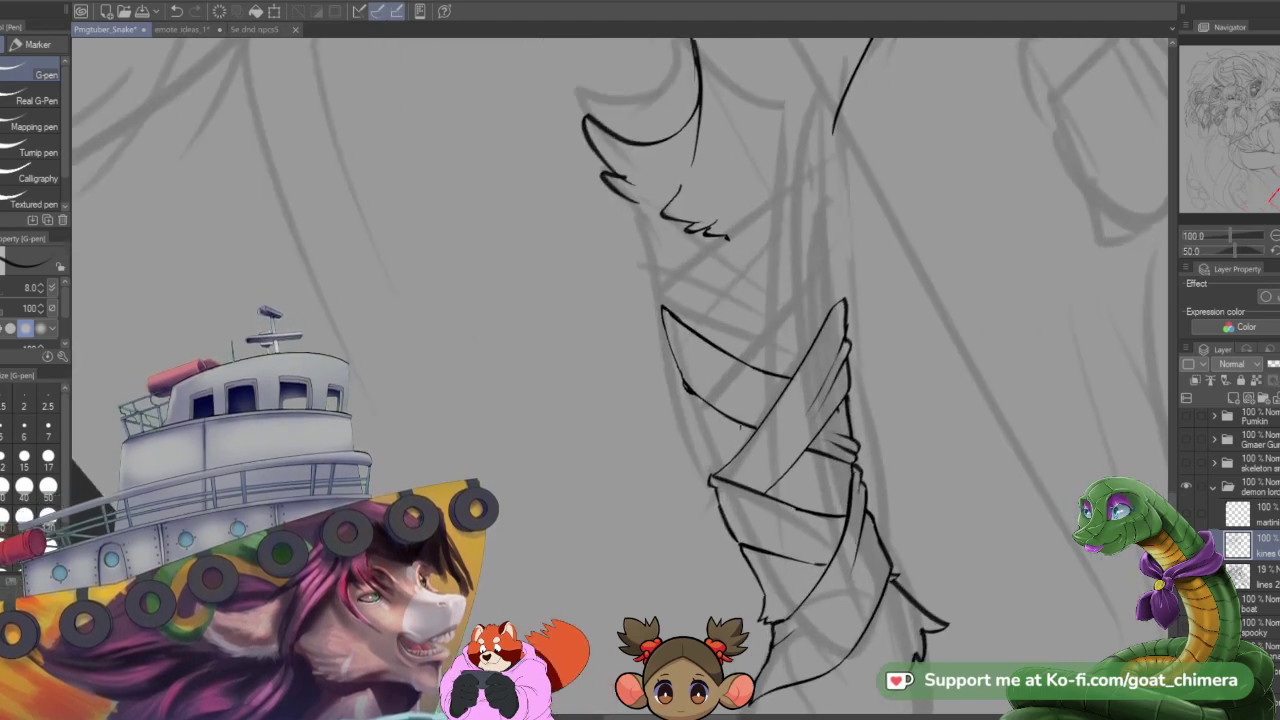
{"action": "left_click_drag", "start_coordinate": [692, 395], "coordinate": [697, 448]}
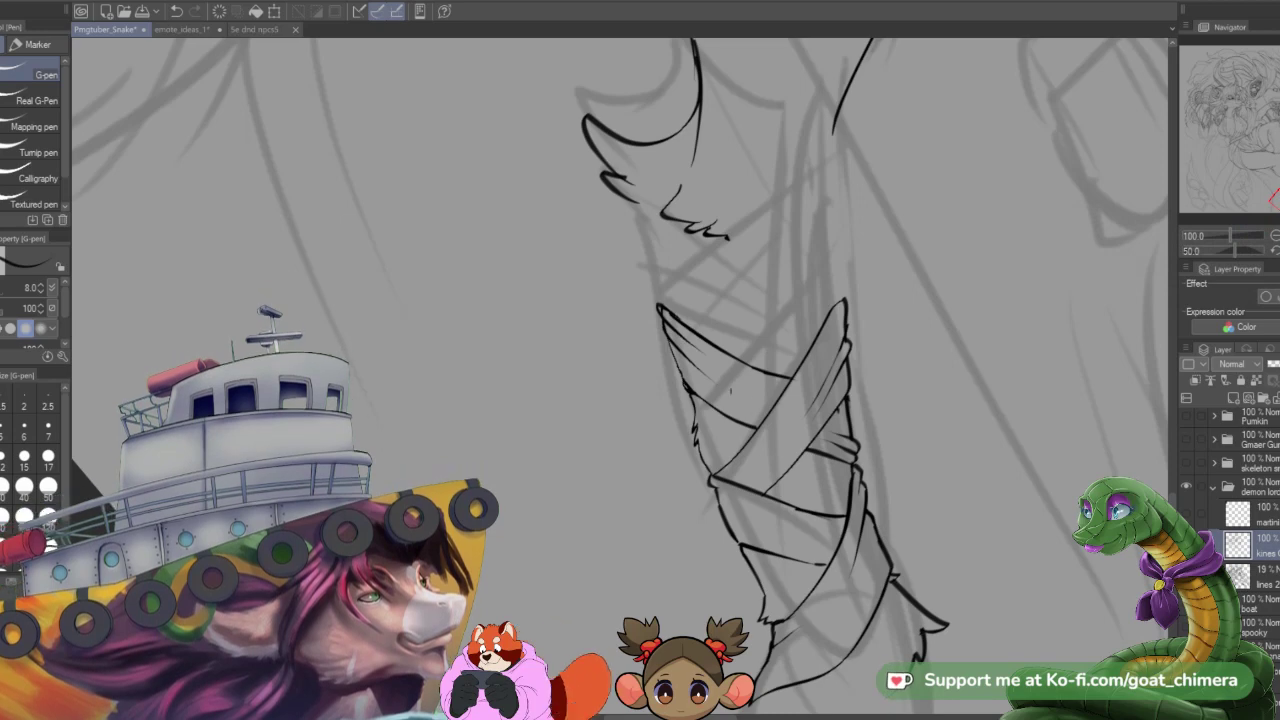
{"action": "left_click_drag", "start_coordinate": [739, 397], "coordinate": [755, 401]}
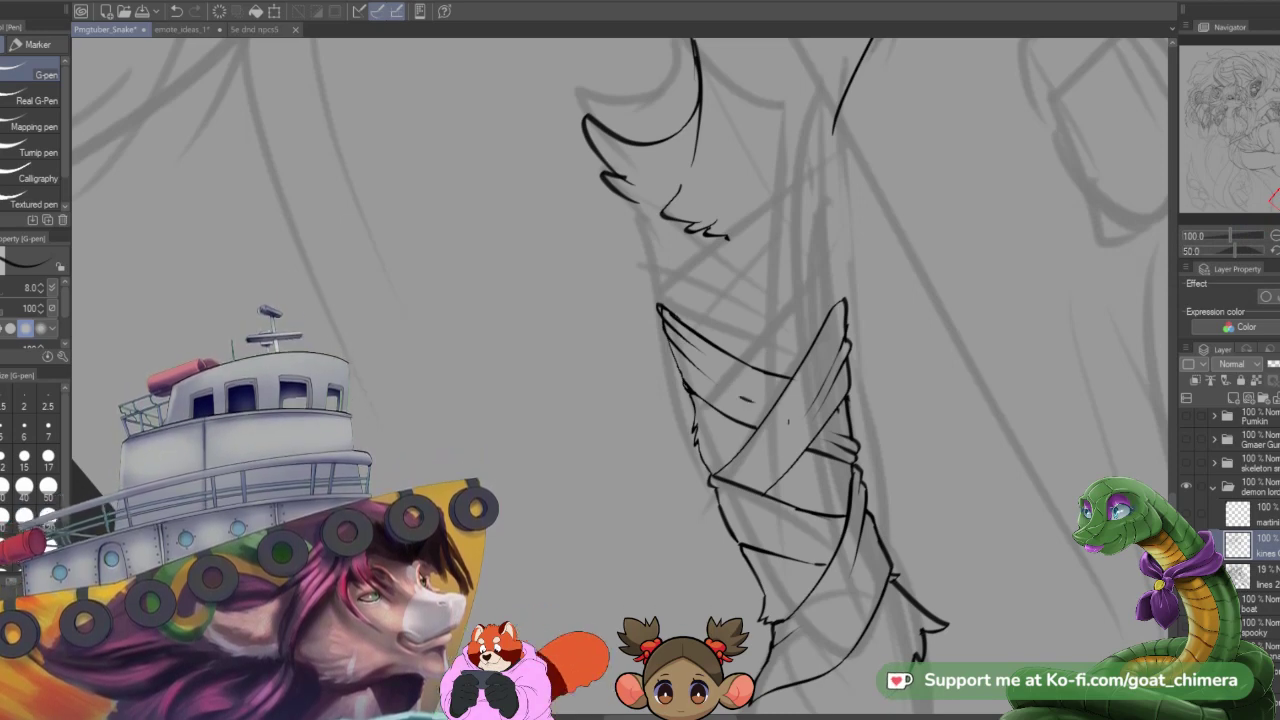
{"action": "key", "text": "e"}
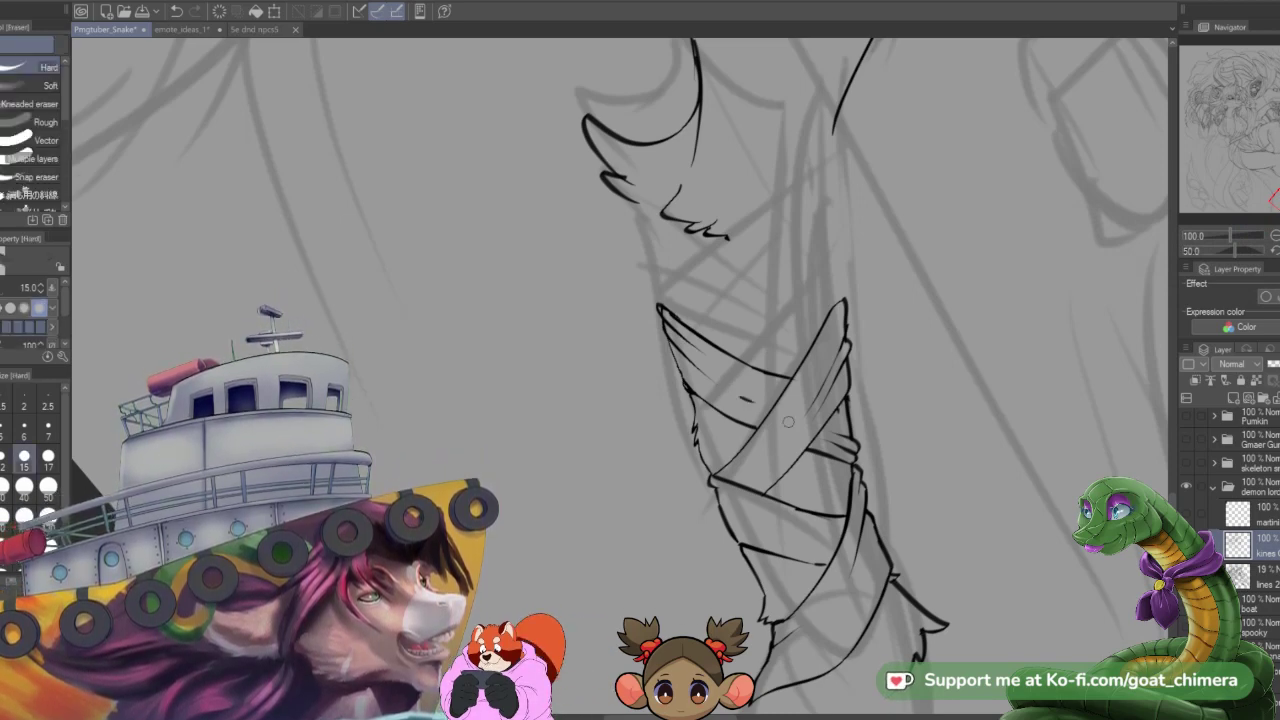
{"action": "left_click_drag", "start_coordinate": [783, 419], "coordinate": [794, 425]}
{"action": "left_click_drag", "start_coordinate": [658, 306], "coordinate": [682, 326]}
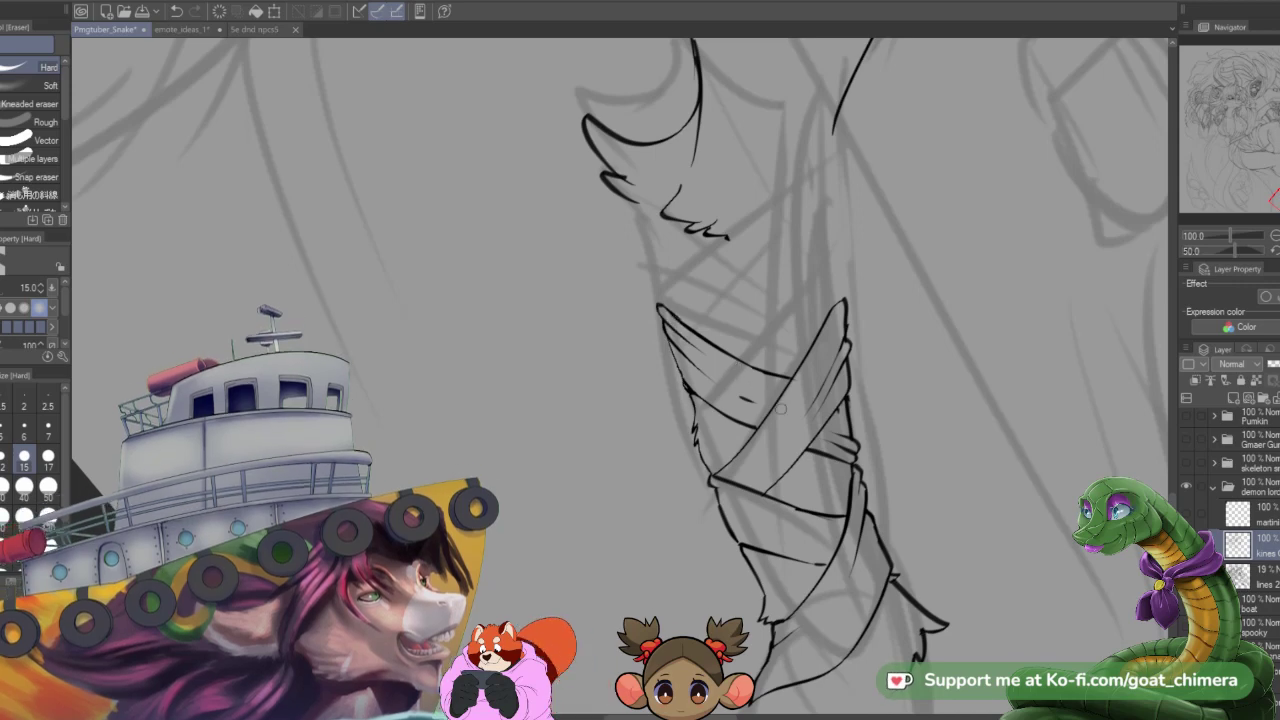
{"action": "left_click_drag", "start_coordinate": [717, 359], "coordinate": [688, 315]}
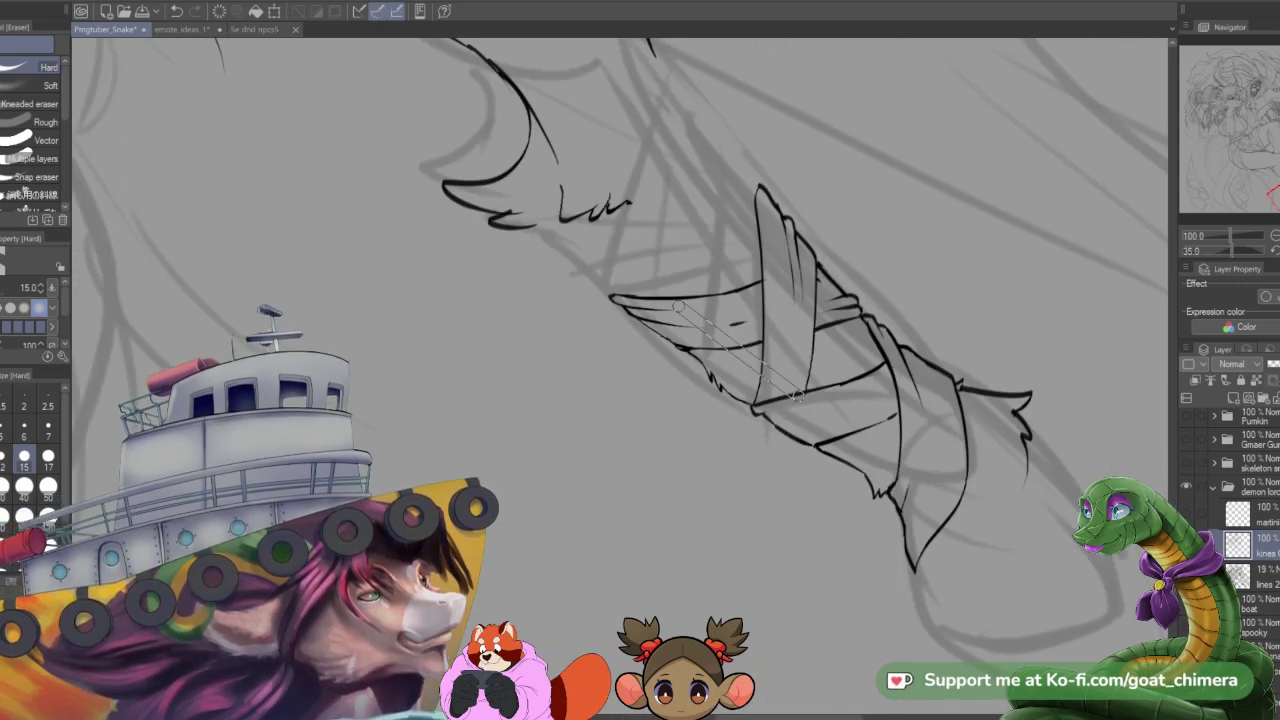
{"action": "scroll", "coordinate": [791, 393], "scroll_direction": "down", "scroll_amount": 2}
{"action": "scroll", "coordinate": [654, 289], "scroll_direction": "up", "scroll_amount": 1}
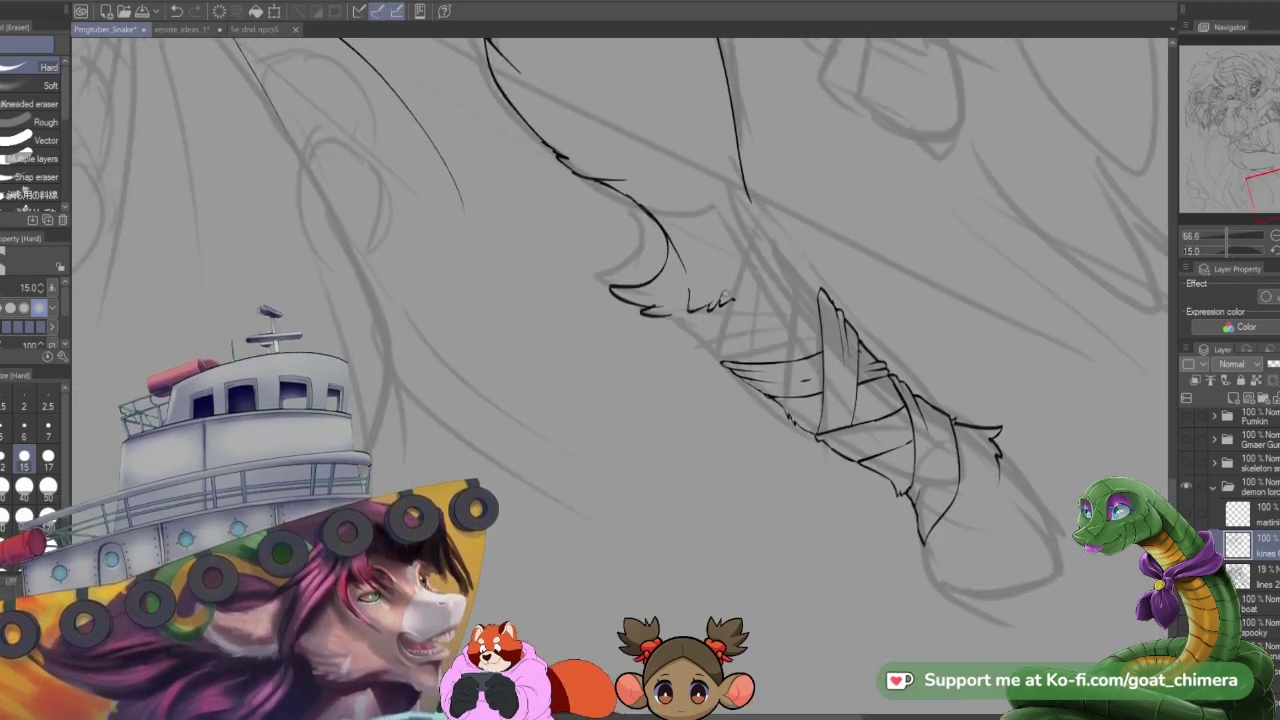
- Ink the next steep wrap strip higher up the leg and add short fold creases at its base
{"action": "scroll", "coordinate": [744, 289], "scroll_direction": "down", "scroll_amount": 1}
{"action": "scroll", "coordinate": [744, 289], "scroll_direction": "up", "scroll_amount": 2}
{"action": "scroll", "coordinate": [743, 289], "scroll_direction": "up", "scroll_amount": 1}
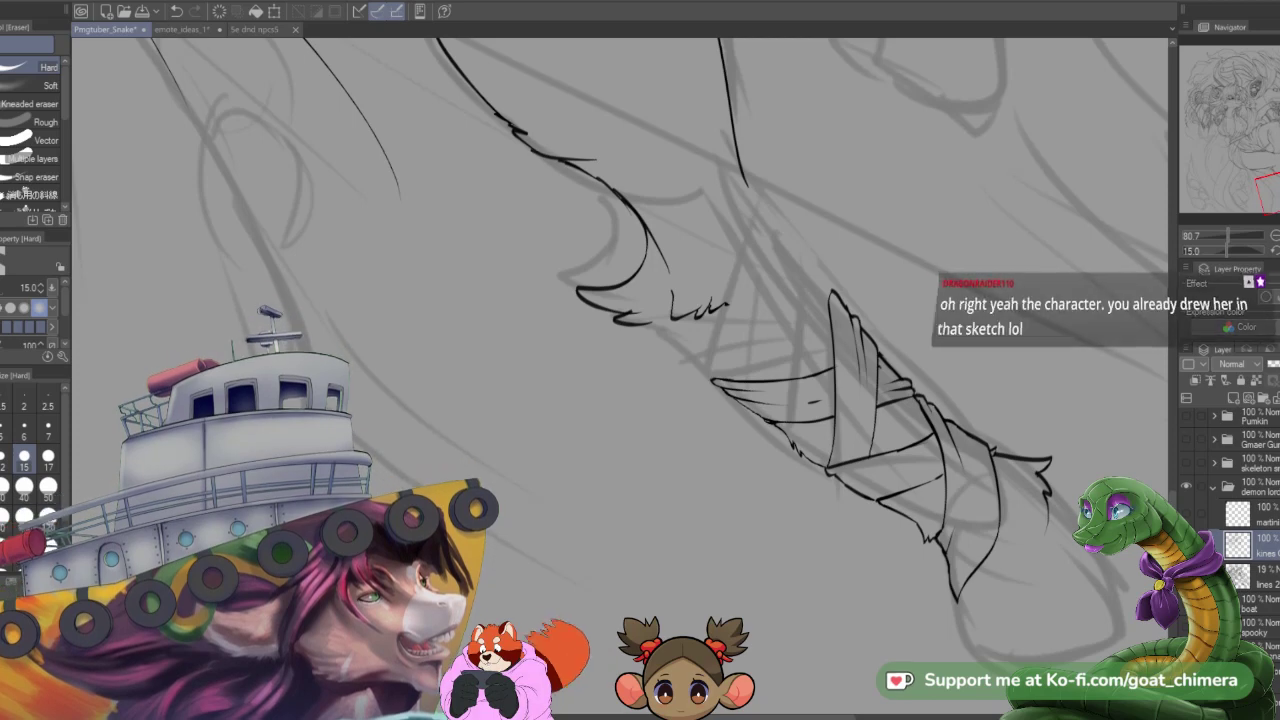
{"action": "key", "text": "p"}
{"action": "mouse_move", "coordinate": [745, 385]}
{"action": "left_mouse_down"}
{"action": "mouse_move", "coordinate": [758, 213]}
{"action": "mouse_move", "coordinate": [806, 268]}
{"action": "mouse_move", "coordinate": [781, 382]}
{"action": "left_mouse_up"}
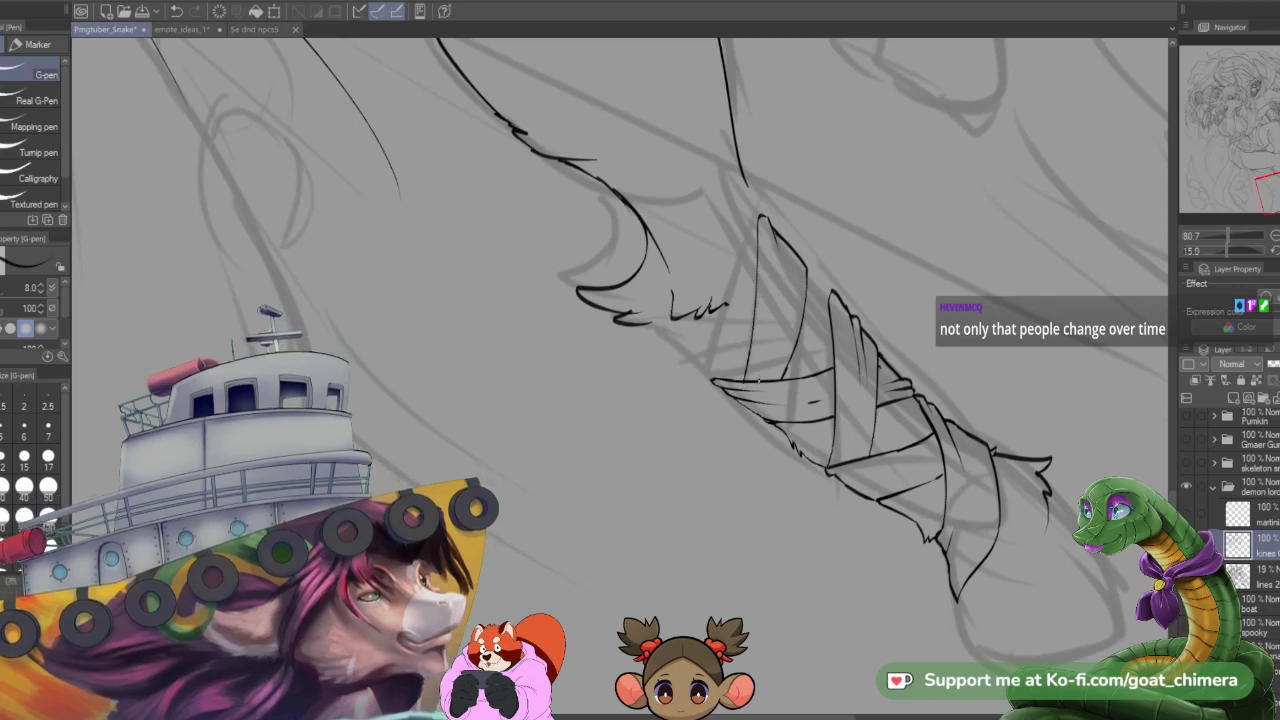
{"action": "left_click_drag", "start_coordinate": [761, 338], "coordinate": [772, 384]}
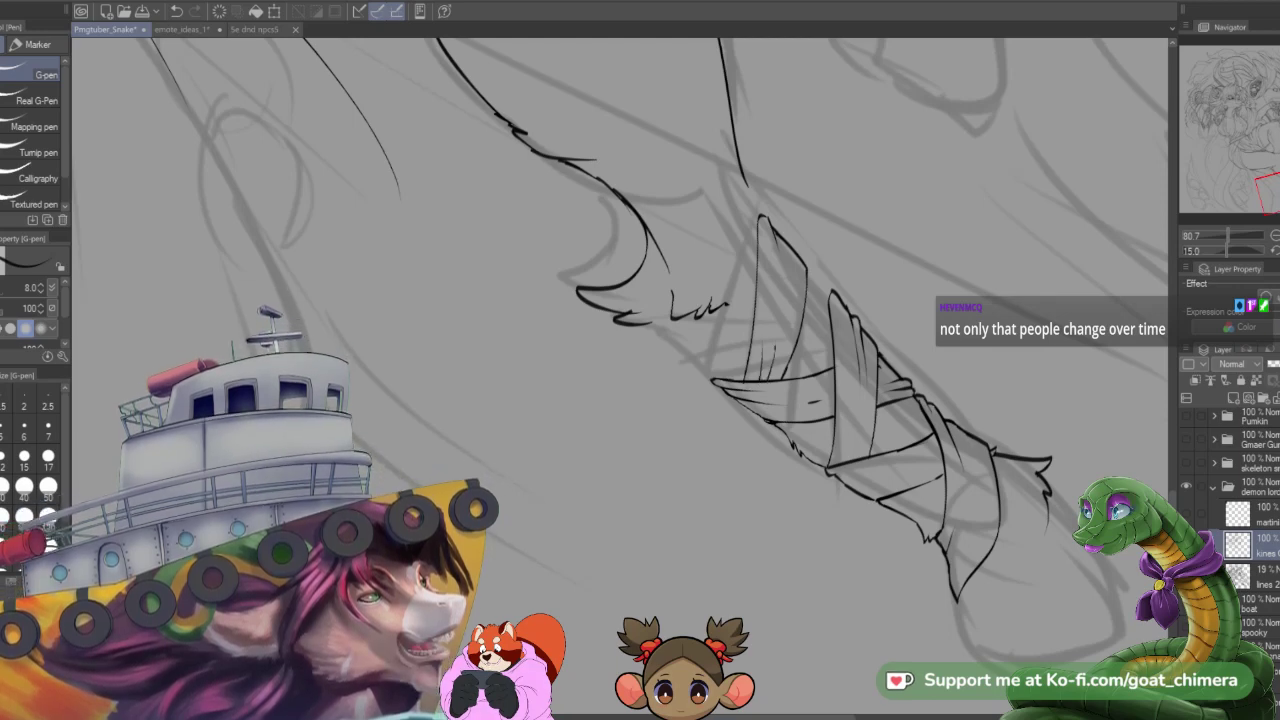
- Add small bumps along the front edge of the upper steep strip with fold creases running down from them
{"action": "left_click_drag", "start_coordinate": [1271, 192], "coordinate": [1266, 181]}
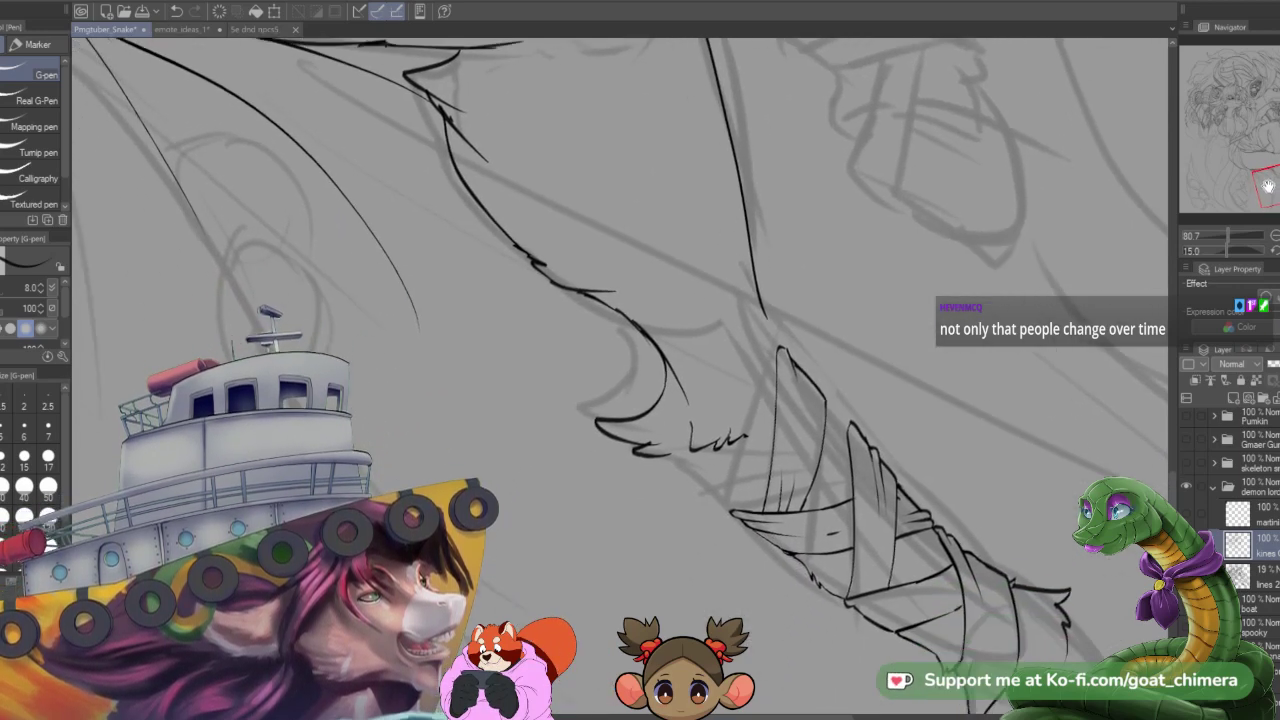
{"action": "mouse_move", "coordinate": [806, 368]}
{"action": "left_mouse_down"}
{"action": "mouse_move", "coordinate": [817, 407]}
{"action": "mouse_move", "coordinate": [810, 396]}
{"action": "mouse_move", "coordinate": [811, 436]}
{"action": "left_mouse_up"}
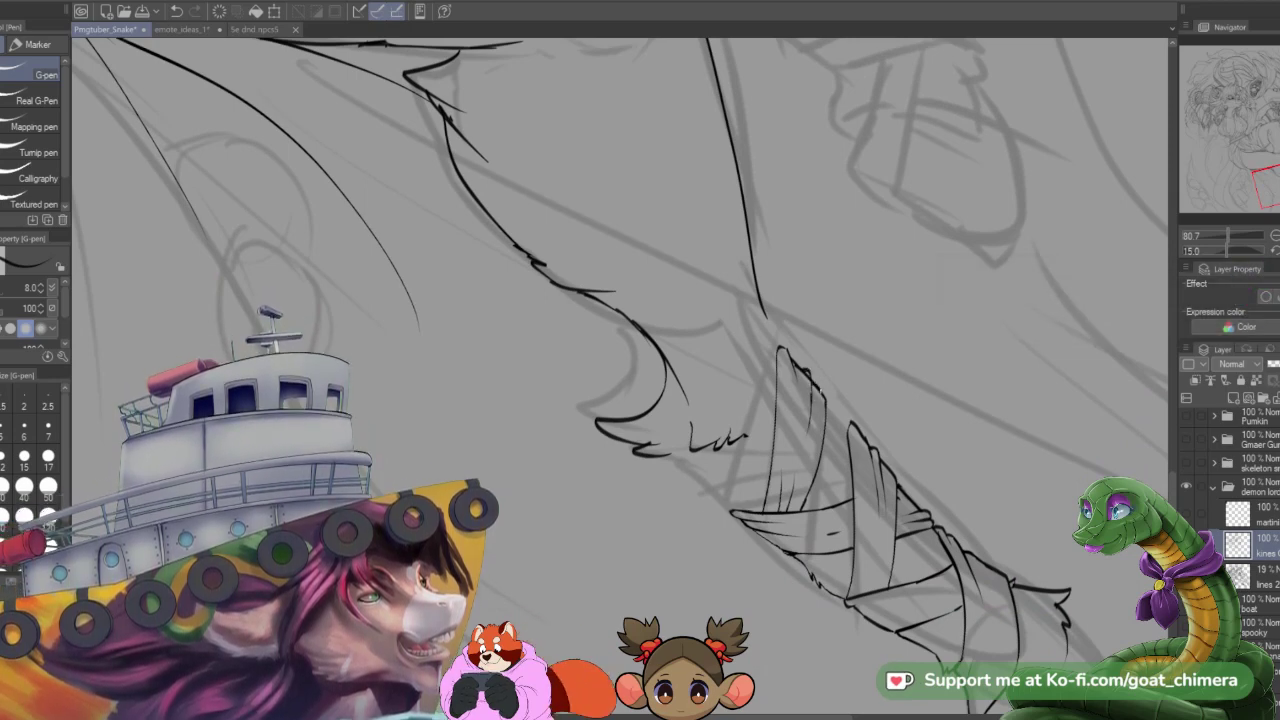
{"action": "key", "text": "e"}
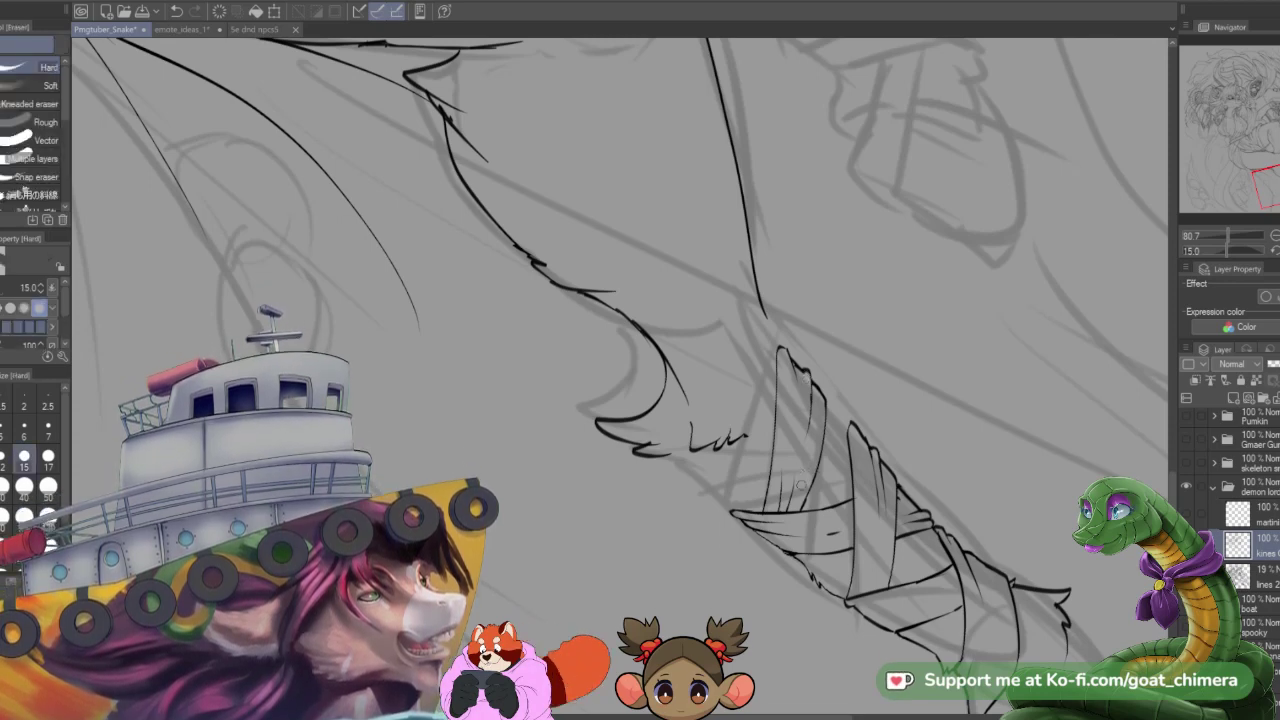
{"action": "scroll", "coordinate": [800, 485], "scroll_direction": "down", "scroll_amount": 2}
{"action": "scroll", "coordinate": [800, 485], "scroll_direction": "up", "scroll_amount": 2}
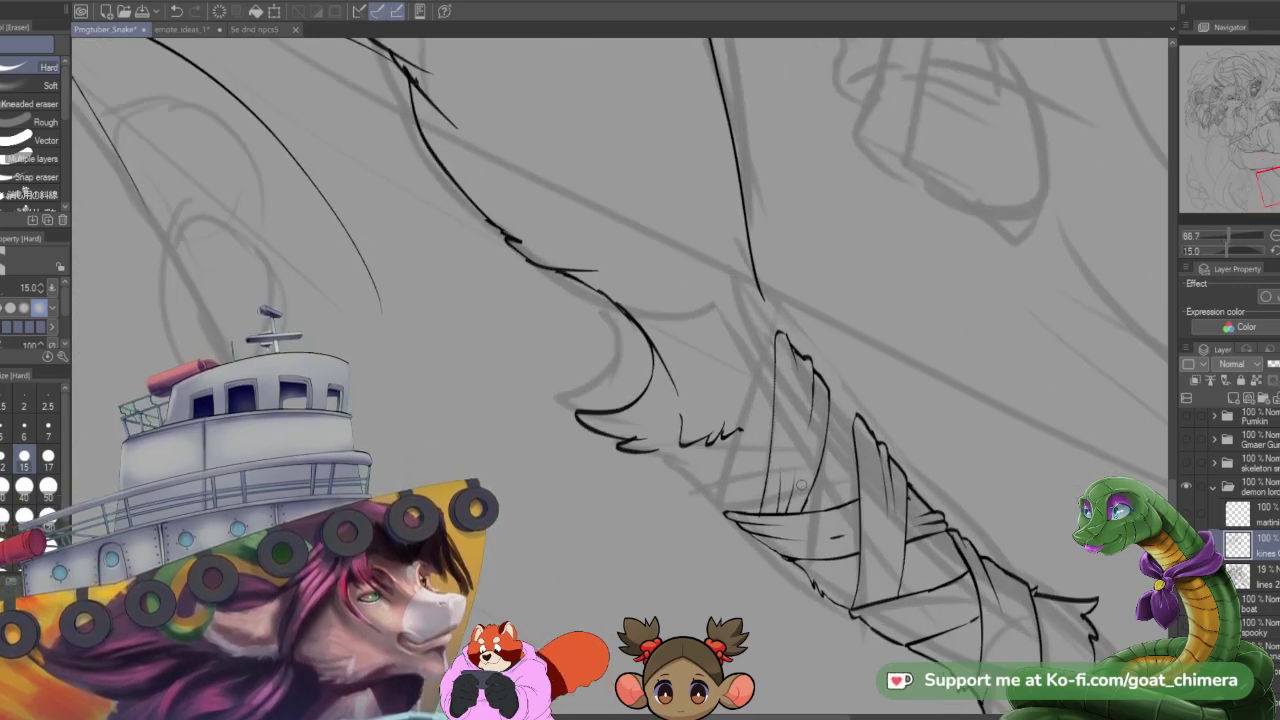
- Ink the crossing wrap edges between the two steep strips and the bumpy front contour that joins them
{"action": "key", "text": "p"}
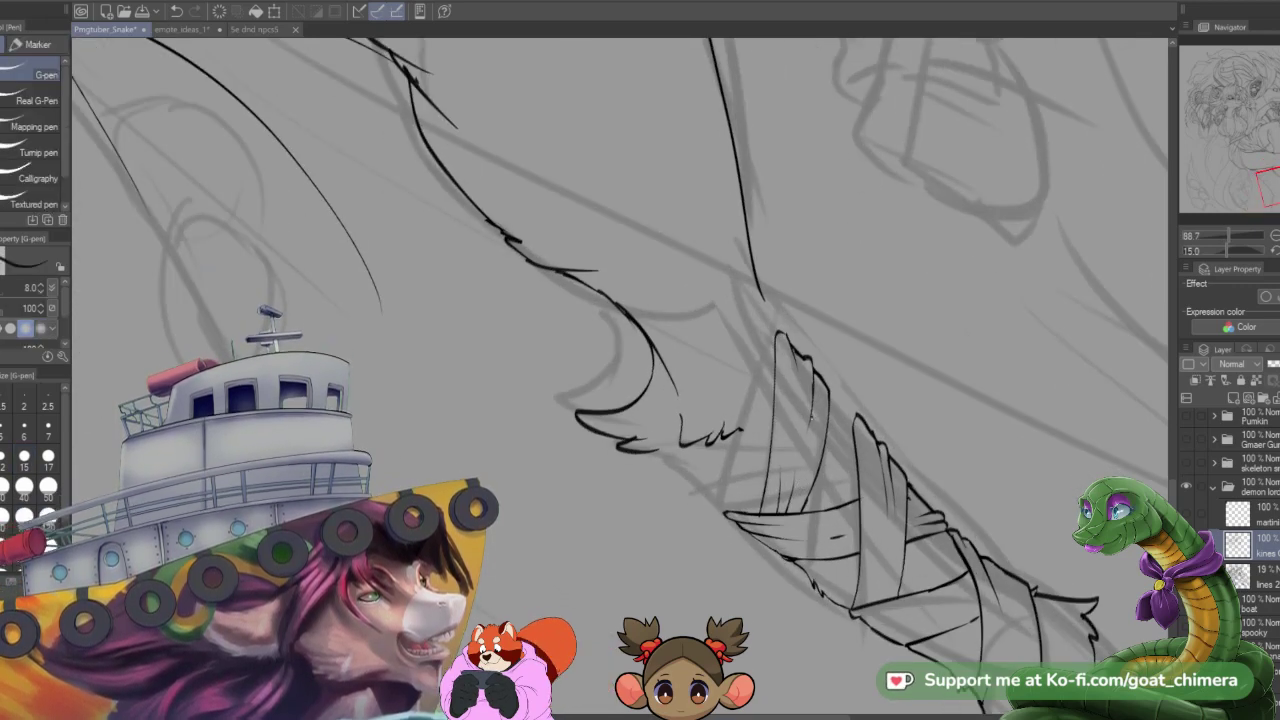
{"action": "scroll", "coordinate": [800, 485], "scroll_direction": "up", "scroll_amount": 1}
{"action": "scroll", "coordinate": [800, 485], "scroll_direction": "down", "scroll_amount": 1}
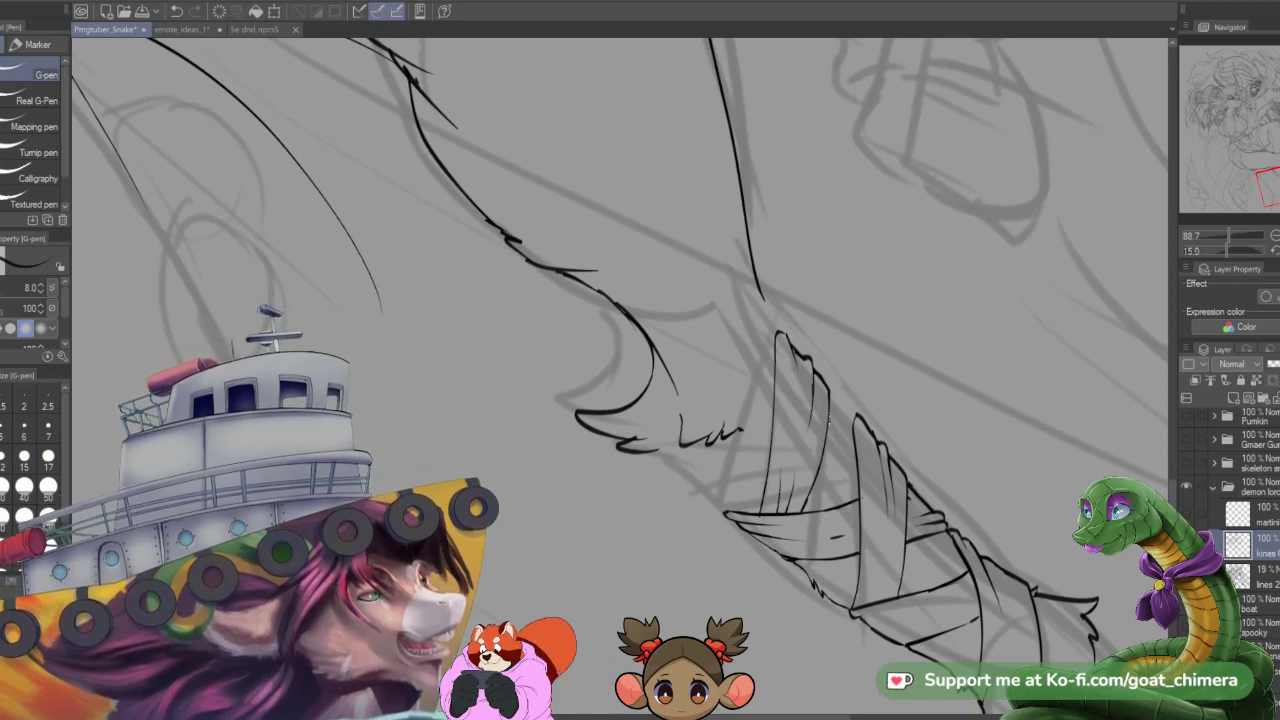
{"action": "mouse_move", "coordinate": [826, 442]}
{"action": "left_mouse_down"}
{"action": "mouse_move", "coordinate": [856, 414]}
{"action": "mouse_move", "coordinate": [826, 391]}
{"action": "left_mouse_up"}
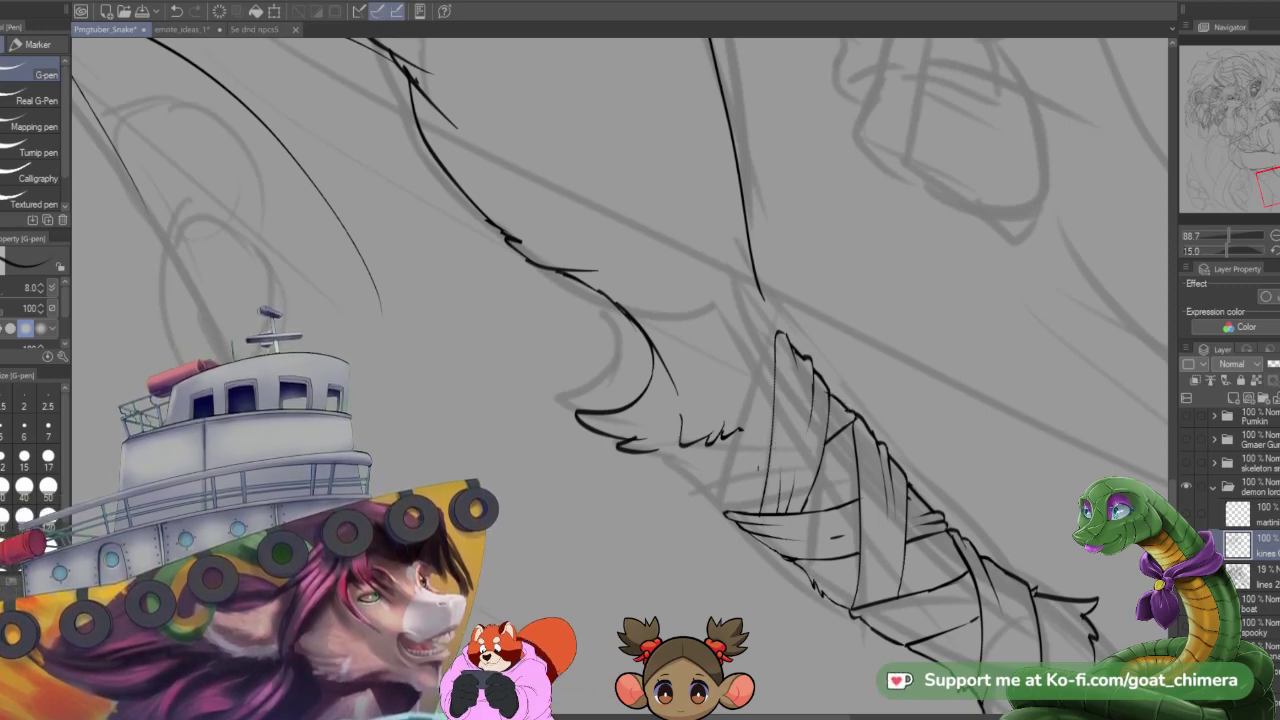
- Ink the top wrap bands at the back of the leg below the fur tuft and join the shin line to the wraps
{"action": "mouse_move", "coordinate": [764, 462]}
{"action": "left_mouse_down"}
{"action": "mouse_move", "coordinate": [684, 472]}
{"action": "mouse_move", "coordinate": [743, 429]}
{"action": "mouse_move", "coordinate": [660, 451]}
{"action": "mouse_move", "coordinate": [770, 418]}
{"action": "left_mouse_up"}
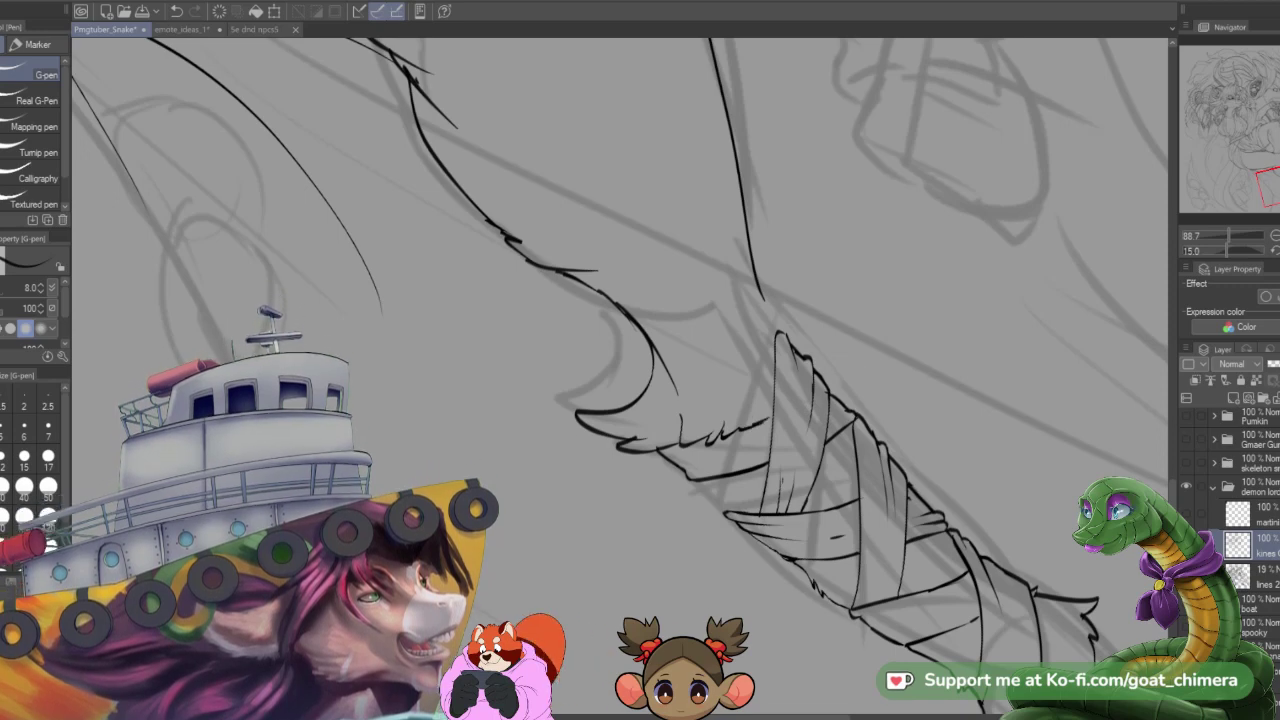
{"action": "left_click_drag", "start_coordinate": [690, 472], "coordinate": [742, 455]}
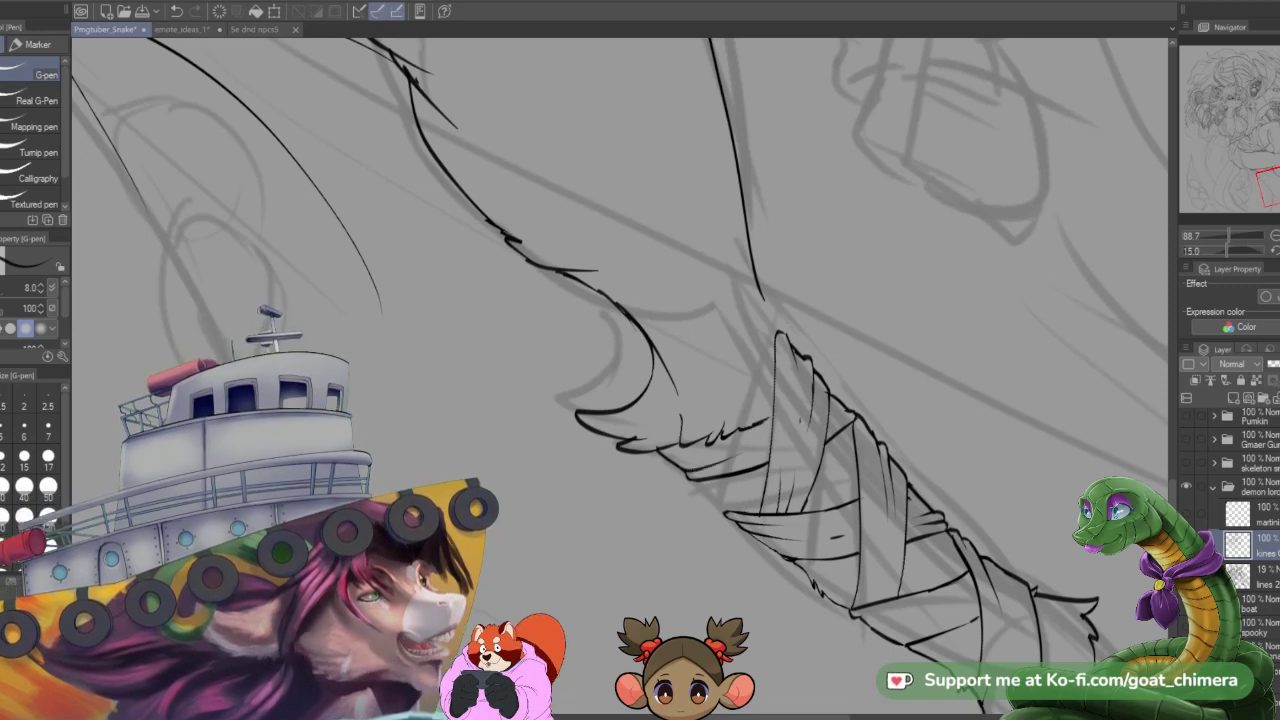
{"action": "scroll", "coordinate": [733, 392], "scroll_direction": "down", "scroll_amount": 3}
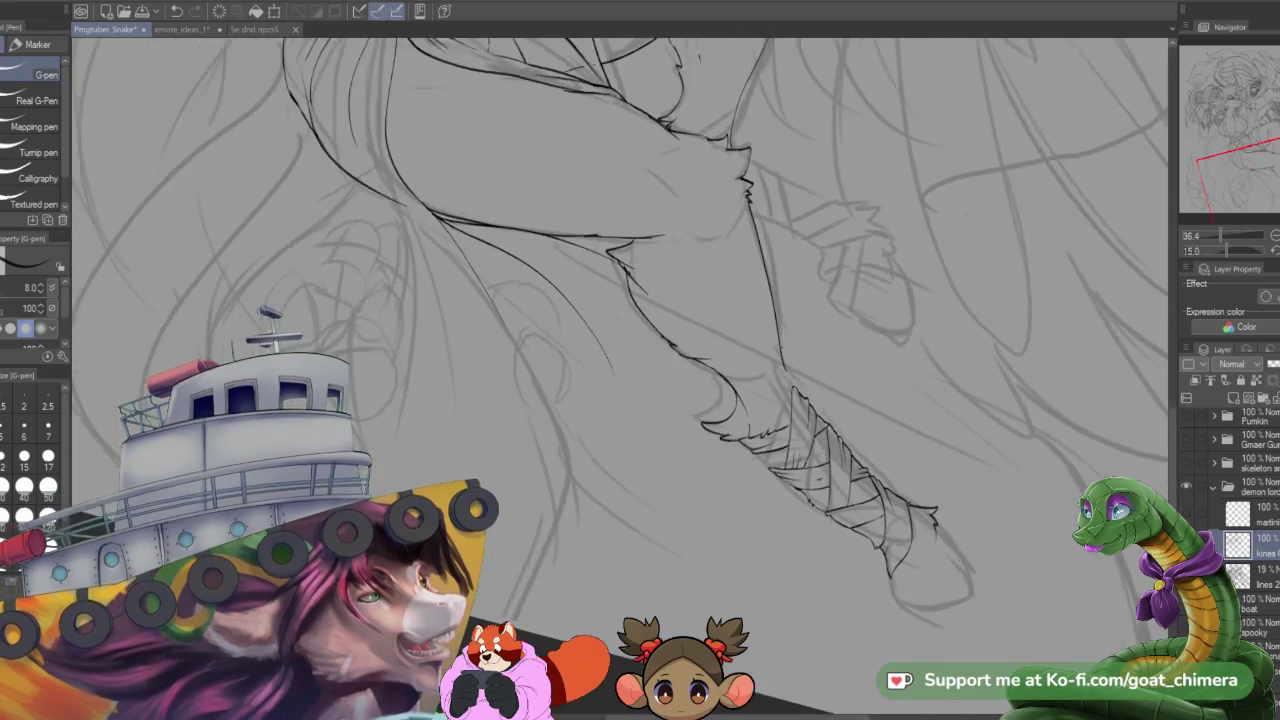
{"action": "scroll", "coordinate": [733, 392], "scroll_direction": "up", "scroll_amount": 2}
{"action": "scroll", "coordinate": [824, 418], "scroll_direction": "down", "scroll_amount": 1}
{"action": "scroll", "coordinate": [824, 418], "scroll_direction": "up", "scroll_amount": 2}
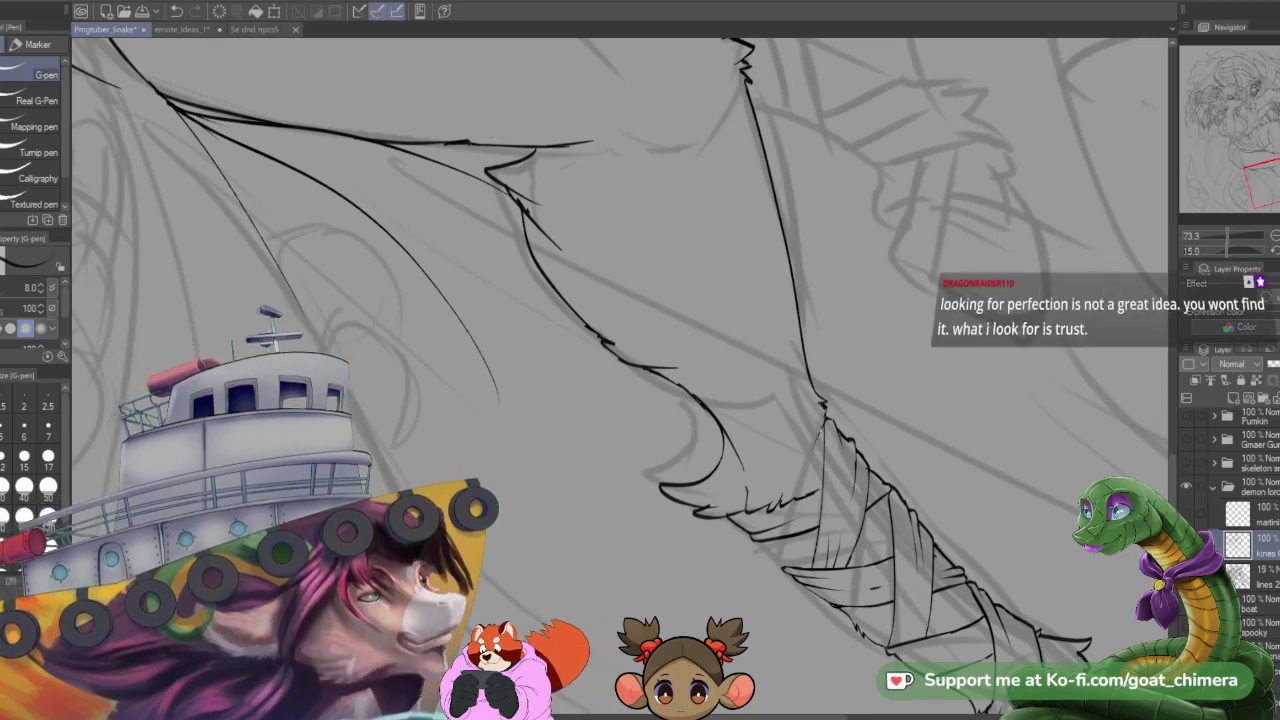
- Ink a broken muscle line down the calf from below the knee, with short fur ticks around the knee
{"action": "left_click_drag", "start_coordinate": [1258, 170], "coordinate": [1240, 168]}
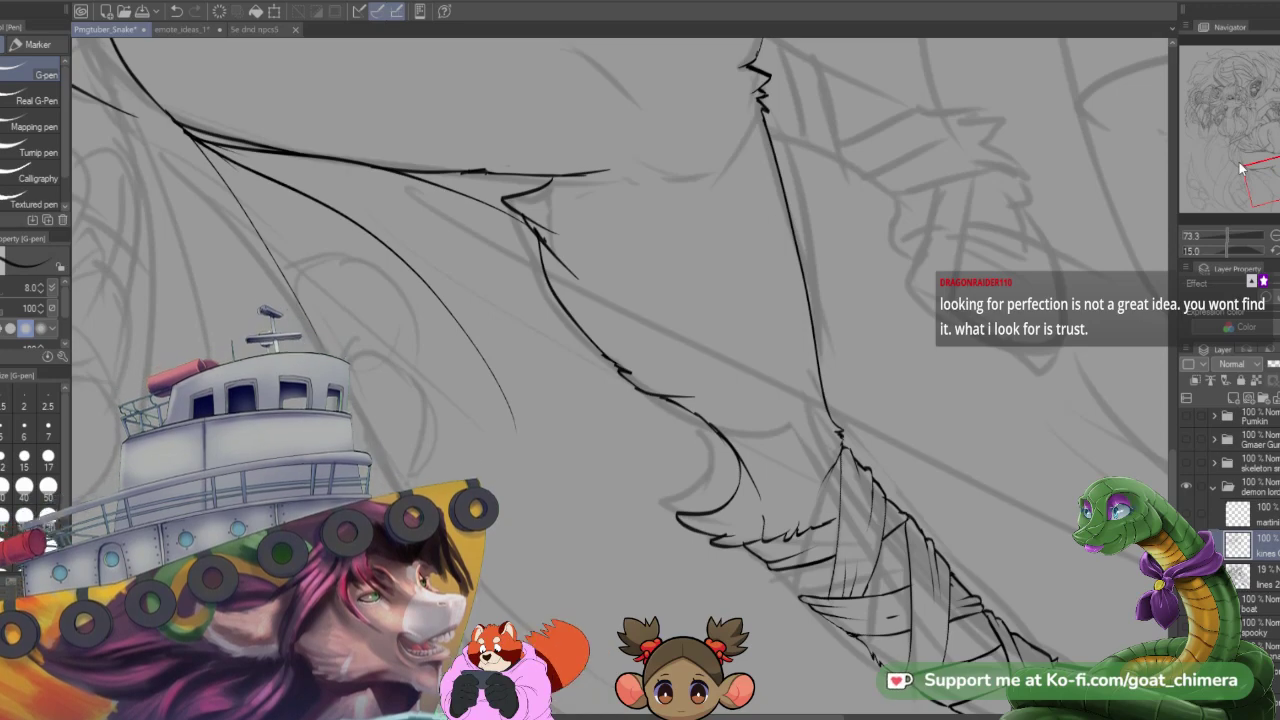
{"action": "scroll", "coordinate": [937, 442], "scroll_direction": "down", "scroll_amount": 3}
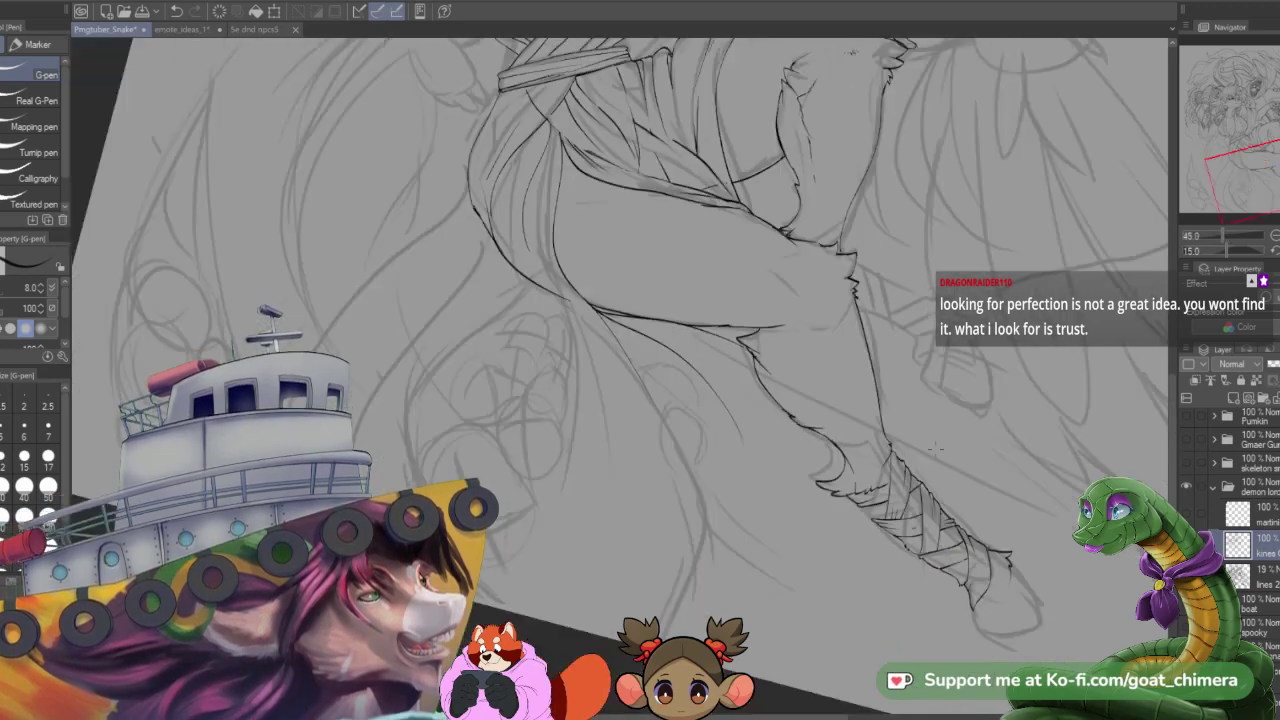
{"action": "scroll", "coordinate": [935, 440], "scroll_direction": "up", "scroll_amount": 2}
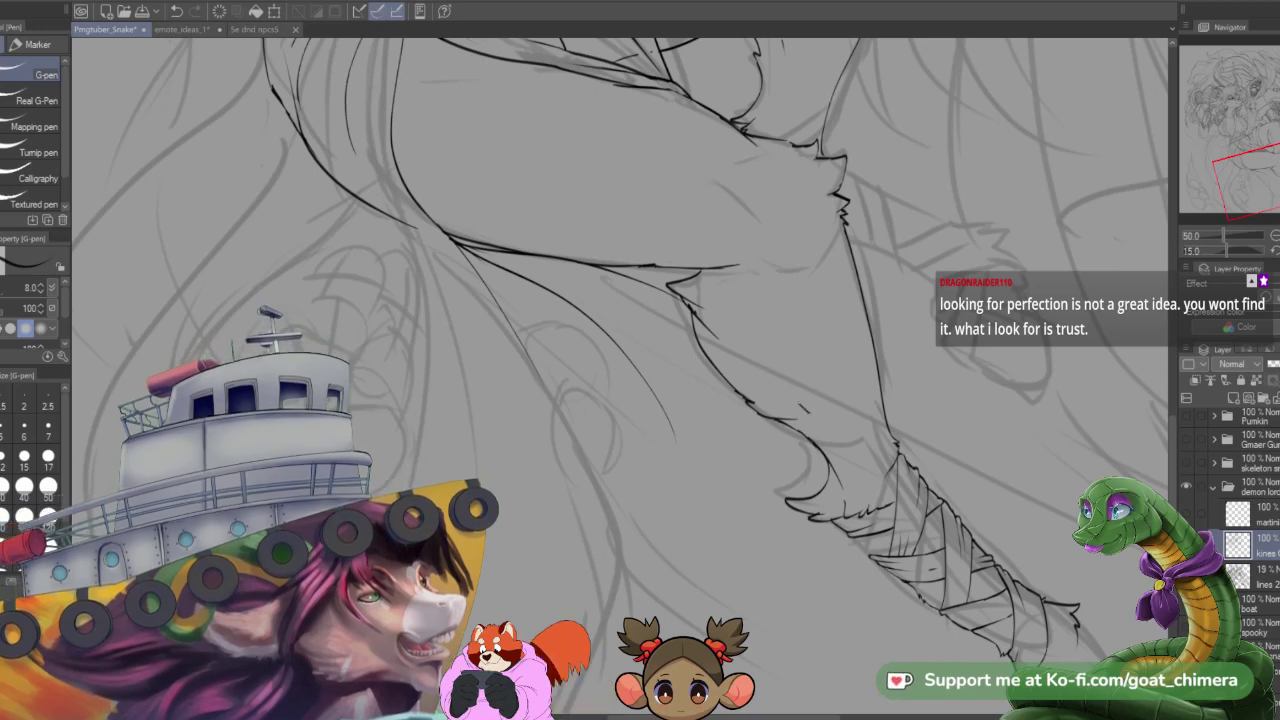
{"action": "left_click_drag", "start_coordinate": [776, 323], "coordinate": [800, 391]}
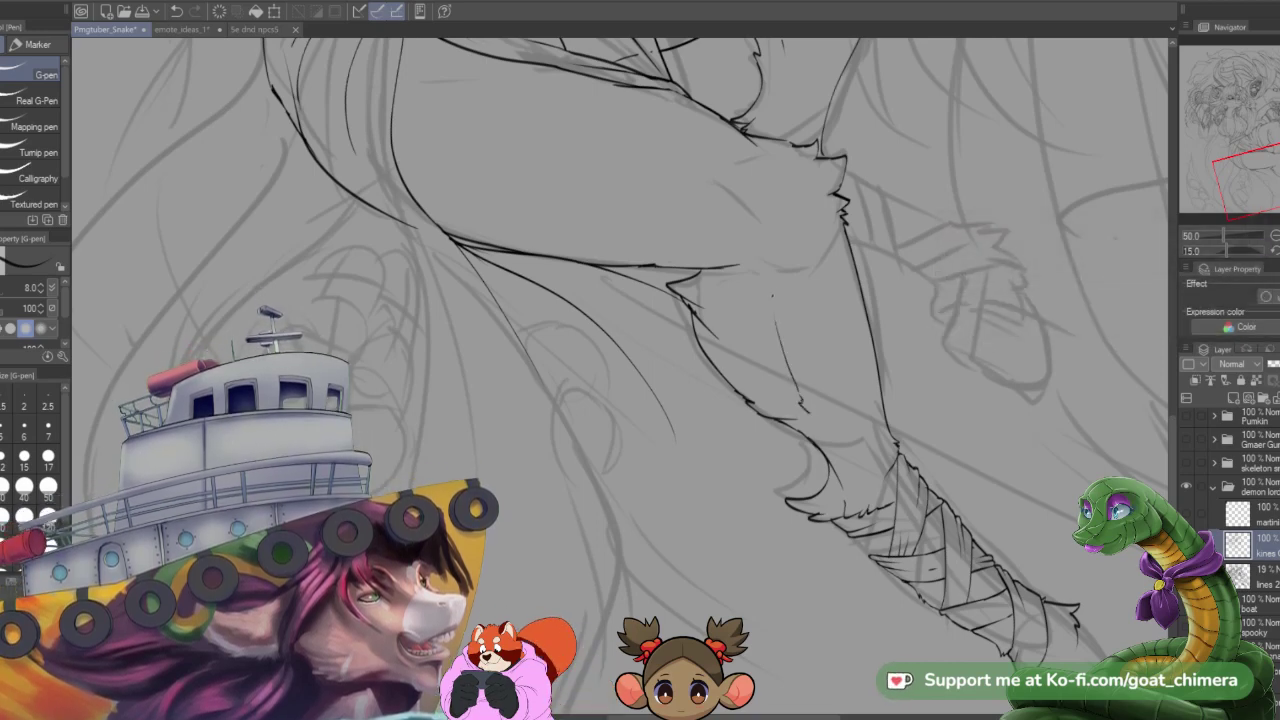
{"action": "left_click_drag", "start_coordinate": [771, 282], "coordinate": [790, 342]}
{"action": "left_click_drag", "start_coordinate": [778, 282], "coordinate": [794, 280]}
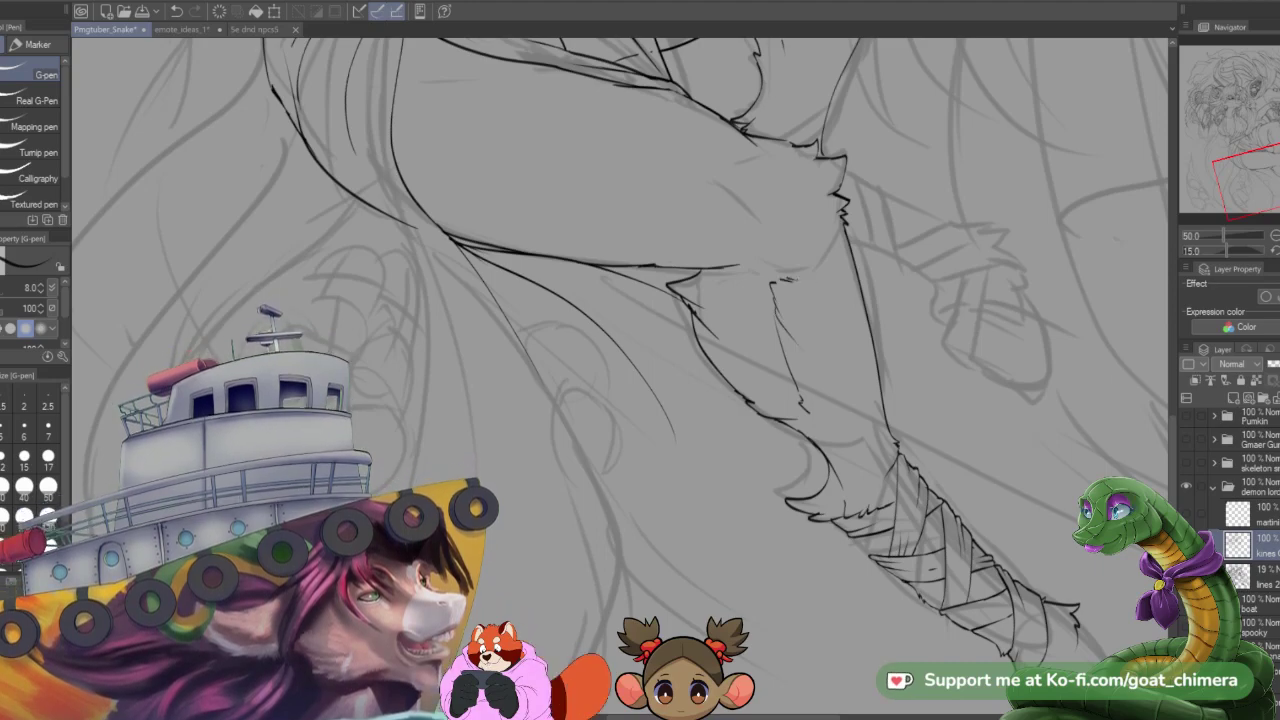
{"action": "mouse_move", "coordinate": [1252, 160]}
{"action": "left_mouse_down"}
{"action": "mouse_move", "coordinate": [1251, 148]}
{"action": "mouse_move", "coordinate": [1178, 147]}
{"action": "left_mouse_up"}
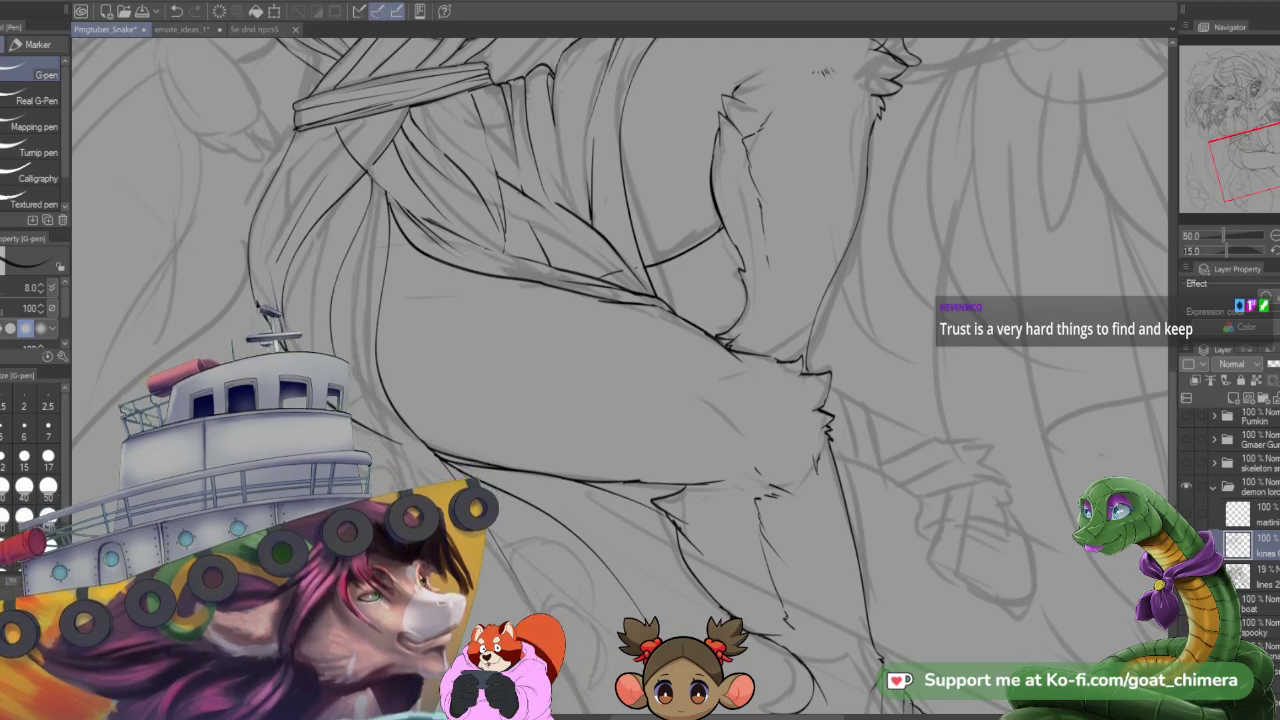
- Add short fur strokes on the thigh near the knee and a broken contour line along the thigh's underside
{"action": "scroll", "coordinate": [922, 476], "scroll_direction": "down", "scroll_amount": 3}
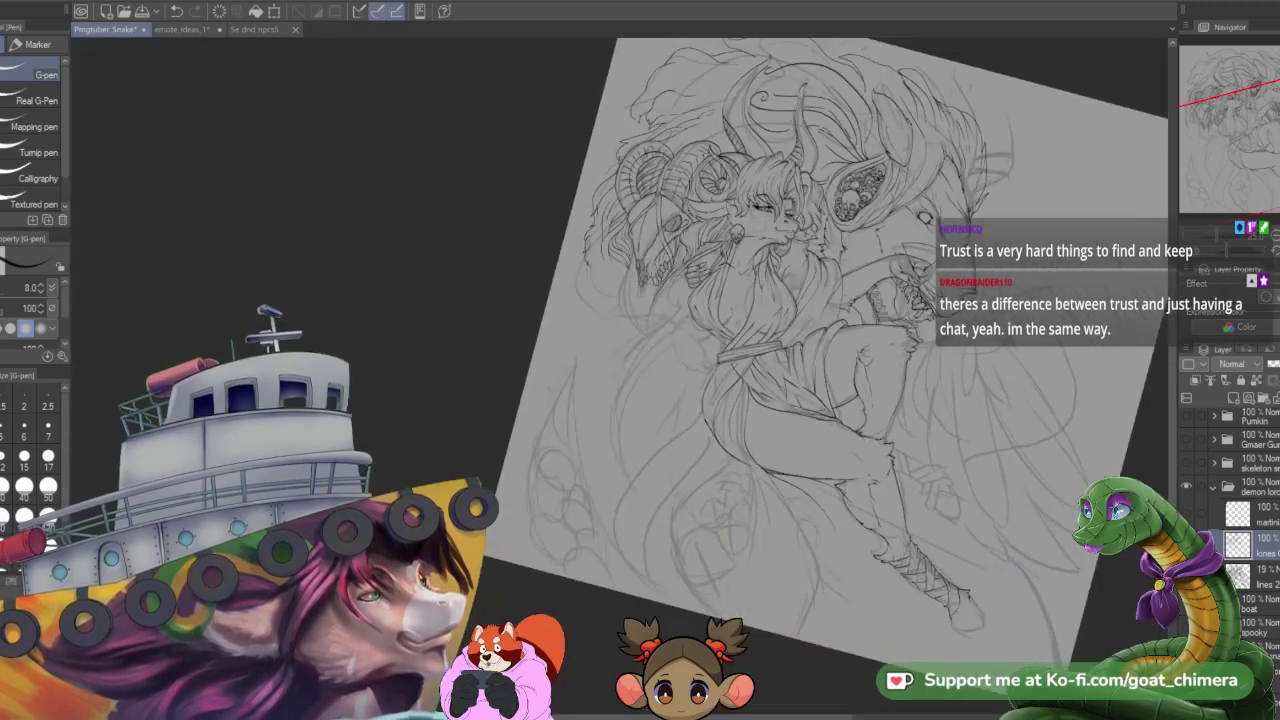
{"action": "scroll", "coordinate": [956, 467], "scroll_direction": "up", "scroll_amount": 2}
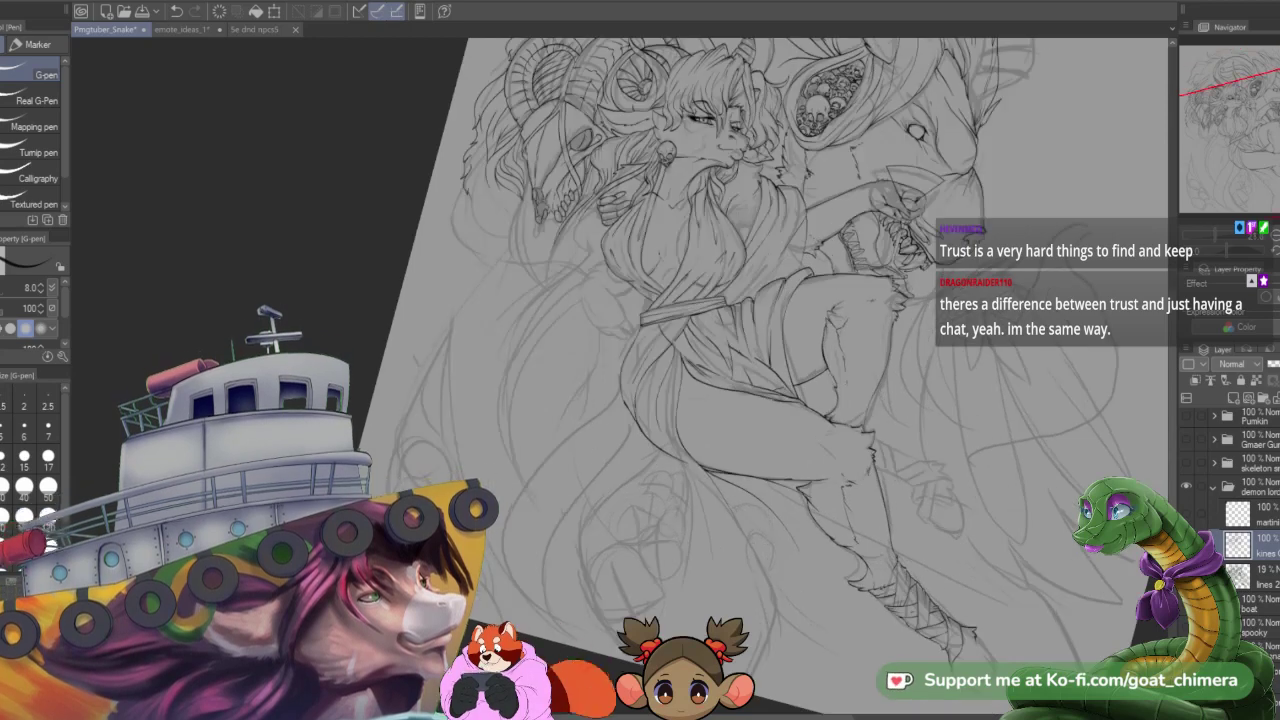
{"action": "scroll", "coordinate": [956, 467], "scroll_direction": "up", "scroll_amount": 1}
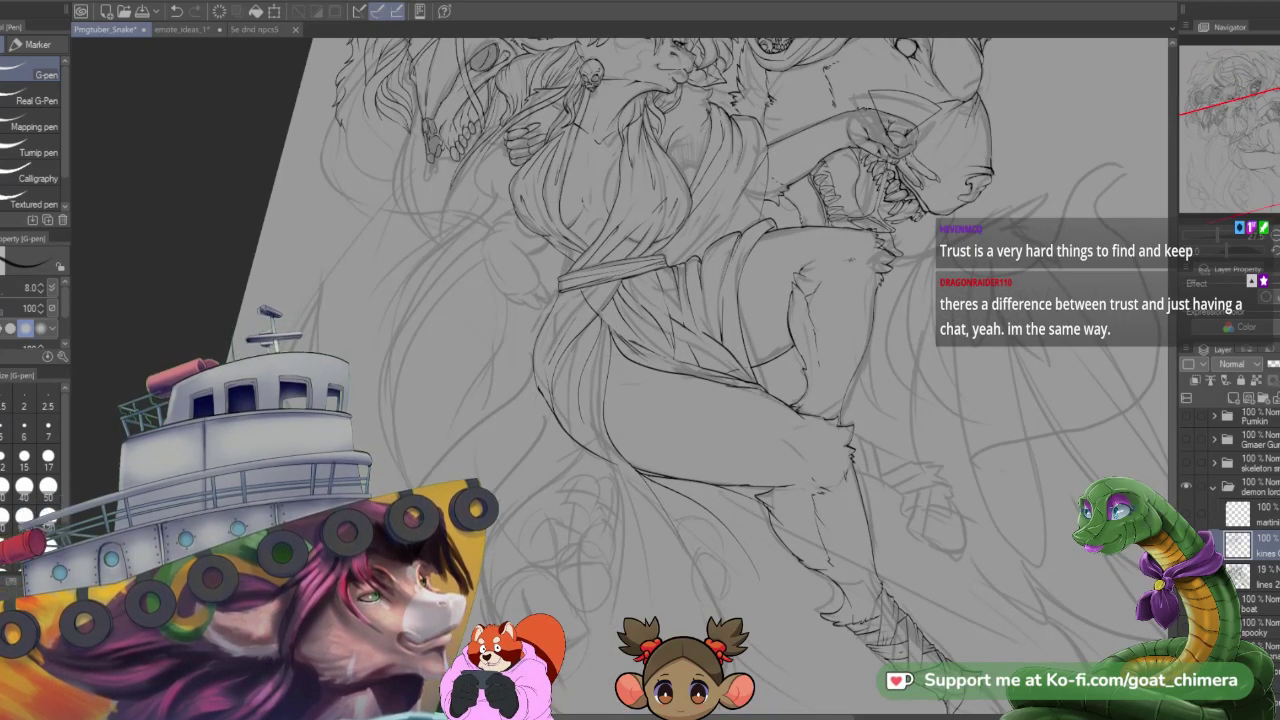
{"action": "scroll", "coordinate": [740, 370], "scroll_direction": "down", "scroll_amount": 2}
{"action": "scroll", "coordinate": [640, 400], "scroll_direction": "up", "scroll_amount": 3}
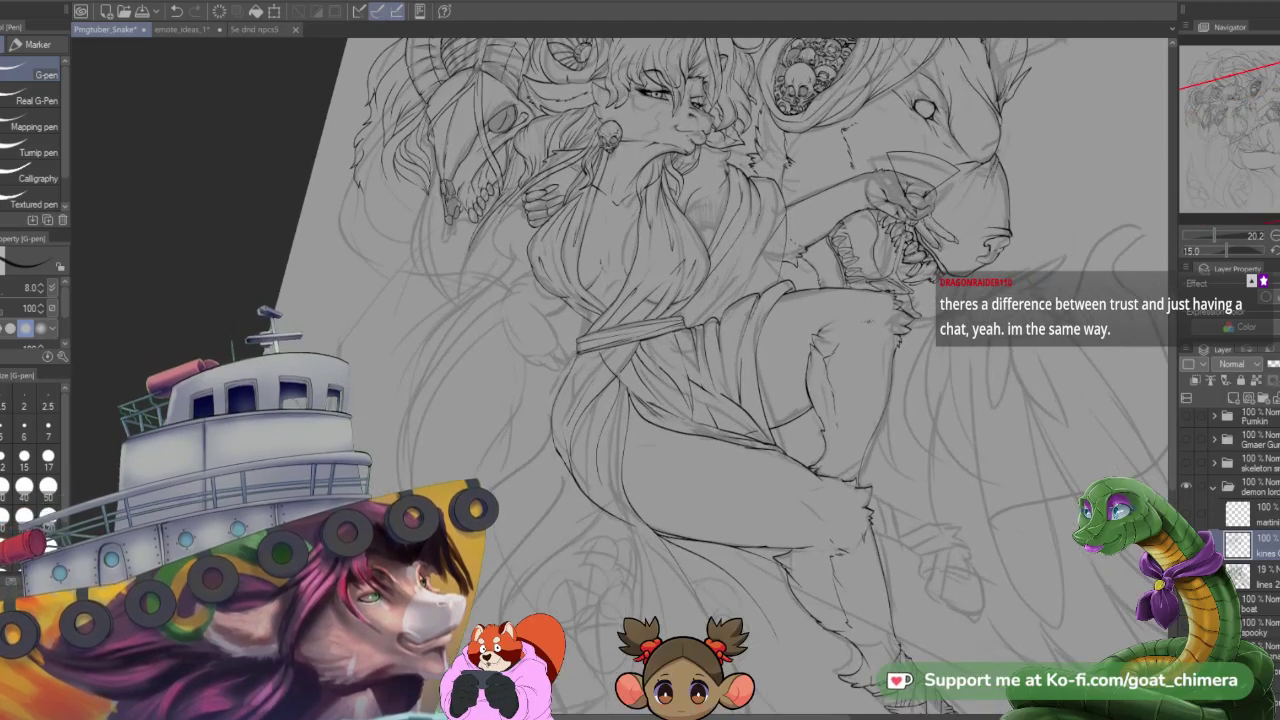
{"action": "scroll", "coordinate": [887, 404], "scroll_direction": "up", "scroll_amount": 2}
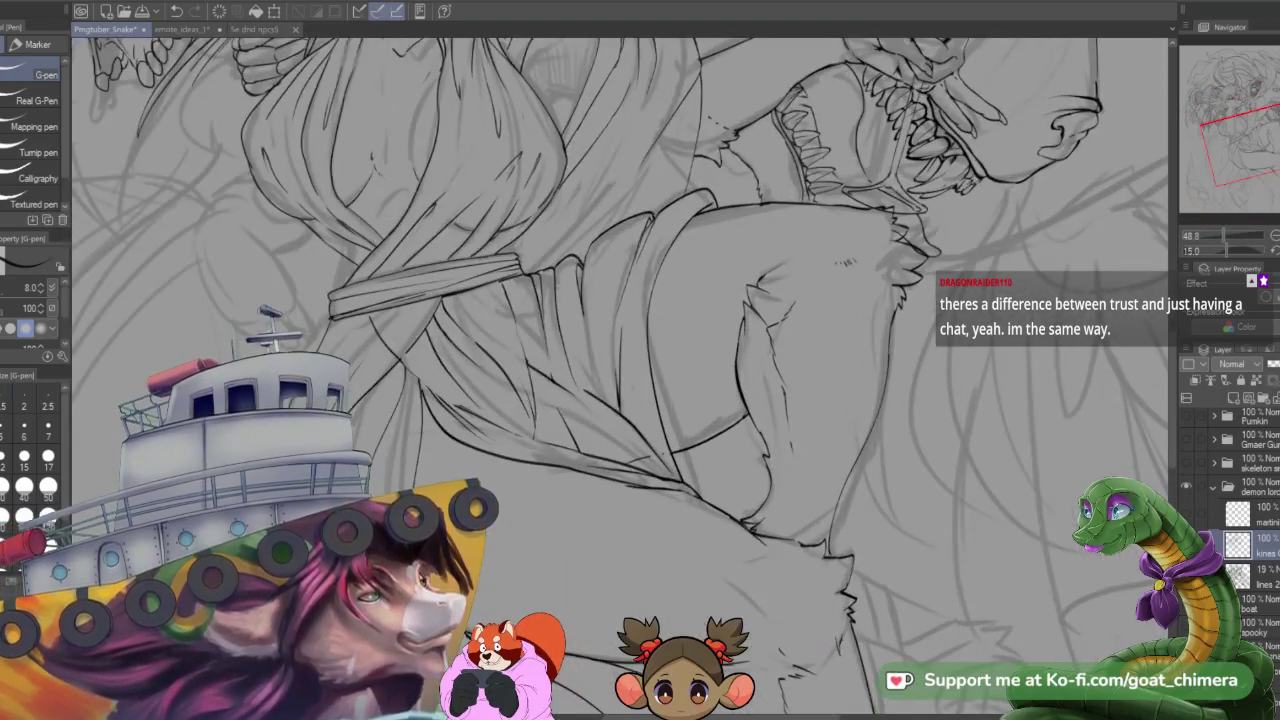
{"action": "left_click_drag", "start_coordinate": [1236, 154], "coordinate": [1236, 166]}
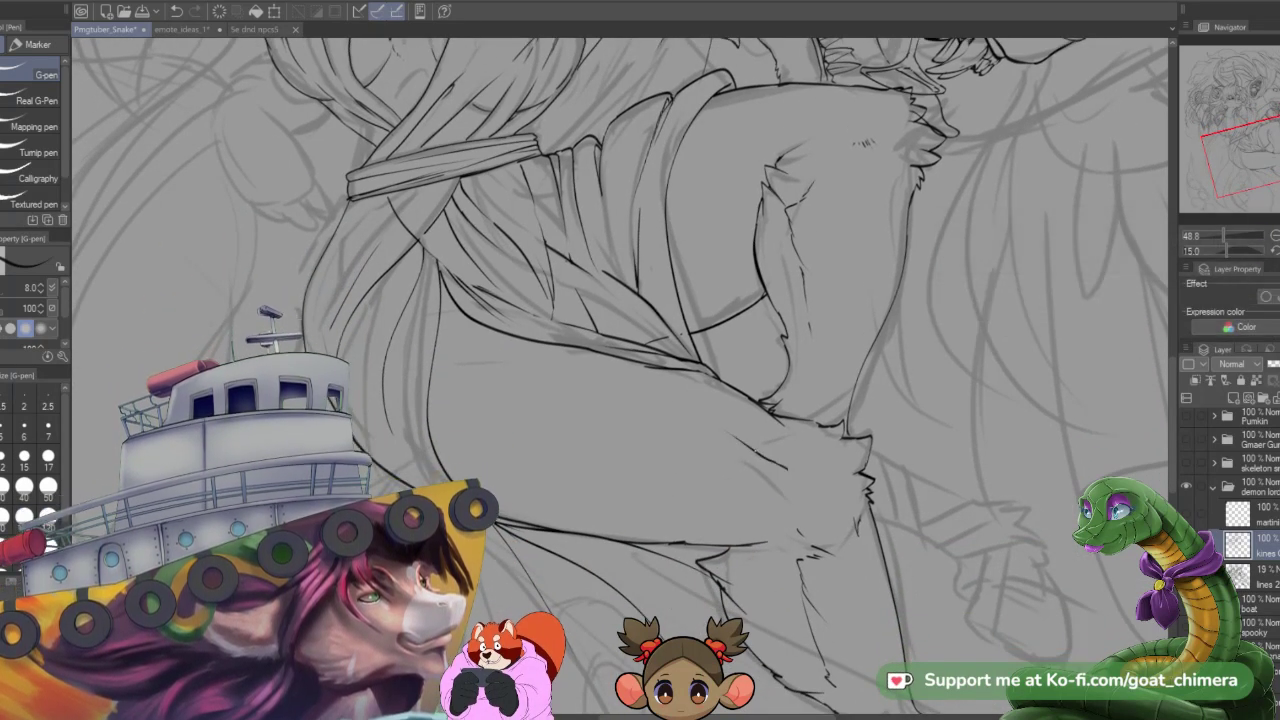
{"action": "left_click_drag", "start_coordinate": [1243, 163], "coordinate": [1236, 164]}
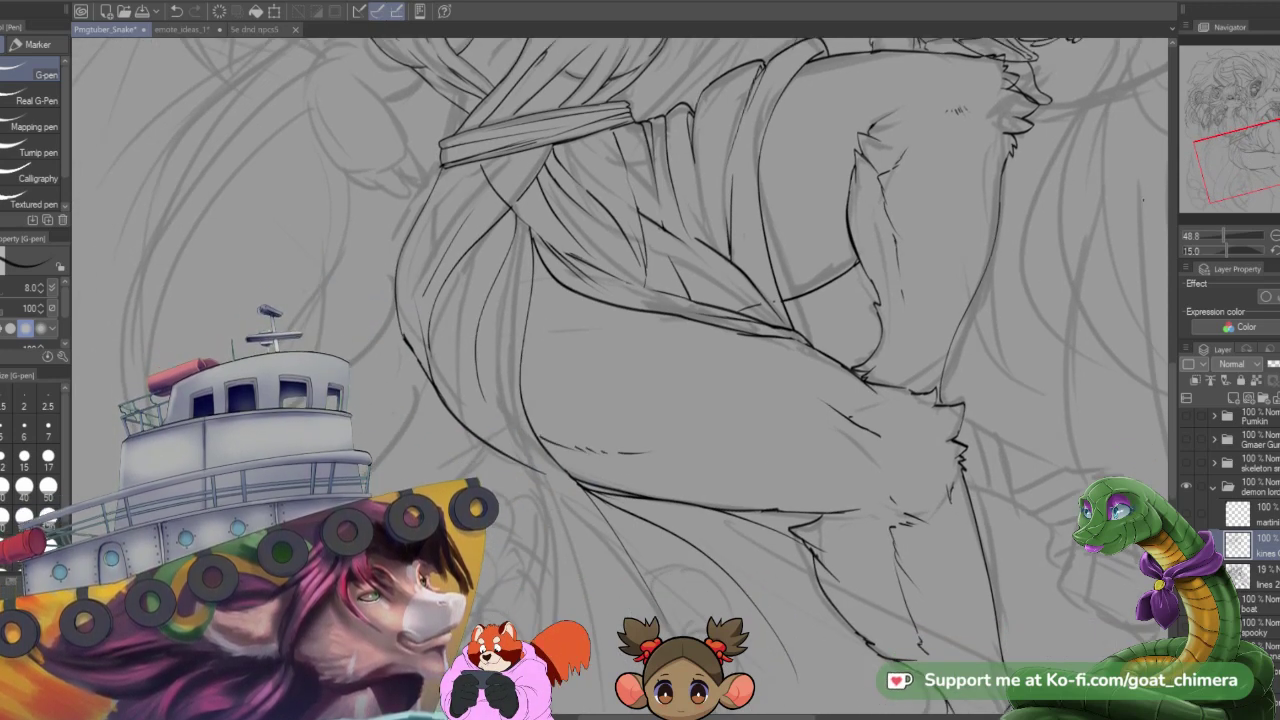
- Ink the jagged fur fringe over the hoof below the ankle wrap, along with the hoof's front edge and upper ridge
{"action": "left_click_drag", "start_coordinate": [1244, 170], "coordinate": [1276, 176]}
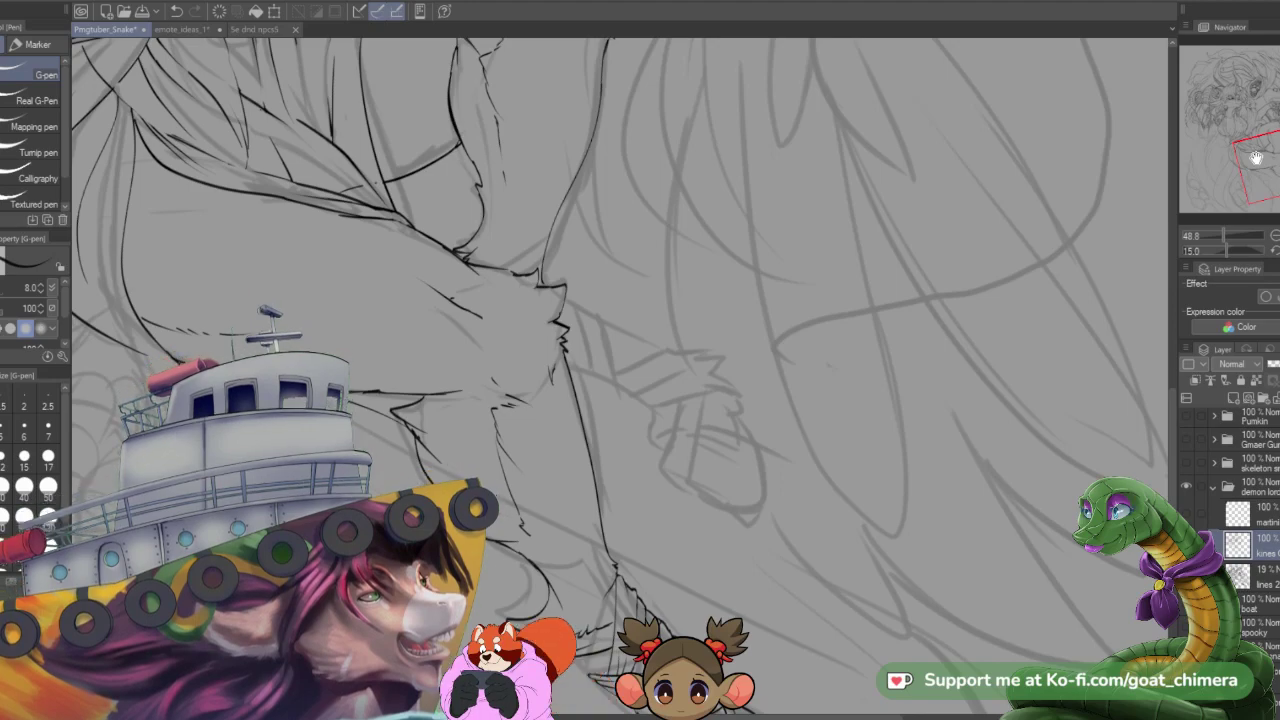
{"action": "scroll", "coordinate": [905, 156], "scroll_direction": "down", "scroll_amount": 2}
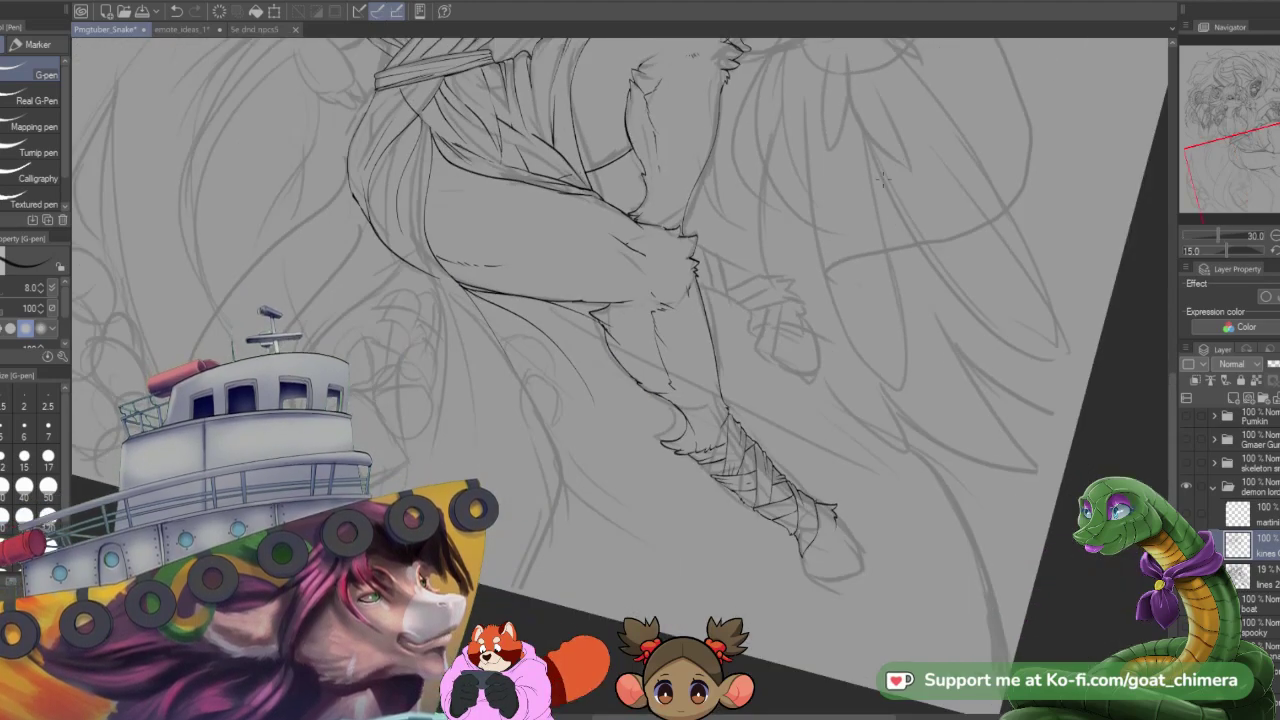
{"action": "scroll", "coordinate": [826, 398], "scroll_direction": "up", "scroll_amount": 1}
{"action": "scroll", "coordinate": [826, 398], "scroll_direction": "down", "scroll_amount": 1}
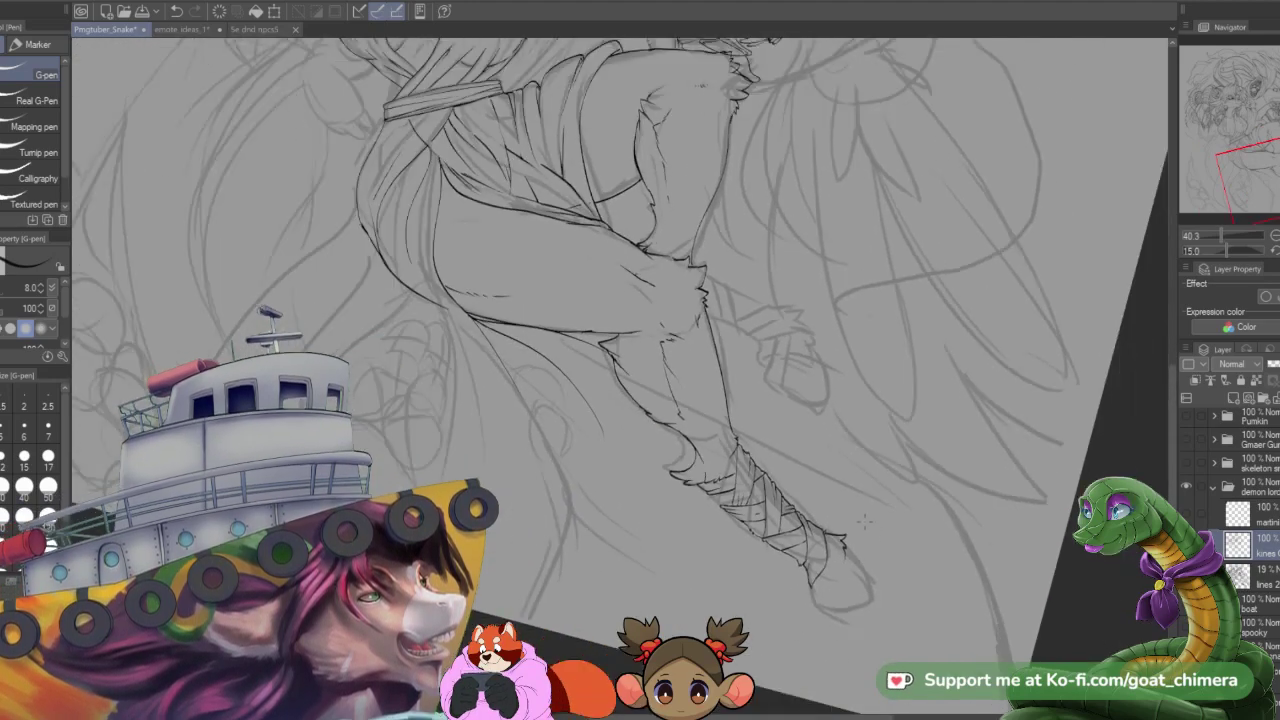
{"action": "scroll", "coordinate": [848, 560], "scroll_direction": "up", "scroll_amount": 2}
{"action": "scroll", "coordinate": [872, 655], "scroll_direction": "up", "scroll_amount": 2}
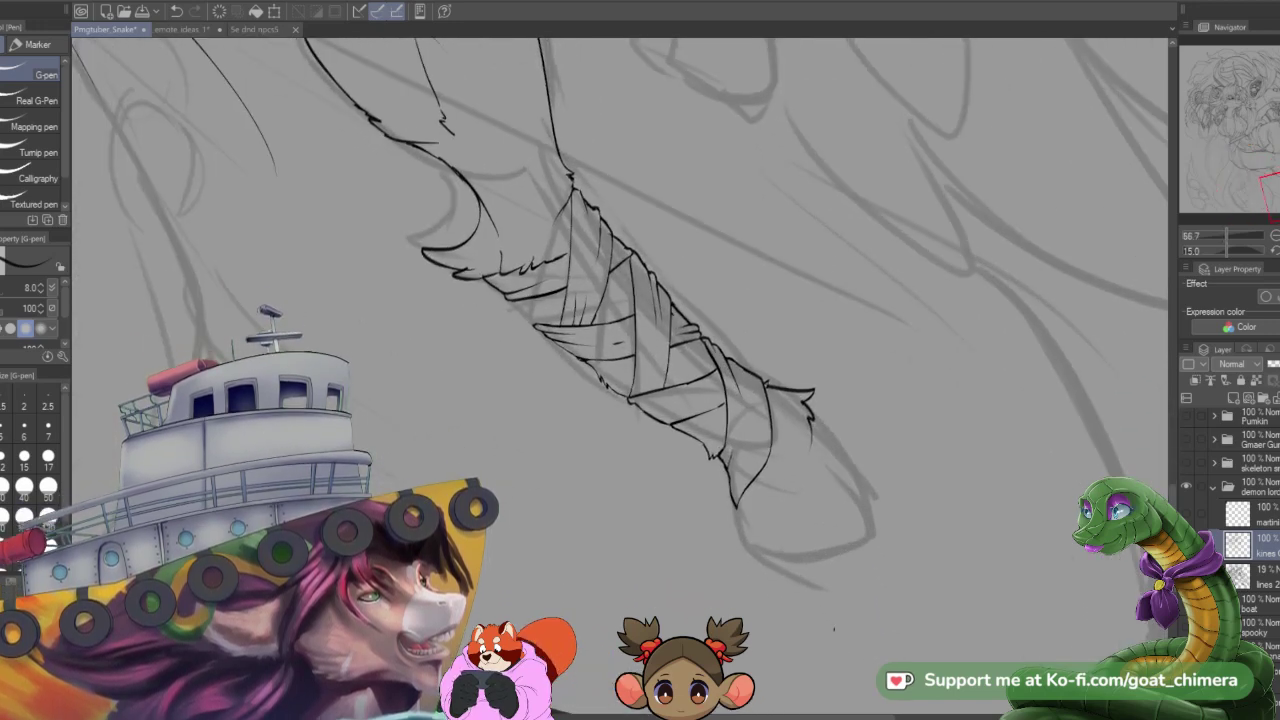
{"action": "mouse_move", "coordinate": [742, 490]}
{"action": "left_mouse_down"}
{"action": "mouse_move", "coordinate": [806, 482]}
{"action": "mouse_move", "coordinate": [814, 427]}
{"action": "mouse_move", "coordinate": [857, 464]}
{"action": "mouse_move", "coordinate": [864, 526]}
{"action": "mouse_move", "coordinate": [826, 484]}
{"action": "mouse_move", "coordinate": [840, 496]}
{"action": "left_mouse_up"}
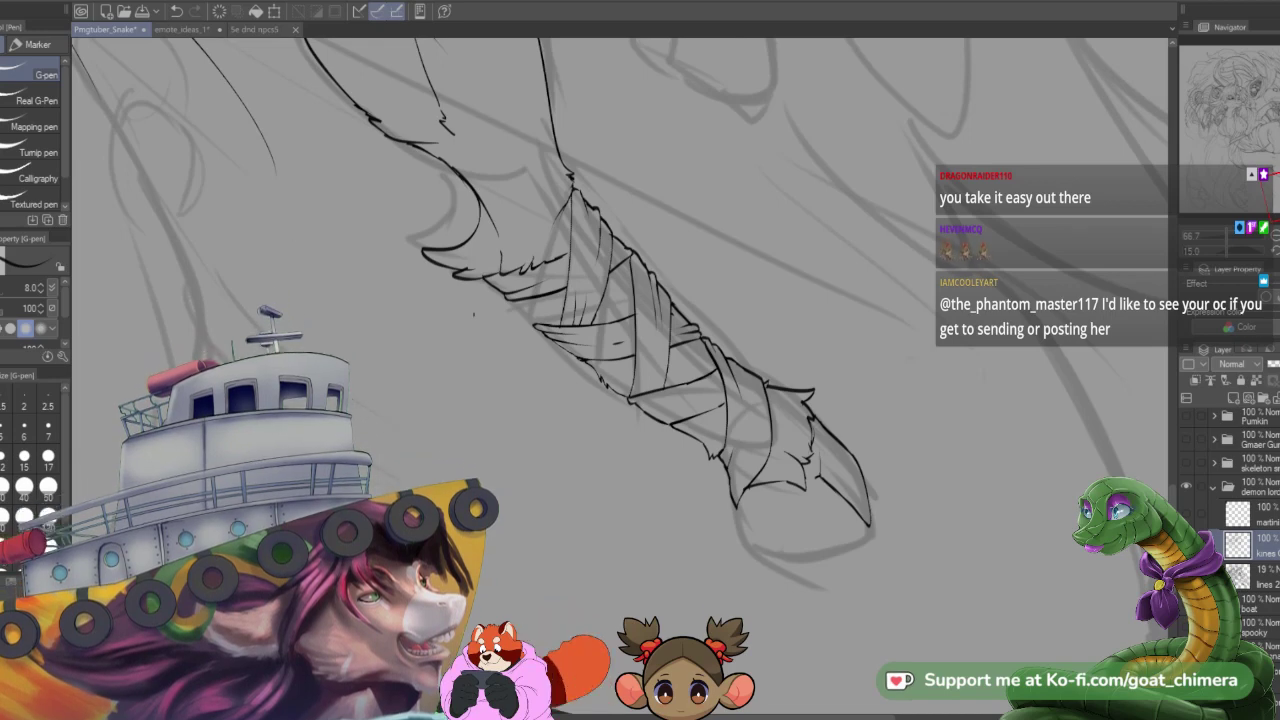
{"action": "scroll", "coordinate": [474, 313], "scroll_direction": "down", "scroll_amount": 2}
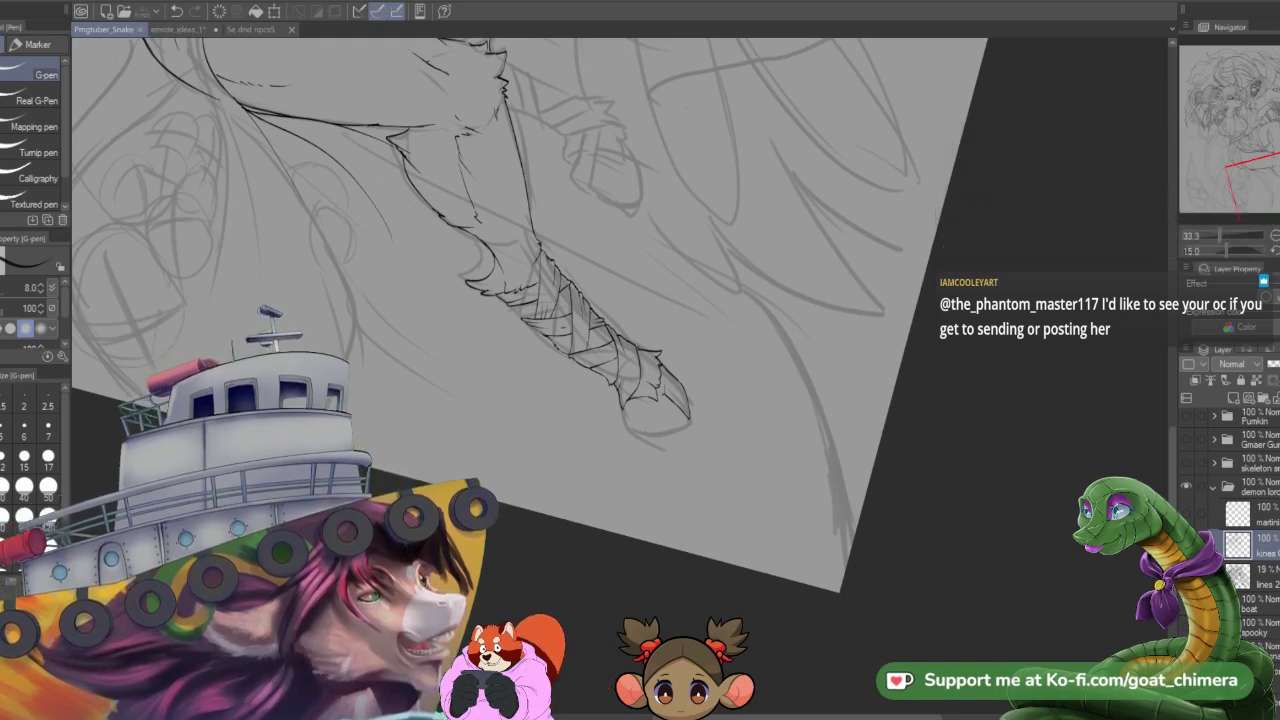
{"action": "left_click_drag", "start_coordinate": [1252, 188], "coordinate": [1228, 142]}
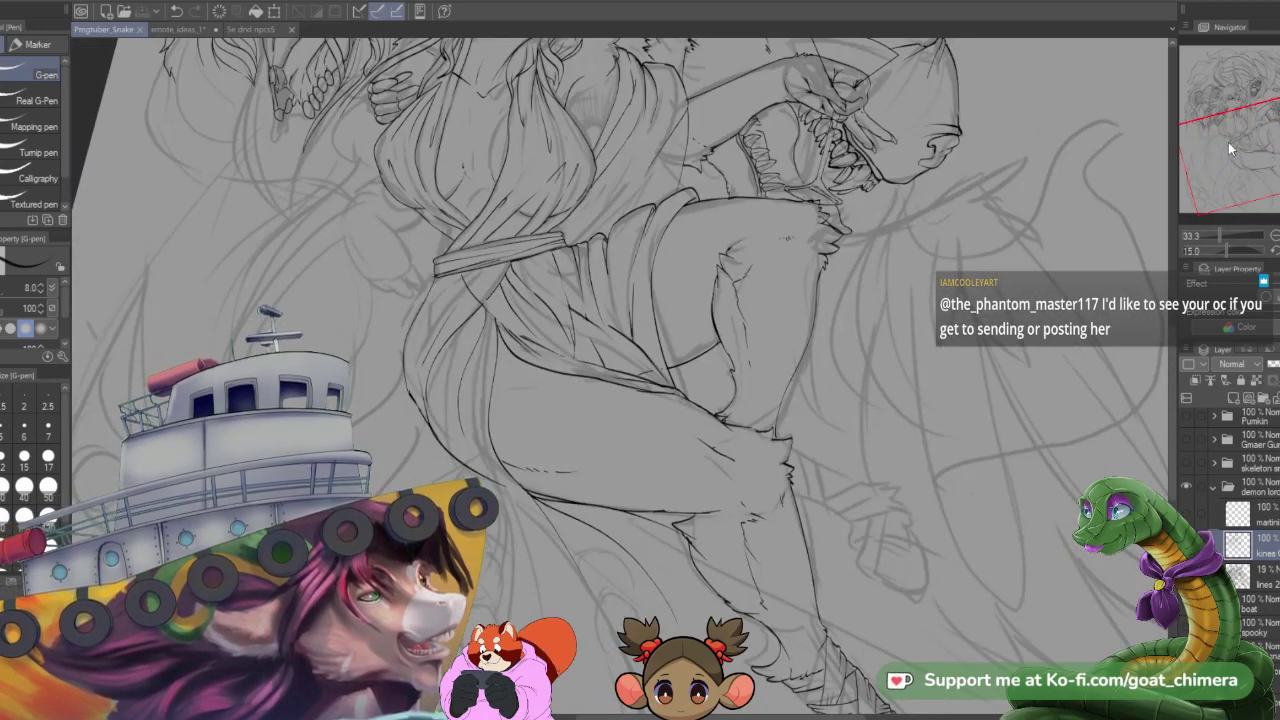
{"action": "scroll", "coordinate": [724, 370], "scroll_direction": "down", "scroll_amount": 3}
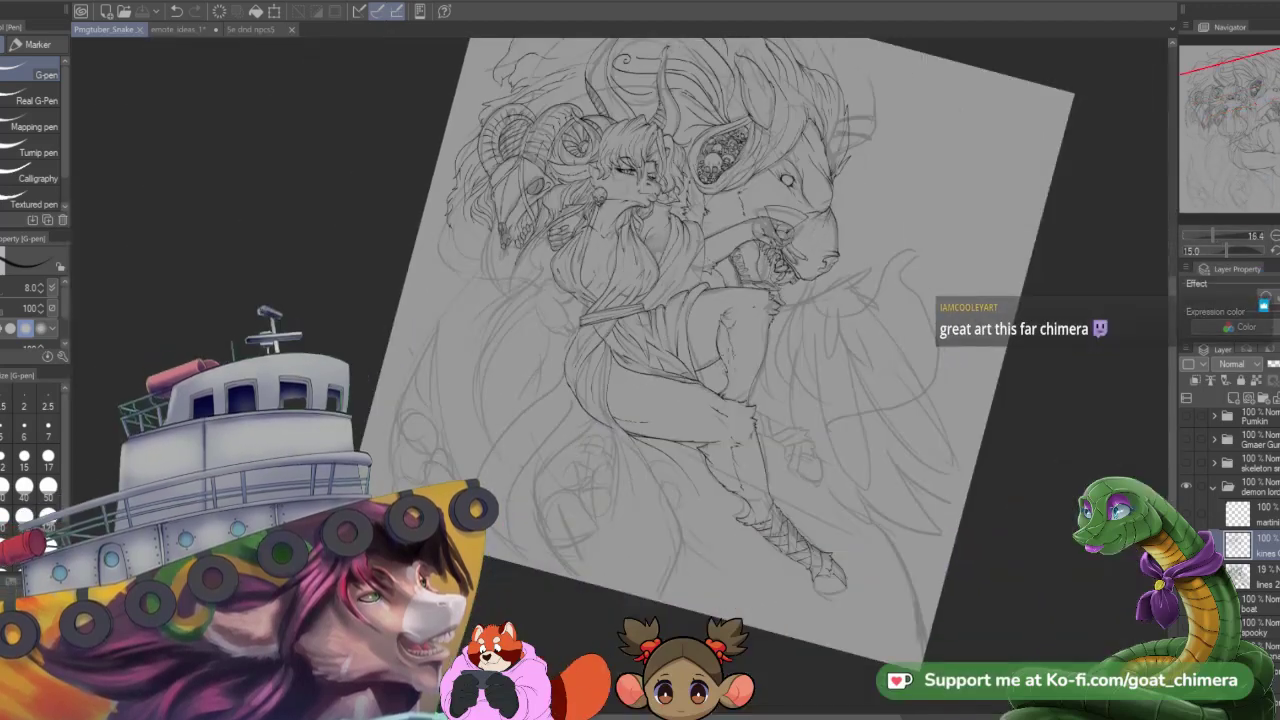
- Ink the rounded outline of the hoof's sole below the fur fringe, with a broken line along its upper edge
{"action": "key", "text": "minus"}
{"action": "key", "text": "minus"}
{"action": "key", "text": "minus"}
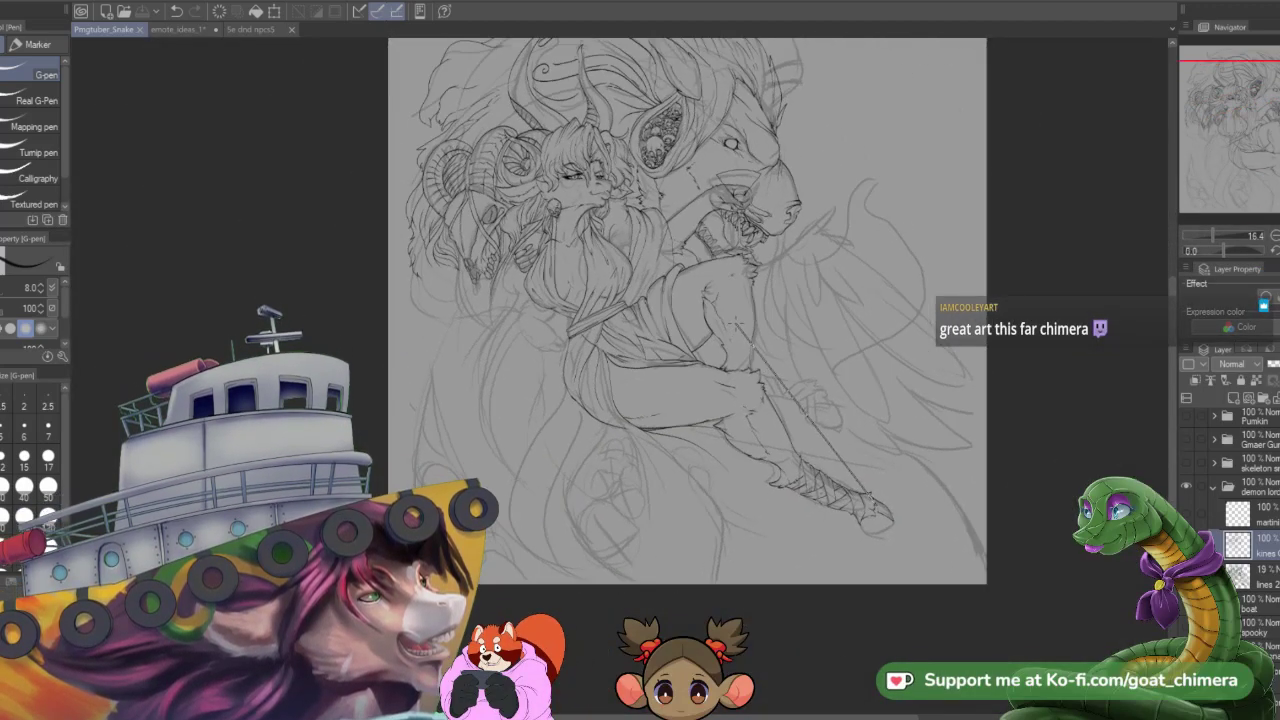
{"action": "scroll", "coordinate": [735, 319], "scroll_direction": "down", "scroll_amount": 2}
{"action": "scroll", "coordinate": [830, 425], "scroll_direction": "up", "scroll_amount": 3}
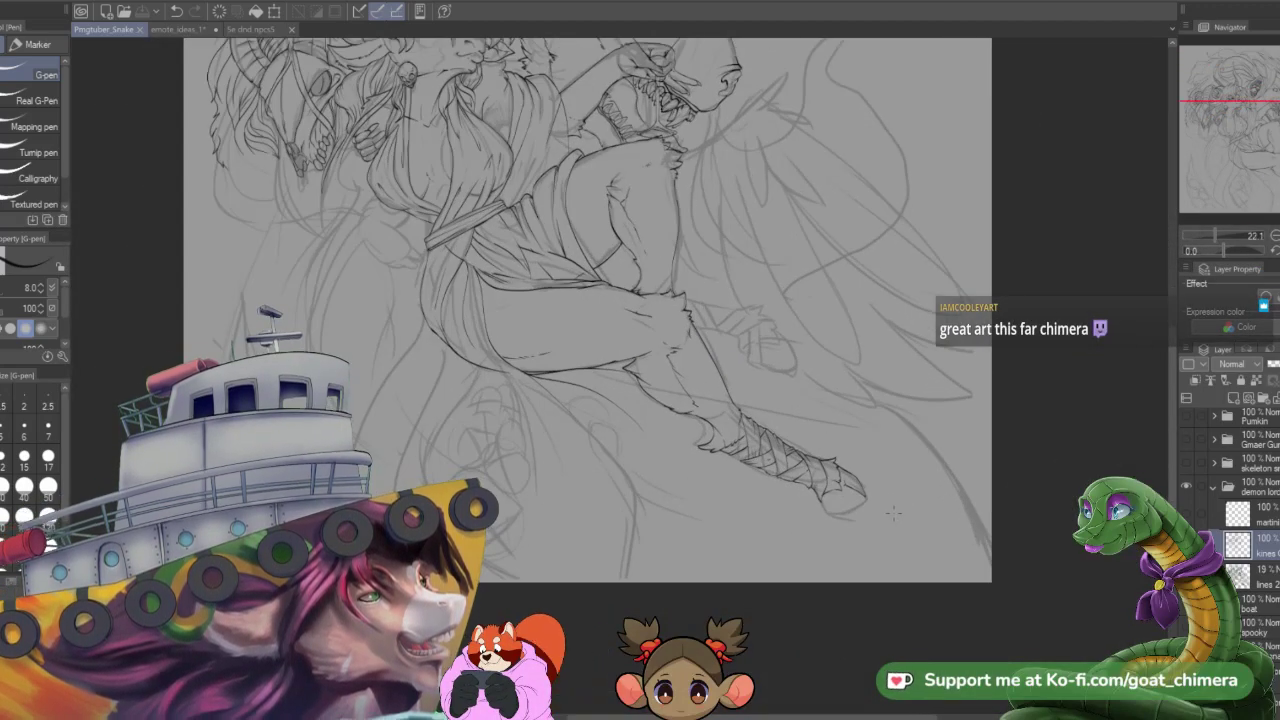
{"action": "scroll", "coordinate": [885, 516], "scroll_direction": "up", "scroll_amount": 1}
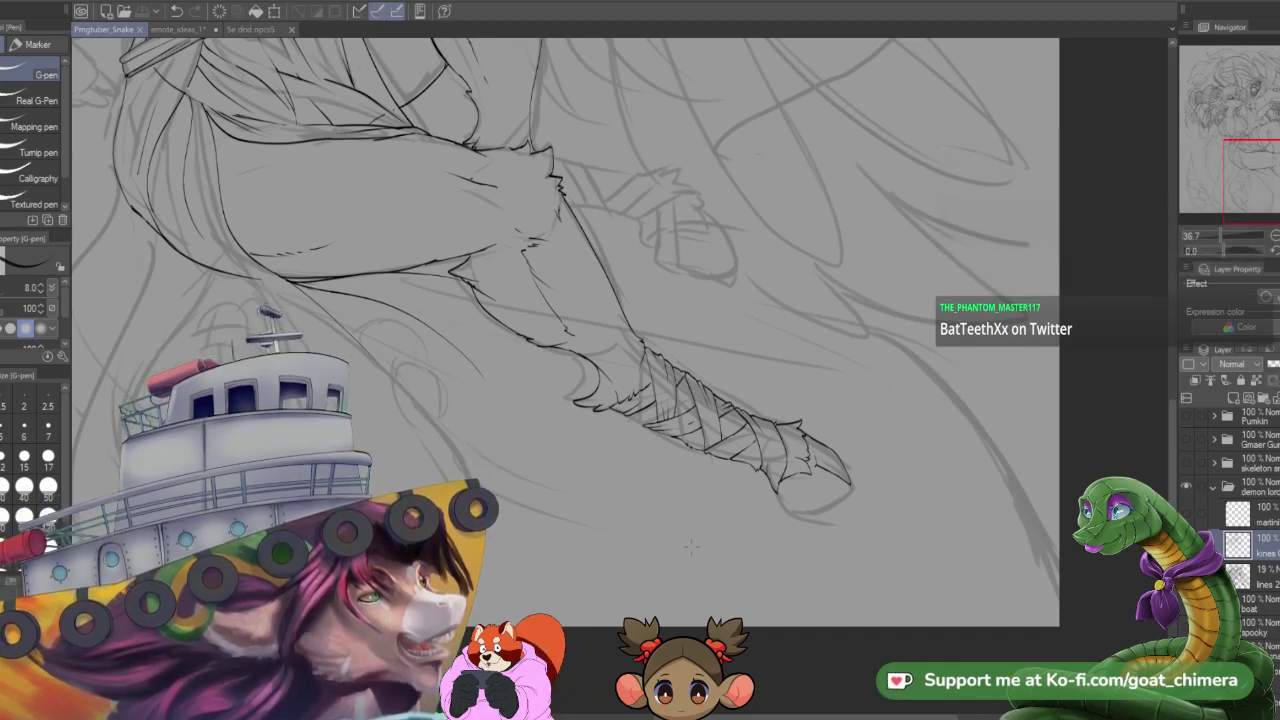
{"action": "scroll", "coordinate": [740, 521], "scroll_direction": "down", "scroll_amount": 1}
{"action": "scroll", "coordinate": [795, 534], "scroll_direction": "up", "scroll_amount": 3}
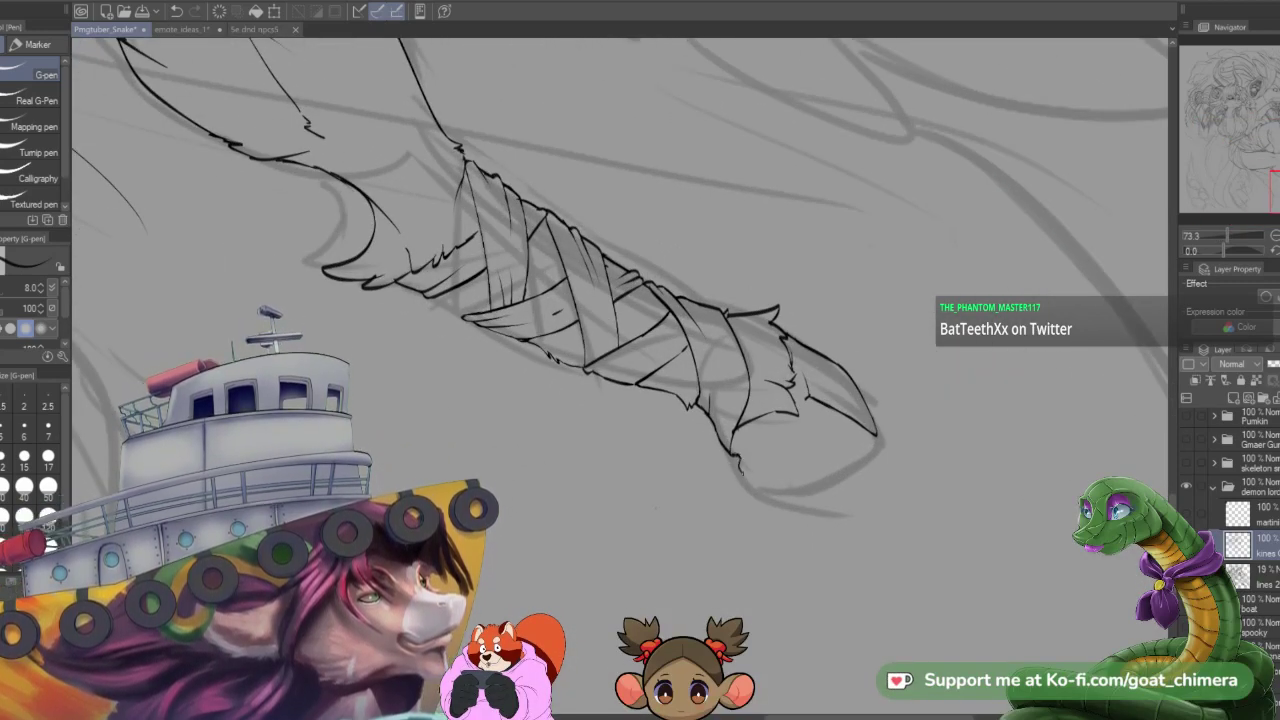
{"action": "mouse_move", "coordinate": [741, 468]}
{"action": "left_mouse_down"}
{"action": "mouse_move", "coordinate": [823, 491]}
{"action": "mouse_move", "coordinate": [792, 508]}
{"action": "mouse_move", "coordinate": [818, 508]}
{"action": "mouse_move", "coordinate": [866, 478]}
{"action": "left_mouse_up"}
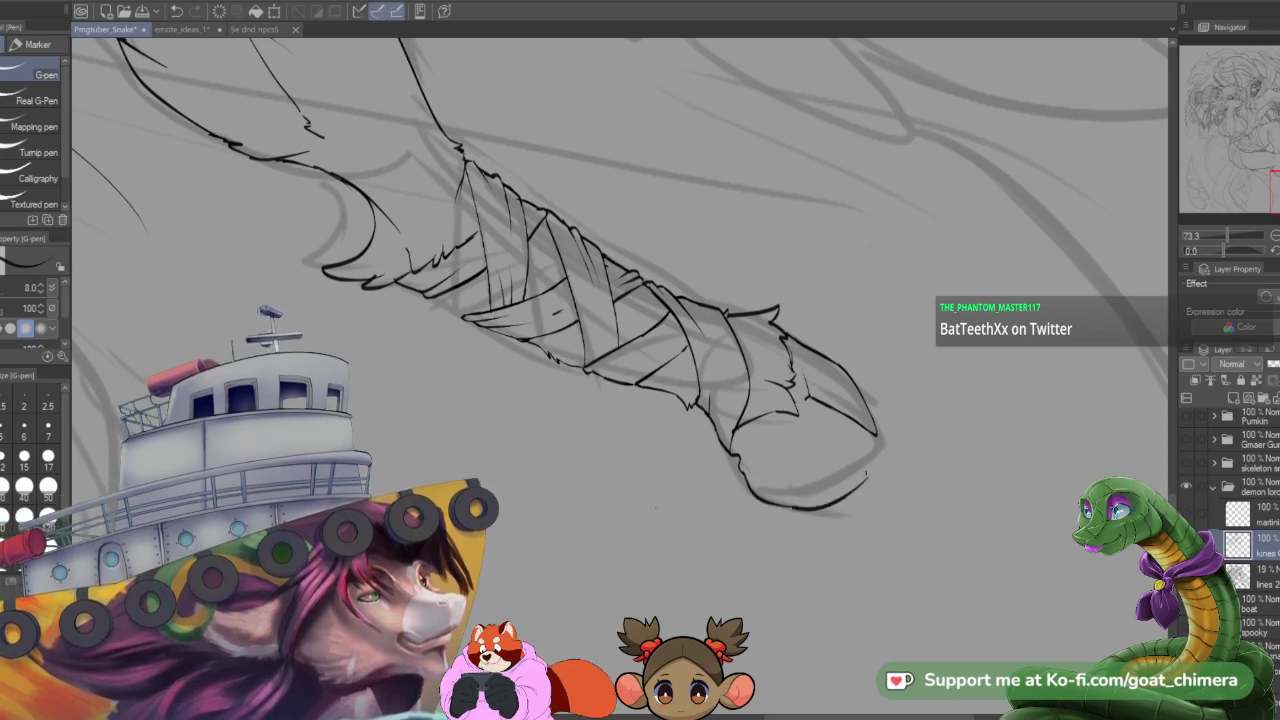
{"action": "left_click_drag", "start_coordinate": [826, 431], "coordinate": [866, 478]}
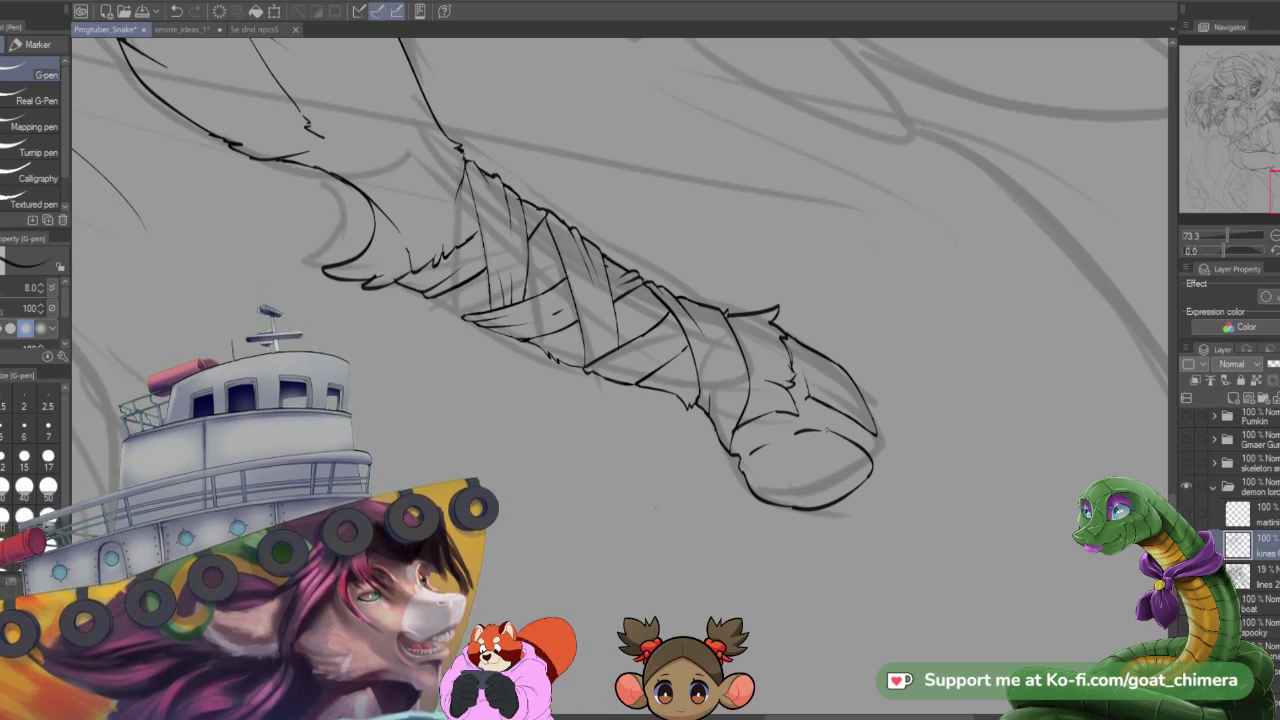
- Erase the hoof's front edge and ridge, redraw the front edge further out as a second toe, and trim its overshooting tip
{"action": "key", "text": "e"}
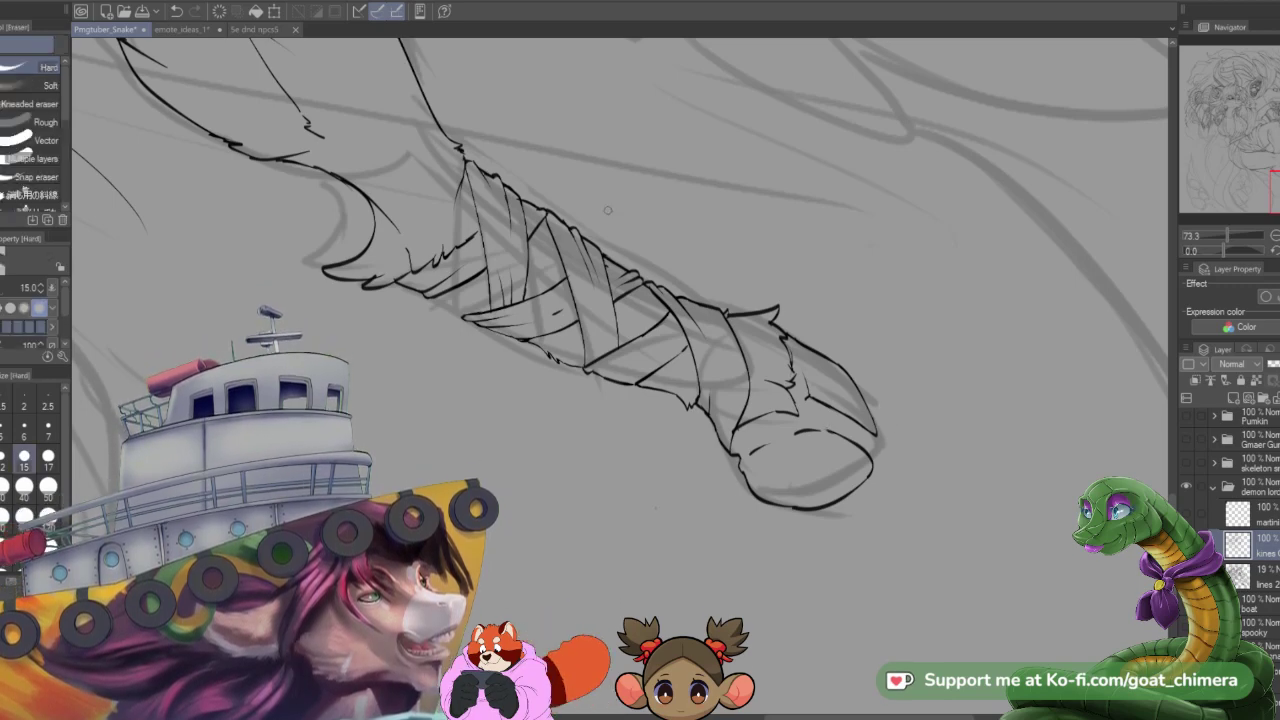
{"action": "mouse_move", "coordinate": [809, 391]}
{"action": "left_mouse_down"}
{"action": "mouse_move", "coordinate": [871, 433]}
{"action": "mouse_move", "coordinate": [859, 383]}
{"action": "mouse_move", "coordinate": [812, 350]}
{"action": "left_mouse_up"}
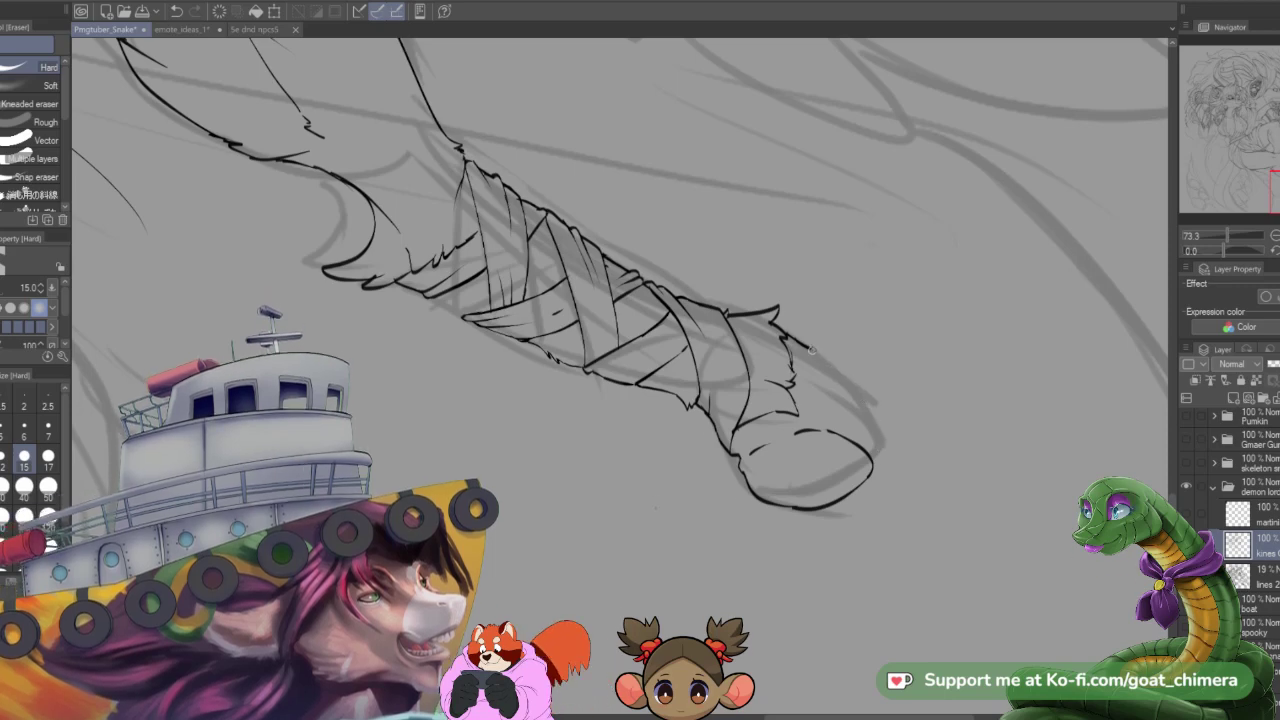
{"action": "key", "text": "b"}
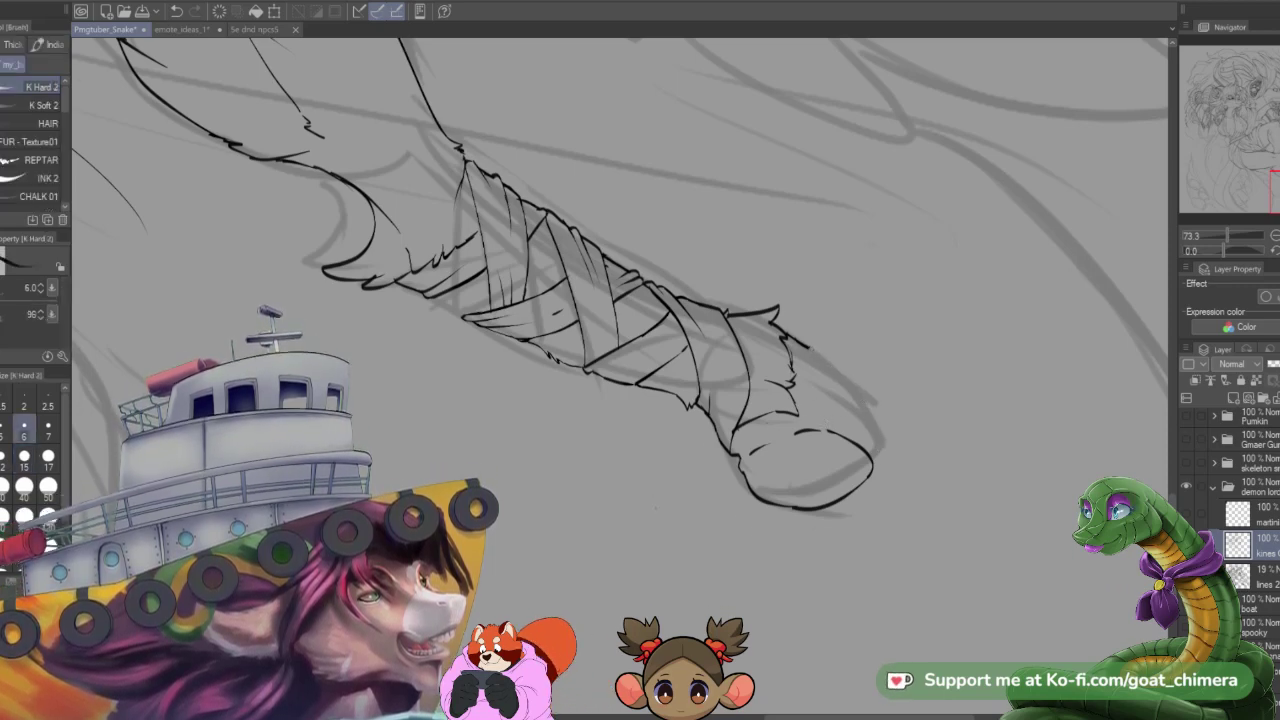
{"action": "key", "text": "p"}
{"action": "mouse_move", "coordinate": [810, 396]}
{"action": "left_mouse_down"}
{"action": "mouse_move", "coordinate": [824, 423]}
{"action": "mouse_move", "coordinate": [822, 412]}
{"action": "left_mouse_up"}
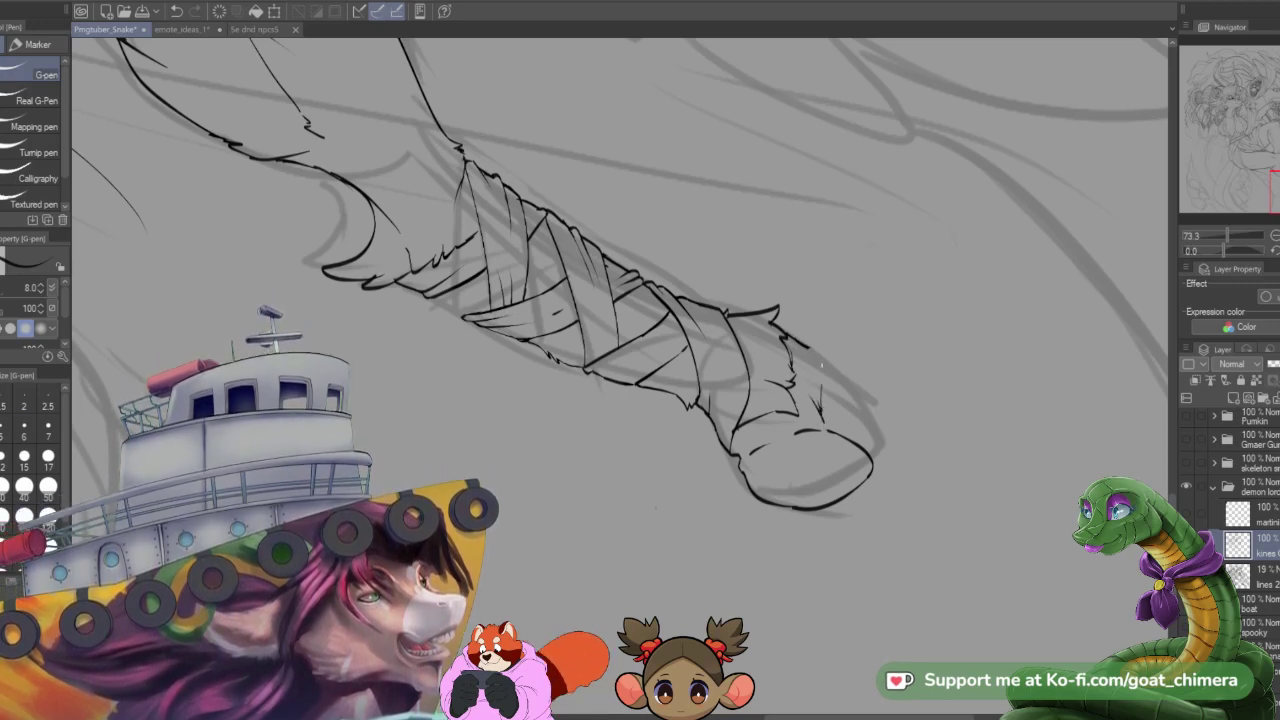
{"action": "mouse_move", "coordinate": [816, 354]}
{"action": "left_mouse_down"}
{"action": "mouse_move", "coordinate": [877, 418]}
{"action": "mouse_move", "coordinate": [871, 400]}
{"action": "mouse_move", "coordinate": [879, 441]}
{"action": "left_mouse_up"}
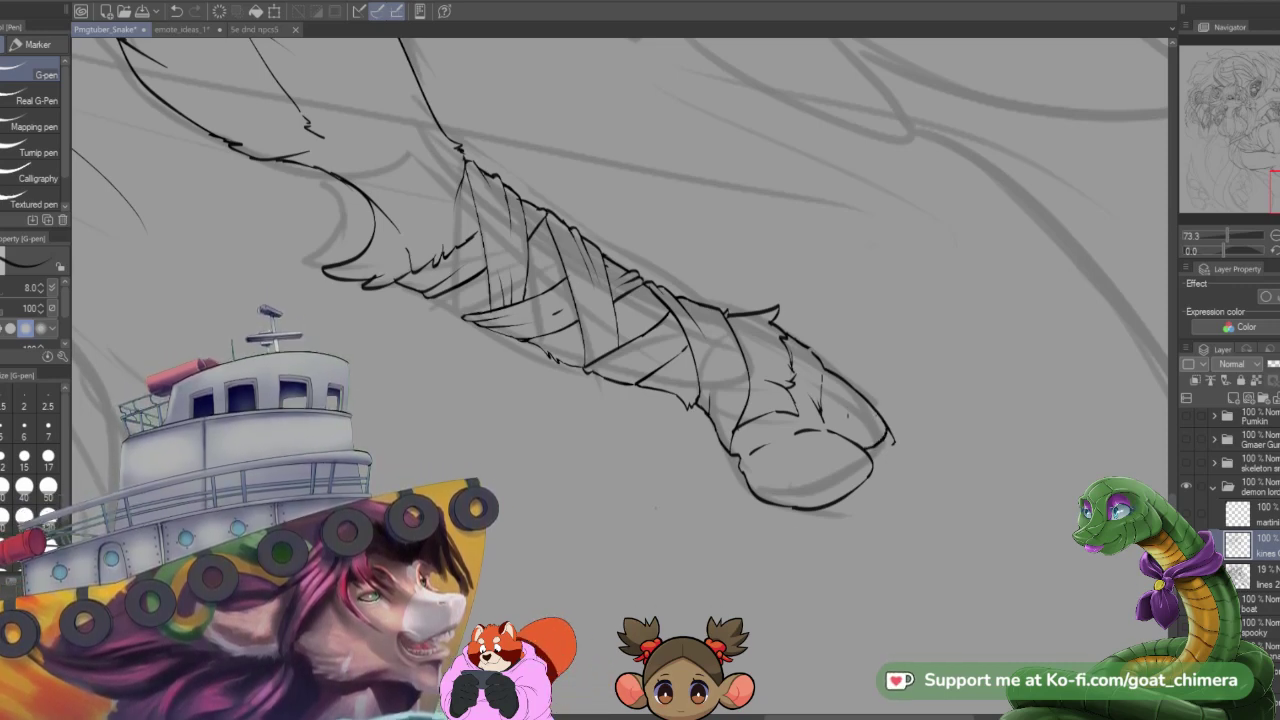
{"action": "key", "text": "e"}
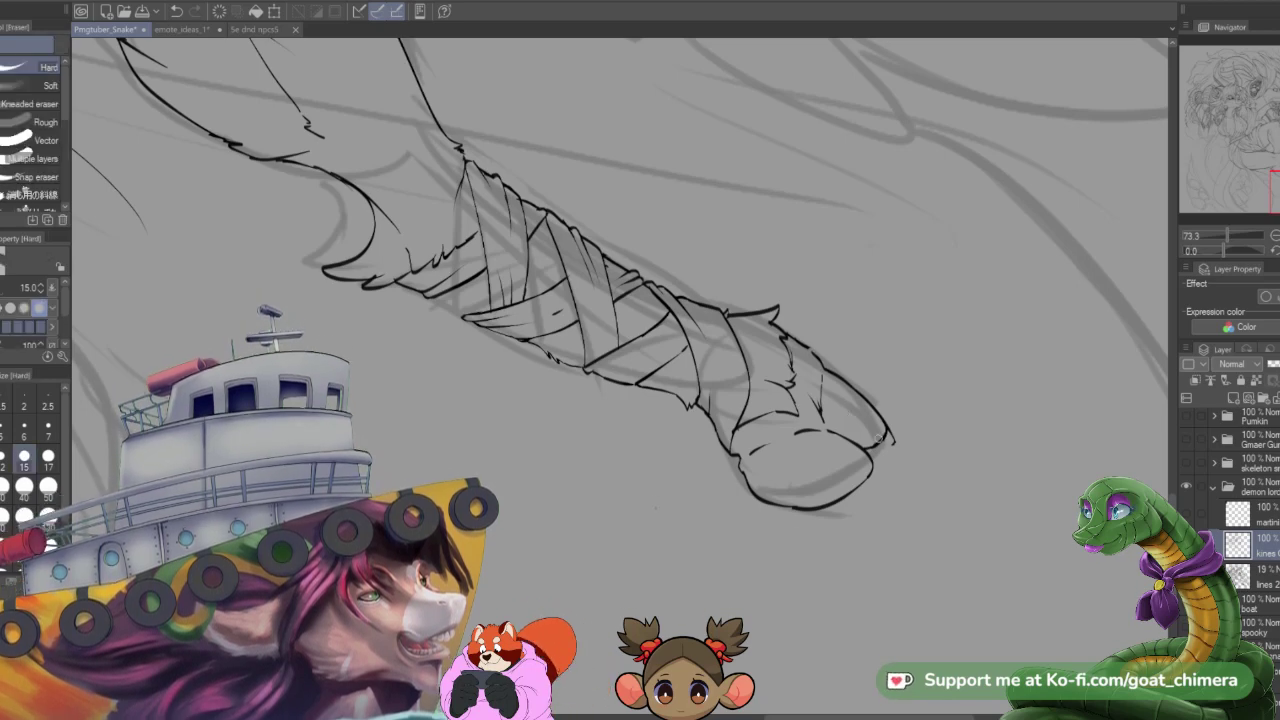
{"action": "mouse_move", "coordinate": [897, 433]}
{"action": "left_mouse_down"}
{"action": "mouse_move", "coordinate": [891, 448]}
{"action": "mouse_move", "coordinate": [894, 435]}
{"action": "left_mouse_up"}
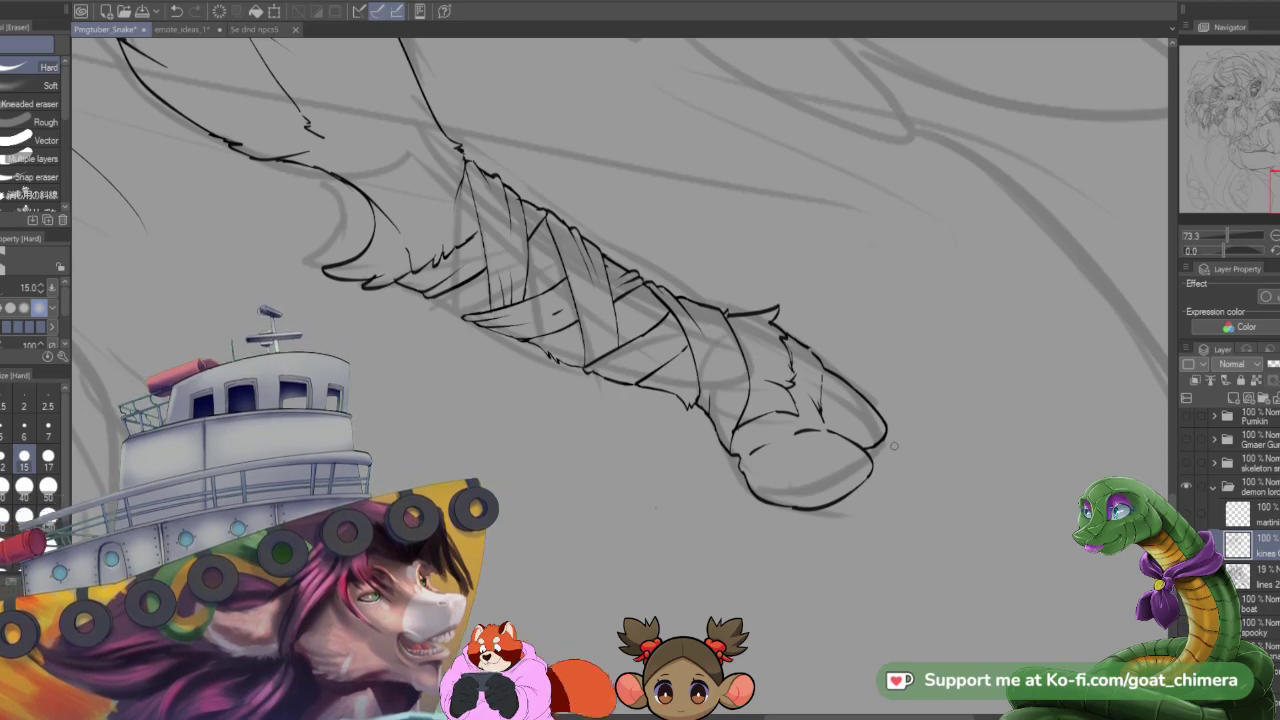
- Close the gaps in the sole's upper edge and redraw the dividing line between the two toes as one clean curve
{"action": "key", "text": "p"}
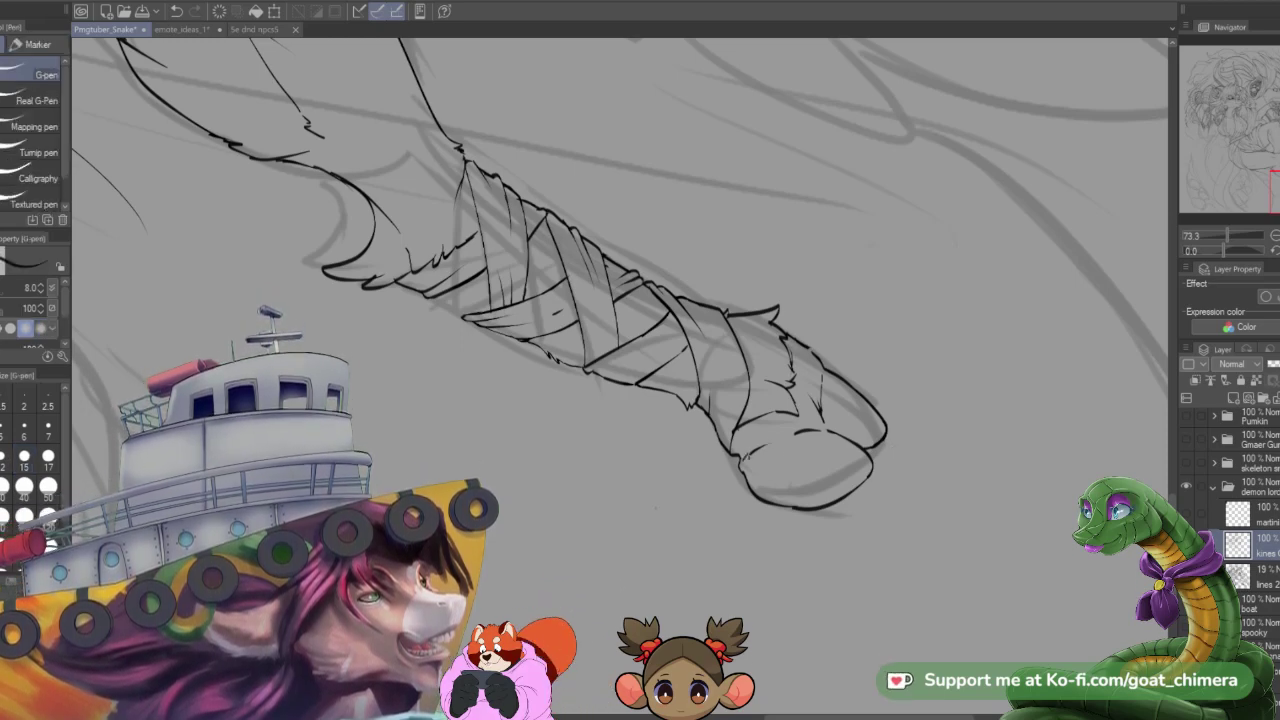
{"action": "left_click_drag", "start_coordinate": [770, 443], "coordinate": [792, 433]}
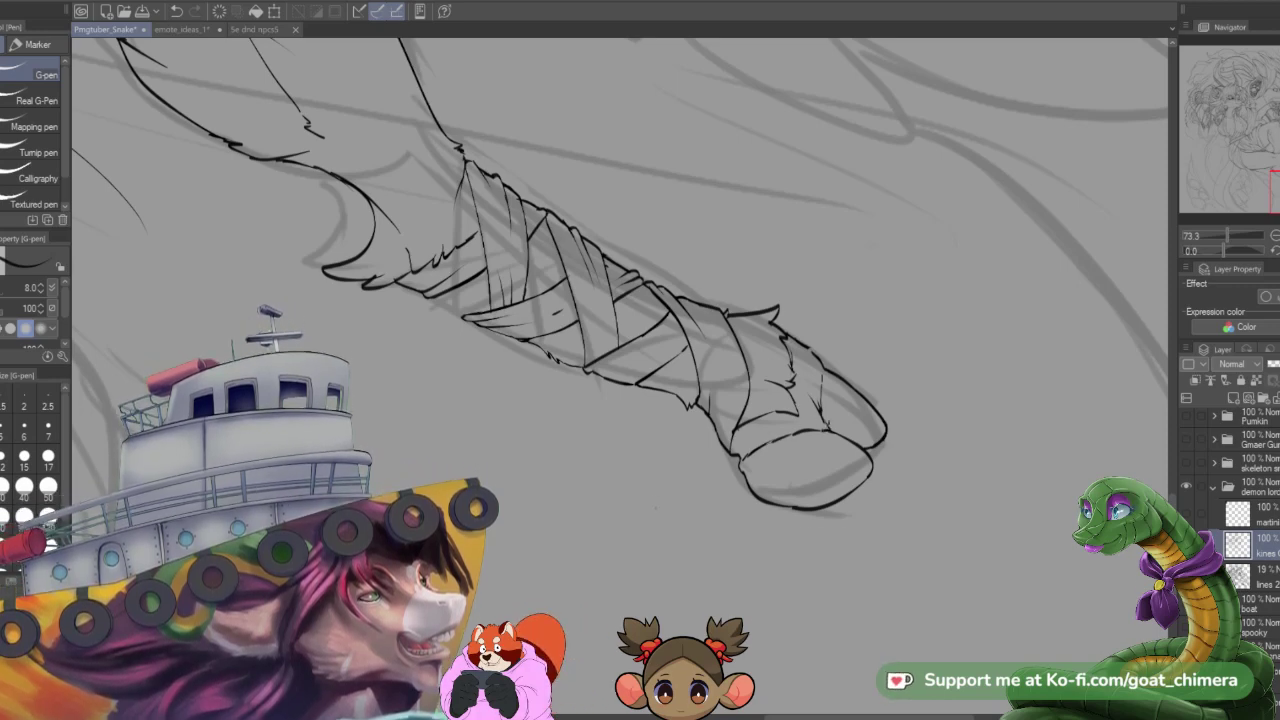
{"action": "left_click_drag", "start_coordinate": [825, 368], "coordinate": [830, 399]}
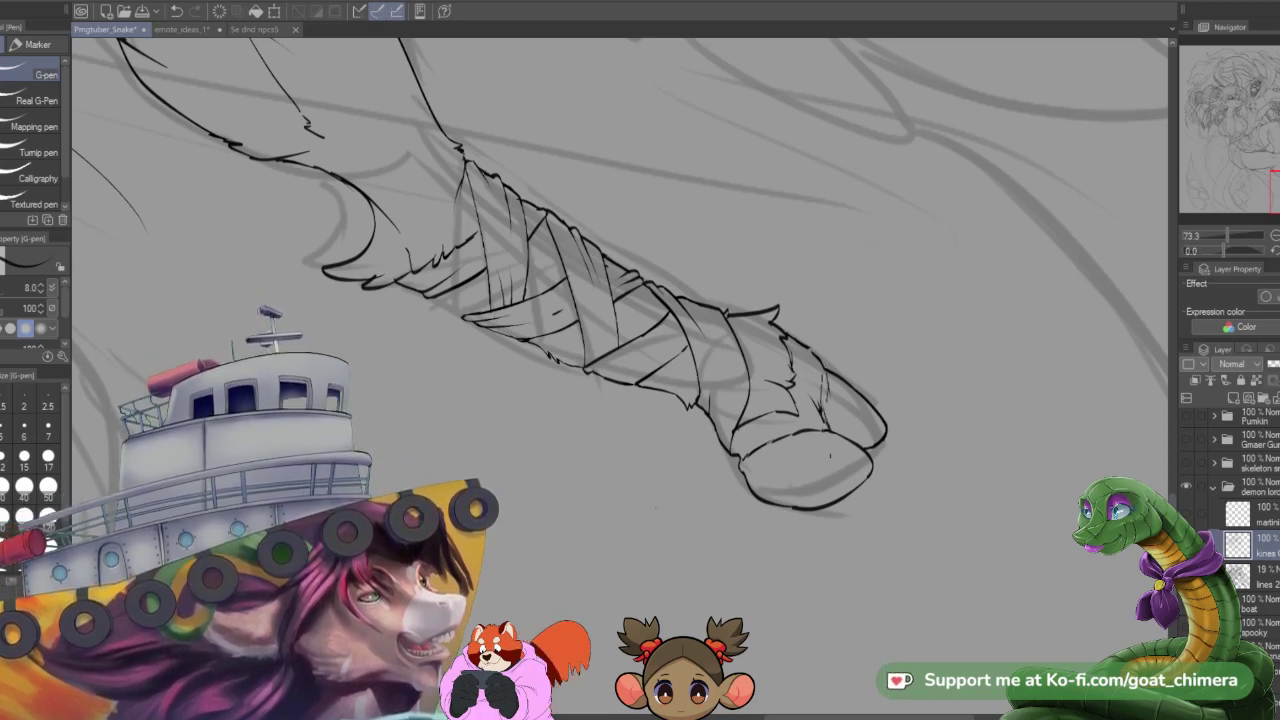
{"action": "key", "text": "e"}
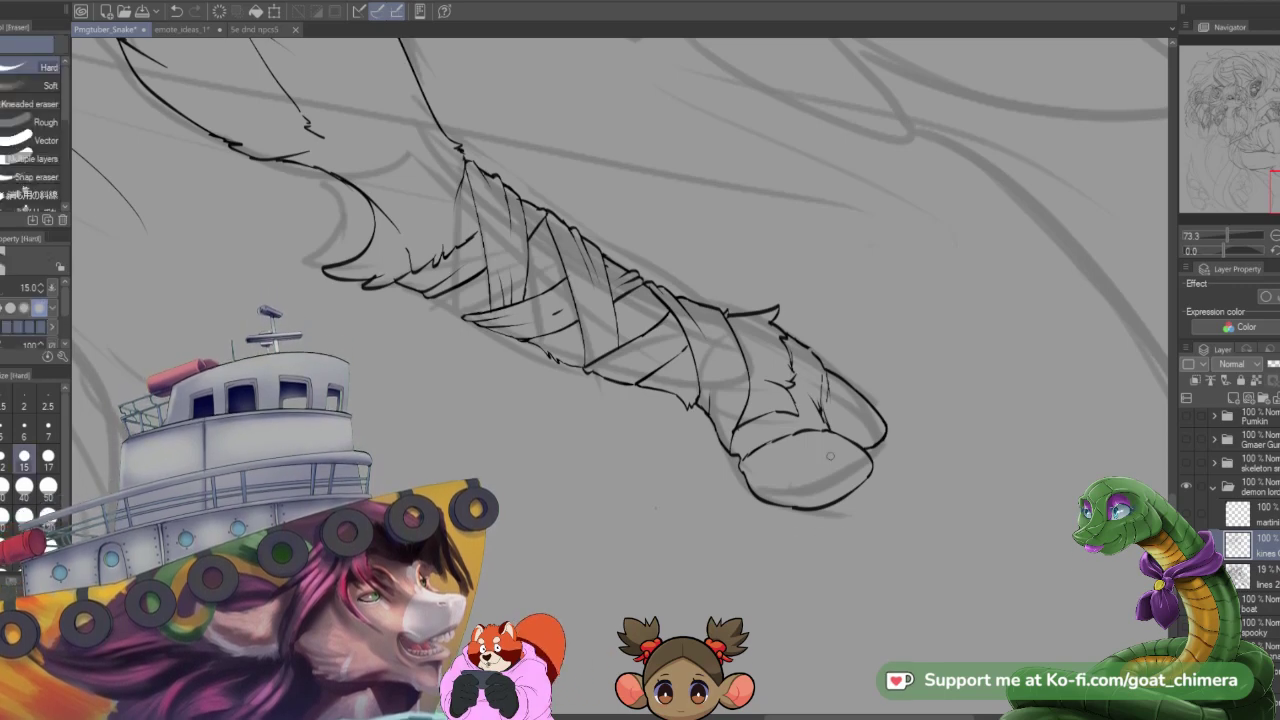
{"action": "left_click_drag", "start_coordinate": [818, 398], "coordinate": [830, 428]}
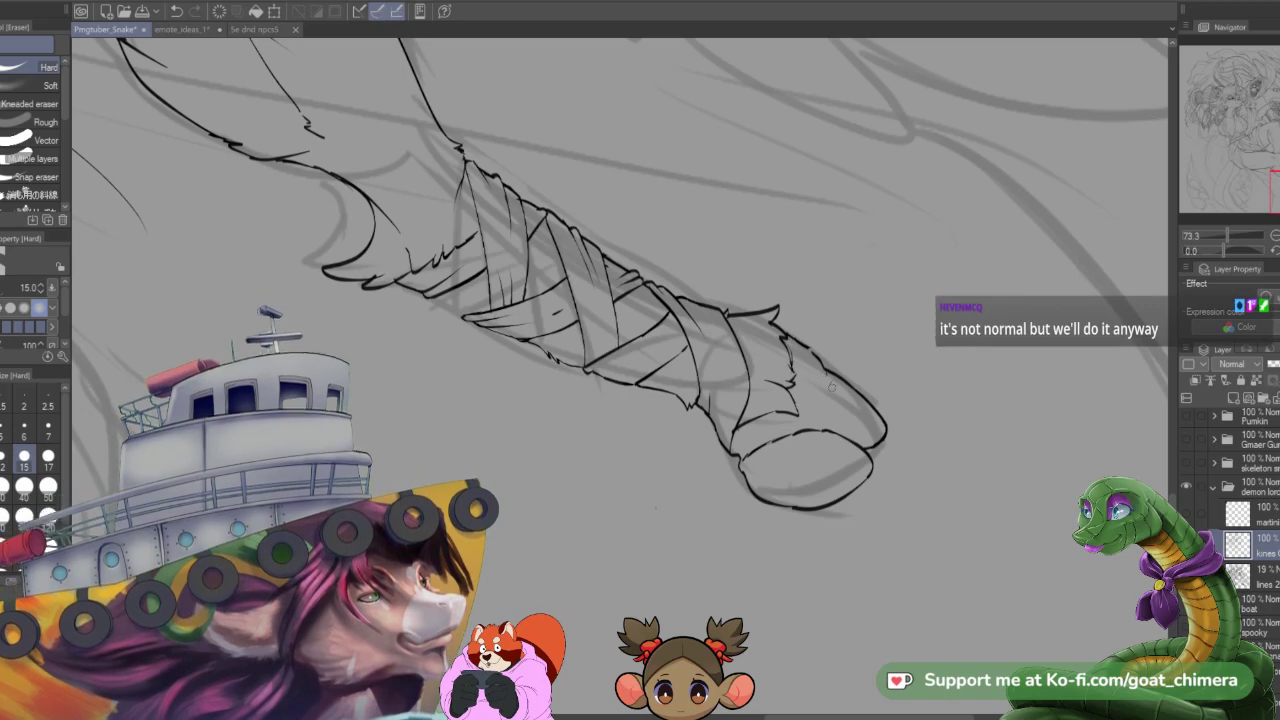
{"action": "key", "text": "p"}
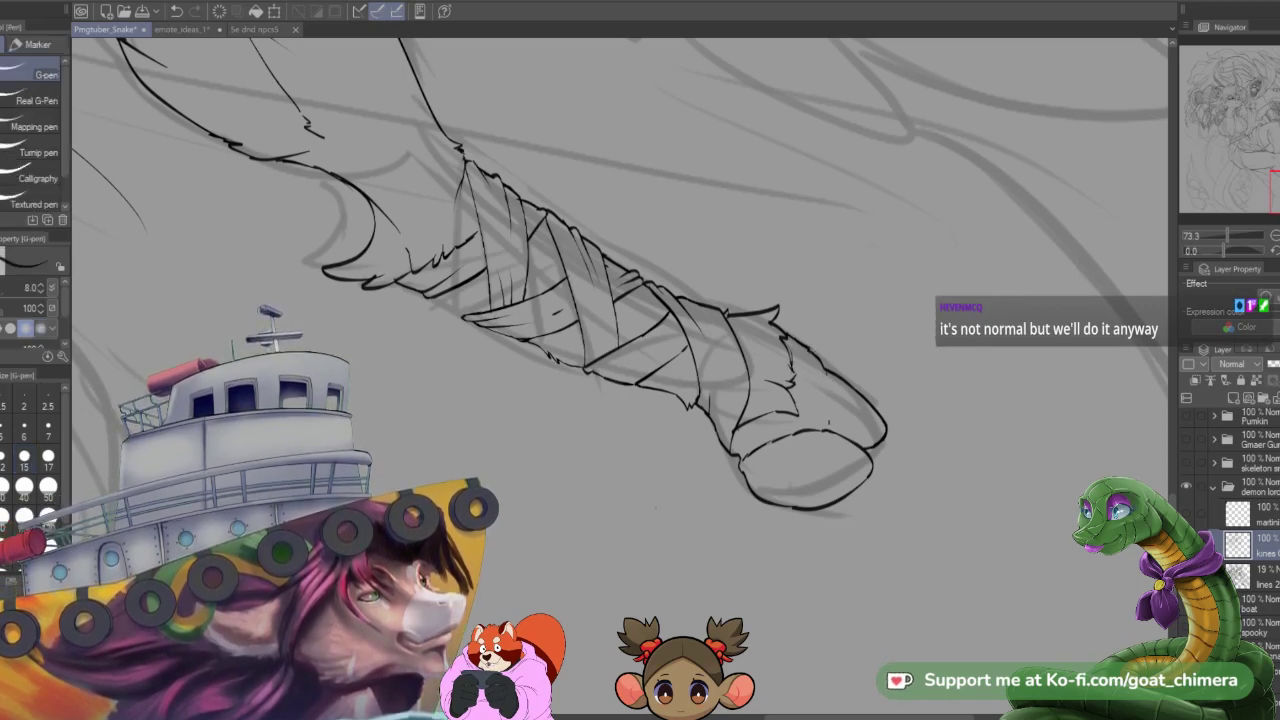
{"action": "left_click_drag", "start_coordinate": [832, 422], "coordinate": [835, 432]}
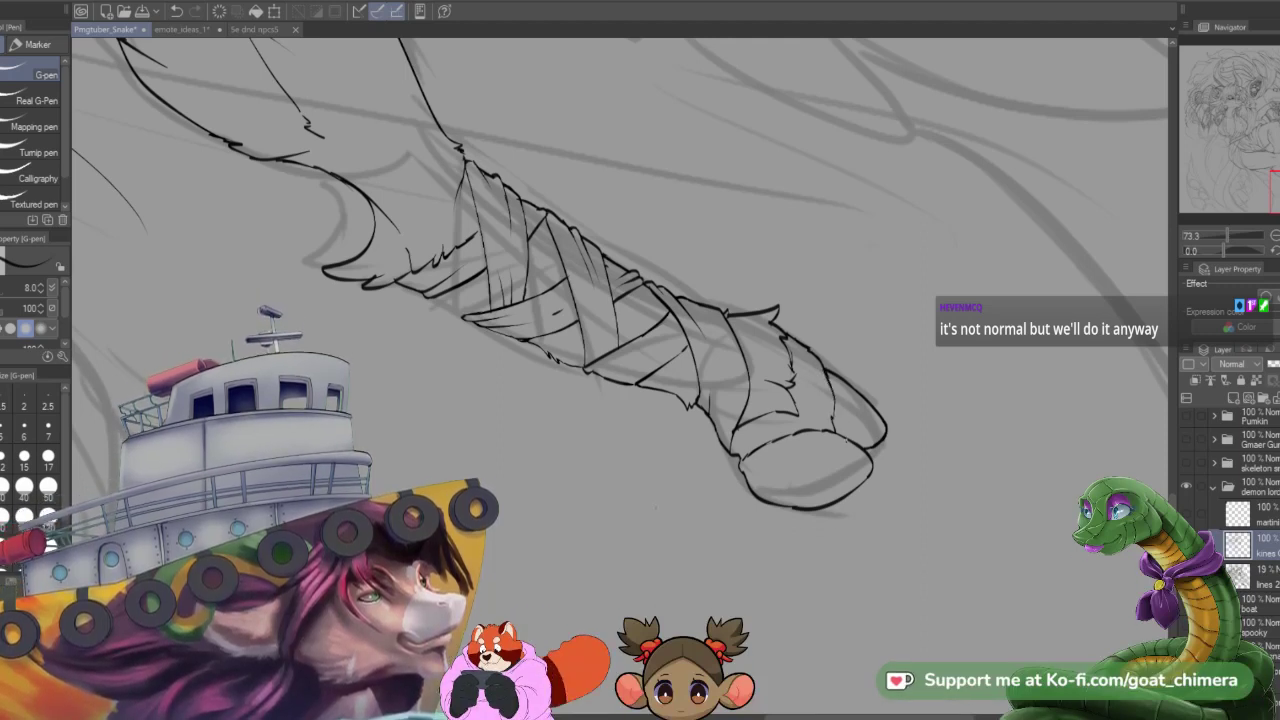
- Erase the jagged fur fringe over the hoof, redraw it with longer tufts further down, and ink a small bump at the hoof's back
{"action": "key", "text": "e"}
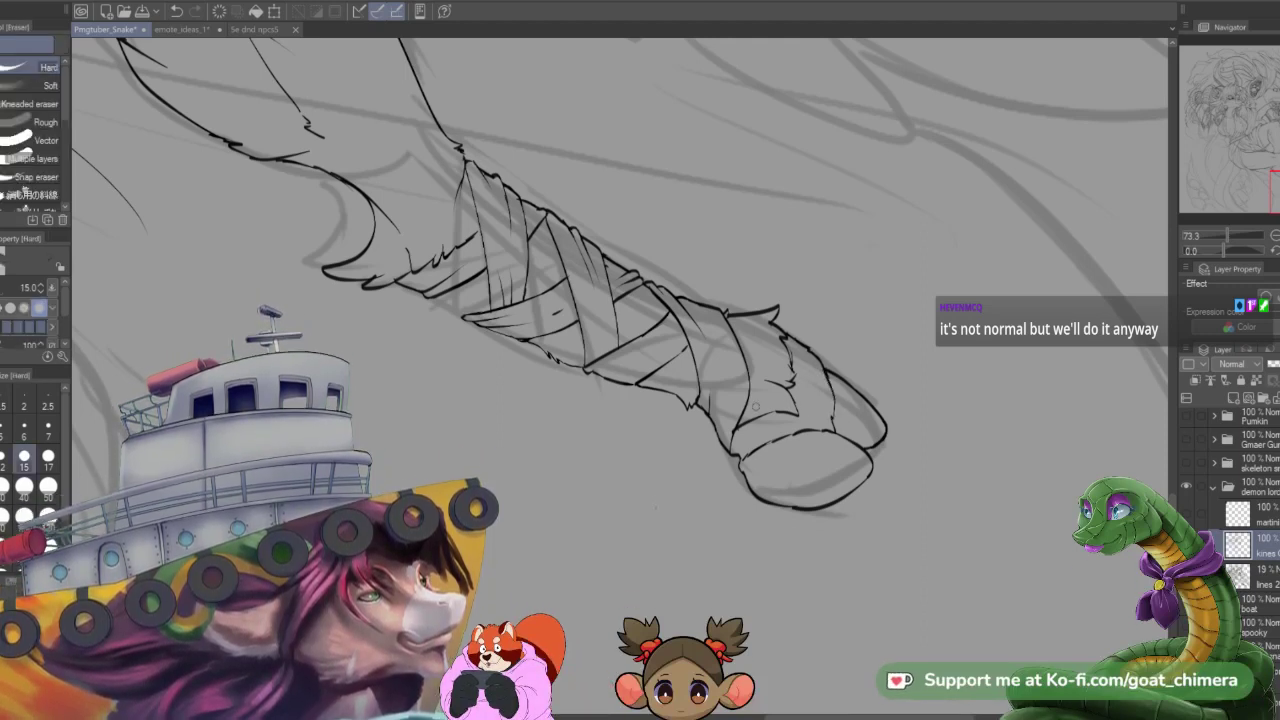
{"action": "mouse_move", "coordinate": [768, 409]}
{"action": "left_mouse_down"}
{"action": "mouse_move", "coordinate": [803, 403]}
{"action": "mouse_move", "coordinate": [774, 327]}
{"action": "mouse_move", "coordinate": [811, 389]}
{"action": "mouse_move", "coordinate": [807, 348]}
{"action": "left_mouse_up"}
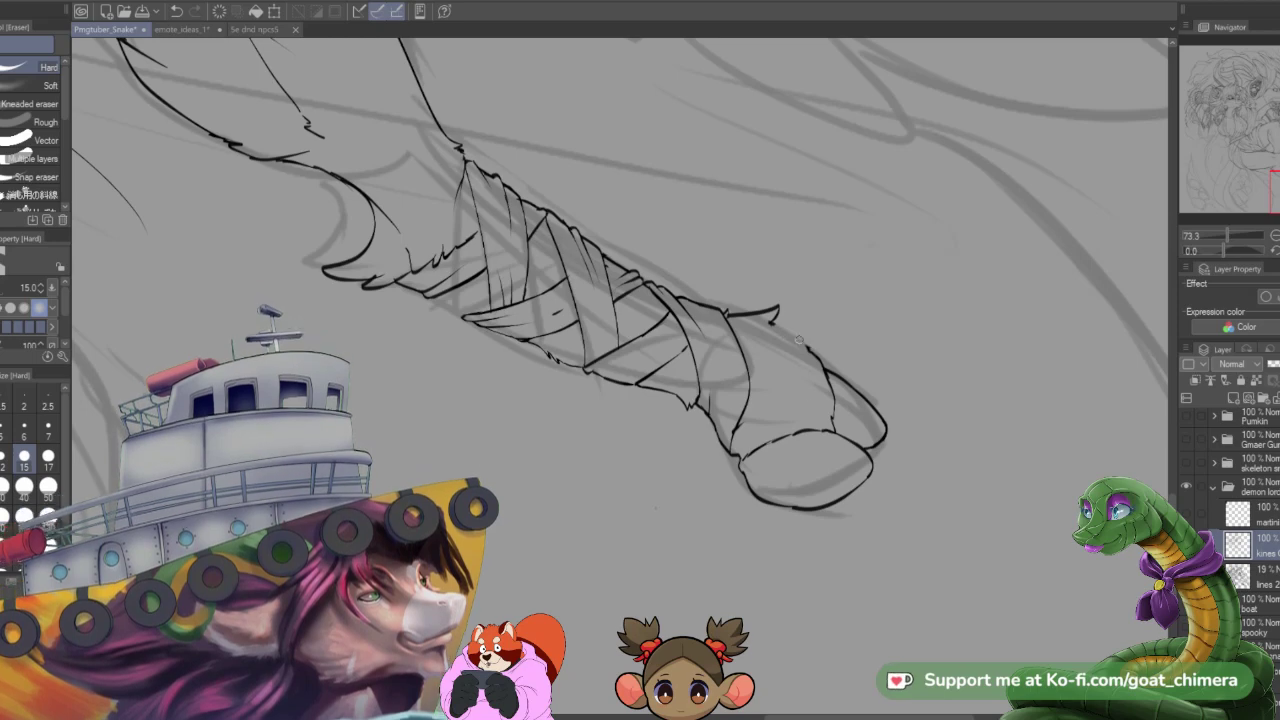
{"action": "key", "text": "p"}
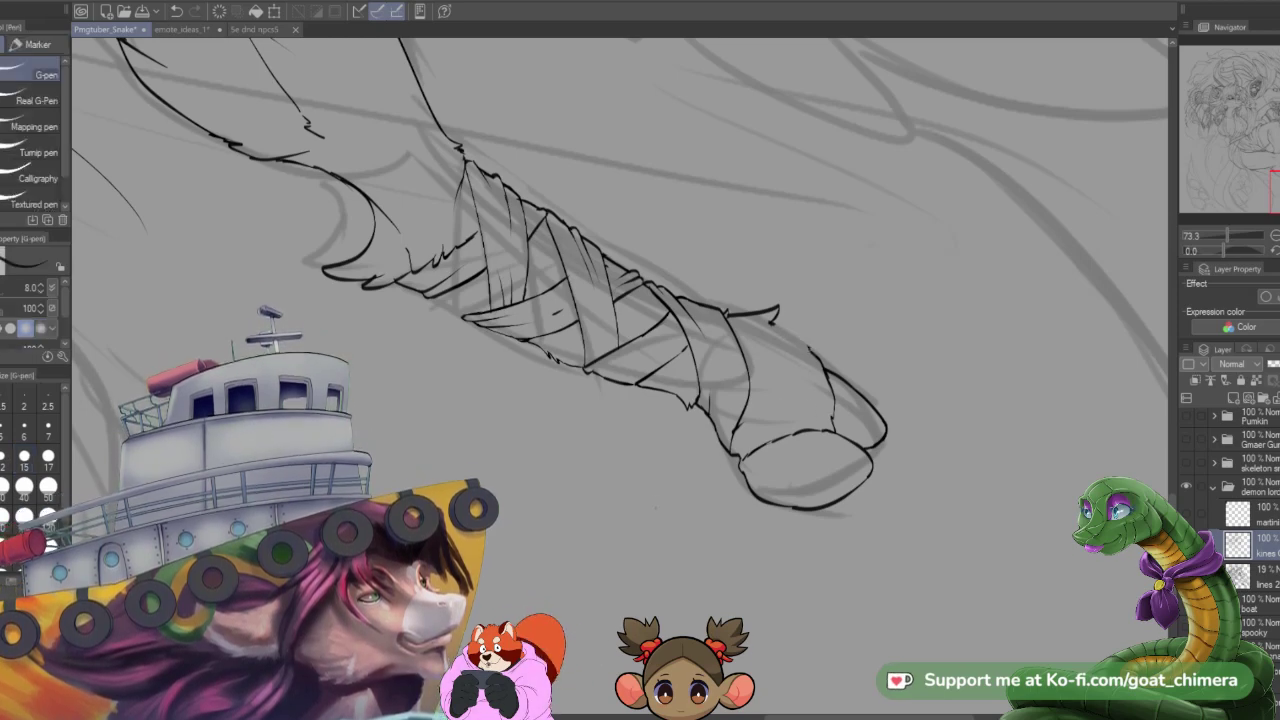
{"action": "mouse_move", "coordinate": [788, 324]}
{"action": "left_mouse_down"}
{"action": "mouse_move", "coordinate": [803, 319]}
{"action": "mouse_move", "coordinate": [807, 339]}
{"action": "left_mouse_up"}
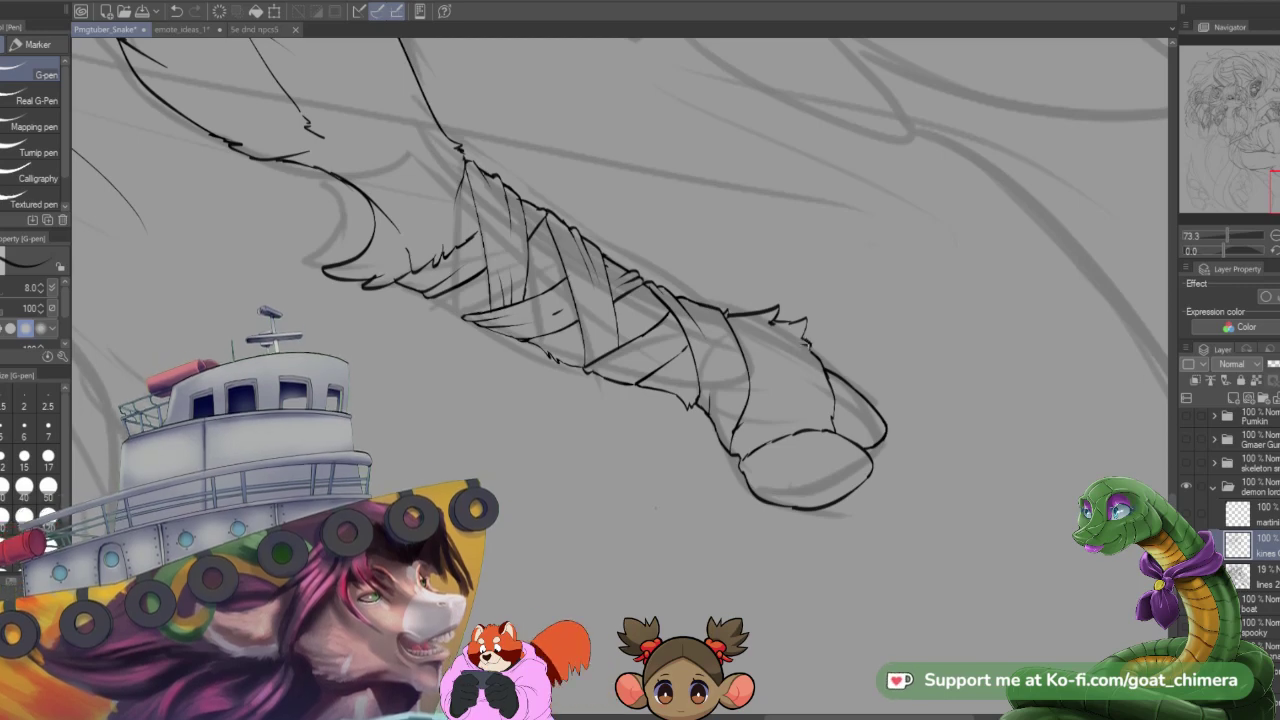
{"action": "left_click_drag", "start_coordinate": [778, 397], "coordinate": [815, 371]}
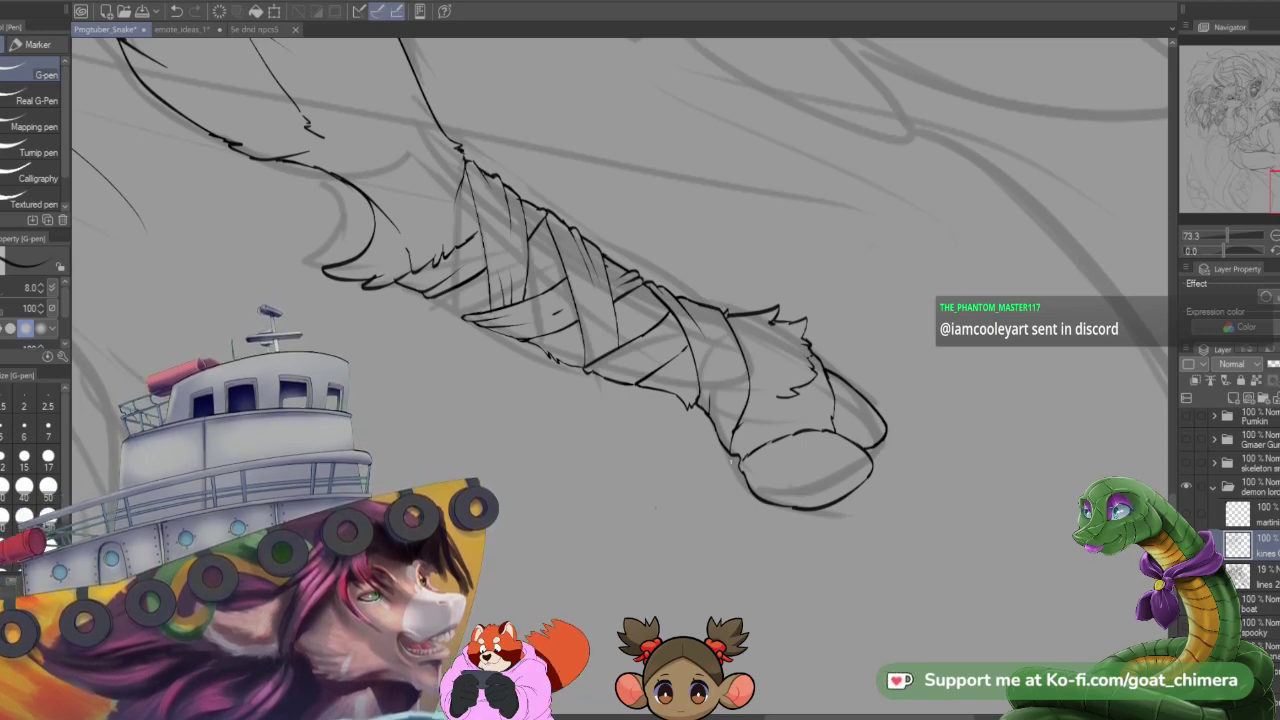
{"action": "left_click_drag", "start_coordinate": [727, 453], "coordinate": [734, 470]}
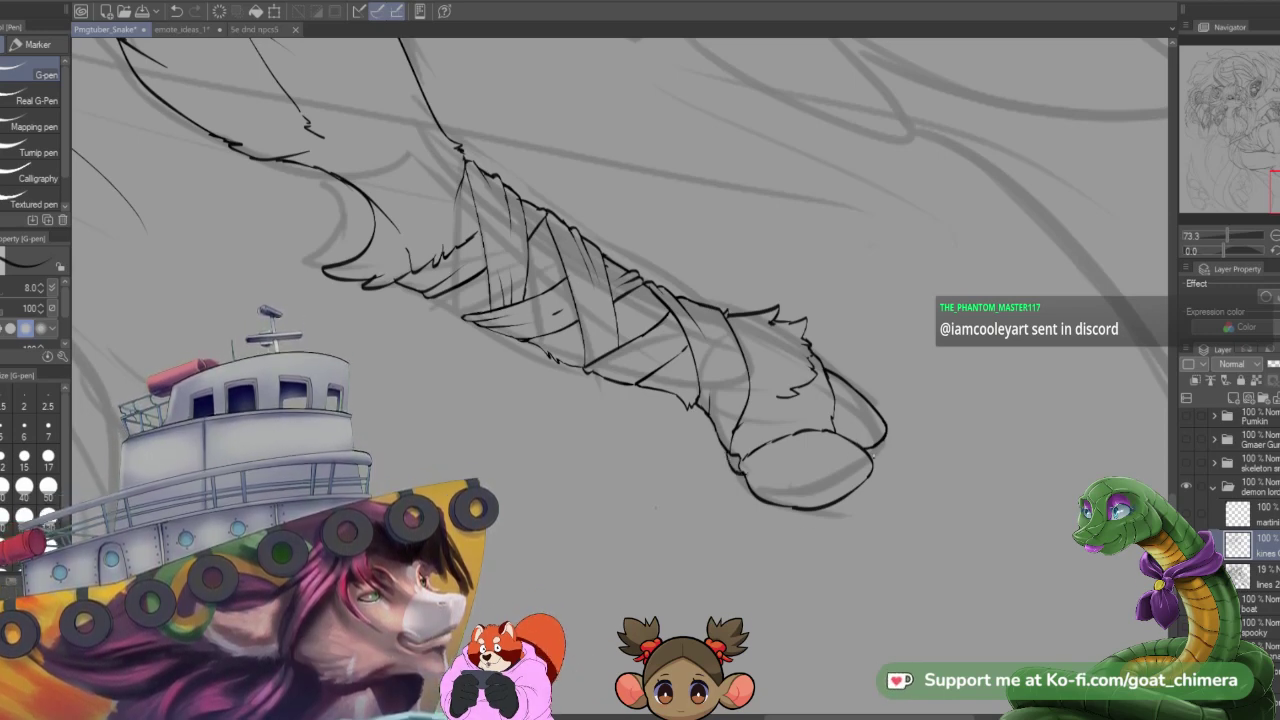
- Review the inked leg wraps and hoof up close and against the whole composition
{"action": "scroll", "coordinate": [800, 428], "scroll_direction": "down", "scroll_amount": 5}
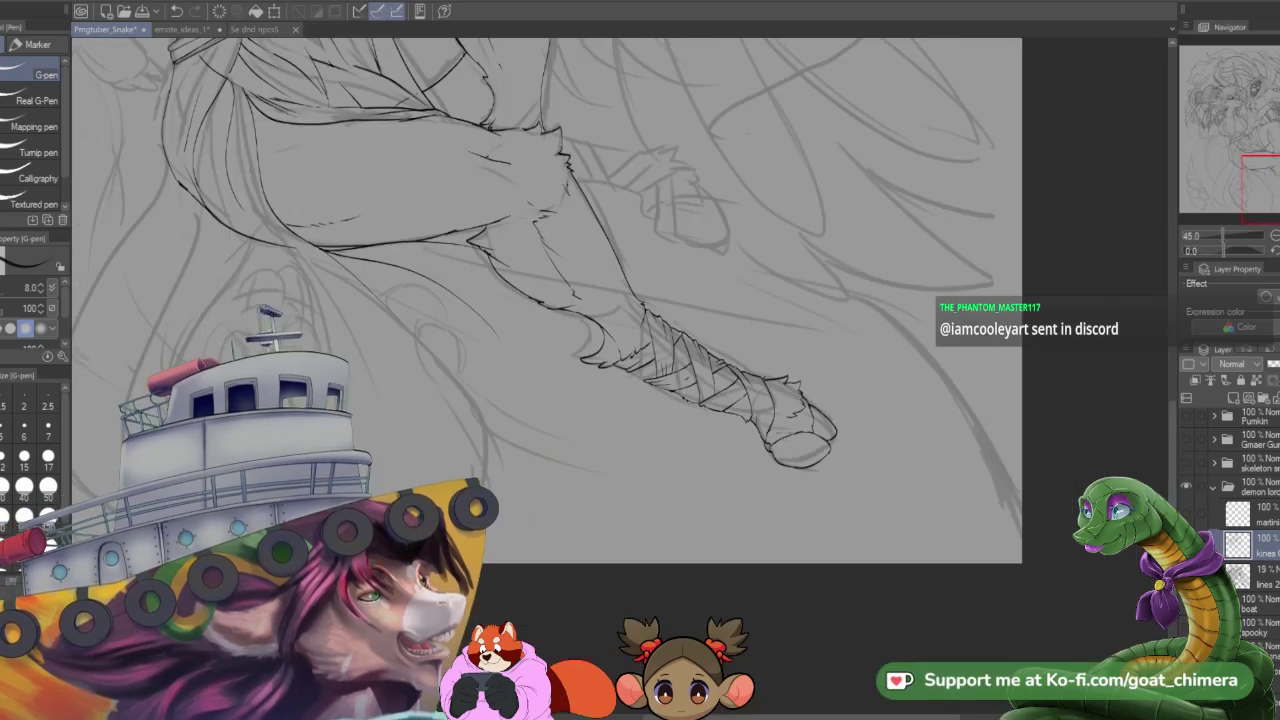
{"action": "scroll", "coordinate": [770, 300], "scroll_direction": "up", "scroll_amount": 5}
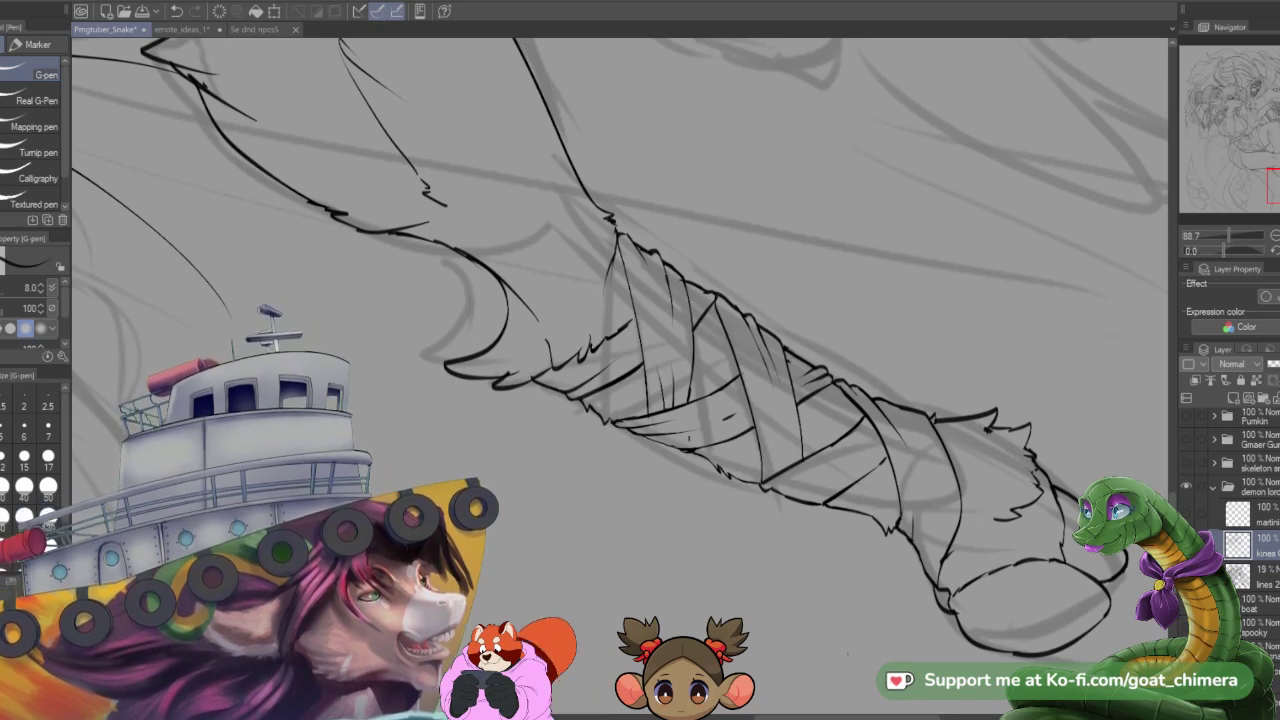
{"action": "scroll", "coordinate": [638, 423], "scroll_direction": "down", "scroll_amount": 5}
{"action": "scroll", "coordinate": [648, 254], "scroll_direction": "up", "scroll_amount": 3}
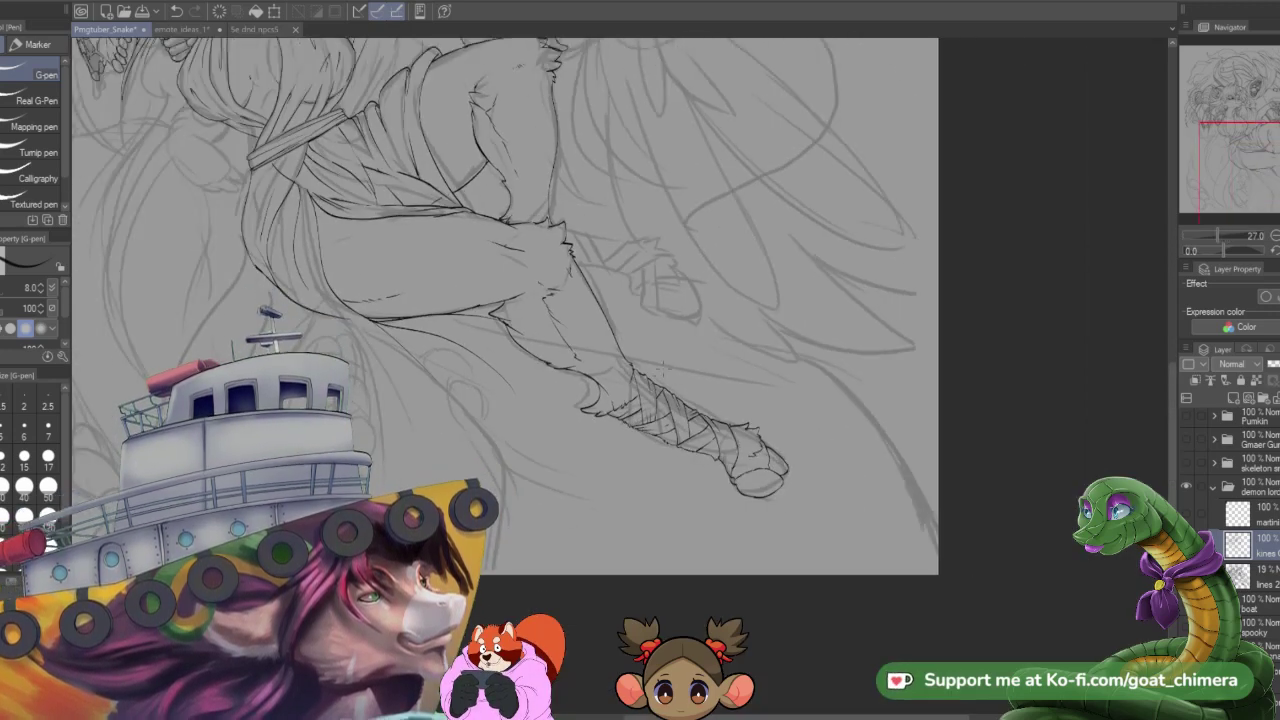
{"action": "scroll", "coordinate": [648, 254], "scroll_direction": "down", "scroll_amount": 2}
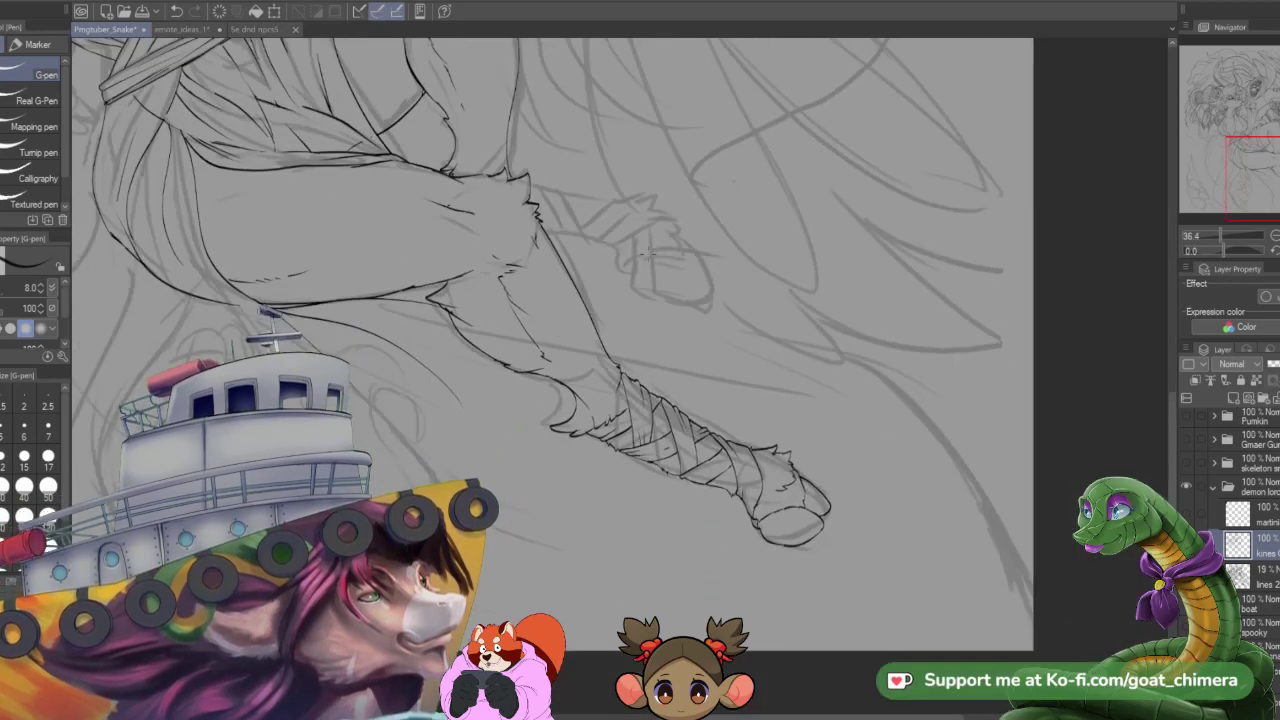
{"action": "scroll", "coordinate": [648, 254], "scroll_direction": "down", "scroll_amount": 2}
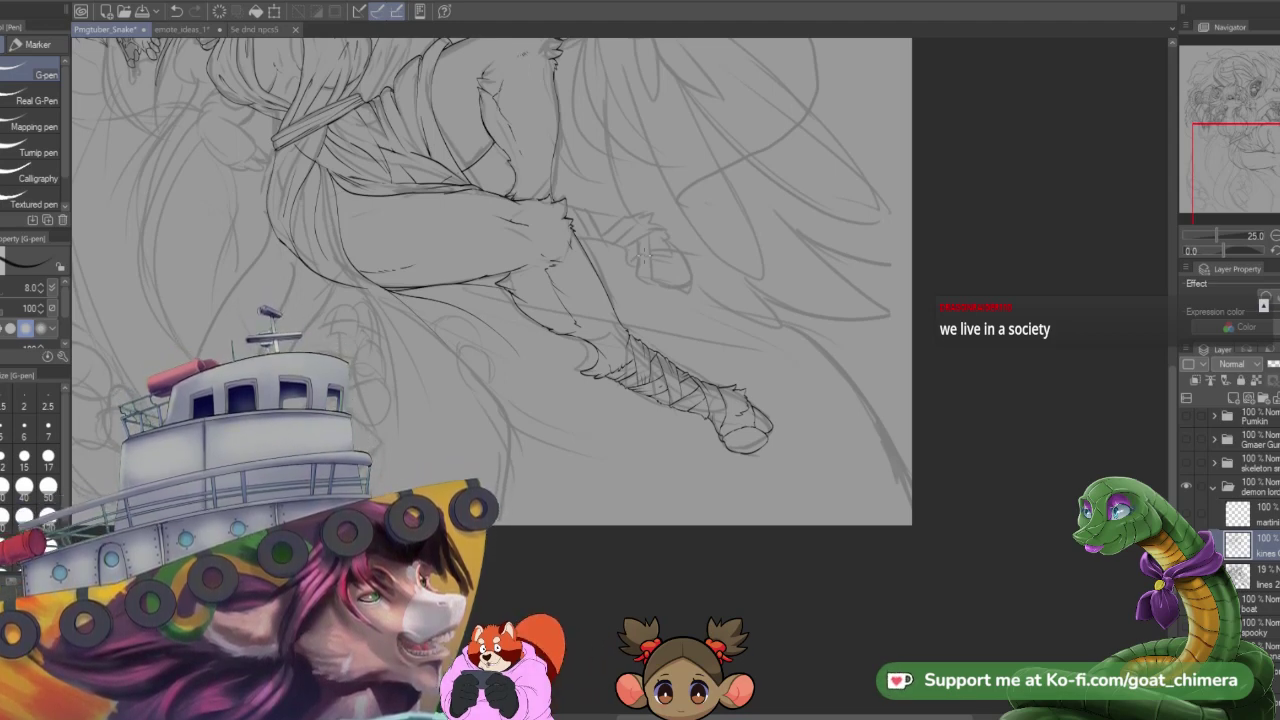
{"action": "scroll", "coordinate": [270, 392], "scroll_direction": "down", "scroll_amount": 2}
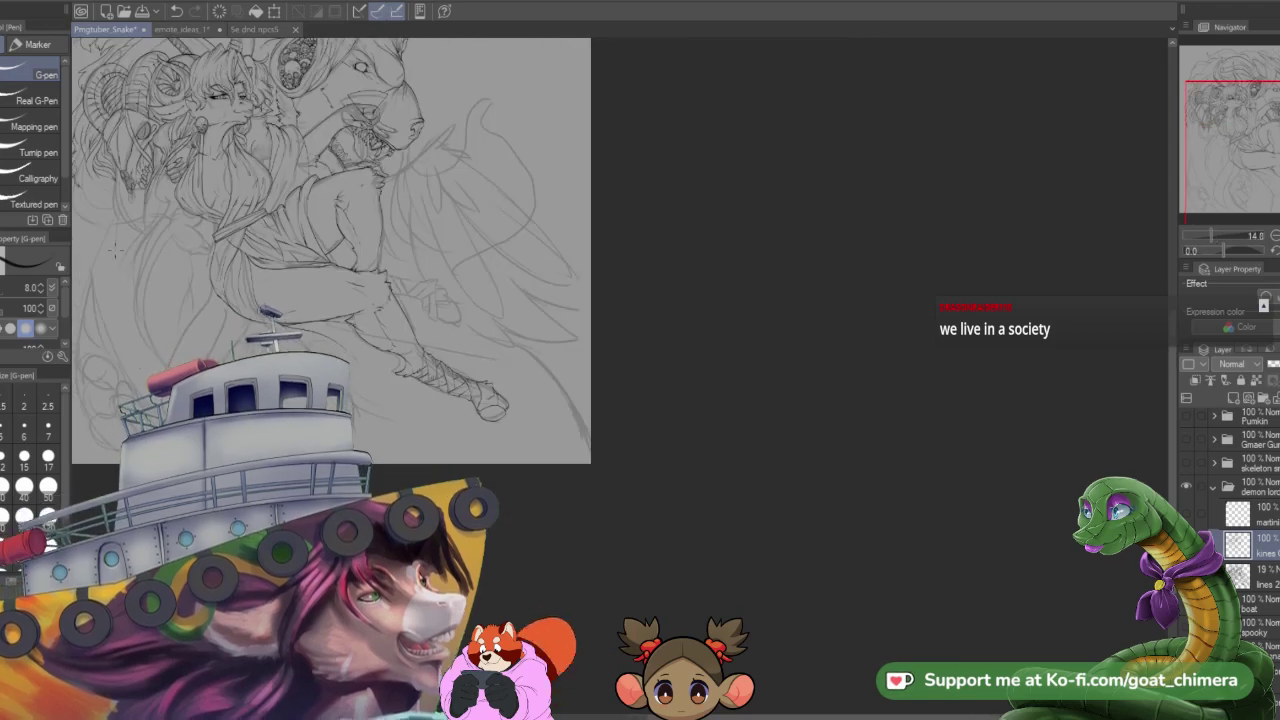
{"action": "scroll", "coordinate": [270, 285], "scroll_direction": "up", "scroll_amount": 2}
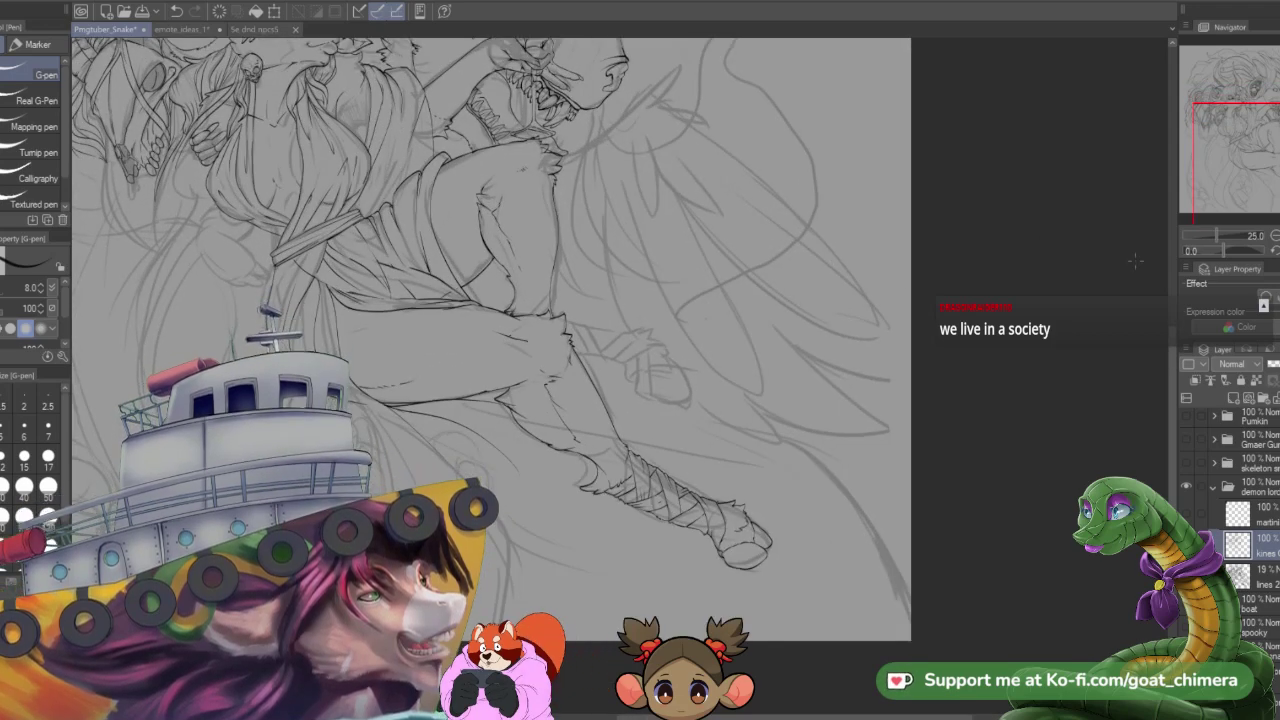
{"action": "left_click_drag", "start_coordinate": [1267, 170], "coordinate": [1241, 169]}
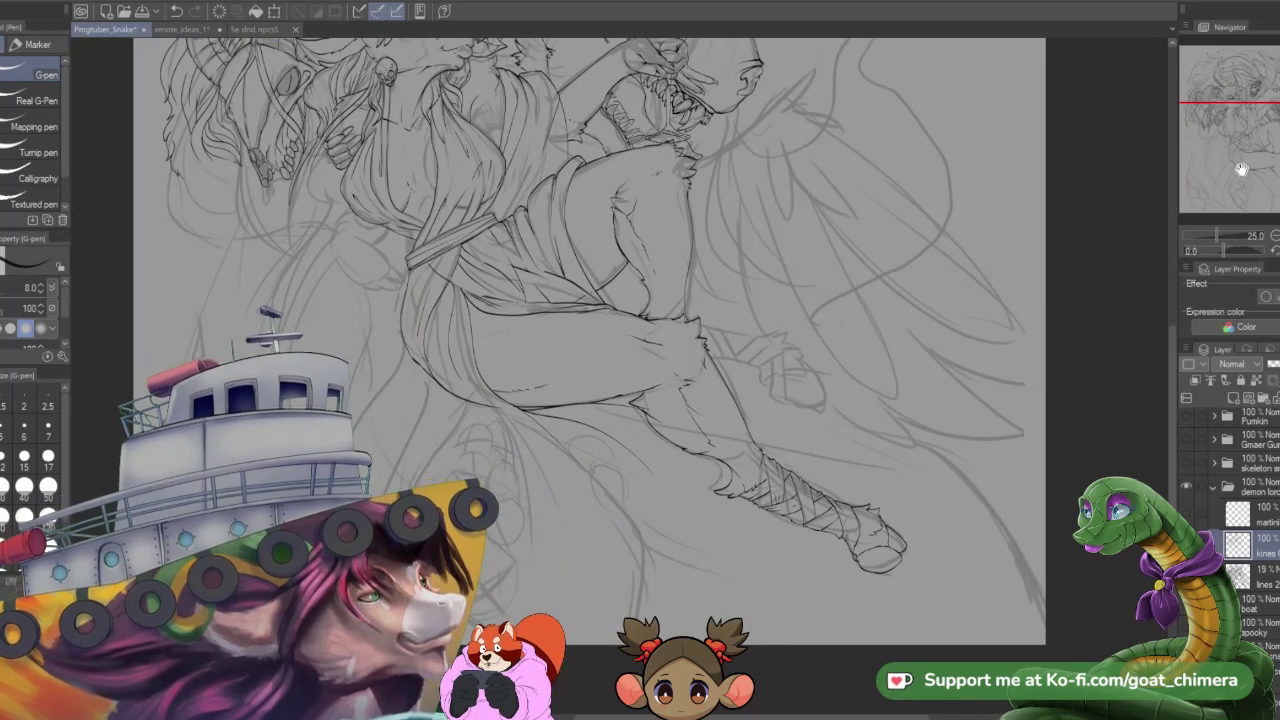
{"action": "scroll", "coordinate": [767, 398], "scroll_direction": "down", "scroll_amount": 2}
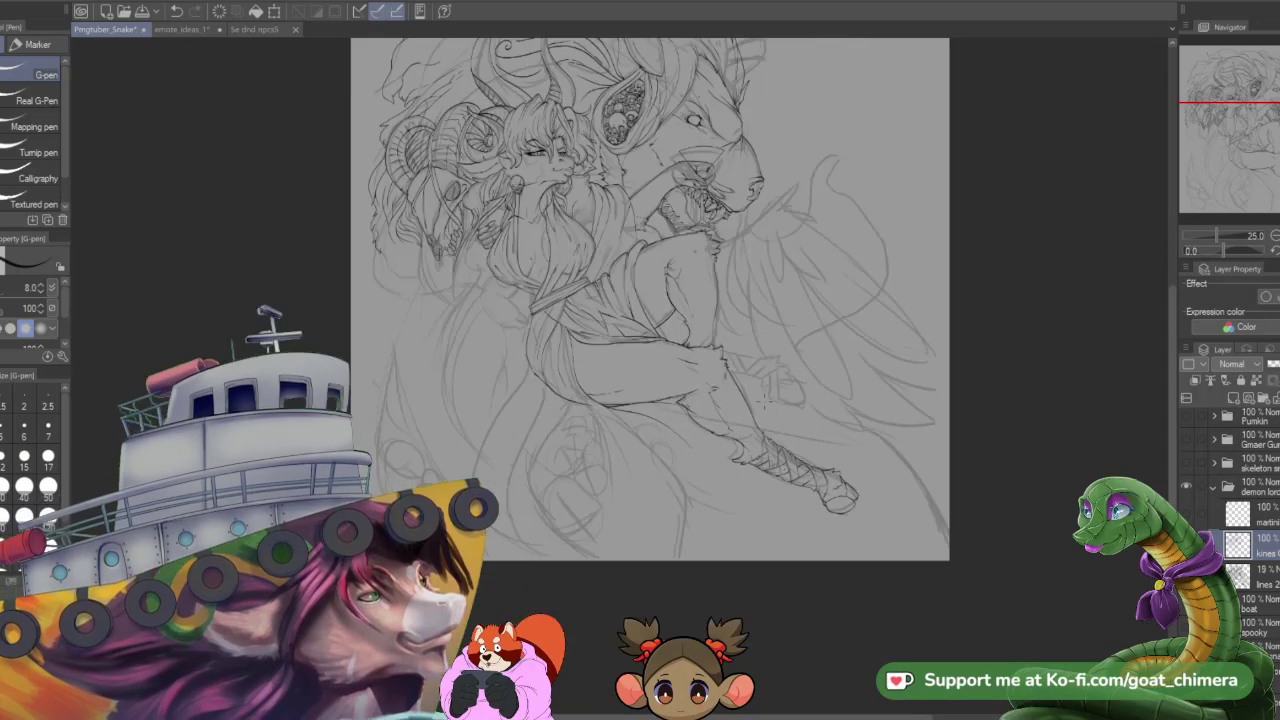
- Ink the long curved line running from beneath the wrapped lower leg down to the canvas's bottom edge
{"action": "scroll", "coordinate": [766, 392], "scroll_direction": "up", "scroll_amount": 2}
{"action": "scroll", "coordinate": [766, 392], "scroll_direction": "down", "scroll_amount": 2}
{"action": "scroll", "coordinate": [766, 392], "scroll_direction": "up", "scroll_amount": 2}
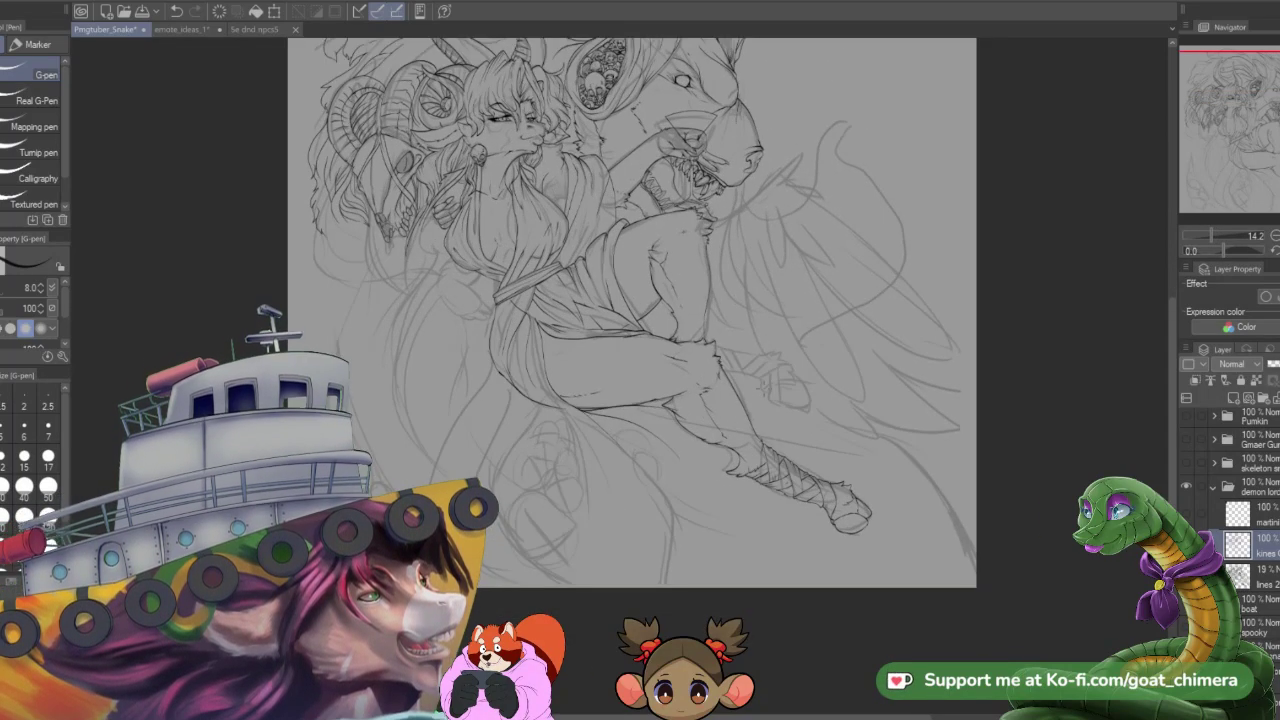
{"action": "scroll", "coordinate": [766, 392], "scroll_direction": "up", "scroll_amount": 1}
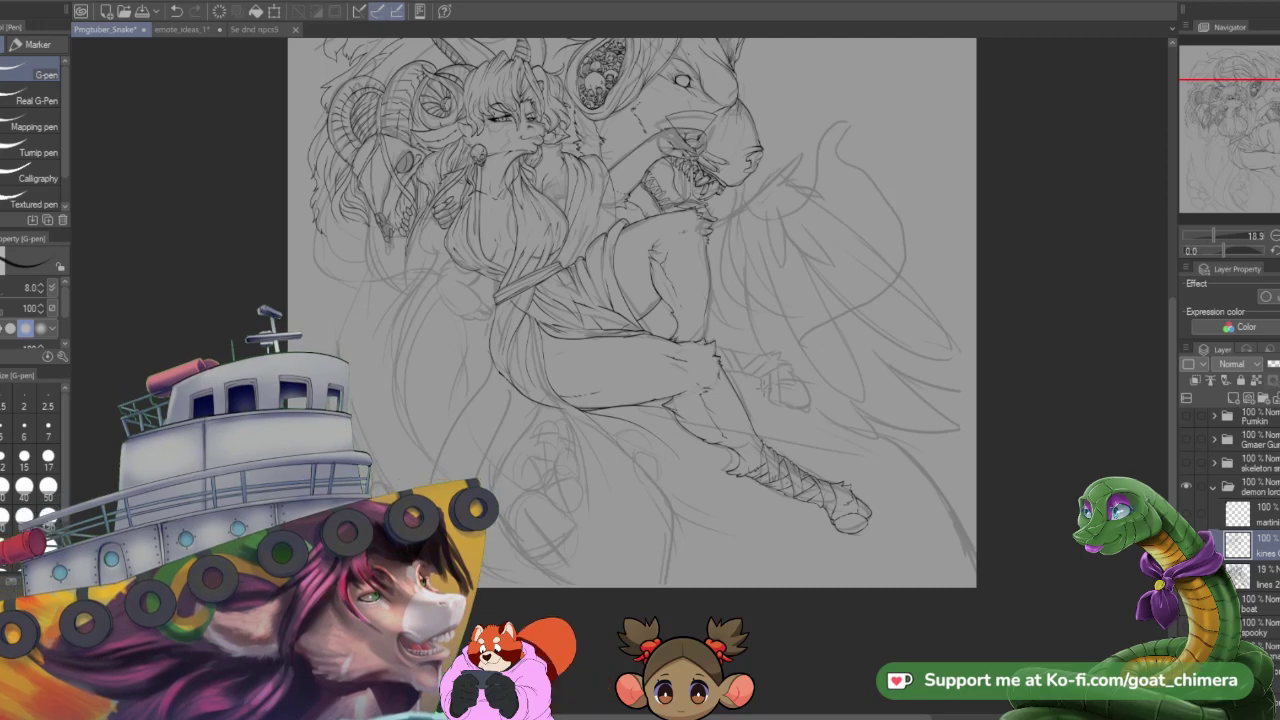
{"action": "scroll", "coordinate": [762, 507], "scroll_direction": "down", "scroll_amount": 2}
{"action": "scroll", "coordinate": [762, 507], "scroll_direction": "up", "scroll_amount": 3}
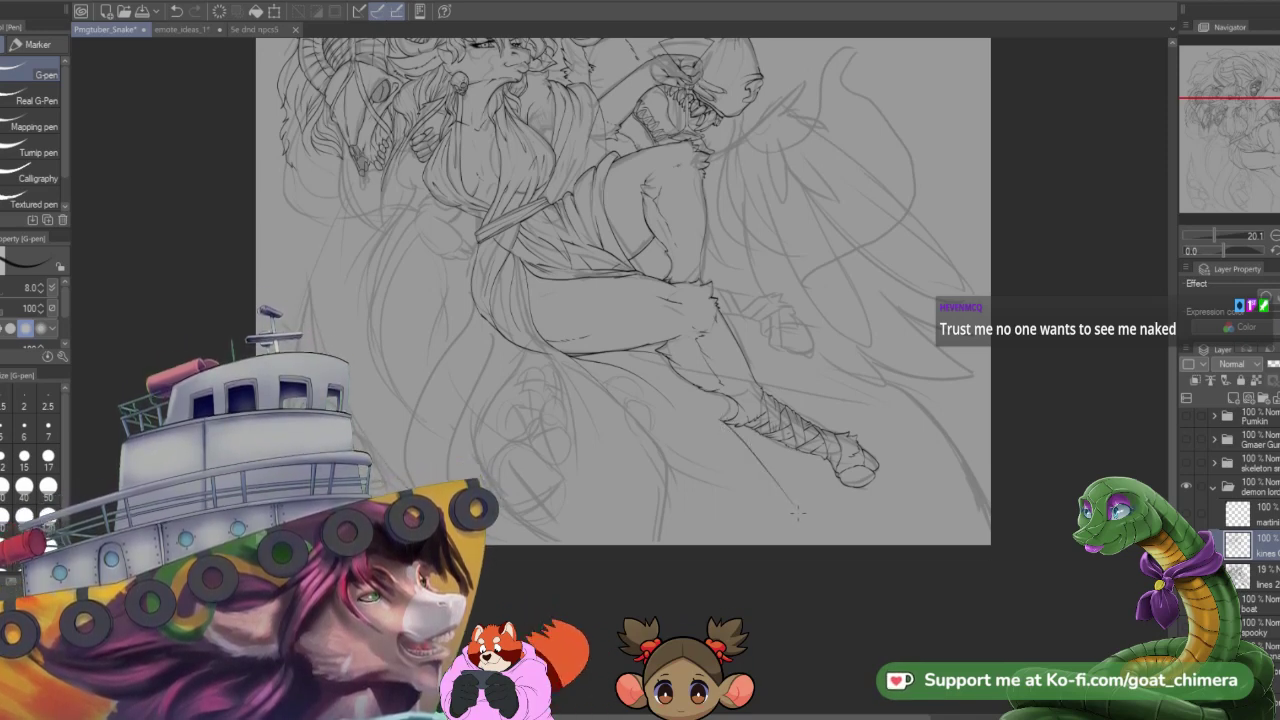
{"action": "left_click_drag", "start_coordinate": [806, 546], "coordinate": [740, 474]}
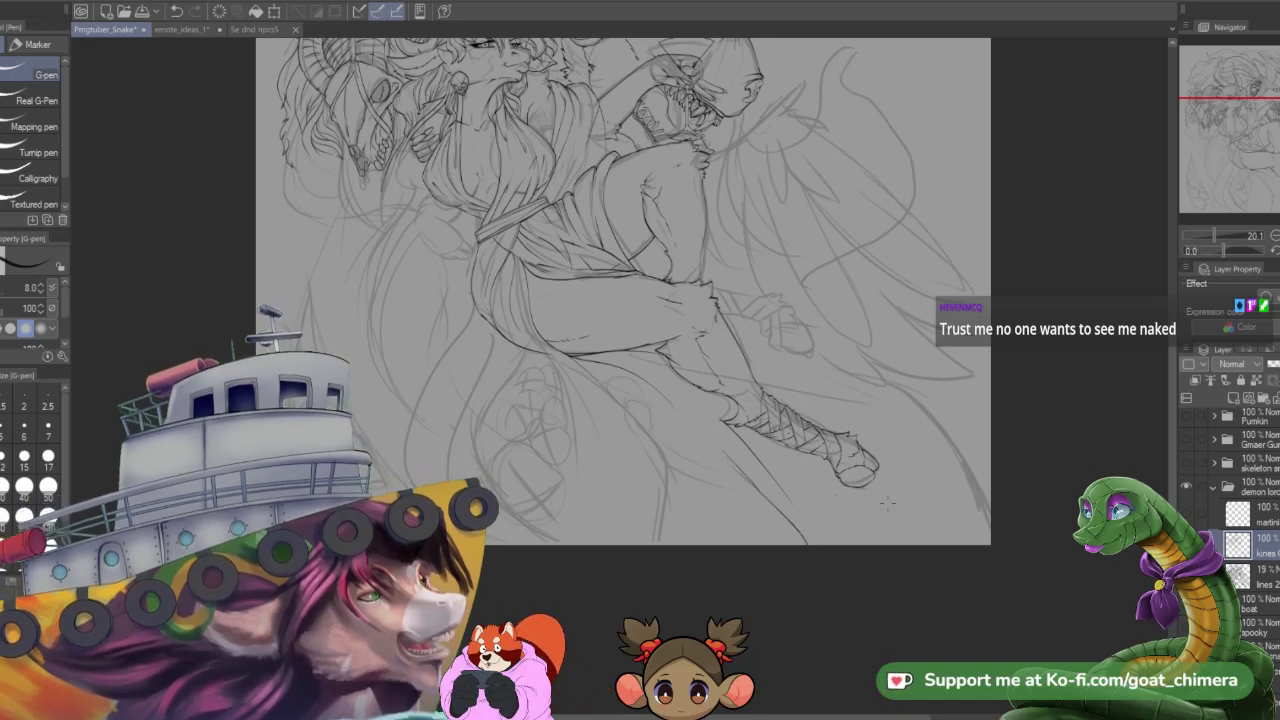
- Ink small spiral curls and flowing strands through the demon head's mane around and behind the figure's tall horns
{"action": "mouse_move", "coordinate": [1227, 147]}
{"action": "left_mouse_down"}
{"action": "mouse_move", "coordinate": [1236, 112]}
{"action": "mouse_move", "coordinate": [1195, 102]}
{"action": "left_mouse_up"}
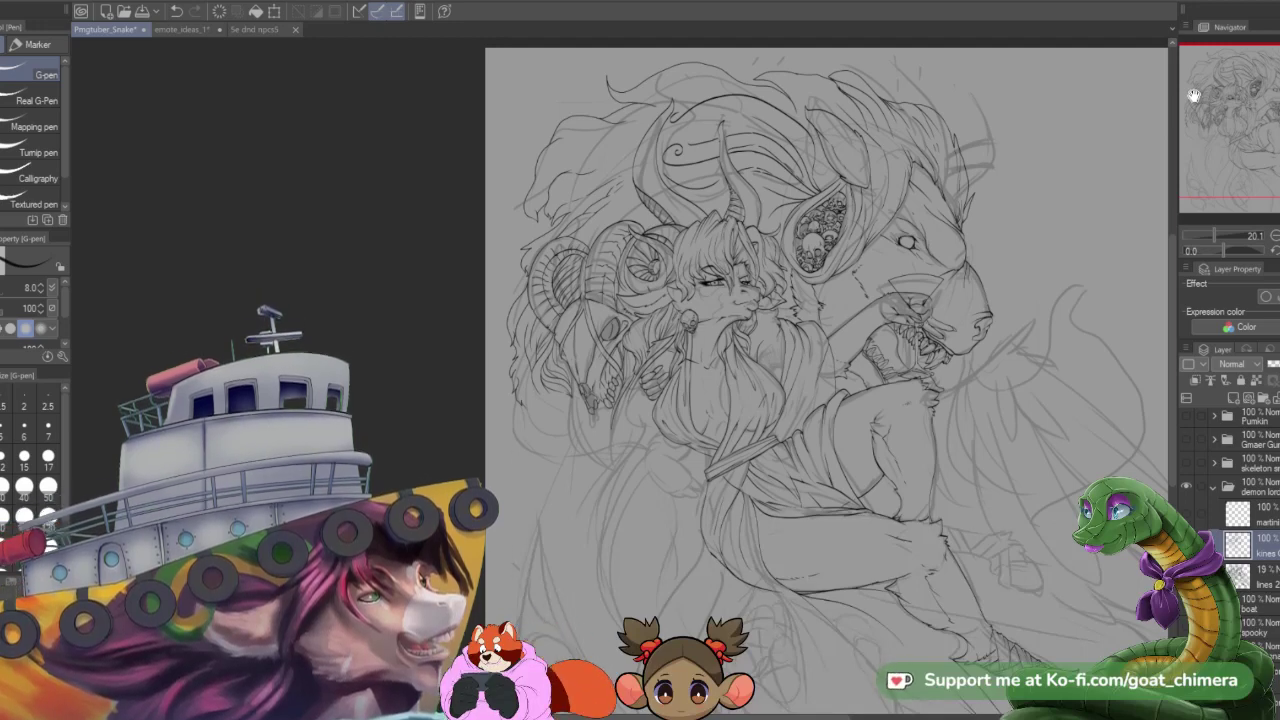
{"action": "left_click_drag", "start_coordinate": [1258, 110], "coordinate": [1245, 75]}
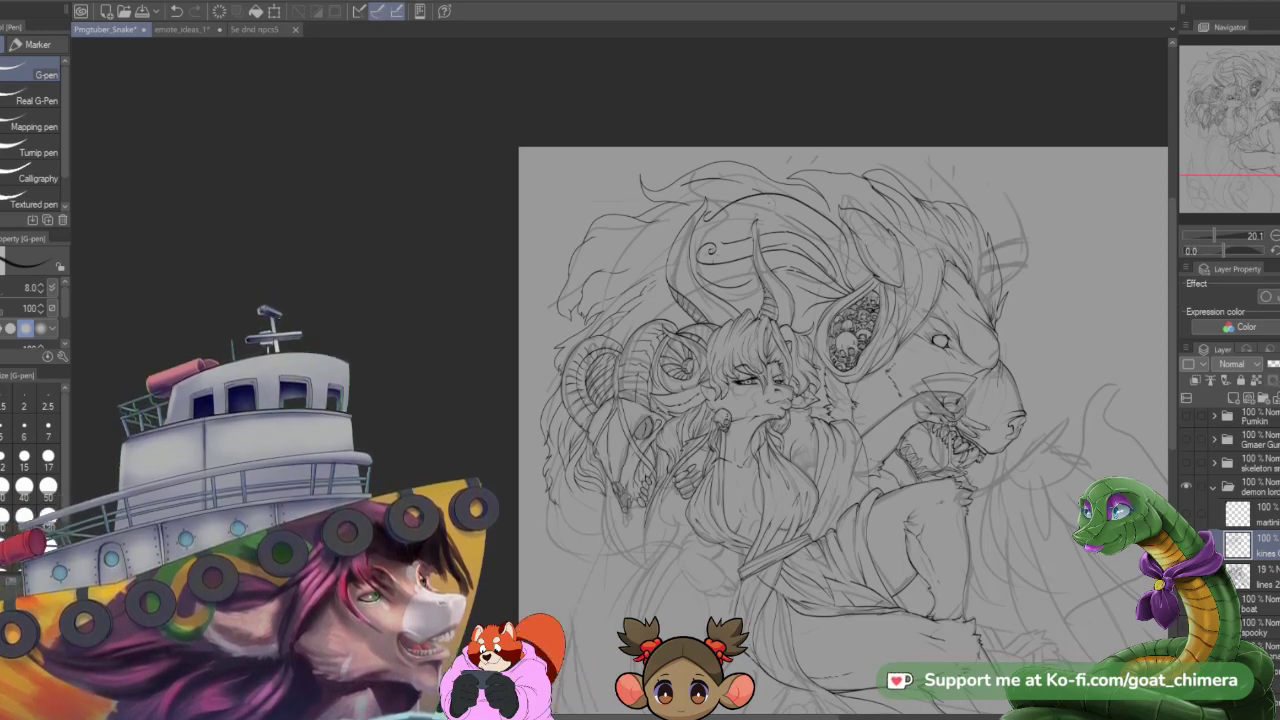
{"action": "left_click_drag", "start_coordinate": [711, 170], "coordinate": [767, 182]}
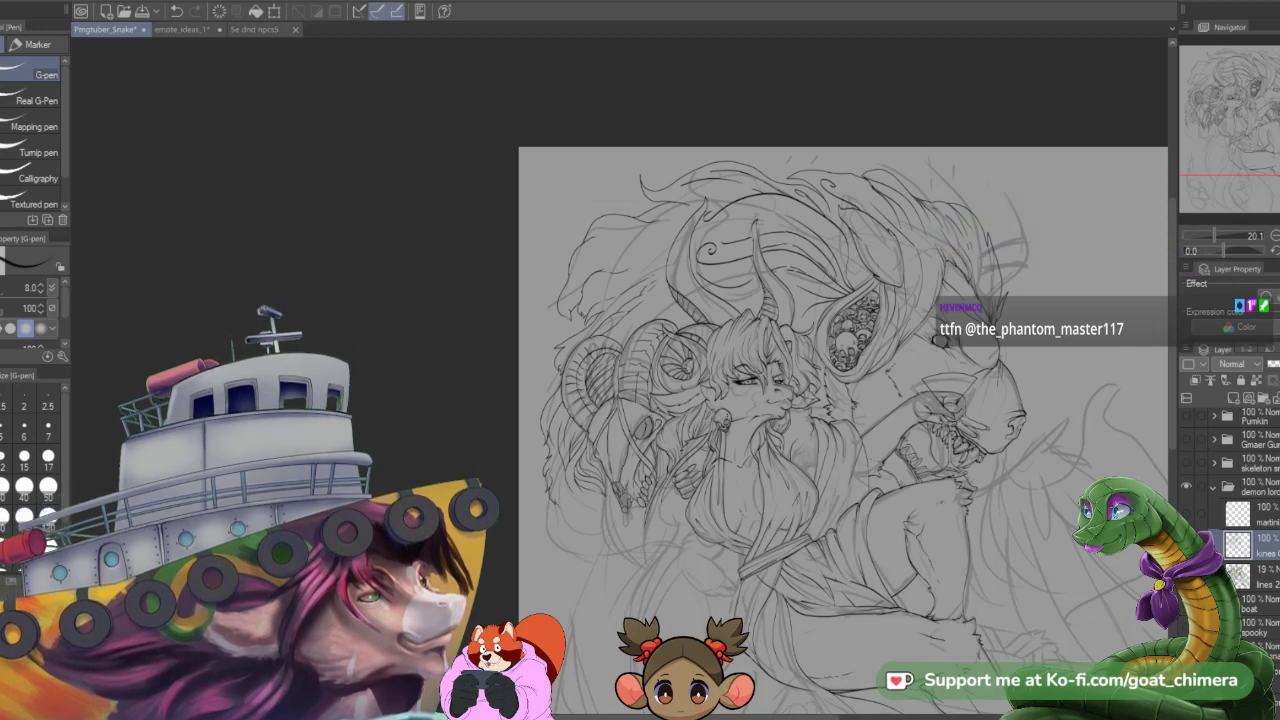
{"action": "scroll", "coordinate": [640, 520], "scroll_direction": "down", "scroll_amount": 3}
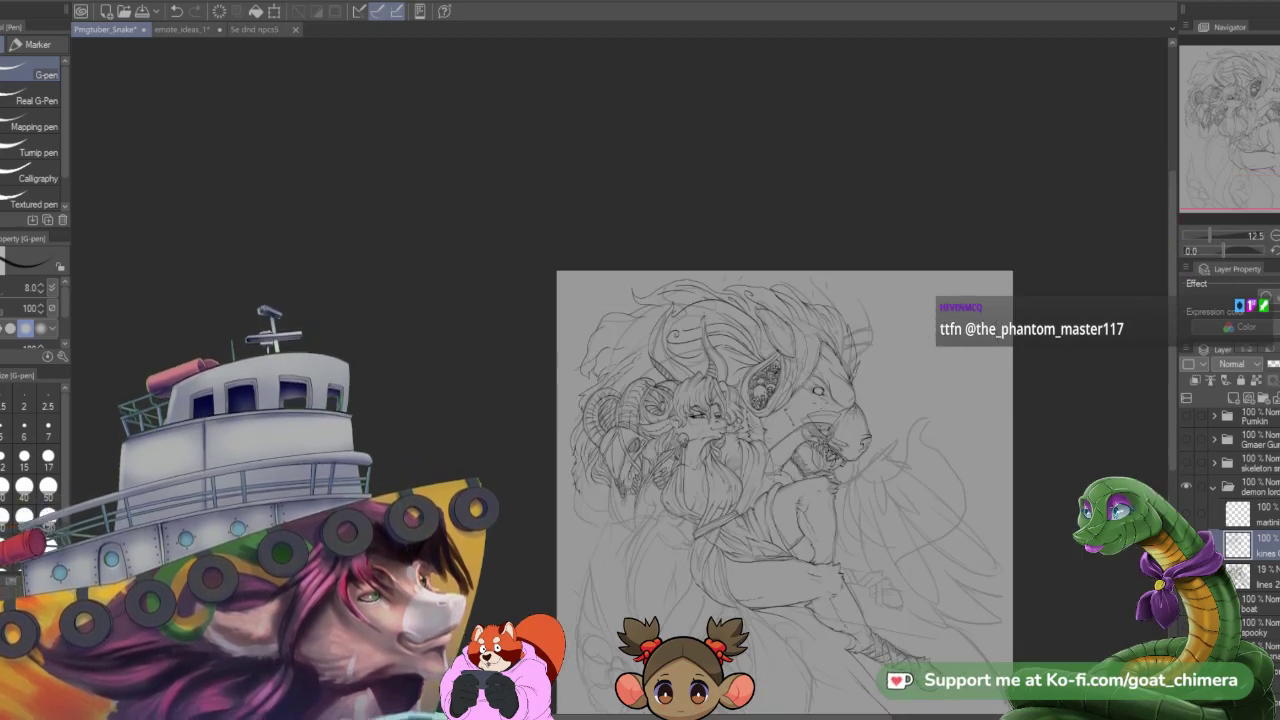
{"action": "scroll", "coordinate": [640, 345], "scroll_direction": "up", "scroll_amount": 5}
{"action": "scroll", "coordinate": [621, 339], "scroll_direction": "up", "scroll_amount": 1}
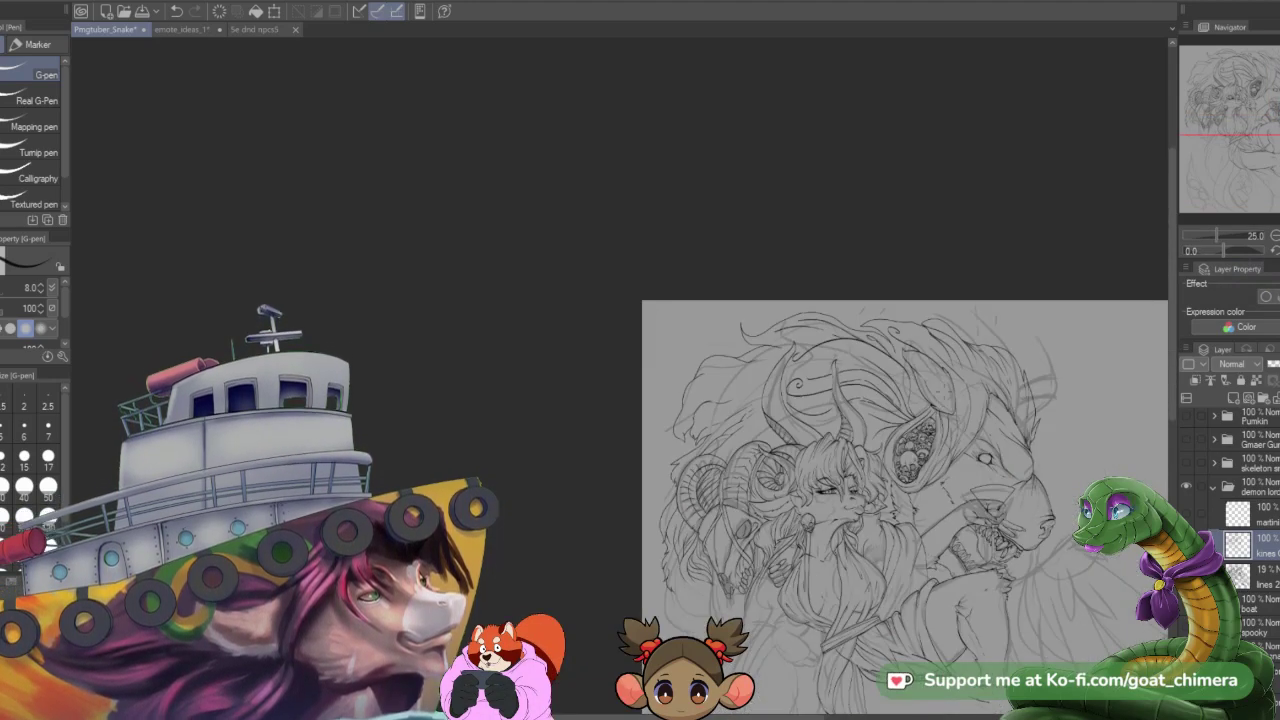
{"action": "scroll", "coordinate": [835, 470], "scroll_direction": "up", "scroll_amount": 2}
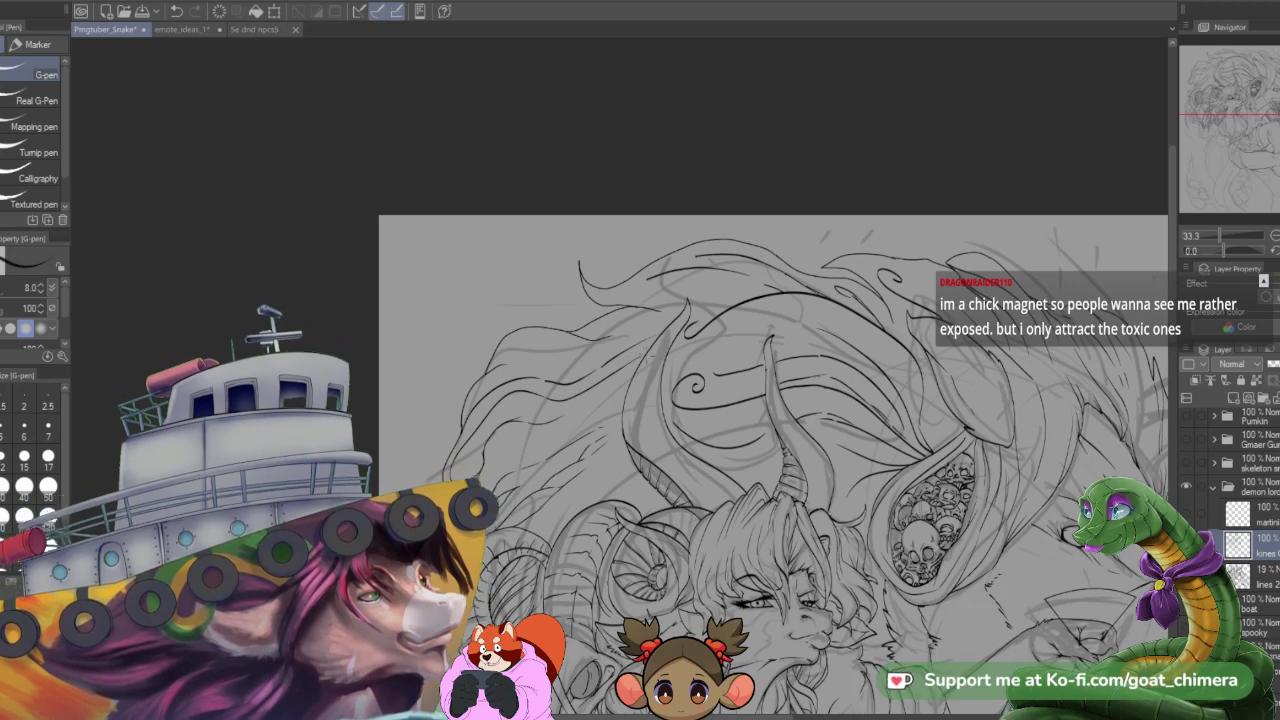
{"action": "mouse_move", "coordinate": [629, 385]}
{"action": "left_mouse_down"}
{"action": "mouse_move", "coordinate": [583, 413]}
{"action": "mouse_move", "coordinate": [584, 401]}
{"action": "left_mouse_up"}
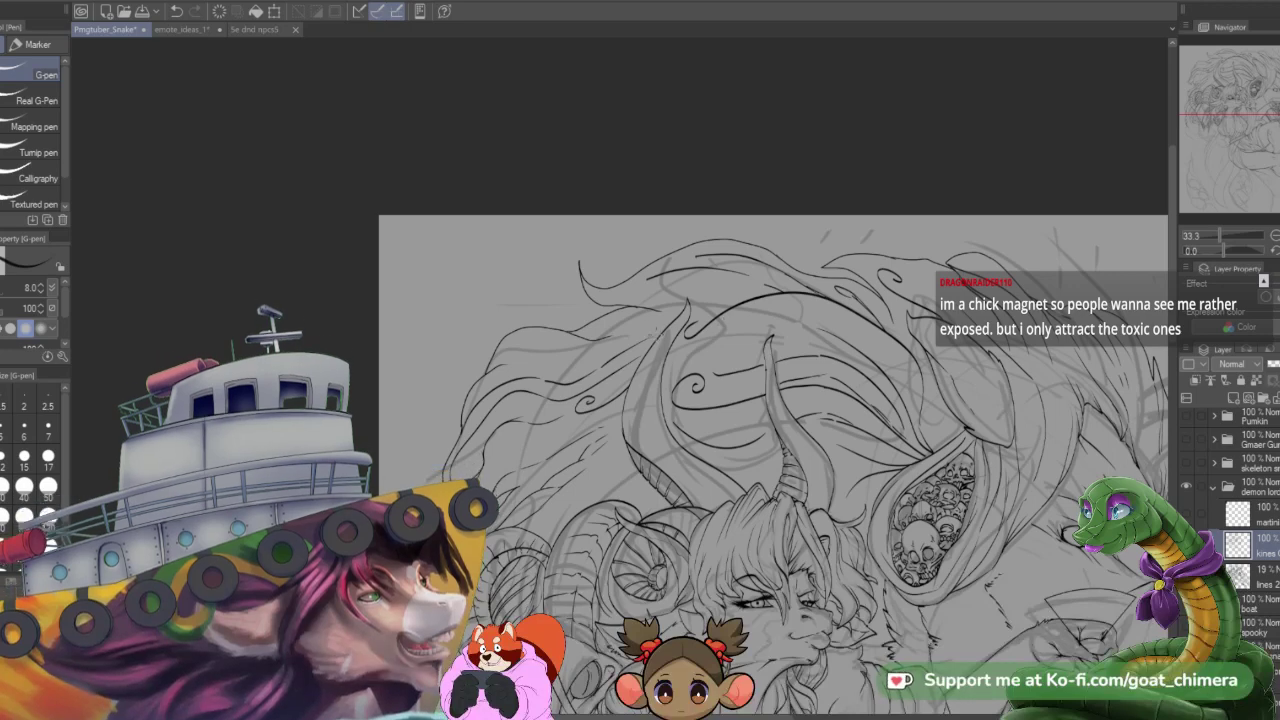
{"action": "mouse_move", "coordinate": [532, 355]}
{"action": "left_mouse_down"}
{"action": "mouse_move", "coordinate": [556, 348]}
{"action": "mouse_move", "coordinate": [558, 368]}
{"action": "mouse_move", "coordinate": [546, 362]}
{"action": "left_mouse_up"}
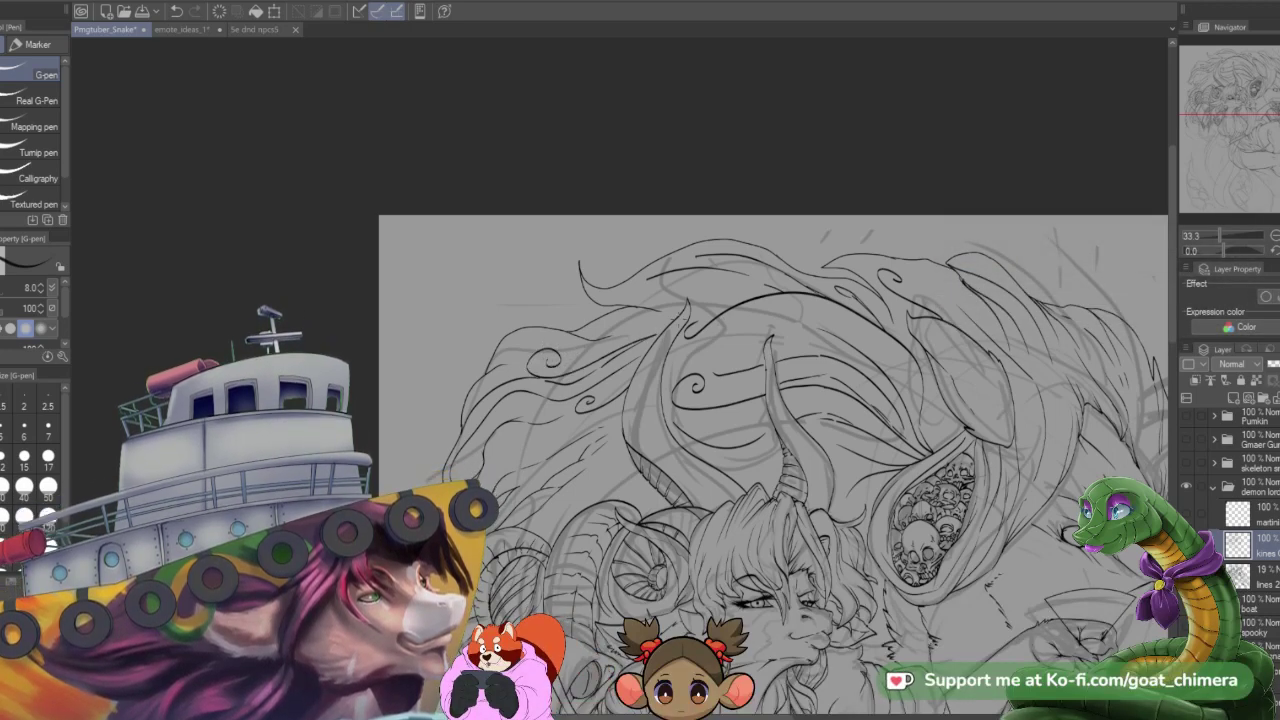
{"action": "mouse_move", "coordinate": [664, 325]}
{"action": "left_mouse_down"}
{"action": "mouse_move", "coordinate": [627, 320]}
{"action": "mouse_move", "coordinate": [625, 340]}
{"action": "left_mouse_up"}
{"action": "mouse_move", "coordinate": [735, 321]}
{"action": "left_mouse_down"}
{"action": "mouse_move", "coordinate": [702, 350]}
{"action": "mouse_move", "coordinate": [806, 308]}
{"action": "mouse_move", "coordinate": [857, 338]}
{"action": "left_mouse_up"}
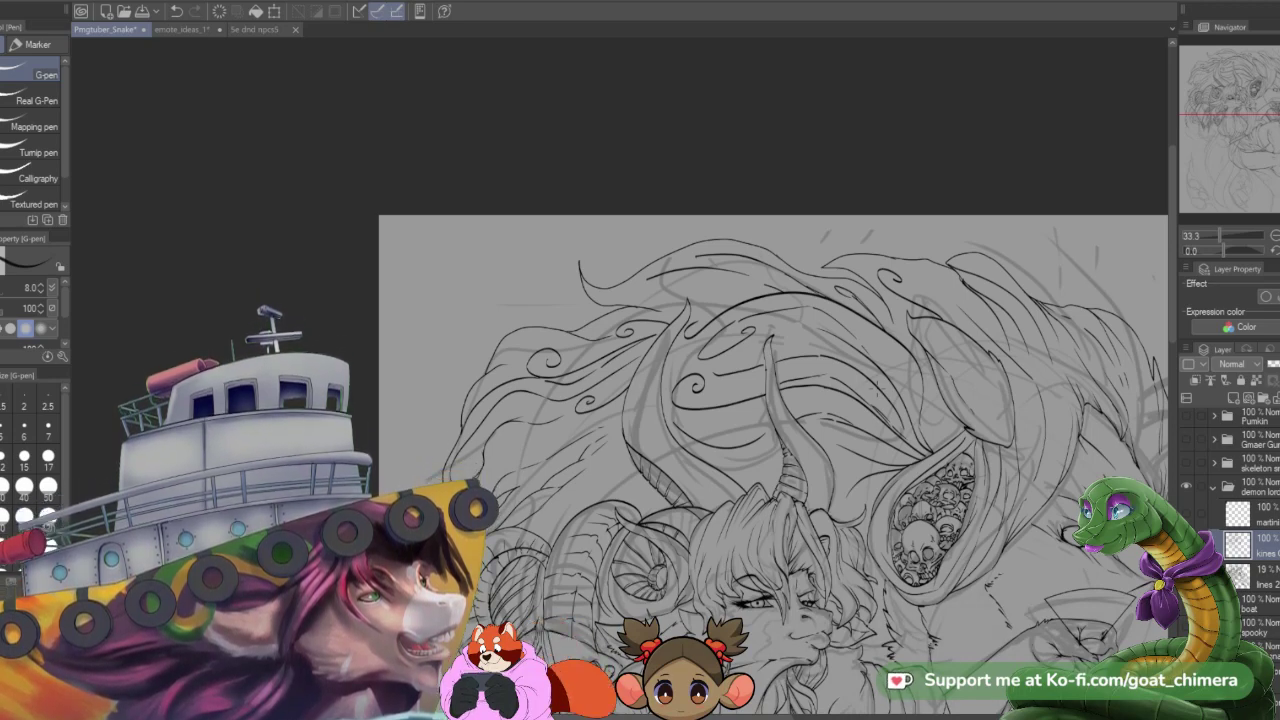
- Ink short hair strands in the mane rising from the base of the demon's ear
{"action": "scroll", "coordinate": [1108, 471], "scroll_direction": "down", "scroll_amount": 2}
{"action": "left_click_drag", "start_coordinate": [1108, 471], "coordinate": [1022, 412]}
{"action": "scroll", "coordinate": [988, 367], "scroll_direction": "up", "scroll_amount": 3}
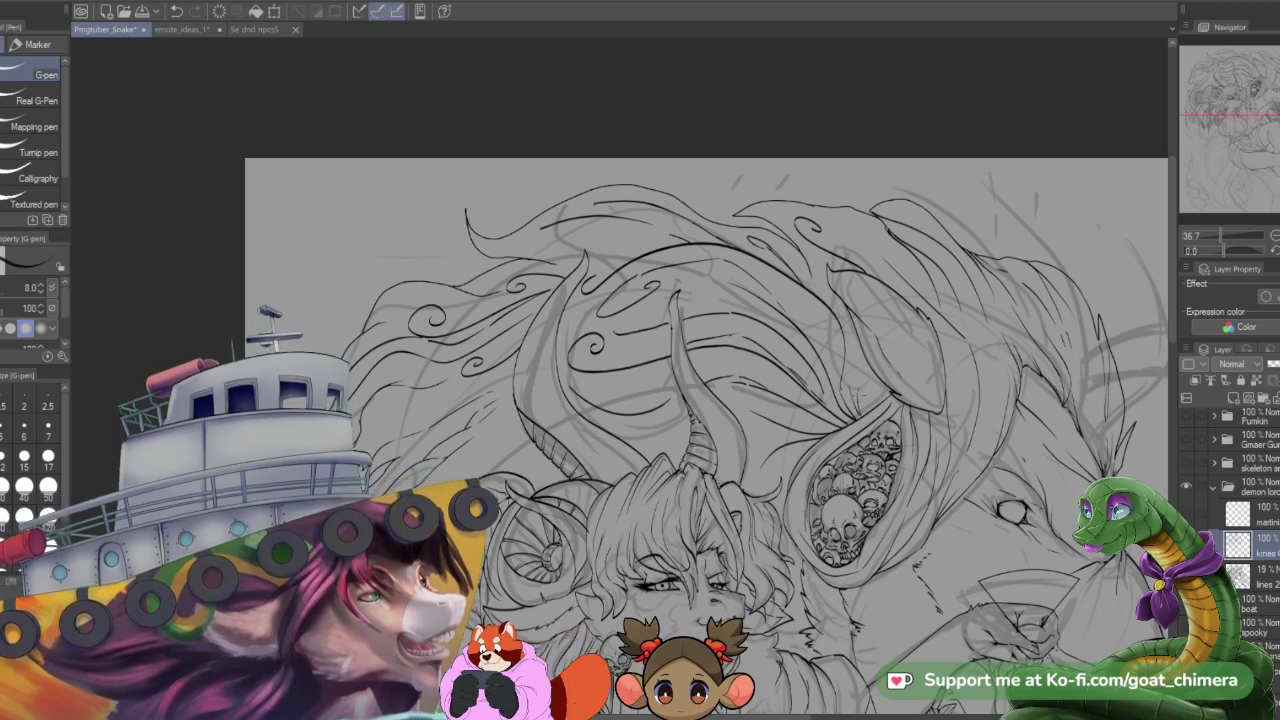
{"action": "left_click_drag", "start_coordinate": [862, 395], "coordinate": [856, 342]}
{"action": "left_click_drag", "start_coordinate": [871, 409], "coordinate": [867, 389]}
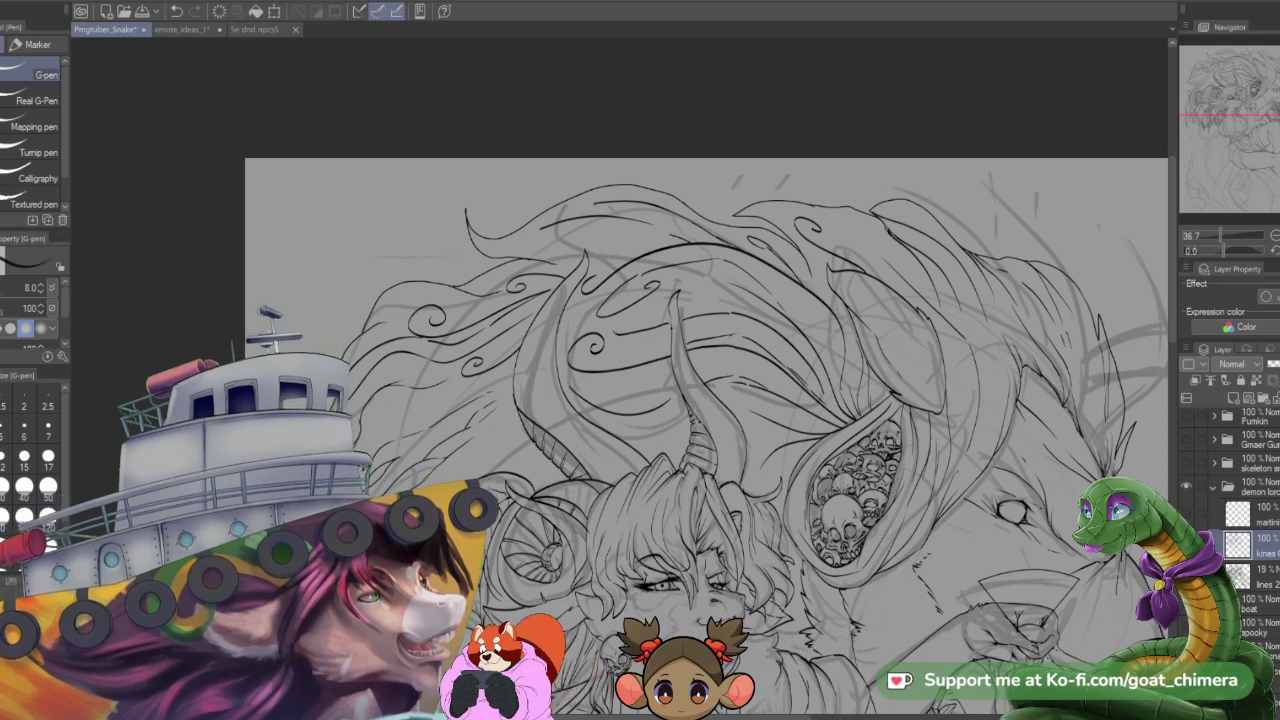
- Set the pen size to 12, ink bolder strands along the mane's large arc above the ear, and return the size to 8
{"action": "left_click", "coordinate": [3, 455]}
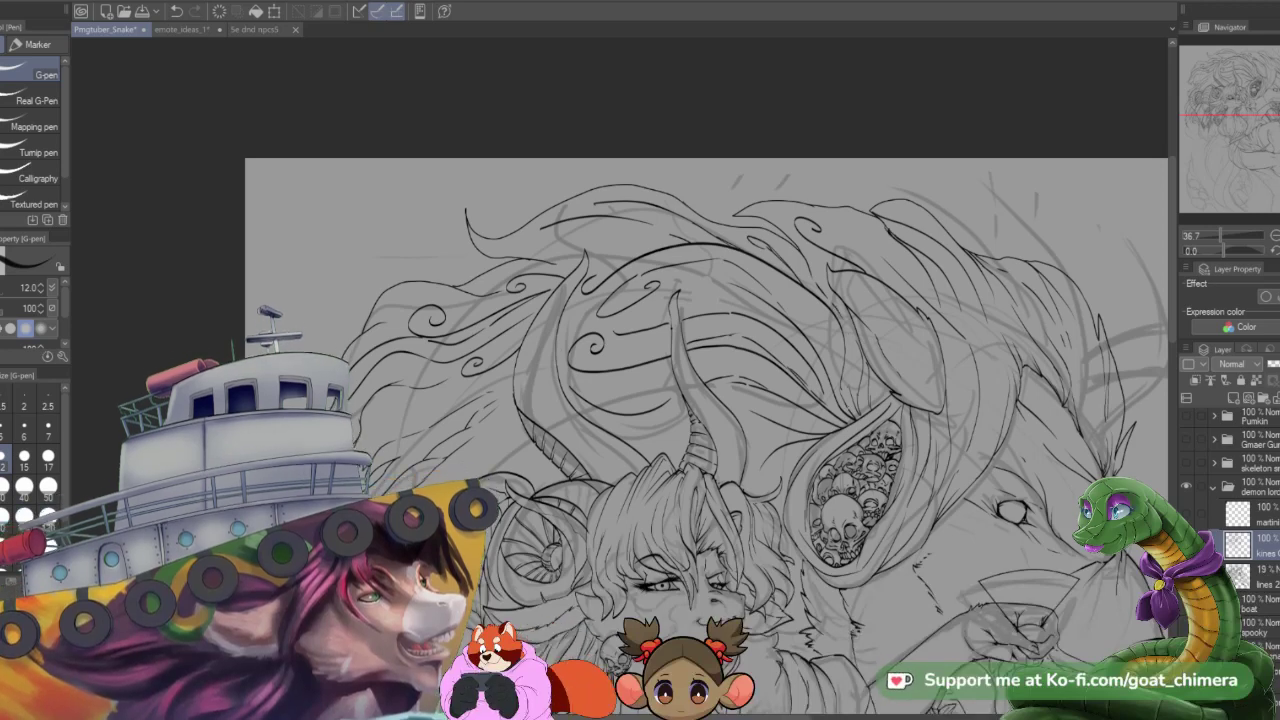
{"action": "left_click_drag", "start_coordinate": [837, 361], "coordinate": [813, 309]}
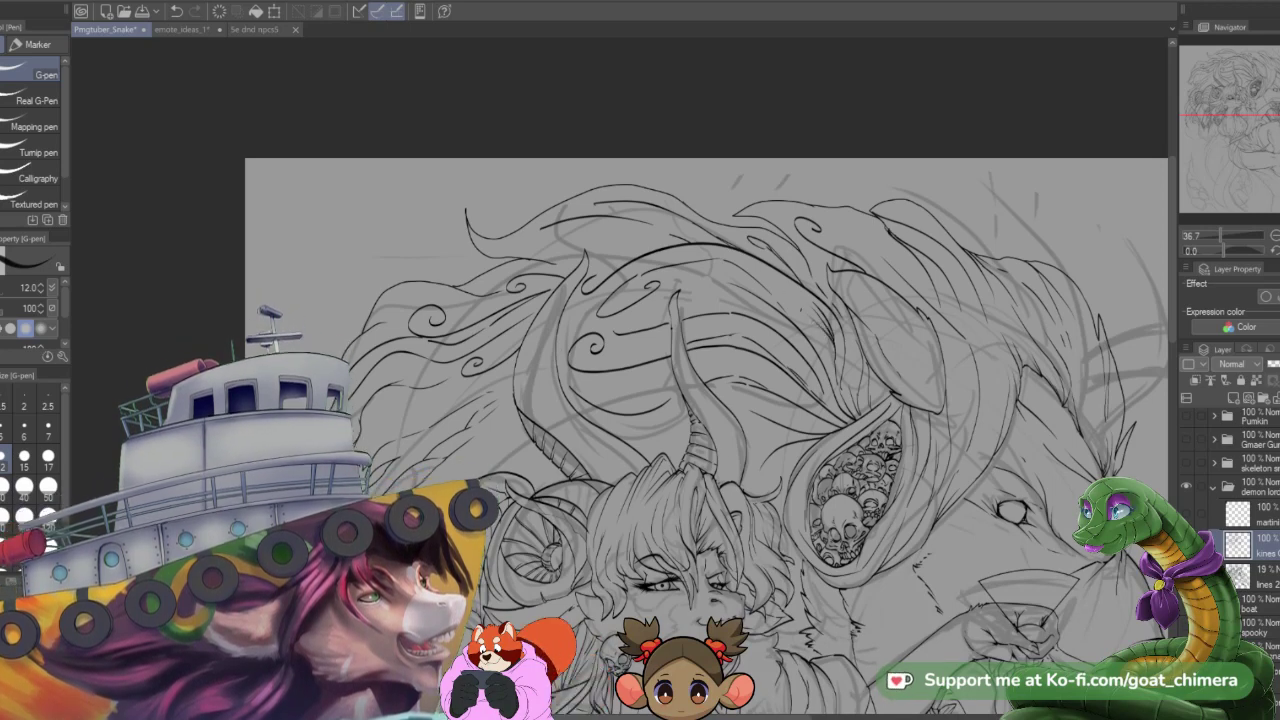
{"action": "left_click_drag", "start_coordinate": [794, 300], "coordinate": [742, 264]}
{"action": "key", "text": "bracketleft"}
{"action": "key", "text": "bracketleft"}
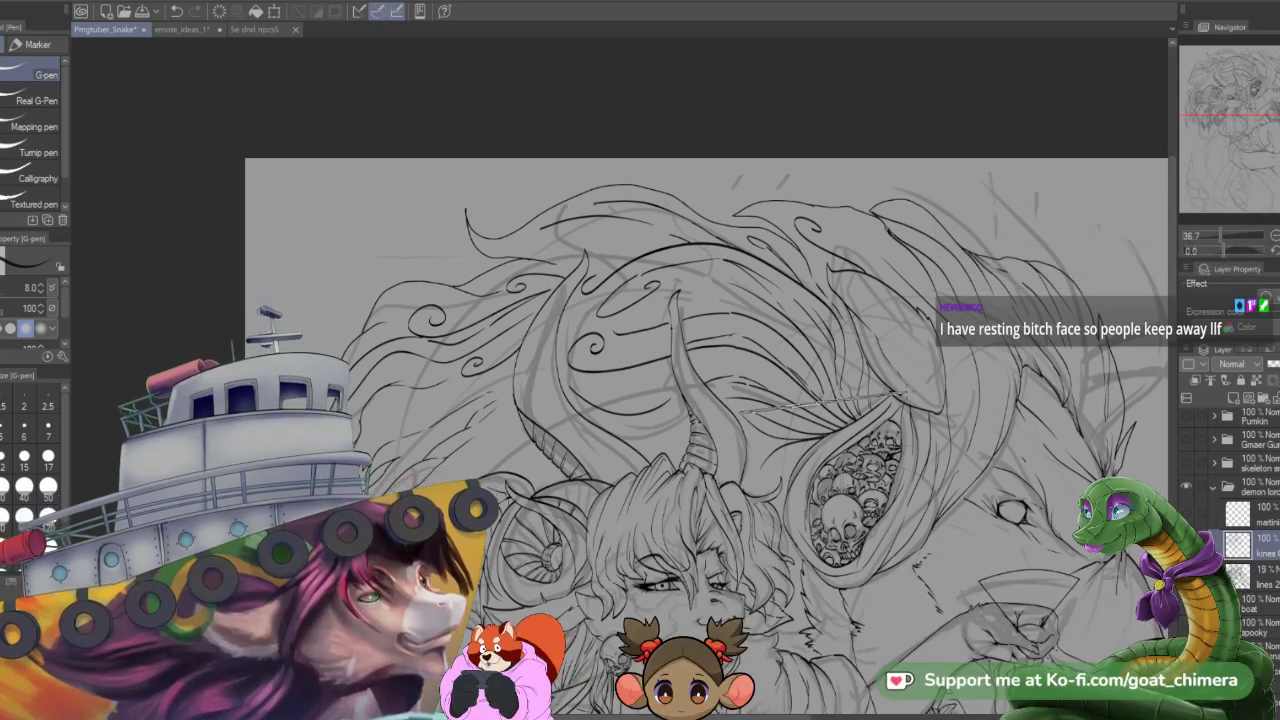
- Rotate the canvas to -40 degrees and frame the demon's ear and surrounding mane up close
{"action": "key", "text": "minus"}
{"action": "key", "text": "minus"}
{"action": "key", "text": "minus"}
{"action": "key", "text": "minus"}
{"action": "key", "text": "minus"}
{"action": "key", "text": "minus"}
{"action": "key", "text": "minus"}
{"action": "key", "text": "minus"}
{"action": "scroll", "coordinate": [922, 285], "scroll_direction": "down", "scroll_amount": 3}
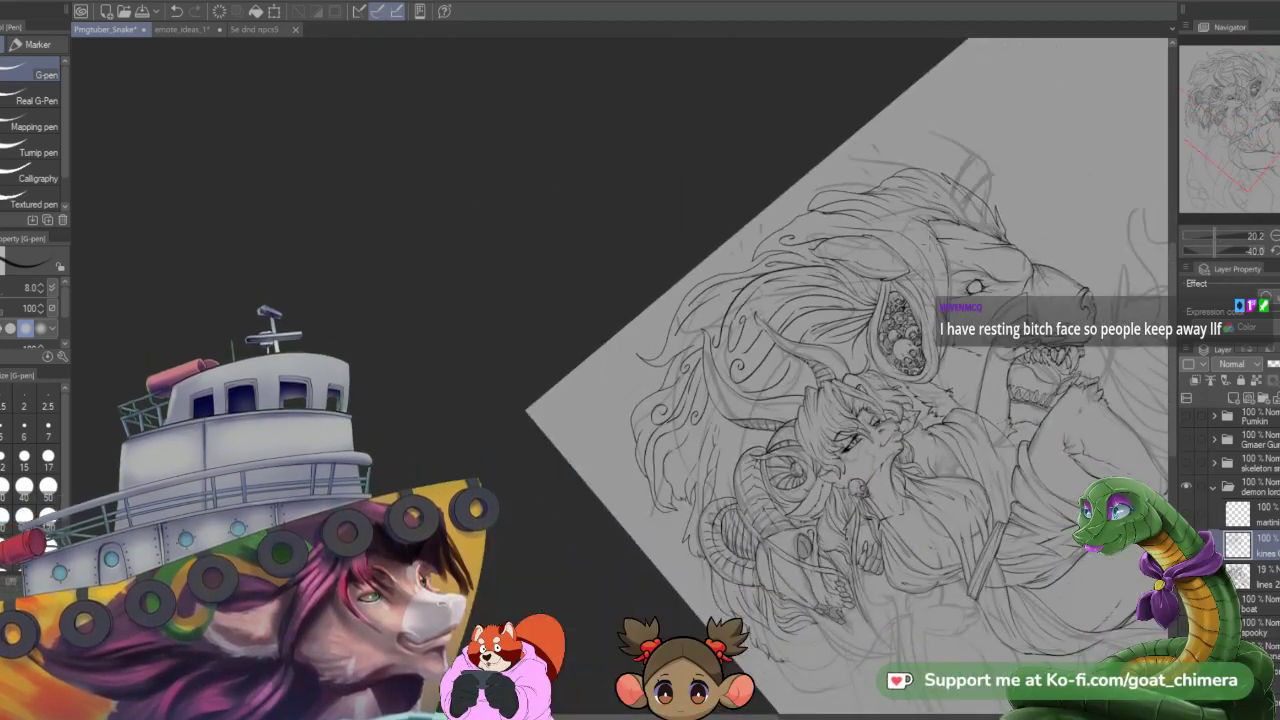
{"action": "scroll", "coordinate": [922, 285], "scroll_direction": "up", "scroll_amount": 4}
{"action": "scroll", "coordinate": [922, 285], "scroll_direction": "down", "scroll_amount": 1}
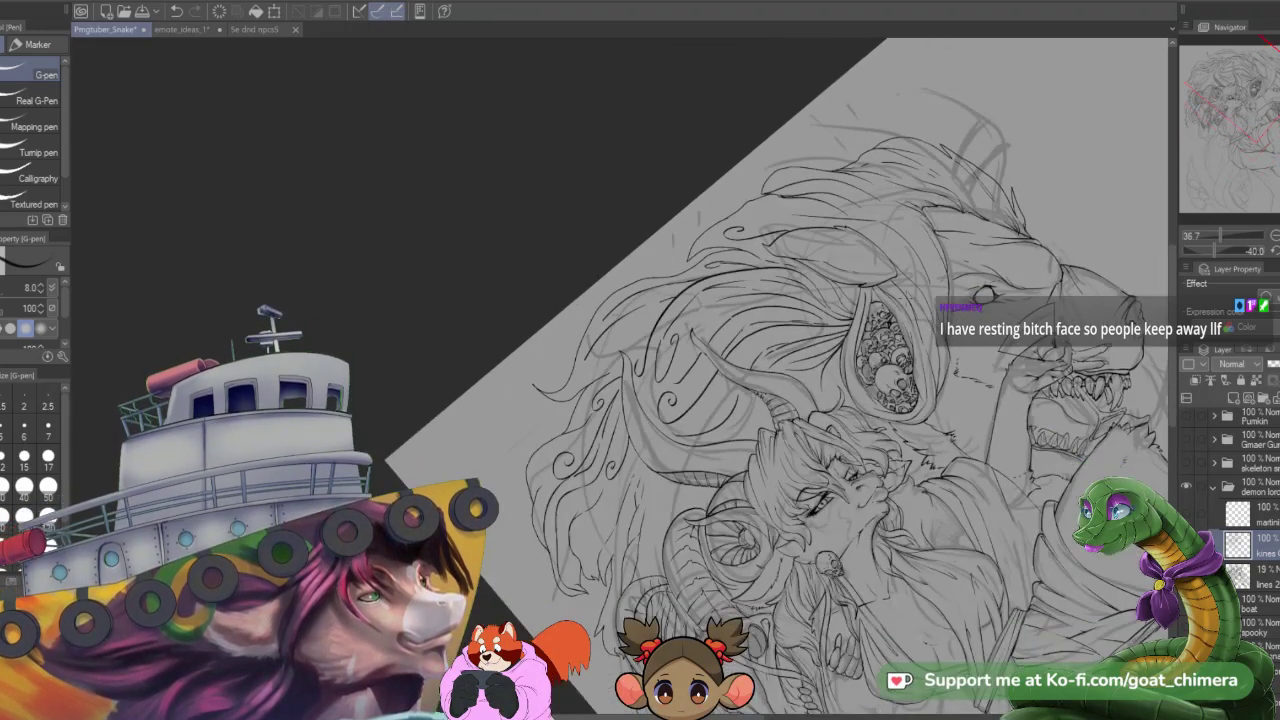
{"action": "scroll", "coordinate": [922, 285], "scroll_direction": "up", "scroll_amount": 2}
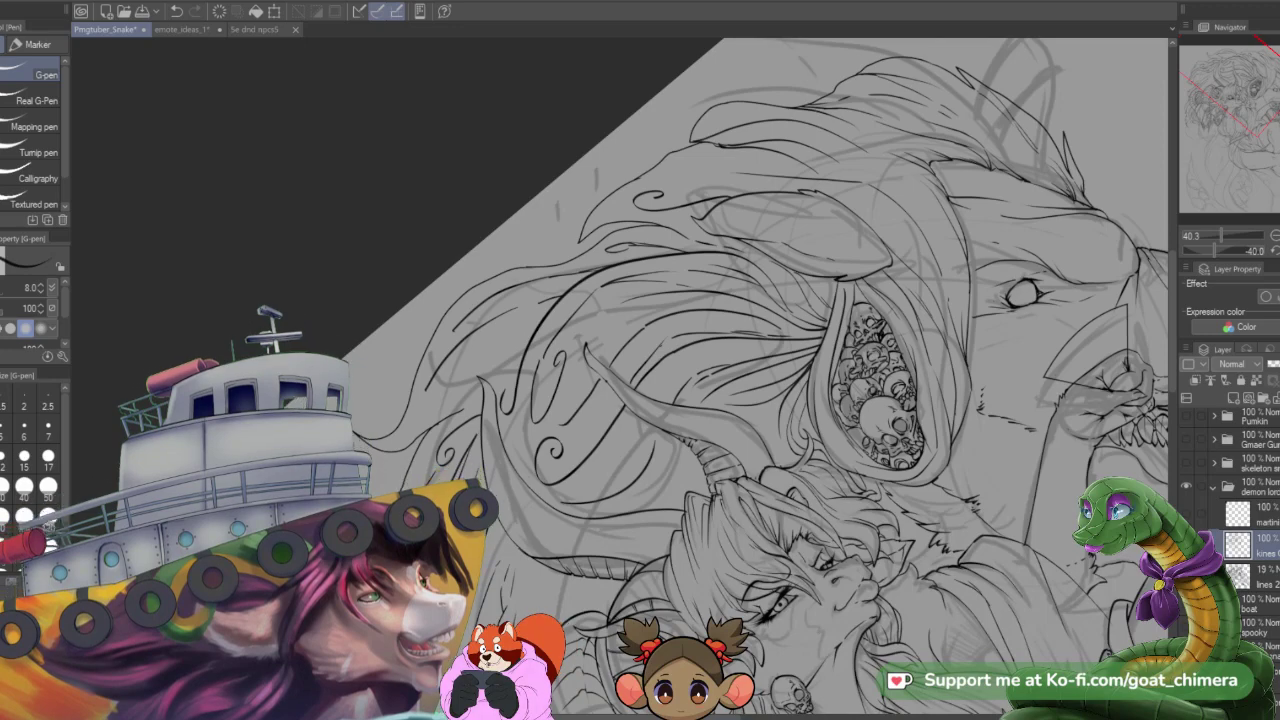
- Examine the inked line art of the maned beast and the horned figure with the canvas turned upright
{"action": "scroll", "coordinate": [922, 625], "scroll_direction": "down", "scroll_amount": 3}
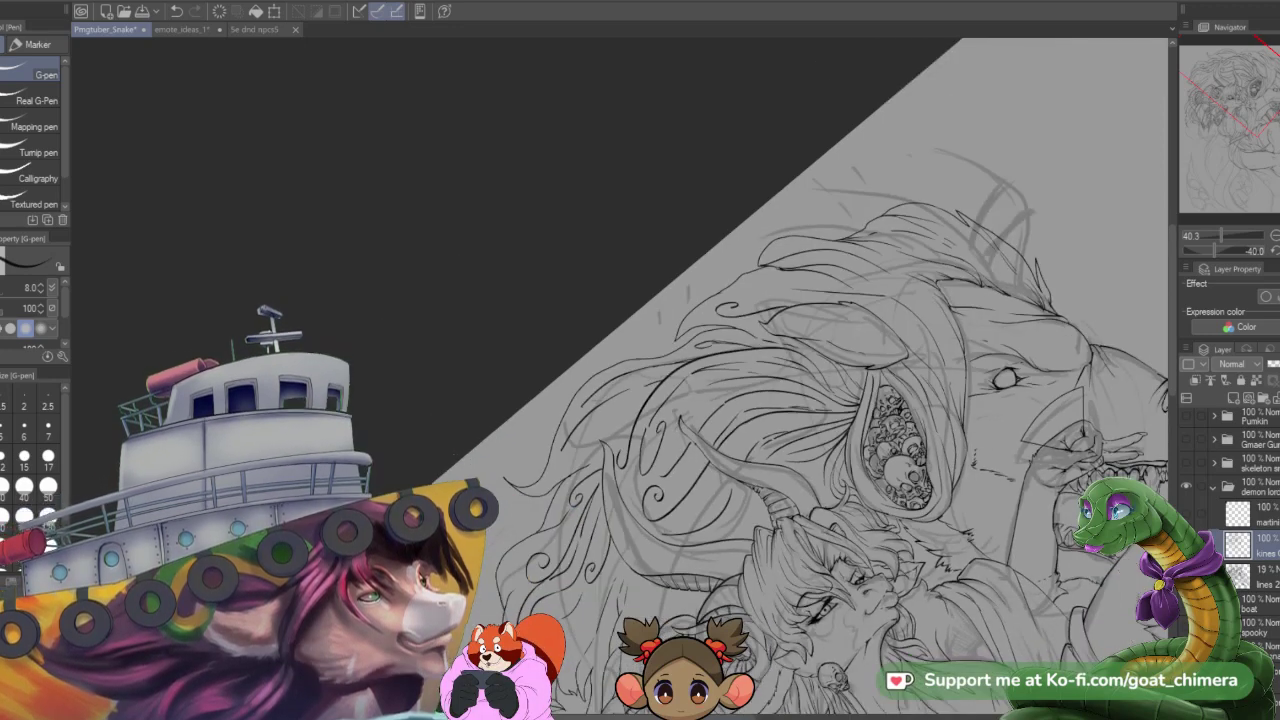
{"action": "scroll", "coordinate": [922, 625], "scroll_direction": "up", "scroll_amount": 1}
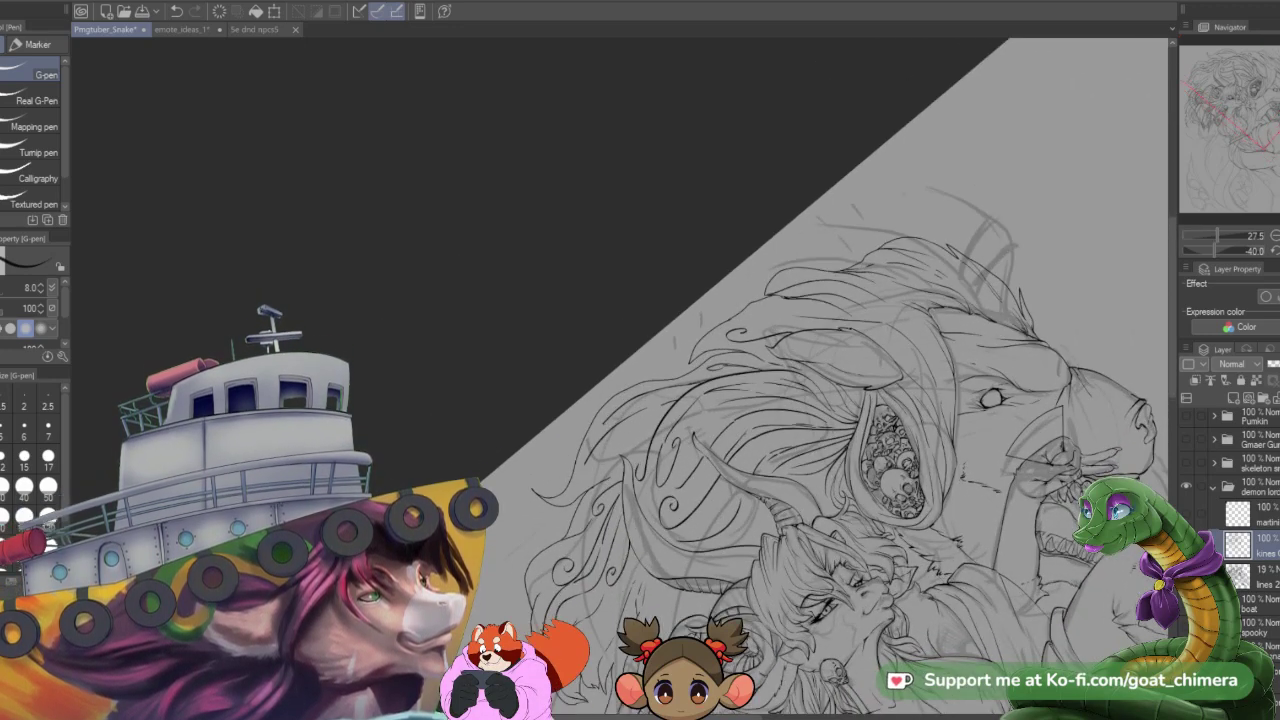
{"action": "key", "text": "asciicircum"}
{"action": "key", "text": "asciicircum"}
{"action": "key", "text": "asciicircum"}
{"action": "key", "text": "asciicircum"}
{"action": "scroll", "coordinate": [797, 636], "scroll_direction": "down", "scroll_amount": 2}
{"action": "scroll", "coordinate": [893, 554], "scroll_direction": "down", "scroll_amount": 2}
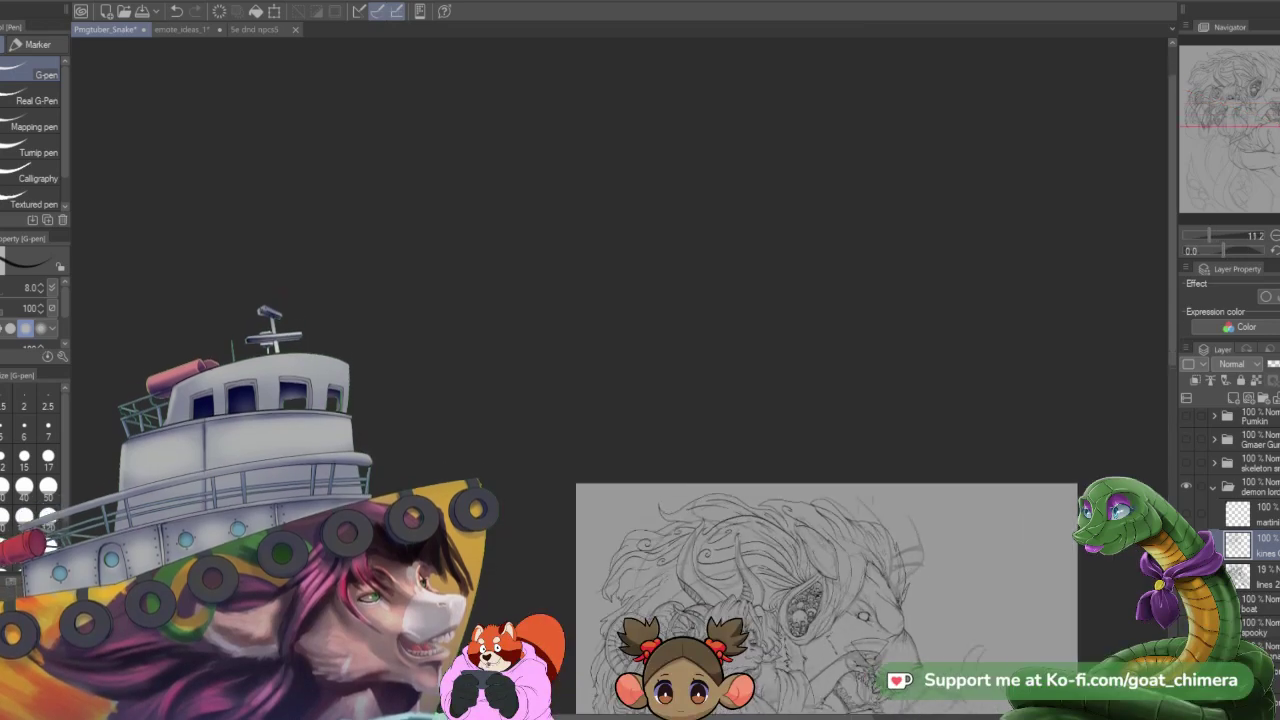
{"action": "scroll", "coordinate": [735, 651], "scroll_direction": "up", "scroll_amount": 3}
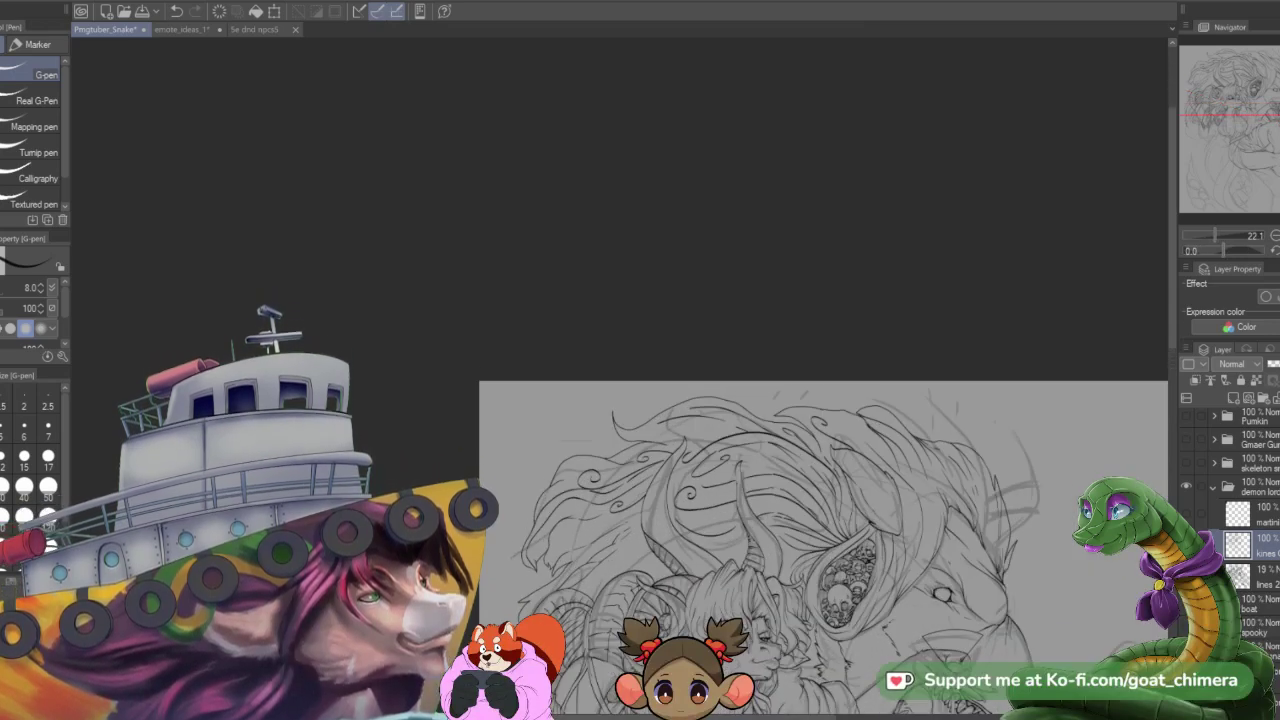
{"action": "scroll", "coordinate": [945, 547], "scroll_direction": "down", "scroll_amount": 3}
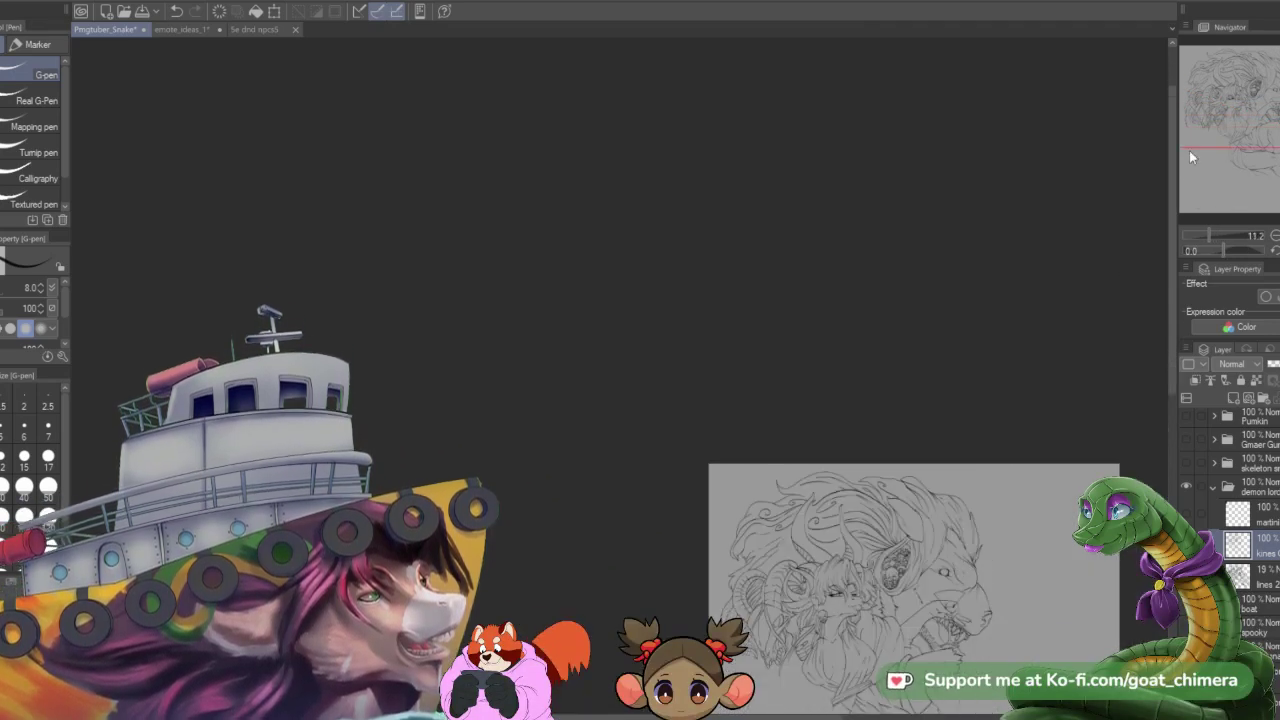
{"action": "scroll", "coordinate": [1190, 157], "scroll_direction": "up", "scroll_amount": 3}
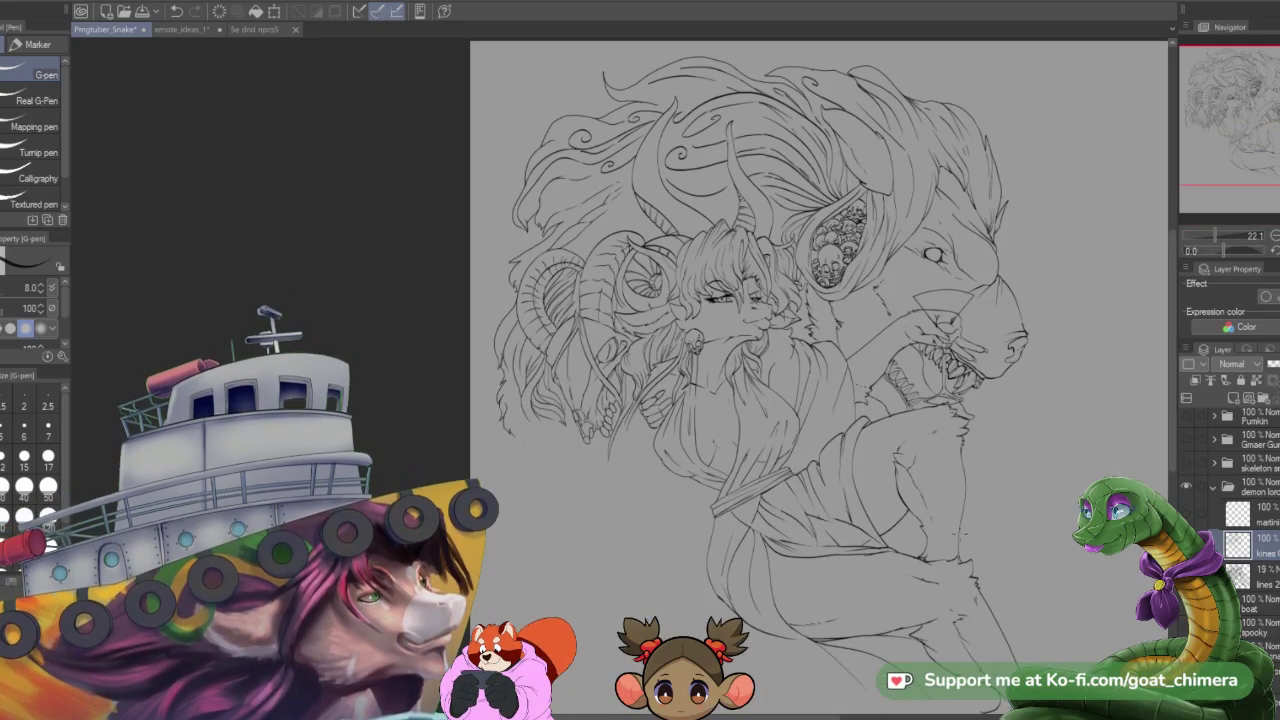
{"action": "scroll", "coordinate": [945, 530], "scroll_direction": "down", "scroll_amount": 2}
{"action": "scroll", "coordinate": [855, 435], "scroll_direction": "up", "scroll_amount": 4}
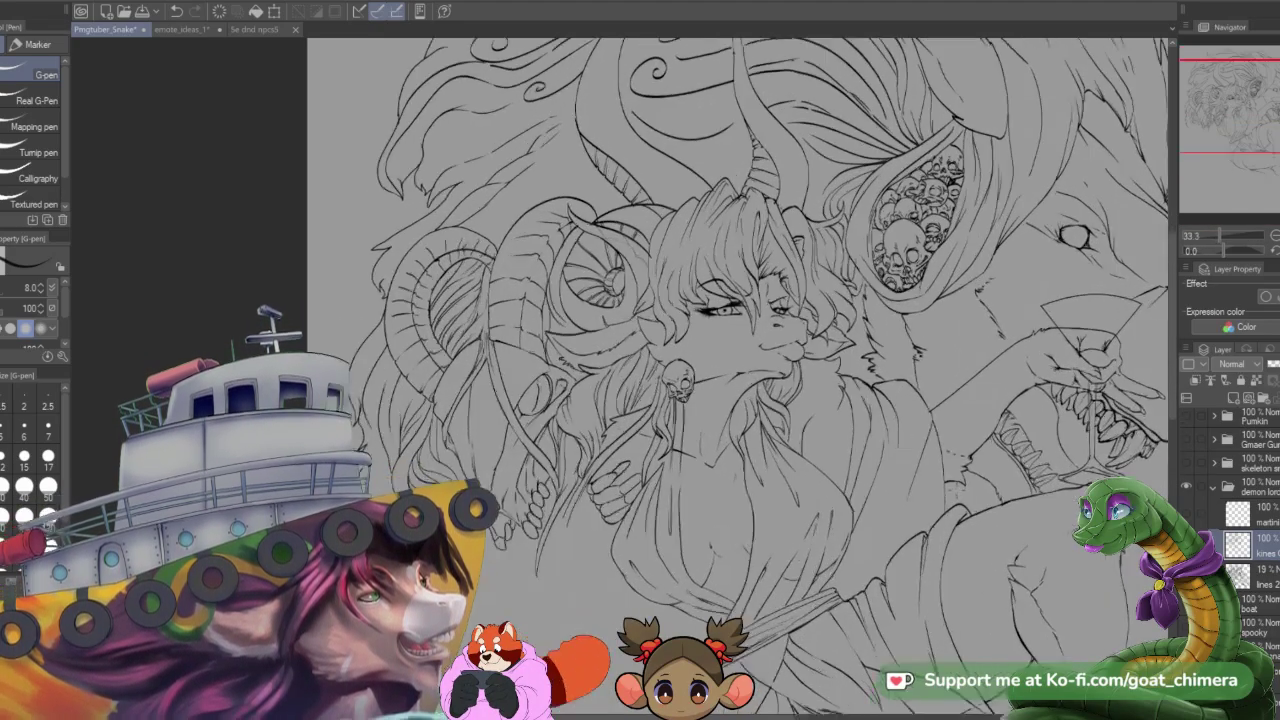
{"action": "scroll", "coordinate": [888, 453], "scroll_direction": "up", "scroll_amount": 2}
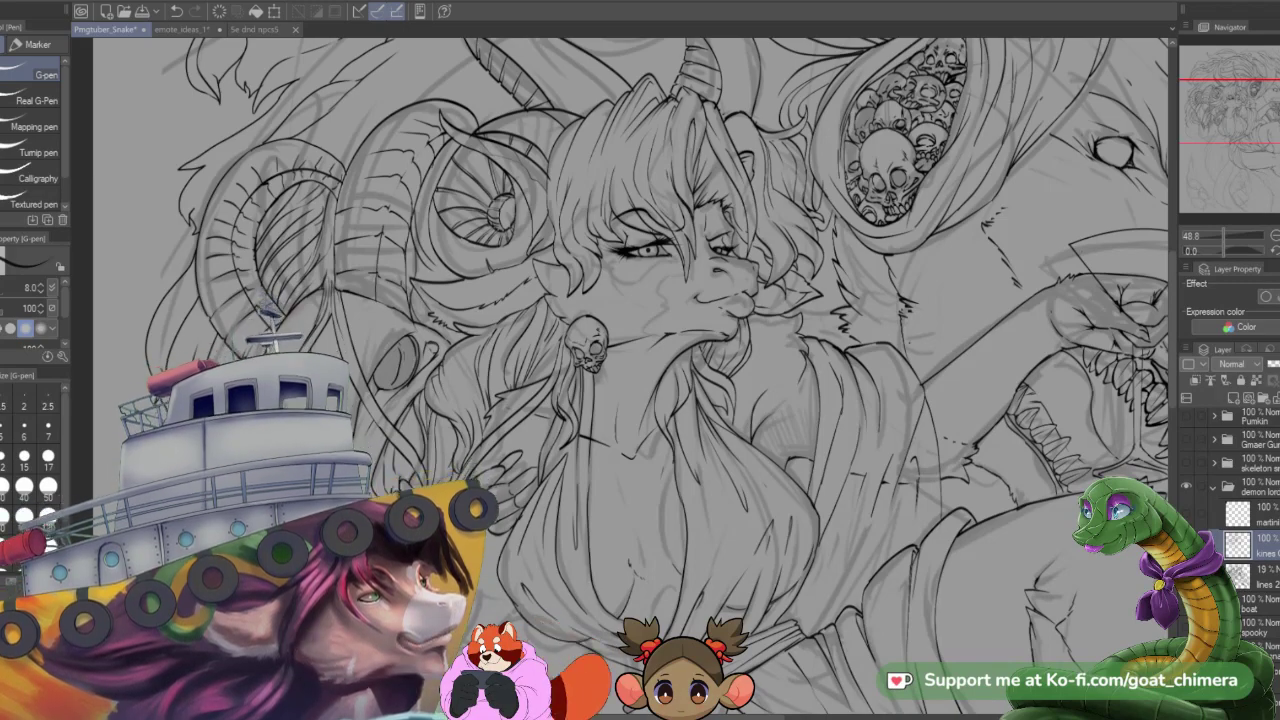
- Examine the full composition, comparing the inked lines with the underlying rough sketch of the wing and lower body
{"action": "mouse_move", "coordinate": [1217, 122]}
{"action": "left_mouse_down"}
{"action": "mouse_move", "coordinate": [1236, 118]}
{"action": "mouse_move", "coordinate": [1232, 143]}
{"action": "mouse_move", "coordinate": [1228, 131]}
{"action": "left_mouse_up"}
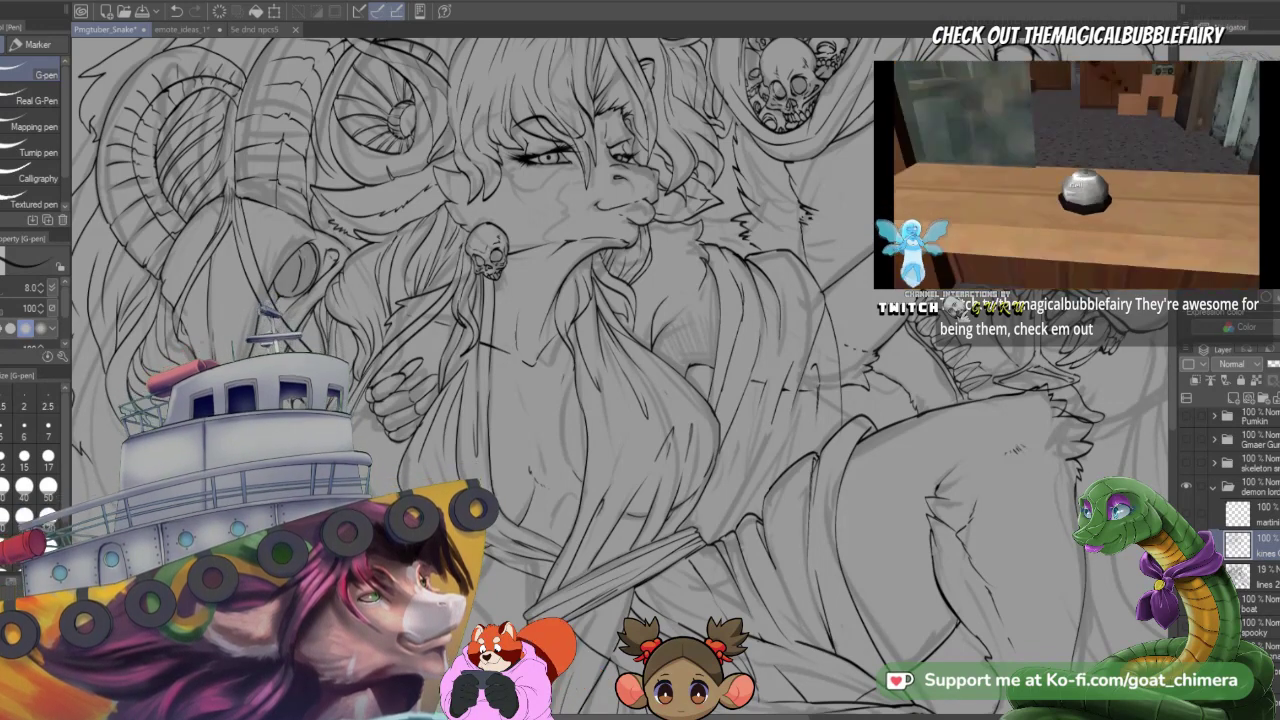
{"action": "scroll", "coordinate": [497, 505], "scroll_direction": "down", "scroll_amount": 3}
{"action": "key", "text": "ctrl+minus"}
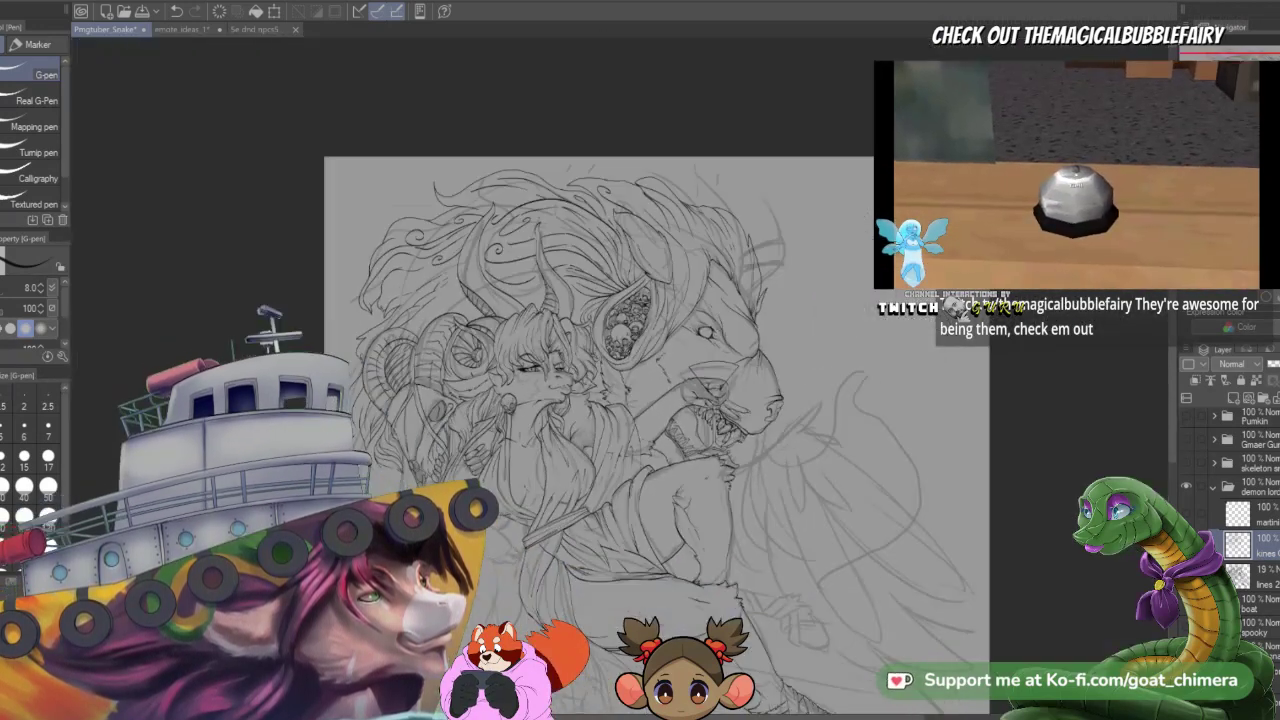
{"action": "key", "text": "ctrl+plus"}
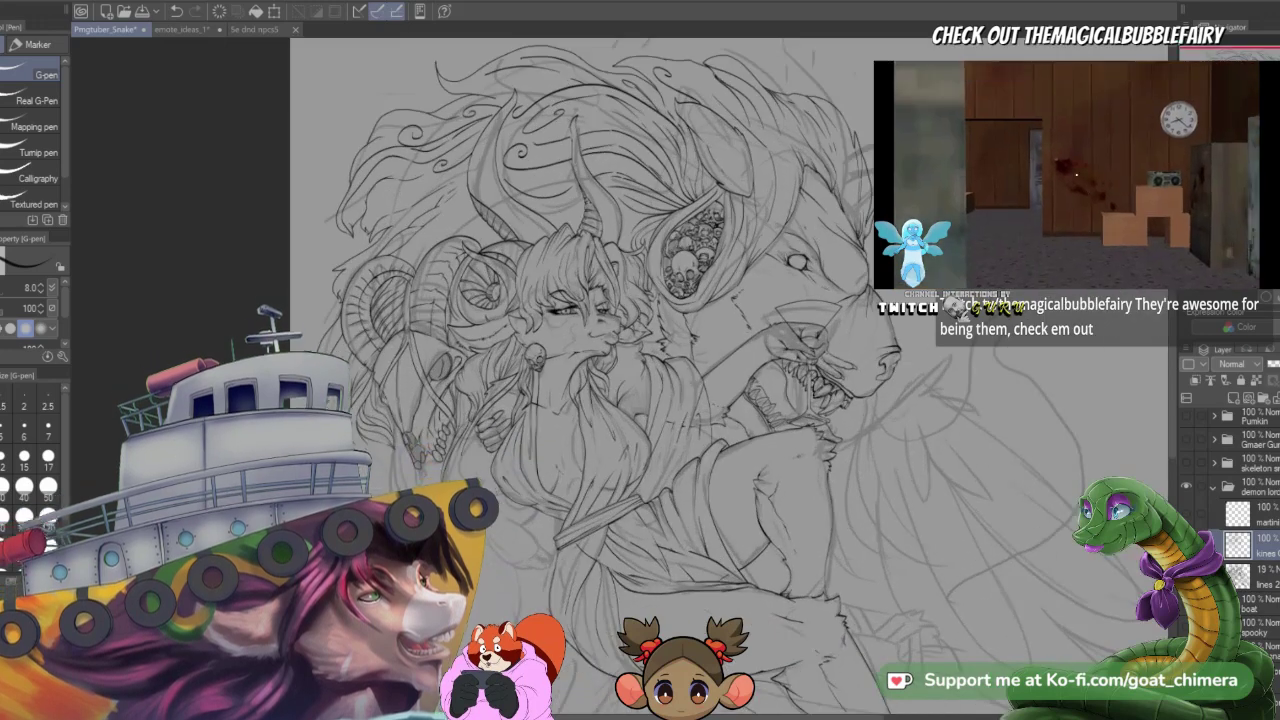
{"action": "key", "text": "ctrl+minus"}
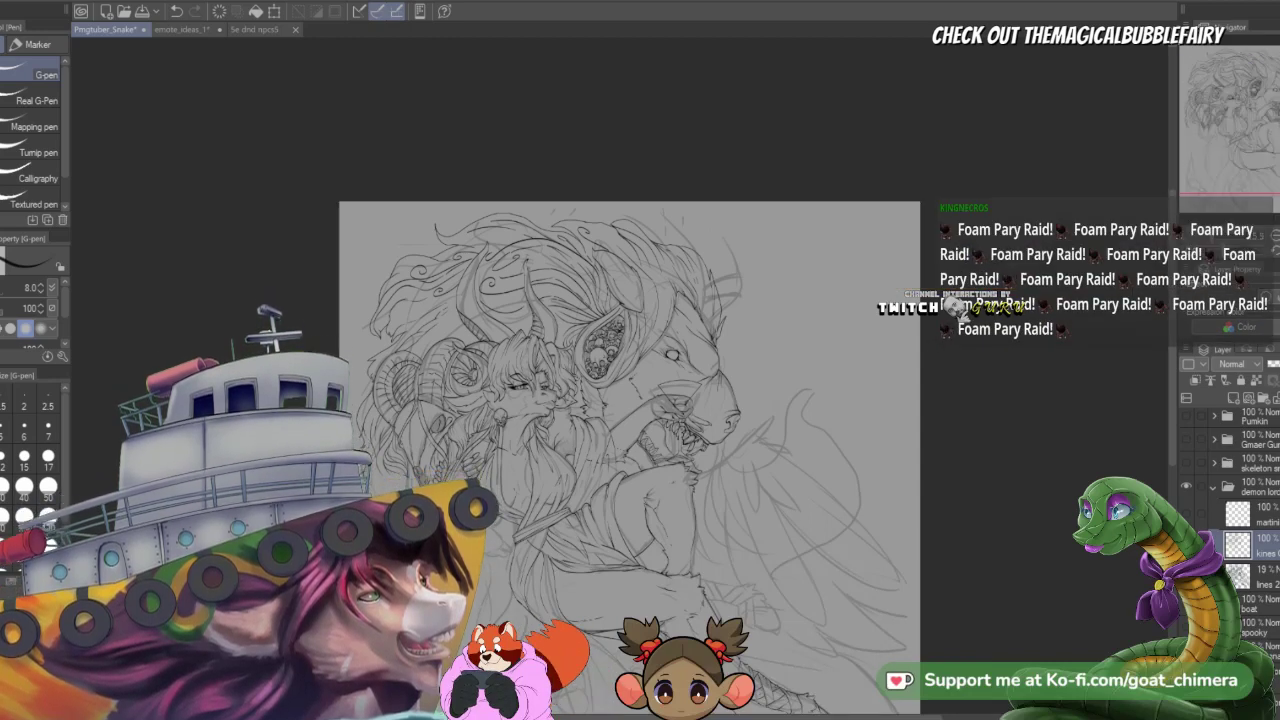
{"action": "scroll", "coordinate": [492, 527], "scroll_direction": "down", "scroll_amount": 3}
{"action": "scroll", "coordinate": [437, 560], "scroll_direction": "up", "scroll_amount": 3}
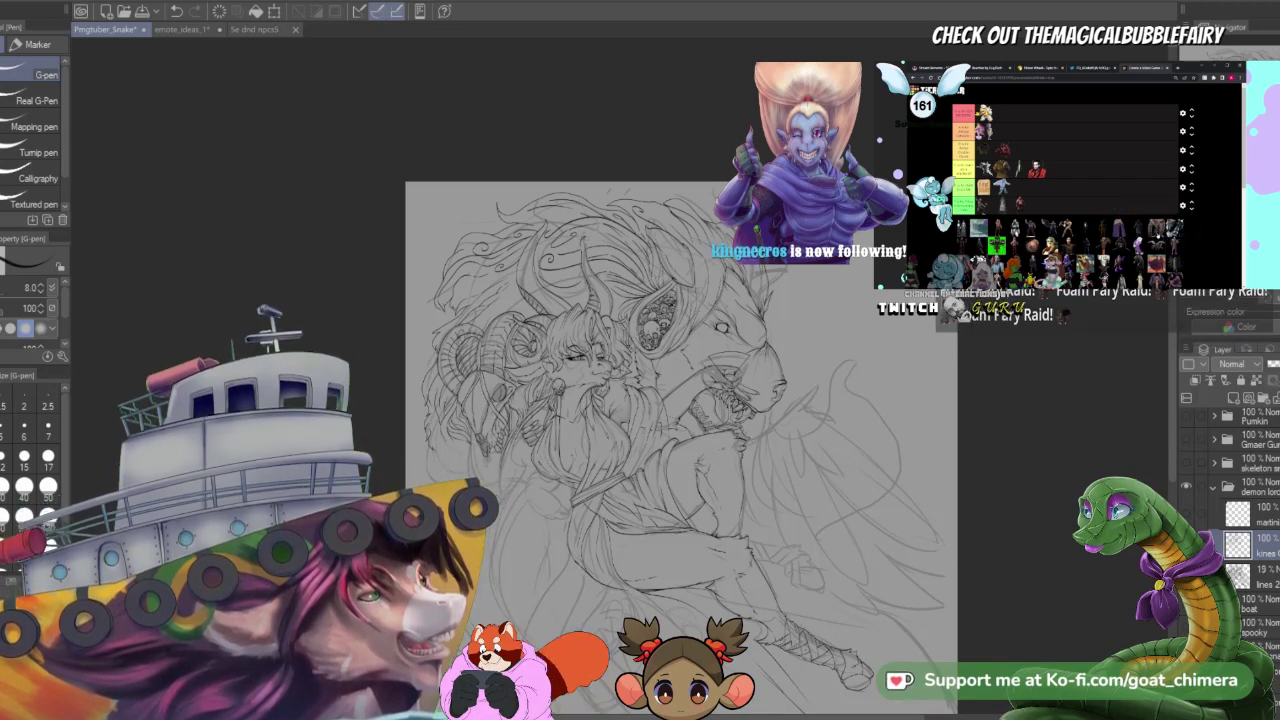
{"action": "scroll", "coordinate": [788, 617], "scroll_direction": "down", "scroll_amount": 1}
{"action": "scroll", "coordinate": [507, 614], "scroll_direction": "up", "scroll_amount": 1}
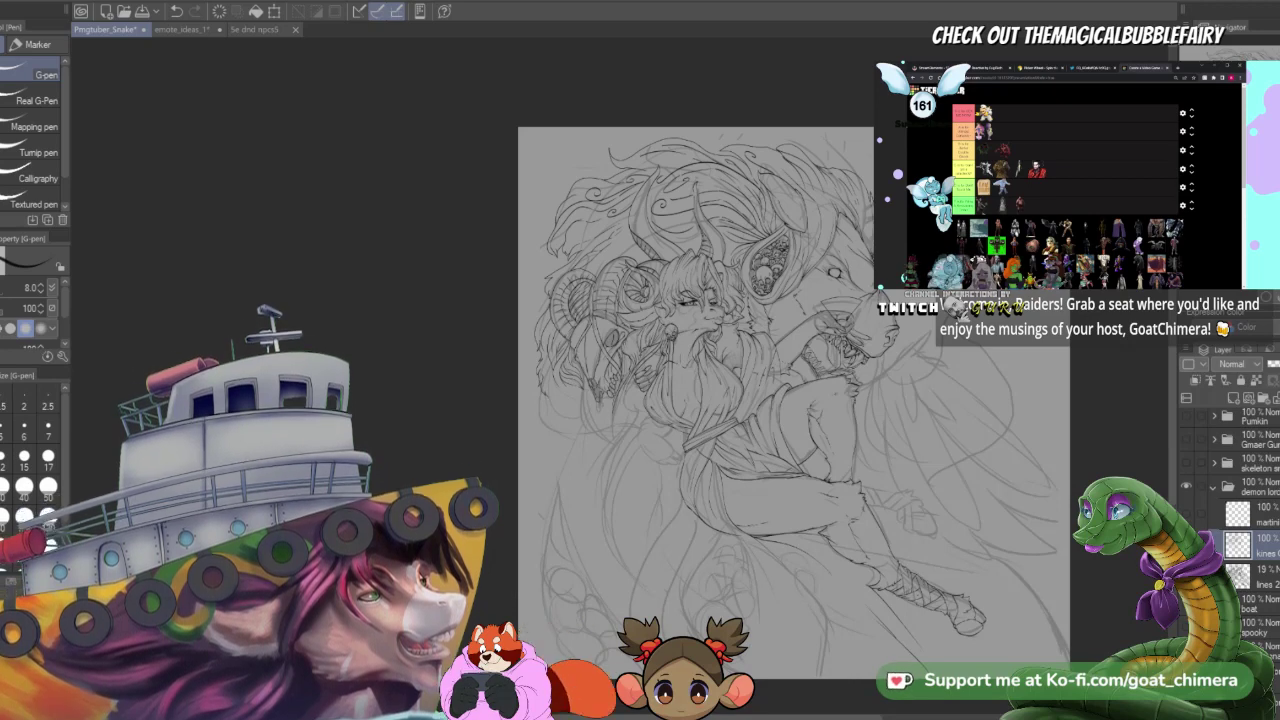
- Hide the faint "lines 2" sketch layer beneath the inked lines
{"action": "left_click", "coordinate": [1186, 576]}
{"action": "scroll", "coordinate": [1028, 529], "scroll_direction": "down", "scroll_amount": 2}
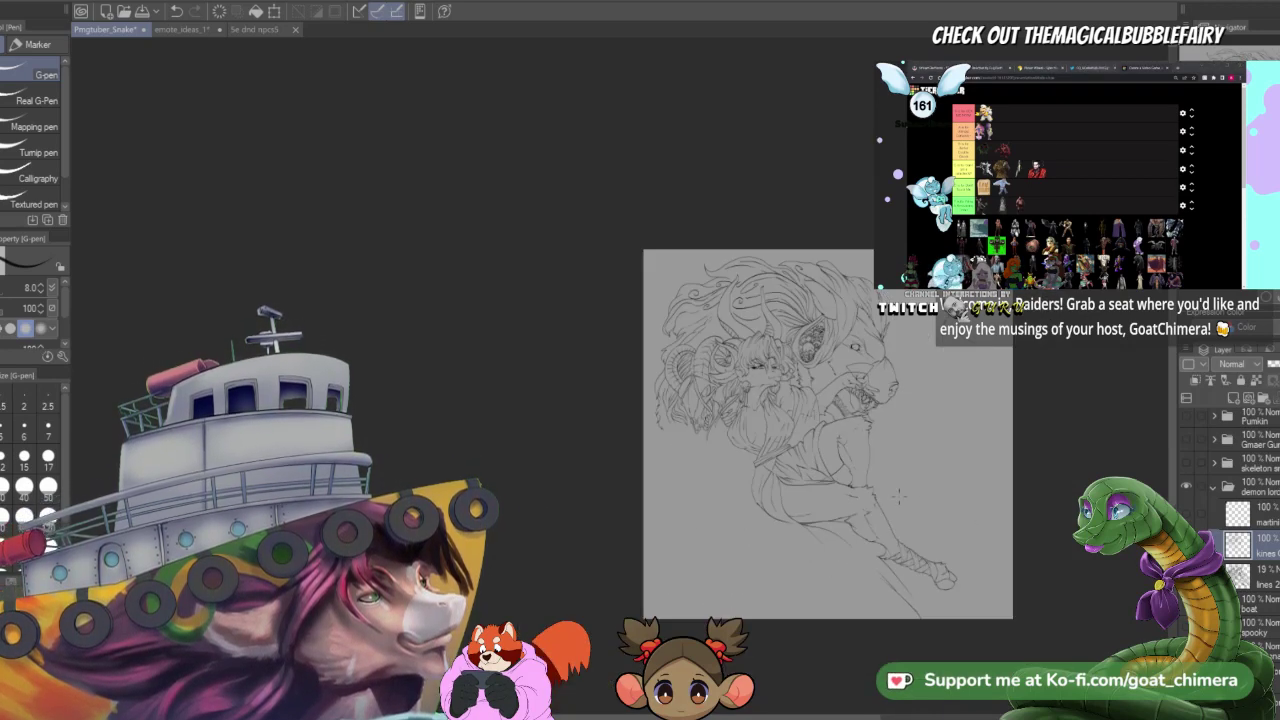
{"action": "scroll", "coordinate": [1010, 608], "scroll_direction": "up", "scroll_amount": 1}
{"action": "scroll", "coordinate": [554, 510], "scroll_direction": "up", "scroll_amount": 1}
{"action": "scroll", "coordinate": [548, 481], "scroll_direction": "down", "scroll_amount": 2}
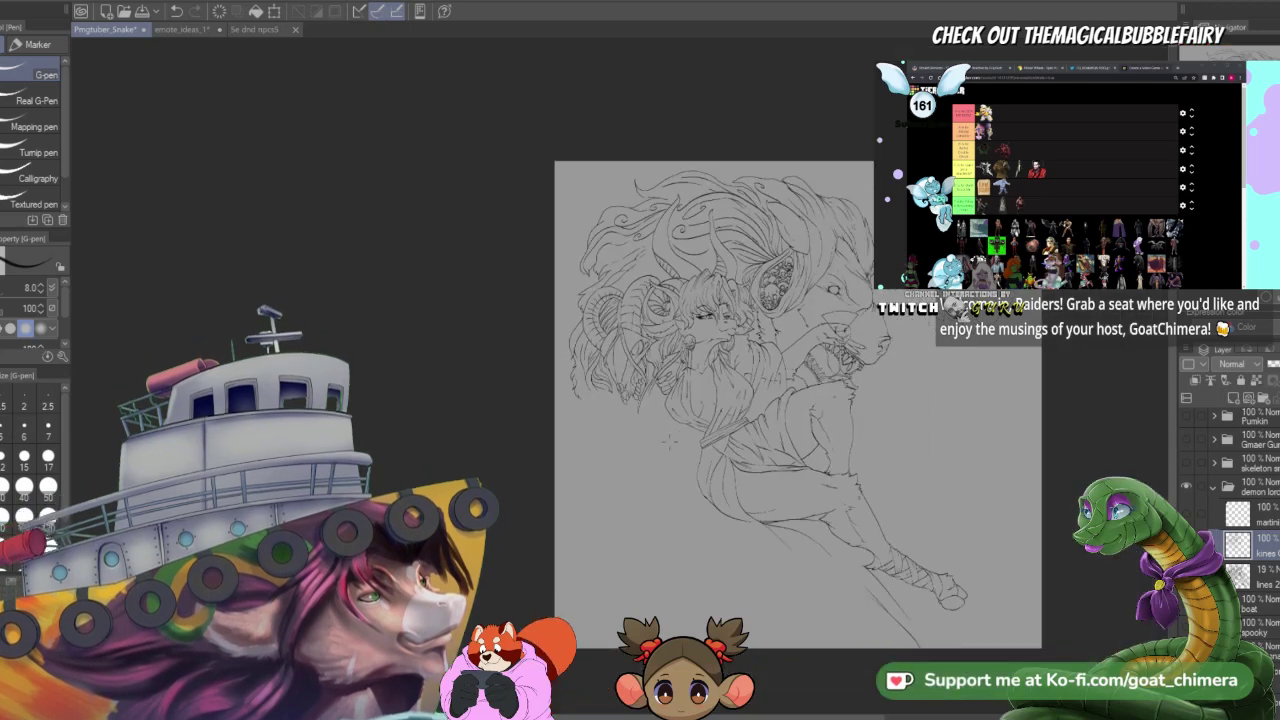
{"action": "scroll", "coordinate": [744, 398], "scroll_direction": "up", "scroll_amount": 1}
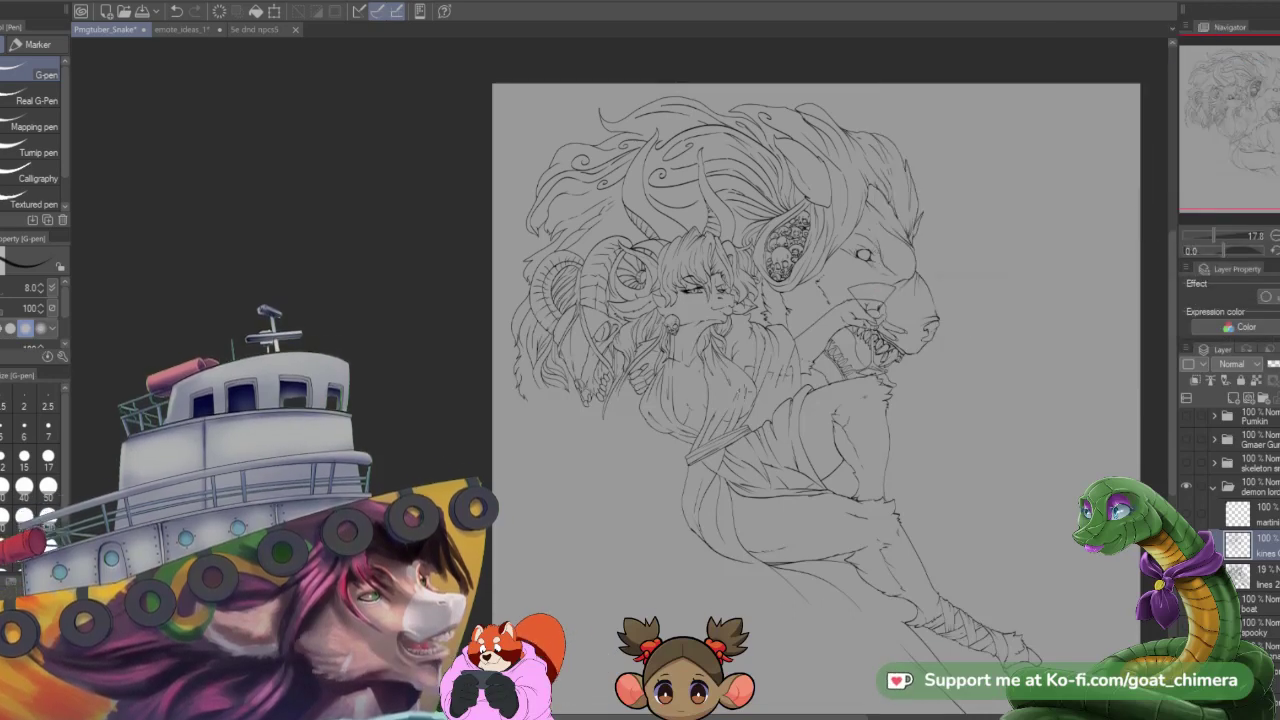
- Examine the clean line art without the sketch, both as a whole and around the face, hand and beast's jaw
{"action": "scroll", "coordinate": [741, 384], "scroll_direction": "down", "scroll_amount": 2}
{"action": "scroll", "coordinate": [775, 325], "scroll_direction": "up", "scroll_amount": 4}
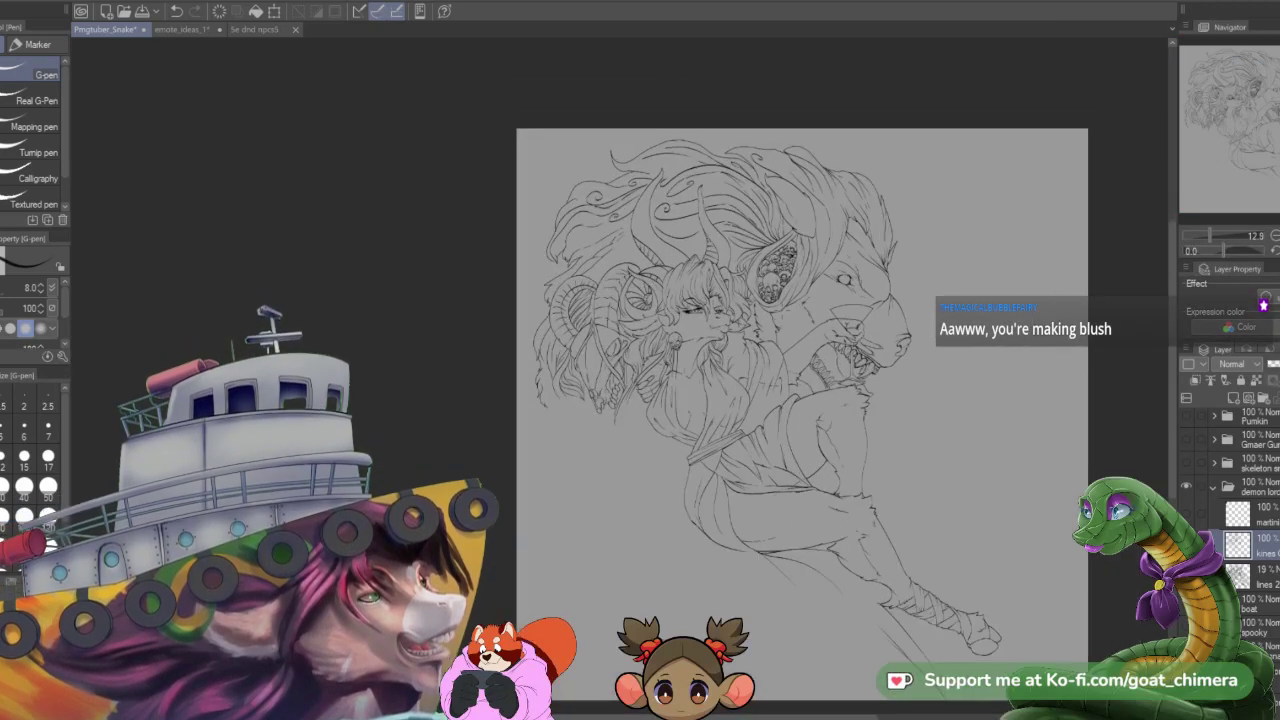
{"action": "scroll", "coordinate": [797, 587], "scroll_direction": "down", "scroll_amount": 3}
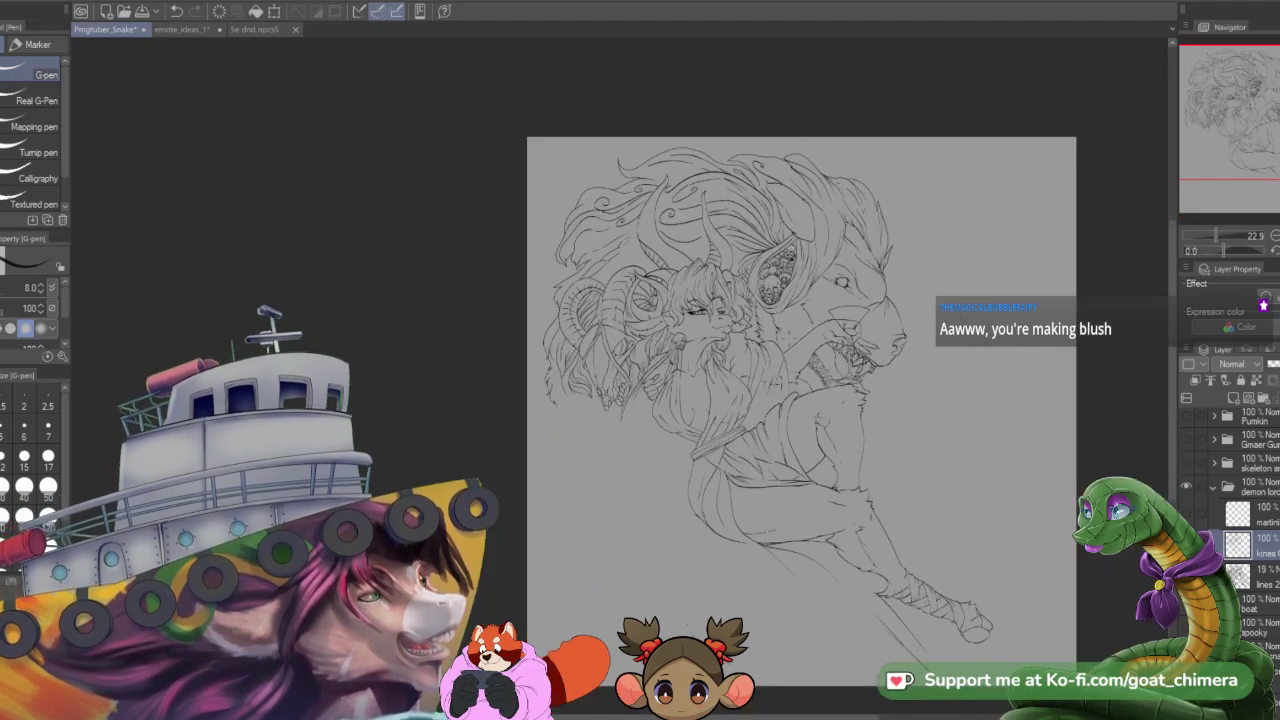
{"action": "scroll", "coordinate": [797, 587], "scroll_direction": "up", "scroll_amount": 2}
{"action": "scroll", "coordinate": [797, 587], "scroll_direction": "up", "scroll_amount": 1}
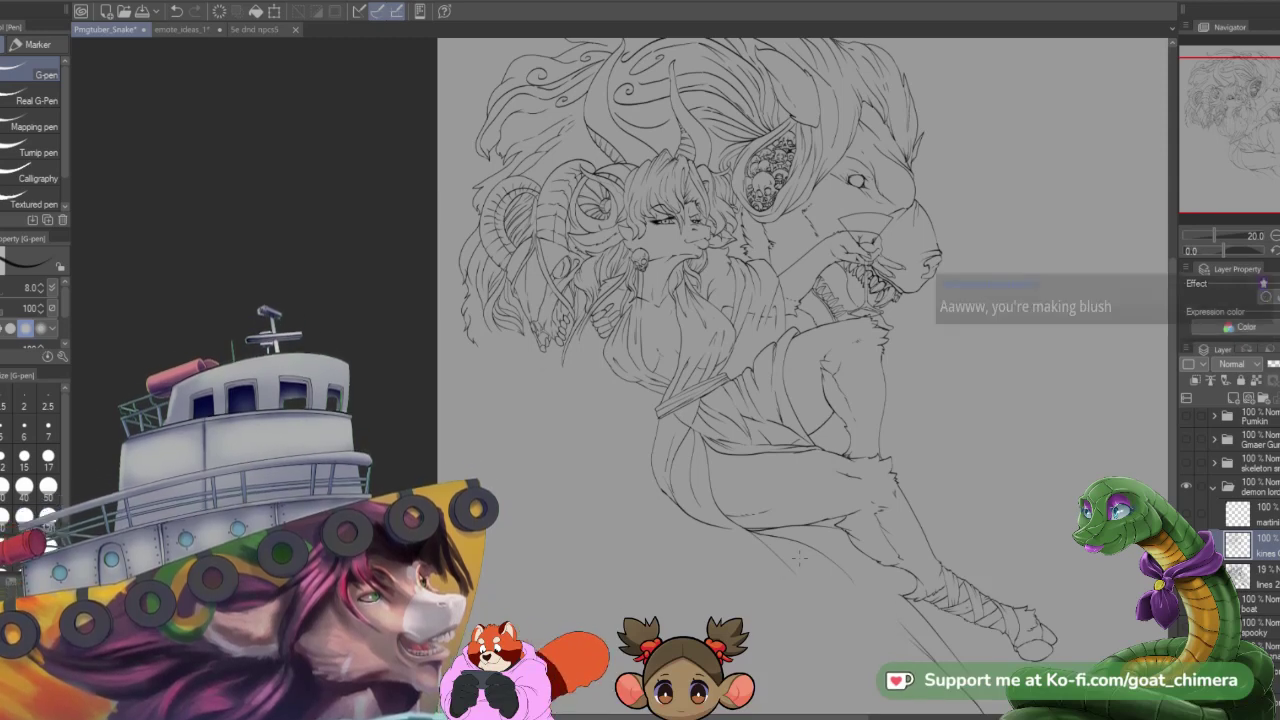
{"action": "scroll", "coordinate": [717, 420], "scroll_direction": "down", "scroll_amount": 3}
{"action": "scroll", "coordinate": [662, 223], "scroll_direction": "up", "scroll_amount": 3}
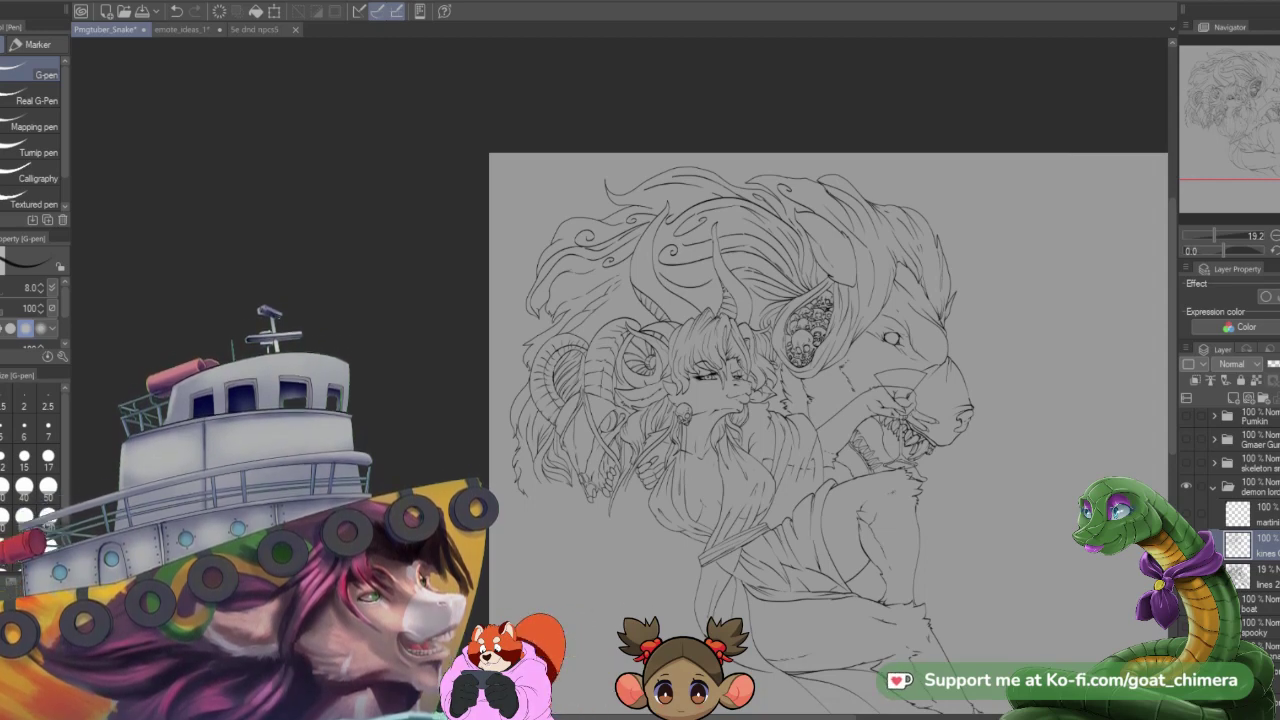
{"action": "scroll", "coordinate": [828, 433], "scroll_direction": "down", "scroll_amount": 2}
{"action": "scroll", "coordinate": [828, 433], "scroll_direction": "up", "scroll_amount": 2}
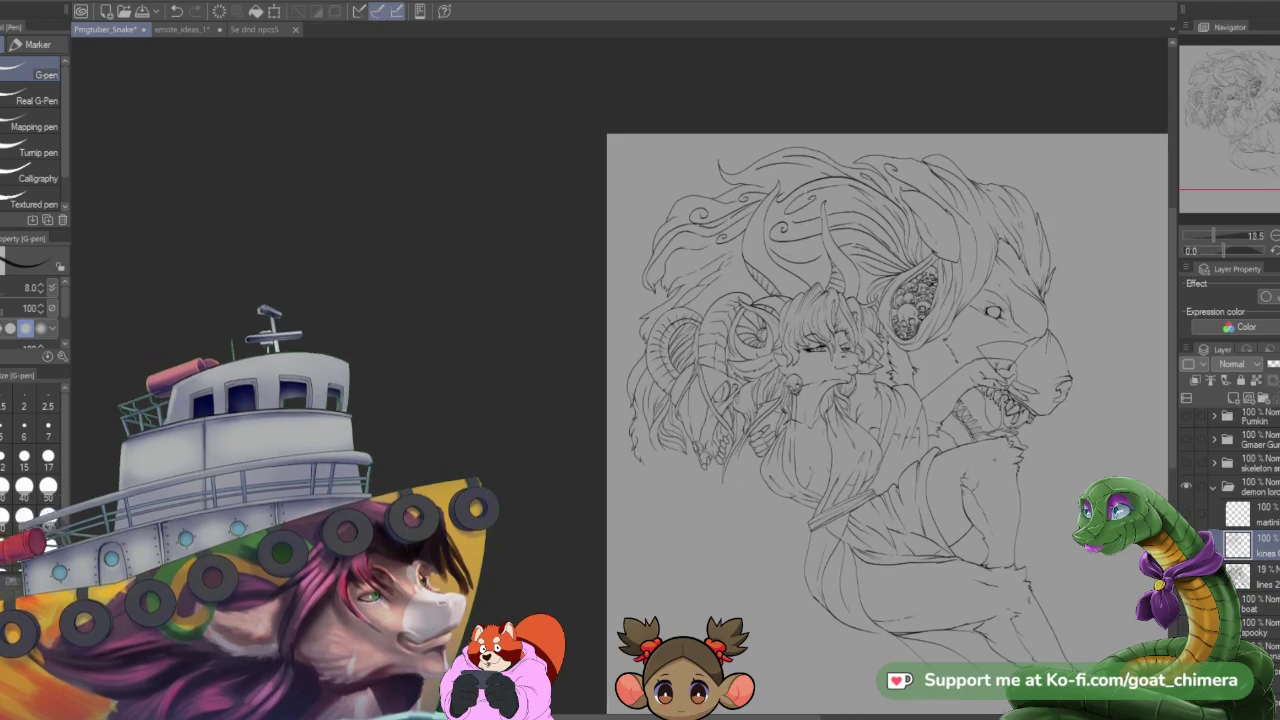
{"action": "left_click_drag", "start_coordinate": [1029, 424], "coordinate": [936, 417]}
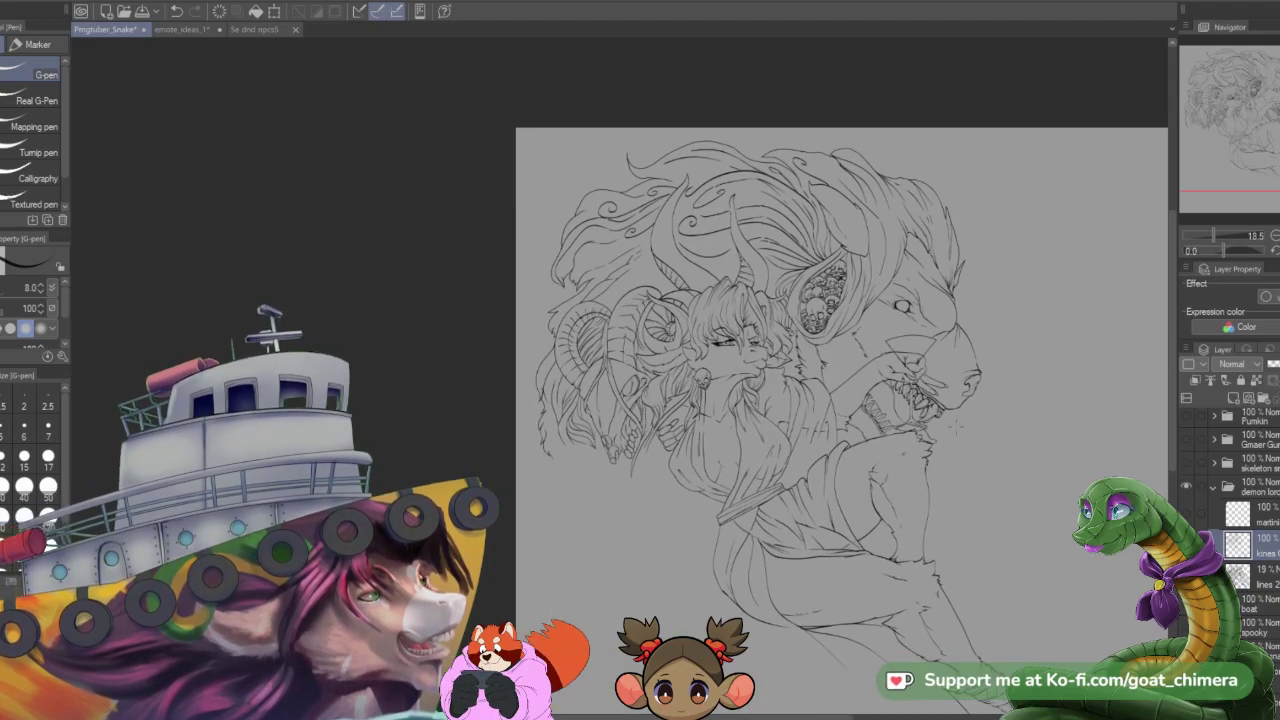
{"action": "scroll", "coordinate": [936, 417], "scroll_direction": "up", "scroll_amount": 1}
{"action": "scroll", "coordinate": [904, 410], "scroll_direction": "up", "scroll_amount": 2}
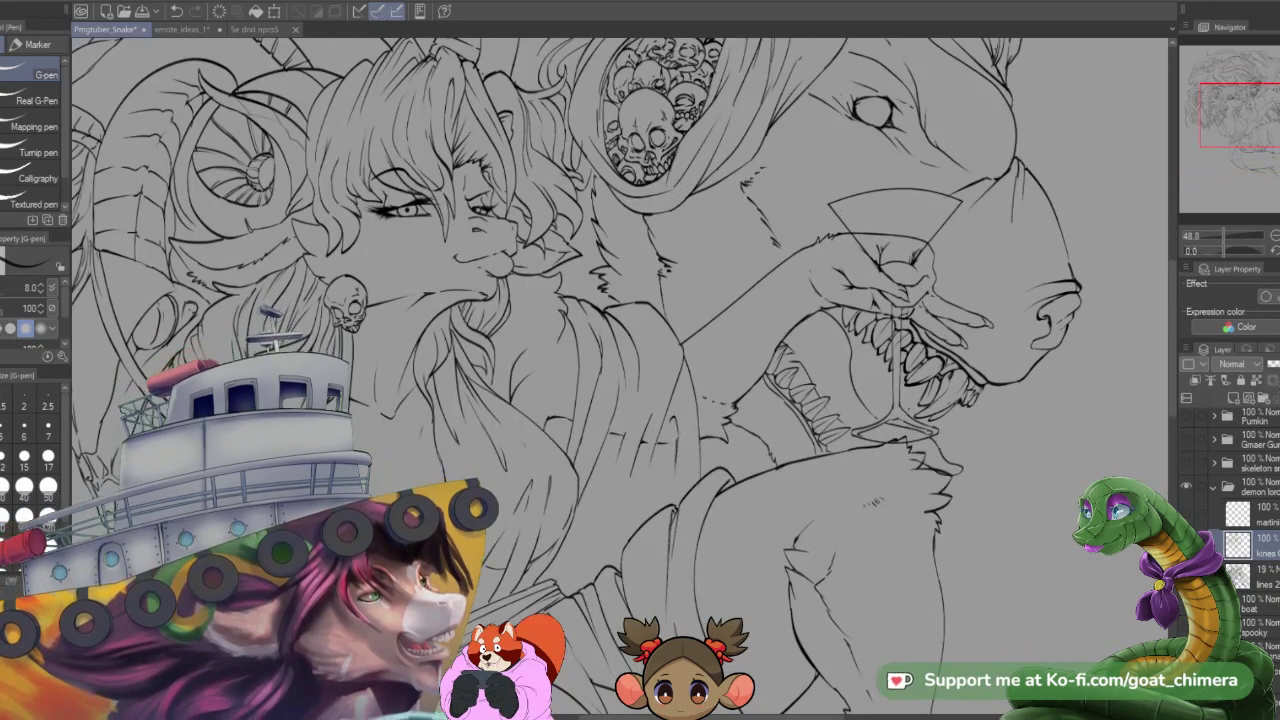
{"action": "scroll", "coordinate": [904, 410], "scroll_direction": "down", "scroll_amount": 3}
{"action": "scroll", "coordinate": [825, 668], "scroll_direction": "down", "scroll_amount": 2}
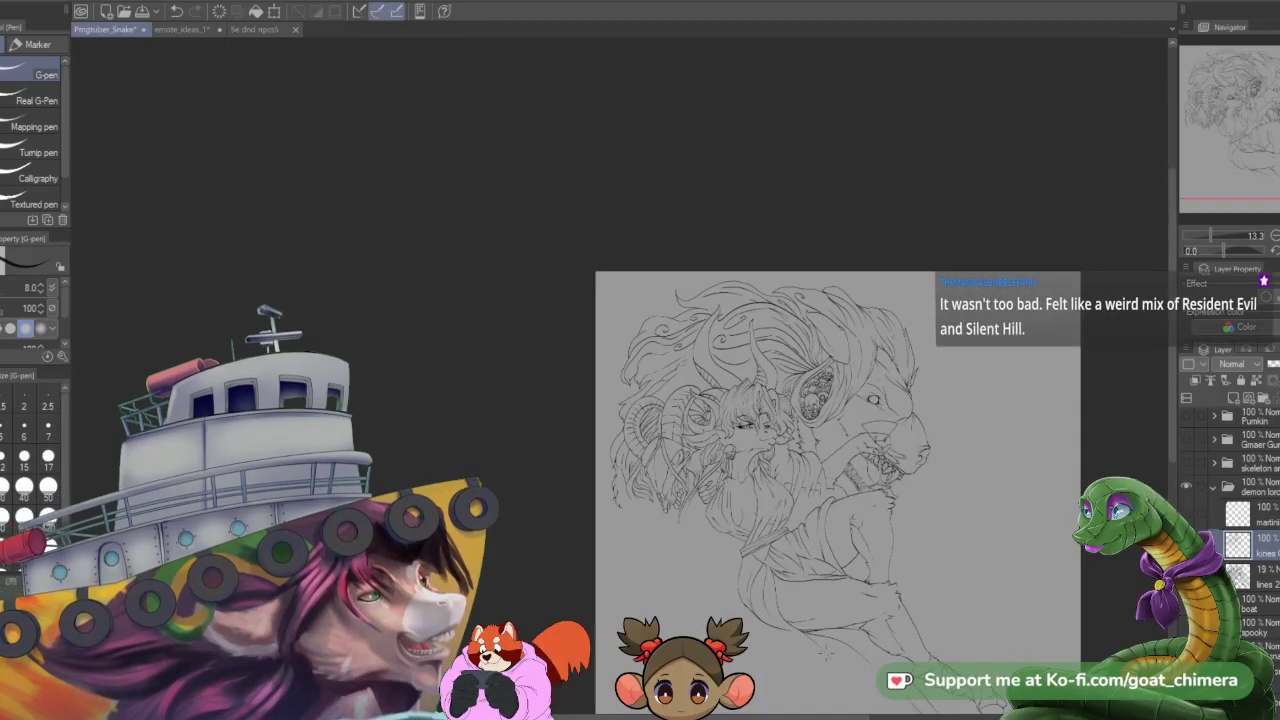
{"action": "scroll", "coordinate": [825, 668], "scroll_direction": "up", "scroll_amount": 2}
{"action": "left_click_drag", "start_coordinate": [1240, 73], "coordinate": [1248, 113]}
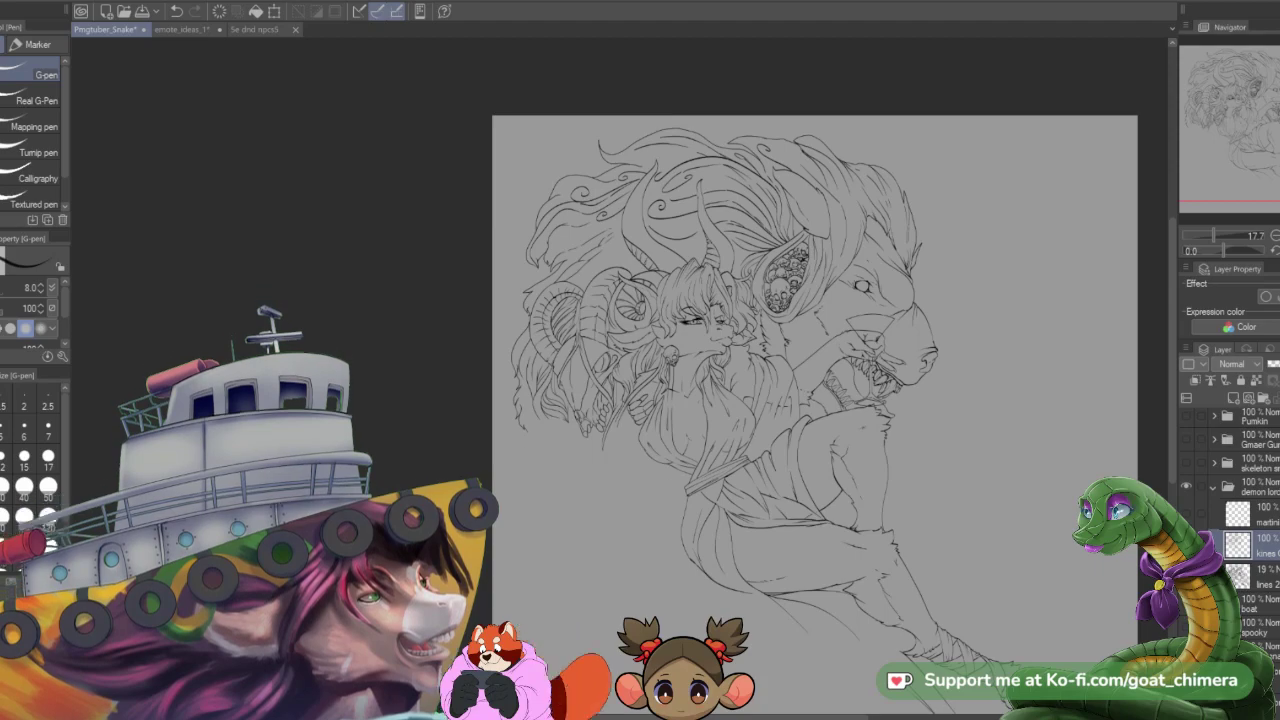
- Ink a short fold line in the skirt drapery just below the figure's sash with the G-pen
{"action": "scroll", "coordinate": [818, 481], "scroll_direction": "up", "scroll_amount": 5}
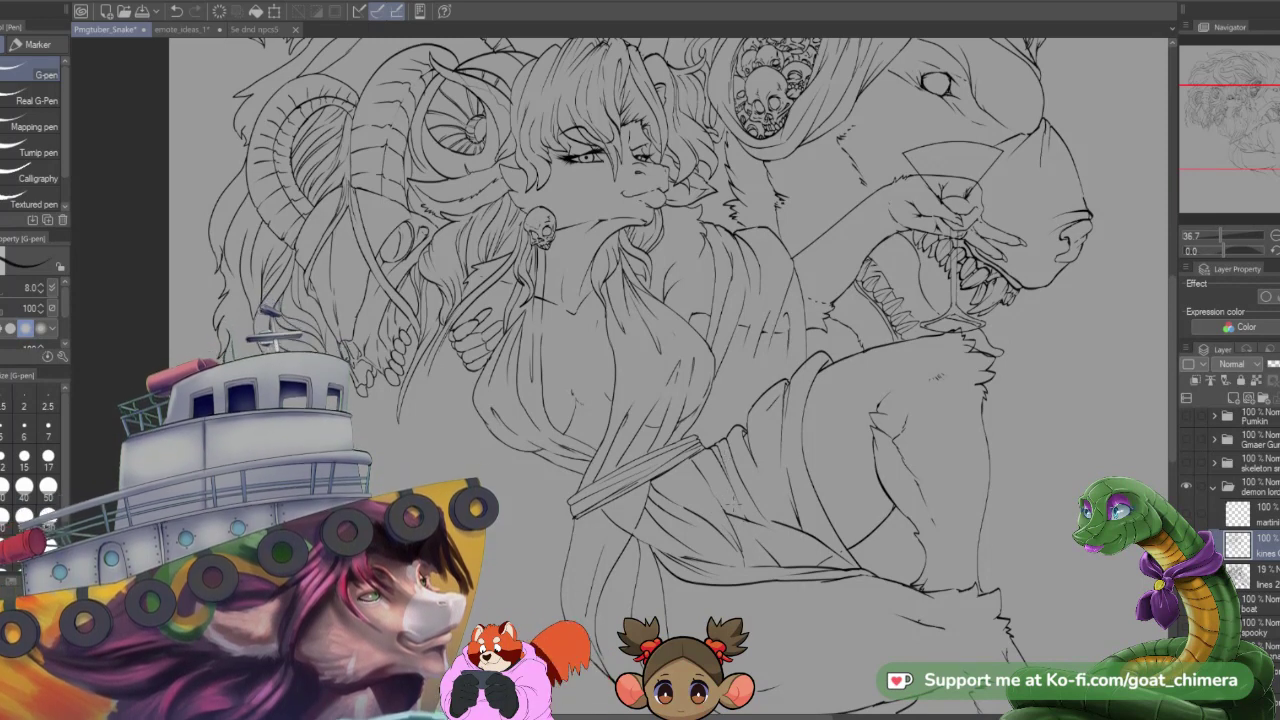
{"action": "left_click_drag", "start_coordinate": [738, 506], "coordinate": [763, 493]}
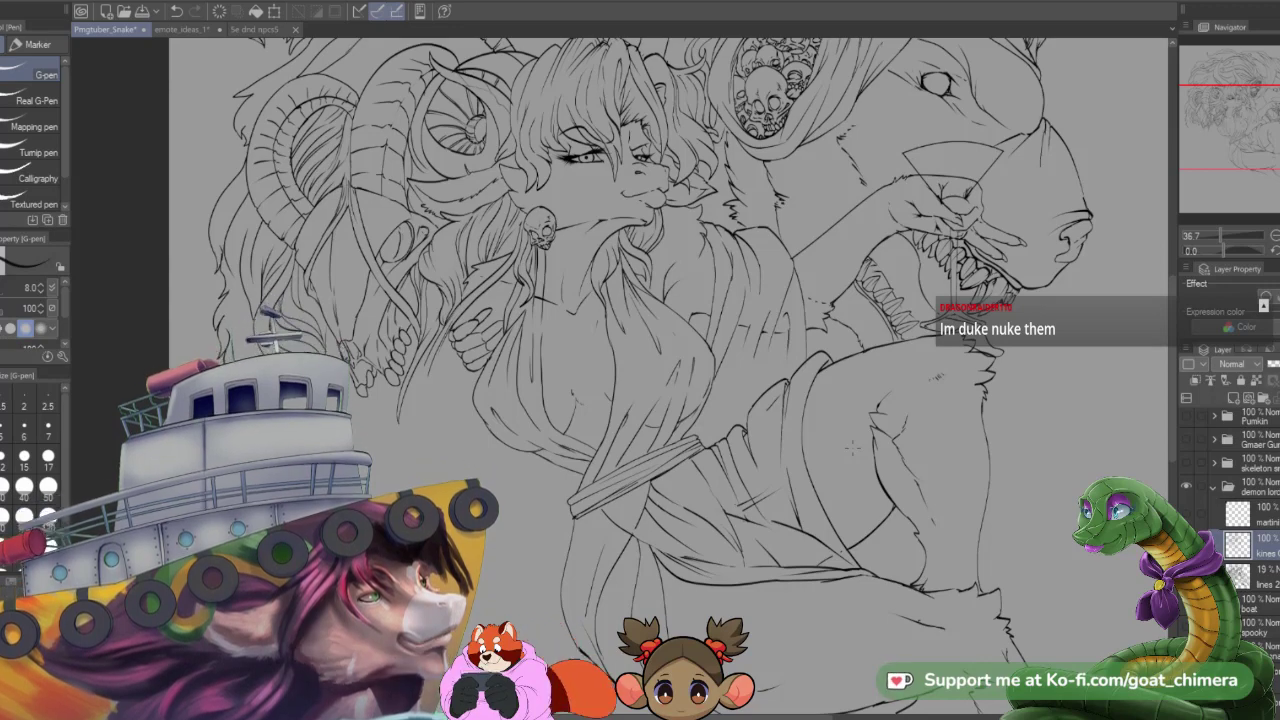
{"action": "scroll", "coordinate": [852, 448], "scroll_direction": "down", "scroll_amount": 2}
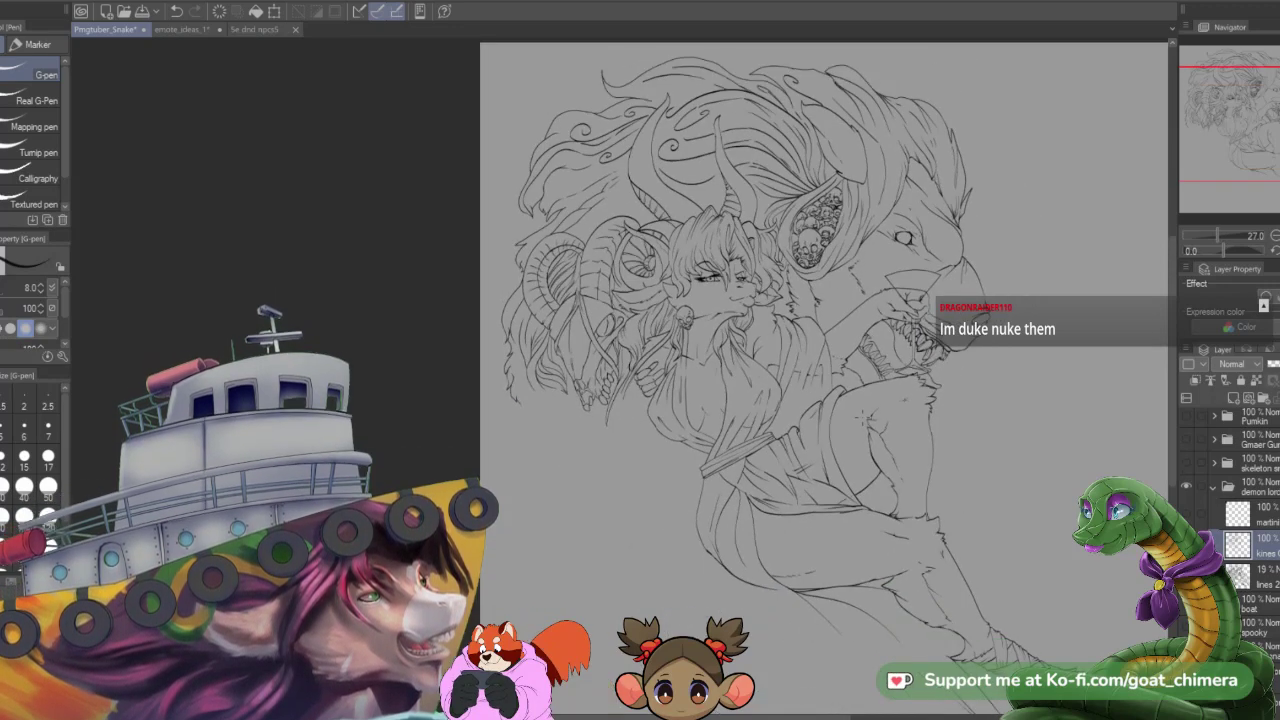
{"action": "scroll", "coordinate": [776, 314], "scroll_direction": "up", "scroll_amount": 1}
{"action": "scroll", "coordinate": [740, 363], "scroll_direction": "up", "scroll_amount": 3}
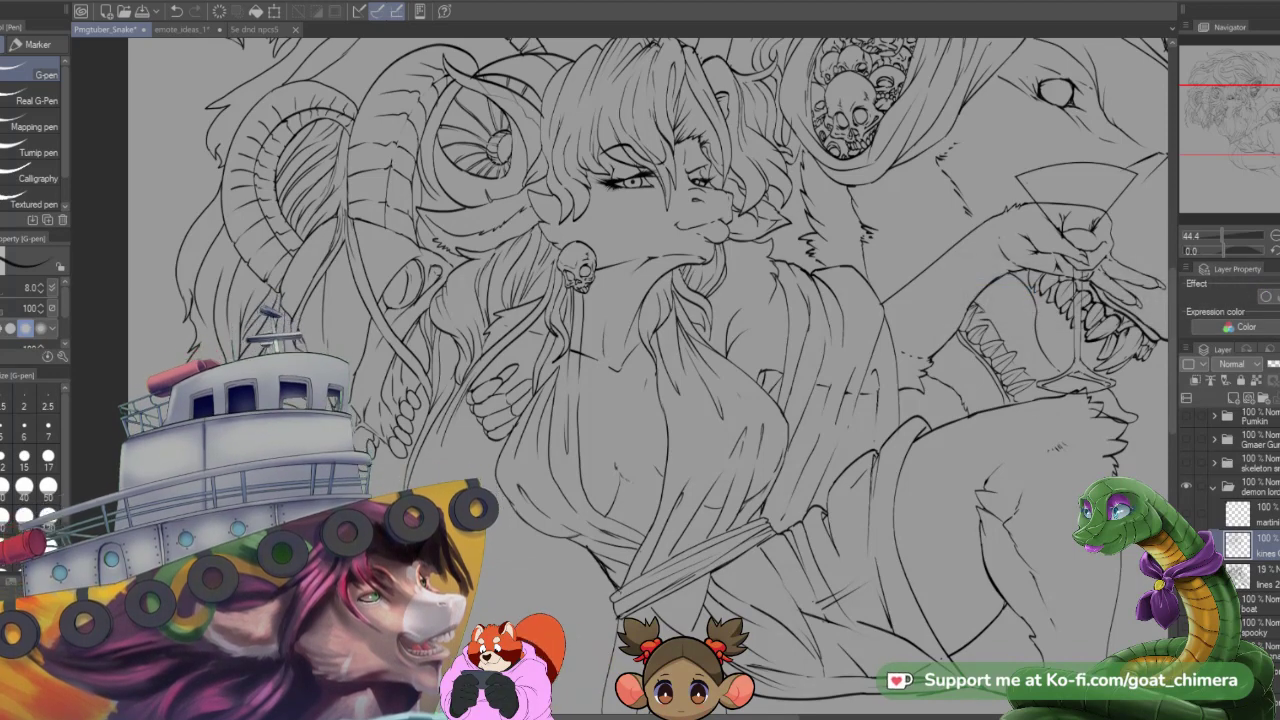
- Thin the heavy waist outline just above the sash's lower end with the Hard eraser at size 15 and reselect the G-pen
{"action": "scroll", "coordinate": [668, 230], "scroll_direction": "down", "scroll_amount": 2}
{"action": "scroll", "coordinate": [640, 300], "scroll_direction": "down", "scroll_amount": 1}
{"action": "scroll", "coordinate": [640, 300], "scroll_direction": "up", "scroll_amount": 3}
{"action": "scroll", "coordinate": [700, 330], "scroll_direction": "down", "scroll_amount": 1}
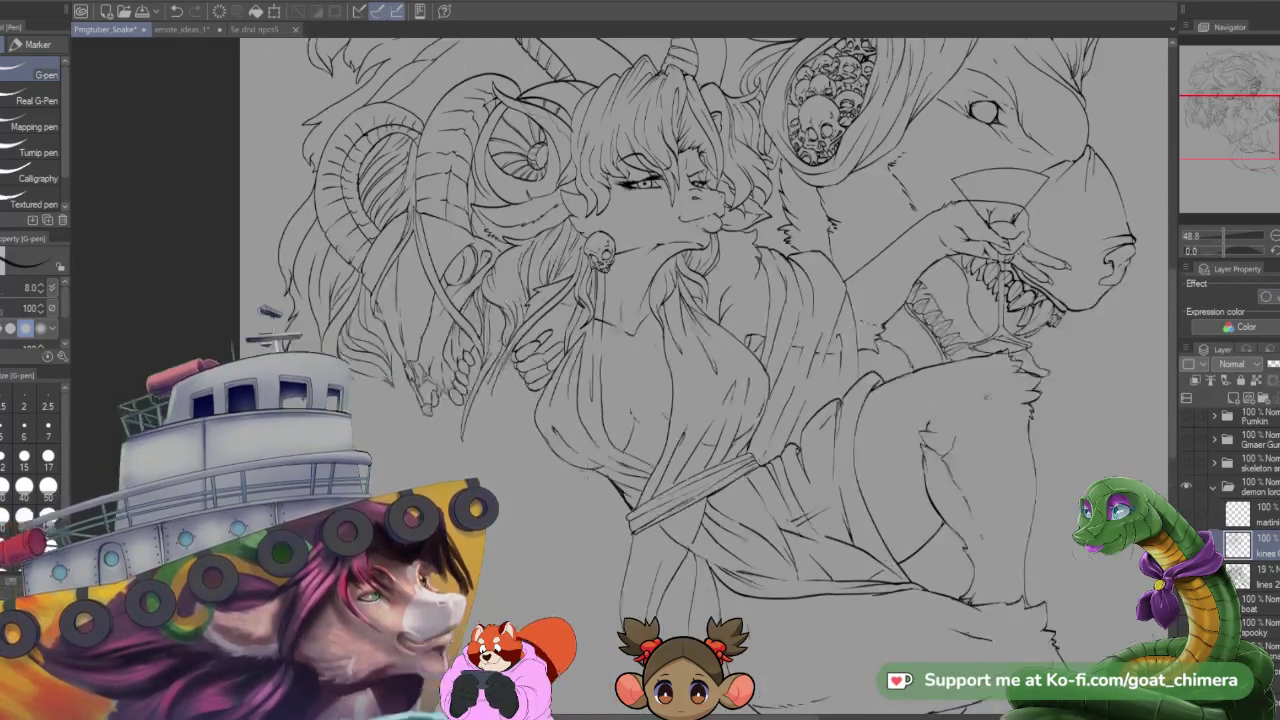
{"action": "scroll", "coordinate": [613, 527], "scroll_direction": "up", "scroll_amount": 2}
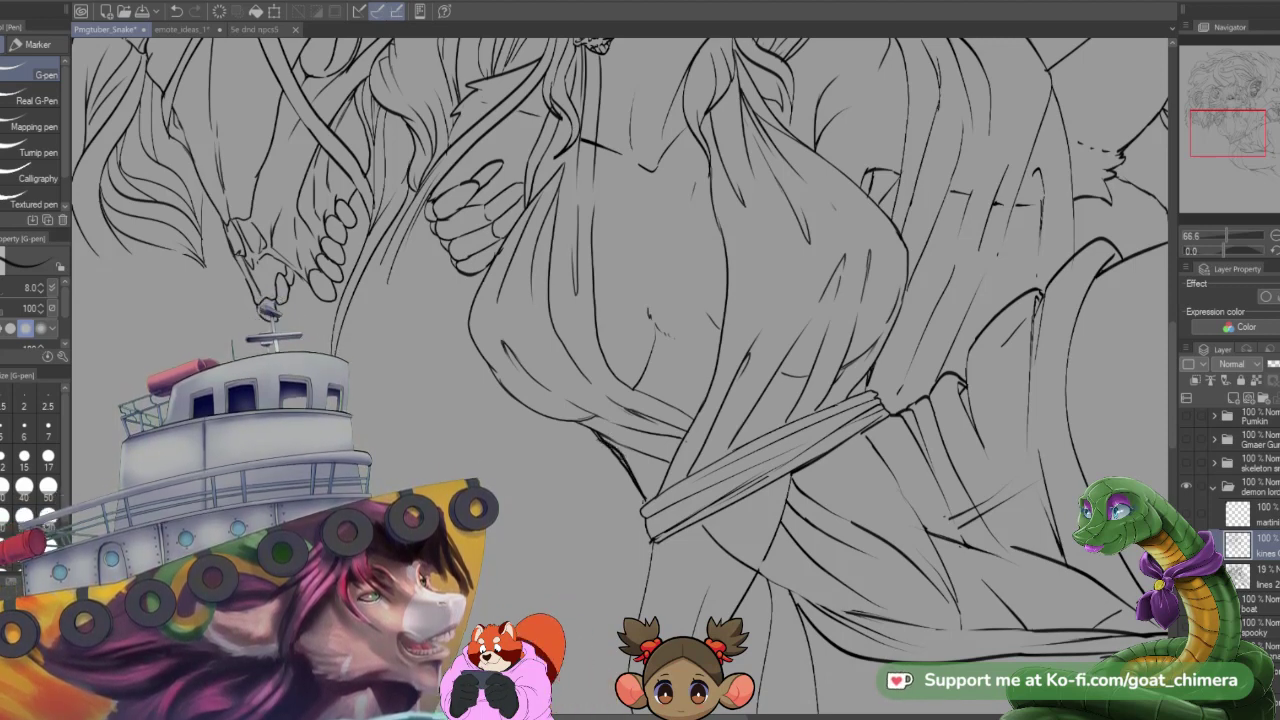
{"action": "key", "text": "e"}
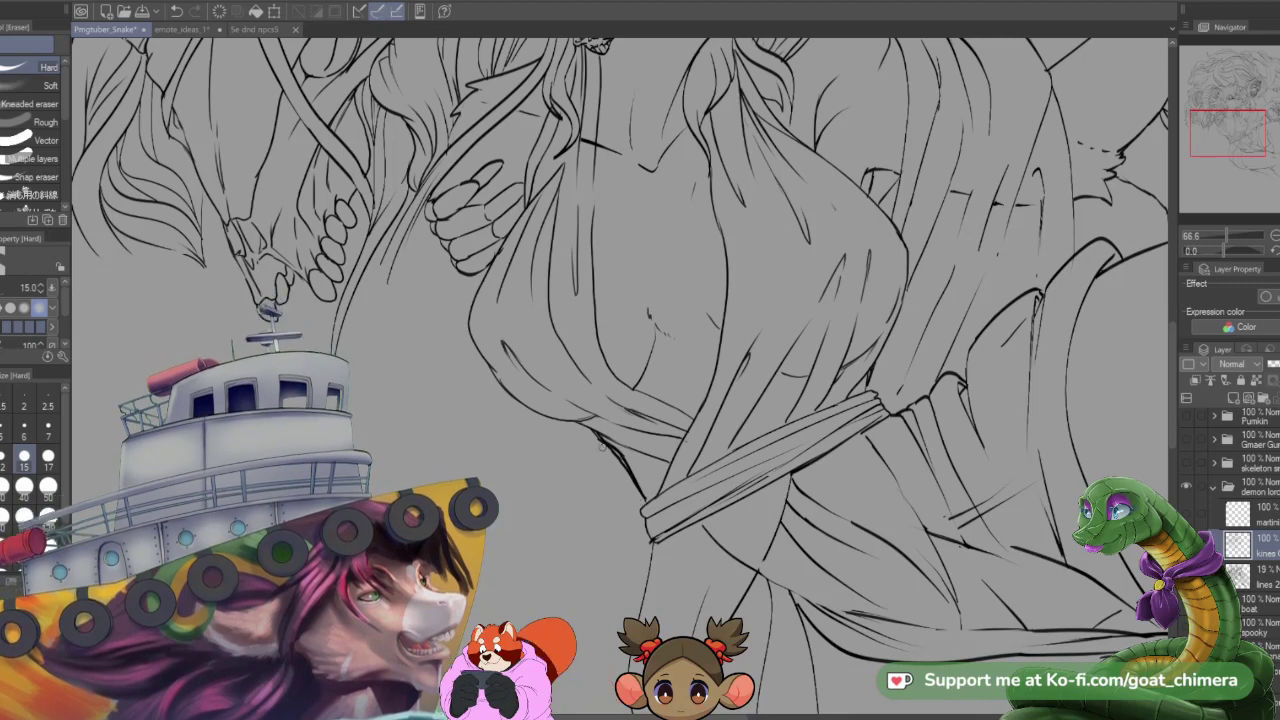
{"action": "left_click_drag", "start_coordinate": [604, 447], "coordinate": [646, 494]}
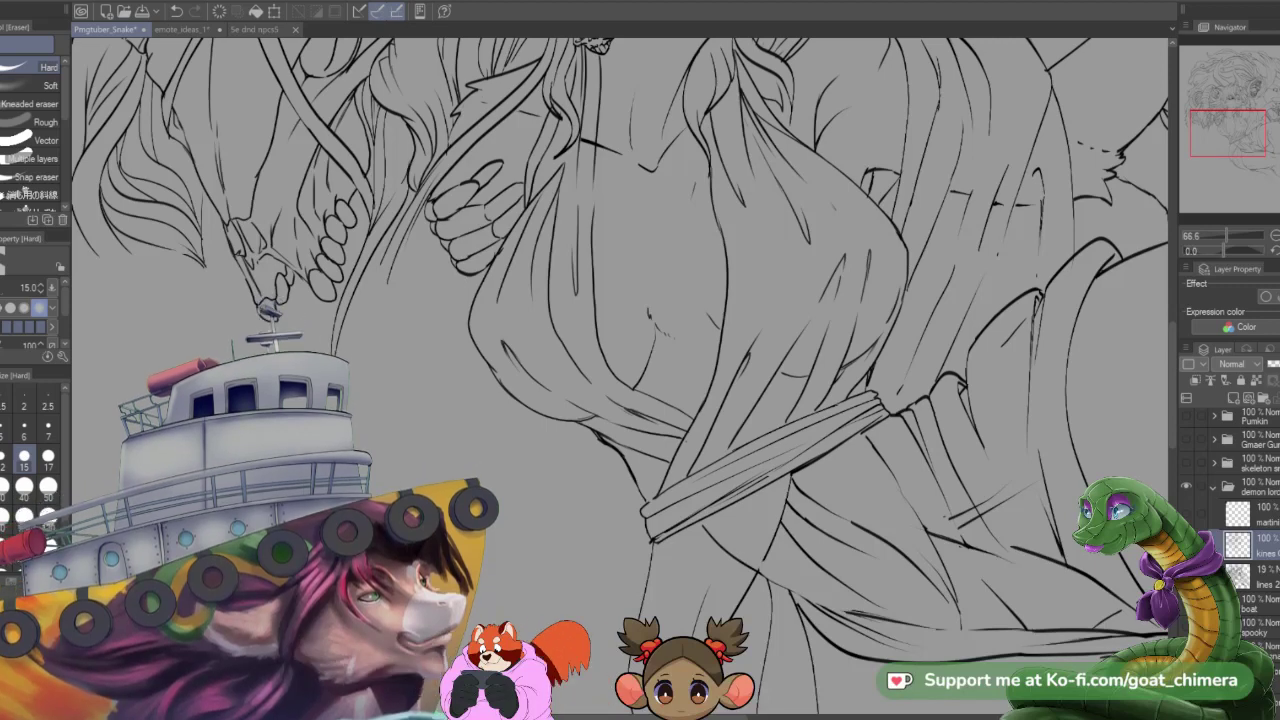
{"action": "key", "text": "p"}
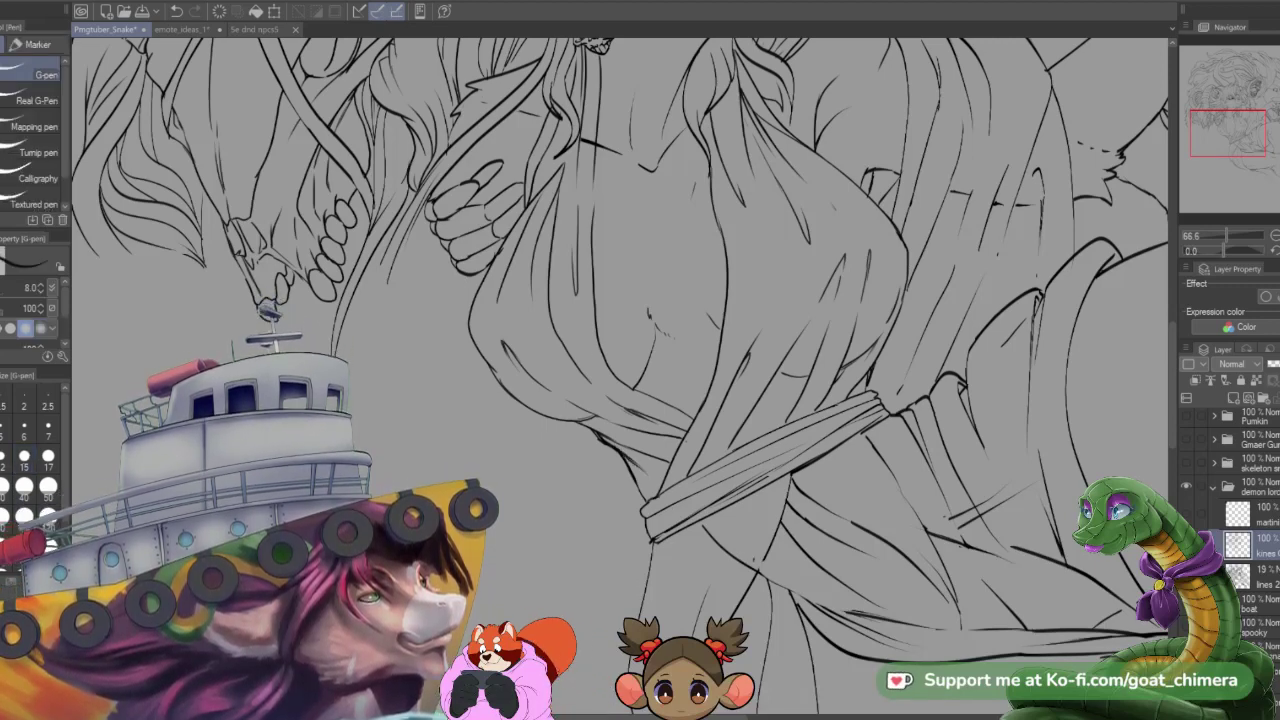
- Clean up the short fold line in the drapery above the sash with the Hard eraser at size 15 and reselect the G-pen
{"action": "scroll", "coordinate": [751, 548], "scroll_direction": "down", "scroll_amount": 1}
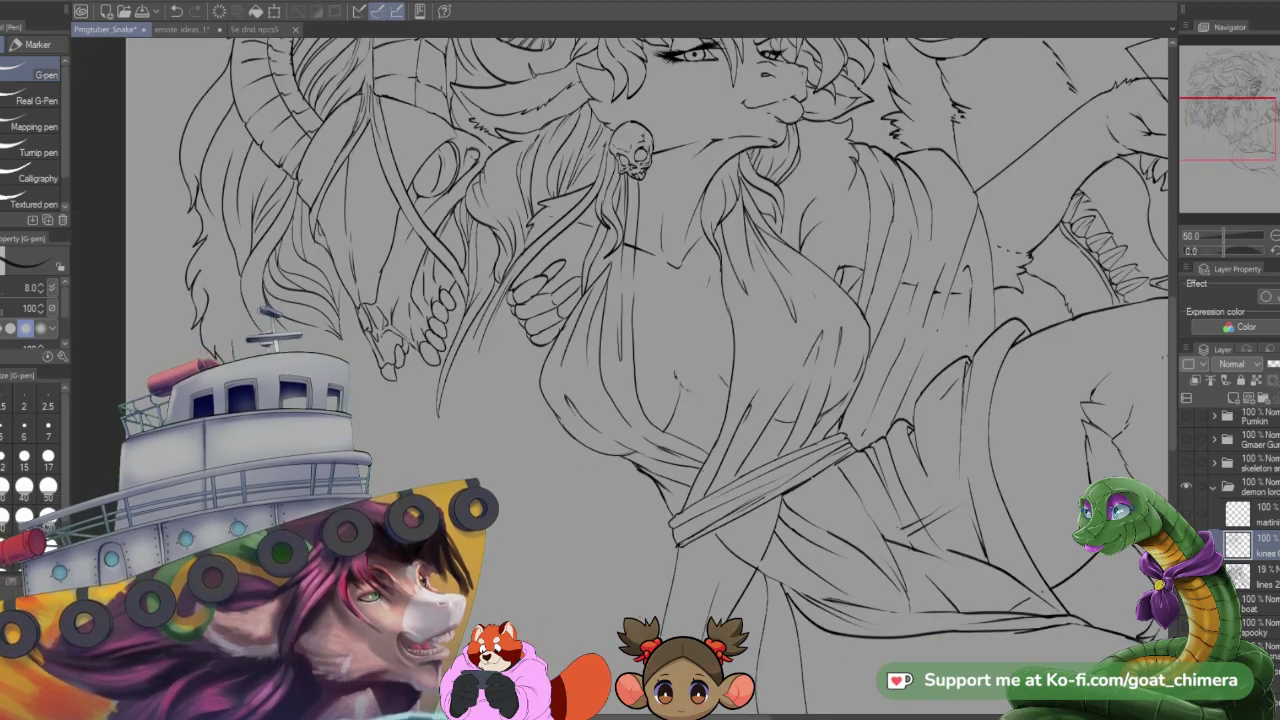
{"action": "scroll", "coordinate": [751, 548], "scroll_direction": "down", "scroll_amount": 2}
{"action": "scroll", "coordinate": [782, 535], "scroll_direction": "up", "scroll_amount": 2}
{"action": "scroll", "coordinate": [773, 416], "scroll_direction": "up", "scroll_amount": 1}
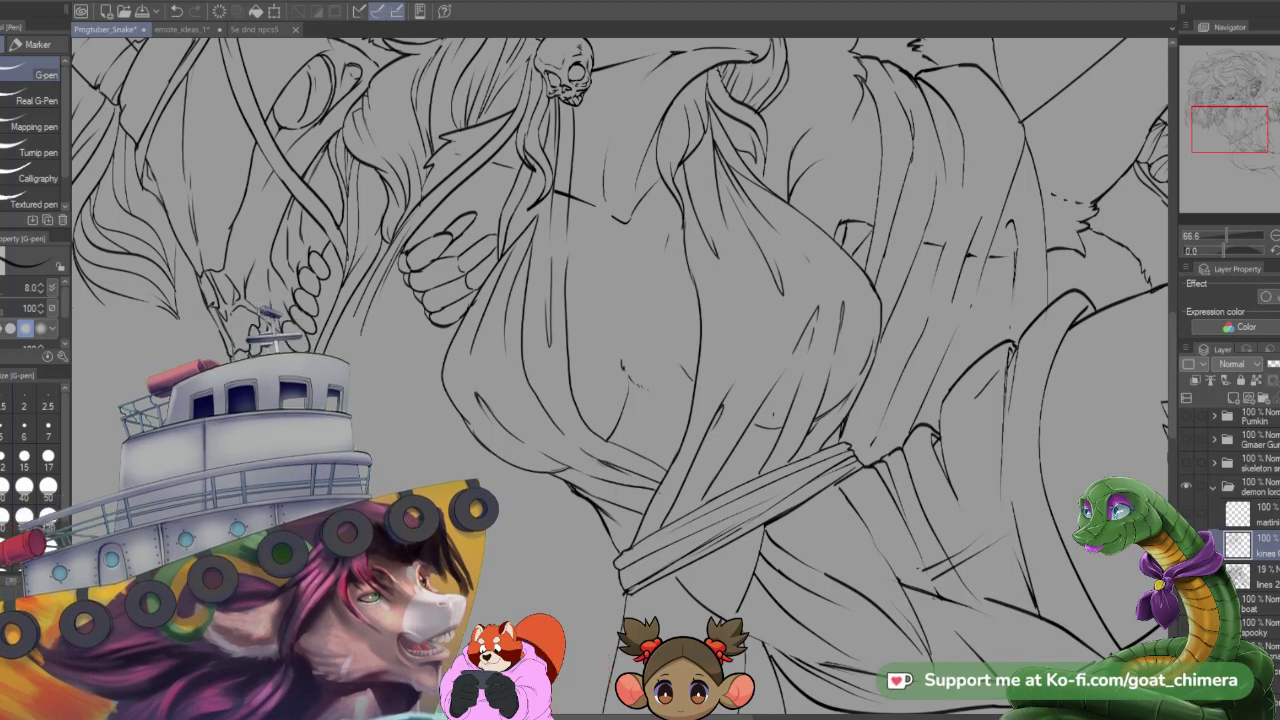
{"action": "key", "text": "e"}
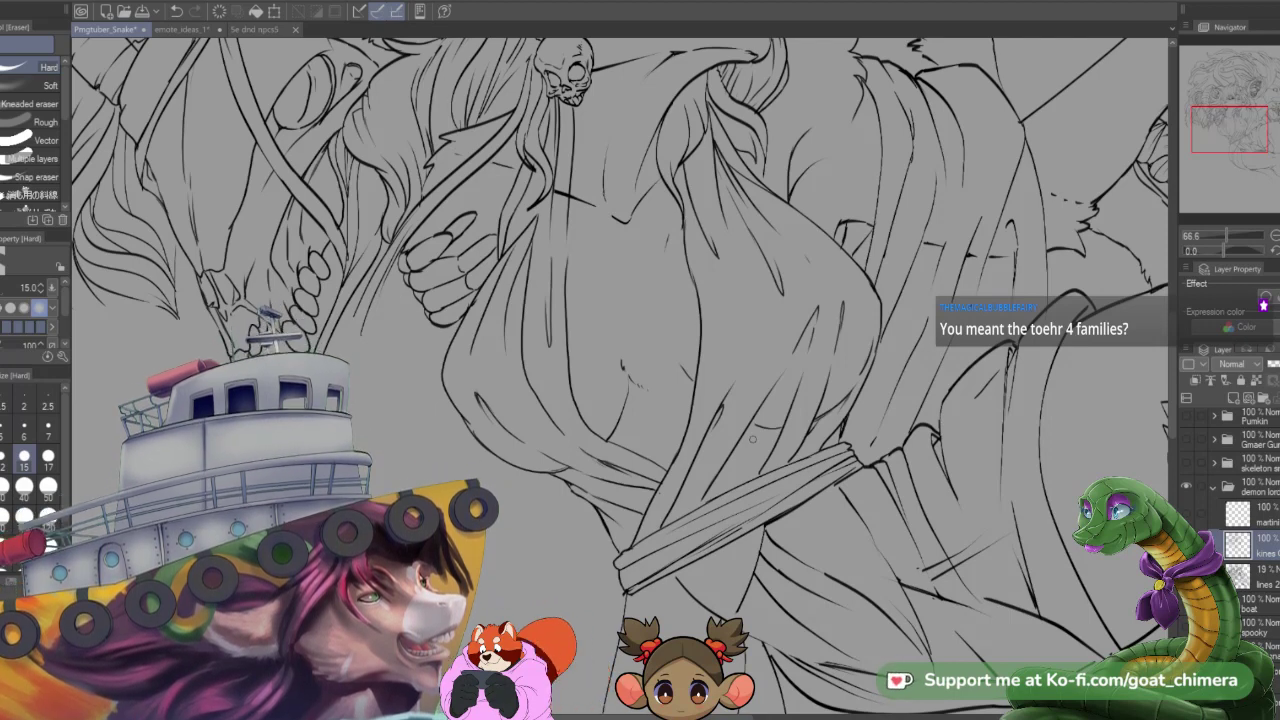
{"action": "key", "text": "p"}
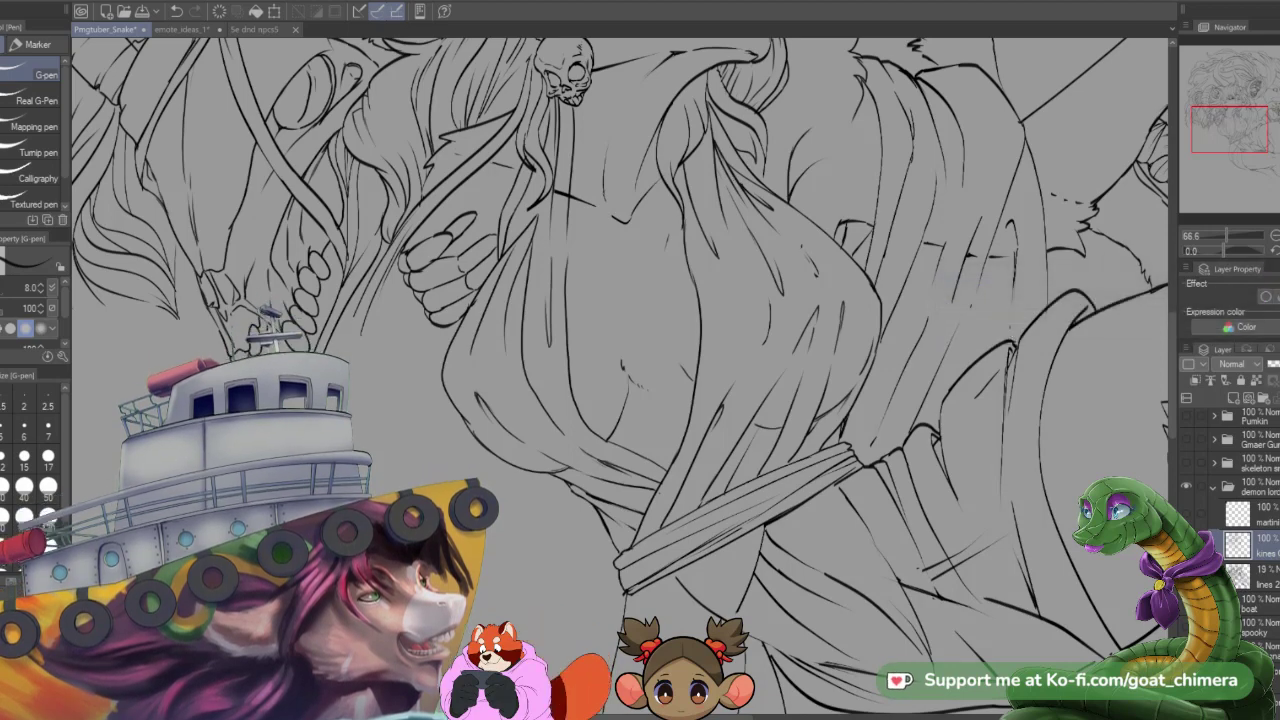
- Examine the clean line art without the sketch, from the draped torso out to the whole figure, legs and beast
{"action": "scroll", "coordinate": [760, 300], "scroll_direction": "down", "scroll_amount": 2}
{"action": "scroll", "coordinate": [620, 280], "scroll_direction": "up", "scroll_amount": 2}
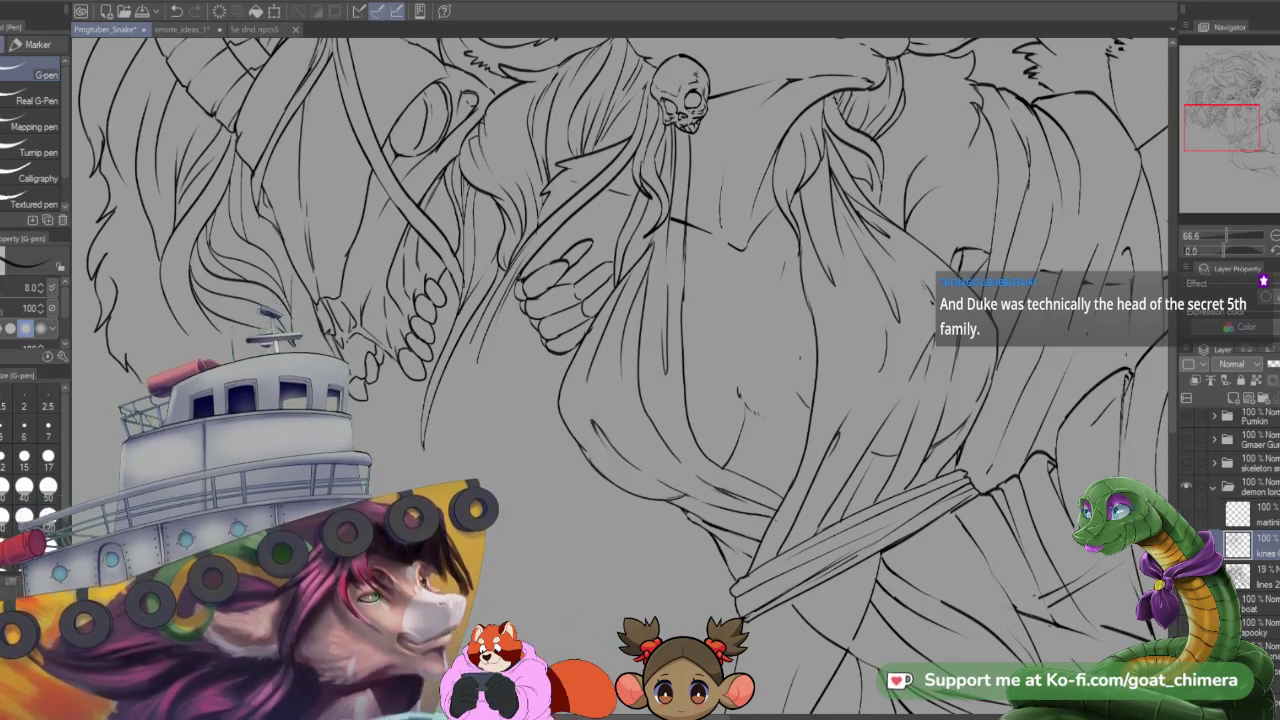
{"action": "scroll", "coordinate": [801, 347], "scroll_direction": "down", "scroll_amount": 5}
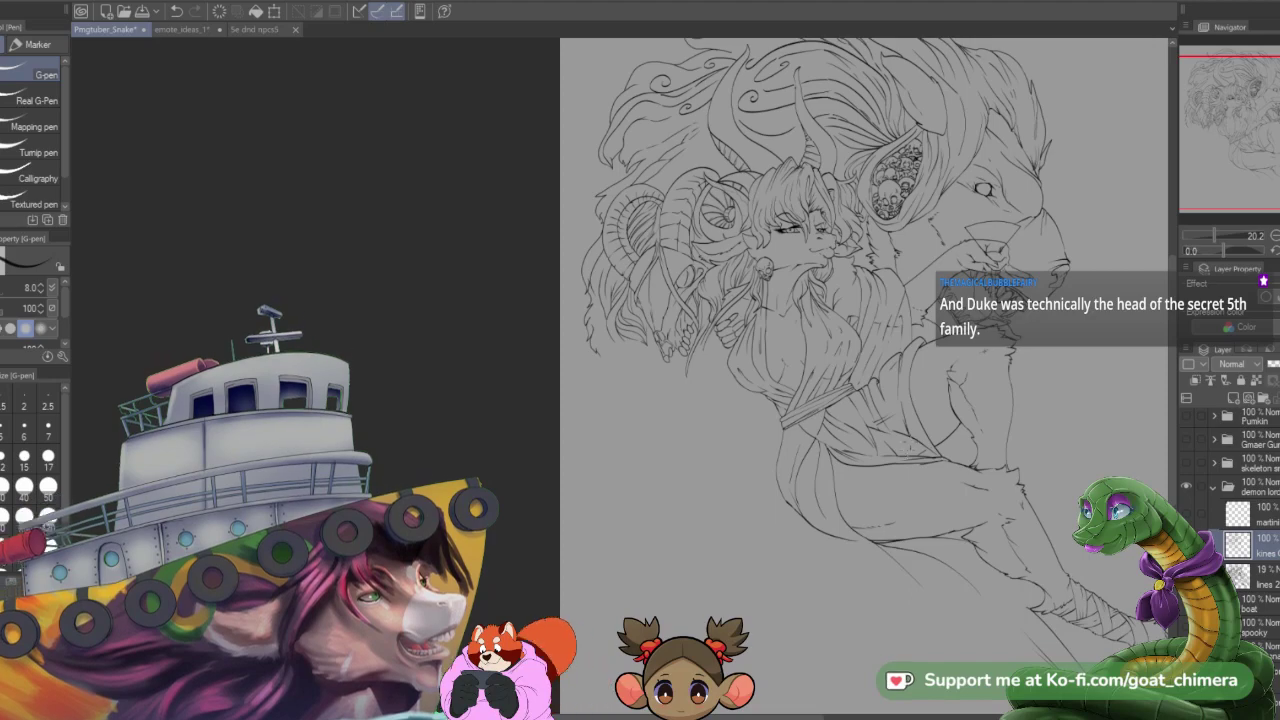
{"action": "left_click_drag", "start_coordinate": [1251, 203], "coordinate": [1274, 203]}
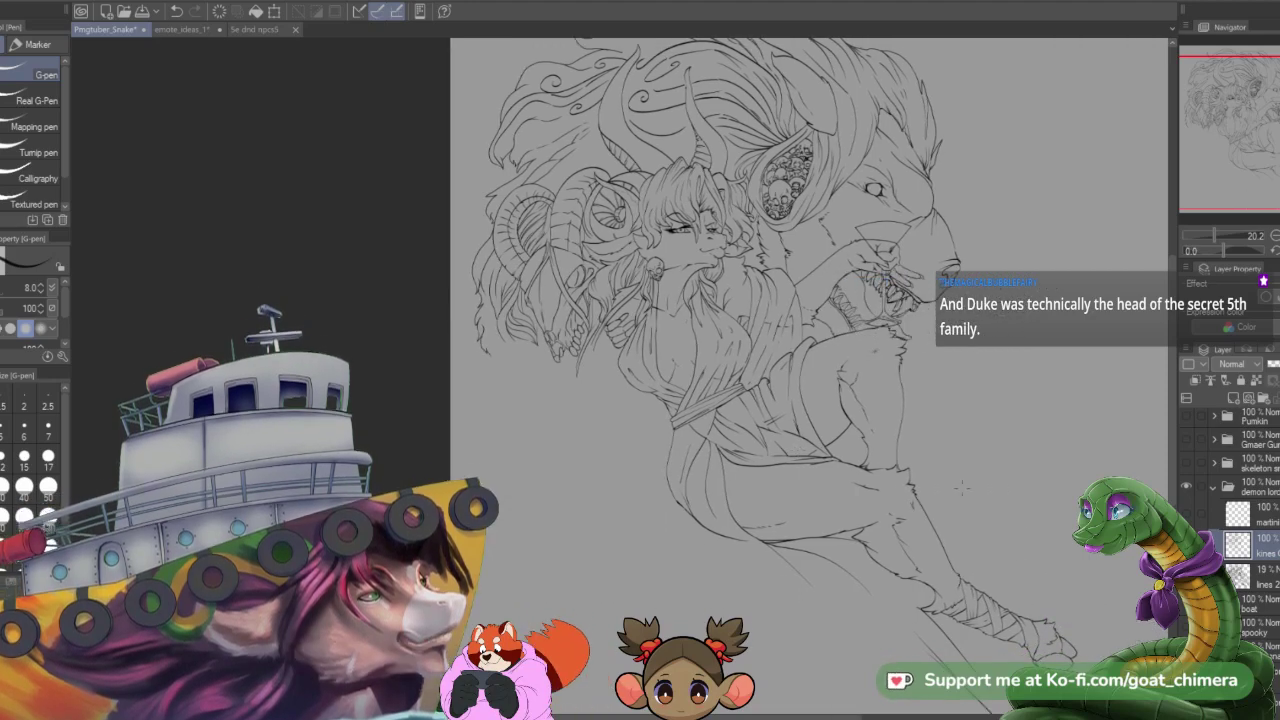
{"action": "scroll", "coordinate": [900, 478], "scroll_direction": "down", "scroll_amount": 1}
{"action": "scroll", "coordinate": [1014, 471], "scroll_direction": "up", "scroll_amount": 3}
{"action": "scroll", "coordinate": [984, 480], "scroll_direction": "down", "scroll_amount": 2}
{"action": "scroll", "coordinate": [912, 497], "scroll_direction": "up", "scroll_amount": 2}
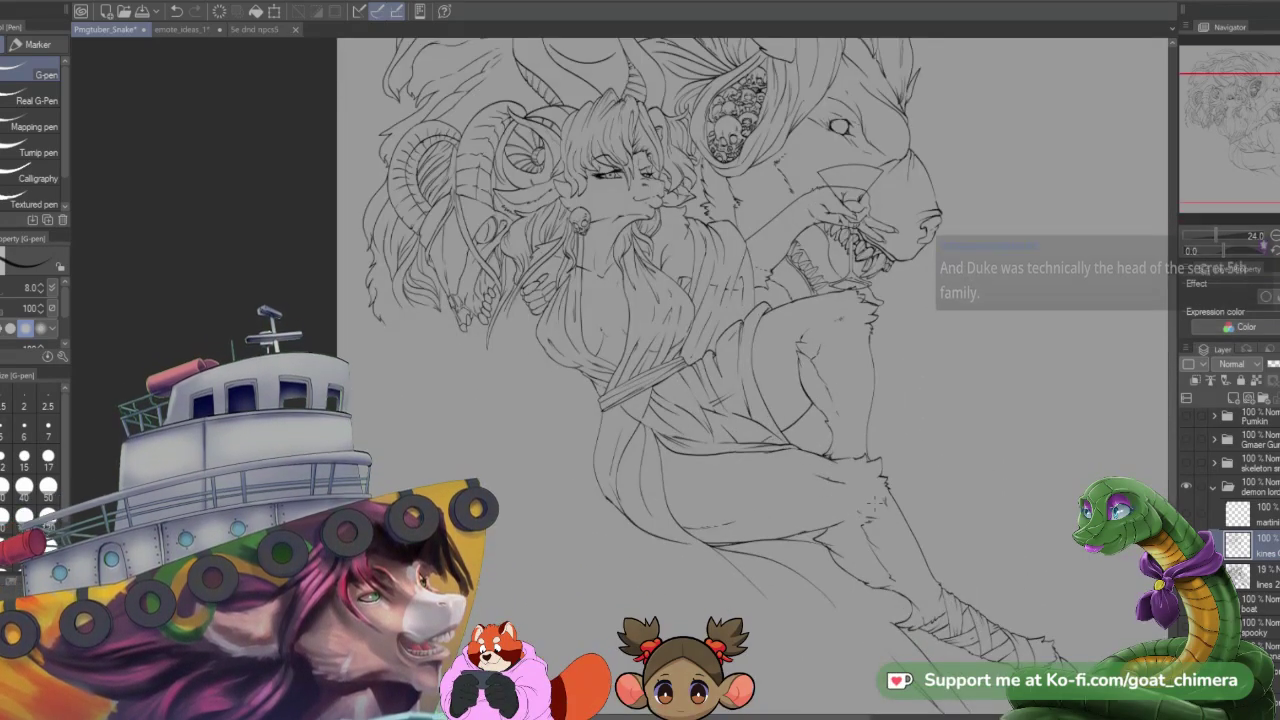
{"action": "scroll", "coordinate": [930, 490], "scroll_direction": "up", "scroll_amount": 2}
{"action": "scroll", "coordinate": [937, 487], "scroll_direction": "down", "scroll_amount": 1}
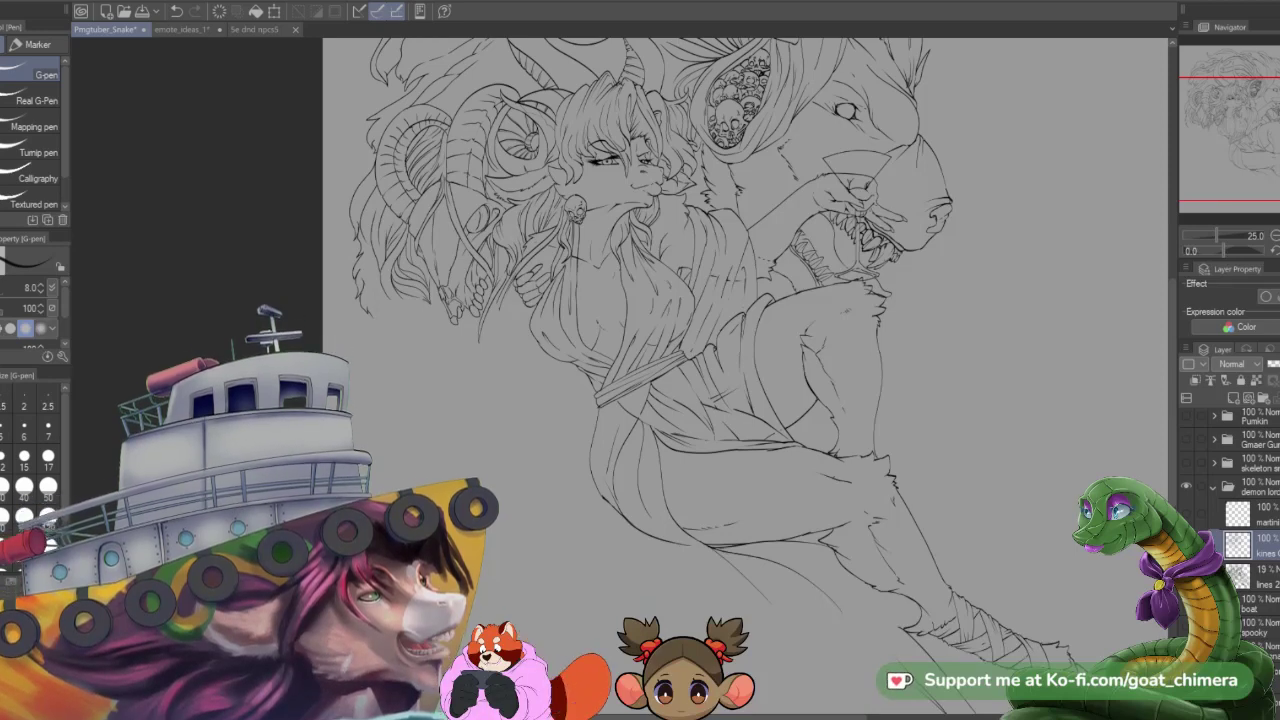
- Show the "lines 2" sketch layer again and ink the two rounded halves of the far leg's hoof with the G-pen
{"action": "left_click", "coordinate": [1186, 576]}
{"action": "scroll", "coordinate": [1017, 550], "scroll_direction": "up", "scroll_amount": 2}
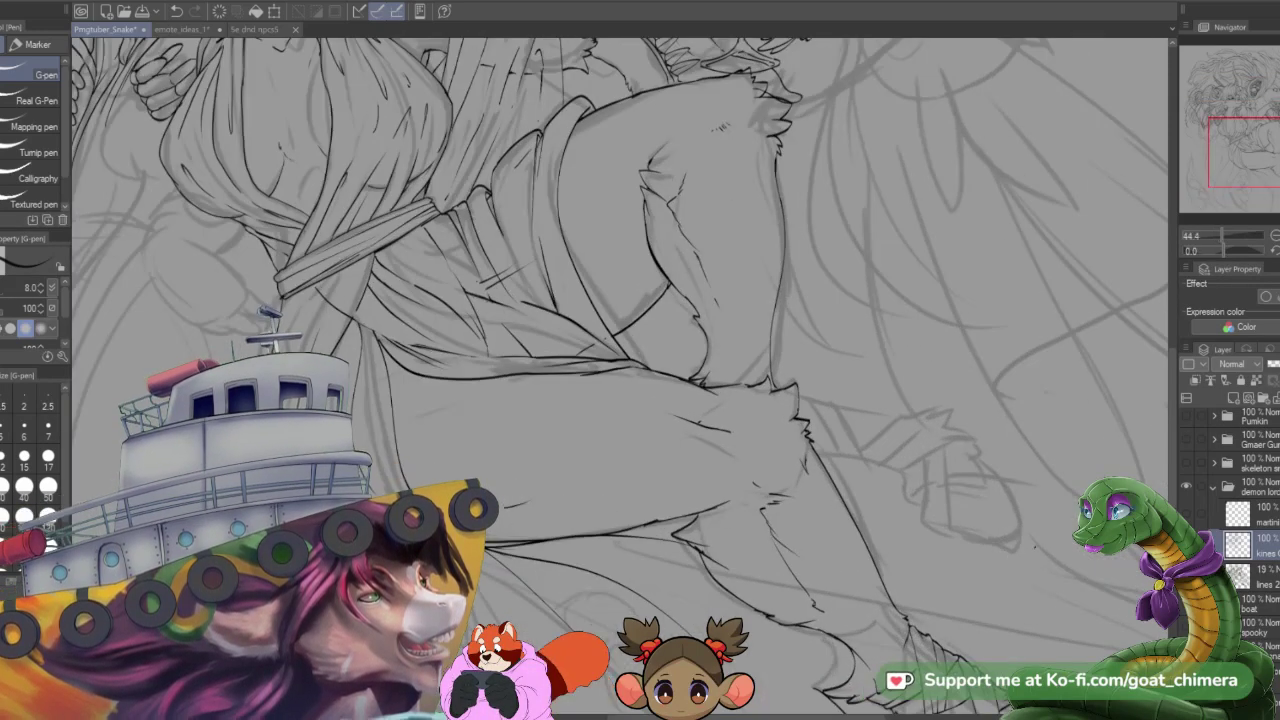
{"action": "scroll", "coordinate": [620, 380], "scroll_direction": "up", "scroll_amount": 1}
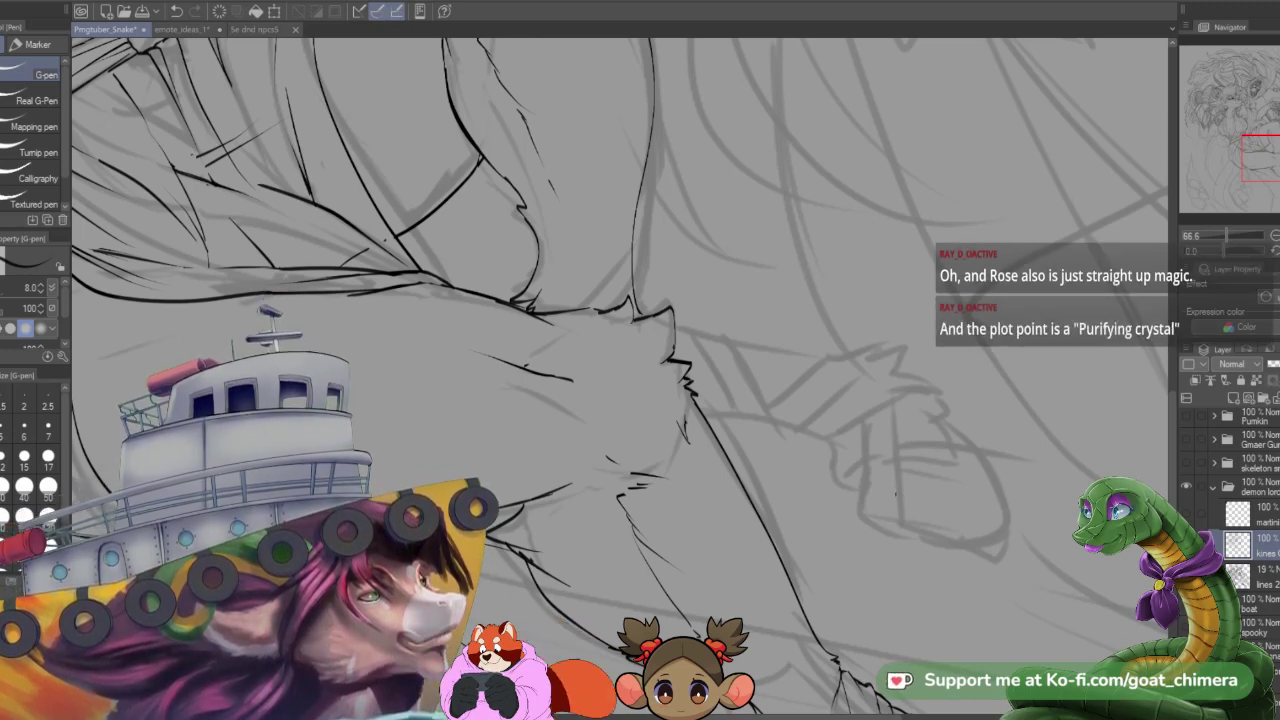
{"action": "mouse_move", "coordinate": [897, 493]}
{"action": "left_mouse_down"}
{"action": "mouse_move", "coordinate": [921, 535]}
{"action": "mouse_move", "coordinate": [991, 537]}
{"action": "mouse_move", "coordinate": [975, 536]}
{"action": "mouse_move", "coordinate": [985, 500]}
{"action": "mouse_move", "coordinate": [968, 478]}
{"action": "mouse_move", "coordinate": [905, 485]}
{"action": "left_mouse_up"}
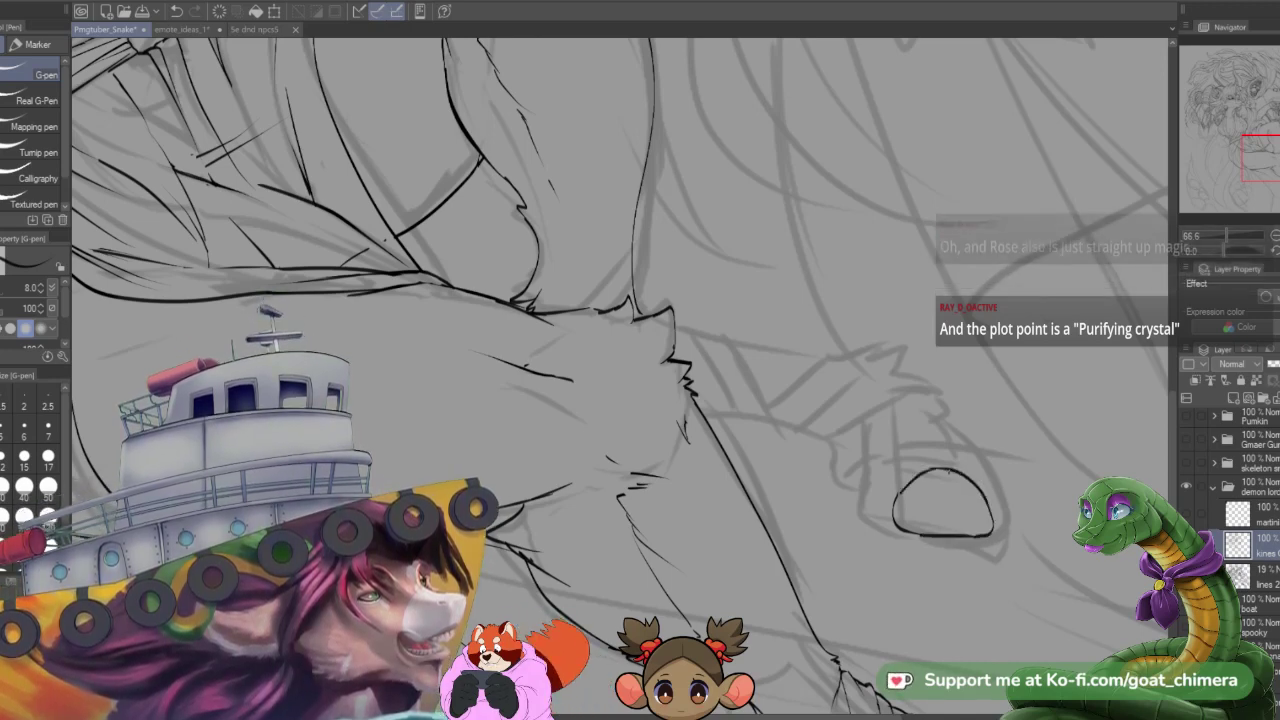
{"action": "mouse_move", "coordinate": [993, 516]}
{"action": "left_mouse_down"}
{"action": "mouse_move", "coordinate": [1008, 514]}
{"action": "mouse_move", "coordinate": [1000, 474]}
{"action": "mouse_move", "coordinate": [949, 446]}
{"action": "left_mouse_up"}
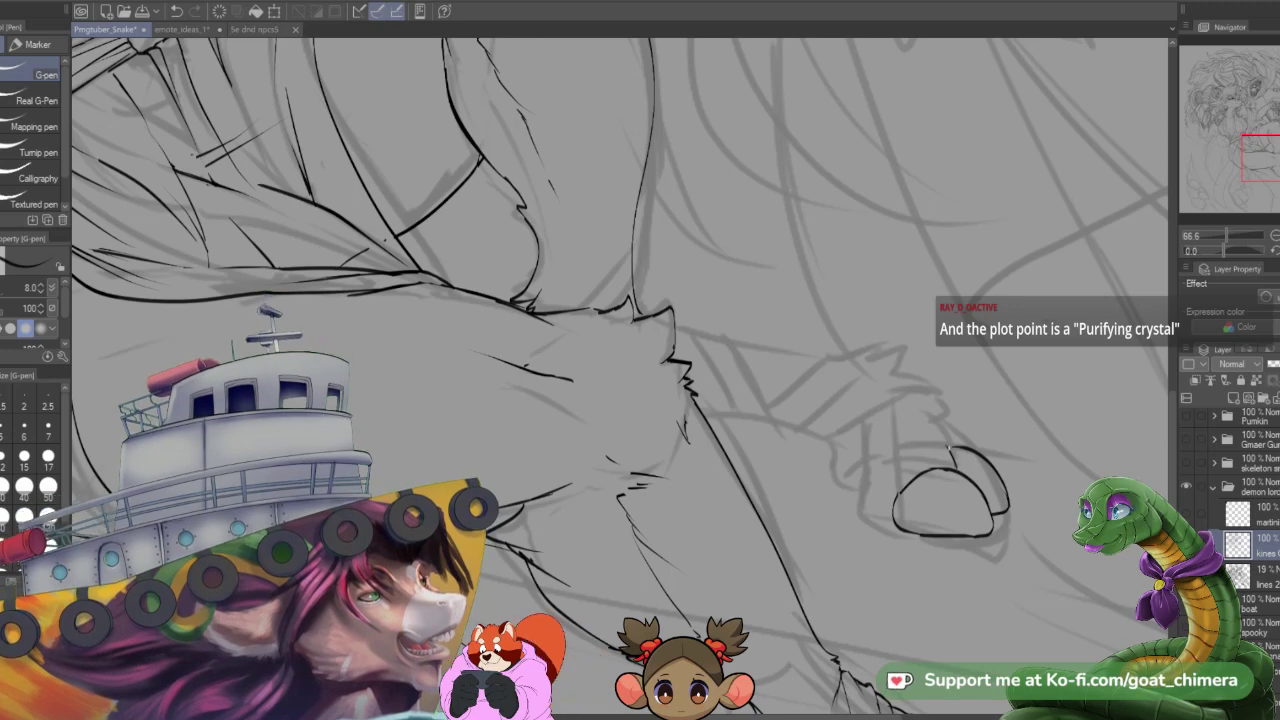
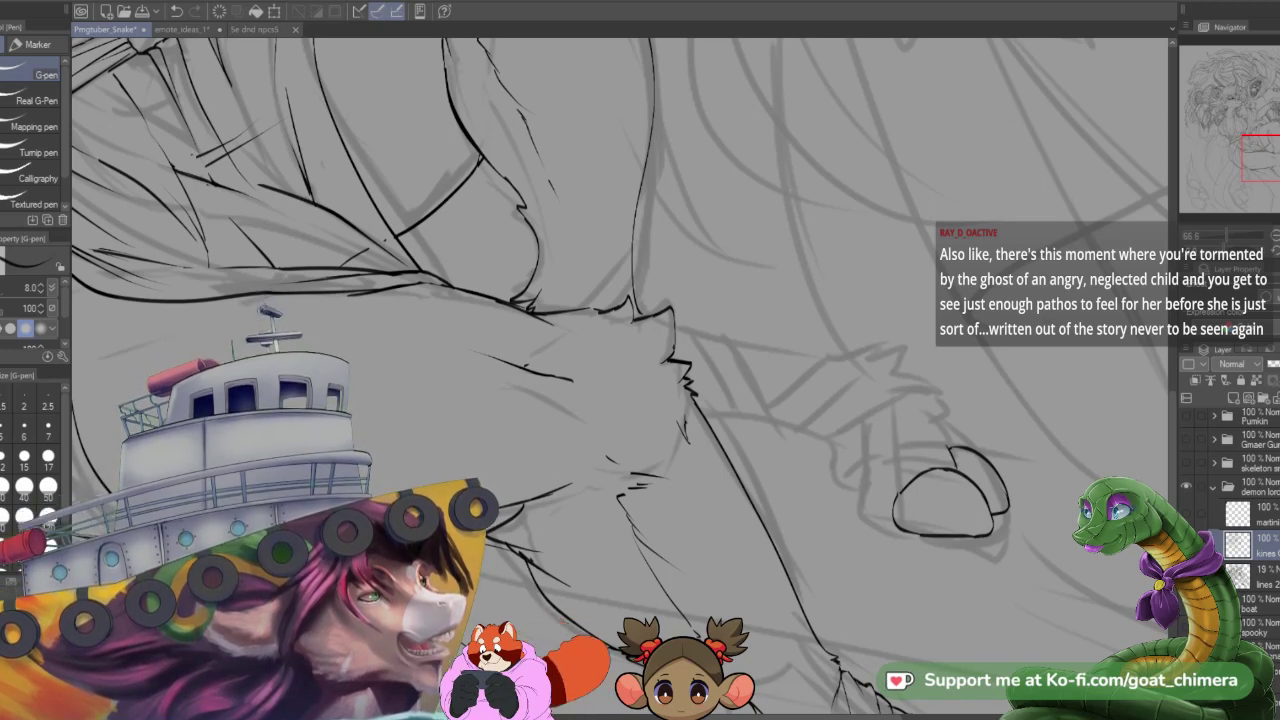
- Ink a jagged fur tuft above the far hoof with the G-pen, joining it to the hoof's upper edge
{"action": "scroll", "coordinate": [945, 428], "scroll_direction": "down", "scroll_amount": 1}
{"action": "key", "text": "ctrl+plus"}
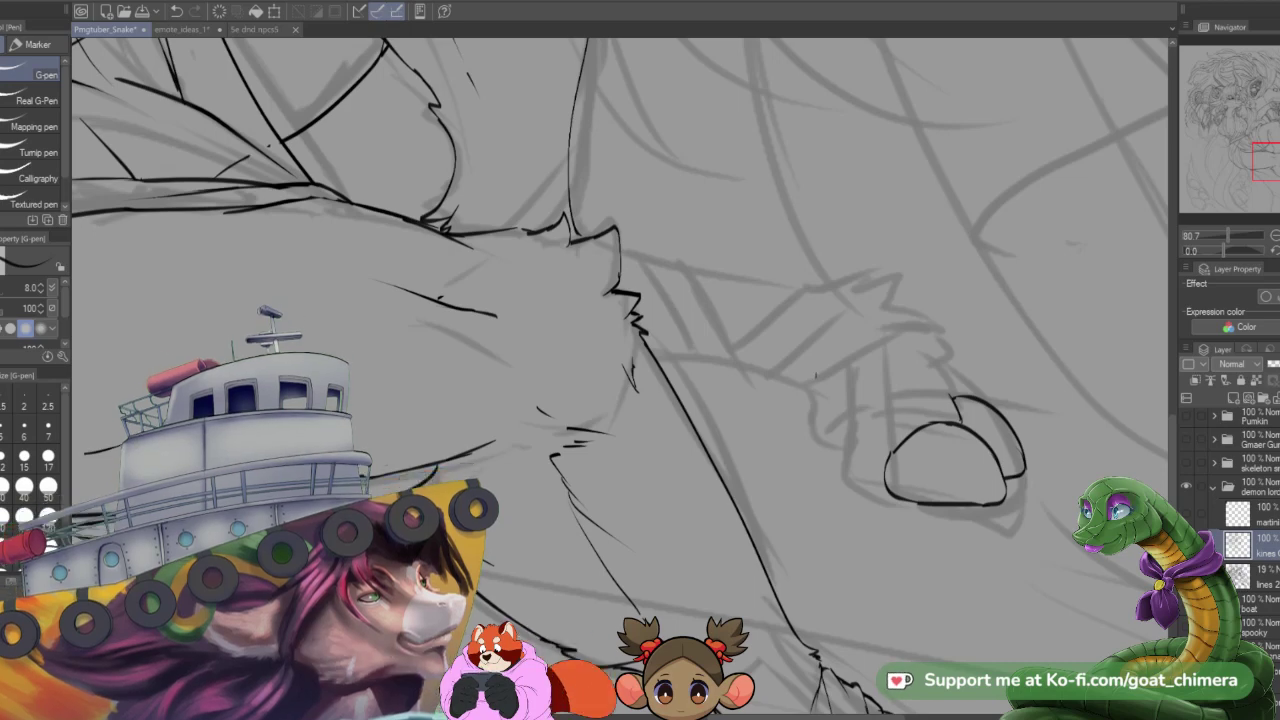
{"action": "scroll", "coordinate": [1021, 357], "scroll_direction": "down", "scroll_amount": 4}
{"action": "scroll", "coordinate": [1021, 357], "scroll_direction": "up", "scroll_amount": 3}
{"action": "scroll", "coordinate": [620, 380], "scroll_direction": "up", "scroll_amount": 2}
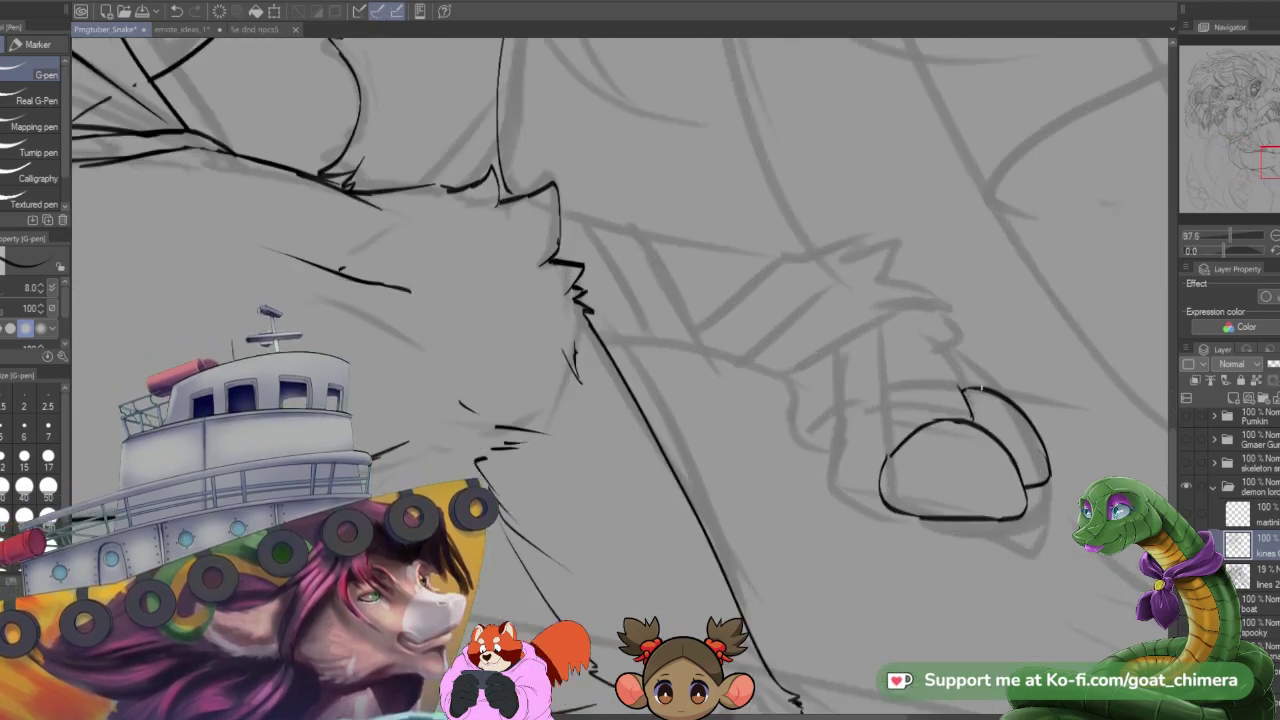
{"action": "left_click_drag", "start_coordinate": [1258, 155], "coordinate": [1263, 153]}
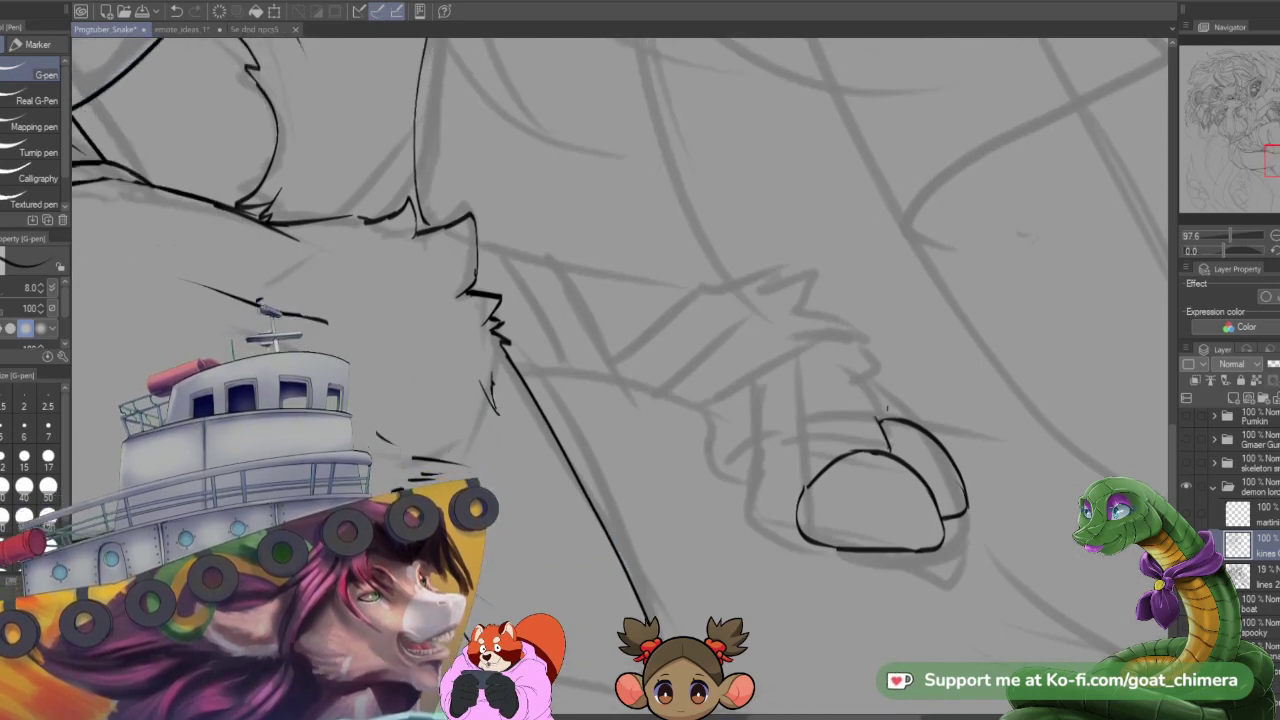
{"action": "mouse_move", "coordinate": [886, 404]}
{"action": "left_mouse_down"}
{"action": "mouse_move", "coordinate": [838, 395]}
{"action": "mouse_move", "coordinate": [882, 372]}
{"action": "mouse_move", "coordinate": [884, 357]}
{"action": "mouse_move", "coordinate": [810, 358]}
{"action": "left_mouse_up"}
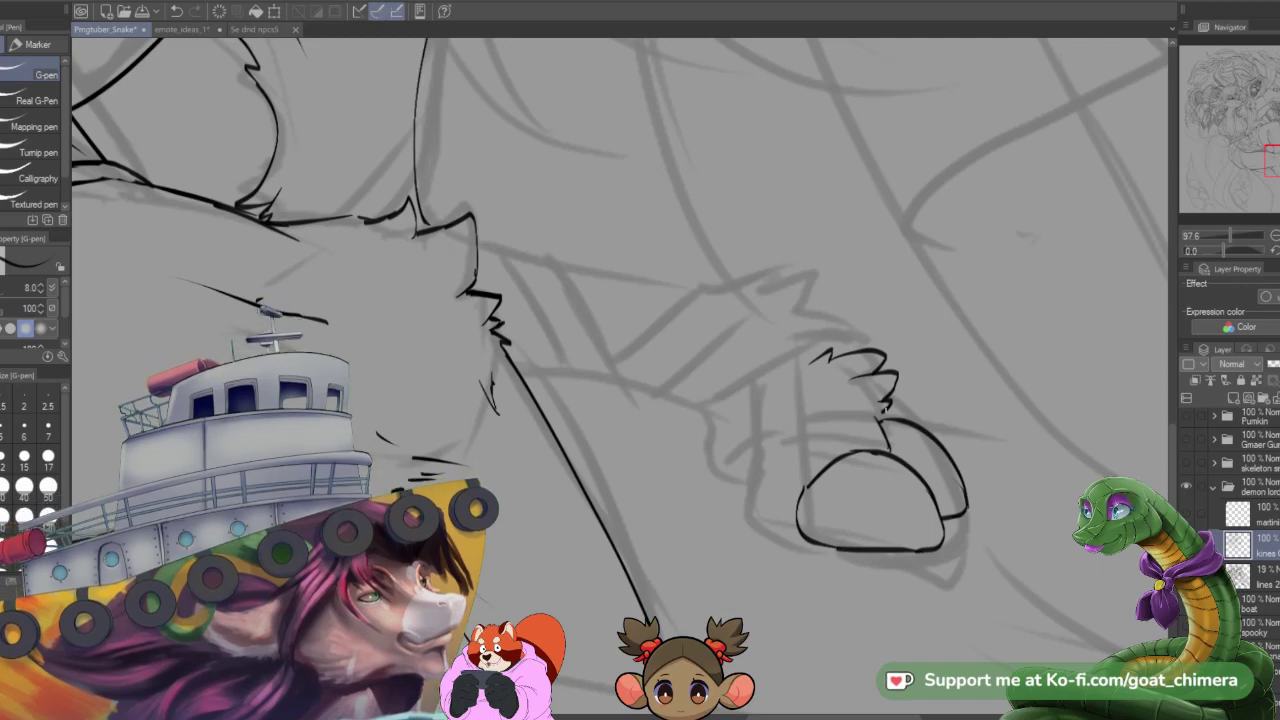
{"action": "left_click_drag", "start_coordinate": [896, 406], "coordinate": [886, 424]}
{"action": "mouse_move", "coordinate": [1278, 161]}
{"action": "left_mouse_down"}
{"action": "mouse_move", "coordinate": [1279, 184]}
{"action": "mouse_move", "coordinate": [1277, 162]}
{"action": "left_mouse_up"}
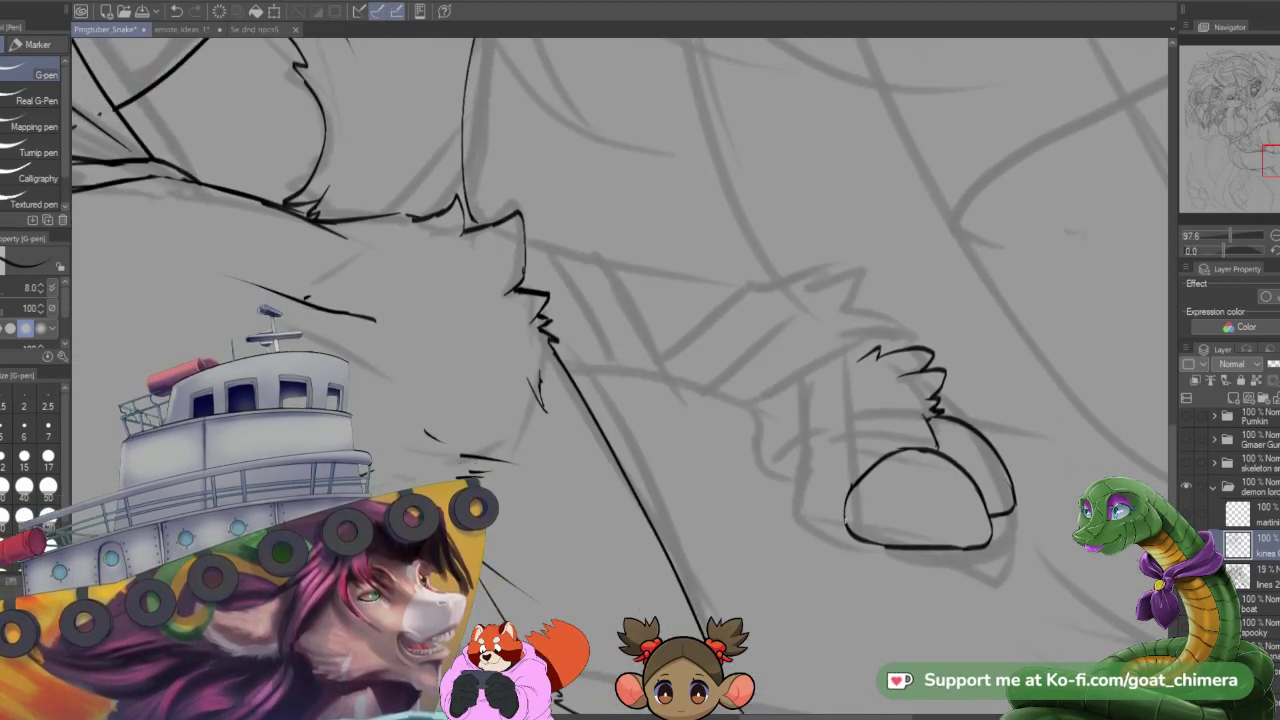
- Ink the curved underside of the far foot and a long bandage strip wrapping around the ankle behind the hoof
{"action": "mouse_move", "coordinate": [845, 518]}
{"action": "left_mouse_down"}
{"action": "mouse_move", "coordinate": [799, 445]}
{"action": "mouse_move", "coordinate": [792, 480]}
{"action": "mouse_move", "coordinate": [814, 488]}
{"action": "left_mouse_up"}
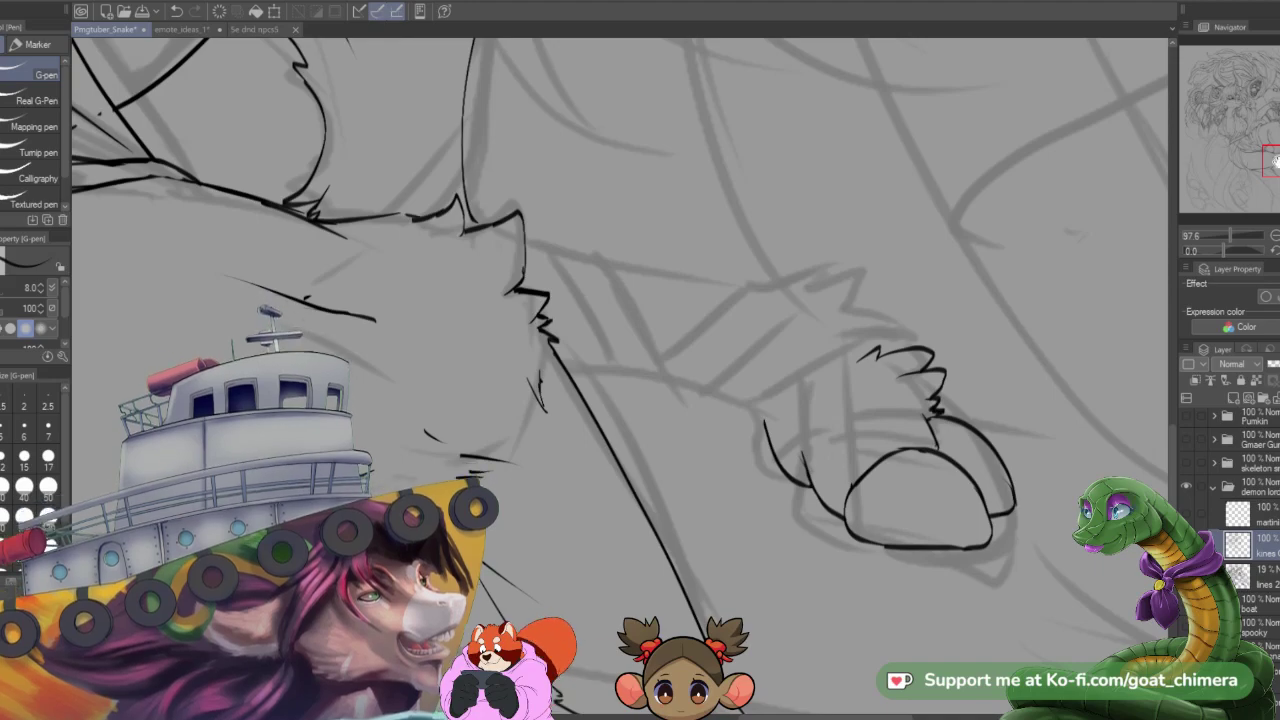
{"action": "mouse_move", "coordinate": [1276, 161]}
{"action": "left_mouse_down"}
{"action": "mouse_move", "coordinate": [1274, 187]}
{"action": "mouse_move", "coordinate": [1268, 150]}
{"action": "mouse_move", "coordinate": [1271, 162]}
{"action": "left_mouse_up"}
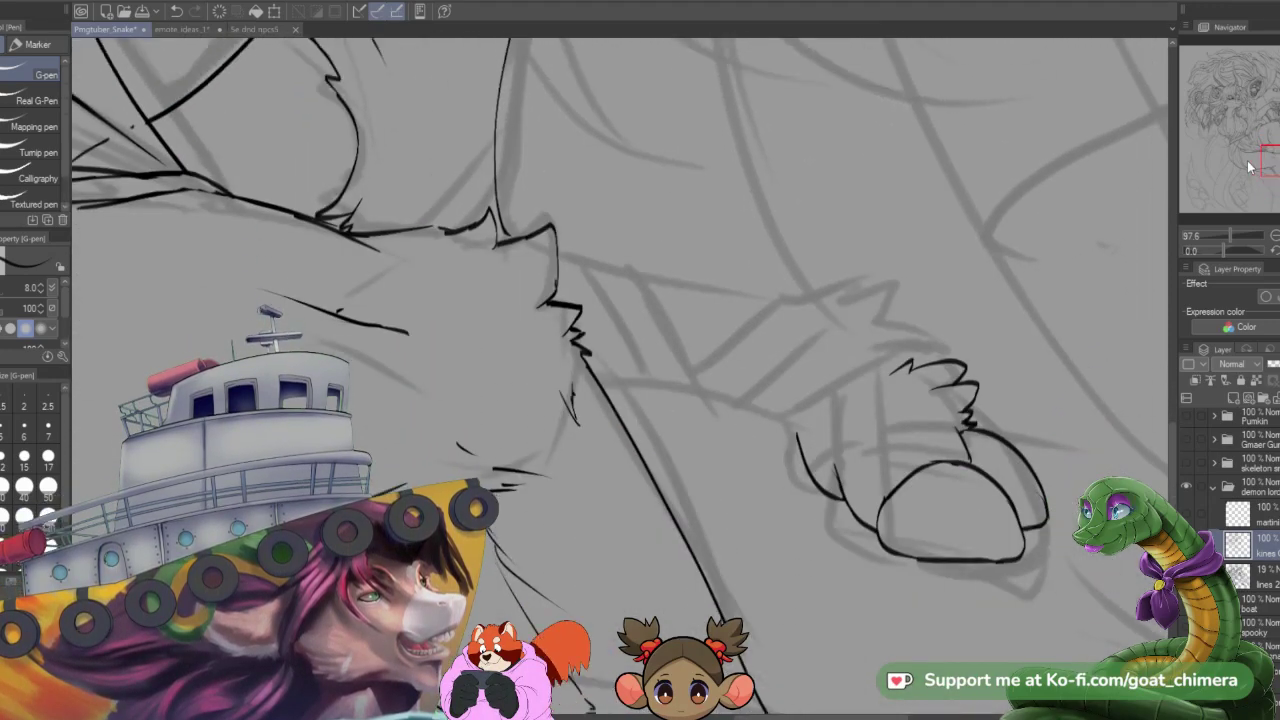
{"action": "mouse_move", "coordinate": [851, 495]}
{"action": "left_mouse_down"}
{"action": "mouse_move", "coordinate": [860, 350]}
{"action": "mouse_move", "coordinate": [790, 304]}
{"action": "mouse_move", "coordinate": [814, 476]}
{"action": "left_mouse_up"}
{"action": "left_click_drag", "start_coordinate": [831, 420], "coordinate": [842, 500]}
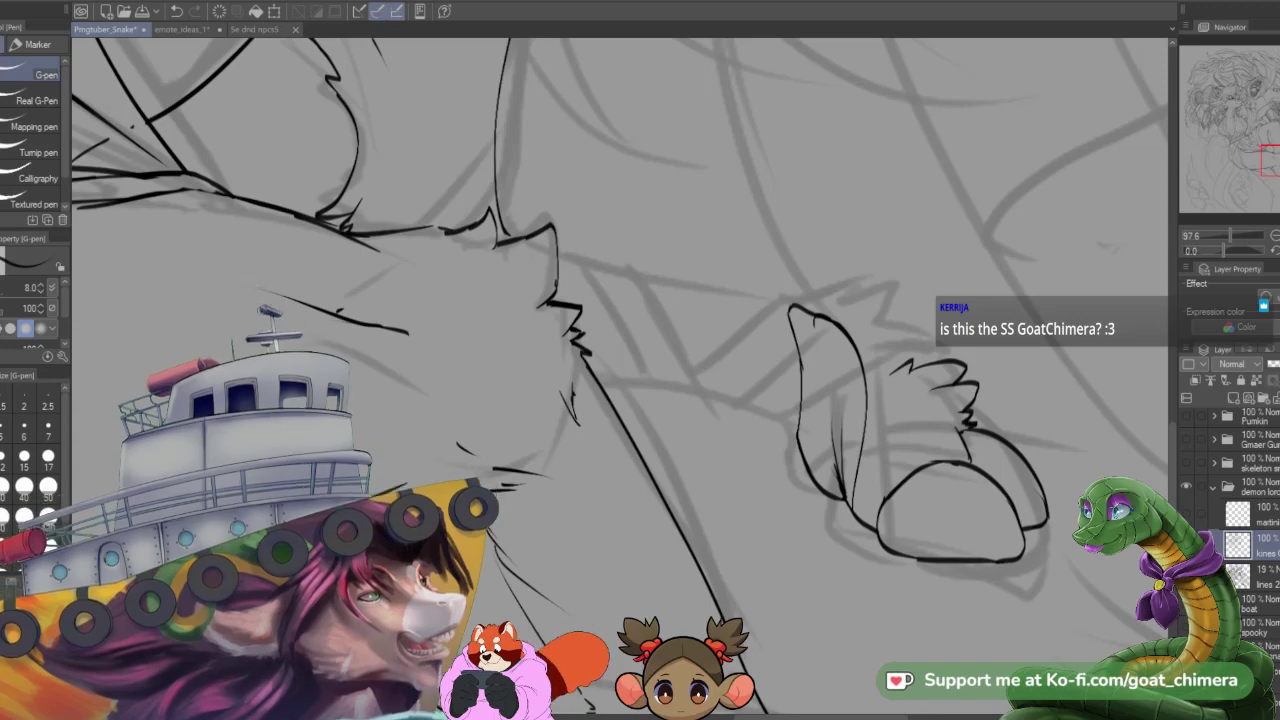
- Examine the whole composition with the newly inked far hoof against the figure, beast and sketched wing
{"action": "scroll", "coordinate": [697, 442], "scroll_direction": "down", "scroll_amount": 2}
{"action": "scroll", "coordinate": [630, 350], "scroll_direction": "down", "scroll_amount": 7}
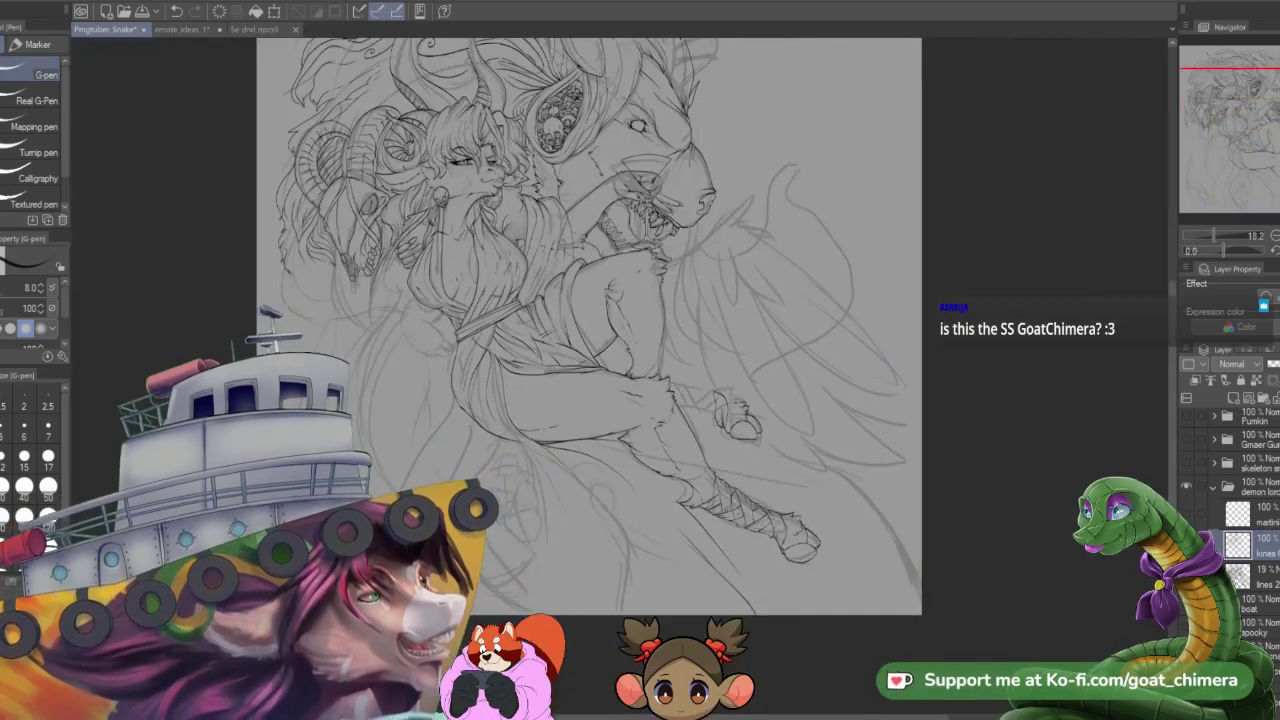
{"action": "scroll", "coordinate": [592, 306], "scroll_direction": "up", "scroll_amount": 2}
{"action": "scroll", "coordinate": [630, 350], "scroll_direction": "down", "scroll_amount": 3}
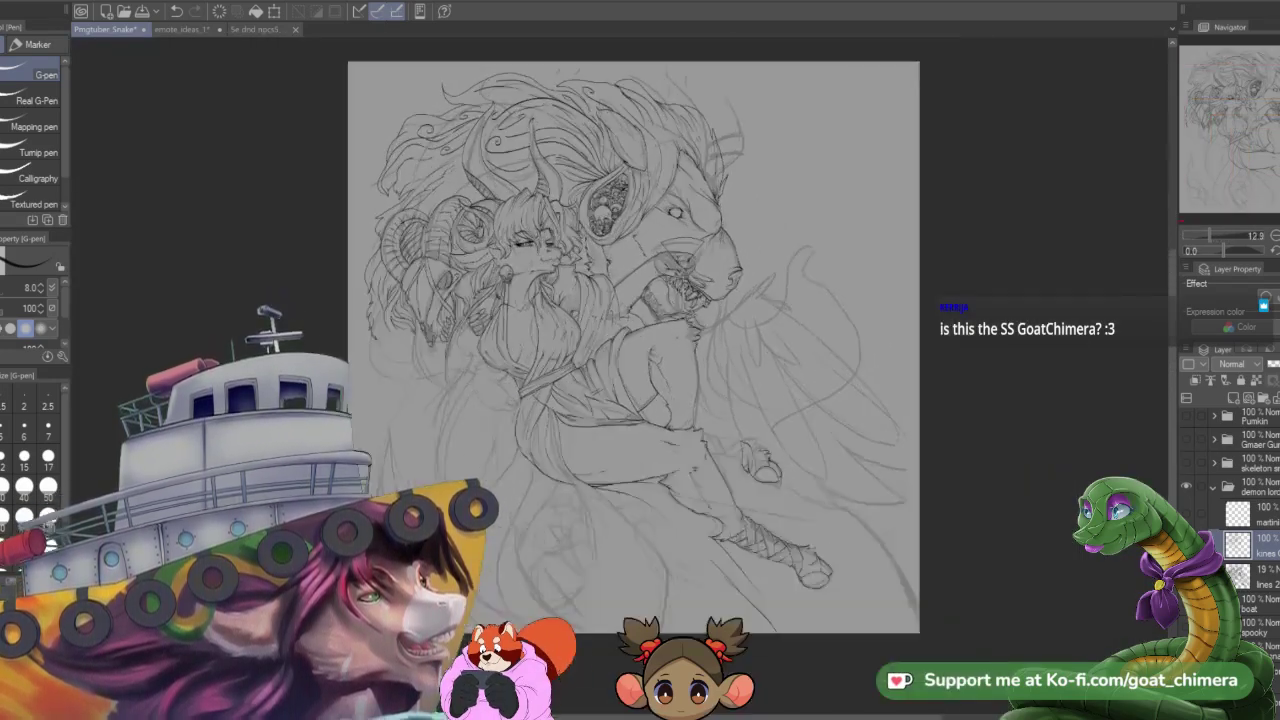
{"action": "scroll", "coordinate": [560, 145], "scroll_direction": "up", "scroll_amount": 3}
{"action": "scroll", "coordinate": [630, 350], "scroll_direction": "down", "scroll_amount": 2}
{"action": "scroll", "coordinate": [560, 145], "scroll_direction": "up", "scroll_amount": 1}
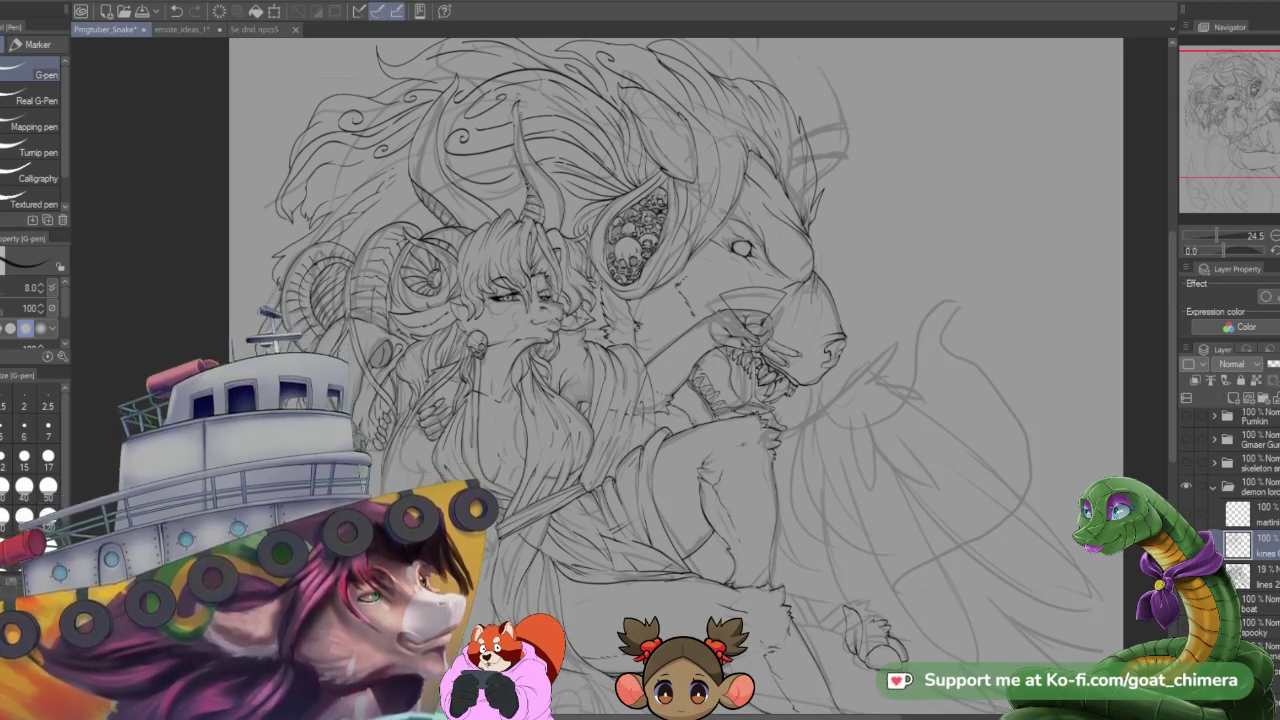
{"action": "scroll", "coordinate": [734, 268], "scroll_direction": "down", "scroll_amount": 2}
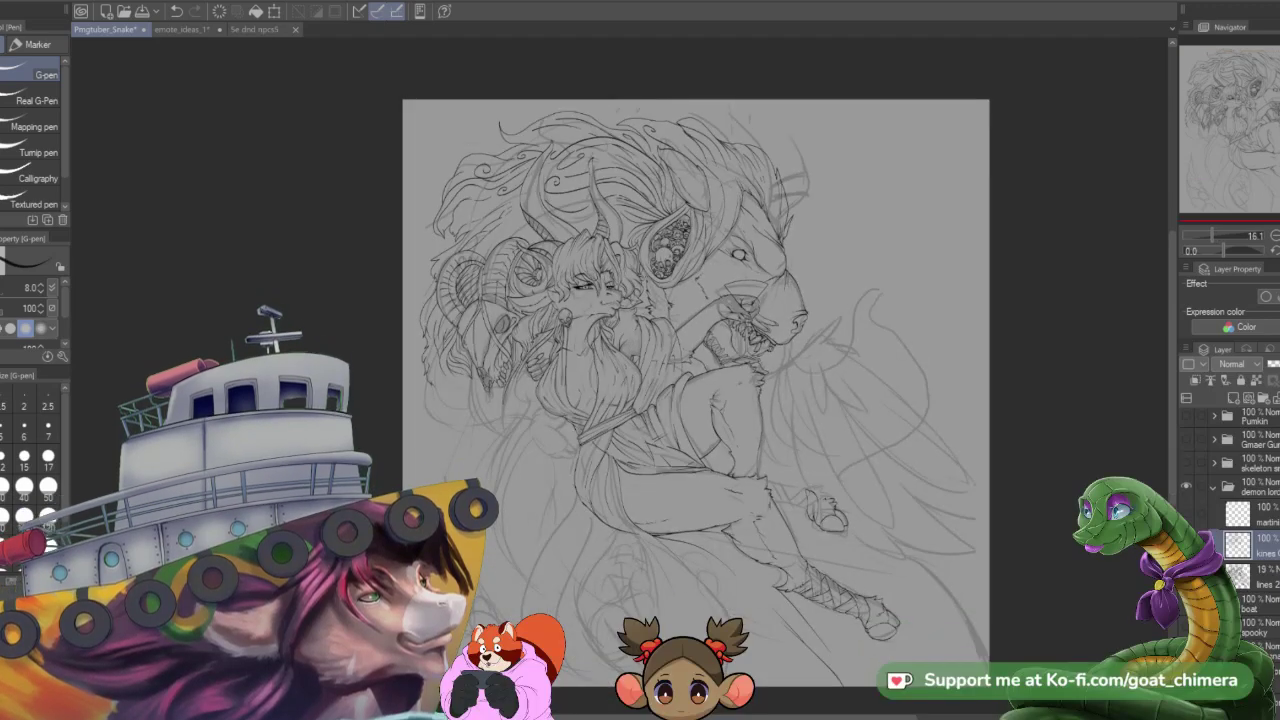
{"action": "scroll", "coordinate": [834, 528], "scroll_direction": "up", "scroll_amount": 4}
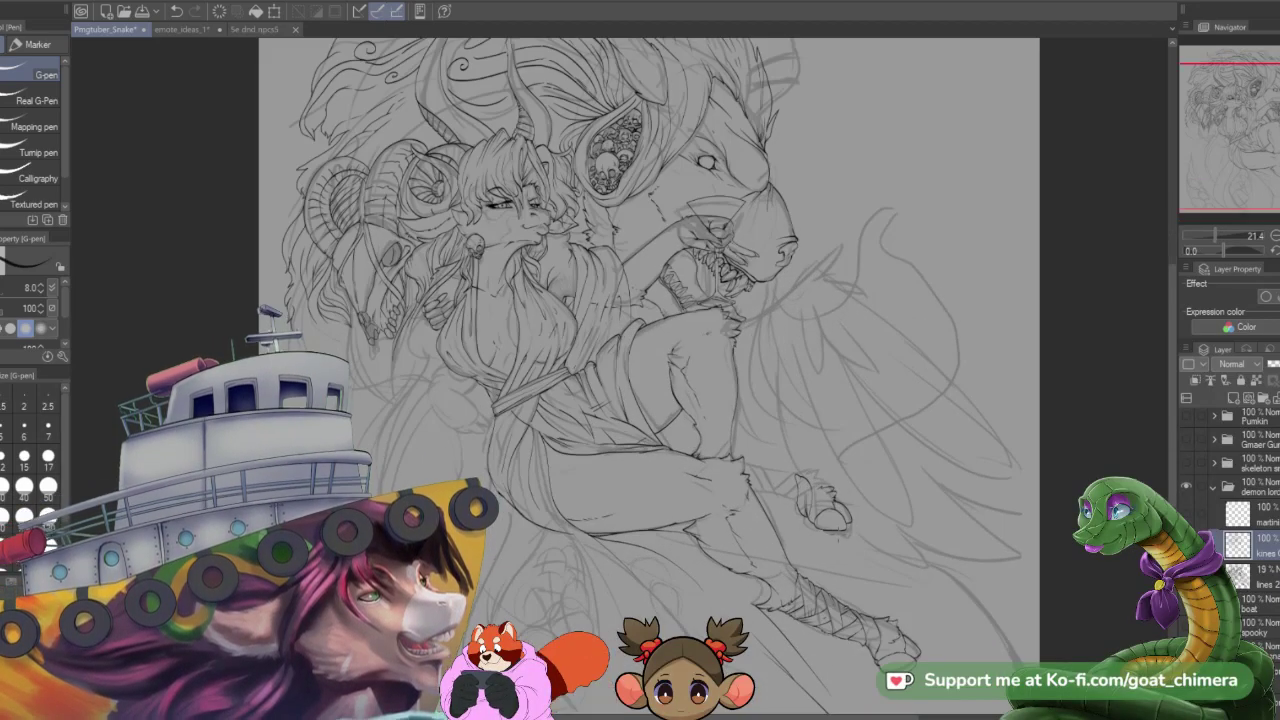
- Erase the upper edge of the ankle bandage and re-ink it as overlapping strips, extending the outline to the fur tuft
{"action": "scroll", "coordinate": [782, 448], "scroll_direction": "up", "scroll_amount": 5}
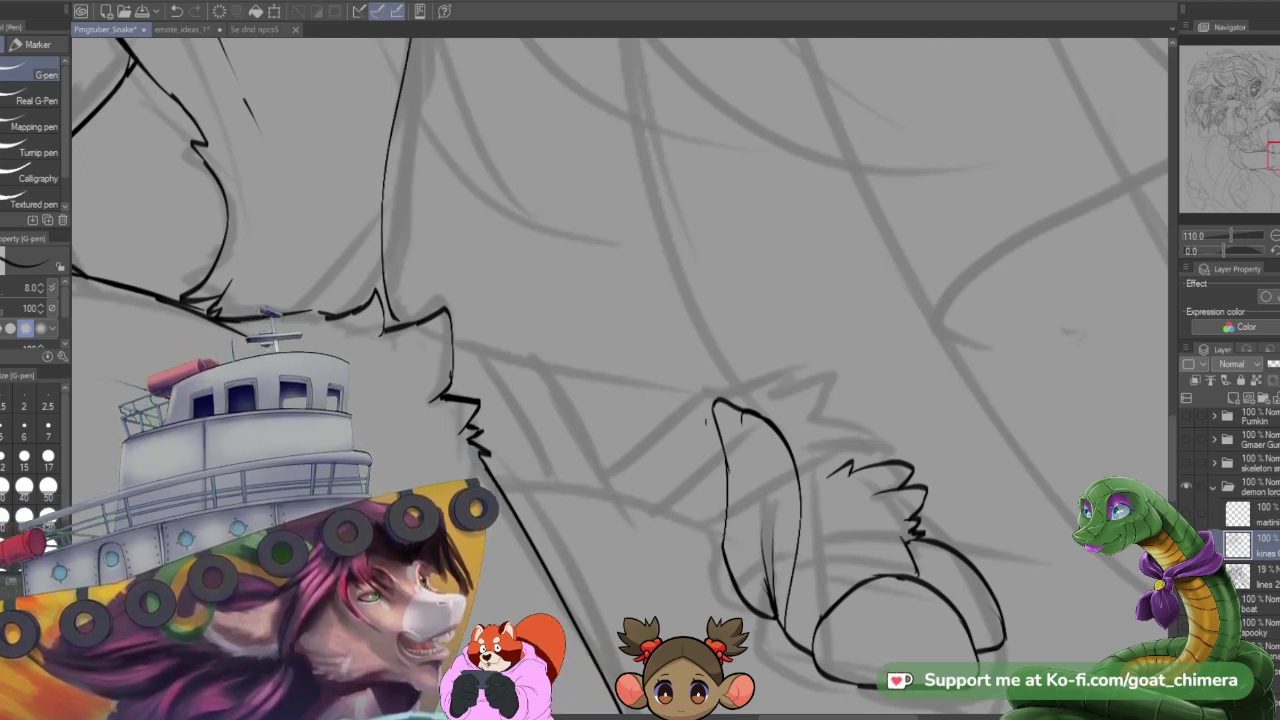
{"action": "key", "text": "e"}
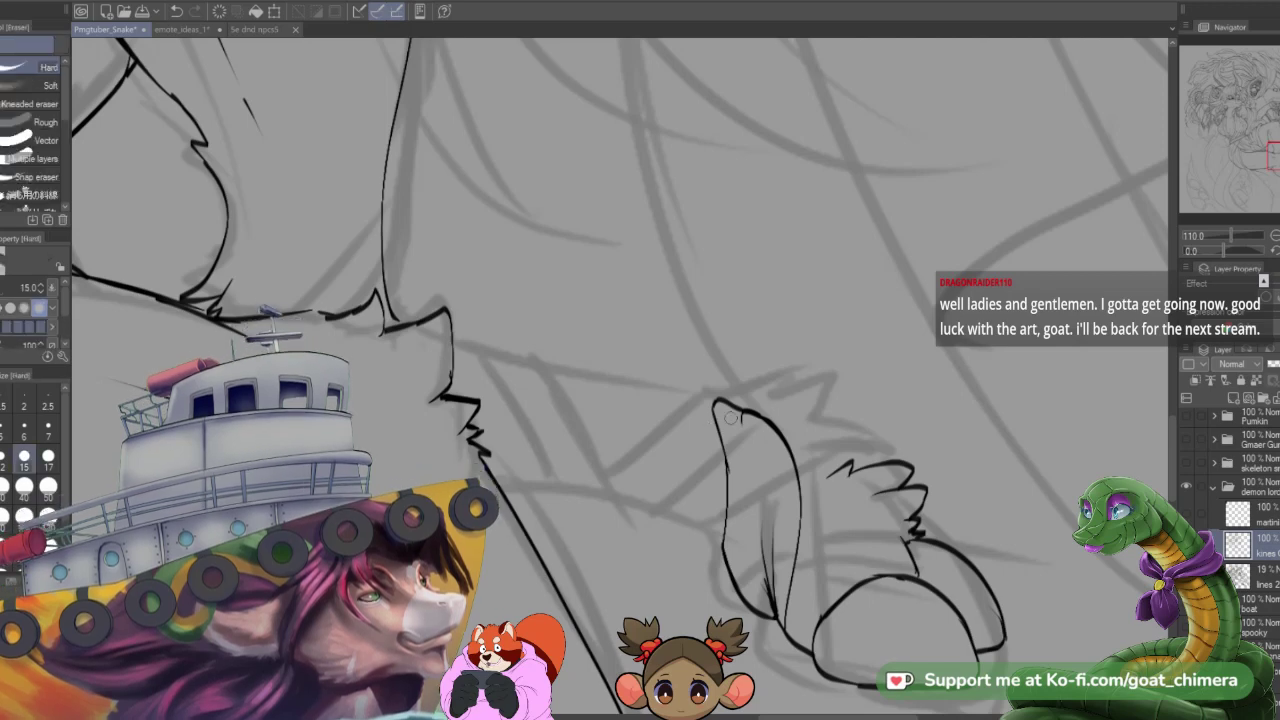
{"action": "mouse_move", "coordinate": [734, 410]}
{"action": "left_mouse_down"}
{"action": "mouse_move", "coordinate": [748, 436]}
{"action": "mouse_move", "coordinate": [762, 430]}
{"action": "mouse_move", "coordinate": [758, 472]}
{"action": "left_mouse_up"}
{"action": "key", "text": "p"}
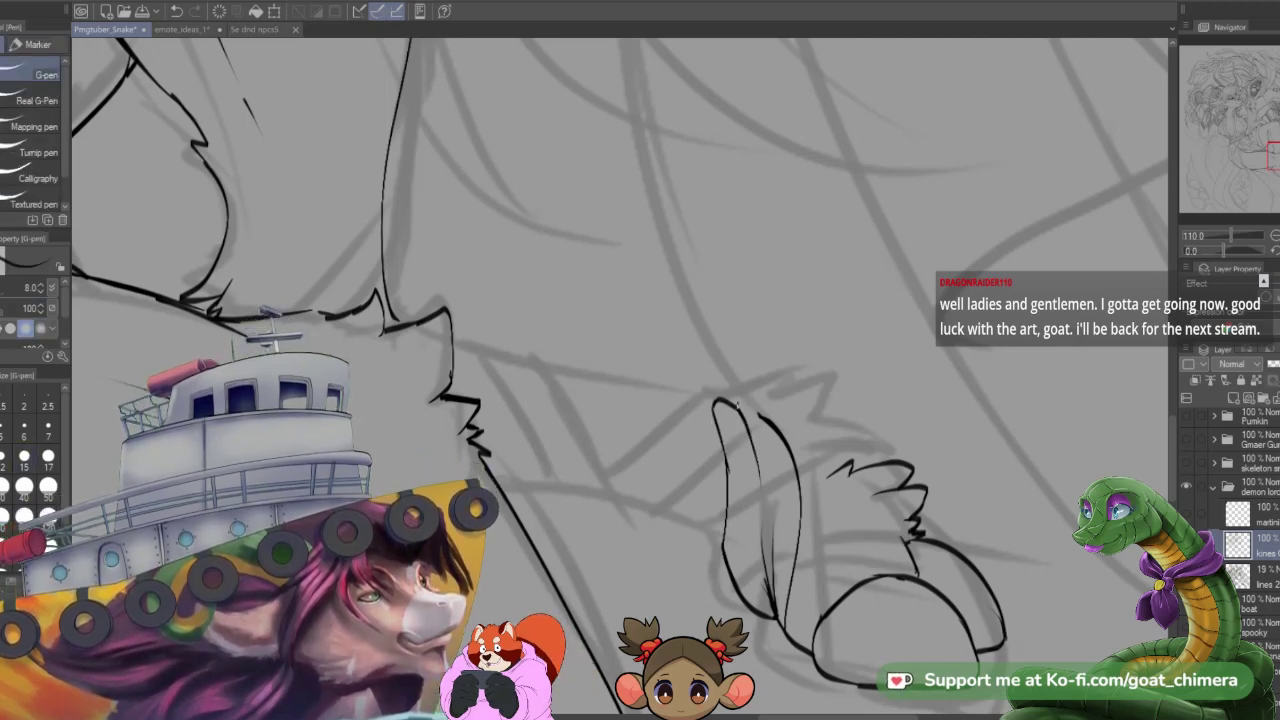
{"action": "mouse_move", "coordinate": [735, 403]}
{"action": "left_mouse_down"}
{"action": "mouse_move", "coordinate": [764, 448]}
{"action": "mouse_move", "coordinate": [824, 473]}
{"action": "mouse_move", "coordinate": [850, 465]}
{"action": "left_mouse_up"}
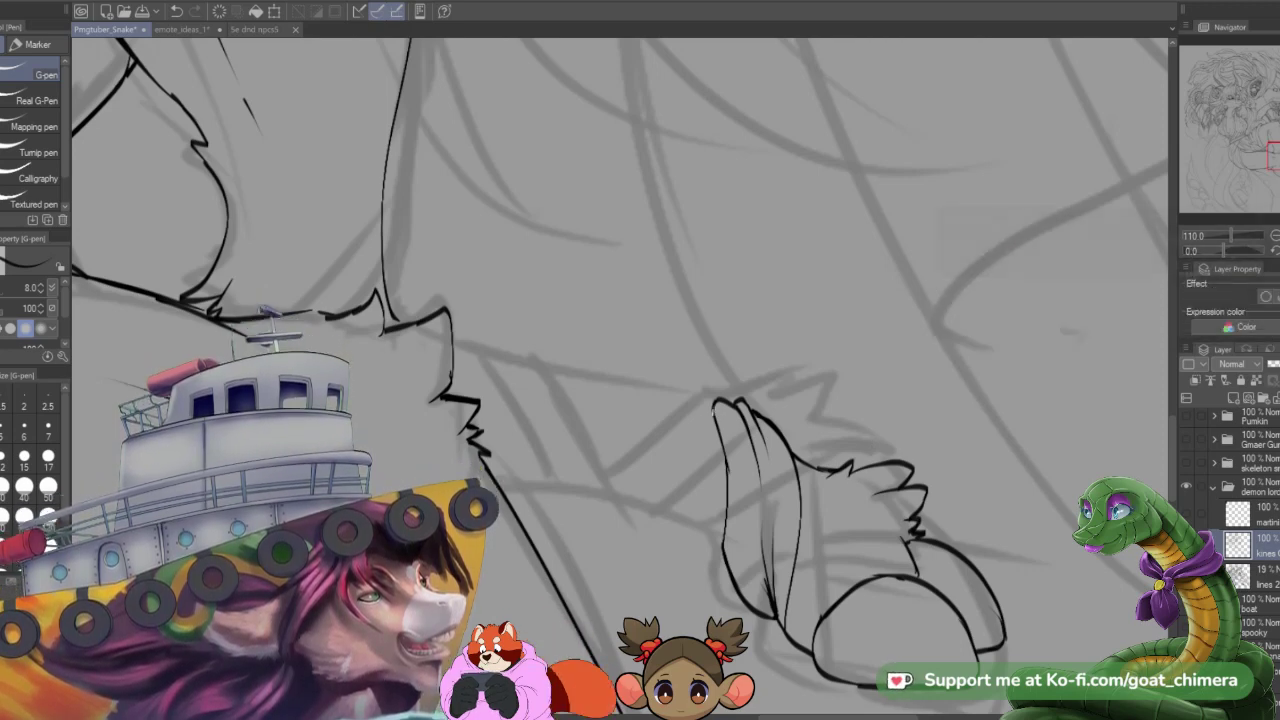
- Ink two angled bandage bands along the far lower leg from the ankle toward the near knee, with short fold lines
{"action": "mouse_move", "coordinate": [724, 452]}
{"action": "left_mouse_down"}
{"action": "mouse_move", "coordinate": [652, 519]}
{"action": "mouse_move", "coordinate": [610, 494]}
{"action": "mouse_move", "coordinate": [632, 440]}
{"action": "mouse_move", "coordinate": [703, 404]}
{"action": "mouse_move", "coordinate": [716, 432]}
{"action": "left_mouse_up"}
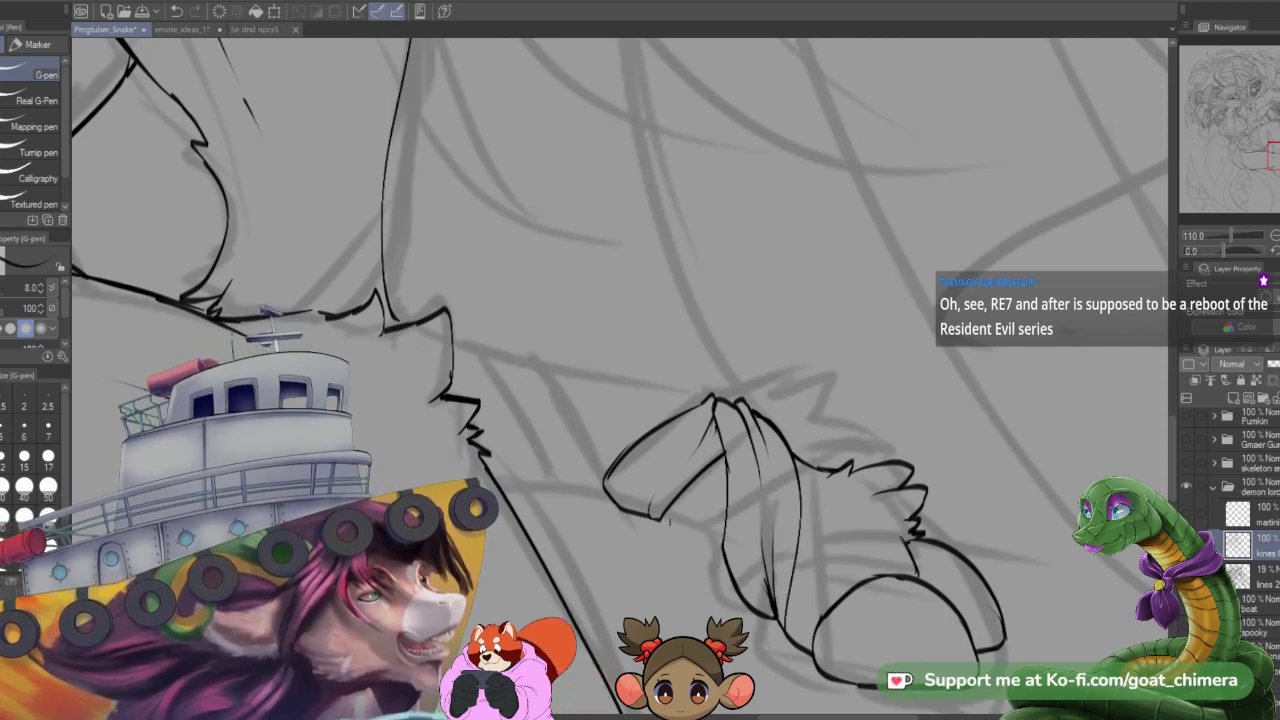
{"action": "mouse_move", "coordinate": [614, 466]}
{"action": "left_mouse_down"}
{"action": "mouse_move", "coordinate": [555, 343]}
{"action": "mouse_move", "coordinate": [589, 392]}
{"action": "mouse_move", "coordinate": [557, 357]}
{"action": "mouse_move", "coordinate": [467, 345]}
{"action": "mouse_move", "coordinate": [542, 412]}
{"action": "mouse_move", "coordinate": [557, 484]}
{"action": "mouse_move", "coordinate": [604, 490]}
{"action": "left_mouse_up"}
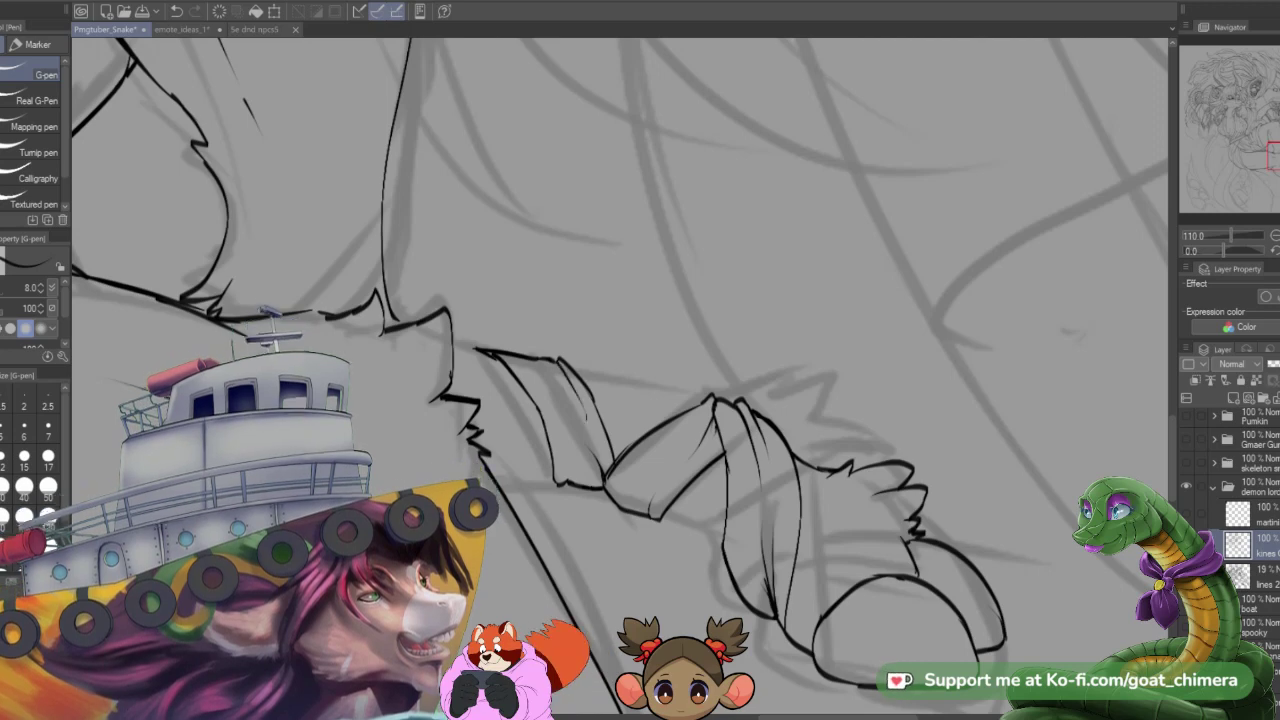
{"action": "mouse_move", "coordinate": [535, 361]}
{"action": "left_mouse_down"}
{"action": "mouse_move", "coordinate": [579, 419]}
{"action": "mouse_move", "coordinate": [558, 484]}
{"action": "left_mouse_up"}
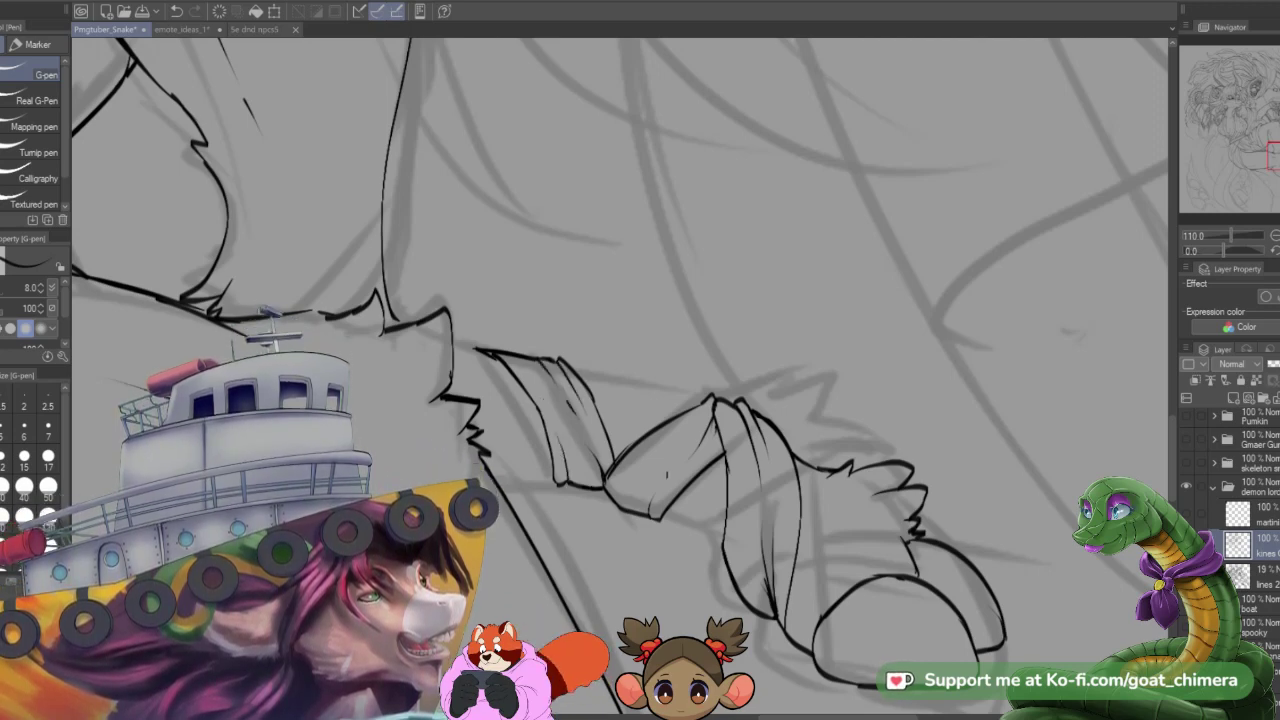
{"action": "left_click_drag", "start_coordinate": [668, 450], "coordinate": [623, 395]}
{"action": "scroll", "coordinate": [666, 450], "scroll_direction": "down", "scroll_amount": 5}
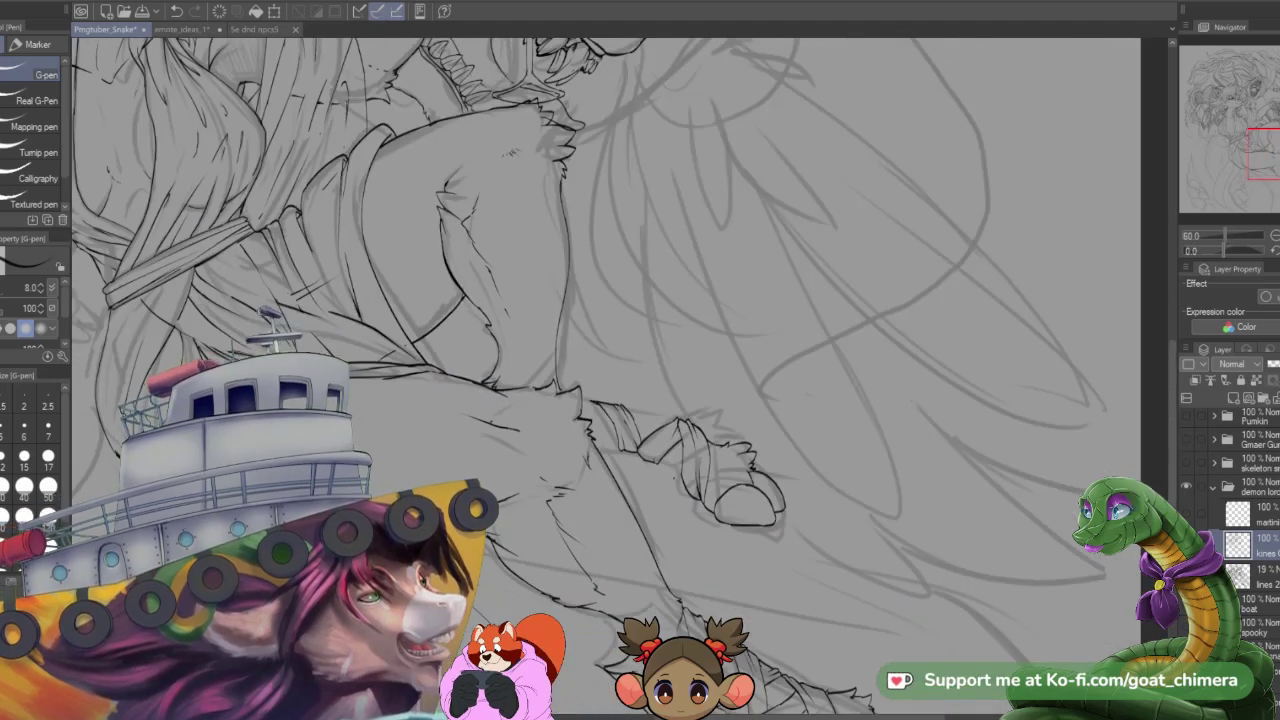
- Ink the underside of the far lower leg from the bandages back to the fur of the near knee
{"action": "scroll", "coordinate": [715, 510], "scroll_direction": "up", "scroll_amount": 2}
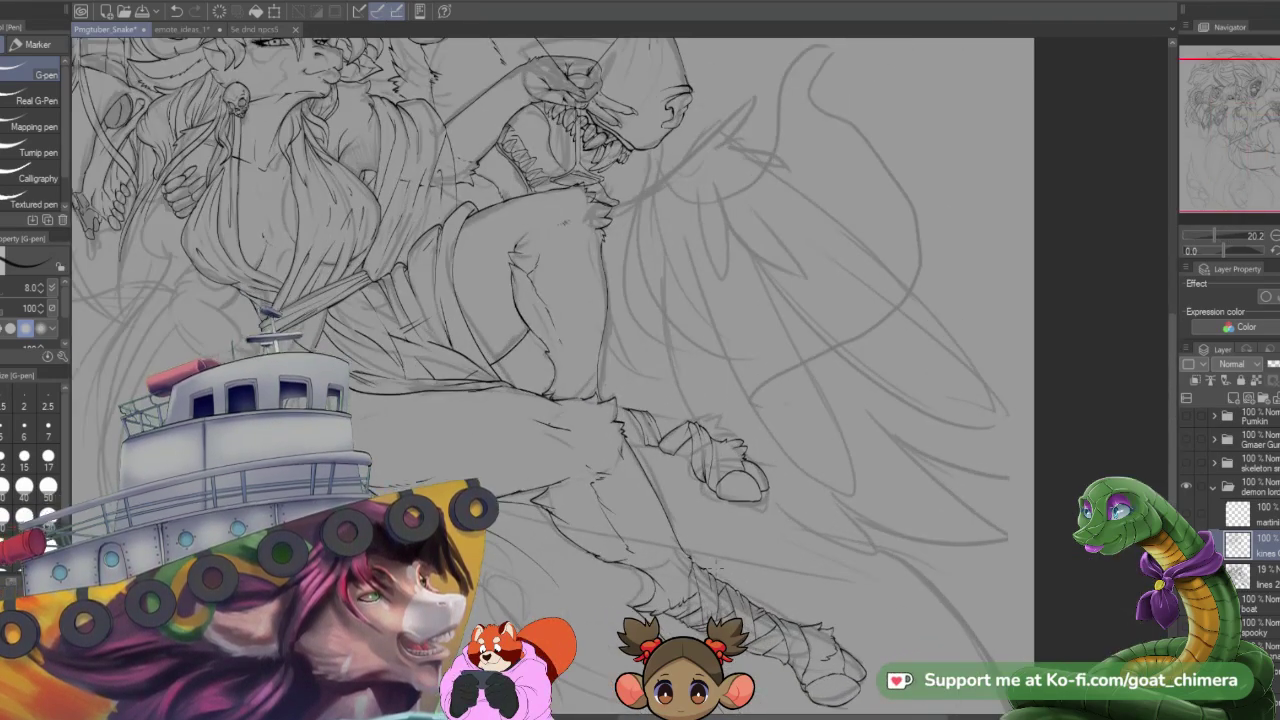
{"action": "scroll", "coordinate": [730, 480], "scroll_direction": "down", "scroll_amount": 2}
{"action": "scroll", "coordinate": [730, 480], "scroll_direction": "up", "scroll_amount": 2}
{"action": "scroll", "coordinate": [700, 440], "scroll_direction": "up", "scroll_amount": 2}
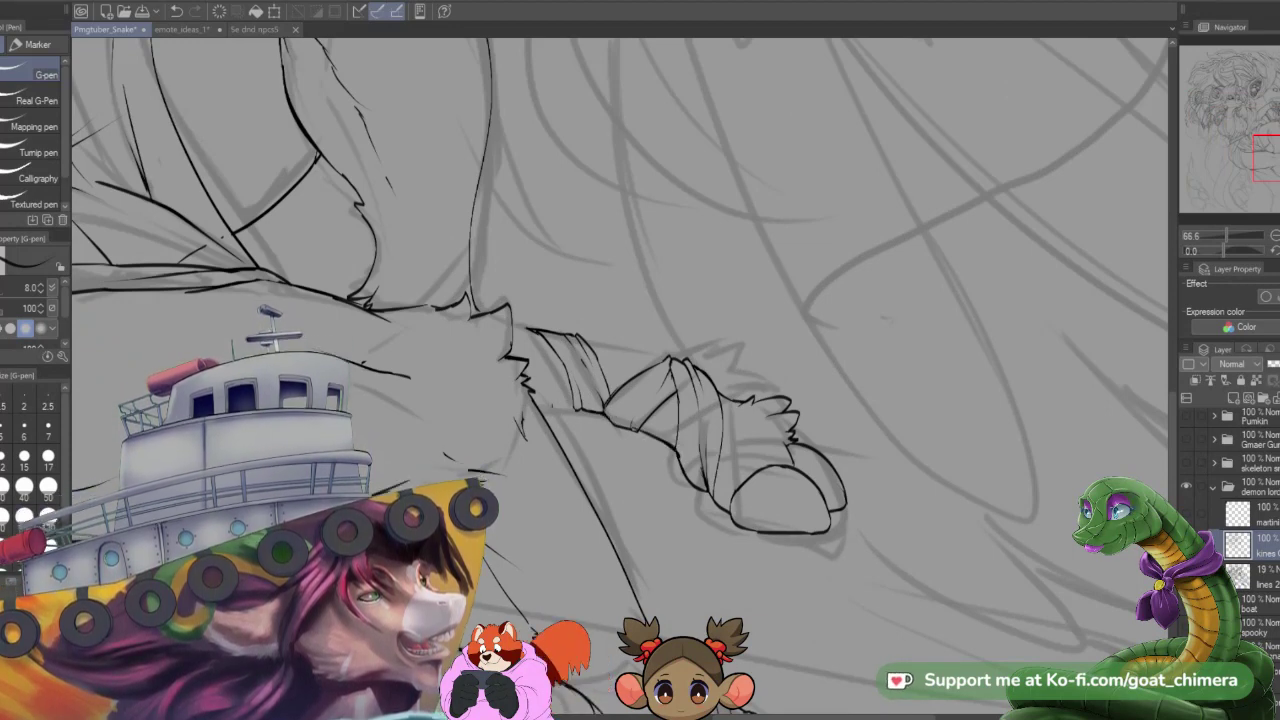
{"action": "left_click_drag", "start_coordinate": [609, 416], "coordinate": [535, 405]}
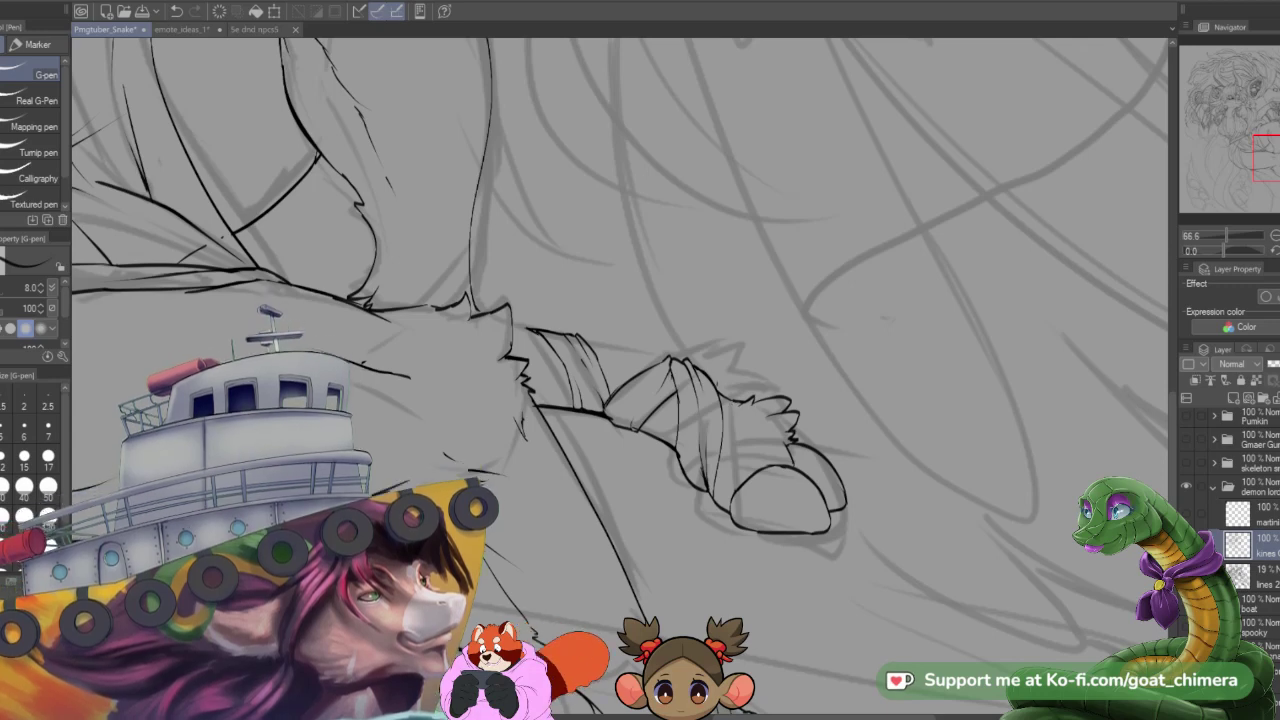
- Add fur strokes along the top of the tuft above the far hoof and a jagged fringe beneath it
{"action": "mouse_move", "coordinate": [758, 405]}
{"action": "left_mouse_down"}
{"action": "mouse_move", "coordinate": [710, 384]}
{"action": "mouse_move", "coordinate": [722, 388]}
{"action": "left_mouse_up"}
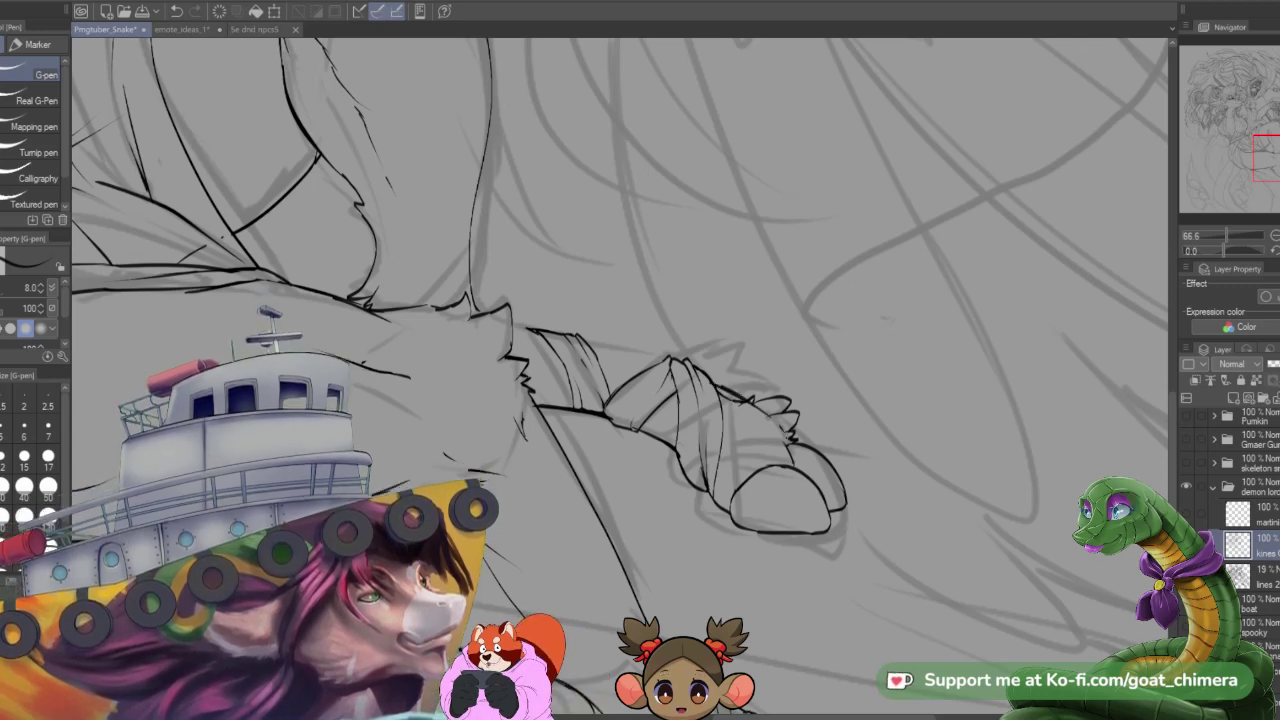
{"action": "key", "text": "e"}
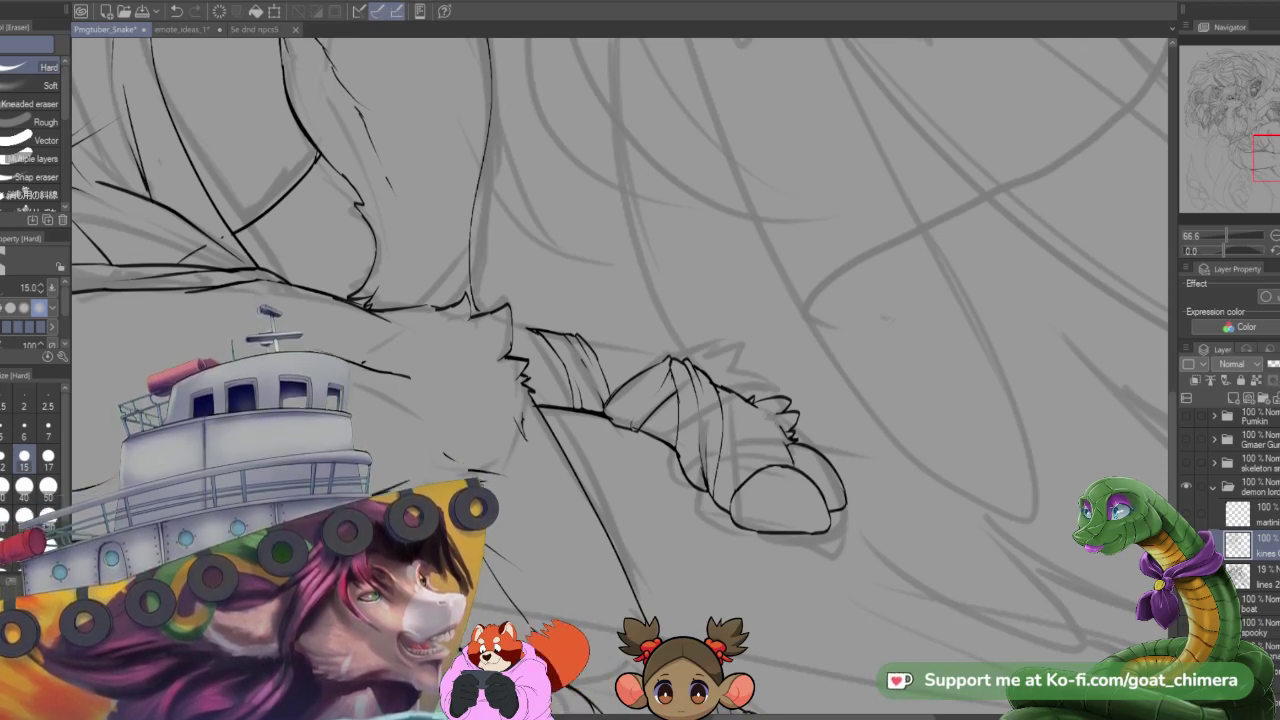
{"action": "key", "text": "p"}
{"action": "left_click_drag", "start_coordinate": [728, 451], "coordinate": [783, 421]}
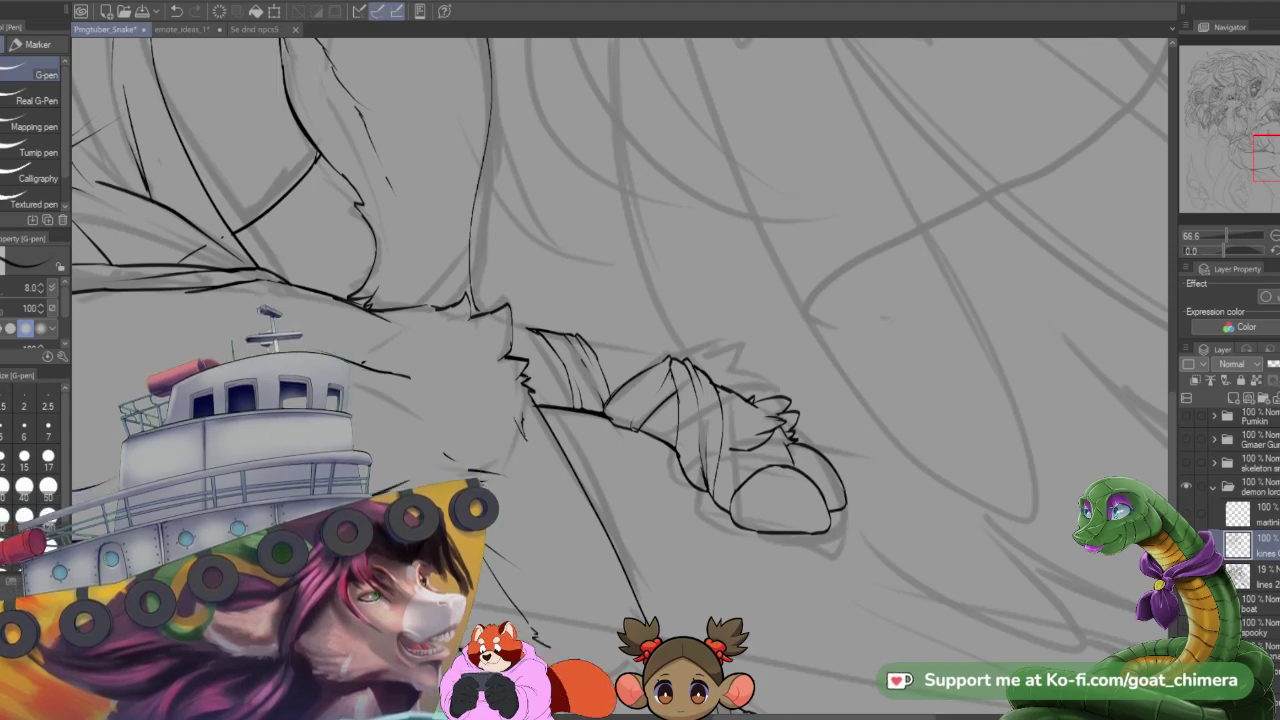
- Ink a crossing bandage strip on the far lower leg near the knee and join the upper wraps toward the ankle
{"action": "scroll", "coordinate": [910, 515], "scroll_direction": "down", "scroll_amount": 4}
{"action": "scroll", "coordinate": [800, 410], "scroll_direction": "up", "scroll_amount": 3}
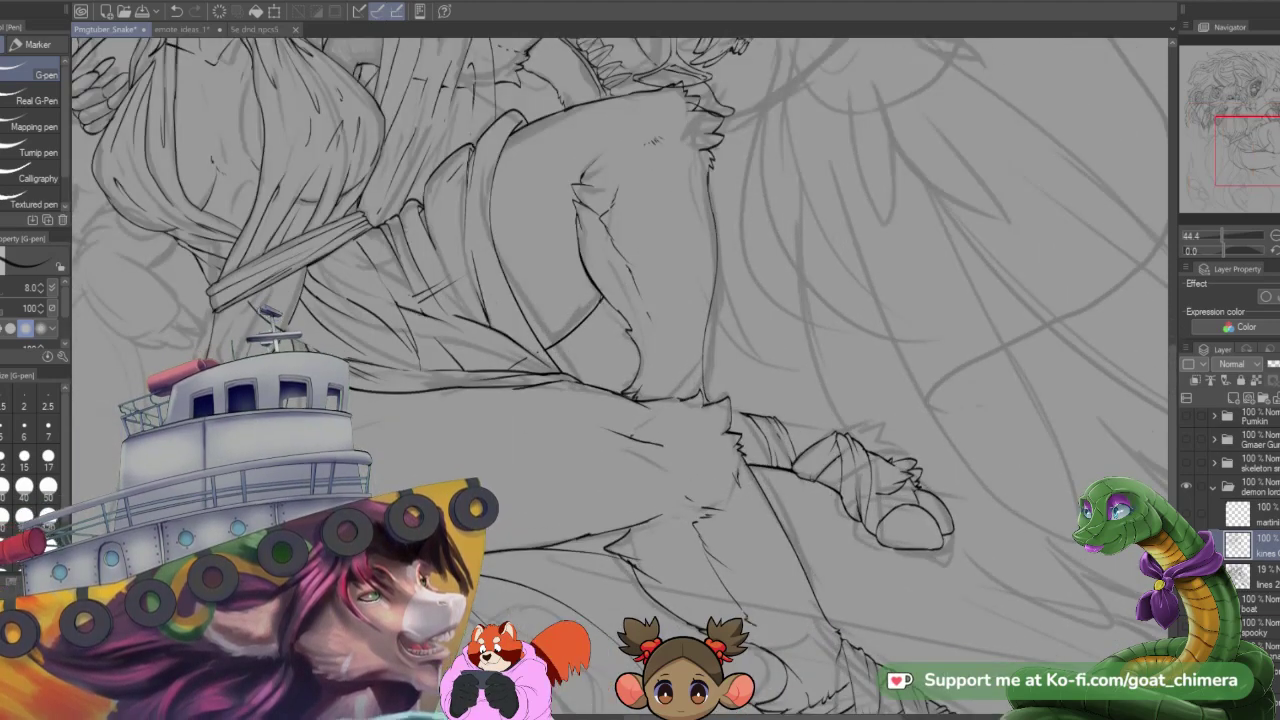
{"action": "scroll", "coordinate": [620, 380], "scroll_direction": "up", "scroll_amount": 1}
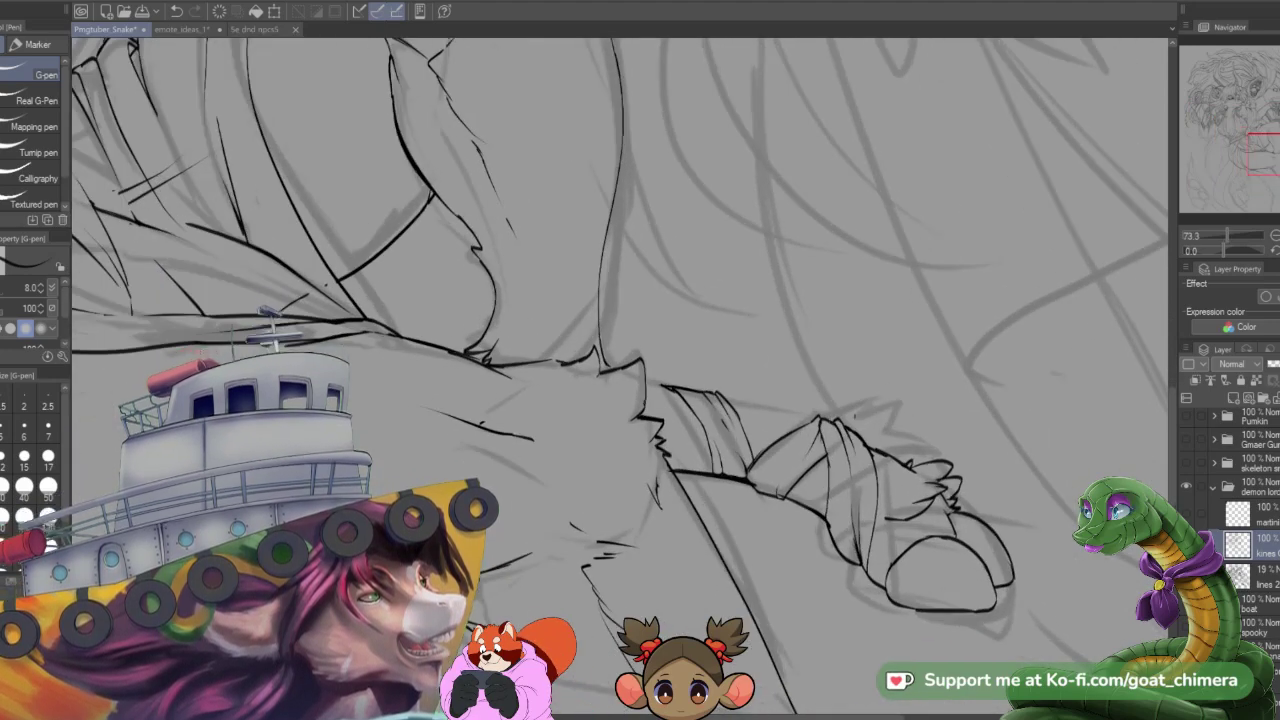
{"action": "mouse_move", "coordinate": [1264, 158]}
{"action": "left_mouse_down"}
{"action": "mouse_move", "coordinate": [1278, 205]}
{"action": "mouse_move", "coordinate": [1270, 155]}
{"action": "left_mouse_up"}
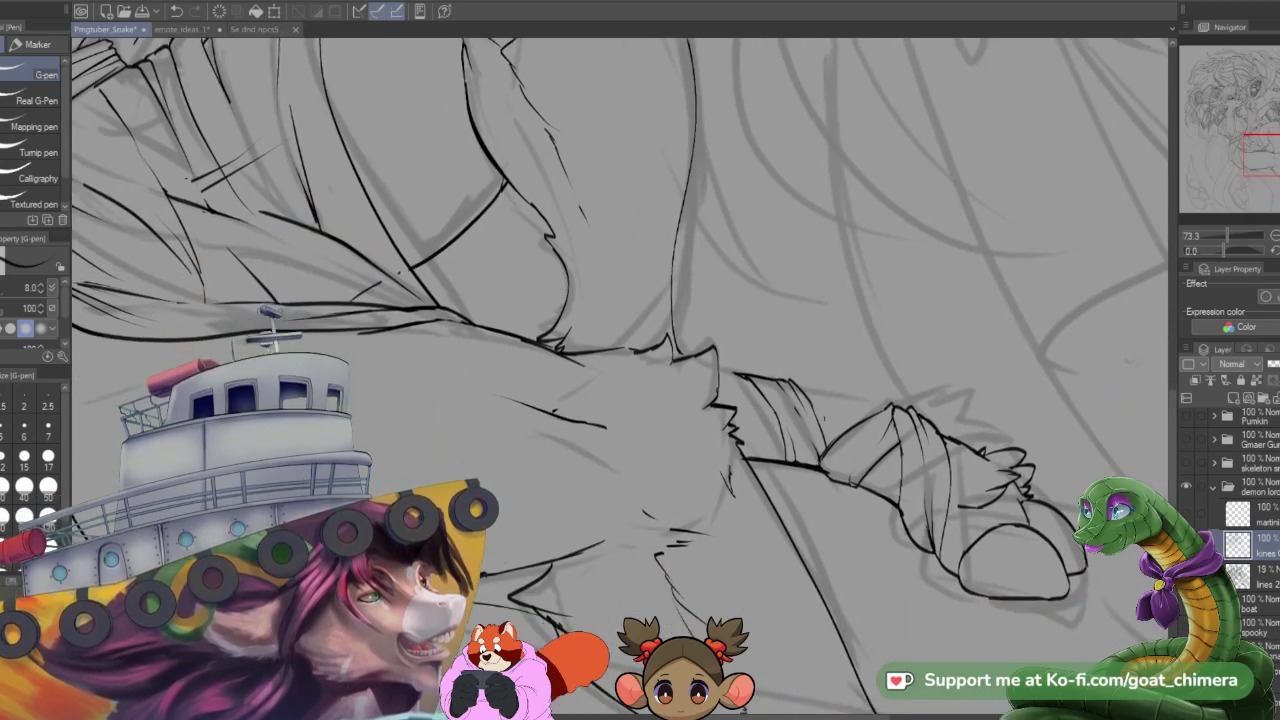
{"action": "mouse_move", "coordinate": [822, 424]}
{"action": "left_mouse_down"}
{"action": "mouse_move", "coordinate": [859, 394]}
{"action": "mouse_move", "coordinate": [806, 391]}
{"action": "mouse_move", "coordinate": [818, 394]}
{"action": "mouse_move", "coordinate": [746, 438]}
{"action": "mouse_move", "coordinate": [743, 458]}
{"action": "left_mouse_up"}
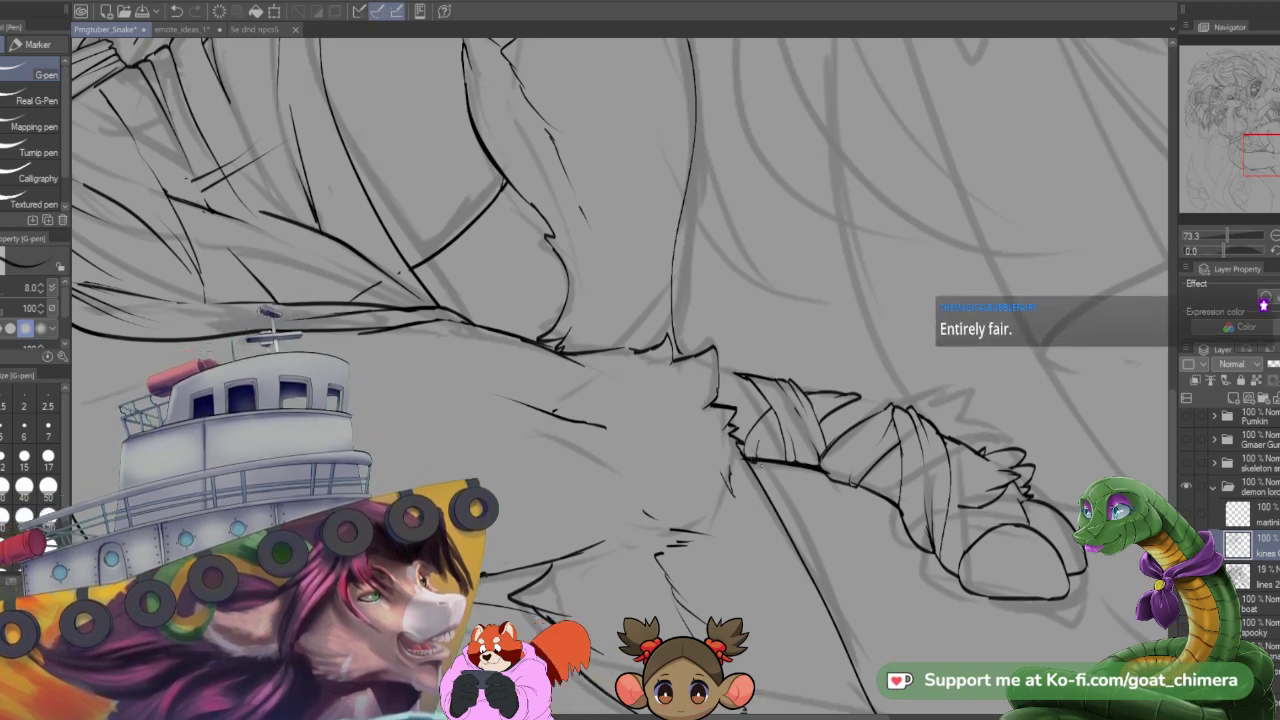
{"action": "left_click_drag", "start_coordinate": [772, 466], "coordinate": [781, 454]}
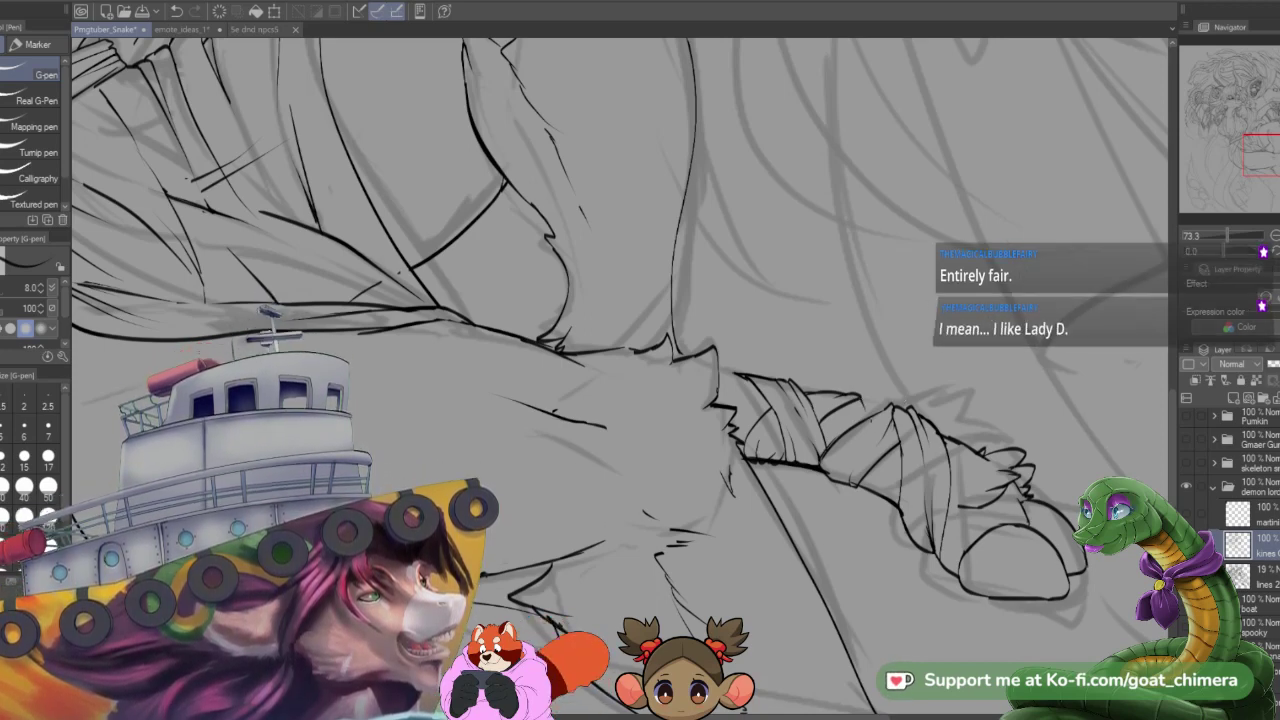
{"action": "left_click_drag", "start_coordinate": [866, 398], "coordinate": [881, 400]}
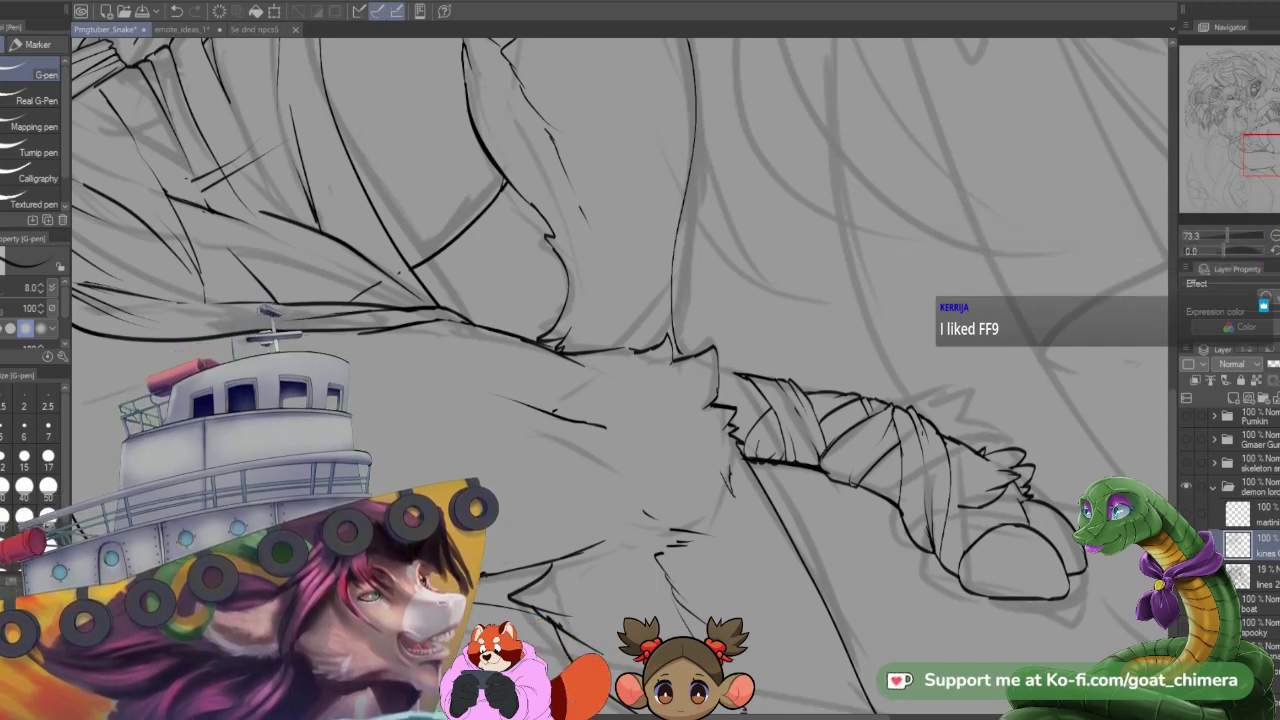
- Erase the straight lower edge of the far leg's bandages, re-ink it as uneven wraps and add fold lines up to the knee
{"action": "key", "text": "e"}
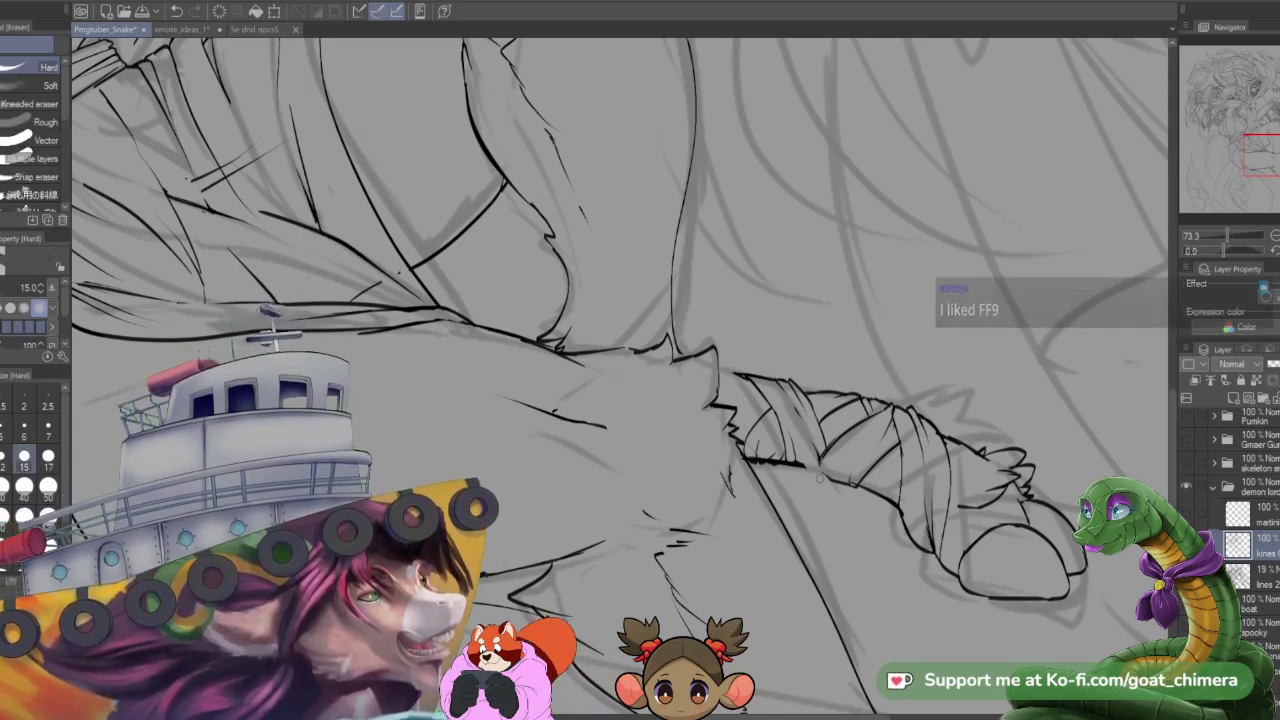
{"action": "mouse_move", "coordinate": [800, 462]}
{"action": "left_mouse_down"}
{"action": "mouse_move", "coordinate": [773, 429]}
{"action": "mouse_move", "coordinate": [755, 459]}
{"action": "left_mouse_up"}
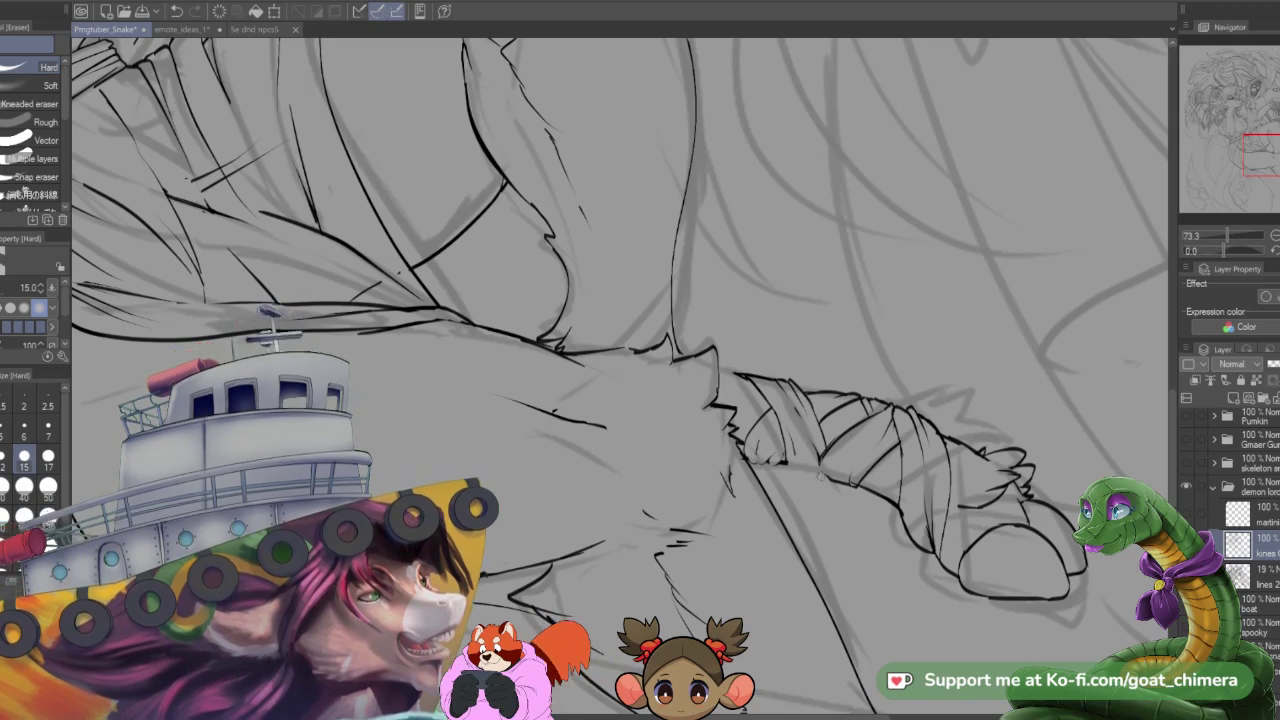
{"action": "key", "text": "p"}
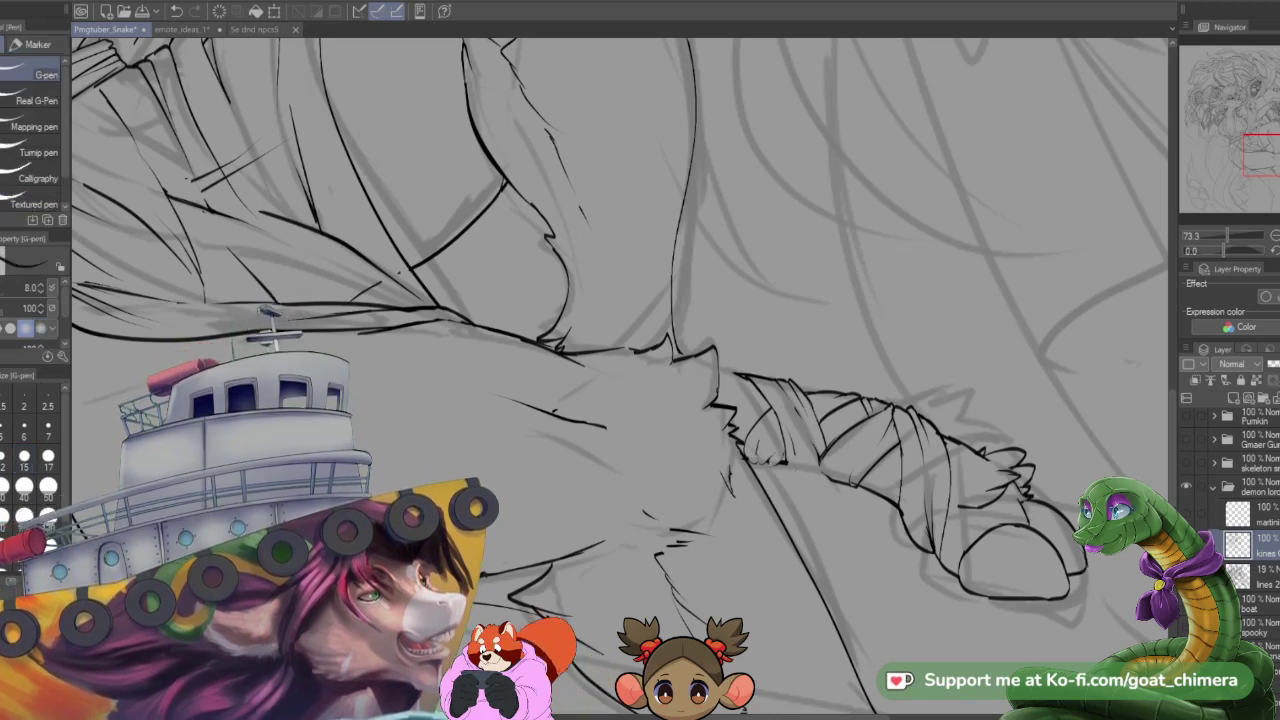
{"action": "mouse_move", "coordinate": [758, 448]}
{"action": "left_mouse_down"}
{"action": "mouse_move", "coordinate": [758, 464]}
{"action": "mouse_move", "coordinate": [780, 463]}
{"action": "left_mouse_up"}
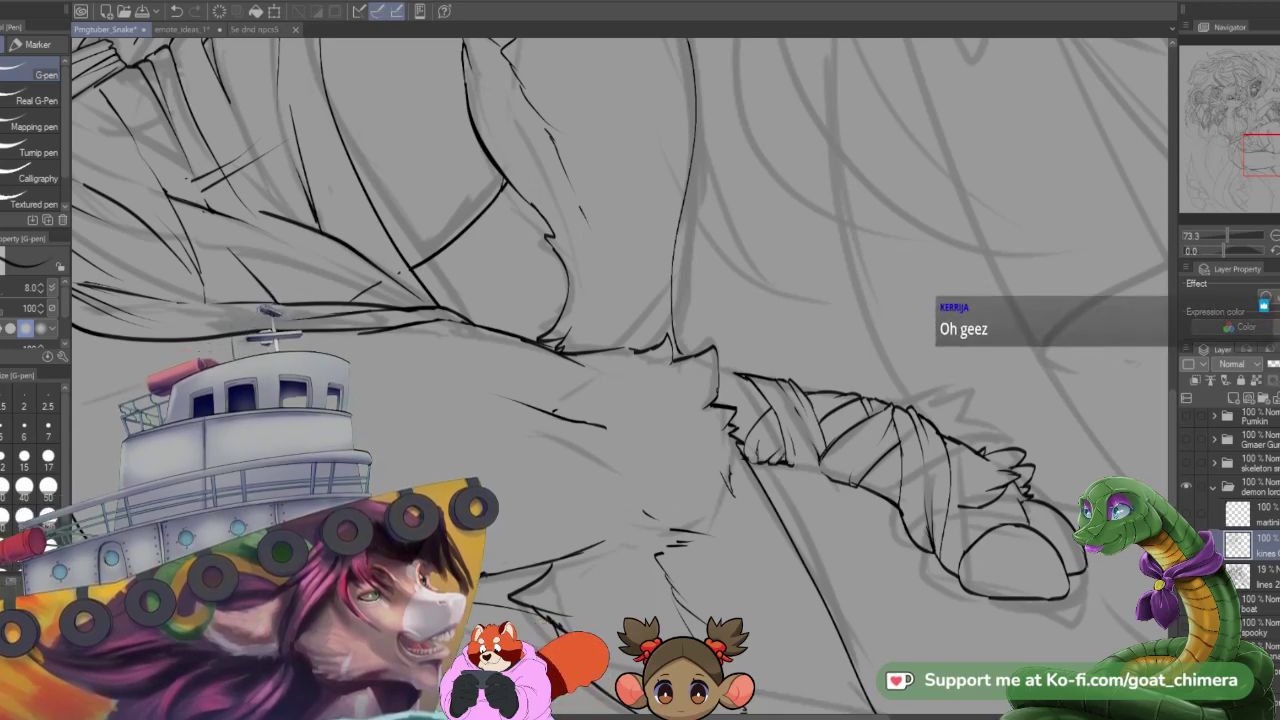
{"action": "mouse_move", "coordinate": [790, 464]}
{"action": "left_mouse_down"}
{"action": "mouse_move", "coordinate": [830, 476]}
{"action": "mouse_move", "coordinate": [858, 438]}
{"action": "left_mouse_up"}
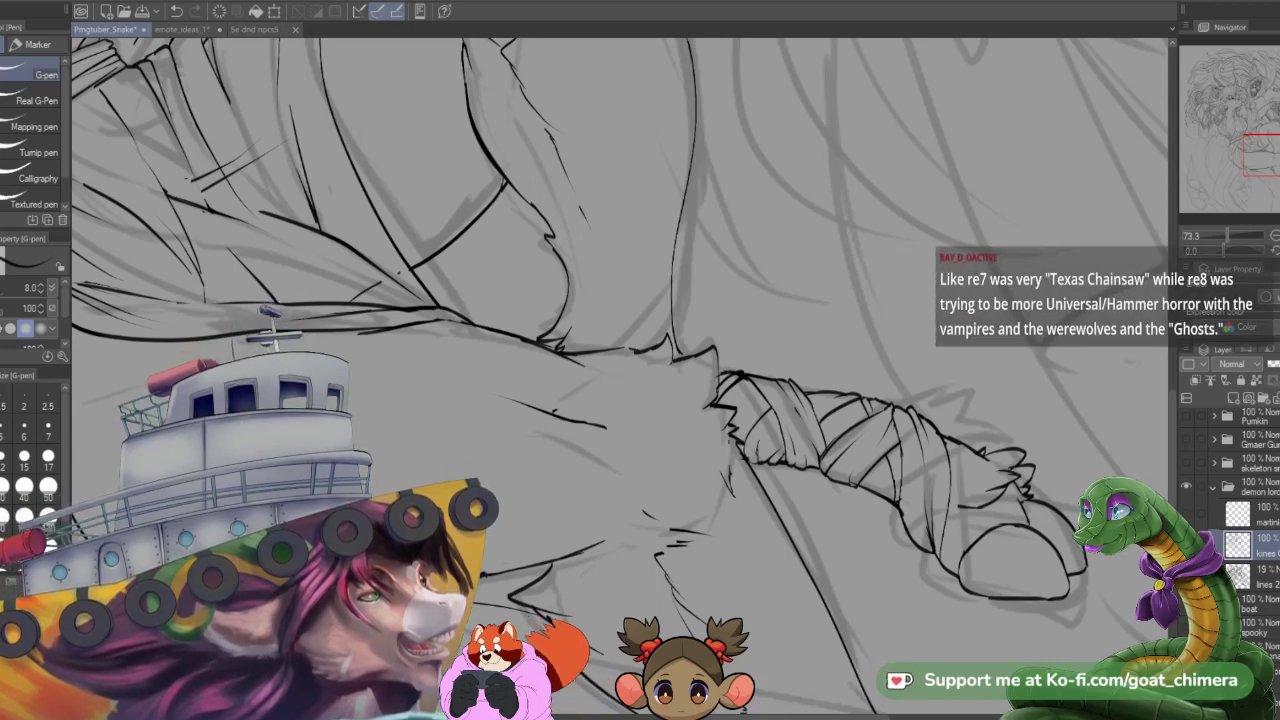
- Erase the edge of the far hoof beside the bandage and re-ink it with small jagged fur strokes
{"action": "key", "text": "e"}
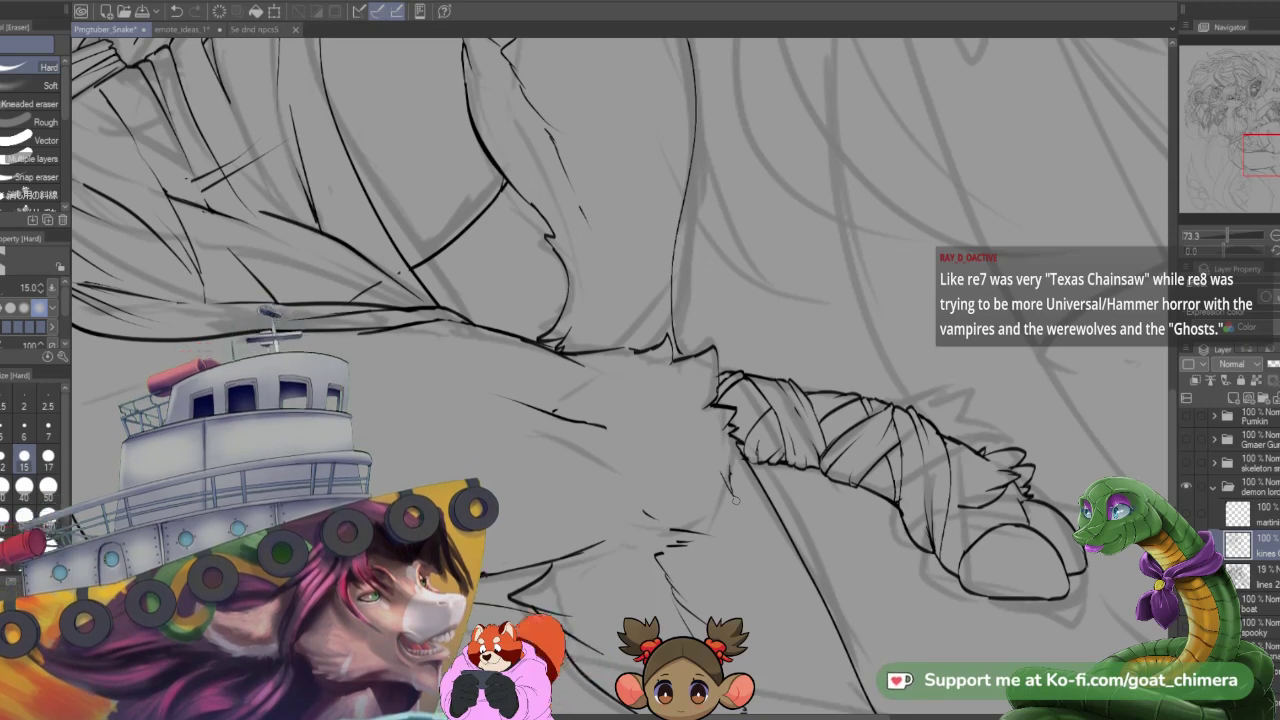
{"action": "scroll", "coordinate": [736, 500], "scroll_direction": "down", "scroll_amount": 2}
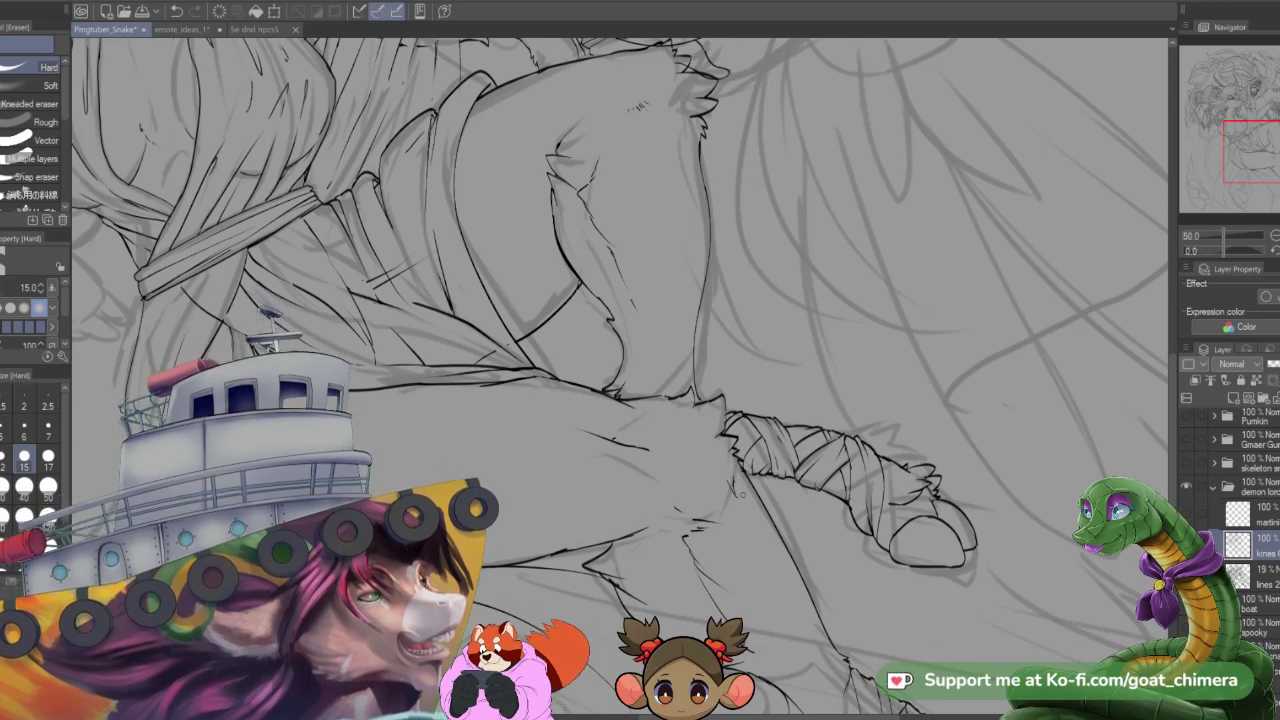
{"action": "scroll", "coordinate": [743, 494], "scroll_direction": "down", "scroll_amount": 2}
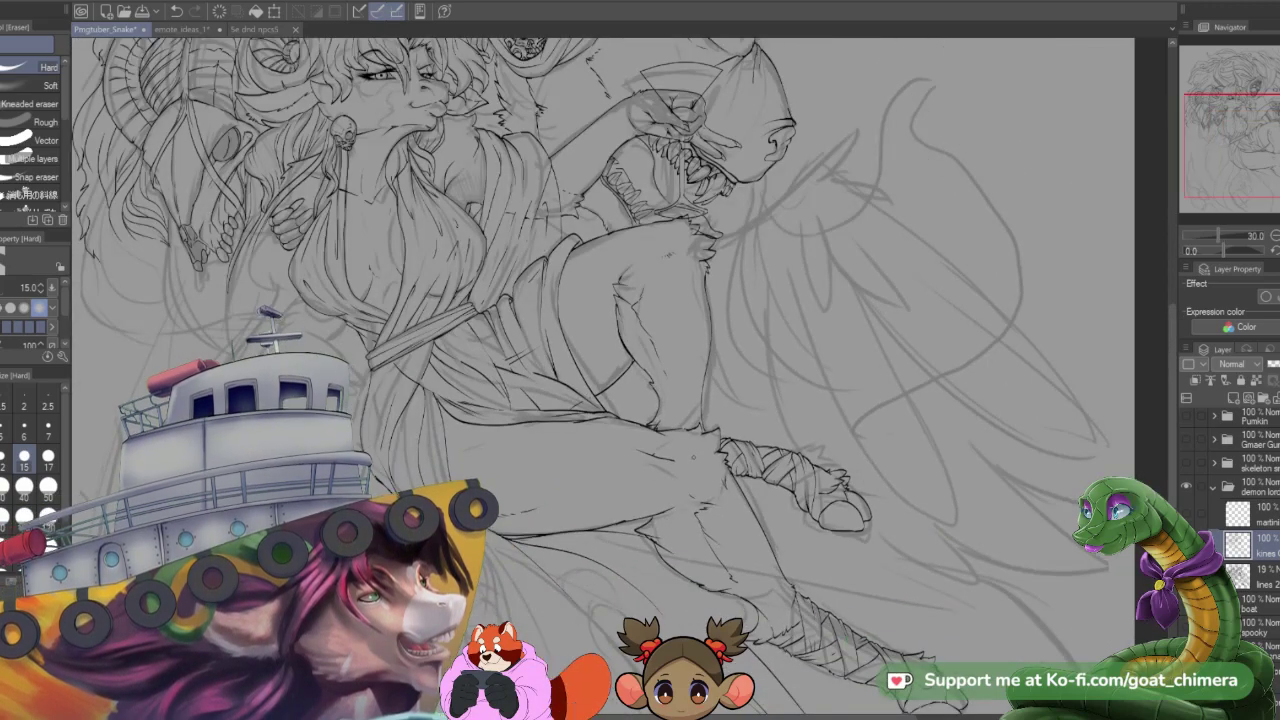
{"action": "scroll", "coordinate": [694, 455], "scroll_direction": "up", "scroll_amount": 5}
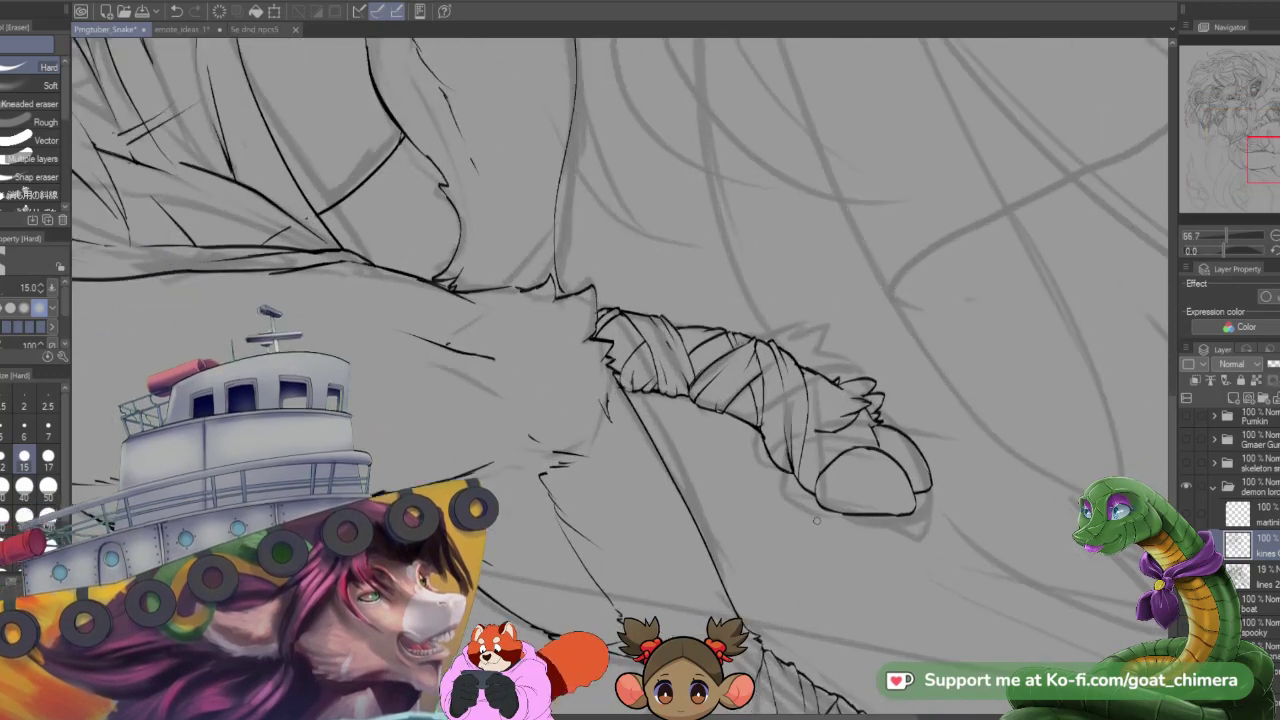
{"action": "scroll", "coordinate": [816, 509], "scroll_direction": "up", "scroll_amount": 3}
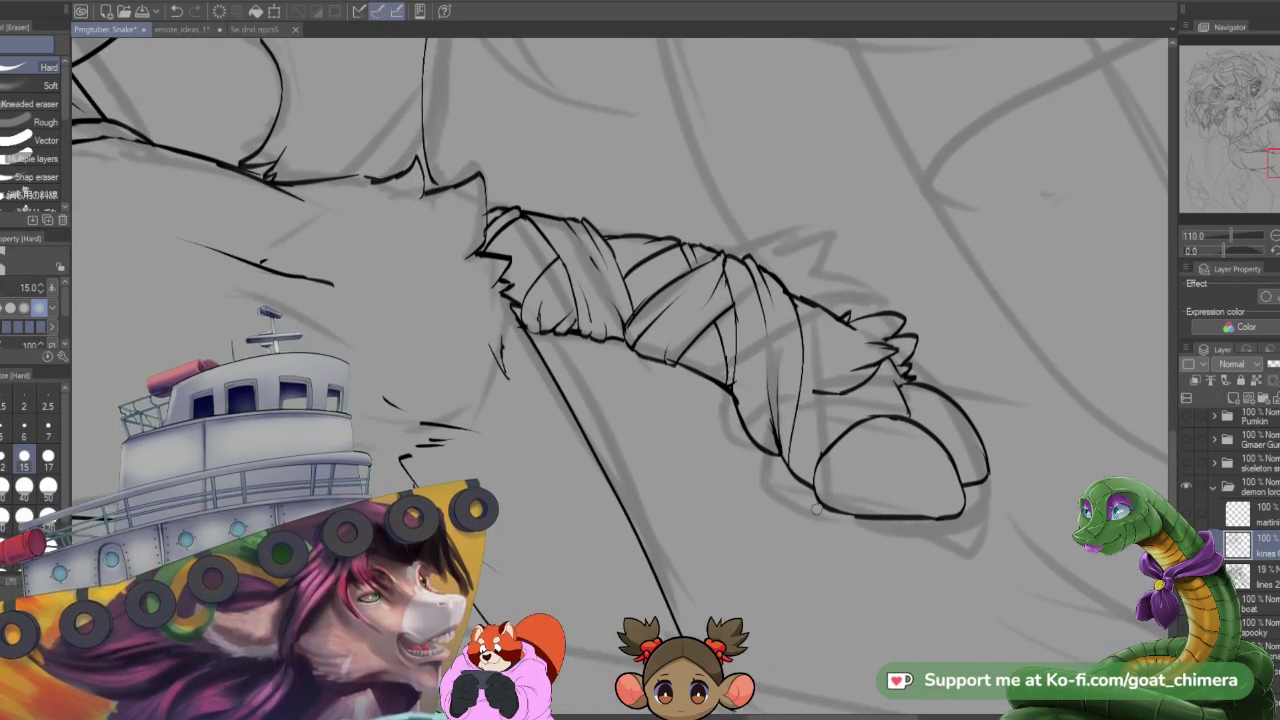
{"action": "mouse_move", "coordinate": [806, 456]}
{"action": "left_mouse_down"}
{"action": "mouse_move", "coordinate": [816, 480]}
{"action": "mouse_move", "coordinate": [829, 445]}
{"action": "left_mouse_up"}
{"action": "key", "text": "p"}
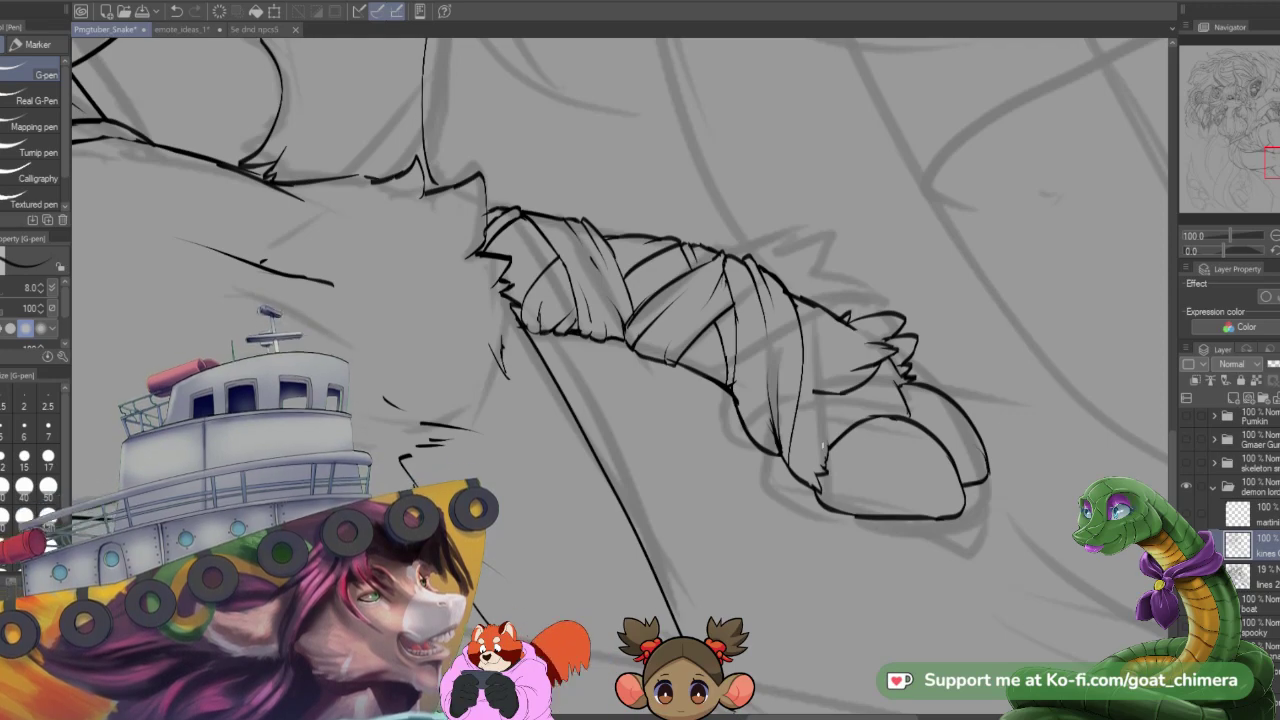
- Examine the whole composition, comparing the bandaged far leg with the figure, the beast and the sketched wing
{"action": "scroll", "coordinate": [800, 455], "scroll_direction": "down", "scroll_amount": 4}
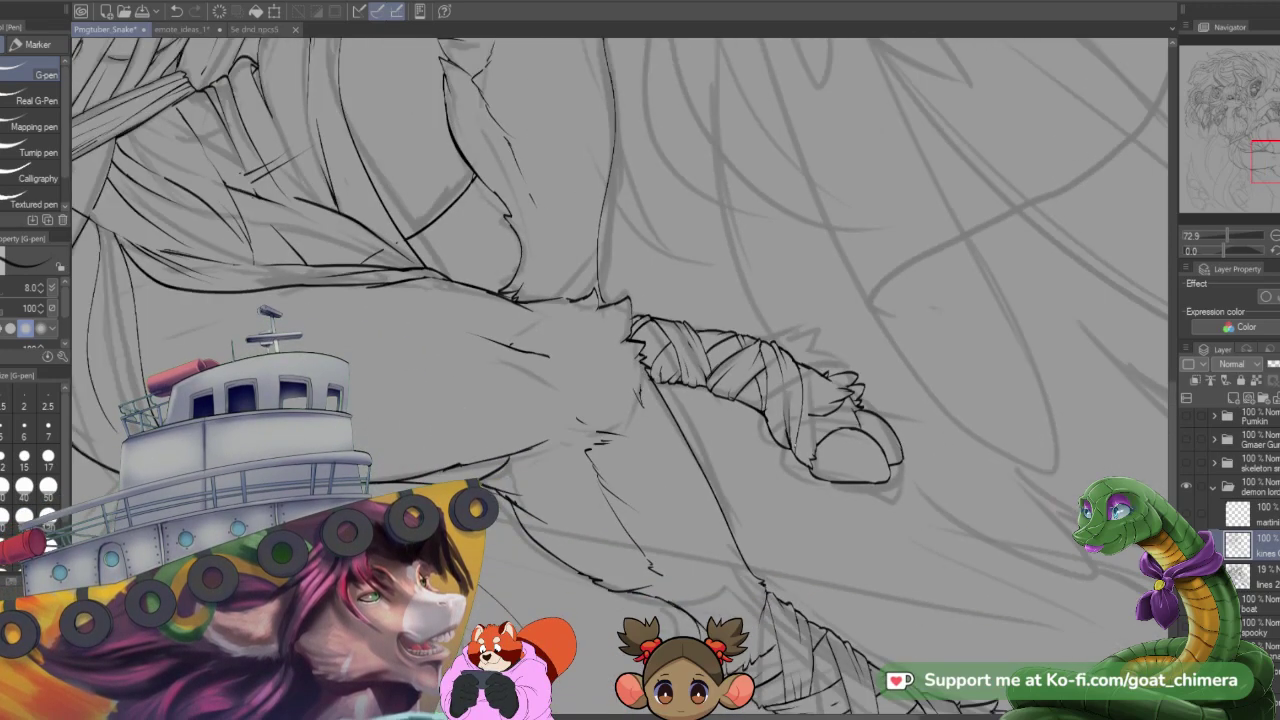
{"action": "scroll", "coordinate": [800, 455], "scroll_direction": "up", "scroll_amount": 1}
{"action": "scroll", "coordinate": [800, 455], "scroll_direction": "down", "scroll_amount": 2}
{"action": "key", "text": "ctrl+minus"}
{"action": "key", "text": "ctrl+minus"}
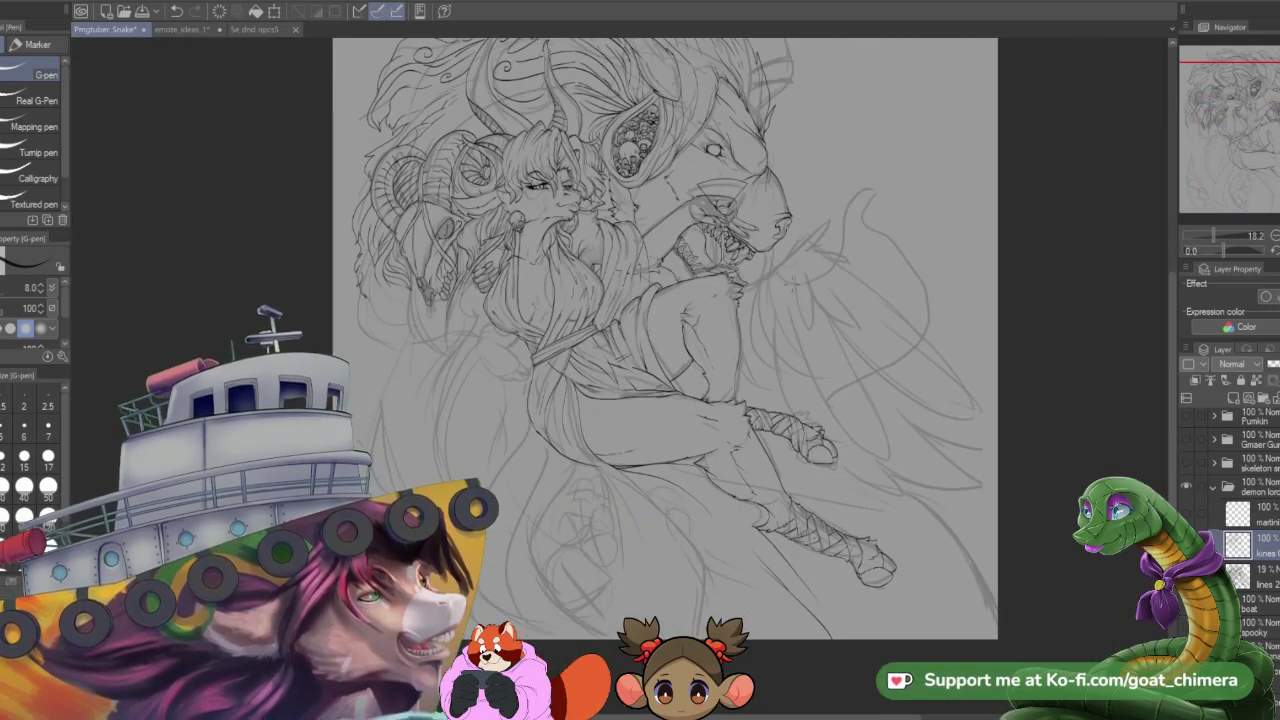
{"action": "scroll", "coordinate": [789, 251], "scroll_direction": "up", "scroll_amount": 4}
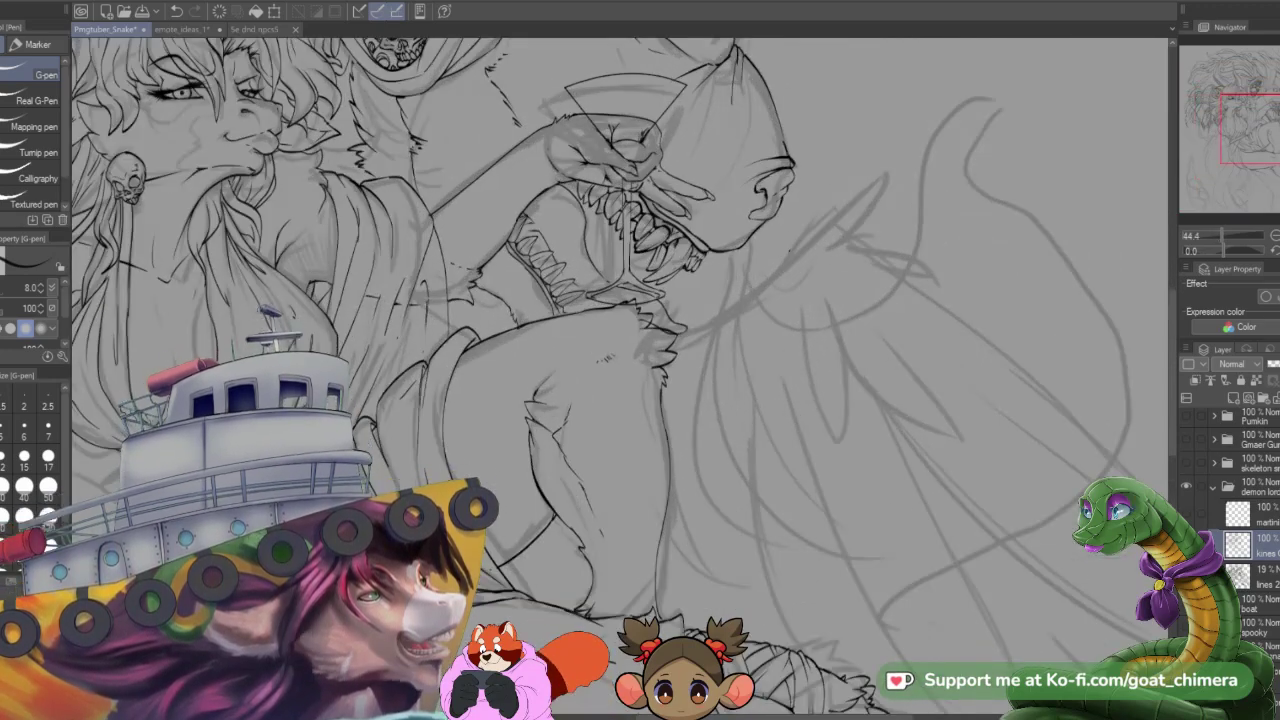
{"action": "scroll", "coordinate": [770, 232], "scroll_direction": "down", "scroll_amount": 2}
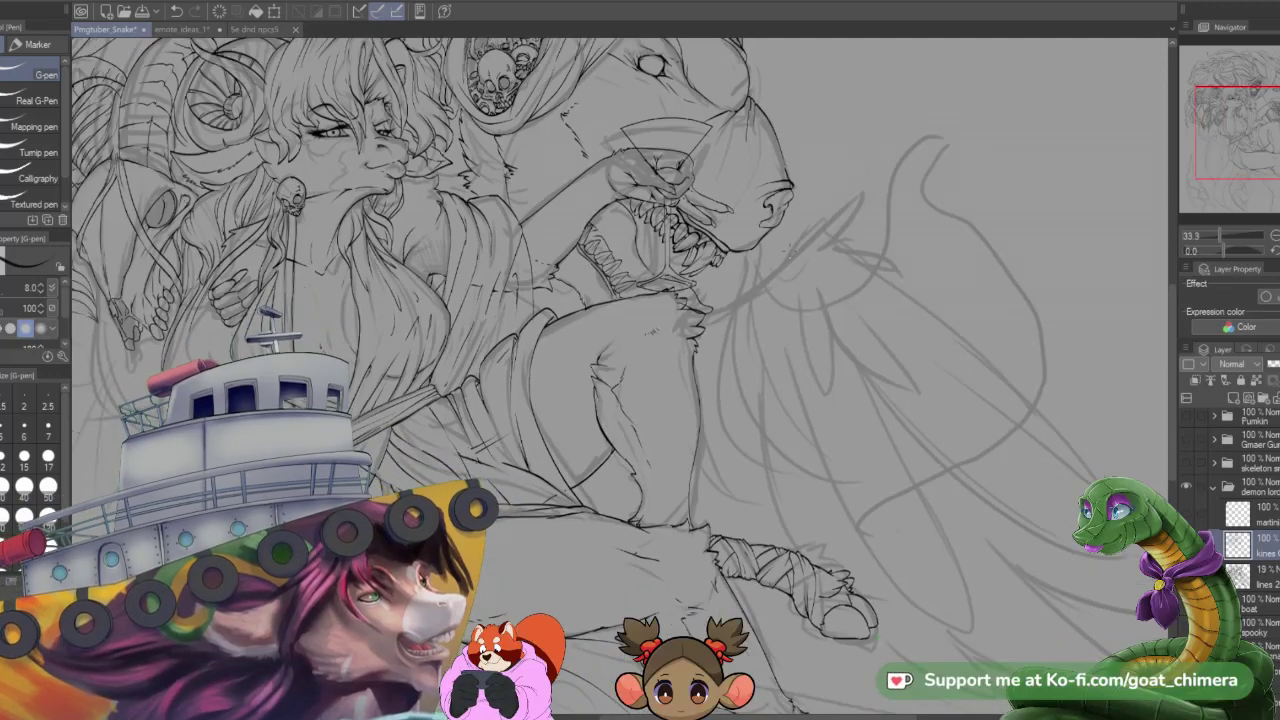
{"action": "scroll", "coordinate": [775, 215], "scroll_direction": "down", "scroll_amount": 2}
{"action": "scroll", "coordinate": [458, 500], "scroll_direction": "up", "scroll_amount": 2}
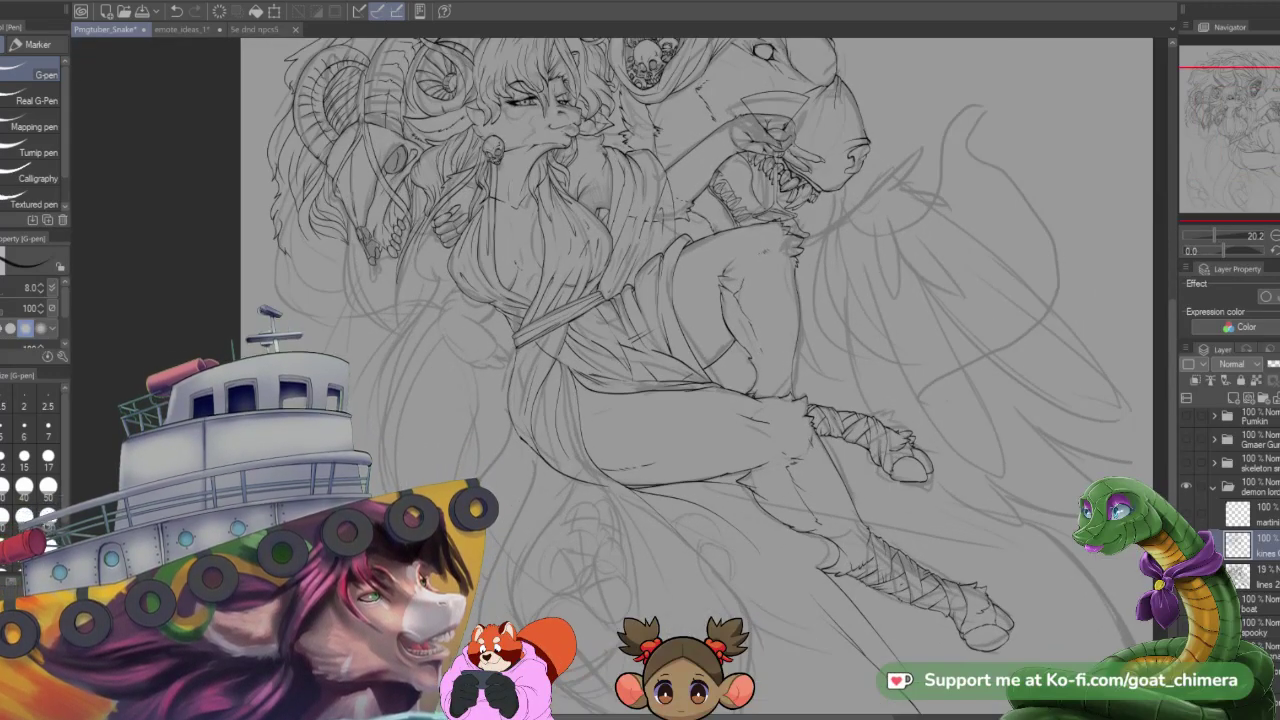
{"action": "scroll", "coordinate": [458, 500], "scroll_direction": "down", "scroll_amount": 2}
{"action": "scroll", "coordinate": [586, 500], "scroll_direction": "up", "scroll_amount": 2}
- Ink long drapery fold lines sweeping down from the cloth beneath the figure's near thigh
{"action": "scroll", "coordinate": [572, 470], "scroll_direction": "up", "scroll_amount": 1}
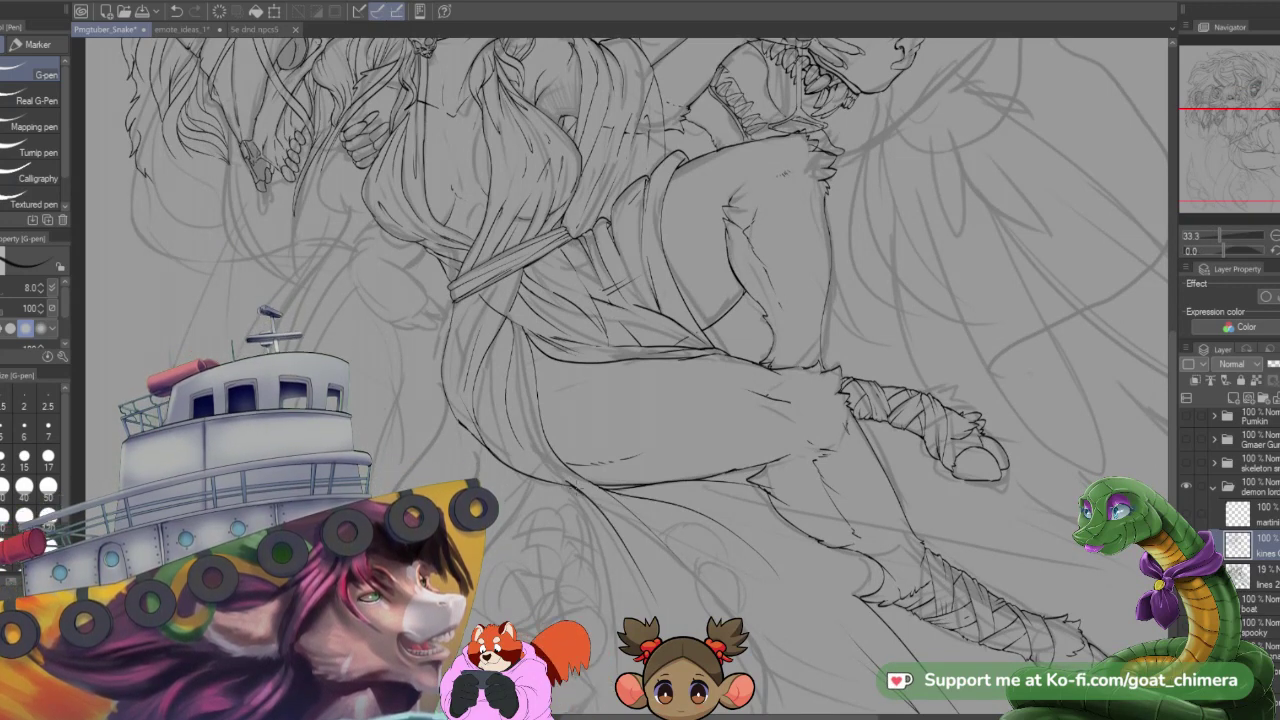
{"action": "left_click_drag", "start_coordinate": [582, 493], "coordinate": [631, 639]}
{"action": "left_click_drag", "start_coordinate": [1240, 148], "coordinate": [1240, 157]}
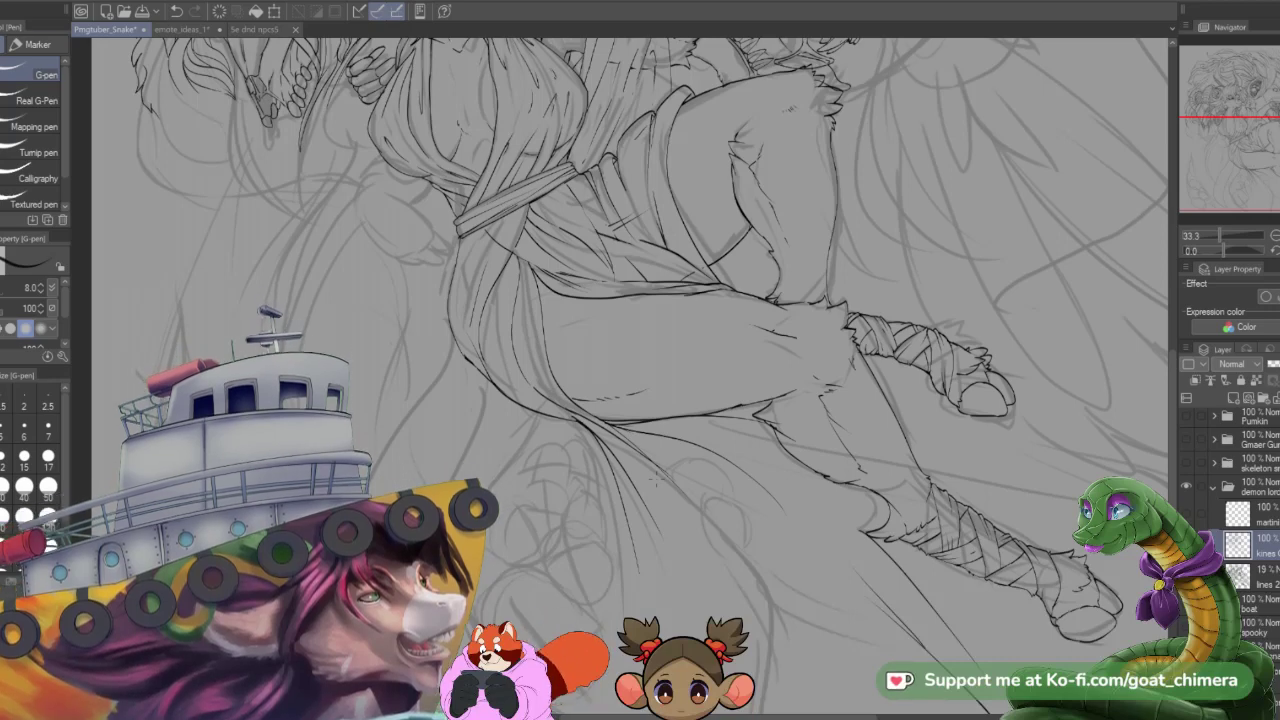
{"action": "key", "text": "e"}
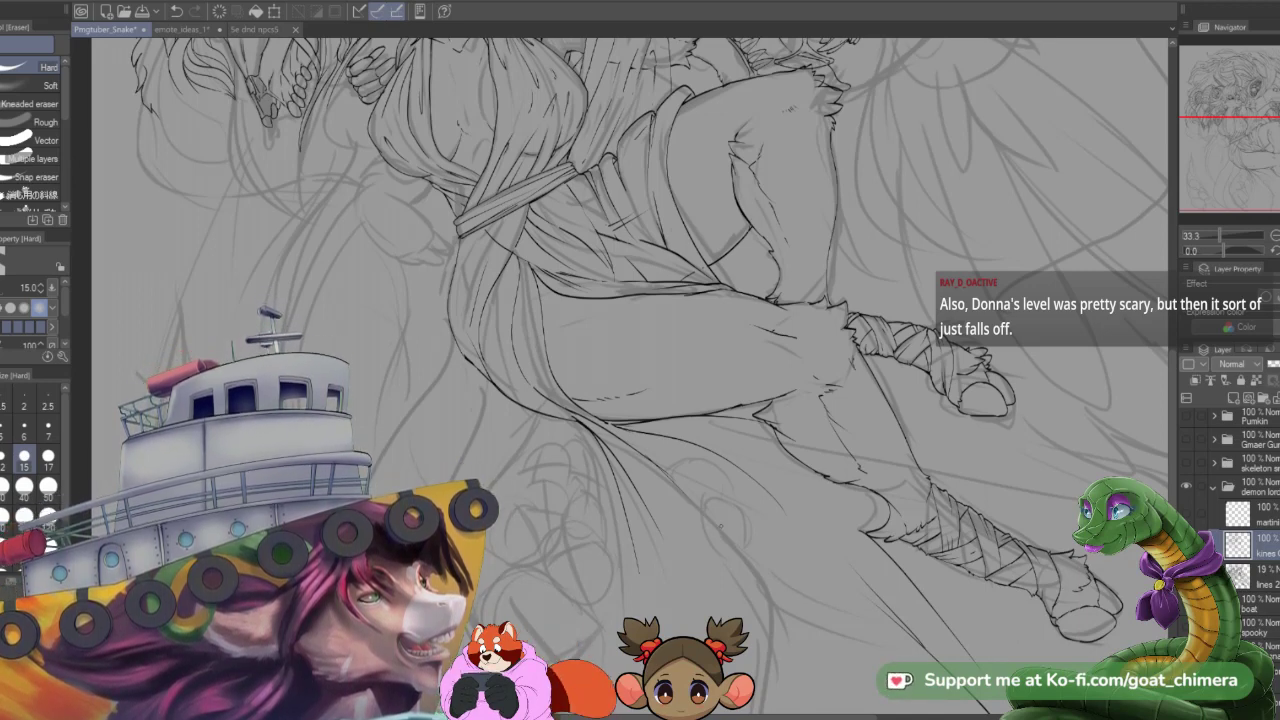
{"action": "key", "text": "p"}
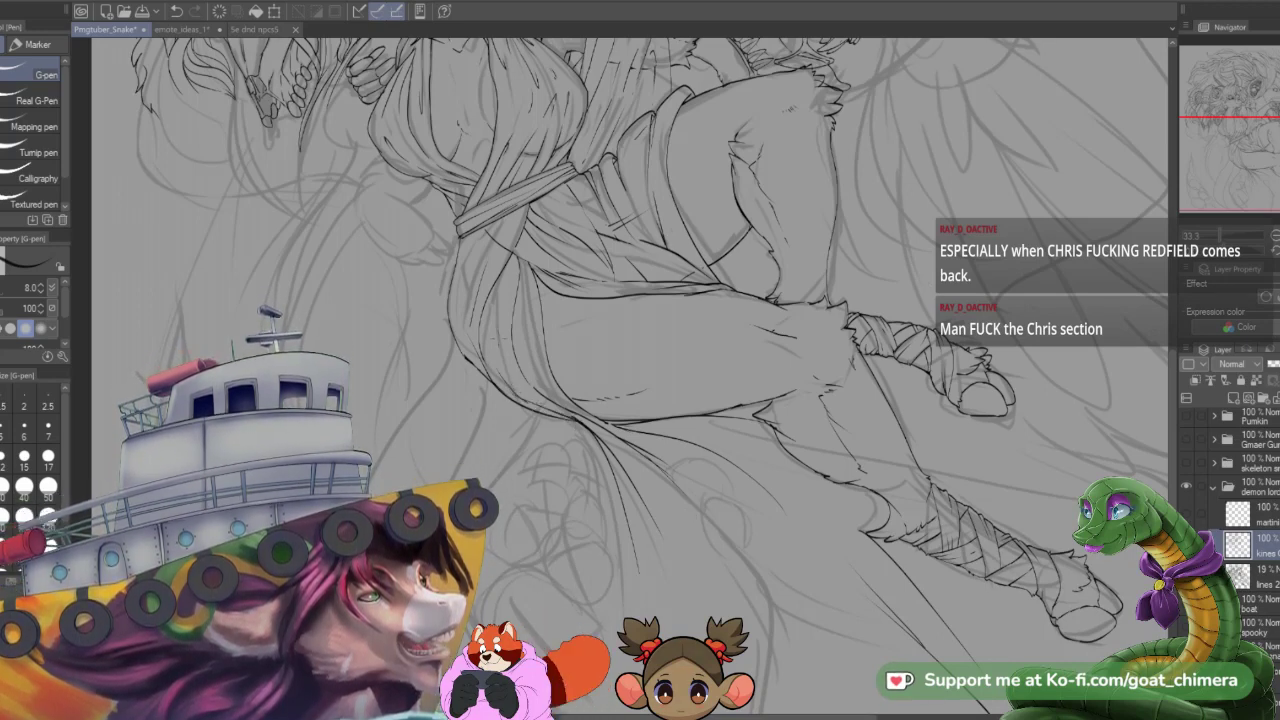
{"action": "scroll", "coordinate": [612, 444], "scroll_direction": "down", "scroll_amount": 2}
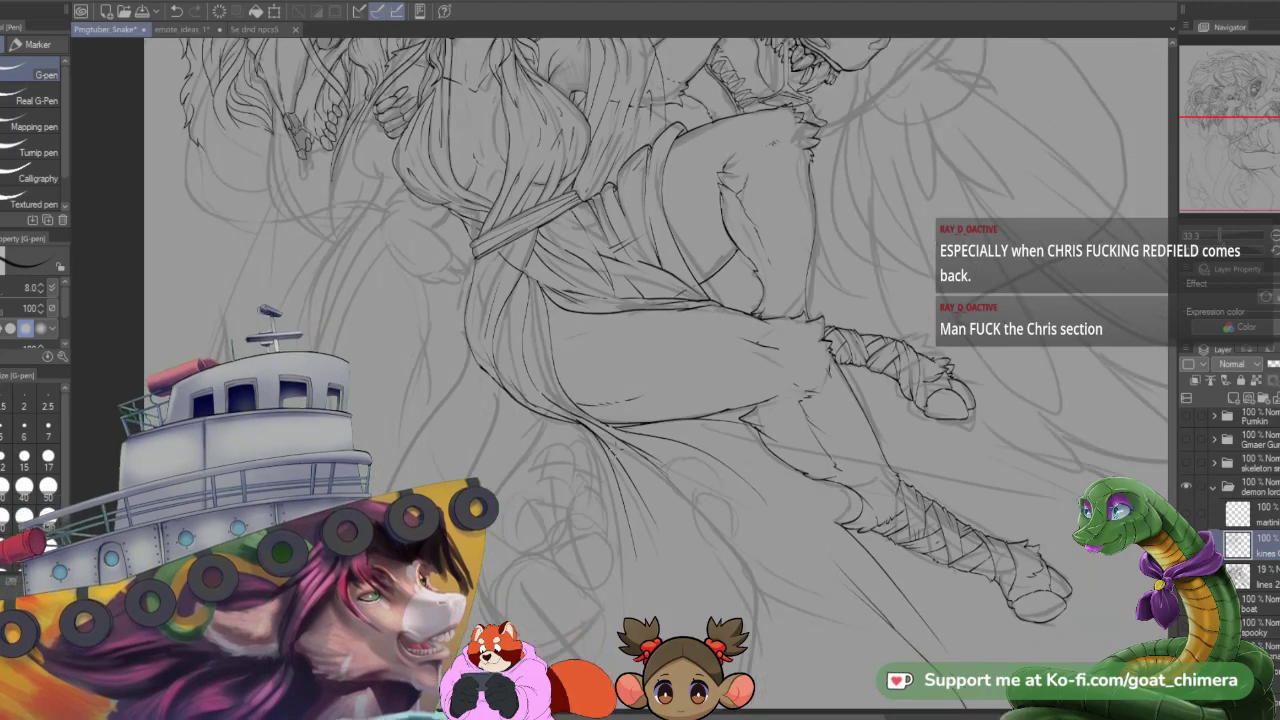
{"action": "scroll", "coordinate": [627, 440], "scroll_direction": "down", "scroll_amount": 2}
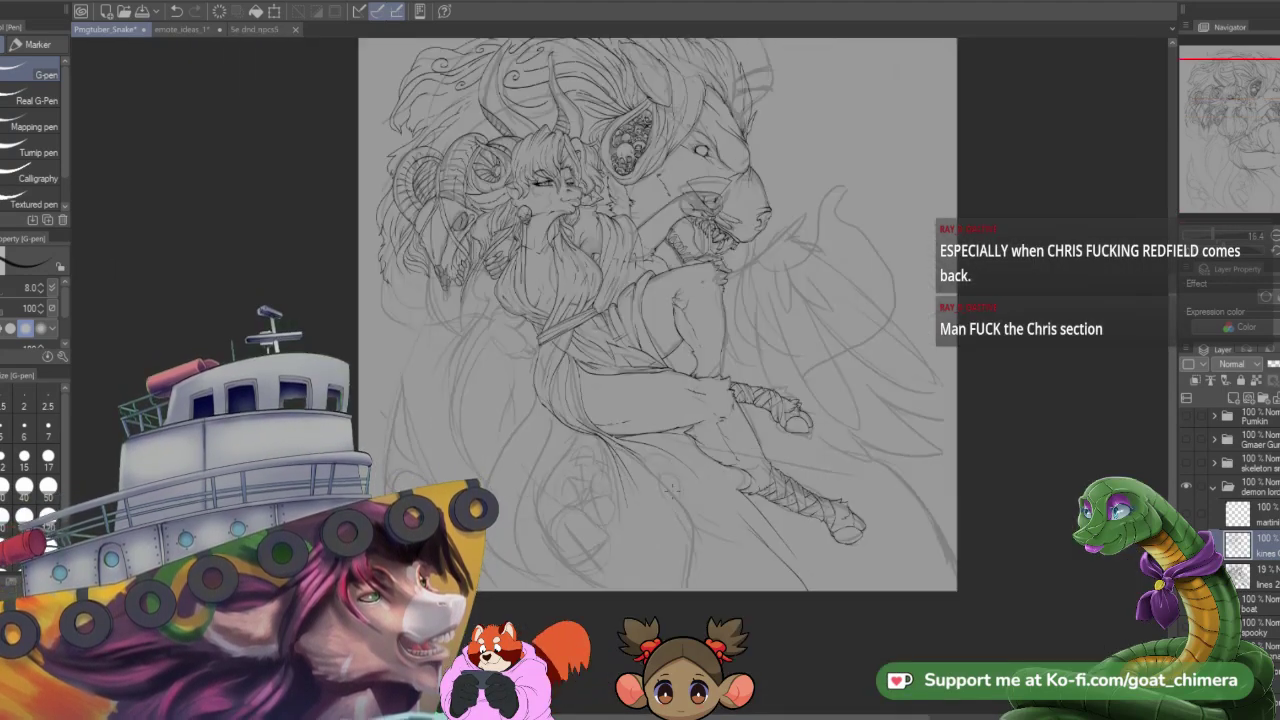
{"action": "scroll", "coordinate": [665, 480], "scroll_direction": "up", "scroll_amount": 4}
{"action": "scroll", "coordinate": [645, 512], "scroll_direction": "down", "scroll_amount": 1}
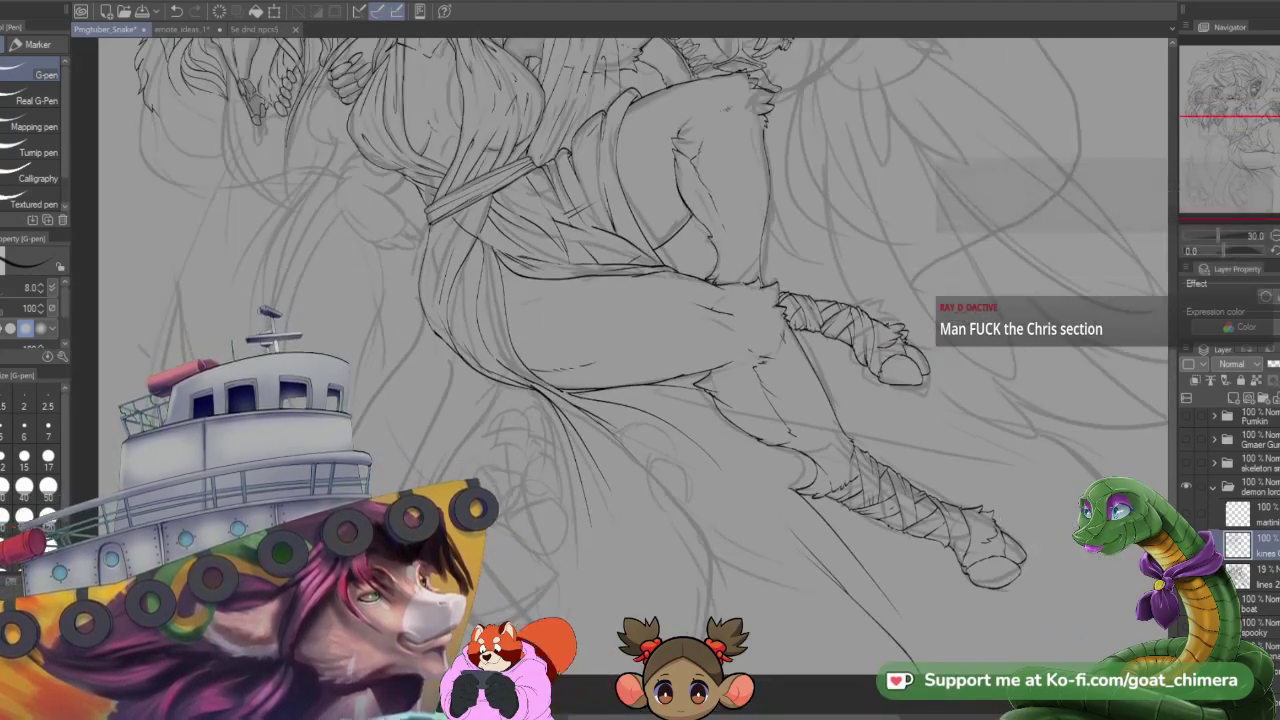
- Ink a long edge and fold lines hanging straight down from the gathered cloth beneath the near thigh
{"action": "scroll", "coordinate": [715, 600], "scroll_direction": "up", "scroll_amount": 2}
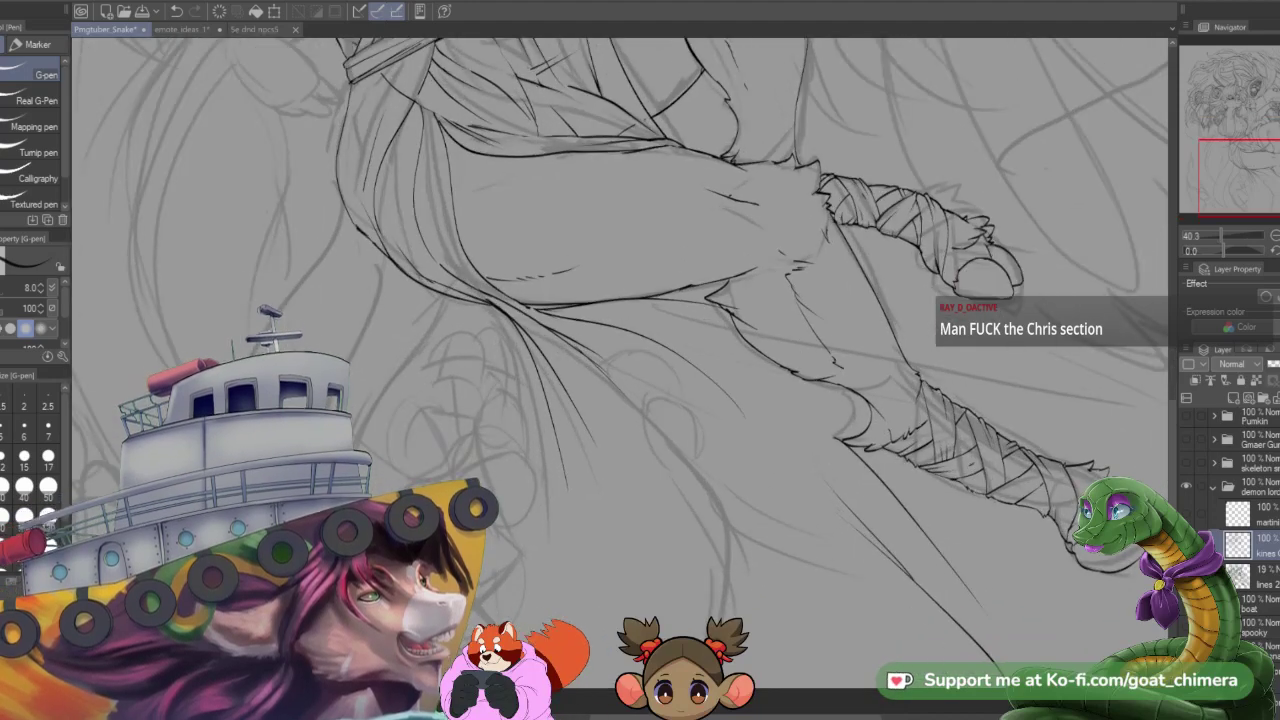
{"action": "scroll", "coordinate": [710, 575], "scroll_direction": "down", "scroll_amount": 4}
{"action": "scroll", "coordinate": [710, 550], "scroll_direction": "up", "scroll_amount": 2}
{"action": "scroll", "coordinate": [547, 579], "scroll_direction": "up", "scroll_amount": 1}
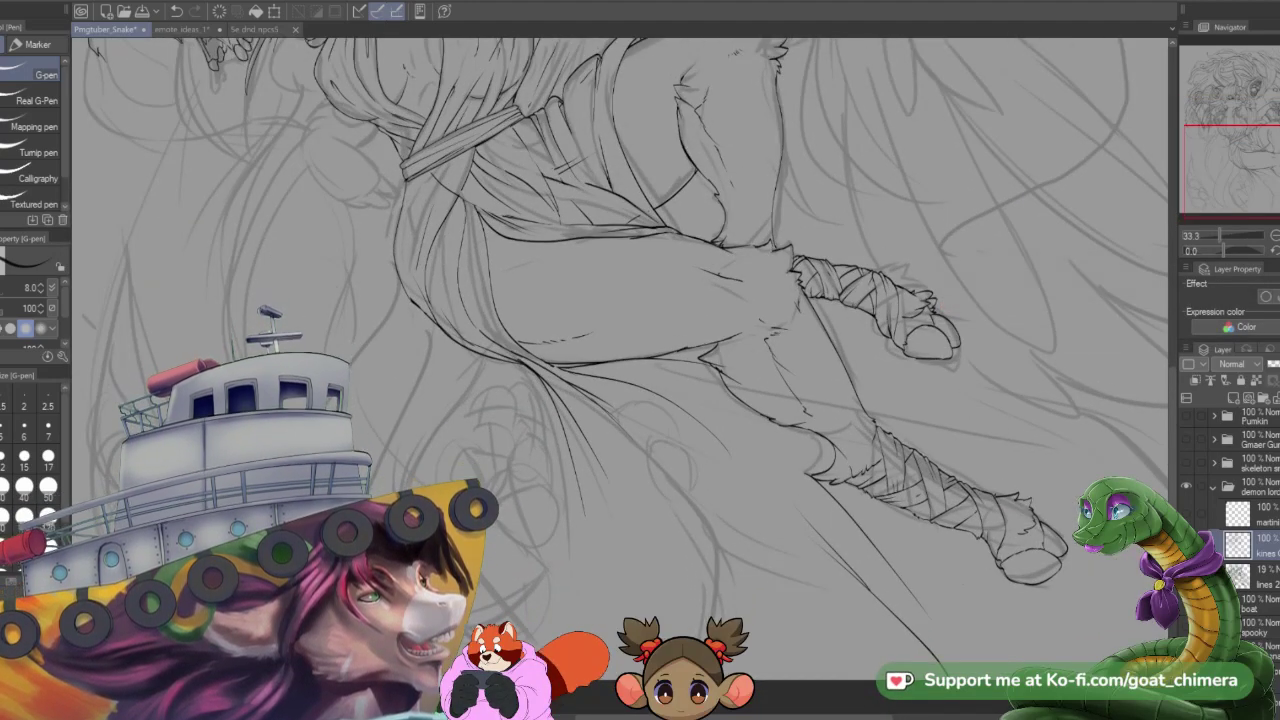
{"action": "left_click_drag", "start_coordinate": [548, 372], "coordinate": [550, 648]}
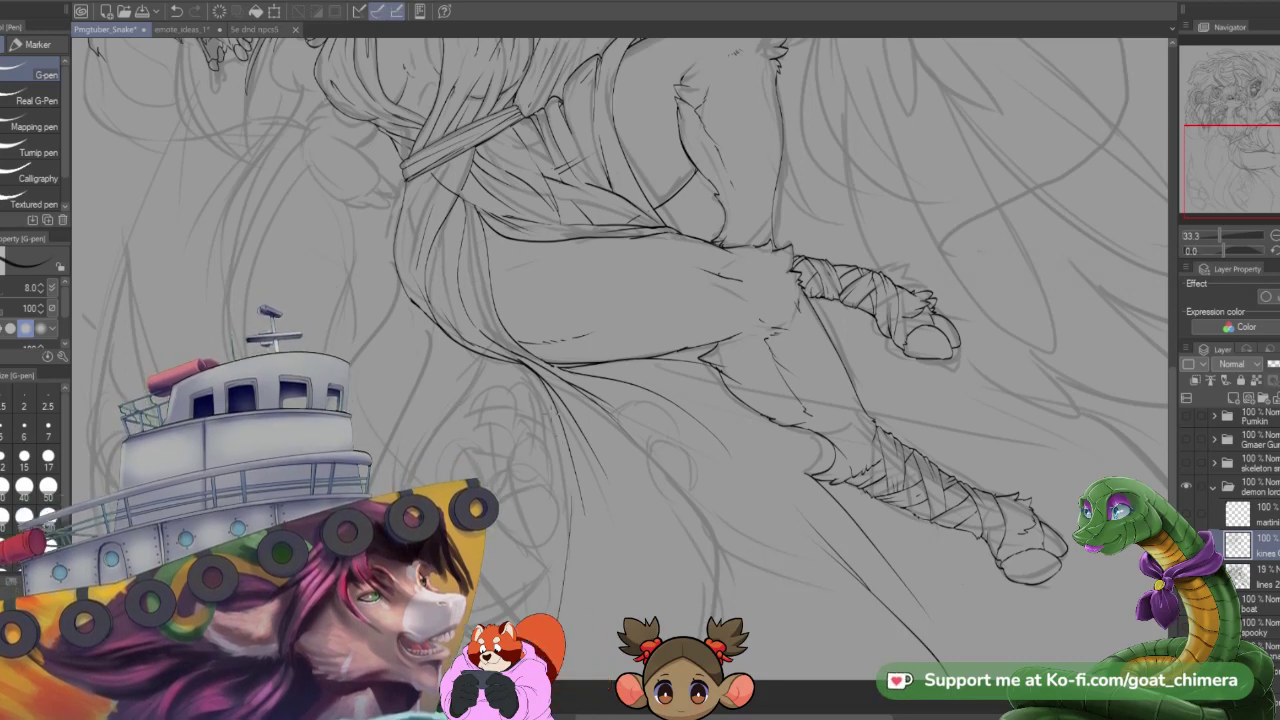
{"action": "mouse_move", "coordinate": [536, 380]}
{"action": "left_mouse_down"}
{"action": "mouse_move", "coordinate": [562, 490]}
{"action": "mouse_move", "coordinate": [570, 480]}
{"action": "mouse_move", "coordinate": [565, 540]}
{"action": "left_mouse_up"}
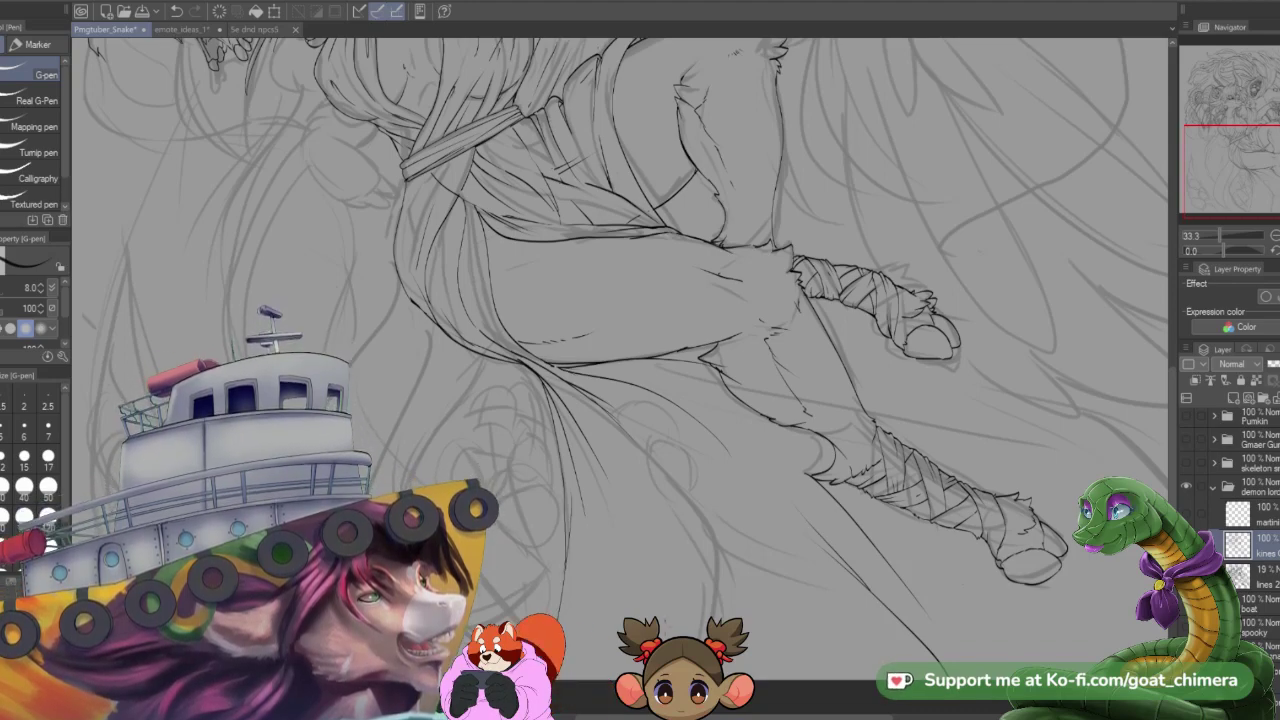
- Trim the lower tip of the long hanging cloth edge with a size 40 hard eraser
{"action": "scroll", "coordinate": [782, 542], "scroll_direction": "down", "scroll_amount": 1}
{"action": "scroll", "coordinate": [683, 354], "scroll_direction": "up", "scroll_amount": 1}
{"action": "scroll", "coordinate": [683, 354], "scroll_direction": "down", "scroll_amount": 2}
{"action": "scroll", "coordinate": [683, 354], "scroll_direction": "up", "scroll_amount": 1}
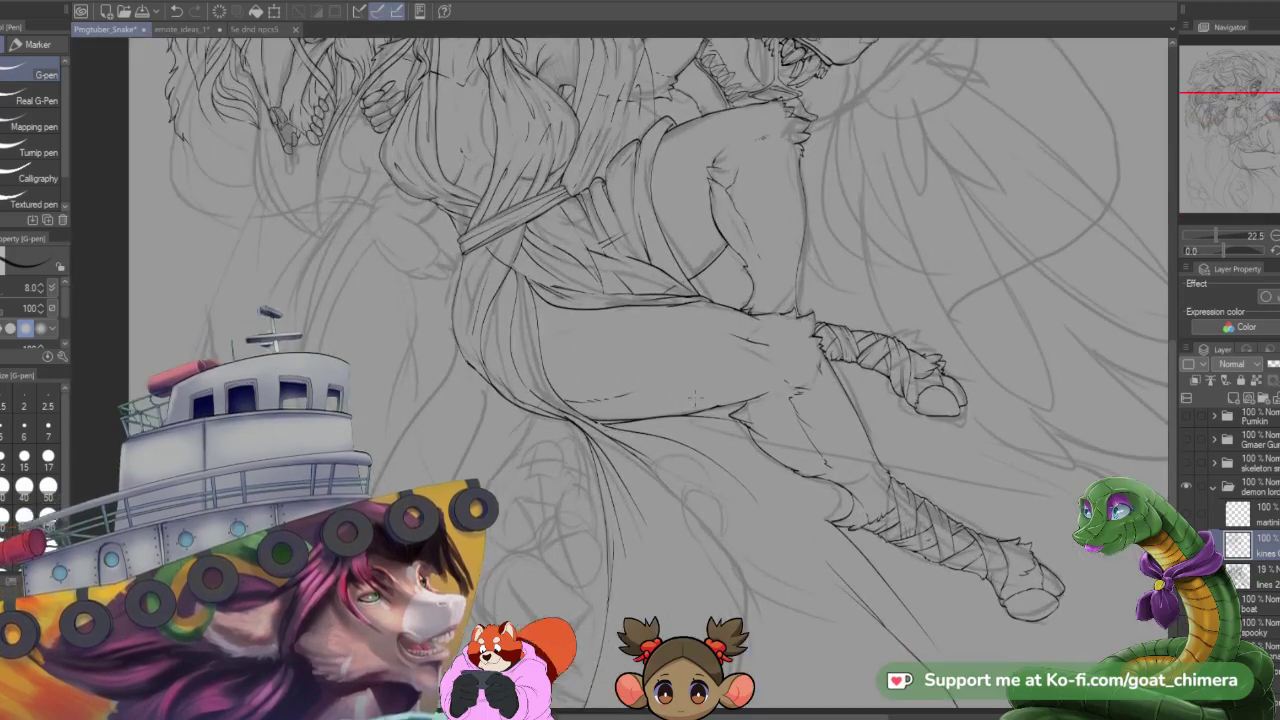
{"action": "scroll", "coordinate": [700, 430], "scroll_direction": "down", "scroll_amount": 2}
{"action": "scroll", "coordinate": [700, 430], "scroll_direction": "up", "scroll_amount": 1}
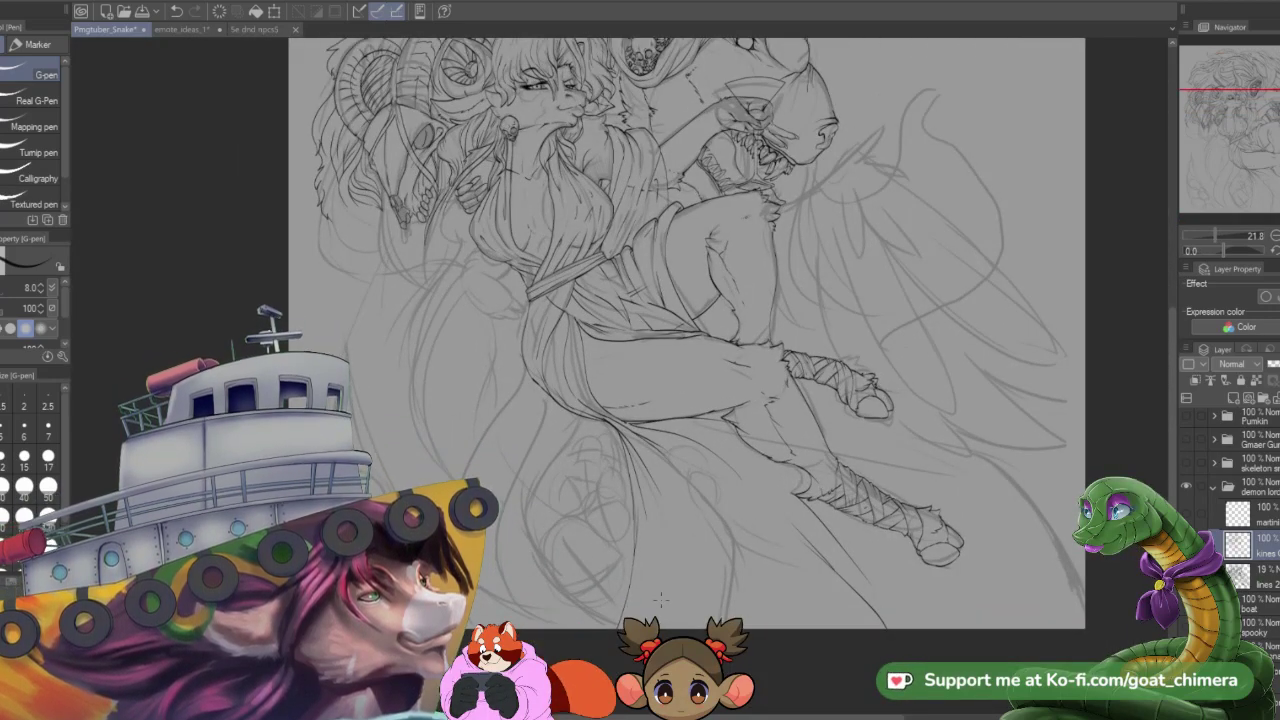
{"action": "key", "text": "e"}
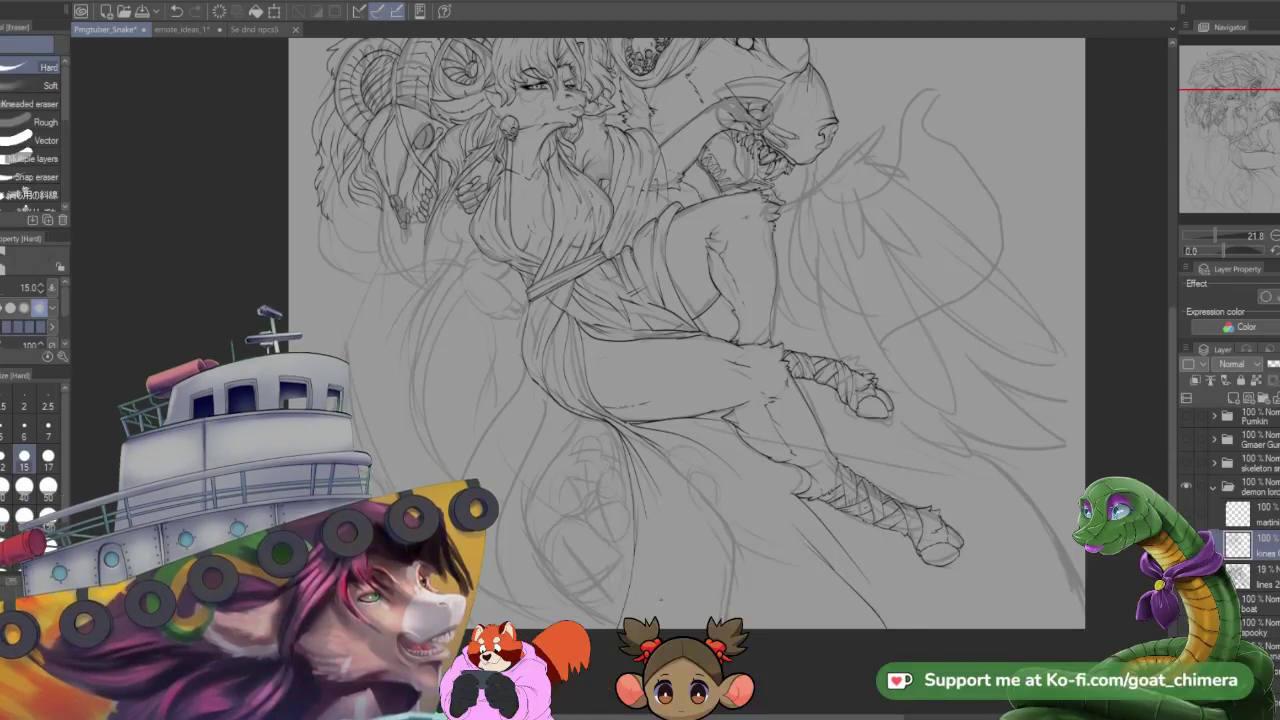
{"action": "key", "text": "bracketright"}
{"action": "key", "text": "bracketright"}
{"action": "key", "text": "bracketright"}
{"action": "key", "text": "bracketright"}
{"action": "key", "text": "bracketright"}
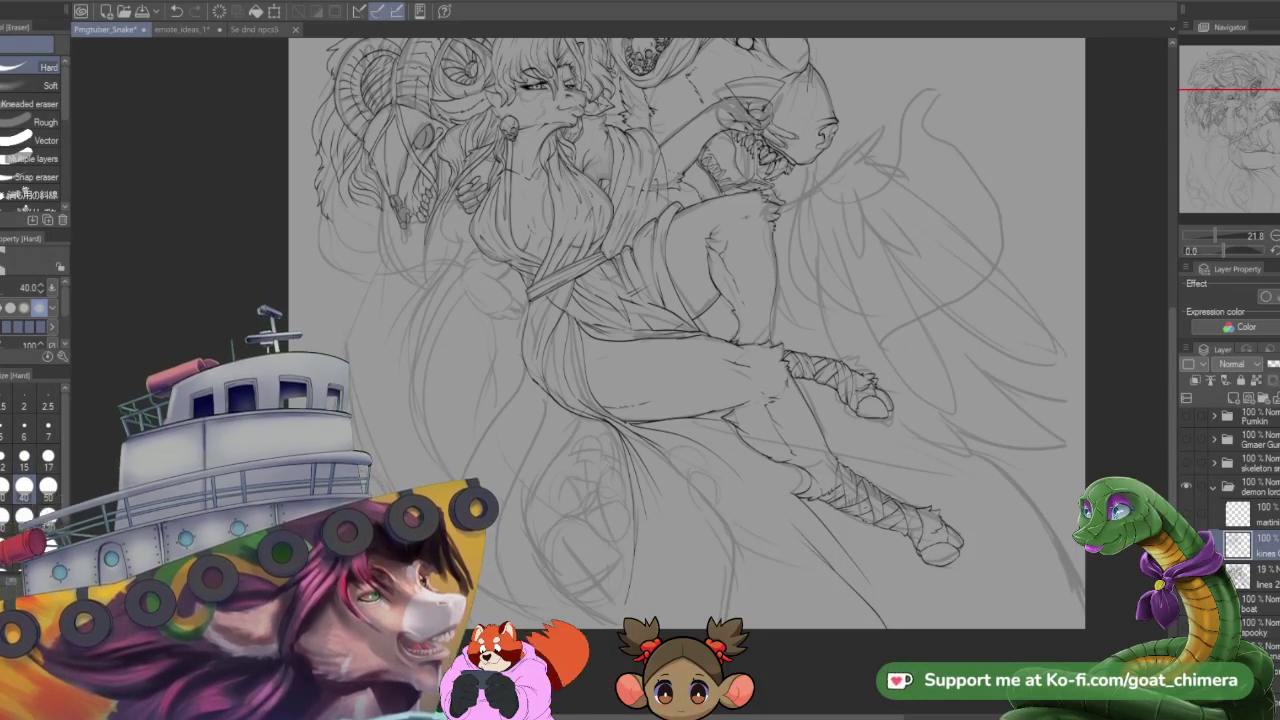
- Ink a wavy hem along the bottom of the hanging cloth with a pointed folded corner, tidying overlaps with the eraser
{"action": "key", "text": "p"}
{"action": "mouse_move", "coordinate": [642, 588]}
{"action": "left_mouse_down"}
{"action": "mouse_move", "coordinate": [700, 562]}
{"action": "mouse_move", "coordinate": [720, 600]}
{"action": "mouse_move", "coordinate": [790, 610]}
{"action": "mouse_move", "coordinate": [844, 588]}
{"action": "mouse_move", "coordinate": [864, 606]}
{"action": "left_mouse_up"}
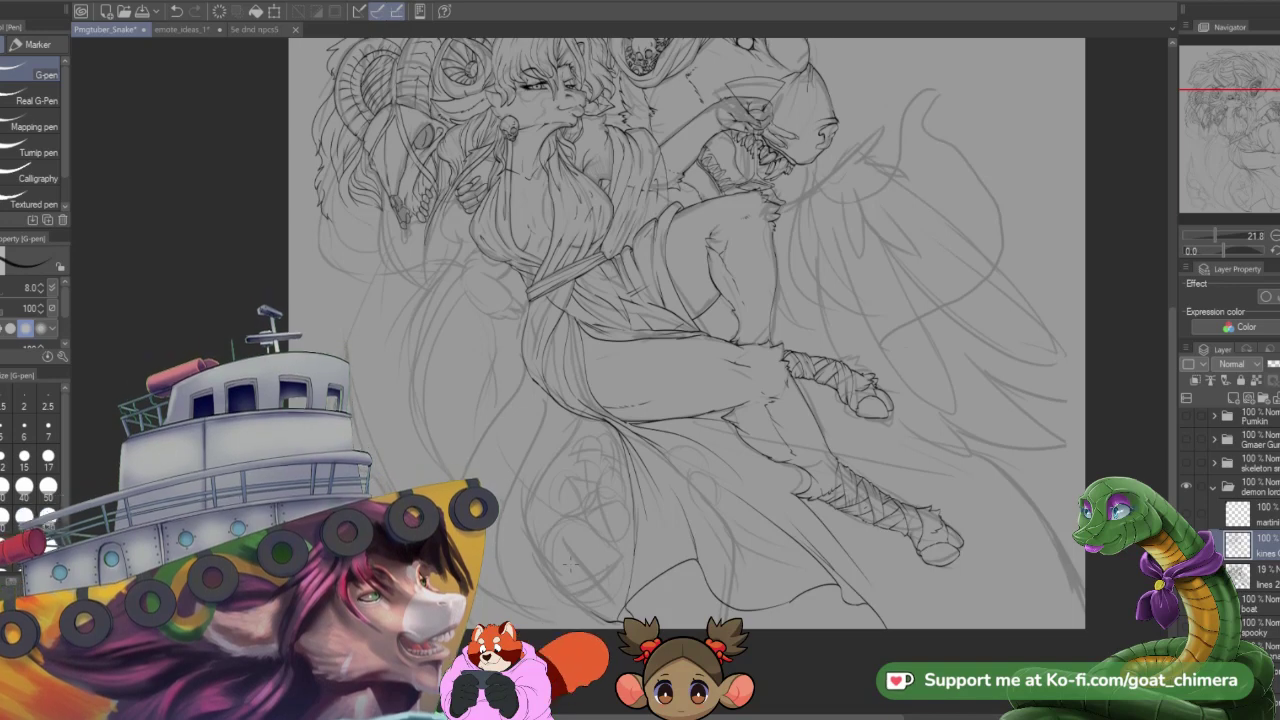
{"action": "key", "text": "e"}
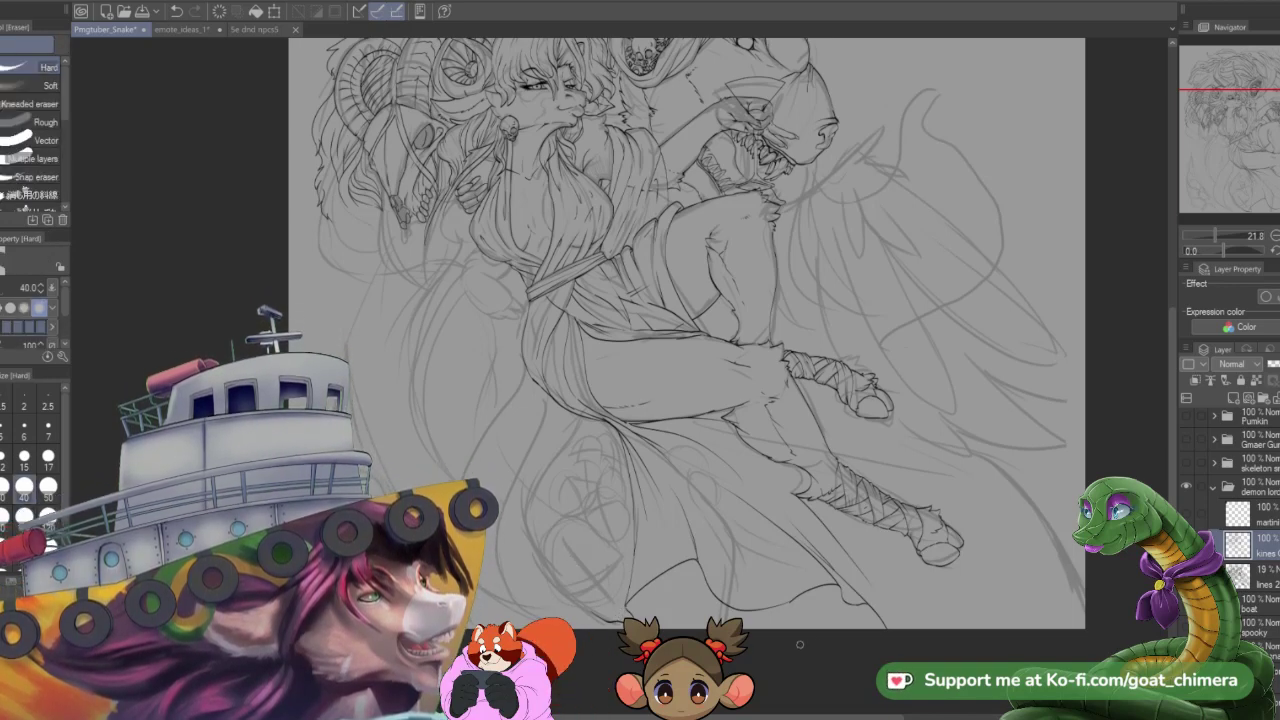
{"action": "key", "text": "p"}
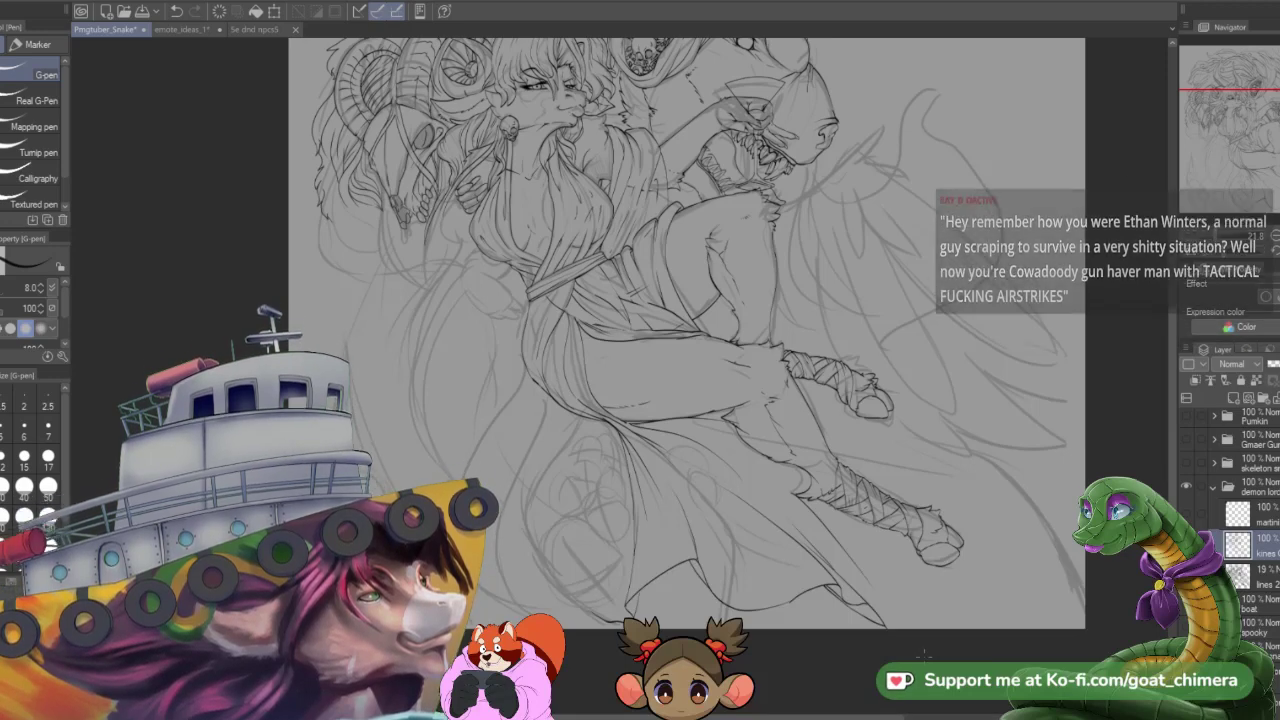
{"action": "key", "text": "e"}
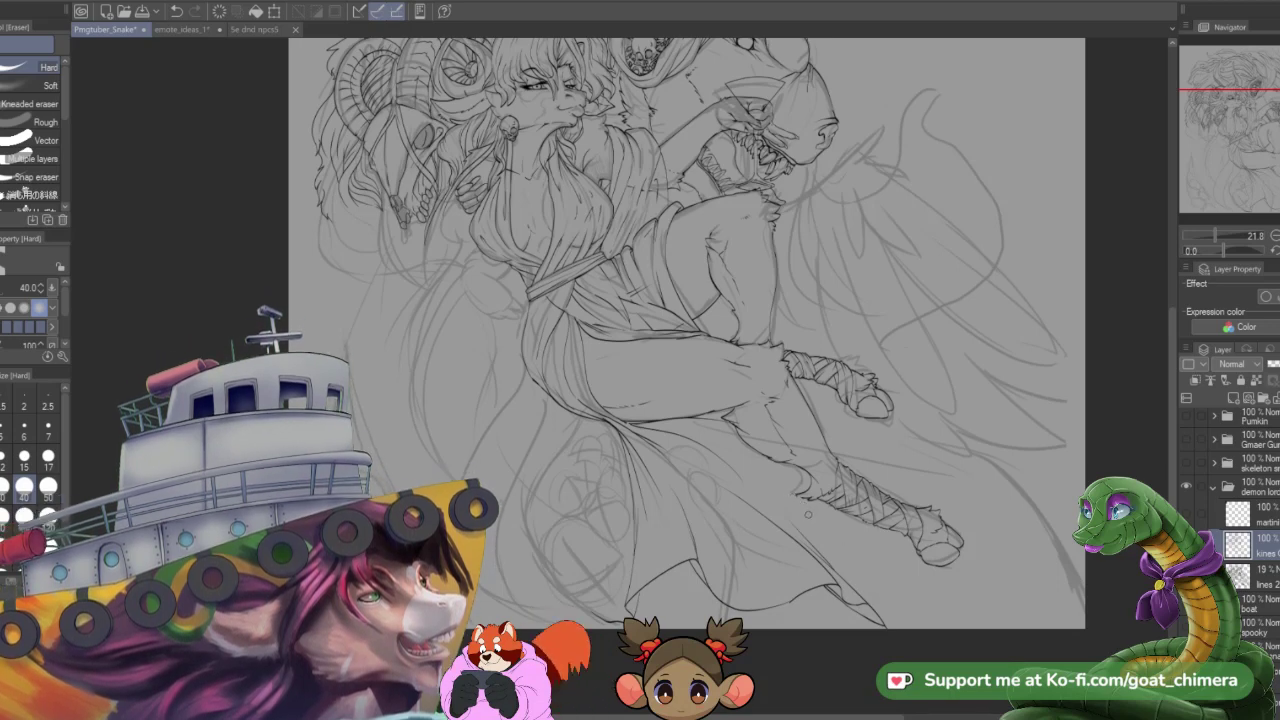
{"action": "key", "text": "p"}
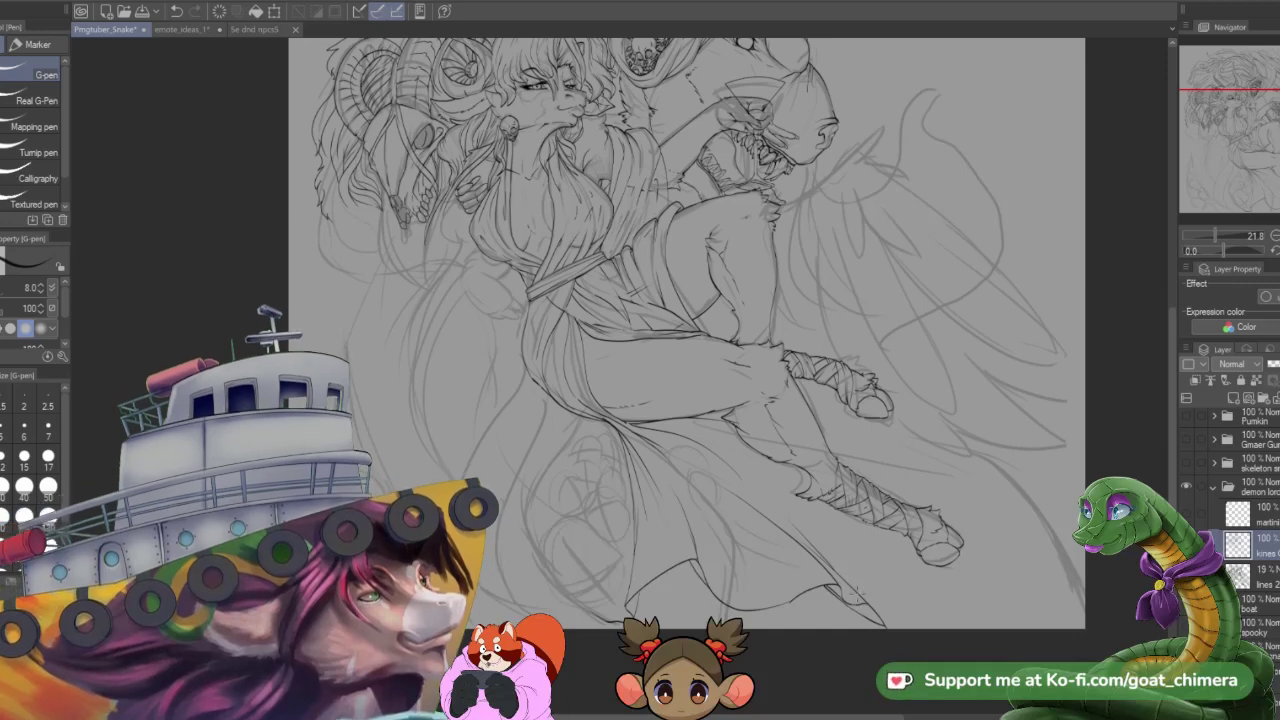
- Undo the stray curl beside the cloth's pointed corner and ink rippled hem curves on both sides of the far hoof
{"action": "mouse_move", "coordinate": [884, 620]}
{"action": "left_mouse_down"}
{"action": "mouse_move", "coordinate": [792, 504]}
{"action": "mouse_move", "coordinate": [724, 462]}
{"action": "left_mouse_up"}
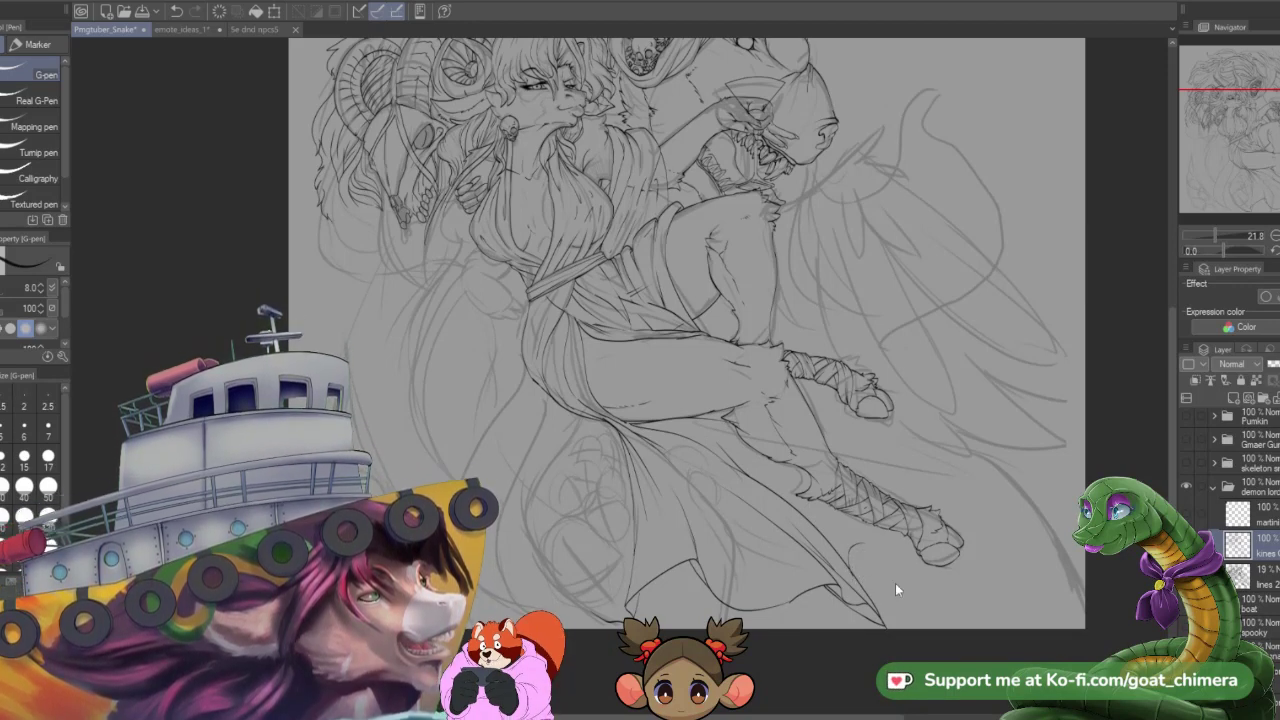
{"action": "key", "text": "ctrl+z"}
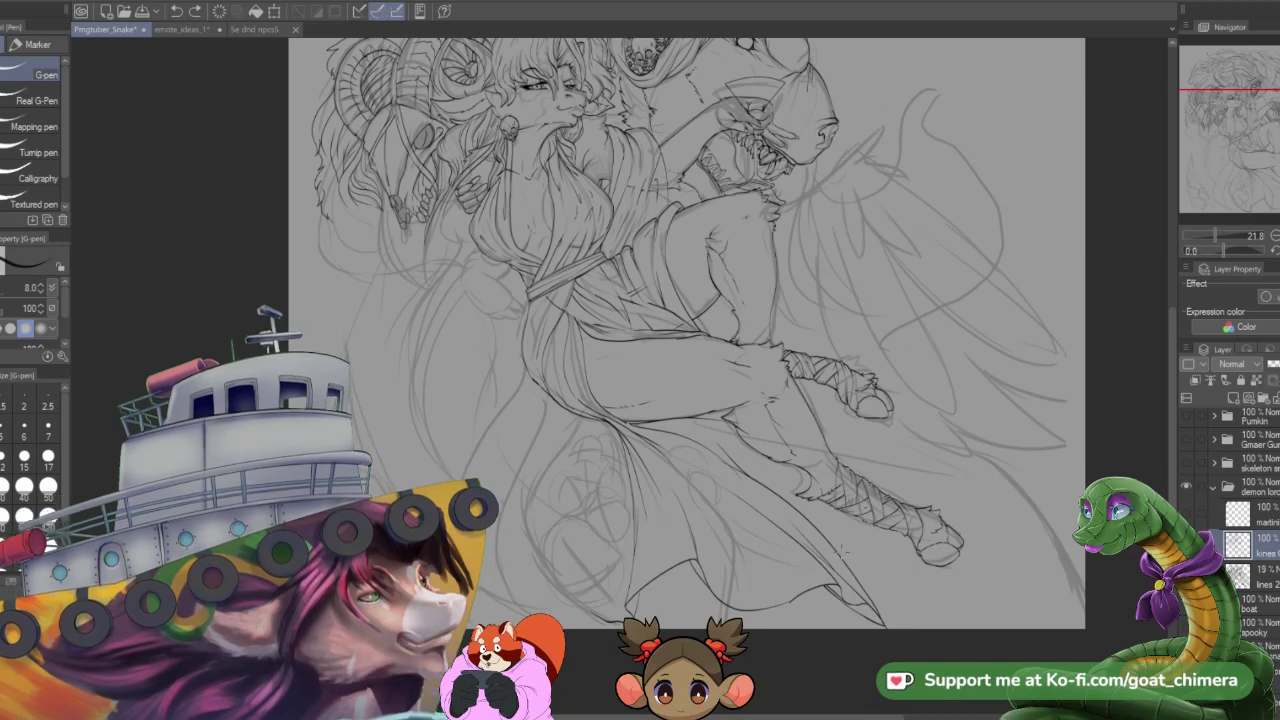
{"action": "mouse_move", "coordinate": [846, 562]}
{"action": "left_mouse_down"}
{"action": "mouse_move", "coordinate": [866, 529]}
{"action": "mouse_move", "coordinate": [872, 574]}
{"action": "mouse_move", "coordinate": [964, 466]}
{"action": "mouse_move", "coordinate": [960, 496]}
{"action": "mouse_move", "coordinate": [972, 478]}
{"action": "mouse_move", "coordinate": [1058, 540]}
{"action": "mouse_move", "coordinate": [980, 482]}
{"action": "left_mouse_up"}
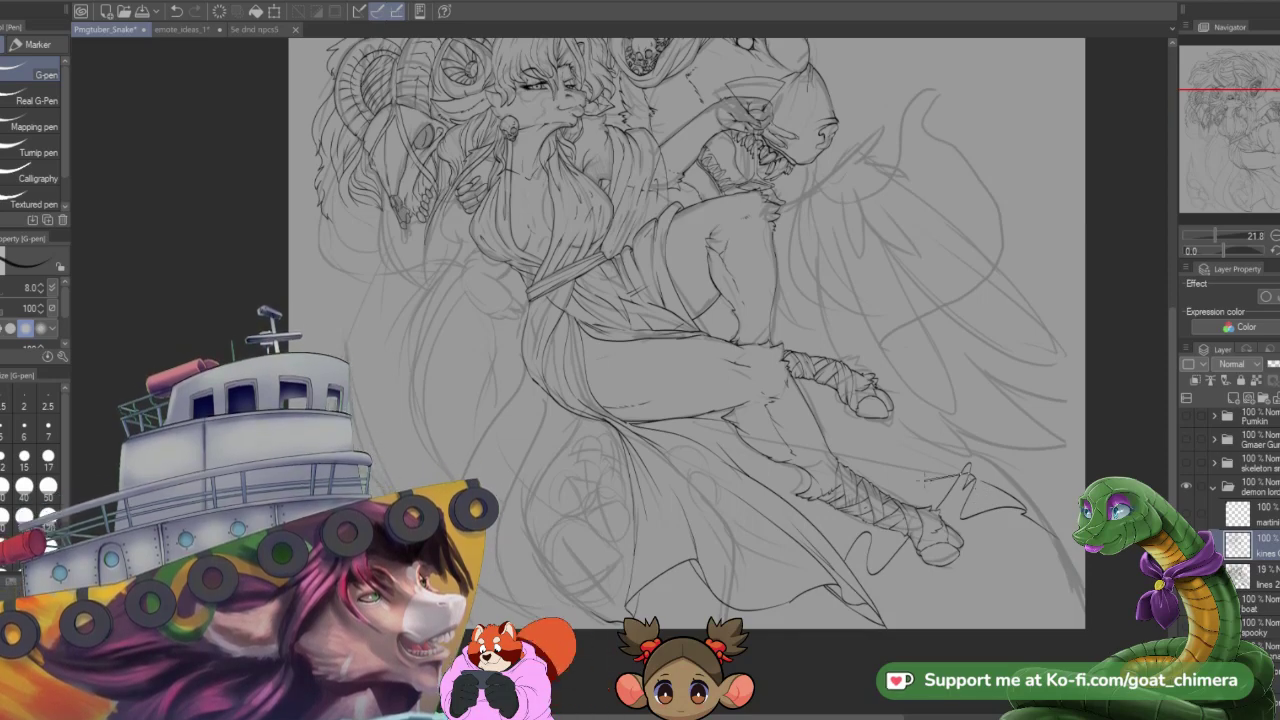
- Ink the upper edge and lower hem of the cloth panel behind the far leg, joining the ripples around the hoof
{"action": "key", "text": "shift+6"}
{"action": "key", "text": "shift+6"}
{"action": "key", "text": "shift+6"}
{"action": "key", "text": "shift+6"}
{"action": "key", "text": "shift+6"}
{"action": "key", "text": "shift+6"}
{"action": "scroll", "coordinate": [770, 495], "scroll_direction": "down", "scroll_amount": 3}
{"action": "scroll", "coordinate": [846, 589], "scroll_direction": "up", "scroll_amount": 4}
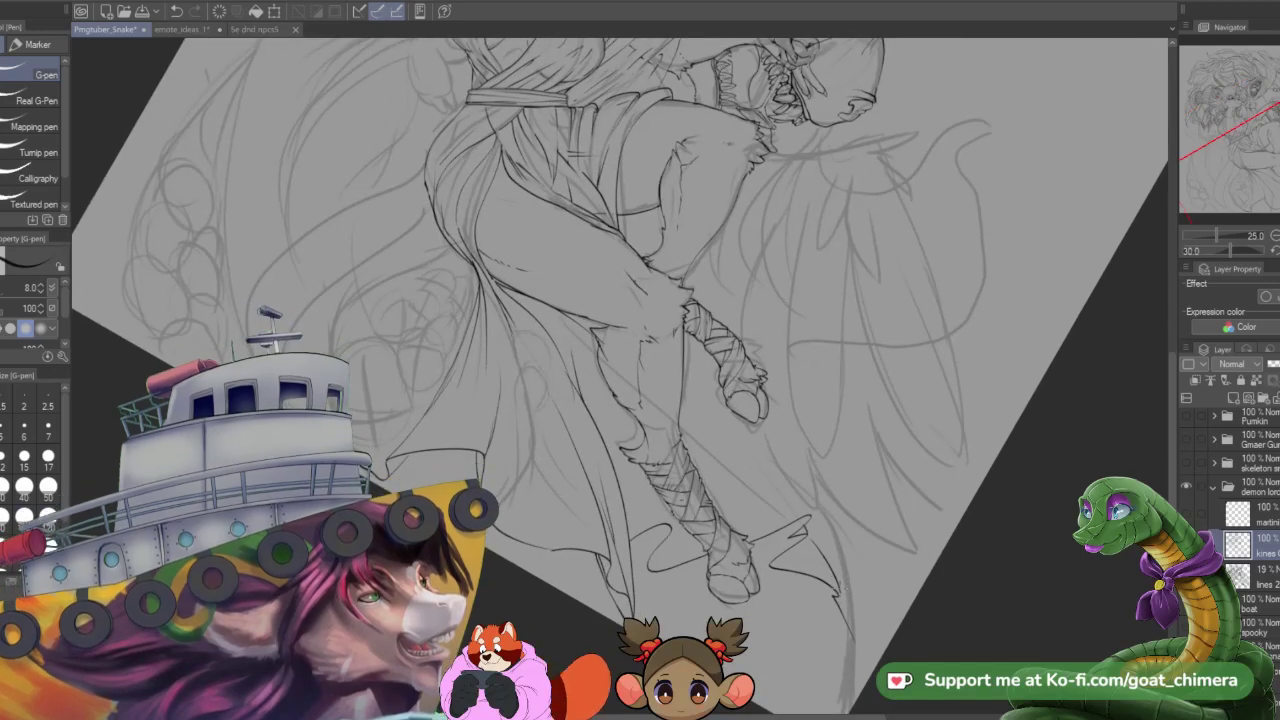
{"action": "mouse_move", "coordinate": [808, 517]}
{"action": "left_mouse_down"}
{"action": "mouse_move", "coordinate": [770, 458]}
{"action": "mouse_move", "coordinate": [686, 384]}
{"action": "mouse_move", "coordinate": [814, 525]}
{"action": "left_mouse_up"}
{"action": "key", "text": "minus"}
{"action": "left_click_drag", "start_coordinate": [762, 570], "coordinate": [822, 571]}
{"action": "scroll", "coordinate": [693, 480], "scroll_direction": "down", "scroll_amount": 1}
{"action": "scroll", "coordinate": [706, 554], "scroll_direction": "up", "scroll_amount": 1}
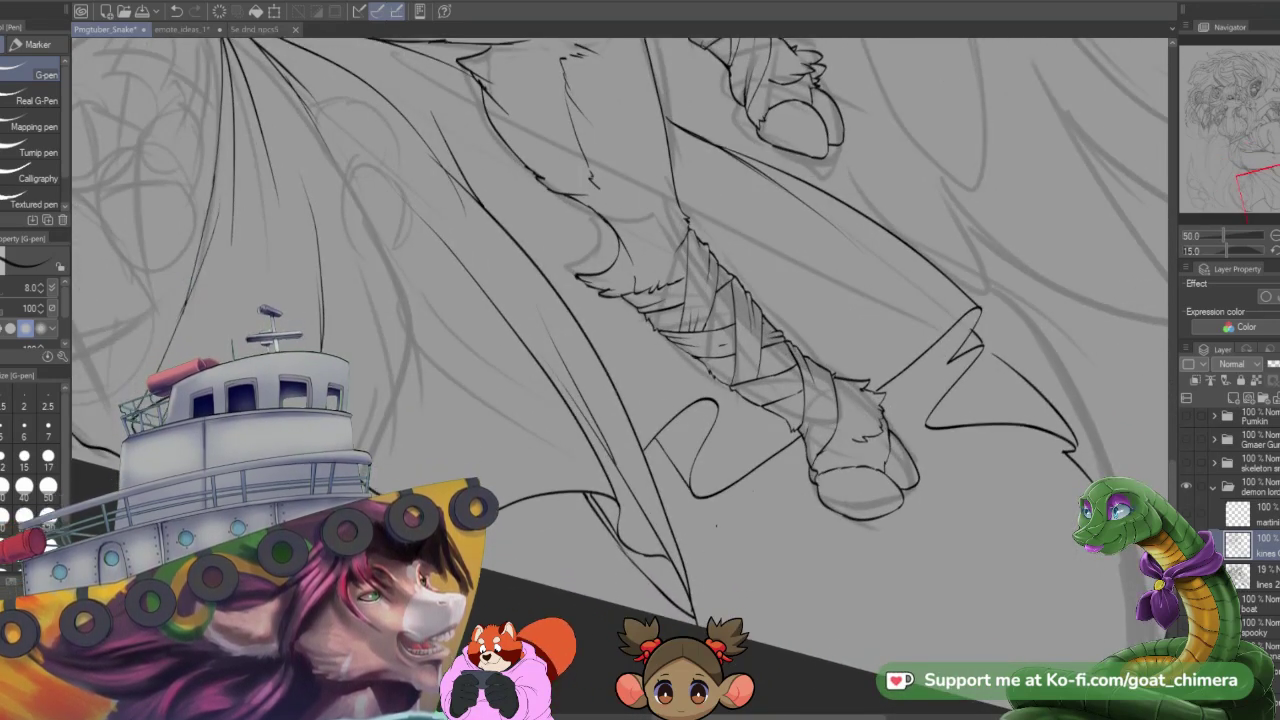
- Ink fold lines in the curled end of the rear cloth panel and erase its overlong tail with a size 100 eraser
{"action": "scroll", "coordinate": [716, 526], "scroll_direction": "down", "scroll_amount": 2}
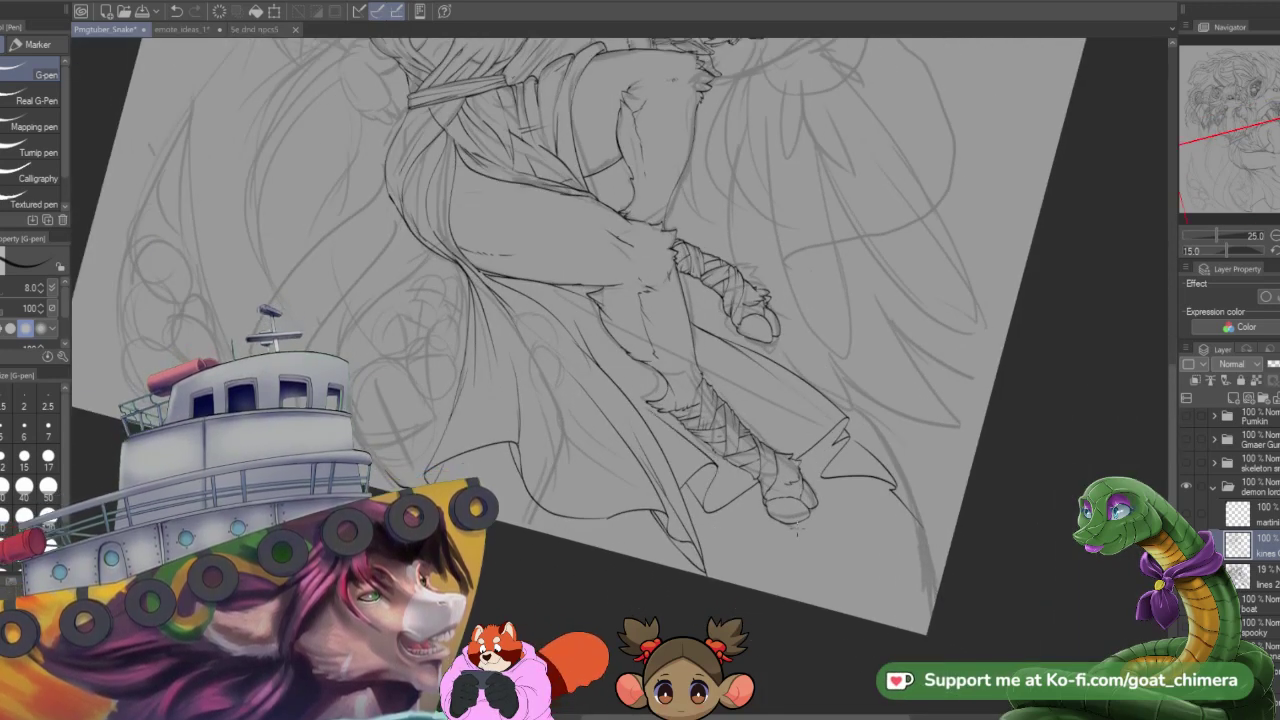
{"action": "scroll", "coordinate": [797, 532], "scroll_direction": "down", "scroll_amount": 1}
{"action": "scroll", "coordinate": [797, 530], "scroll_direction": "up", "scroll_amount": 2}
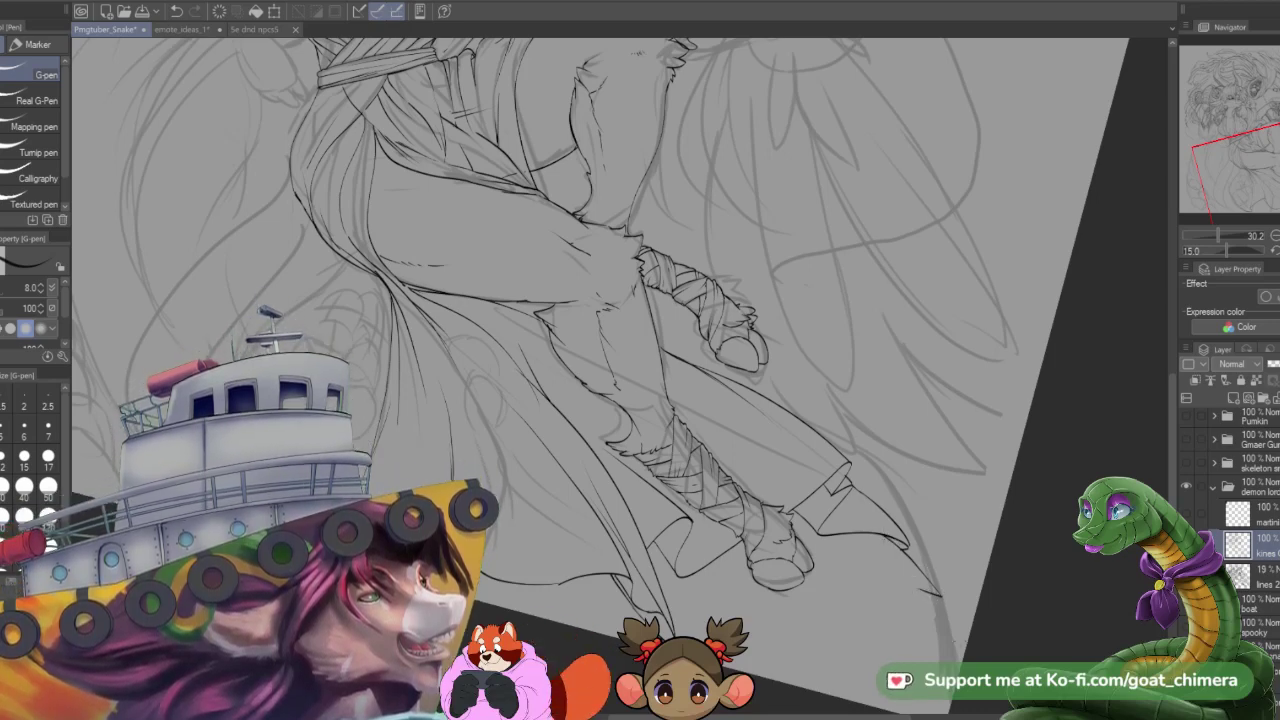
{"action": "key", "text": "e"}
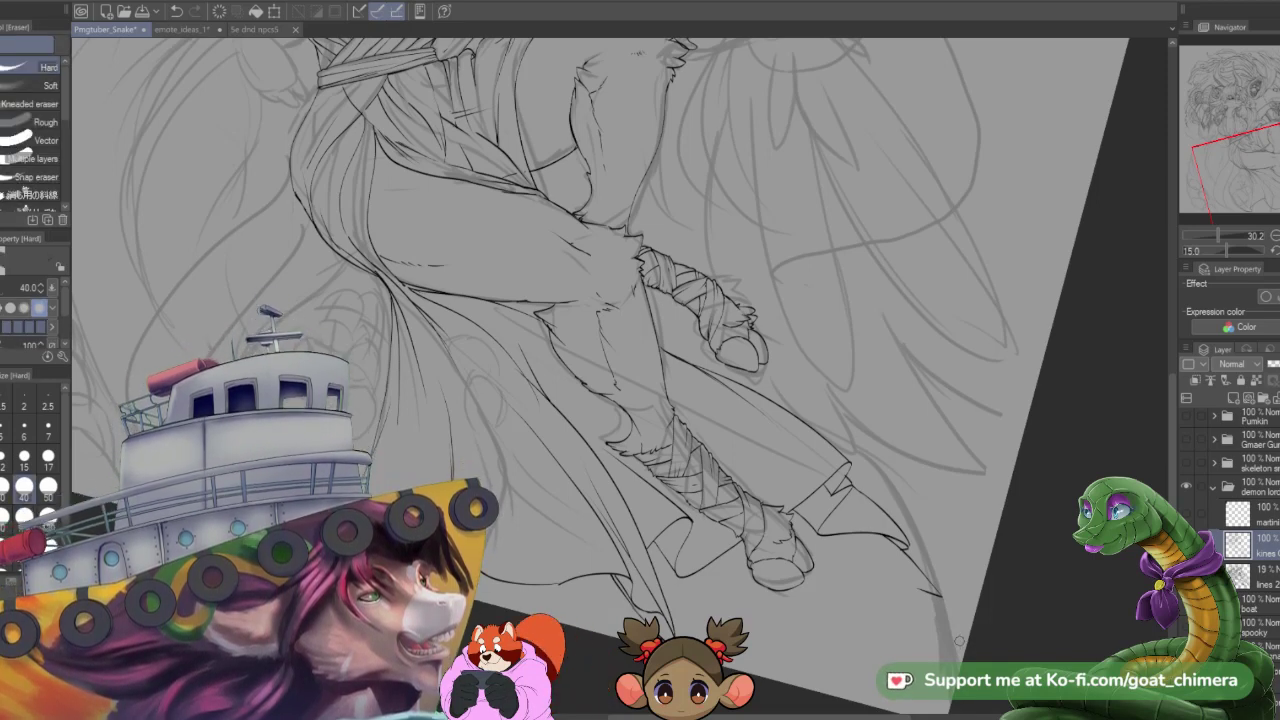
{"action": "key", "text": "bracketright"}
{"action": "key", "text": "bracketright"}
{"action": "key", "text": "bracketright"}
{"action": "key", "text": "bracketright"}
{"action": "key", "text": "bracketright"}
{"action": "mouse_move", "coordinate": [953, 587]}
{"action": "left_mouse_down"}
{"action": "mouse_move", "coordinate": [929, 579]}
{"action": "mouse_move", "coordinate": [946, 603]}
{"action": "mouse_move", "coordinate": [920, 574]}
{"action": "left_mouse_up"}
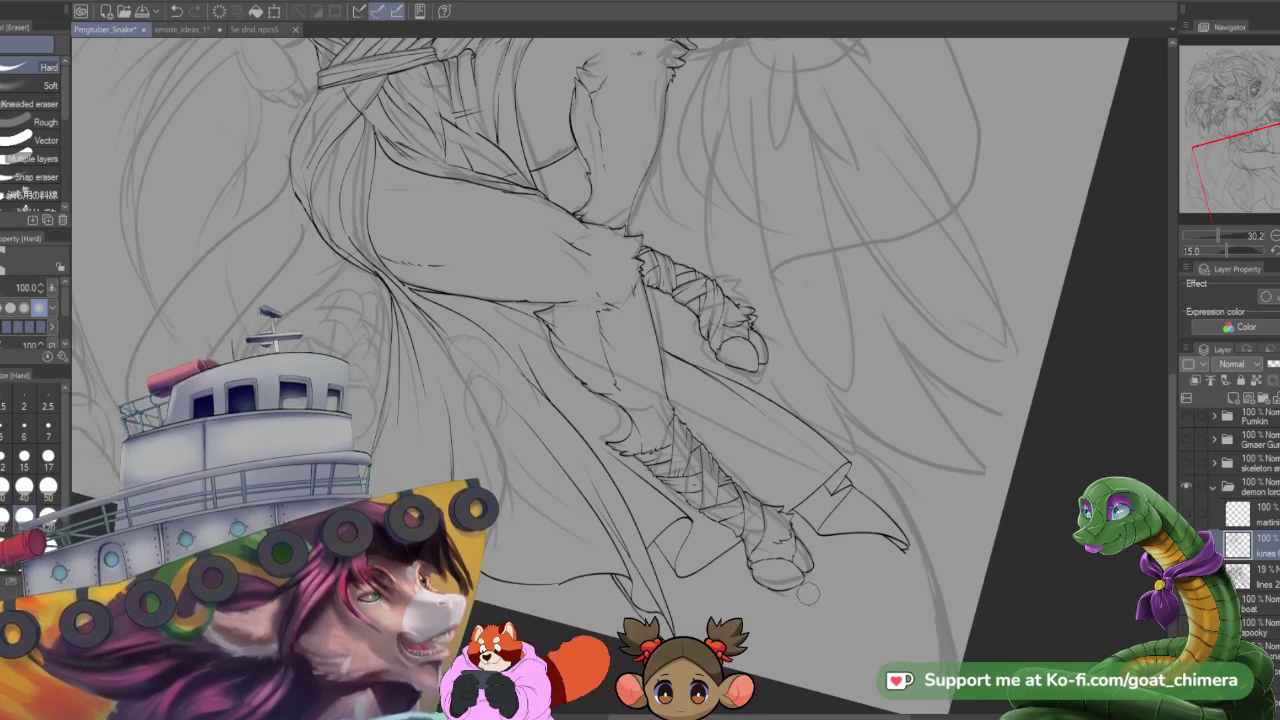
- Ink a sharp drooping corner on the rear cloth panel's curled end and set the eraser size to 40 for tidying
{"action": "key", "text": "p"}
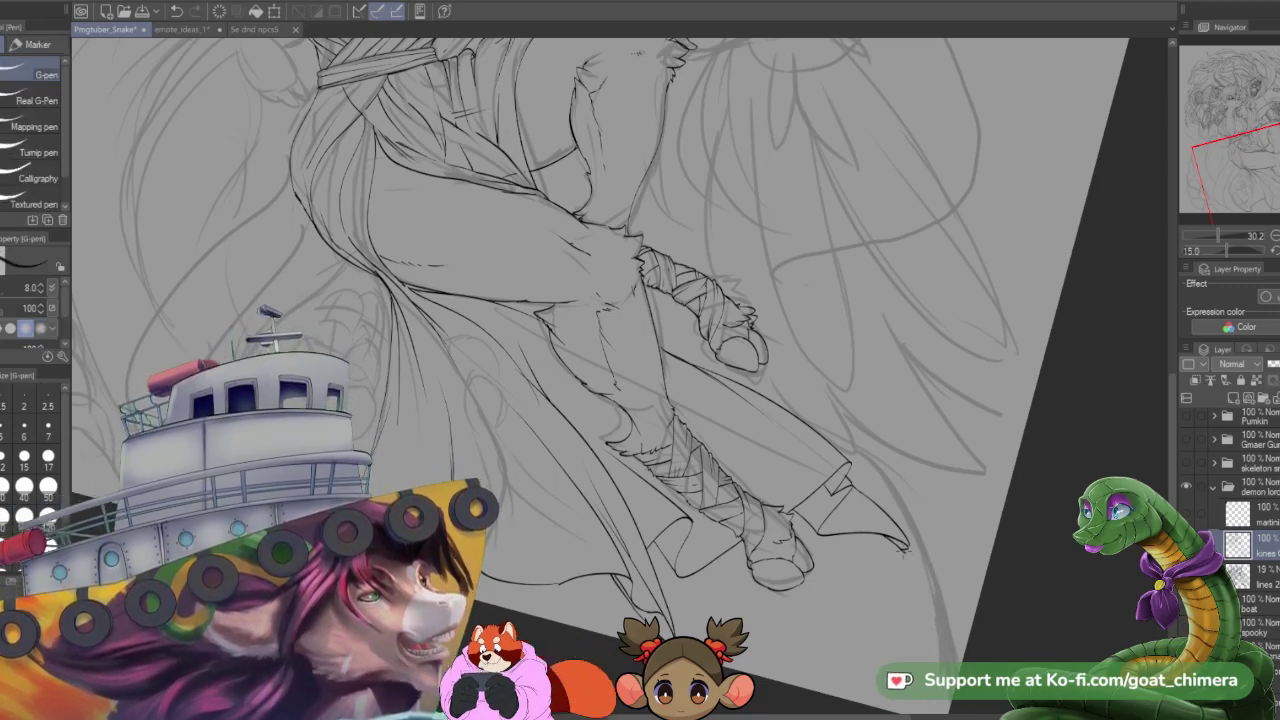
{"action": "left_click_drag", "start_coordinate": [902, 614], "coordinate": [829, 541]}
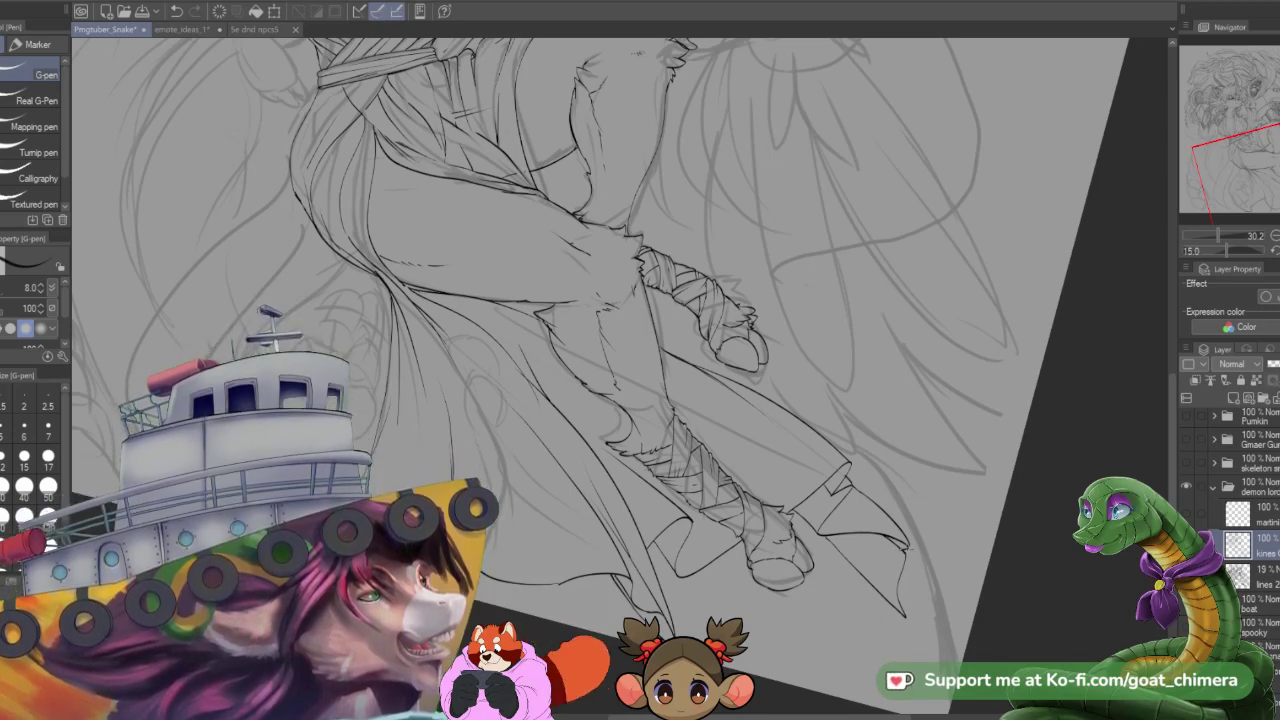
{"action": "left_click_drag", "start_coordinate": [908, 548], "coordinate": [906, 618]}
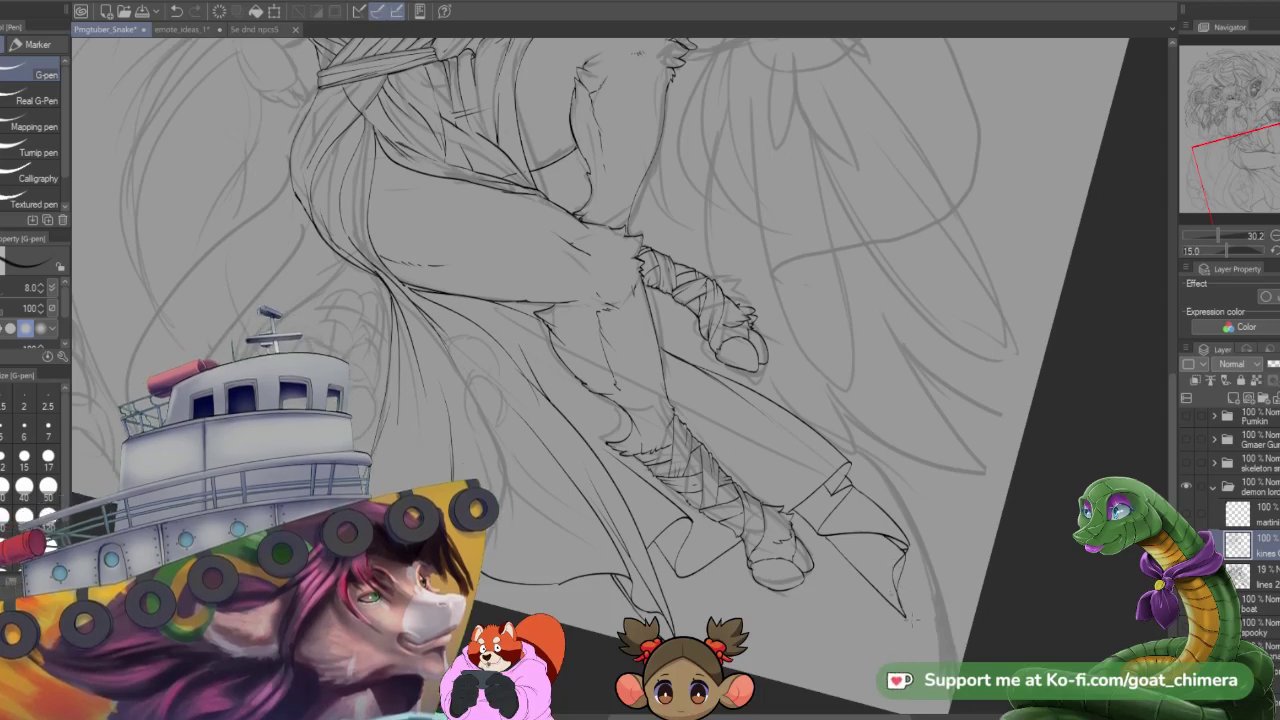
{"action": "key", "text": "e"}
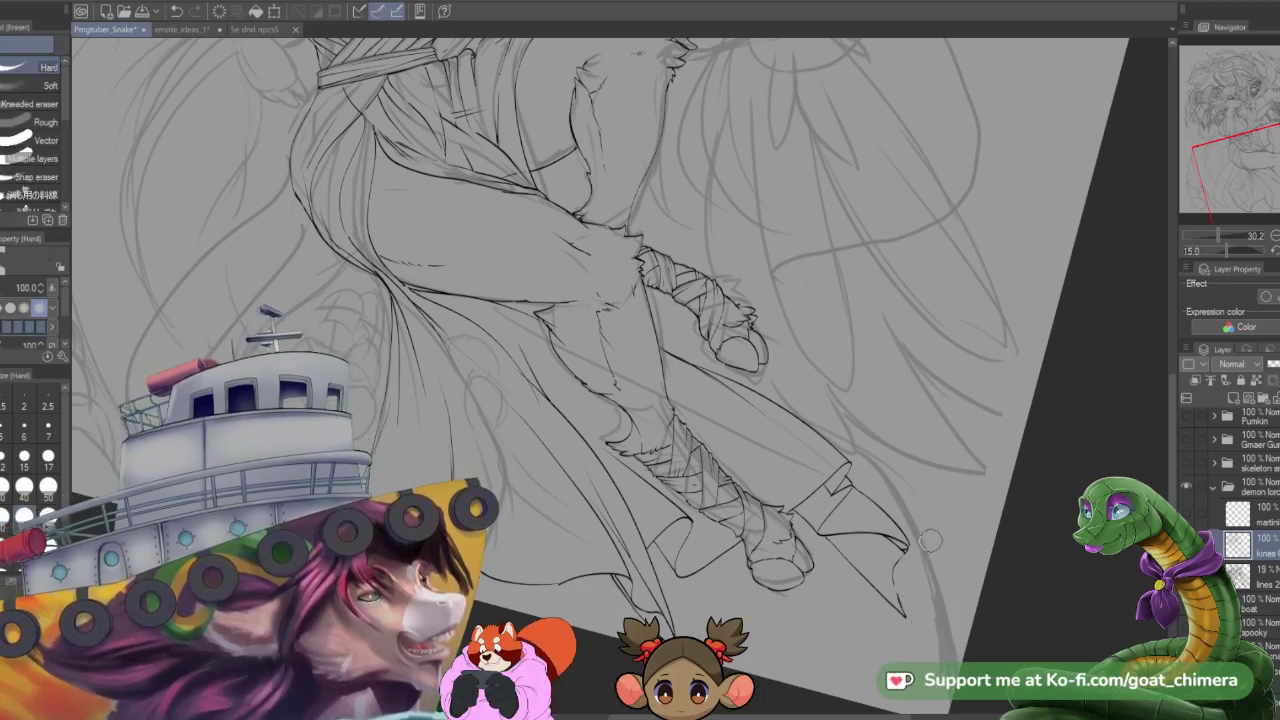
{"action": "left_click", "coordinate": [24, 484]}
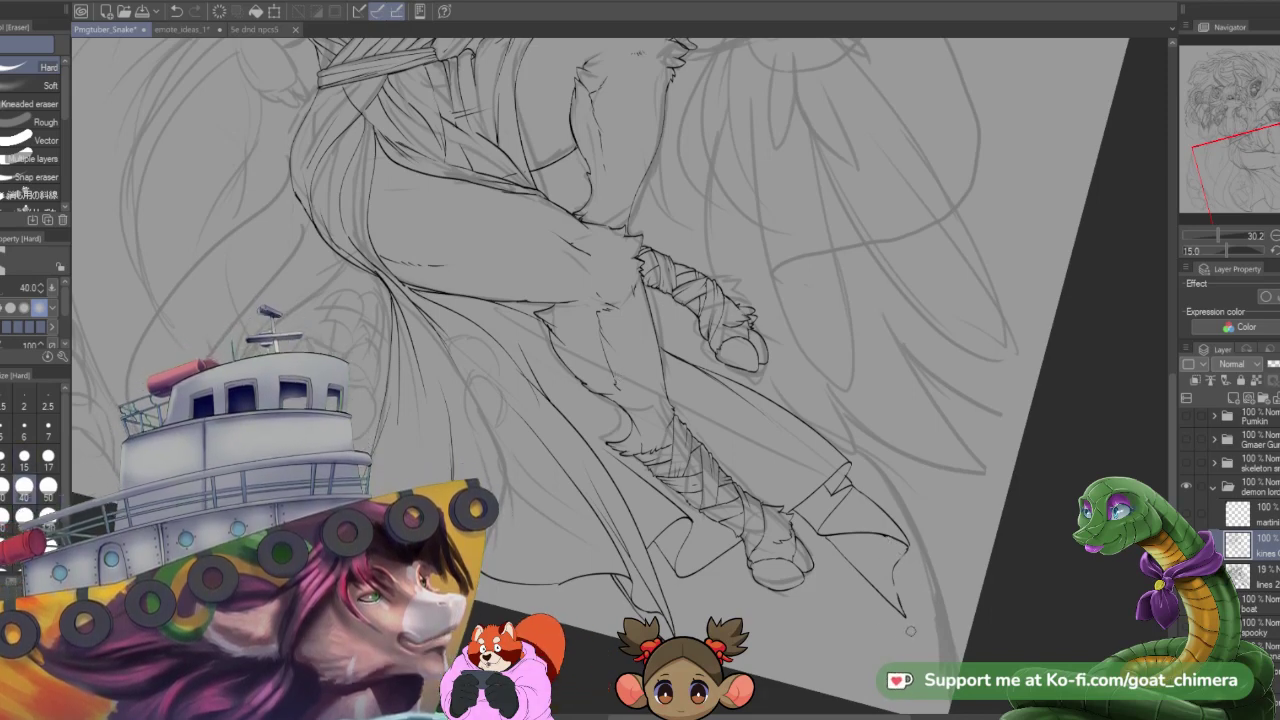
{"action": "key", "text": "p"}
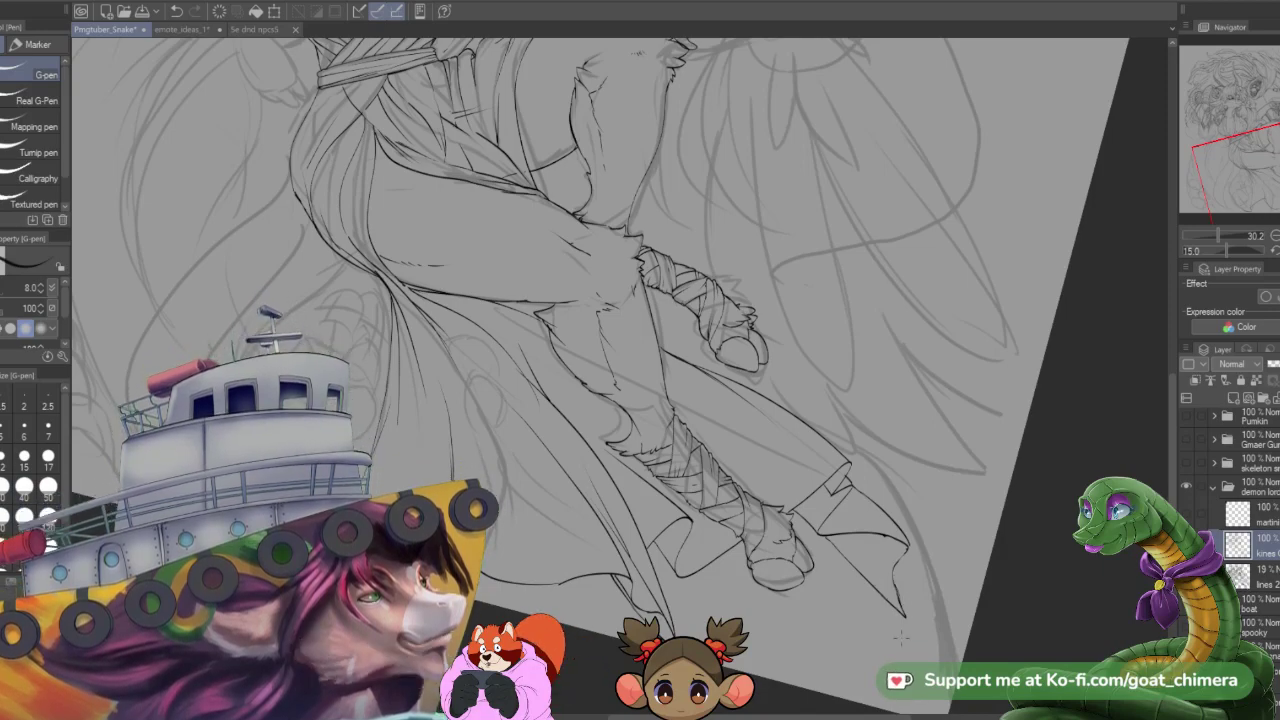
- Examine the whole composition upright, comparing the new drapery with the figure and the sketched wing, and undo the stray line across it
{"action": "scroll", "coordinate": [900, 636], "scroll_direction": "down", "scroll_amount": 6}
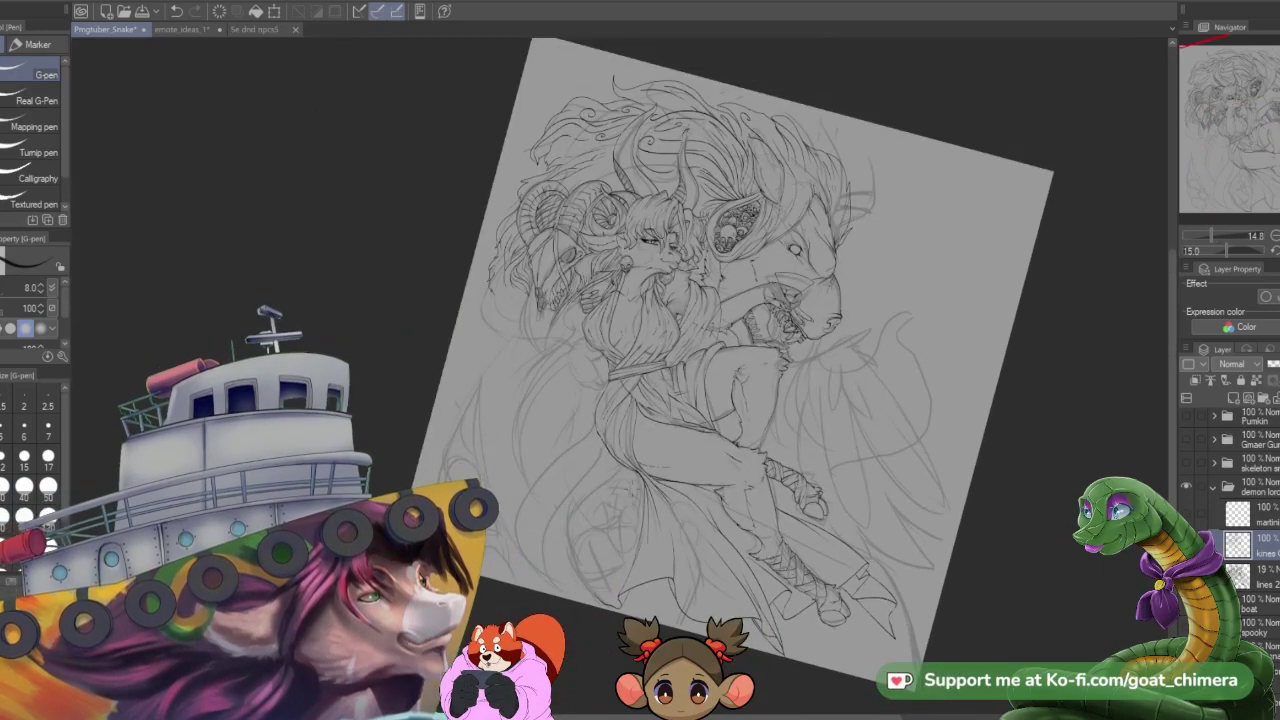
{"action": "scroll", "coordinate": [567, 478], "scroll_direction": "up", "scroll_amount": 2}
{"action": "scroll", "coordinate": [568, 477], "scroll_direction": "down", "scroll_amount": 1}
{"action": "scroll", "coordinate": [568, 477], "scroll_direction": "up", "scroll_amount": 4}
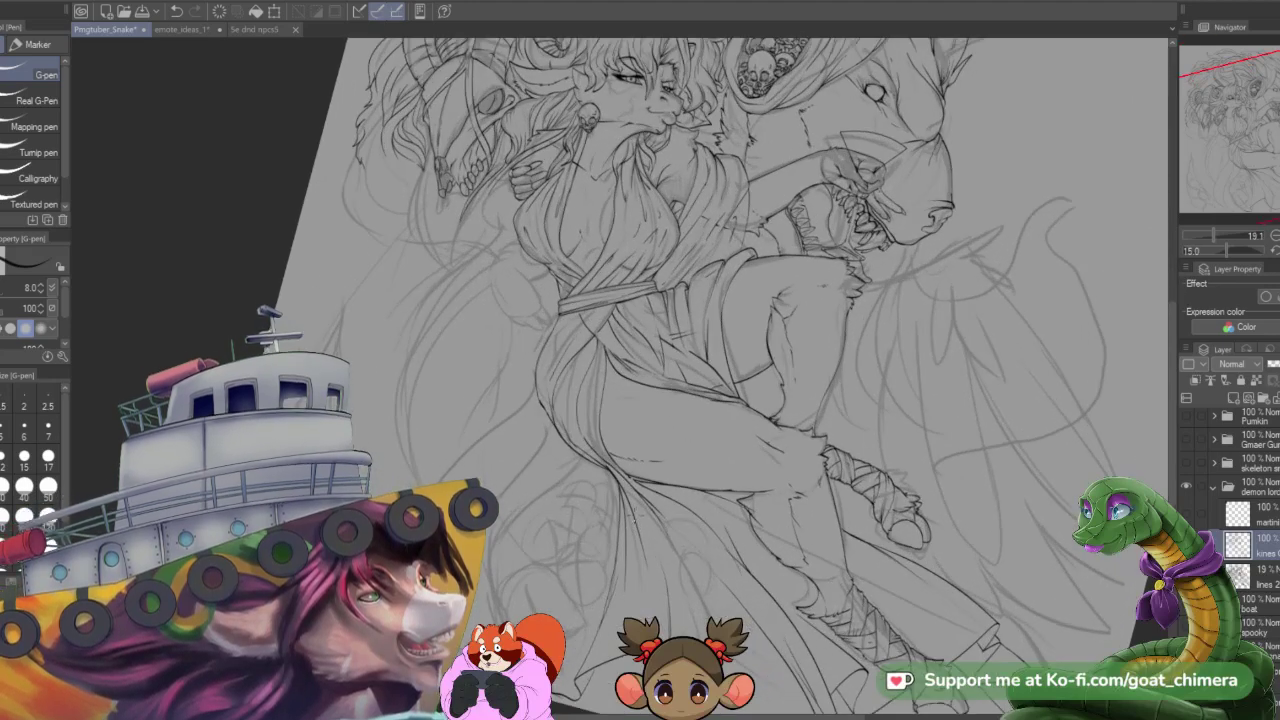
{"action": "scroll", "coordinate": [568, 477], "scroll_direction": "down", "scroll_amount": 2}
{"action": "scroll", "coordinate": [568, 477], "scroll_direction": "up", "scroll_amount": 3}
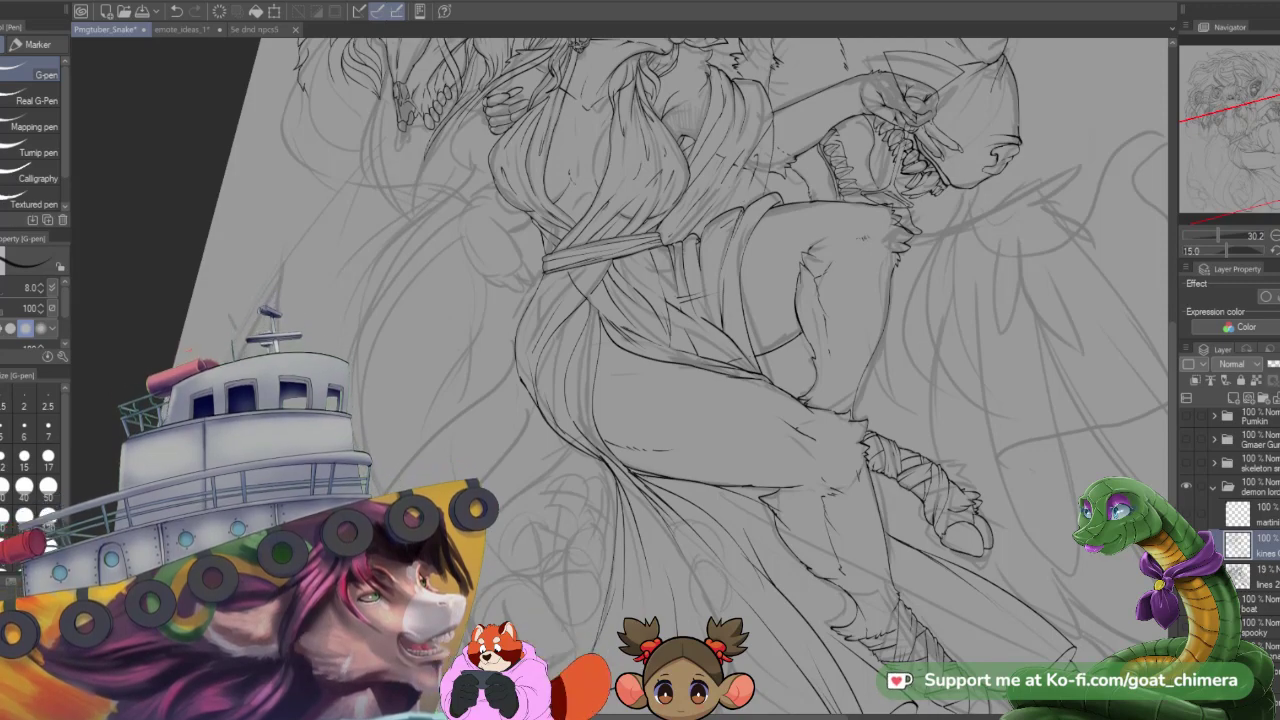
{"action": "scroll", "coordinate": [1040, 596], "scroll_direction": "down", "scroll_amount": 4}
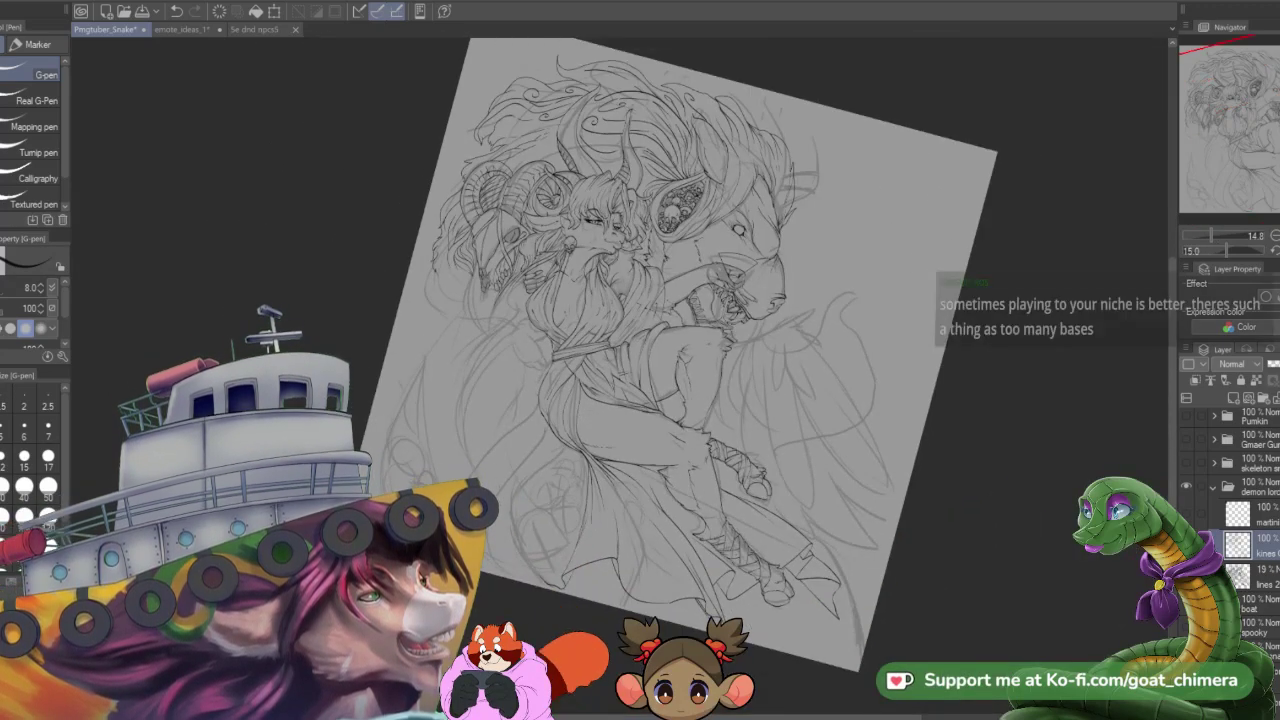
{"action": "scroll", "coordinate": [620, 377], "scroll_direction": "up", "scroll_amount": 1}
{"action": "scroll", "coordinate": [620, 377], "scroll_direction": "down", "scroll_amount": 1}
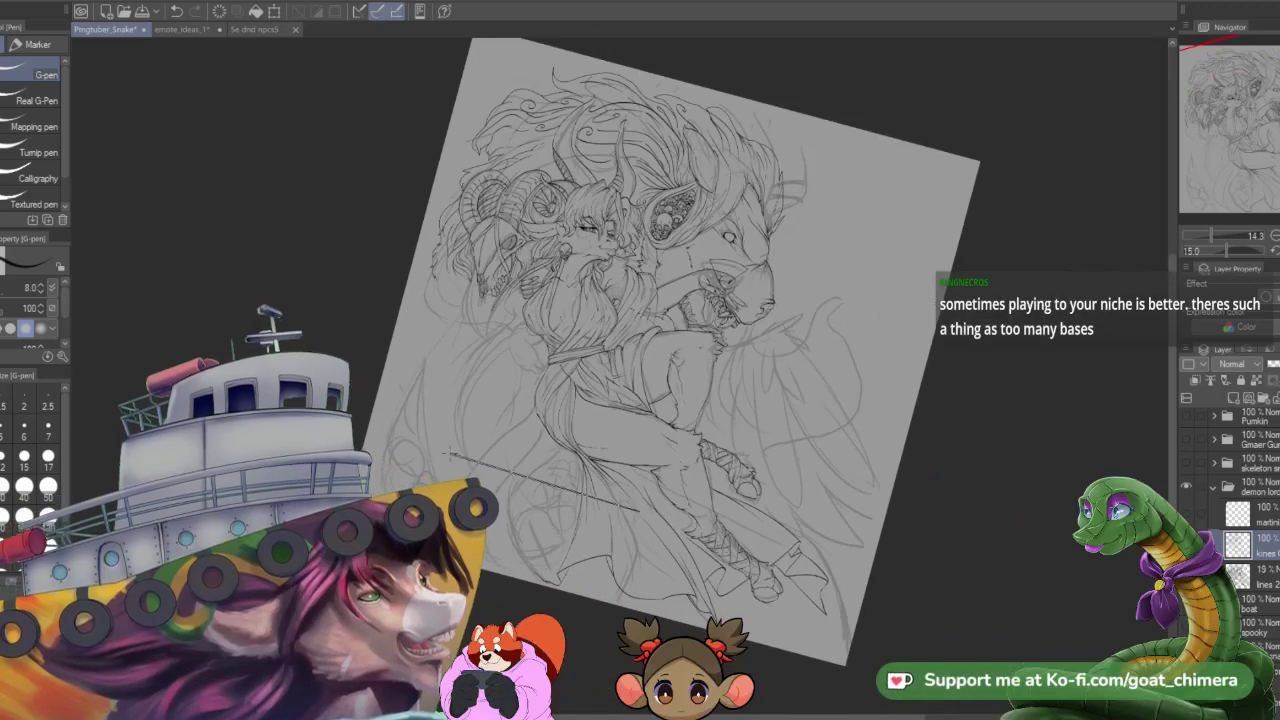
{"action": "key", "text": "minus"}
{"action": "key", "text": "ctrl+z"}
{"action": "scroll", "coordinate": [478, 450], "scroll_direction": "up", "scroll_amount": 2}
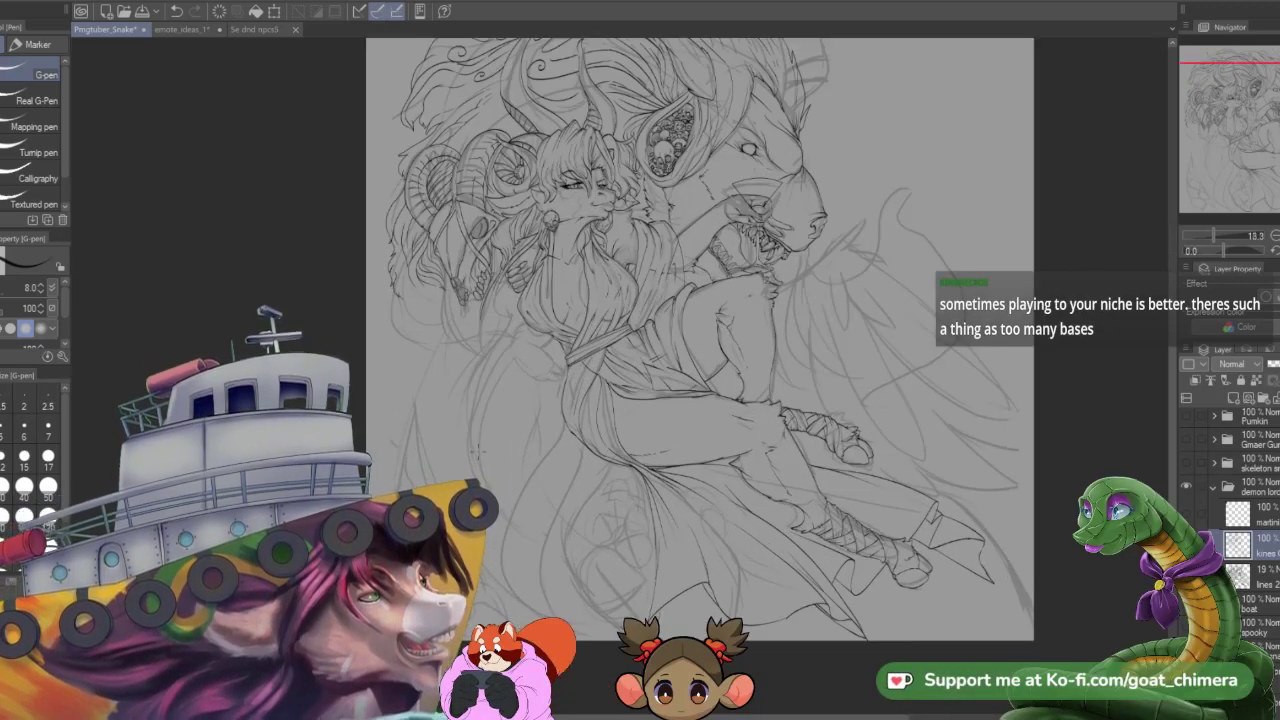
{"action": "scroll", "coordinate": [478, 450], "scroll_direction": "down", "scroll_amount": 2}
{"action": "scroll", "coordinate": [478, 450], "scroll_direction": "up", "scroll_amount": 1}
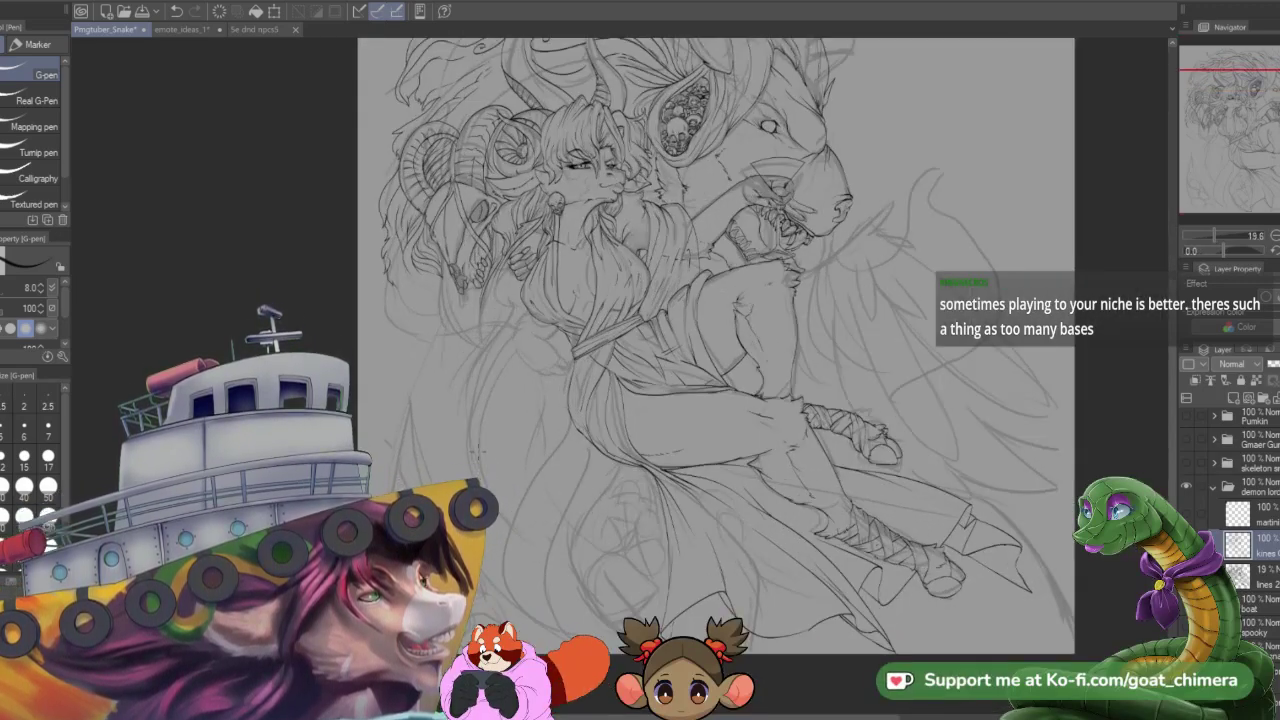
- Examine the figure and the uninked drapery sketch behind the hip, from the whole composition down to close detail
{"action": "scroll", "coordinate": [715, 345], "scroll_direction": "up", "scroll_amount": 2}
{"action": "scroll", "coordinate": [478, 451], "scroll_direction": "down", "scroll_amount": 1}
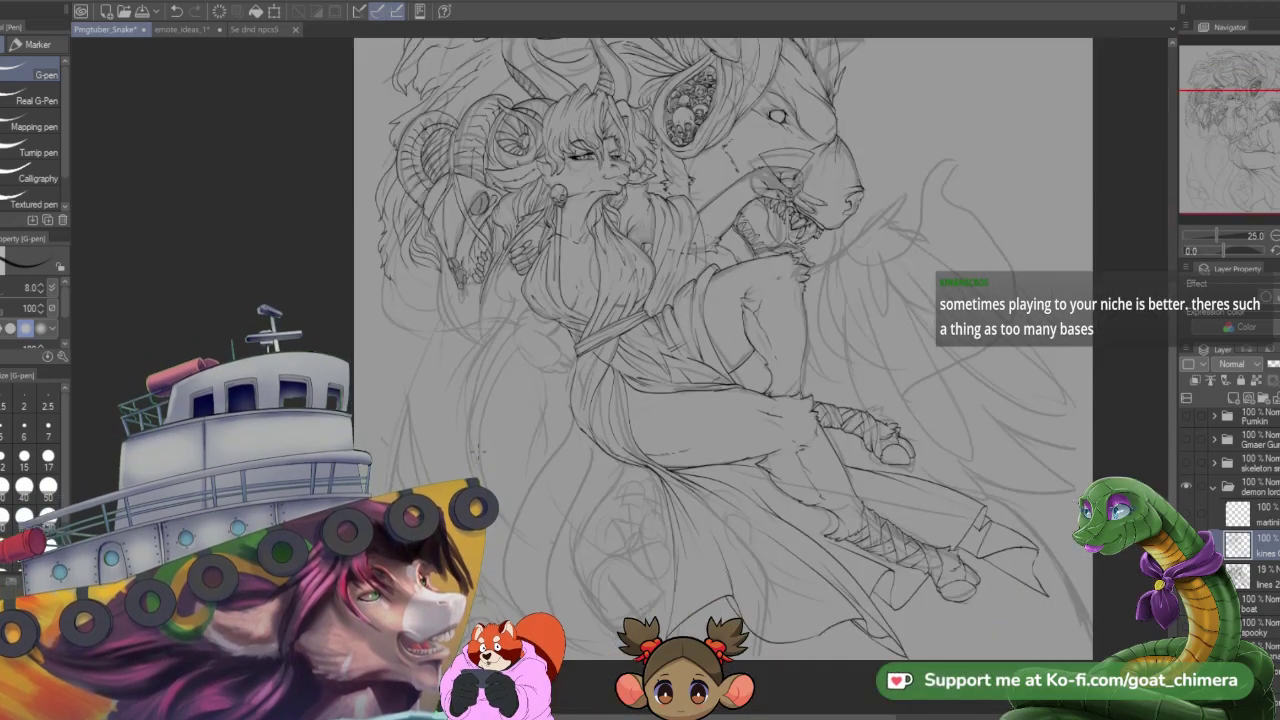
{"action": "scroll", "coordinate": [478, 451], "scroll_direction": "up", "scroll_amount": 1}
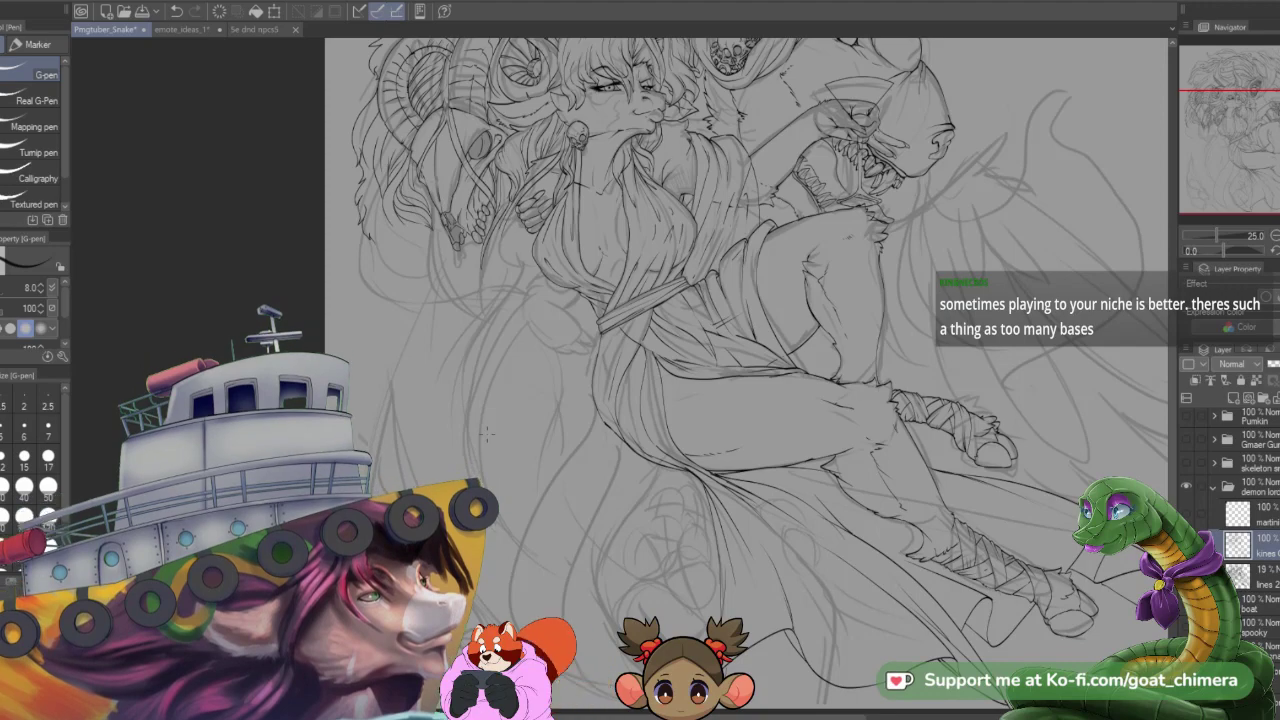
{"action": "scroll", "coordinate": [486, 435], "scroll_direction": "down", "scroll_amount": 1}
{"action": "scroll", "coordinate": [486, 435], "scroll_direction": "up", "scroll_amount": 1}
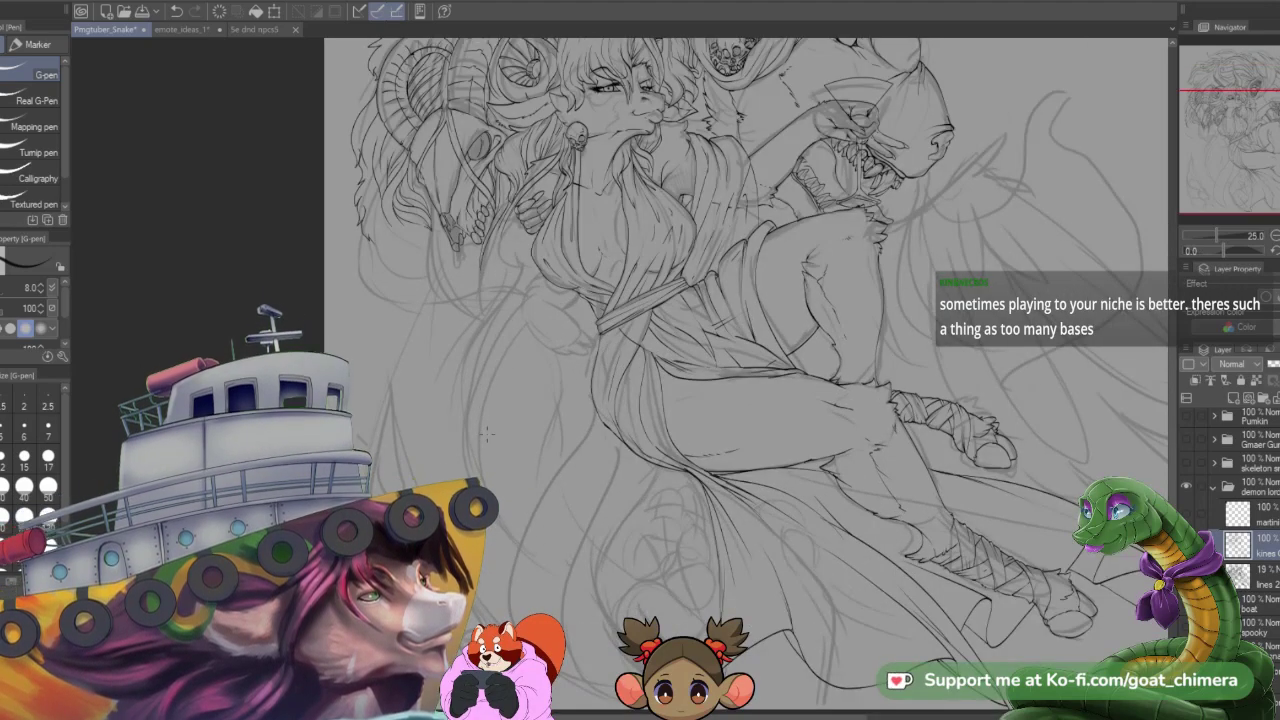
{"action": "scroll", "coordinate": [486, 435], "scroll_direction": "down", "scroll_amount": 2}
{"action": "scroll", "coordinate": [486, 435], "scroll_direction": "up", "scroll_amount": 1}
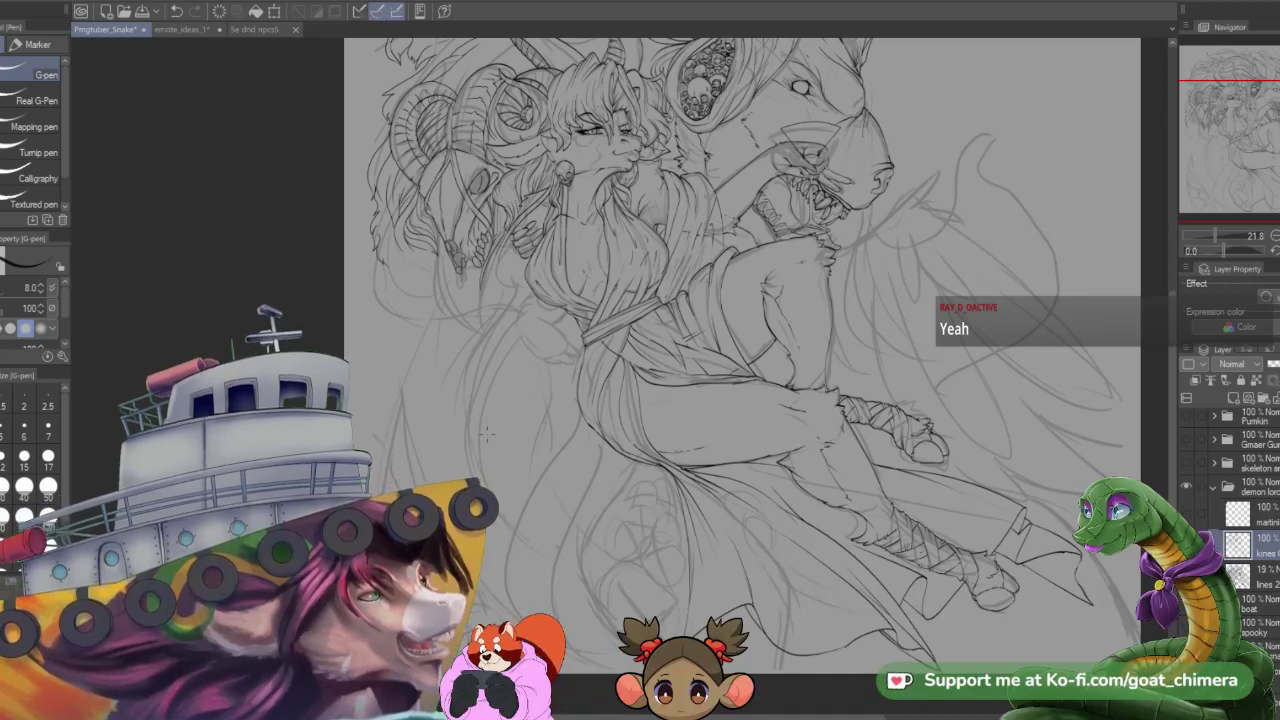
{"action": "scroll", "coordinate": [486, 435], "scroll_direction": "down", "scroll_amount": 1}
{"action": "scroll", "coordinate": [486, 435], "scroll_direction": "up", "scroll_amount": 3}
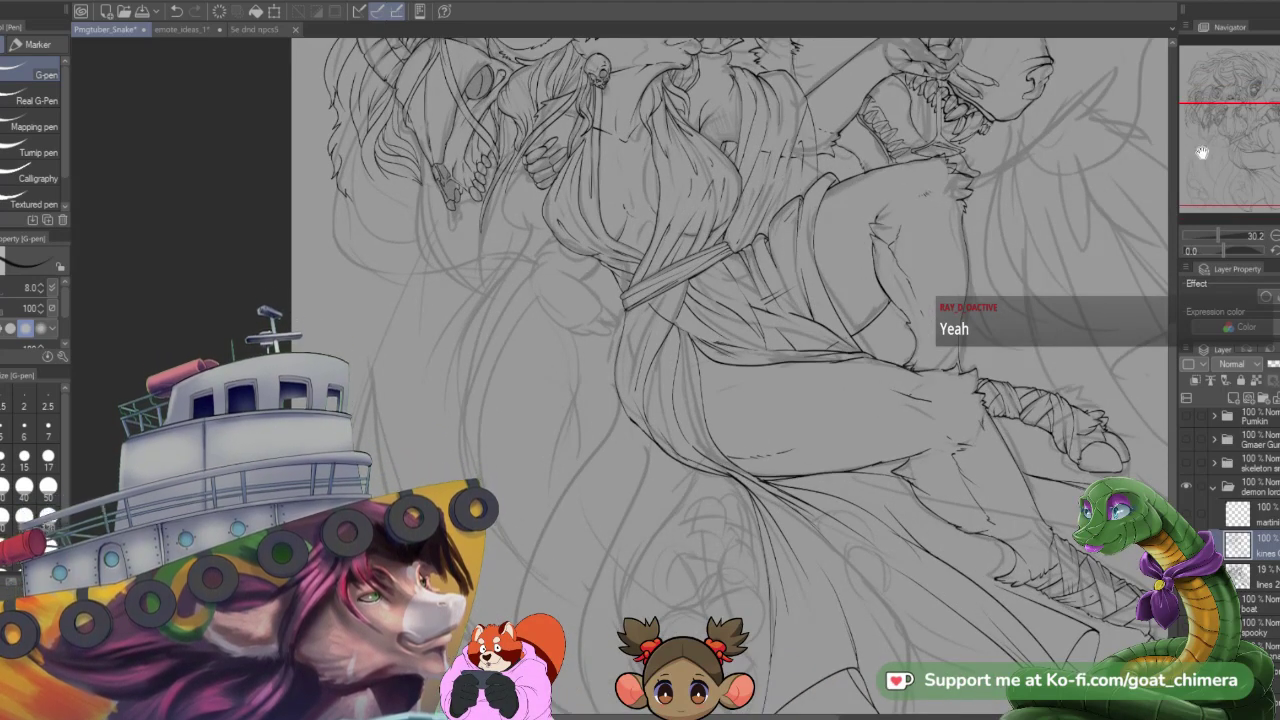
- Ink the long curved folds of the cloth hanging below the figure's lower hand, raising the G-pen size to 12
{"action": "left_click_drag", "start_coordinate": [1236, 143], "coordinate": [1200, 122]}
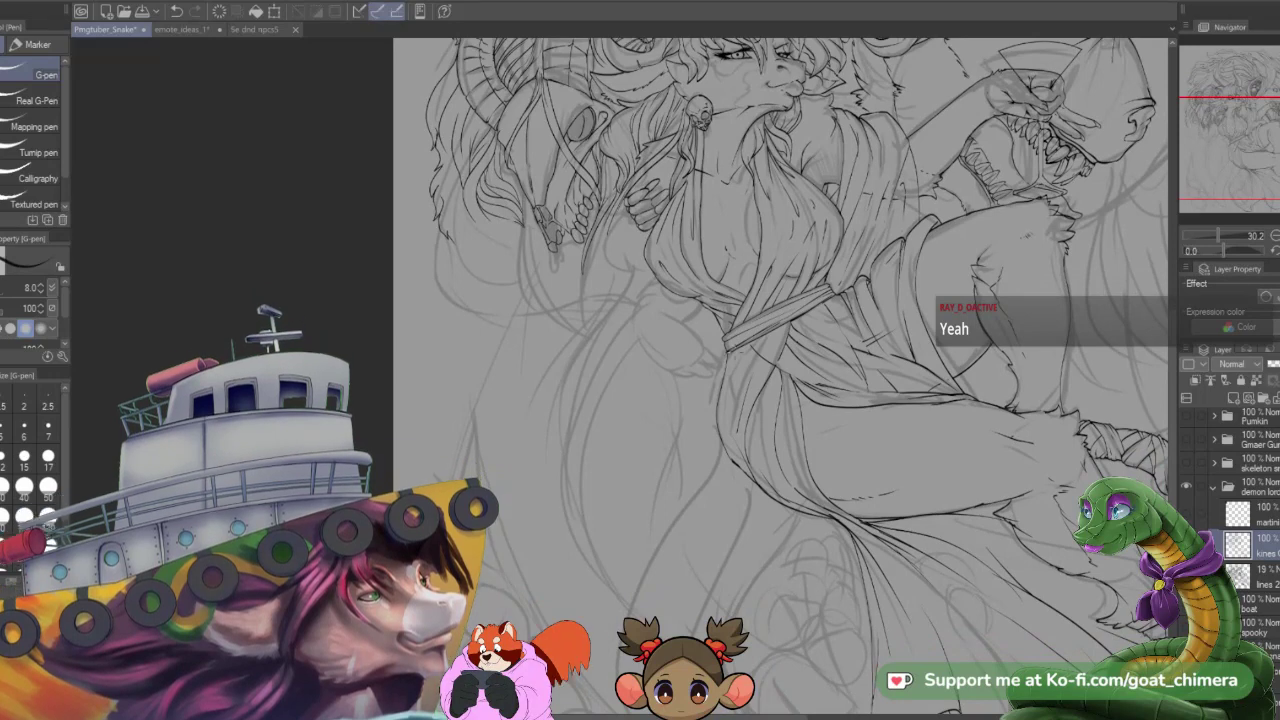
{"action": "mouse_move", "coordinate": [636, 345]}
{"action": "left_mouse_down"}
{"action": "mouse_move", "coordinate": [547, 515]}
{"action": "mouse_move", "coordinate": [546, 606]}
{"action": "left_mouse_up"}
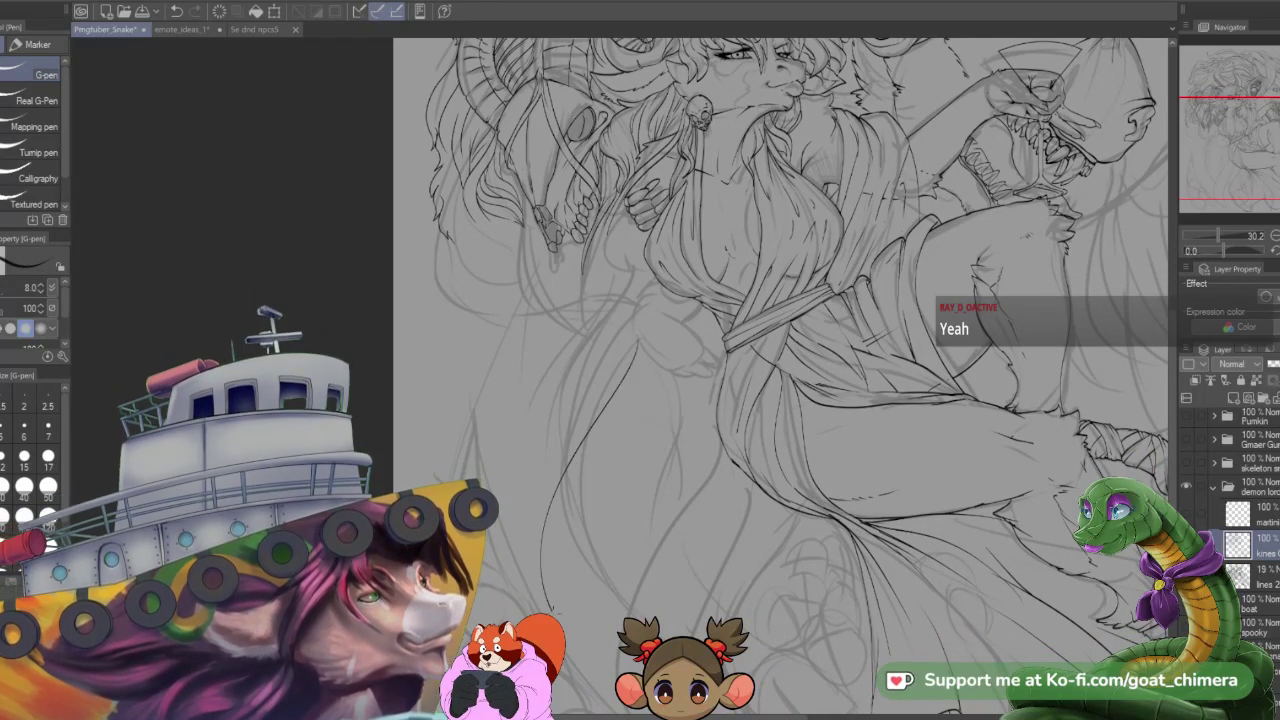
{"action": "left_click", "coordinate": [3, 458]}
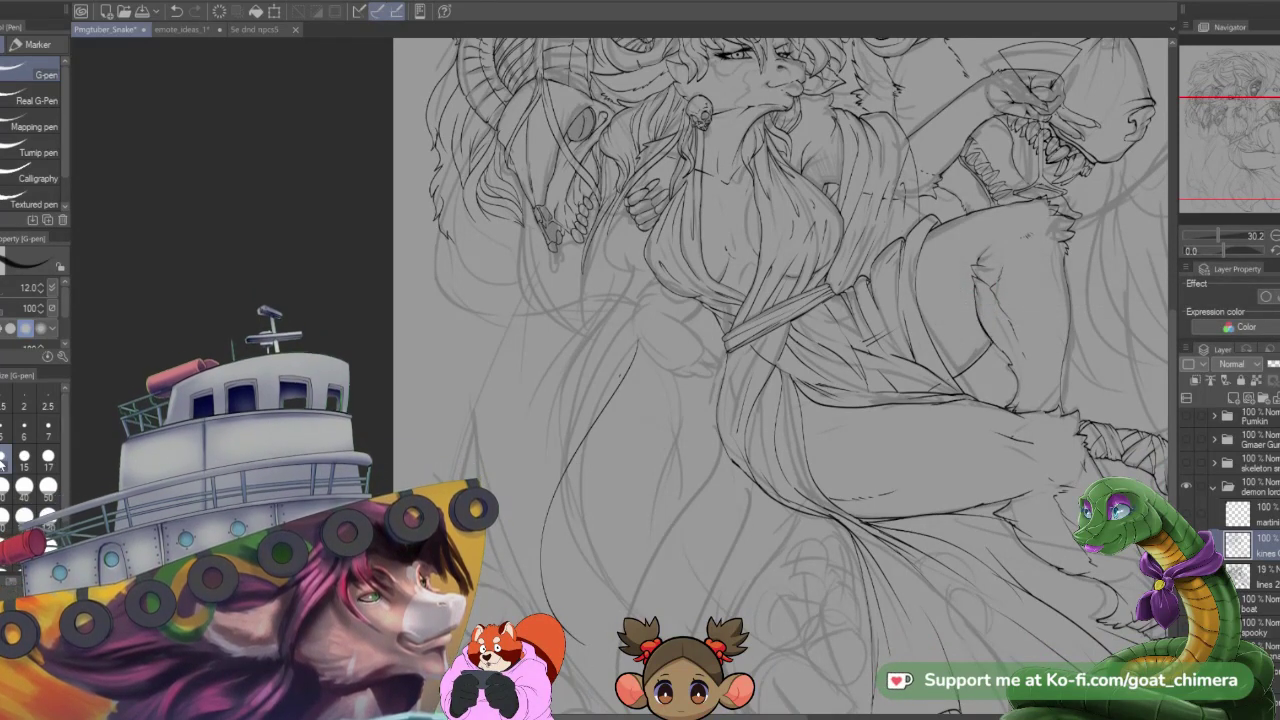
{"action": "mouse_move", "coordinate": [632, 362]}
{"action": "left_mouse_down"}
{"action": "mouse_move", "coordinate": [592, 470]}
{"action": "mouse_move", "coordinate": [611, 667]}
{"action": "left_mouse_up"}
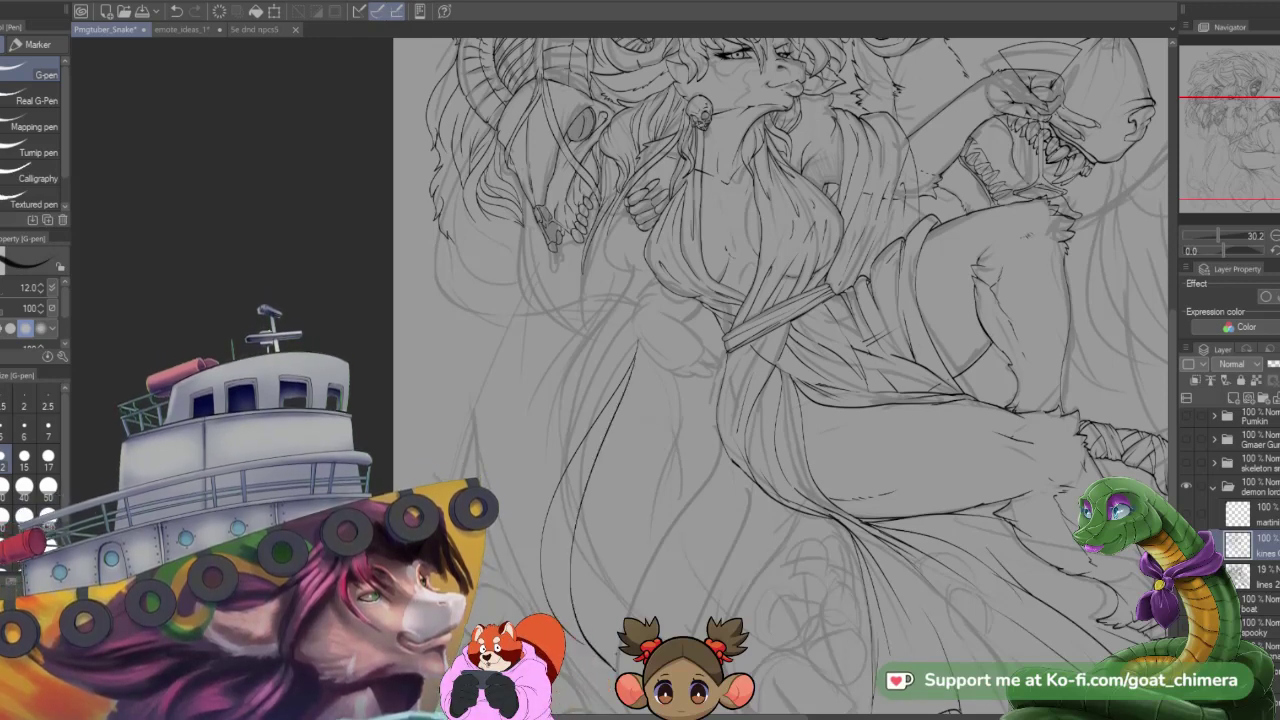
{"action": "left_click_drag", "start_coordinate": [631, 316], "coordinate": [530, 500]}
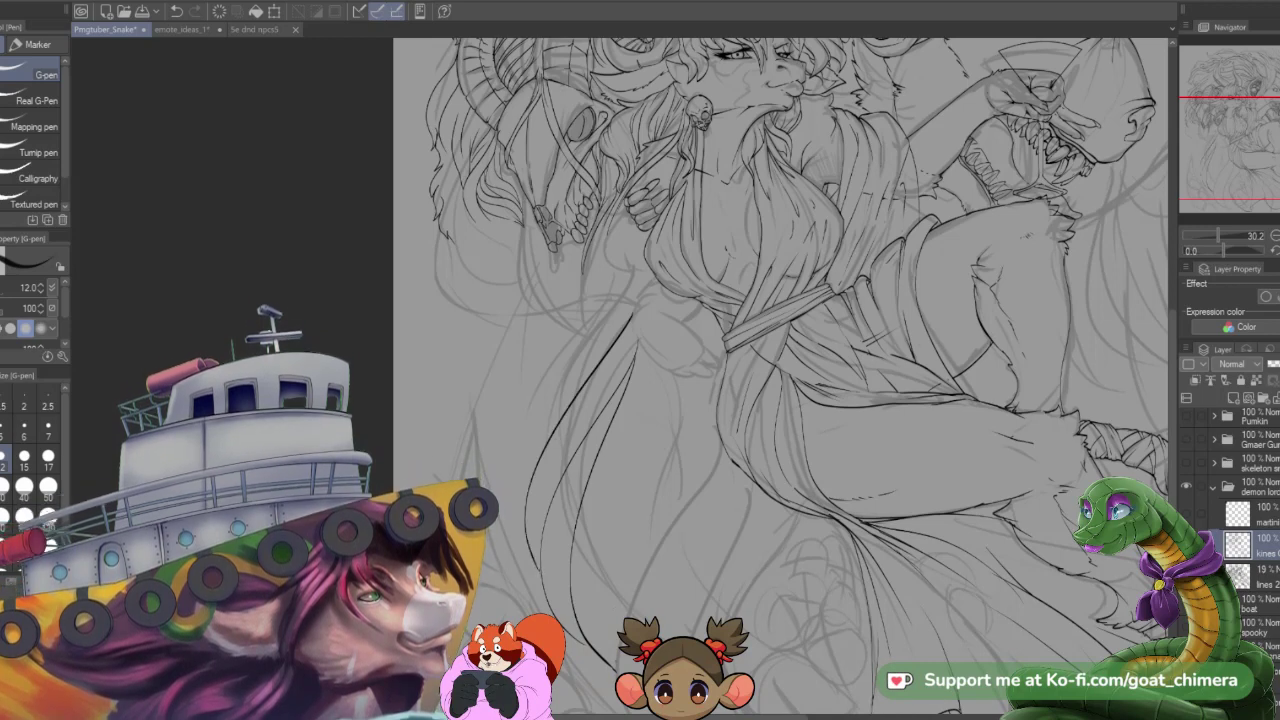
{"action": "left_click_drag", "start_coordinate": [584, 338], "coordinate": [542, 416]}
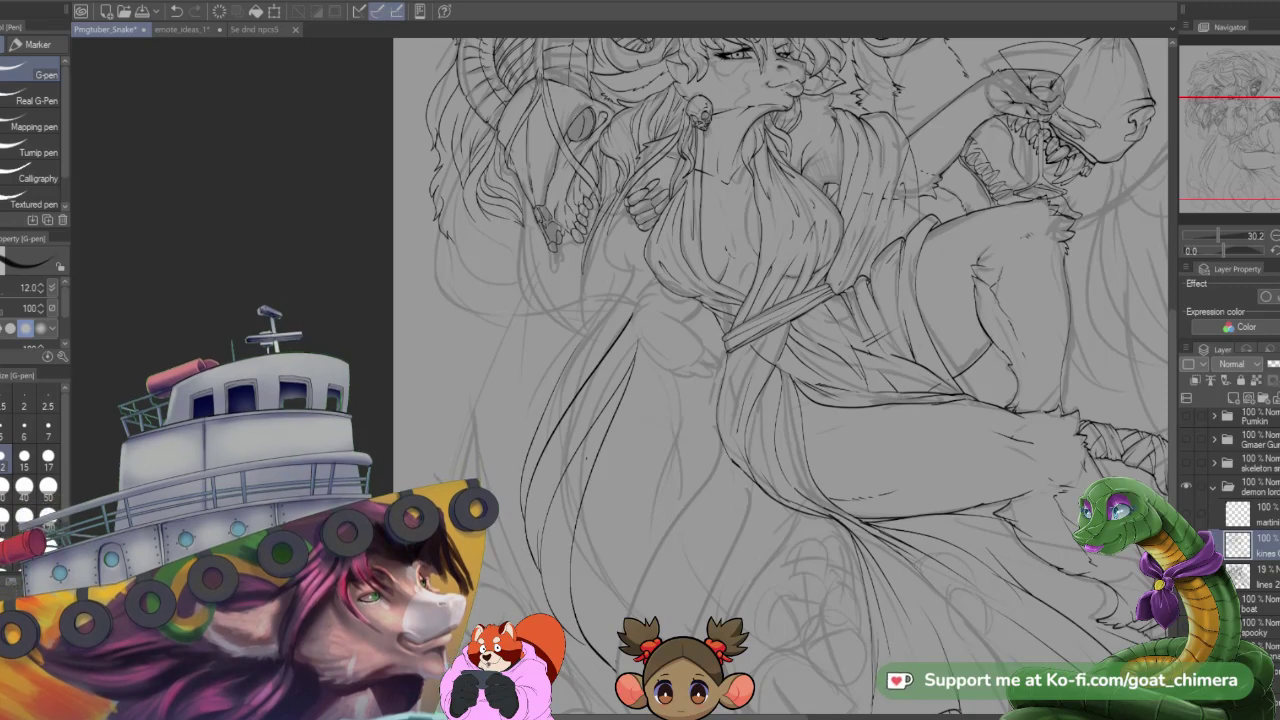
- Examine how the new cloth folds below the hand sit within the whole composition
{"action": "scroll", "coordinate": [586, 458], "scroll_direction": "down", "scroll_amount": 1}
{"action": "scroll", "coordinate": [634, 478], "scroll_direction": "down", "scroll_amount": 1}
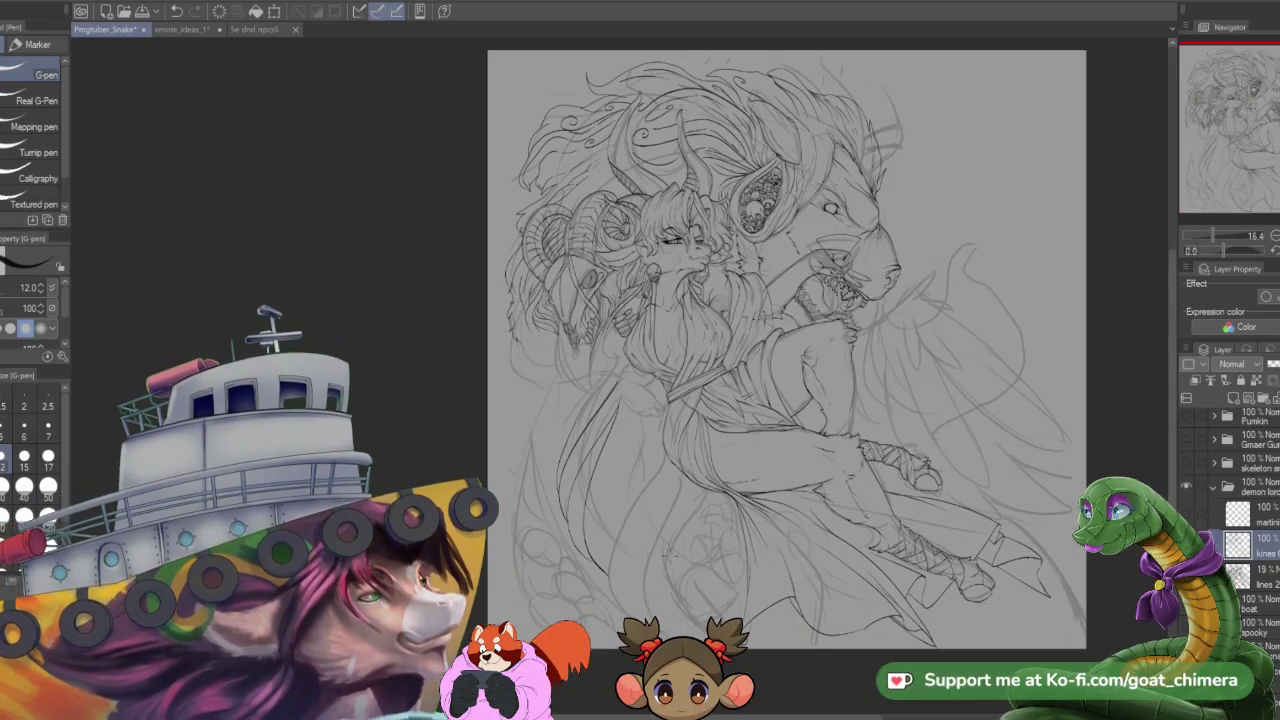
{"action": "scroll", "coordinate": [672, 556], "scroll_direction": "down", "scroll_amount": 1}
{"action": "scroll", "coordinate": [672, 580], "scroll_direction": "up", "scroll_amount": 2}
{"action": "key", "text": "ctrl+minus"}
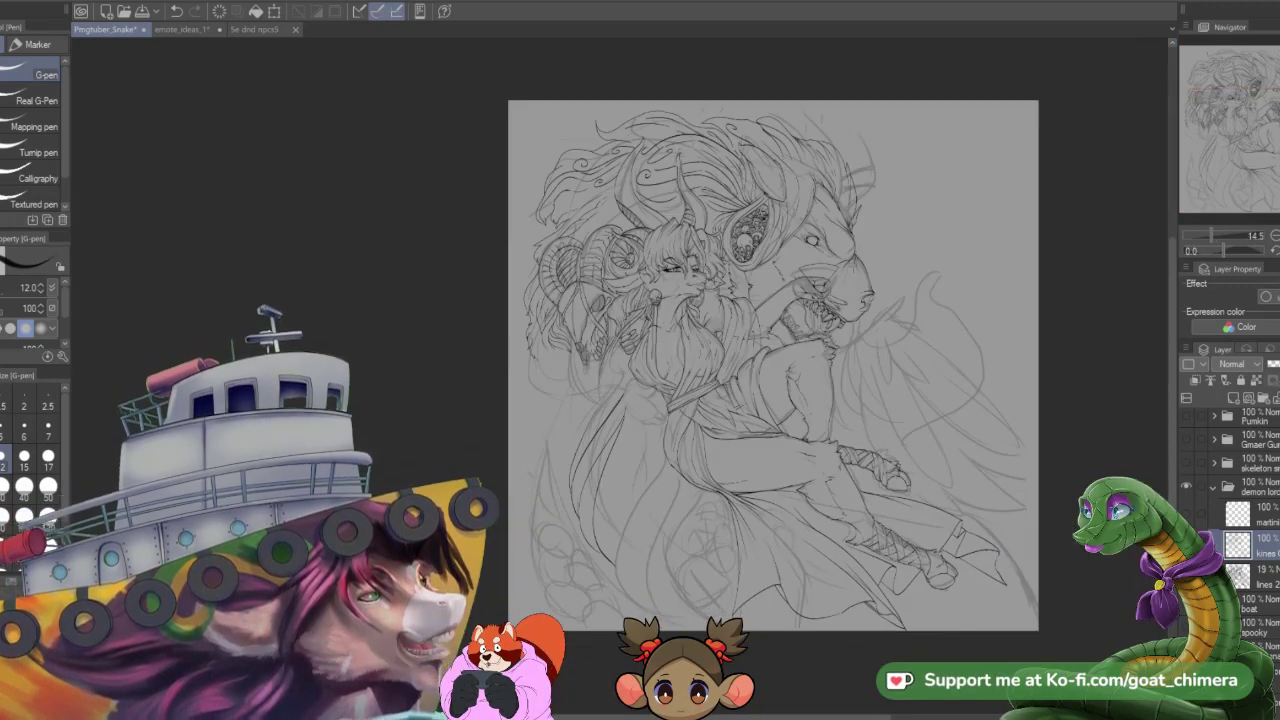
{"action": "key", "text": "ctrl+plus"}
{"action": "key", "text": "ctrl+plus"}
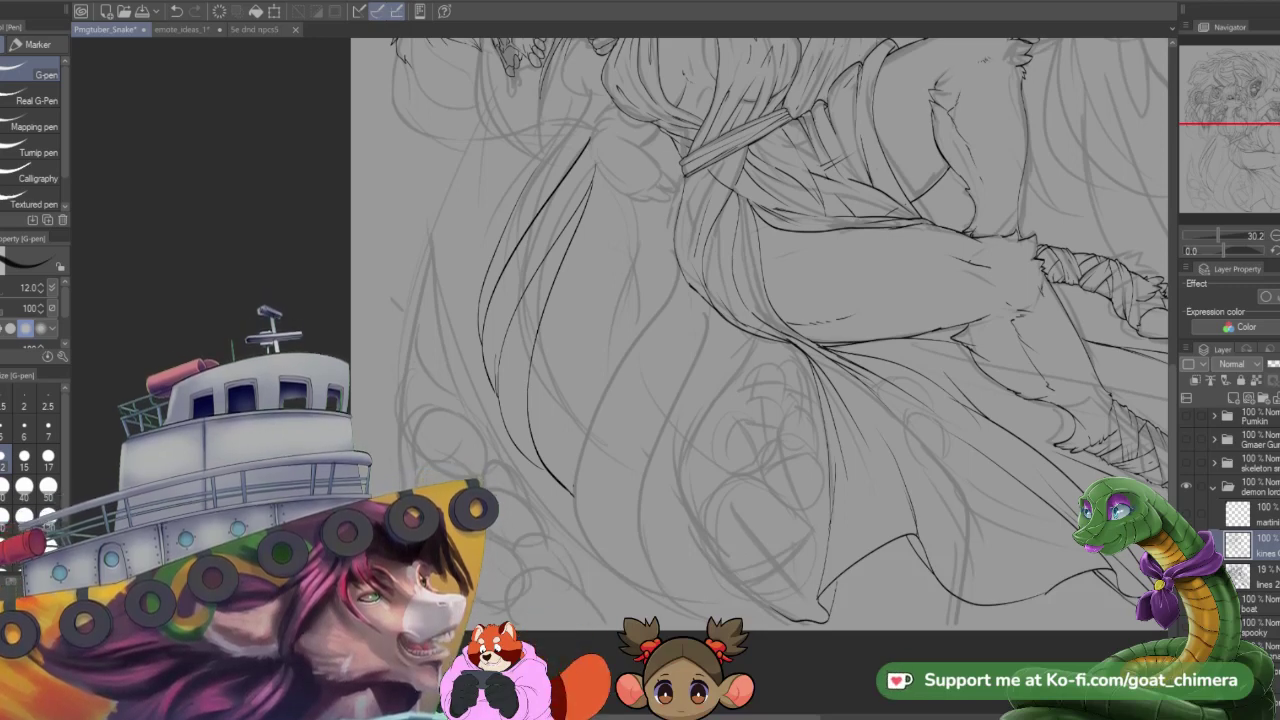
{"action": "mouse_move", "coordinate": [625, 618]}
{"action": "left_mouse_down"}
{"action": "mouse_move", "coordinate": [576, 500]}
{"action": "mouse_move", "coordinate": [583, 432]}
{"action": "mouse_move", "coordinate": [595, 390]}
{"action": "mouse_move", "coordinate": [672, 300]}
{"action": "left_mouse_up"}
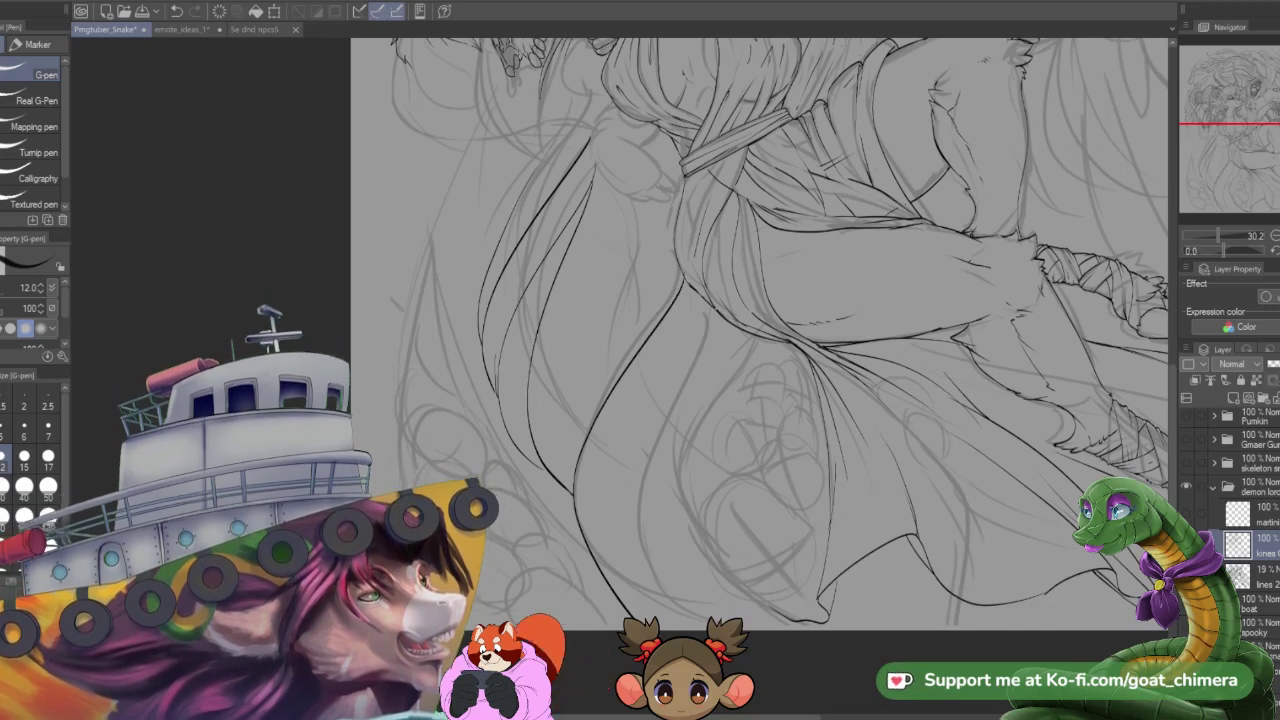
{"action": "mouse_move", "coordinate": [700, 336]}
{"action": "left_mouse_down"}
{"action": "mouse_move", "coordinate": [618, 482]}
{"action": "mouse_move", "coordinate": [627, 451]}
{"action": "mouse_move", "coordinate": [625, 504]}
{"action": "mouse_move", "coordinate": [700, 632]}
{"action": "left_mouse_up"}
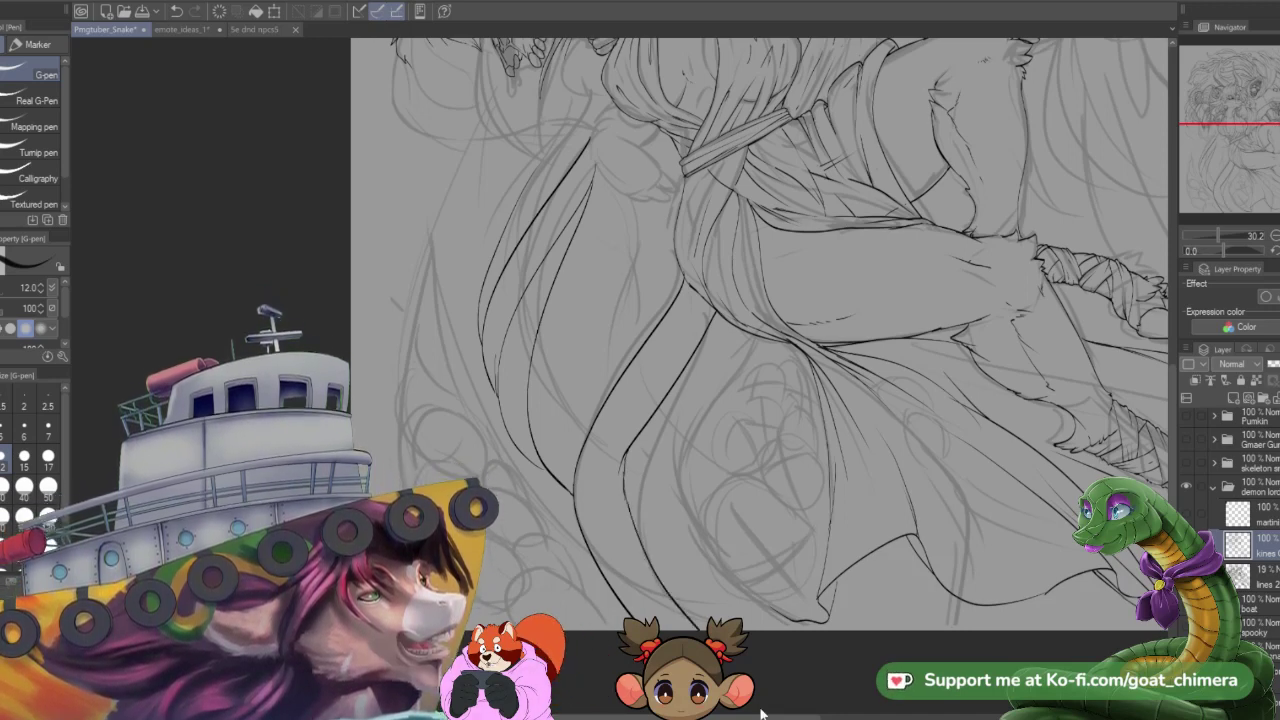
{"action": "key", "text": "ctrl+z"}
{"action": "key", "text": "ctrl+z"}
{"action": "key", "text": "ctrl+z"}
{"action": "key", "text": "ctrl+z"}
{"action": "key", "text": "ctrl+z"}
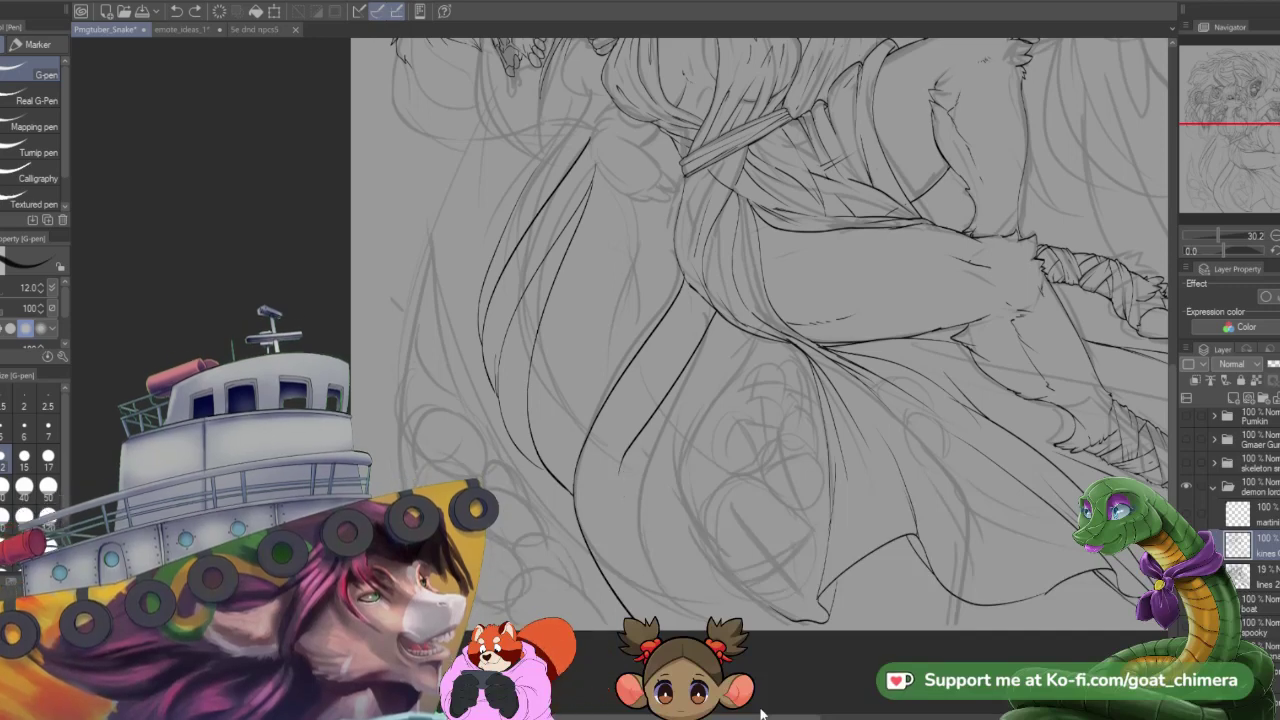
{"action": "key", "text": "ctrl+z"}
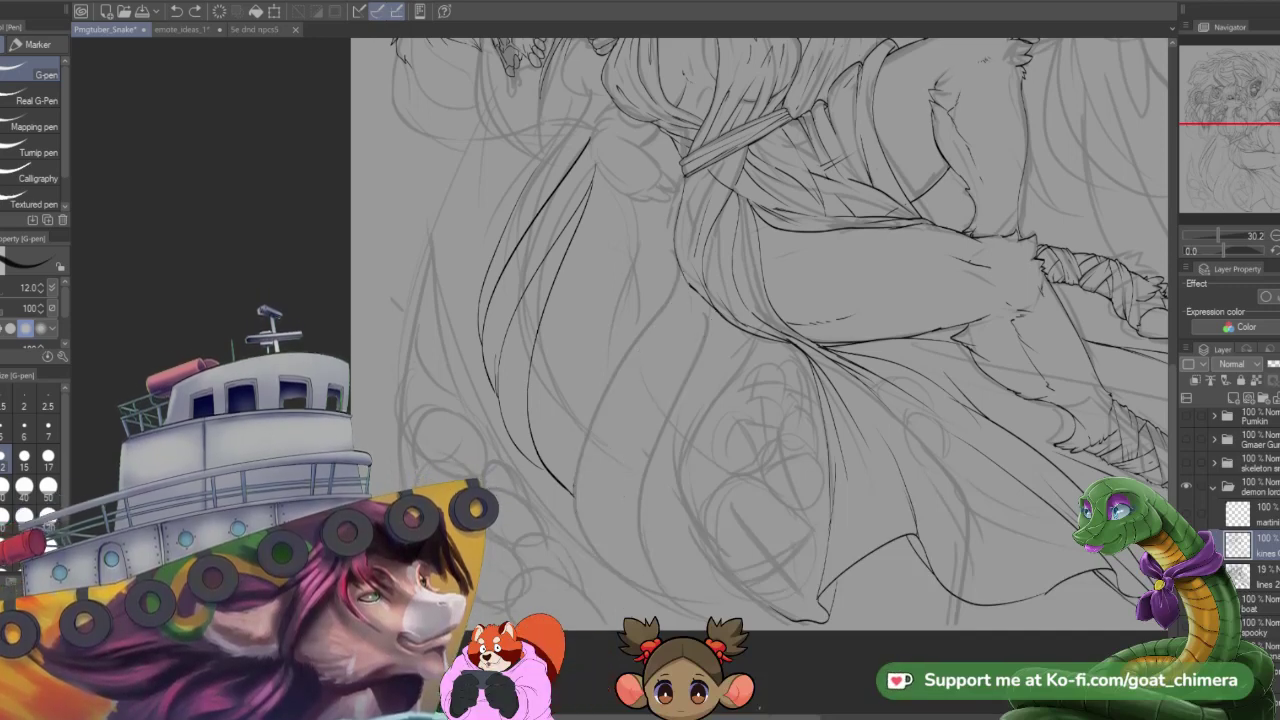
- Ink three S-shaped cloth folds running from the back of the hip and thigh down towards the canvas's lower edge
{"action": "mouse_move", "coordinate": [677, 260]}
{"action": "left_mouse_down"}
{"action": "mouse_move", "coordinate": [681, 368]}
{"action": "mouse_move", "coordinate": [613, 515]}
{"action": "mouse_move", "coordinate": [603, 600]}
{"action": "left_mouse_up"}
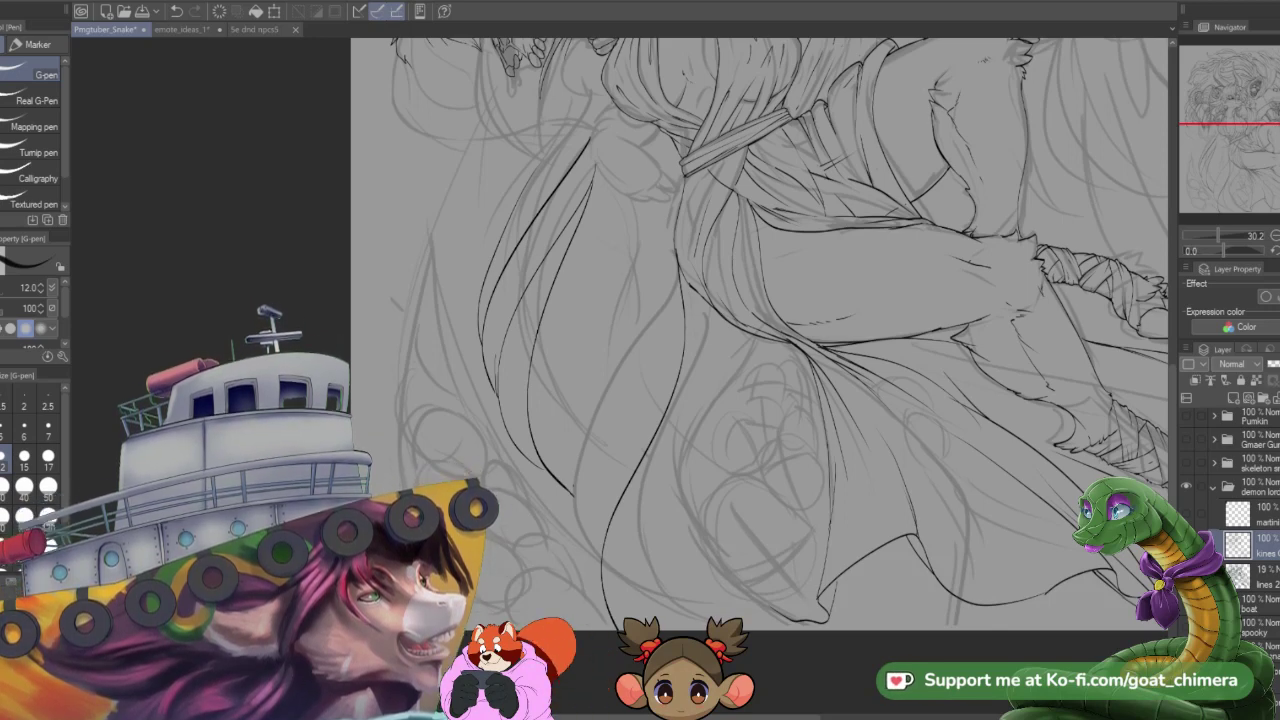
{"action": "scroll", "coordinate": [668, 515], "scroll_direction": "down", "scroll_amount": 2}
{"action": "scroll", "coordinate": [886, 545], "scroll_direction": "up", "scroll_amount": 1}
{"action": "scroll", "coordinate": [588, 421], "scroll_direction": "up", "scroll_amount": 1}
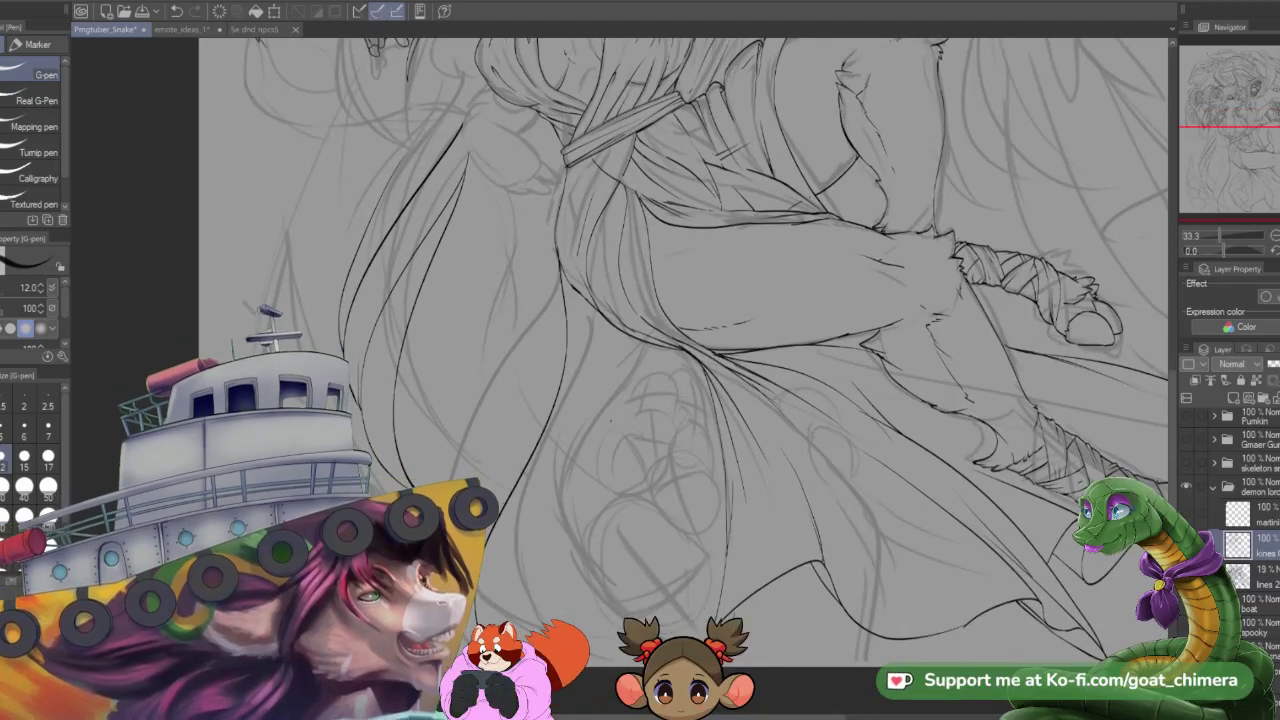
{"action": "scroll", "coordinate": [617, 421], "scroll_direction": "down", "scroll_amount": 1}
{"action": "scroll", "coordinate": [617, 421], "scroll_direction": "up", "scroll_amount": 1}
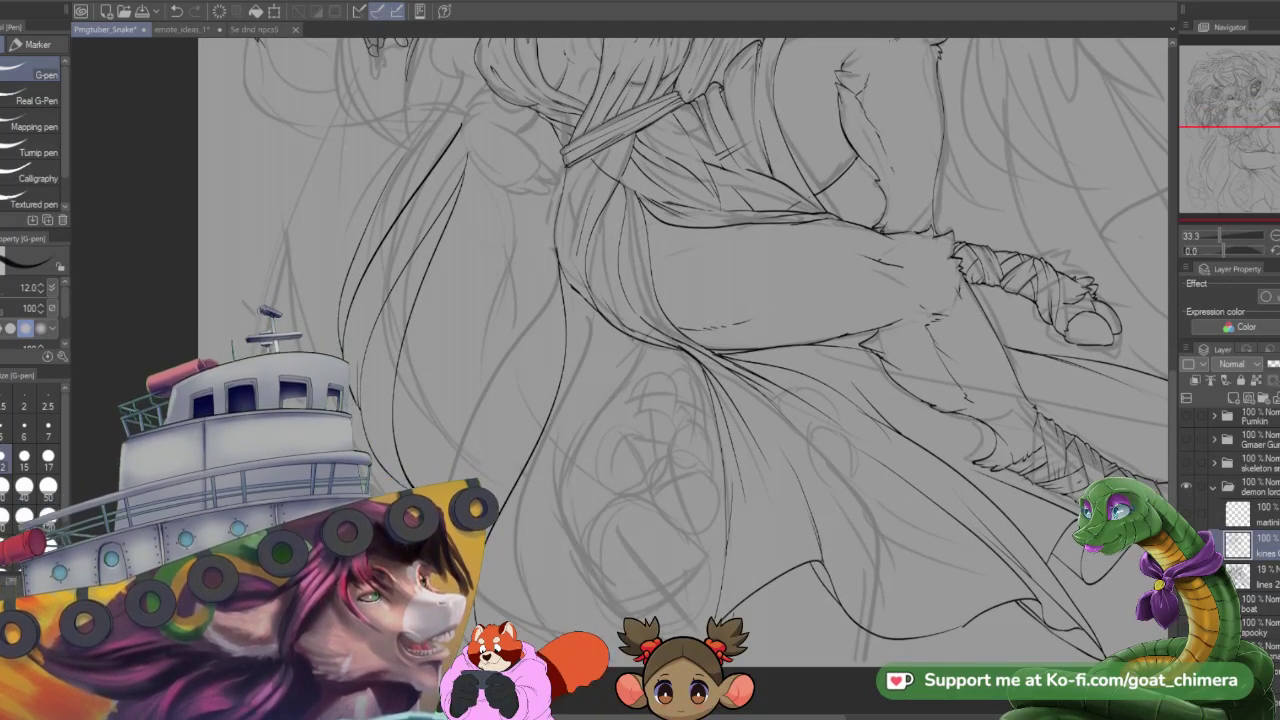
{"action": "mouse_move", "coordinate": [634, 340]}
{"action": "left_mouse_down"}
{"action": "mouse_move", "coordinate": [636, 384]}
{"action": "mouse_move", "coordinate": [550, 576]}
{"action": "left_mouse_up"}
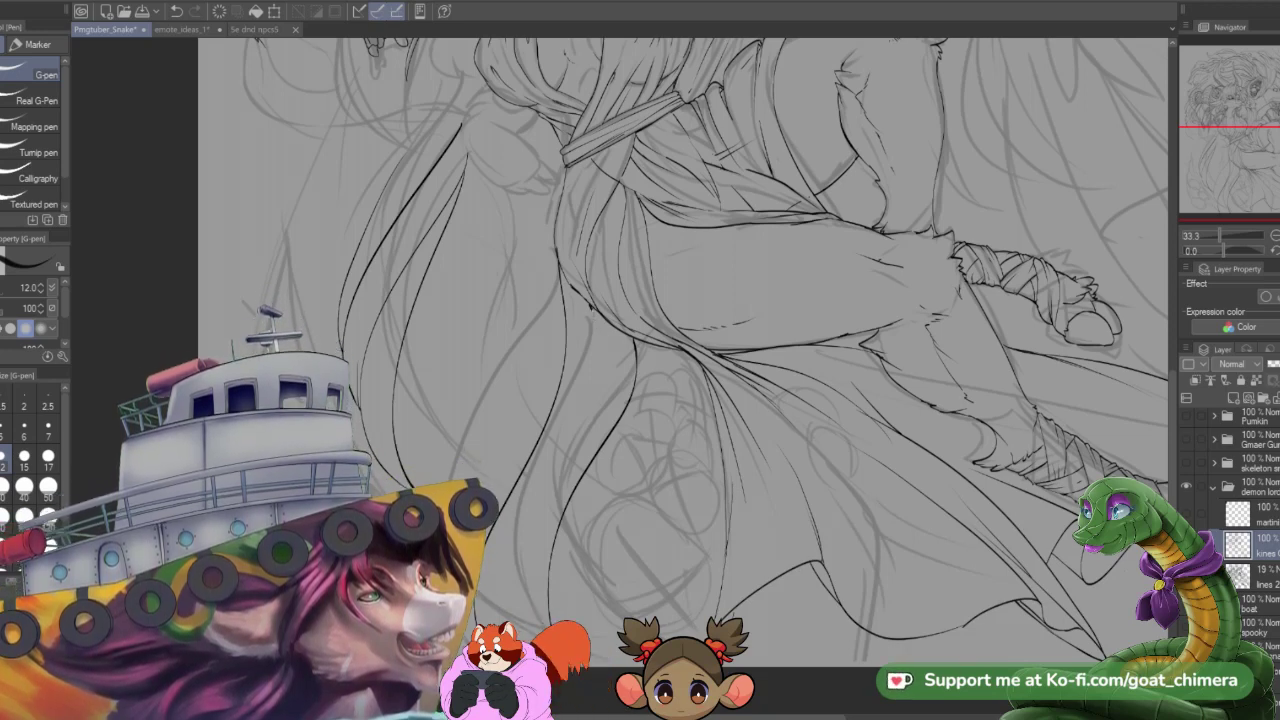
{"action": "mouse_move", "coordinate": [595, 308]}
{"action": "left_mouse_down"}
{"action": "mouse_move", "coordinate": [597, 350]}
{"action": "mouse_move", "coordinate": [548, 468]}
{"action": "left_mouse_up"}
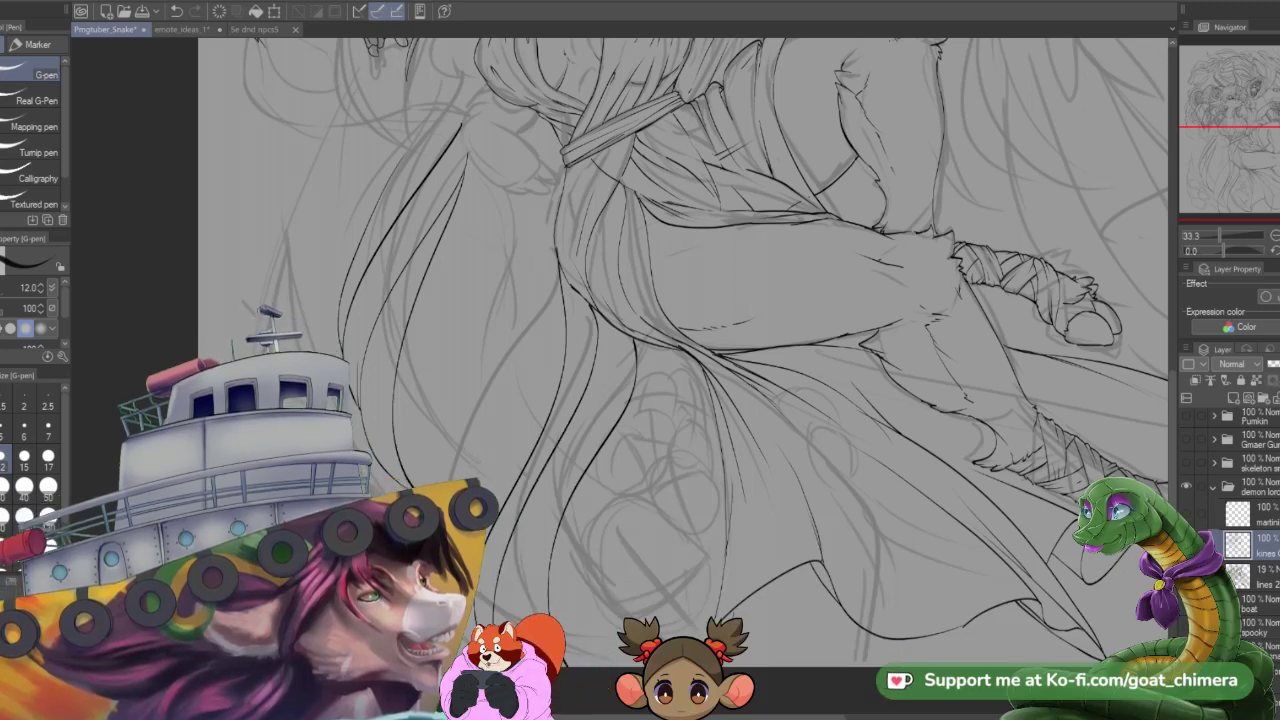
- Ink another long fold sweeping outward and down from the back of the hip, outside the existing folds there
{"action": "scroll", "coordinate": [555, 657], "scroll_direction": "down", "scroll_amount": 2}
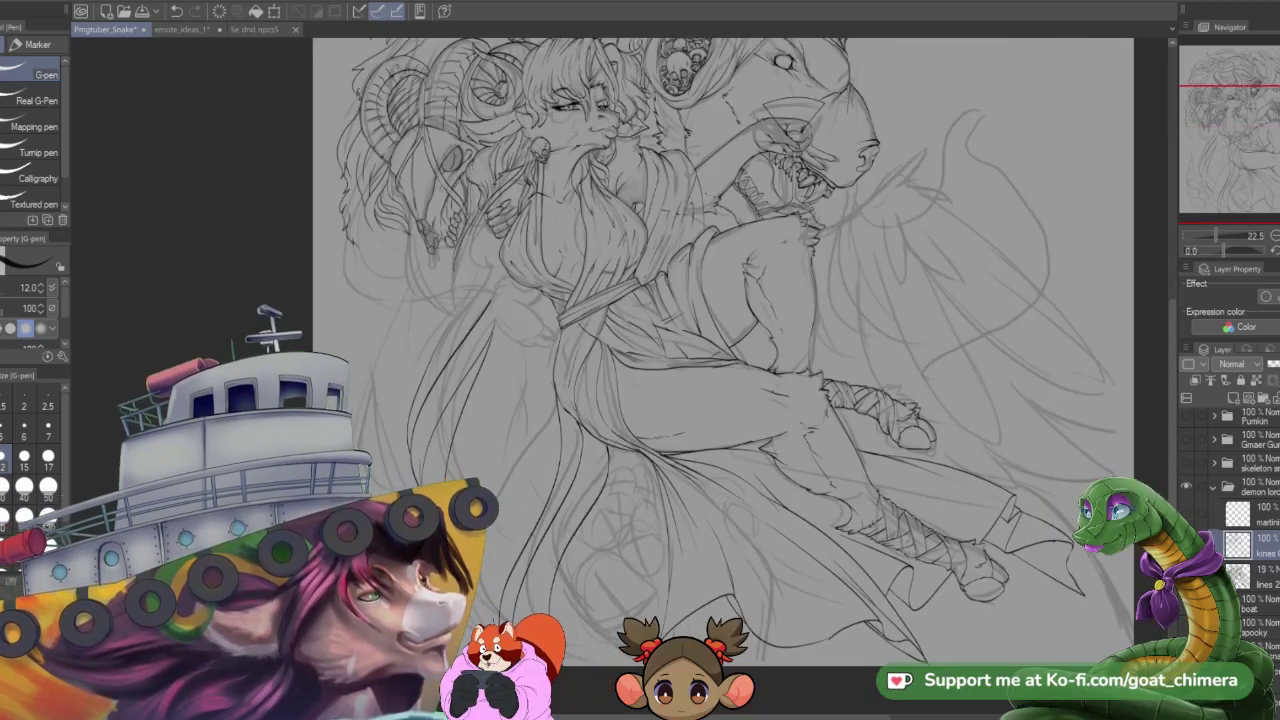
{"action": "scroll", "coordinate": [673, 548], "scroll_direction": "up", "scroll_amount": 3}
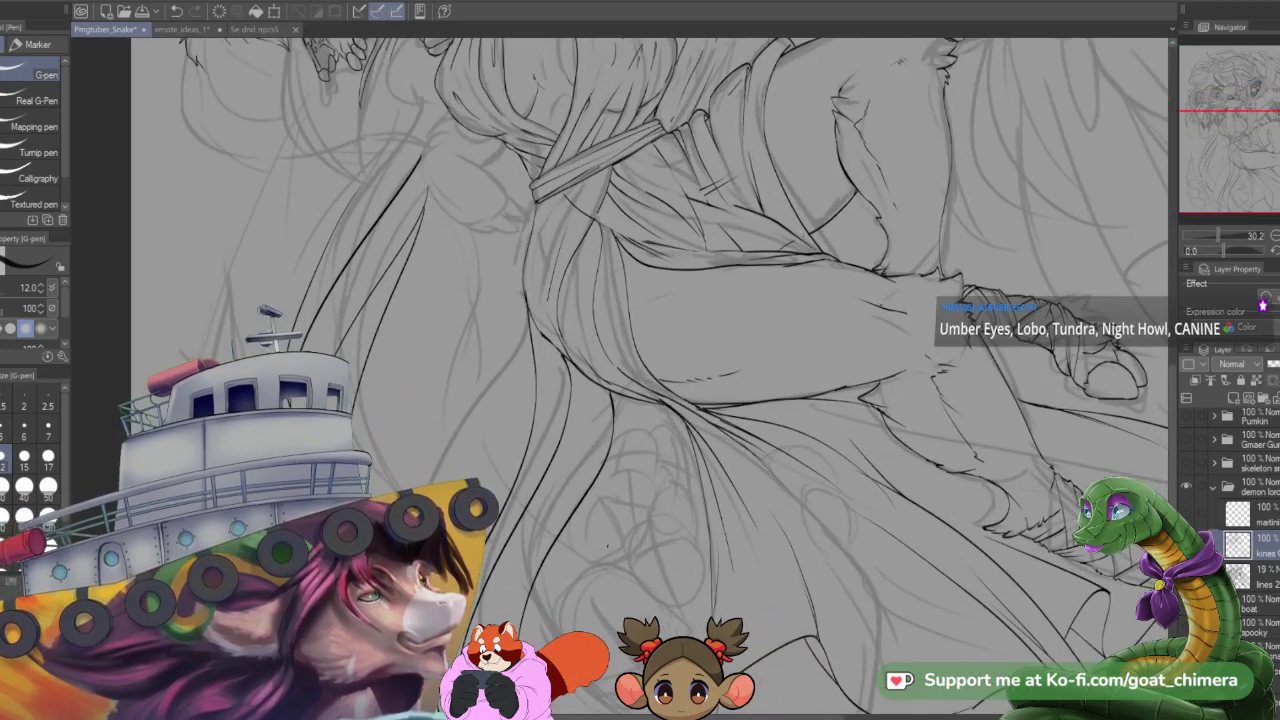
{"action": "scroll", "coordinate": [624, 515], "scroll_direction": "down", "scroll_amount": 1}
{"action": "scroll", "coordinate": [624, 515], "scroll_direction": "up", "scroll_amount": 1}
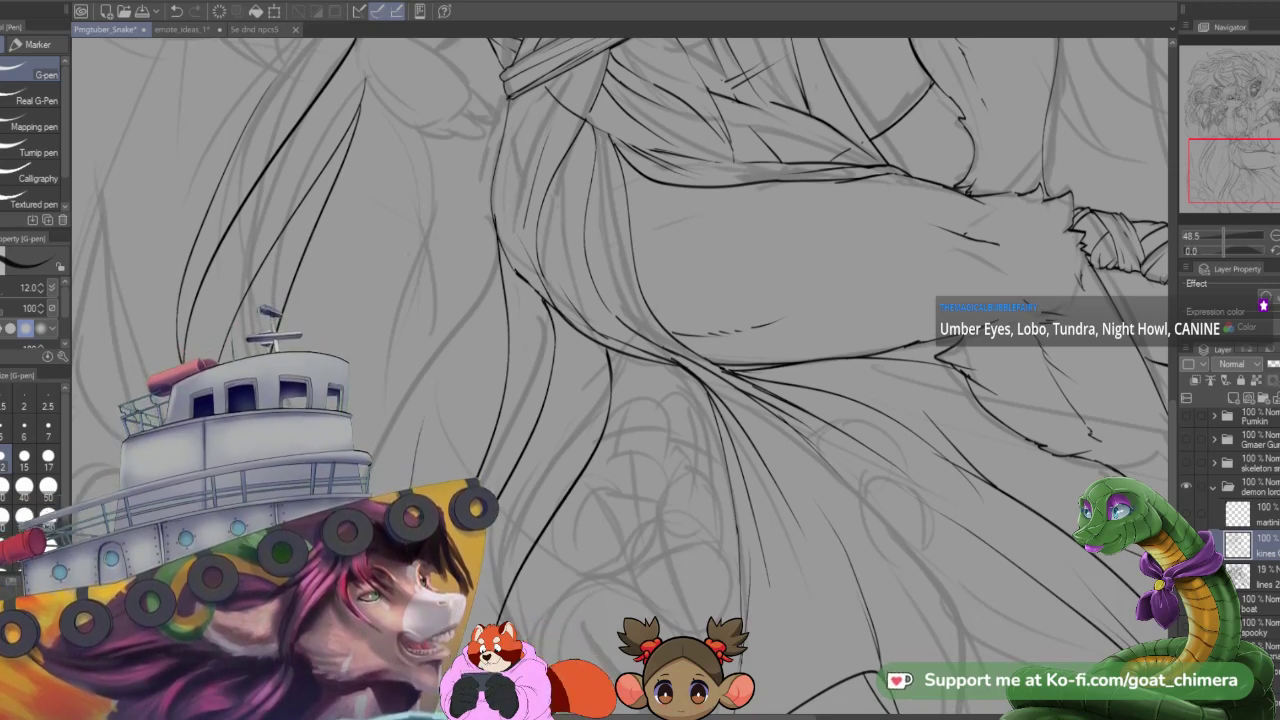
{"action": "mouse_move", "coordinate": [492, 222]}
{"action": "left_mouse_down"}
{"action": "mouse_move", "coordinate": [487, 258]}
{"action": "mouse_move", "coordinate": [388, 440]}
{"action": "left_mouse_up"}
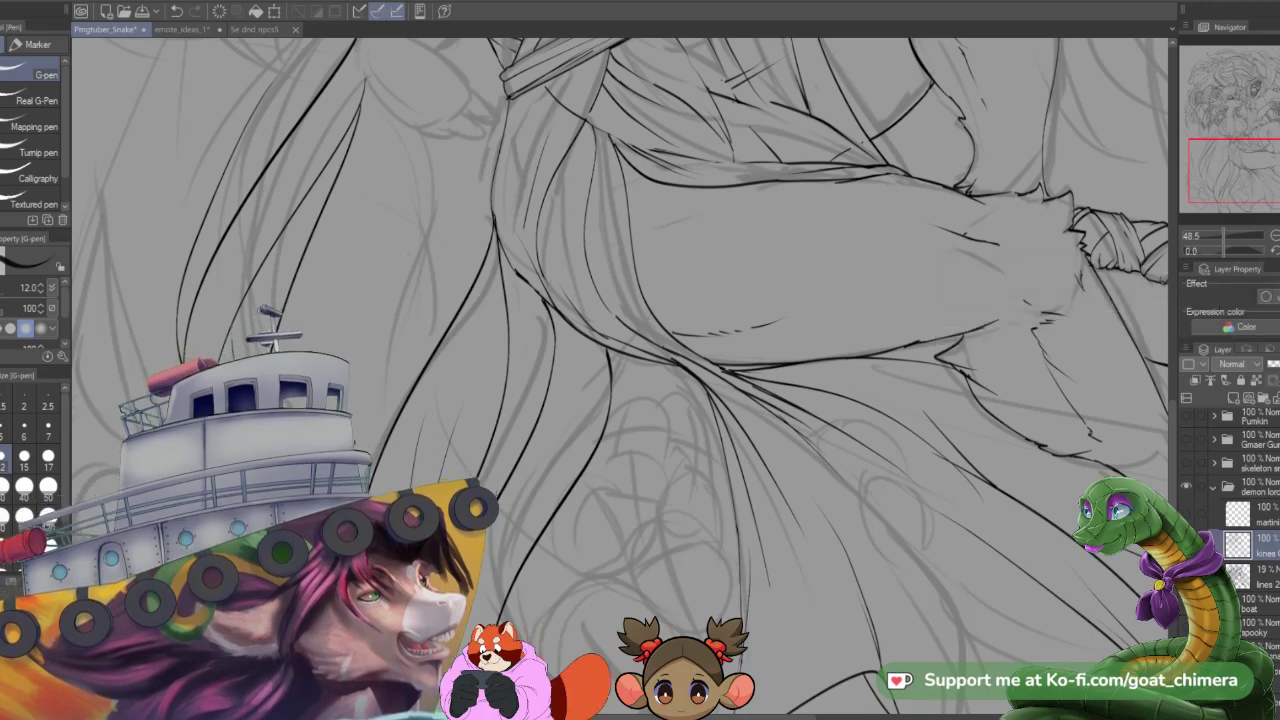
- Ink curved folds fanning down from beneath the figure's lower hand and waist, joining them to the hip contour
{"action": "scroll", "coordinate": [390, 450], "scroll_direction": "down", "scroll_amount": 5}
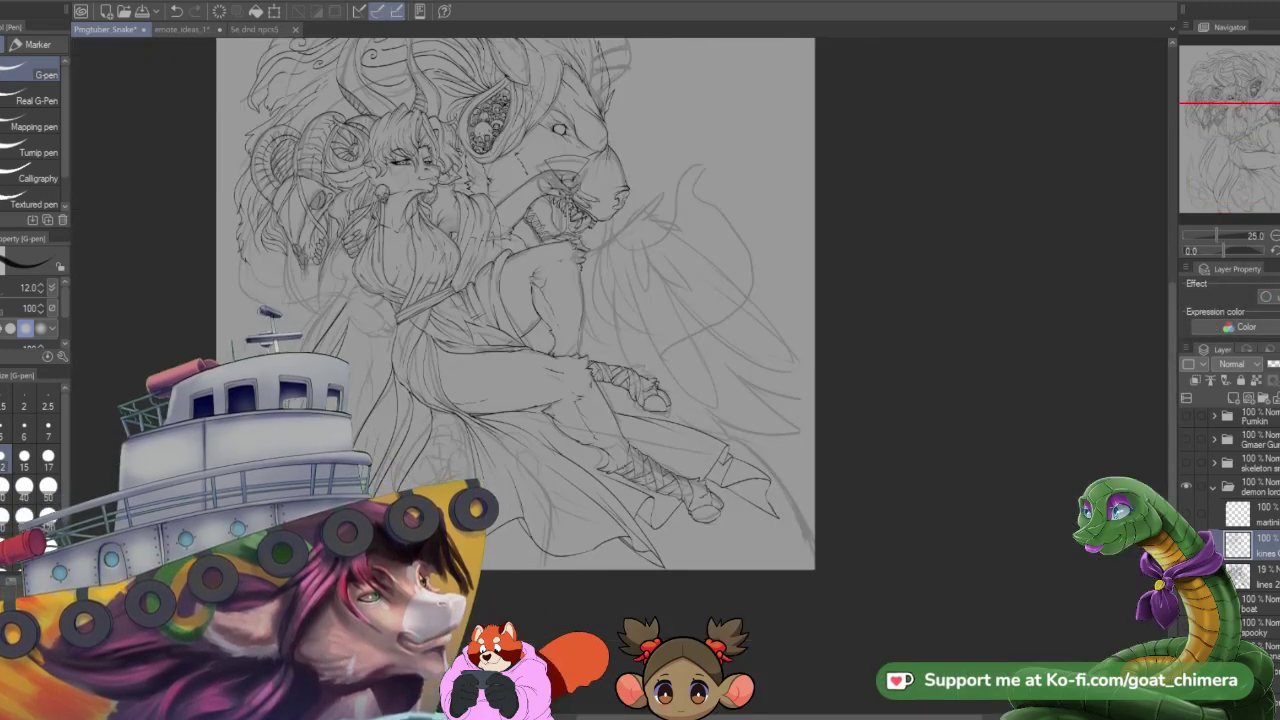
{"action": "scroll", "coordinate": [390, 450], "scroll_direction": "up", "scroll_amount": 2}
{"action": "scroll", "coordinate": [360, 340], "scroll_direction": "up", "scroll_amount": 5}
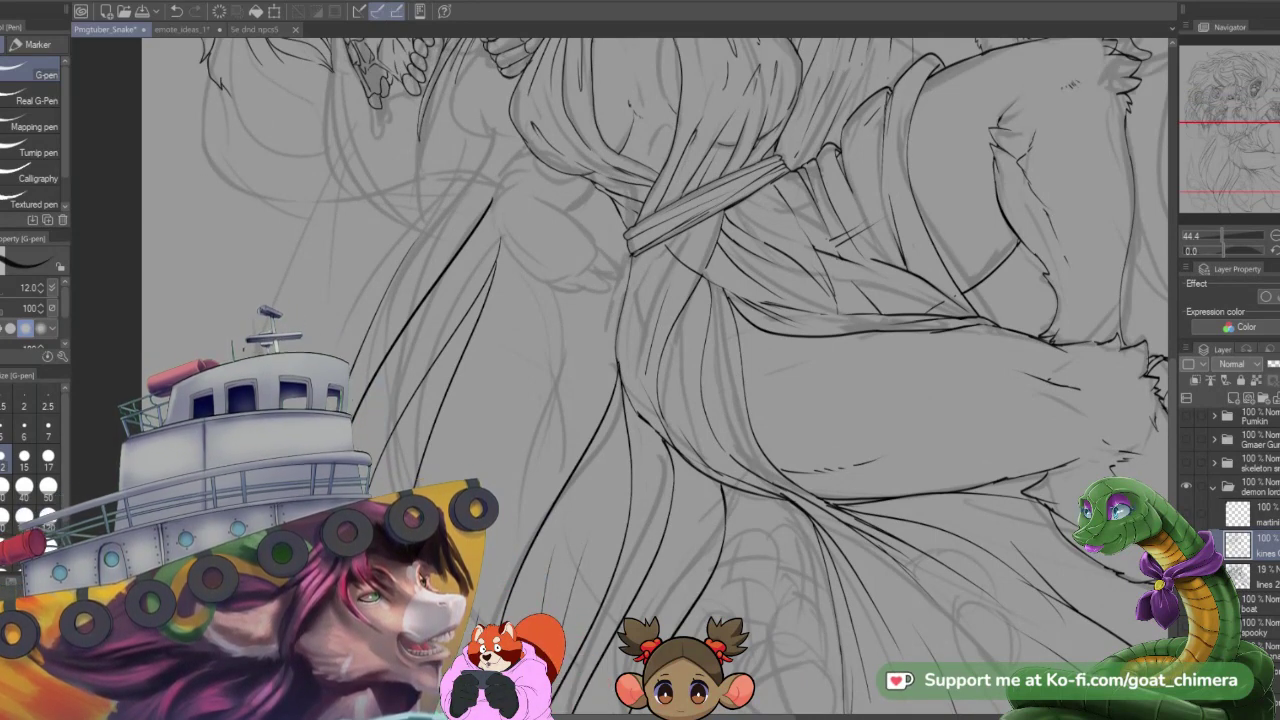
{"action": "mouse_move", "coordinate": [589, 299]}
{"action": "left_mouse_down"}
{"action": "mouse_move", "coordinate": [582, 334]}
{"action": "mouse_move", "coordinate": [520, 414]}
{"action": "left_mouse_up"}
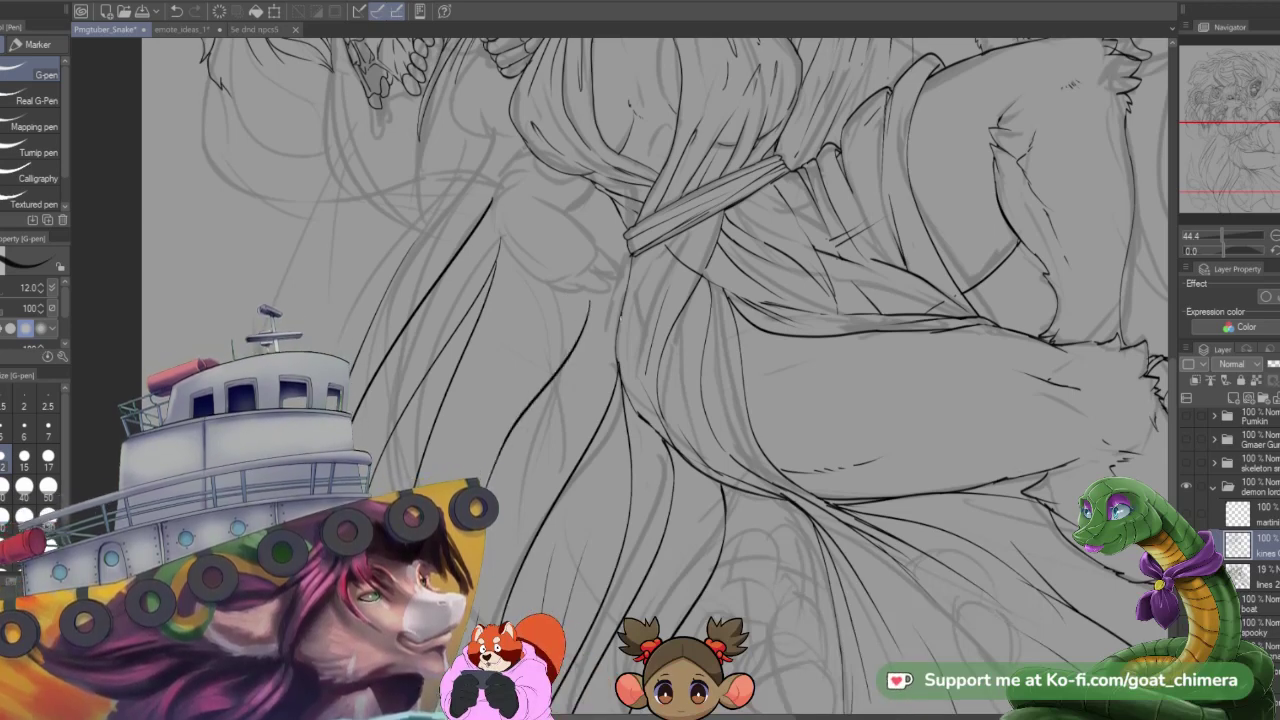
{"action": "left_click_drag", "start_coordinate": [620, 318], "coordinate": [546, 452]}
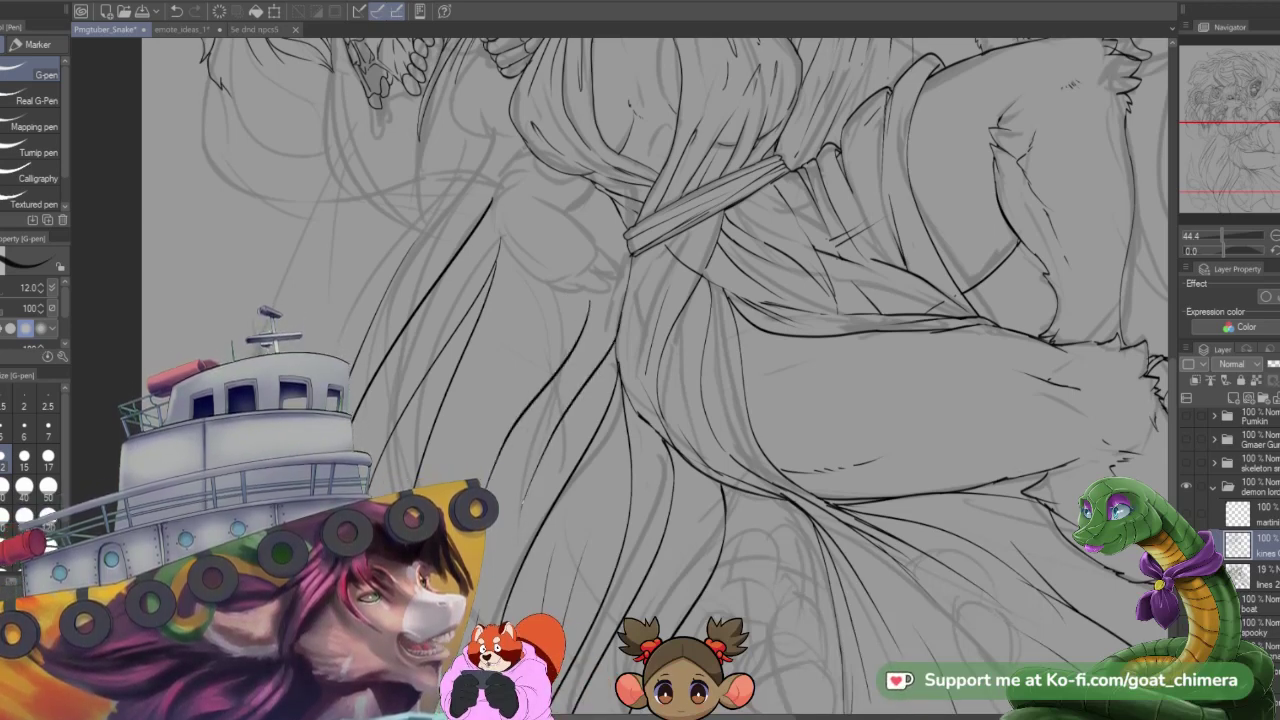
{"action": "left_click_drag", "start_coordinate": [611, 374], "coordinate": [546, 456]}
{"action": "left_click_drag", "start_coordinate": [617, 364], "coordinate": [607, 379]}
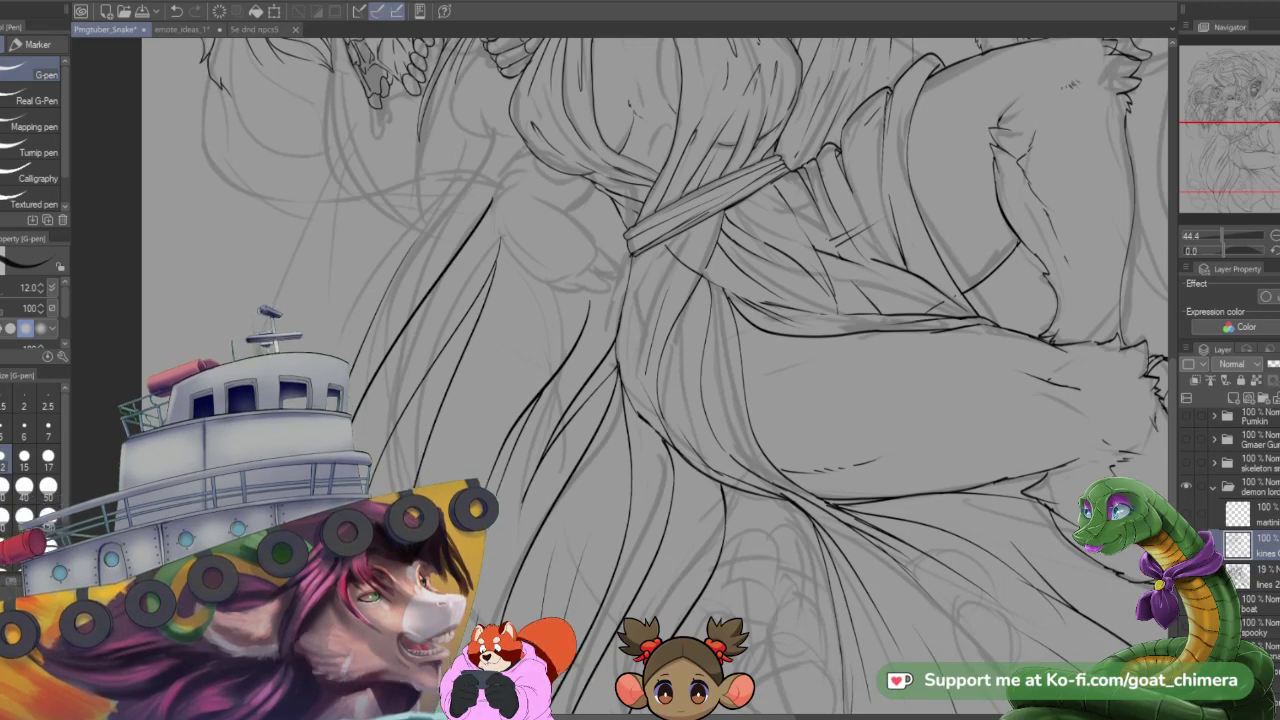
{"action": "scroll", "coordinate": [543, 432], "scroll_direction": "down", "scroll_amount": 3}
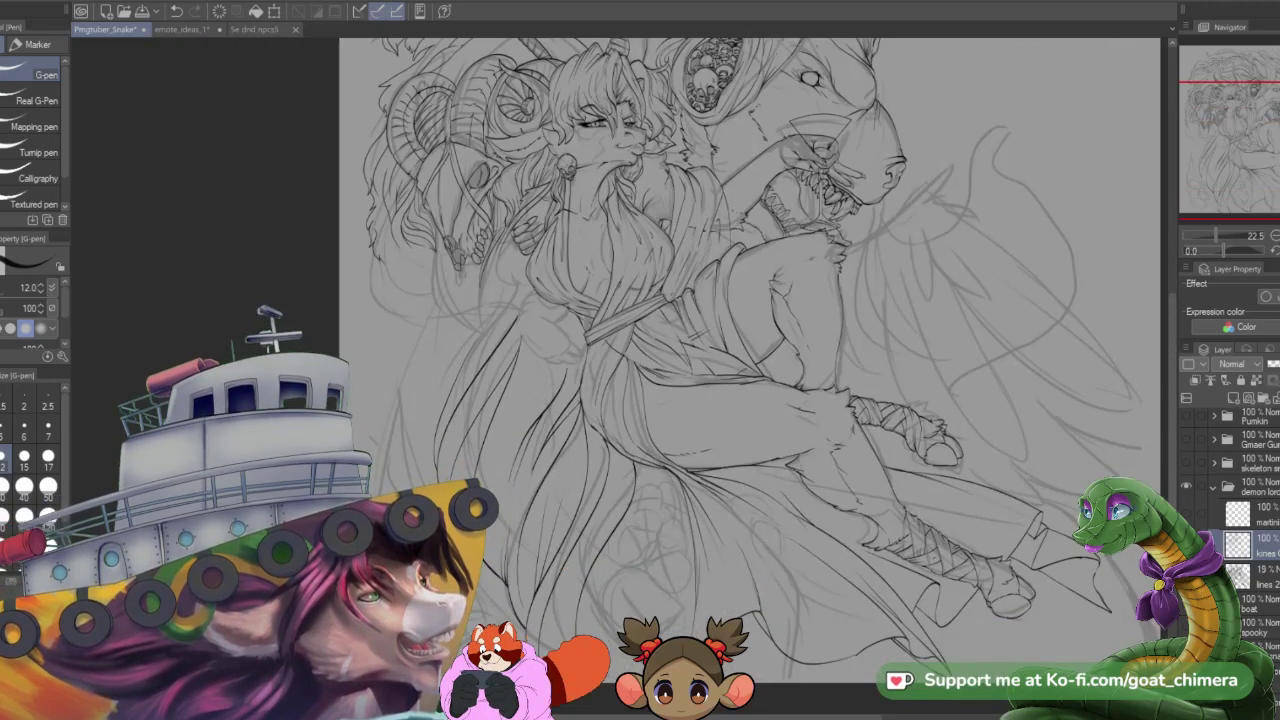
{"action": "scroll", "coordinate": [600, 432], "scroll_direction": "down", "scroll_amount": 2}
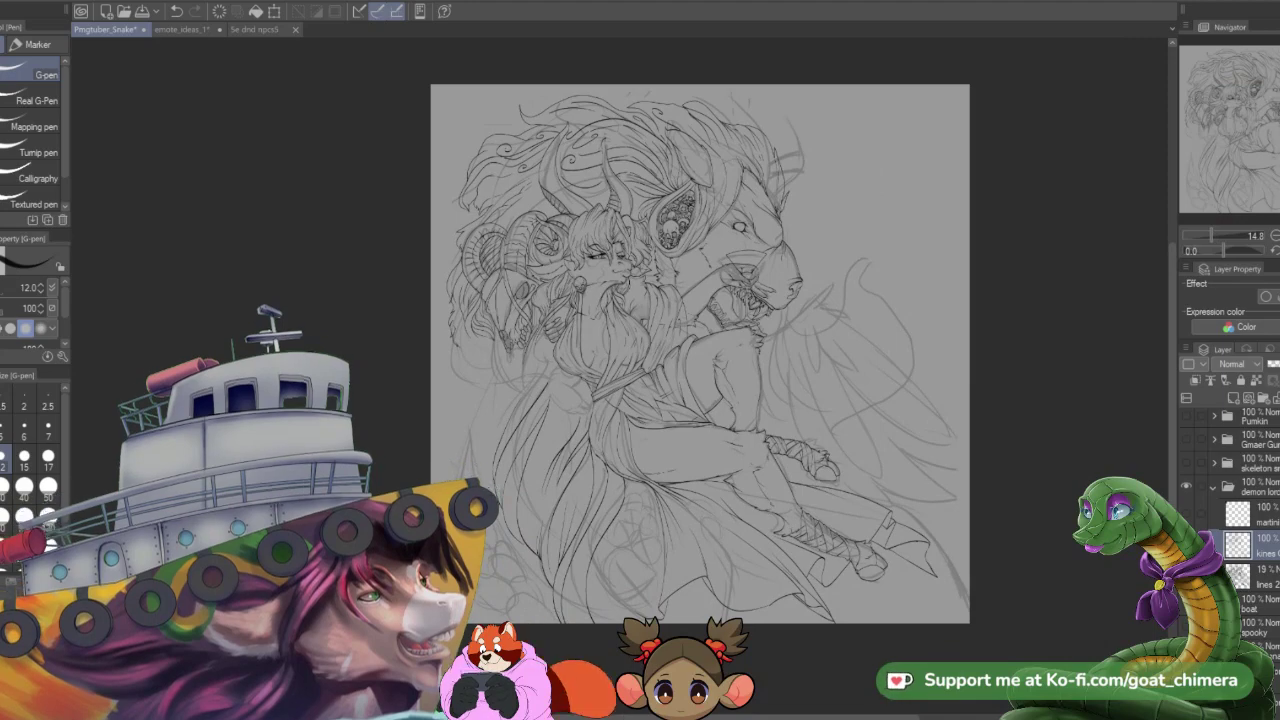
{"action": "scroll", "coordinate": [508, 350], "scroll_direction": "up", "scroll_amount": 2}
{"action": "scroll", "coordinate": [477, 430], "scroll_direction": "down", "scroll_amount": 3}
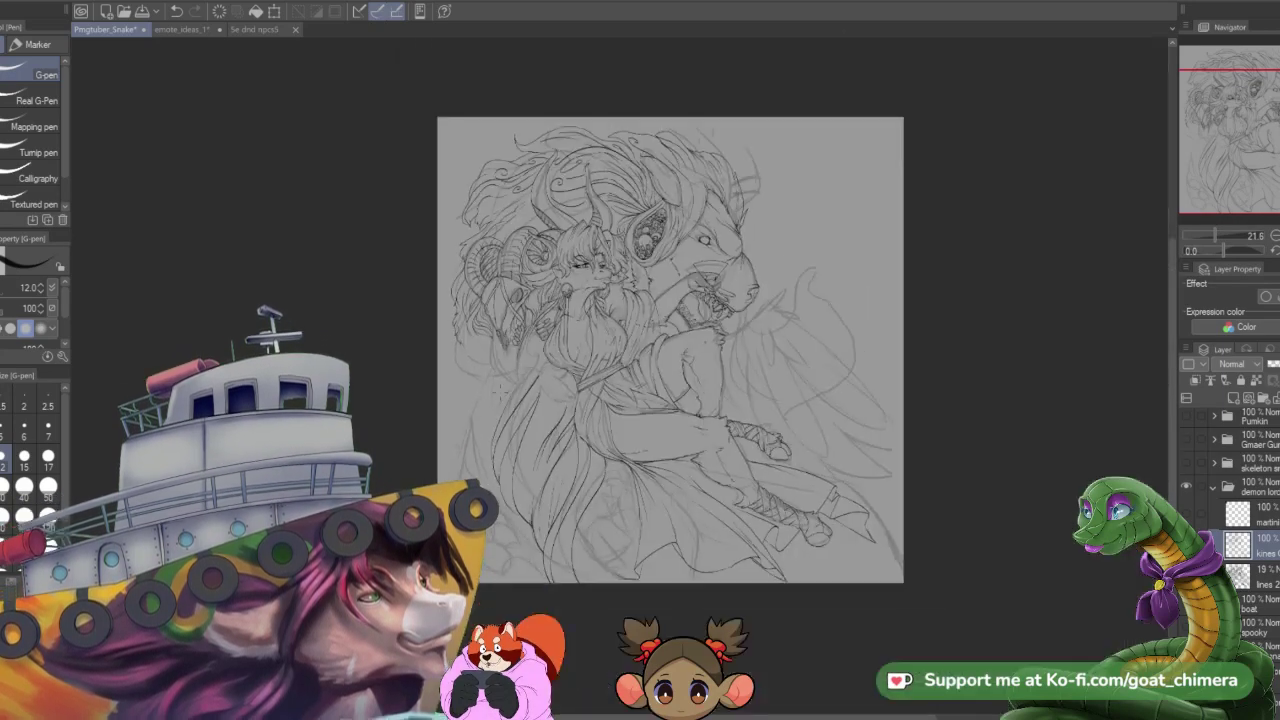
- Ink a long outer drapery fold falling from below the horned skull, and add further fold lines just inside it
{"action": "scroll", "coordinate": [477, 430], "scroll_direction": "up", "scroll_amount": 4}
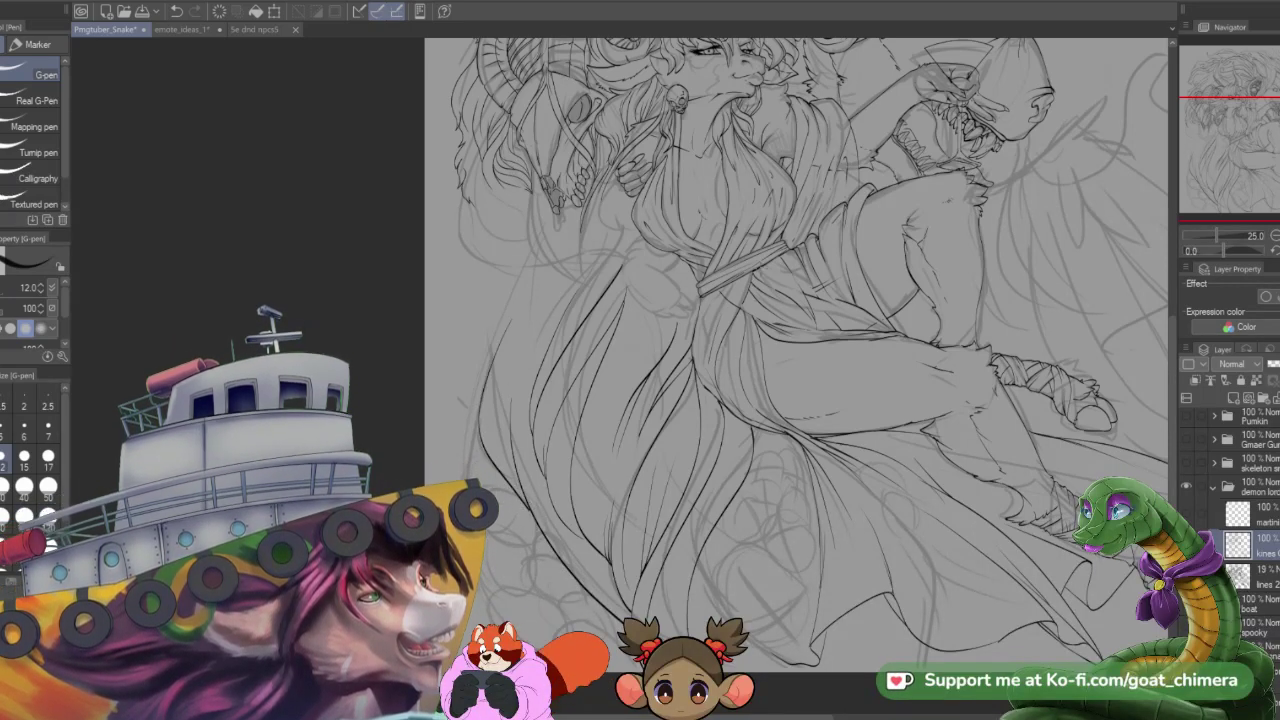
{"action": "left_click_drag", "start_coordinate": [1230, 143], "coordinate": [1215, 128]}
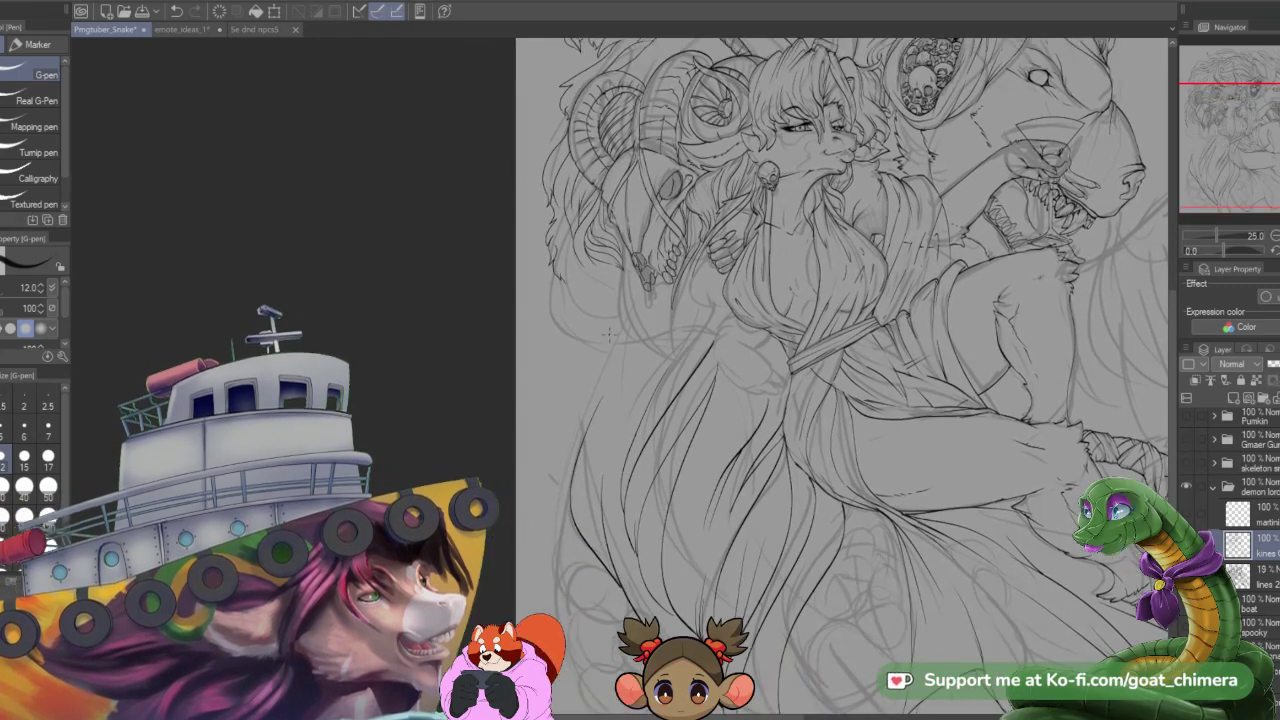
{"action": "left_click_drag", "start_coordinate": [618, 312], "coordinate": [550, 576]}
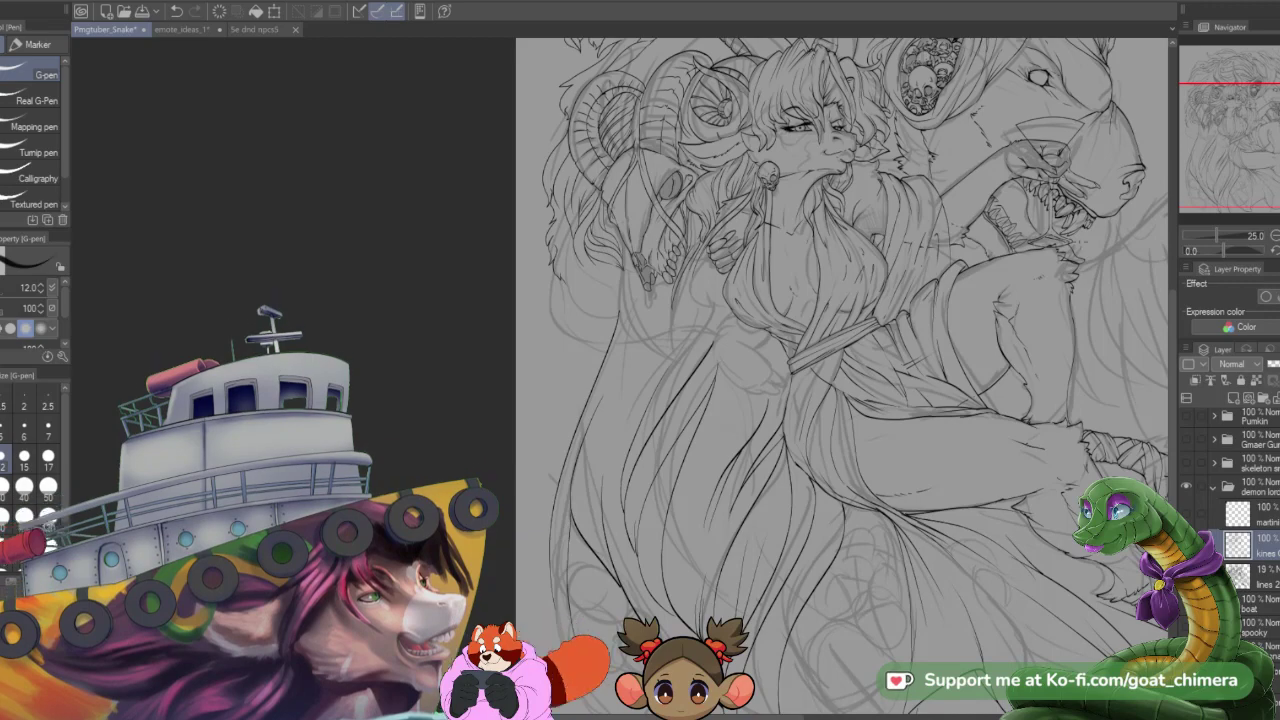
{"action": "mouse_move", "coordinate": [1211, 153]}
{"action": "left_mouse_down"}
{"action": "mouse_move", "coordinate": [1219, 142]}
{"action": "mouse_move", "coordinate": [1218, 165]}
{"action": "mouse_move", "coordinate": [1219, 137]}
{"action": "left_mouse_up"}
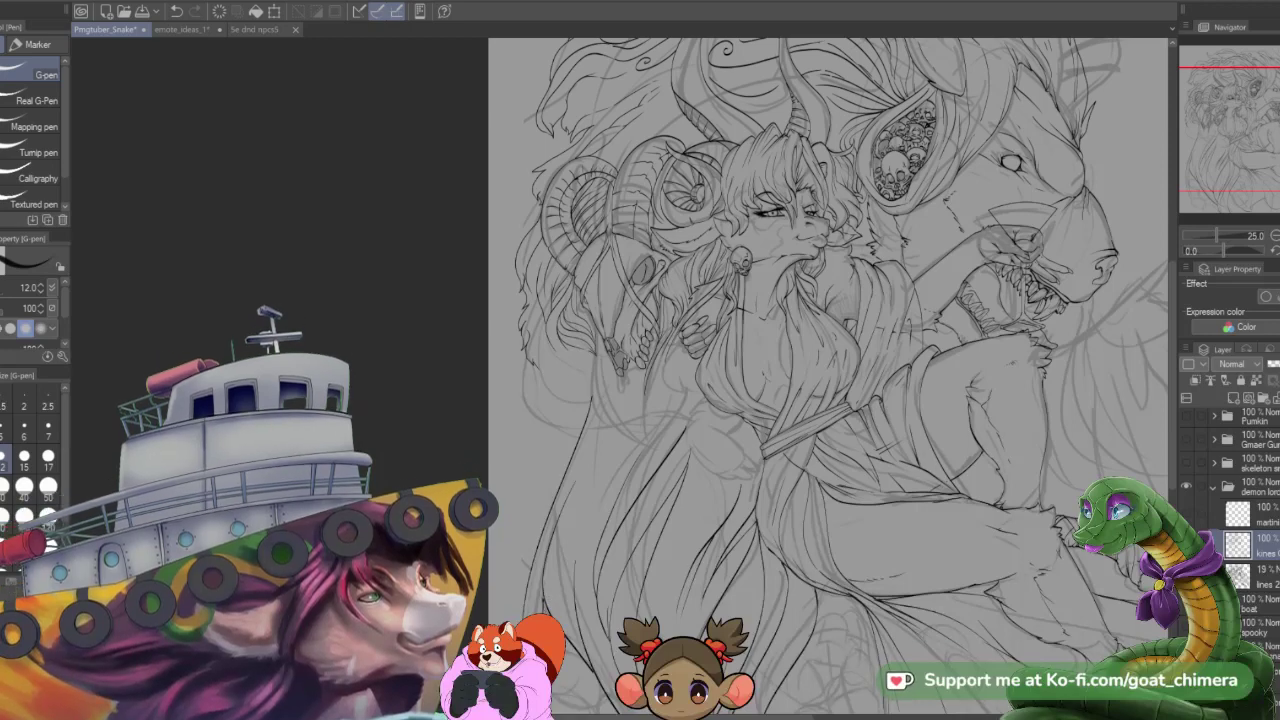
{"action": "mouse_move", "coordinate": [586, 660]}
{"action": "left_mouse_down"}
{"action": "mouse_move", "coordinate": [560, 576]}
{"action": "mouse_move", "coordinate": [588, 486]}
{"action": "mouse_move", "coordinate": [631, 437]}
{"action": "mouse_move", "coordinate": [580, 576]}
{"action": "mouse_move", "coordinate": [632, 462]}
{"action": "left_mouse_up"}
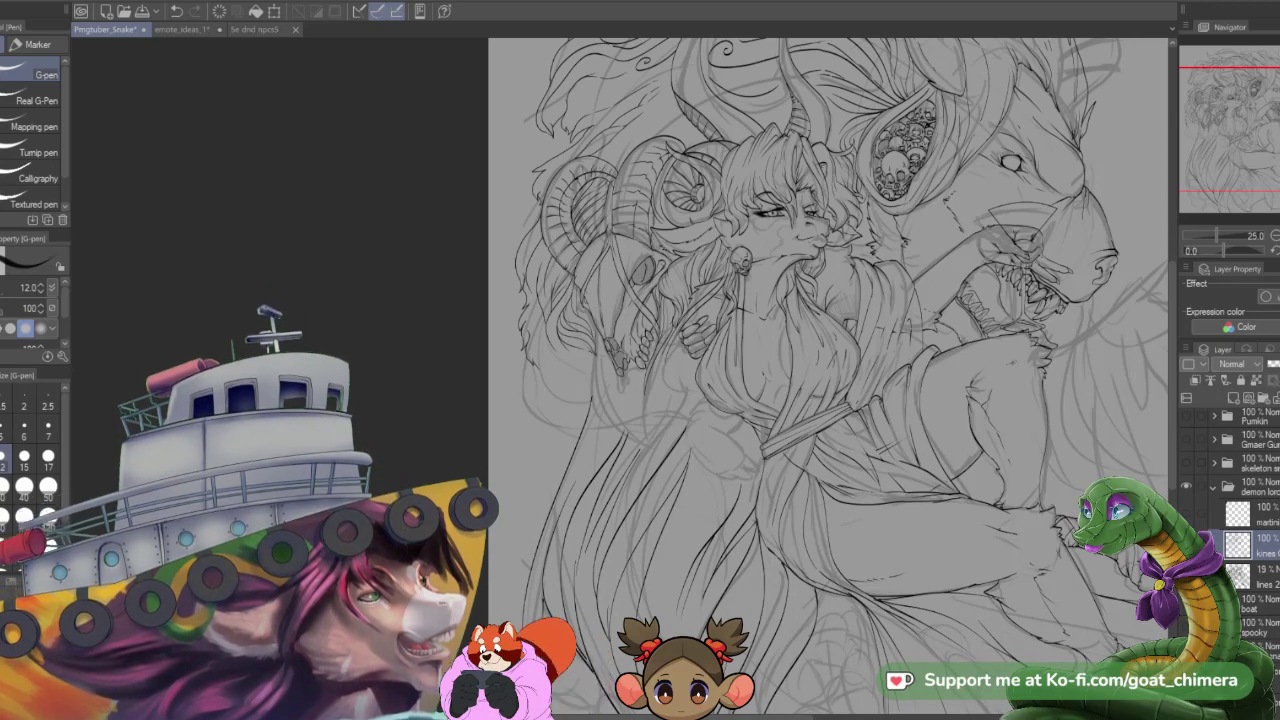
- Examine how the inked drapery folds behind the hip sit within the whole composition
{"action": "scroll", "coordinate": [573, 433], "scroll_direction": "down", "scroll_amount": 2}
{"action": "scroll", "coordinate": [675, 447], "scroll_direction": "up", "scroll_amount": 4}
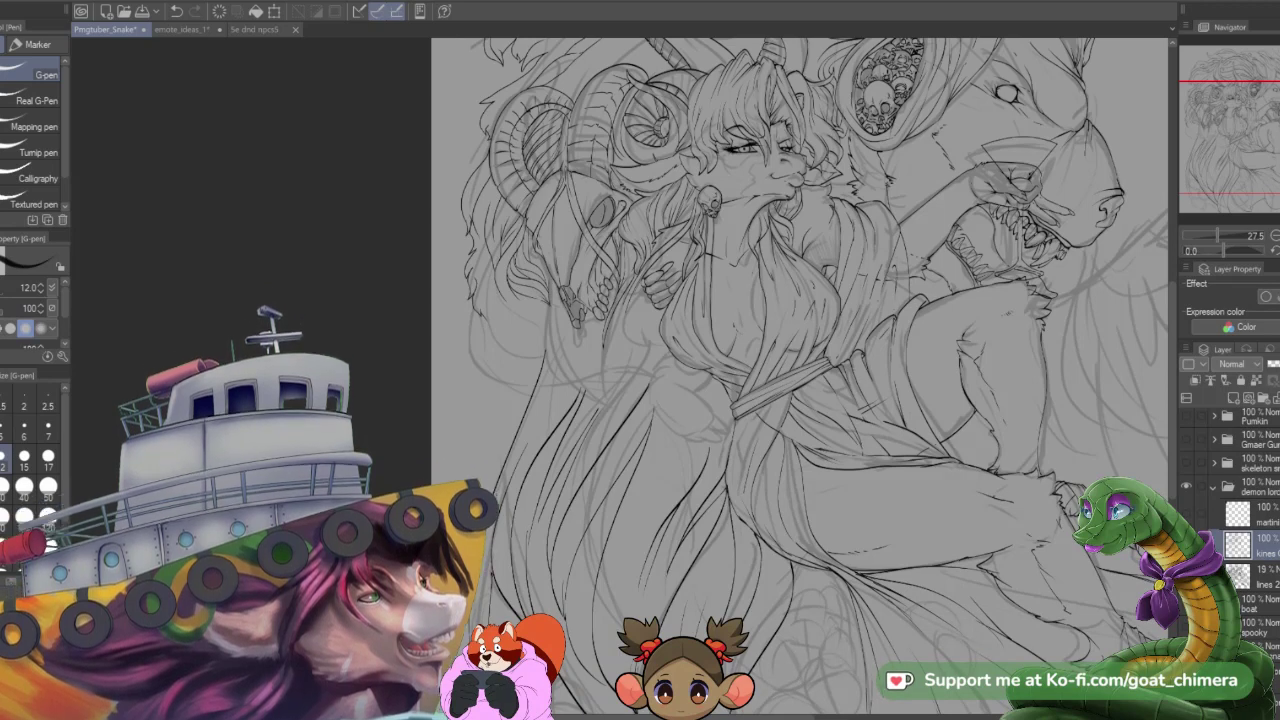
{"action": "scroll", "coordinate": [1143, 522], "scroll_direction": "down", "scroll_amount": 2}
{"action": "scroll", "coordinate": [890, 410], "scroll_direction": "up", "scroll_amount": 1}
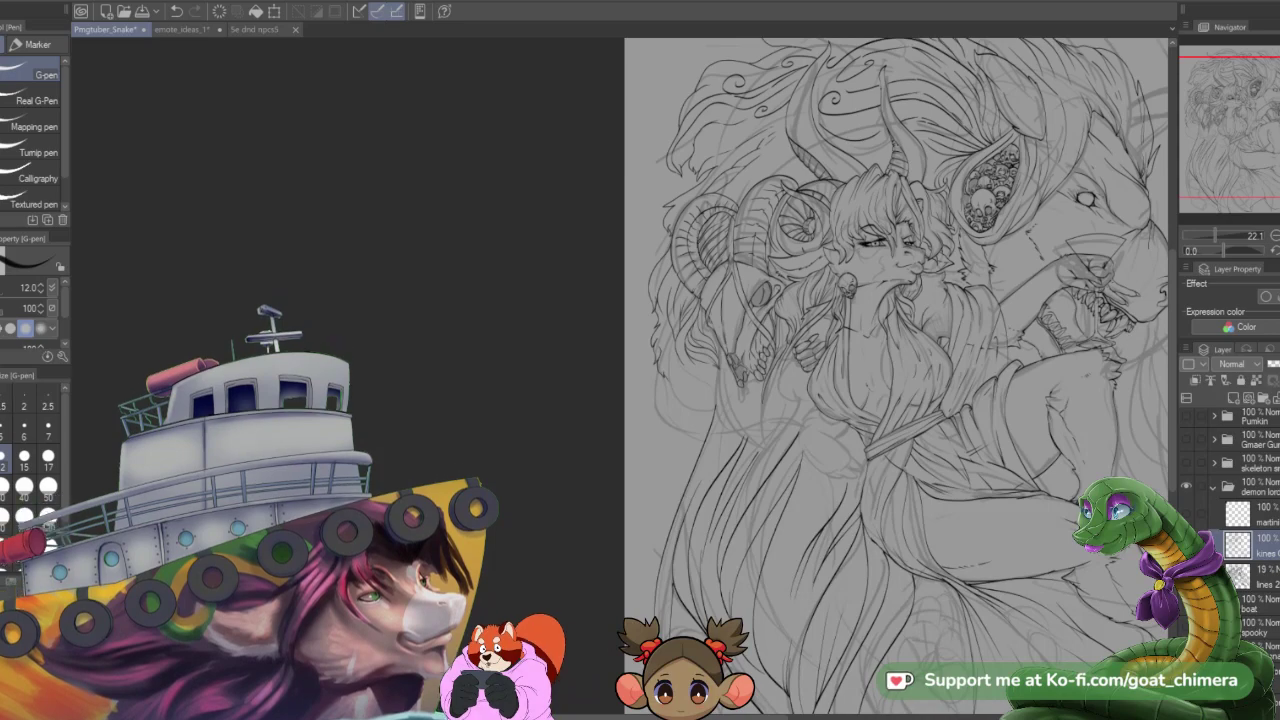
{"action": "left_click_drag", "start_coordinate": [880, 360], "coordinate": [668, 377]}
{"action": "left_click_drag", "start_coordinate": [1008, 467], "coordinate": [990, 465]}
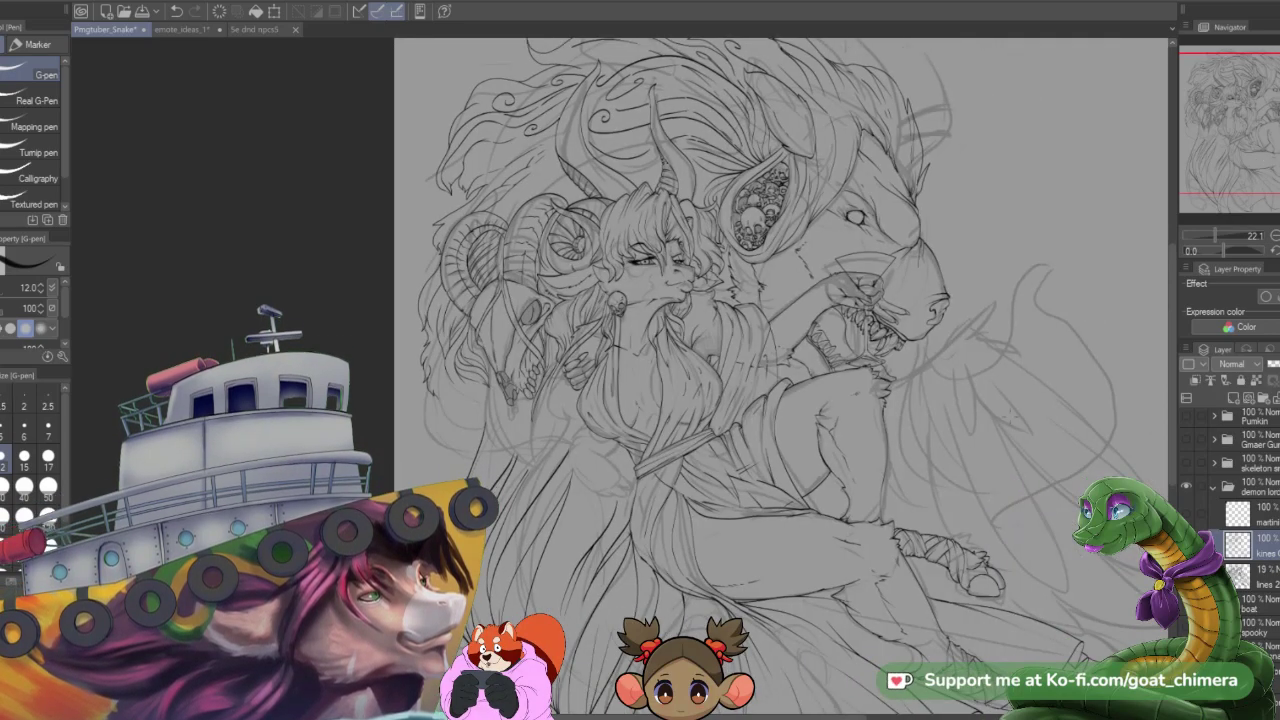
{"action": "scroll", "coordinate": [990, 465], "scroll_direction": "down", "scroll_amount": 2}
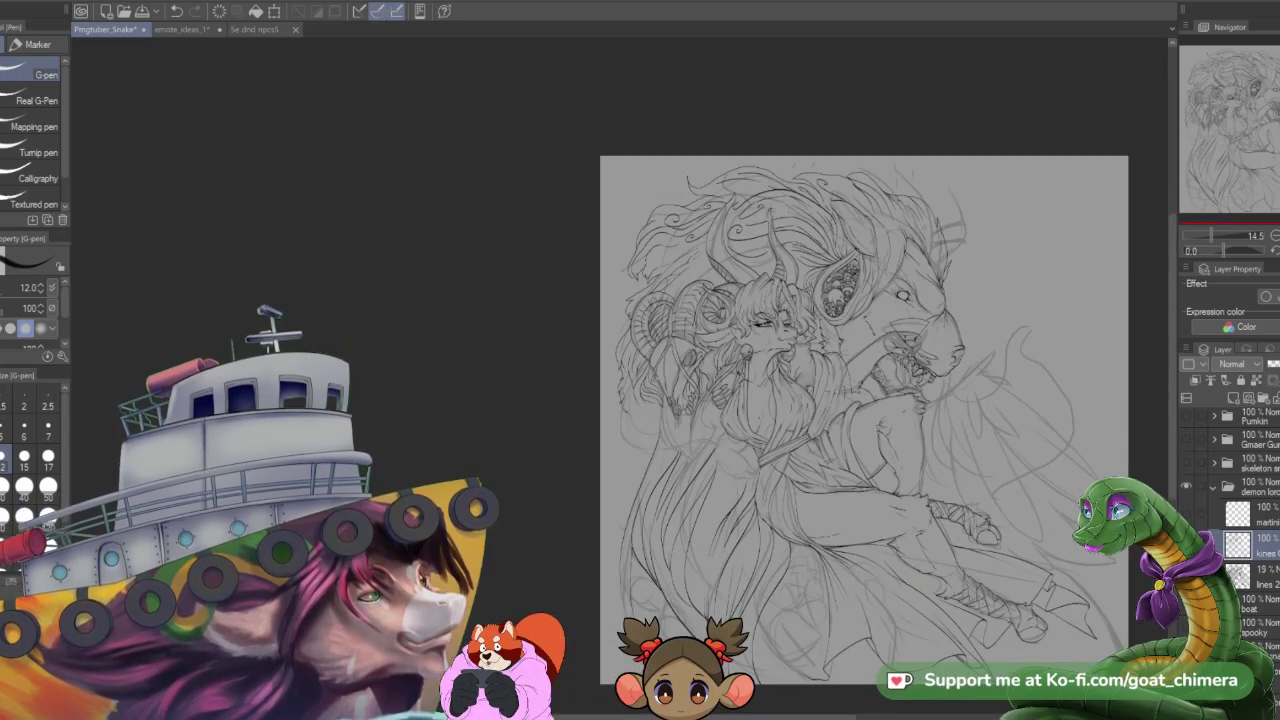
{"action": "scroll", "coordinate": [860, 420], "scroll_direction": "up", "scroll_amount": 4}
{"action": "scroll", "coordinate": [928, 583], "scroll_direction": "down", "scroll_amount": 3}
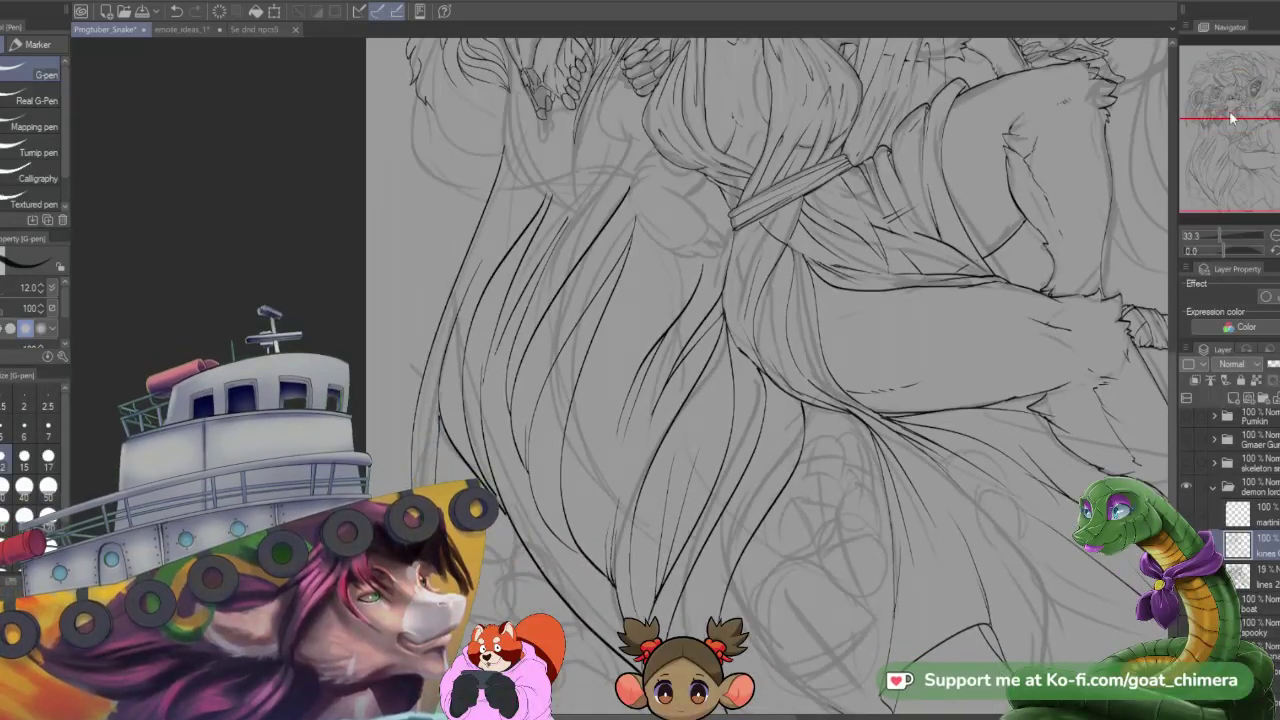
- Ink narrow fold lines tapering to a point along the cloth edge beside the sketched skull shapes below the thigh
{"action": "scroll", "coordinate": [928, 583], "scroll_direction": "up", "scroll_amount": 3}
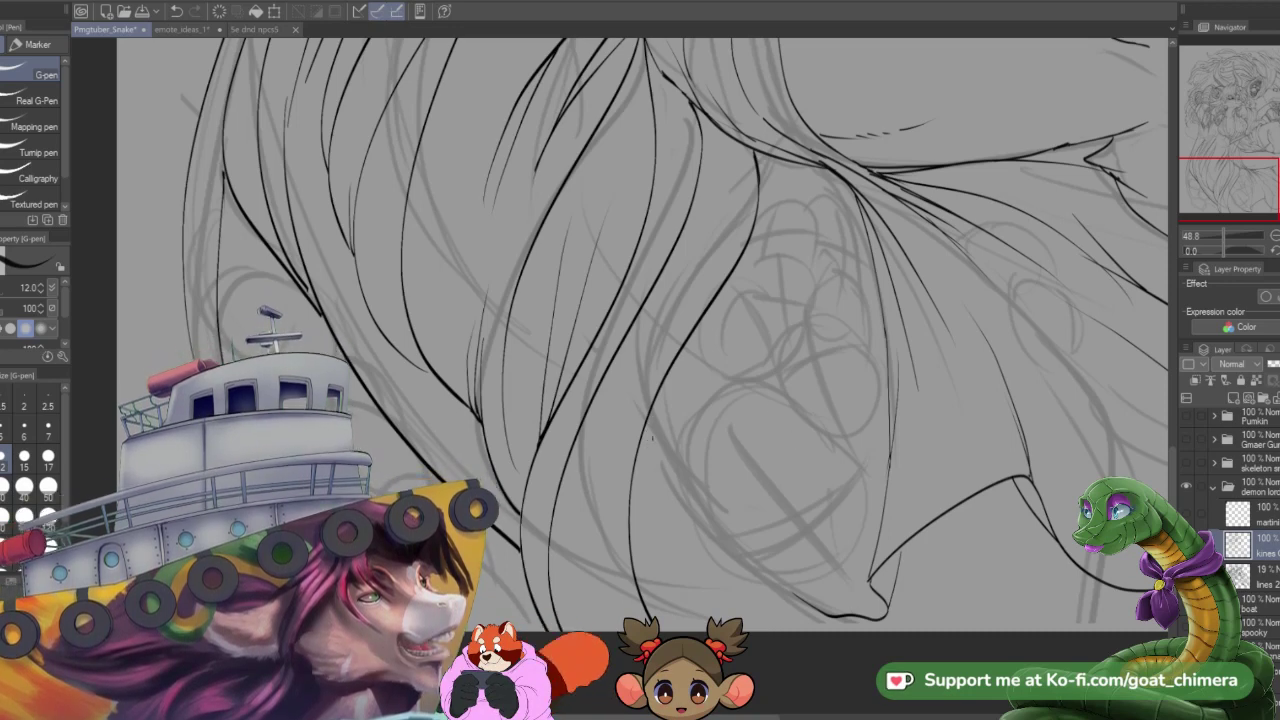
{"action": "left_click_drag", "start_coordinate": [678, 345], "coordinate": [701, 488]}
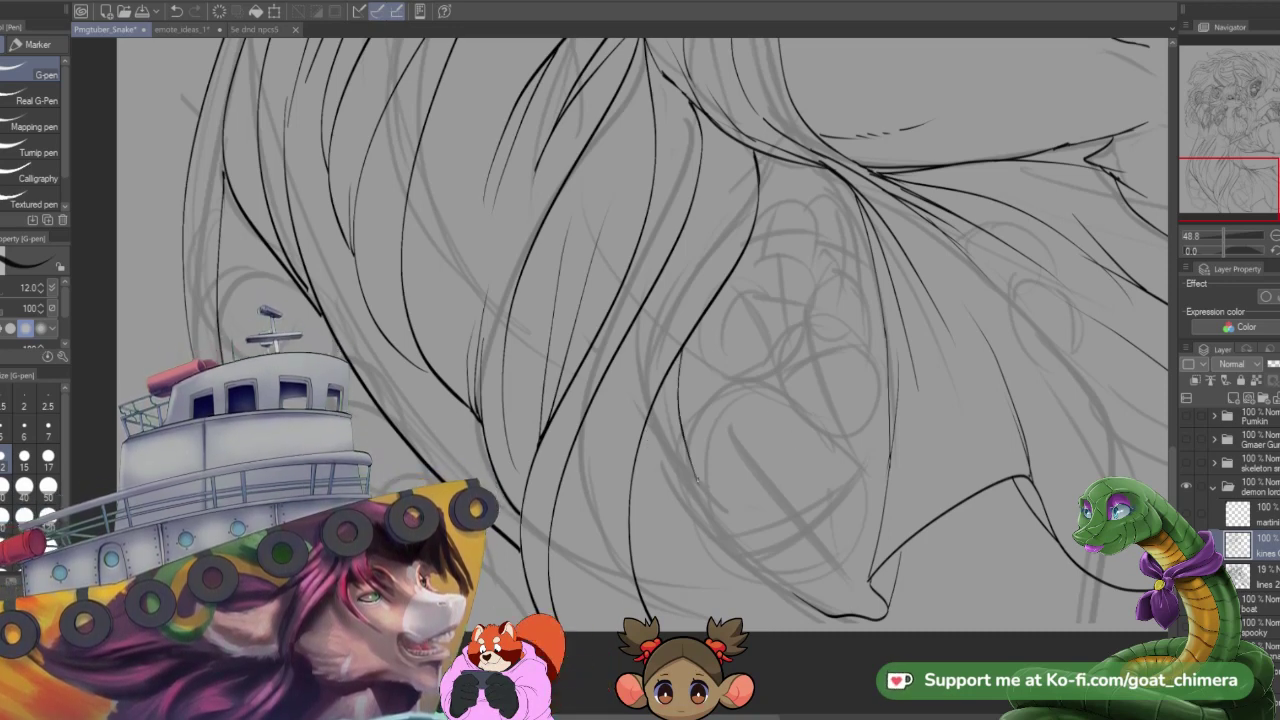
{"action": "left_click_drag", "start_coordinate": [698, 436], "coordinate": [713, 514]}
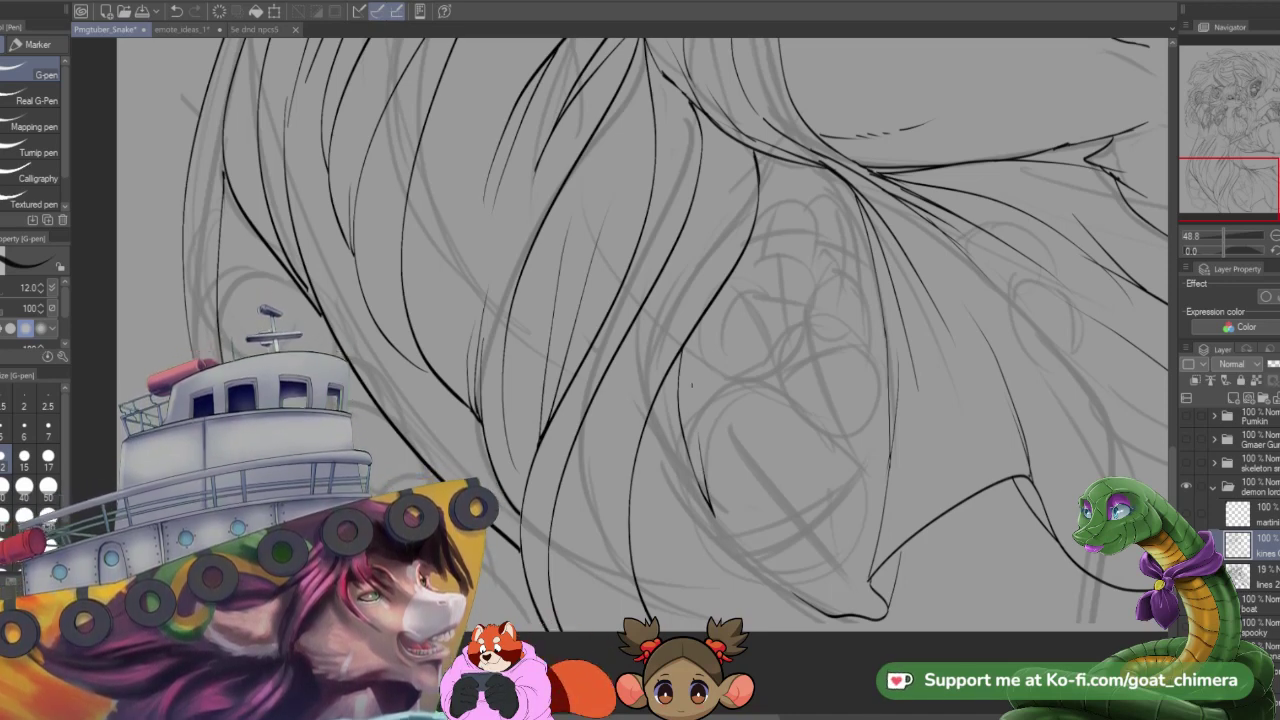
{"action": "left_click_drag", "start_coordinate": [707, 346], "coordinate": [713, 510]}
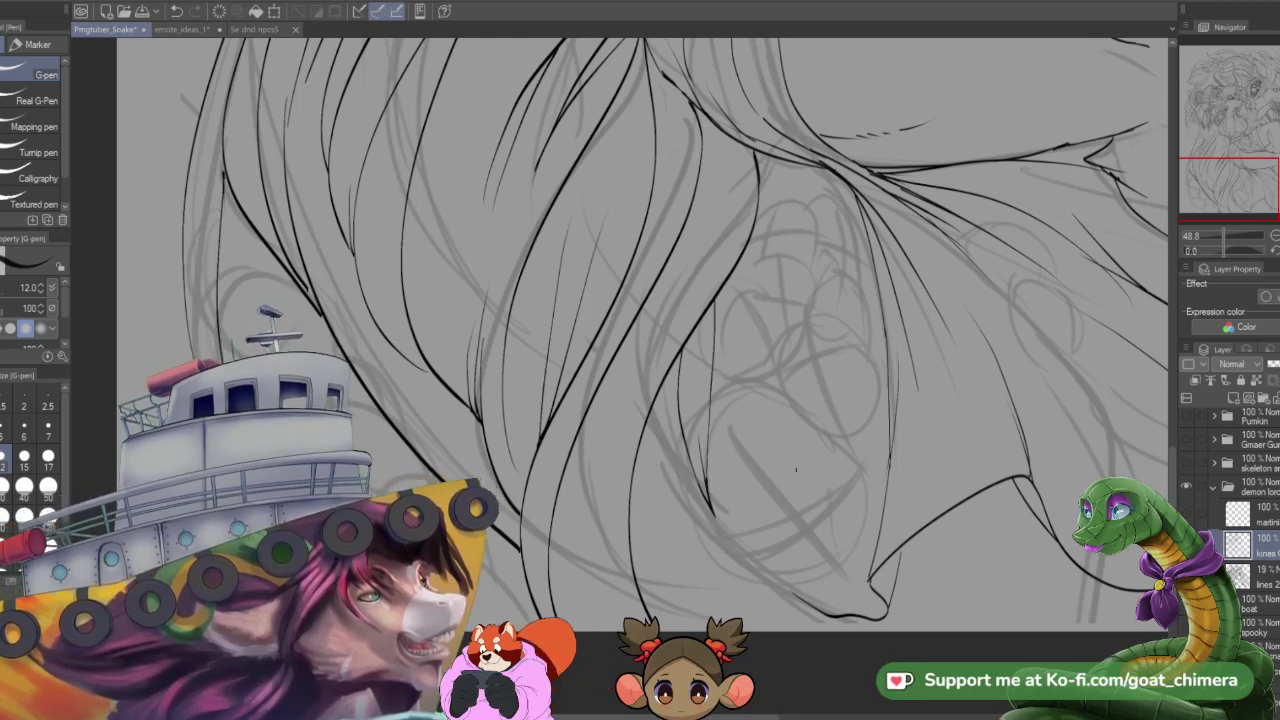
{"action": "left_click_drag", "start_coordinate": [806, 479], "coordinate": [811, 508]}
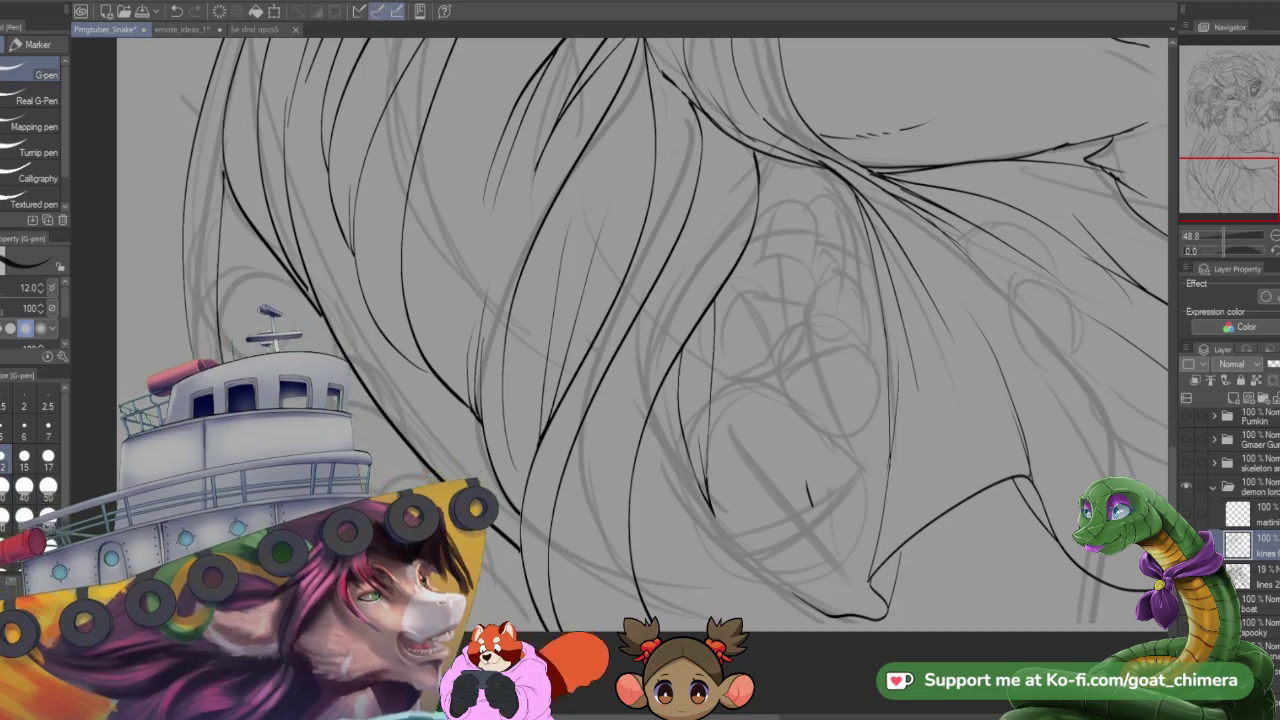
{"action": "scroll", "coordinate": [811, 483], "scroll_direction": "down", "scroll_amount": 3}
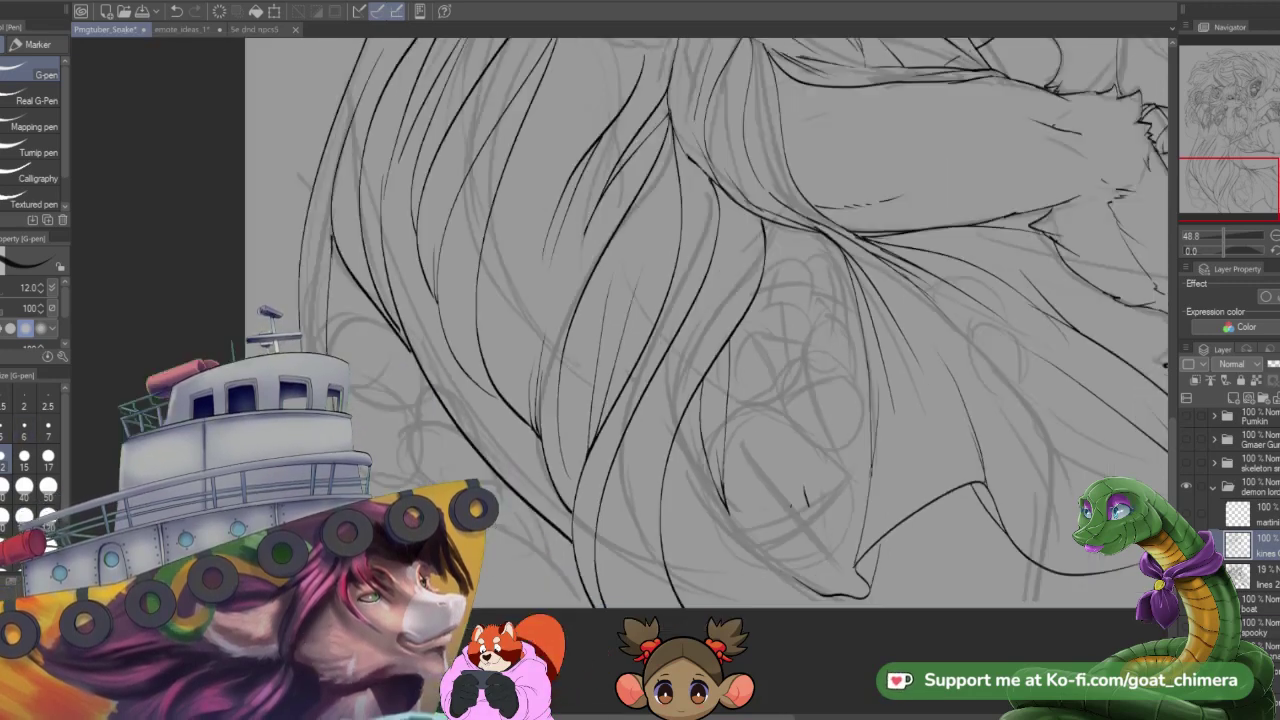
{"action": "scroll", "coordinate": [811, 483], "scroll_direction": "up", "scroll_amount": 5}
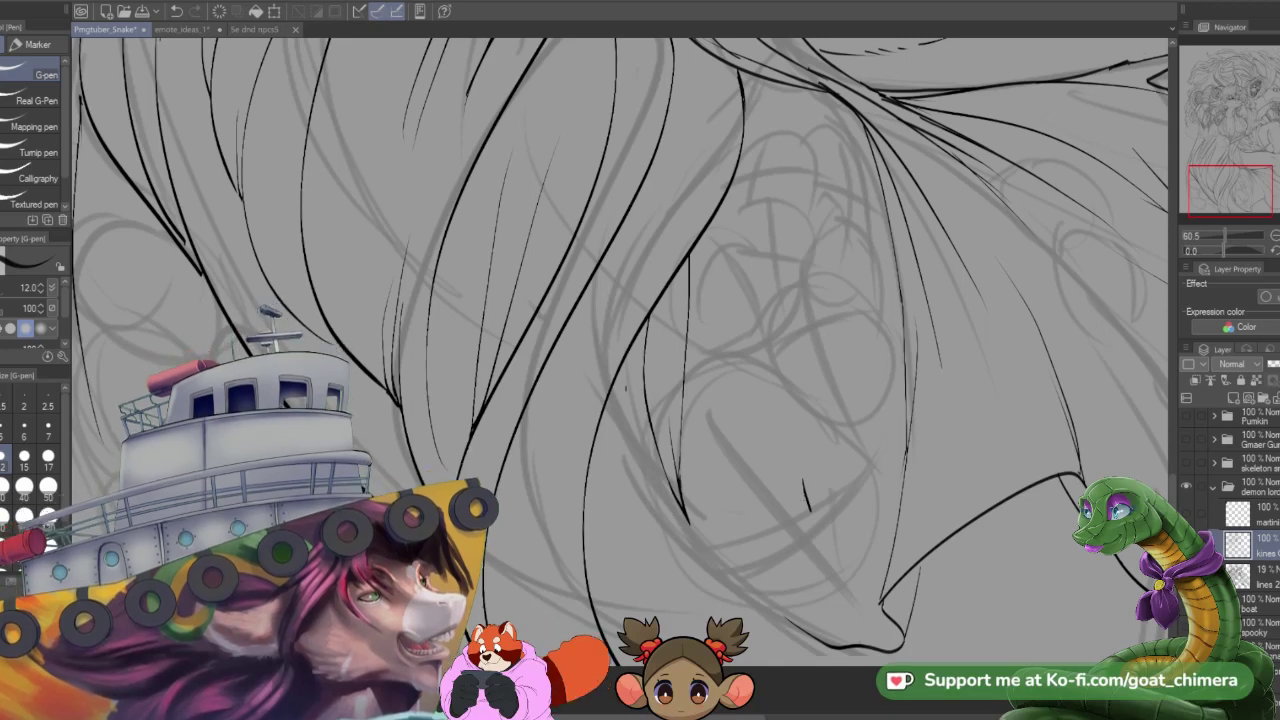
{"action": "key", "text": "e"}
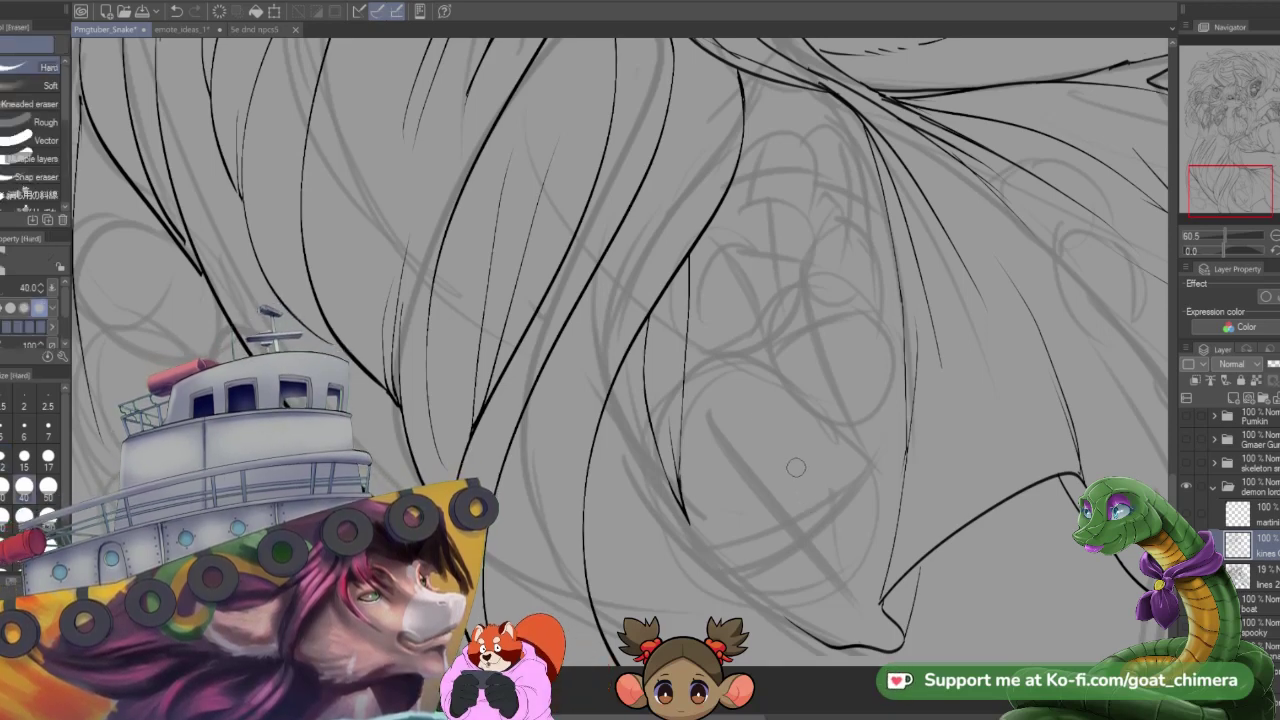
{"action": "key", "text": "p"}
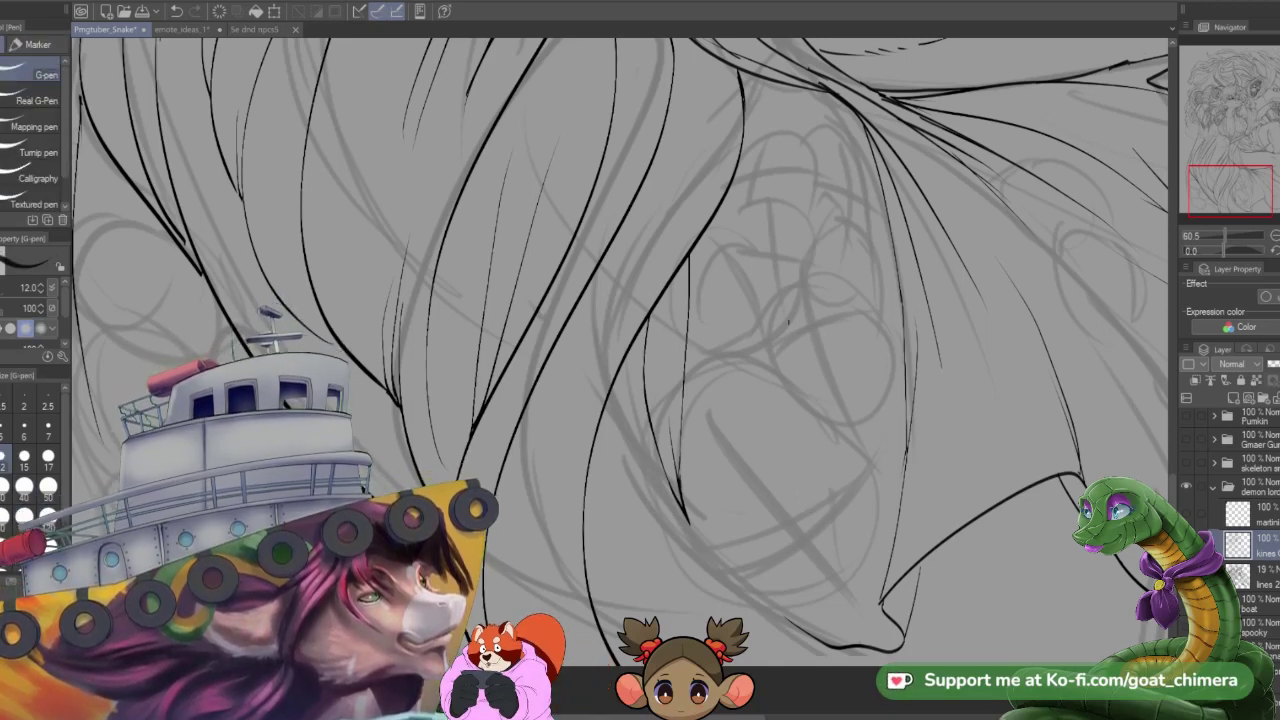
- Ink the brow, curved eye socket and cheek line on one side of the lowest sketched skull under the thigh
{"action": "mouse_move", "coordinate": [810, 408]}
{"action": "left_mouse_down"}
{"action": "mouse_move", "coordinate": [830, 428]}
{"action": "mouse_move", "coordinate": [828, 520]}
{"action": "left_mouse_up"}
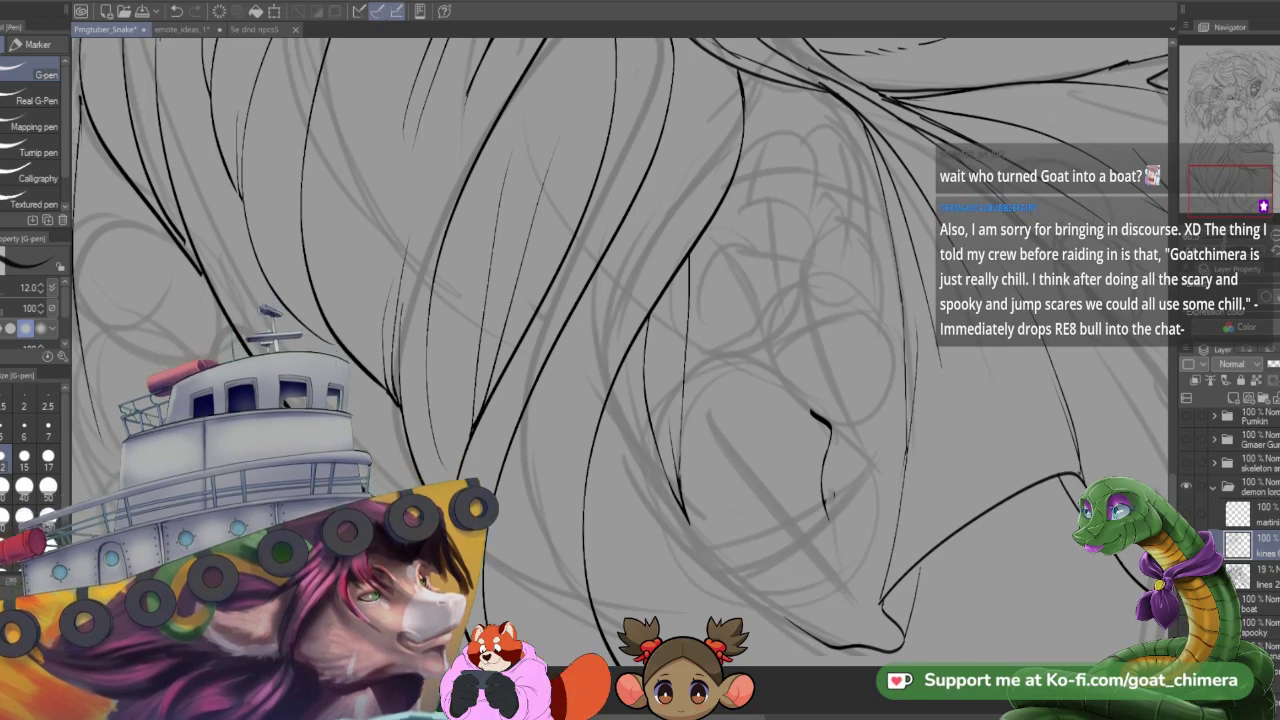
{"action": "left_click_drag", "start_coordinate": [842, 456], "coordinate": [824, 488]}
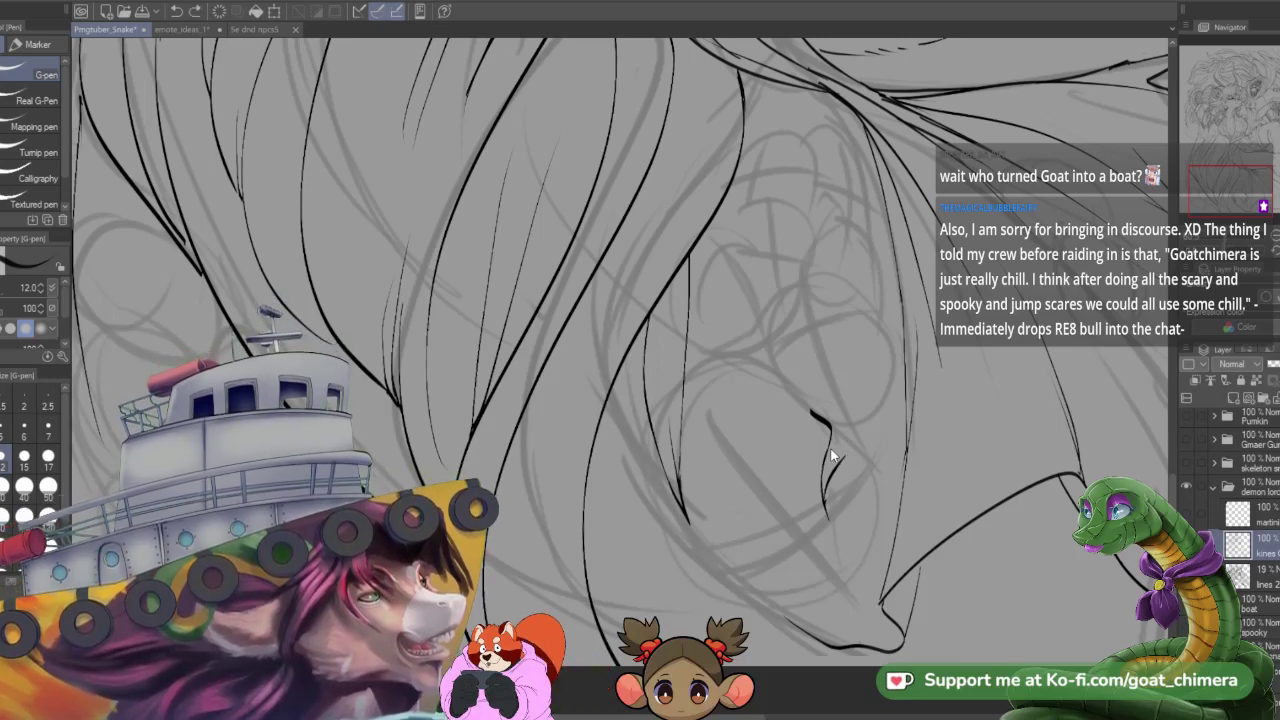
{"action": "key", "text": "ctrl+z"}
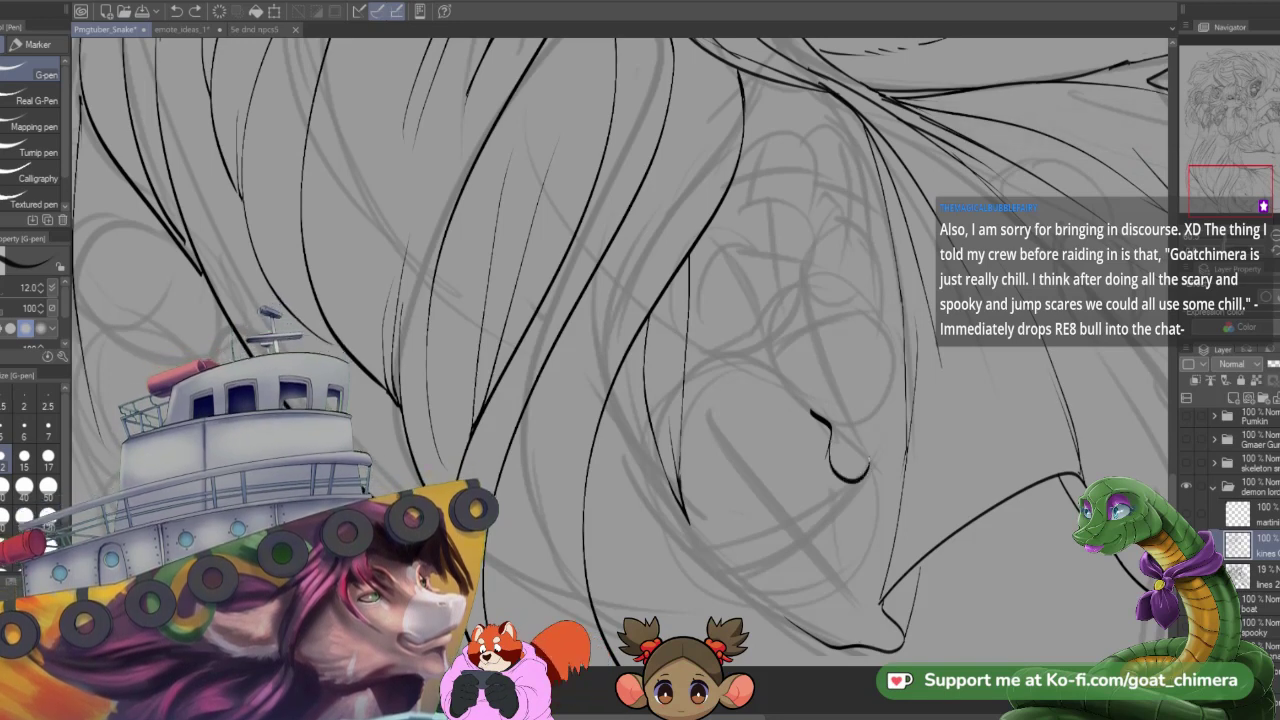
{"action": "mouse_move", "coordinate": [866, 463]}
{"action": "left_mouse_down"}
{"action": "mouse_move", "coordinate": [868, 449]}
{"action": "mouse_move", "coordinate": [873, 458]}
{"action": "left_mouse_up"}
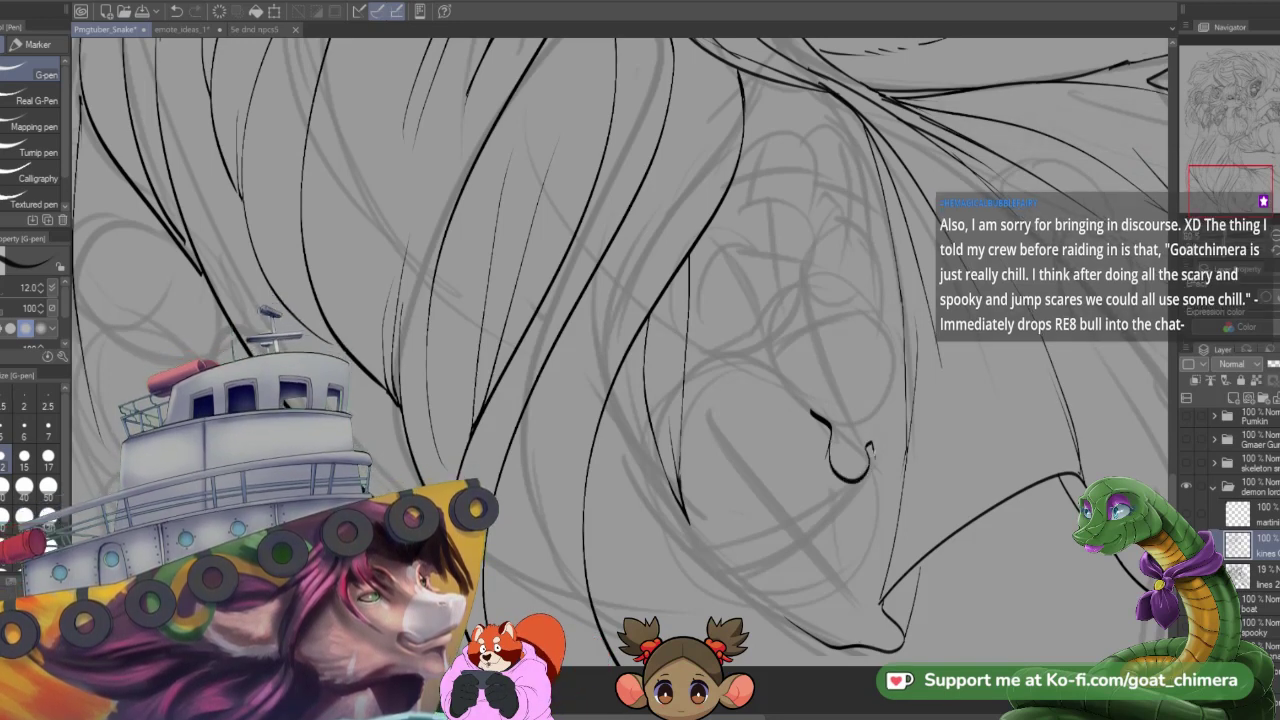
{"action": "left_click_drag", "start_coordinate": [876, 538], "coordinate": [873, 504]}
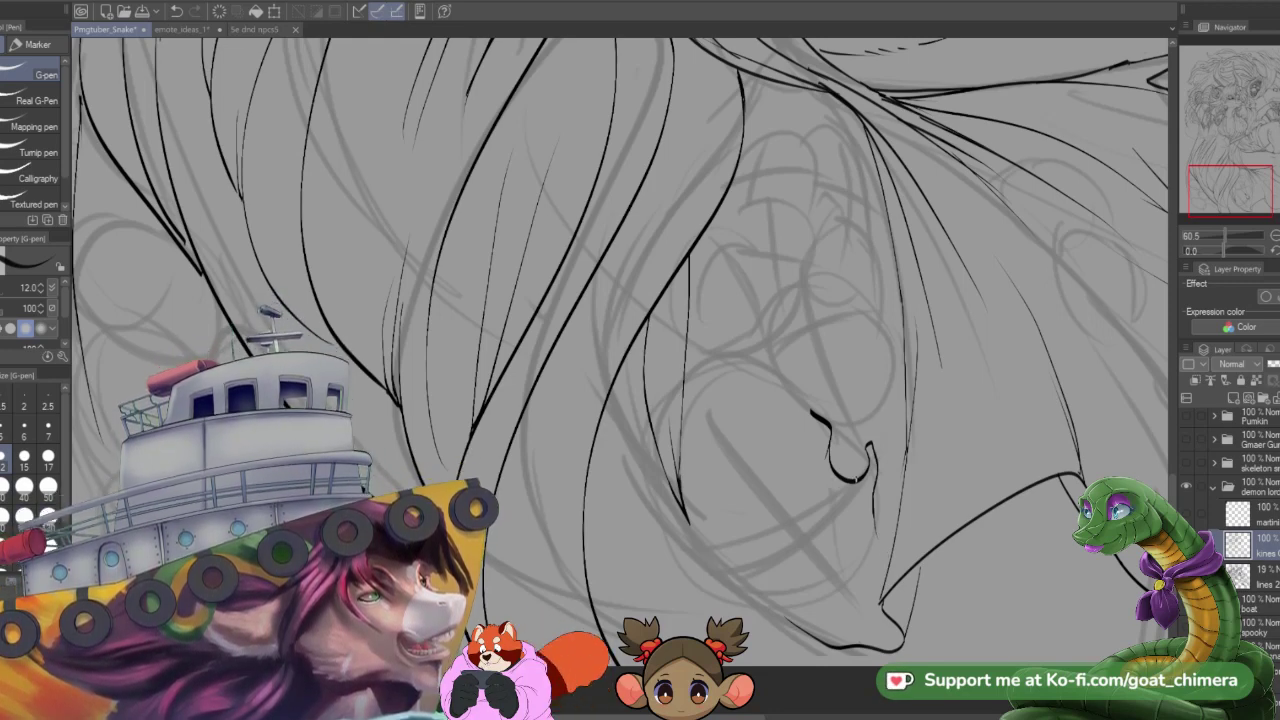
{"action": "left_click_drag", "start_coordinate": [822, 492], "coordinate": [856, 480]}
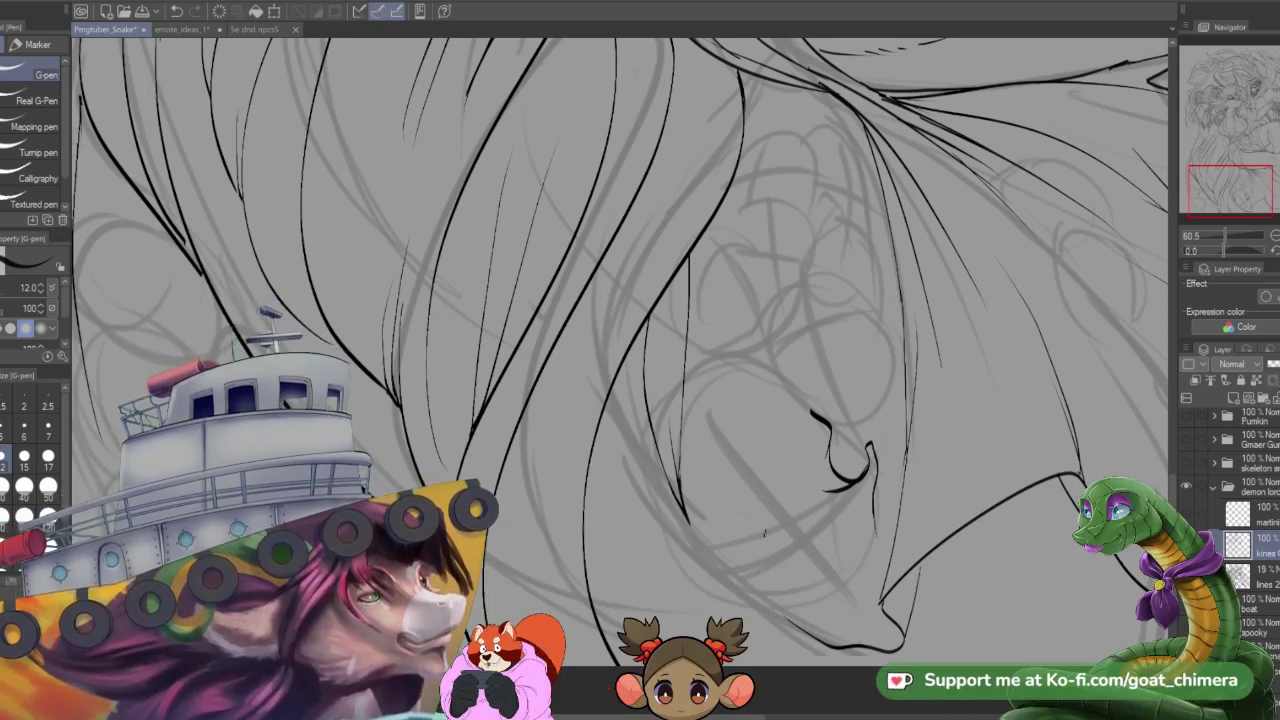
- Ink the skull's other eye socket with an inner curve, and draw its outer cheek and jaw contour down to the cloth hem
{"action": "left_click_drag", "start_coordinate": [762, 548], "coordinate": [730, 574]}
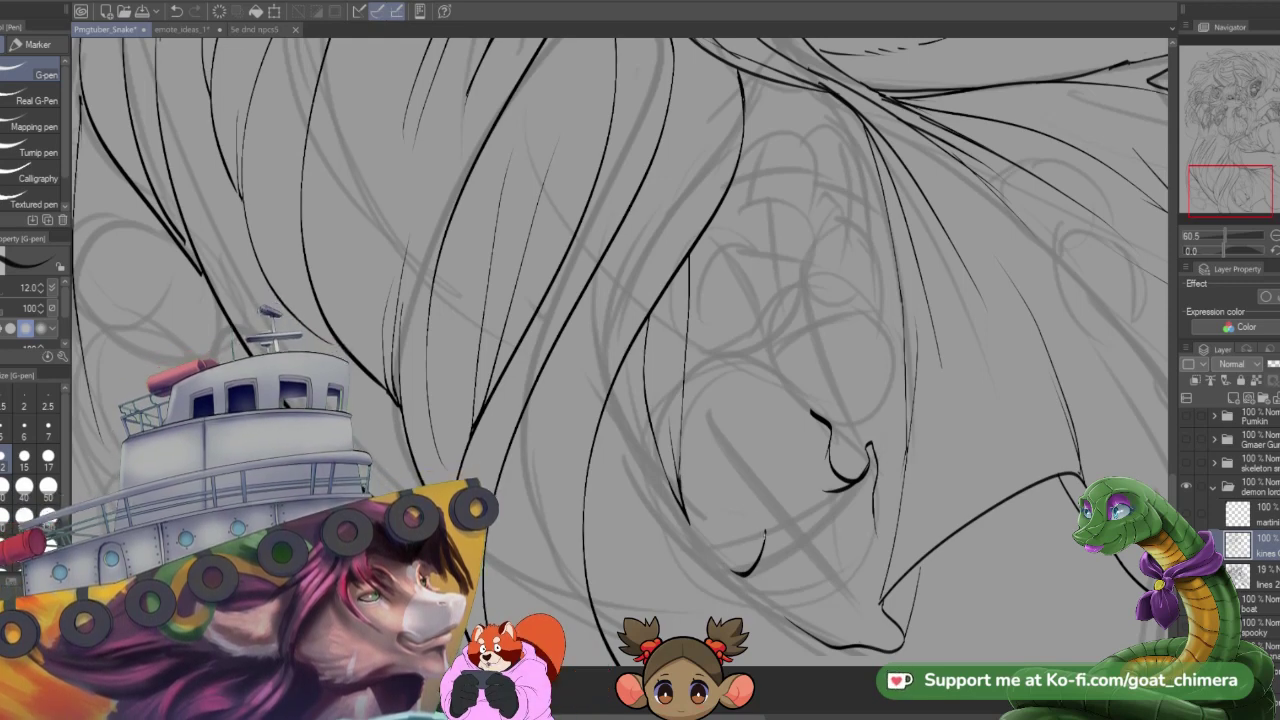
{"action": "mouse_move", "coordinate": [766, 536]}
{"action": "left_mouse_down"}
{"action": "mouse_move", "coordinate": [752, 512]}
{"action": "mouse_move", "coordinate": [708, 518]}
{"action": "left_mouse_up"}
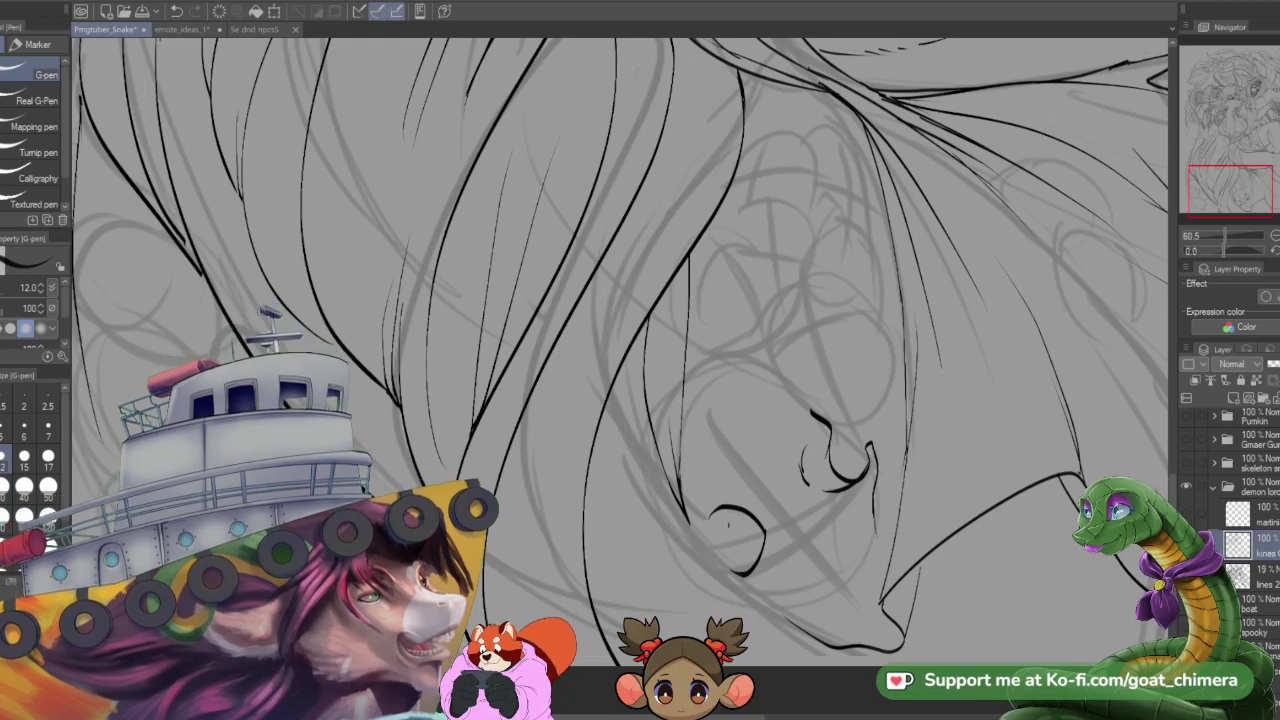
{"action": "key", "text": "ctrl+z"}
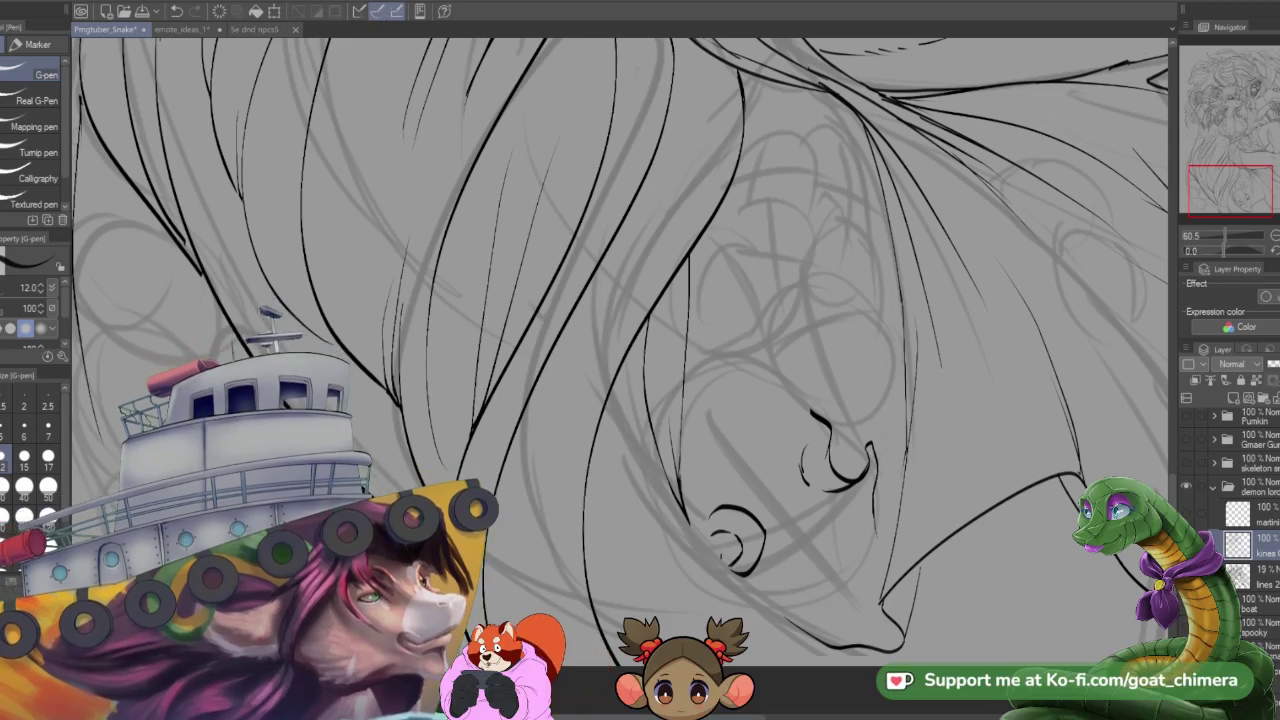
{"action": "left_click_drag", "start_coordinate": [685, 507], "coordinate": [790, 616]}
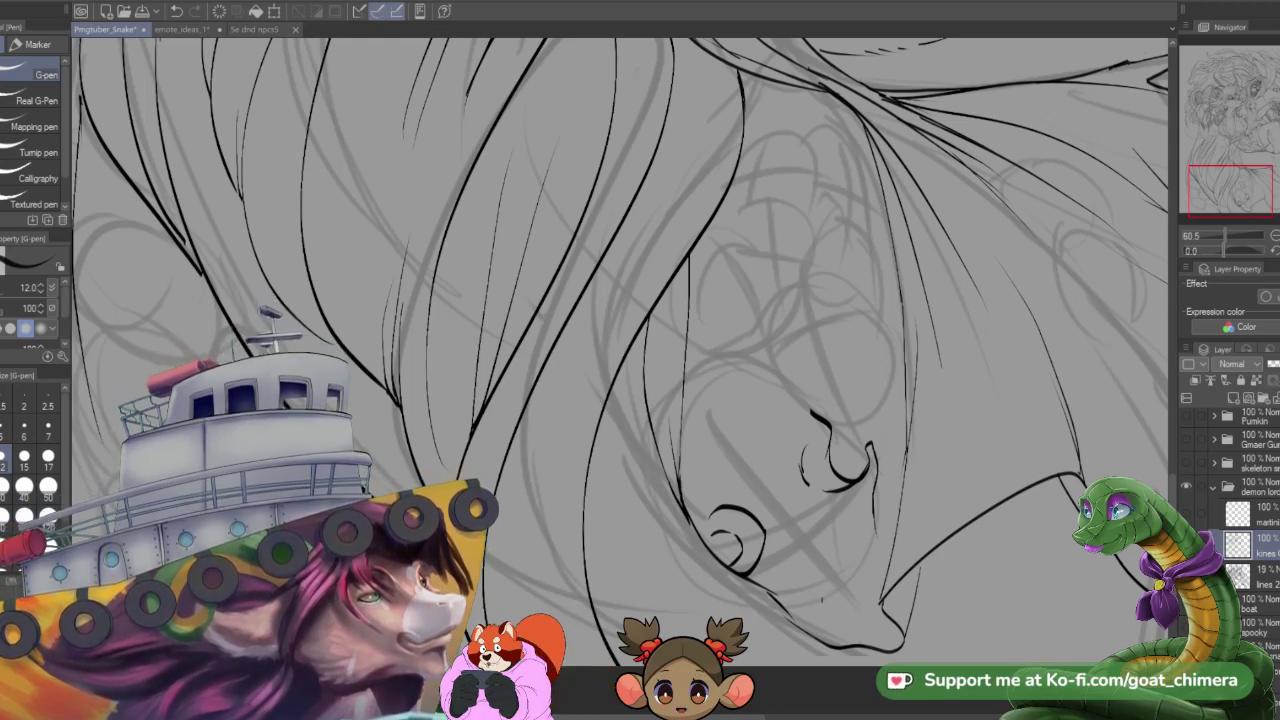
- Ink the skull's two-lobed nose cavity with inner lines, and add small rounded teeth near the cloth's pointed hem
{"action": "mouse_move", "coordinate": [818, 568]}
{"action": "left_mouse_down"}
{"action": "mouse_move", "coordinate": [805, 572]}
{"action": "mouse_move", "coordinate": [810, 593]}
{"action": "mouse_move", "coordinate": [839, 597]}
{"action": "left_mouse_up"}
{"action": "mouse_move", "coordinate": [832, 547]}
{"action": "left_mouse_down"}
{"action": "mouse_move", "coordinate": [828, 562]}
{"action": "mouse_move", "coordinate": [858, 590]}
{"action": "left_mouse_up"}
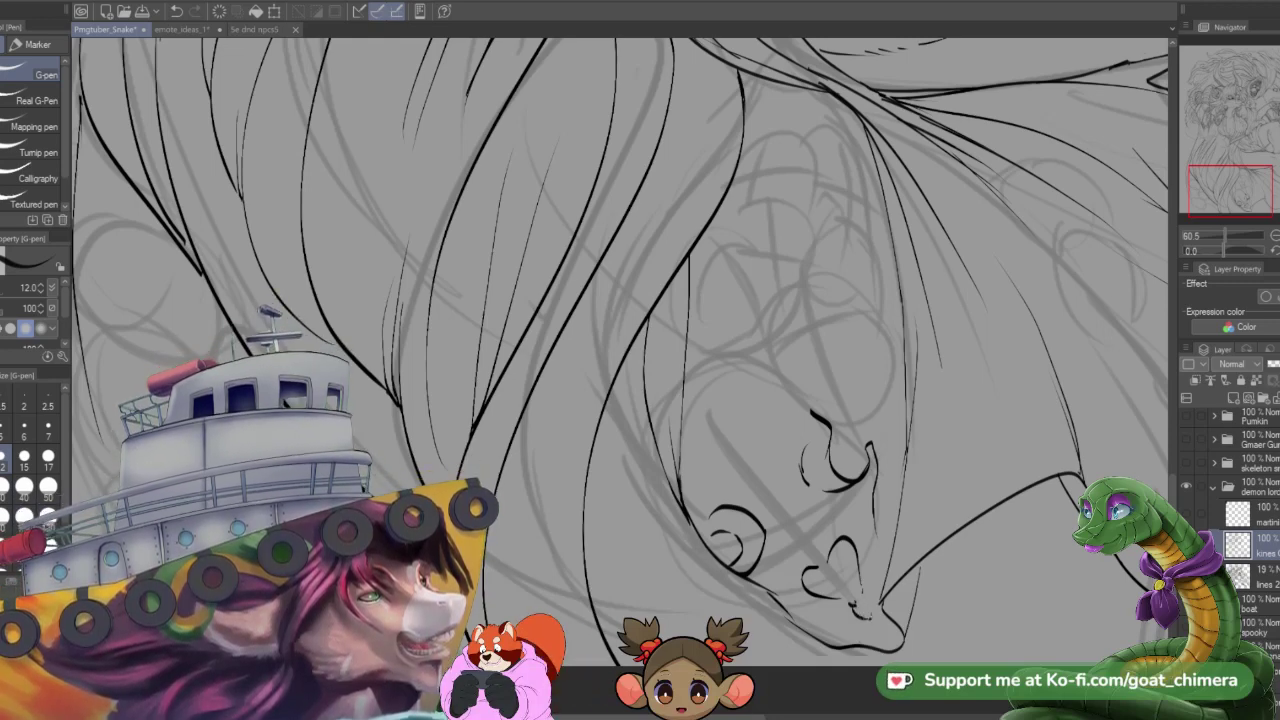
{"action": "mouse_move", "coordinate": [860, 606]}
{"action": "left_mouse_down"}
{"action": "mouse_move", "coordinate": [868, 617]}
{"action": "mouse_move", "coordinate": [866, 600]}
{"action": "mouse_move", "coordinate": [876, 606]}
{"action": "left_mouse_up"}
{"action": "mouse_move", "coordinate": [873, 601]}
{"action": "left_mouse_down"}
{"action": "mouse_move", "coordinate": [879, 613]}
{"action": "mouse_move", "coordinate": [864, 620]}
{"action": "left_mouse_up"}
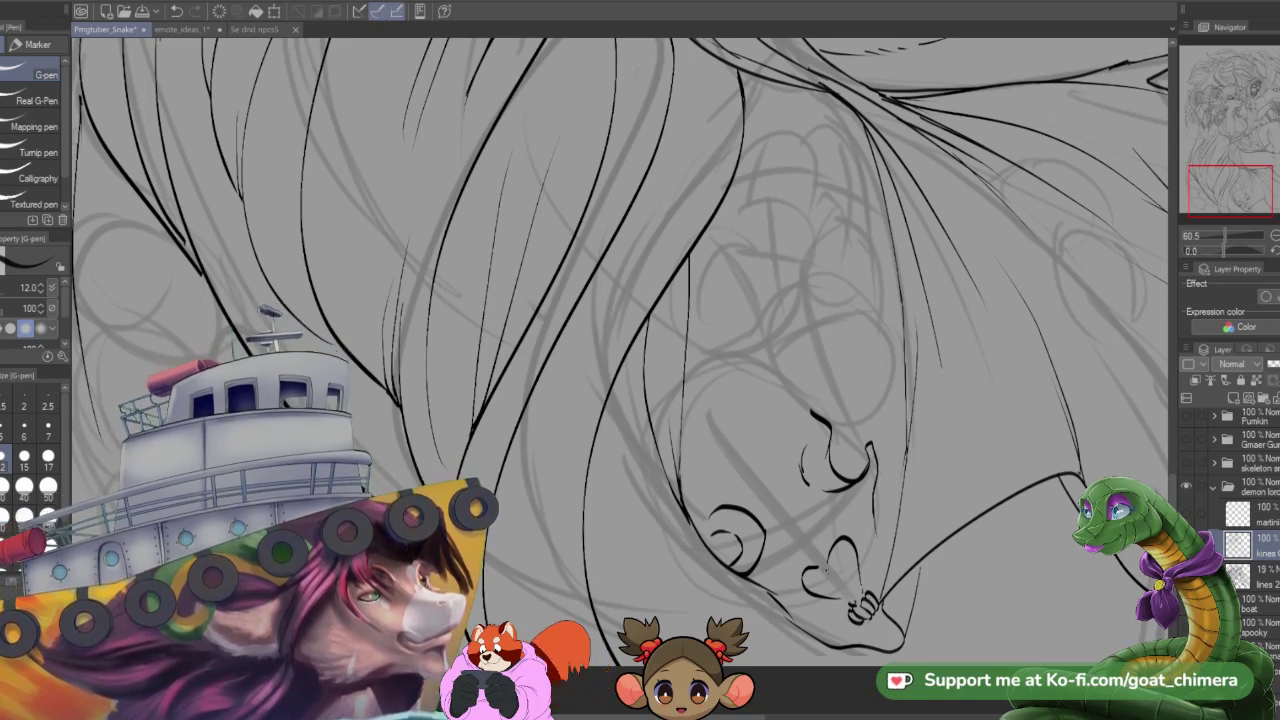
{"action": "mouse_move", "coordinate": [829, 571]}
{"action": "left_mouse_down"}
{"action": "mouse_move", "coordinate": [854, 595]}
{"action": "mouse_move", "coordinate": [835, 569]}
{"action": "mouse_move", "coordinate": [847, 583]}
{"action": "left_mouse_up"}
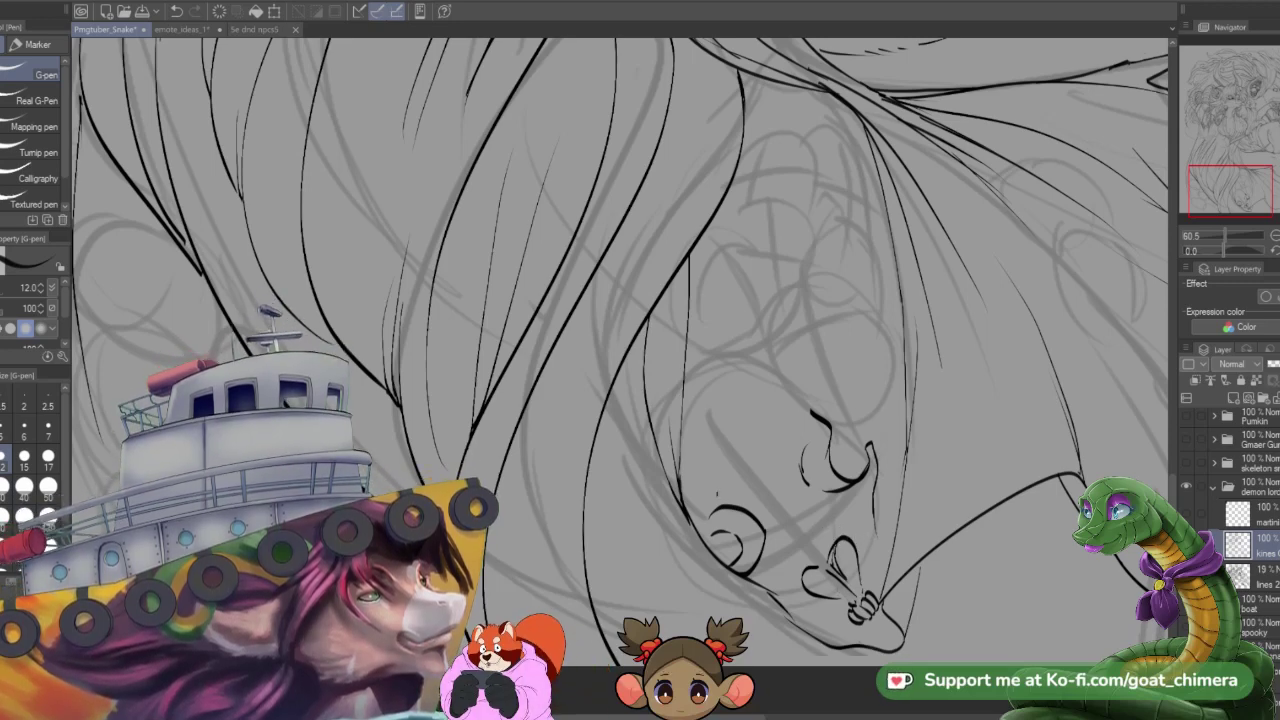
- Thin the outline of the skull's nose cavity with the hard eraser at size 12
{"action": "key", "text": "e"}
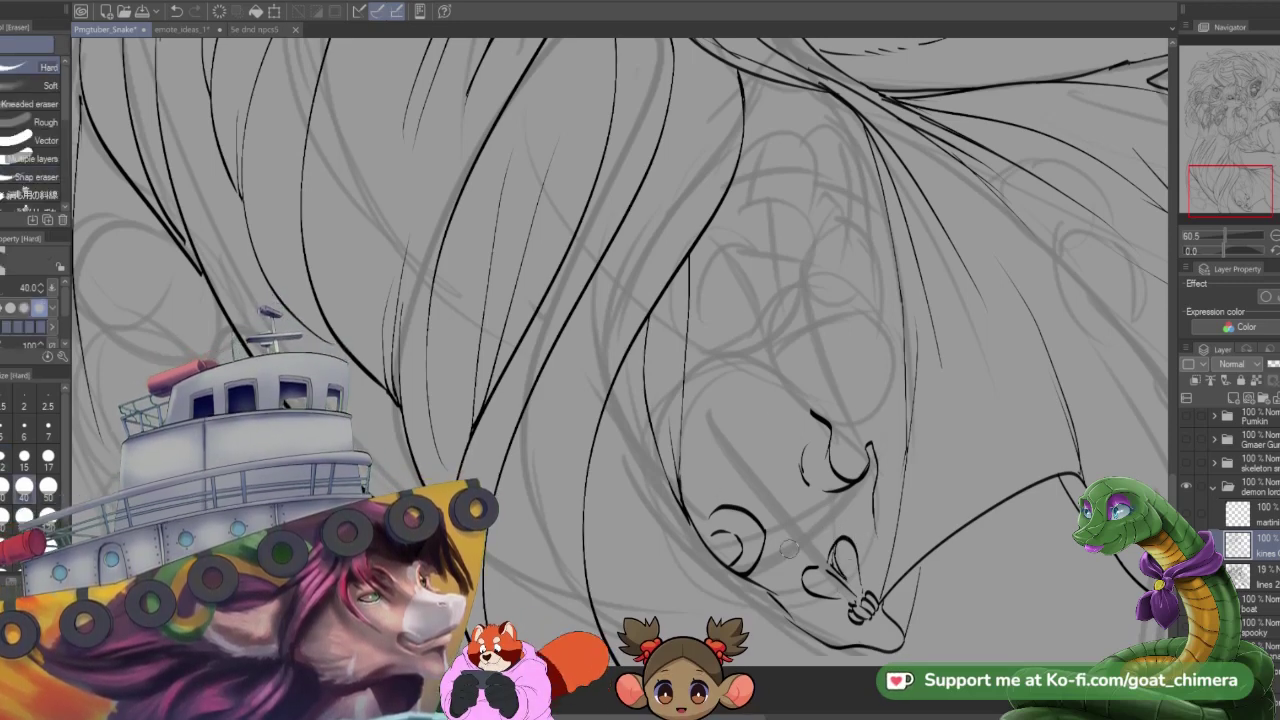
{"action": "key", "text": "bracketleft"}
{"action": "key", "text": "bracketleft"}
{"action": "key", "text": "bracketleft"}
{"action": "key", "text": "bracketleft"}
{"action": "key", "text": "bracketleft"}
{"action": "key", "text": "bracketleft"}
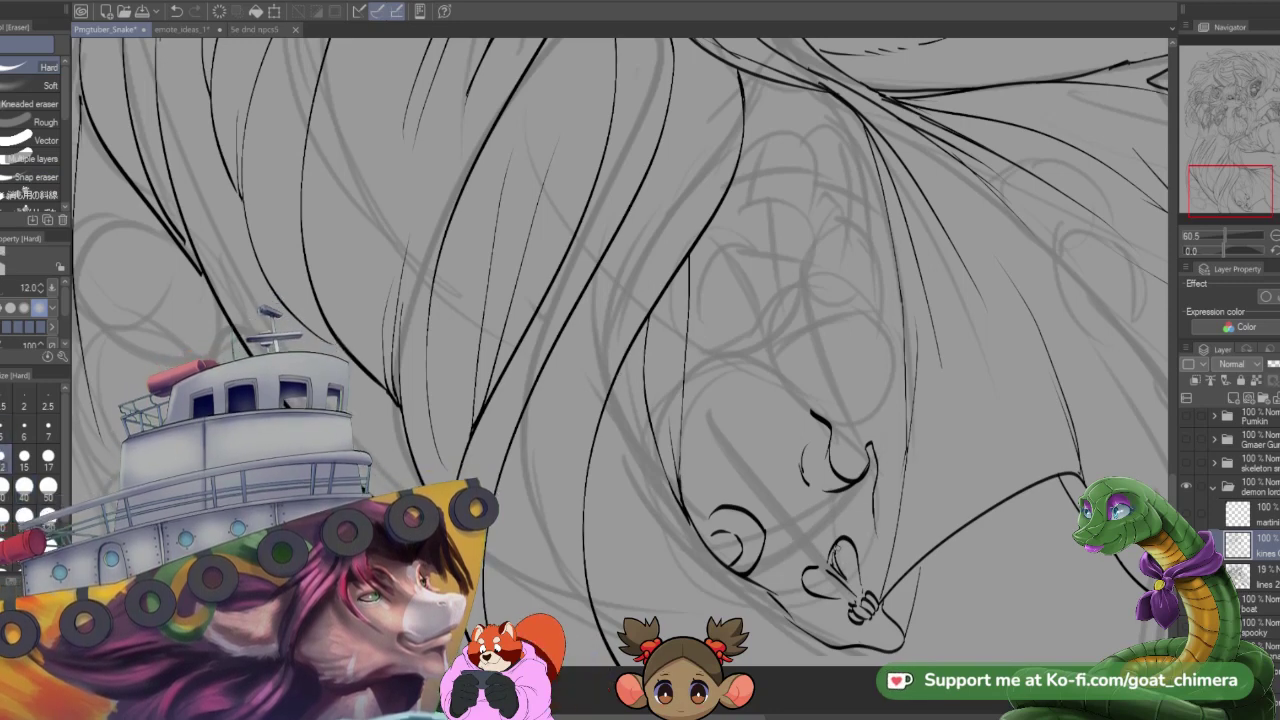
{"action": "mouse_move", "coordinate": [836, 550]}
{"action": "left_mouse_down"}
{"action": "mouse_move", "coordinate": [846, 542]}
{"action": "mouse_move", "coordinate": [815, 572]}
{"action": "mouse_move", "coordinate": [828, 597]}
{"action": "left_mouse_up"}
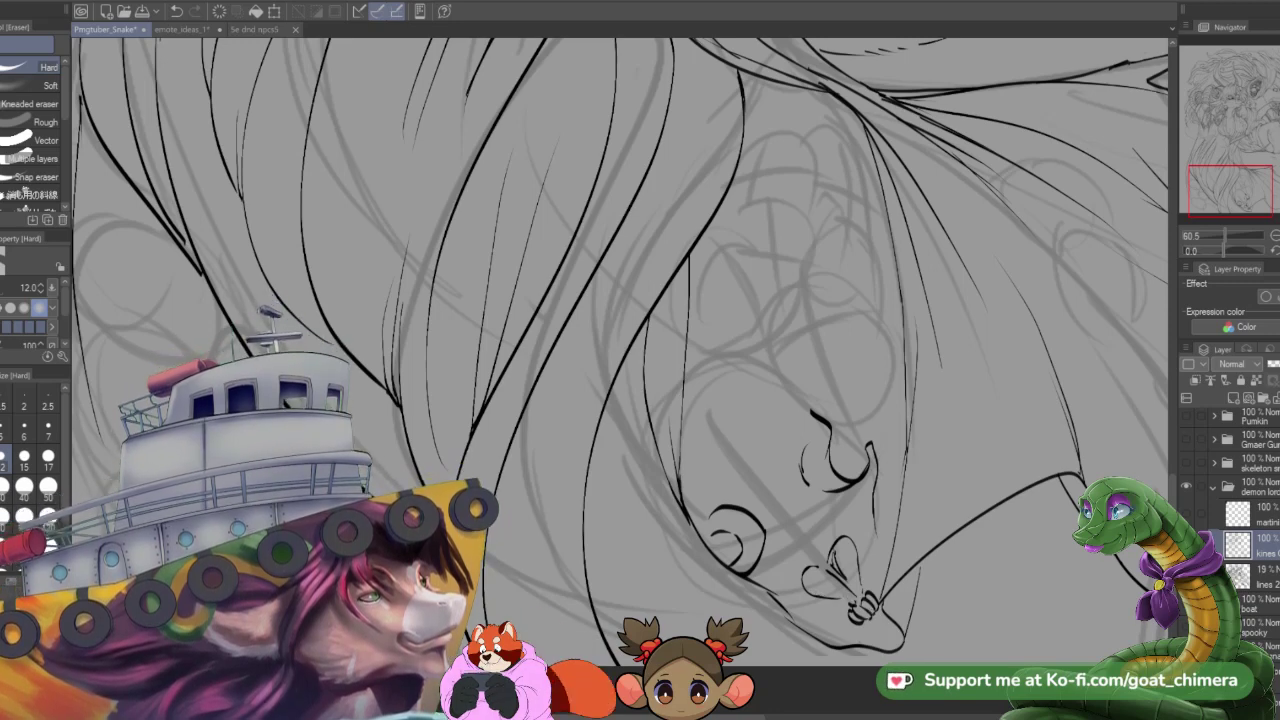
- Add fine inner contour lines to the lobes of the skull's nose cavity with the G-pen at size 8
{"action": "key", "text": "p"}
{"action": "key", "text": "bracketleft"}
{"action": "key", "text": "bracketleft"}
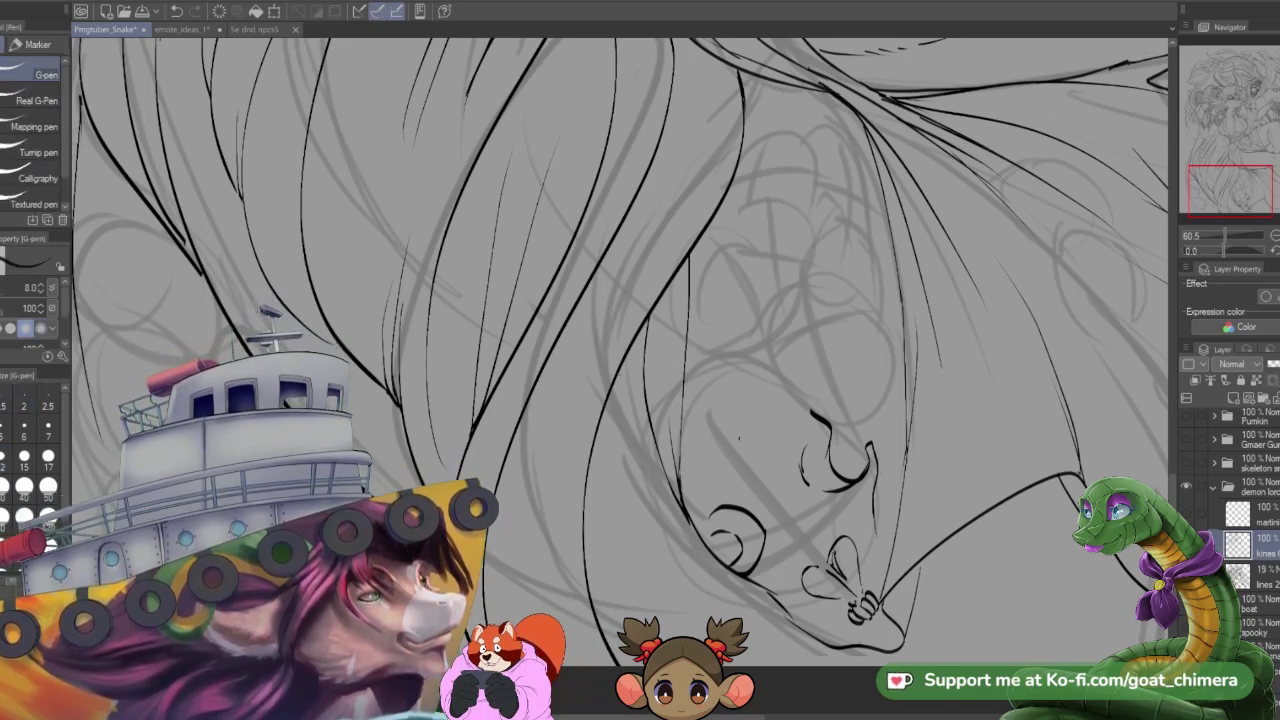
{"action": "left_click_drag", "start_coordinate": [832, 573], "coordinate": [809, 581]}
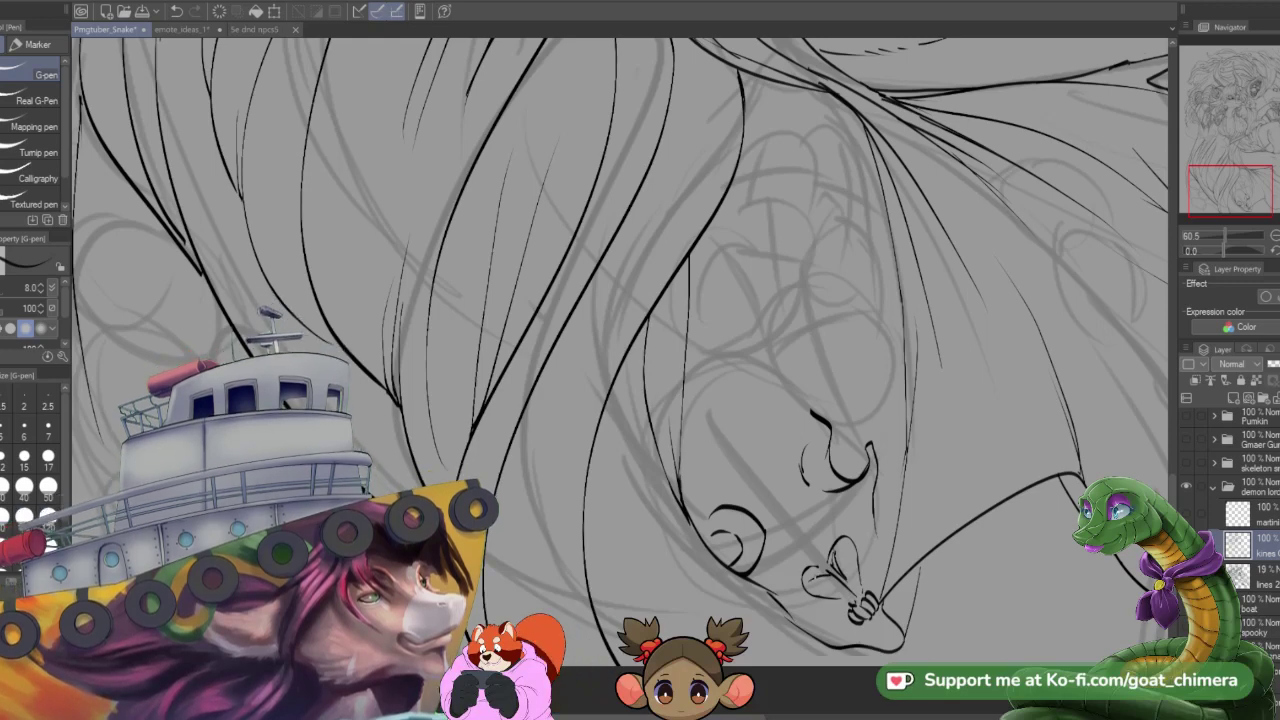
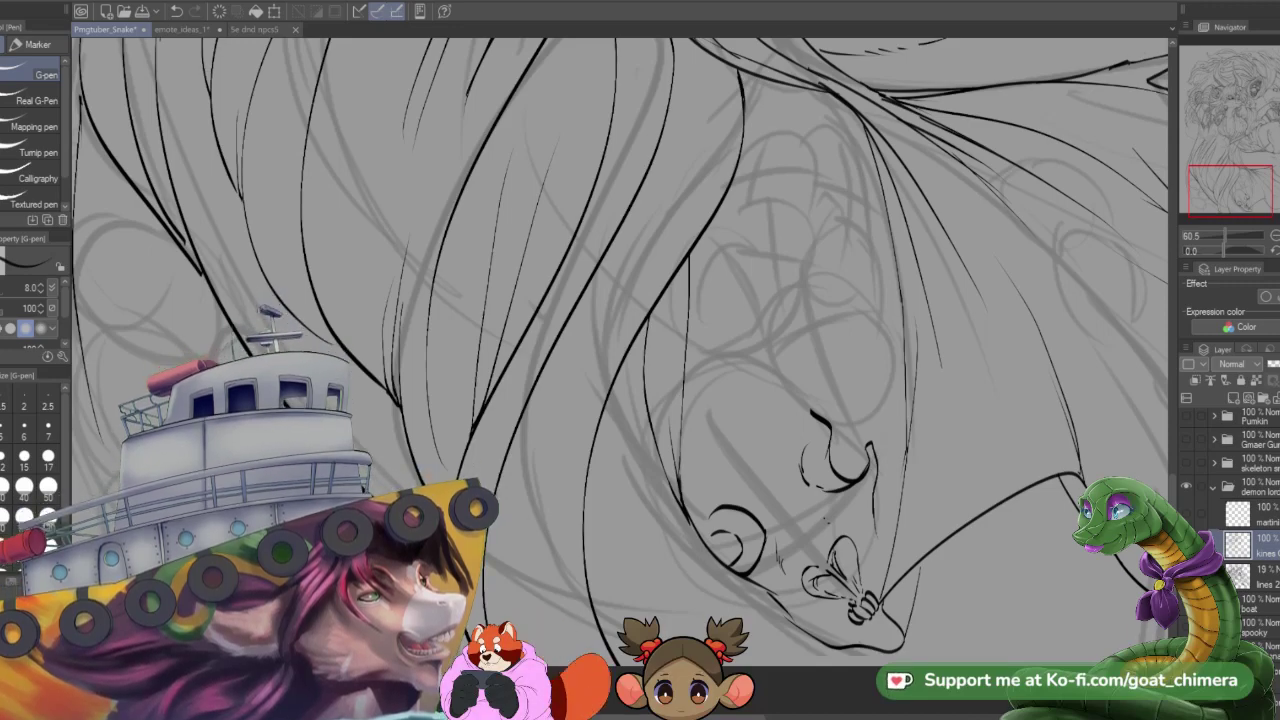
- Thin the outlines of the skull's small front teeth with the hard eraser
{"action": "scroll", "coordinate": [840, 540], "scroll_direction": "down", "scroll_amount": 2}
{"action": "scroll", "coordinate": [862, 595], "scroll_direction": "up", "scroll_amount": 4}
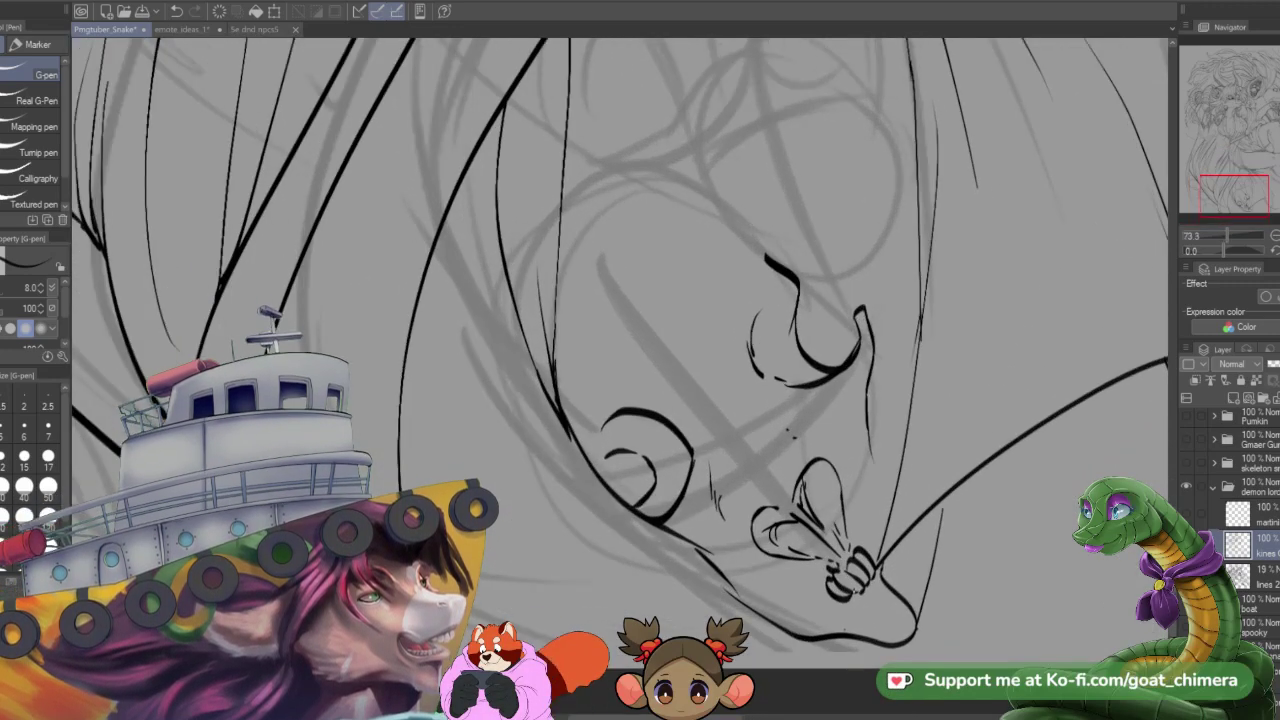
{"action": "key", "text": "e"}
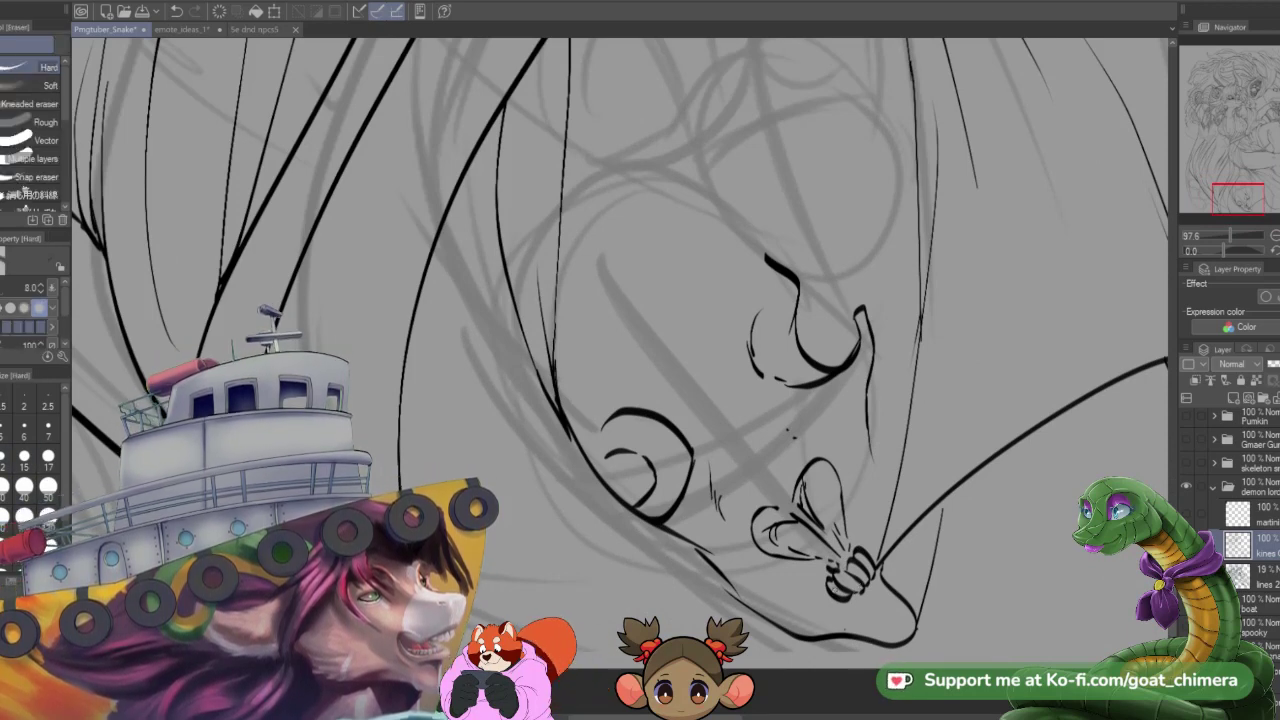
{"action": "mouse_move", "coordinate": [838, 594]}
{"action": "left_mouse_down"}
{"action": "mouse_move", "coordinate": [861, 580]}
{"action": "mouse_move", "coordinate": [858, 557]}
{"action": "mouse_move", "coordinate": [872, 574]}
{"action": "left_mouse_up"}
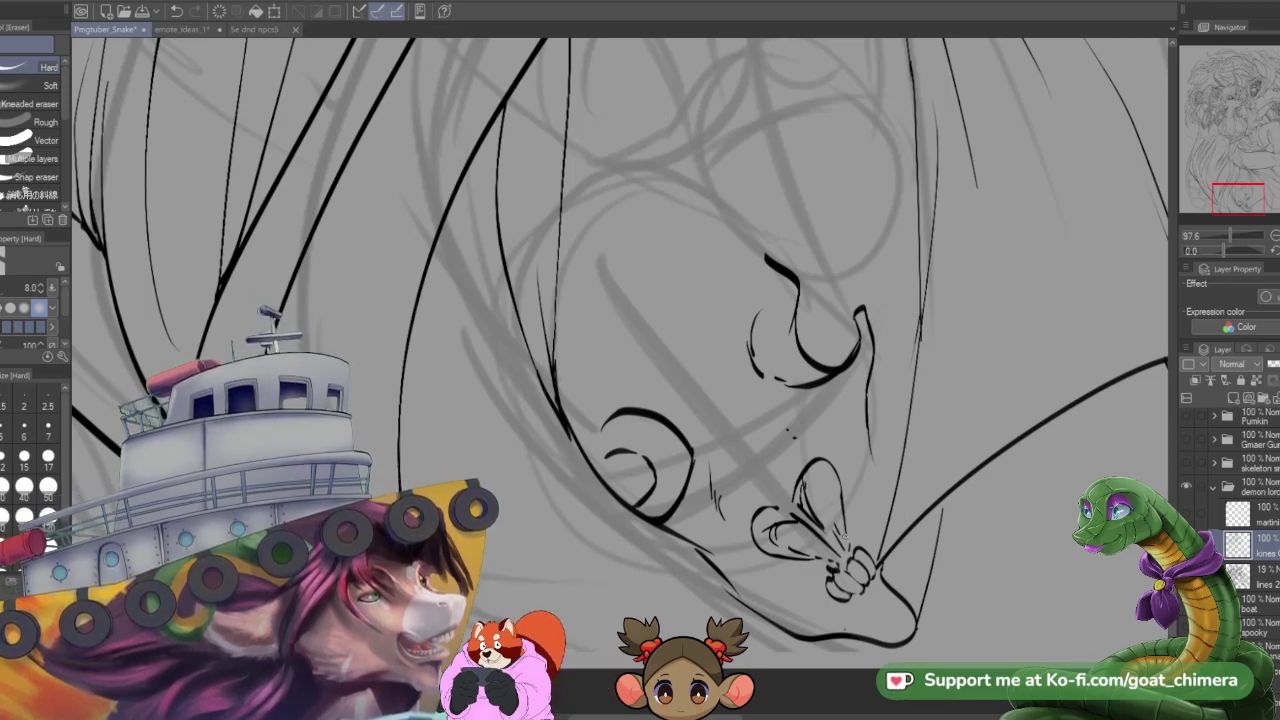
- Ink longer teeth beside the front ones, plus a receding tooth row with gum ridges joining the skull's outer cheek line
{"action": "key", "text": "p"}
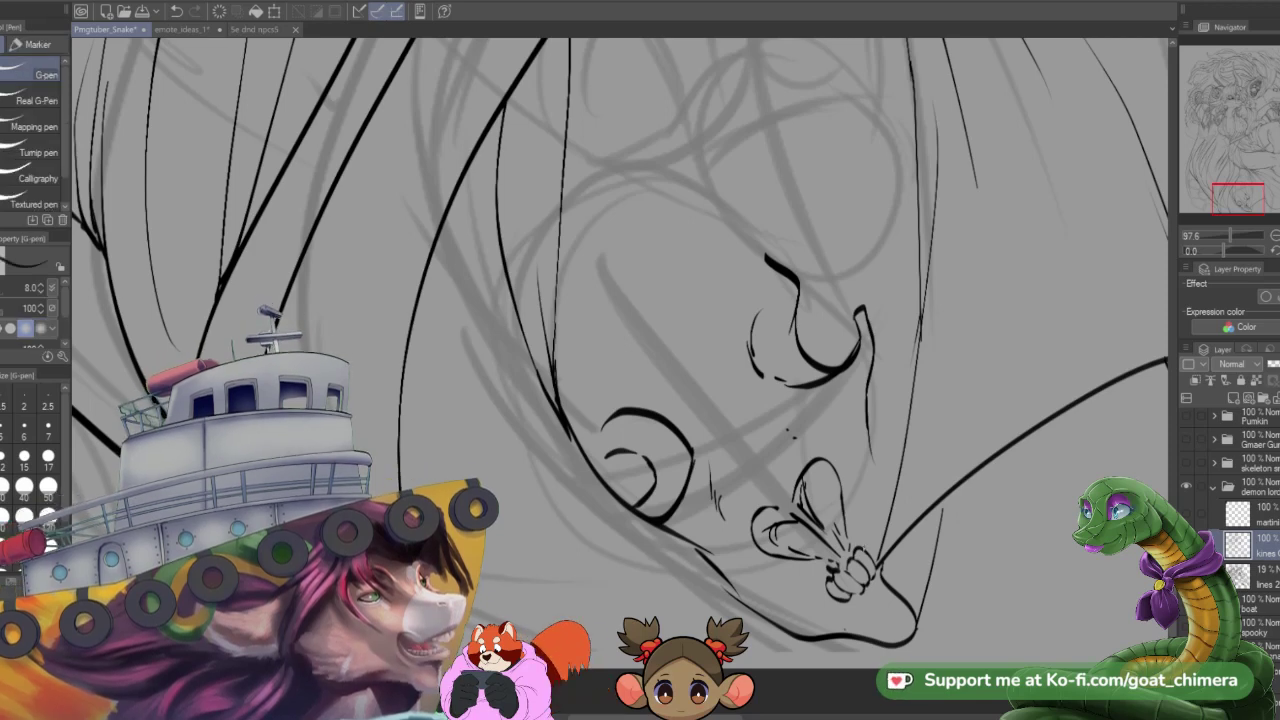
{"action": "mouse_move", "coordinate": [864, 548]}
{"action": "left_mouse_down"}
{"action": "mouse_move", "coordinate": [870, 531]}
{"action": "mouse_move", "coordinate": [881, 547]}
{"action": "mouse_move", "coordinate": [814, 584]}
{"action": "mouse_move", "coordinate": [828, 612]}
{"action": "left_mouse_up"}
{"action": "mouse_move", "coordinate": [824, 610]}
{"action": "left_mouse_down"}
{"action": "mouse_move", "coordinate": [859, 619]}
{"action": "mouse_move", "coordinate": [850, 595]}
{"action": "mouse_move", "coordinate": [878, 583]}
{"action": "left_mouse_up"}
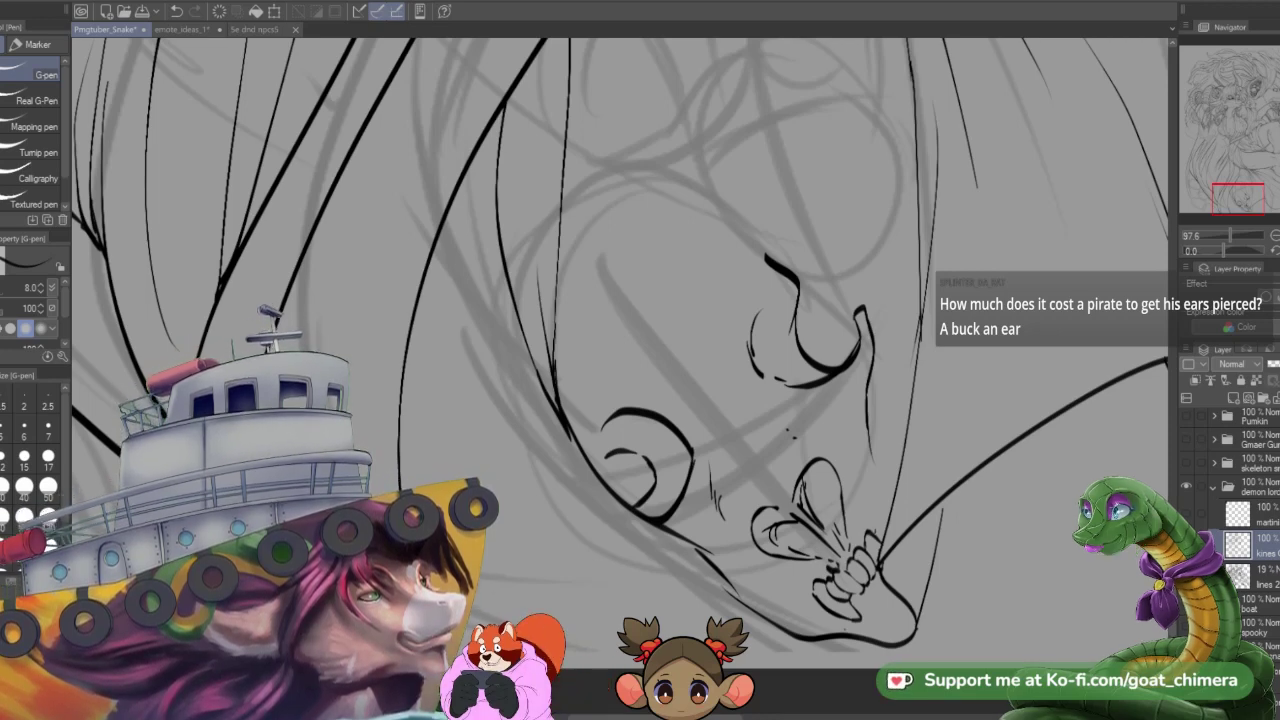
{"action": "left_click_drag", "start_coordinate": [874, 528], "coordinate": [886, 490]}
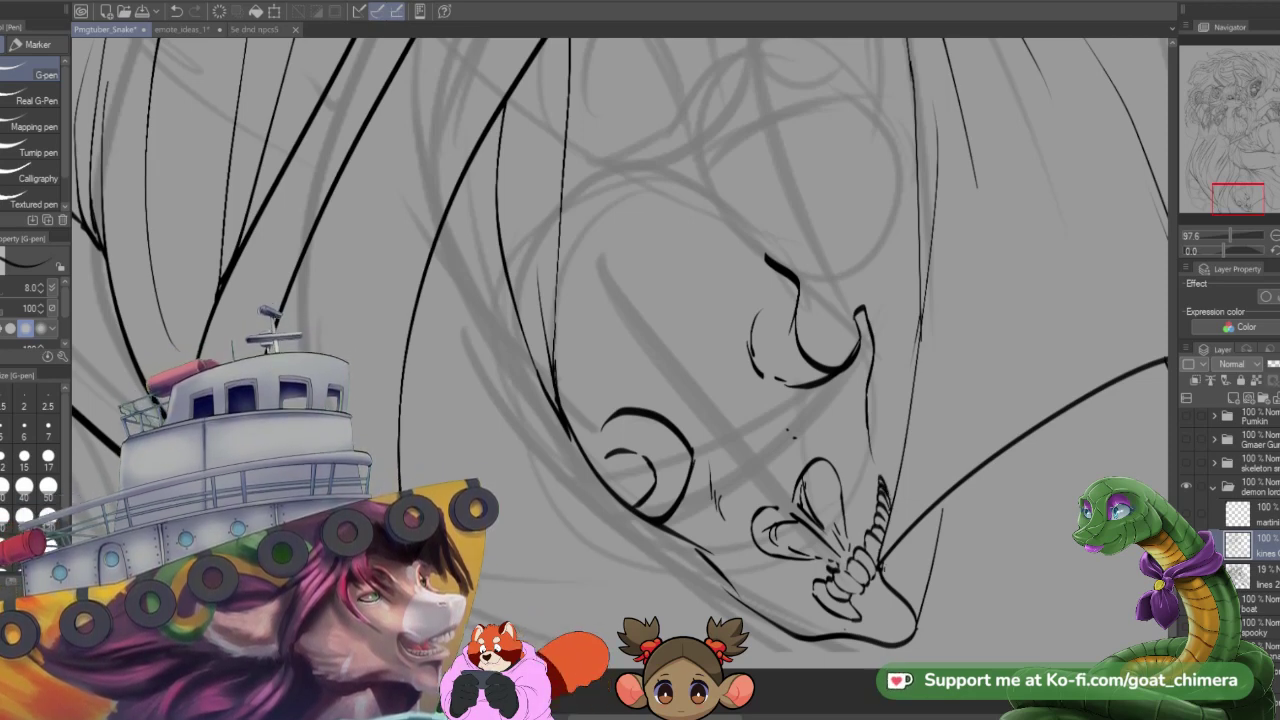
{"action": "mouse_move", "coordinate": [859, 515]}
{"action": "left_mouse_down"}
{"action": "mouse_move", "coordinate": [863, 539]}
{"action": "mouse_move", "coordinate": [875, 502]}
{"action": "mouse_move", "coordinate": [866, 432]}
{"action": "left_mouse_up"}
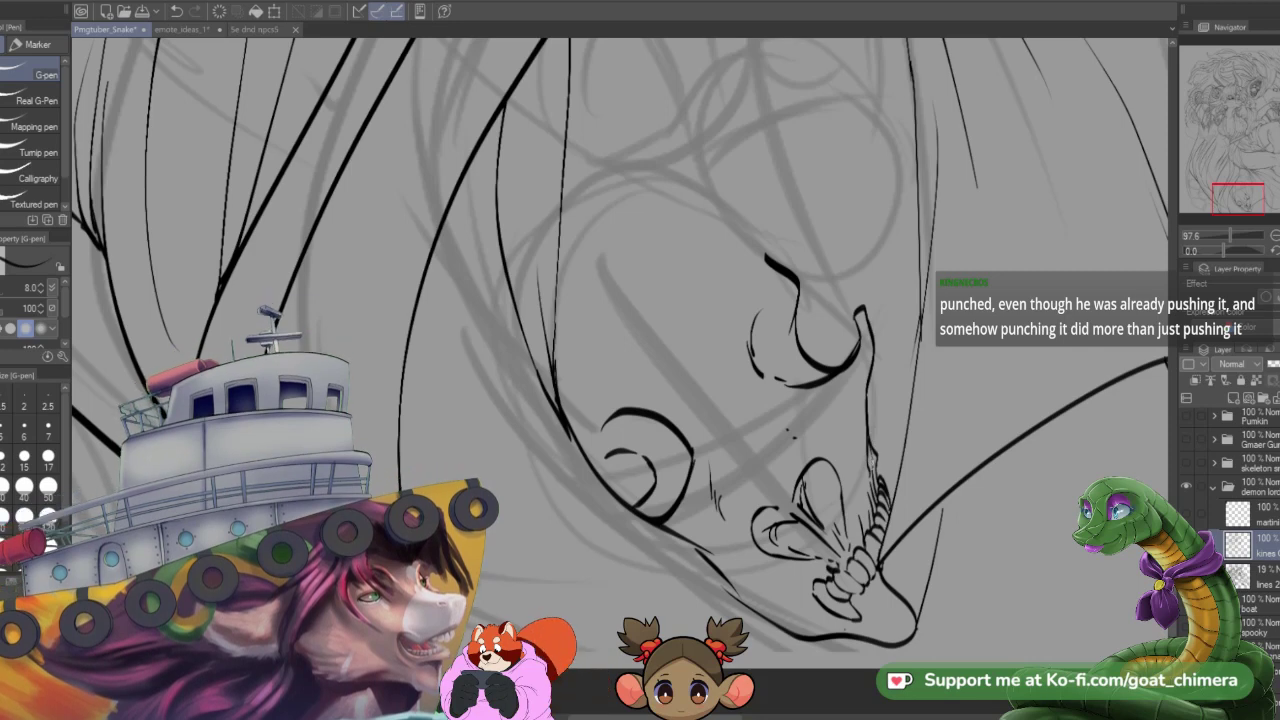
{"action": "left_click_drag", "start_coordinate": [873, 467], "coordinate": [865, 426]}
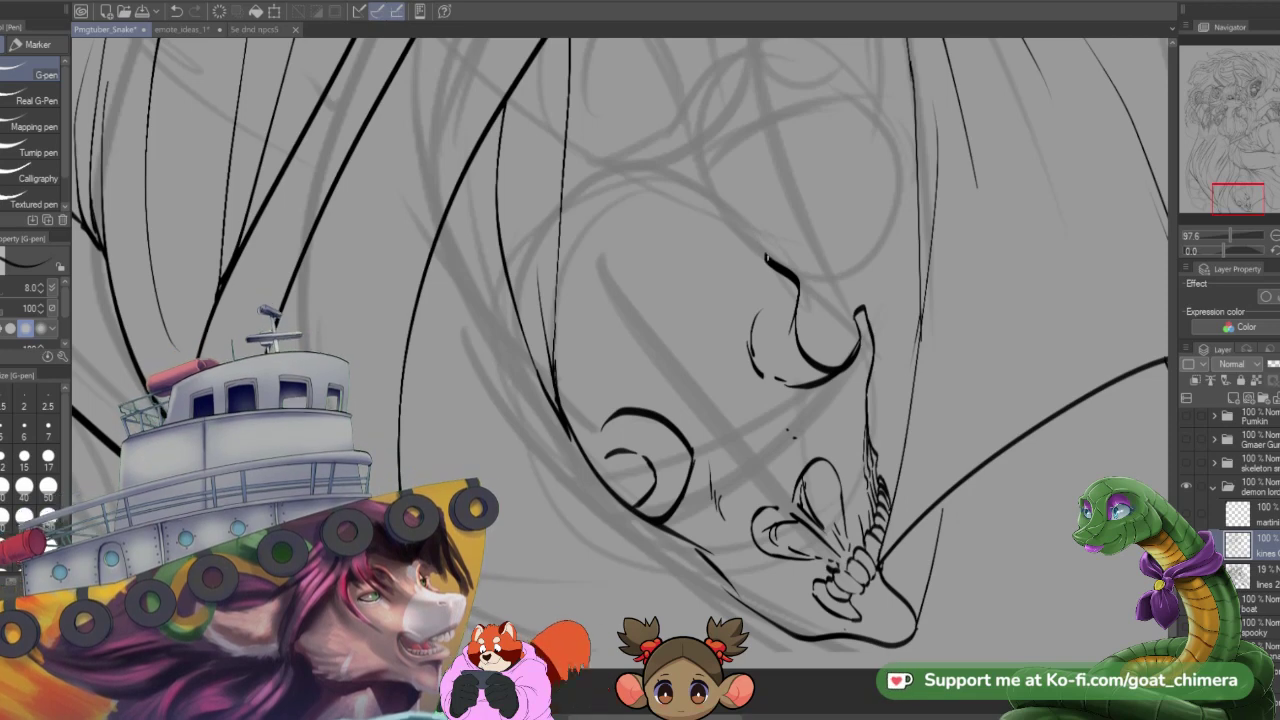
- Ink the skull's brow ridge and domed cranium outline, and trace the slanted centre line down the forehead
{"action": "mouse_move", "coordinate": [768, 258]}
{"action": "left_mouse_down"}
{"action": "mouse_move", "coordinate": [750, 248]}
{"action": "mouse_move", "coordinate": [728, 306]}
{"action": "left_mouse_up"}
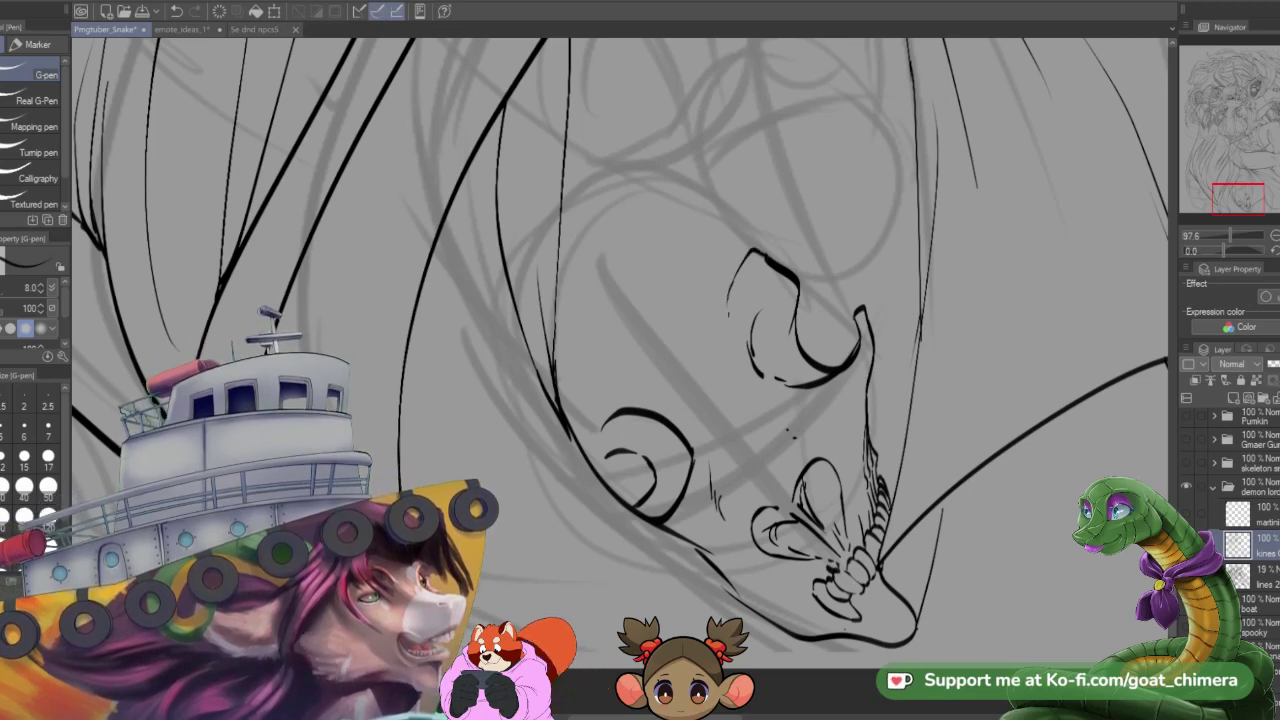
{"action": "mouse_move", "coordinate": [750, 252]}
{"action": "left_mouse_down"}
{"action": "mouse_move", "coordinate": [692, 204]}
{"action": "mouse_move", "coordinate": [575, 190]}
{"action": "mouse_move", "coordinate": [563, 209]}
{"action": "left_mouse_up"}
{"action": "left_click_drag", "start_coordinate": [740, 436], "coordinate": [583, 251]}
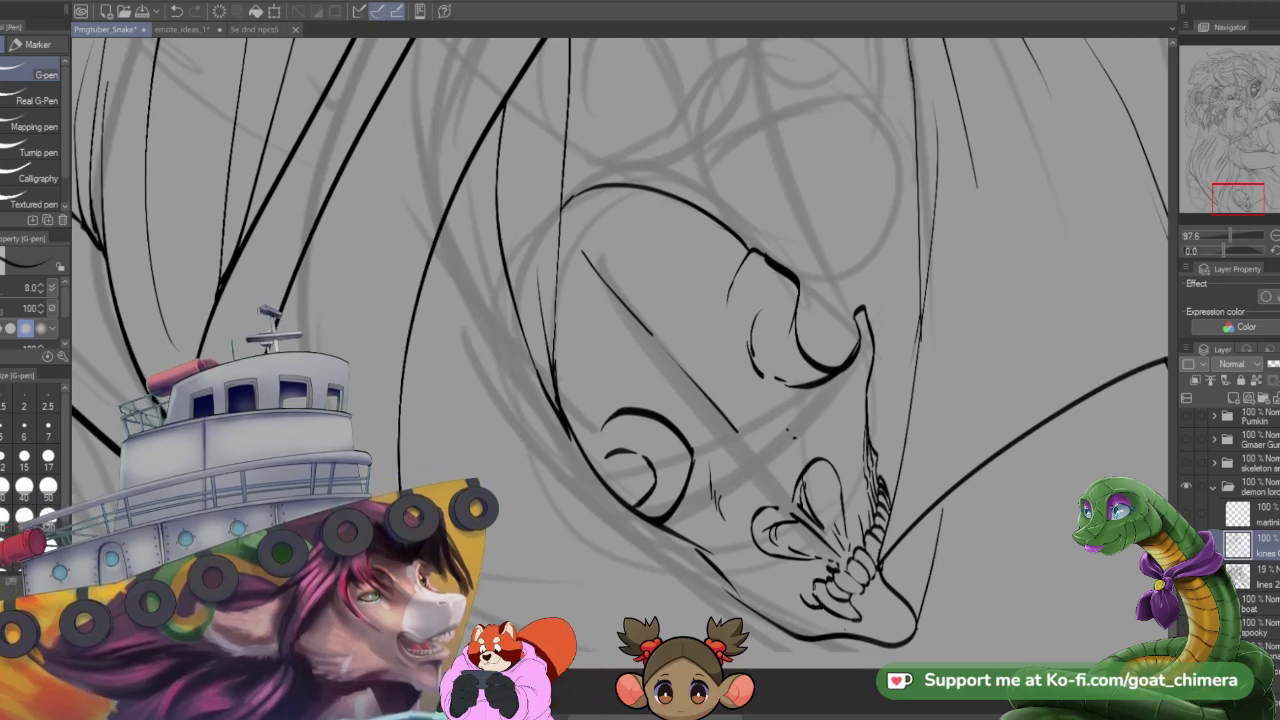
- Ink the receding tooth row and gum ridges on the opposite side of the skull's jaw
{"action": "mouse_move", "coordinate": [804, 598]}
{"action": "left_mouse_down"}
{"action": "mouse_move", "coordinate": [812, 585]}
{"action": "mouse_move", "coordinate": [789, 588]}
{"action": "mouse_move", "coordinate": [804, 604]}
{"action": "mouse_move", "coordinate": [783, 593]}
{"action": "mouse_move", "coordinate": [805, 606]}
{"action": "mouse_move", "coordinate": [732, 575]}
{"action": "left_mouse_up"}
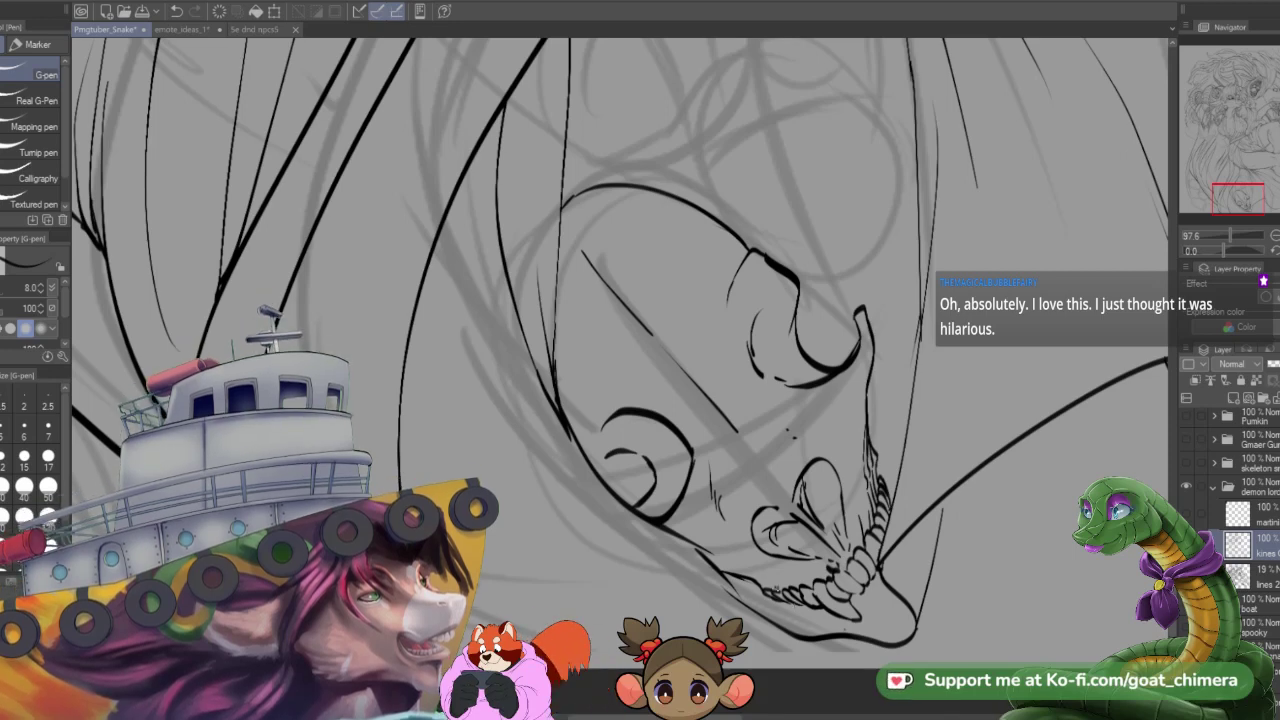
{"action": "mouse_move", "coordinate": [790, 587]}
{"action": "left_mouse_down"}
{"action": "mouse_move", "coordinate": [750, 571]}
{"action": "mouse_move", "coordinate": [780, 574]}
{"action": "left_mouse_up"}
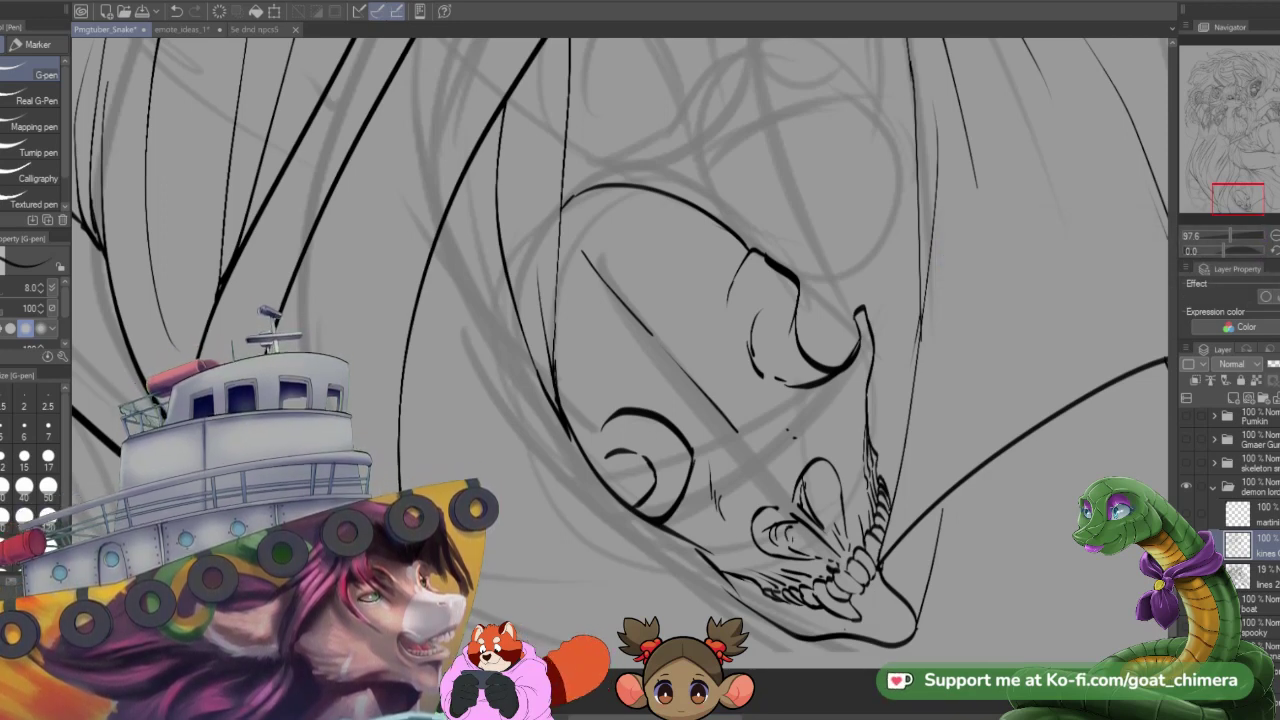
- Detail both nose cavity lobes with inner curves and small strokes, thinning overlaps there and along the nearby gum lines with the hard eraser
{"action": "mouse_move", "coordinate": [815, 506]}
{"action": "left_mouse_down"}
{"action": "mouse_move", "coordinate": [827, 513]}
{"action": "mouse_move", "coordinate": [830, 474]}
{"action": "left_mouse_up"}
{"action": "key", "text": "e"}
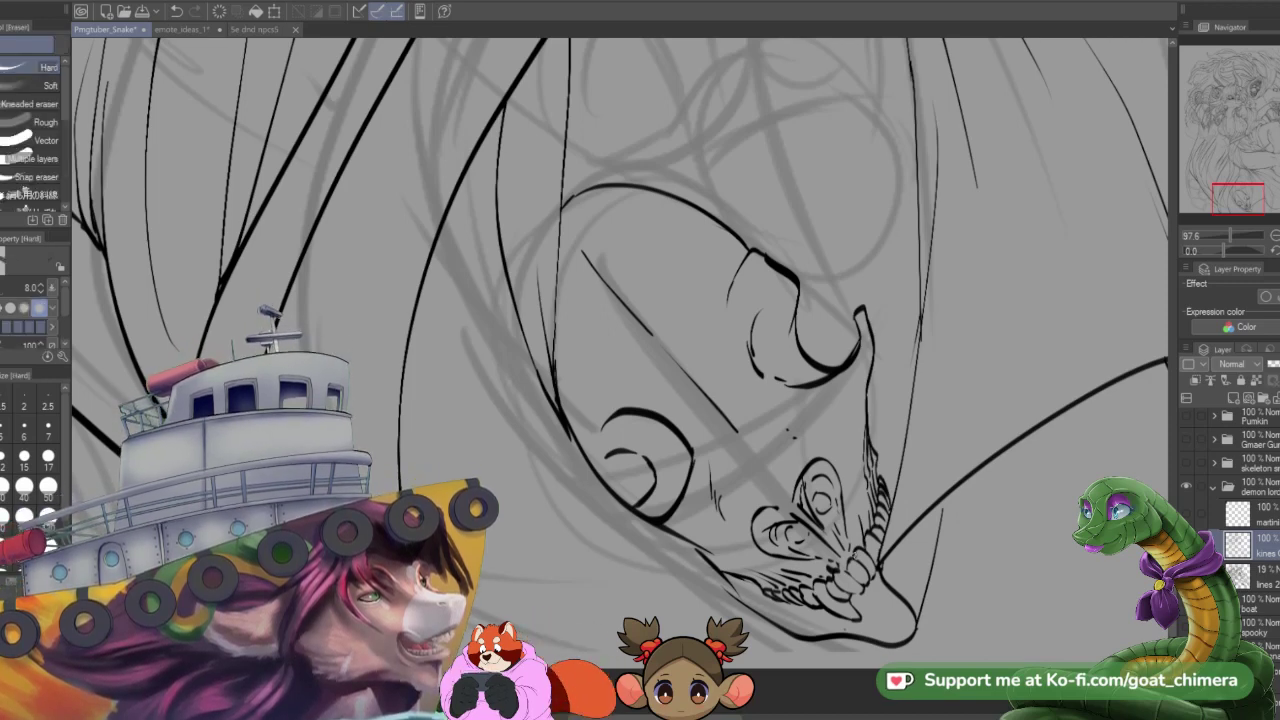
{"action": "mouse_move", "coordinate": [794, 532]}
{"action": "left_mouse_down"}
{"action": "mouse_move", "coordinate": [768, 523]}
{"action": "mouse_move", "coordinate": [800, 519]}
{"action": "mouse_move", "coordinate": [804, 494]}
{"action": "mouse_move", "coordinate": [810, 508]}
{"action": "left_mouse_up"}
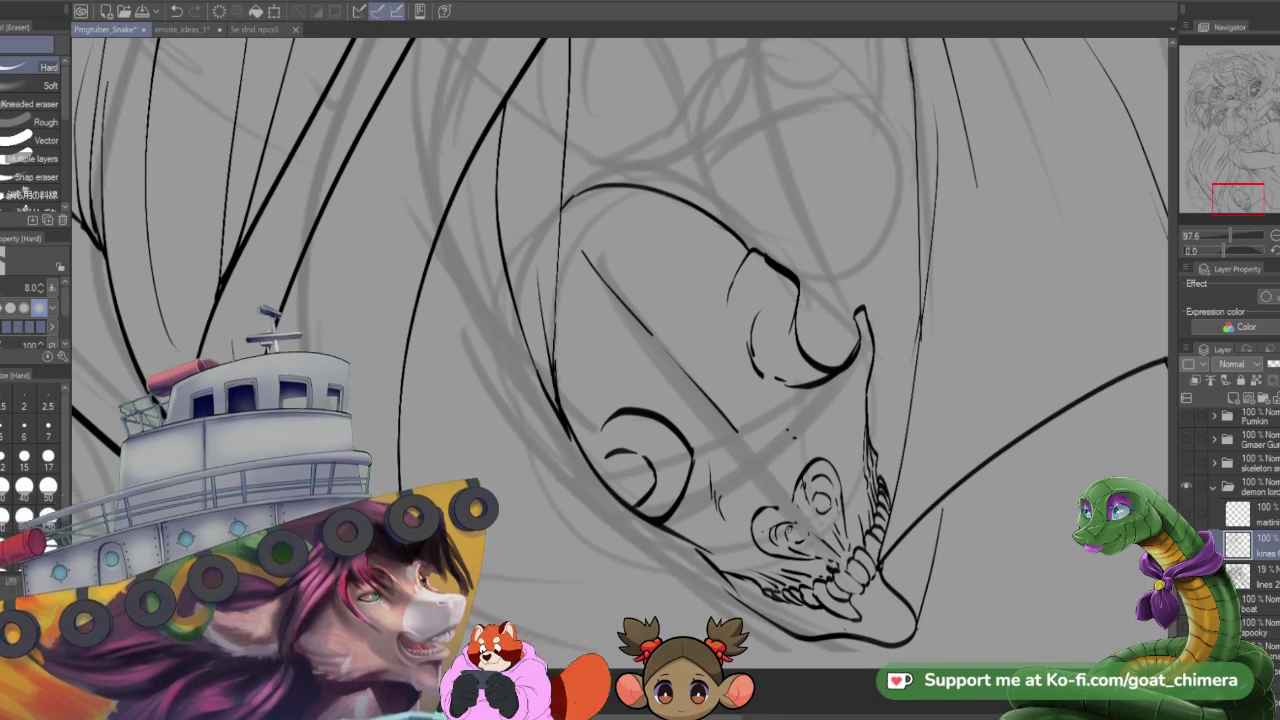
{"action": "key", "text": "p"}
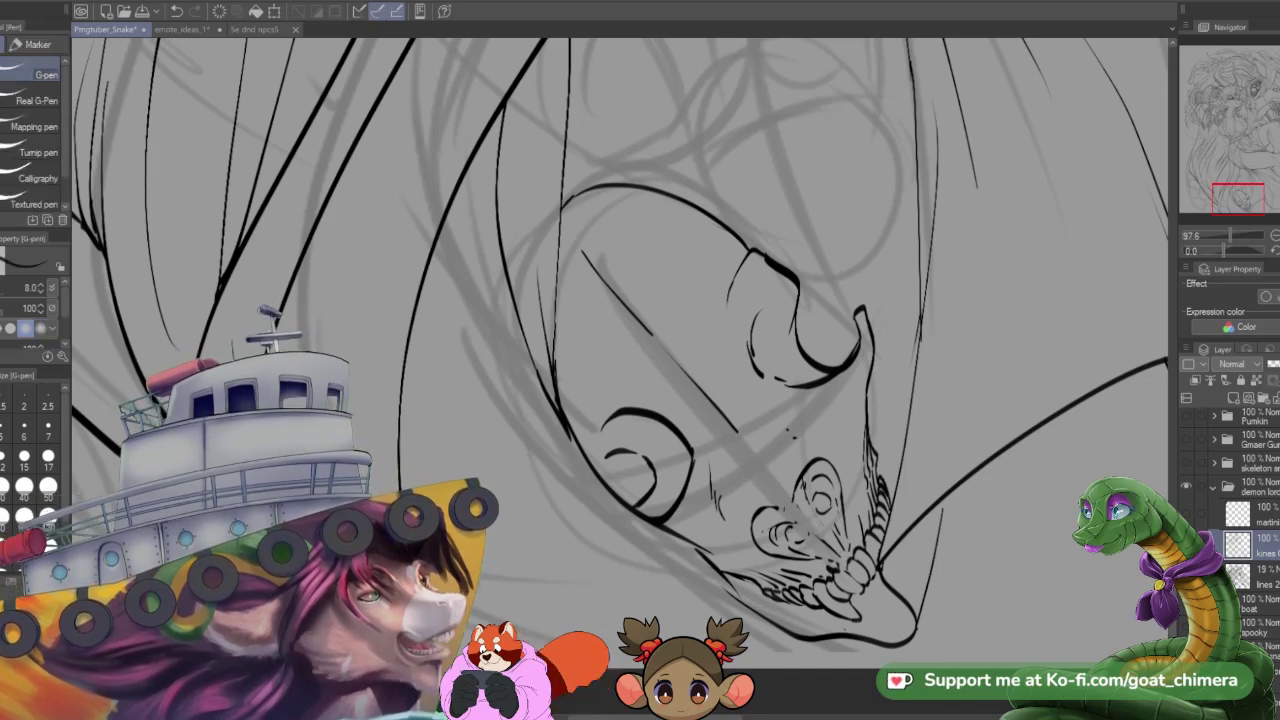
{"action": "left_click_drag", "start_coordinate": [794, 514], "coordinate": [818, 538]}
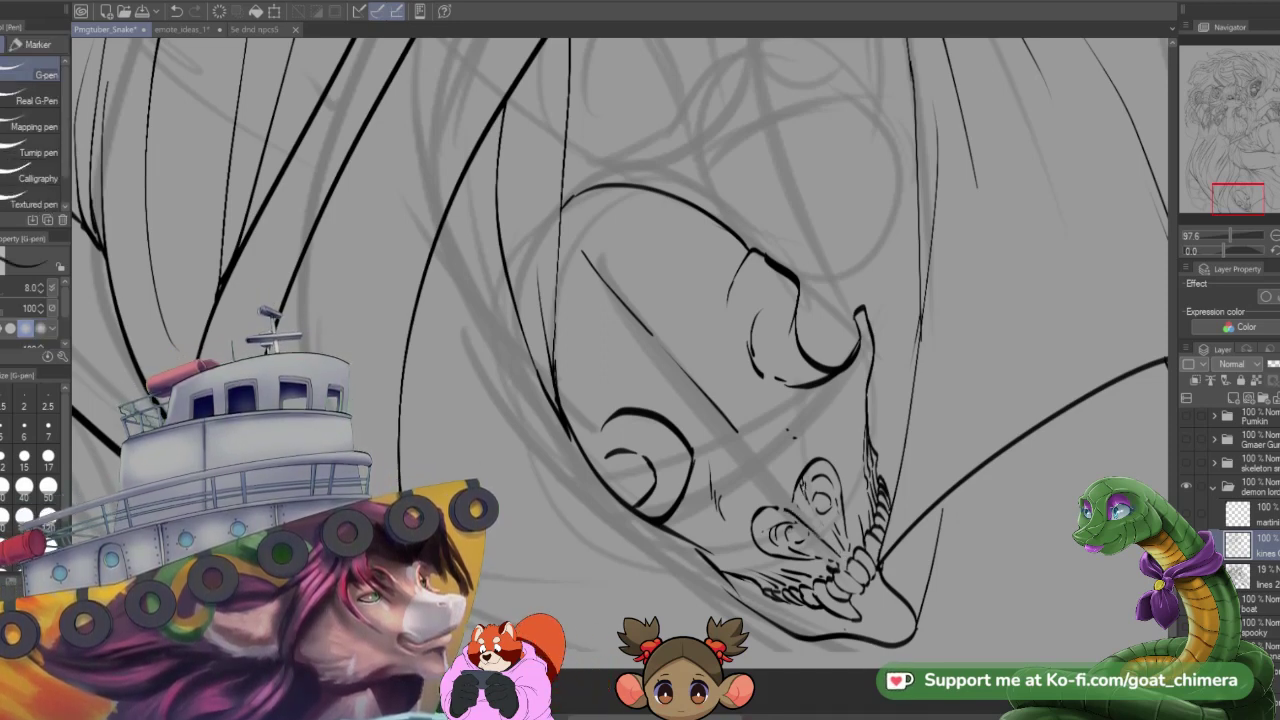
{"action": "left_click_drag", "start_coordinate": [806, 490], "coordinate": [834, 536]}
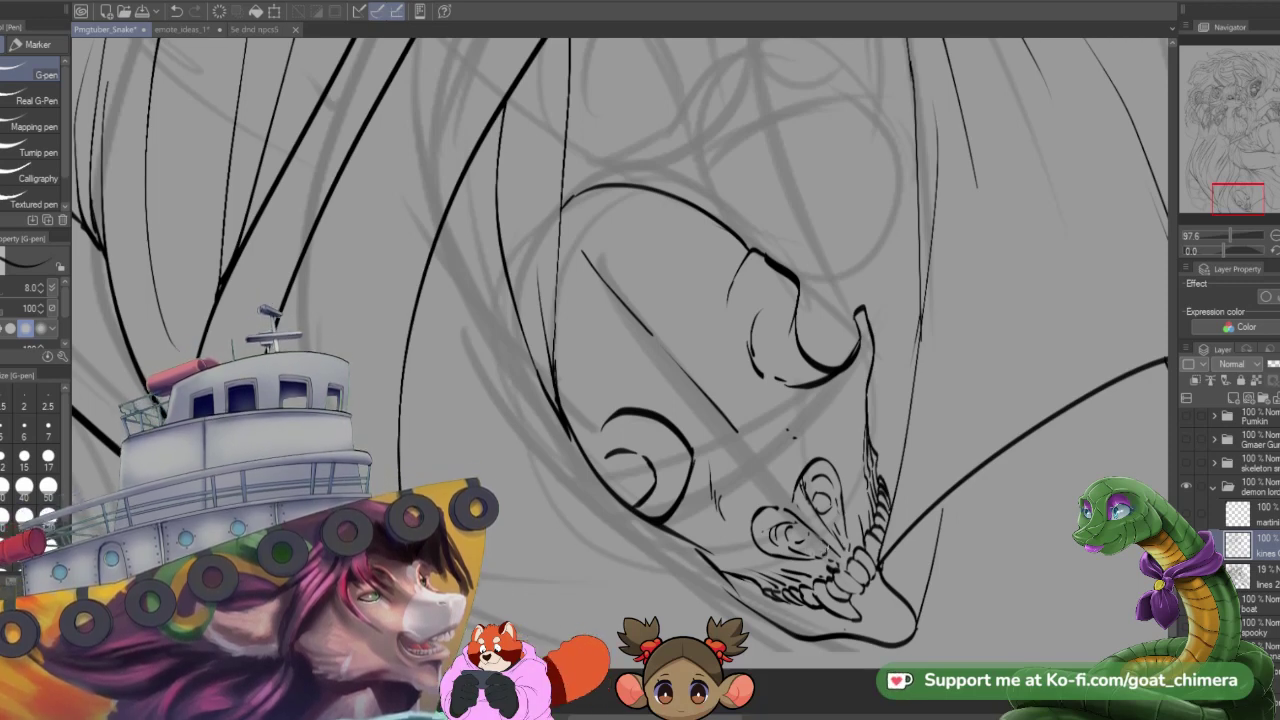
{"action": "left_click_drag", "start_coordinate": [839, 543], "coordinate": [854, 480]}
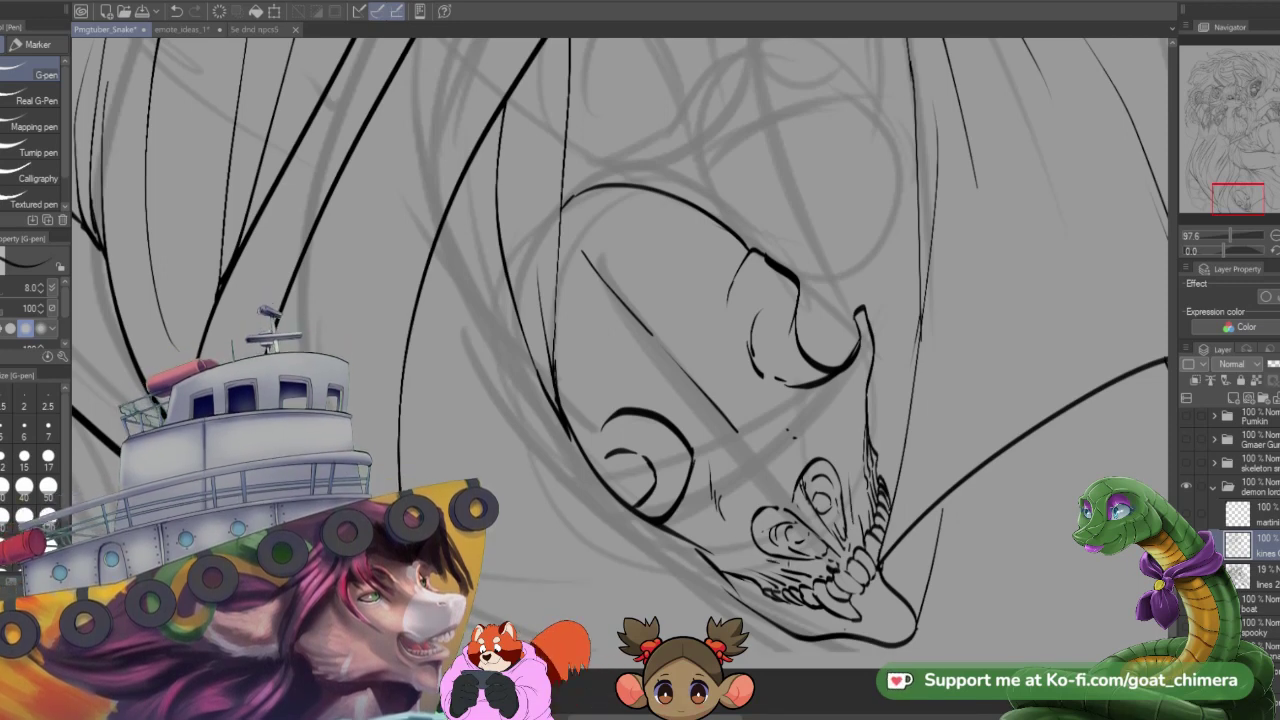
{"action": "key", "text": "e"}
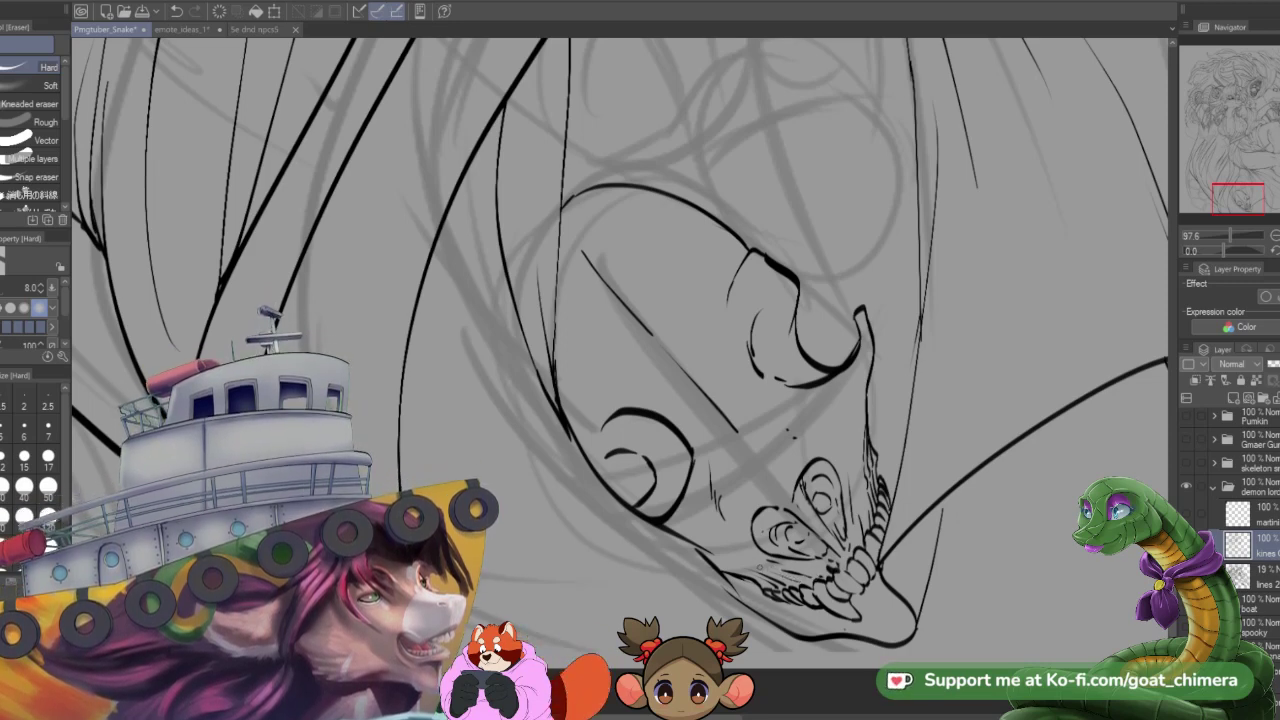
{"action": "left_click_drag", "start_coordinate": [770, 578], "coordinate": [791, 588]}
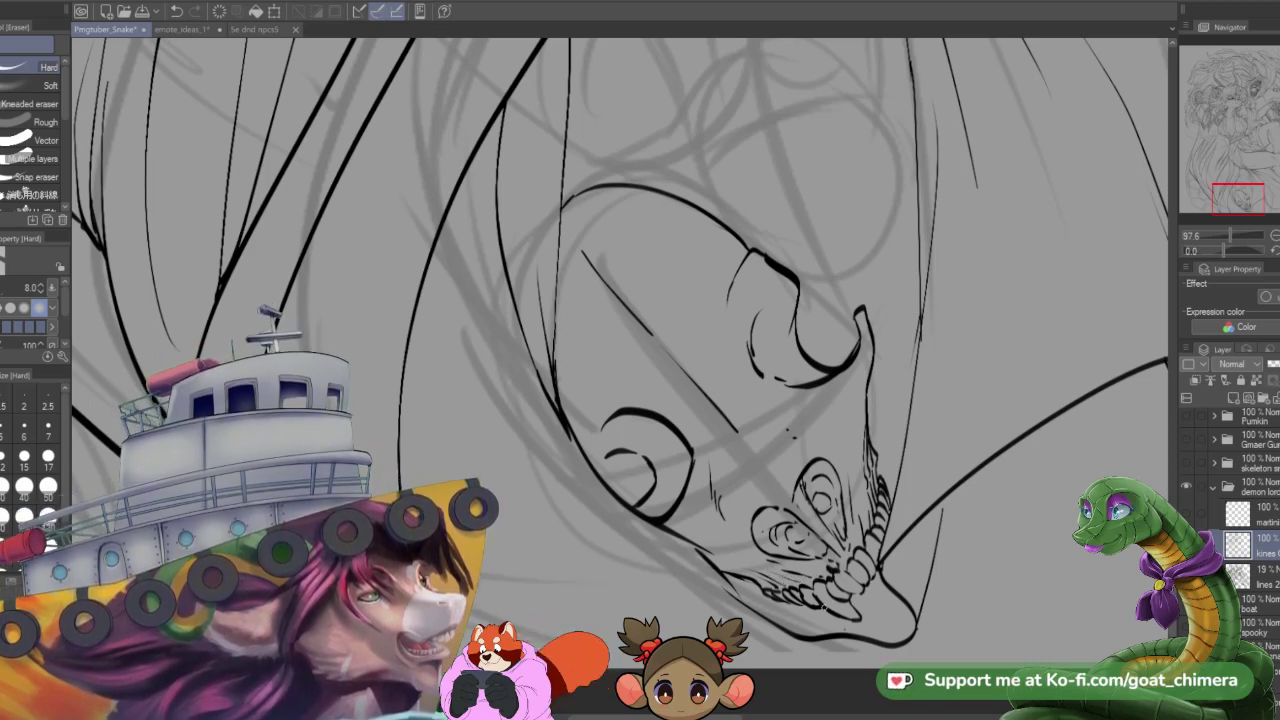
- Ink short hatched wrinkle marks on the skull's forehead above both eye sockets with the G-pen
{"action": "scroll", "coordinate": [824, 607], "scroll_direction": "down", "scroll_amount": 3}
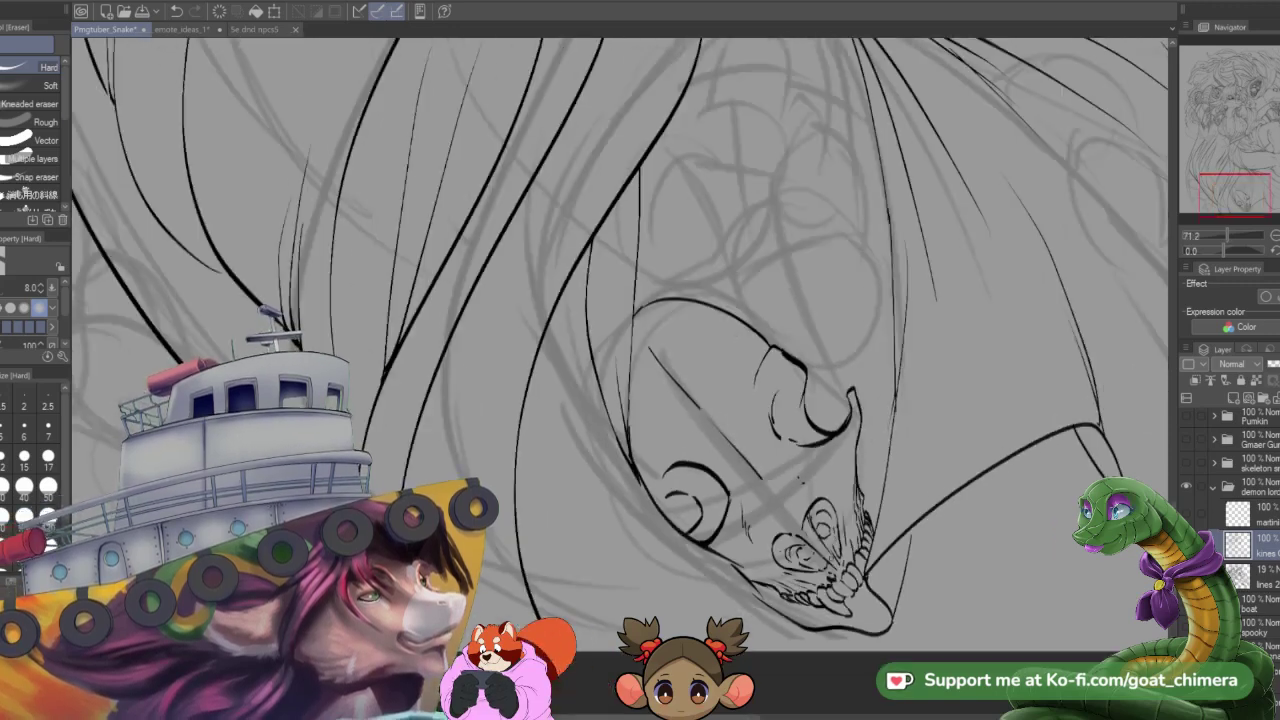
{"action": "scroll", "coordinate": [776, 548], "scroll_direction": "up", "scroll_amount": 2}
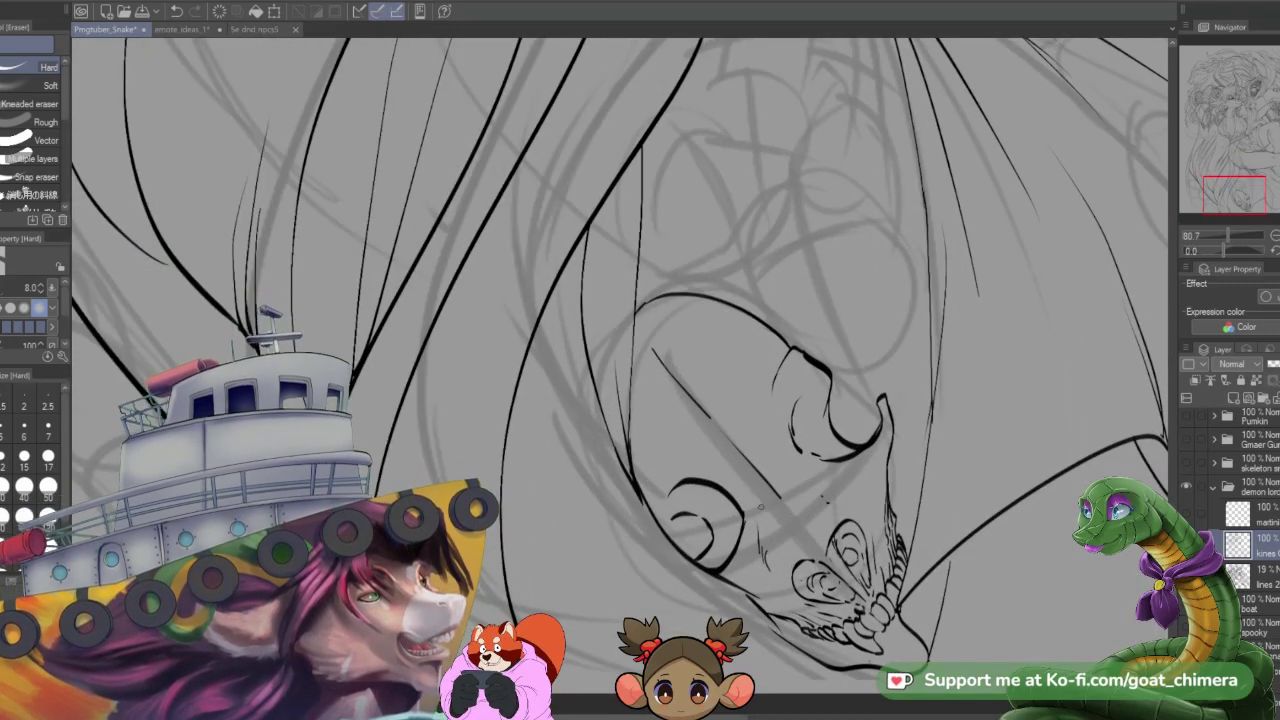
{"action": "key", "text": "p"}
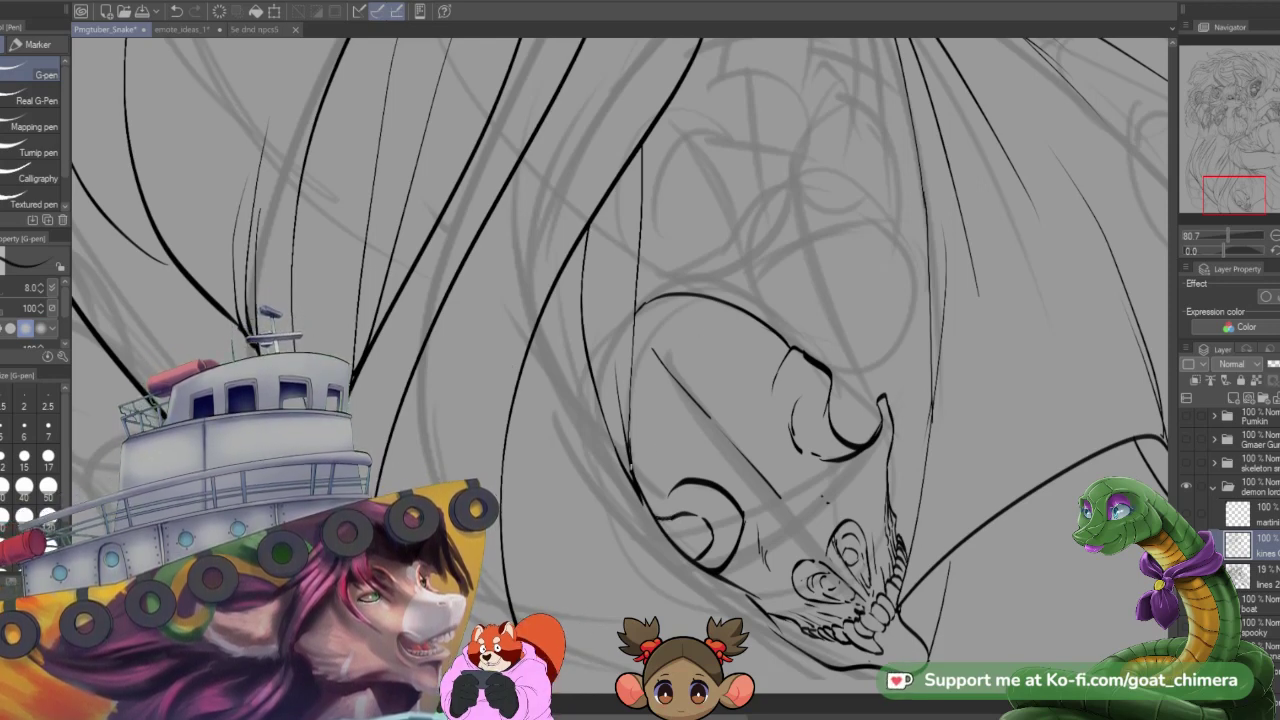
{"action": "mouse_move", "coordinate": [631, 463]}
{"action": "left_mouse_down"}
{"action": "mouse_move", "coordinate": [756, 427]}
{"action": "mouse_move", "coordinate": [736, 408]}
{"action": "mouse_move", "coordinate": [762, 423]}
{"action": "left_mouse_up"}
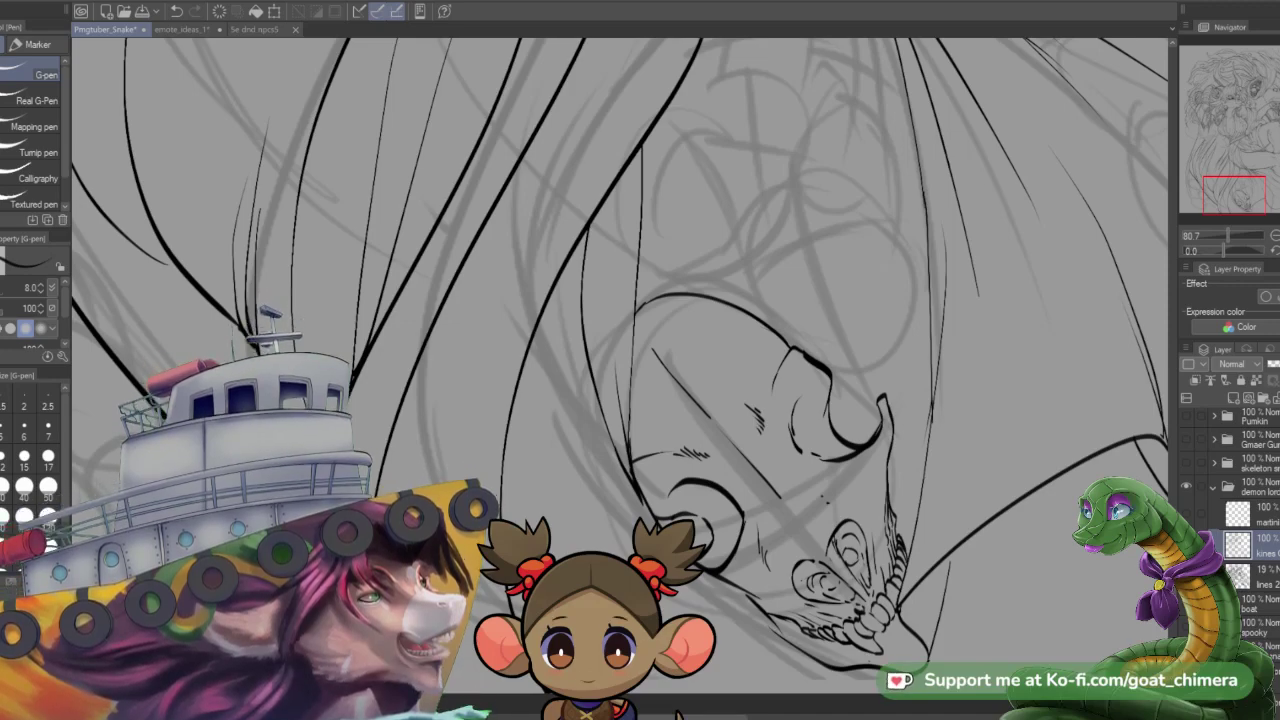
- Ink jagged cracks across the skull's forehead, joining the centre line to the cranium outline and running another toward the brow ridge
{"action": "scroll", "coordinate": [808, 465], "scroll_direction": "down", "scroll_amount": 3}
{"action": "scroll", "coordinate": [808, 465], "scroll_direction": "up", "scroll_amount": 2}
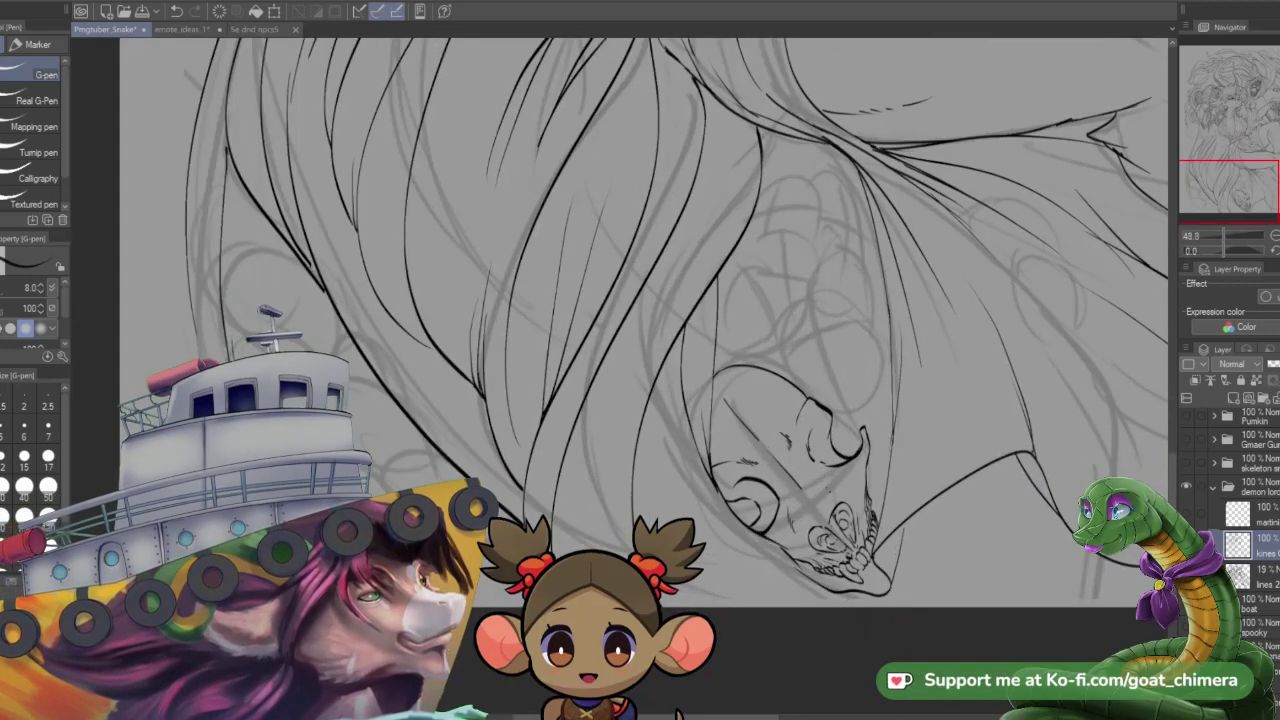
{"action": "scroll", "coordinate": [818, 474], "scroll_direction": "down", "scroll_amount": 2}
{"action": "scroll", "coordinate": [775, 410], "scroll_direction": "up", "scroll_amount": 3}
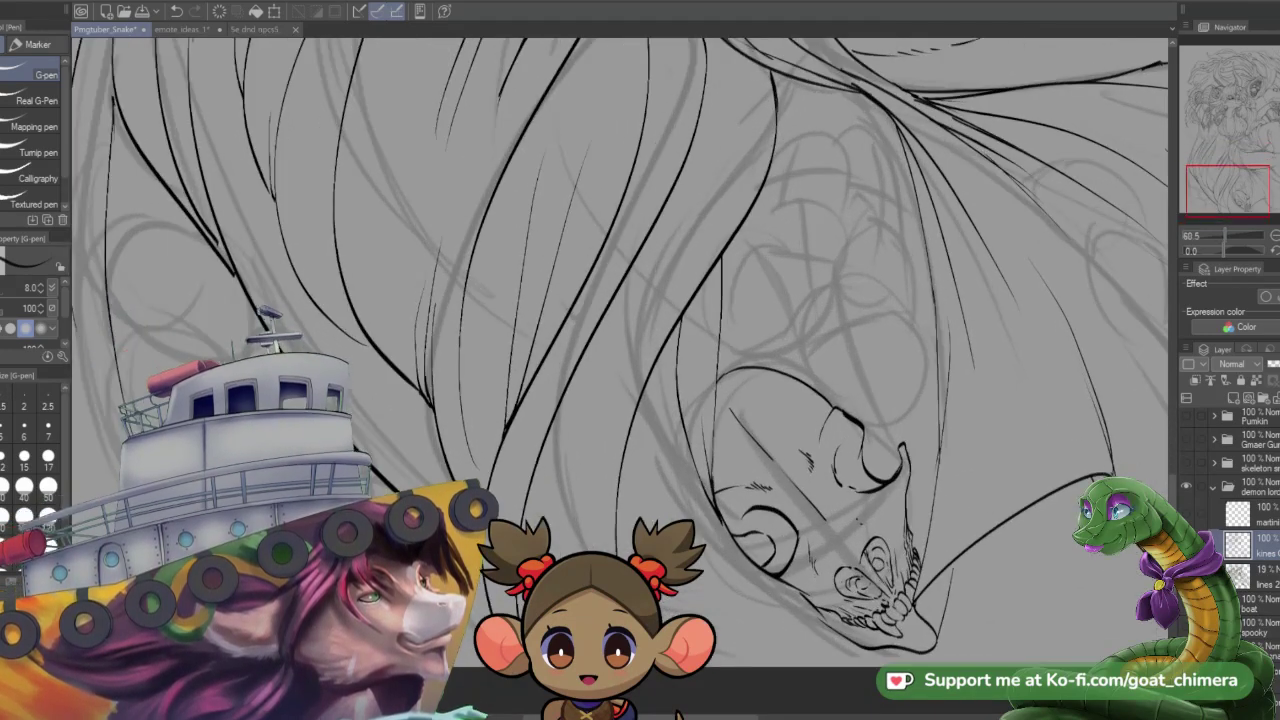
{"action": "scroll", "coordinate": [620, 350], "scroll_direction": "up", "scroll_amount": 2}
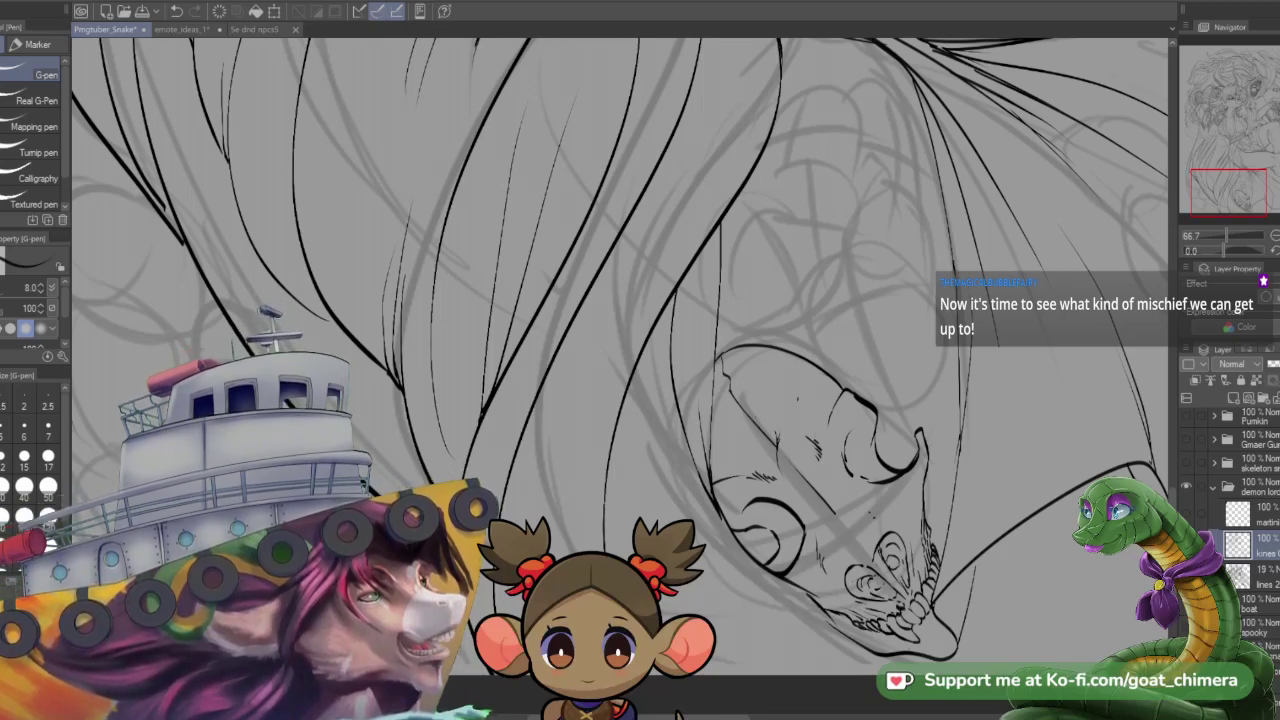
{"action": "left_click_drag", "start_coordinate": [800, 398], "coordinate": [829, 414]}
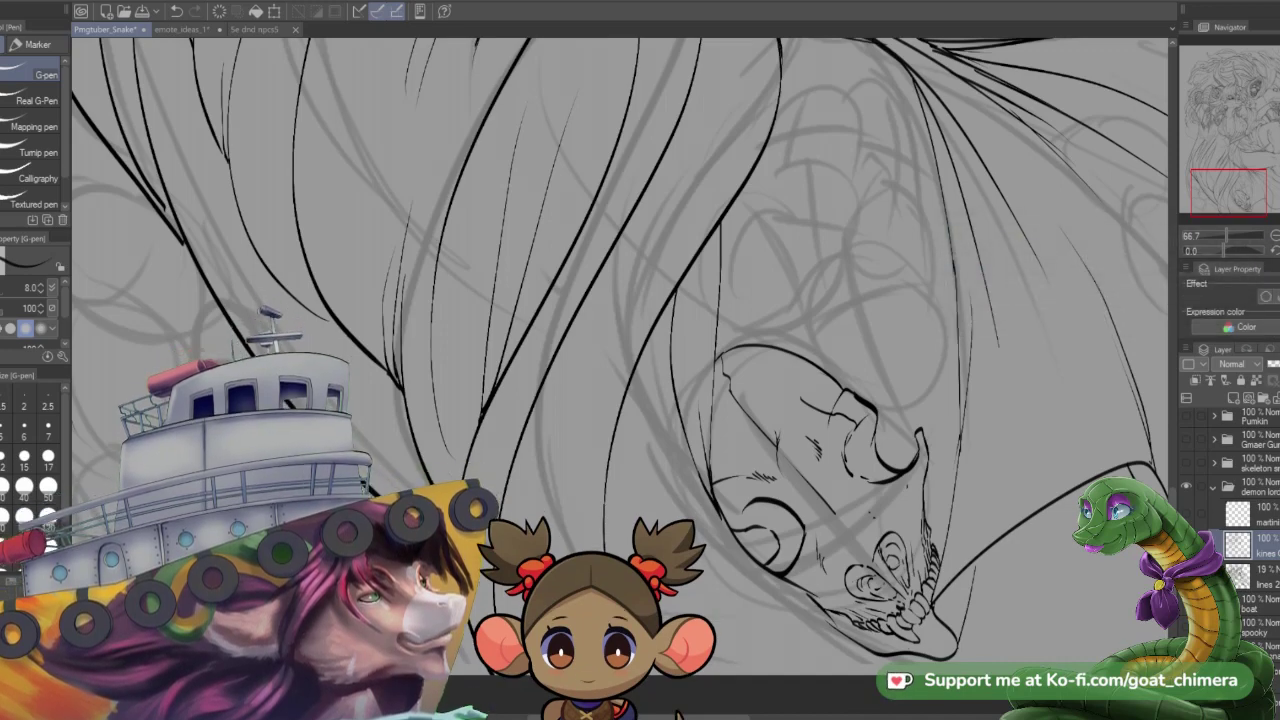
{"action": "scroll", "coordinate": [830, 470], "scroll_direction": "down", "scroll_amount": 2}
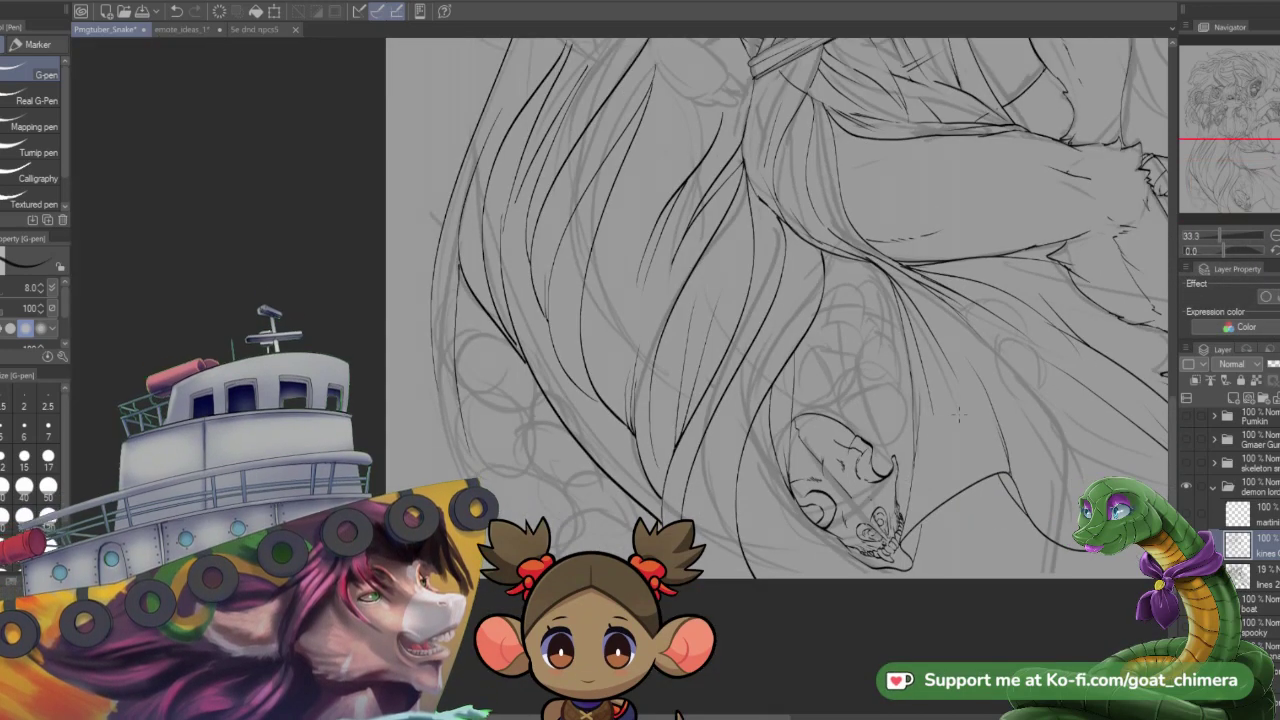
{"action": "scroll", "coordinate": [880, 400], "scroll_direction": "up", "scroll_amount": 2}
{"action": "scroll", "coordinate": [834, 395], "scroll_direction": "down", "scroll_amount": 1}
{"action": "scroll", "coordinate": [834, 395], "scroll_direction": "up", "scroll_amount": 2}
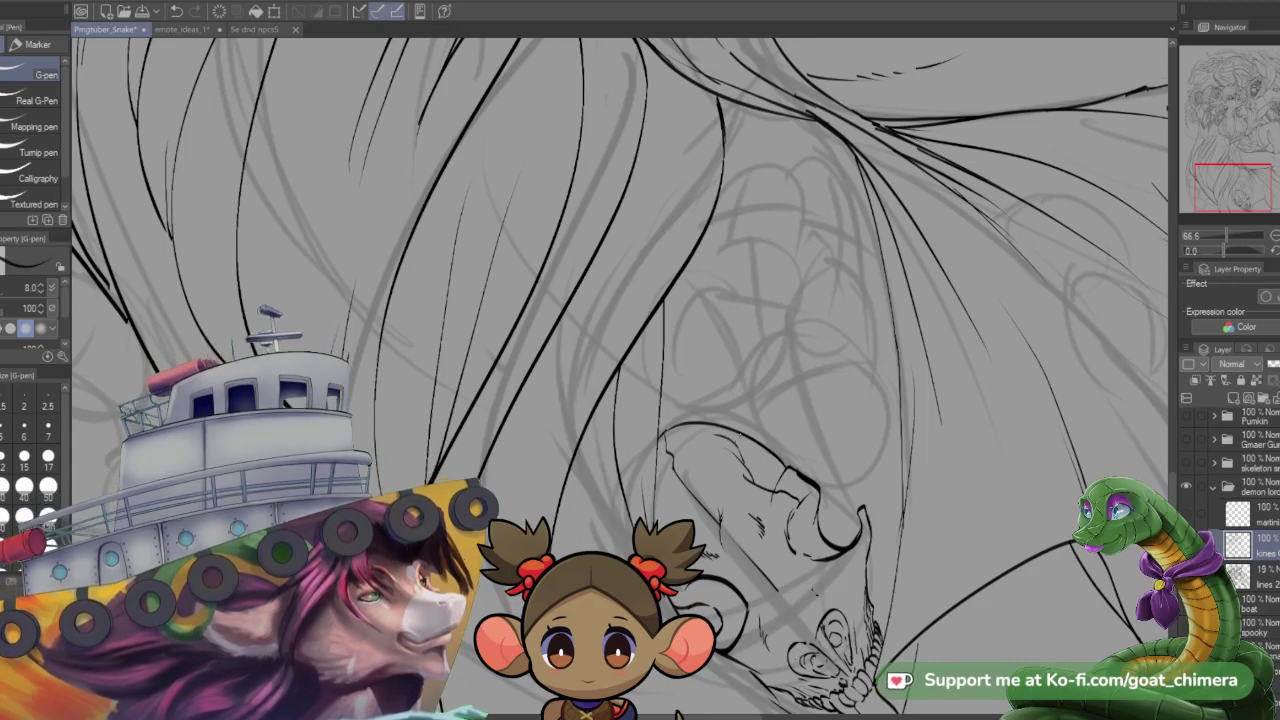
{"action": "scroll", "coordinate": [739, 427], "scroll_direction": "down", "scroll_amount": 3}
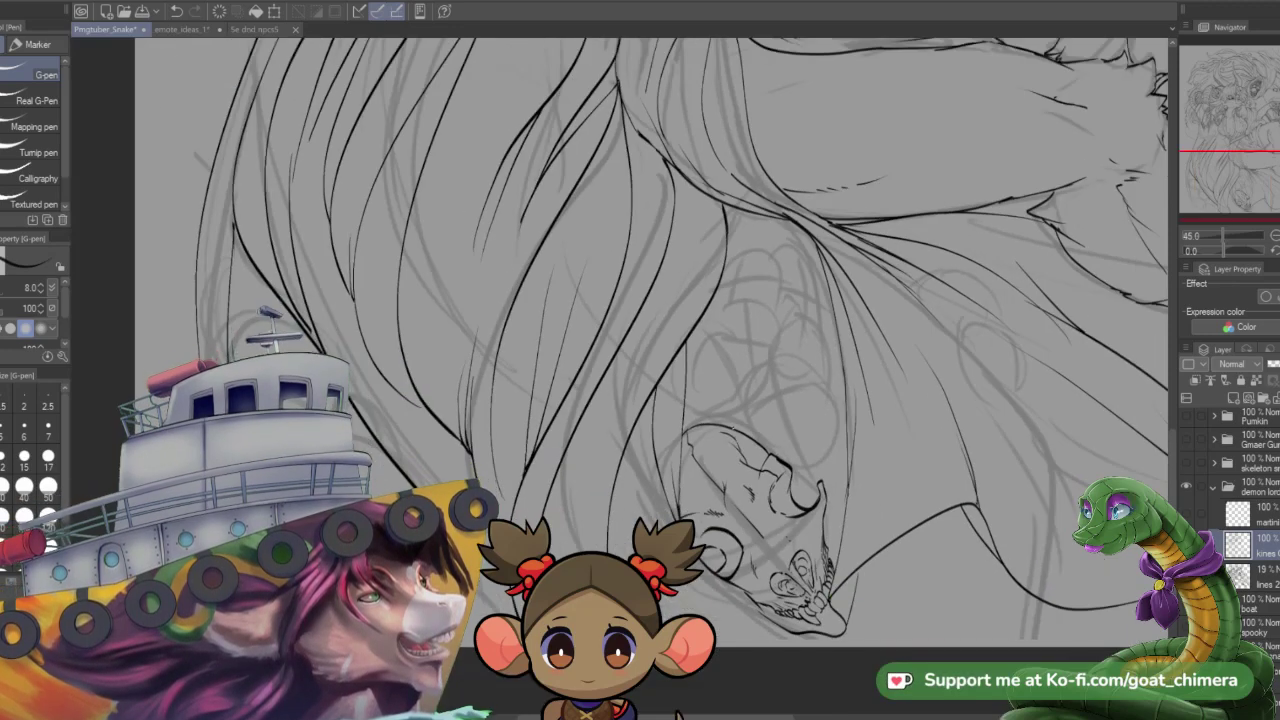
{"action": "scroll", "coordinate": [780, 520], "scroll_direction": "up", "scroll_amount": 5}
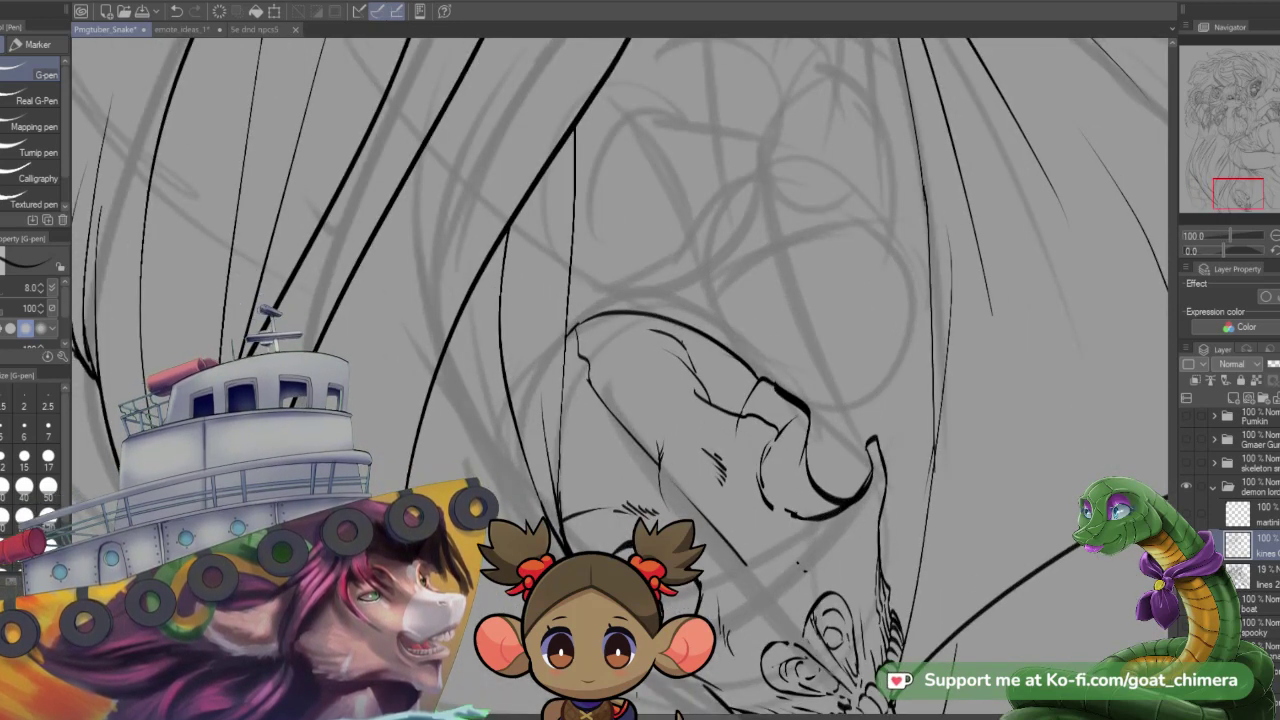
- Examine the inked skull and the uninked skull sketch above it, along with the surrounding drapery beneath the thigh
{"action": "key", "text": "e"}
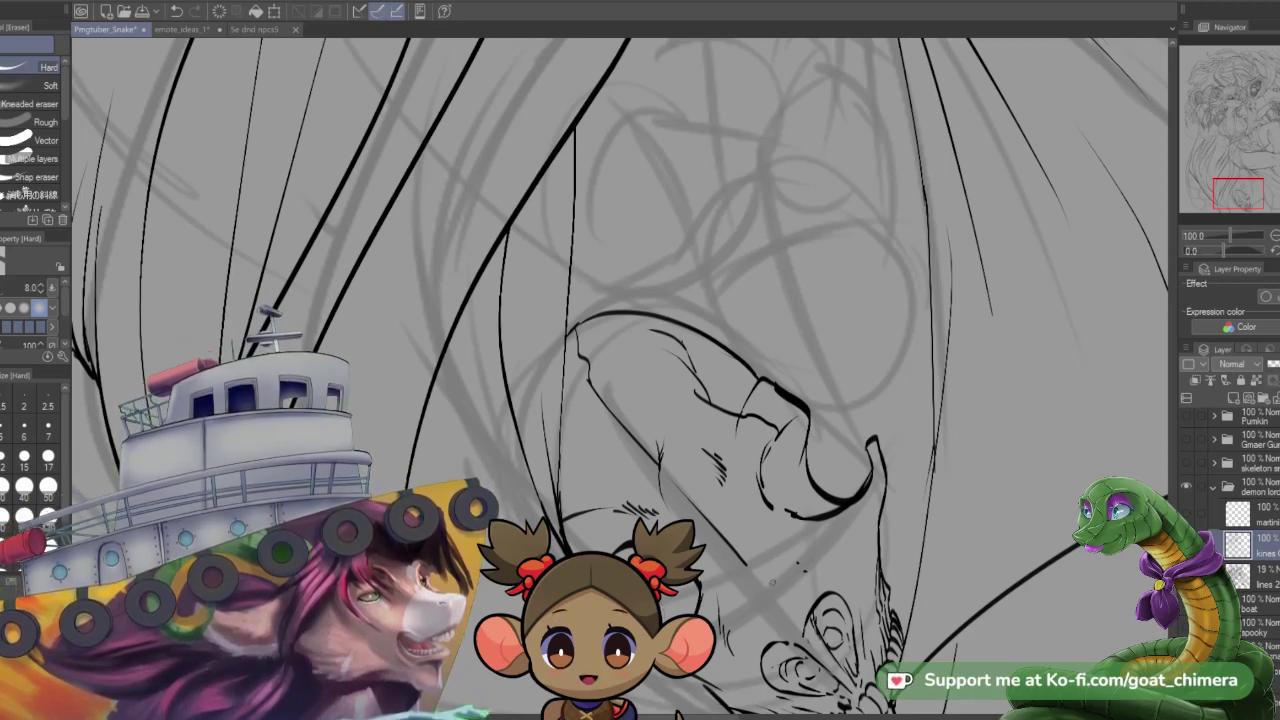
{"action": "key", "text": "p"}
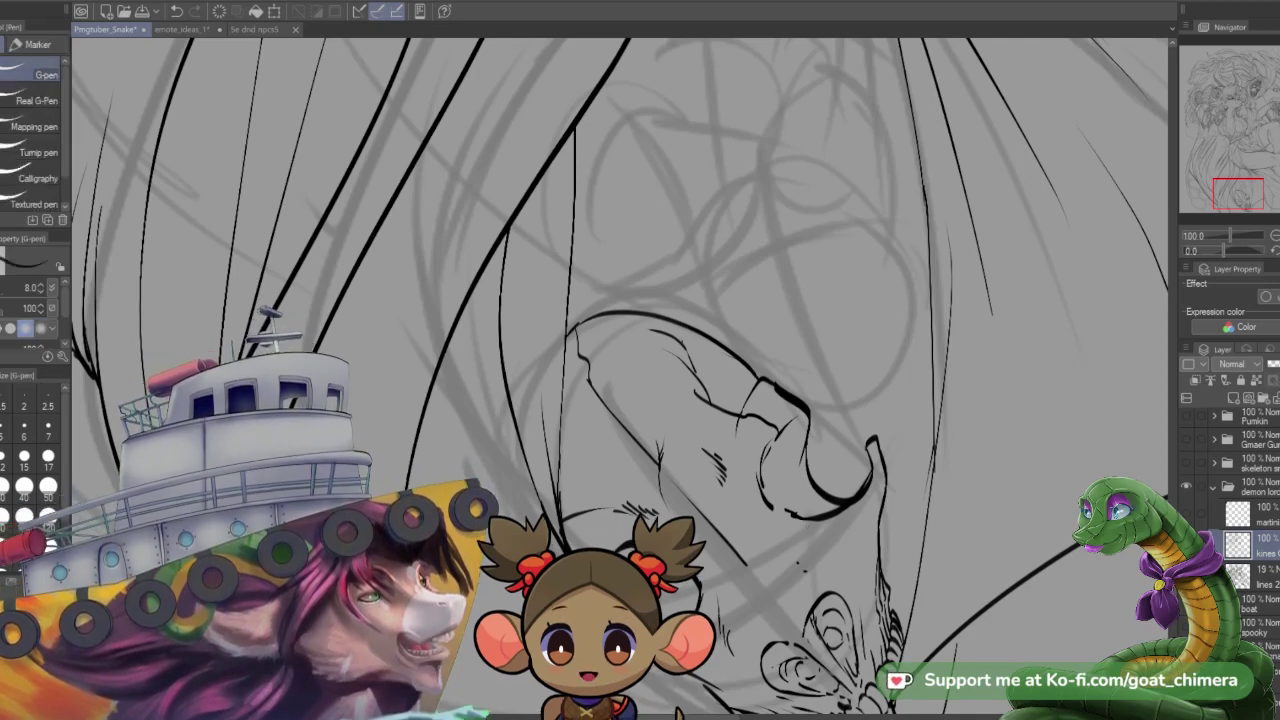
{"action": "scroll", "coordinate": [646, 657], "scroll_direction": "down", "scroll_amount": 2}
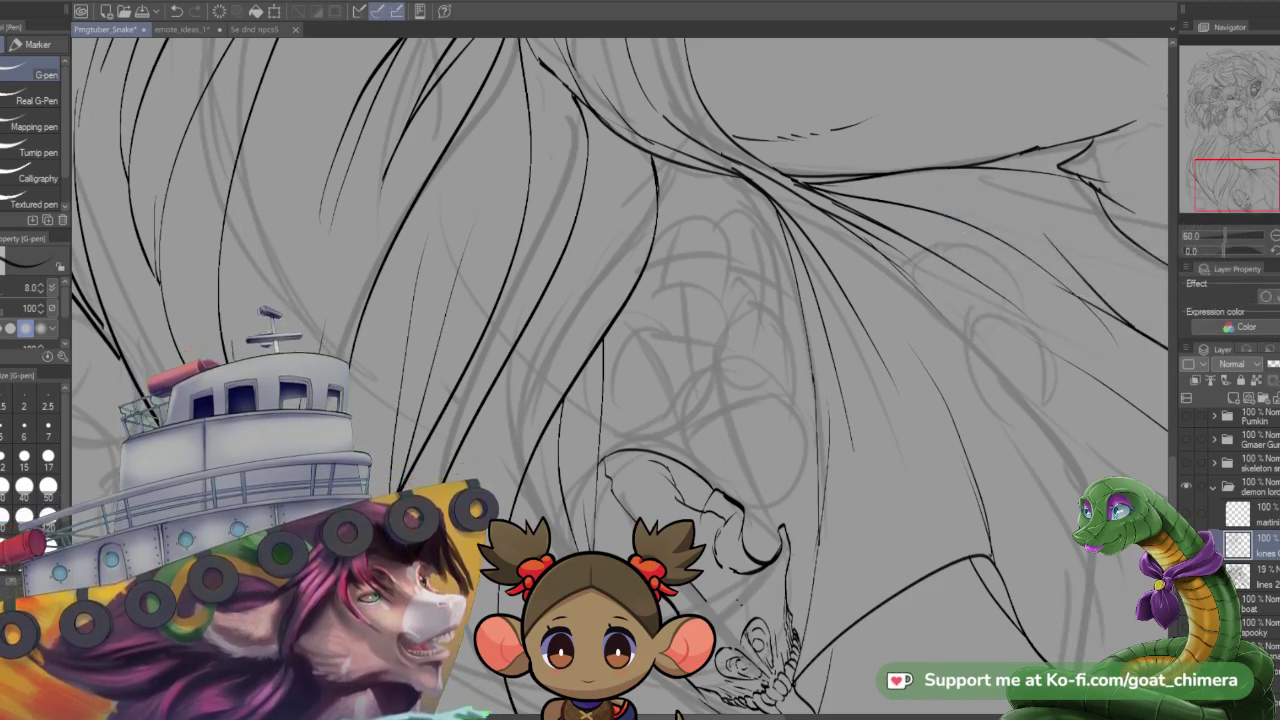
{"action": "scroll", "coordinate": [434, 442], "scroll_direction": "down", "scroll_amount": 5}
{"action": "scroll", "coordinate": [503, 466], "scroll_direction": "up", "scroll_amount": 2}
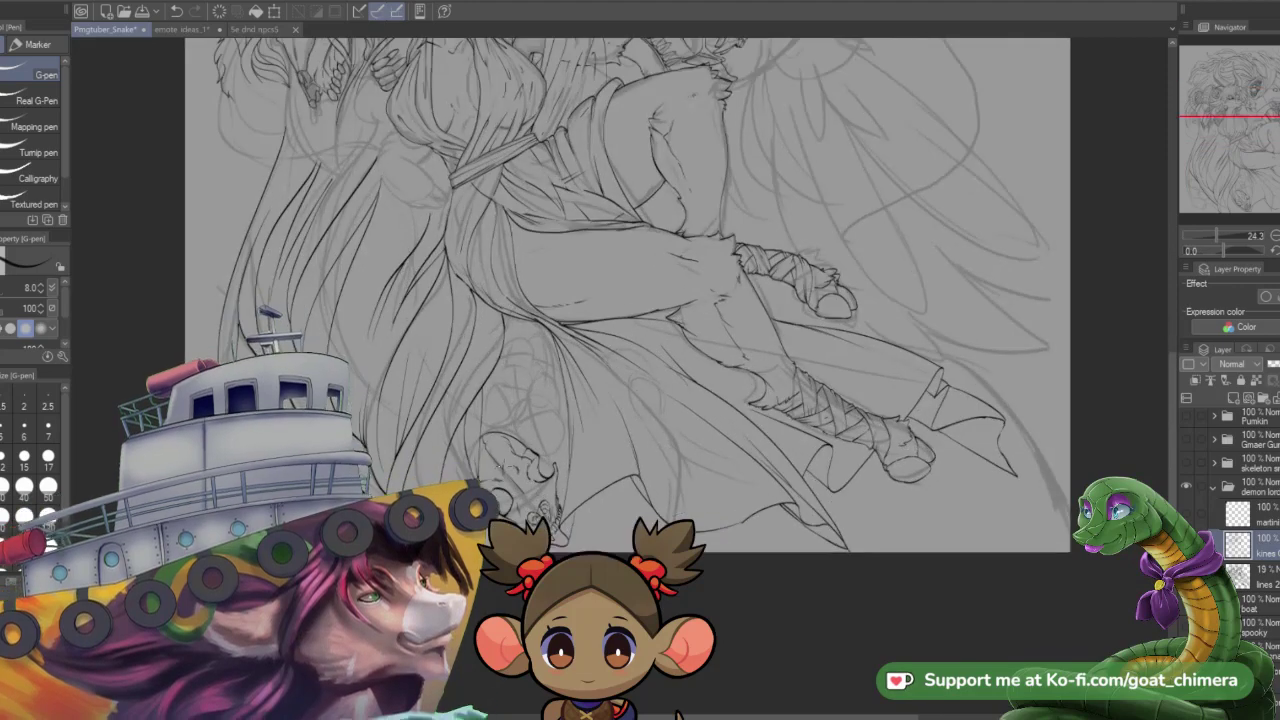
{"action": "scroll", "coordinate": [494, 453], "scroll_direction": "up", "scroll_amount": 4}
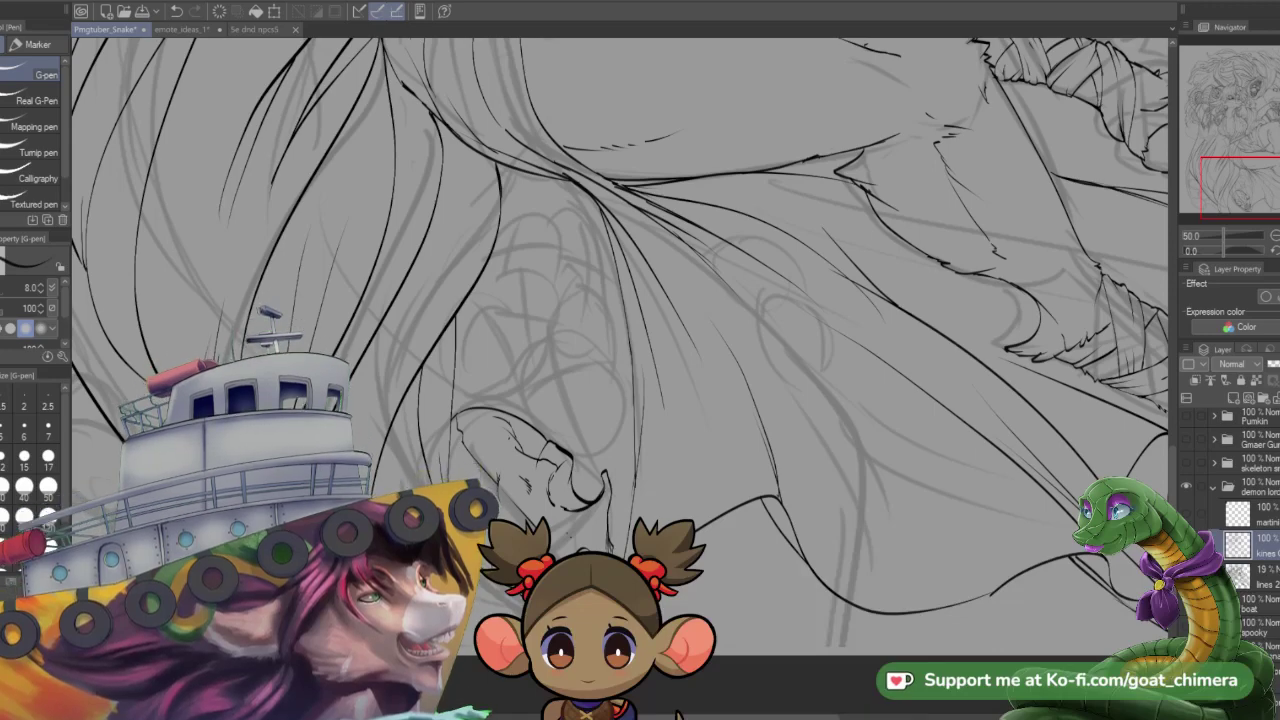
{"action": "scroll", "coordinate": [690, 480], "scroll_direction": "down", "scroll_amount": 2}
{"action": "scroll", "coordinate": [540, 410], "scroll_direction": "up", "scroll_amount": 2}
{"action": "scroll", "coordinate": [620, 350], "scroll_direction": "up", "scroll_amount": 3}
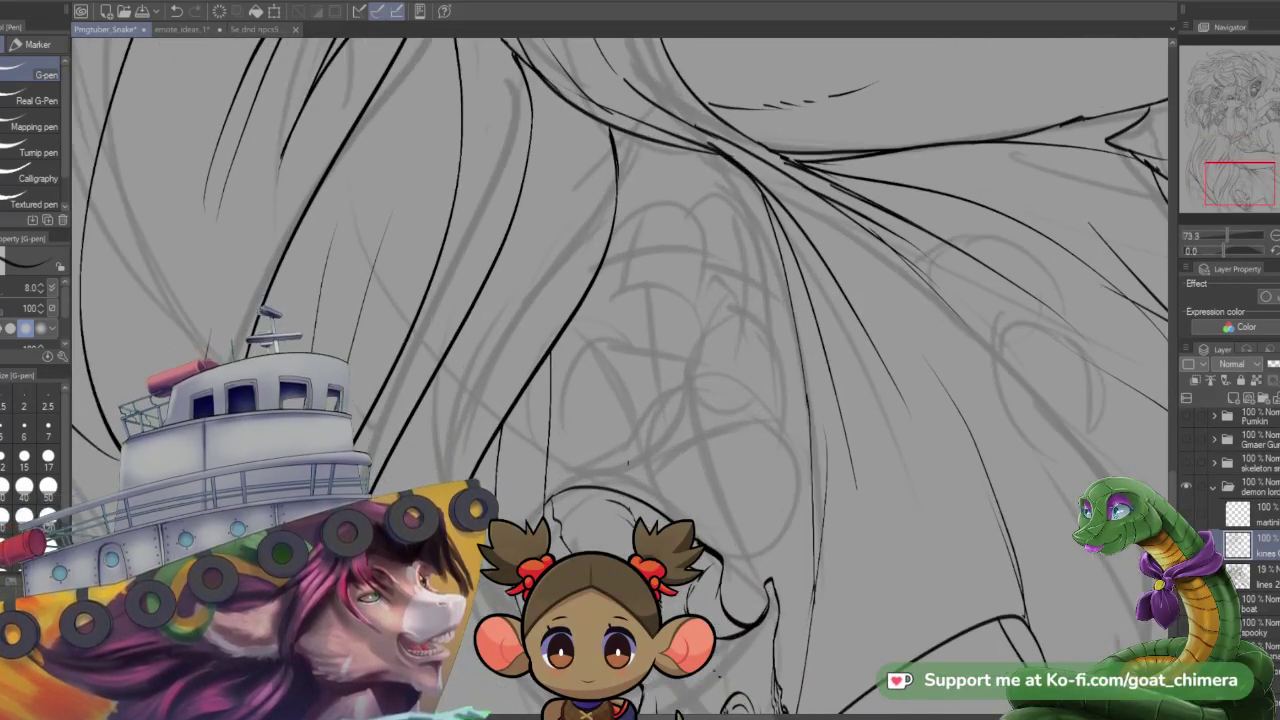
{"action": "left_click_drag", "start_coordinate": [1226, 192], "coordinate": [1201, 198]}
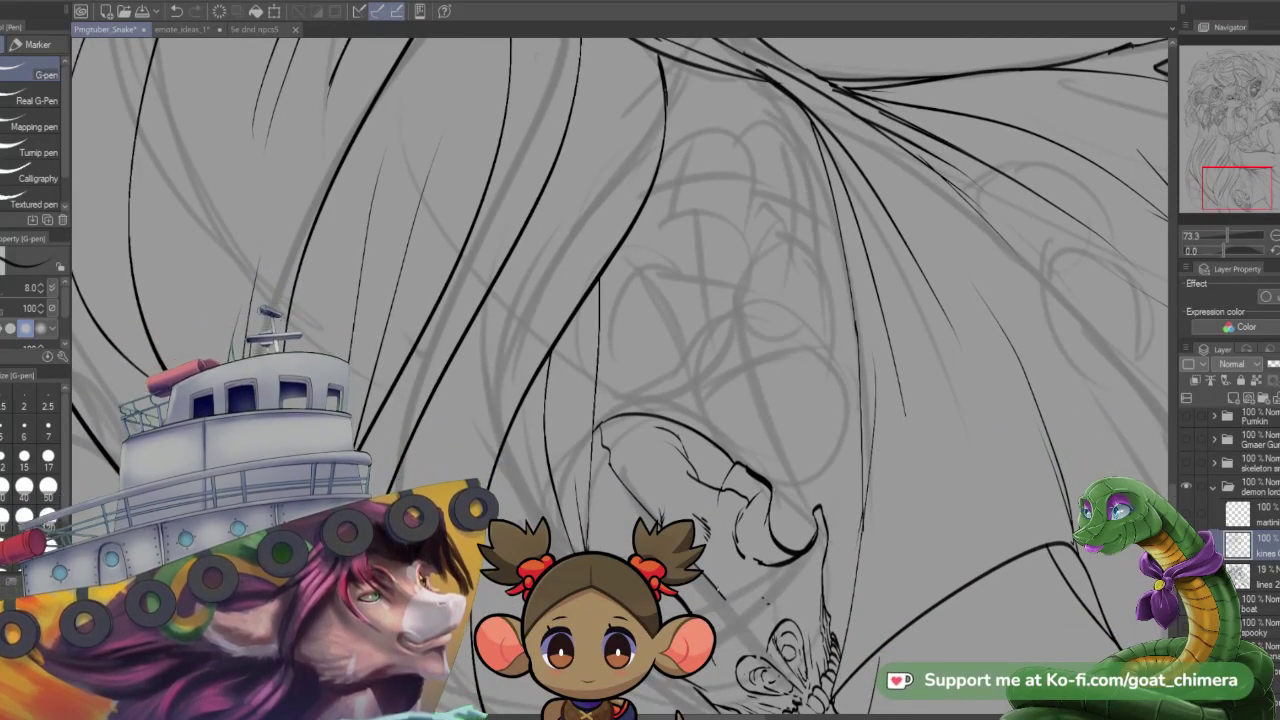
- Ink a short contour line with the G-pen down the side of the lower skull, near its nose cavity
{"action": "key", "text": "e"}
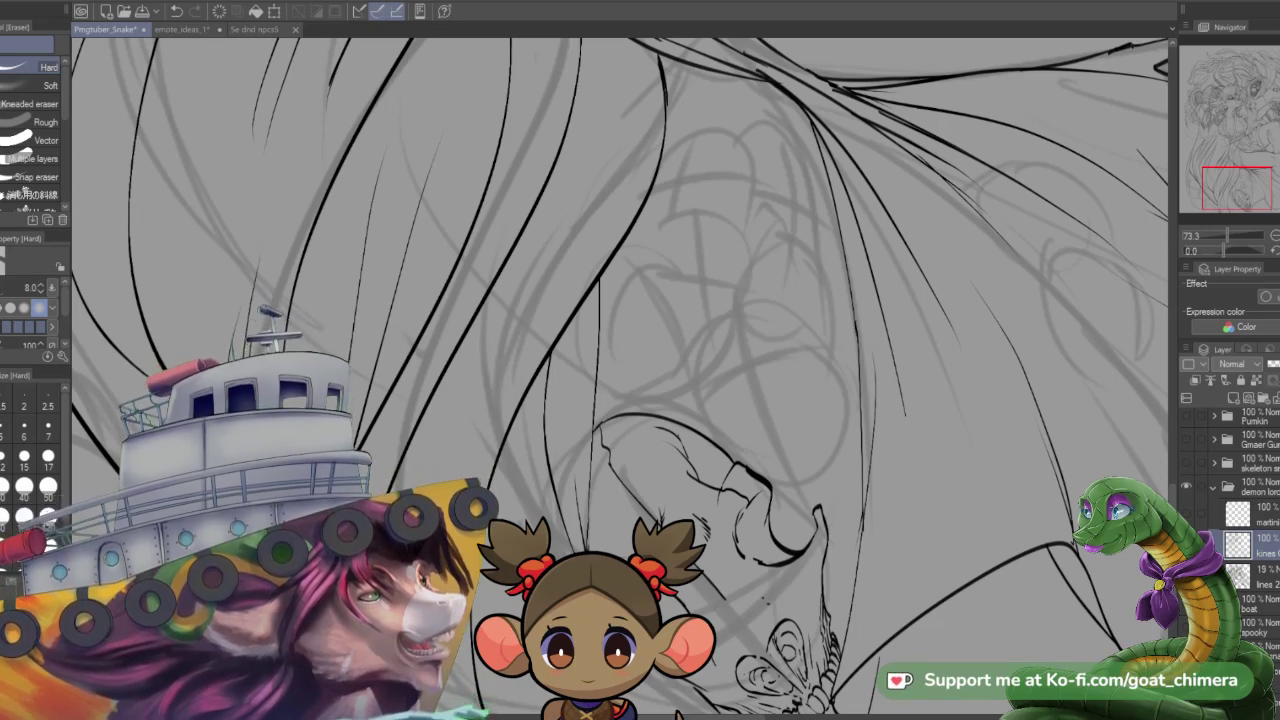
{"action": "key", "text": "p"}
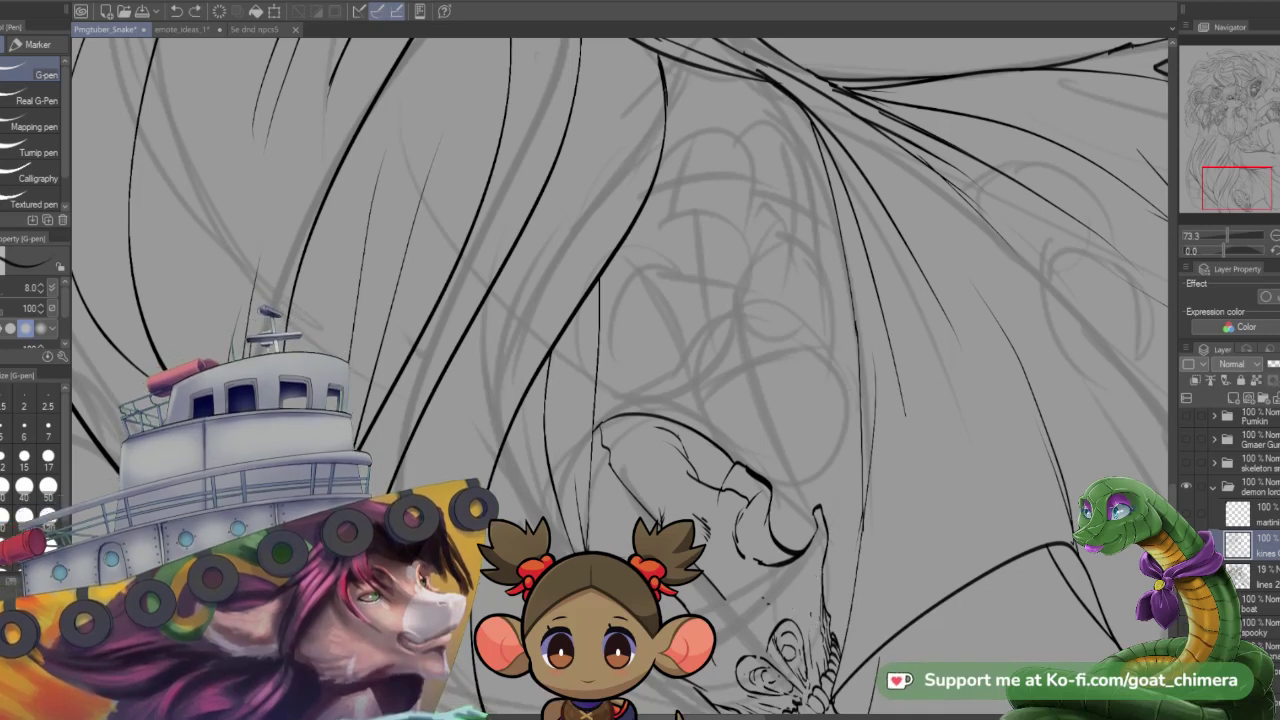
{"action": "left_click_drag", "start_coordinate": [820, 563], "coordinate": [807, 610]}
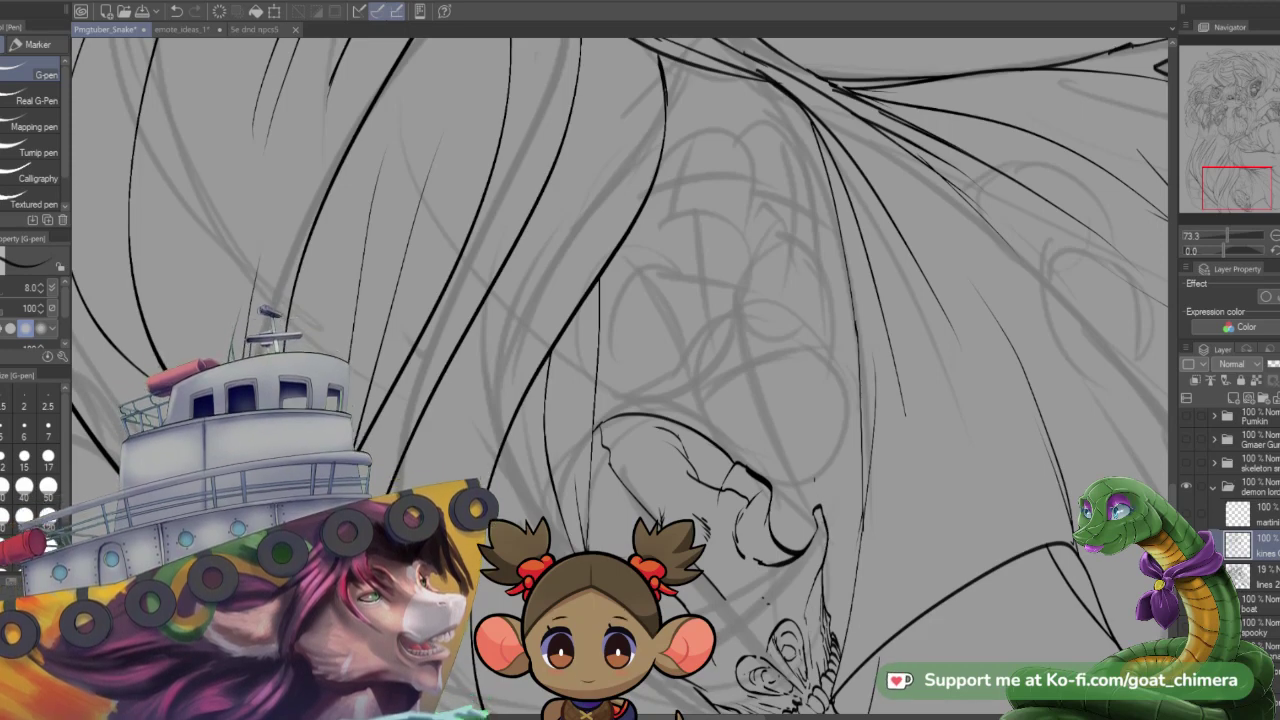
- Ink a short slanted row of teeth on the upper skull sketch with the G-pen, undoing and redrawing the first uneven strokes
{"action": "scroll", "coordinate": [809, 496], "scroll_direction": "down", "scroll_amount": 3}
{"action": "scroll", "coordinate": [824, 460], "scroll_direction": "up", "scroll_amount": 1}
{"action": "scroll", "coordinate": [620, 360], "scroll_direction": "up", "scroll_amount": 5}
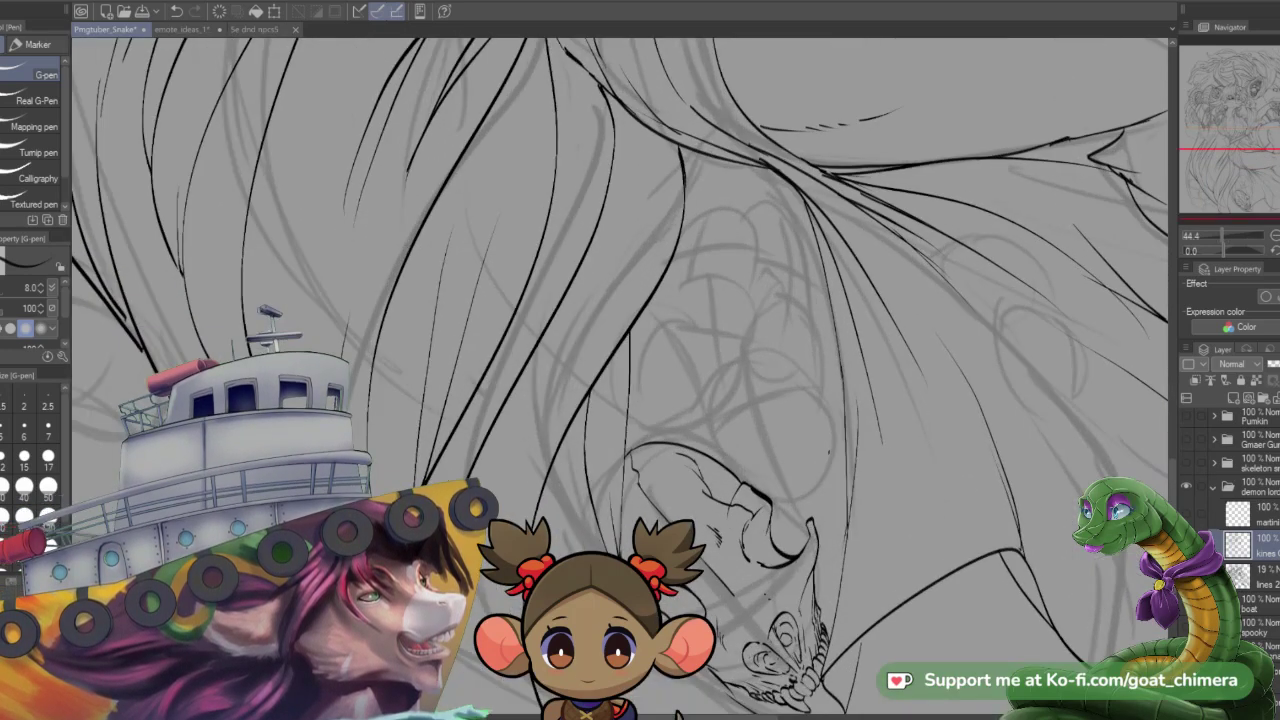
{"action": "scroll", "coordinate": [620, 360], "scroll_direction": "down", "scroll_amount": 2}
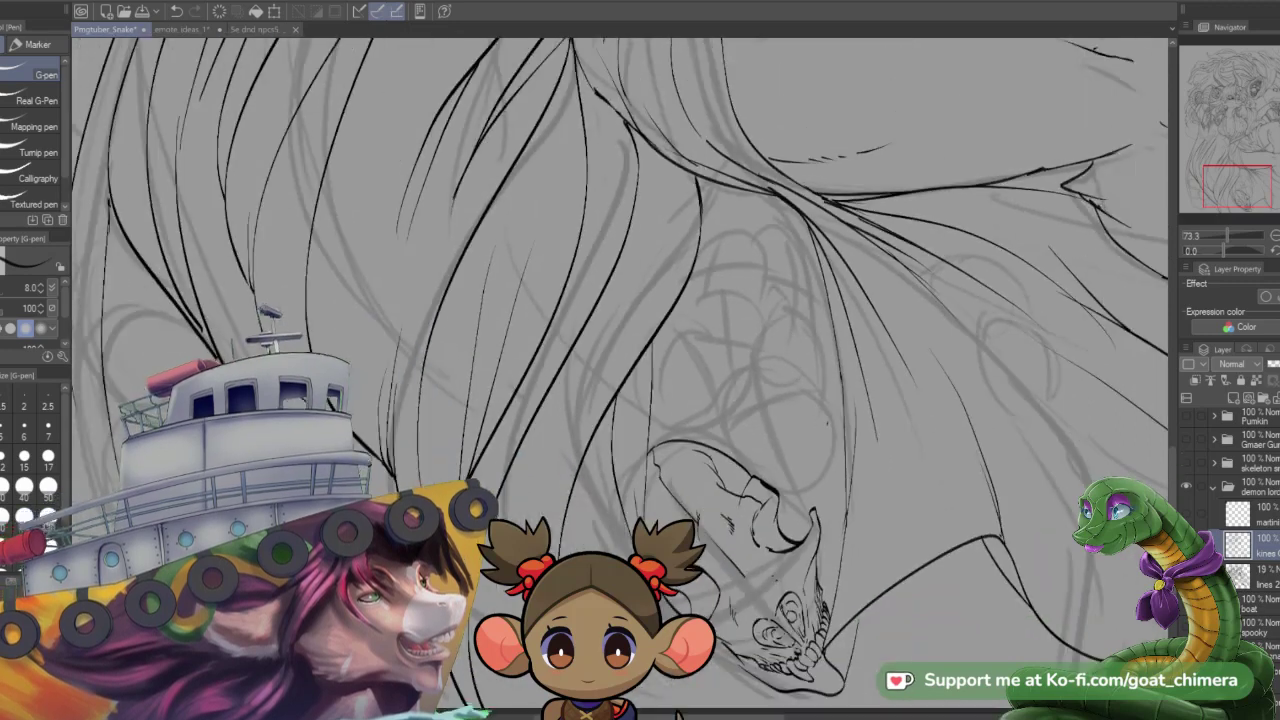
{"action": "scroll", "coordinate": [620, 360], "scroll_direction": "up", "scroll_amount": 2}
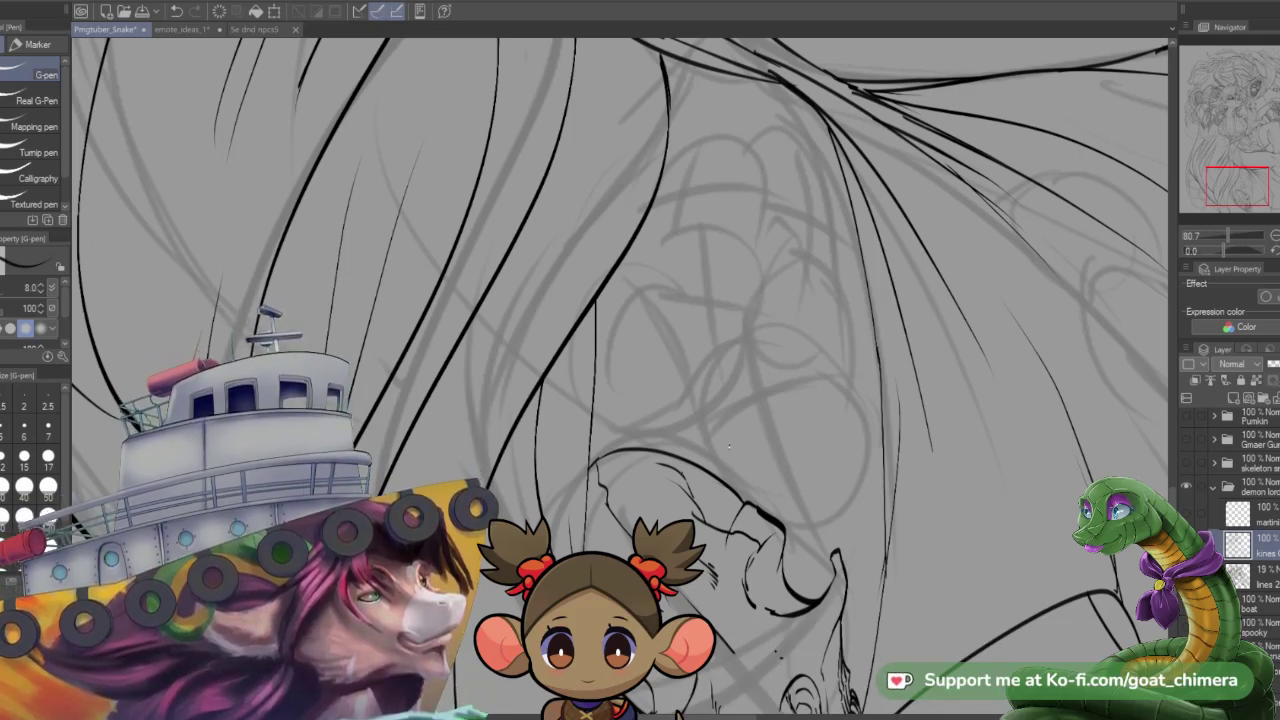
{"action": "mouse_move", "coordinate": [731, 450]}
{"action": "left_mouse_down"}
{"action": "mouse_move", "coordinate": [740, 462]}
{"action": "mouse_move", "coordinate": [773, 437]}
{"action": "left_mouse_up"}
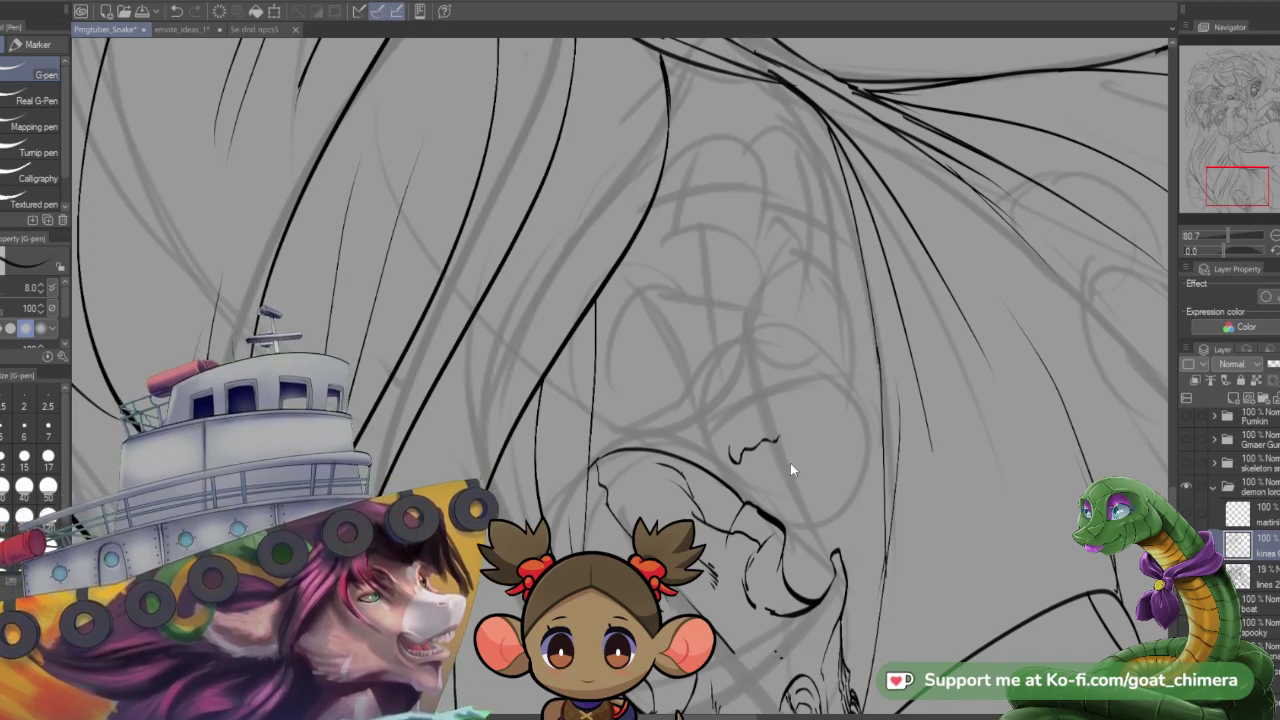
{"action": "key", "text": "ctrl+z"}
{"action": "key", "text": "ctrl+z"}
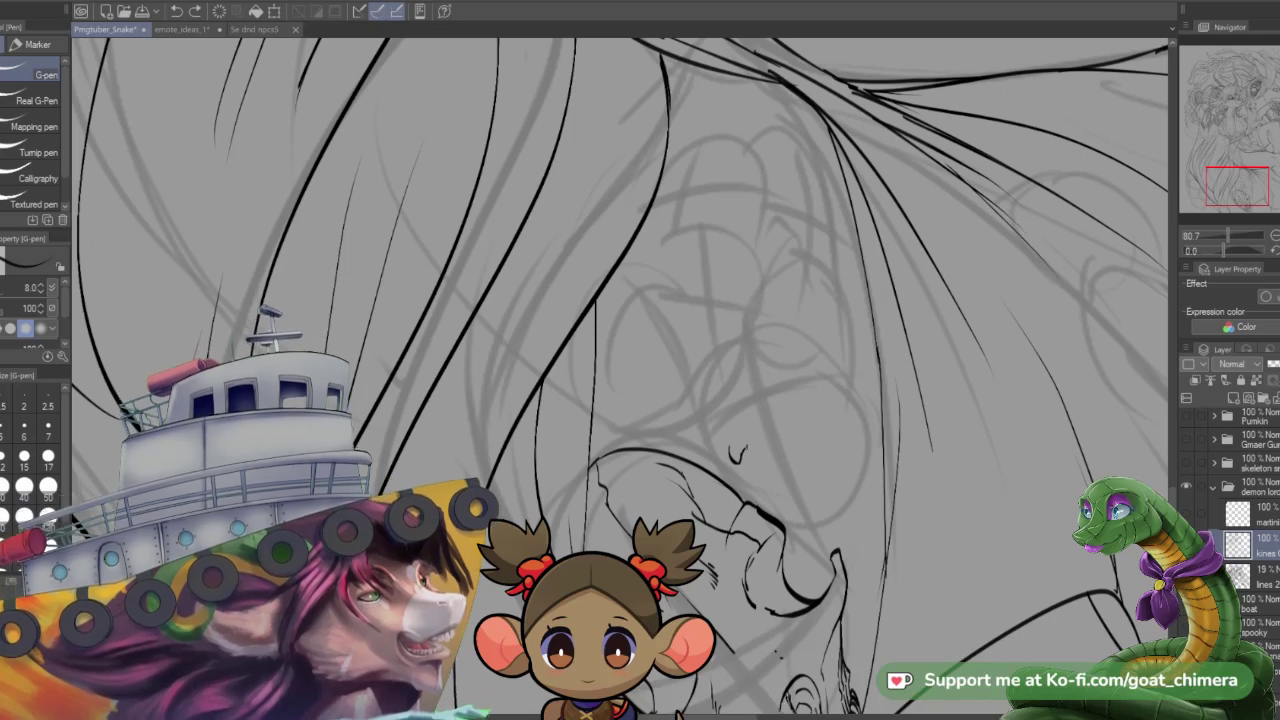
{"action": "left_click_drag", "start_coordinate": [752, 450], "coordinate": [792, 428]}
{"action": "key", "text": "ctrl+z"}
{"action": "mouse_move", "coordinate": [801, 432]}
{"action": "left_mouse_down"}
{"action": "mouse_move", "coordinate": [814, 408]}
{"action": "mouse_move", "coordinate": [804, 401]}
{"action": "mouse_move", "coordinate": [791, 429]}
{"action": "mouse_move", "coordinate": [736, 447]}
{"action": "left_mouse_up"}
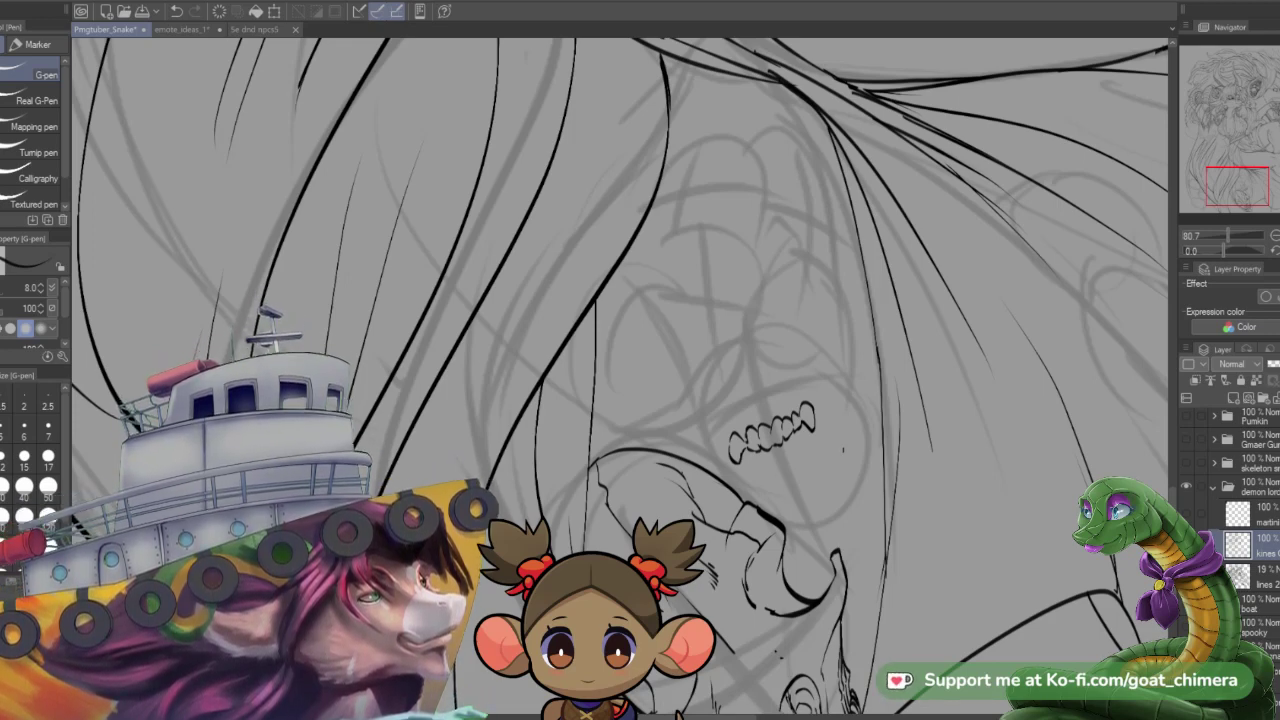
- Erase the middle teeth with the hard eraser at size 15 and redraw them with the G-pen as an upward arch between the end teeth
{"action": "key", "text": "e"}
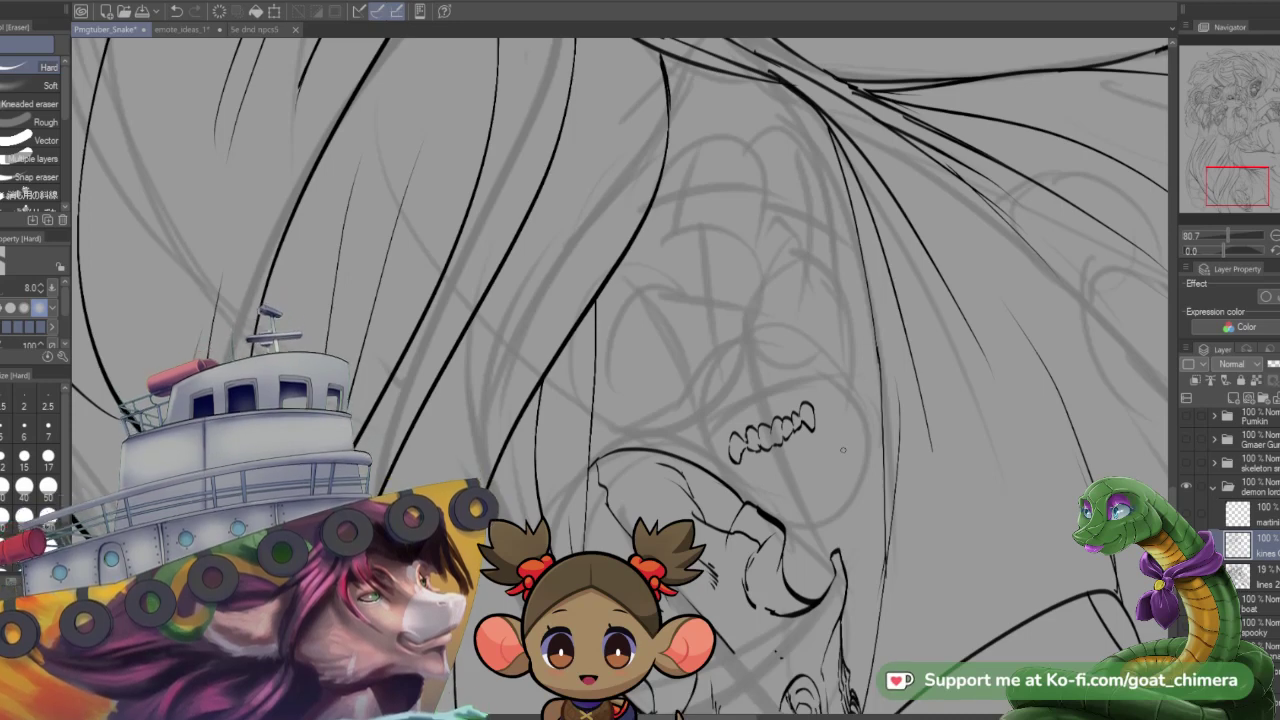
{"action": "left_click", "coordinate": [24, 457]}
{"action": "mouse_move", "coordinate": [757, 420]}
{"action": "left_mouse_down"}
{"action": "mouse_move", "coordinate": [767, 460]}
{"action": "mouse_move", "coordinate": [789, 413]}
{"action": "left_mouse_up"}
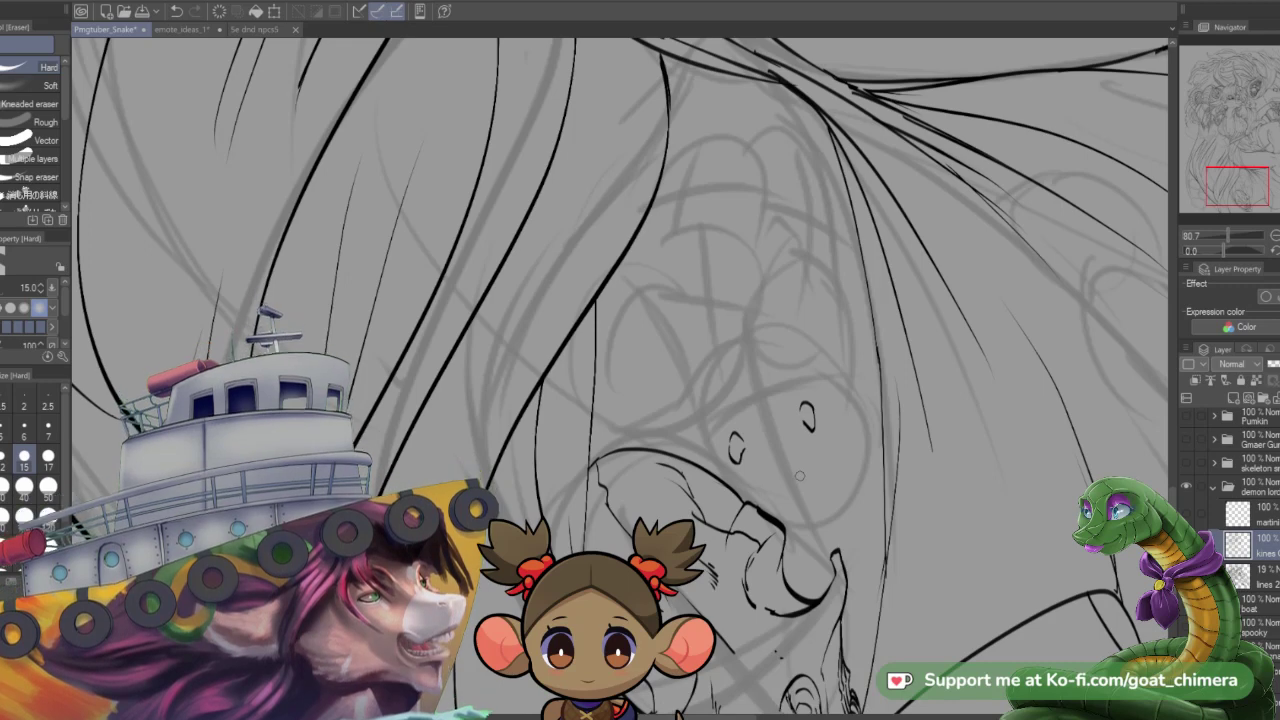
{"action": "key", "text": "p"}
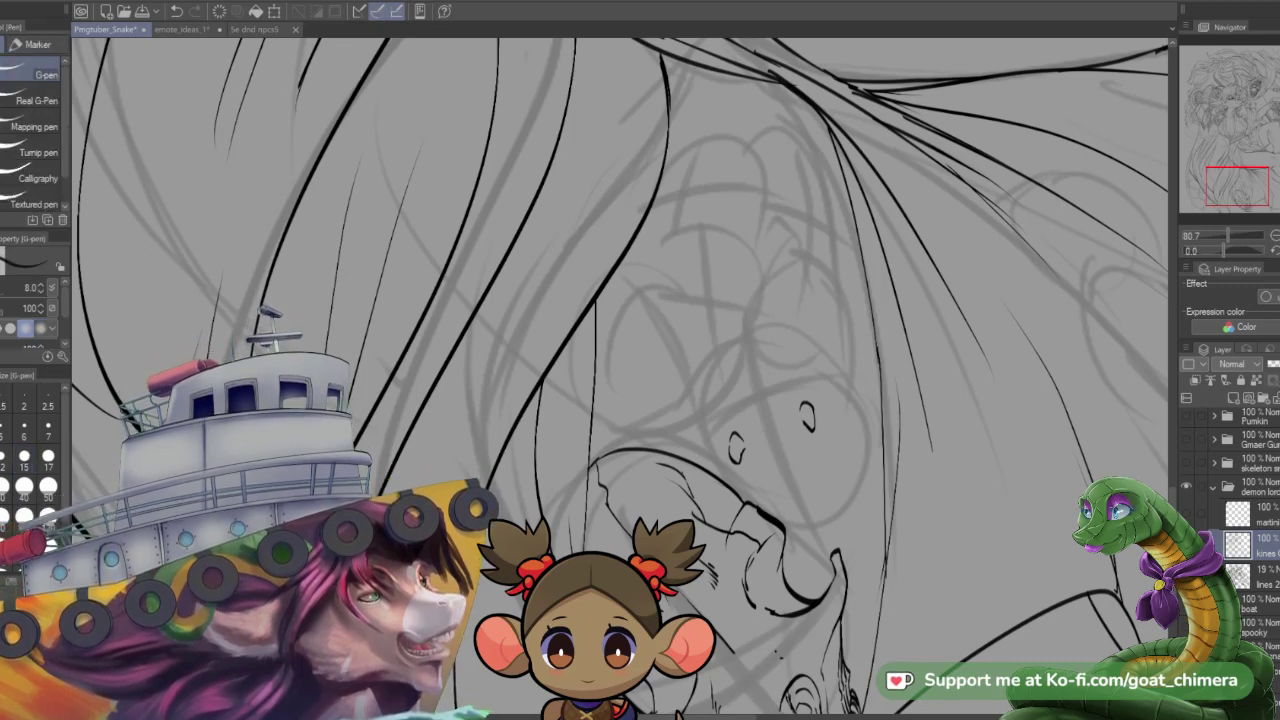
{"action": "mouse_move", "coordinate": [737, 437]}
{"action": "left_mouse_down"}
{"action": "mouse_move", "coordinate": [746, 422]}
{"action": "mouse_move", "coordinate": [744, 446]}
{"action": "mouse_move", "coordinate": [760, 424]}
{"action": "mouse_move", "coordinate": [770, 432]}
{"action": "left_mouse_up"}
{"action": "mouse_move", "coordinate": [768, 401]}
{"action": "left_mouse_down"}
{"action": "mouse_move", "coordinate": [777, 428]}
{"action": "mouse_move", "coordinate": [794, 404]}
{"action": "mouse_move", "coordinate": [802, 426]}
{"action": "left_mouse_up"}
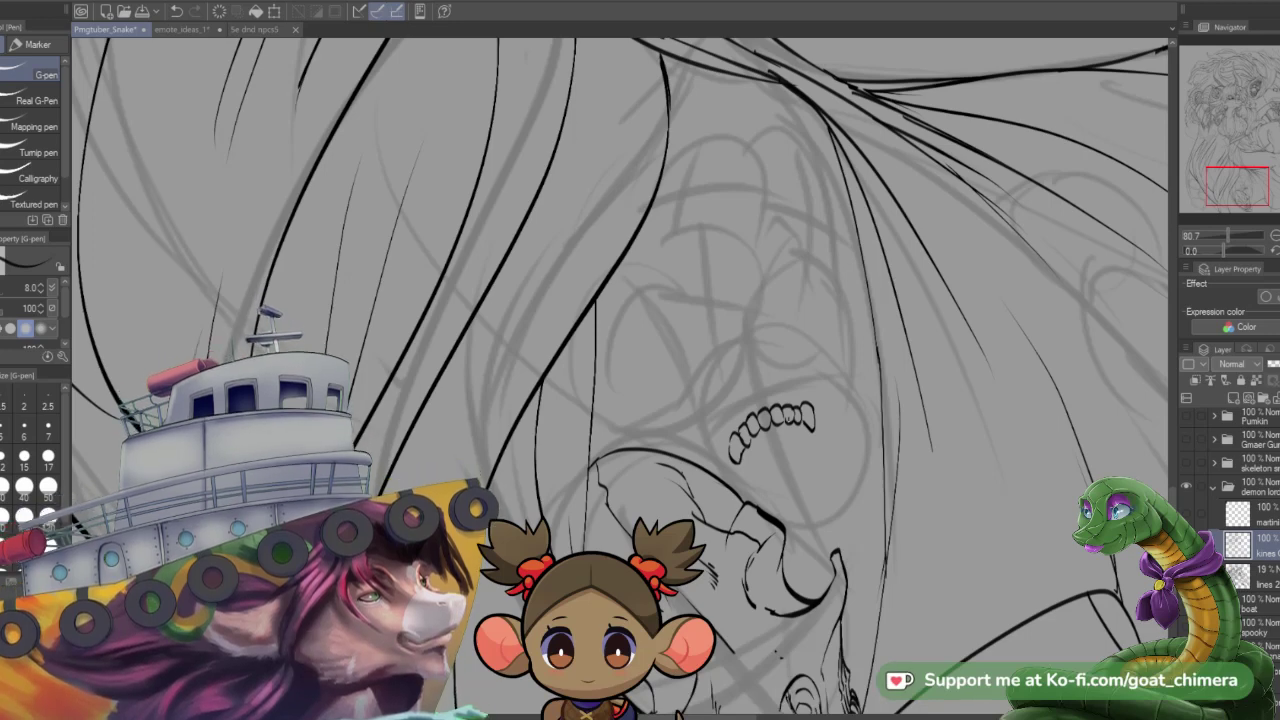
- Extend the arched tooth row with extra teeth at both ends and add short gum ridge strokes above the teeth
{"action": "left_click_drag", "start_coordinate": [814, 408], "coordinate": [818, 430]}
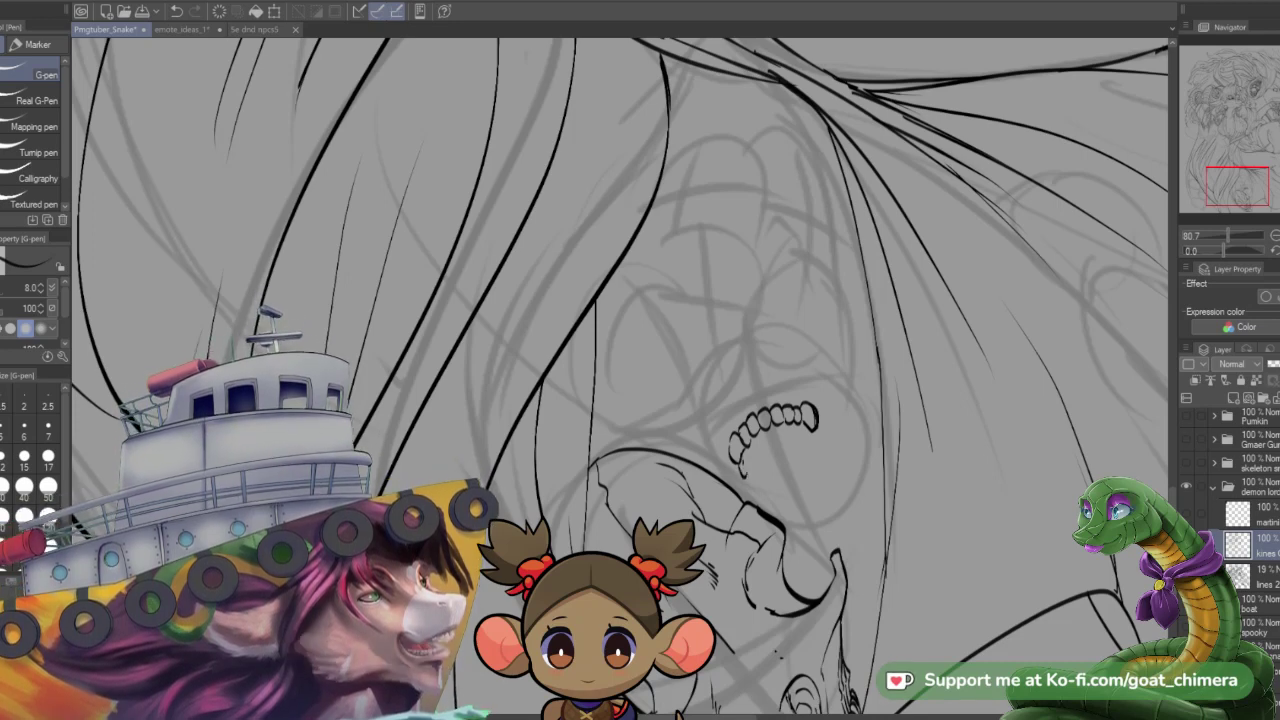
{"action": "left_click_drag", "start_coordinate": [738, 458], "coordinate": [750, 466]}
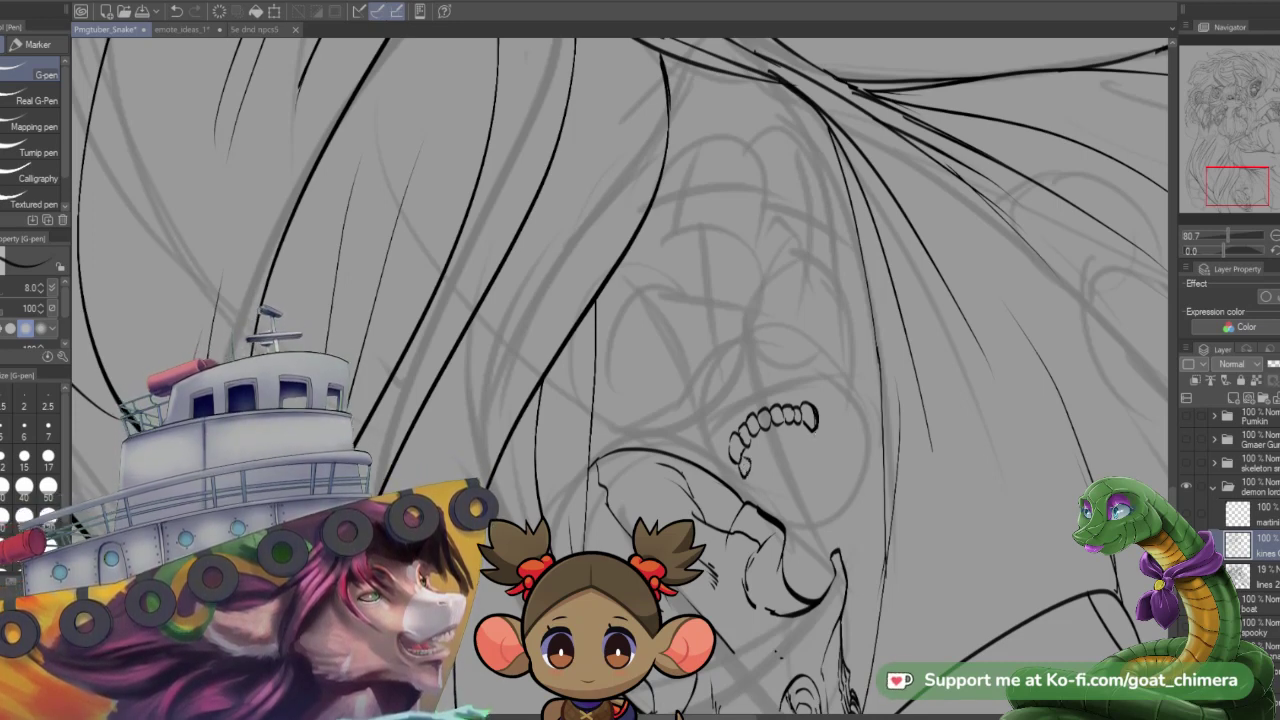
{"action": "left_click_drag", "start_coordinate": [817, 433], "coordinate": [830, 431]}
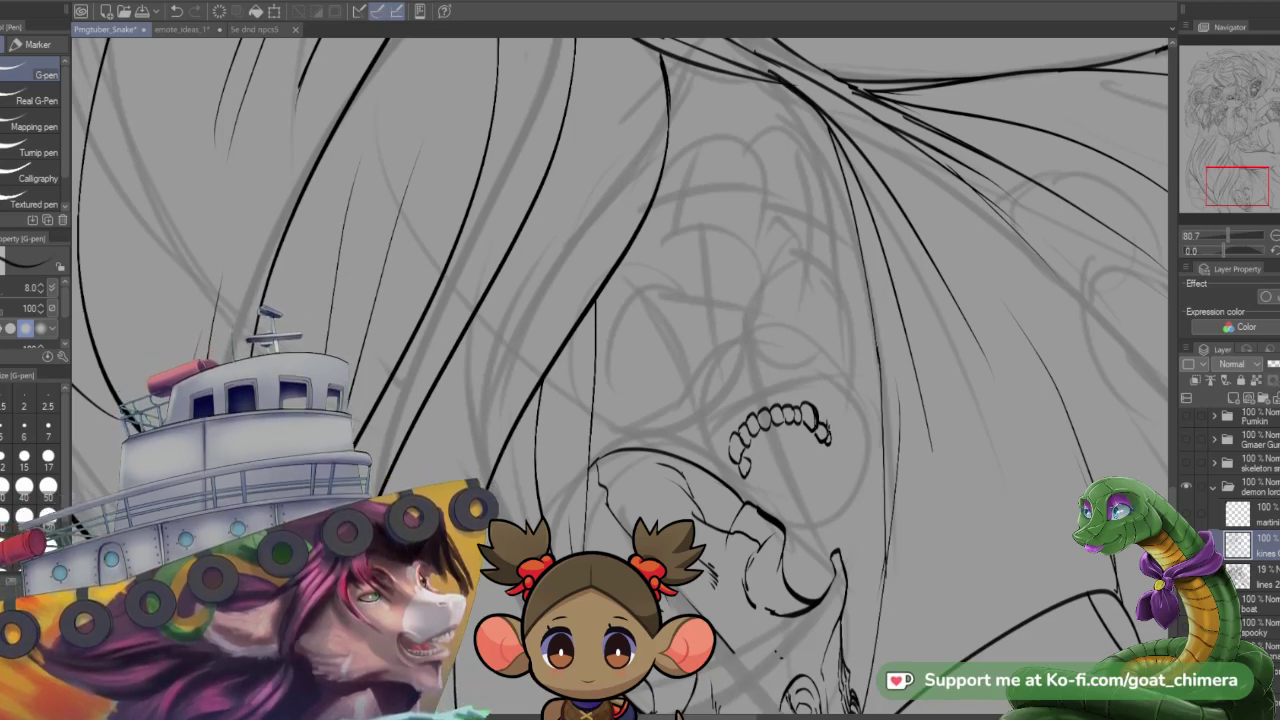
{"action": "left_click_drag", "start_coordinate": [828, 427], "coordinate": [834, 440]}
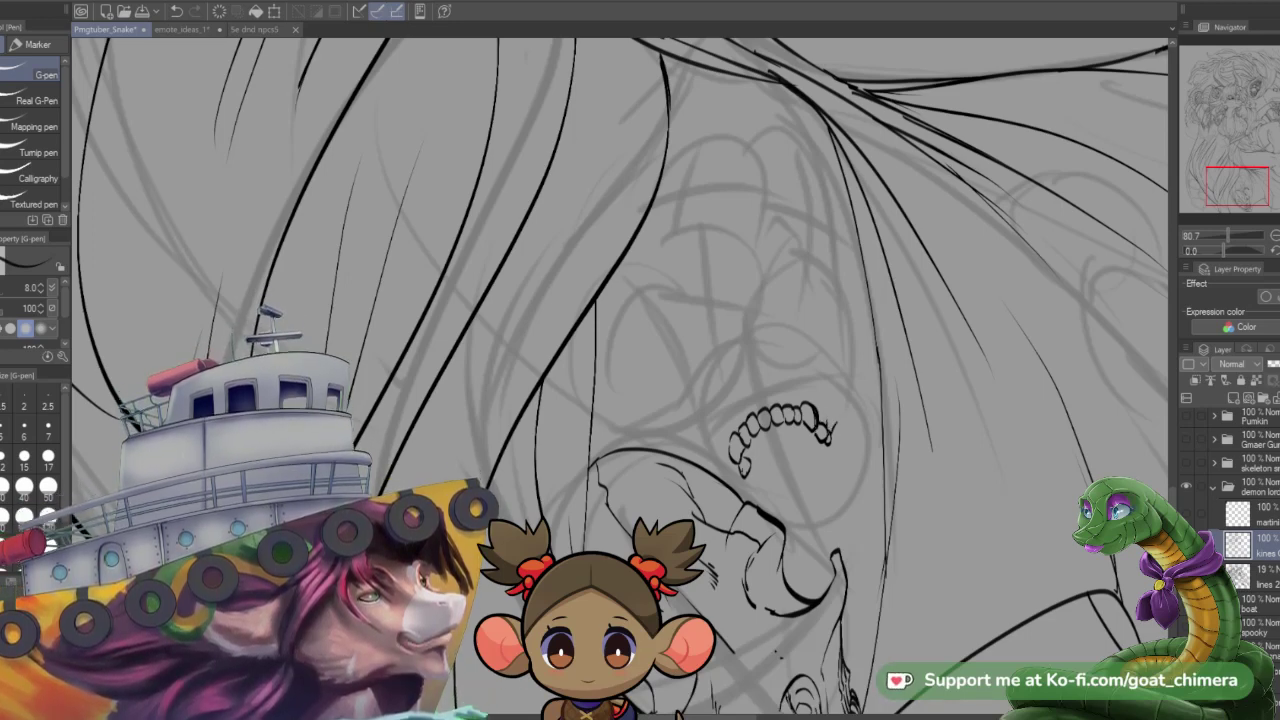
{"action": "left_click_drag", "start_coordinate": [747, 471], "coordinate": [757, 481]}
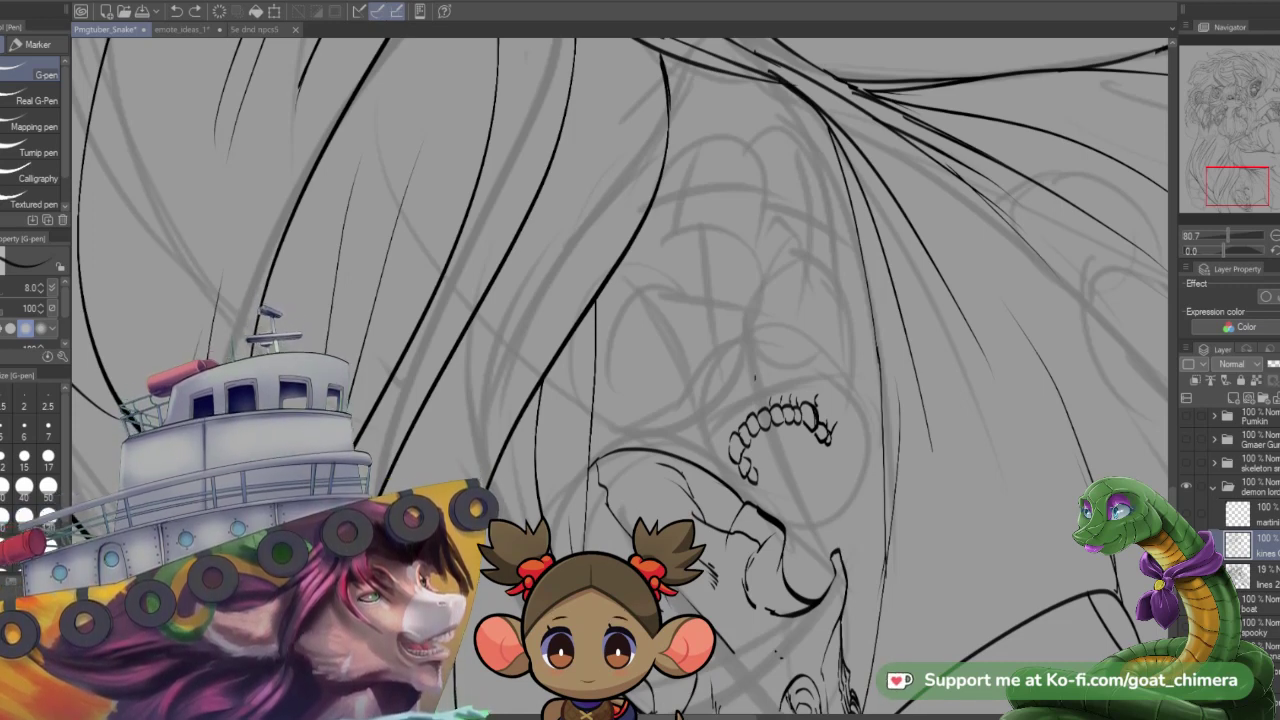
{"action": "left_click", "coordinate": [747, 397]}
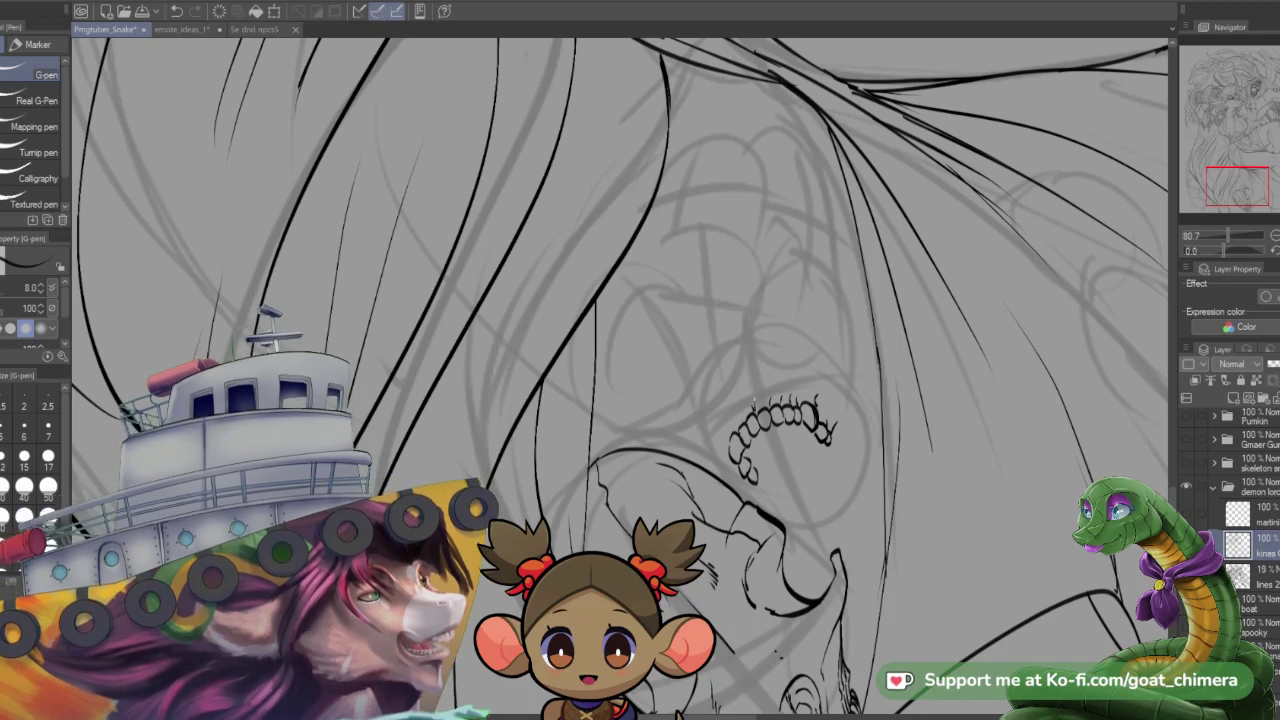
{"action": "left_click_drag", "start_coordinate": [749, 401], "coordinate": [755, 415]}
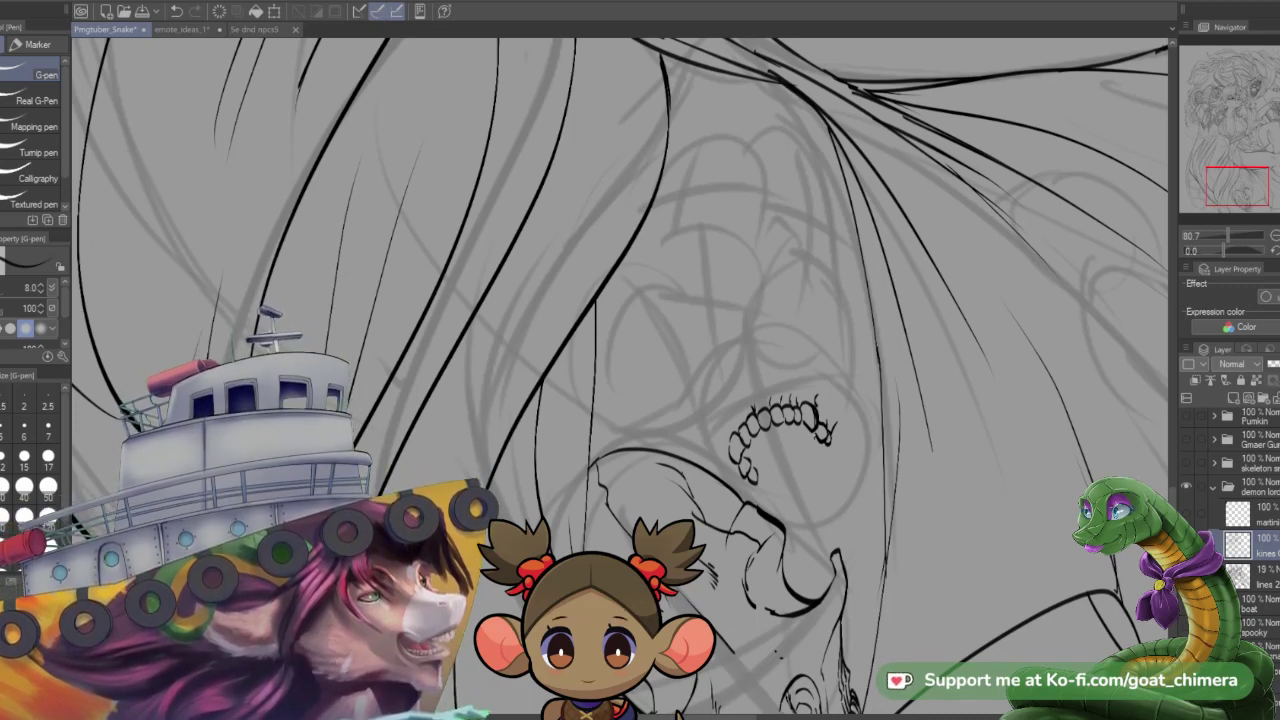
- Erase and re-ink the side teeth where the arch curves down, adding further small teeth at both ends of the row
{"action": "key", "text": "e"}
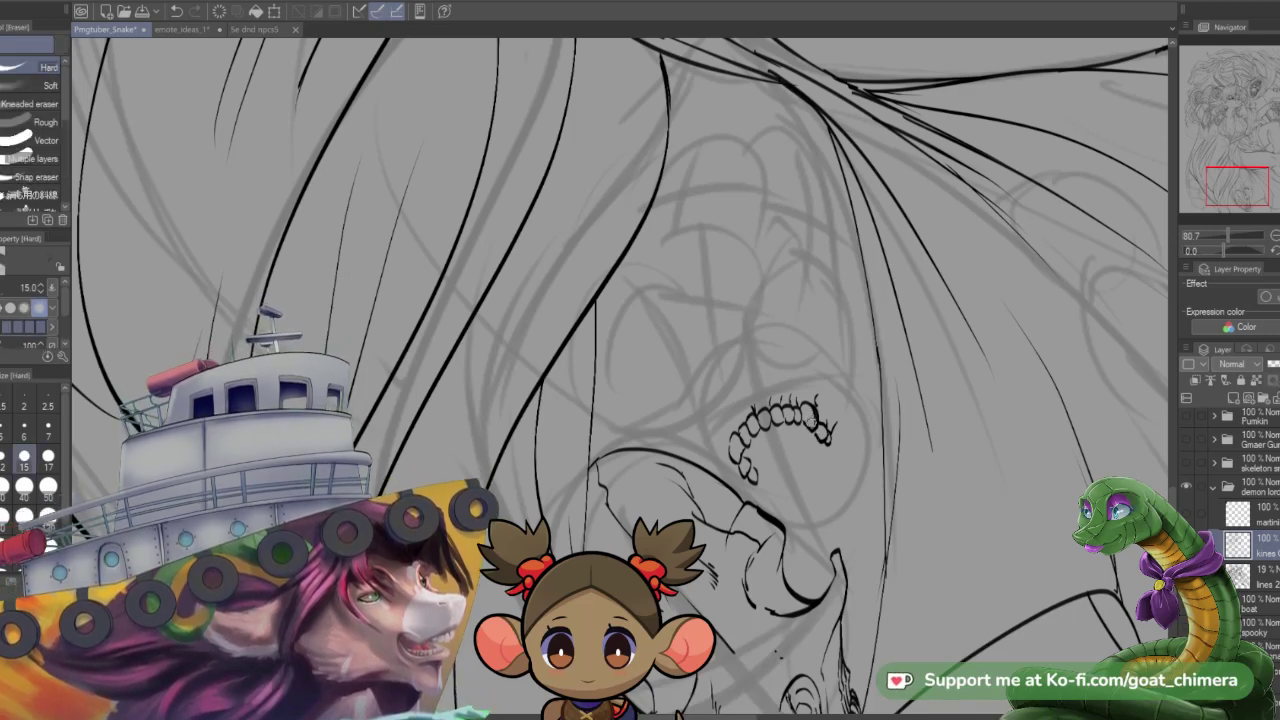
{"action": "mouse_move", "coordinate": [733, 443]}
{"action": "left_mouse_down"}
{"action": "mouse_move", "coordinate": [734, 456]}
{"action": "mouse_move", "coordinate": [738, 446]}
{"action": "left_mouse_up"}
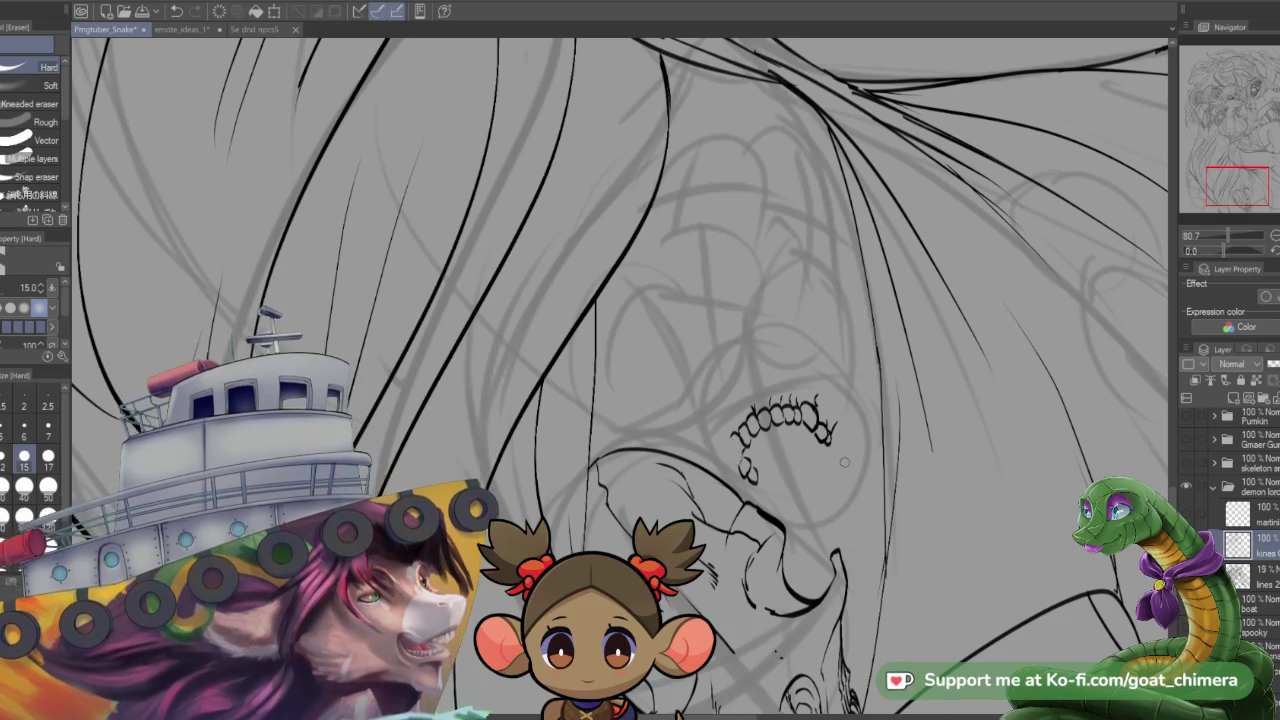
{"action": "key", "text": "p"}
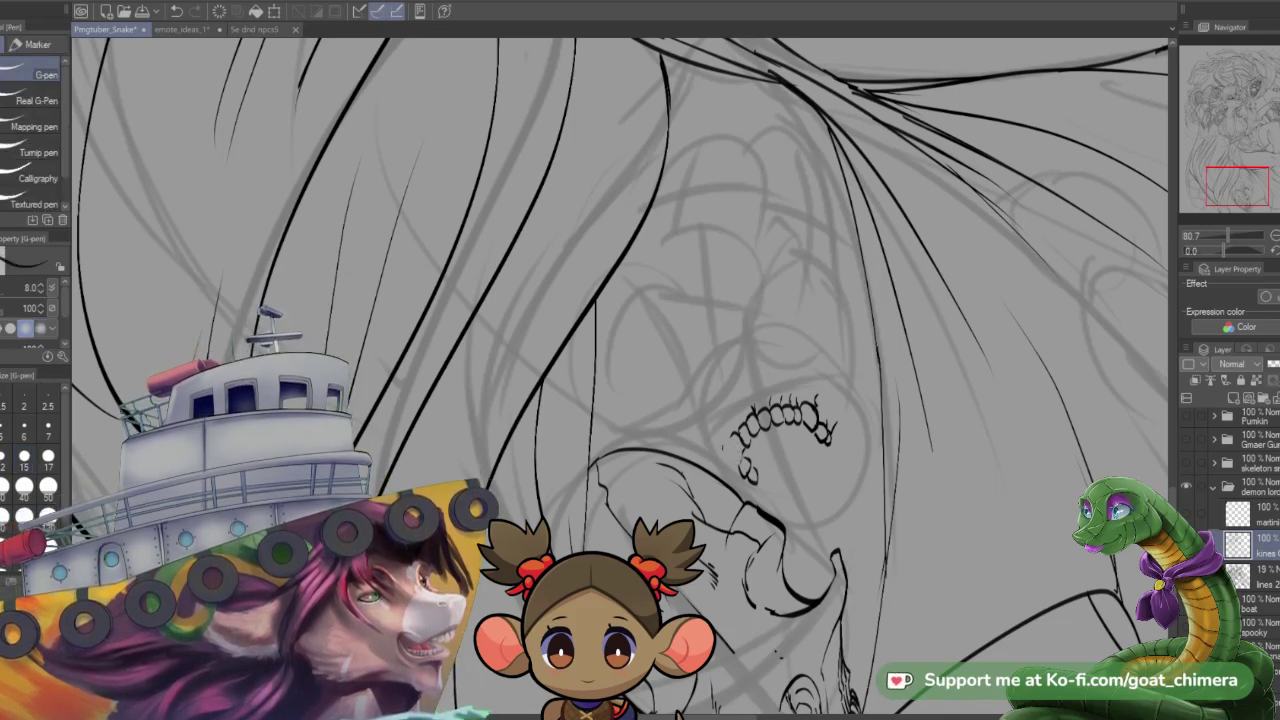
{"action": "left_click_drag", "start_coordinate": [733, 443], "coordinate": [742, 465]}
{"action": "left_click_drag", "start_coordinate": [750, 428], "coordinate": [750, 447]}
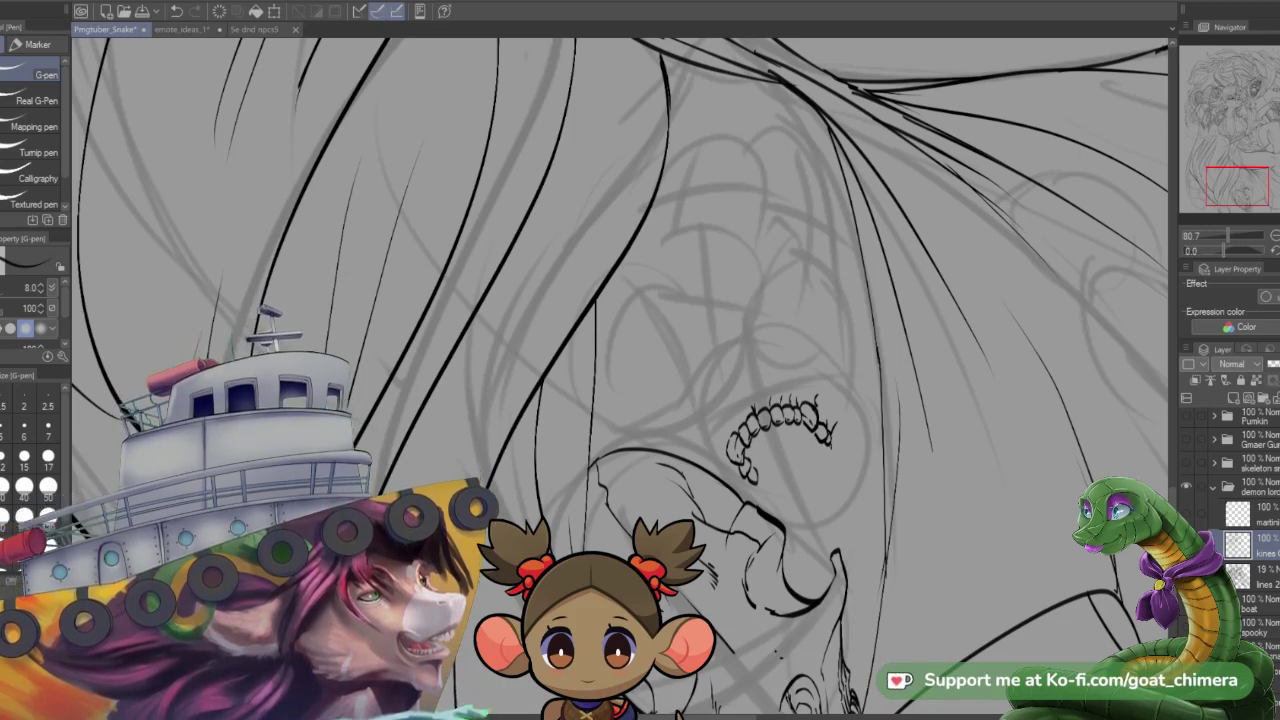
{"action": "mouse_move", "coordinate": [832, 444]}
{"action": "left_mouse_down"}
{"action": "mouse_move", "coordinate": [852, 438]}
{"action": "mouse_move", "coordinate": [830, 434]}
{"action": "left_mouse_up"}
{"action": "mouse_move", "coordinate": [753, 484]}
{"action": "left_mouse_down"}
{"action": "mouse_move", "coordinate": [758, 497]}
{"action": "mouse_move", "coordinate": [760, 475]}
{"action": "mouse_move", "coordinate": [762, 492]}
{"action": "left_mouse_up"}
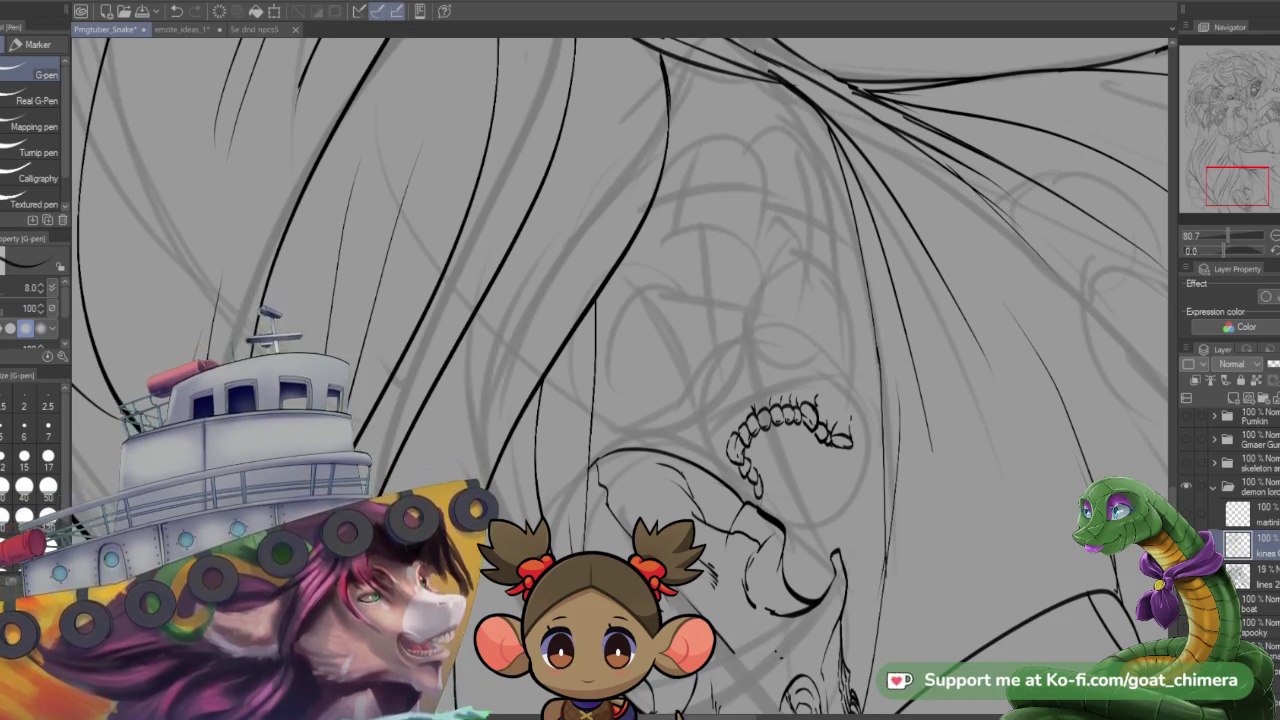
- Ink the bony contour above the teeth's far end, undo the long upper line, and add a small hooked nasal cavity above the tooth arch
{"action": "mouse_move", "coordinate": [852, 419]}
{"action": "left_mouse_down"}
{"action": "mouse_move", "coordinate": [849, 435]}
{"action": "mouse_move", "coordinate": [870, 399]}
{"action": "mouse_move", "coordinate": [849, 385]}
{"action": "left_mouse_up"}
{"action": "mouse_move", "coordinate": [851, 391]}
{"action": "left_mouse_down"}
{"action": "mouse_move", "coordinate": [838, 369]}
{"action": "mouse_move", "coordinate": [849, 360]}
{"action": "mouse_move", "coordinate": [861, 379]}
{"action": "mouse_move", "coordinate": [856, 357]}
{"action": "mouse_move", "coordinate": [778, 334]}
{"action": "mouse_move", "coordinate": [722, 342]}
{"action": "left_mouse_up"}
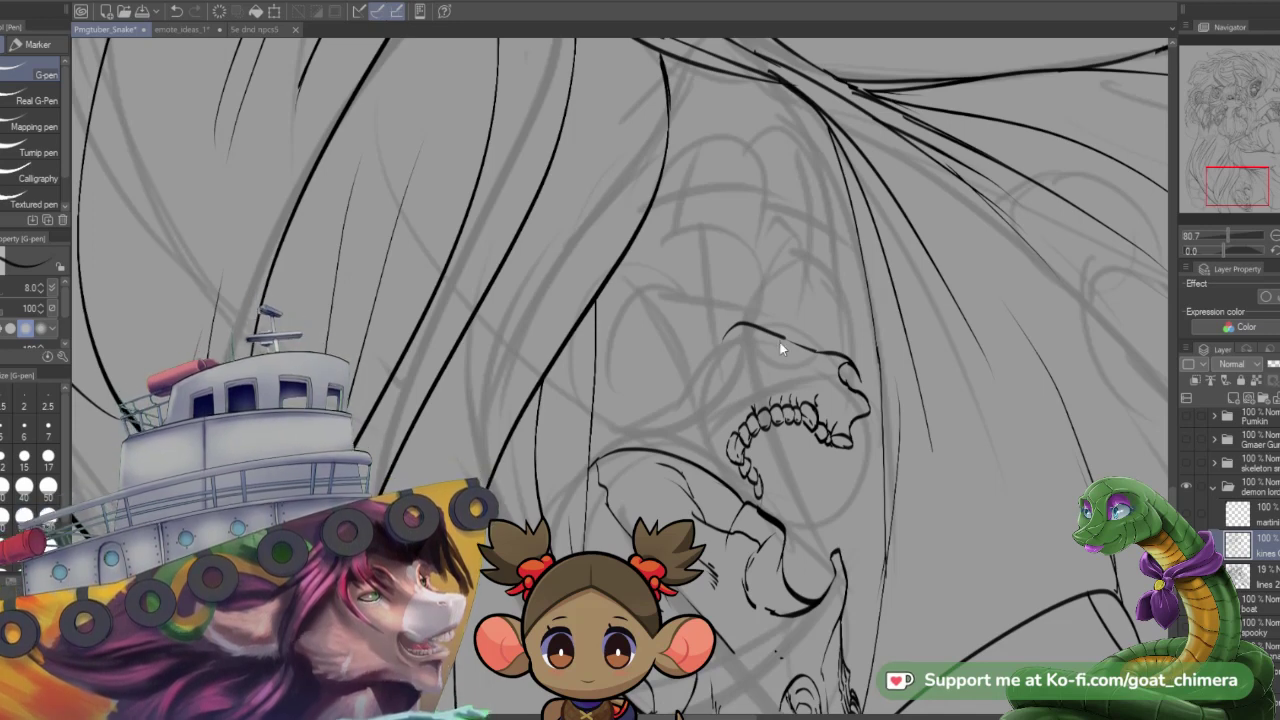
{"action": "key", "text": "ctrl+z"}
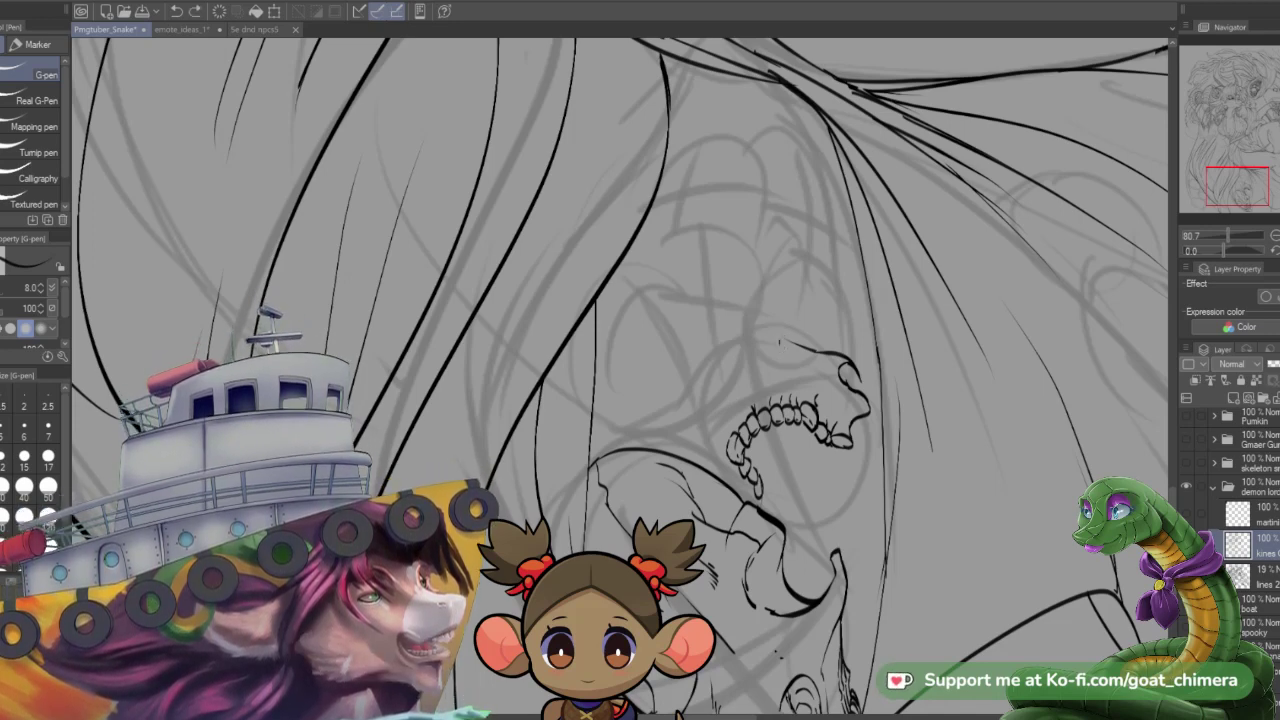
{"action": "mouse_move", "coordinate": [741, 359]}
{"action": "left_mouse_down"}
{"action": "mouse_move", "coordinate": [734, 377]}
{"action": "mouse_move", "coordinate": [747, 381]}
{"action": "mouse_move", "coordinate": [762, 349]}
{"action": "mouse_move", "coordinate": [775, 361]}
{"action": "mouse_move", "coordinate": [756, 372]}
{"action": "left_mouse_up"}
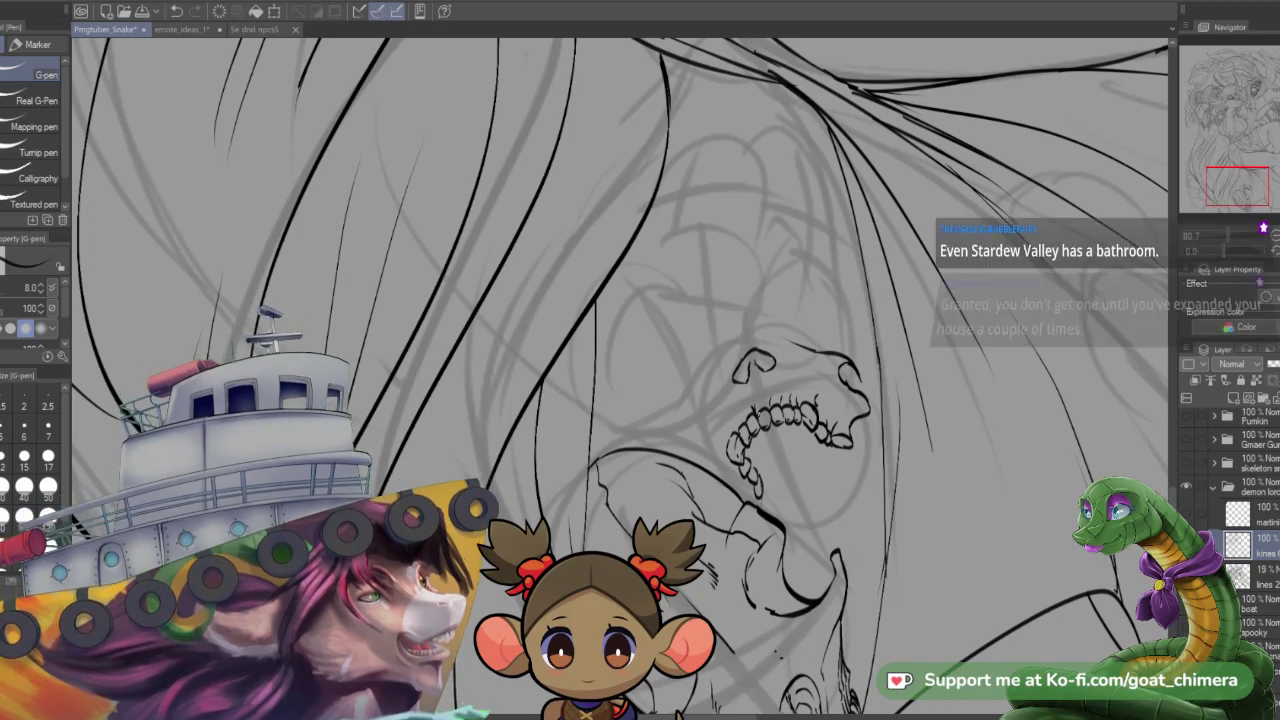
- Erase the contour above the far end of the teeth and redraw it with the G-pen as a cheekbone with a small oval opening
{"action": "key", "text": "e"}
{"action": "mouse_move", "coordinate": [863, 375]}
{"action": "left_mouse_down"}
{"action": "mouse_move", "coordinate": [845, 385]}
{"action": "mouse_move", "coordinate": [838, 368]}
{"action": "mouse_move", "coordinate": [860, 385]}
{"action": "mouse_move", "coordinate": [790, 338]}
{"action": "left_mouse_up"}
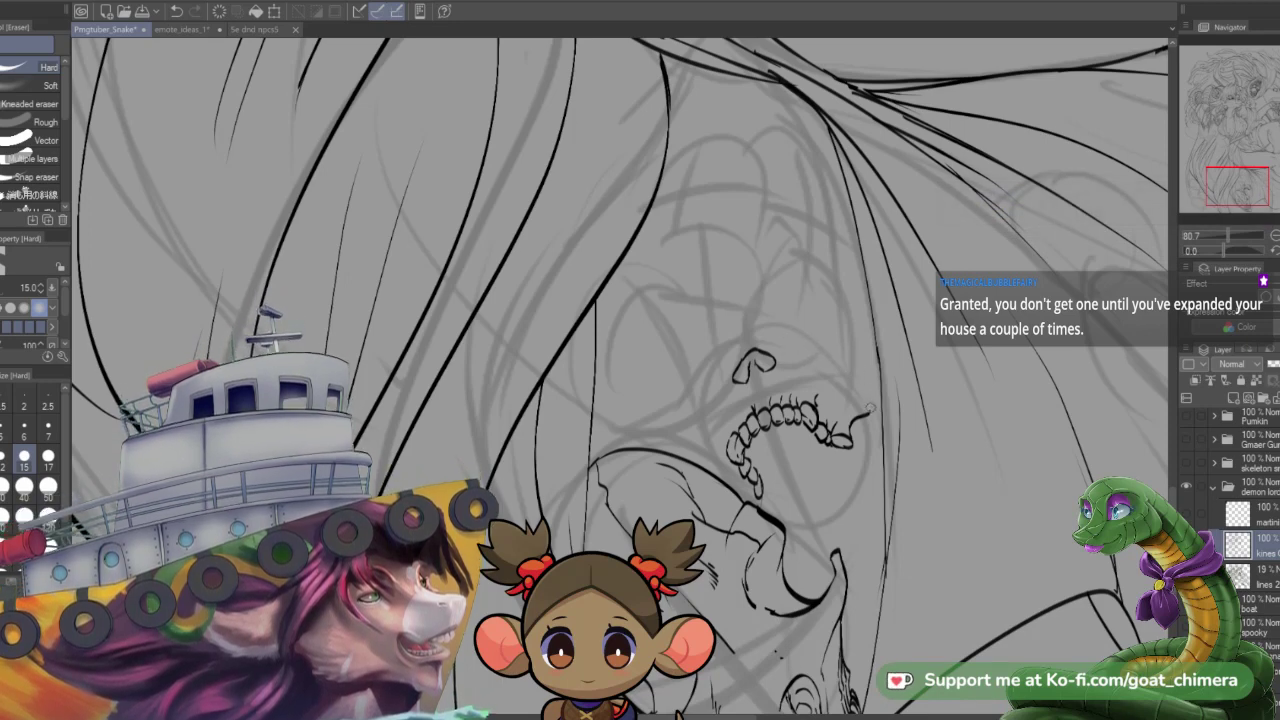
{"action": "key", "text": "p"}
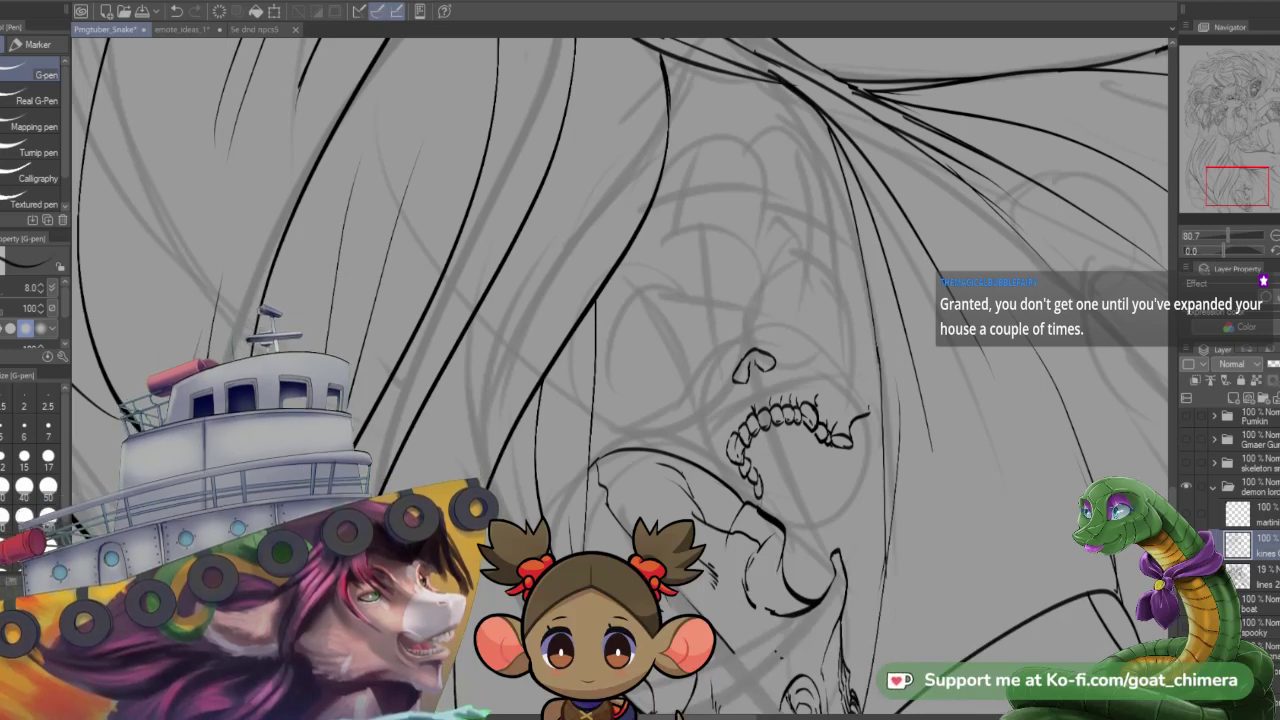
{"action": "mouse_move", "coordinate": [872, 416]}
{"action": "left_mouse_down"}
{"action": "mouse_move", "coordinate": [832, 374]}
{"action": "mouse_move", "coordinate": [852, 384]}
{"action": "mouse_move", "coordinate": [838, 362]}
{"action": "left_mouse_up"}
{"action": "left_click_drag", "start_coordinate": [840, 368], "coordinate": [780, 336]}
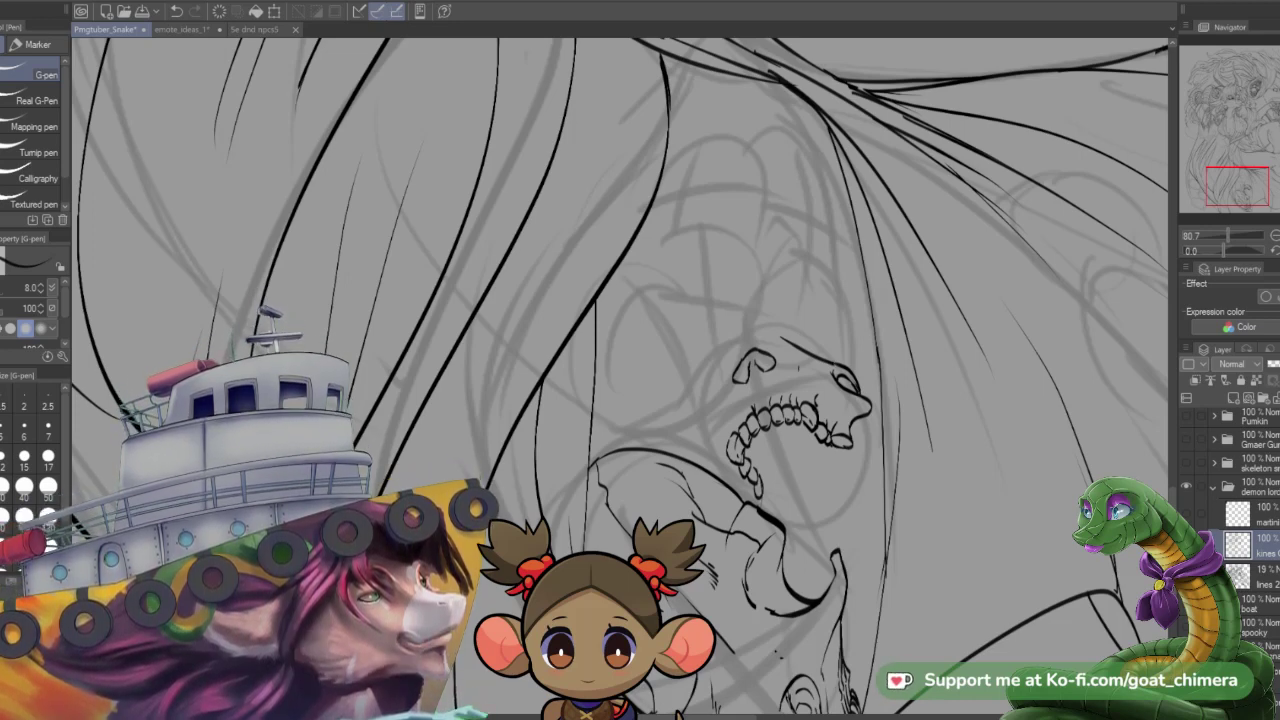
- Ink the skull's near-side cheek contour with short curved strokes, running from beside the tooth row up to the nasal cavity
{"action": "left_click_drag", "start_coordinate": [713, 410], "coordinate": [714, 458]}
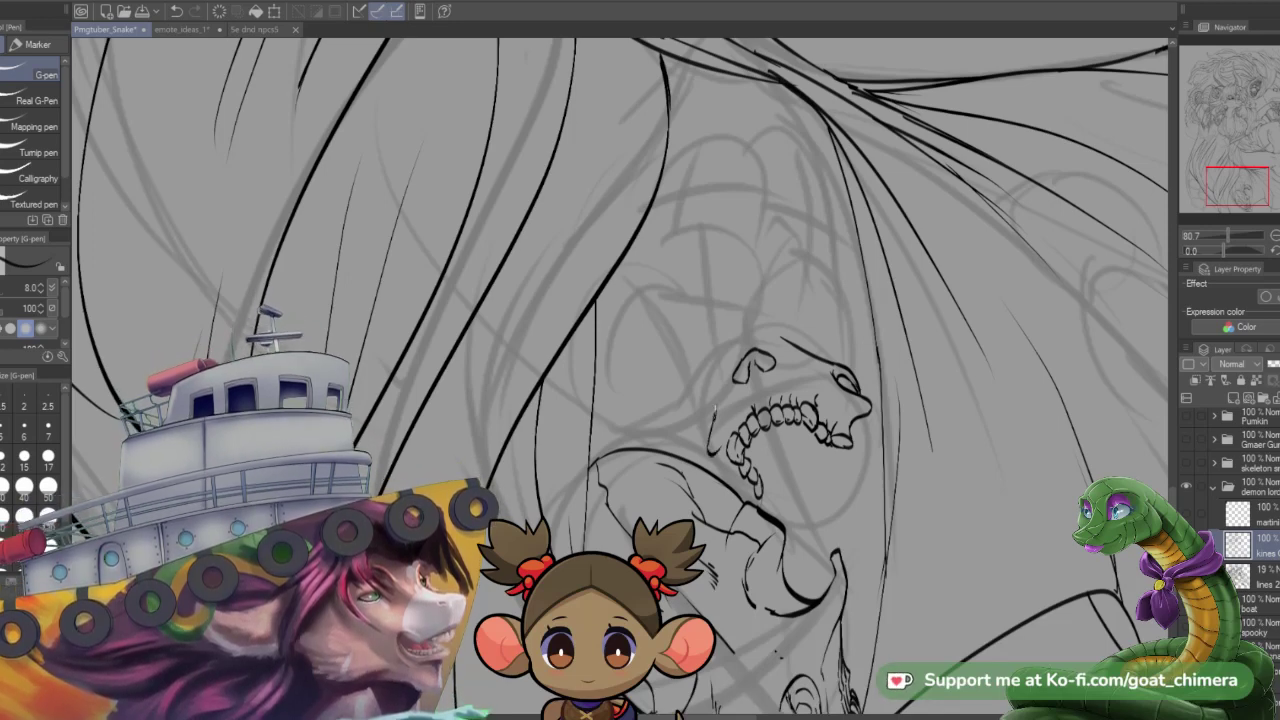
{"action": "mouse_move", "coordinate": [716, 397]}
{"action": "left_mouse_down"}
{"action": "mouse_move", "coordinate": [706, 428]}
{"action": "mouse_move", "coordinate": [706, 412]}
{"action": "left_mouse_up"}
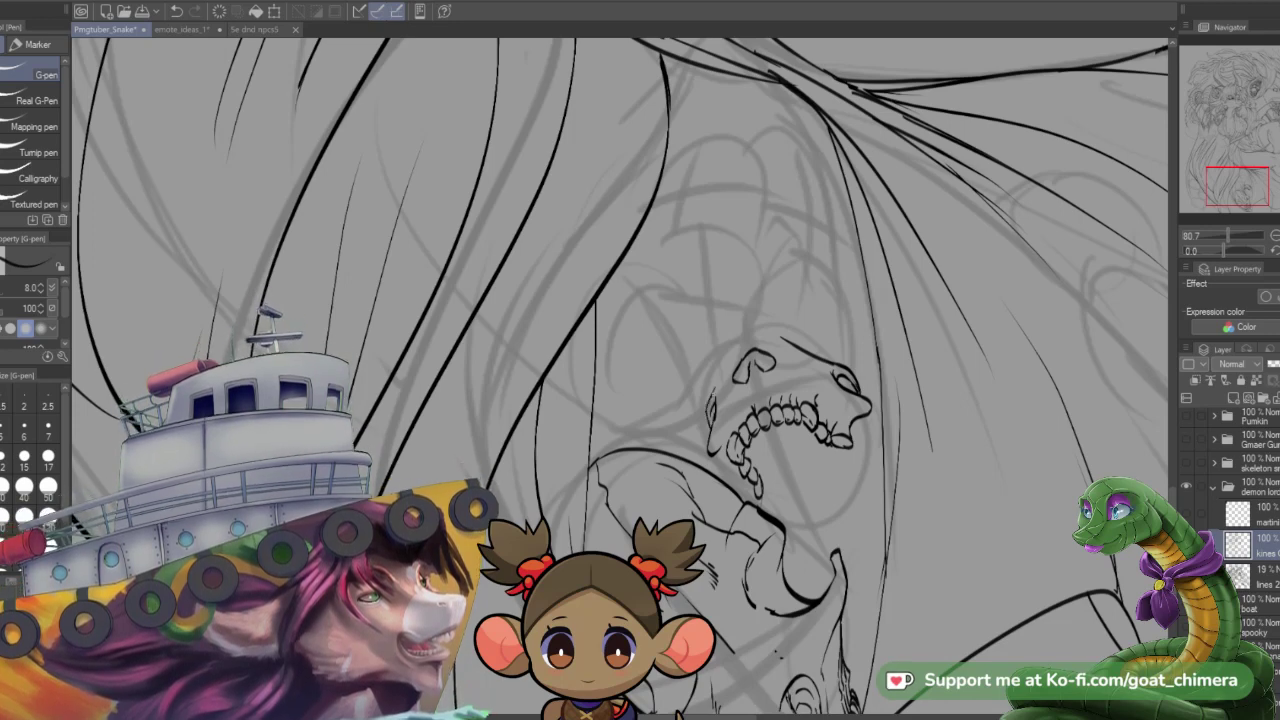
{"action": "left_click_drag", "start_coordinate": [730, 366], "coordinate": [714, 398]}
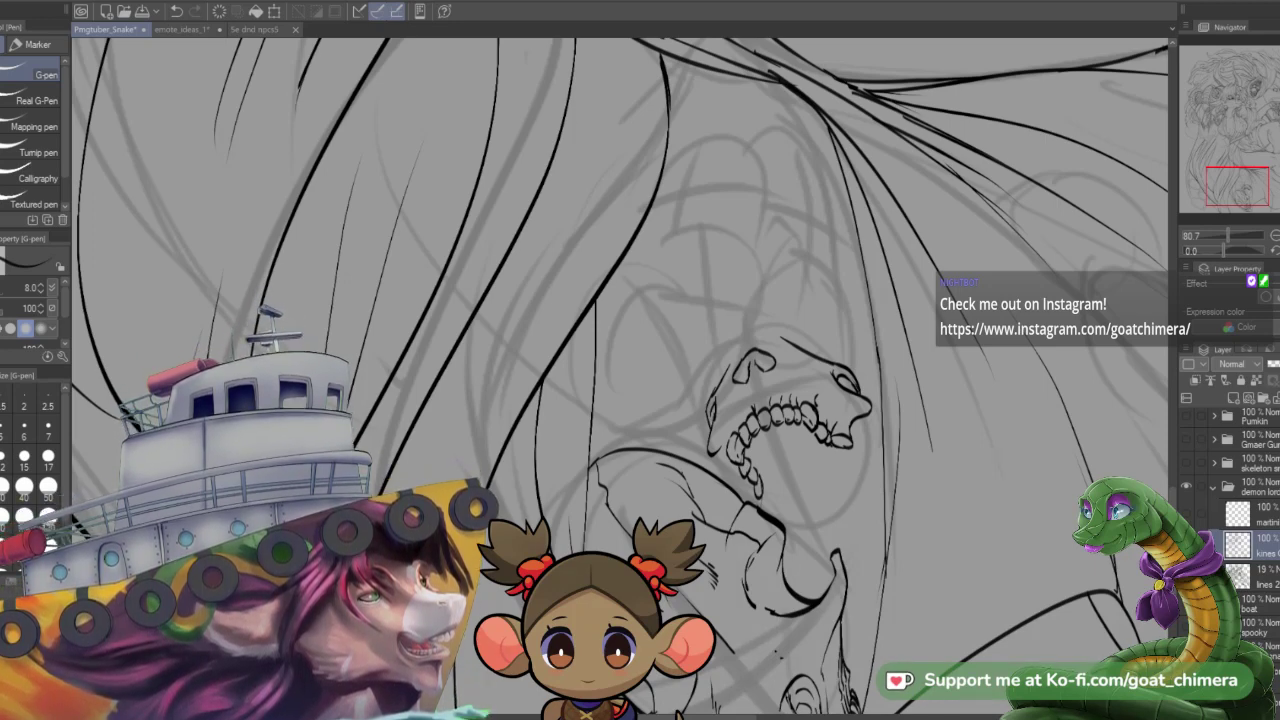
- Erase the lowest teeth at the downward end of the arch with the hard eraser and redraw them smaller with the G-pen
{"action": "mouse_move", "coordinate": [911, 587]}
{"action": "left_mouse_down"}
{"action": "mouse_move", "coordinate": [861, 587]}
{"action": "mouse_move", "coordinate": [990, 587]}
{"action": "mouse_move", "coordinate": [872, 587]}
{"action": "mouse_move", "coordinate": [909, 587]}
{"action": "left_mouse_up"}
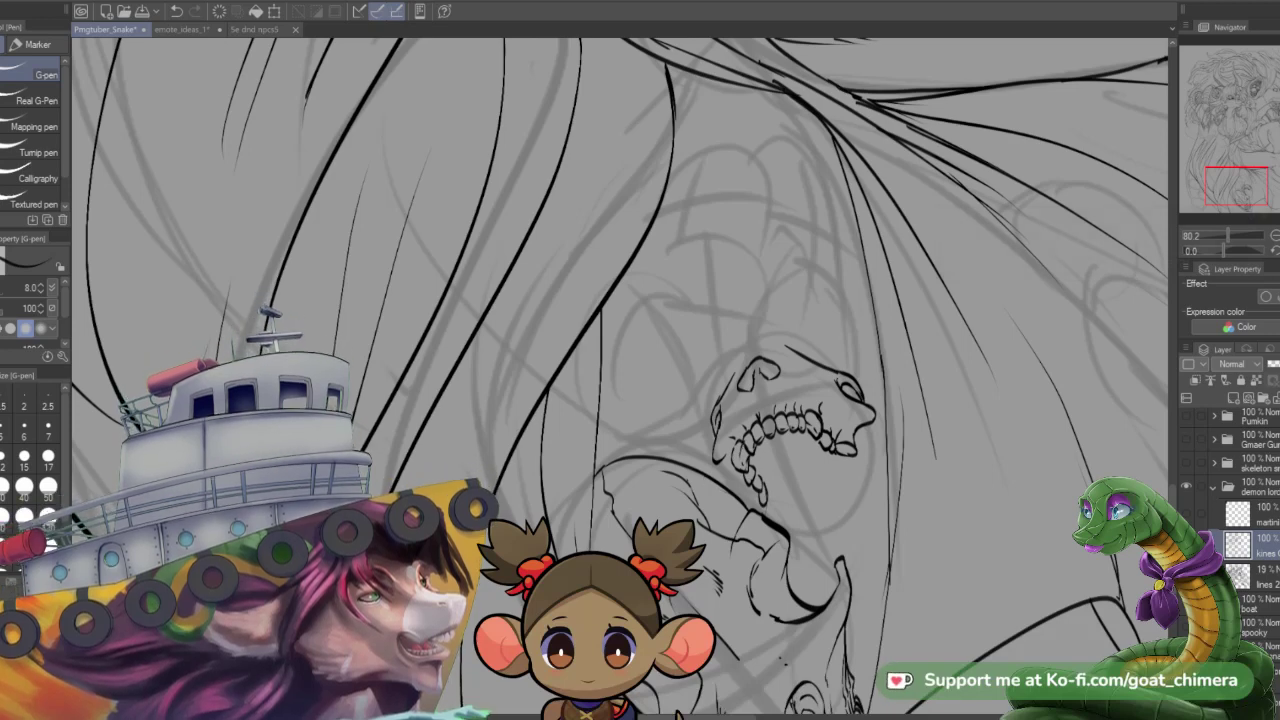
{"action": "key", "text": "e"}
{"action": "left_click_drag", "start_coordinate": [758, 486], "coordinate": [763, 503]}
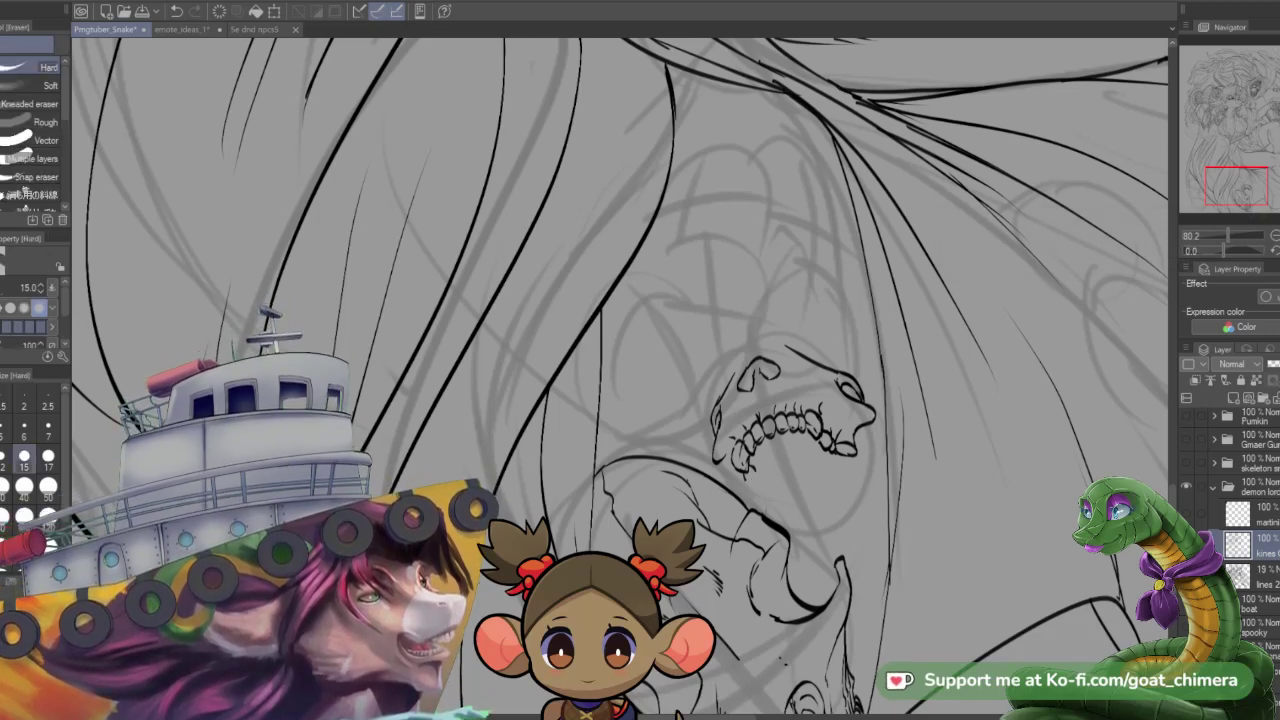
{"action": "key", "text": "p"}
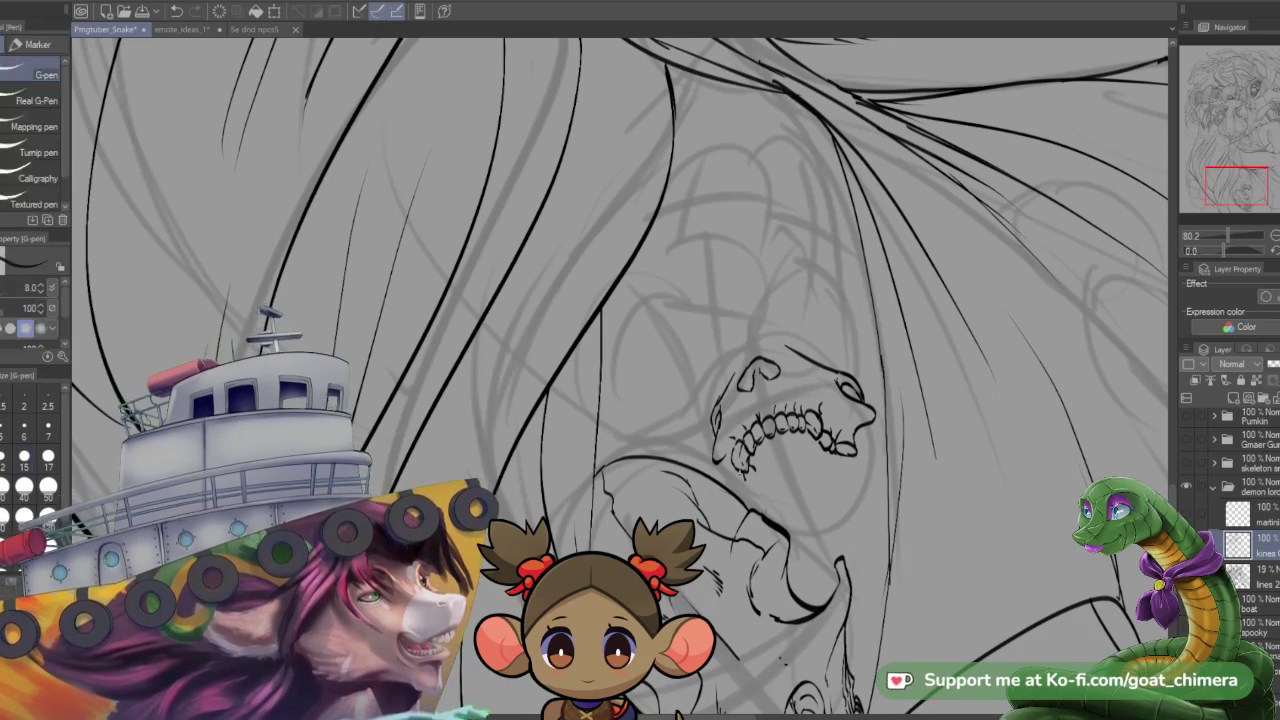
{"action": "mouse_move", "coordinate": [741, 470]}
{"action": "left_mouse_down"}
{"action": "mouse_move", "coordinate": [750, 480]}
{"action": "mouse_move", "coordinate": [750, 455]}
{"action": "mouse_move", "coordinate": [747, 487]}
{"action": "left_mouse_up"}
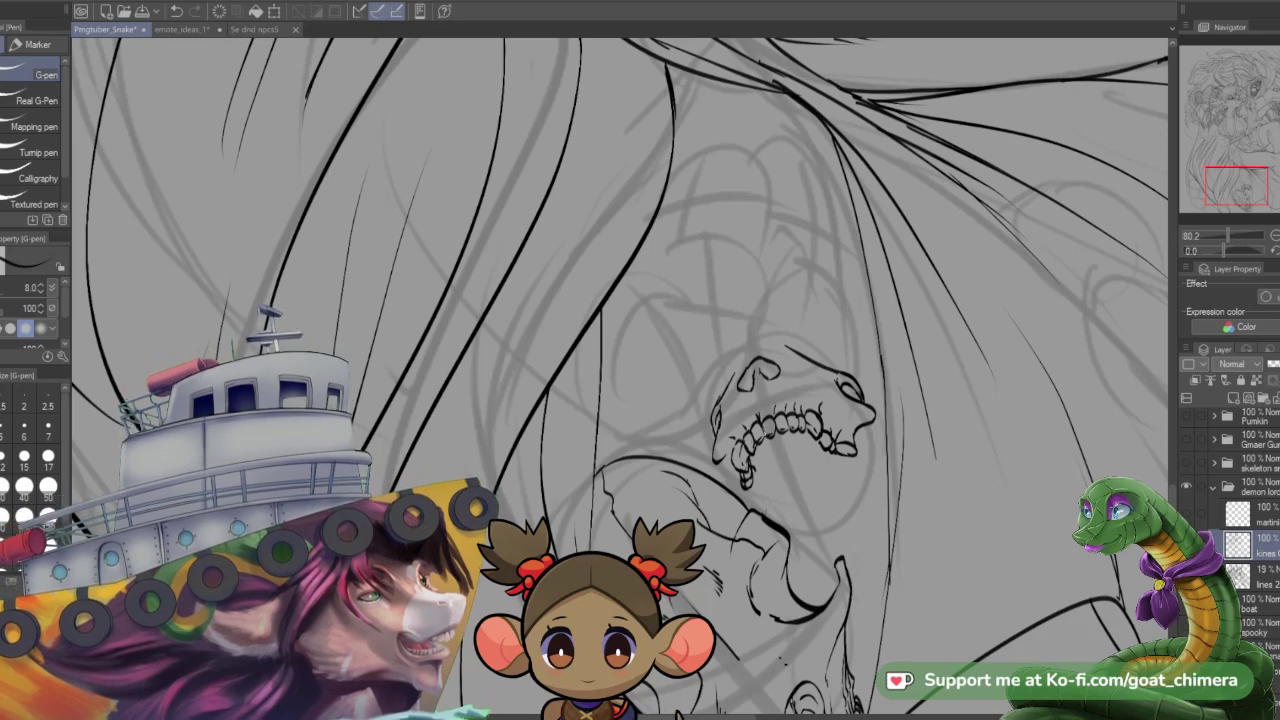
- Ink the open mouth's inner line and the rounded jaw outline below the teeth, closing it on both sides and thickening the chin
{"action": "mouse_move", "coordinate": [764, 444]}
{"action": "left_mouse_down"}
{"action": "mouse_move", "coordinate": [813, 523]}
{"action": "mouse_move", "coordinate": [854, 514]}
{"action": "mouse_move", "coordinate": [801, 527]}
{"action": "mouse_move", "coordinate": [788, 512]}
{"action": "mouse_move", "coordinate": [800, 524]}
{"action": "left_mouse_up"}
{"action": "left_click_drag", "start_coordinate": [772, 516], "coordinate": [792, 524]}
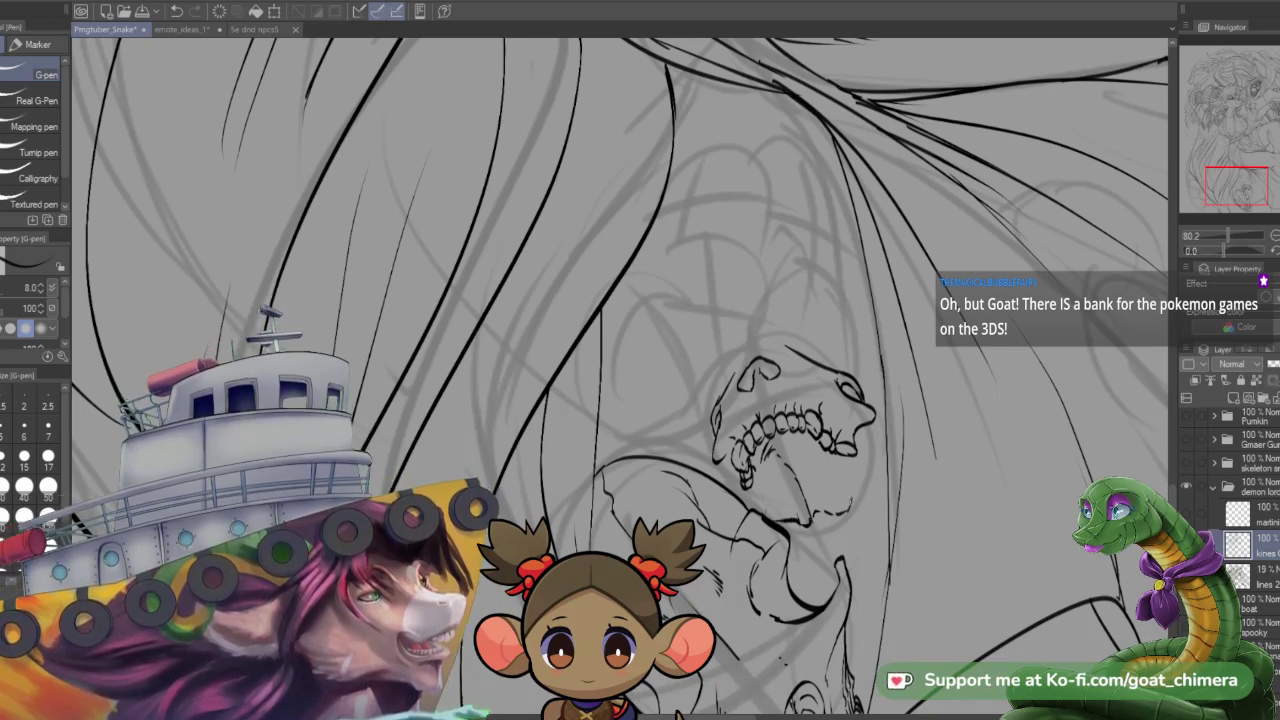
{"action": "mouse_move", "coordinate": [860, 476]}
{"action": "left_mouse_down"}
{"action": "mouse_move", "coordinate": [848, 504]}
{"action": "mouse_move", "coordinate": [874, 422]}
{"action": "left_mouse_up"}
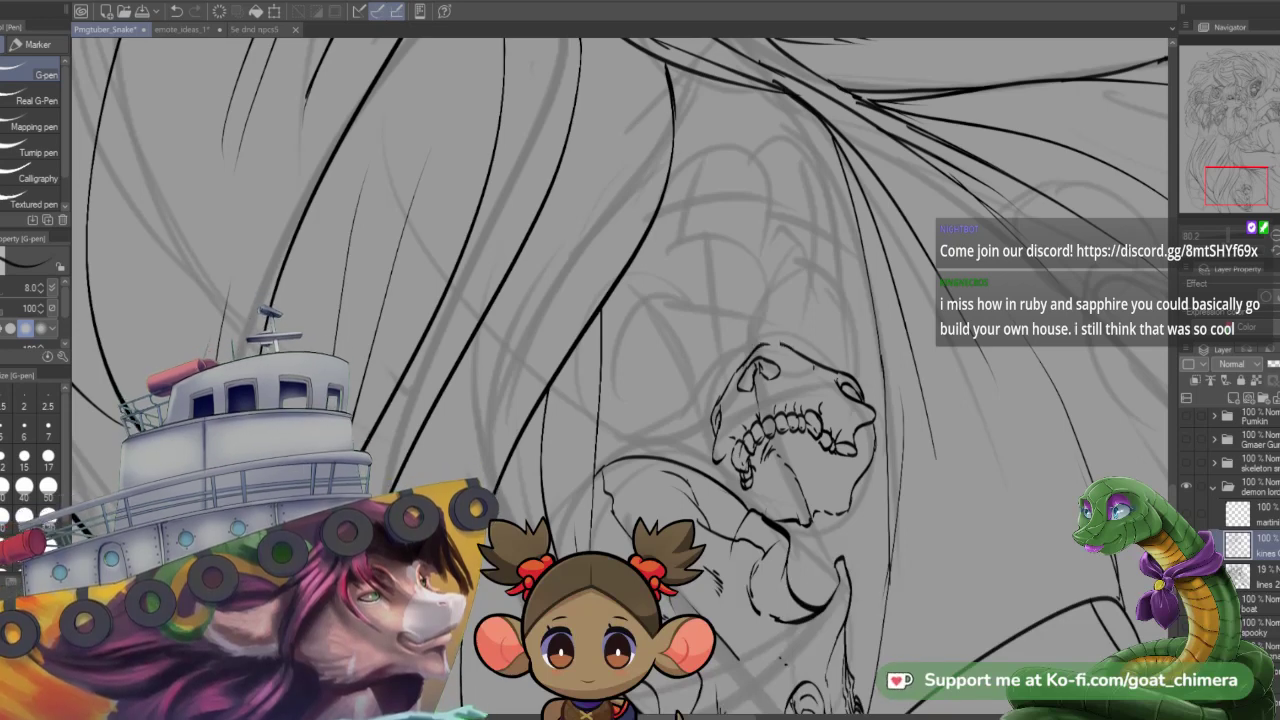
{"action": "mouse_move", "coordinate": [725, 456]}
{"action": "left_mouse_down"}
{"action": "mouse_move", "coordinate": [734, 491]}
{"action": "mouse_move", "coordinate": [760, 509]}
{"action": "left_mouse_up"}
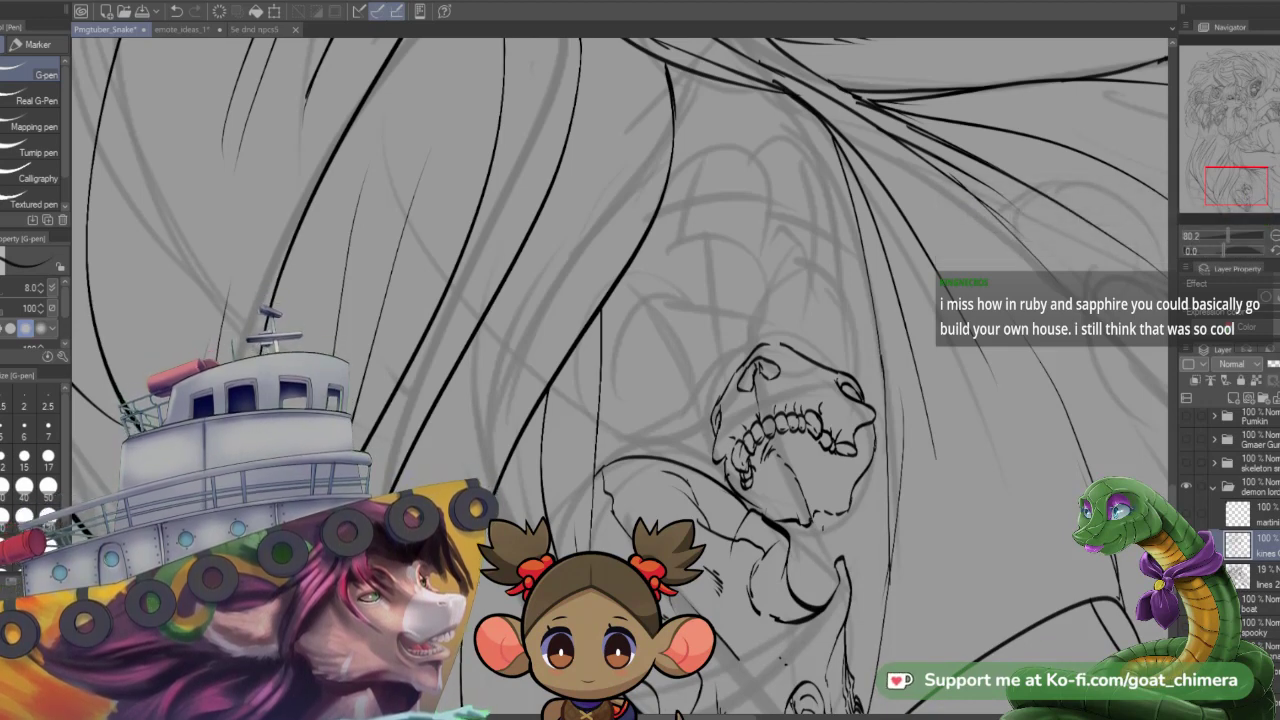
{"action": "mouse_move", "coordinate": [806, 525]}
{"action": "left_mouse_down"}
{"action": "mouse_move", "coordinate": [851, 509]}
{"action": "mouse_move", "coordinate": [822, 518]}
{"action": "left_mouse_up"}
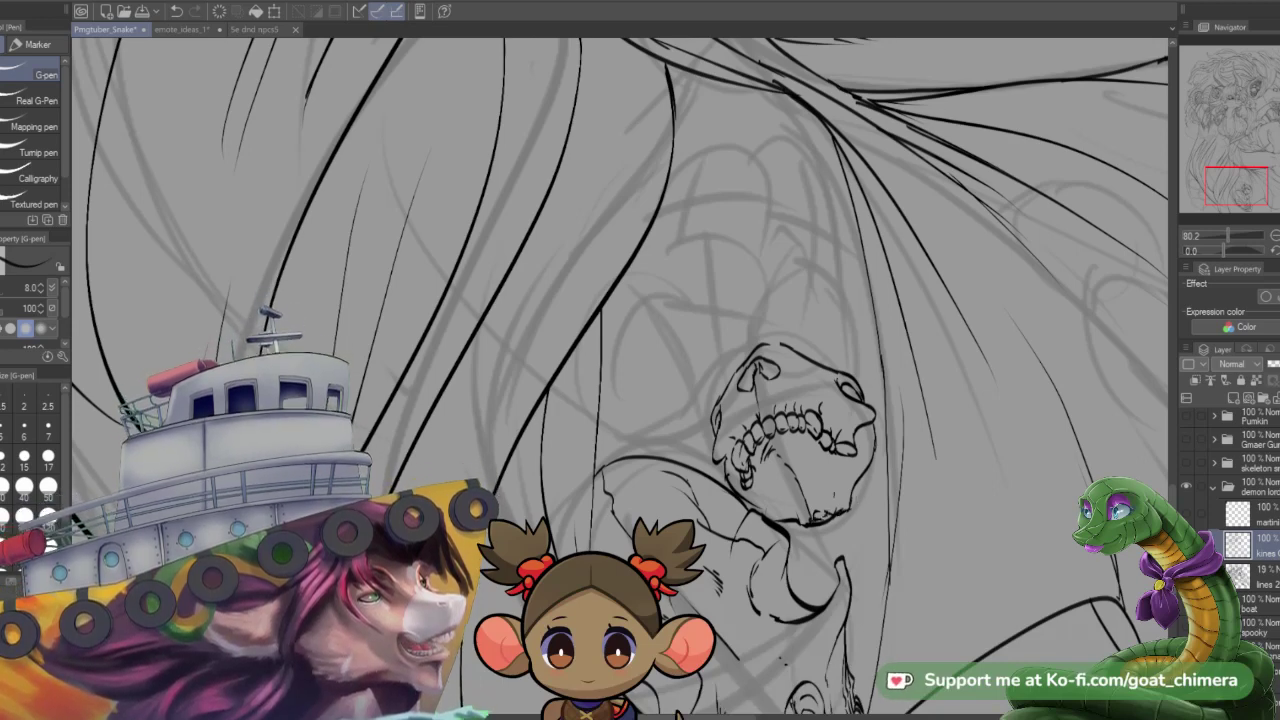
- Add a second line inside the open mouth and small detail strokes on the cheek and beside the teeth
{"action": "left_click_drag", "start_coordinate": [804, 458], "coordinate": [824, 506]}
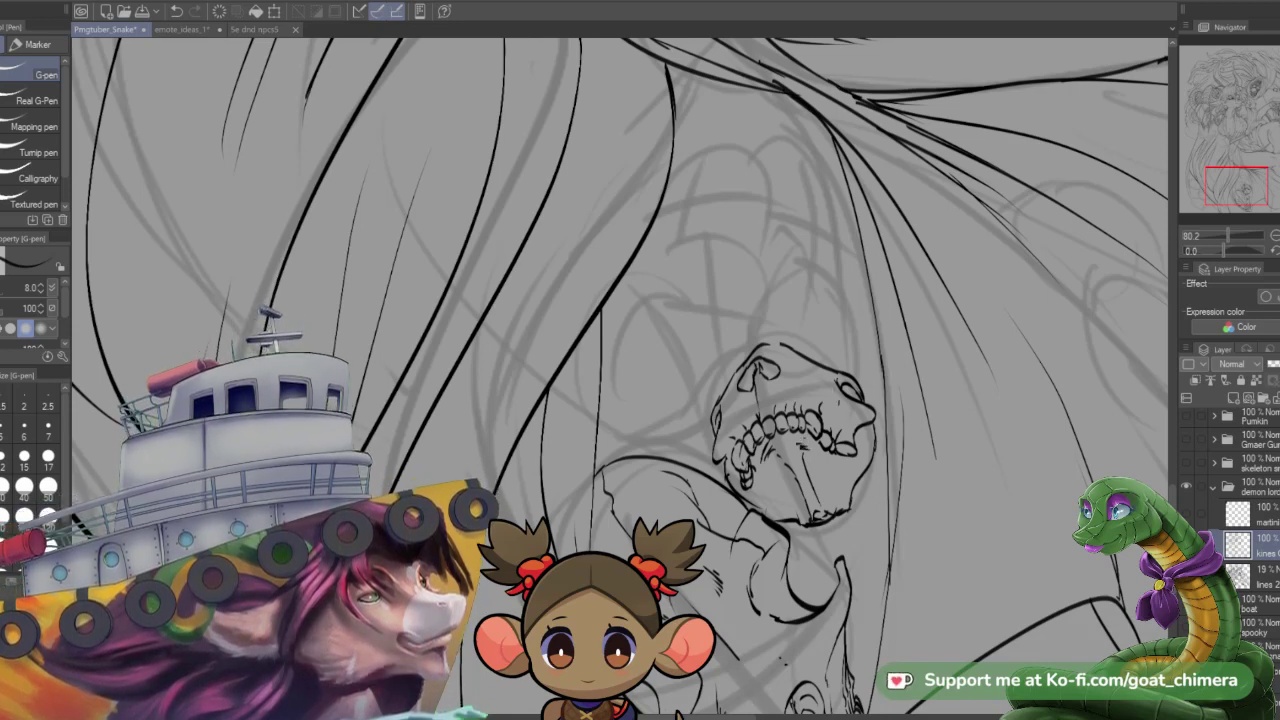
{"action": "left_click_drag", "start_coordinate": [841, 404], "coordinate": [855, 415]}
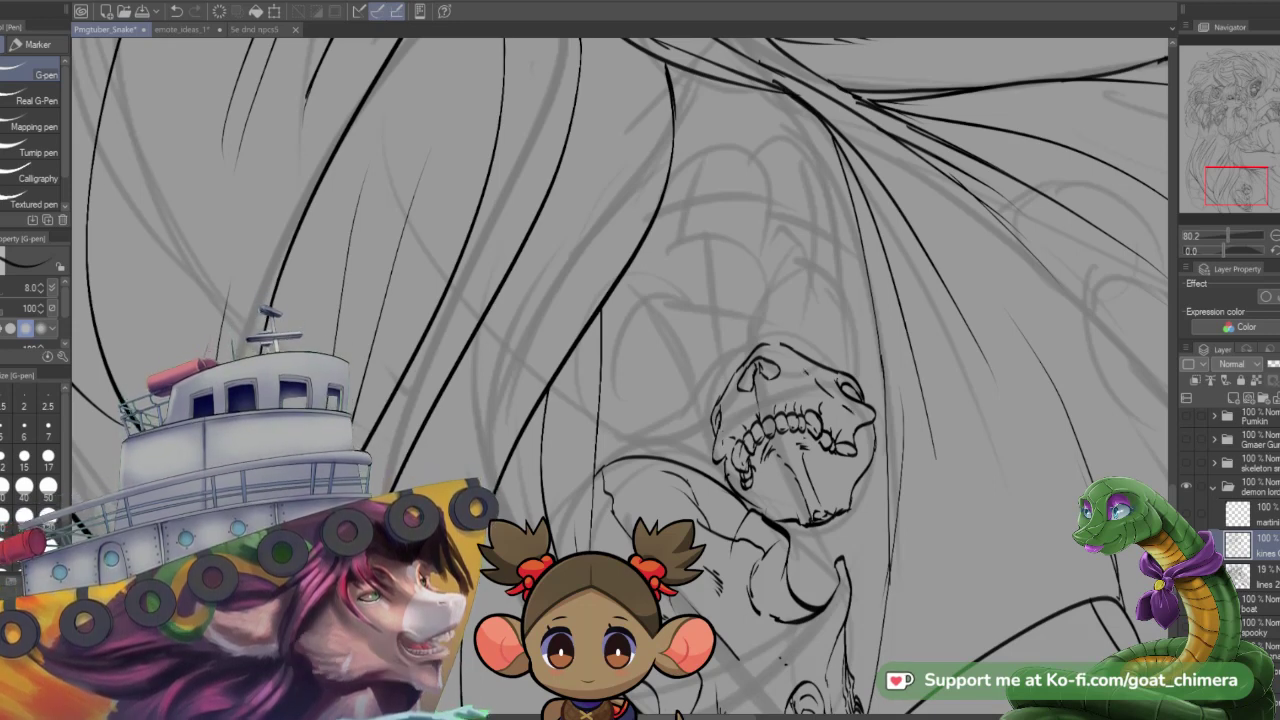
{"action": "left_click_drag", "start_coordinate": [724, 444], "coordinate": [739, 401]}
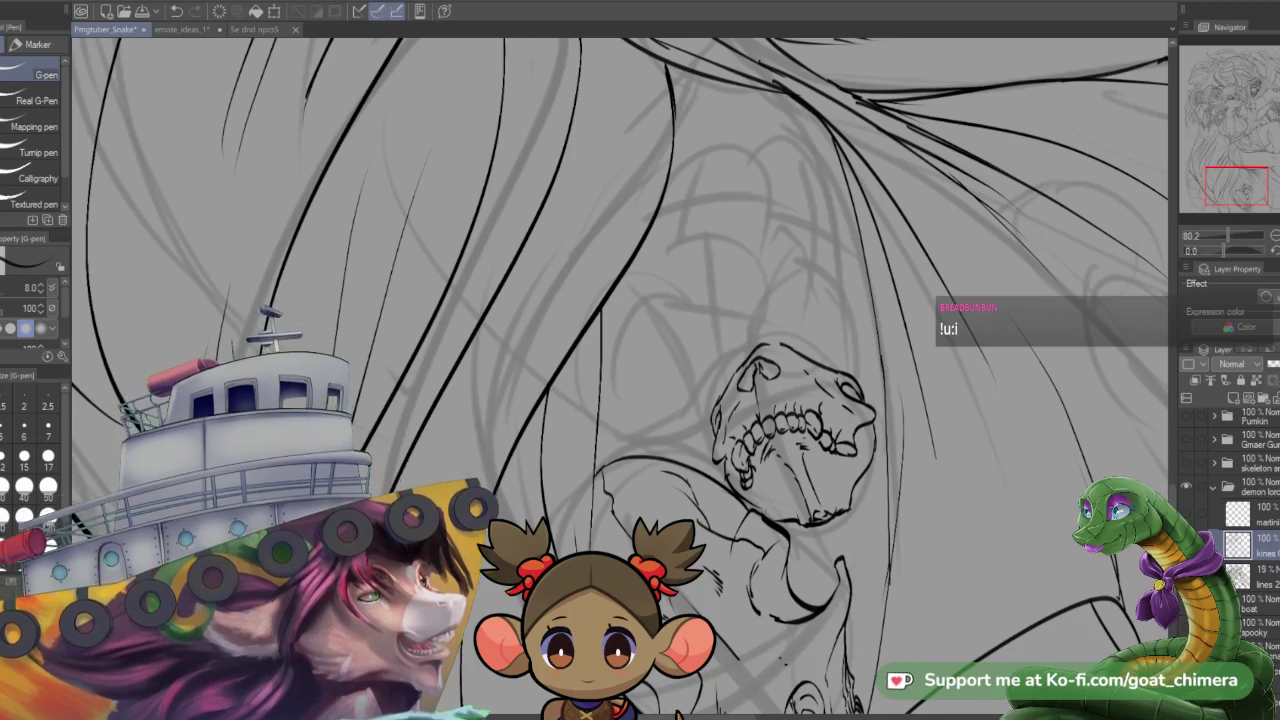
- Ink a partly hidden skull beside the open-mouthed one, with a large round eye socket, brow ridge and jagged bone edges
{"action": "scroll", "coordinate": [787, 445], "scroll_direction": "down", "scroll_amount": 3}
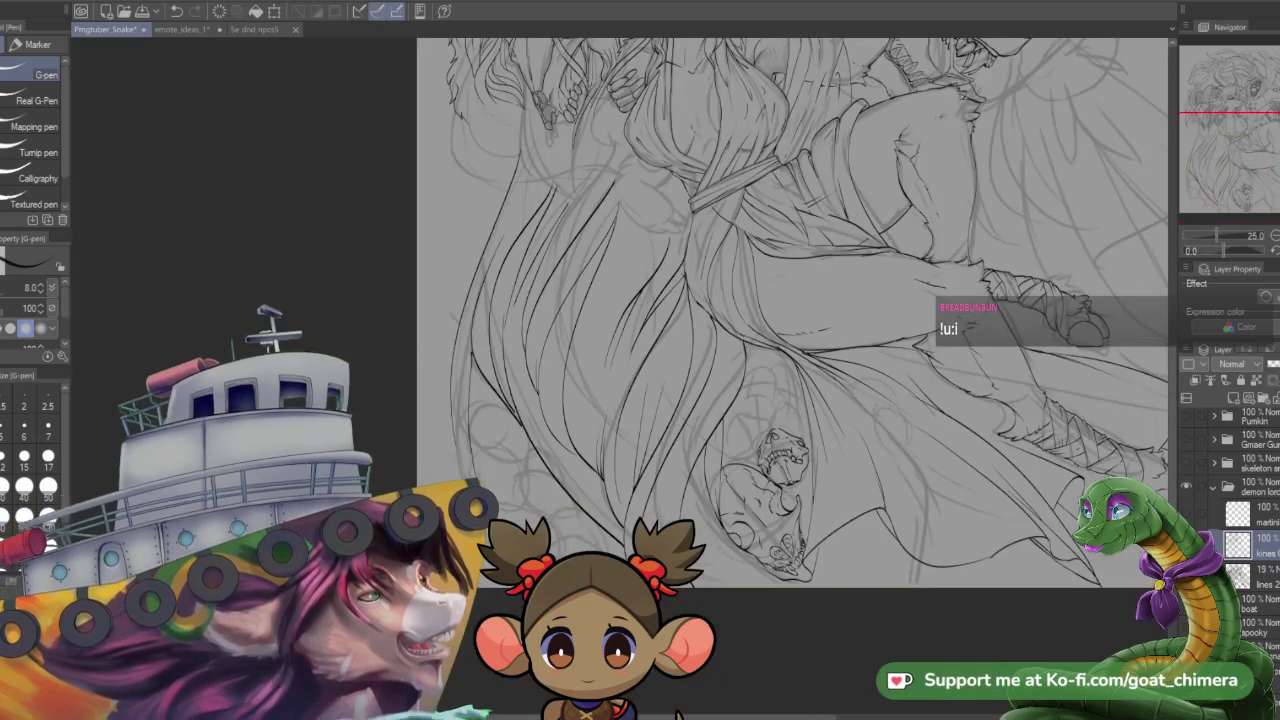
{"action": "scroll", "coordinate": [787, 445], "scroll_direction": "up", "scroll_amount": 1}
{"action": "scroll", "coordinate": [787, 445], "scroll_direction": "down", "scroll_amount": 2}
{"action": "scroll", "coordinate": [765, 430], "scroll_direction": "up", "scroll_amount": 5}
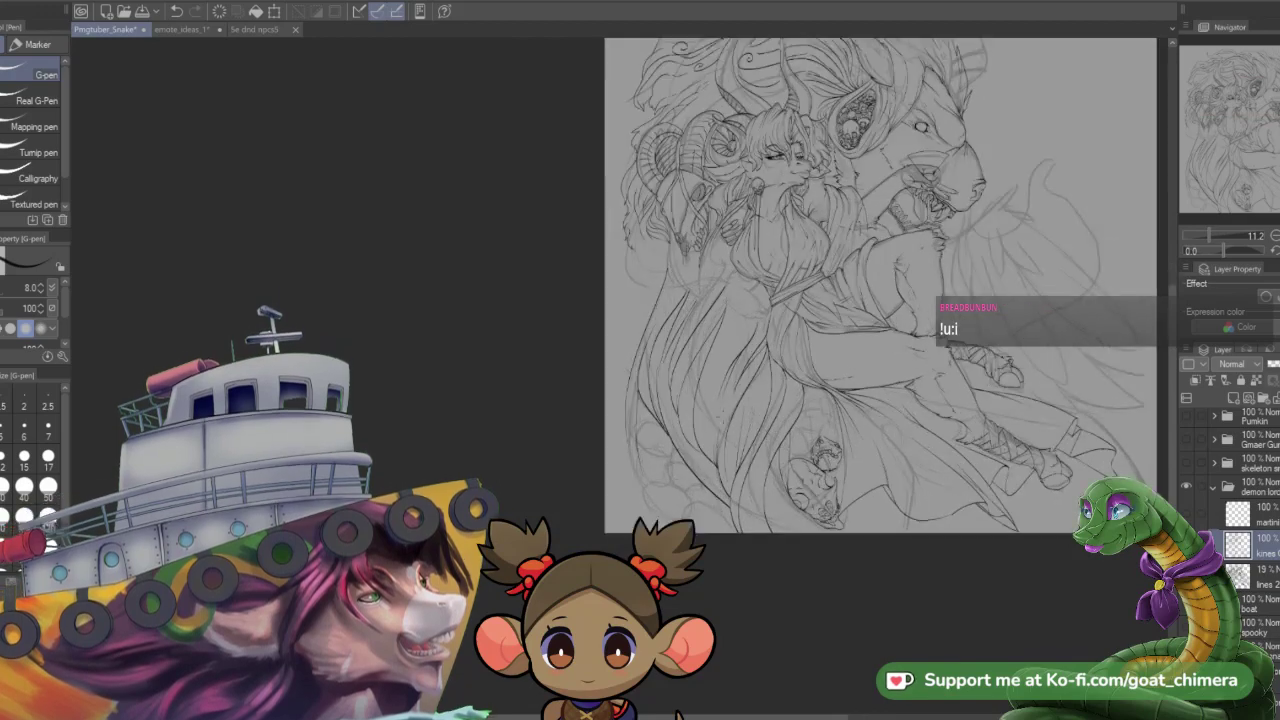
{"action": "scroll", "coordinate": [840, 450], "scroll_direction": "up", "scroll_amount": 3}
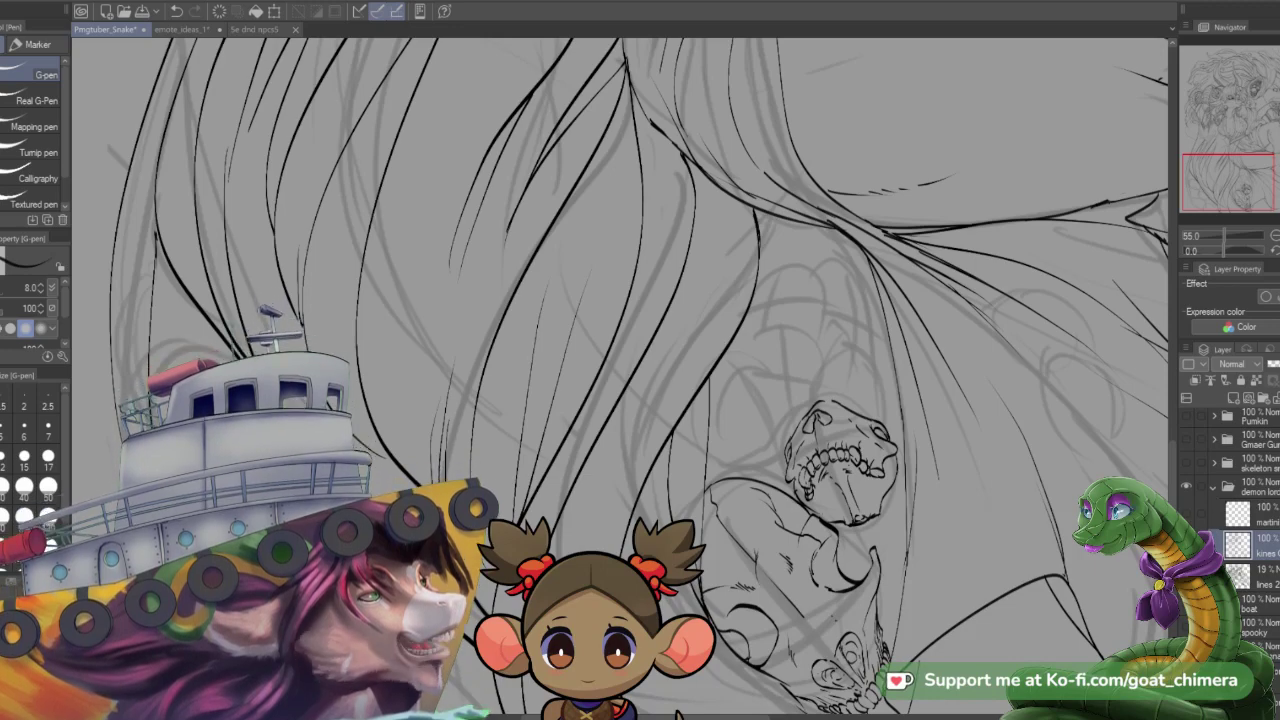
{"action": "scroll", "coordinate": [790, 390], "scroll_direction": "down", "scroll_amount": 2}
{"action": "scroll", "coordinate": [737, 441], "scroll_direction": "up", "scroll_amount": 2}
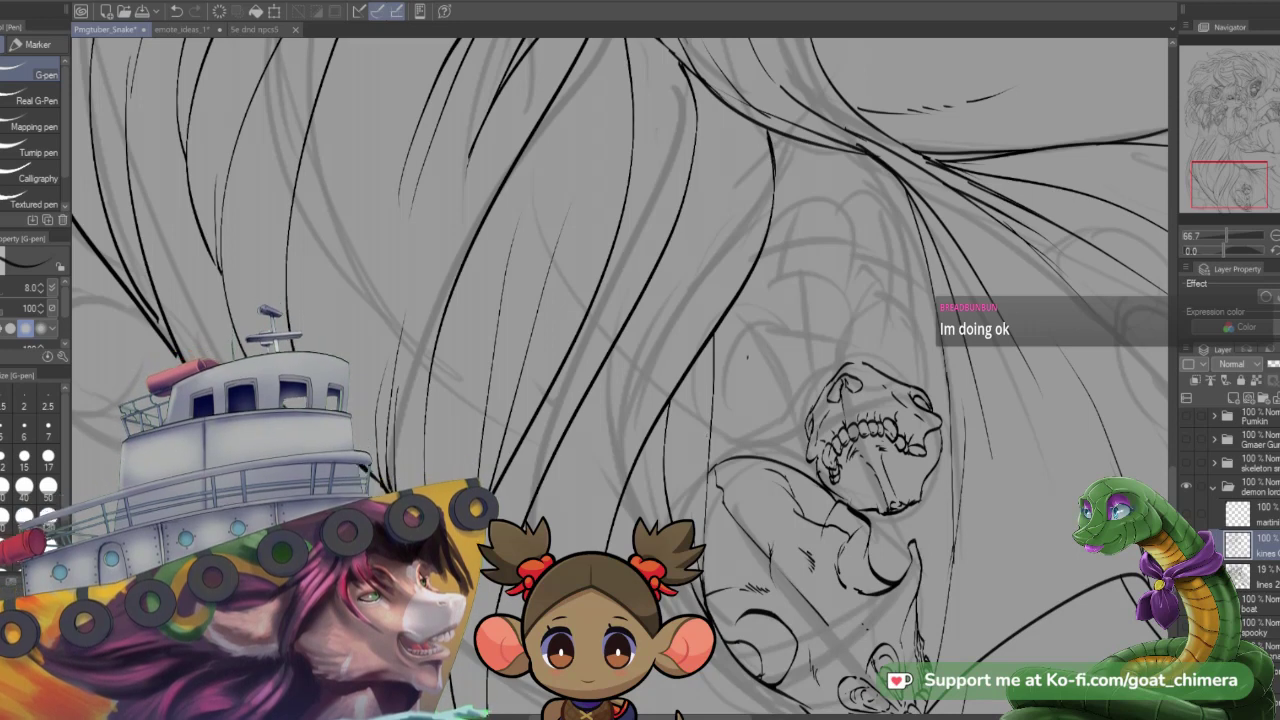
{"action": "mouse_move", "coordinate": [754, 383]}
{"action": "left_mouse_down"}
{"action": "mouse_move", "coordinate": [790, 354]}
{"action": "mouse_move", "coordinate": [796, 386]}
{"action": "mouse_move", "coordinate": [753, 411]}
{"action": "mouse_move", "coordinate": [806, 416]}
{"action": "left_mouse_up"}
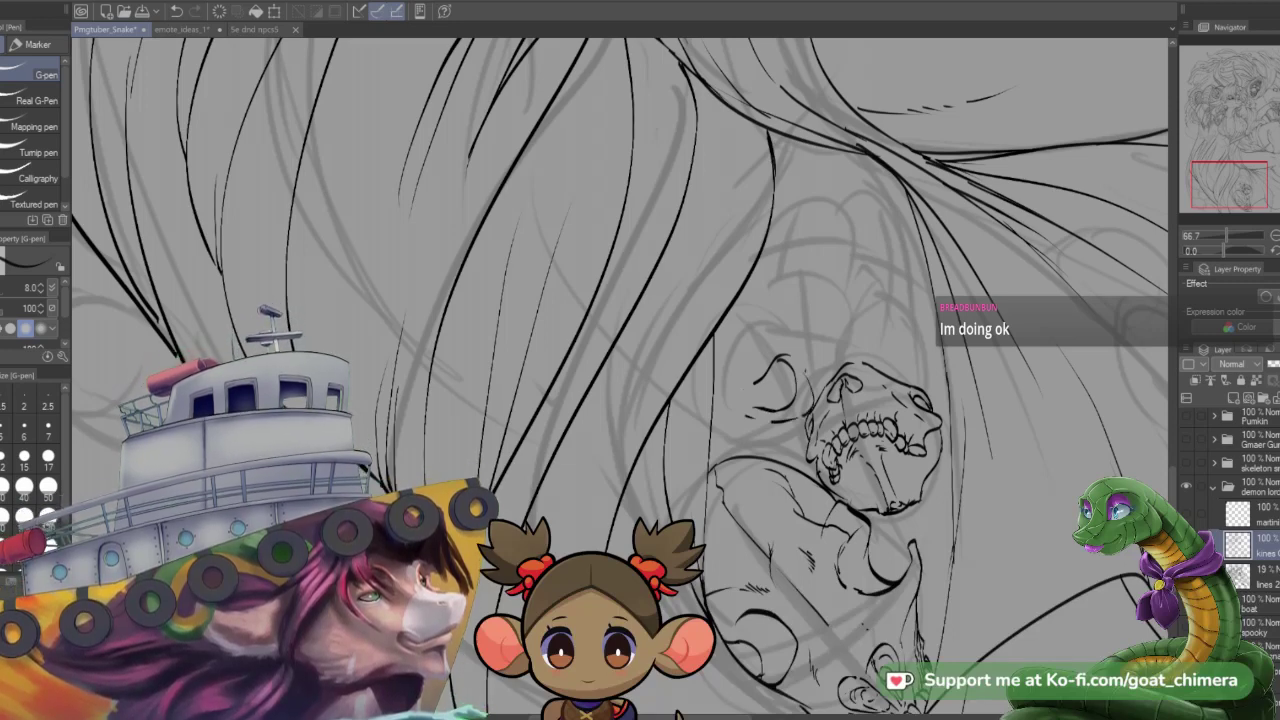
{"action": "mouse_move", "coordinate": [800, 370]}
{"action": "left_mouse_down"}
{"action": "mouse_move", "coordinate": [810, 392]}
{"action": "mouse_move", "coordinate": [750, 404]}
{"action": "left_mouse_up"}
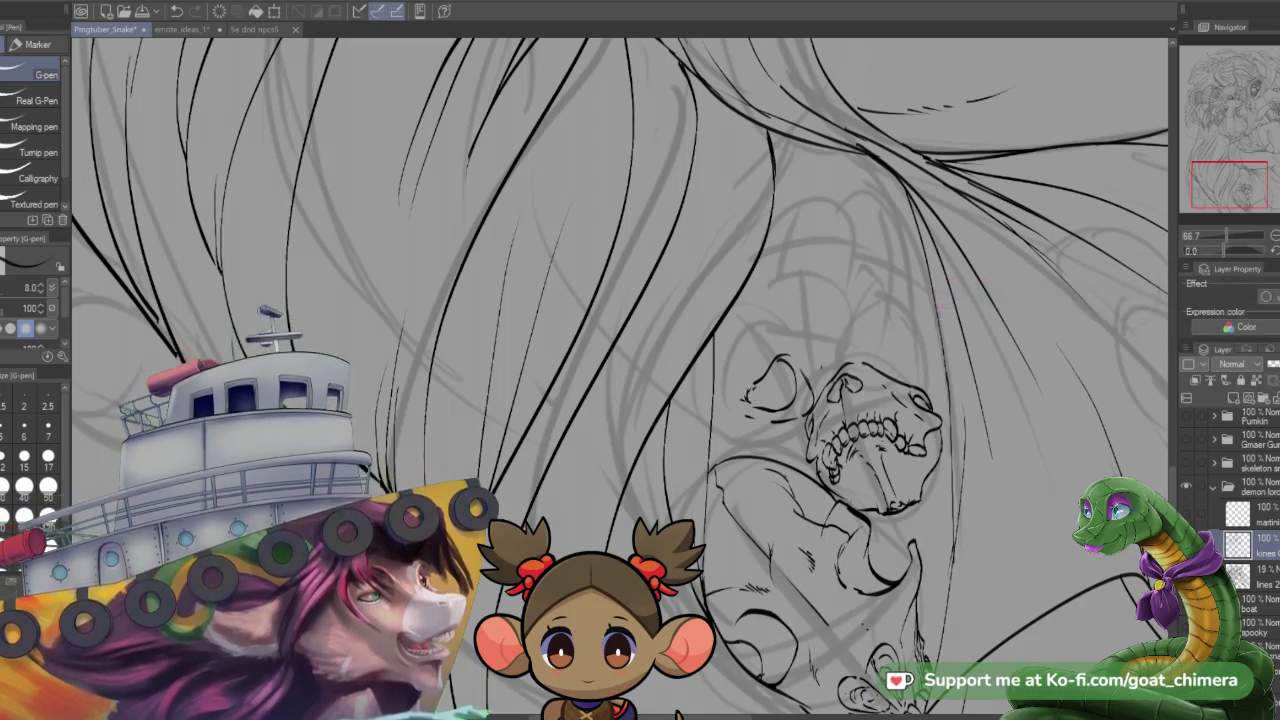
{"action": "mouse_move", "coordinate": [752, 372]}
{"action": "left_mouse_down"}
{"action": "mouse_move", "coordinate": [804, 338]}
{"action": "mouse_move", "coordinate": [829, 380]}
{"action": "left_mouse_up"}
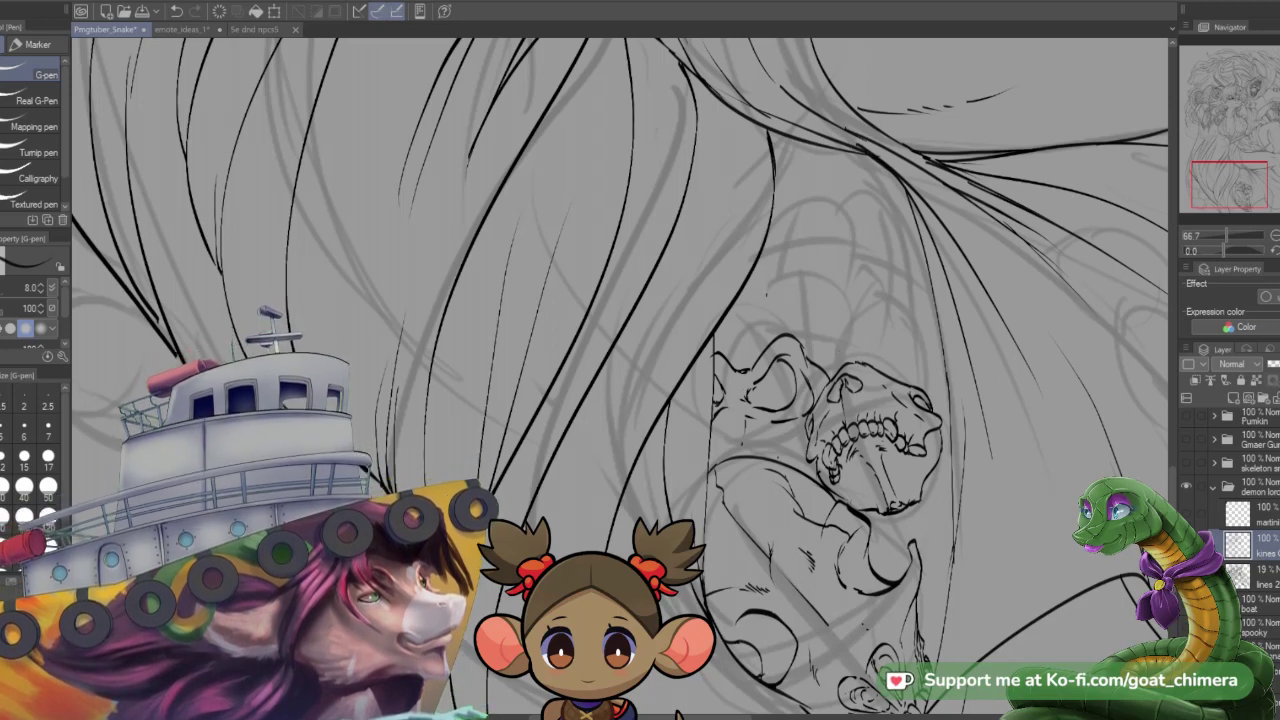
- Ink a third skull above the other two with eye sockets, nasal notch and cheekbones, undoing and redrawing its domed cranium
{"action": "mouse_move", "coordinate": [764, 310]}
{"action": "left_mouse_down"}
{"action": "mouse_move", "coordinate": [786, 304]}
{"action": "mouse_move", "coordinate": [757, 333]}
{"action": "left_mouse_up"}
{"action": "mouse_move", "coordinate": [824, 306]}
{"action": "left_mouse_down"}
{"action": "mouse_move", "coordinate": [820, 320]}
{"action": "mouse_move", "coordinate": [846, 330]}
{"action": "mouse_move", "coordinate": [807, 343]}
{"action": "mouse_move", "coordinate": [810, 356]}
{"action": "left_mouse_up"}
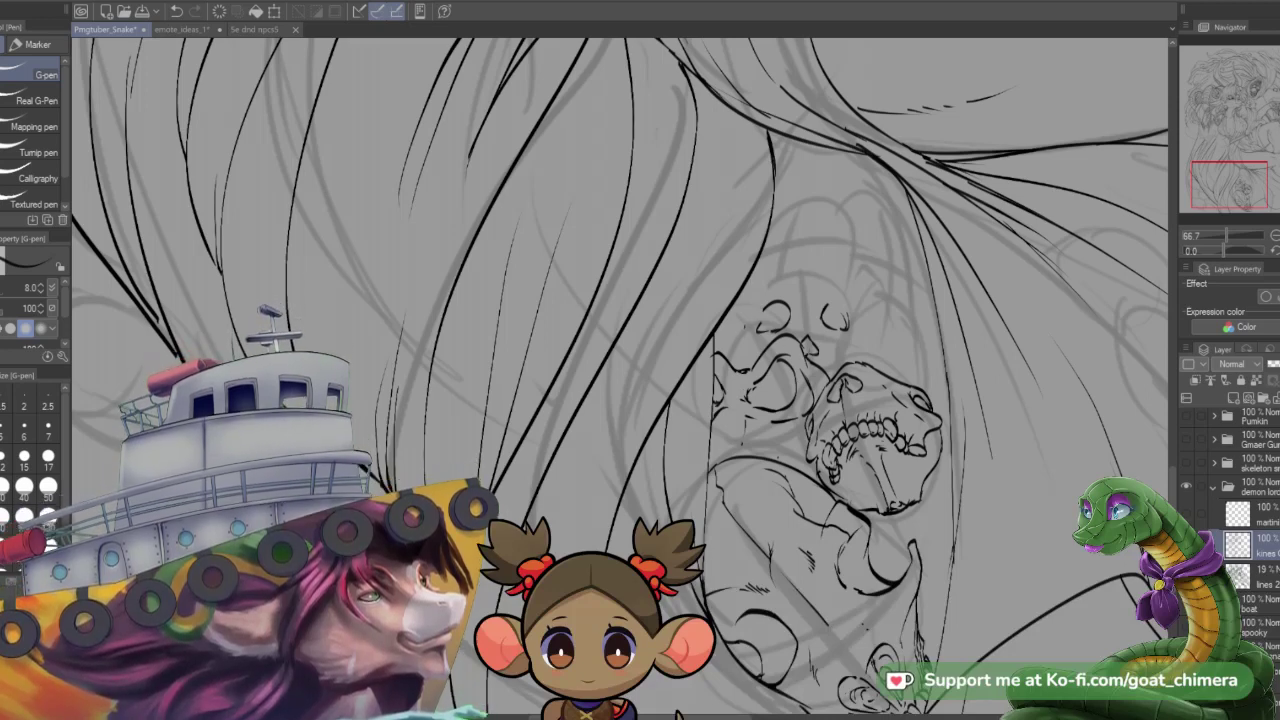
{"action": "left_click_drag", "start_coordinate": [744, 327], "coordinate": [757, 356]}
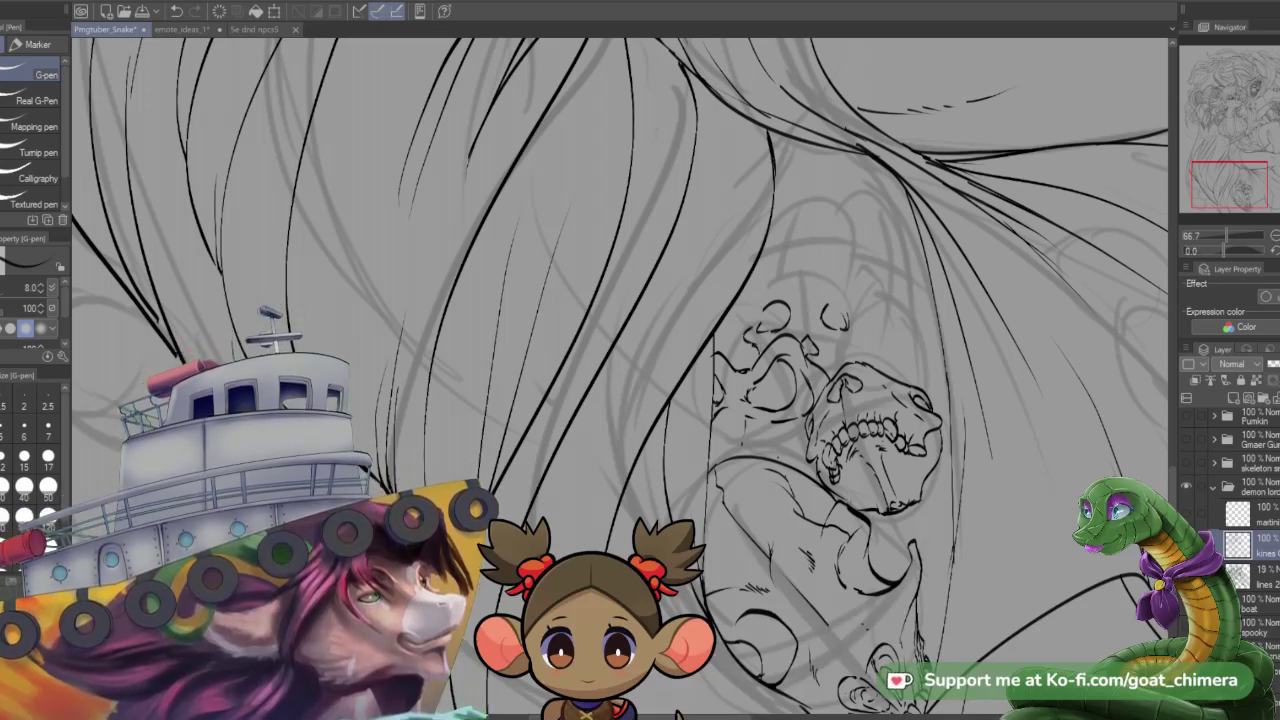
{"action": "mouse_move", "coordinate": [847, 333]}
{"action": "left_mouse_down"}
{"action": "mouse_move", "coordinate": [855, 345]}
{"action": "mouse_move", "coordinate": [827, 281]}
{"action": "mouse_move", "coordinate": [790, 277]}
{"action": "mouse_move", "coordinate": [752, 315]}
{"action": "left_mouse_up"}
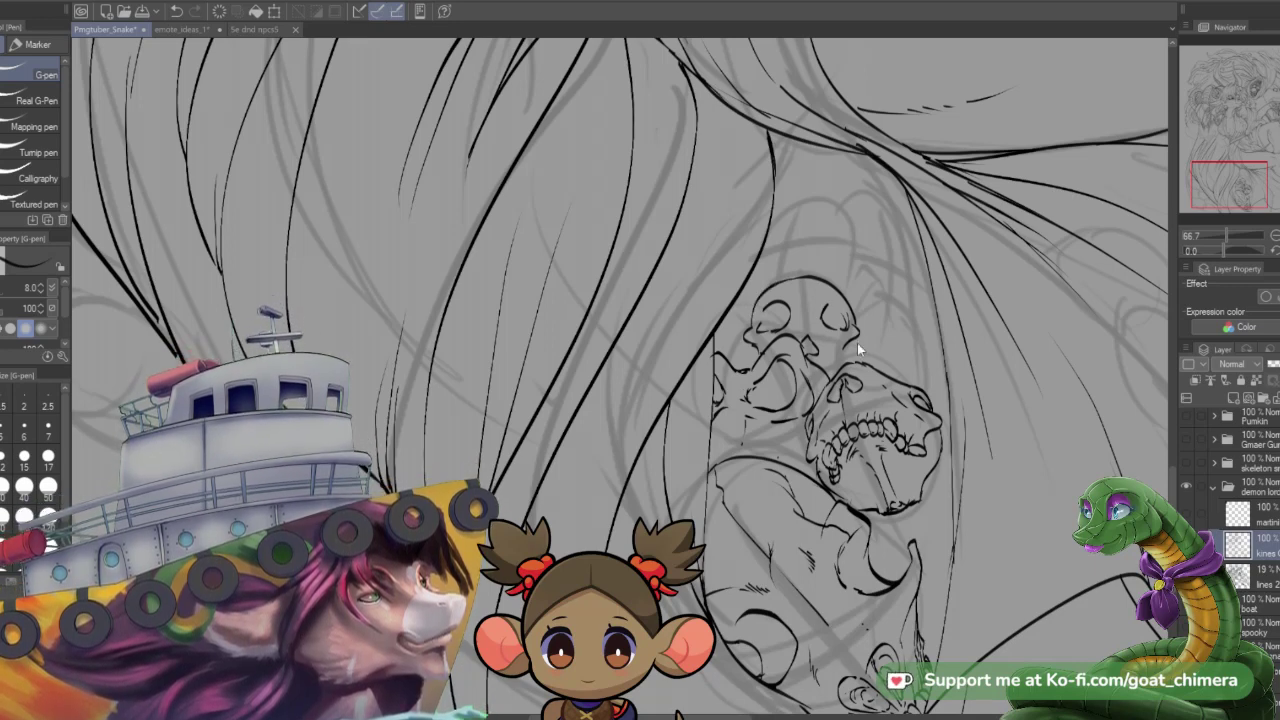
{"action": "key", "text": "ctrl+z"}
{"action": "key", "text": "ctrl+z"}
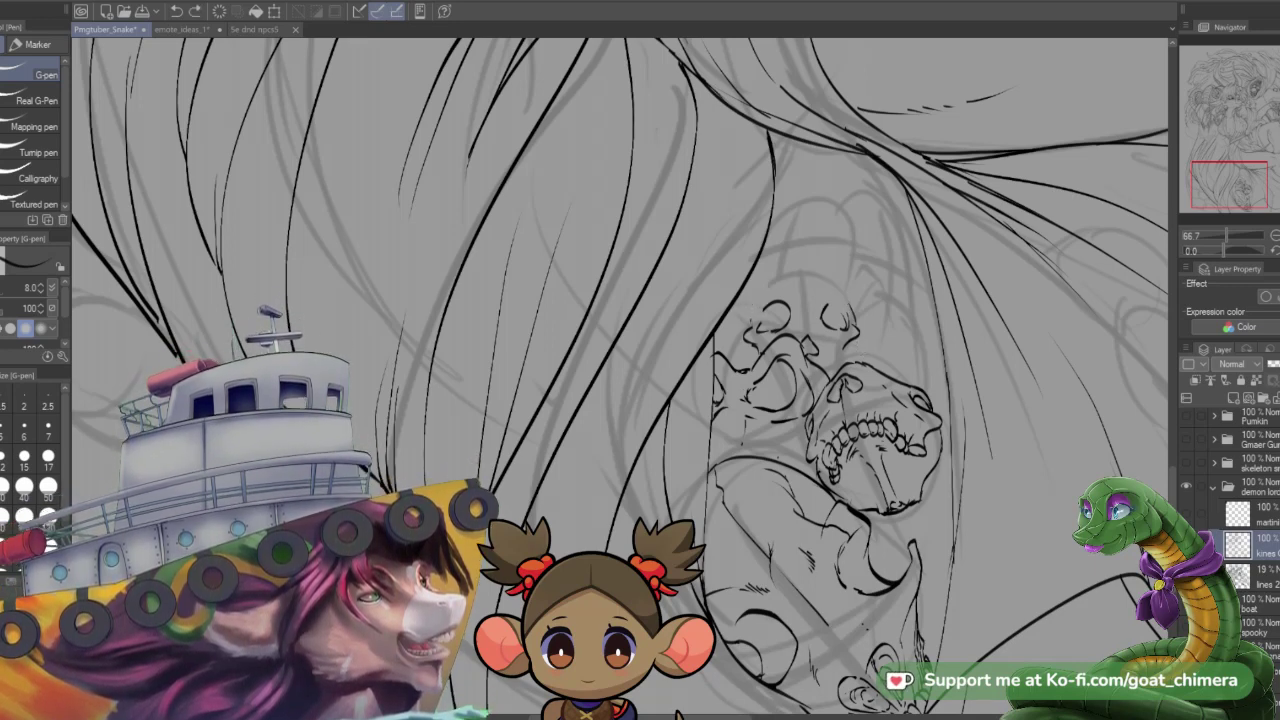
{"action": "mouse_move", "coordinate": [752, 326]}
{"action": "left_mouse_down"}
{"action": "mouse_move", "coordinate": [769, 285]}
{"action": "mouse_move", "coordinate": [803, 276]}
{"action": "mouse_move", "coordinate": [852, 307]}
{"action": "left_mouse_up"}
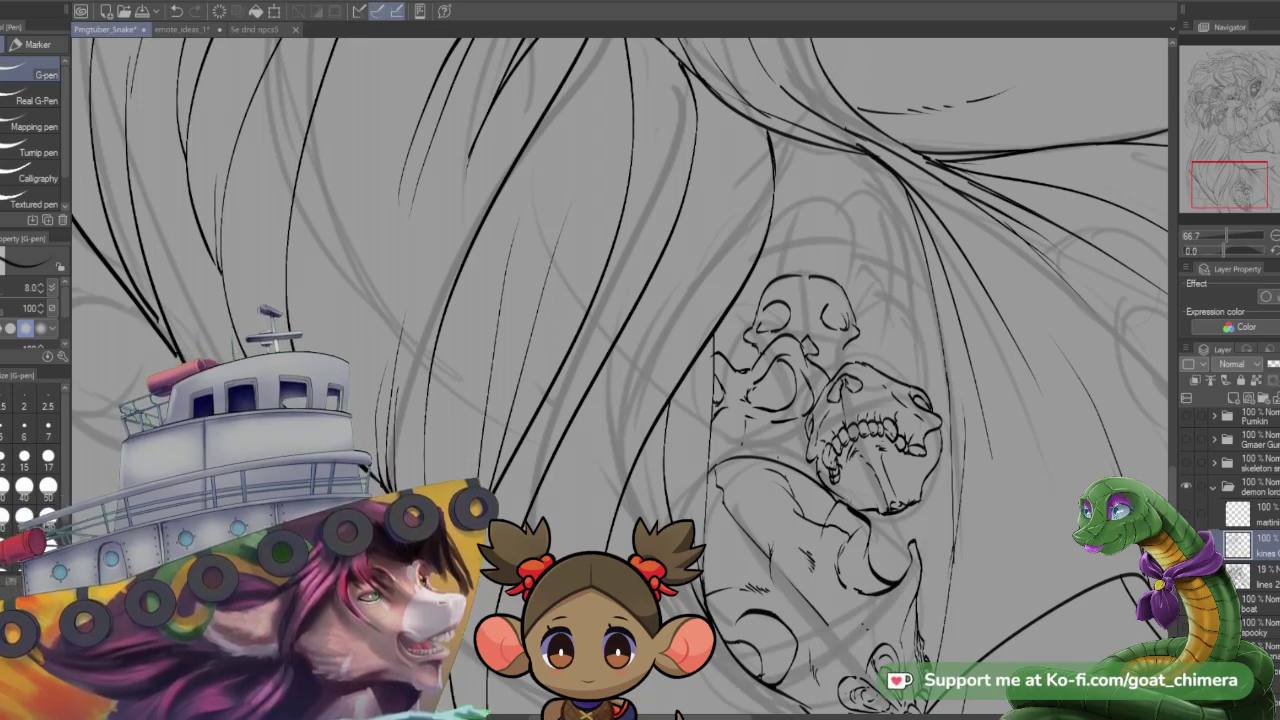
- Close the top skull's cranium line and add a centre seam, inner eye-socket rings and nasal cavity detail
{"action": "scroll", "coordinate": [921, 565], "scroll_direction": "down", "scroll_amount": 4}
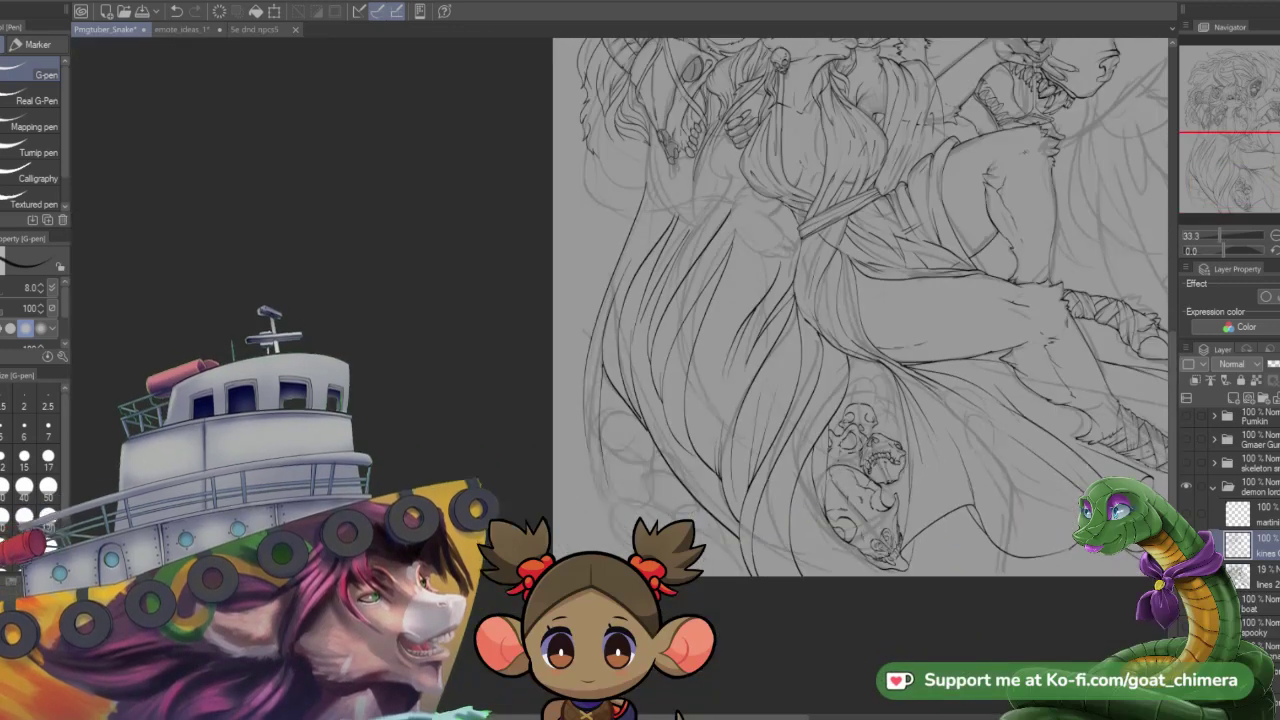
{"action": "scroll", "coordinate": [921, 565], "scroll_direction": "up", "scroll_amount": 2}
{"action": "scroll", "coordinate": [847, 432], "scroll_direction": "up", "scroll_amount": 4}
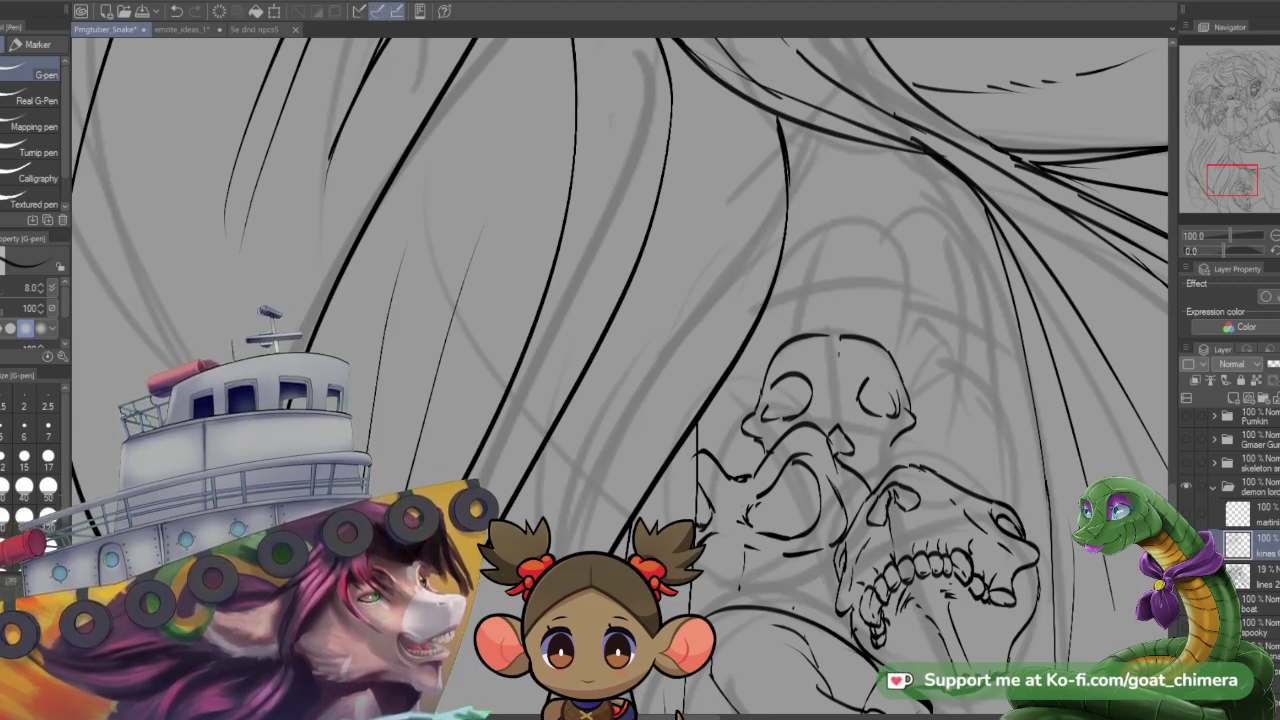
{"action": "left_click_drag", "start_coordinate": [829, 338], "coordinate": [834, 356]}
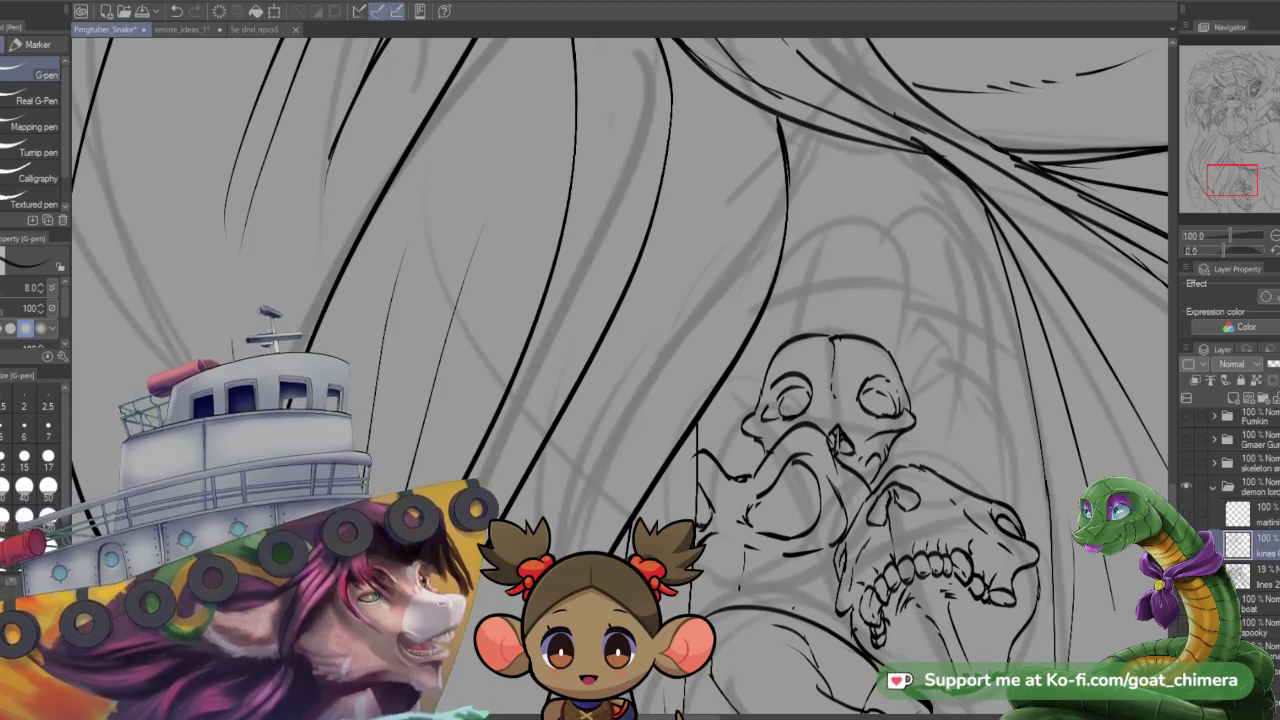
- Add a short cheekbone stroke and a row of pointed upper teeth to the top skull
{"action": "left_click_drag", "start_coordinate": [756, 414], "coordinate": [784, 417]}
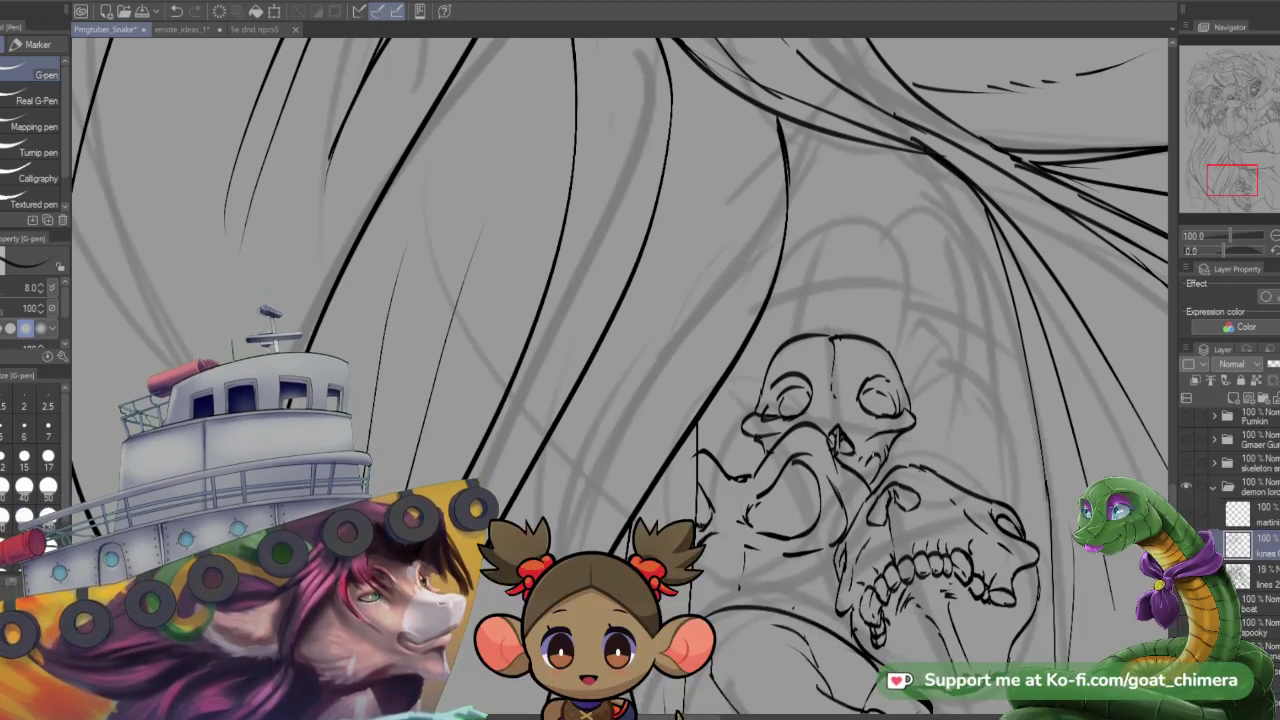
{"action": "mouse_move", "coordinate": [856, 459]}
{"action": "left_mouse_down"}
{"action": "mouse_move", "coordinate": [862, 475]}
{"action": "mouse_move", "coordinate": [869, 458]}
{"action": "mouse_move", "coordinate": [887, 463]}
{"action": "left_mouse_up"}
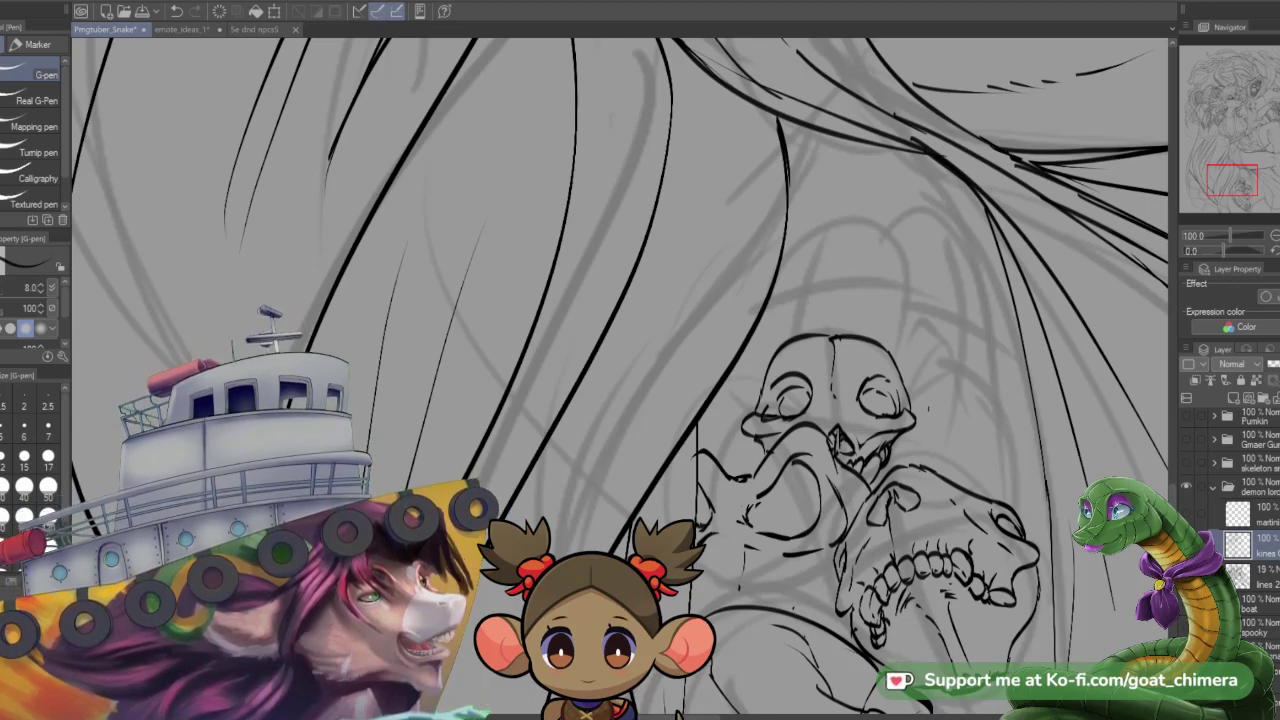
- Inspect the skull pile and the surrounding drapery lines both up close and from farther out
{"action": "scroll", "coordinate": [878, 450], "scroll_direction": "down", "scroll_amount": 3}
{"action": "scroll", "coordinate": [878, 420], "scroll_direction": "down", "scroll_amount": 1}
{"action": "scroll", "coordinate": [940, 470], "scroll_direction": "up", "scroll_amount": 1}
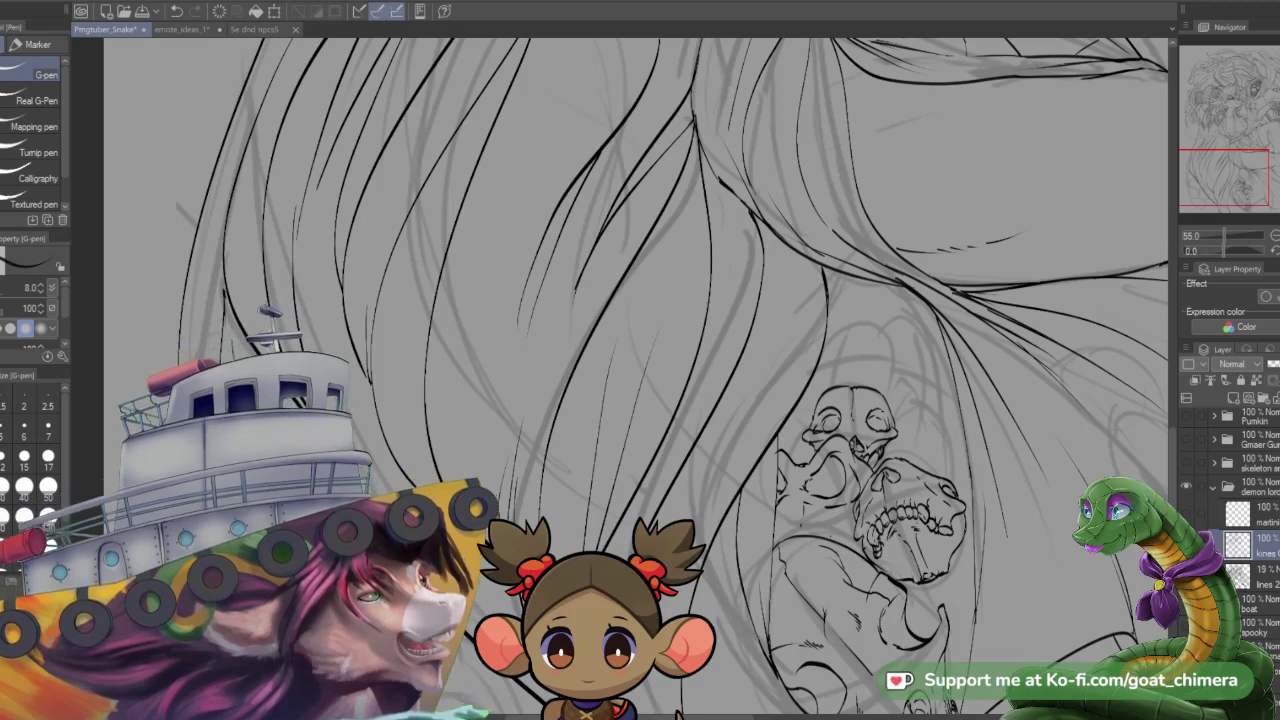
{"action": "scroll", "coordinate": [593, 494], "scroll_direction": "down", "scroll_amount": 4}
{"action": "scroll", "coordinate": [593, 494], "scroll_direction": "up", "scroll_amount": 3}
{"action": "scroll", "coordinate": [800, 450], "scroll_direction": "up", "scroll_amount": 5}
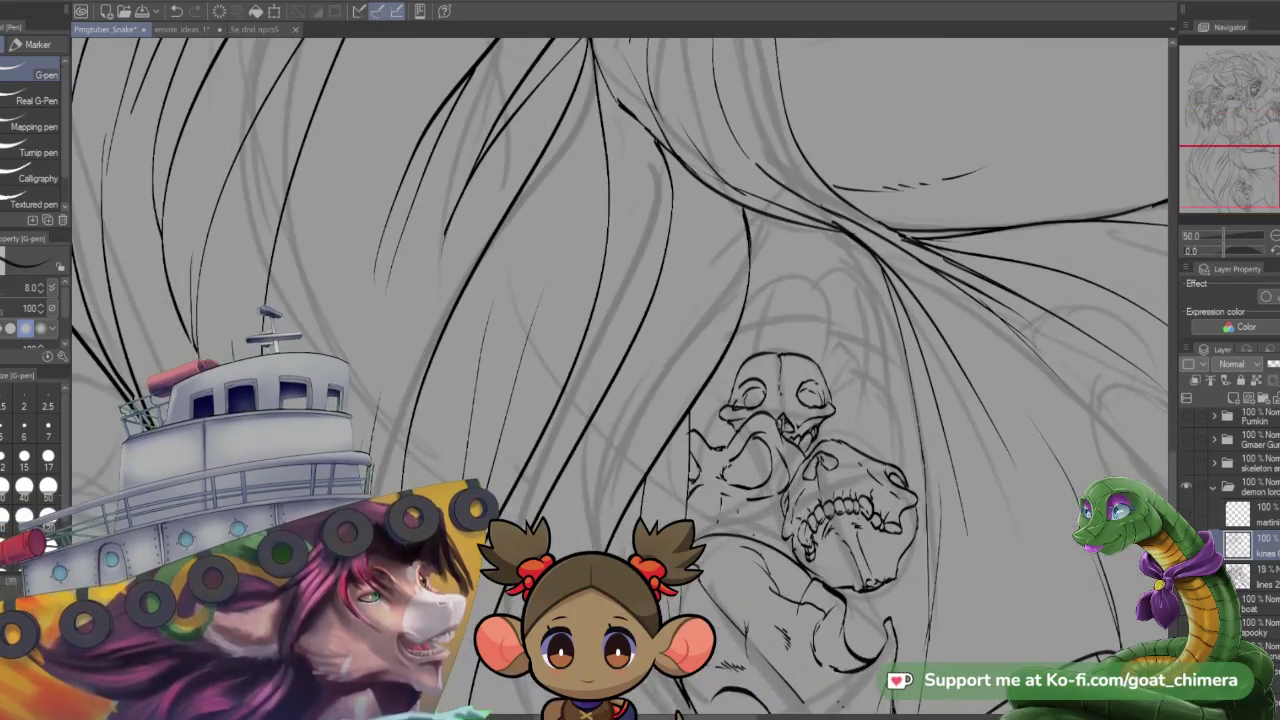
{"action": "scroll", "coordinate": [850, 450], "scroll_direction": "up", "scroll_amount": 3}
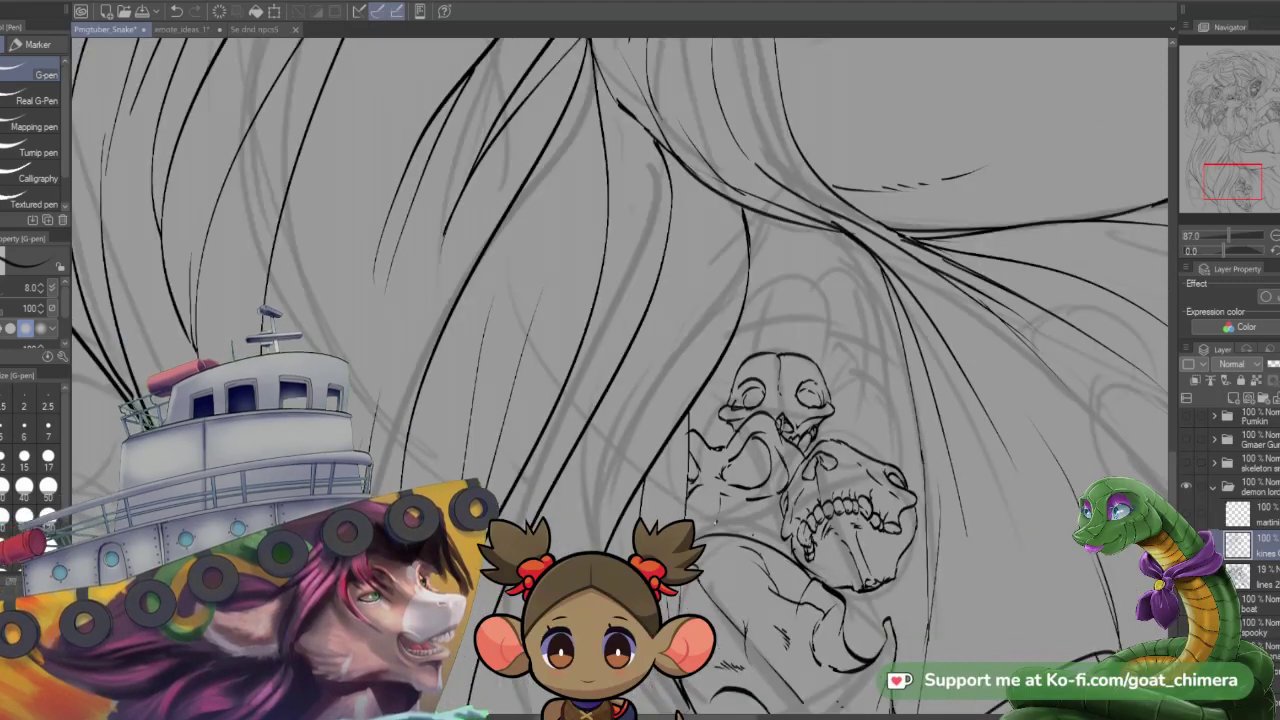
{"action": "scroll", "coordinate": [642, 497], "scroll_direction": "down", "scroll_amount": 1}
{"action": "scroll", "coordinate": [642, 497], "scroll_direction": "up", "scroll_amount": 1}
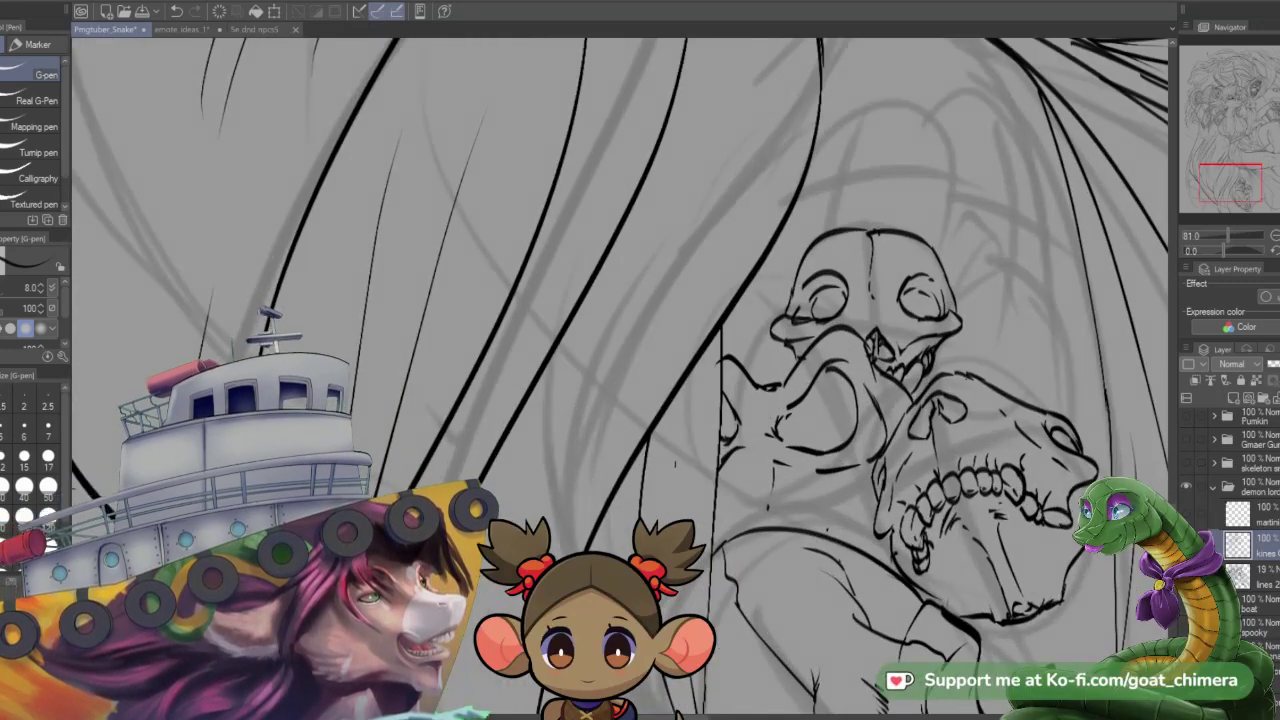
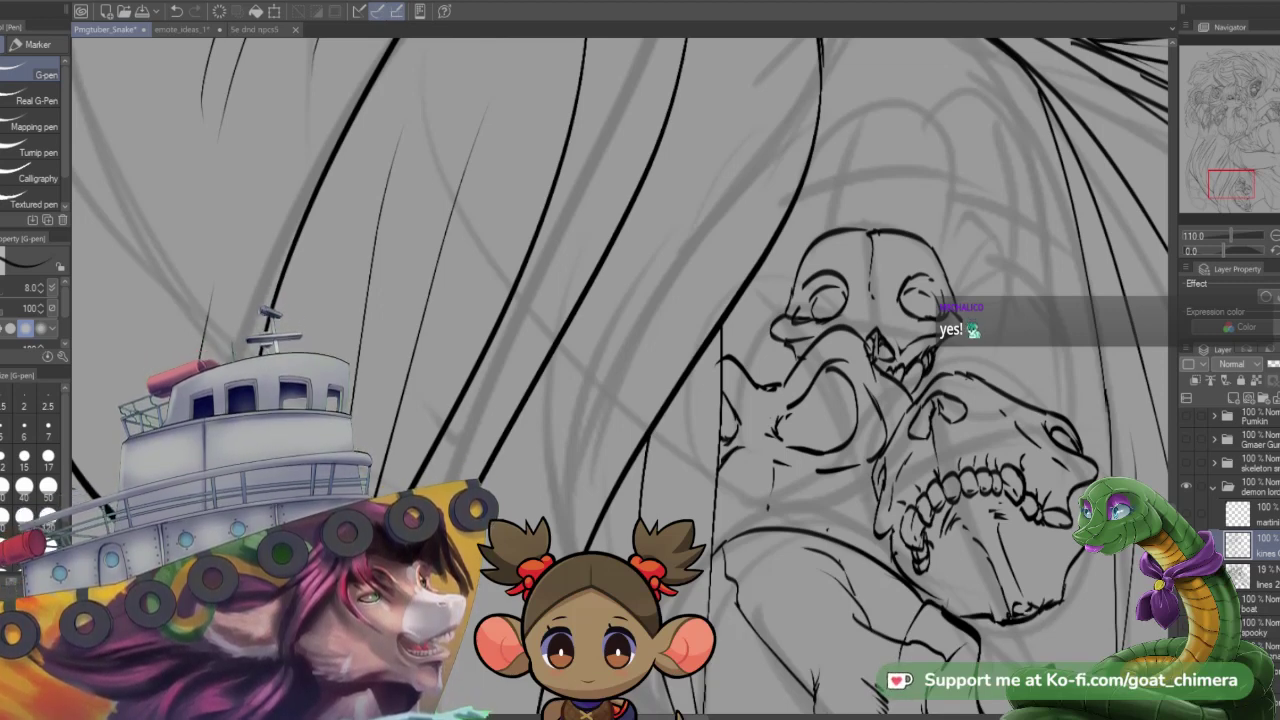
- Ink the long curved cranium outline of a fourth skull behind the top and open-mouthed skulls
{"action": "scroll", "coordinate": [759, 500], "scroll_direction": "down", "scroll_amount": 2}
{"action": "scroll", "coordinate": [759, 500], "scroll_direction": "down", "scroll_amount": 2}
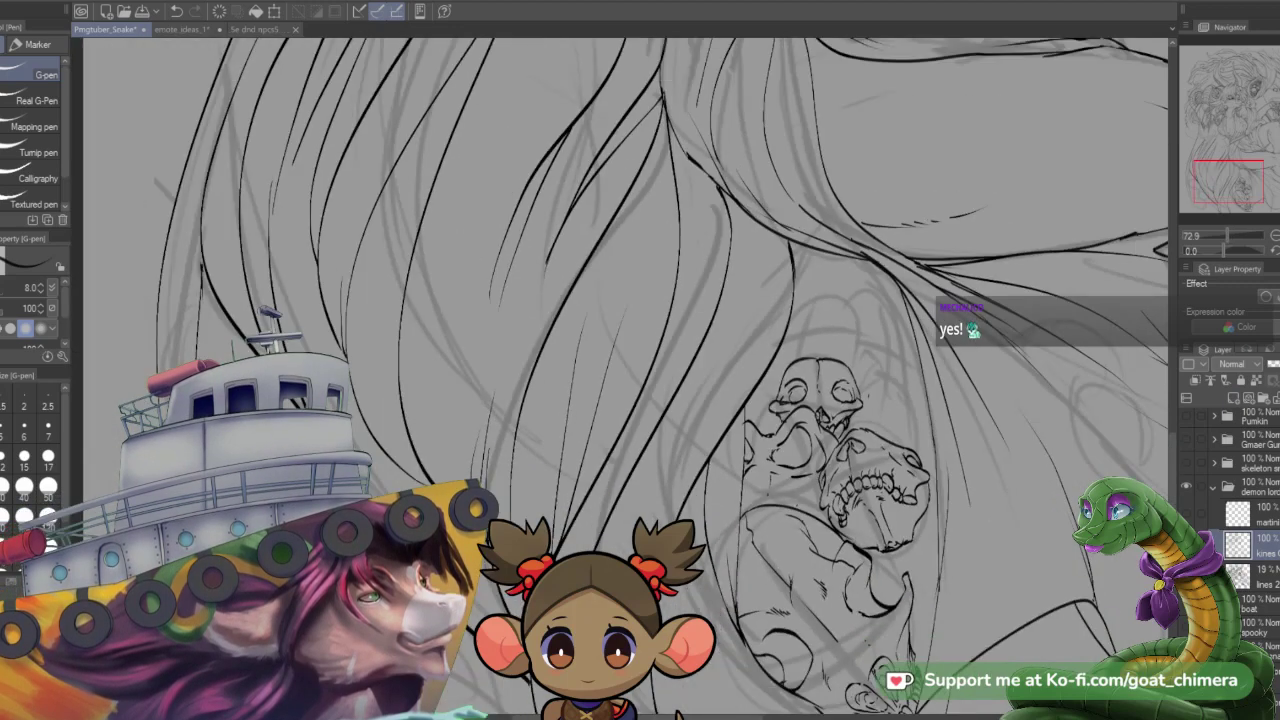
{"action": "scroll", "coordinate": [783, 439], "scroll_direction": "up", "scroll_amount": 3}
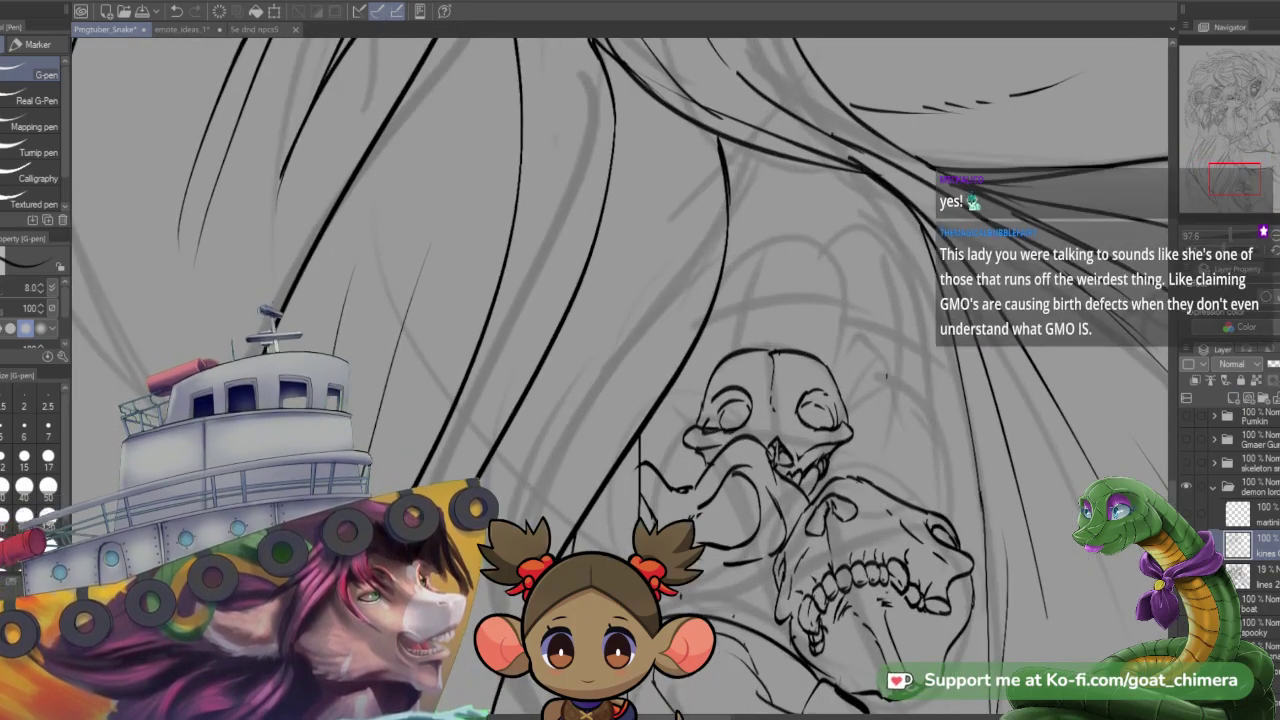
{"action": "scroll", "coordinate": [885, 374], "scroll_direction": "up", "scroll_amount": 1}
{"action": "scroll", "coordinate": [886, 376], "scroll_direction": "up", "scroll_amount": 1}
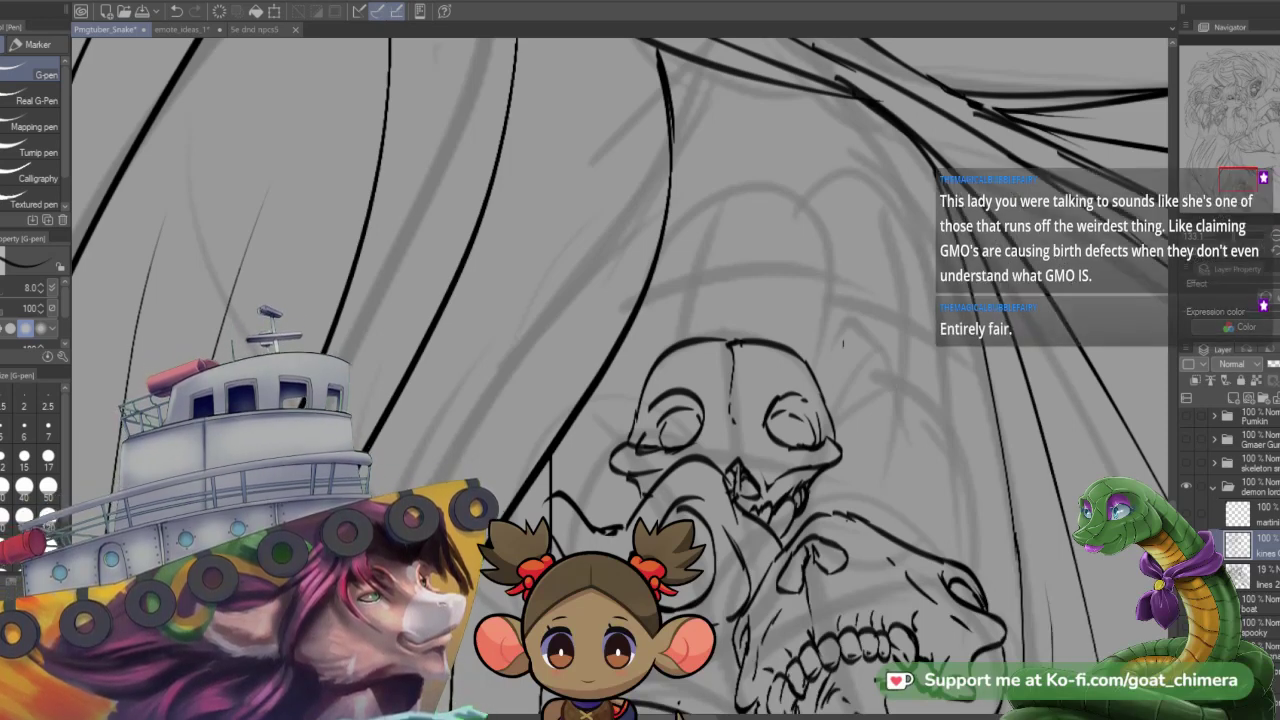
{"action": "mouse_move", "coordinate": [818, 350]}
{"action": "left_mouse_down"}
{"action": "mouse_move", "coordinate": [860, 366]}
{"action": "mouse_move", "coordinate": [934, 436]}
{"action": "mouse_move", "coordinate": [1017, 579]}
{"action": "left_mouse_up"}
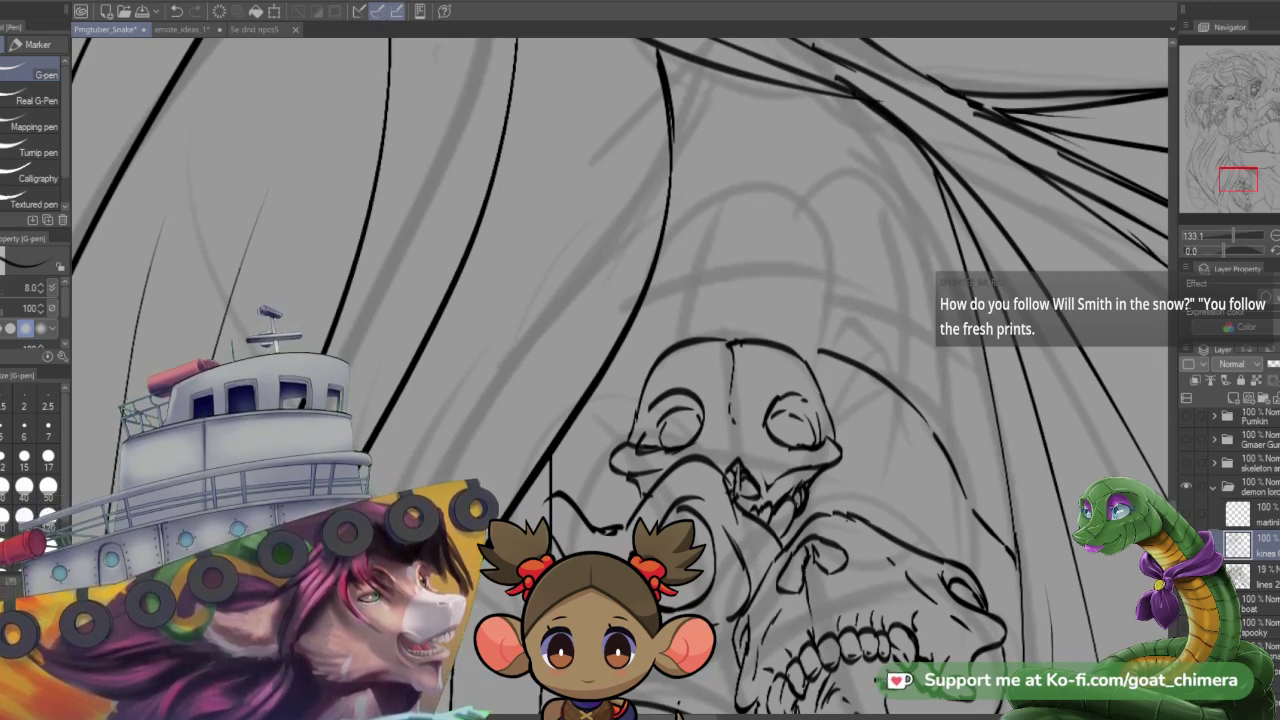
- Ink the fourth skull's angular eye socket and jagged cheek edges, and add a nasal notch and upper teeth to the partly hidden skull
{"action": "scroll", "coordinate": [717, 482], "scroll_direction": "down", "scroll_amount": 5}
{"action": "scroll", "coordinate": [717, 482], "scroll_direction": "up", "scroll_amount": 2}
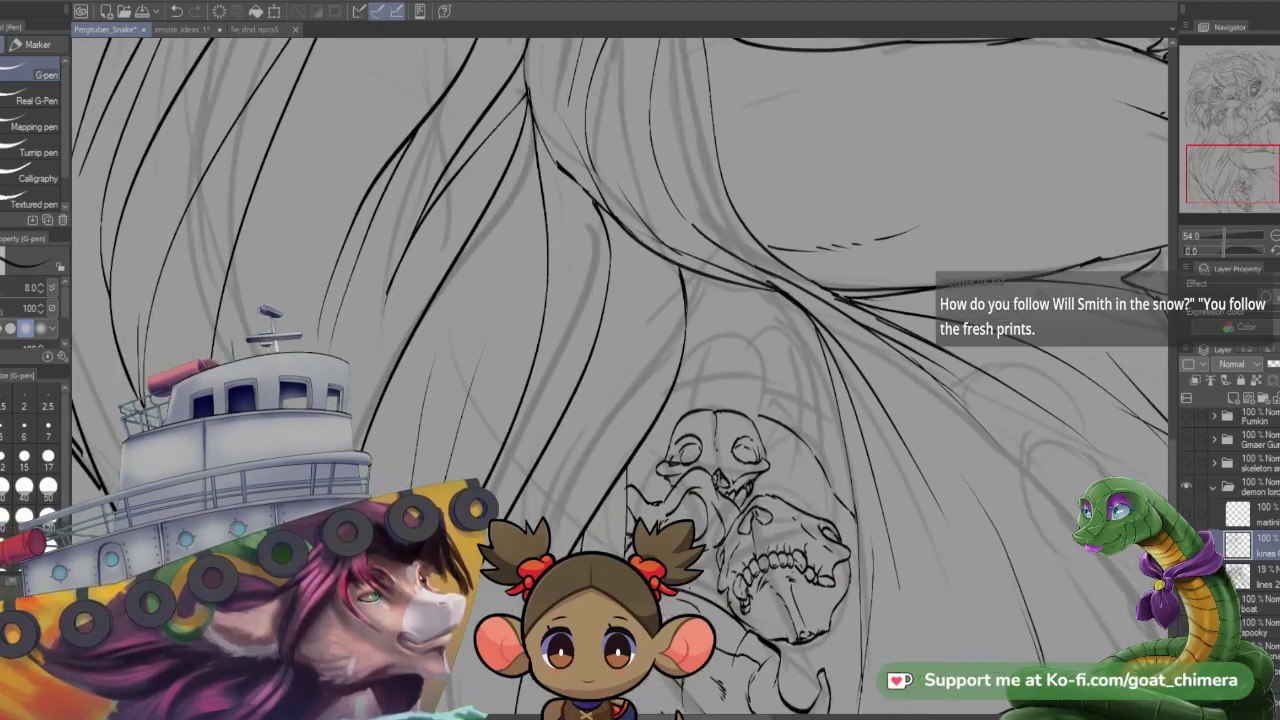
{"action": "scroll", "coordinate": [717, 482], "scroll_direction": "down", "scroll_amount": 1}
{"action": "scroll", "coordinate": [768, 700], "scroll_direction": "up", "scroll_amount": 3}
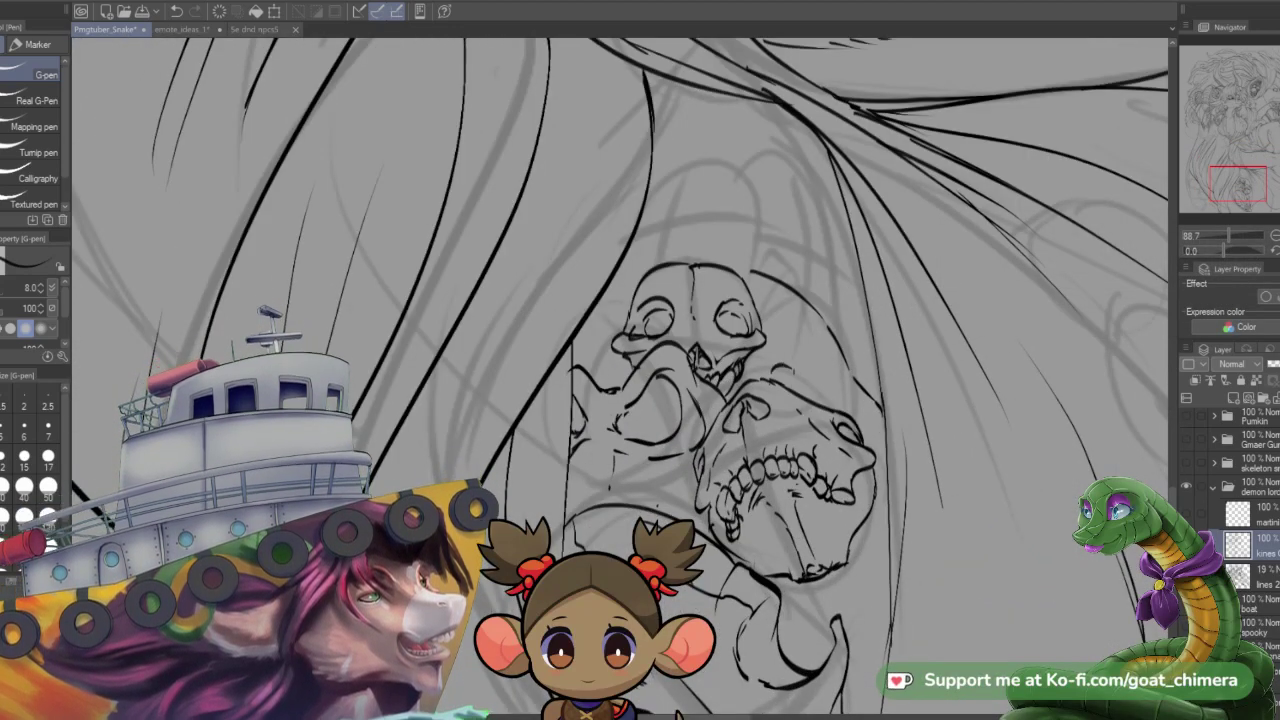
{"action": "mouse_move", "coordinate": [788, 368]}
{"action": "left_mouse_down"}
{"action": "mouse_move", "coordinate": [826, 388]}
{"action": "mouse_move", "coordinate": [846, 382]}
{"action": "mouse_move", "coordinate": [829, 334]}
{"action": "left_mouse_up"}
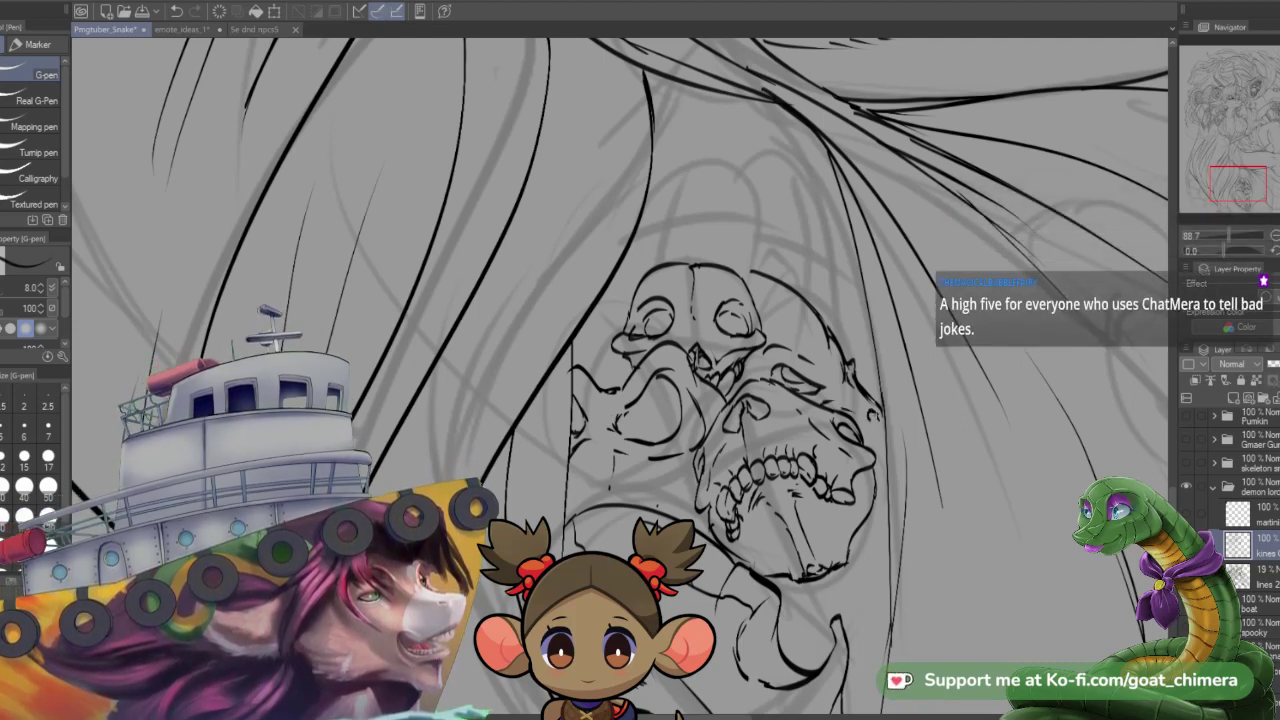
{"action": "left_click_drag", "start_coordinate": [874, 416], "coordinate": [876, 441]}
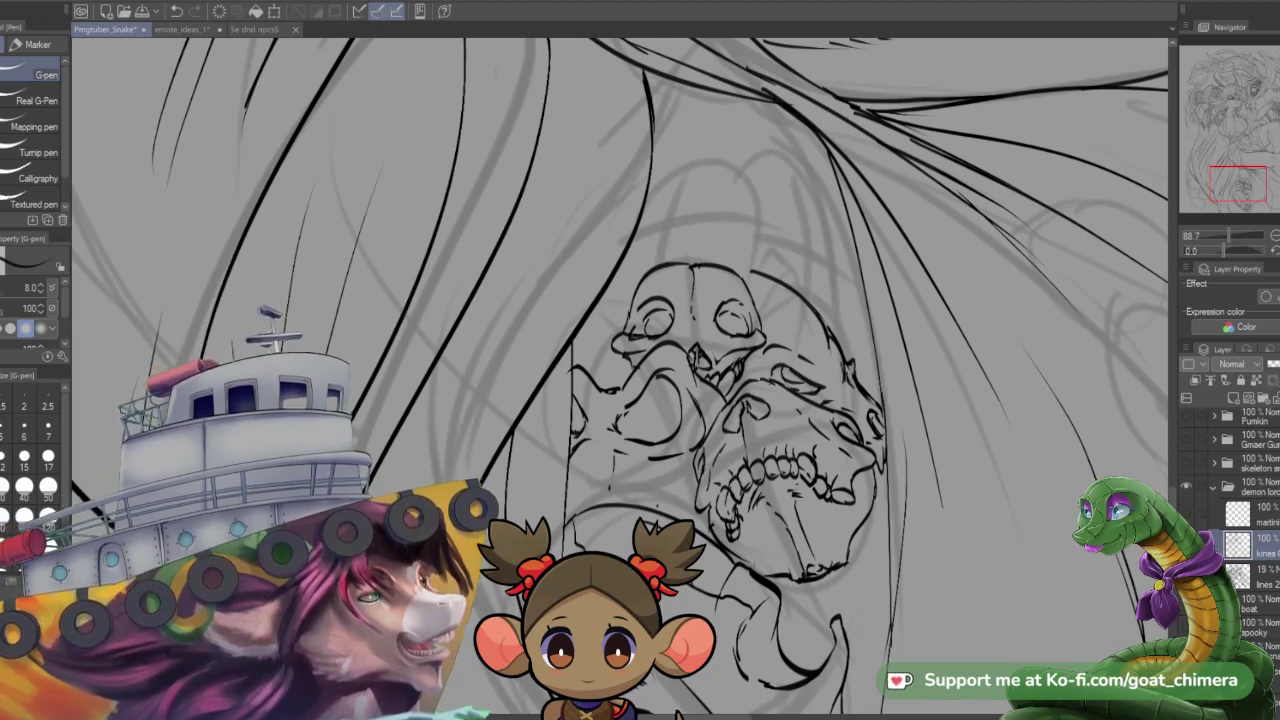
{"action": "left_click_drag", "start_coordinate": [657, 508], "coordinate": [680, 514]}
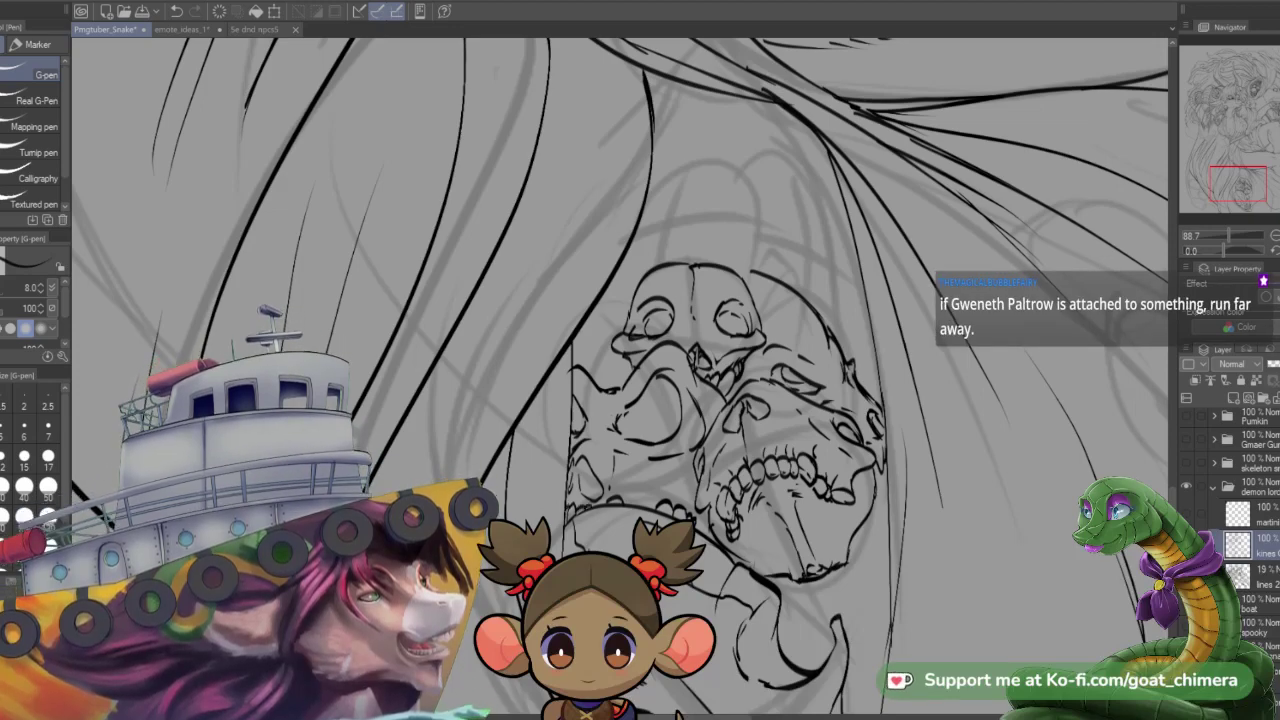
- Examine the whole skull pile against the drapery and legs around it, checking the composition up close and zoomed out
{"action": "scroll", "coordinate": [581, 558], "scroll_direction": "down", "scroll_amount": 2}
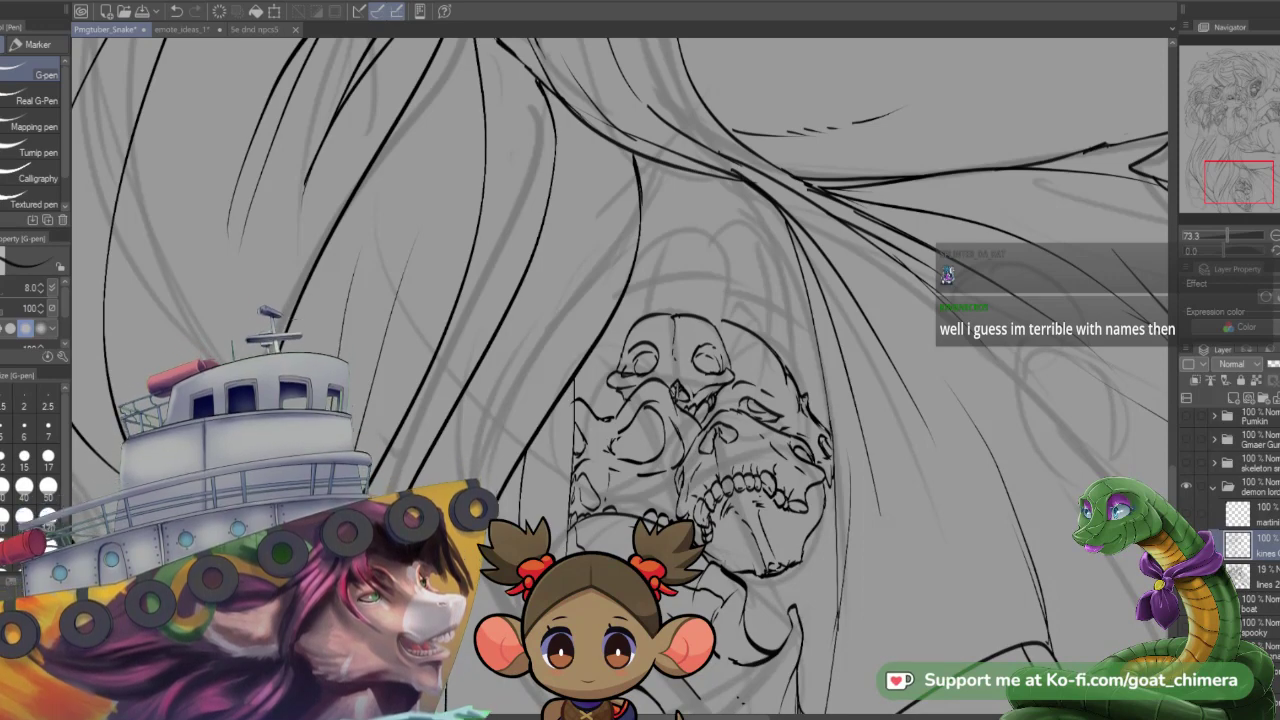
{"action": "scroll", "coordinate": [780, 500], "scroll_direction": "down", "scroll_amount": 1}
{"action": "scroll", "coordinate": [740, 661], "scroll_direction": "down", "scroll_amount": 3}
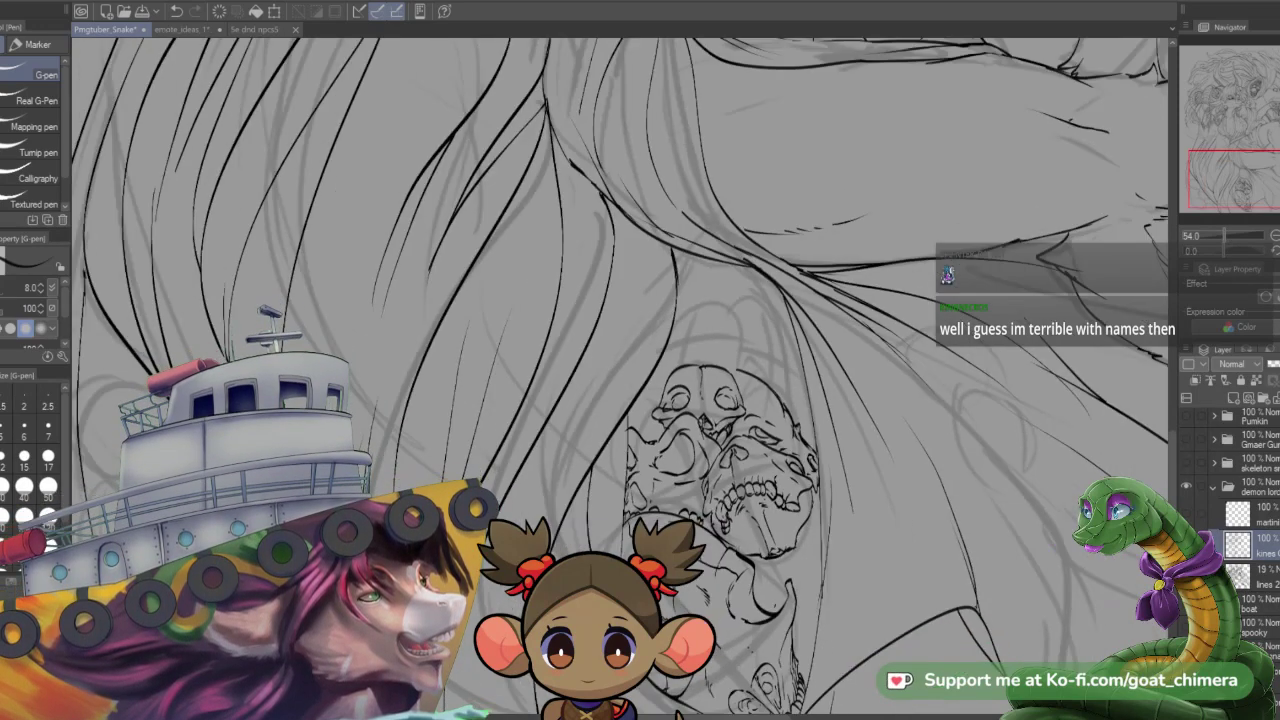
{"action": "scroll", "coordinate": [740, 661], "scroll_direction": "up", "scroll_amount": 4}
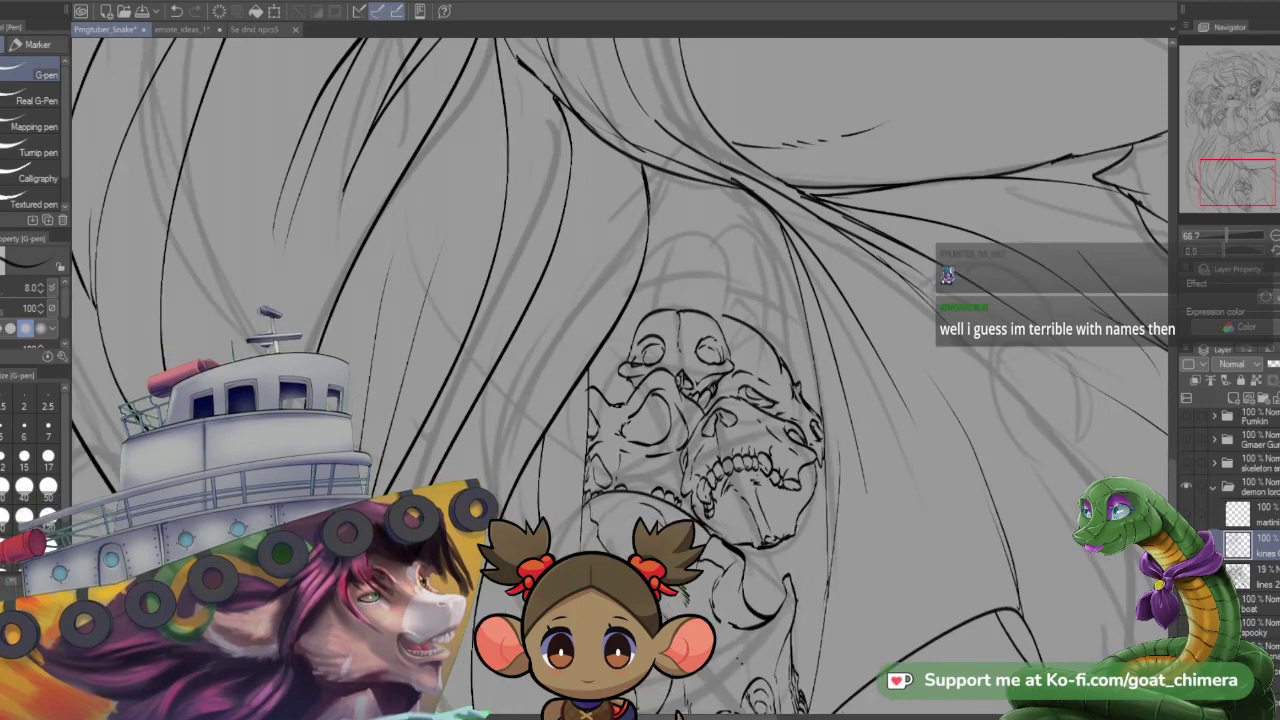
{"action": "scroll", "coordinate": [817, 560], "scroll_direction": "down", "scroll_amount": 3}
{"action": "scroll", "coordinate": [773, 560], "scroll_direction": "down", "scroll_amount": 3}
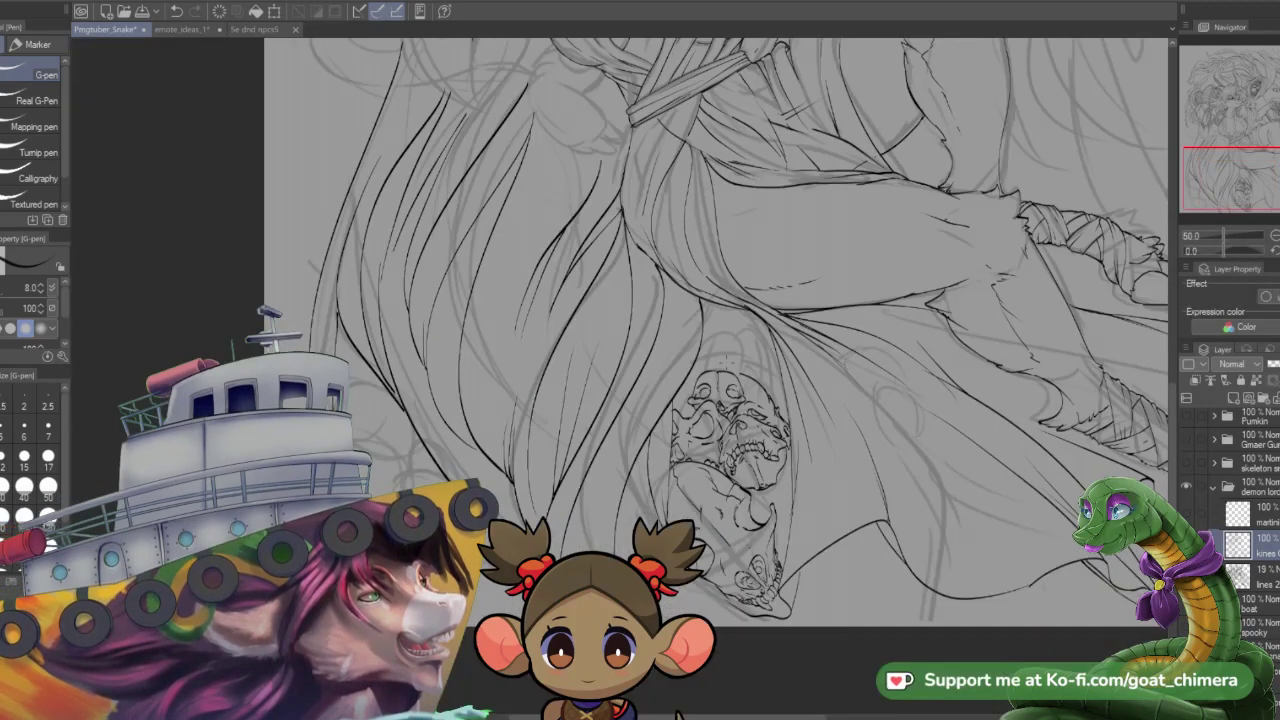
{"action": "scroll", "coordinate": [775, 510], "scroll_direction": "up", "scroll_amount": 5}
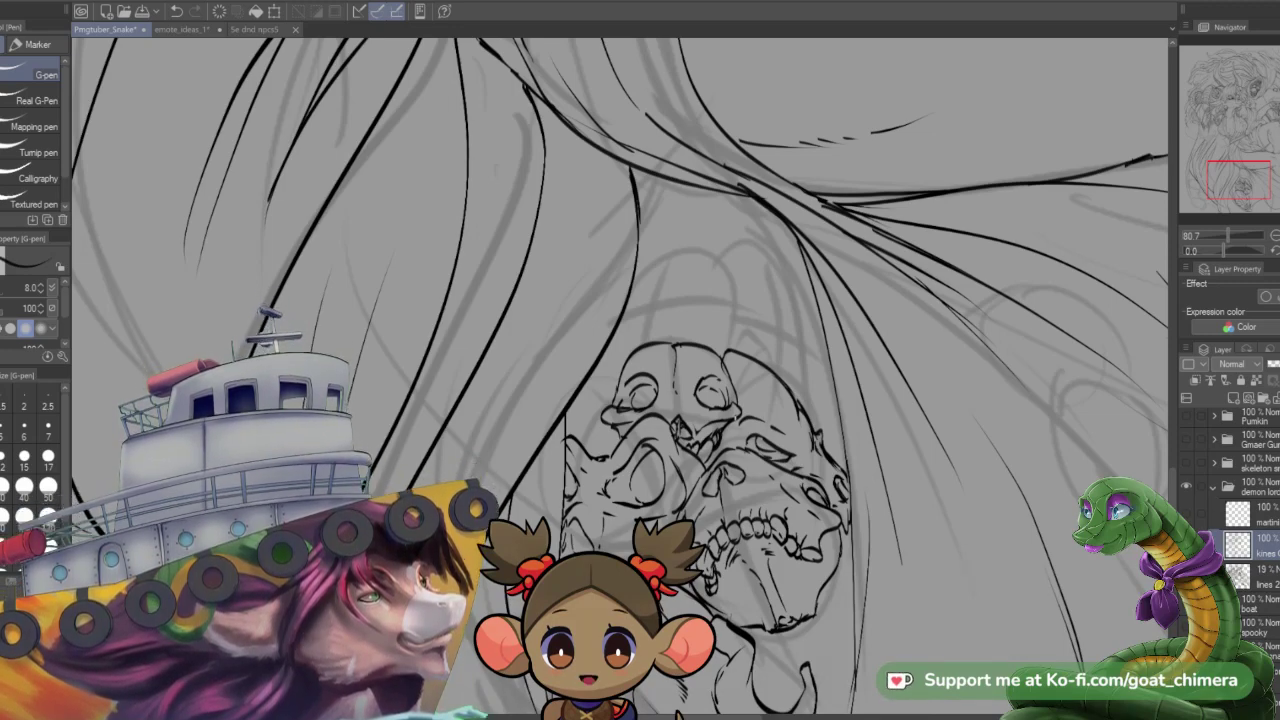
{"action": "scroll", "coordinate": [715, 420], "scroll_direction": "down", "scroll_amount": 6}
{"action": "scroll", "coordinate": [715, 420], "scroll_direction": "up", "scroll_amount": 3}
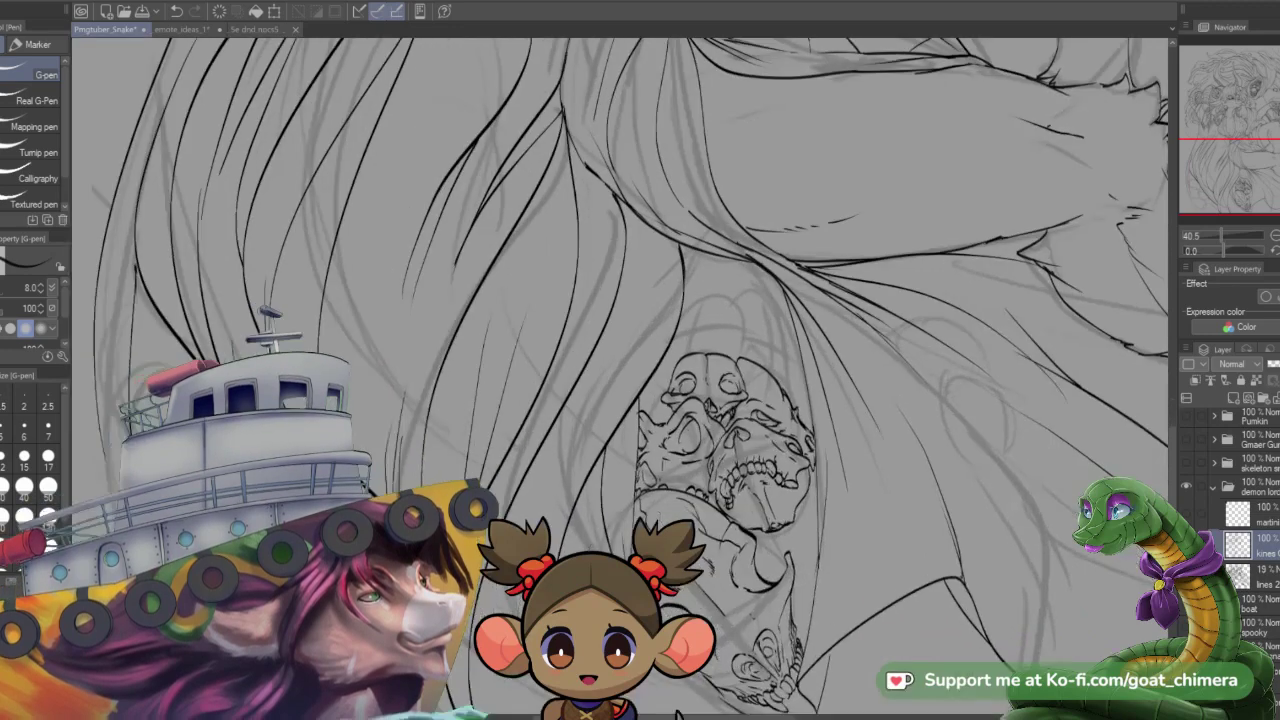
{"action": "scroll", "coordinate": [700, 465], "scroll_direction": "down", "scroll_amount": 2}
{"action": "scroll", "coordinate": [710, 485], "scroll_direction": "up", "scroll_amount": 3}
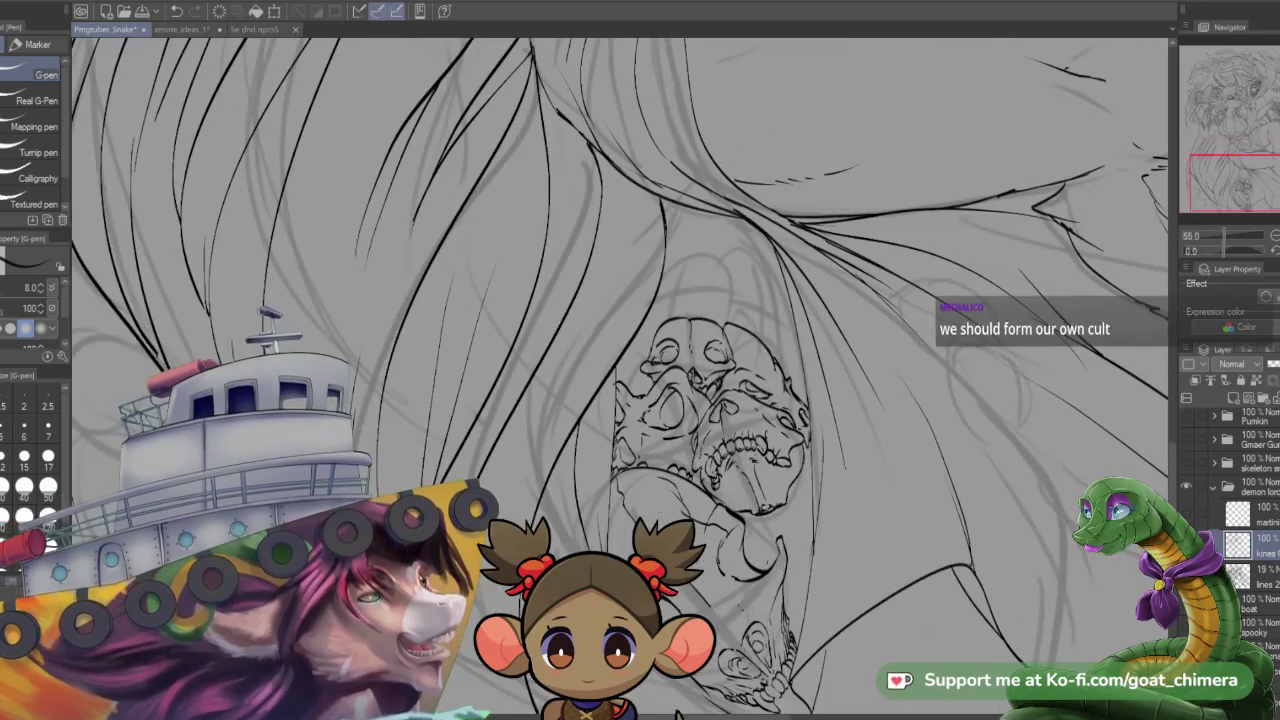
{"action": "scroll", "coordinate": [620, 380], "scroll_direction": "down", "scroll_amount": 3}
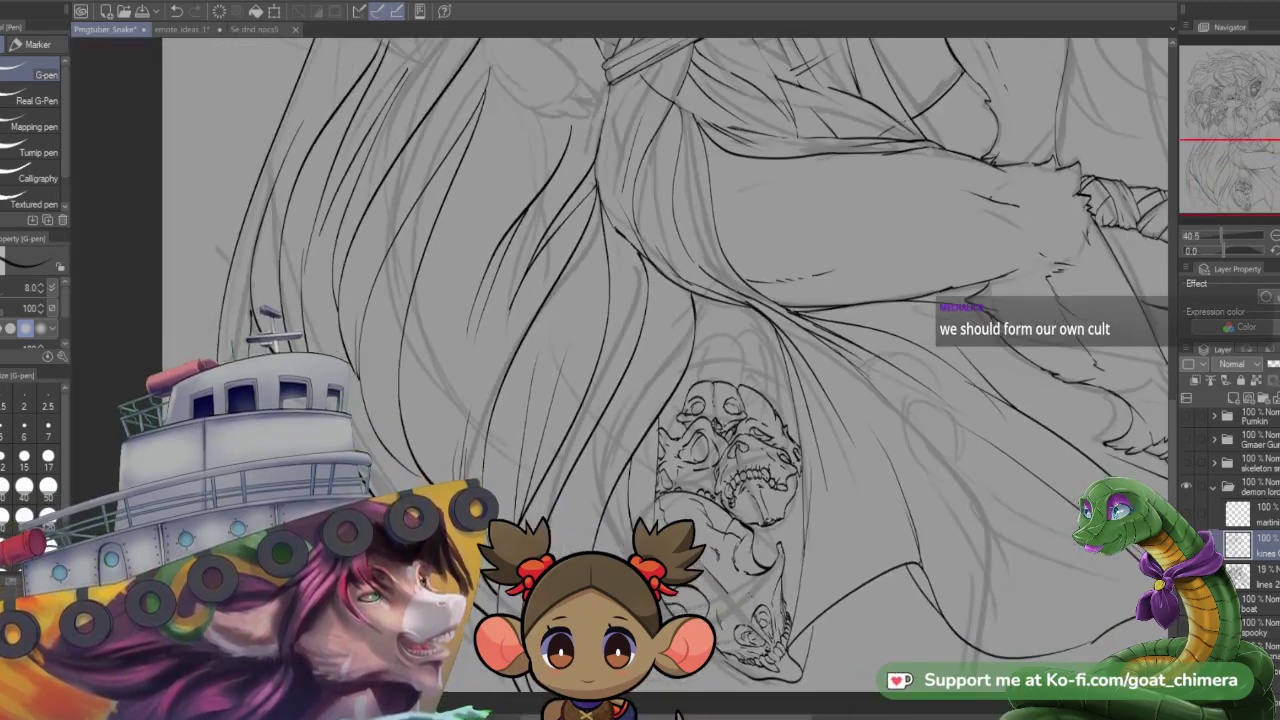
- Begin a small skull above the pile with a round eye socket and a cheekbone line beneath it
{"action": "scroll", "coordinate": [620, 380], "scroll_direction": "up", "scroll_amount": 2}
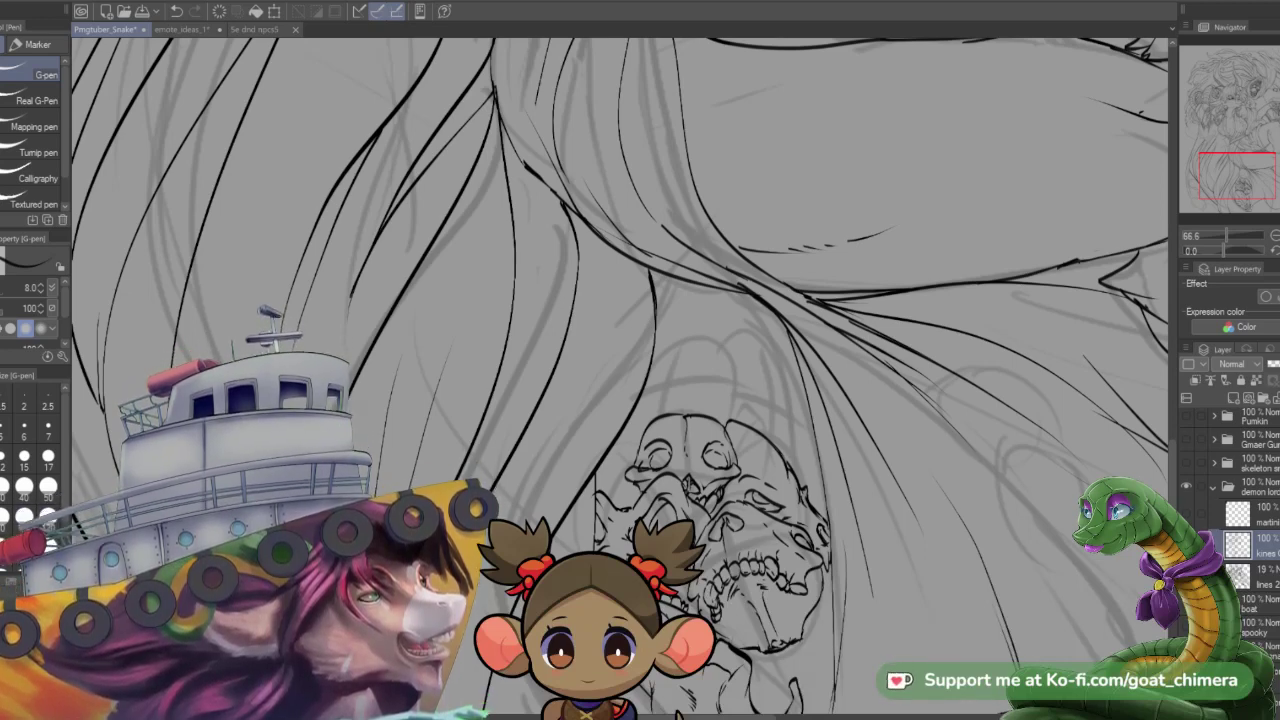
{"action": "scroll", "coordinate": [1008, 512], "scroll_direction": "down", "scroll_amount": 1}
{"action": "scroll", "coordinate": [1008, 512], "scroll_direction": "up", "scroll_amount": 1}
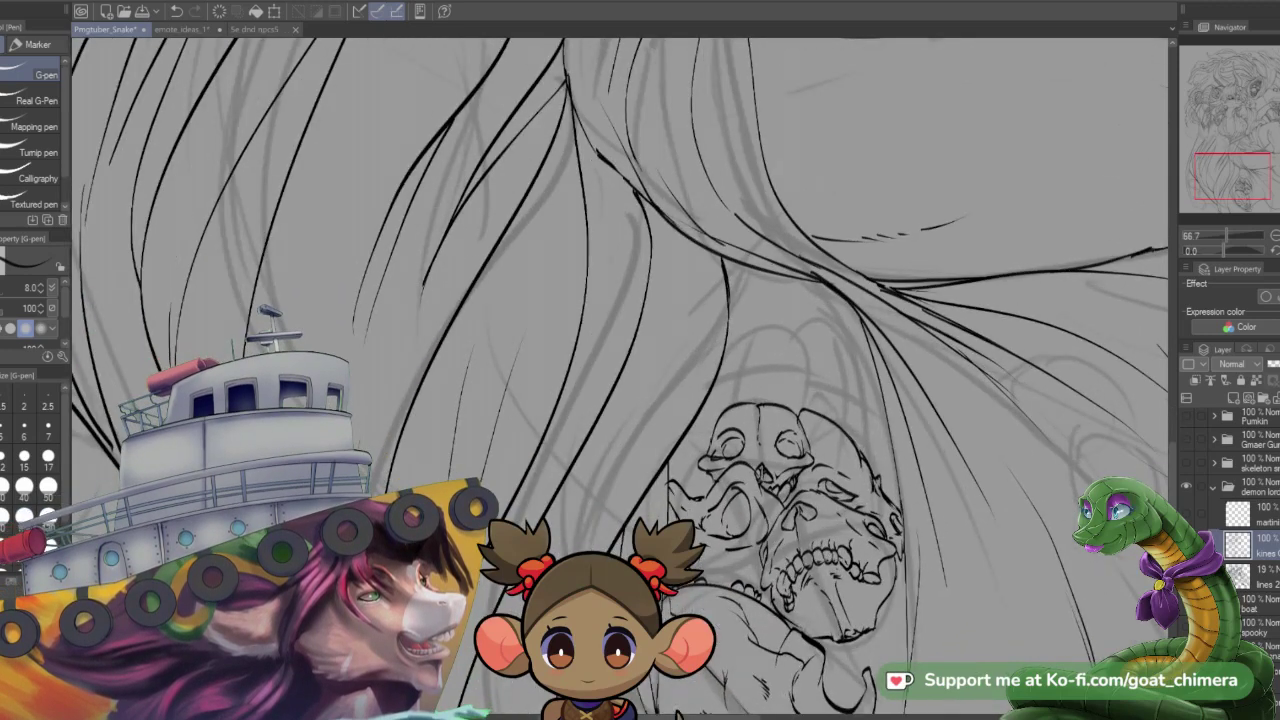
{"action": "scroll", "coordinate": [1008, 512], "scroll_direction": "down", "scroll_amount": 1}
{"action": "scroll", "coordinate": [1008, 512], "scroll_direction": "up", "scroll_amount": 1}
{"action": "scroll", "coordinate": [685, 505], "scroll_direction": "up", "scroll_amount": 2}
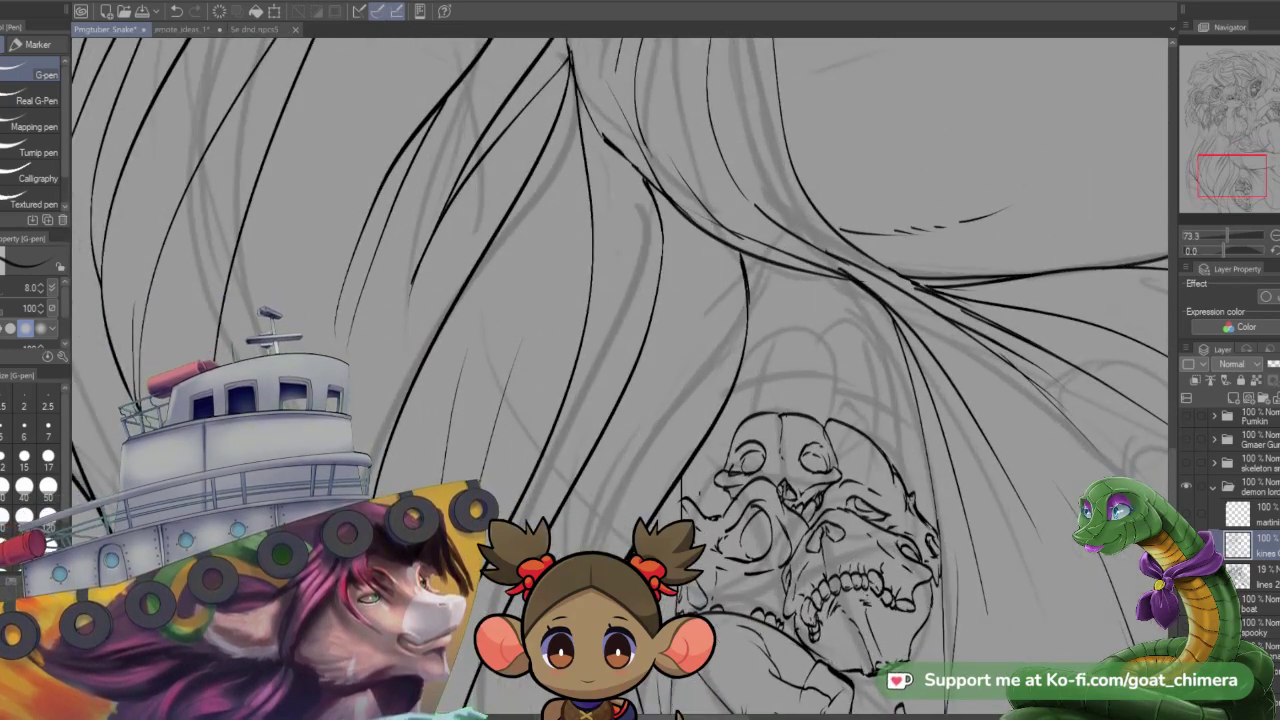
{"action": "scroll", "coordinate": [685, 505], "scroll_direction": "up", "scroll_amount": 2}
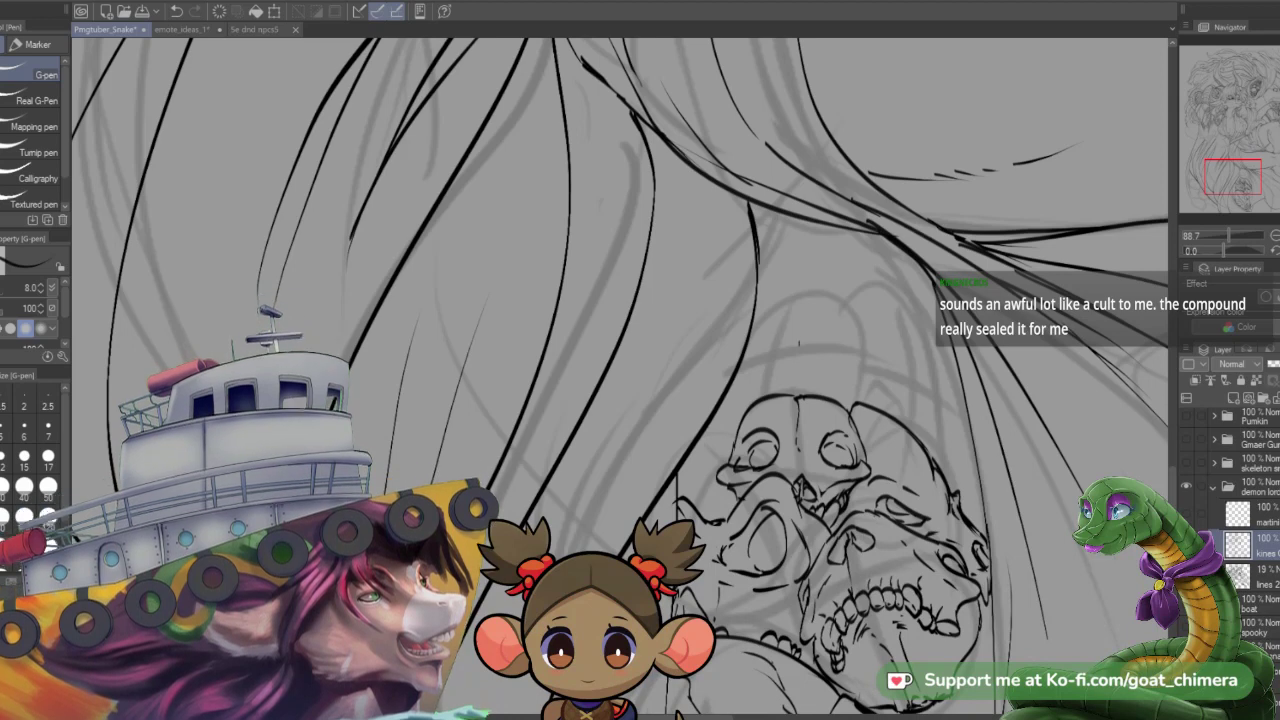
{"action": "mouse_move", "coordinate": [794, 344]}
{"action": "left_mouse_down"}
{"action": "mouse_move", "coordinate": [826, 318]}
{"action": "mouse_move", "coordinate": [832, 348]}
{"action": "mouse_move", "coordinate": [800, 347]}
{"action": "mouse_move", "coordinate": [852, 356]}
{"action": "mouse_move", "coordinate": [788, 366]}
{"action": "left_mouse_up"}
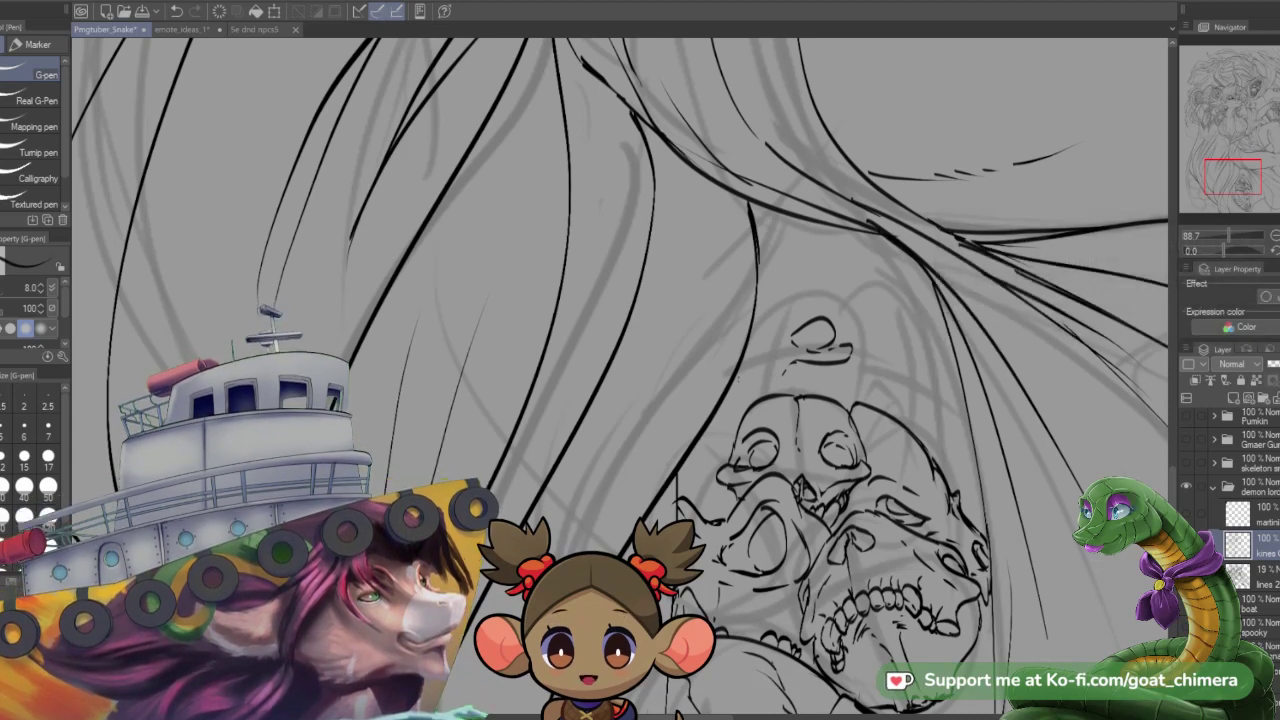
- Ink the small upper skull's face with a curved row of teeth, a jaw edge, a nasal cavity and a brow ridge
{"action": "mouse_move", "coordinate": [748, 380]}
{"action": "left_mouse_down"}
{"action": "mouse_move", "coordinate": [743, 390]}
{"action": "mouse_move", "coordinate": [750, 382]}
{"action": "left_mouse_up"}
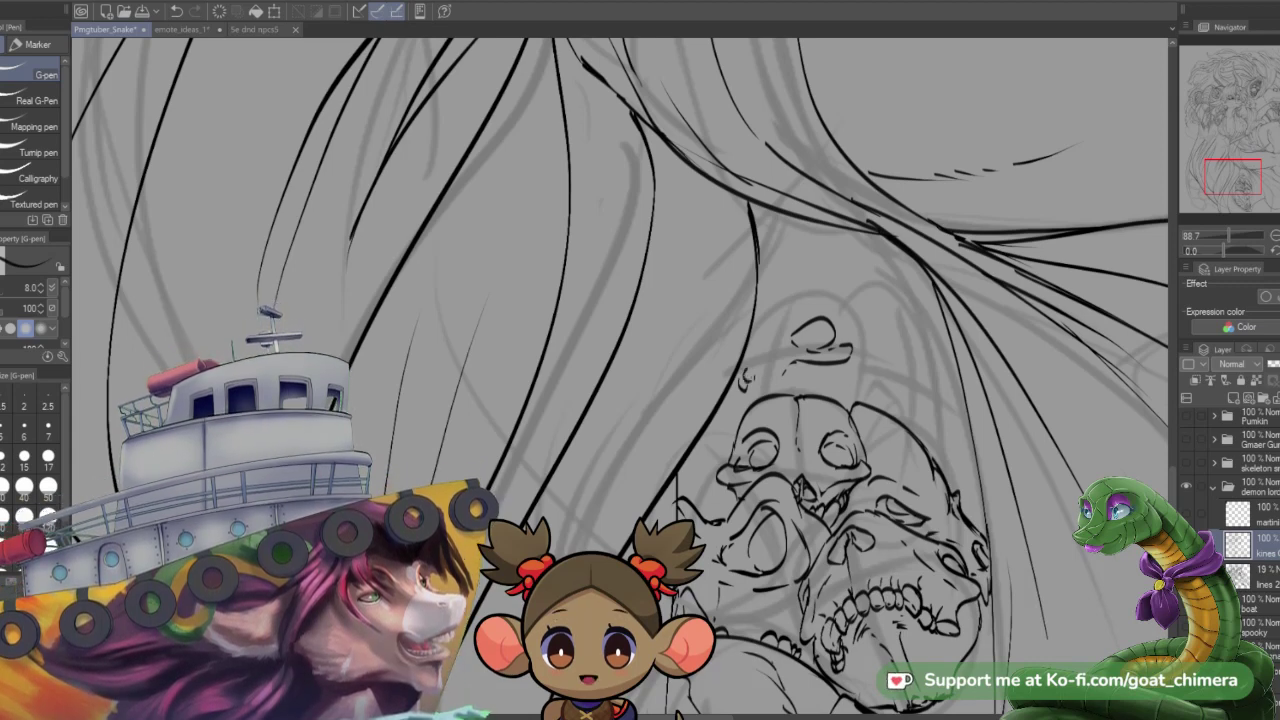
{"action": "mouse_move", "coordinate": [761, 372]}
{"action": "left_mouse_down"}
{"action": "mouse_move", "coordinate": [780, 386]}
{"action": "mouse_move", "coordinate": [753, 371]}
{"action": "mouse_move", "coordinate": [748, 381]}
{"action": "left_mouse_up"}
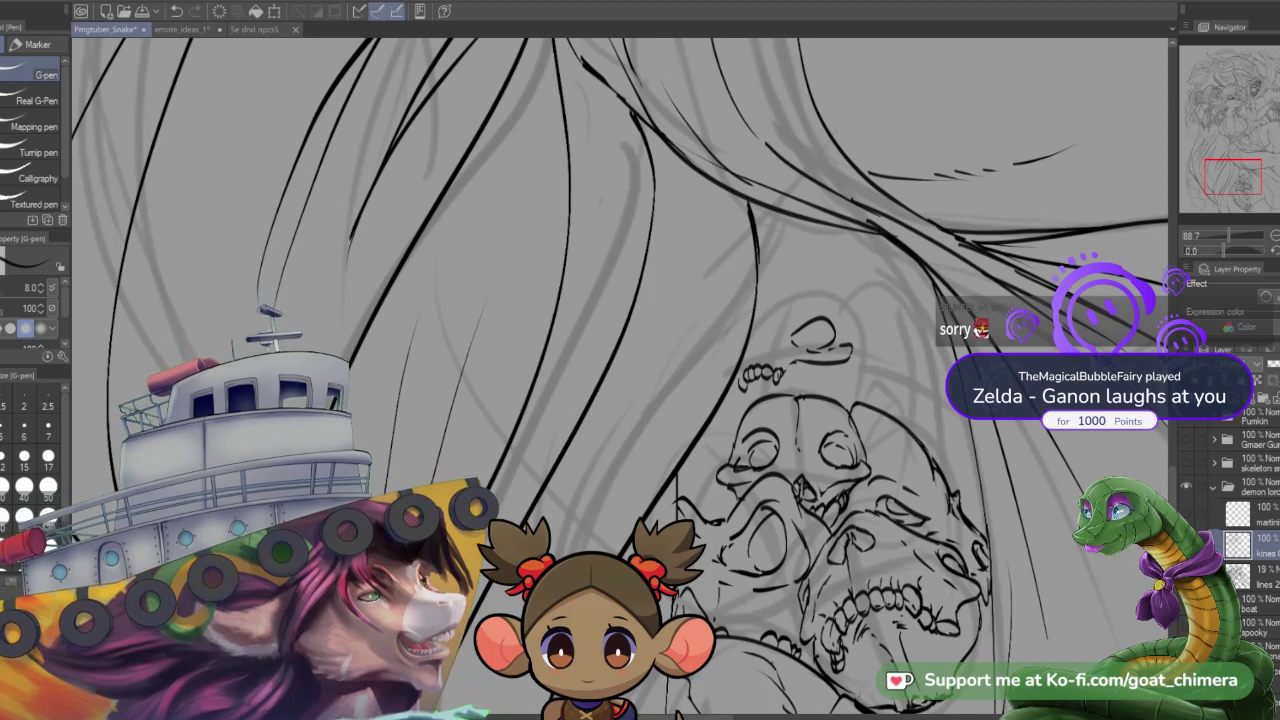
{"action": "left_click_drag", "start_coordinate": [782, 377], "coordinate": [813, 386]}
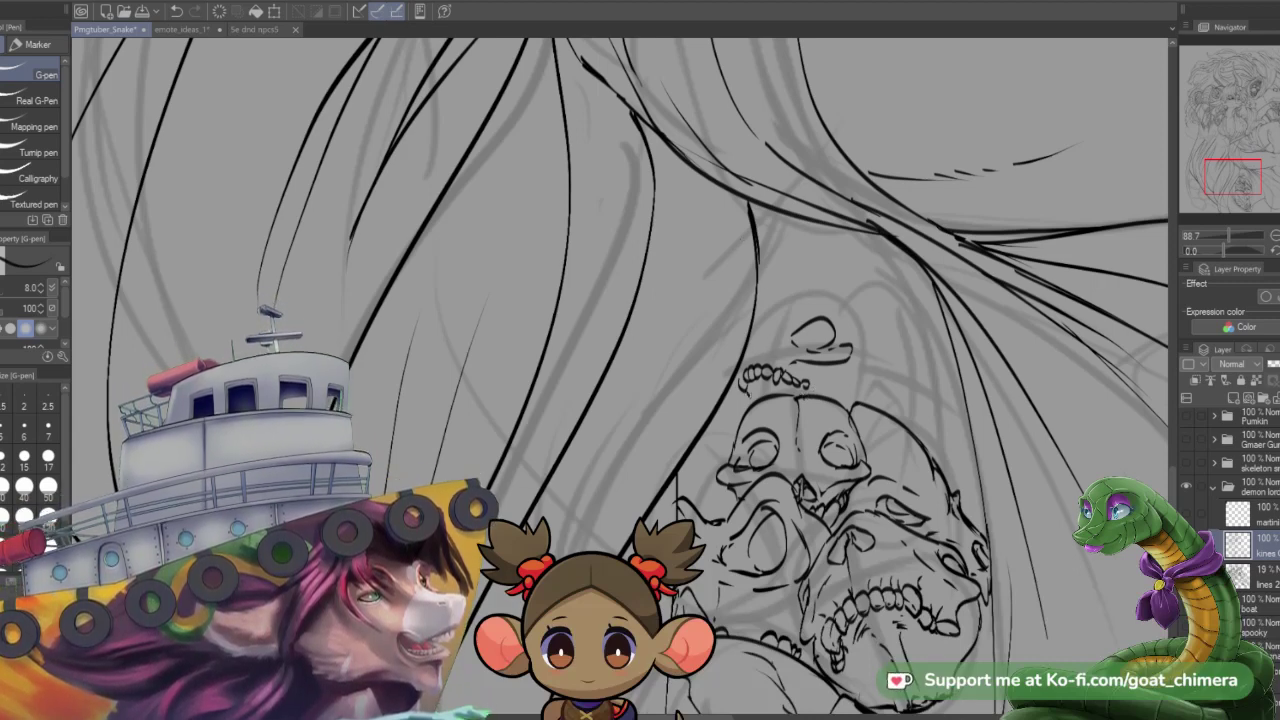
{"action": "left_click_drag", "start_coordinate": [753, 391], "coordinate": [758, 401]}
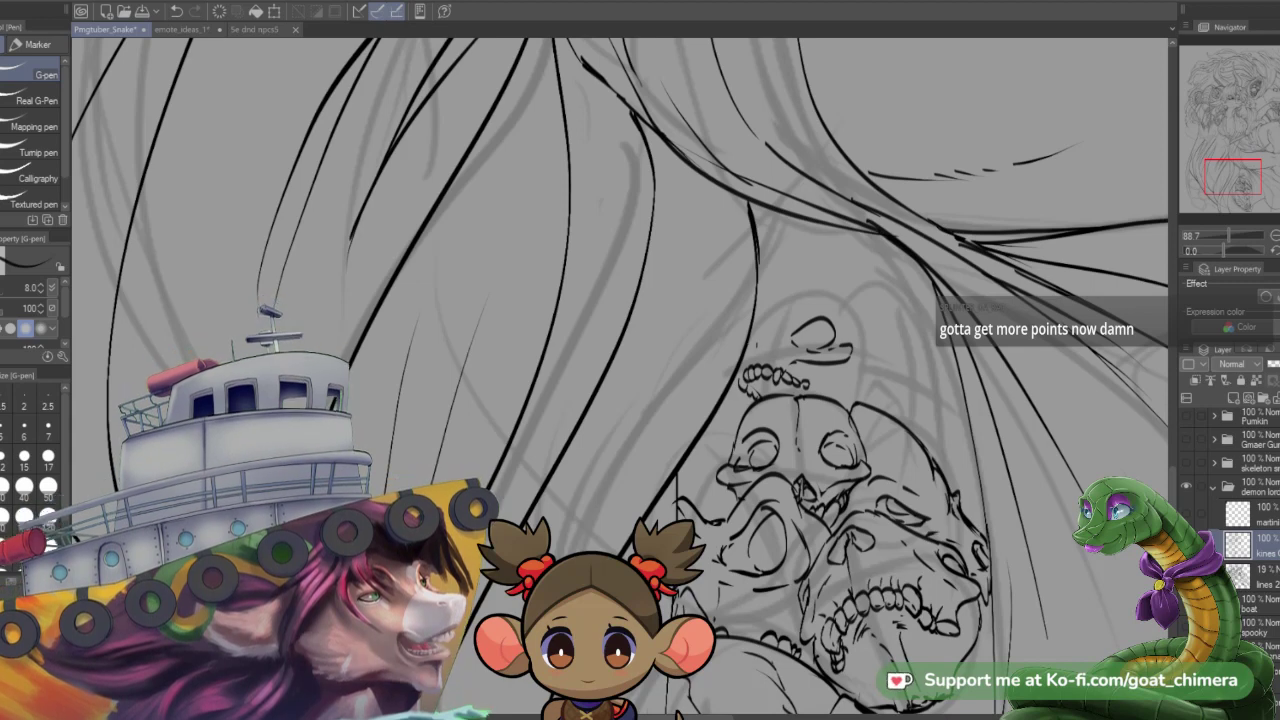
{"action": "mouse_move", "coordinate": [757, 341]}
{"action": "left_mouse_down"}
{"action": "mouse_move", "coordinate": [749, 361]}
{"action": "mouse_move", "coordinate": [766, 345]}
{"action": "left_mouse_up"}
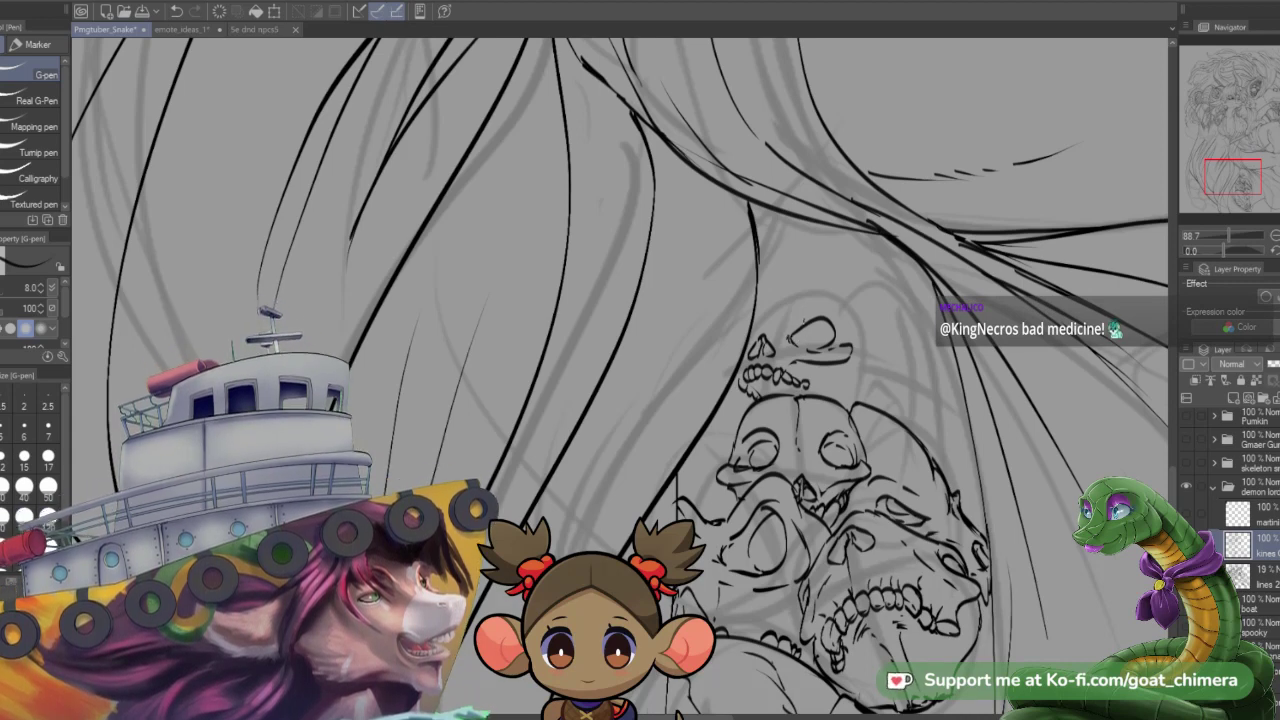
{"action": "mouse_move", "coordinate": [791, 316]}
{"action": "left_mouse_down"}
{"action": "mouse_move", "coordinate": [799, 332]}
{"action": "mouse_move", "coordinate": [844, 327]}
{"action": "mouse_move", "coordinate": [836, 309]}
{"action": "left_mouse_up"}
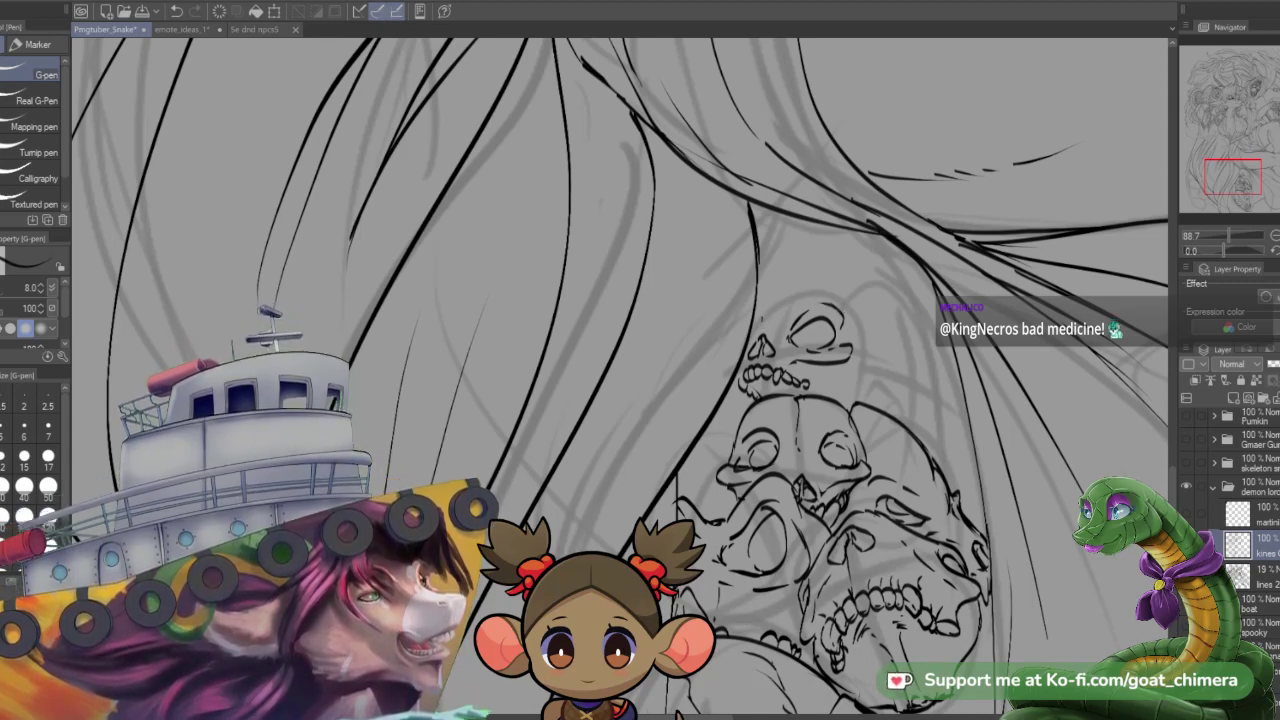
- Ink the small upper skull's rounded cranium and refine its forehead edge, front teeth and rear jaw line
{"action": "mouse_move", "coordinate": [762, 317]}
{"action": "left_mouse_down"}
{"action": "mouse_move", "coordinate": [836, 289]}
{"action": "mouse_move", "coordinate": [858, 298]}
{"action": "mouse_move", "coordinate": [870, 350]}
{"action": "mouse_move", "coordinate": [858, 382]}
{"action": "mouse_move", "coordinate": [813, 399]}
{"action": "mouse_move", "coordinate": [806, 387]}
{"action": "left_mouse_up"}
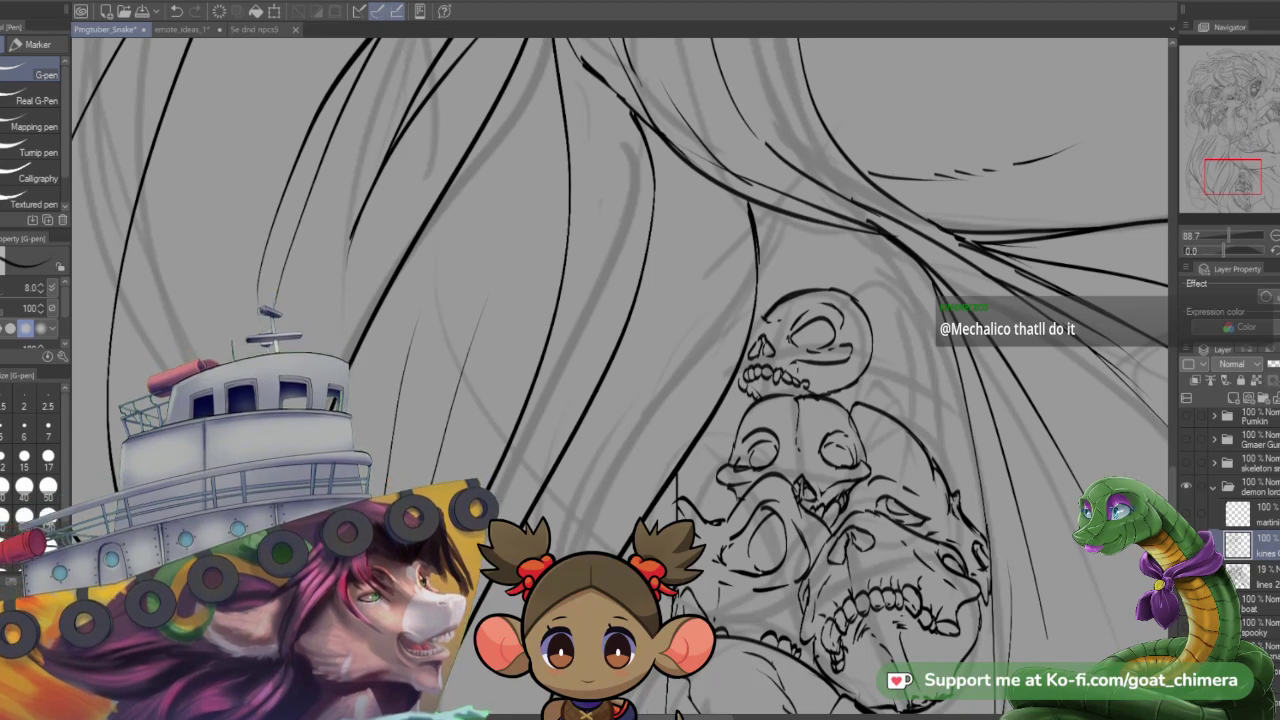
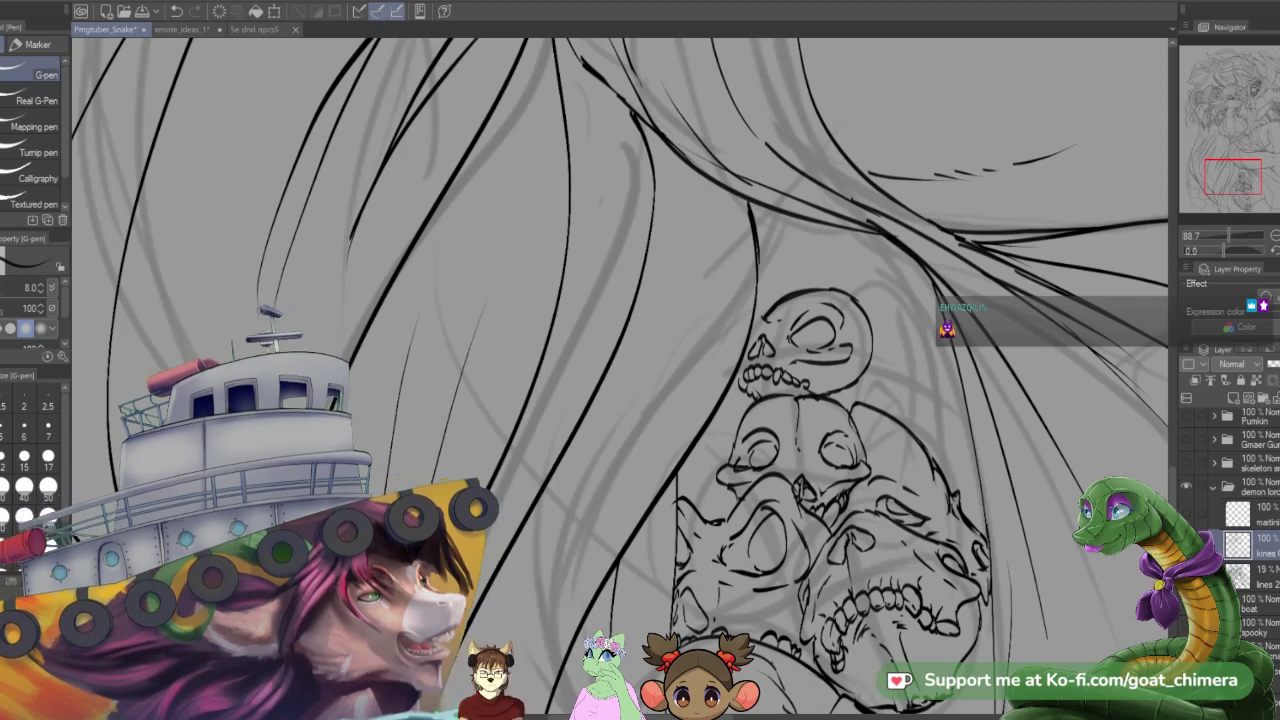
{"action": "scroll", "coordinate": [927, 325], "scroll_direction": "down", "scroll_amount": 3}
{"action": "scroll", "coordinate": [927, 325], "scroll_direction": "up", "scroll_amount": 4}
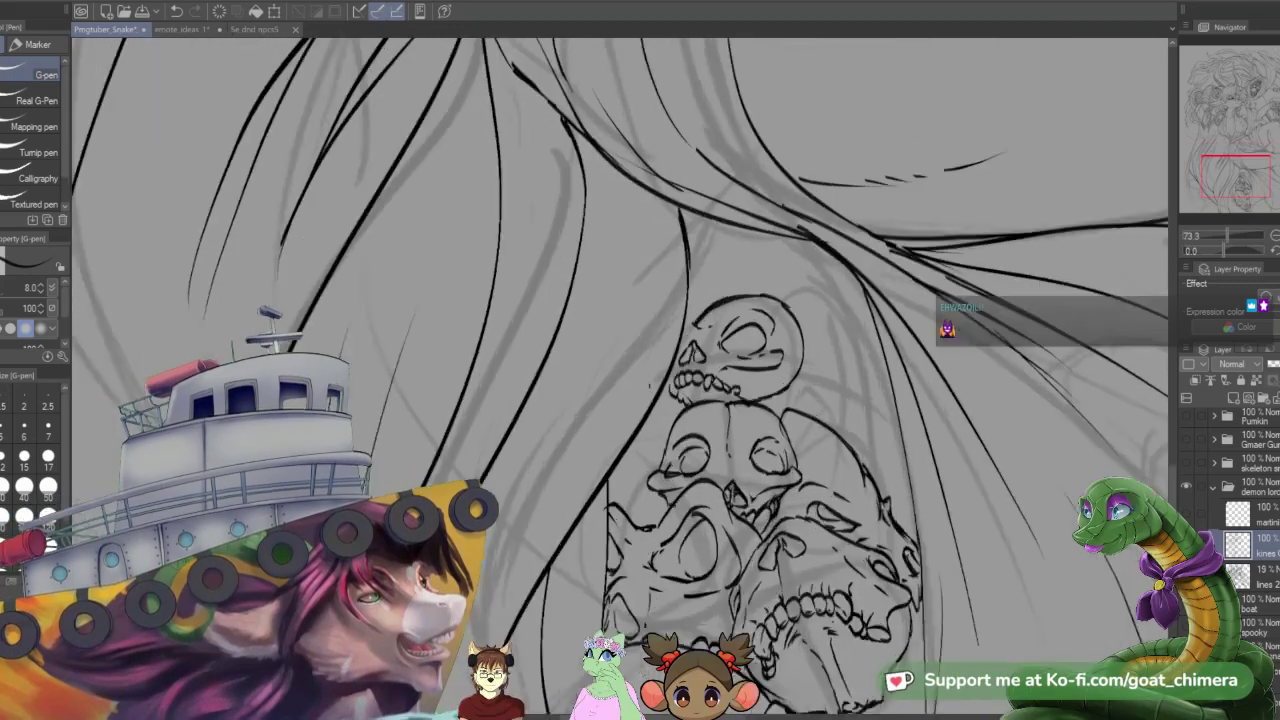
{"action": "scroll", "coordinate": [681, 326], "scroll_direction": "up", "scroll_amount": 2}
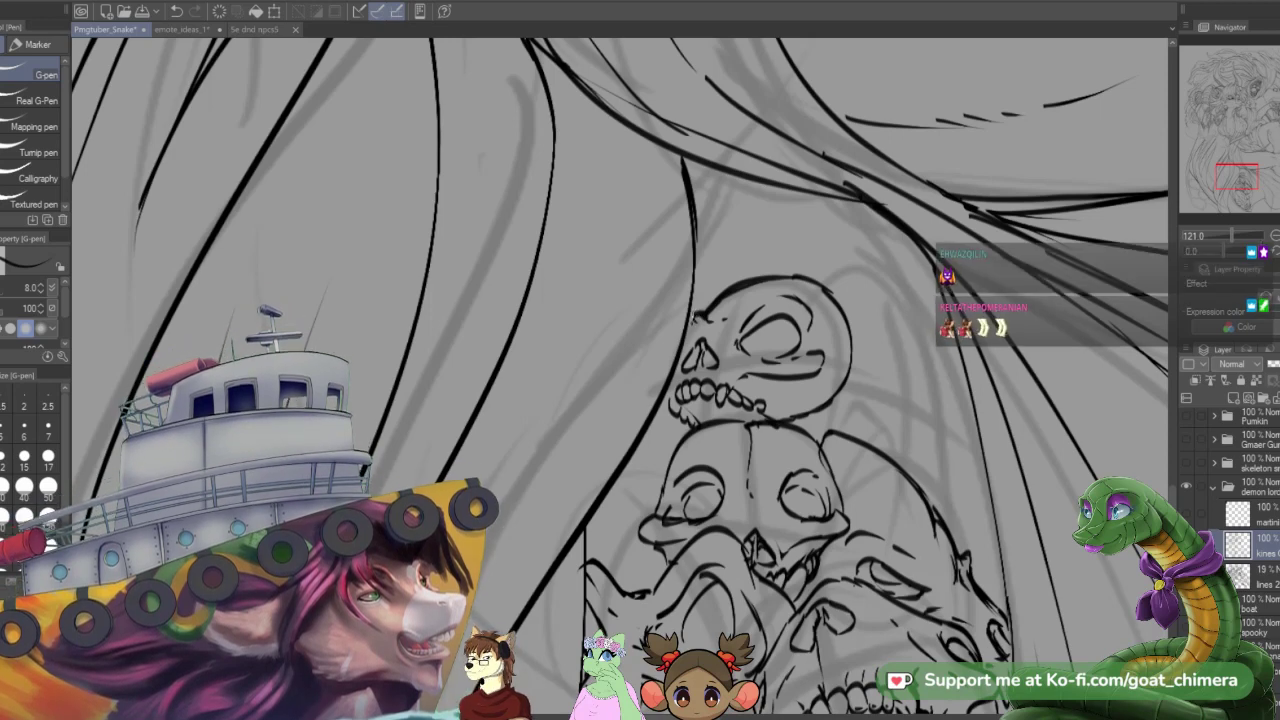
{"action": "left_click_drag", "start_coordinate": [692, 314], "coordinate": [681, 345]}
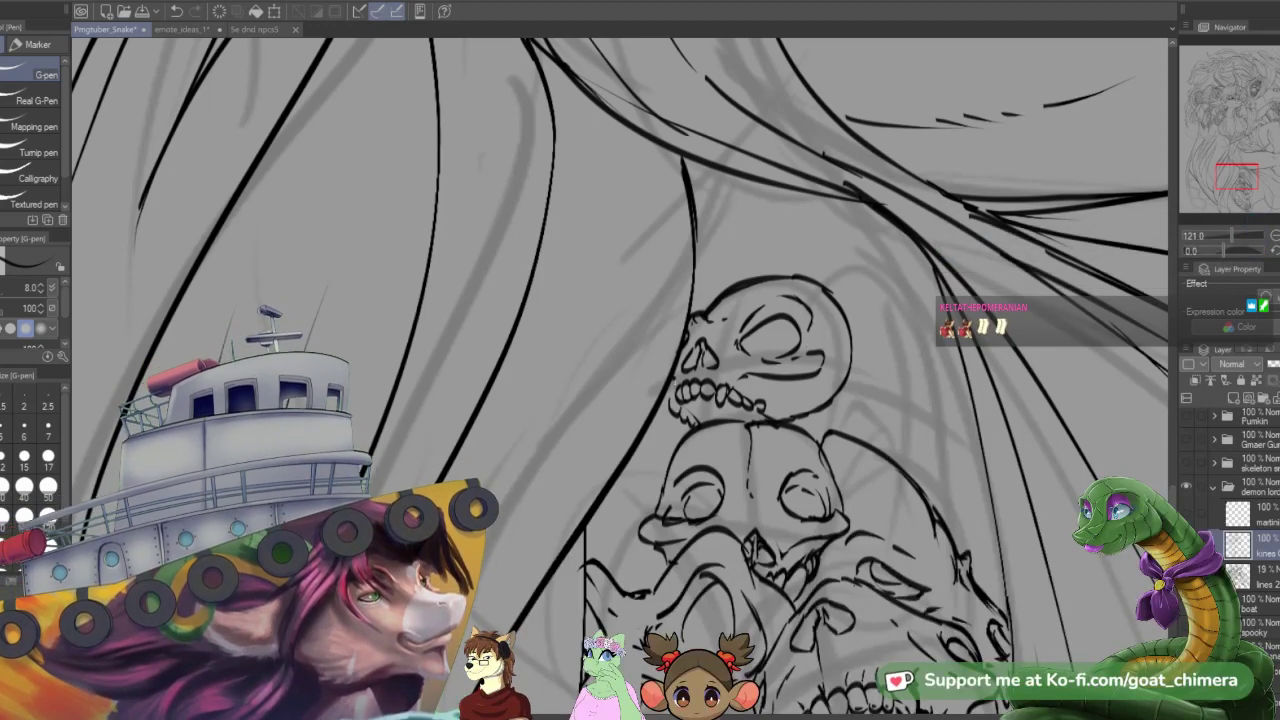
{"action": "left_click_drag", "start_coordinate": [675, 381], "coordinate": [671, 401]}
{"action": "mouse_move", "coordinate": [747, 377]}
{"action": "left_mouse_down"}
{"action": "mouse_move", "coordinate": [739, 389]}
{"action": "mouse_move", "coordinate": [752, 397]}
{"action": "mouse_move", "coordinate": [776, 383]}
{"action": "left_mouse_up"}
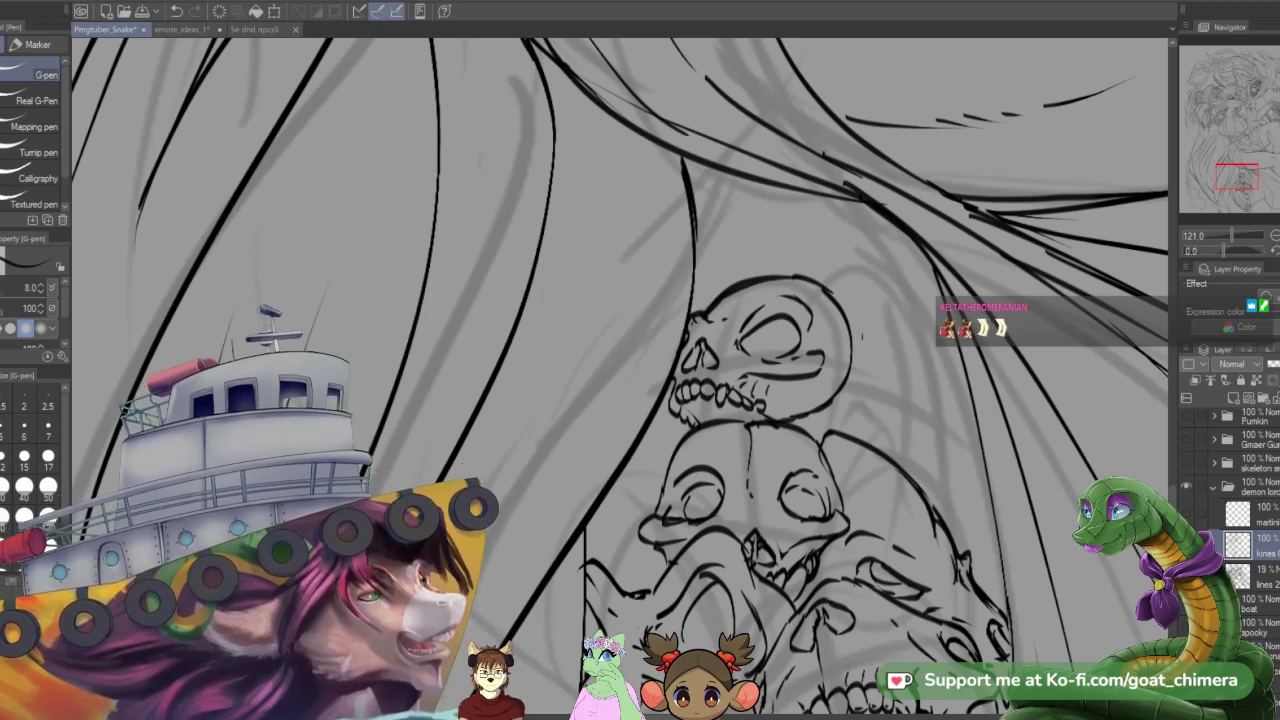
- Thin the small upper skull's cheekbone line with the hard eraser and ink the inner rim of its eye socket
{"action": "left_click_drag", "start_coordinate": [748, 335], "coordinate": [741, 347]}
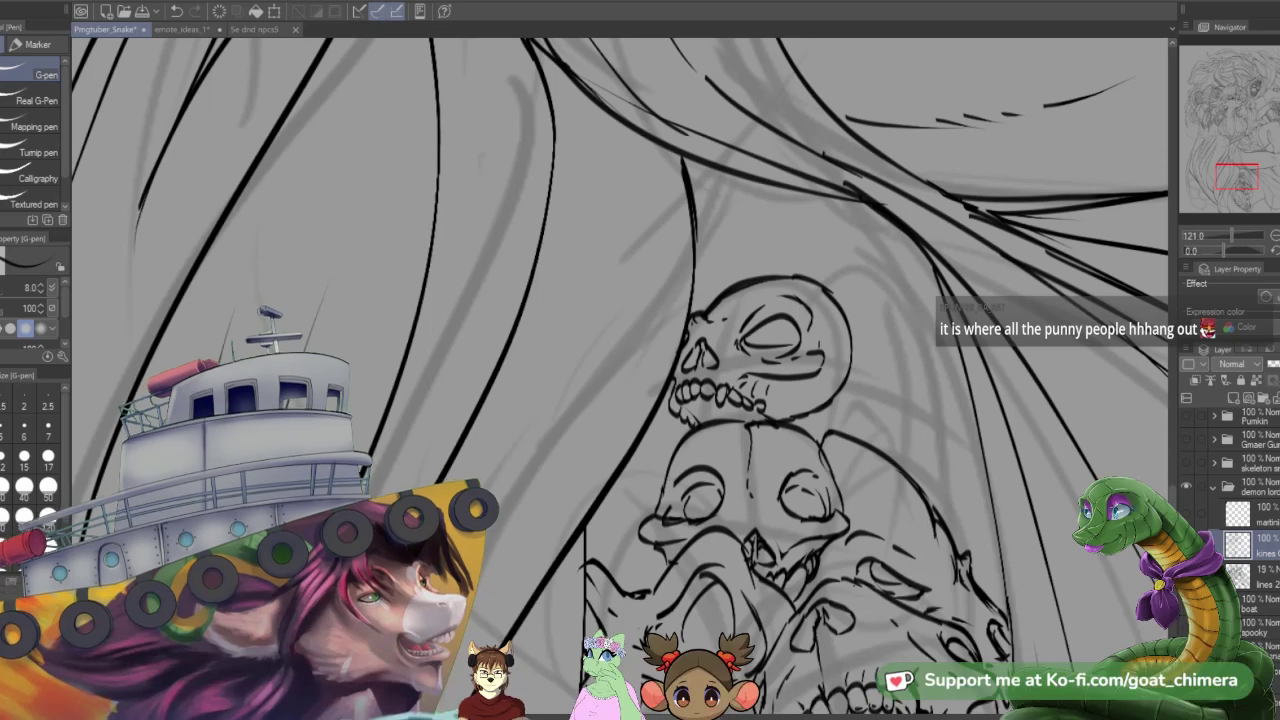
{"action": "key", "text": "e"}
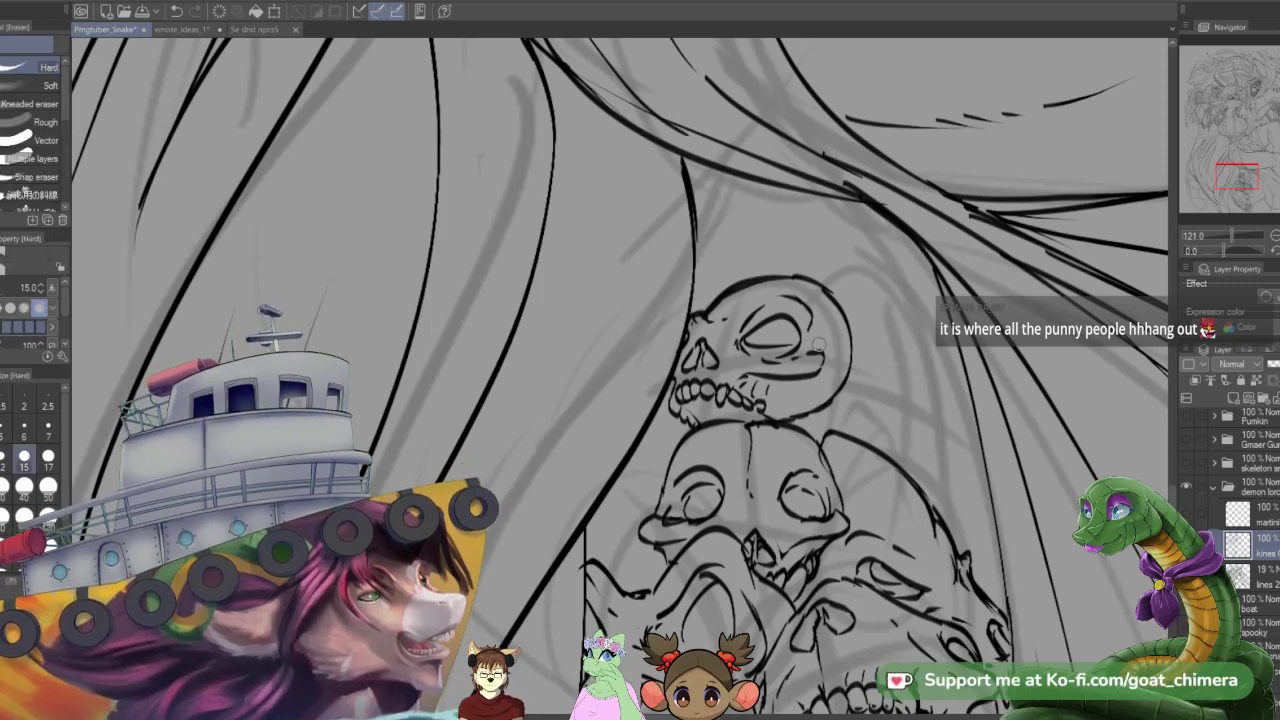
{"action": "mouse_move", "coordinate": [818, 343]}
{"action": "left_mouse_down"}
{"action": "mouse_move", "coordinate": [750, 355]}
{"action": "mouse_move", "coordinate": [800, 358]}
{"action": "mouse_move", "coordinate": [783, 355]}
{"action": "left_mouse_up"}
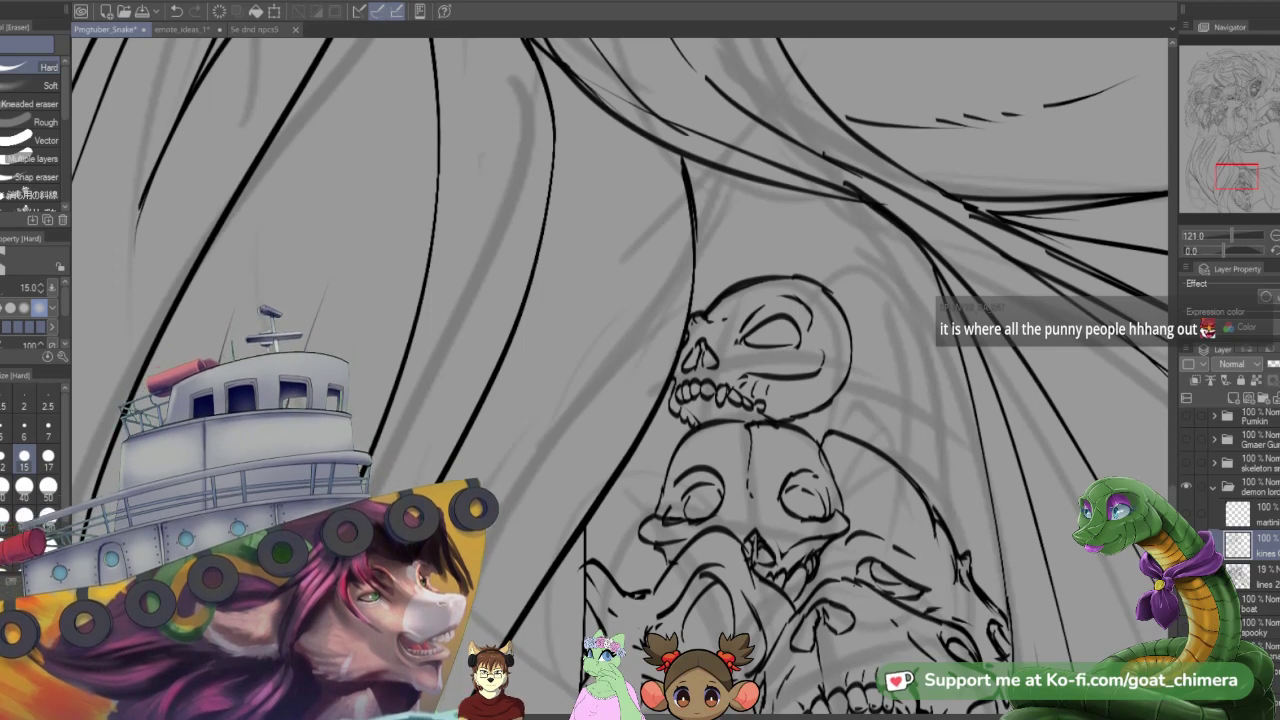
{"action": "key", "text": "p"}
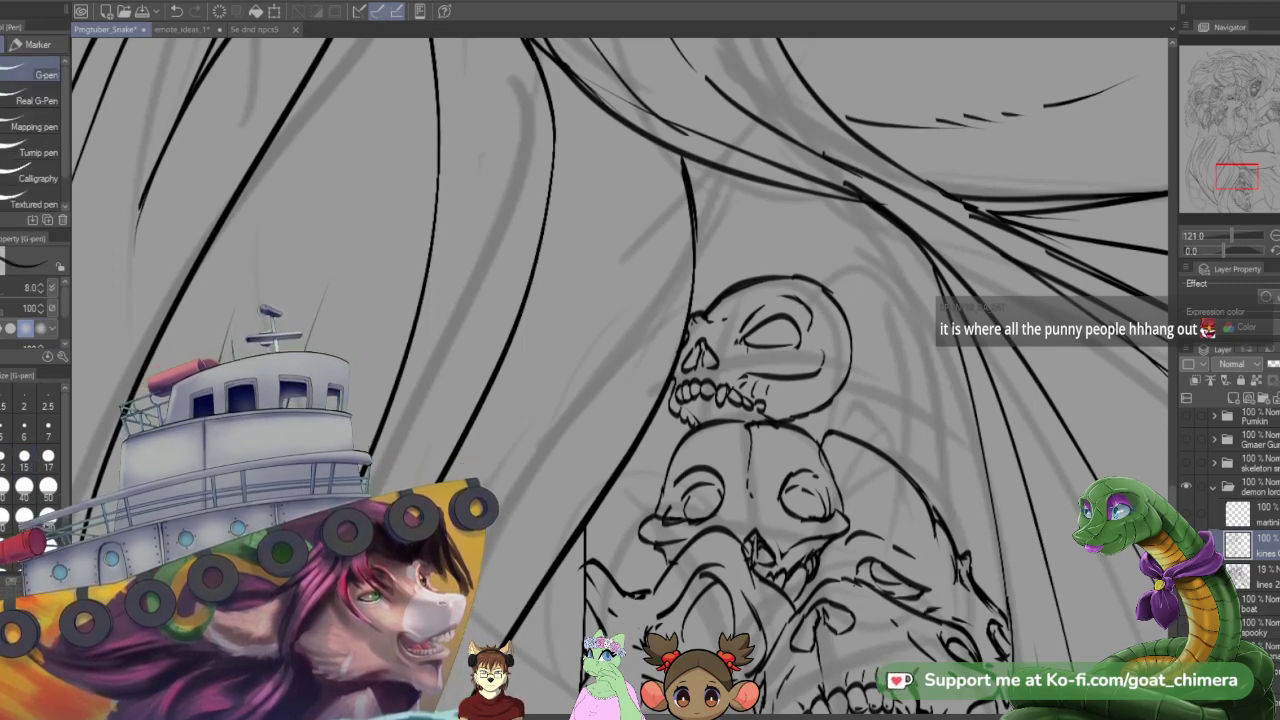
{"action": "mouse_move", "coordinate": [743, 349]}
{"action": "left_mouse_down"}
{"action": "mouse_move", "coordinate": [801, 346]}
{"action": "mouse_move", "coordinate": [794, 334]}
{"action": "left_mouse_up"}
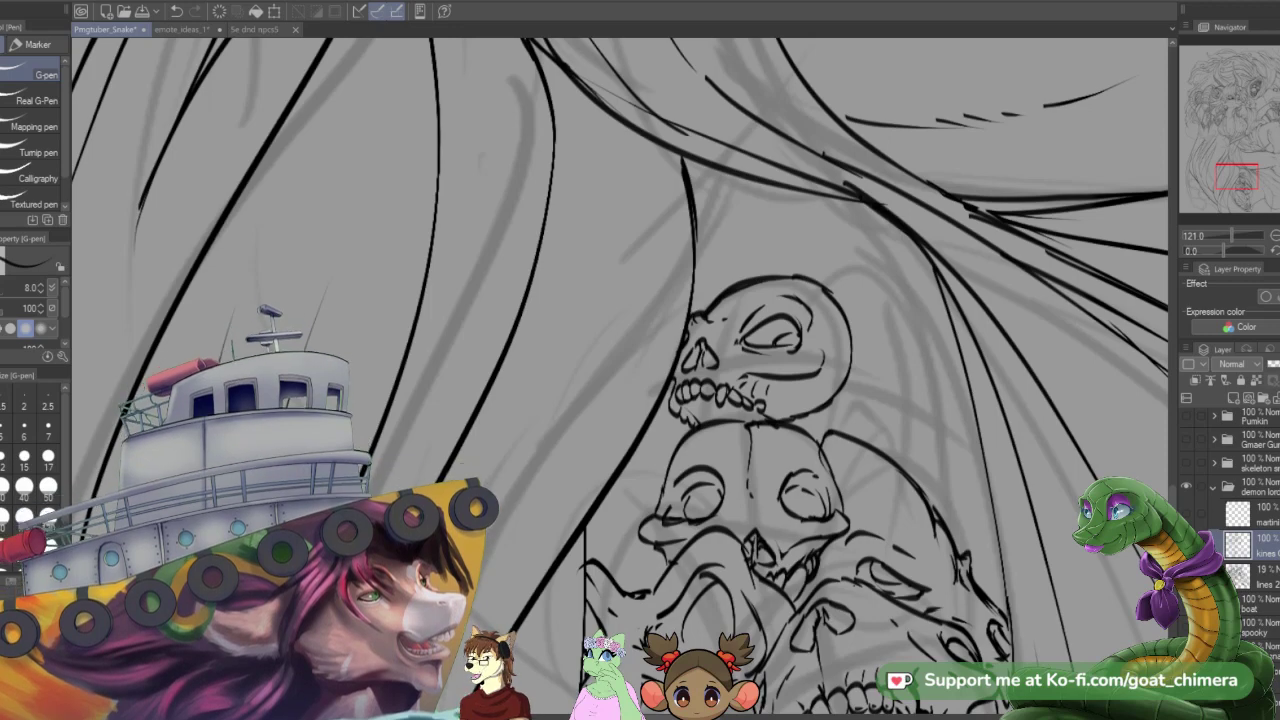
- Ink a curved skull outline emerging from behind the small upper skull and descending toward the drapery edge
{"action": "scroll", "coordinate": [889, 511], "scroll_direction": "down", "scroll_amount": 2}
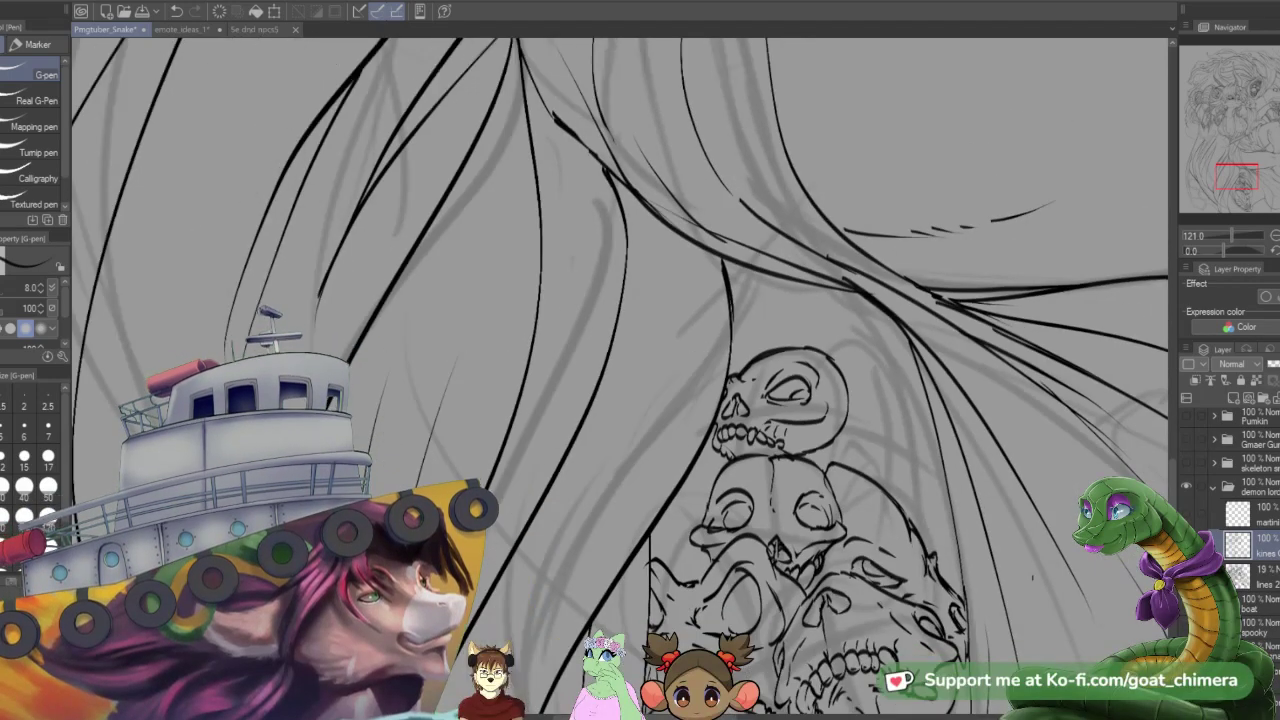
{"action": "scroll", "coordinate": [886, 441], "scroll_direction": "up", "scroll_amount": 2}
{"action": "scroll", "coordinate": [886, 441], "scroll_direction": "down", "scroll_amount": 1}
{"action": "scroll", "coordinate": [886, 441], "scroll_direction": "up", "scroll_amount": 3}
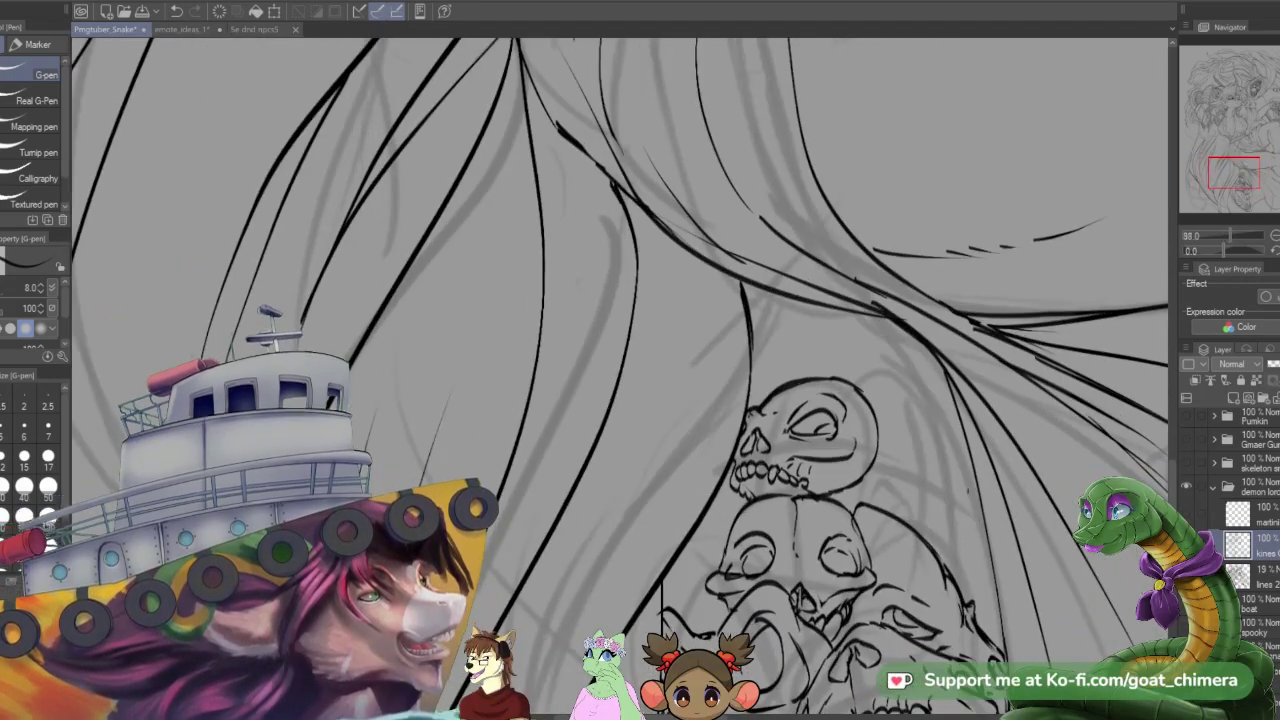
{"action": "scroll", "coordinate": [968, 491], "scroll_direction": "down", "scroll_amount": 3}
{"action": "scroll", "coordinate": [968, 491], "scroll_direction": "up", "scroll_amount": 2}
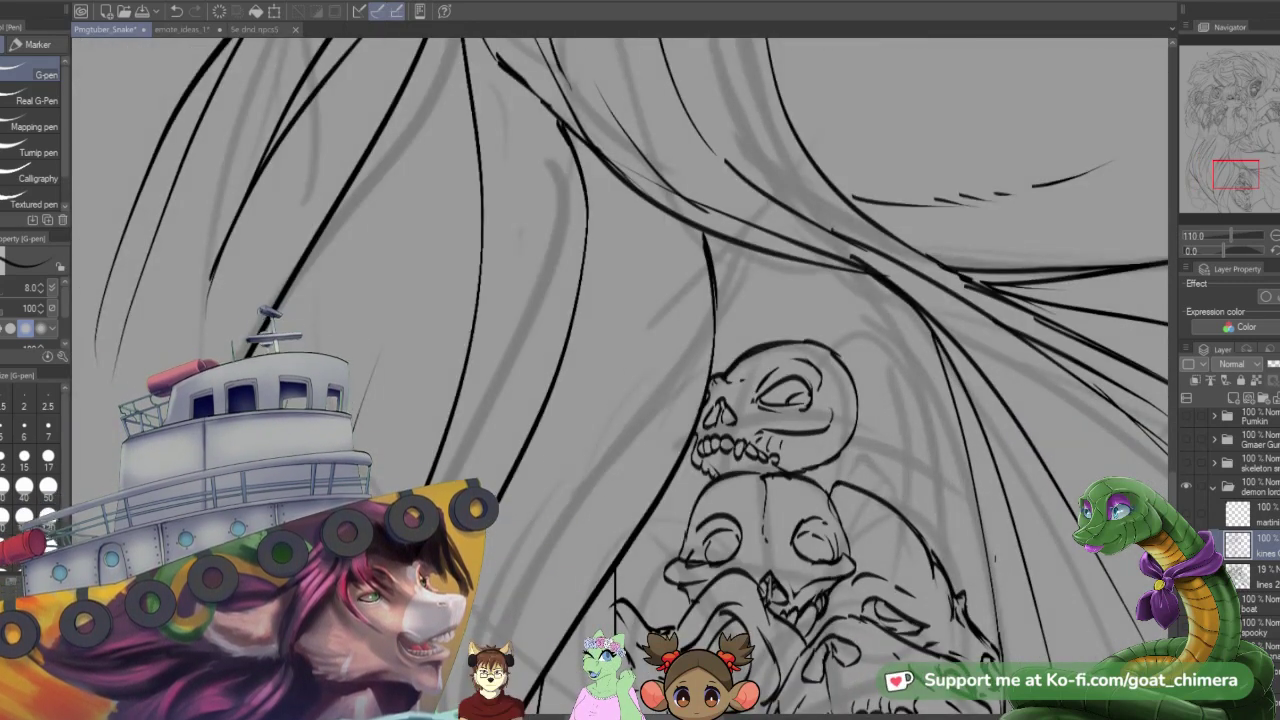
{"action": "mouse_move", "coordinate": [858, 401]}
{"action": "left_mouse_down"}
{"action": "mouse_move", "coordinate": [906, 393]}
{"action": "mouse_move", "coordinate": [955, 492]}
{"action": "left_mouse_up"}
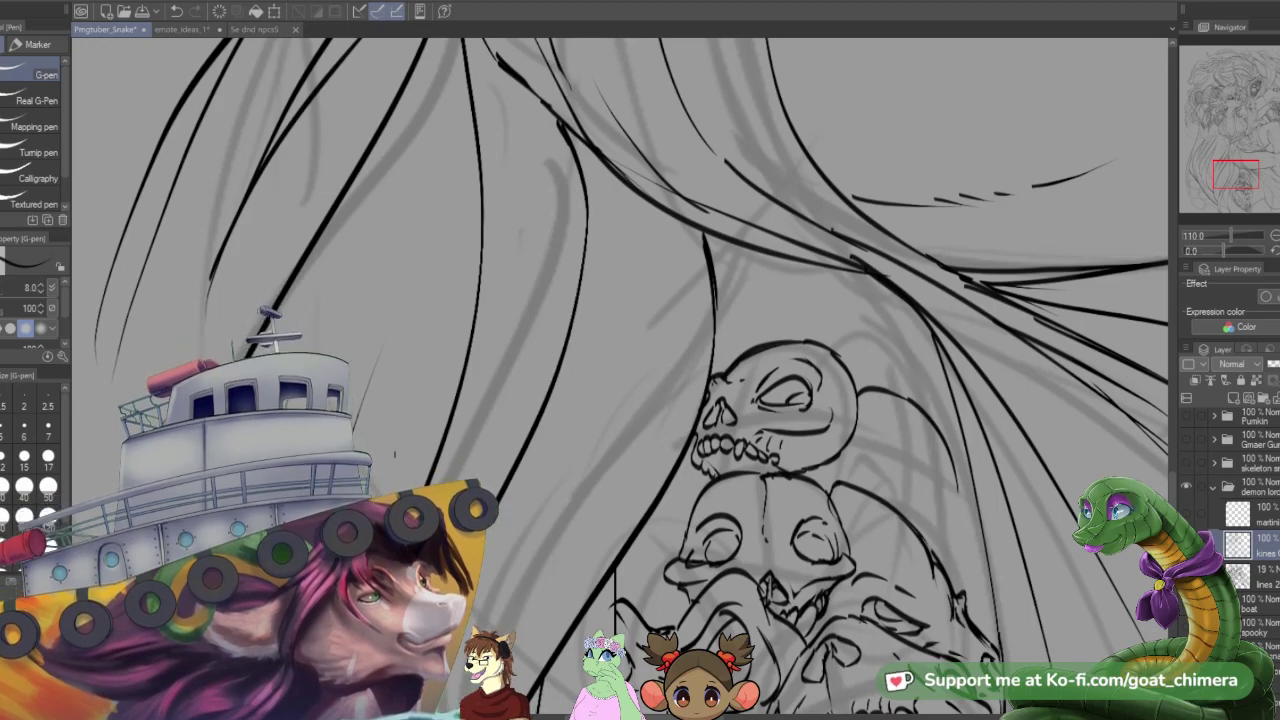
- Examine the full composition zoomed out, and check how the skull pile fits within the drapery opening
{"action": "scroll", "coordinate": [601, 460], "scroll_direction": "down", "scroll_amount": 2}
{"action": "scroll", "coordinate": [600, 462], "scroll_direction": "down", "scroll_amount": 5}
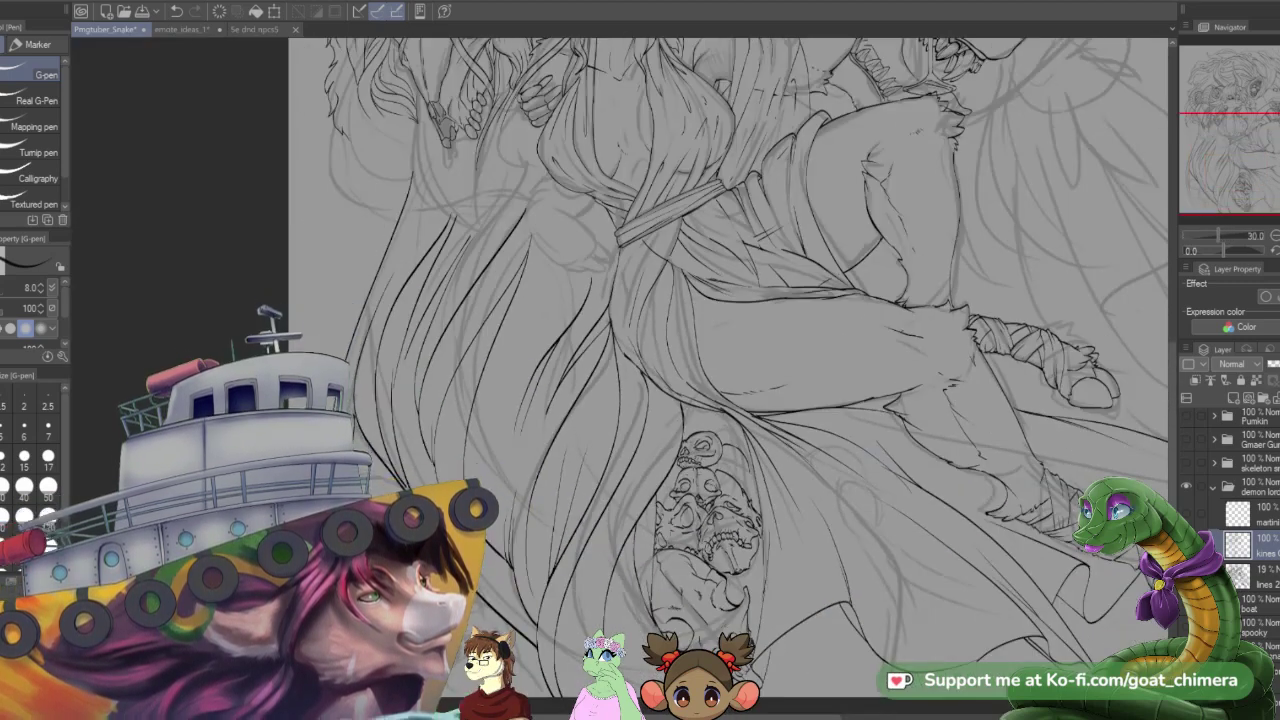
{"action": "scroll", "coordinate": [600, 462], "scroll_direction": "down", "scroll_amount": 1}
{"action": "scroll", "coordinate": [600, 462], "scroll_direction": "down", "scroll_amount": 1}
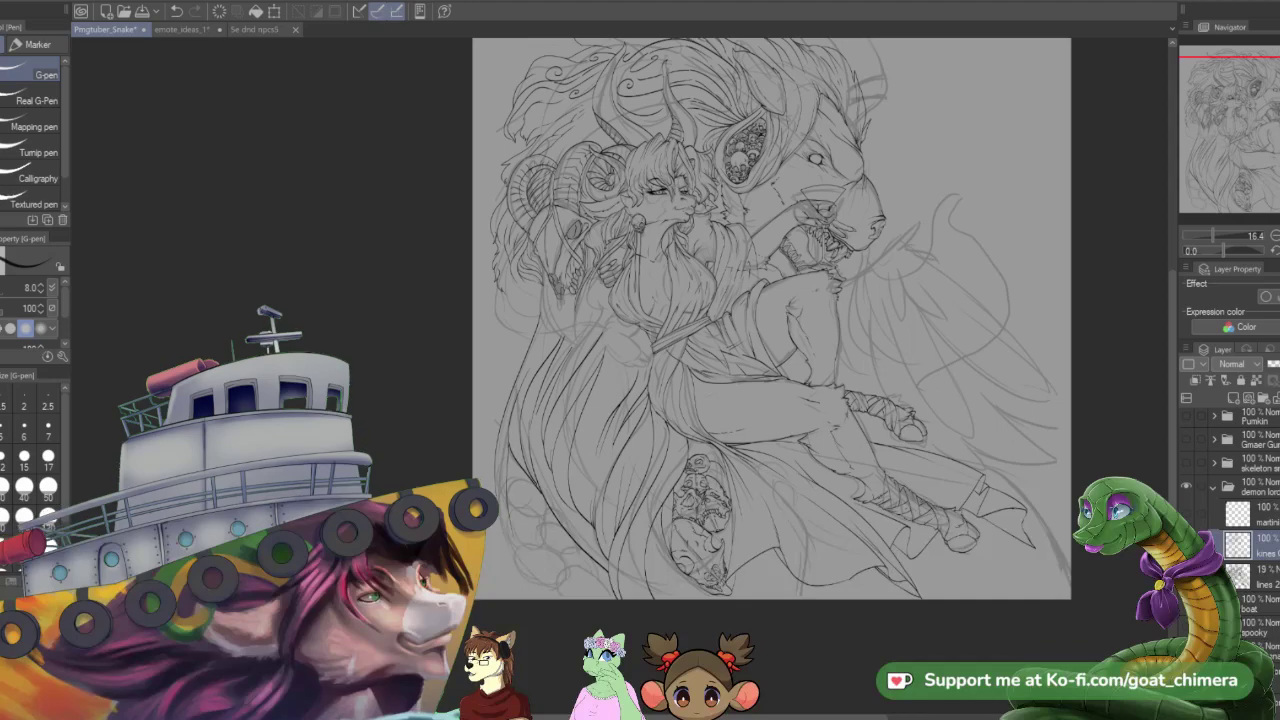
{"action": "scroll", "coordinate": [681, 474], "scroll_direction": "up", "scroll_amount": 1}
{"action": "scroll", "coordinate": [676, 468], "scroll_direction": "down", "scroll_amount": 2}
{"action": "scroll", "coordinate": [700, 560], "scroll_direction": "up", "scroll_amount": 1}
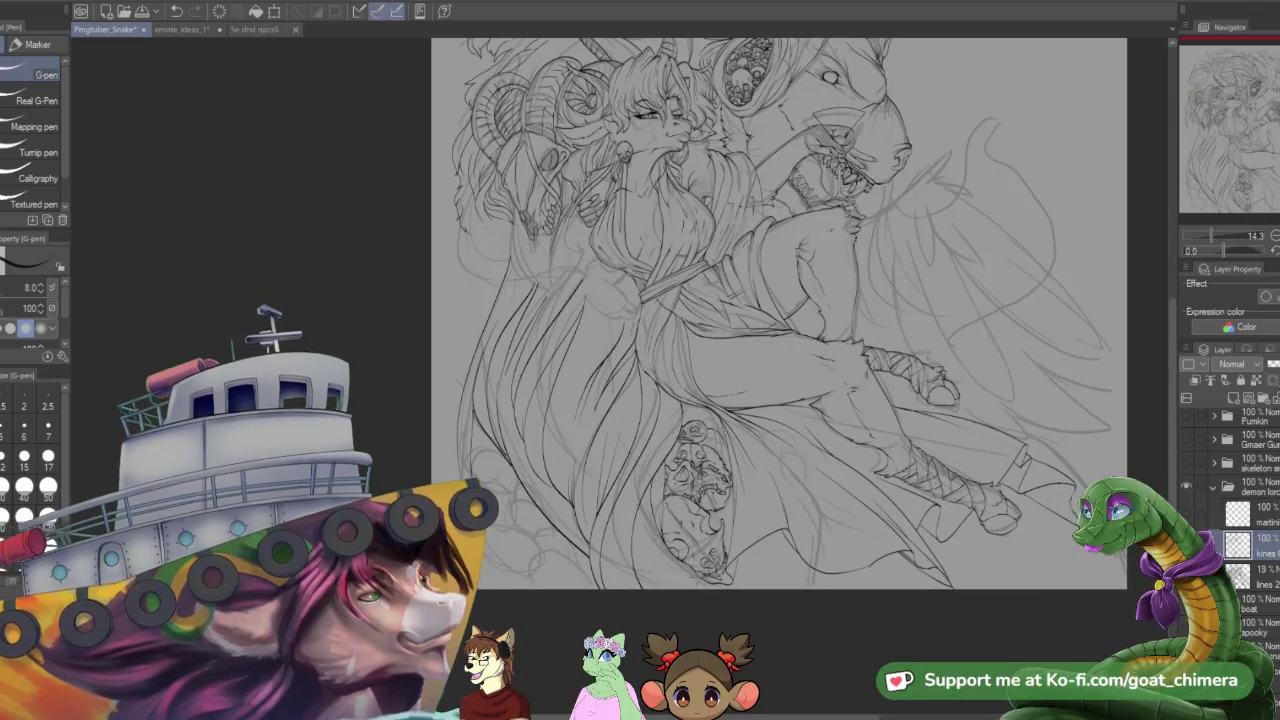
{"action": "scroll", "coordinate": [700, 545], "scroll_direction": "up", "scroll_amount": 4}
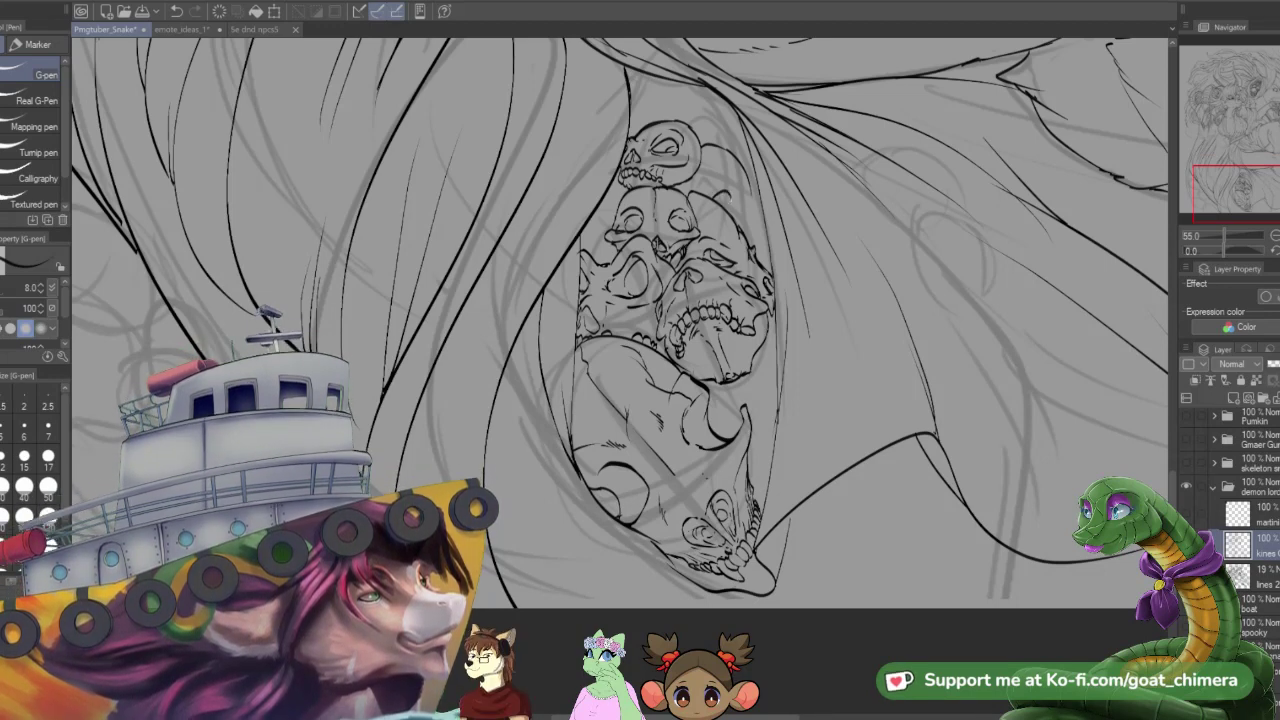
- Ink the remaining skulls and rounded bone shapes filling the gaps inside the cloak's narrow lower opening with the G-pen
{"action": "left_click_drag", "start_coordinate": [750, 197], "coordinate": [744, 208]}
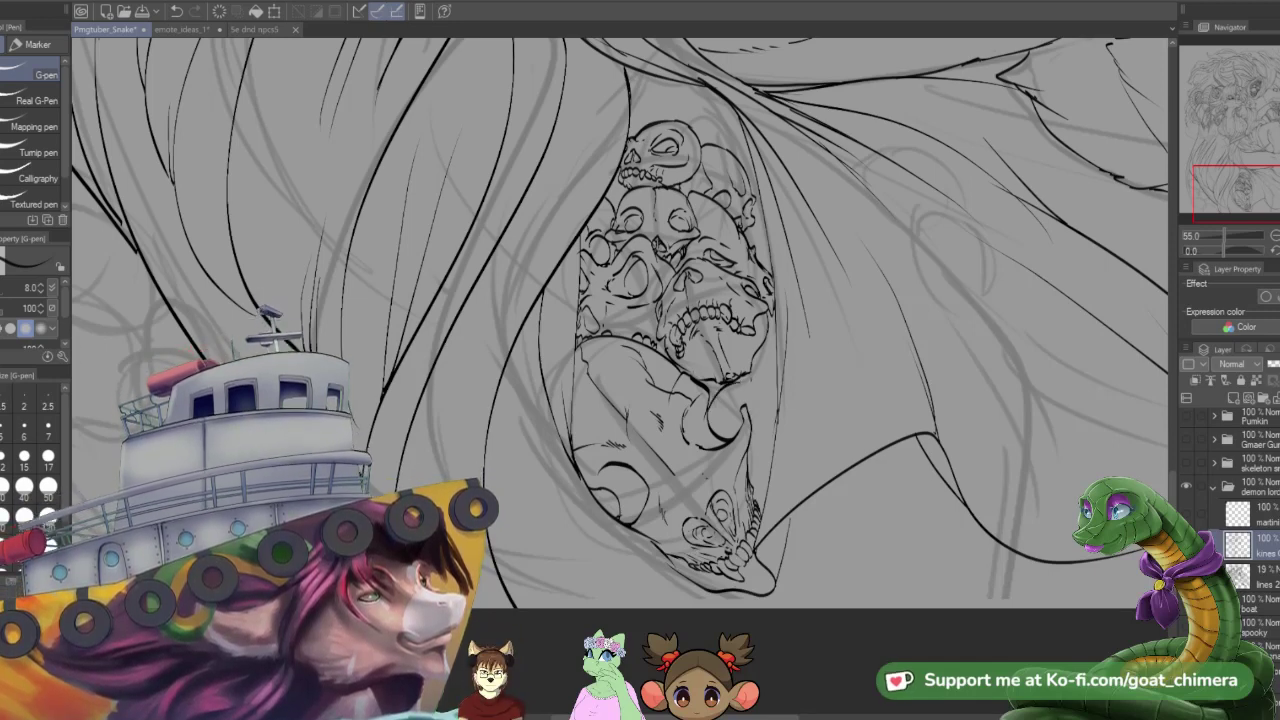
{"action": "left_click_drag", "start_coordinate": [743, 384], "coordinate": [777, 410]}
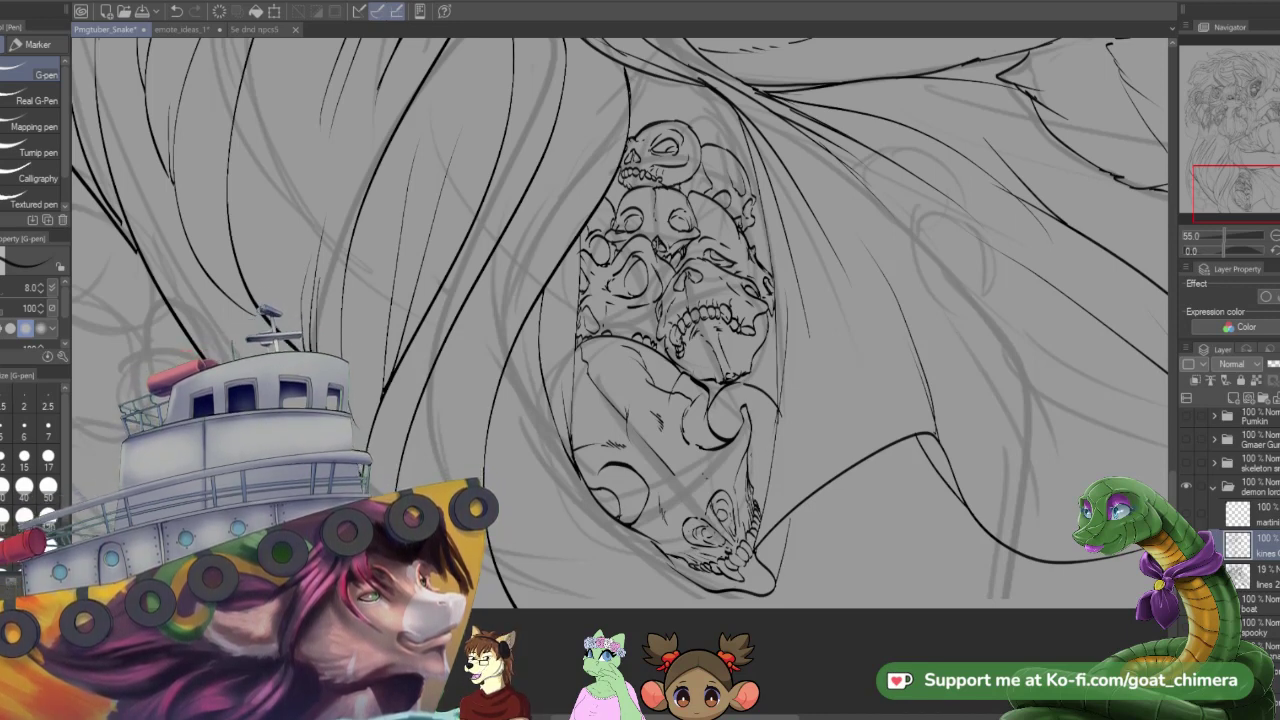
{"action": "left_click_drag", "start_coordinate": [762, 441], "coordinate": [751, 460]}
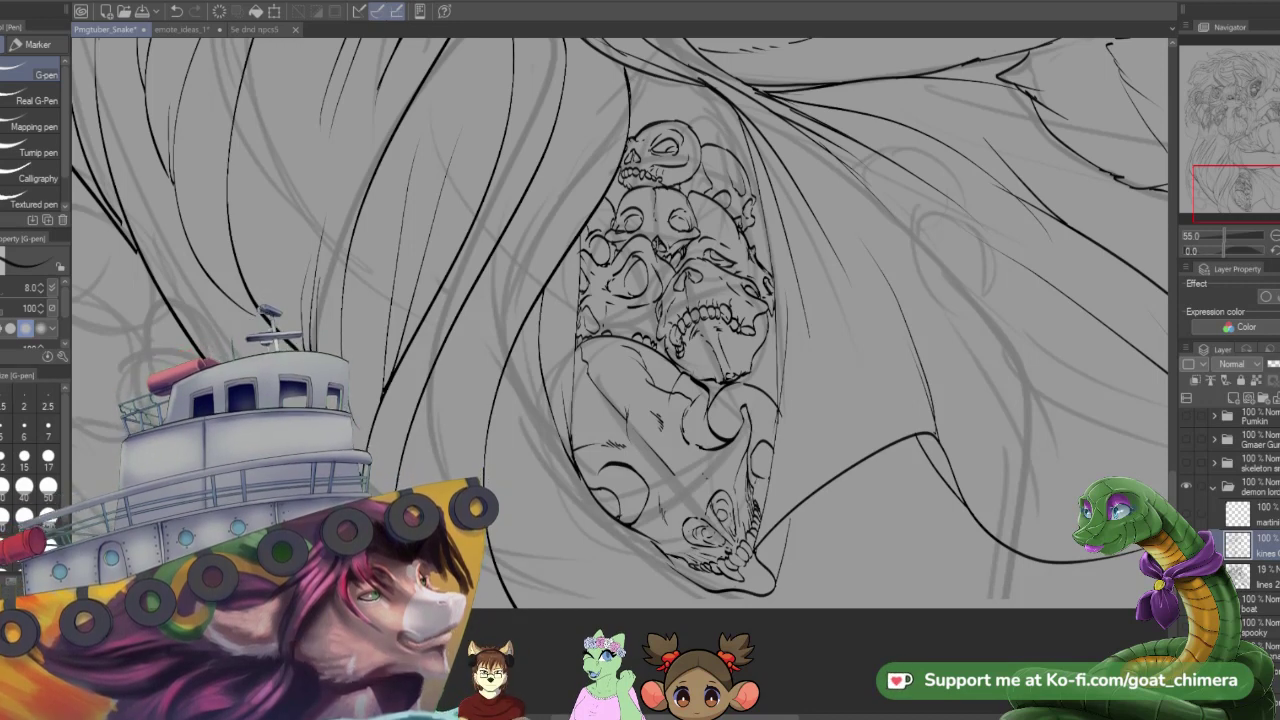
{"action": "left_click_drag", "start_coordinate": [759, 479], "coordinate": [769, 489]}
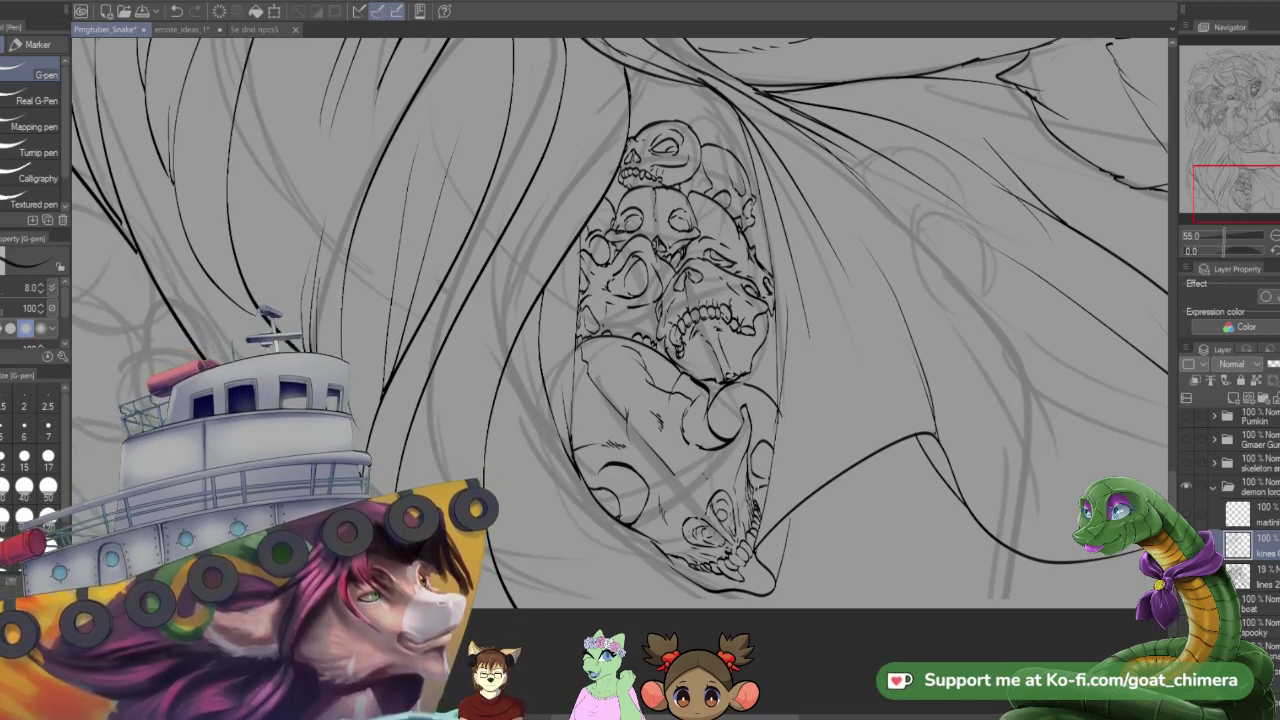
{"action": "left_click_drag", "start_coordinate": [757, 439], "coordinate": [775, 431]}
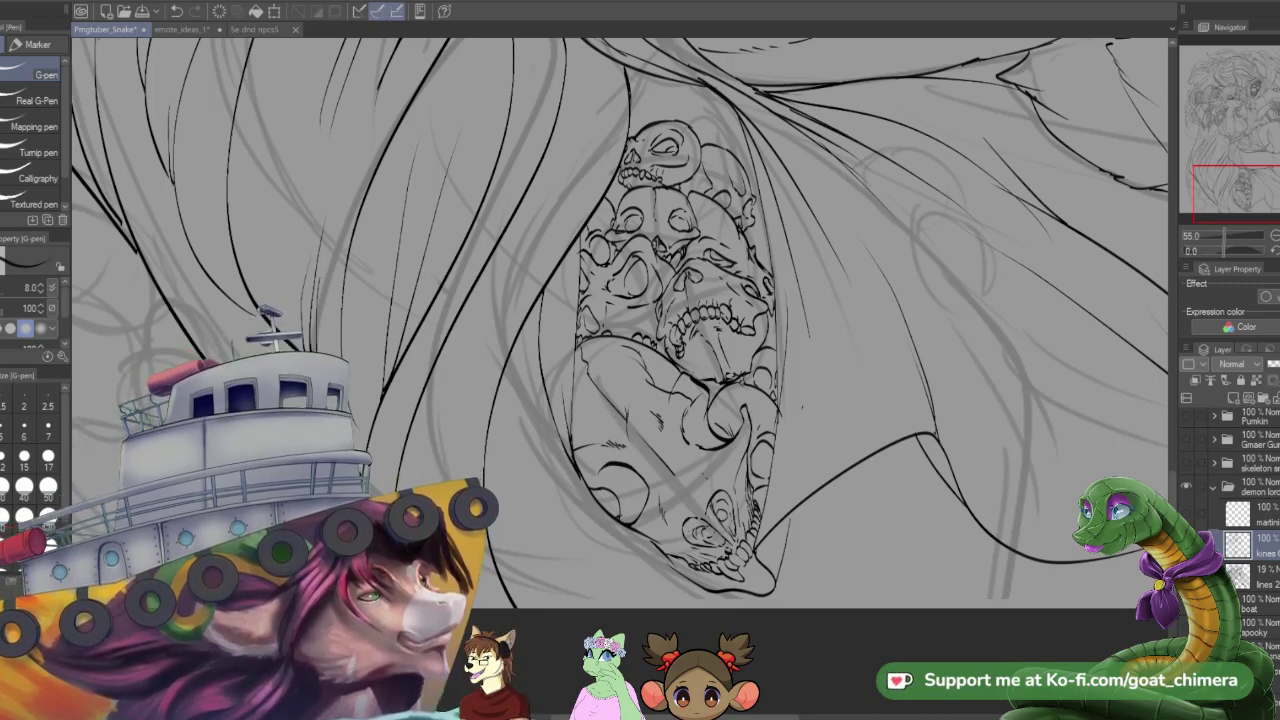
- Examine the whole composition to check the inked cloak and skull opening against the rest of the drawing
{"action": "scroll", "coordinate": [705, 509], "scroll_direction": "down", "scroll_amount": 2}
{"action": "scroll", "coordinate": [763, 437], "scroll_direction": "down", "scroll_amount": 2}
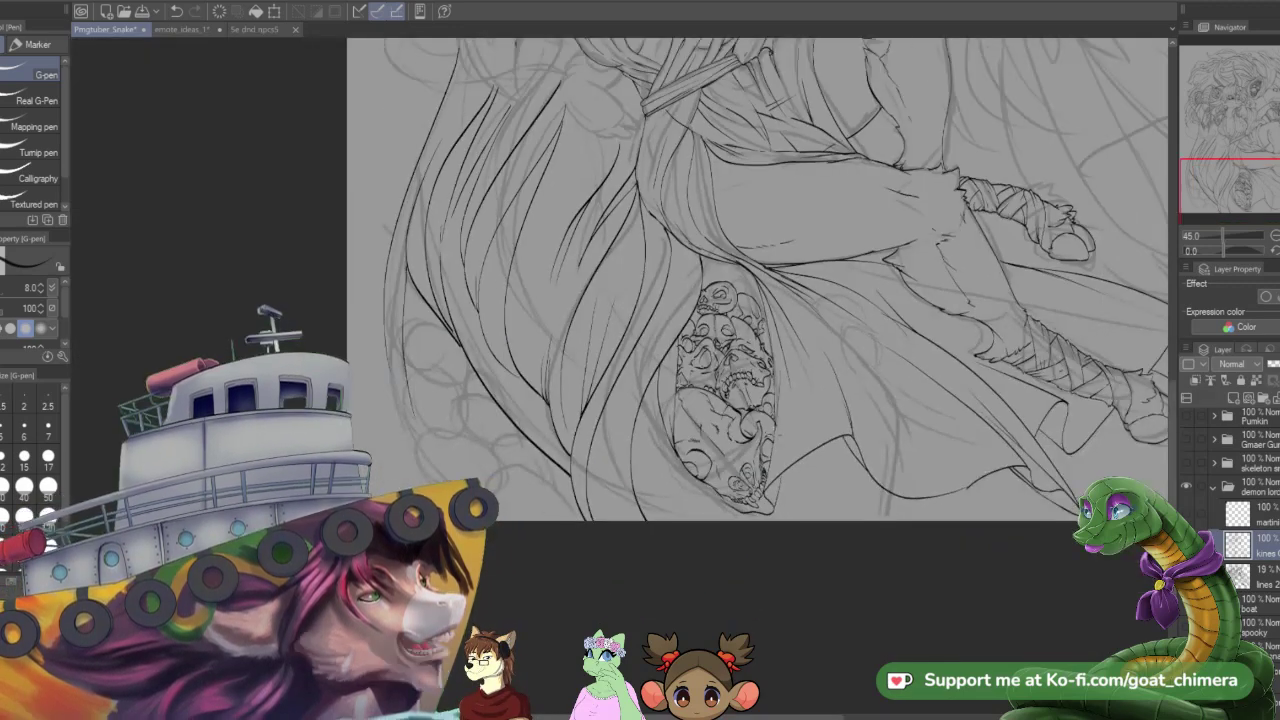
{"action": "scroll", "coordinate": [764, 432], "scroll_direction": "down", "scroll_amount": 3}
{"action": "scroll", "coordinate": [768, 412], "scroll_direction": "up", "scroll_amount": 2}
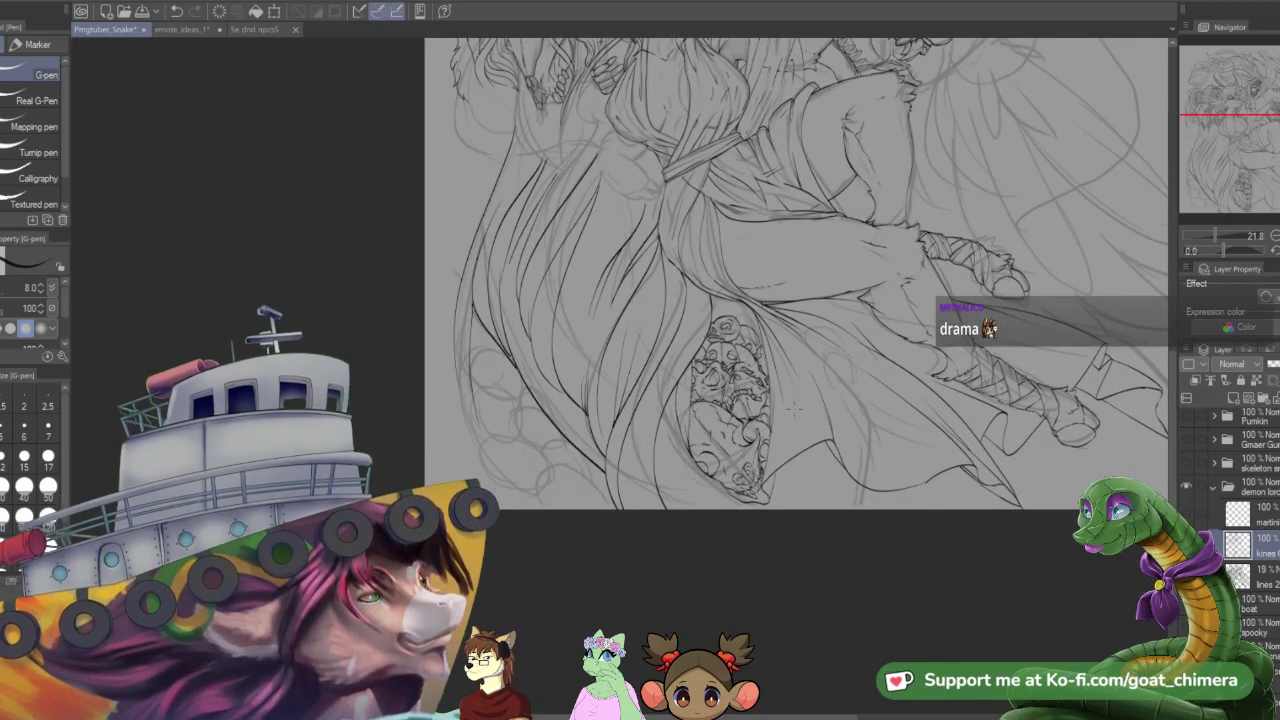
{"action": "scroll", "coordinate": [794, 407], "scroll_direction": "down", "scroll_amount": 2}
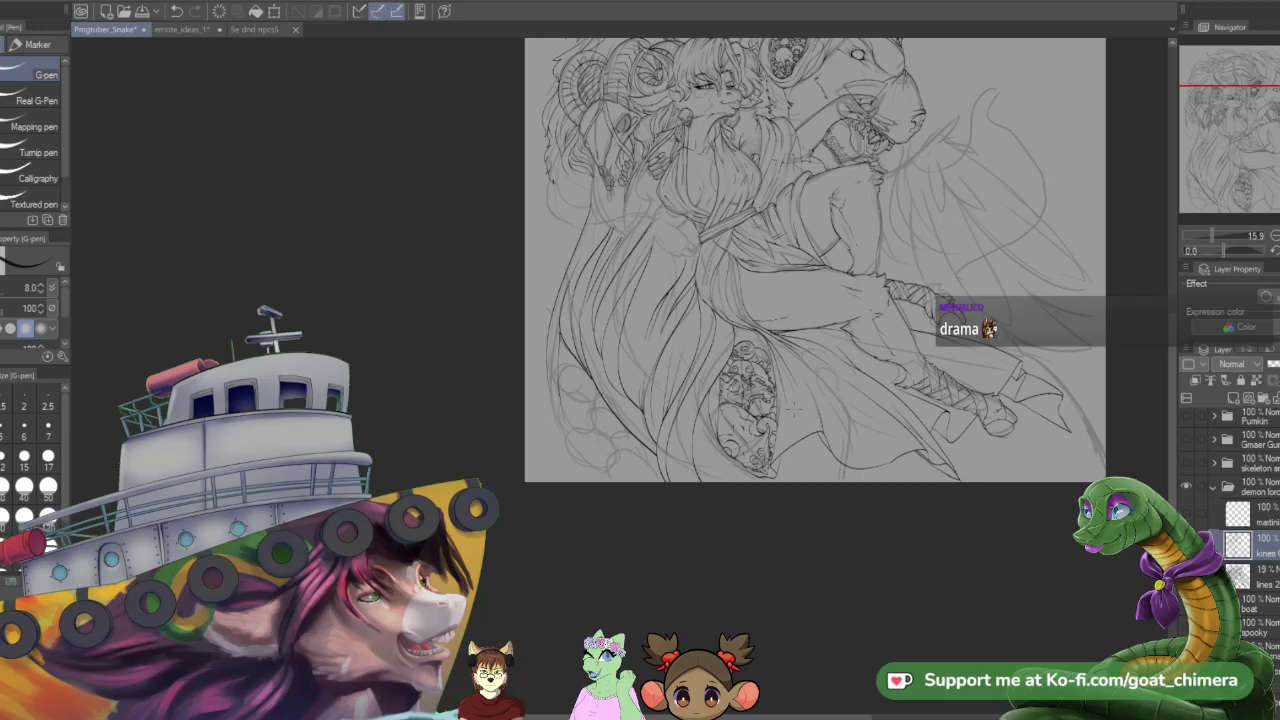
{"action": "scroll", "coordinate": [794, 407], "scroll_direction": "down", "scroll_amount": 2}
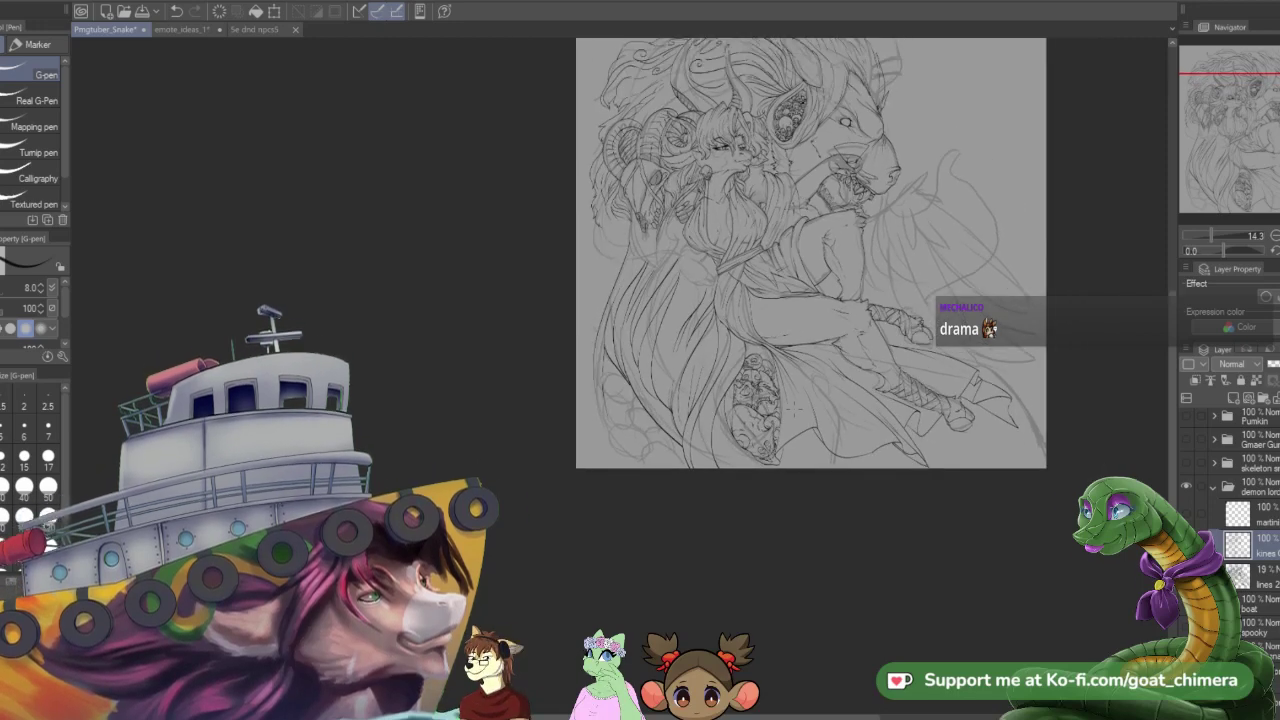
{"action": "scroll", "coordinate": [740, 350], "scroll_direction": "up", "scroll_amount": 3}
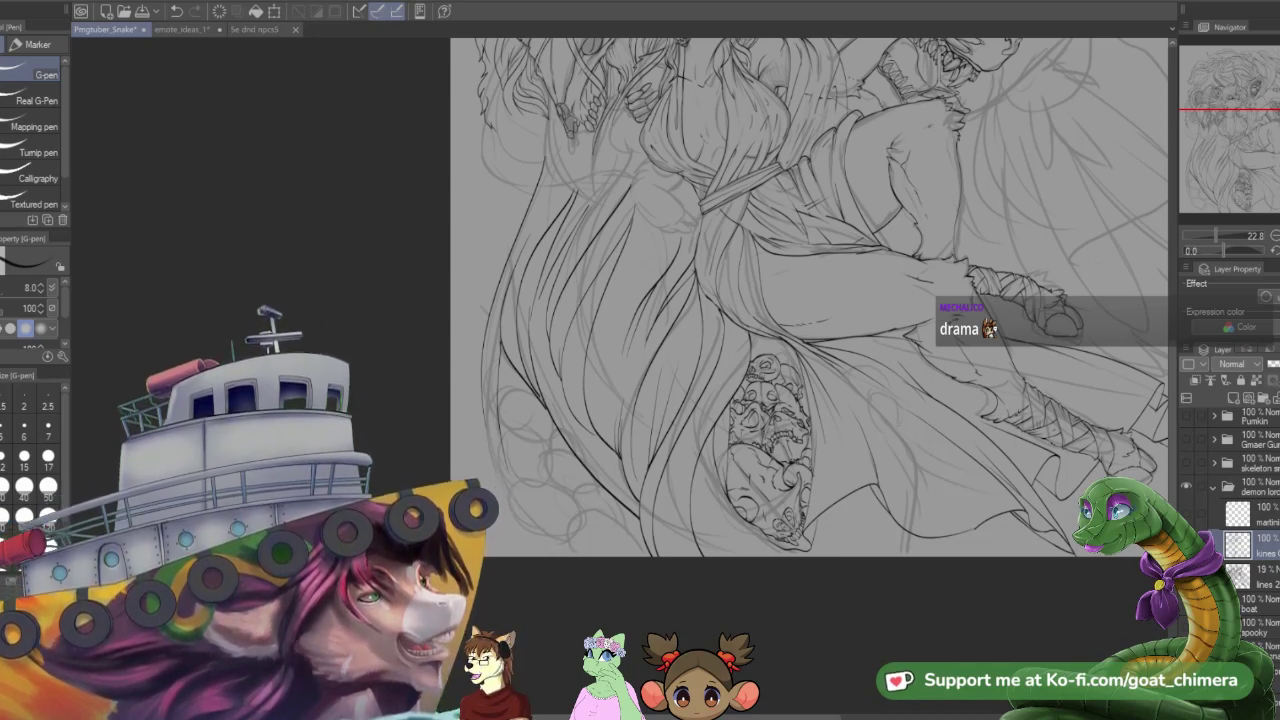
{"action": "scroll", "coordinate": [1100, 624], "scroll_direction": "down", "scroll_amount": 5}
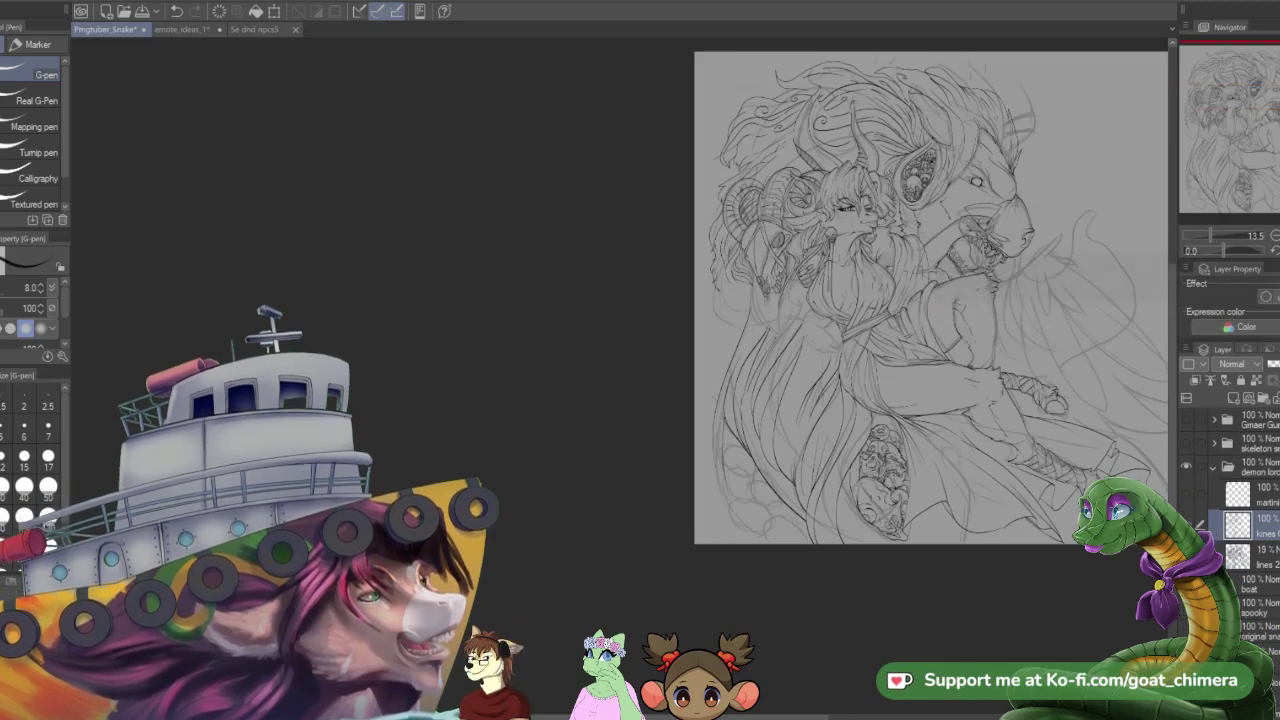
- Set the G-pen size to 10 and ink the wing's top edge, its overlapping short feathers and the uppermost long flight feather
{"action": "scroll", "coordinate": [926, 263], "scroll_direction": "up", "scroll_amount": 2}
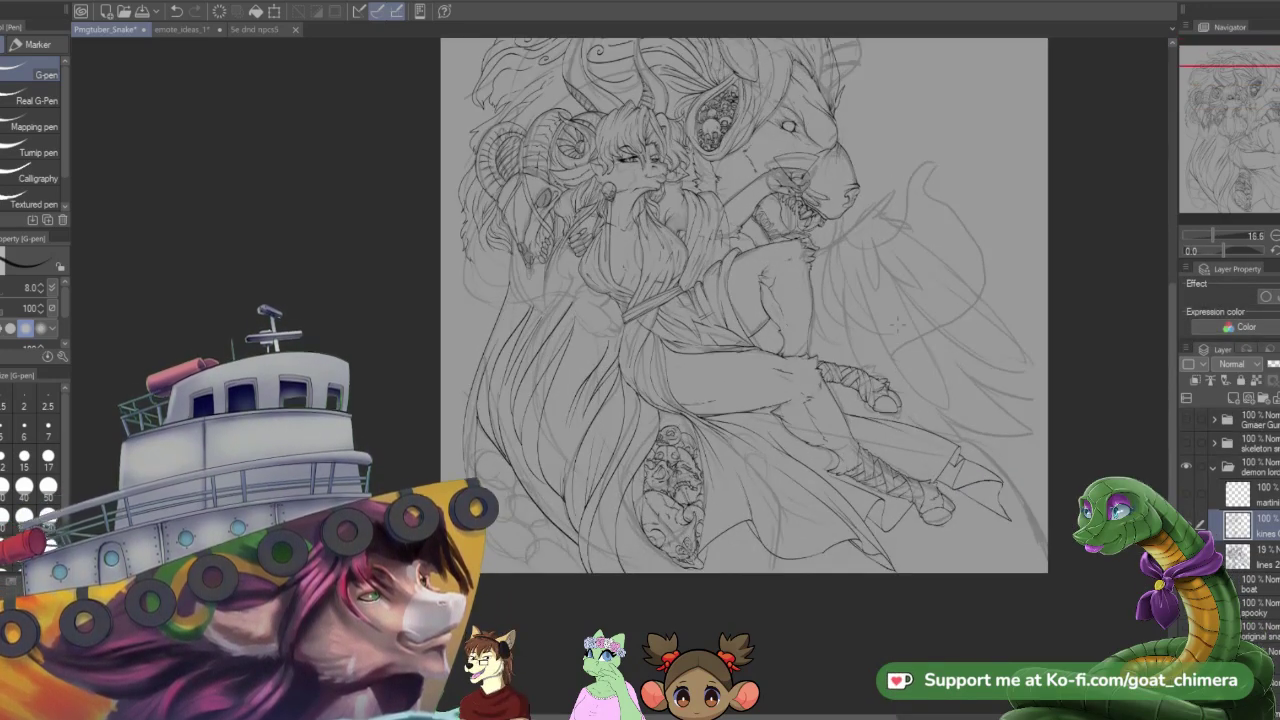
{"action": "scroll", "coordinate": [926, 263], "scroll_direction": "up", "scroll_amount": 4}
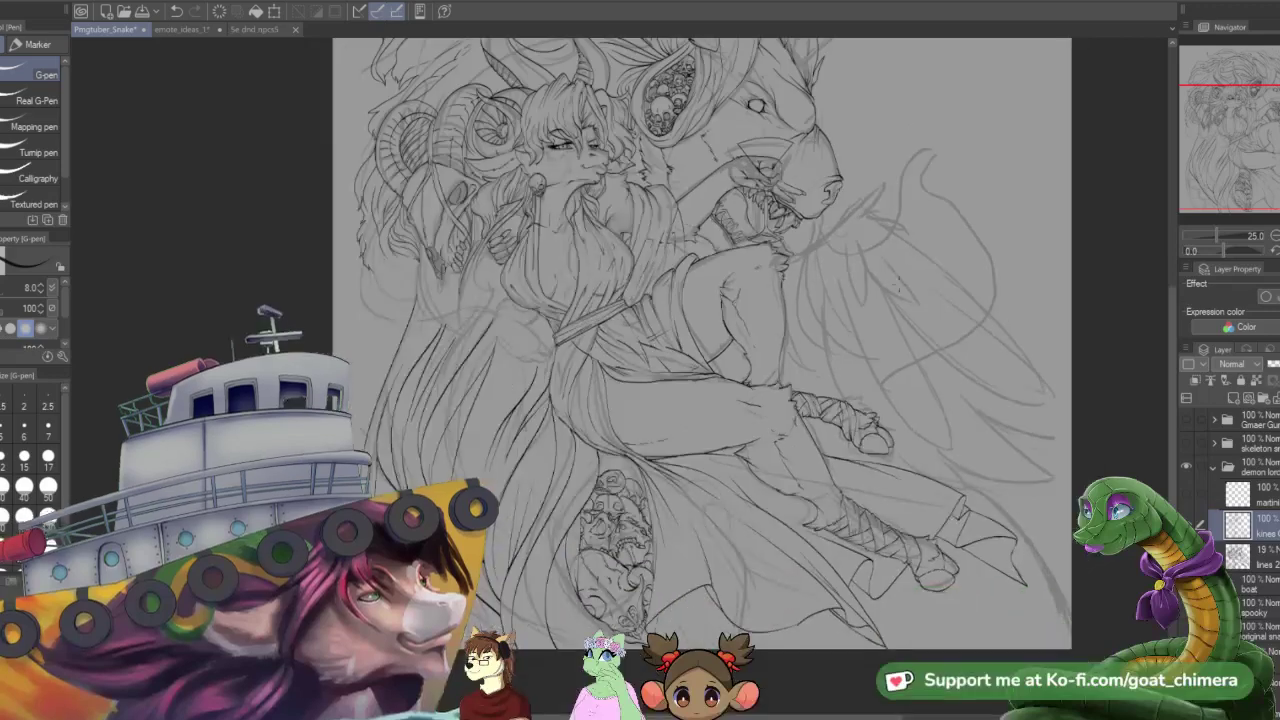
{"action": "scroll", "coordinate": [926, 218], "scroll_direction": "up", "scroll_amount": 2}
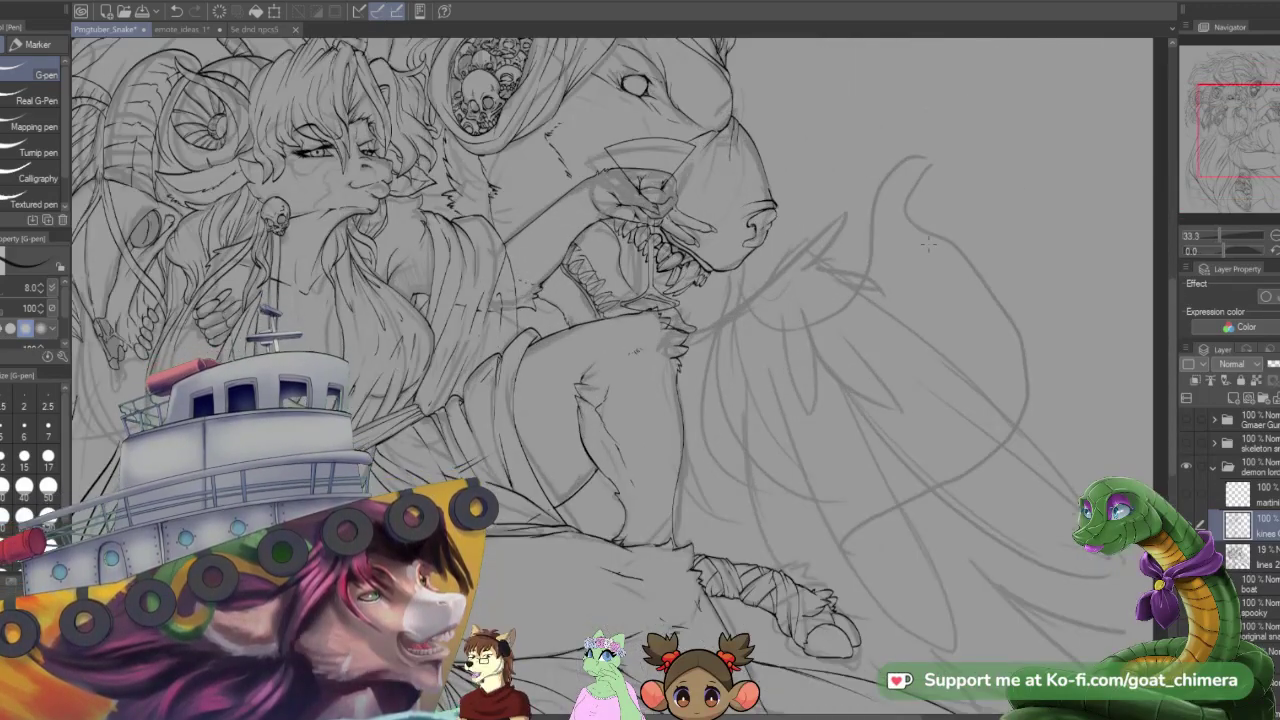
{"action": "left_click_drag", "start_coordinate": [1234, 134], "coordinate": [1234, 109]}
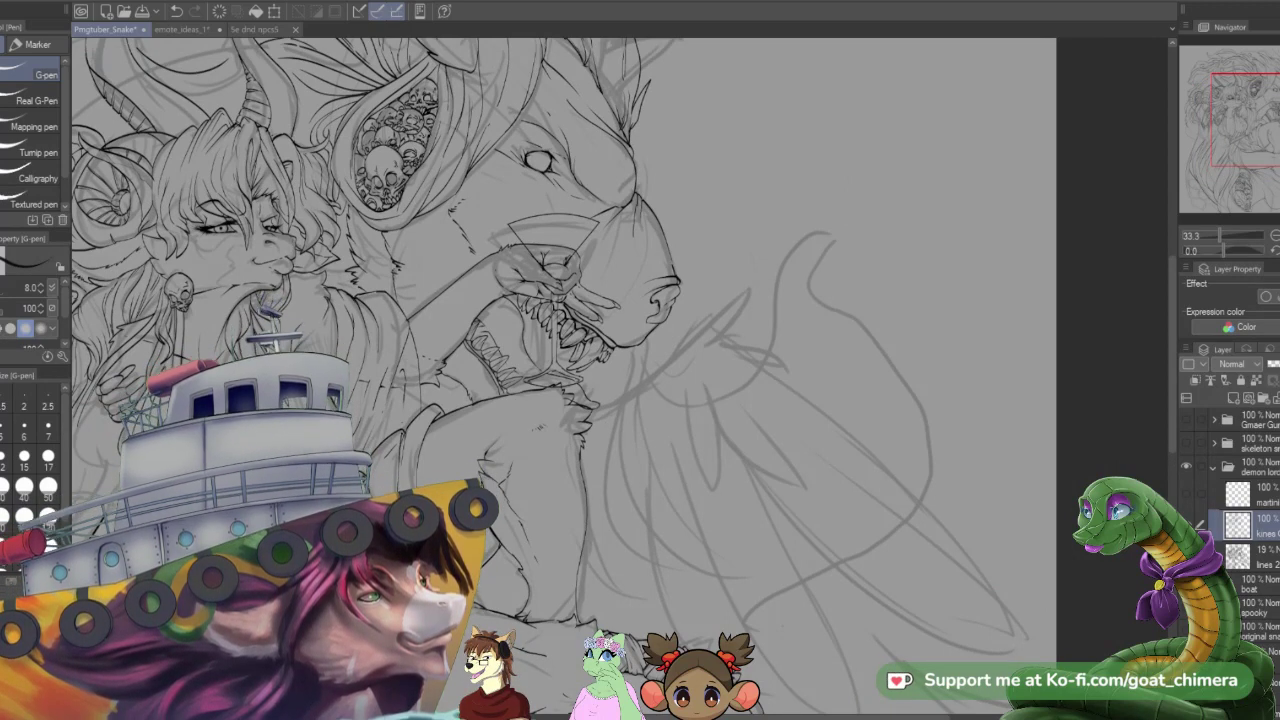
{"action": "key", "text": "e"}
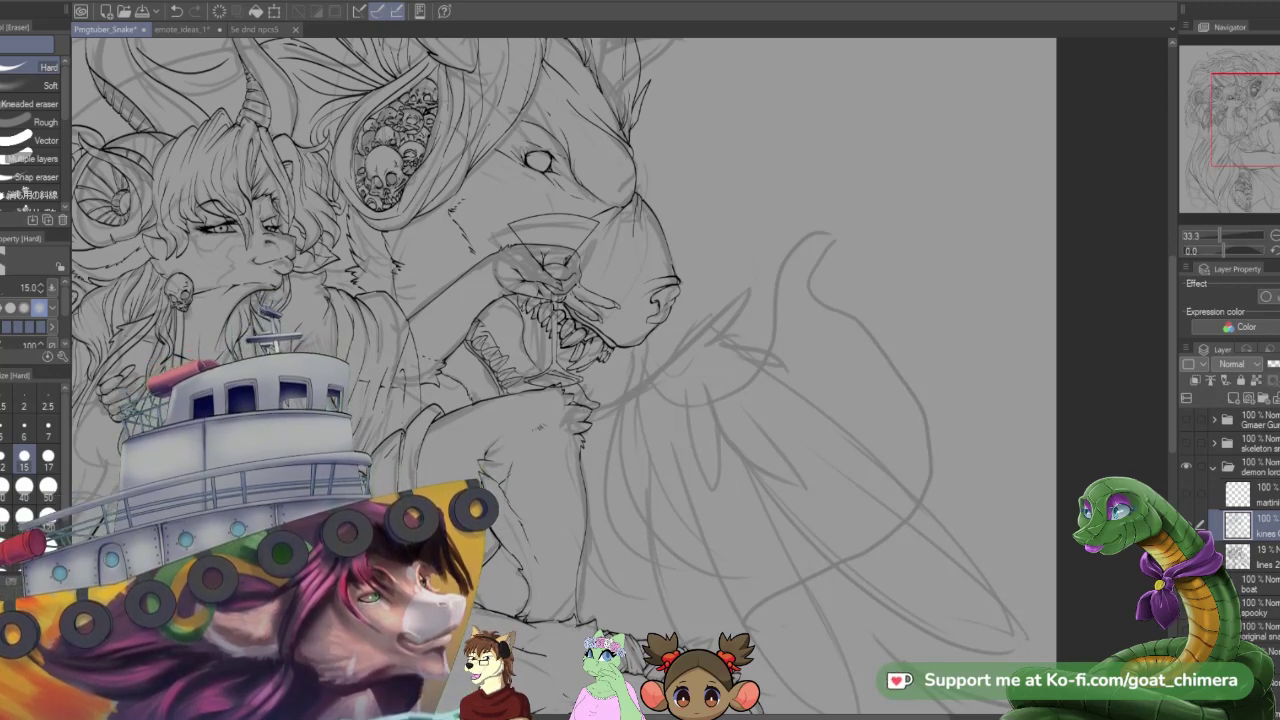
{"action": "key", "text": "p"}
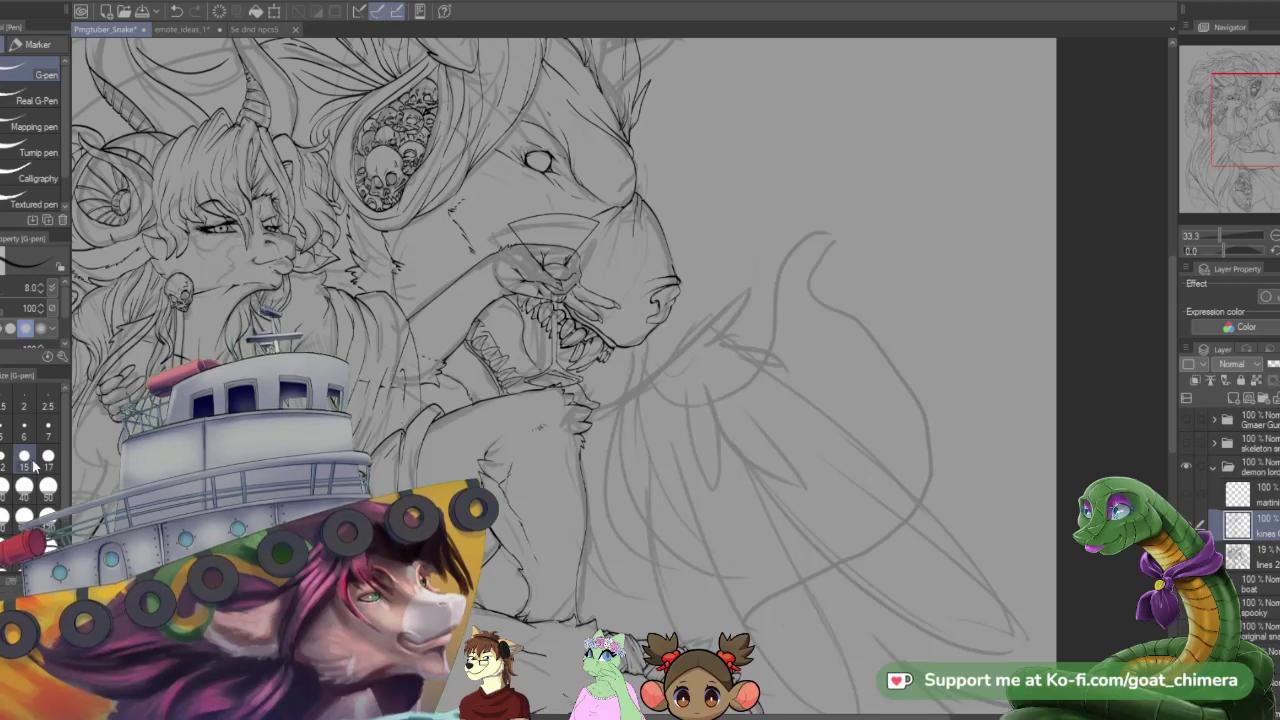
{"action": "key", "text": "bracketright"}
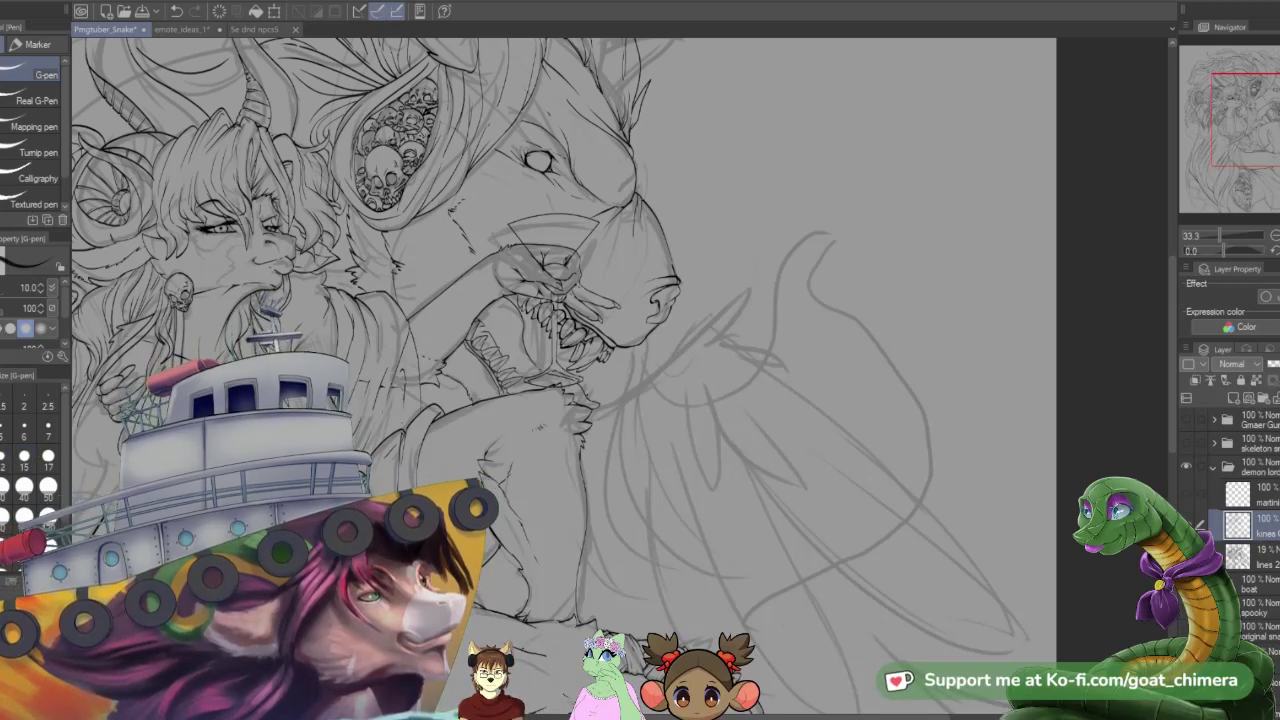
{"action": "mouse_move", "coordinate": [586, 396]}
{"action": "left_mouse_down"}
{"action": "mouse_move", "coordinate": [668, 355]}
{"action": "mouse_move", "coordinate": [720, 288]}
{"action": "mouse_move", "coordinate": [723, 336]}
{"action": "mouse_move", "coordinate": [686, 364]}
{"action": "mouse_move", "coordinate": [790, 310]}
{"action": "mouse_move", "coordinate": [793, 332]}
{"action": "mouse_move", "coordinate": [716, 358]}
{"action": "left_mouse_up"}
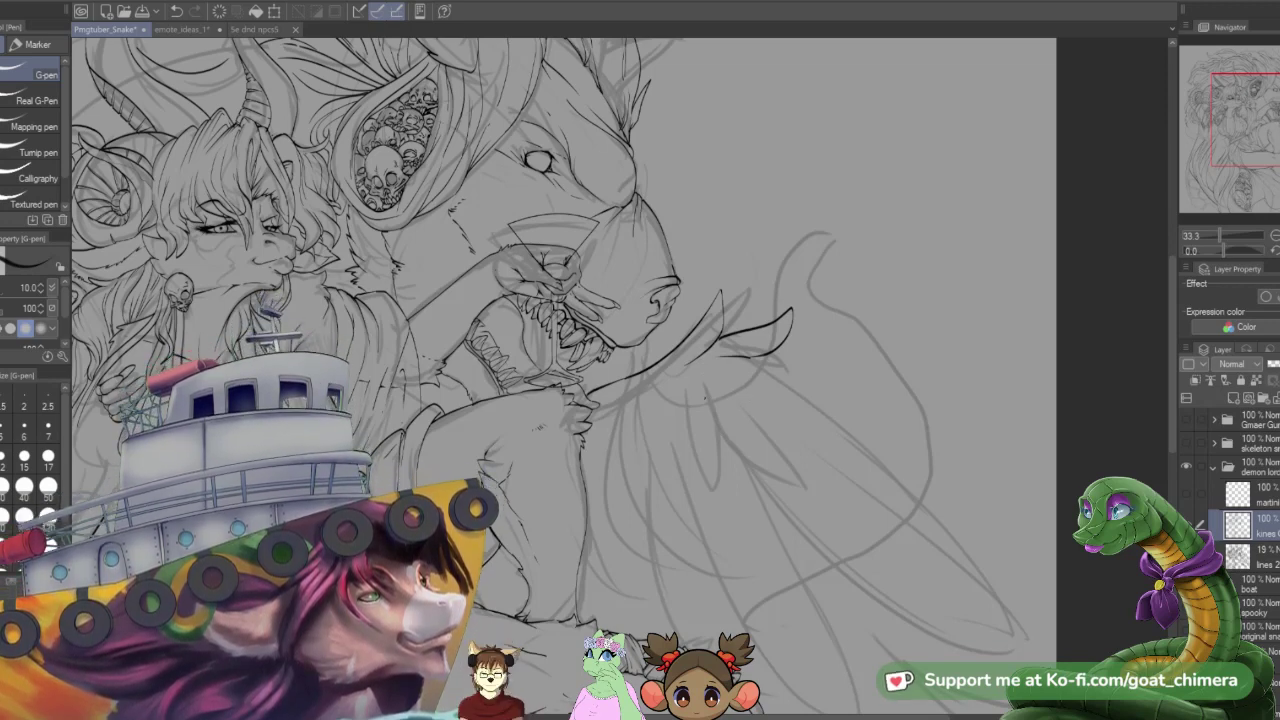
{"action": "mouse_move", "coordinate": [676, 429]}
{"action": "left_mouse_down"}
{"action": "mouse_move", "coordinate": [706, 451]}
{"action": "mouse_move", "coordinate": [737, 450]}
{"action": "mouse_move", "coordinate": [739, 436]}
{"action": "mouse_move", "coordinate": [818, 401]}
{"action": "mouse_move", "coordinate": [726, 401]}
{"action": "mouse_move", "coordinate": [819, 362]}
{"action": "mouse_move", "coordinate": [829, 341]}
{"action": "mouse_move", "coordinate": [769, 355]}
{"action": "left_mouse_up"}
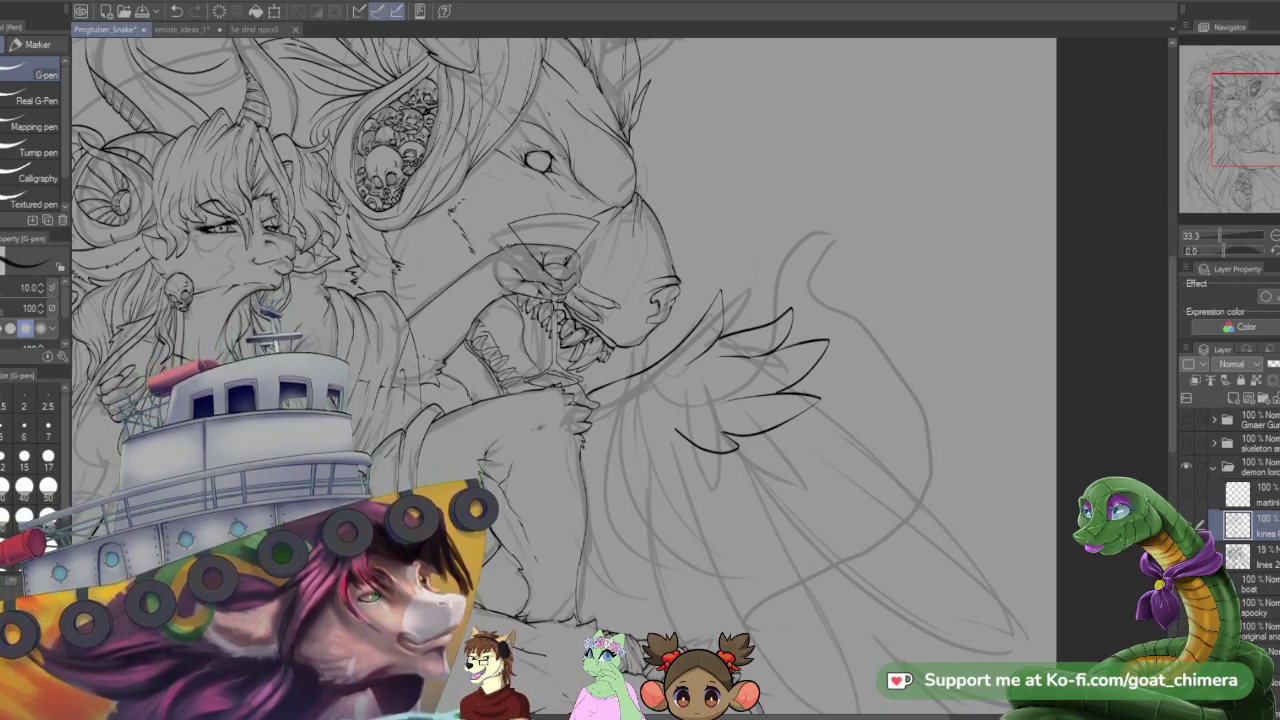
{"action": "mouse_move", "coordinate": [666, 402]}
{"action": "left_mouse_down"}
{"action": "mouse_move", "coordinate": [712, 428]}
{"action": "mouse_move", "coordinate": [742, 370]}
{"action": "mouse_move", "coordinate": [686, 360]}
{"action": "left_mouse_up"}
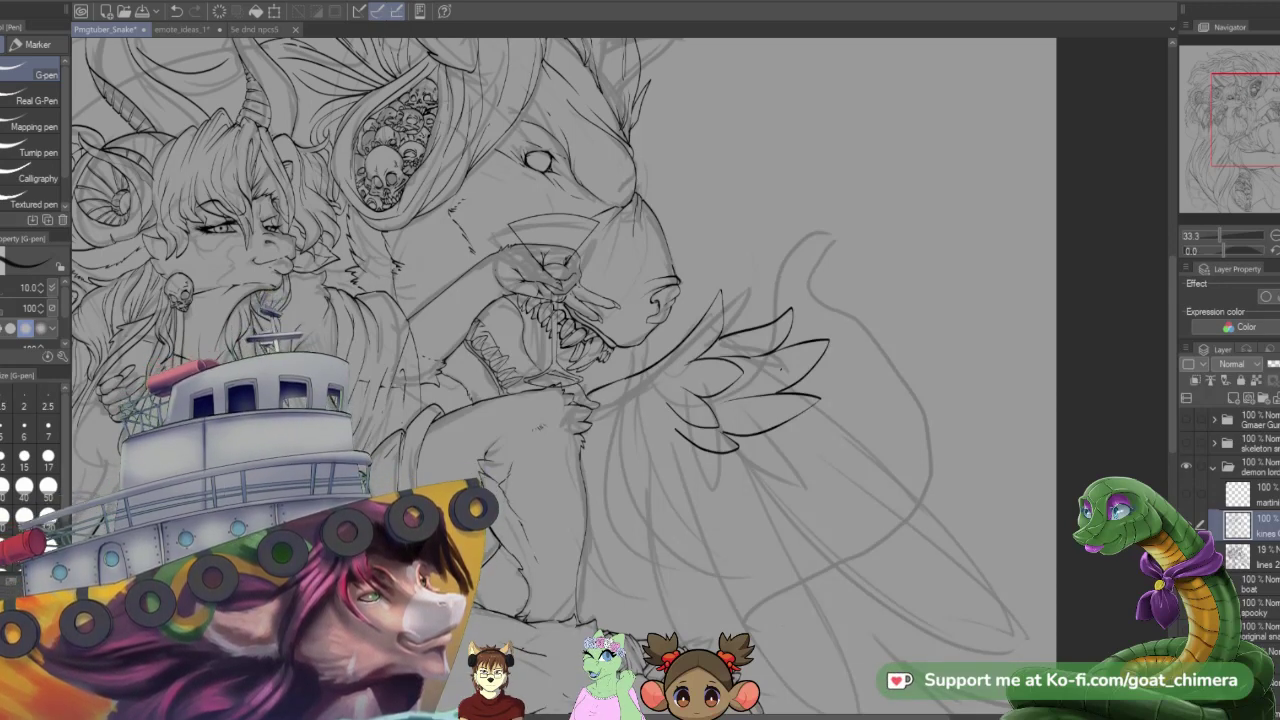
{"action": "mouse_move", "coordinate": [812, 368]}
{"action": "left_mouse_down"}
{"action": "mouse_move", "coordinate": [864, 378]}
{"action": "mouse_move", "coordinate": [998, 450]}
{"action": "mouse_move", "coordinate": [1026, 482]}
{"action": "mouse_move", "coordinate": [968, 487]}
{"action": "mouse_move", "coordinate": [826, 451]}
{"action": "left_mouse_up"}
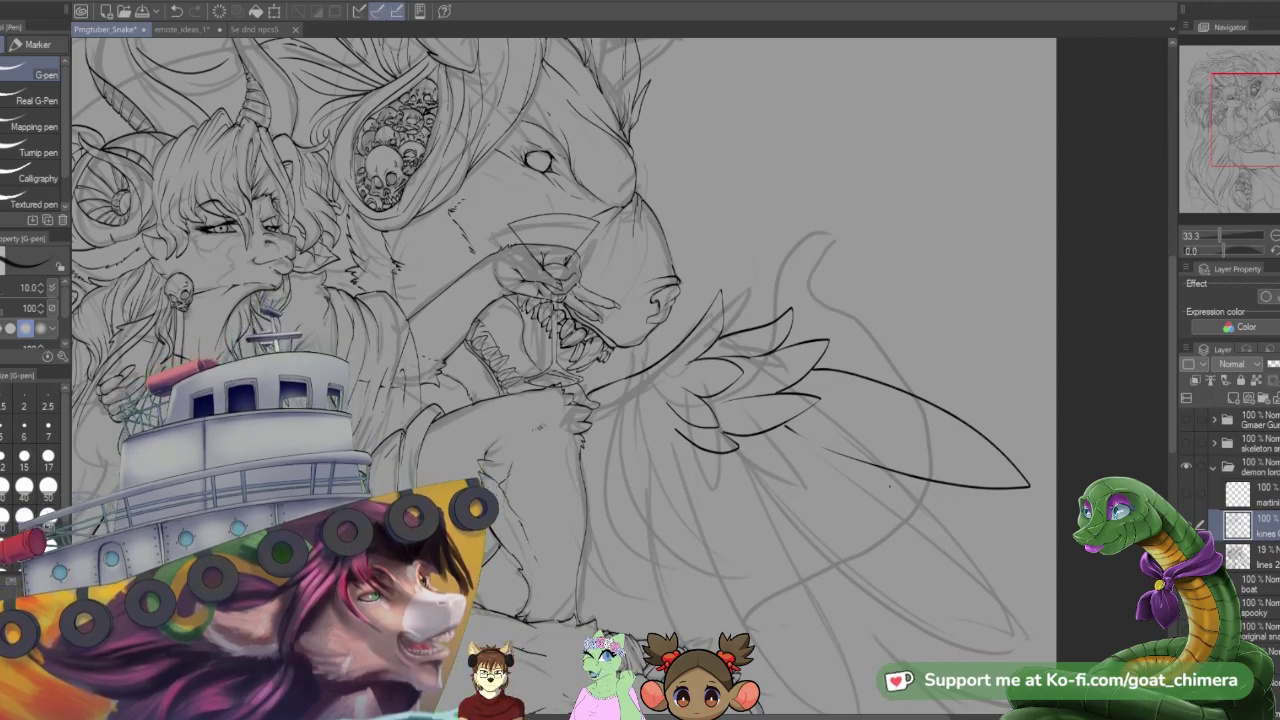
- Ink the strands hanging below the horned skull beside the seated figure, using the G-pen and Hard eraser
{"action": "scroll", "coordinate": [1030, 408], "scroll_direction": "down", "scroll_amount": 1}
{"action": "scroll", "coordinate": [930, 420], "scroll_direction": "down", "scroll_amount": 1}
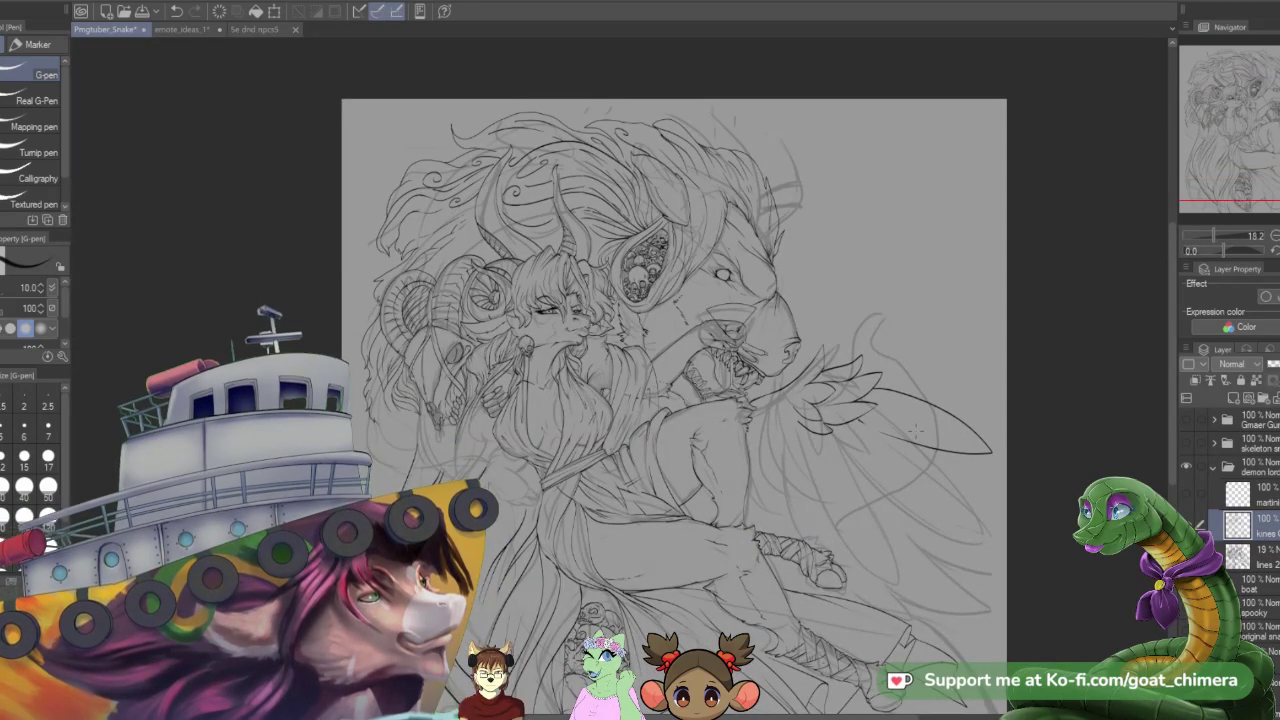
{"action": "scroll", "coordinate": [910, 395], "scroll_direction": "up", "scroll_amount": 1}
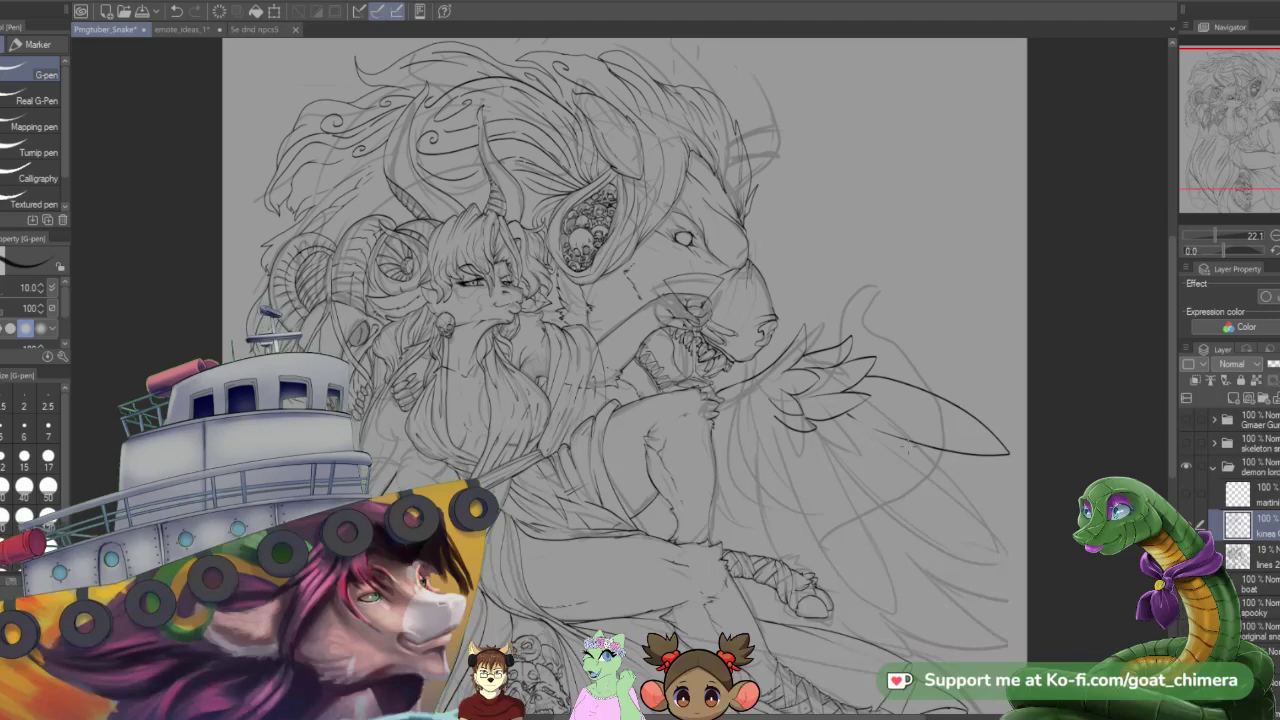
{"action": "scroll", "coordinate": [555, 488], "scroll_direction": "up", "scroll_amount": 2}
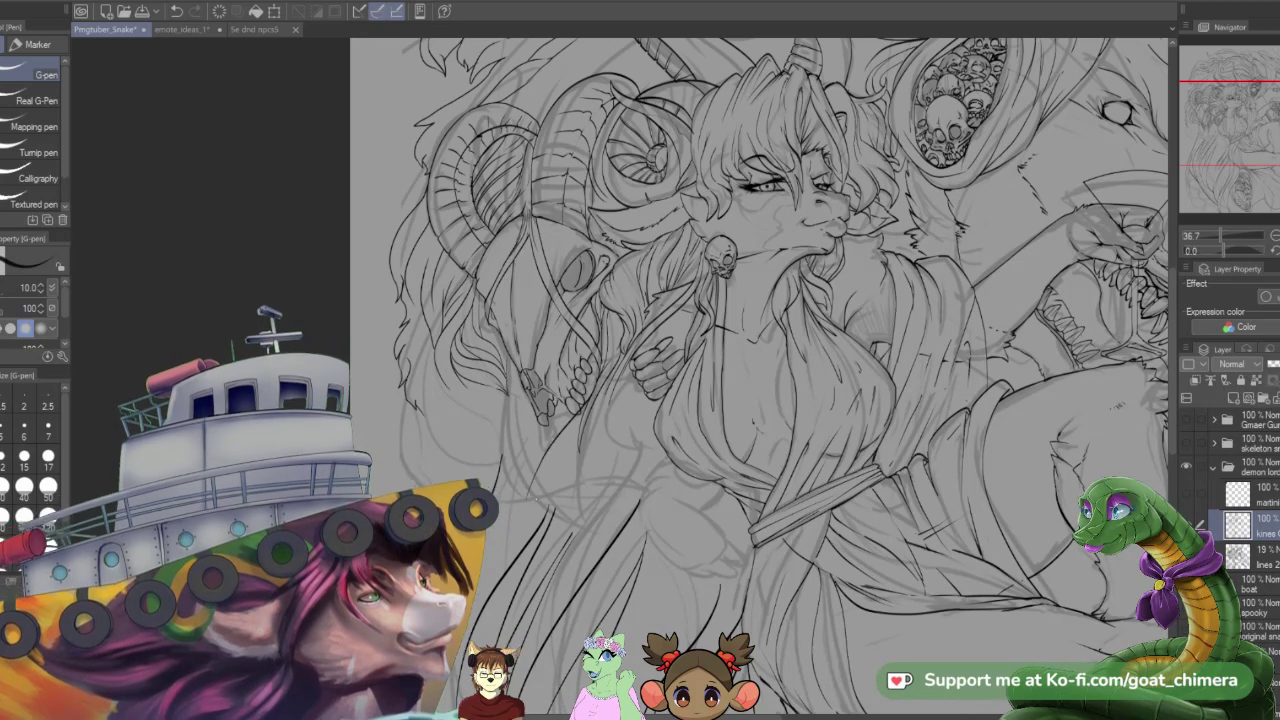
{"action": "key", "text": "e"}
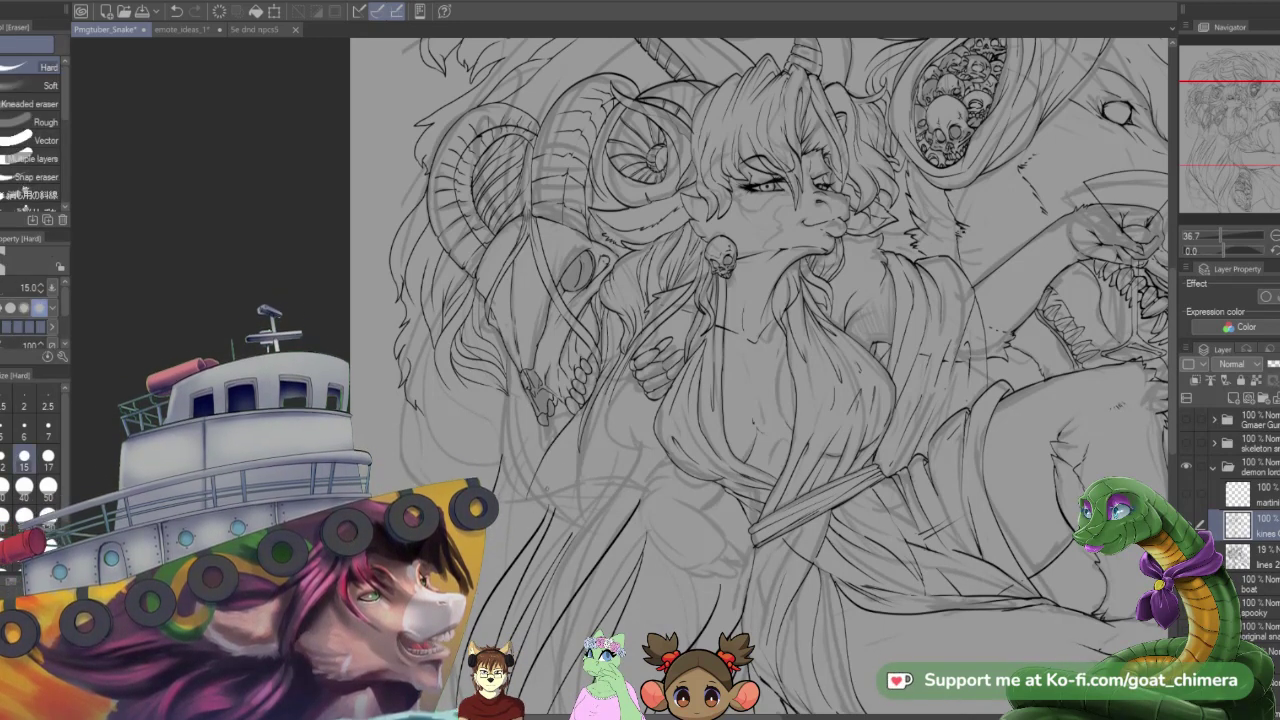
{"action": "key", "text": "p"}
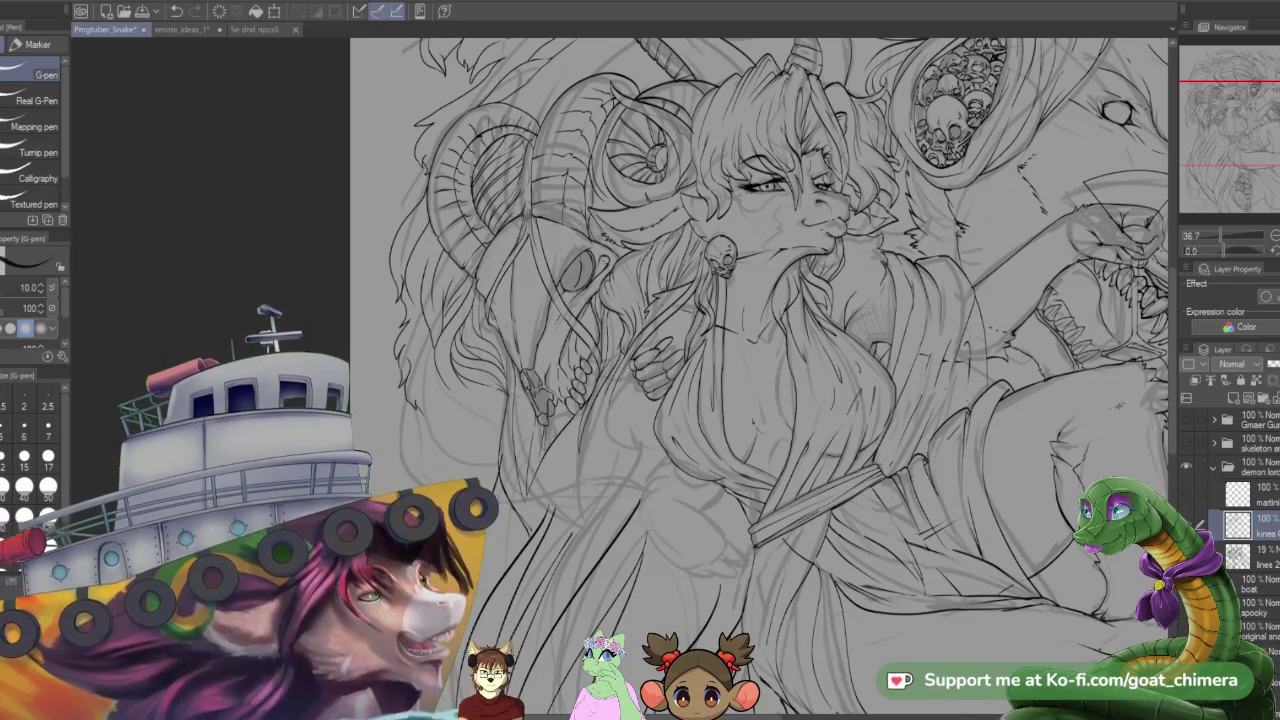
{"action": "key", "text": "e"}
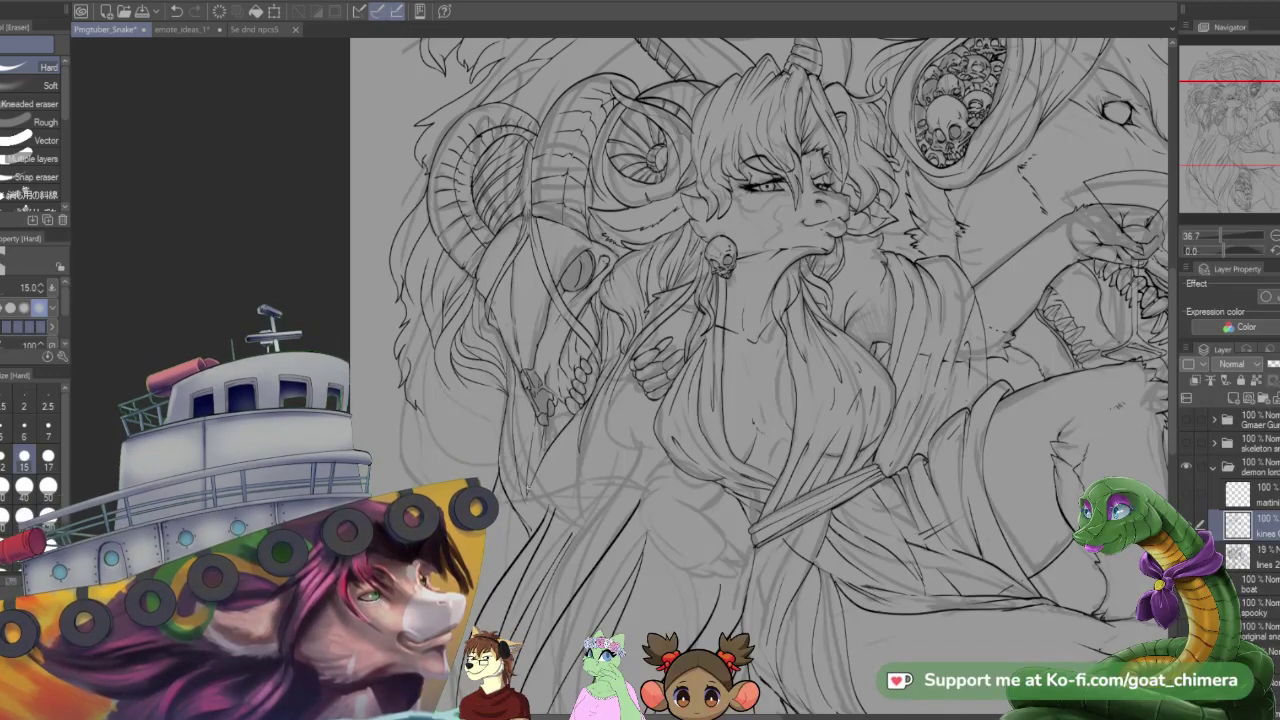
- Ink the outer contour of the shaggy mane behind the horned skull down to the cloak, and add strands along its edge
{"action": "scroll", "coordinate": [730, 462], "scroll_direction": "down", "scroll_amount": 2}
{"action": "scroll", "coordinate": [614, 497], "scroll_direction": "up", "scroll_amount": 2}
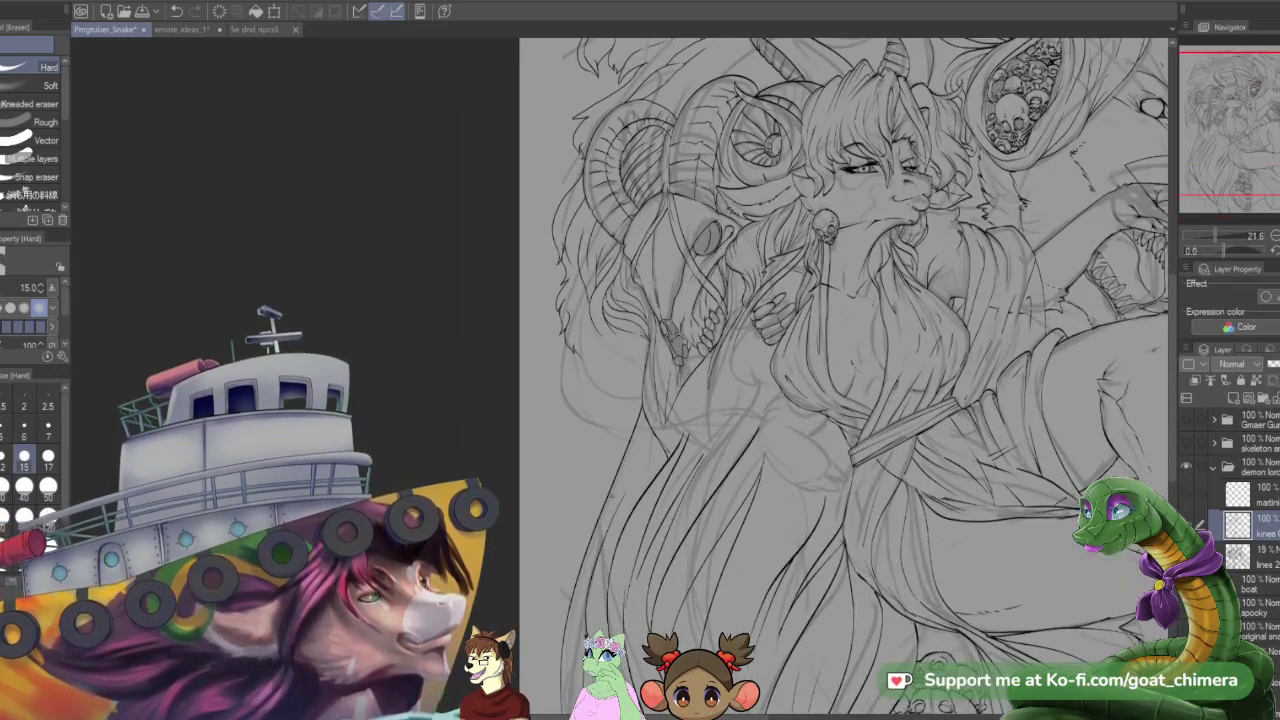
{"action": "scroll", "coordinate": [634, 480], "scroll_direction": "down", "scroll_amount": 1}
{"action": "scroll", "coordinate": [624, 452], "scroll_direction": "up", "scroll_amount": 1}
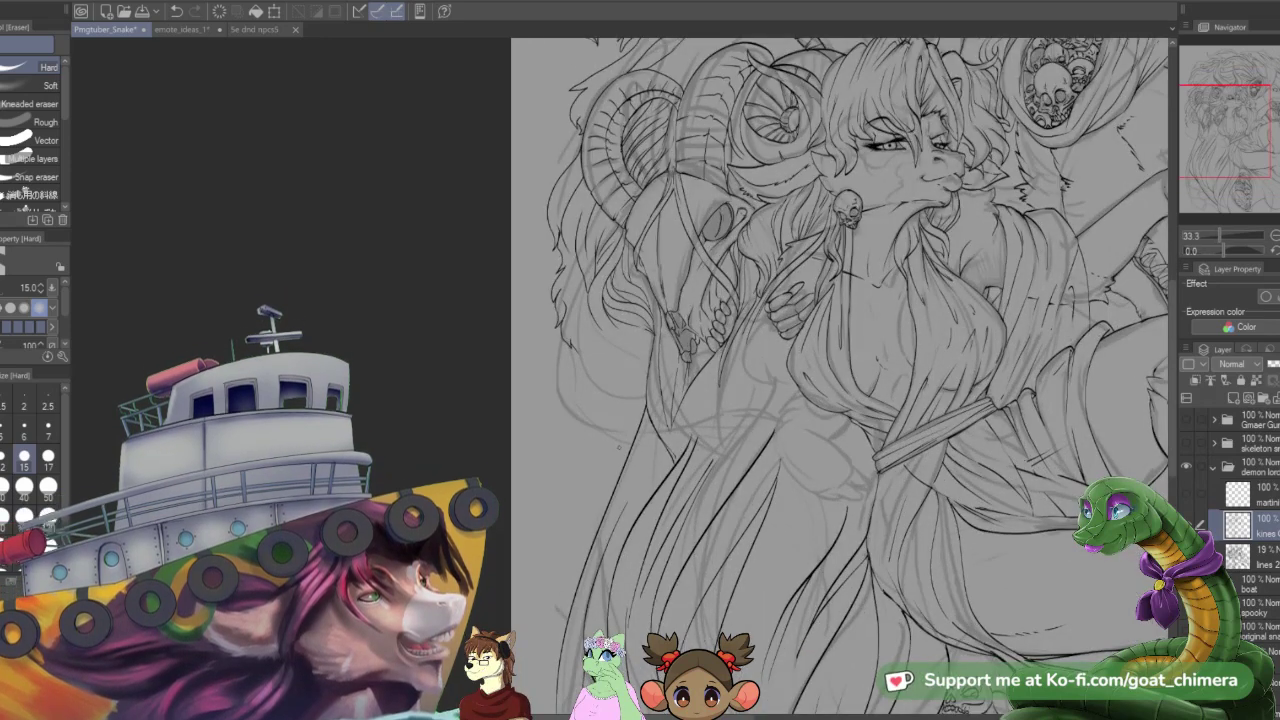
{"action": "key", "text": "p"}
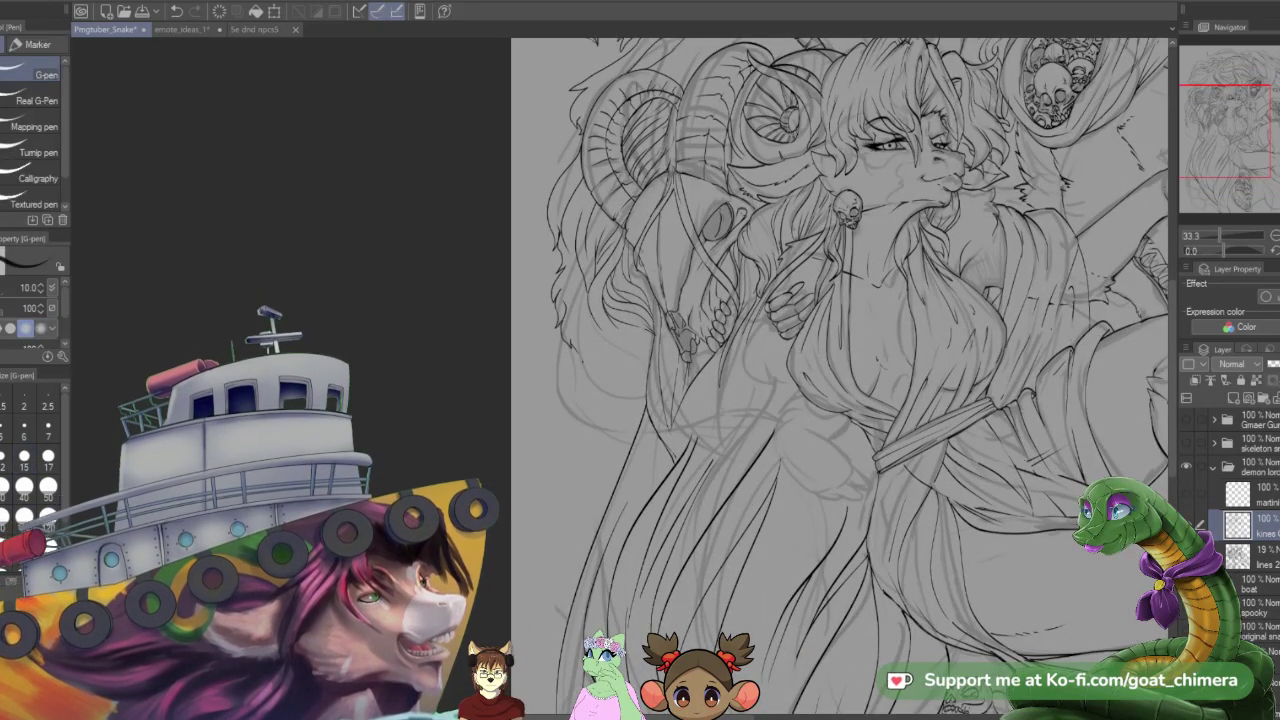
{"action": "mouse_move", "coordinate": [574, 346]}
{"action": "left_mouse_down"}
{"action": "mouse_move", "coordinate": [579, 420]}
{"action": "mouse_move", "coordinate": [597, 435]}
{"action": "left_mouse_up"}
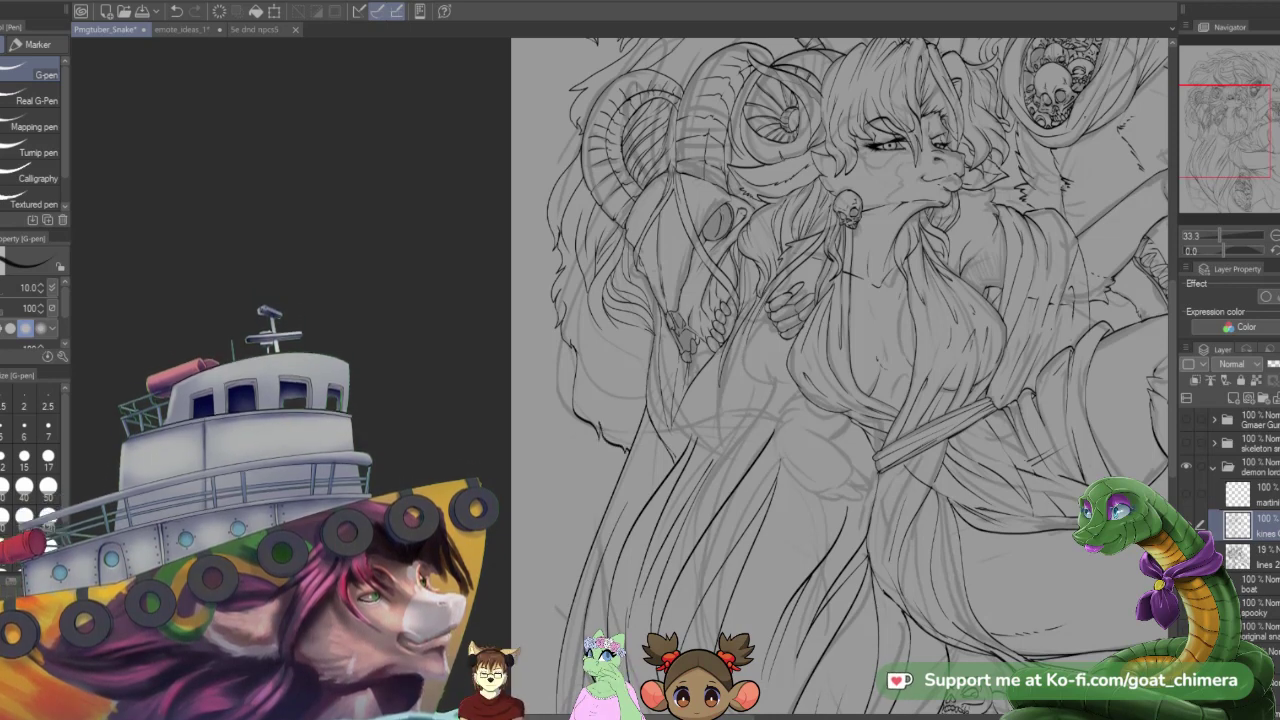
{"action": "left_click_drag", "start_coordinate": [1236, 137], "coordinate": [1220, 86]}
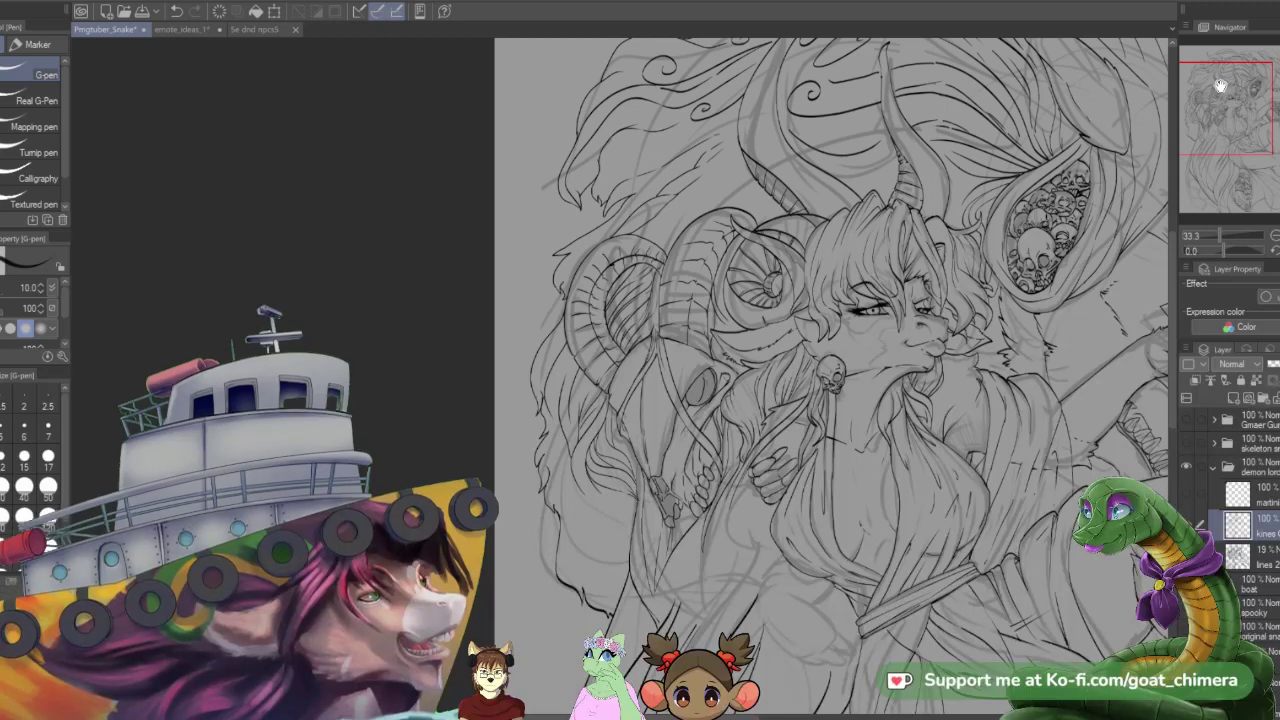
{"action": "left_click_drag", "start_coordinate": [565, 433], "coordinate": [558, 499]}
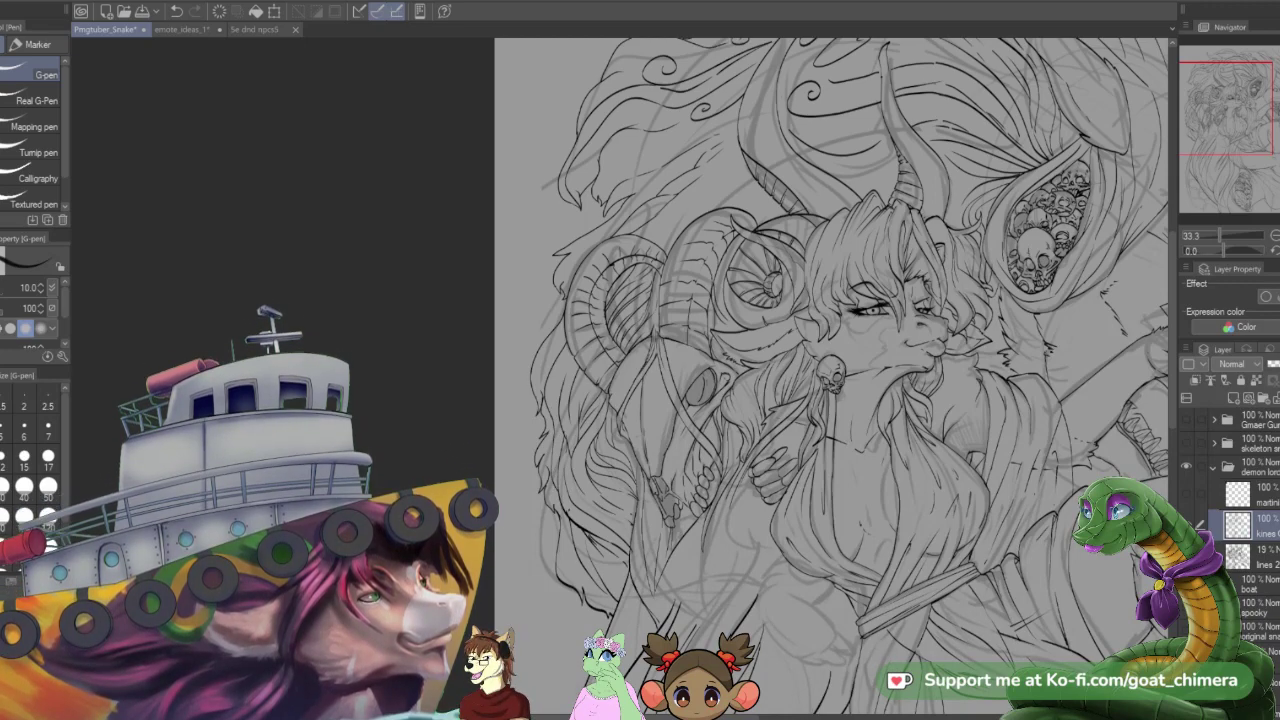
{"action": "scroll", "coordinate": [564, 506], "scroll_direction": "down", "scroll_amount": 3}
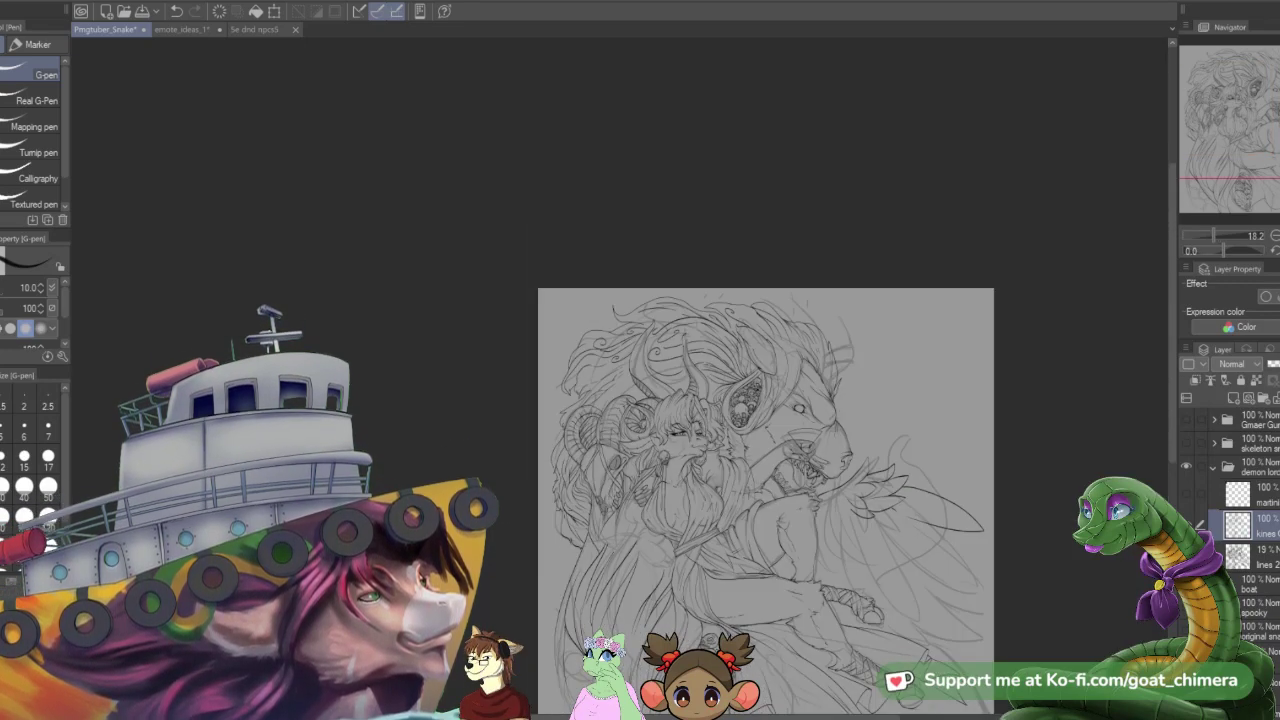
- Ink the cloak folds running between the horned skull and the seated figure's arm with the G-pen
{"action": "key", "text": "ctrl+plus"}
{"action": "key", "text": "ctrl+plus"}
{"action": "key", "text": "ctrl+plus"}
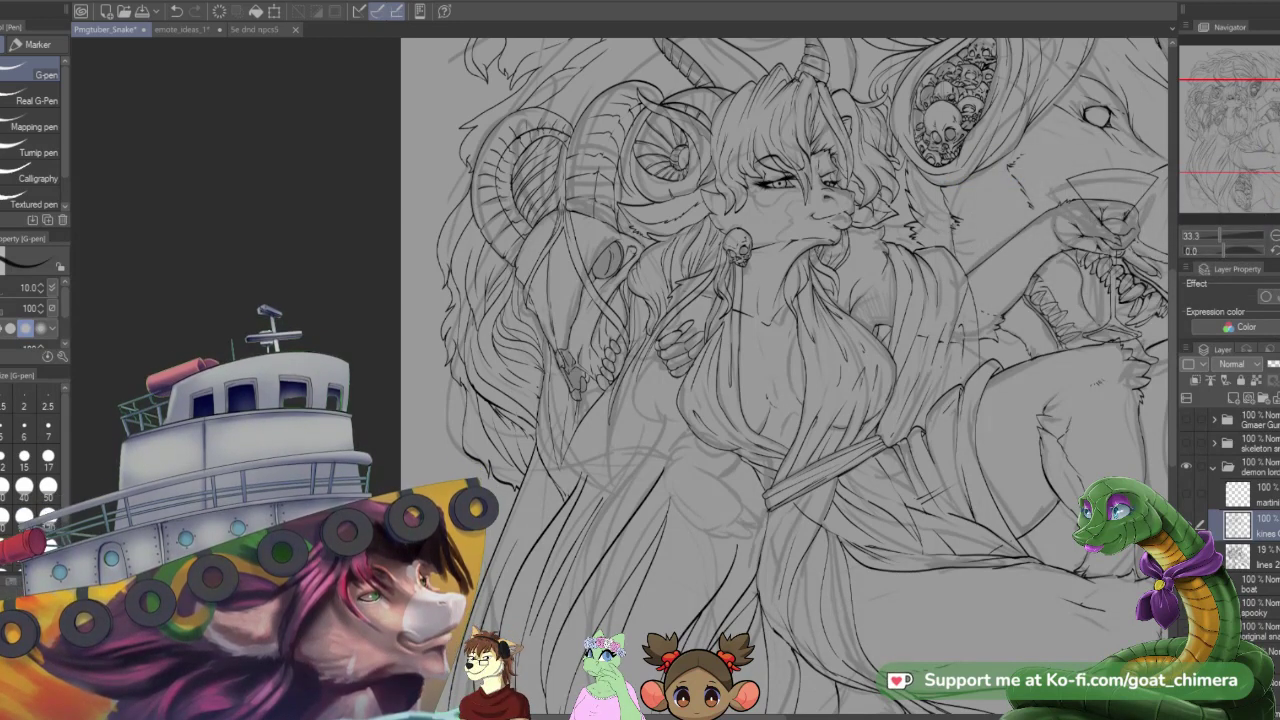
{"action": "mouse_move", "coordinate": [568, 500]}
{"action": "left_mouse_down"}
{"action": "mouse_move", "coordinate": [568, 473]}
{"action": "mouse_move", "coordinate": [609, 403]}
{"action": "mouse_move", "coordinate": [576, 482]}
{"action": "mouse_move", "coordinate": [638, 382]}
{"action": "left_mouse_up"}
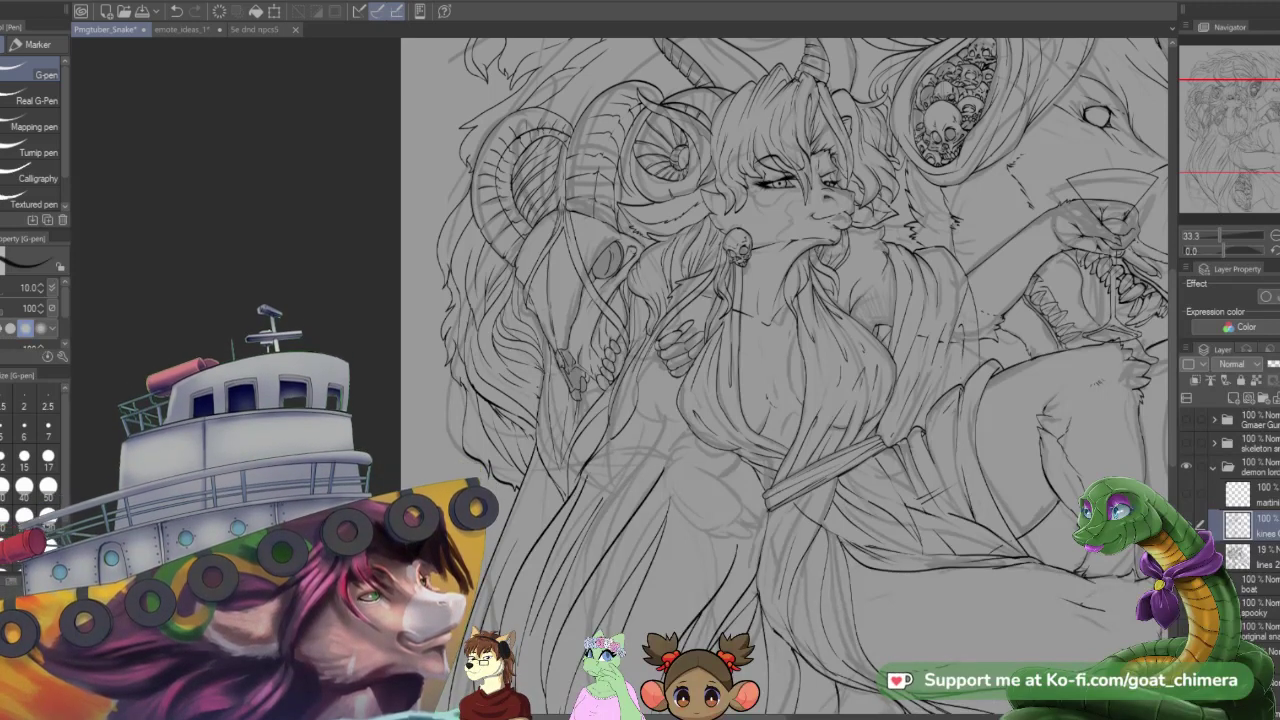
{"action": "mouse_move", "coordinate": [586, 480]}
{"action": "left_mouse_down"}
{"action": "mouse_move", "coordinate": [604, 446]}
{"action": "mouse_move", "coordinate": [652, 412]}
{"action": "left_mouse_up"}
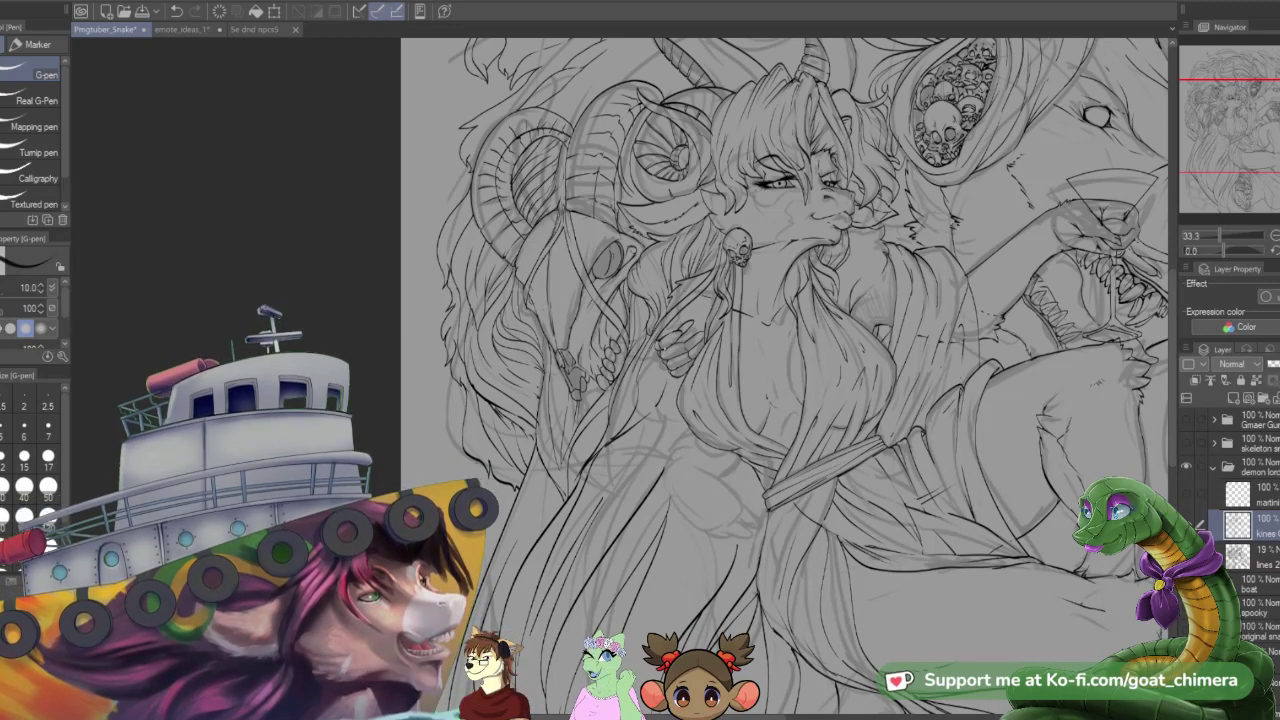
{"action": "scroll", "coordinate": [690, 360], "scroll_direction": "down", "scroll_amount": 3}
{"action": "scroll", "coordinate": [722, 350], "scroll_direction": "up", "scroll_amount": 2}
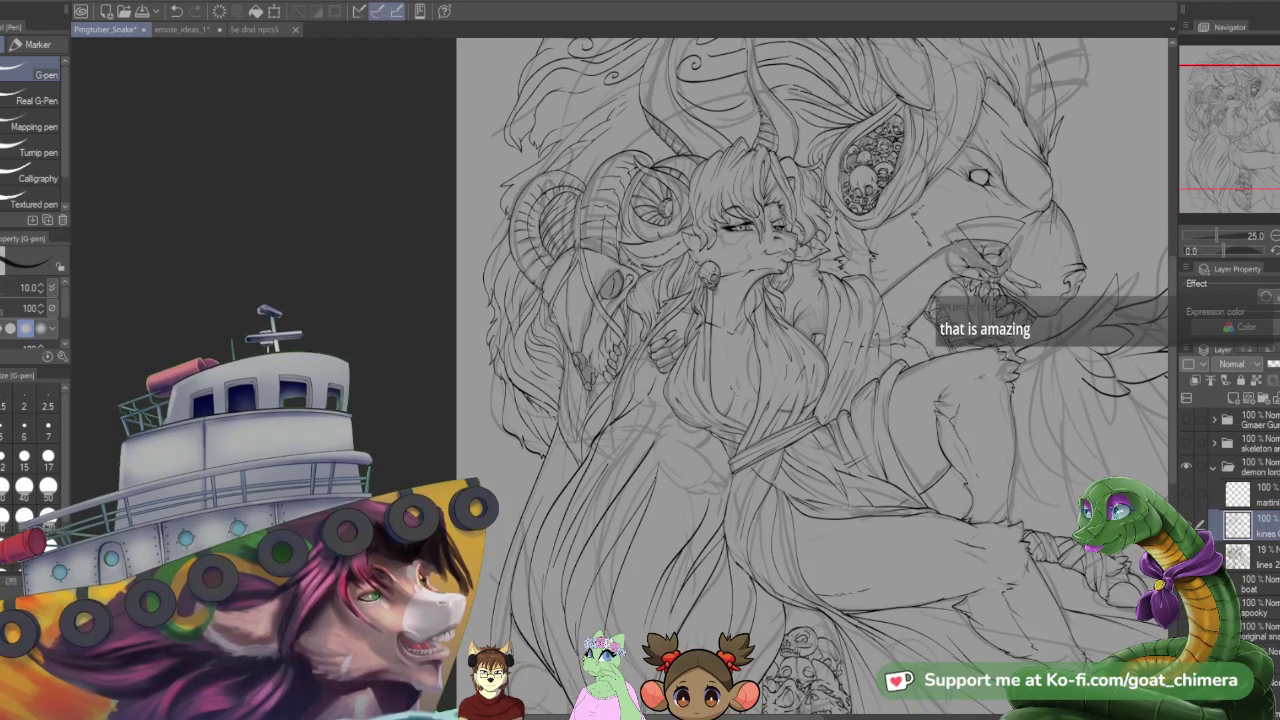
- Ink the seated figure's resting hand beside the sash, with its fingers and knuckle lines, plus the small cloth folds around it
{"action": "scroll", "coordinate": [736, 426], "scroll_direction": "down", "scroll_amount": 2}
{"action": "scroll", "coordinate": [850, 390], "scroll_direction": "down", "scroll_amount": 3}
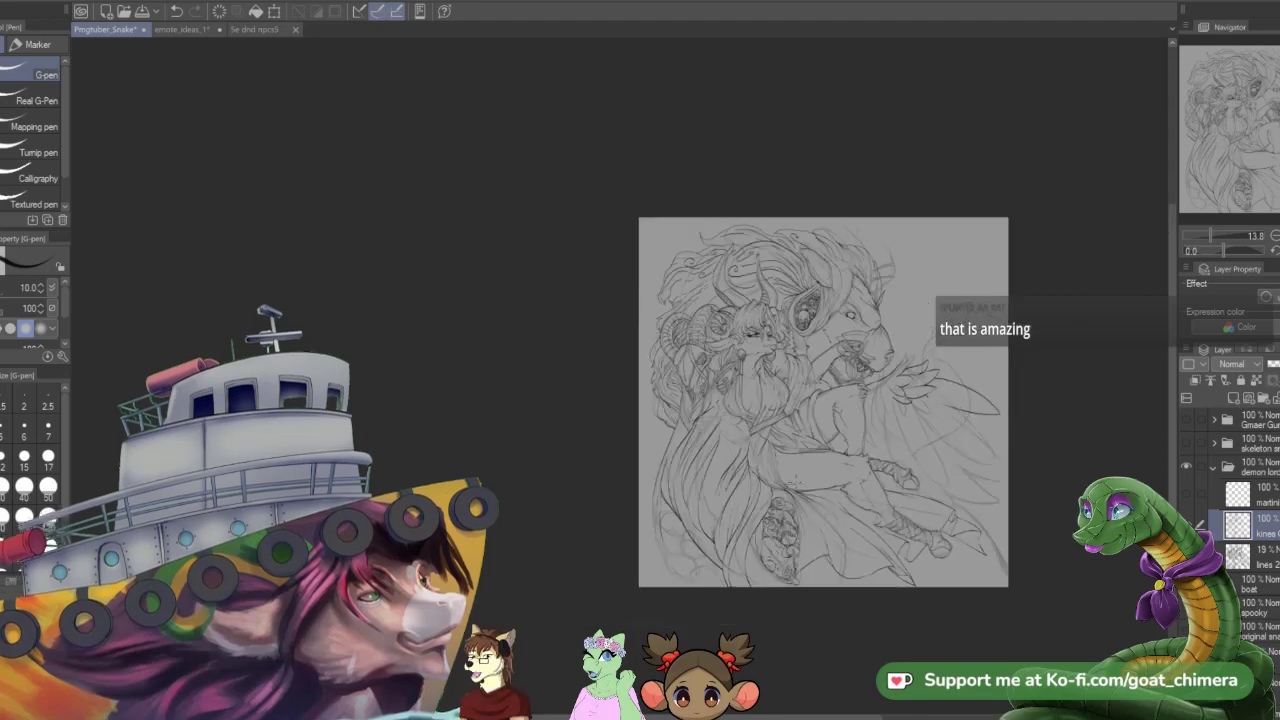
{"action": "scroll", "coordinate": [850, 390], "scroll_direction": "up", "scroll_amount": 5}
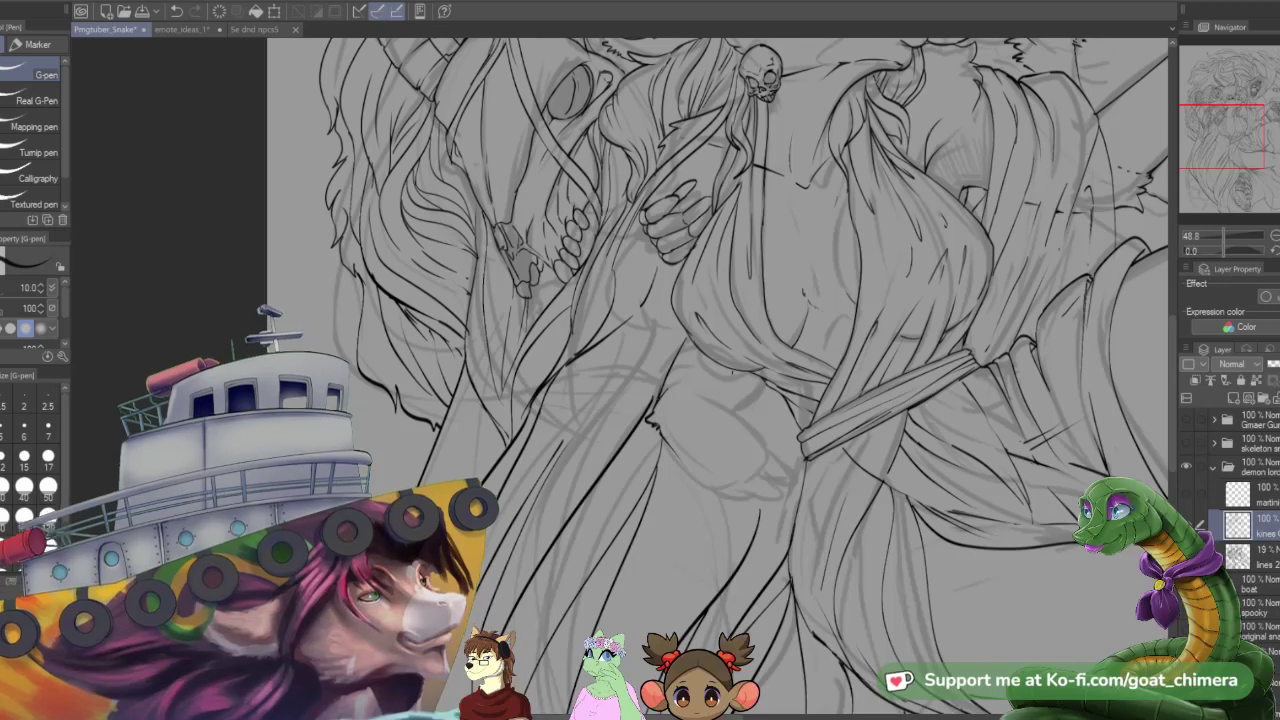
{"action": "mouse_move", "coordinate": [731, 377]}
{"action": "left_mouse_down"}
{"action": "mouse_move", "coordinate": [735, 407]}
{"action": "mouse_move", "coordinate": [764, 442]}
{"action": "left_mouse_up"}
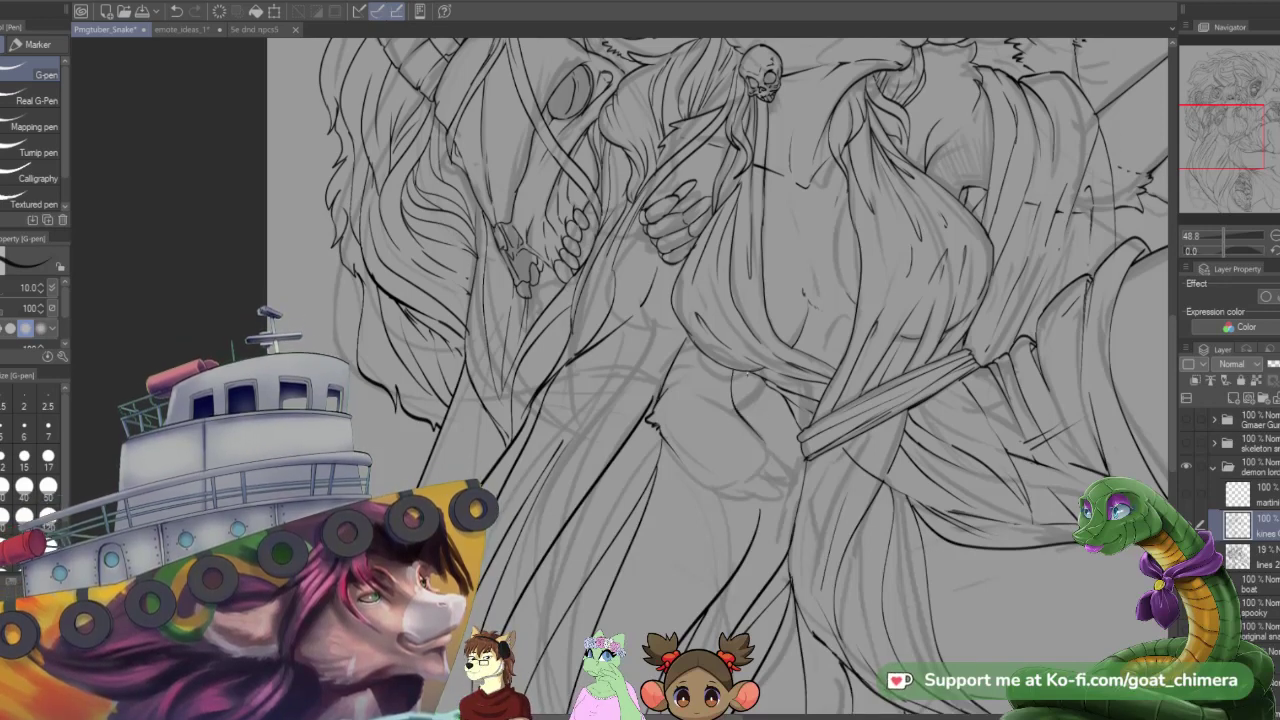
{"action": "mouse_move", "coordinate": [750, 368]}
{"action": "left_mouse_down"}
{"action": "mouse_move", "coordinate": [799, 503]}
{"action": "mouse_move", "coordinate": [780, 460]}
{"action": "left_mouse_up"}
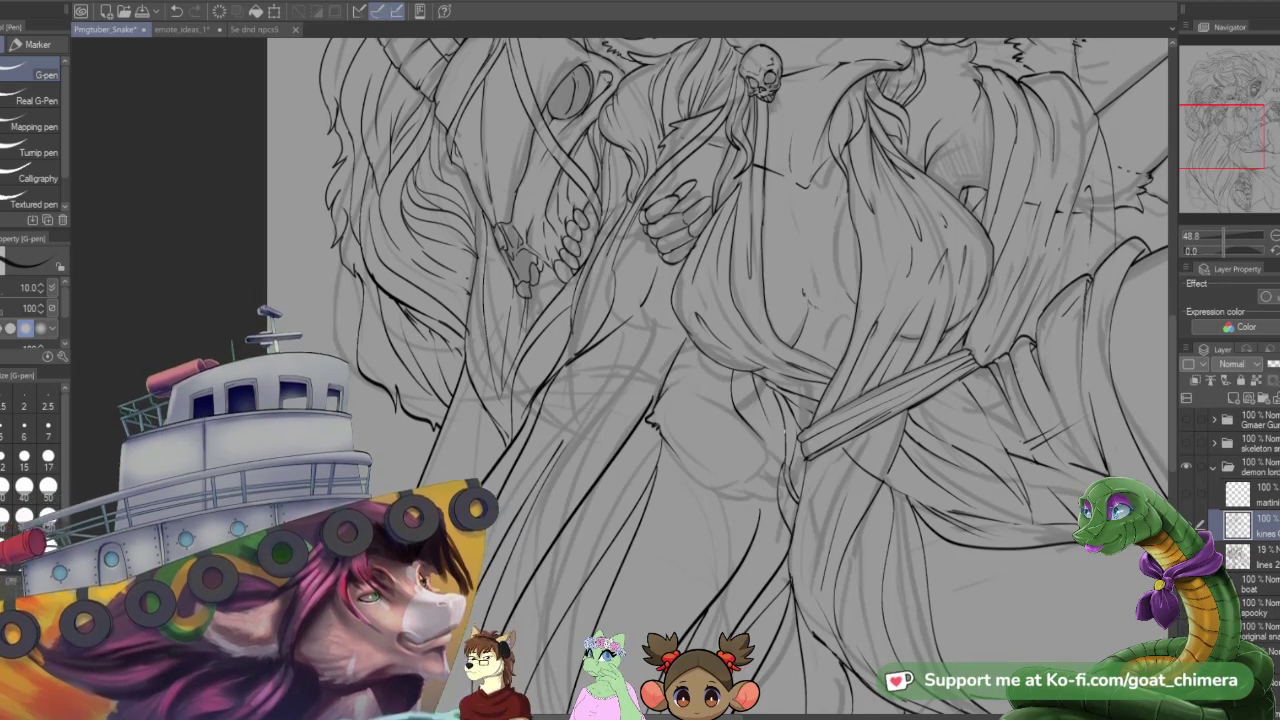
{"action": "left_click_drag", "start_coordinate": [732, 371], "coordinate": [741, 419]}
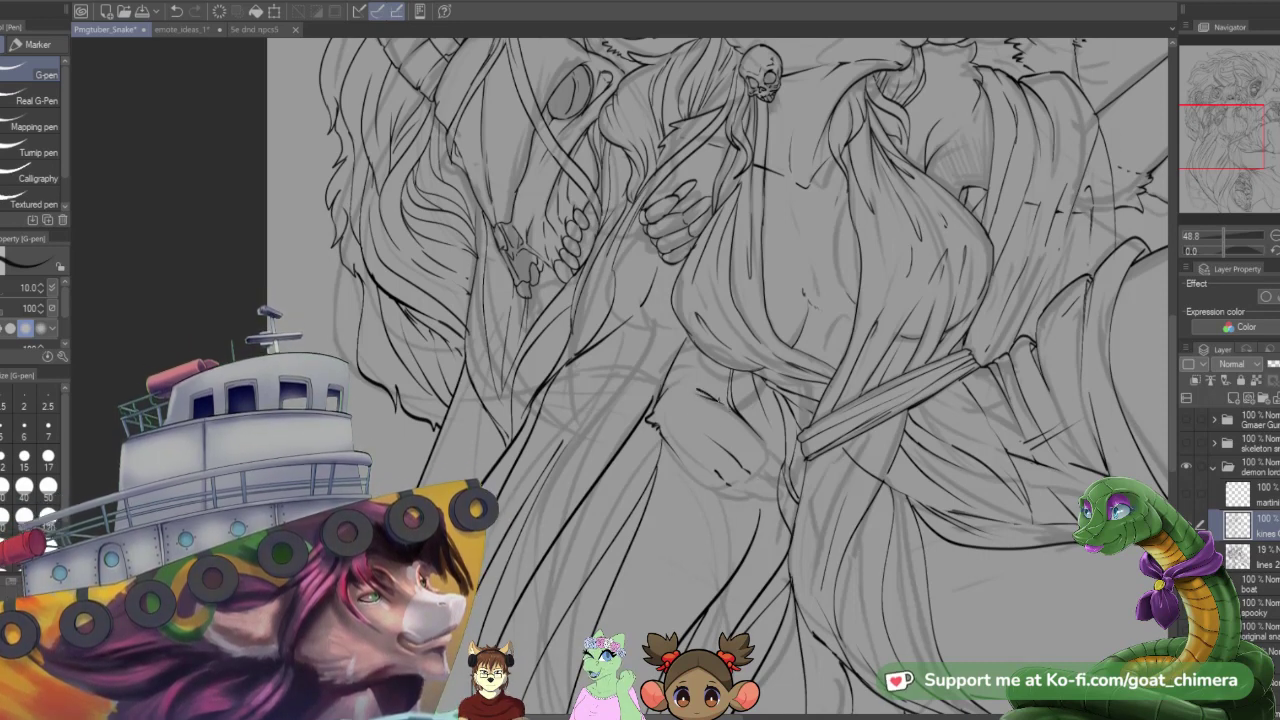
{"action": "left_click_drag", "start_coordinate": [727, 381], "coordinate": [719, 395]}
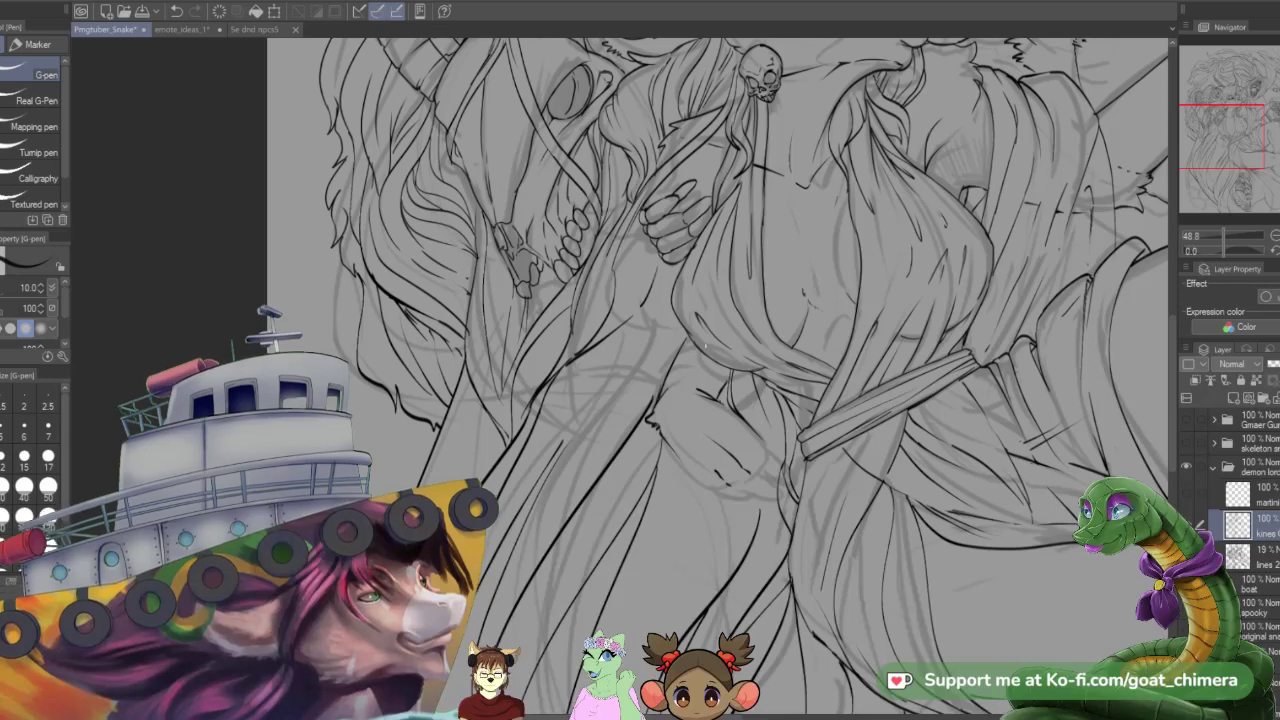
{"action": "left_click_drag", "start_coordinate": [688, 334], "coordinate": [681, 348]}
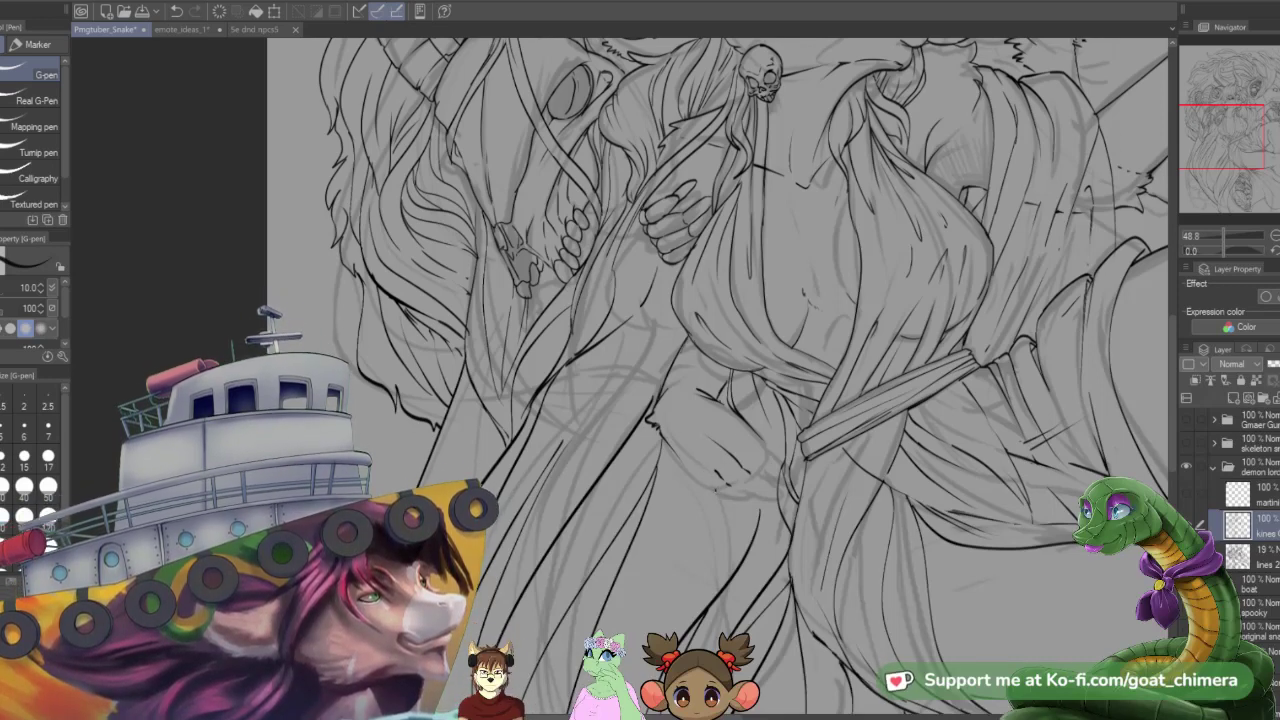
{"action": "mouse_move", "coordinate": [702, 478]}
{"action": "left_mouse_down"}
{"action": "mouse_move", "coordinate": [675, 450]}
{"action": "mouse_move", "coordinate": [704, 482]}
{"action": "left_mouse_up"}
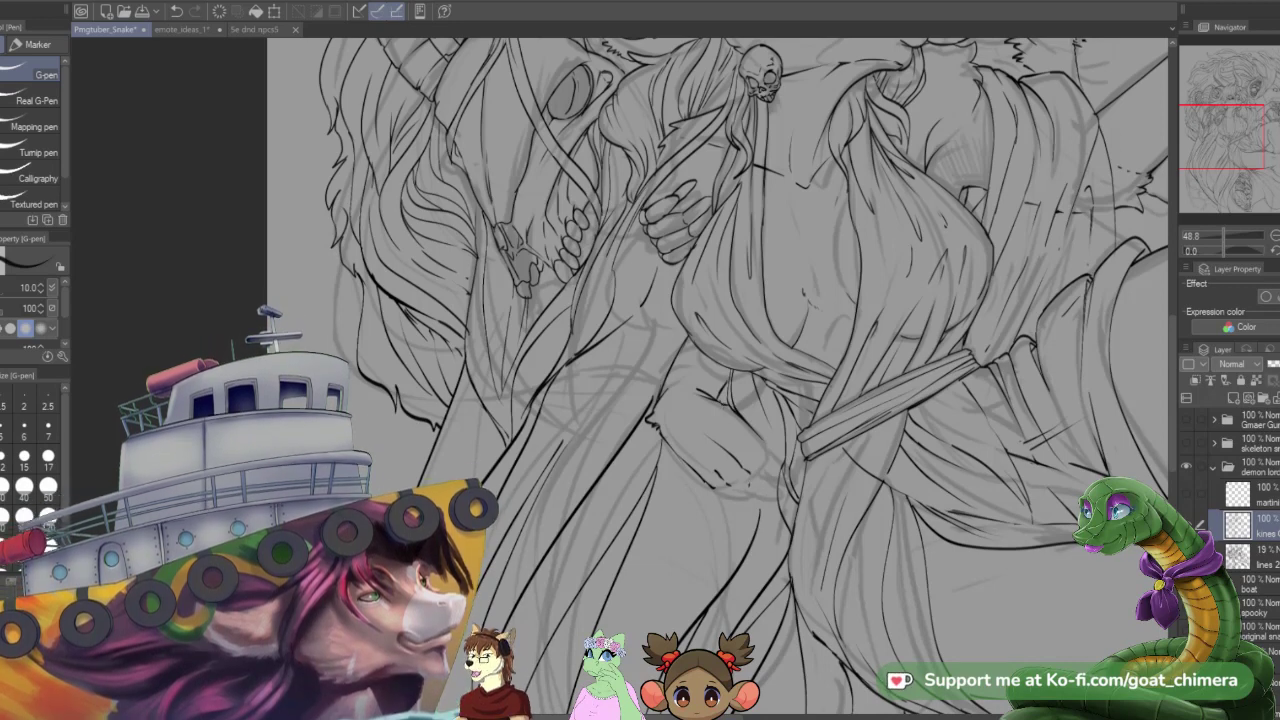
{"action": "mouse_move", "coordinate": [733, 489]}
{"action": "left_mouse_down"}
{"action": "mouse_move", "coordinate": [776, 499]}
{"action": "mouse_move", "coordinate": [775, 452]}
{"action": "mouse_move", "coordinate": [785, 457]}
{"action": "left_mouse_up"}
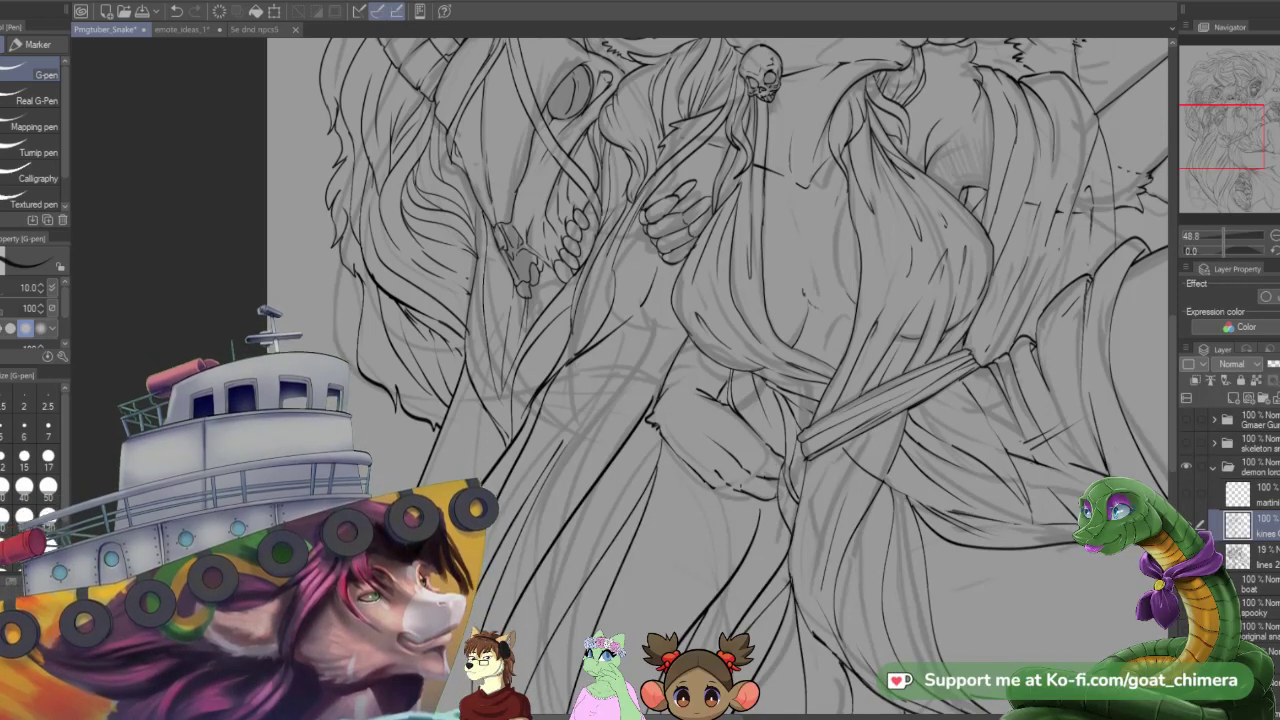
{"action": "left_click_drag", "start_coordinate": [712, 494], "coordinate": [778, 486]}
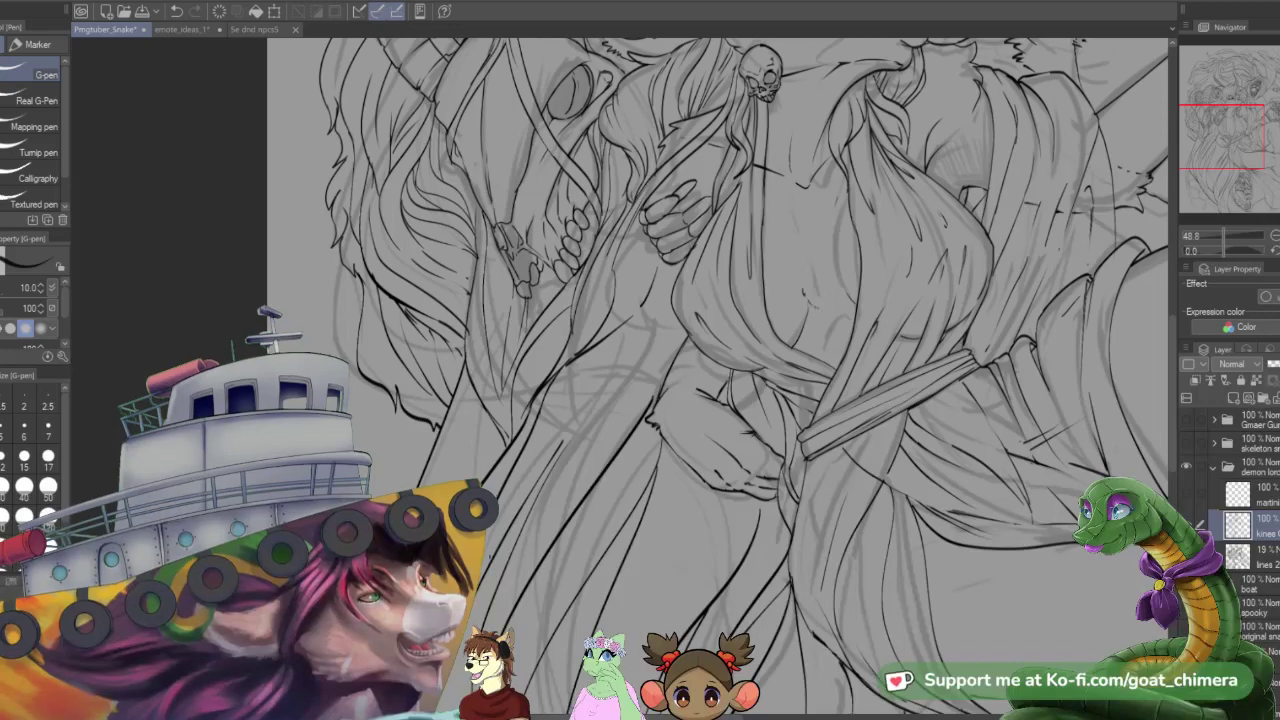
- Hide the rough sketch layer to examine the clean line art across the whole composition, and show the sketch again
{"action": "scroll", "coordinate": [525, 546], "scroll_direction": "down", "scroll_amount": 1}
{"action": "scroll", "coordinate": [623, 483], "scroll_direction": "down", "scroll_amount": 4}
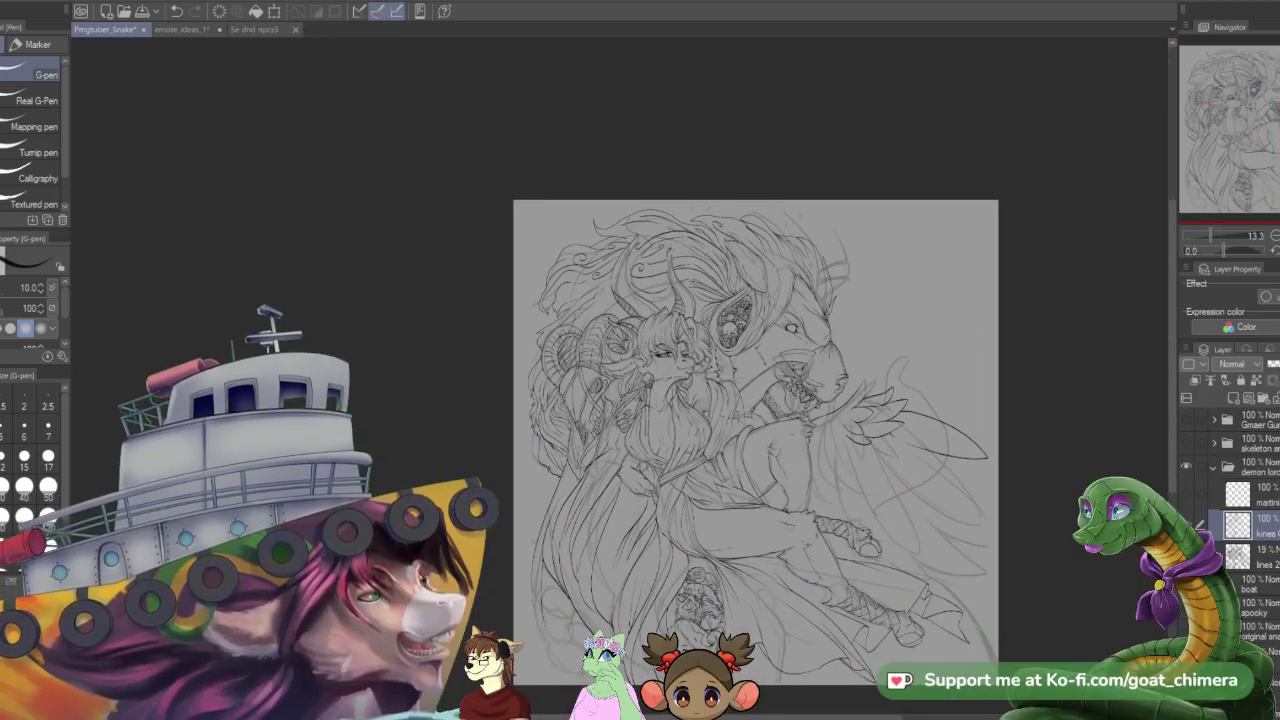
{"action": "key", "text": "ctrl+plus"}
{"action": "key", "text": "ctrl+plus"}
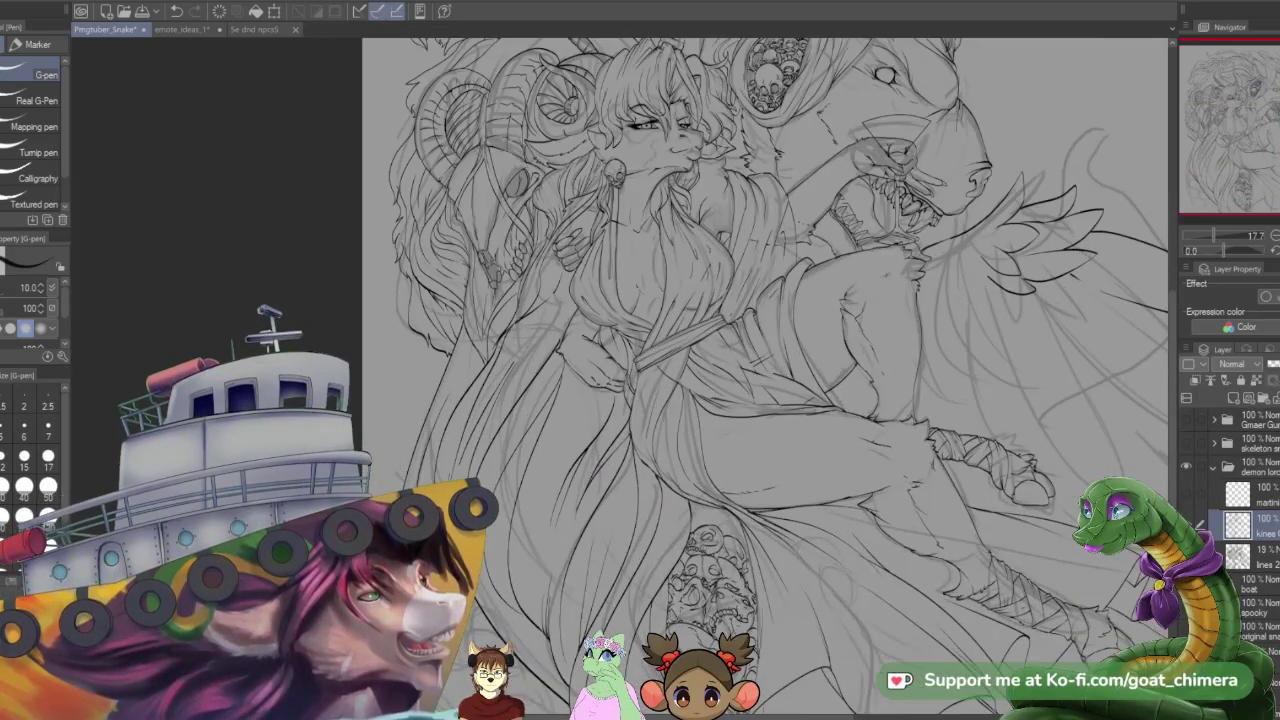
{"action": "key", "text": "ctrl+minus"}
{"action": "key", "text": "ctrl+minus"}
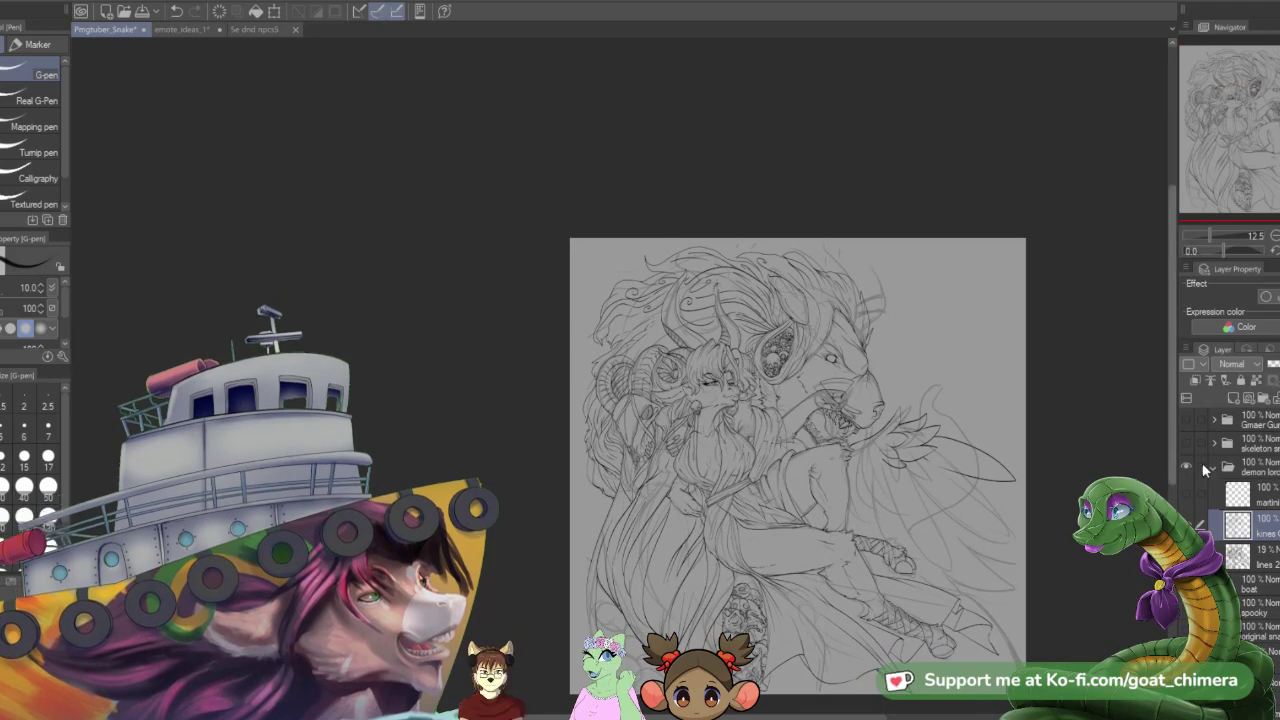
{"action": "left_click", "coordinate": [1186, 556]}
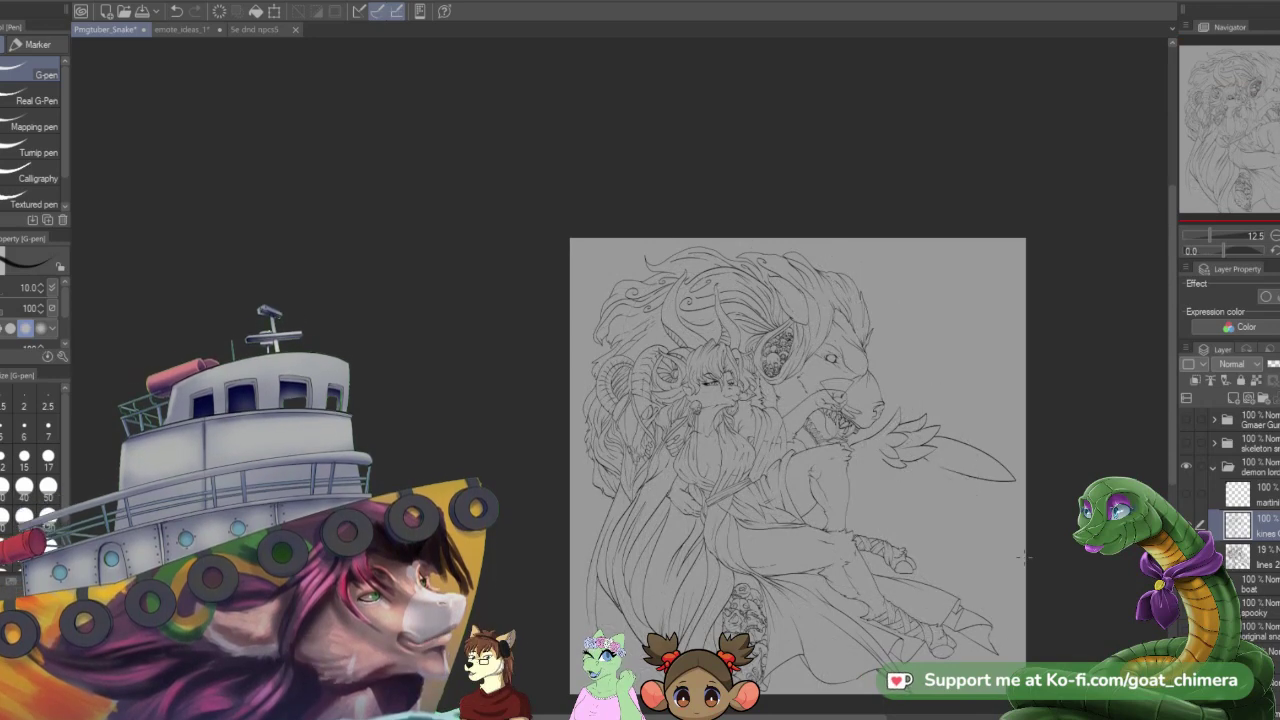
{"action": "scroll", "coordinate": [969, 586], "scroll_direction": "down", "scroll_amount": 2}
{"action": "scroll", "coordinate": [845, 637], "scroll_direction": "up", "scroll_amount": 3}
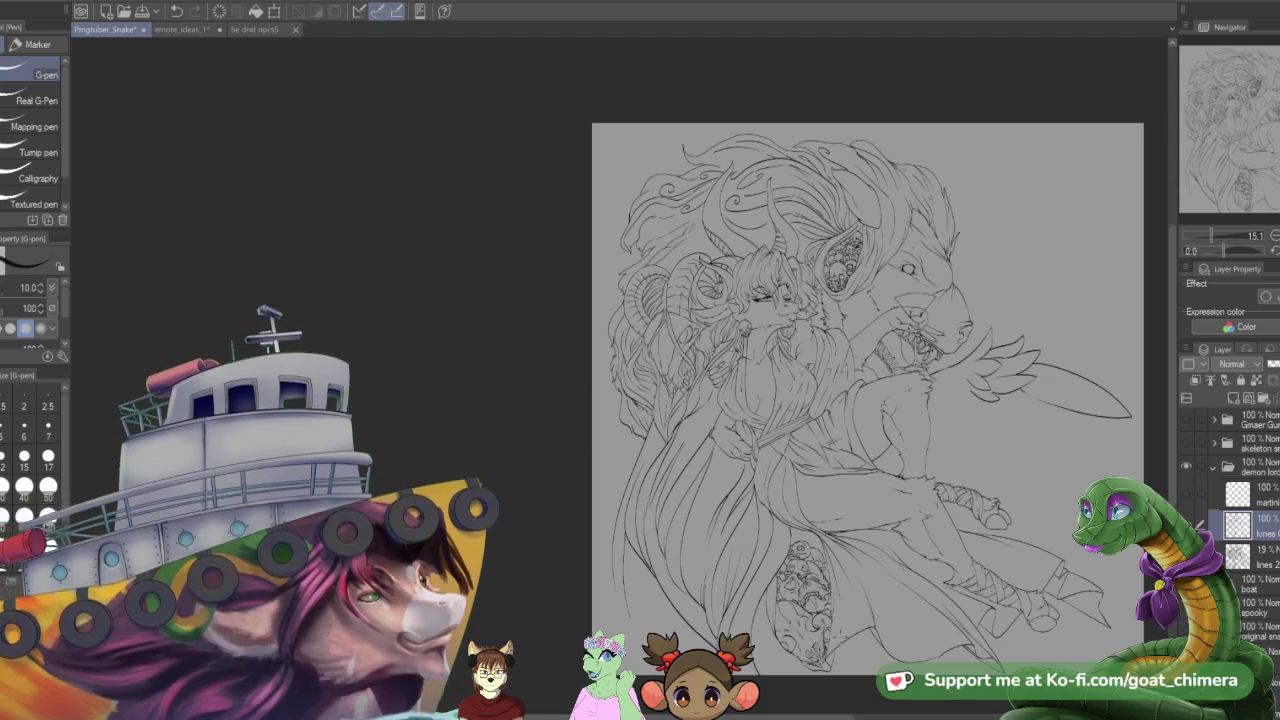
{"action": "scroll", "coordinate": [875, 630], "scroll_direction": "up", "scroll_amount": 1}
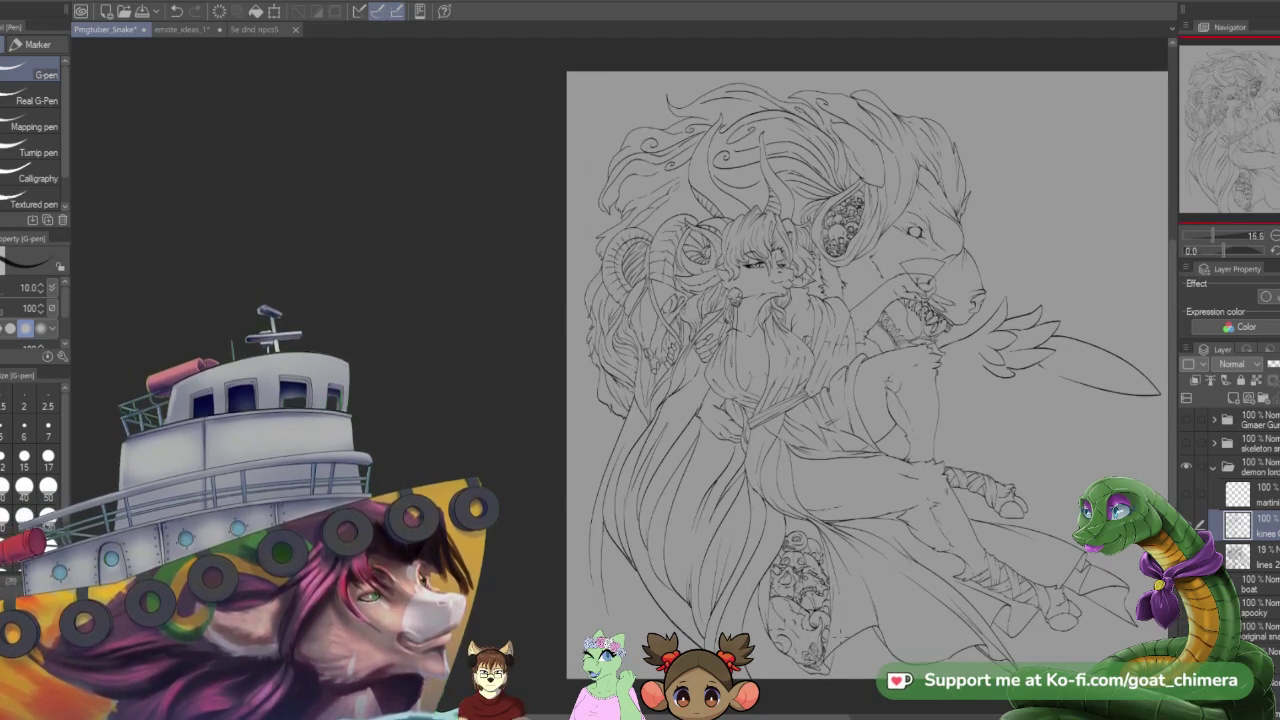
{"action": "scroll", "coordinate": [838, 632], "scroll_direction": "down", "scroll_amount": 1}
{"action": "scroll", "coordinate": [838, 632], "scroll_direction": "up", "scroll_amount": 3}
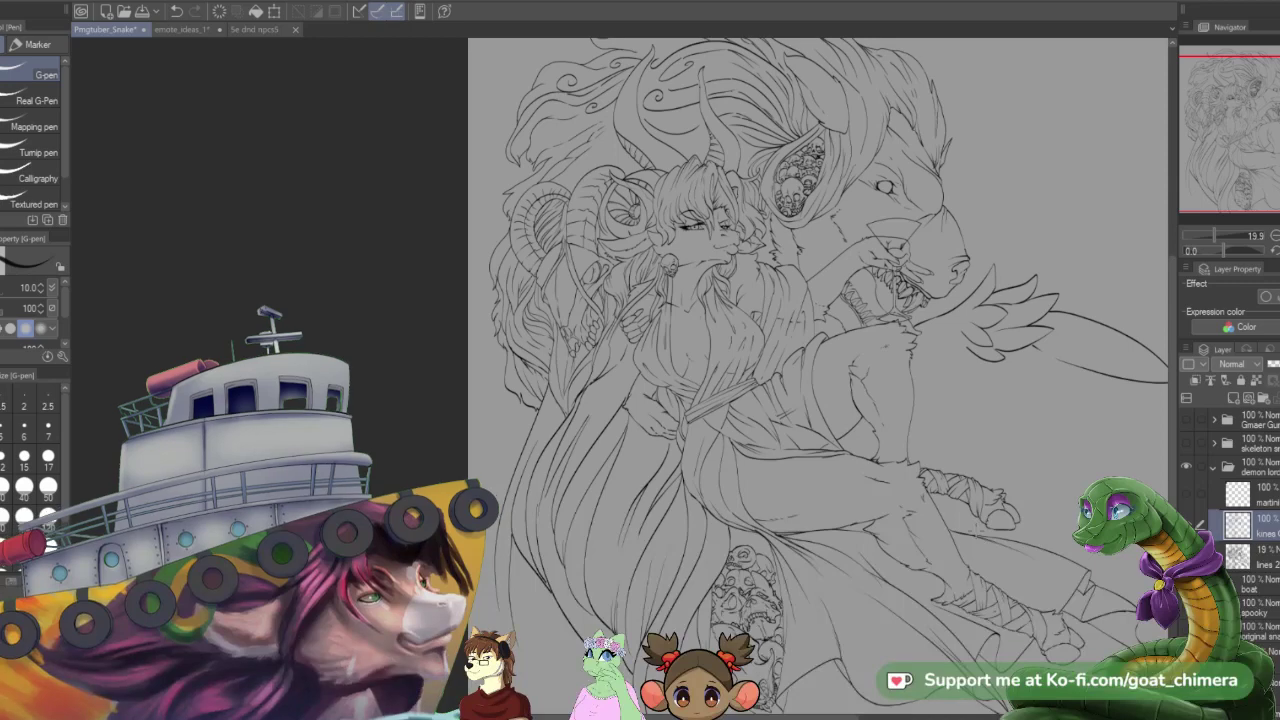
{"action": "scroll", "coordinate": [800, 632], "scroll_direction": "down", "scroll_amount": 2}
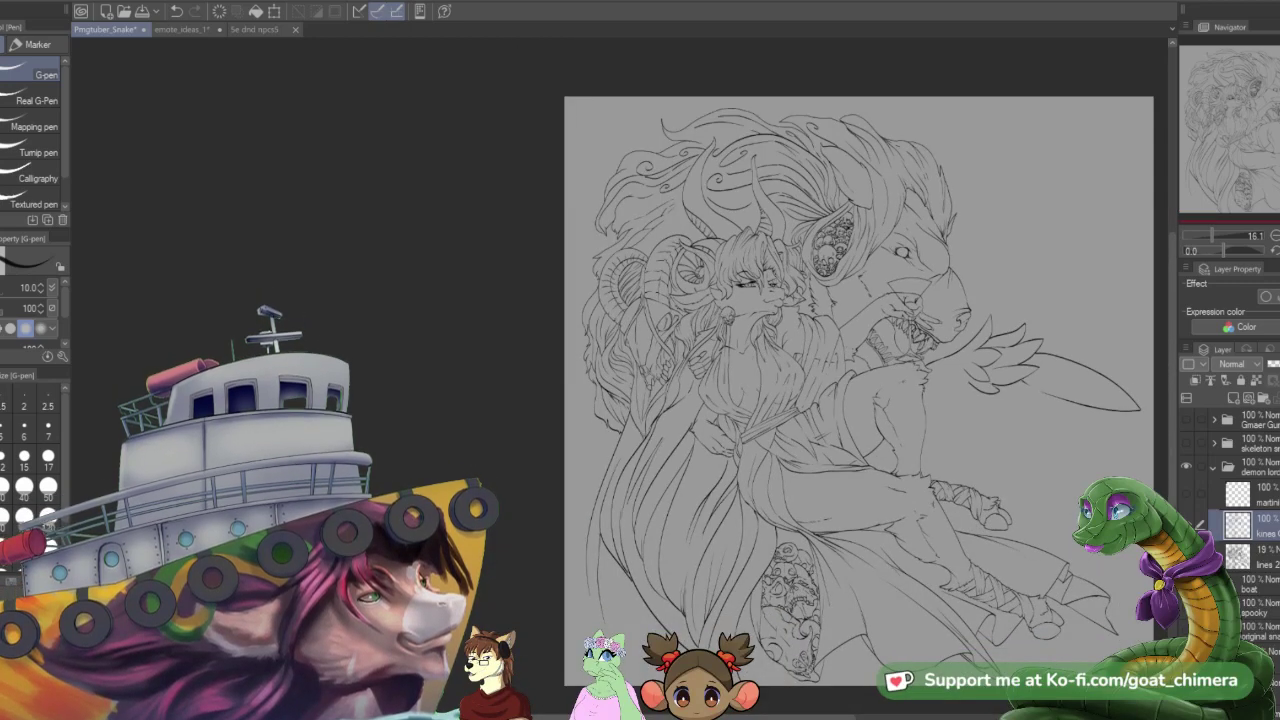
{"action": "left_click", "coordinate": [1186, 556]}
- Ink the second and third long flight feathers of the wing with the G-pen, following the sketch
{"action": "left_click_drag", "start_coordinate": [1252, 148], "coordinate": [1279, 146]}
{"action": "scroll", "coordinate": [1043, 373], "scroll_direction": "up", "scroll_amount": 6}
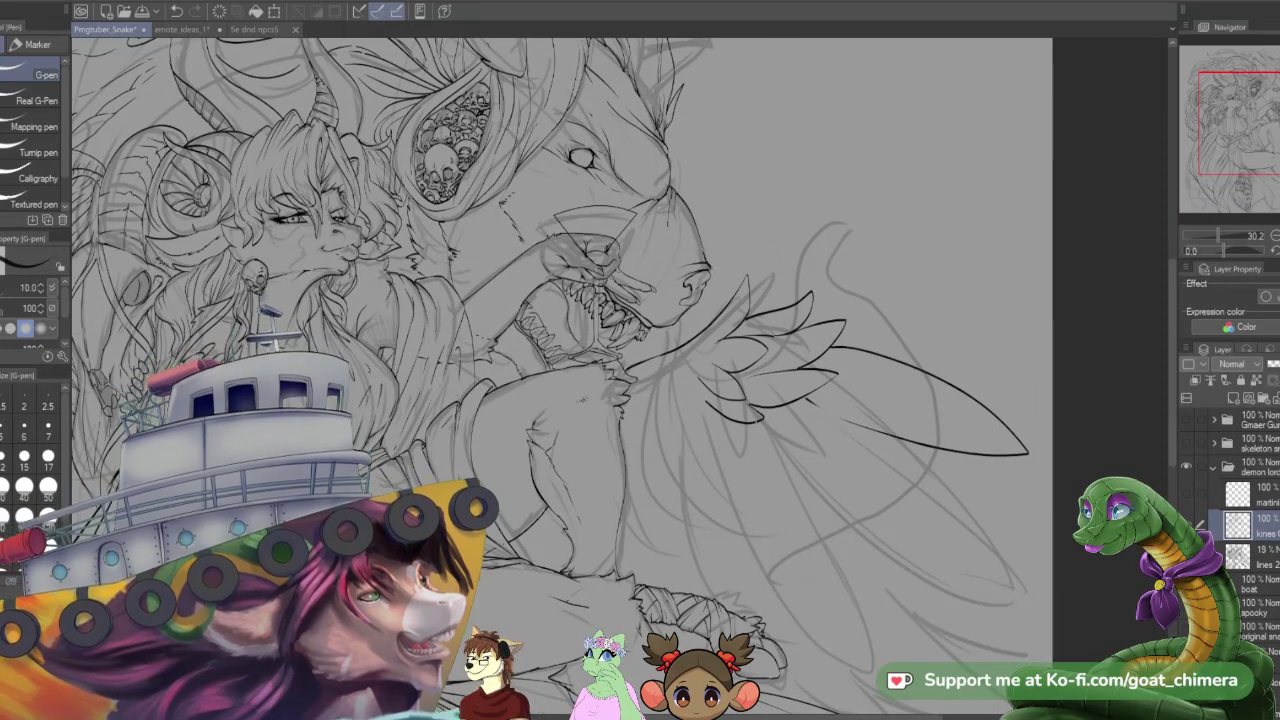
{"action": "mouse_move", "coordinate": [756, 422]}
{"action": "left_mouse_down"}
{"action": "mouse_move", "coordinate": [880, 554]}
{"action": "mouse_move", "coordinate": [1016, 588]}
{"action": "mouse_move", "coordinate": [1006, 560]}
{"action": "mouse_move", "coordinate": [846, 424]}
{"action": "left_mouse_up"}
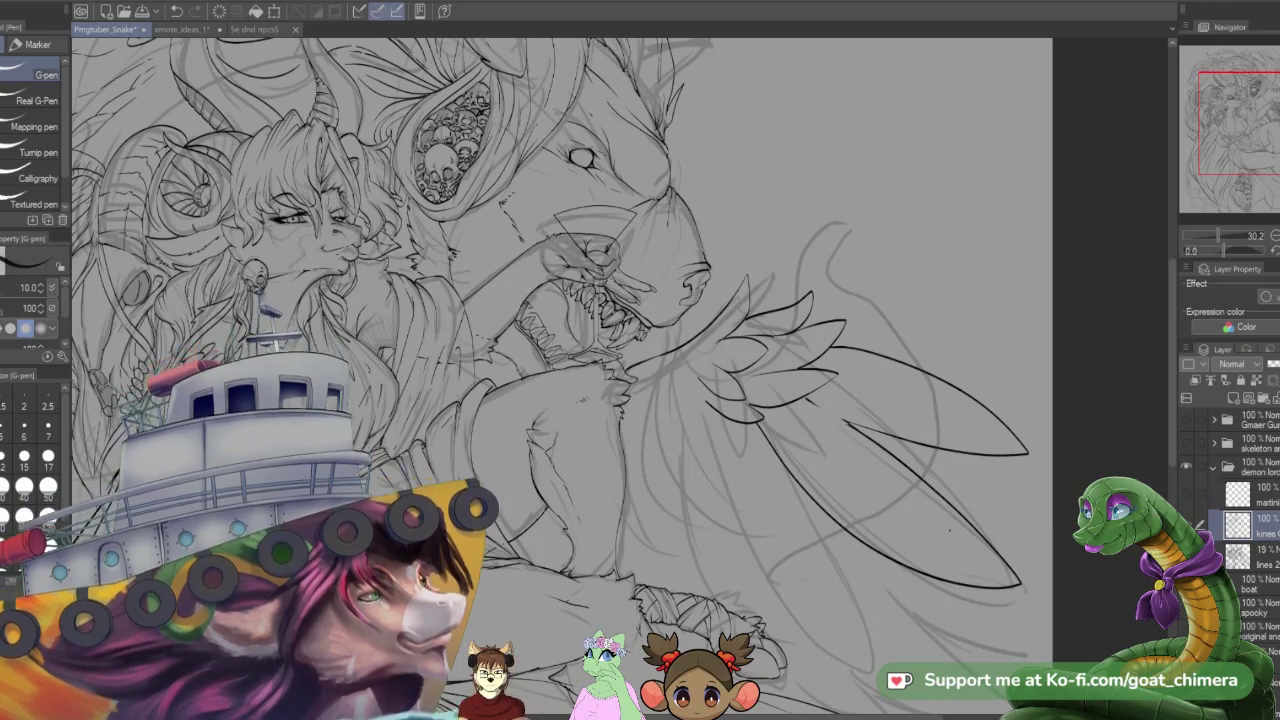
{"action": "scroll", "coordinate": [803, 548], "scroll_direction": "down", "scroll_amount": 3}
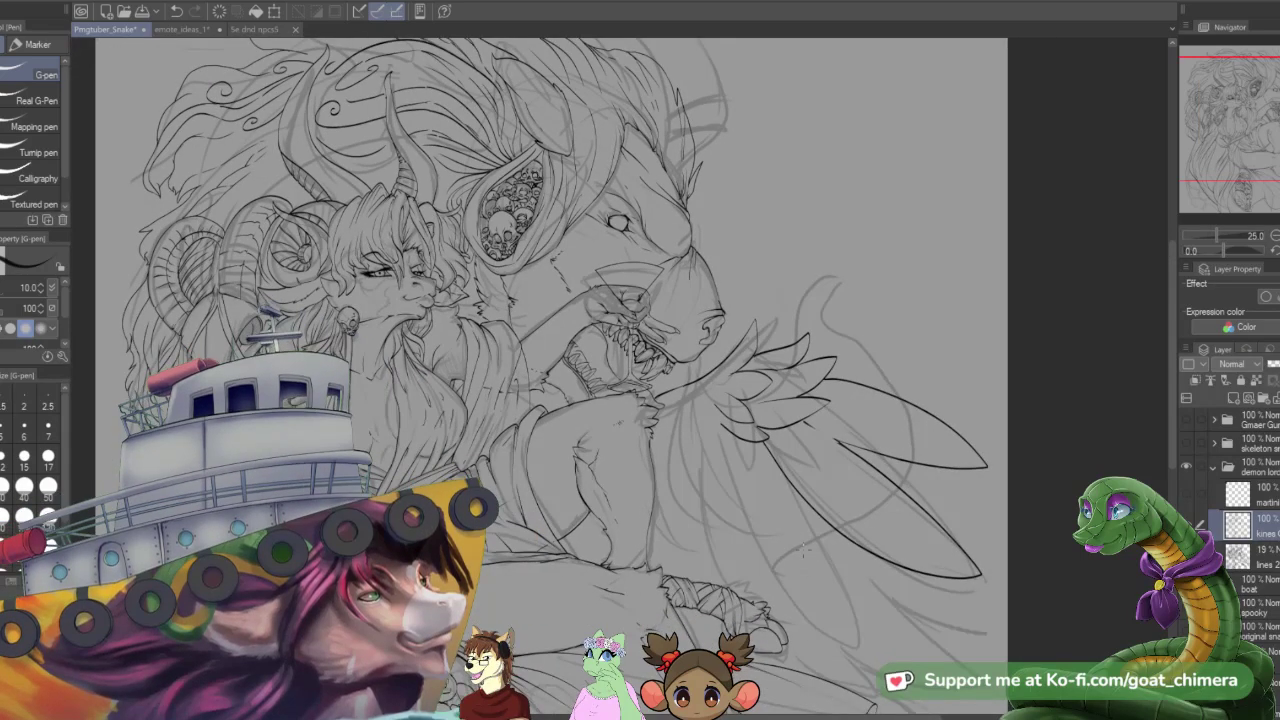
{"action": "scroll", "coordinate": [805, 561], "scroll_direction": "down", "scroll_amount": 1}
{"action": "scroll", "coordinate": [840, 640], "scroll_direction": "up", "scroll_amount": 3}
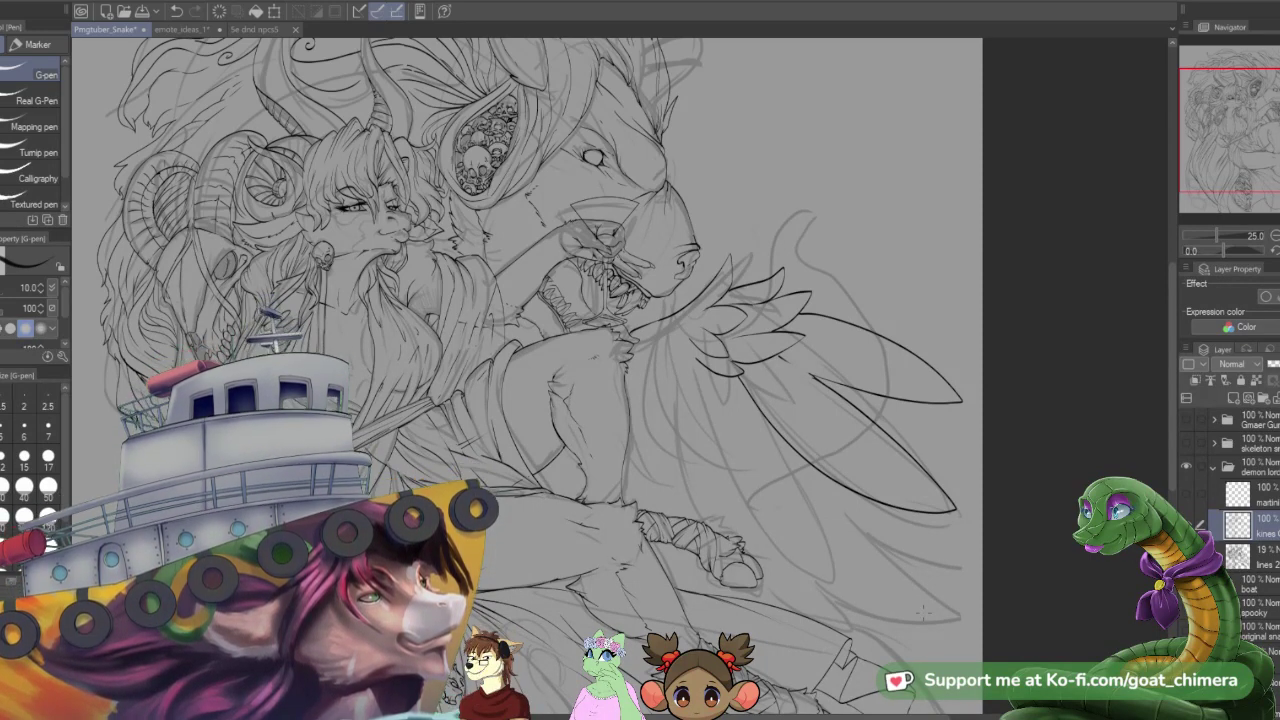
{"action": "mouse_move", "coordinate": [760, 532]}
{"action": "left_mouse_down"}
{"action": "mouse_move", "coordinate": [849, 588]}
{"action": "mouse_move", "coordinate": [840, 530]}
{"action": "mouse_move", "coordinate": [768, 425]}
{"action": "left_mouse_up"}
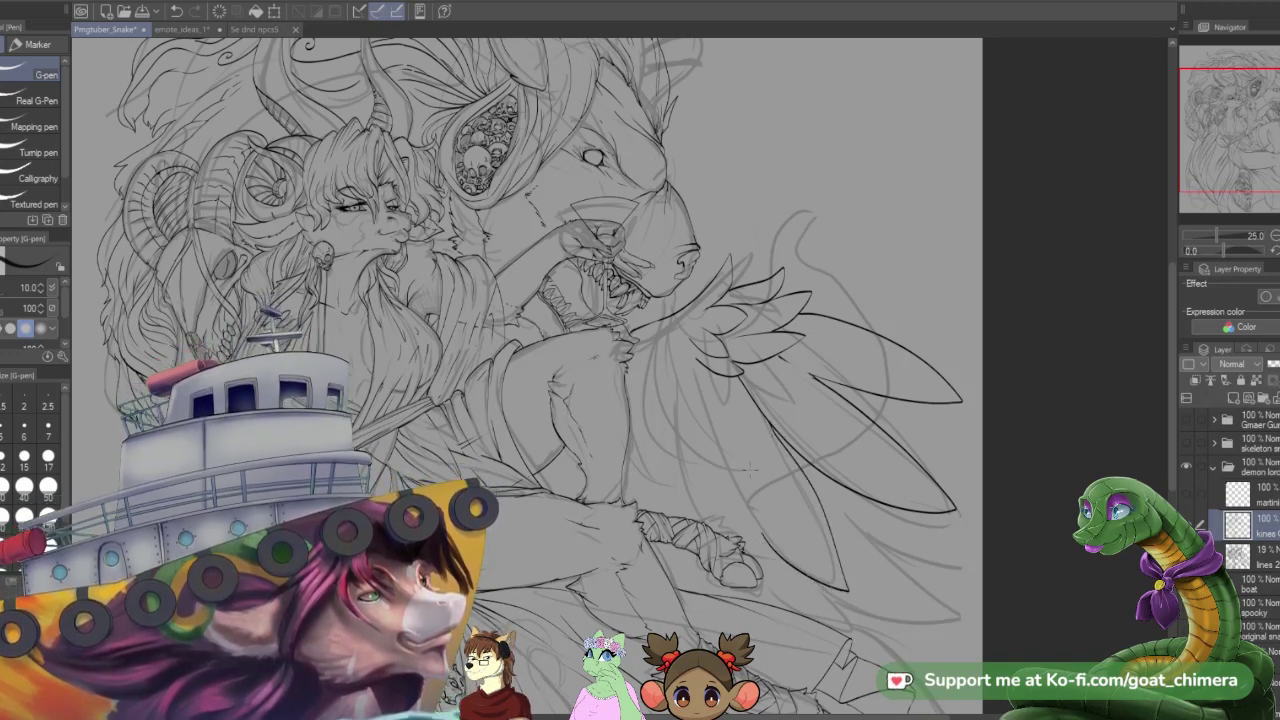
{"action": "left_click_drag", "start_coordinate": [700, 376], "coordinate": [752, 522]}
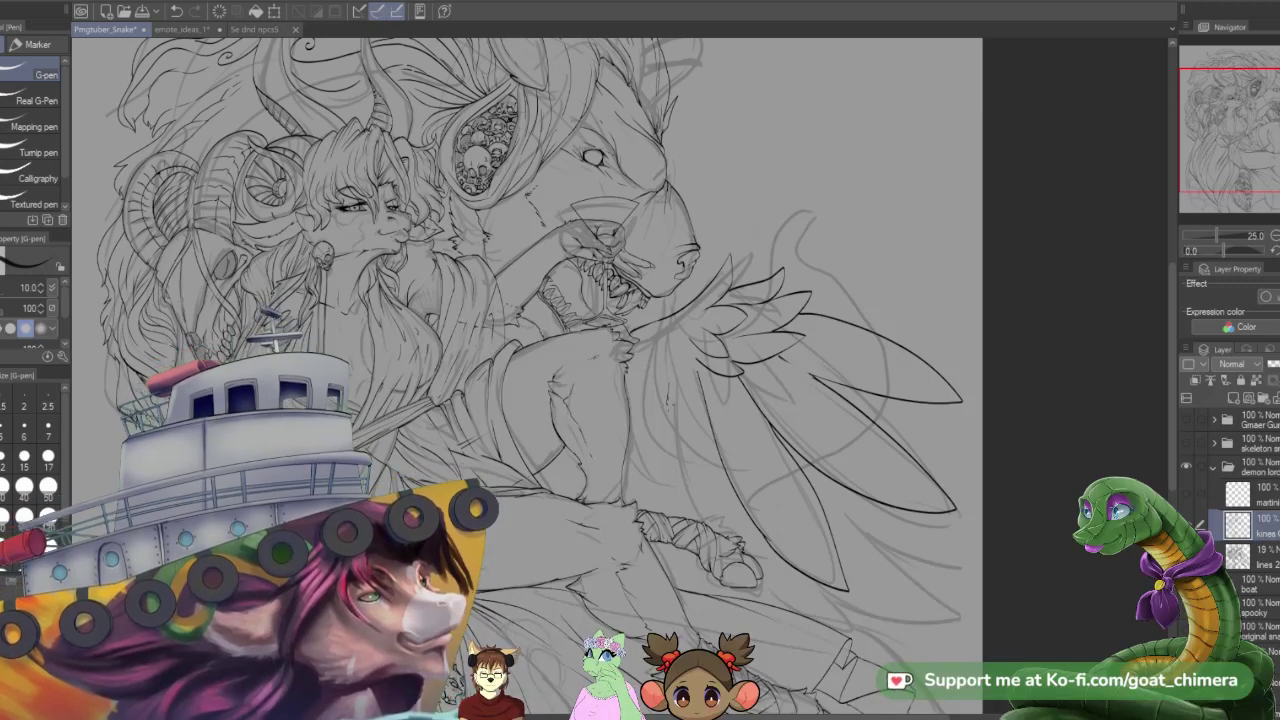
- Ink the short overlapping feathers at the wing's lower base and the innermost long feathers behind the raised leg
{"action": "left_click_drag", "start_coordinate": [668, 404], "coordinate": [697, 360]}
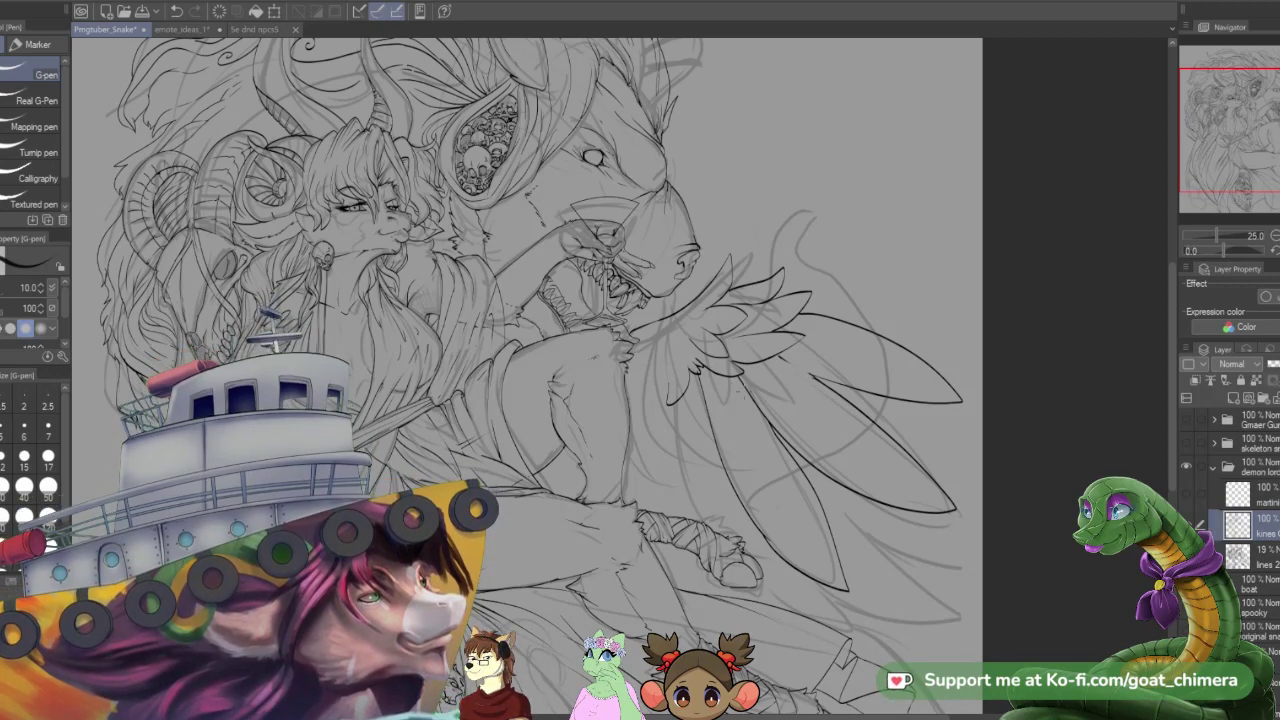
{"action": "left_click_drag", "start_coordinate": [1229, 136], "coordinate": [1238, 142]}
{"action": "left_click_drag", "start_coordinate": [661, 358], "coordinate": [683, 473]}
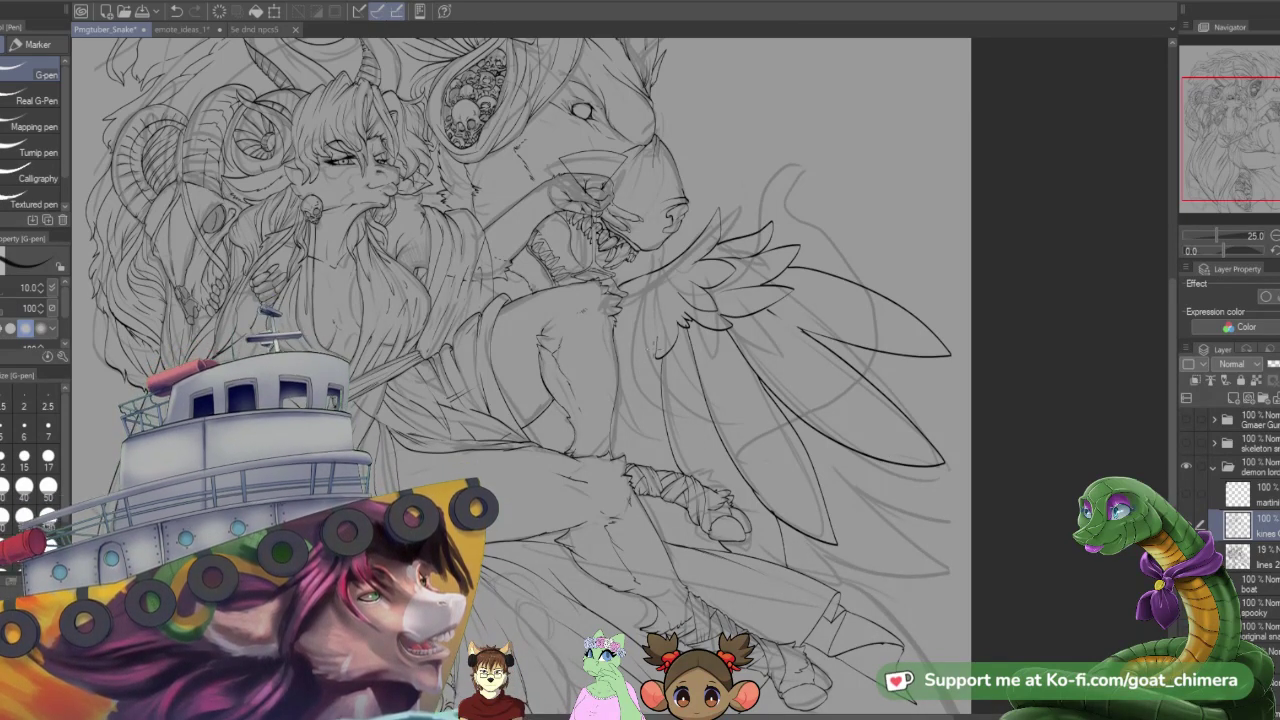
{"action": "mouse_move", "coordinate": [641, 361]}
{"action": "left_mouse_down"}
{"action": "mouse_move", "coordinate": [644, 329]}
{"action": "mouse_move", "coordinate": [625, 349]}
{"action": "mouse_move", "coordinate": [634, 334]}
{"action": "mouse_move", "coordinate": [614, 414]}
{"action": "left_mouse_up"}
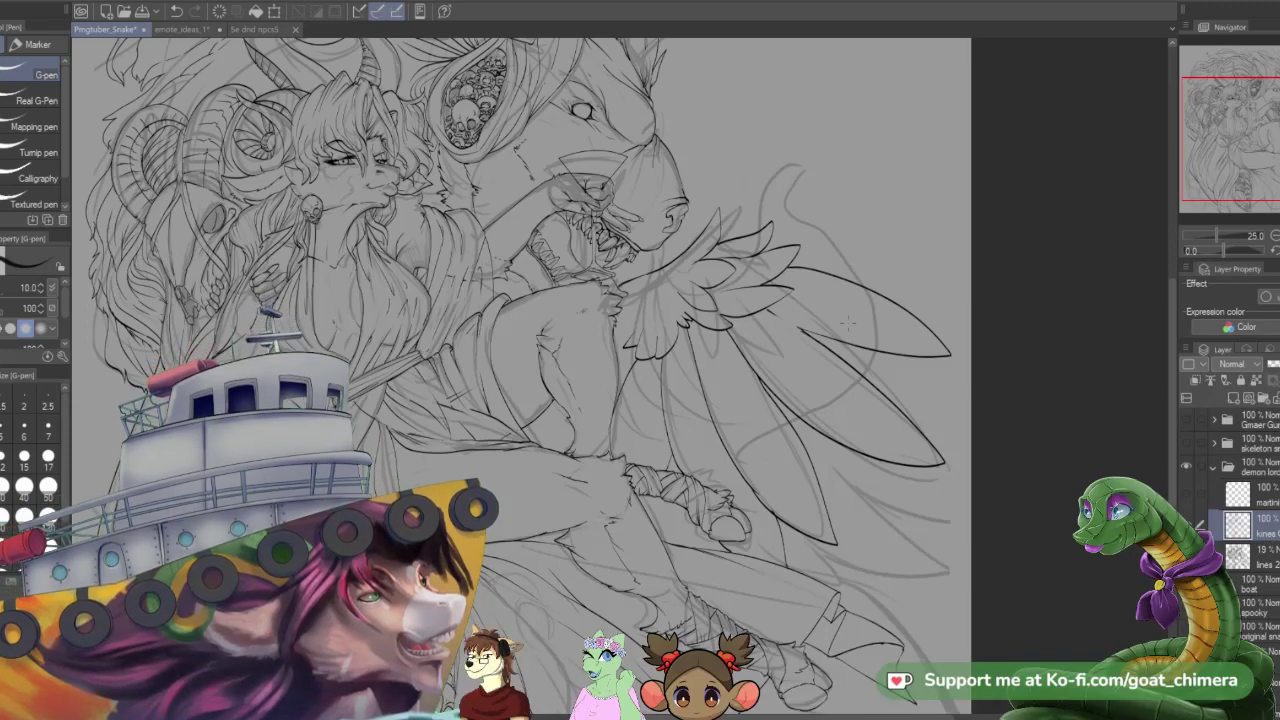
- Examine the inked wing feathers up close and against the whole composition
{"action": "scroll", "coordinate": [848, 323], "scroll_direction": "down", "scroll_amount": 5}
{"action": "scroll", "coordinate": [840, 308], "scroll_direction": "up", "scroll_amount": 4}
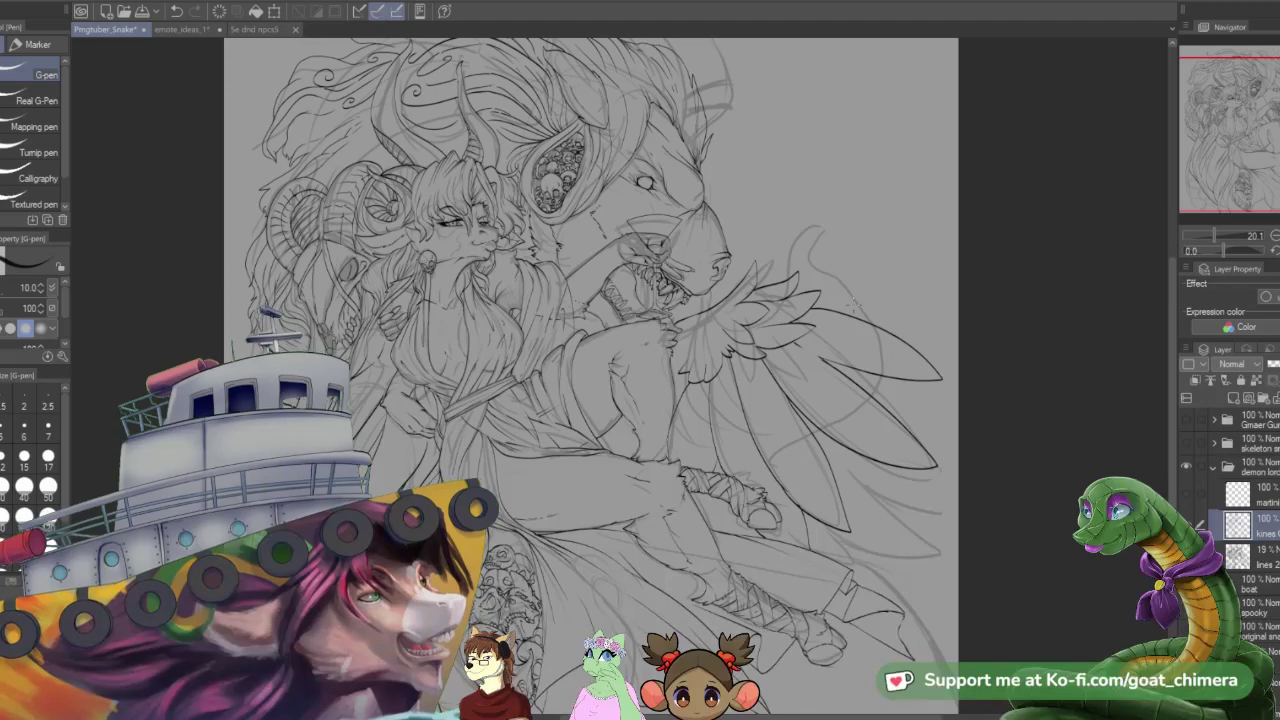
{"action": "scroll", "coordinate": [853, 303], "scroll_direction": "down", "scroll_amount": 2}
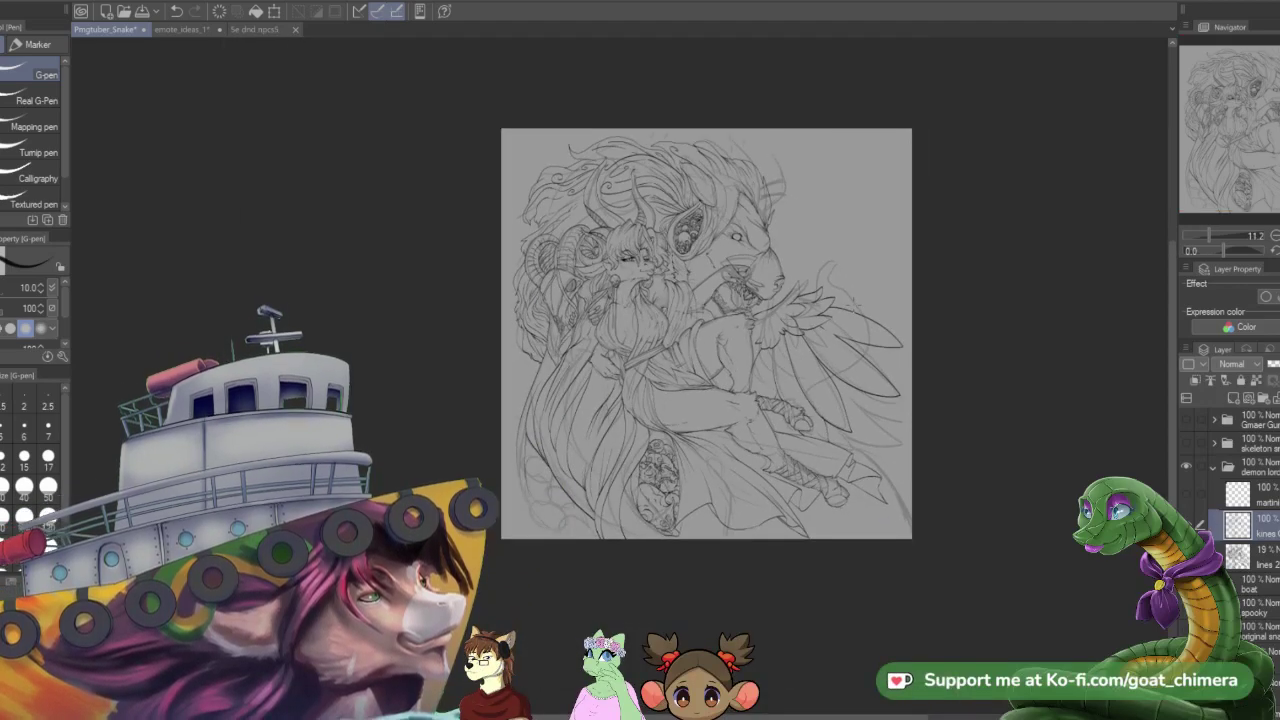
{"action": "scroll", "coordinate": [855, 378], "scroll_direction": "up", "scroll_amount": 4}
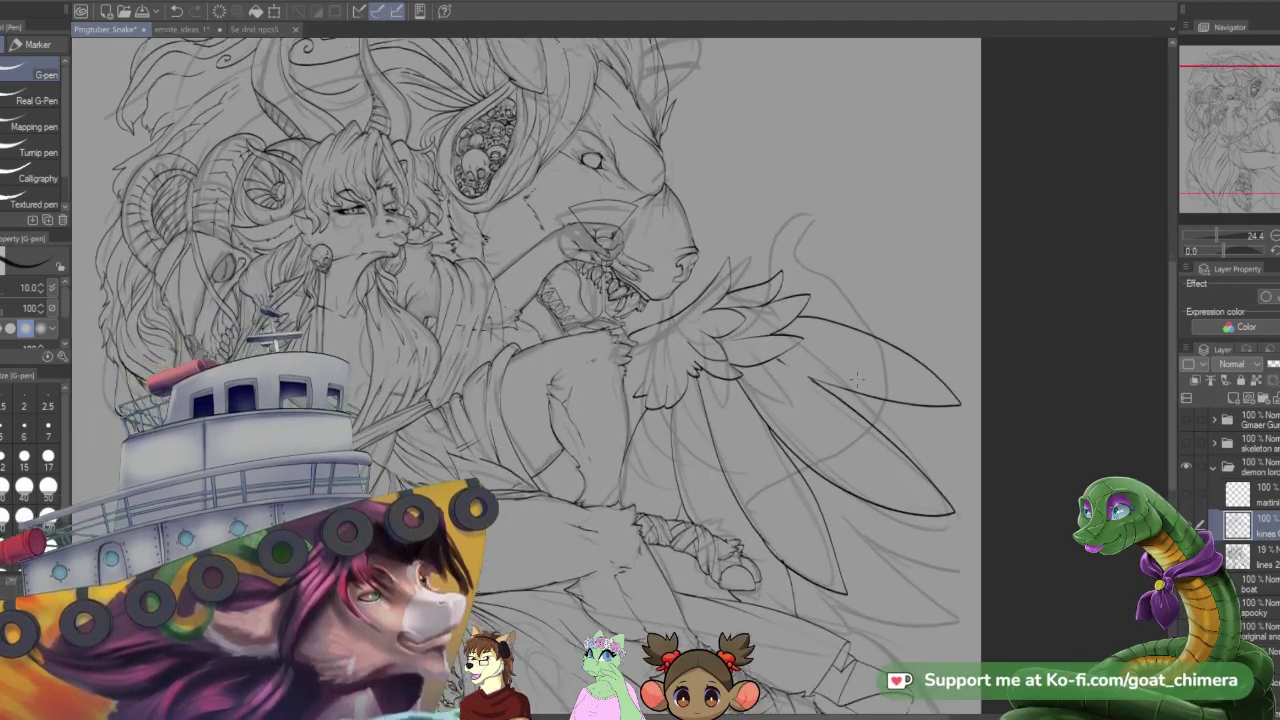
{"action": "scroll", "coordinate": [857, 380], "scroll_direction": "up", "scroll_amount": 1}
{"action": "scroll", "coordinate": [857, 365], "scroll_direction": "down", "scroll_amount": 2}
{"action": "scroll", "coordinate": [858, 340], "scroll_direction": "up", "scroll_amount": 1}
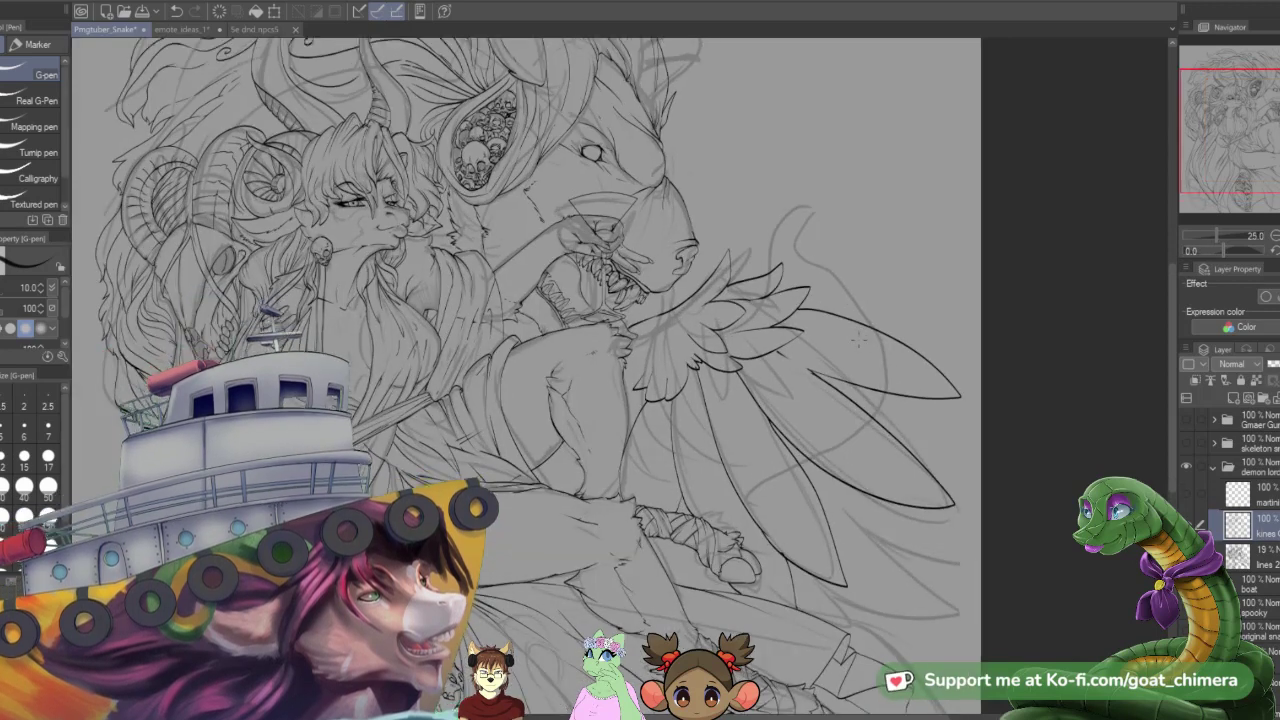
- Ink the uppermost long flight feather and the short pointed feathers along the wing's top edge with the G-pen, following the sketch
{"action": "scroll", "coordinate": [858, 340], "scroll_direction": "up", "scroll_amount": 1}
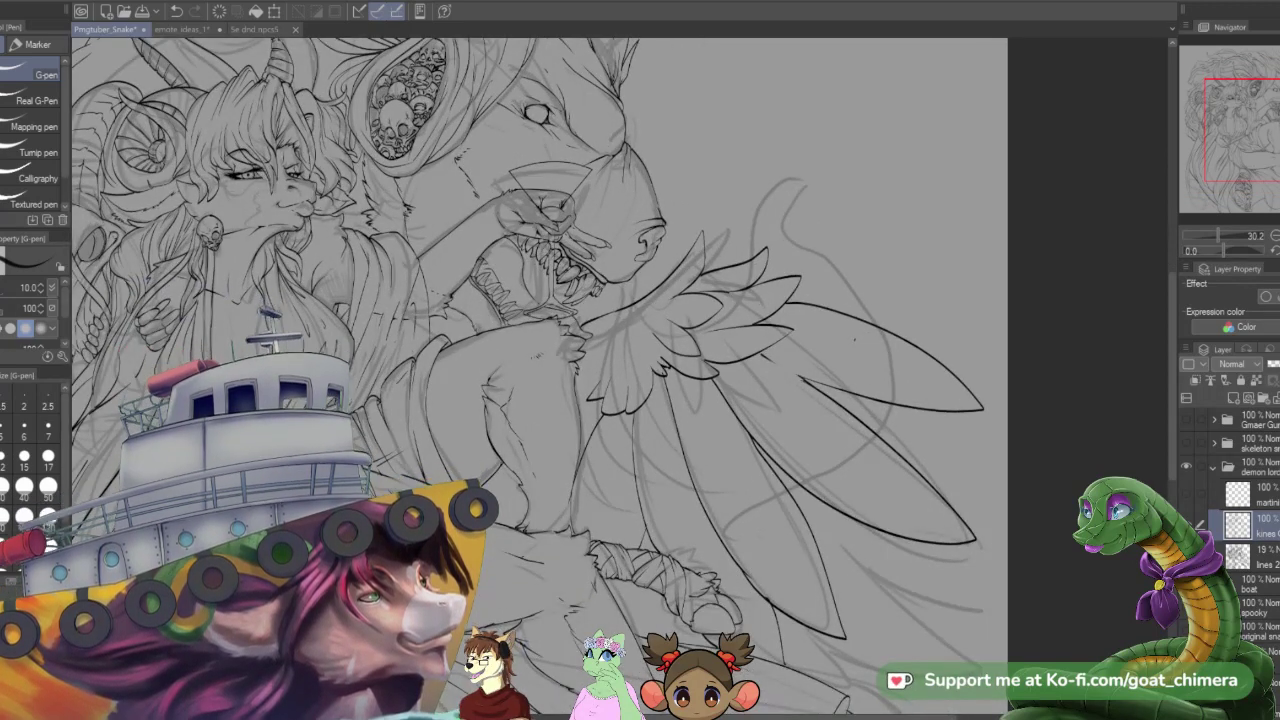
{"action": "mouse_move", "coordinate": [603, 347]}
{"action": "left_mouse_down"}
{"action": "mouse_move", "coordinate": [595, 363]}
{"action": "mouse_move", "coordinate": [637, 375]}
{"action": "left_mouse_up"}
{"action": "scroll", "coordinate": [753, 294], "scroll_direction": "down", "scroll_amount": 2}
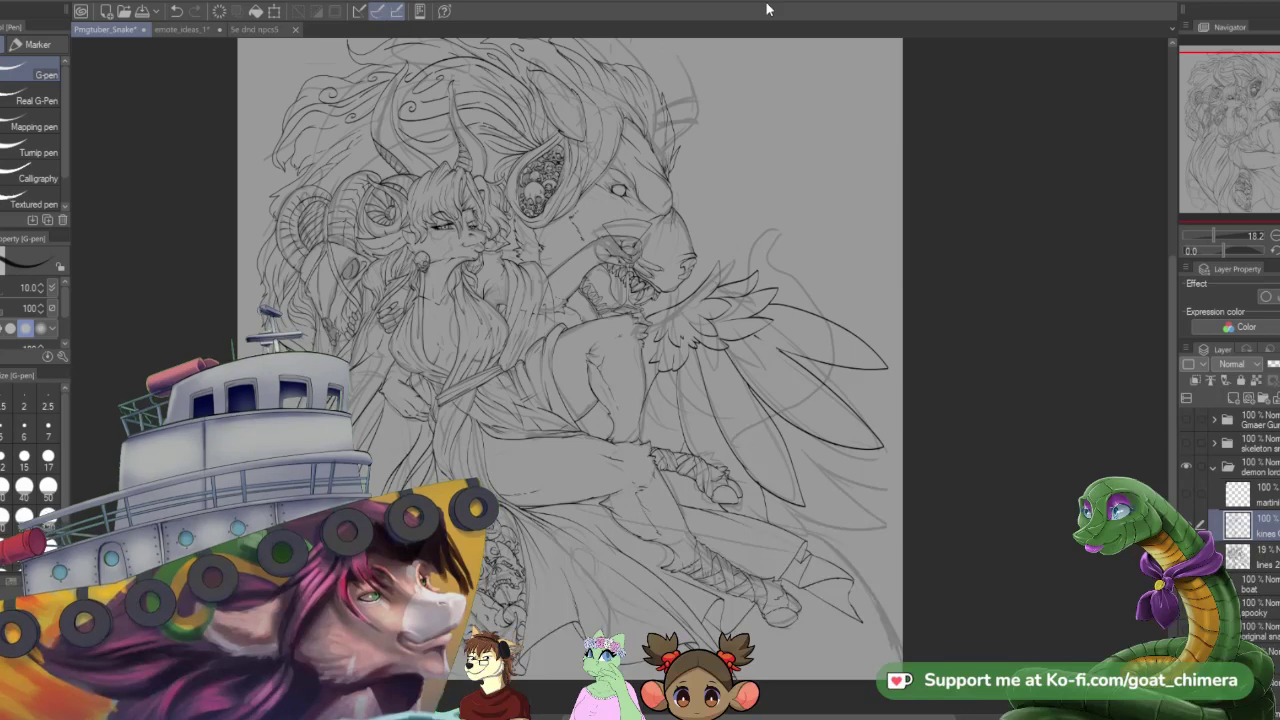
{"action": "scroll", "coordinate": [829, 80], "scroll_direction": "up", "scroll_amount": 3}
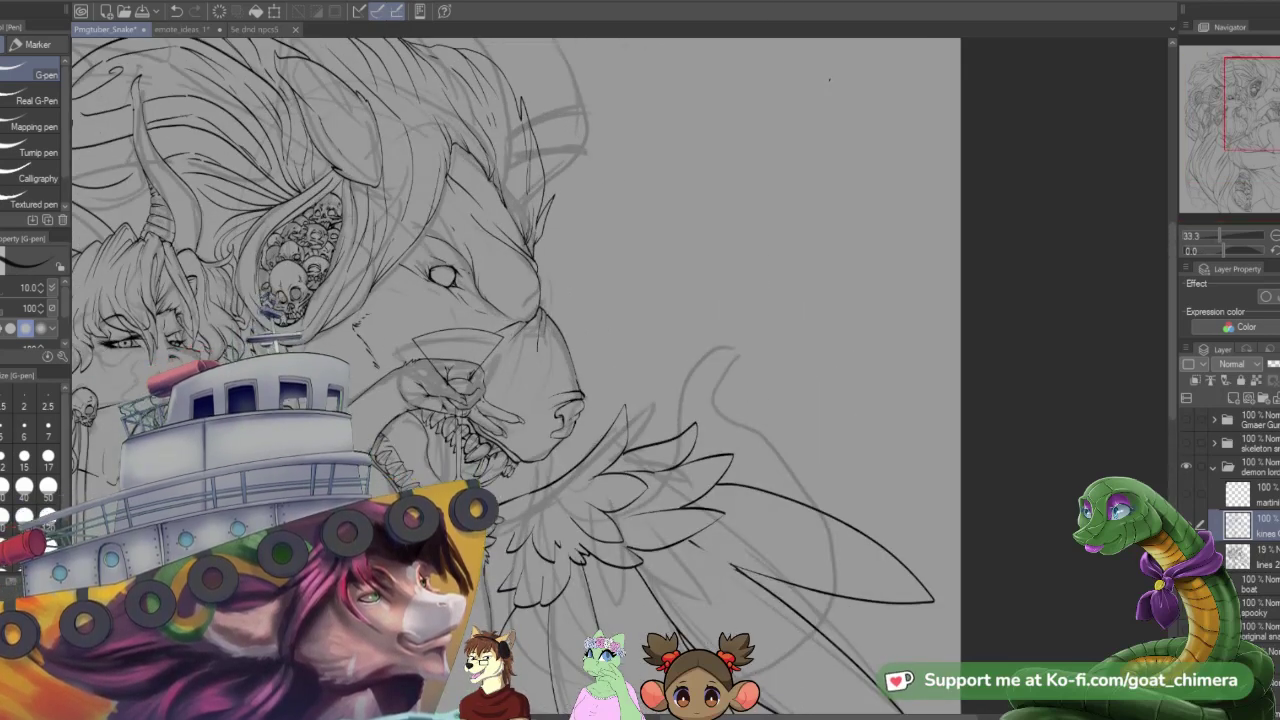
{"action": "mouse_move", "coordinate": [629, 435]}
{"action": "left_mouse_down"}
{"action": "mouse_move", "coordinate": [668, 411]}
{"action": "mouse_move", "coordinate": [659, 437]}
{"action": "mouse_move", "coordinate": [734, 433]}
{"action": "mouse_move", "coordinate": [718, 455]}
{"action": "mouse_move", "coordinate": [808, 459]}
{"action": "left_mouse_up"}
{"action": "mouse_move", "coordinate": [850, 462]}
{"action": "left_mouse_down"}
{"action": "mouse_move", "coordinate": [932, 450]}
{"action": "mouse_move", "coordinate": [895, 493]}
{"action": "mouse_move", "coordinate": [845, 518]}
{"action": "left_mouse_up"}
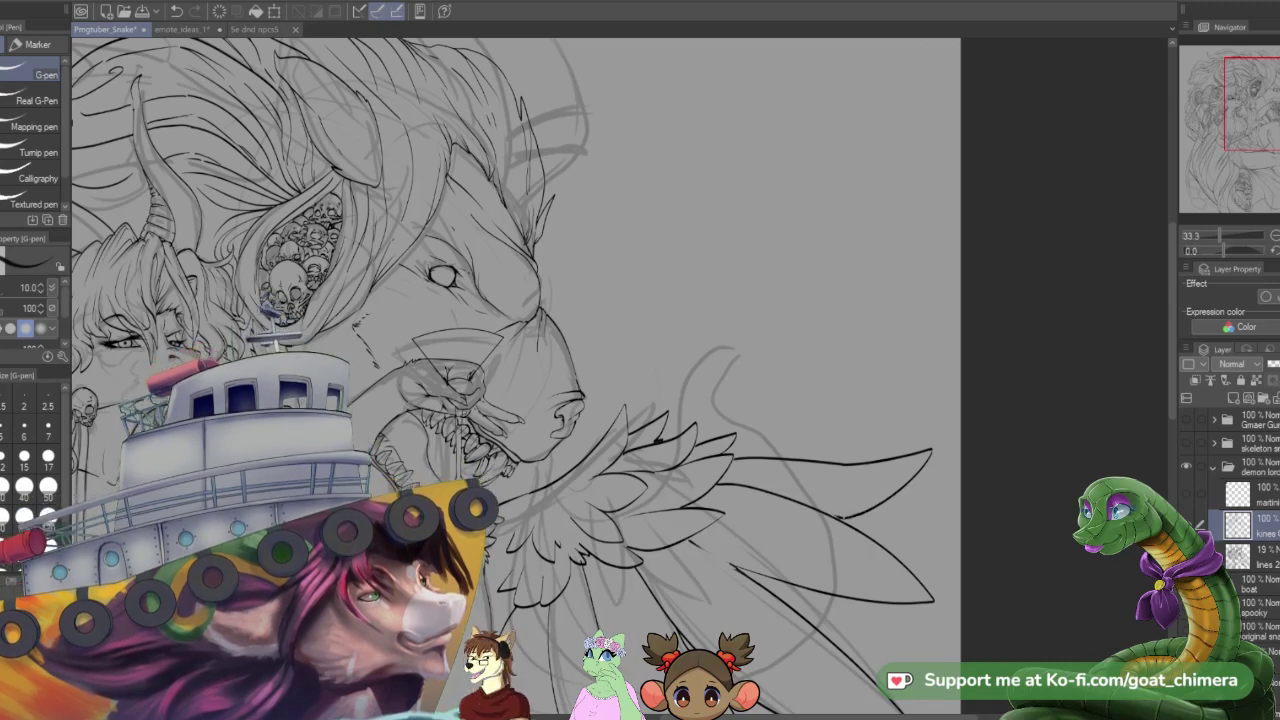
- Ink the partly hidden feather tips that peek out between the long flight feathers on the wing's outer edge
{"action": "left_click_drag", "start_coordinate": [754, 564], "coordinate": [770, 498]}
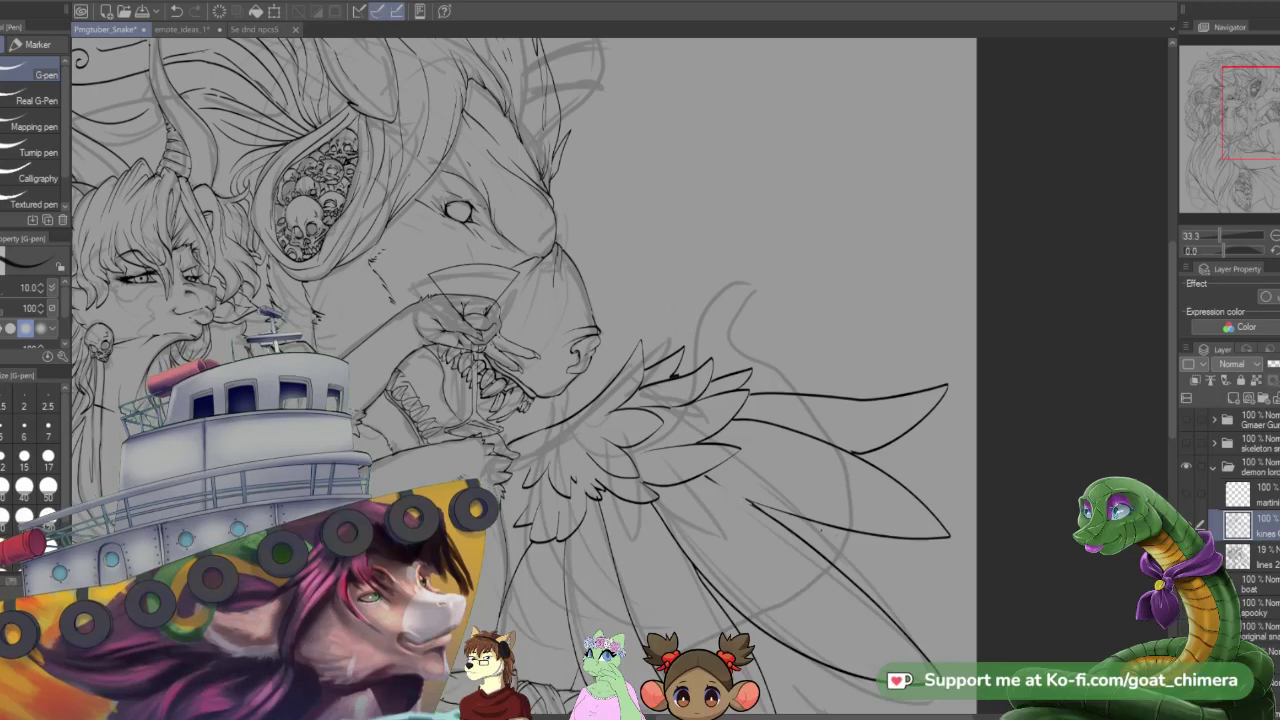
{"action": "mouse_move", "coordinate": [830, 528]}
{"action": "left_mouse_down"}
{"action": "mouse_move", "coordinate": [890, 586]}
{"action": "mouse_move", "coordinate": [862, 585]}
{"action": "left_mouse_up"}
{"action": "left_click_drag", "start_coordinate": [1245, 146], "coordinate": [1253, 170]}
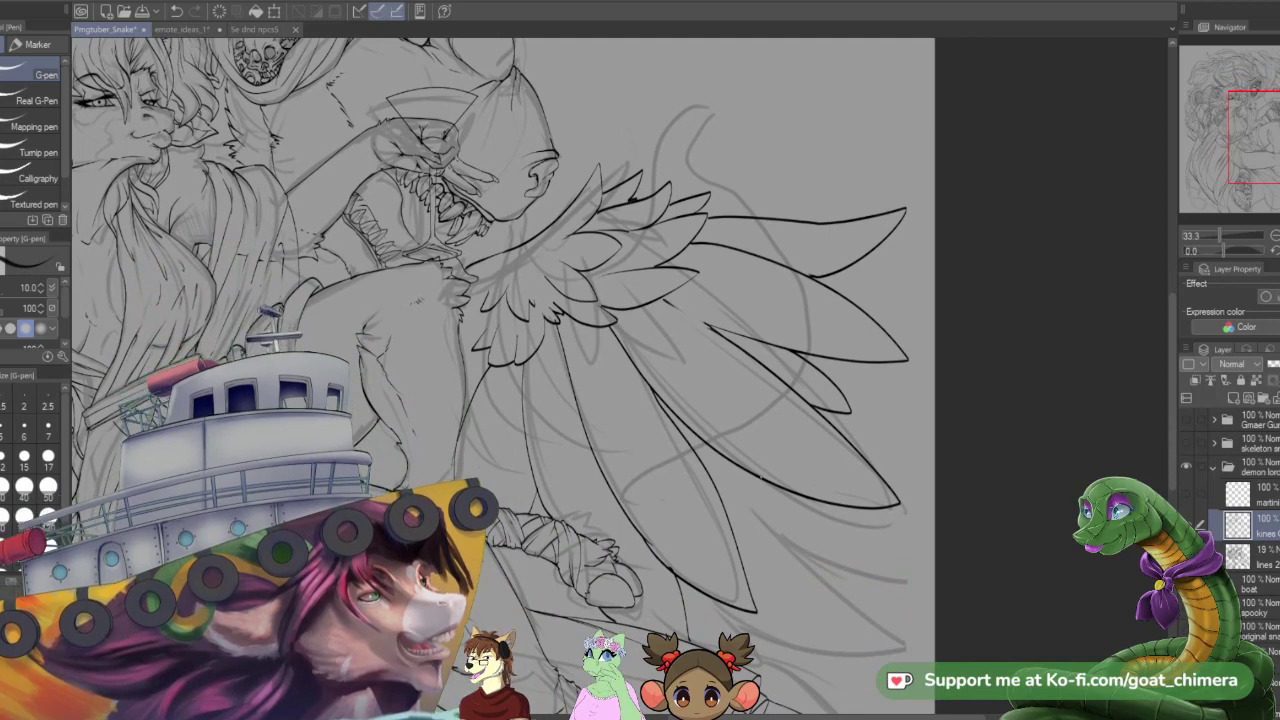
{"action": "mouse_move", "coordinate": [762, 478]}
{"action": "left_mouse_down"}
{"action": "mouse_move", "coordinate": [785, 521]}
{"action": "mouse_move", "coordinate": [780, 581]}
{"action": "mouse_move", "coordinate": [732, 530]}
{"action": "left_mouse_up"}
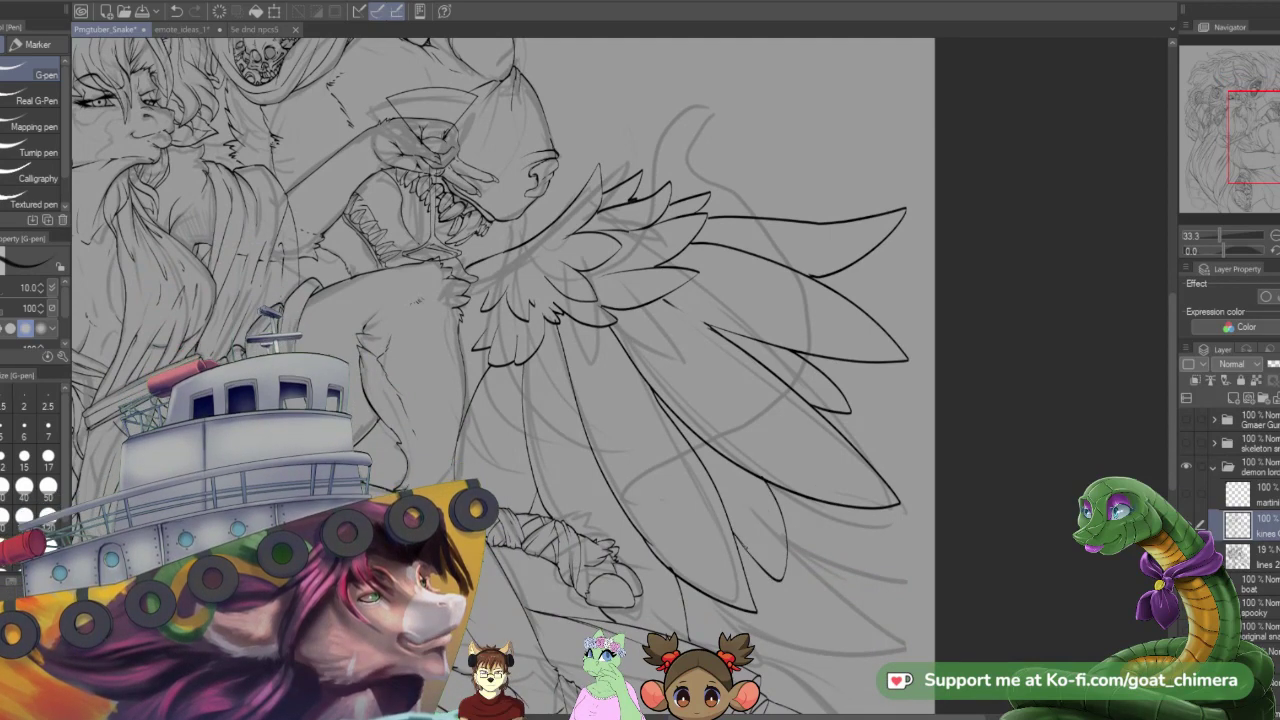
{"action": "left_click_drag", "start_coordinate": [1251, 140], "coordinate": [1249, 143]}
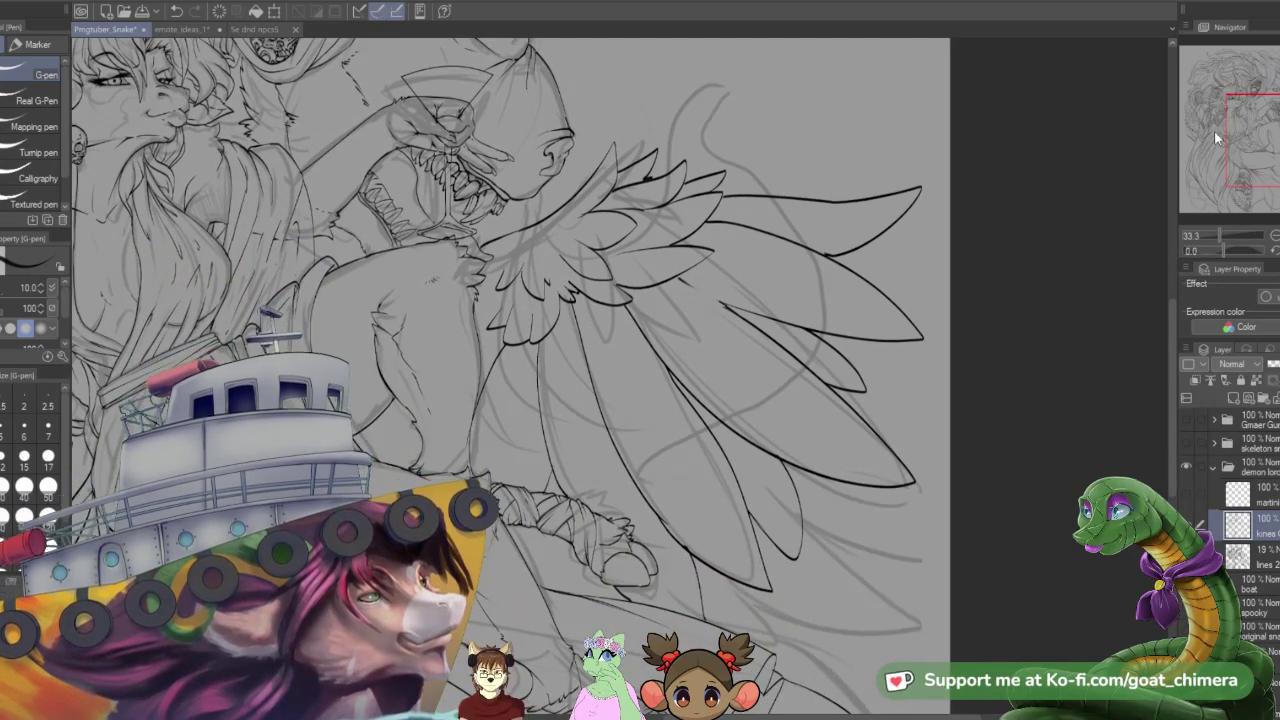
- Draw thin shaft and barb lines along the inside of the long flight feathers
{"action": "left_click_drag", "start_coordinate": [589, 298], "coordinate": [657, 427]}
{"action": "left_click_drag", "start_coordinate": [557, 321], "coordinate": [589, 455]}
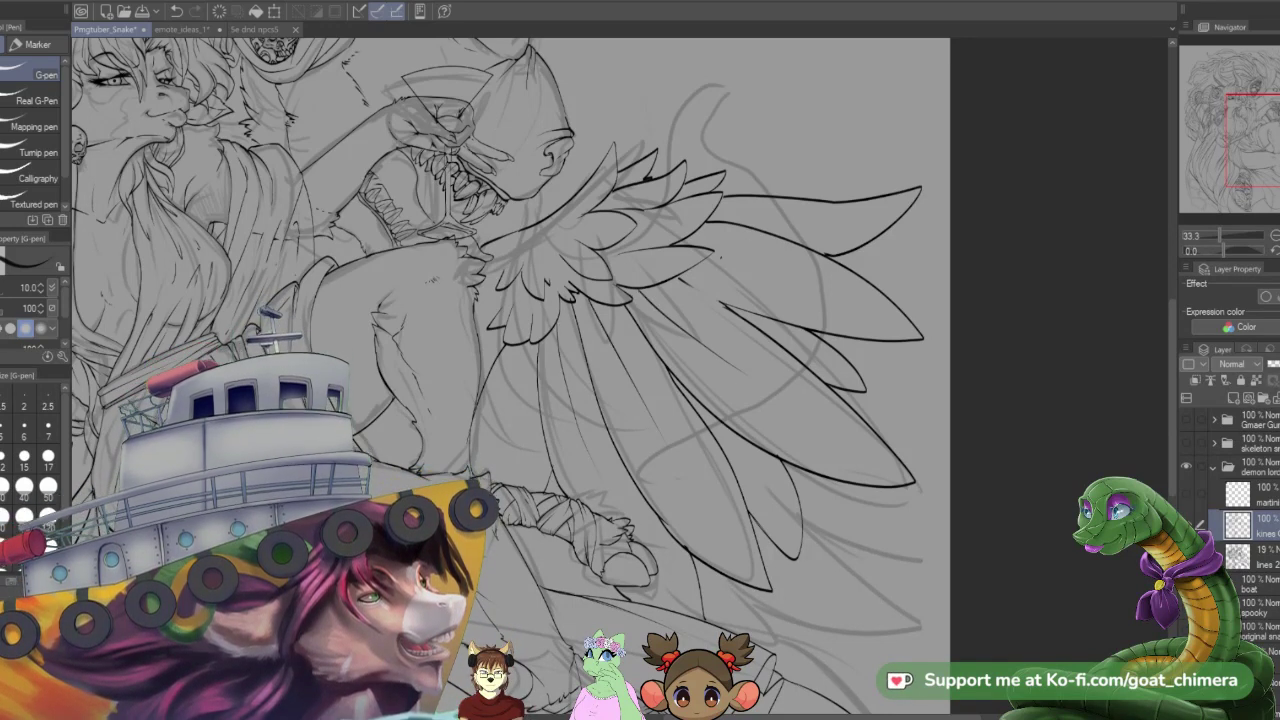
{"action": "left_click_drag", "start_coordinate": [716, 259], "coordinate": [798, 287]}
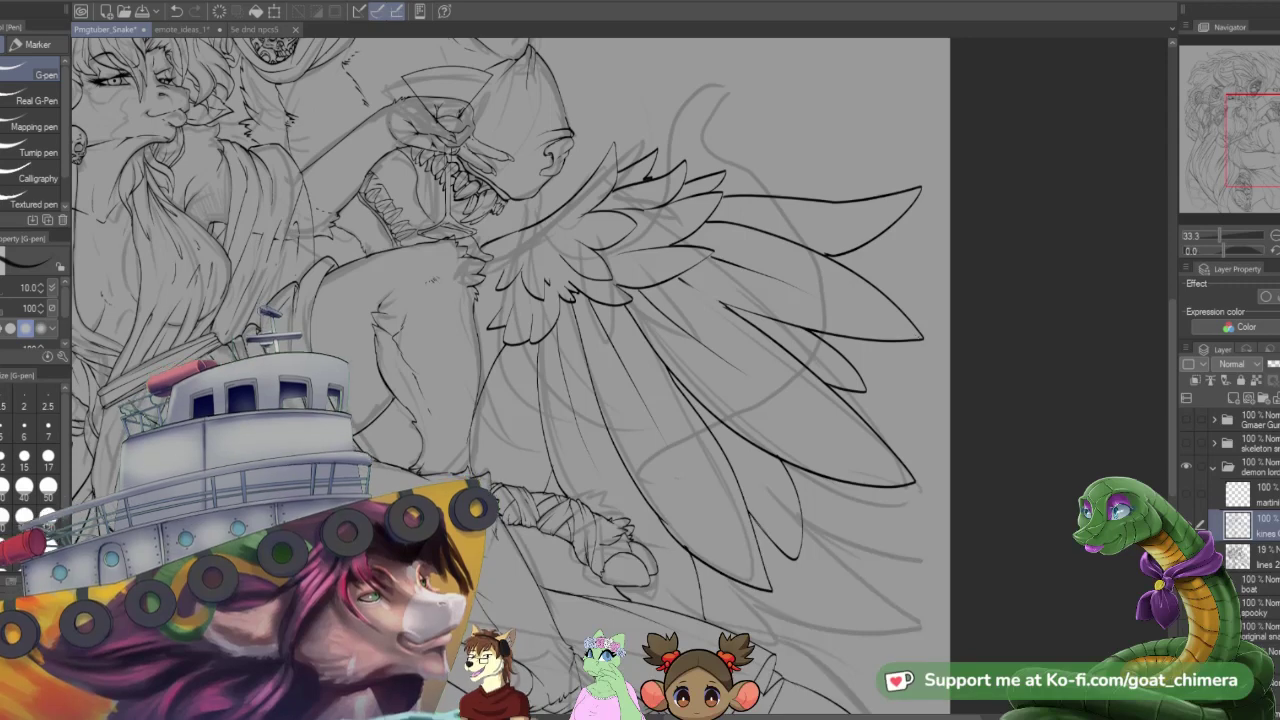
{"action": "left_click_drag", "start_coordinate": [828, 364], "coordinate": [864, 390]}
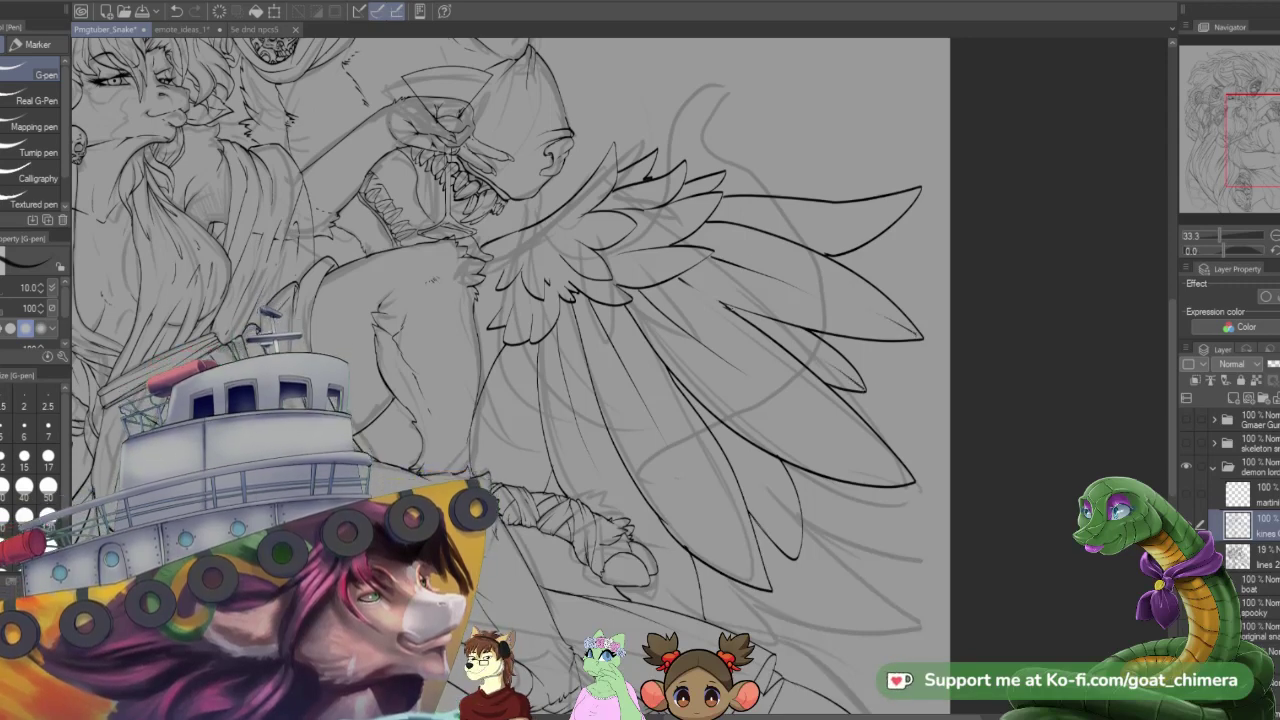
{"action": "left_click_drag", "start_coordinate": [762, 497], "coordinate": [796, 556]}
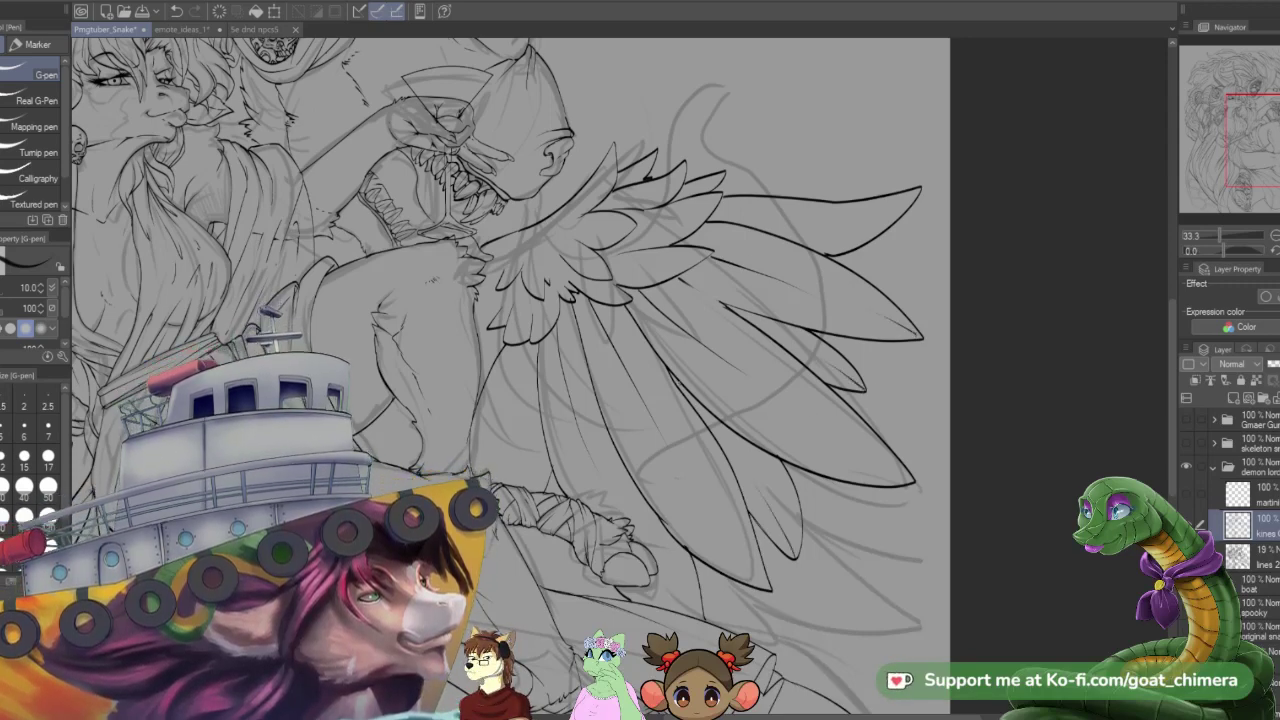
{"action": "left_click_drag", "start_coordinate": [670, 372], "coordinate": [732, 450]}
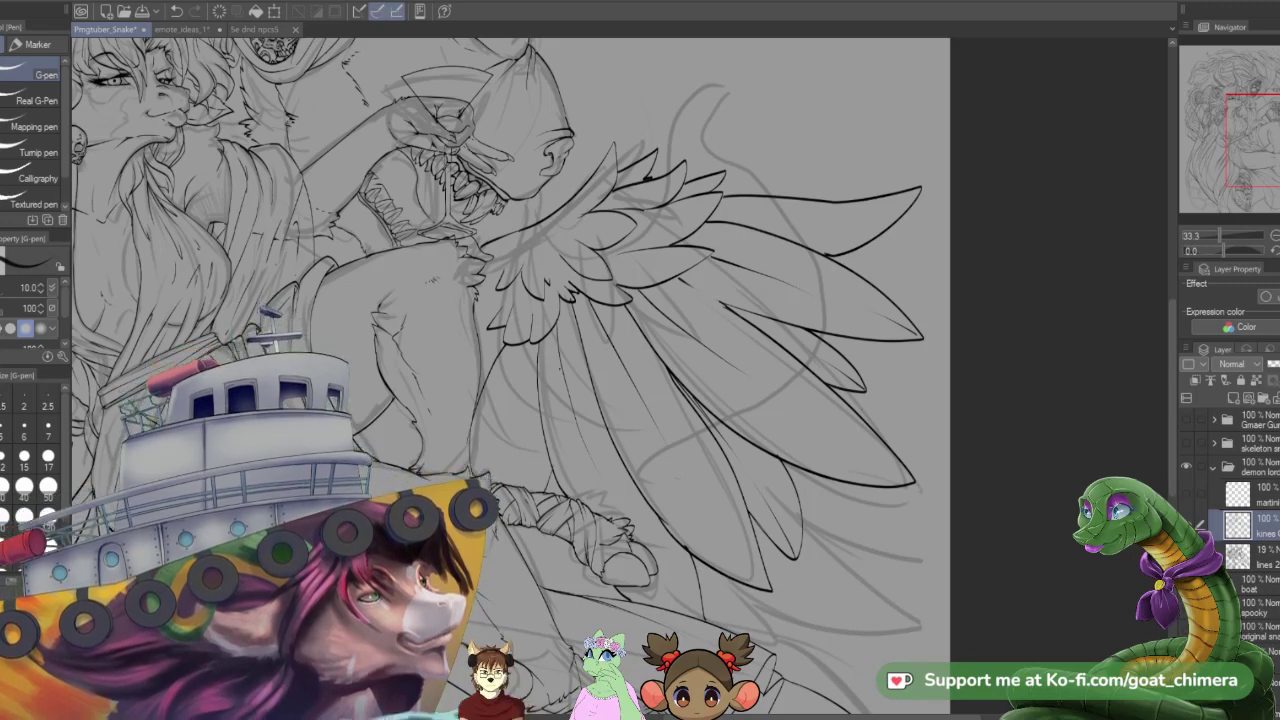
- Examine the detailed wing up close and against the whole composition
{"action": "scroll", "coordinate": [562, 376], "scroll_direction": "down", "scroll_amount": 4}
{"action": "scroll", "coordinate": [485, 330], "scroll_direction": "up", "scroll_amount": 2}
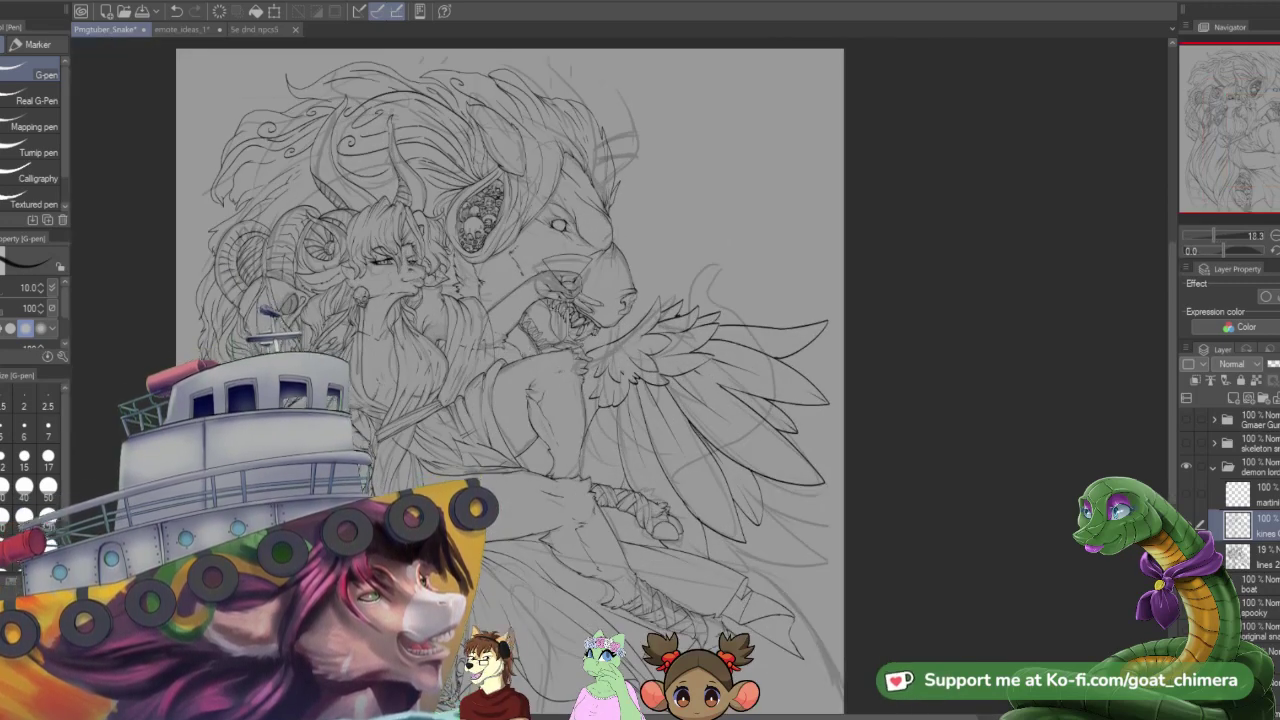
{"action": "scroll", "coordinate": [485, 330], "scroll_direction": "up", "scroll_amount": 2}
{"action": "scroll", "coordinate": [560, 305], "scroll_direction": "down", "scroll_amount": 3}
{"action": "scroll", "coordinate": [470, 330], "scroll_direction": "up", "scroll_amount": 3}
{"action": "scroll", "coordinate": [485, 330], "scroll_direction": "down", "scroll_amount": 2}
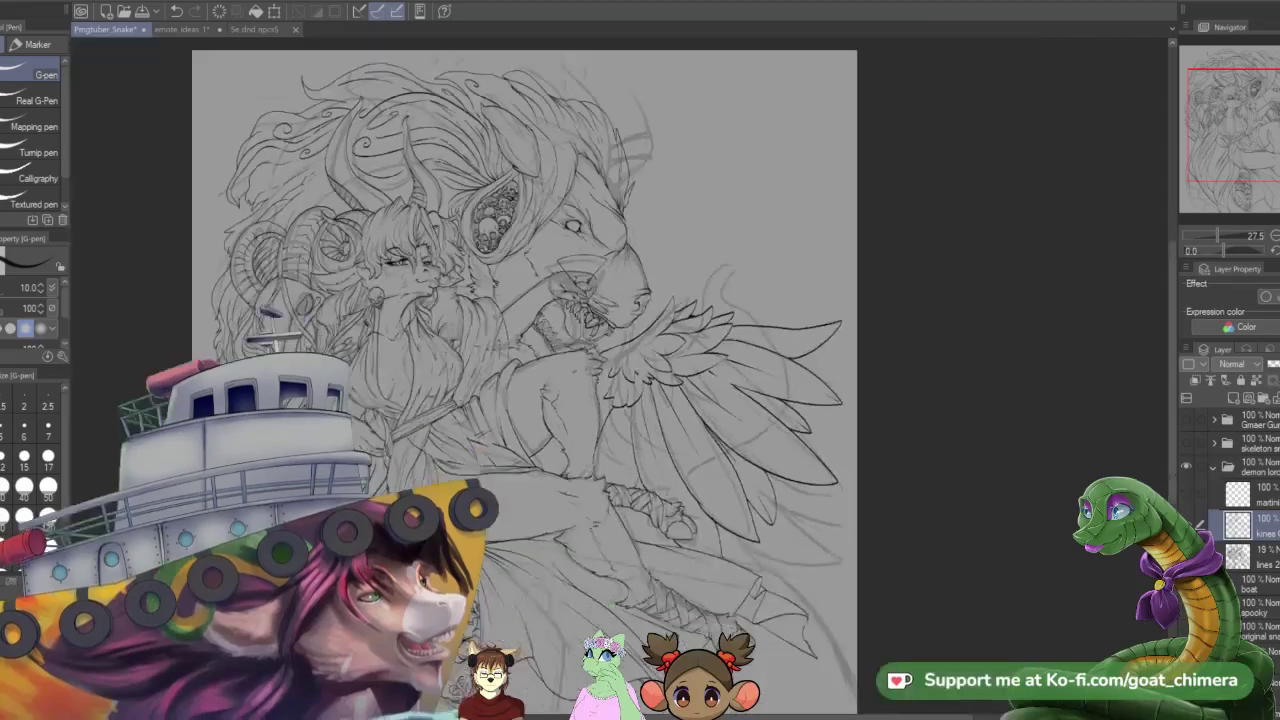
{"action": "scroll", "coordinate": [600, 330], "scroll_direction": "up", "scroll_amount": 4}
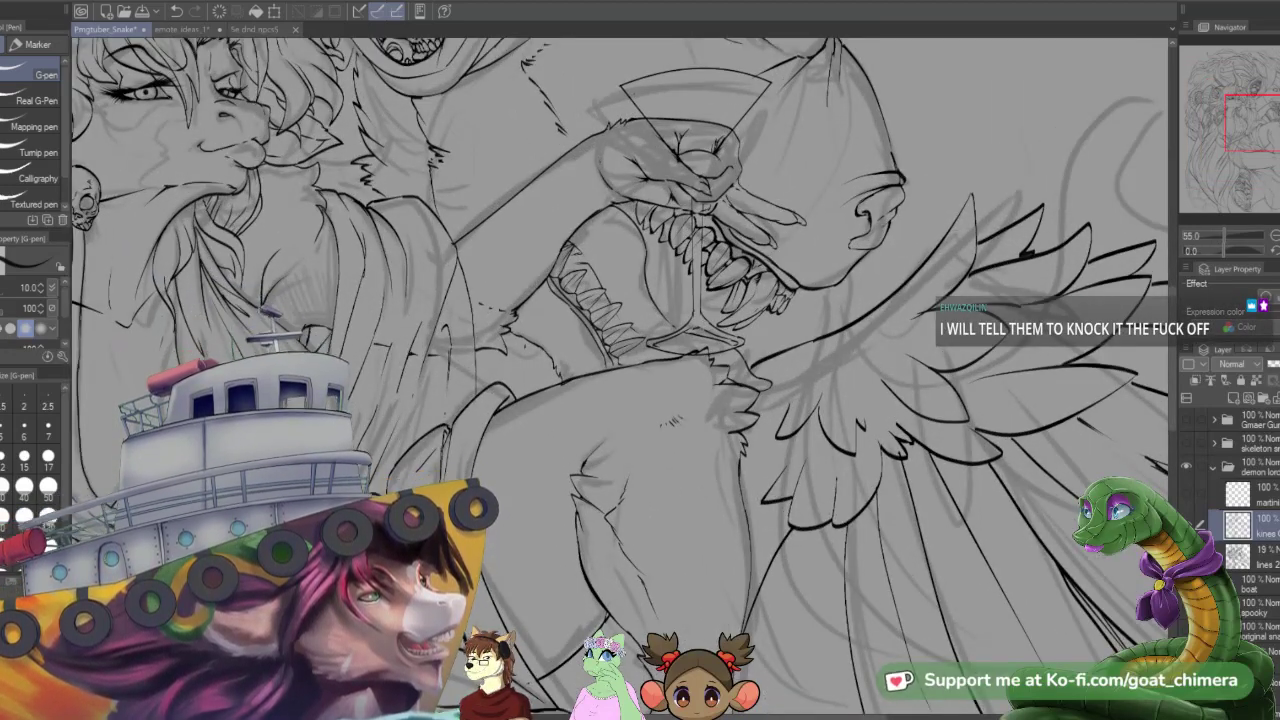
{"action": "scroll", "coordinate": [515, 305], "scroll_direction": "down", "scroll_amount": 2}
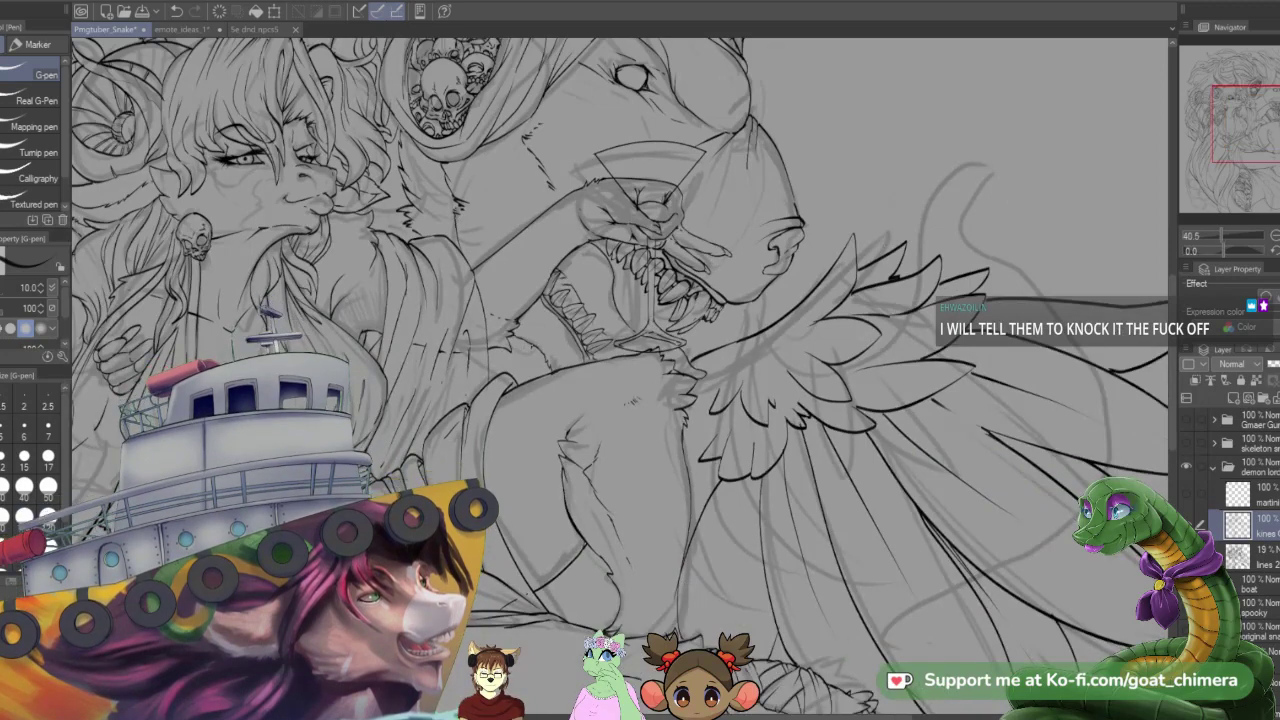
{"action": "scroll", "coordinate": [600, 330], "scroll_direction": "down", "scroll_amount": 2}
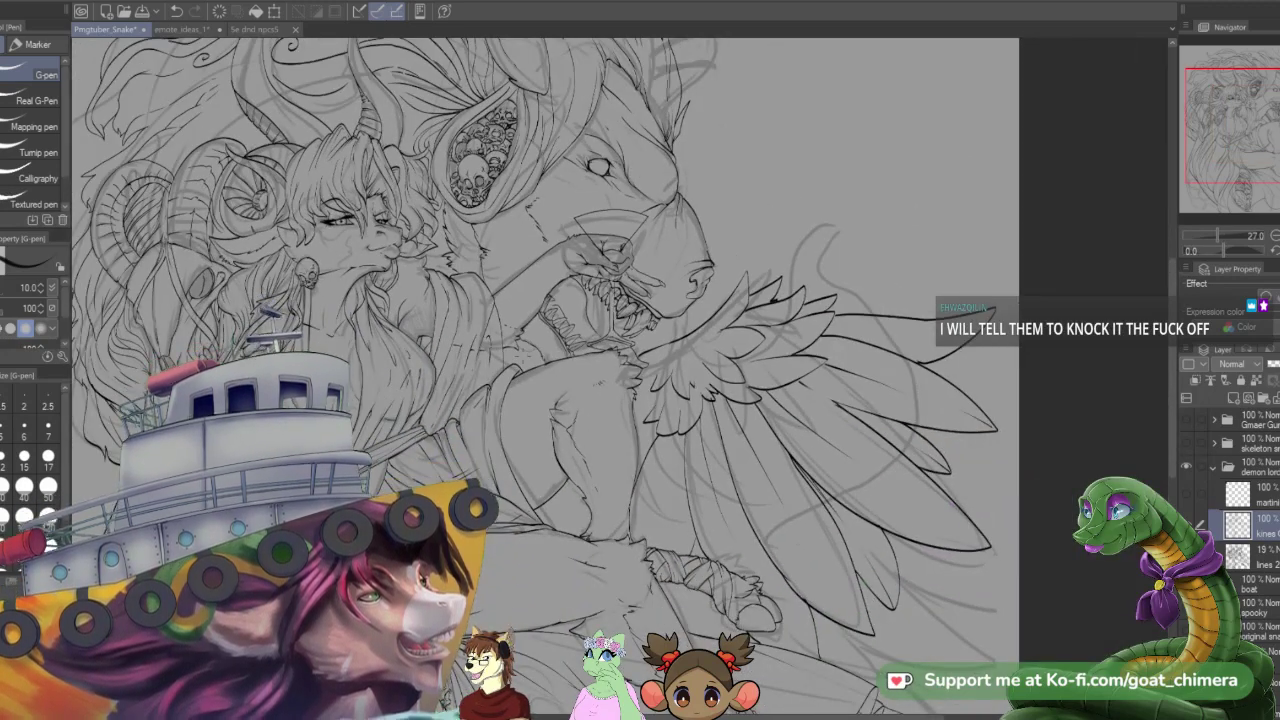
{"action": "scroll", "coordinate": [503, 369], "scroll_direction": "down", "scroll_amount": 1}
- Ink jagged fur and crease lines on the giant beast's cheek, jaw and brow with the G-pen
{"action": "scroll", "coordinate": [503, 369], "scroll_direction": "up", "scroll_amount": 3}
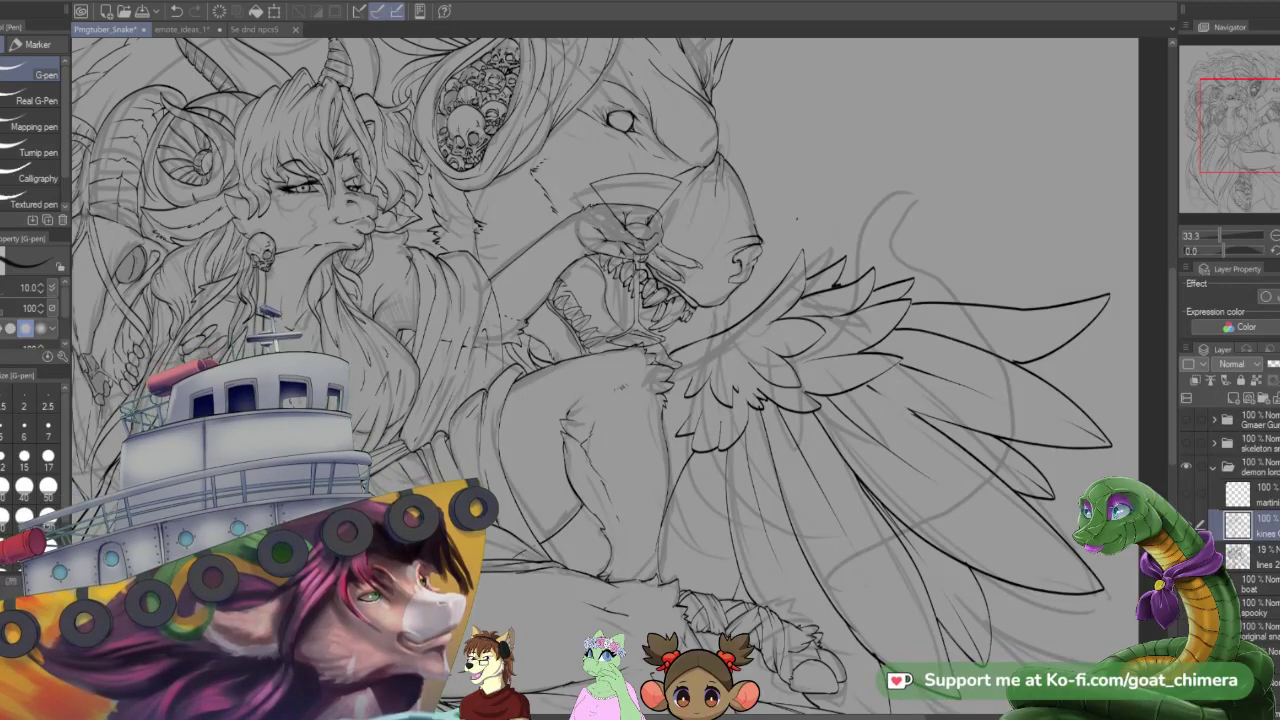
{"action": "mouse_move", "coordinate": [1272, 139]}
{"action": "left_mouse_down"}
{"action": "mouse_move", "coordinate": [1279, 130]}
{"action": "mouse_move", "coordinate": [1279, 156]}
{"action": "mouse_move", "coordinate": [1263, 62]}
{"action": "mouse_move", "coordinate": [1258, 121]}
{"action": "left_mouse_up"}
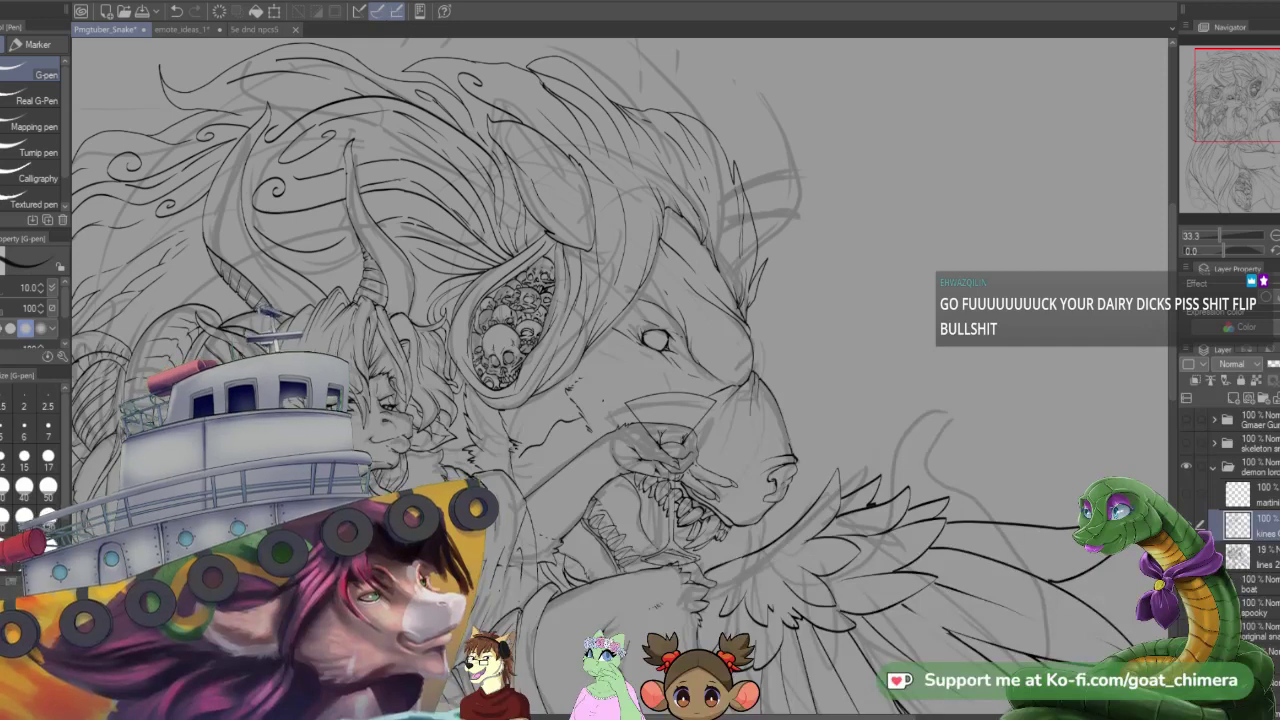
{"action": "left_click_drag", "start_coordinate": [592, 404], "coordinate": [641, 362]}
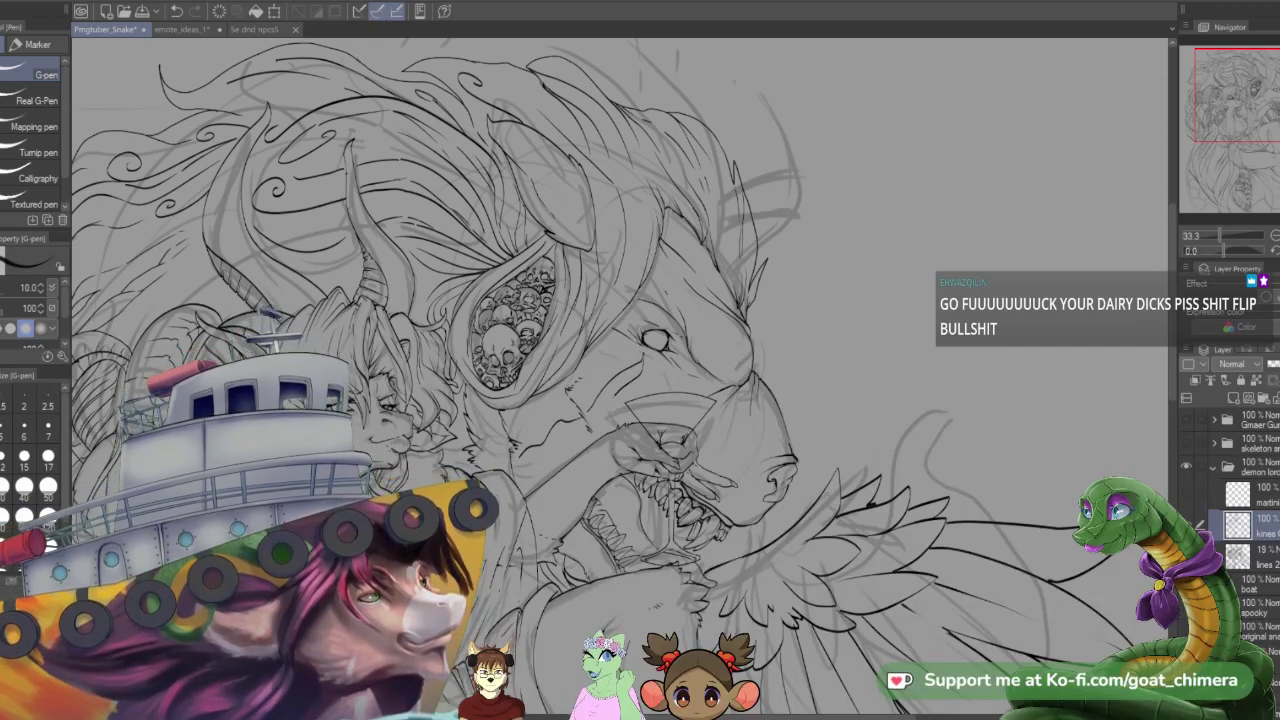
{"action": "left_click_drag", "start_coordinate": [602, 436], "coordinate": [560, 450]}
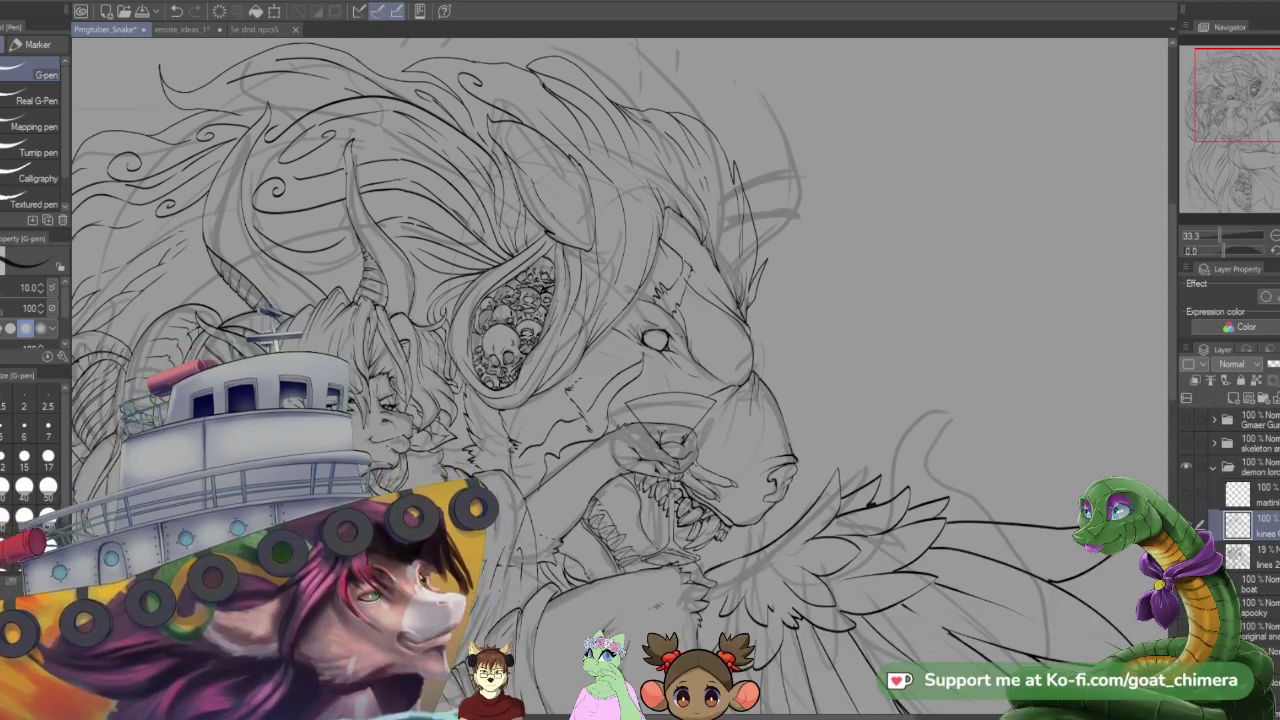
{"action": "left_click_drag", "start_coordinate": [681, 241], "coordinate": [690, 255]}
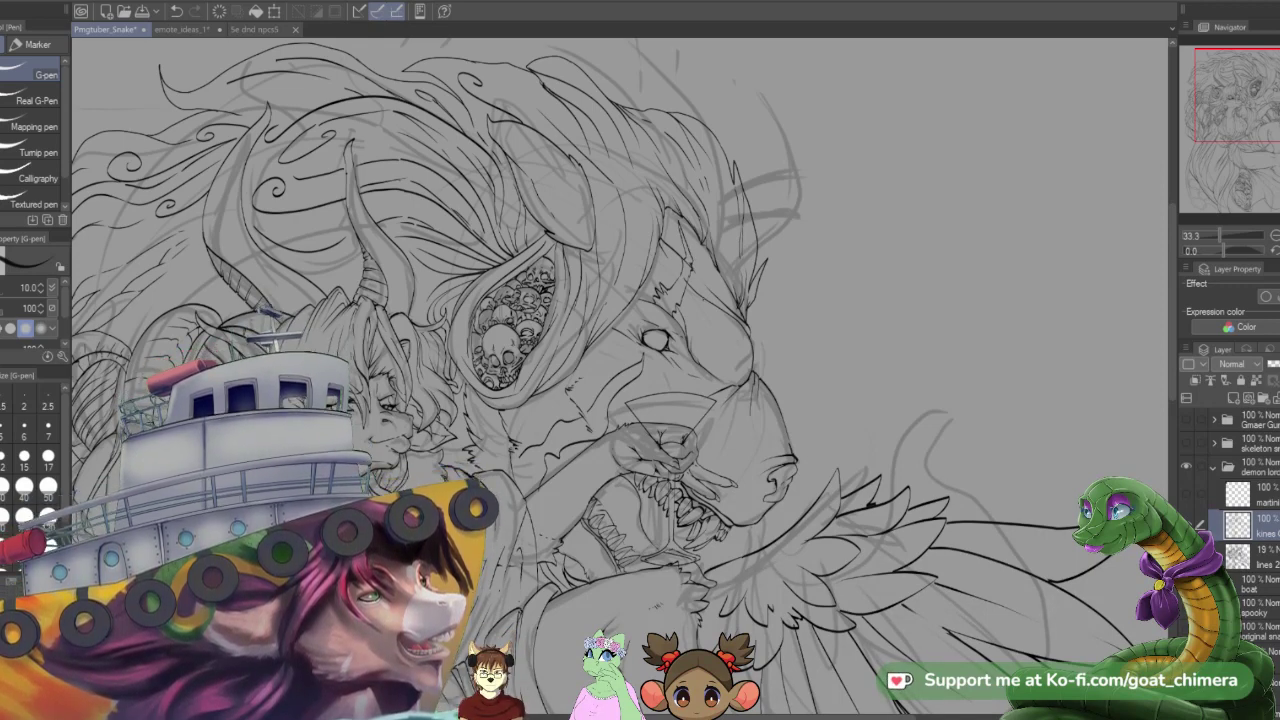
- Clean up the ink lines of the beast's teeth beside the glass stem with the Hard eraser at size 8
{"action": "scroll", "coordinate": [620, 376], "scroll_direction": "down", "scroll_amount": 3}
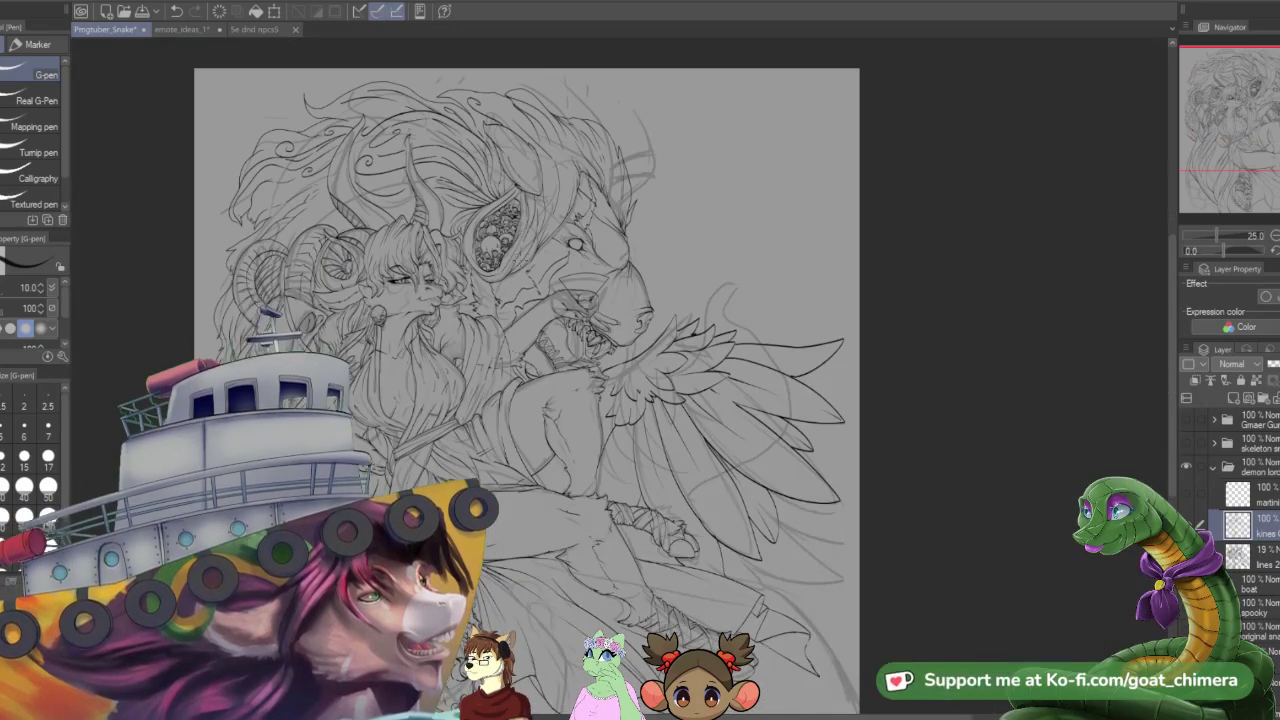
{"action": "scroll", "coordinate": [526, 330], "scroll_direction": "up", "scroll_amount": 2}
{"action": "scroll", "coordinate": [620, 340], "scroll_direction": "up", "scroll_amount": 6}
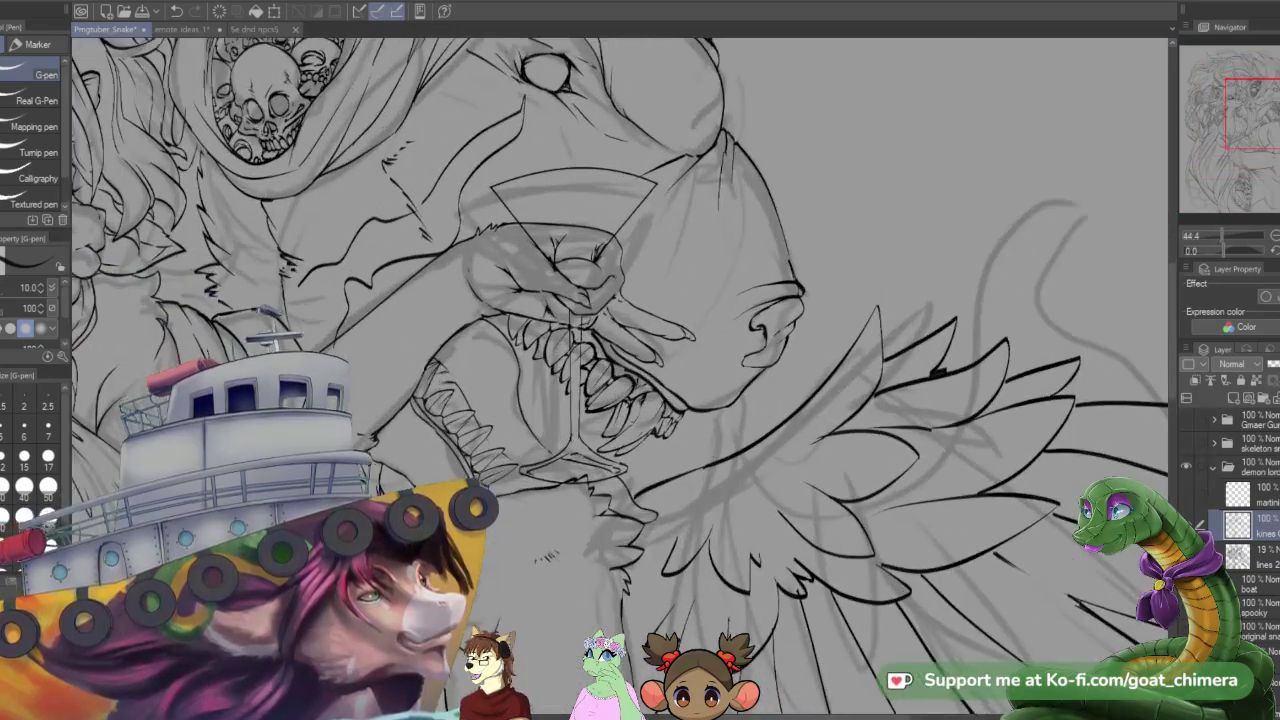
{"action": "scroll", "coordinate": [580, 400], "scroll_direction": "up", "scroll_amount": 2}
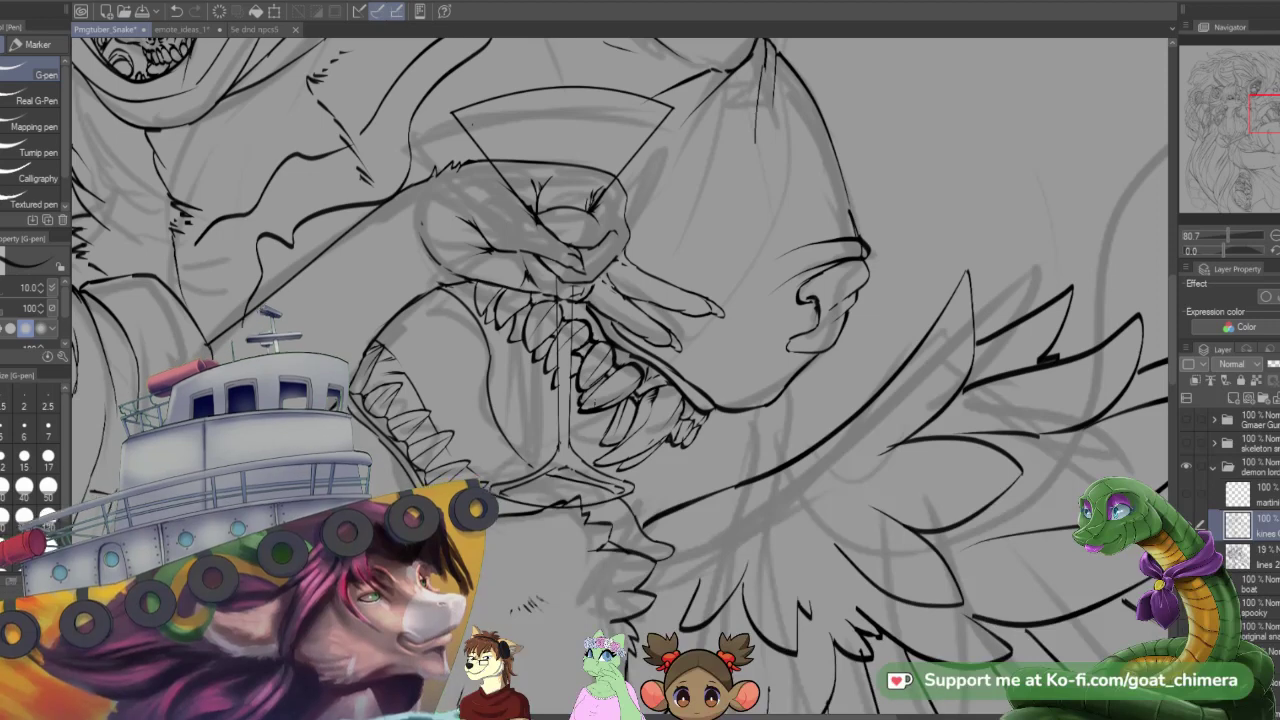
{"action": "key", "text": "e"}
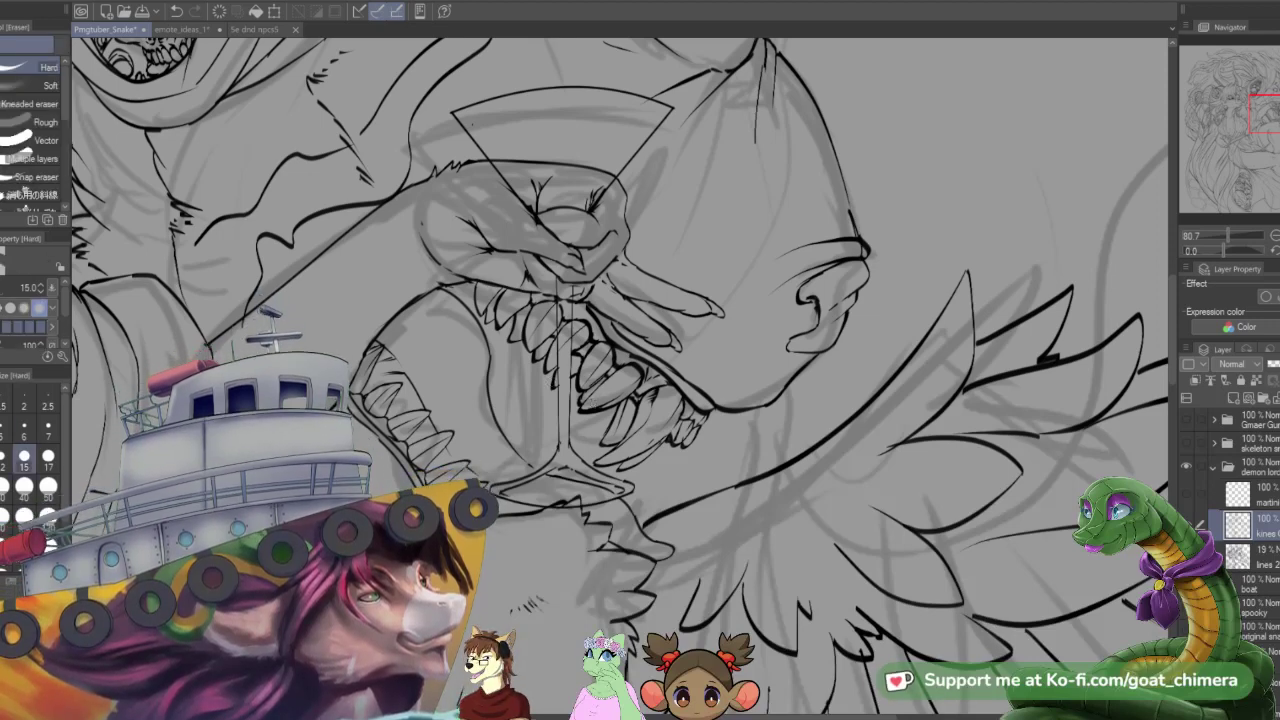
{"action": "key", "text": "["}
{"action": "key", "text": "["}
{"action": "key", "text": "["}
{"action": "left_click", "coordinate": [620, 376]}
{"action": "left_click", "coordinate": [599, 407]}
{"action": "left_click", "coordinate": [584, 406]}
{"action": "left_click_drag", "start_coordinate": [586, 409], "coordinate": [606, 409]}
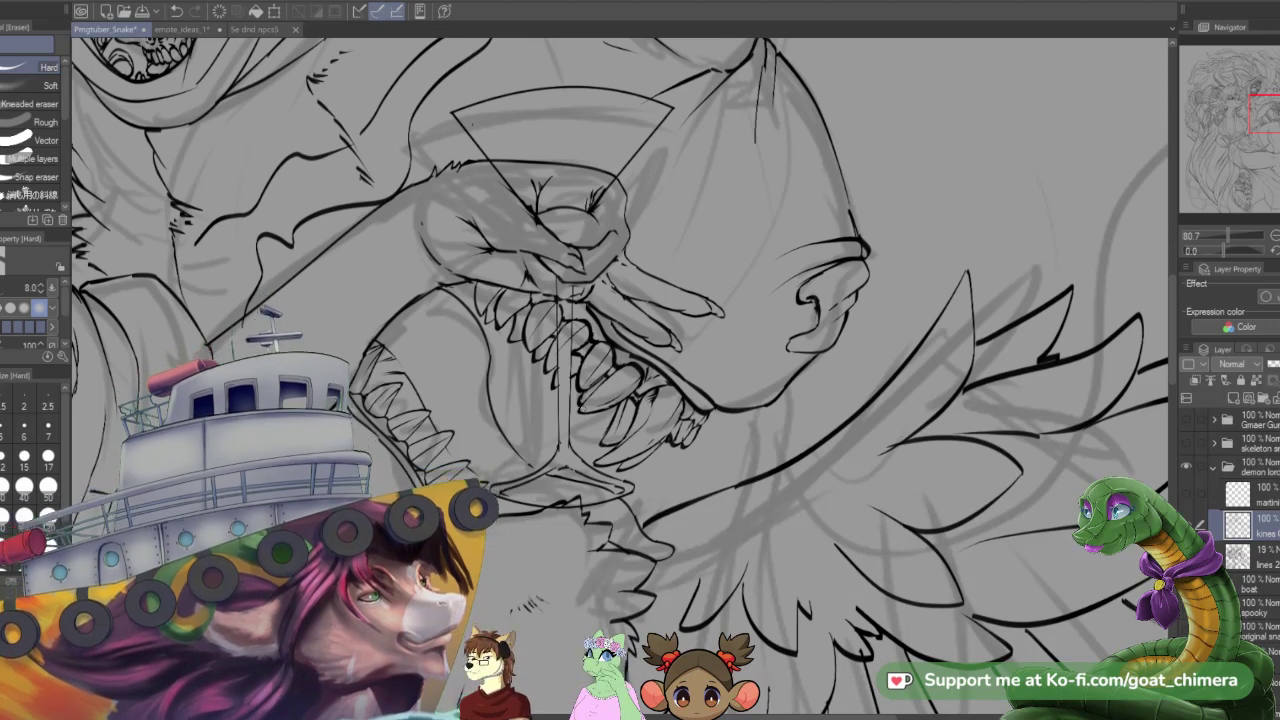
{"action": "left_click_drag", "start_coordinate": [628, 365], "coordinate": [639, 372]}
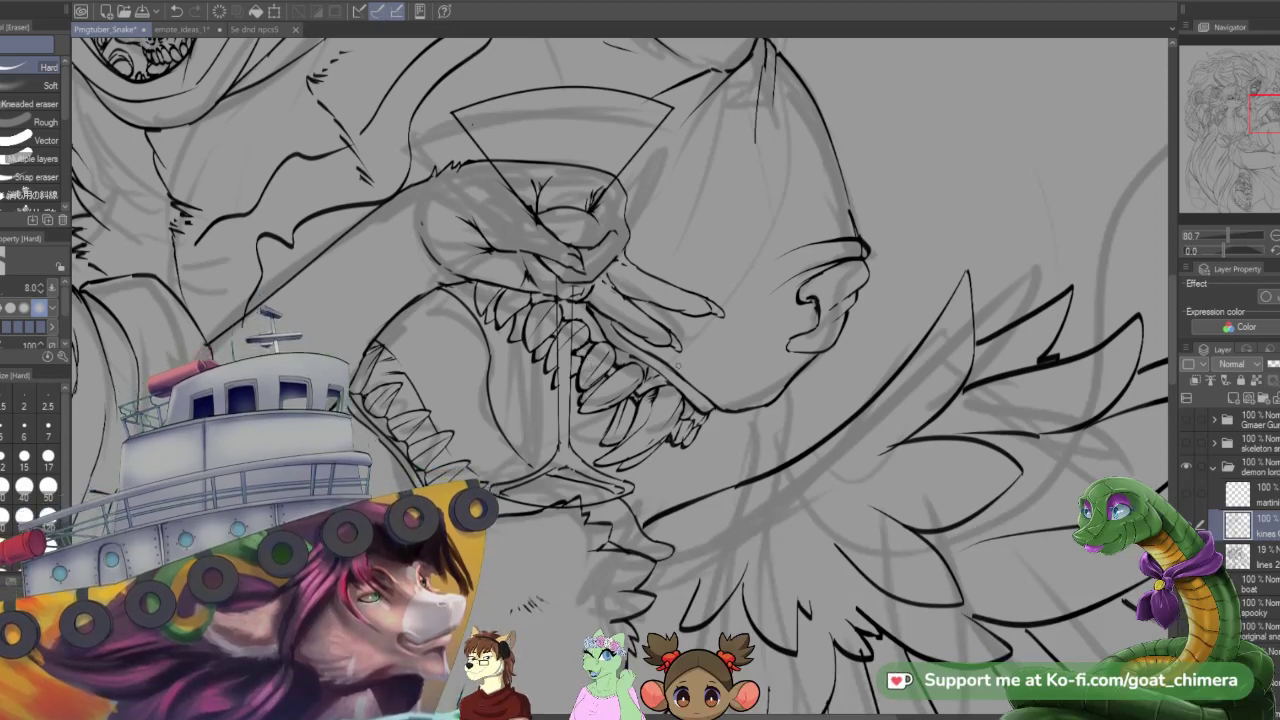
{"action": "scroll", "coordinate": [677, 365], "scroll_direction": "down", "scroll_amount": 3}
{"action": "scroll", "coordinate": [677, 368], "scroll_direction": "up", "scroll_amount": 5}
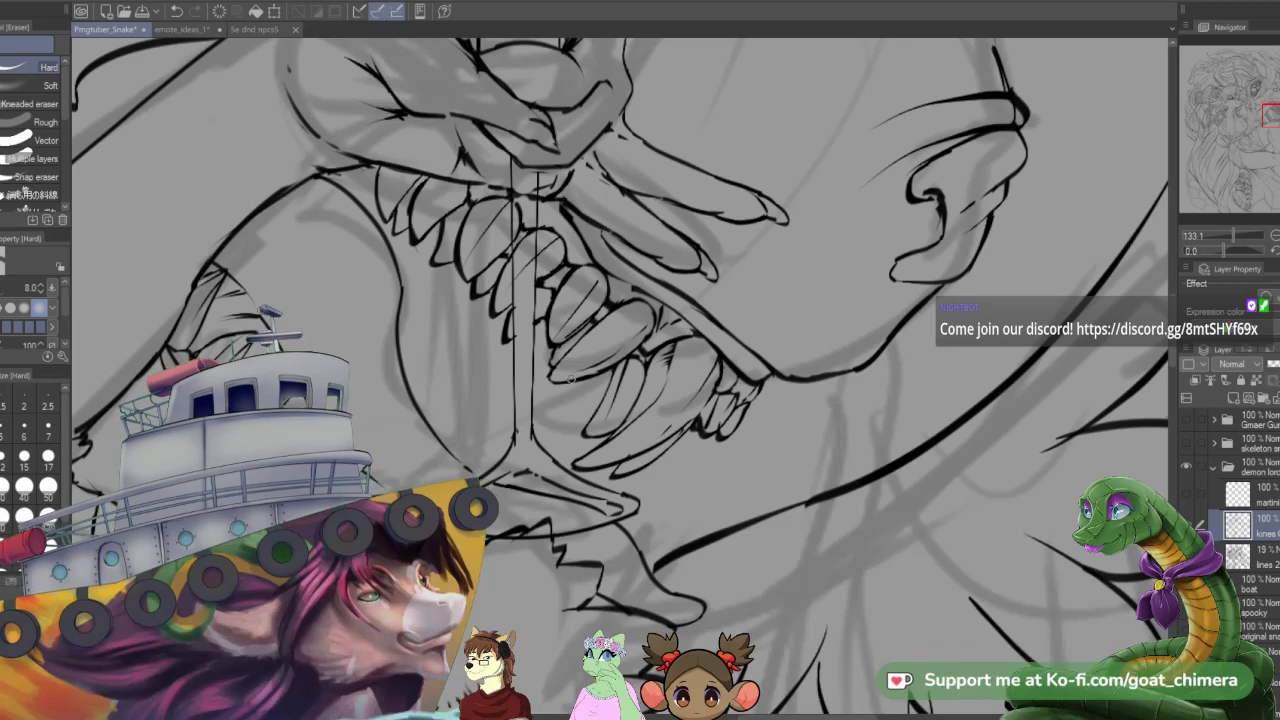
- Hide the rough sketch layer and examine the clean line art of the whole composition
{"action": "scroll", "coordinate": [570, 378], "scroll_direction": "down", "scroll_amount": 8}
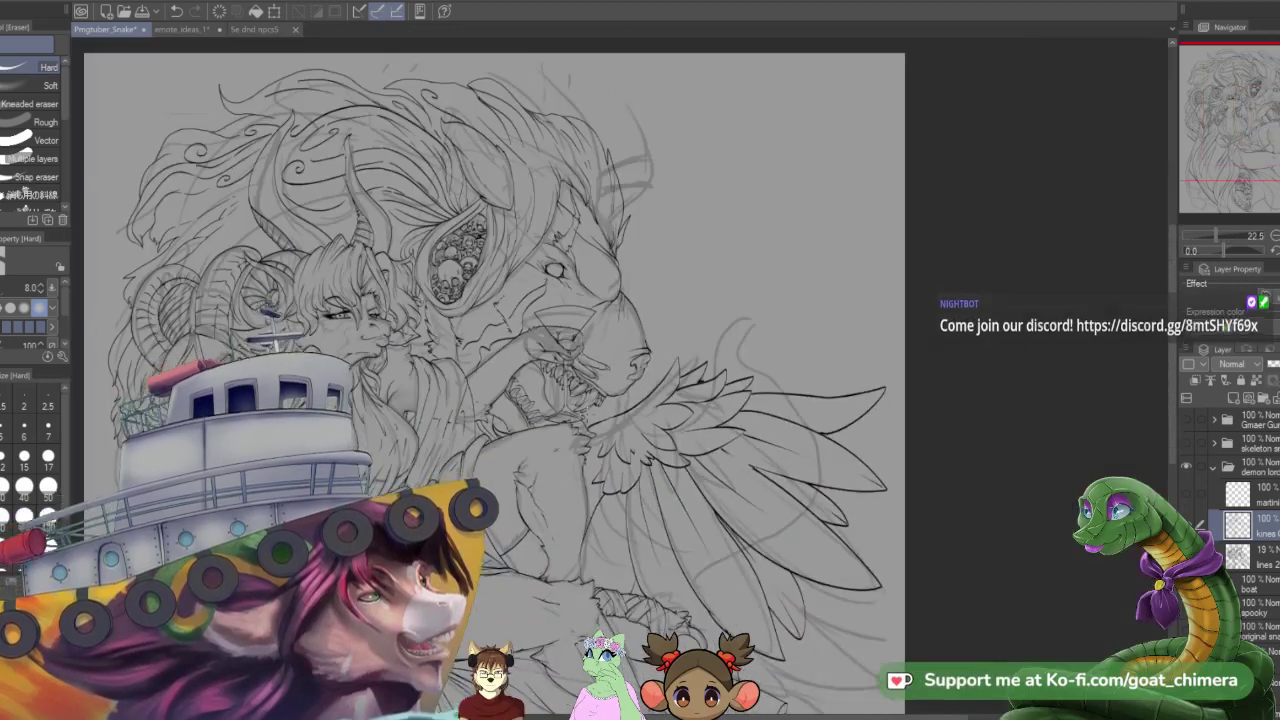
{"action": "scroll", "coordinate": [565, 375], "scroll_direction": "down", "scroll_amount": 2}
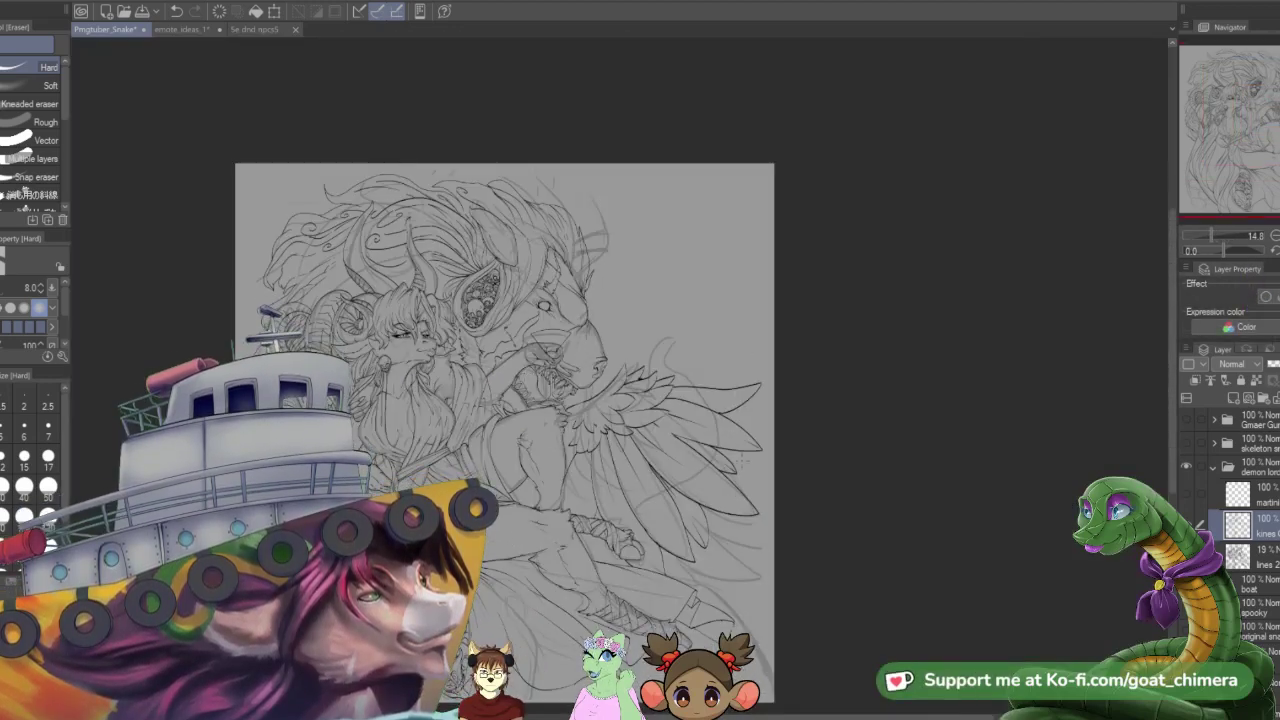
{"action": "left_click", "coordinate": [1186, 556]}
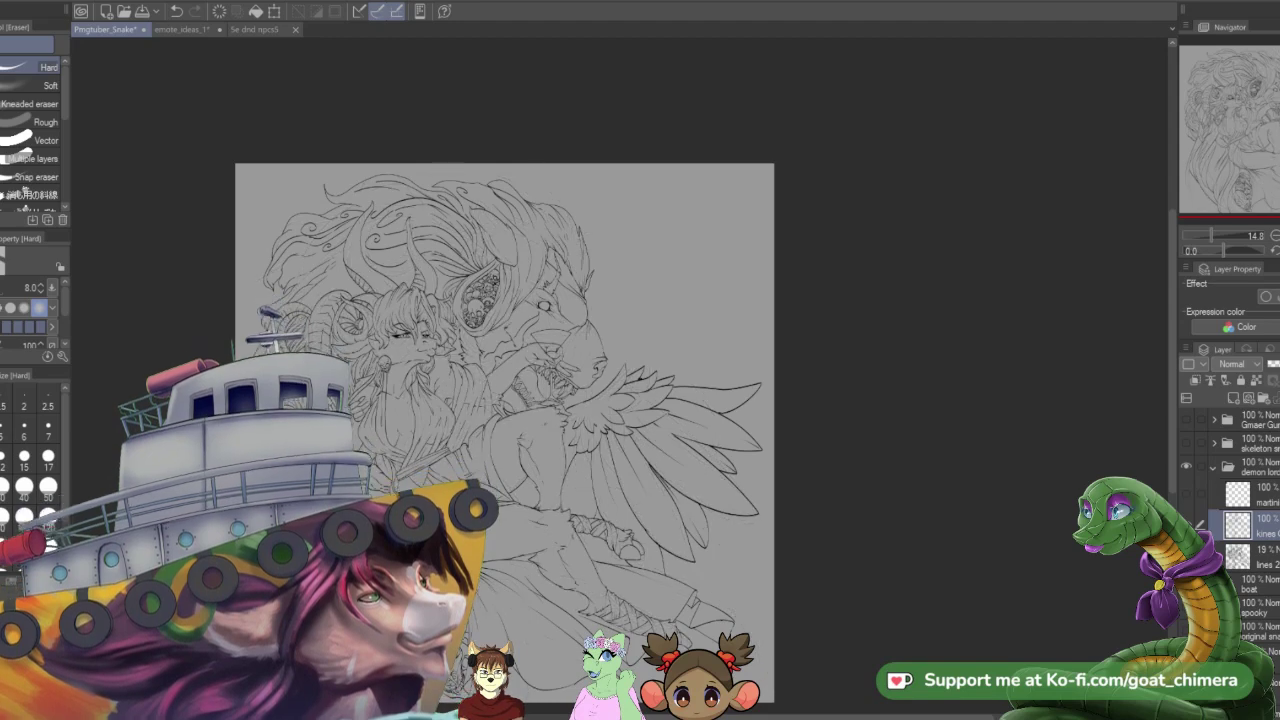
{"action": "scroll", "coordinate": [767, 568], "scroll_direction": "down", "scroll_amount": 3}
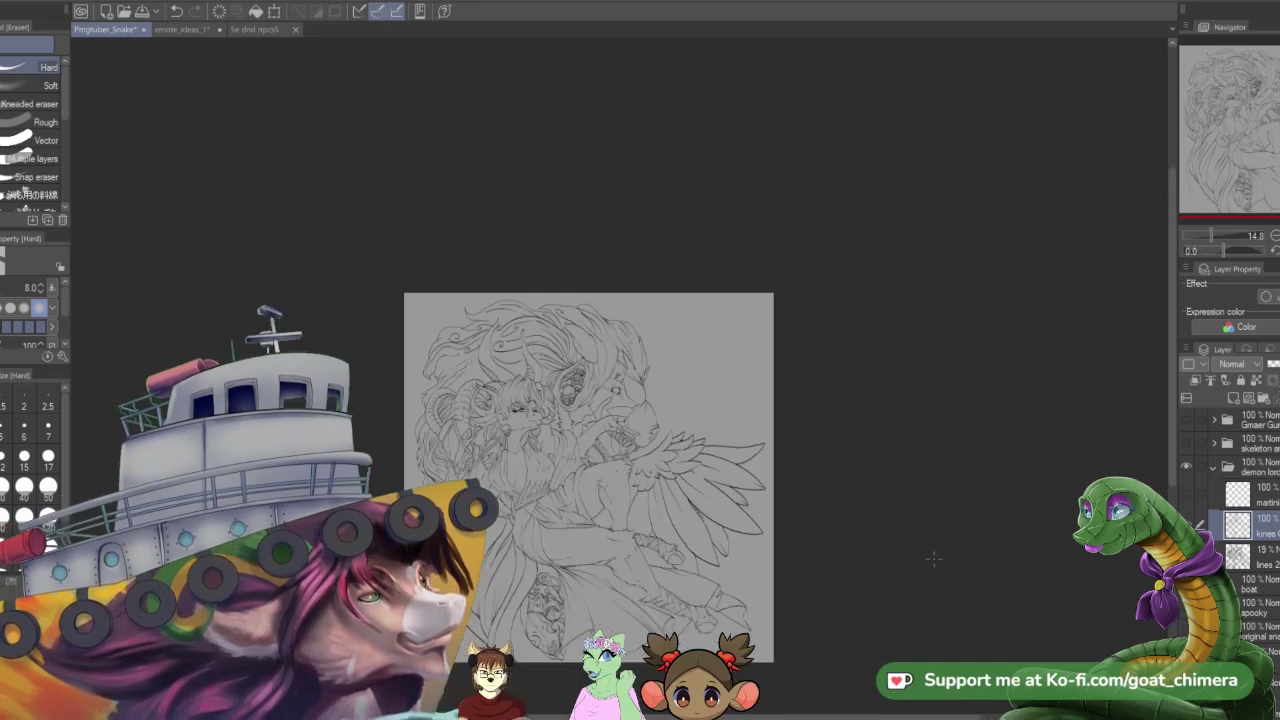
{"action": "scroll", "coordinate": [527, 606], "scroll_direction": "up", "scroll_amount": 4}
{"action": "scroll", "coordinate": [532, 470], "scroll_direction": "down", "scroll_amount": 1}
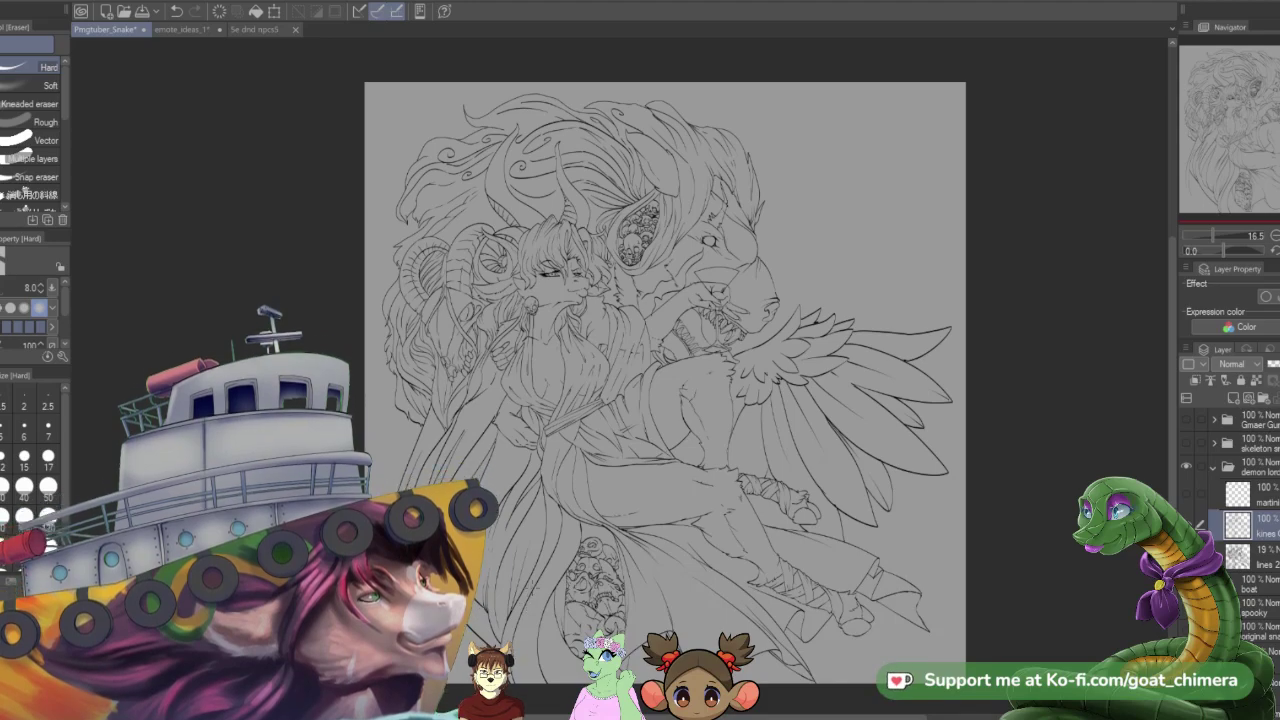
- Ink curved segment bands along the long tail beside the skull-filled cloak lining with the G-pen
{"action": "scroll", "coordinate": [522, 620], "scroll_direction": "up", "scroll_amount": 3}
{"action": "scroll", "coordinate": [522, 620], "scroll_direction": "down", "scroll_amount": 2}
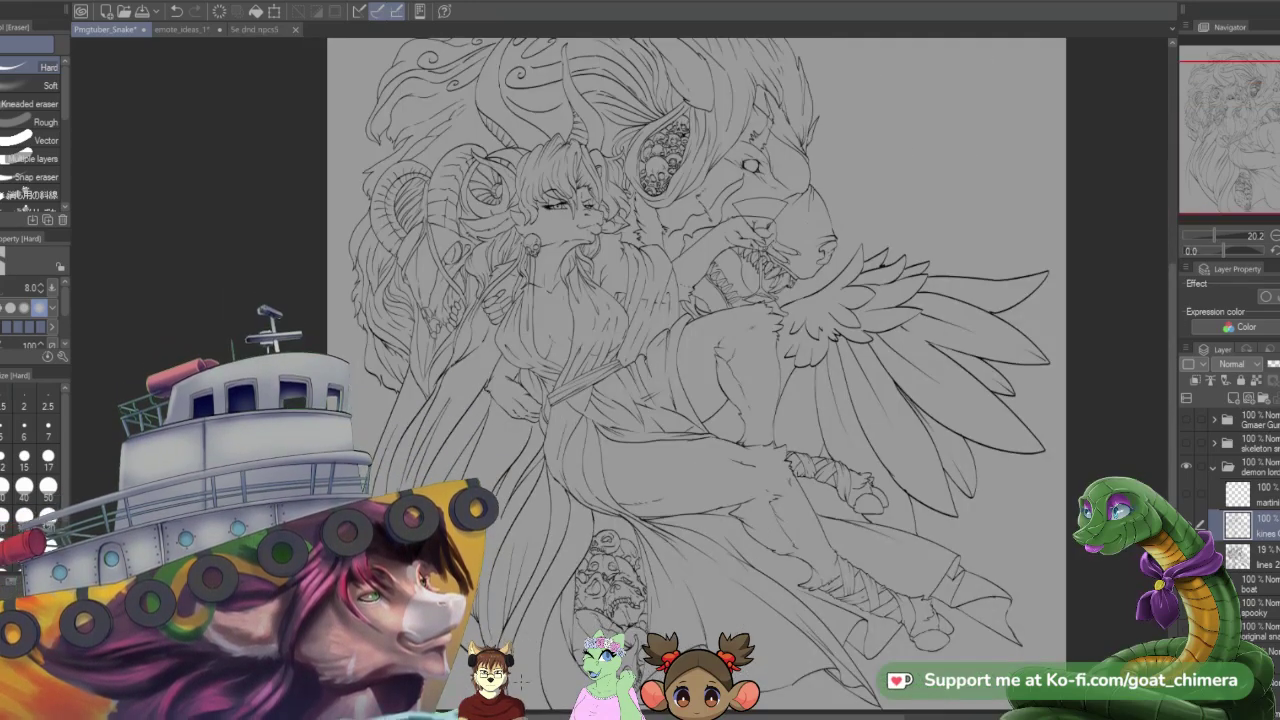
{"action": "scroll", "coordinate": [522, 620], "scroll_direction": "up", "scroll_amount": 1}
{"action": "left_click_drag", "start_coordinate": [1244, 170], "coordinate": [1237, 182]}
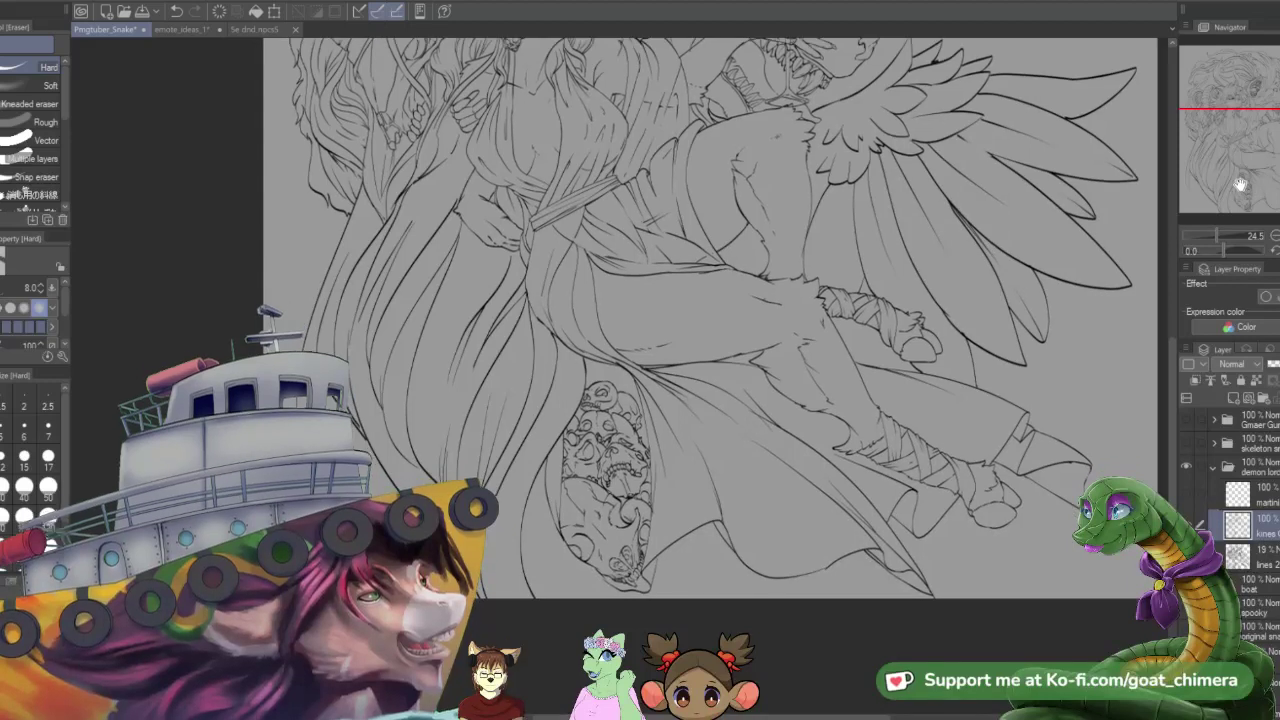
{"action": "key", "text": "p"}
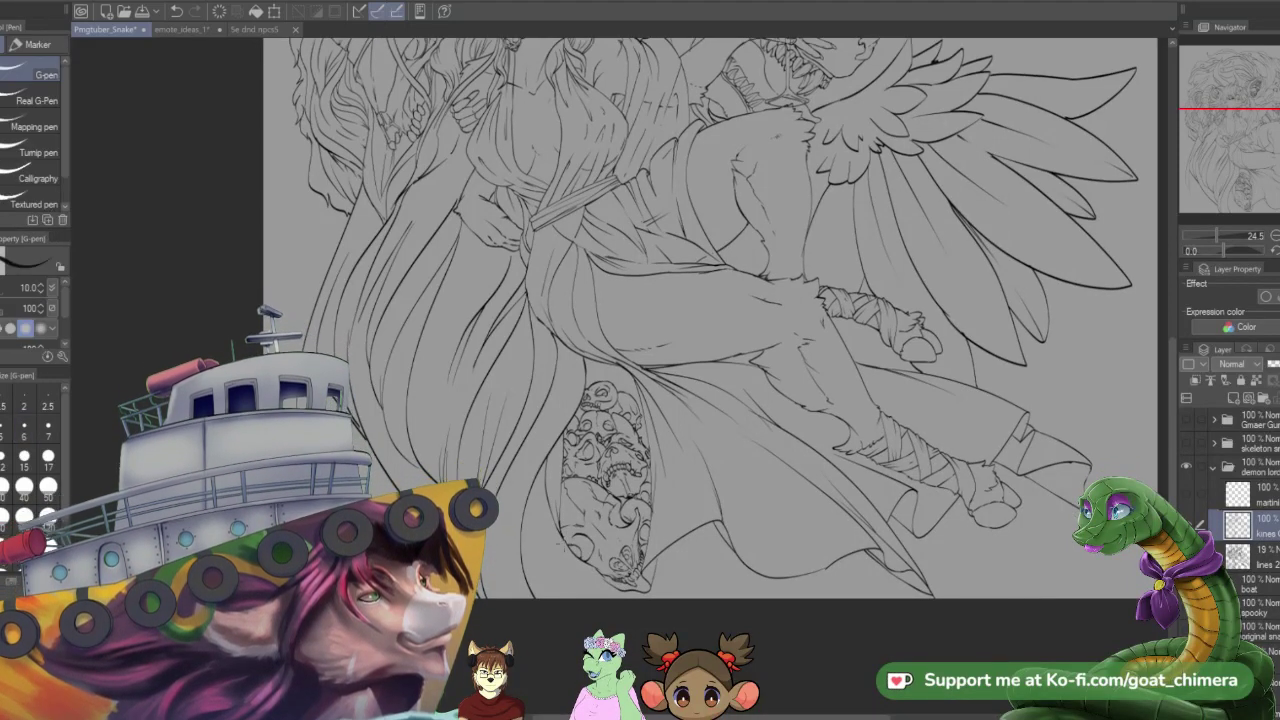
{"action": "mouse_move", "coordinate": [564, 549]}
{"action": "left_mouse_down"}
{"action": "mouse_move", "coordinate": [586, 596]}
{"action": "mouse_move", "coordinate": [584, 574]}
{"action": "mouse_move", "coordinate": [600, 598]}
{"action": "mouse_move", "coordinate": [626, 598]}
{"action": "left_mouse_up"}
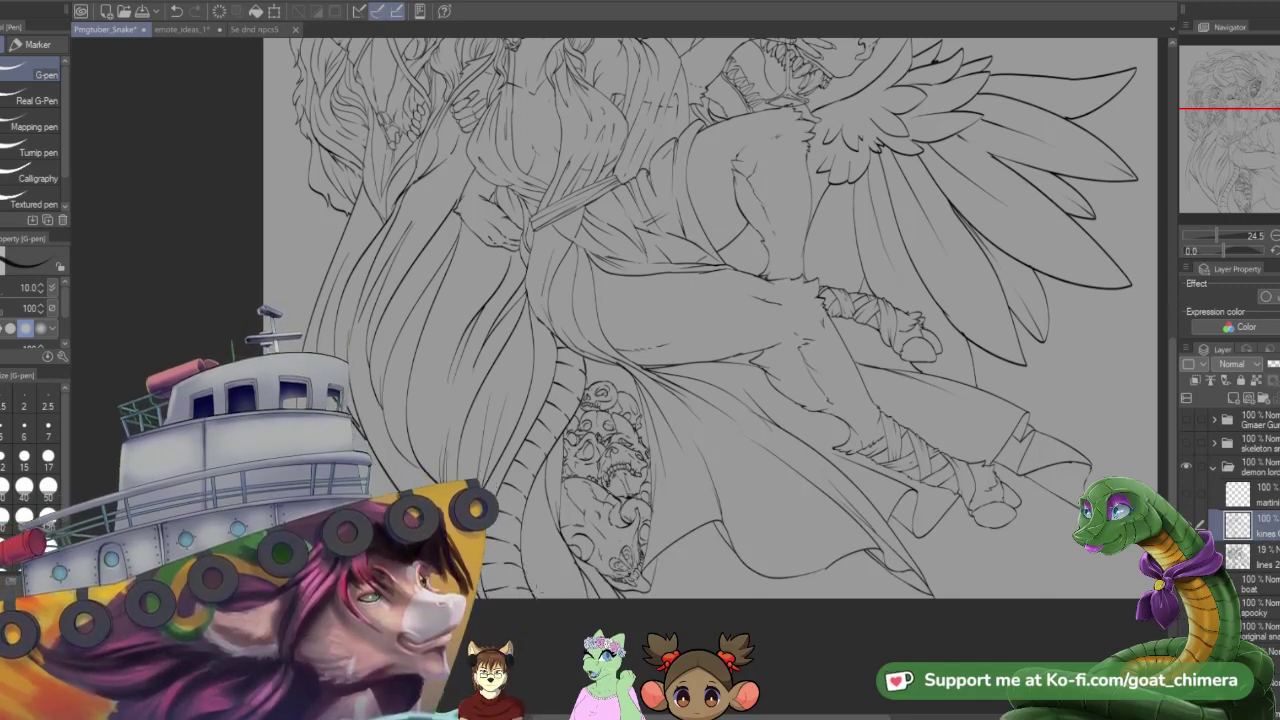
- Examine the banded tail and surrounding cloak folds up close and against the whole composition
{"action": "scroll", "coordinate": [615, 377], "scroll_direction": "down", "scroll_amount": 2}
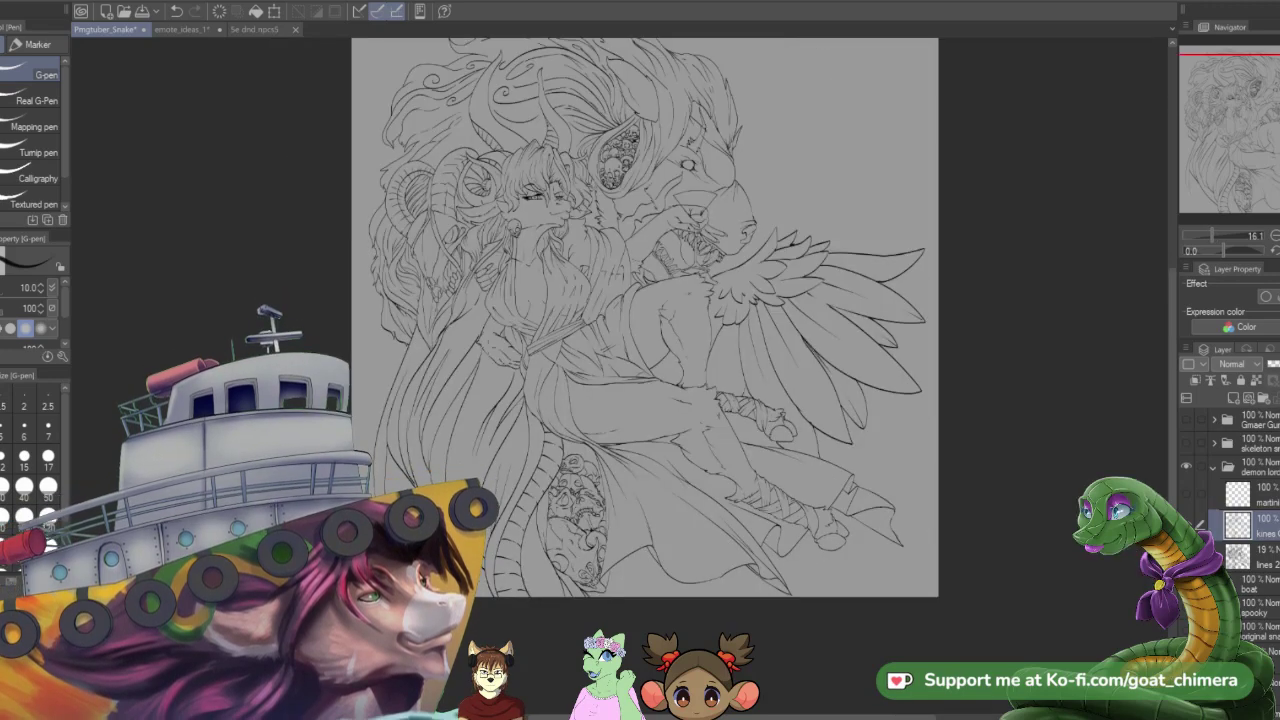
{"action": "scroll", "coordinate": [615, 377], "scroll_direction": "up", "scroll_amount": 2}
{"action": "scroll", "coordinate": [491, 285], "scroll_direction": "down", "scroll_amount": 4}
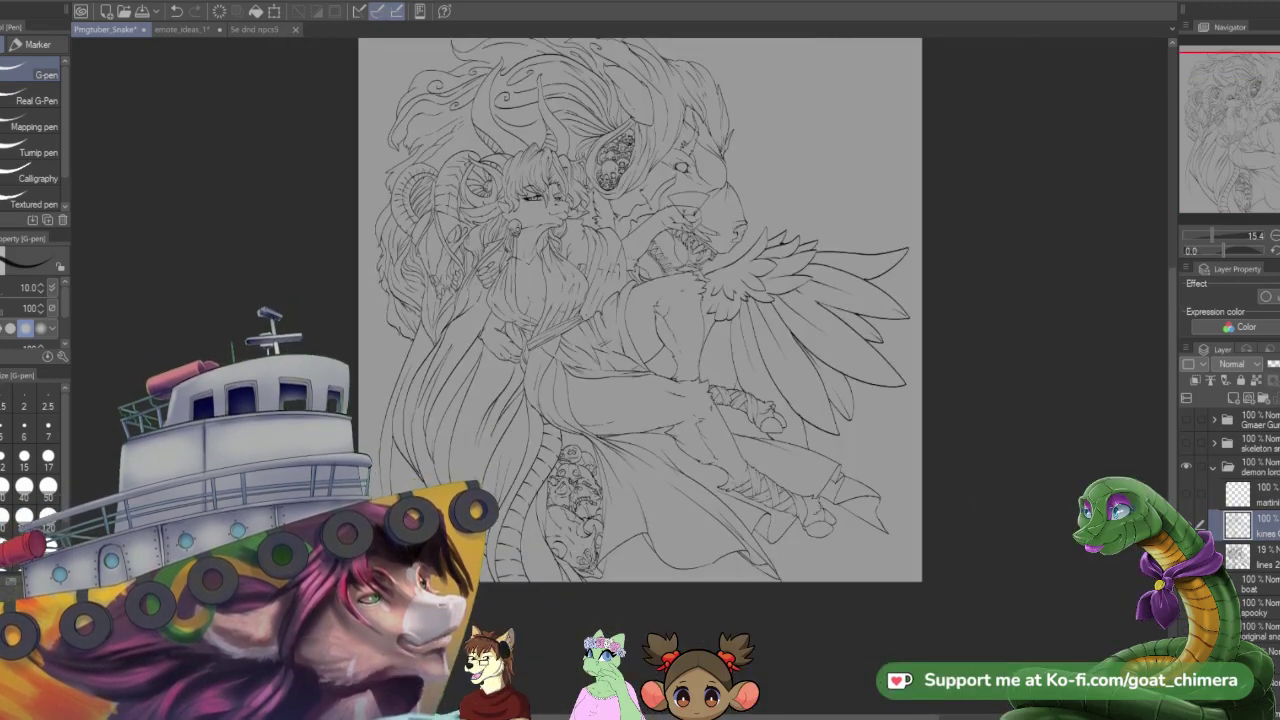
{"action": "scroll", "coordinate": [553, 309], "scroll_direction": "up", "scroll_amount": 4}
{"action": "scroll", "coordinate": [555, 310], "scroll_direction": "down", "scroll_amount": 2}
{"action": "key", "text": "ctrl+plus"}
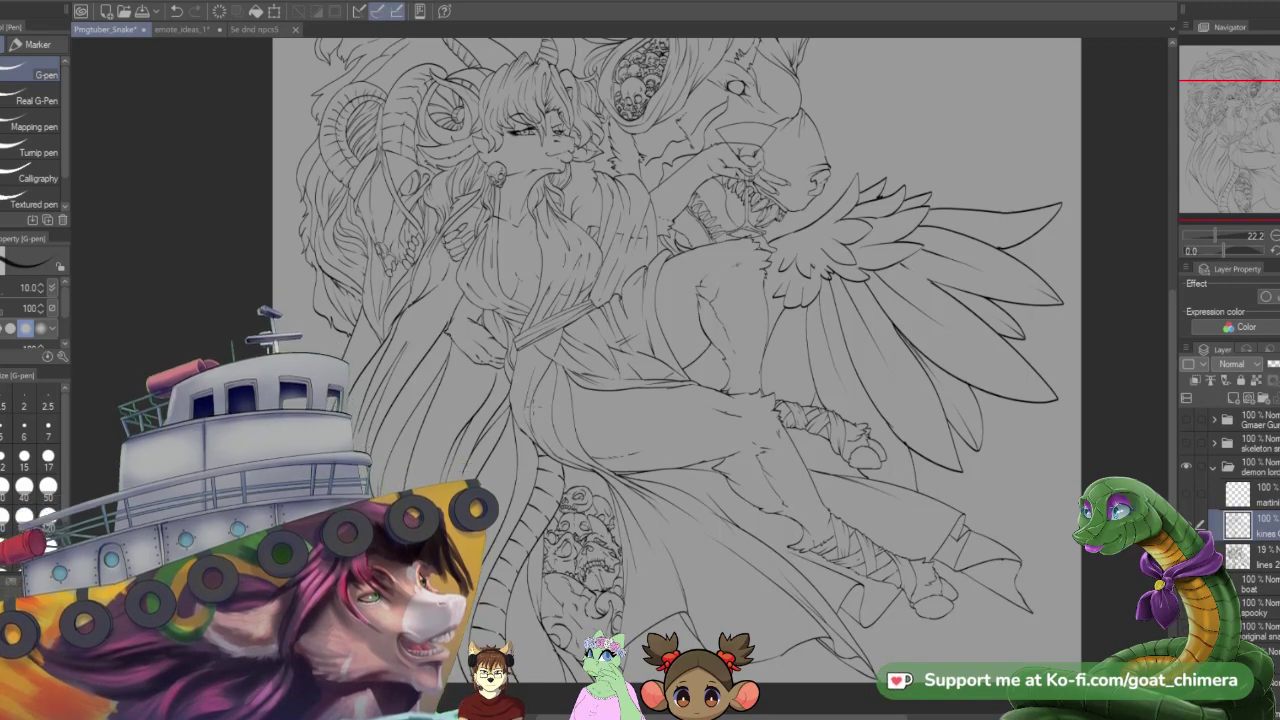
{"action": "scroll", "coordinate": [532, 408], "scroll_direction": "down", "scroll_amount": 3}
{"action": "scroll", "coordinate": [479, 457], "scroll_direction": "up", "scroll_amount": 3}
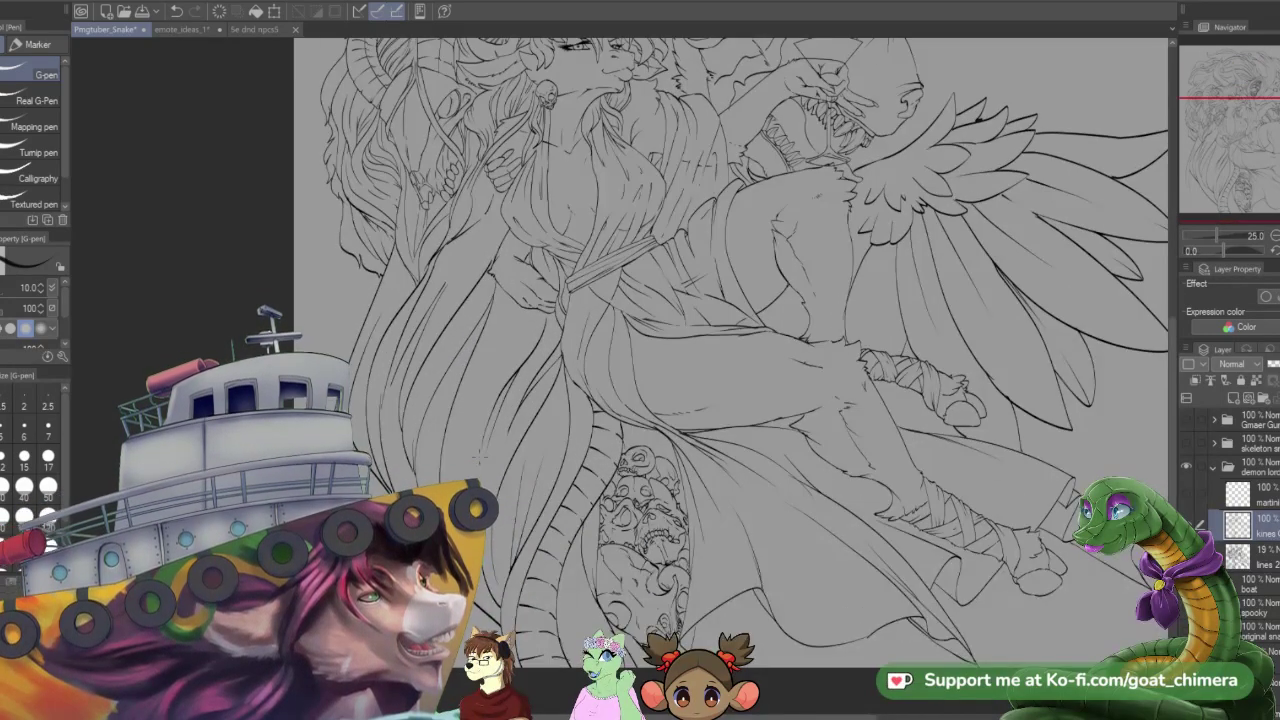
{"action": "key", "text": "ctrl+plus"}
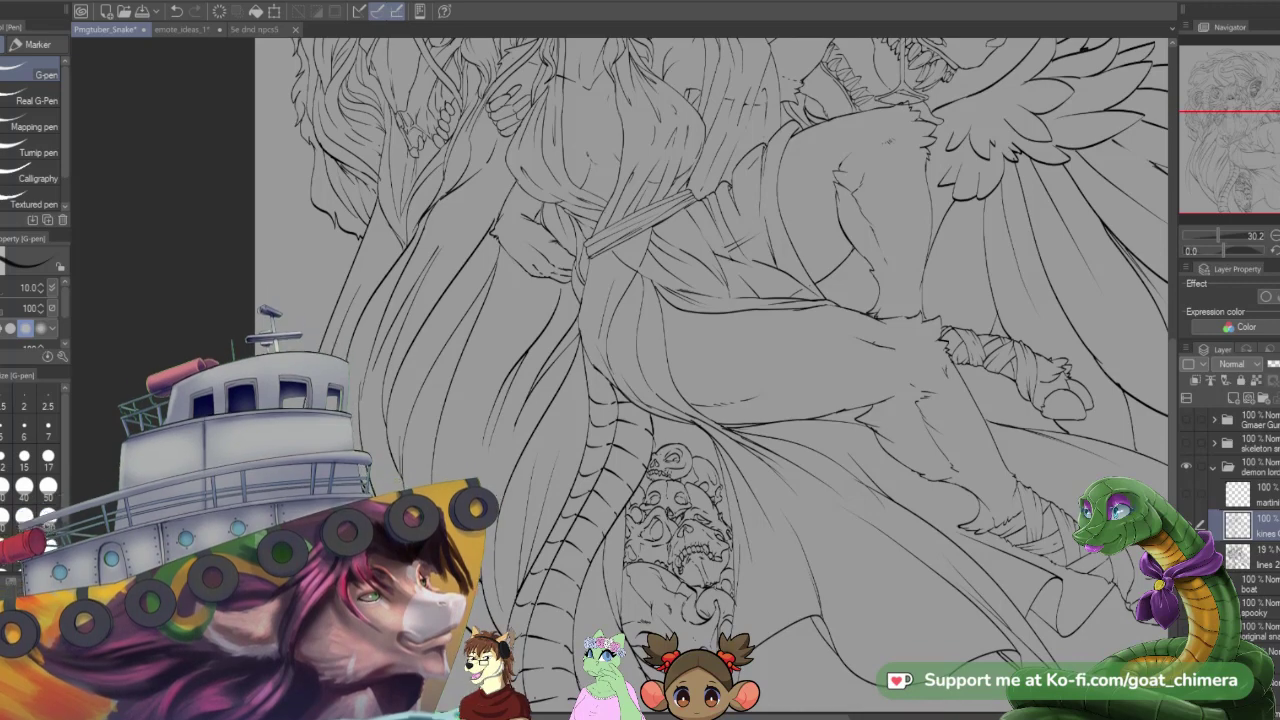
{"action": "key", "text": "ctrl+minus"}
{"action": "key", "text": "ctrl+minus"}
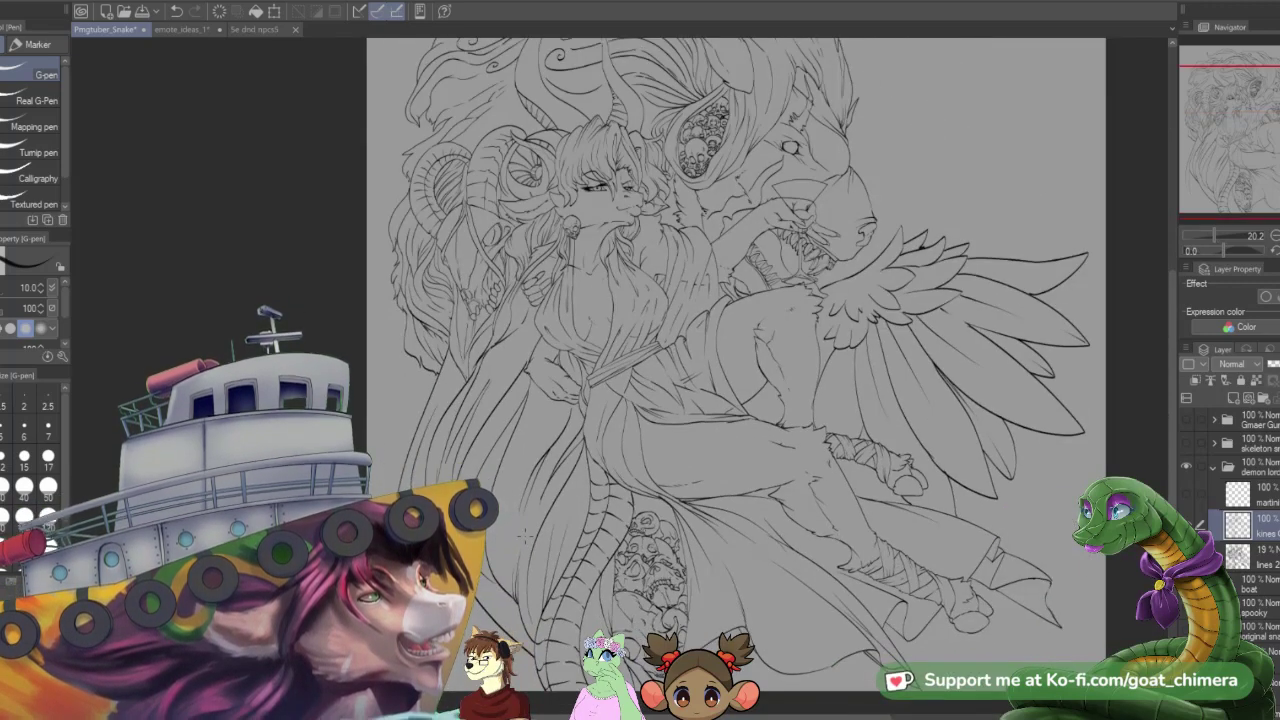
{"action": "scroll", "coordinate": [525, 536], "scroll_direction": "up", "scroll_amount": 2}
{"action": "scroll", "coordinate": [525, 536], "scroll_direction": "down", "scroll_amount": 2}
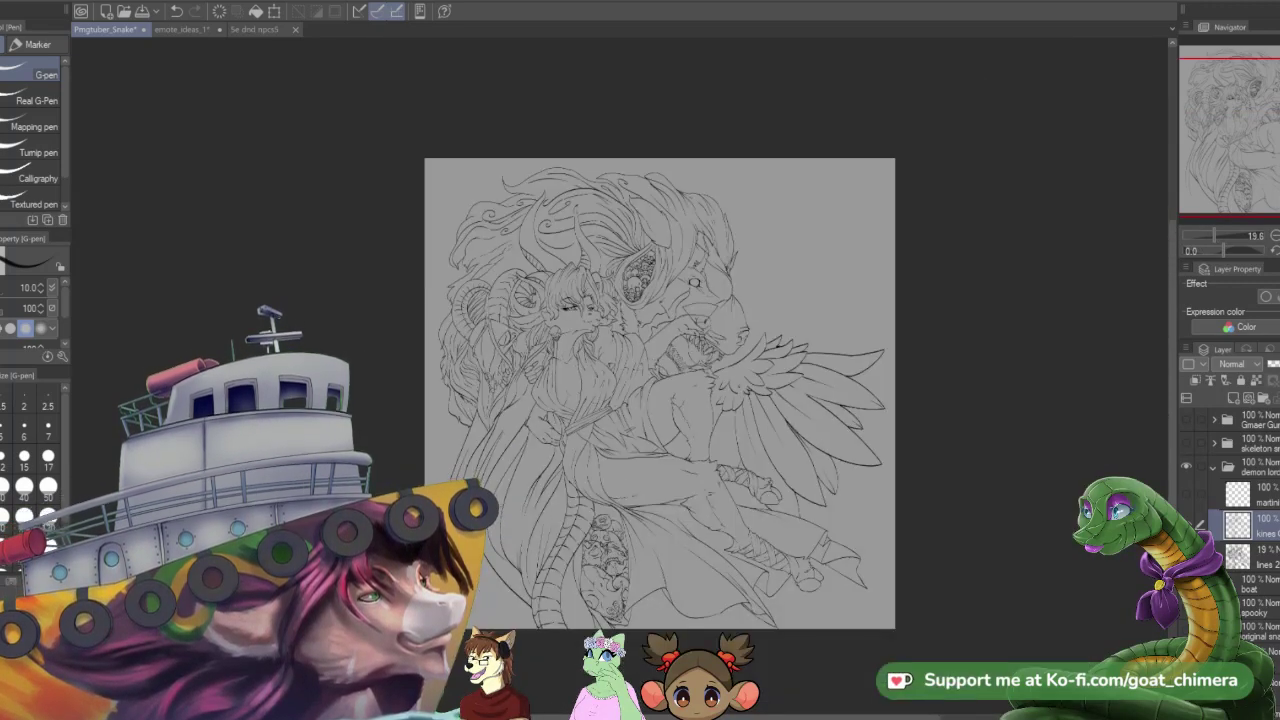
{"action": "scroll", "coordinate": [525, 536], "scroll_direction": "up", "scroll_amount": 1}
{"action": "key", "text": "ctrl+plus"}
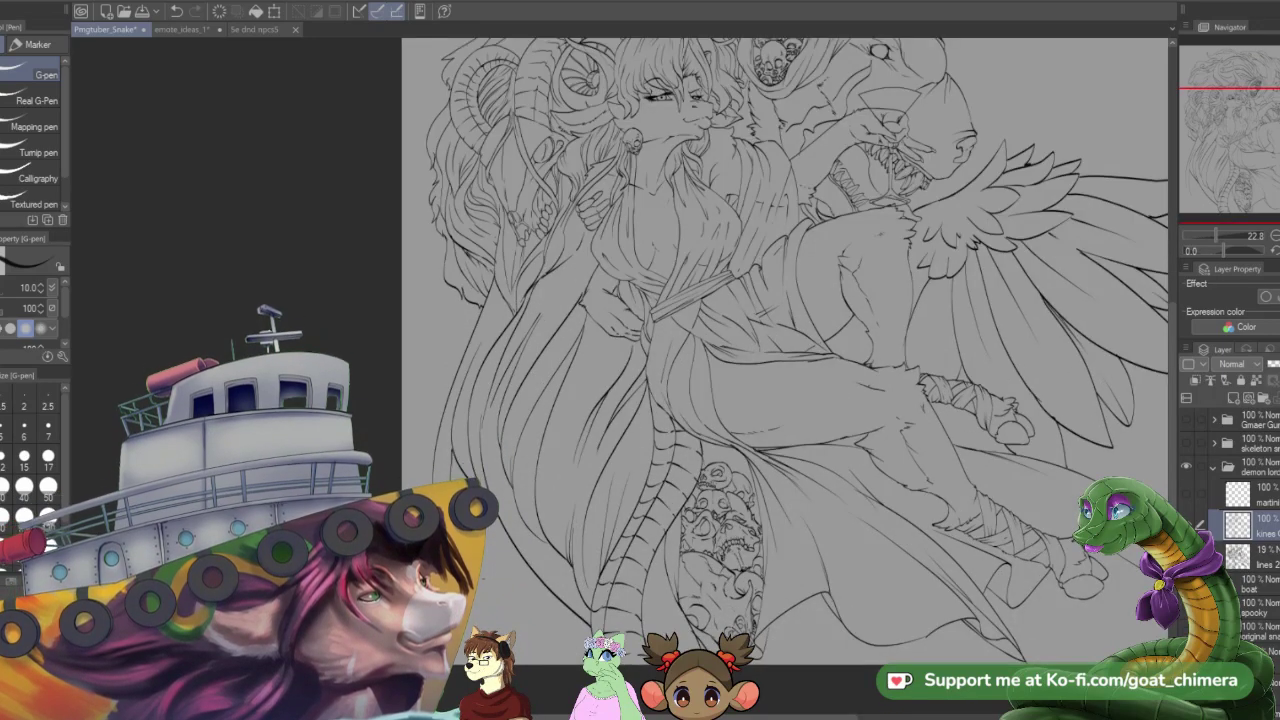
{"action": "key", "text": "ctrl+minus"}
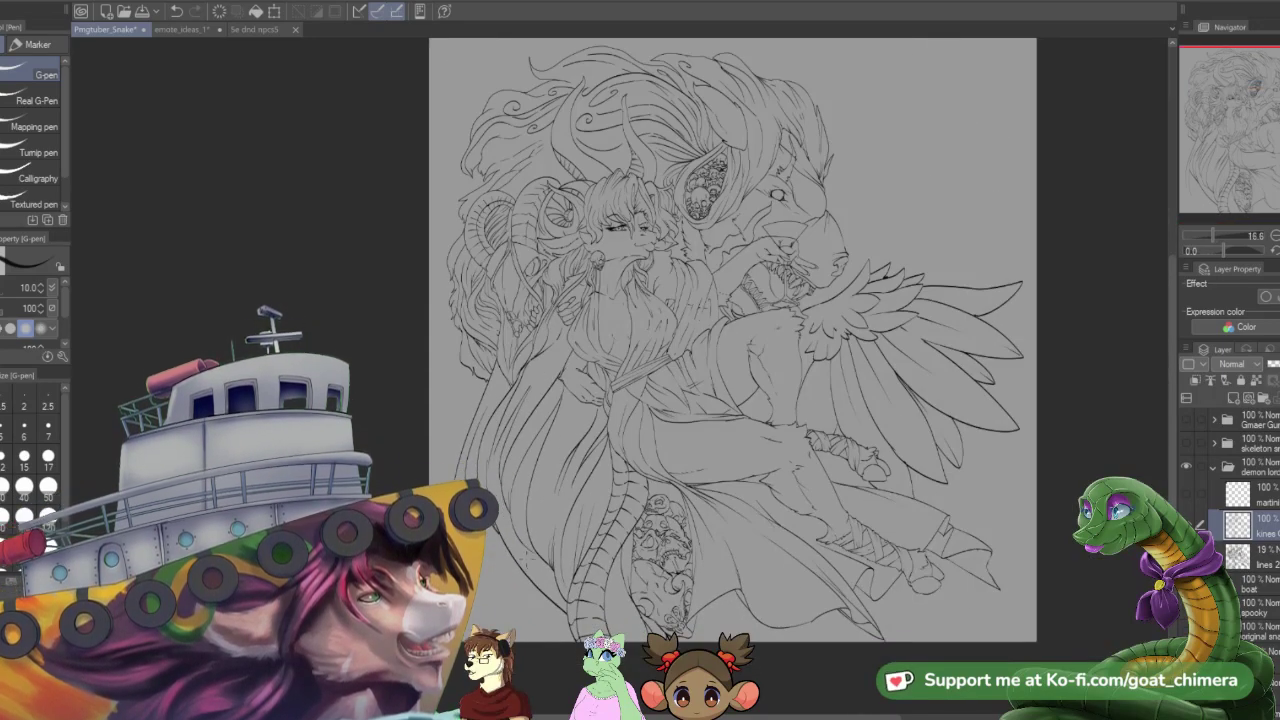
- Ink additional fold lines in the cloth draped below the figure's thigh, beside the skull-filled lining
{"action": "scroll", "coordinate": [729, 638], "scroll_direction": "up", "scroll_amount": 4}
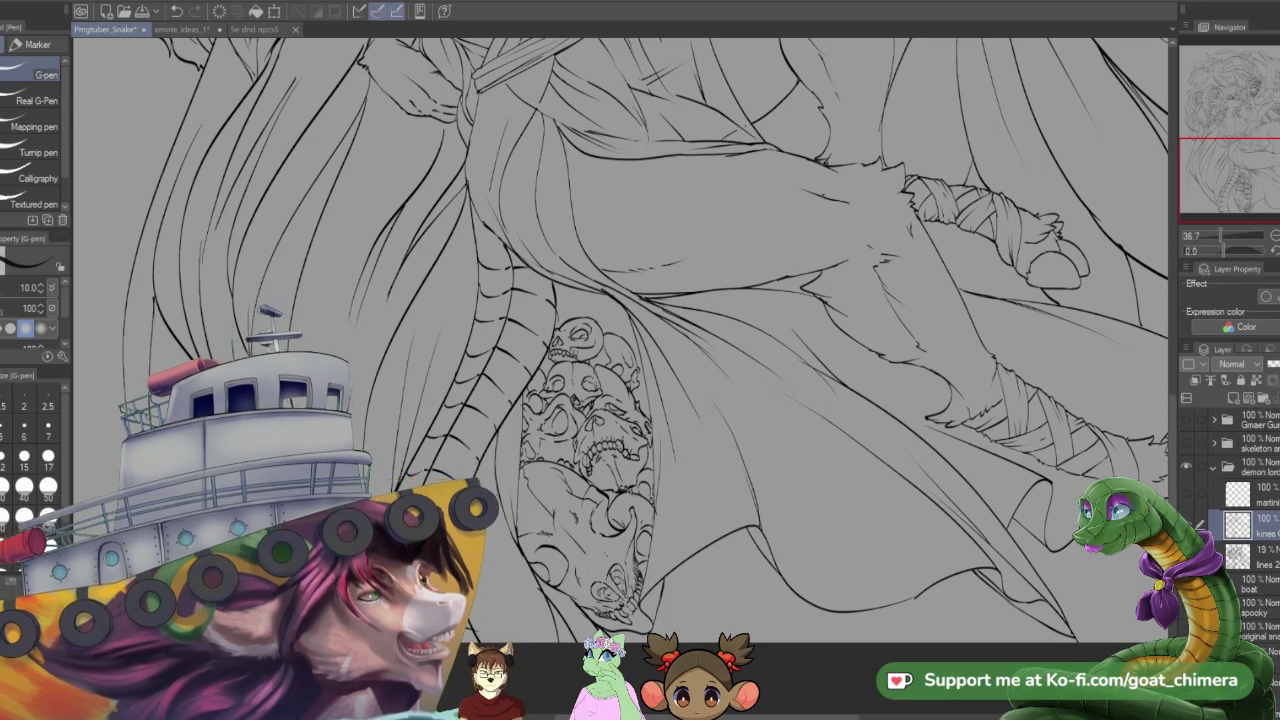
{"action": "scroll", "coordinate": [694, 556], "scroll_direction": "down", "scroll_amount": 4}
{"action": "scroll", "coordinate": [717, 526], "scroll_direction": "up", "scroll_amount": 2}
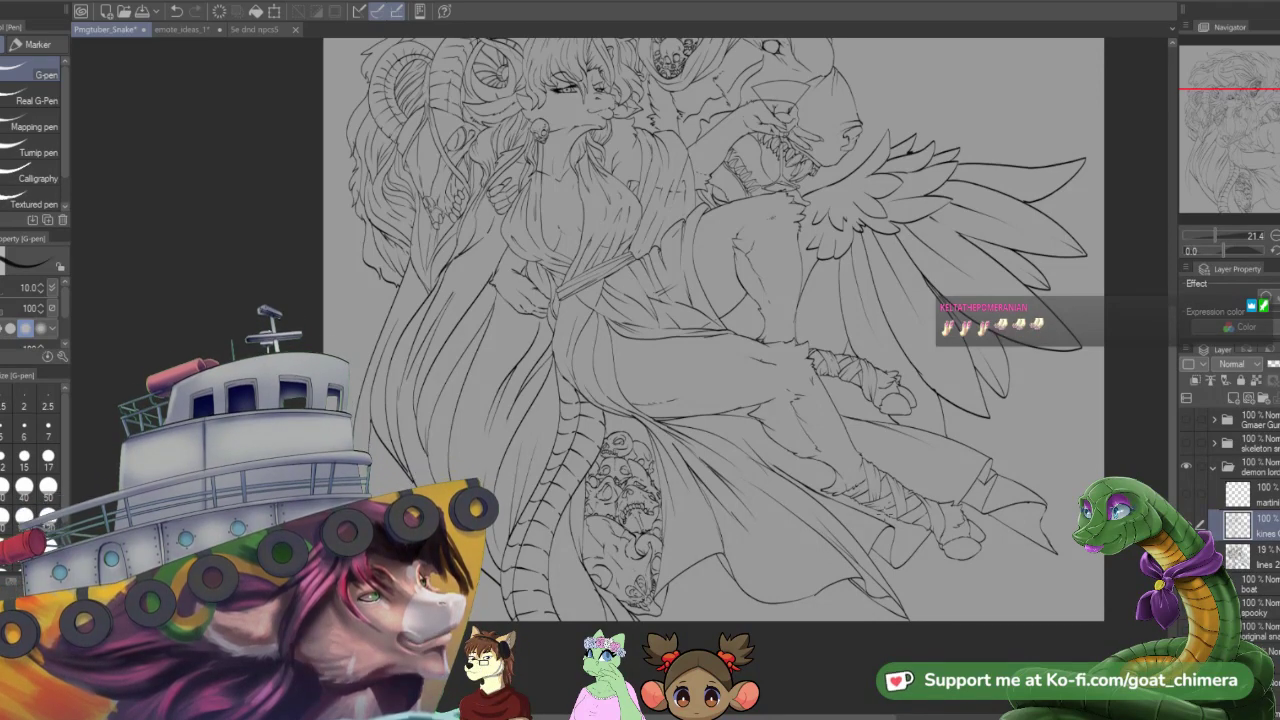
- Examine the draped cloth, cloak and wing line art at several magnifications
{"action": "scroll", "coordinate": [713, 376], "scroll_direction": "down", "scroll_amount": 1}
{"action": "scroll", "coordinate": [560, 408], "scroll_direction": "up", "scroll_amount": 3}
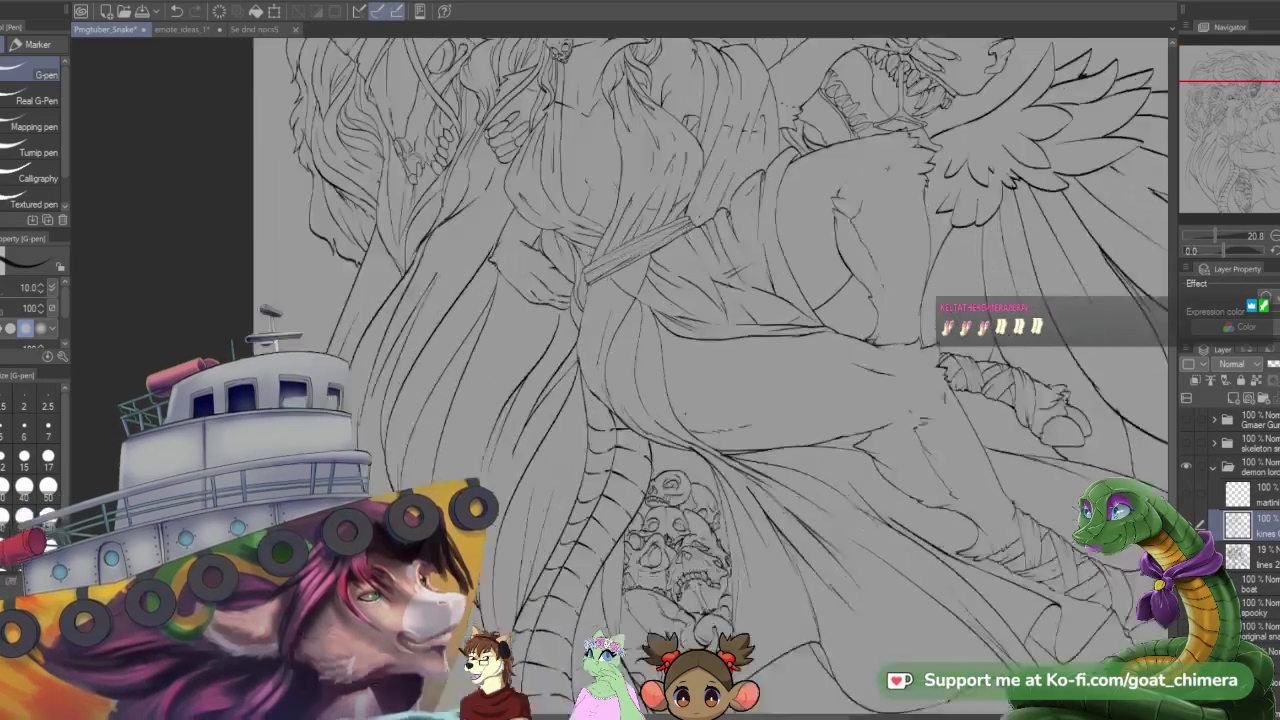
{"action": "scroll", "coordinate": [780, 320], "scroll_direction": "down", "scroll_amount": 4}
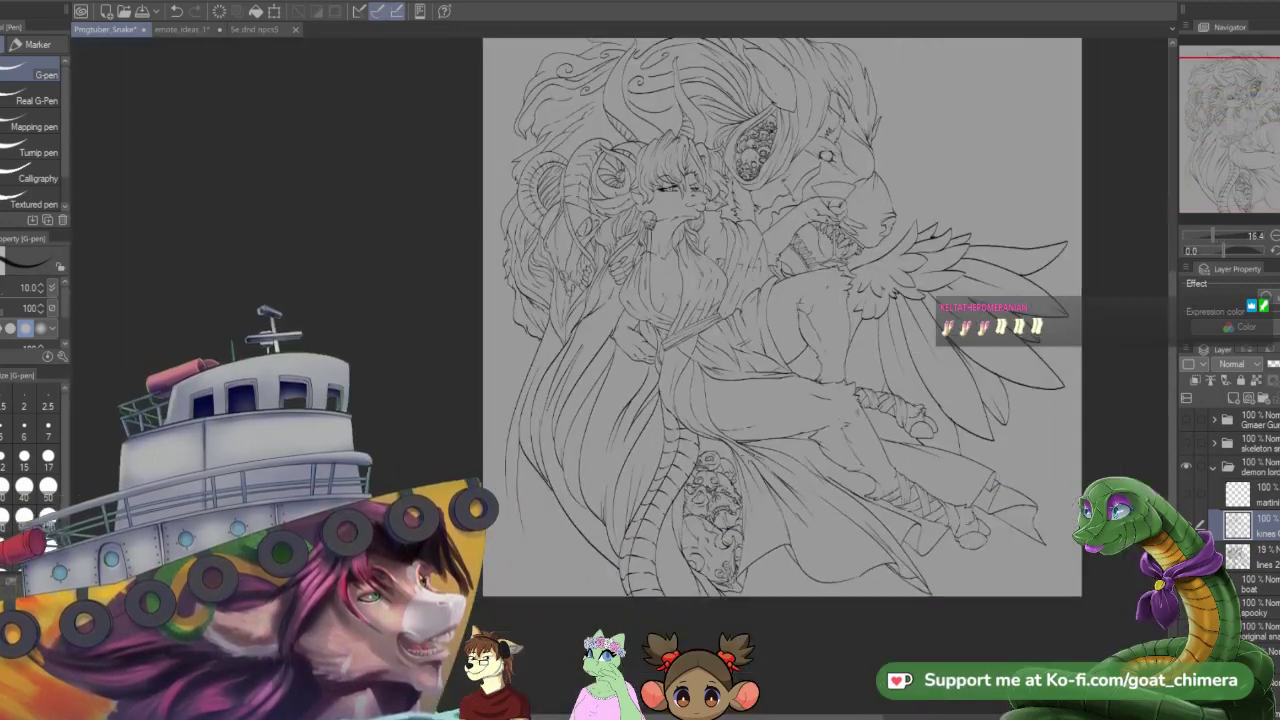
{"action": "scroll", "coordinate": [1013, 162], "scroll_direction": "up", "scroll_amount": 2}
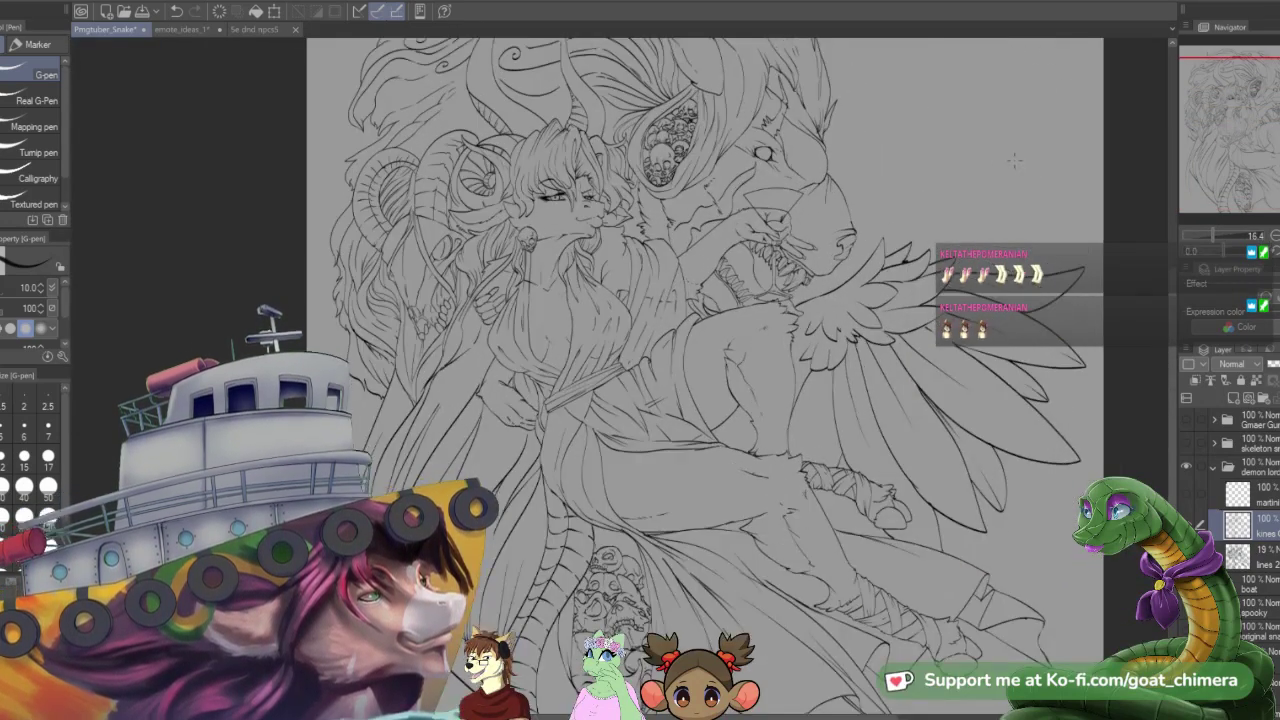
{"action": "scroll", "coordinate": [1013, 162], "scroll_direction": "down", "scroll_amount": 1}
{"action": "scroll", "coordinate": [970, 241], "scroll_direction": "up", "scroll_amount": 2}
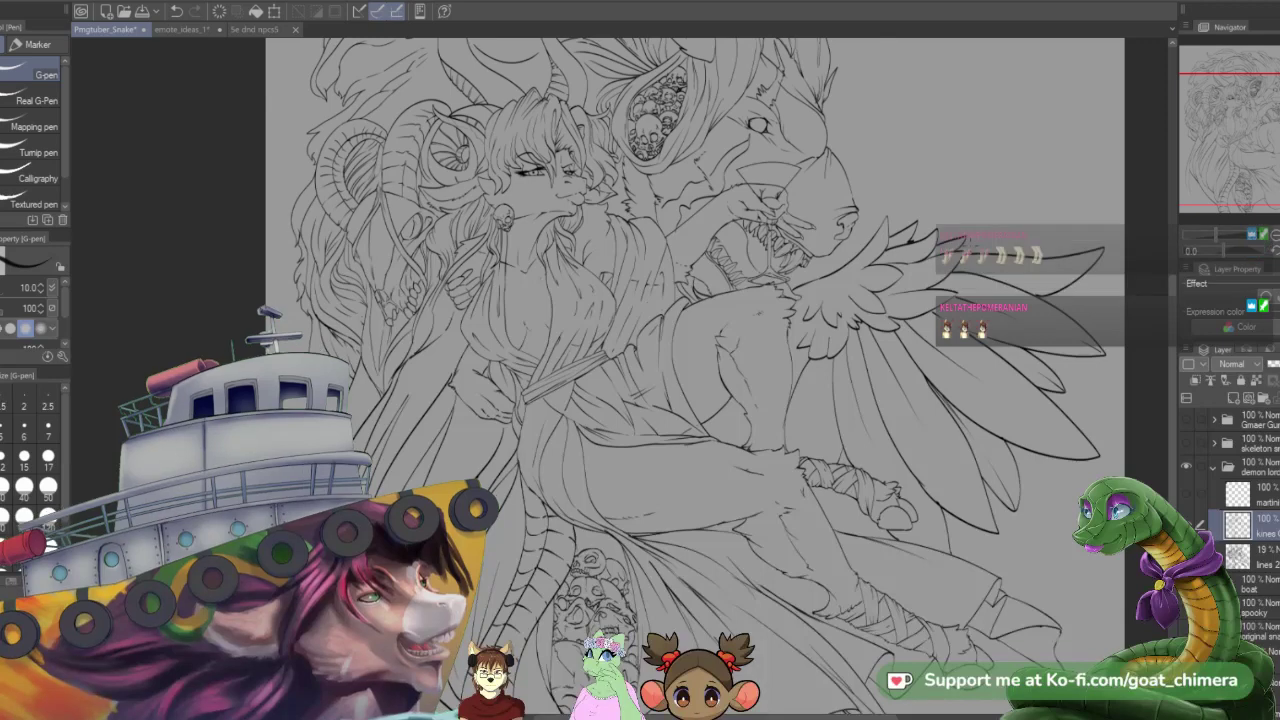
{"action": "scroll", "coordinate": [970, 241], "scroll_direction": "down", "scroll_amount": 2}
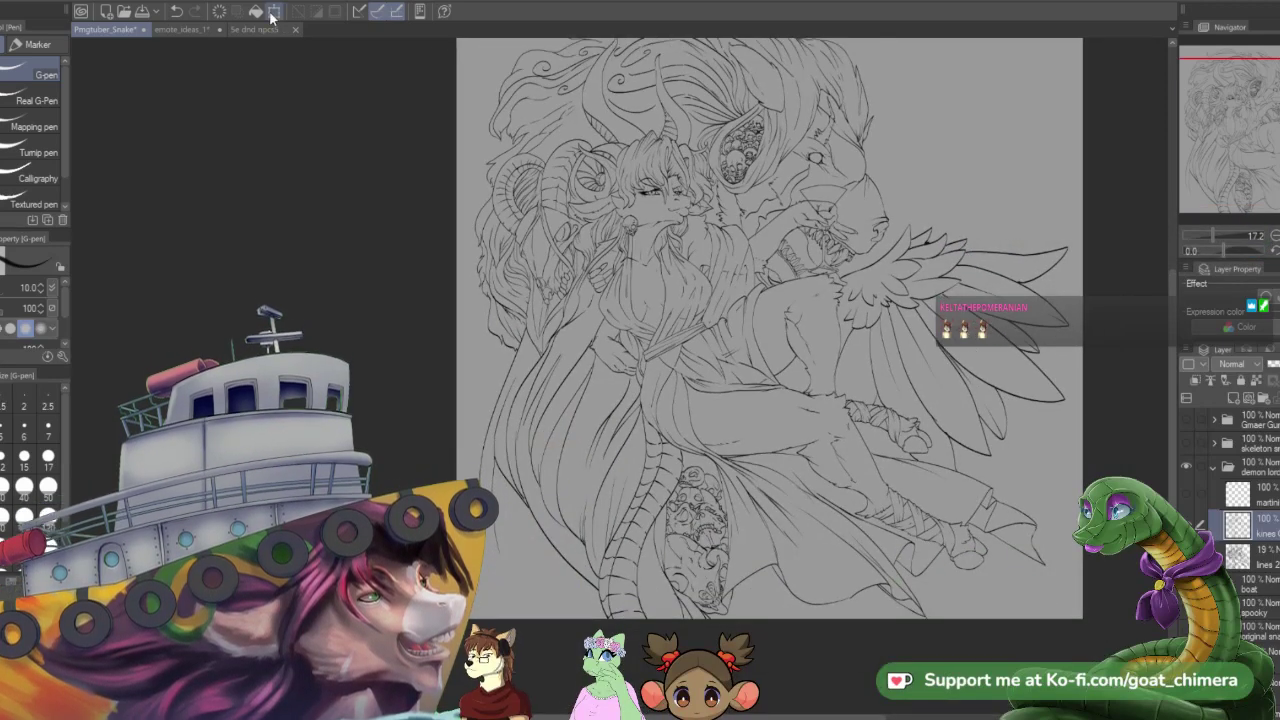
- Look over the character sketches and emote ideas in the other two open documents and return to the demon drawing
{"action": "left_click", "coordinate": [272, 27]}
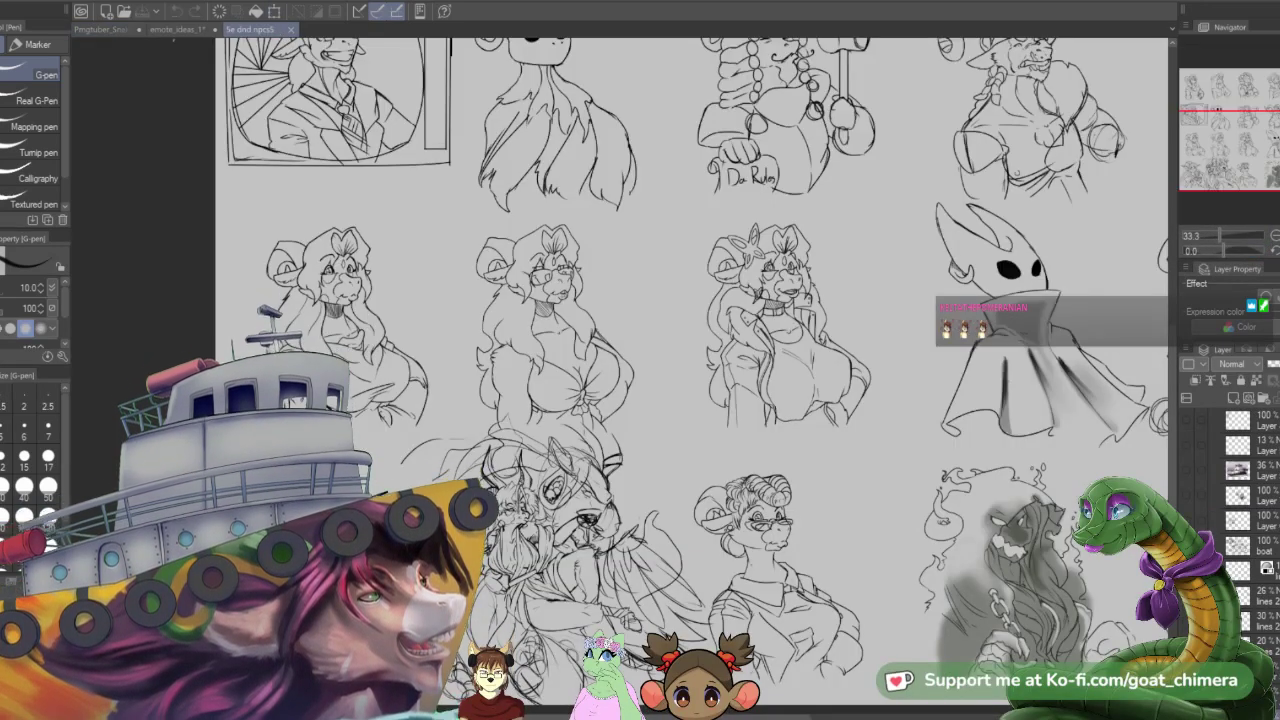
{"action": "left_click", "coordinate": [190, 30]}
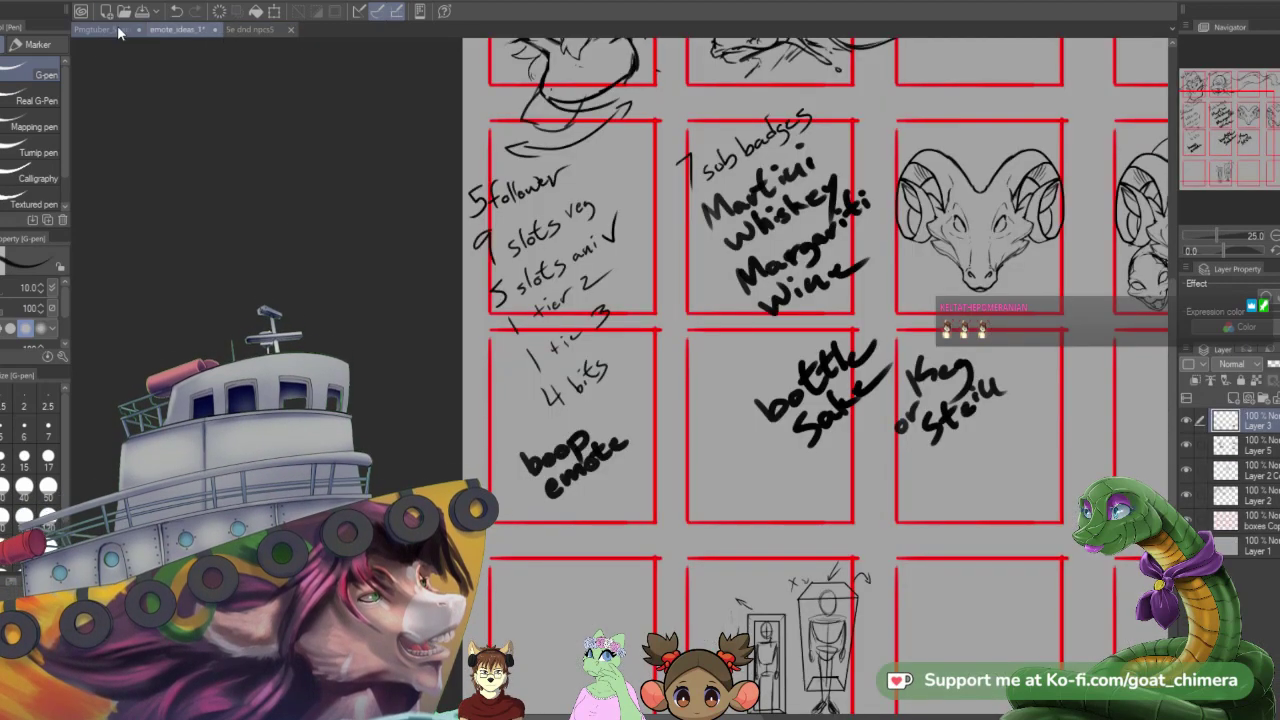
{"action": "left_click", "coordinate": [117, 27]}
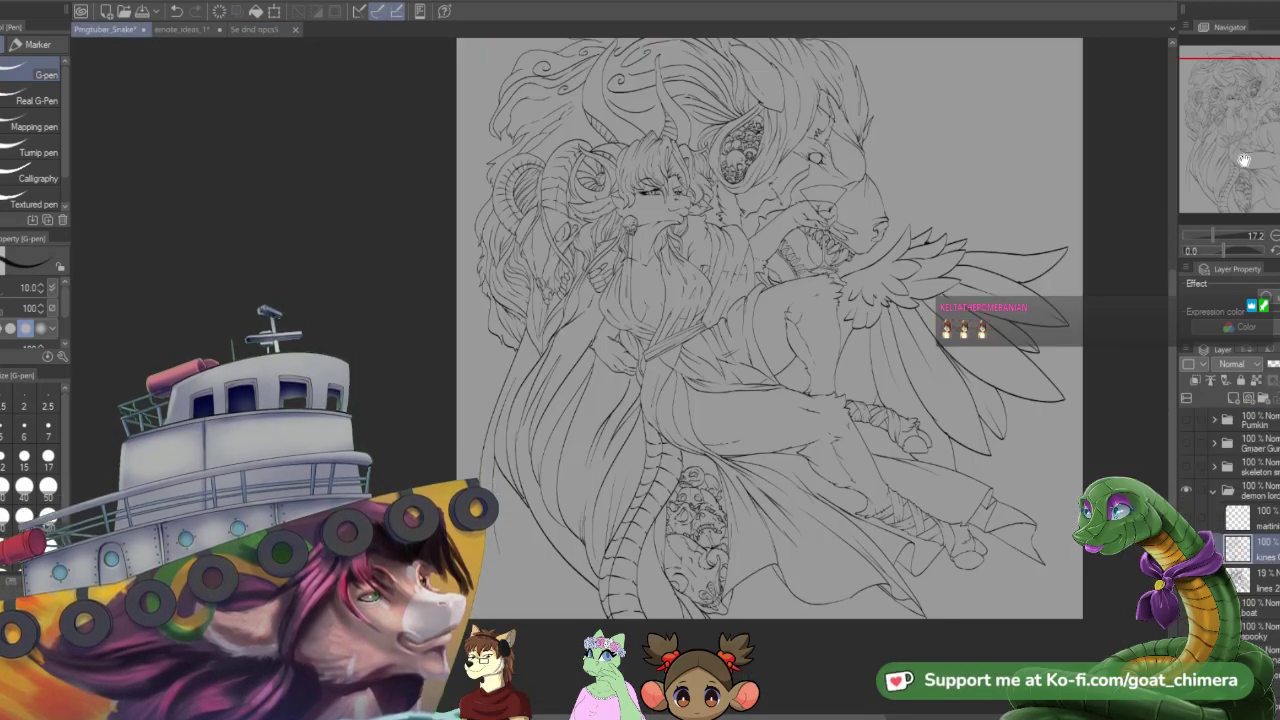
- Show the rough sketch layer again beneath the line art of the cloak and tail
{"action": "mouse_move", "coordinate": [1244, 160]}
{"action": "left_mouse_down"}
{"action": "mouse_move", "coordinate": [1268, 157]}
{"action": "mouse_move", "coordinate": [1255, 146]}
{"action": "left_mouse_up"}
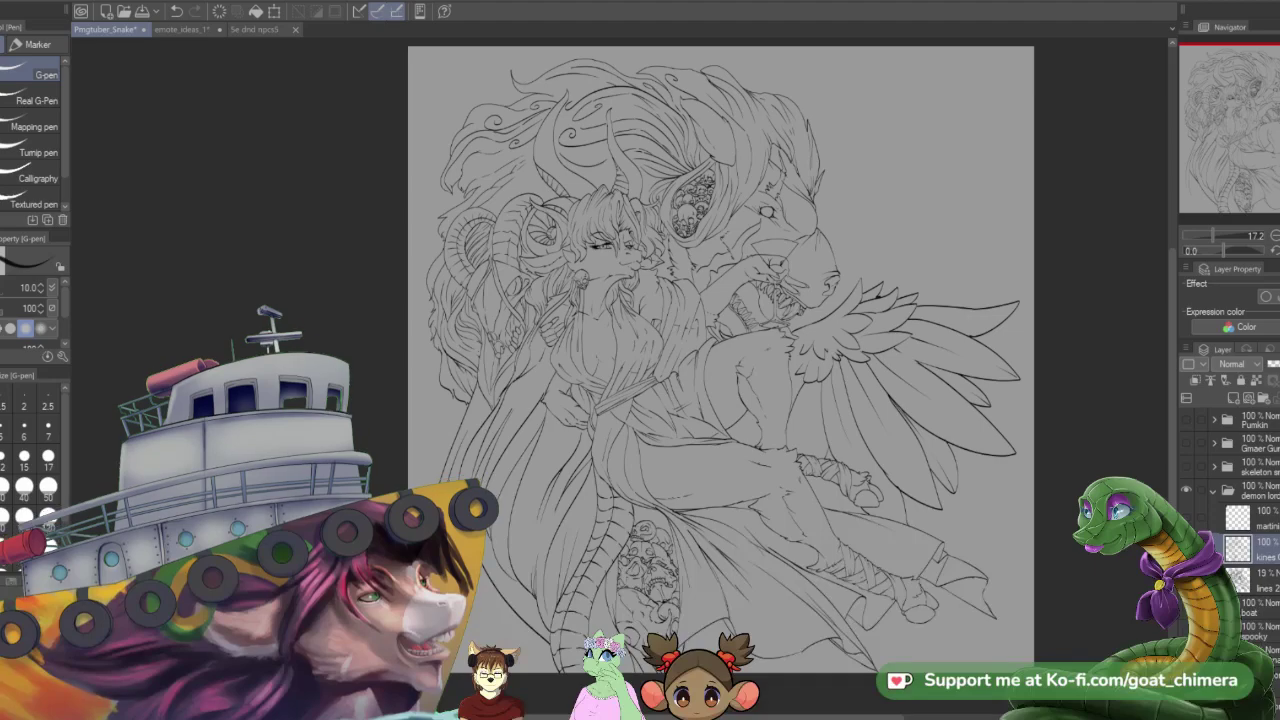
{"action": "scroll", "coordinate": [541, 477], "scroll_direction": "down", "scroll_amount": 3}
{"action": "scroll", "coordinate": [484, 633], "scroll_direction": "up", "scroll_amount": 5}
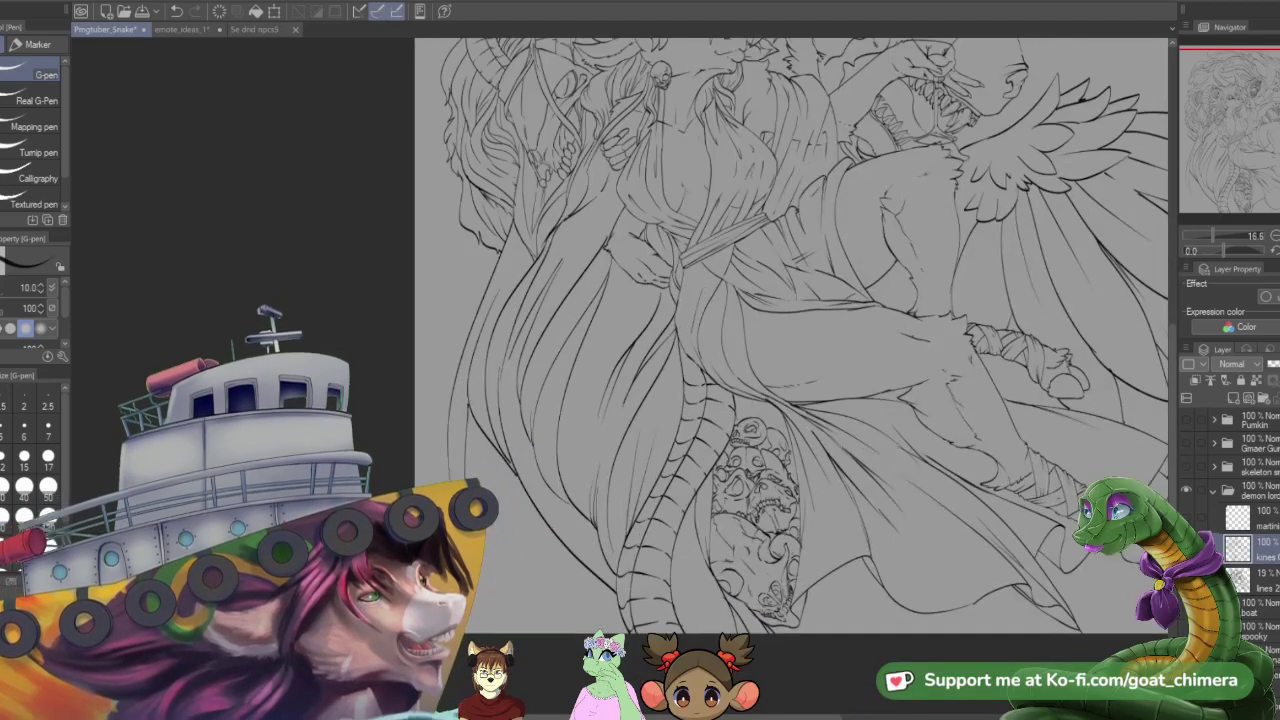
{"action": "scroll", "coordinate": [497, 633], "scroll_direction": "down", "scroll_amount": 2}
{"action": "scroll", "coordinate": [720, 360], "scroll_direction": "up", "scroll_amount": 1}
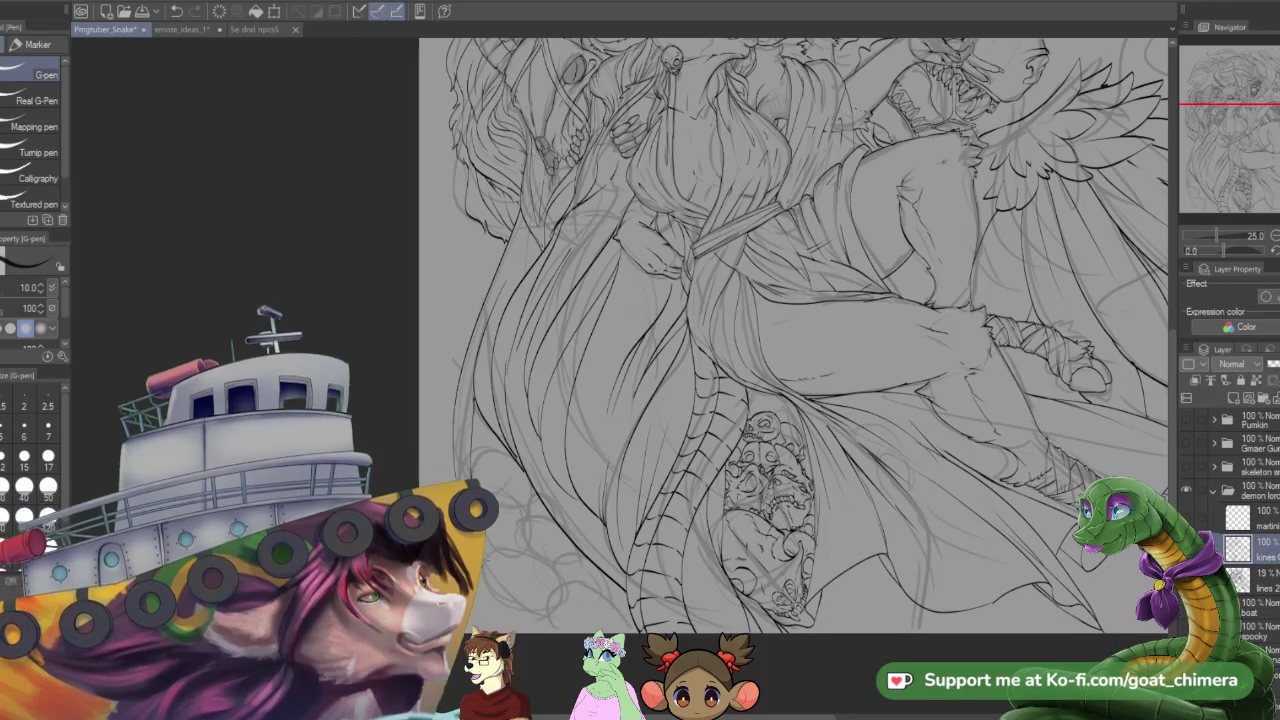
- Compare the inked lines with the rough sketch around the cloak and across the whole composition
{"action": "scroll", "coordinate": [548, 525], "scroll_direction": "down", "scroll_amount": 2}
{"action": "scroll", "coordinate": [511, 577], "scroll_direction": "up", "scroll_amount": 2}
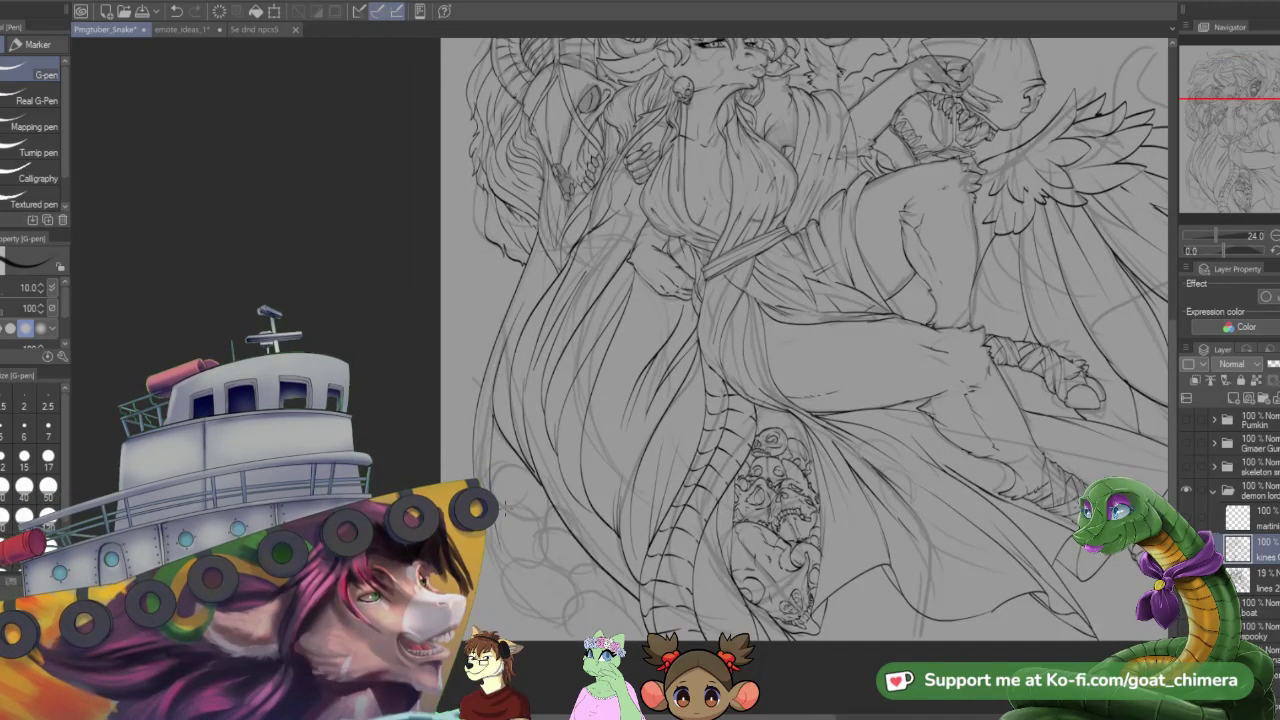
{"action": "scroll", "coordinate": [510, 500], "scroll_direction": "down", "scroll_amount": 3}
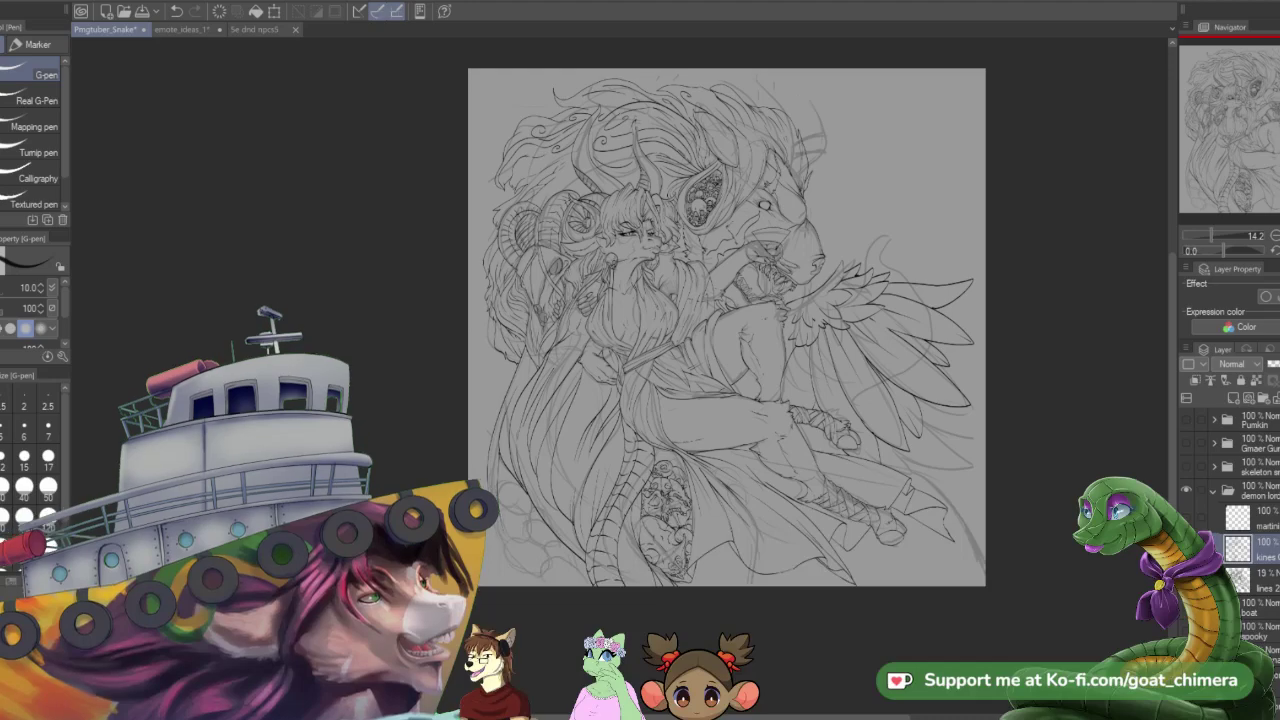
{"action": "scroll", "coordinate": [483, 495], "scroll_direction": "up", "scroll_amount": 2}
{"action": "scroll", "coordinate": [508, 267], "scroll_direction": "up", "scroll_amount": 2}
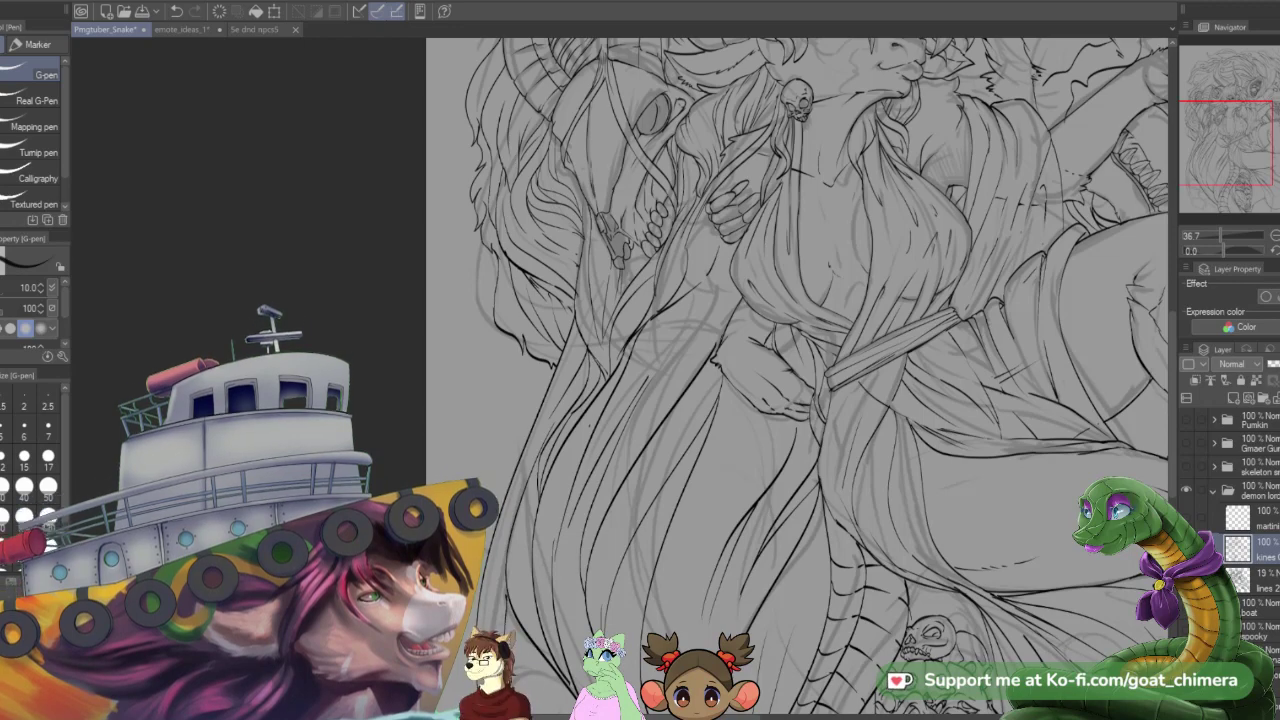
{"action": "scroll", "coordinate": [520, 578], "scroll_direction": "down", "scroll_amount": 2}
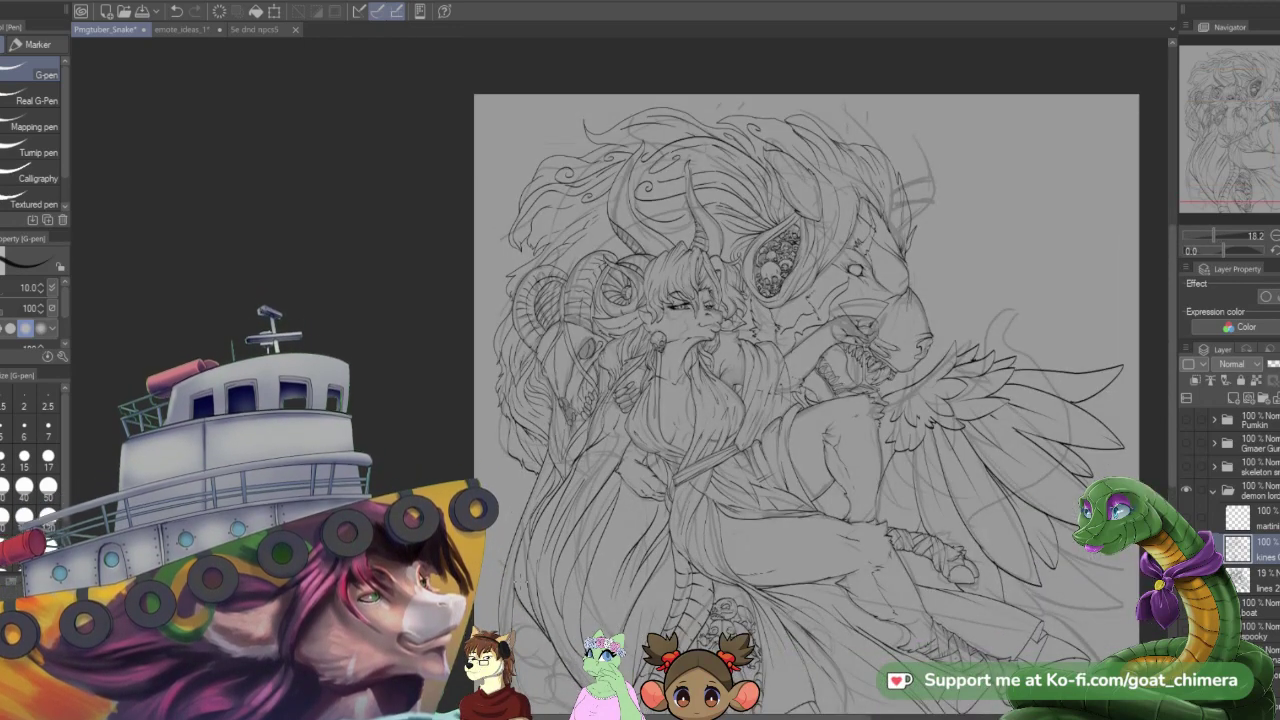
{"action": "scroll", "coordinate": [520, 582], "scroll_direction": "down", "scroll_amount": 2}
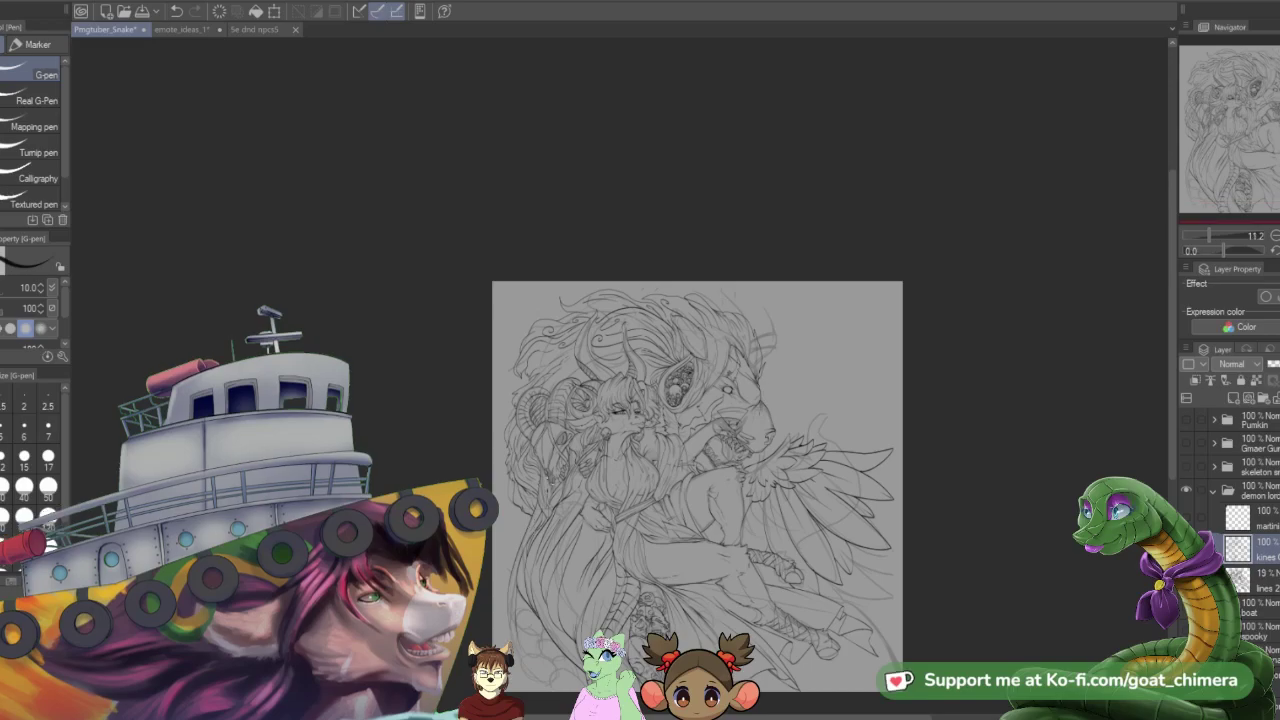
- Rotate the canvas to -70 degrees and ink a small skull charm below a curled strand of the beast's mane with the G-pen
{"action": "scroll", "coordinate": [546, 471], "scroll_direction": "up", "scroll_amount": 6}
{"action": "scroll", "coordinate": [614, 312], "scroll_direction": "up", "scroll_amount": 2}
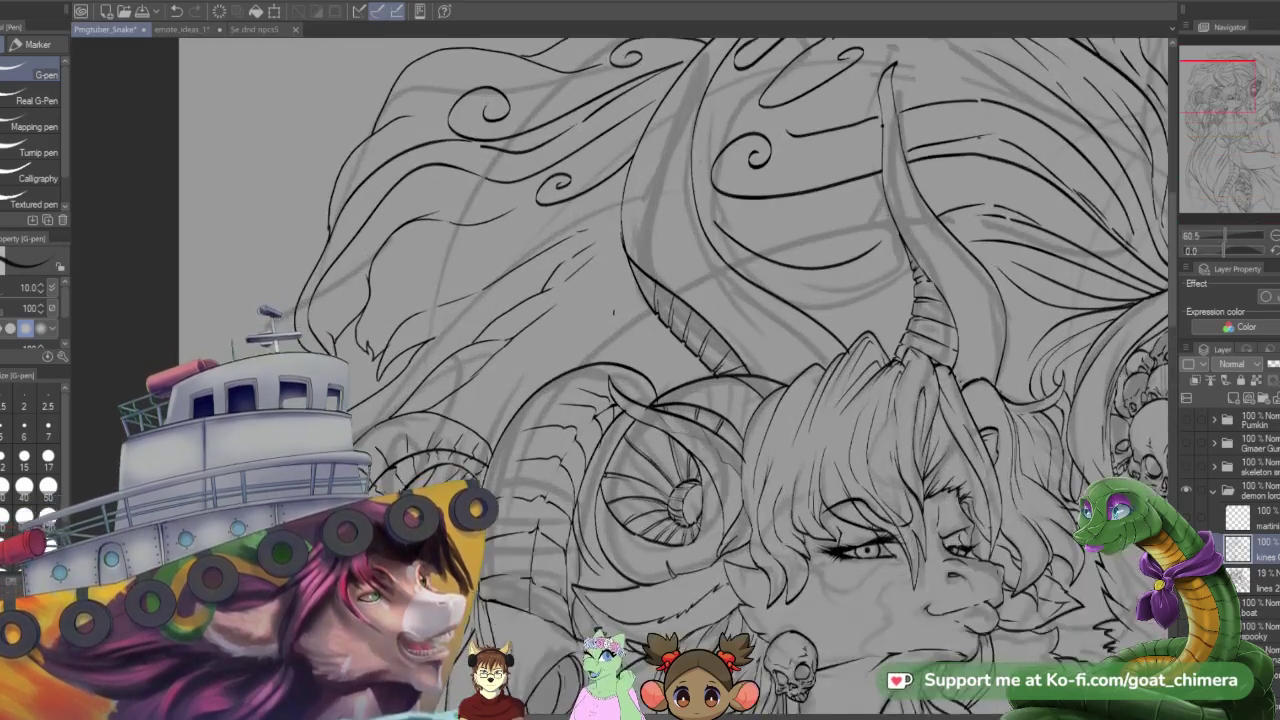
{"action": "scroll", "coordinate": [614, 312], "scroll_direction": "down", "scroll_amount": 14, "text": "shift"}
{"action": "scroll", "coordinate": [614, 312], "scroll_direction": "down", "scroll_amount": 5}
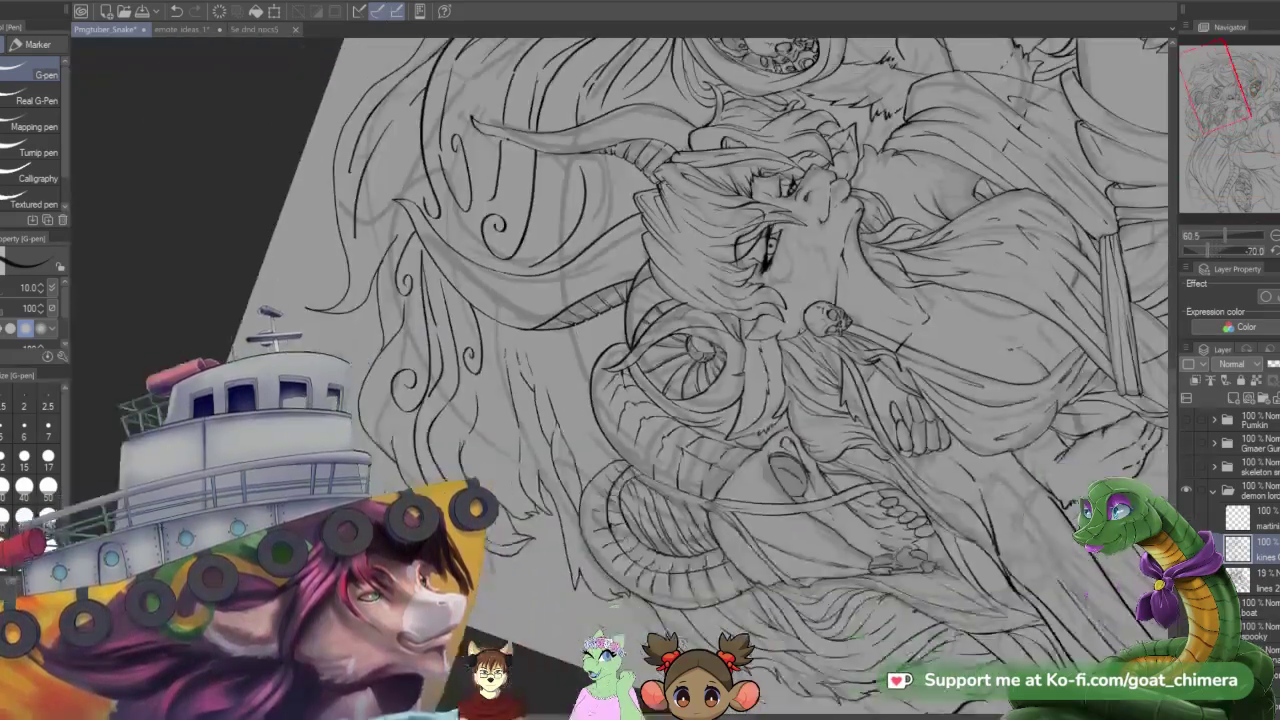
{"action": "scroll", "coordinate": [558, 373], "scroll_direction": "up", "scroll_amount": 6}
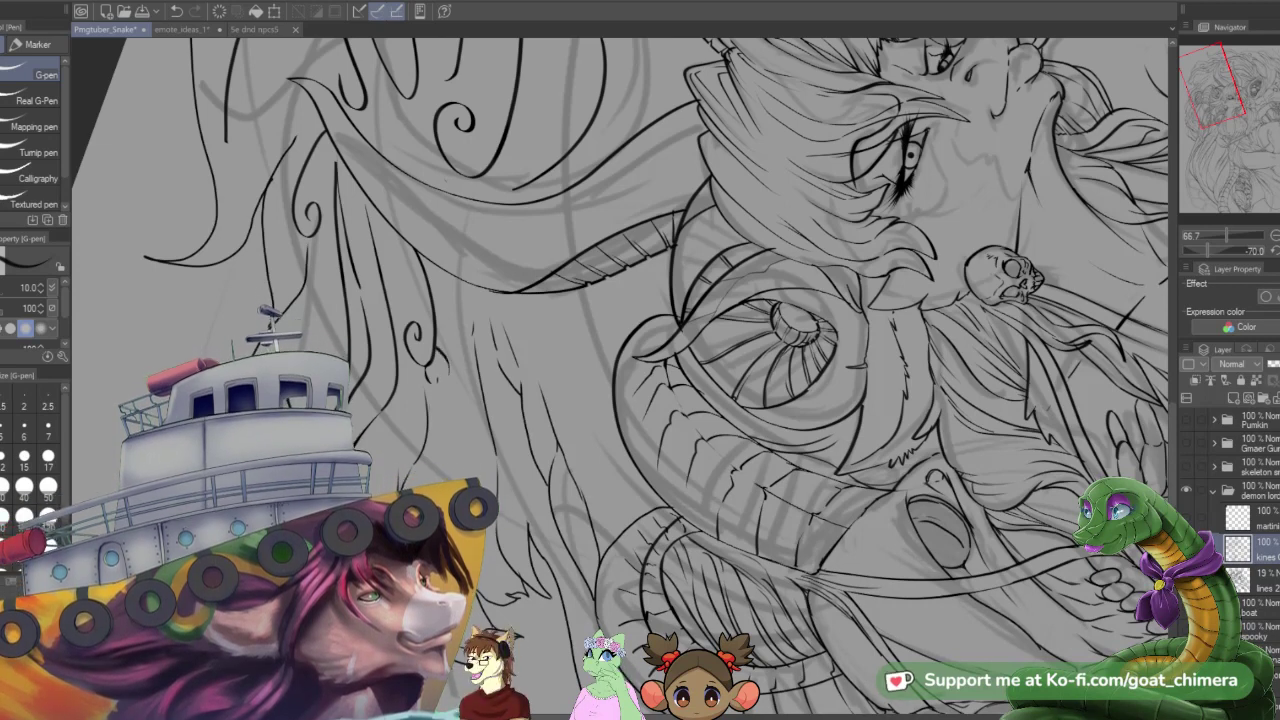
{"action": "left_click_drag", "start_coordinate": [432, 370], "coordinate": [444, 384]}
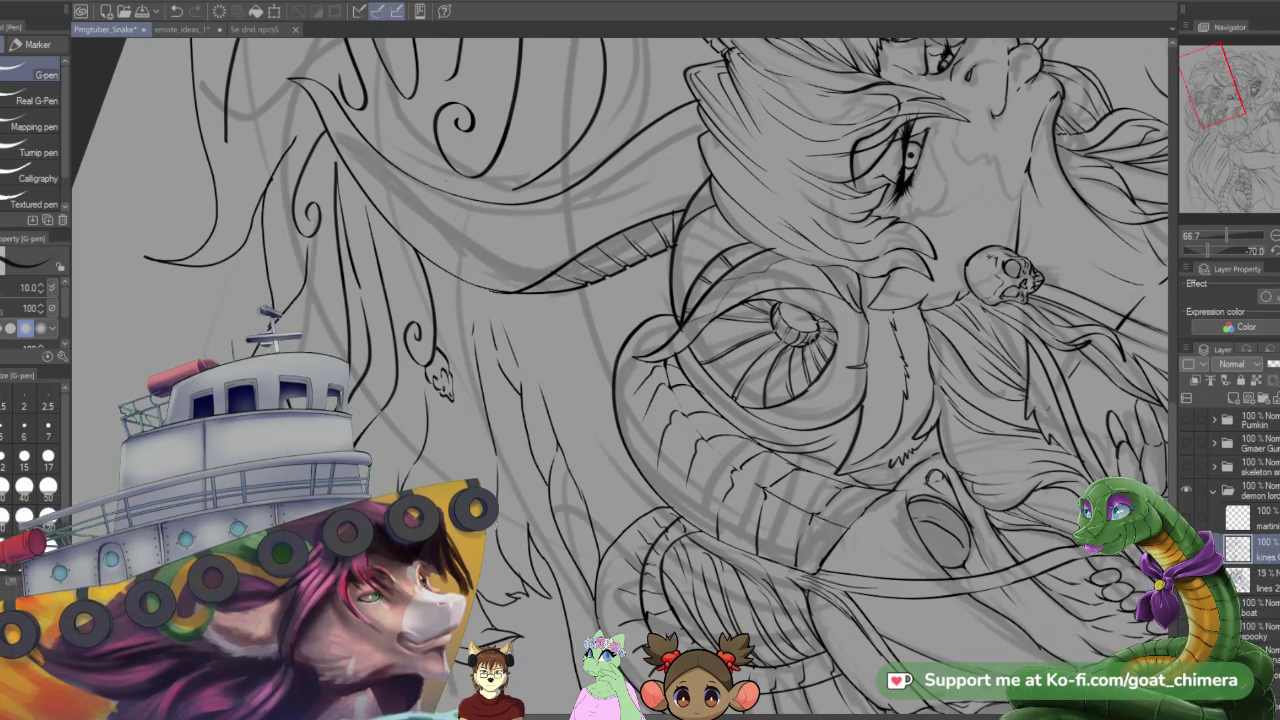
- Rotate the canvas to -20 degrees and look over the whole composition from the beast's mane to the feathered wing
{"action": "scroll", "coordinate": [494, 543], "scroll_direction": "down", "scroll_amount": 3}
{"action": "scroll", "coordinate": [494, 543], "scroll_direction": "up", "scroll_amount": 2}
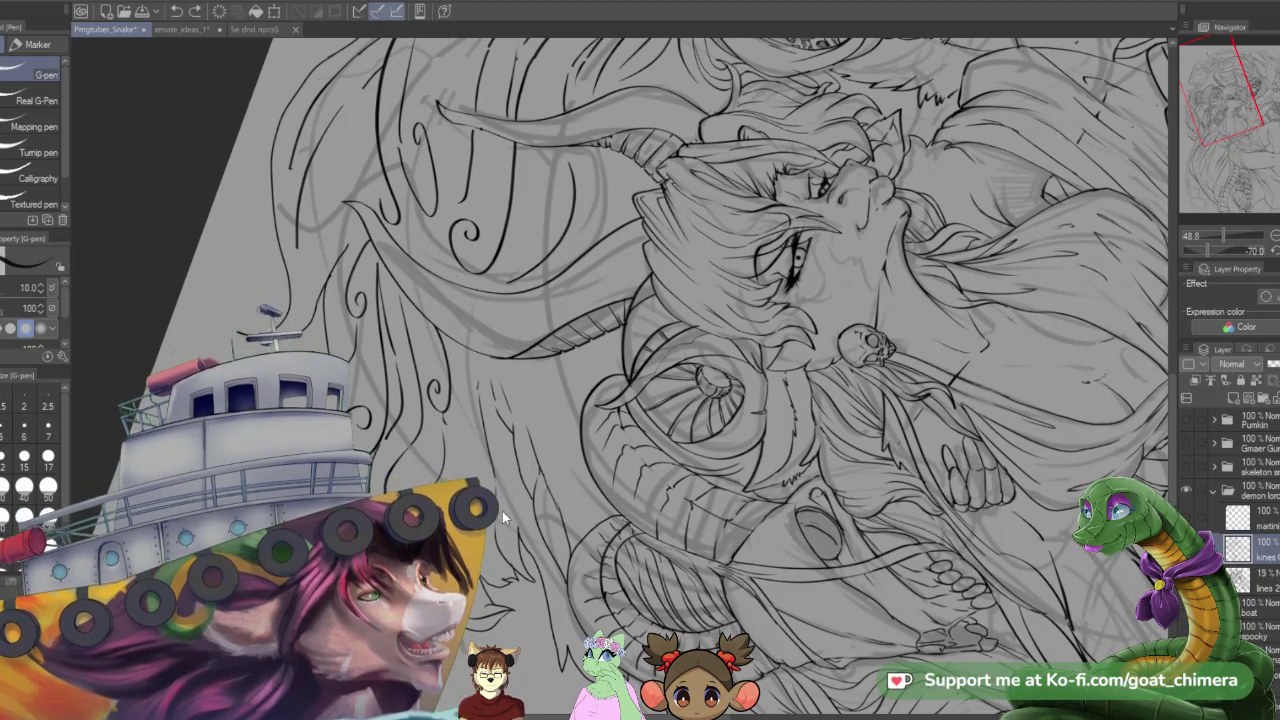
{"action": "key", "text": "shift"}
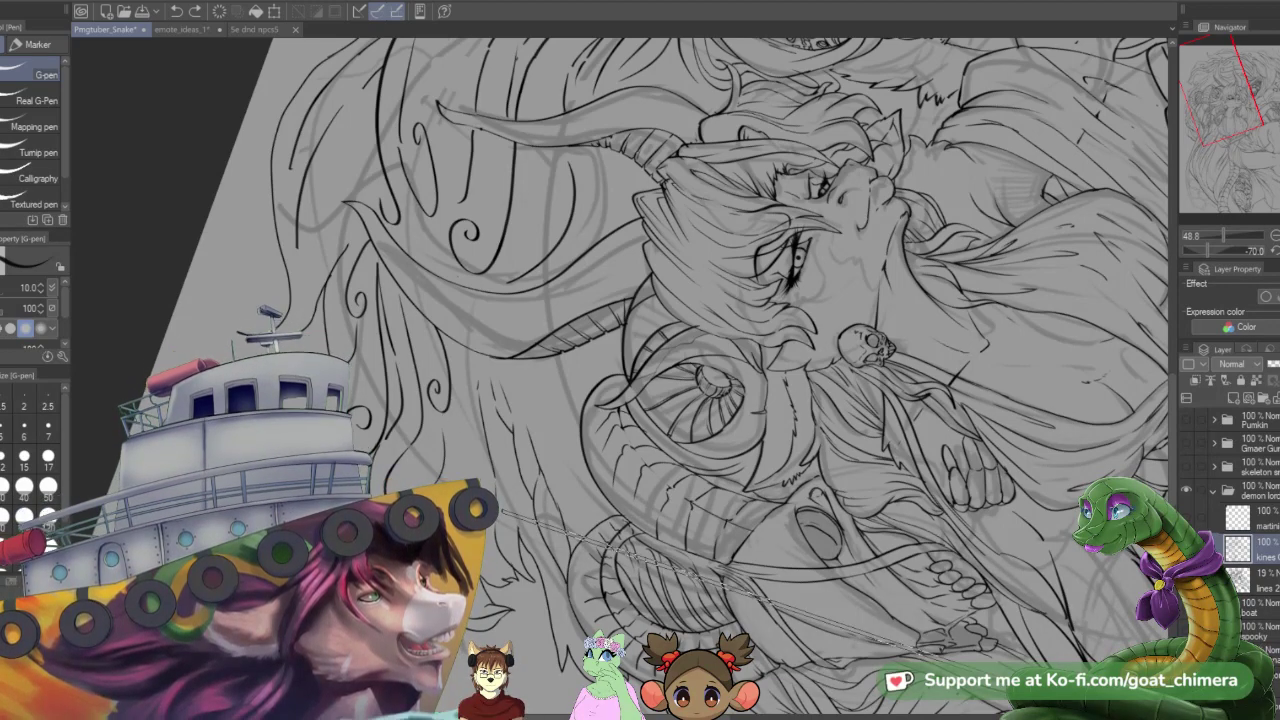
{"action": "scroll", "coordinate": [622, 376], "scroll_direction": "down", "scroll_amount": 6}
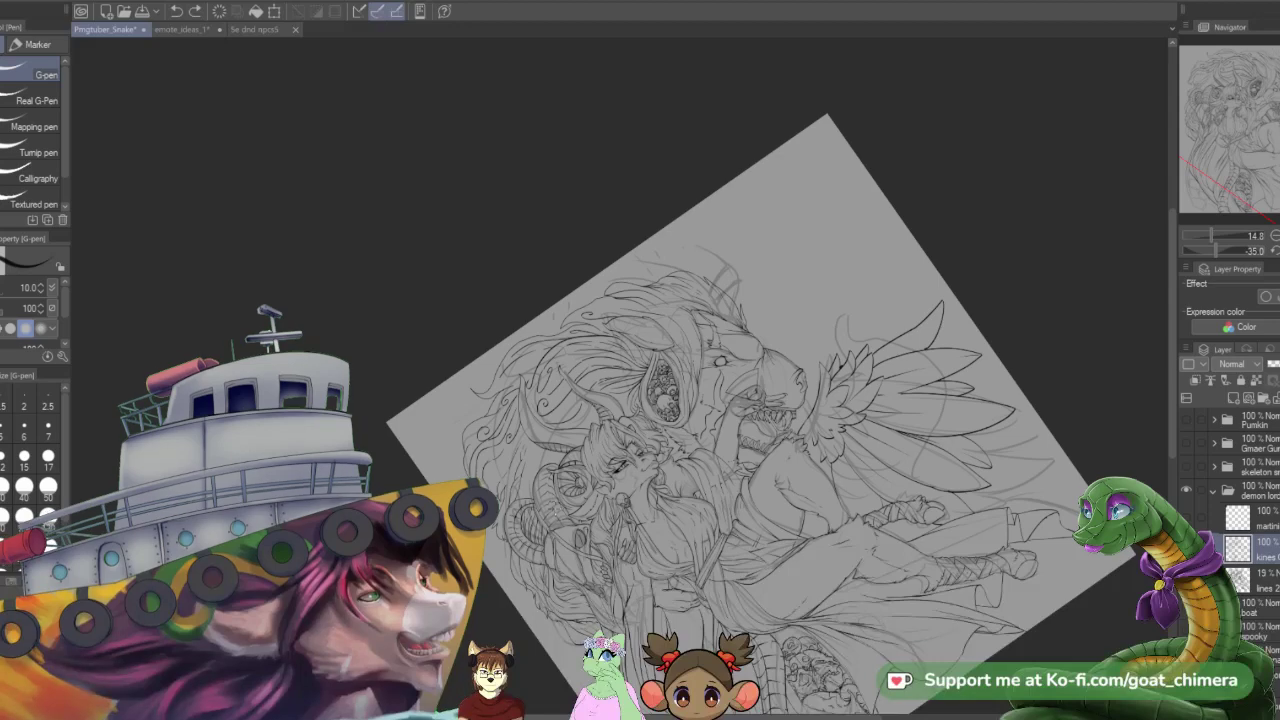
{"action": "scroll", "coordinate": [700, 430], "scroll_direction": "down", "scroll_amount": 2}
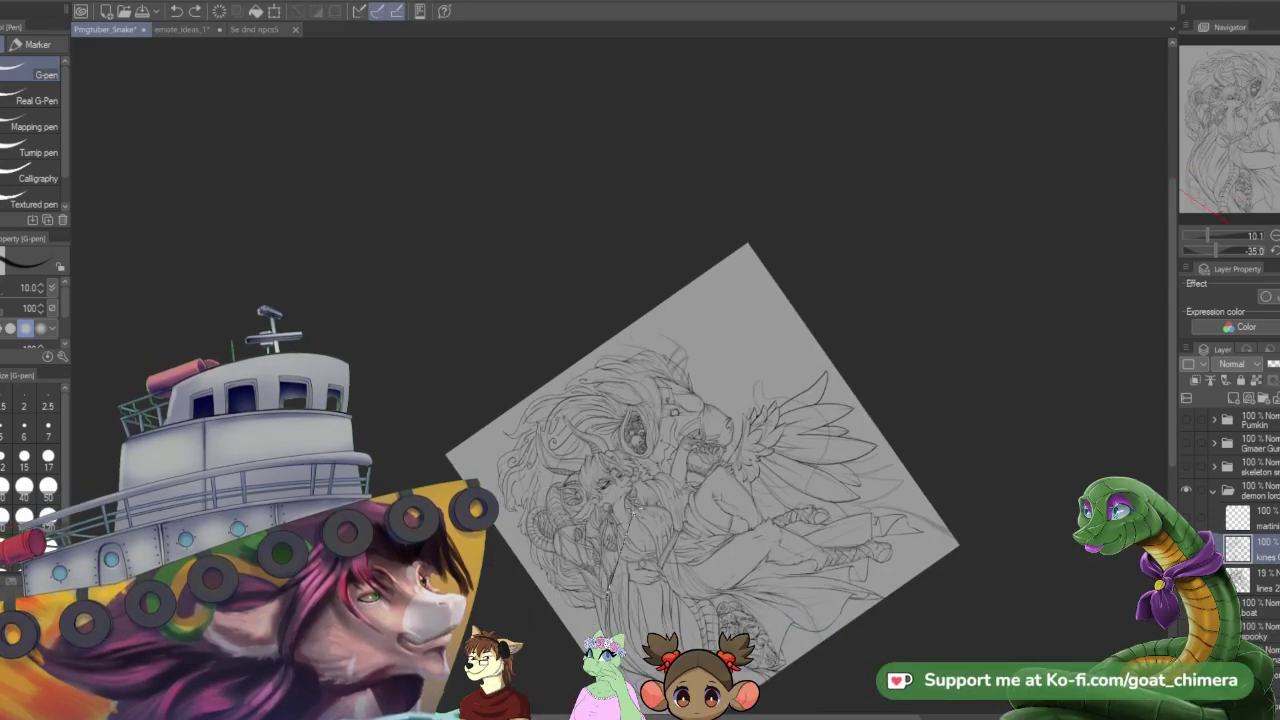
{"action": "key", "text": "asciicircum"}
{"action": "key", "text": "asciicircum"}
{"action": "key", "text": "asciicircum"}
{"action": "scroll", "coordinate": [622, 546], "scroll_direction": "down", "scroll_amount": 5}
{"action": "scroll", "coordinate": [591, 660], "scroll_direction": "up", "scroll_amount": 4}
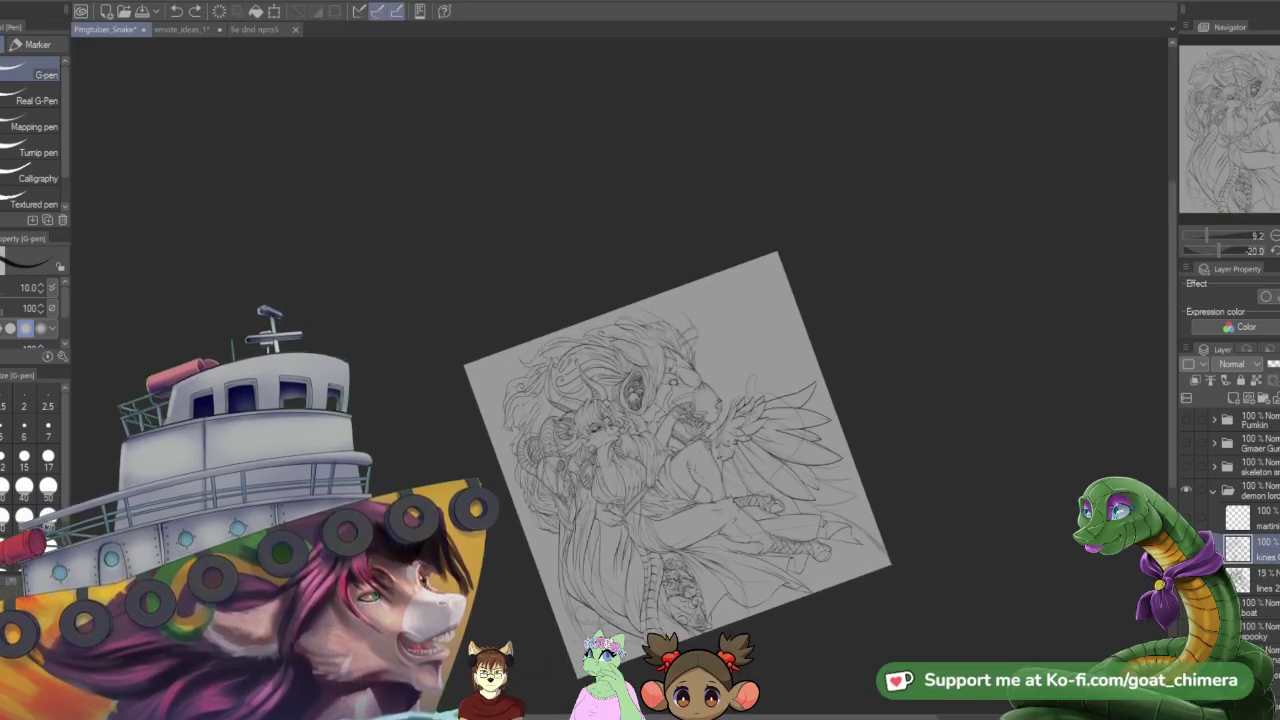
{"action": "scroll", "coordinate": [675, 440], "scroll_direction": "up", "scroll_amount": 4}
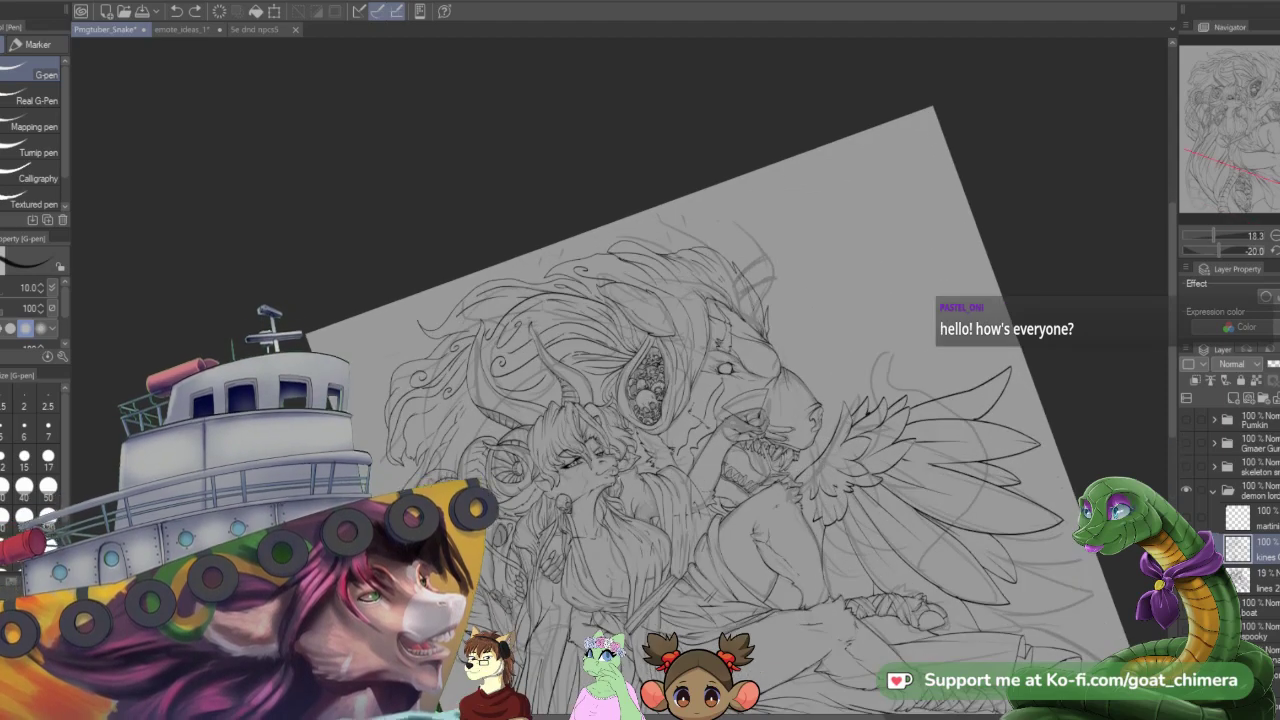
{"action": "scroll", "coordinate": [675, 440], "scroll_direction": "down", "scroll_amount": 3}
{"action": "scroll", "coordinate": [675, 440], "scroll_direction": "up", "scroll_amount": 3}
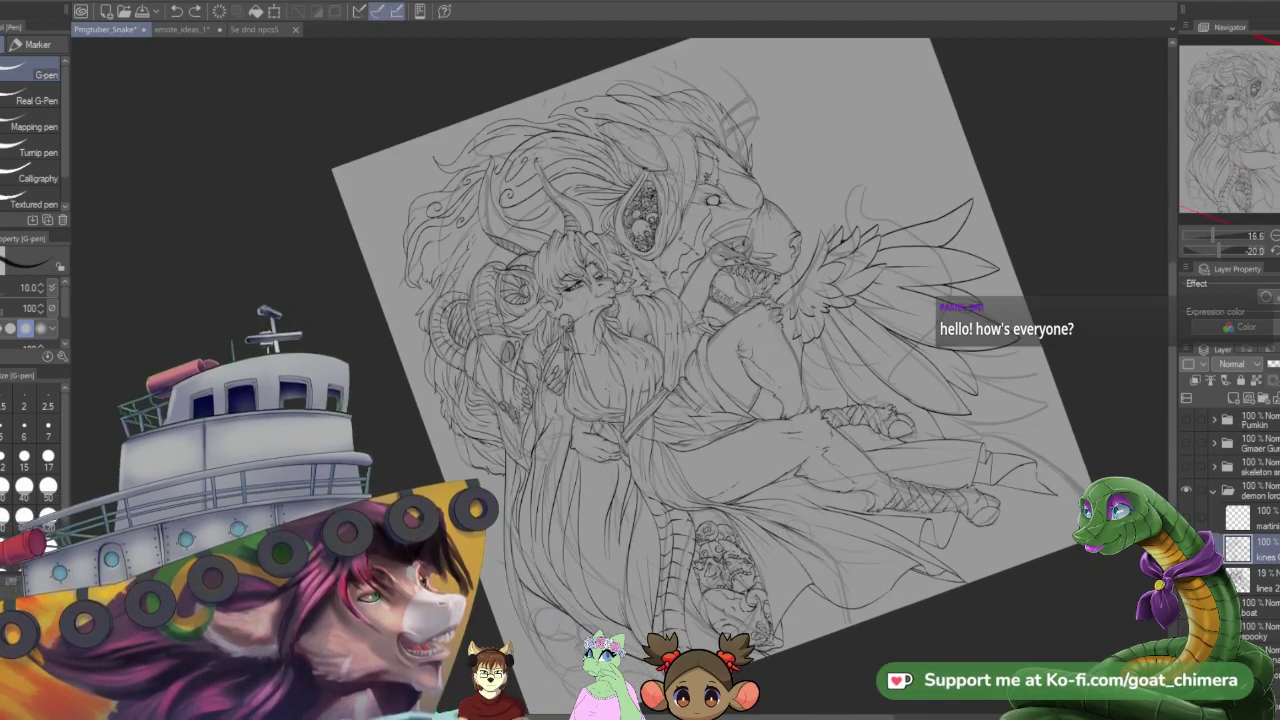
- Examine the line art of the cloak folds, the banded tail and the skull-filled cloak opening against the rough sketch
{"action": "scroll", "coordinate": [675, 440], "scroll_direction": "up", "scroll_amount": 2}
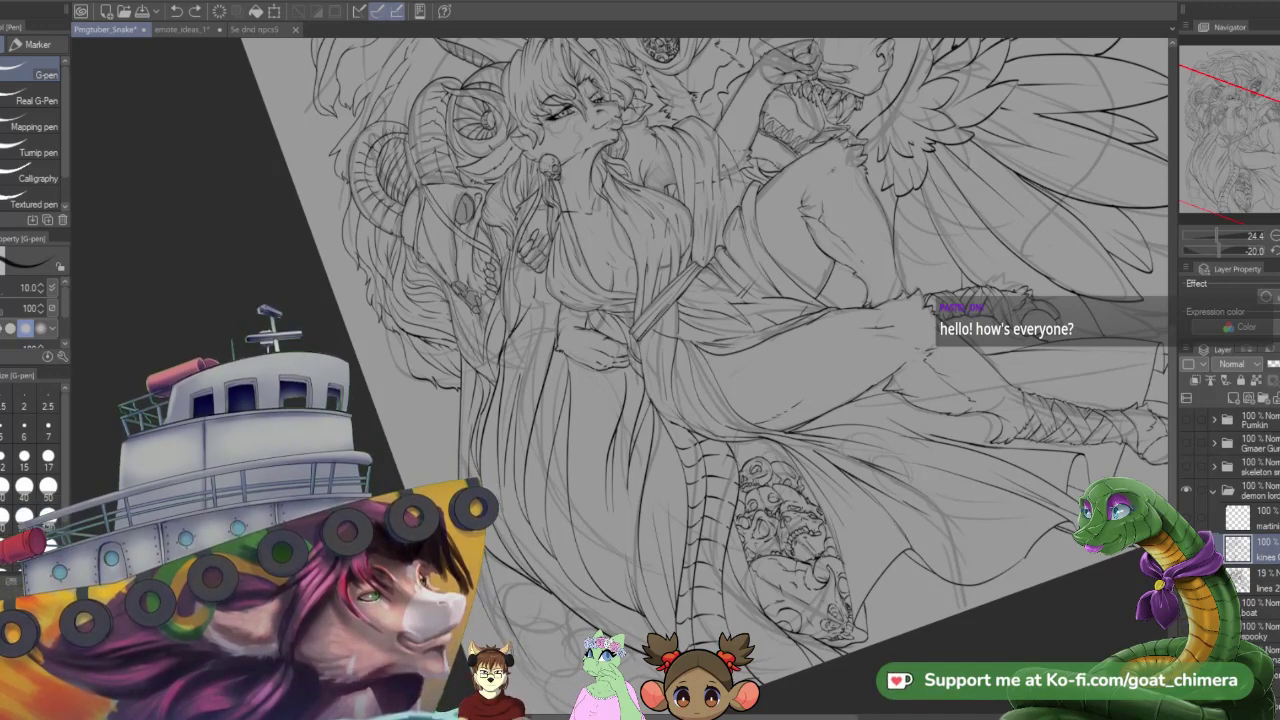
{"action": "scroll", "coordinate": [820, 620], "scroll_direction": "up", "scroll_amount": 2}
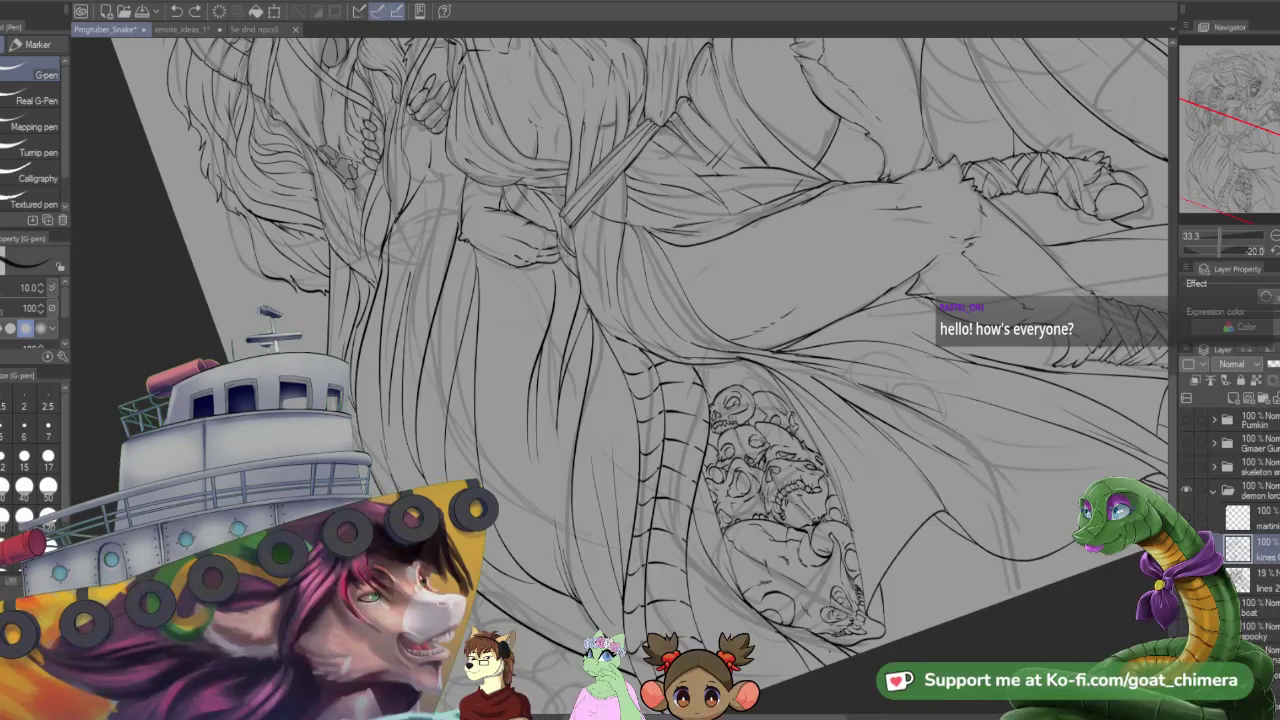
{"action": "scroll", "coordinate": [816, 637], "scroll_direction": "up", "scroll_amount": 2}
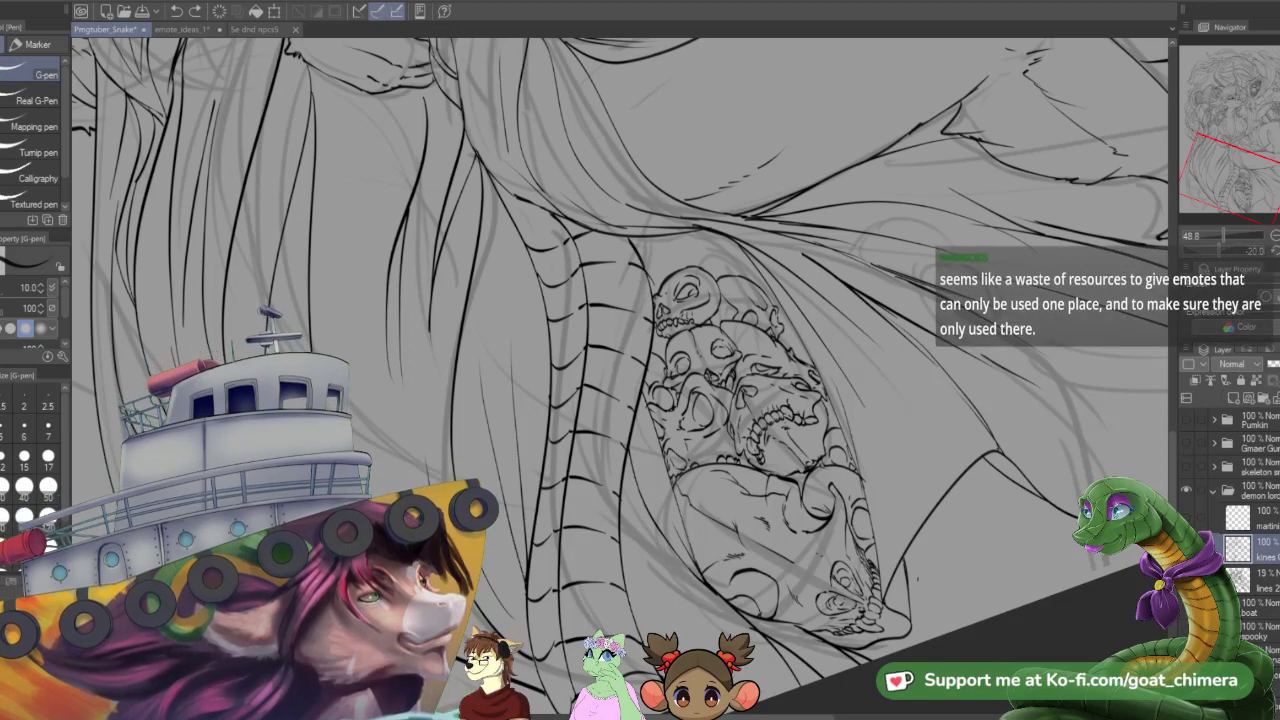
{"action": "scroll", "coordinate": [893, 586], "scroll_direction": "down", "scroll_amount": 1}
{"action": "scroll", "coordinate": [910, 588], "scroll_direction": "down", "scroll_amount": 1}
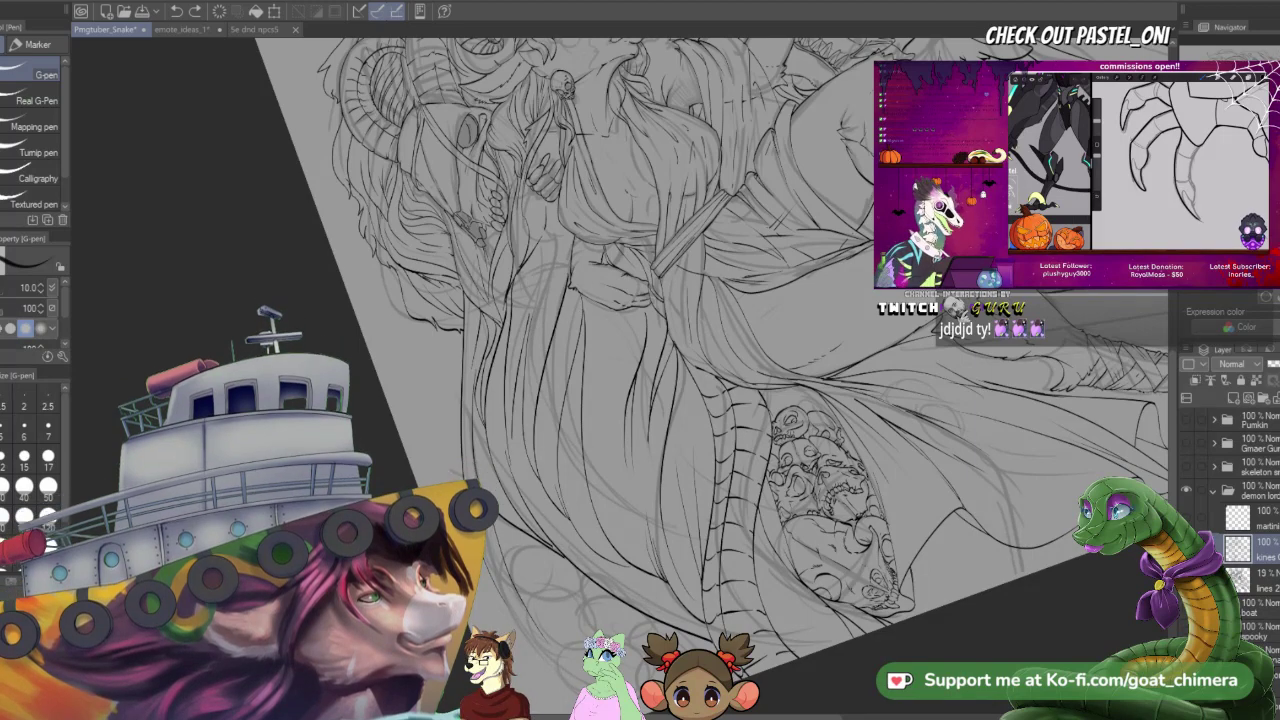
{"action": "scroll", "coordinate": [880, 495], "scroll_direction": "down", "scroll_amount": 3}
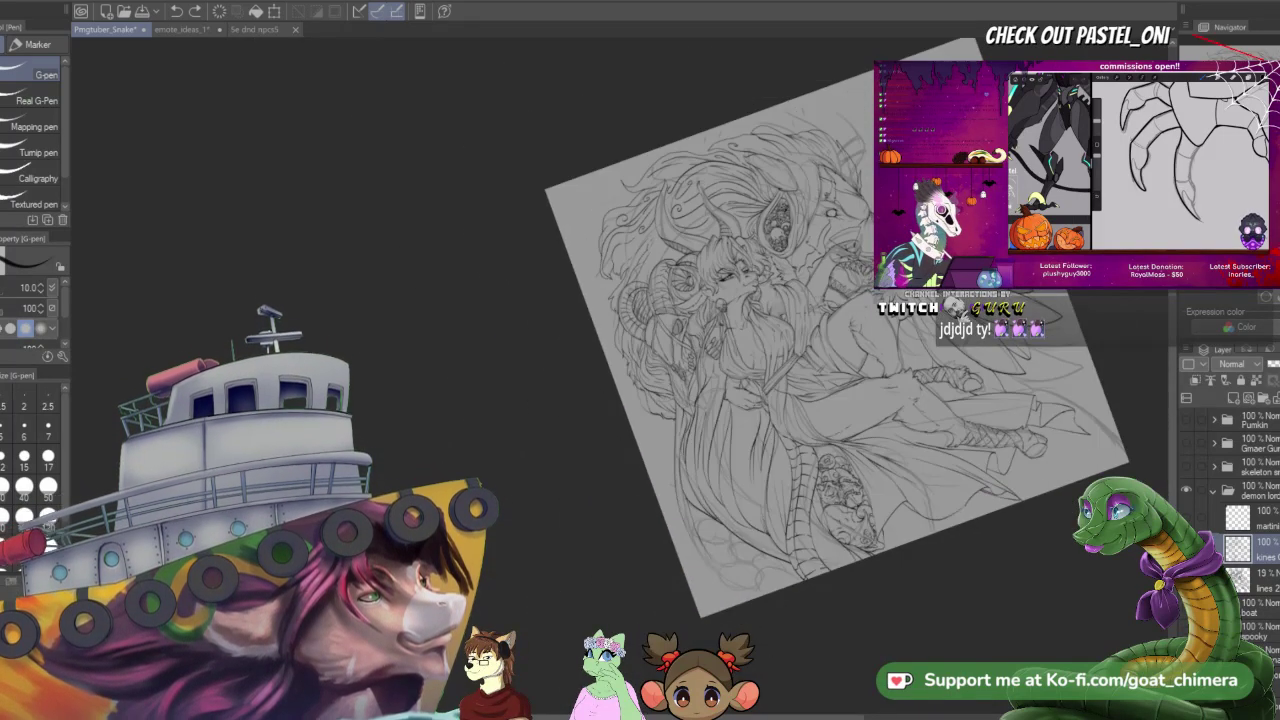
{"action": "scroll", "coordinate": [820, 590], "scroll_direction": "up", "scroll_amount": 2}
{"action": "scroll", "coordinate": [842, 580], "scroll_direction": "up", "scroll_amount": 2}
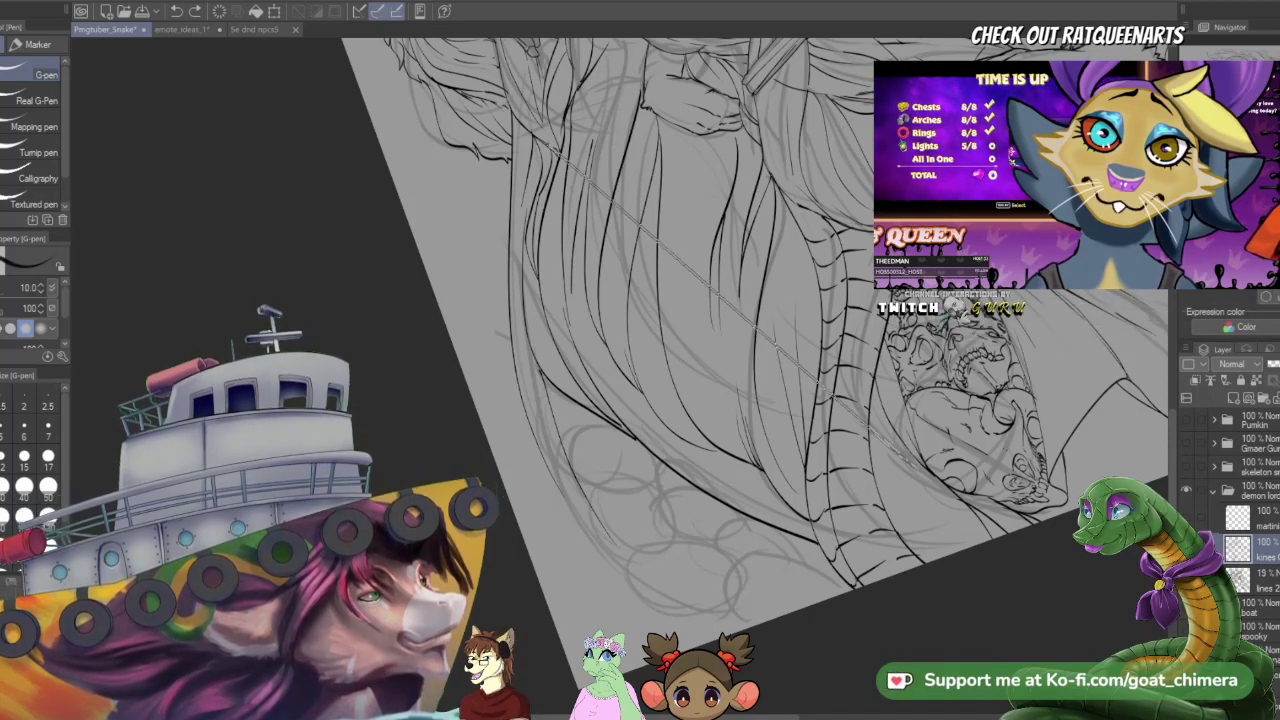
- Rotate the canvas to 10 degrees and inspect the empty area between the banded tail, cloak folds and topmost skull
{"action": "key", "text": "asciicircum"}
{"action": "key", "text": "asciicircum"}
{"action": "scroll", "coordinate": [950, 450], "scroll_direction": "down", "scroll_amount": 2}
{"action": "scroll", "coordinate": [807, 480], "scroll_direction": "up", "scroll_amount": 2}
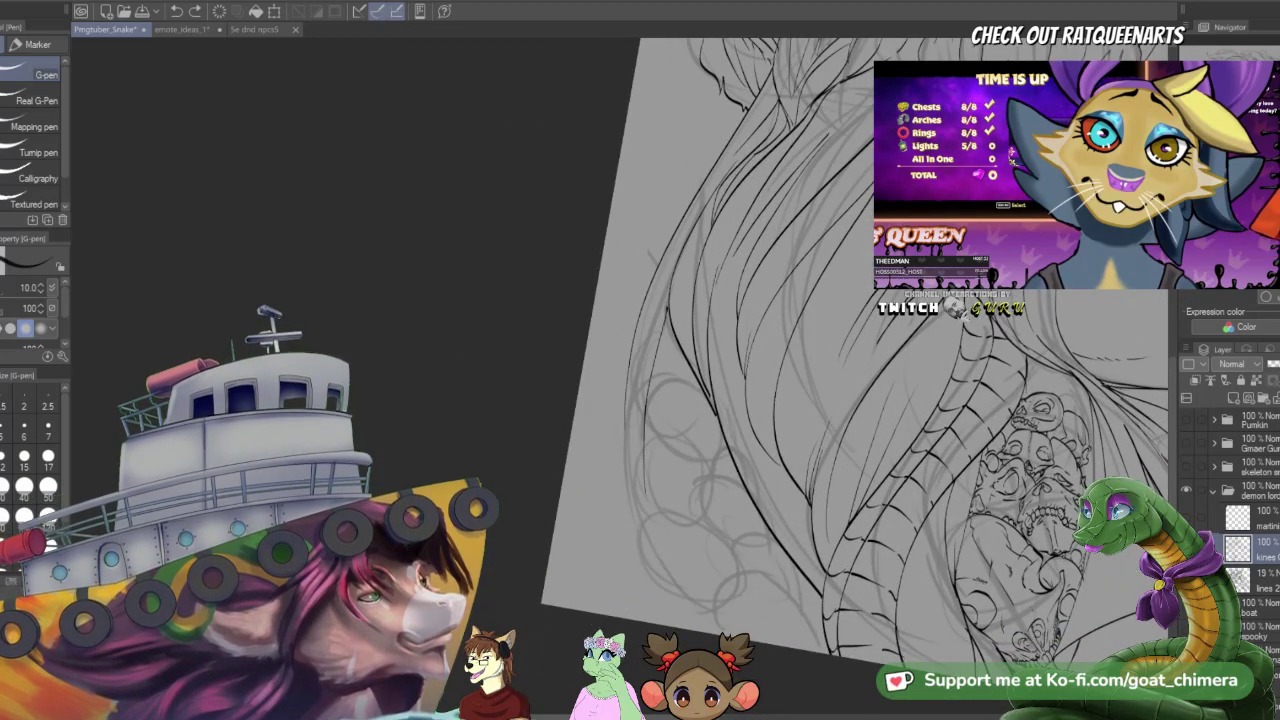
{"action": "scroll", "coordinate": [1048, 386], "scroll_direction": "up", "scroll_amount": 2}
{"action": "scroll", "coordinate": [1096, 420], "scroll_direction": "up", "scroll_amount": 1}
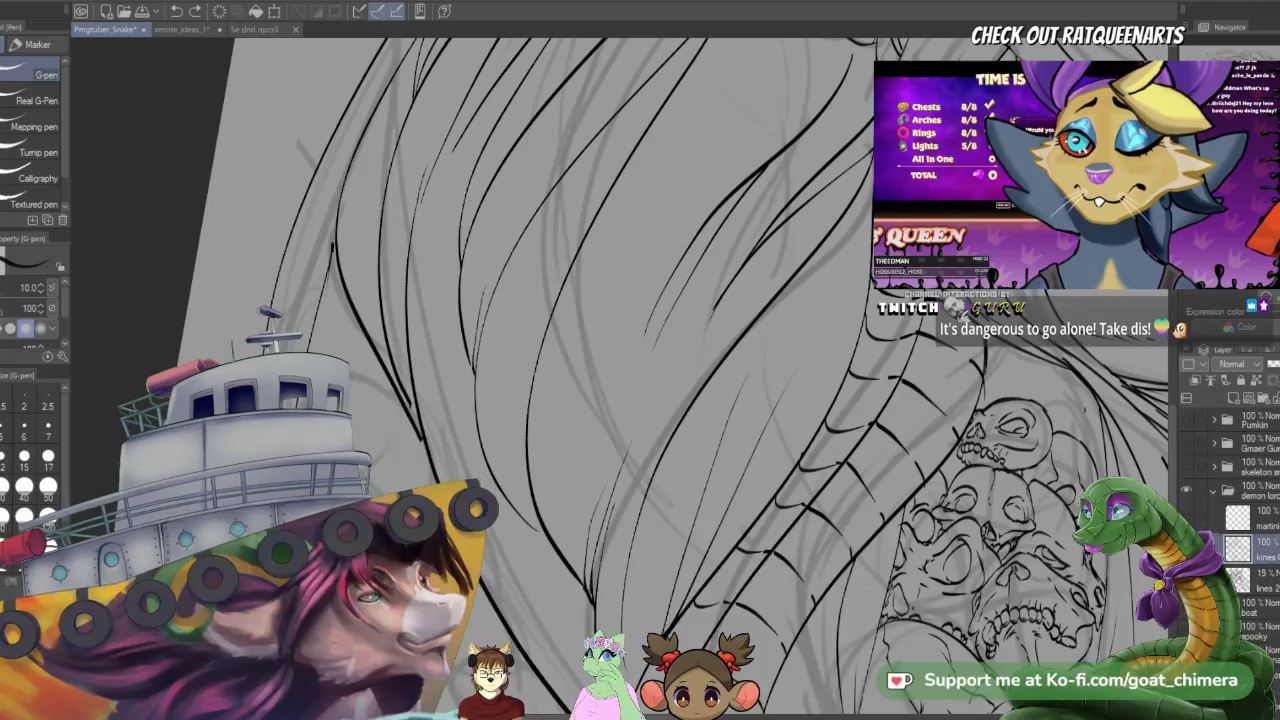
{"action": "scroll", "coordinate": [1096, 420], "scroll_direction": "up", "scroll_amount": 3}
{"action": "scroll", "coordinate": [1100, 380], "scroll_direction": "up", "scroll_amount": 1}
{"action": "scroll", "coordinate": [1100, 380], "scroll_direction": "down", "scroll_amount": 1}
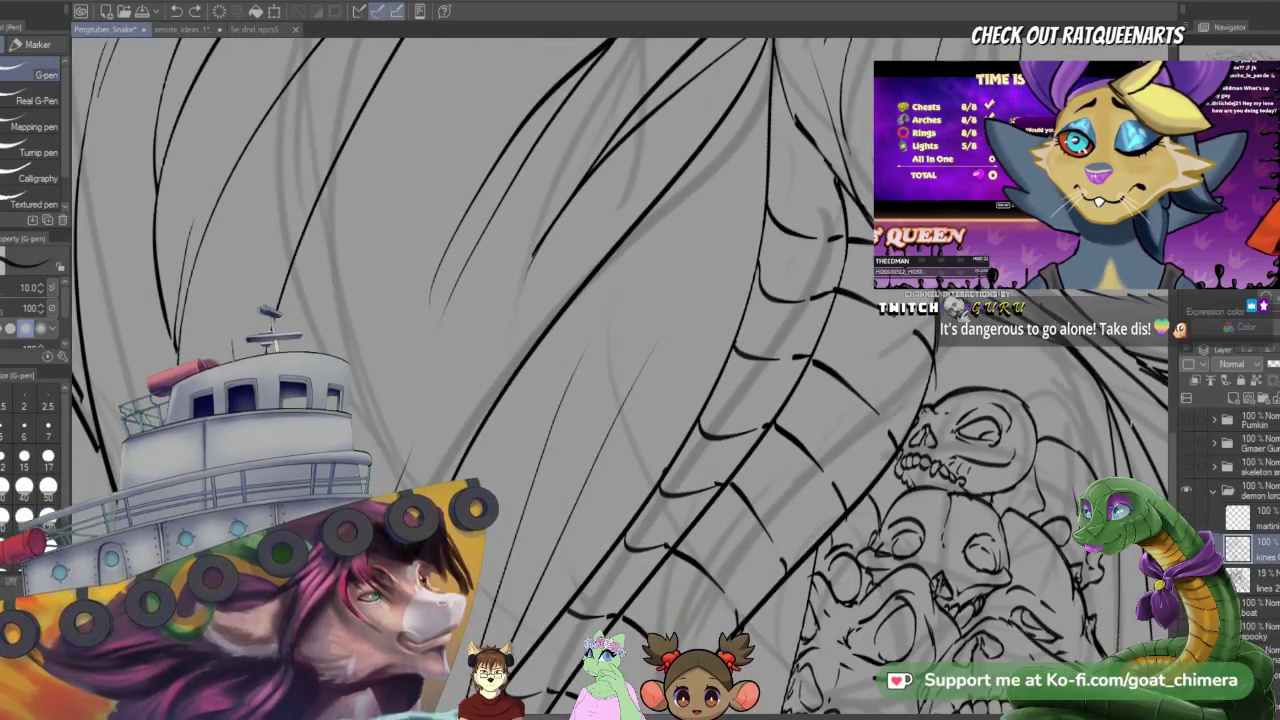
{"action": "left_click_drag", "start_coordinate": [720, 110], "coordinate": [688, 635]}
{"action": "scroll", "coordinate": [918, 389], "scroll_direction": "down", "scroll_amount": 5}
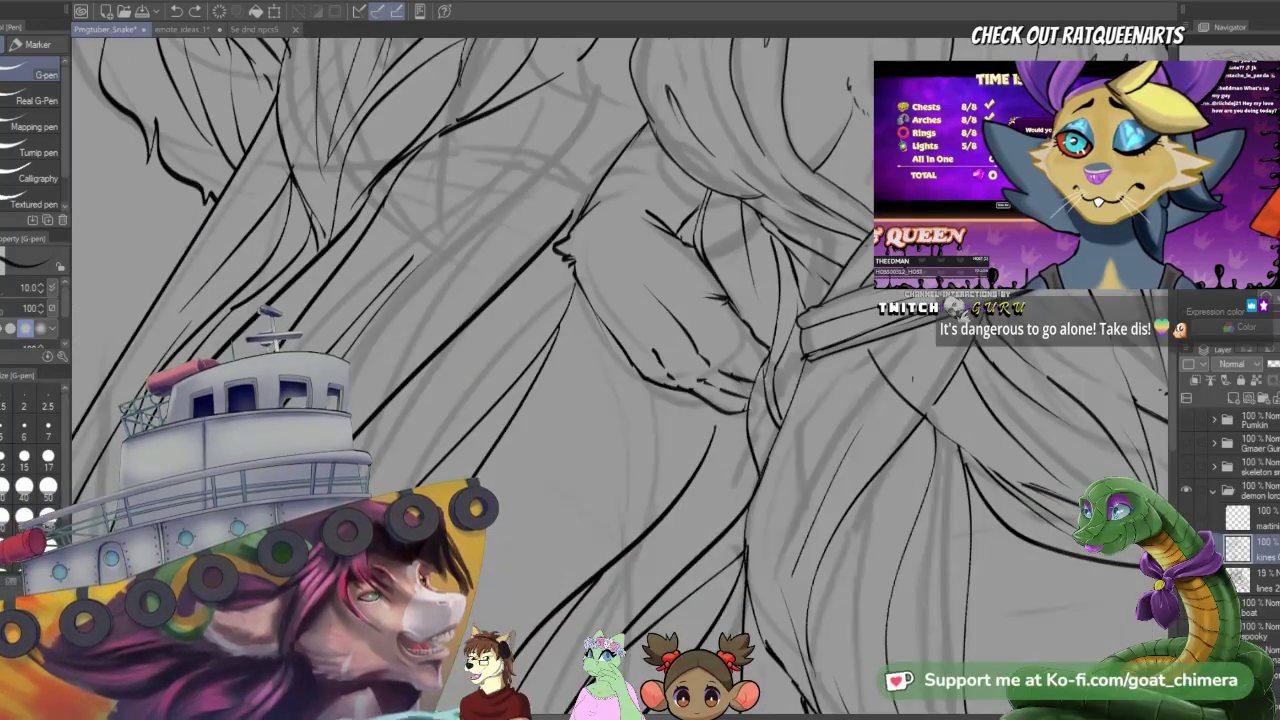
{"action": "scroll", "coordinate": [975, 597], "scroll_direction": "up", "scroll_amount": 4}
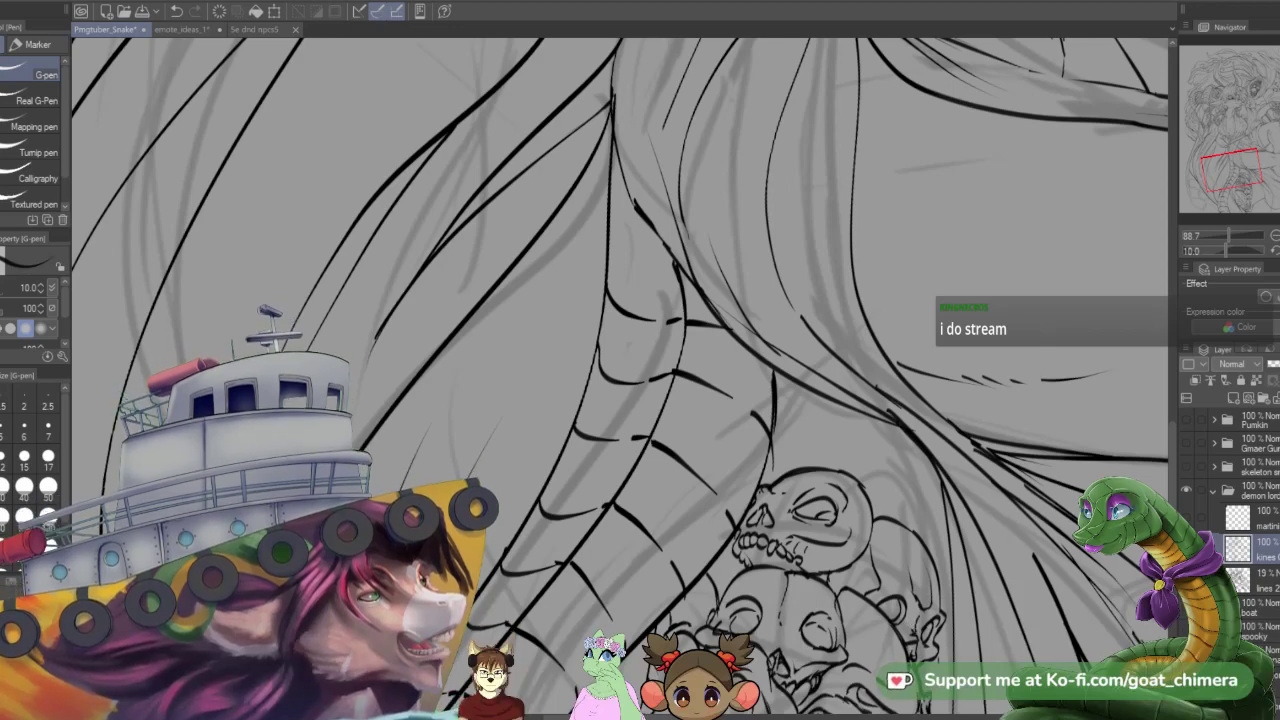
{"action": "scroll", "coordinate": [905, 383], "scroll_direction": "down", "scroll_amount": 1}
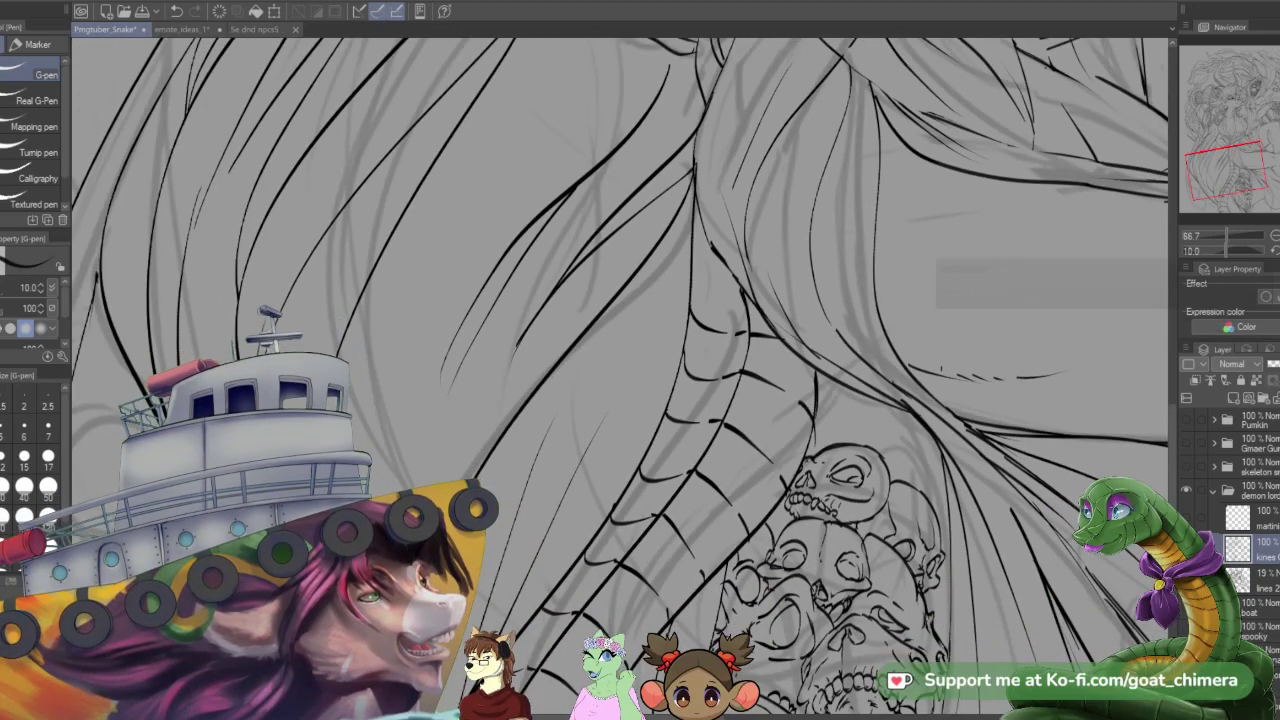
{"action": "scroll", "coordinate": [905, 383], "scroll_direction": "down", "scroll_amount": 1}
{"action": "scroll", "coordinate": [896, 408], "scroll_direction": "up", "scroll_amount": 1}
{"action": "scroll", "coordinate": [896, 408], "scroll_direction": "up", "scroll_amount": 1}
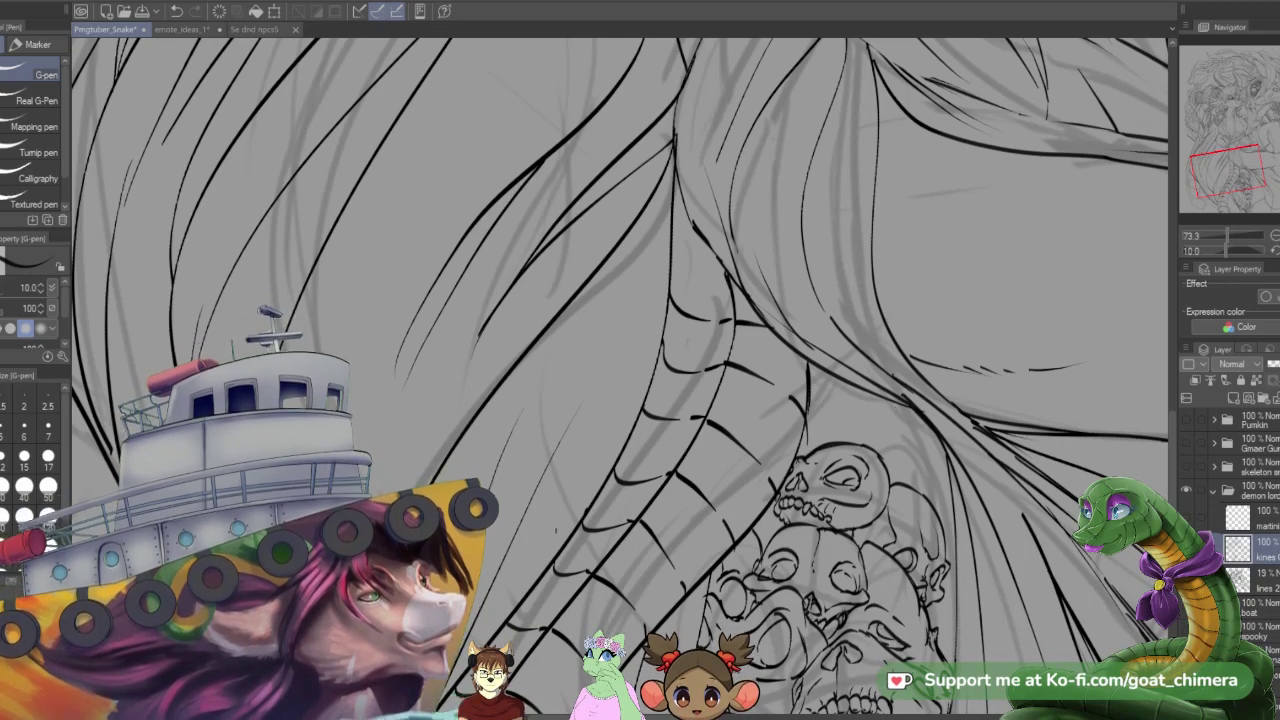
{"action": "scroll", "coordinate": [700, 470], "scroll_direction": "down", "scroll_amount": 4}
{"action": "scroll", "coordinate": [820, 500], "scroll_direction": "up", "scroll_amount": 3}
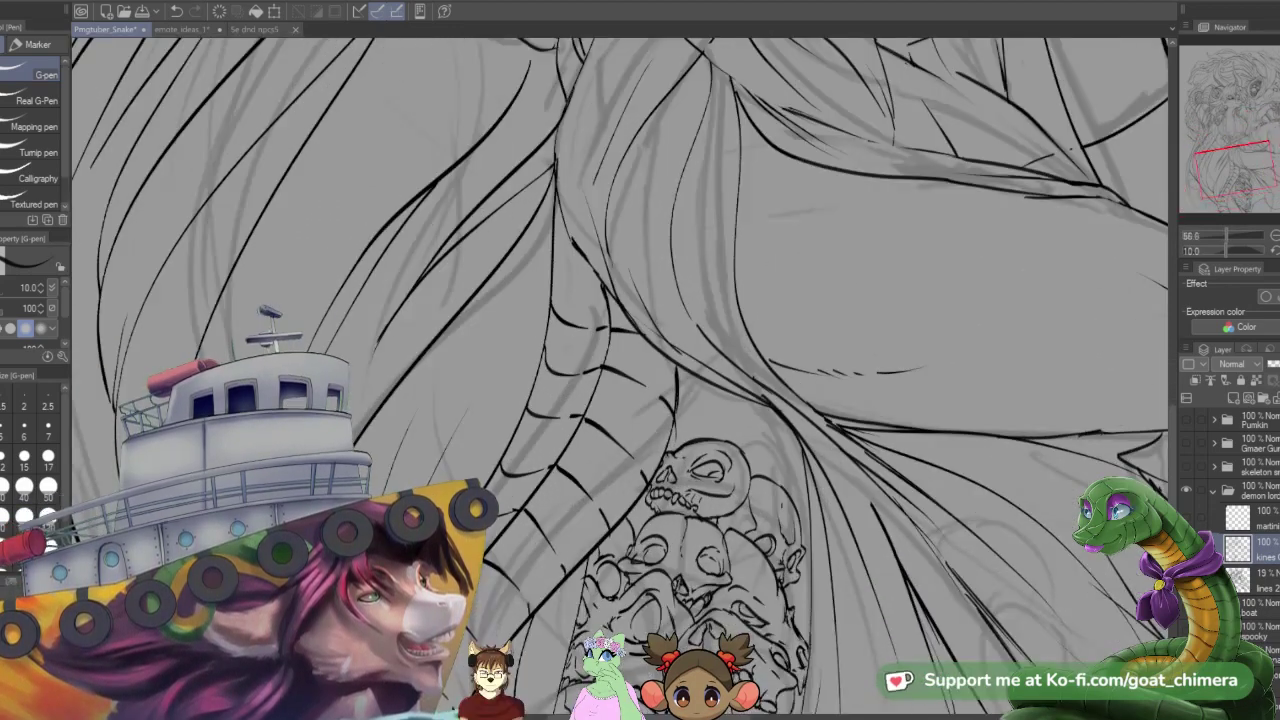
{"action": "scroll", "coordinate": [760, 480], "scroll_direction": "up", "scroll_amount": 2}
{"action": "scroll", "coordinate": [760, 480], "scroll_direction": "up", "scroll_amount": 1}
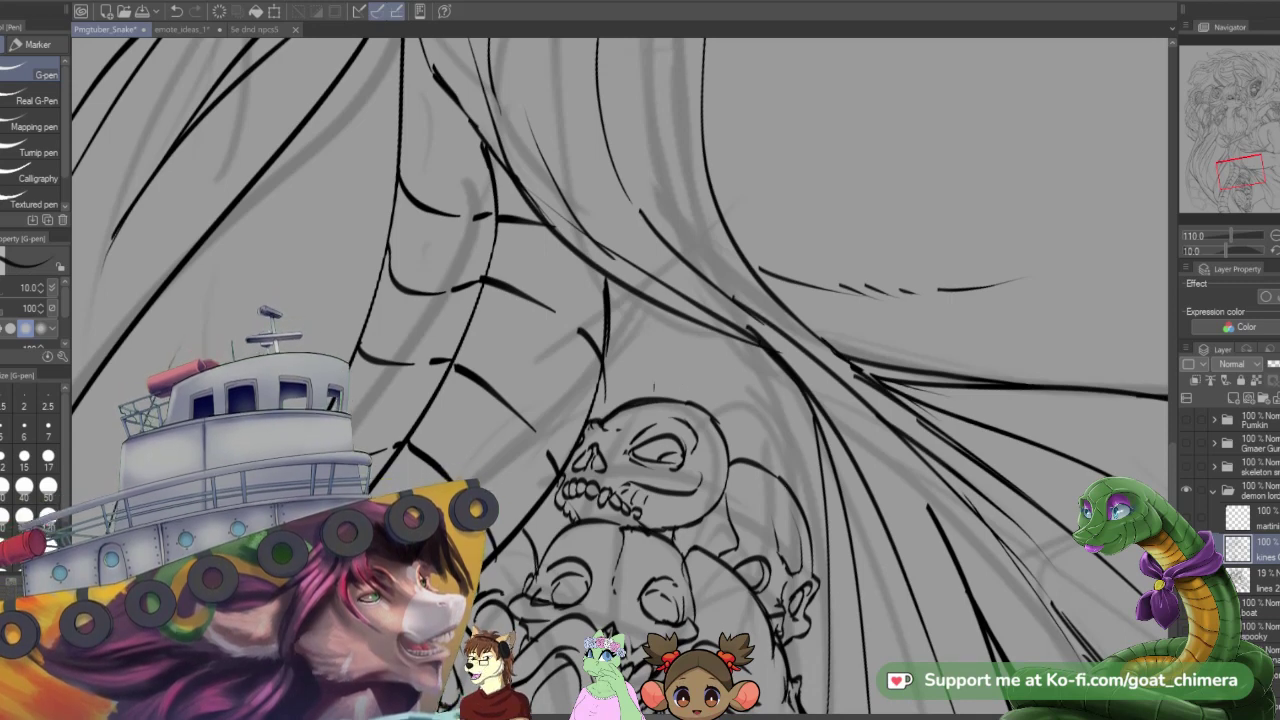
- Ink another skull's cranium, eye sockets and cheek behind the topmost skull of the cloak's pile with the G-pen
{"action": "mouse_move", "coordinate": [642, 390]}
{"action": "left_mouse_down"}
{"action": "mouse_move", "coordinate": [688, 353]}
{"action": "mouse_move", "coordinate": [762, 370]}
{"action": "mouse_move", "coordinate": [780, 434]}
{"action": "left_mouse_up"}
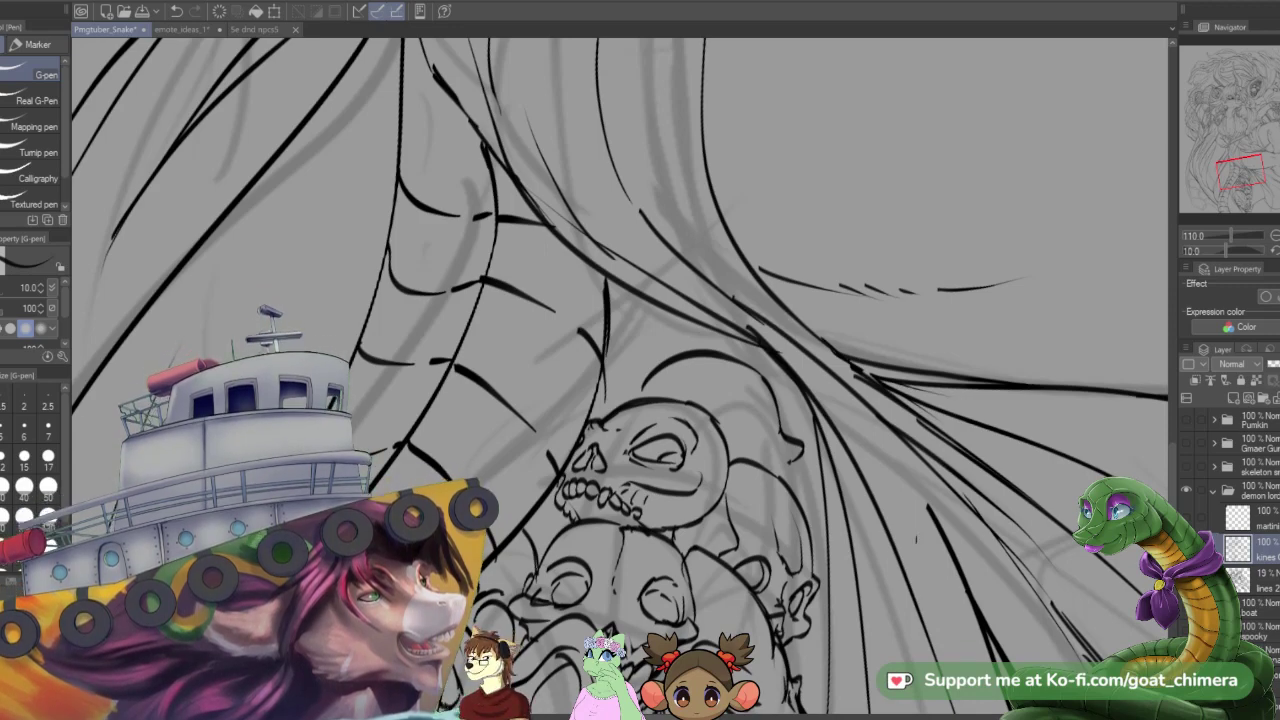
{"action": "scroll", "coordinate": [916, 539], "scroll_direction": "down", "scroll_amount": 2}
{"action": "scroll", "coordinate": [792, 445], "scroll_direction": "up", "scroll_amount": 3}
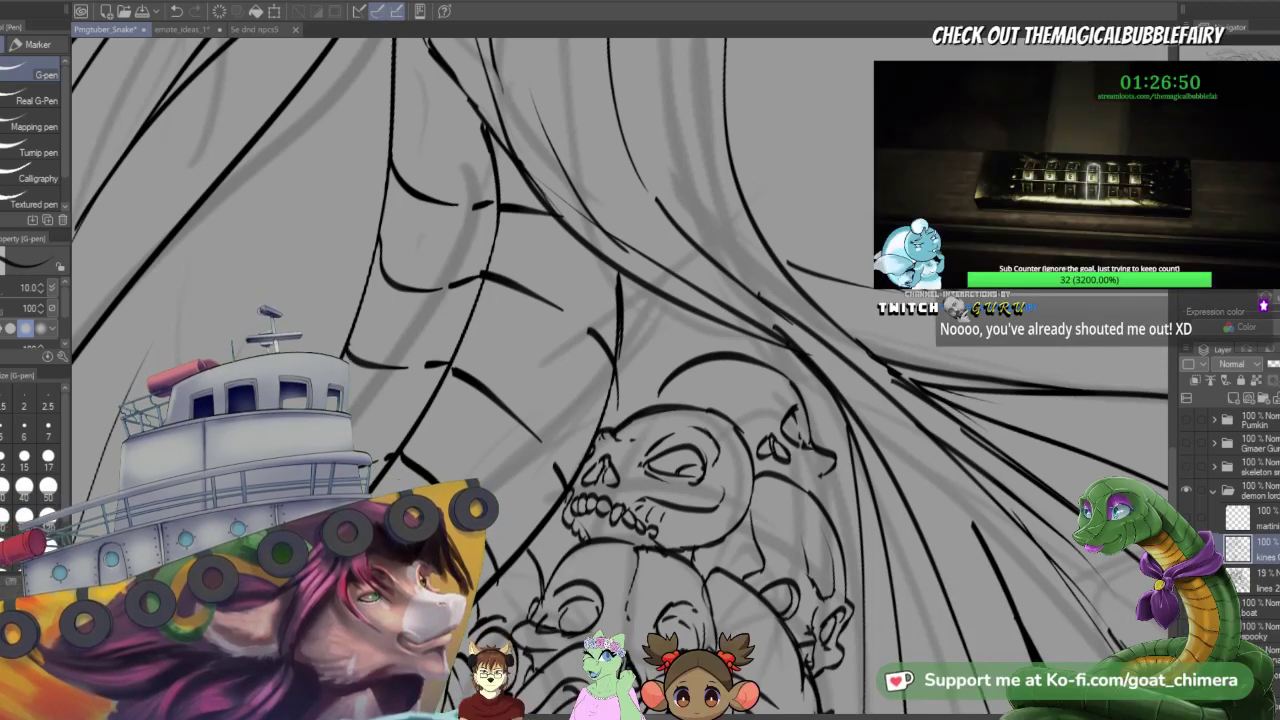
{"action": "scroll", "coordinate": [620, 376], "scroll_direction": "down", "scroll_amount": 2}
{"action": "scroll", "coordinate": [620, 376], "scroll_direction": "up", "scroll_amount": 2}
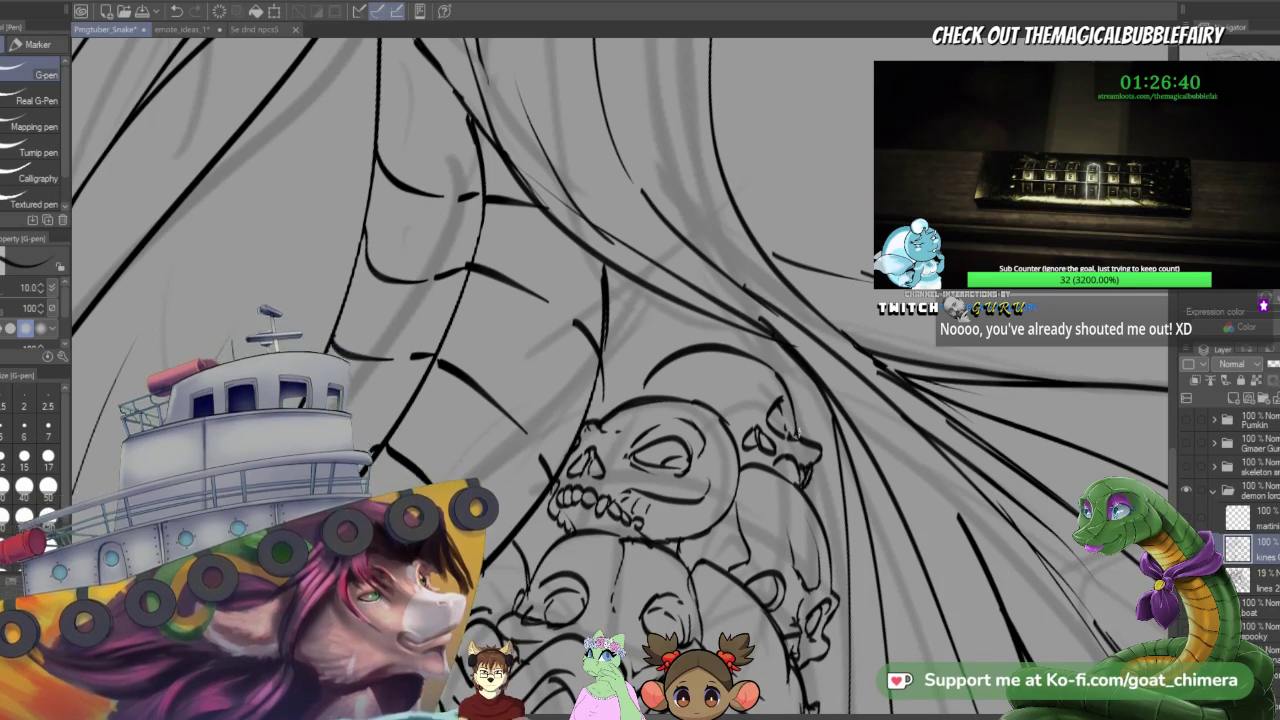
{"action": "mouse_move", "coordinate": [804, 440]}
{"action": "left_mouse_down"}
{"action": "mouse_move", "coordinate": [815, 406]}
{"action": "mouse_move", "coordinate": [808, 458]}
{"action": "left_mouse_up"}
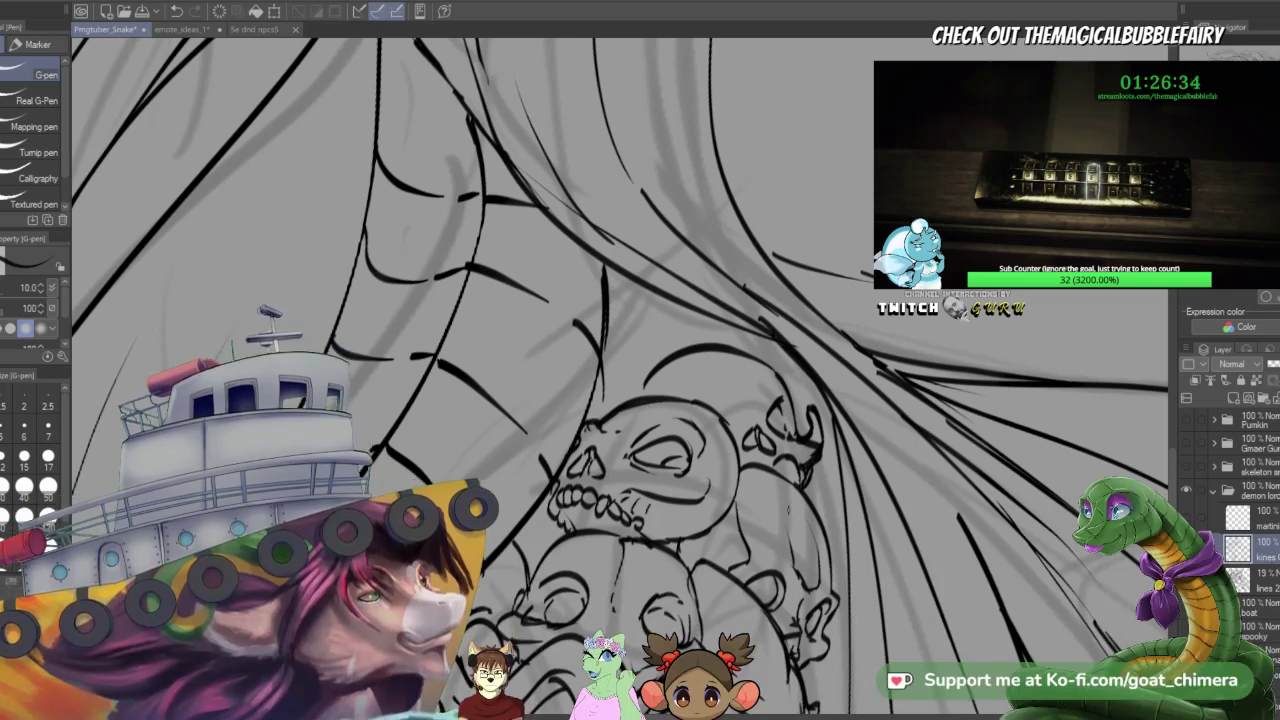
- Clean up the rear skull's cheek and eye socket with the Hard eraser at size 8 and ink its brow line
{"action": "key", "text": "e"}
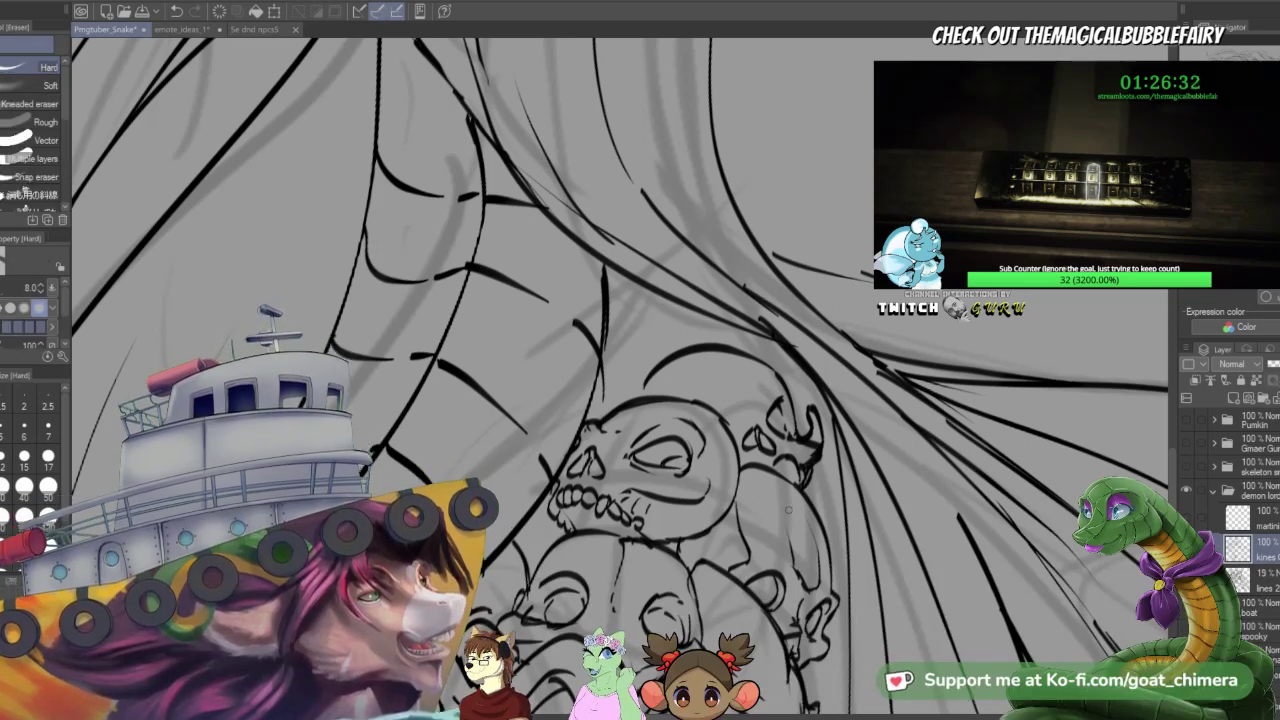
{"action": "left_click_drag", "start_coordinate": [806, 447], "coordinate": [816, 443]}
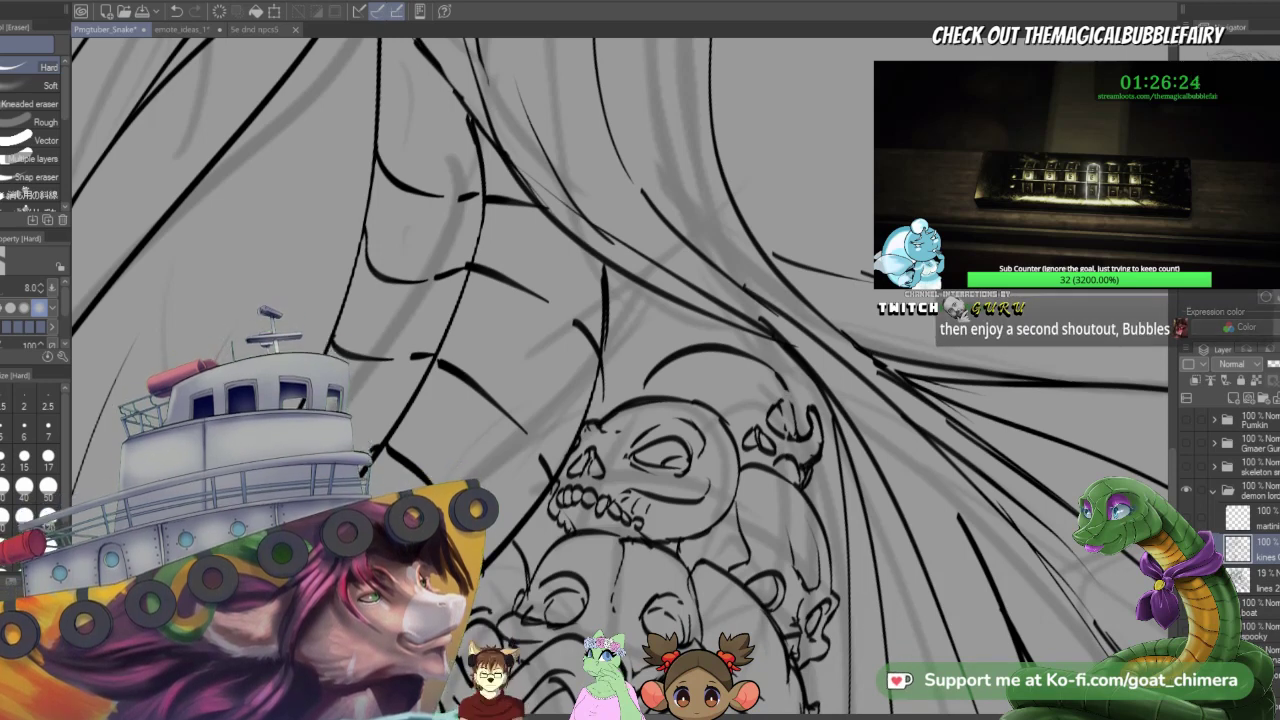
{"action": "key", "text": "p"}
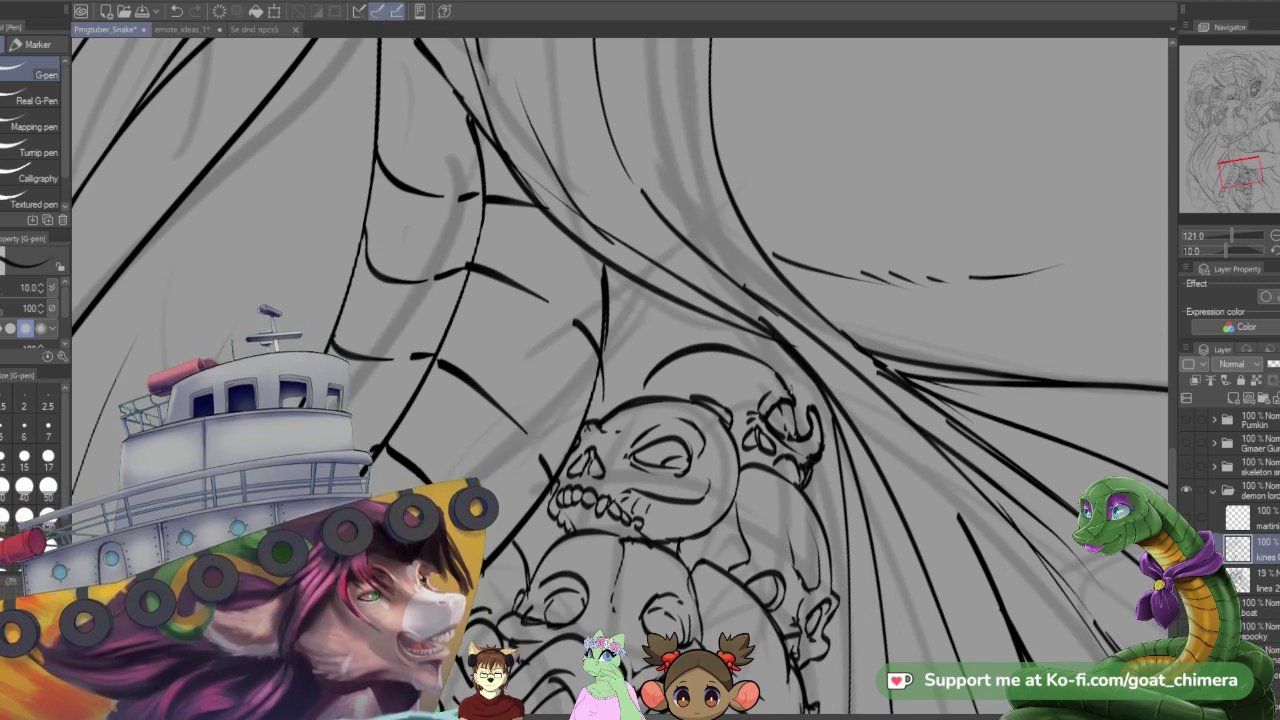
{"action": "left_click_drag", "start_coordinate": [730, 391], "coordinate": [764, 420]}
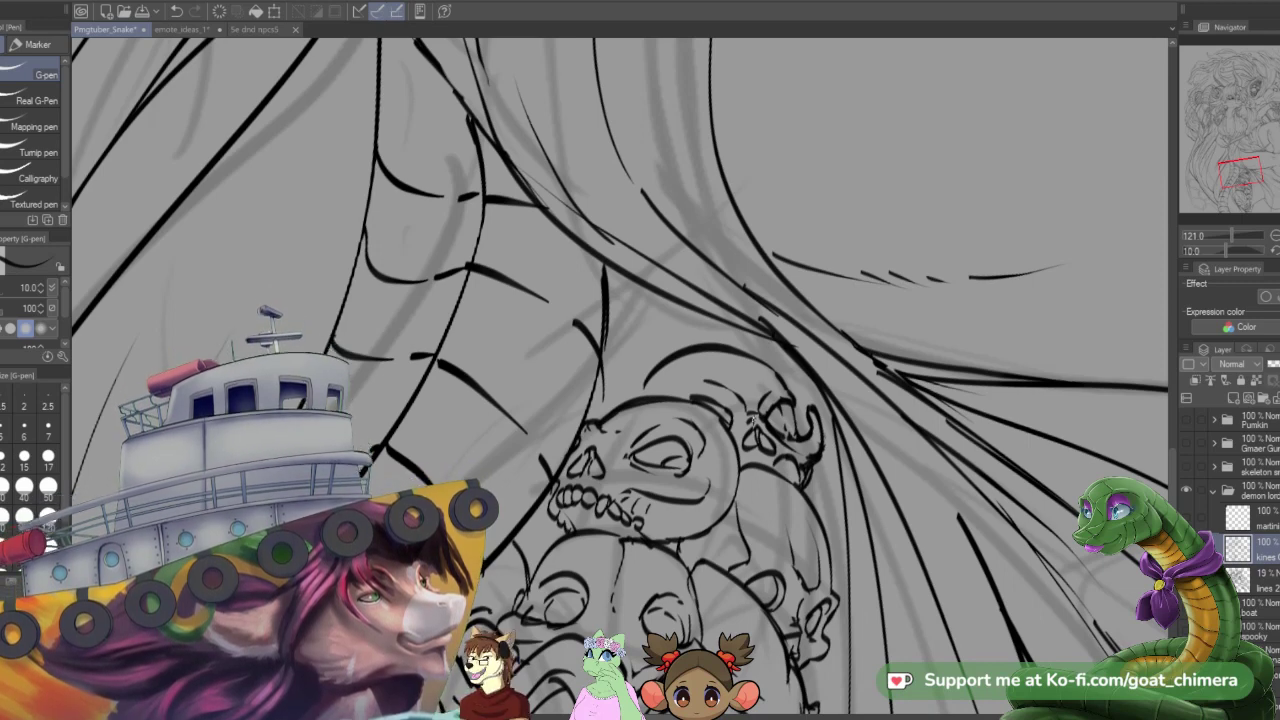
{"action": "key", "text": "e"}
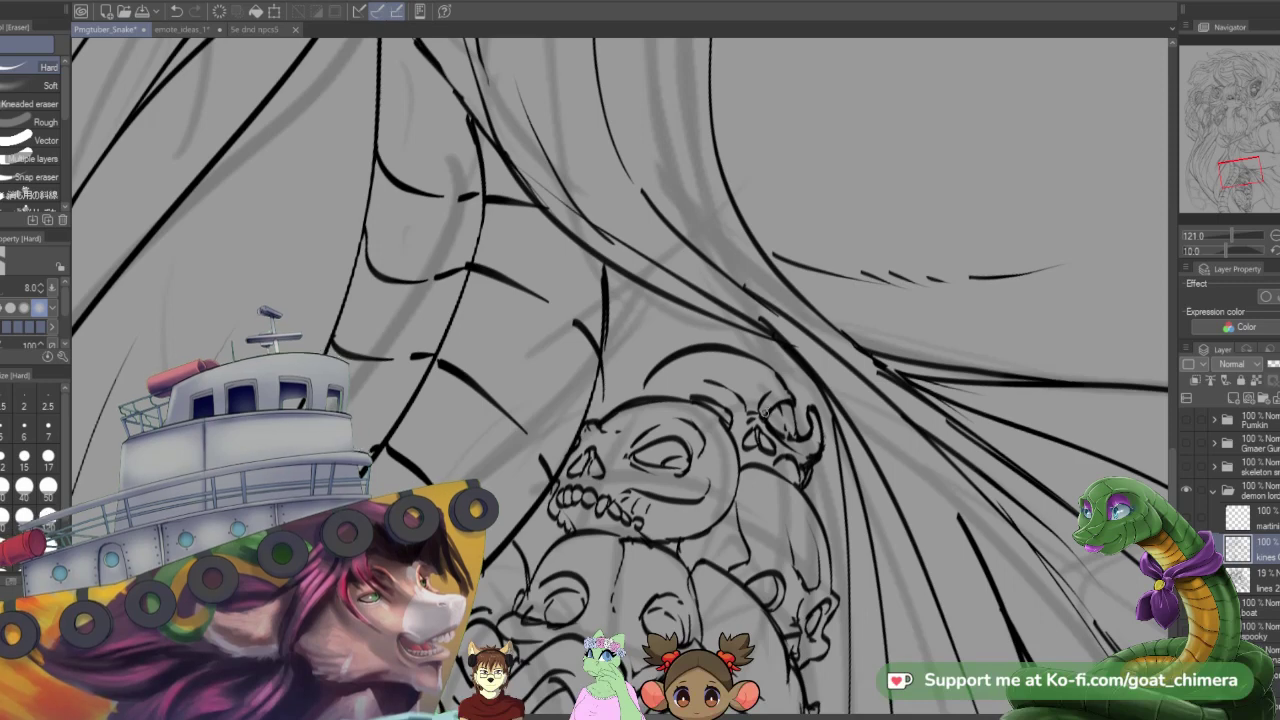
{"action": "left_click_drag", "start_coordinate": [765, 412], "coordinate": [798, 406]}
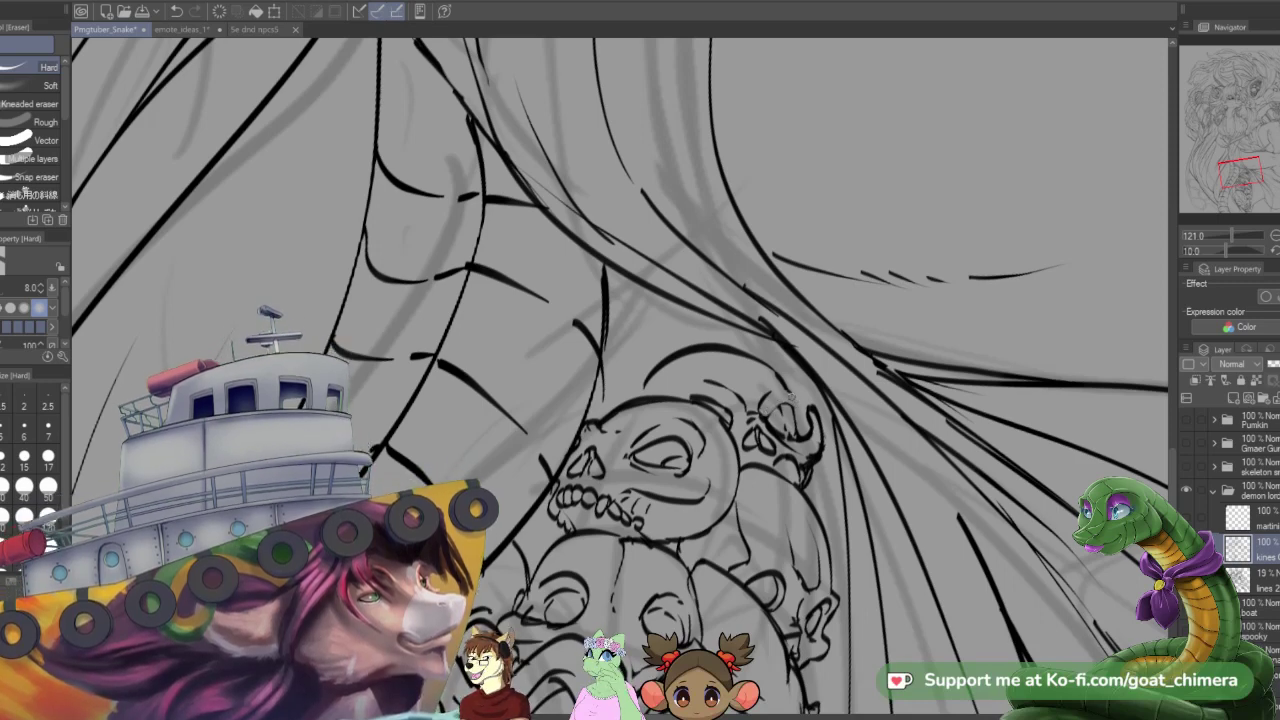
- Ink small rounded bone shapes with the G-pen in the gap between the banded tail's edge and the rear skull
{"action": "key", "text": "p"}
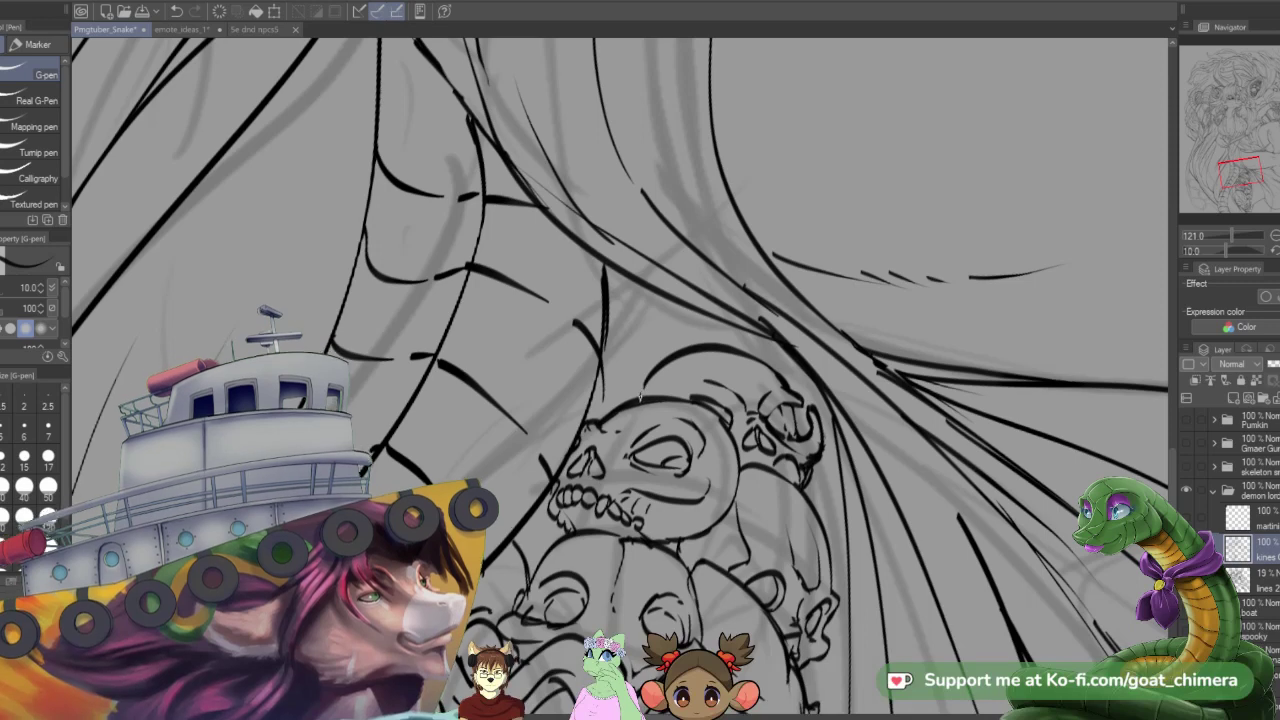
{"action": "mouse_move", "coordinate": [640, 400]}
{"action": "left_mouse_down"}
{"action": "mouse_move", "coordinate": [666, 367]}
{"action": "mouse_move", "coordinate": [613, 370]}
{"action": "mouse_move", "coordinate": [628, 396]}
{"action": "mouse_move", "coordinate": [638, 382]}
{"action": "mouse_move", "coordinate": [612, 398]}
{"action": "mouse_move", "coordinate": [619, 411]}
{"action": "left_mouse_up"}
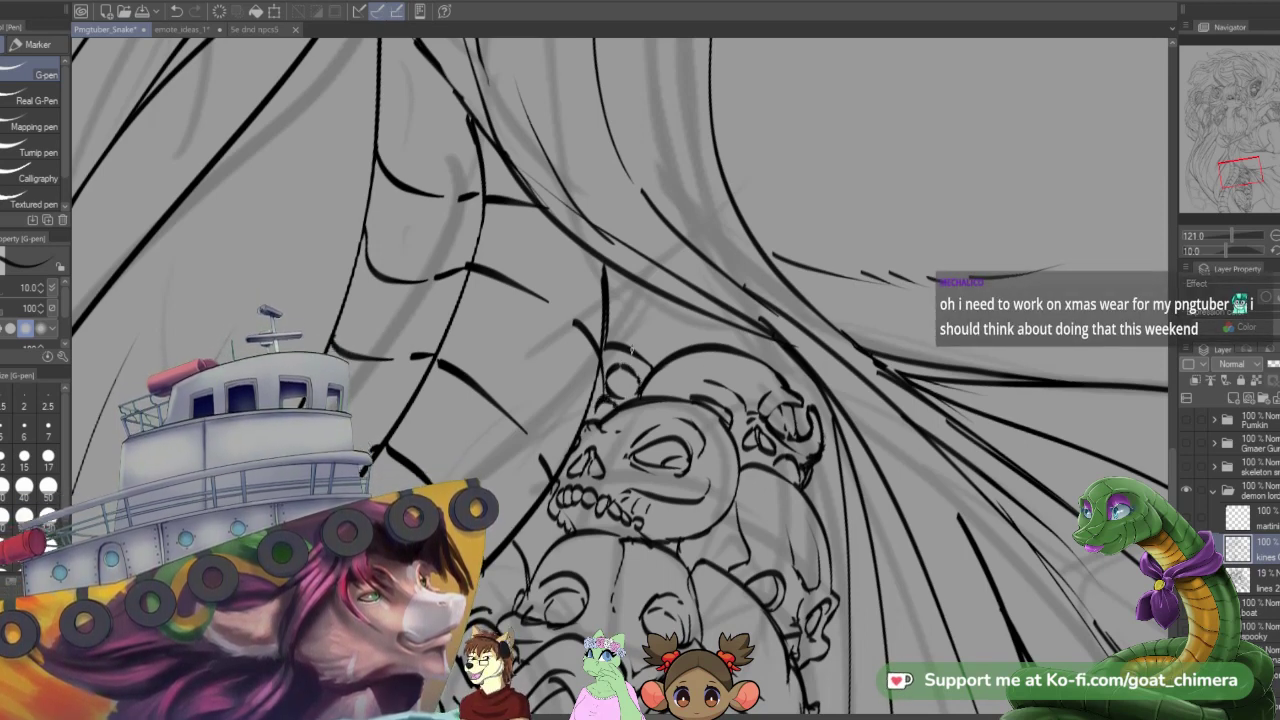
{"action": "left_click_drag", "start_coordinate": [632, 348], "coordinate": [676, 346]}
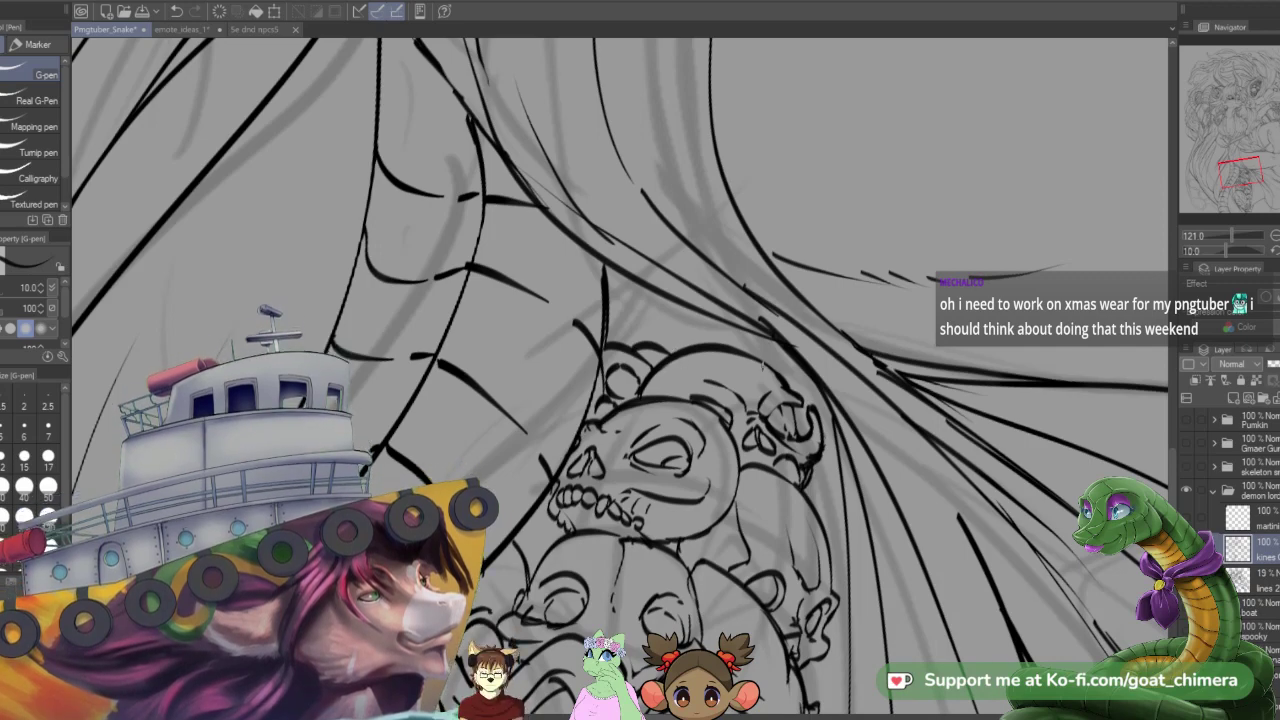
- Rotate the canvas to -5 degrees and examine the uninked sketched circles beside the long flowing folds near the canvas corner
{"action": "scroll", "coordinate": [762, 365], "scroll_direction": "down", "scroll_amount": 5}
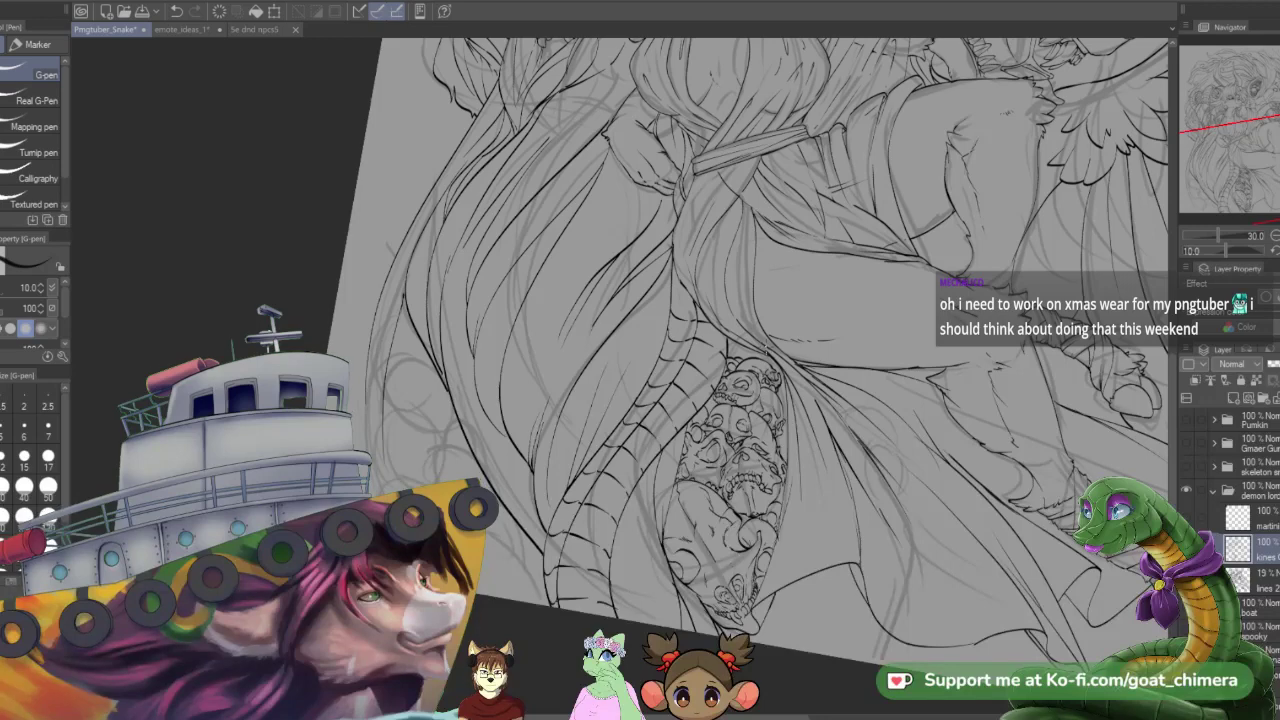
{"action": "scroll", "coordinate": [760, 360], "scroll_direction": "down", "scroll_amount": 2}
{"action": "scroll", "coordinate": [800, 330], "scroll_direction": "down", "scroll_amount": 2}
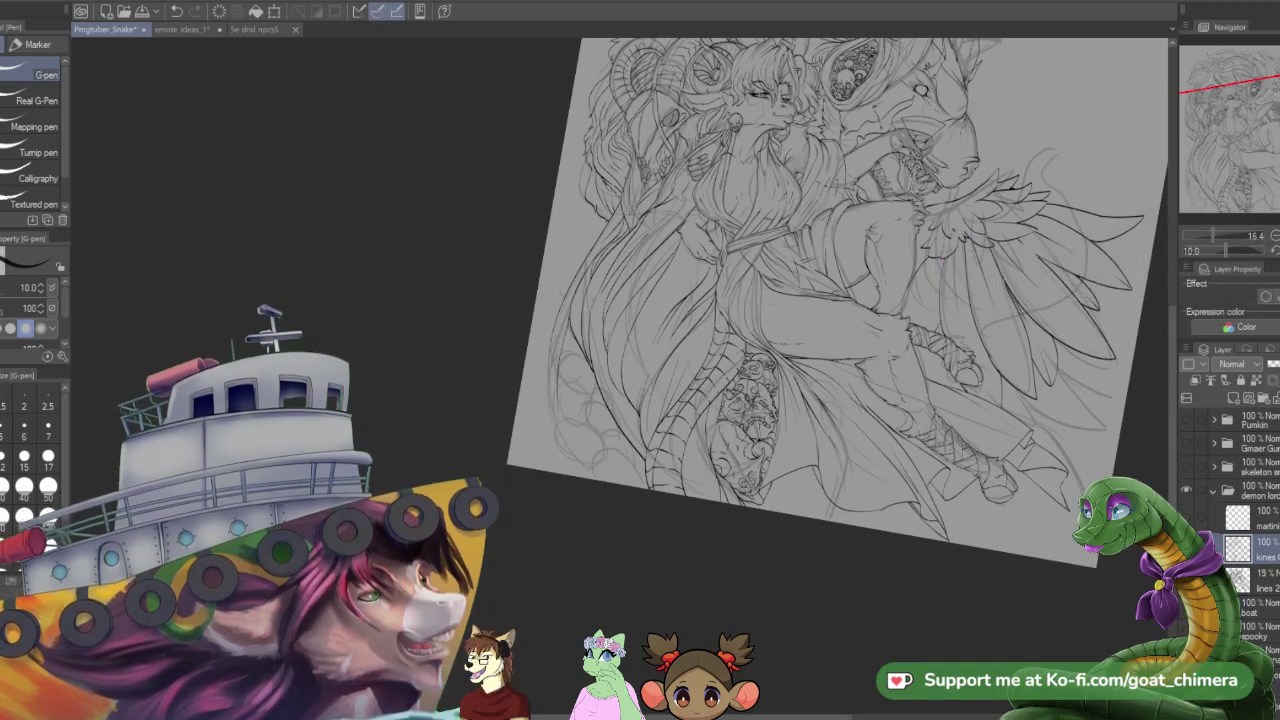
{"action": "scroll", "coordinate": [512, 460], "scroll_direction": "down", "scroll_amount": 2}
{"action": "scroll", "coordinate": [520, 454], "scroll_direction": "up", "scroll_amount": 4}
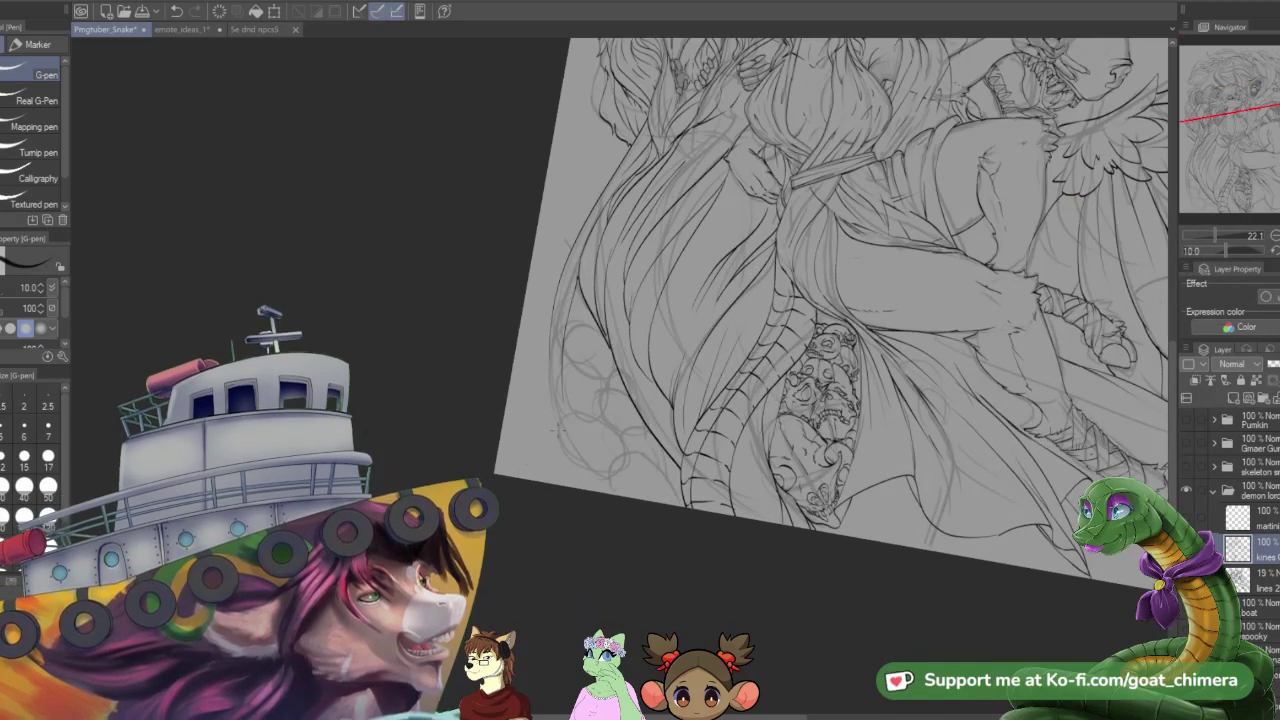
{"action": "scroll", "coordinate": [580, 398], "scroll_direction": "up", "scroll_amount": 1}
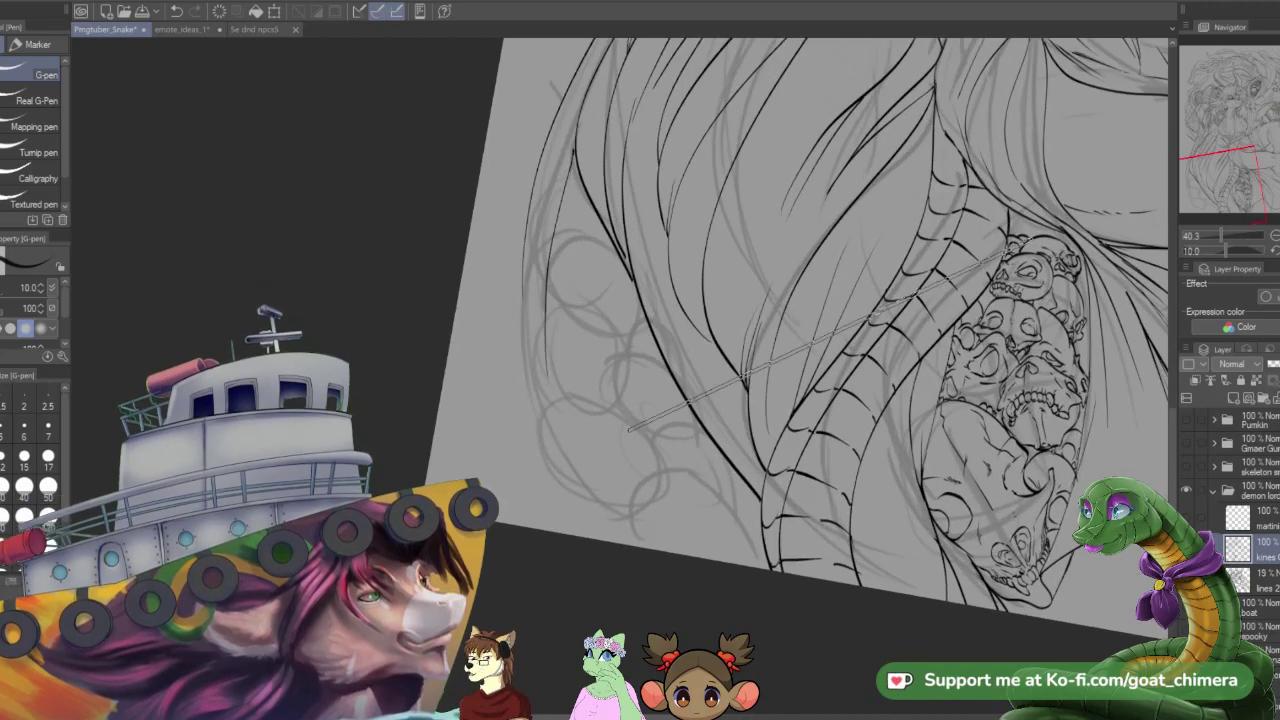
{"action": "scroll", "coordinate": [800, 300], "scroll_direction": "up", "scroll_amount": 2}
{"action": "scroll", "coordinate": [628, 430], "scroll_direction": "down", "scroll_amount": 2}
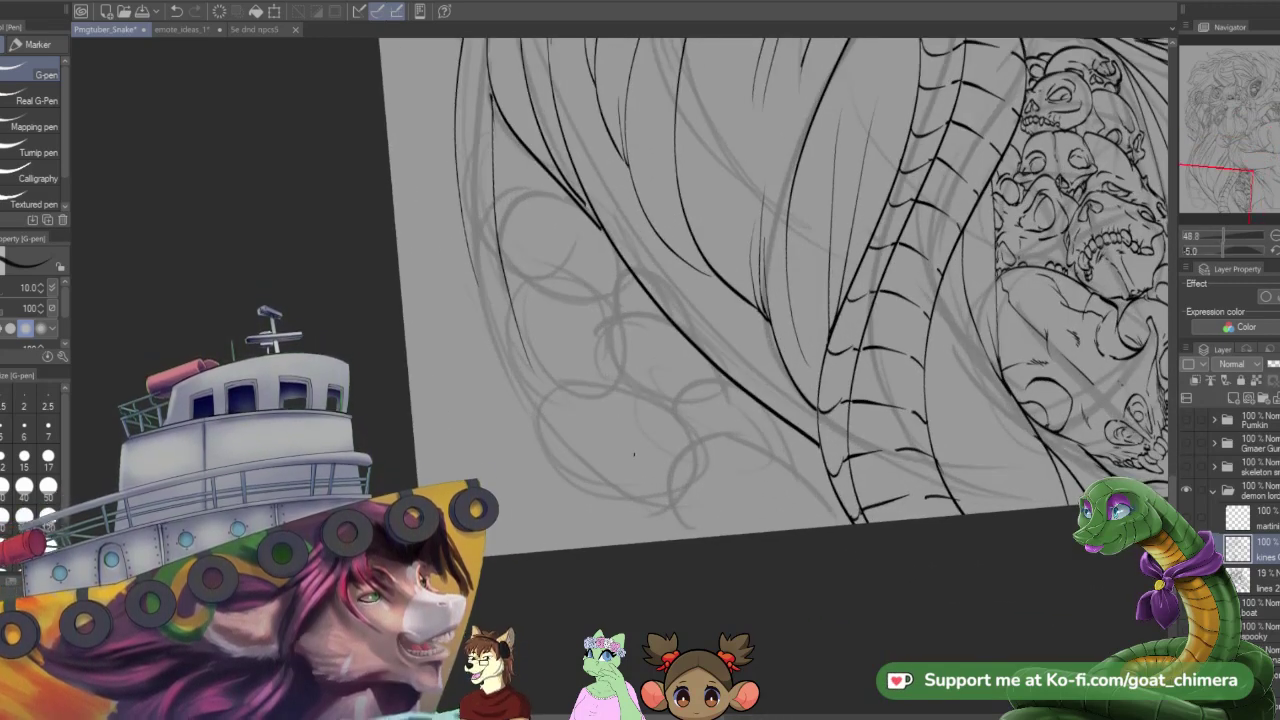
{"action": "scroll", "coordinate": [634, 454], "scroll_direction": "up", "scroll_amount": 3}
{"action": "scroll", "coordinate": [635, 454], "scroll_direction": "down", "scroll_amount": 3}
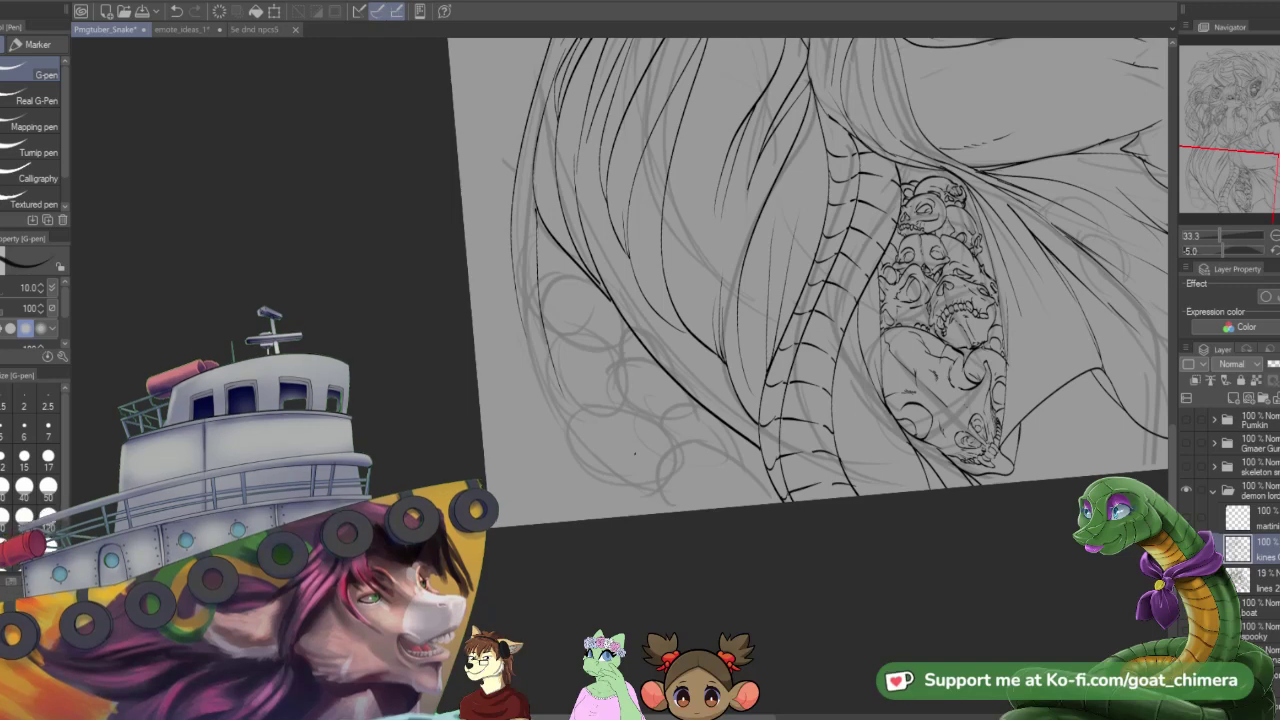
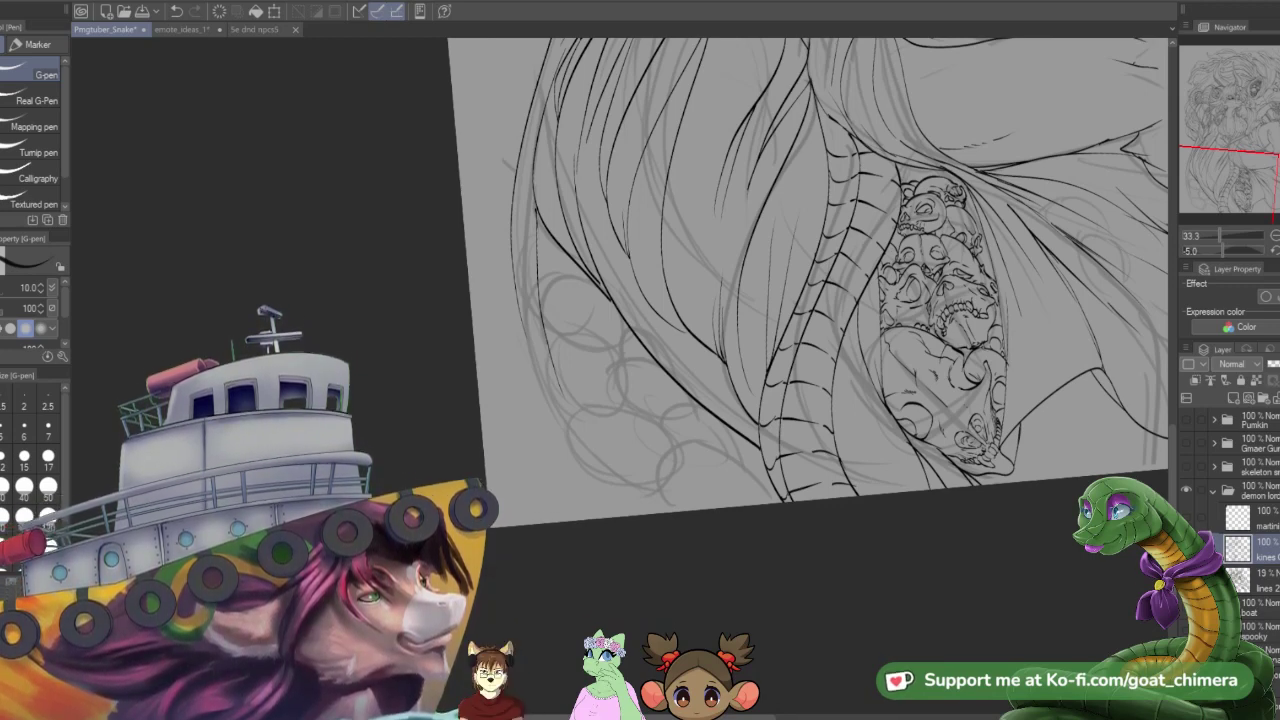
- Hide the rough sketch layer so that only the inked line art is shown
{"action": "scroll", "coordinate": [904, 495], "scroll_direction": "down", "scroll_amount": 3}
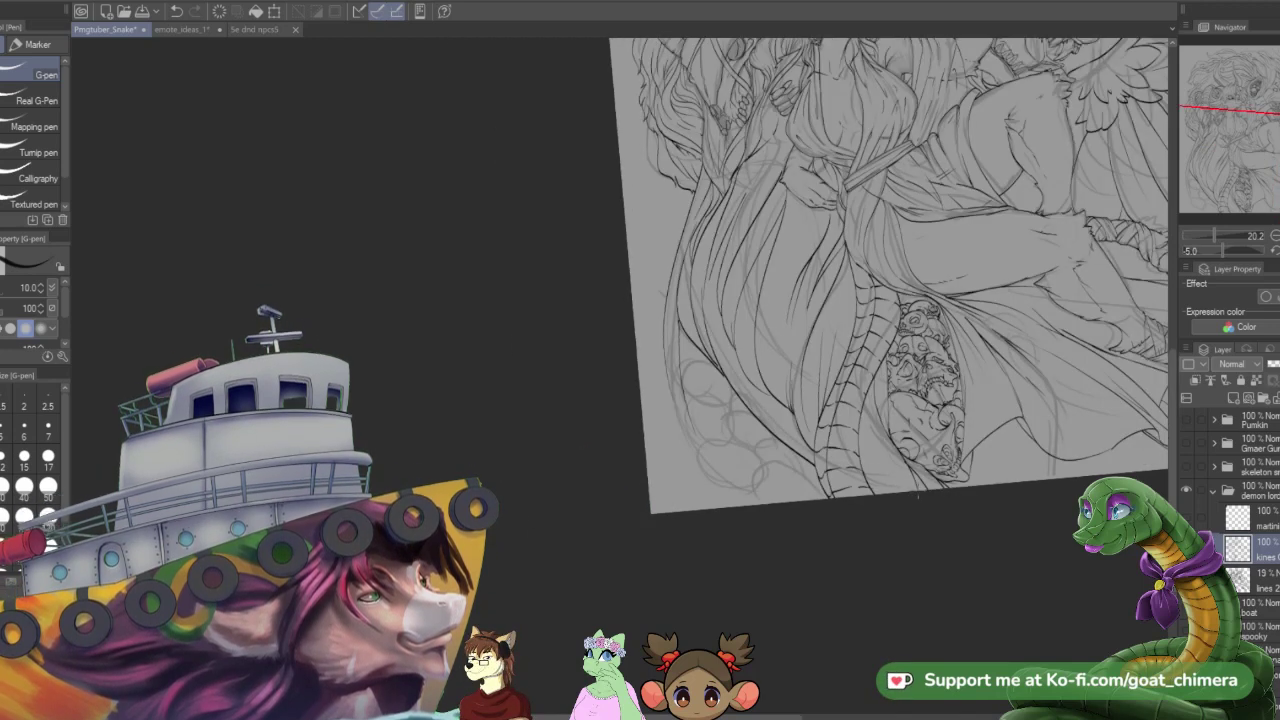
{"action": "scroll", "coordinate": [938, 534], "scroll_direction": "down", "scroll_amount": 3}
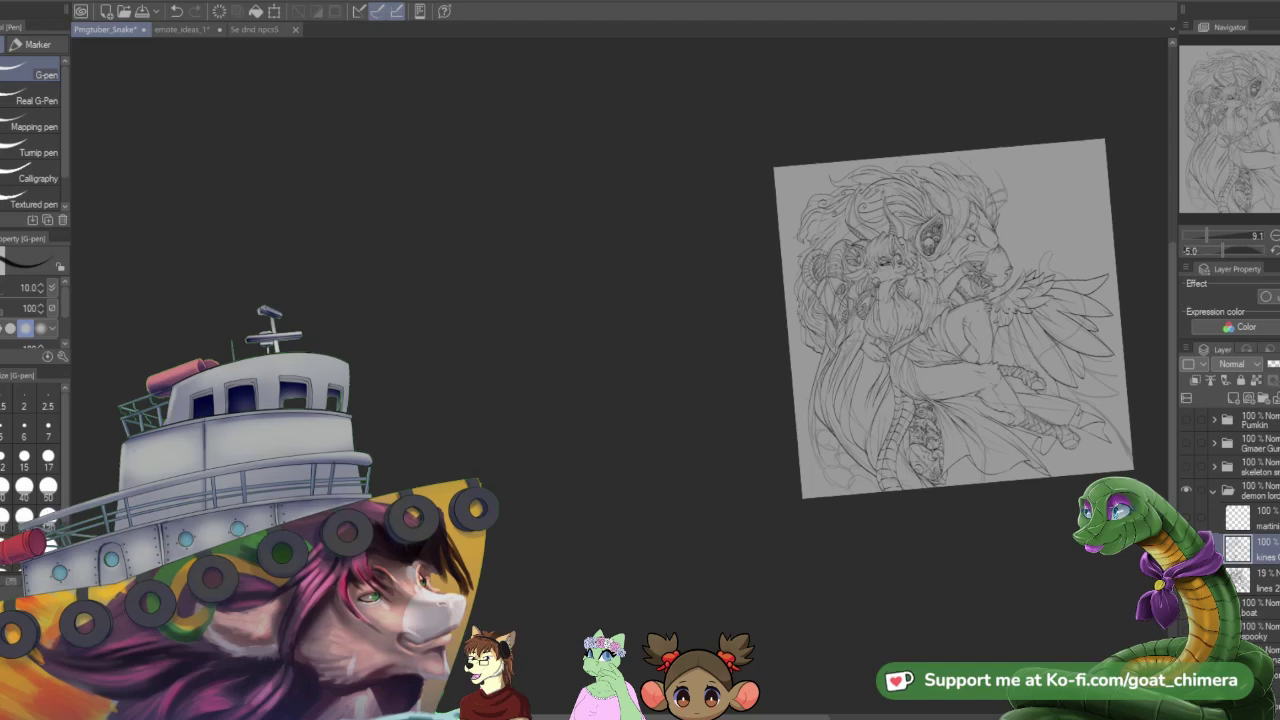
{"action": "left_click", "coordinate": [1186, 549]}
{"action": "key", "text": "ctrl+z"}
{"action": "left_click", "coordinate": [1186, 580]}
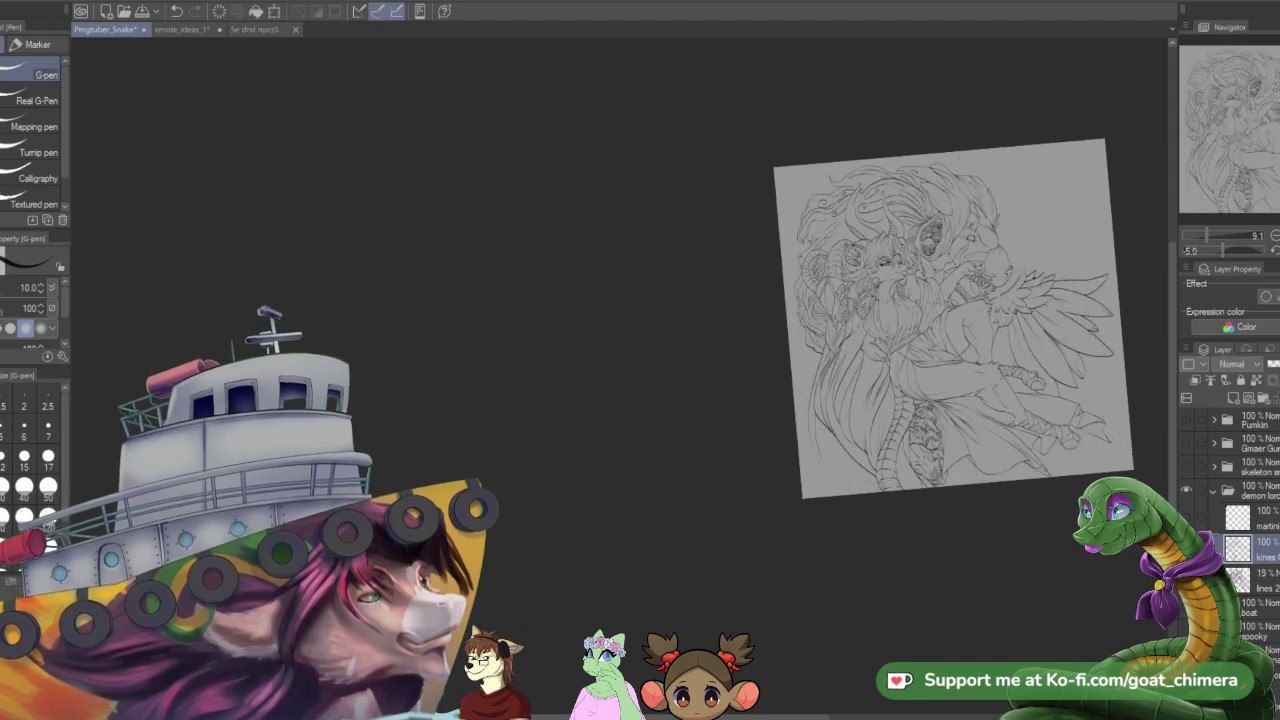
- Examine the line art without the sketch, especially the long folds between the horned skull and the figure's hand
{"action": "scroll", "coordinate": [1082, 452], "scroll_direction": "down", "scroll_amount": 2}
{"action": "scroll", "coordinate": [1082, 402], "scroll_direction": "up", "scroll_amount": 5}
{"action": "scroll", "coordinate": [777, 586], "scroll_direction": "up", "scroll_amount": 2}
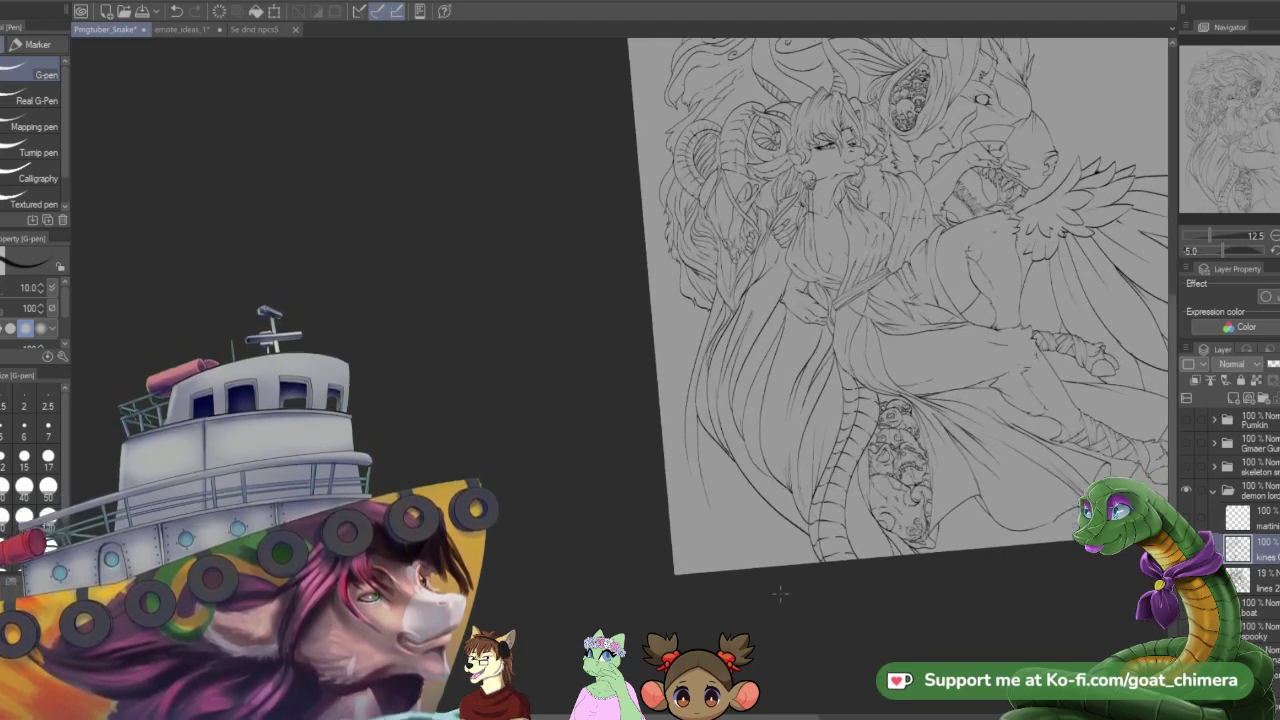
{"action": "scroll", "coordinate": [818, 519], "scroll_direction": "down", "scroll_amount": 2}
{"action": "scroll", "coordinate": [841, 455], "scroll_direction": "up", "scroll_amount": 2}
{"action": "scroll", "coordinate": [900, 325], "scroll_direction": "down", "scroll_amount": 2}
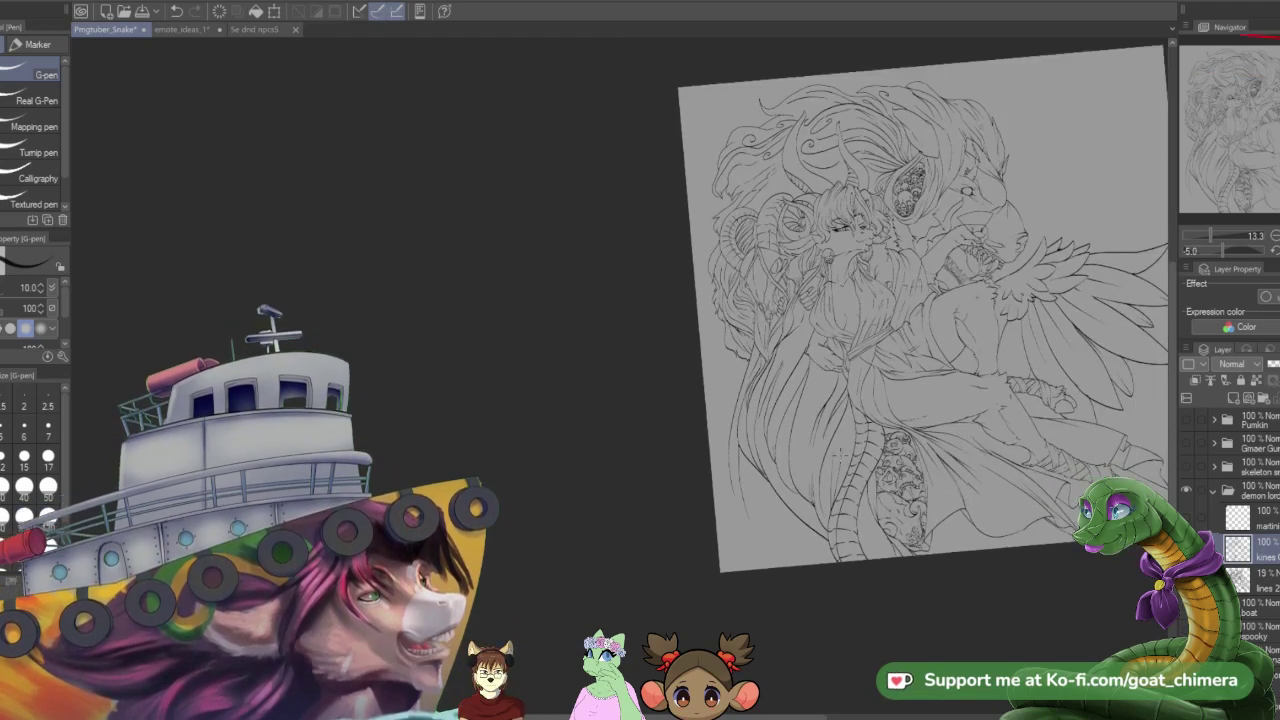
{"action": "scroll", "coordinate": [910, 330], "scroll_direction": "up", "scroll_amount": 2}
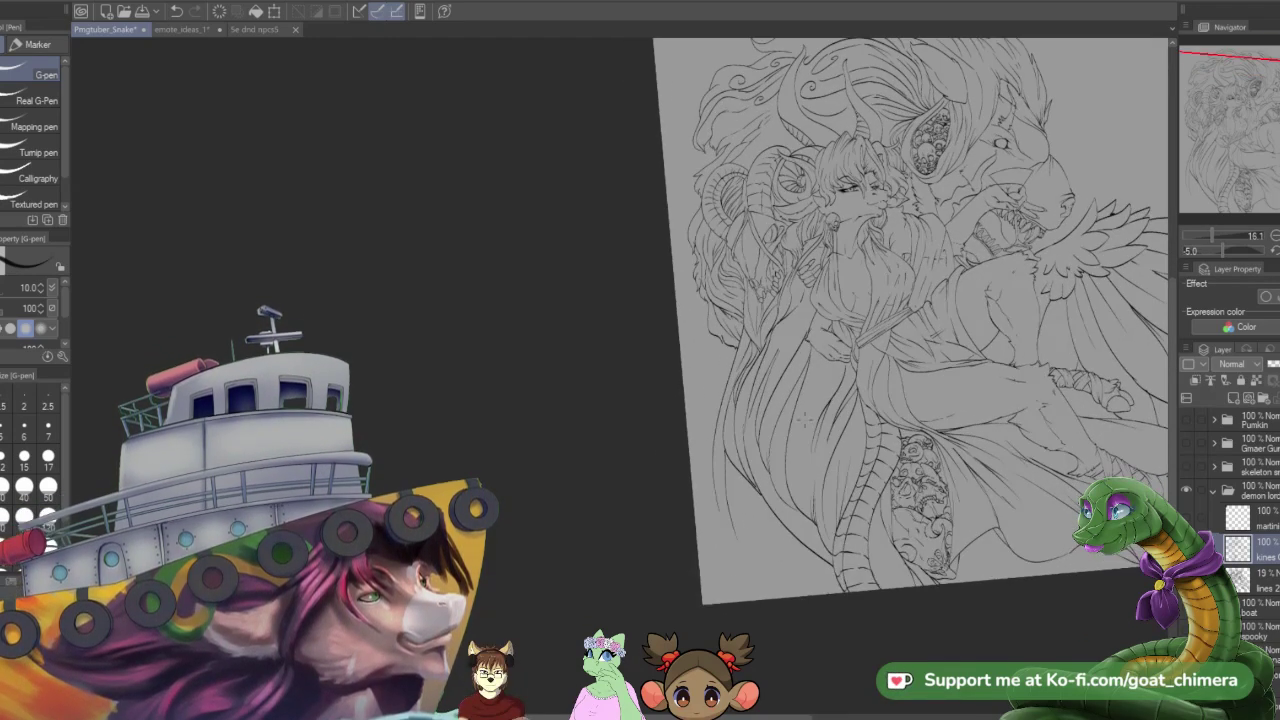
{"action": "scroll", "coordinate": [910, 330], "scroll_direction": "up", "scroll_amount": 1}
{"action": "scroll", "coordinate": [910, 330], "scroll_direction": "up", "scroll_amount": 1}
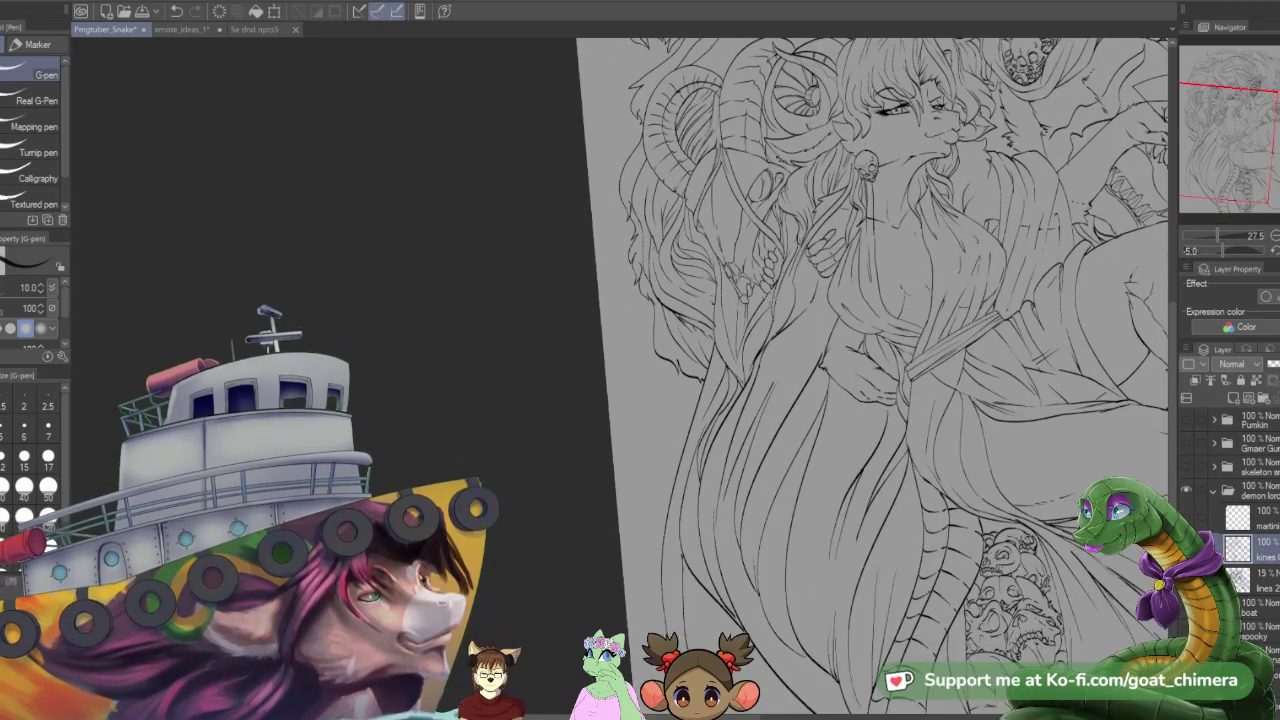
{"action": "scroll", "coordinate": [910, 330], "scroll_direction": "down", "scroll_amount": 2}
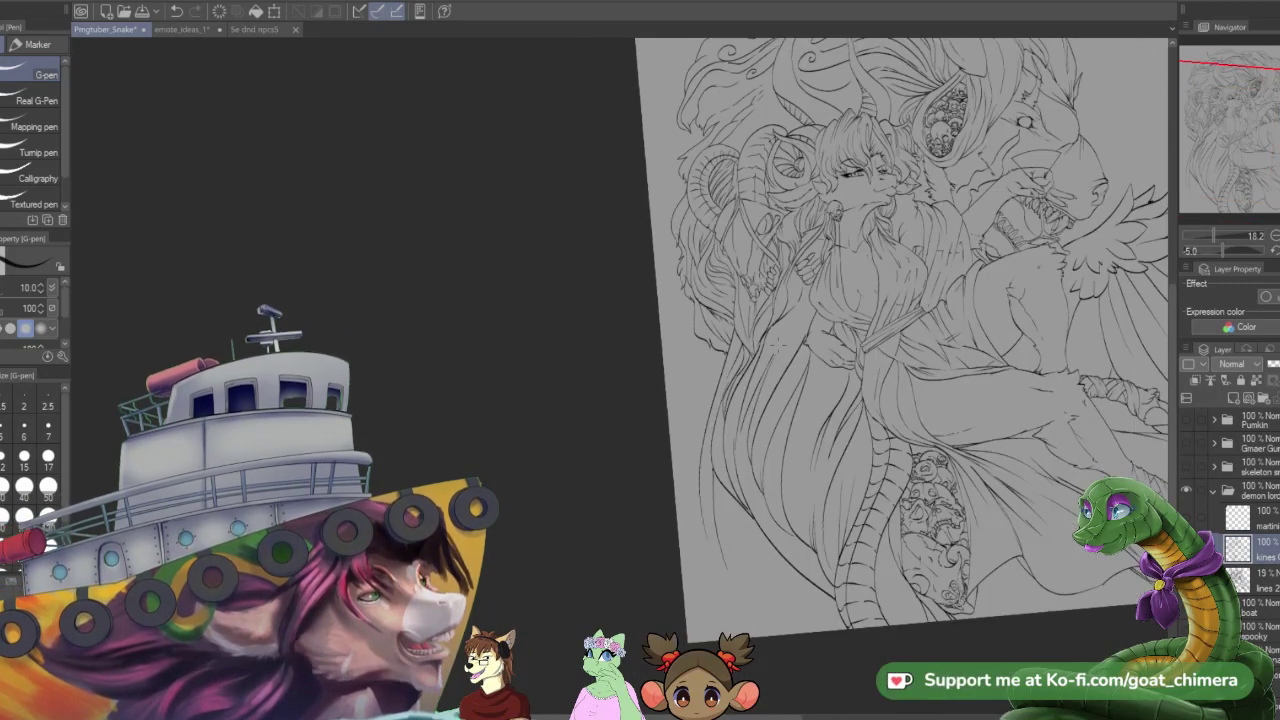
{"action": "scroll", "coordinate": [778, 344], "scroll_direction": "up", "scroll_amount": 2}
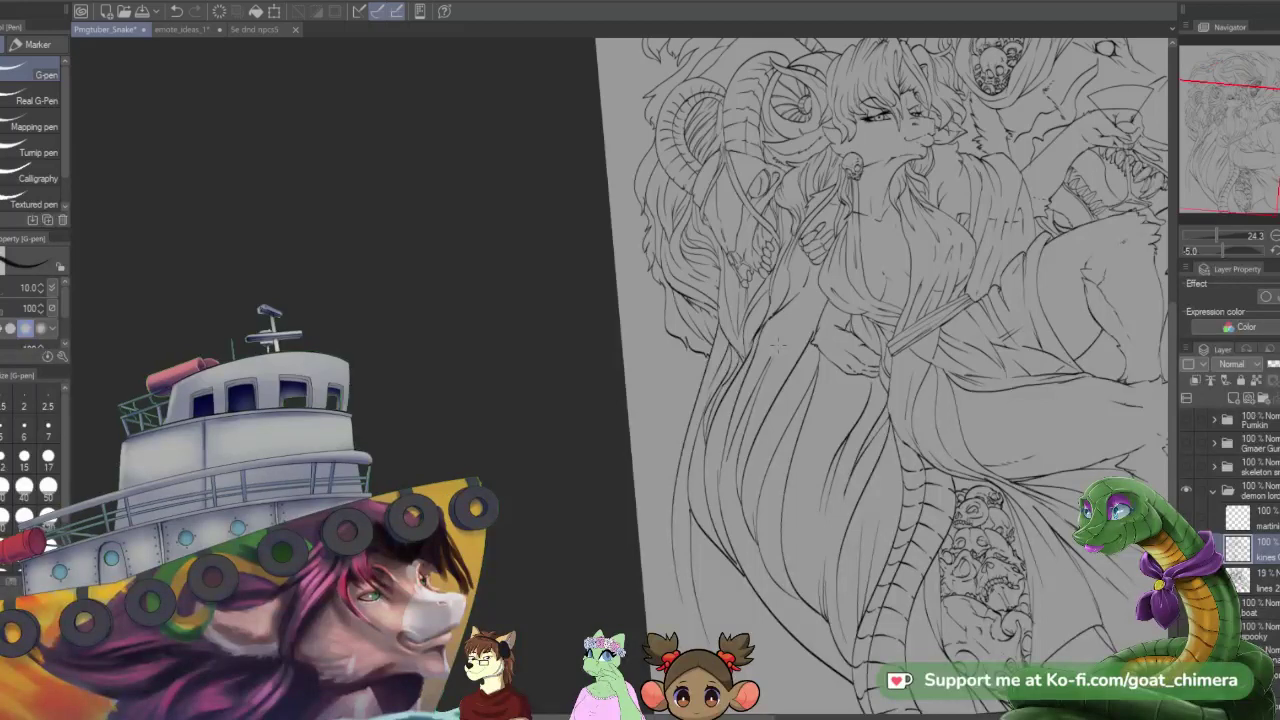
{"action": "scroll", "coordinate": [785, 340], "scroll_direction": "down", "scroll_amount": 2}
{"action": "scroll", "coordinate": [790, 335], "scroll_direction": "up", "scroll_amount": 3}
{"action": "scroll", "coordinate": [796, 323], "scroll_direction": "down", "scroll_amount": 2}
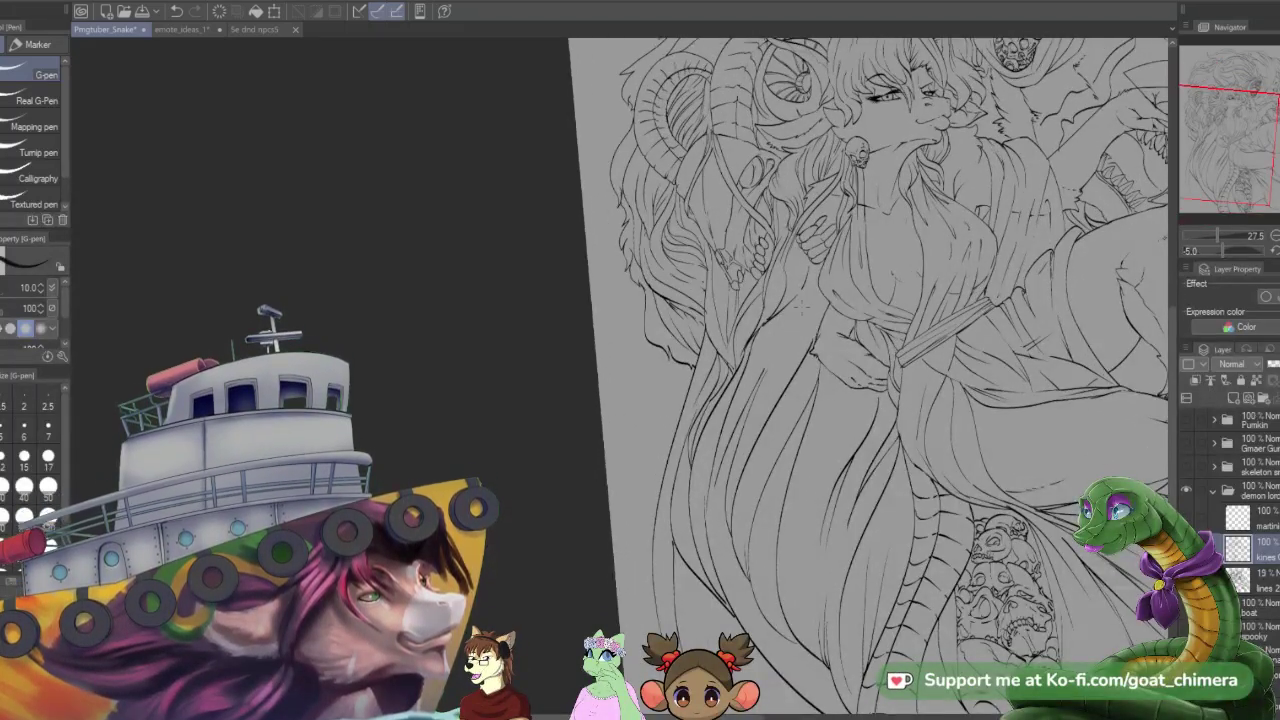
- Clear the lines beside the figure's hand with the Hard eraser at size 40 and ink a second clawed hand there with the G-pen
{"action": "key", "text": "e"}
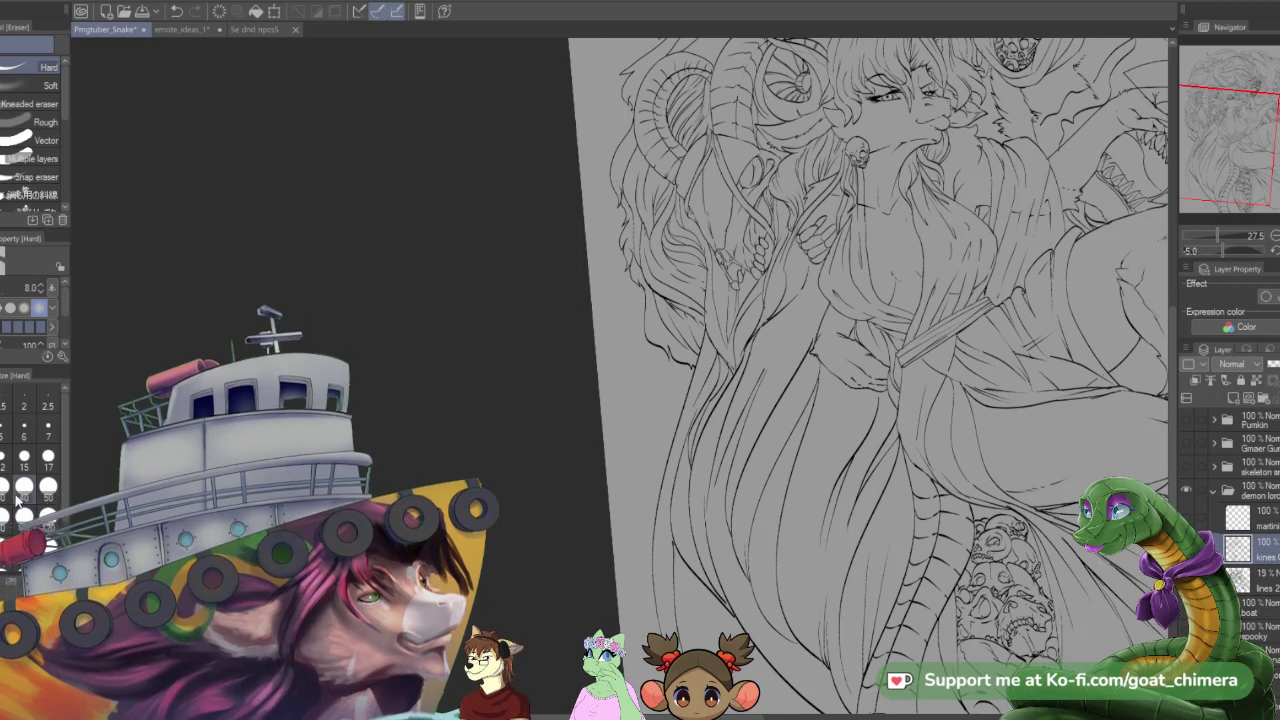
{"action": "left_click", "coordinate": [22, 490]}
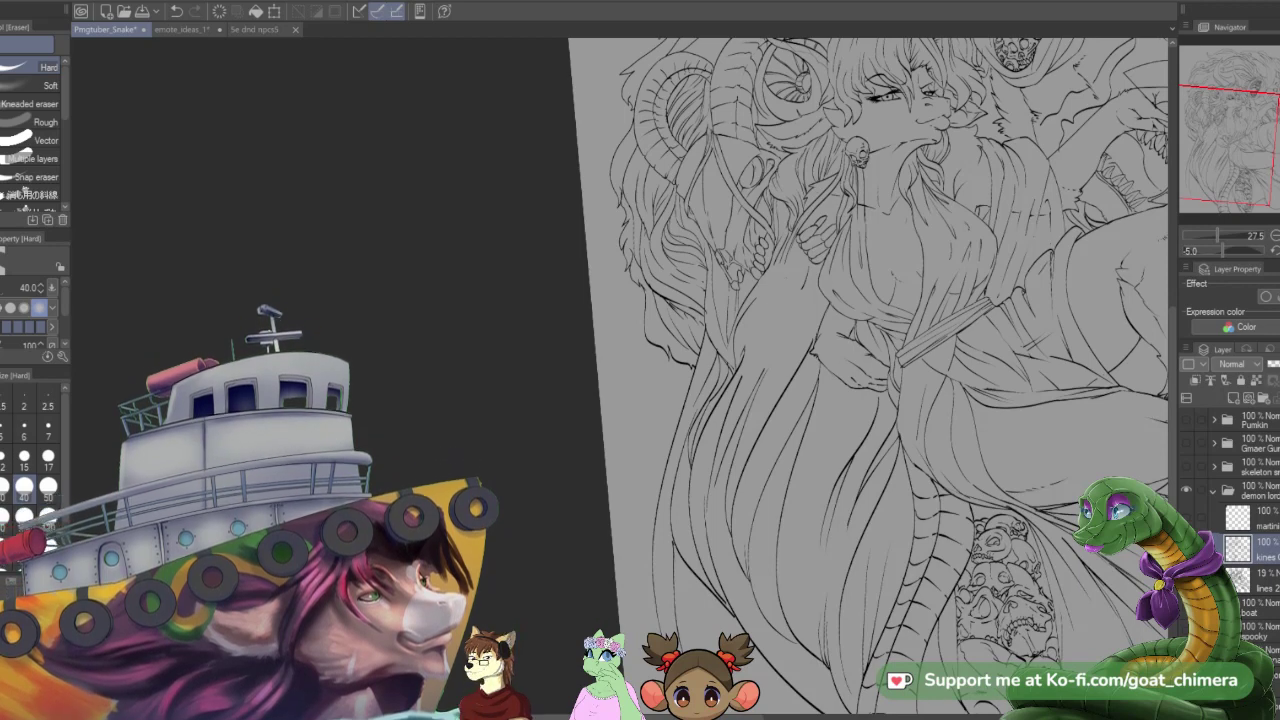
{"action": "key", "text": "p"}
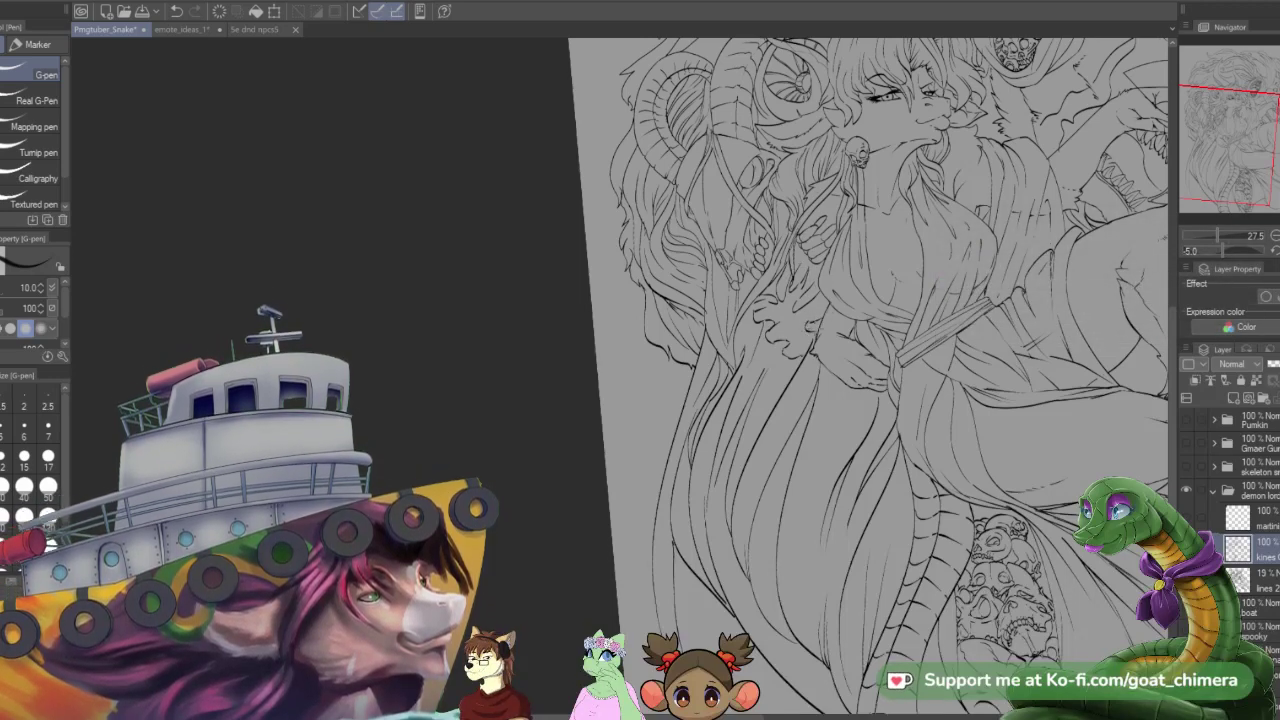
{"action": "left_click_drag", "start_coordinate": [808, 328], "coordinate": [824, 335]}
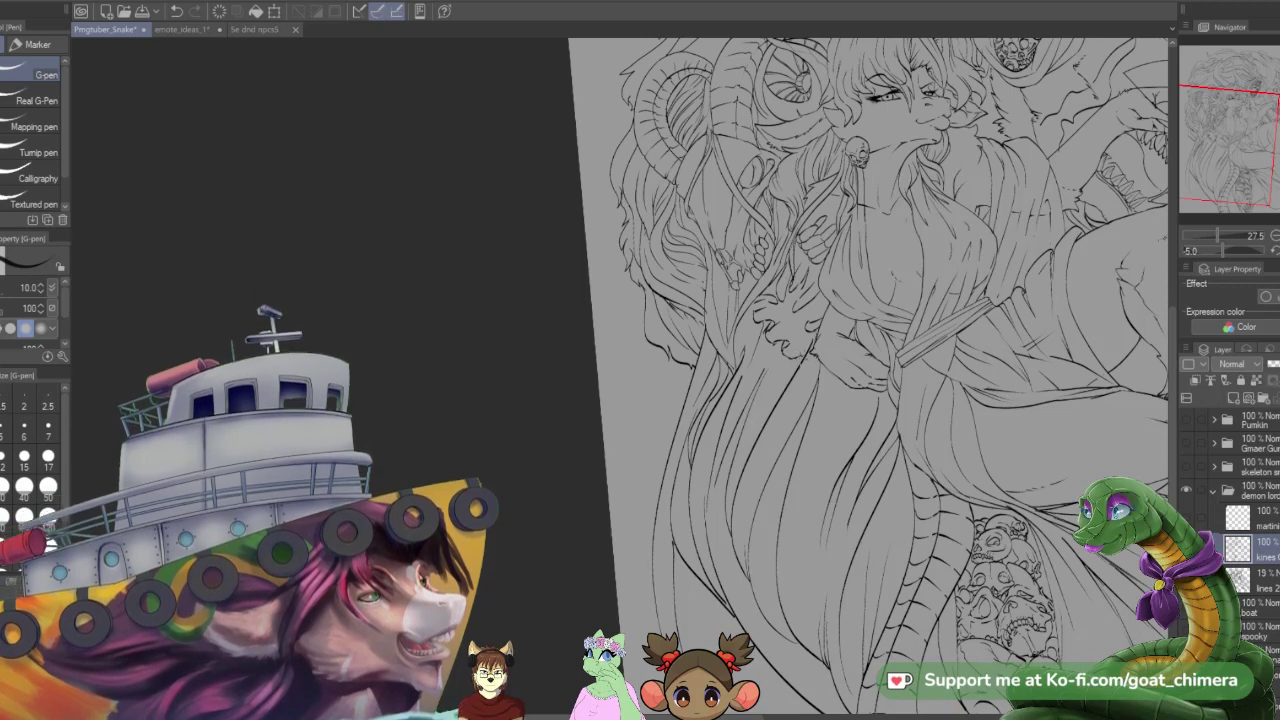
{"action": "left_click_drag", "start_coordinate": [798, 358], "coordinate": [806, 368]}
{"action": "mouse_move", "coordinate": [816, 283]}
{"action": "left_mouse_down"}
{"action": "mouse_move", "coordinate": [770, 401]}
{"action": "mouse_move", "coordinate": [802, 344]}
{"action": "left_mouse_up"}
{"action": "left_click_drag", "start_coordinate": [825, 302], "coordinate": [785, 367]}
- Clean up the lines around the new hand's wrist with the Hard eraser and ink fold lines below it with the G-pen
{"action": "key", "text": "e"}
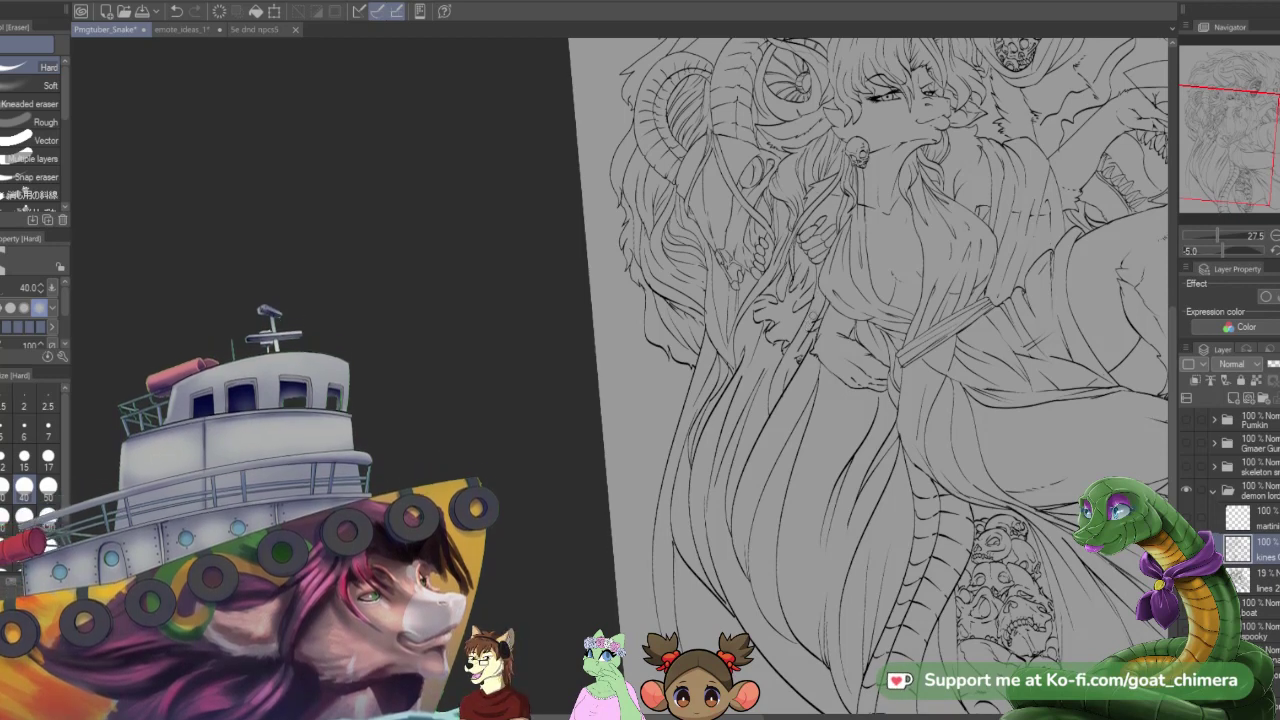
{"action": "left_click_drag", "start_coordinate": [813, 315], "coordinate": [805, 339]}
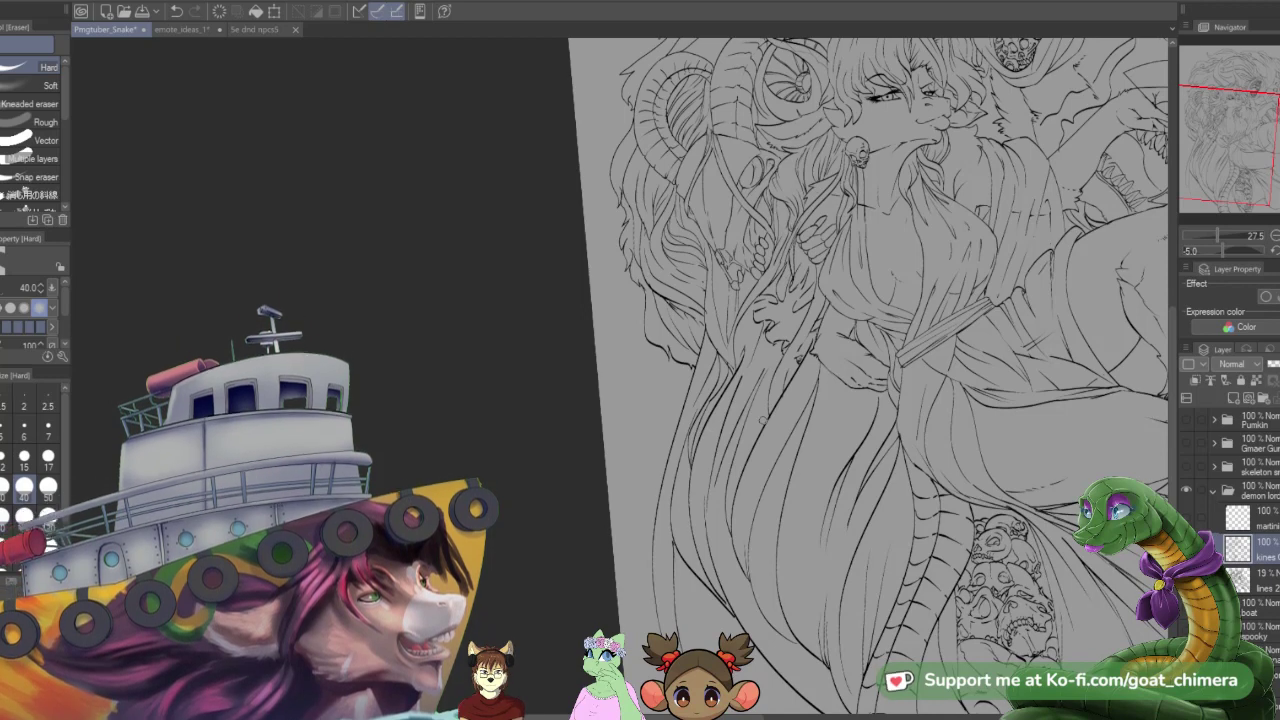
{"action": "key", "text": "p"}
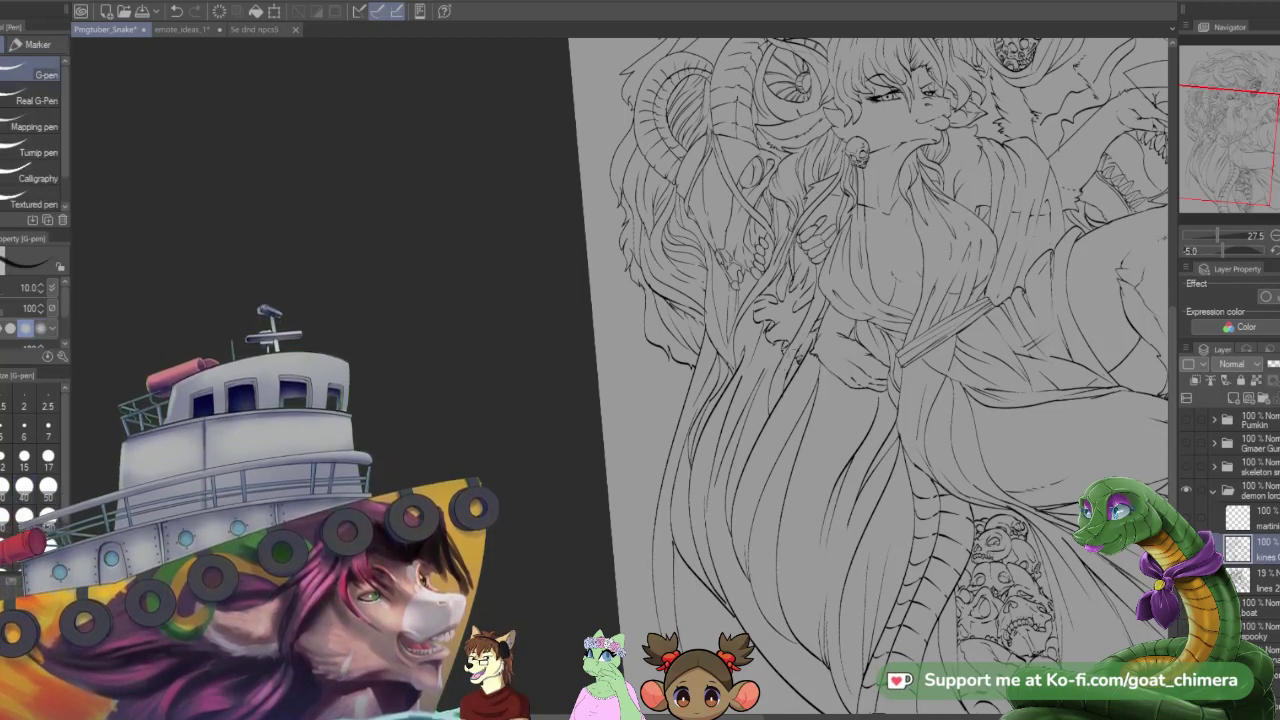
{"action": "left_click_drag", "start_coordinate": [783, 352], "coordinate": [757, 407]}
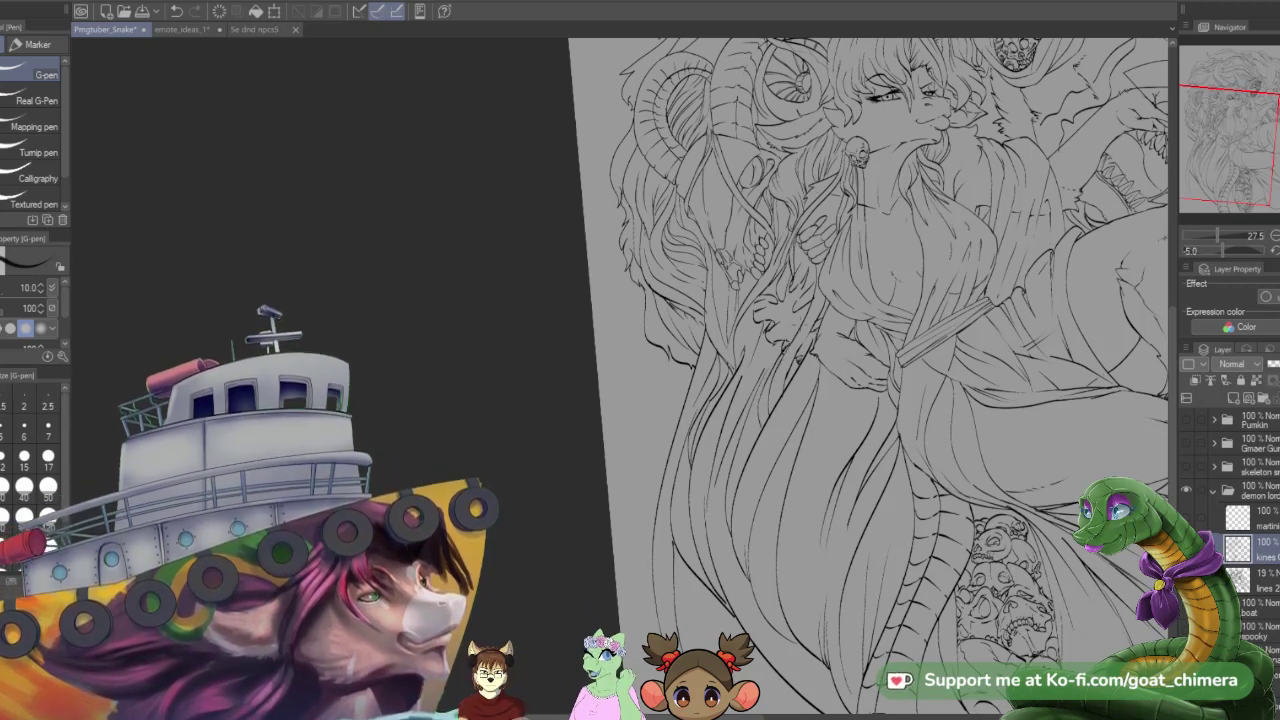
{"action": "scroll", "coordinate": [807, 310], "scroll_direction": "down", "scroll_amount": 3}
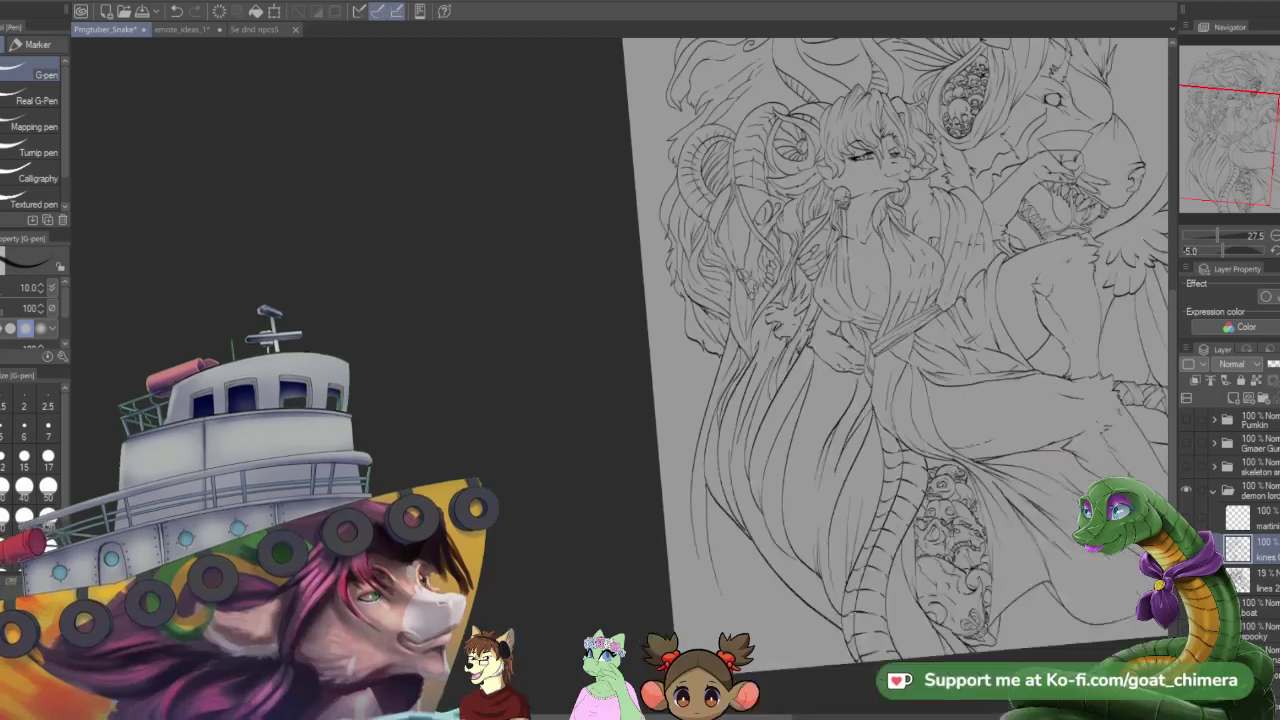
{"action": "scroll", "coordinate": [866, 298], "scroll_direction": "up", "scroll_amount": 1}
{"action": "scroll", "coordinate": [815, 373], "scroll_direction": "up", "scroll_amount": 3}
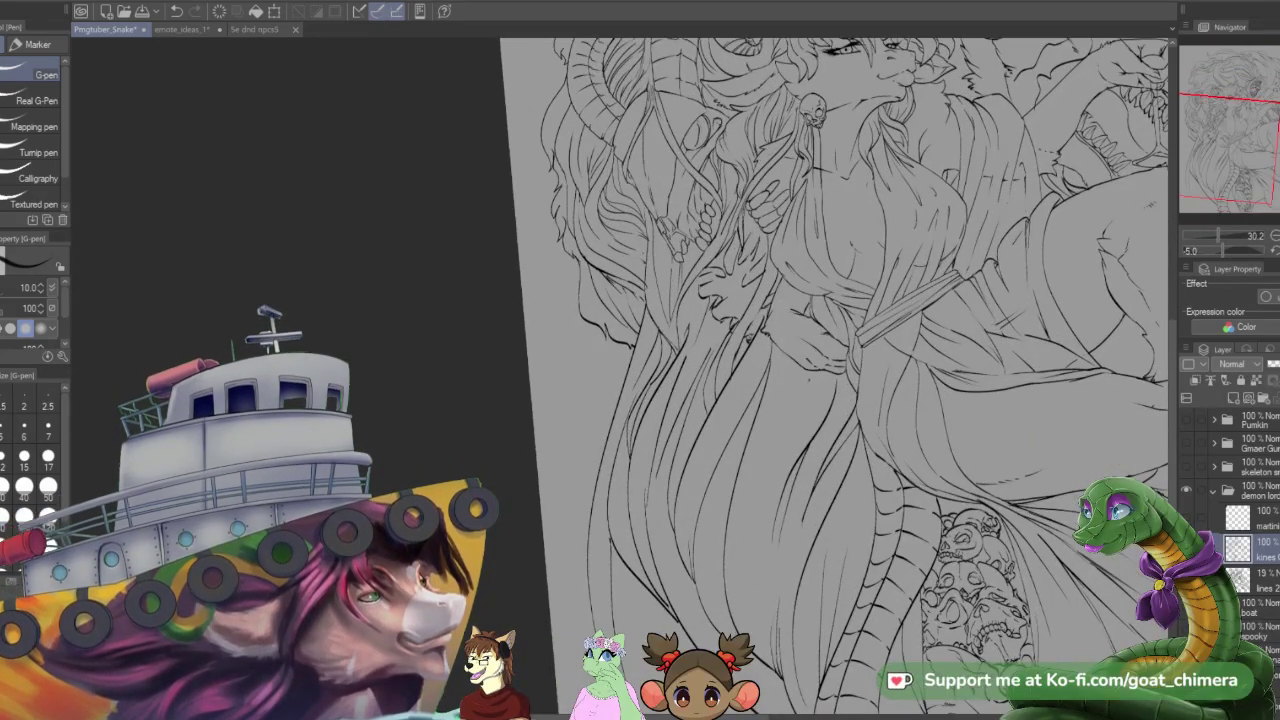
{"action": "mouse_move", "coordinate": [806, 368]}
{"action": "left_mouse_down"}
{"action": "mouse_move", "coordinate": [812, 424]}
{"action": "mouse_move", "coordinate": [798, 458]}
{"action": "left_mouse_up"}
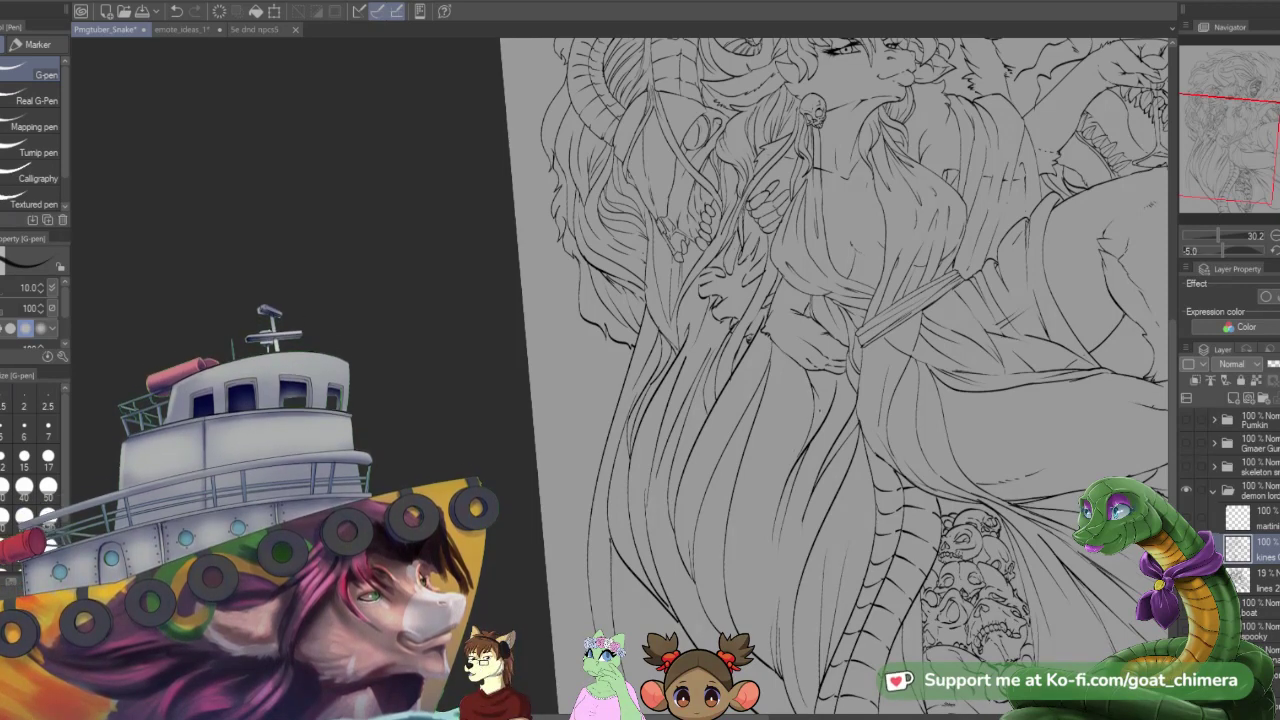
- Review the inked beast head, horned figure and new hand up close and within the whole composition
{"action": "left_click_drag", "start_coordinate": [1204, 154], "coordinate": [1238, 115]}
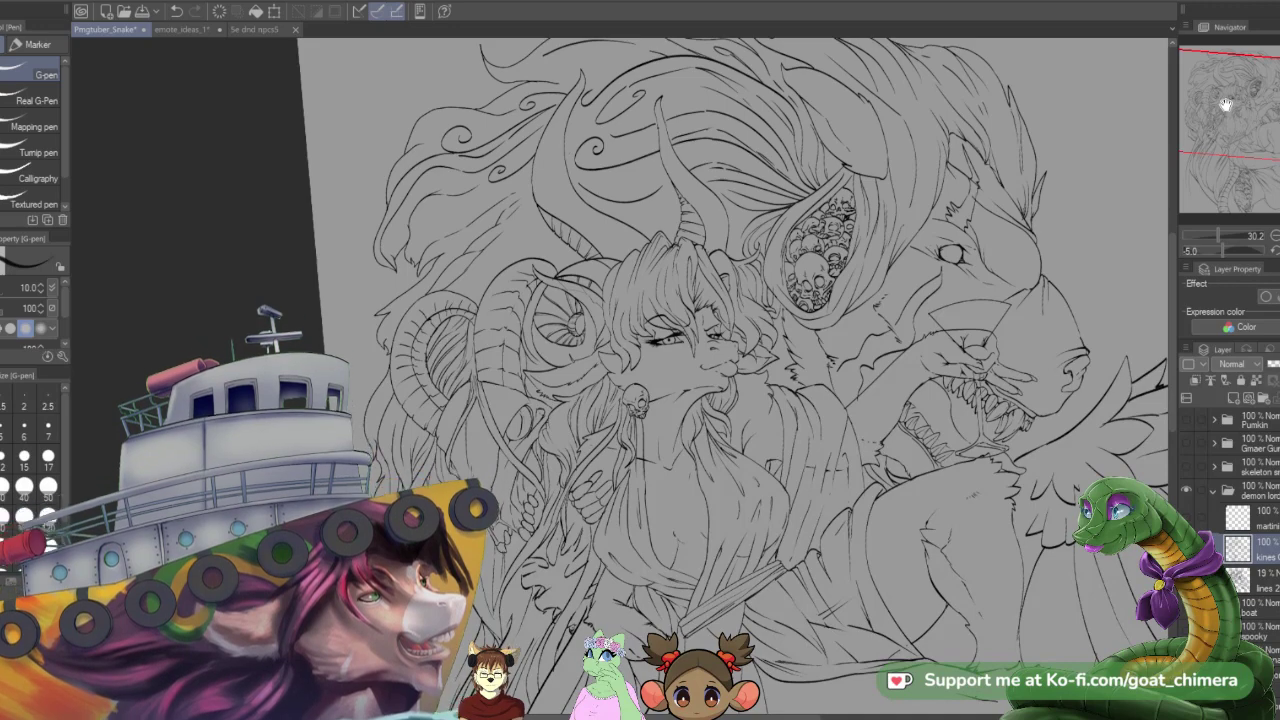
{"action": "left_click_drag", "start_coordinate": [1228, 124], "coordinate": [1216, 144]}
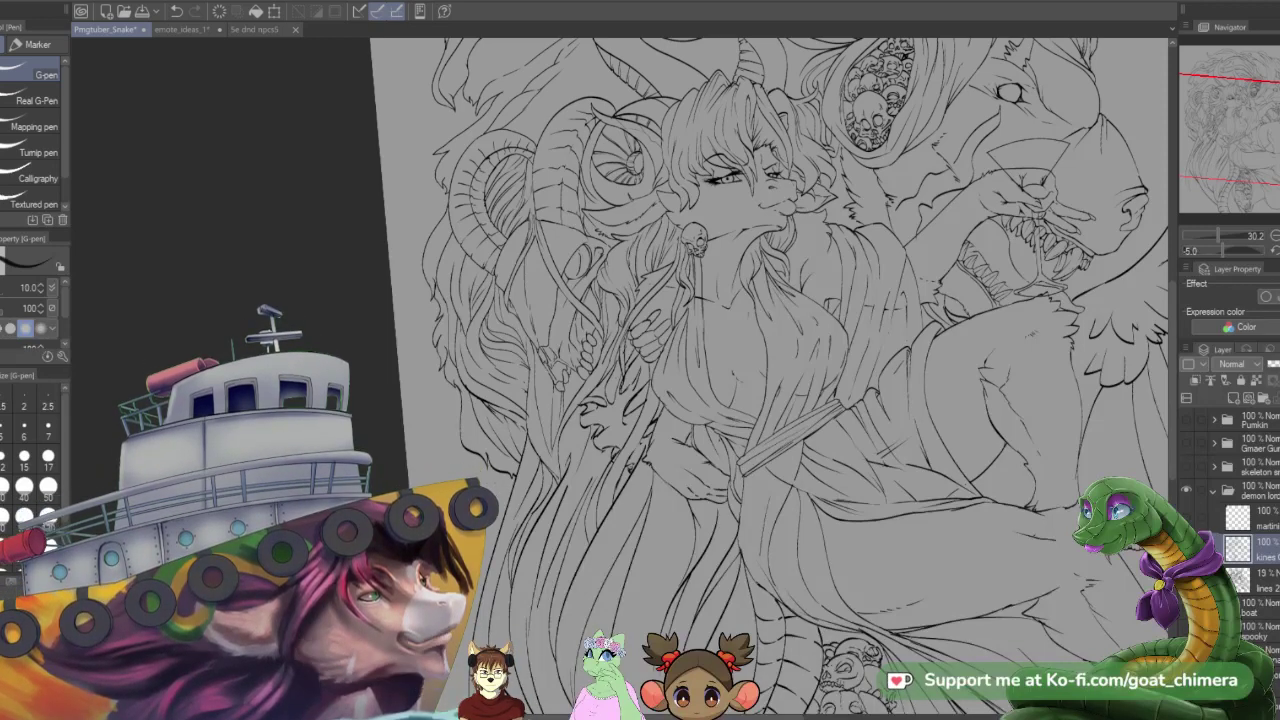
{"action": "scroll", "coordinate": [672, 390], "scroll_direction": "down", "scroll_amount": 5}
{"action": "scroll", "coordinate": [662, 499], "scroll_direction": "up", "scroll_amount": 1}
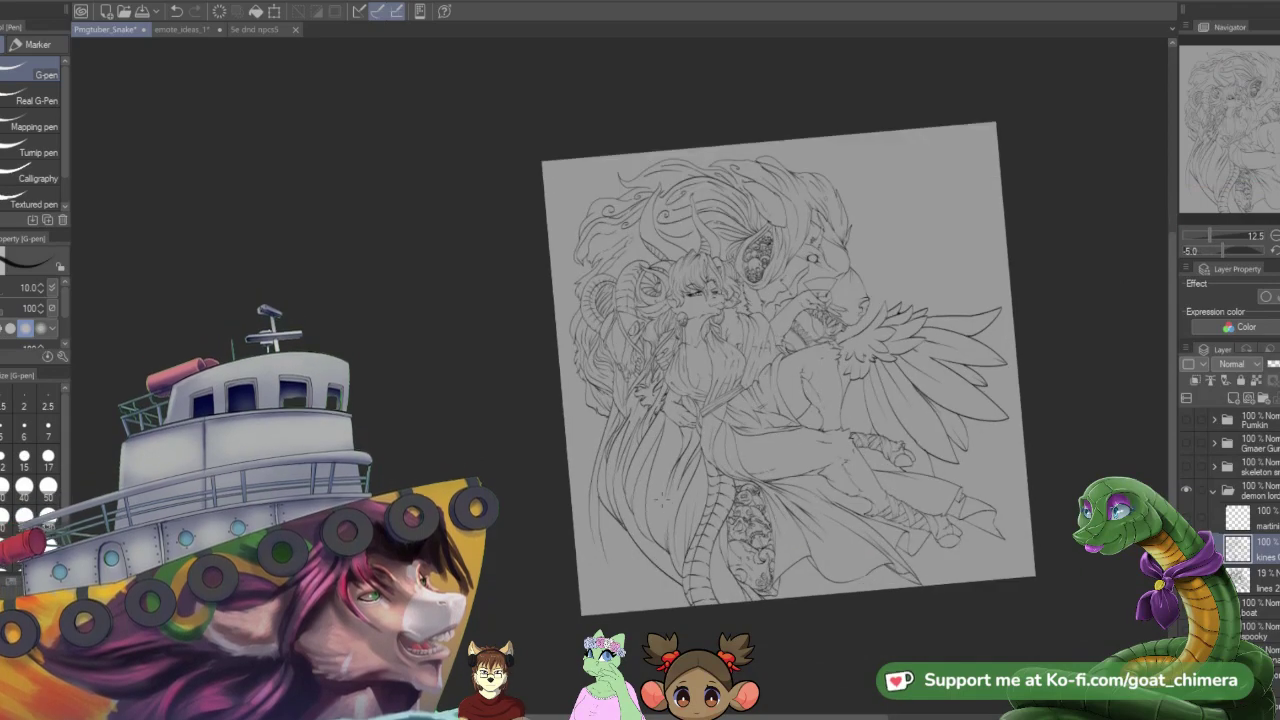
{"action": "scroll", "coordinate": [684, 364], "scroll_direction": "up", "scroll_amount": 4}
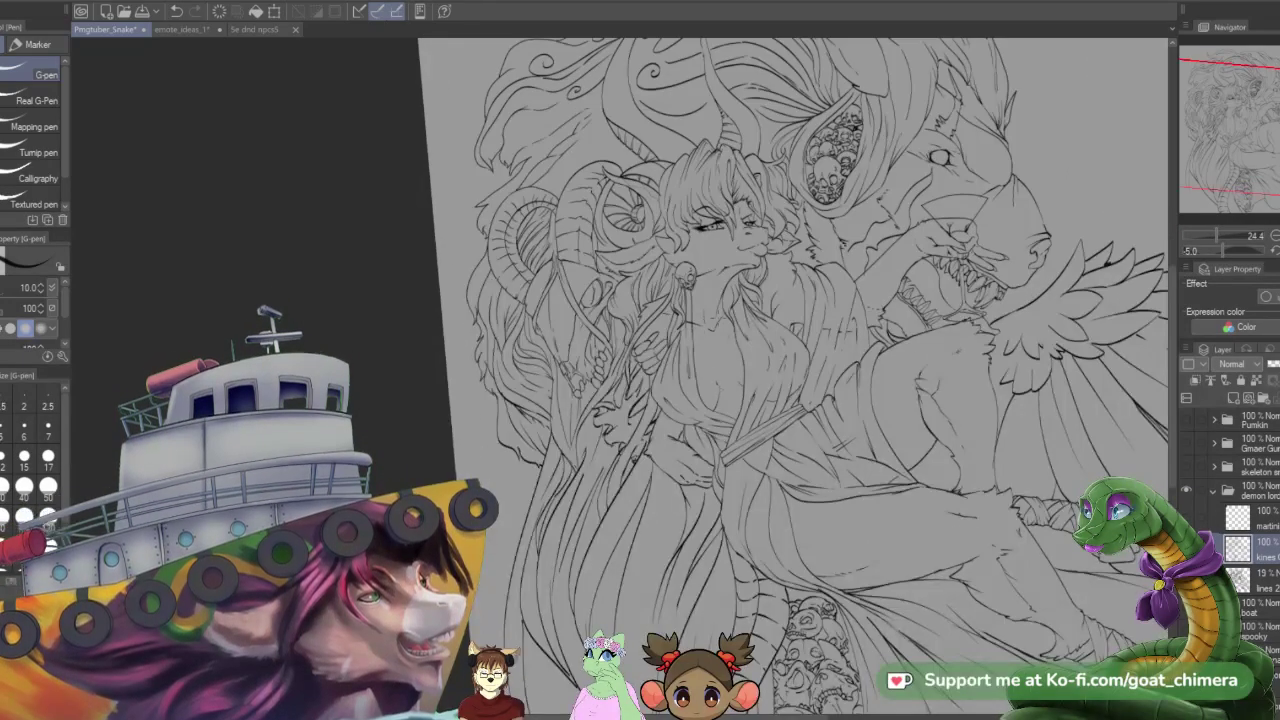
{"action": "scroll", "coordinate": [790, 370], "scroll_direction": "down", "scroll_amount": 4}
{"action": "scroll", "coordinate": [790, 370], "scroll_direction": "up", "scroll_amount": 3}
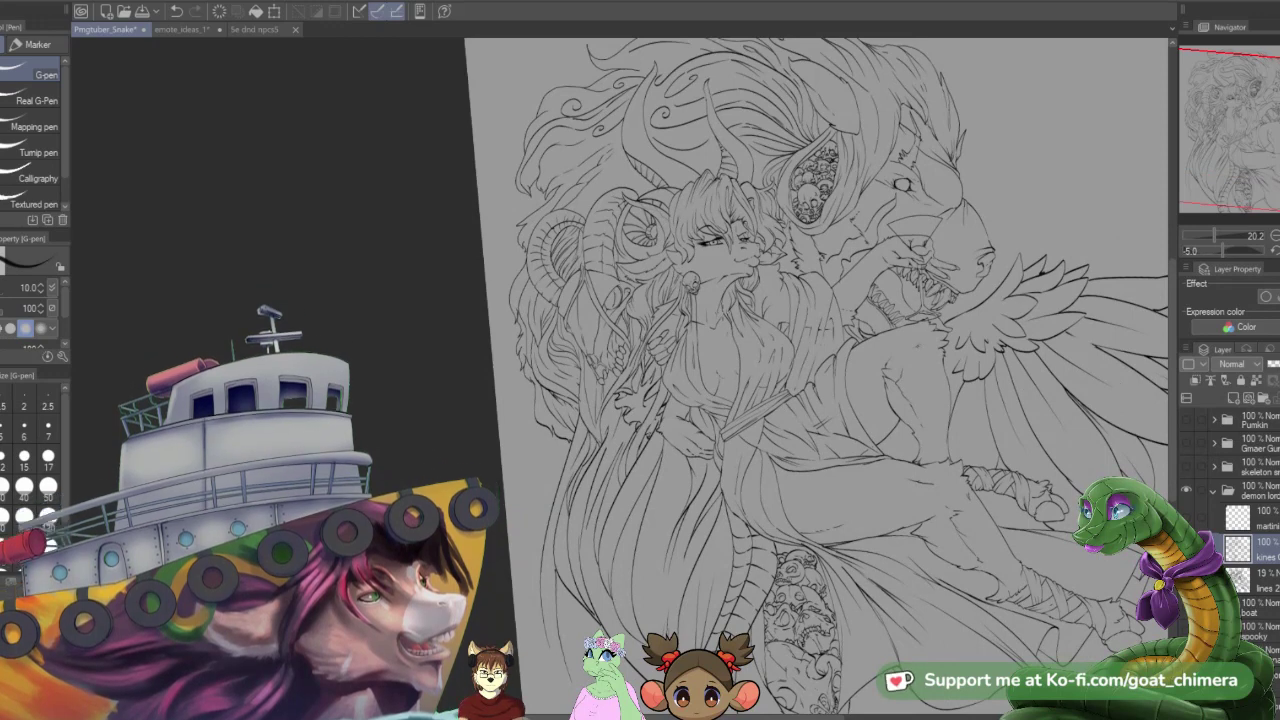
{"action": "scroll", "coordinate": [723, 309], "scroll_direction": "down", "scroll_amount": 3}
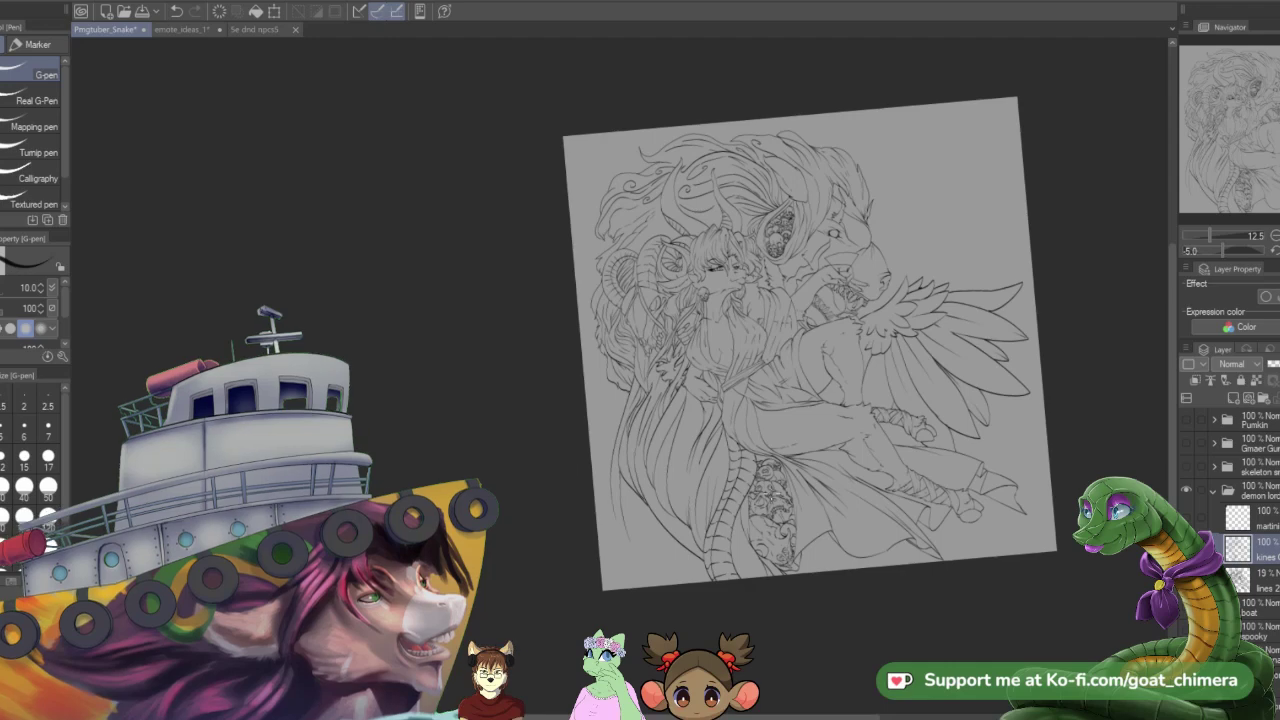
{"action": "scroll", "coordinate": [790, 370], "scroll_direction": "up", "scroll_amount": 3}
{"action": "scroll", "coordinate": [790, 370], "scroll_direction": "down", "scroll_amount": 2}
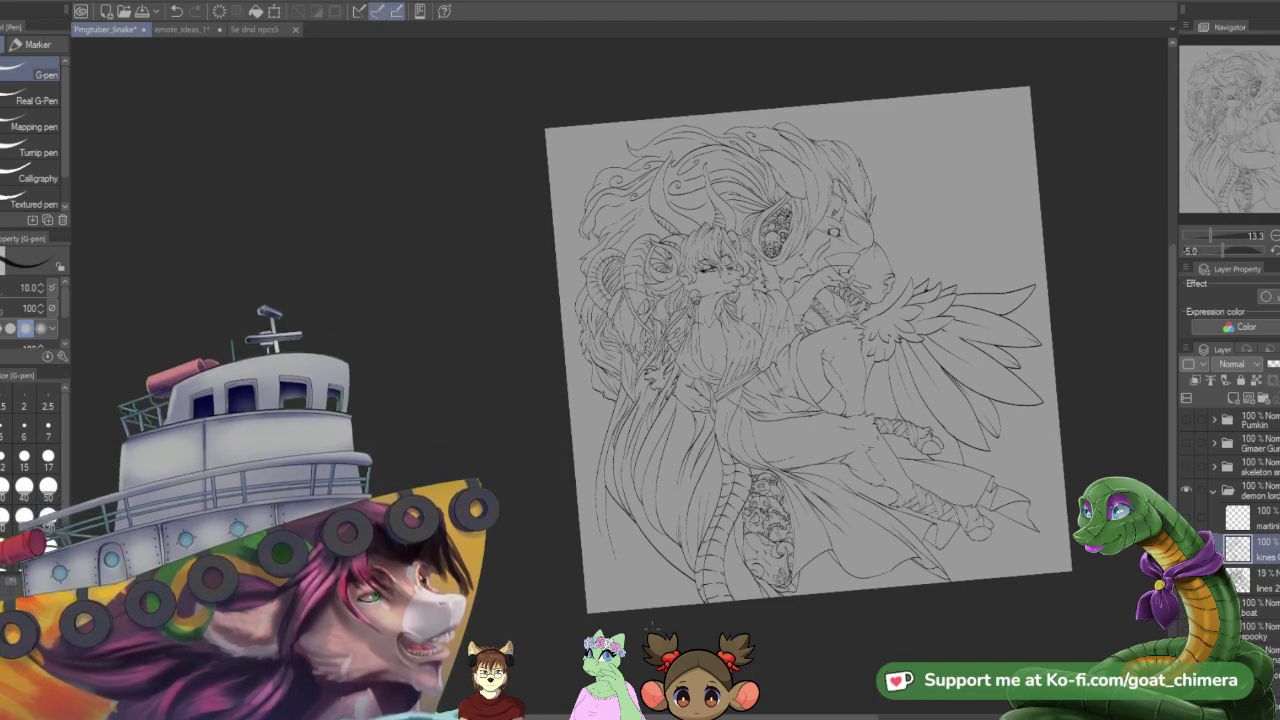
- Examine the clean line art from the figure's torso and legs to the lower cloak folds without the sketch
{"action": "scroll", "coordinate": [880, 460], "scroll_direction": "up", "scroll_amount": 5}
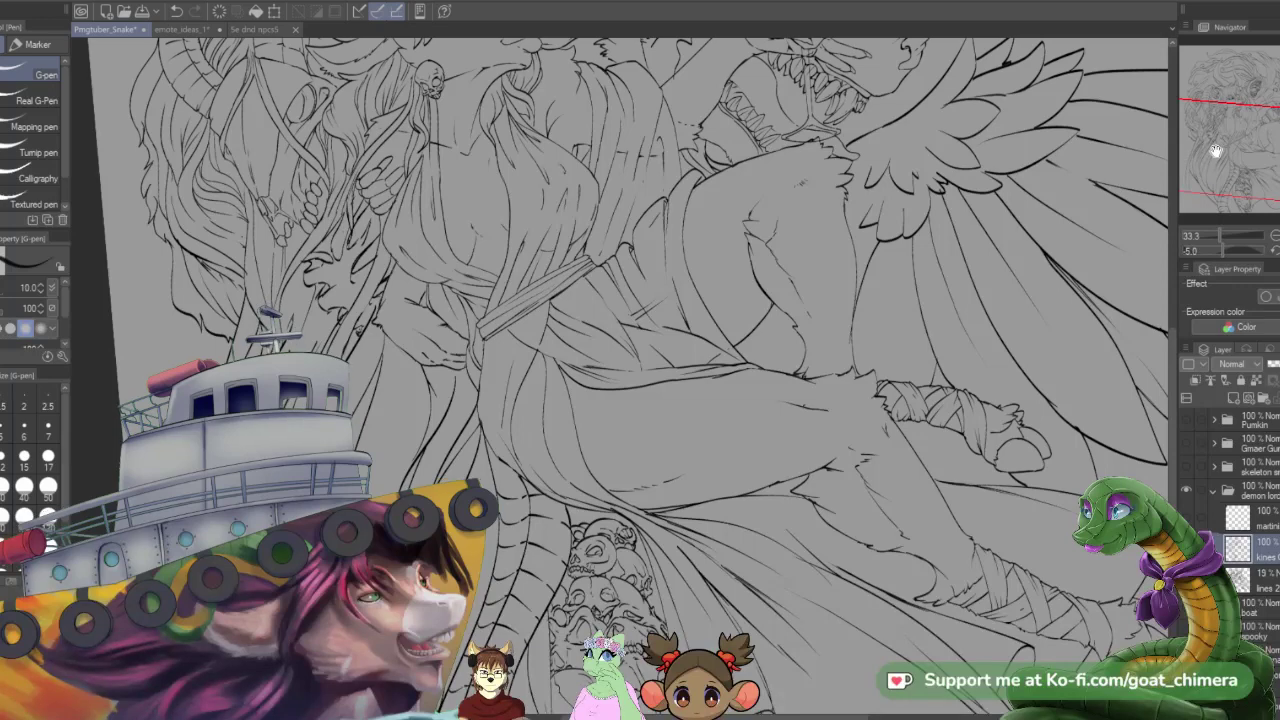
{"action": "left_click_drag", "start_coordinate": [1215, 152], "coordinate": [1213, 139]}
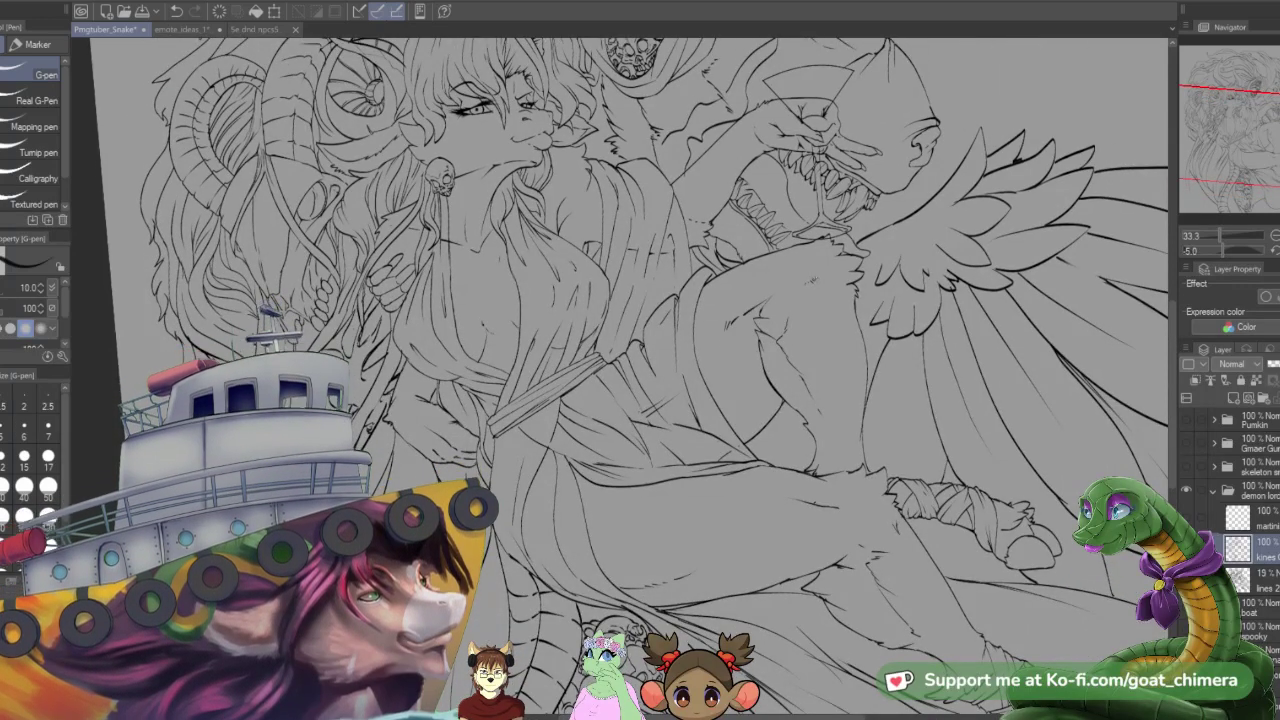
{"action": "scroll", "coordinate": [735, 300], "scroll_direction": "down", "scroll_amount": 5}
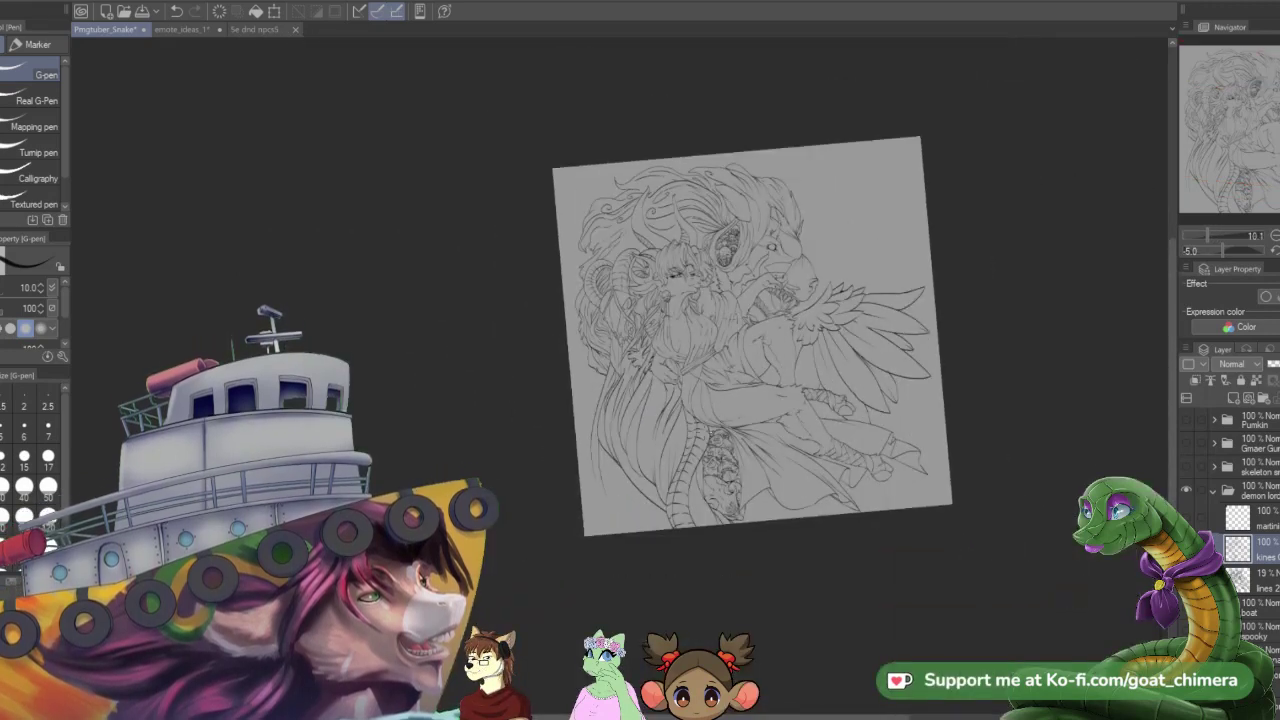
{"action": "scroll", "coordinate": [633, 443], "scroll_direction": "up", "scroll_amount": 1}
{"action": "scroll", "coordinate": [532, 556], "scroll_direction": "up", "scroll_amount": 3}
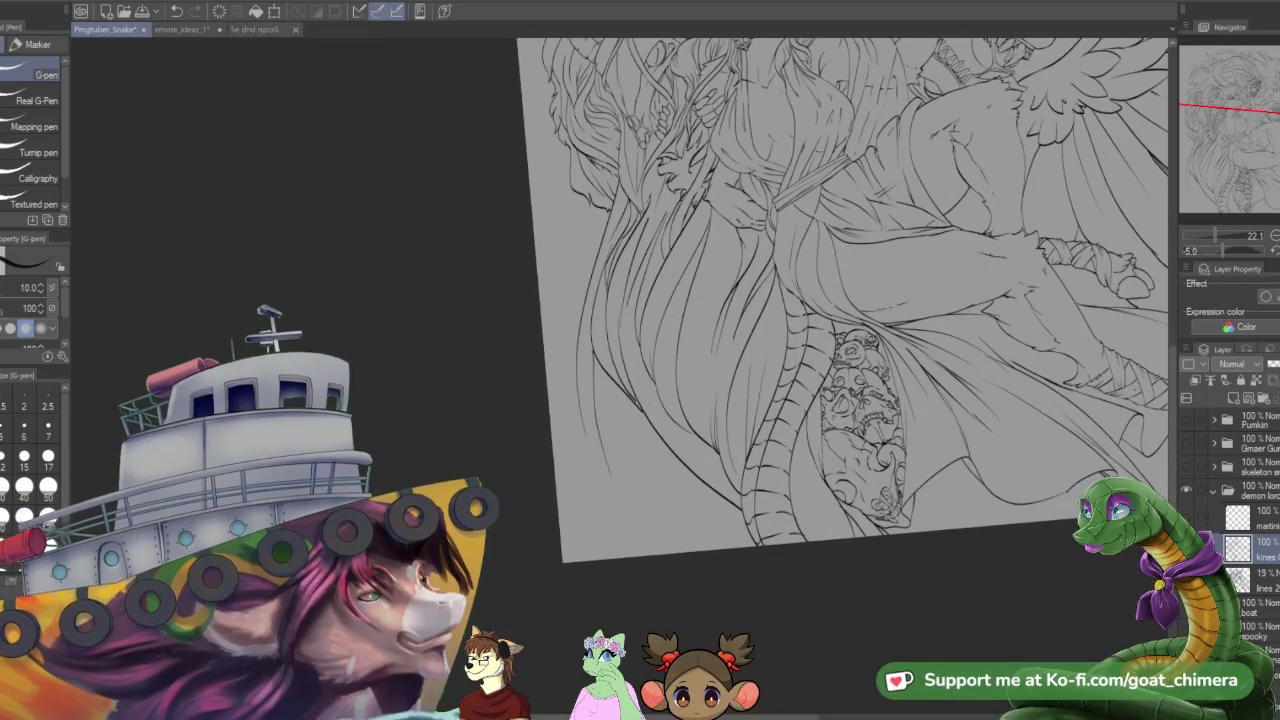
- Show the rough sketch beneath the line art again to locate the sketched circles between the cloak folds and canvas corner
{"action": "left_click", "coordinate": [1186, 580]}
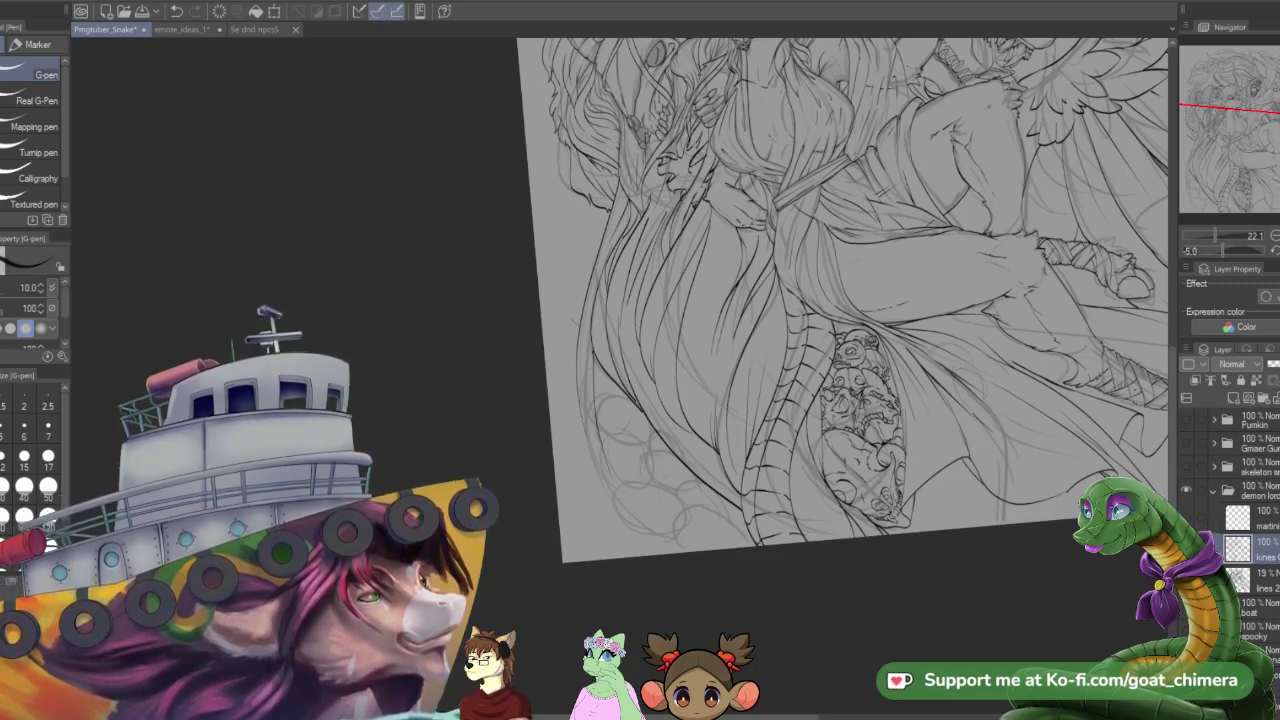
{"action": "scroll", "coordinate": [822, 300], "scroll_direction": "down", "scroll_amount": 3}
{"action": "scroll", "coordinate": [822, 300], "scroll_direction": "up", "scroll_amount": 4}
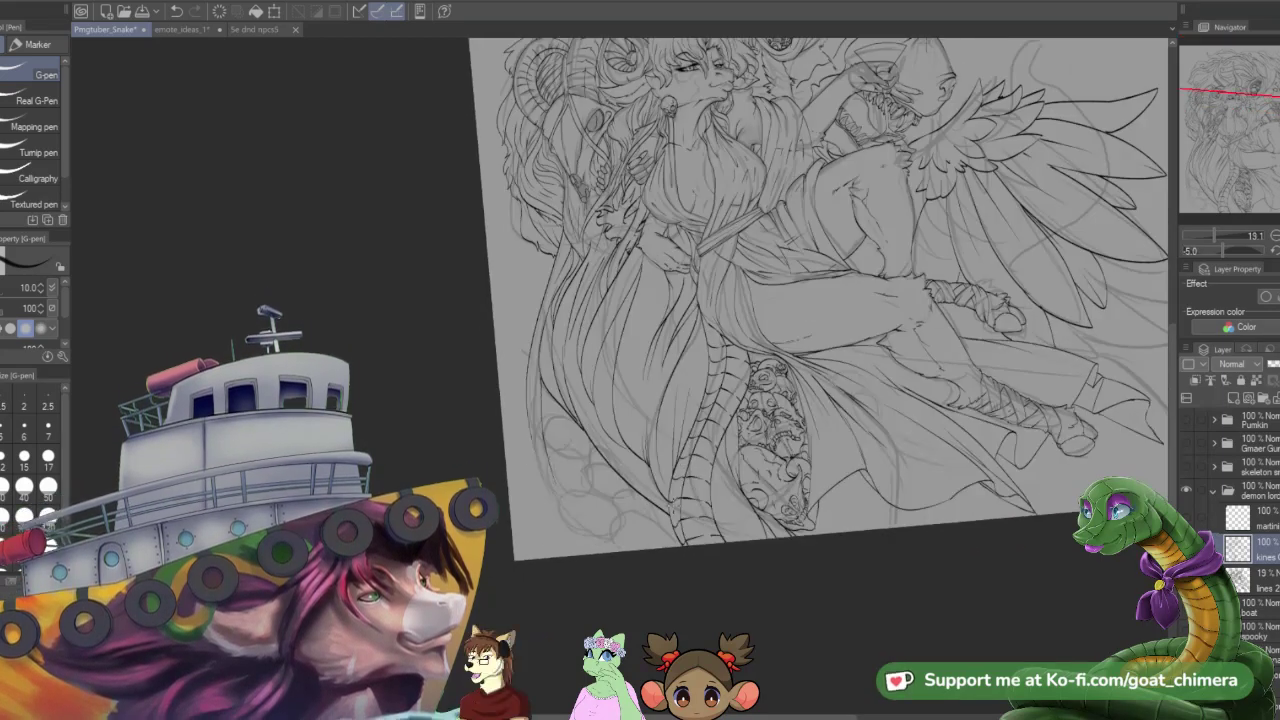
{"action": "scroll", "coordinate": [822, 420], "scroll_direction": "down", "scroll_amount": 2}
{"action": "scroll", "coordinate": [620, 480], "scroll_direction": "up", "scroll_amount": 4}
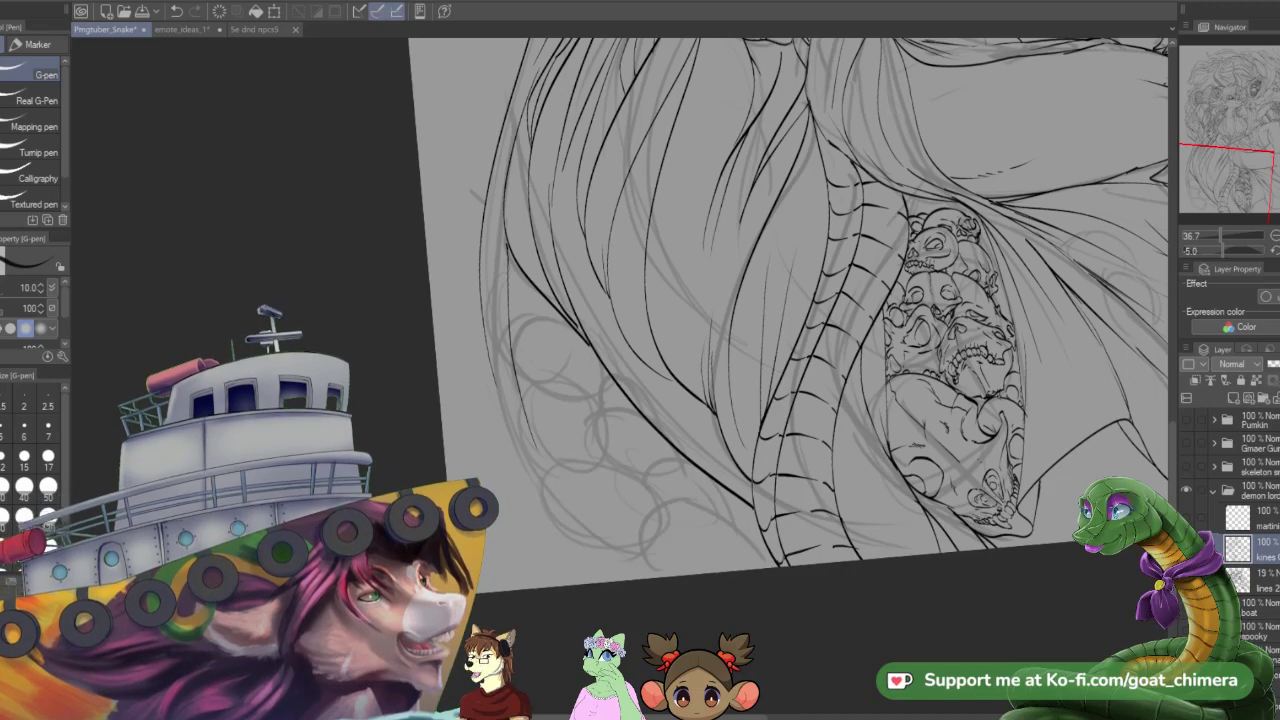
{"action": "scroll", "coordinate": [470, 530], "scroll_direction": "up", "scroll_amount": 2}
{"action": "scroll", "coordinate": [580, 540], "scroll_direction": "down", "scroll_amount": 2}
{"action": "scroll", "coordinate": [580, 540], "scroll_direction": "up", "scroll_amount": 4}
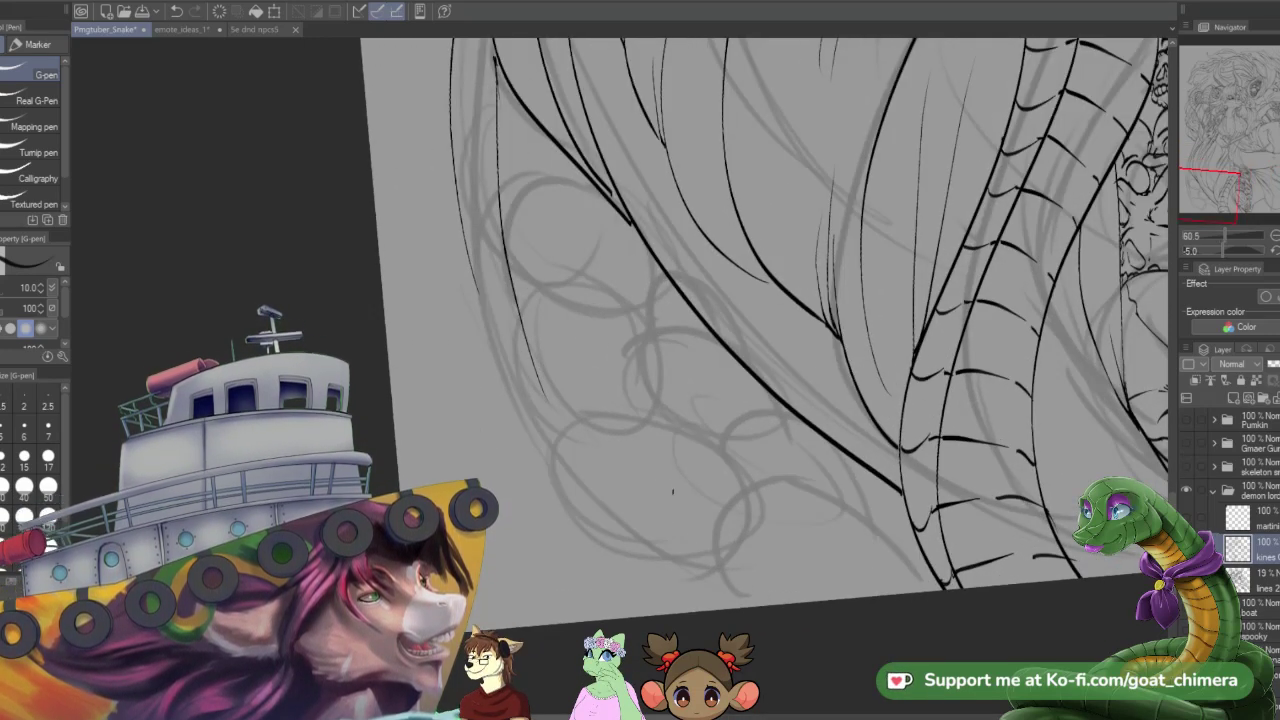
- Ink a skull's near eye socket, nose, cheekbone and brow inside the lowest sketched circle with the G-pen at size 10
{"action": "mouse_move", "coordinate": [680, 492]}
{"action": "left_mouse_down"}
{"action": "mouse_move", "coordinate": [688, 444]}
{"action": "mouse_move", "coordinate": [703, 463]}
{"action": "mouse_move", "coordinate": [694, 491]}
{"action": "left_mouse_up"}
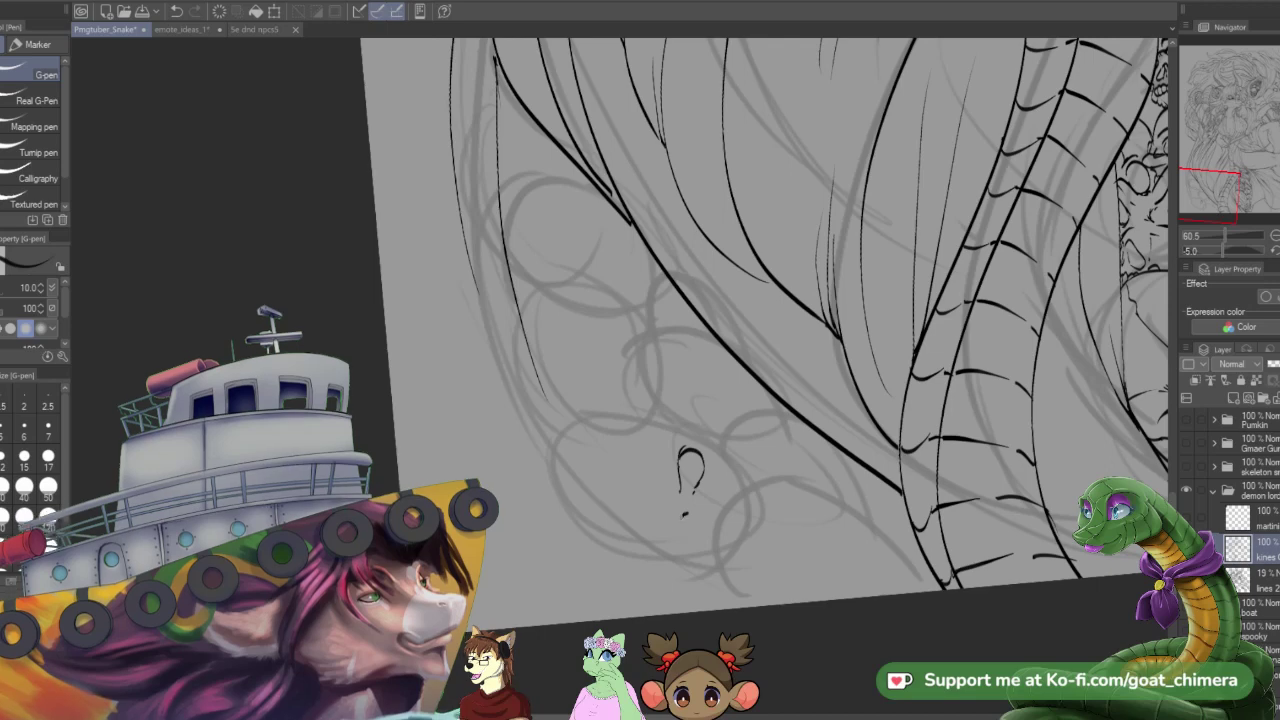
{"action": "mouse_move", "coordinate": [686, 516]}
{"action": "left_mouse_down"}
{"action": "mouse_move", "coordinate": [706, 507]}
{"action": "mouse_move", "coordinate": [708, 519]}
{"action": "left_mouse_up"}
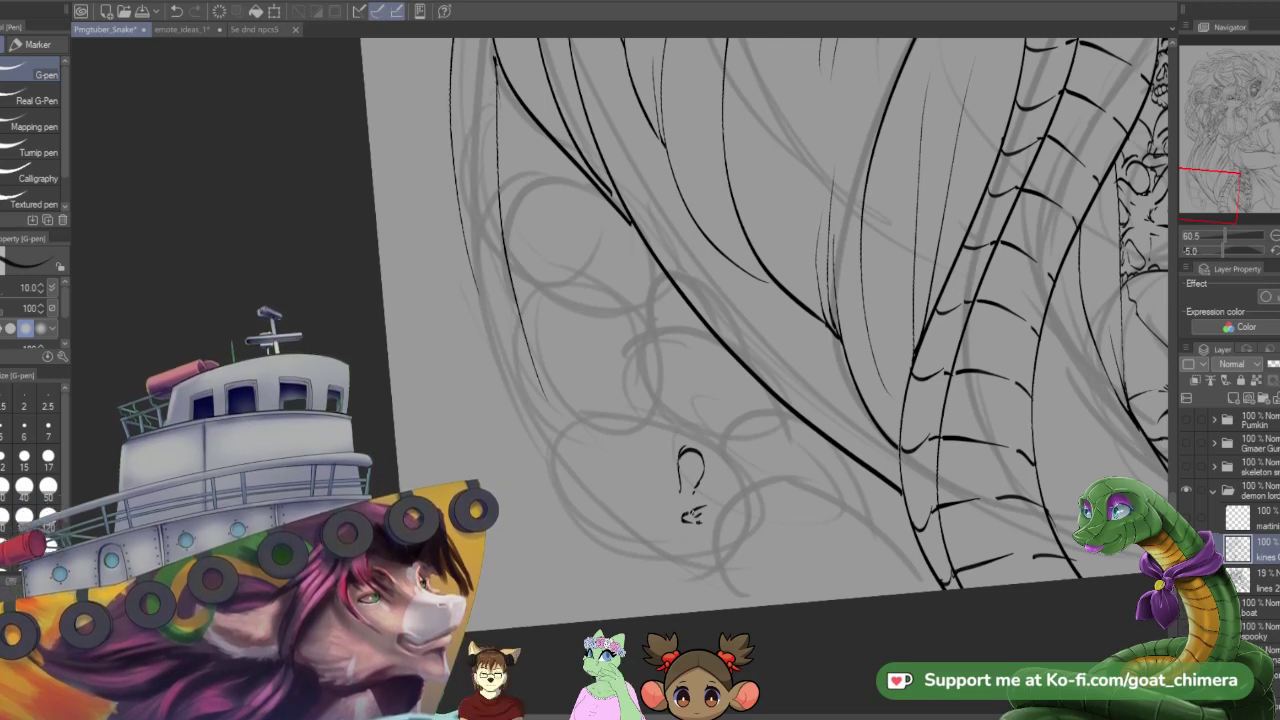
{"action": "left_click_drag", "start_coordinate": [697, 507], "coordinate": [706, 516]}
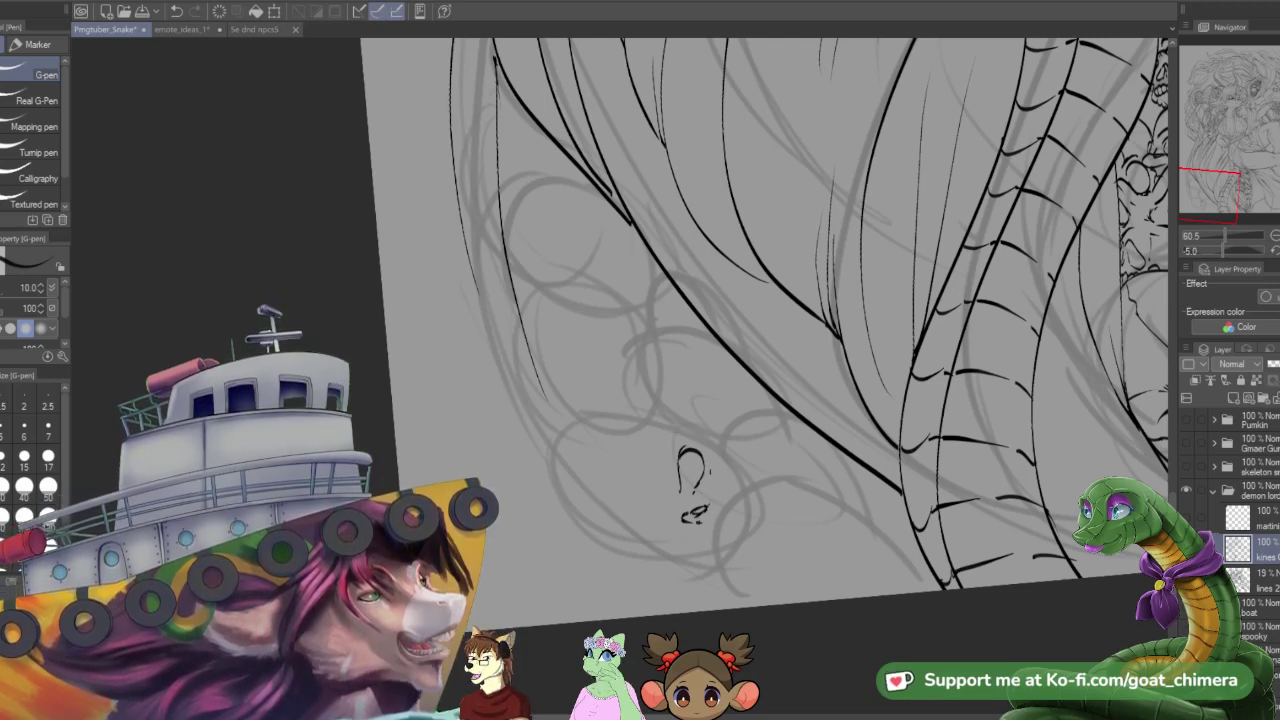
{"action": "mouse_move", "coordinate": [703, 447]}
{"action": "left_mouse_down"}
{"action": "mouse_move", "coordinate": [712, 496]}
{"action": "mouse_move", "coordinate": [730, 454]}
{"action": "mouse_move", "coordinate": [726, 484]}
{"action": "mouse_move", "coordinate": [700, 433]}
{"action": "left_mouse_up"}
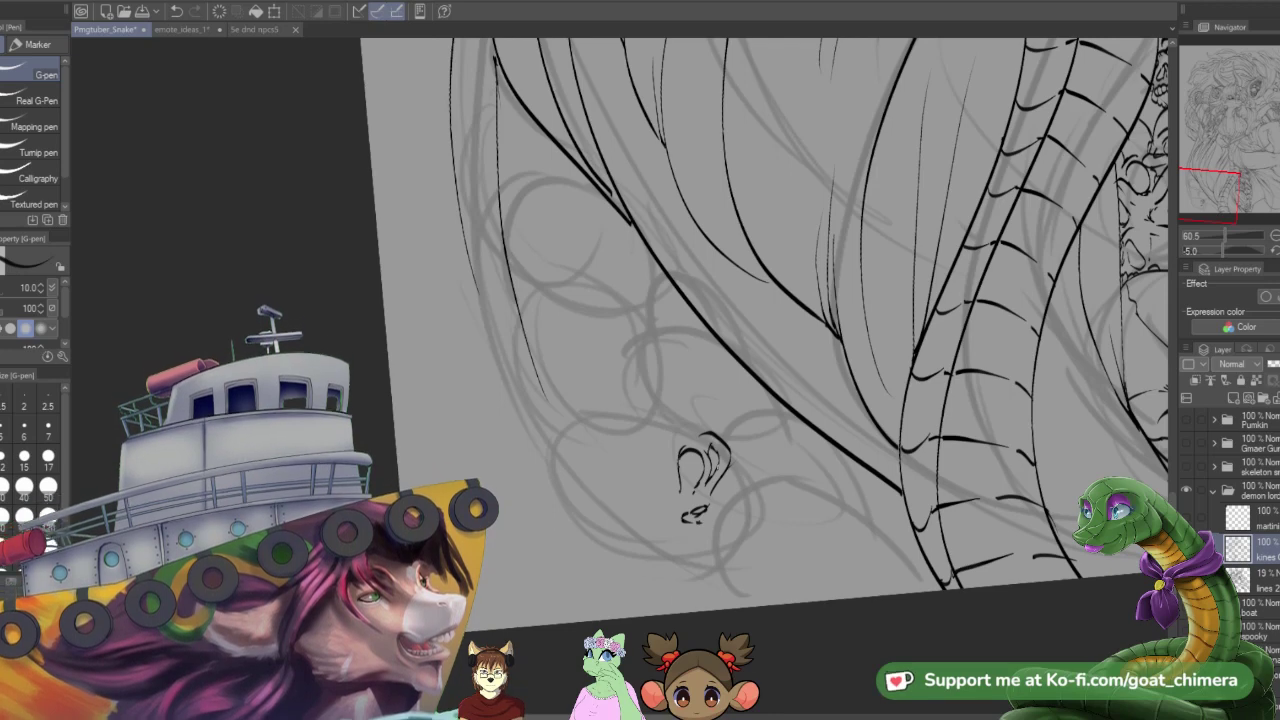
{"action": "mouse_move", "coordinate": [653, 452]}
{"action": "left_mouse_down"}
{"action": "mouse_move", "coordinate": [673, 441]}
{"action": "mouse_move", "coordinate": [621, 436]}
{"action": "left_mouse_up"}
- Ink the skull's forehead edge, far eye socket and rounded cranium outline along the sketched circle
{"action": "left_click_drag", "start_coordinate": [589, 530], "coordinate": [641, 542]}
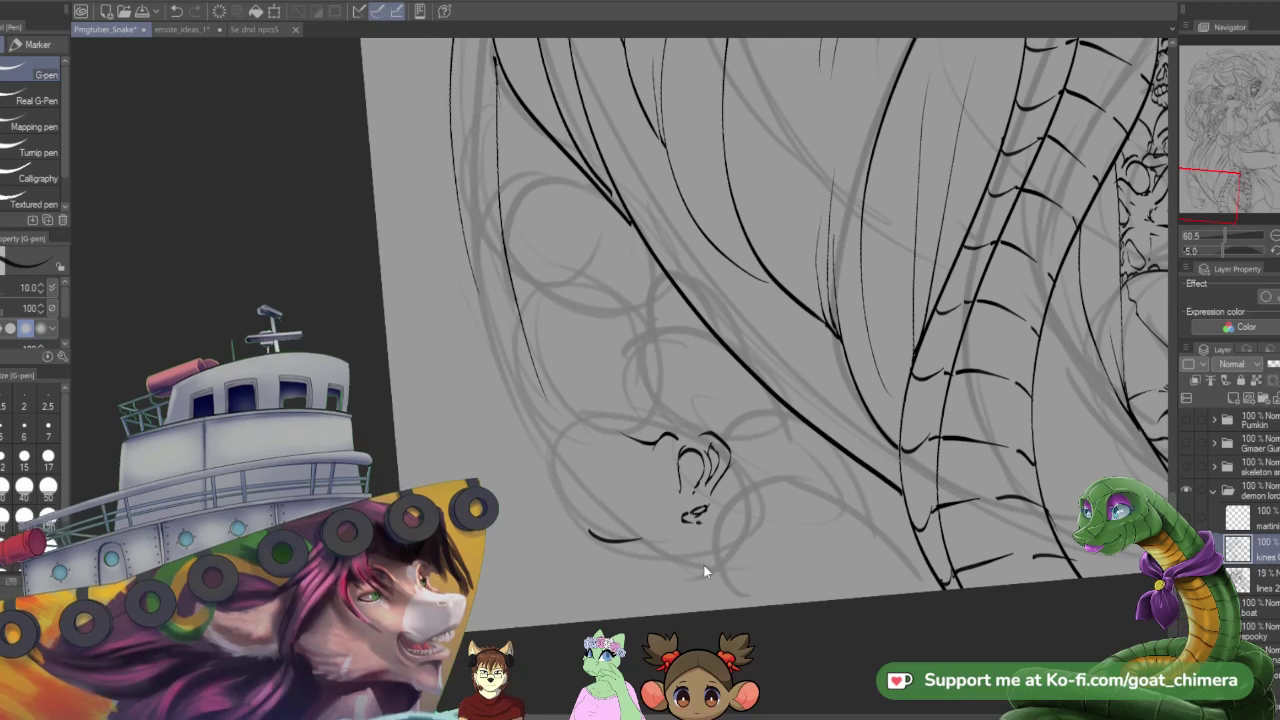
{"action": "key", "text": "ctrl+z"}
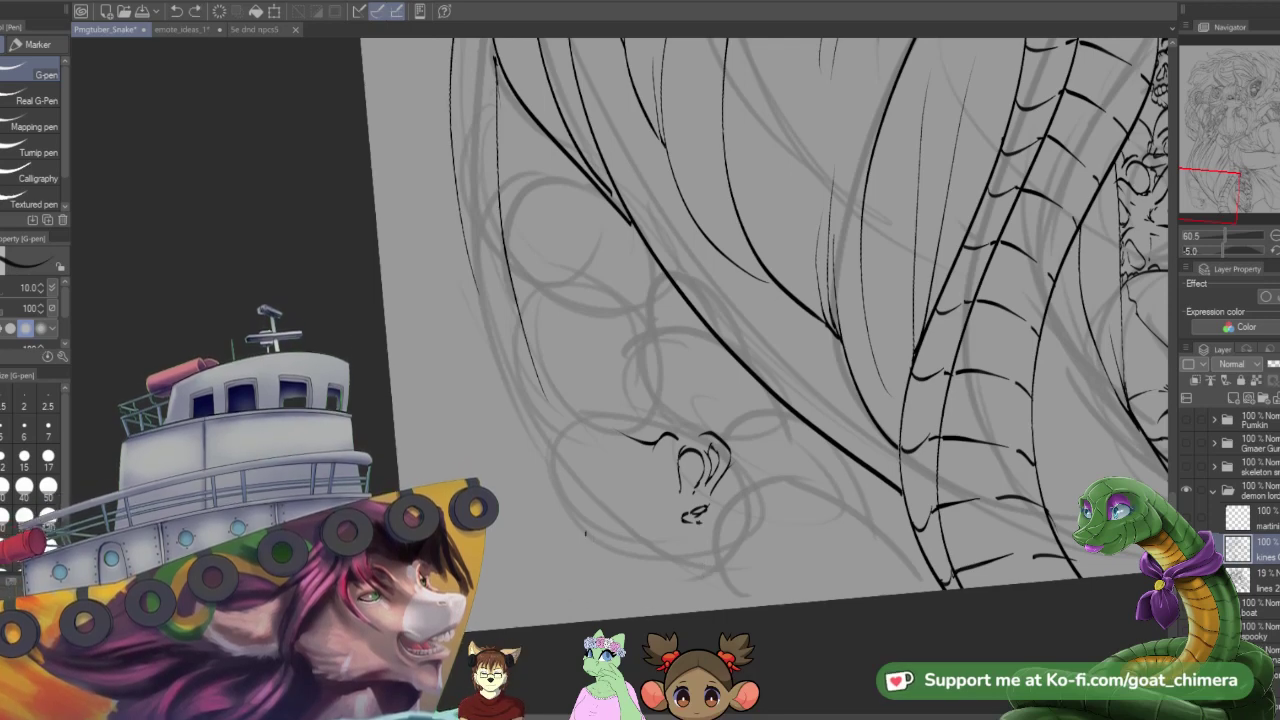
{"action": "mouse_move", "coordinate": [585, 535]}
{"action": "left_mouse_down"}
{"action": "mouse_move", "coordinate": [620, 544]}
{"action": "mouse_move", "coordinate": [653, 530]}
{"action": "mouse_move", "coordinate": [641, 541]}
{"action": "mouse_move", "coordinate": [652, 544]}
{"action": "mouse_move", "coordinate": [668, 525]}
{"action": "mouse_move", "coordinate": [694, 551]}
{"action": "left_mouse_up"}
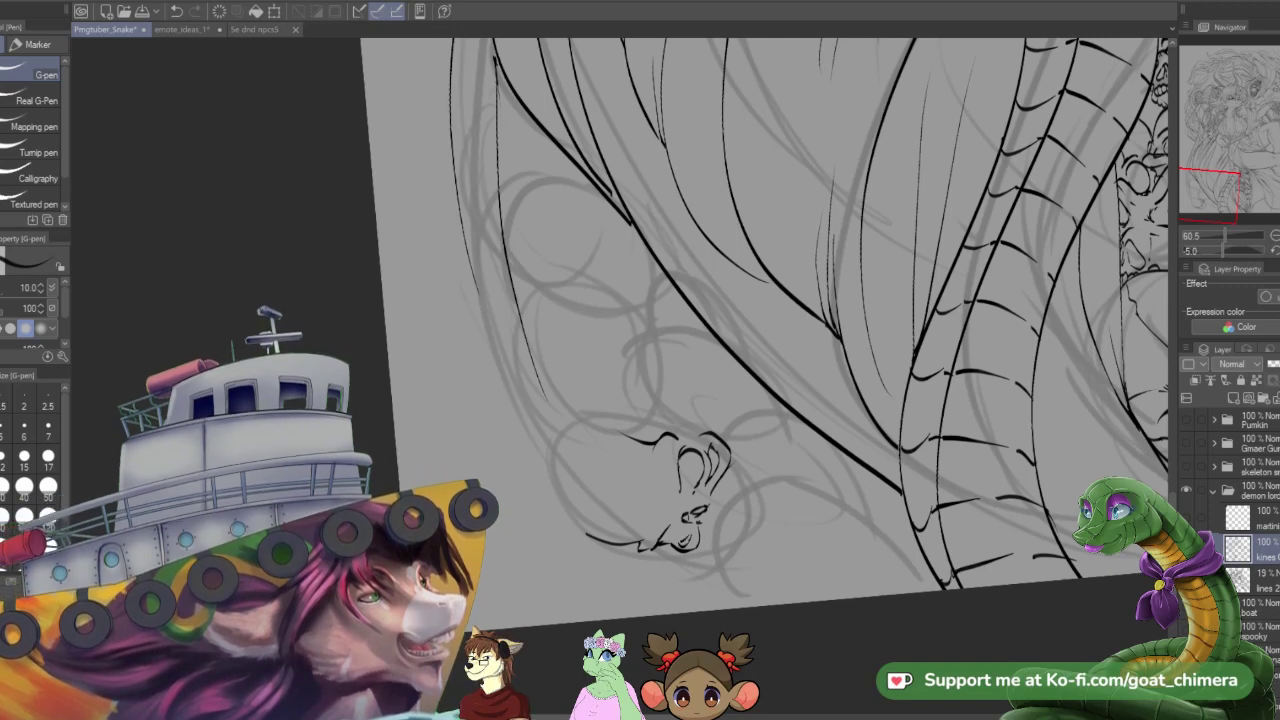
{"action": "left_click_drag", "start_coordinate": [662, 538], "coordinate": [681, 528]}
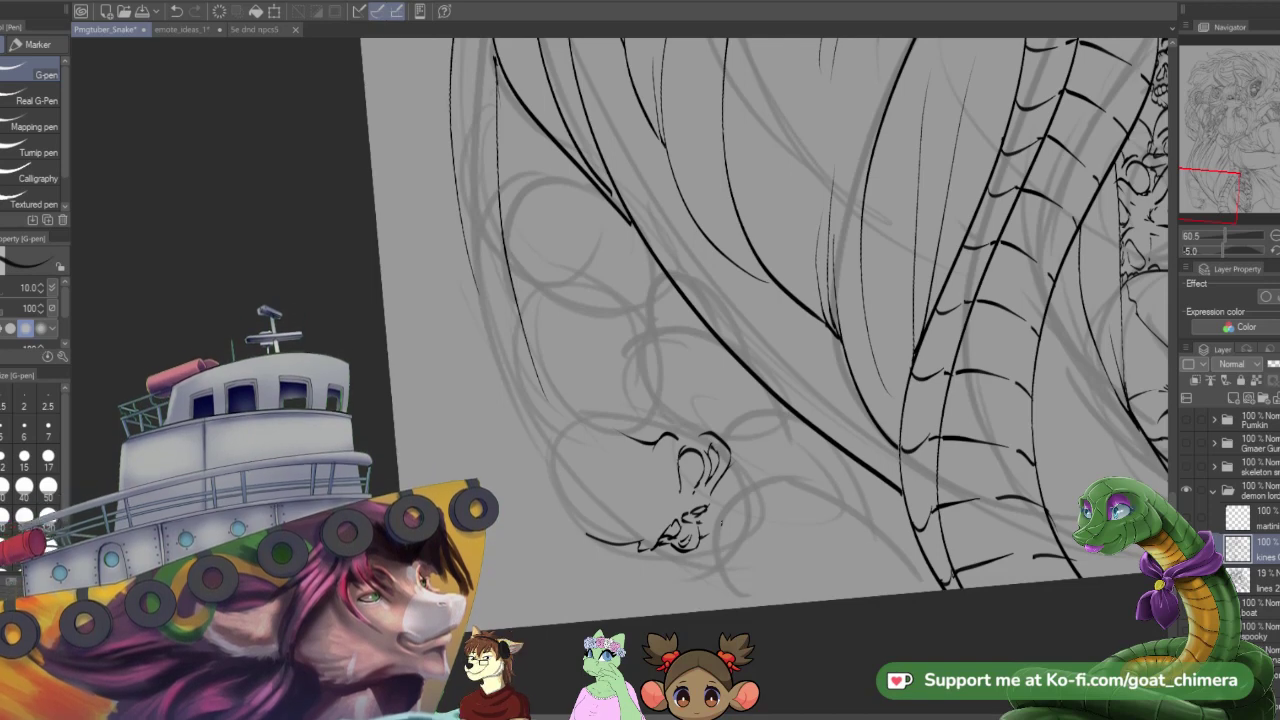
{"action": "mouse_move", "coordinate": [586, 534]}
{"action": "left_mouse_down"}
{"action": "mouse_move", "coordinate": [549, 479]}
{"action": "mouse_move", "coordinate": [571, 432]}
{"action": "mouse_move", "coordinate": [626, 410]}
{"action": "mouse_move", "coordinate": [609, 416]}
{"action": "mouse_move", "coordinate": [652, 428]}
{"action": "left_mouse_up"}
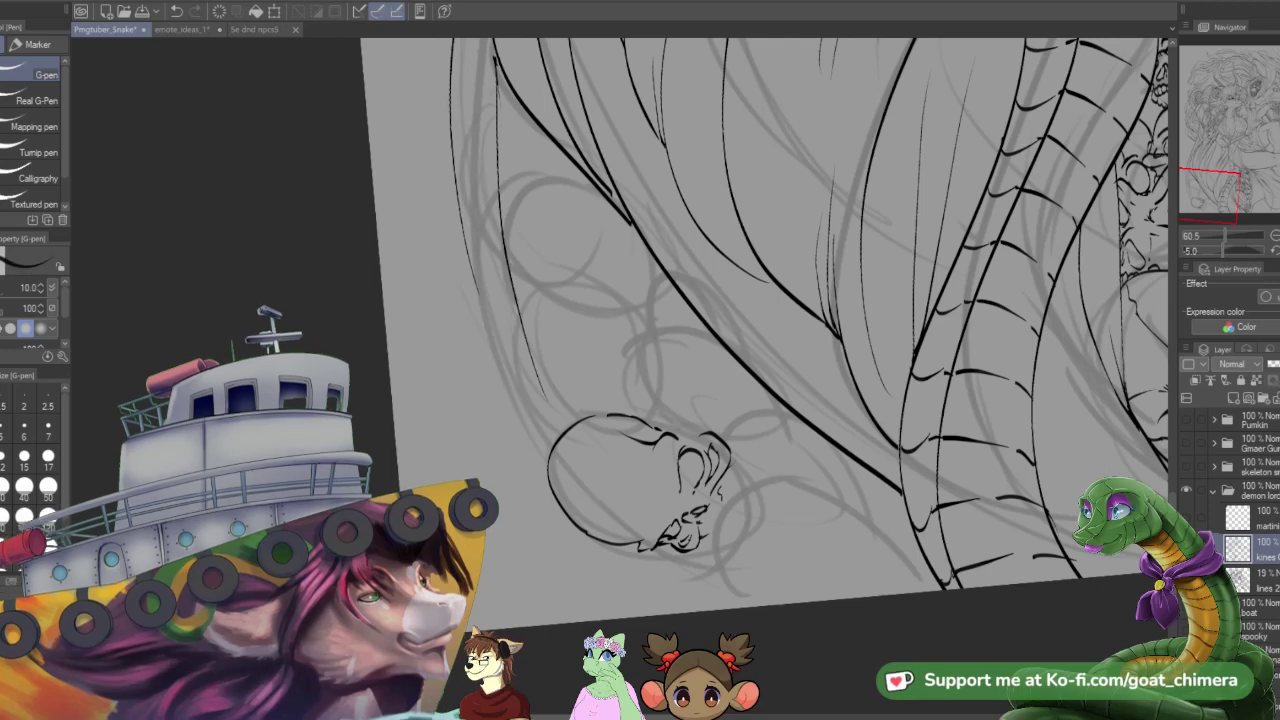
- Ink the skull's jagged row of teeth and add inner contour lines to its eye sockets
{"action": "mouse_move", "coordinate": [718, 496]}
{"action": "left_mouse_down"}
{"action": "mouse_move", "coordinate": [726, 510]}
{"action": "mouse_move", "coordinate": [710, 529]}
{"action": "left_mouse_up"}
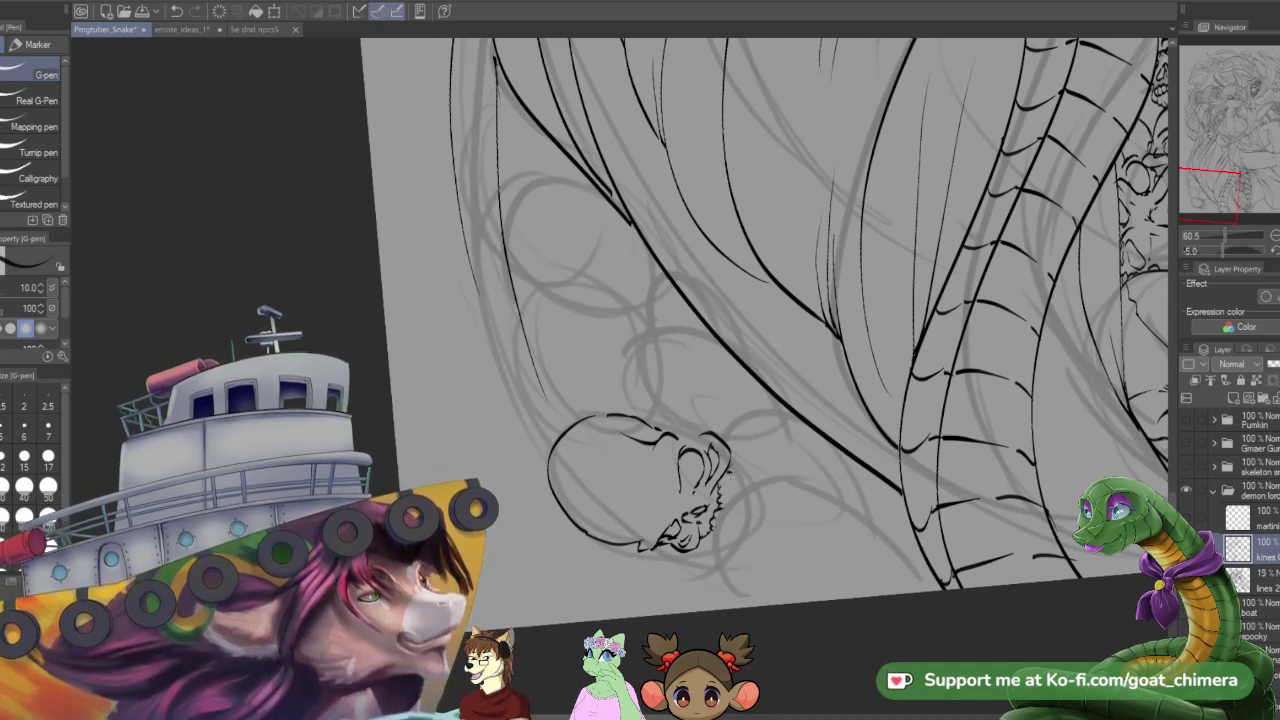
{"action": "left_click_drag", "start_coordinate": [735, 481], "coordinate": [737, 493]}
{"action": "mouse_move", "coordinate": [681, 481]}
{"action": "left_mouse_down"}
{"action": "mouse_move", "coordinate": [699, 488]}
{"action": "mouse_move", "coordinate": [678, 464]}
{"action": "left_mouse_up"}
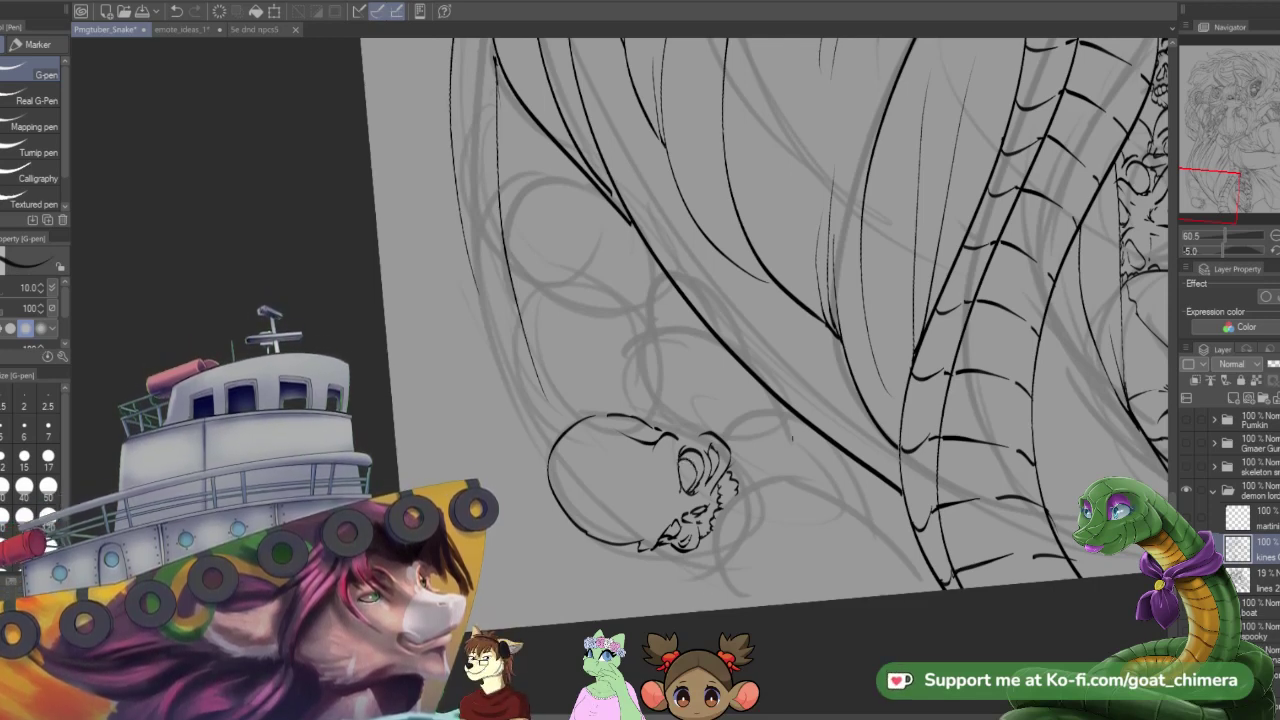
{"action": "left_click_drag", "start_coordinate": [680, 520], "coordinate": [670, 532]}
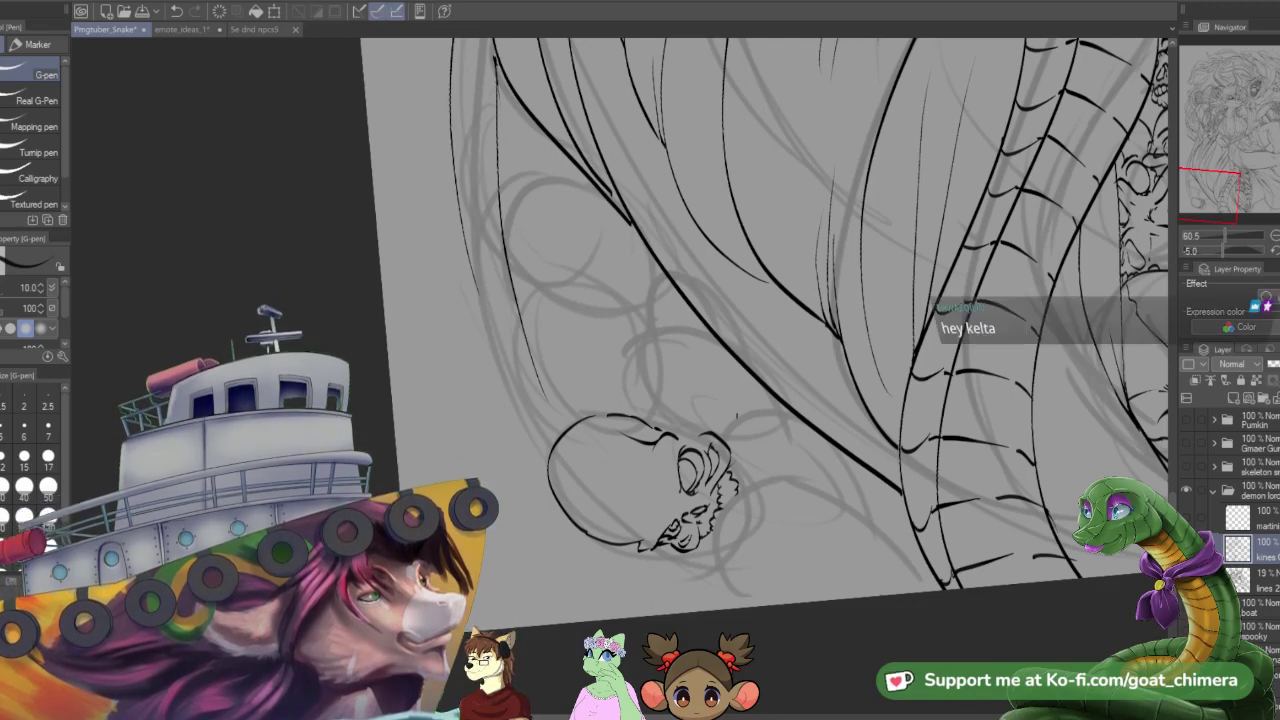
- Ink the cranium curve and first eye socket arcs of a second skull beside the first, with a short contour line behind it
{"action": "scroll", "coordinate": [737, 415], "scroll_direction": "down", "scroll_amount": 1}
{"action": "scroll", "coordinate": [736, 415], "scroll_direction": "down", "scroll_amount": 3}
{"action": "scroll", "coordinate": [736, 415], "scroll_direction": "up", "scroll_amount": 3}
{"action": "scroll", "coordinate": [736, 440], "scroll_direction": "down", "scroll_amount": 3}
{"action": "scroll", "coordinate": [736, 470], "scroll_direction": "up", "scroll_amount": 2}
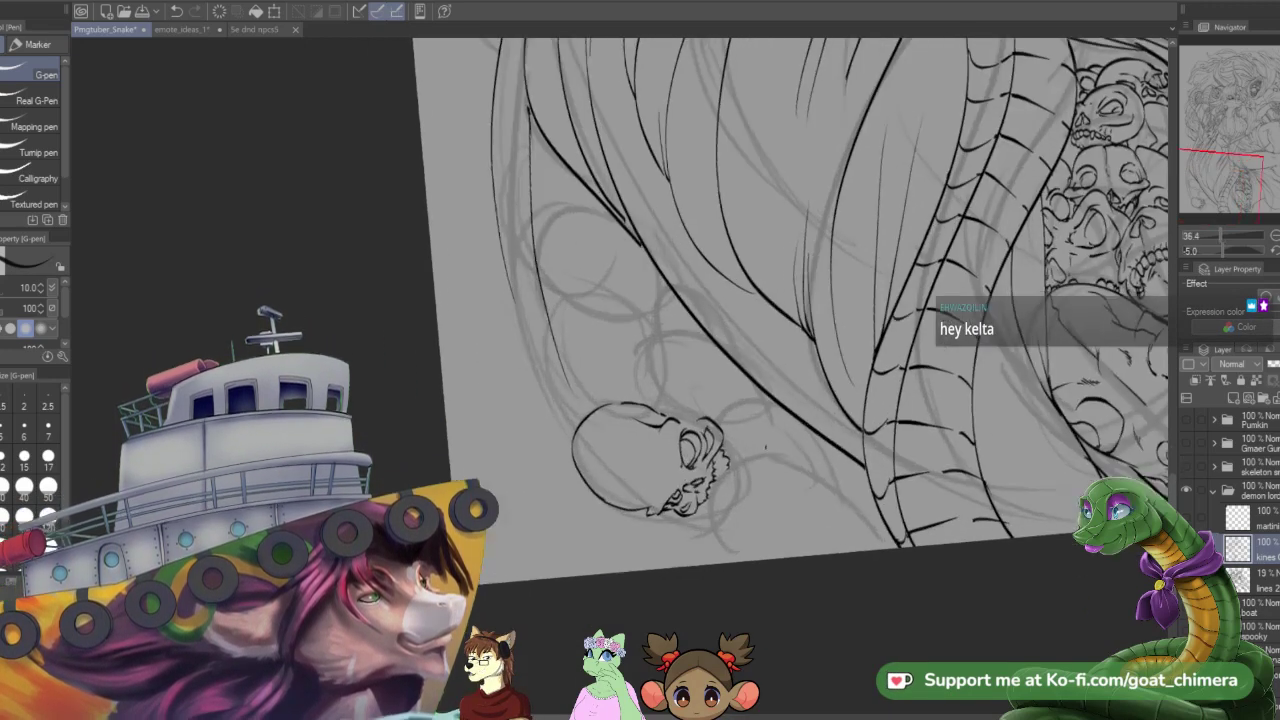
{"action": "scroll", "coordinate": [736, 509], "scroll_direction": "up", "scroll_amount": 3}
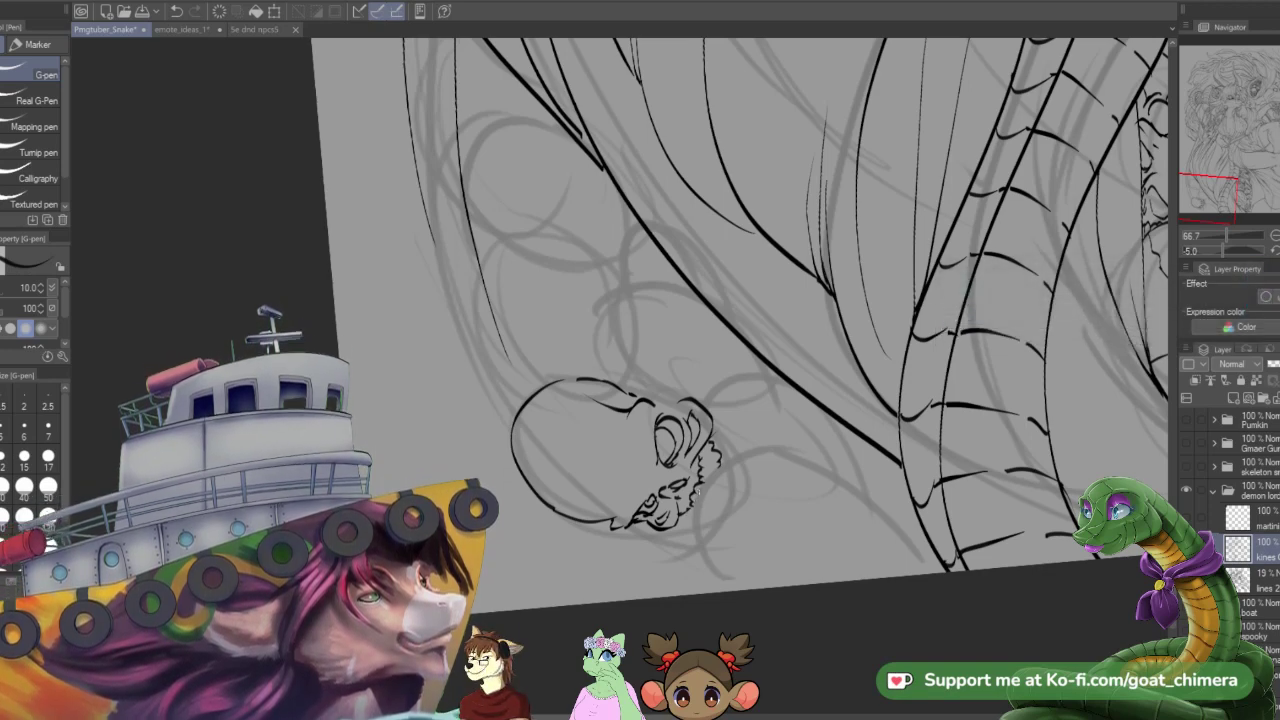
{"action": "mouse_move", "coordinate": [698, 492]}
{"action": "left_mouse_down"}
{"action": "mouse_move", "coordinate": [692, 540]}
{"action": "mouse_move", "coordinate": [716, 564]}
{"action": "mouse_move", "coordinate": [696, 570]}
{"action": "mouse_move", "coordinate": [672, 528]}
{"action": "mouse_move", "coordinate": [645, 546]}
{"action": "mouse_move", "coordinate": [694, 592]}
{"action": "mouse_move", "coordinate": [720, 582]}
{"action": "left_mouse_up"}
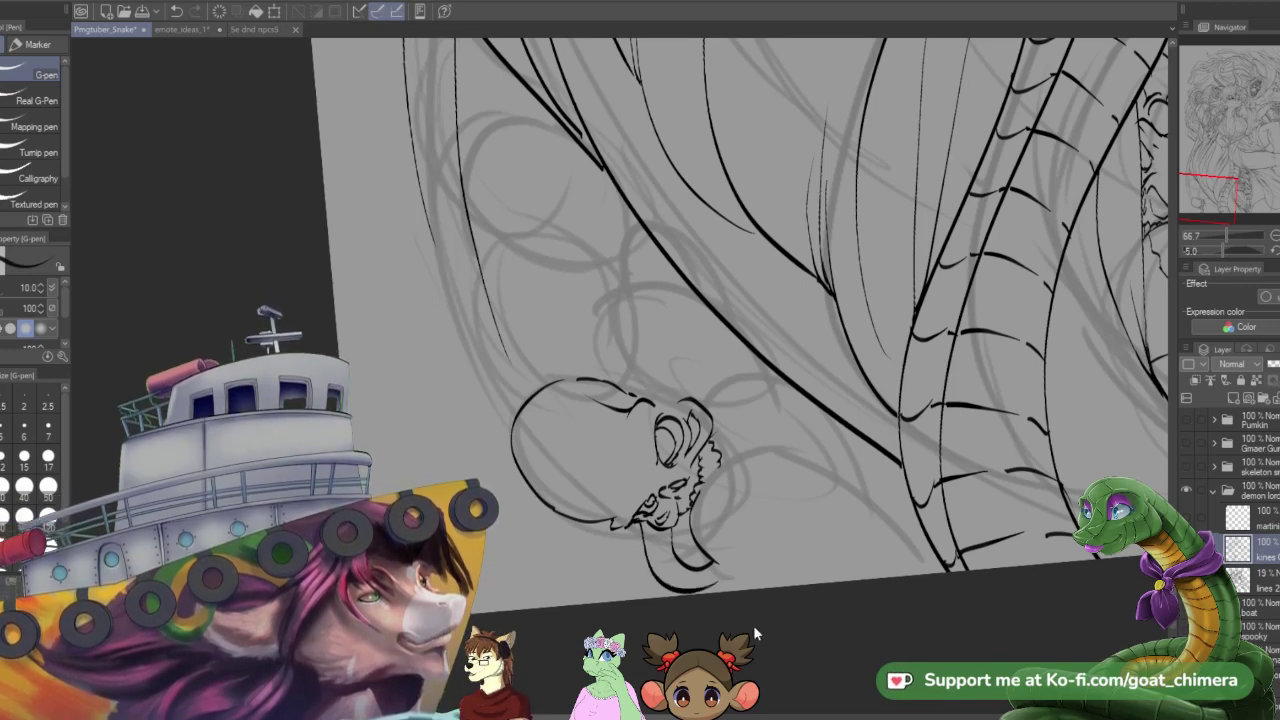
{"action": "key", "text": "ctrl+z"}
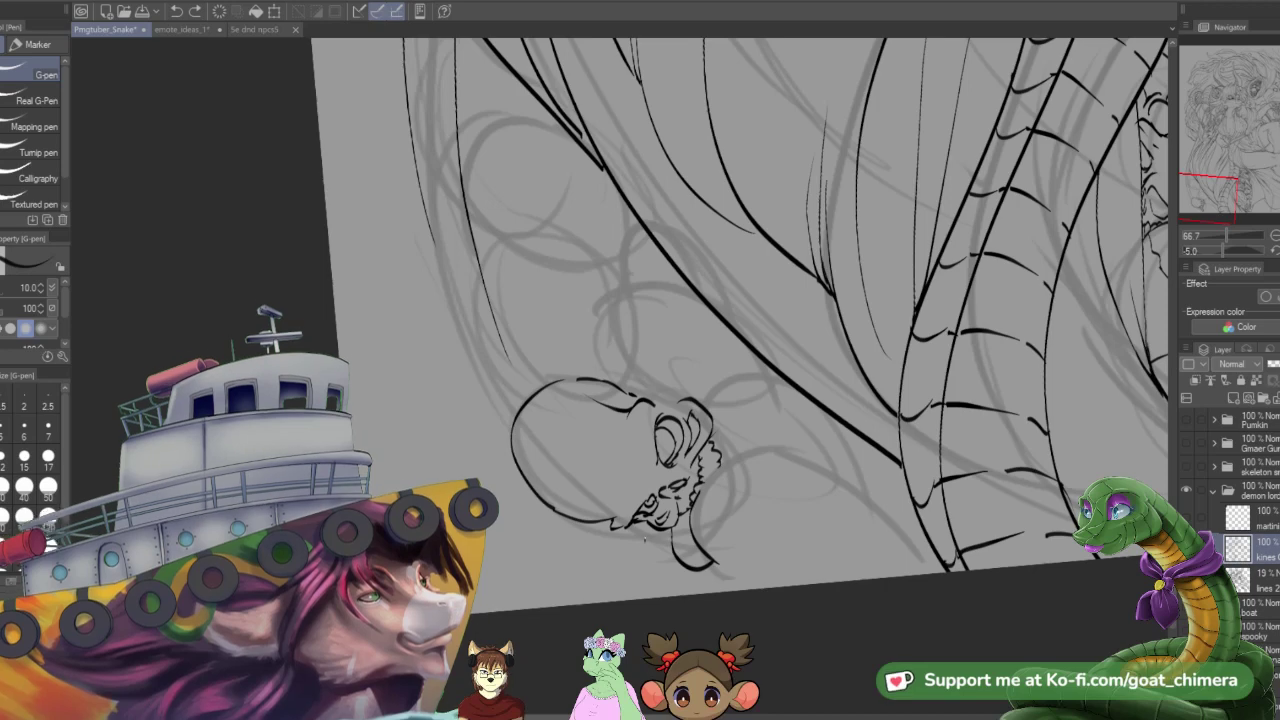
{"action": "mouse_move", "coordinate": [645, 520]}
{"action": "left_mouse_down"}
{"action": "mouse_move", "coordinate": [662, 594]}
{"action": "mouse_move", "coordinate": [752, 588]}
{"action": "mouse_move", "coordinate": [760, 552]}
{"action": "mouse_move", "coordinate": [748, 573]}
{"action": "mouse_move", "coordinate": [781, 584]}
{"action": "left_mouse_up"}
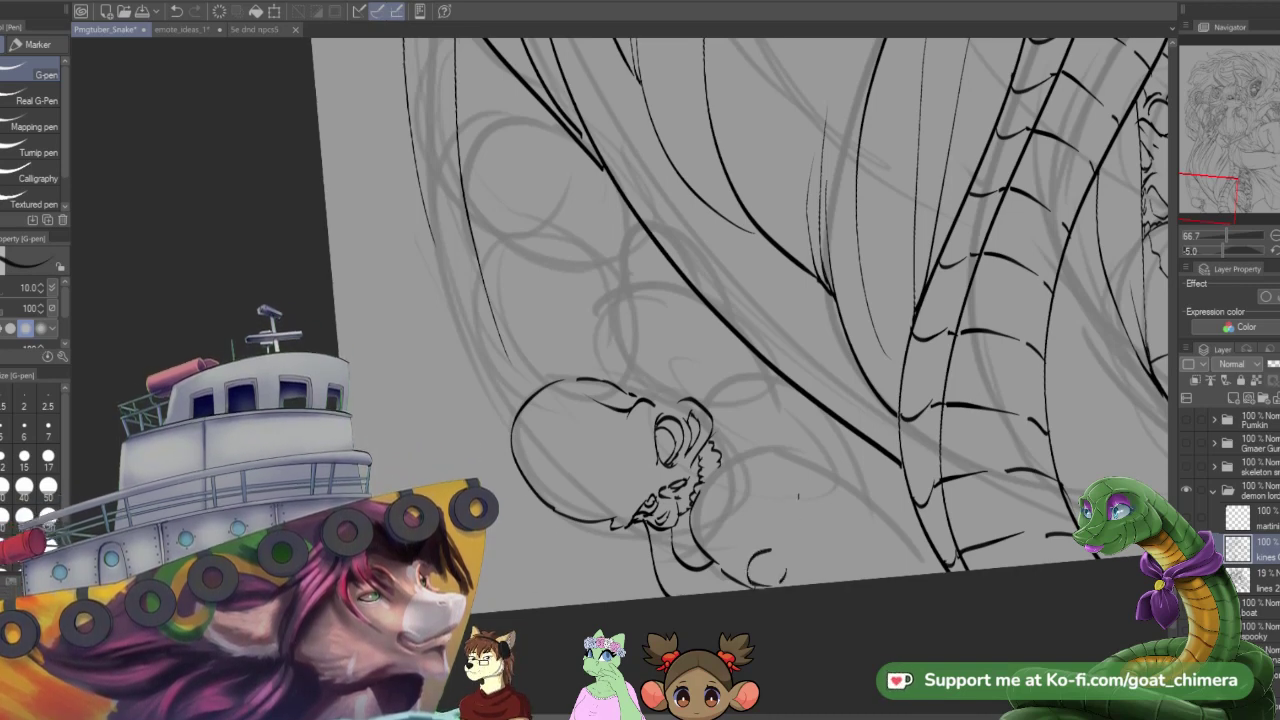
- Ink the second skull's eye sockets, nose, cheekbone and upper cranium, and add a bone outline behind the two skulls
{"action": "mouse_move", "coordinate": [798, 486]}
{"action": "left_mouse_down"}
{"action": "mouse_move", "coordinate": [793, 508]}
{"action": "mouse_move", "coordinate": [815, 514]}
{"action": "mouse_move", "coordinate": [845, 494]}
{"action": "mouse_move", "coordinate": [828, 474]}
{"action": "mouse_move", "coordinate": [810, 478]}
{"action": "mouse_move", "coordinate": [852, 473]}
{"action": "mouse_move", "coordinate": [840, 522]}
{"action": "left_mouse_up"}
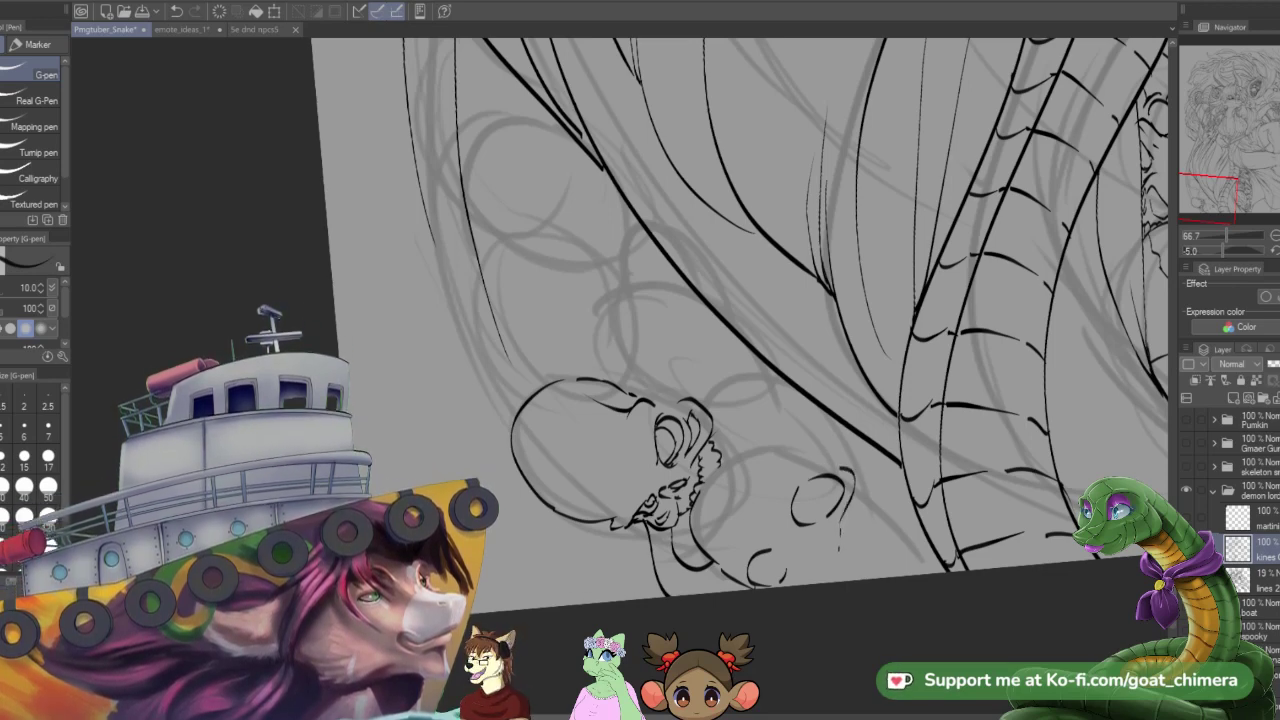
{"action": "left_click_drag", "start_coordinate": [800, 584], "coordinate": [812, 579]}
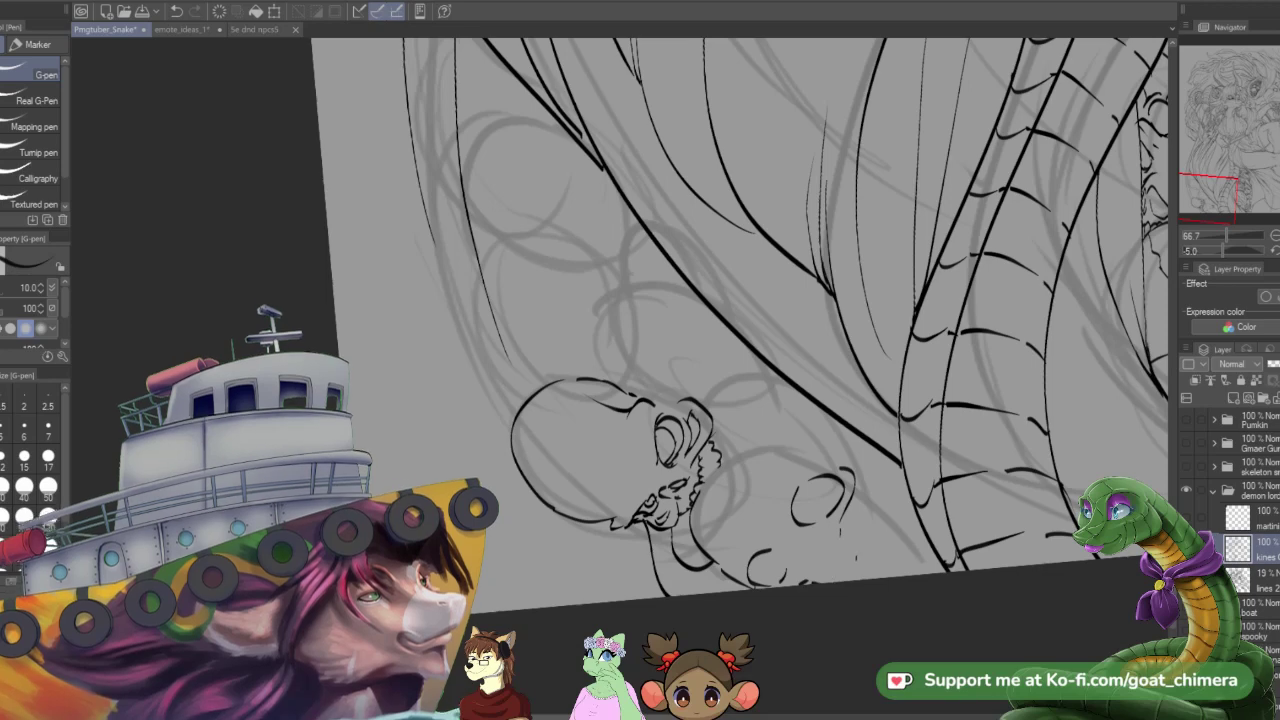
{"action": "mouse_move", "coordinate": [848, 500]}
{"action": "left_mouse_down"}
{"action": "mouse_move", "coordinate": [876, 558]}
{"action": "mouse_move", "coordinate": [840, 580]}
{"action": "mouse_move", "coordinate": [810, 568]}
{"action": "mouse_move", "coordinate": [825, 547]}
{"action": "mouse_move", "coordinate": [816, 533]}
{"action": "mouse_move", "coordinate": [780, 565]}
{"action": "left_mouse_up"}
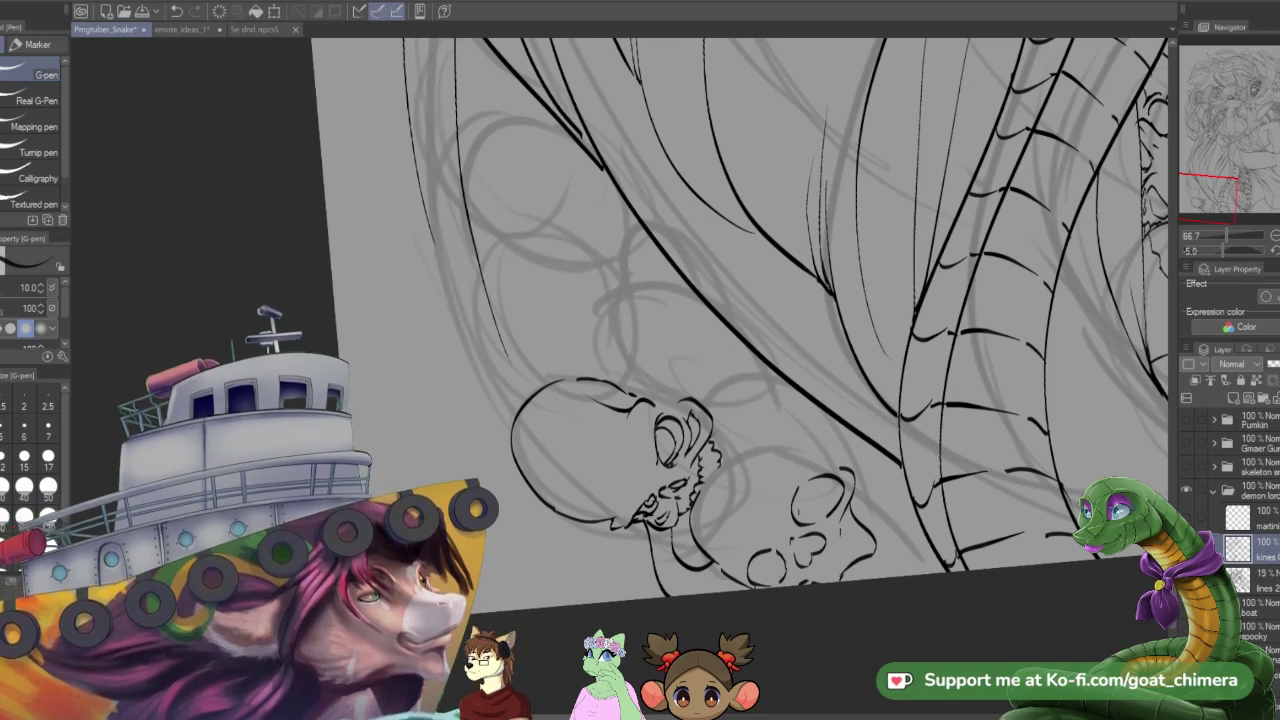
{"action": "mouse_move", "coordinate": [799, 522]}
{"action": "left_mouse_down"}
{"action": "mouse_move", "coordinate": [821, 521]}
{"action": "mouse_move", "coordinate": [803, 496]}
{"action": "mouse_move", "coordinate": [837, 494]}
{"action": "mouse_move", "coordinate": [833, 505]}
{"action": "left_mouse_up"}
{"action": "left_click_drag", "start_coordinate": [772, 553], "coordinate": [773, 581]}
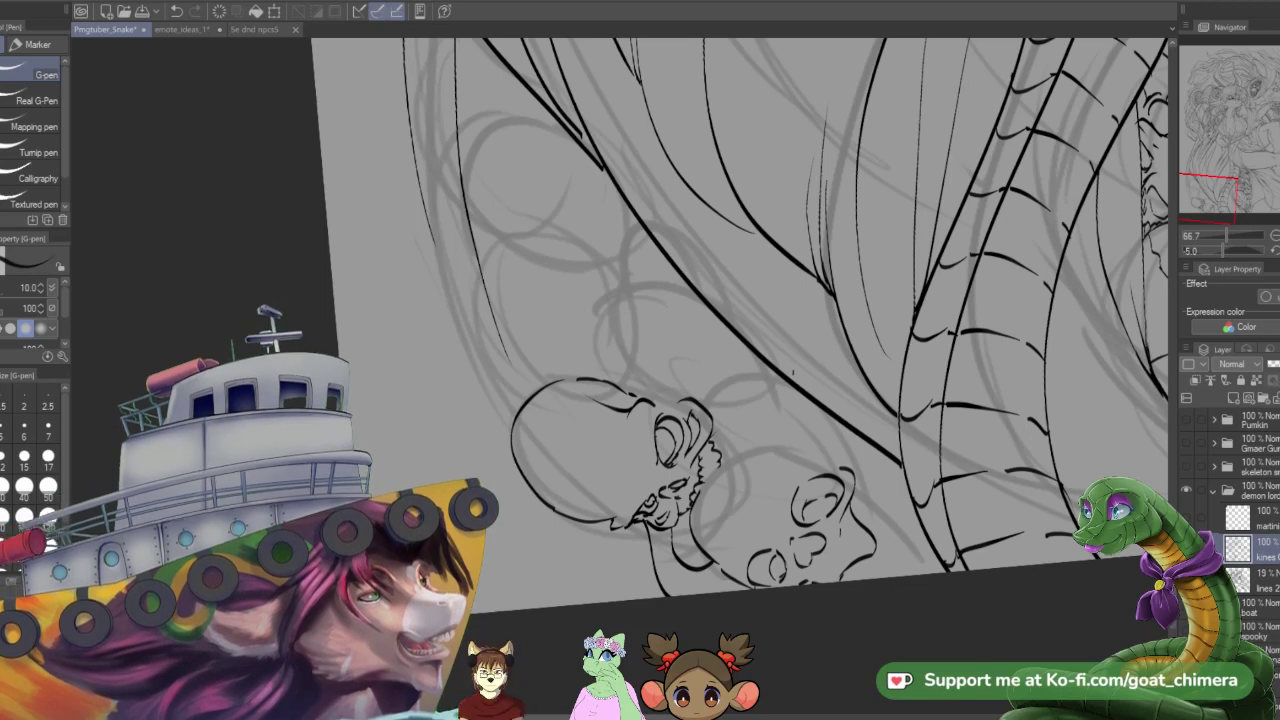
{"action": "mouse_move", "coordinate": [713, 491]}
{"action": "left_mouse_down"}
{"action": "mouse_move", "coordinate": [698, 497]}
{"action": "mouse_move", "coordinate": [733, 457]}
{"action": "mouse_move", "coordinate": [798, 440]}
{"action": "mouse_move", "coordinate": [834, 469]}
{"action": "mouse_move", "coordinate": [768, 416]}
{"action": "mouse_move", "coordinate": [712, 416]}
{"action": "left_mouse_up"}
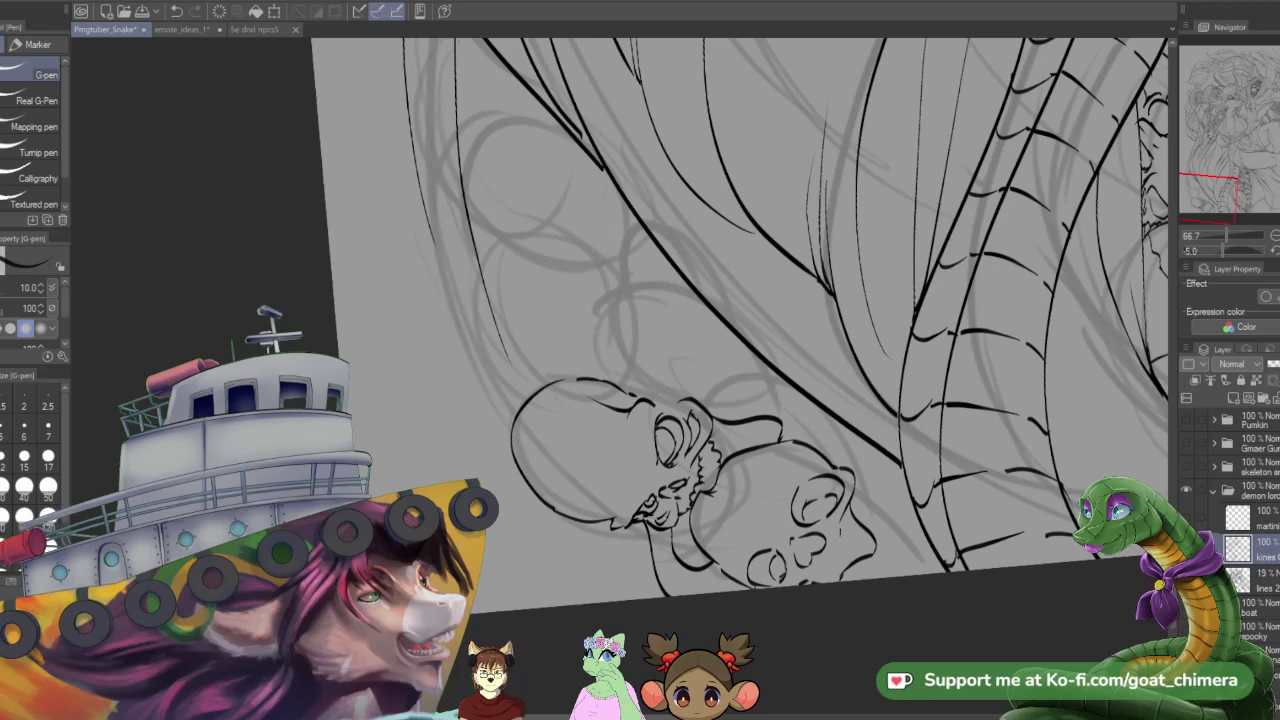
- Replace the second skull's smooth jaw outline with a jagged, toothed edge, erasing the excess ink
{"action": "scroll", "coordinate": [730, 485], "scroll_direction": "down", "scroll_amount": 3}
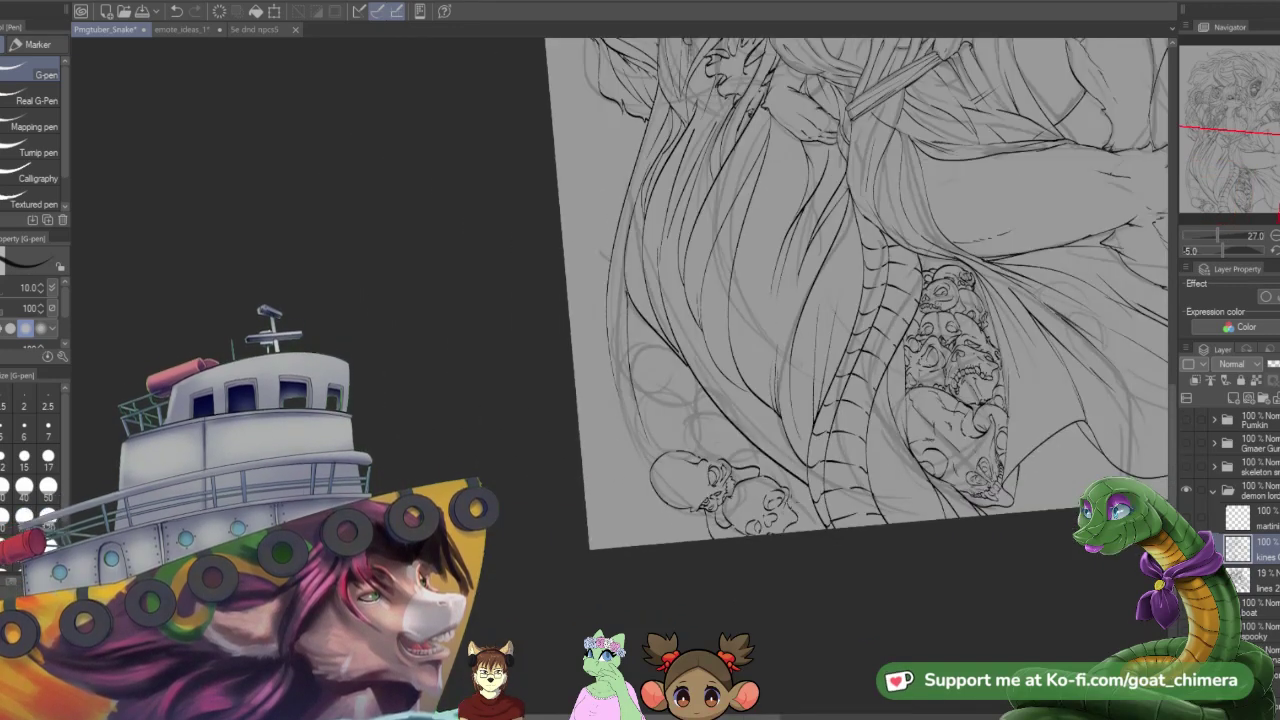
{"action": "scroll", "coordinate": [811, 530], "scroll_direction": "up", "scroll_amount": 1}
{"action": "scroll", "coordinate": [740, 500], "scroll_direction": "up", "scroll_amount": 5}
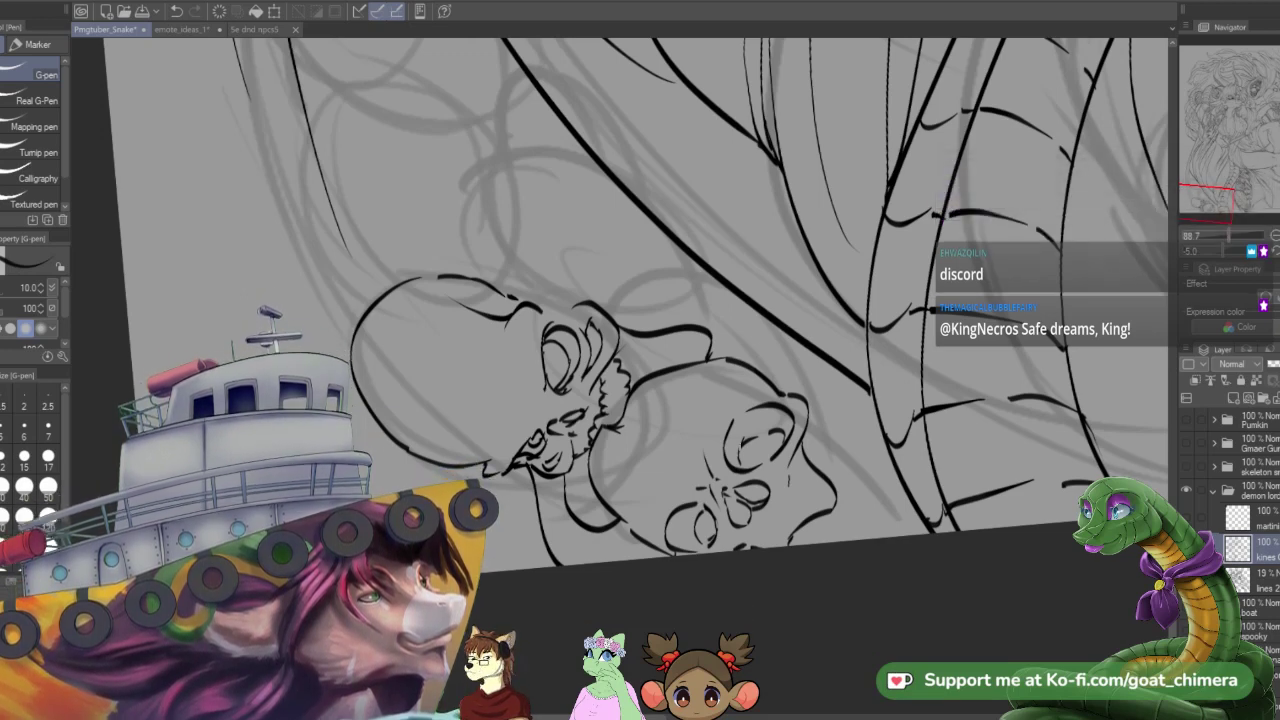
{"action": "key", "text": "e"}
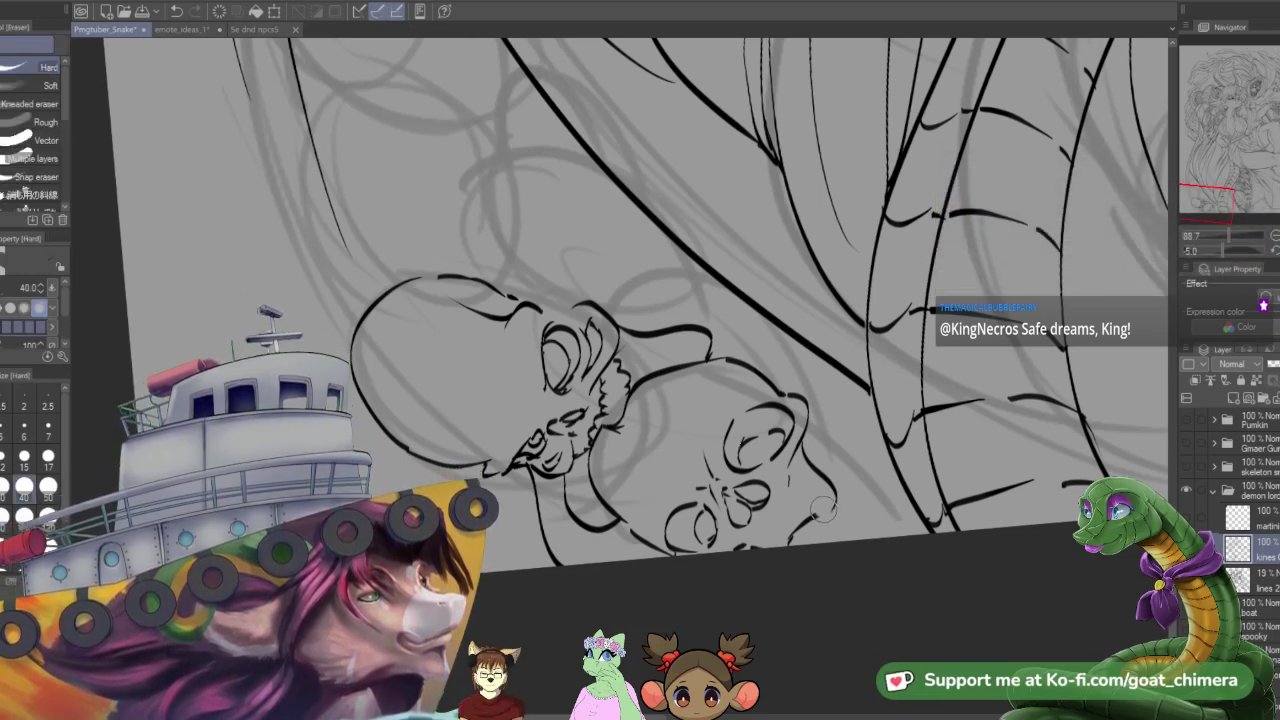
{"action": "key", "text": "p"}
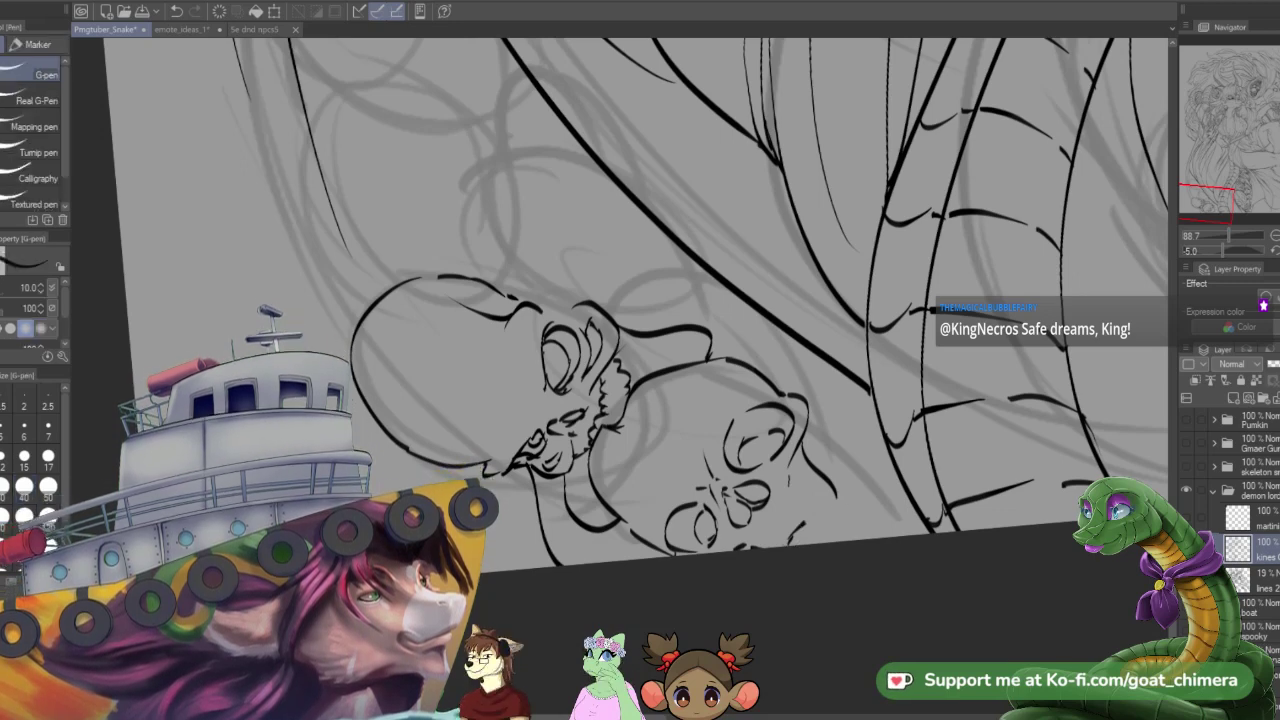
{"action": "mouse_move", "coordinate": [809, 514]}
{"action": "left_mouse_down"}
{"action": "mouse_move", "coordinate": [843, 515]}
{"action": "mouse_move", "coordinate": [844, 494]}
{"action": "mouse_move", "coordinate": [827, 513]}
{"action": "mouse_move", "coordinate": [841, 510]}
{"action": "mouse_move", "coordinate": [786, 527]}
{"action": "left_mouse_up"}
{"action": "left_click_drag", "start_coordinate": [784, 519], "coordinate": [789, 548]}
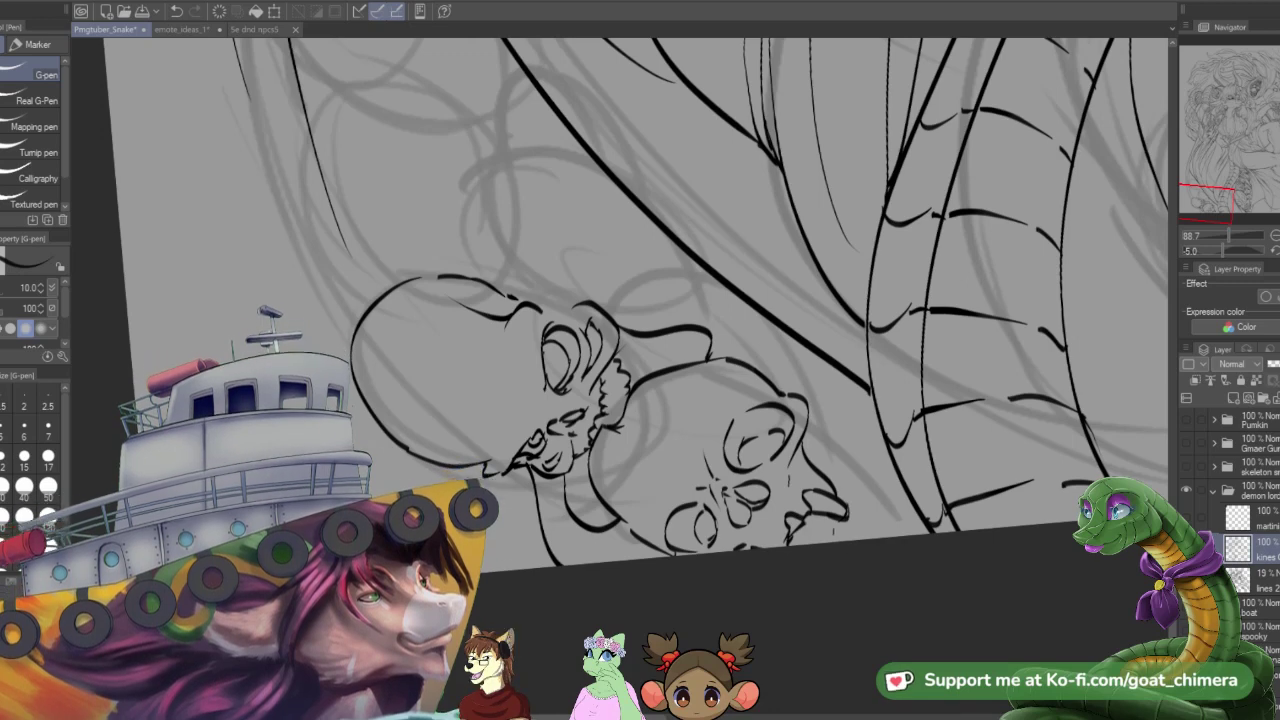
{"action": "key", "text": "e"}
{"action": "mouse_move", "coordinate": [814, 527]}
{"action": "left_mouse_down"}
{"action": "mouse_move", "coordinate": [800, 527]}
{"action": "mouse_move", "coordinate": [803, 541]}
{"action": "left_mouse_up"}
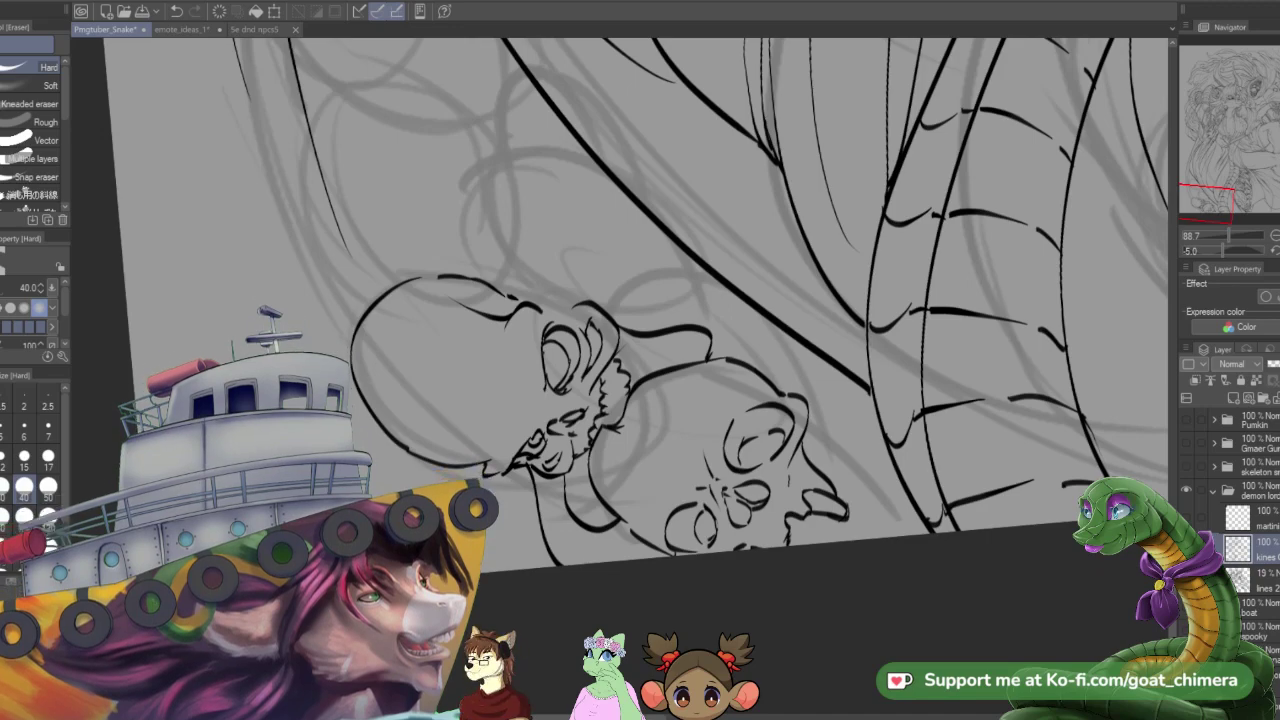
- Ink brow contours on the second skull, a short line from it to the cloak edge, and more tooth detail
{"action": "scroll", "coordinate": [565, 551], "scroll_direction": "down", "scroll_amount": 4}
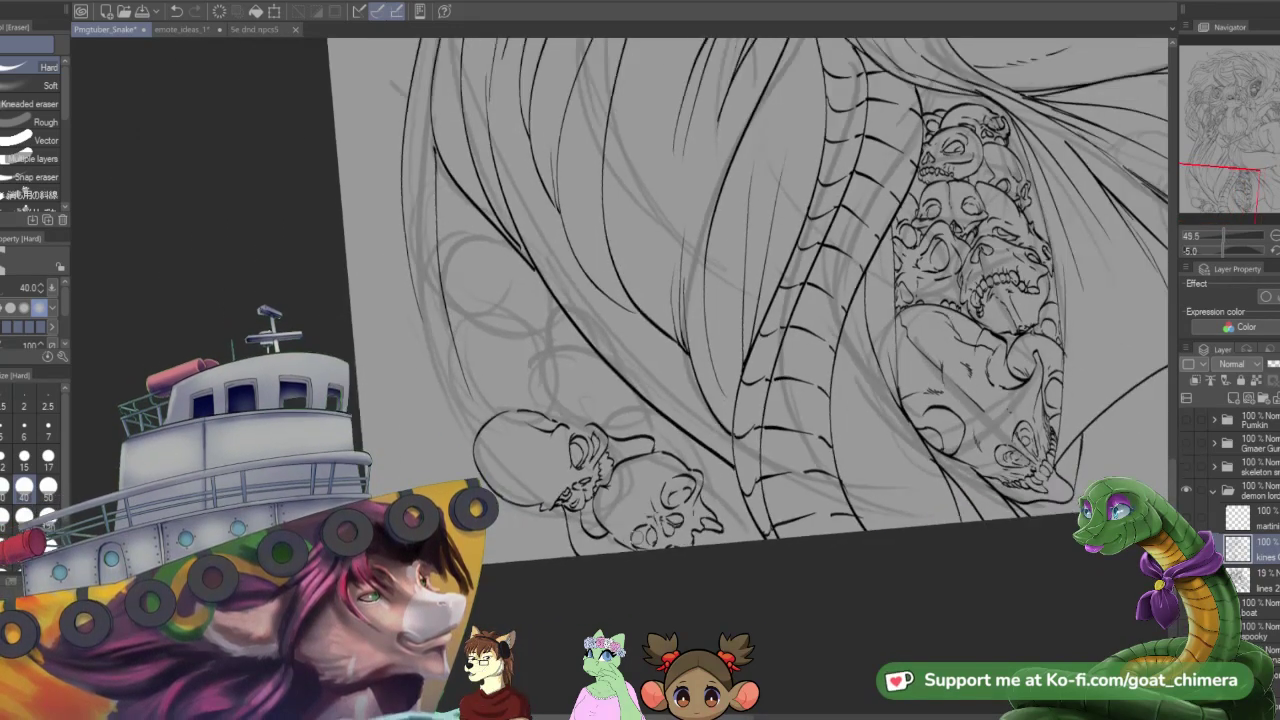
{"action": "scroll", "coordinate": [565, 551], "scroll_direction": "up", "scroll_amount": 2}
{"action": "scroll", "coordinate": [650, 400], "scroll_direction": "up", "scroll_amount": 2}
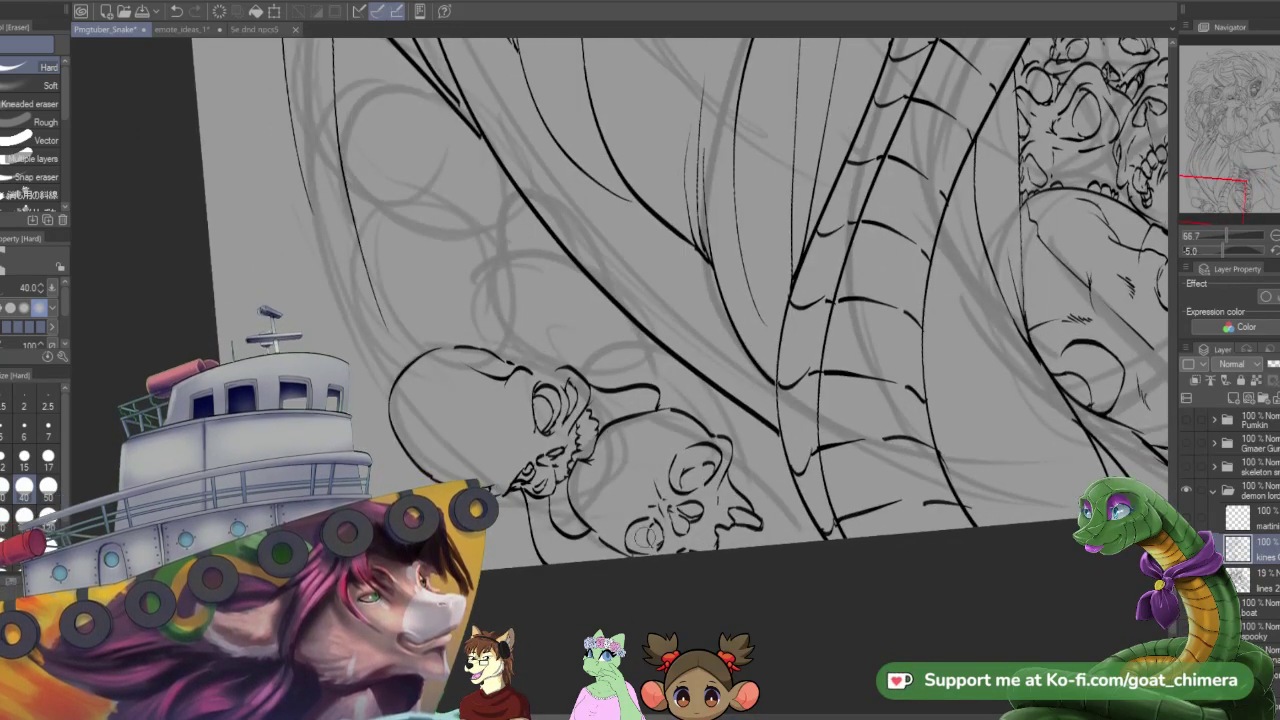
{"action": "key", "text": "p"}
{"action": "mouse_move", "coordinate": [677, 373]}
{"action": "left_mouse_down"}
{"action": "mouse_move", "coordinate": [686, 412]}
{"action": "mouse_move", "coordinate": [722, 438]}
{"action": "left_mouse_up"}
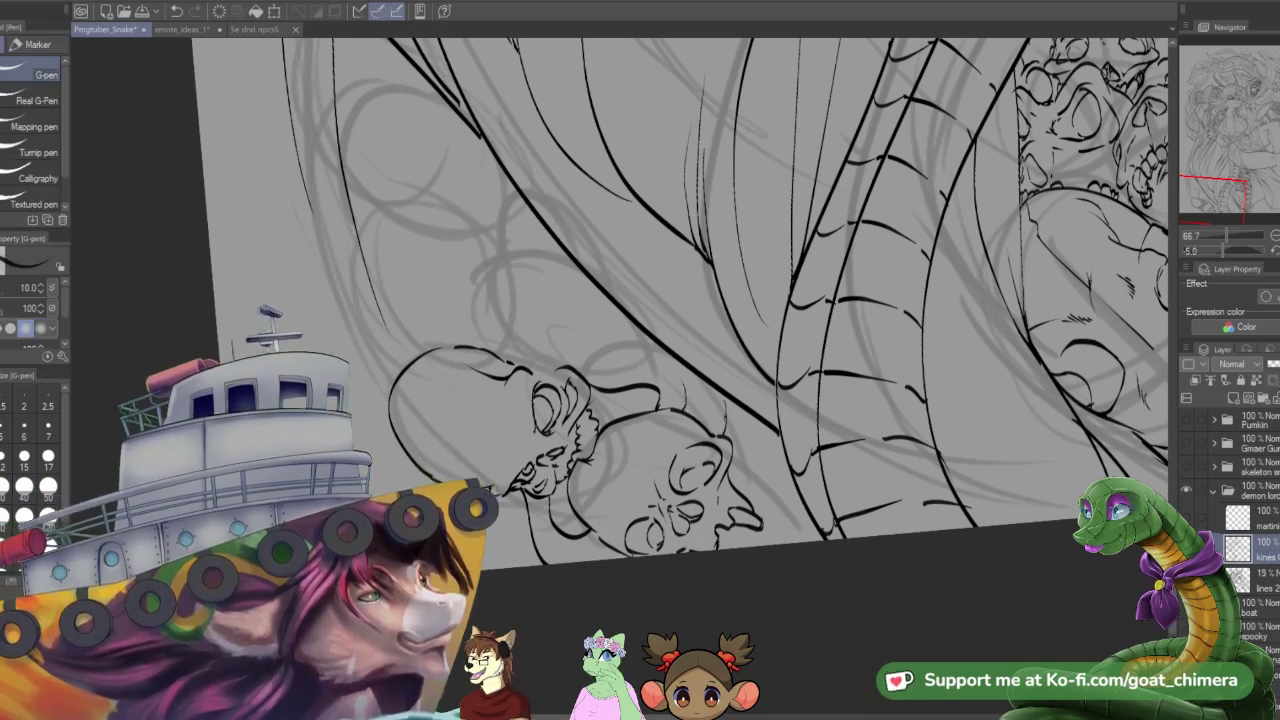
{"action": "mouse_move", "coordinate": [725, 390]}
{"action": "left_mouse_down"}
{"action": "mouse_move", "coordinate": [722, 438]}
{"action": "mouse_move", "coordinate": [722, 426]}
{"action": "left_mouse_up"}
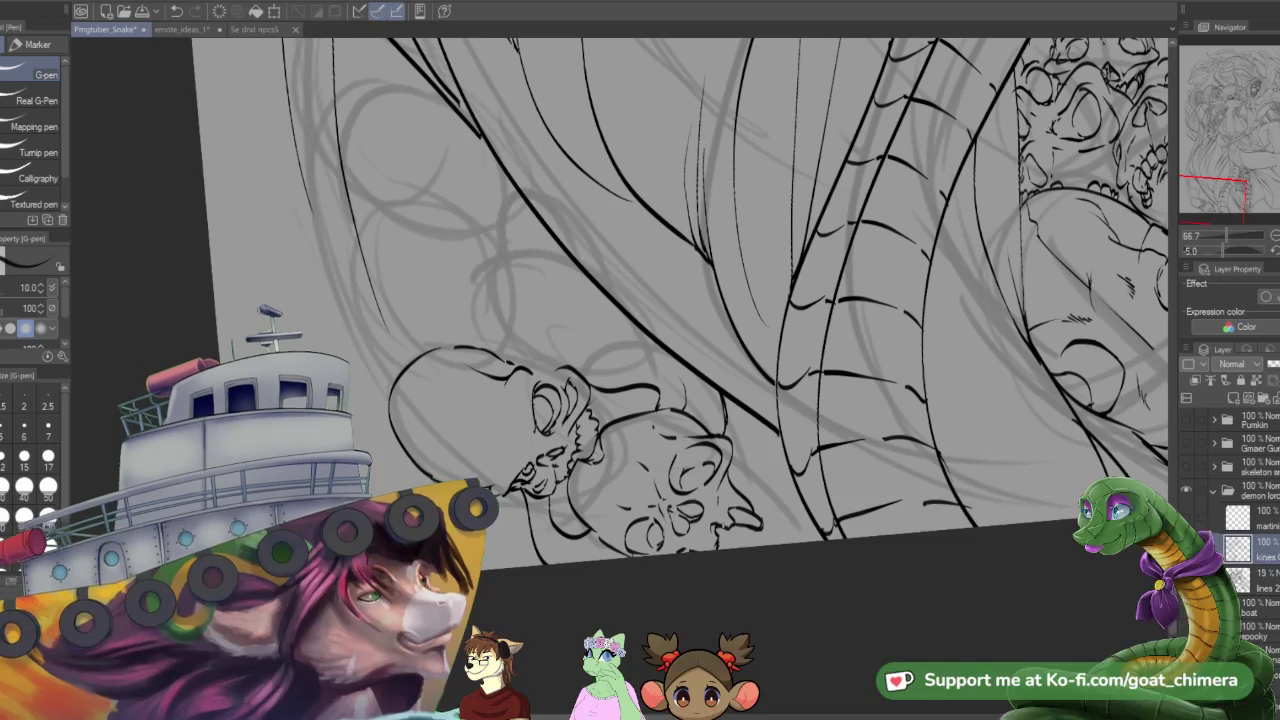
{"action": "mouse_move", "coordinate": [722, 514]}
{"action": "left_mouse_down"}
{"action": "mouse_move", "coordinate": [730, 526]}
{"action": "mouse_move", "coordinate": [751, 508]}
{"action": "mouse_move", "coordinate": [718, 549]}
{"action": "mouse_move", "coordinate": [715, 537]}
{"action": "mouse_move", "coordinate": [722, 546]}
{"action": "left_mouse_up"}
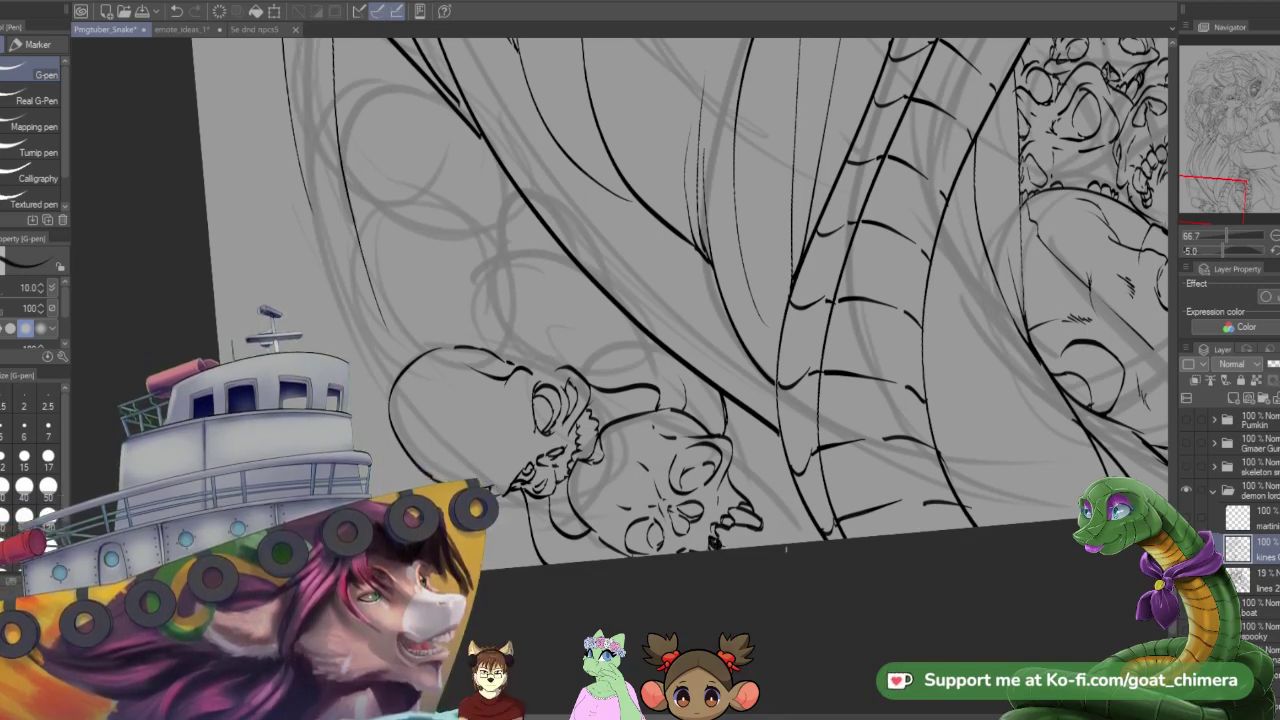
- Clean up the heavy ink at the second skull's teeth with the Hard eraser at size 12
{"action": "key", "text": "e"}
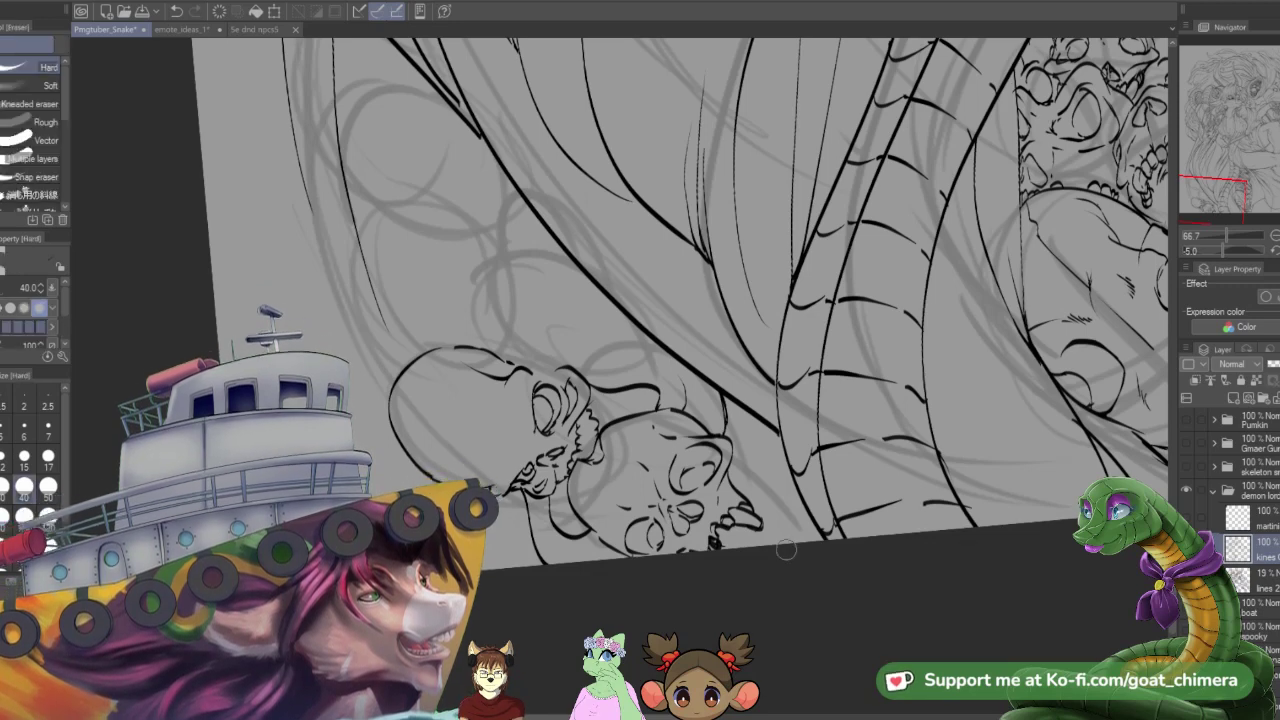
{"action": "left_click", "coordinate": [4, 458]}
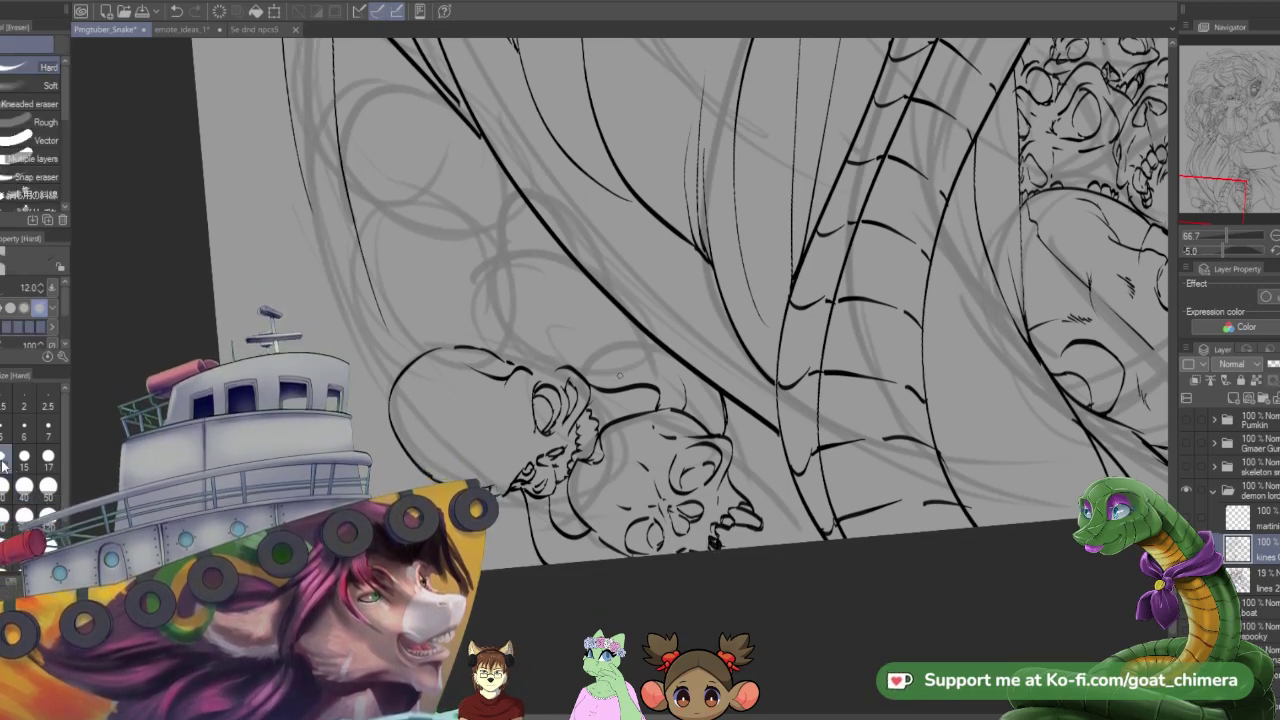
{"action": "left_click_drag", "start_coordinate": [716, 535], "coordinate": [713, 549]}
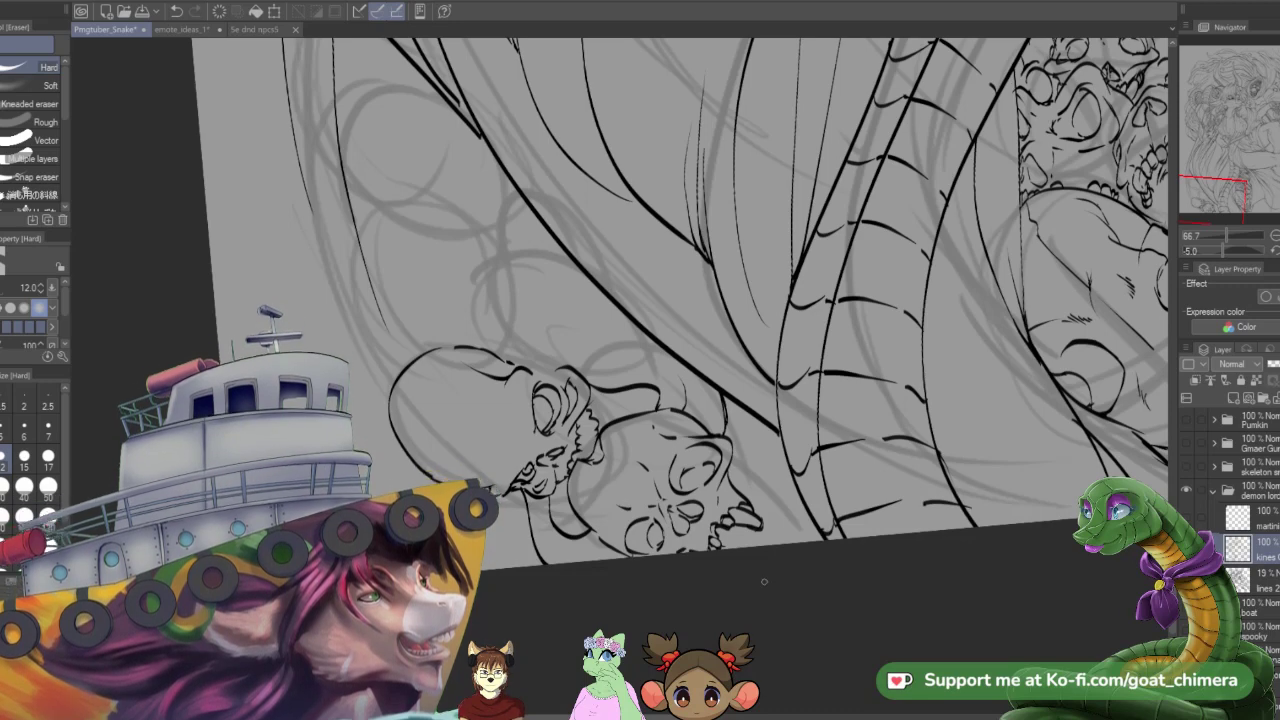
{"action": "key", "text": "p"}
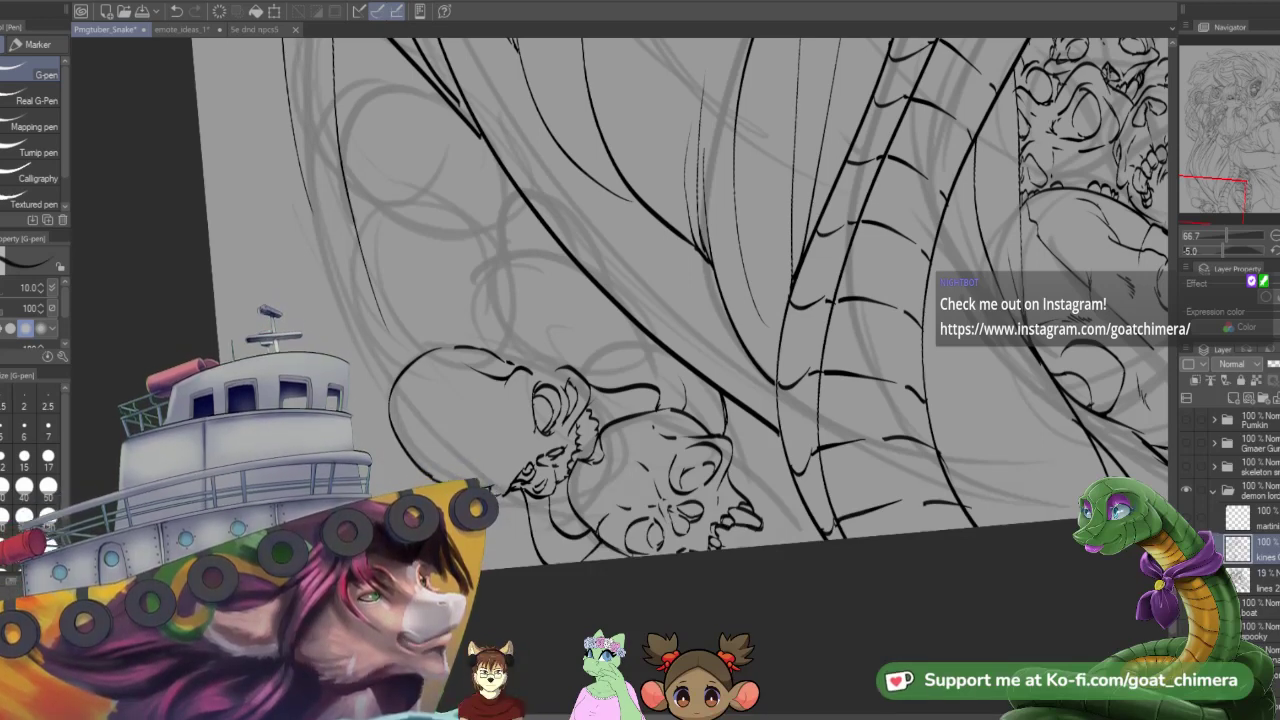
- Ink a curved horn above the two skulls and a partial skull between the second skull and the banded tail
{"action": "left_click_drag", "start_coordinate": [884, 471], "coordinate": [787, 458]}
{"action": "scroll", "coordinate": [855, 270], "scroll_direction": "down", "scroll_amount": 3}
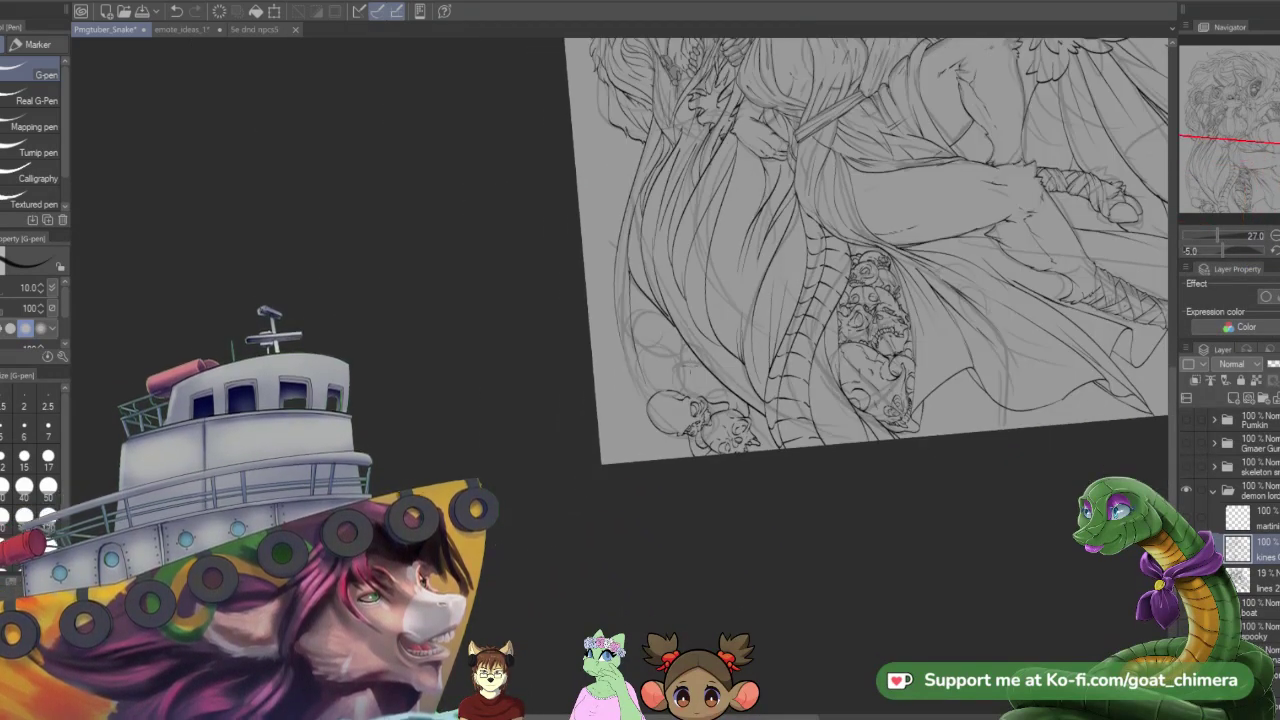
{"action": "scroll", "coordinate": [695, 400], "scroll_direction": "up", "scroll_amount": 2}
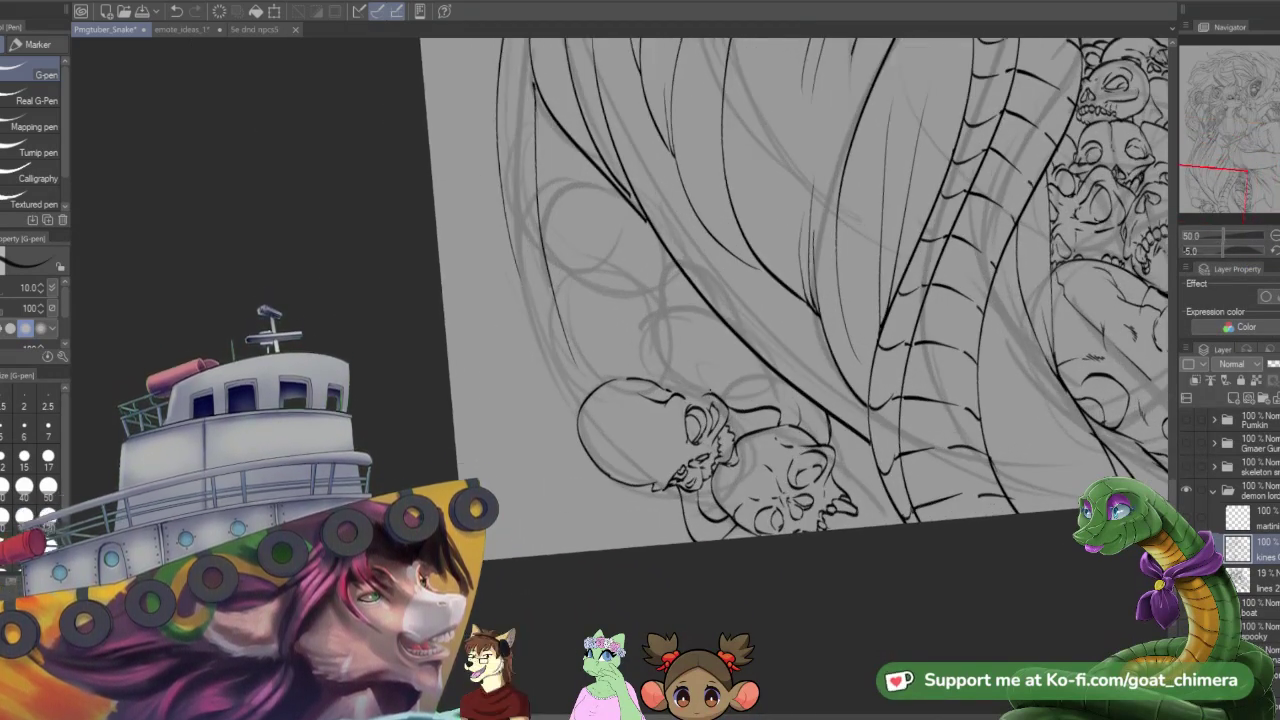
{"action": "mouse_move", "coordinate": [700, 393]}
{"action": "left_mouse_down"}
{"action": "mouse_move", "coordinate": [683, 351]}
{"action": "mouse_move", "coordinate": [698, 377]}
{"action": "mouse_move", "coordinate": [770, 375]}
{"action": "left_mouse_up"}
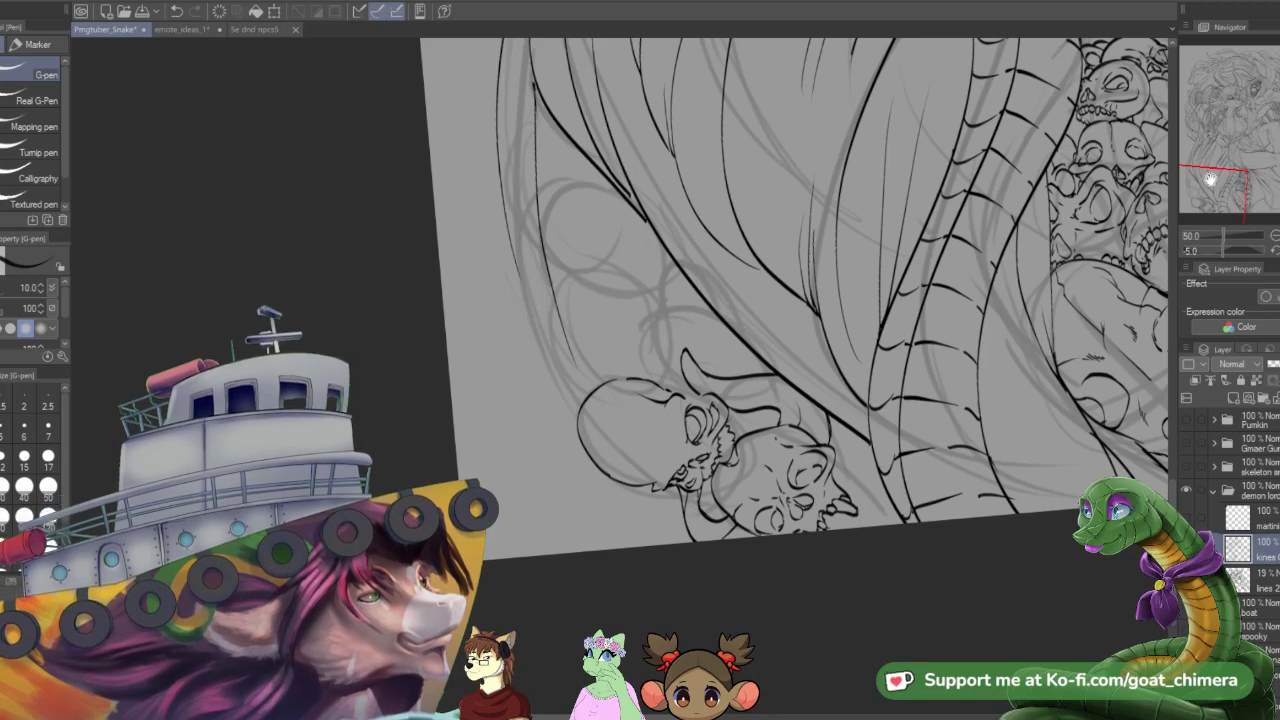
{"action": "left_click_drag", "start_coordinate": [1210, 178], "coordinate": [1220, 177]}
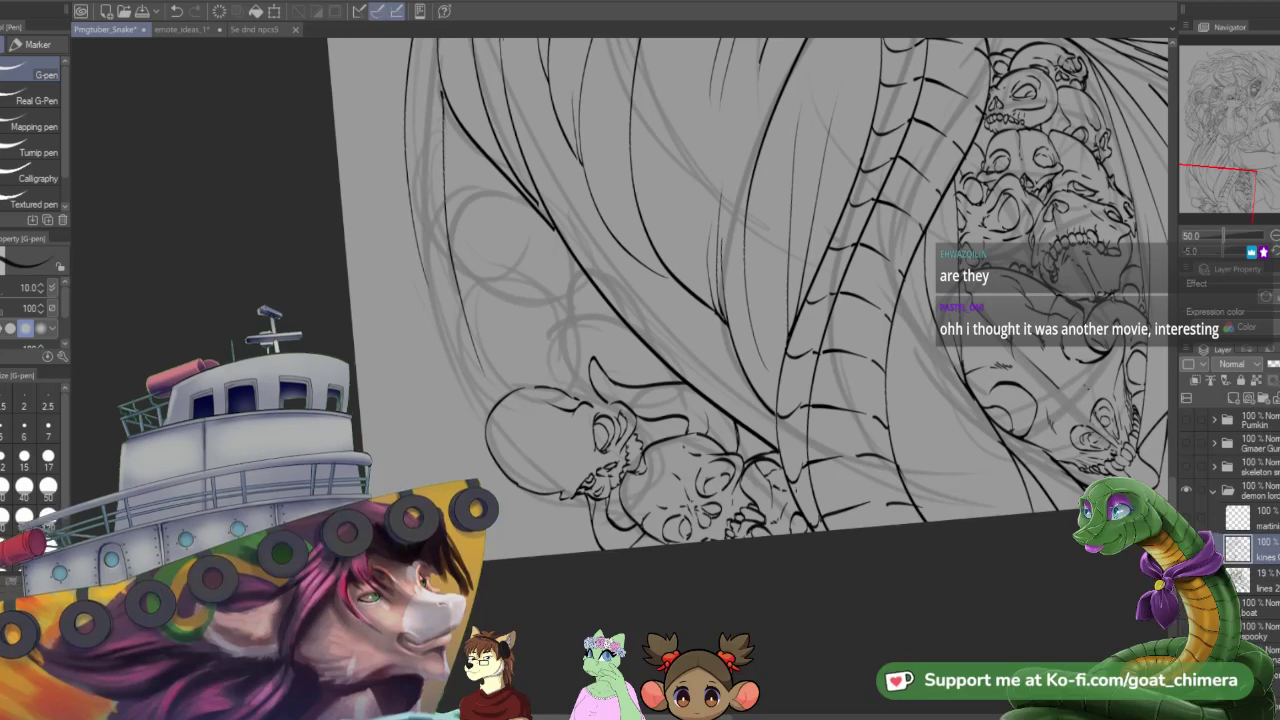
- Erase stray and overlapping lines around the partial skull beside the banded tail
{"action": "key", "text": "e"}
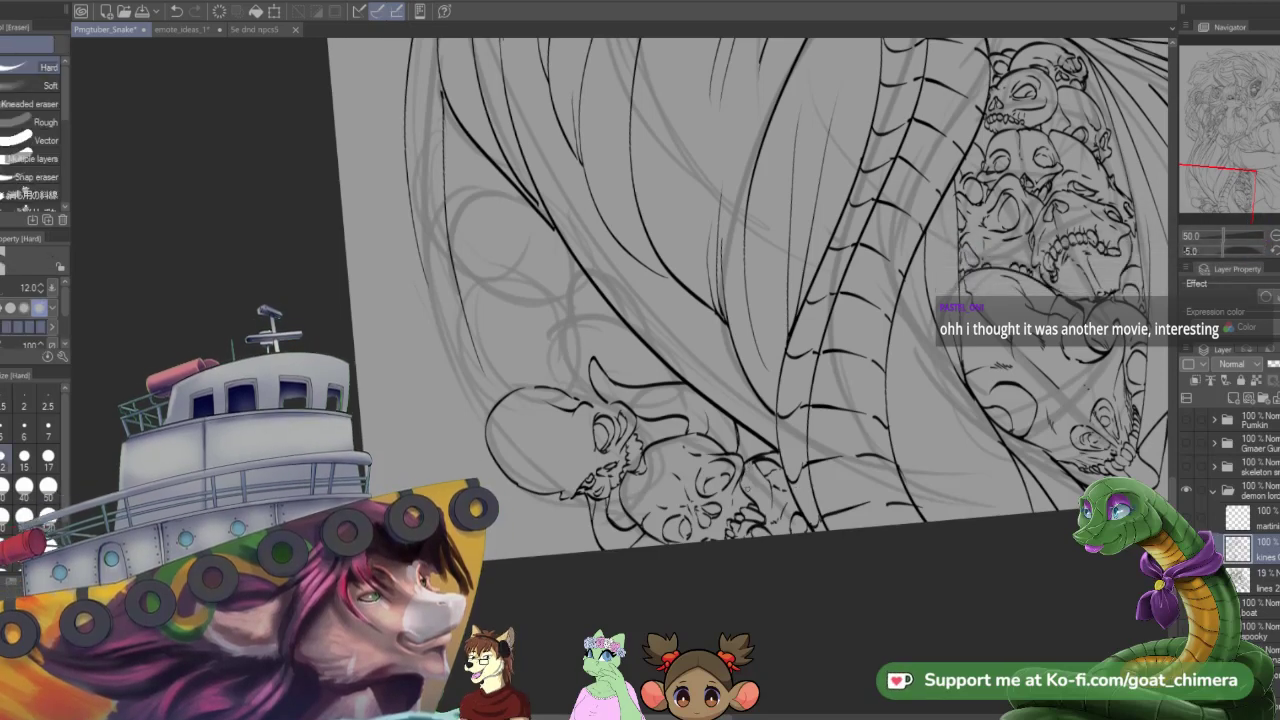
{"action": "left_click", "coordinate": [755, 461]}
{"action": "left_click_drag", "start_coordinate": [762, 461], "coordinate": [780, 464]}
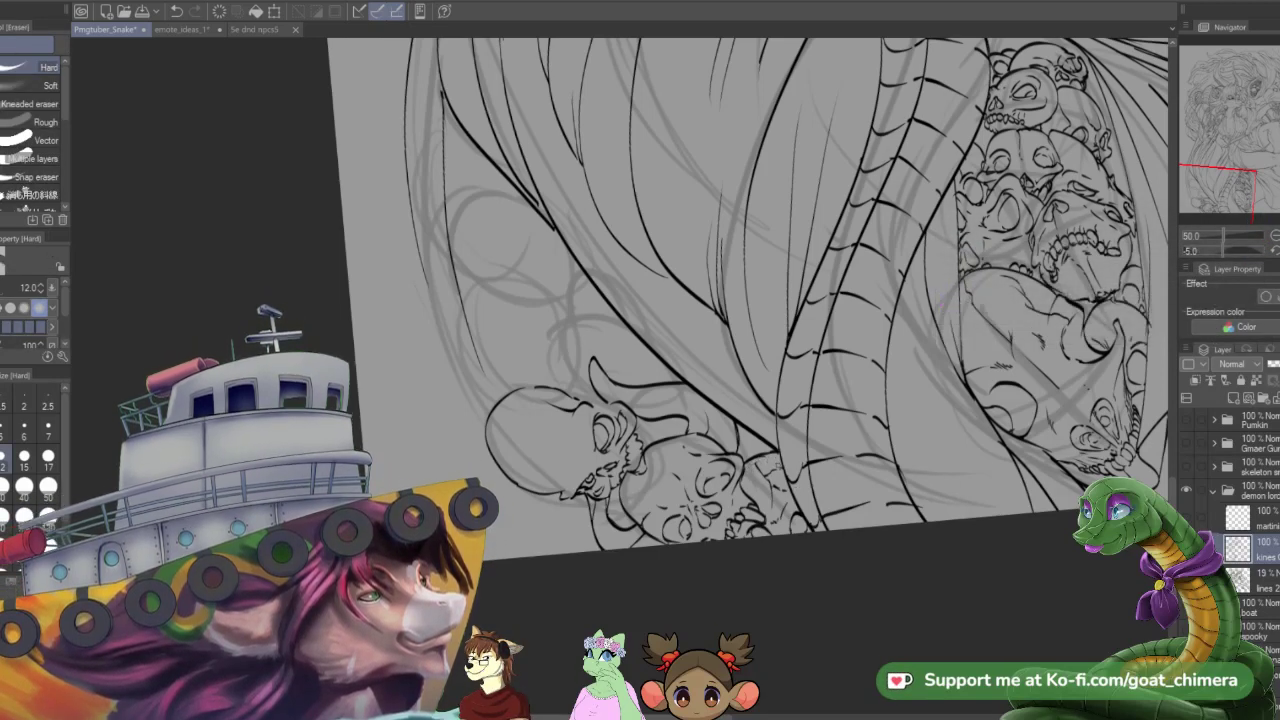
{"action": "left_click", "coordinate": [761, 457]}
{"action": "left_click", "coordinate": [818, 525]}
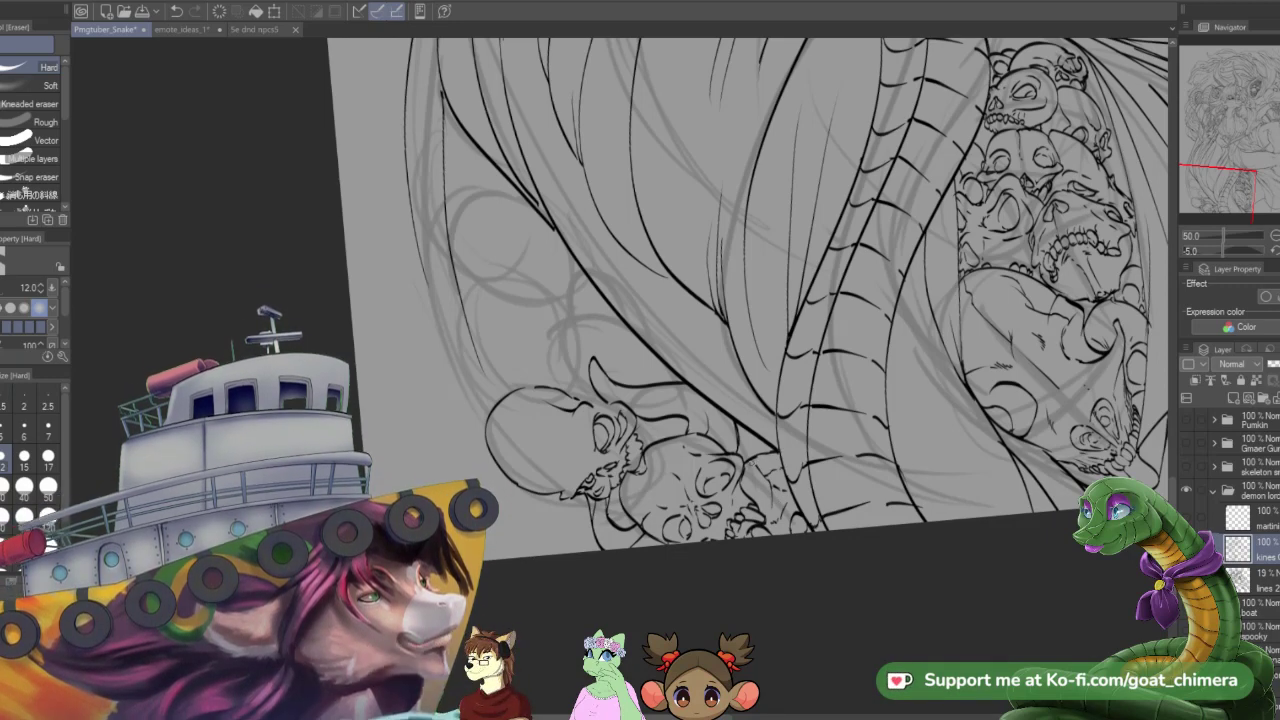
{"action": "key", "text": "b"}
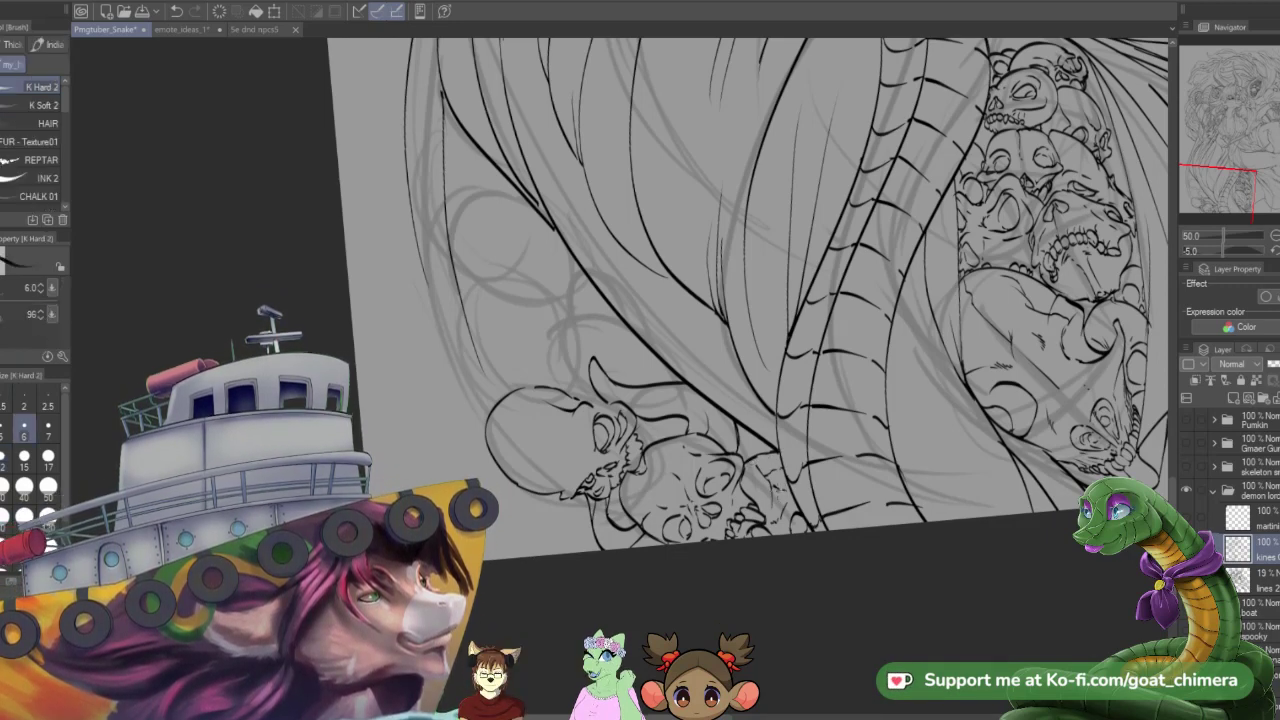
- Ink a third skull's rounded cranium, eye sockets and nose above the first skull, against the cloak edge
{"action": "key", "text": "p"}
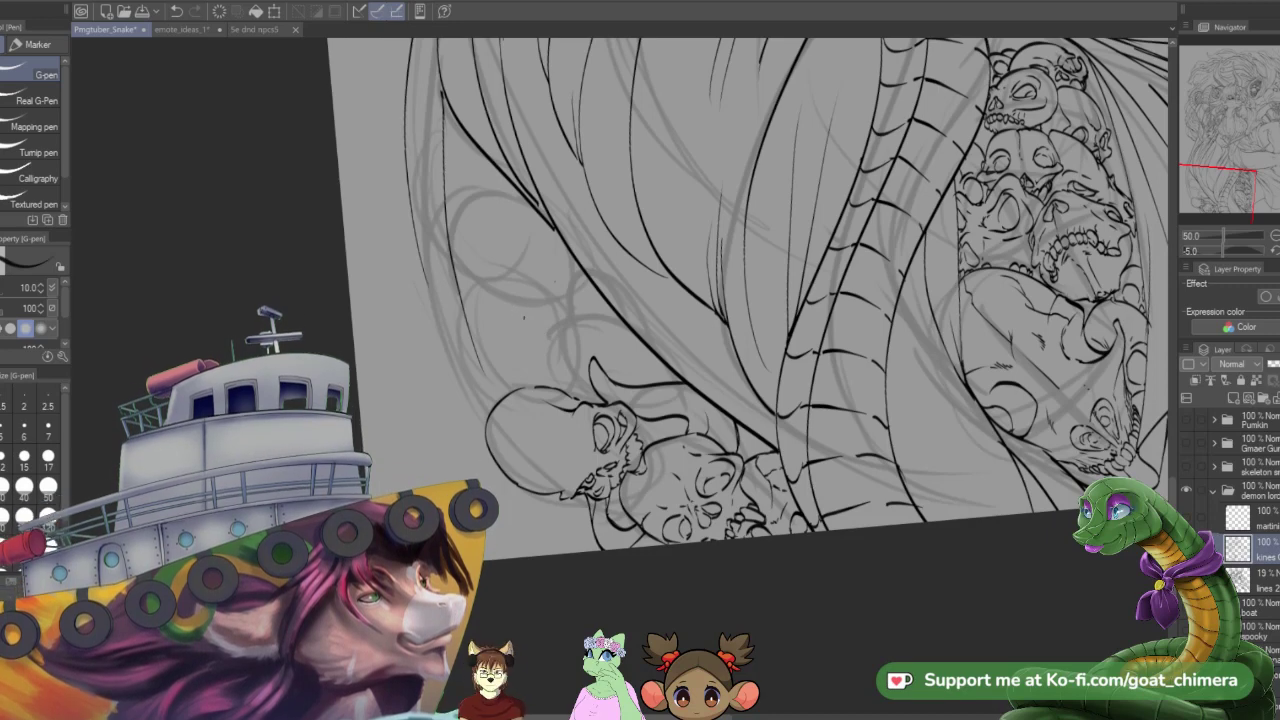
{"action": "mouse_move", "coordinate": [521, 327]}
{"action": "left_mouse_down"}
{"action": "mouse_move", "coordinate": [553, 272]}
{"action": "mouse_move", "coordinate": [596, 290]}
{"action": "left_mouse_up"}
{"action": "mouse_move", "coordinate": [524, 334]}
{"action": "left_mouse_down"}
{"action": "mouse_move", "coordinate": [572, 394]}
{"action": "mouse_move", "coordinate": [602, 401]}
{"action": "mouse_move", "coordinate": [565, 382]}
{"action": "mouse_move", "coordinate": [623, 321]}
{"action": "mouse_move", "coordinate": [587, 341]}
{"action": "mouse_move", "coordinate": [574, 325]}
{"action": "mouse_move", "coordinate": [585, 314]}
{"action": "mouse_move", "coordinate": [607, 328]}
{"action": "mouse_move", "coordinate": [557, 346]}
{"action": "mouse_move", "coordinate": [555, 366]}
{"action": "mouse_move", "coordinate": [582, 356]}
{"action": "left_mouse_up"}
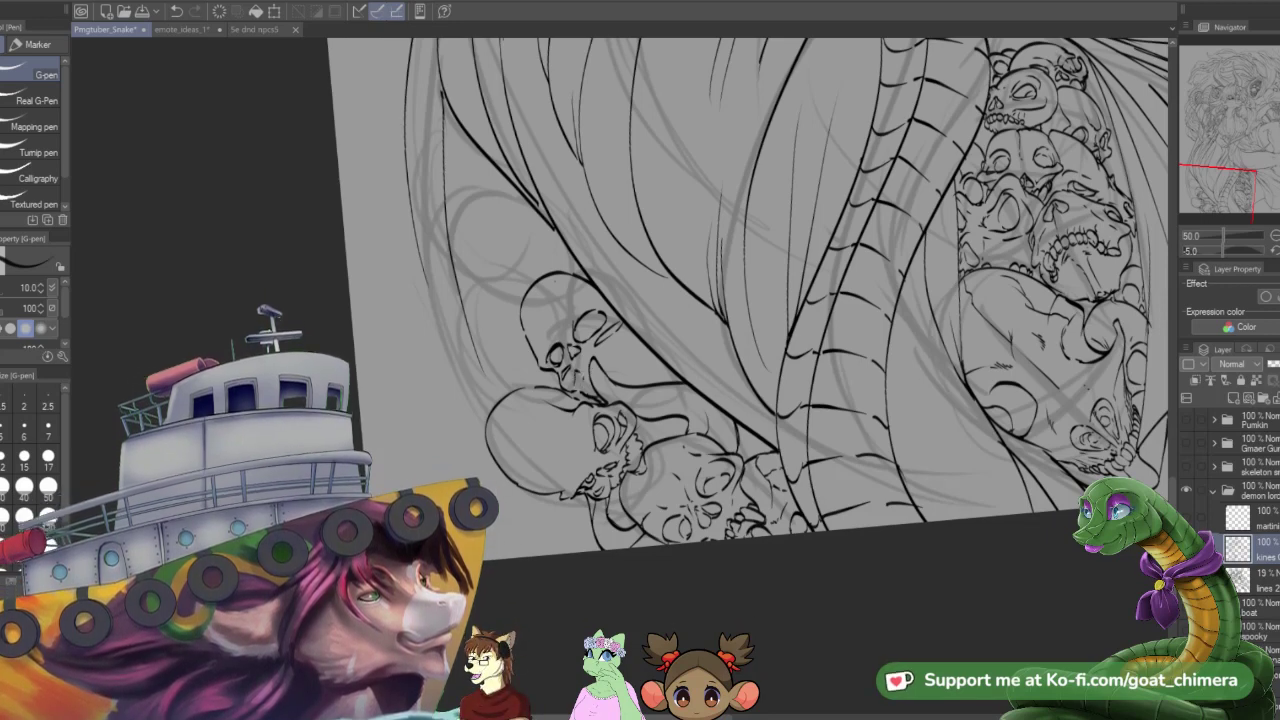
{"action": "mouse_move", "coordinate": [578, 377]}
{"action": "left_mouse_down"}
{"action": "mouse_move", "coordinate": [582, 387]}
{"action": "mouse_move", "coordinate": [603, 353]}
{"action": "mouse_move", "coordinate": [548, 335]}
{"action": "mouse_move", "coordinate": [591, 295]}
{"action": "left_mouse_up"}
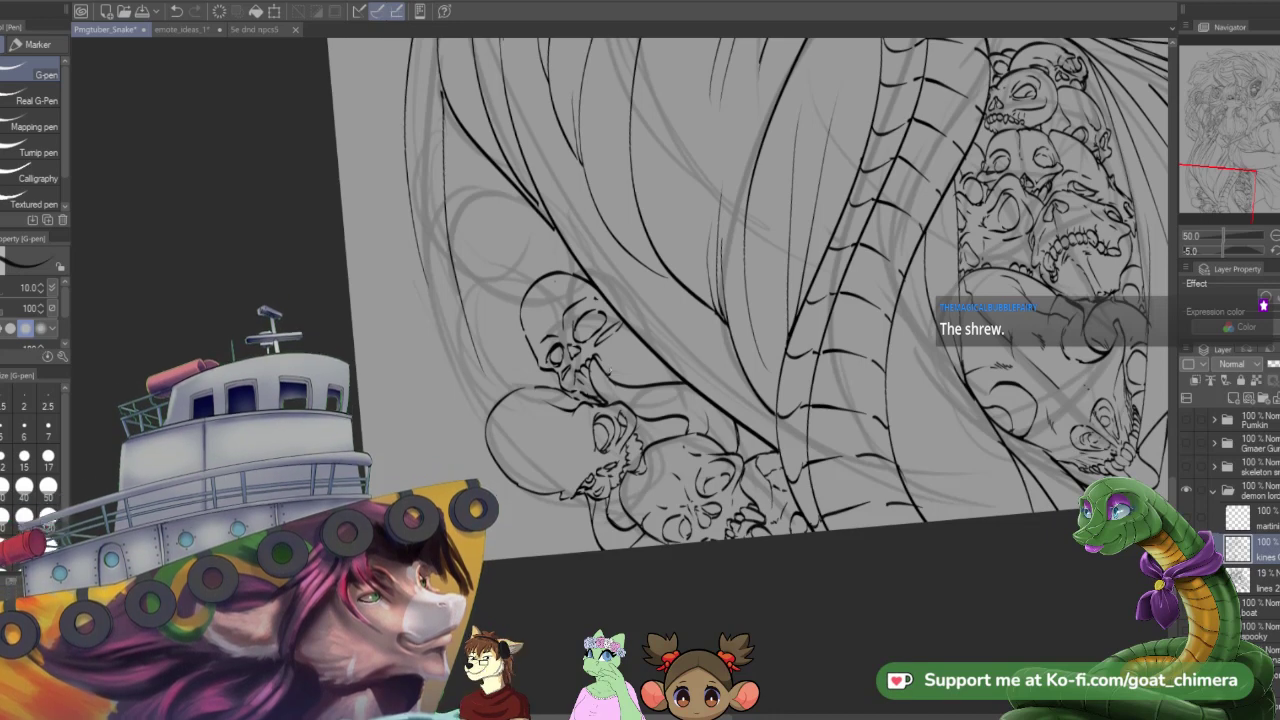
- Ink the third skull's teeth and lower jaw, and add short contour lines to its forehead
{"action": "left_click_drag", "start_coordinate": [611, 353], "coordinate": [618, 367]}
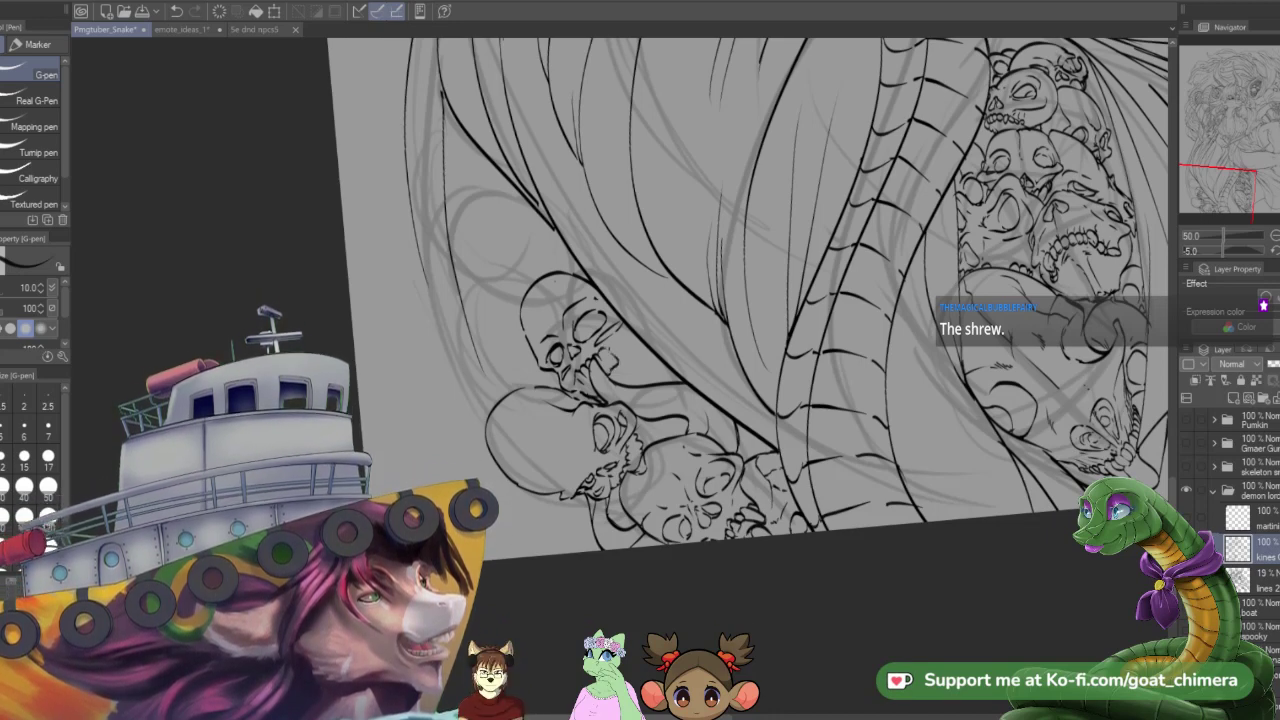
{"action": "mouse_move", "coordinate": [609, 346]}
{"action": "left_mouse_down"}
{"action": "mouse_move", "coordinate": [638, 364]}
{"action": "mouse_move", "coordinate": [627, 339]}
{"action": "mouse_move", "coordinate": [634, 349]}
{"action": "left_mouse_up"}
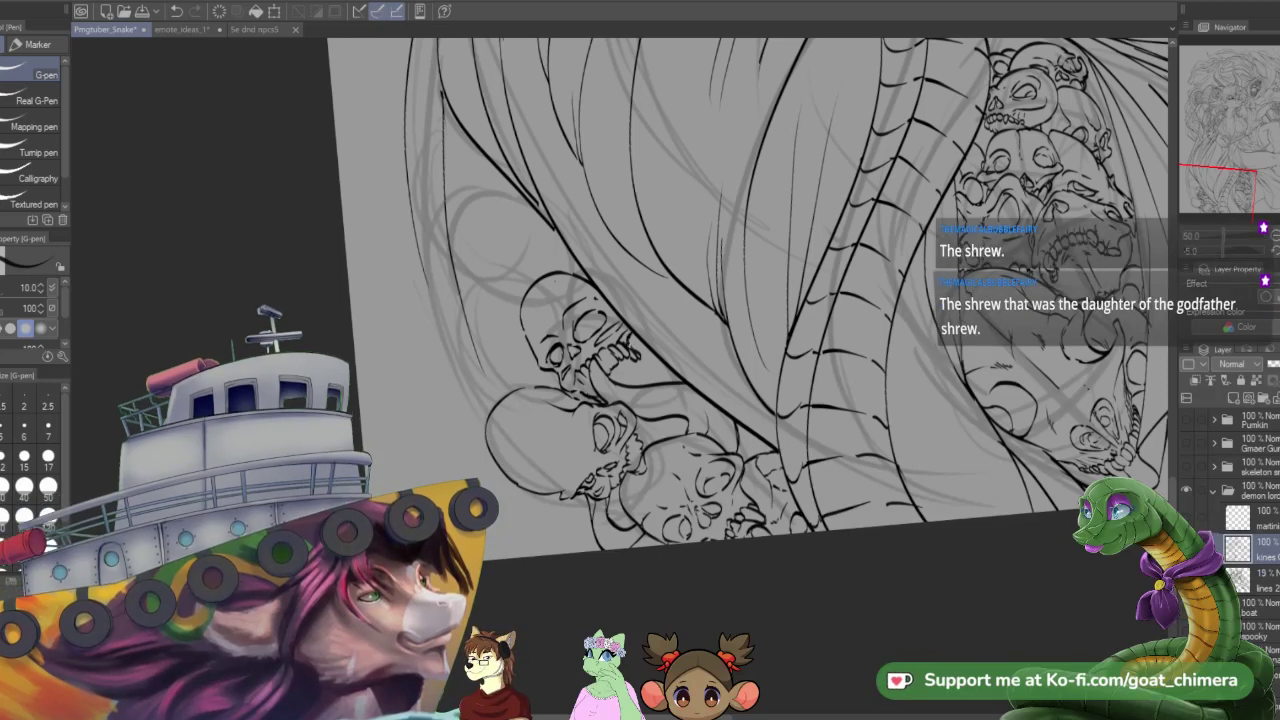
{"action": "left_click_drag", "start_coordinate": [576, 379], "coordinate": [593, 395]}
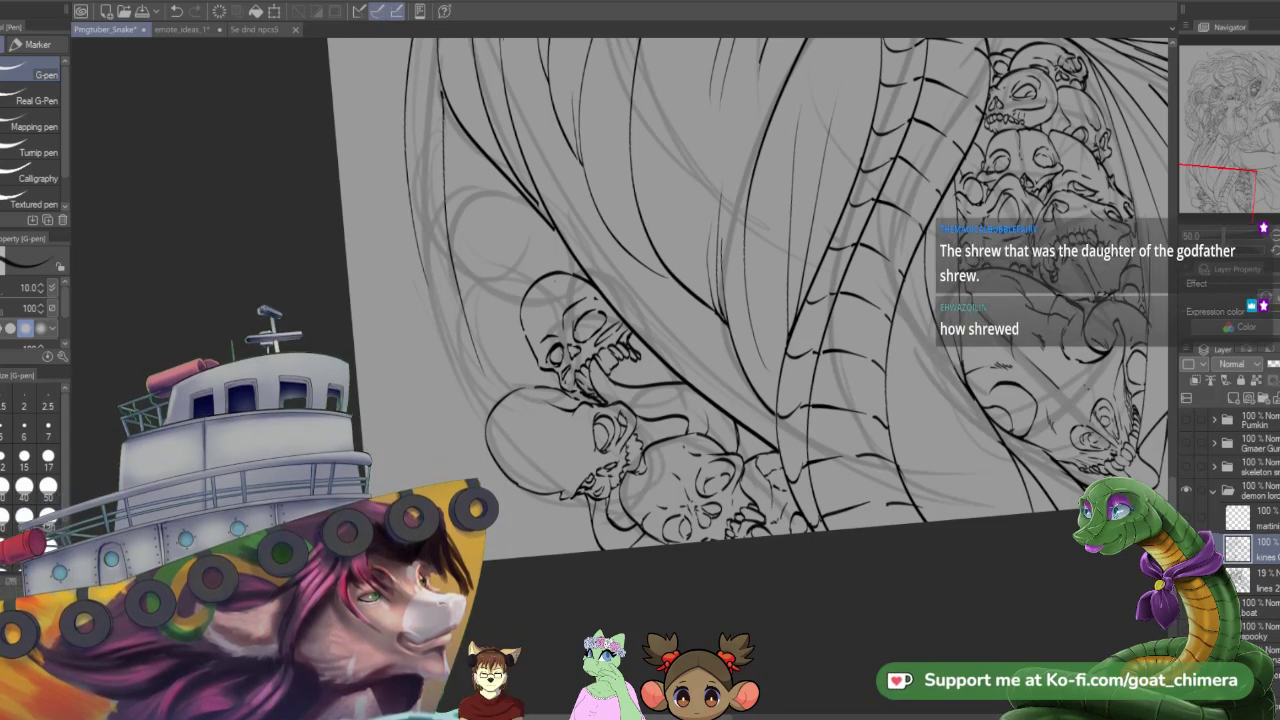
{"action": "left_click_drag", "start_coordinate": [559, 381], "coordinate": [571, 391]}
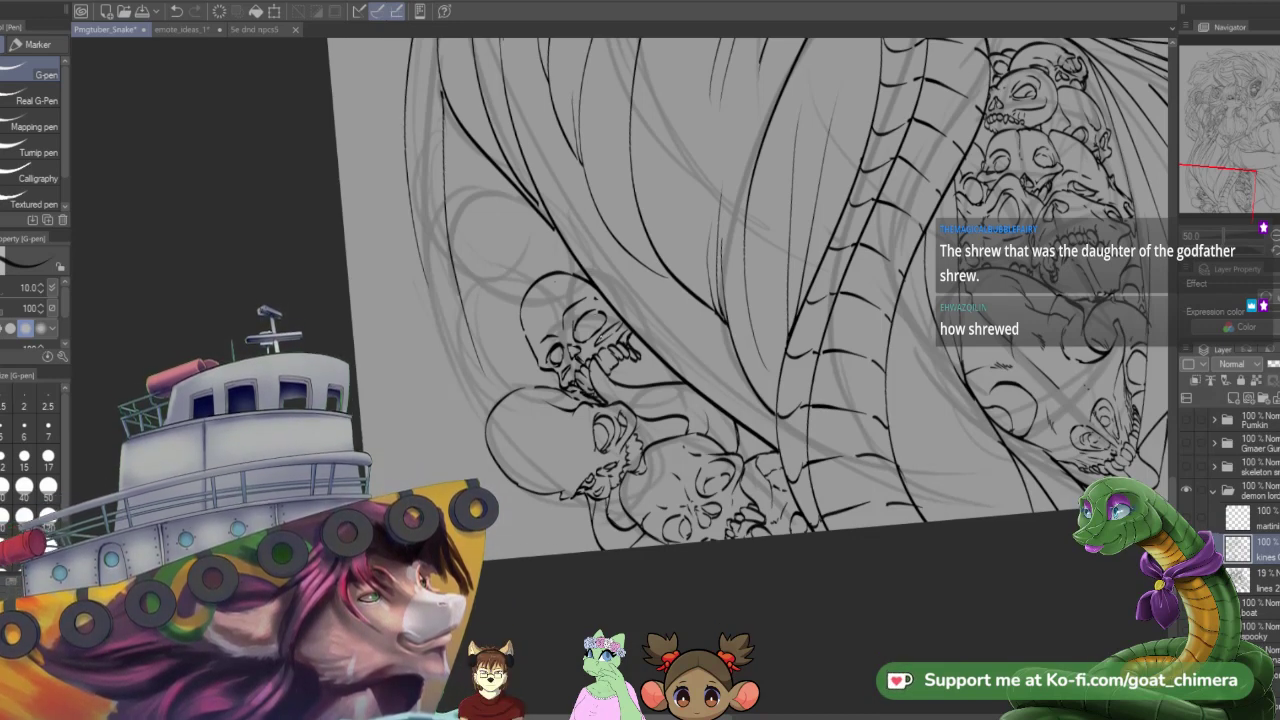
{"action": "left_click_drag", "start_coordinate": [535, 314], "coordinate": [545, 333]}
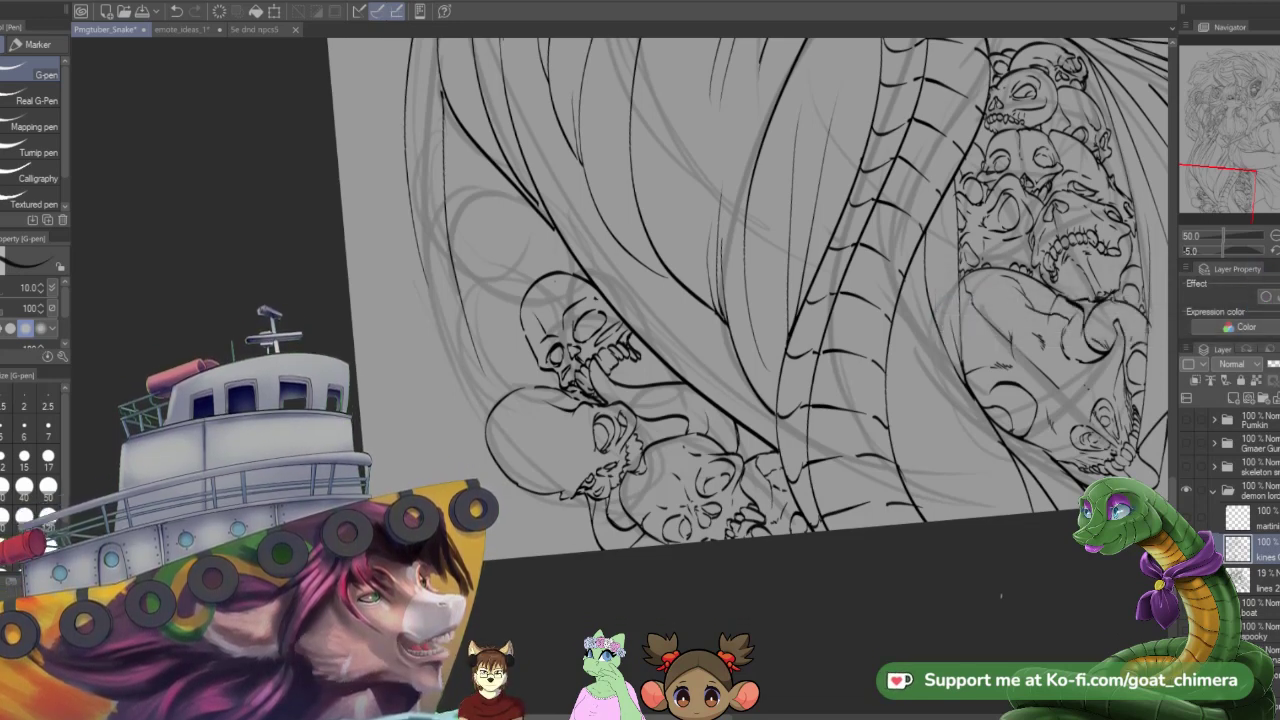
- Ink a rounded jaw line around the third skull's teeth and undo the last few strokes
{"action": "scroll", "coordinate": [916, 525], "scroll_direction": "down", "scroll_amount": 1}
{"action": "scroll", "coordinate": [620, 371], "scroll_direction": "up", "scroll_amount": 1}
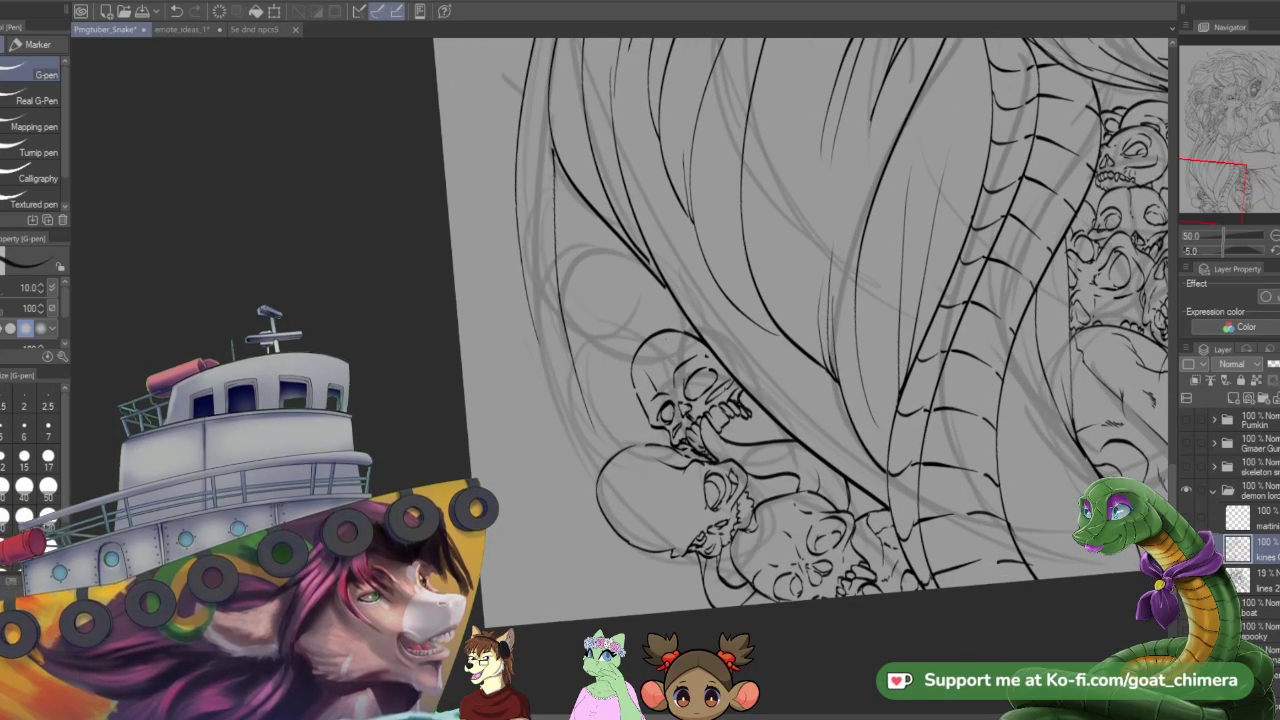
{"action": "scroll", "coordinate": [742, 414], "scroll_direction": "up", "scroll_amount": 1}
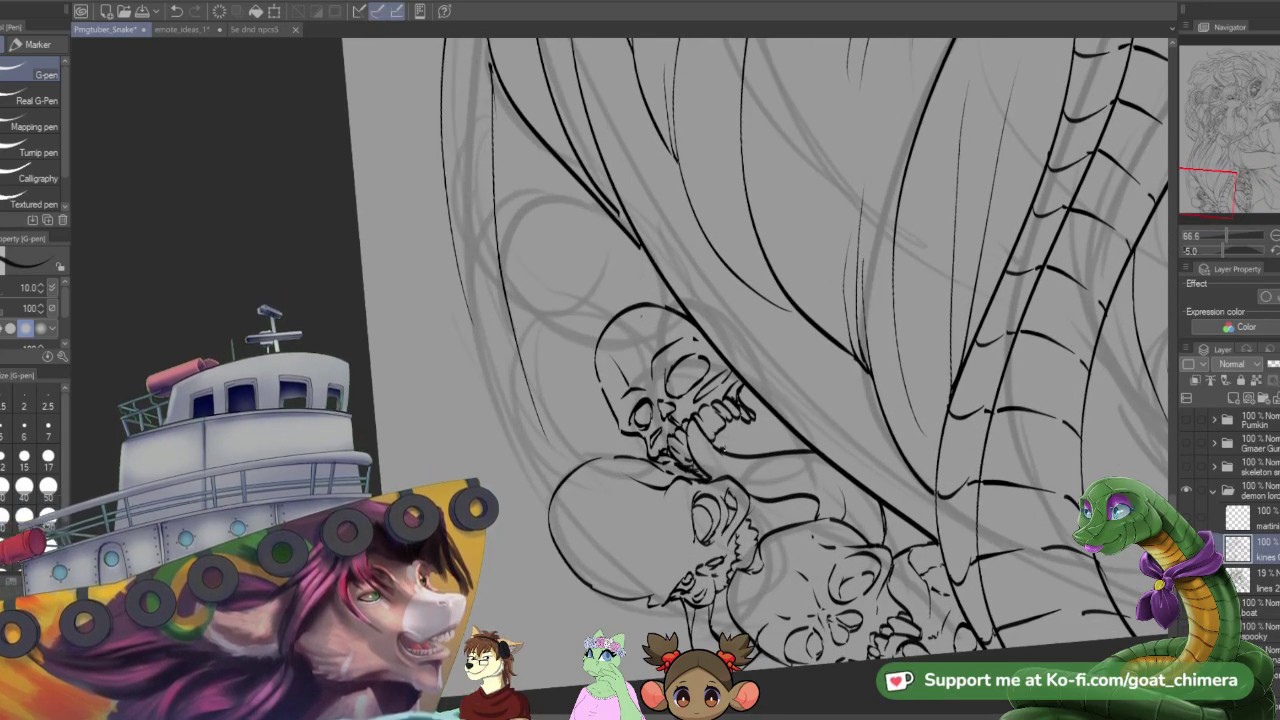
{"action": "mouse_move", "coordinate": [762, 416]}
{"action": "left_mouse_down"}
{"action": "mouse_move", "coordinate": [738, 446]}
{"action": "mouse_move", "coordinate": [760, 436]}
{"action": "left_mouse_up"}
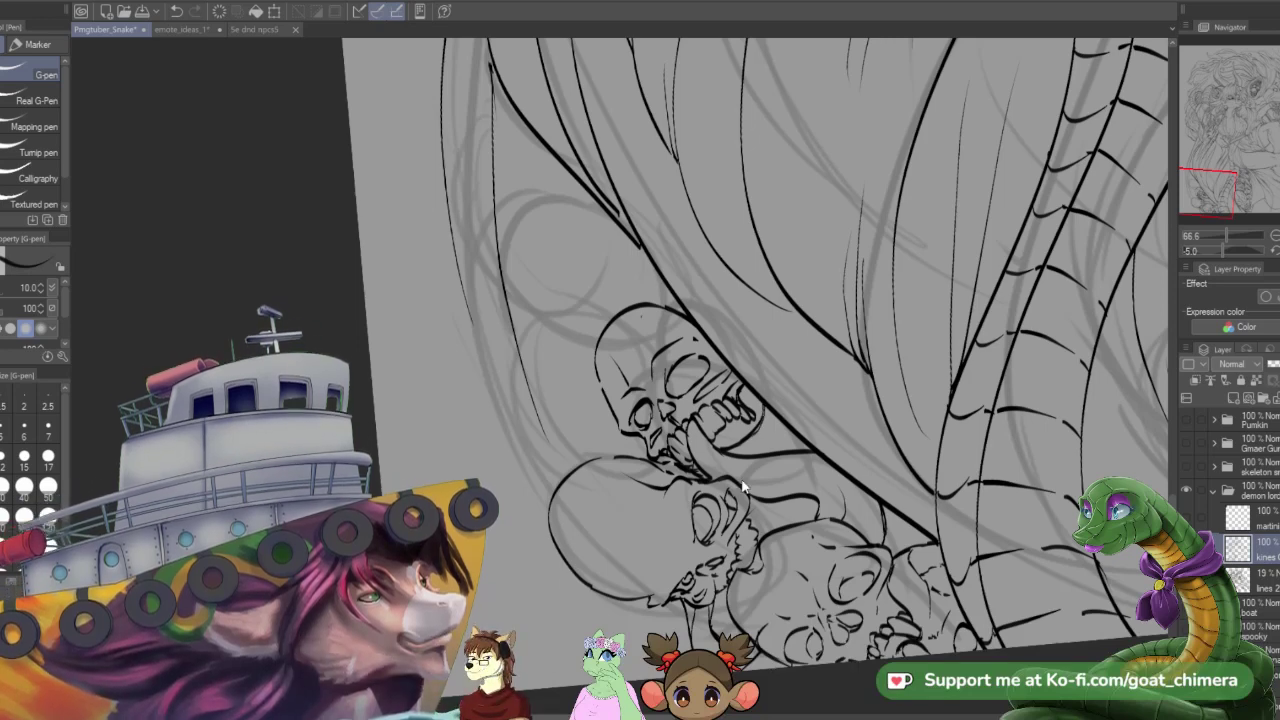
{"action": "key", "text": "ctrl+z"}
{"action": "key", "text": "ctrl+z"}
{"action": "key", "text": "ctrl+z"}
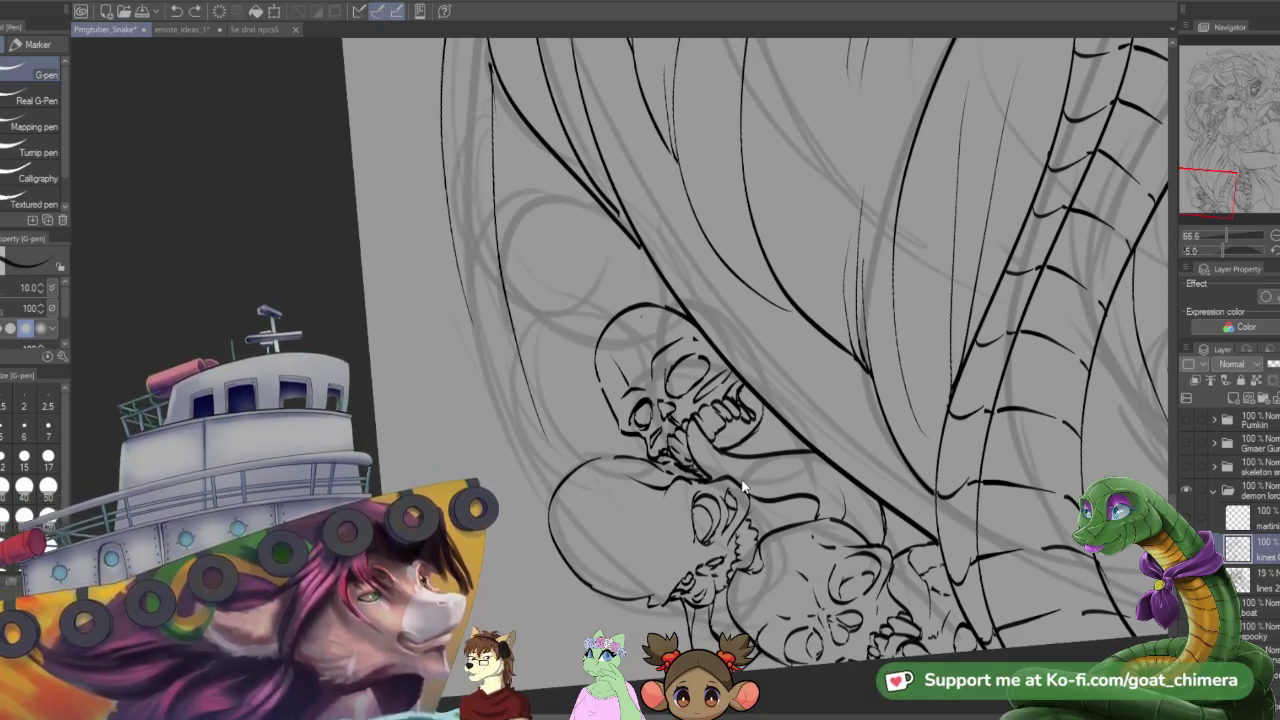
- Settle on the third skull's rounded jaw line and add short contour strokes around its eye sockets
{"action": "key", "text": "ctrl+z"}
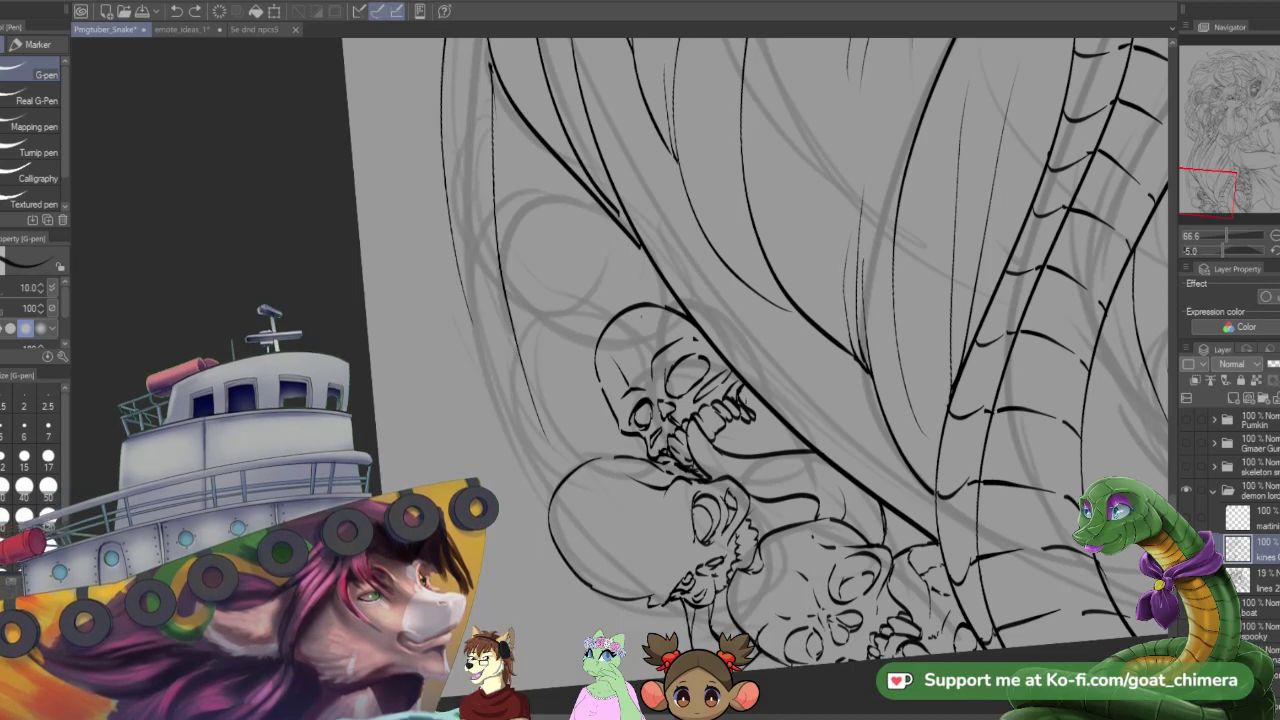
{"action": "key", "text": "ctrl+z"}
{"action": "key", "text": "ctrl+y"}
{"action": "key", "text": "ctrl+y"}
{"action": "key", "text": "ctrl+y"}
{"action": "key", "text": "ctrl+y"}
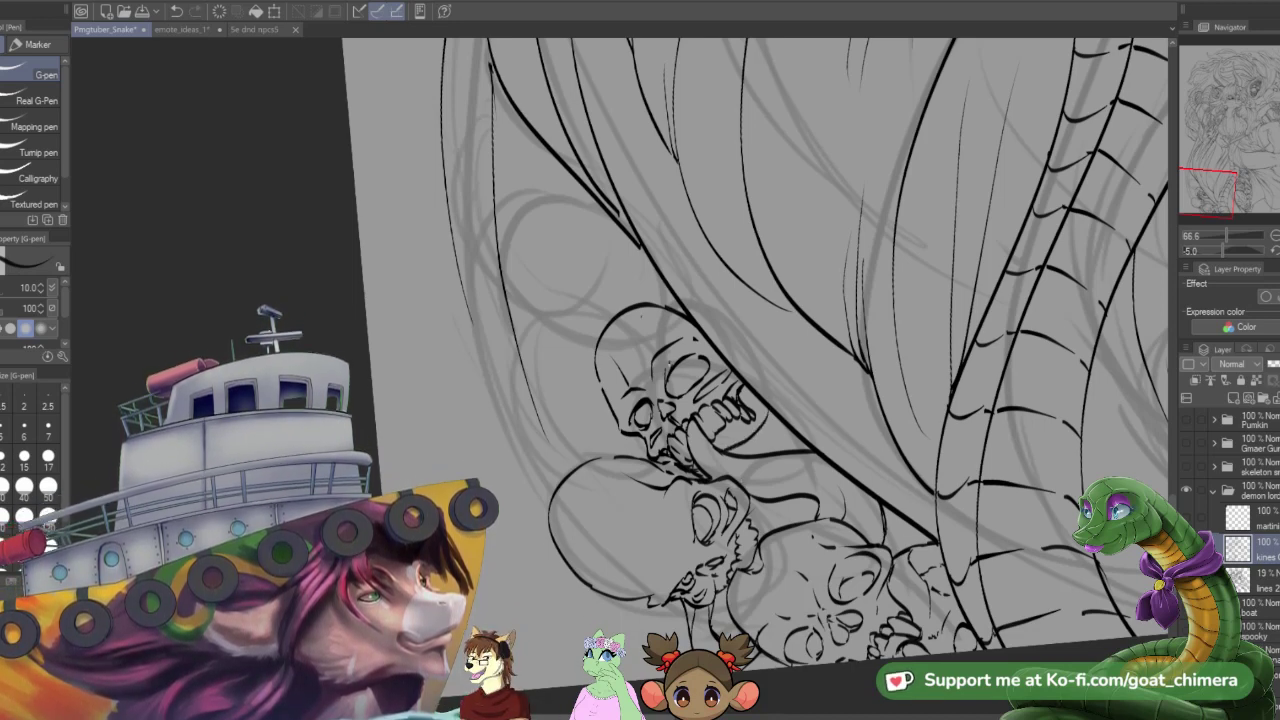
{"action": "key", "text": "ctrl+y"}
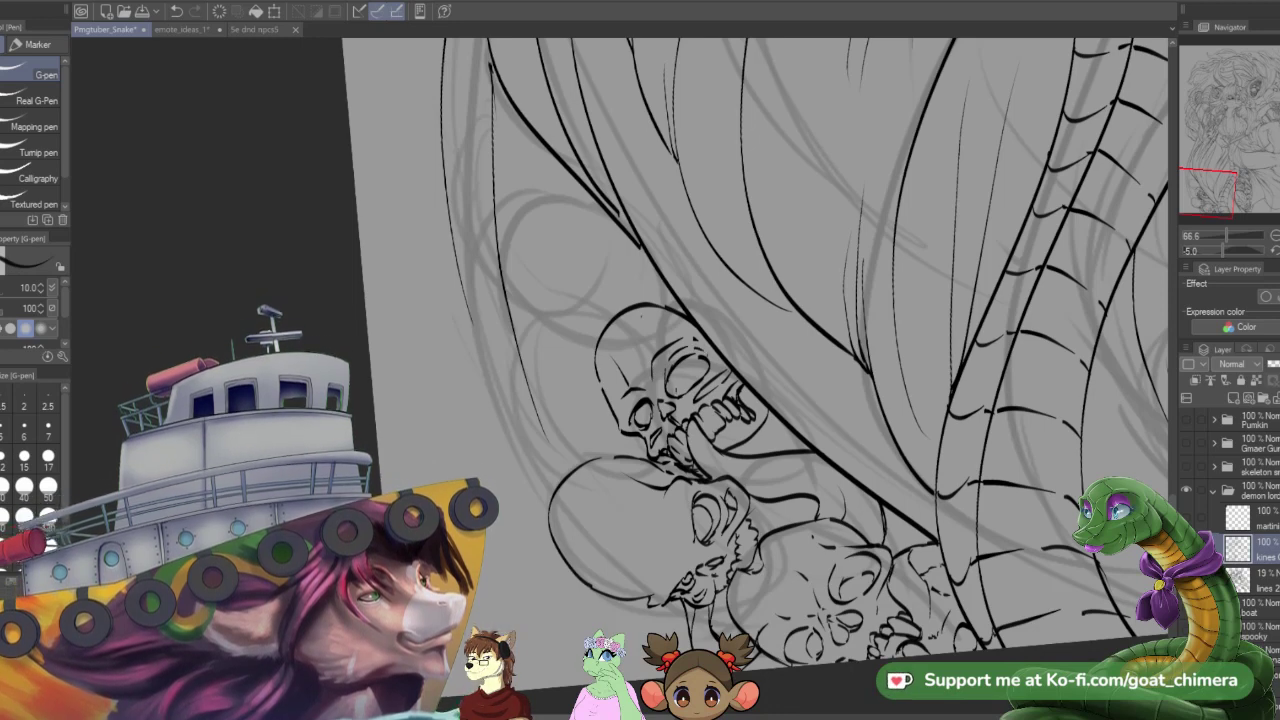
{"action": "mouse_move", "coordinate": [679, 385]}
{"action": "left_mouse_down"}
{"action": "mouse_move", "coordinate": [675, 399]}
{"action": "mouse_move", "coordinate": [702, 374]}
{"action": "left_mouse_up"}
{"action": "left_click_drag", "start_coordinate": [652, 409], "coordinate": [648, 423]}
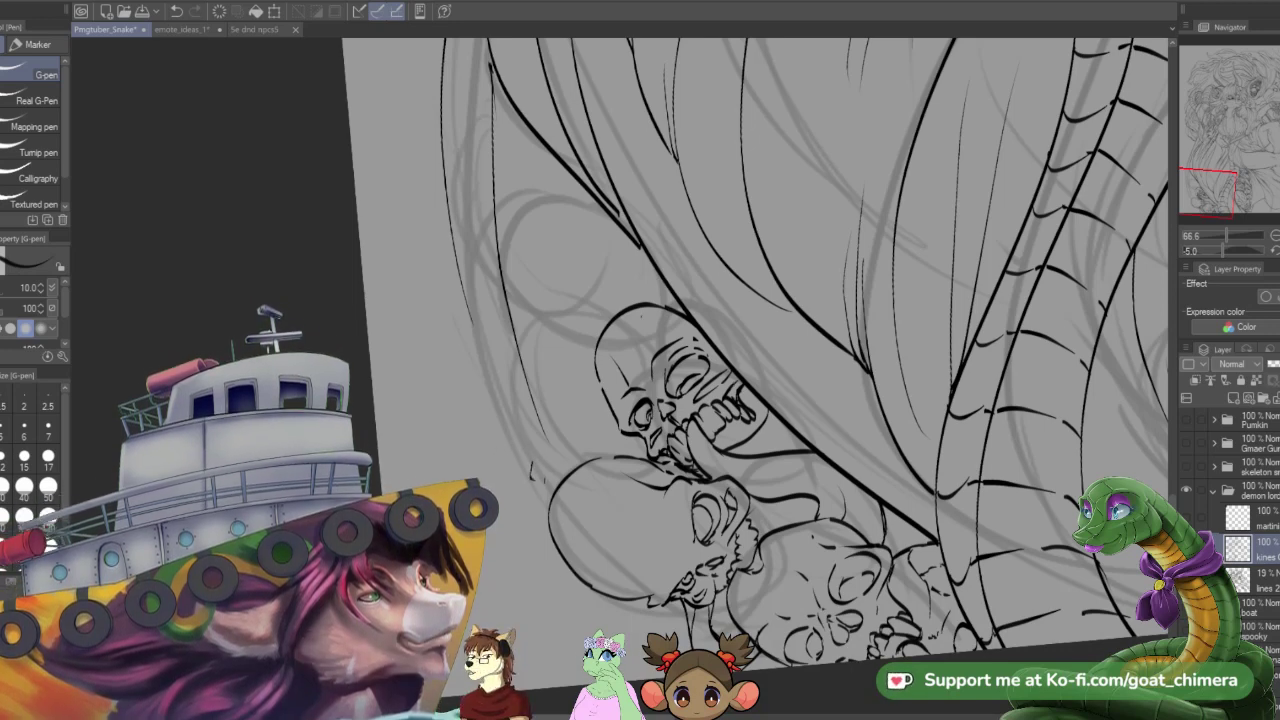
{"action": "left_click_drag", "start_coordinate": [536, 478], "coordinate": [556, 481]}
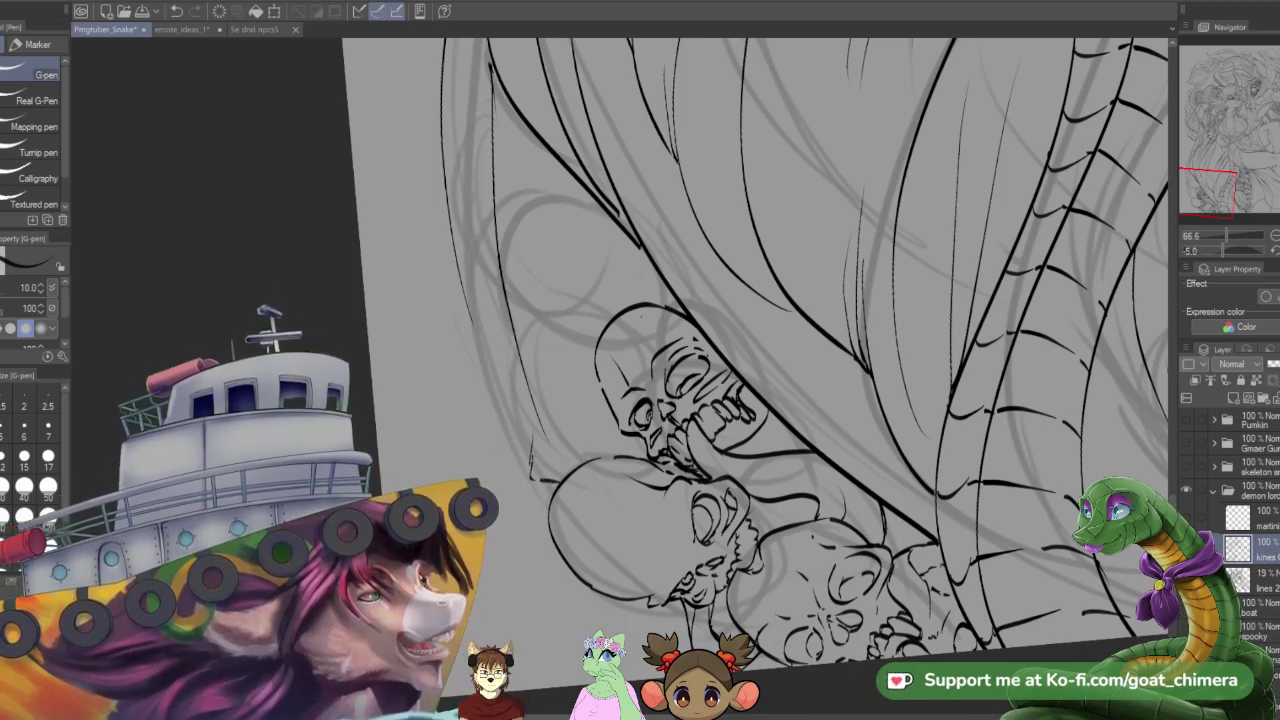
{"action": "mouse_move", "coordinate": [529, 416]}
{"action": "left_mouse_down"}
{"action": "mouse_move", "coordinate": [550, 334]}
{"action": "mouse_move", "coordinate": [592, 320]}
{"action": "mouse_move", "coordinate": [607, 327]}
{"action": "mouse_move", "coordinate": [577, 354]}
{"action": "mouse_move", "coordinate": [595, 352]}
{"action": "left_mouse_up"}
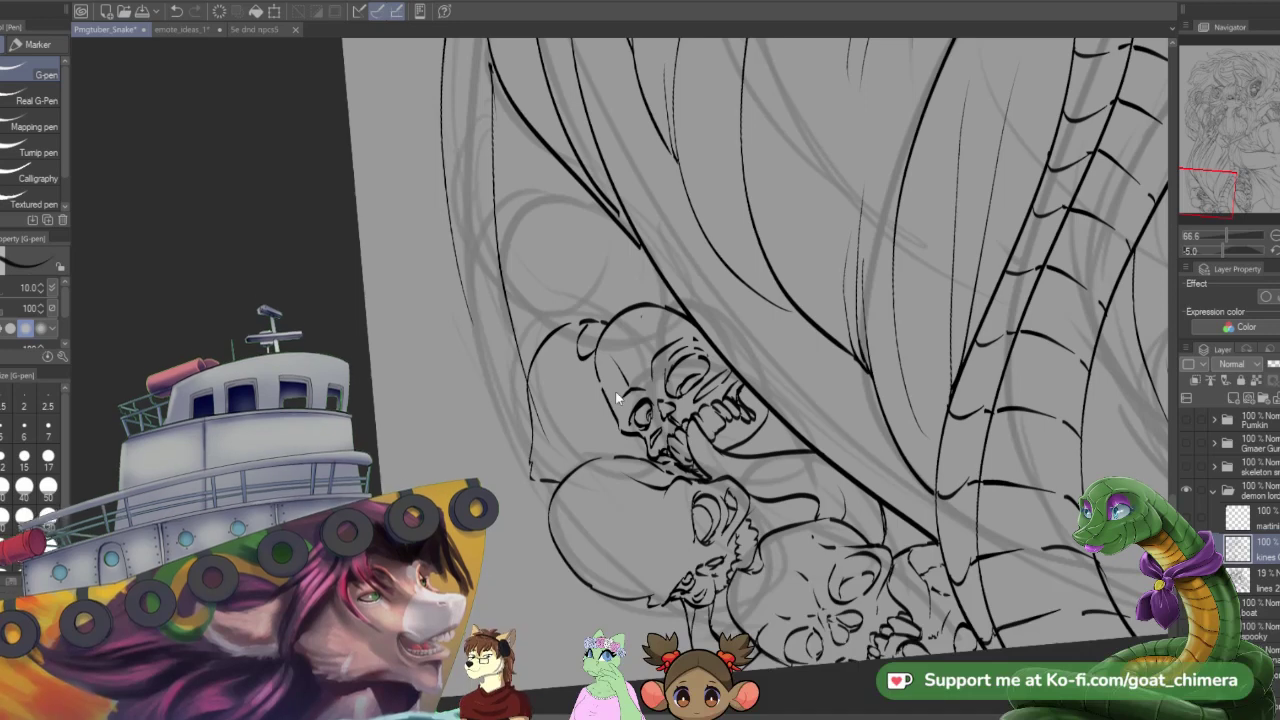
{"action": "key", "text": "ctrl+z"}
{"action": "key", "text": "ctrl+z"}
{"action": "key", "text": "ctrl+z"}
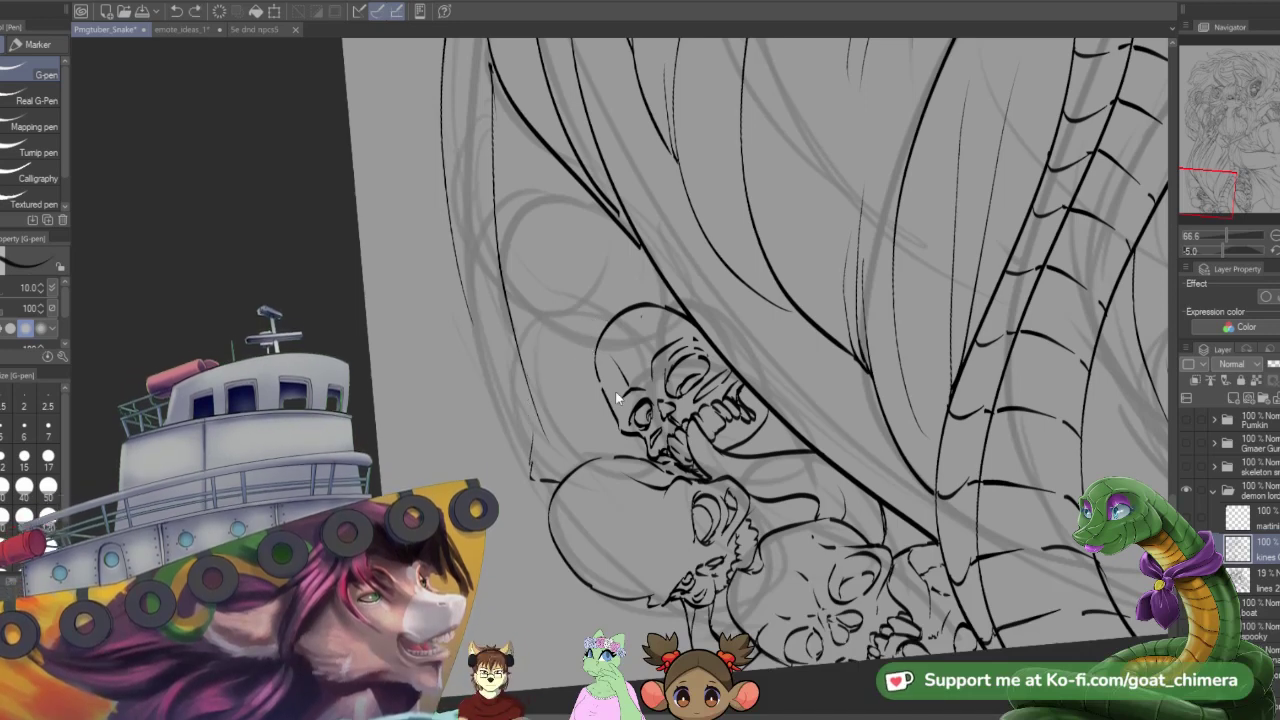
{"action": "key", "text": "ctrl+z"}
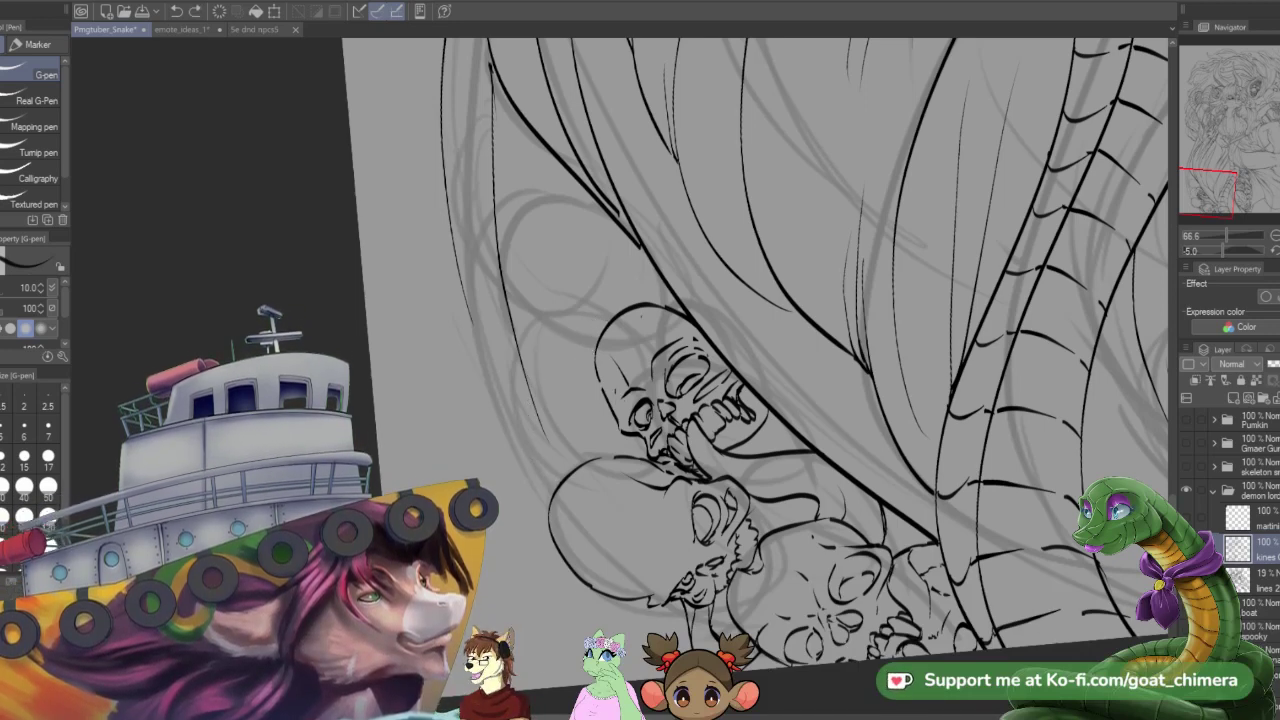
- Ink a fourth skull's curved outline with a curled tip behind the third skull, and erase its lower loop with a size 40 eraser
{"action": "mouse_move", "coordinate": [508, 437]}
{"action": "left_mouse_down"}
{"action": "mouse_move", "coordinate": [528, 461]}
{"action": "mouse_move", "coordinate": [544, 451]}
{"action": "mouse_move", "coordinate": [541, 417]}
{"action": "mouse_move", "coordinate": [589, 369]}
{"action": "left_mouse_up"}
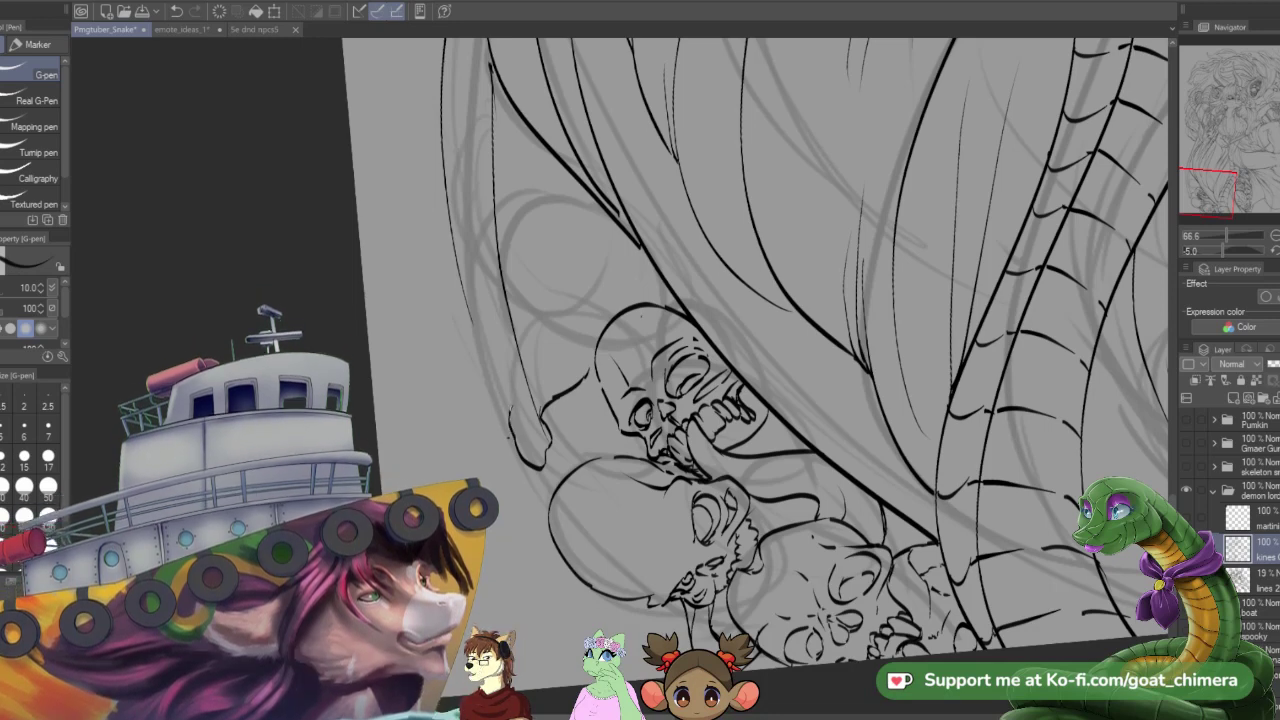
{"action": "left_click_drag", "start_coordinate": [510, 412], "coordinate": [509, 393]}
{"action": "mouse_move", "coordinate": [509, 396]}
{"action": "left_mouse_down"}
{"action": "mouse_move", "coordinate": [492, 371]}
{"action": "mouse_move", "coordinate": [564, 300]}
{"action": "mouse_move", "coordinate": [624, 276]}
{"action": "mouse_move", "coordinate": [612, 300]}
{"action": "mouse_move", "coordinate": [645, 293]}
{"action": "left_mouse_up"}
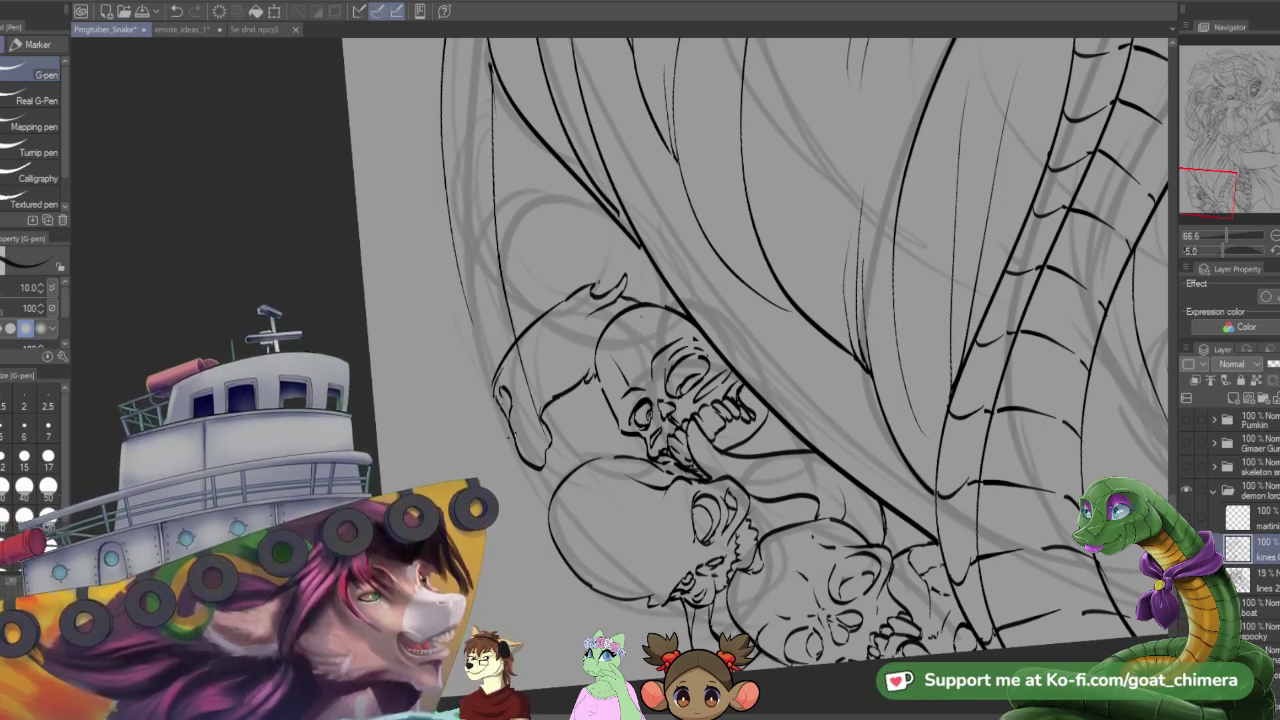
{"action": "key", "text": "e"}
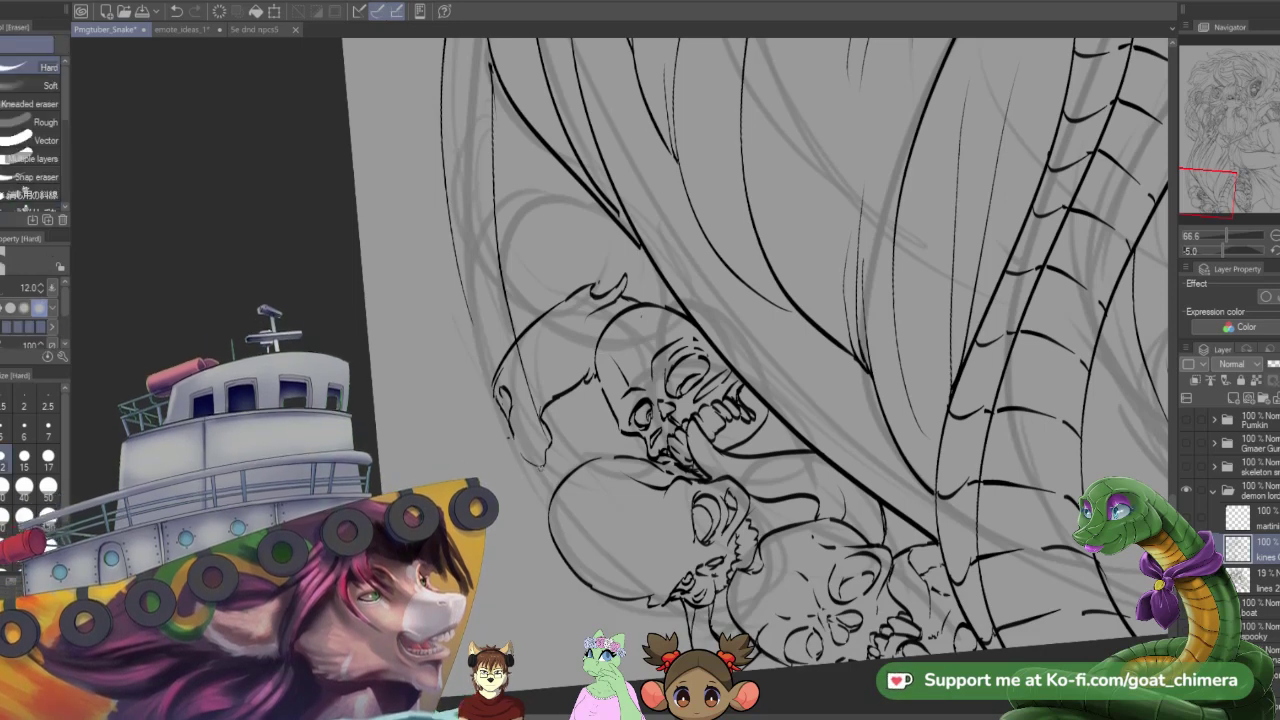
{"action": "left_click", "coordinate": [24, 485]}
{"action": "left_click_drag", "start_coordinate": [547, 418], "coordinate": [545, 455]}
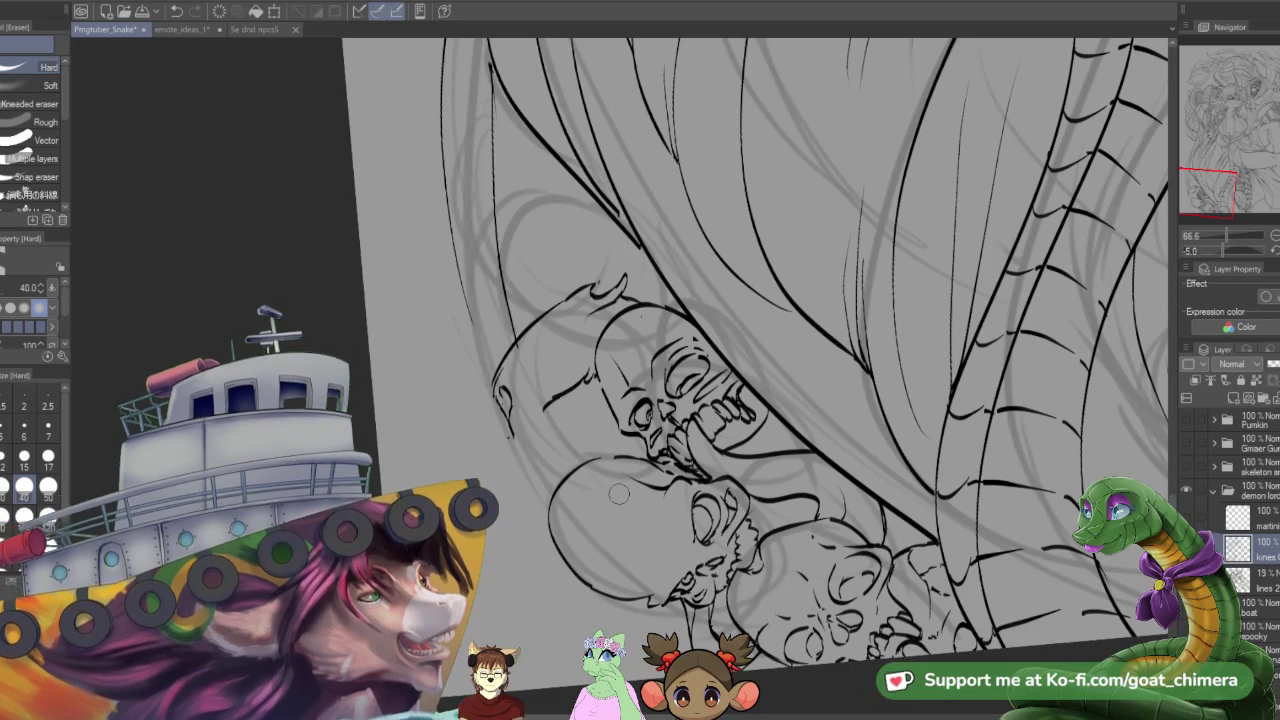
- Ink a rounded knob at the fourth skull's outer edge and narrow bone lines running from it toward the third skull
{"action": "key", "text": "p"}
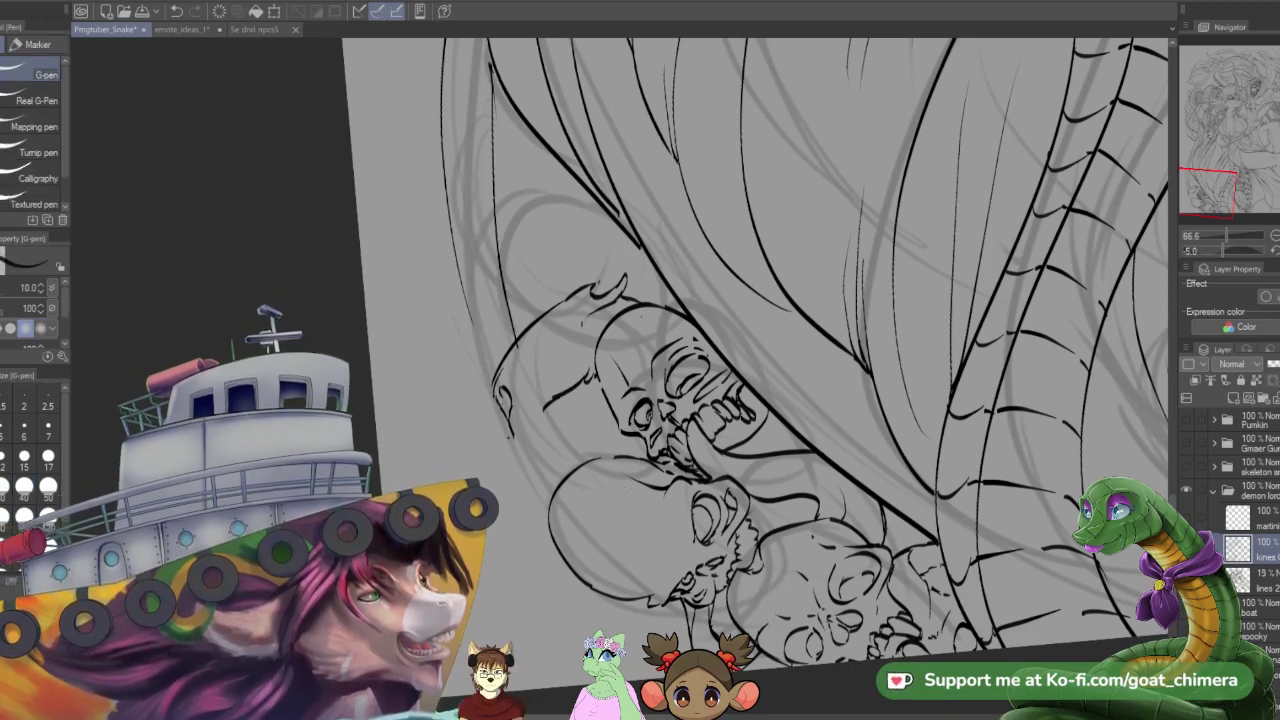
{"action": "left_click_drag", "start_coordinate": [580, 322], "coordinate": [592, 371]}
{"action": "left_click_drag", "start_coordinate": [509, 437], "coordinate": [540, 452]}
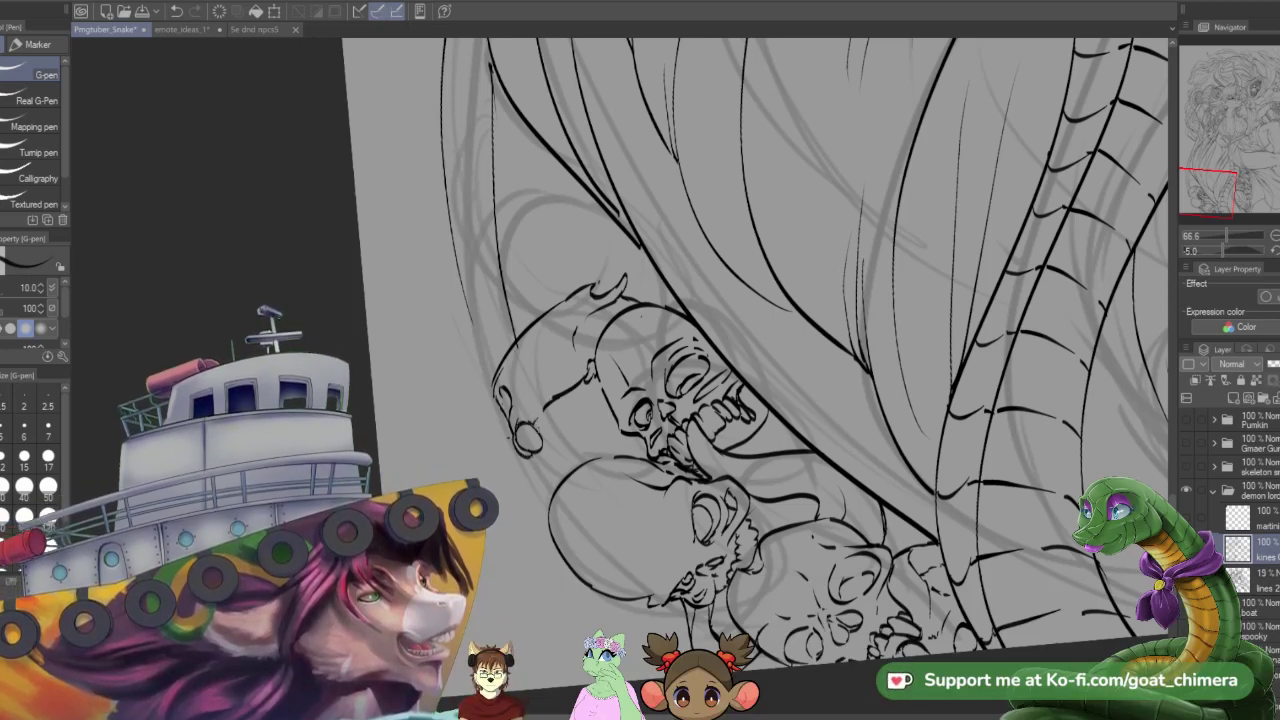
{"action": "left_click_drag", "start_coordinate": [545, 433], "coordinate": [600, 408]}
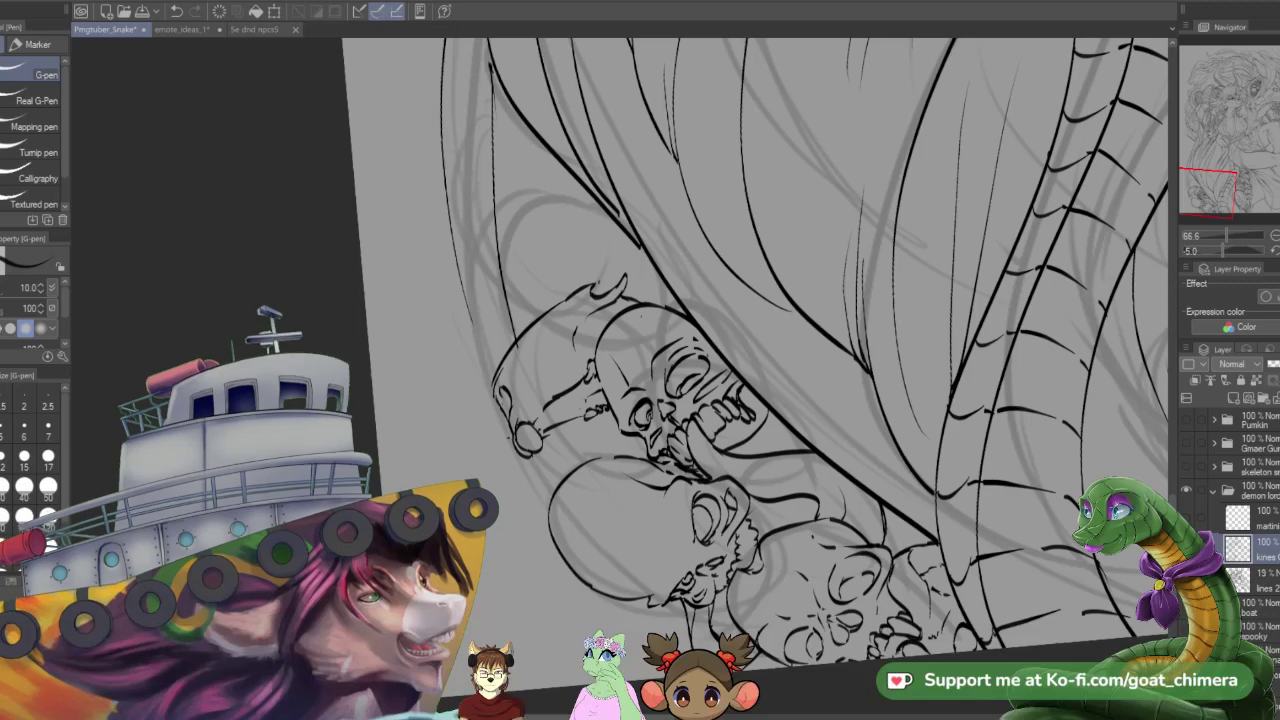
{"action": "left_click_drag", "start_coordinate": [546, 419], "coordinate": [602, 395]}
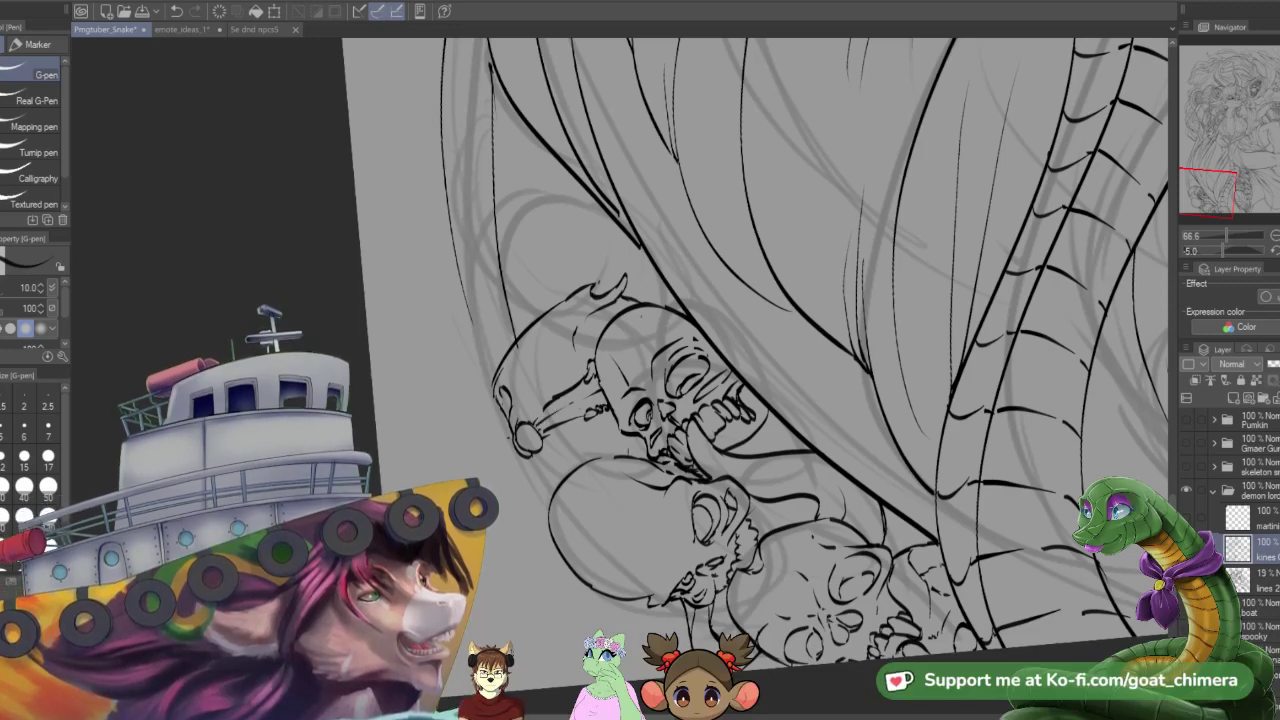
- Erase the rounded knob on the fourth skull's outer edge and redraw it with a more angular bony shape
{"action": "key", "text": "ctrl+minus"}
{"action": "scroll", "coordinate": [620, 378], "scroll_direction": "down", "scroll_amount": 2}
{"action": "scroll", "coordinate": [620, 378], "scroll_direction": "up", "scroll_amount": 2}
{"action": "scroll", "coordinate": [620, 378], "scroll_direction": "up", "scroll_amount": 1}
{"action": "scroll", "coordinate": [620, 378], "scroll_direction": "down", "scroll_amount": 2}
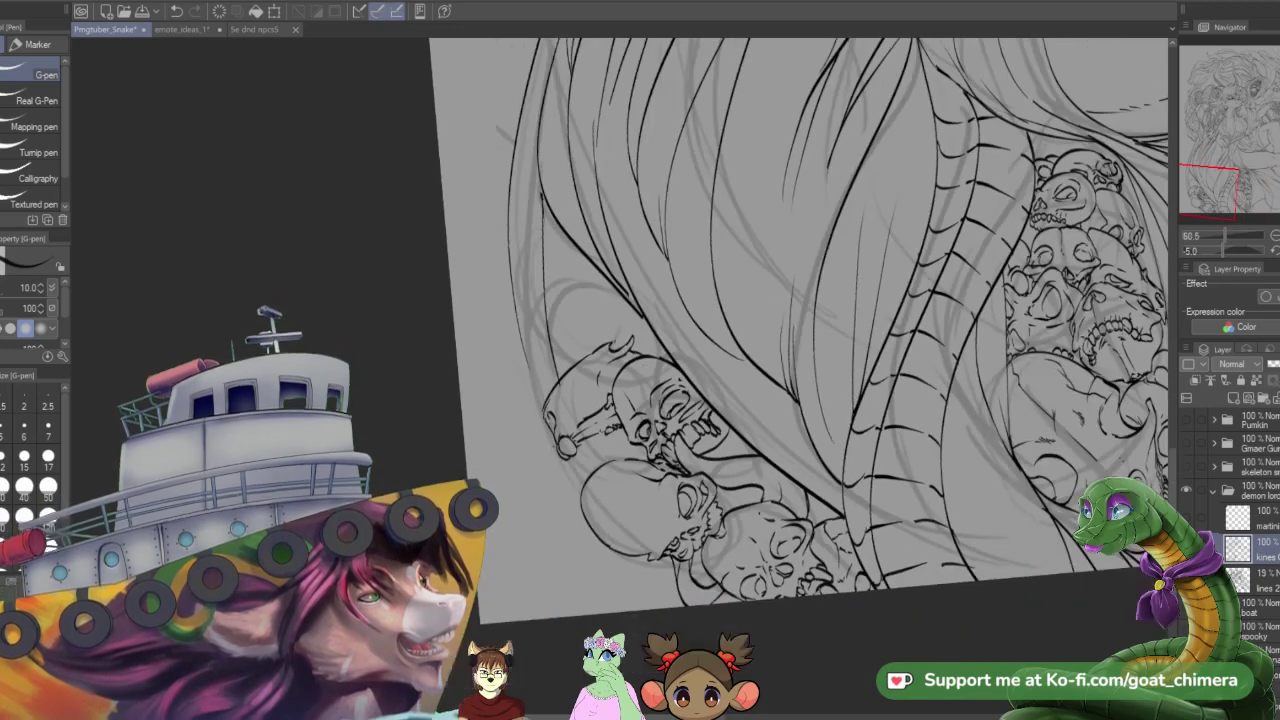
{"action": "scroll", "coordinate": [620, 378], "scroll_direction": "up", "scroll_amount": 2}
{"action": "scroll", "coordinate": [590, 430], "scroll_direction": "up", "scroll_amount": 2}
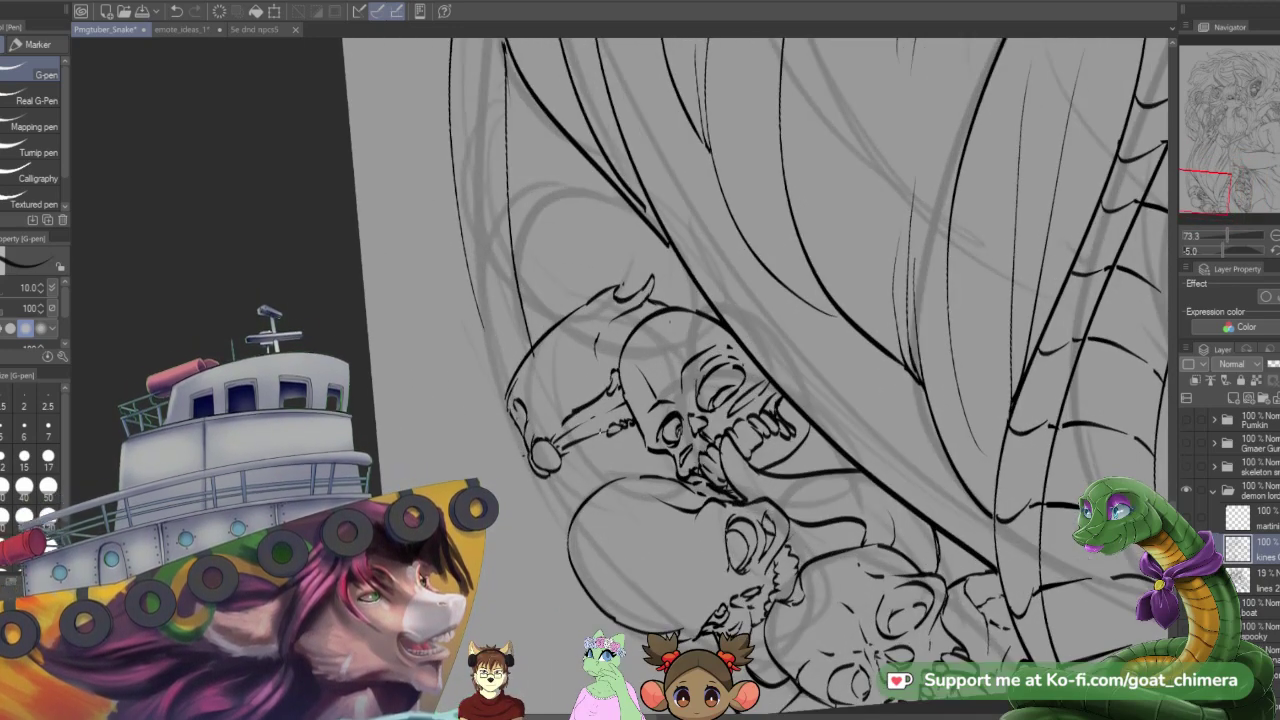
{"action": "key", "text": "e"}
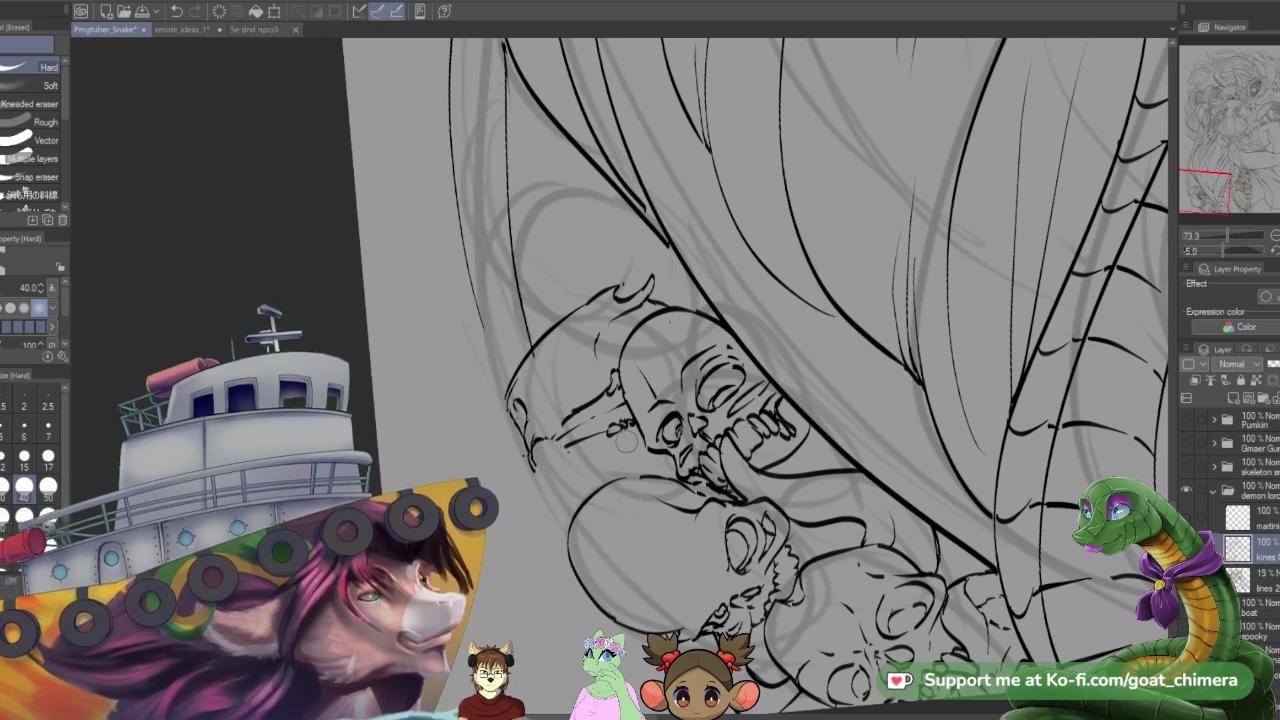
{"action": "key", "text": "p"}
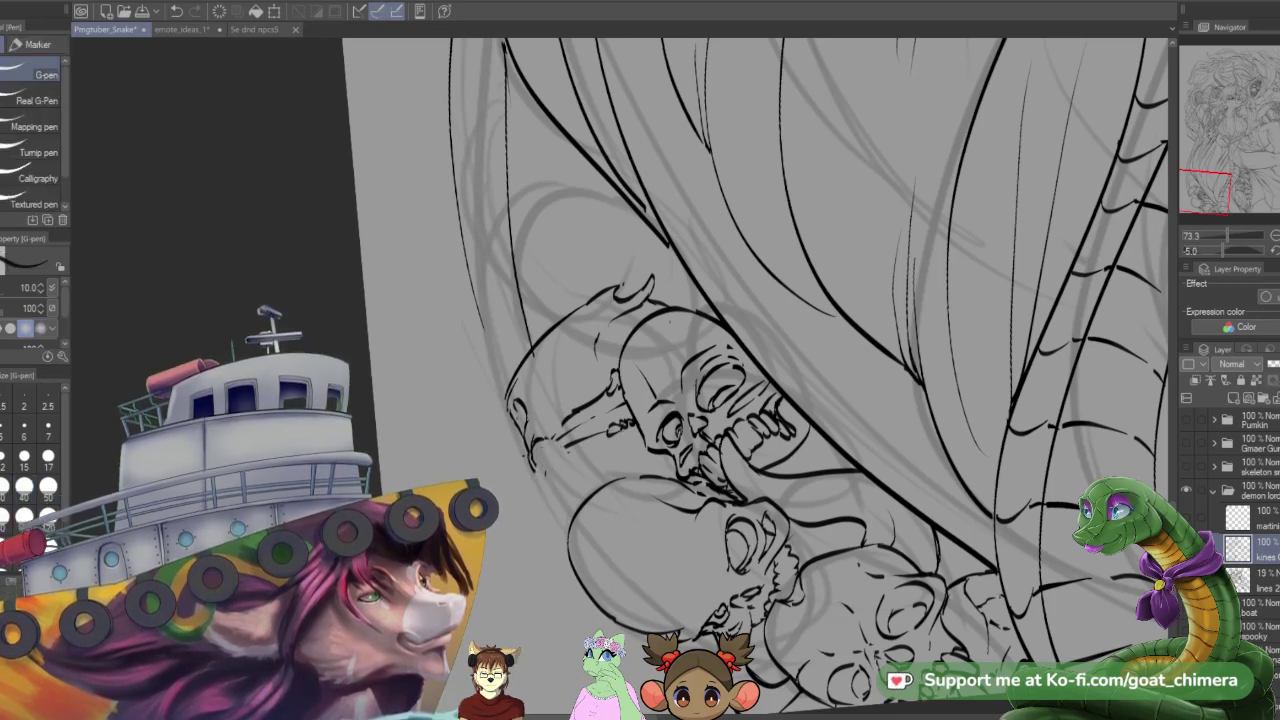
{"action": "left_click_drag", "start_coordinate": [552, 473], "coordinate": [549, 457]}
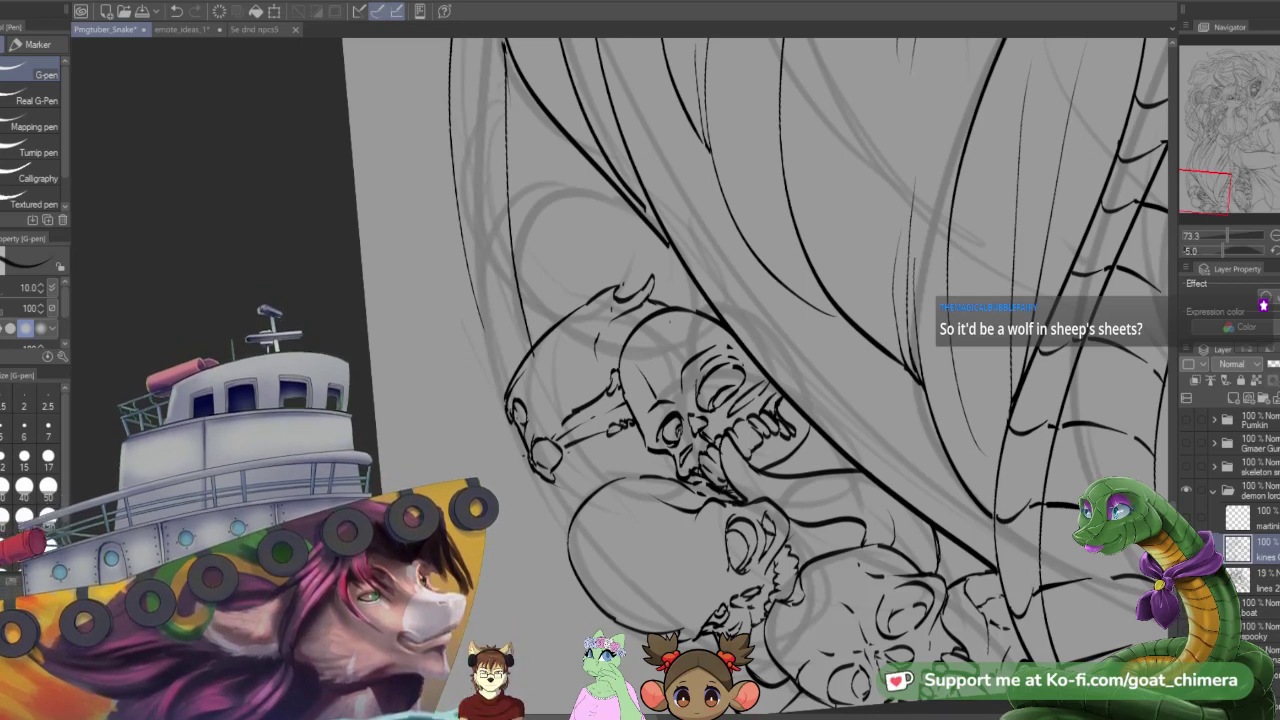
- Clean up the contour beneath the fourth skull's curled tip and ink a short line from the tip toward the cloak edge
{"action": "key", "text": "e"}
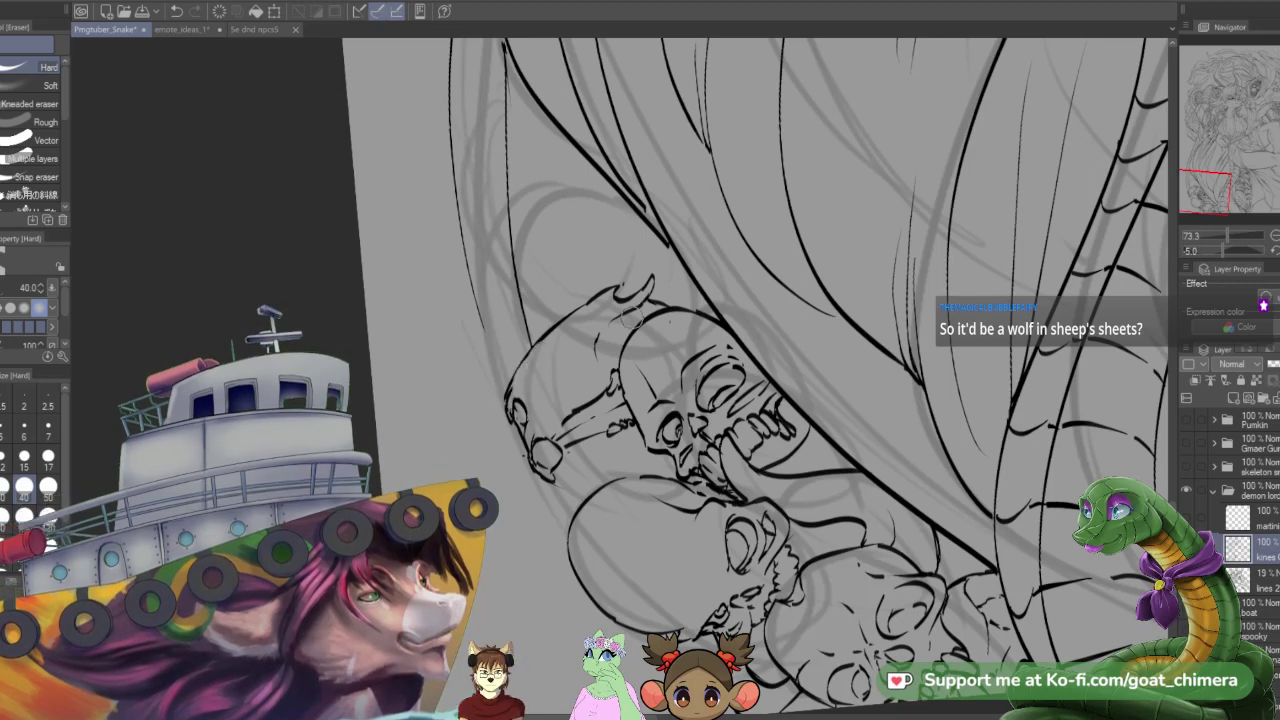
{"action": "scroll", "coordinate": [630, 318], "scroll_direction": "down", "scroll_amount": 1}
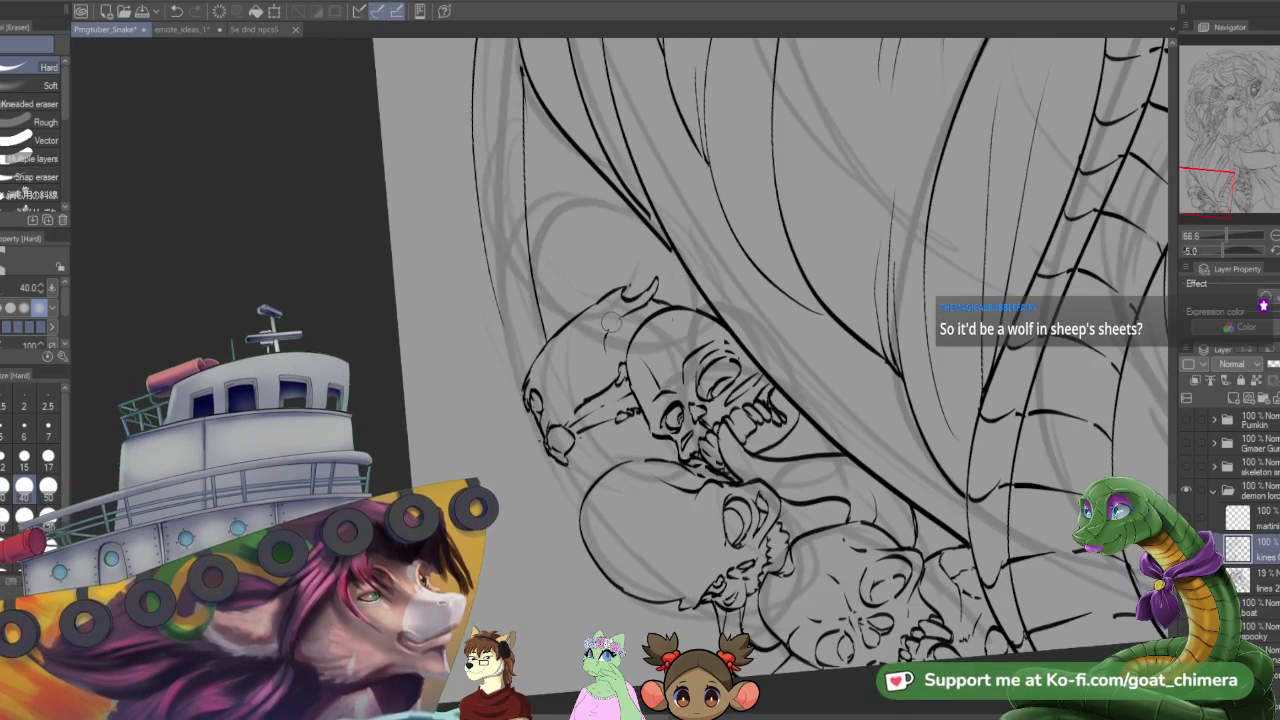
{"action": "key", "text": "p"}
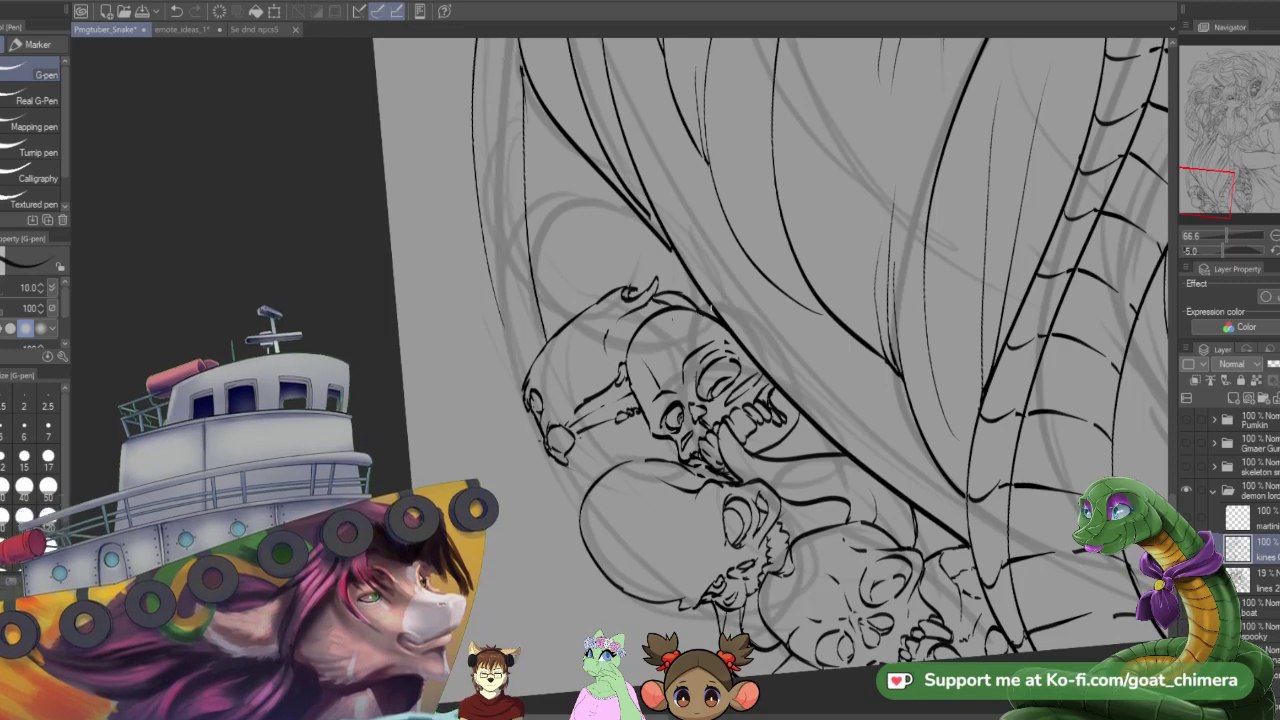
- Ink small rounded bone shapes filling the gap between the fourth skull and the large rounded cranium below it
{"action": "scroll", "coordinate": [700, 305], "scroll_direction": "down", "scroll_amount": 3}
{"action": "scroll", "coordinate": [645, 420], "scroll_direction": "up", "scroll_amount": 2}
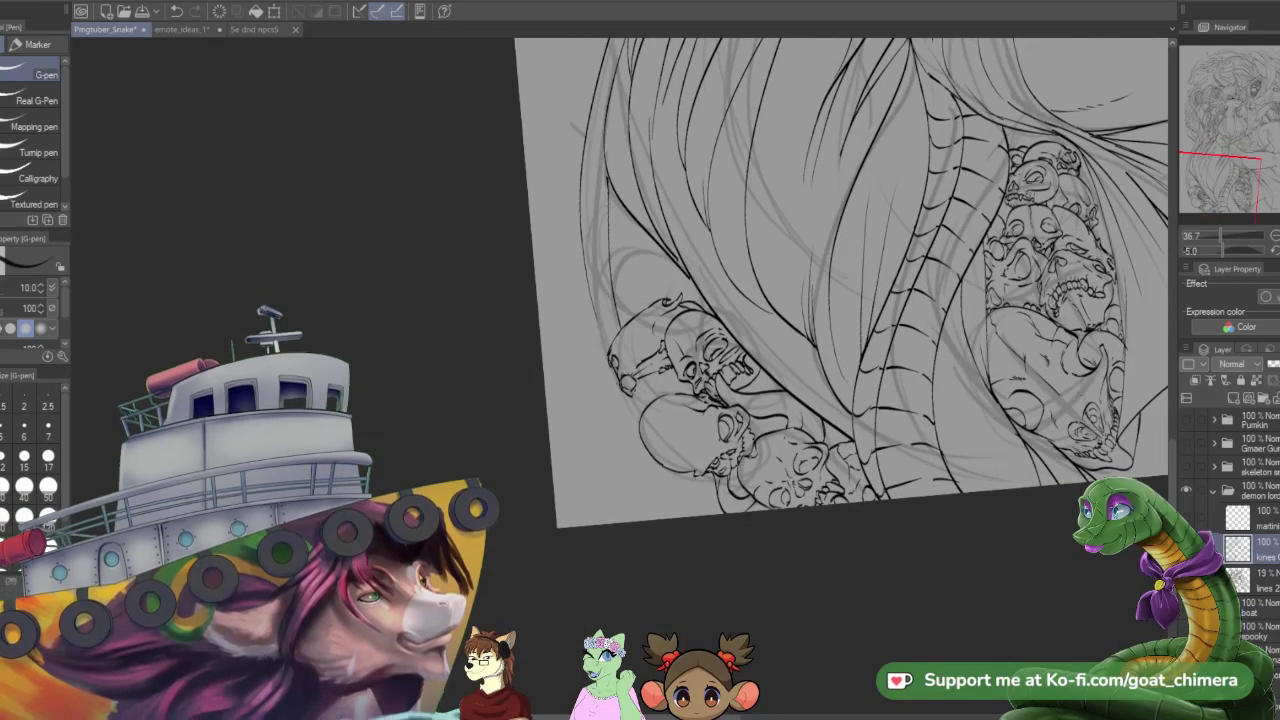
{"action": "scroll", "coordinate": [630, 390], "scroll_direction": "up", "scroll_amount": 1}
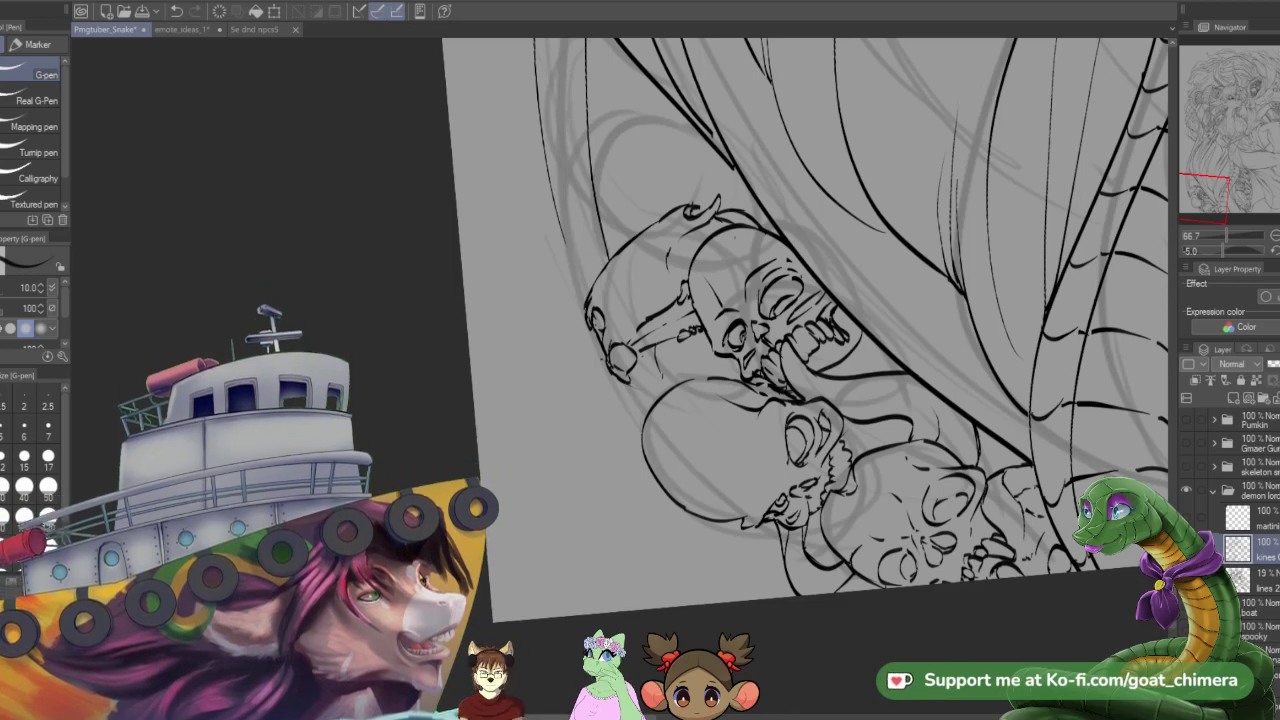
{"action": "mouse_move", "coordinate": [655, 353]}
{"action": "left_mouse_down"}
{"action": "mouse_move", "coordinate": [665, 378]}
{"action": "mouse_move", "coordinate": [704, 370]}
{"action": "left_mouse_up"}
{"action": "left_click_drag", "start_coordinate": [703, 352], "coordinate": [715, 345]}
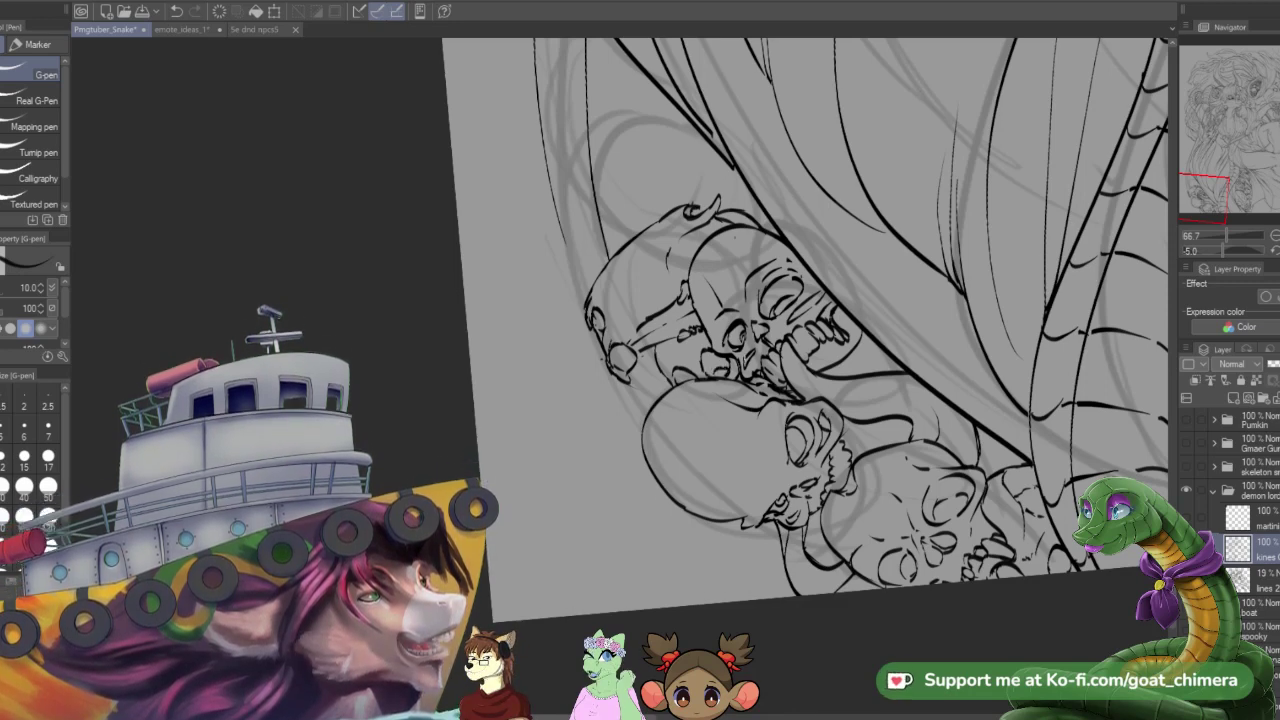
- Extend the thin outer cloak lines down to the fourth skull and ink fold lines below the large rounded cranium
{"action": "scroll", "coordinate": [692, 410], "scroll_direction": "down", "scroll_amount": 3}
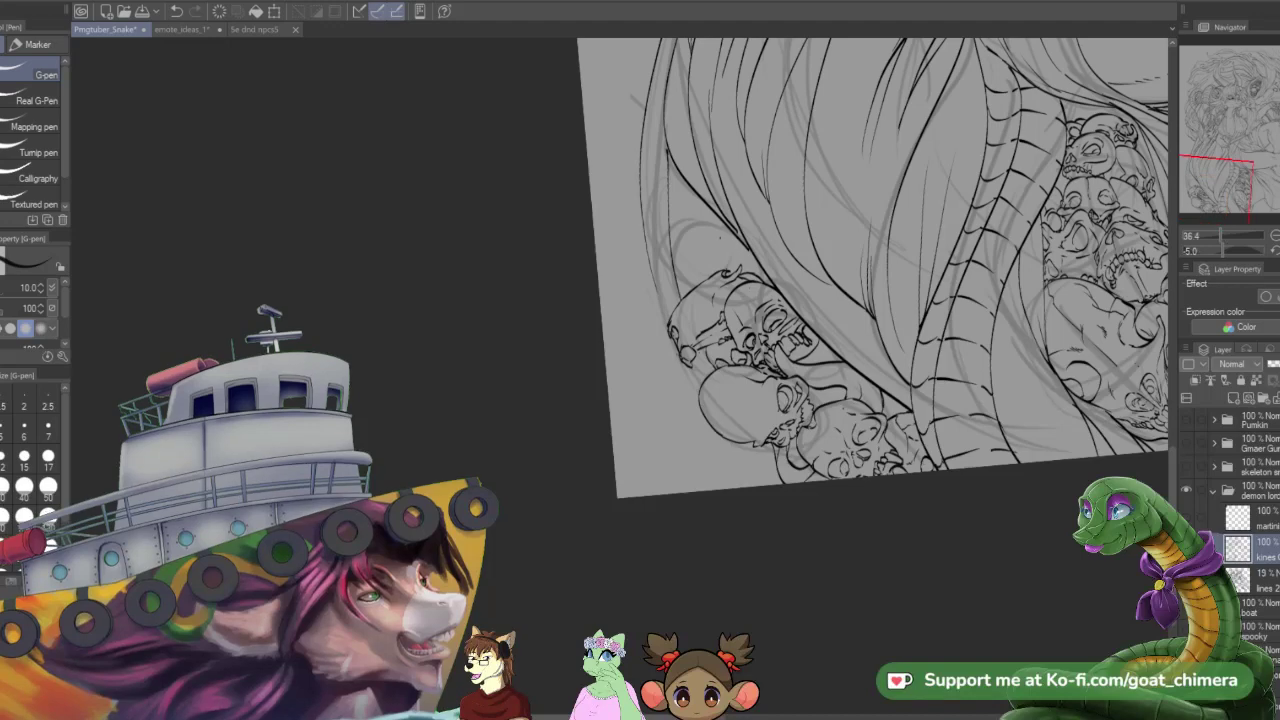
{"action": "scroll", "coordinate": [653, 364], "scroll_direction": "up", "scroll_amount": 3}
{"action": "scroll", "coordinate": [692, 410], "scroll_direction": "down", "scroll_amount": 1}
{"action": "scroll", "coordinate": [771, 283], "scroll_direction": "down", "scroll_amount": 1}
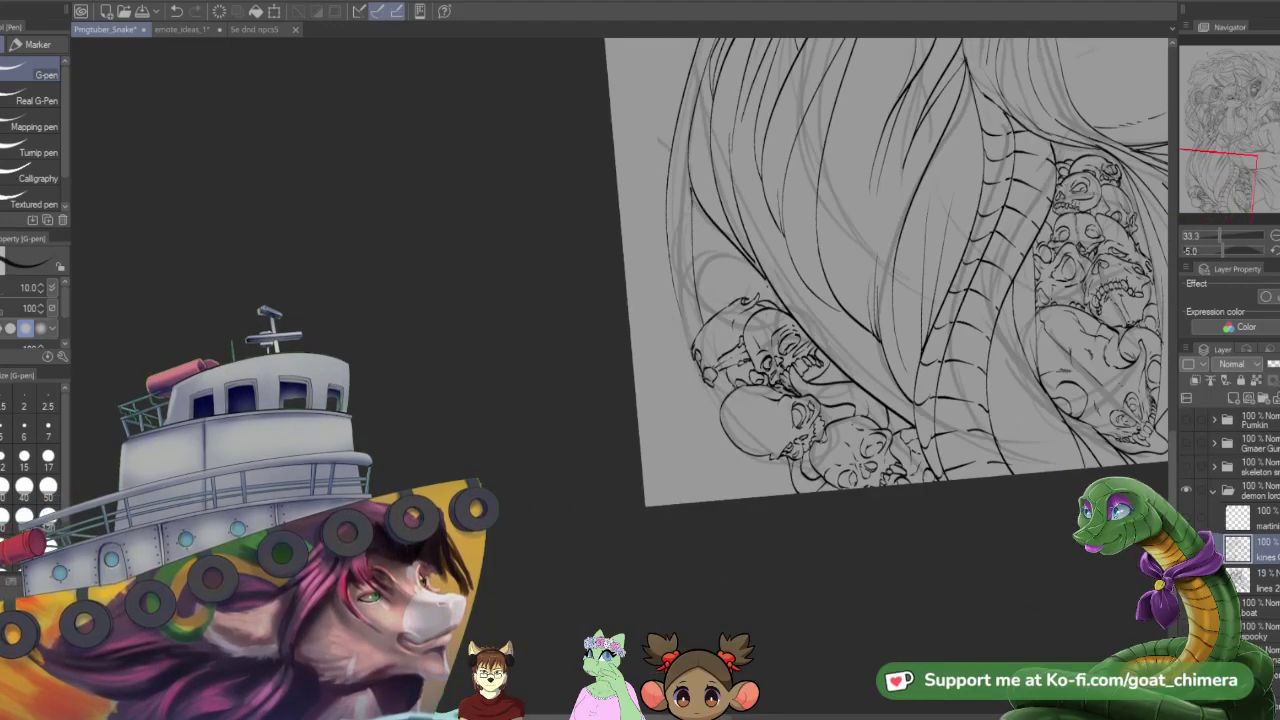
{"action": "scroll", "coordinate": [741, 264], "scroll_direction": "up", "scroll_amount": 1}
{"action": "scroll", "coordinate": [741, 266], "scroll_direction": "down", "scroll_amount": 1}
{"action": "scroll", "coordinate": [741, 264], "scroll_direction": "down", "scroll_amount": 1}
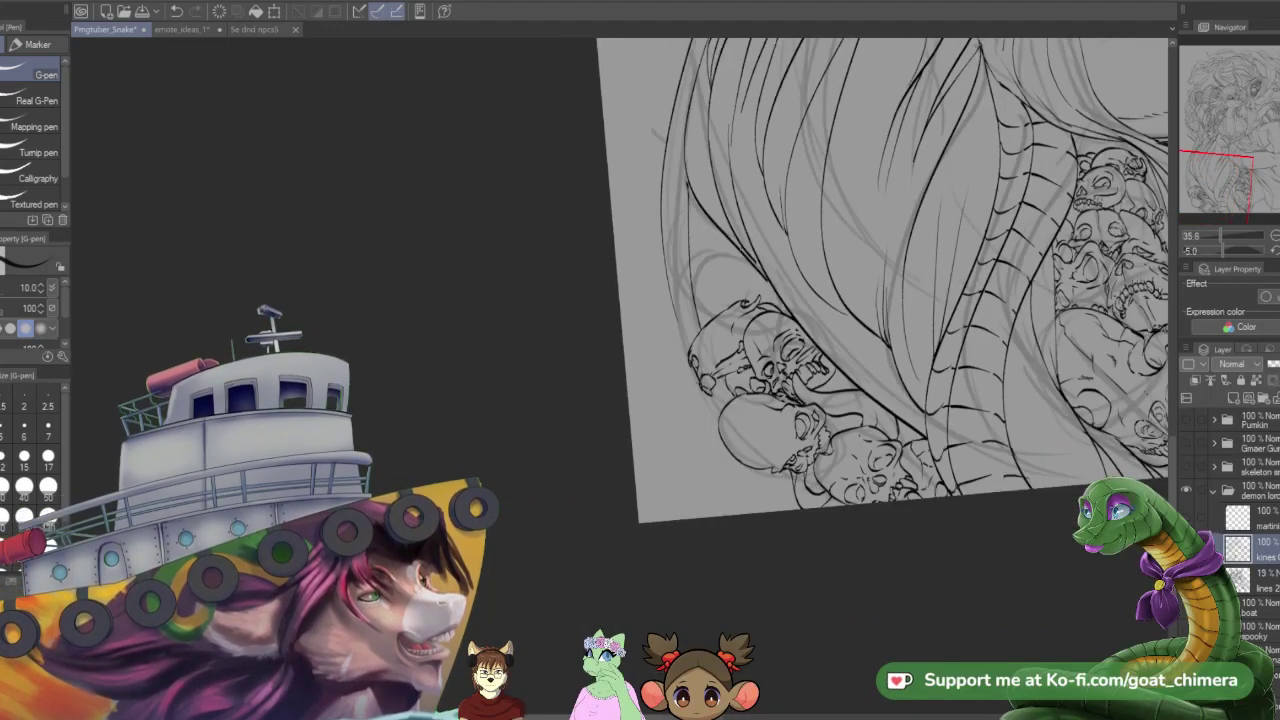
{"action": "scroll", "coordinate": [723, 280], "scroll_direction": "down", "scroll_amount": 1}
{"action": "scroll", "coordinate": [669, 331], "scroll_direction": "up", "scroll_amount": 2}
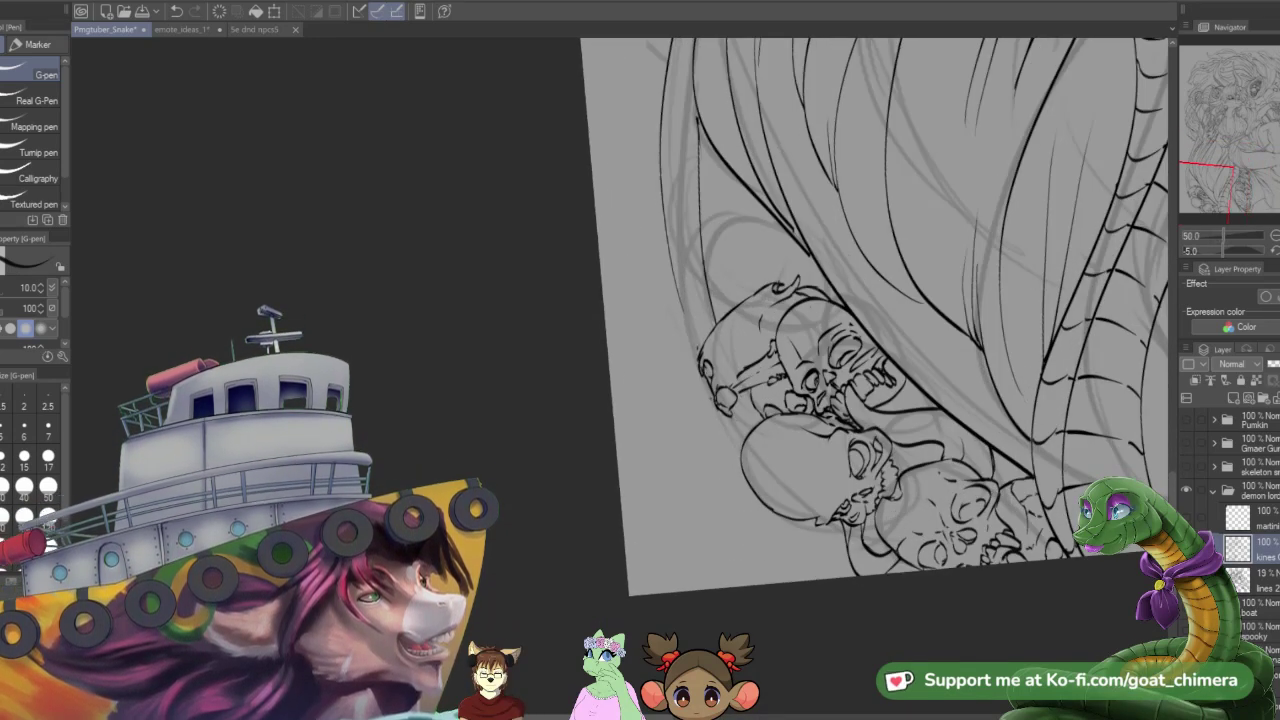
{"action": "left_click_drag", "start_coordinate": [685, 319], "coordinate": [697, 340]}
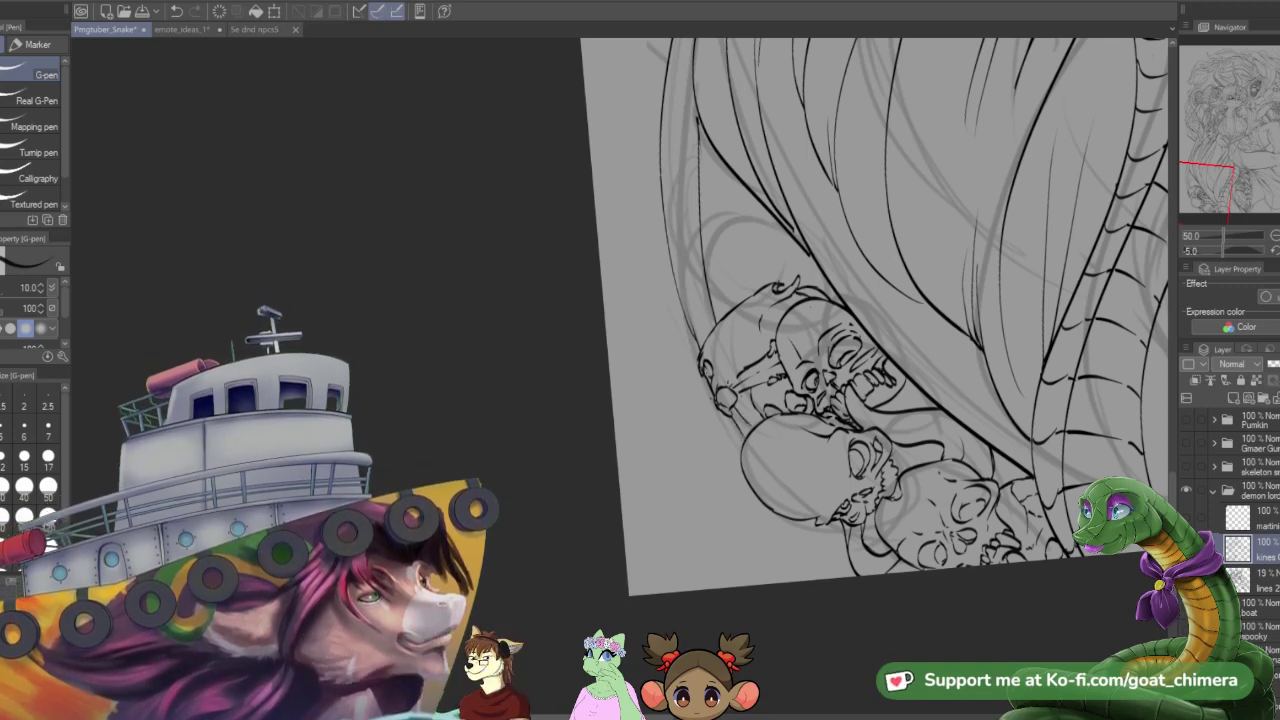
{"action": "left_click_drag", "start_coordinate": [702, 338], "coordinate": [674, 186]}
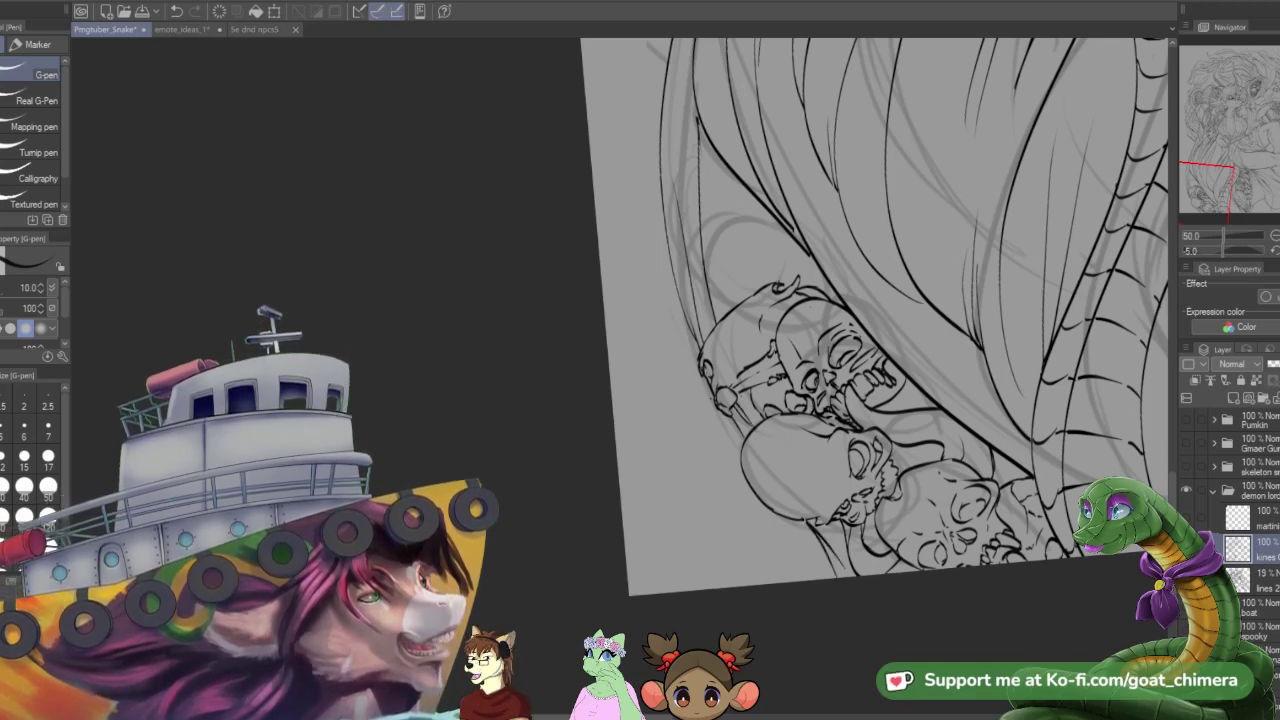
{"action": "left_click_drag", "start_coordinate": [797, 518], "coordinate": [806, 581]}
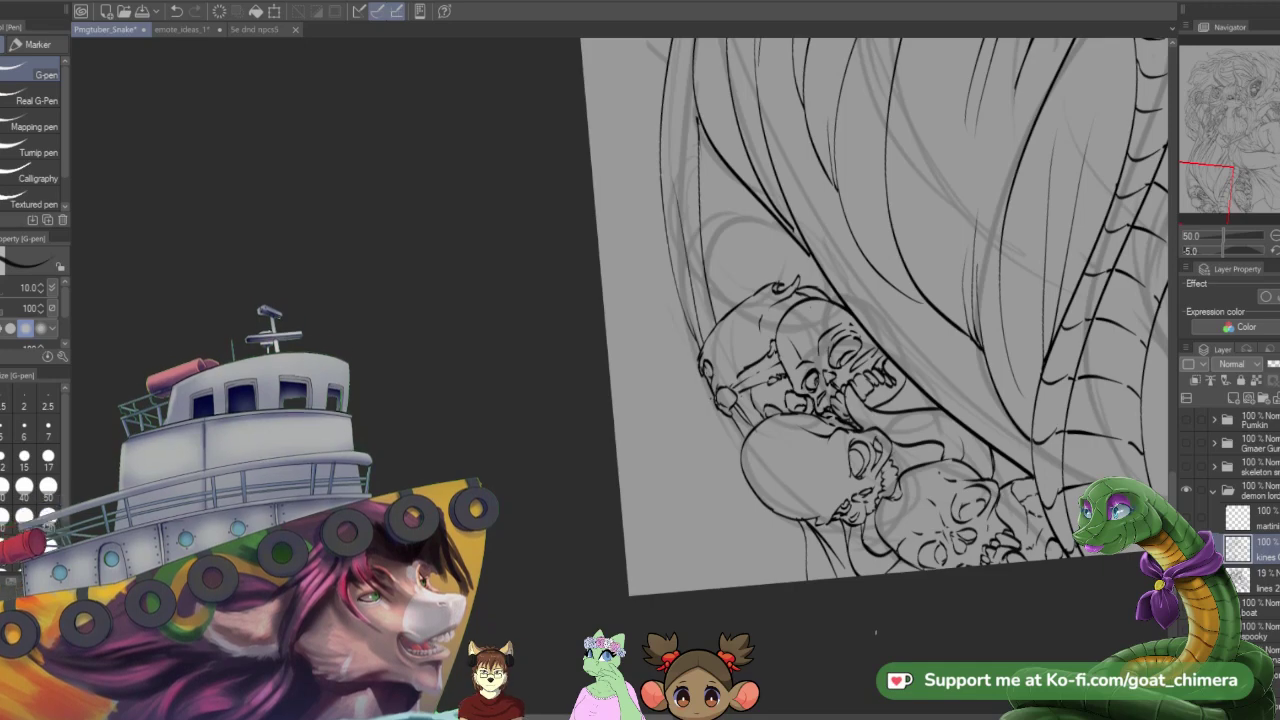
{"action": "scroll", "coordinate": [875, 632], "scroll_direction": "down", "scroll_amount": 5}
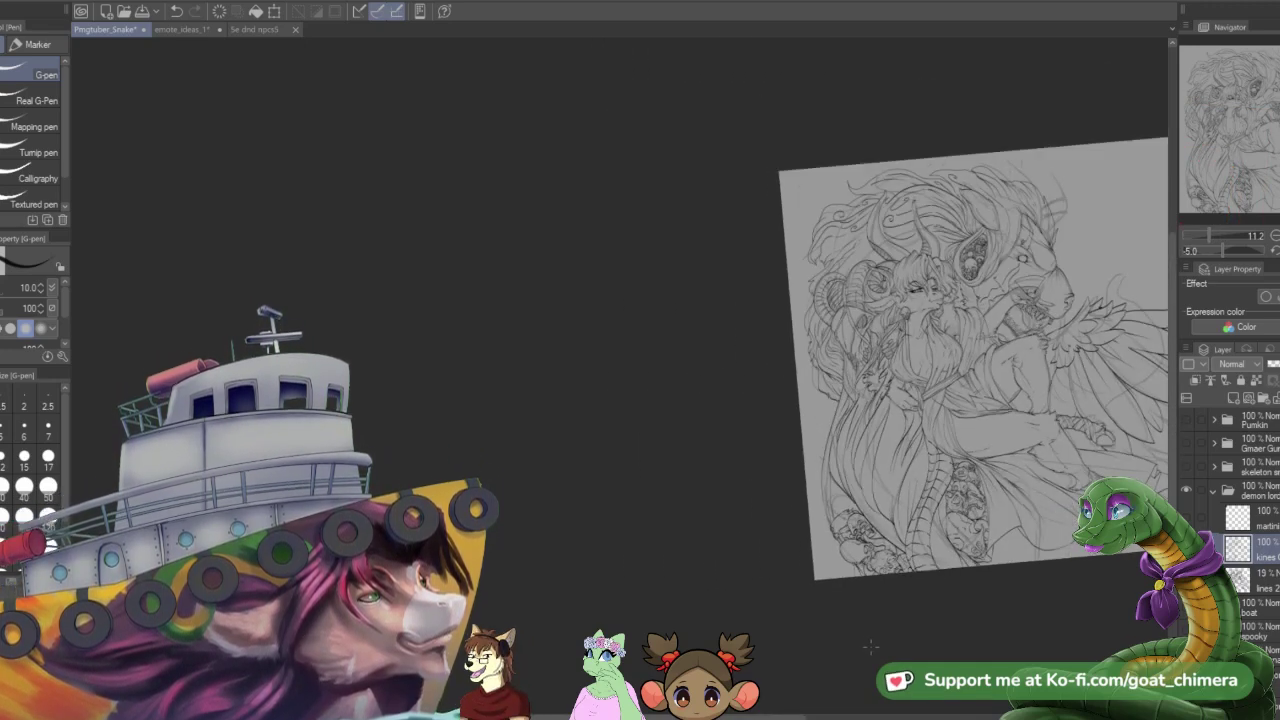
- Examine the whole line art at several magnifications to check how the skull-filled lower corner reads in the composition
{"action": "scroll", "coordinate": [945, 559], "scroll_direction": "up", "scroll_amount": 1}
{"action": "scroll", "coordinate": [946, 557], "scroll_direction": "up", "scroll_amount": 1}
{"action": "scroll", "coordinate": [946, 557], "scroll_direction": "down", "scroll_amount": 3}
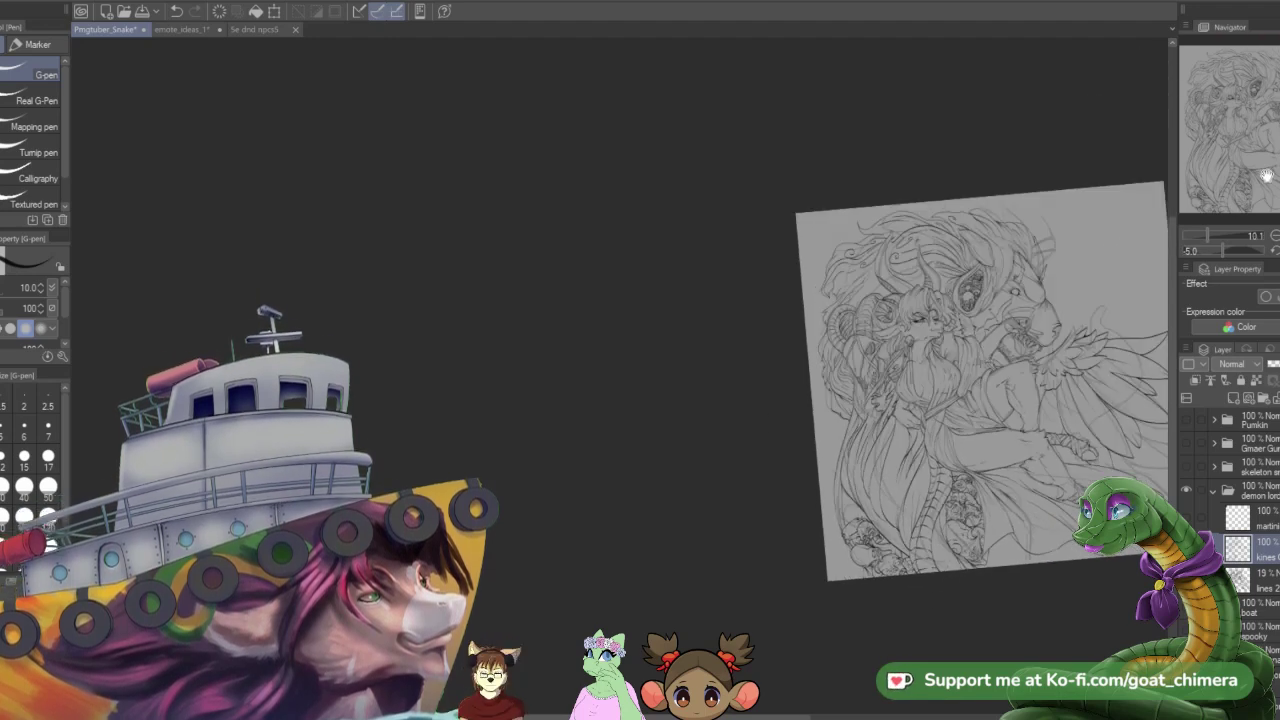
{"action": "left_click_drag", "start_coordinate": [1265, 175], "coordinate": [1279, 166]}
{"action": "scroll", "coordinate": [915, 376], "scroll_direction": "up", "scroll_amount": 2}
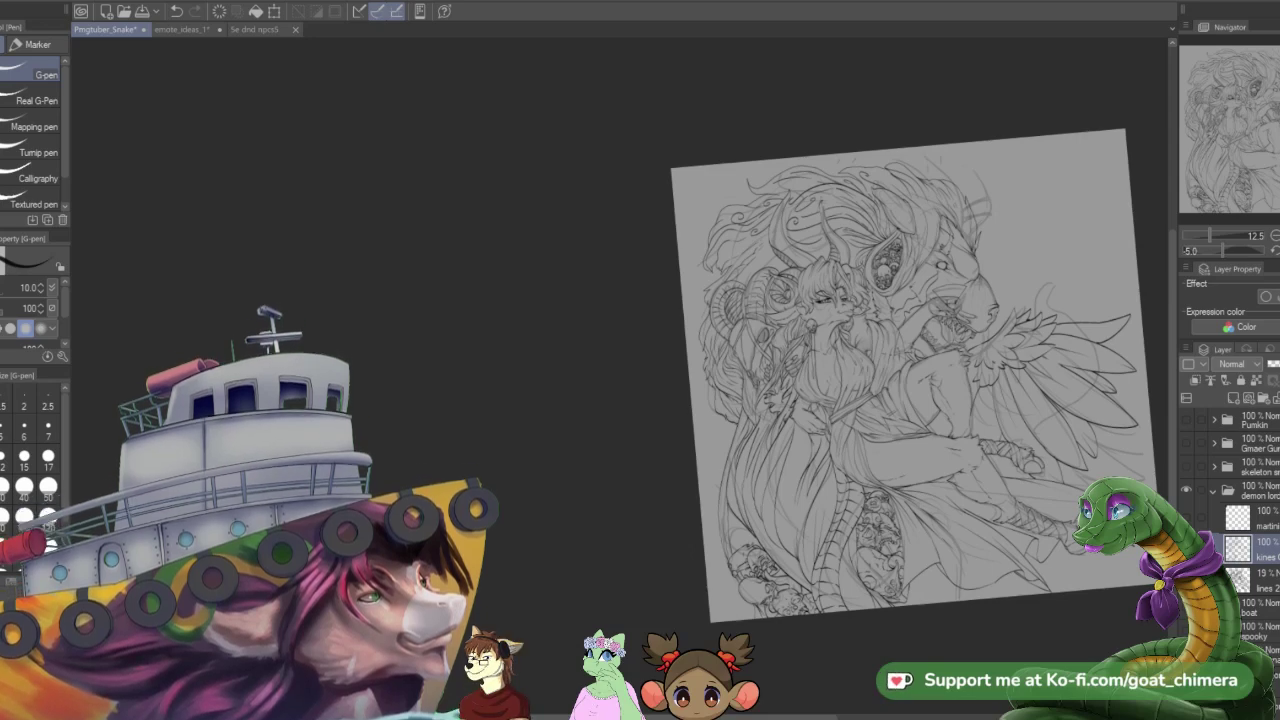
{"action": "left_click_drag", "start_coordinate": [987, 446], "coordinate": [902, 452]}
{"action": "scroll", "coordinate": [902, 452], "scroll_direction": "down", "scroll_amount": 1}
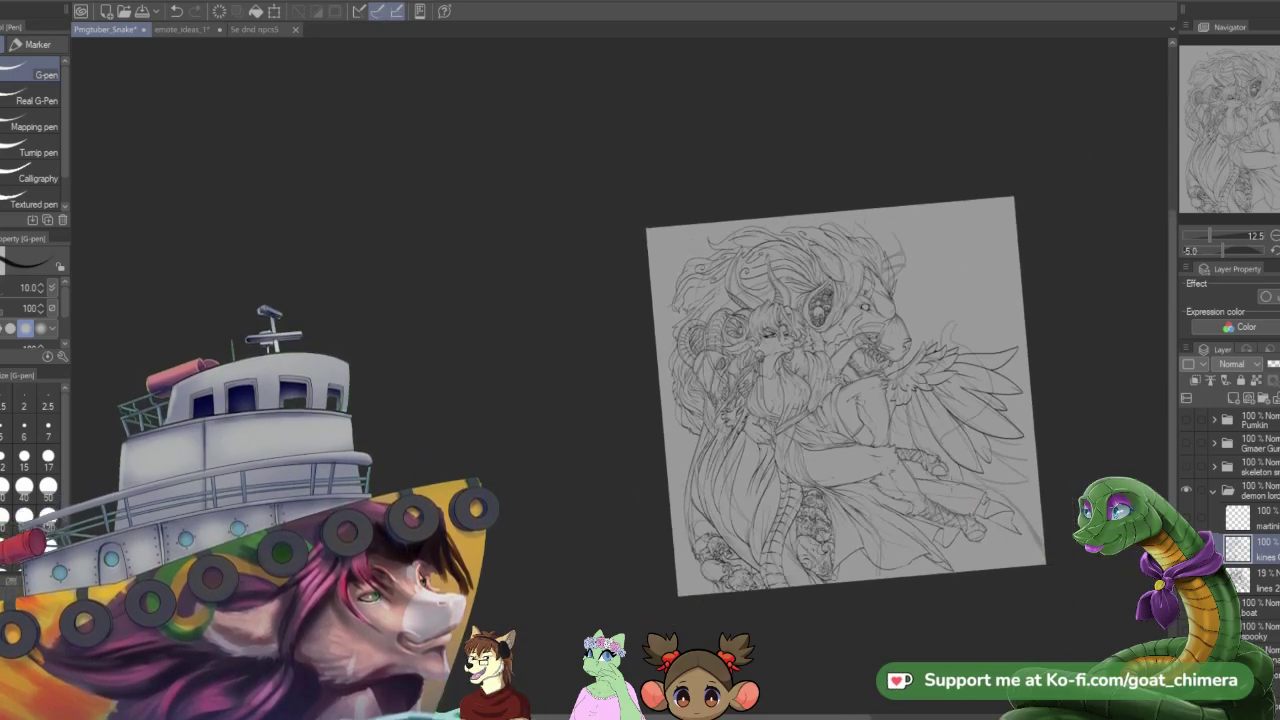
{"action": "scroll", "coordinate": [951, 485], "scroll_direction": "up", "scroll_amount": 3}
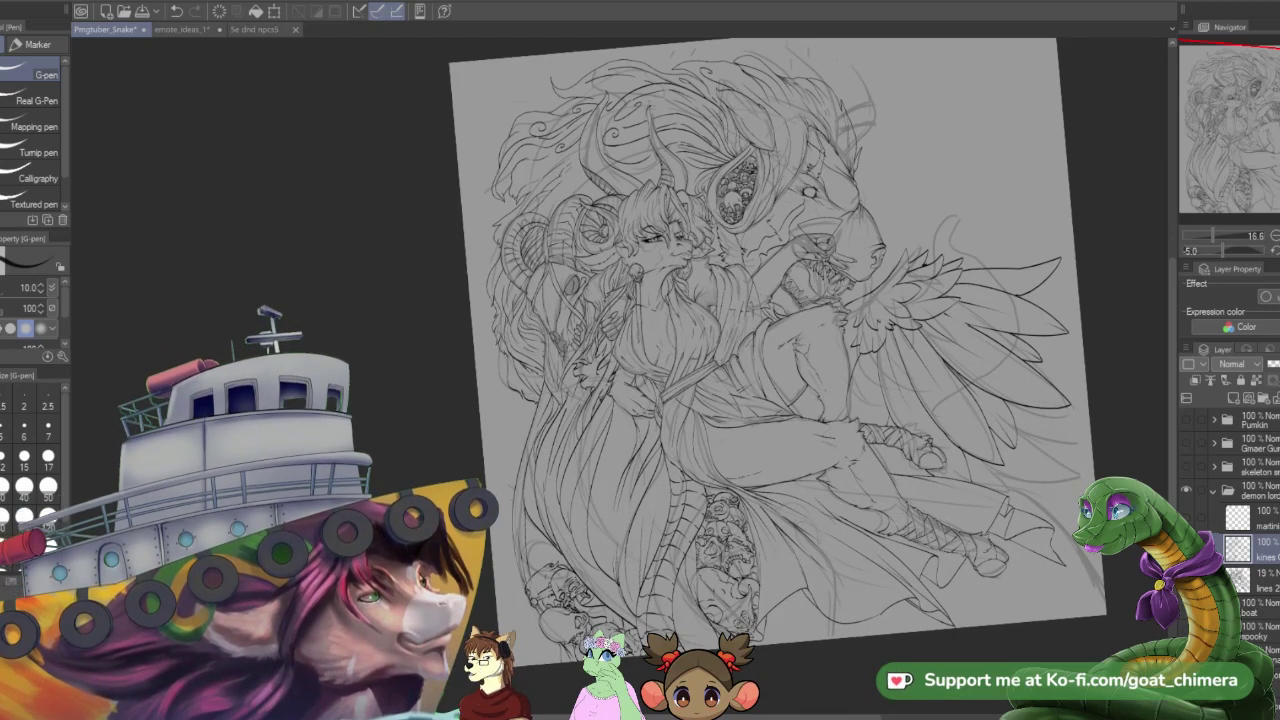
{"action": "scroll", "coordinate": [705, 640], "scroll_direction": "down", "scroll_amount": 1}
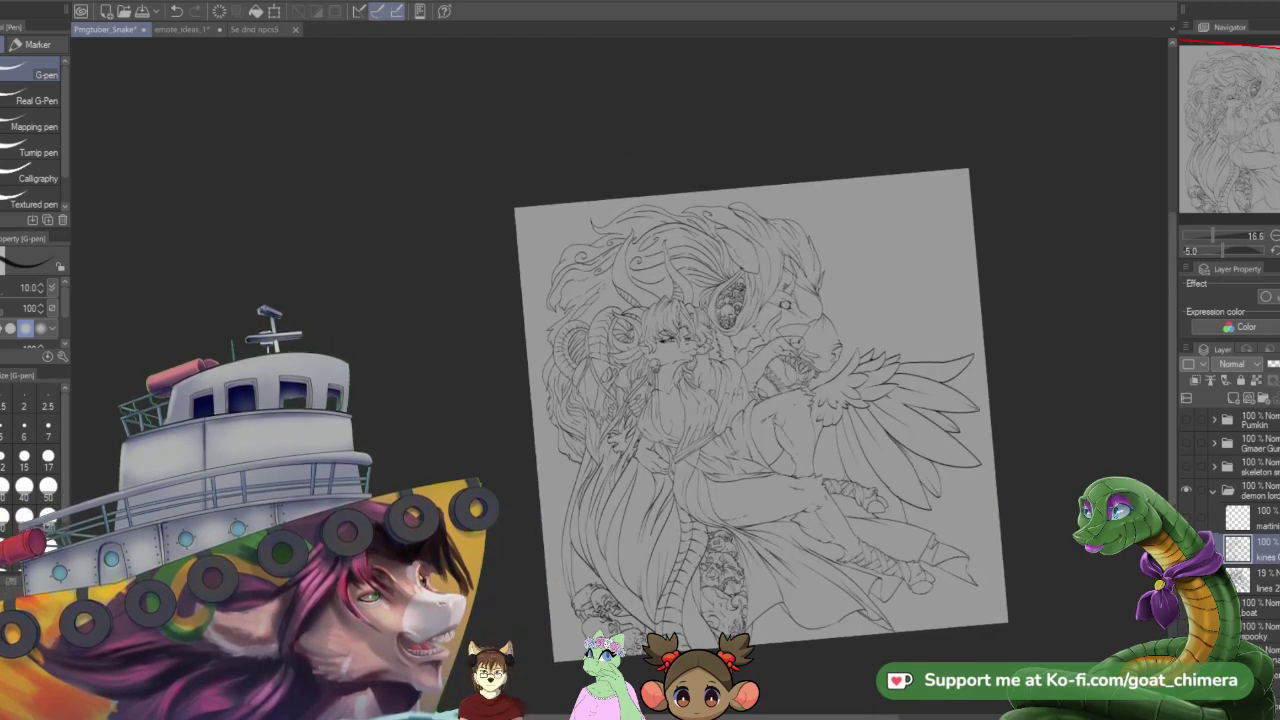
- Ink another skull above the pile in the cloak's lower corner, and add thin fold lines between its cranium and the cloak edge
{"action": "scroll", "coordinate": [541, 538], "scroll_direction": "up", "scroll_amount": 1}
{"action": "scroll", "coordinate": [640, 600], "scroll_direction": "up", "scroll_amount": 6}
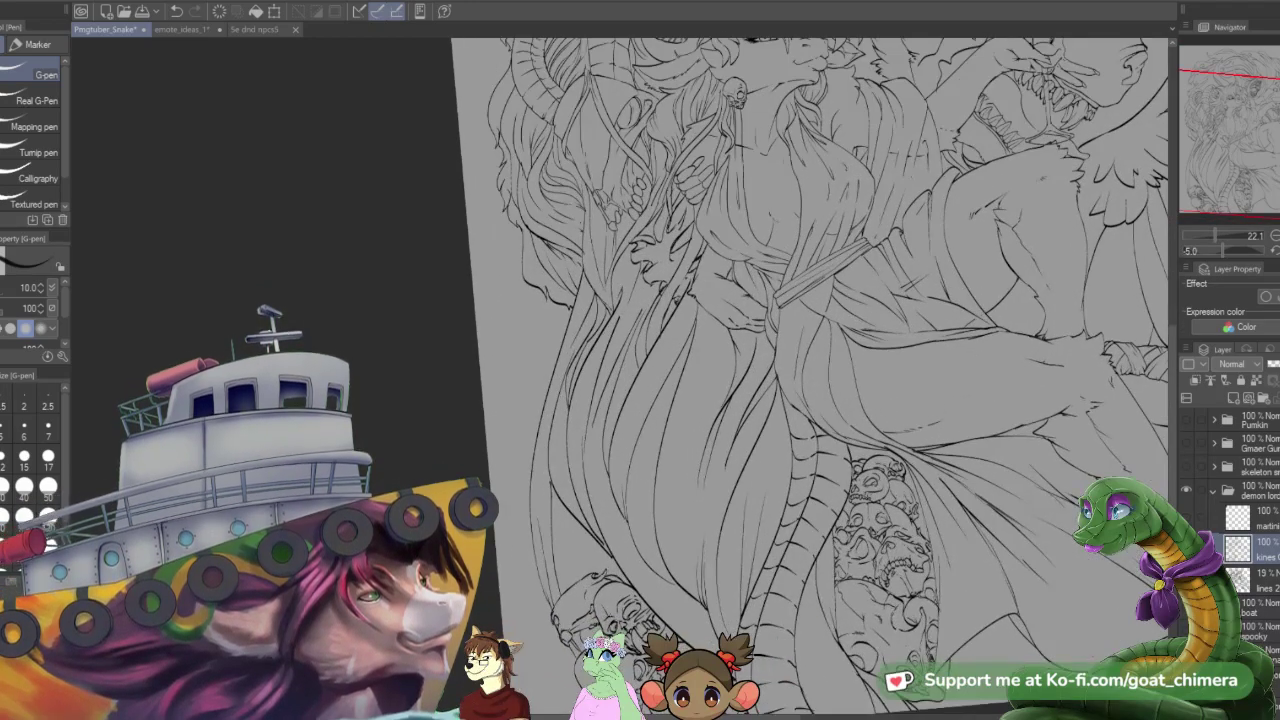
{"action": "scroll", "coordinate": [640, 600], "scroll_direction": "up", "scroll_amount": 1}
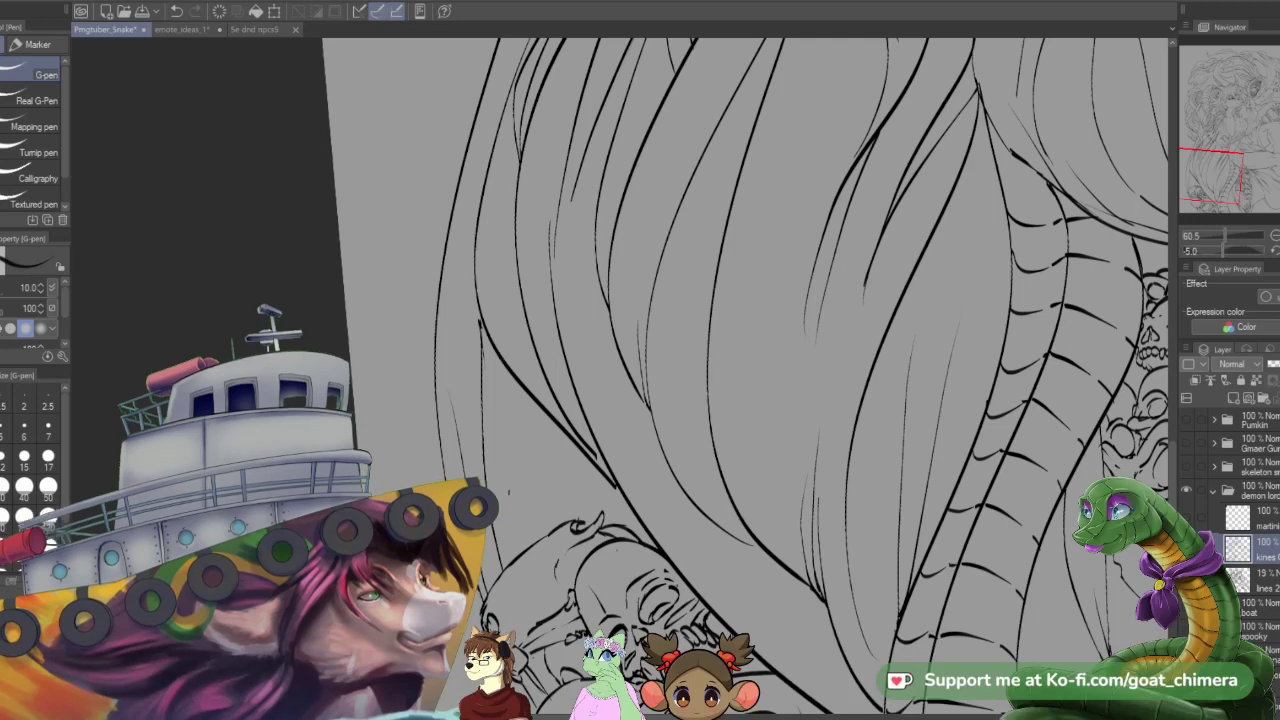
{"action": "left_click_drag", "start_coordinate": [511, 501], "coordinate": [516, 539]}
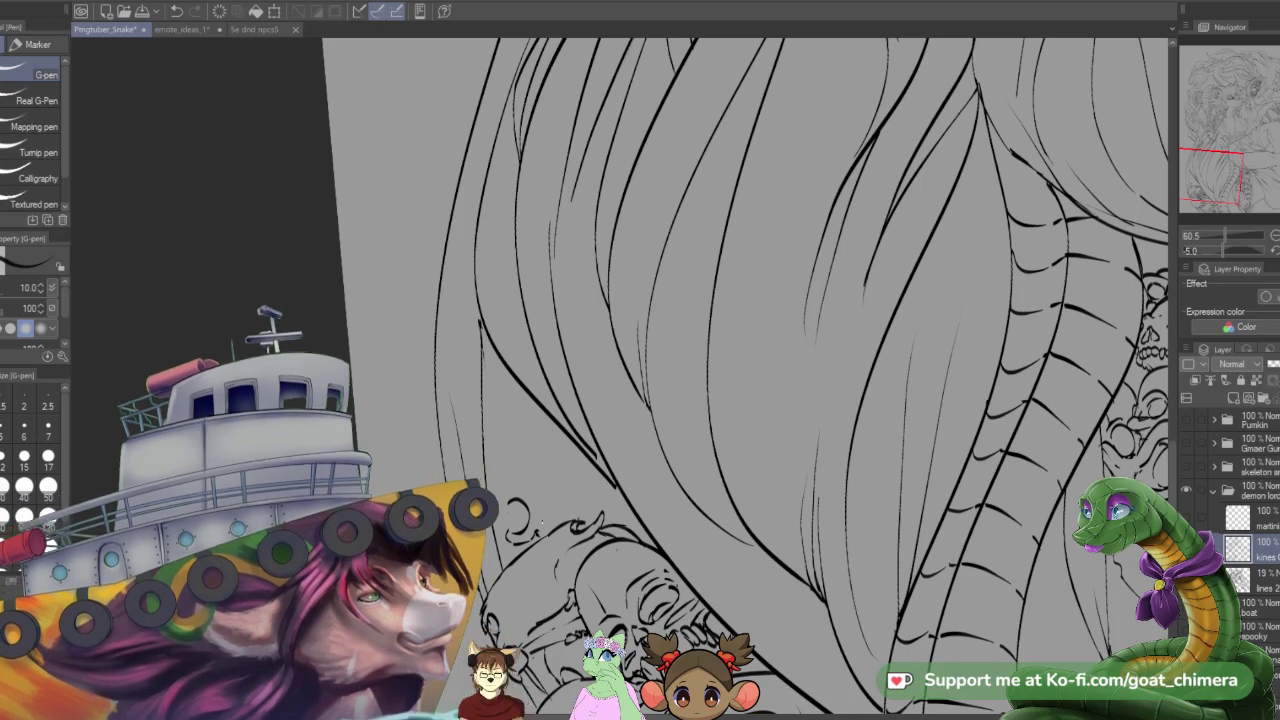
{"action": "left_click_drag", "start_coordinate": [545, 517], "coordinate": [555, 505]}
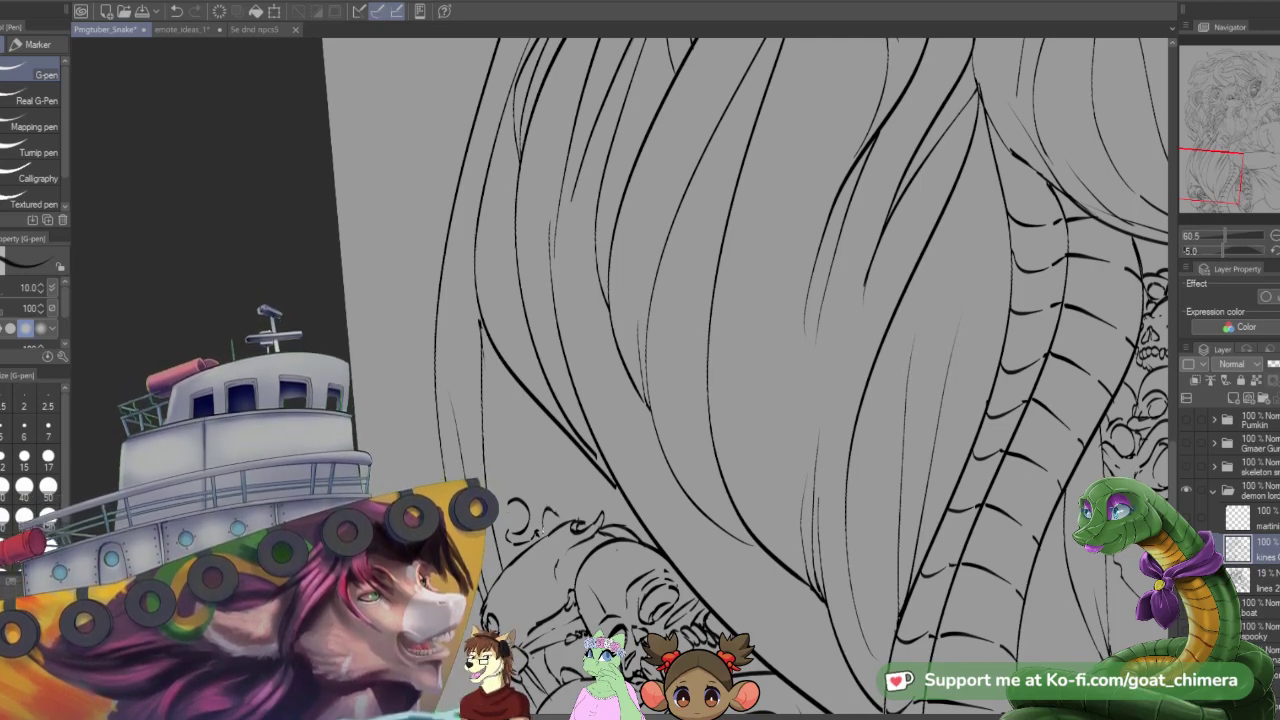
{"action": "left_click_drag", "start_coordinate": [553, 514], "coordinate": [561, 524]}
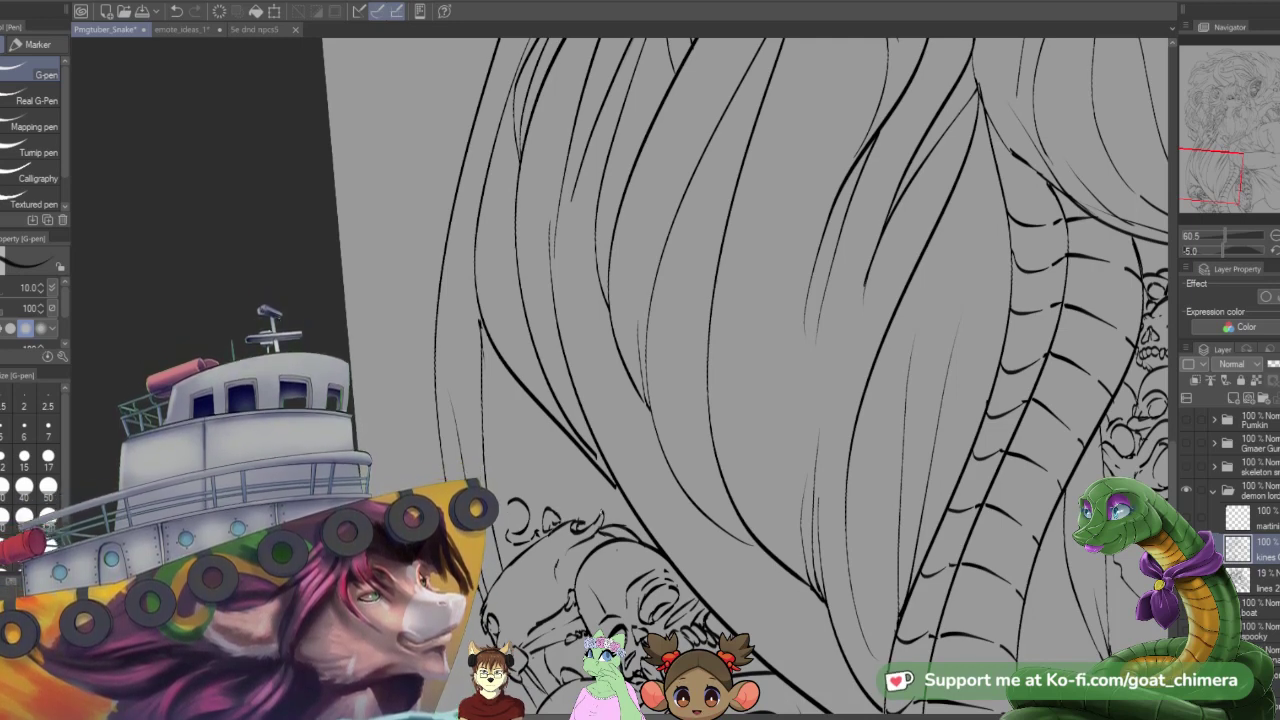
{"action": "mouse_move", "coordinate": [560, 472]}
{"action": "left_mouse_down"}
{"action": "mouse_move", "coordinate": [552, 500]}
{"action": "mouse_move", "coordinate": [576, 507]}
{"action": "mouse_move", "coordinate": [586, 485]}
{"action": "mouse_move", "coordinate": [600, 506]}
{"action": "mouse_move", "coordinate": [590, 513]}
{"action": "left_mouse_up"}
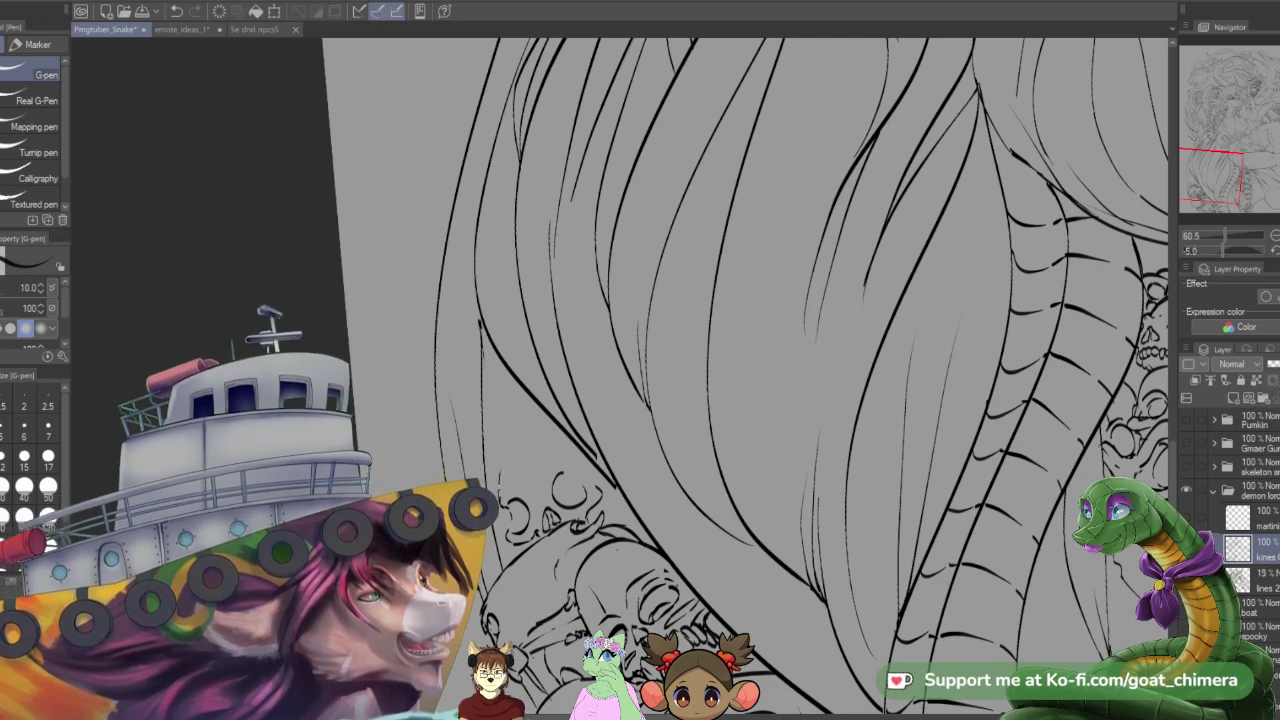
{"action": "left_click_drag", "start_coordinate": [508, 448], "coordinate": [562, 429]}
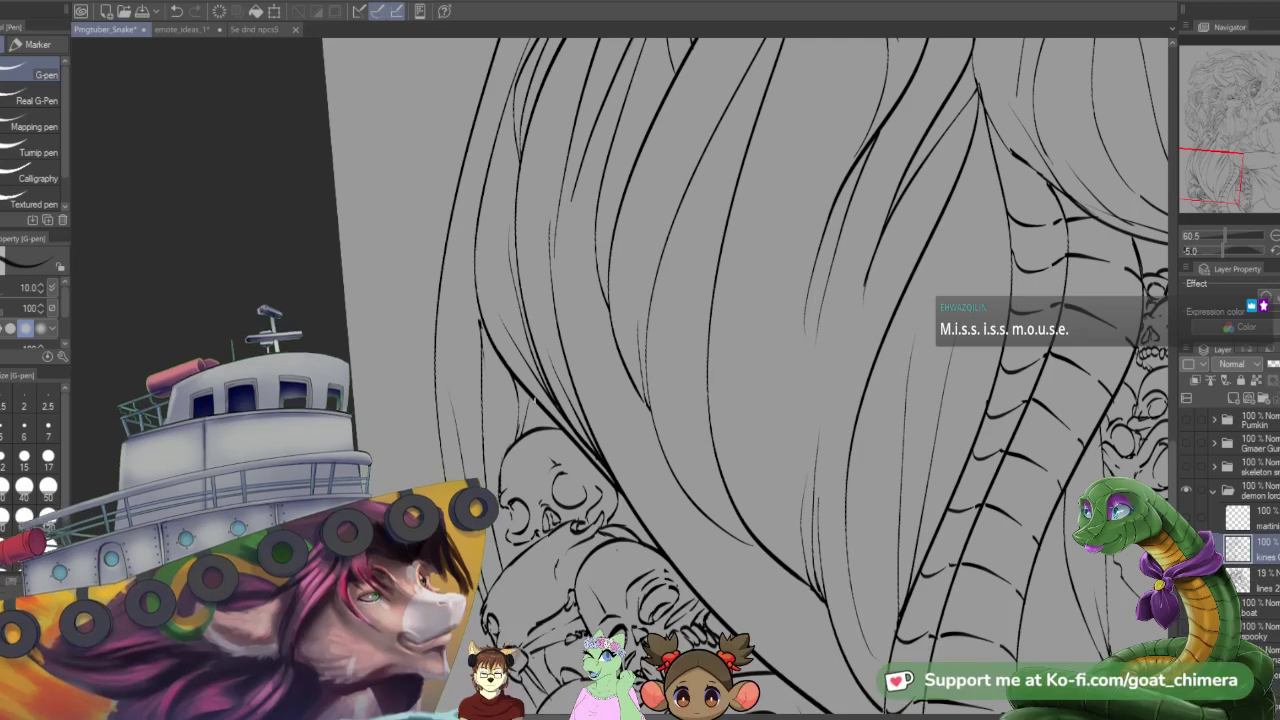
{"action": "left_click_drag", "start_coordinate": [535, 398], "coordinate": [529, 415]}
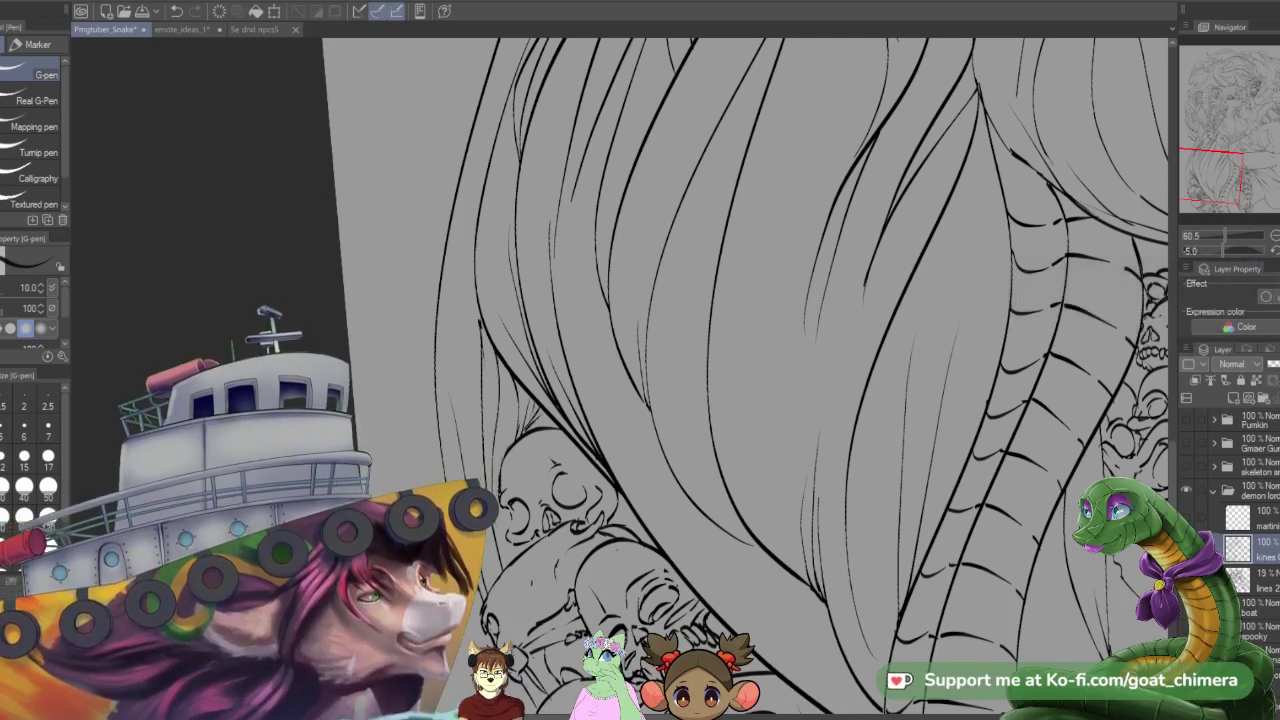
- Examine the completed skull pile and cloak folds up close and against the full composition
{"action": "scroll", "coordinate": [562, 586], "scroll_direction": "down", "scroll_amount": 4}
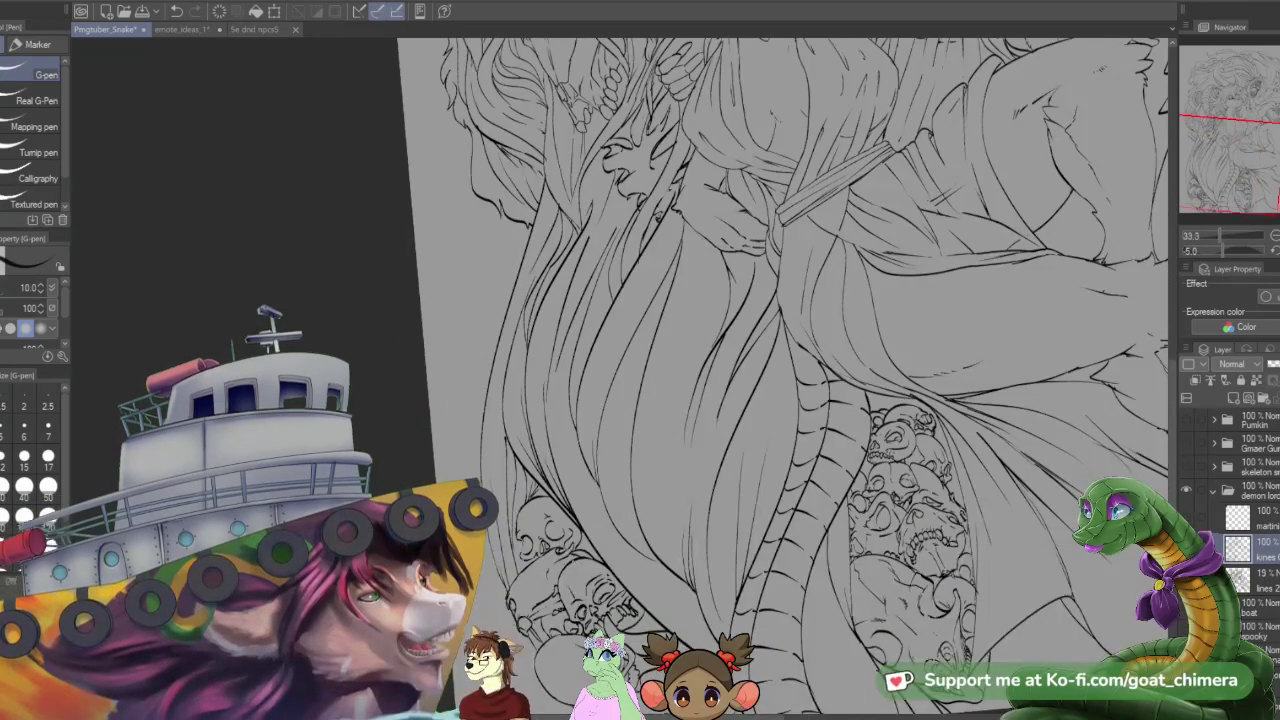
{"action": "scroll", "coordinate": [607, 553], "scroll_direction": "up", "scroll_amount": 3}
{"action": "scroll", "coordinate": [607, 553], "scroll_direction": "down", "scroll_amount": 1}
{"action": "scroll", "coordinate": [607, 553], "scroll_direction": "up", "scroll_amount": 3}
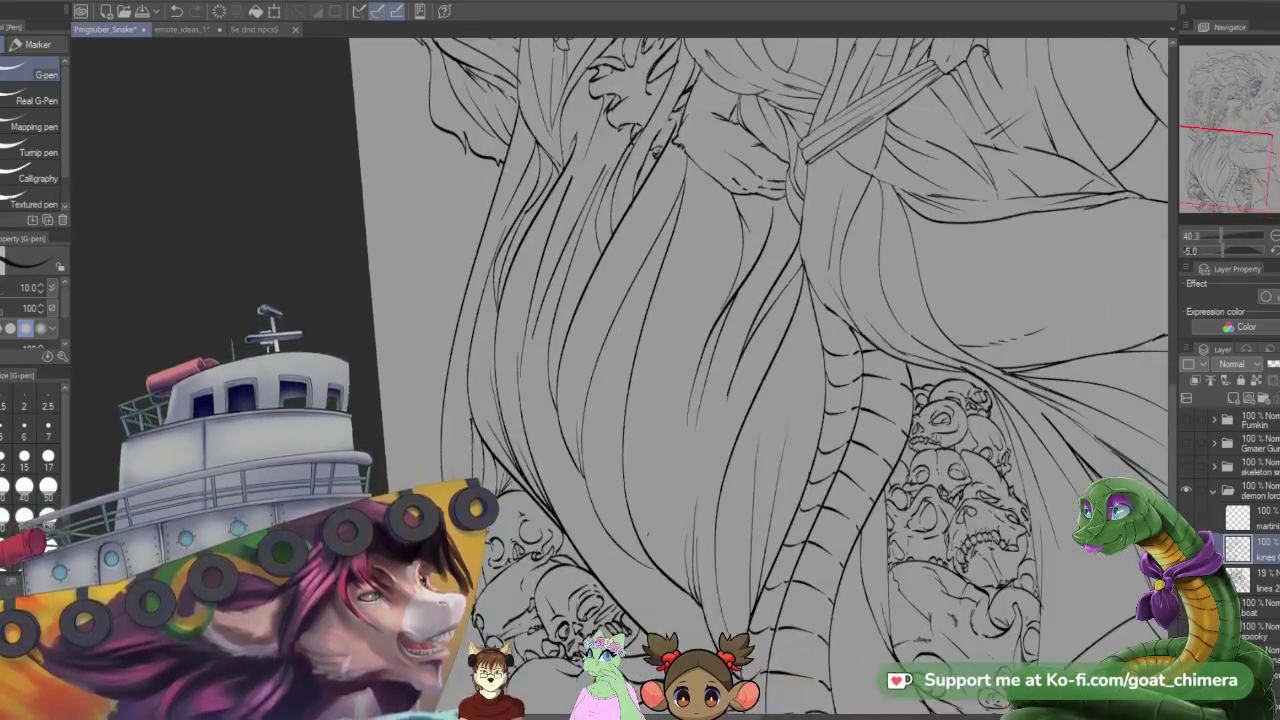
{"action": "scroll", "coordinate": [607, 553], "scroll_direction": "down", "scroll_amount": 2}
{"action": "scroll", "coordinate": [780, 380], "scroll_direction": "down", "scroll_amount": 2}
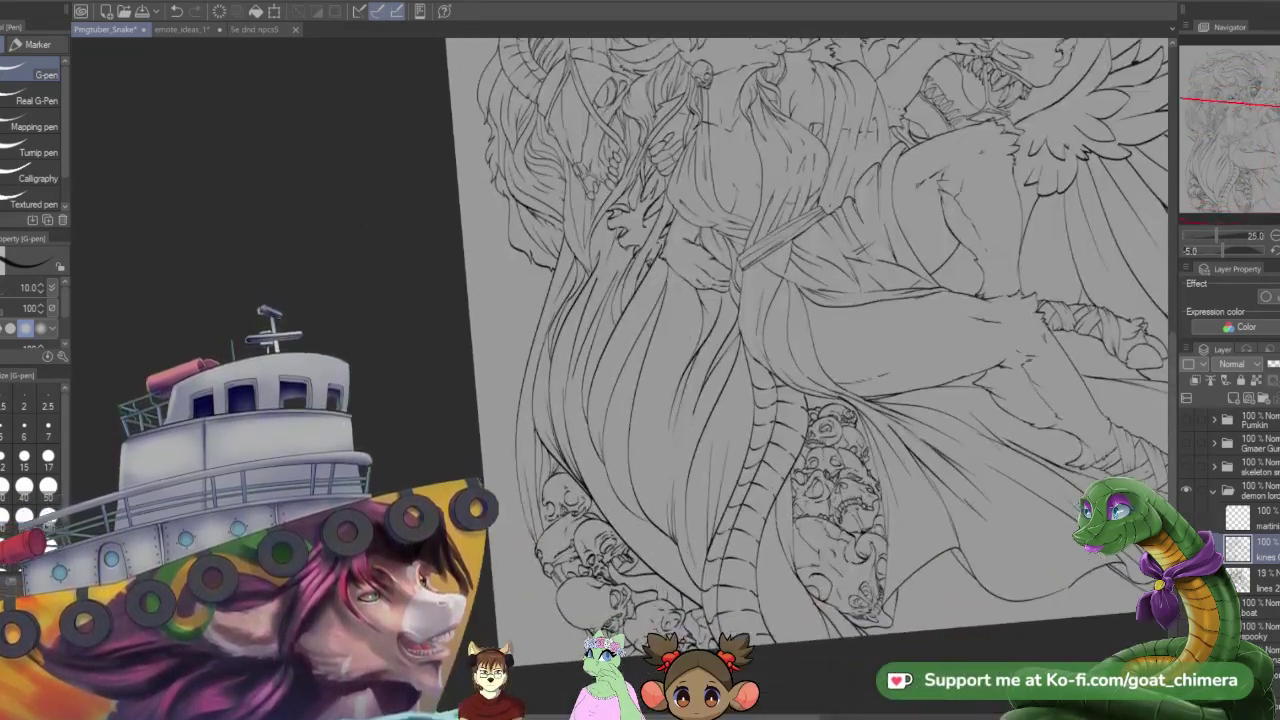
{"action": "scroll", "coordinate": [800, 380], "scroll_direction": "up", "scroll_amount": 1}
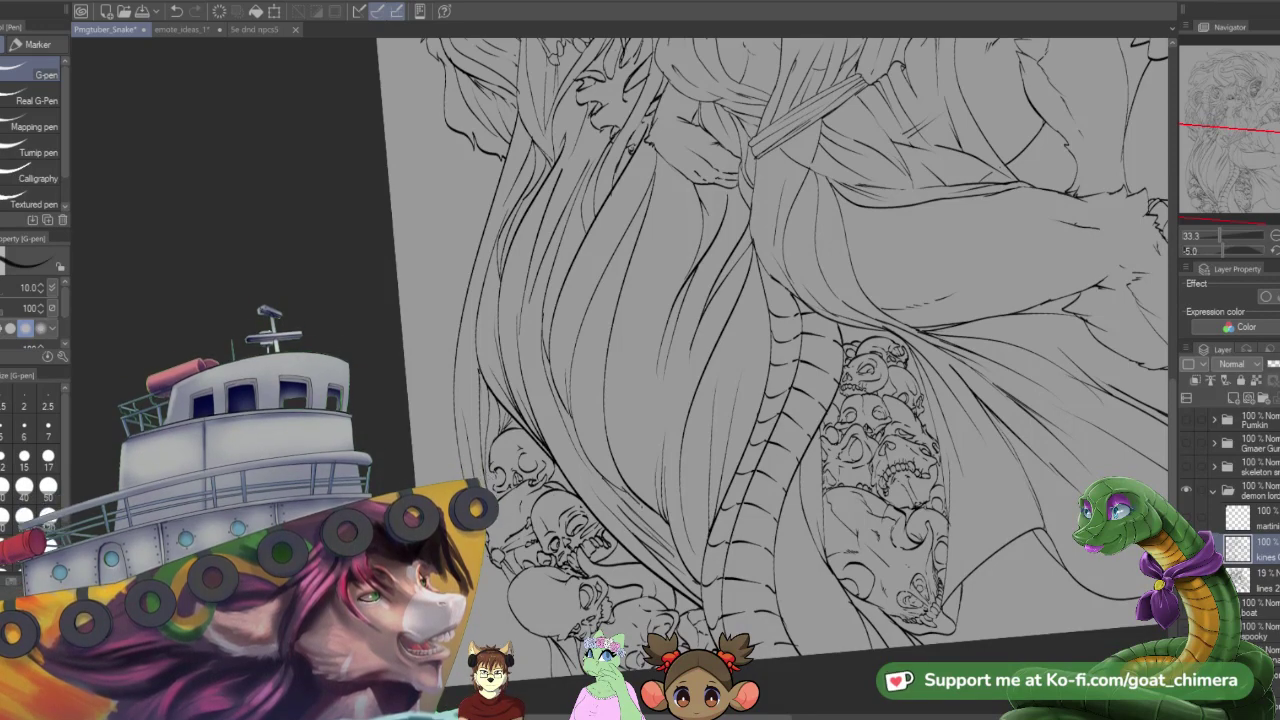
{"action": "scroll", "coordinate": [710, 541], "scroll_direction": "down", "scroll_amount": 3}
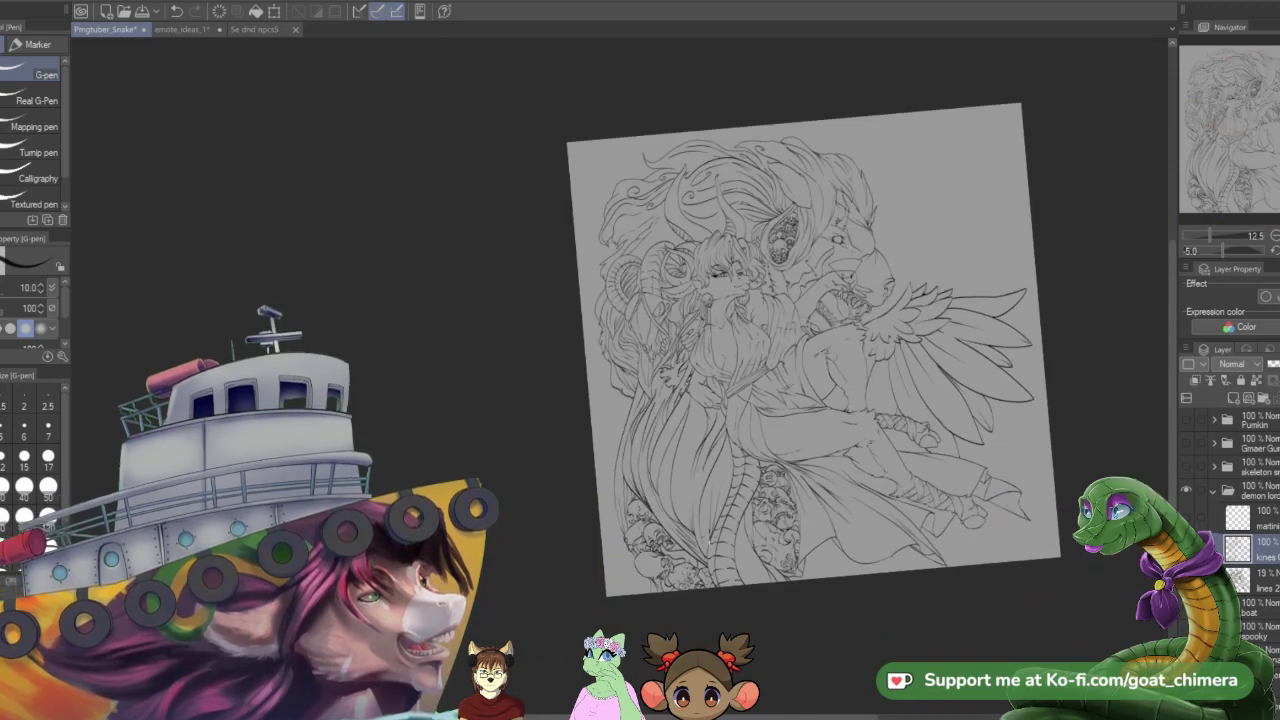
{"action": "scroll", "coordinate": [756, 590], "scroll_direction": "up", "scroll_amount": 2}
{"action": "scroll", "coordinate": [756, 590], "scroll_direction": "down", "scroll_amount": 3}
{"action": "scroll", "coordinate": [756, 590], "scroll_direction": "up", "scroll_amount": 4}
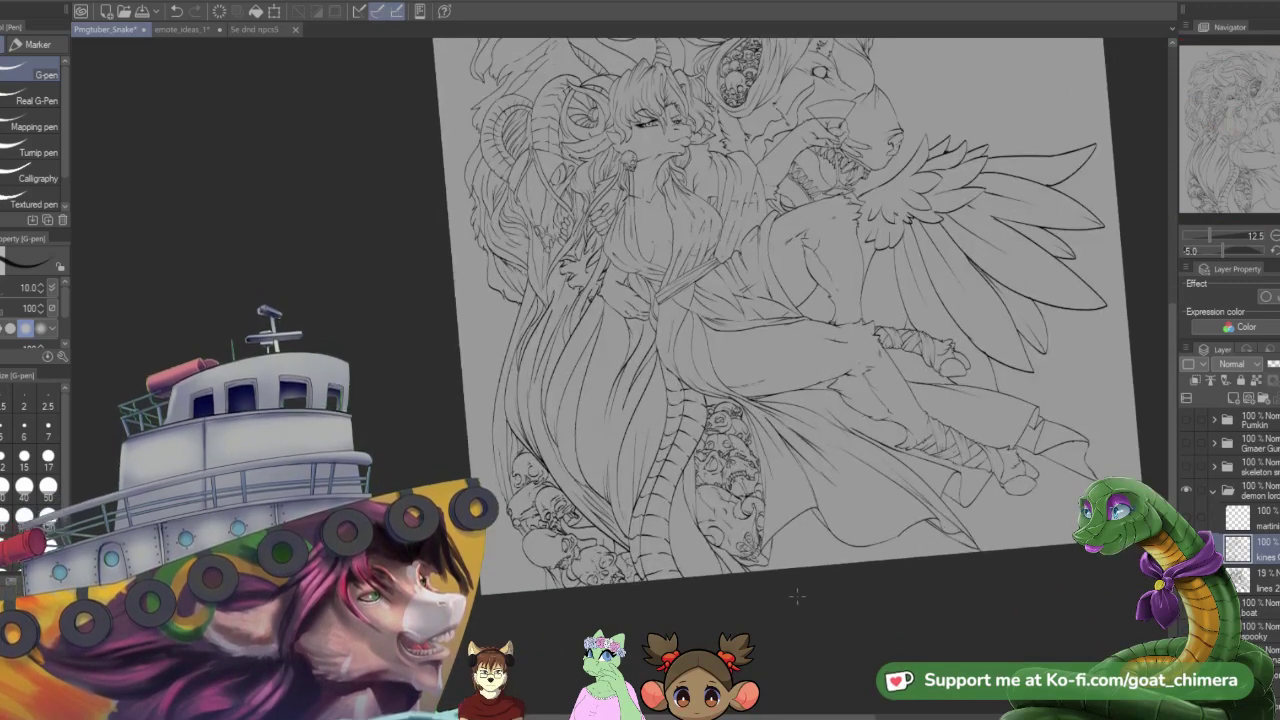
{"action": "scroll", "coordinate": [756, 590], "scroll_direction": "up", "scroll_amount": 1}
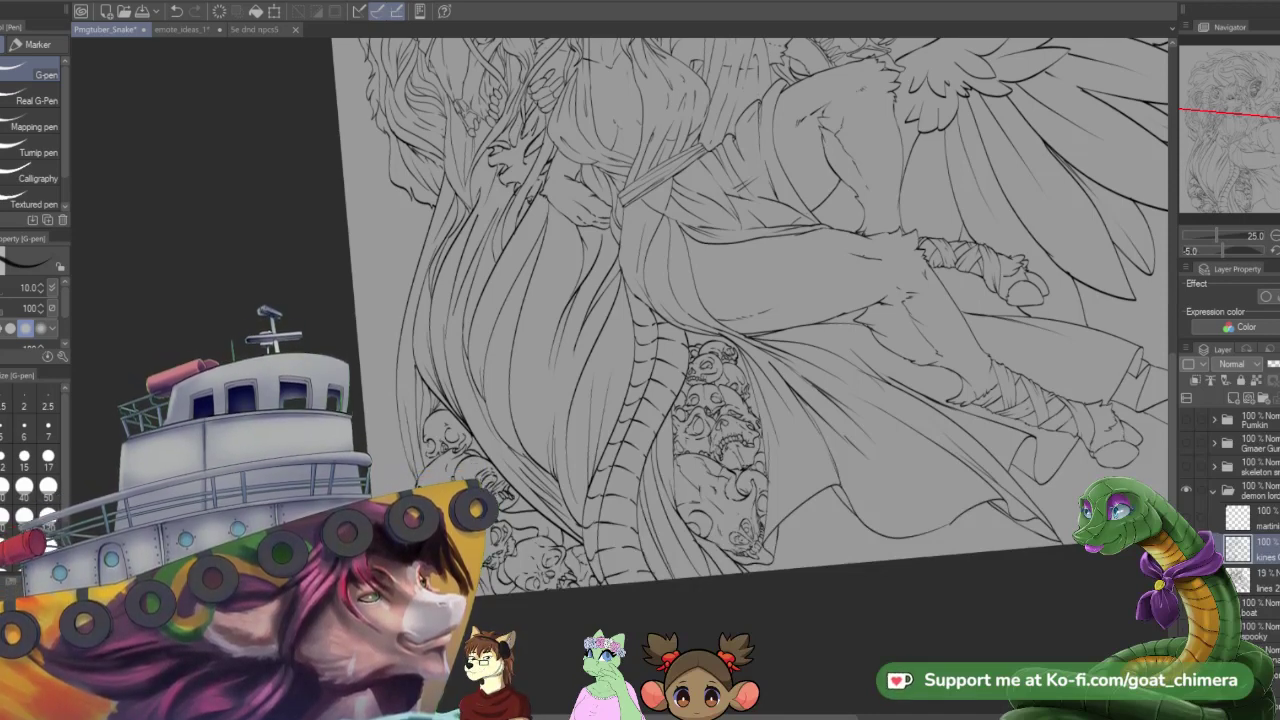
{"action": "scroll", "coordinate": [690, 508], "scroll_direction": "down", "scroll_amount": 3}
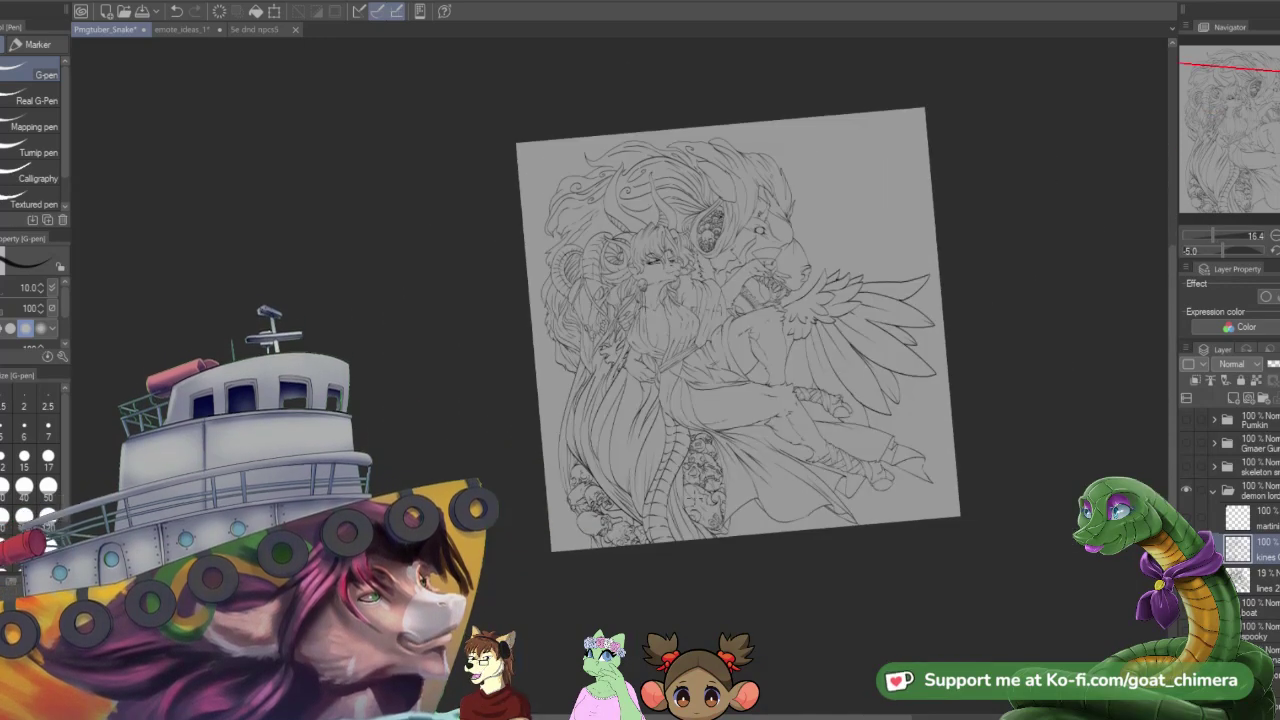
{"action": "scroll", "coordinate": [610, 427], "scroll_direction": "up", "scroll_amount": 1}
{"action": "scroll", "coordinate": [620, 320], "scroll_direction": "up", "scroll_amount": 1}
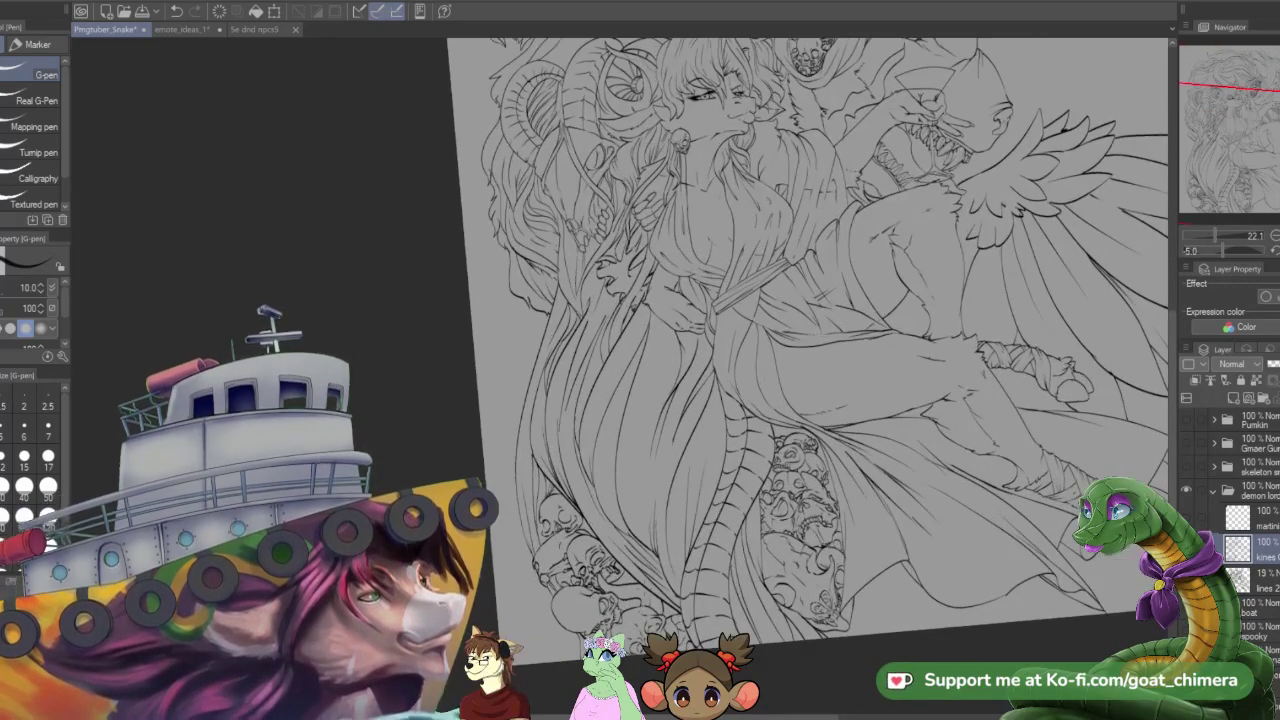
{"action": "scroll", "coordinate": [800, 340], "scroll_direction": "down", "scroll_amount": 2}
{"action": "scroll", "coordinate": [800, 340], "scroll_direction": "up", "scroll_amount": 1}
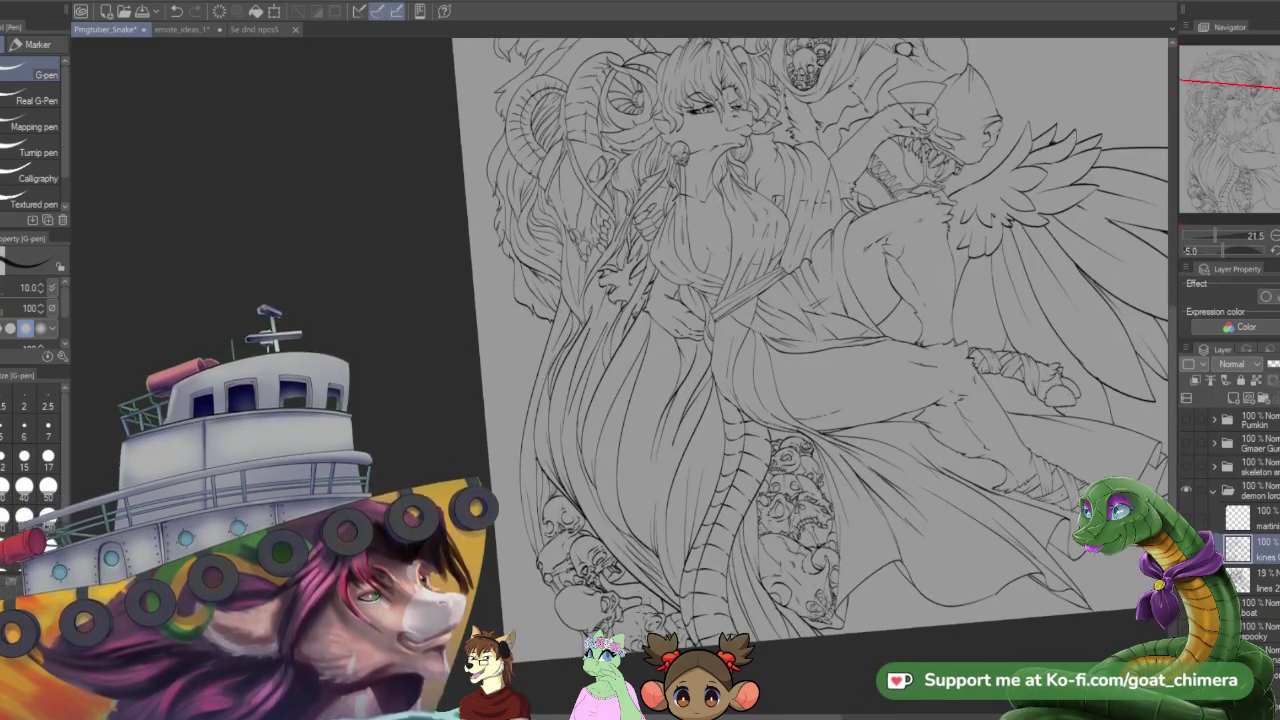
{"action": "scroll", "coordinate": [697, 624], "scroll_direction": "down", "scroll_amount": 3}
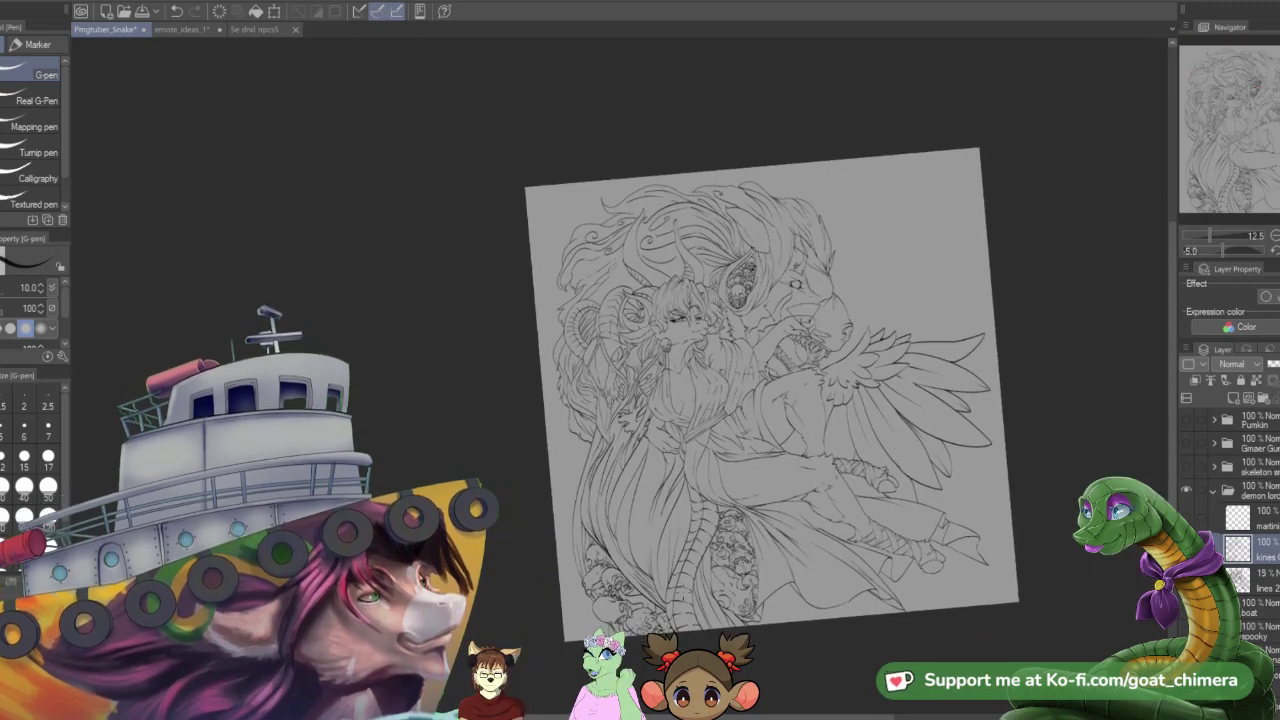
- Rotate the canvas view back to 0 degrees and review the full line art upright
{"action": "scroll", "coordinate": [697, 624], "scroll_direction": "down", "scroll_amount": 1}
{"action": "key", "text": "minus"}
{"action": "key", "text": "asciicircum"}
{"action": "key", "text": "asciicircum"}
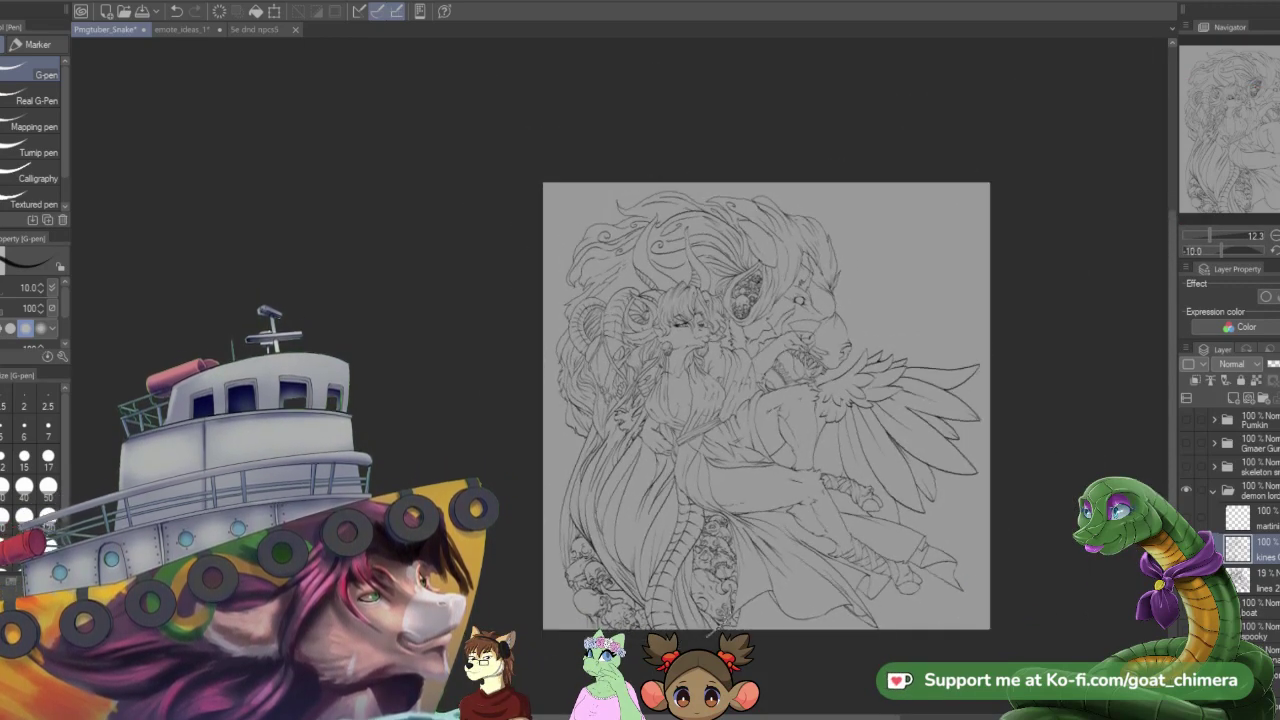
{"action": "scroll", "coordinate": [712, 630], "scroll_direction": "down", "scroll_amount": 3}
{"action": "scroll", "coordinate": [712, 630], "scroll_direction": "up", "scroll_amount": 3}
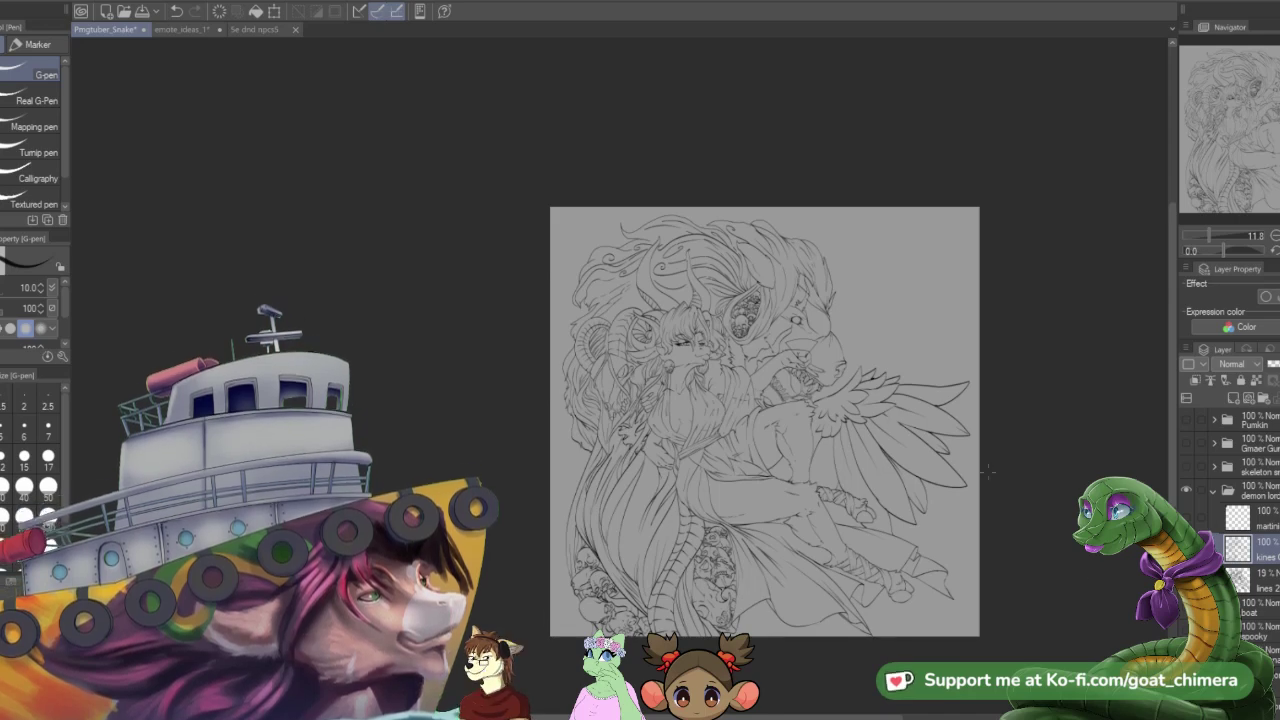
{"action": "scroll", "coordinate": [657, 398], "scroll_direction": "up", "scroll_amount": 3}
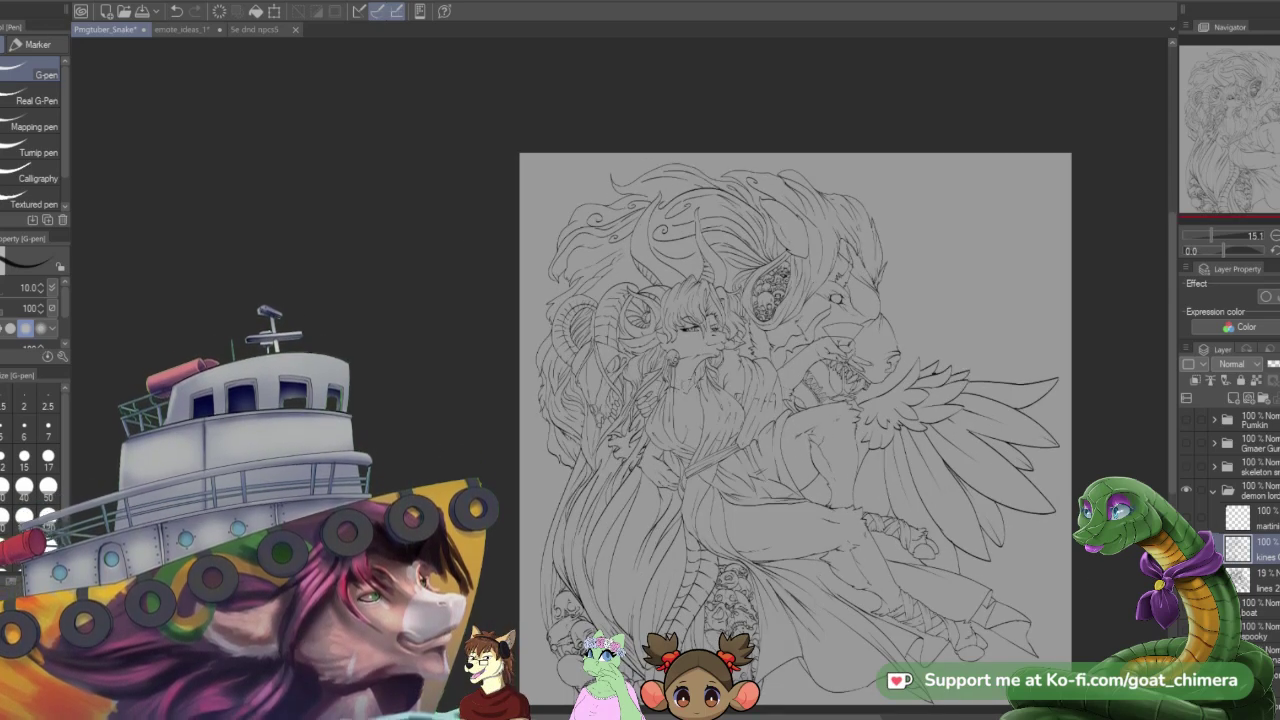
{"action": "scroll", "coordinate": [693, 378], "scroll_direction": "down", "scroll_amount": 3}
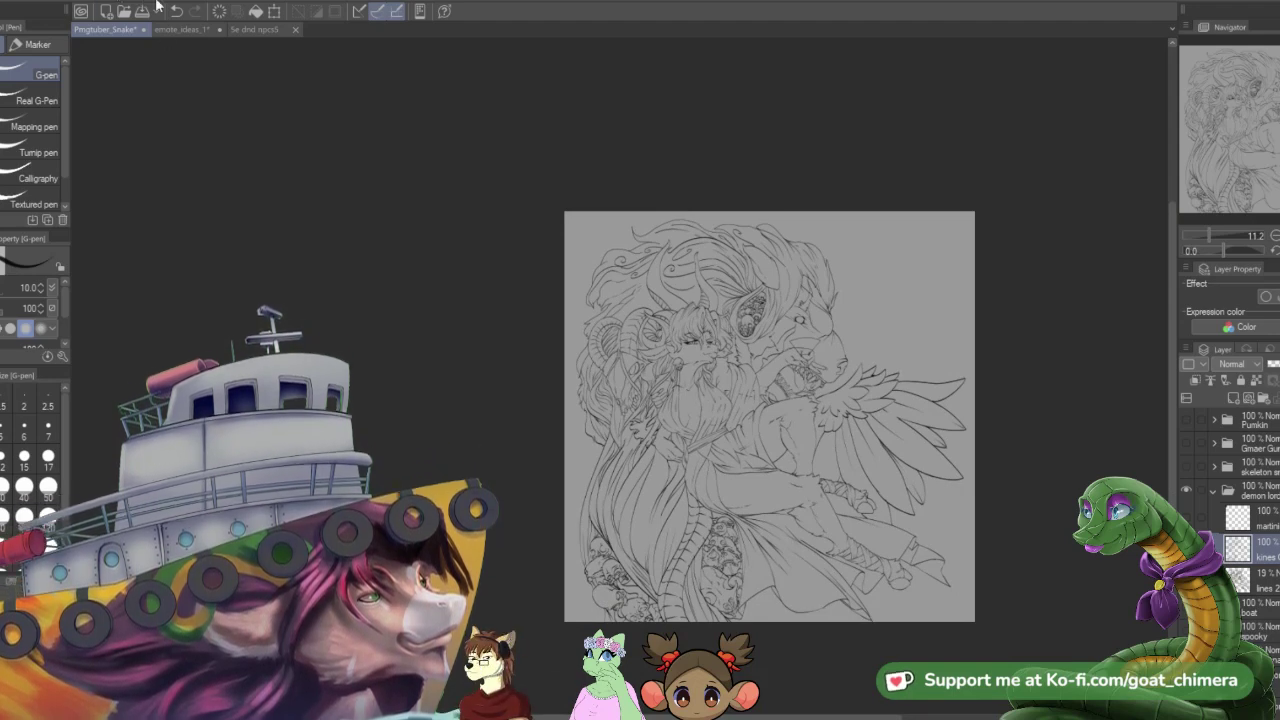
- Auto-select the empty background around the figures on the inked line layer and invert the selection to their silhouette
{"action": "key", "text": "ctrl+a"}
{"action": "key", "text": "w"}
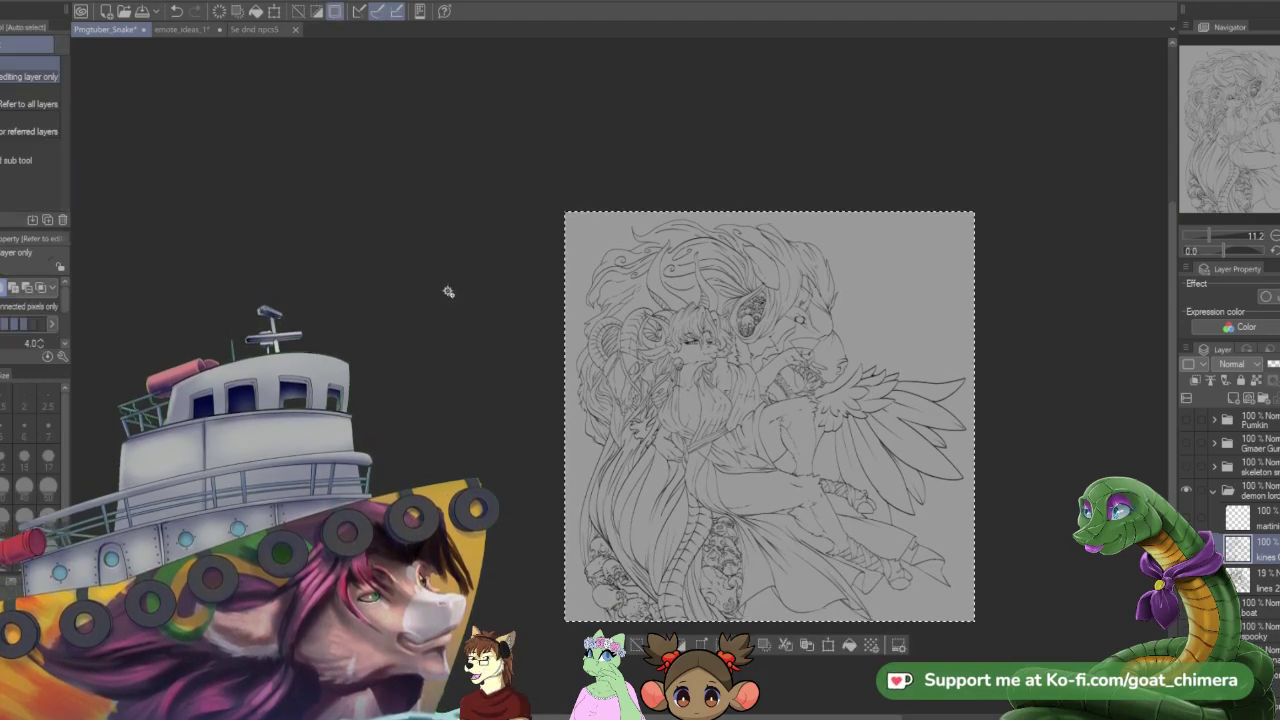
{"action": "left_click", "coordinate": [571, 335]}
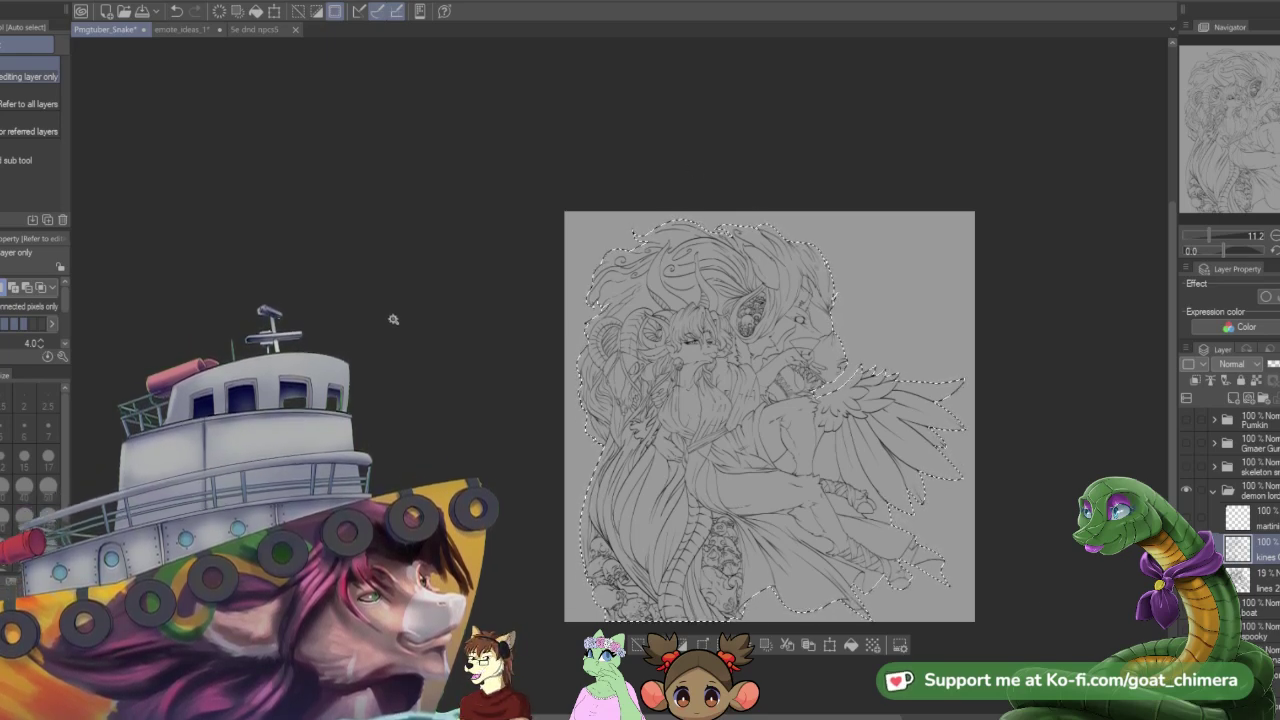
- Add a new layer directly beneath the inked line layer and inspect the selection edge around the beast's muzzle and the wing
{"action": "scroll", "coordinate": [835, 470], "scroll_direction": "up", "scroll_amount": 1}
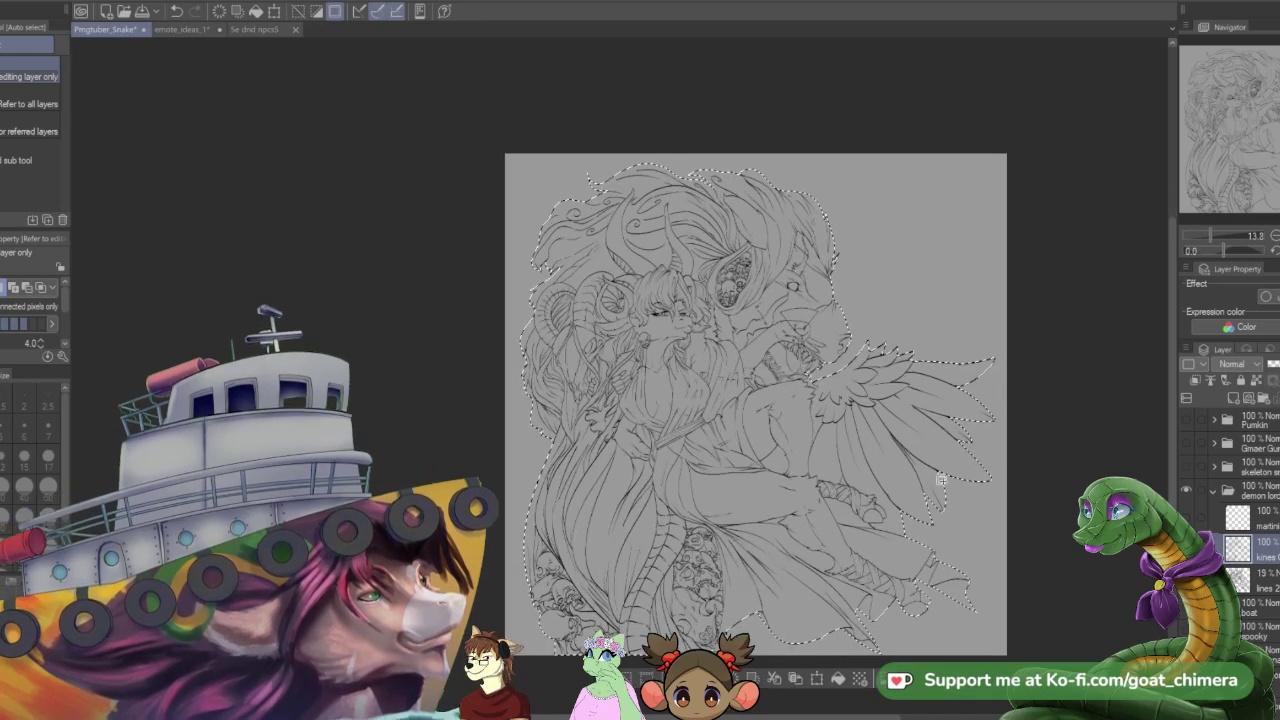
{"action": "scroll", "coordinate": [941, 480], "scroll_direction": "up", "scroll_amount": 1}
{"action": "scroll", "coordinate": [930, 478], "scroll_direction": "down", "scroll_amount": 4}
{"action": "scroll", "coordinate": [880, 400], "scroll_direction": "up", "scroll_amount": 3}
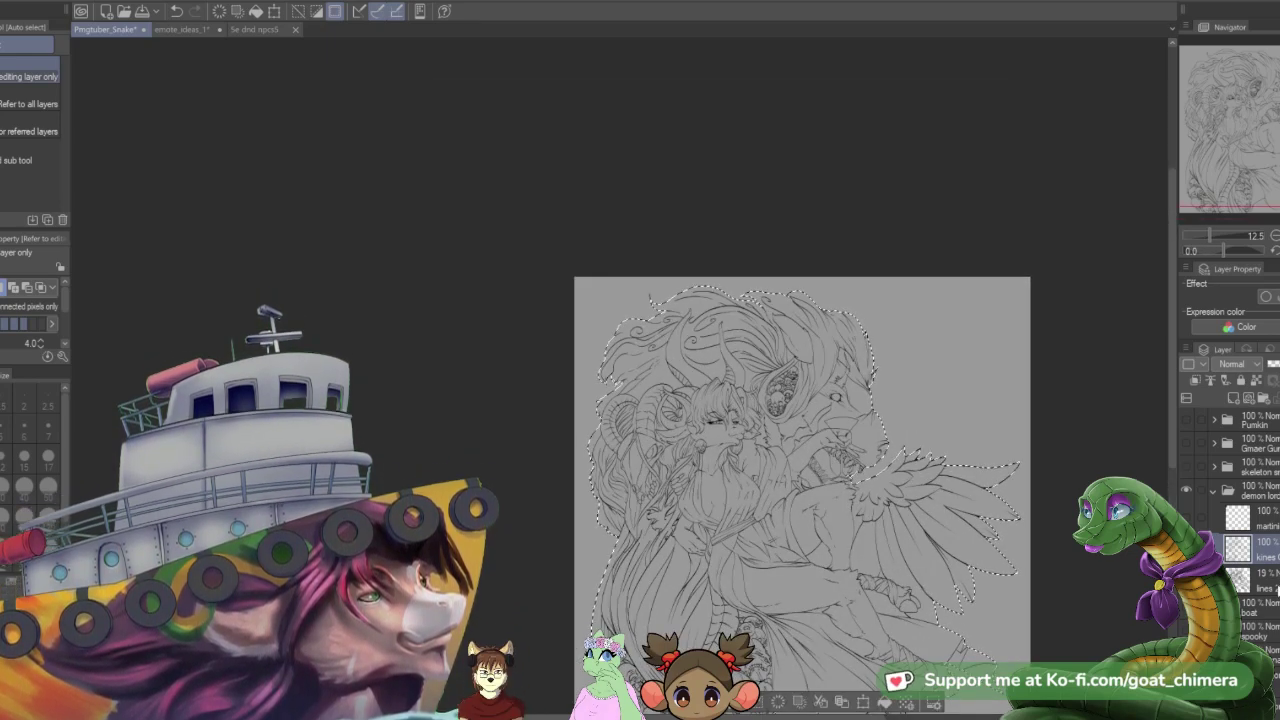
{"action": "left_click", "coordinate": [1240, 398]}
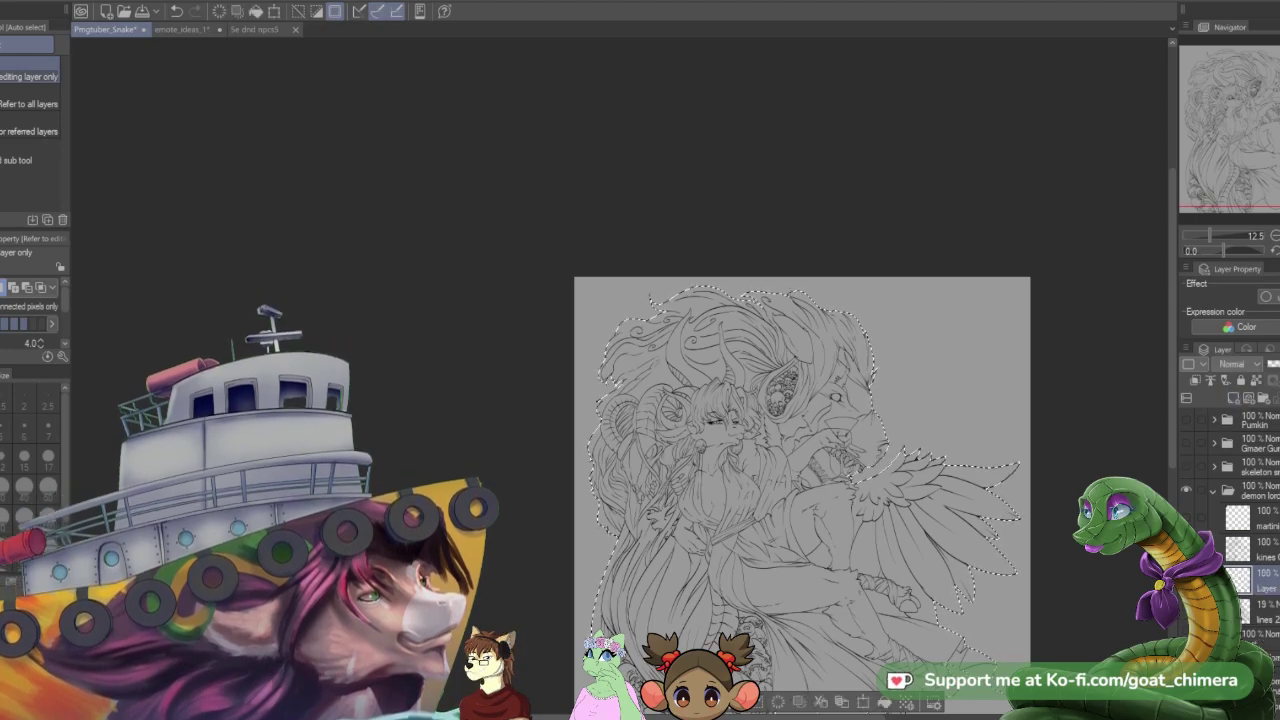
{"action": "scroll", "coordinate": [897, 466], "scroll_direction": "up", "scroll_amount": 5}
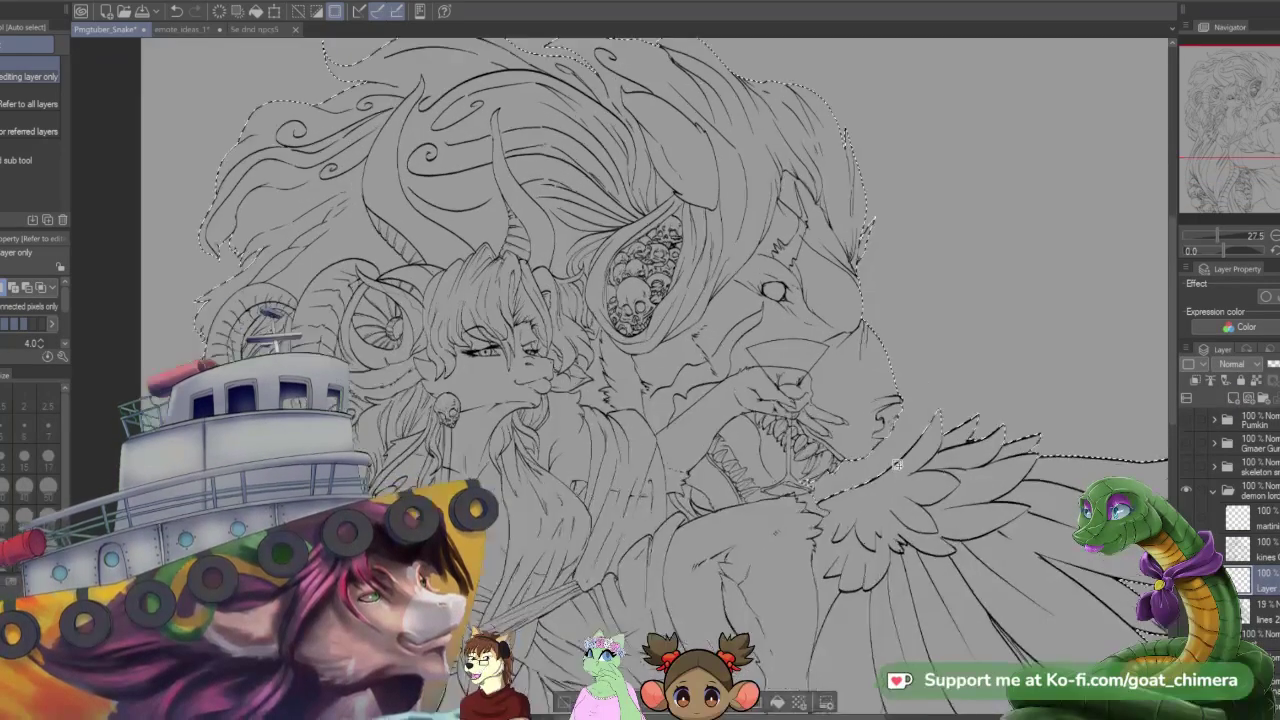
{"action": "scroll", "coordinate": [897, 466], "scroll_direction": "up", "scroll_amount": 3}
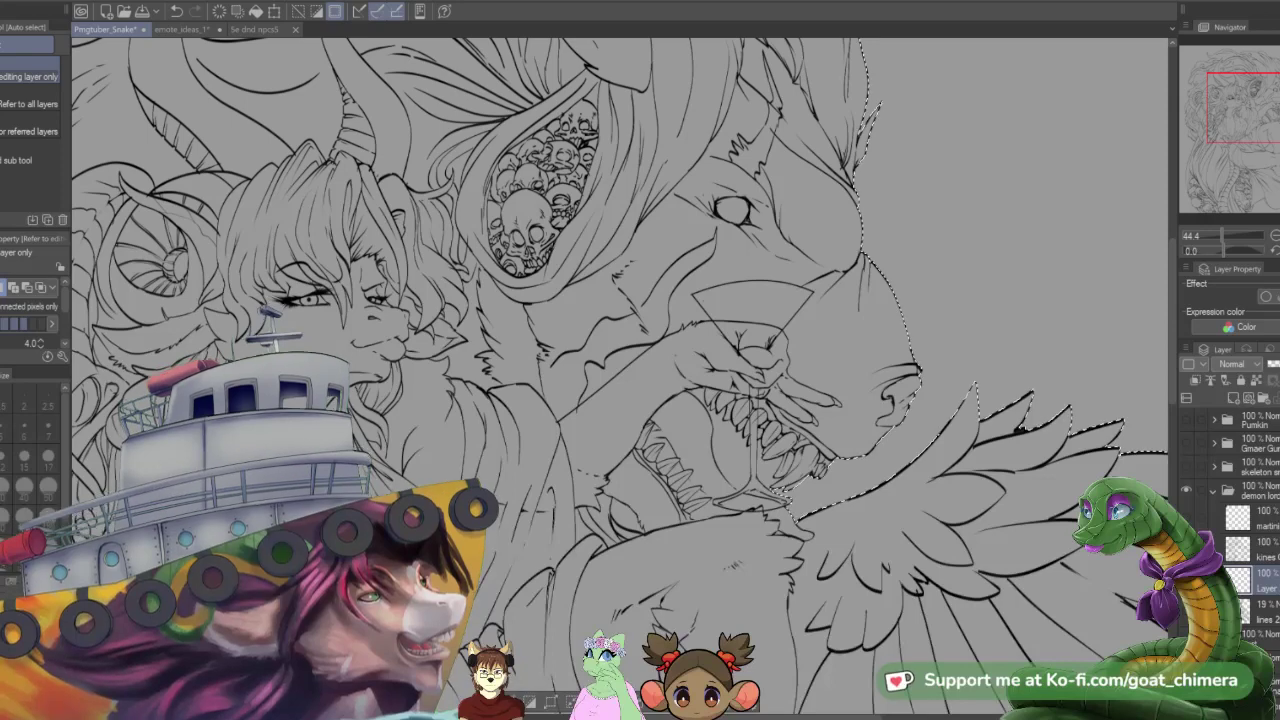
- Working from the inked line layer, subtract the open gaps between the beast's teeth and beside the glass stem from the silhouette selection
{"action": "left_click", "coordinate": [1262, 549]}
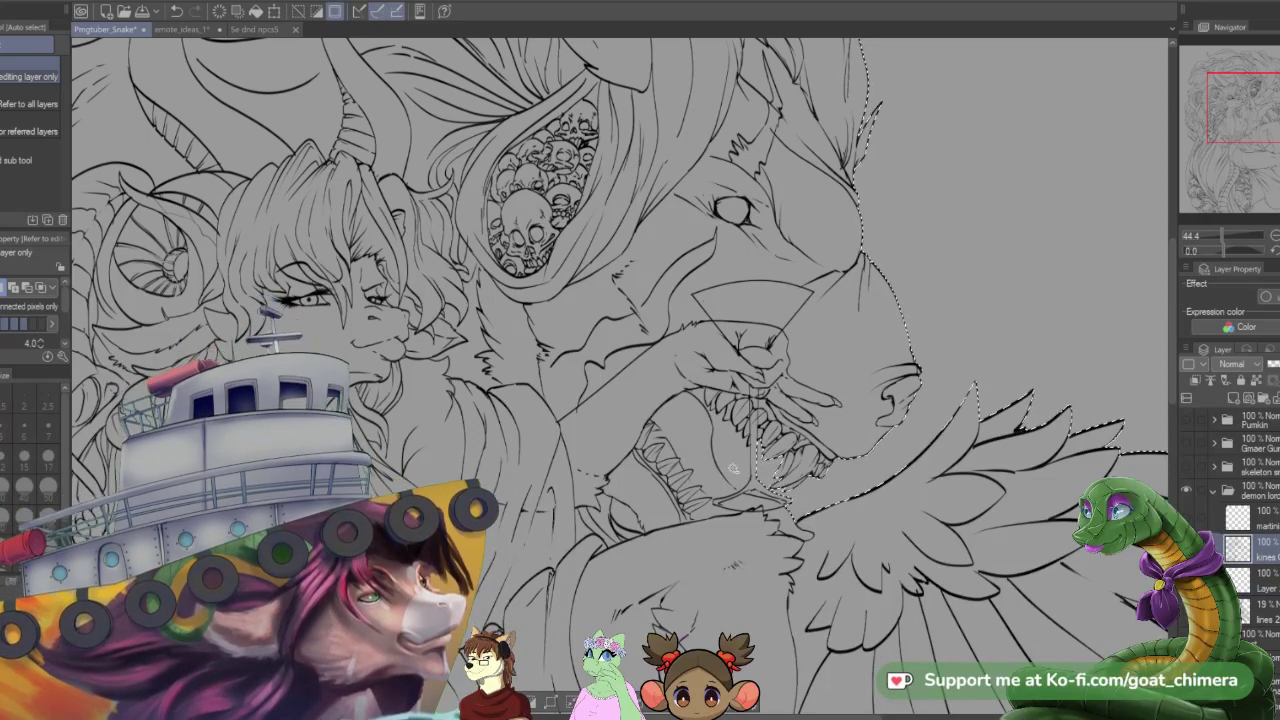
{"action": "scroll", "coordinate": [733, 469], "scroll_direction": "down", "scroll_amount": 3}
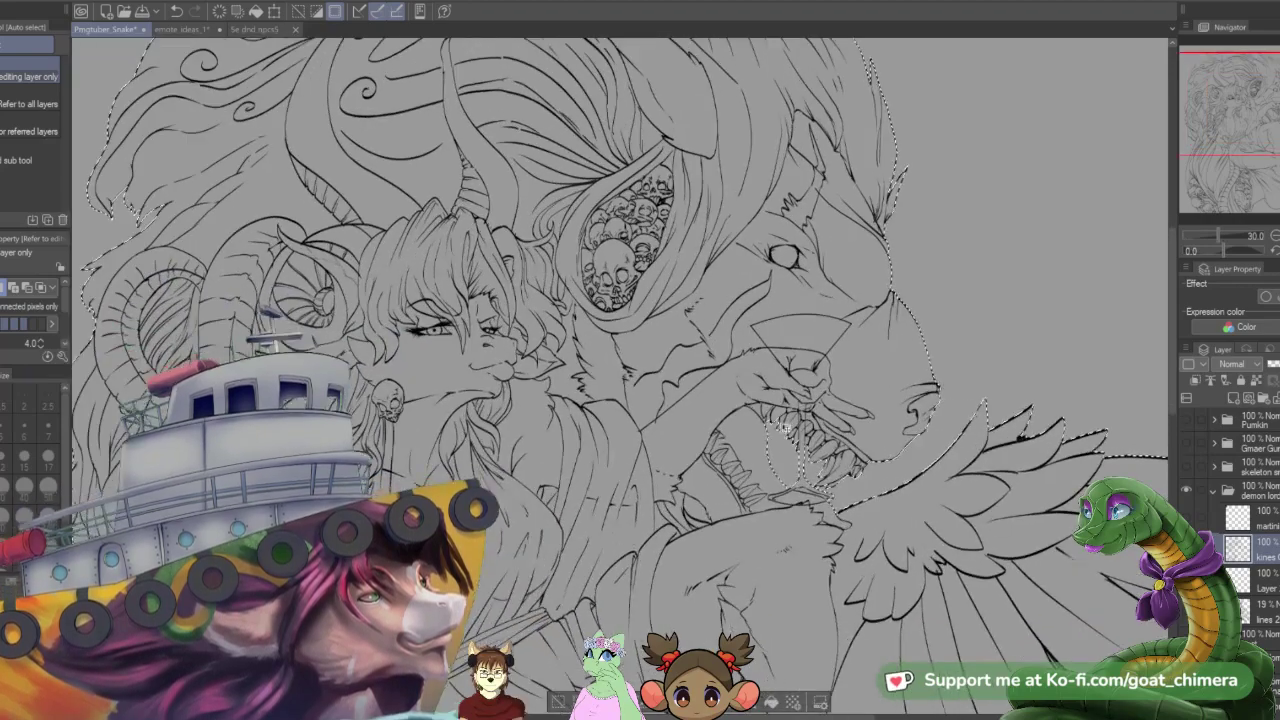
{"action": "scroll", "coordinate": [785, 428], "scroll_direction": "up", "scroll_amount": 4}
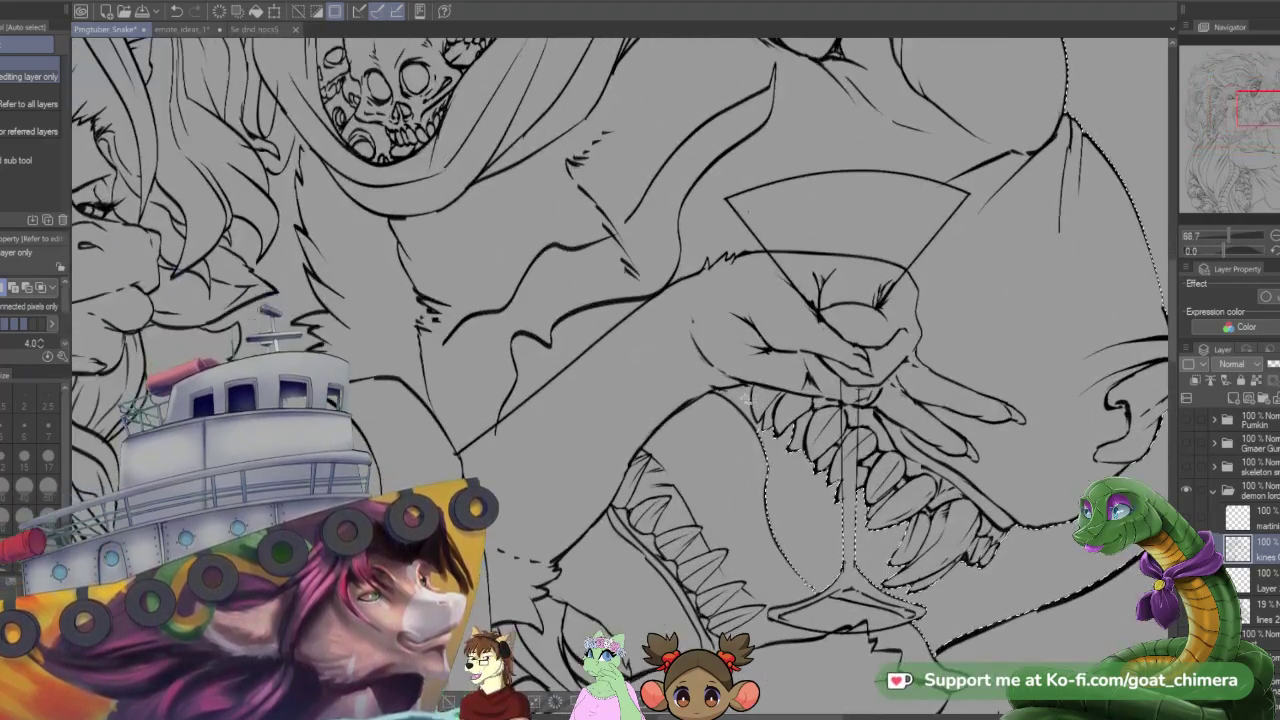
{"action": "scroll", "coordinate": [748, 398], "scroll_direction": "down", "scroll_amount": 1}
{"action": "scroll", "coordinate": [786, 432], "scroll_direction": "up", "scroll_amount": 3}
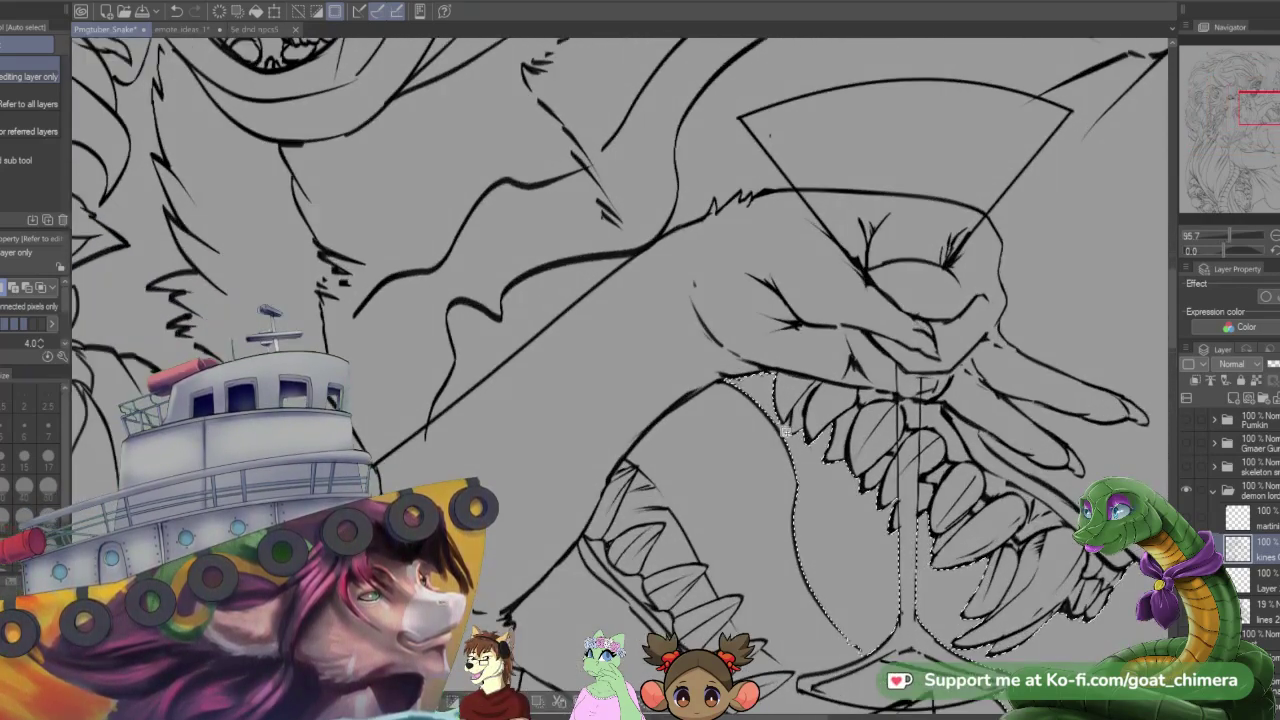
{"action": "scroll", "coordinate": [785, 432], "scroll_direction": "up", "scroll_amount": 2}
{"action": "scroll", "coordinate": [785, 432], "scroll_direction": "down", "scroll_amount": 2}
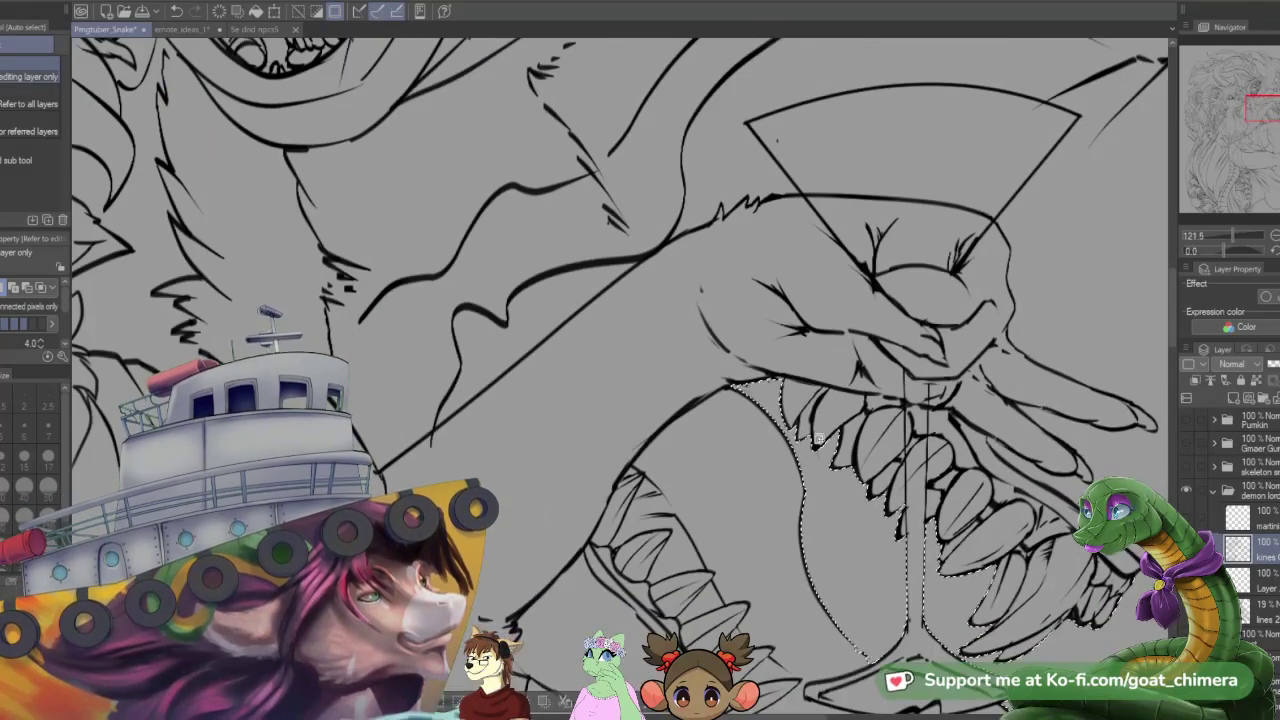
- Remove the remaining small openings around the glass's base and the nearby teeth from the silhouette selection
{"action": "scroll", "coordinate": [905, 570], "scroll_direction": "down", "scroll_amount": 3}
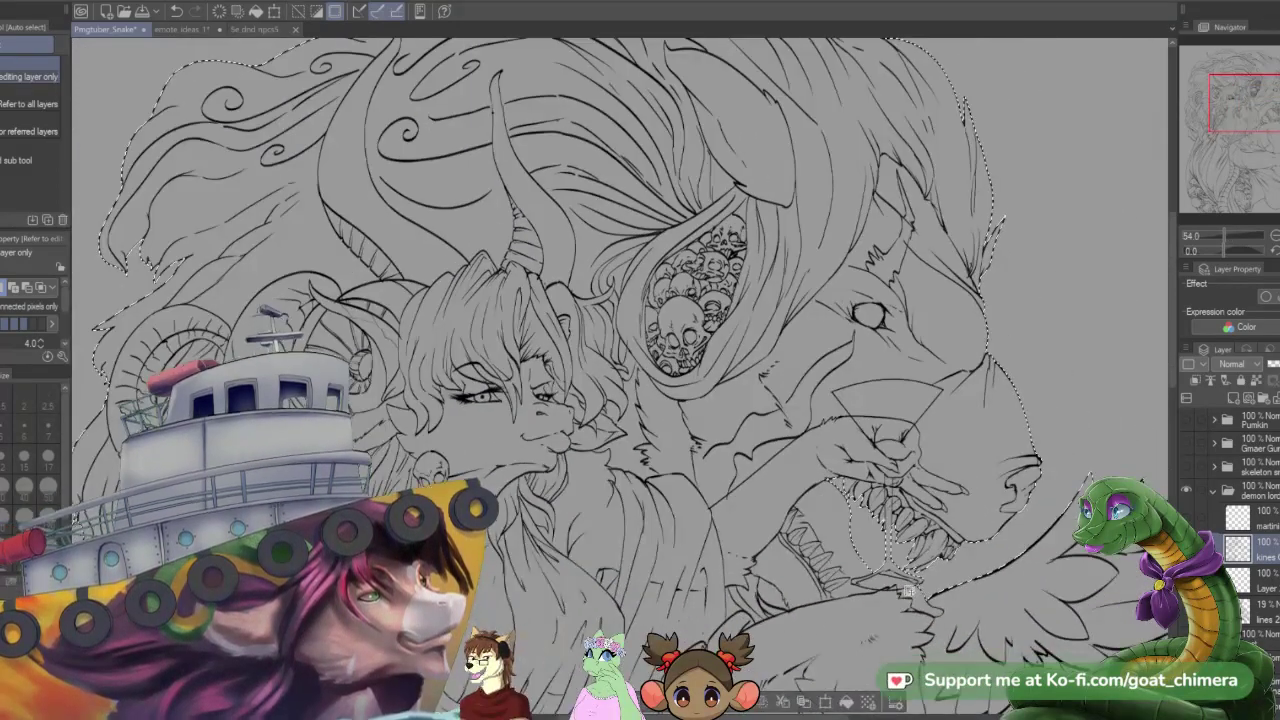
{"action": "scroll", "coordinate": [903, 568], "scroll_direction": "up", "scroll_amount": 3}
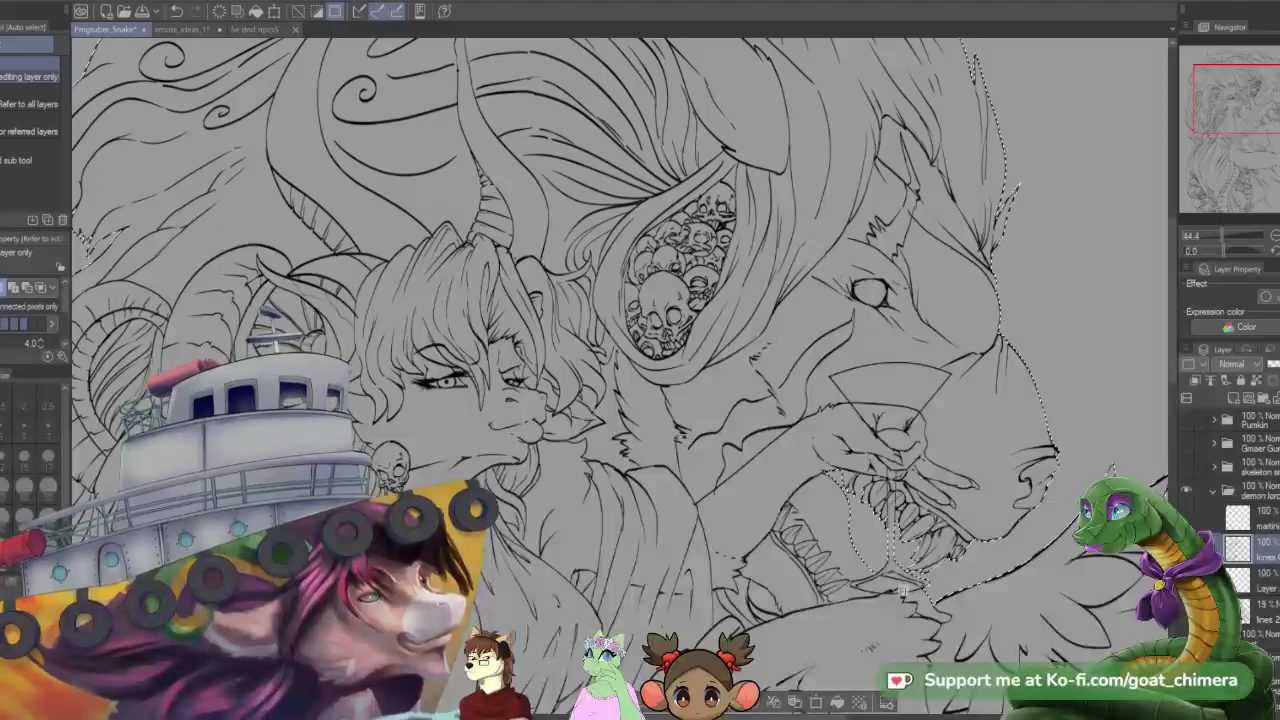
{"action": "scroll", "coordinate": [894, 576], "scroll_direction": "up", "scroll_amount": 3}
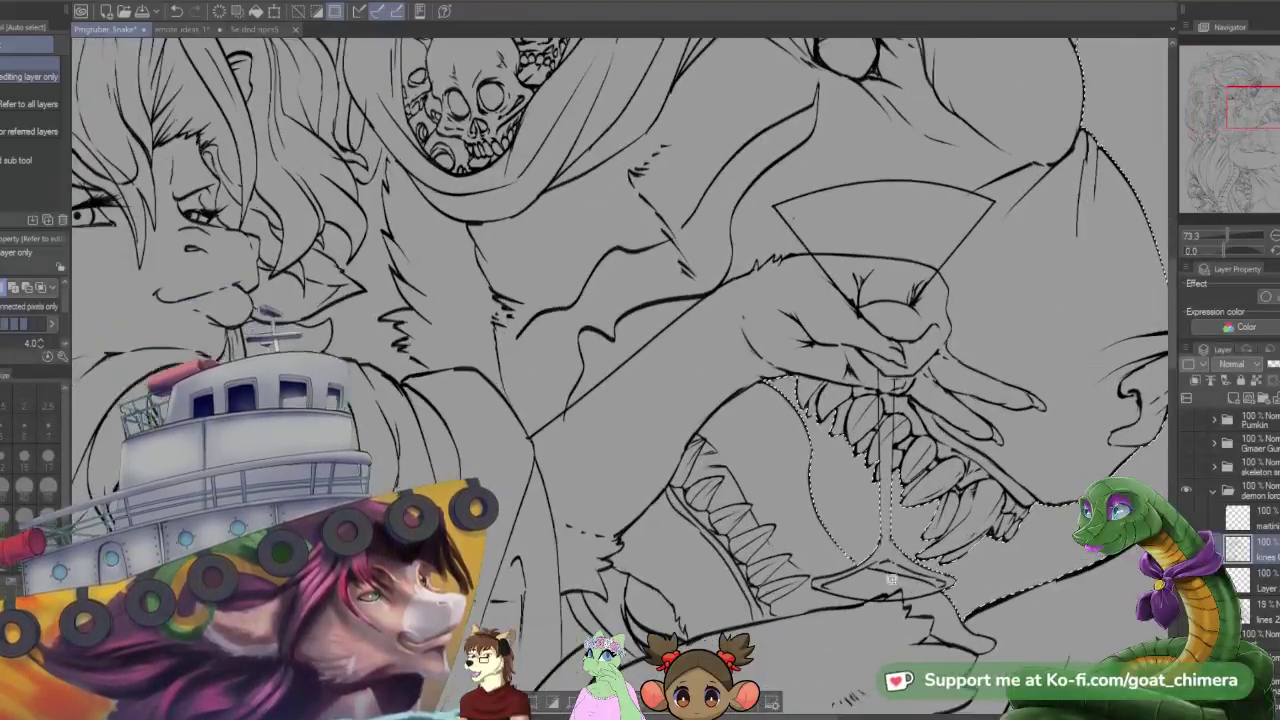
{"action": "scroll", "coordinate": [894, 576], "scroll_direction": "down", "scroll_amount": 5}
{"action": "scroll", "coordinate": [894, 573], "scroll_direction": "up", "scroll_amount": 4}
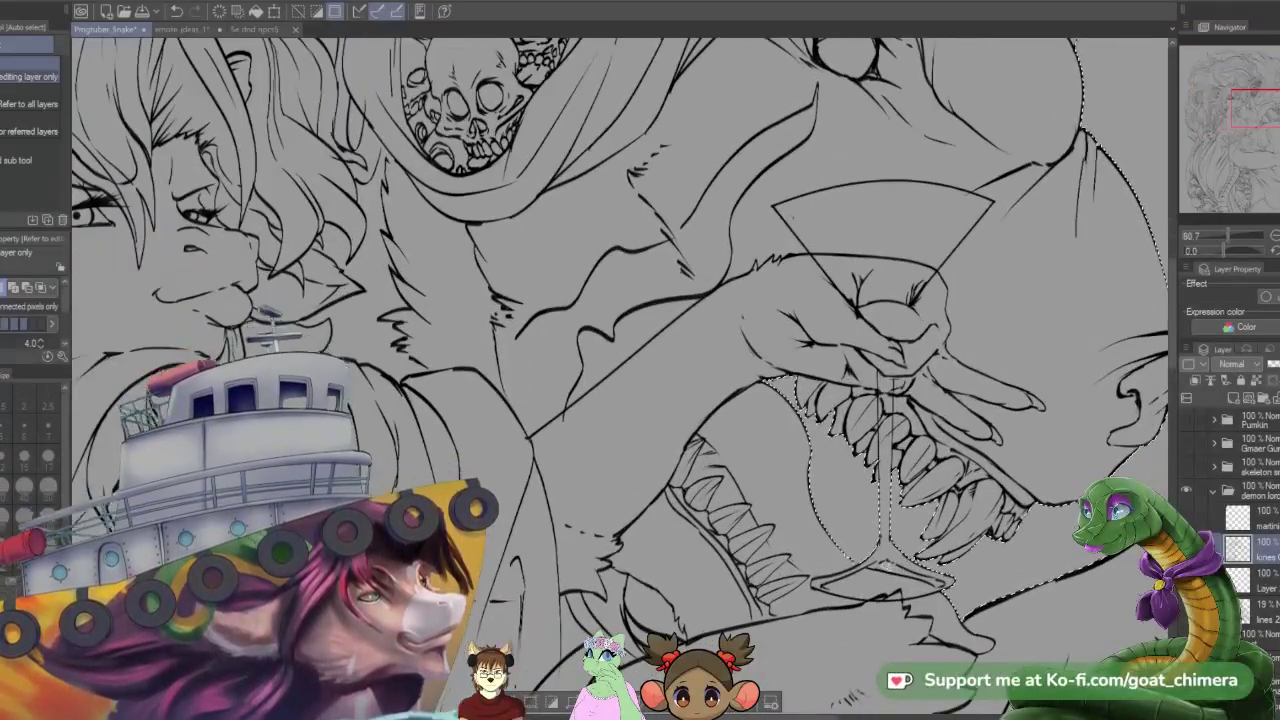
{"action": "scroll", "coordinate": [893, 573], "scroll_direction": "up", "scroll_amount": 1}
{"action": "scroll", "coordinate": [922, 586], "scroll_direction": "up", "scroll_amount": 2}
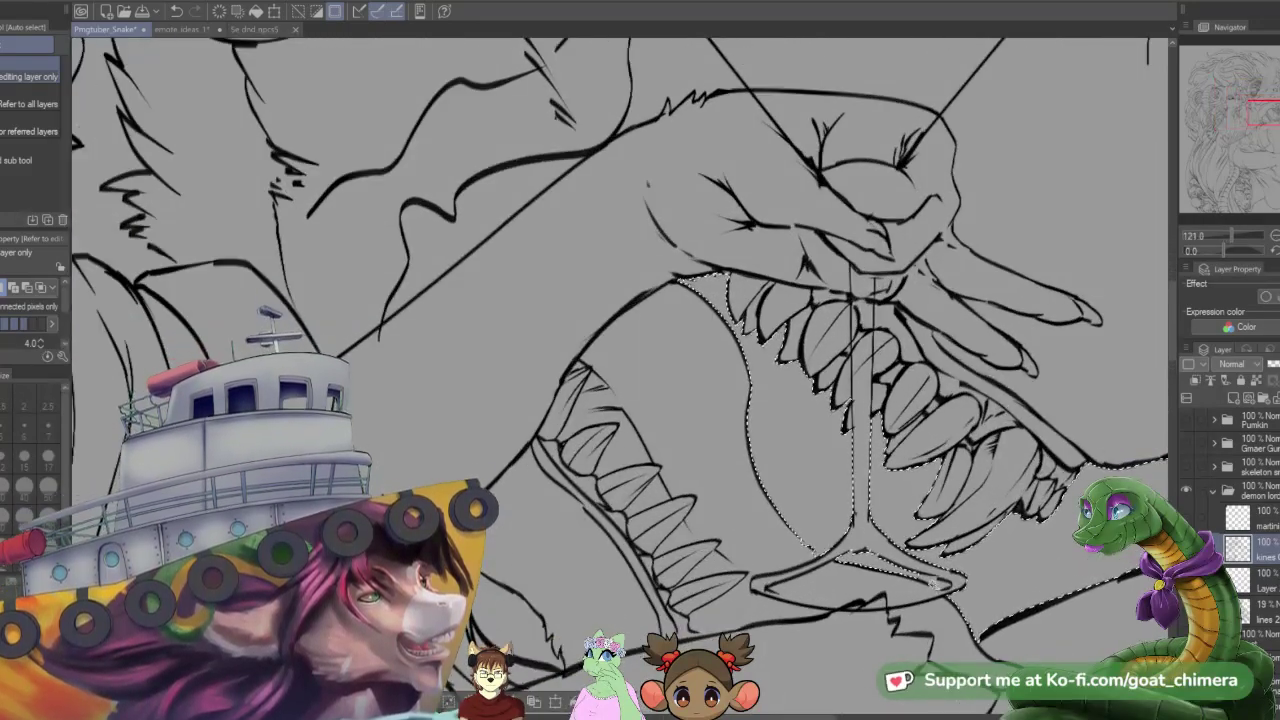
{"action": "scroll", "coordinate": [940, 580], "scroll_direction": "down", "scroll_amount": 5}
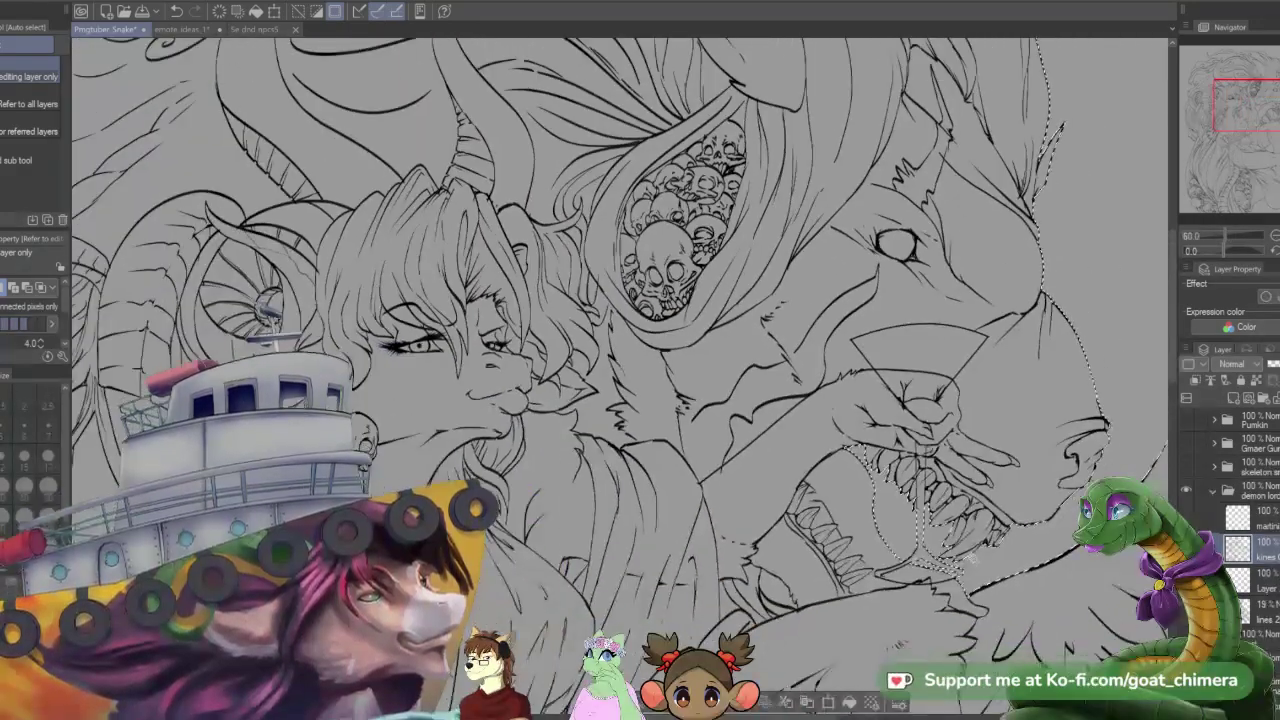
{"action": "scroll", "coordinate": [968, 545], "scroll_direction": "down", "scroll_amount": 1}
{"action": "scroll", "coordinate": [968, 545], "scroll_direction": "up", "scroll_amount": 4}
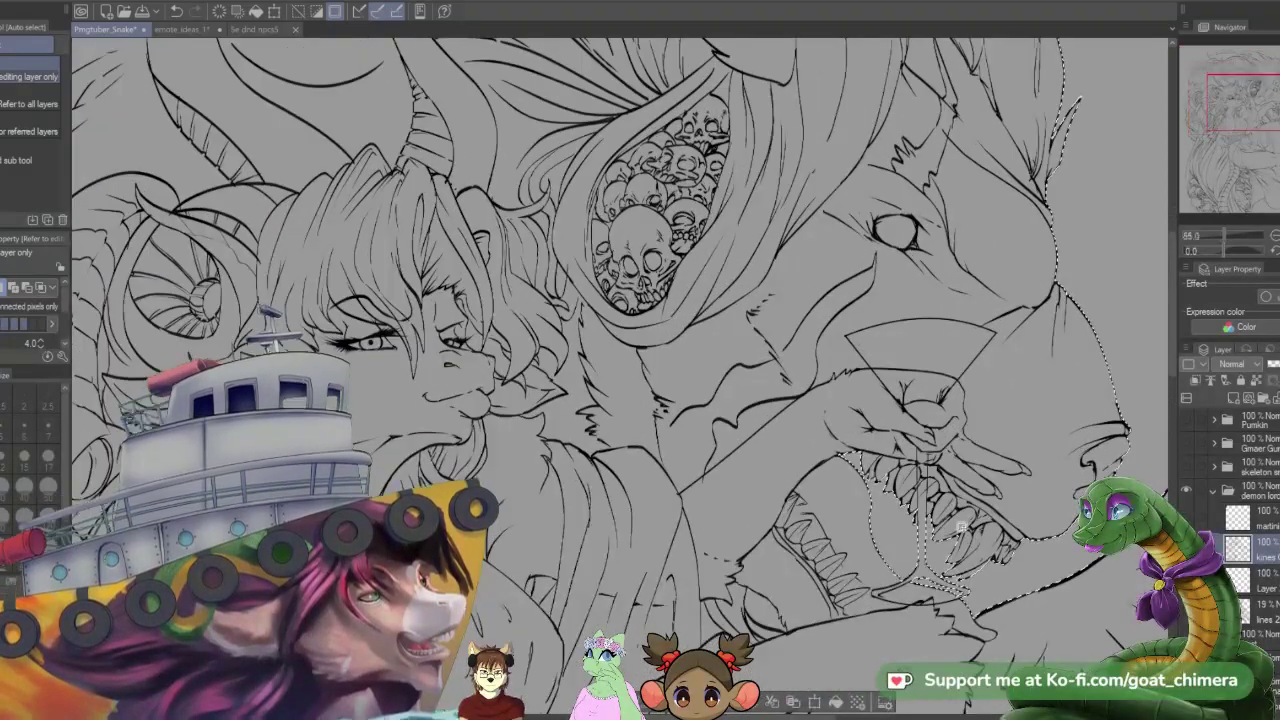
- Name the empty layer beneath the inked lines "purple" and fill the whole silhouette selection on it with light purple
{"action": "scroll", "coordinate": [975, 514], "scroll_direction": "down", "scroll_amount": 5}
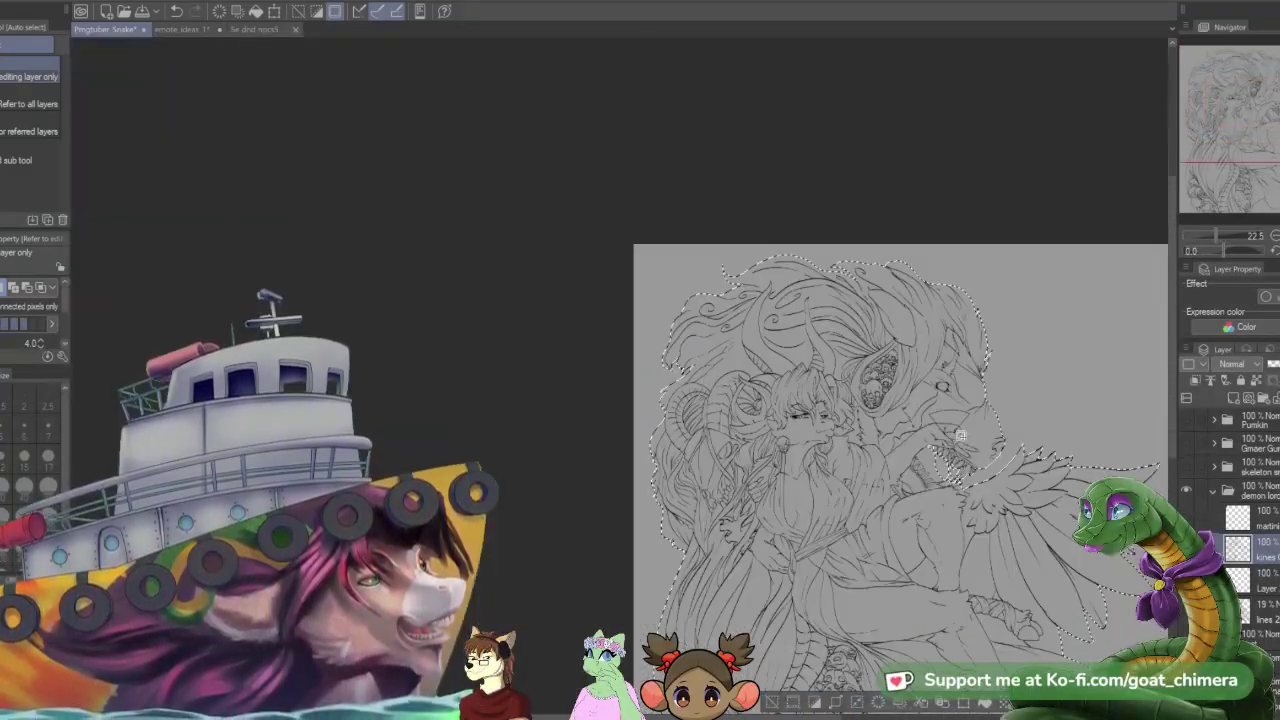
{"action": "left_click_drag", "start_coordinate": [1246, 143], "coordinate": [1279, 172]}
{"action": "scroll", "coordinate": [1008, 503], "scroll_direction": "down", "scroll_amount": 1}
{"action": "scroll", "coordinate": [1008, 503], "scroll_direction": "up", "scroll_amount": 2}
{"action": "scroll", "coordinate": [1008, 503], "scroll_direction": "down", "scroll_amount": 2}
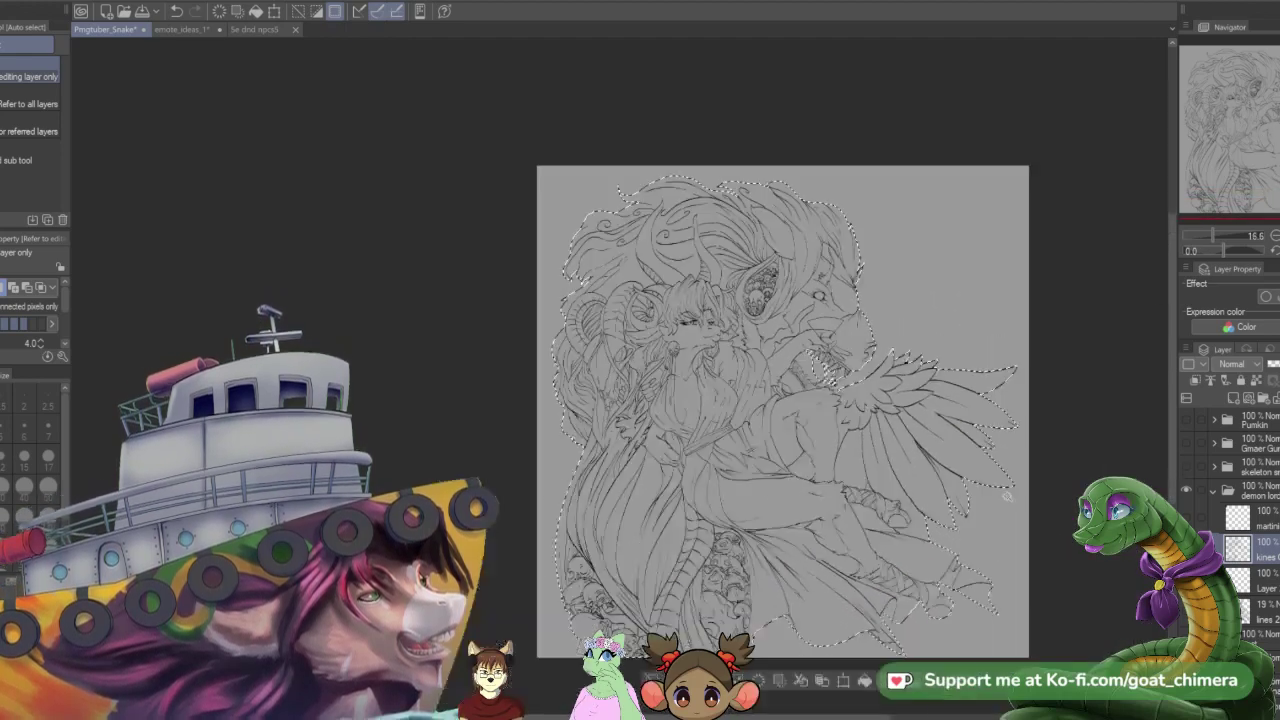
{"action": "left_click", "coordinate": [1266, 590]}
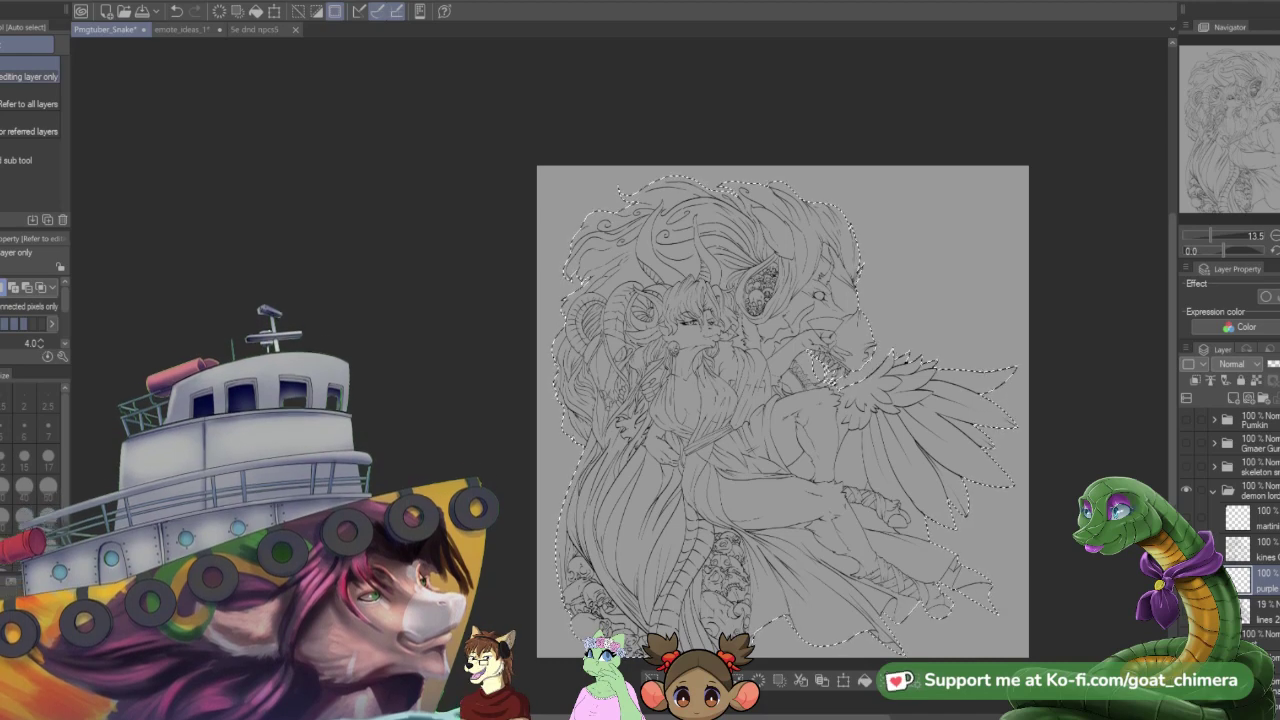
{"action": "key", "text": "alt+Delete"}
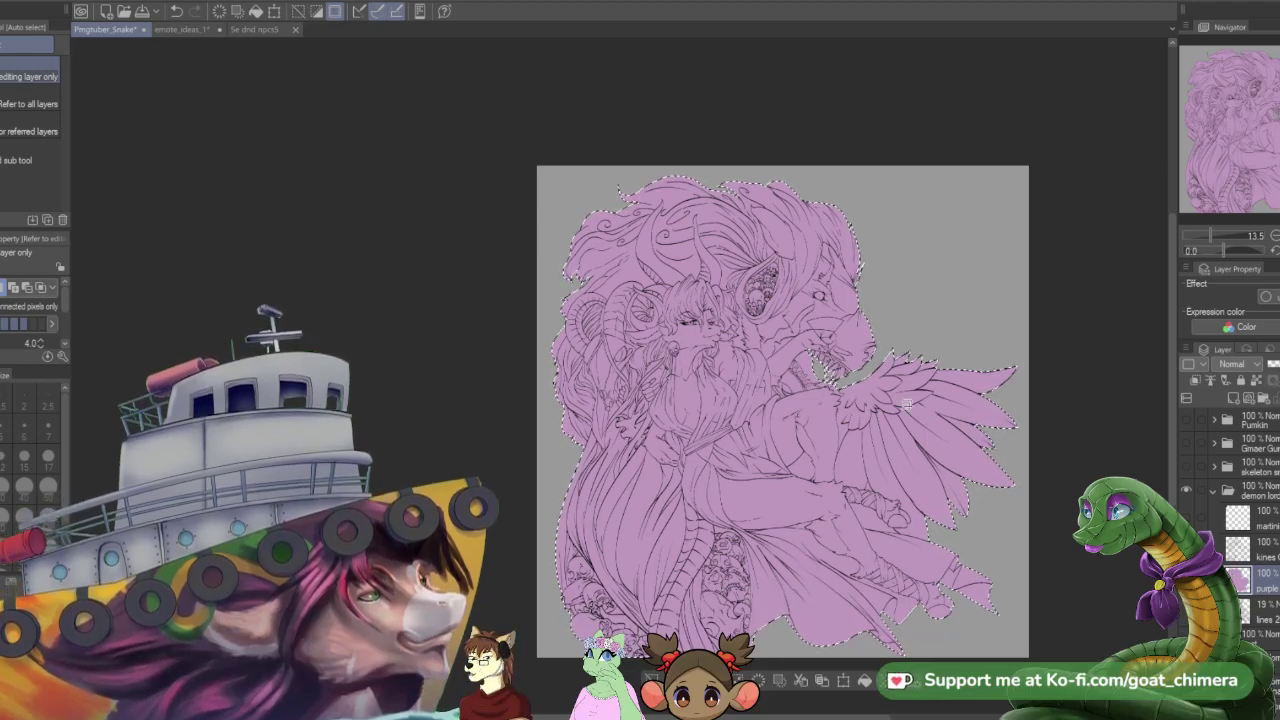
- Add a layer above the purple base, fill the silhouette on it with very dark maroon and set its opacity to 70%
{"action": "left_click", "coordinate": [1234, 398]}
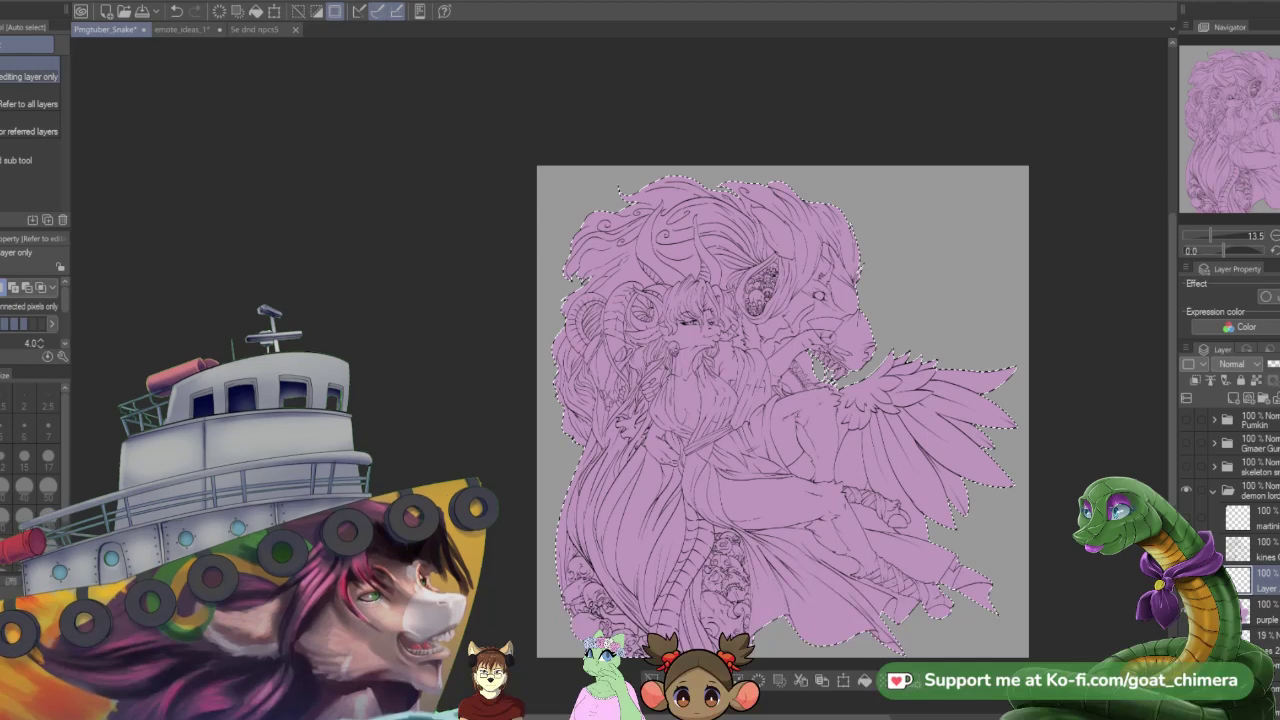
{"action": "key", "text": "alt+Delete"}
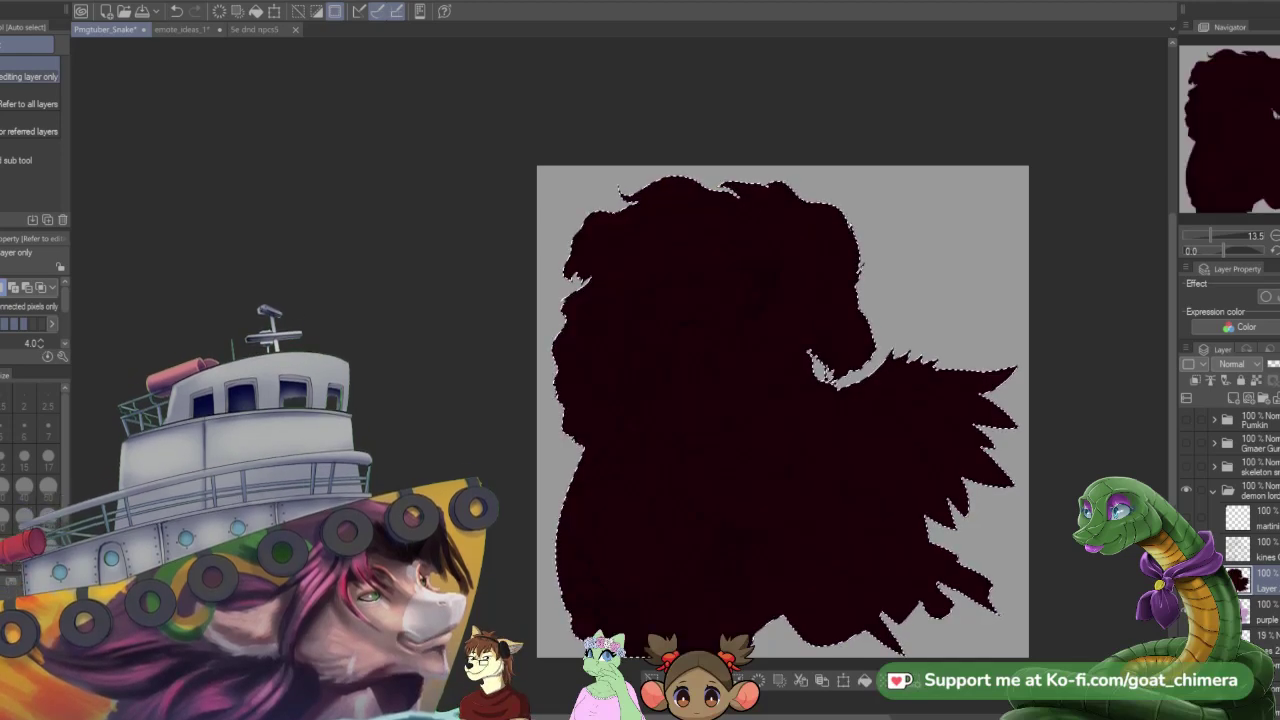
{"action": "left_click_drag", "start_coordinate": [1279, 364], "coordinate": [1275, 364]}
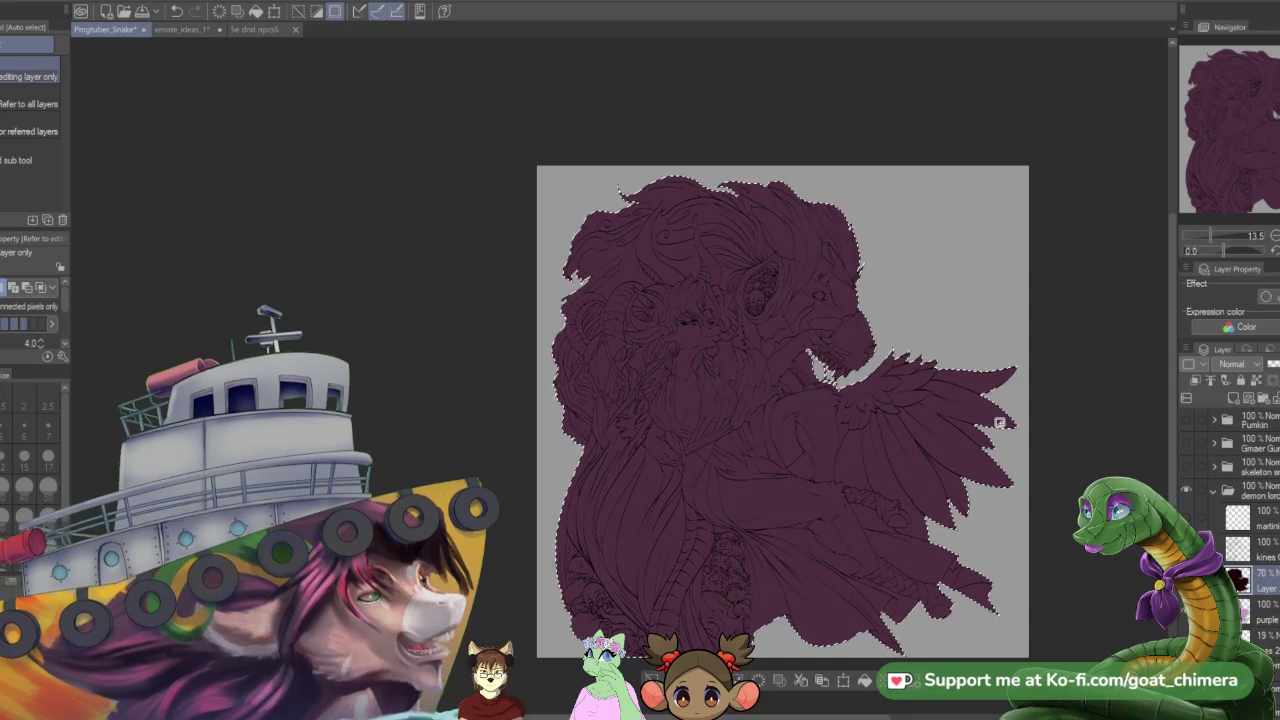
{"action": "scroll", "coordinate": [871, 387], "scroll_direction": "up", "scroll_amount": 4}
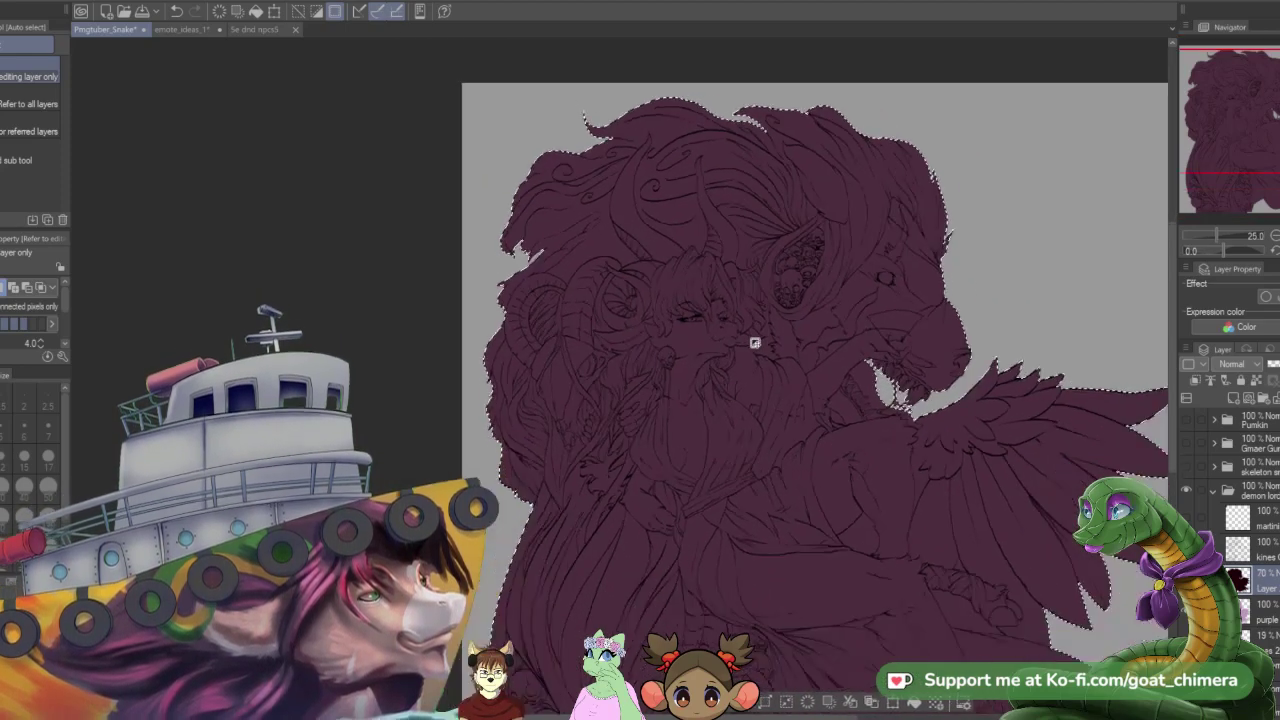
{"action": "scroll", "coordinate": [767, 343], "scroll_direction": "down", "scroll_amount": 2}
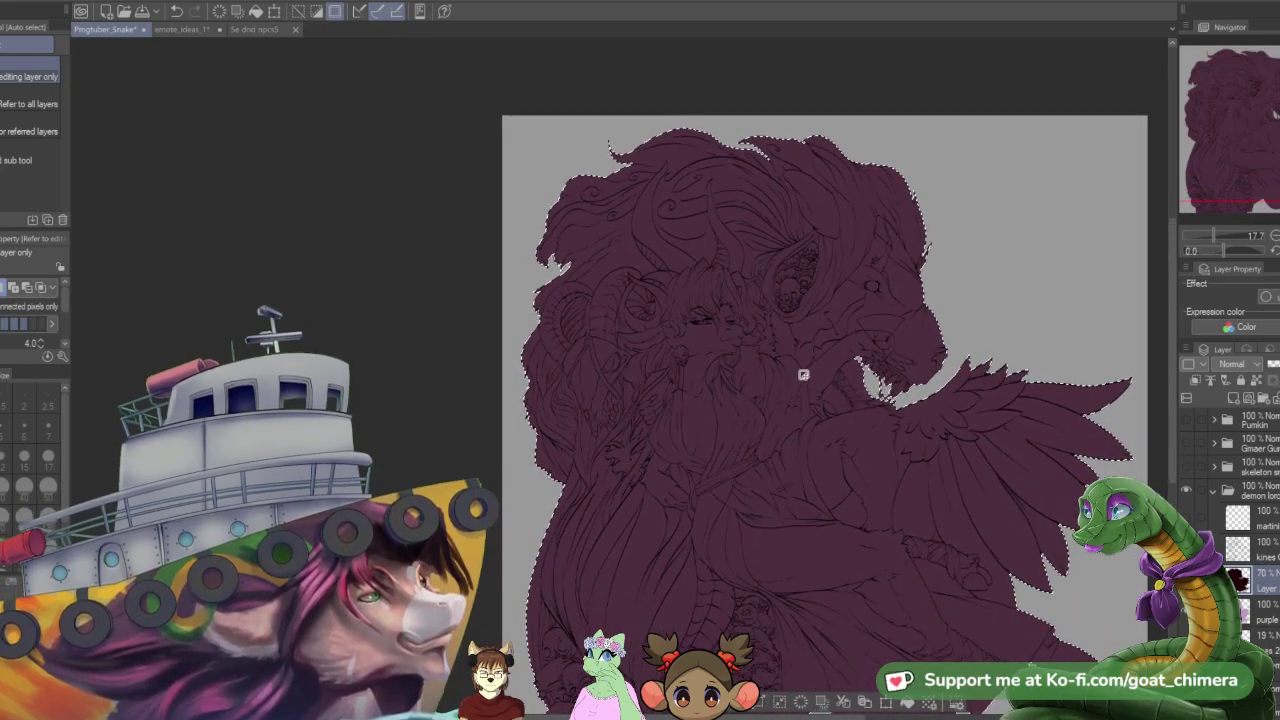
- Remove the dark fill from the figures' silhouette on the shading layer and clear the selection
{"action": "scroll", "coordinate": [803, 374], "scroll_direction": "down", "scroll_amount": 2}
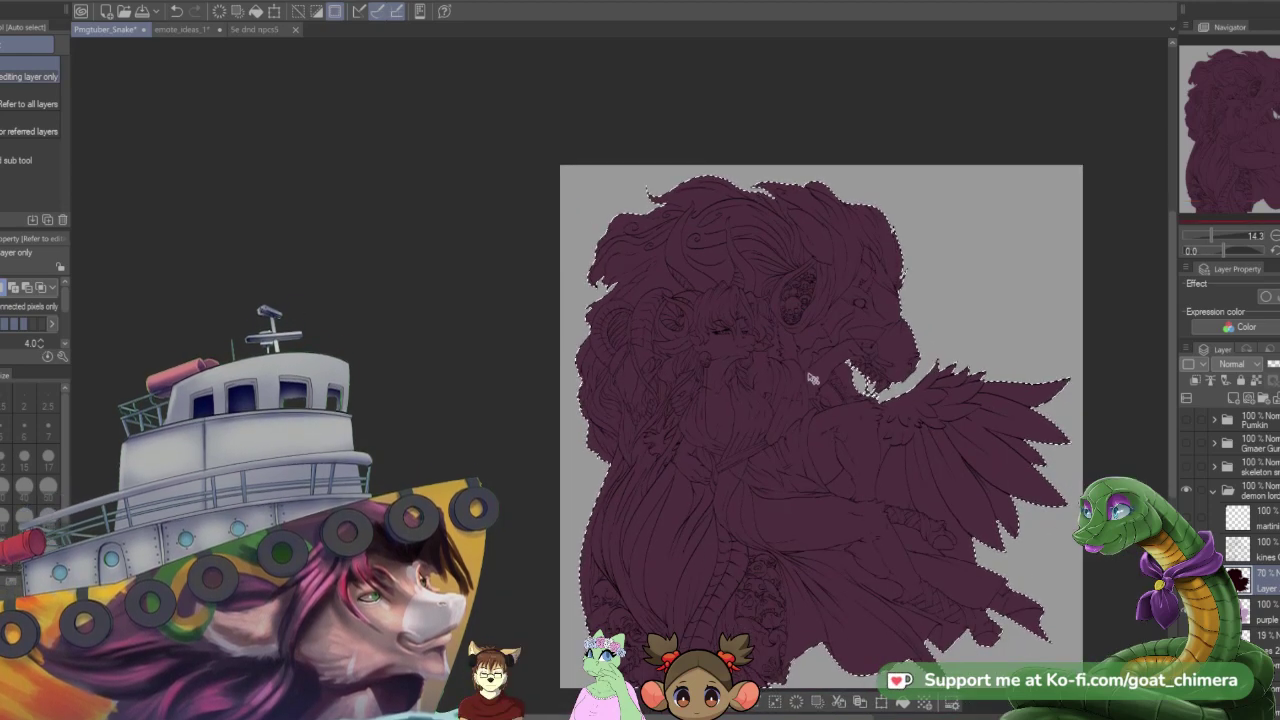
{"action": "key", "text": "ctrl+d"}
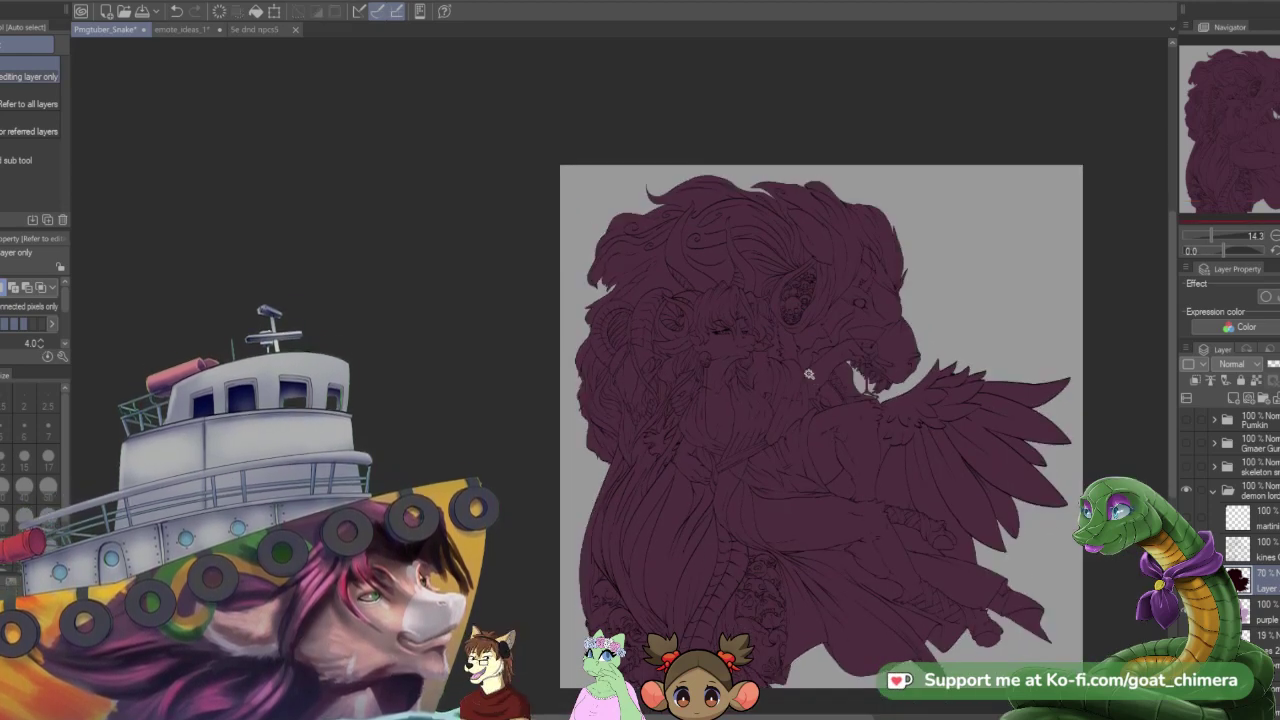
{"action": "left_click", "coordinate": [809, 374]}
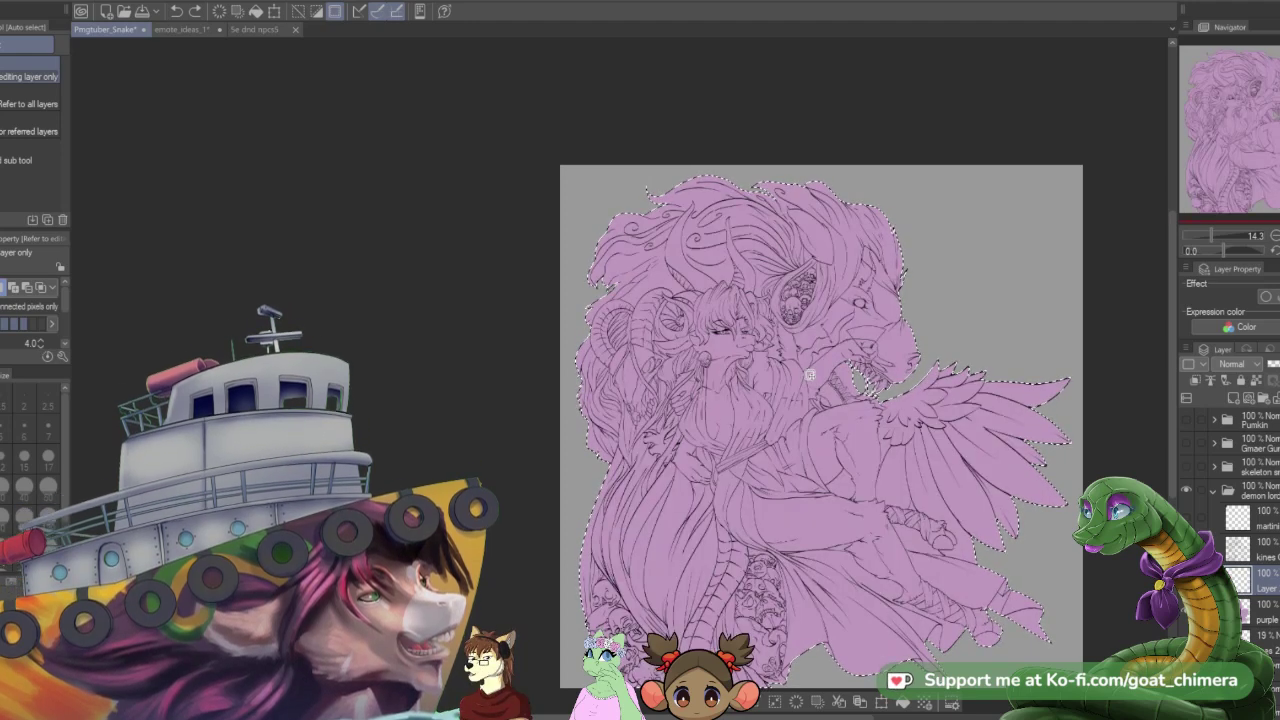
{"action": "scroll", "coordinate": [809, 374], "scroll_direction": "up", "scroll_amount": 2}
{"action": "scroll", "coordinate": [809, 374], "scroll_direction": "up", "scroll_amount": 2}
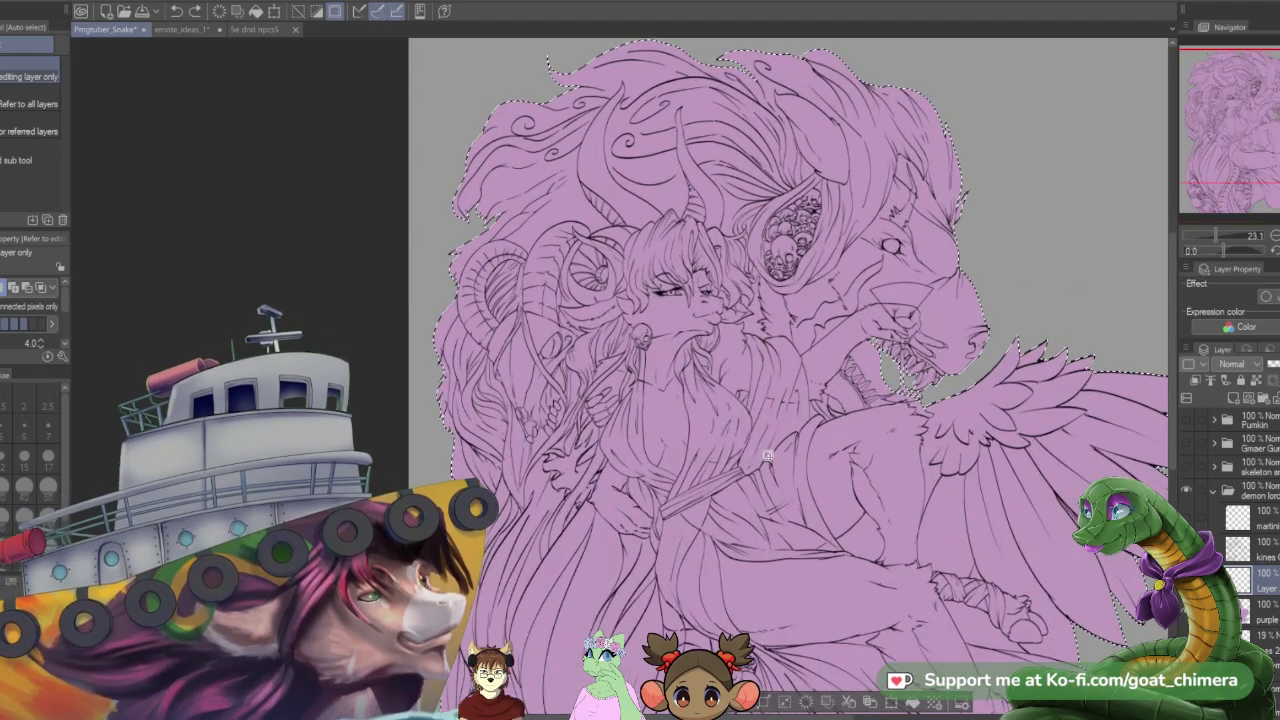
{"action": "key", "text": "ctrl+d"}
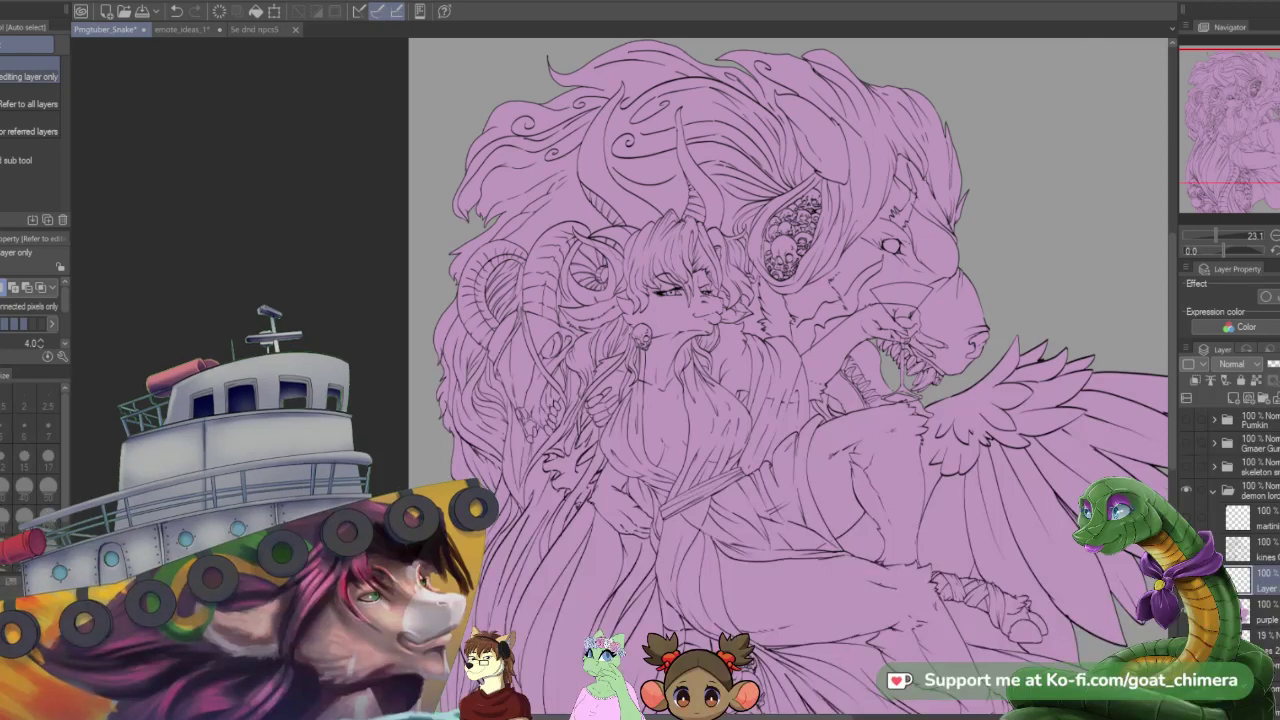
{"action": "scroll", "coordinate": [547, 465], "scroll_direction": "down", "scroll_amount": 4}
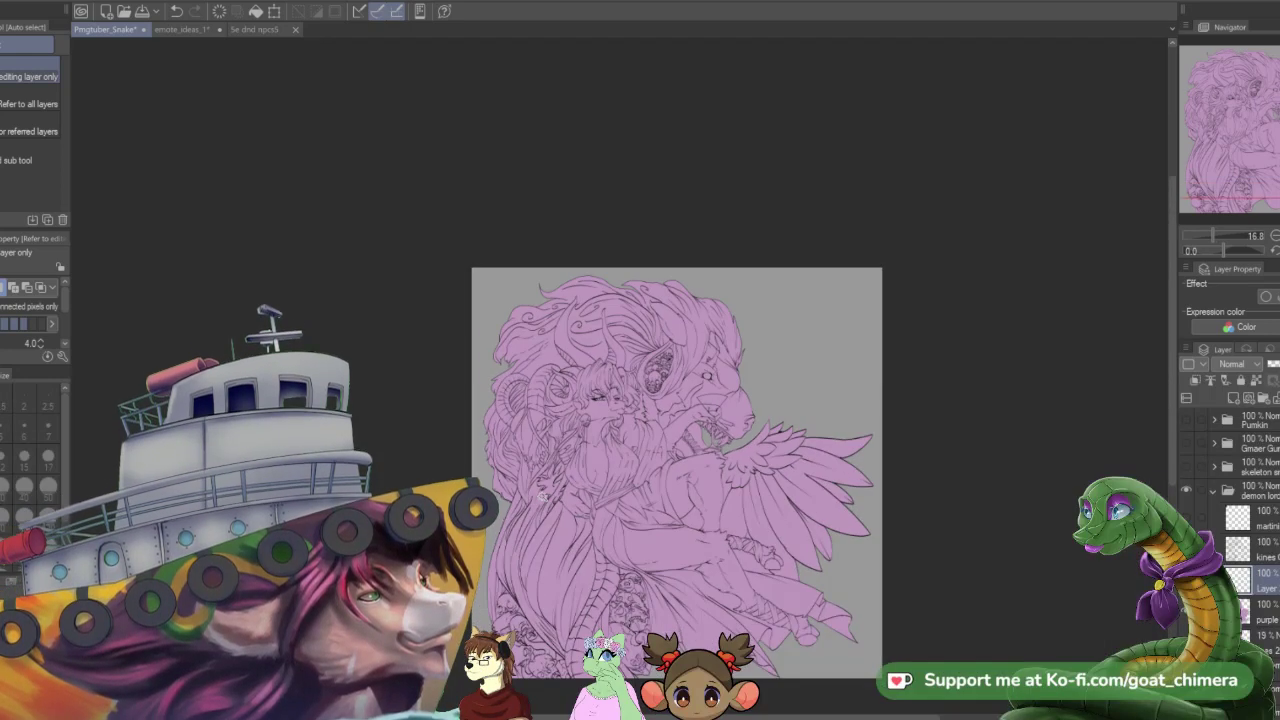
{"action": "scroll", "coordinate": [547, 465], "scroll_direction": "up", "scroll_amount": 1}
{"action": "scroll", "coordinate": [485, 570], "scroll_direction": "down", "scroll_amount": 1}
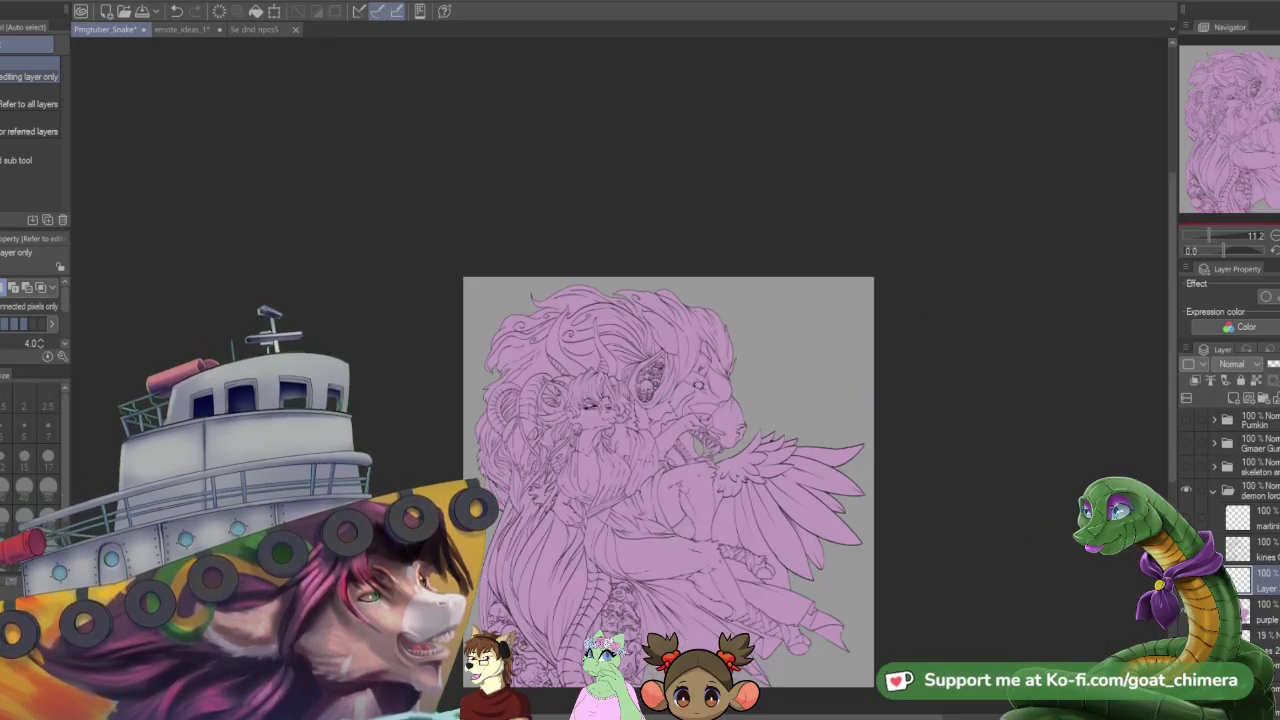
{"action": "scroll", "coordinate": [765, 450], "scroll_direction": "down", "scroll_amount": 2}
{"action": "left_click_drag", "start_coordinate": [1279, 156], "coordinate": [1264, 212]}
{"action": "scroll", "coordinate": [722, 335], "scroll_direction": "up", "scroll_amount": 1}
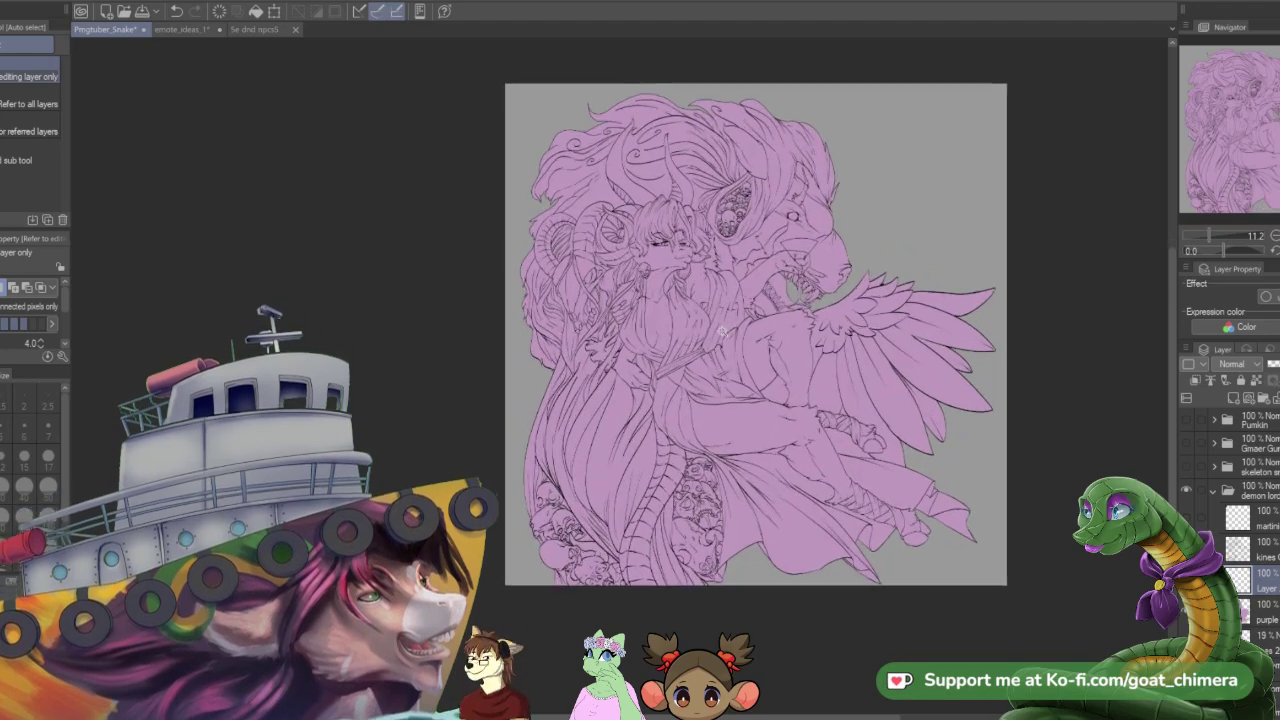
{"action": "scroll", "coordinate": [495, 215], "scroll_direction": "up", "scroll_amount": 1}
{"action": "scroll", "coordinate": [496, 280], "scroll_direction": "down", "scroll_amount": 1}
{"action": "scroll", "coordinate": [518, 282], "scroll_direction": "up", "scroll_amount": 1}
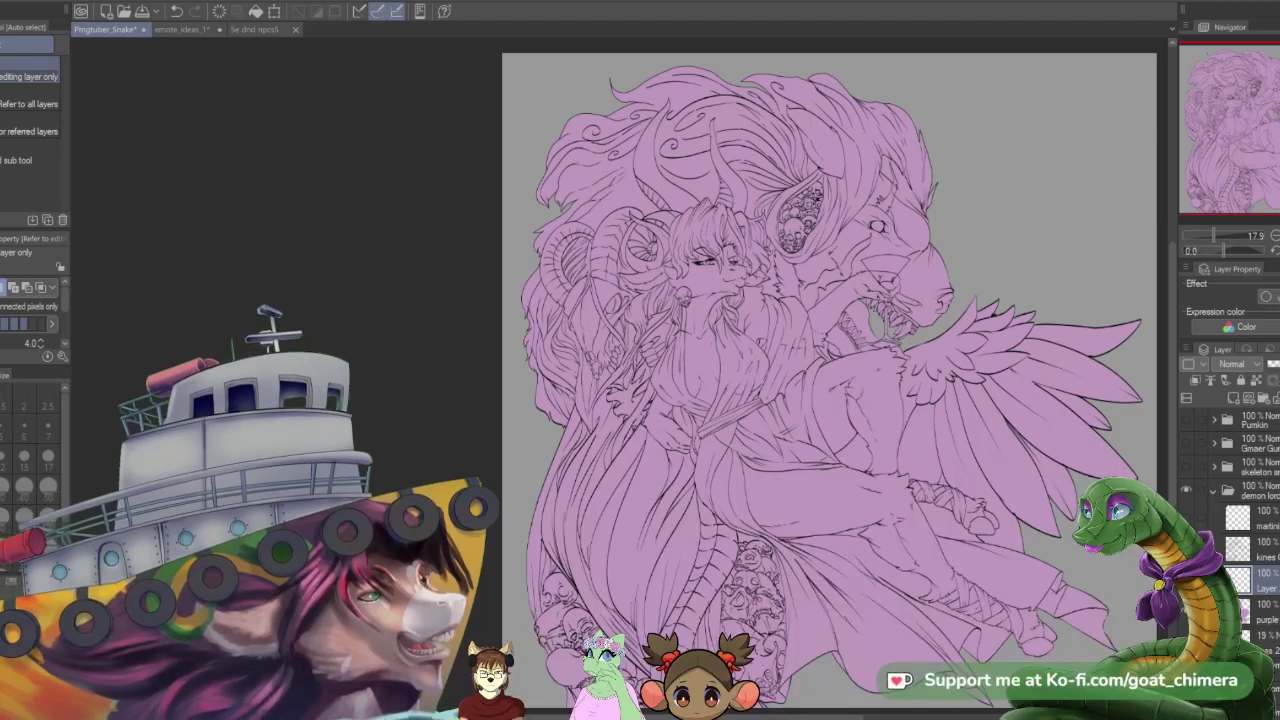
- Select a narrow fold on the woman's chest drapery with the Selection pen, shade it with a dark foreground-to-transparent gradient, and deselect
{"action": "scroll", "coordinate": [655, 255], "scroll_direction": "up", "scroll_amount": 3}
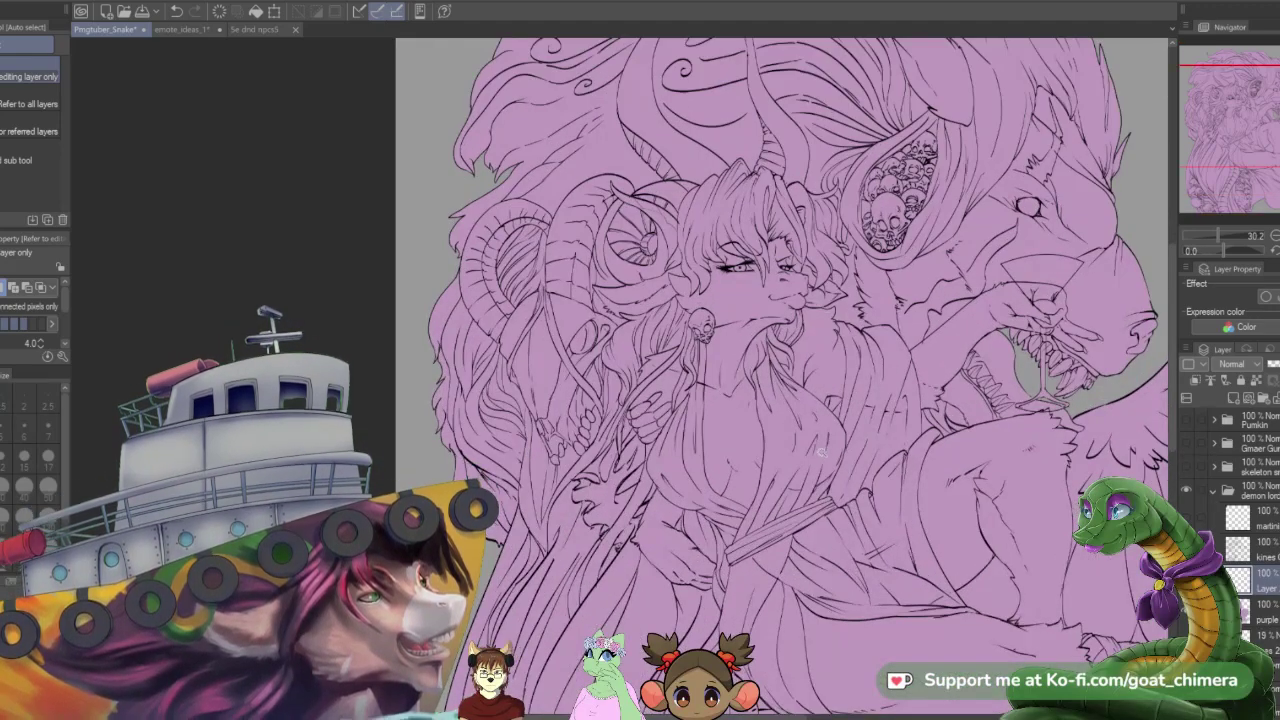
{"action": "scroll", "coordinate": [818, 455], "scroll_direction": "up", "scroll_amount": 2}
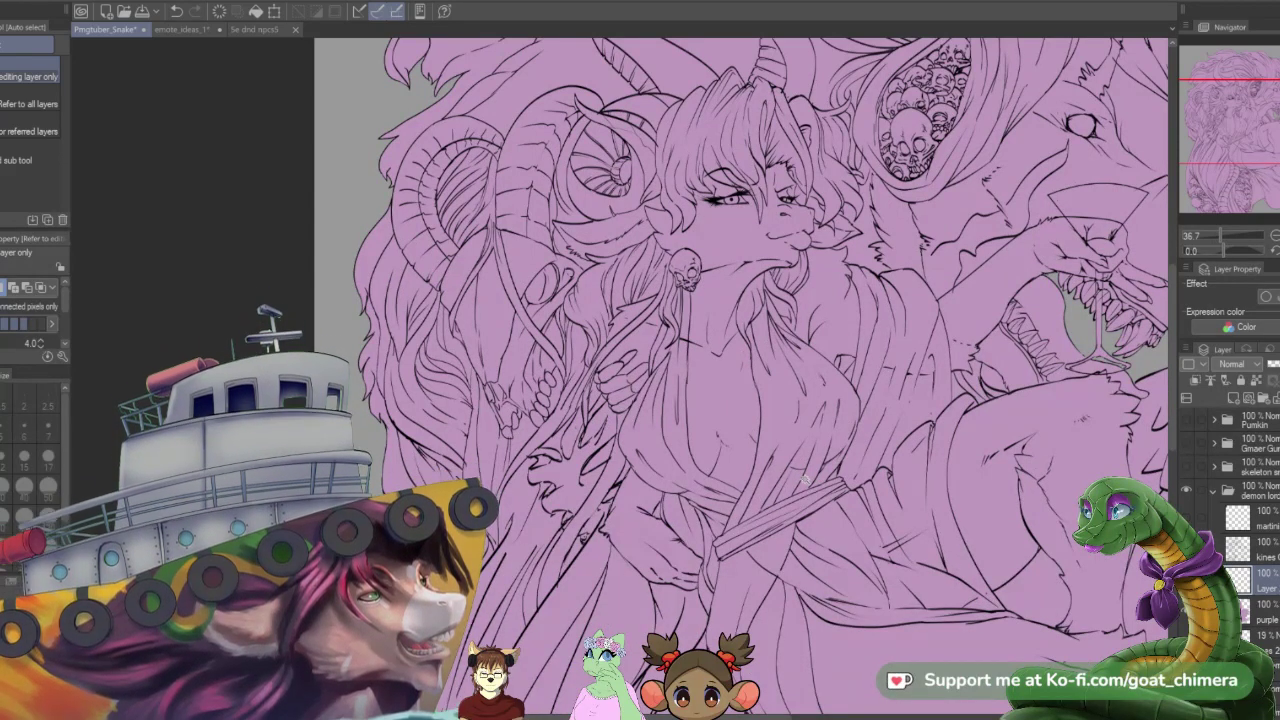
{"action": "key", "text": "m"}
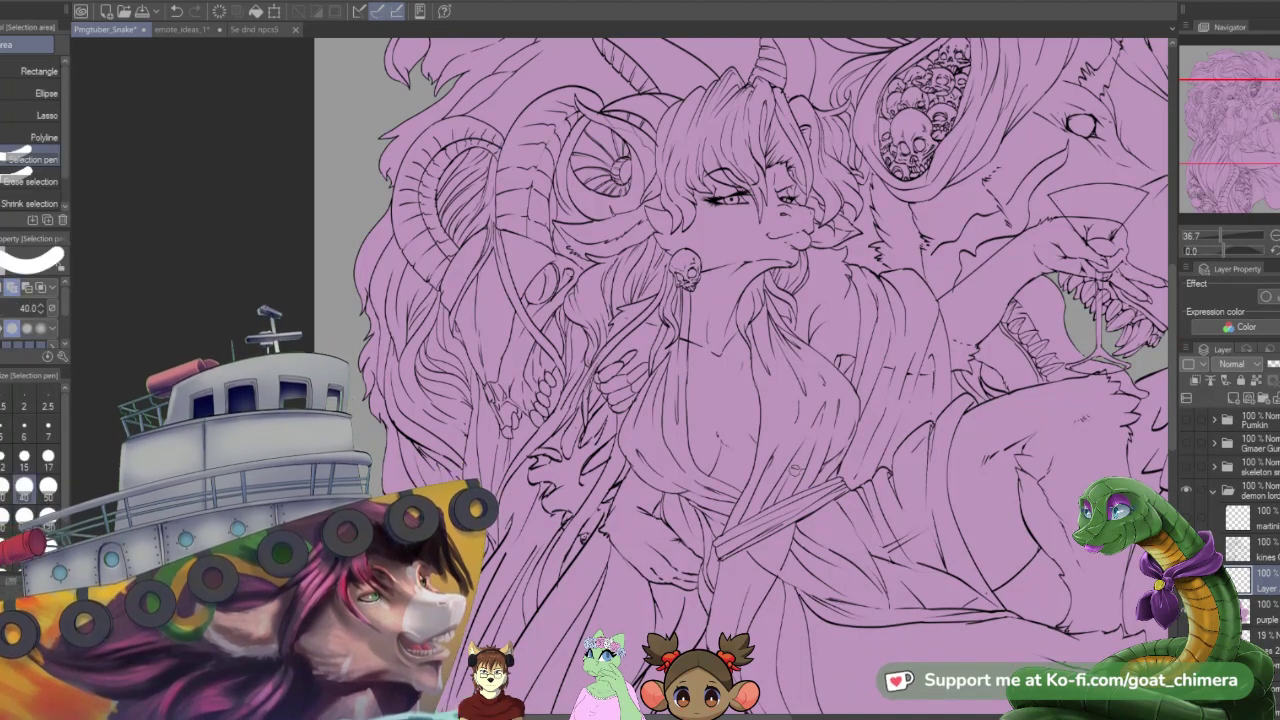
{"action": "mouse_move", "coordinate": [822, 405]}
{"action": "left_mouse_down"}
{"action": "mouse_move", "coordinate": [762, 515]}
{"action": "mouse_move", "coordinate": [813, 452]}
{"action": "left_mouse_up"}
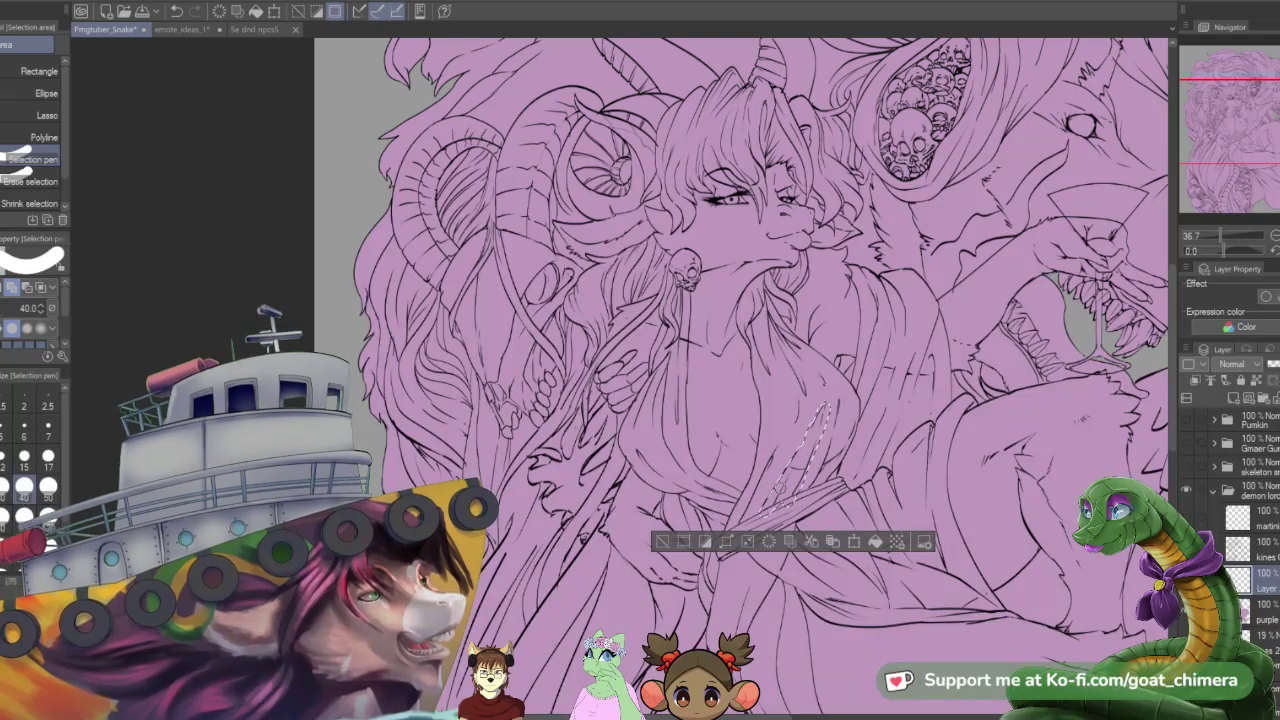
{"action": "key", "text": "g"}
{"action": "left_click_drag", "start_coordinate": [828, 394], "coordinate": [797, 470]}
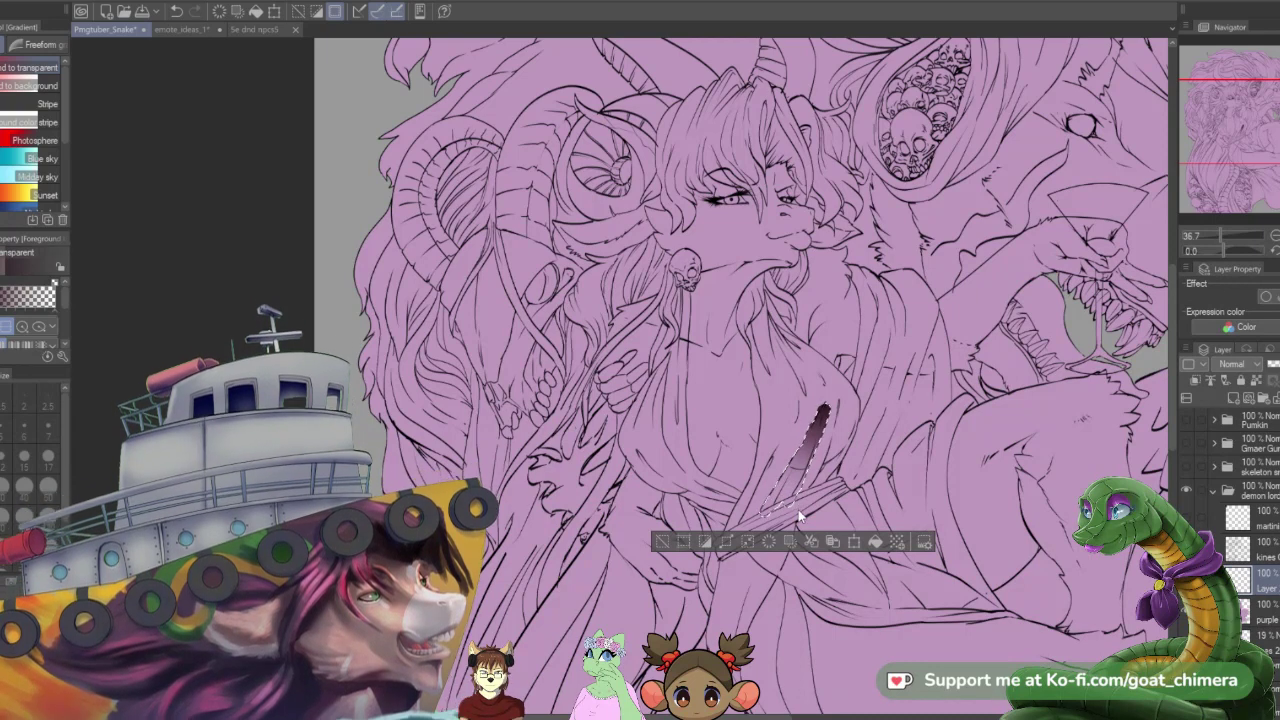
{"action": "key", "text": "ctrl+d"}
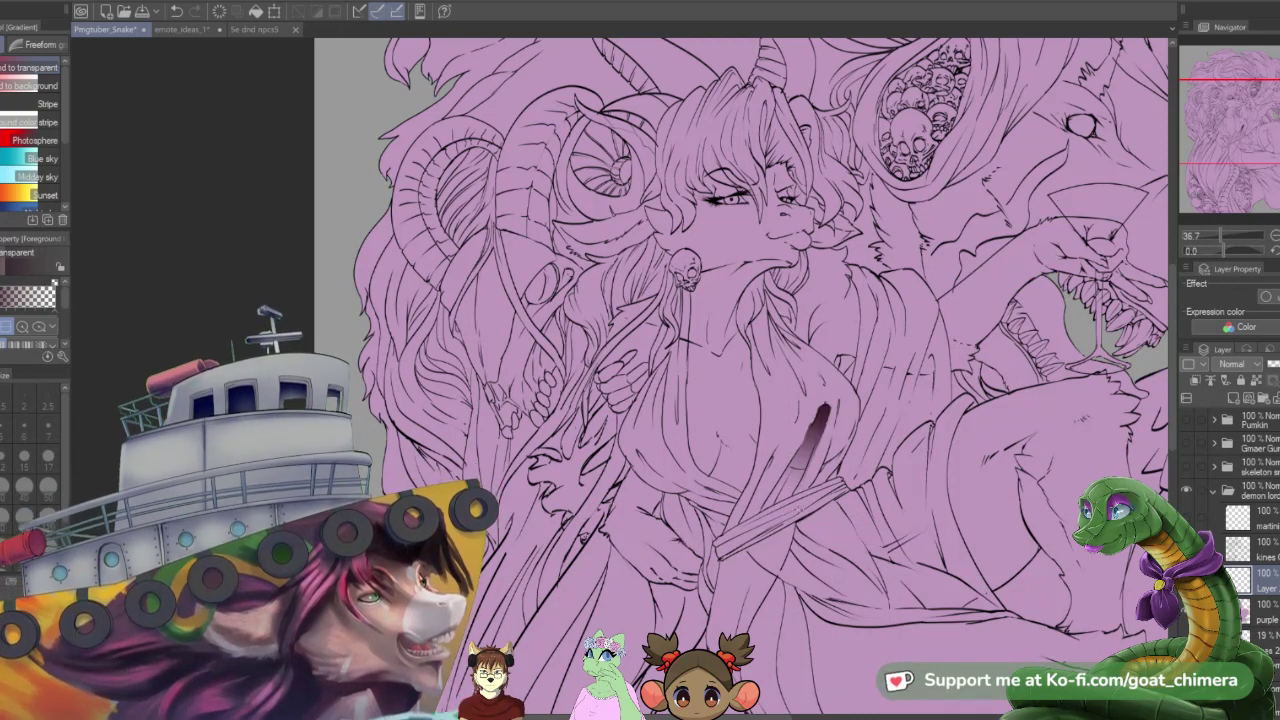
- Soften the edges of the narrow fold shadow on the chest with the Soft eraser at size 15
{"action": "key", "text": "e"}
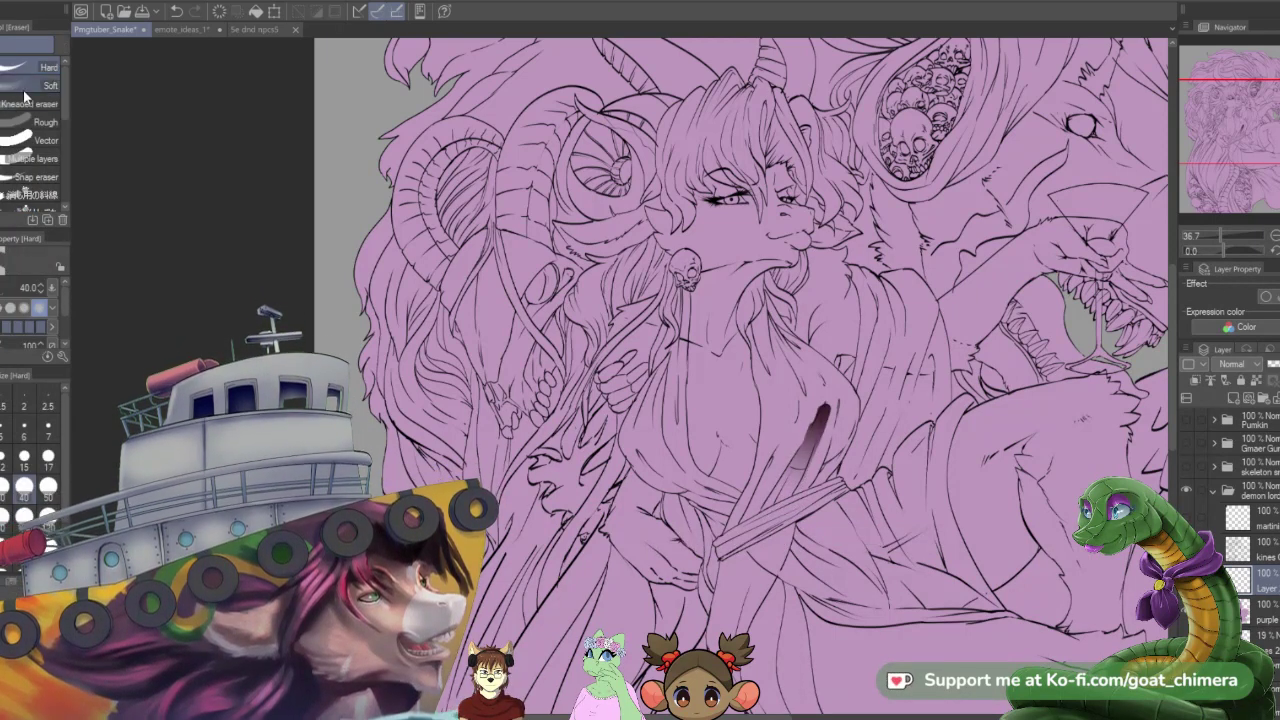
{"action": "left_click", "coordinate": [40, 85]}
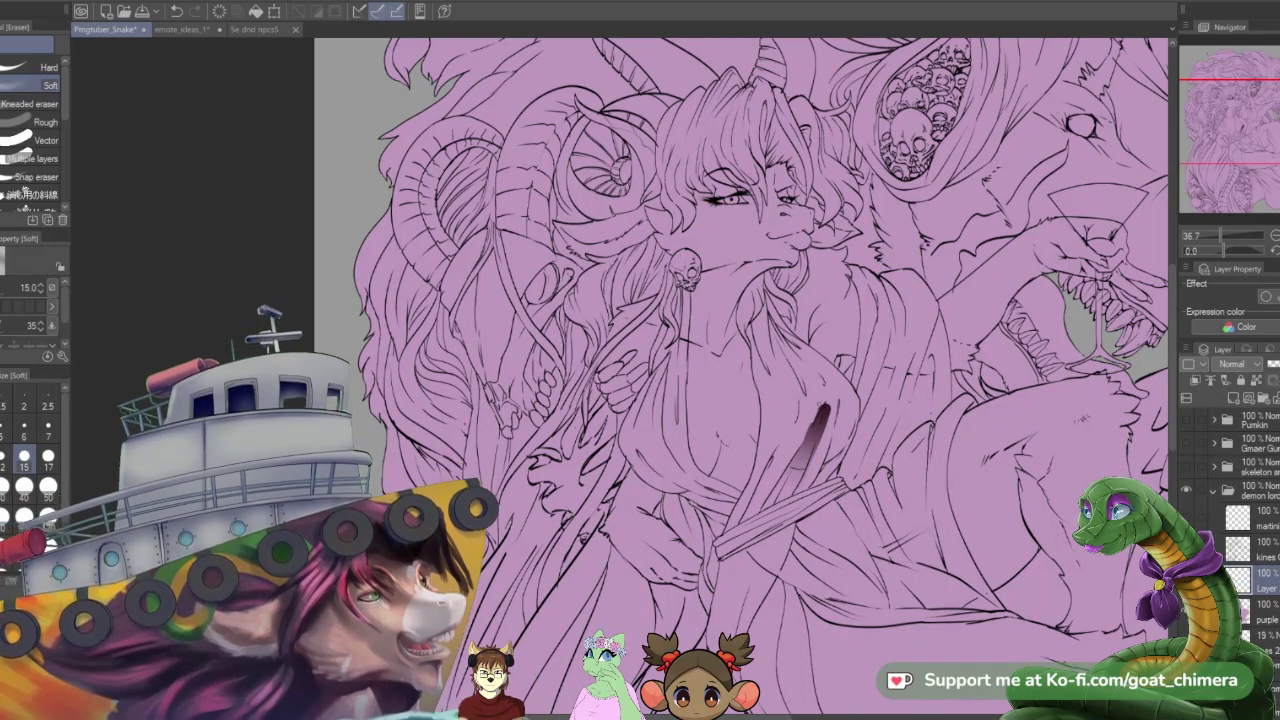
{"action": "left_click_drag", "start_coordinate": [829, 406], "coordinate": [823, 430]}
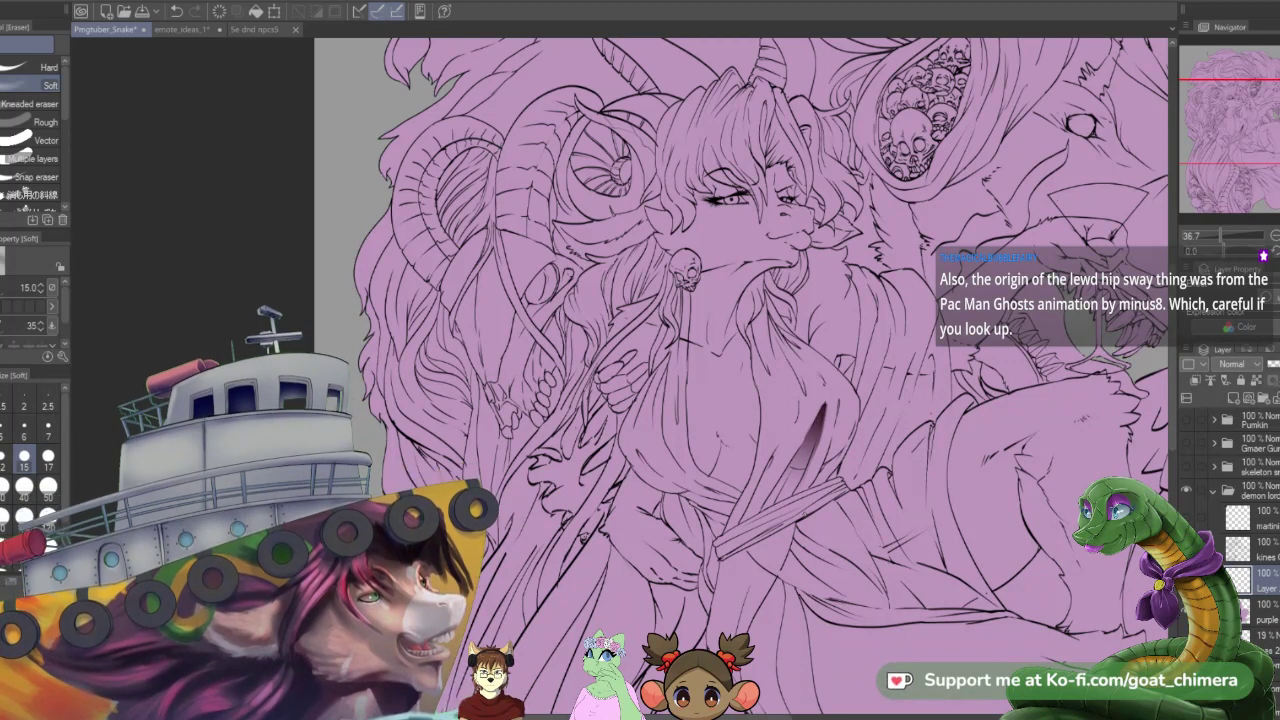
- Select the fold at the outer side of the chest drapery, shade it with a dark foreground-to-transparent gradient, and deselect
{"action": "key", "text": "m"}
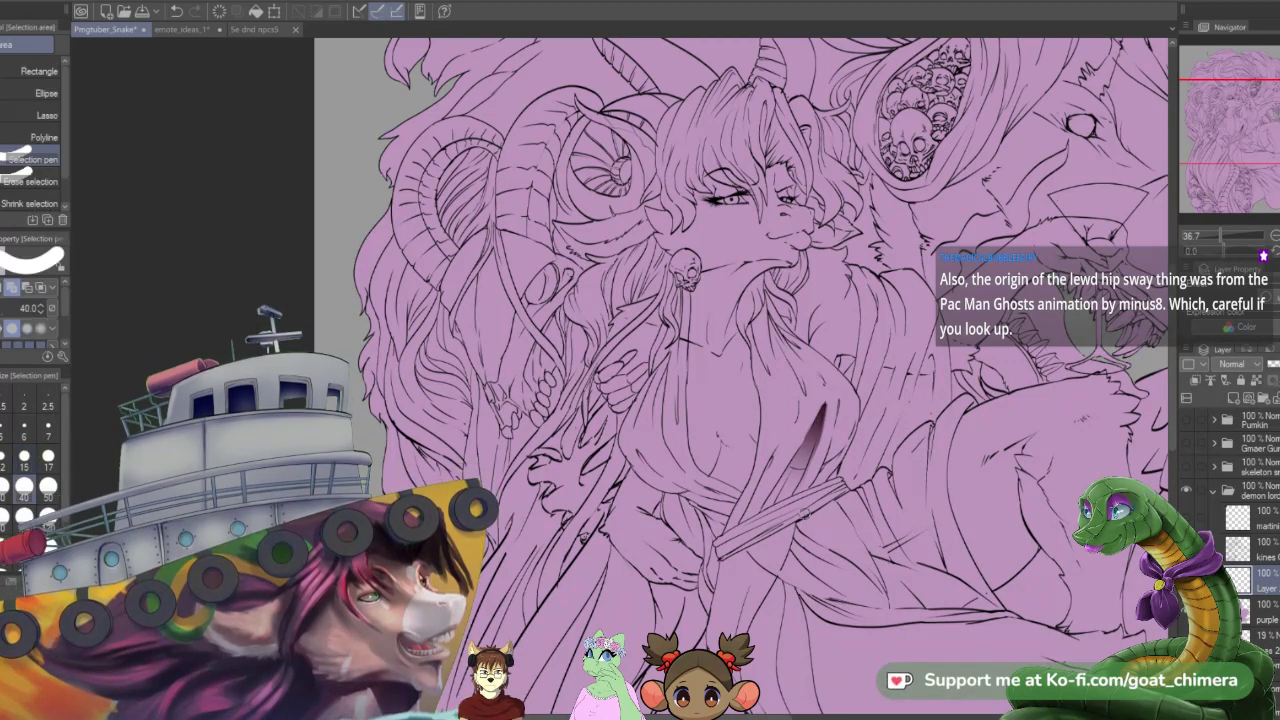
{"action": "left_click_drag", "start_coordinate": [843, 410], "coordinate": [822, 482]}
{"action": "left_click_drag", "start_coordinate": [840, 412], "coordinate": [842, 410]}
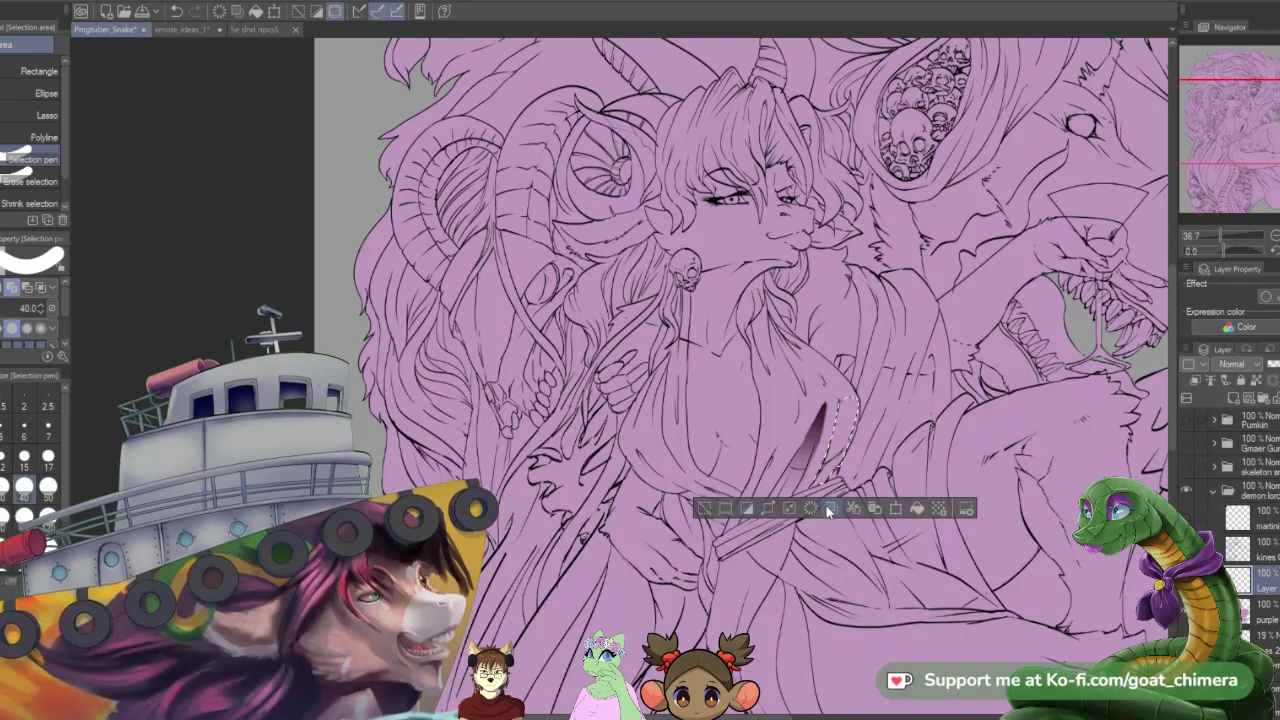
{"action": "key", "text": "g"}
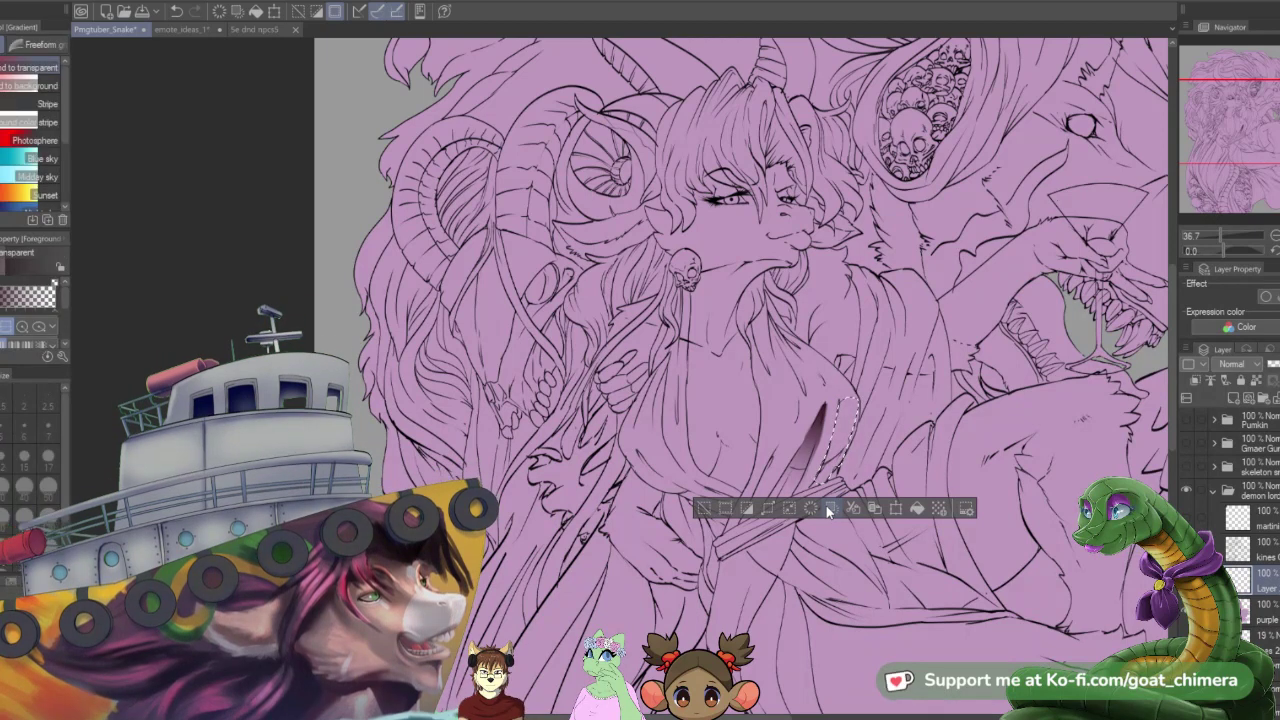
{"action": "left_click_drag", "start_coordinate": [850, 400], "coordinate": [826, 468]}
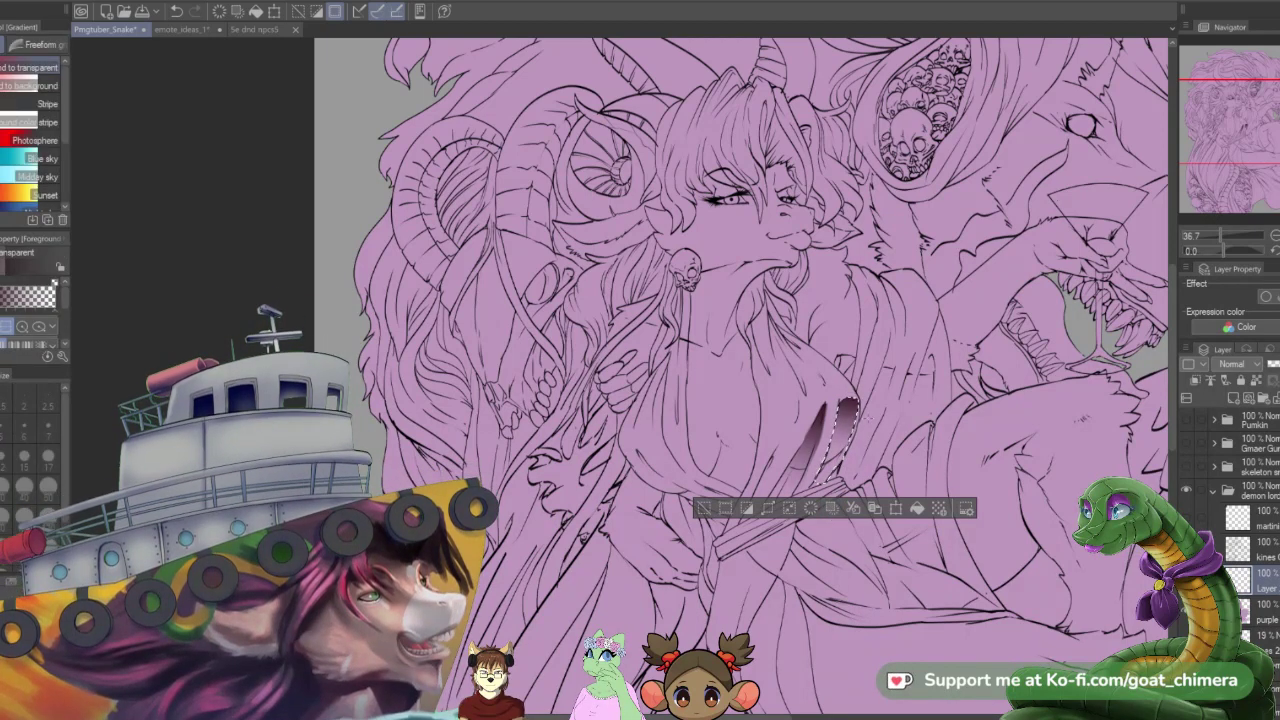
{"action": "key", "text": "ctrl+d"}
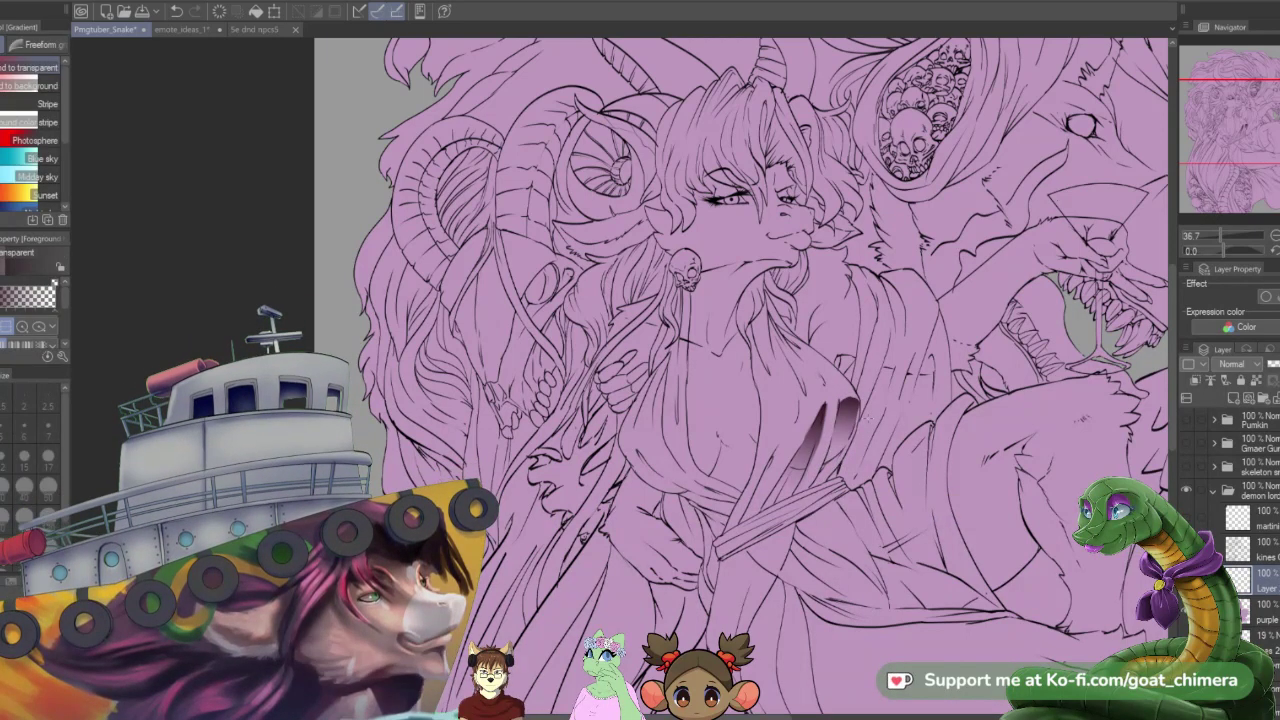
- Fade the outer chest fold's shadow with the Soft eraser at sizes 40 and 100
{"action": "key", "text": "e"}
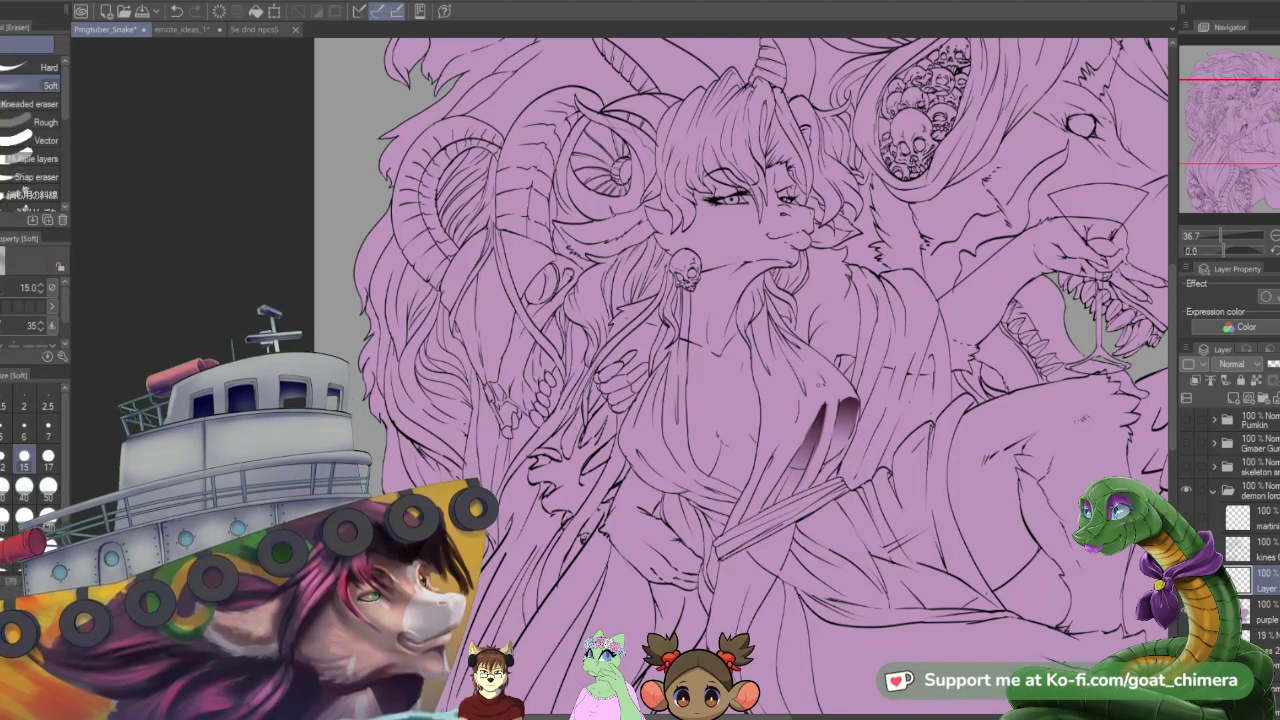
{"action": "left_click", "coordinate": [24, 486]}
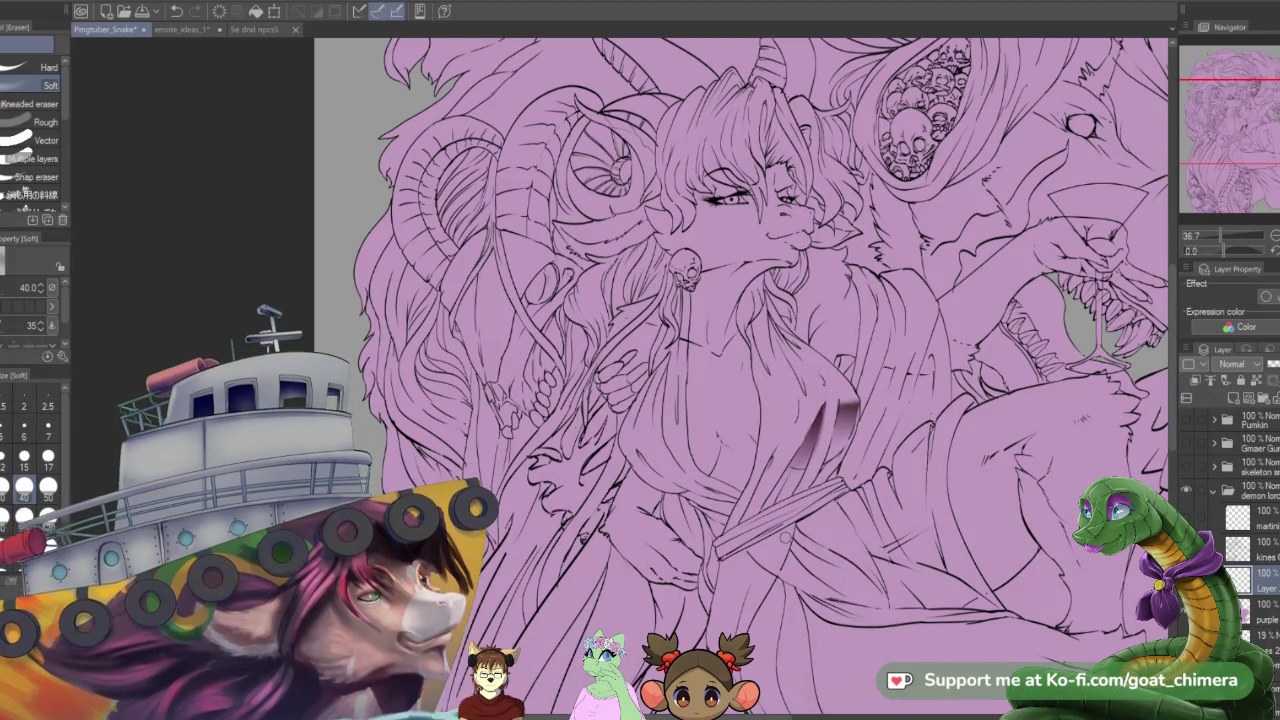
{"action": "left_click", "coordinate": [24, 515]}
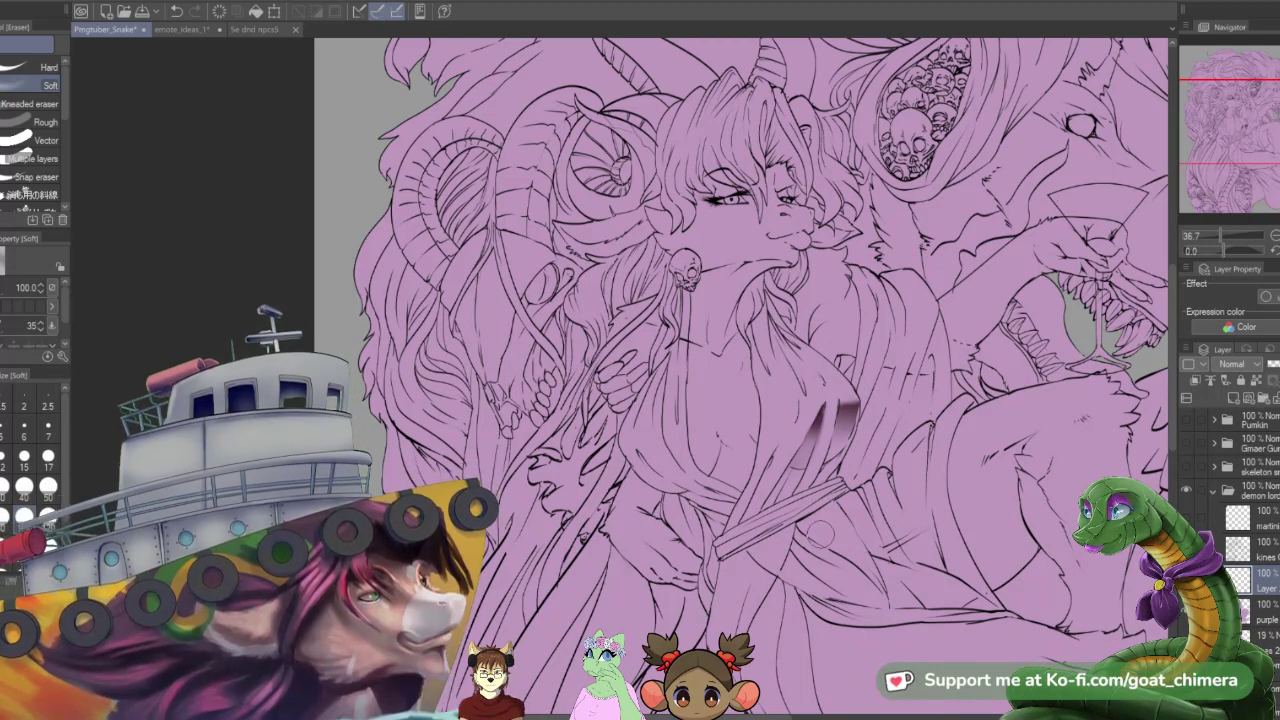
- Select the small folds just above the waist sash with the Selection pen and trim the selection using Erase selection at size 40
{"action": "key", "text": "m"}
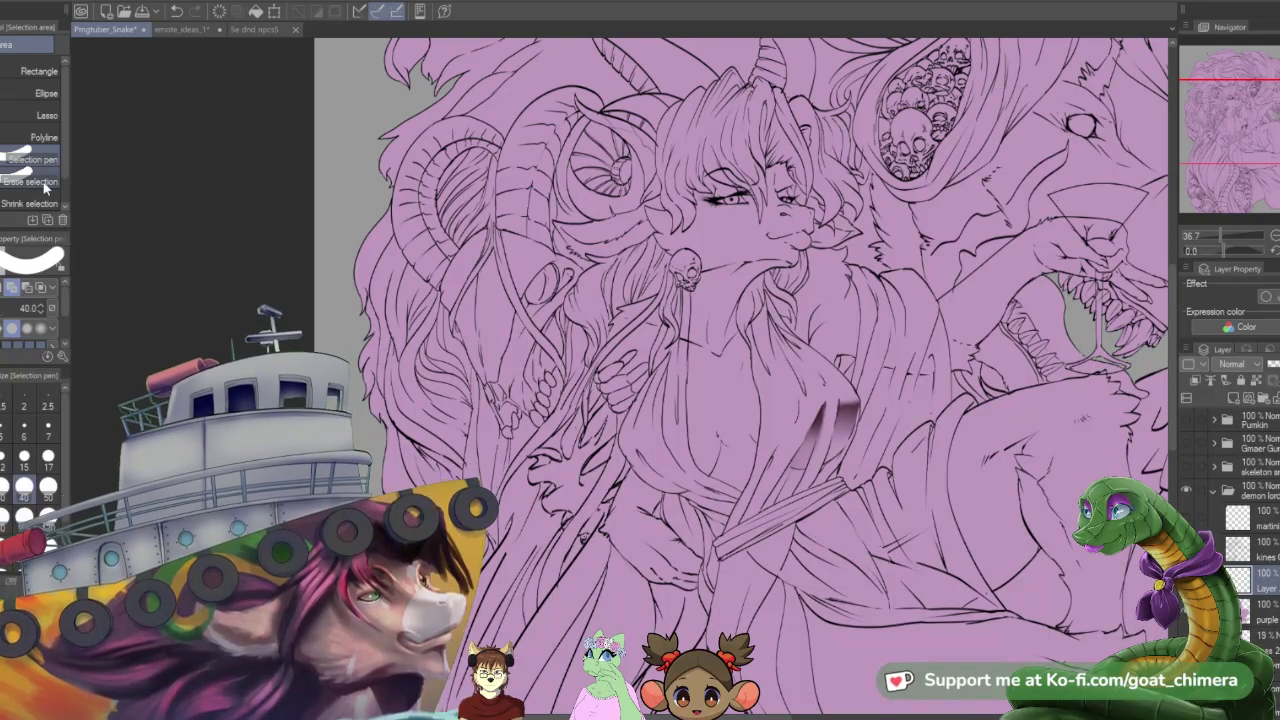
{"action": "mouse_move", "coordinate": [792, 466]}
{"action": "left_mouse_down"}
{"action": "mouse_move", "coordinate": [759, 516]}
{"action": "mouse_move", "coordinate": [795, 480]}
{"action": "left_mouse_up"}
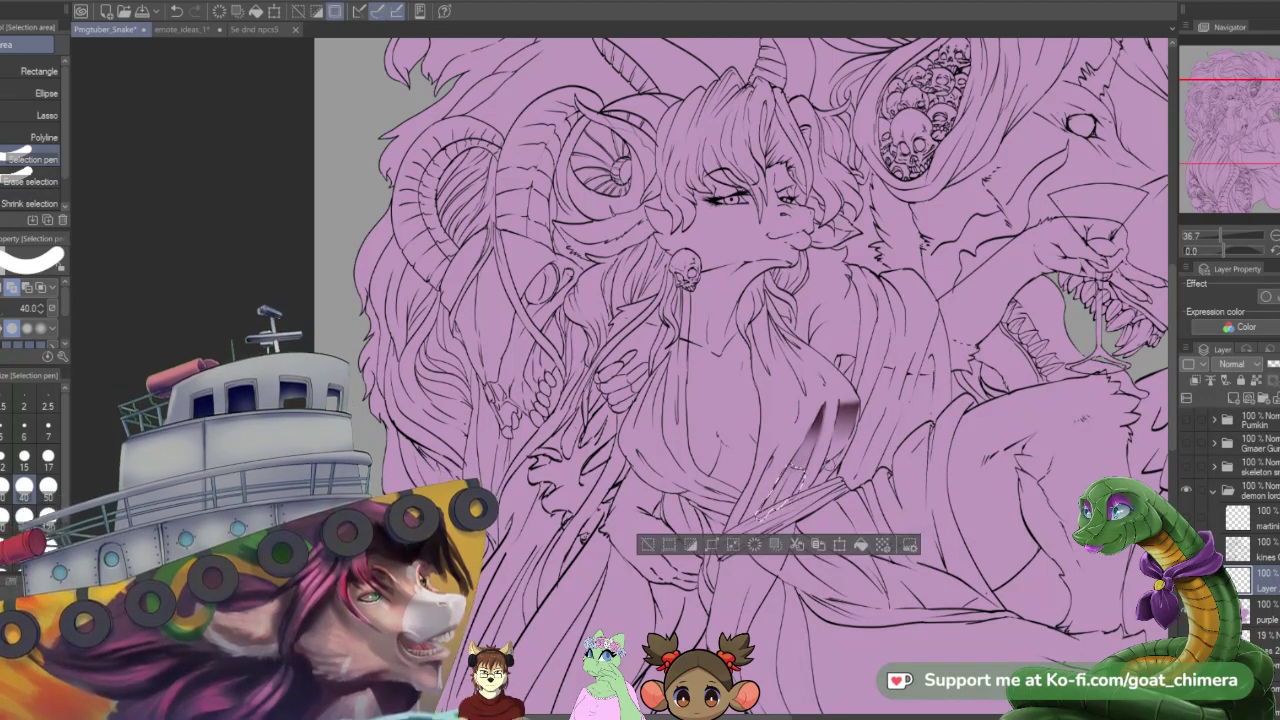
{"action": "left_click", "coordinate": [30, 181]}
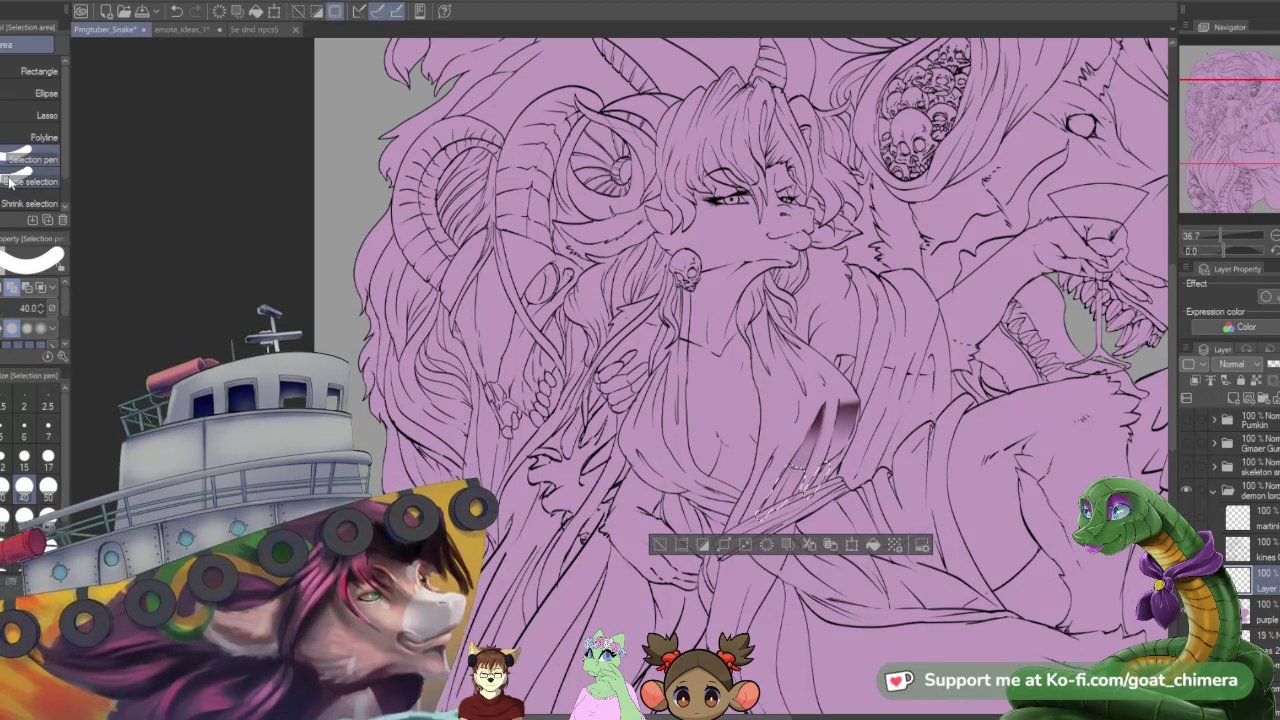
{"action": "left_click", "coordinate": [24, 486]}
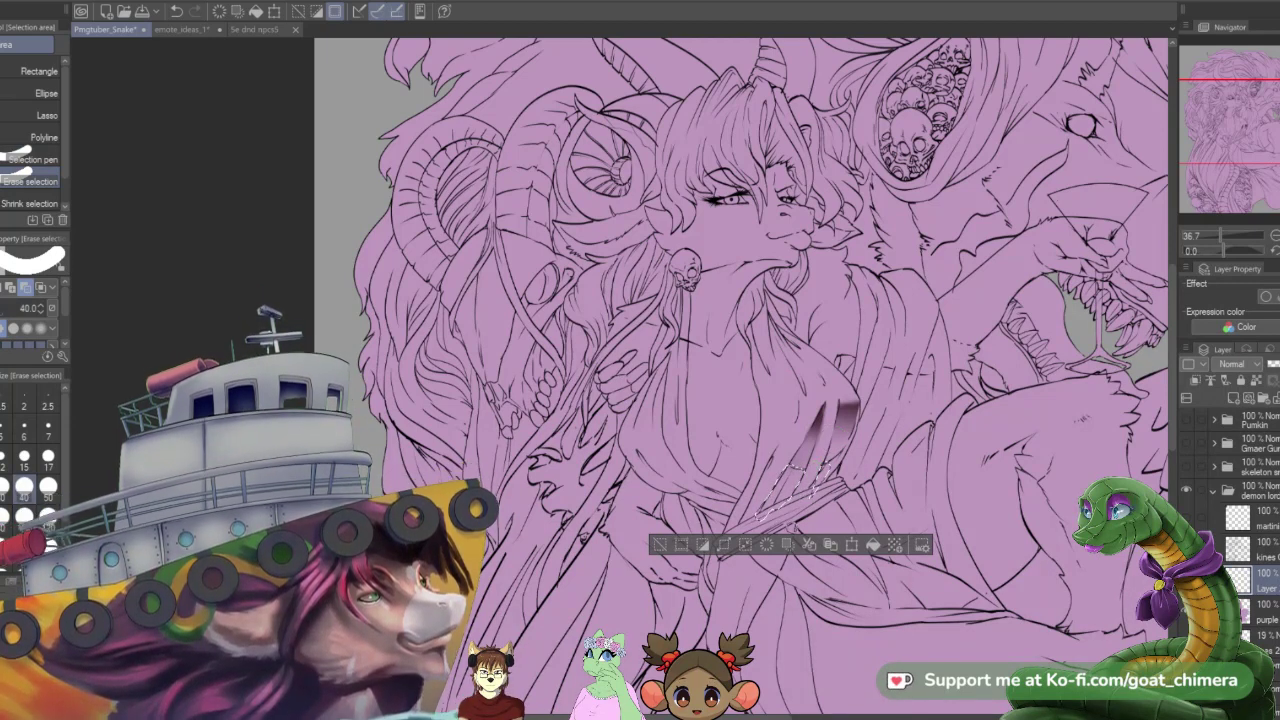
{"action": "left_click_drag", "start_coordinate": [801, 510], "coordinate": [818, 483]}
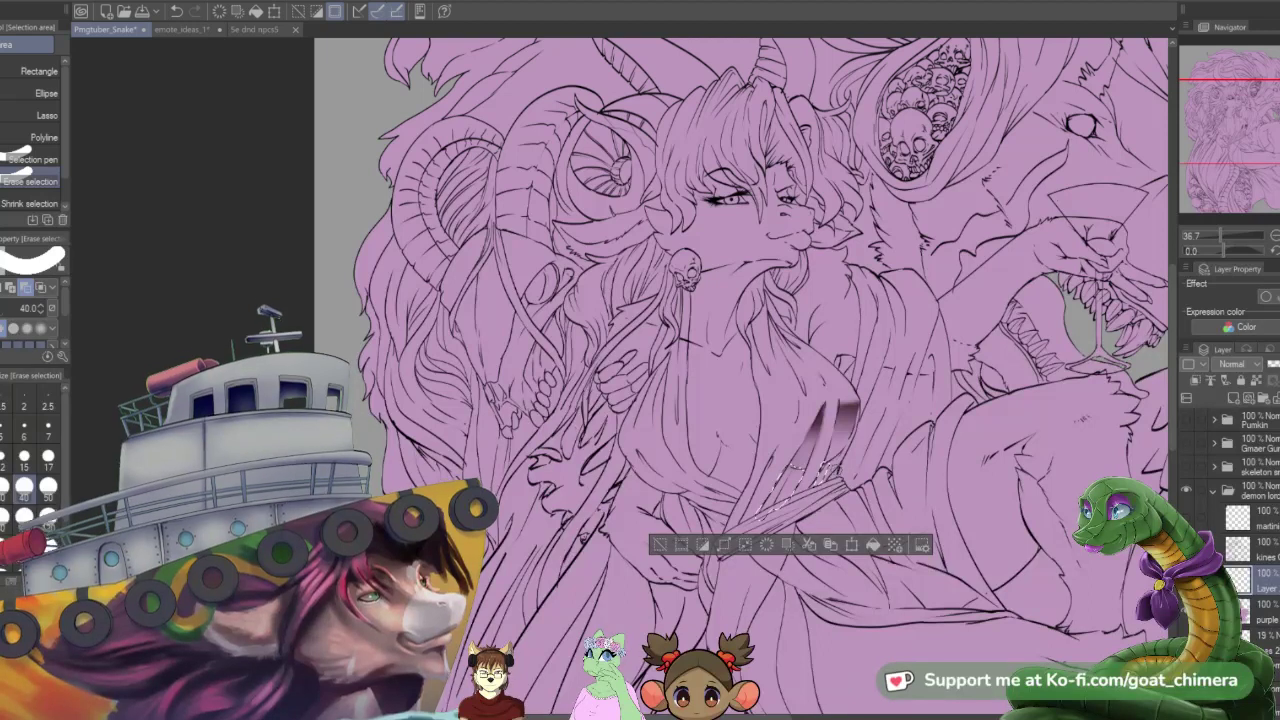
{"action": "left_click_drag", "start_coordinate": [760, 521], "coordinate": [781, 507]}
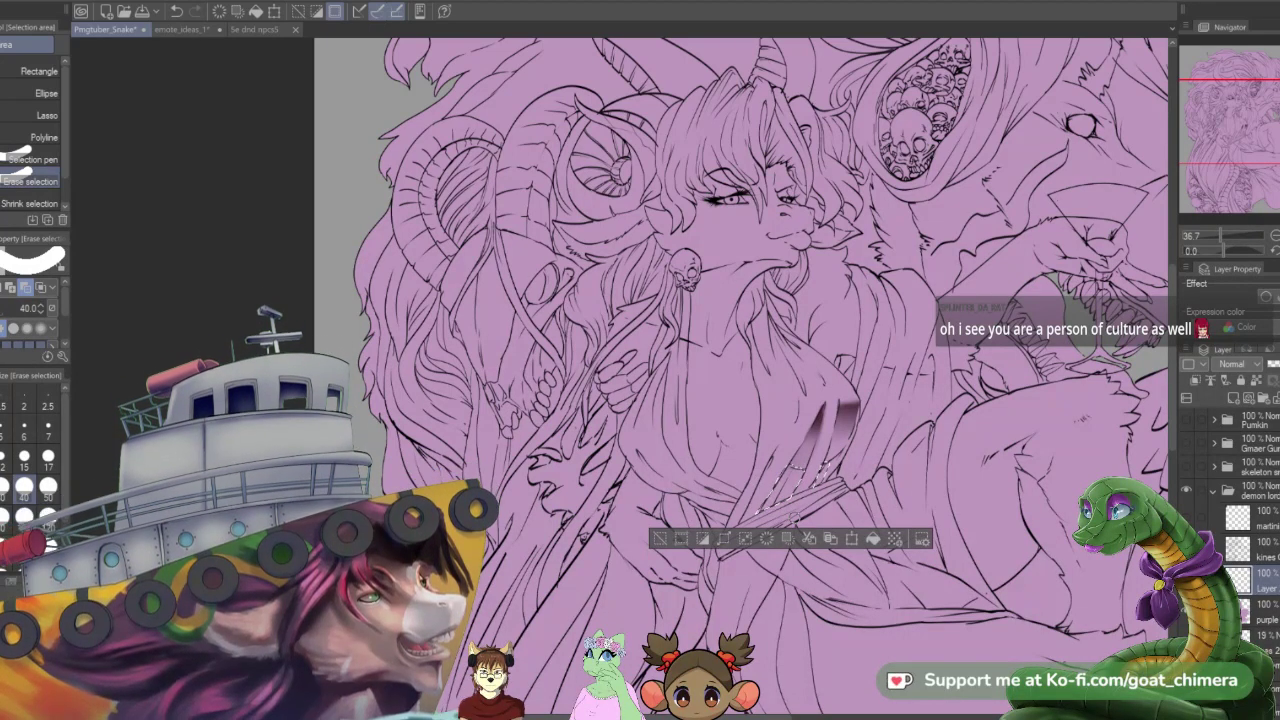
- Shade the selected folds above the sash with a dark foreground-to-transparent gradient and deselect
{"action": "key", "text": "g"}
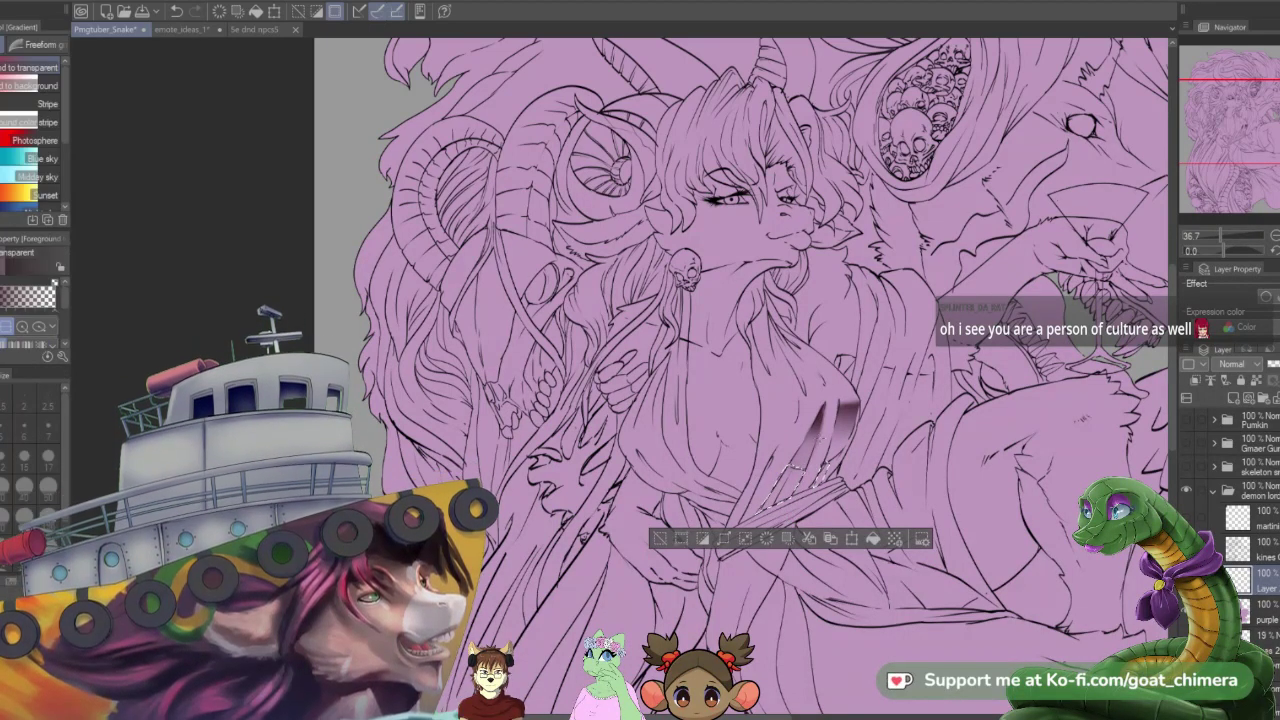
{"action": "left_click_drag", "start_coordinate": [812, 462], "coordinate": [770, 536]}
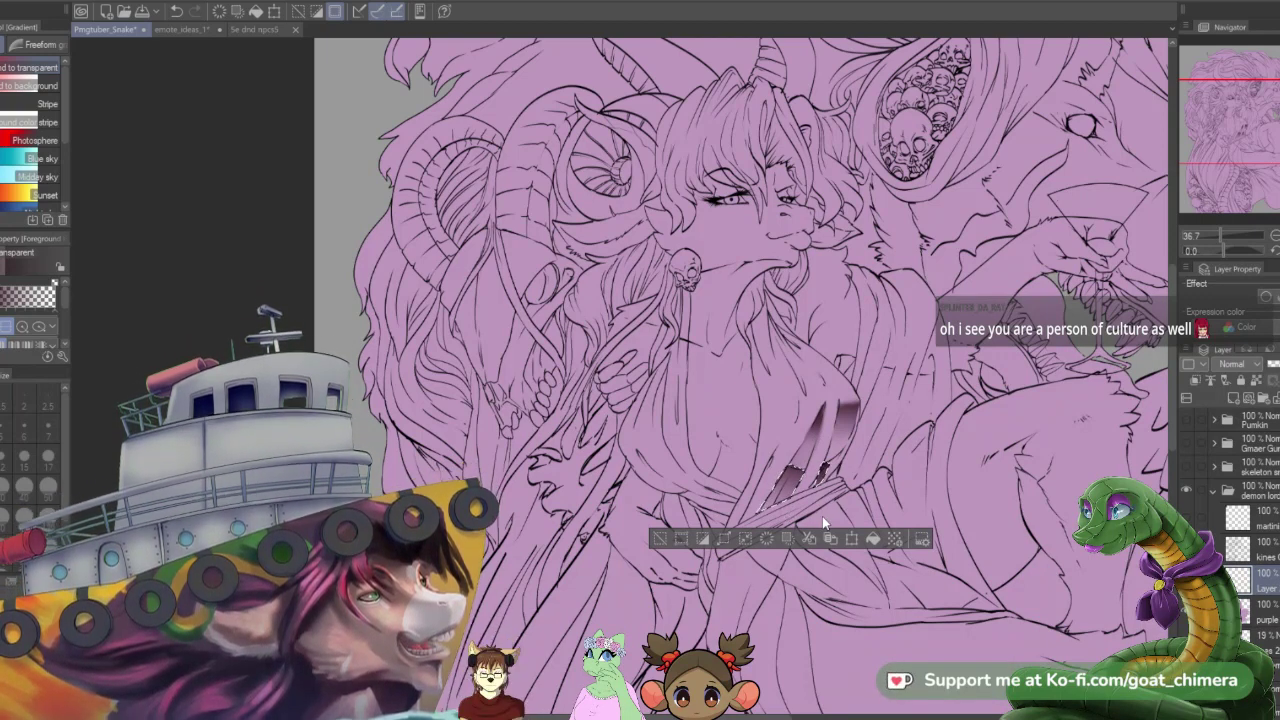
{"action": "key", "text": "ctrl+d"}
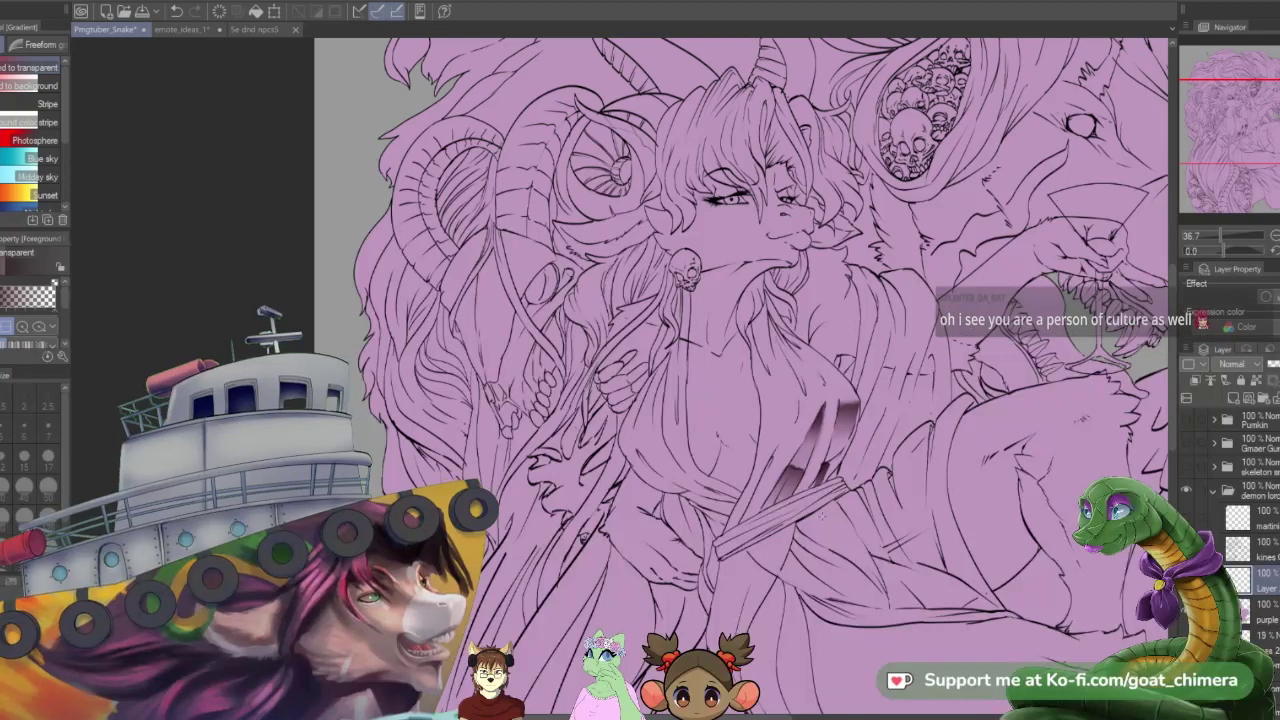
- Brush a selection over the lower chest just above the waist sash, shade it with a dark foreground-to-transparent gradient, and deselect
{"action": "scroll", "coordinate": [915, 540], "scroll_direction": "down", "scroll_amount": 3}
{"action": "scroll", "coordinate": [730, 490], "scroll_direction": "up", "scroll_amount": 1}
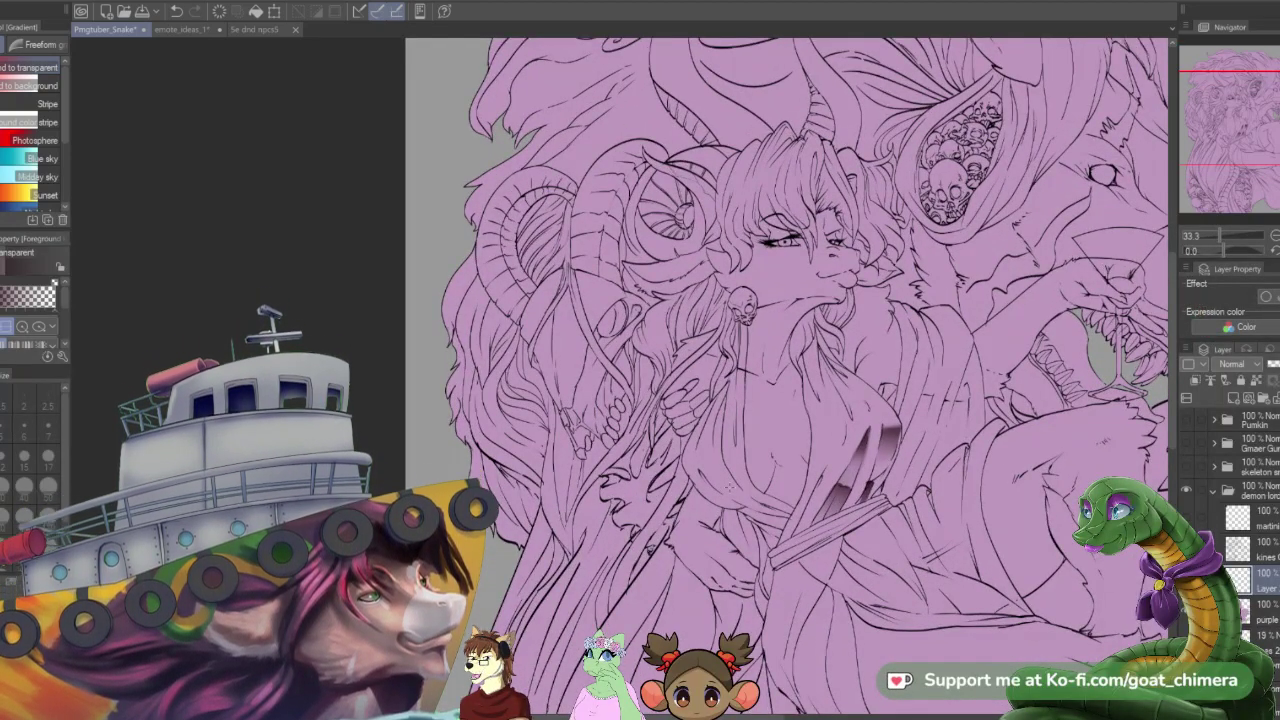
{"action": "key", "text": "m"}
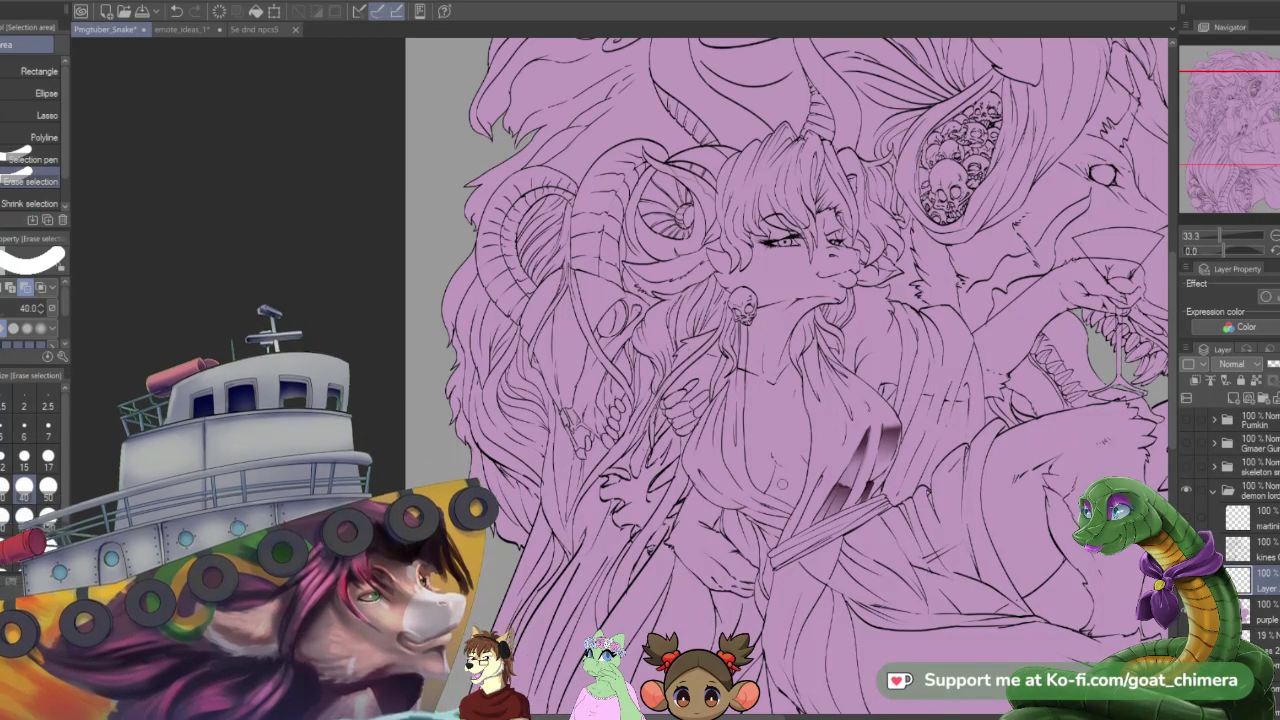
{"action": "mouse_move", "coordinate": [778, 482]}
{"action": "left_mouse_down"}
{"action": "mouse_move", "coordinate": [772, 494]}
{"action": "mouse_move", "coordinate": [778, 470]}
{"action": "mouse_move", "coordinate": [772, 511]}
{"action": "mouse_move", "coordinate": [788, 472]}
{"action": "mouse_move", "coordinate": [810, 476]}
{"action": "mouse_move", "coordinate": [786, 518]}
{"action": "left_mouse_up"}
{"action": "key", "text": "g"}
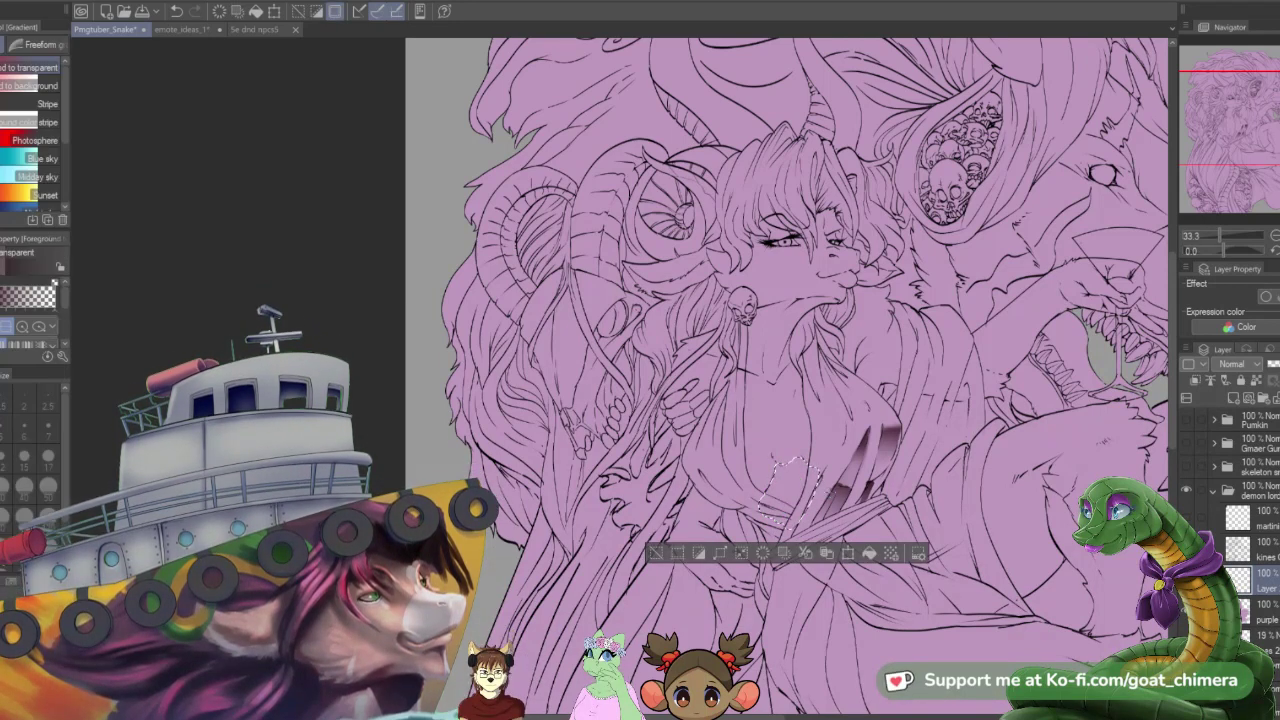
{"action": "left_click_drag", "start_coordinate": [804, 424], "coordinate": [781, 518]}
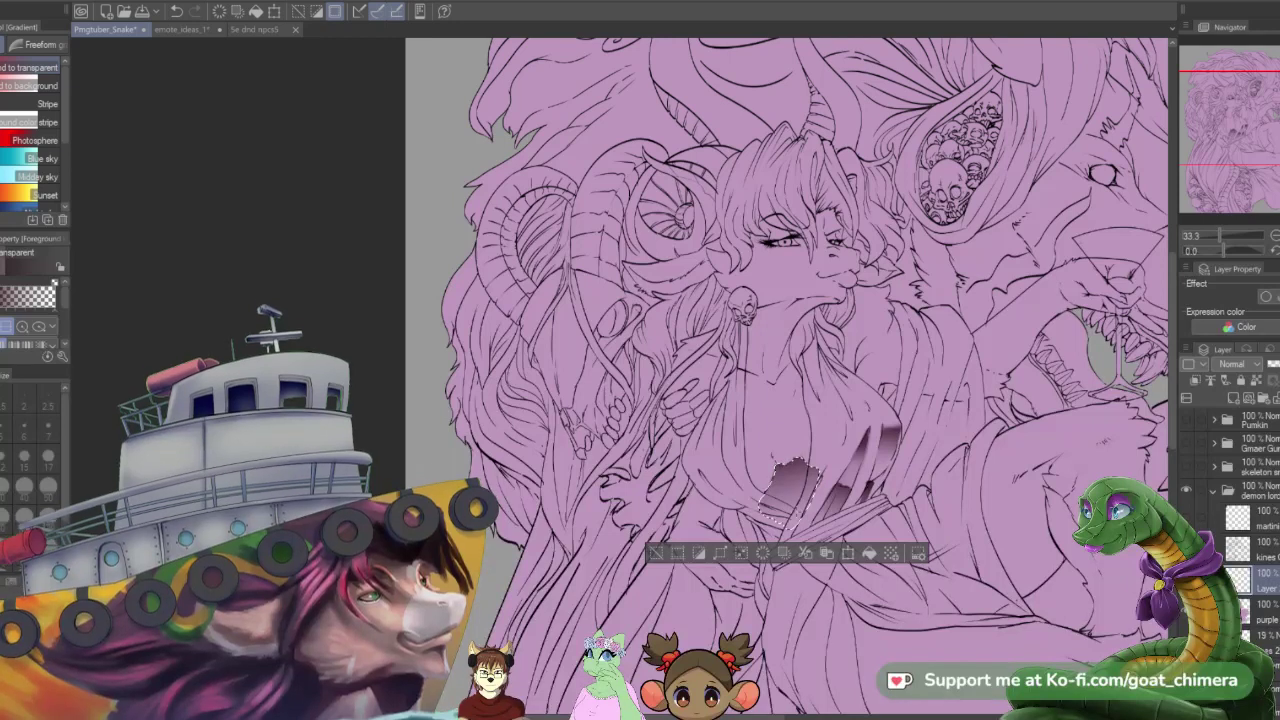
{"action": "key", "text": "ctrl+d"}
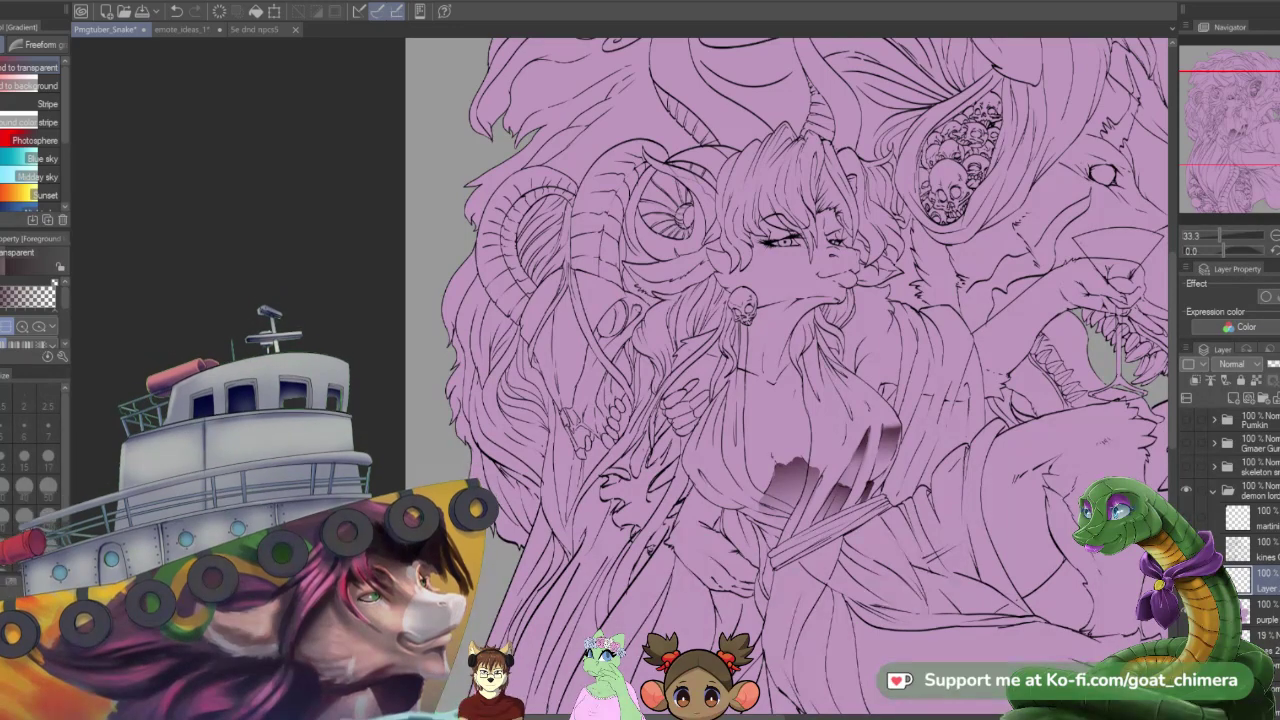
- Fade the edges of the new lower chest shadow with the Soft eraser at size 100
{"action": "scroll", "coordinate": [586, 472], "scroll_direction": "down", "scroll_amount": 2}
{"action": "scroll", "coordinate": [708, 500], "scroll_direction": "up", "scroll_amount": 3}
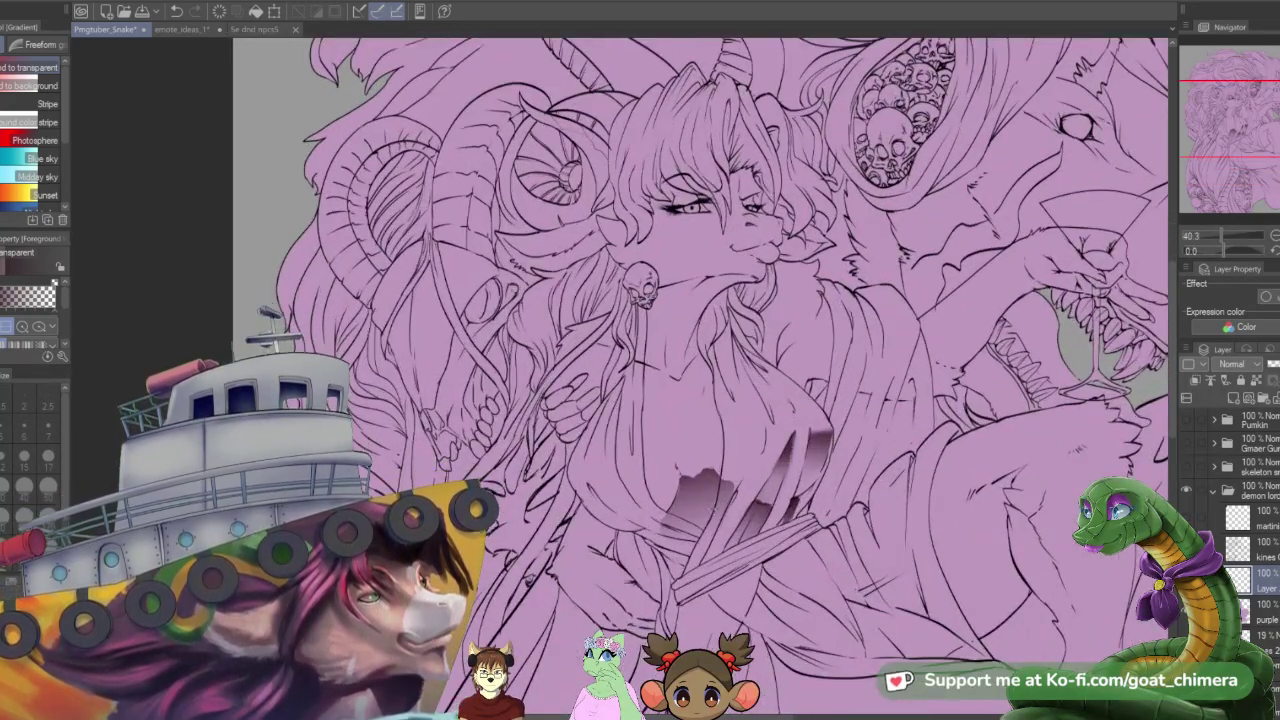
{"action": "key", "text": "e"}
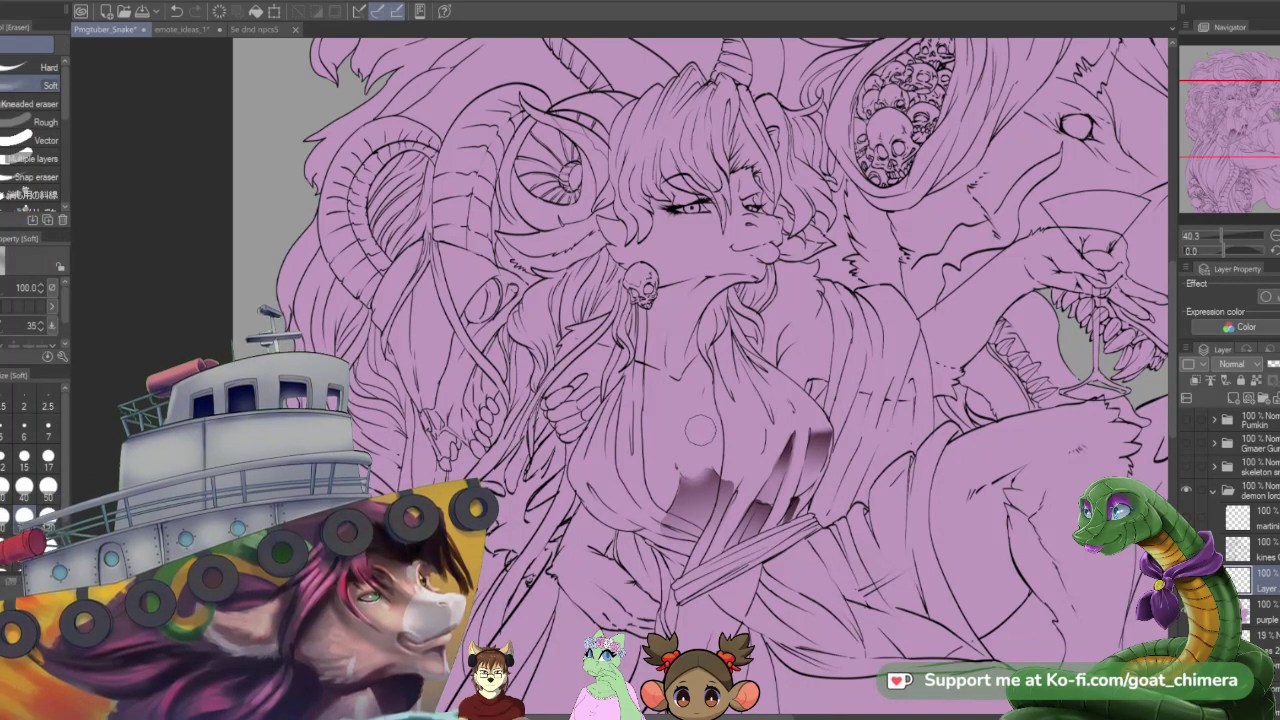
{"action": "mouse_move", "coordinate": [740, 478]}
{"action": "left_mouse_down"}
{"action": "mouse_move", "coordinate": [741, 464]}
{"action": "mouse_move", "coordinate": [744, 496]}
{"action": "left_mouse_up"}
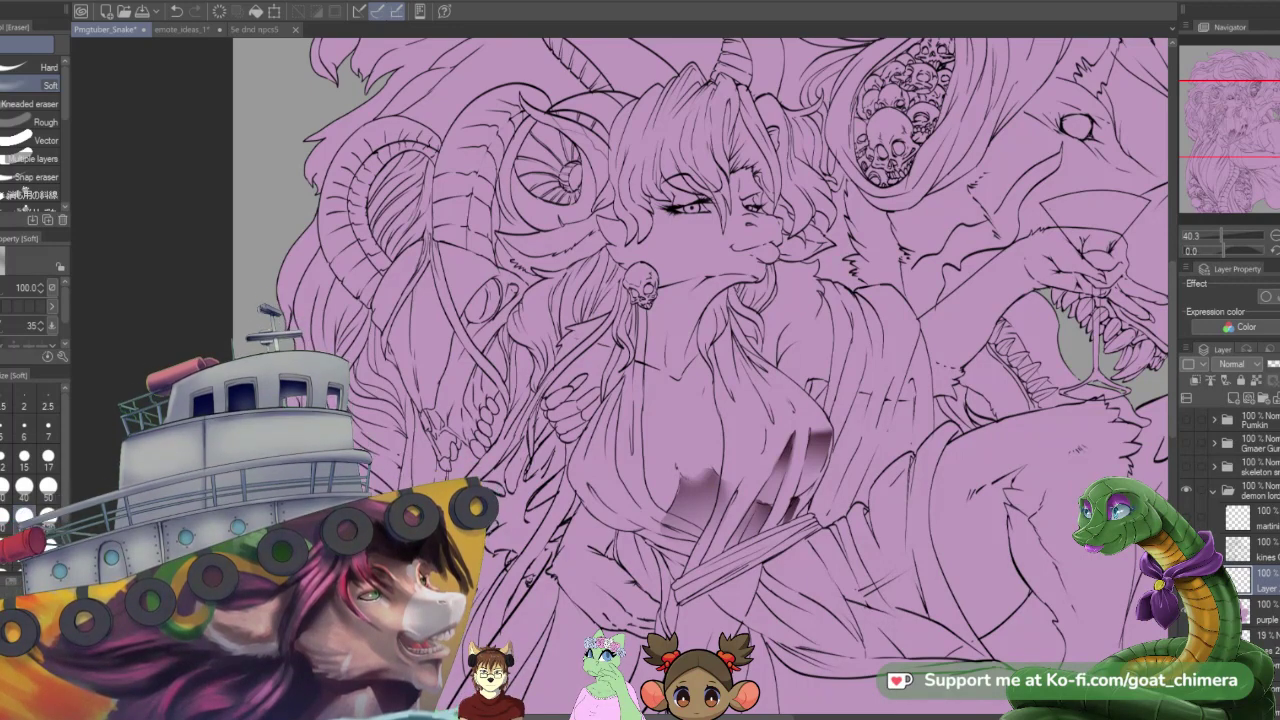
- Switch the stream avatar overlay from the tugboat to the blue flaming hooded figure
{"action": "mouse_move", "coordinate": [180, 692]}
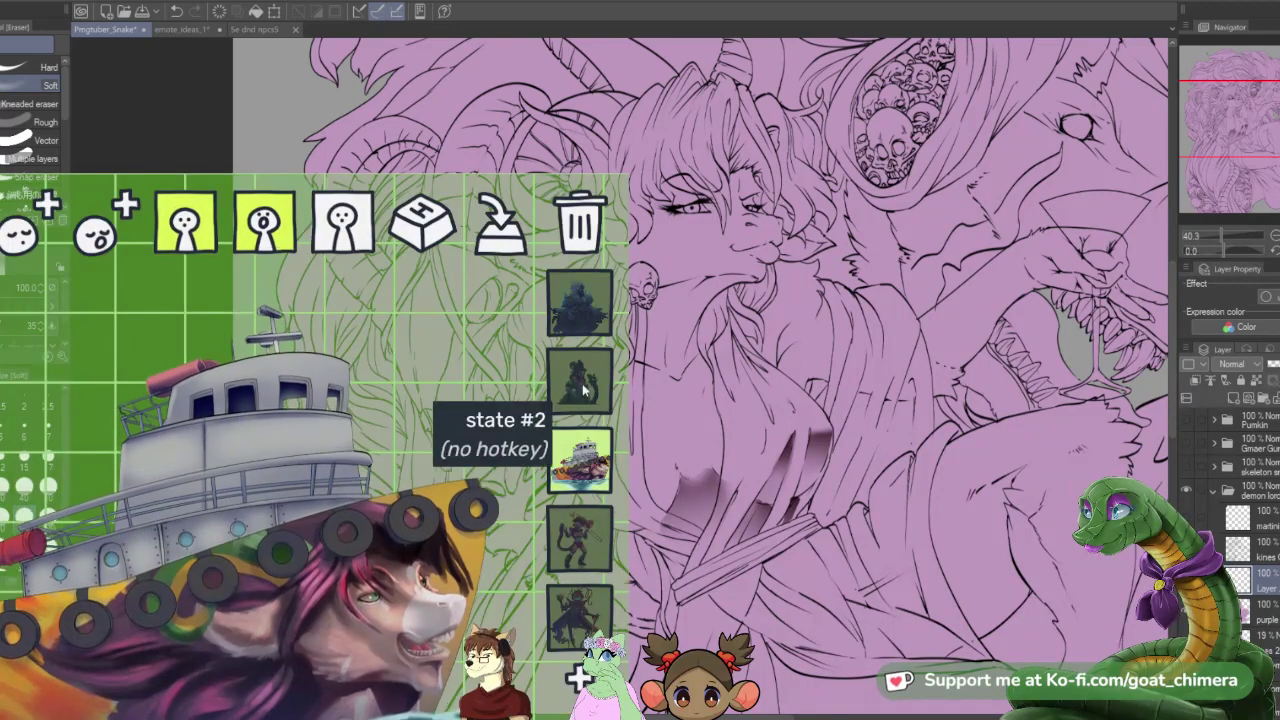
{"action": "left_click", "coordinate": [580, 303]}
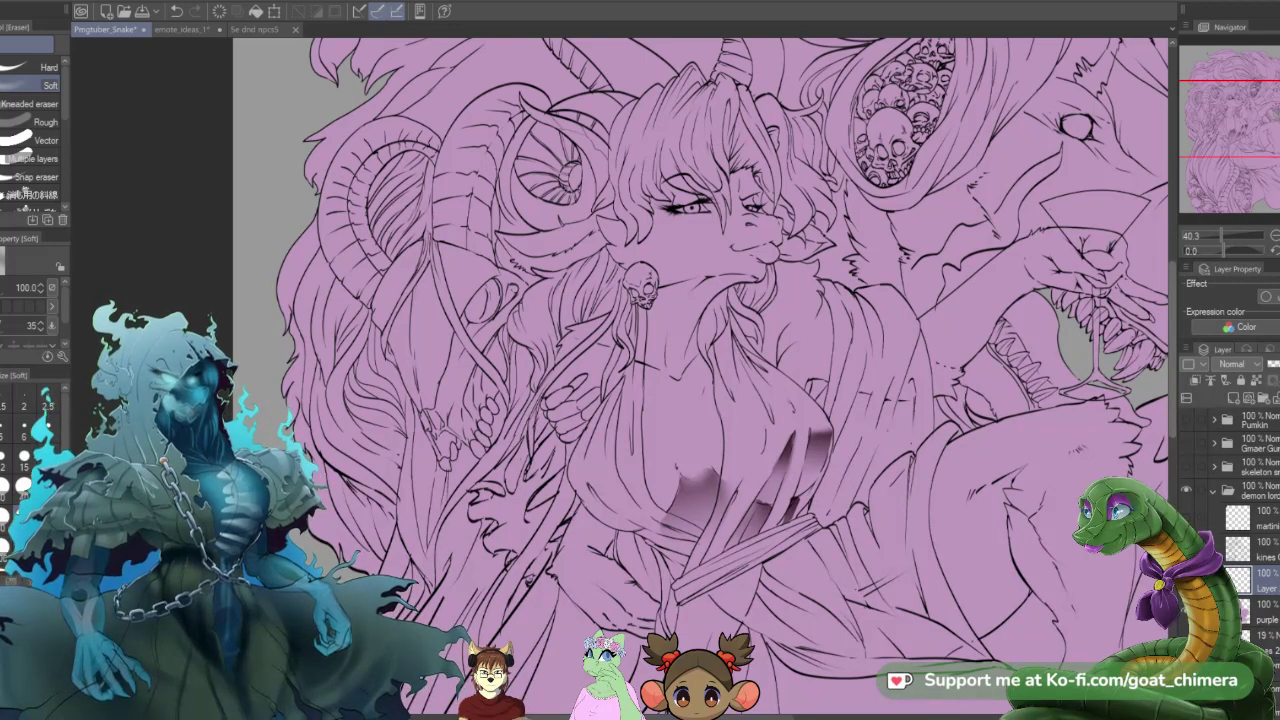
- Brush a selection at size 40 over the demon's neck, from the earring along the underside of the jaw to the chin
{"action": "scroll", "coordinate": [815, 467], "scroll_direction": "down", "scroll_amount": 2}
{"action": "scroll", "coordinate": [741, 411], "scroll_direction": "up", "scroll_amount": 1}
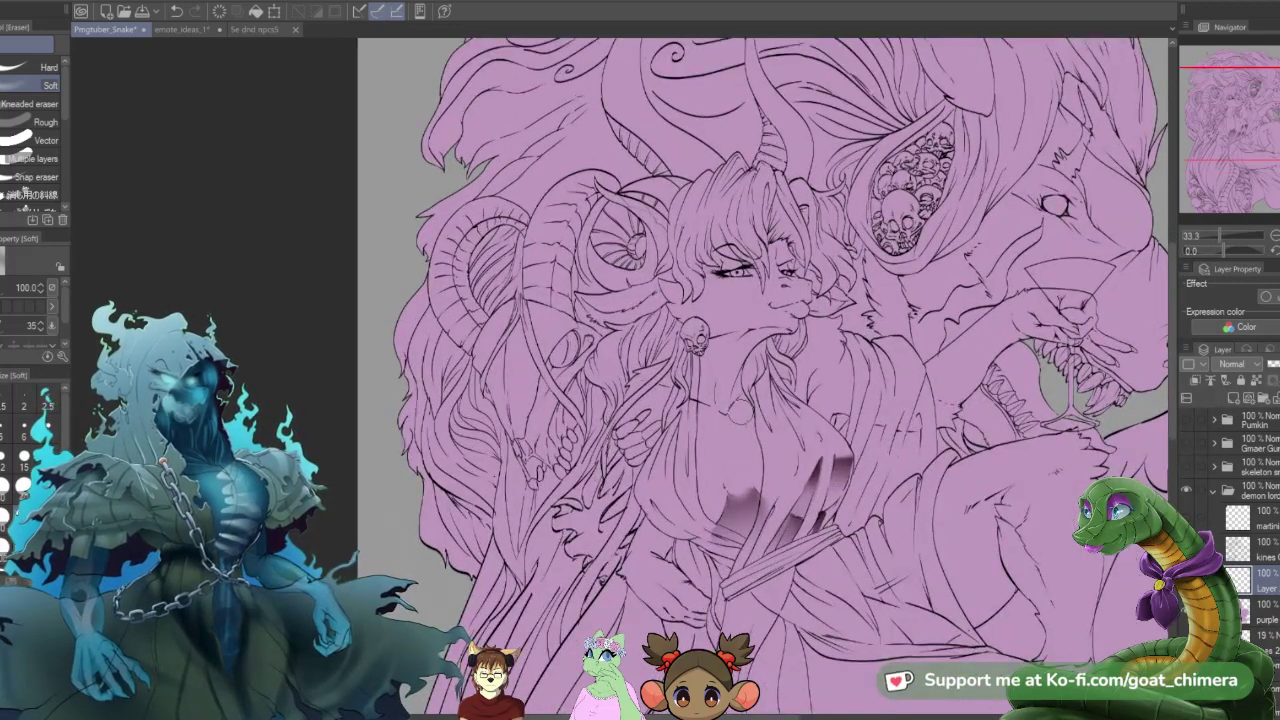
{"action": "key", "text": "m"}
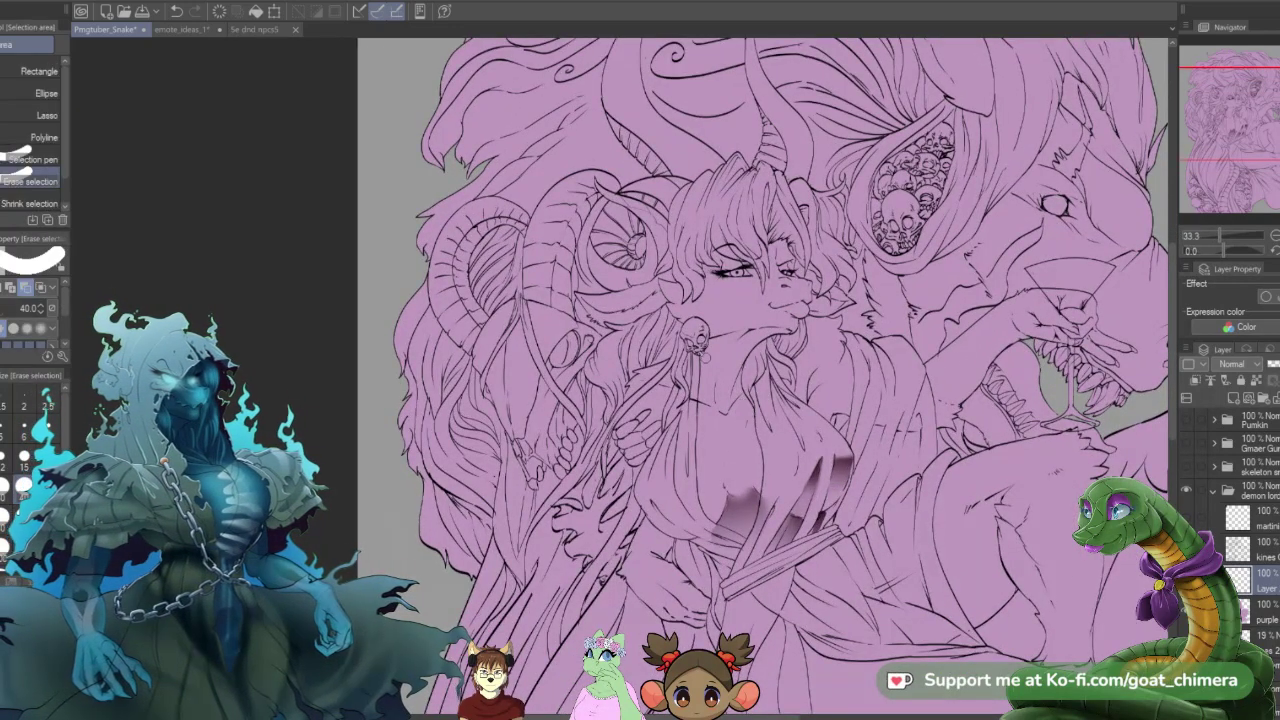
{"action": "left_click_drag", "start_coordinate": [705, 352], "coordinate": [706, 392]}
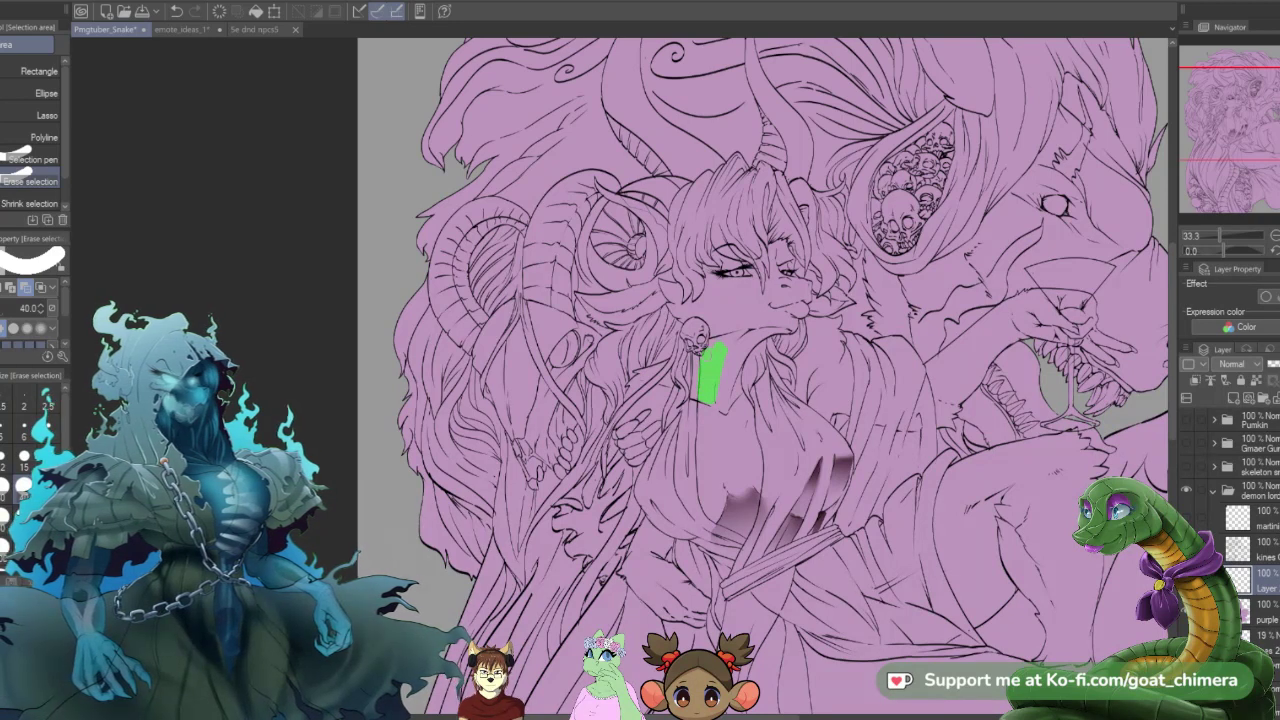
{"action": "mouse_move", "coordinate": [733, 340]}
{"action": "left_mouse_down"}
{"action": "mouse_move", "coordinate": [774, 328]}
{"action": "mouse_move", "coordinate": [727, 373]}
{"action": "mouse_move", "coordinate": [762, 343]}
{"action": "mouse_move", "coordinate": [725, 378]}
{"action": "left_mouse_up"}
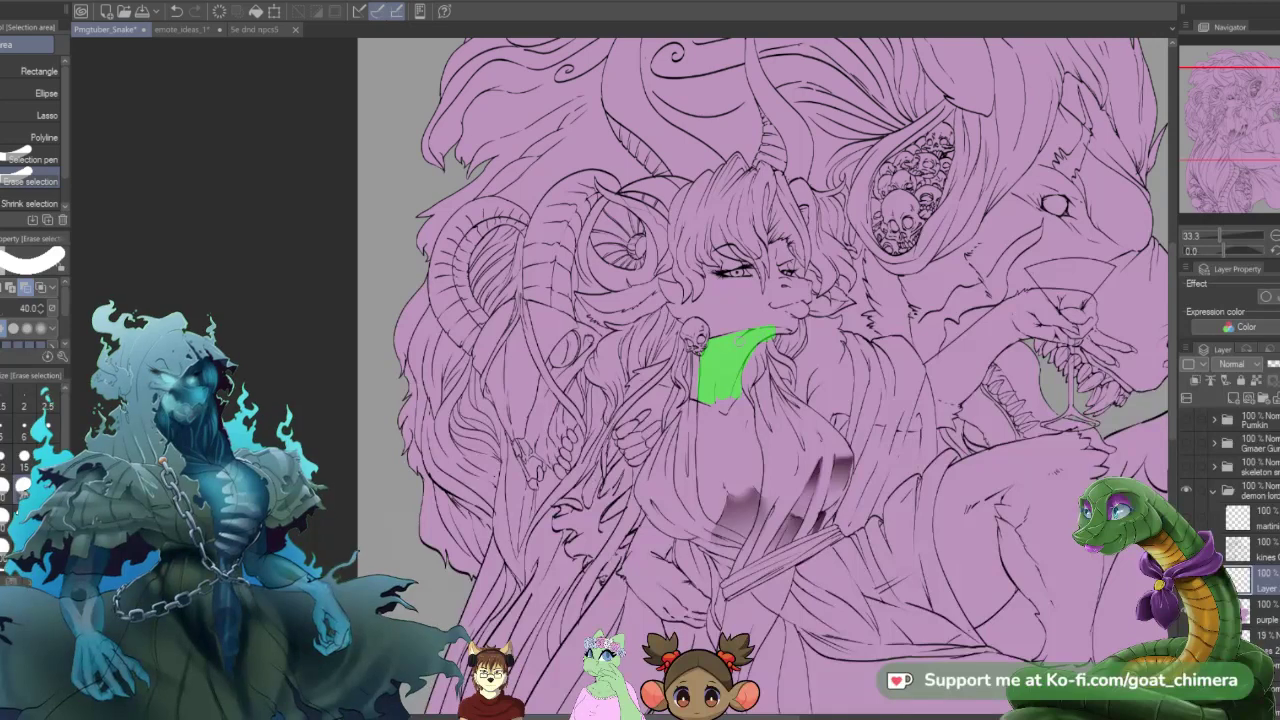
{"action": "left_click_drag", "start_coordinate": [800, 348], "coordinate": [807, 355]}
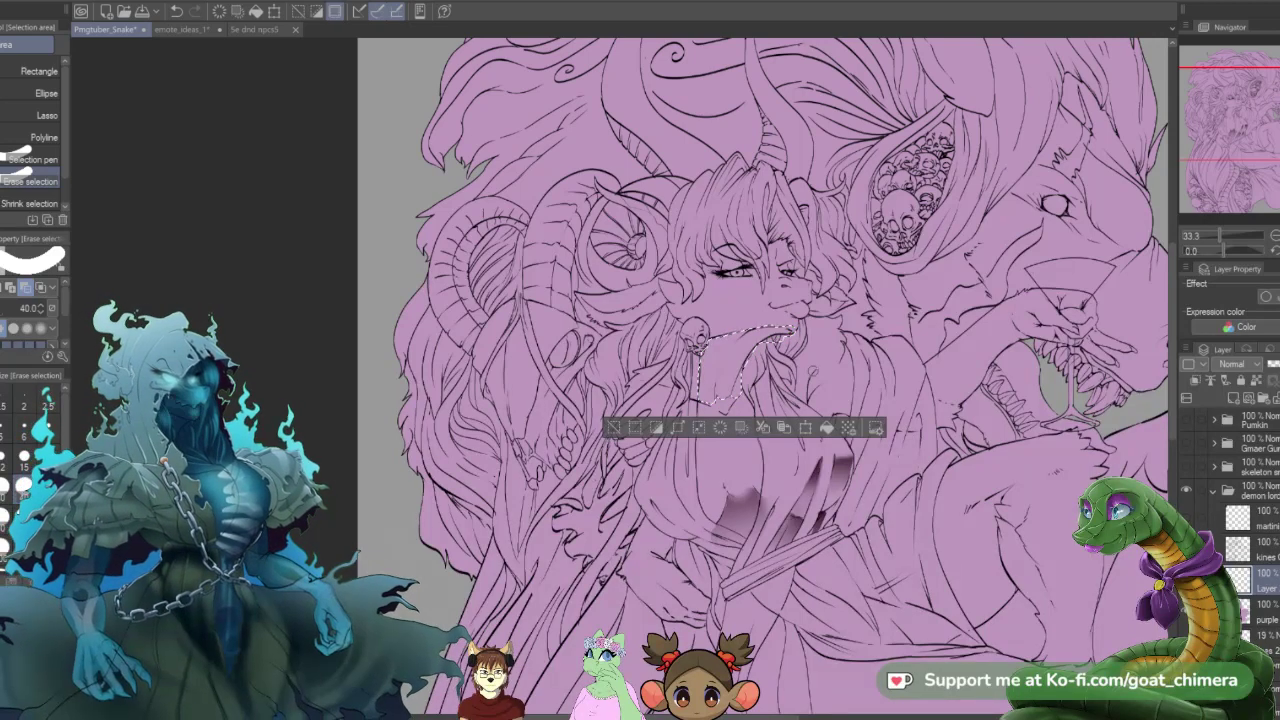
- Shade the selected neck with a dark foreground-to-transparent gradient running down from the chin, and deselect
{"action": "key", "text": "g"}
{"action": "left_click_drag", "start_coordinate": [775, 326], "coordinate": [698, 449]}
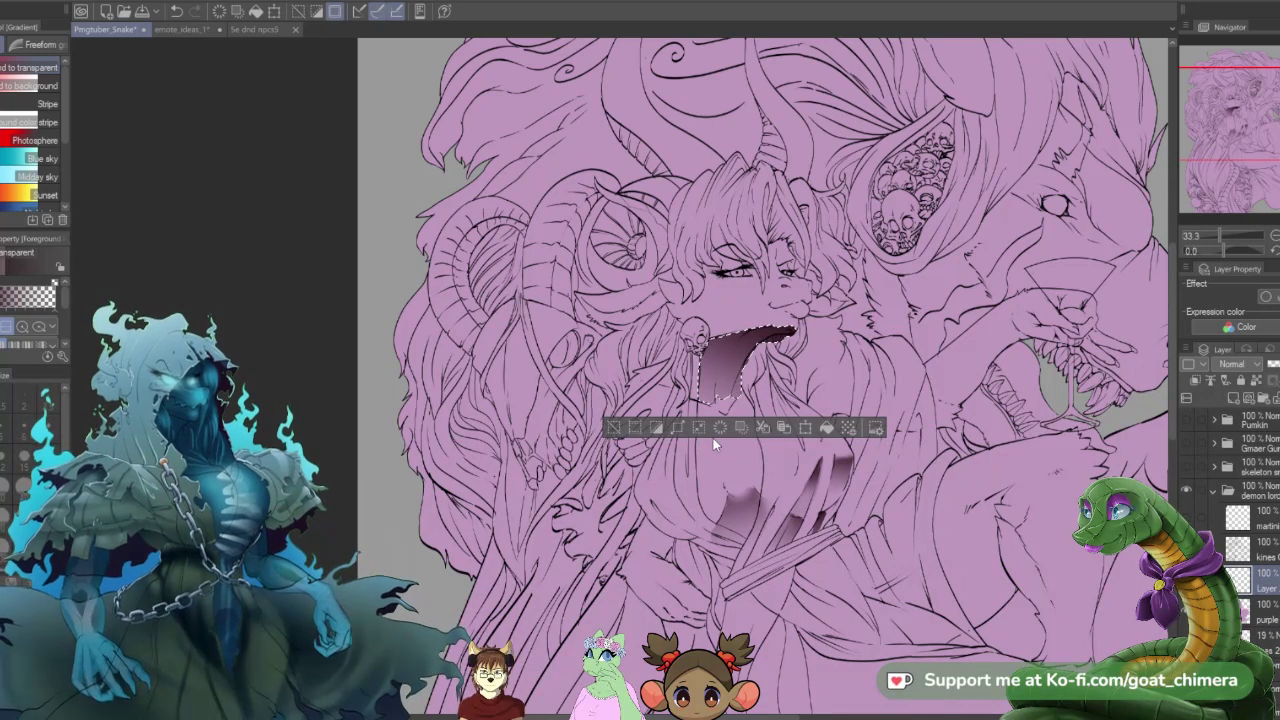
{"action": "key", "text": "ctrl+d"}
- Soften the neck shadow and clear the spill under the chin with the Soft eraser at sizes 100 and 40
{"action": "key", "text": "e"}
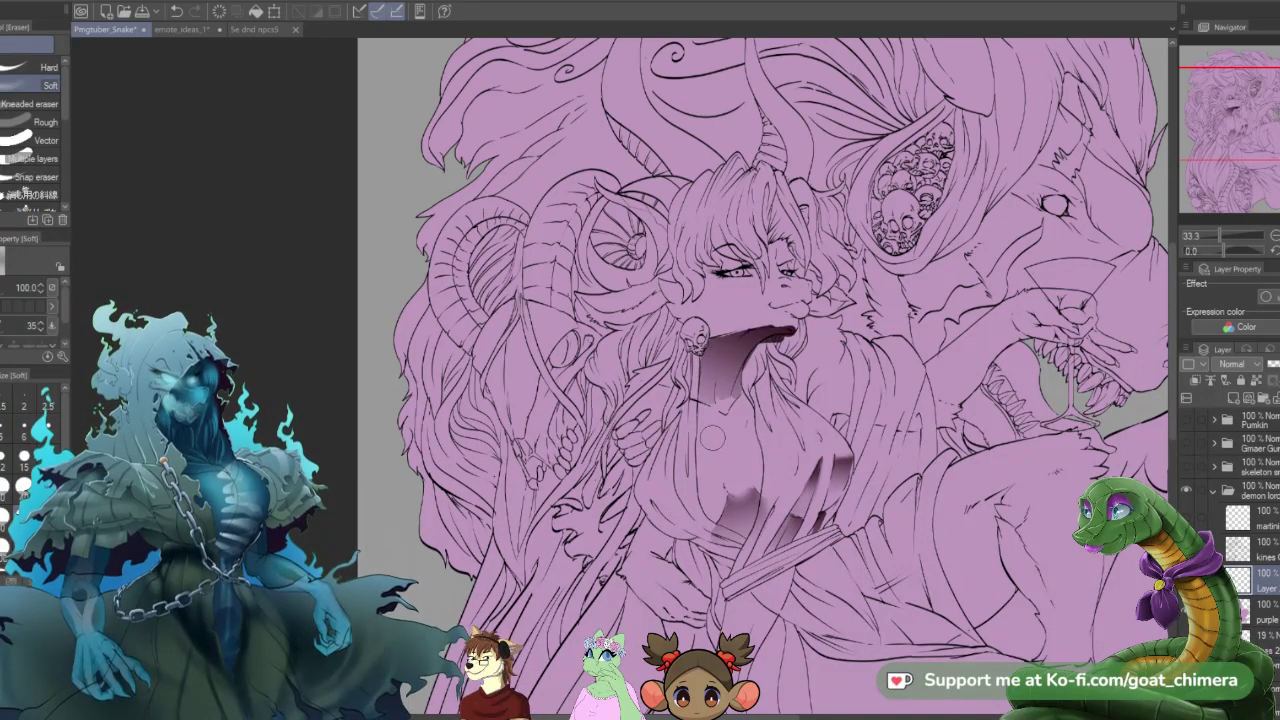
{"action": "mouse_move", "coordinate": [779, 354]}
{"action": "left_mouse_down"}
{"action": "mouse_move", "coordinate": [790, 327]}
{"action": "mouse_move", "coordinate": [740, 391]}
{"action": "mouse_move", "coordinate": [755, 378]}
{"action": "left_mouse_up"}
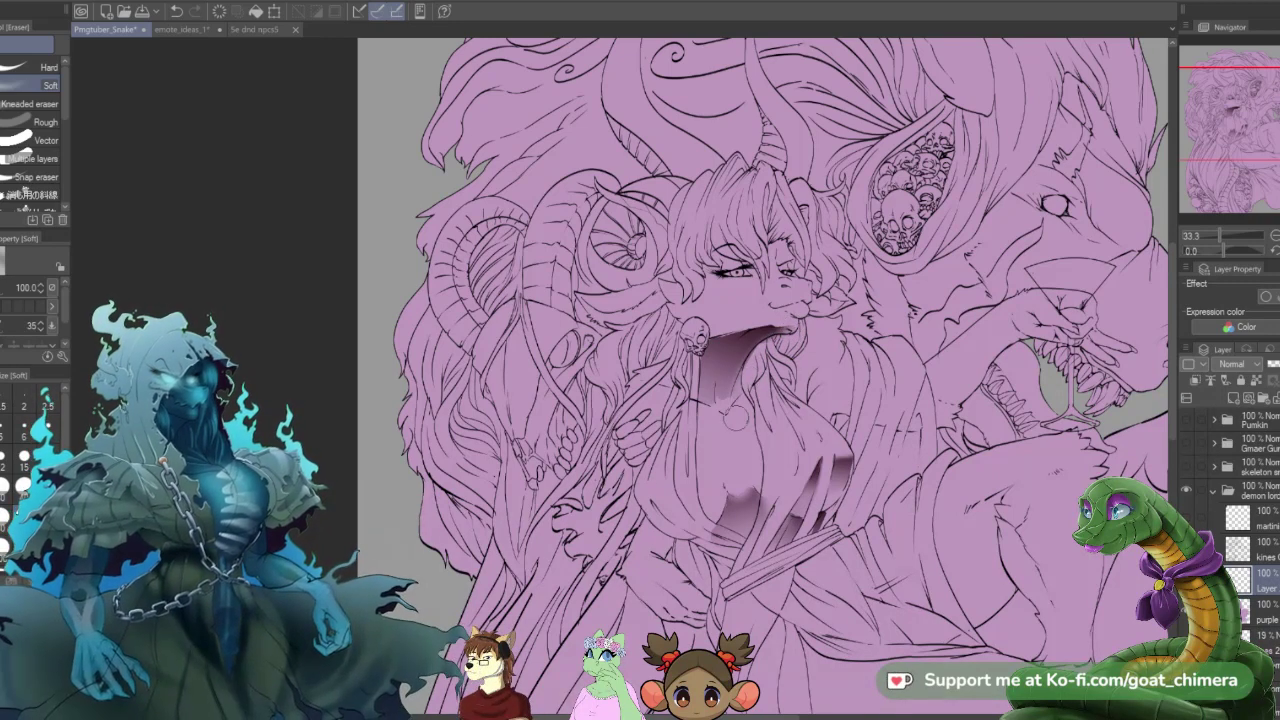
{"action": "left_click_drag", "start_coordinate": [722, 424], "coordinate": [734, 373]}
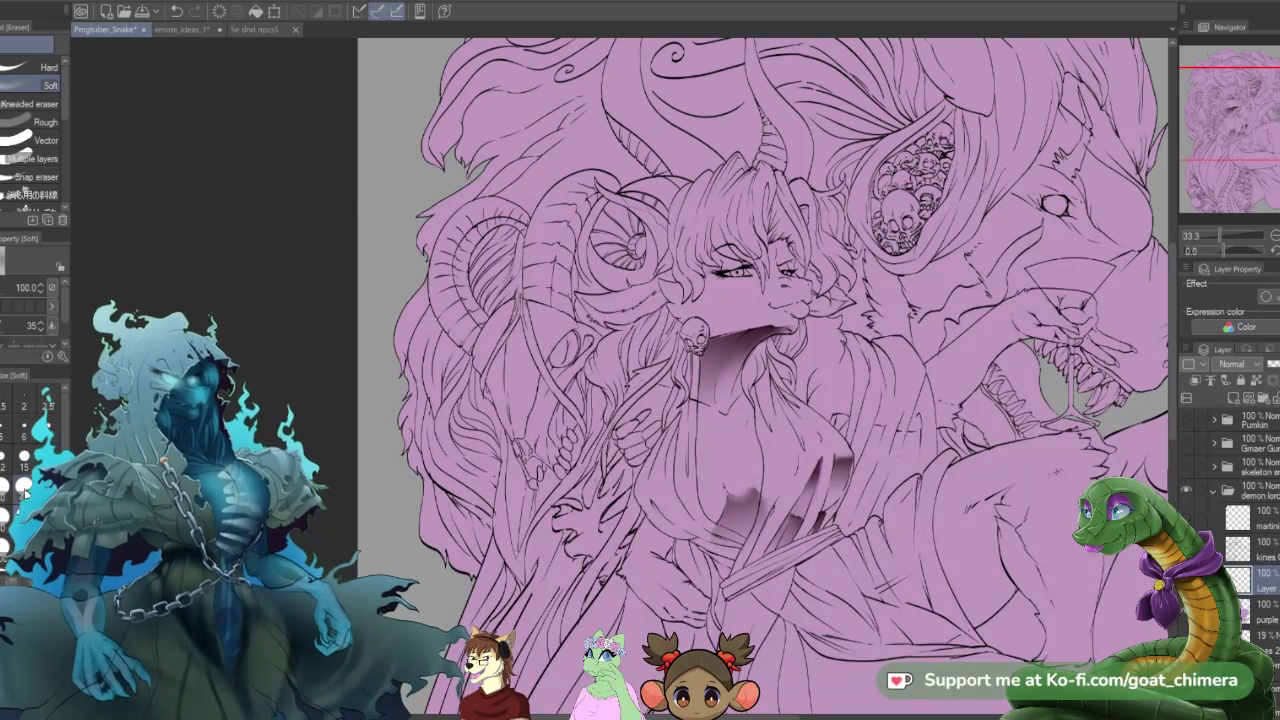
{"action": "left_click_drag", "start_coordinate": [730, 398], "coordinate": [766, 334]}
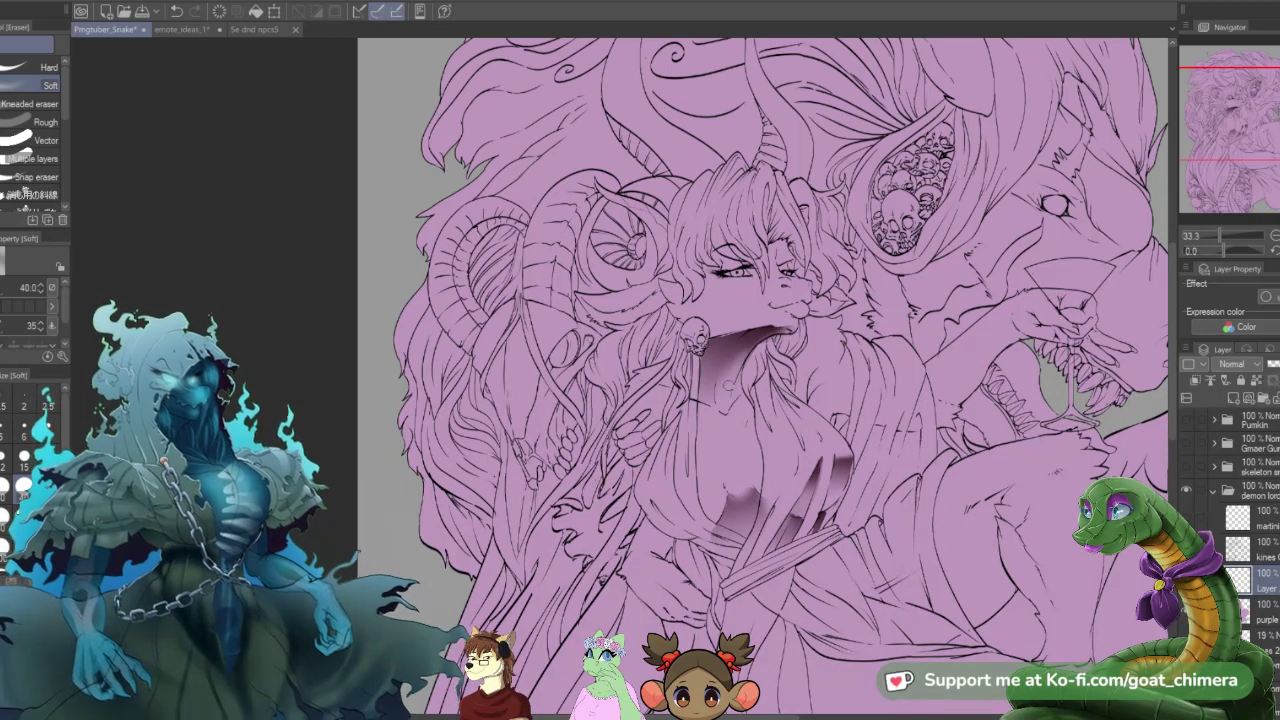
{"action": "left_click_drag", "start_coordinate": [730, 390], "coordinate": [758, 343]}
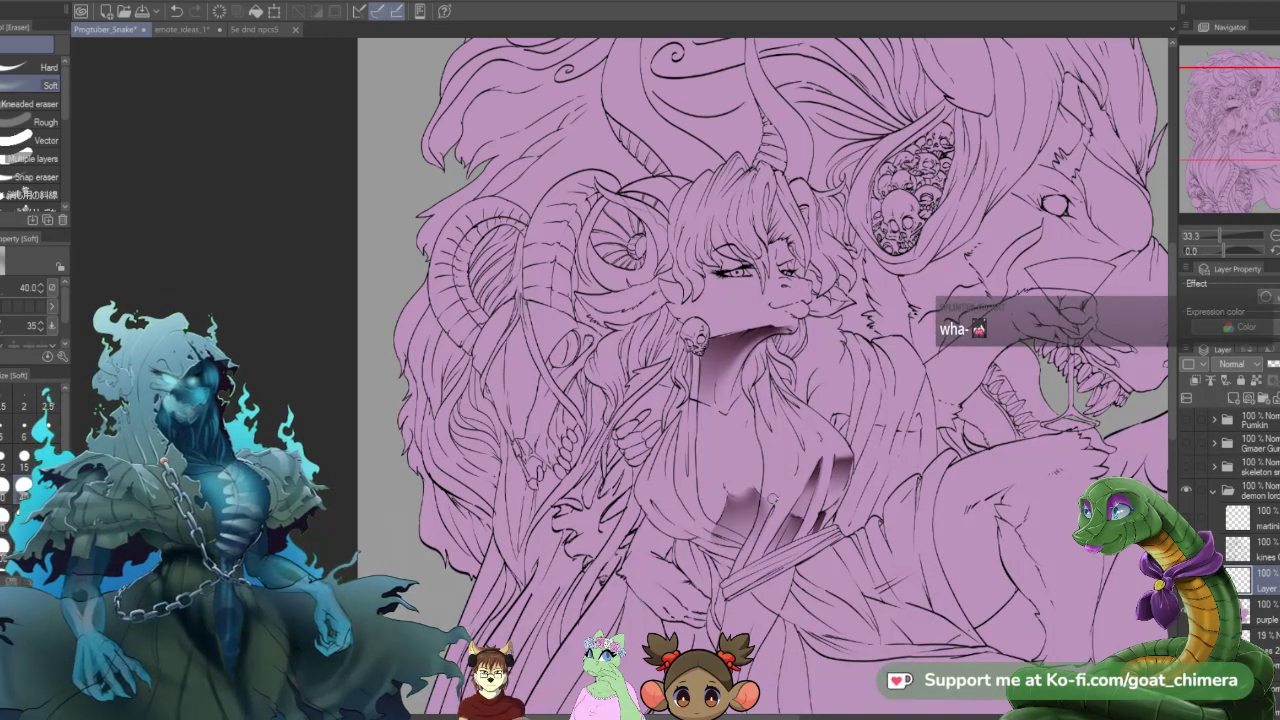
- Select the narrow vertical strips on both sides of the central chest shadow, adding the second strip with the Selection pen at size 40
{"action": "key", "text": "m"}
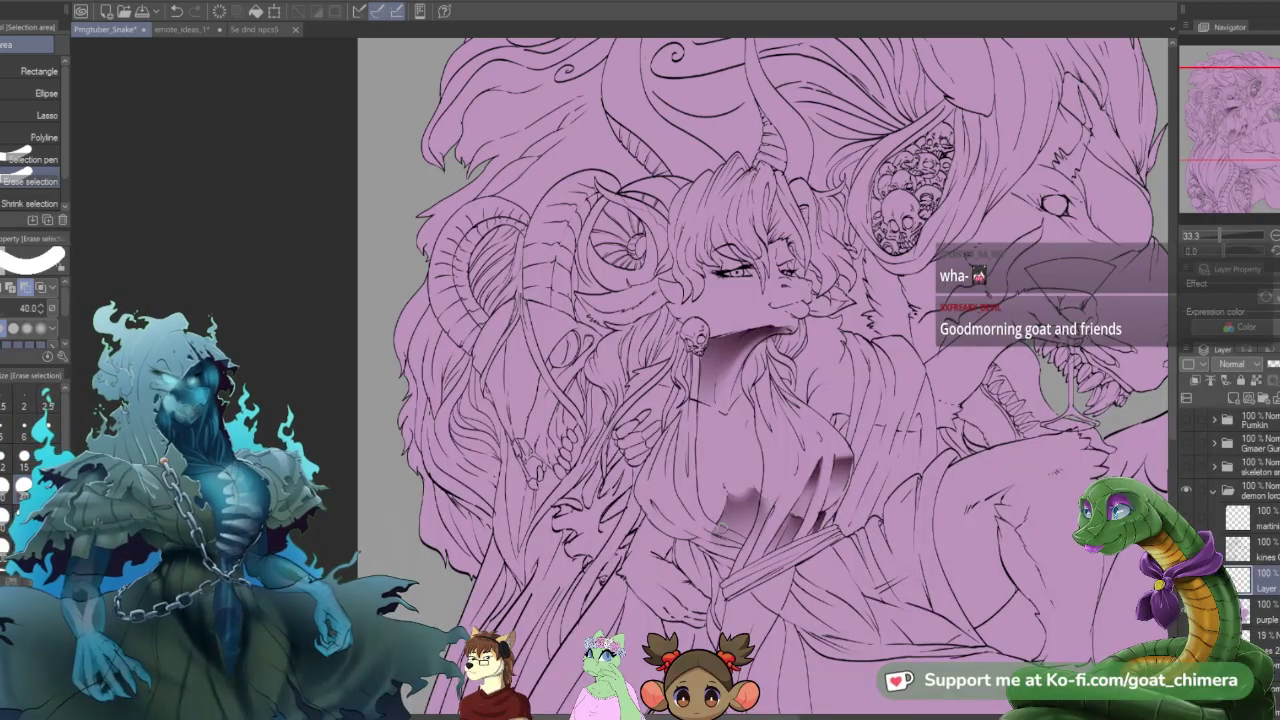
{"action": "left_click_drag", "start_coordinate": [701, 503], "coordinate": [713, 517]}
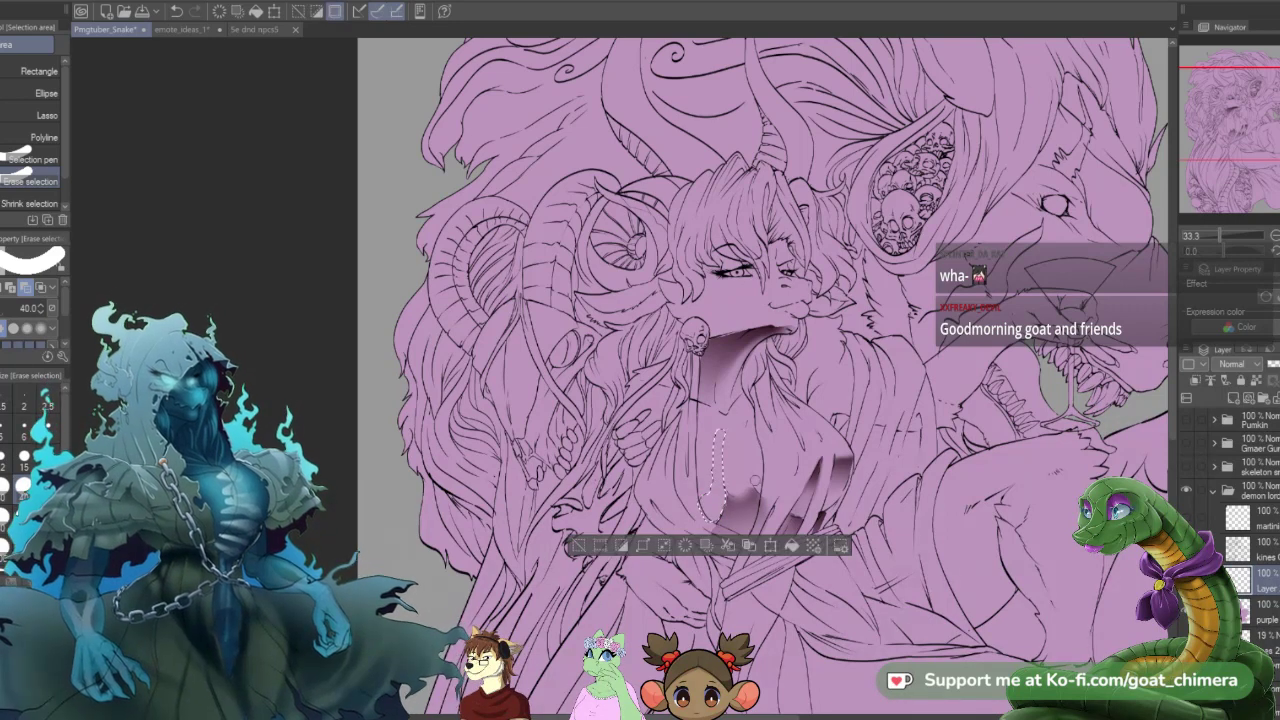
{"action": "mouse_move", "coordinate": [758, 484]}
{"action": "left_mouse_down"}
{"action": "mouse_move", "coordinate": [738, 440]}
{"action": "mouse_move", "coordinate": [770, 498]}
{"action": "mouse_move", "coordinate": [778, 485]}
{"action": "left_mouse_up"}
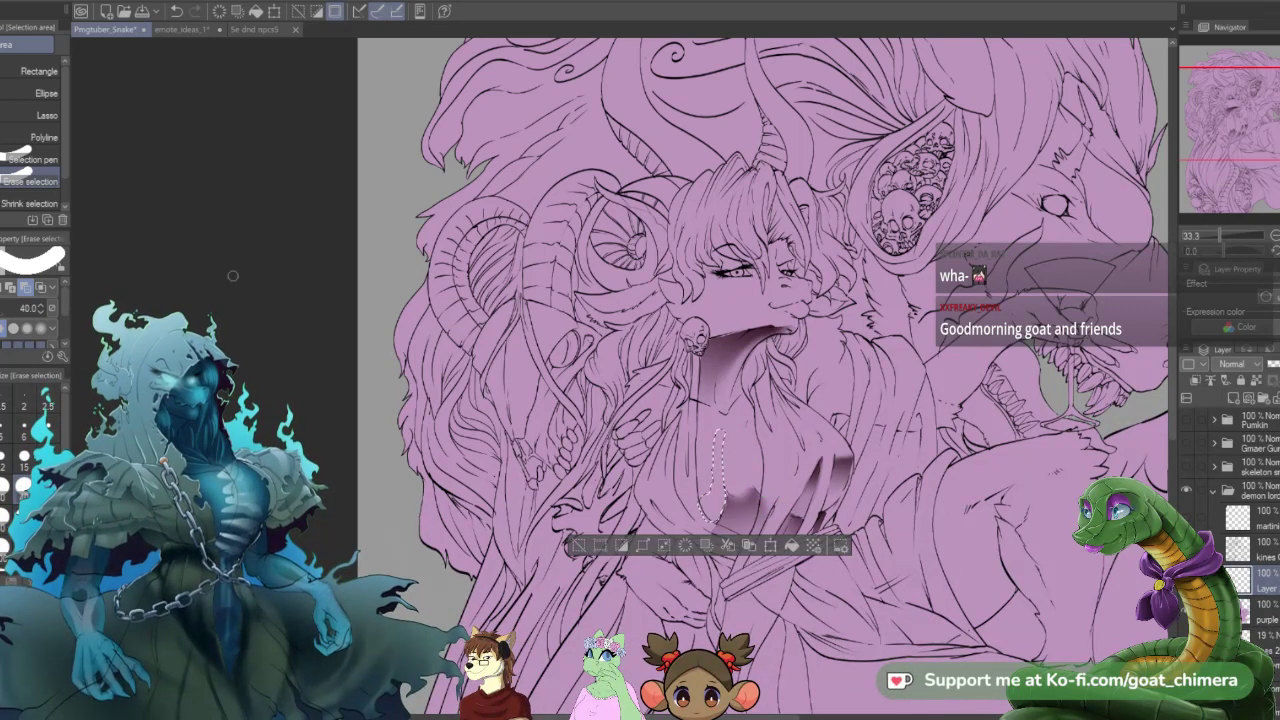
{"action": "left_click", "coordinate": [30, 159]}
{"action": "left_click_drag", "start_coordinate": [735, 433], "coordinate": [770, 497]}
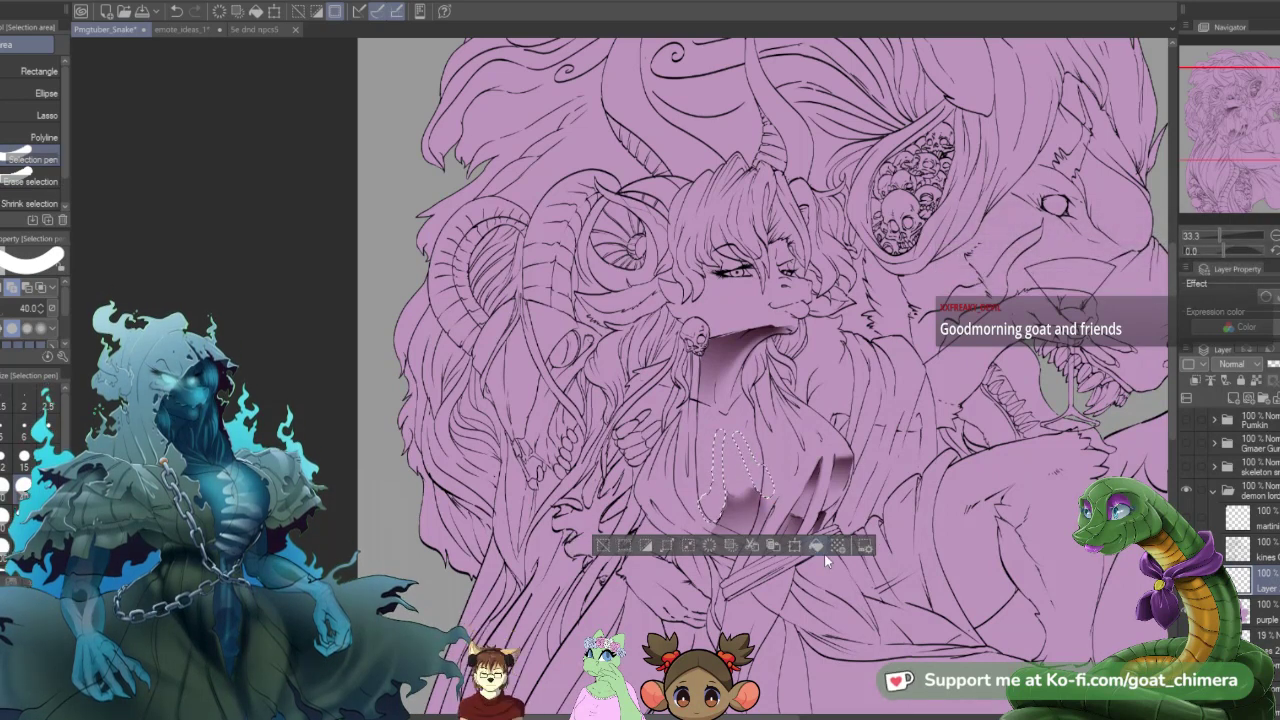
- Shade the selected chest strips with a dark foreground-to-transparent gradient running upward from below the sash, and deselect
{"action": "key", "text": "g"}
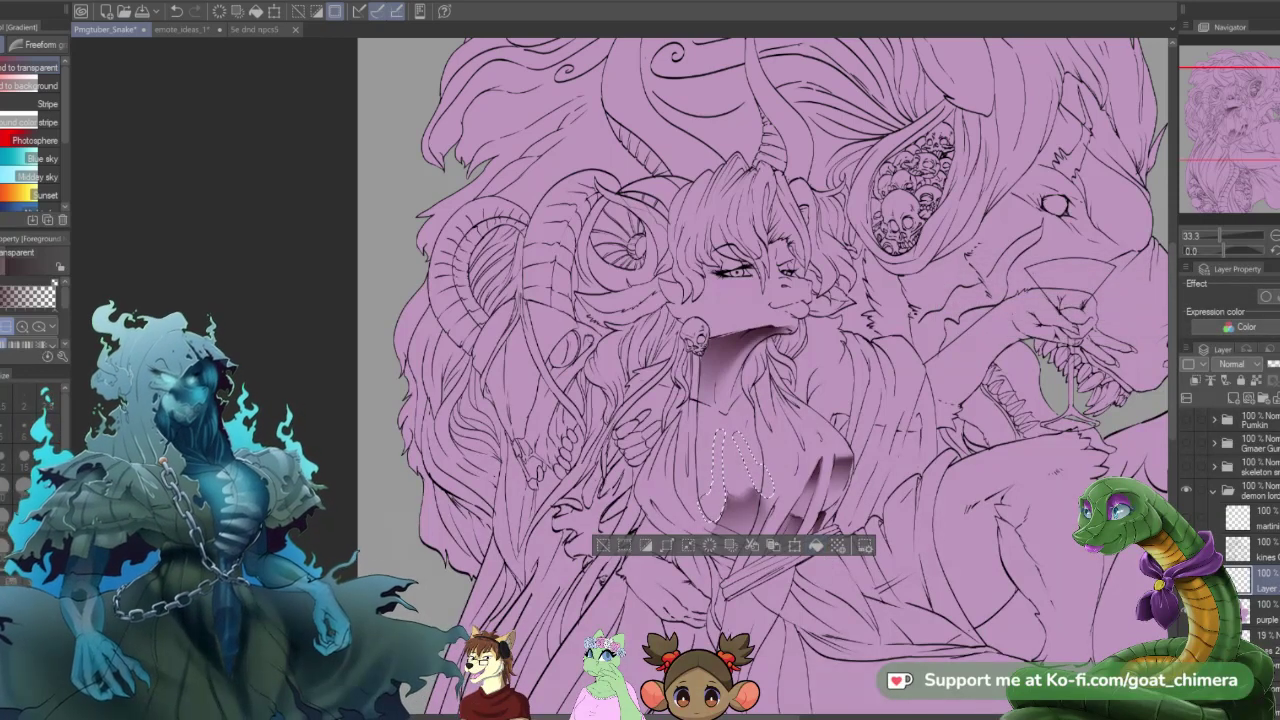
{"action": "left_click_drag", "start_coordinate": [731, 632], "coordinate": [719, 358]}
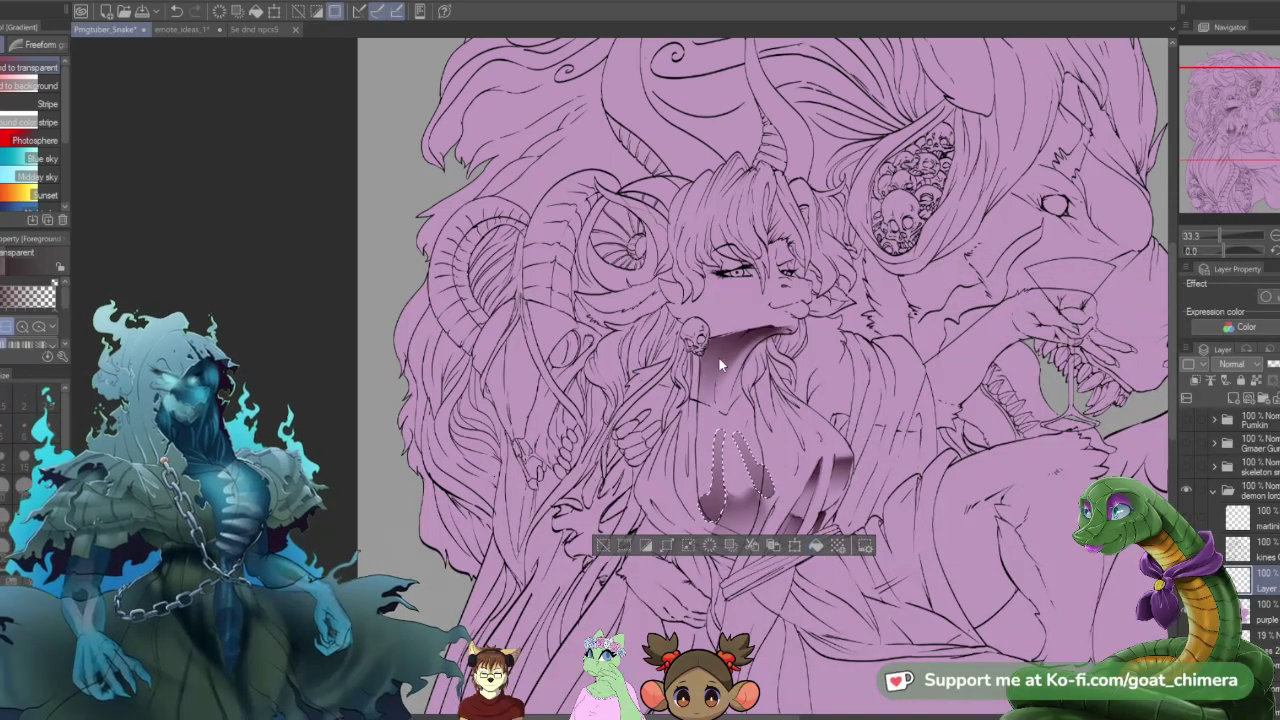
{"action": "key", "text": "ctrl+d"}
- Blend the chest strips into the surrounding shading with the Soft eraser at size 100
{"action": "key", "text": "e"}
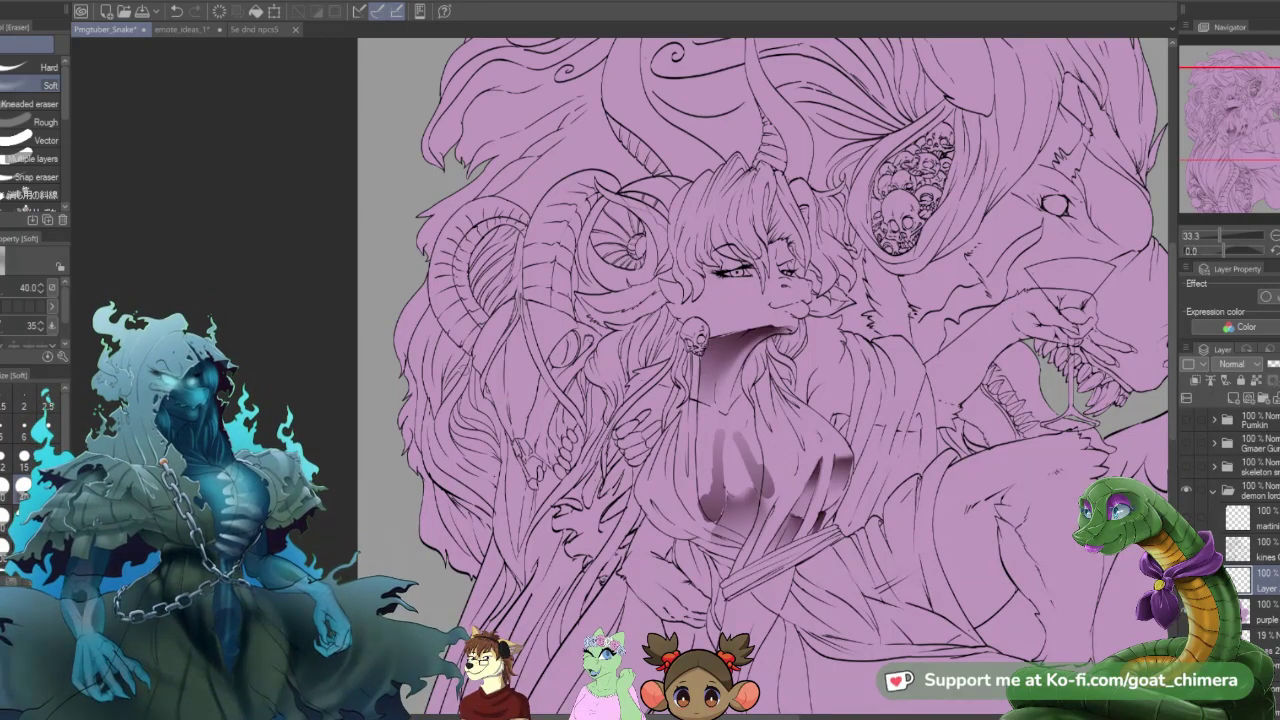
{"action": "scroll", "coordinate": [546, 376], "scroll_direction": "down", "scroll_amount": 1}
{"action": "scroll", "coordinate": [660, 430], "scroll_direction": "up", "scroll_amount": 1}
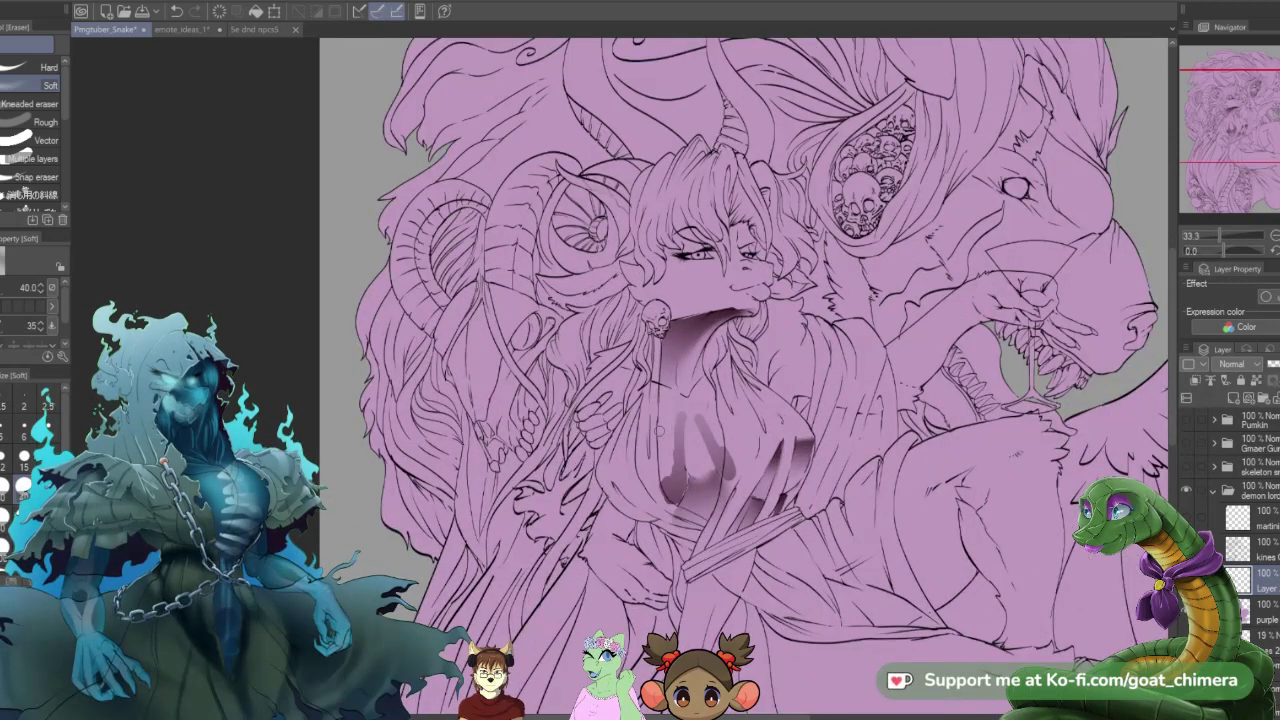
{"action": "left_click", "coordinate": [24, 515]}
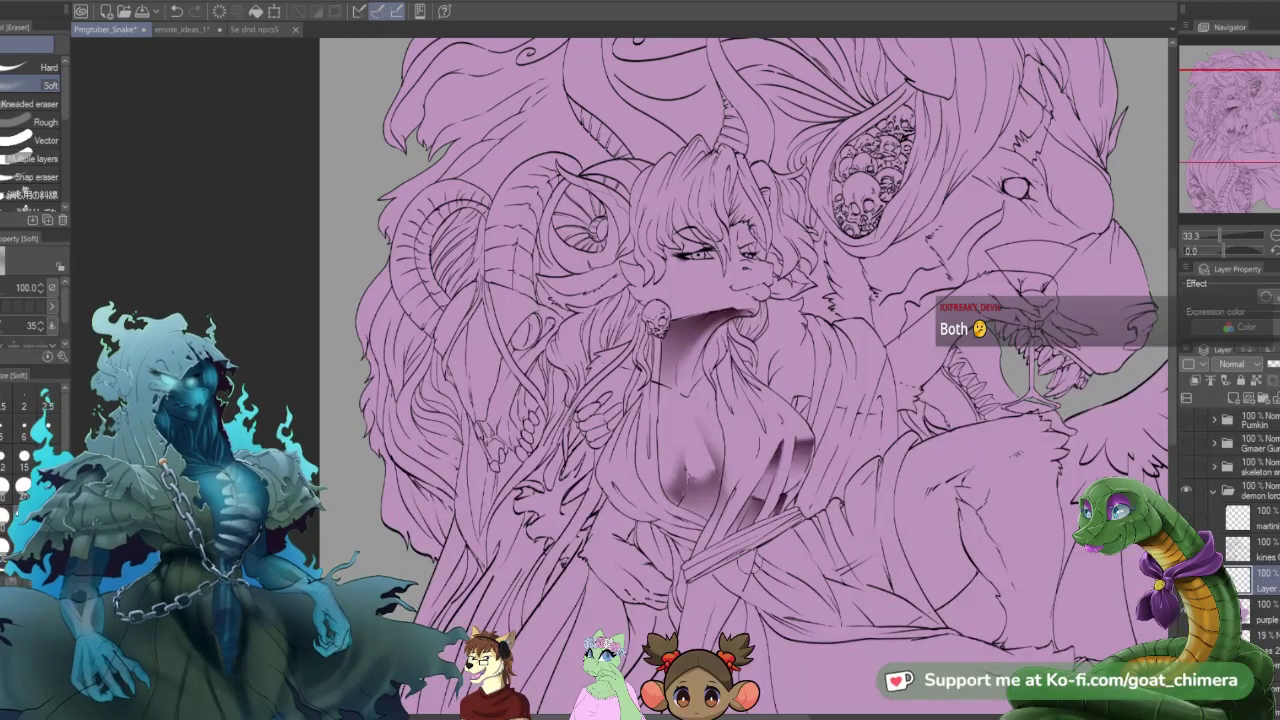
- Examine the neck and chest shading against the whole illustration and close up around the jaw
{"action": "scroll", "coordinate": [757, 558], "scroll_direction": "down", "scroll_amount": 3}
{"action": "scroll", "coordinate": [690, 412], "scroll_direction": "up", "scroll_amount": 2}
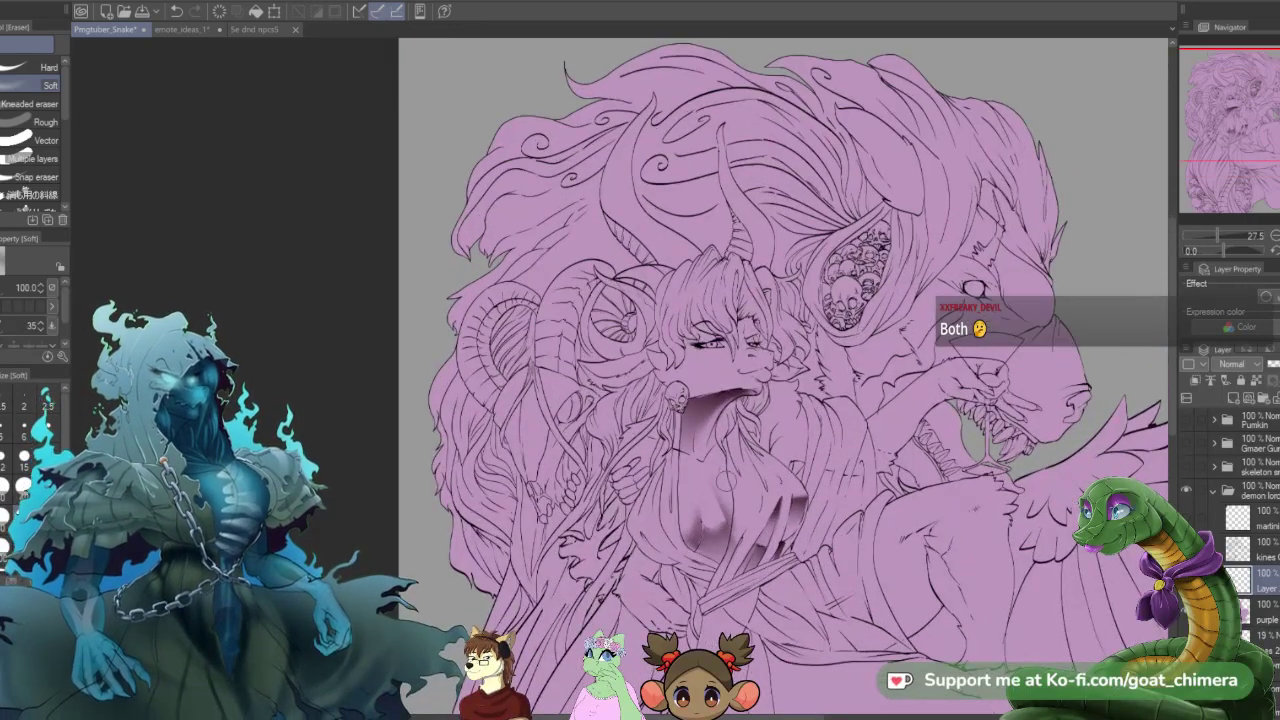
{"action": "scroll", "coordinate": [690, 412], "scroll_direction": "up", "scroll_amount": 3}
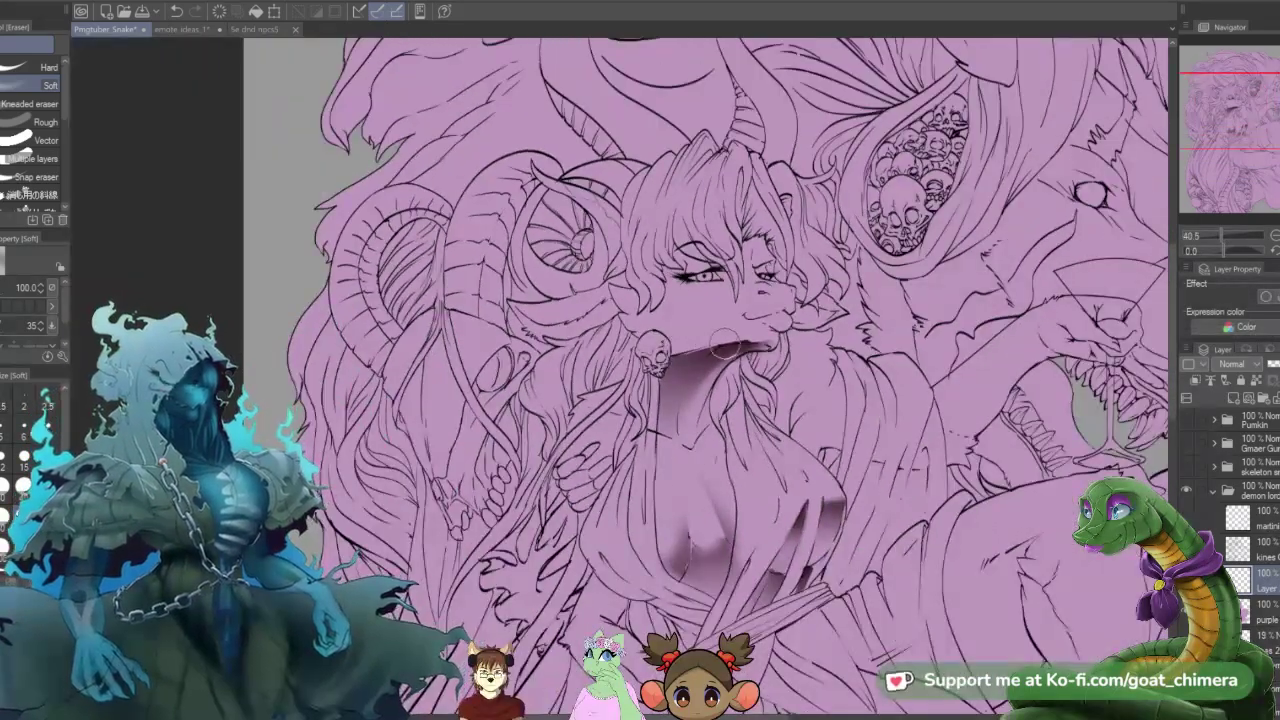
{"action": "scroll", "coordinate": [690, 350], "scroll_direction": "up", "scroll_amount": 2}
{"action": "scroll", "coordinate": [592, 350], "scroll_direction": "down", "scroll_amount": 5}
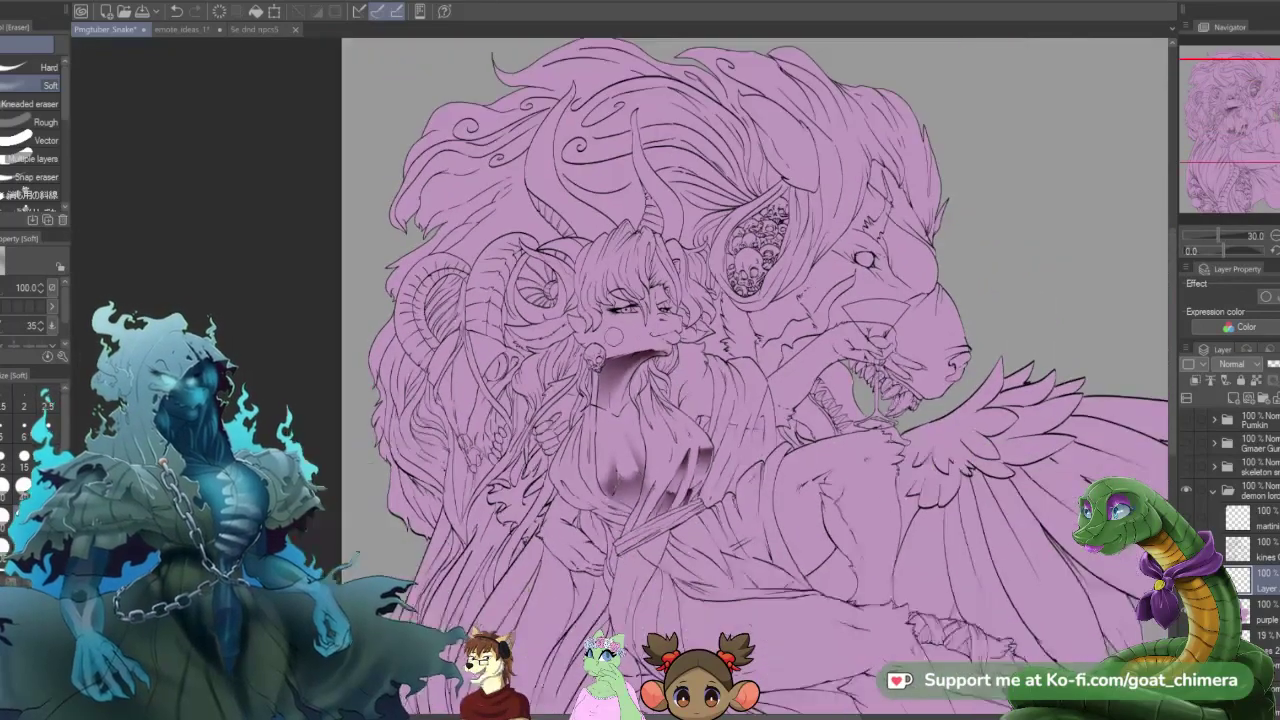
{"action": "scroll", "coordinate": [612, 335], "scroll_direction": "down", "scroll_amount": 2}
{"action": "scroll", "coordinate": [592, 395], "scroll_direction": "up", "scroll_amount": 3}
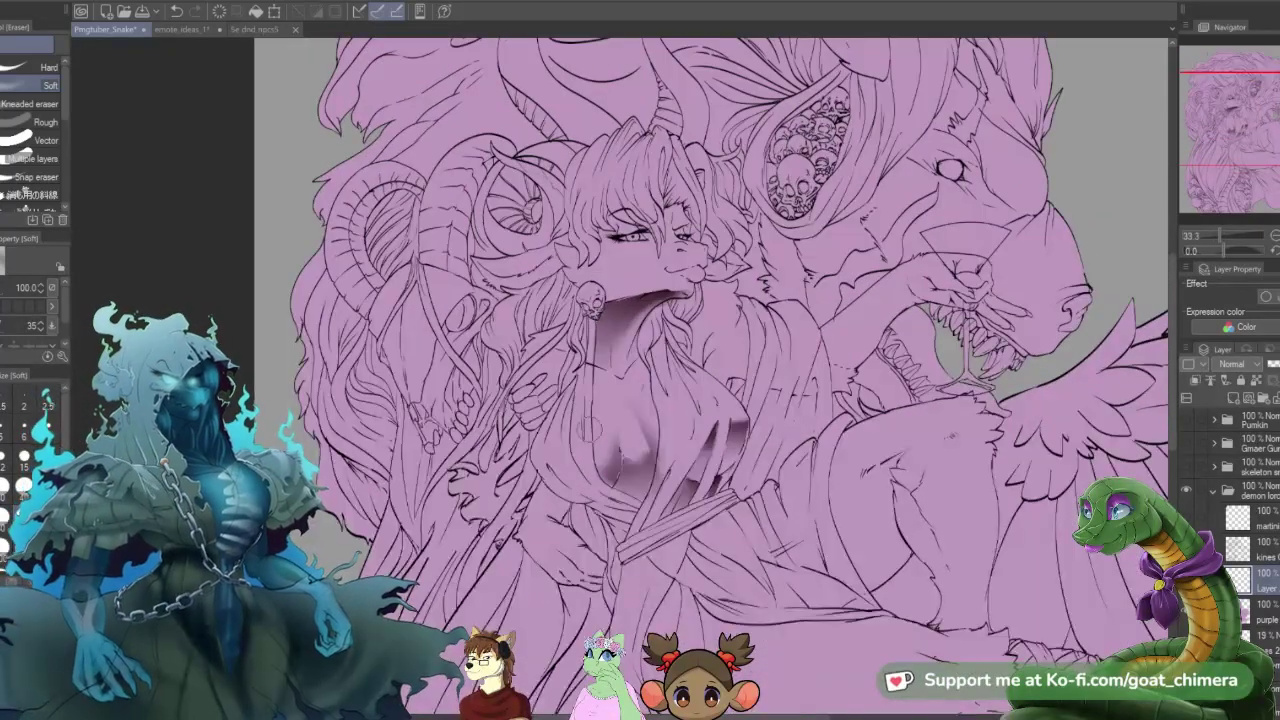
{"action": "scroll", "coordinate": [590, 312], "scroll_direction": "up", "scroll_amount": 2}
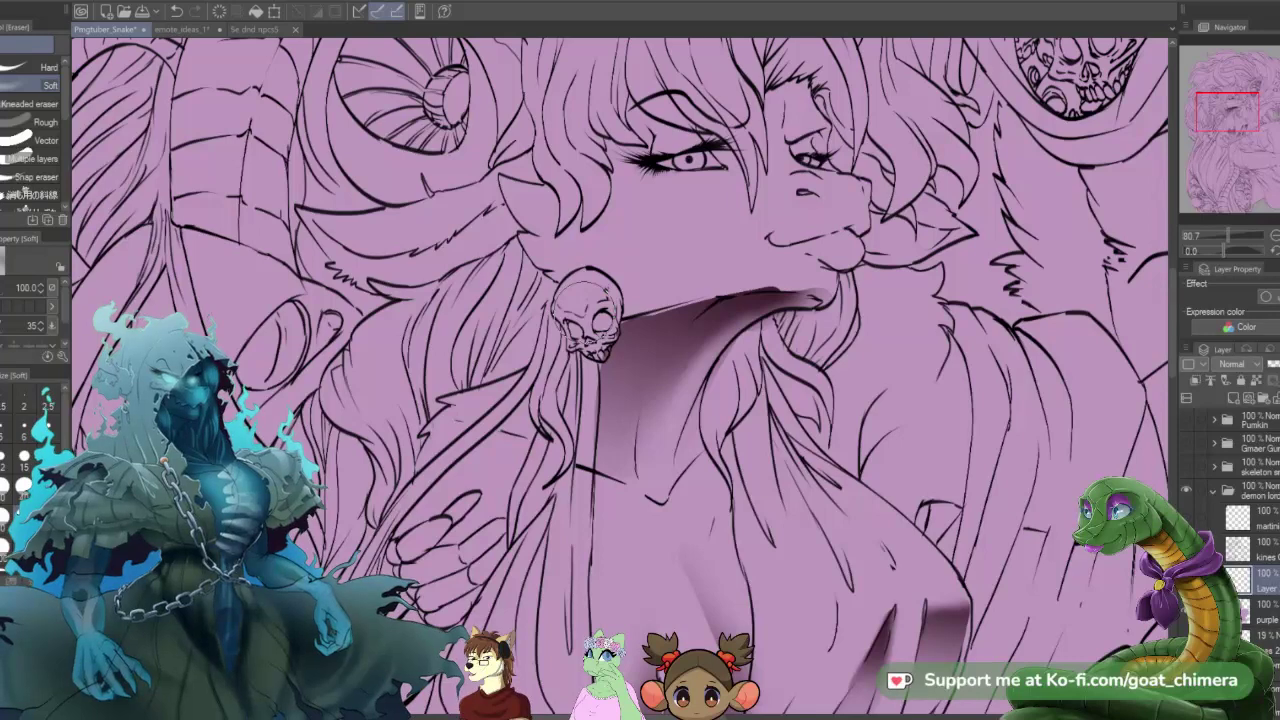
- Select the skull earring's eye sockets with the Selection pen at size 15, fill them with a dark foreground-to-transparent gradient, and deselect
{"action": "key", "text": "m"}
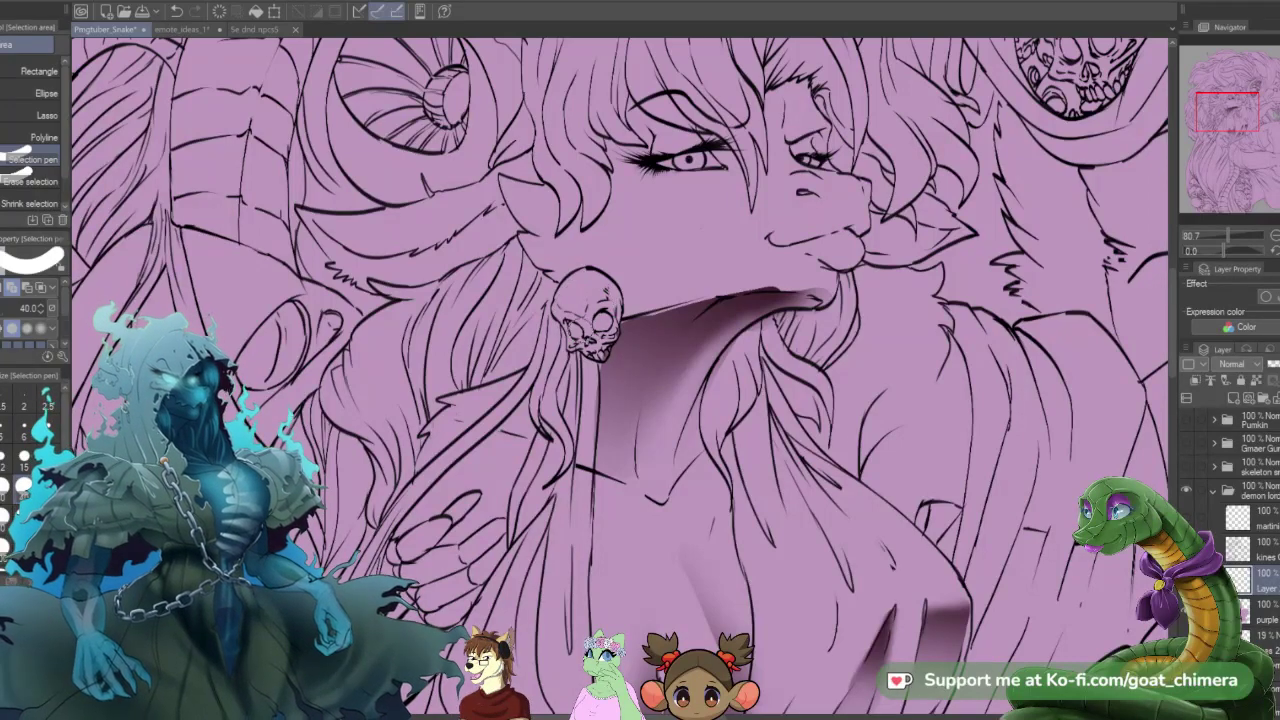
{"action": "left_click", "coordinate": [28, 456]}
{"action": "mouse_move", "coordinate": [568, 322]}
{"action": "left_mouse_down"}
{"action": "mouse_move", "coordinate": [574, 334]}
{"action": "mouse_move", "coordinate": [603, 322]}
{"action": "left_mouse_up"}
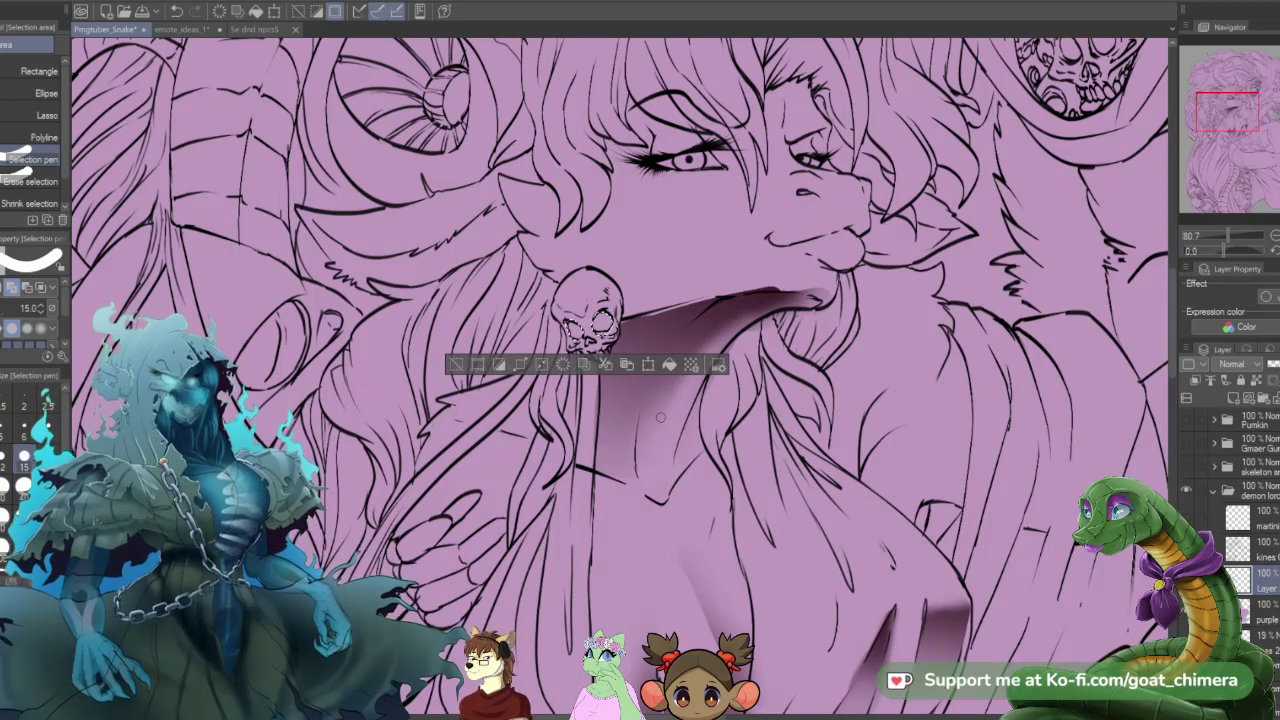
{"action": "key", "text": "g"}
{"action": "left_click_drag", "start_coordinate": [595, 275], "coordinate": [587, 460]}
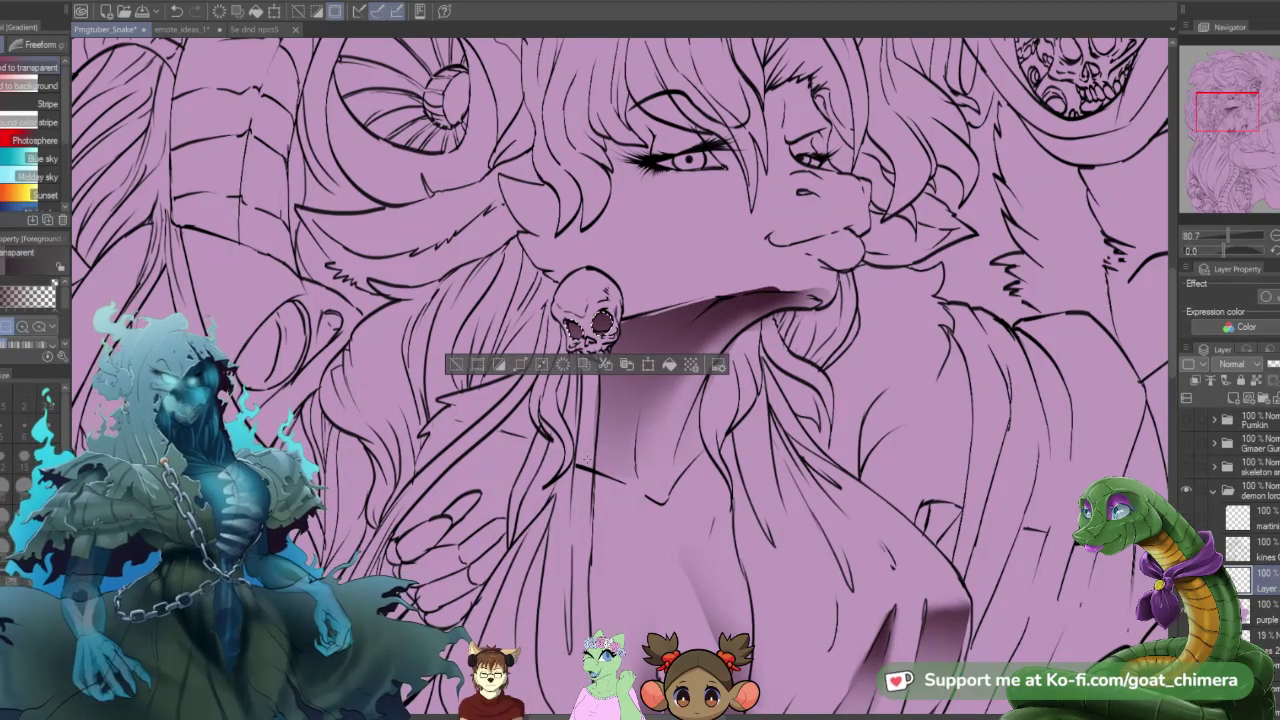
{"action": "key", "text": "ctrl+d"}
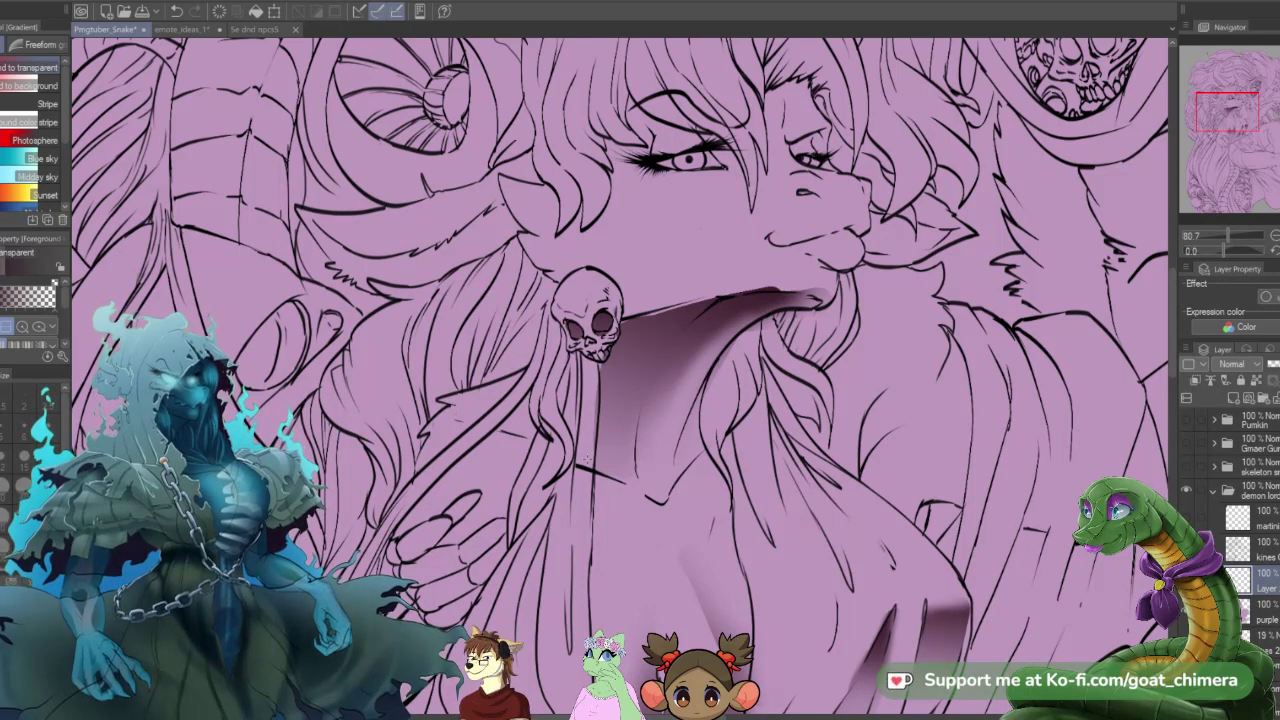
- Select the outer side of the skull earring with the Selection pen at size 15 and trim the eye-socket area using Erase selection at size 10
{"action": "key", "text": "m"}
{"action": "left_click_drag", "start_coordinate": [566, 287], "coordinate": [570, 334]}
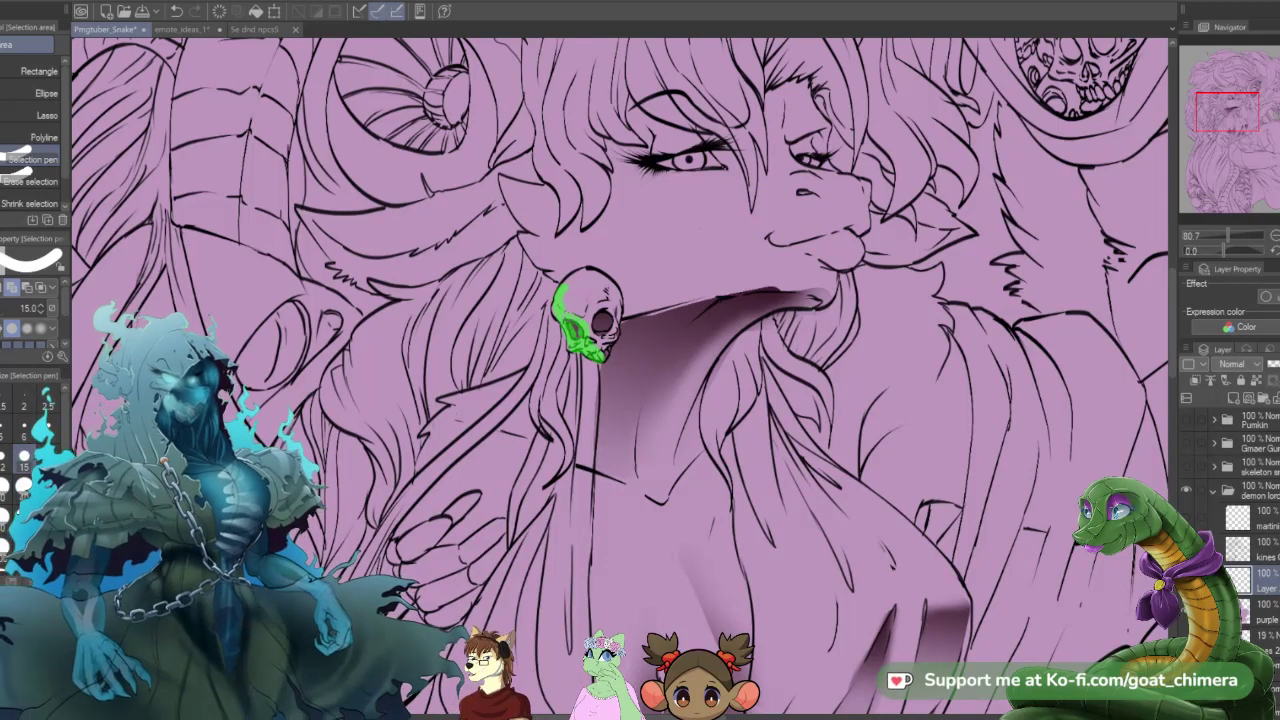
{"action": "mouse_move", "coordinate": [566, 312]}
{"action": "left_mouse_down"}
{"action": "mouse_move", "coordinate": [578, 275]}
{"action": "mouse_move", "coordinate": [600, 355]}
{"action": "left_mouse_up"}
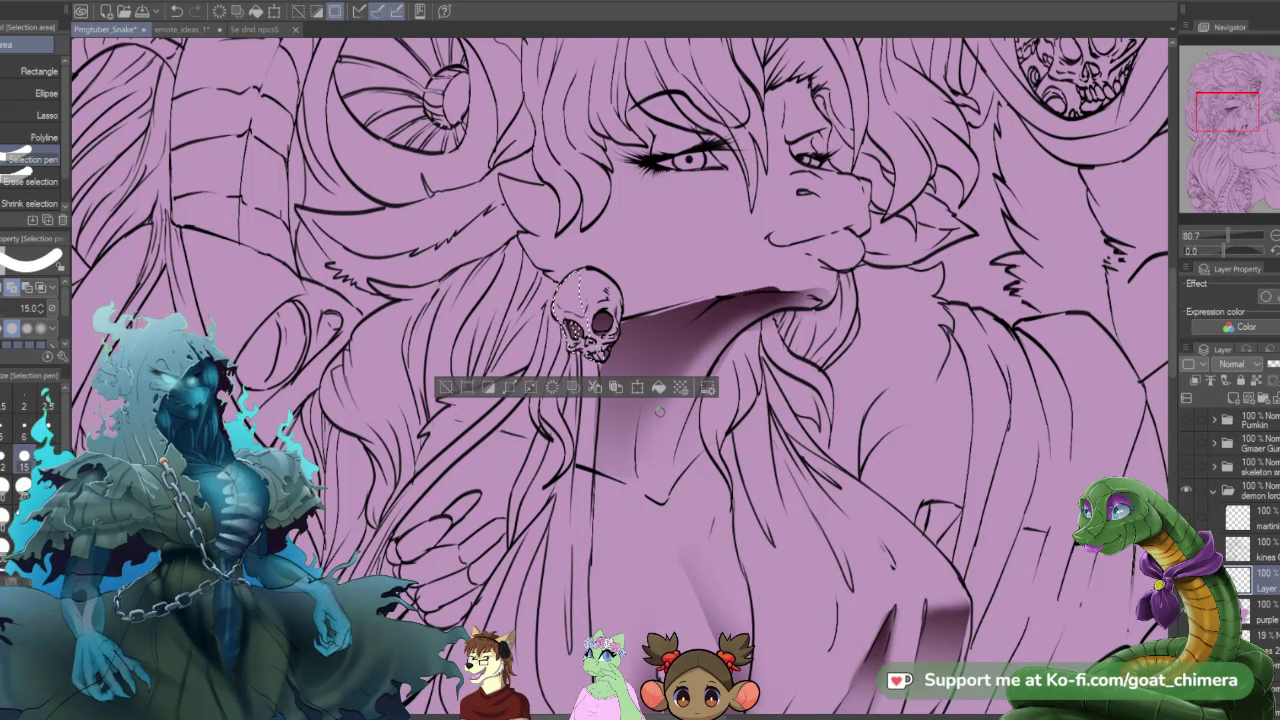
{"action": "left_click", "coordinate": [30, 181]}
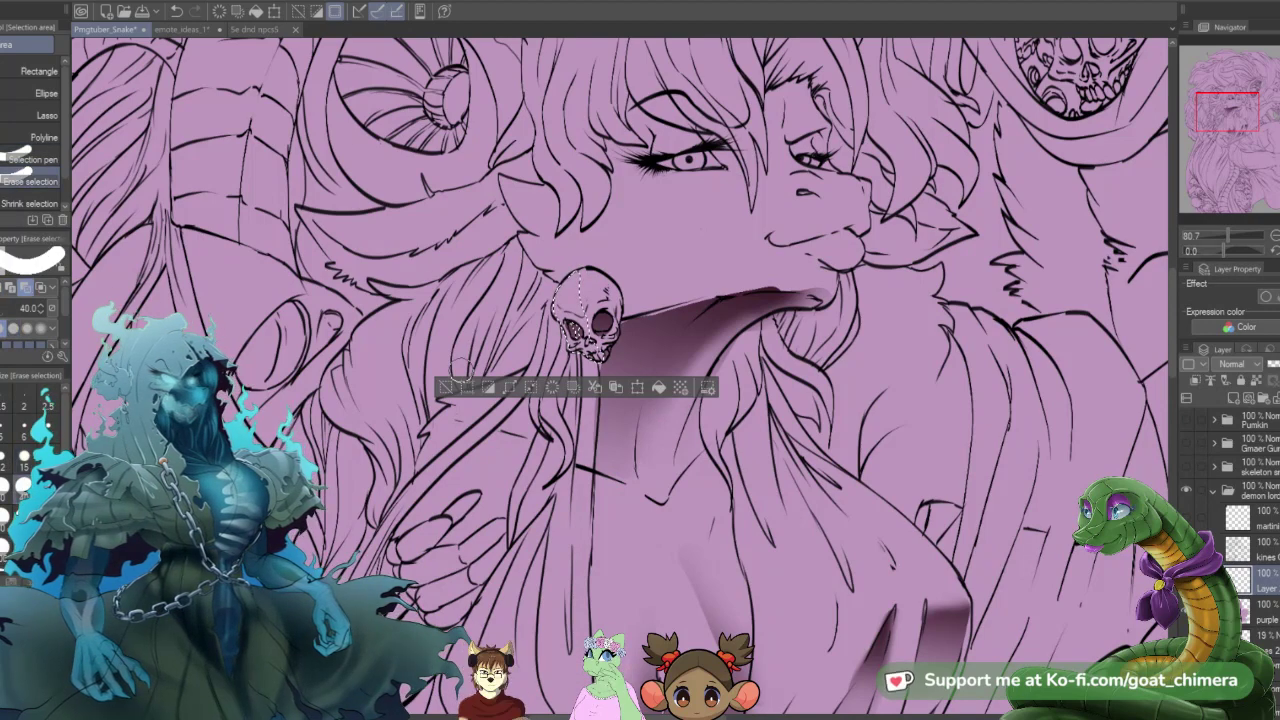
{"action": "key", "text": "bracketleft"}
{"action": "key", "text": "bracketleft"}
{"action": "key", "text": "bracketleft"}
{"action": "key", "text": "bracketleft"}
{"action": "key", "text": "bracketleft"}
{"action": "key", "text": "bracketleft"}
{"action": "key", "text": "bracketleft"}
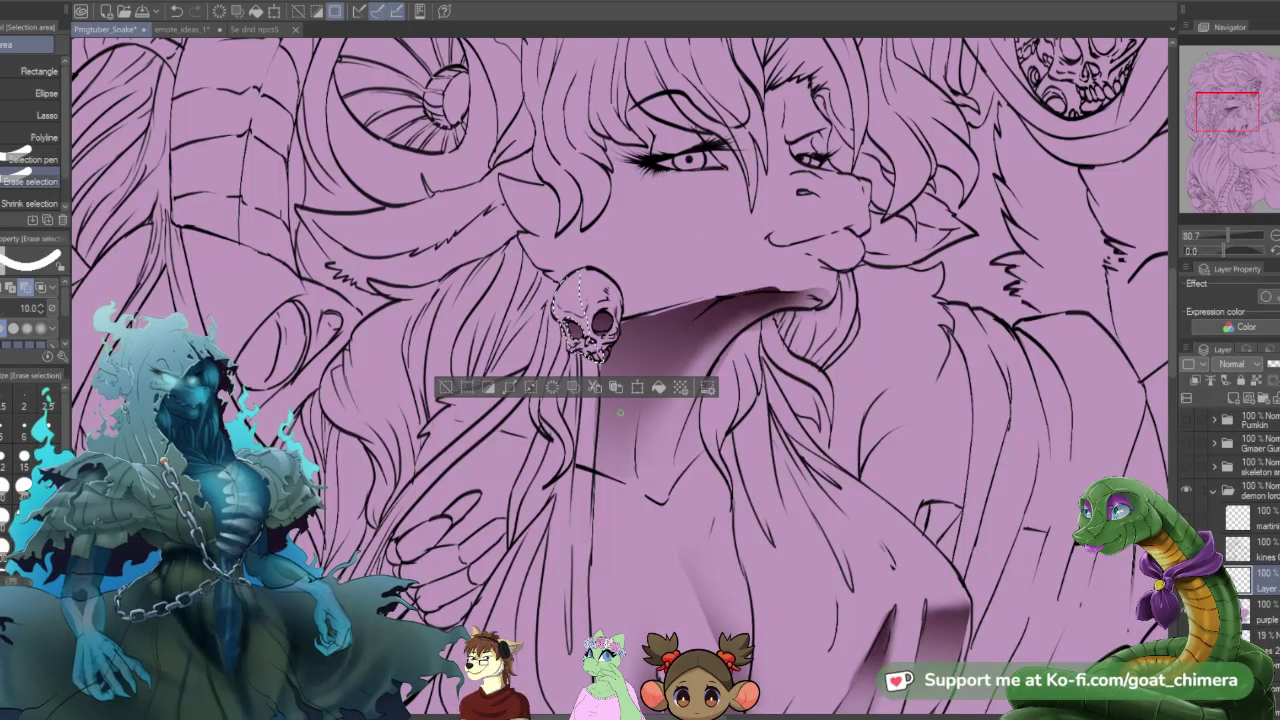
- Shade the selected side of the skull earring with a dark gradient, deselect, and soften the shading with the Soft eraser reduced to size 10
{"action": "key", "text": "g"}
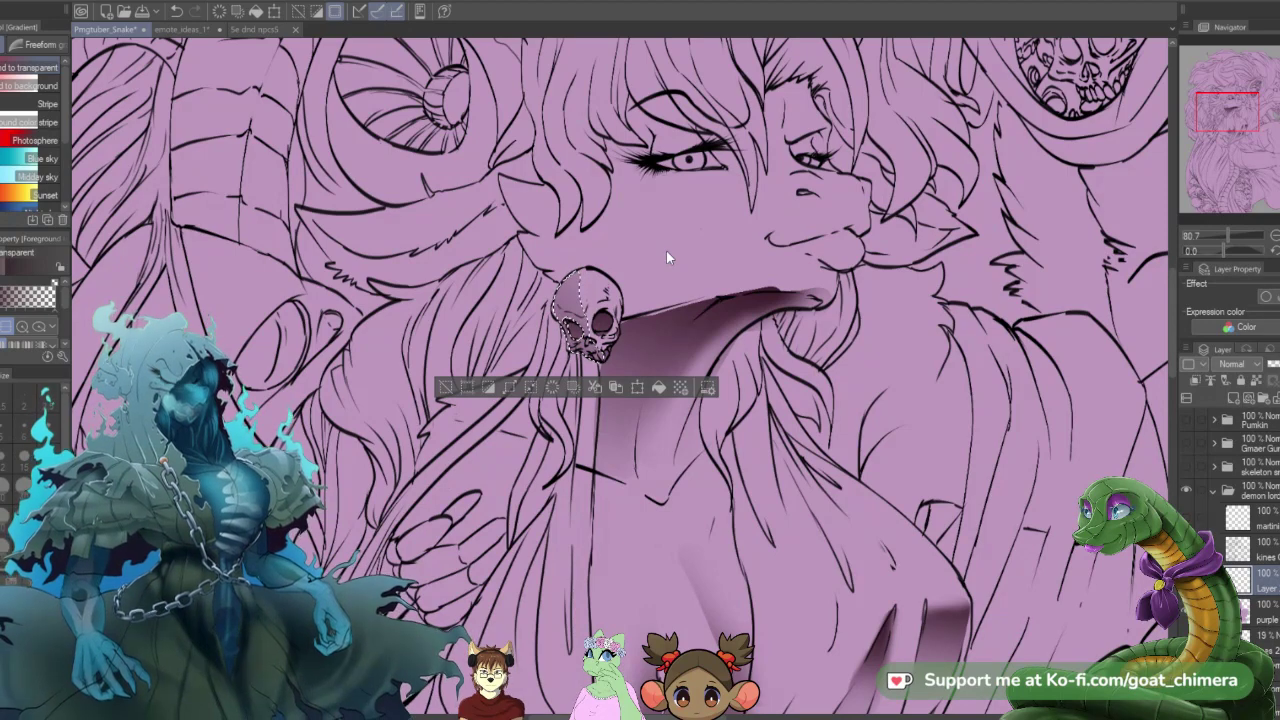
{"action": "key", "text": "ctrl+d"}
{"action": "key", "text": "e"}
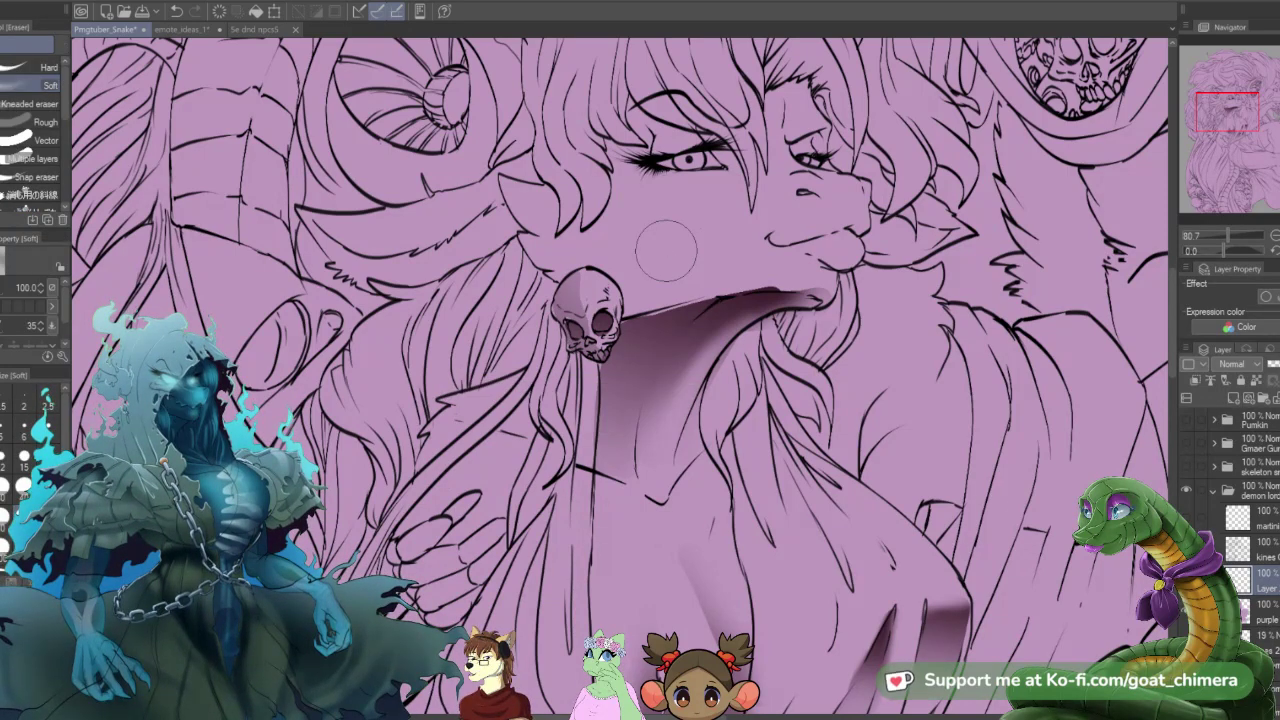
{"action": "key", "text": "bracketleft"}
{"action": "key", "text": "bracketleft"}
{"action": "key", "text": "bracketleft"}
{"action": "key", "text": "bracketleft"}
{"action": "key", "text": "bracketleft"}
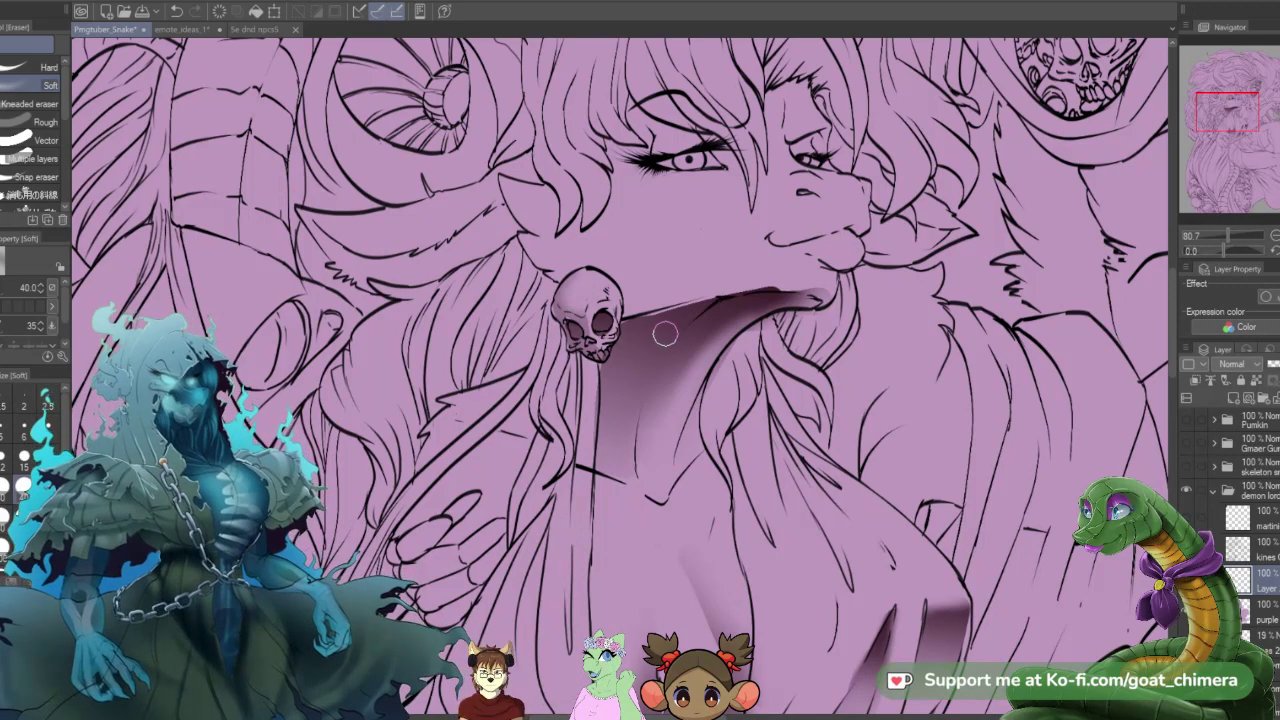
{"action": "key", "text": "bracketleft"}
{"action": "key", "text": "bracketleft"}
{"action": "key", "text": "bracketleft"}
{"action": "key", "text": "bracketleft"}
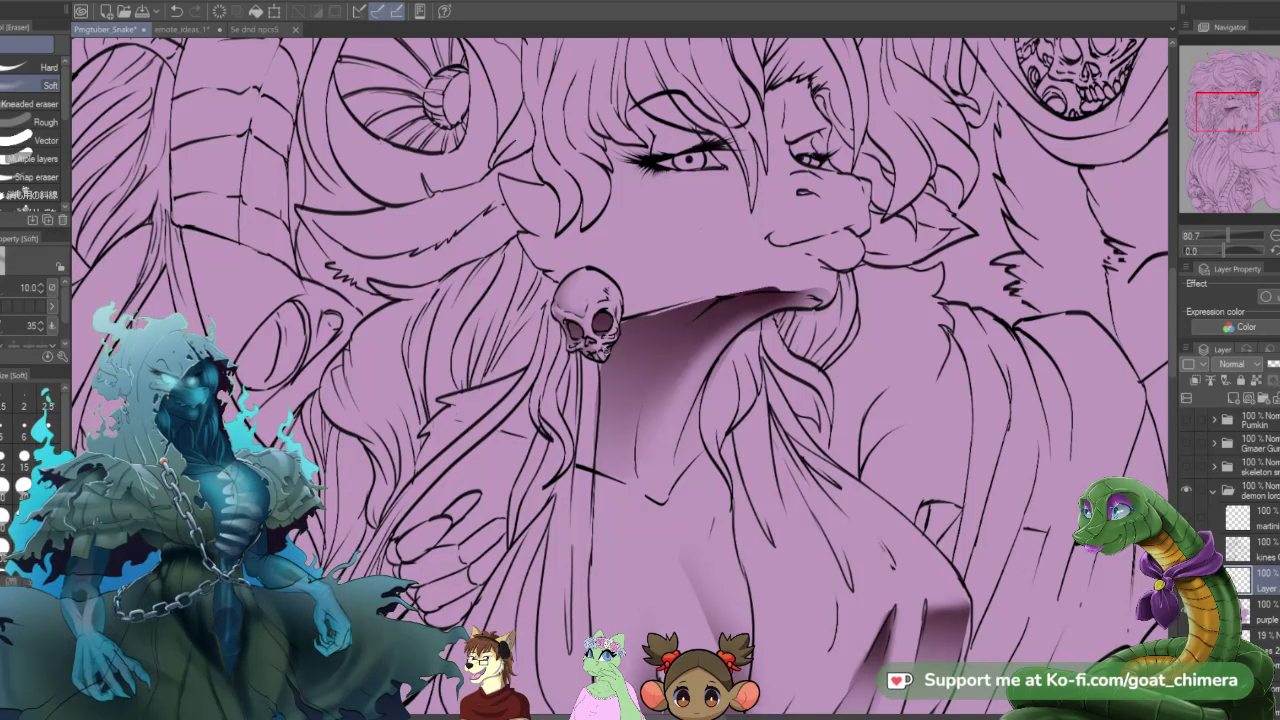
- Select the narrow strip between the hair and neck beneath the skull earring, extending it up to the skull with the Selection pen at size 15
{"action": "scroll", "coordinate": [700, 402], "scroll_direction": "down", "scroll_amount": 5}
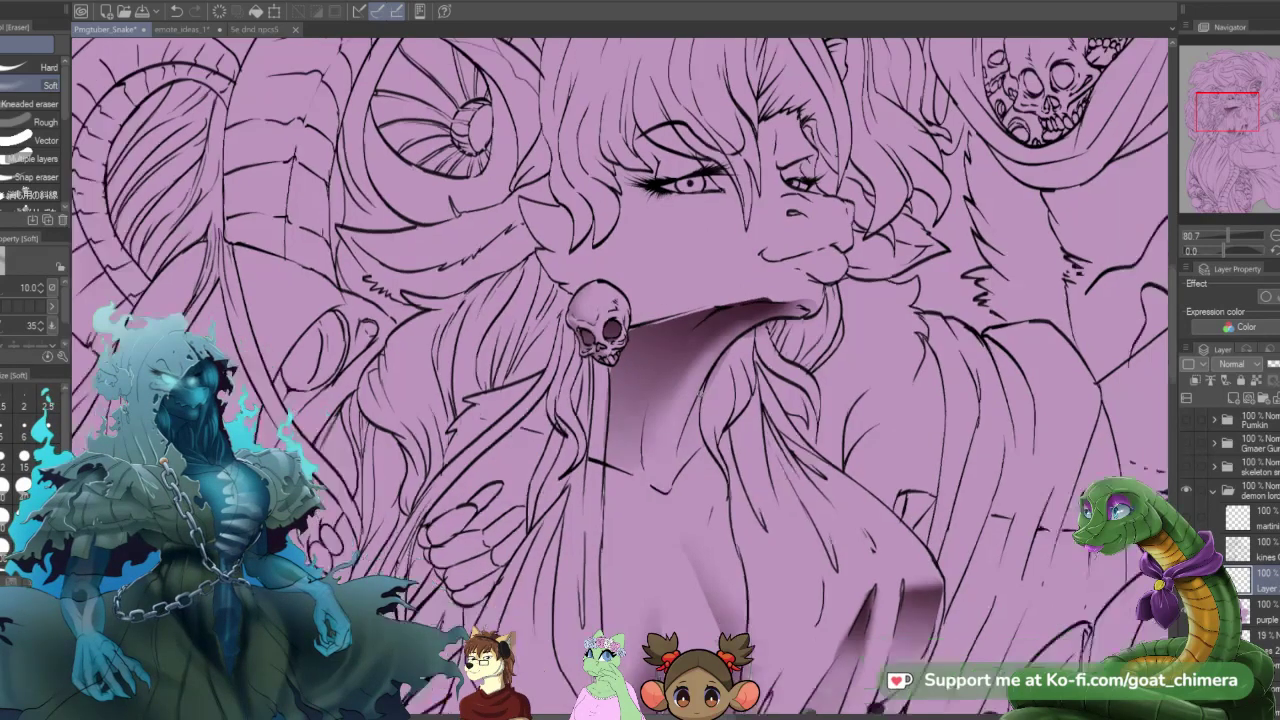
{"action": "scroll", "coordinate": [657, 398], "scroll_direction": "up", "scroll_amount": 1}
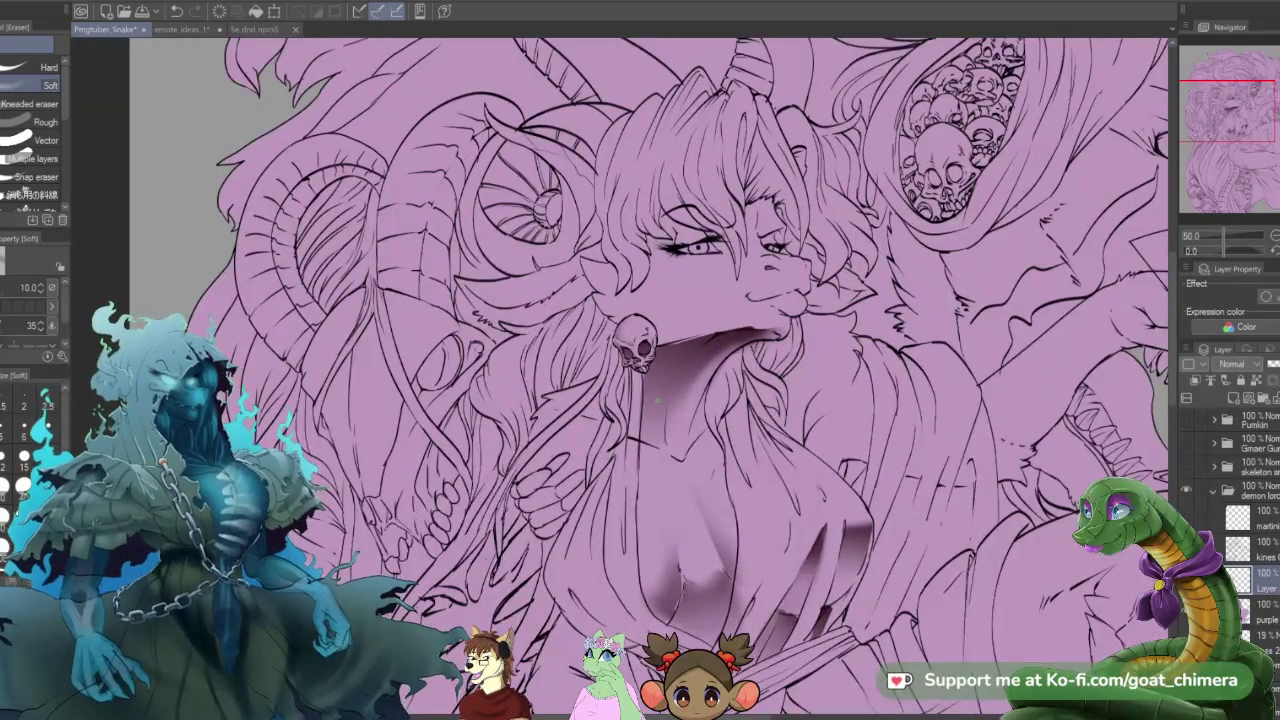
{"action": "key", "text": "m"}
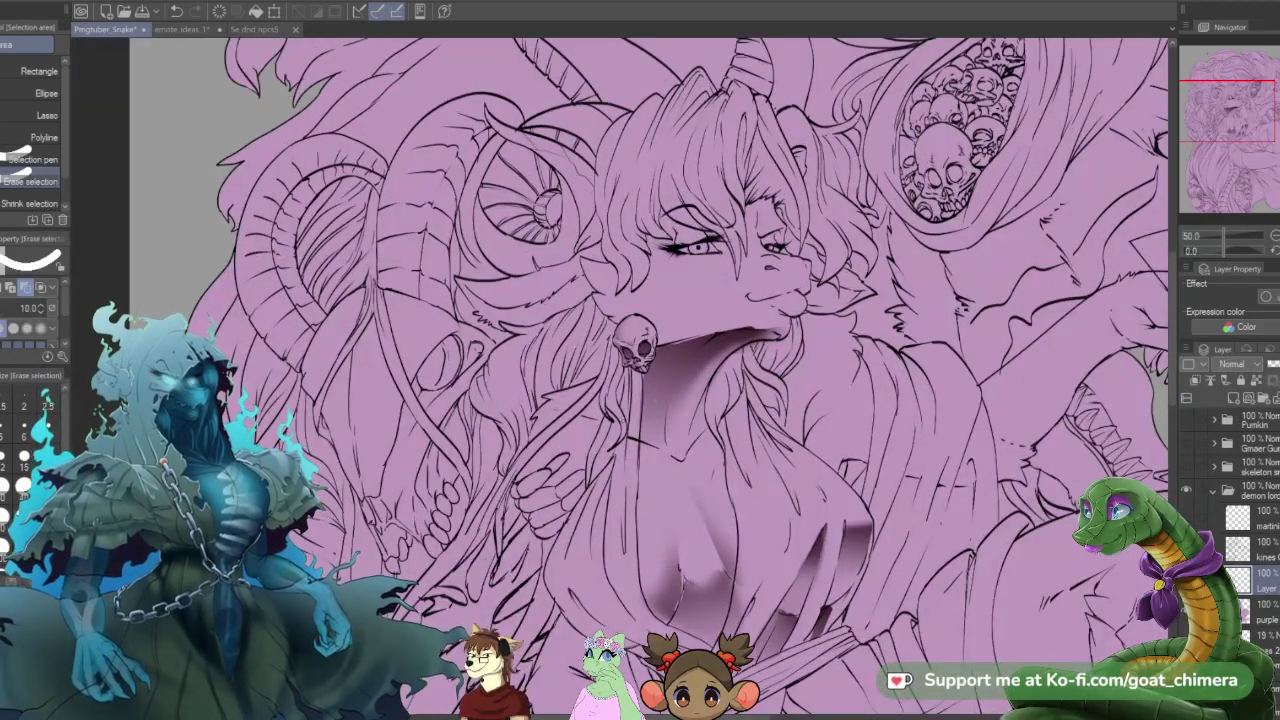
{"action": "left_click_drag", "start_coordinate": [637, 440], "coordinate": [624, 386]}
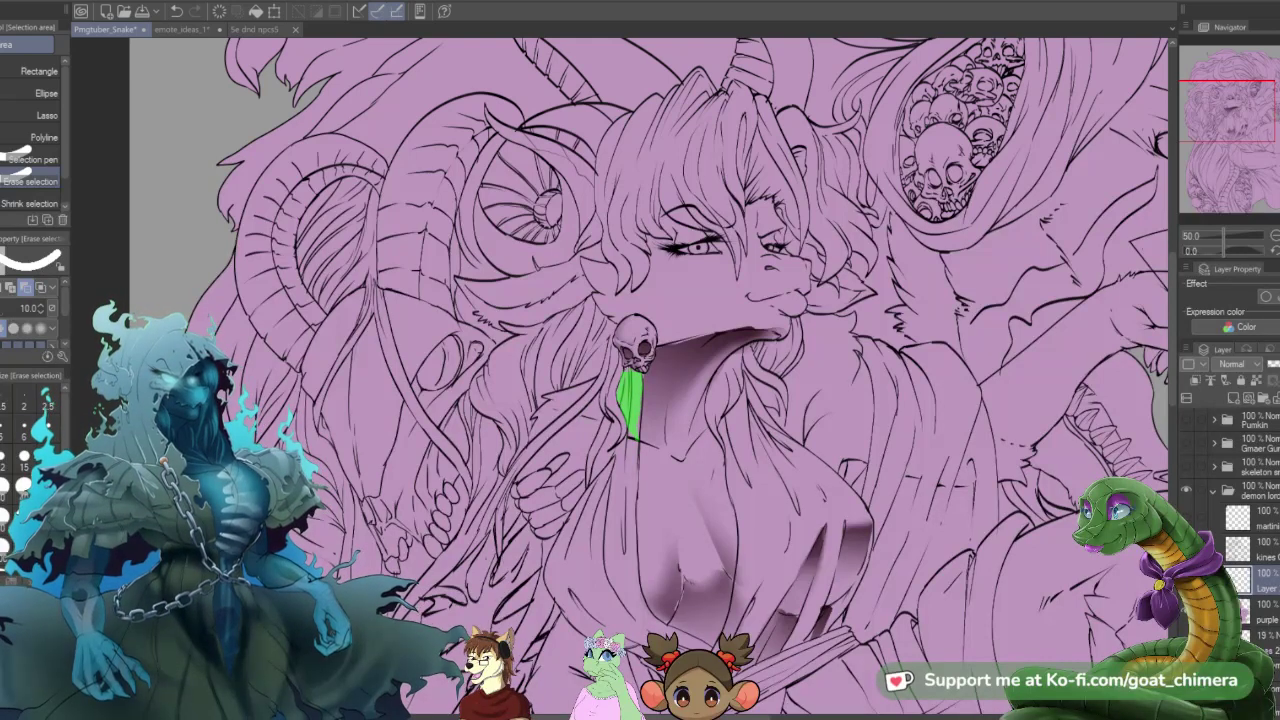
{"action": "key", "text": "Return"}
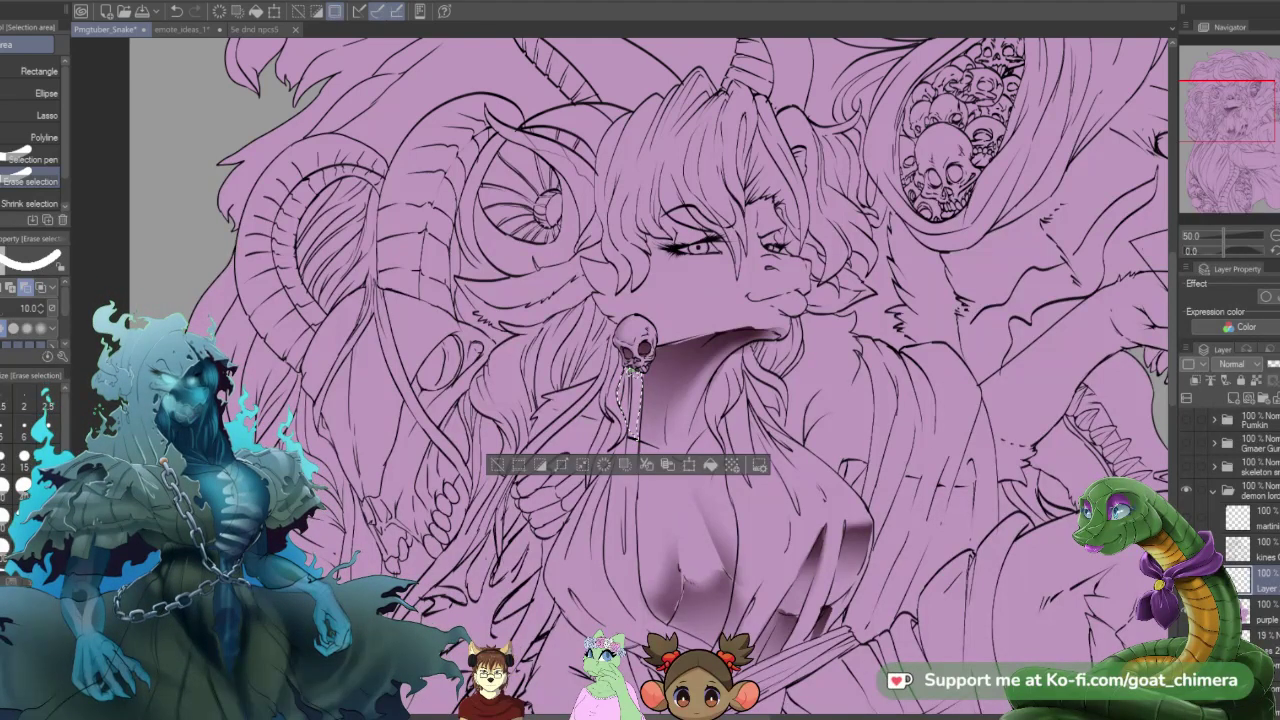
{"action": "left_click", "coordinate": [34, 156]}
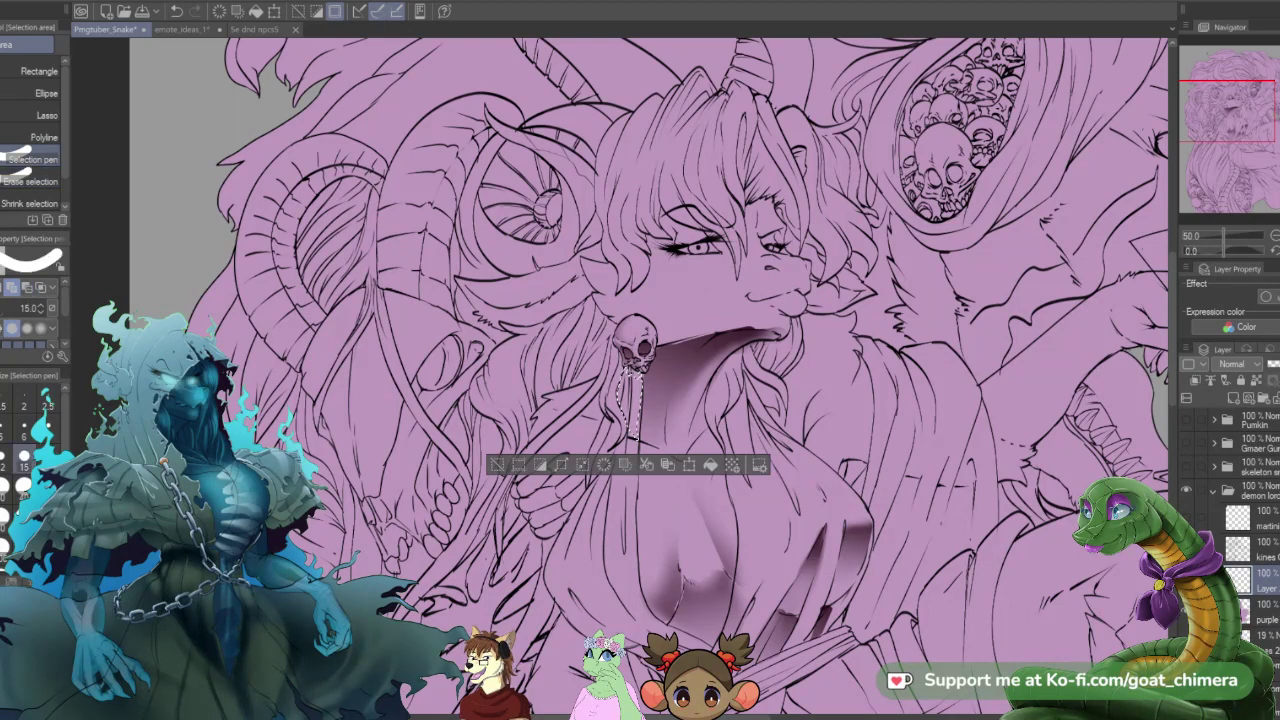
{"action": "left_click_drag", "start_coordinate": [628, 373], "coordinate": [629, 368]}
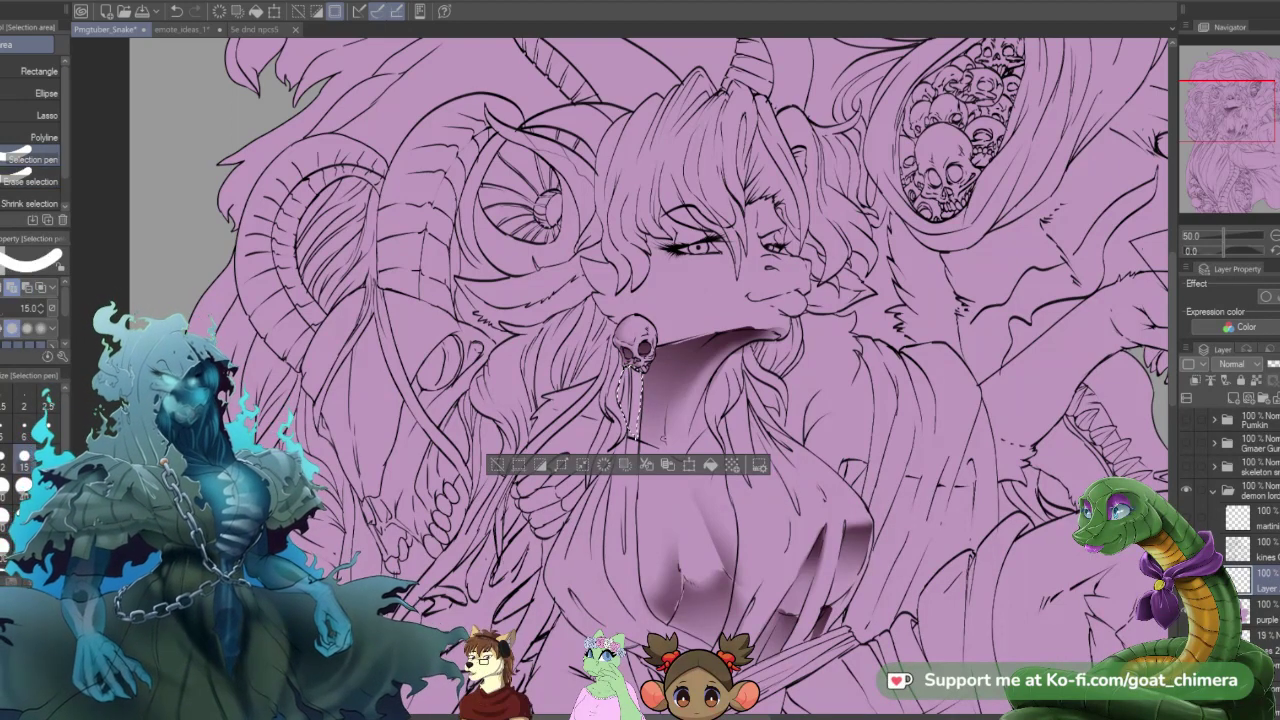
- Shade the selected strip beneath the earring with a dark gradient, deselect, and soften it with the Soft eraser
{"action": "key", "text": "g"}
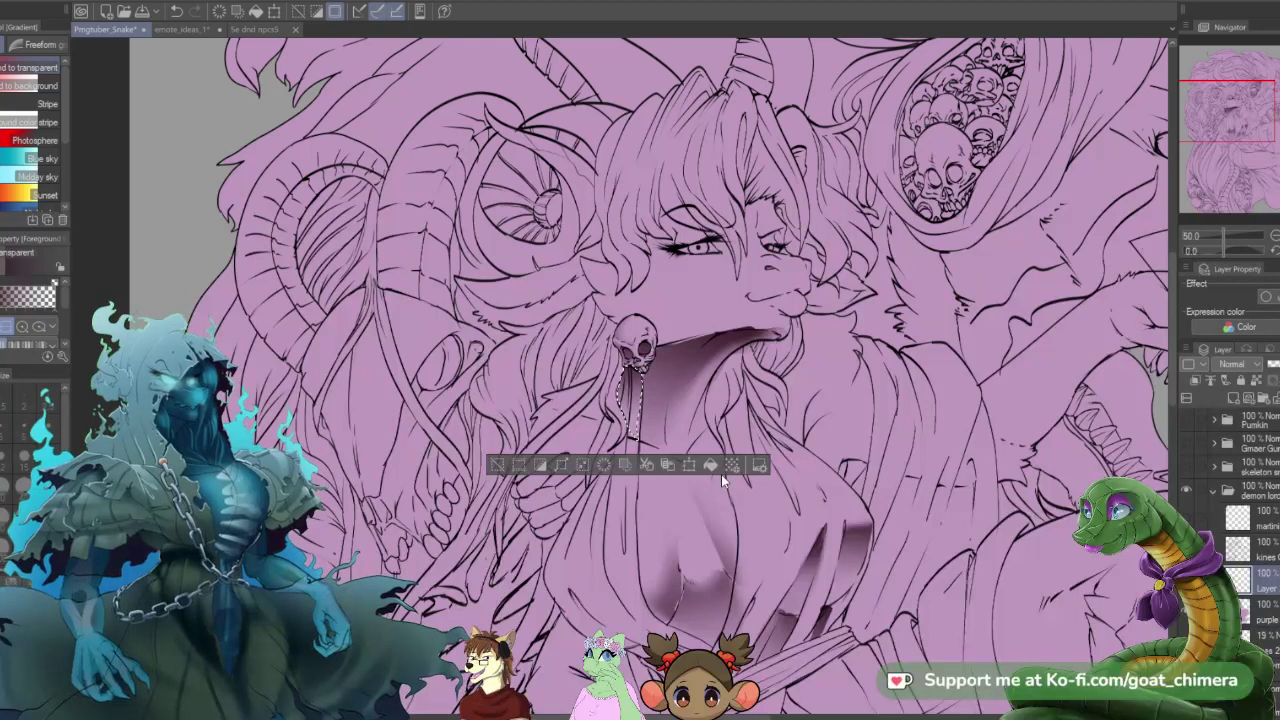
{"action": "key", "text": "ctrl+d"}
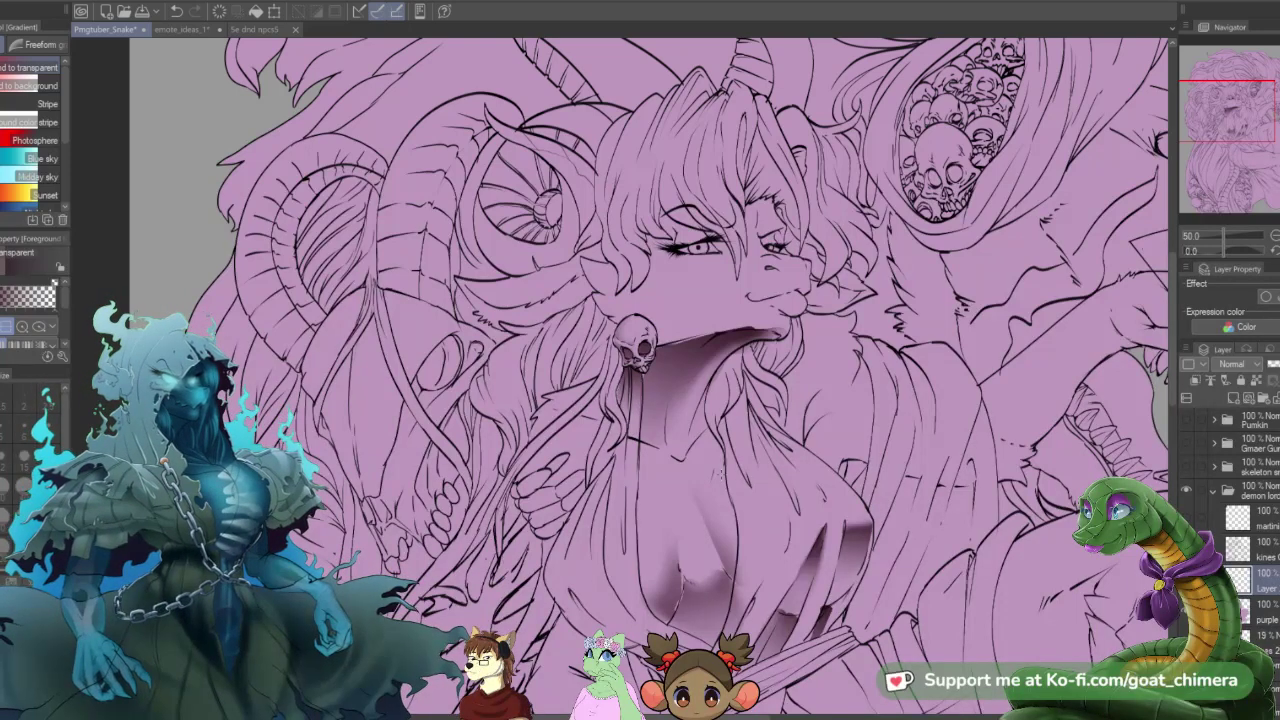
{"action": "key", "text": "e"}
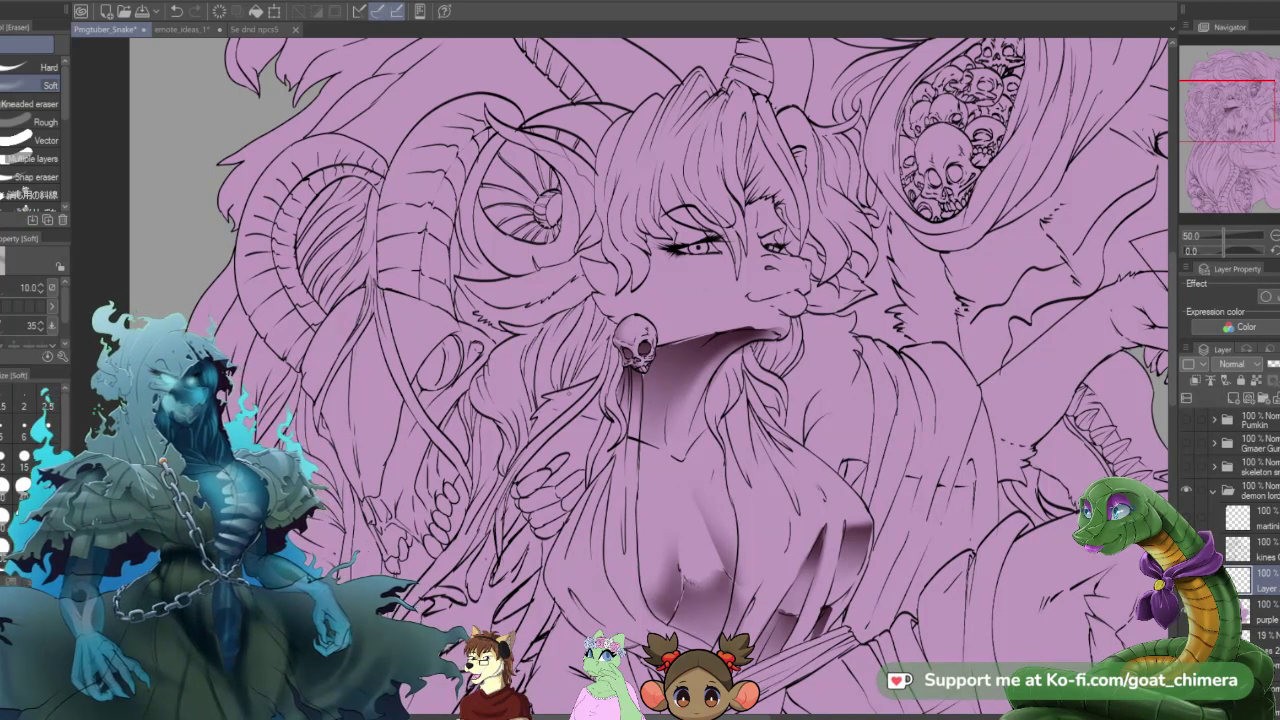
{"action": "mouse_move", "coordinate": [639, 383]}
{"action": "left_mouse_down"}
{"action": "mouse_move", "coordinate": [638, 409]}
{"action": "mouse_move", "coordinate": [640, 379]}
{"action": "mouse_move", "coordinate": [628, 397]}
{"action": "left_mouse_up"}
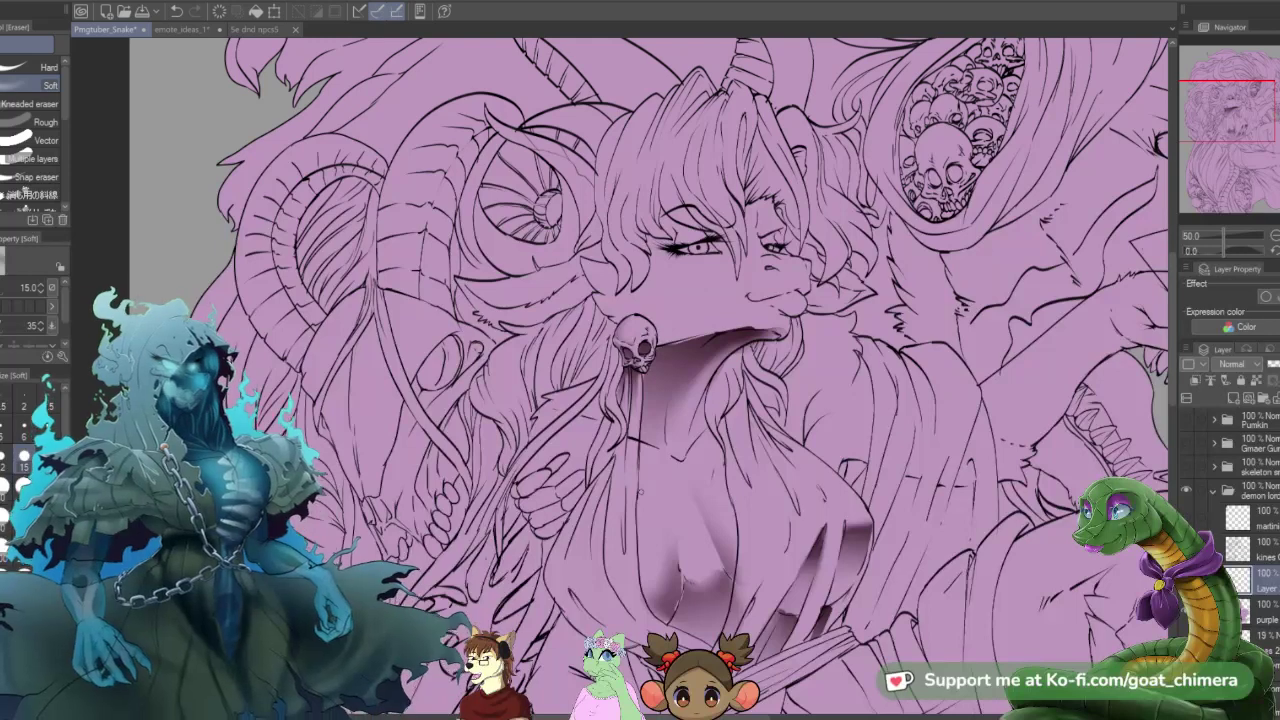
- Select two diagonal bands along the neckline on both sides of the neck's base with the Selection pen at size 40
{"action": "key", "text": "m"}
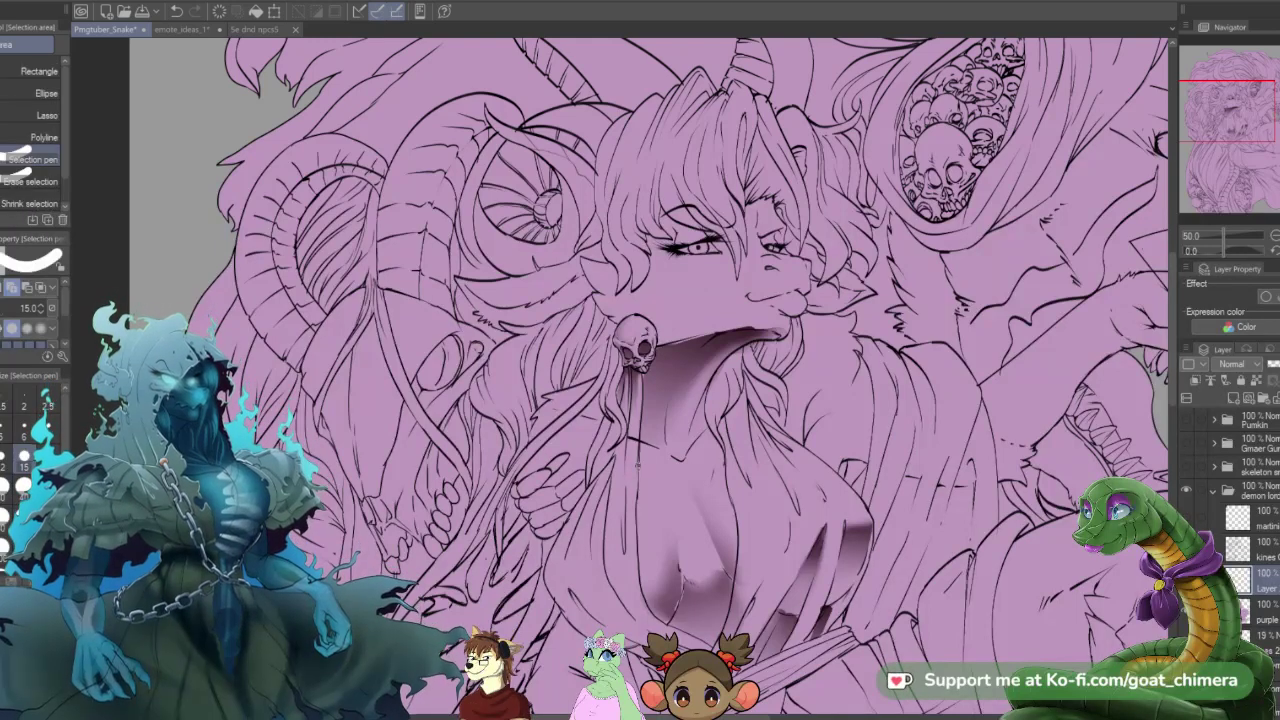
{"action": "key", "text": "bracketright"}
{"action": "key", "text": "bracketright"}
{"action": "key", "text": "bracketright"}
{"action": "key", "text": "bracketright"}
{"action": "key", "text": "bracketright"}
{"action": "mouse_move", "coordinate": [626, 452]}
{"action": "left_mouse_down"}
{"action": "mouse_move", "coordinate": [668, 469]}
{"action": "mouse_move", "coordinate": [565, 430]}
{"action": "mouse_move", "coordinate": [532, 432]}
{"action": "mouse_move", "coordinate": [612, 468]}
{"action": "left_mouse_up"}
{"action": "mouse_move", "coordinate": [700, 466]}
{"action": "left_mouse_down"}
{"action": "mouse_move", "coordinate": [762, 404]}
{"action": "mouse_move", "coordinate": [785, 369]}
{"action": "mouse_move", "coordinate": [740, 416]}
{"action": "mouse_move", "coordinate": [790, 350]}
{"action": "mouse_move", "coordinate": [795, 420]}
{"action": "left_mouse_up"}
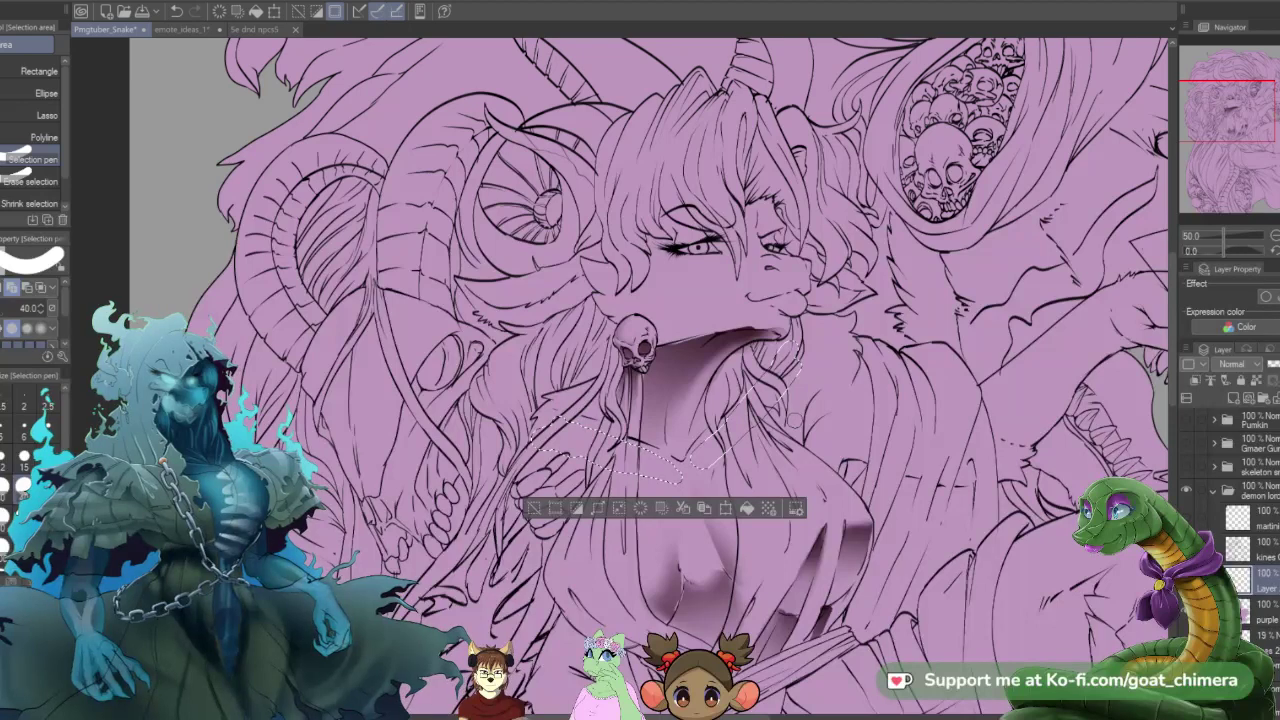
- Shade the selected neckline bands with a dark foreground-to-transparent gradient running downward, and deselect
{"action": "key", "text": "g"}
{"action": "left_click_drag", "start_coordinate": [795, 420], "coordinate": [795, 600]}
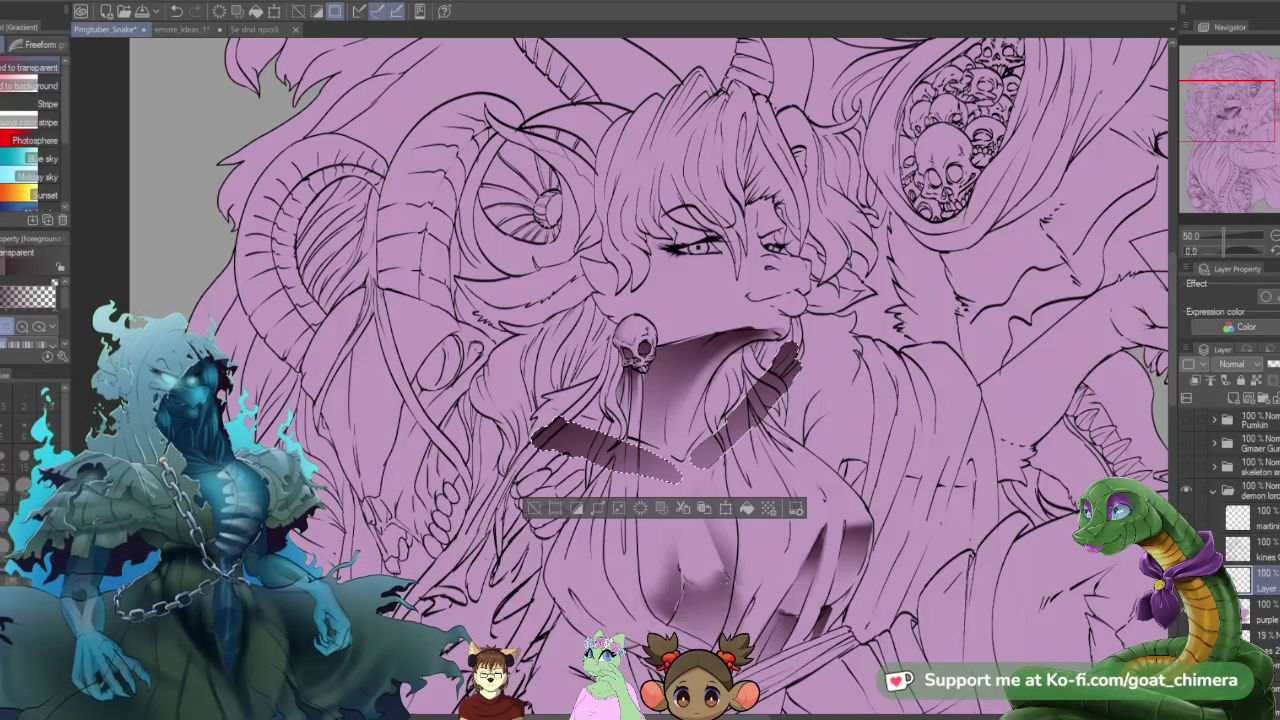
{"action": "key", "text": "ctrl+d"}
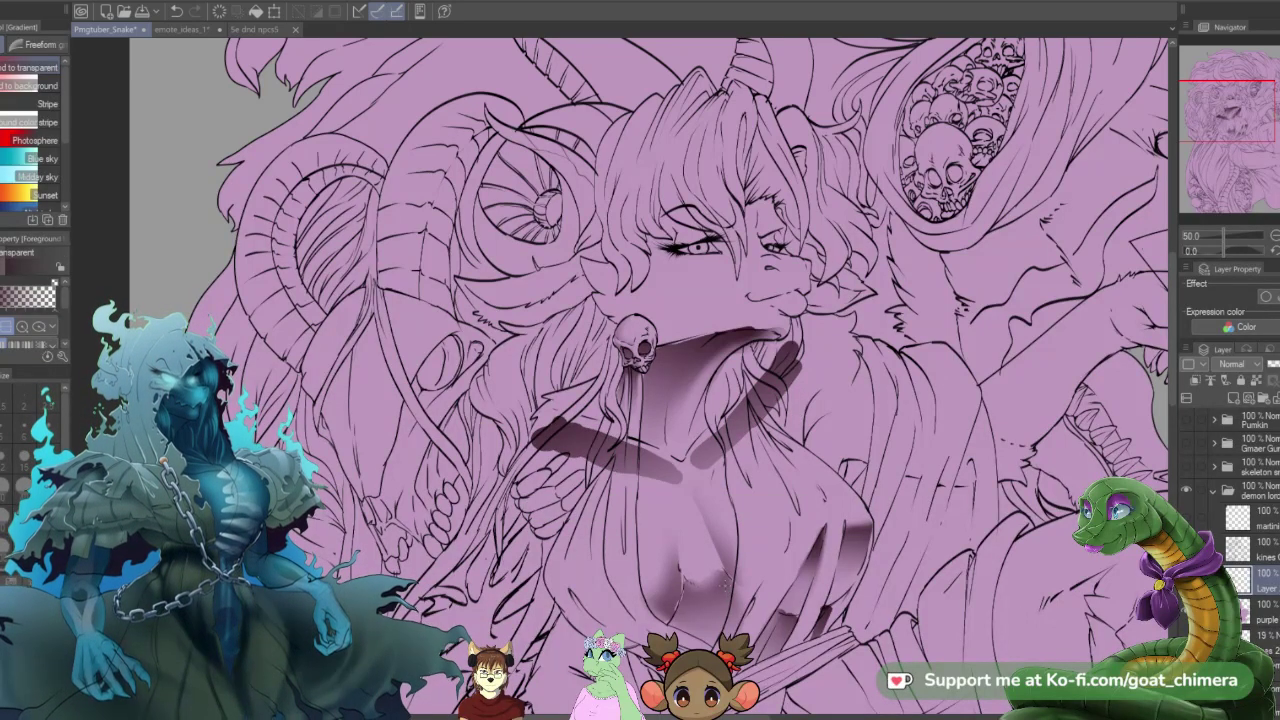
- Fade the outer and lower edges of the neckline bands with the Soft eraser at size 100
{"action": "key", "text": "e"}
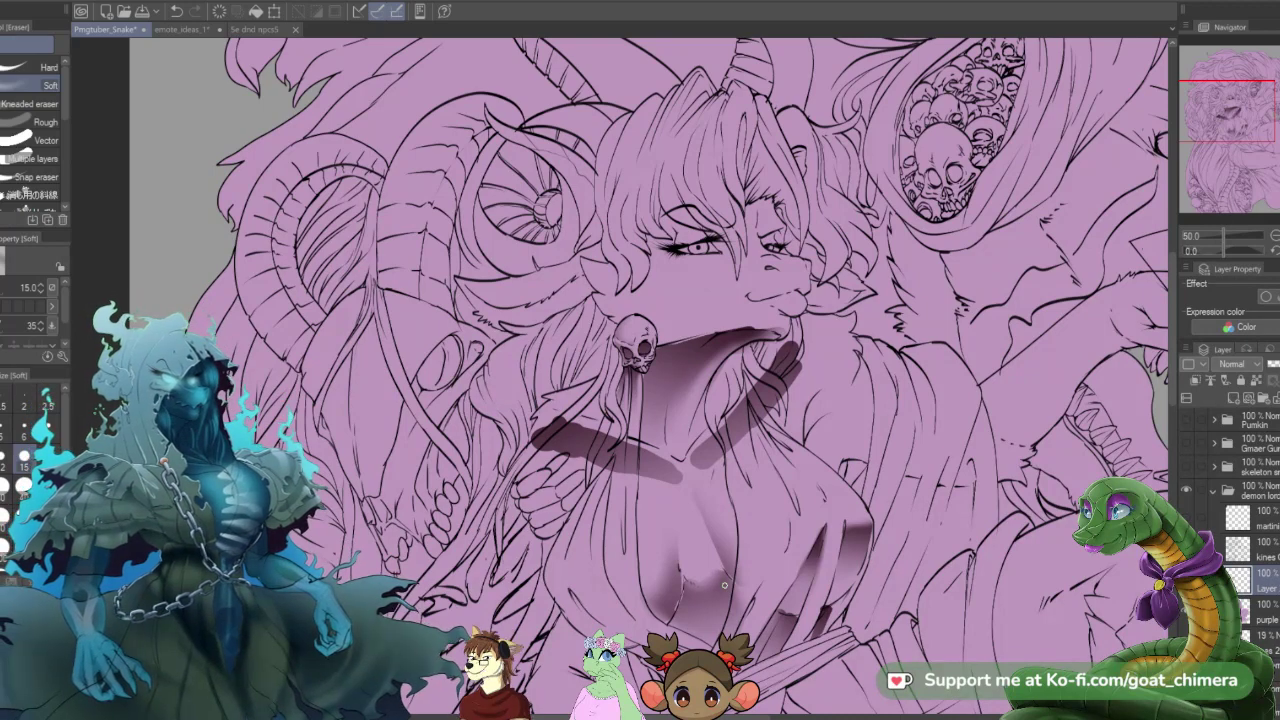
{"action": "left_click", "coordinate": [24, 516]}
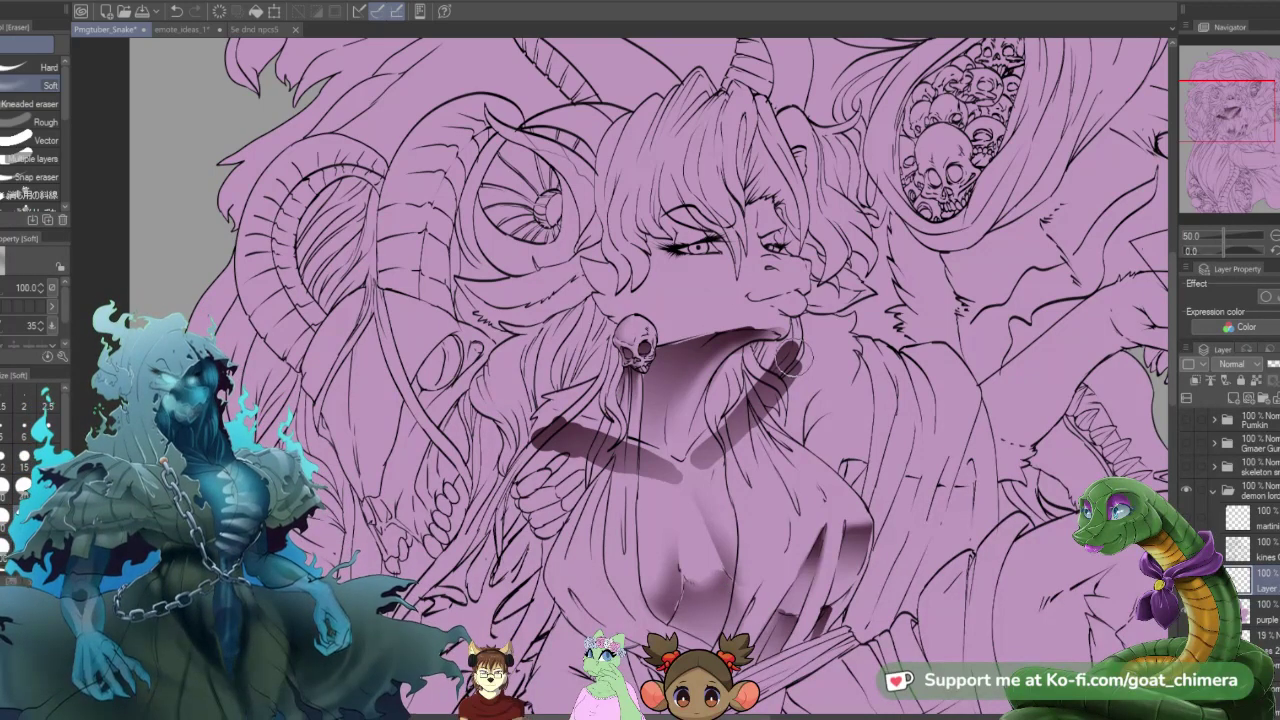
{"action": "mouse_move", "coordinate": [800, 355]}
{"action": "left_mouse_down"}
{"action": "mouse_move", "coordinate": [779, 380]}
{"action": "mouse_move", "coordinate": [830, 329]}
{"action": "mouse_move", "coordinate": [744, 464]}
{"action": "mouse_move", "coordinate": [702, 470]}
{"action": "mouse_move", "coordinate": [747, 462]}
{"action": "mouse_move", "coordinate": [707, 464]}
{"action": "mouse_move", "coordinate": [747, 437]}
{"action": "mouse_move", "coordinate": [682, 504]}
{"action": "mouse_move", "coordinate": [623, 453]}
{"action": "mouse_move", "coordinate": [590, 453]}
{"action": "mouse_move", "coordinate": [672, 499]}
{"action": "mouse_move", "coordinate": [616, 470]}
{"action": "mouse_move", "coordinate": [660, 474]}
{"action": "mouse_move", "coordinate": [587, 457]}
{"action": "mouse_move", "coordinate": [642, 480]}
{"action": "mouse_move", "coordinate": [548, 428]}
{"action": "mouse_move", "coordinate": [676, 540]}
{"action": "left_mouse_up"}
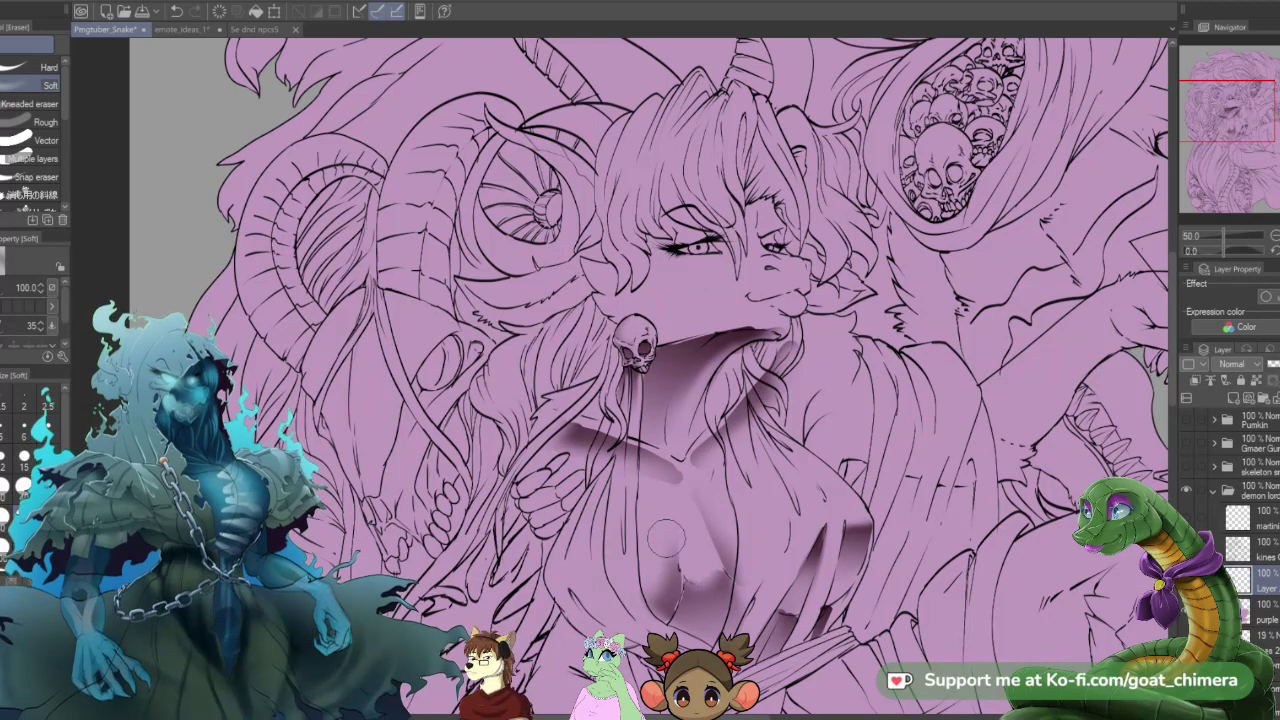
- Clean up the neckline shading around the hair strands beside the neck with the Soft eraser at sizes 40 and 12
{"action": "left_click", "coordinate": [24, 487]}
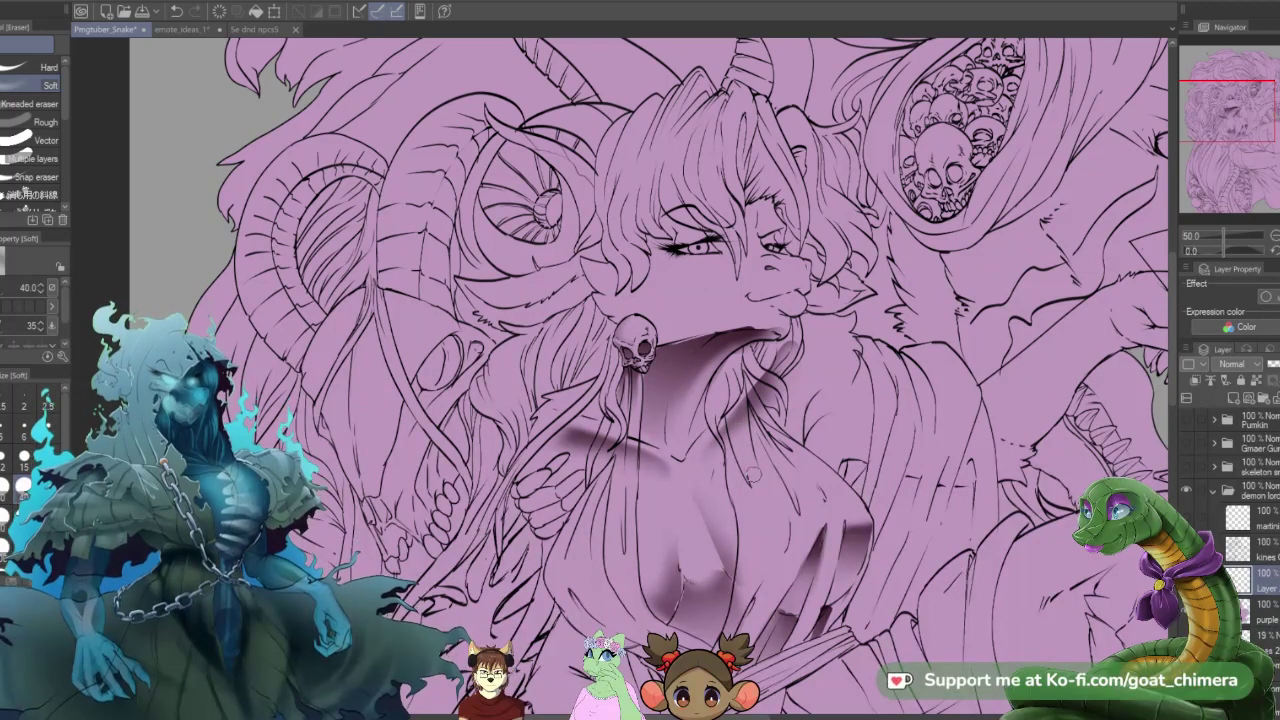
{"action": "left_click", "coordinate": [2, 466]}
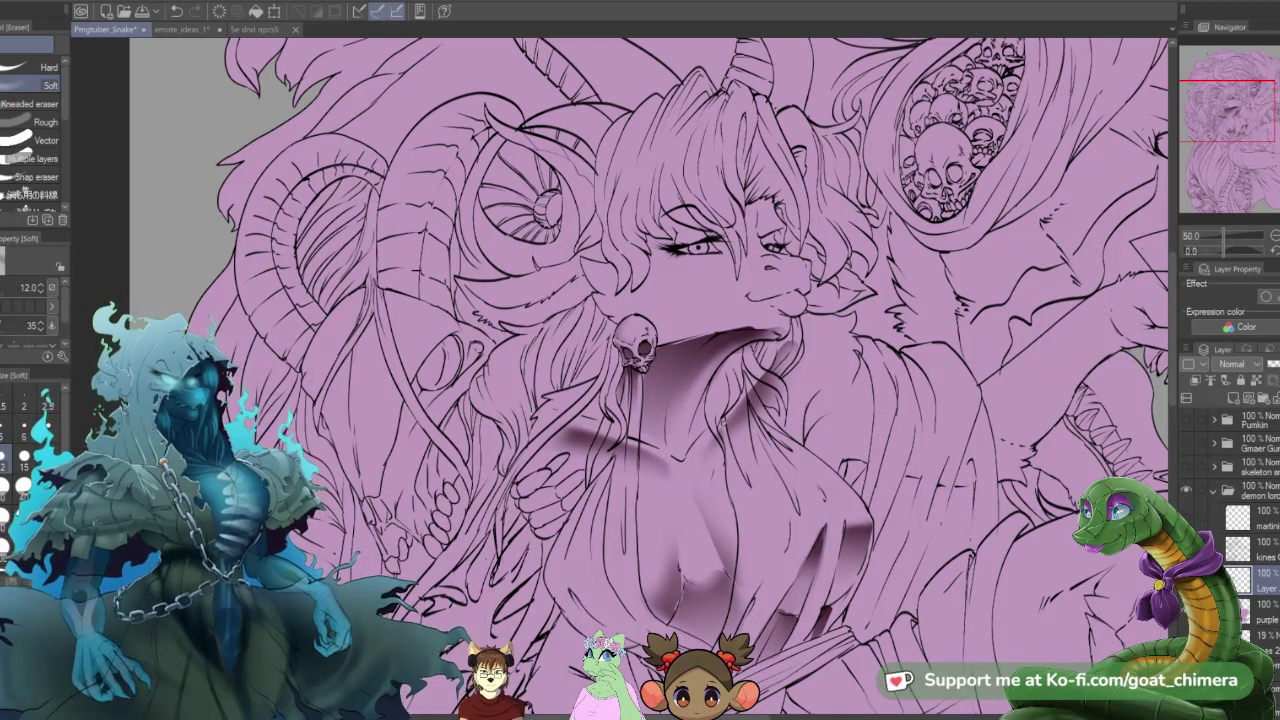
{"action": "left_click_drag", "start_coordinate": [746, 421], "coordinate": [745, 405]}
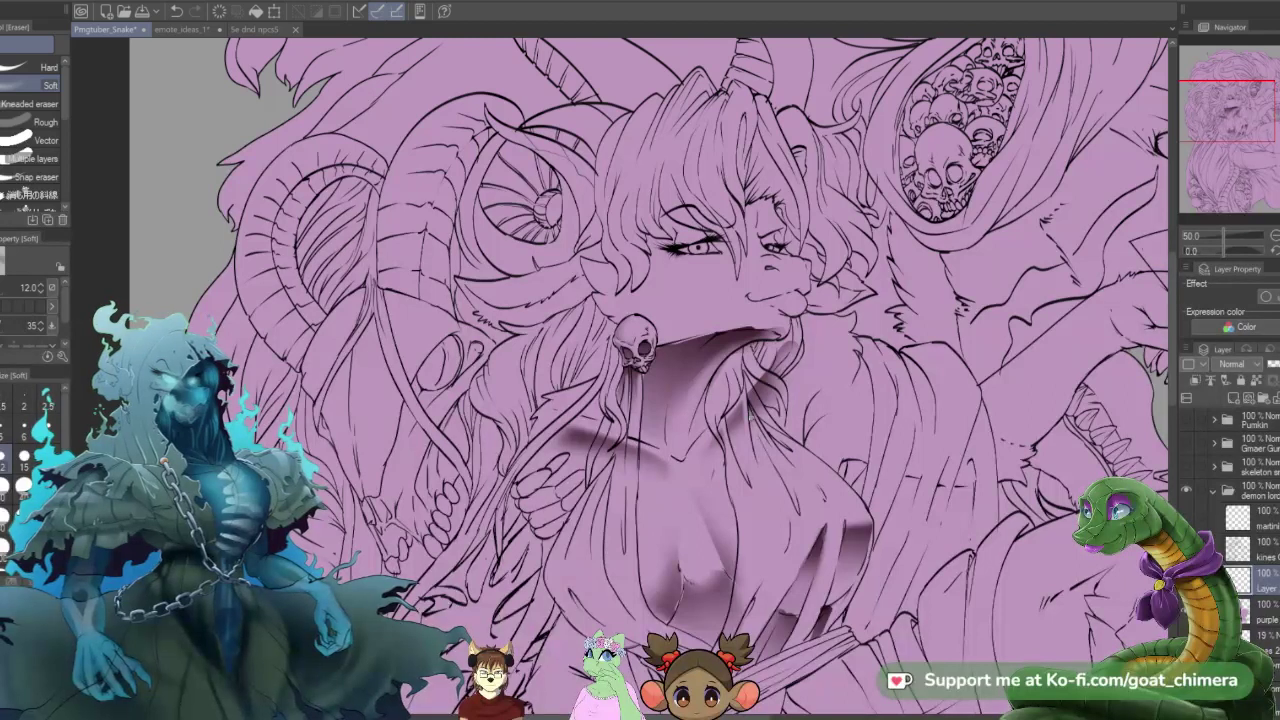
{"action": "mouse_move", "coordinate": [750, 387]}
{"action": "left_mouse_down"}
{"action": "mouse_move", "coordinate": [757, 404]}
{"action": "mouse_move", "coordinate": [751, 388]}
{"action": "left_mouse_up"}
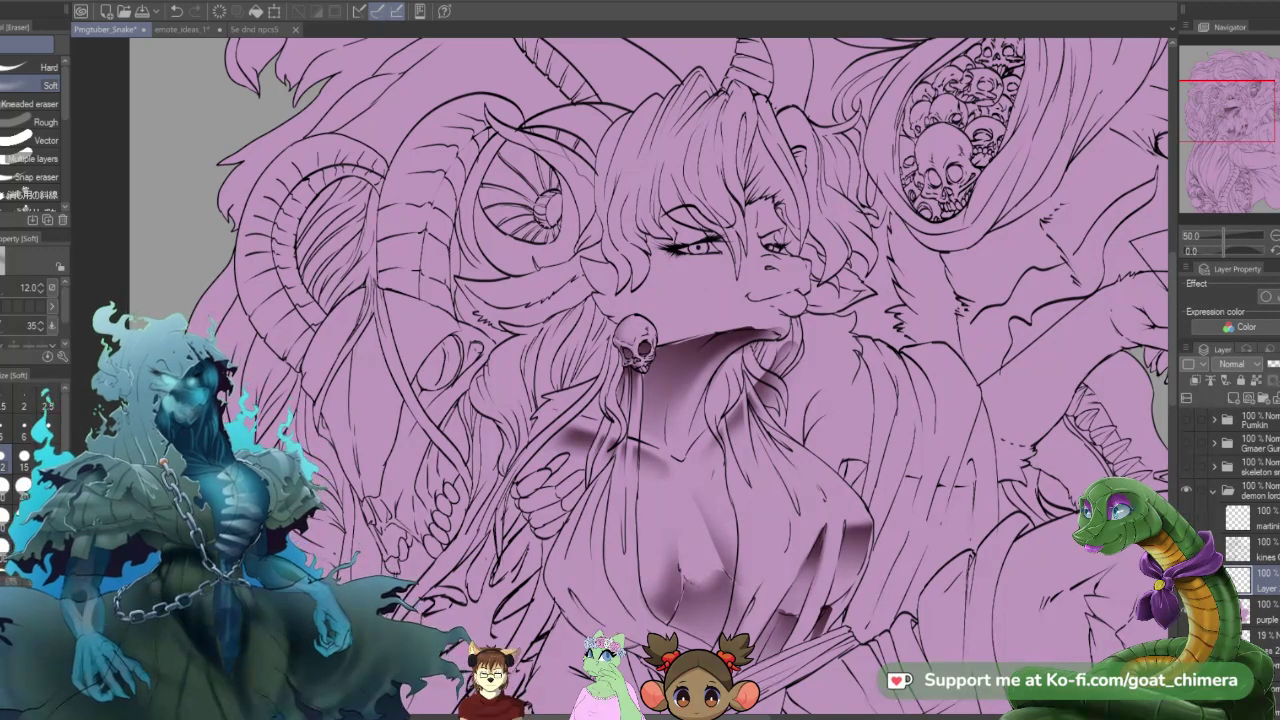
{"action": "scroll", "coordinate": [649, 376], "scroll_direction": "down", "scroll_amount": 2}
{"action": "scroll", "coordinate": [649, 376], "scroll_direction": "up", "scroll_amount": 2}
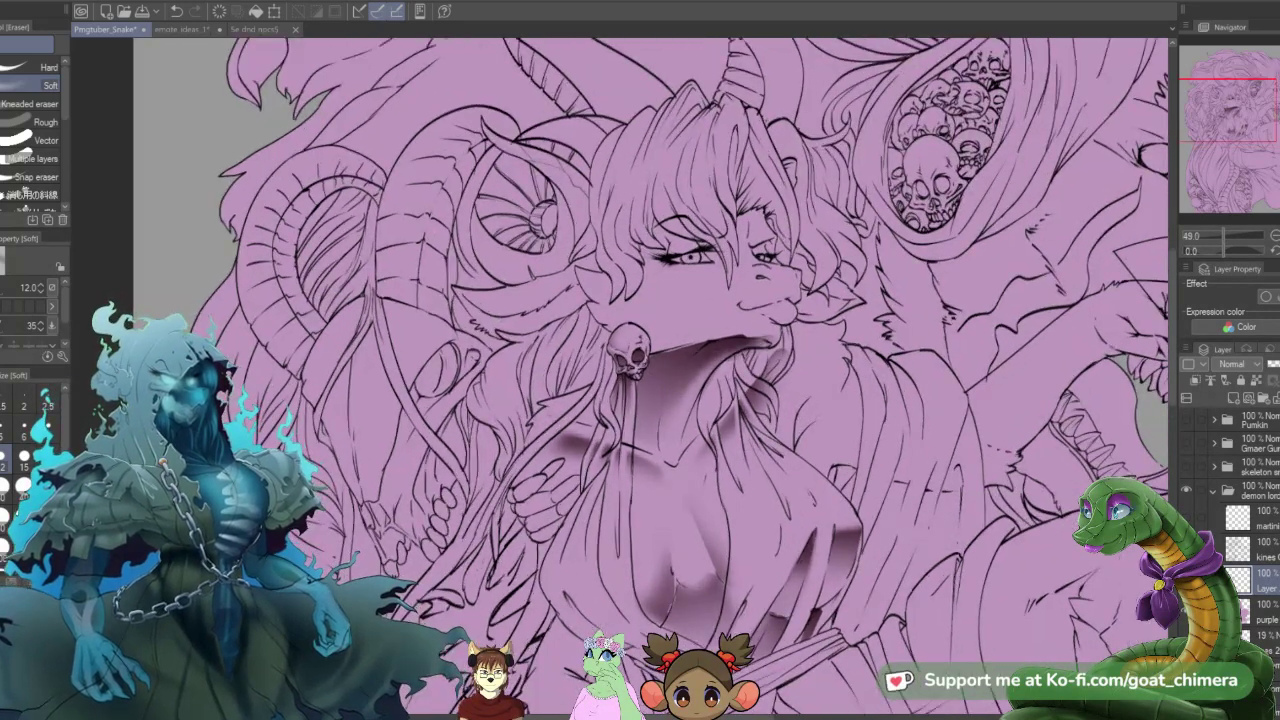
- Soften the shading beside the hair strands next to the neck with the Soft eraser at size 40
{"action": "scroll", "coordinate": [620, 380], "scroll_direction": "up", "scroll_amount": 2}
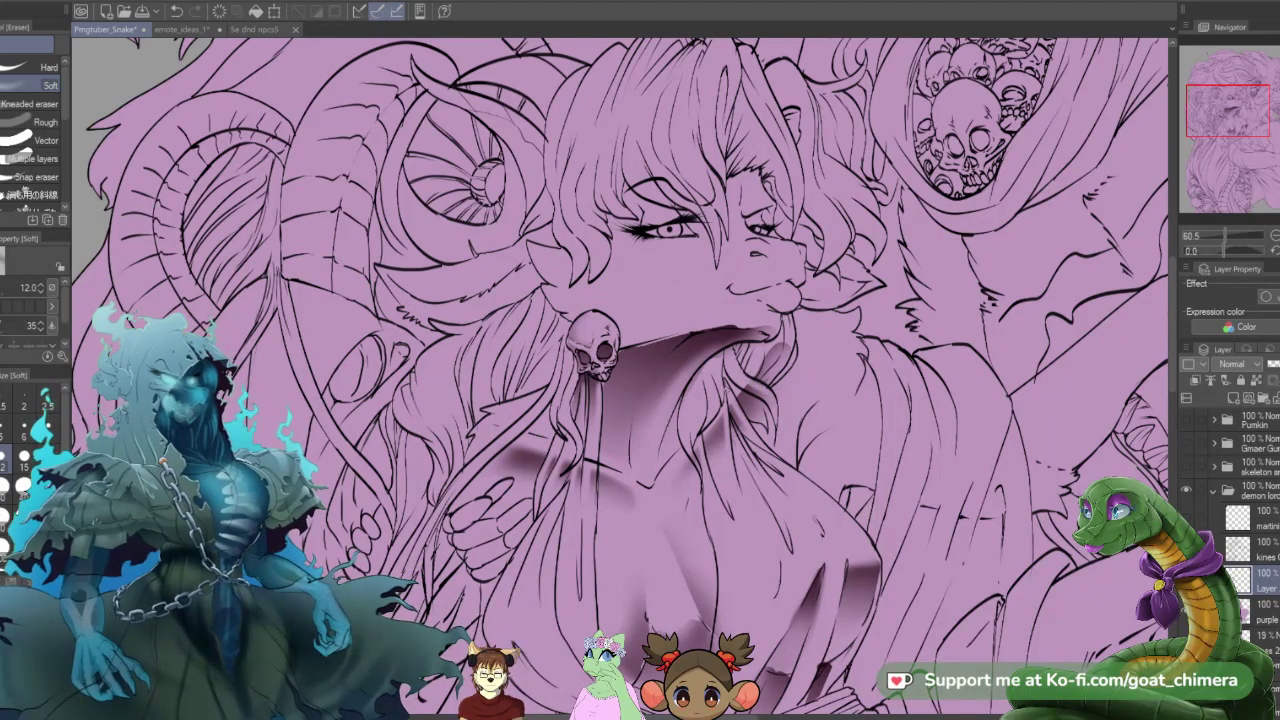
{"action": "left_click", "coordinate": [22, 485]}
{"action": "left_click_drag", "start_coordinate": [755, 395], "coordinate": [759, 391]}
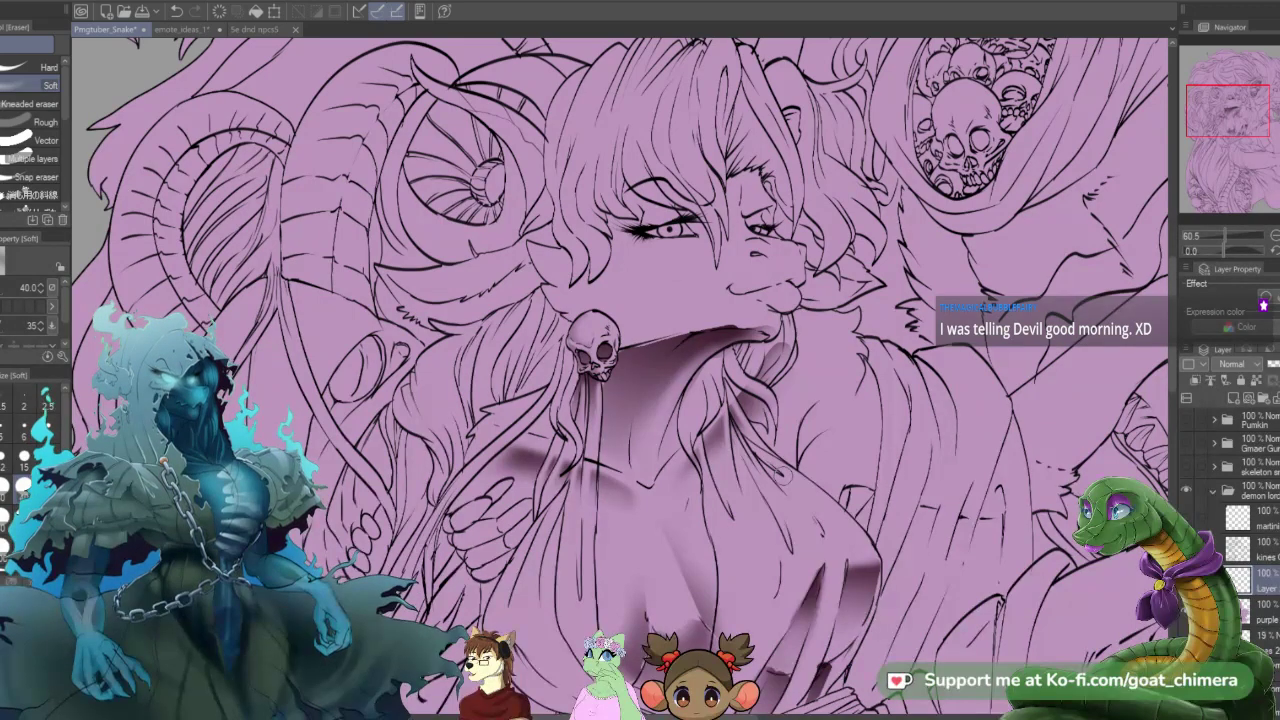
{"action": "scroll", "coordinate": [783, 475], "scroll_direction": "down", "scroll_amount": 3}
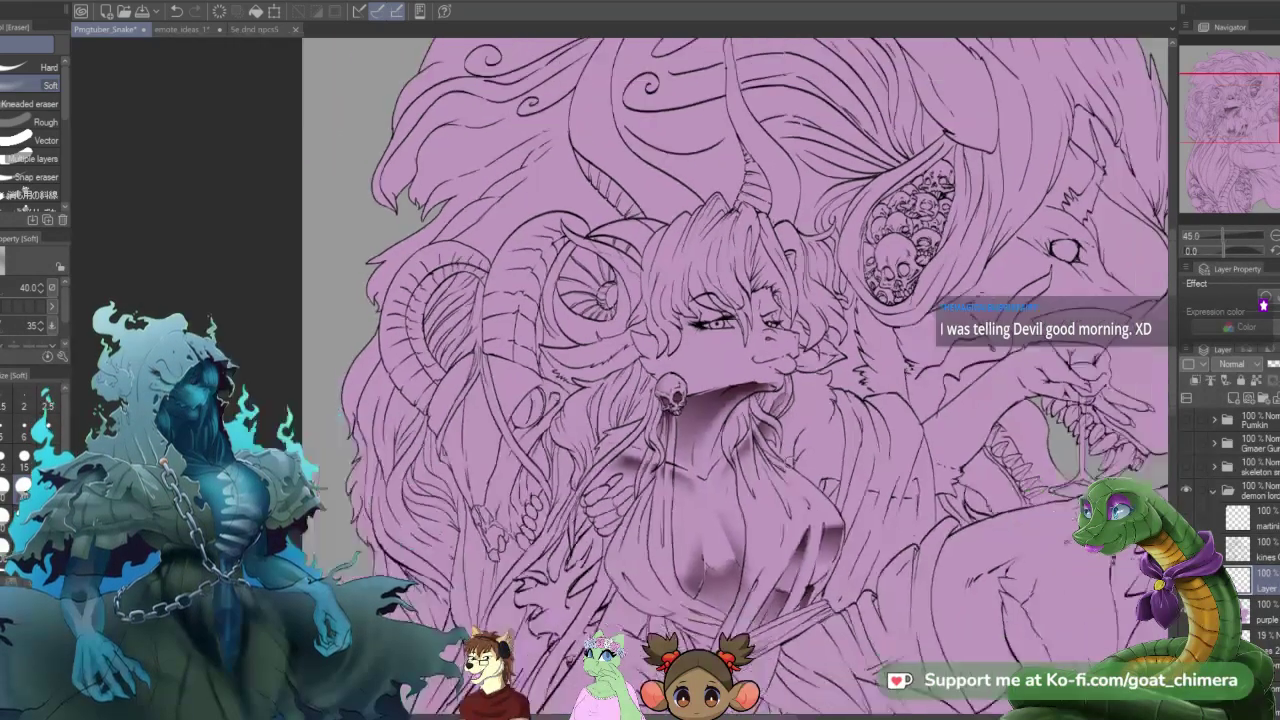
- Smooth the dark shading in the drapery folds at the side of the chest with the Blend tool, reducing its size to 40
{"action": "scroll", "coordinate": [680, 610], "scroll_direction": "up", "scroll_amount": 4}
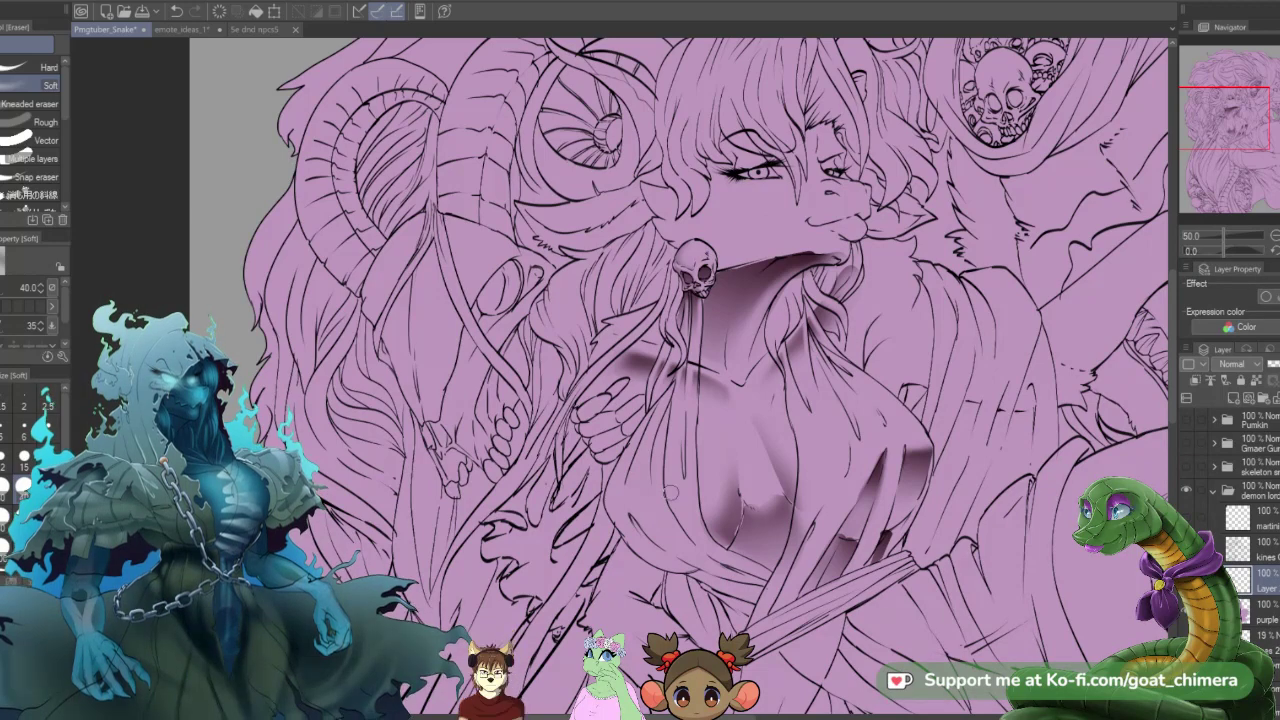
{"action": "scroll", "coordinate": [671, 493], "scroll_direction": "down", "scroll_amount": 1}
{"action": "scroll", "coordinate": [700, 543], "scroll_direction": "up", "scroll_amount": 2}
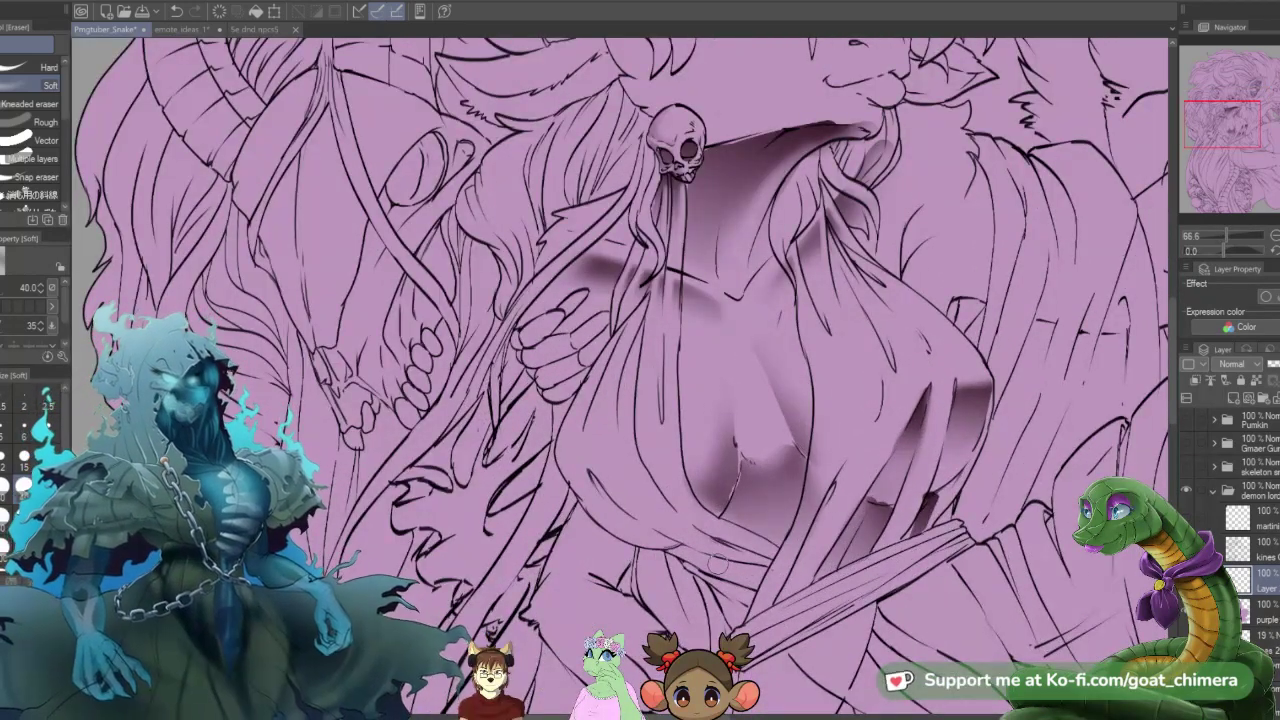
{"action": "key", "text": "j"}
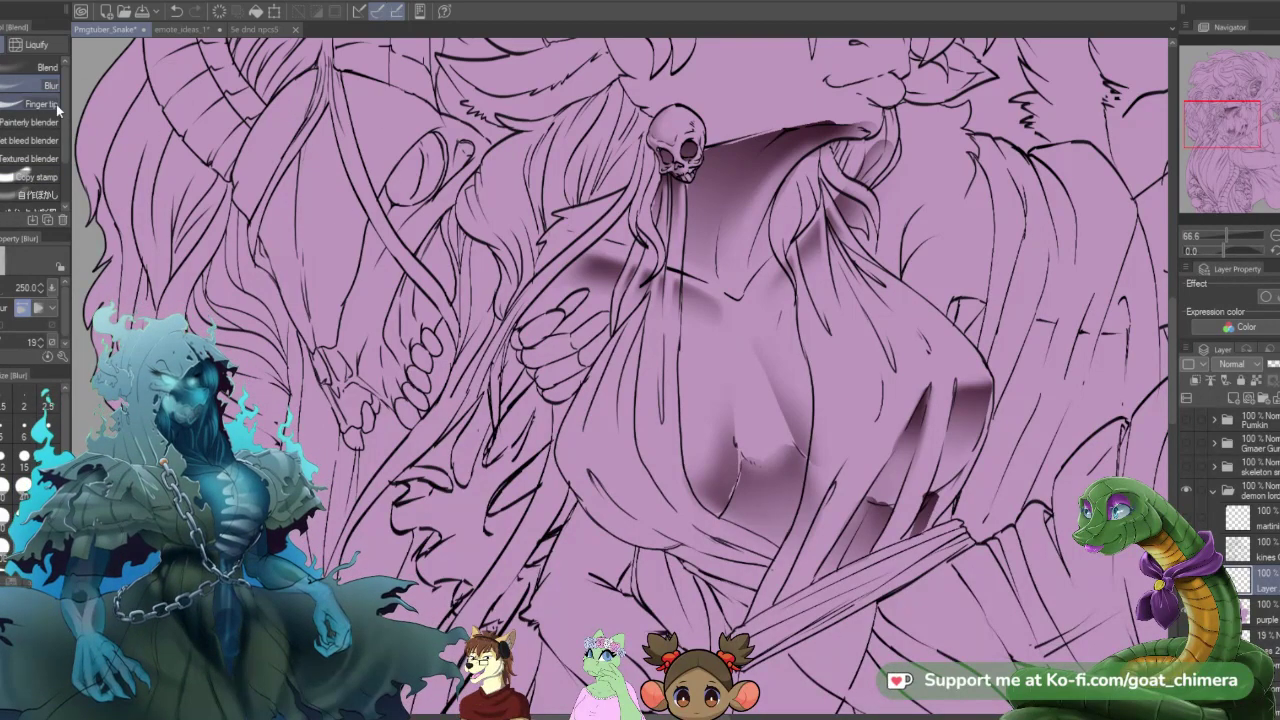
{"action": "left_click", "coordinate": [38, 67]}
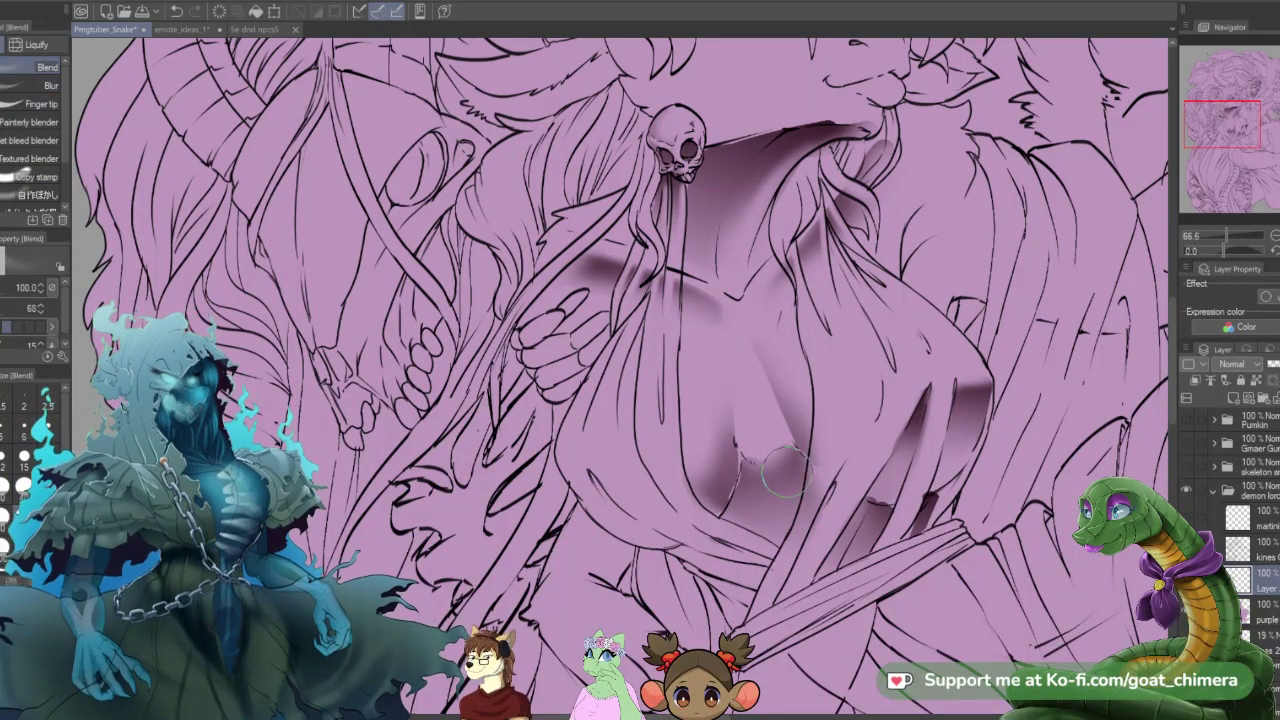
{"action": "mouse_move", "coordinate": [891, 490]}
{"action": "left_mouse_down"}
{"action": "mouse_move", "coordinate": [875, 499]}
{"action": "mouse_move", "coordinate": [853, 477]}
{"action": "mouse_move", "coordinate": [880, 497]}
{"action": "mouse_move", "coordinate": [867, 496]}
{"action": "mouse_move", "coordinate": [906, 500]}
{"action": "mouse_move", "coordinate": [944, 482]}
{"action": "mouse_move", "coordinate": [932, 508]}
{"action": "mouse_move", "coordinate": [955, 473]}
{"action": "mouse_move", "coordinate": [924, 518]}
{"action": "mouse_move", "coordinate": [905, 455]}
{"action": "left_mouse_up"}
{"action": "key", "text": "bracketleft"}
{"action": "key", "text": "bracketleft"}
{"action": "key", "text": "bracketleft"}
{"action": "key", "text": "bracketleft"}
{"action": "key", "text": "bracketleft"}
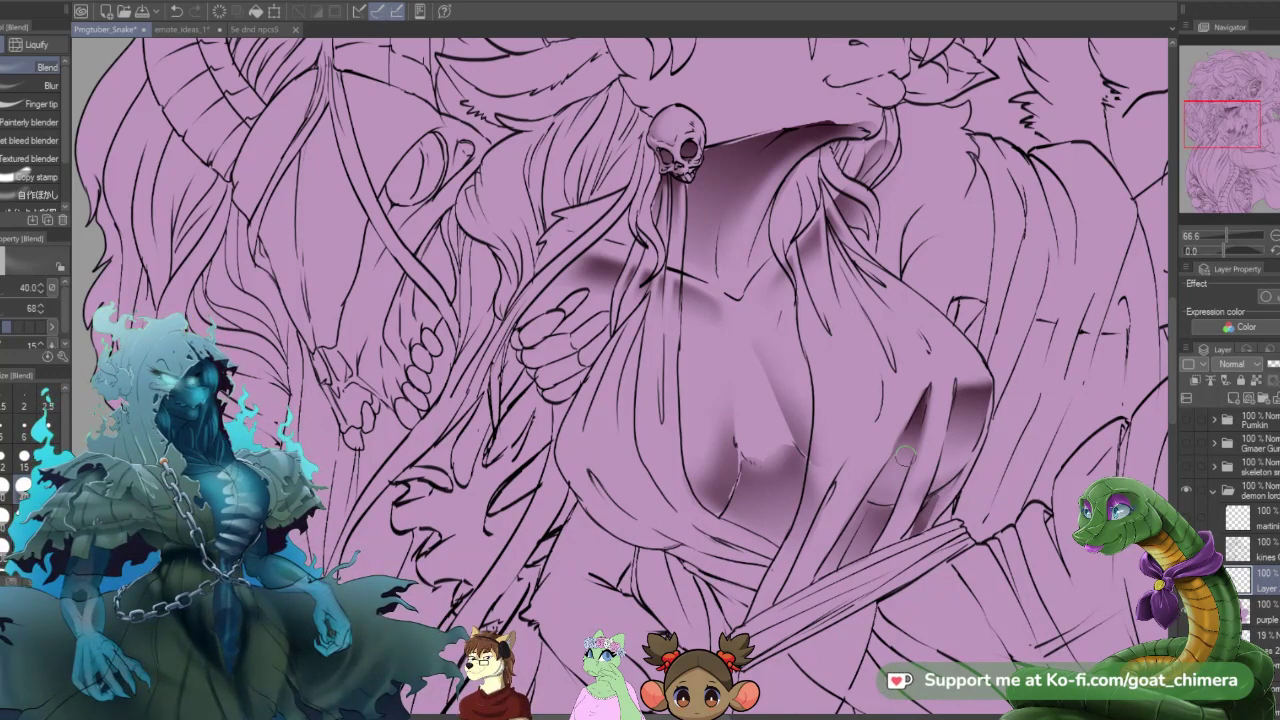
- Smudge the rough shading edges in the side folds and central chest shadow with the Finger tip tool, reduced to size 15
{"action": "left_click", "coordinate": [40, 103]}
{"action": "left_click_drag", "start_coordinate": [960, 400], "coordinate": [985, 515]}
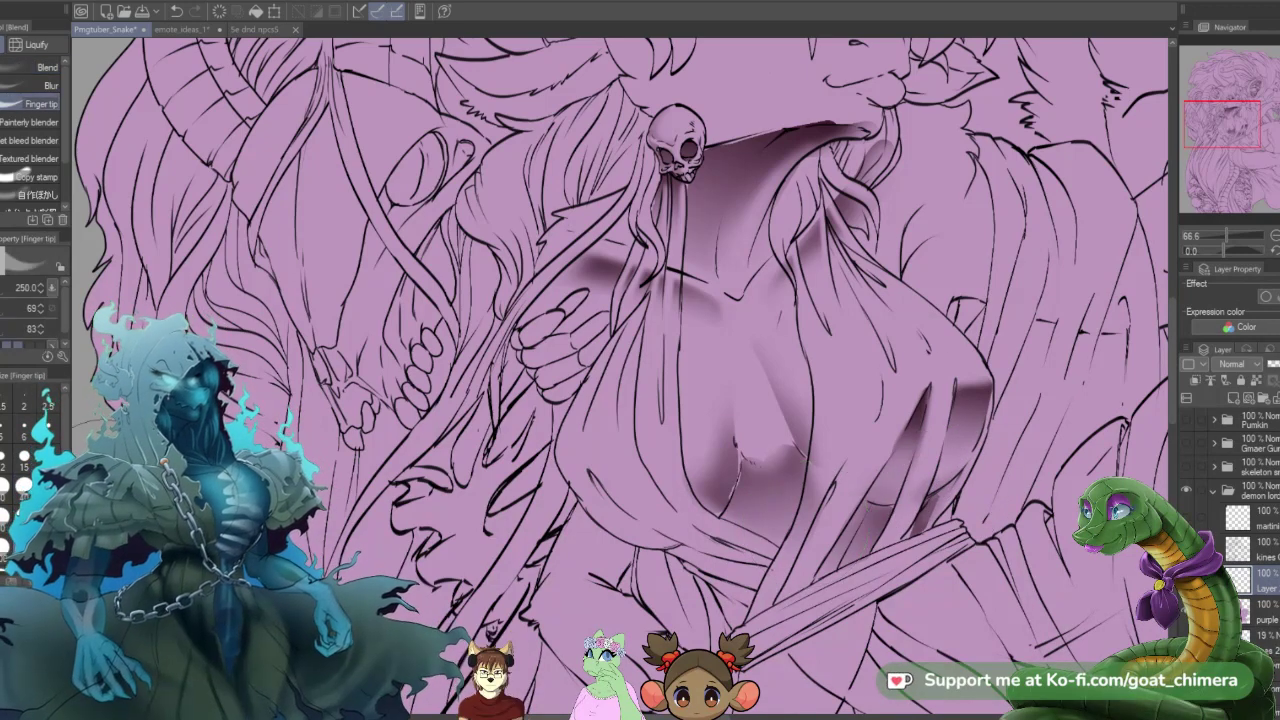
{"action": "left_click", "coordinate": [24, 456]}
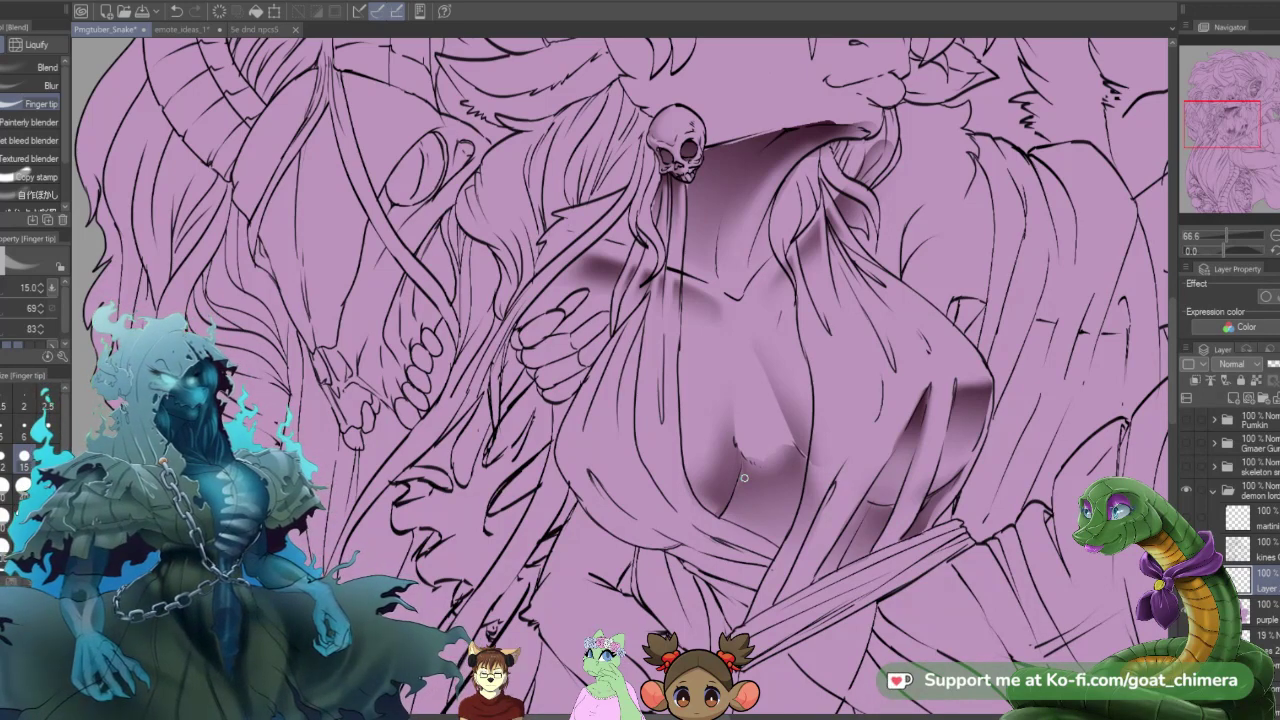
- Select a narrow fold below the neck's hair strands with the Selection pen at size 15, shade it with a foreground-to-transparent gradient, and deselect
{"action": "key", "text": "m"}
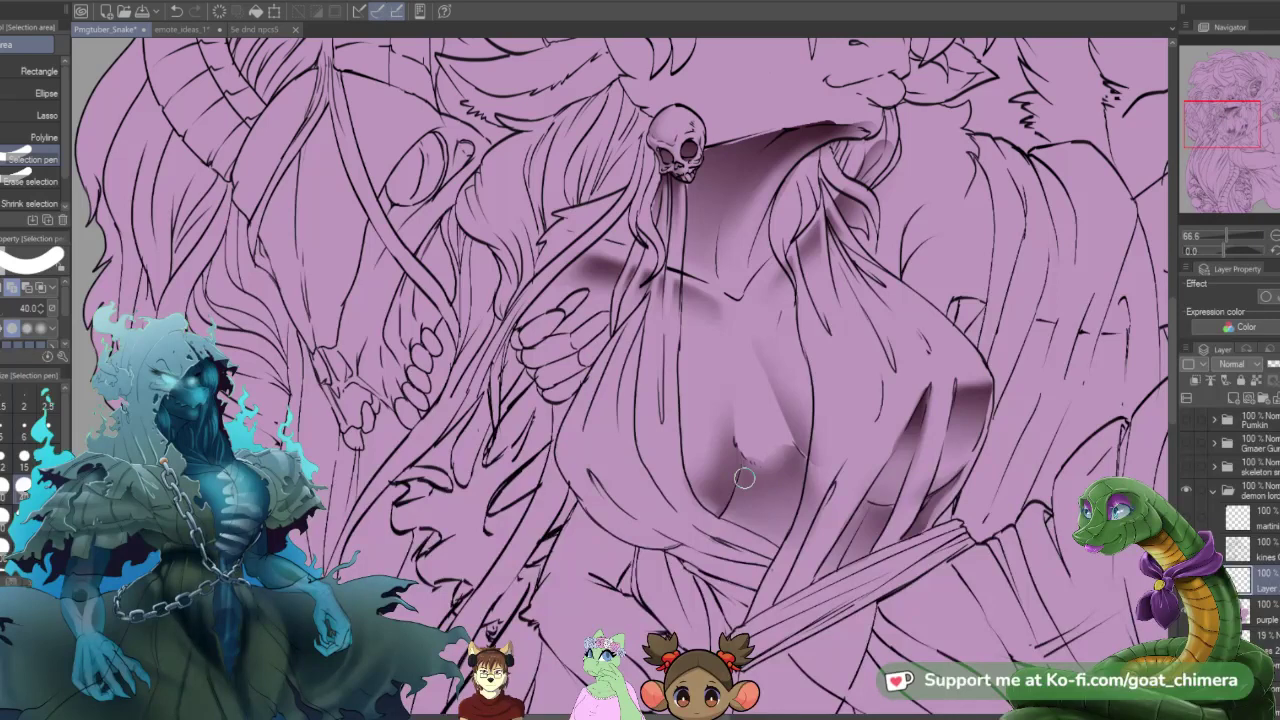
{"action": "left_click", "coordinate": [4, 440]}
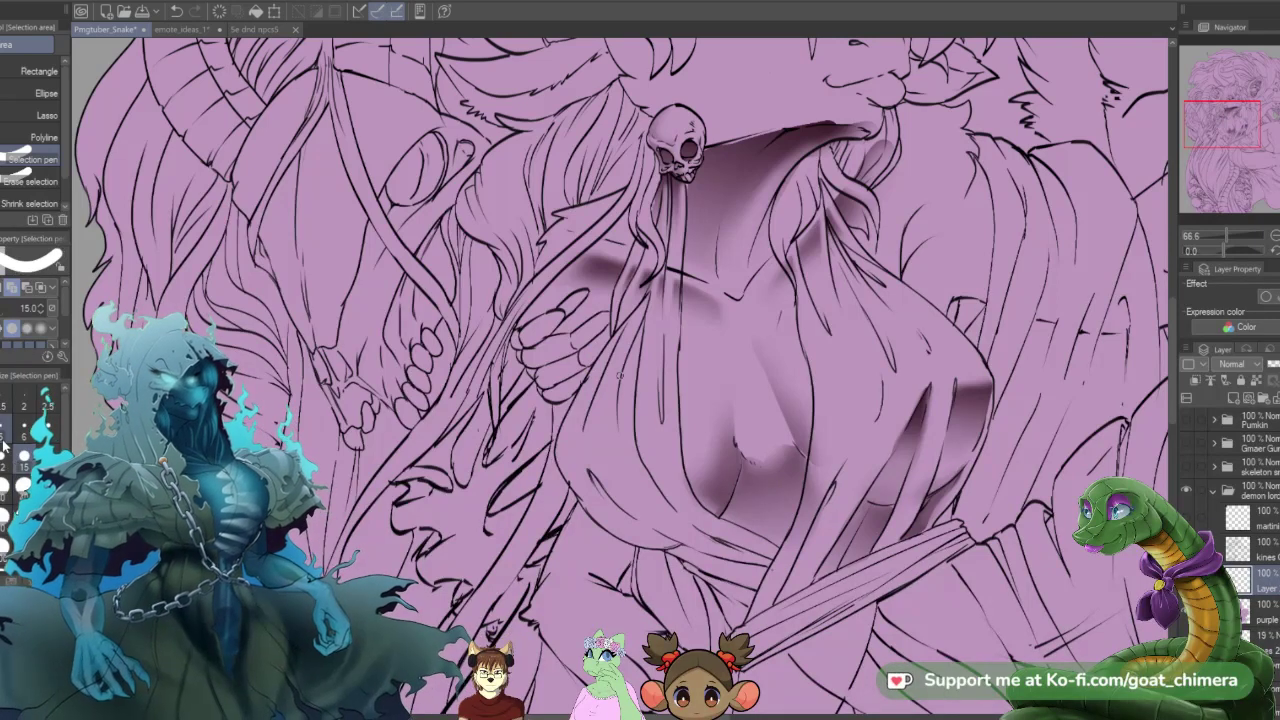
{"action": "left_click_drag", "start_coordinate": [826, 327], "coordinate": [798, 237]}
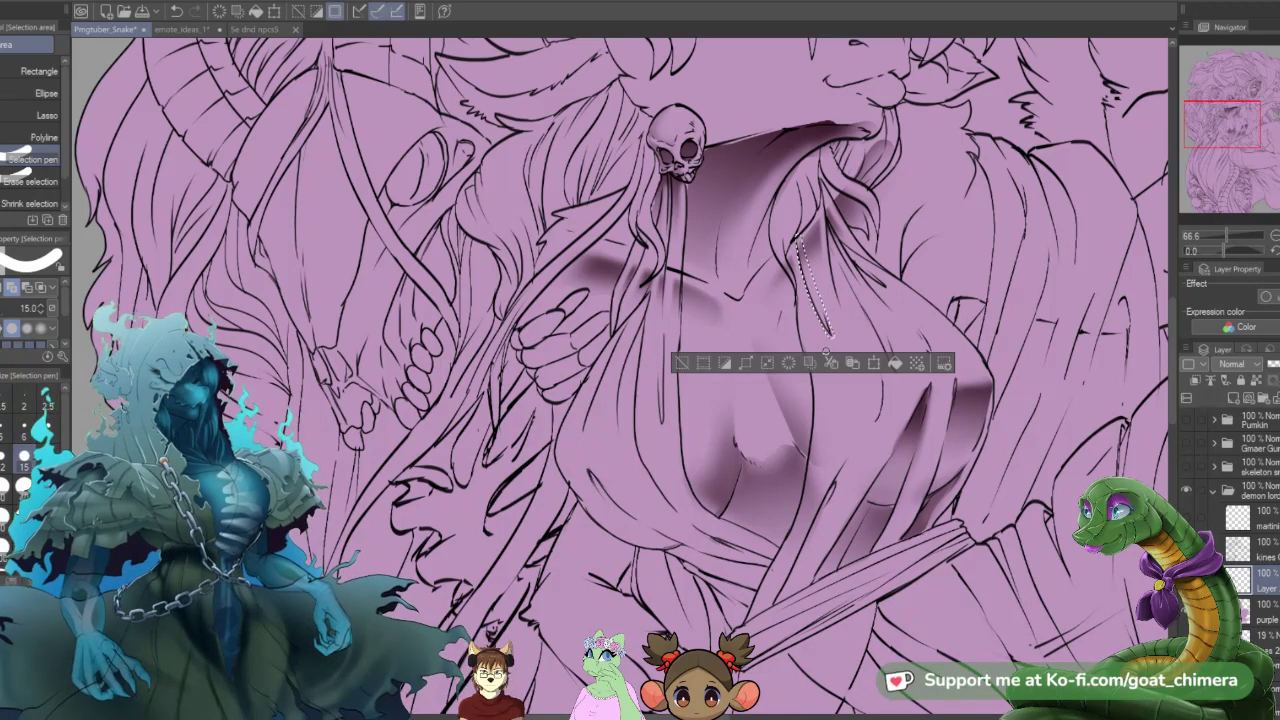
{"action": "key", "text": "g"}
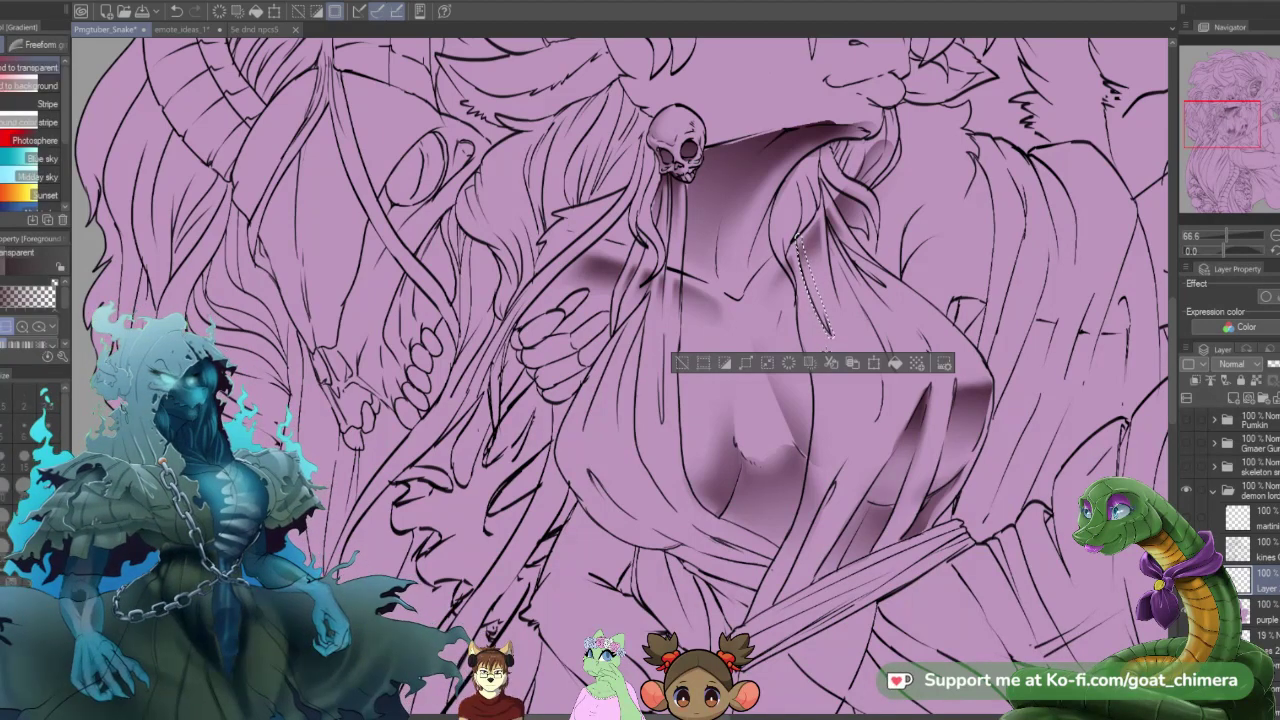
{"action": "left_click_drag", "start_coordinate": [862, 376], "coordinate": [804, 260]}
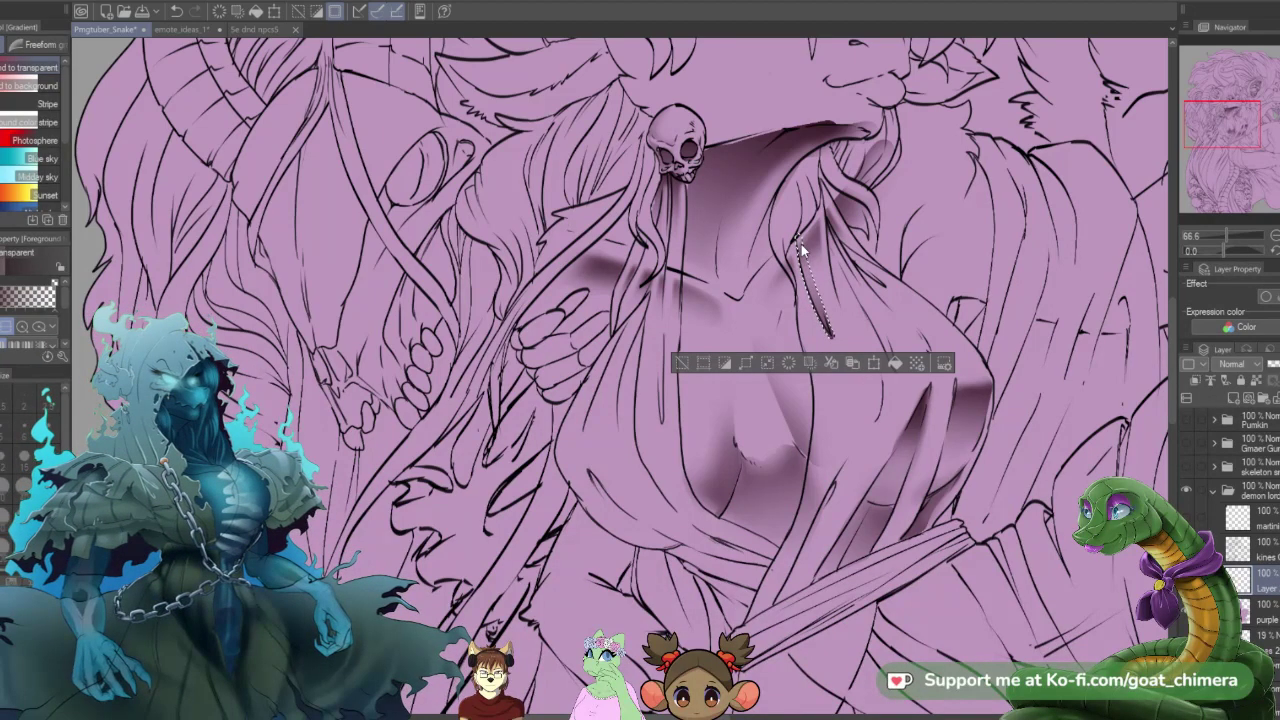
{"action": "key", "text": "ctrl+d"}
- Fade the edges of the narrow fold shading and nearby chest shading with the Soft eraser at size 100
{"action": "key", "text": "e"}
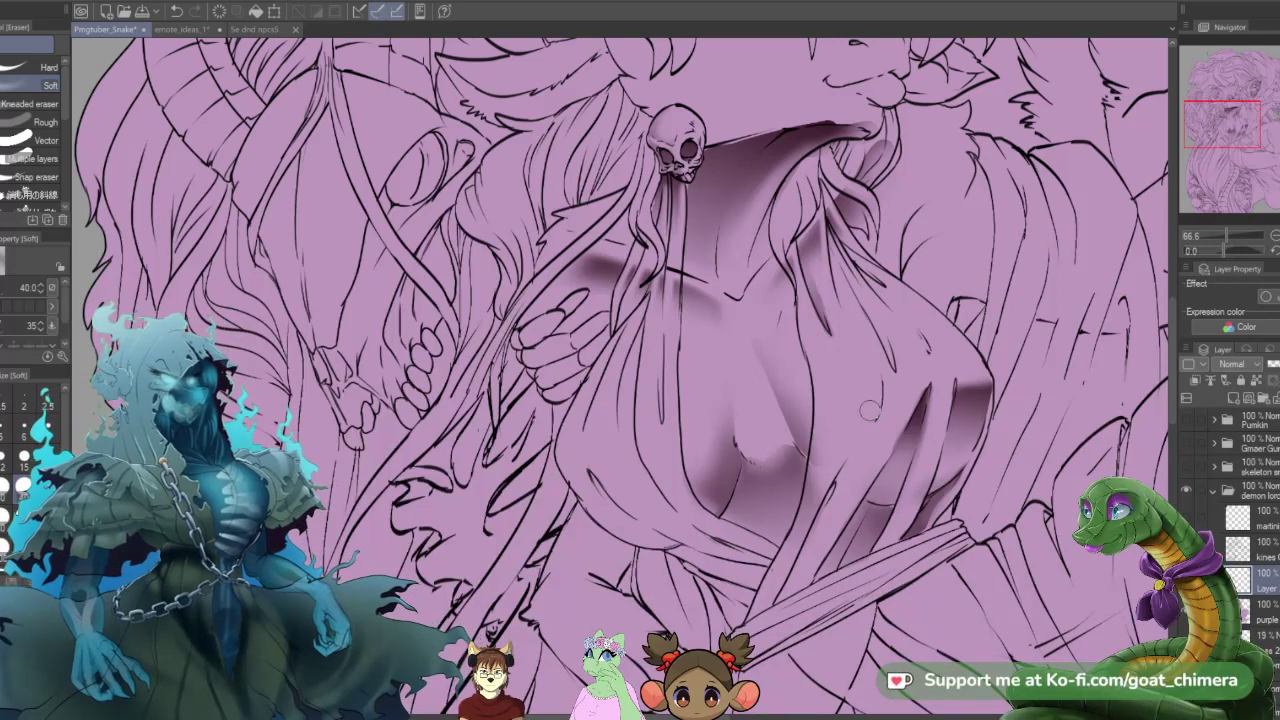
{"action": "left_click", "coordinate": [24, 520]}
{"action": "left_click_drag", "start_coordinate": [757, 316], "coordinate": [777, 376]}
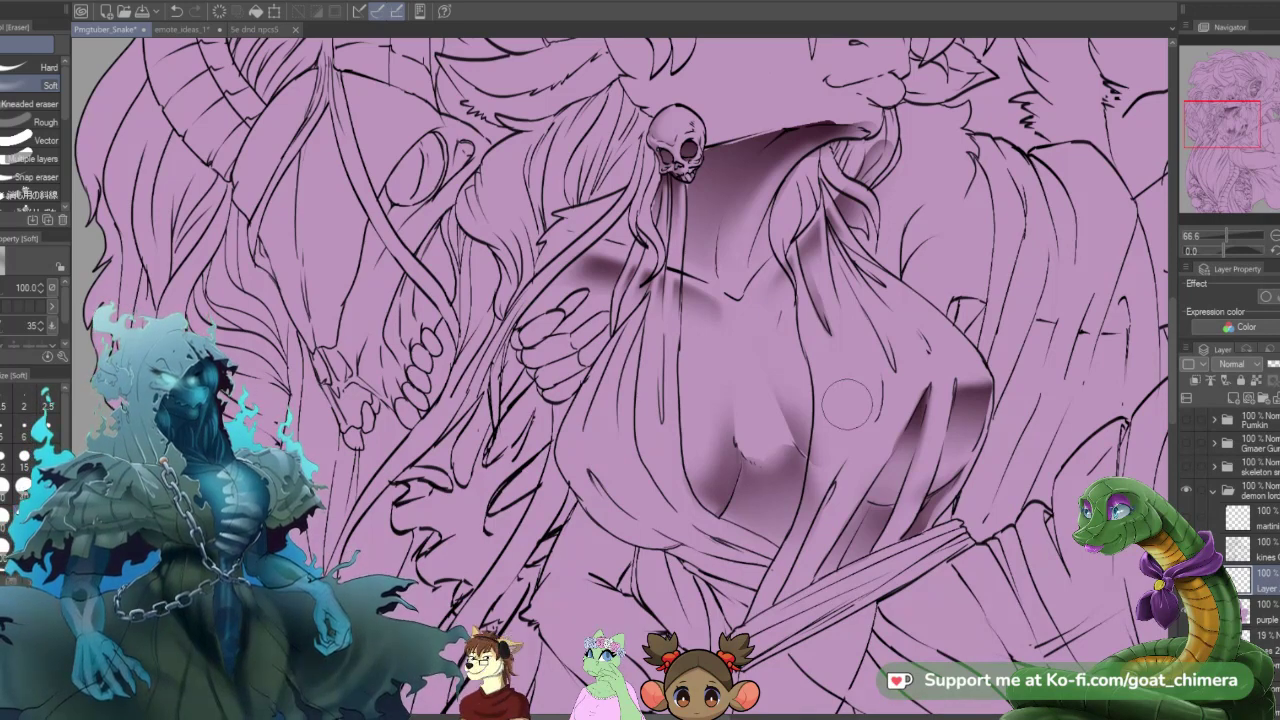
- Examine the chest and drapery shading within the whole illustration and at close range
{"action": "scroll", "coordinate": [788, 445], "scroll_direction": "down", "scroll_amount": 2}
{"action": "scroll", "coordinate": [785, 450], "scroll_direction": "down", "scroll_amount": 2}
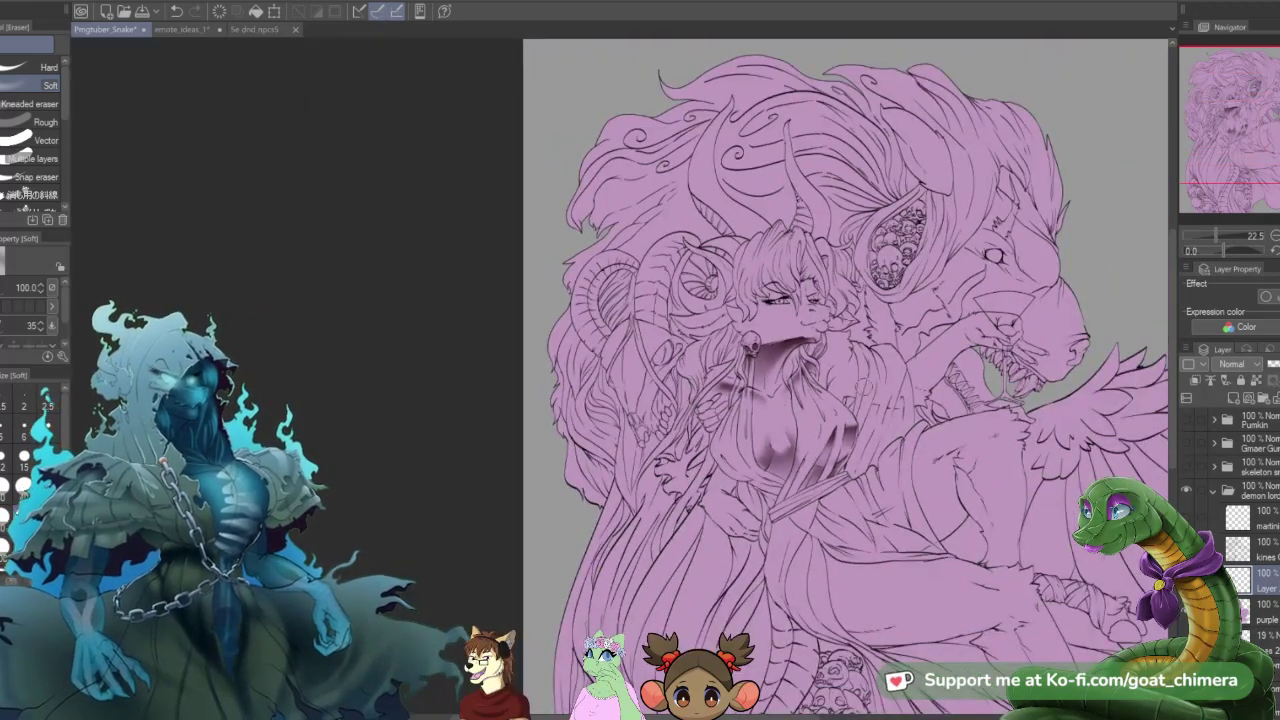
{"action": "scroll", "coordinate": [801, 470], "scroll_direction": "up", "scroll_amount": 1}
{"action": "scroll", "coordinate": [705, 522], "scroll_direction": "up", "scroll_amount": 1}
{"action": "scroll", "coordinate": [705, 522], "scroll_direction": "down", "scroll_amount": 2}
{"action": "scroll", "coordinate": [705, 522], "scroll_direction": "up", "scroll_amount": 1}
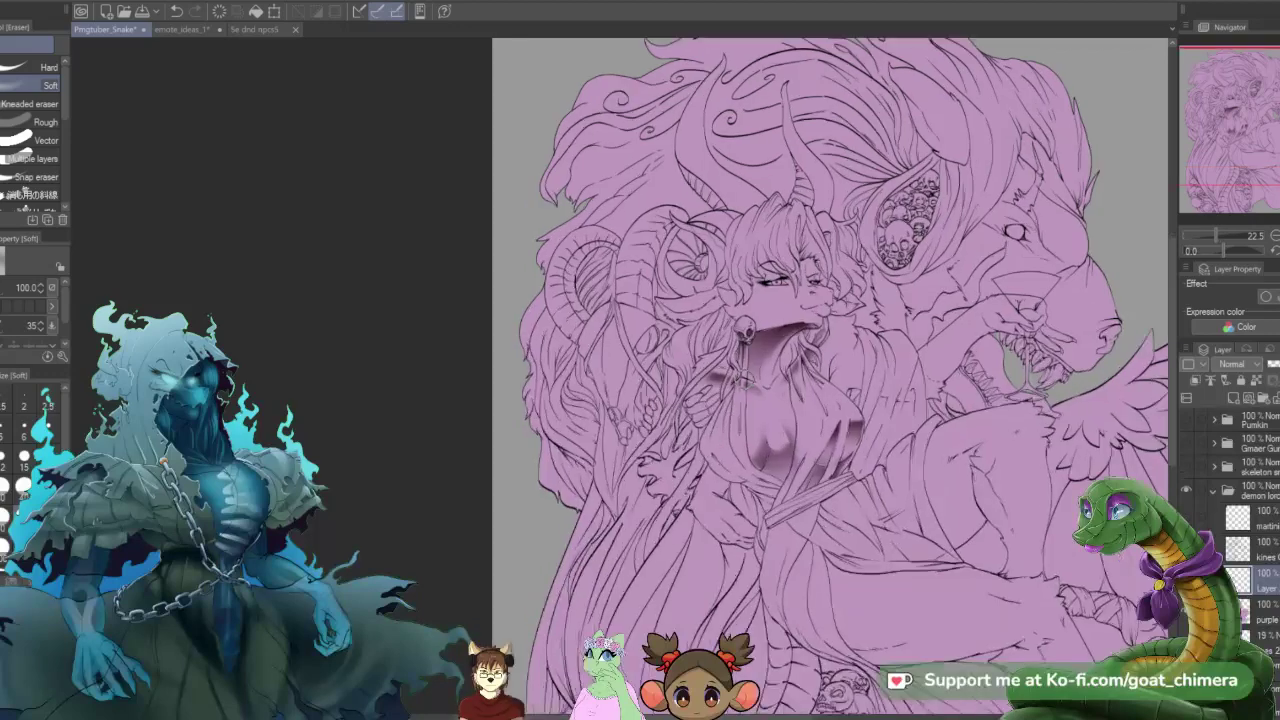
{"action": "scroll", "coordinate": [745, 365], "scroll_direction": "up", "scroll_amount": 3}
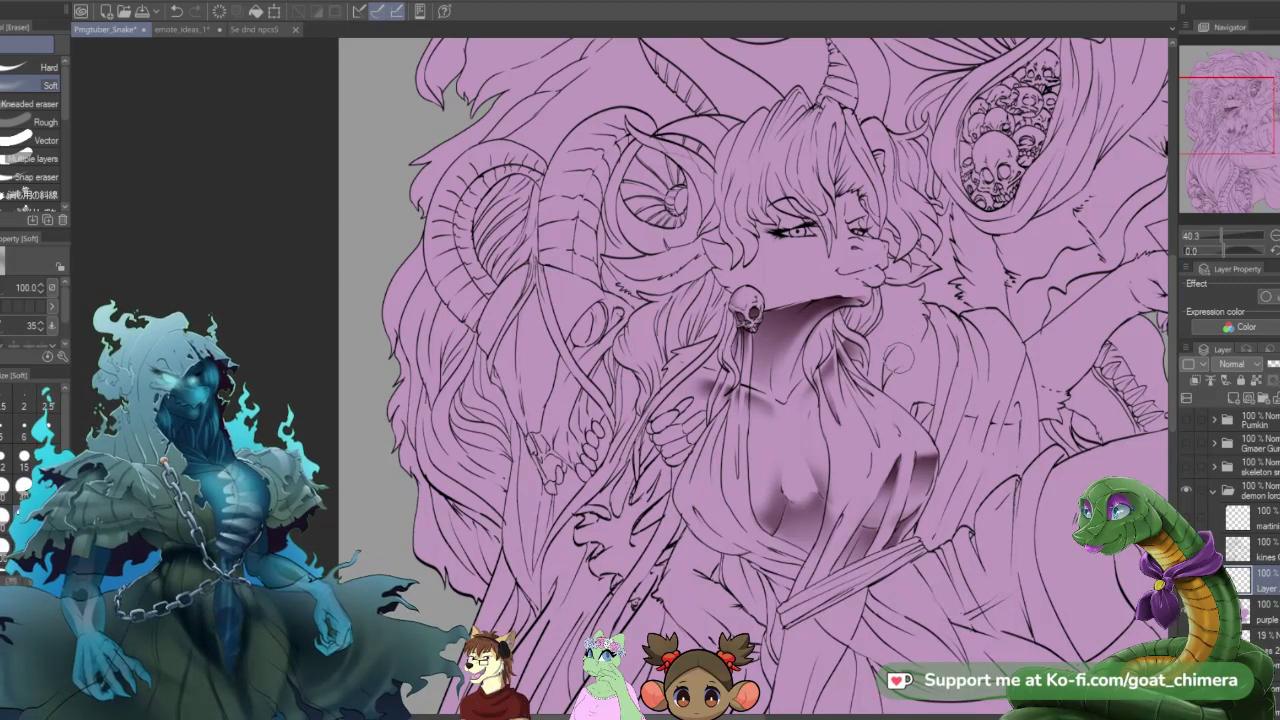
{"action": "scroll", "coordinate": [895, 357], "scroll_direction": "down", "scroll_amount": 2}
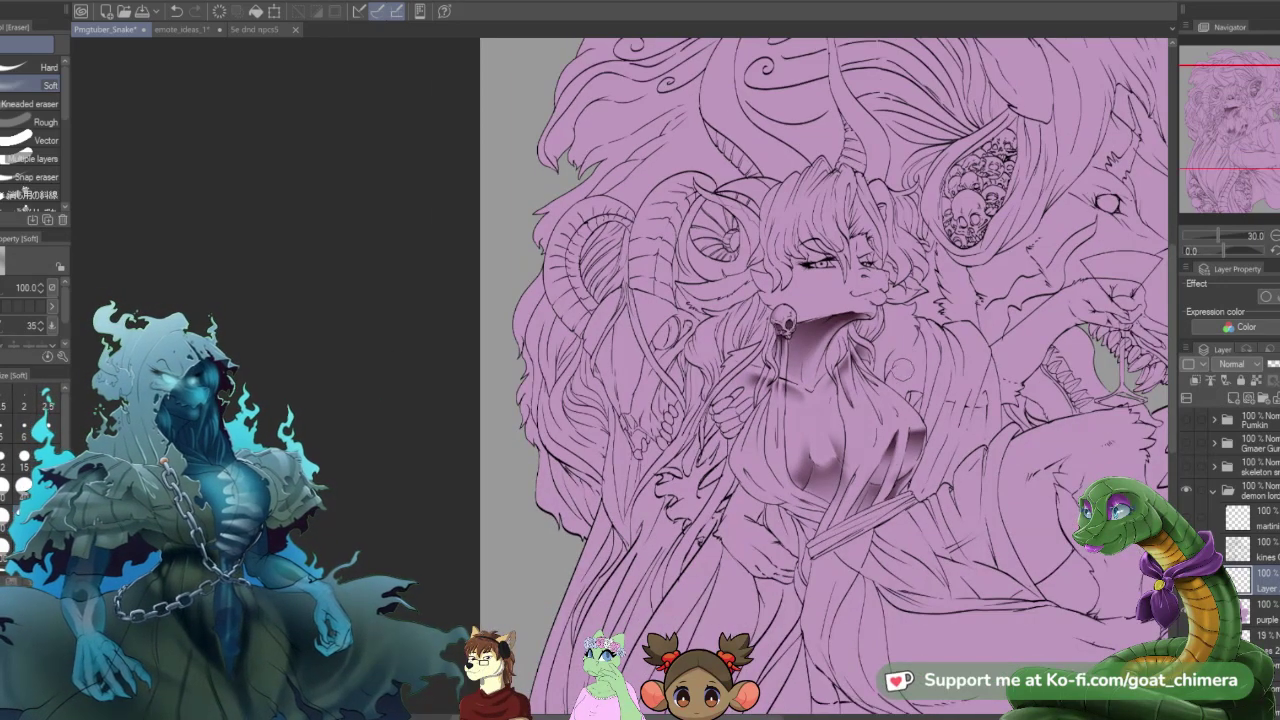
{"action": "scroll", "coordinate": [903, 370], "scroll_direction": "up", "scroll_amount": 2}
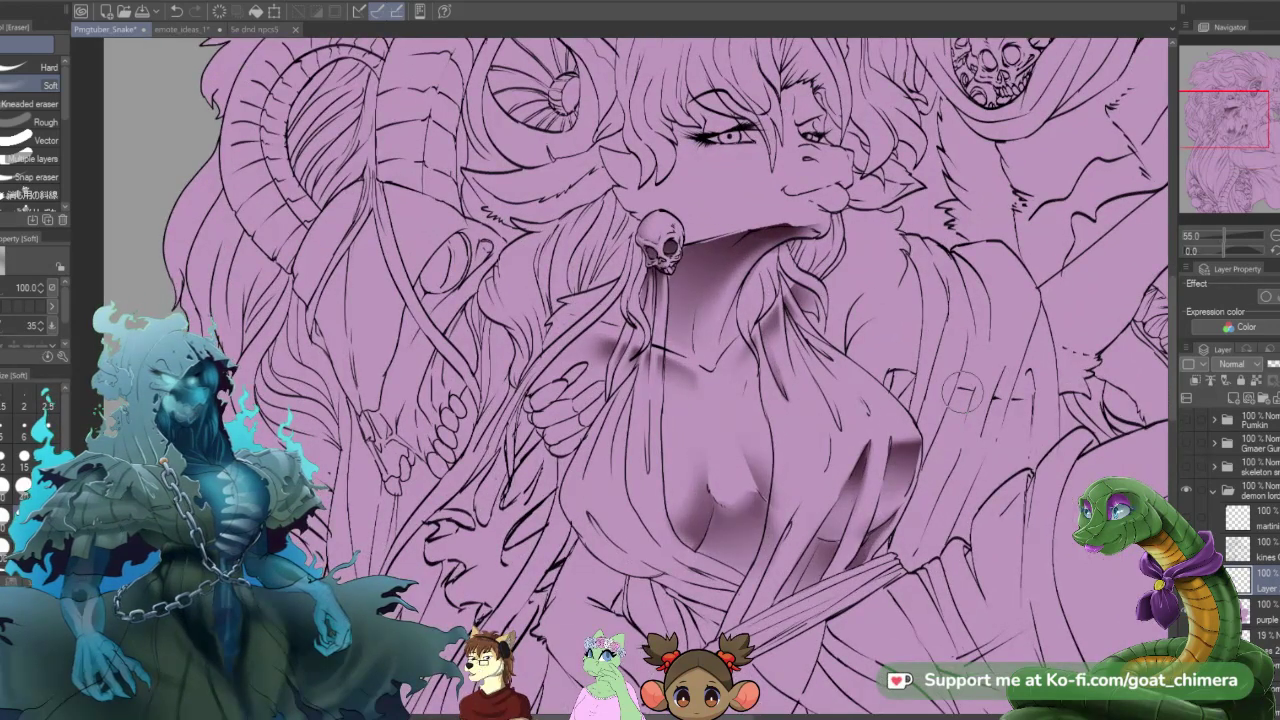
- Select the wedge-shaped folds running from the hair strands across the chest drapery, shade them with a dark foreground-to-transparent gradient, and deselect
{"action": "key", "text": "m"}
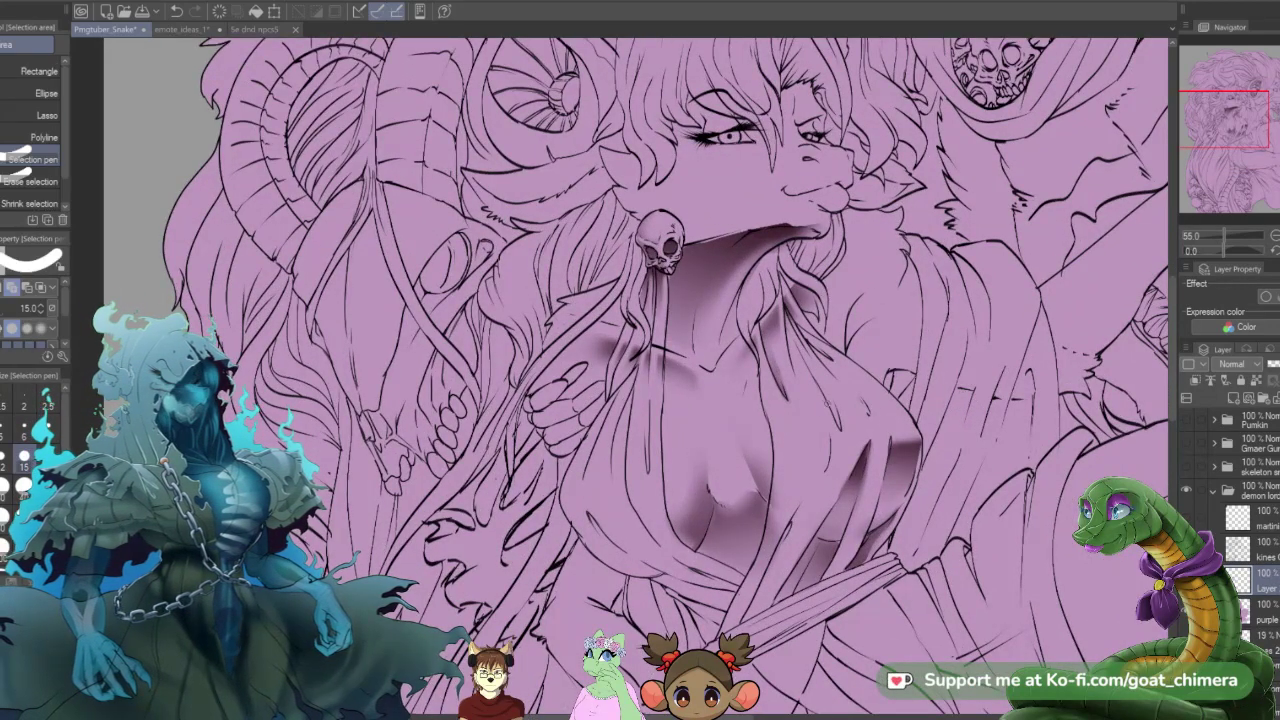
{"action": "mouse_move", "coordinate": [839, 428]}
{"action": "left_mouse_down"}
{"action": "mouse_move", "coordinate": [787, 315]}
{"action": "mouse_move", "coordinate": [836, 378]}
{"action": "left_mouse_up"}
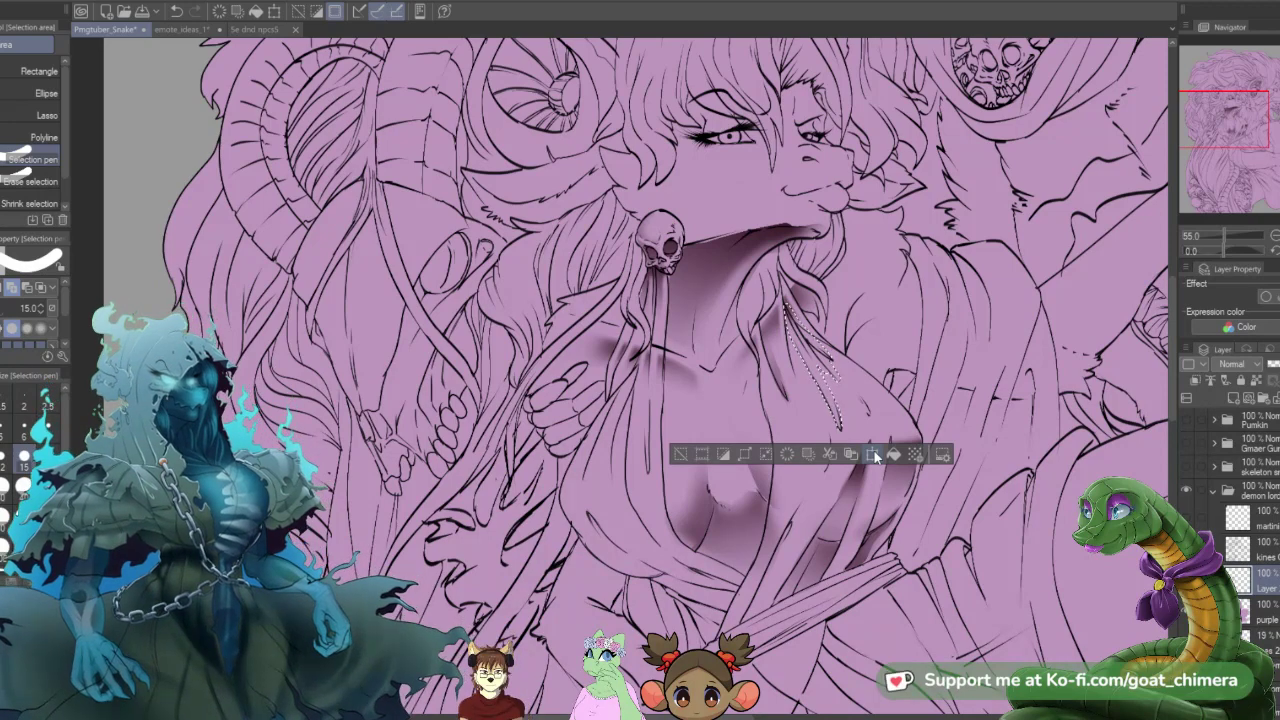
{"action": "key", "text": "g"}
{"action": "left_click_drag", "start_coordinate": [786, 310], "coordinate": [877, 450]}
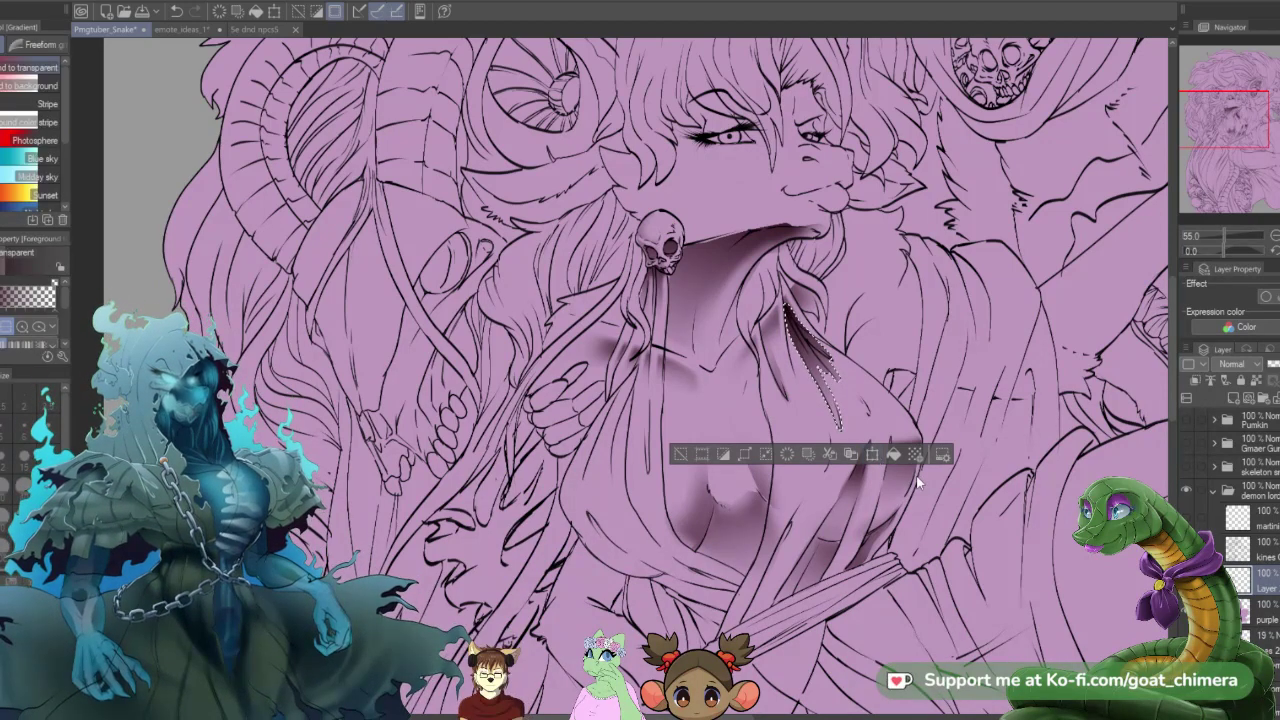
{"action": "key", "text": "ctrl+d"}
- Refine the wedge-shaped fold shading with the Soft eraser at sizes 100, 15, 25 and 12
{"action": "key", "text": "e"}
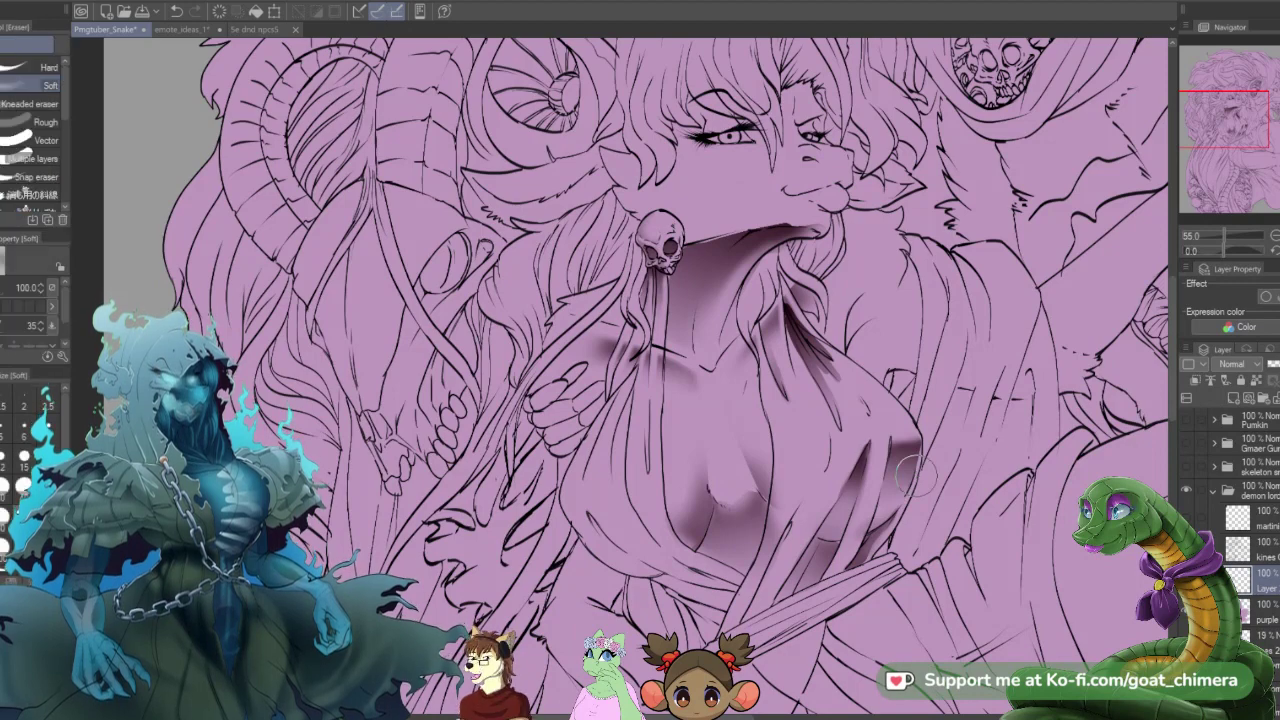
{"action": "left_click", "coordinate": [24, 458]}
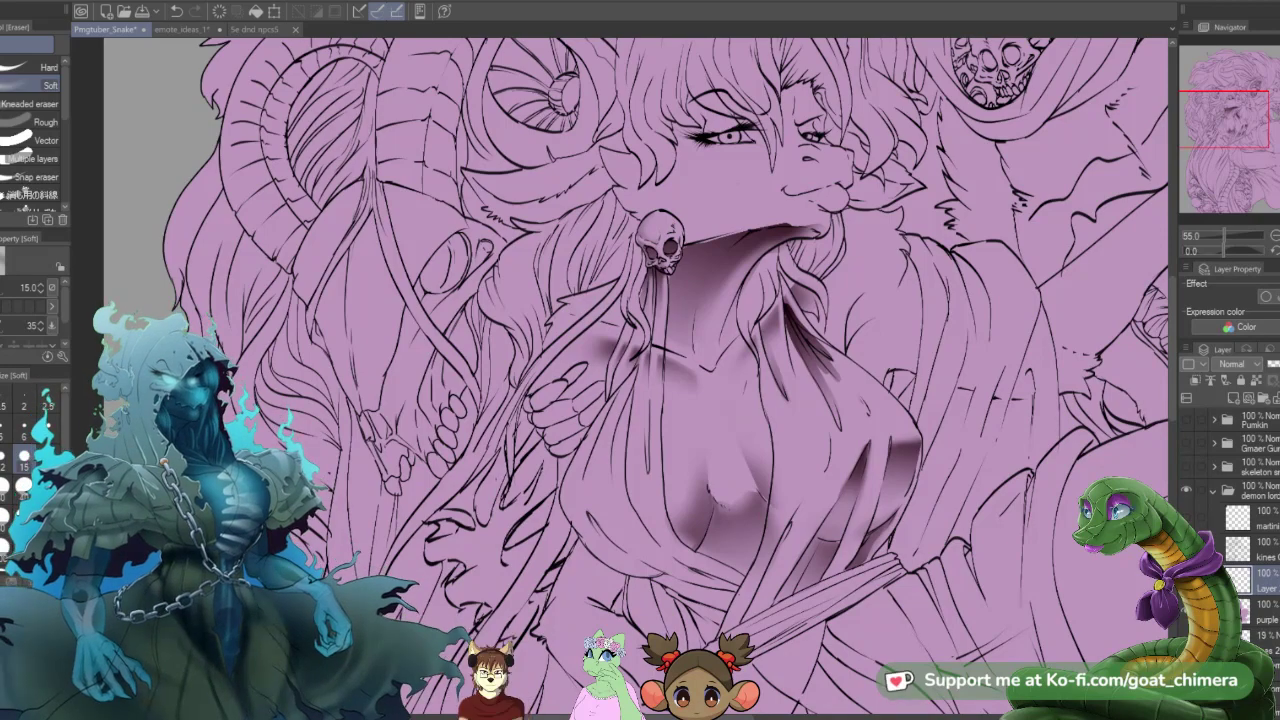
{"action": "scroll", "coordinate": [697, 555], "scroll_direction": "down", "scroll_amount": 3}
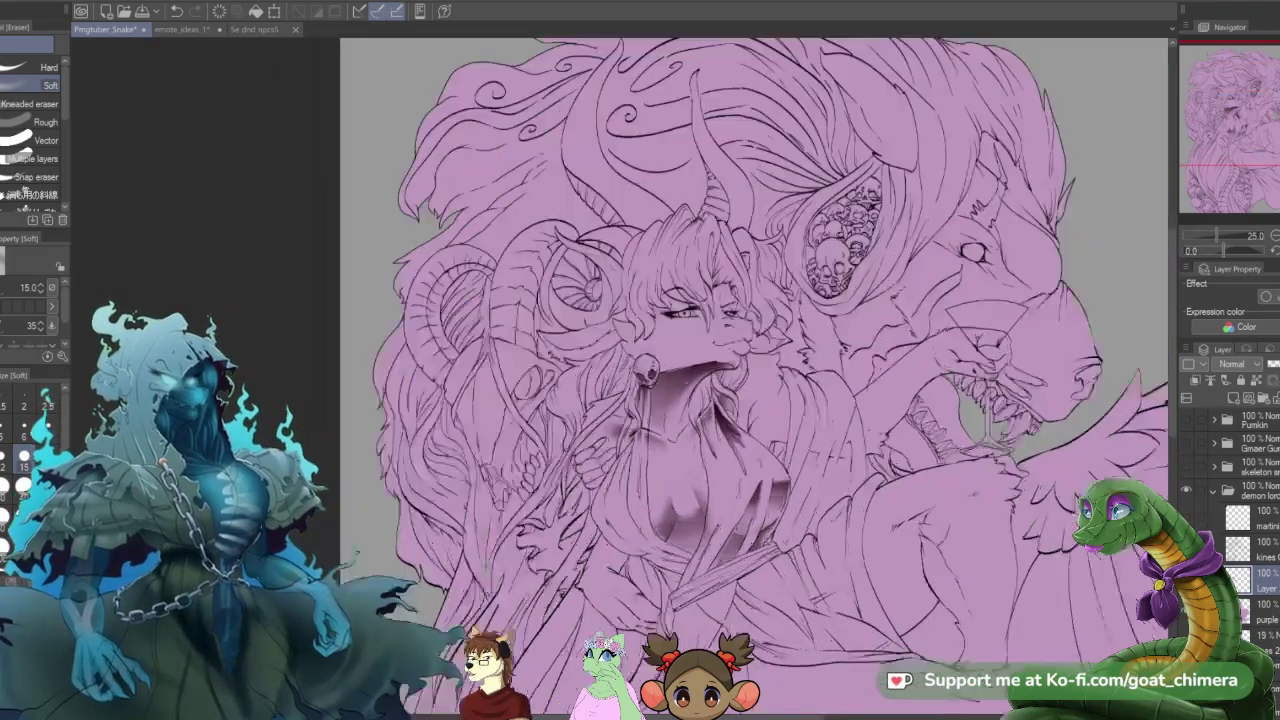
{"action": "scroll", "coordinate": [697, 555], "scroll_direction": "up", "scroll_amount": 2}
{"action": "scroll", "coordinate": [692, 354], "scroll_direction": "up", "scroll_amount": 3}
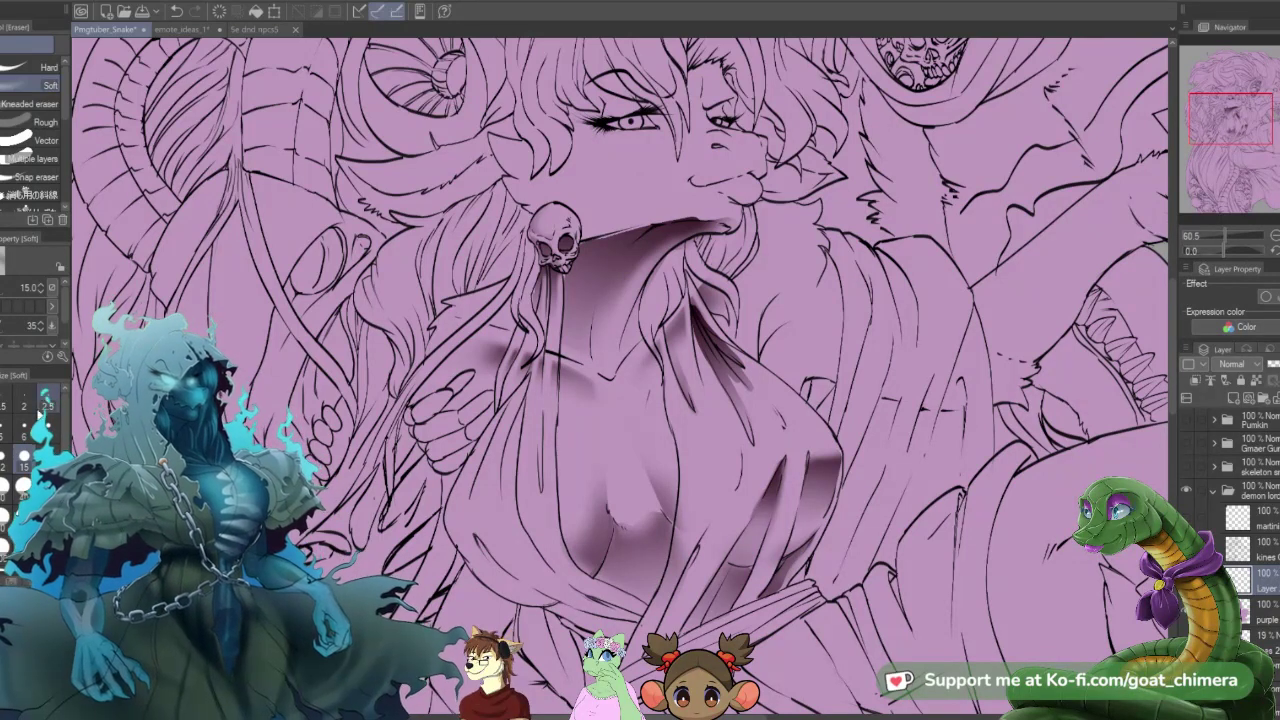
{"action": "key", "text": "bracketright"}
{"action": "key", "text": "bracketright"}
{"action": "key", "text": "bracketright"}
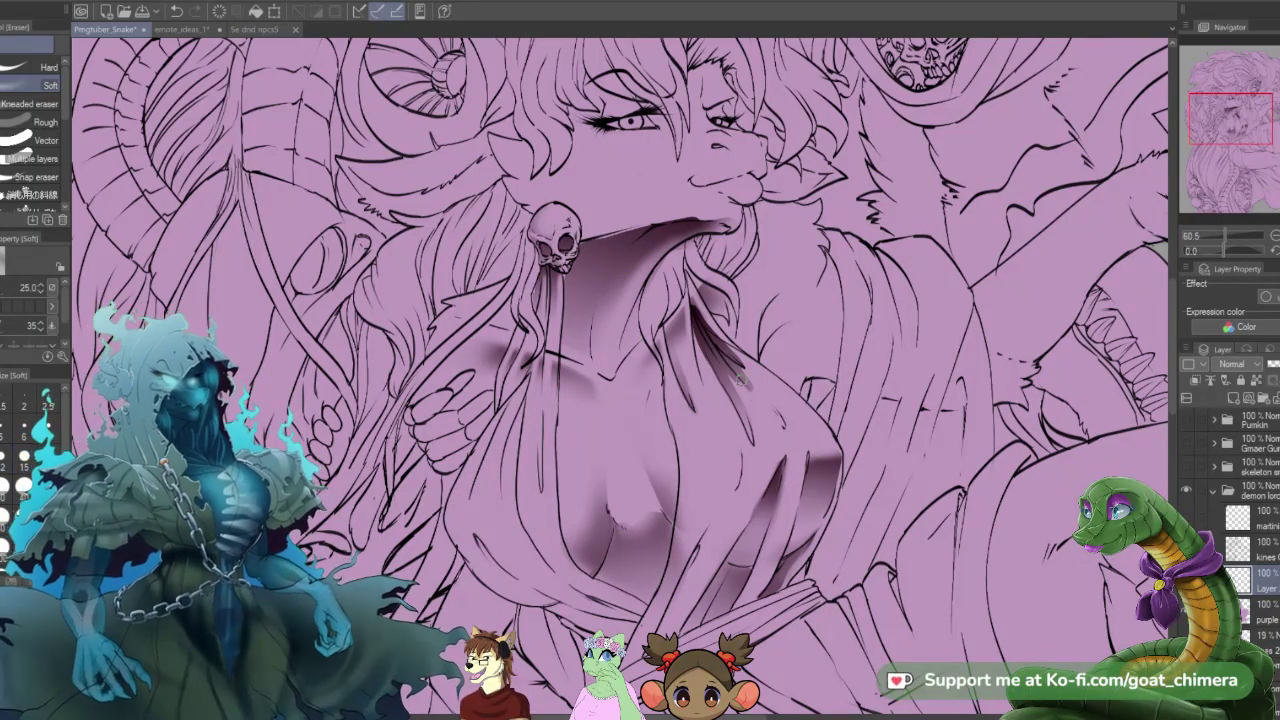
{"action": "key", "text": "["}
{"action": "key", "text": "["}
{"action": "key", "text": "["}
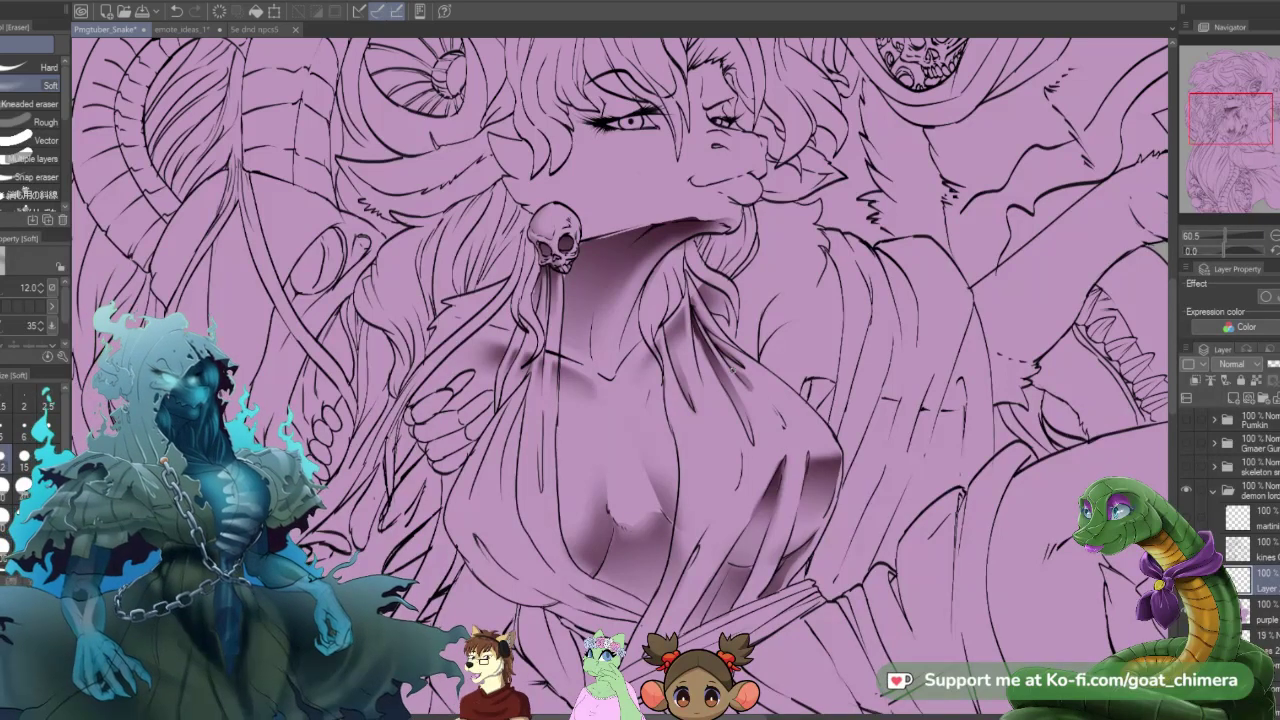
- Select a short fold just below the wedge-shaped folds with the Selection pen at size 15 and shade it with a foreground-to-transparent gradient
{"action": "key", "text": "m"}
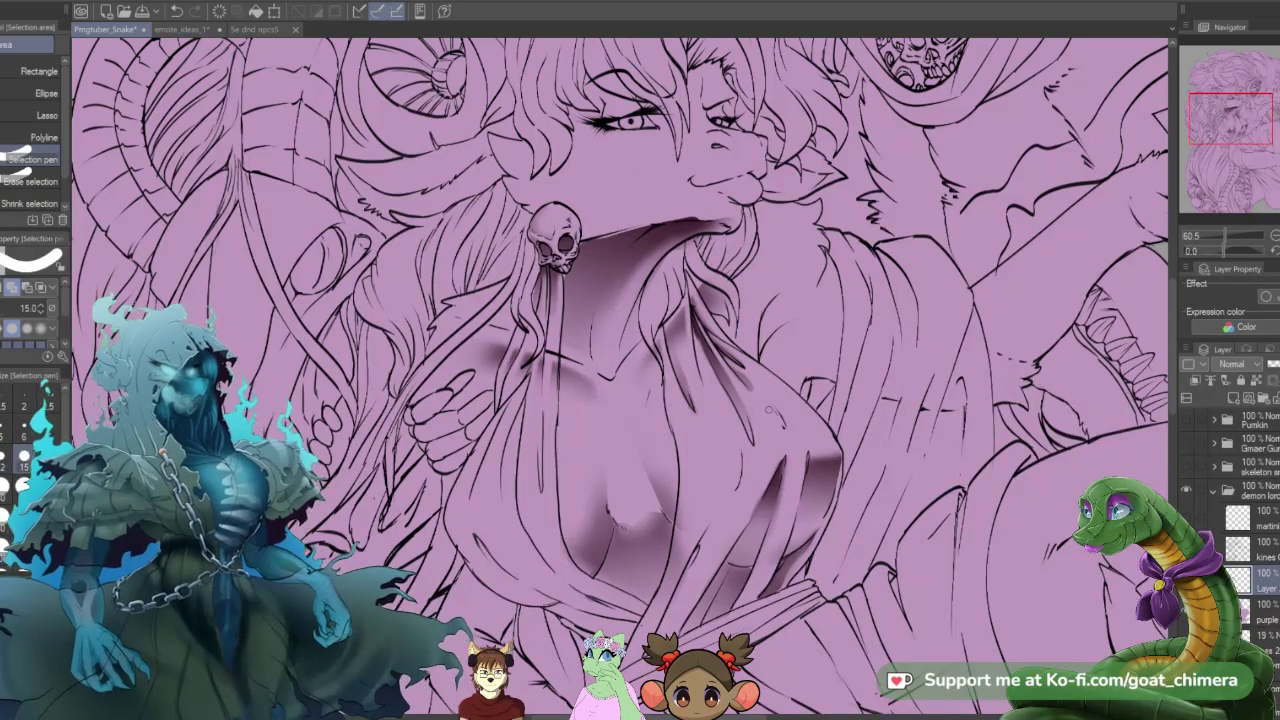
{"action": "left_click_drag", "start_coordinate": [783, 426], "coordinate": [754, 389]}
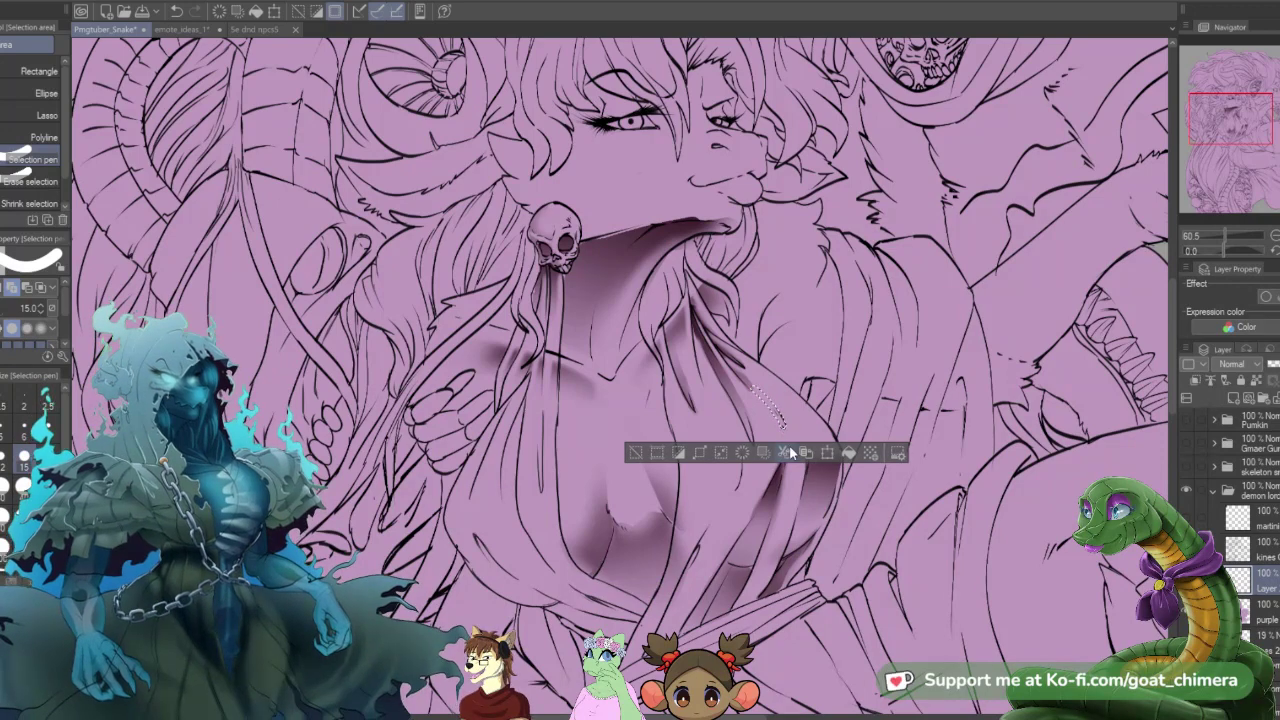
{"action": "key", "text": "g"}
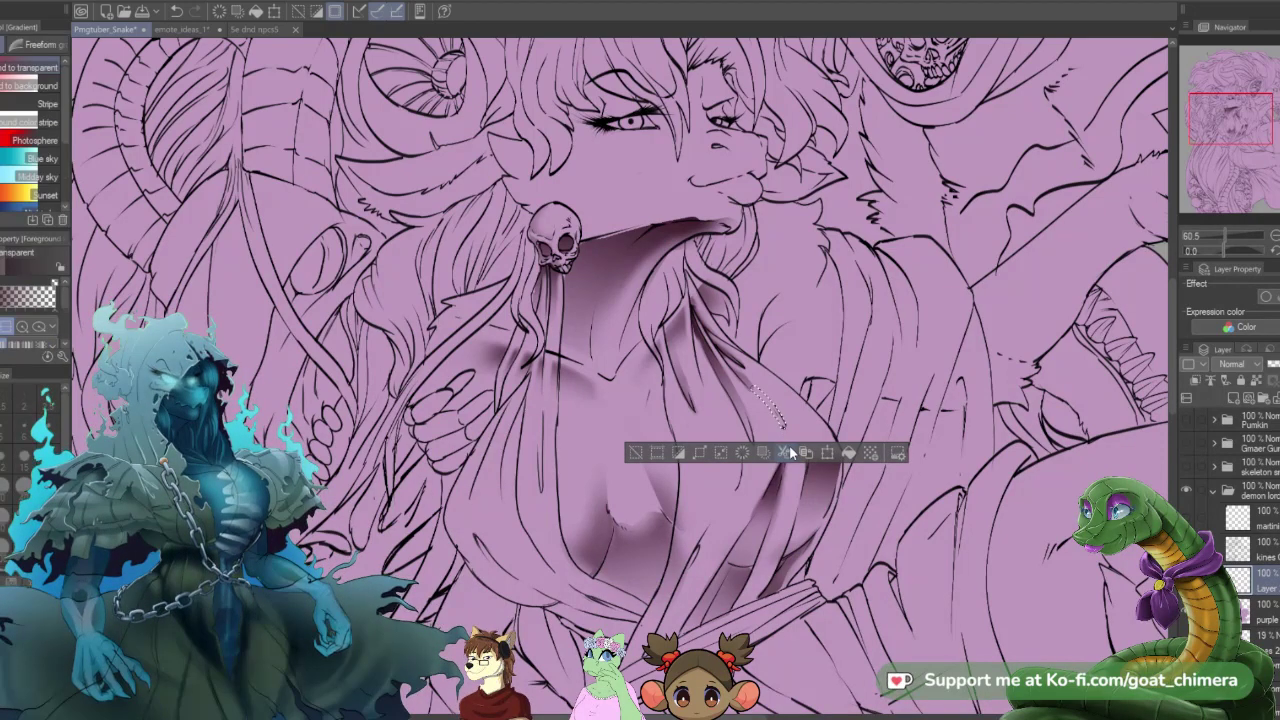
{"action": "left_click_drag", "start_coordinate": [750, 368], "coordinate": [836, 488]}
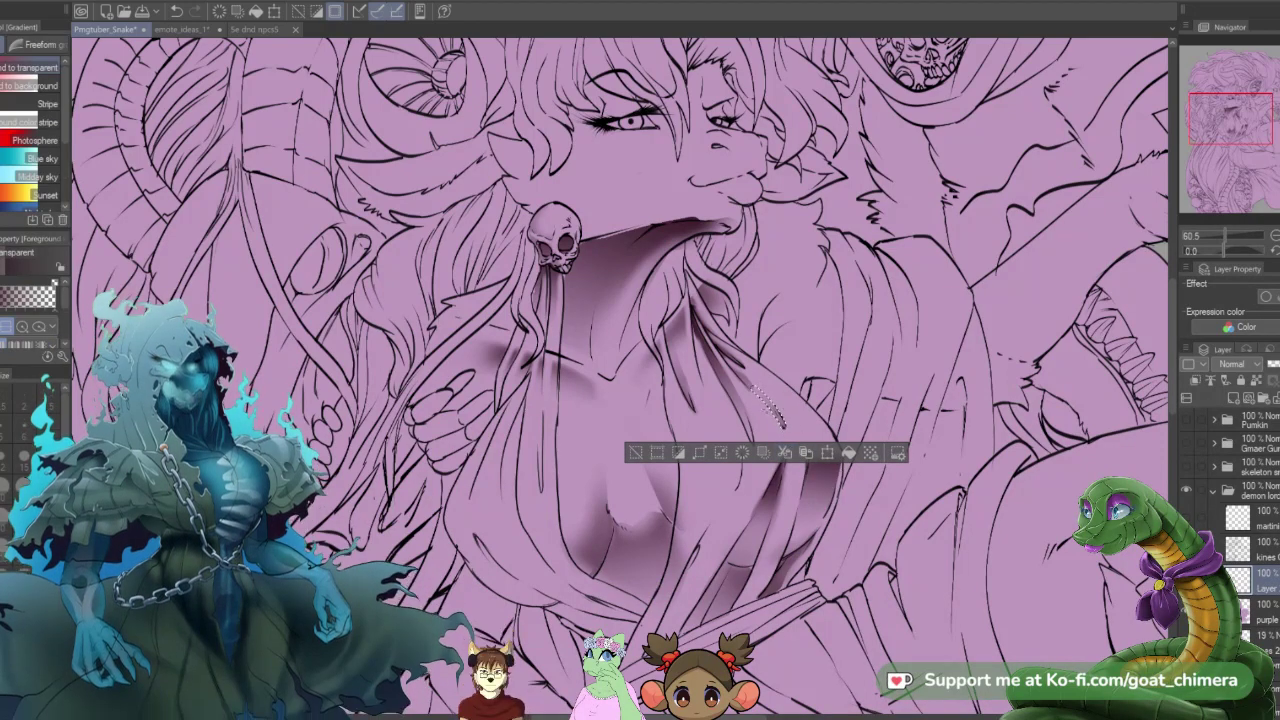
- Clear the selection around the short shaded chest fold and switch to the Soft eraser at size 12
{"action": "key", "text": "ctrl+d"}
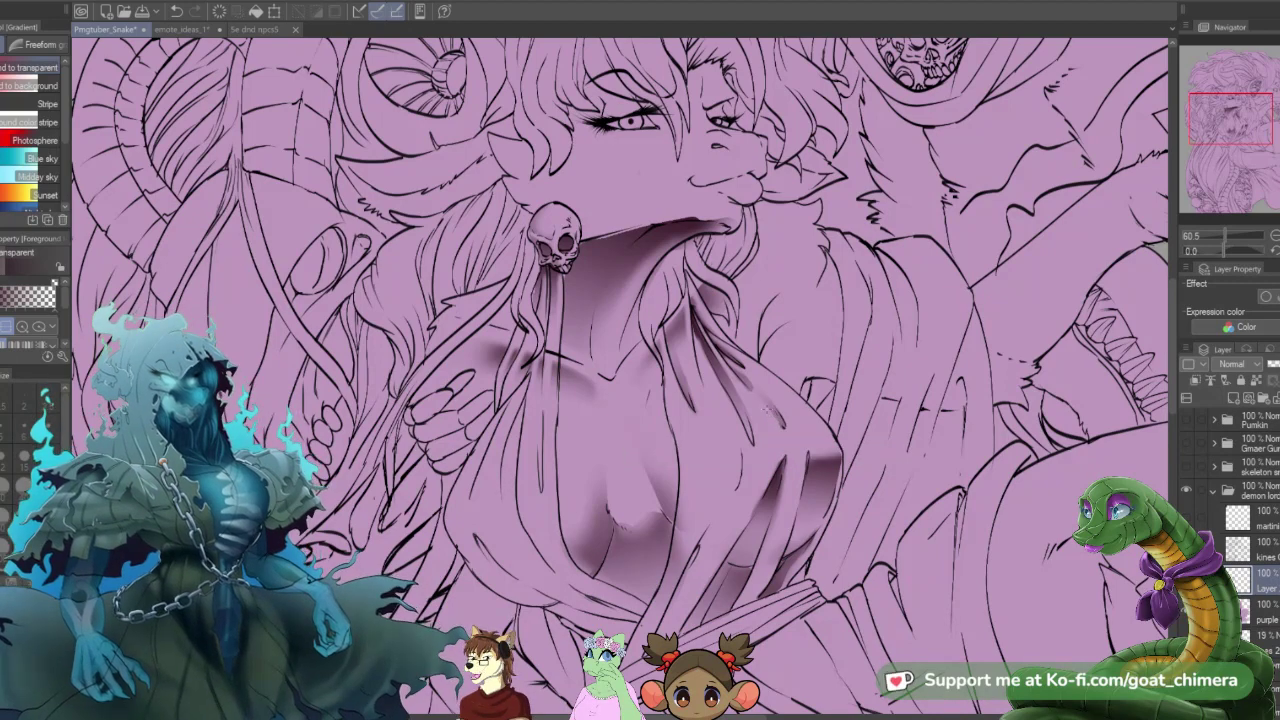
{"action": "key", "text": "e"}
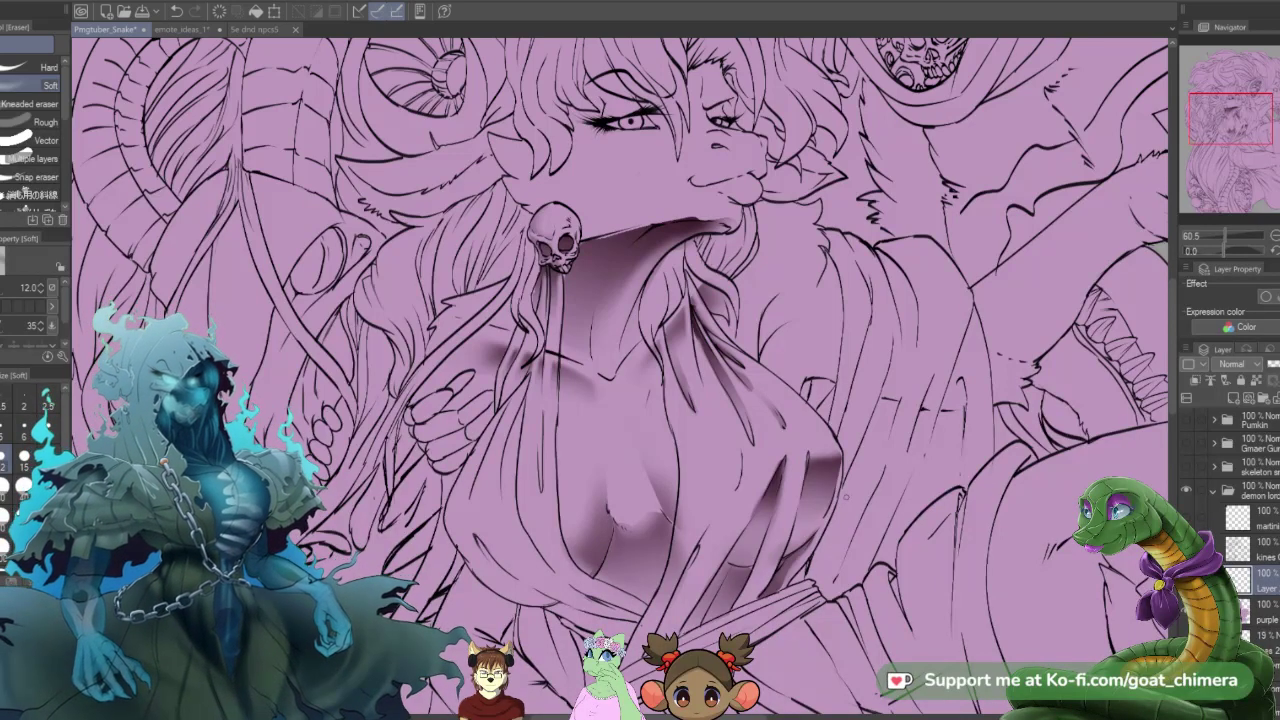
- Examine the chest, neck and drapery shading within the whole illustration and at close range
{"action": "scroll", "coordinate": [846, 497], "scroll_direction": "down", "scroll_amount": 5}
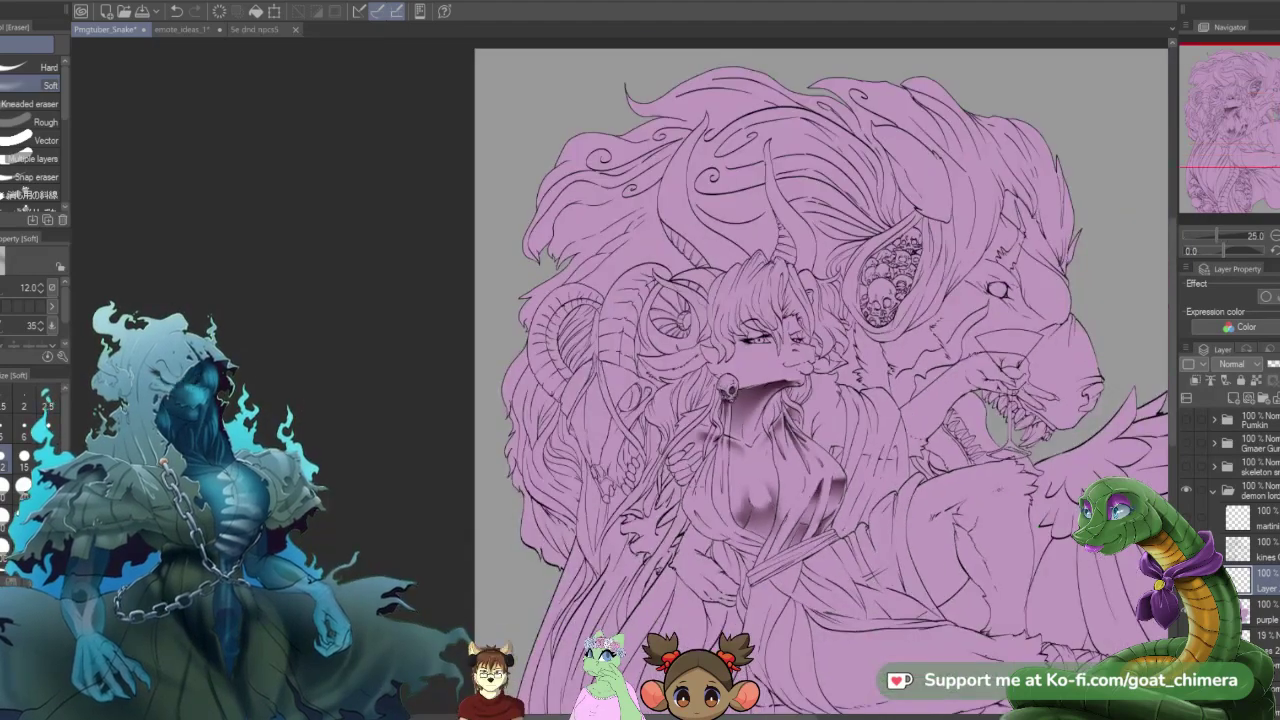
{"action": "scroll", "coordinate": [850, 480], "scroll_direction": "up", "scroll_amount": 1}
{"action": "scroll", "coordinate": [854, 466], "scroll_direction": "down", "scroll_amount": 1}
{"action": "scroll", "coordinate": [854, 466], "scroll_direction": "up", "scroll_amount": 2}
{"action": "scroll", "coordinate": [834, 540], "scroll_direction": "up", "scroll_amount": 2}
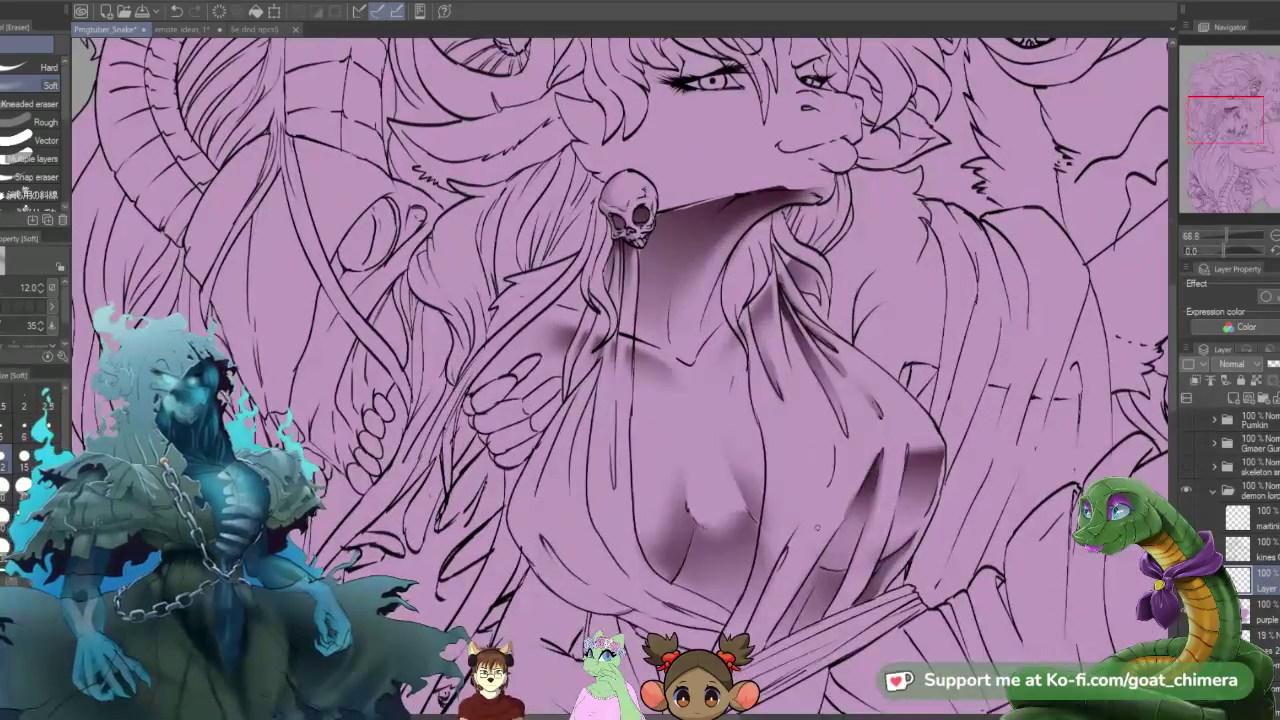
{"action": "scroll", "coordinate": [822, 596], "scroll_direction": "down", "scroll_amount": 2}
{"action": "scroll", "coordinate": [810, 380], "scroll_direction": "up", "scroll_amount": 2}
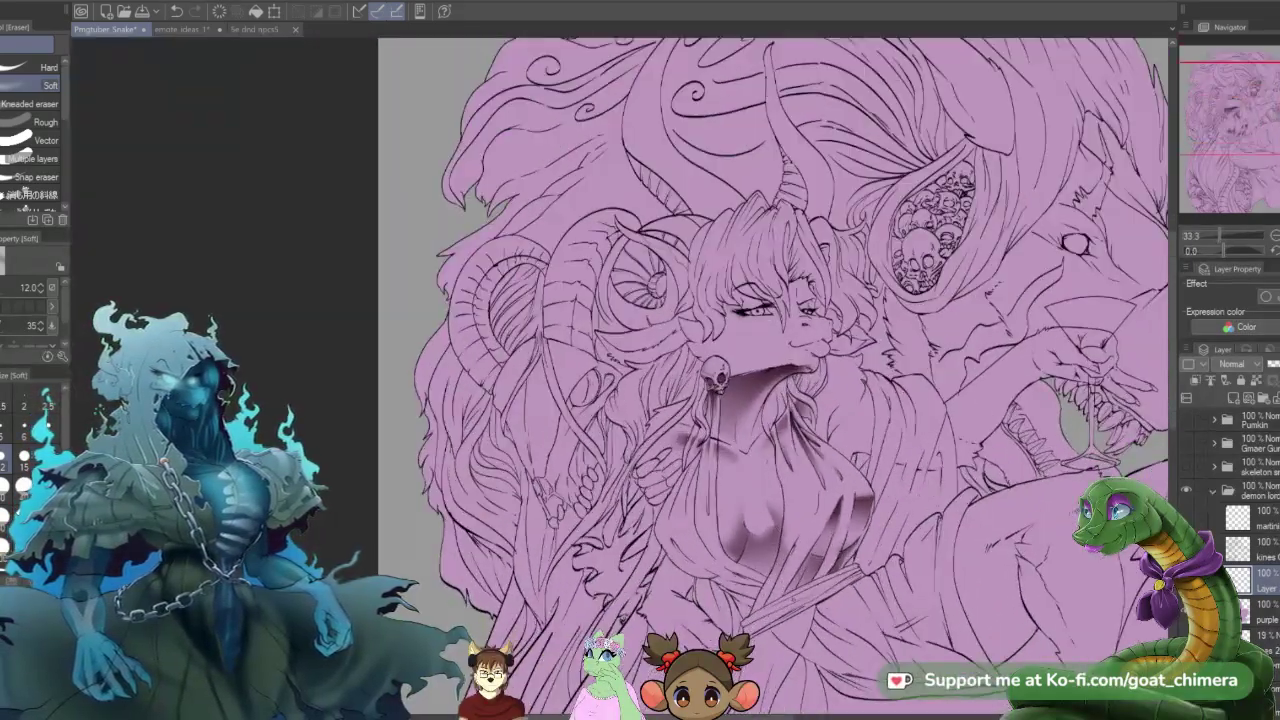
{"action": "scroll", "coordinate": [810, 380], "scroll_direction": "down", "scroll_amount": 4}
{"action": "scroll", "coordinate": [825, 400], "scroll_direction": "down", "scroll_amount": 1}
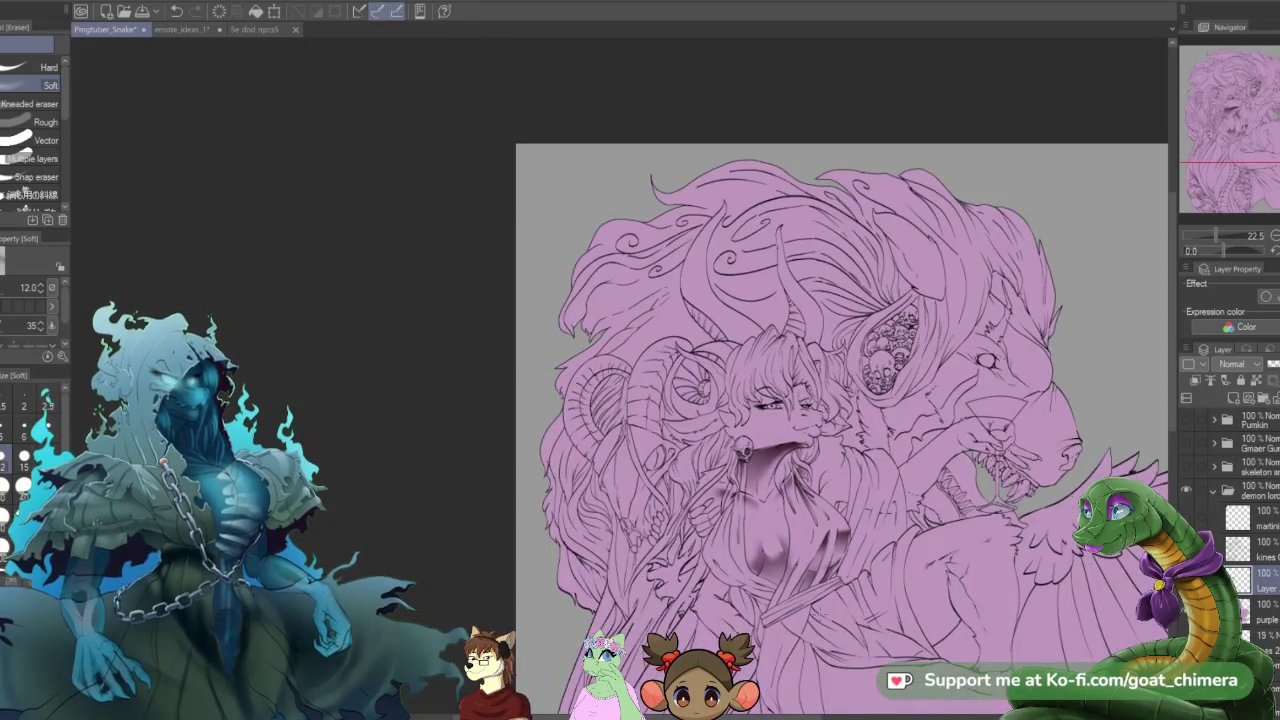
{"action": "scroll", "coordinate": [840, 420], "scroll_direction": "down", "scroll_amount": 1}
{"action": "scroll", "coordinate": [840, 420], "scroll_direction": "up", "scroll_amount": 3}
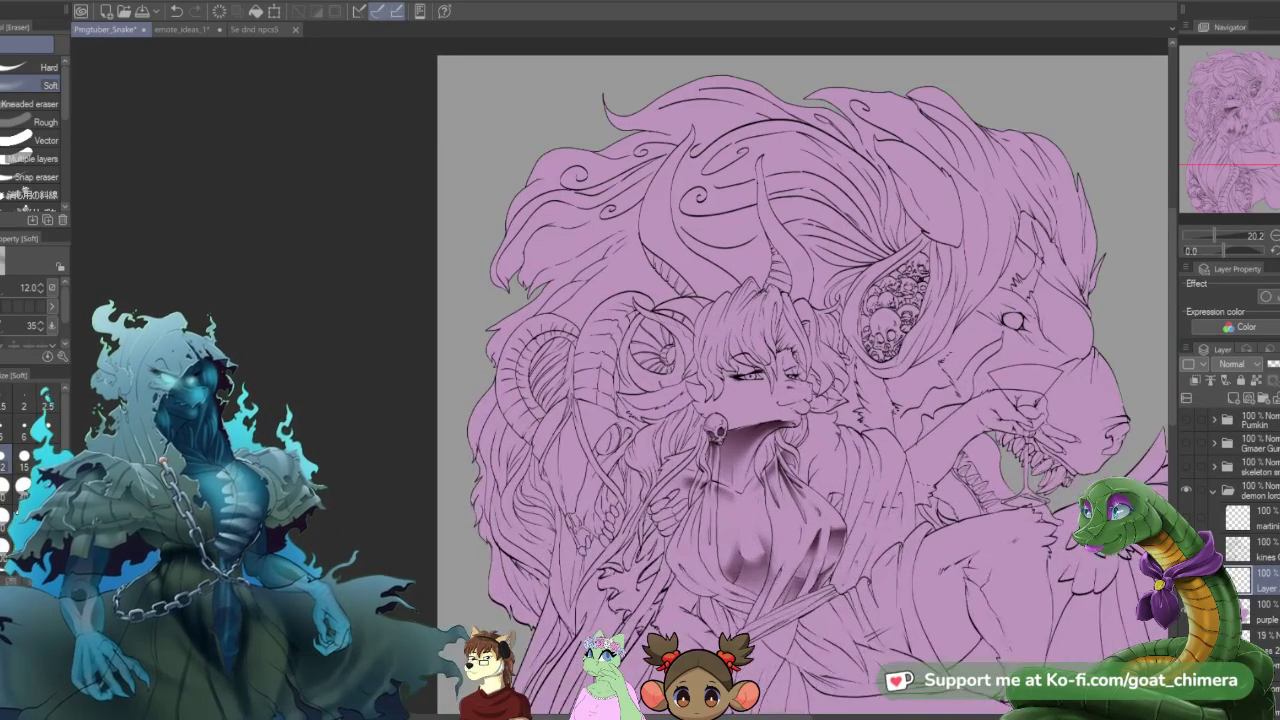
{"action": "scroll", "coordinate": [840, 420], "scroll_direction": "down", "scroll_amount": 3}
{"action": "scroll", "coordinate": [811, 459], "scroll_direction": "up", "scroll_amount": 8}
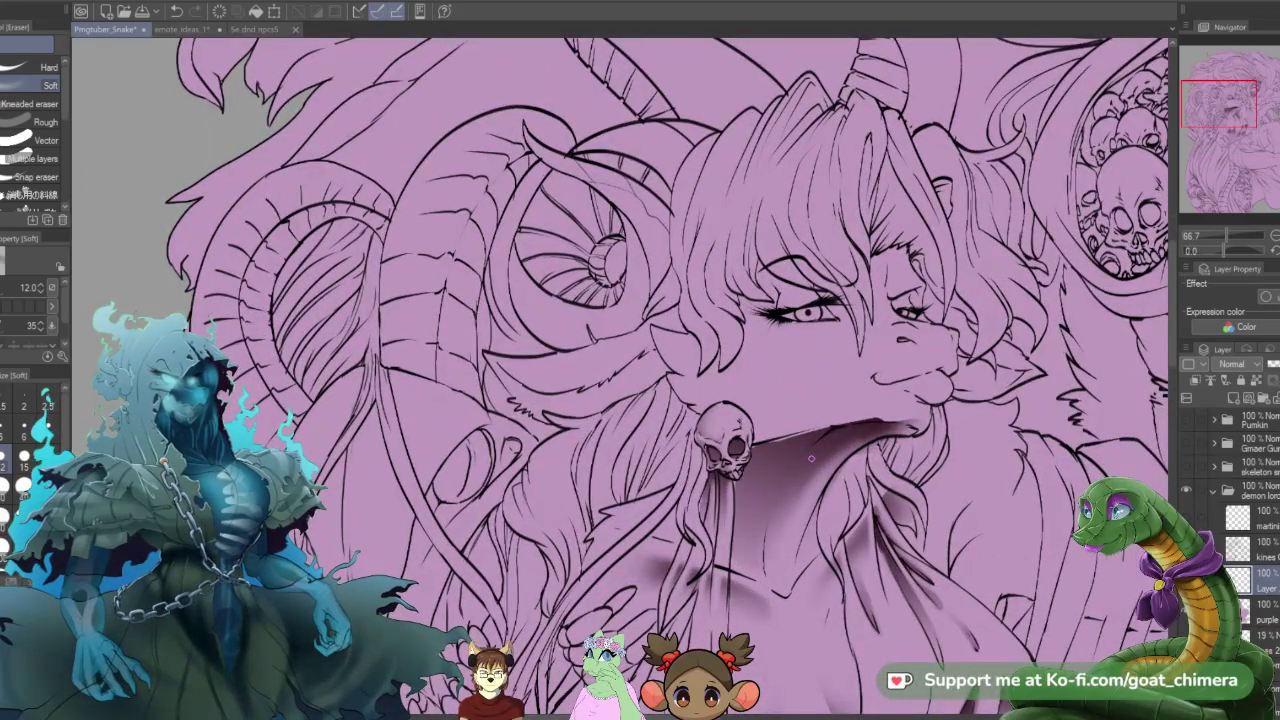
- Smudge the neck shading up to the jawline with the Finger tip blender at size 40, and clean the jaw edge with the Soft eraser
{"action": "key", "text": "j"}
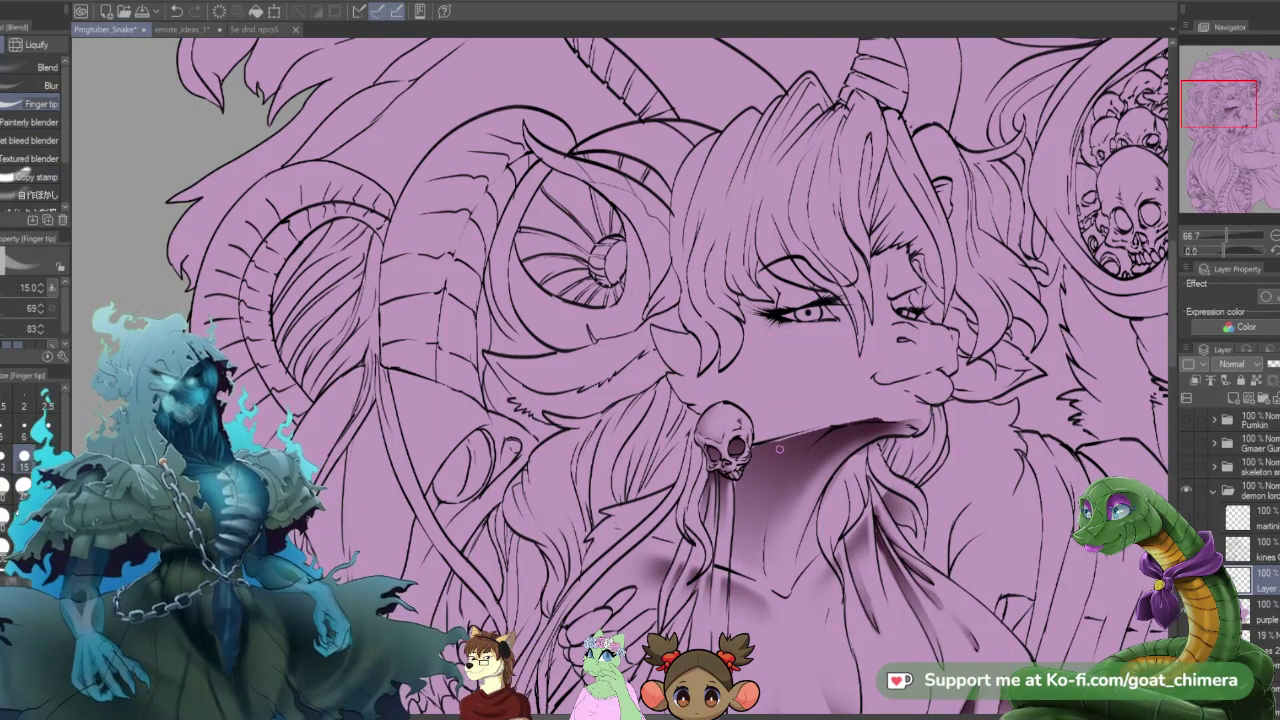
{"action": "left_click", "coordinate": [22, 486]}
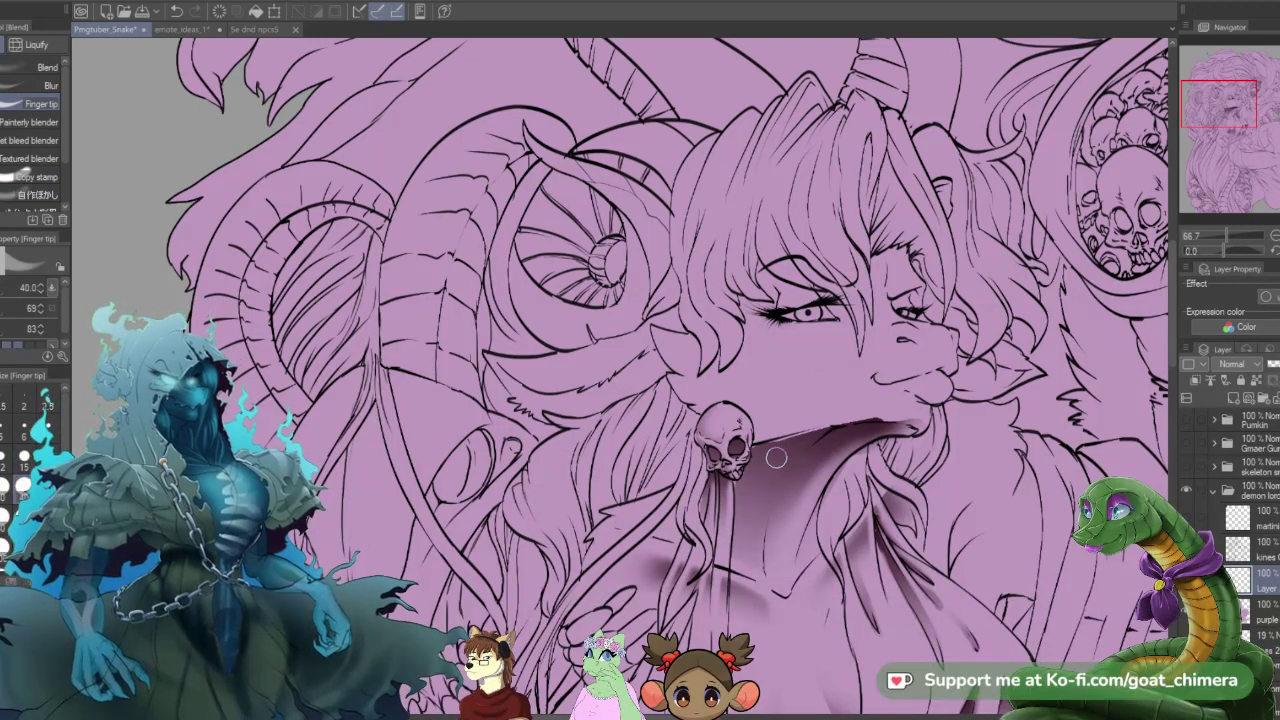
{"action": "mouse_move", "coordinate": [783, 445]}
{"action": "left_mouse_down"}
{"action": "mouse_move", "coordinate": [824, 435]}
{"action": "mouse_move", "coordinate": [783, 444]}
{"action": "mouse_move", "coordinate": [836, 421]}
{"action": "mouse_move", "coordinate": [813, 437]}
{"action": "mouse_move", "coordinate": [844, 424]}
{"action": "mouse_move", "coordinate": [863, 442]}
{"action": "mouse_move", "coordinate": [758, 456]}
{"action": "left_mouse_up"}
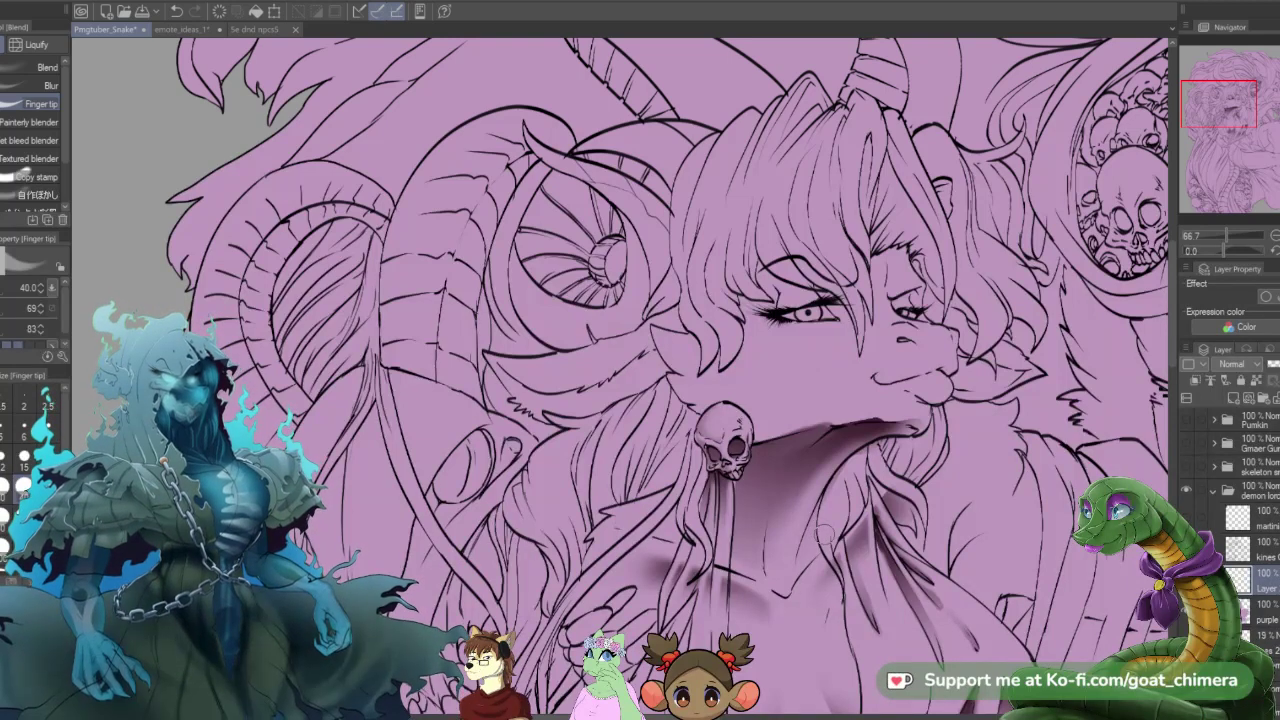
{"action": "key", "text": "e"}
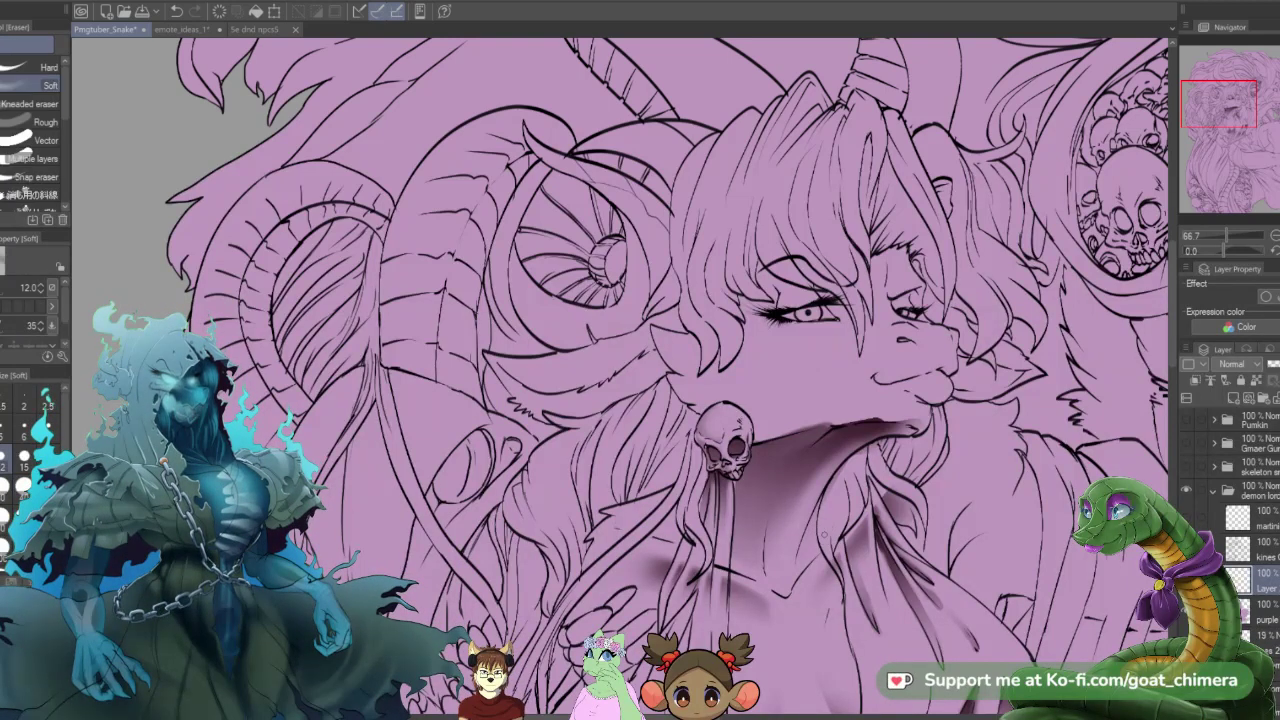
{"action": "left_click_drag", "start_coordinate": [784, 433], "coordinate": [836, 421]}
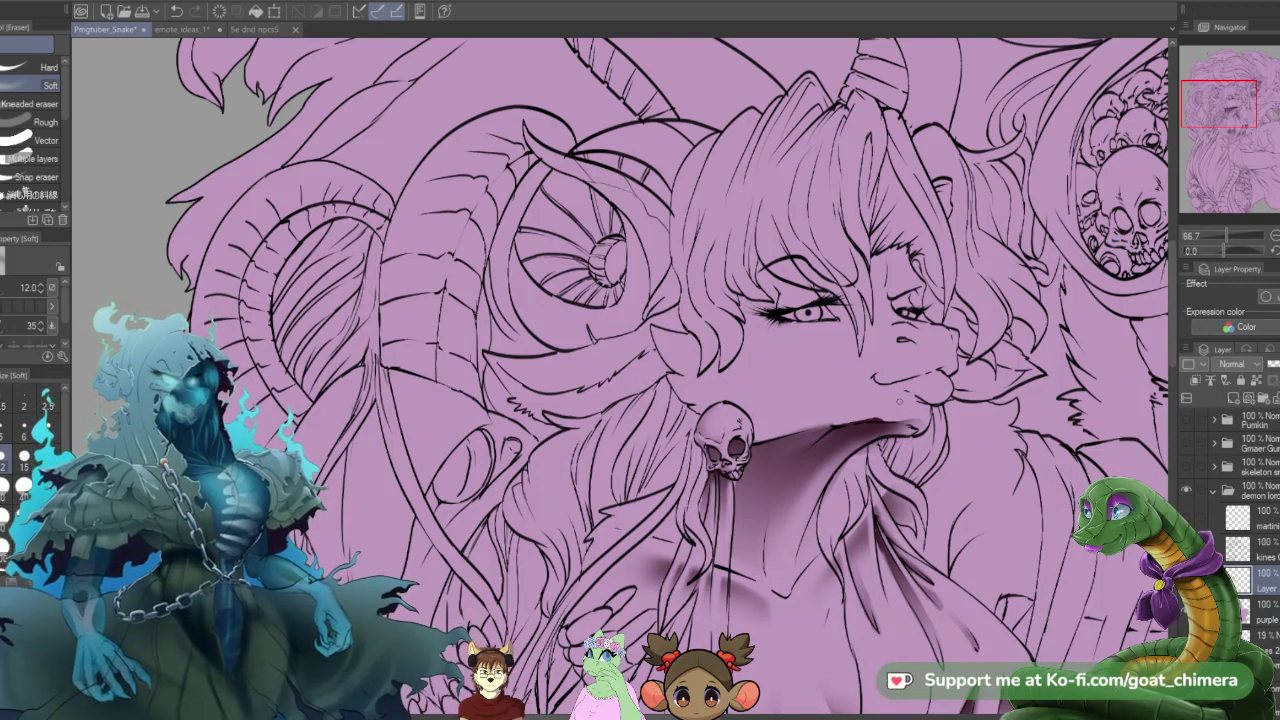
- Select the mouth corner and upper lip area with the Selection pen at size 15, shade it with a foreground-to-transparent gradient, and deselect
{"action": "key", "text": "m"}
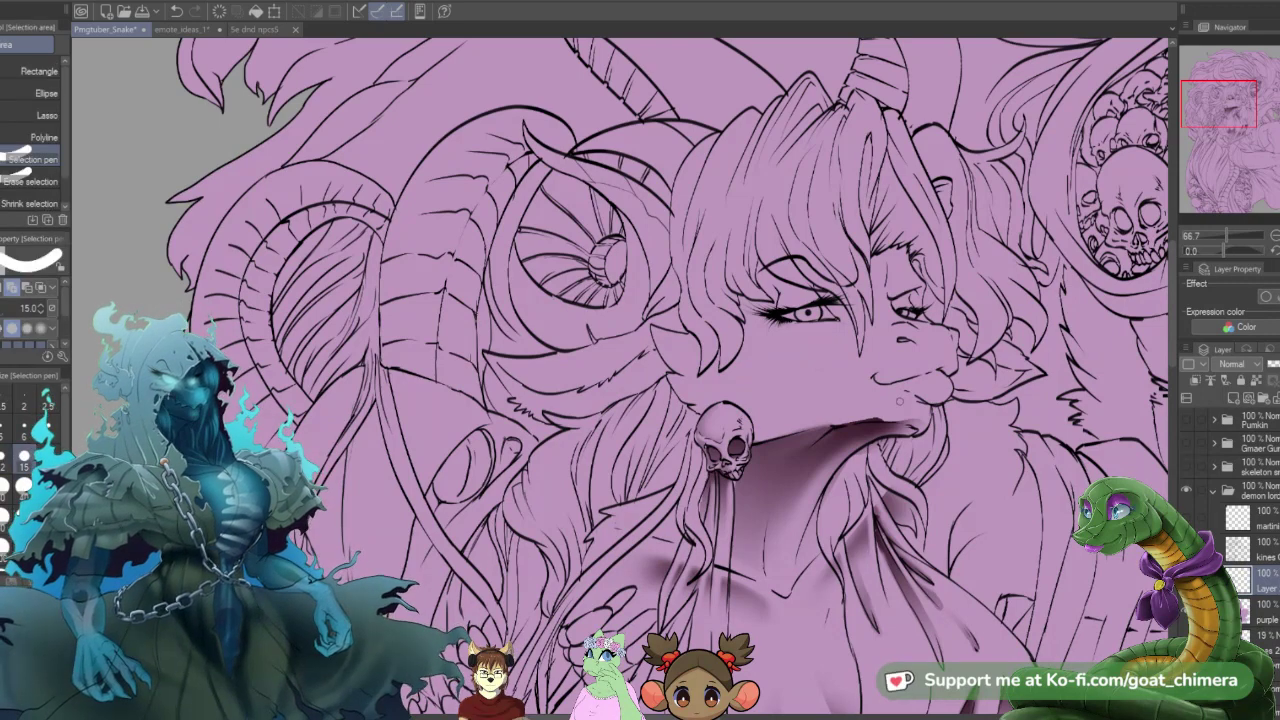
{"action": "left_click_drag", "start_coordinate": [880, 378], "coordinate": [875, 380]}
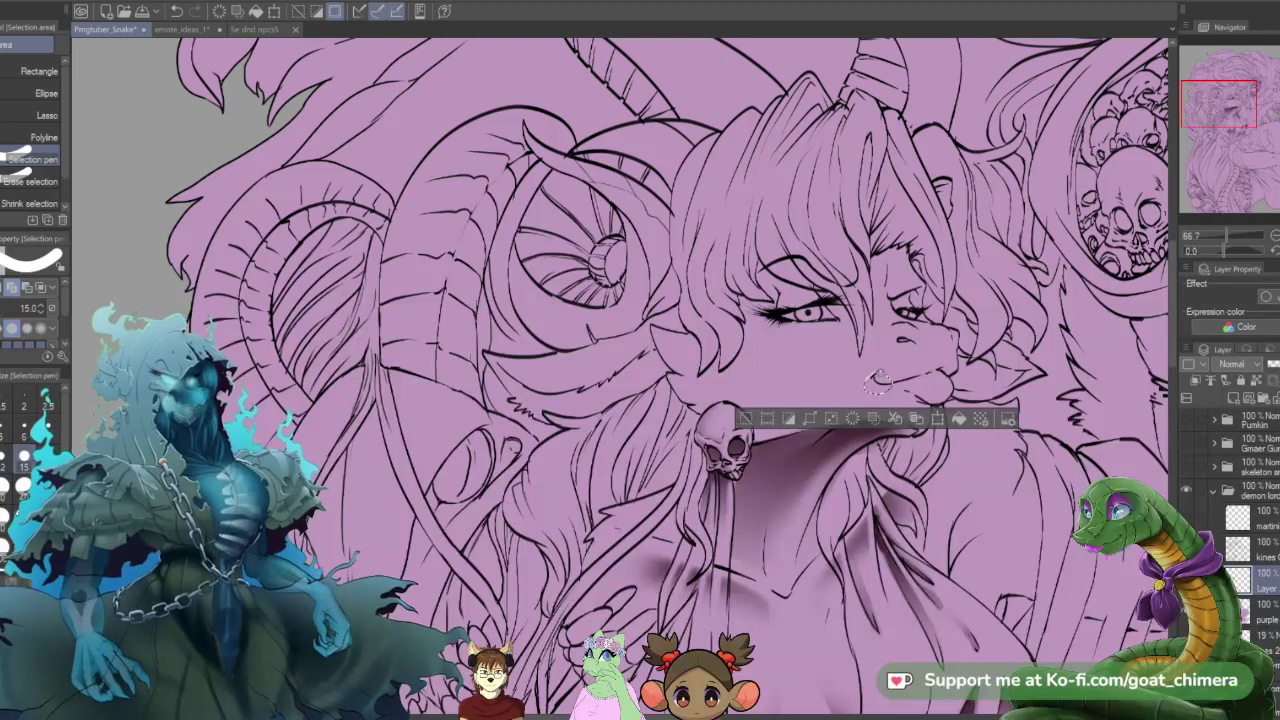
{"action": "left_click_drag", "start_coordinate": [882, 380], "coordinate": [932, 362]}
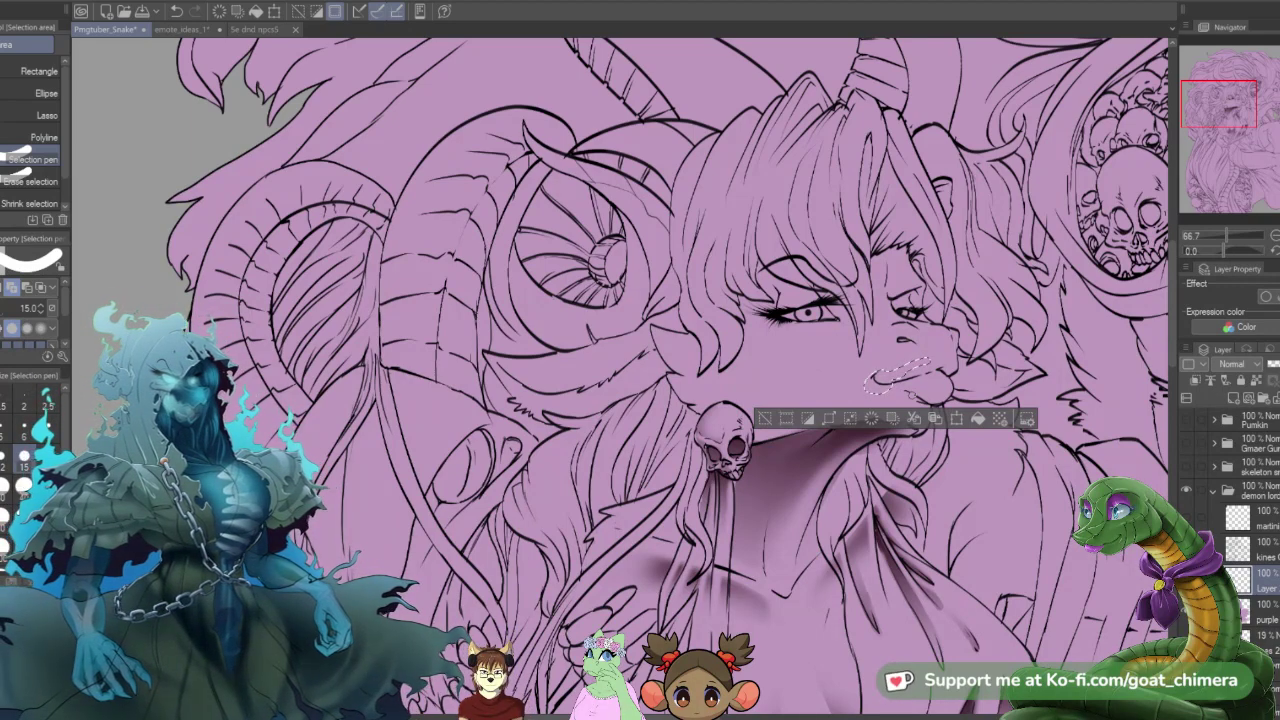
{"action": "key", "text": "g"}
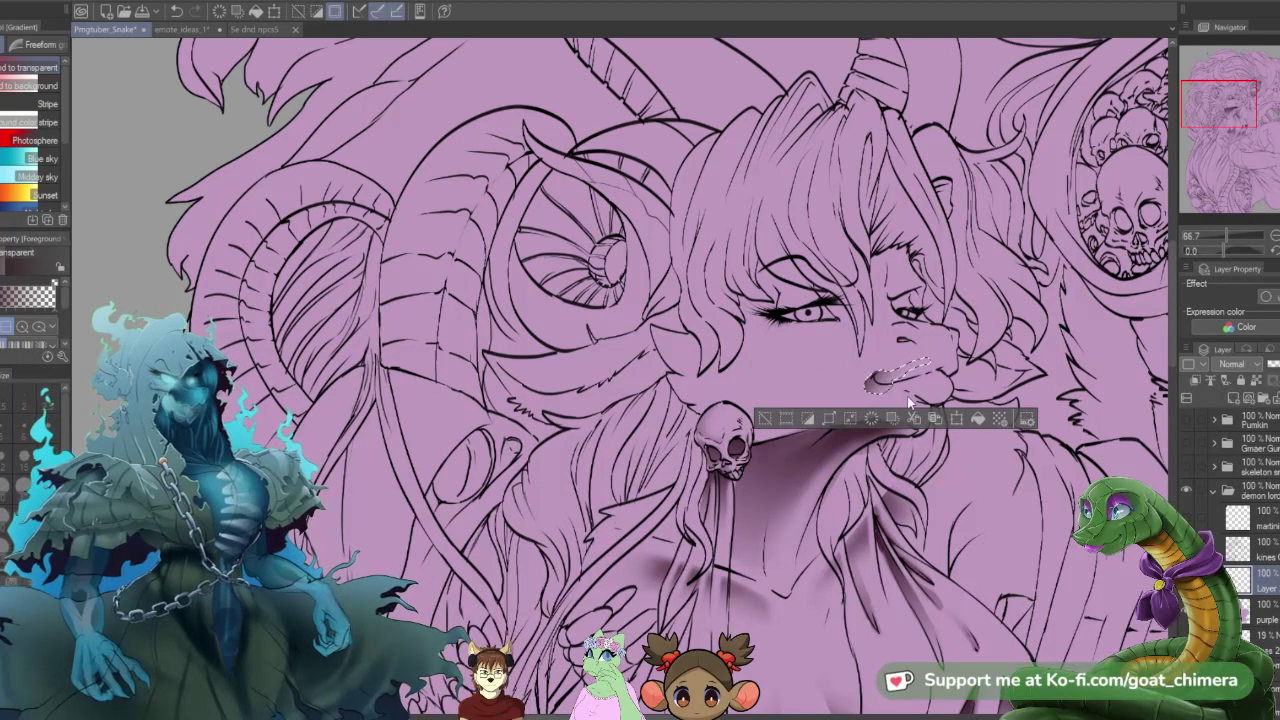
{"action": "key", "text": "ctrl+d"}
- Soften the shading around the figure's mouth with the Soft eraser at size 100
{"action": "key", "text": "e"}
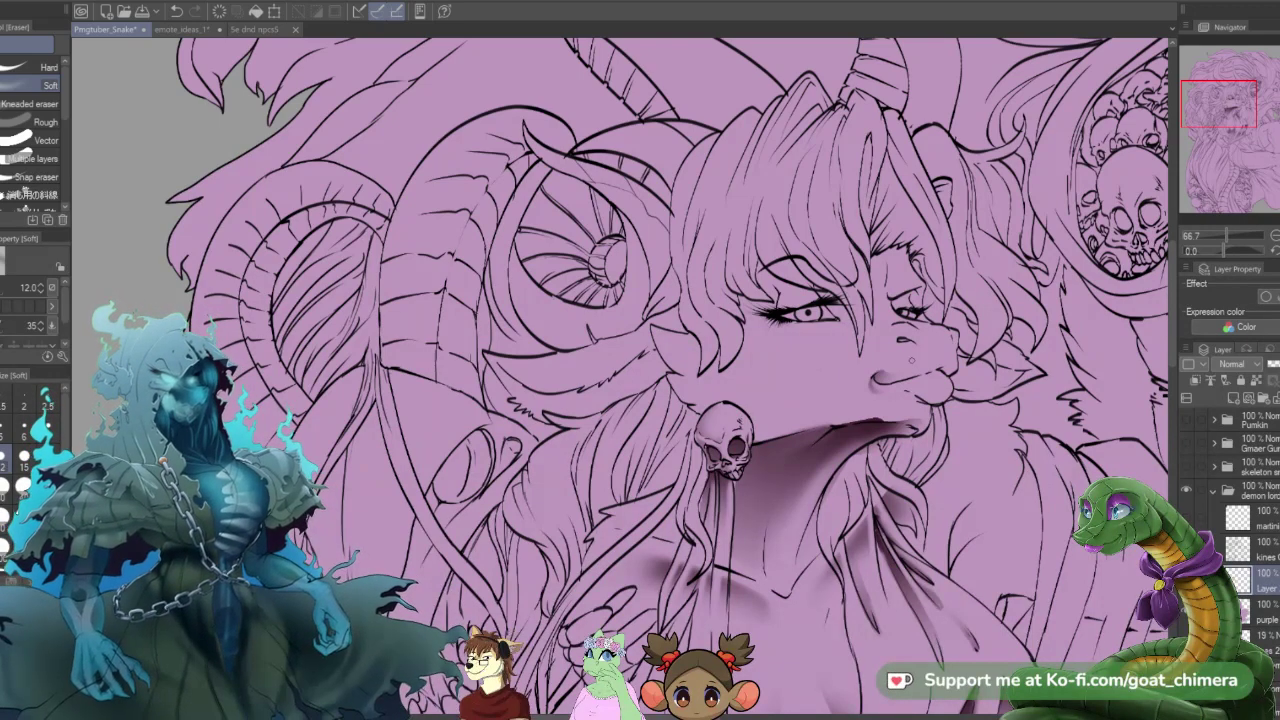
{"action": "scroll", "coordinate": [892, 395], "scroll_direction": "down", "scroll_amount": 2}
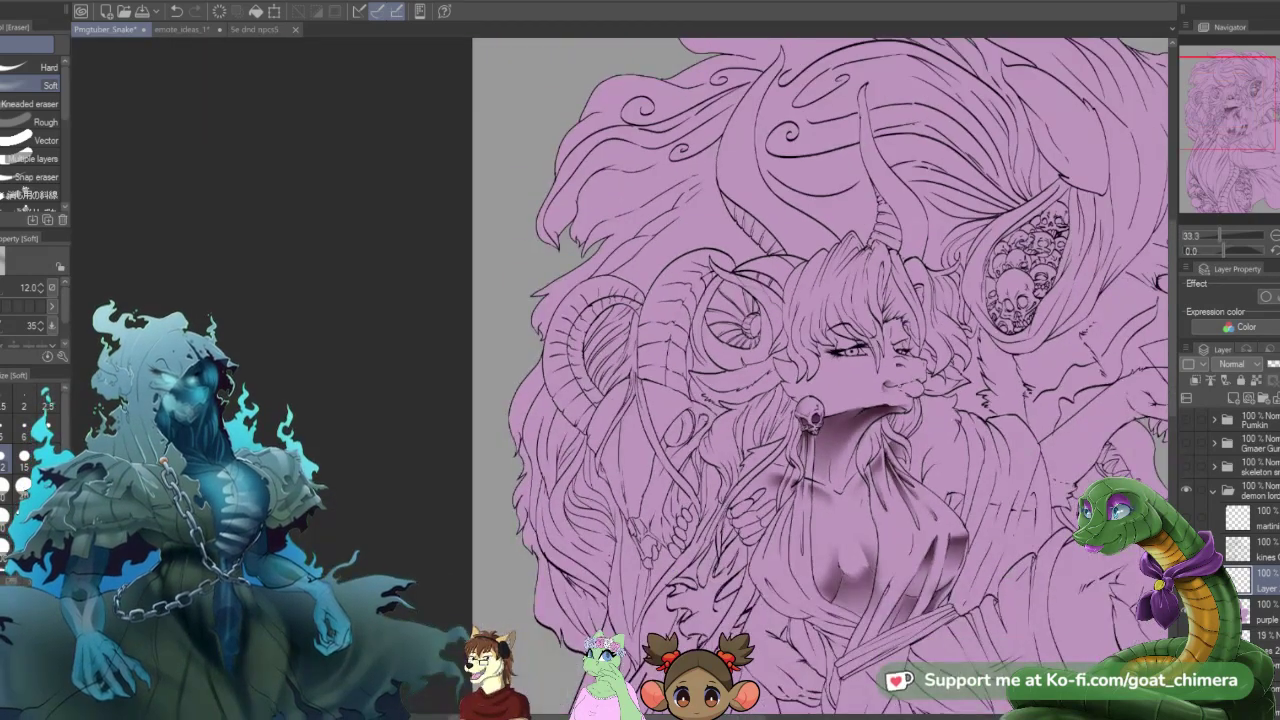
{"action": "scroll", "coordinate": [892, 395], "scroll_direction": "up", "scroll_amount": 1}
{"action": "scroll", "coordinate": [905, 386], "scroll_direction": "down", "scroll_amount": 2}
{"action": "scroll", "coordinate": [905, 408], "scroll_direction": "up", "scroll_amount": 2}
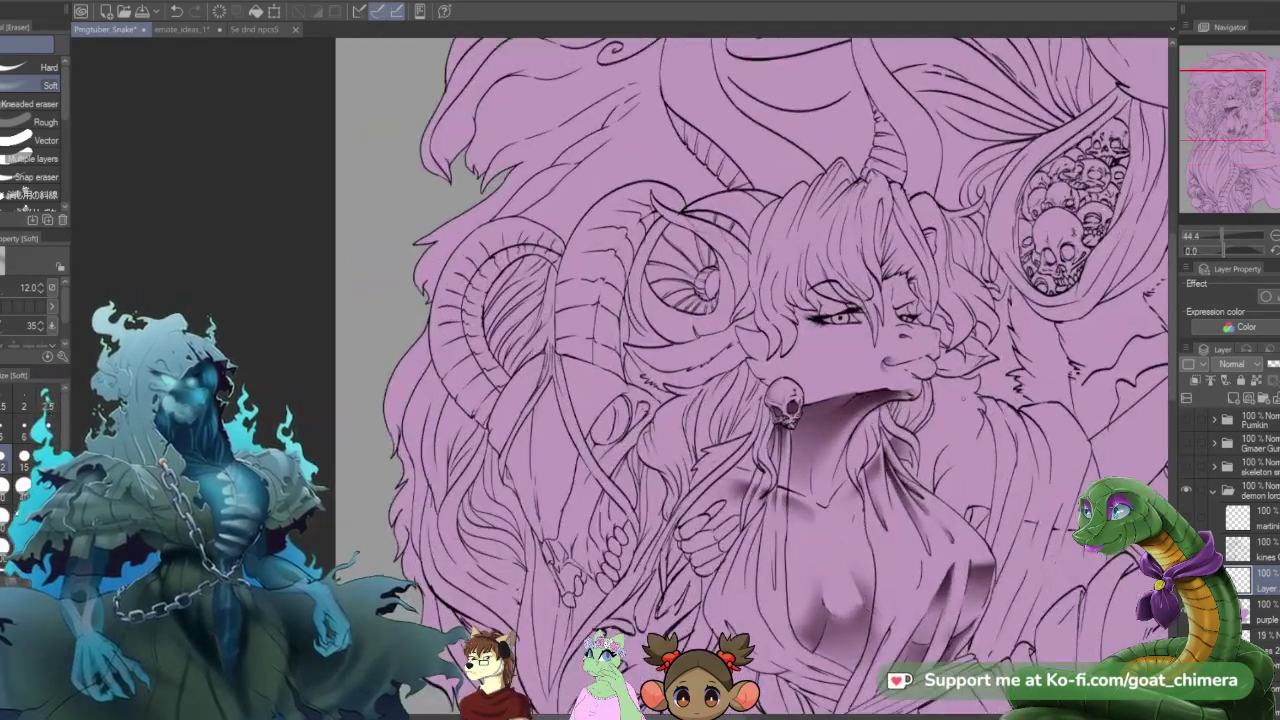
{"action": "scroll", "coordinate": [750, 375], "scroll_direction": "up", "scroll_amount": 1}
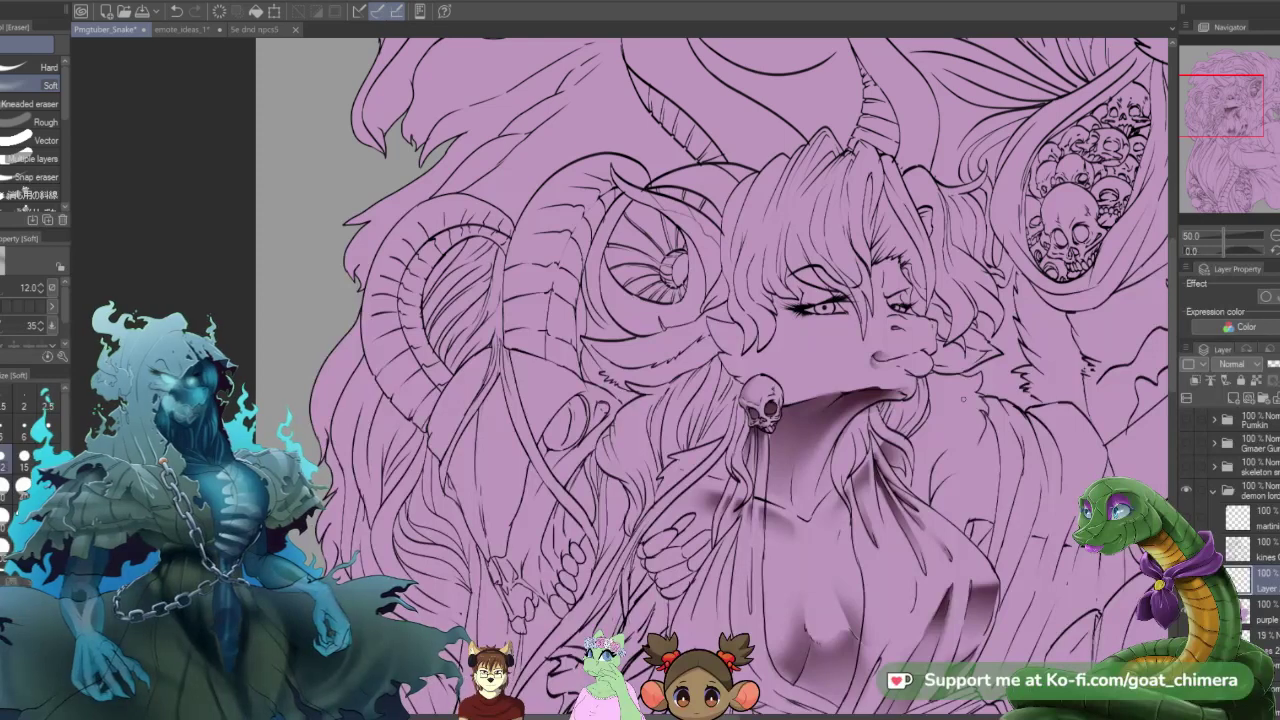
{"action": "left_click", "coordinate": [24, 519]}
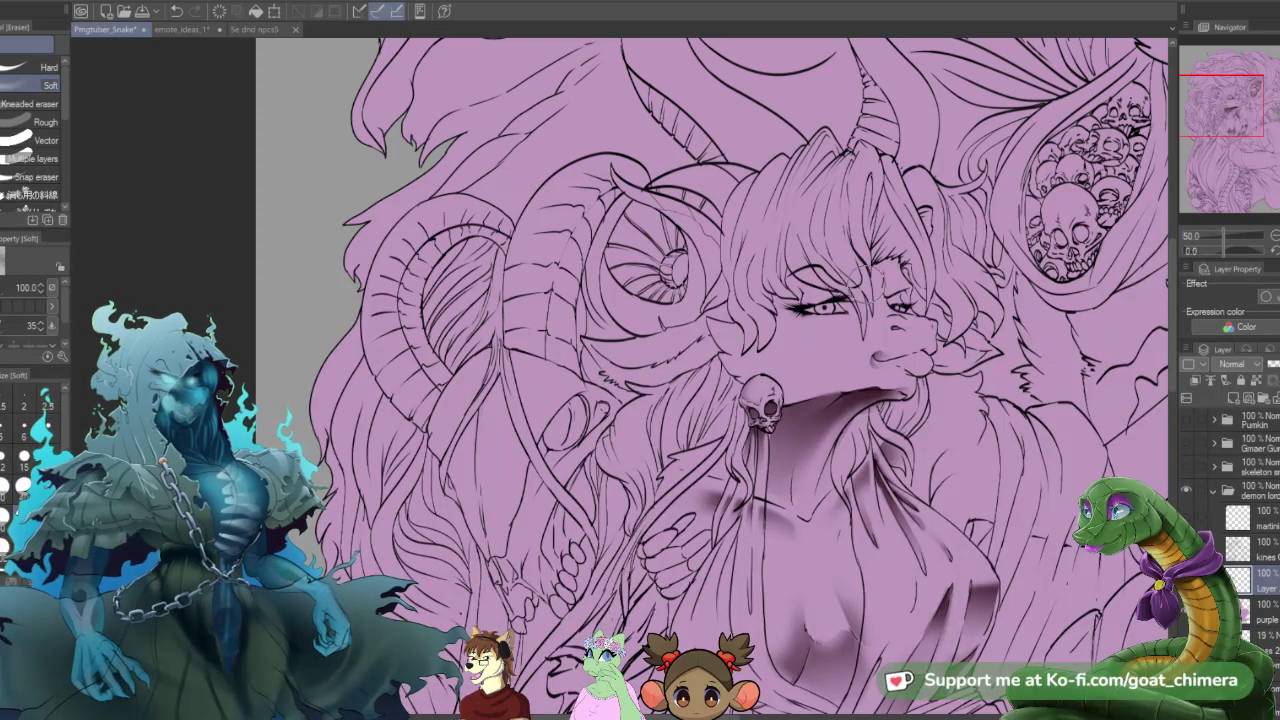
{"action": "left_click_drag", "start_coordinate": [904, 397], "coordinate": [864, 388]}
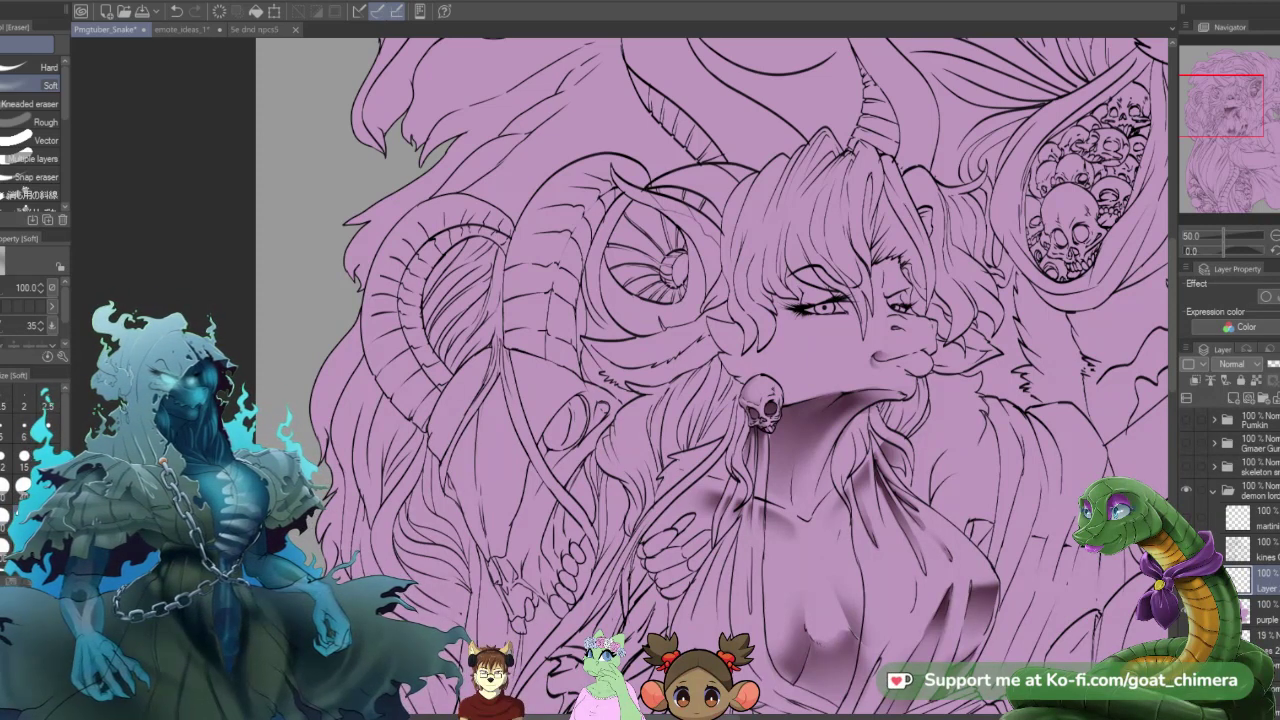
- Examine the mouth, neck and chest shading against the whole illustration and at close range
{"action": "scroll", "coordinate": [470, 296], "scroll_direction": "down", "scroll_amount": 3}
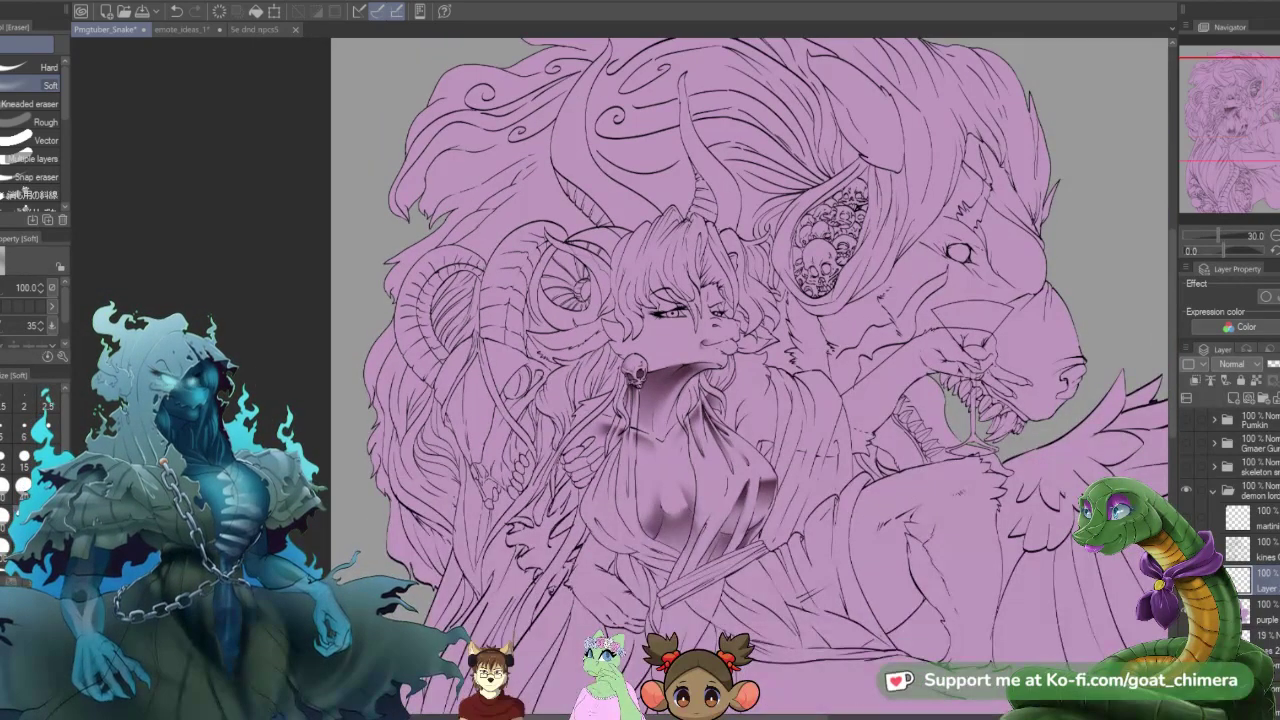
{"action": "scroll", "coordinate": [691, 396], "scroll_direction": "down", "scroll_amount": 2}
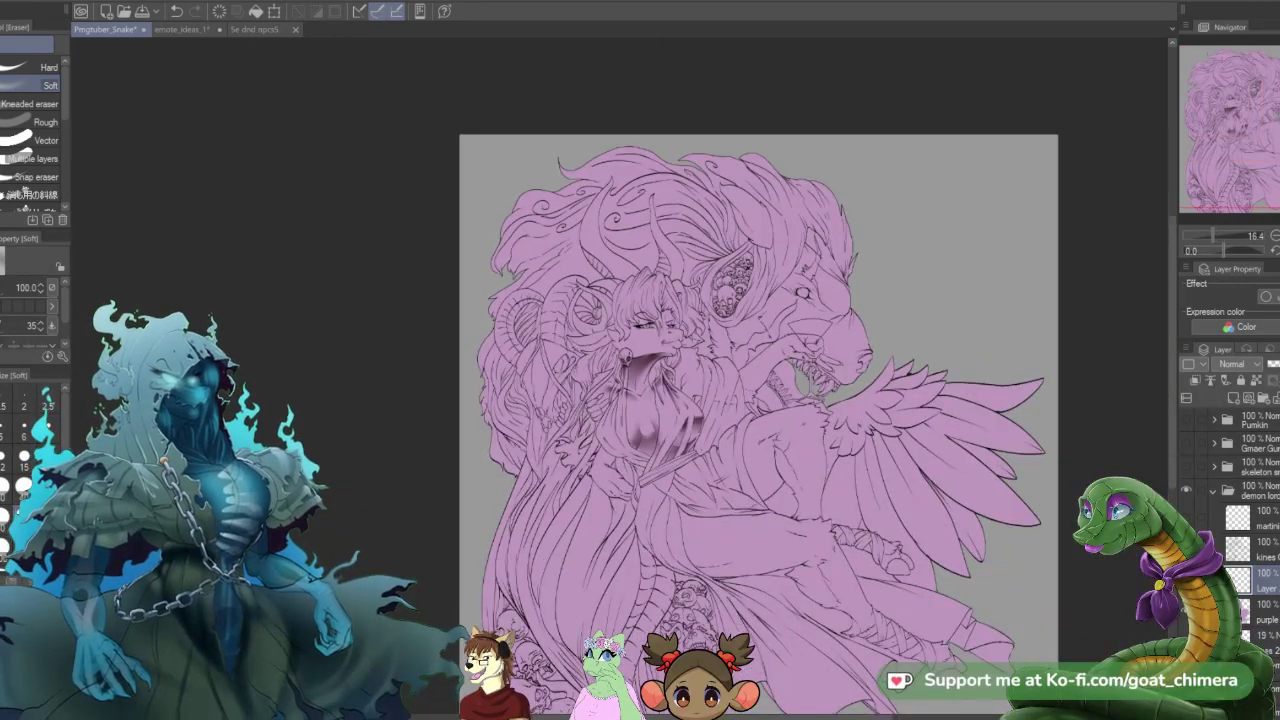
{"action": "scroll", "coordinate": [700, 380], "scroll_direction": "up", "scroll_amount": 3}
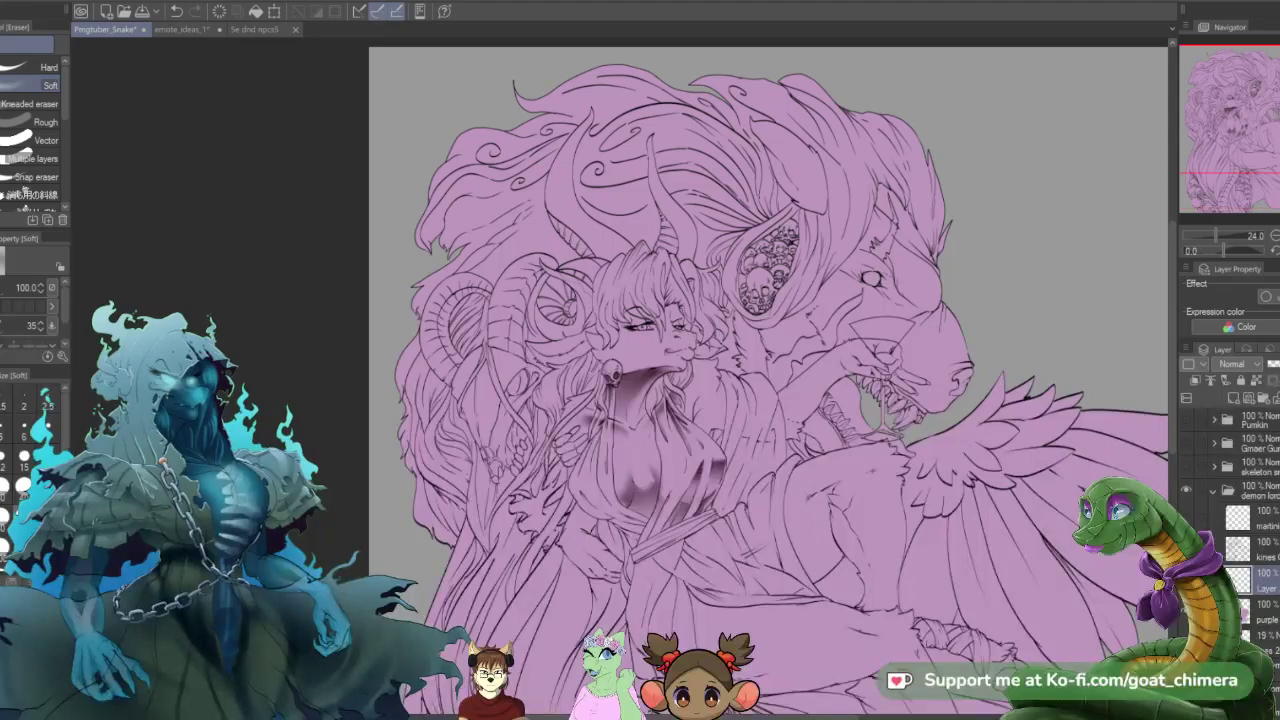
{"action": "scroll", "coordinate": [700, 380], "scroll_direction": "down", "scroll_amount": 2}
{"action": "scroll", "coordinate": [700, 380], "scroll_direction": "up", "scroll_amount": 4}
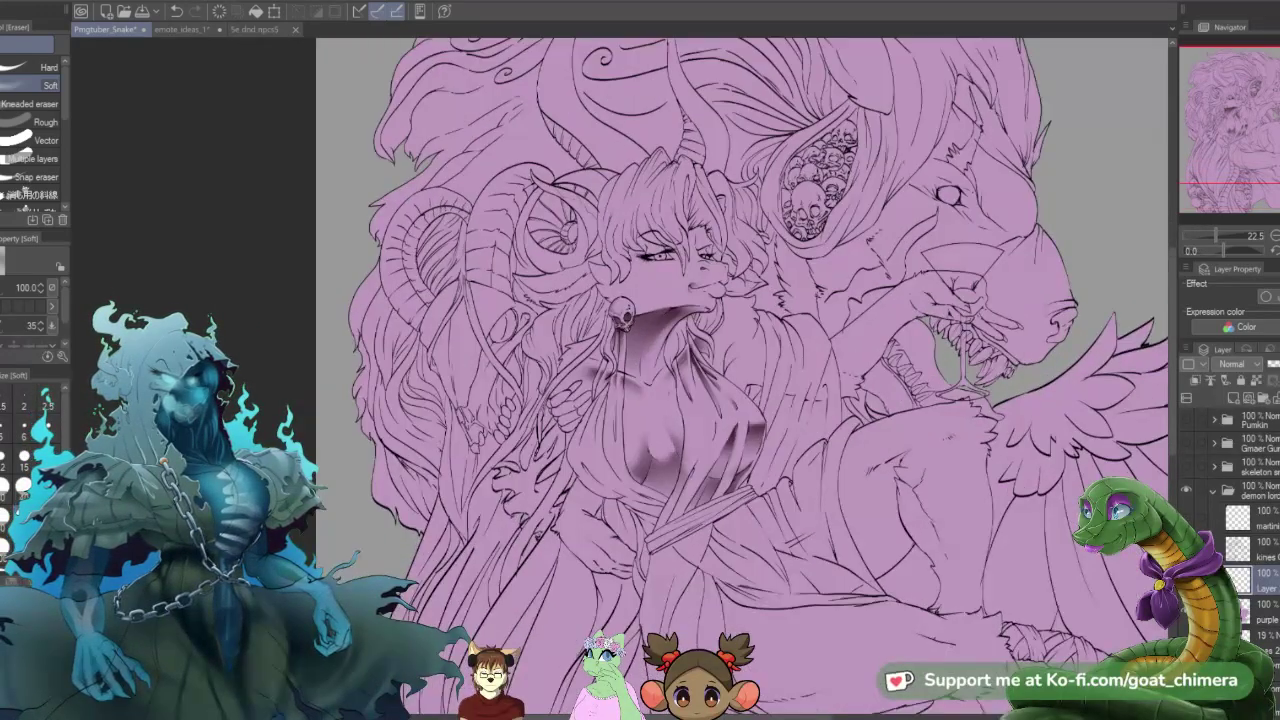
{"action": "scroll", "coordinate": [618, 430], "scroll_direction": "down", "scroll_amount": 2}
{"action": "scroll", "coordinate": [618, 430], "scroll_direction": "up", "scroll_amount": 4}
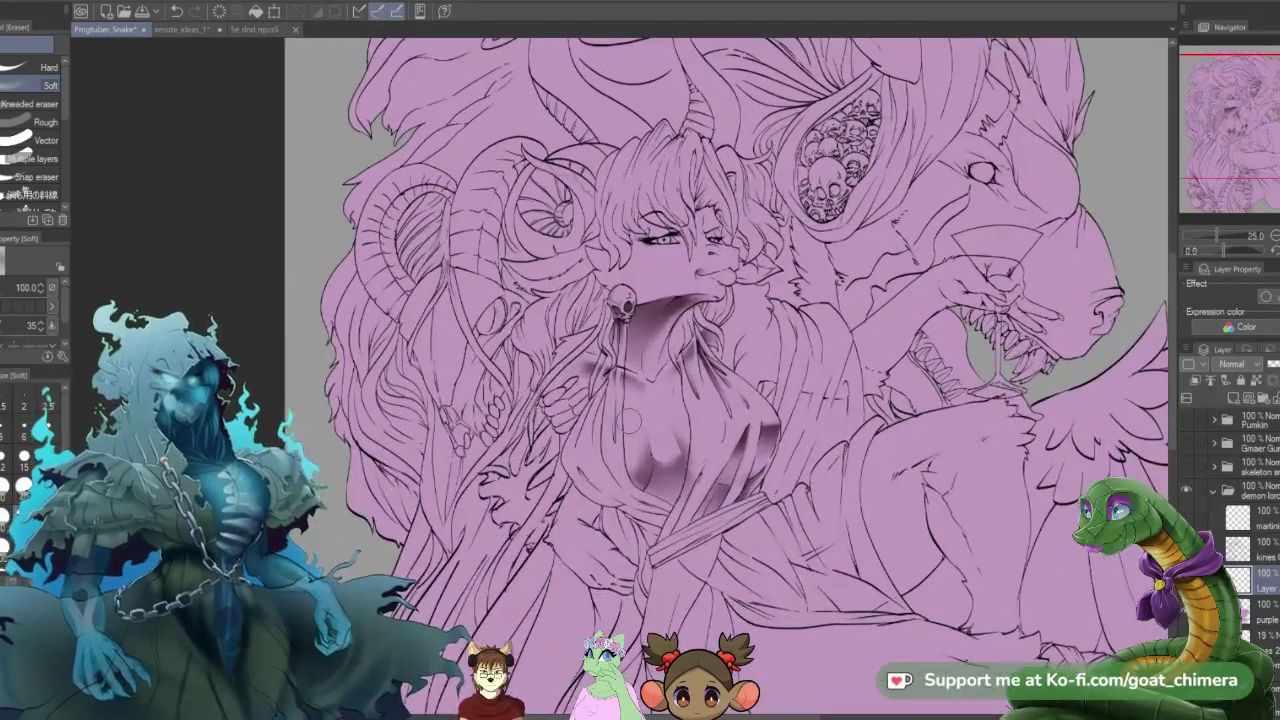
{"action": "scroll", "coordinate": [618, 432], "scroll_direction": "down", "scroll_amount": 2}
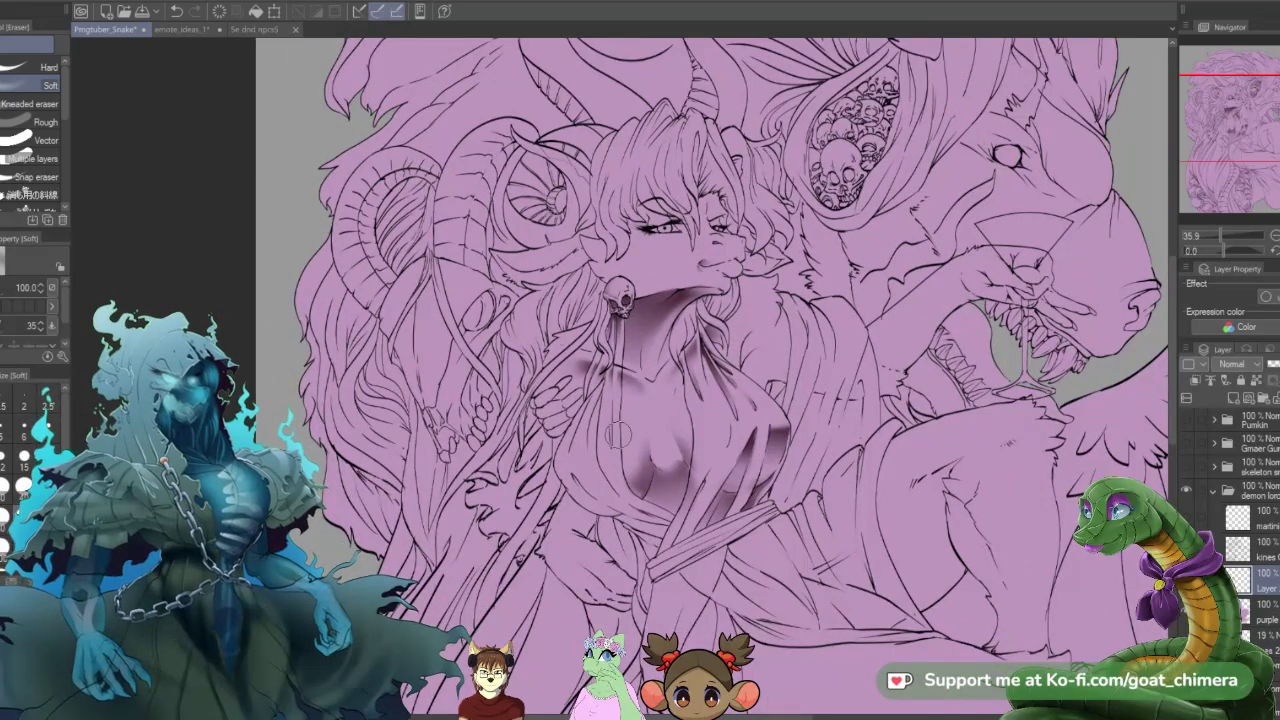
{"action": "scroll", "coordinate": [618, 432], "scroll_direction": "up", "scroll_amount": 3}
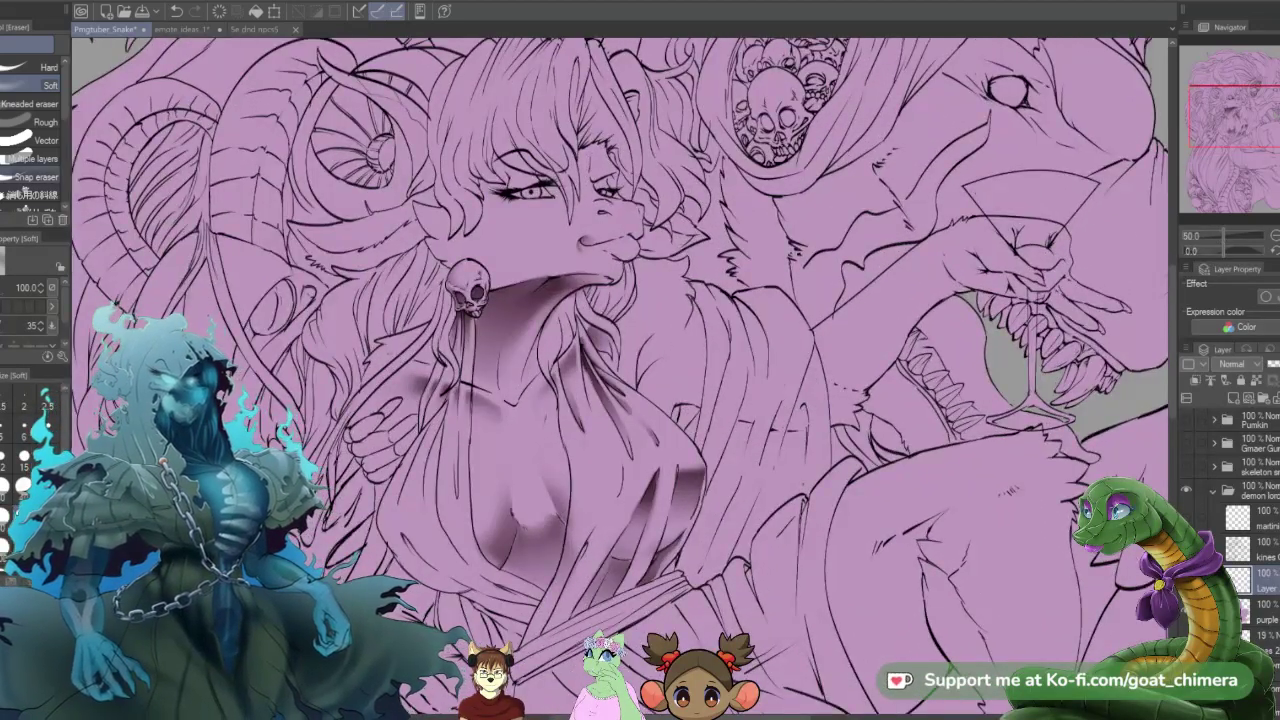
- Select a long drapery strip beside the chest with the Selection pen at size 40 and shade it with a dark foreground-to-transparent gradient
{"action": "key", "text": "m"}
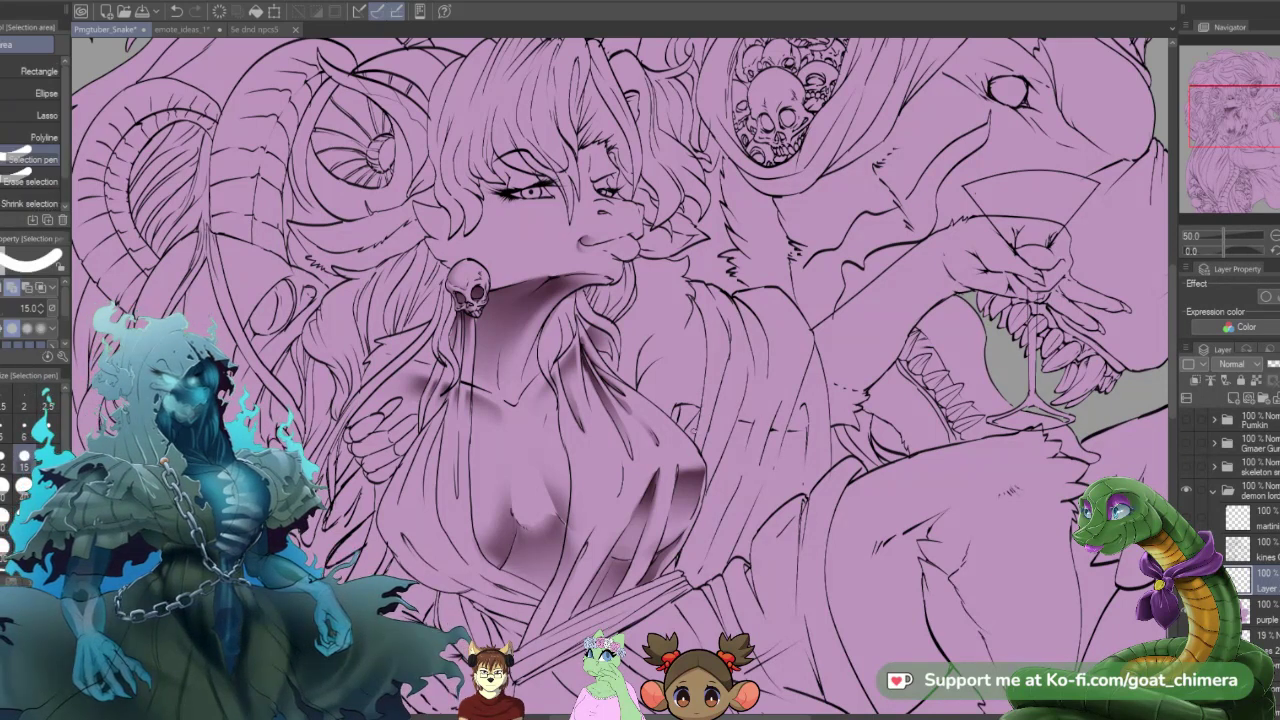
{"action": "left_click", "coordinate": [24, 490]}
{"action": "left_click_drag", "start_coordinate": [742, 424], "coordinate": [689, 582]}
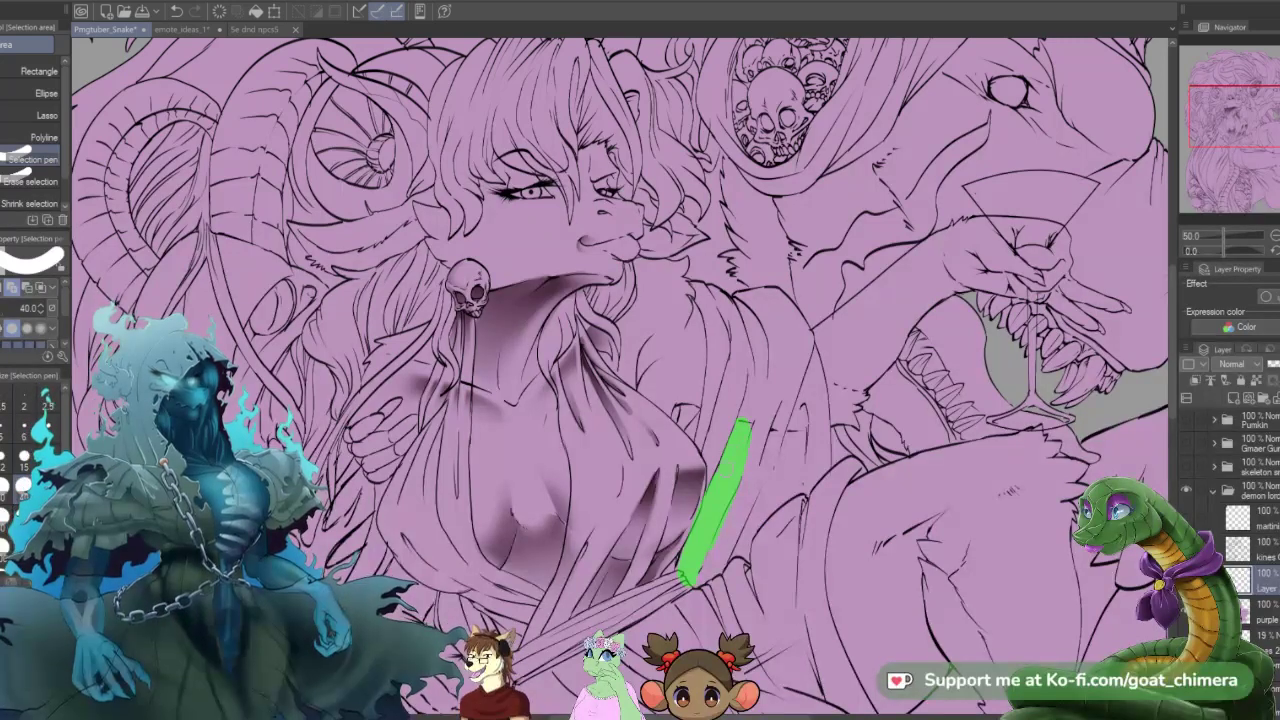
{"action": "left_click_drag", "start_coordinate": [727, 466], "coordinate": [737, 472]}
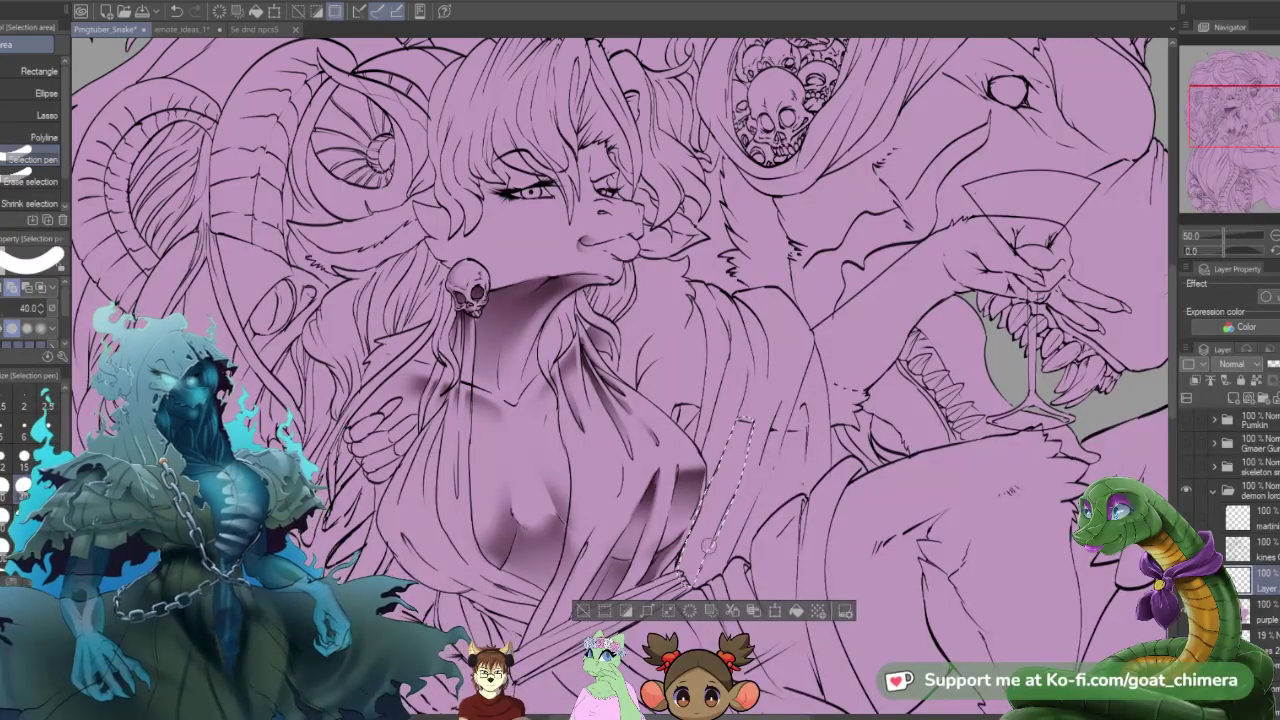
{"action": "key", "text": "g"}
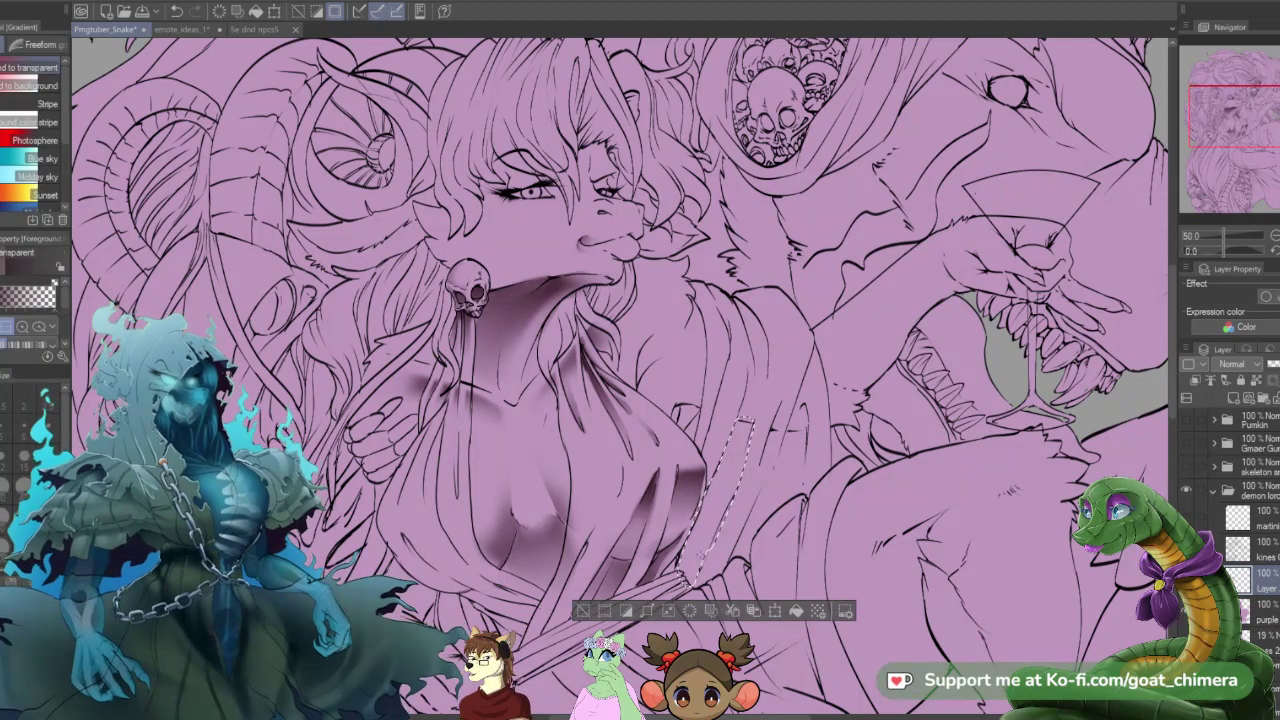
{"action": "left_click_drag", "start_coordinate": [773, 405], "coordinate": [696, 566]}
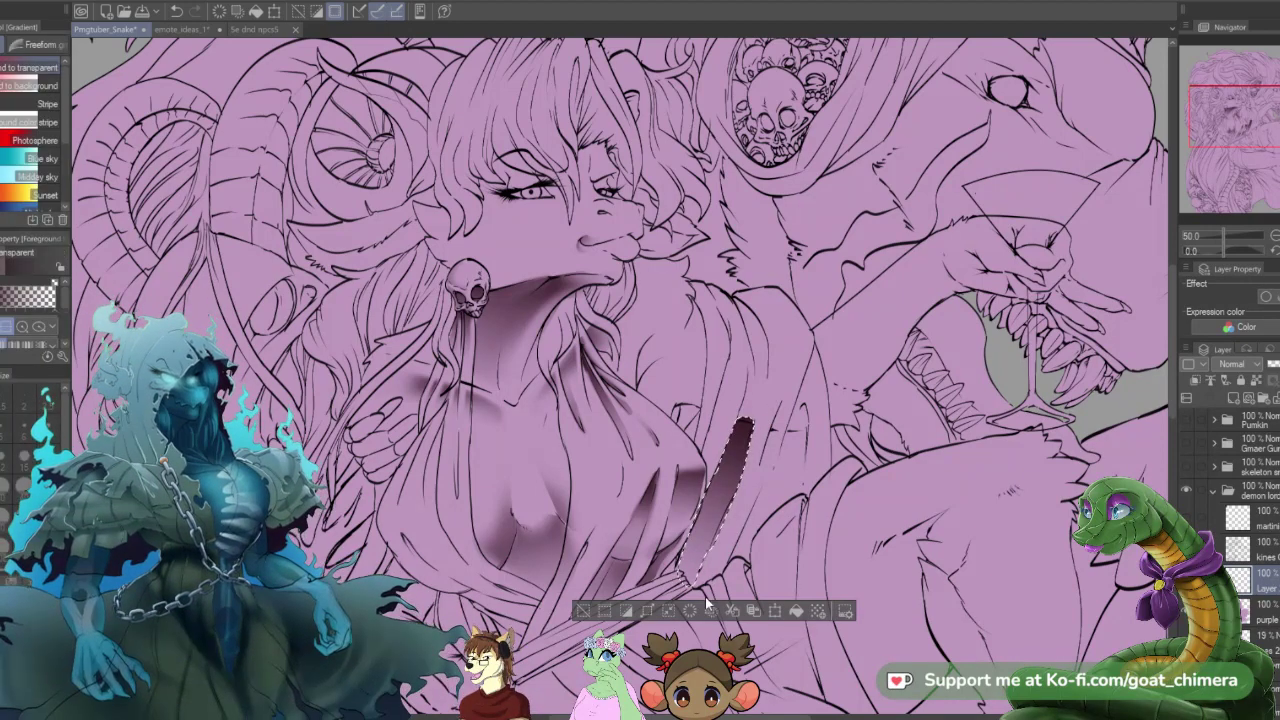
- Undo the gradient on the long drapery strip beside the chest, reapply it foreground-to-transparent, and deselect
{"action": "key", "text": "ctrl+z"}
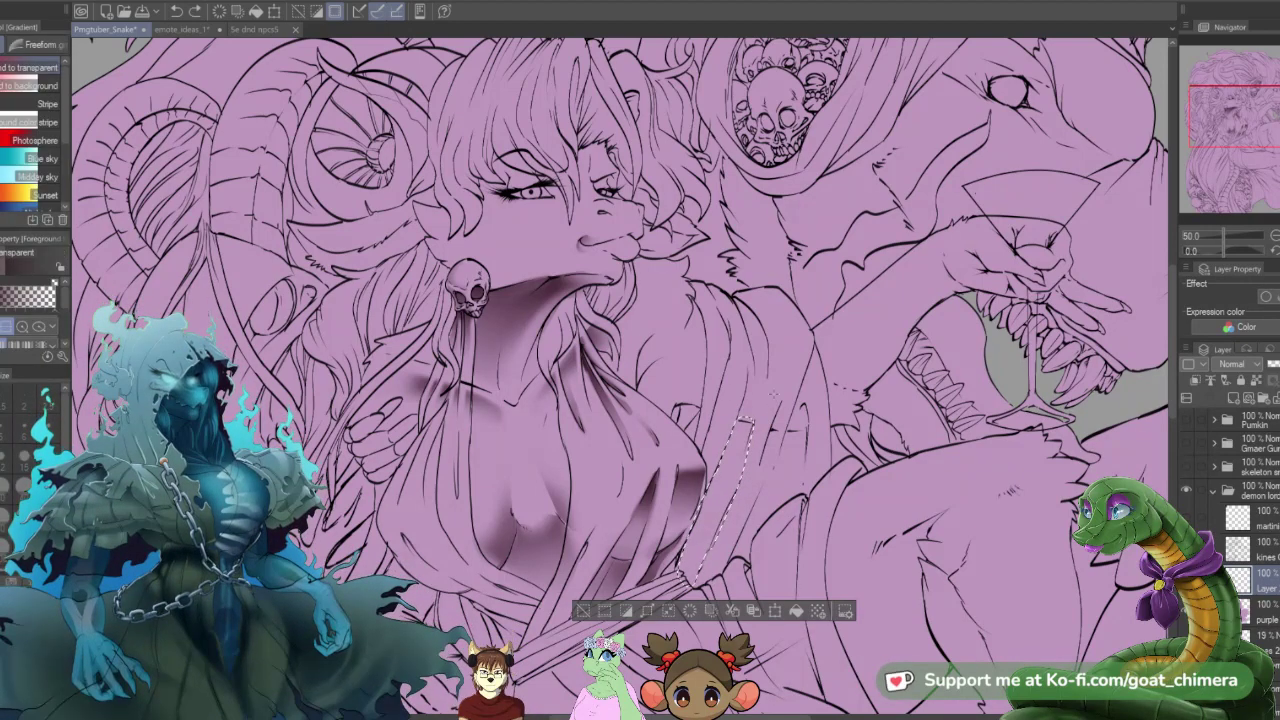
{"action": "left_click_drag", "start_coordinate": [771, 403], "coordinate": [732, 519]}
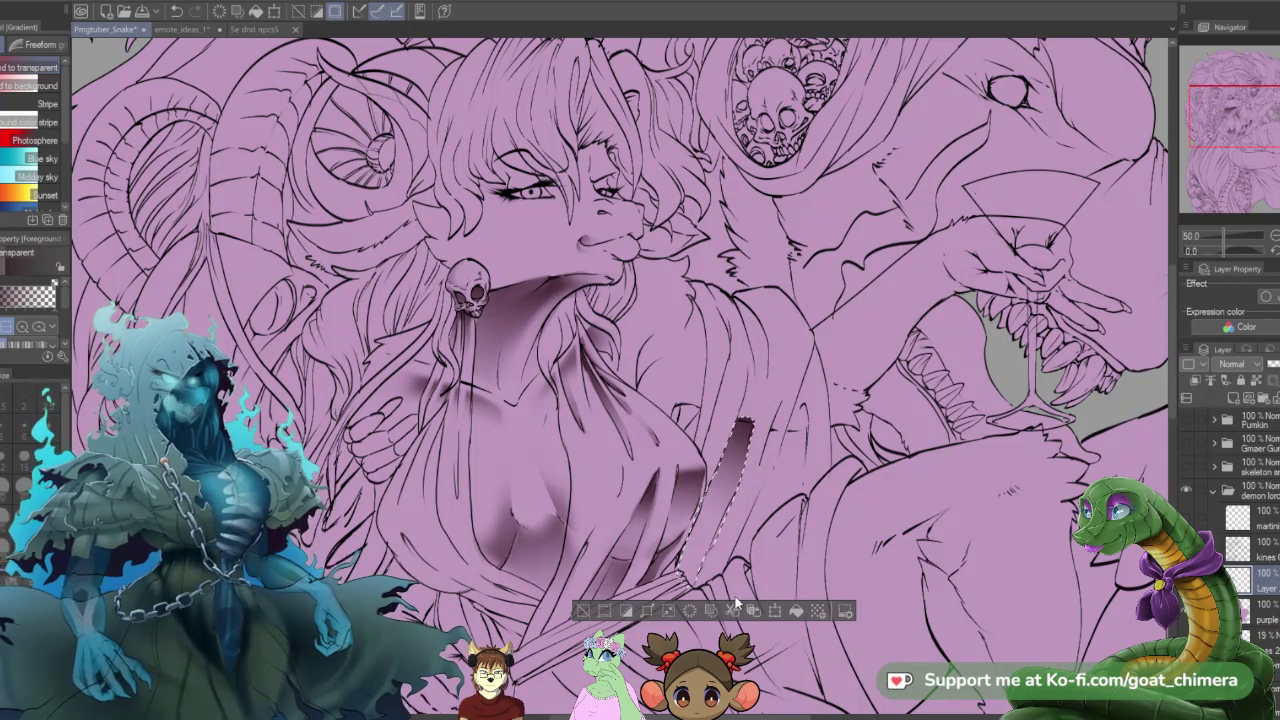
{"action": "key", "text": "ctrl+d"}
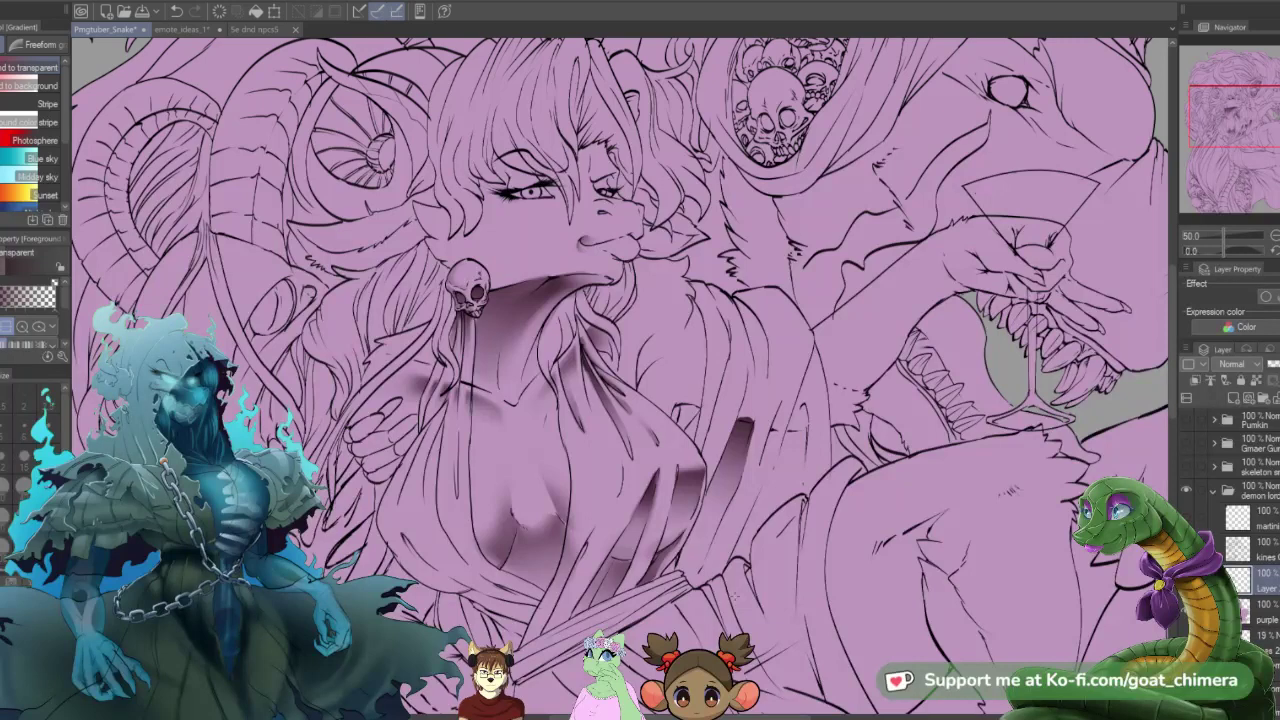
- Select the narrow neighbouring drapery fold with the Selection pen, trim it with Erase selection at size 10, shade it with a dark gradient, and deselect
{"action": "key", "text": "m"}
{"action": "left_click_drag", "start_coordinate": [770, 435], "coordinate": [746, 505]}
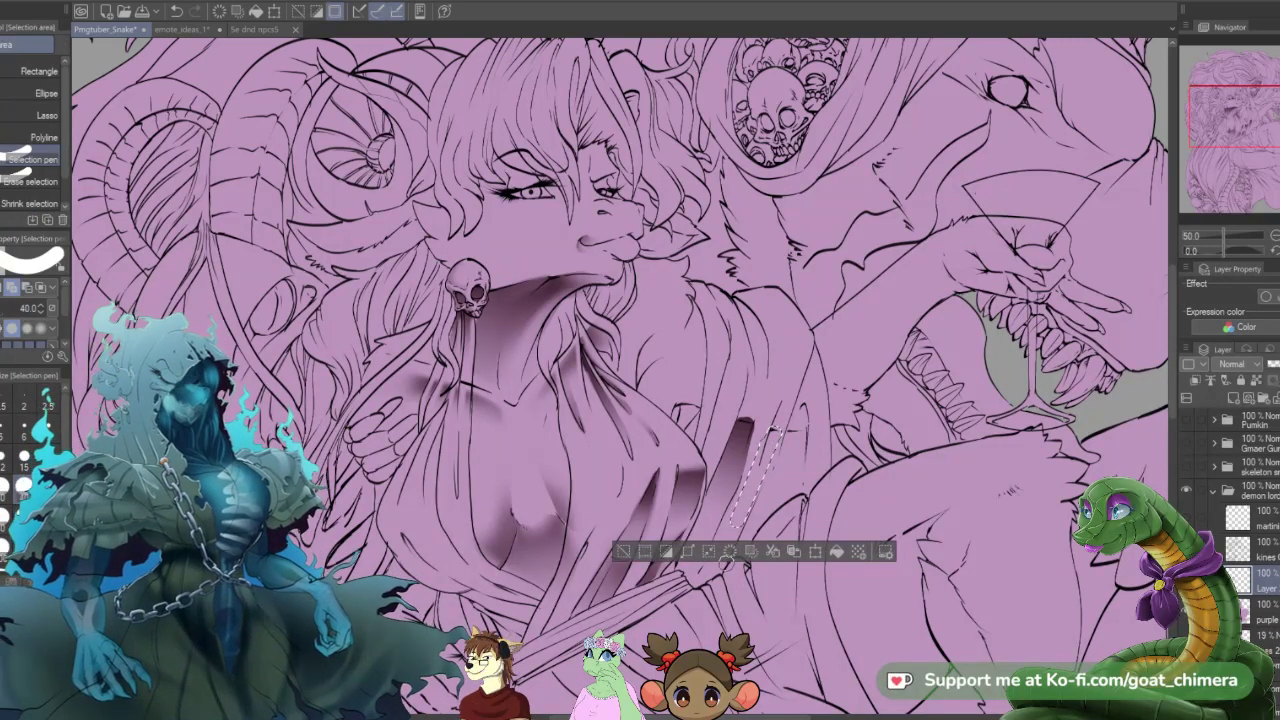
{"action": "left_click", "coordinate": [30, 183]}
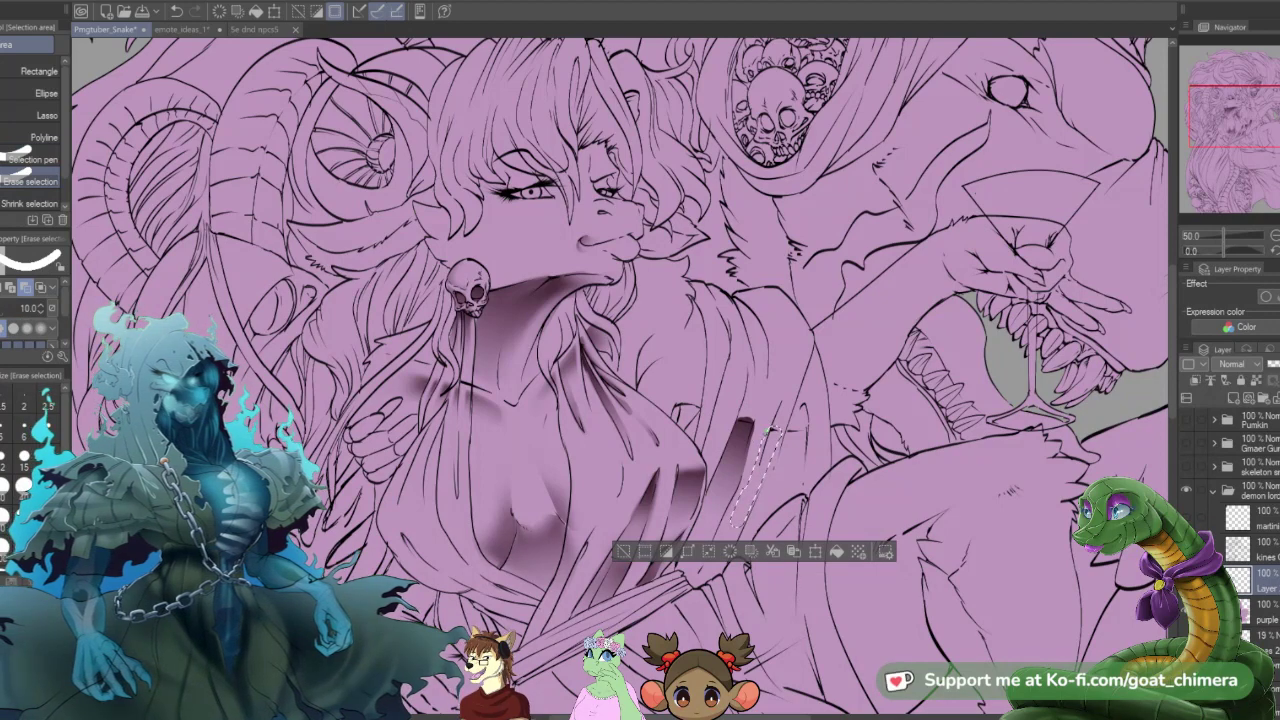
{"action": "left_click_drag", "start_coordinate": [750, 468], "coordinate": [770, 428]}
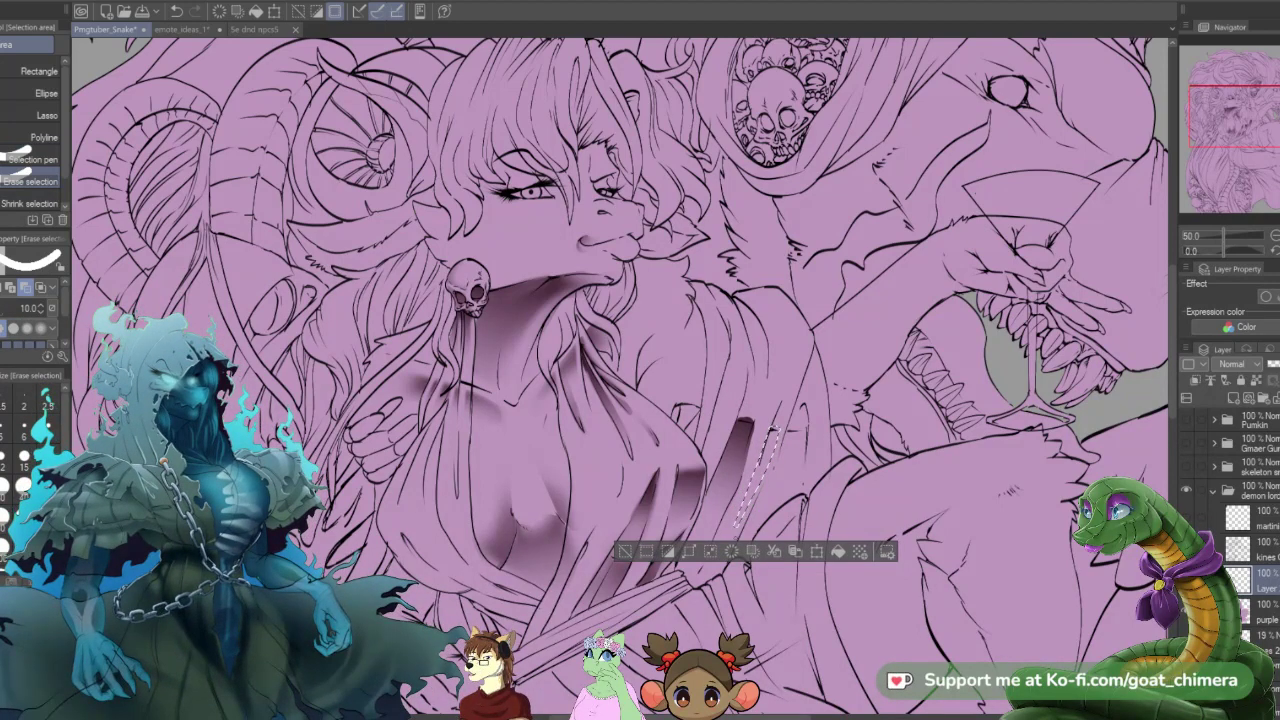
{"action": "key", "text": "g"}
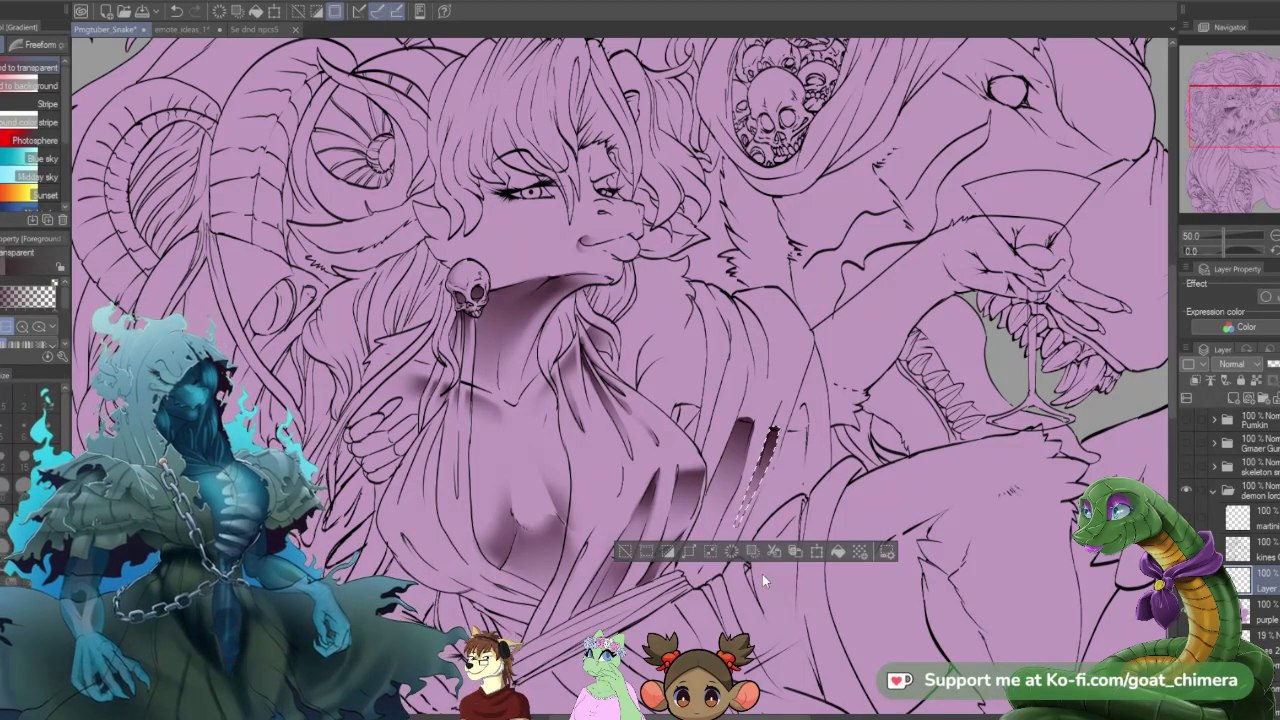
{"action": "key", "text": "ctrl+d"}
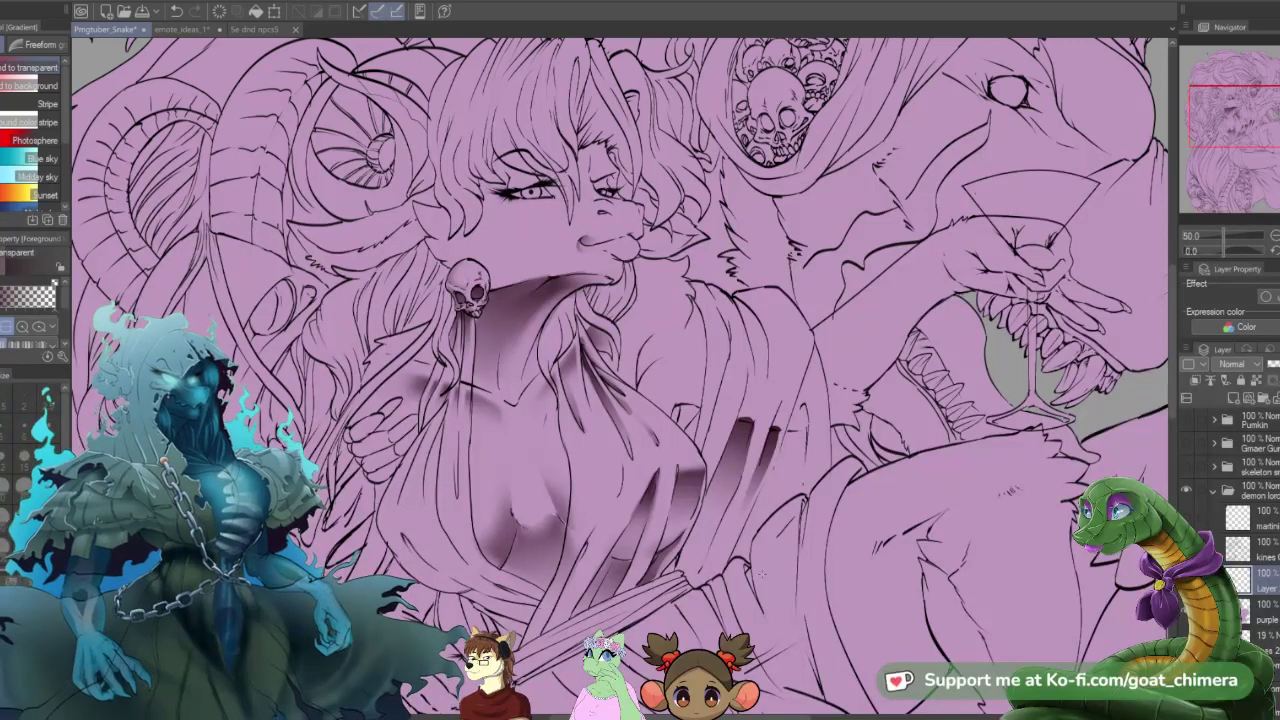
- Select the third drapery fold with the Selection pen at size 40, trim it with Erase selection at 40, shade it with a dark gradient, and deselect
{"action": "key", "text": "m"}
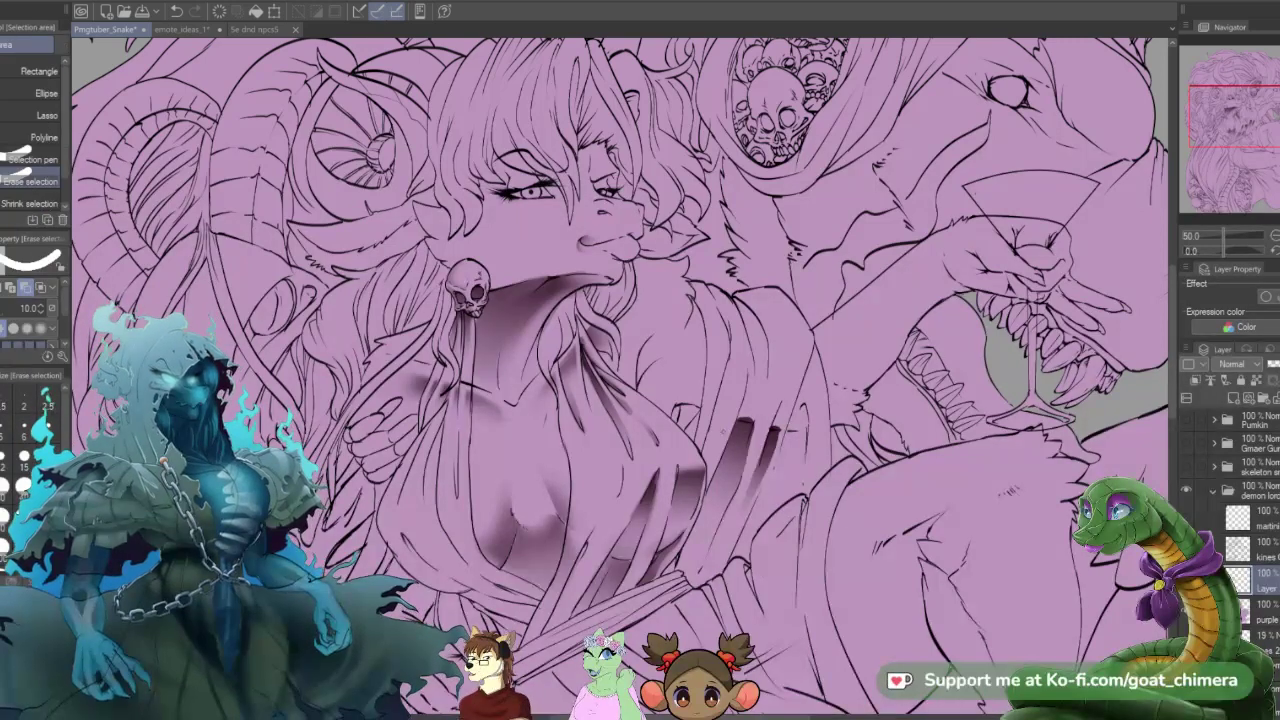
{"action": "left_click", "coordinate": [23, 487]}
{"action": "left_click_drag", "start_coordinate": [801, 411], "coordinate": [758, 533]}
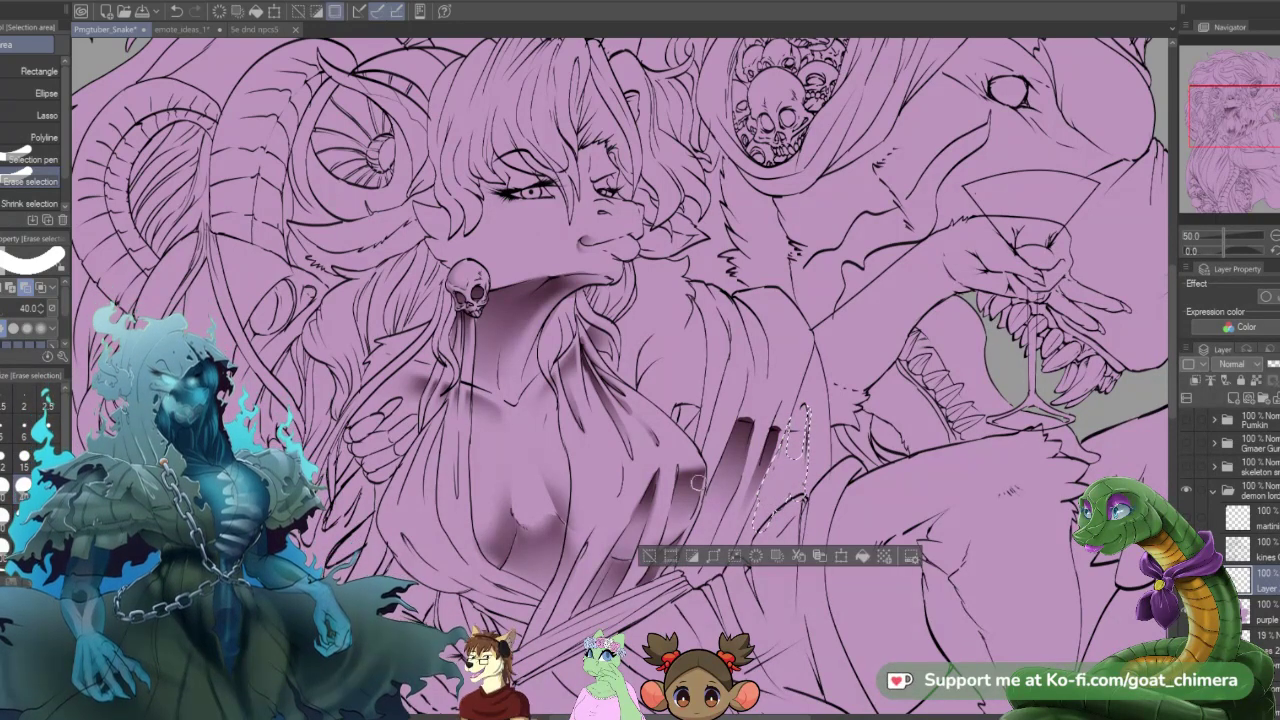
{"action": "left_click", "coordinate": [32, 159]}
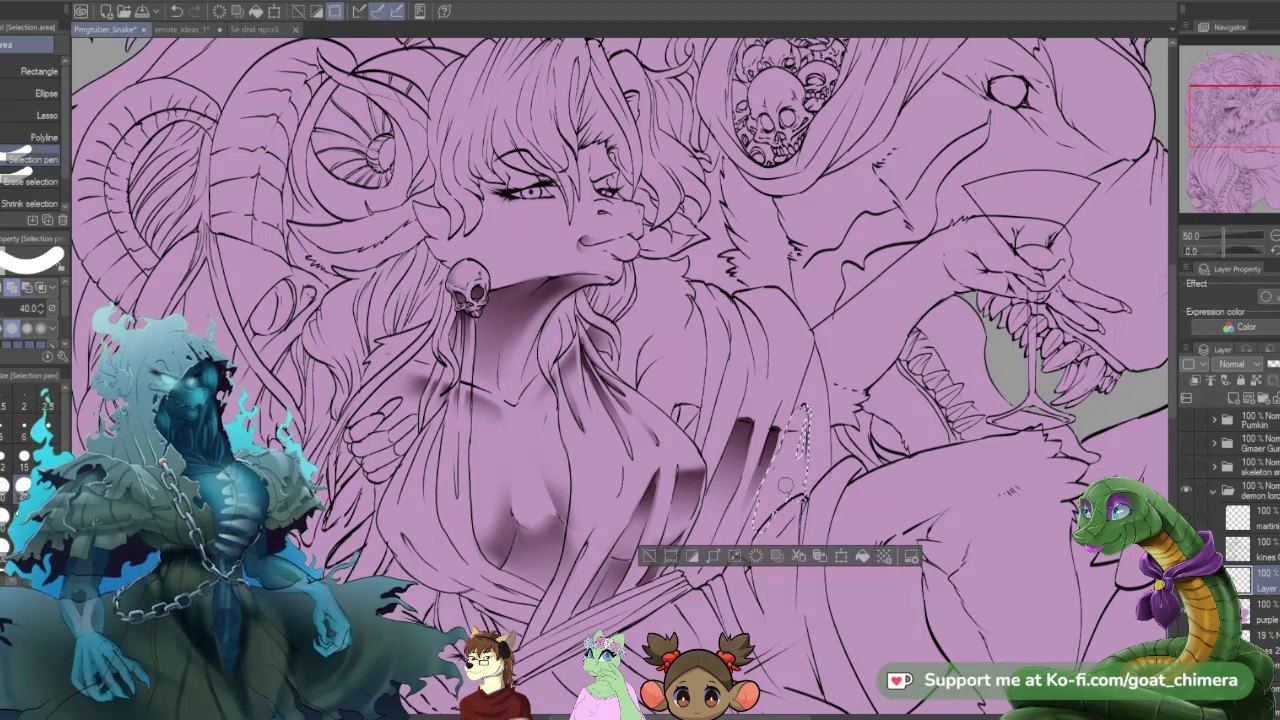
{"action": "left_click_drag", "start_coordinate": [786, 485], "coordinate": [797, 509]}
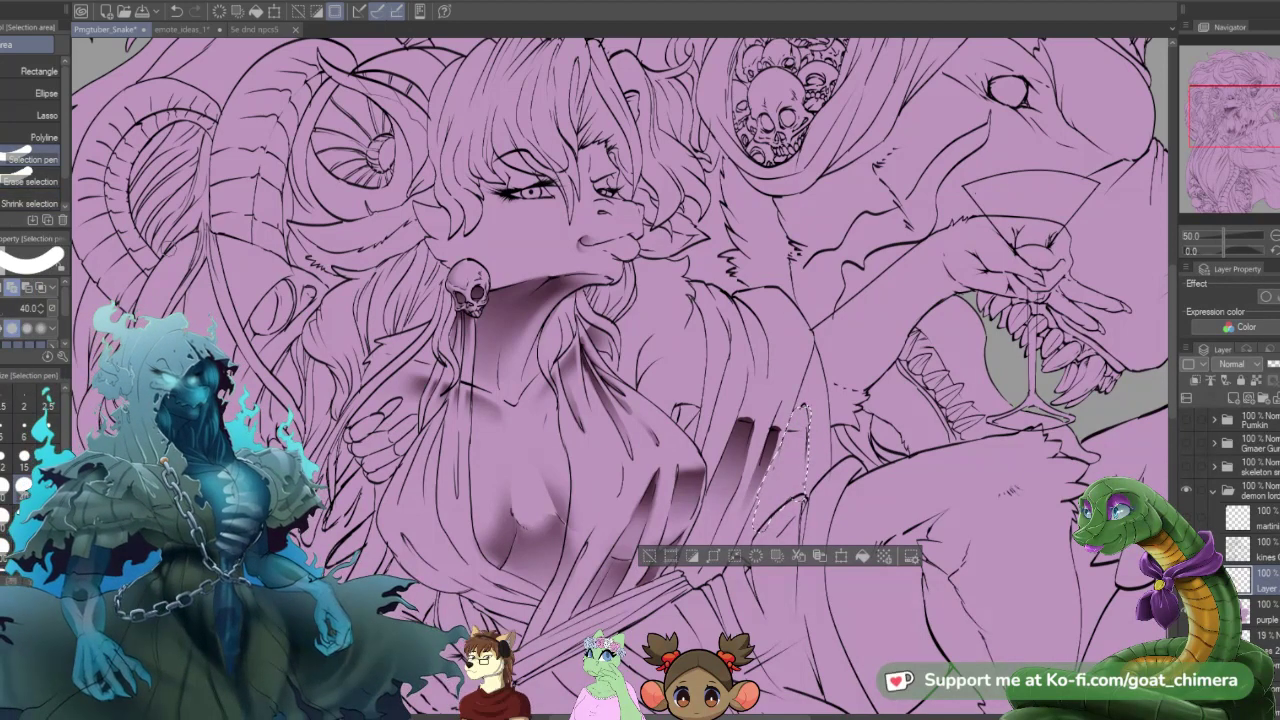
{"action": "left_click", "coordinate": [32, 181]}
{"action": "left_click_drag", "start_coordinate": [759, 536], "coordinate": [789, 516]}
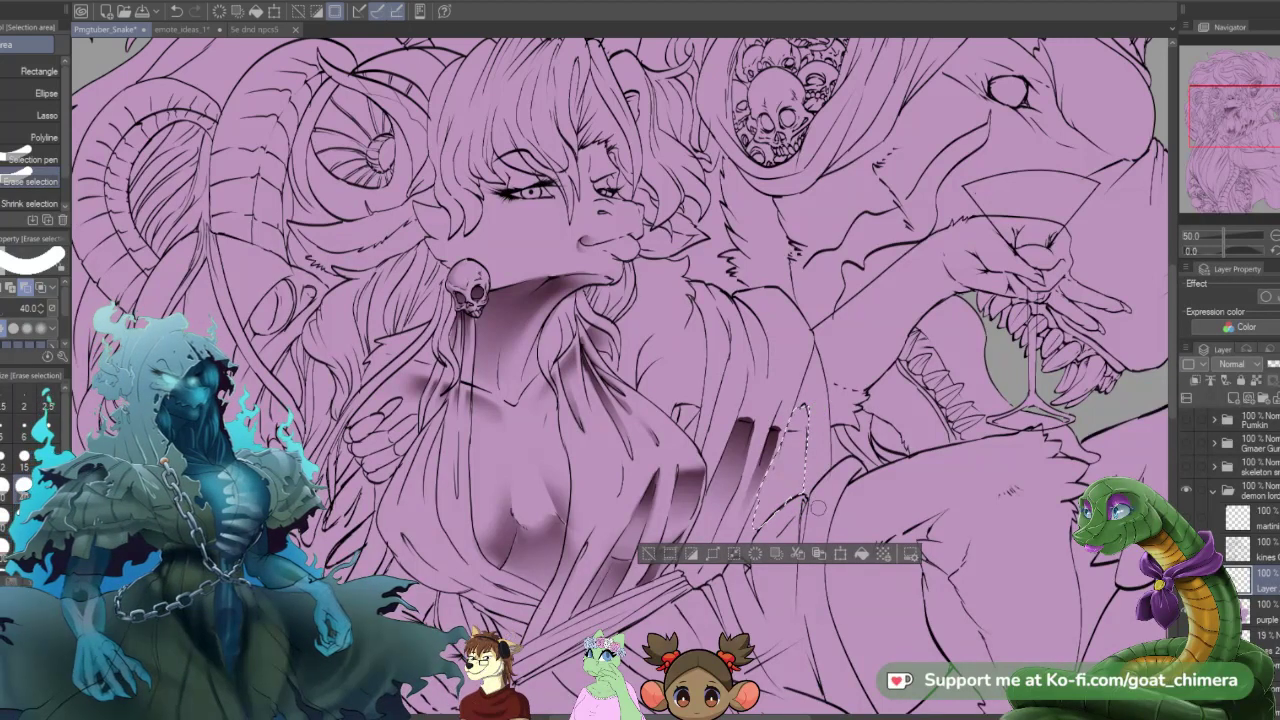
{"action": "key", "text": "g"}
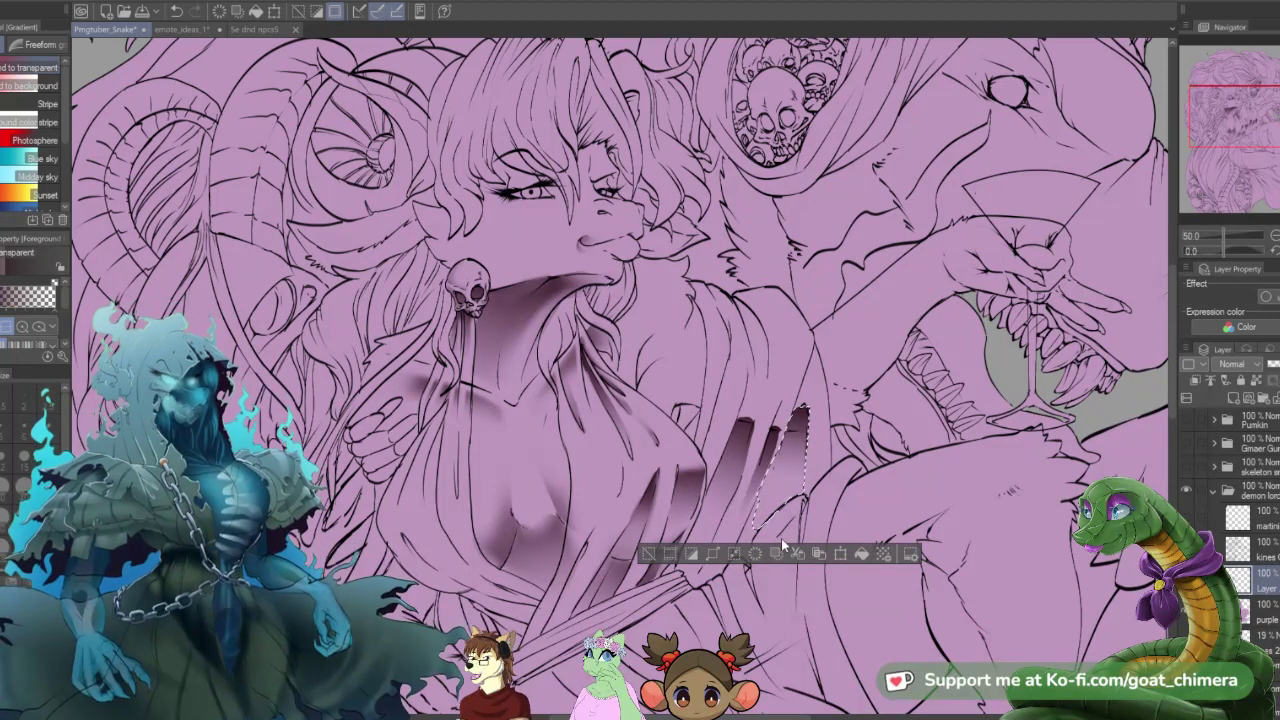
{"action": "key", "text": "ctrl+d"}
- Clean up the upper edges of the drapery fold shading with the Soft eraser at size 15
{"action": "scroll", "coordinate": [790, 582], "scroll_direction": "down", "scroll_amount": 5}
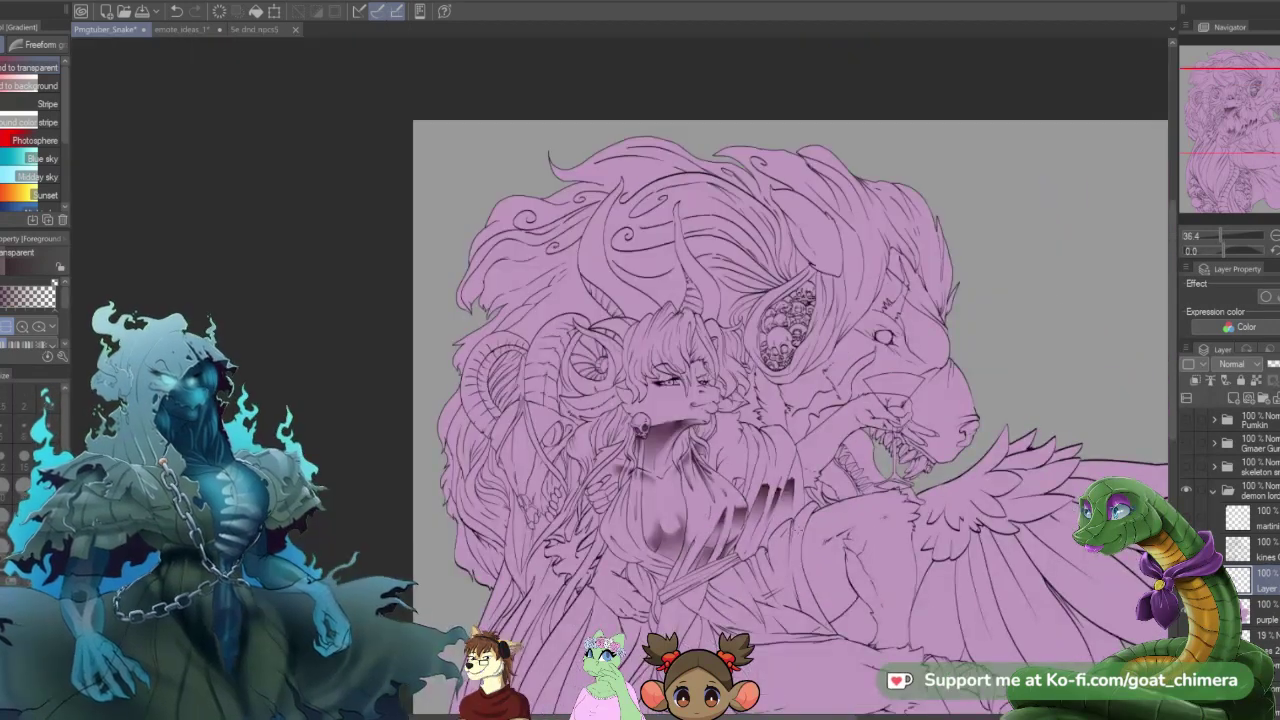
{"action": "scroll", "coordinate": [820, 550], "scroll_direction": "up", "scroll_amount": 6}
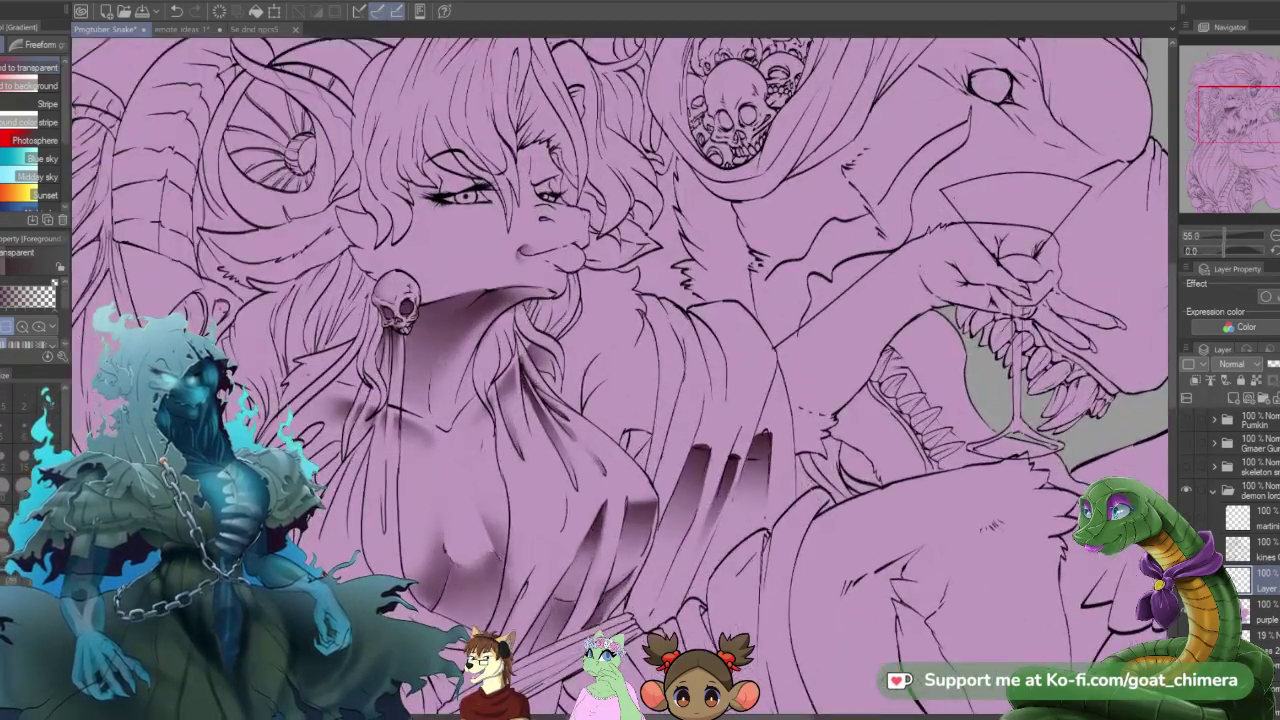
{"action": "key", "text": "e"}
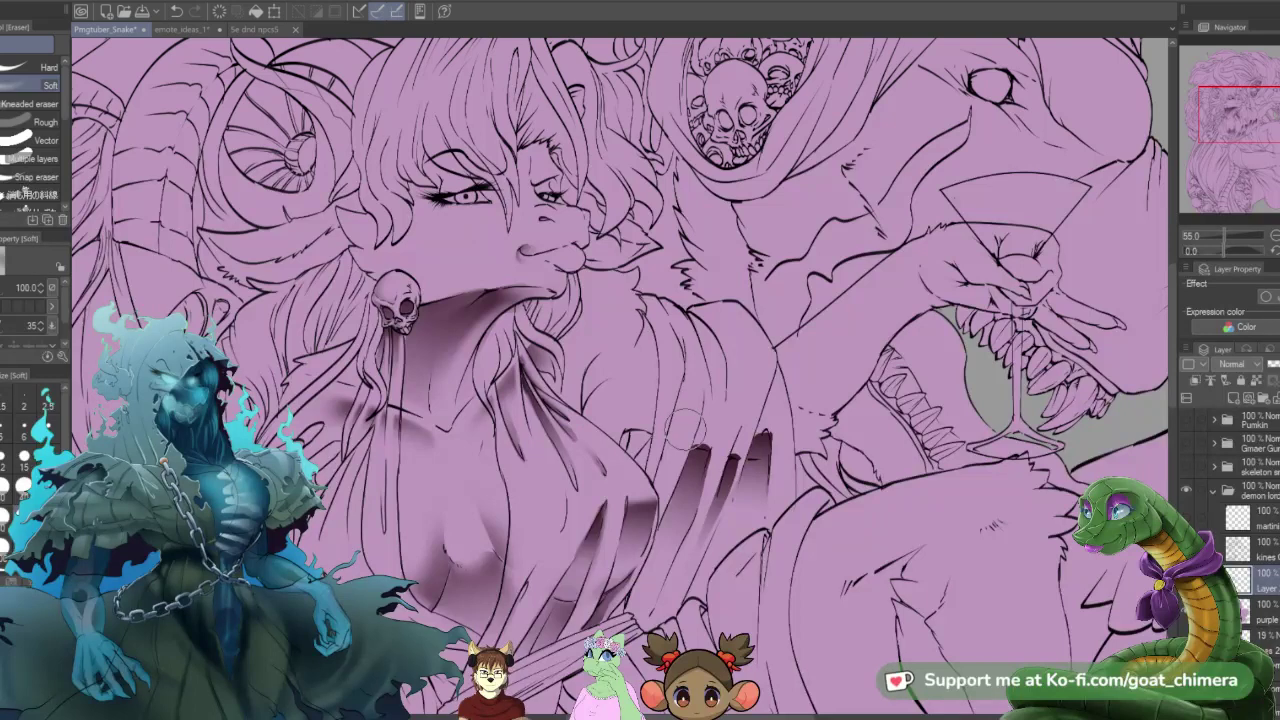
{"action": "left_click", "coordinate": [26, 456]}
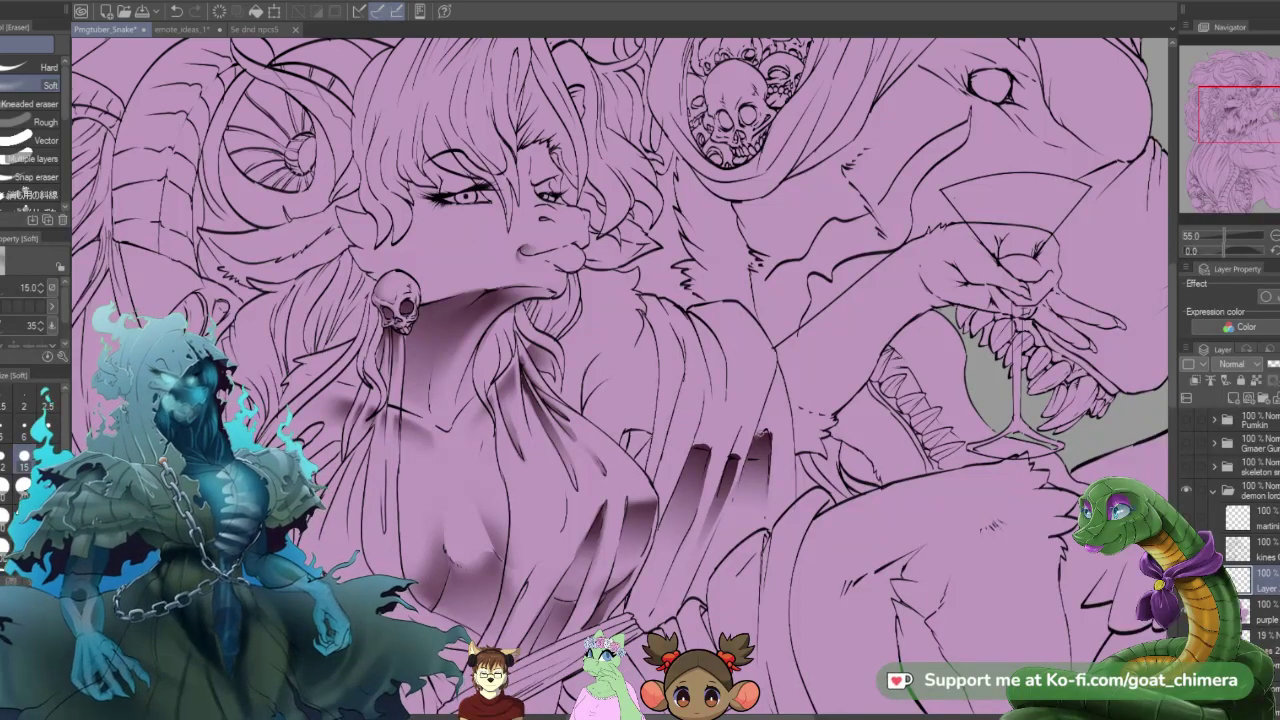
{"action": "mouse_move", "coordinate": [759, 436]}
{"action": "left_mouse_down"}
{"action": "mouse_move", "coordinate": [750, 454]}
{"action": "mouse_move", "coordinate": [758, 439]}
{"action": "left_mouse_up"}
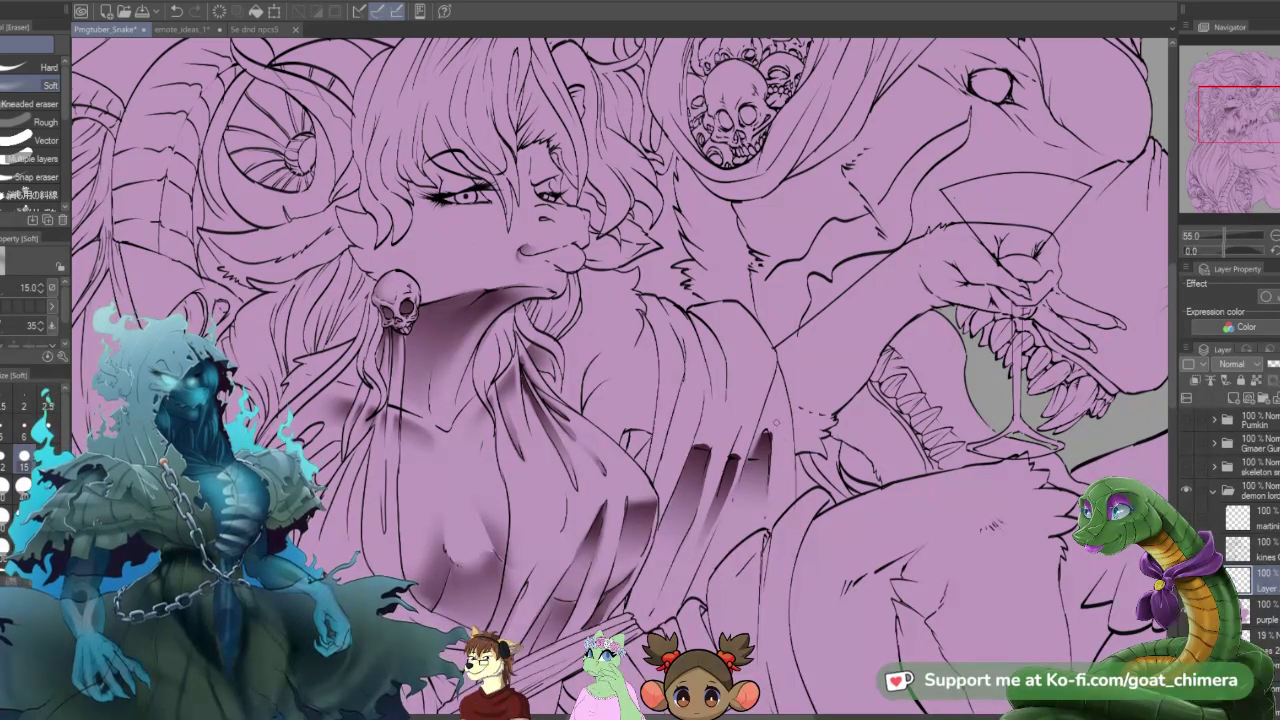
{"action": "left_click_drag", "start_coordinate": [775, 425], "coordinate": [775, 463]}
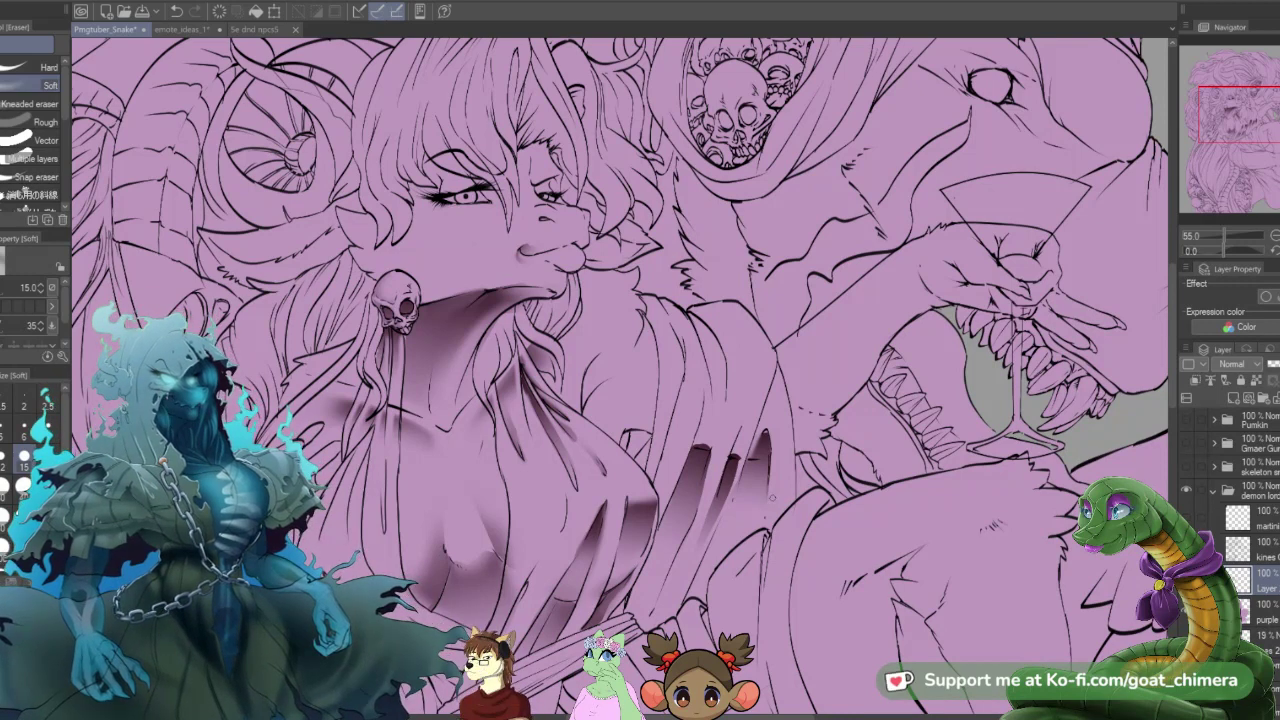
- Select a thin curved fold on the upper sleeve, refine it with the Selection pen at size 15, shade it with a dark gradient, and deselect
{"action": "key", "text": "m"}
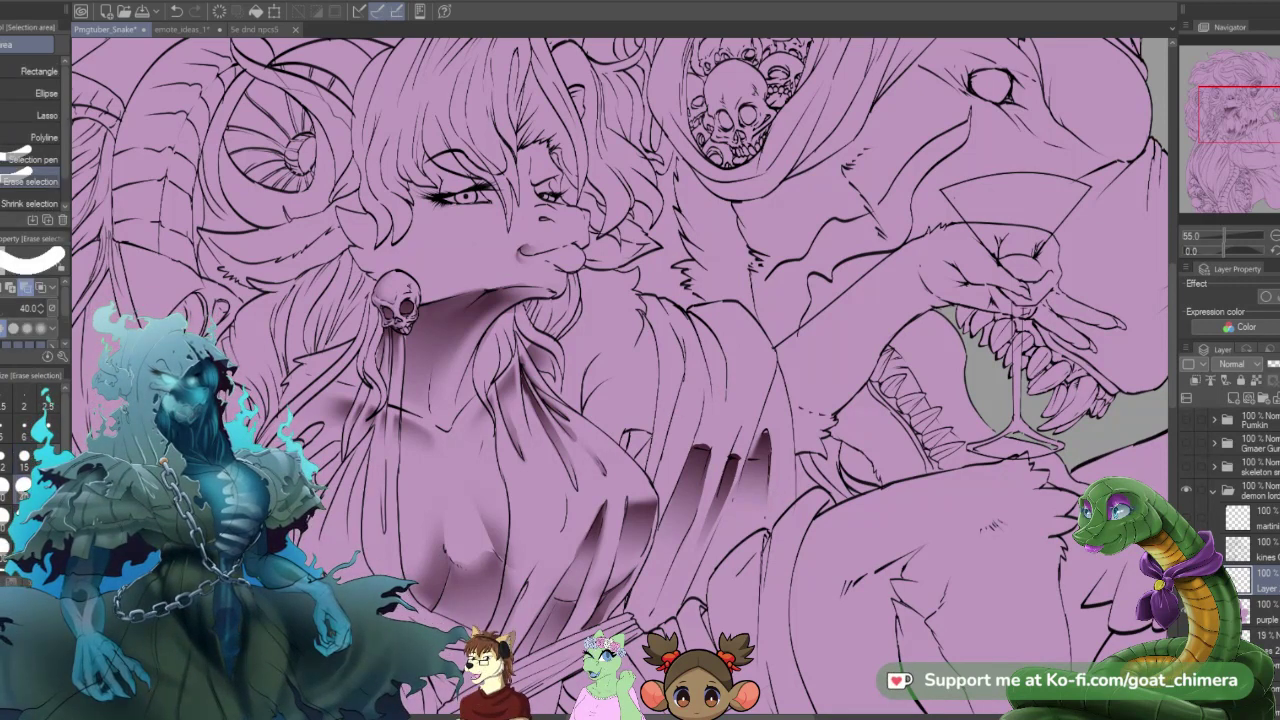
{"action": "left_click", "coordinate": [21, 462]}
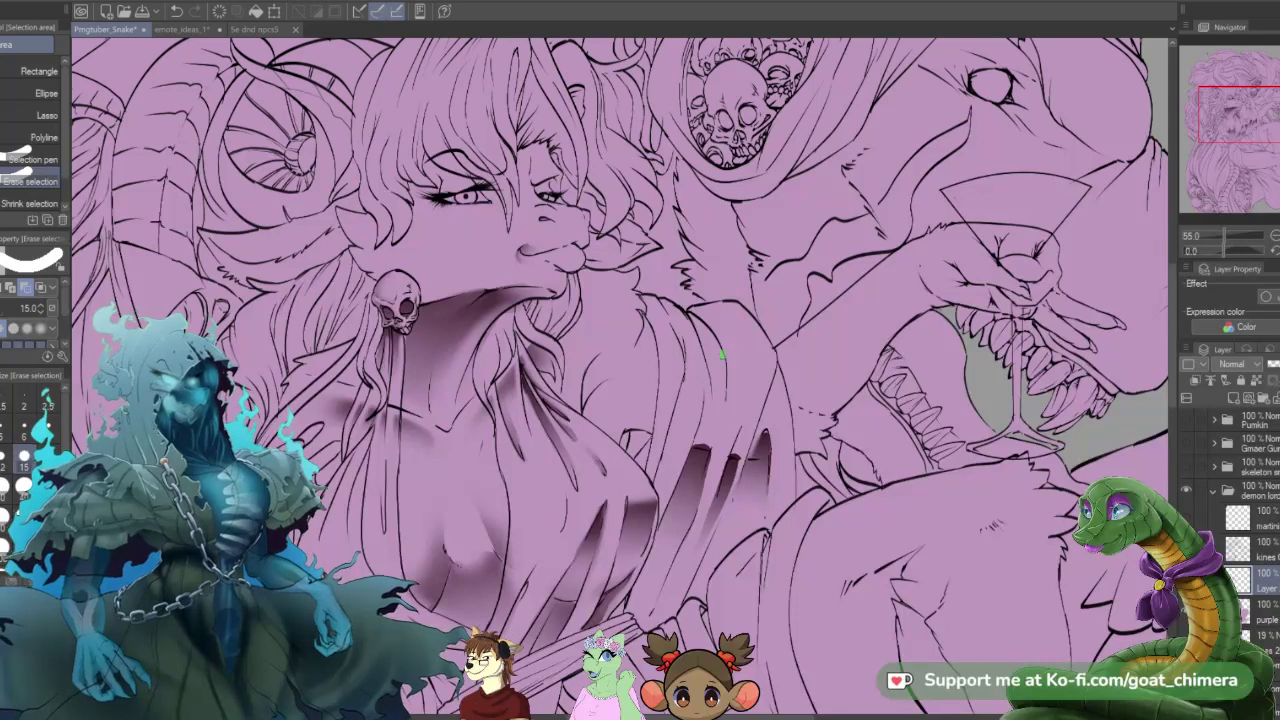
{"action": "left_click_drag", "start_coordinate": [723, 358], "coordinate": [715, 432]}
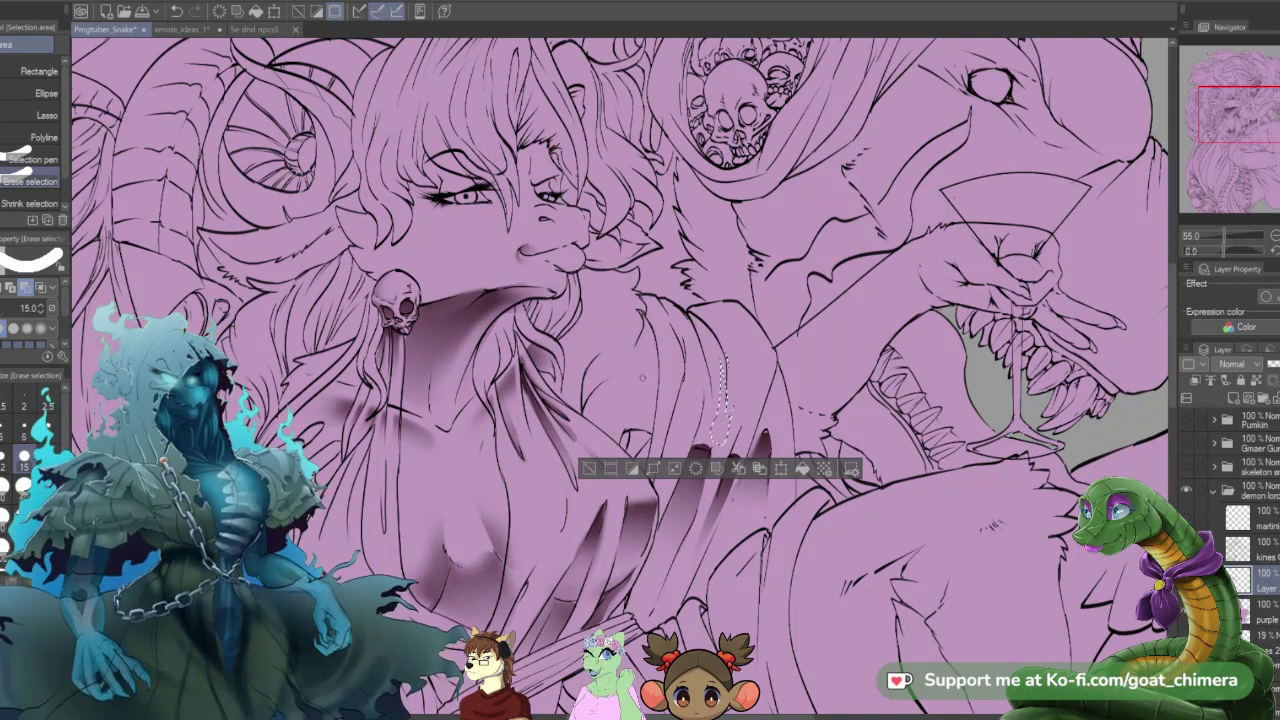
{"action": "left_click", "coordinate": [30, 158]}
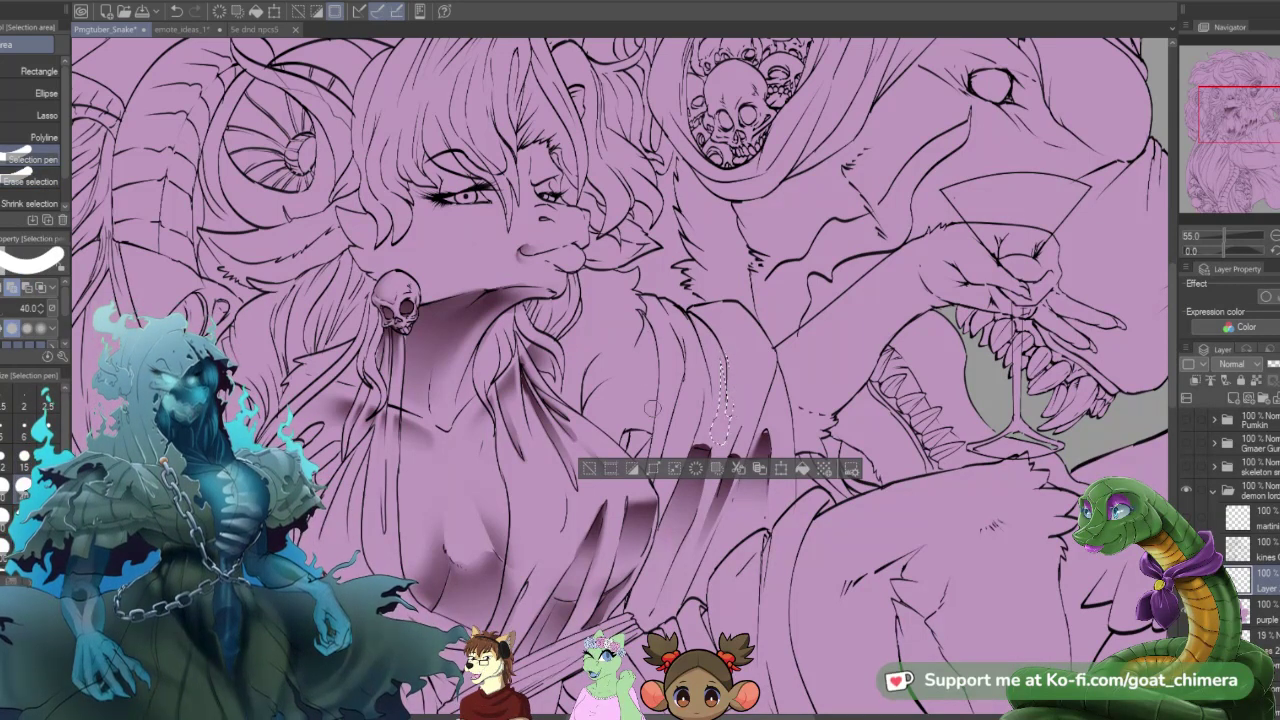
{"action": "left_click", "coordinate": [22, 466]}
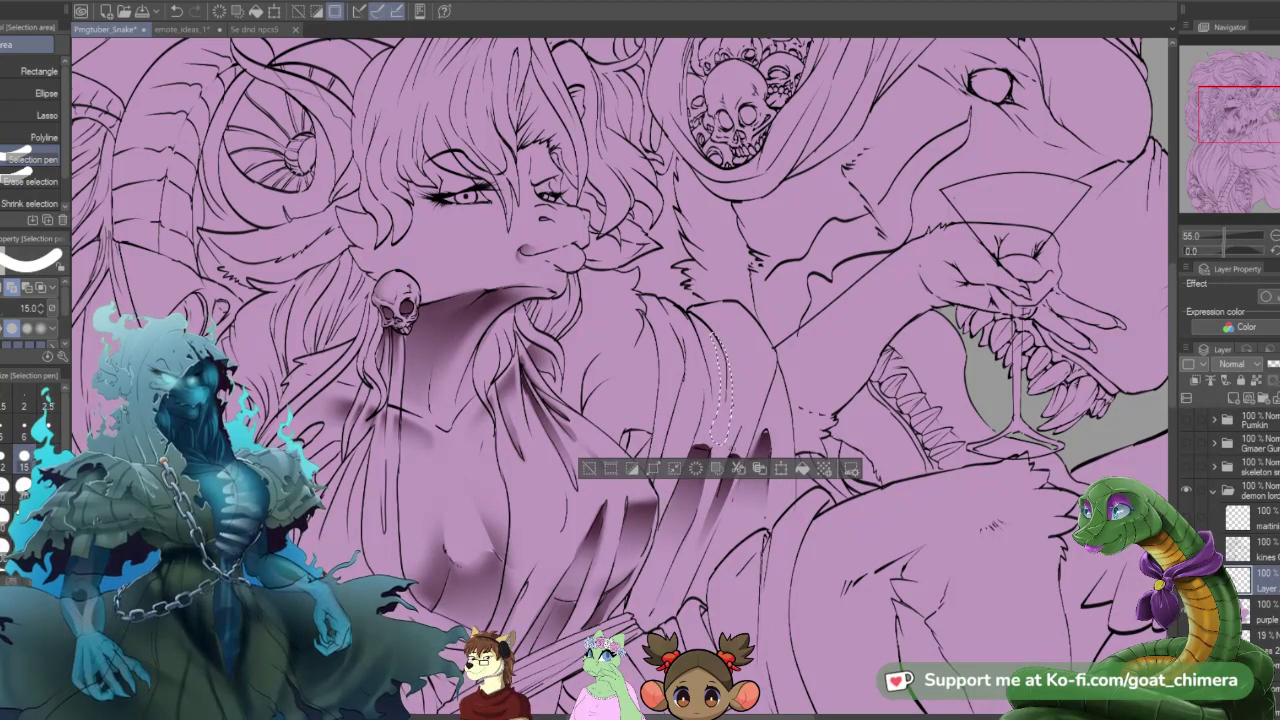
{"action": "key", "text": "g"}
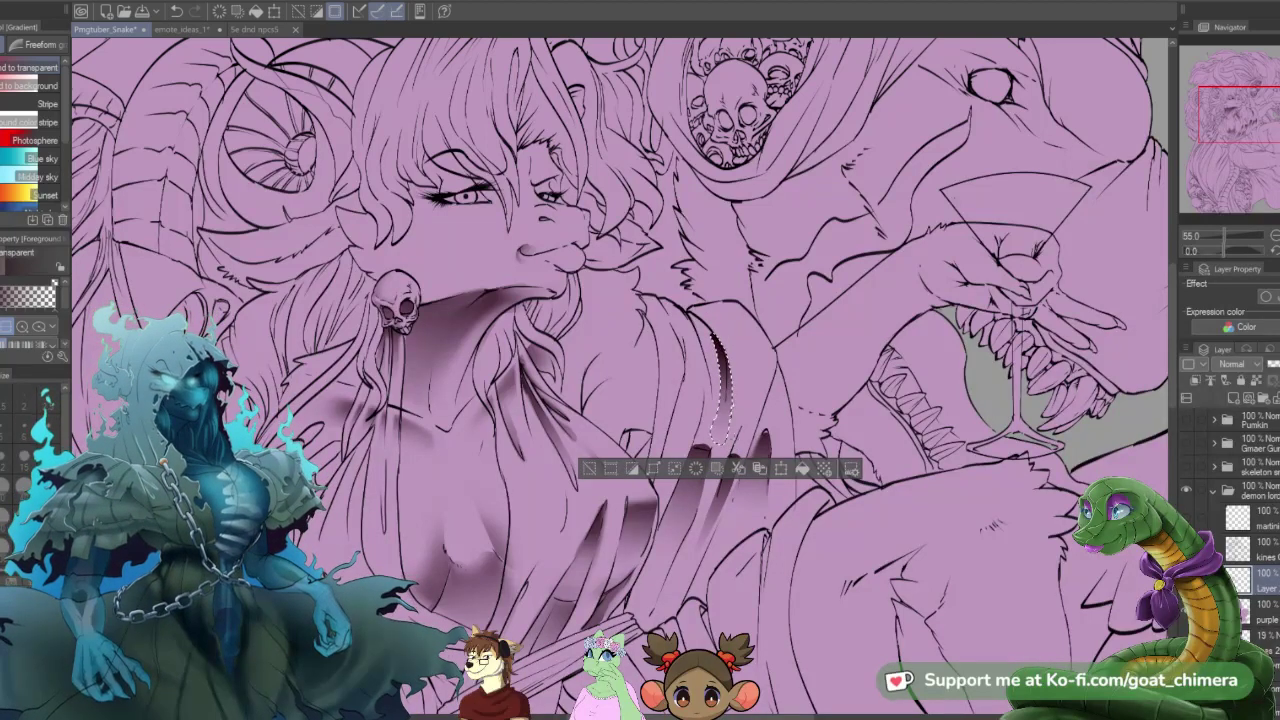
{"action": "key", "text": "ctrl+d"}
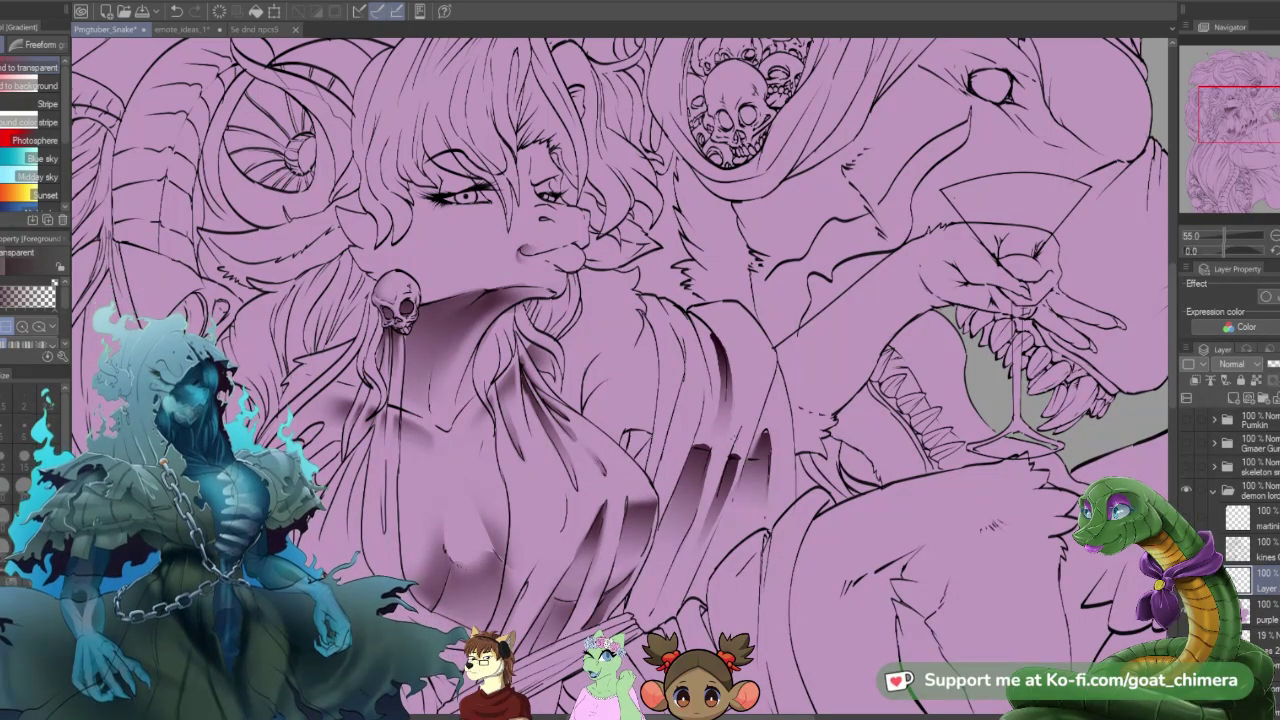
- Select the area inside the third drapery fold with the Selection pen at size 15, deepen it with a dark gradient, and deselect
{"action": "key", "text": "m"}
{"action": "left_click_drag", "start_coordinate": [745, 463], "coordinate": [728, 527]}
{"action": "mouse_move", "coordinate": [747, 464]}
{"action": "left_mouse_down"}
{"action": "mouse_move", "coordinate": [764, 461]}
{"action": "mouse_move", "coordinate": [744, 504]}
{"action": "mouse_move", "coordinate": [760, 480]}
{"action": "mouse_move", "coordinate": [752, 465]}
{"action": "left_mouse_up"}
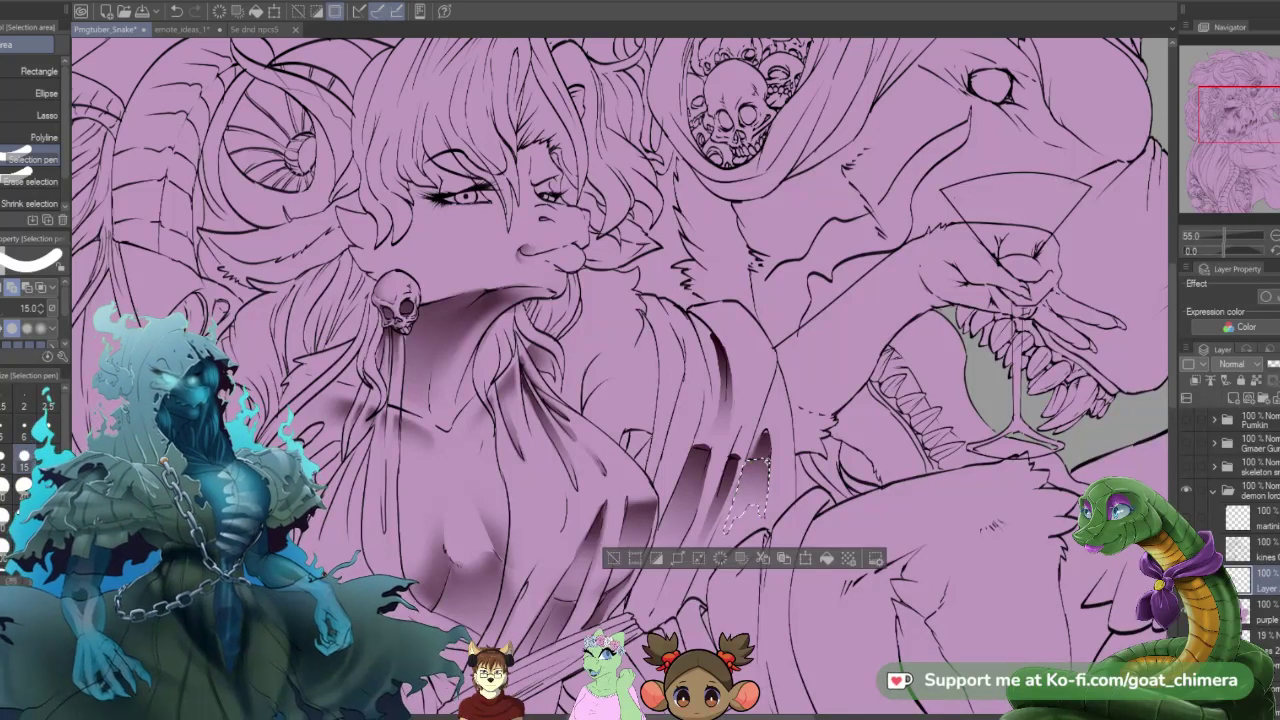
{"action": "key", "text": "g"}
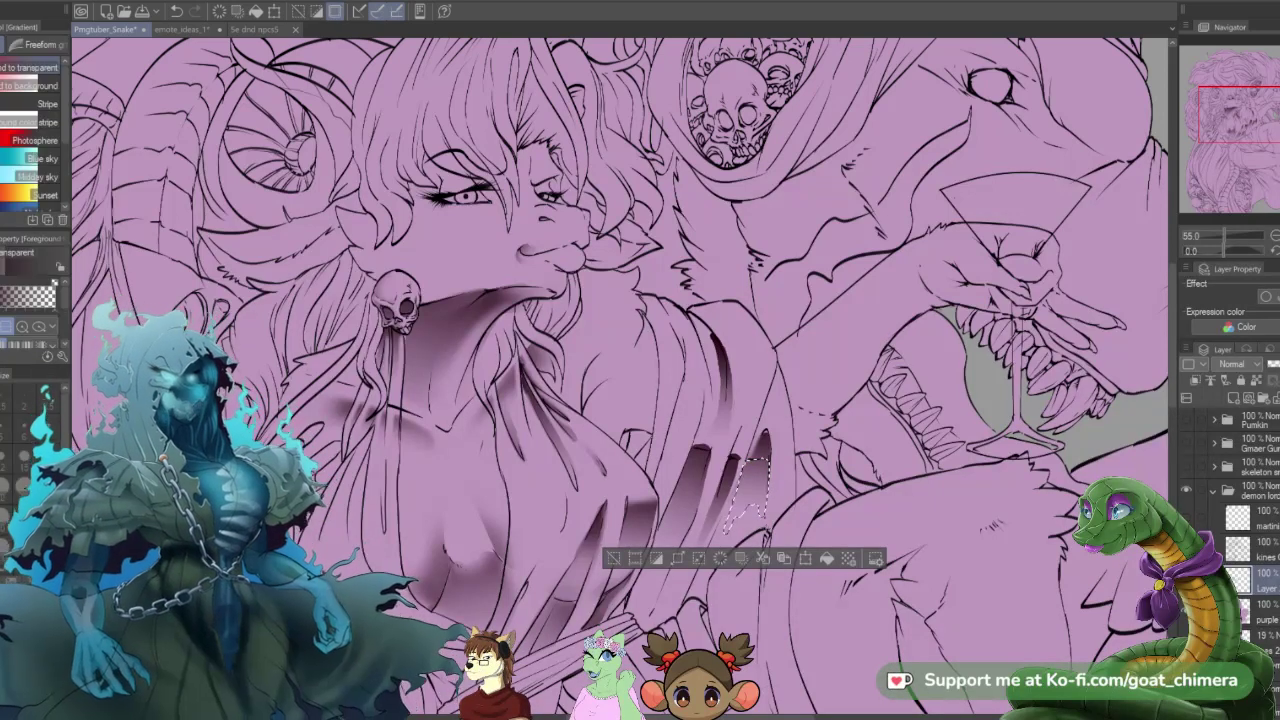
{"action": "left_click", "coordinate": [766, 560]}
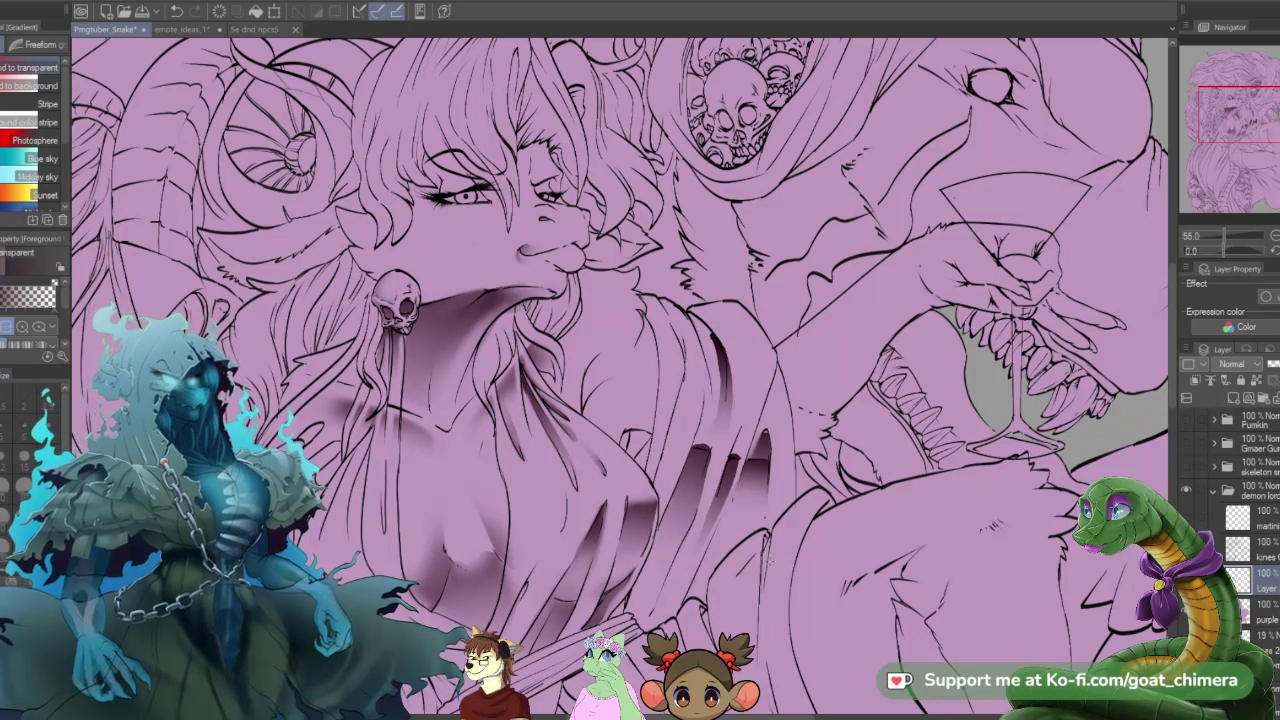
- Select the sleeve's outer edge beside the third fold with the Selection pen at size 15, shade it with a dark gradient, and deselect
{"action": "key", "text": "m"}
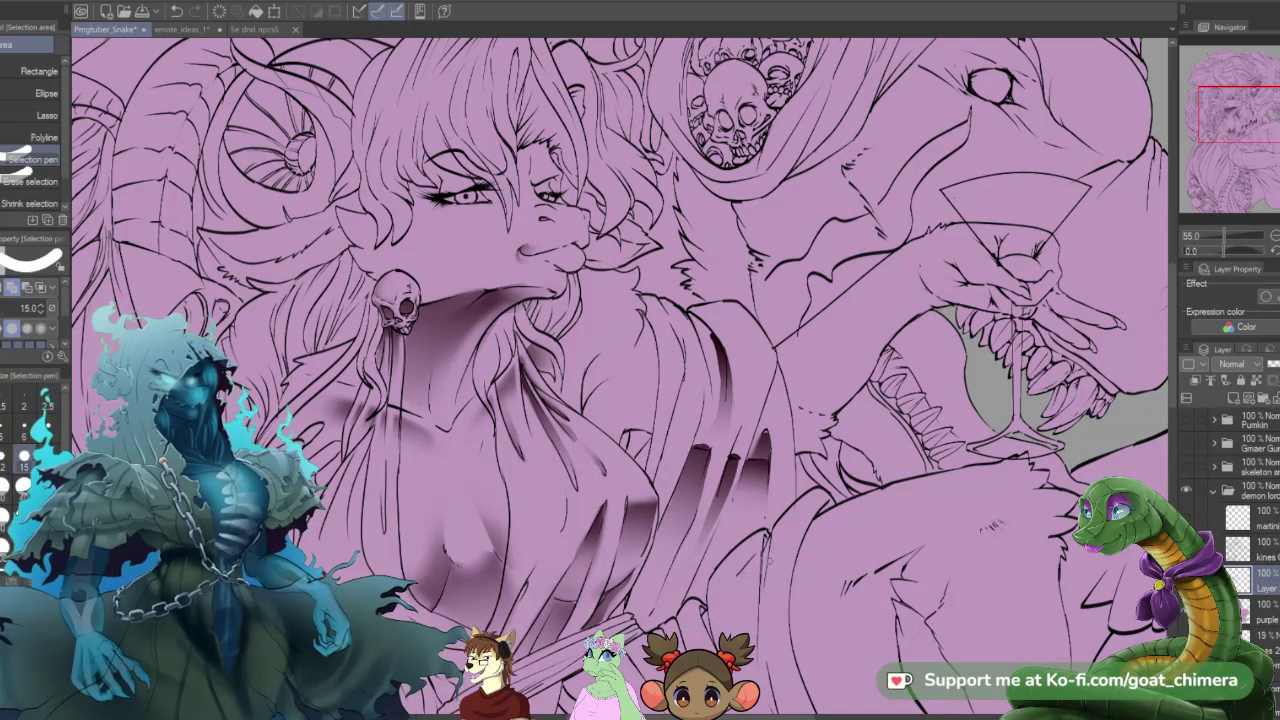
{"action": "mouse_move", "coordinate": [768, 530]}
{"action": "left_mouse_down"}
{"action": "mouse_move", "coordinate": [770, 458]}
{"action": "mouse_move", "coordinate": [770, 532]}
{"action": "mouse_move", "coordinate": [788, 446]}
{"action": "left_mouse_up"}
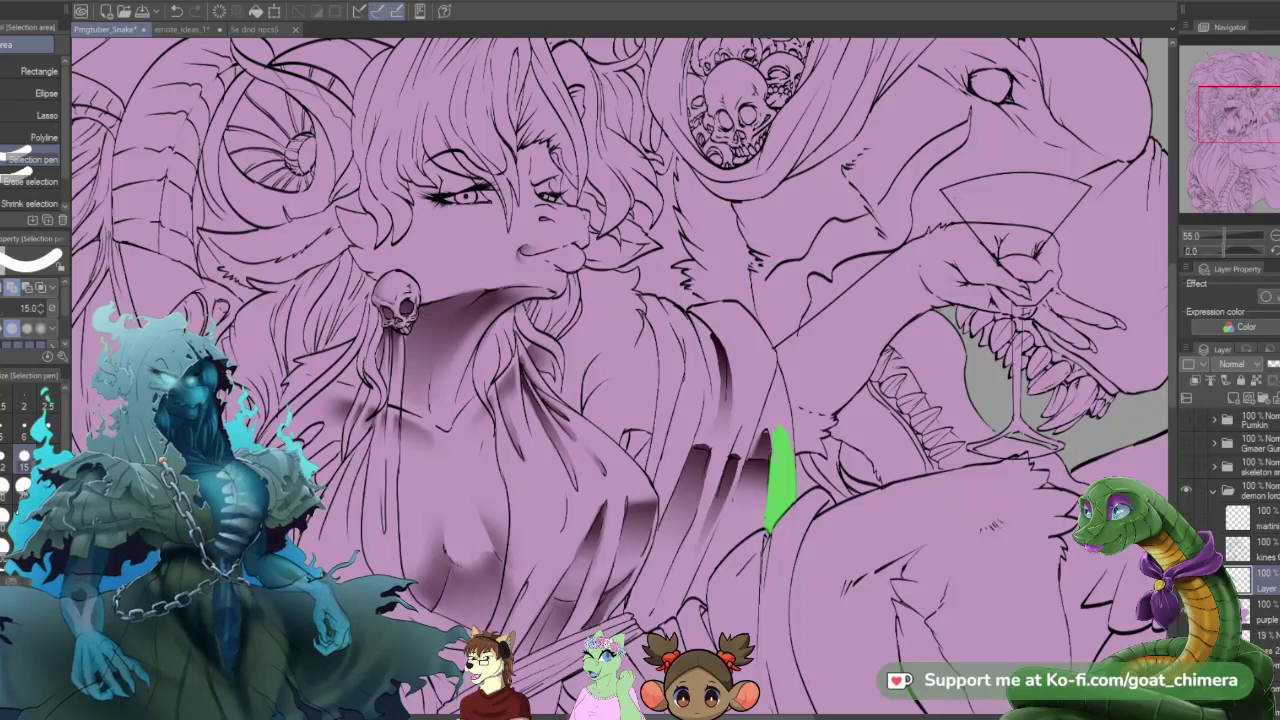
{"action": "left_click_drag", "start_coordinate": [788, 446], "coordinate": [785, 510]}
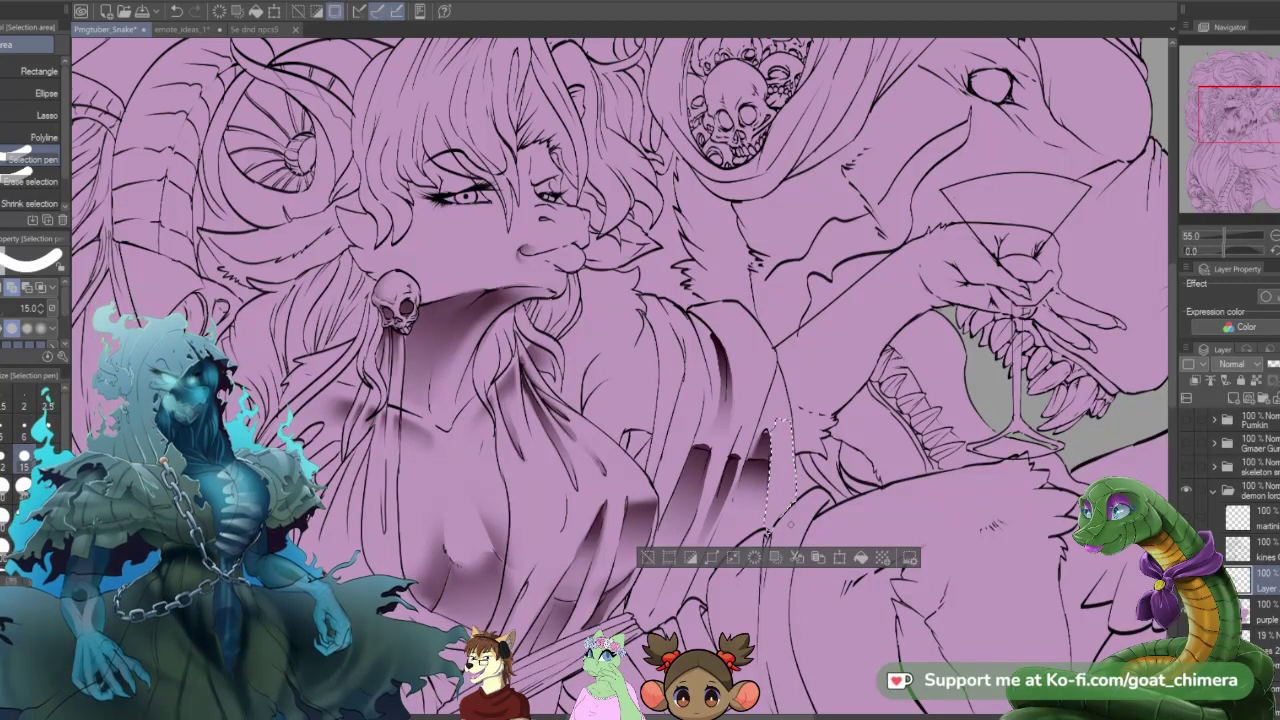
{"action": "key", "text": "g"}
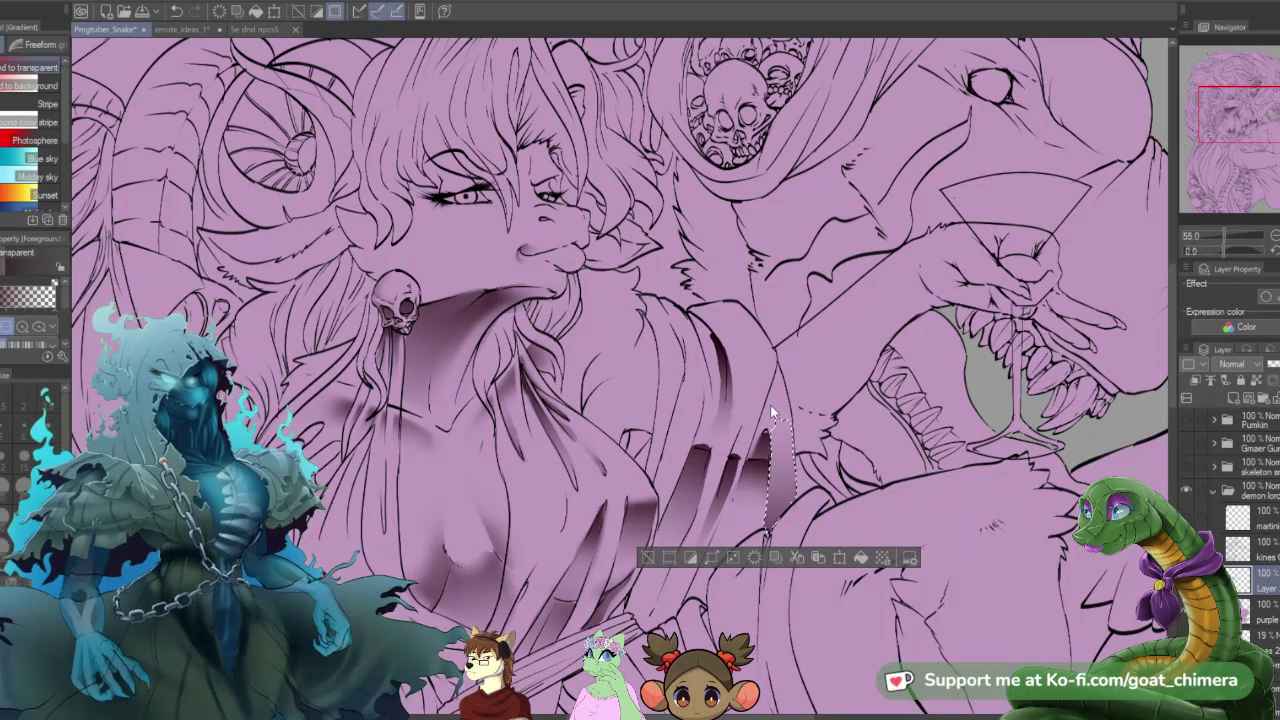
{"action": "key", "text": "ctrl+d"}
{"action": "scroll", "coordinate": [771, 405], "scroll_direction": "down", "scroll_amount": 4}
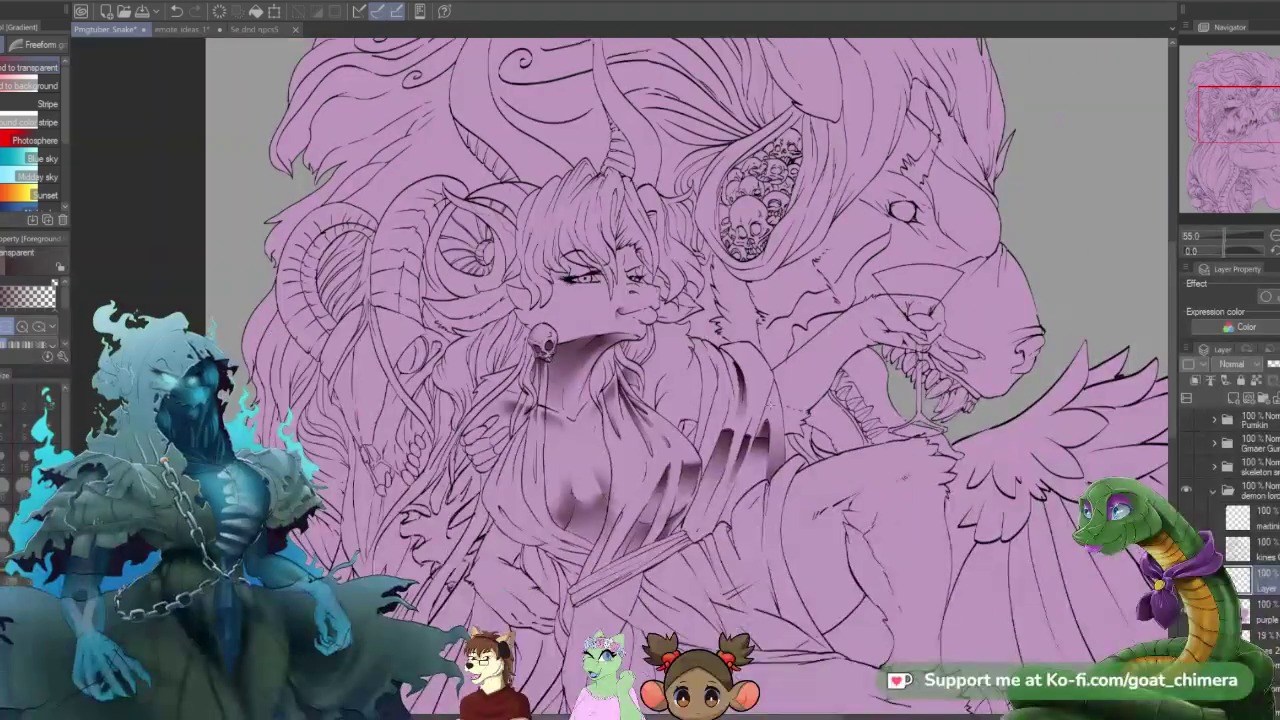
- Select the lower drapery area beneath the sleeve folds with the Selection pen at size 40 and refine its edge at size 15
{"action": "scroll", "coordinate": [765, 463], "scroll_direction": "up", "scroll_amount": 2}
{"action": "scroll", "coordinate": [755, 530], "scroll_direction": "up", "scroll_amount": 2}
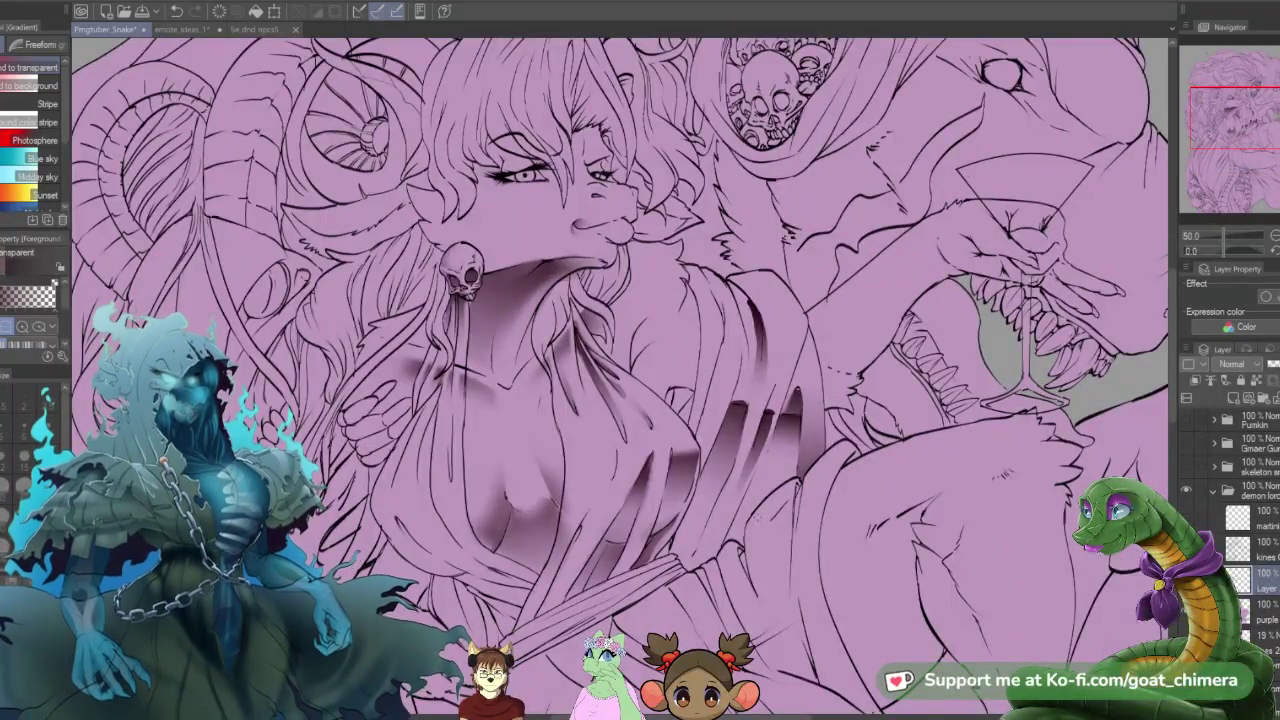
{"action": "key", "text": "m"}
{"action": "mouse_move", "coordinate": [684, 525]}
{"action": "left_mouse_down"}
{"action": "mouse_move", "coordinate": [674, 548]}
{"action": "mouse_move", "coordinate": [681, 532]}
{"action": "mouse_move", "coordinate": [686, 564]}
{"action": "mouse_move", "coordinate": [702, 564]}
{"action": "mouse_move", "coordinate": [712, 492]}
{"action": "left_mouse_up"}
{"action": "left_click", "coordinate": [24, 486]}
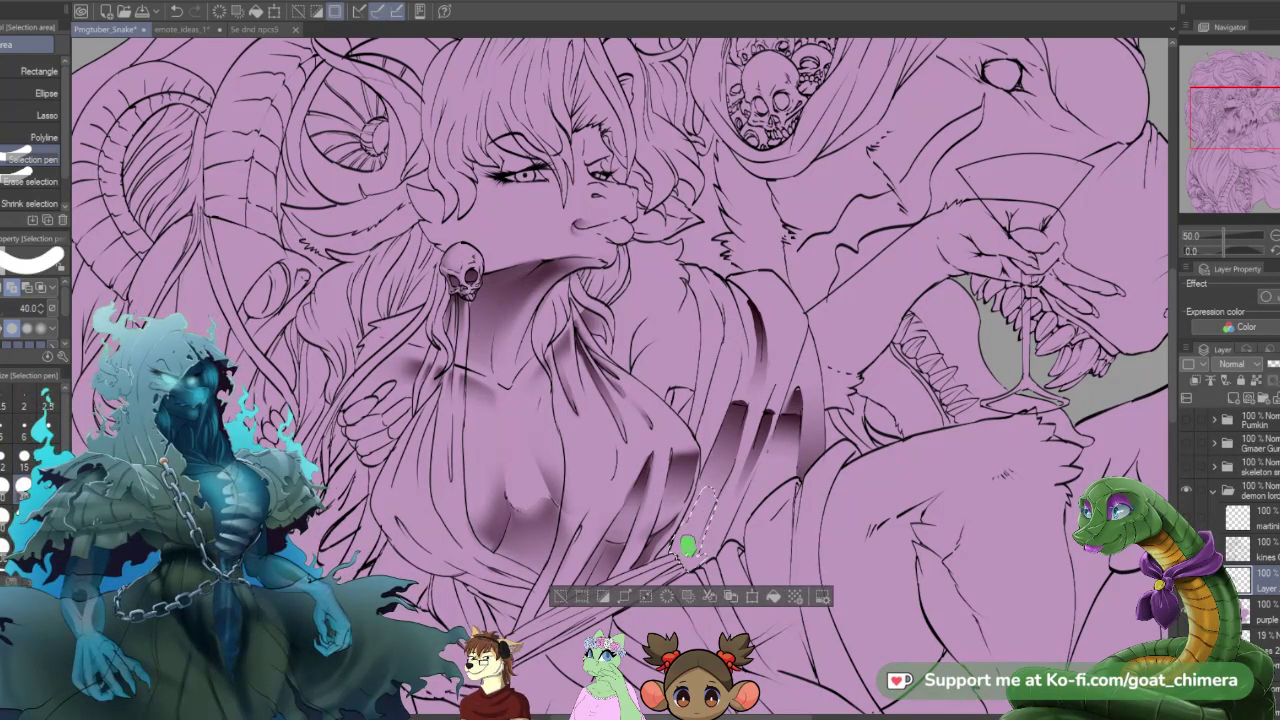
{"action": "mouse_move", "coordinate": [688, 546]}
{"action": "left_mouse_down"}
{"action": "mouse_move", "coordinate": [707, 479]}
{"action": "mouse_move", "coordinate": [707, 550]}
{"action": "mouse_move", "coordinate": [719, 528]}
{"action": "mouse_move", "coordinate": [701, 552]}
{"action": "mouse_move", "coordinate": [735, 515]}
{"action": "mouse_move", "coordinate": [717, 488]}
{"action": "mouse_move", "coordinate": [727, 515]}
{"action": "mouse_move", "coordinate": [725, 495]}
{"action": "mouse_move", "coordinate": [764, 489]}
{"action": "left_mouse_up"}
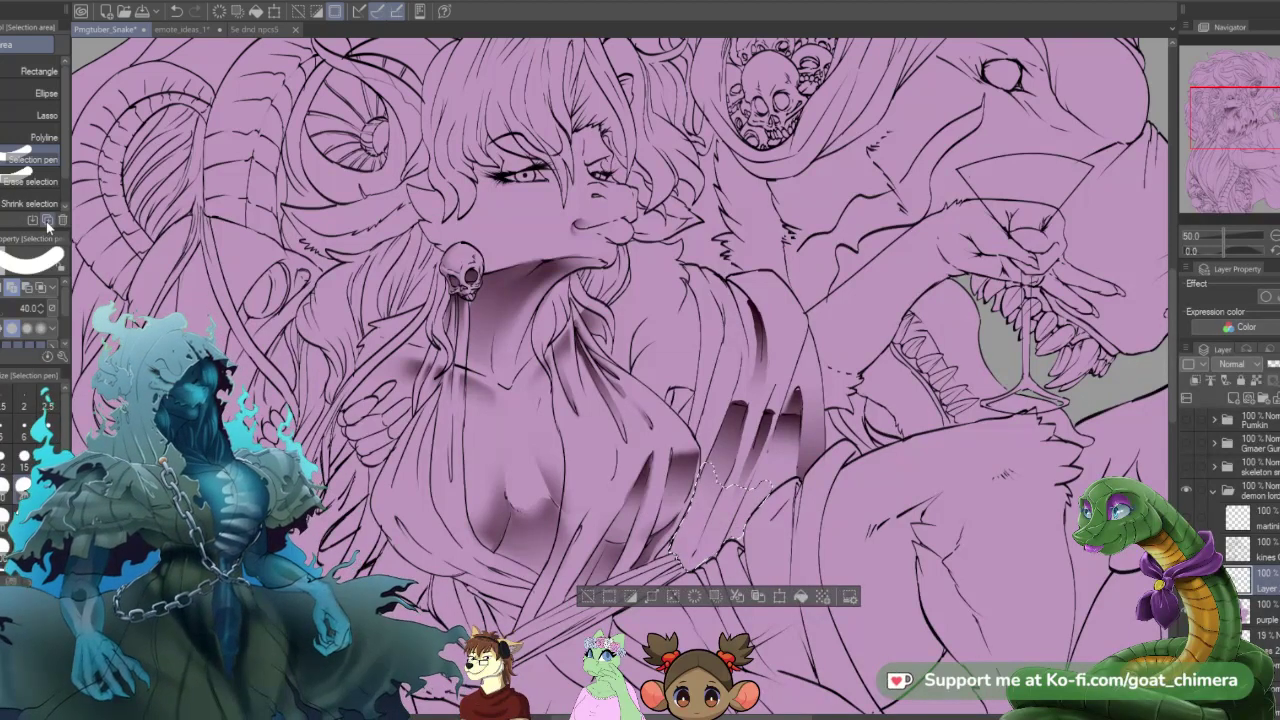
{"action": "left_click", "coordinate": [22, 462]}
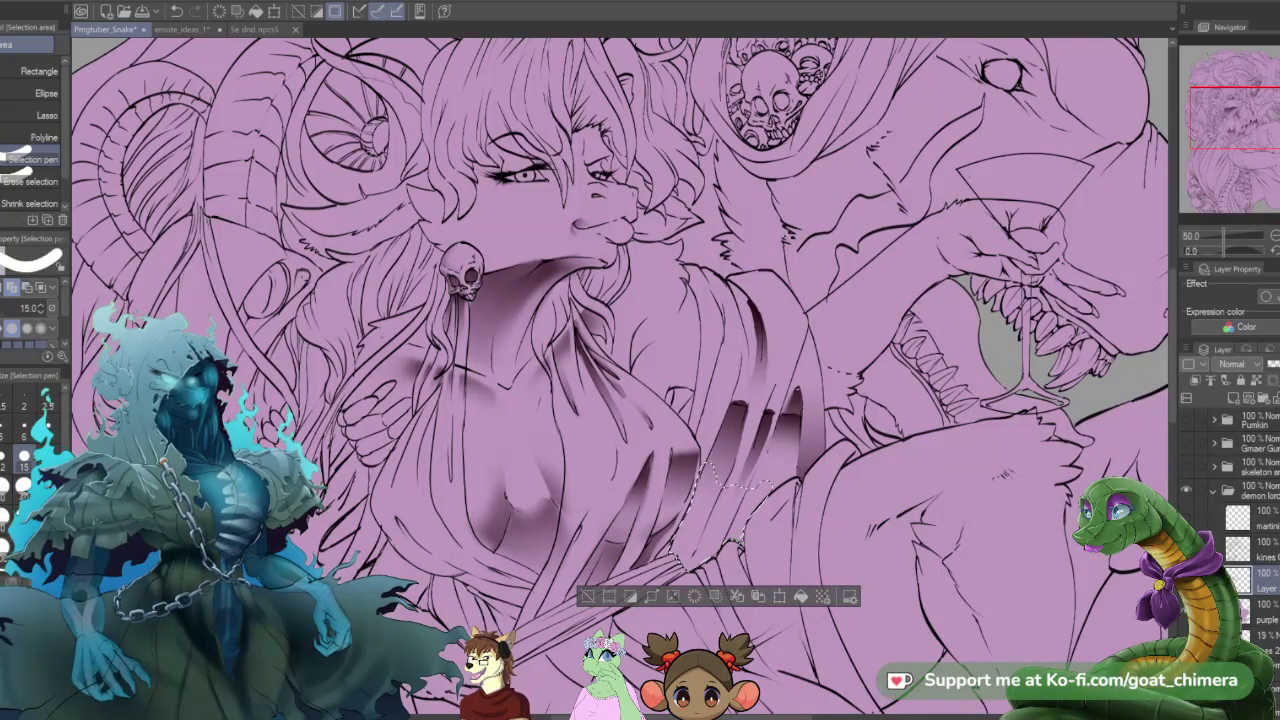
{"action": "left_click_drag", "start_coordinate": [734, 539], "coordinate": [742, 545]}
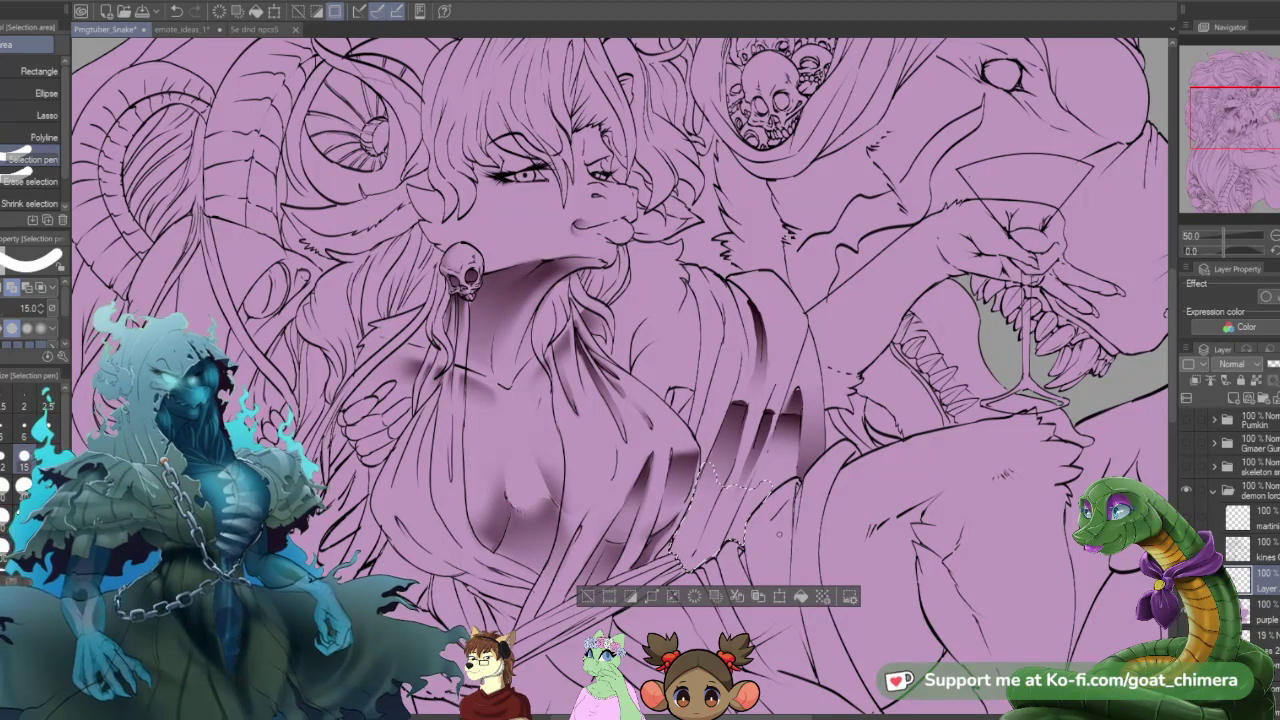
- Try a dark gradient over the selected lower drapery area, then undo it and restore the selection
{"action": "key", "text": "g"}
{"action": "left_click_drag", "start_coordinate": [686, 562], "coordinate": [742, 444]}
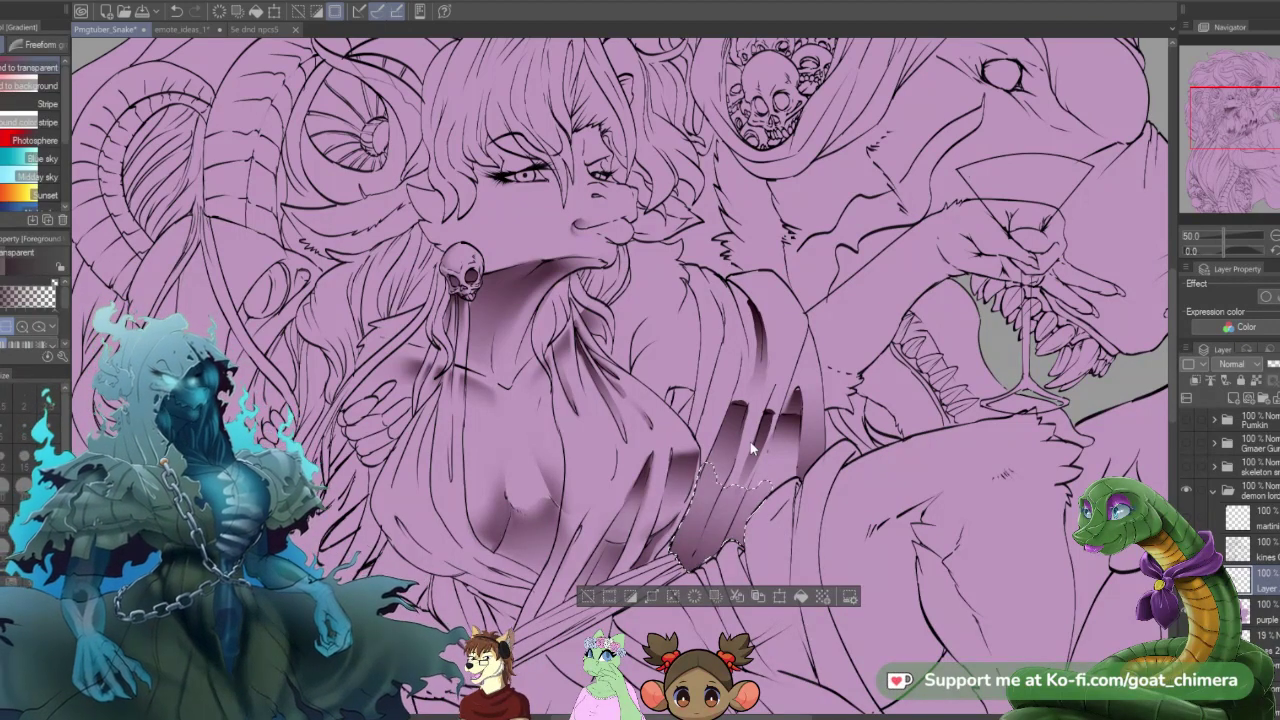
{"action": "key", "text": "ctrl+d"}
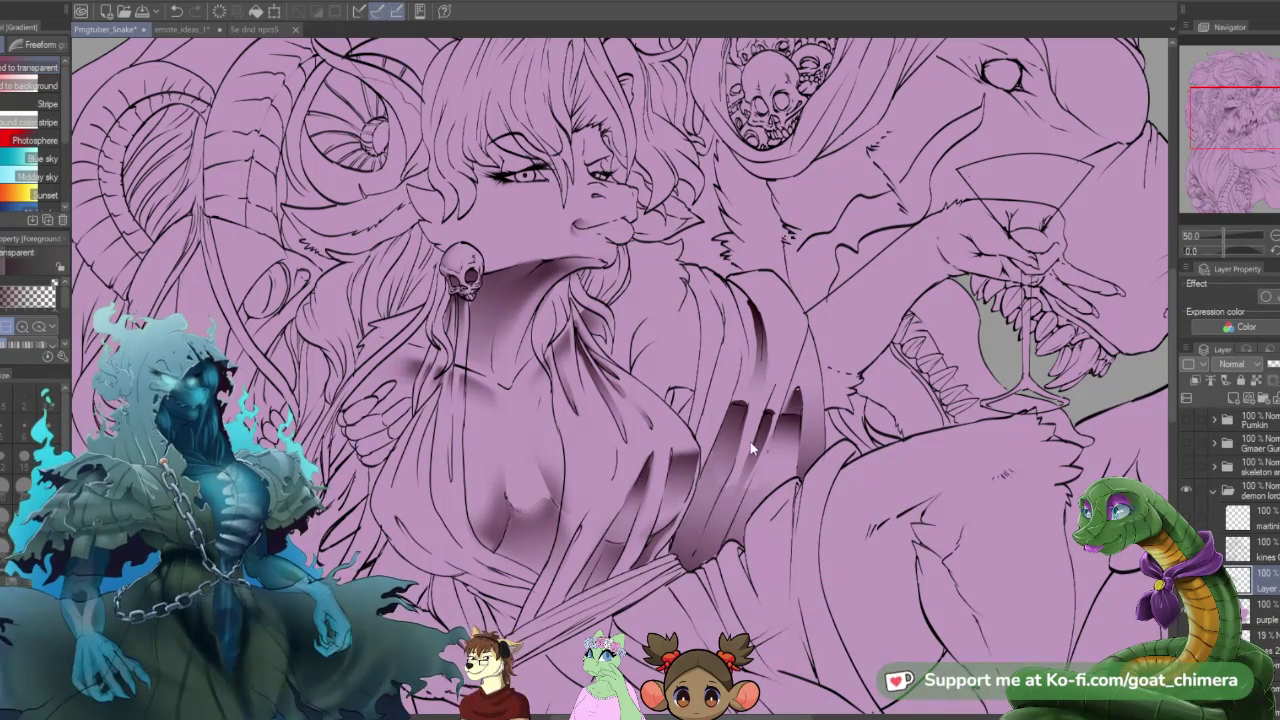
{"action": "key", "text": "ctrl+shift+d"}
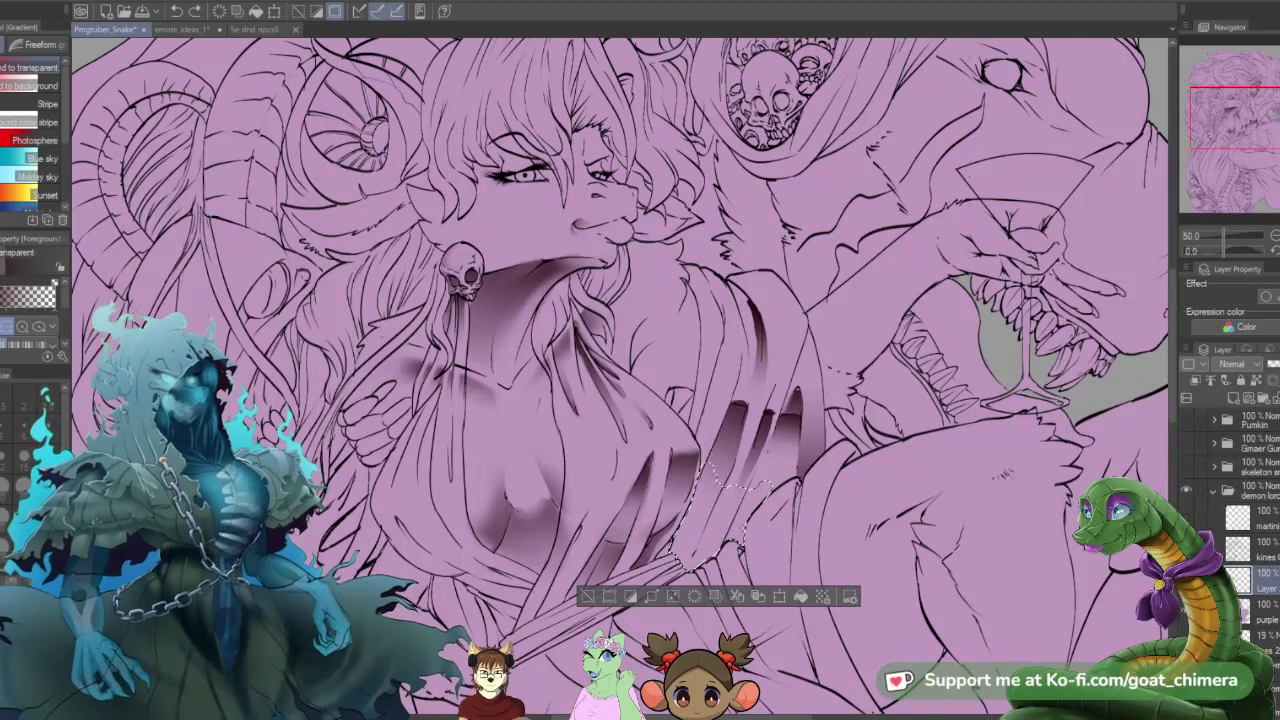
- Shade the selected lower drapery area with a dark gradient rising from its bottom edge, and deselect
{"action": "key", "text": "m"}
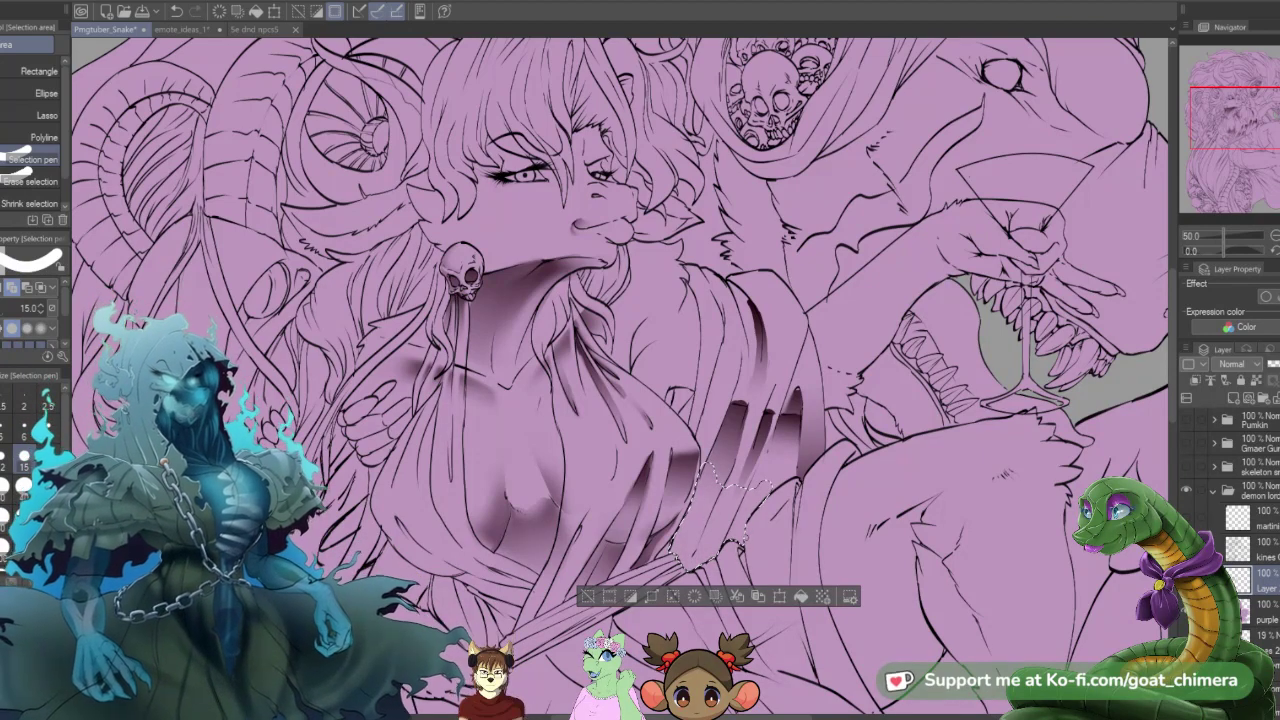
{"action": "key", "text": "g"}
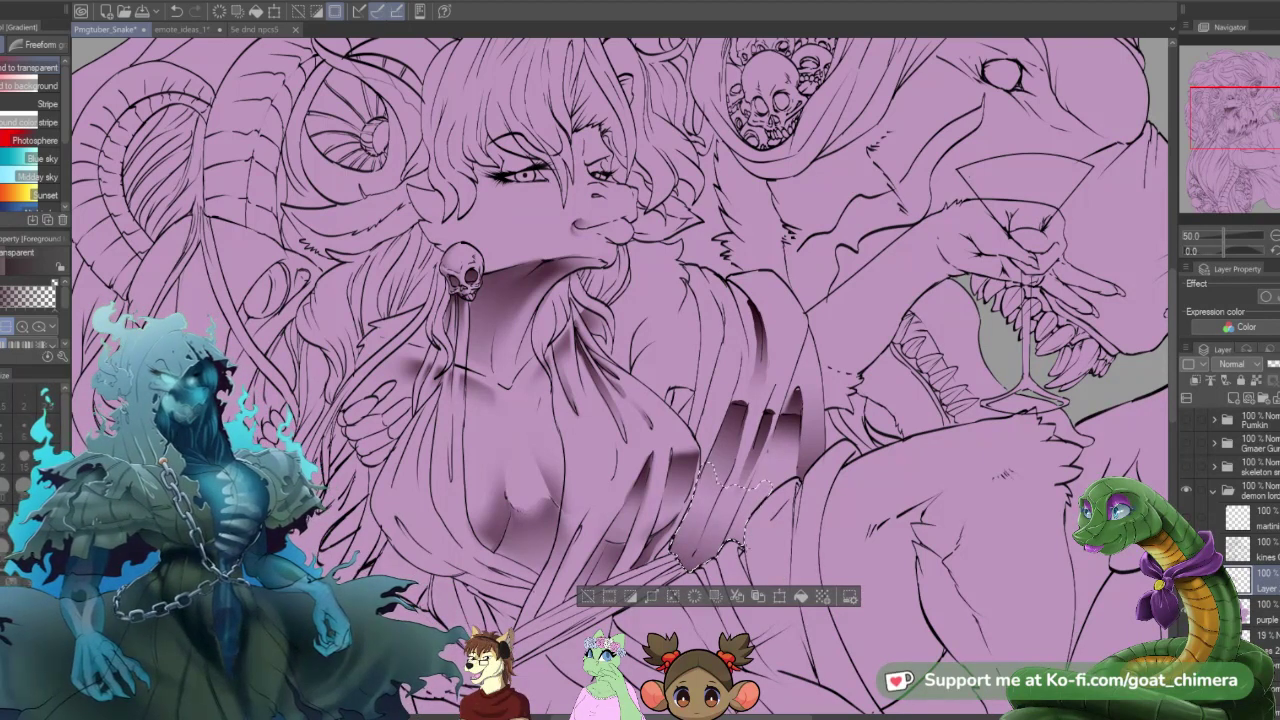
{"action": "key", "text": "ctrl+d"}
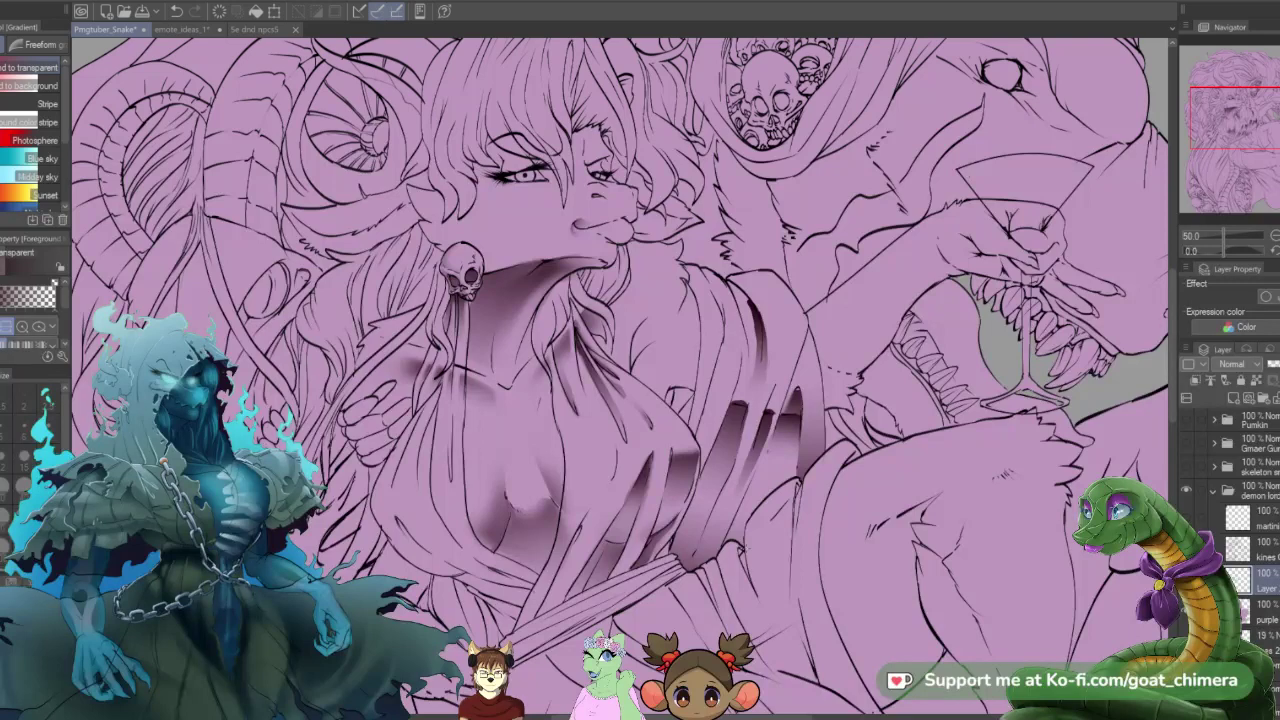
- Select the narrow drapery gap beside the raised leg with the Selection pen at size 15, shade it with a dark gradient, and deselect
{"action": "key", "text": "m"}
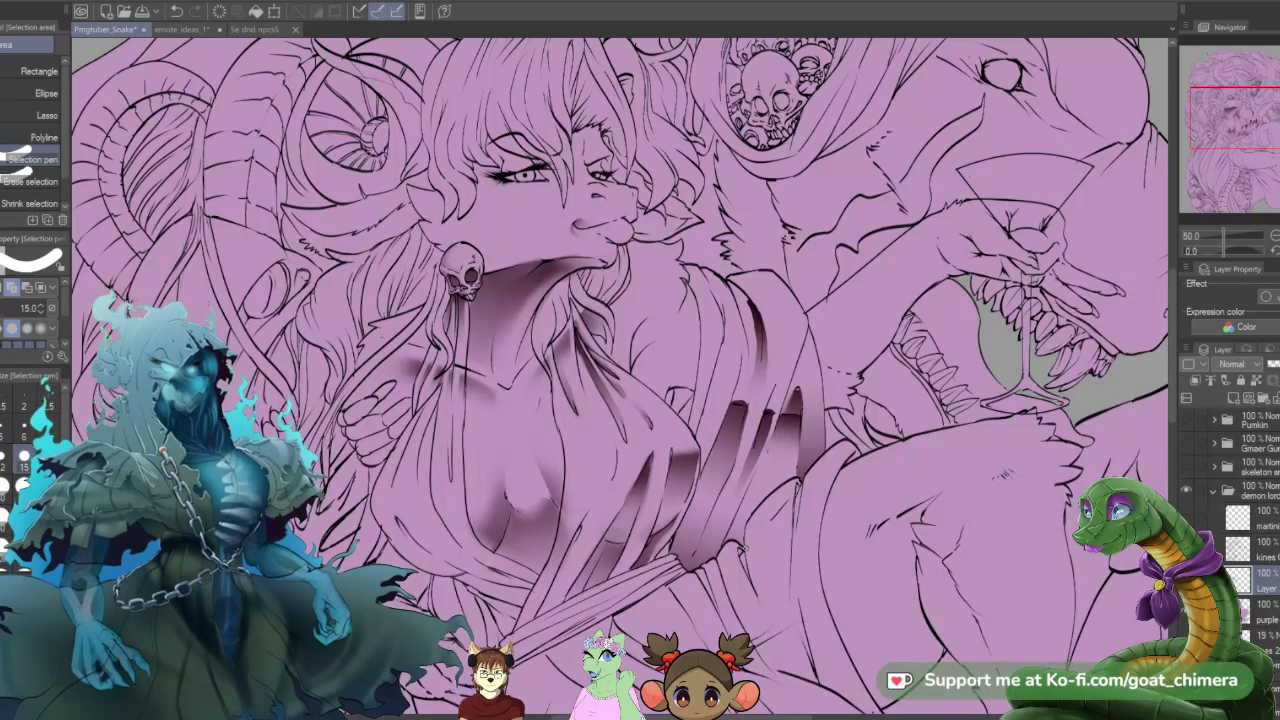
{"action": "left_click_drag", "start_coordinate": [755, 480], "coordinate": [728, 542]}
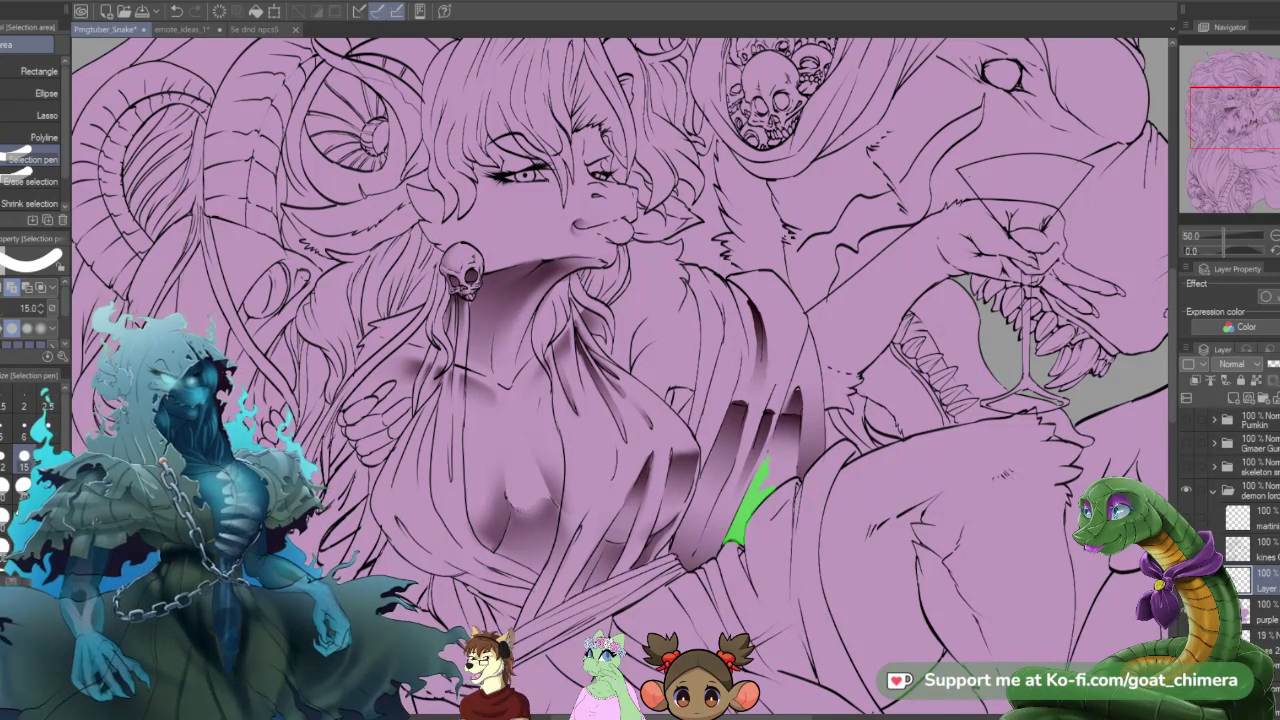
{"action": "mouse_move", "coordinate": [762, 482]}
{"action": "left_mouse_down"}
{"action": "mouse_move", "coordinate": [771, 443]}
{"action": "mouse_move", "coordinate": [780, 474]}
{"action": "left_mouse_up"}
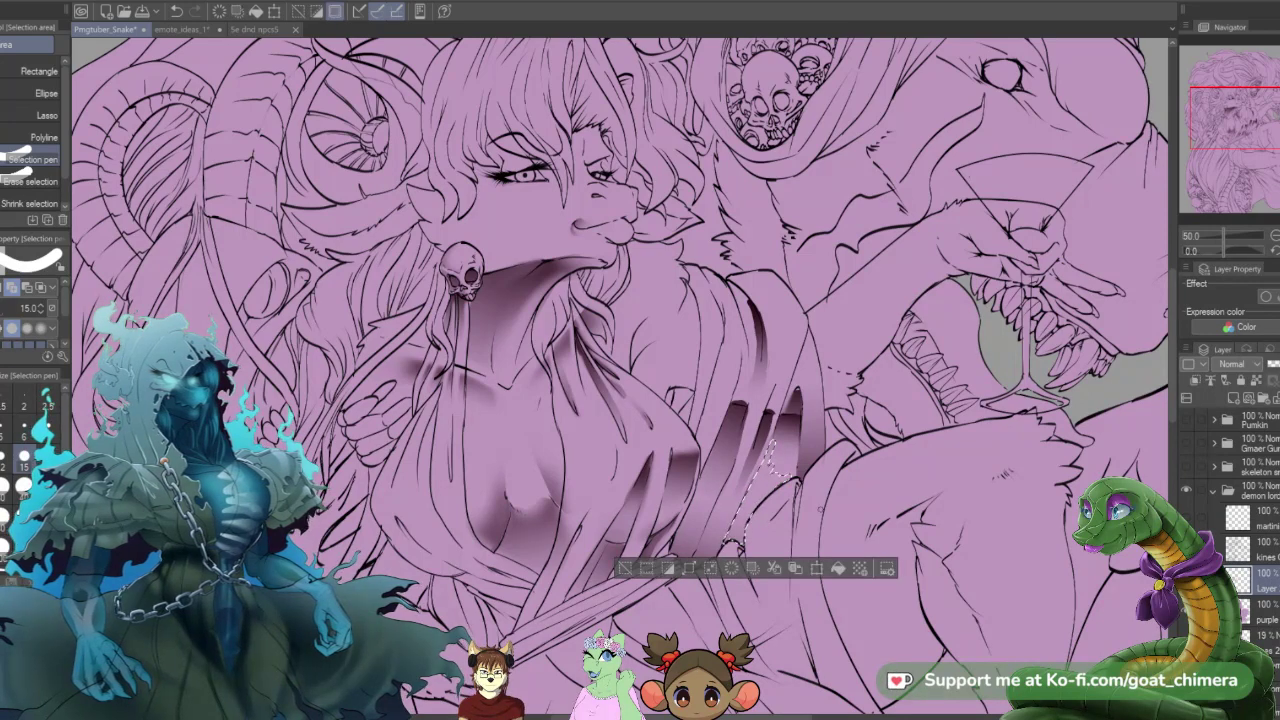
{"action": "key", "text": "g"}
{"action": "left_click_drag", "start_coordinate": [742, 604], "coordinate": [776, 470]}
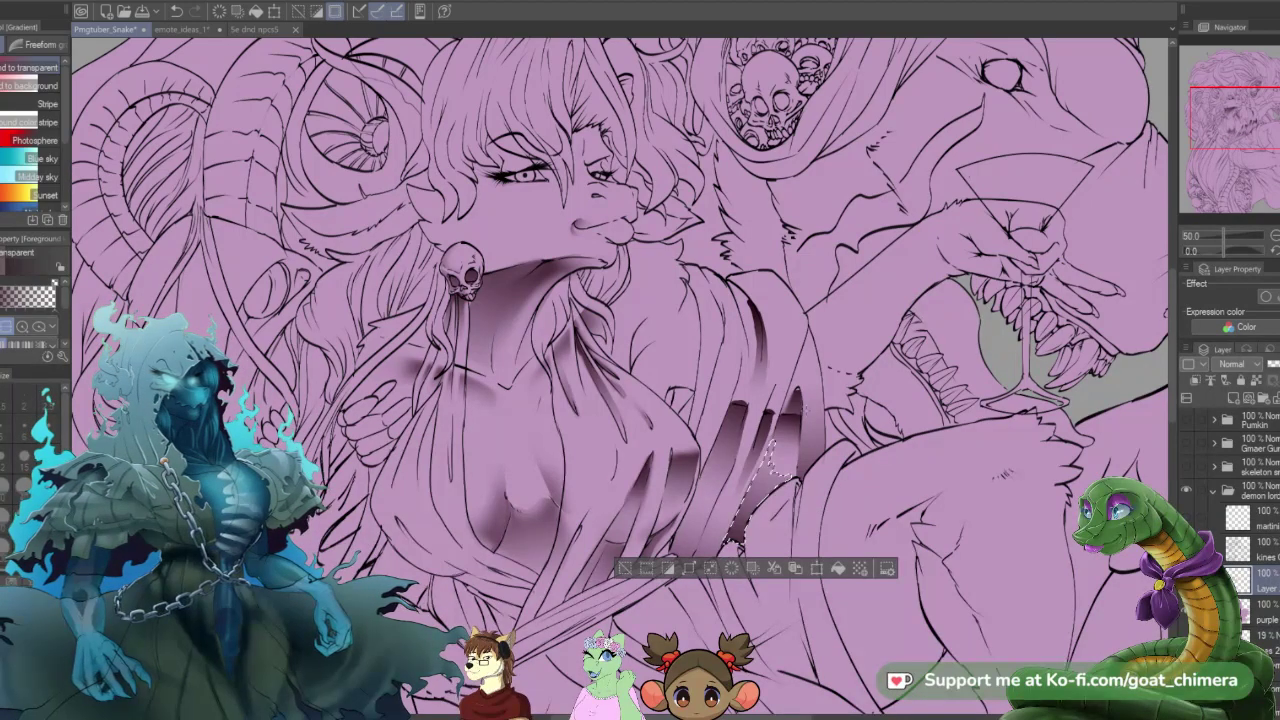
{"action": "key", "text": "ctrl+d"}
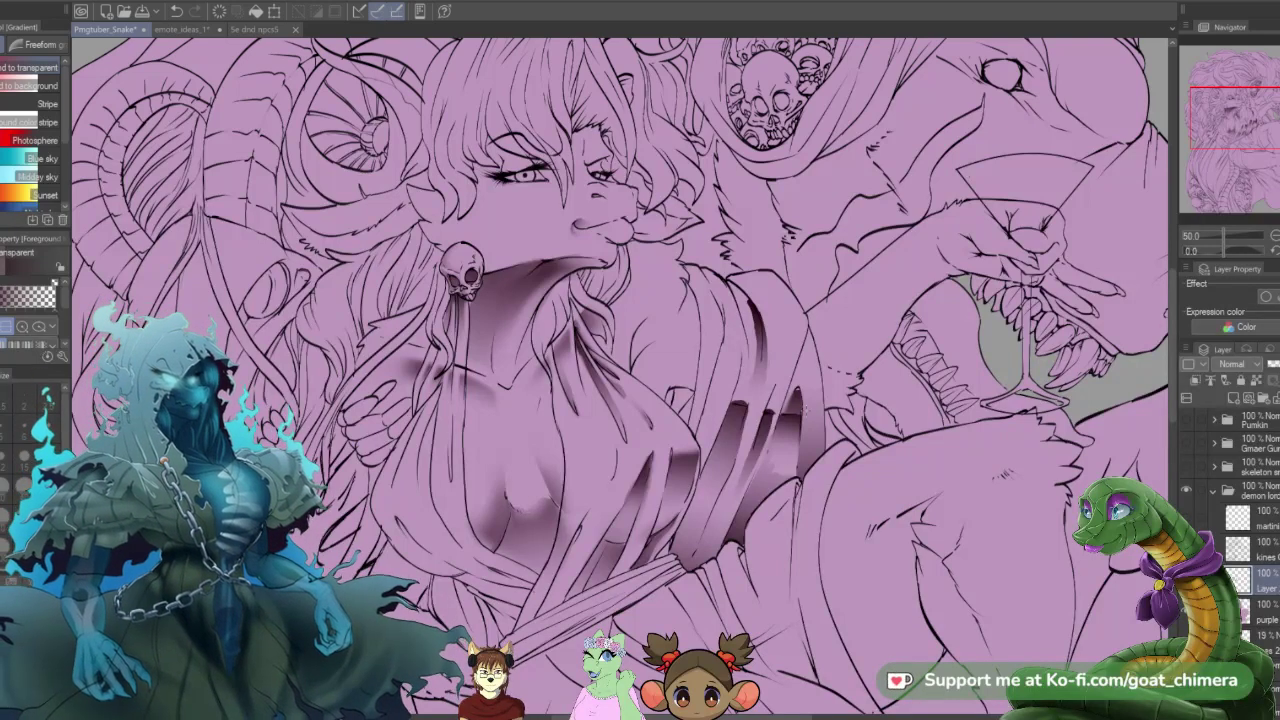
- Smooth the lower drapery shading with the Blend tool at size 40 and the Soft eraser at sizes 40 and 20
{"action": "key", "text": "j"}
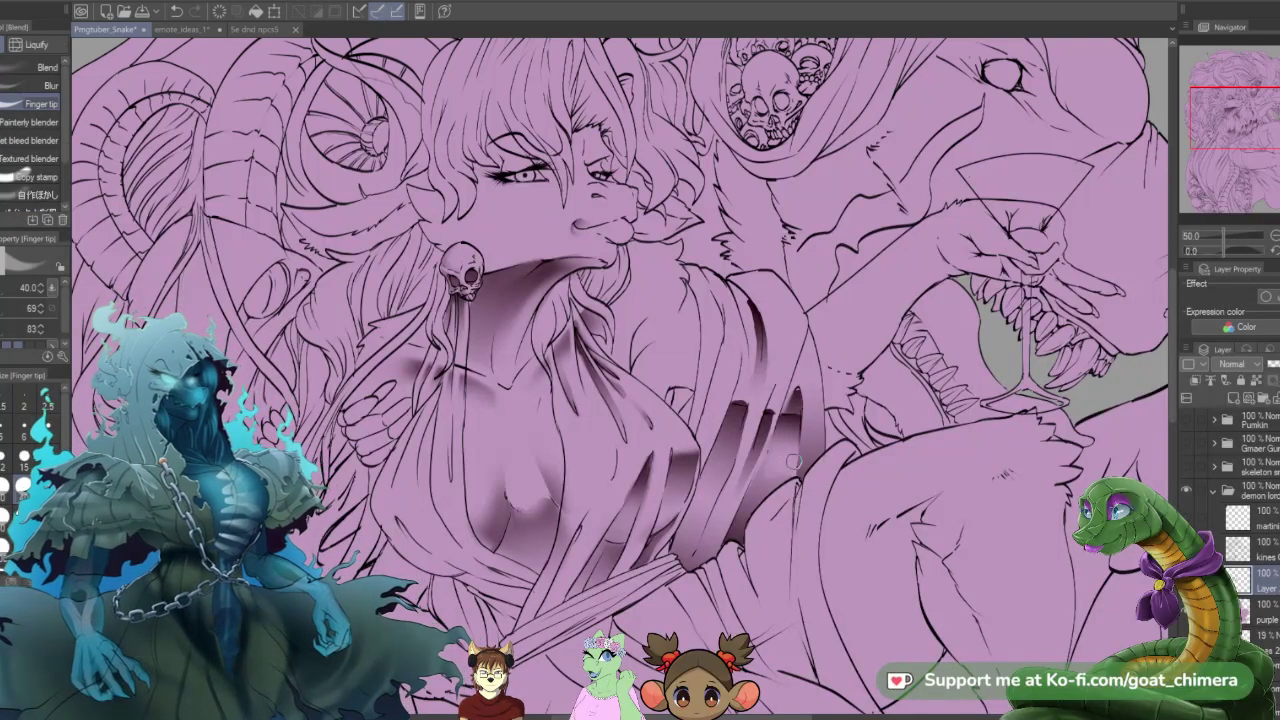
{"action": "left_click", "coordinate": [40, 67]}
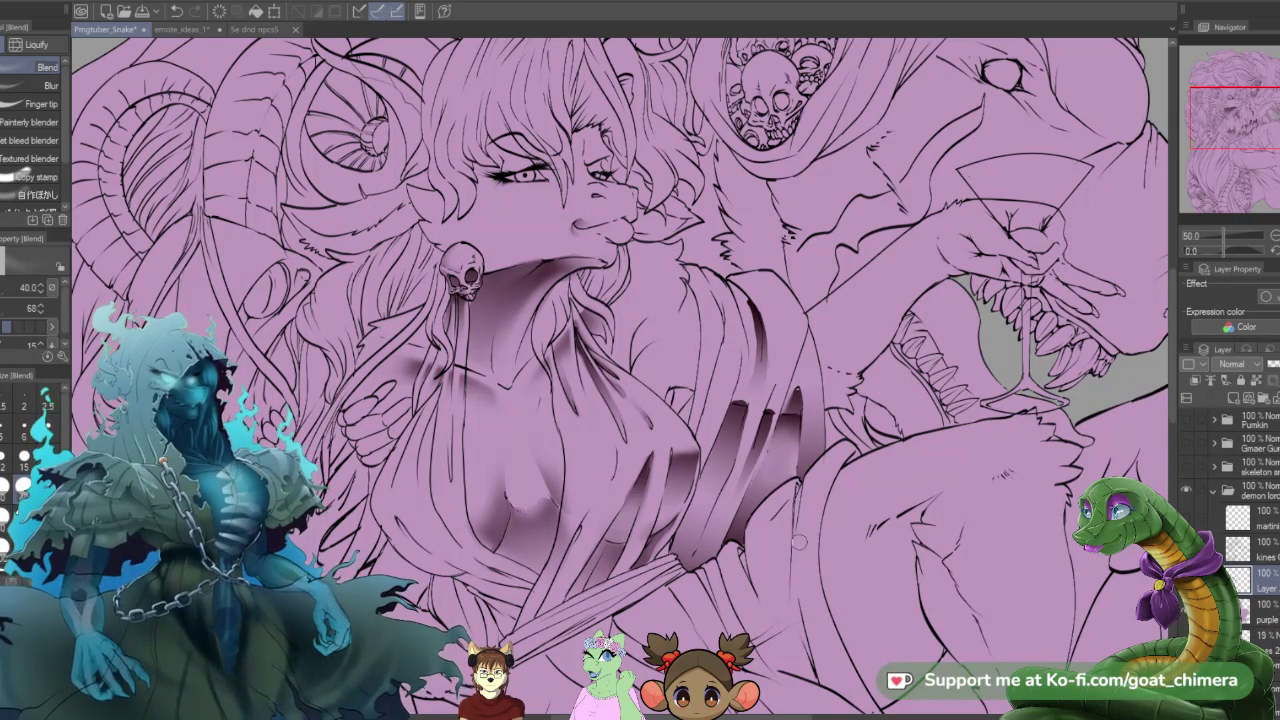
{"action": "key", "text": "e"}
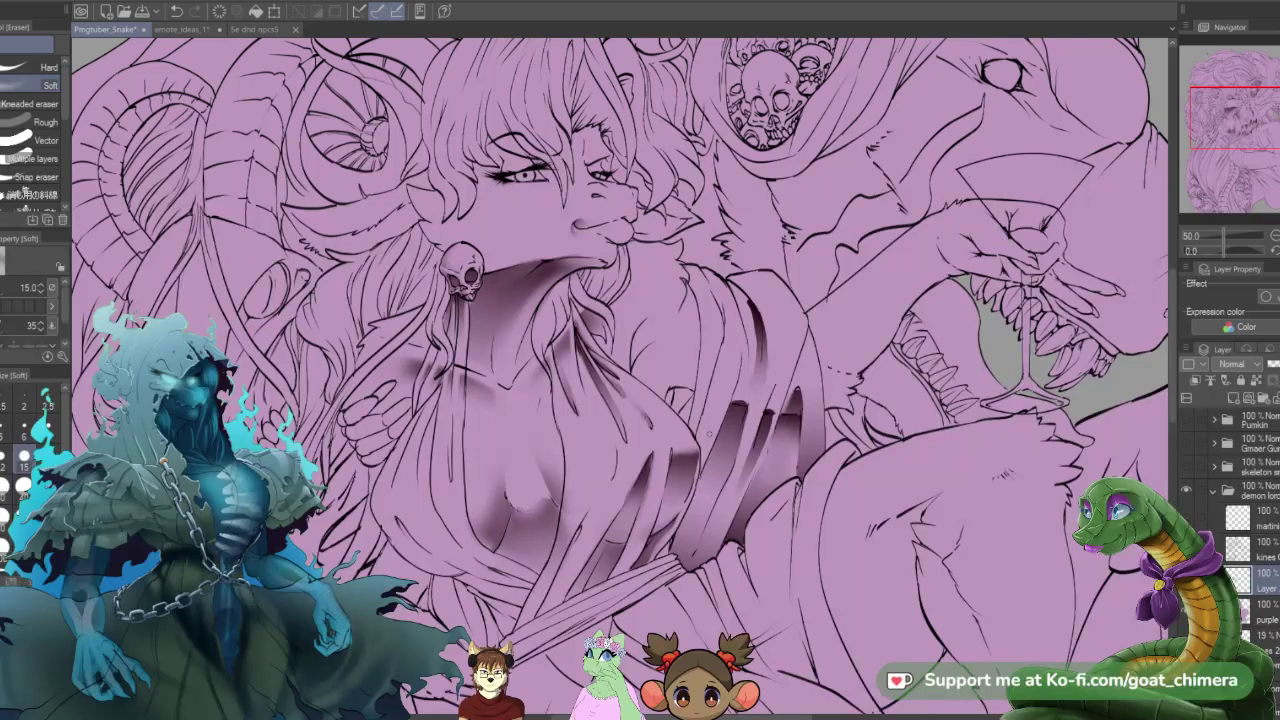
{"action": "left_click", "coordinate": [24, 488]}
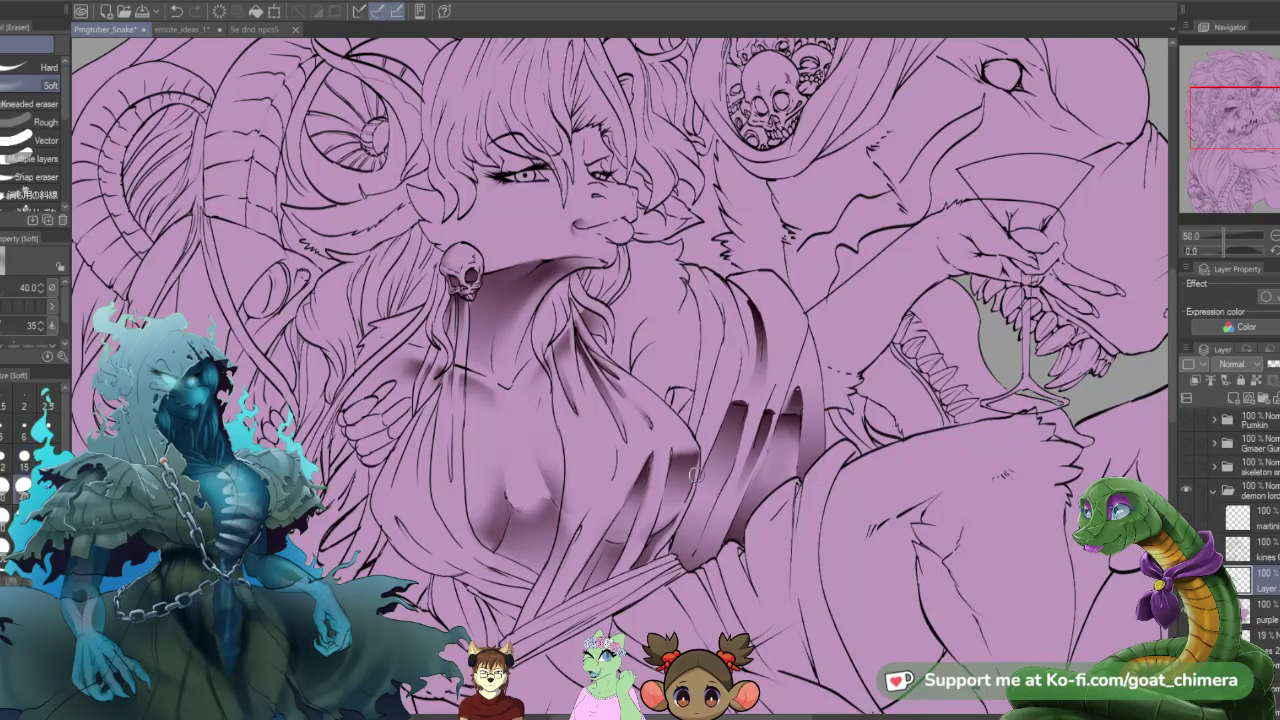
{"action": "key", "text": "bracketleft"}
{"action": "key", "text": "bracketleft"}
{"action": "key", "text": "bracketleft"}
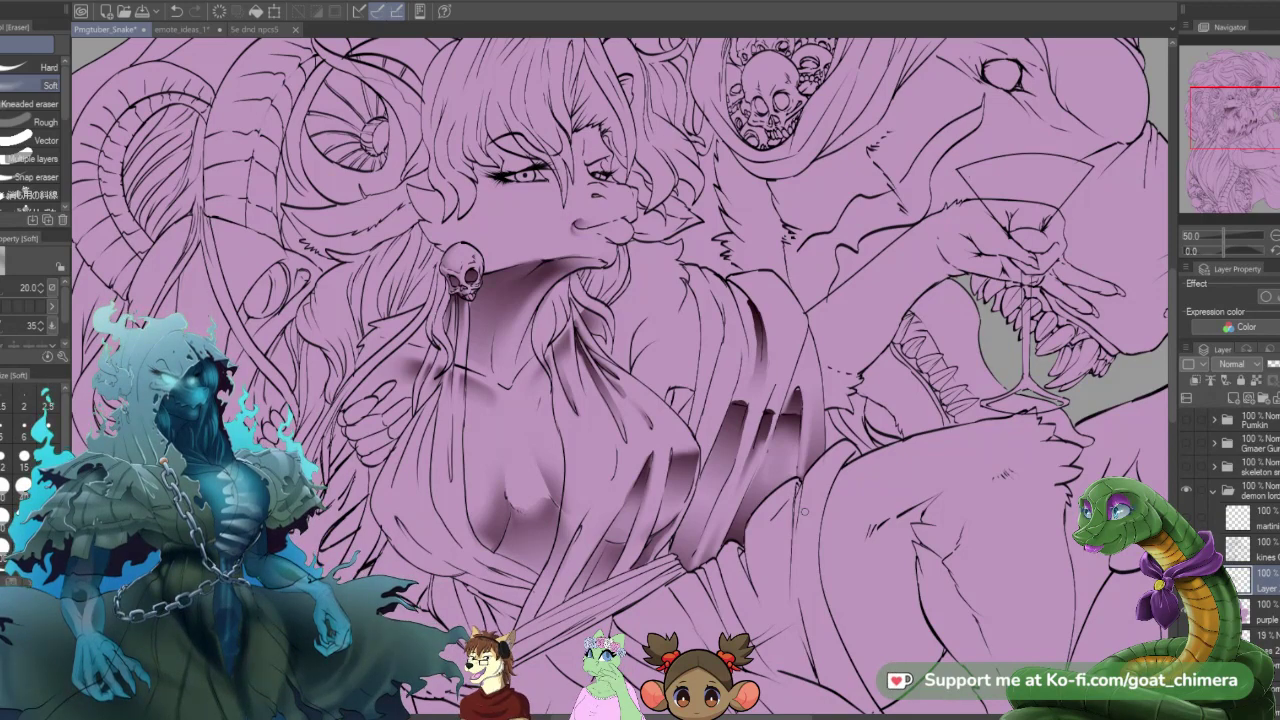
- Select the upper arm area along the sleeve edge, shade it with a dark gradient, deselect, and soften it with the Soft eraser at size 40
{"action": "scroll", "coordinate": [805, 512], "scroll_direction": "down", "scroll_amount": 3}
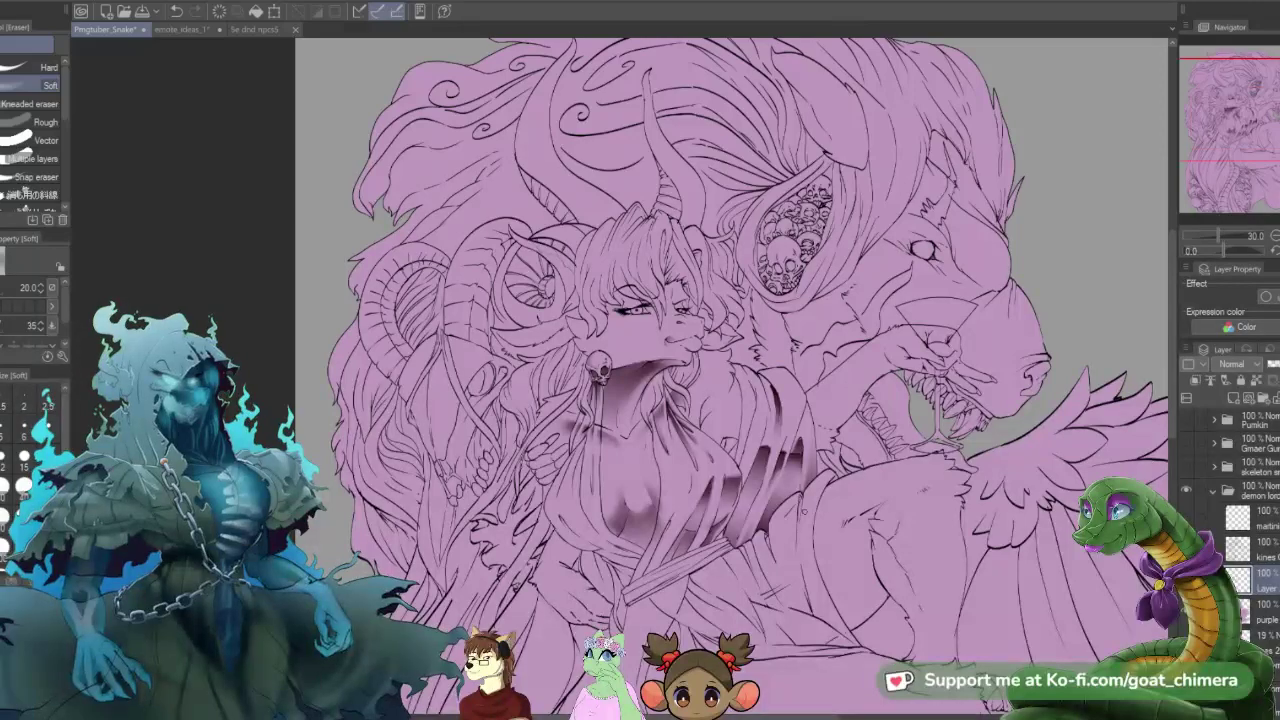
{"action": "scroll", "coordinate": [719, 450], "scroll_direction": "up", "scroll_amount": 2}
{"action": "scroll", "coordinate": [700, 462], "scroll_direction": "up", "scroll_amount": 2}
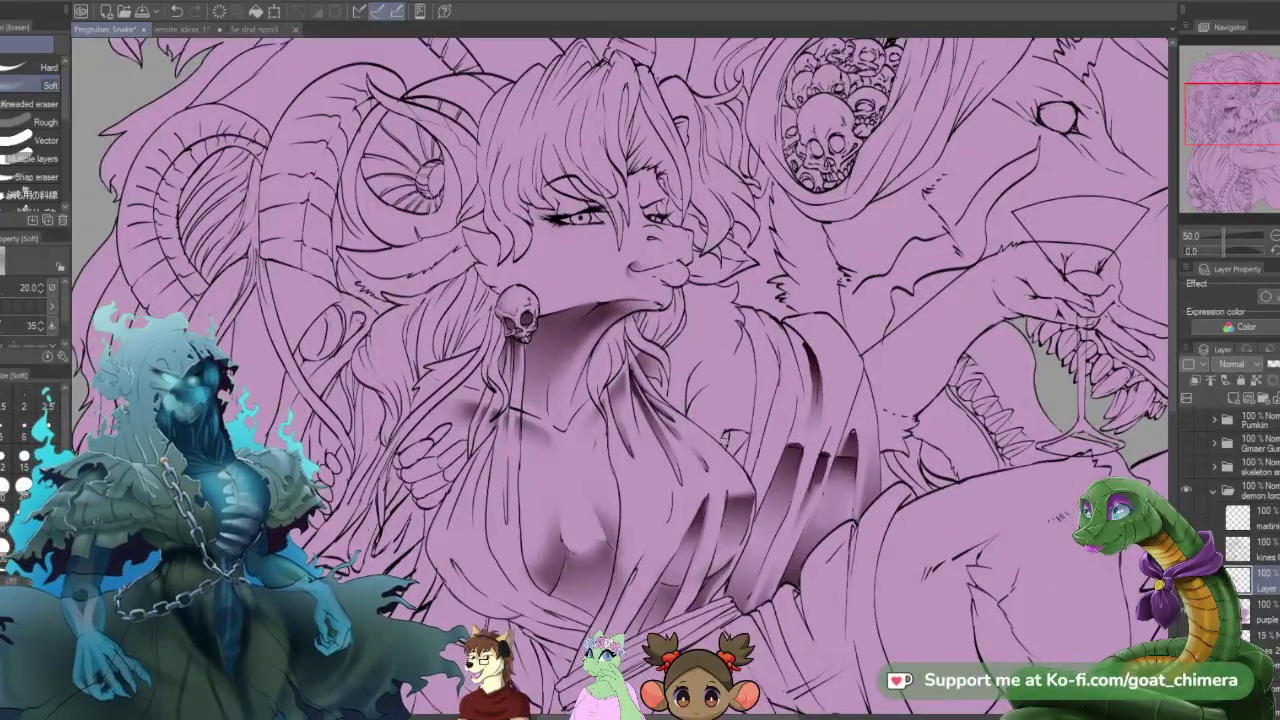
{"action": "key", "text": "m"}
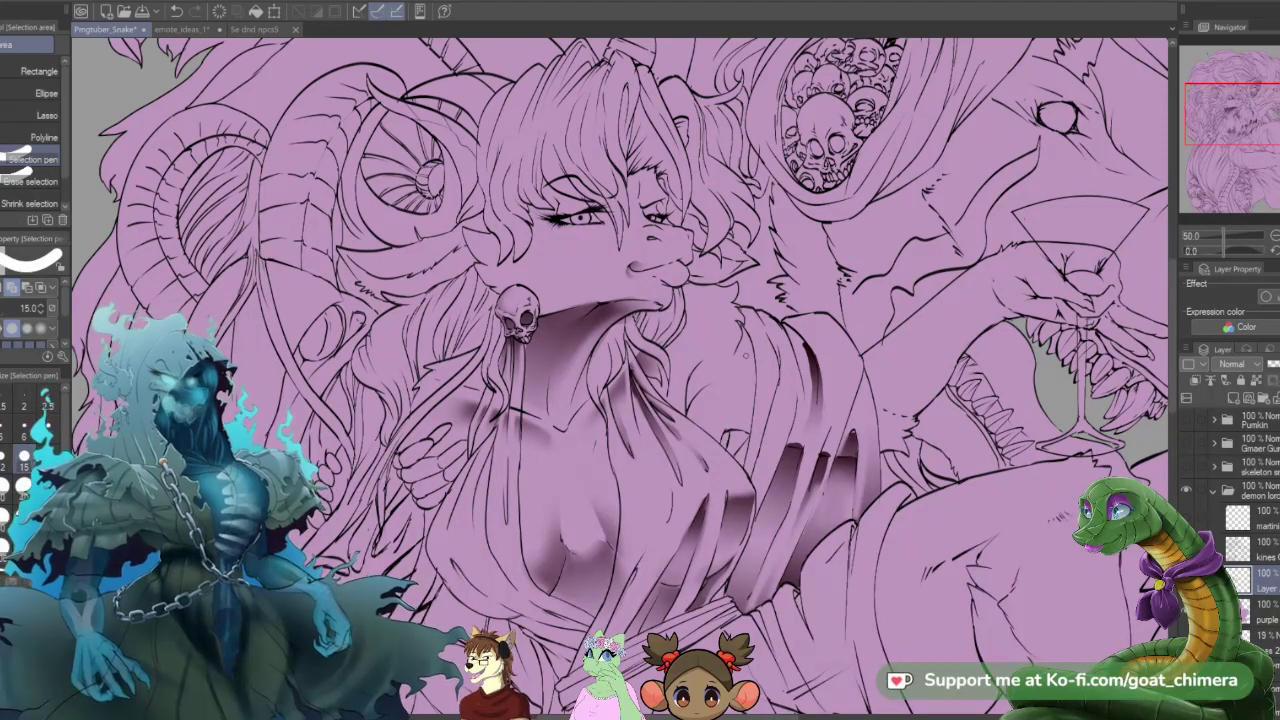
{"action": "left_click_drag", "start_coordinate": [745, 355], "coordinate": [740, 338]}
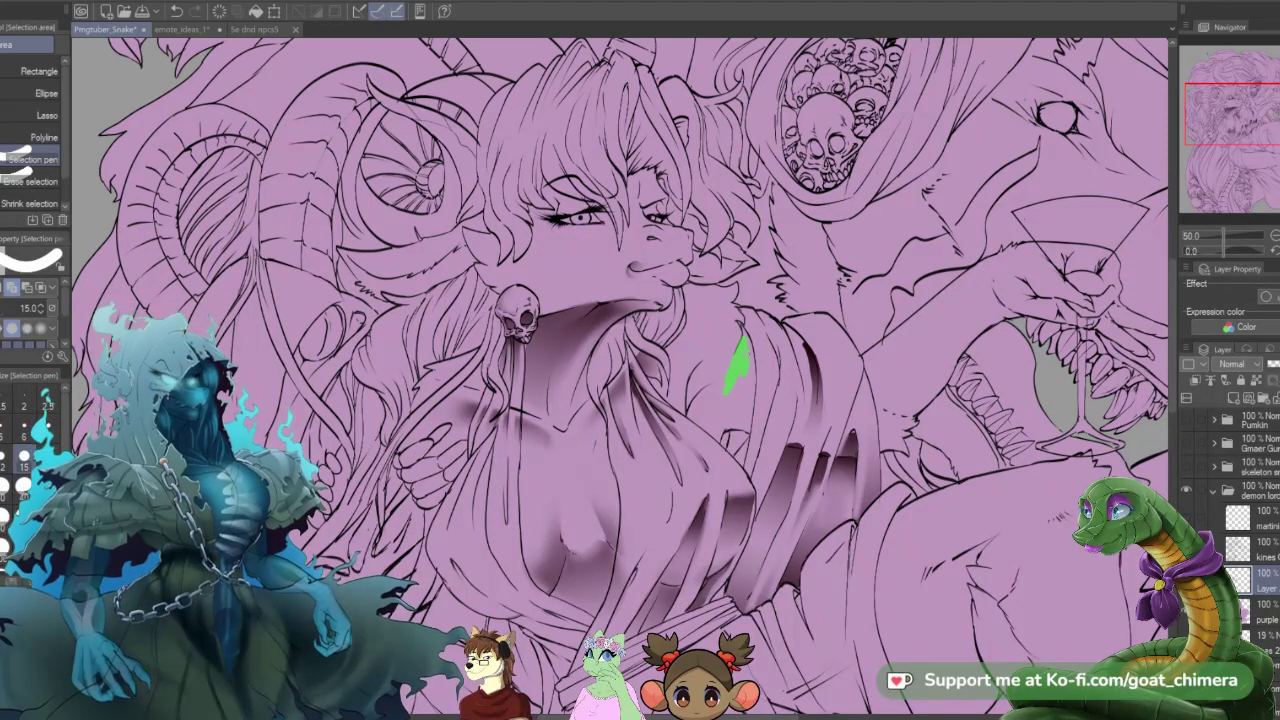
{"action": "mouse_move", "coordinate": [744, 392]}
{"action": "left_mouse_down"}
{"action": "mouse_move", "coordinate": [745, 428]}
{"action": "mouse_move", "coordinate": [744, 336]}
{"action": "left_mouse_up"}
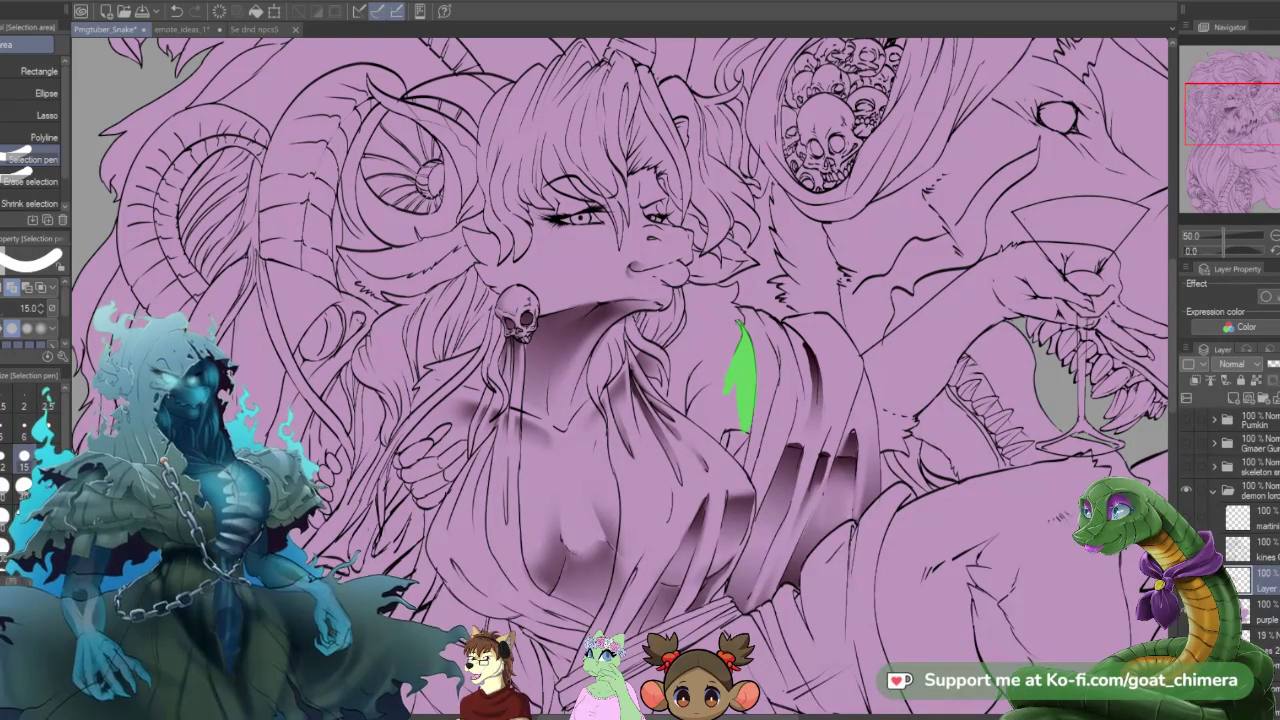
{"action": "key", "text": "g"}
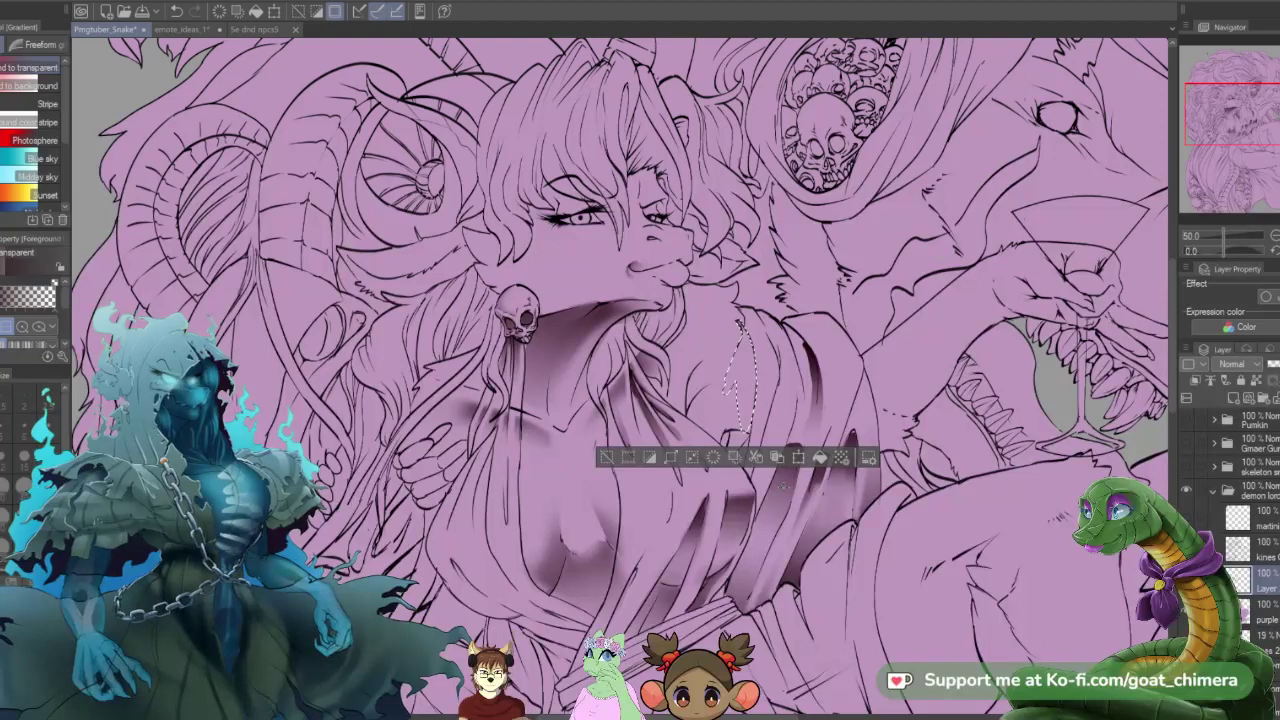
{"action": "left_click_drag", "start_coordinate": [797, 408], "coordinate": [713, 419]}
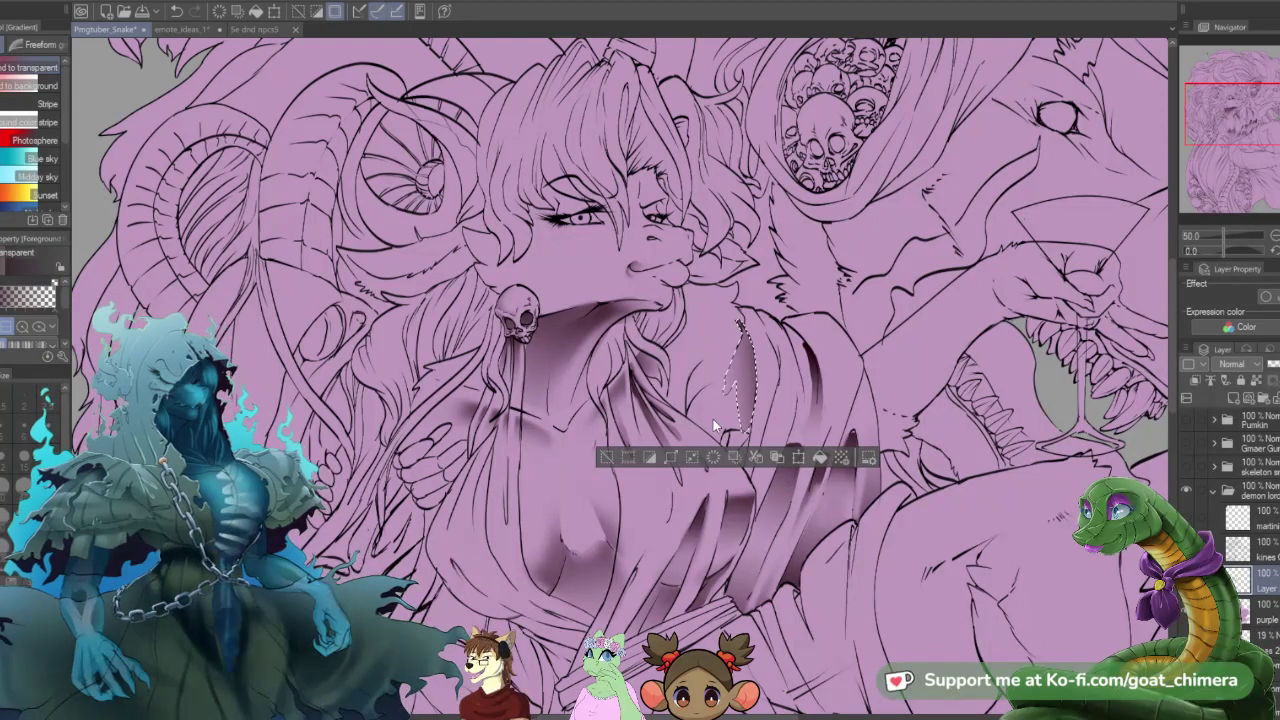
{"action": "key", "text": "ctrl+d"}
{"action": "key", "text": "e"}
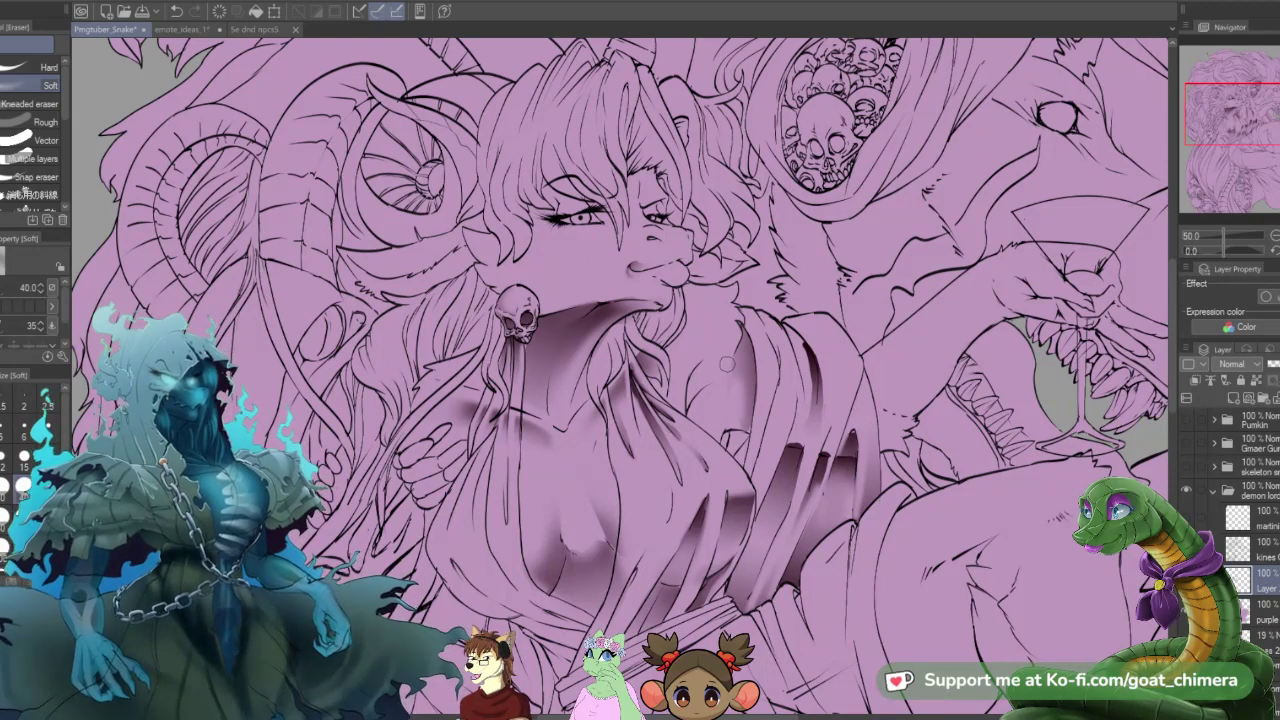
- Examine the overall balance of the chest, sleeve and drapery shading against the whole illustration
{"action": "scroll", "coordinate": [748, 358], "scroll_direction": "down", "scroll_amount": 4}
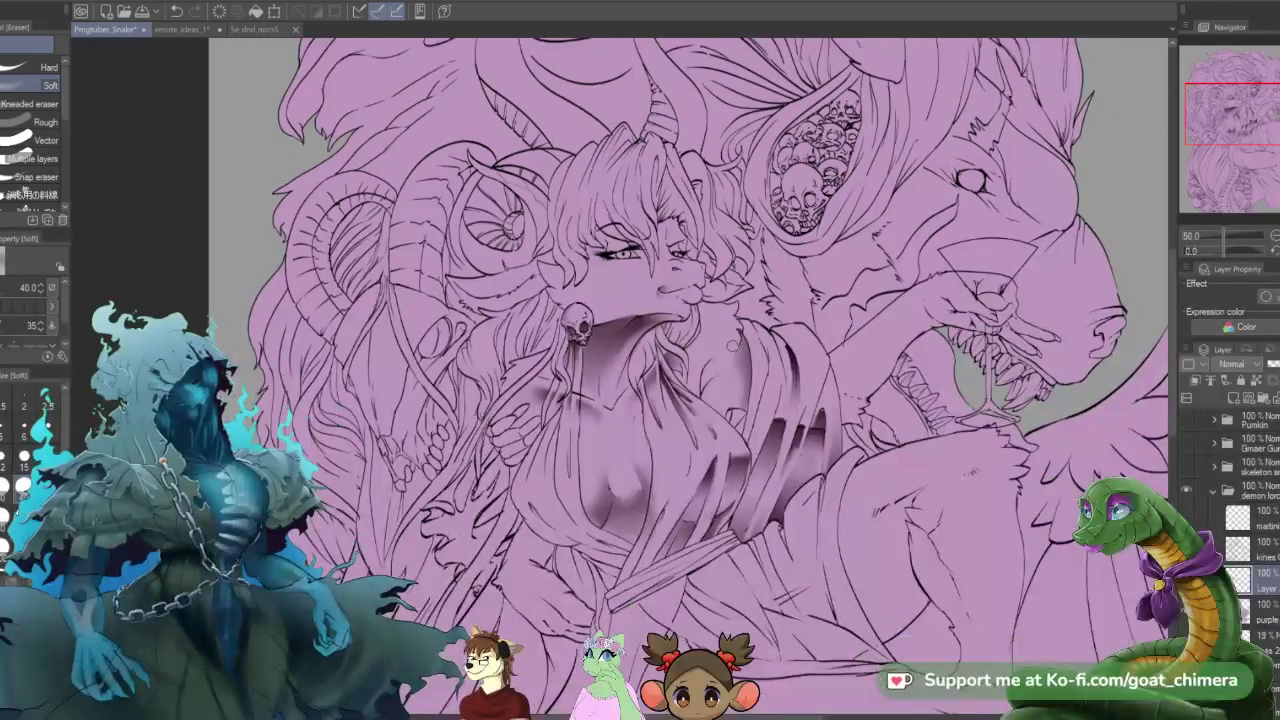
{"action": "scroll", "coordinate": [820, 295], "scroll_direction": "up", "scroll_amount": 3}
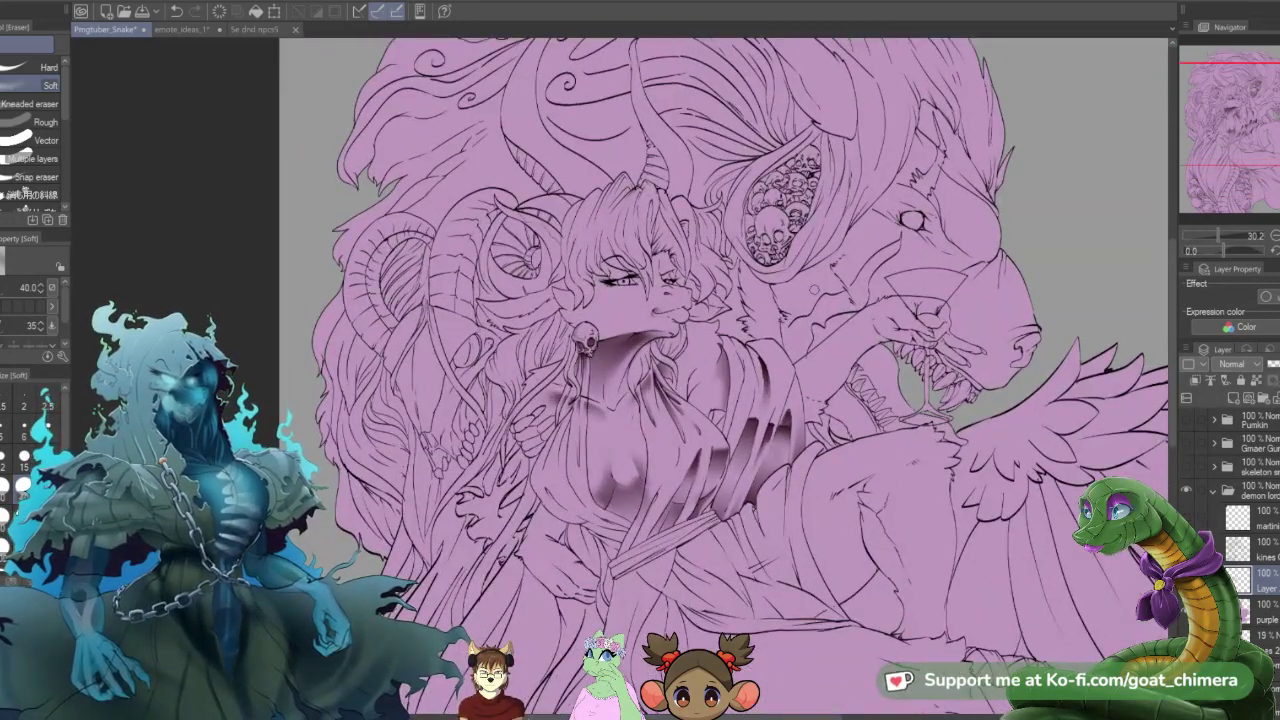
{"action": "scroll", "coordinate": [810, 287], "scroll_direction": "down", "scroll_amount": 1}
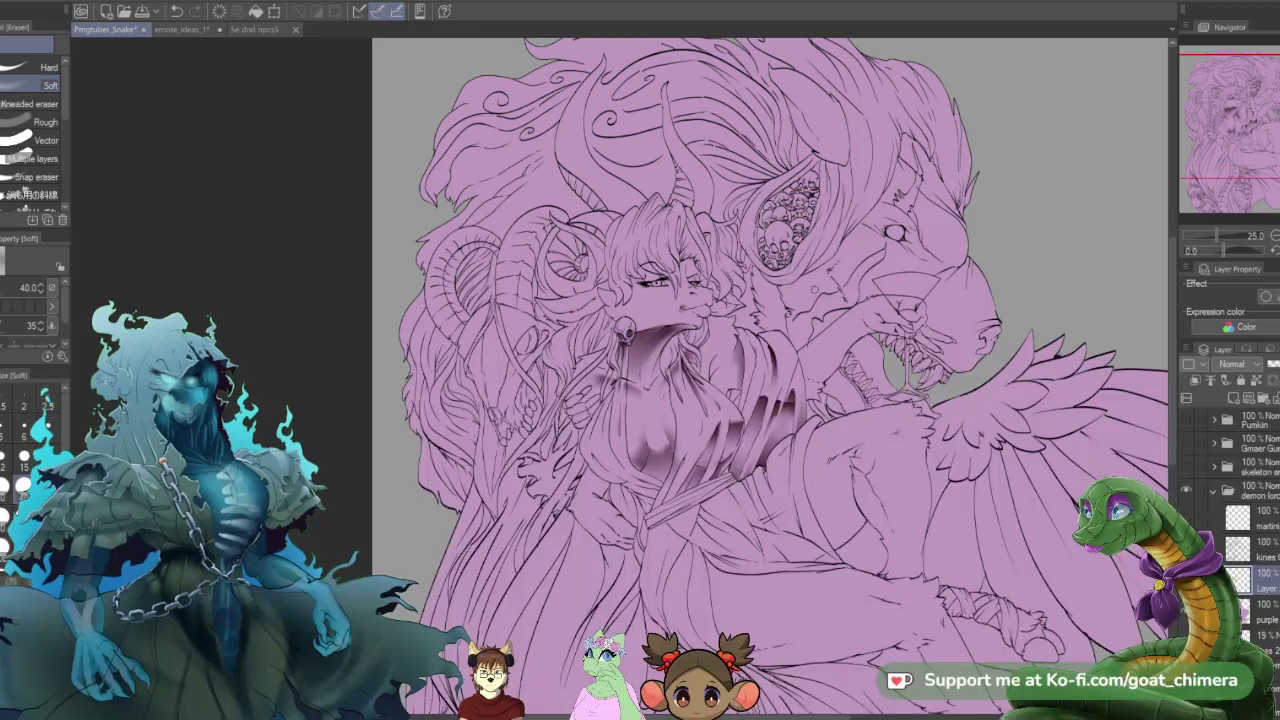
{"action": "scroll", "coordinate": [826, 250], "scroll_direction": "down", "scroll_amount": 2}
{"action": "scroll", "coordinate": [826, 254], "scroll_direction": "up", "scroll_amount": 2}
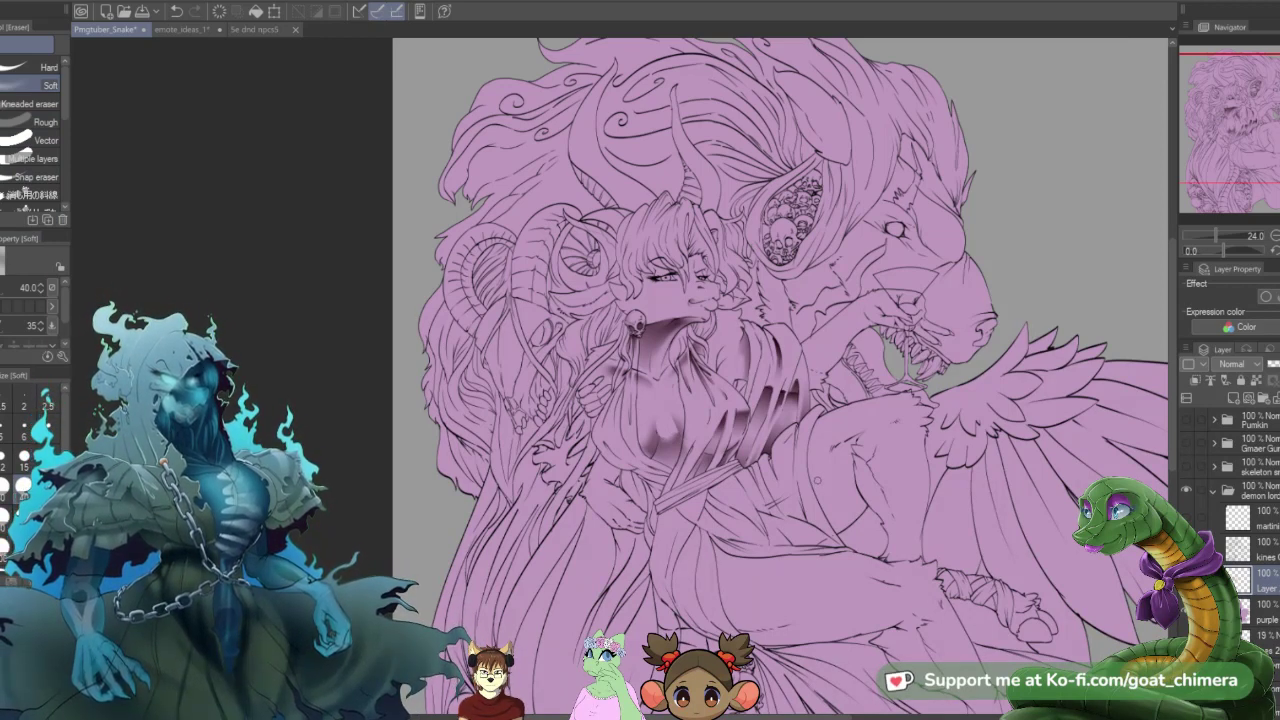
{"action": "scroll", "coordinate": [817, 480], "scroll_direction": "up", "scroll_amount": 2}
{"action": "scroll", "coordinate": [838, 474], "scroll_direction": "down", "scroll_amount": 3}
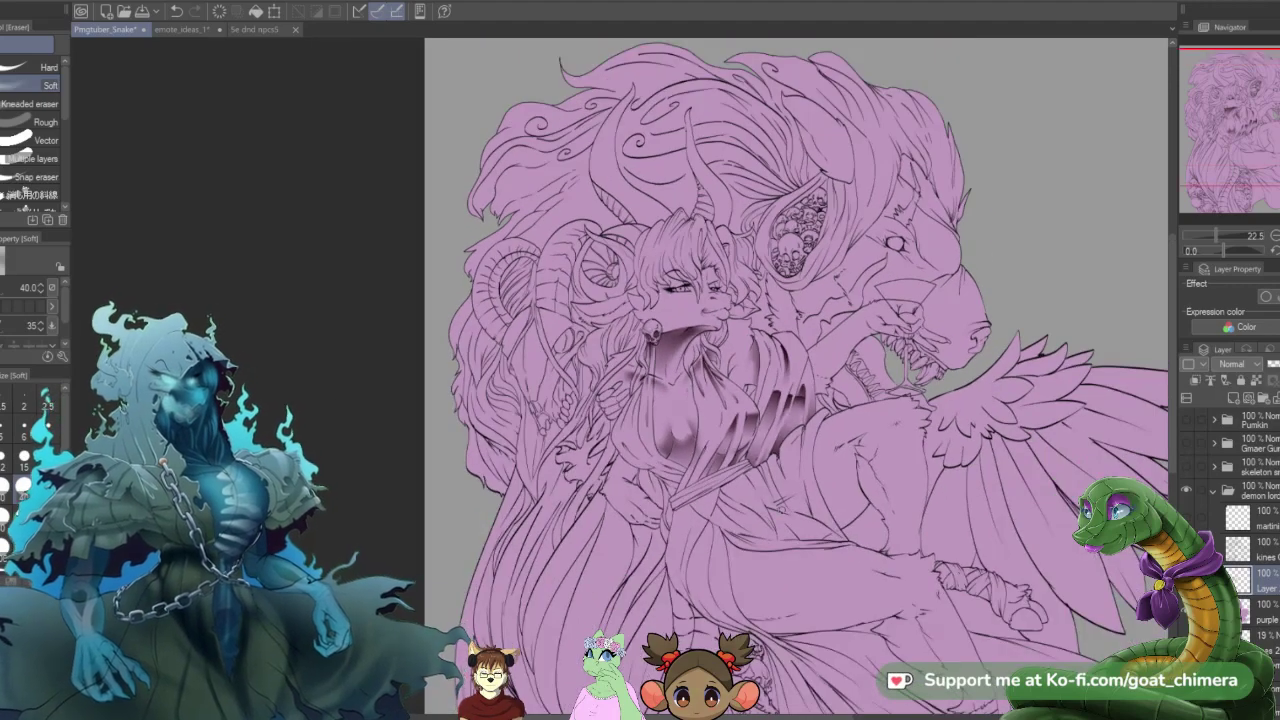
{"action": "scroll", "coordinate": [780, 380], "scroll_direction": "up", "scroll_amount": 2}
{"action": "scroll", "coordinate": [780, 380], "scroll_direction": "up", "scroll_amount": 4}
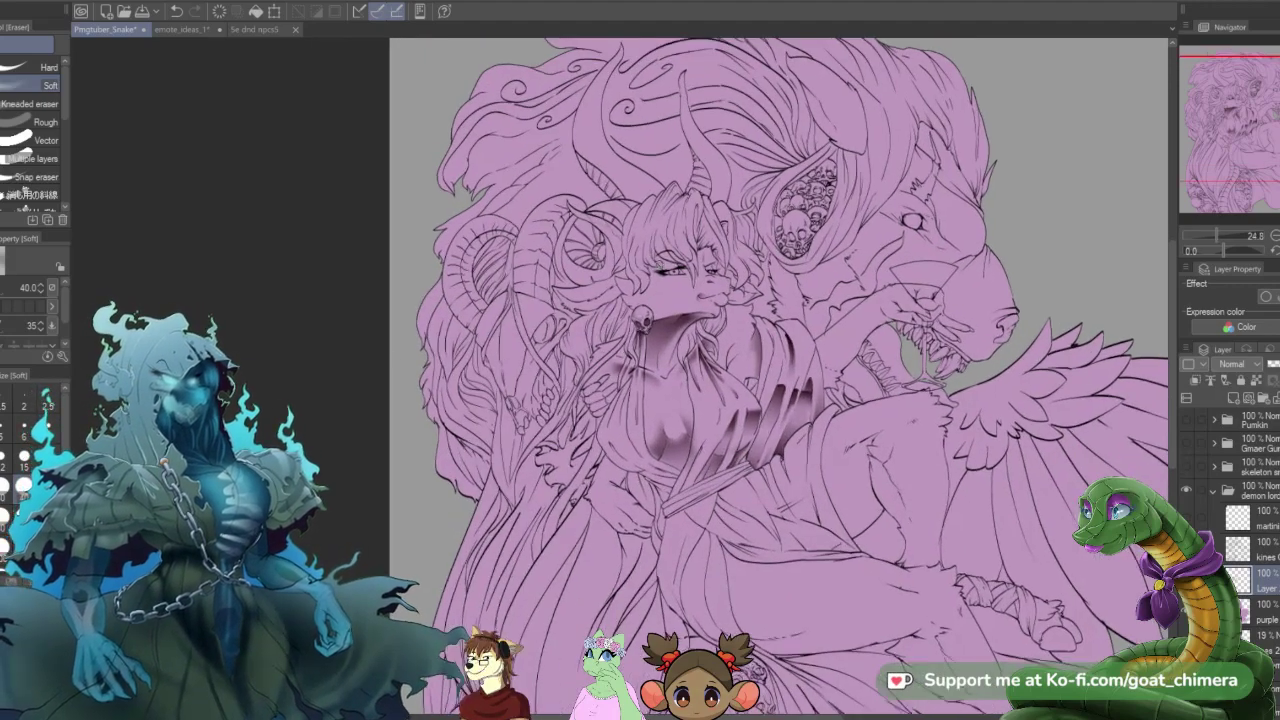
- Auto-select the whole character silhouette from the purple base layer and add a new layer directly above it
{"action": "scroll", "coordinate": [780, 380], "scroll_direction": "down", "scroll_amount": 3}
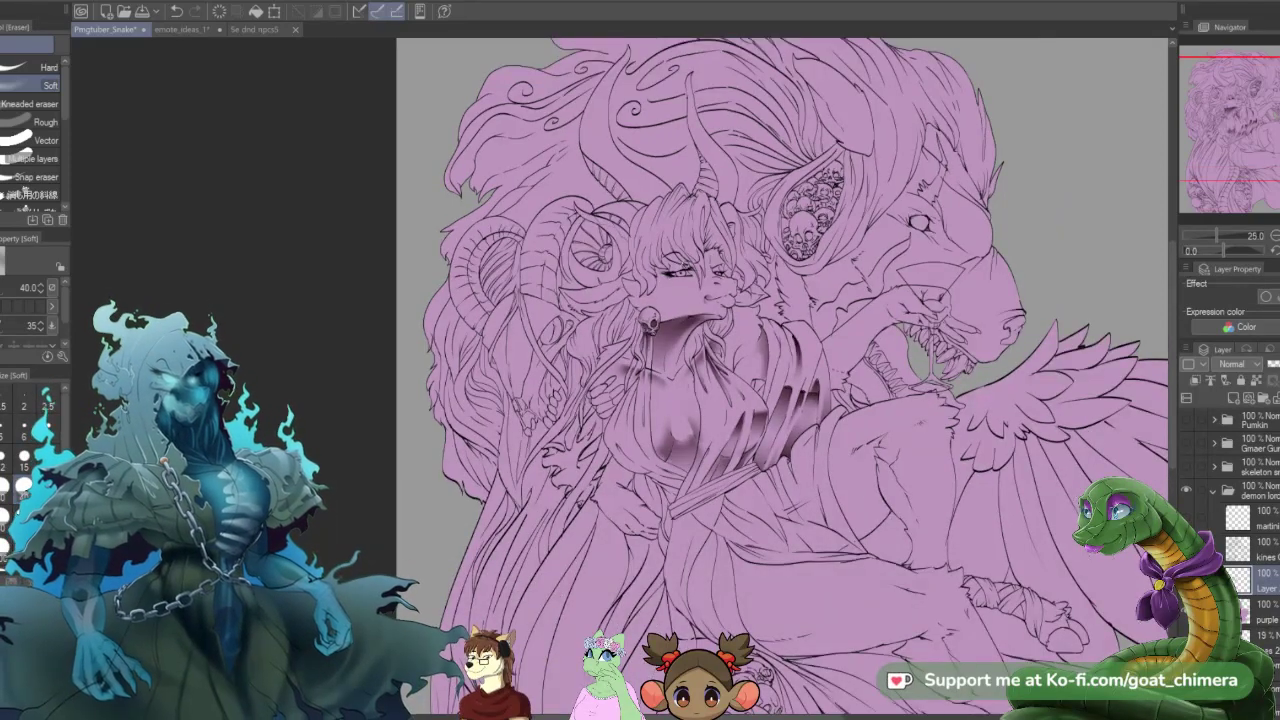
{"action": "scroll", "coordinate": [780, 380], "scroll_direction": "down", "scroll_amount": 2}
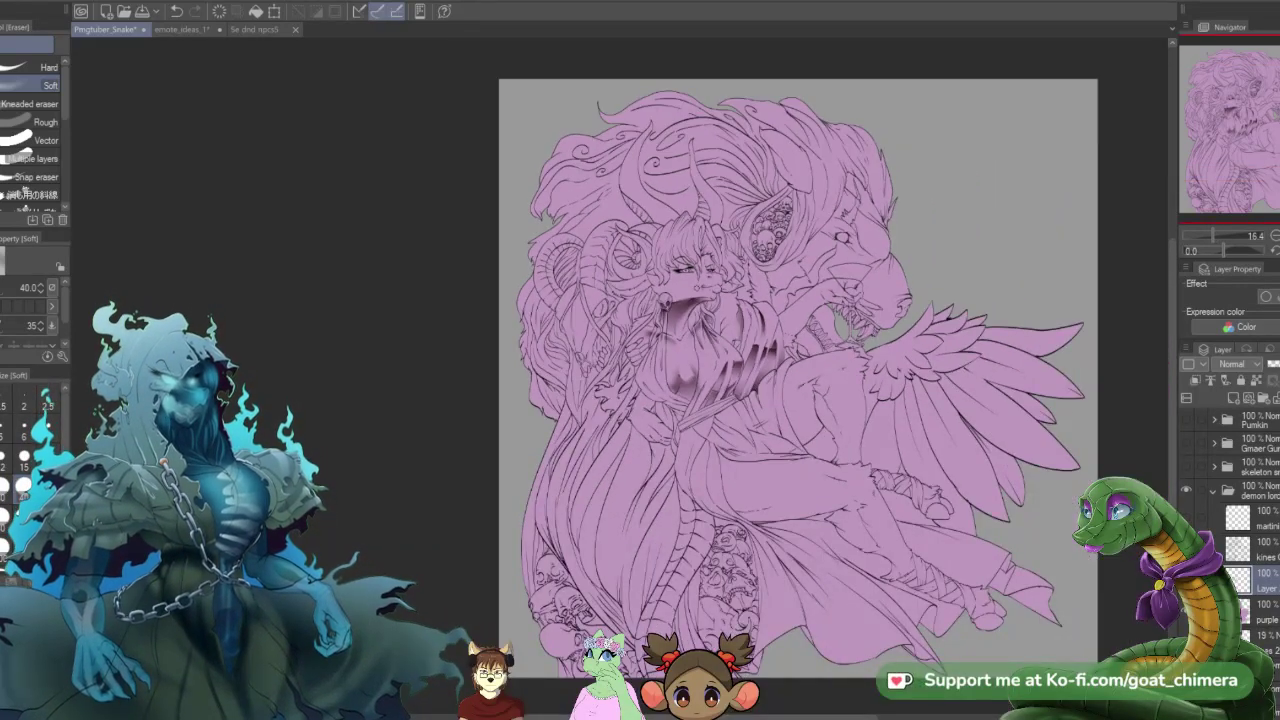
{"action": "scroll", "coordinate": [700, 285], "scroll_direction": "up", "scroll_amount": 2}
{"action": "scroll", "coordinate": [700, 285], "scroll_direction": "down", "scroll_amount": 1}
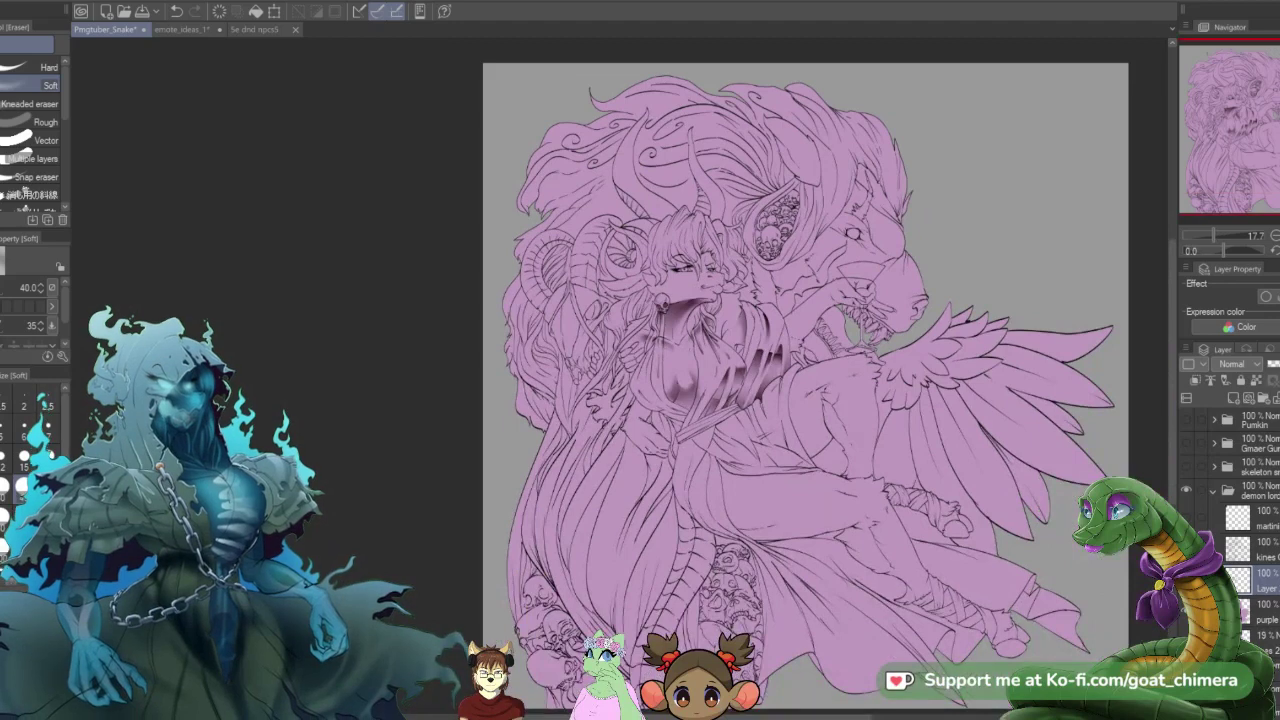
{"action": "left_click", "coordinate": [1250, 612]}
{"action": "key", "text": "w"}
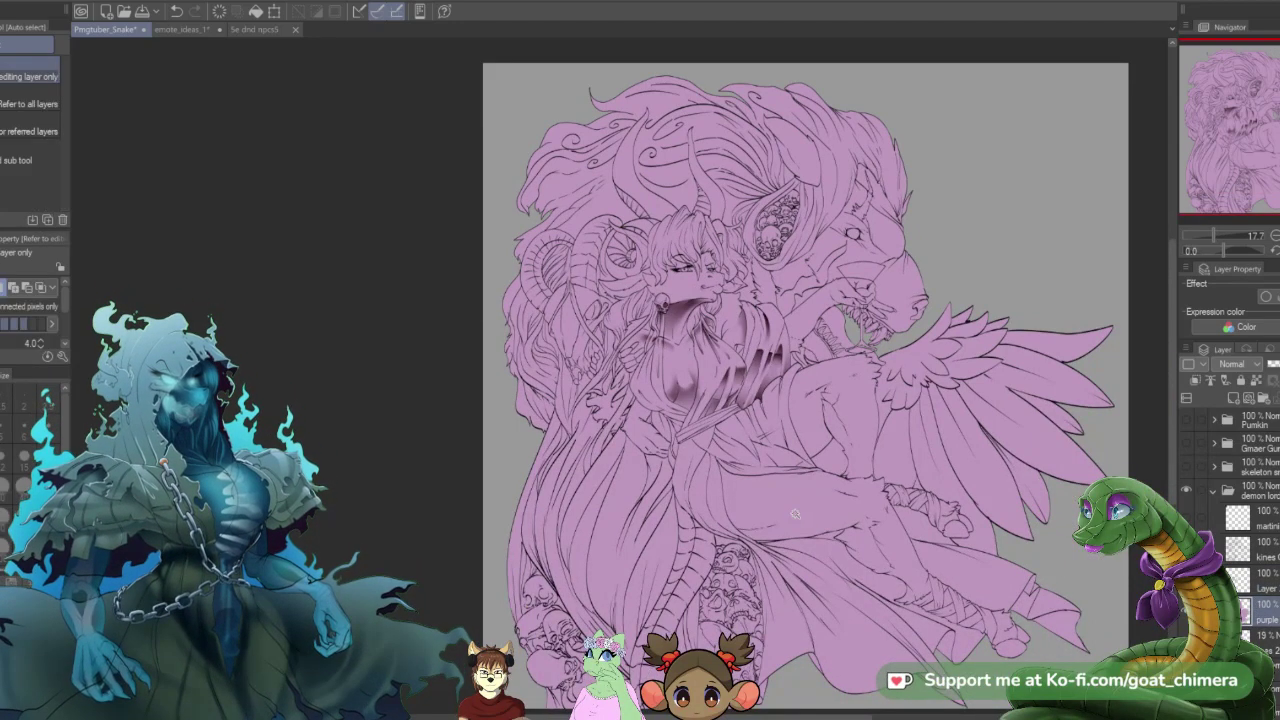
{"action": "left_click", "coordinate": [1064, 575]}
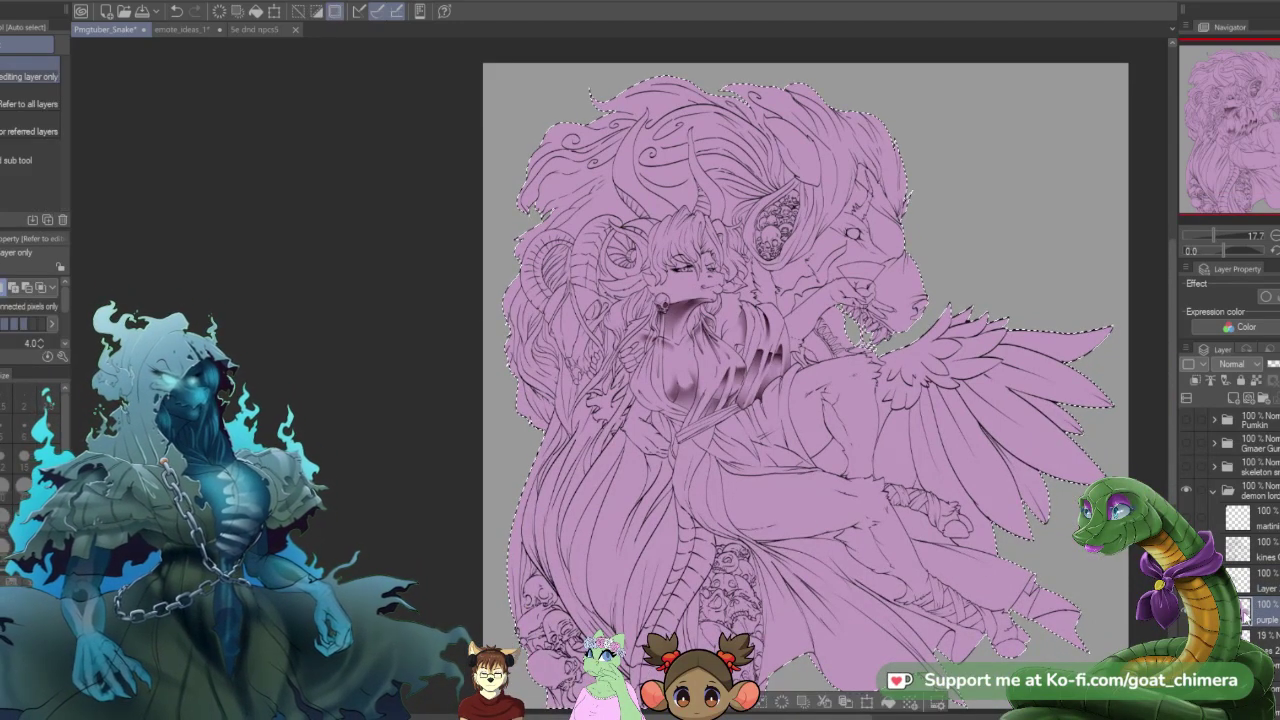
{"action": "left_click", "coordinate": [1233, 398]}
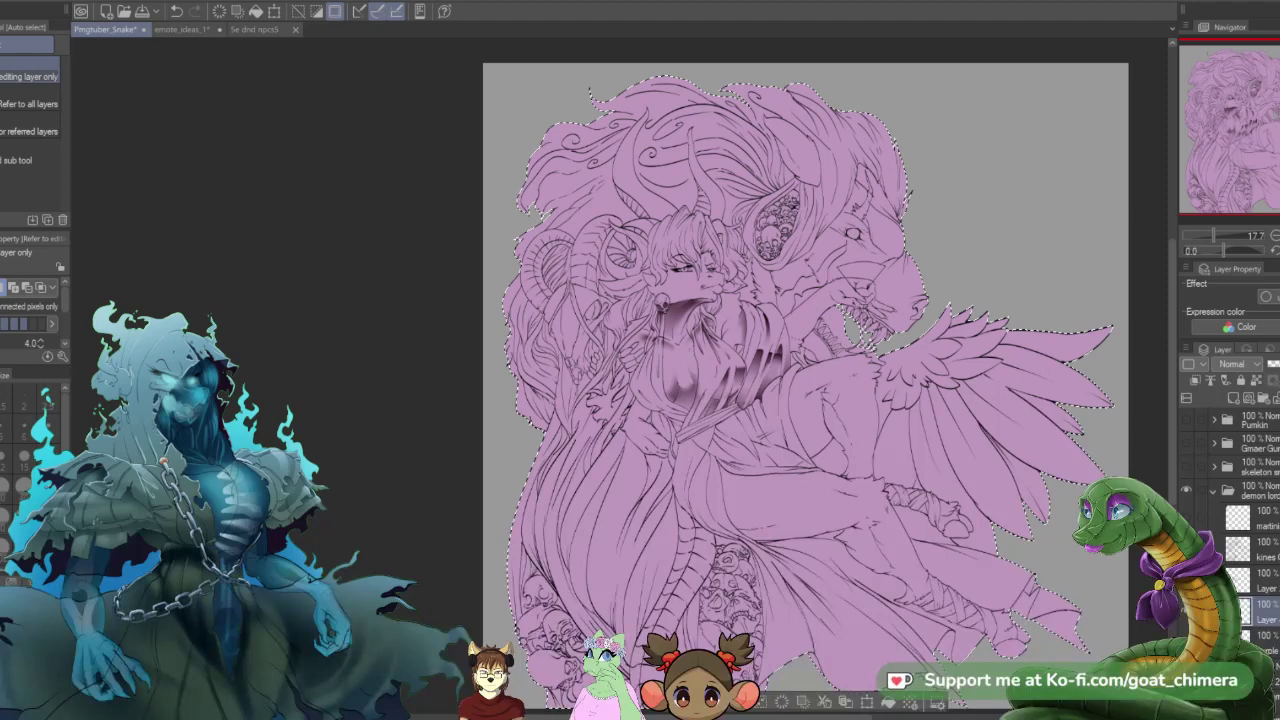
- Try filling the silhouette with dark navy at 73% layer opacity and soft-erasing light areas on the chest, face and hair at sizes 250 and 40
{"action": "key", "text": "alt+Delete"}
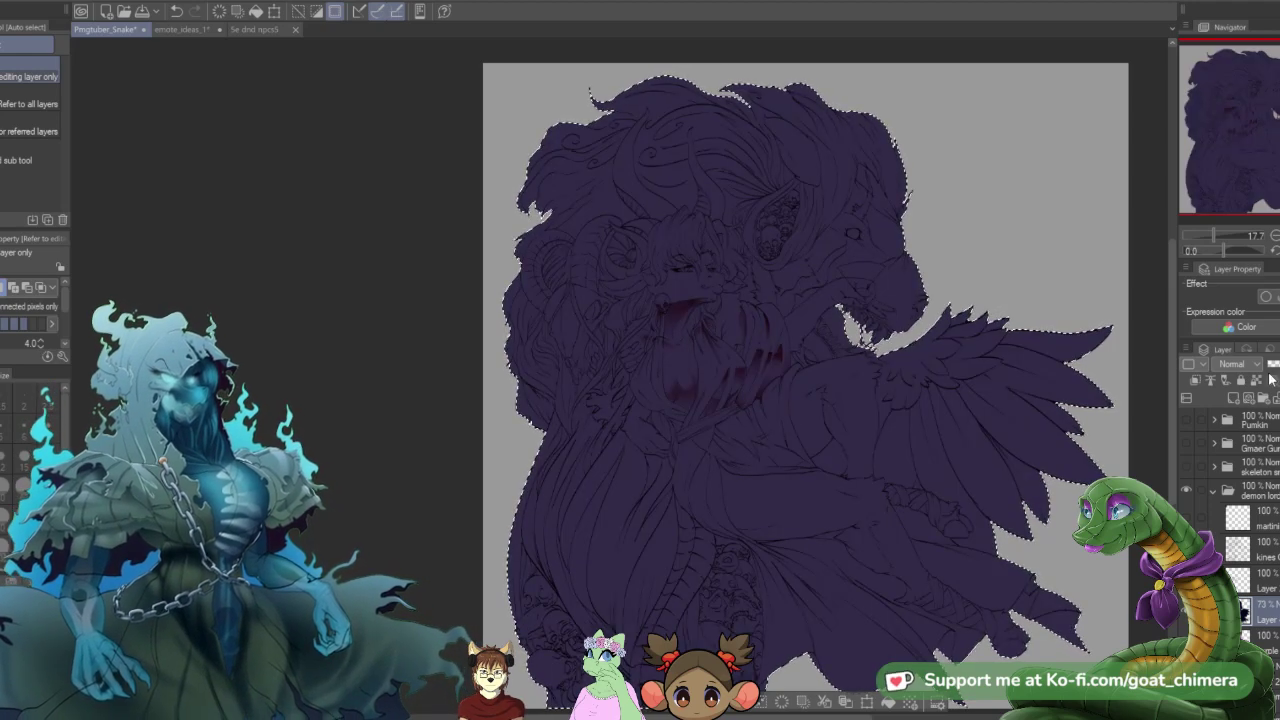
{"action": "key", "text": "e"}
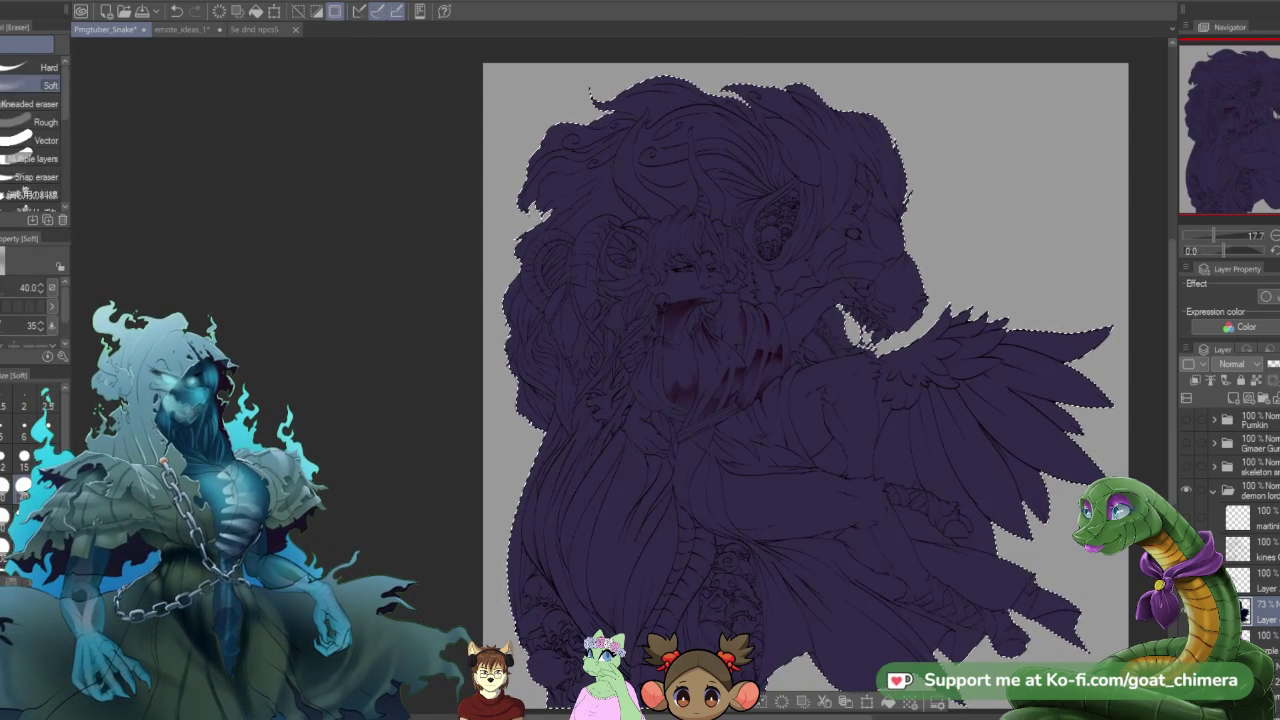
{"action": "left_click", "coordinate": [24, 545]}
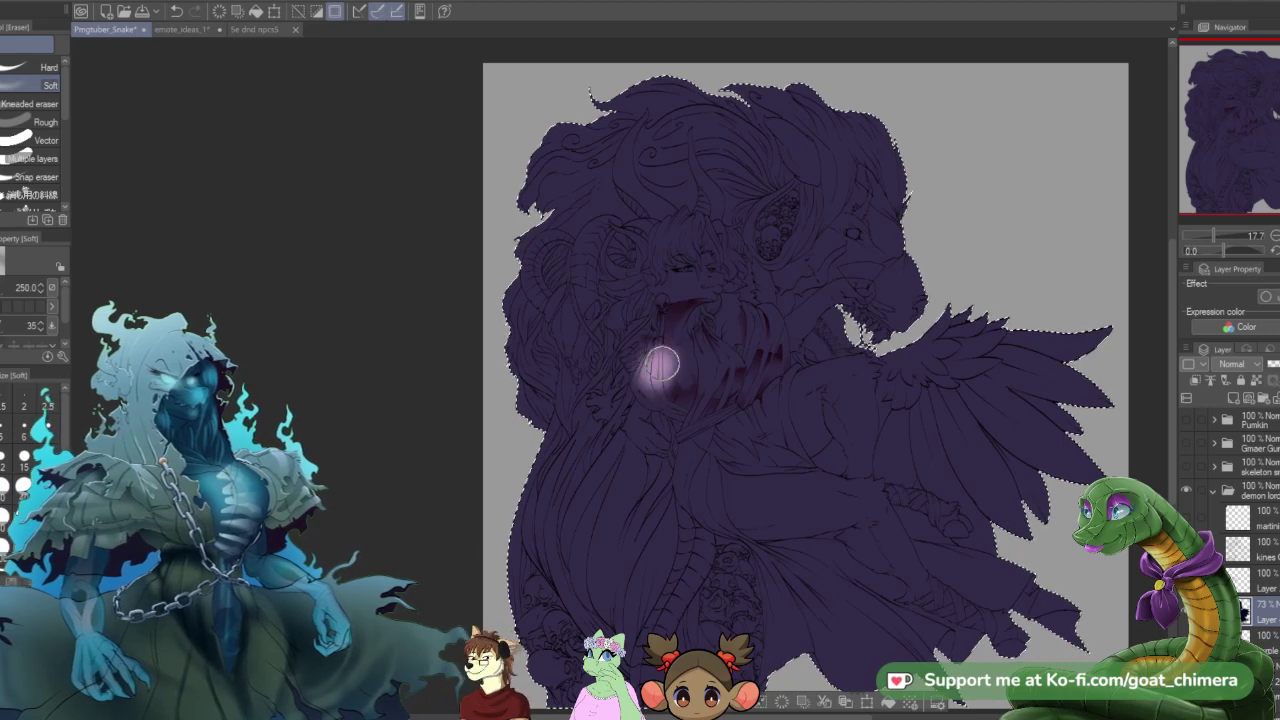
{"action": "left_click_drag", "start_coordinate": [660, 364], "coordinate": [700, 350]}
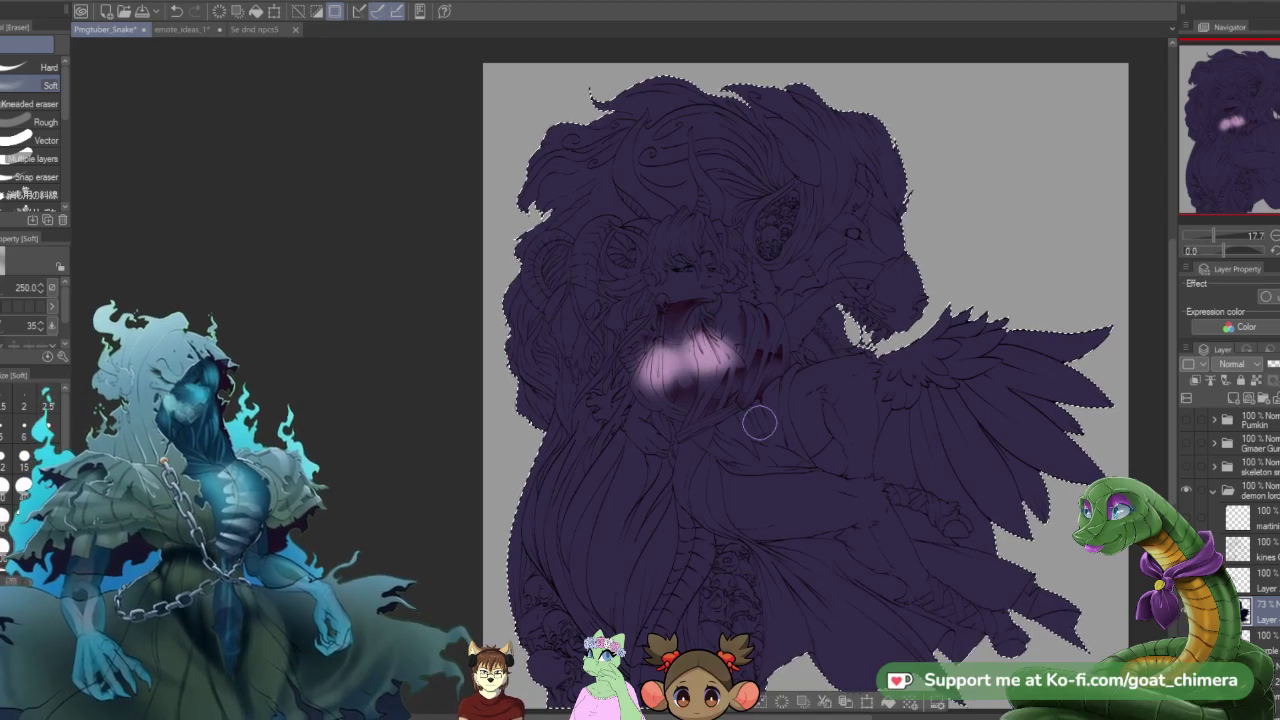
{"action": "mouse_move", "coordinate": [699, 253]}
{"action": "left_mouse_down"}
{"action": "mouse_move", "coordinate": [678, 281]}
{"action": "mouse_move", "coordinate": [712, 267]}
{"action": "mouse_move", "coordinate": [671, 274]}
{"action": "mouse_move", "coordinate": [769, 268]}
{"action": "mouse_move", "coordinate": [671, 283]}
{"action": "mouse_move", "coordinate": [754, 273]}
{"action": "left_mouse_up"}
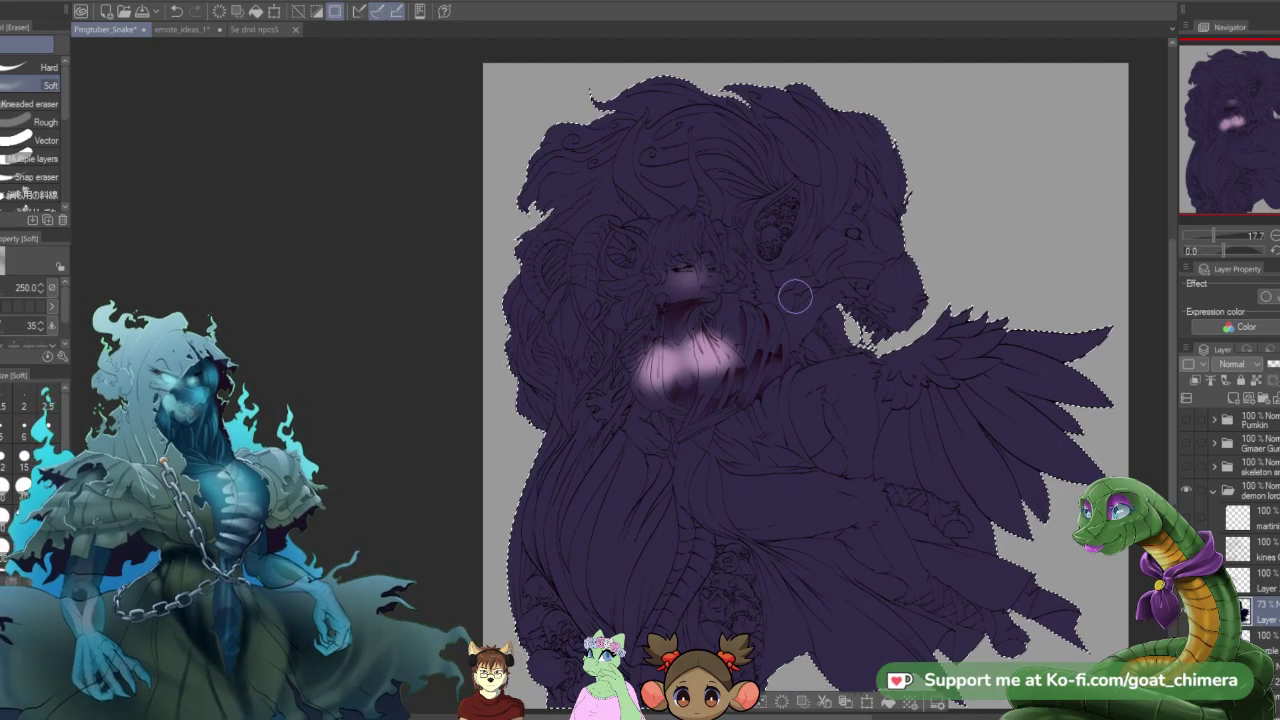
{"action": "scroll", "coordinate": [795, 295], "scroll_direction": "up", "scroll_amount": 4}
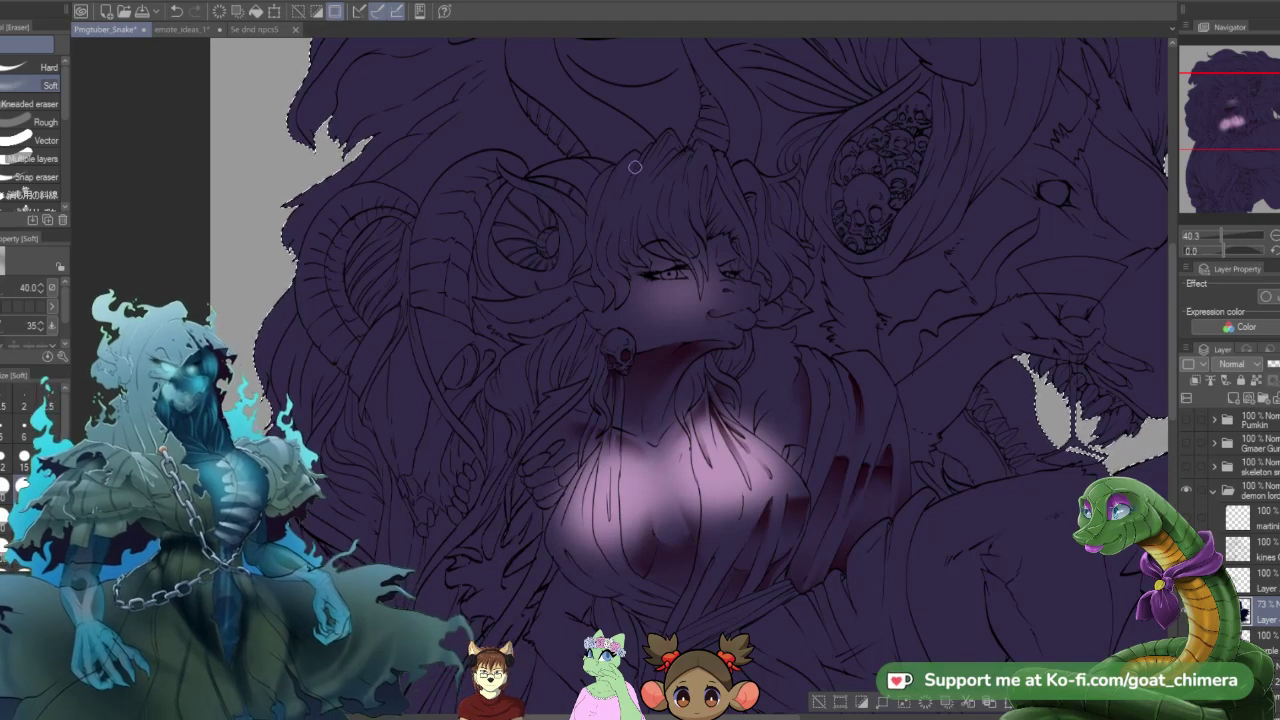
{"action": "mouse_move", "coordinate": [634, 167]}
{"action": "left_mouse_down"}
{"action": "mouse_move", "coordinate": [609, 191]}
{"action": "mouse_move", "coordinate": [630, 151]}
{"action": "mouse_move", "coordinate": [630, 174]}
{"action": "mouse_move", "coordinate": [648, 152]}
{"action": "mouse_move", "coordinate": [613, 207]}
{"action": "mouse_move", "coordinate": [670, 138]}
{"action": "mouse_move", "coordinate": [635, 186]}
{"action": "mouse_move", "coordinate": [680, 160]}
{"action": "mouse_move", "coordinate": [665, 178]}
{"action": "mouse_move", "coordinate": [682, 150]}
{"action": "mouse_move", "coordinate": [659, 200]}
{"action": "mouse_move", "coordinate": [701, 148]}
{"action": "mouse_move", "coordinate": [696, 188]}
{"action": "mouse_move", "coordinate": [707, 155]}
{"action": "left_mouse_up"}
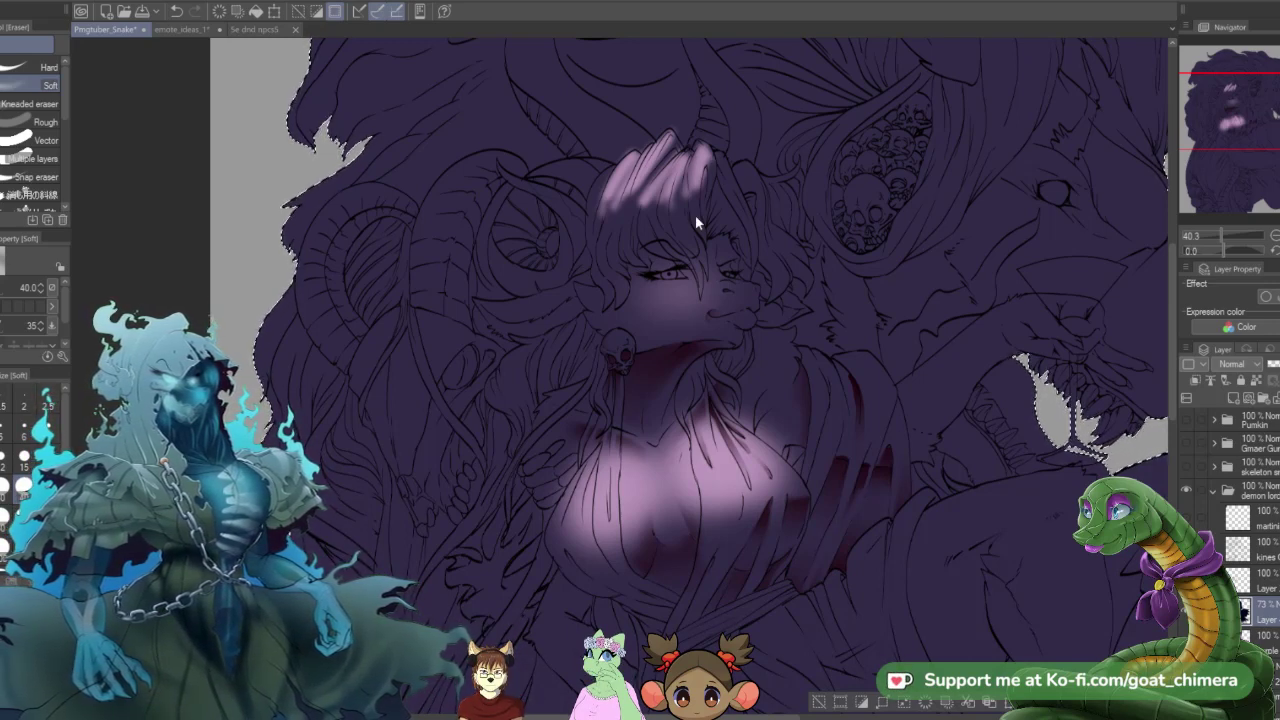
- Undo the soft erasing on the hair, face and chest, the layer opacity change and the dark navy fill
{"action": "key", "text": "ctrl+z"}
{"action": "key", "text": "ctrl+z"}
{"action": "key", "text": "ctrl+z"}
{"action": "key", "text": "ctrl+z"}
{"action": "key", "text": "ctrl+z"}
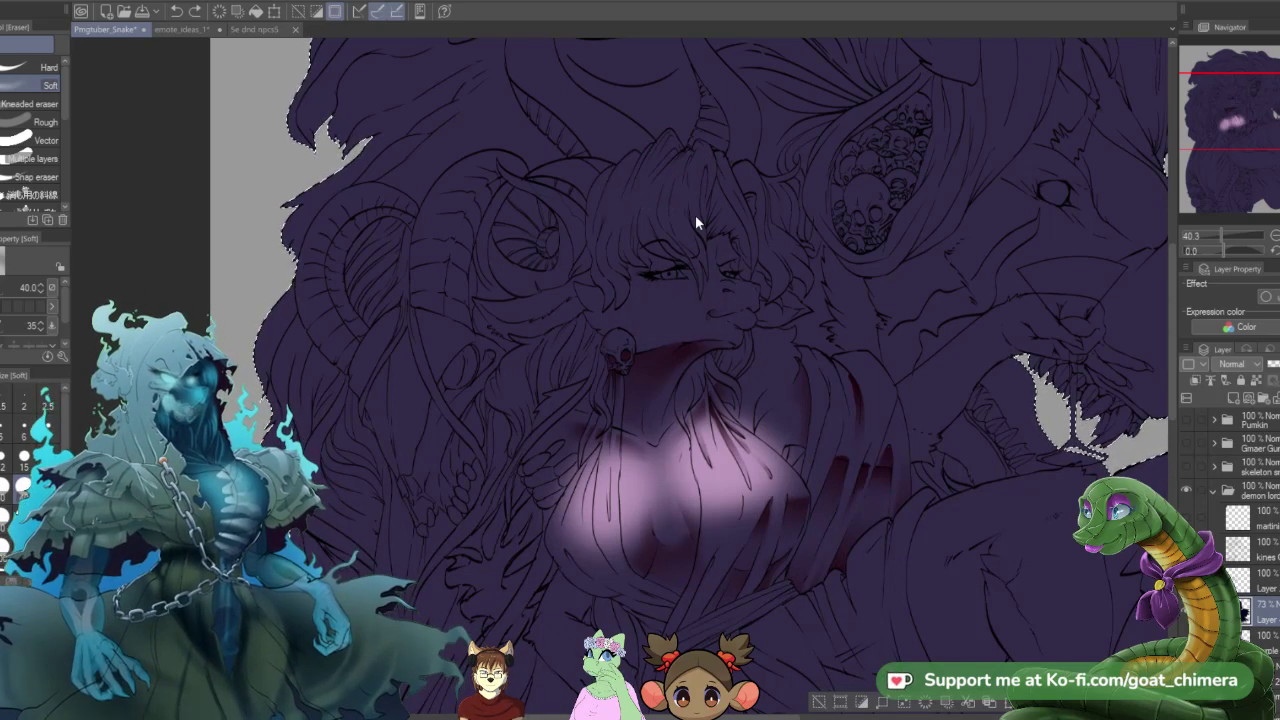
{"action": "key", "text": "ctrl+z"}
{"action": "key", "text": "ctrl+z"}
{"action": "key", "text": "ctrl+z"}
{"action": "key", "text": "ctrl+z"}
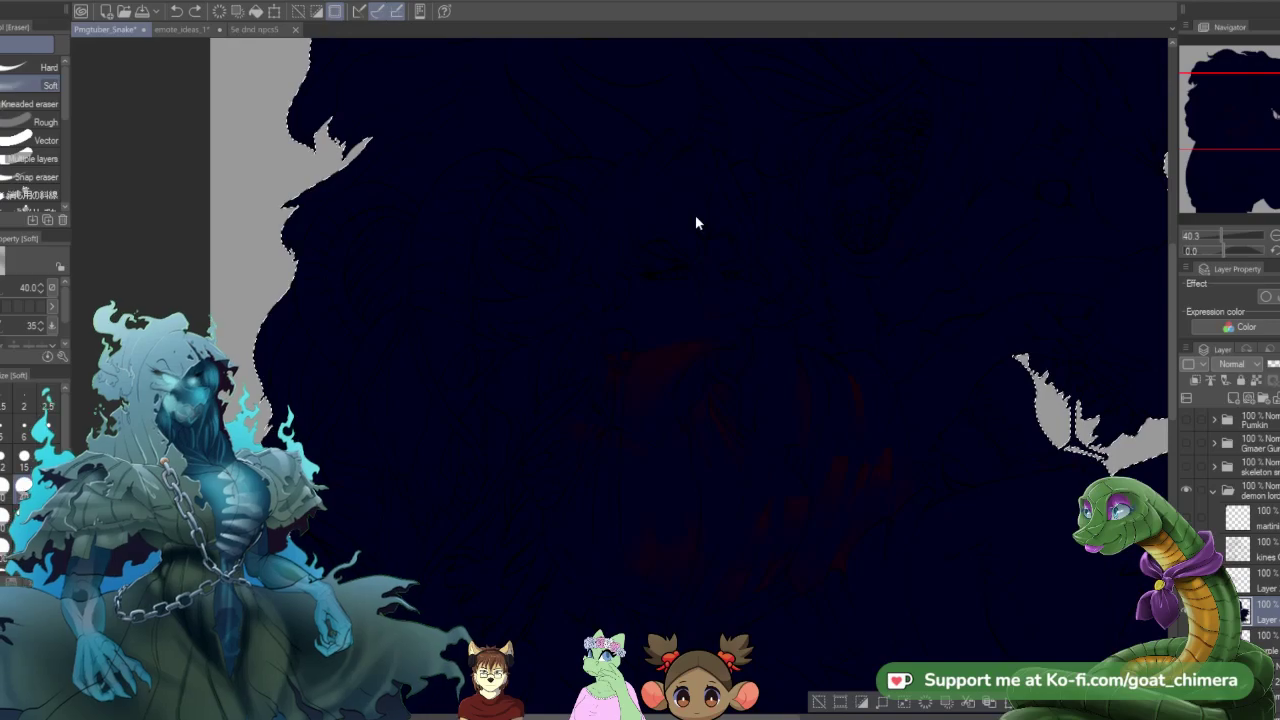
{"action": "key", "text": "ctrl+z"}
- Apply a dark foreground-to-transparent gradient over the selected silhouette, darkest at the base of the figure and fading out towards the mane
{"action": "scroll", "coordinate": [695, 215], "scroll_direction": "down", "scroll_amount": 2}
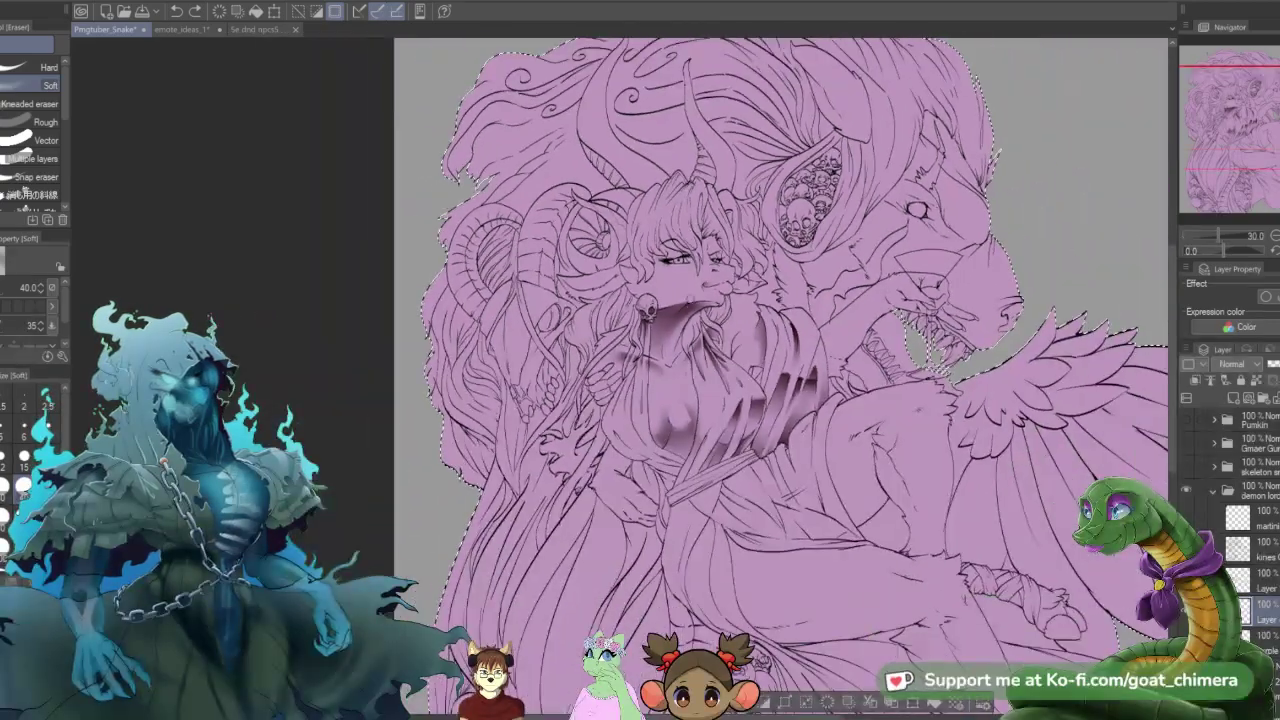
{"action": "scroll", "coordinate": [783, 405], "scroll_direction": "down", "scroll_amount": 3}
{"action": "scroll", "coordinate": [628, 100], "scroll_direction": "up", "scroll_amount": 2}
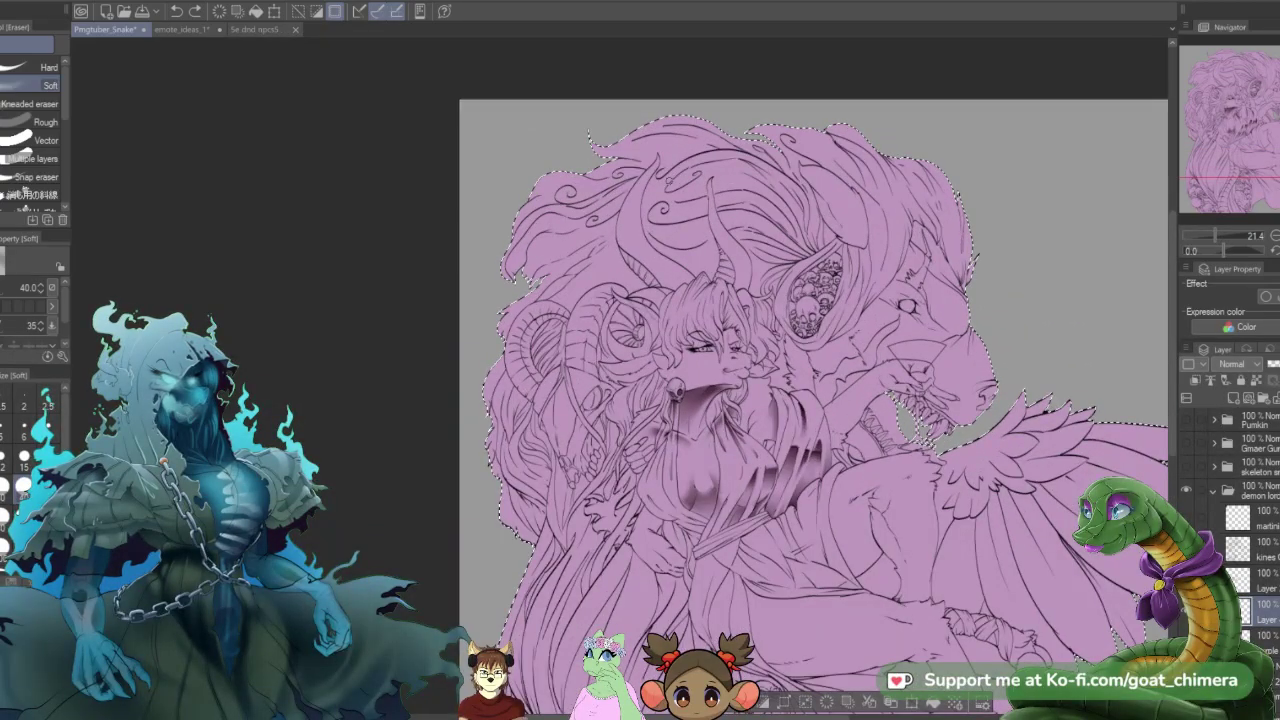
{"action": "scroll", "coordinate": [669, 180], "scroll_direction": "down", "scroll_amount": 2}
{"action": "scroll", "coordinate": [630, 195], "scroll_direction": "up", "scroll_amount": 3}
{"action": "scroll", "coordinate": [650, 210], "scroll_direction": "down", "scroll_amount": 2}
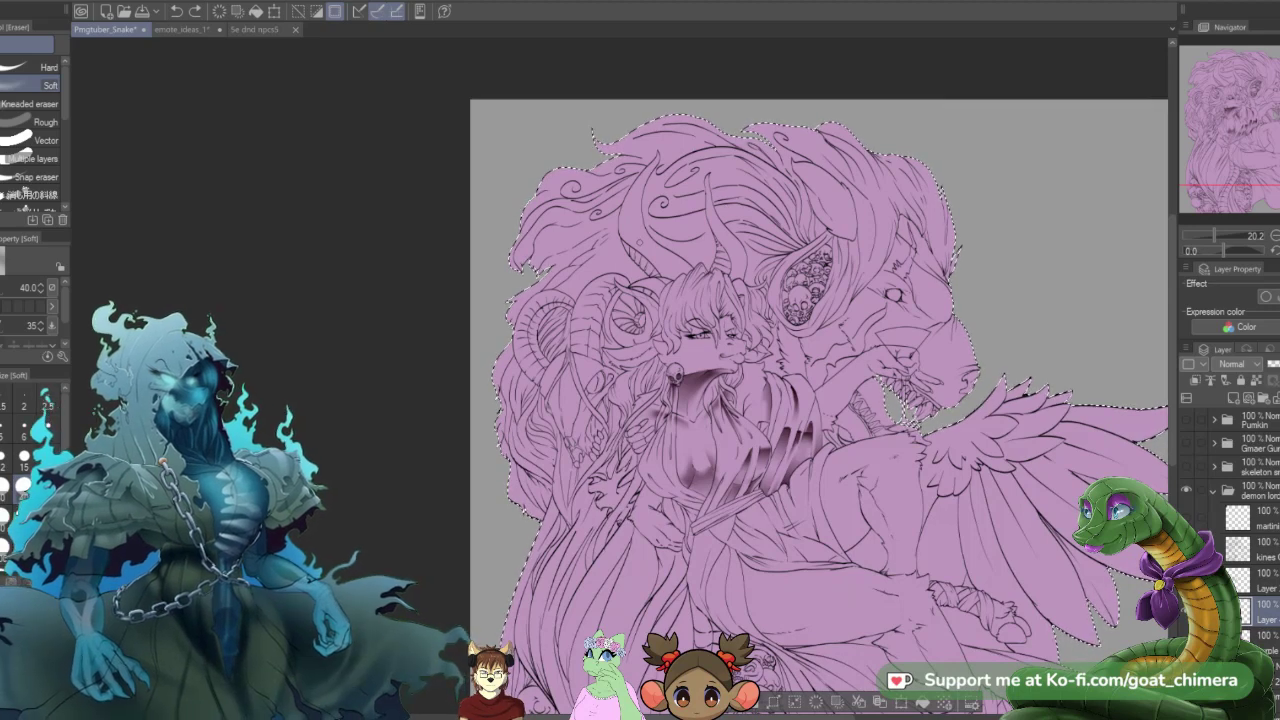
{"action": "scroll", "coordinate": [639, 243], "scroll_direction": "down", "scroll_amount": 2}
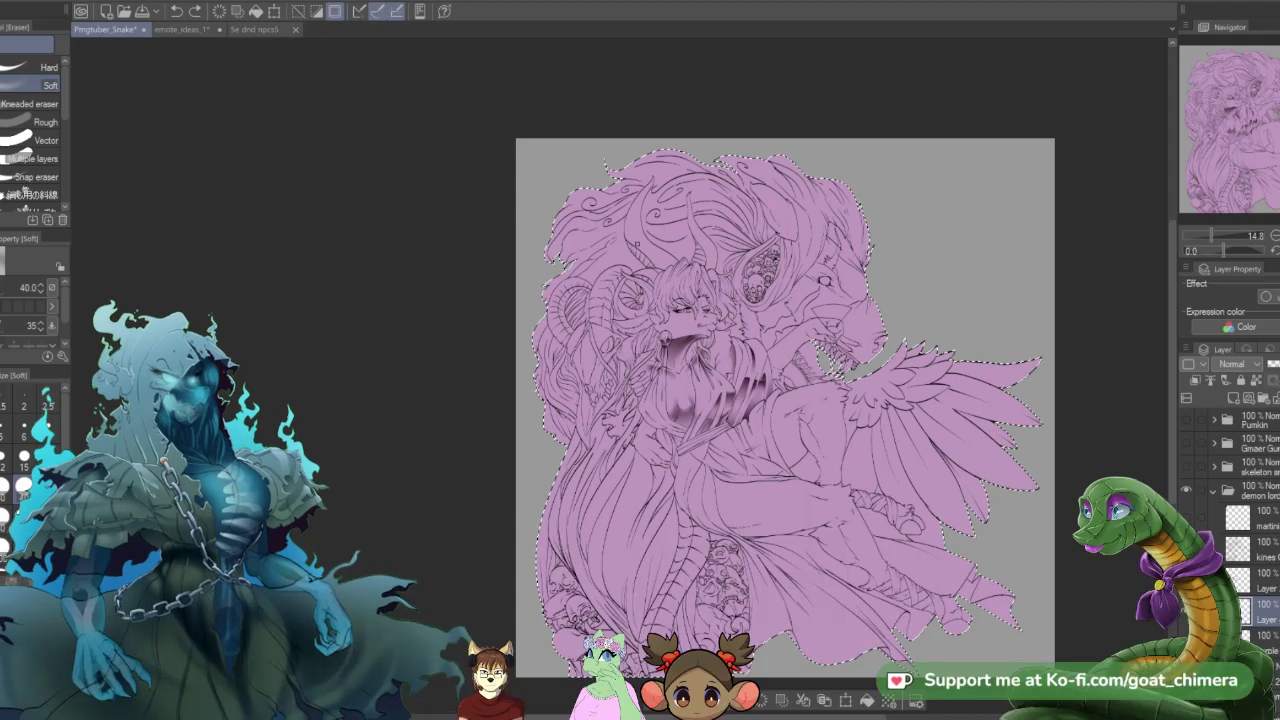
{"action": "key", "text": "g"}
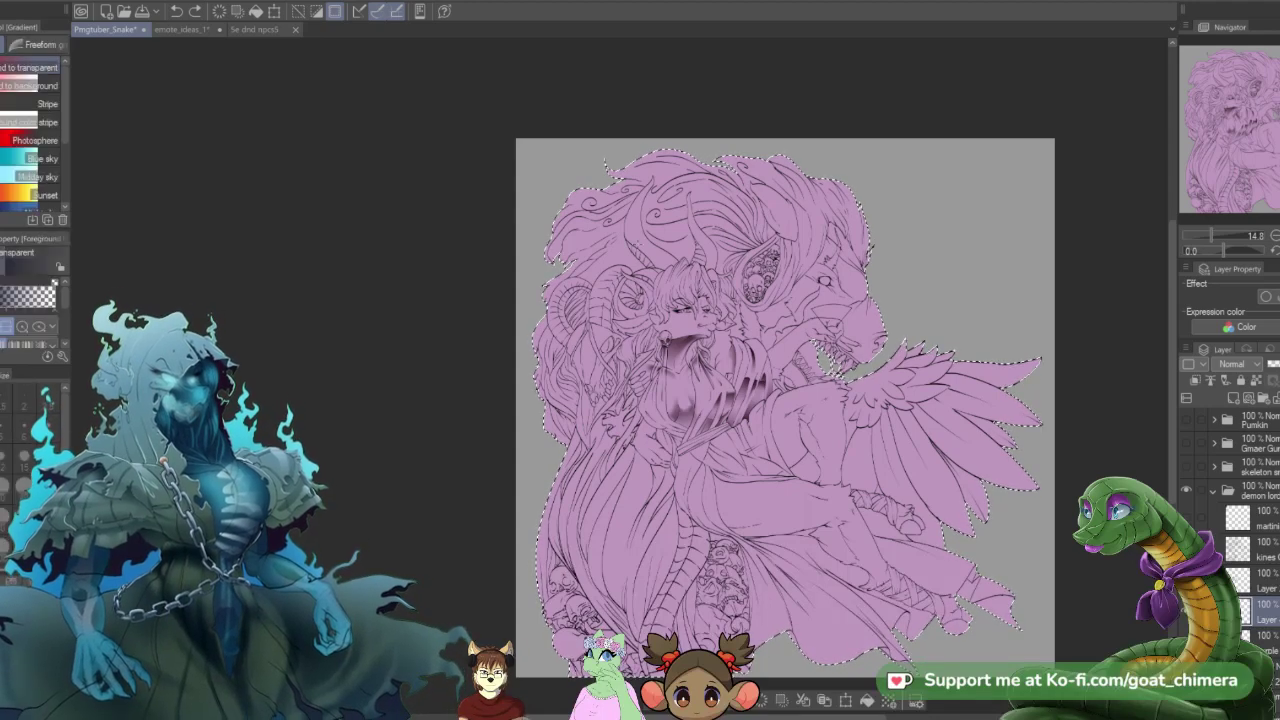
{"action": "scroll", "coordinate": [620, 415], "scroll_direction": "right", "scroll_amount": 3}
{"action": "scroll", "coordinate": [576, 386], "scroll_direction": "left", "scroll_amount": 4}
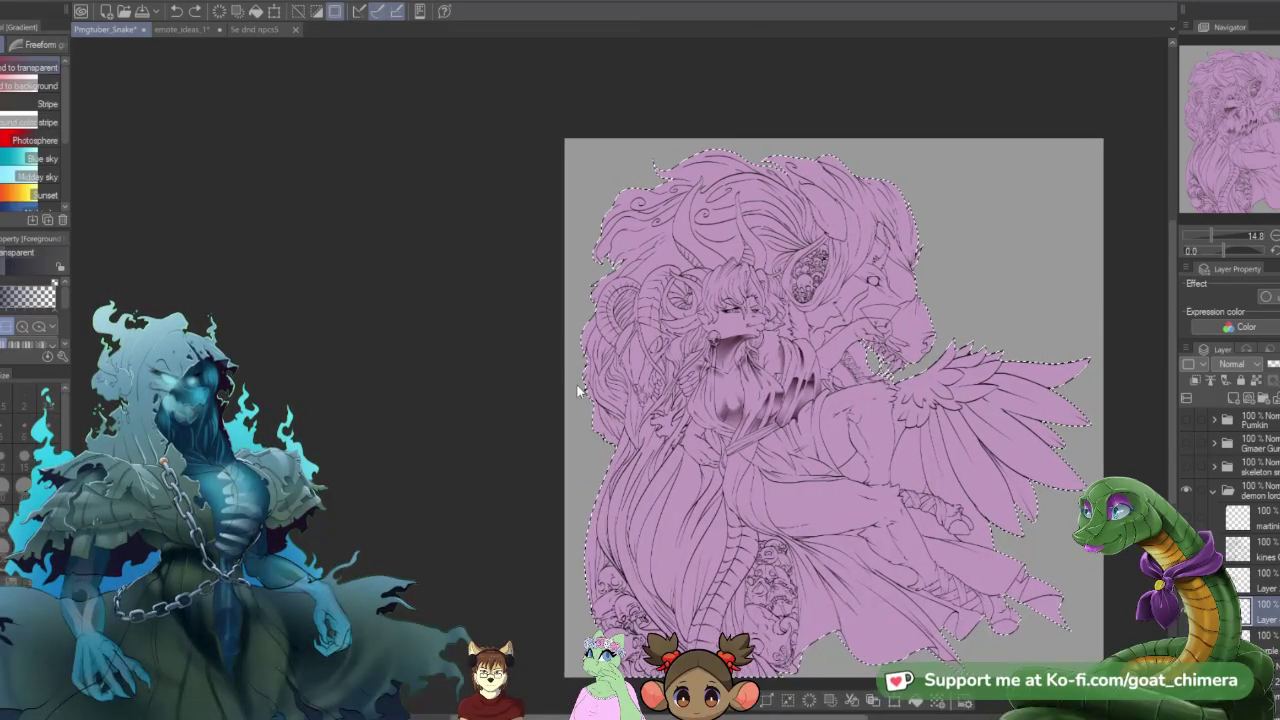
{"action": "scroll", "coordinate": [577, 390], "scroll_direction": "right", "scroll_amount": 1}
{"action": "left_click_drag", "start_coordinate": [711, 205], "coordinate": [657, 636]}
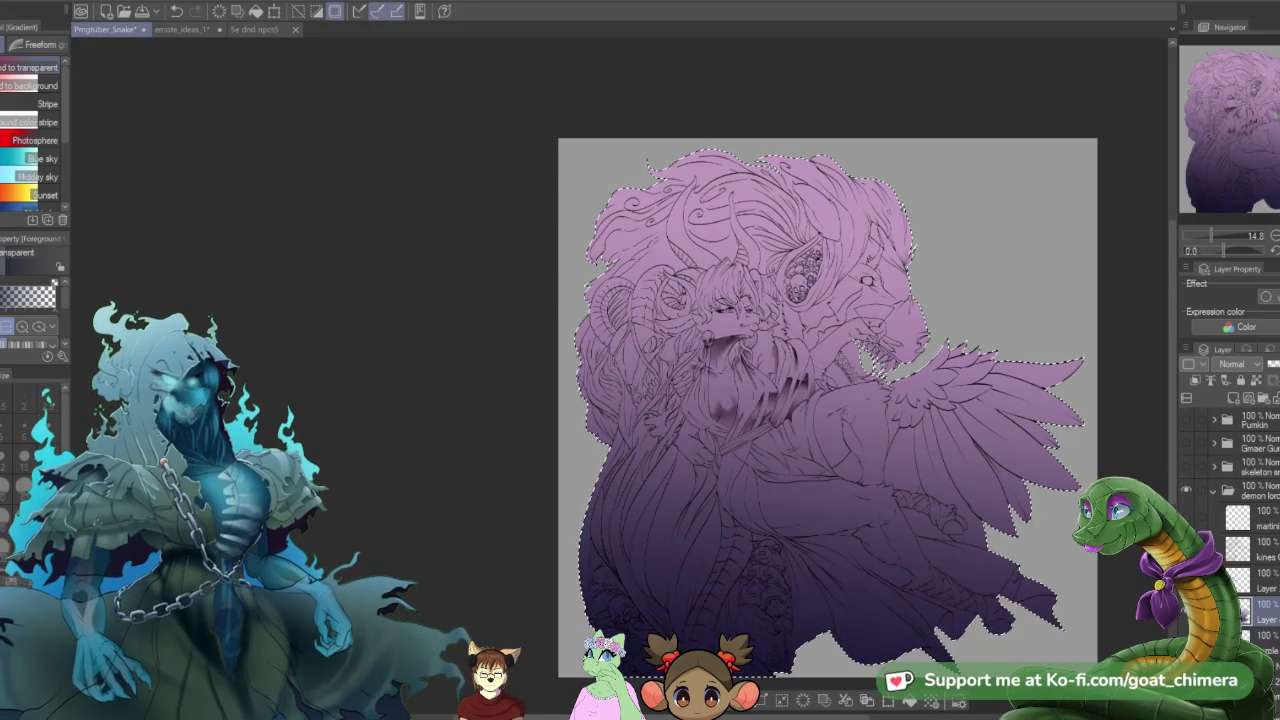
- Lift soft highlights out of the gradient on the drapery folds below the waist sash with the Soft eraser at size 100
{"action": "scroll", "coordinate": [780, 400], "scroll_direction": "up", "scroll_amount": 2}
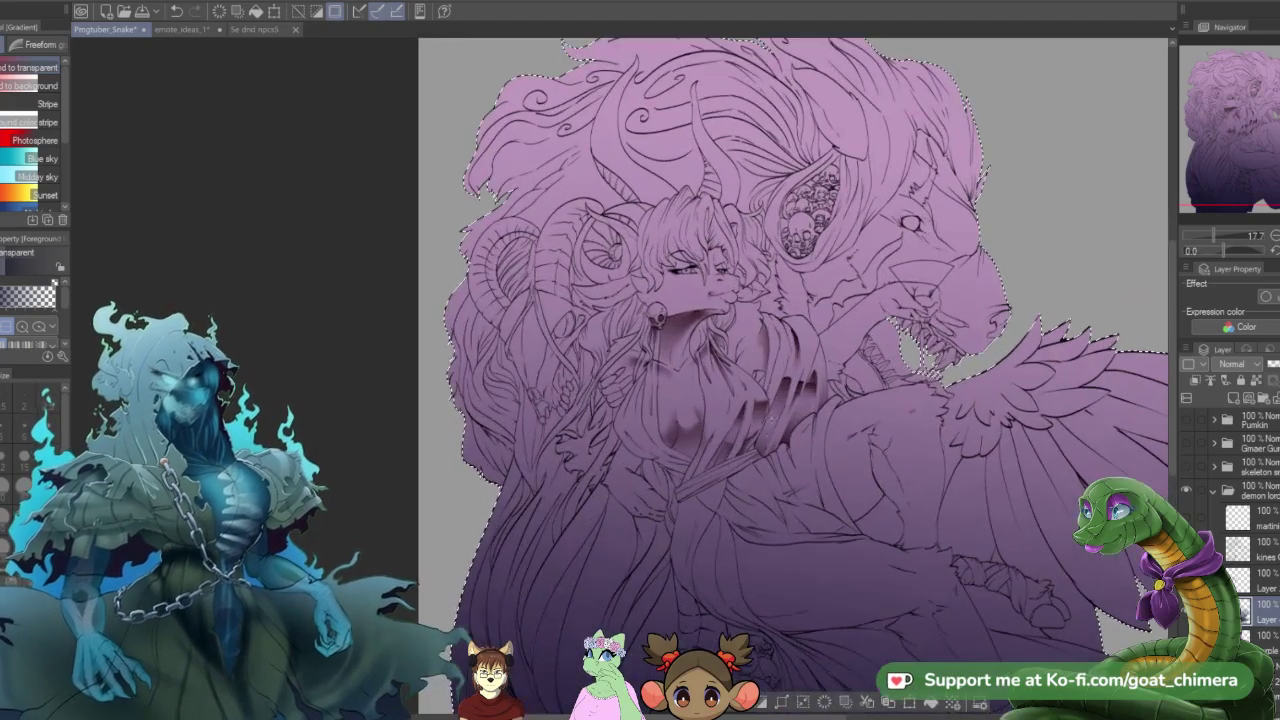
{"action": "scroll", "coordinate": [762, 582], "scroll_direction": "up", "scroll_amount": 3}
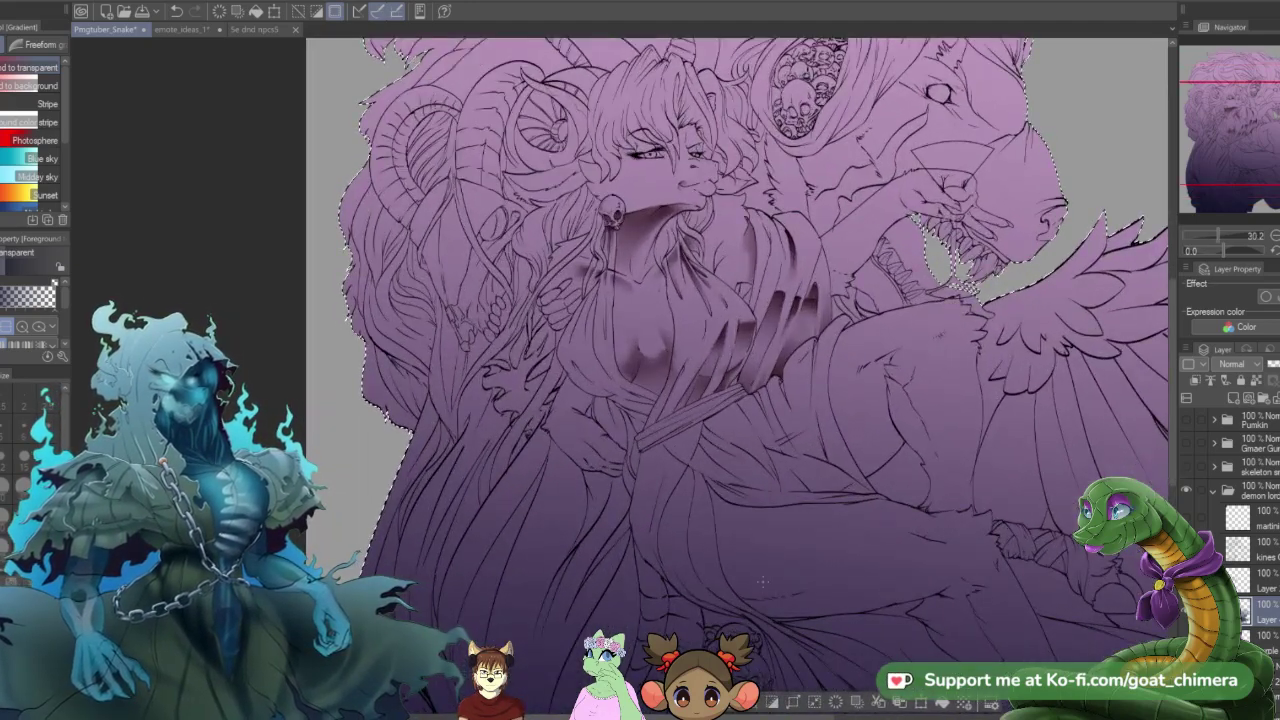
{"action": "key", "text": "e"}
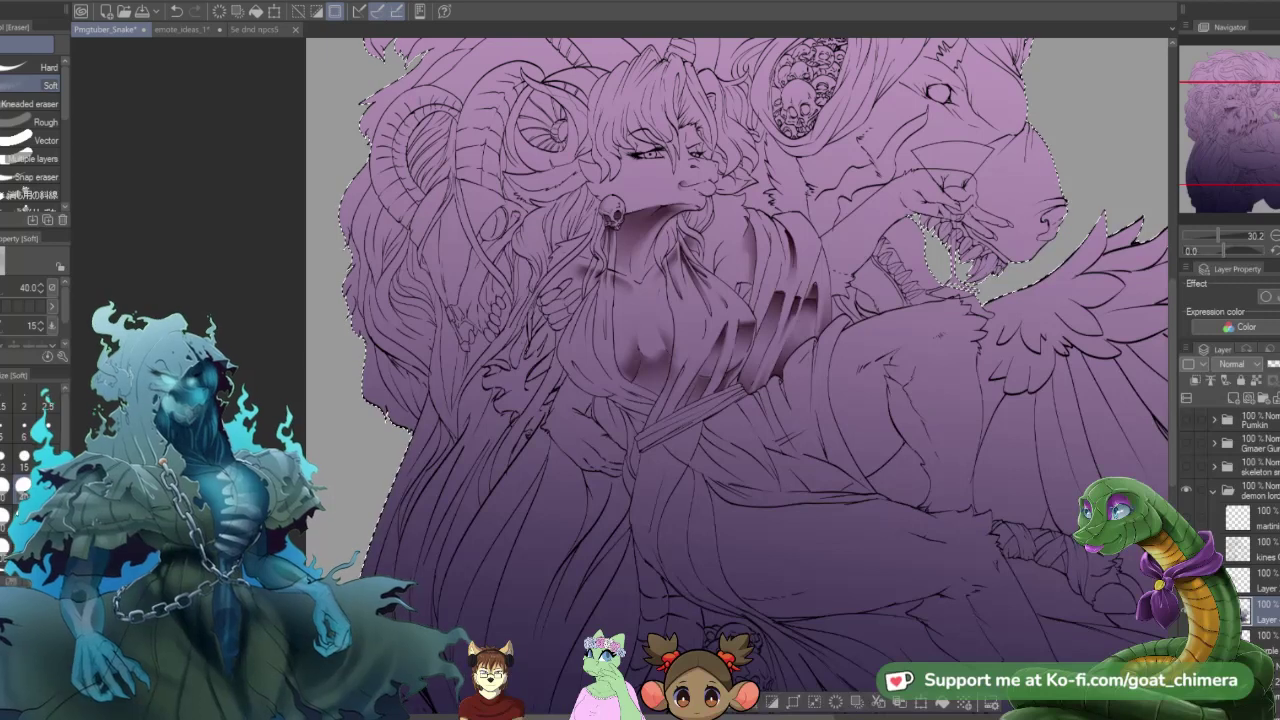
{"action": "key", "text": "bracketright"}
{"action": "key", "text": "bracketright"}
{"action": "key", "text": "bracketright"}
{"action": "key", "text": "bracketright"}
{"action": "key", "text": "bracketright"}
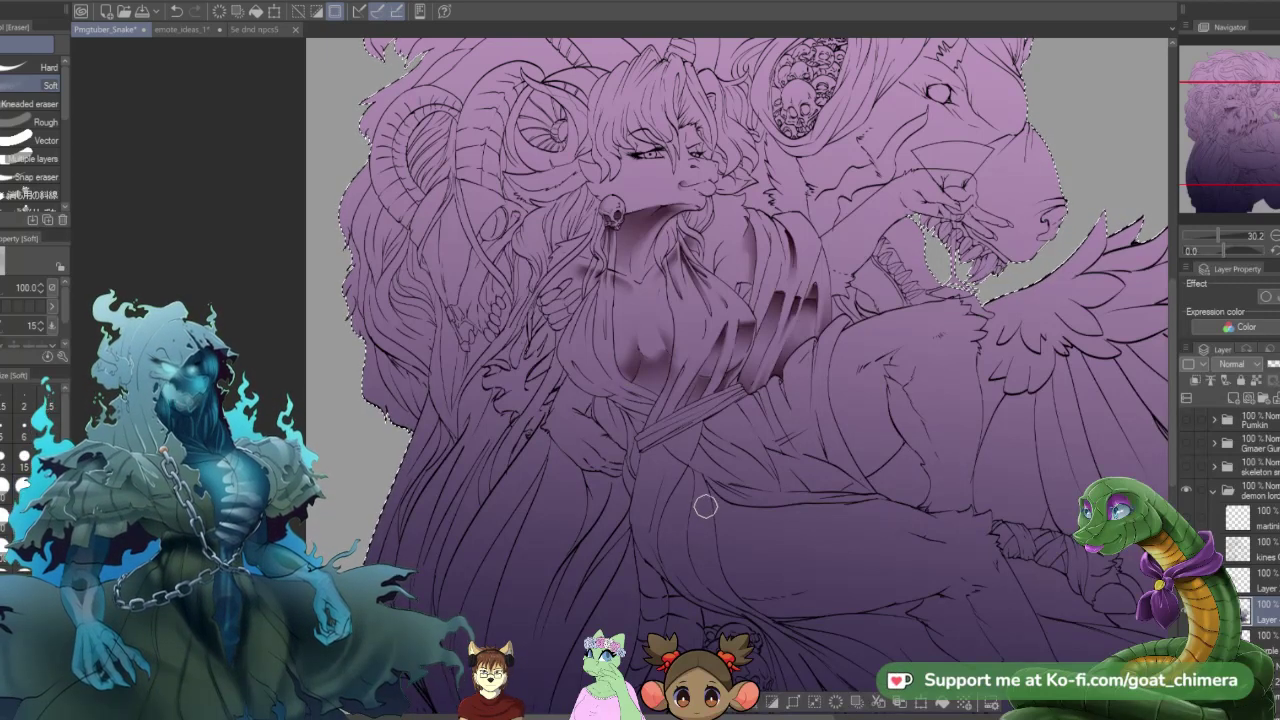
{"action": "left_click_drag", "start_coordinate": [705, 506], "coordinate": [756, 620]}
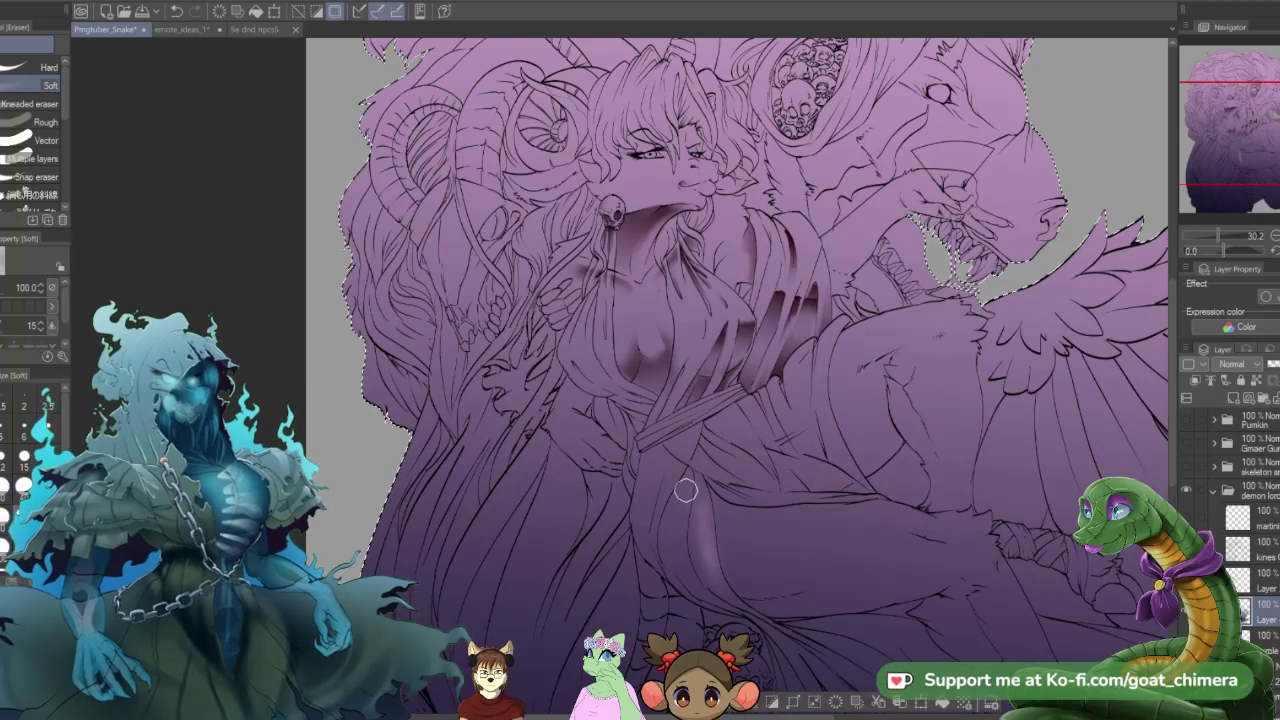
{"action": "left_click_drag", "start_coordinate": [686, 490], "coordinate": [689, 553]}
{"action": "left_click_drag", "start_coordinate": [685, 499], "coordinate": [685, 589]}
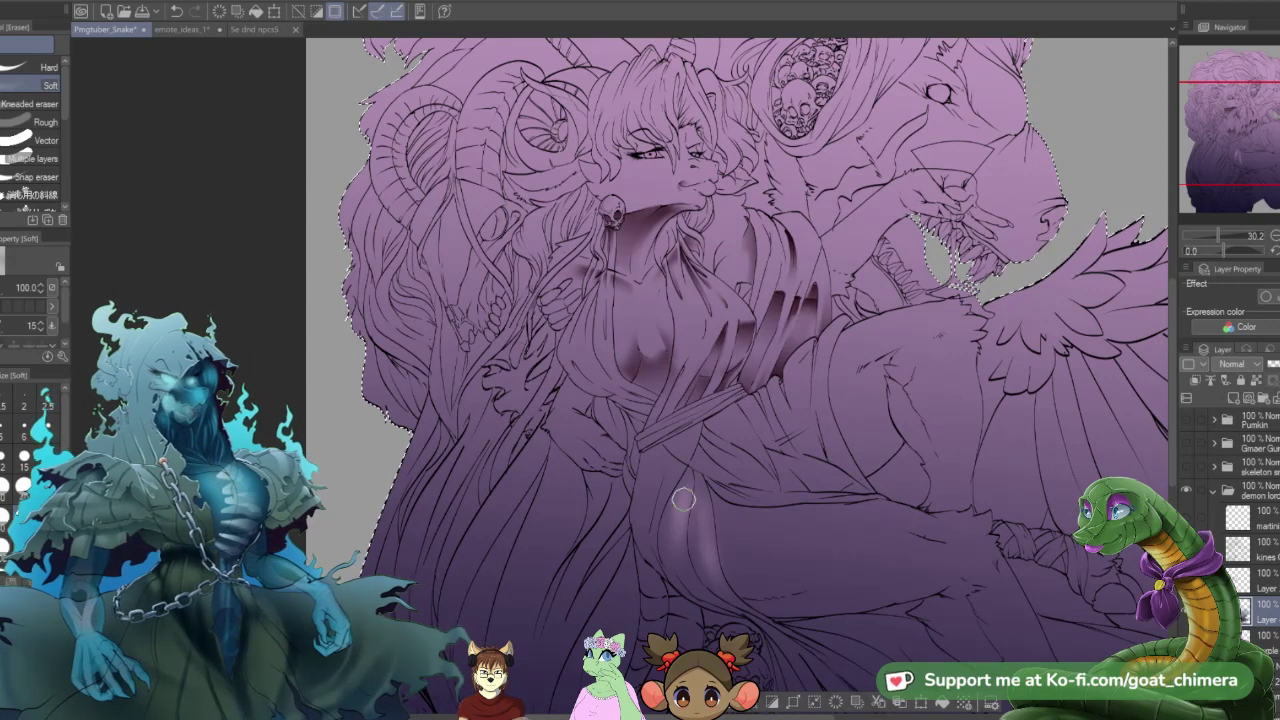
{"action": "left_click_drag", "start_coordinate": [683, 499], "coordinate": [686, 478]}
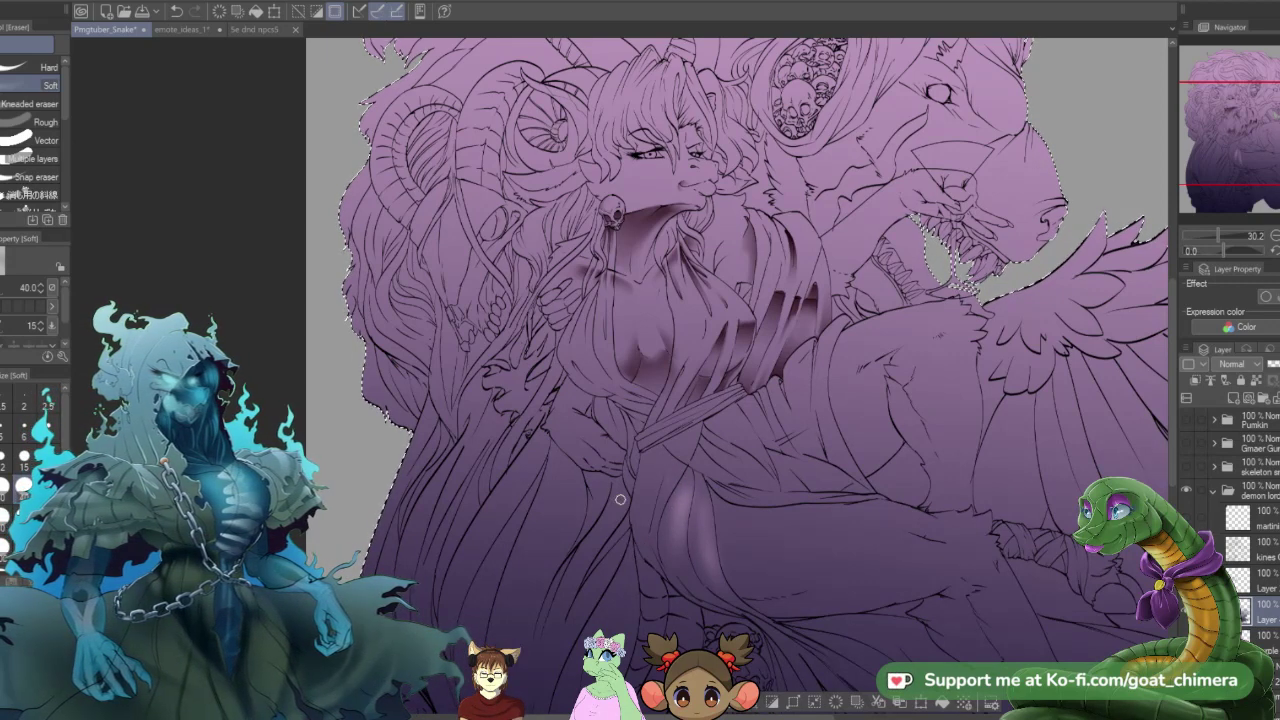
- Try adding thinner highlights along the neighbouring drapery folds below the sash with the Soft eraser at size 40
{"action": "left_click_drag", "start_coordinate": [672, 488], "coordinate": [648, 595]}
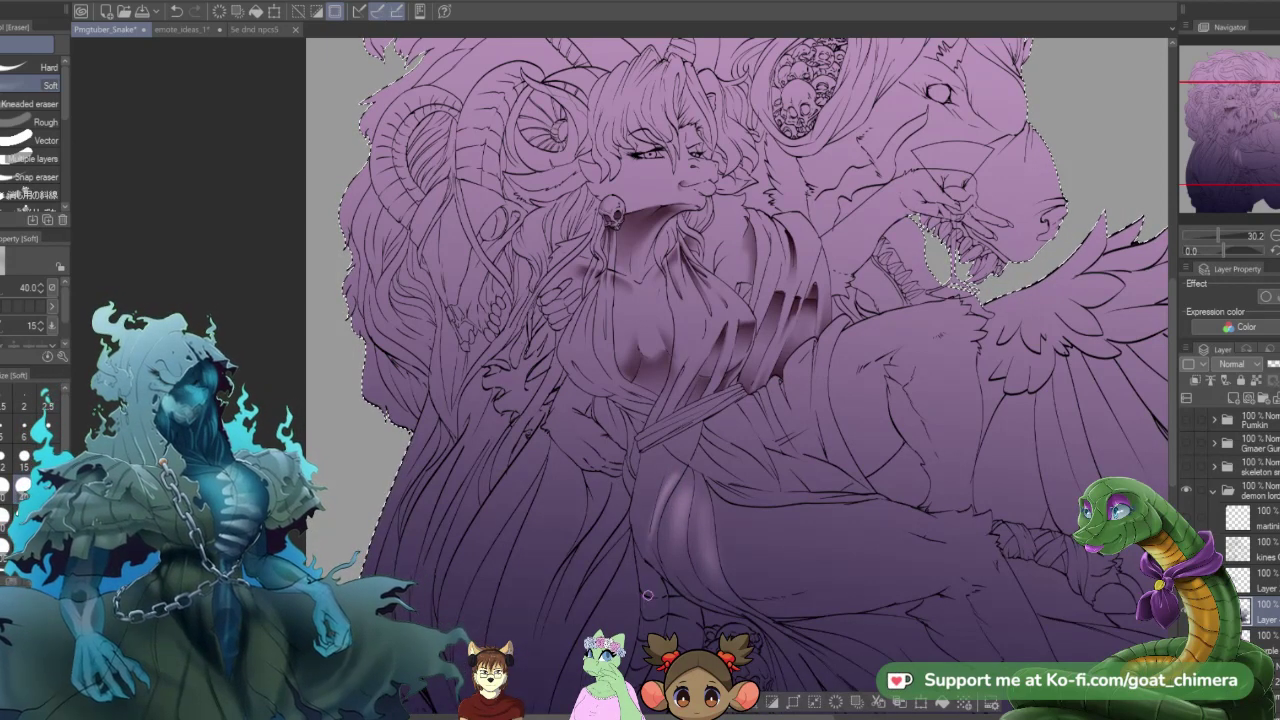
{"action": "mouse_move", "coordinate": [664, 468]}
{"action": "left_mouse_down"}
{"action": "mouse_move", "coordinate": [644, 575]}
{"action": "mouse_move", "coordinate": [665, 466]}
{"action": "mouse_move", "coordinate": [654, 588]}
{"action": "mouse_move", "coordinate": [660, 466]}
{"action": "mouse_move", "coordinate": [645, 498]}
{"action": "left_mouse_up"}
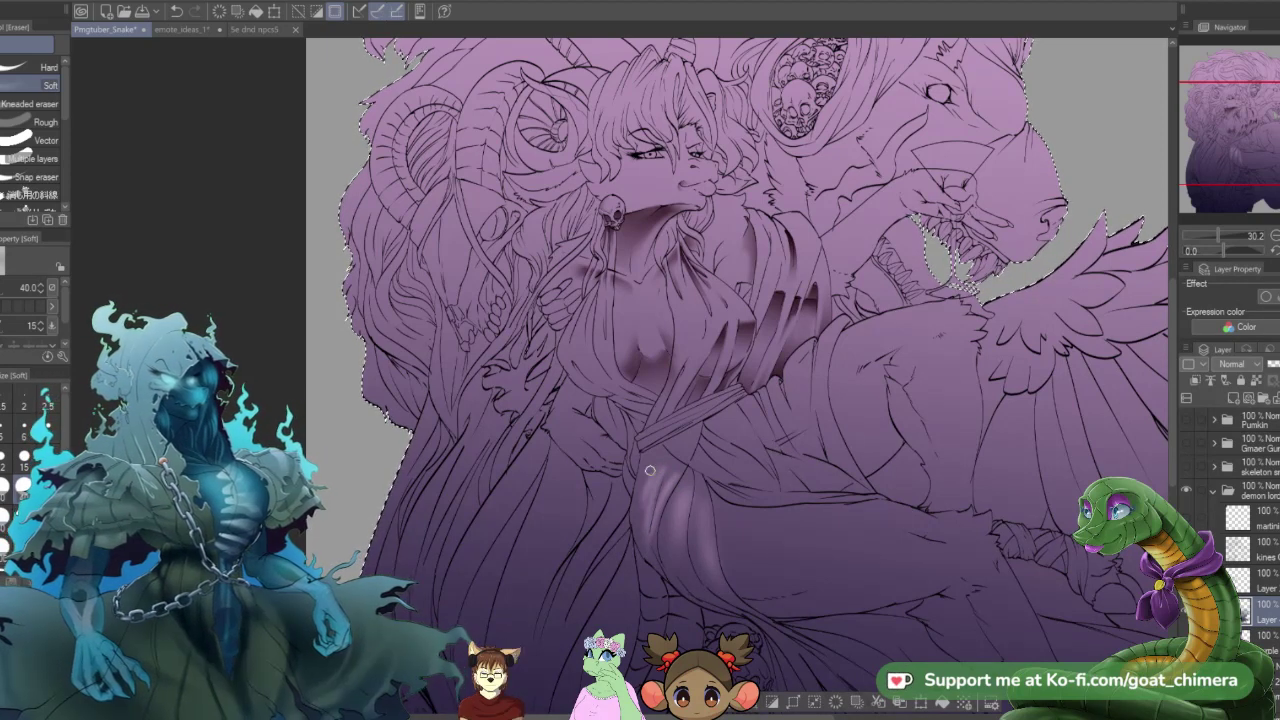
{"action": "scroll", "coordinate": [664, 577], "scroll_direction": "down", "scroll_amount": 3}
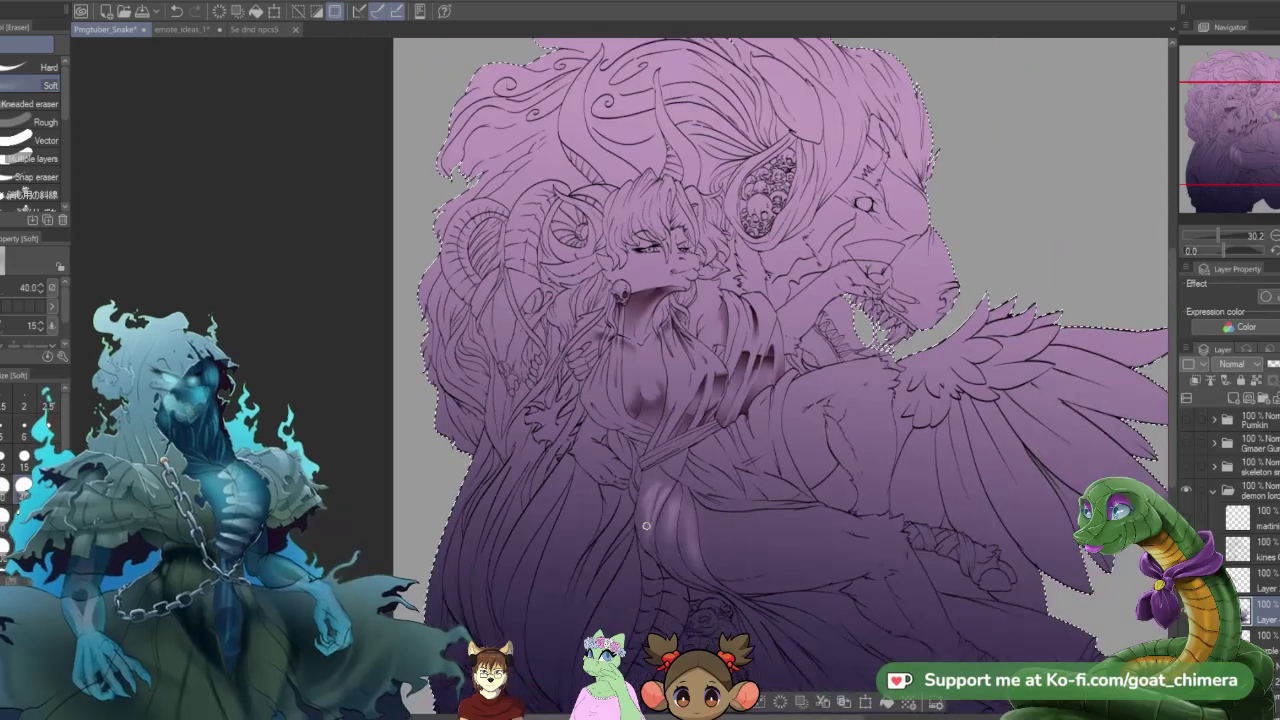
{"action": "scroll", "coordinate": [751, 447], "scroll_direction": "up", "scroll_amount": 2}
{"action": "scroll", "coordinate": [751, 447], "scroll_direction": "up", "scroll_amount": 4}
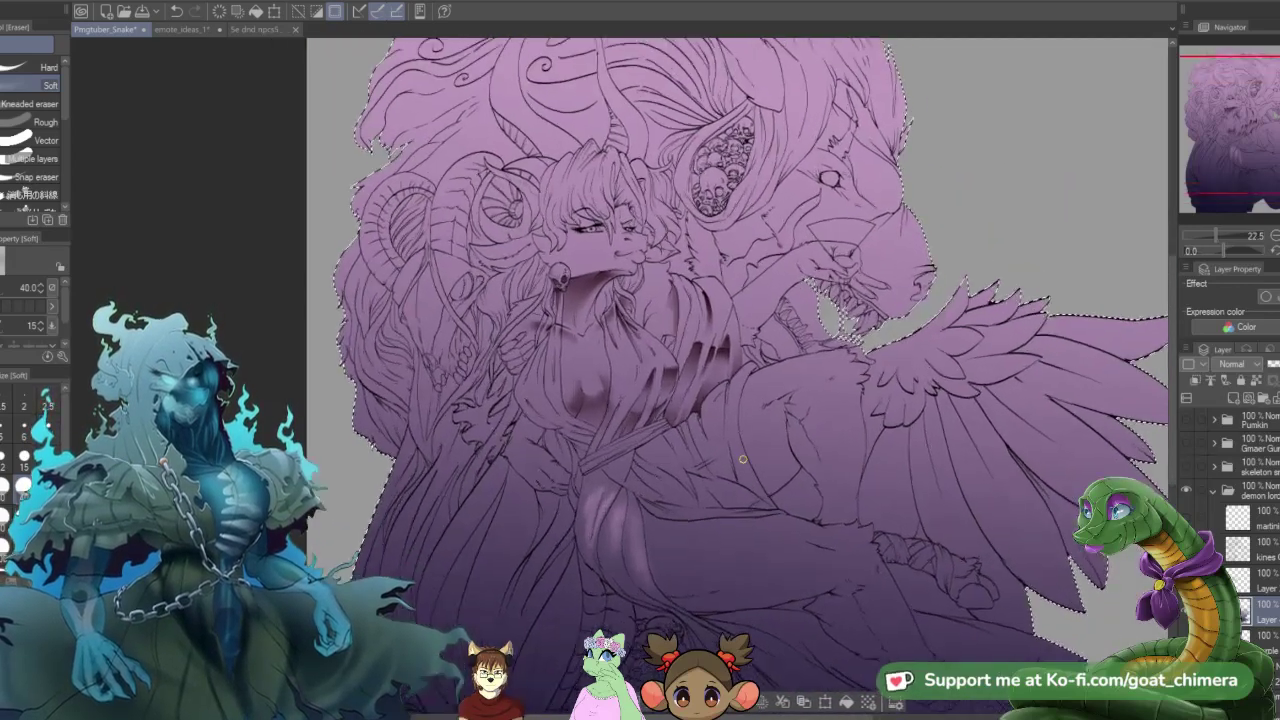
{"action": "scroll", "coordinate": [718, 487], "scroll_direction": "down", "scroll_amount": 2}
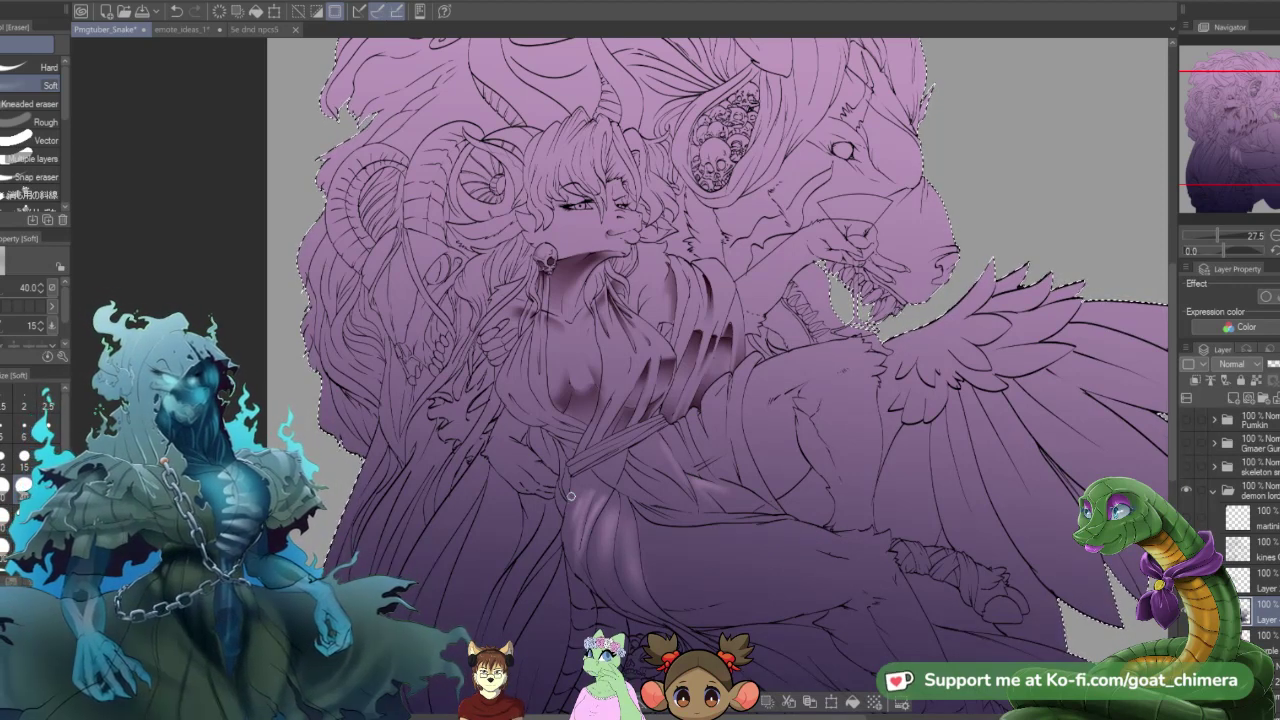
- Undo the soft highlights erased into the drapery folds below the waist sash
{"action": "left_click", "coordinate": [24, 459]}
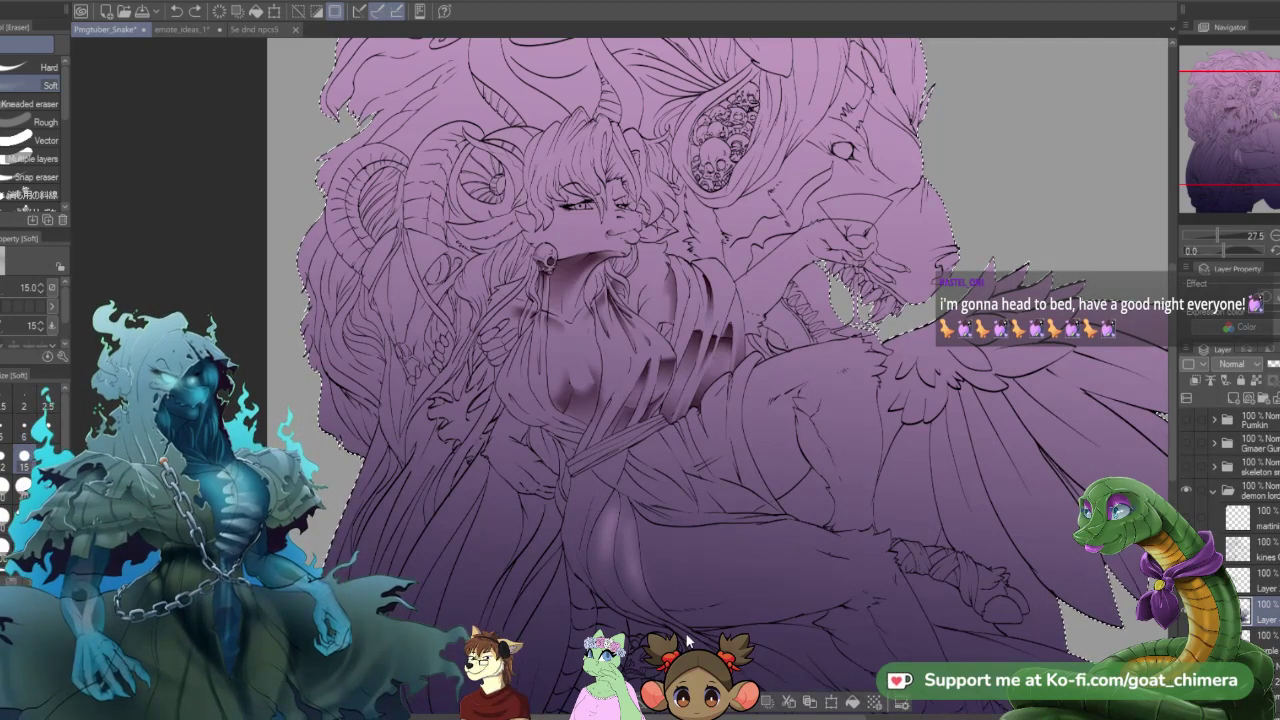
{"action": "left_click_drag", "start_coordinate": [614, 514], "coordinate": [606, 566]}
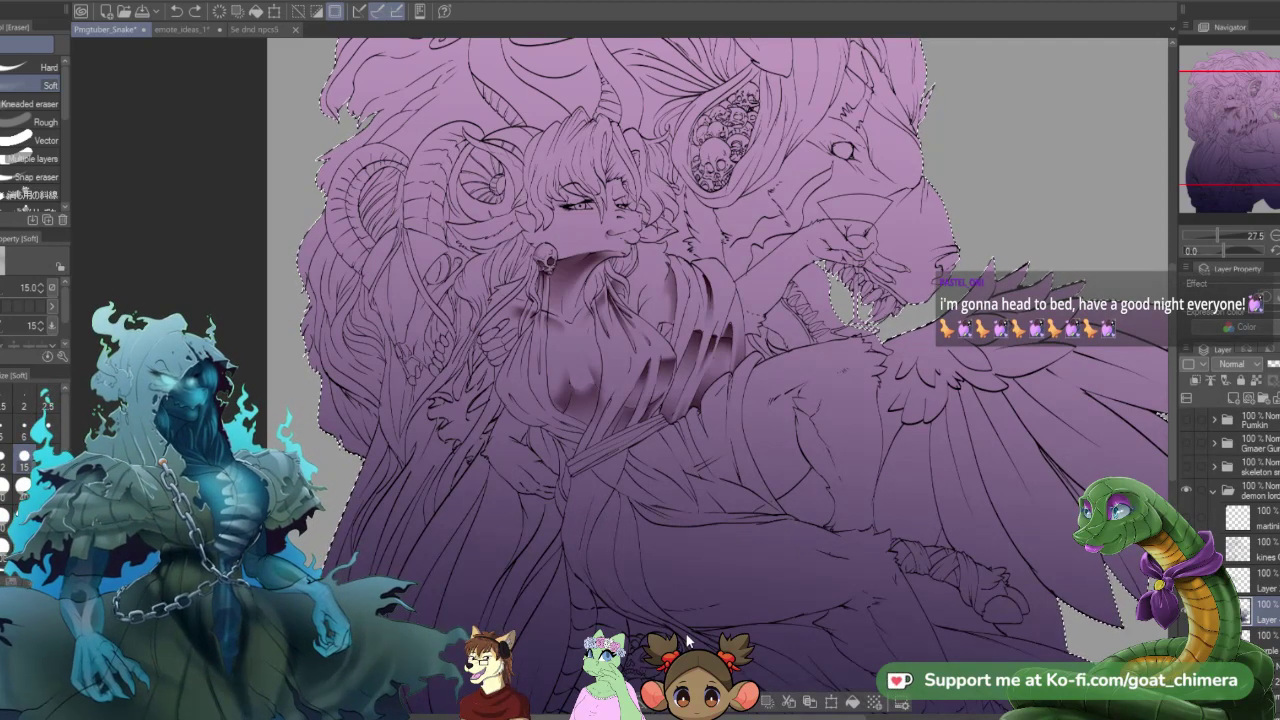
- Lift soft highlights out of the gradient on the horned skull at the base of the skull pile with the Soft eraser at sizes 100 and 40
{"action": "scroll", "coordinate": [683, 586], "scroll_direction": "down", "scroll_amount": 5}
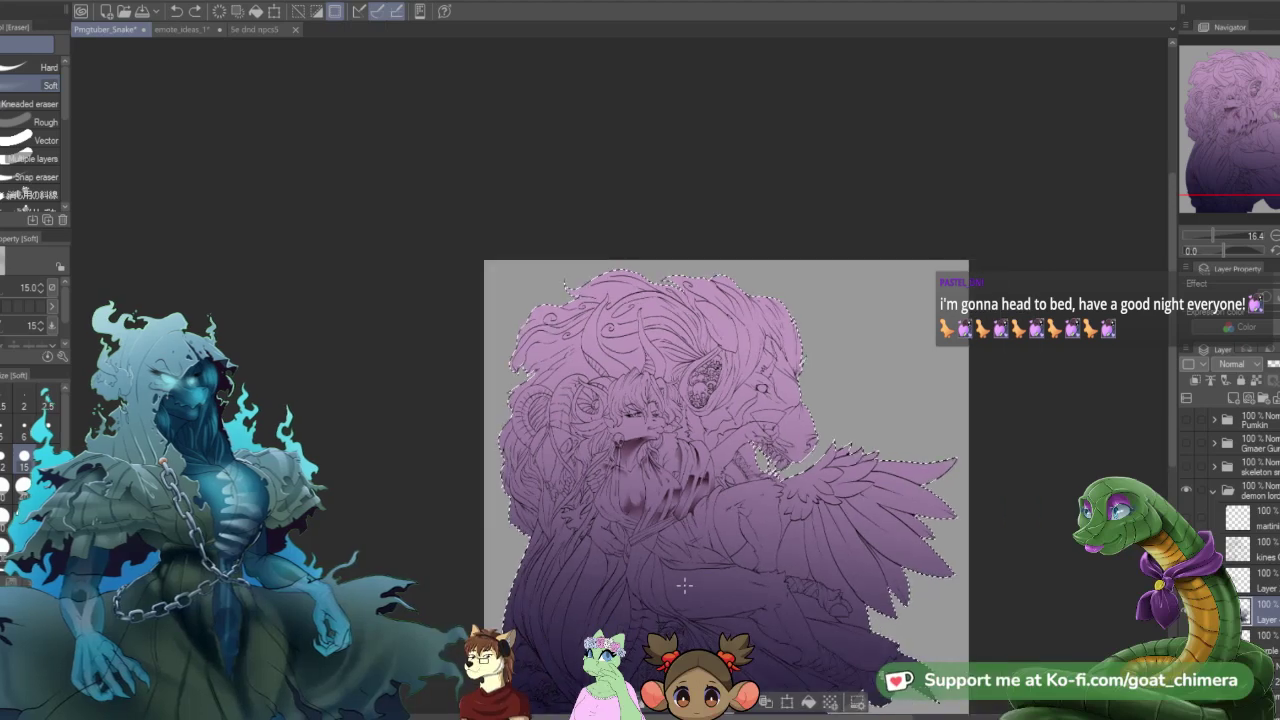
{"action": "scroll", "coordinate": [682, 636], "scroll_direction": "up", "scroll_amount": 3}
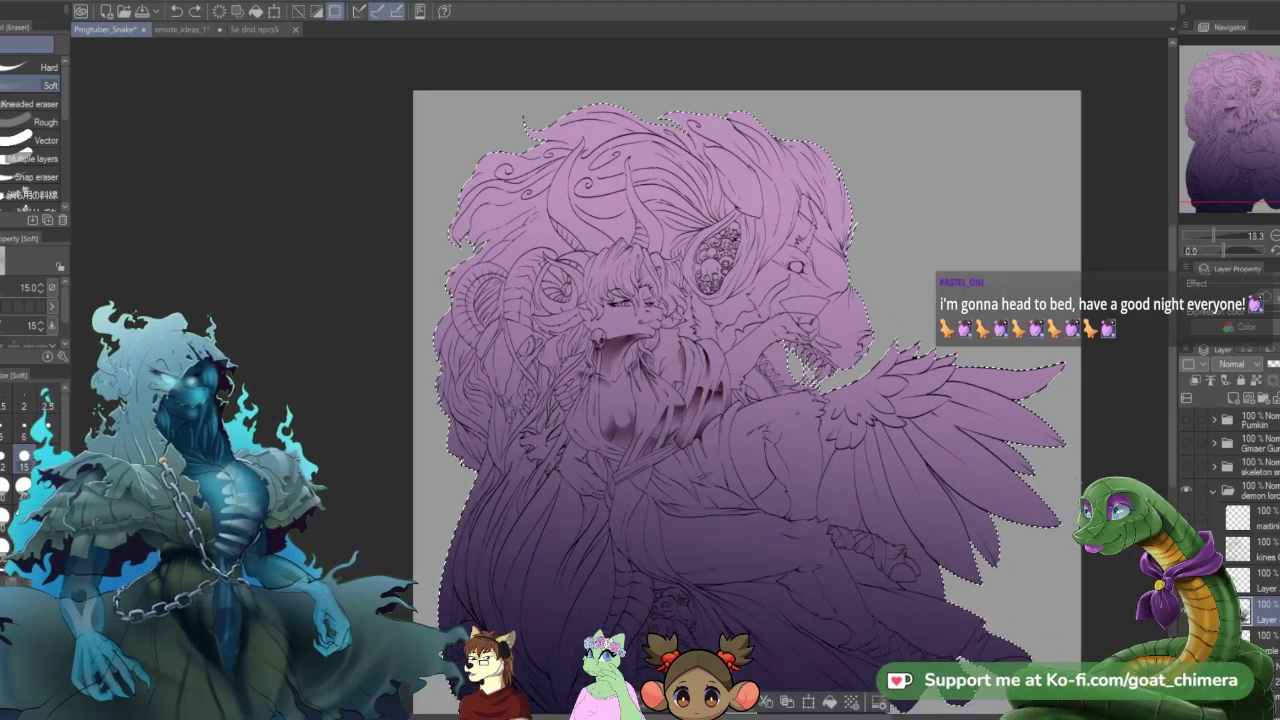
{"action": "left_click_drag", "start_coordinate": [1262, 184], "coordinate": [1246, 209]}
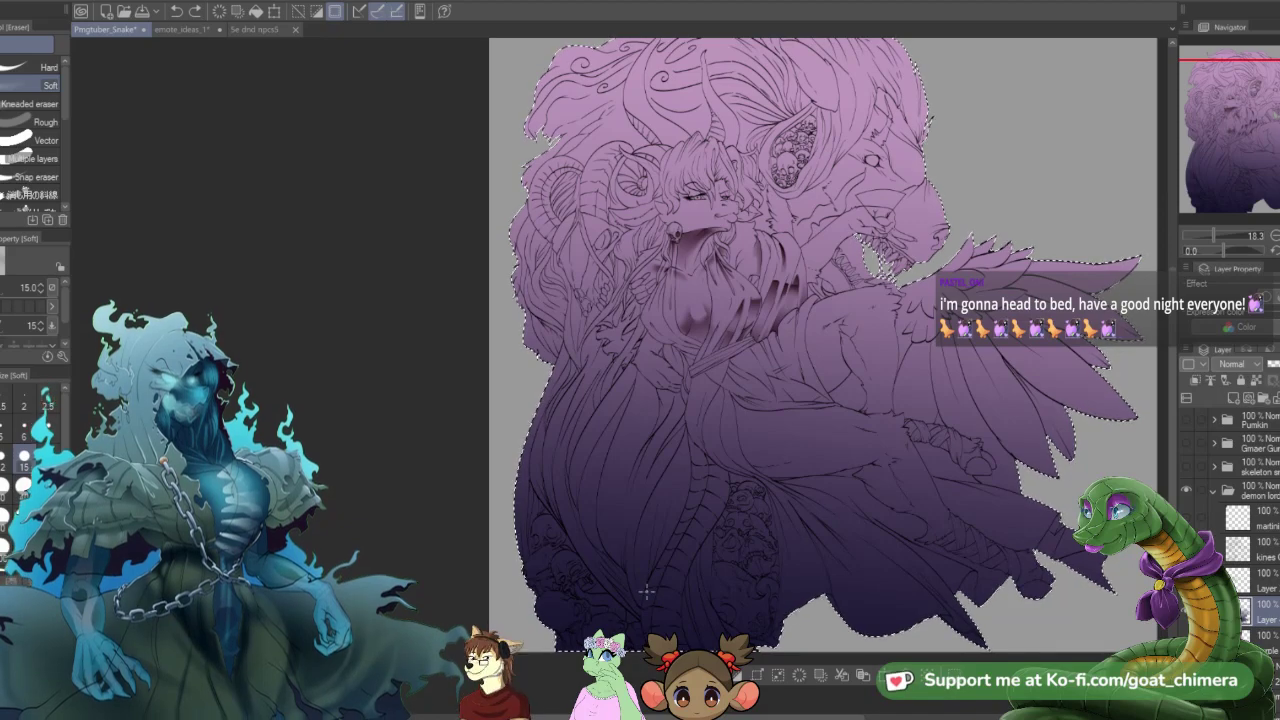
{"action": "scroll", "coordinate": [716, 598], "scroll_direction": "down", "scroll_amount": 1}
{"action": "scroll", "coordinate": [712, 594], "scroll_direction": "up", "scroll_amount": 4}
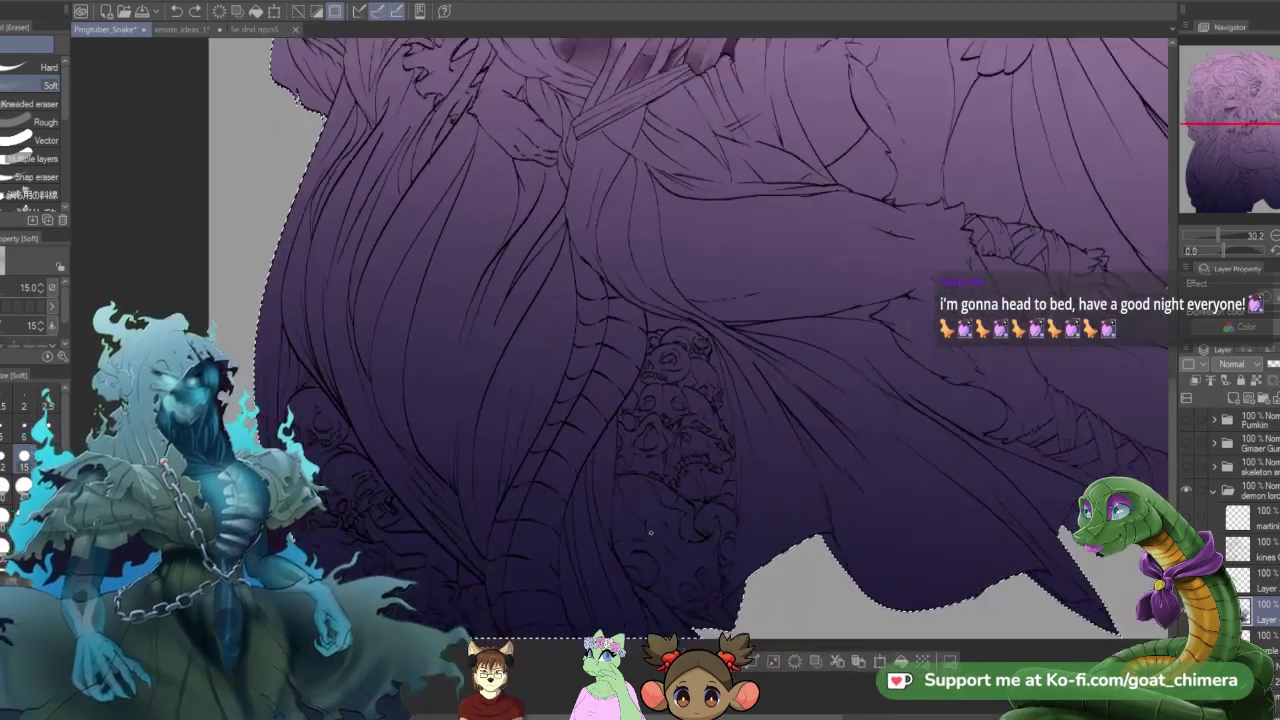
{"action": "scroll", "coordinate": [651, 532], "scroll_direction": "down", "scroll_amount": 3}
{"action": "scroll", "coordinate": [651, 533], "scroll_direction": "up", "scroll_amount": 4}
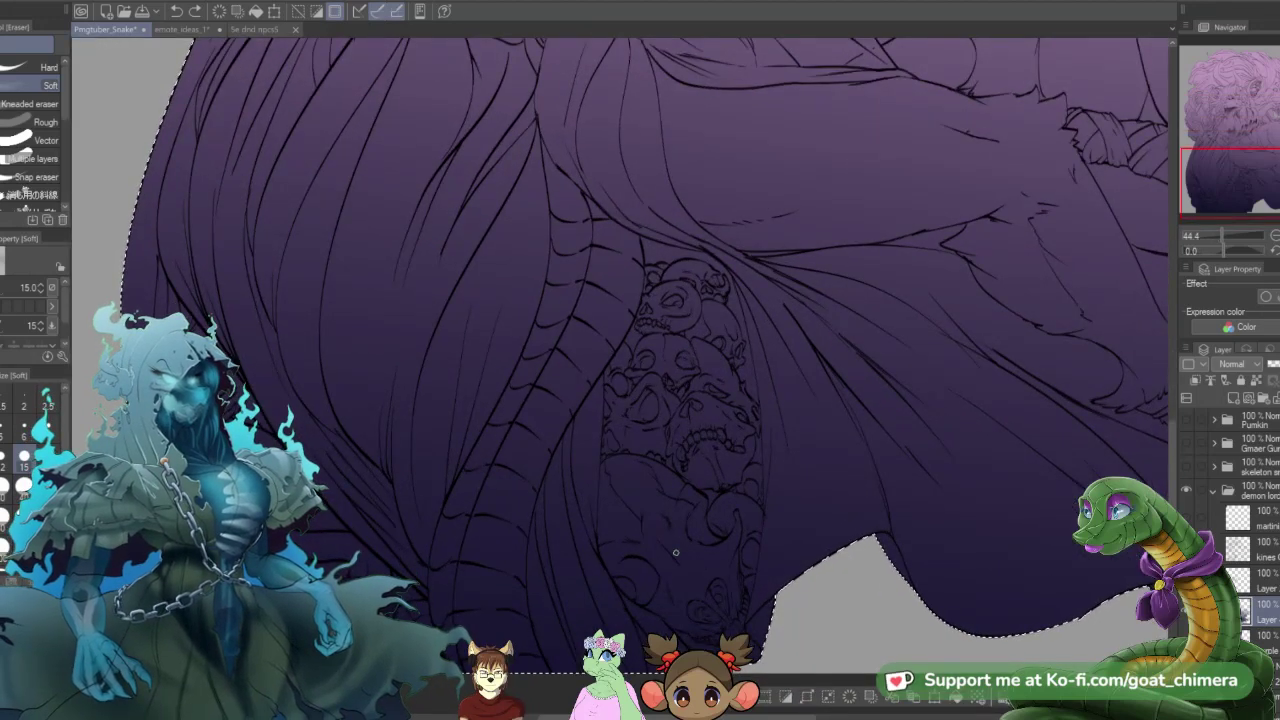
{"action": "left_click", "coordinate": [23, 516]}
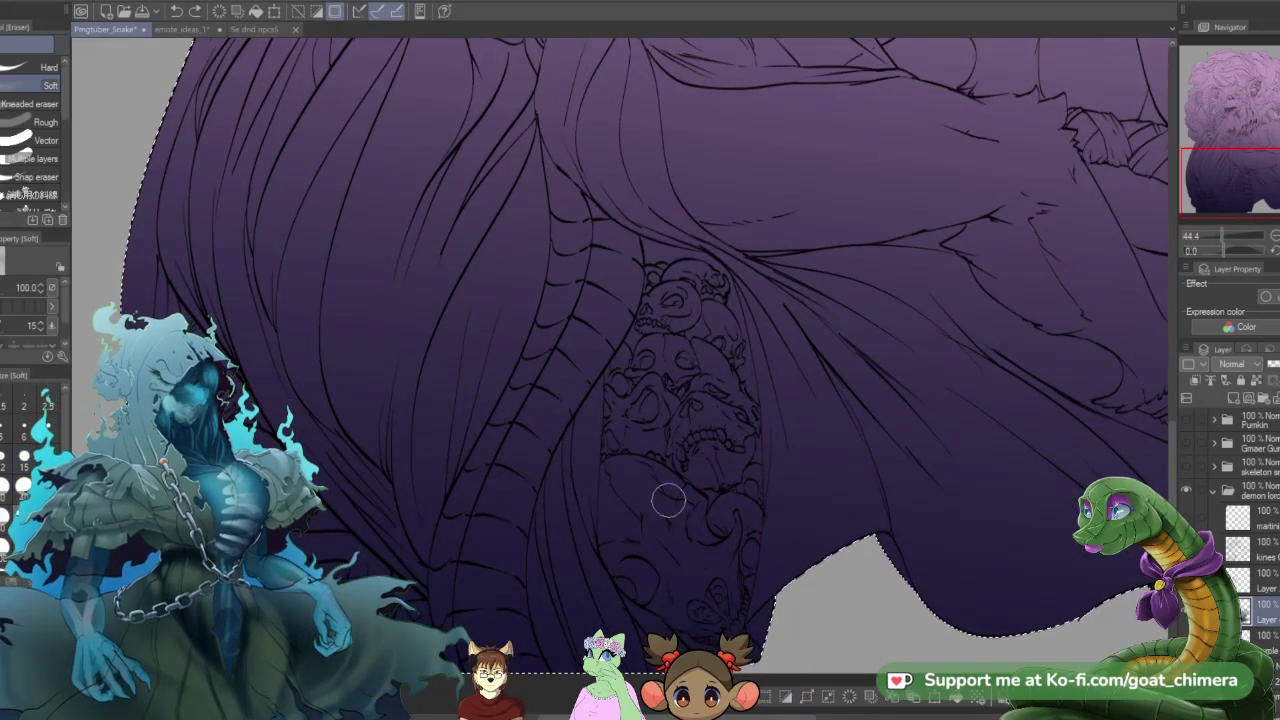
{"action": "mouse_move", "coordinate": [666, 500]}
{"action": "left_mouse_down"}
{"action": "mouse_move", "coordinate": [630, 483]}
{"action": "mouse_move", "coordinate": [680, 532]}
{"action": "mouse_move", "coordinate": [624, 471]}
{"action": "mouse_move", "coordinate": [686, 524]}
{"action": "mouse_move", "coordinate": [671, 507]}
{"action": "mouse_move", "coordinate": [668, 525]}
{"action": "mouse_move", "coordinate": [673, 510]}
{"action": "mouse_move", "coordinate": [630, 473]}
{"action": "mouse_move", "coordinate": [668, 504]}
{"action": "mouse_move", "coordinate": [636, 472]}
{"action": "mouse_move", "coordinate": [679, 494]}
{"action": "mouse_move", "coordinate": [653, 482]}
{"action": "mouse_move", "coordinate": [699, 539]}
{"action": "mouse_move", "coordinate": [690, 544]}
{"action": "mouse_move", "coordinate": [691, 527]}
{"action": "mouse_move", "coordinate": [693, 582]}
{"action": "mouse_move", "coordinate": [672, 545]}
{"action": "mouse_move", "coordinate": [676, 511]}
{"action": "mouse_move", "coordinate": [682, 533]}
{"action": "mouse_move", "coordinate": [693, 515]}
{"action": "mouse_move", "coordinate": [680, 538]}
{"action": "mouse_move", "coordinate": [693, 505]}
{"action": "left_mouse_up"}
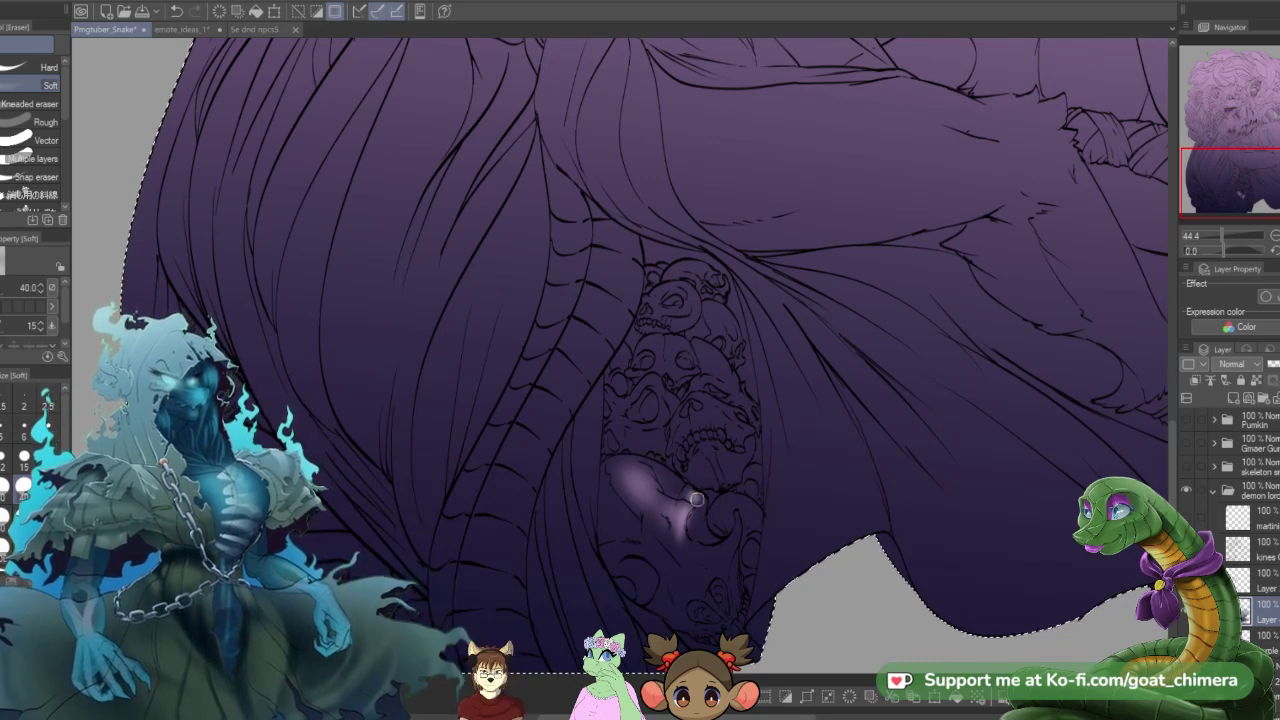
{"action": "mouse_move", "coordinate": [706, 519]}
{"action": "left_mouse_down"}
{"action": "mouse_move", "coordinate": [734, 538]}
{"action": "mouse_move", "coordinate": [728, 548]}
{"action": "mouse_move", "coordinate": [698, 534]}
{"action": "mouse_move", "coordinate": [722, 552]}
{"action": "mouse_move", "coordinate": [733, 515]}
{"action": "mouse_move", "coordinate": [731, 544]}
{"action": "mouse_move", "coordinate": [727, 506]}
{"action": "mouse_move", "coordinate": [697, 551]}
{"action": "left_mouse_up"}
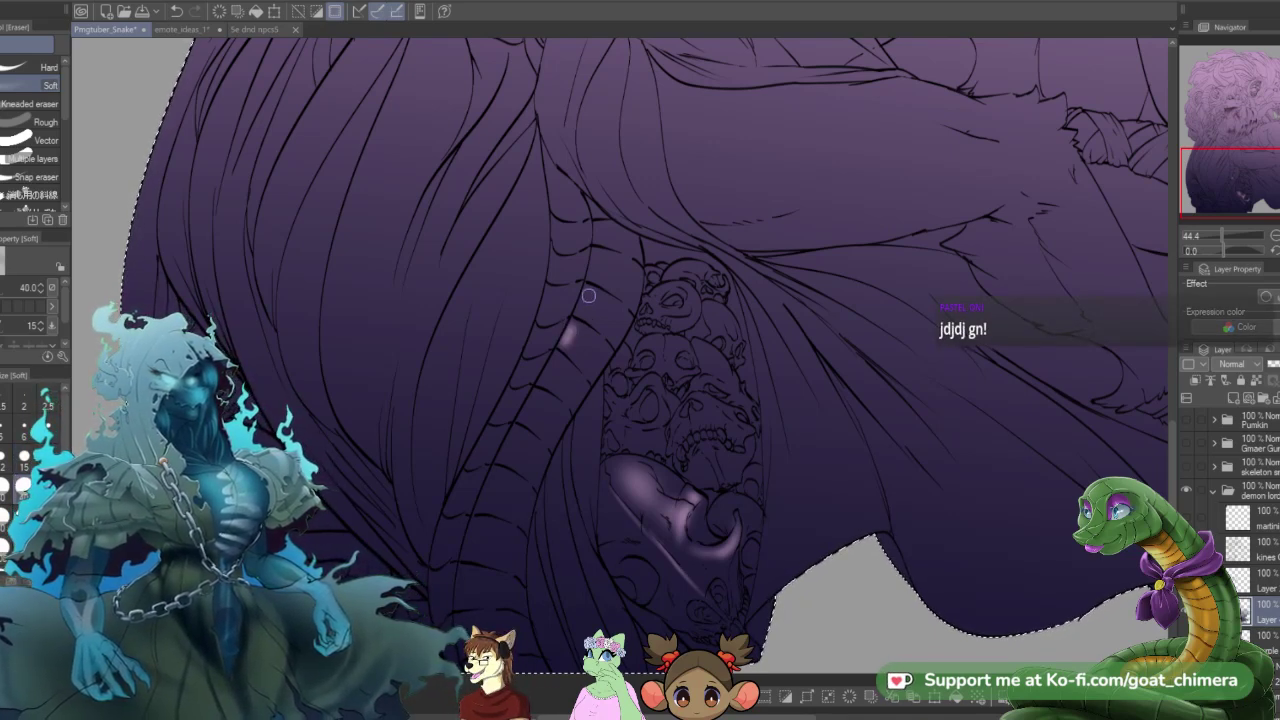
- Highlight the segments of the banded tail beside the skulls with the Soft eraser at size 40, refining their edges at size 15
{"action": "mouse_move", "coordinate": [587, 293]}
{"action": "left_mouse_down"}
{"action": "mouse_move", "coordinate": [581, 309]}
{"action": "mouse_move", "coordinate": [591, 277]}
{"action": "left_mouse_up"}
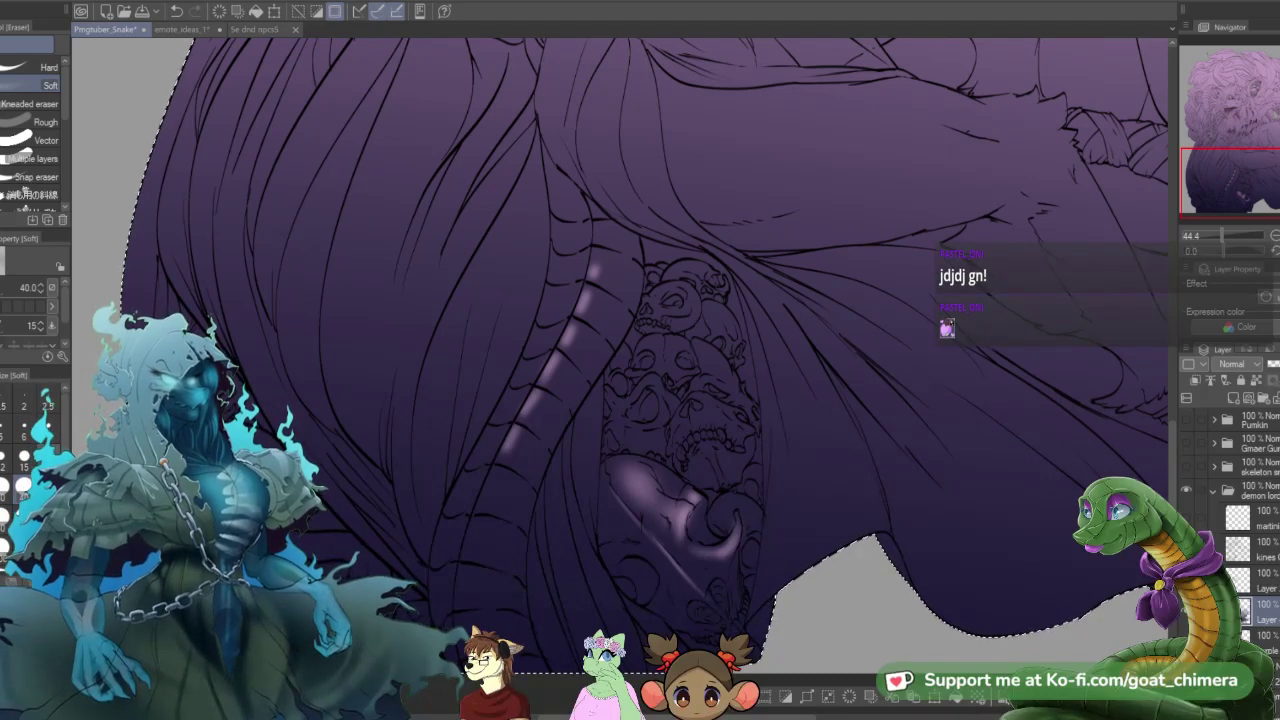
{"action": "left_click", "coordinate": [24, 459]}
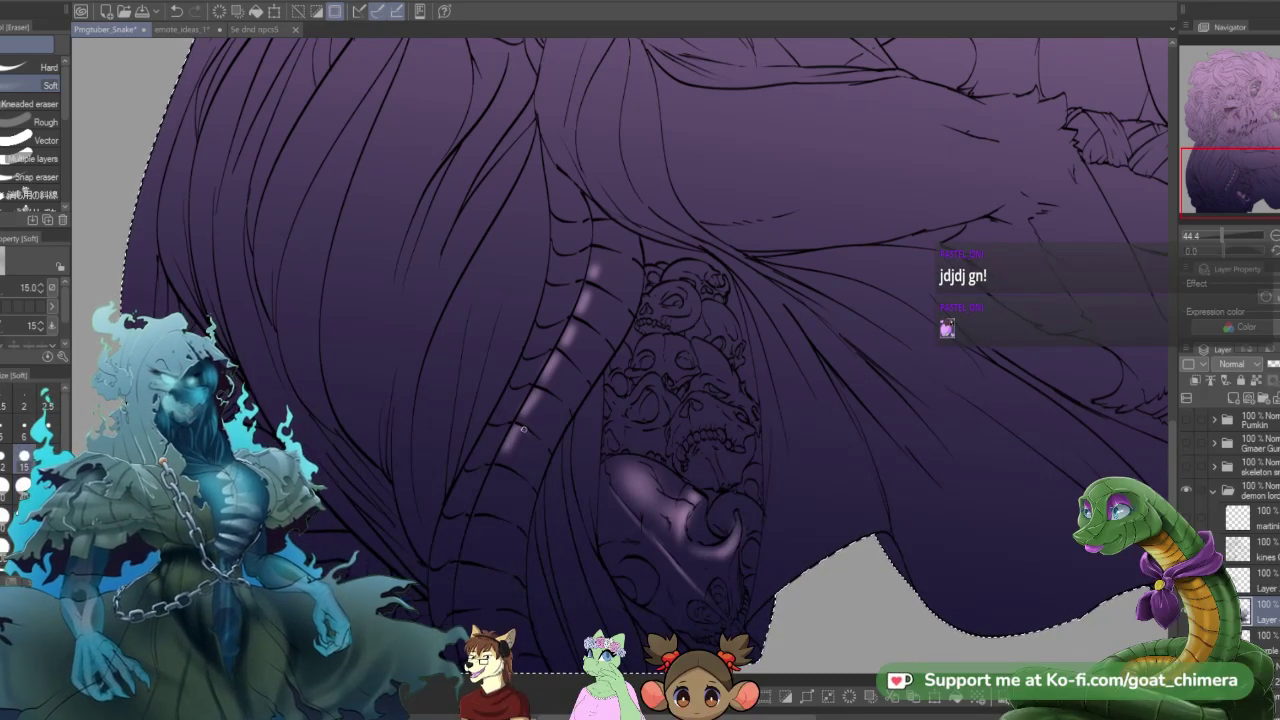
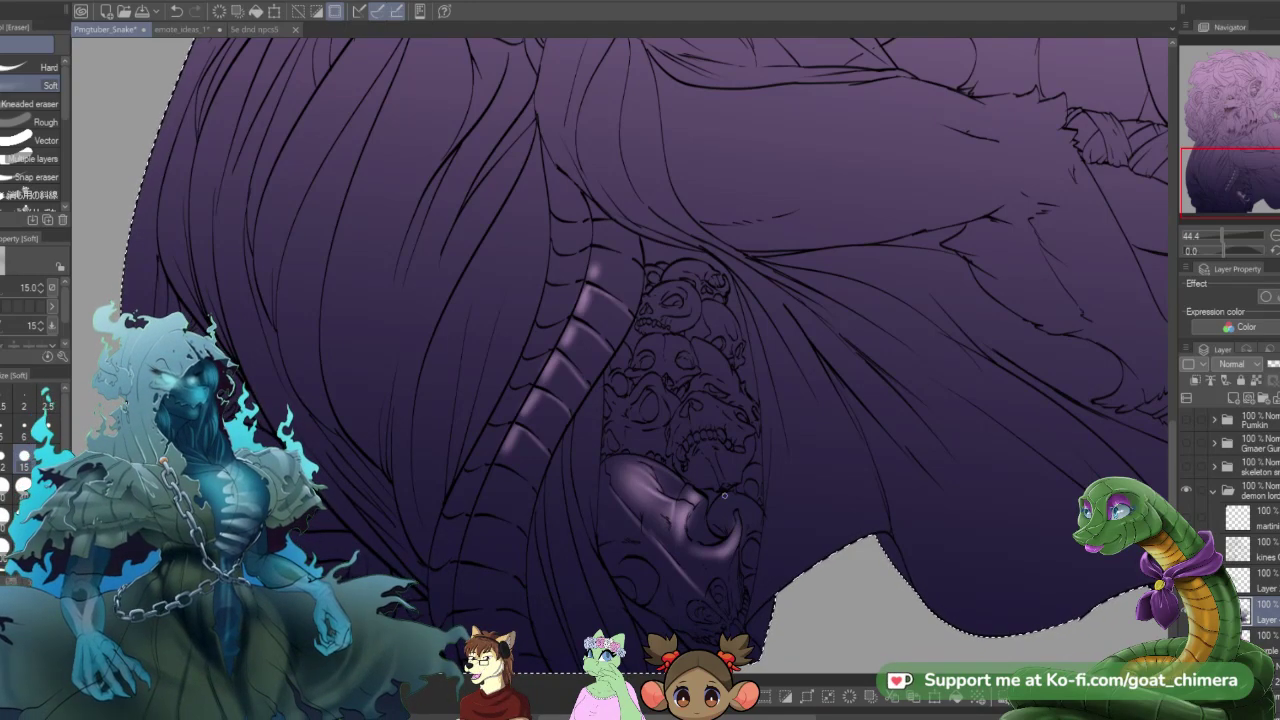
- Examine the new skull and banded tail highlights against the shading of the whole figure
{"action": "scroll", "coordinate": [724, 494], "scroll_direction": "down", "scroll_amount": 5}
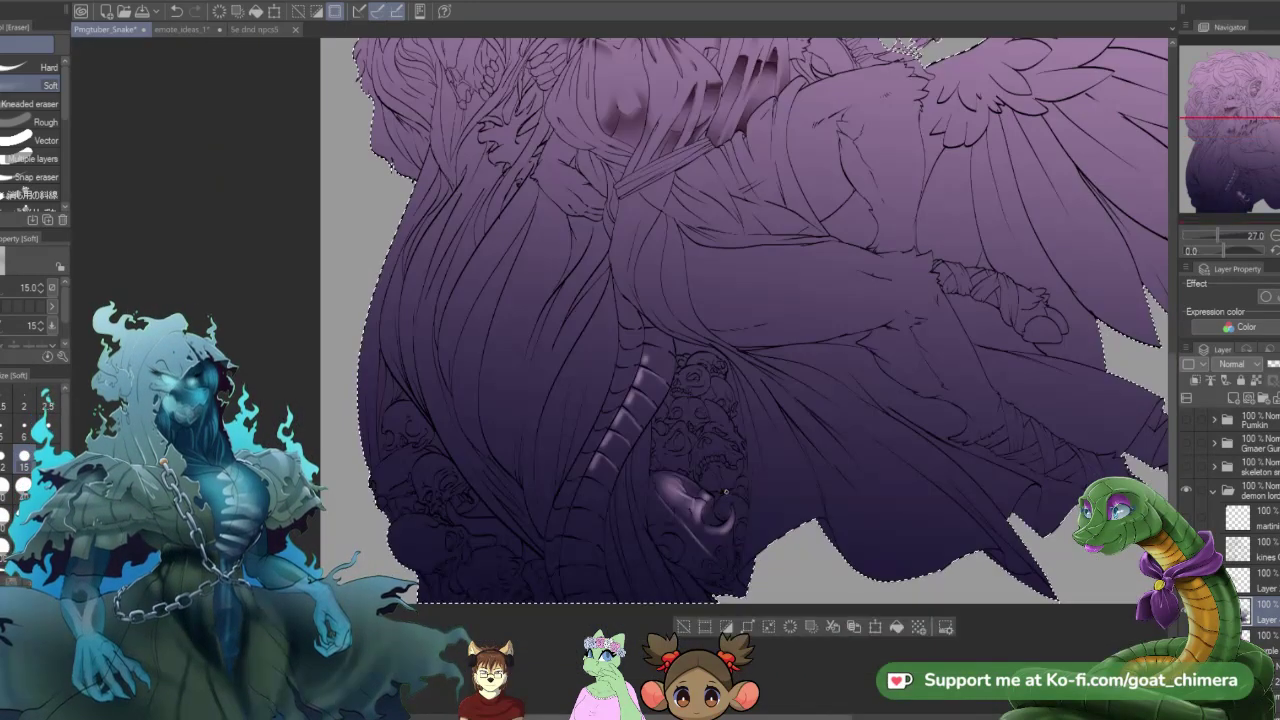
{"action": "scroll", "coordinate": [724, 479], "scroll_direction": "up", "scroll_amount": 2}
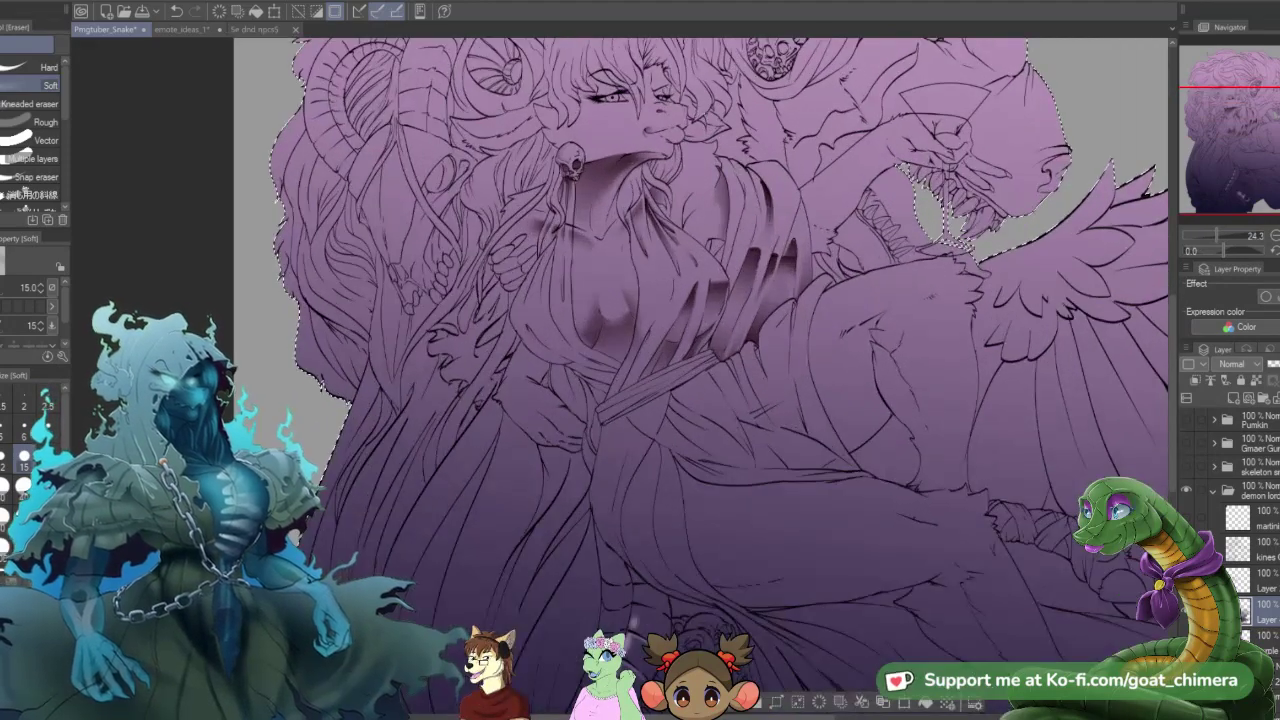
{"action": "scroll", "coordinate": [718, 480], "scroll_direction": "down", "scroll_amount": 2}
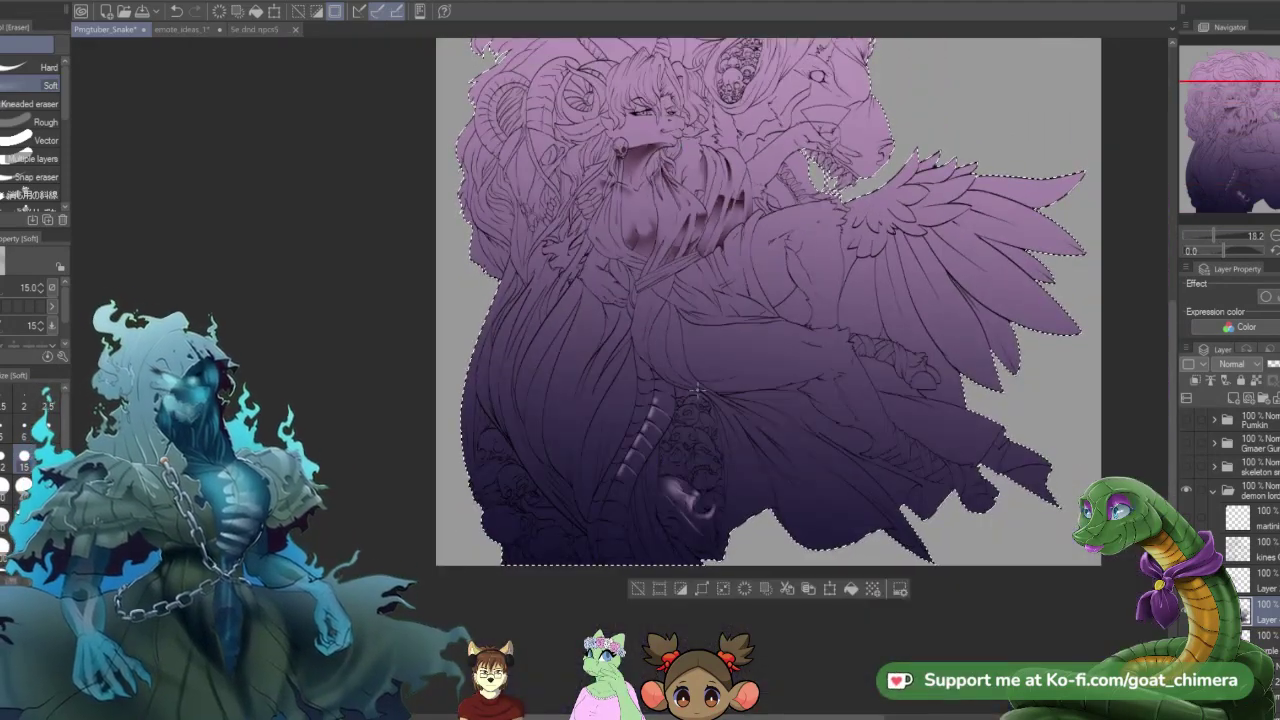
{"action": "left_click_drag", "start_coordinate": [1255, 127], "coordinate": [1247, 88]}
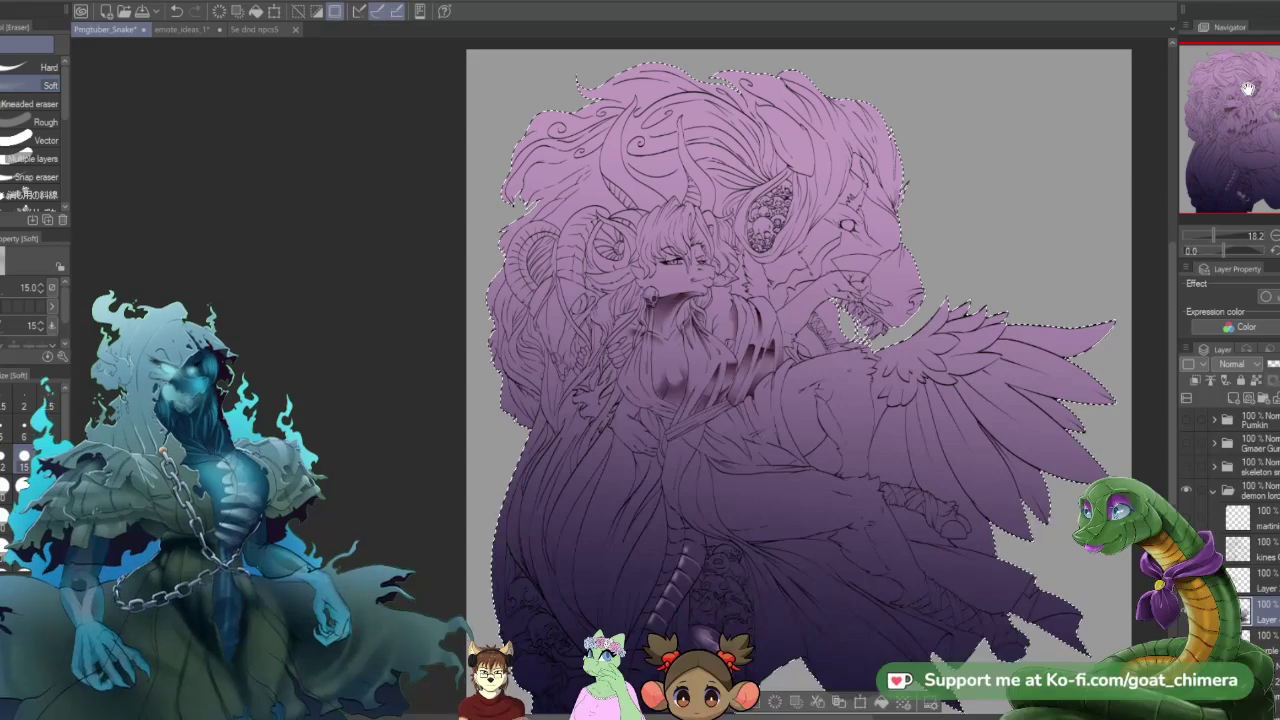
{"action": "scroll", "coordinate": [732, 549], "scroll_direction": "up", "scroll_amount": 1}
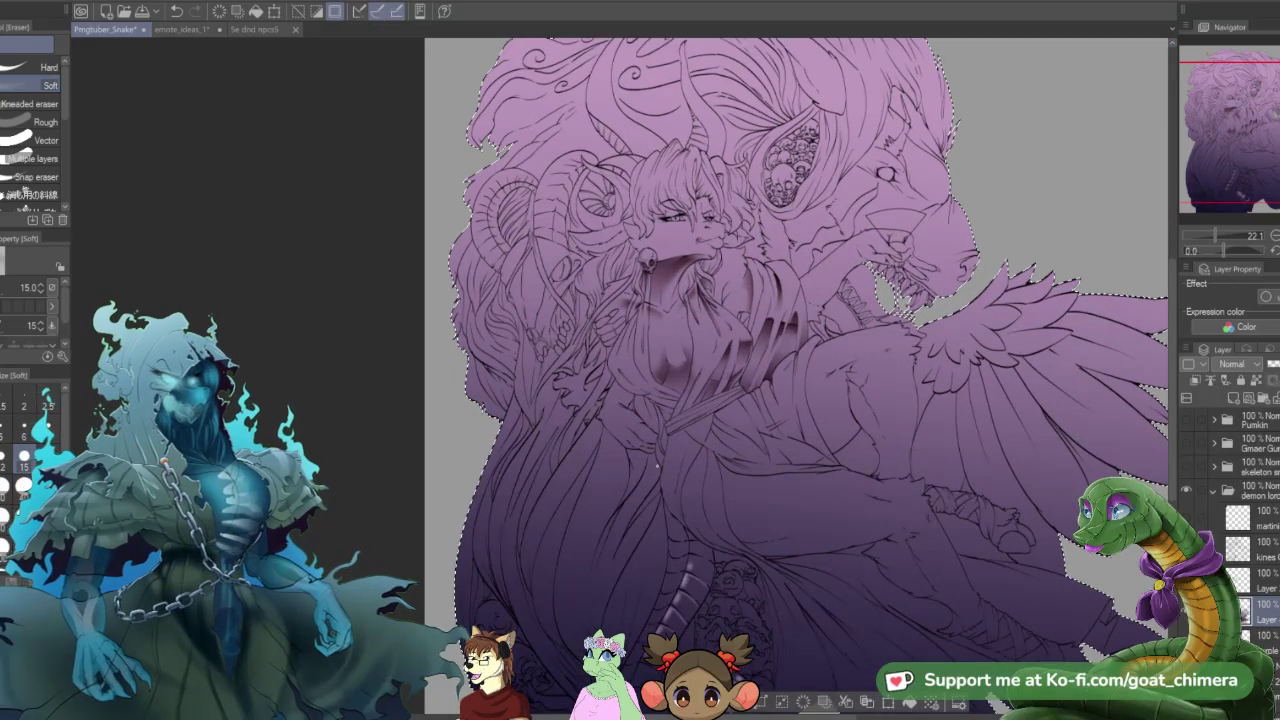
{"action": "scroll", "coordinate": [694, 610], "scroll_direction": "down", "scroll_amount": 3}
{"action": "scroll", "coordinate": [694, 610], "scroll_direction": "up", "scroll_amount": 4}
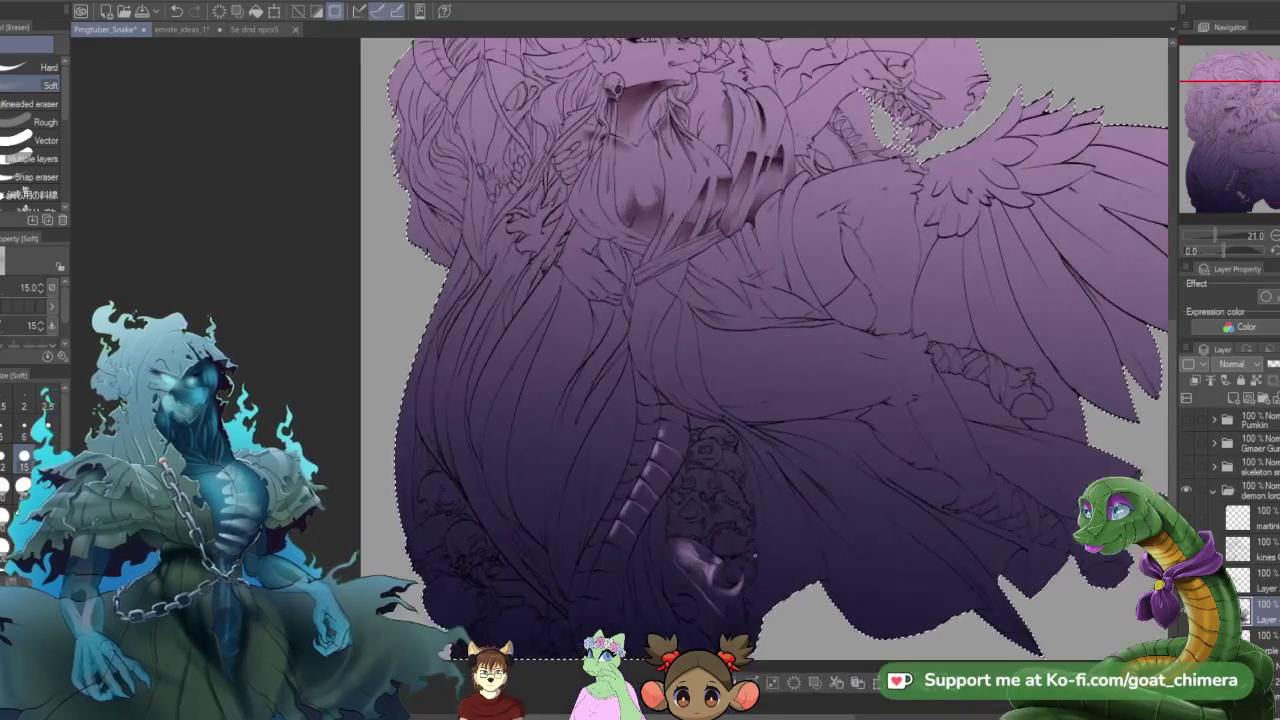
{"action": "scroll", "coordinate": [718, 616], "scroll_direction": "up", "scroll_amount": 3}
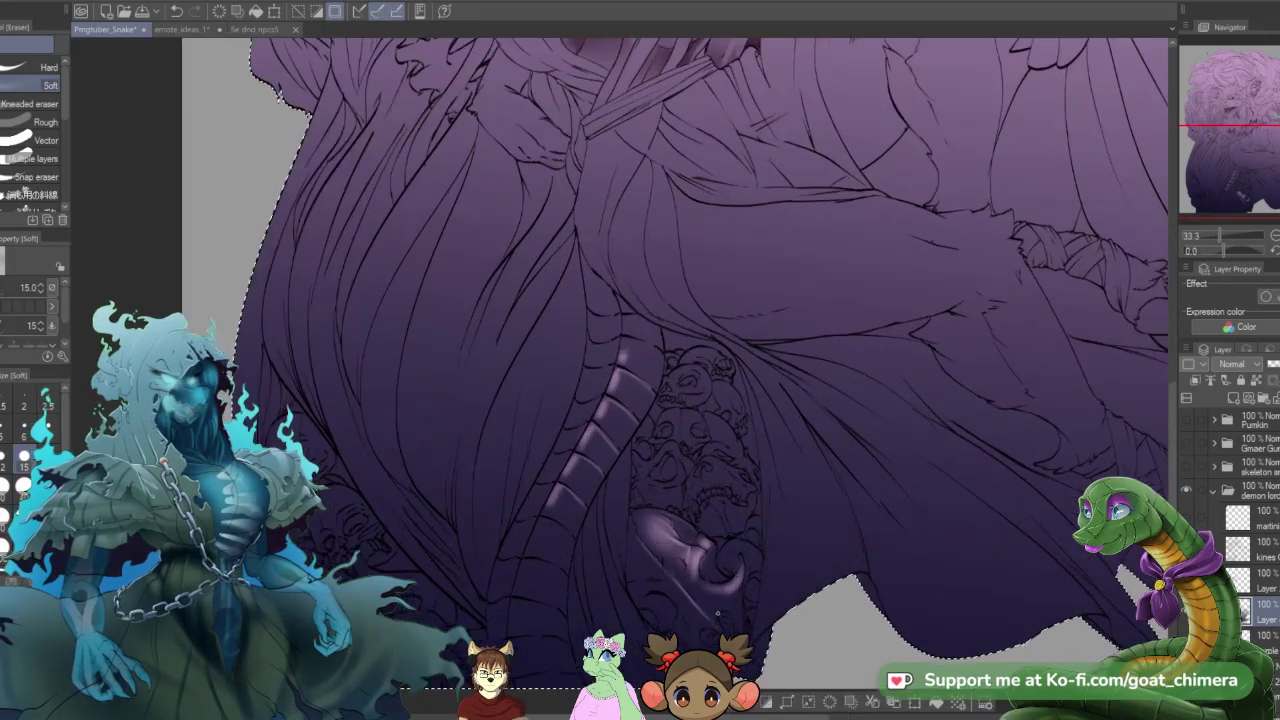
{"action": "scroll", "coordinate": [718, 616], "scroll_direction": "down", "scroll_amount": 2}
{"action": "scroll", "coordinate": [720, 620], "scroll_direction": "up", "scroll_amount": 3}
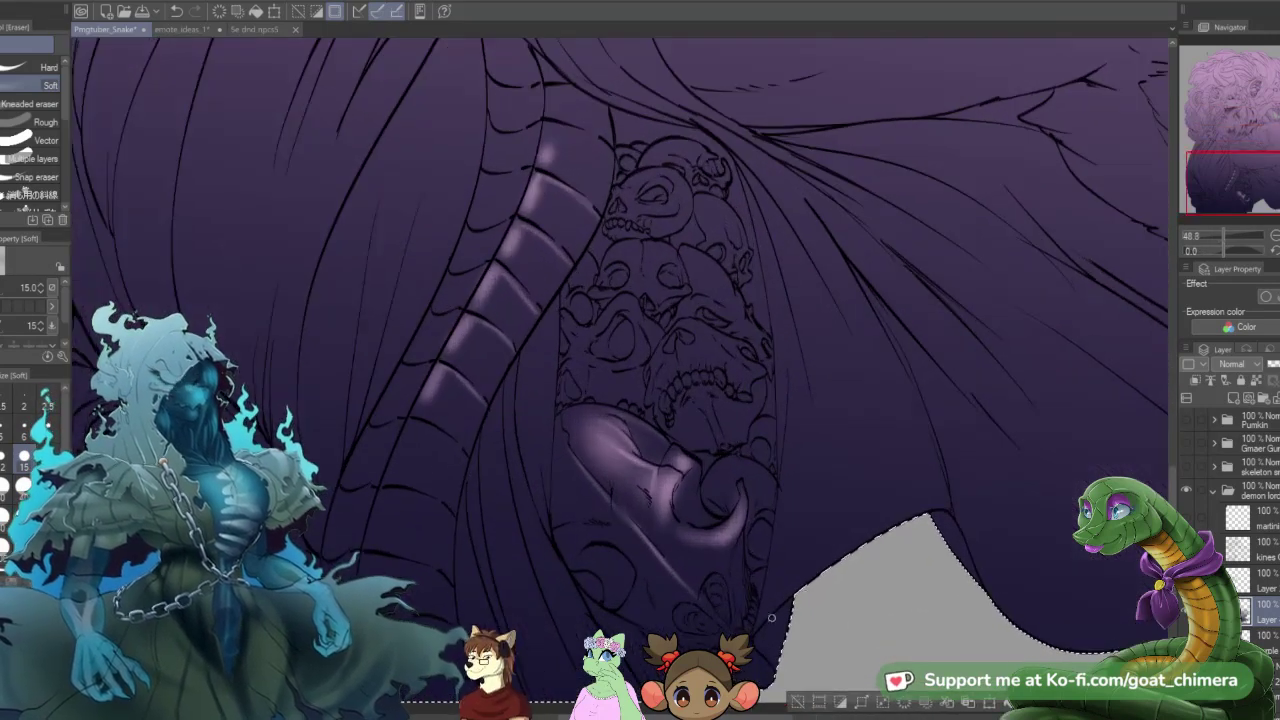
- Extend the soft highlights across the horned skull's cheek and snout with the Soft eraser at sizes 40 and 100
{"action": "left_click", "coordinate": [22, 484]}
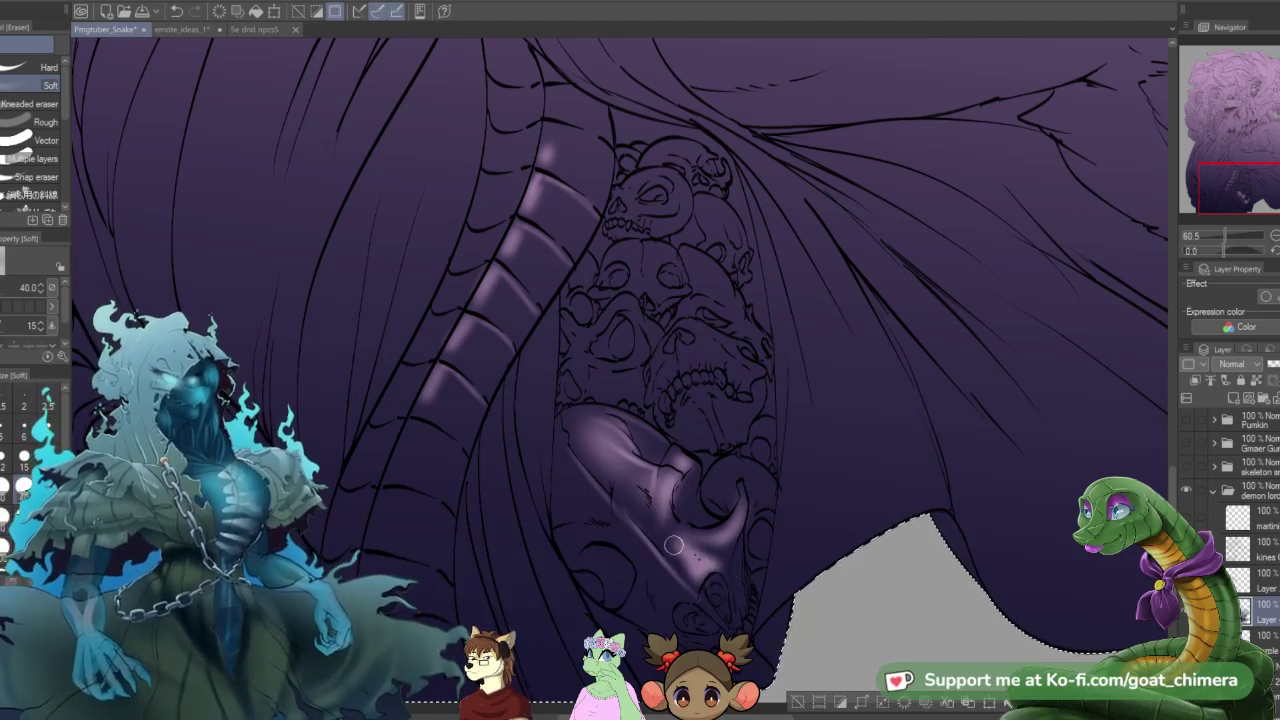
{"action": "key", "text": "]"}
{"action": "key", "text": "]"}
{"action": "key", "text": "]"}
{"action": "key", "text": "]"}
{"action": "key", "text": "]"}
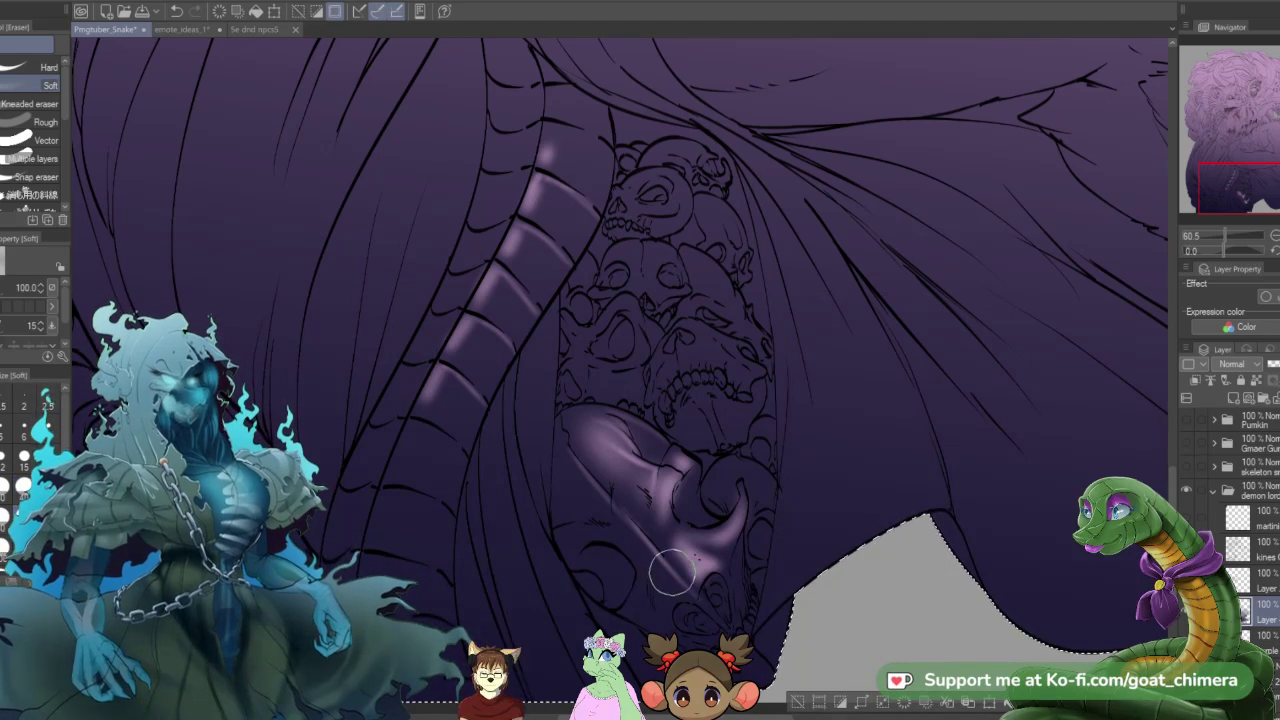
{"action": "mouse_move", "coordinate": [670, 591]}
{"action": "left_mouse_down"}
{"action": "mouse_move", "coordinate": [649, 558]}
{"action": "mouse_move", "coordinate": [672, 599]}
{"action": "mouse_move", "coordinate": [675, 558]}
{"action": "mouse_move", "coordinate": [677, 571]}
{"action": "mouse_move", "coordinate": [660, 545]}
{"action": "mouse_move", "coordinate": [680, 561]}
{"action": "mouse_move", "coordinate": [665, 561]}
{"action": "mouse_move", "coordinate": [666, 544]}
{"action": "mouse_move", "coordinate": [684, 556]}
{"action": "mouse_move", "coordinate": [657, 554]}
{"action": "mouse_move", "coordinate": [684, 561]}
{"action": "mouse_move", "coordinate": [654, 573]}
{"action": "left_mouse_up"}
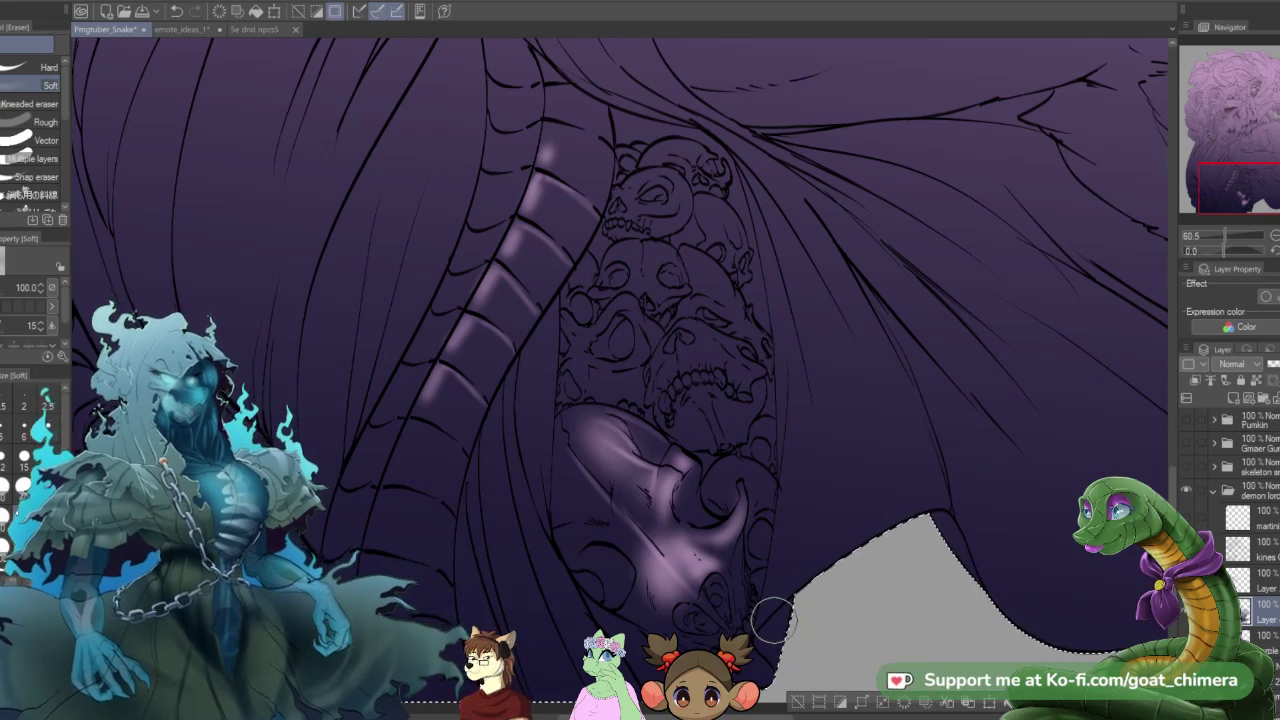
- Add crisp highlights along the rims of the horned skull's eye socket and nostrils with the Soft eraser at size 15
{"action": "scroll", "coordinate": [772, 620], "scroll_direction": "down", "scroll_amount": 2}
{"action": "scroll", "coordinate": [757, 612], "scroll_direction": "up", "scroll_amount": 5}
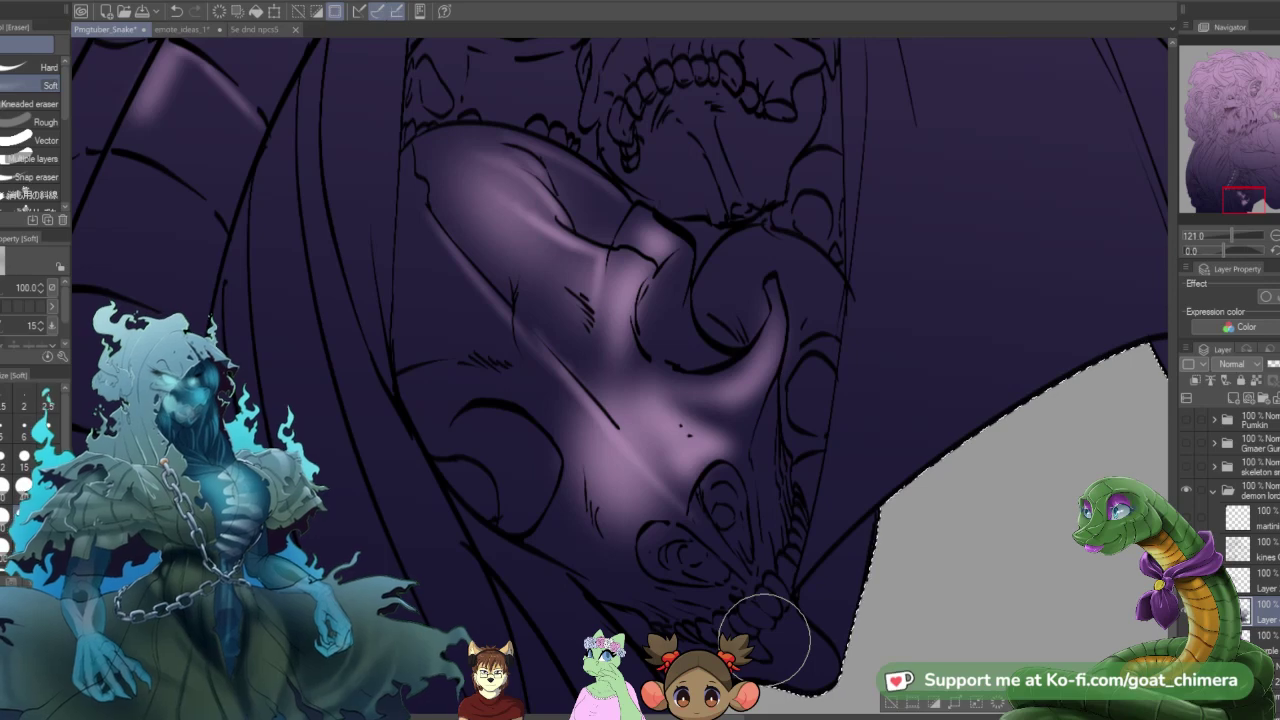
{"action": "left_click", "coordinate": [24, 456]}
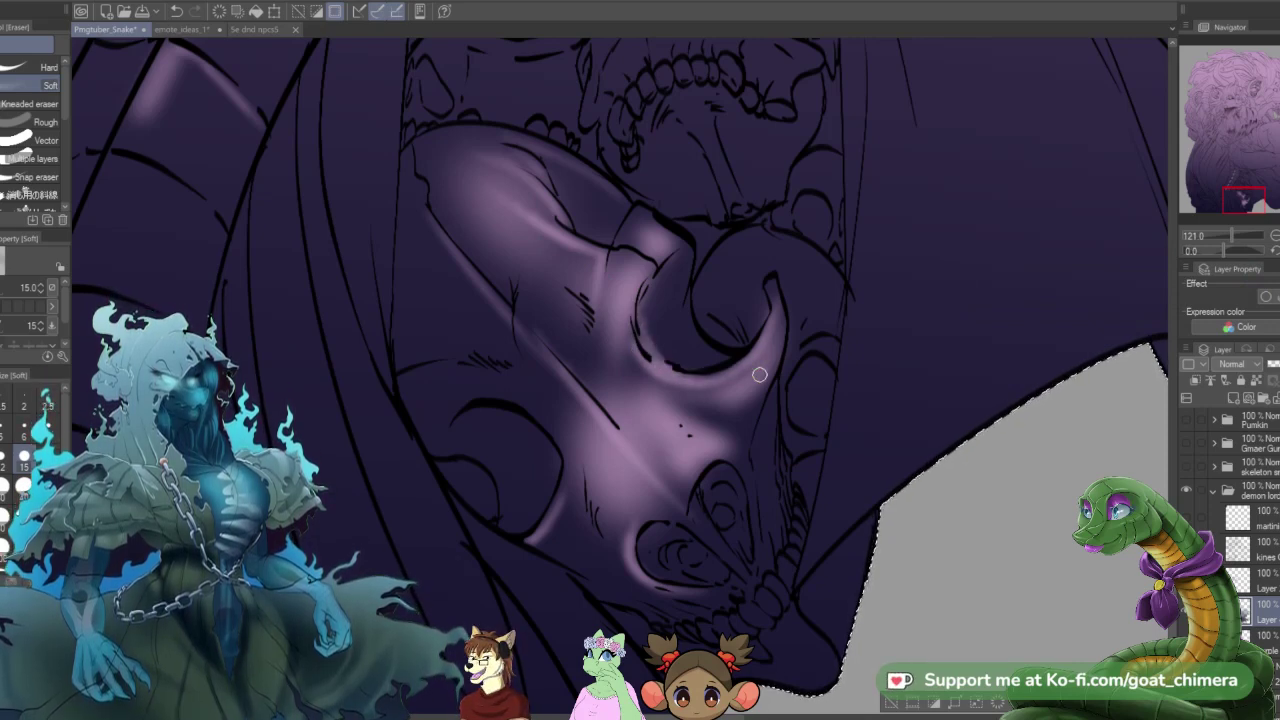
{"action": "scroll", "coordinate": [759, 374], "scroll_direction": "down", "scroll_amount": 4}
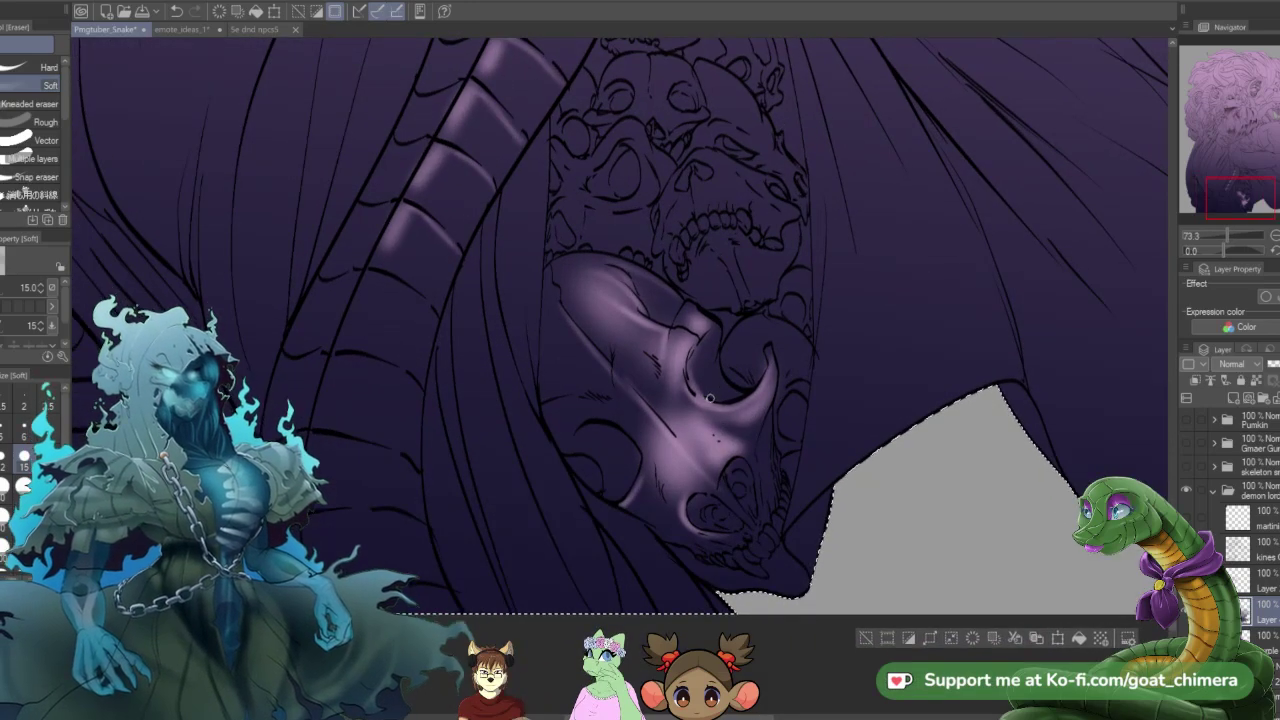
{"action": "scroll", "coordinate": [710, 399], "scroll_direction": "down", "scroll_amount": 2}
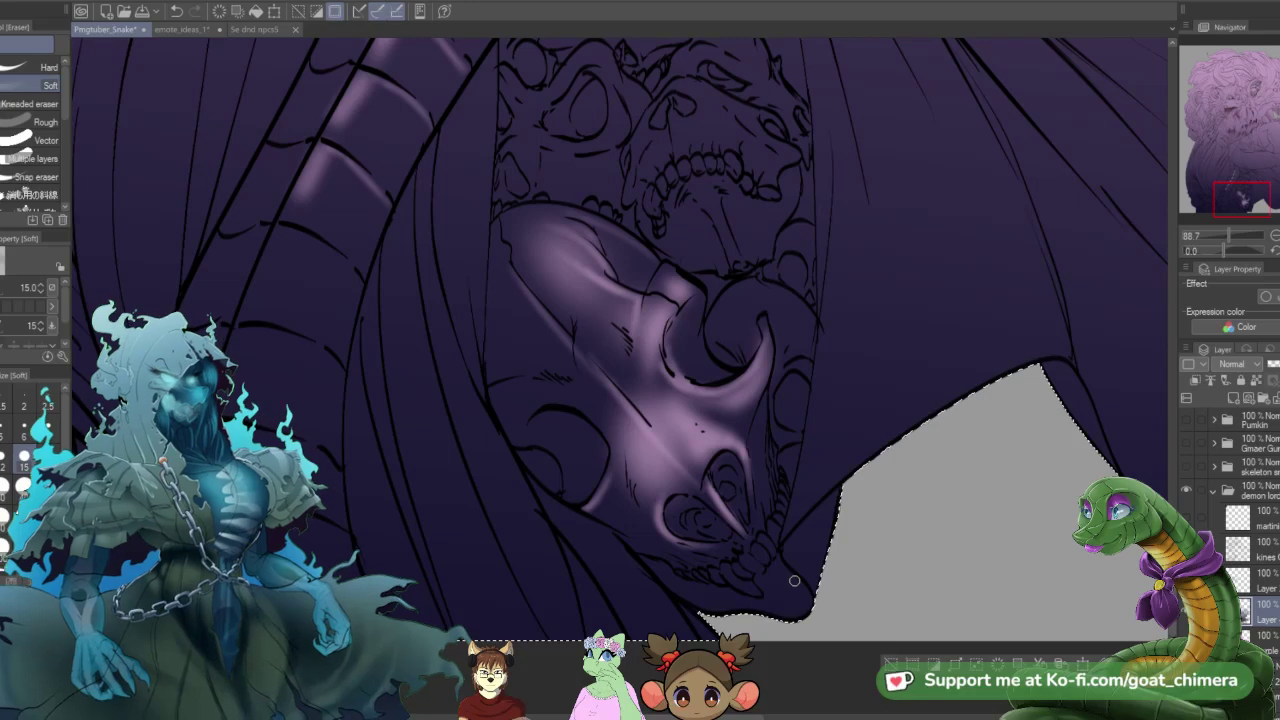
{"action": "scroll", "coordinate": [812, 572], "scroll_direction": "down", "scroll_amount": 1}
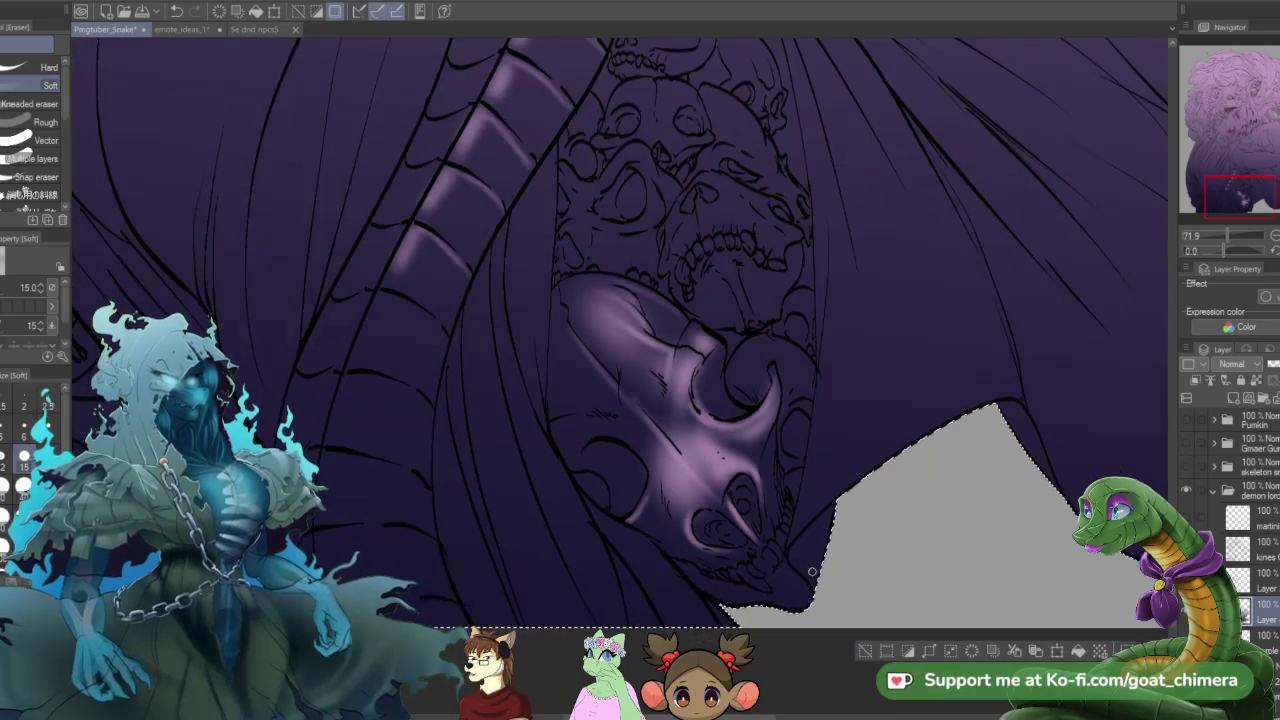
{"action": "scroll", "coordinate": [812, 572], "scroll_direction": "up", "scroll_amount": 2}
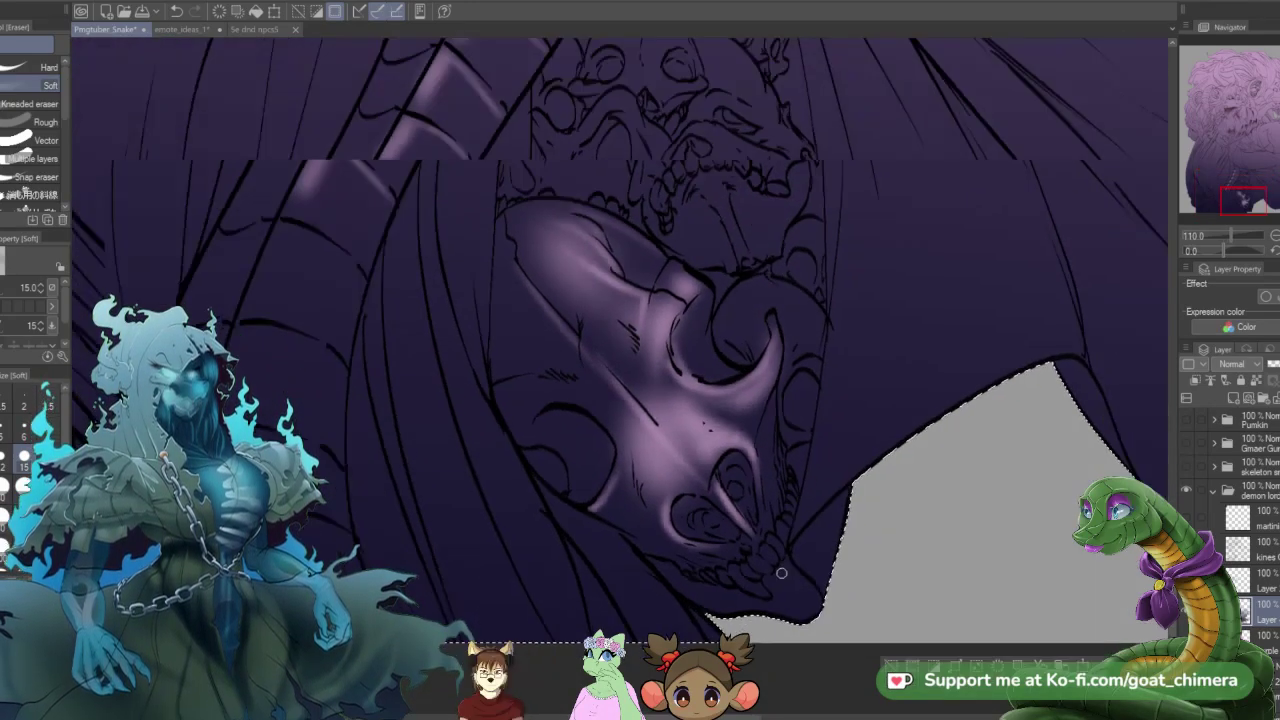
{"action": "scroll", "coordinate": [781, 572], "scroll_direction": "up", "scroll_amount": 1}
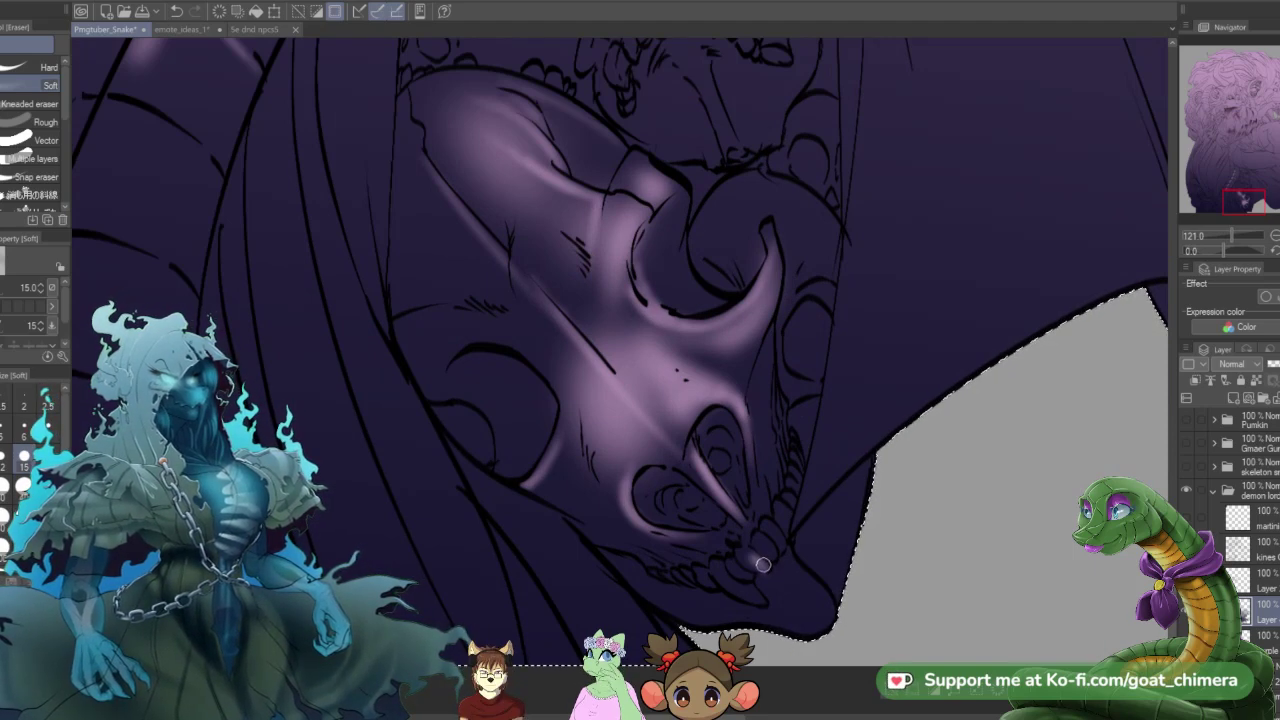
- Highlight the horned skull's front teeth and jaw edge with the Soft eraser at size 15, adding finer details at size 8
{"action": "mouse_move", "coordinate": [763, 565]}
{"action": "left_mouse_down"}
{"action": "mouse_move", "coordinate": [785, 508]}
{"action": "mouse_move", "coordinate": [778, 494]}
{"action": "left_mouse_up"}
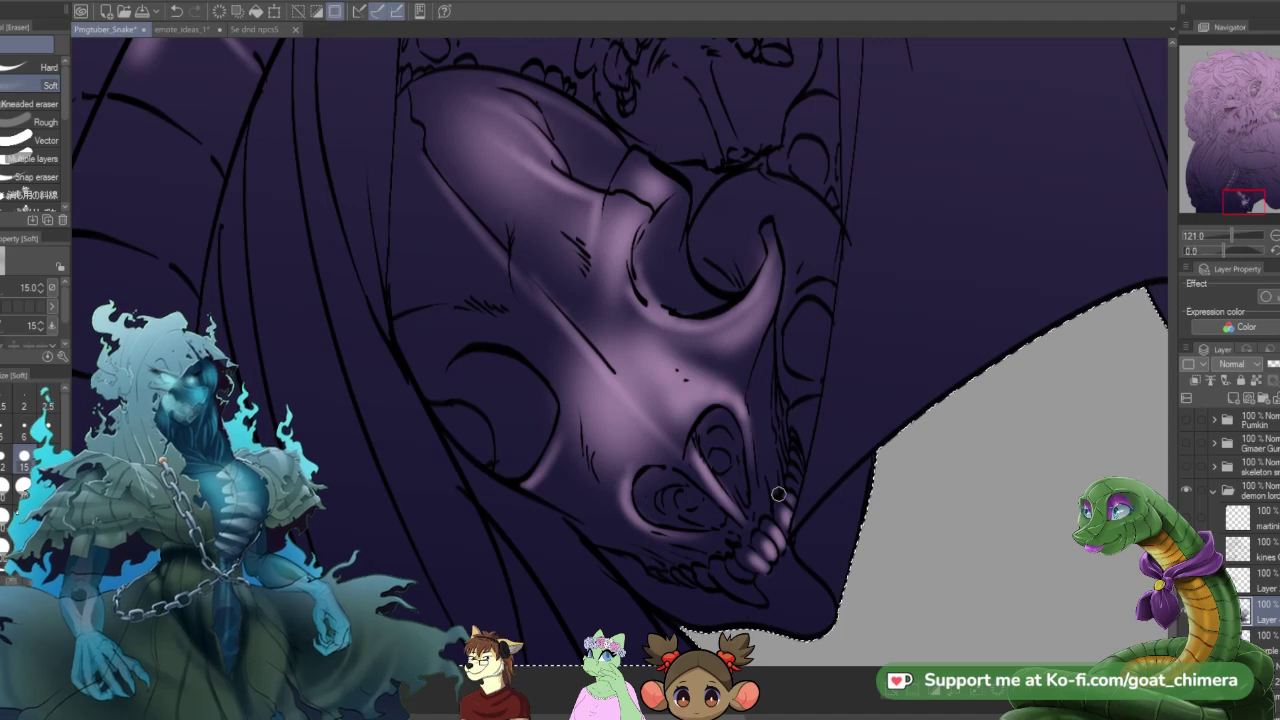
{"action": "key", "text": "bracketleft"}
{"action": "key", "text": "bracketleft"}
{"action": "key", "text": "bracketleft"}
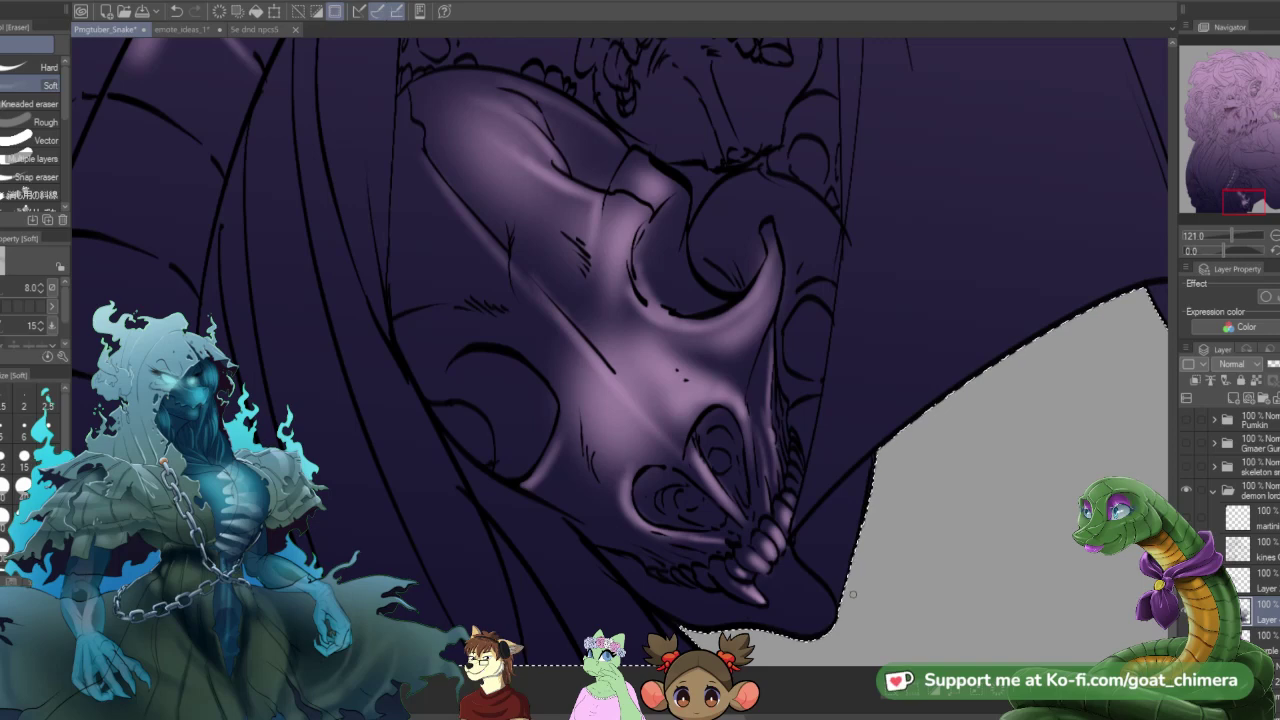
{"action": "left_click_drag", "start_coordinate": [830, 592], "coordinate": [777, 604]}
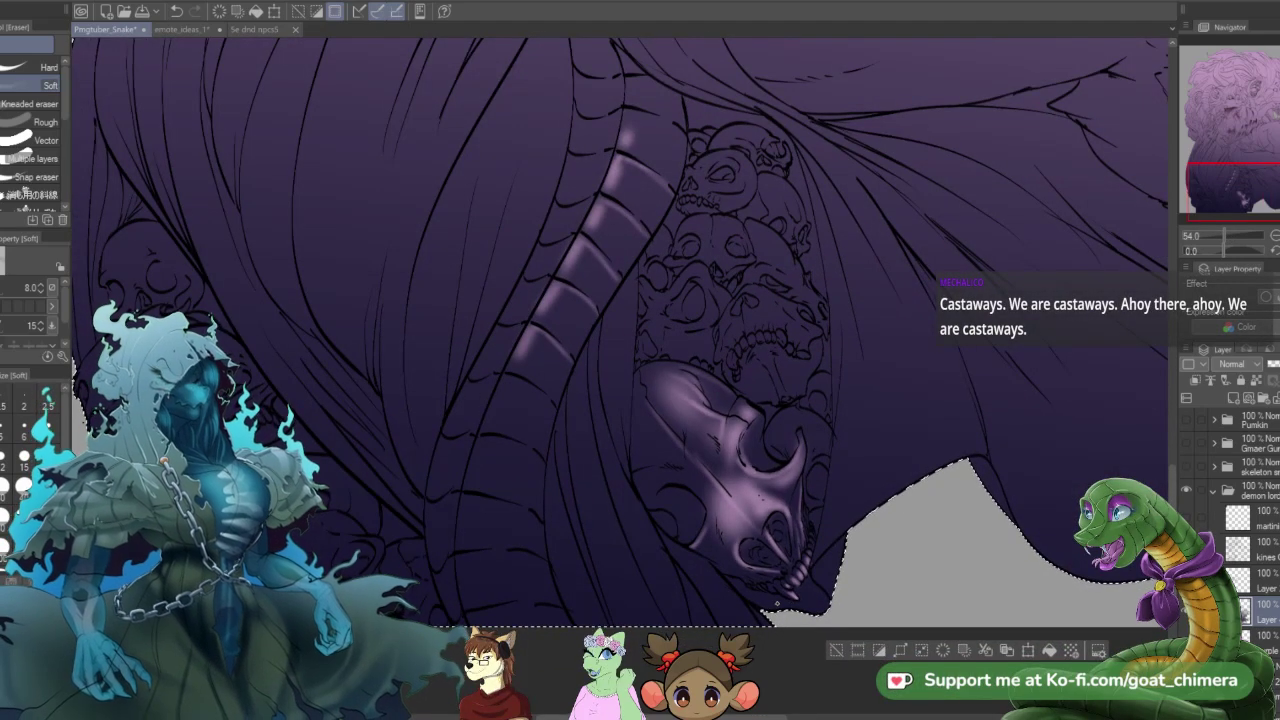
{"action": "scroll", "coordinate": [770, 480], "scroll_direction": "up", "scroll_amount": 1}
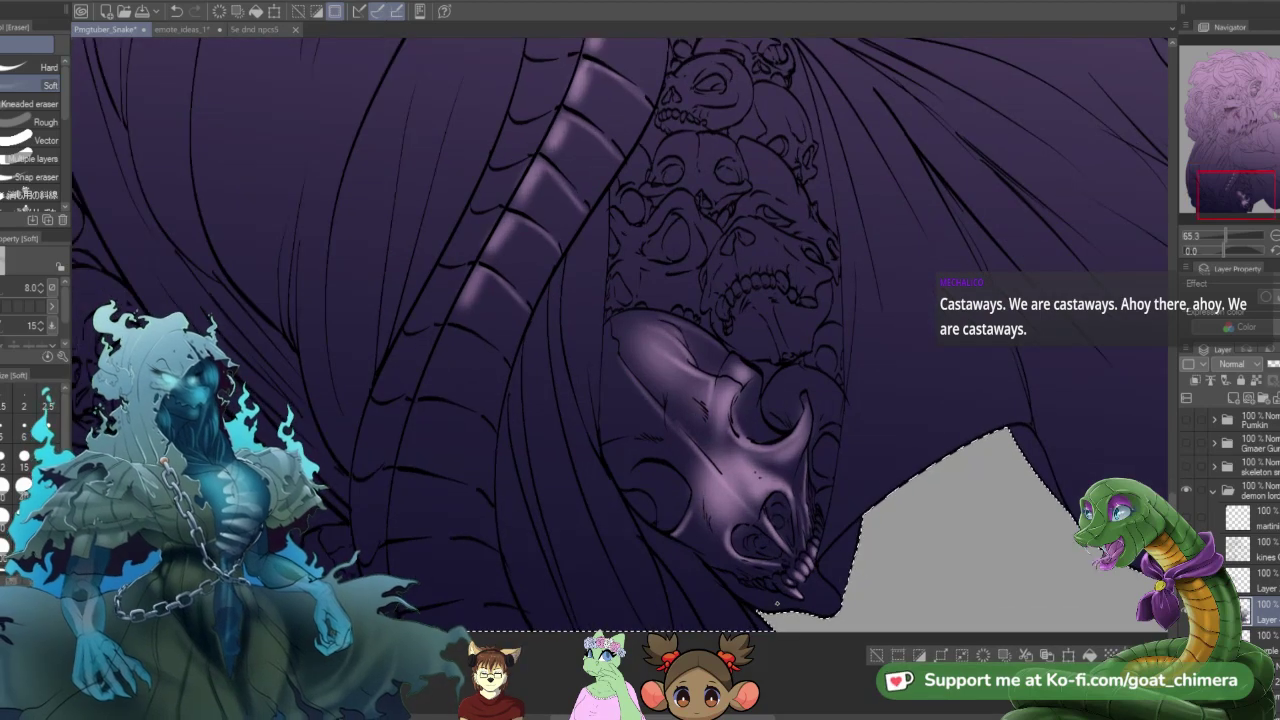
- Extend the soft highlights onto the next lower segments of the banded tail with the Soft eraser at size 40
{"action": "scroll", "coordinate": [776, 604], "scroll_direction": "up", "scroll_amount": 1}
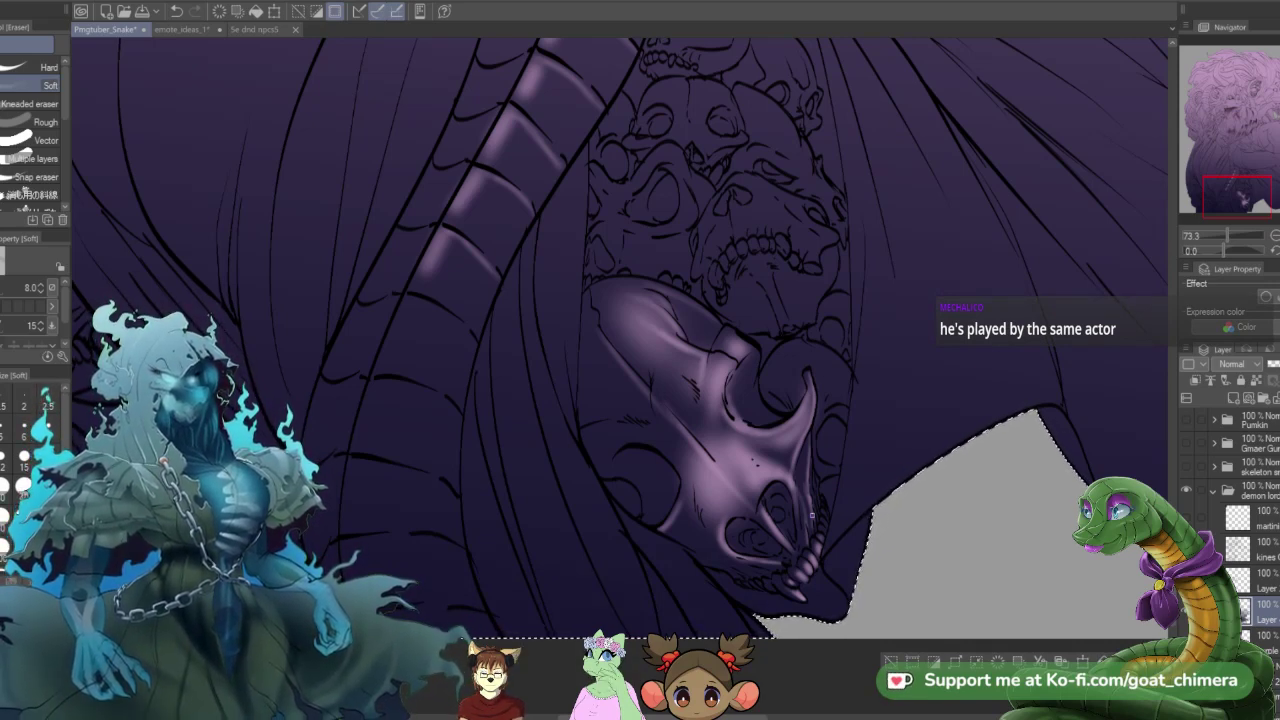
{"action": "scroll", "coordinate": [812, 515], "scroll_direction": "down", "scroll_amount": 4}
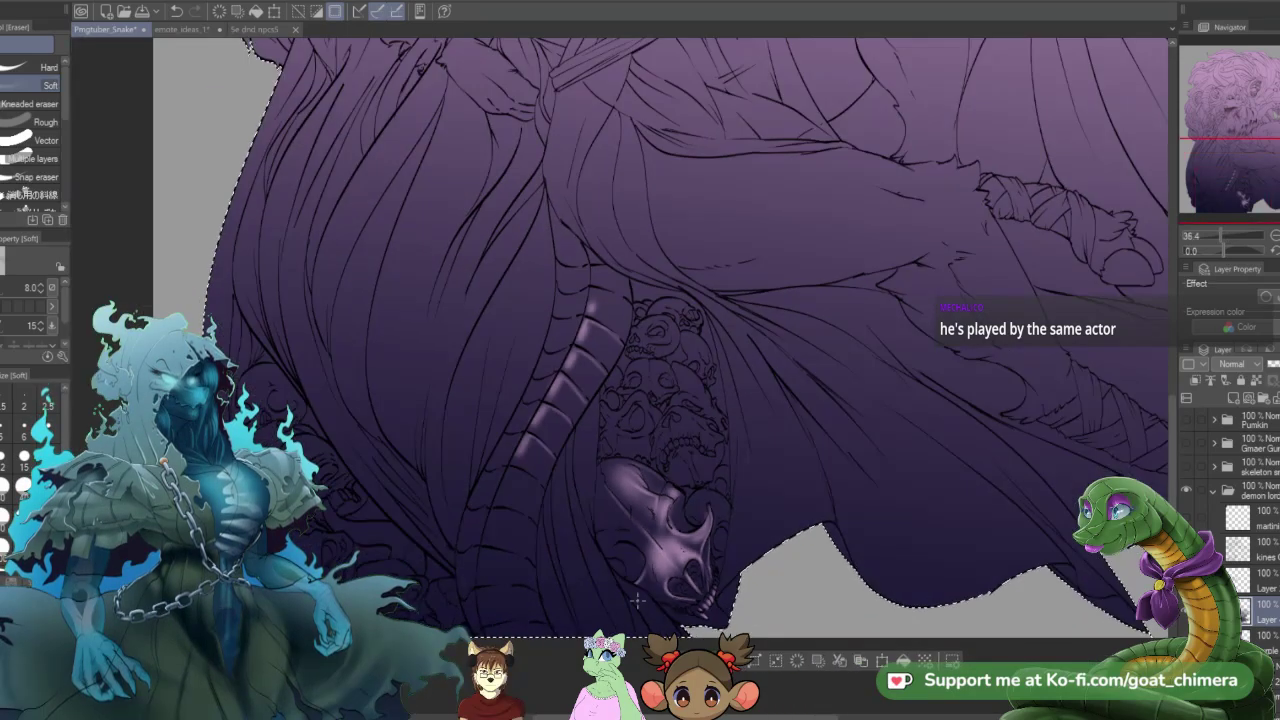
{"action": "scroll", "coordinate": [695, 407], "scroll_direction": "down", "scroll_amount": 3}
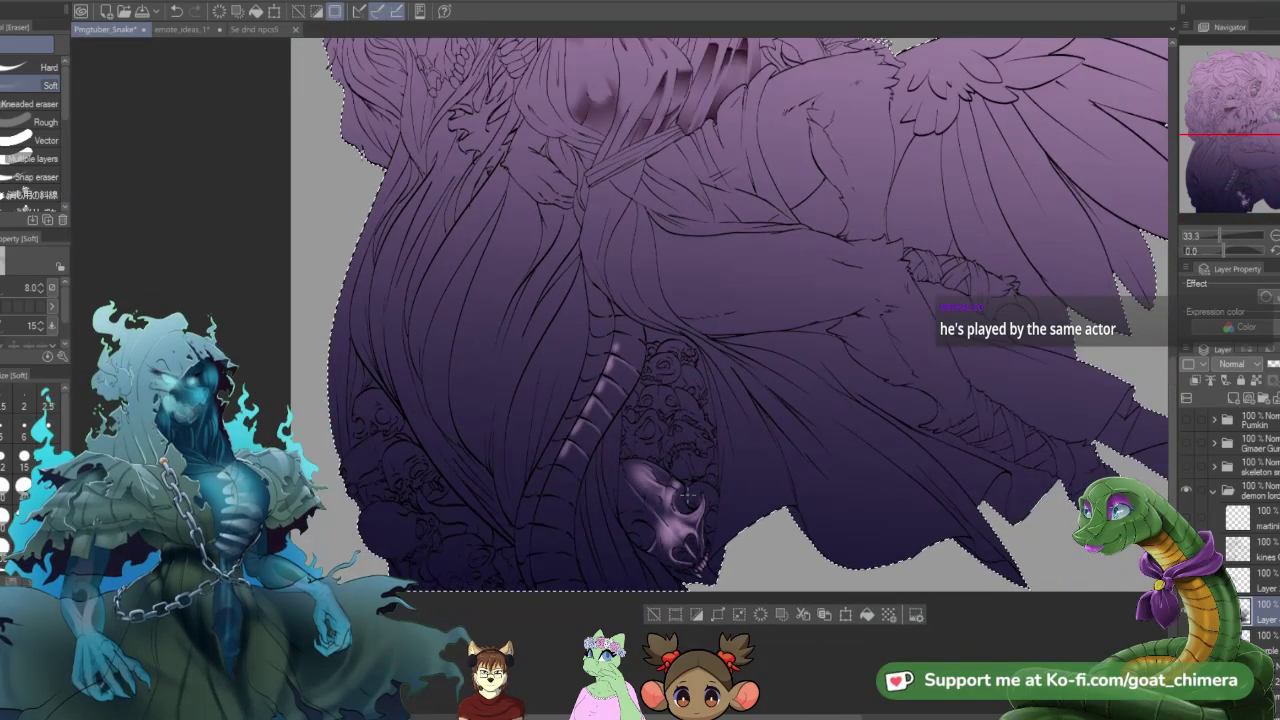
{"action": "scroll", "coordinate": [687, 497], "scroll_direction": "down", "scroll_amount": 1}
{"action": "scroll", "coordinate": [654, 424], "scroll_direction": "up", "scroll_amount": 1}
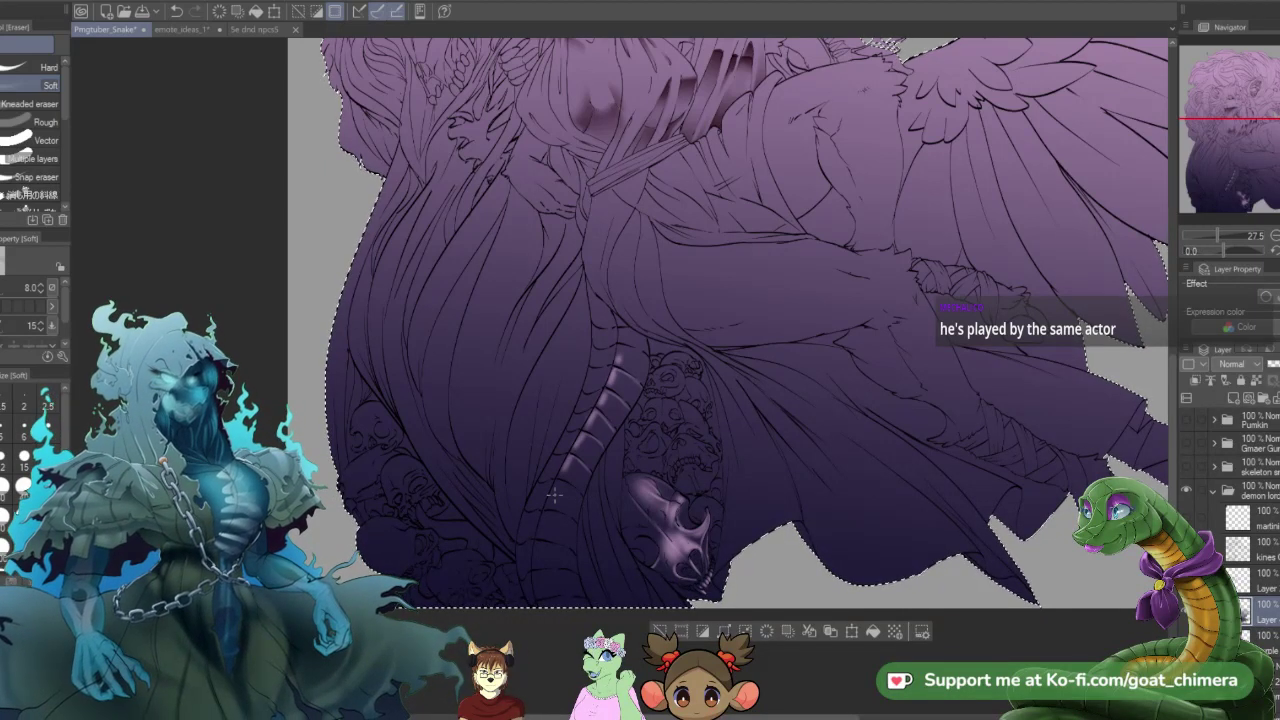
{"action": "key", "text": "bracketright"}
{"action": "key", "text": "bracketright"}
{"action": "key", "text": "bracketright"}
{"action": "key", "text": "bracketright"}
{"action": "key", "text": "bracketright"}
{"action": "key", "text": "bracketright"}
{"action": "key", "text": "bracketright"}
{"action": "key", "text": "bracketright"}
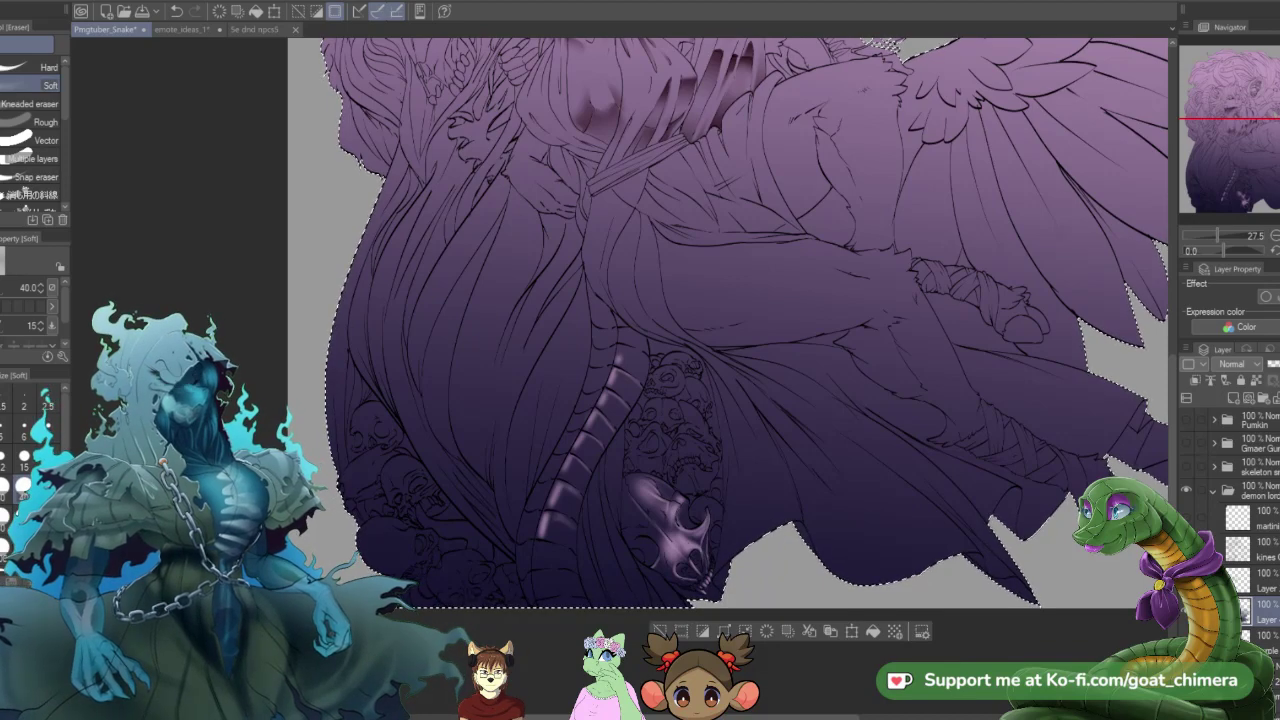
- Highlight the remaining lower segments of the banded tail down to the canvas edge, adding crisp rim lines with the Soft eraser at size 15
{"action": "scroll", "coordinate": [568, 490], "scroll_direction": "down", "scroll_amount": 3}
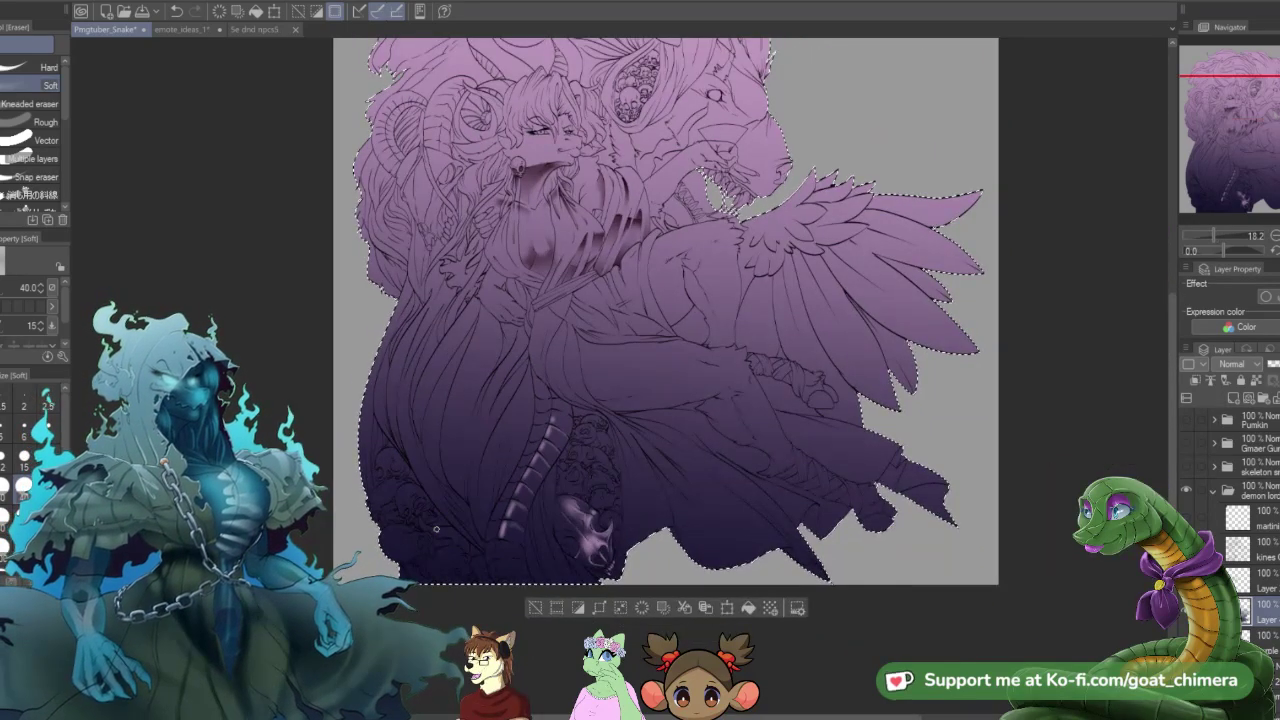
{"action": "scroll", "coordinate": [567, 490], "scroll_direction": "up", "scroll_amount": 4}
{"action": "scroll", "coordinate": [501, 491], "scroll_direction": "down", "scroll_amount": 3}
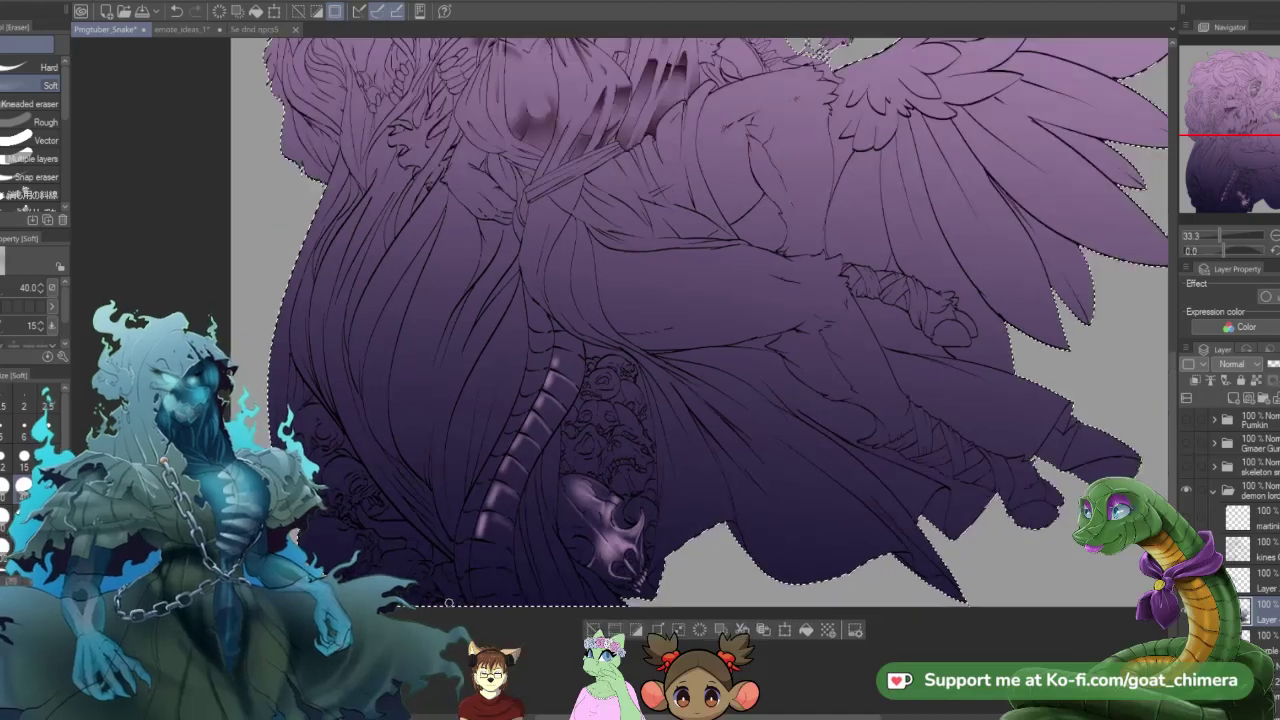
{"action": "scroll", "coordinate": [501, 491], "scroll_direction": "up", "scroll_amount": 4}
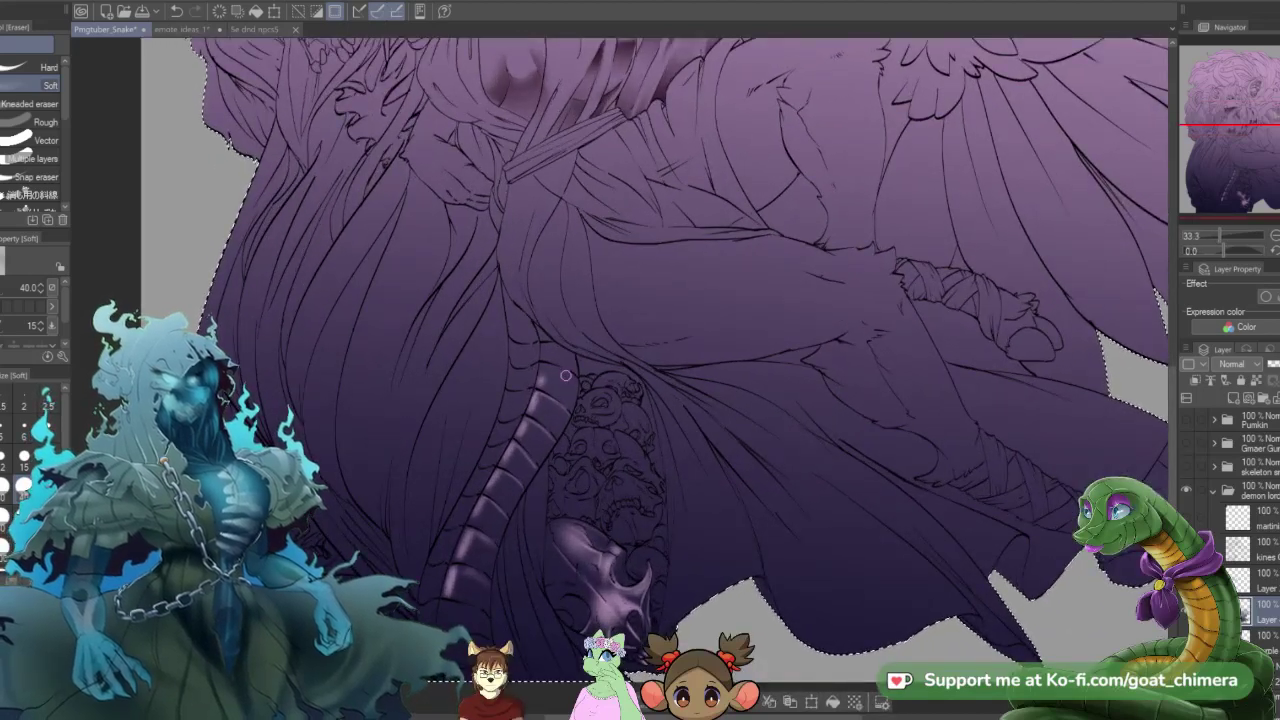
{"action": "scroll", "coordinate": [563, 380], "scroll_direction": "down", "scroll_amount": 2}
{"action": "scroll", "coordinate": [563, 380], "scroll_direction": "up", "scroll_amount": 1}
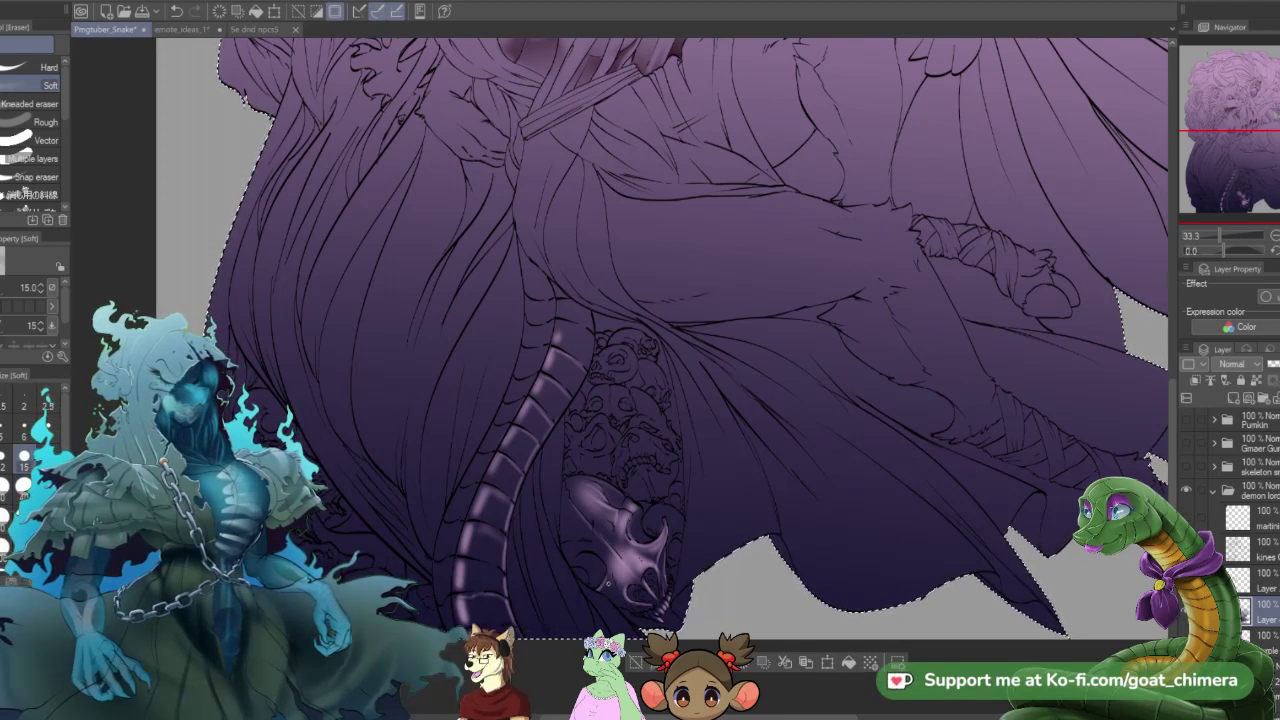
- Blend broad soft highlights over the lower bands of the tail with the Soft eraser at size 100, undoing the last stroke
{"action": "key", "text": "bracketright"}
{"action": "key", "text": "bracketright"}
{"action": "key", "text": "bracketright"}
{"action": "key", "text": "bracketright"}
{"action": "key", "text": "bracketright"}
{"action": "key", "text": "bracketright"}
{"action": "key", "text": "bracketright"}
{"action": "key", "text": "bracketright"}
{"action": "key", "text": "bracketright"}
{"action": "key", "text": "bracketright"}
{"action": "mouse_move", "coordinate": [492, 532]}
{"action": "left_mouse_down"}
{"action": "mouse_move", "coordinate": [515, 639]}
{"action": "mouse_move", "coordinate": [497, 559]}
{"action": "mouse_move", "coordinate": [503, 643]}
{"action": "mouse_move", "coordinate": [516, 470]}
{"action": "left_mouse_up"}
{"action": "left_click_drag", "start_coordinate": [496, 562], "coordinate": [522, 456]}
{"action": "left_click_drag", "start_coordinate": [497, 524], "coordinate": [530, 442]}
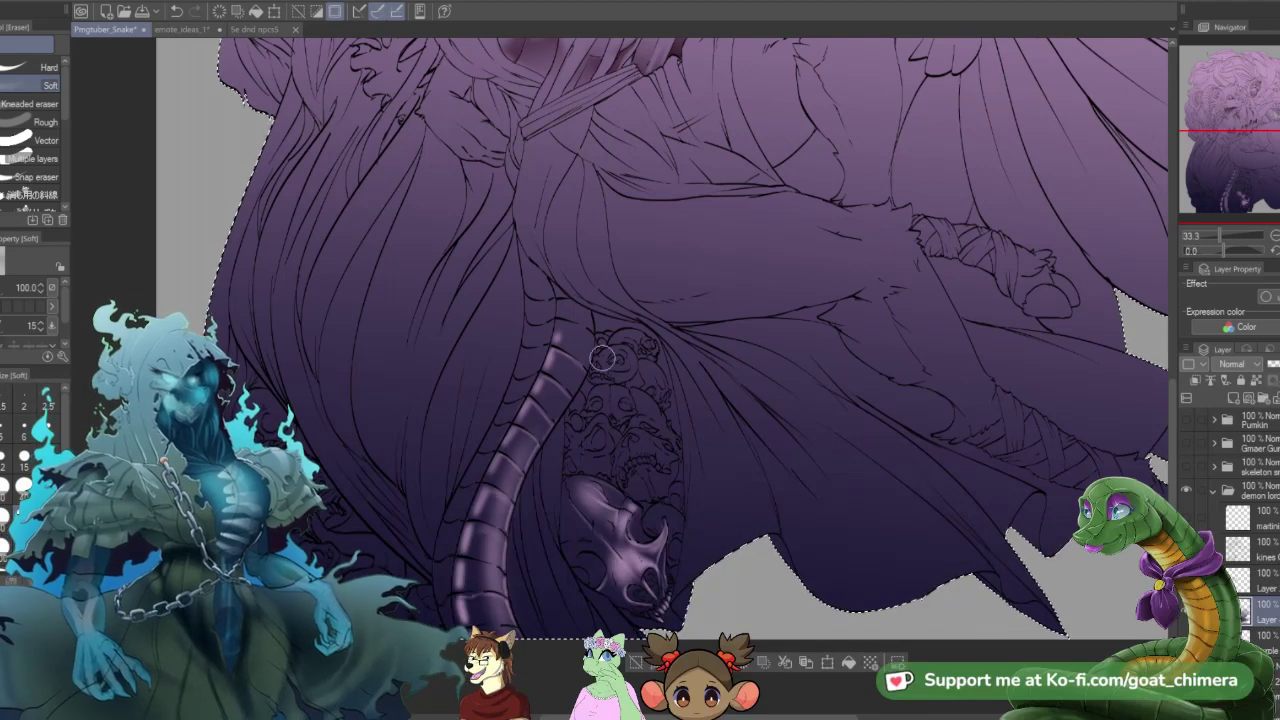
{"action": "key", "text": "ctrl+z"}
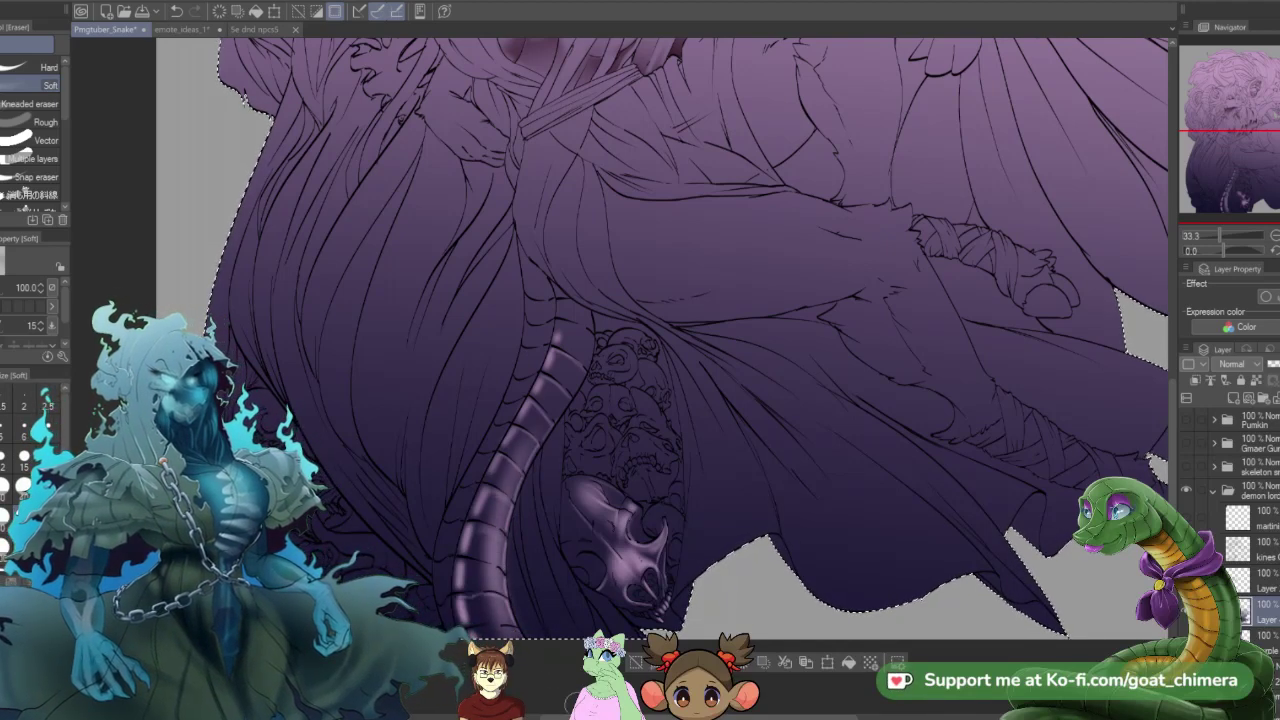
- Softly highlight the rounded bone behind the horned skull's curved horn with the Soft eraser, reducing its size to 40
{"action": "scroll", "coordinate": [499, 568], "scroll_direction": "down", "scroll_amount": 4}
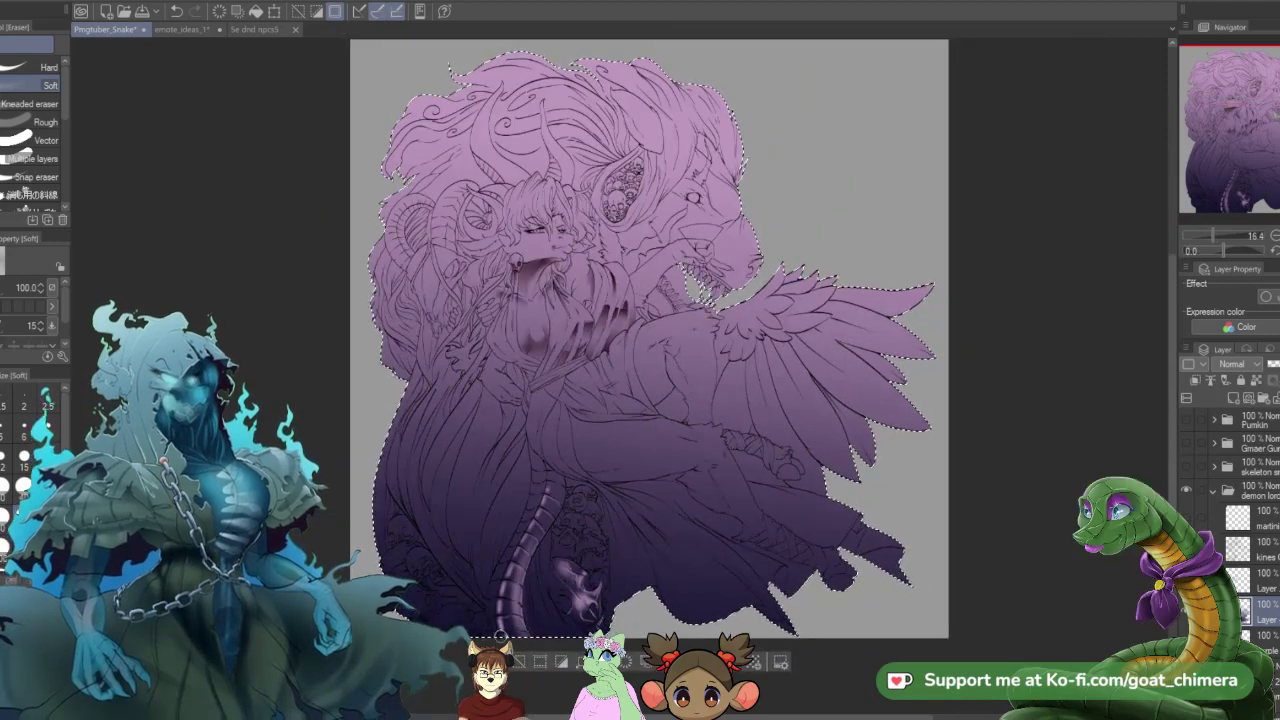
{"action": "scroll", "coordinate": [580, 470], "scroll_direction": "down", "scroll_amount": 1}
{"action": "scroll", "coordinate": [580, 470], "scroll_direction": "up", "scroll_amount": 3}
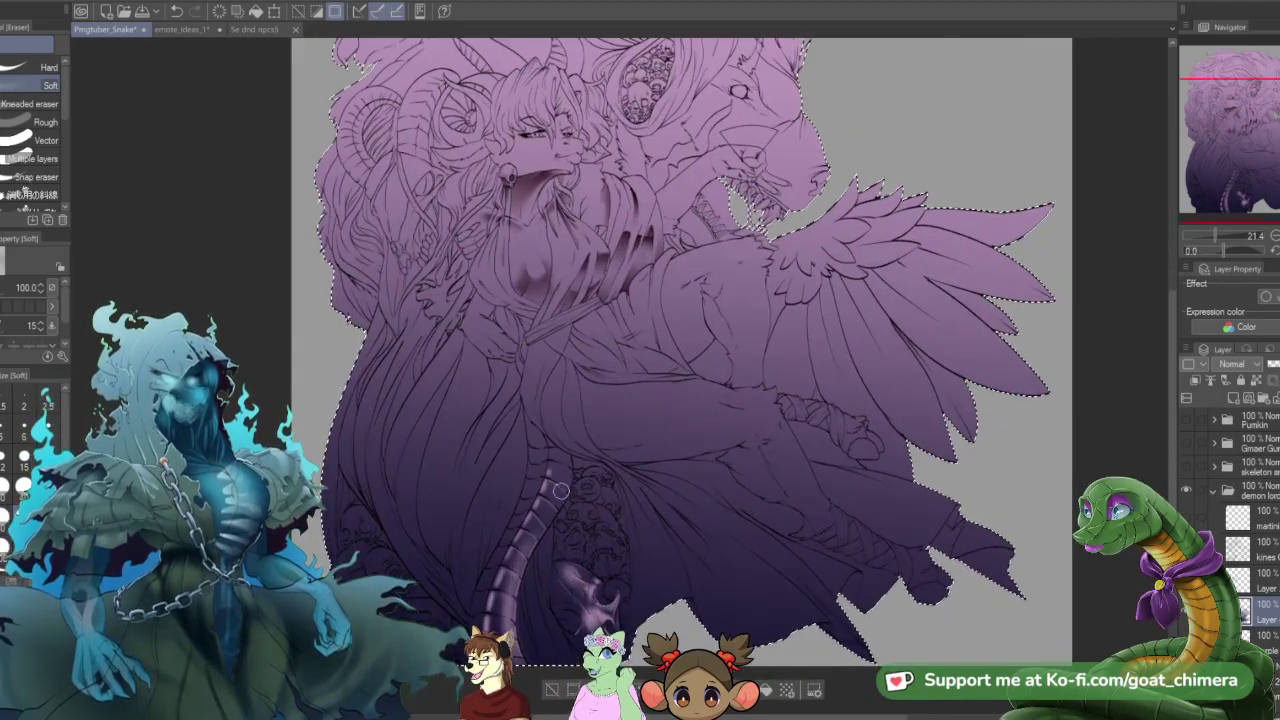
{"action": "scroll", "coordinate": [572, 460], "scroll_direction": "down", "scroll_amount": 1}
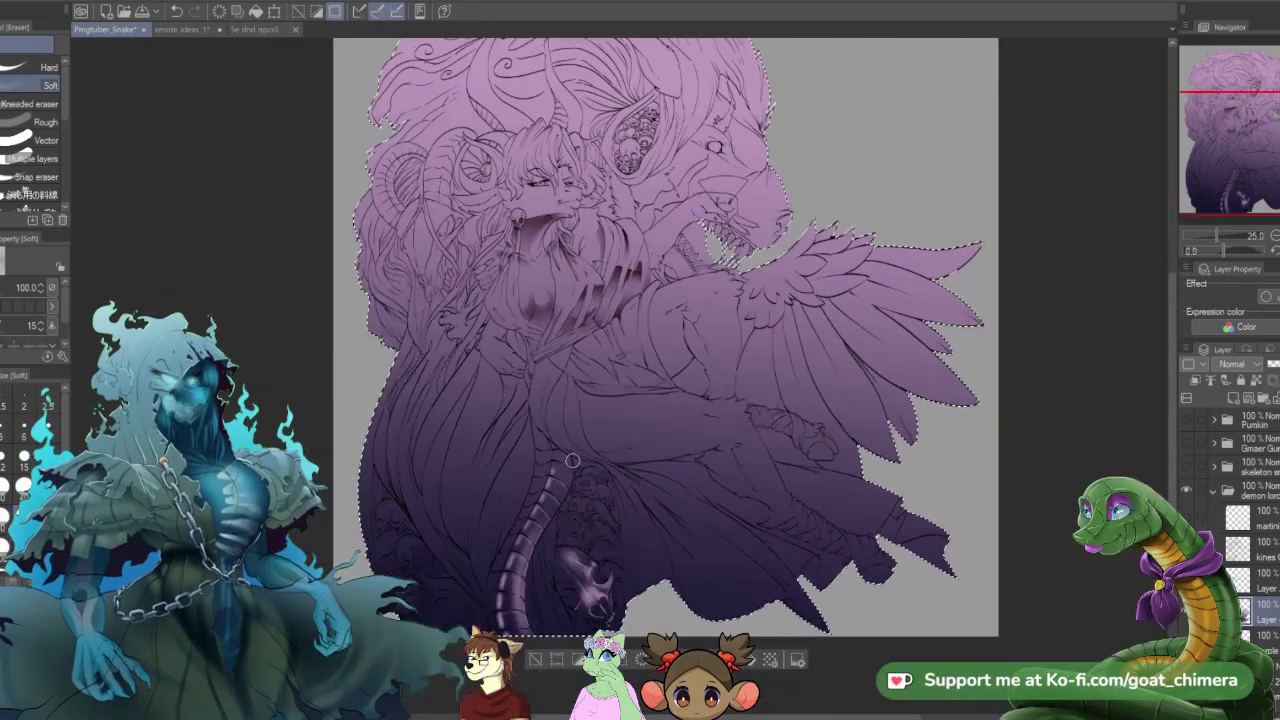
{"action": "scroll", "coordinate": [572, 460], "scroll_direction": "up", "scroll_amount": 3}
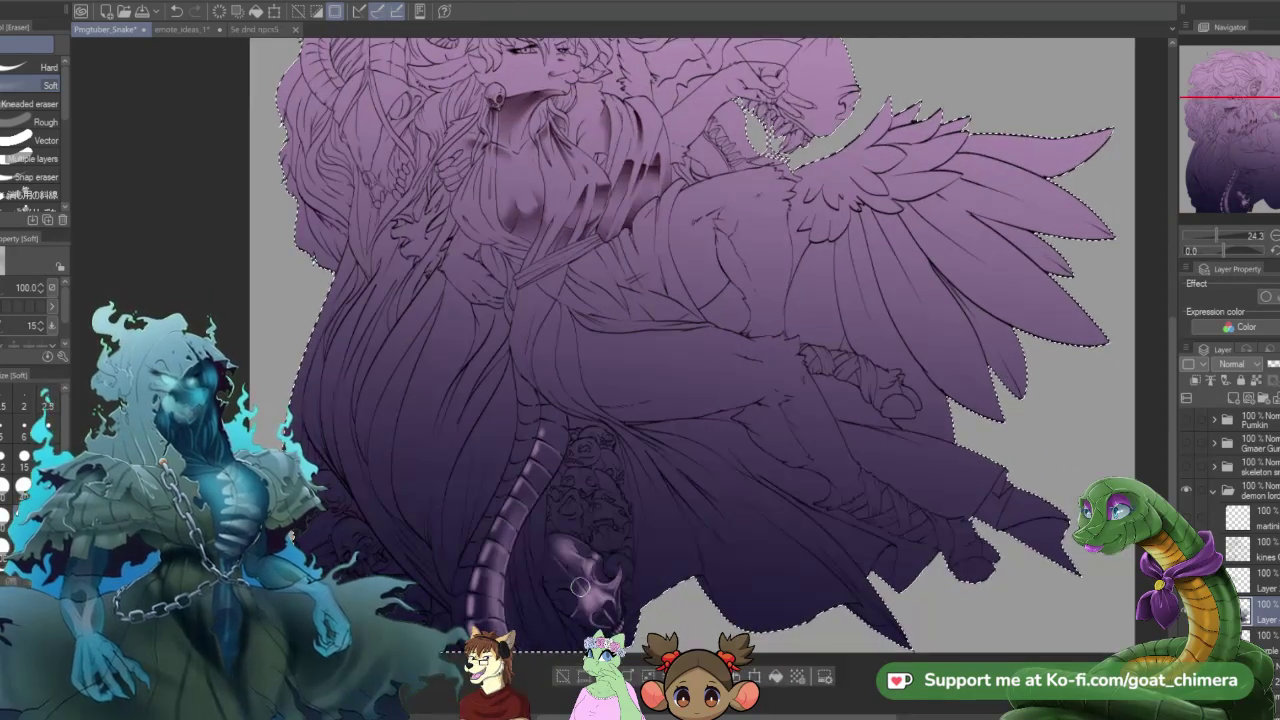
{"action": "scroll", "coordinate": [598, 589], "scroll_direction": "up", "scroll_amount": 3}
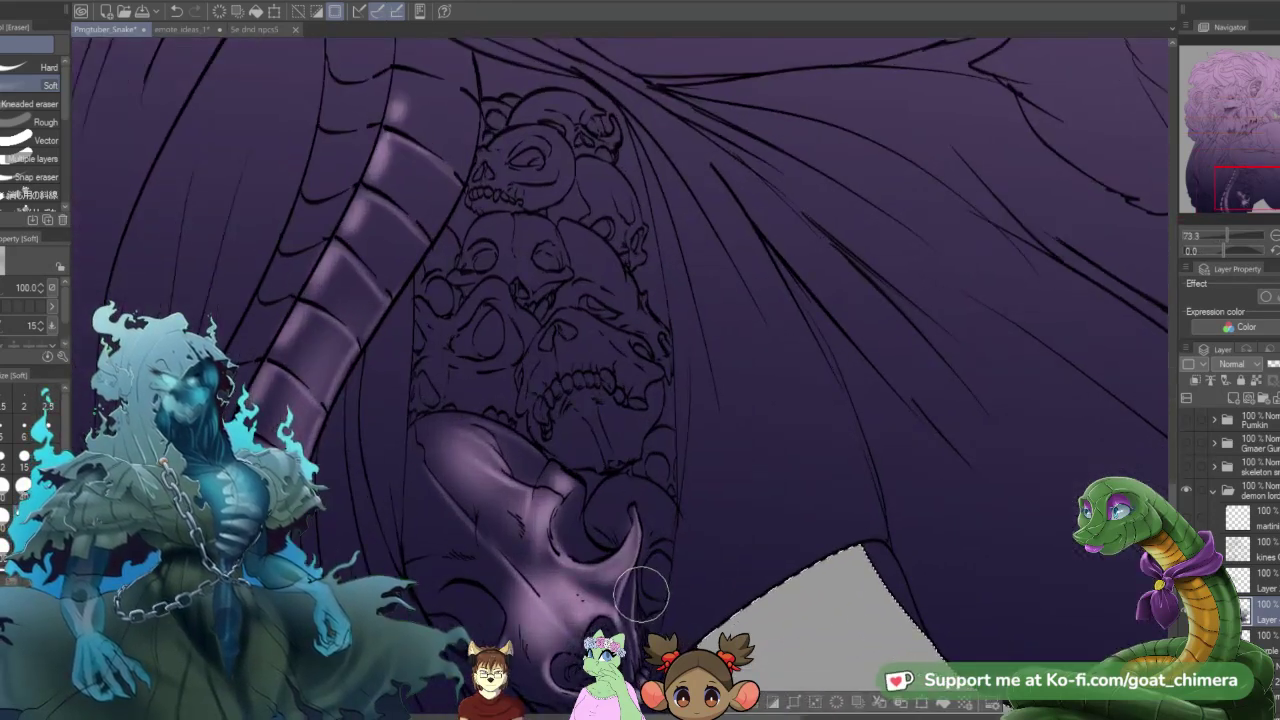
{"action": "scroll", "coordinate": [641, 595], "scroll_direction": "up", "scroll_amount": 2}
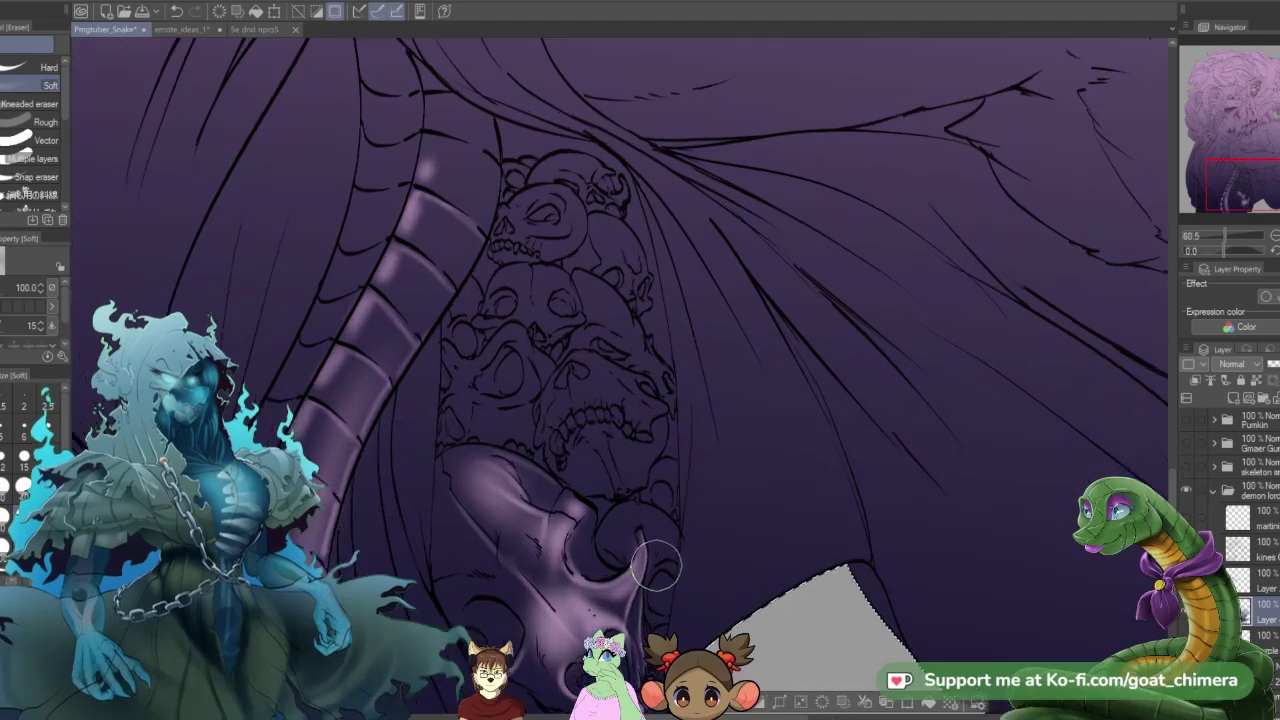
{"action": "key", "text": "bracketleft"}
{"action": "key", "text": "bracketleft"}
{"action": "key", "text": "bracketleft"}
{"action": "key", "text": "bracketleft"}
{"action": "key", "text": "bracketleft"}
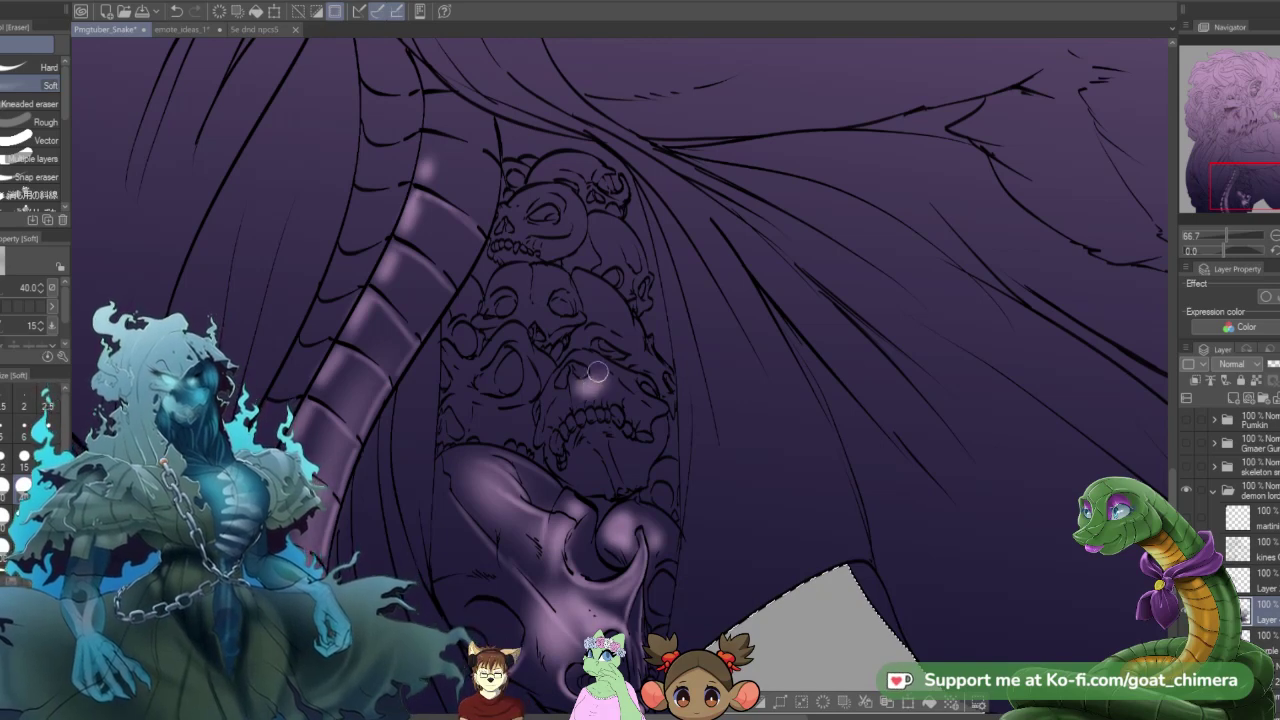
- Highlight the snout, cheekbone, jaw edge and teeth of the fanged skull above the horned one with the Soft eraser at sizes 40, 30 and 15
{"action": "mouse_move", "coordinate": [598, 366]}
{"action": "left_mouse_down"}
{"action": "mouse_move", "coordinate": [624, 393]}
{"action": "mouse_move", "coordinate": [598, 386]}
{"action": "mouse_move", "coordinate": [652, 410]}
{"action": "left_mouse_up"}
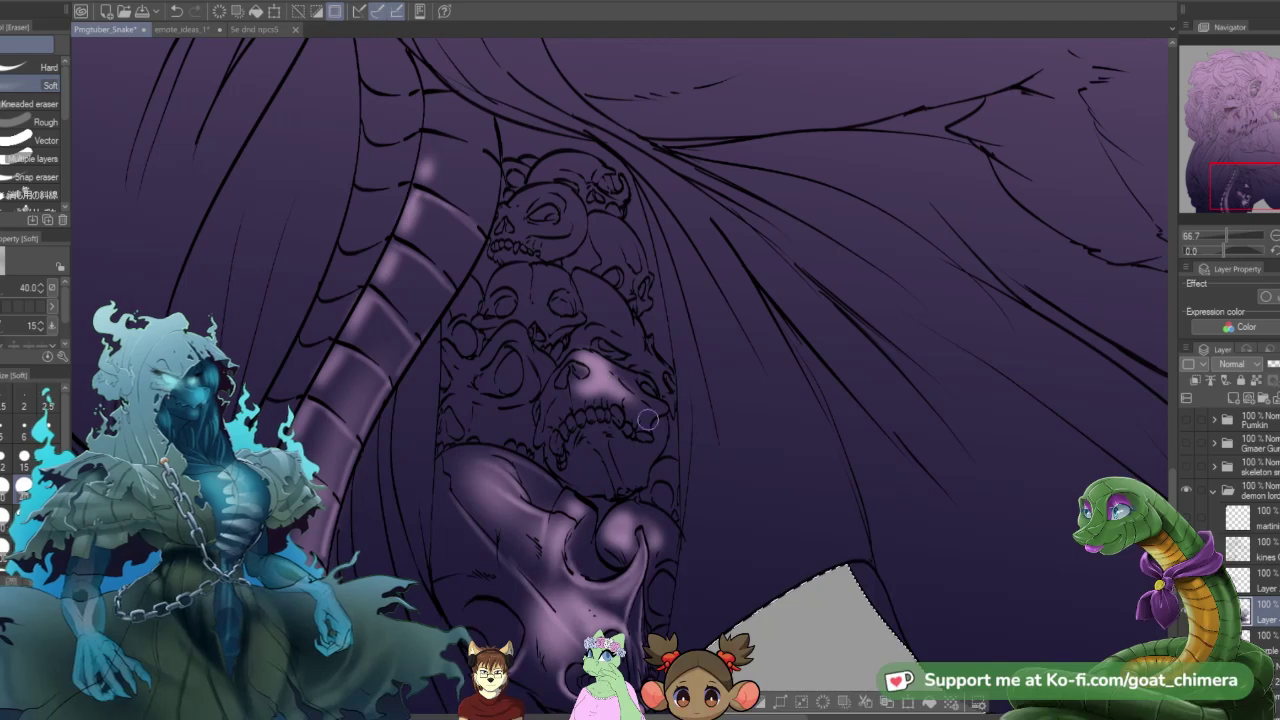
{"action": "left_click", "coordinate": [5, 486]}
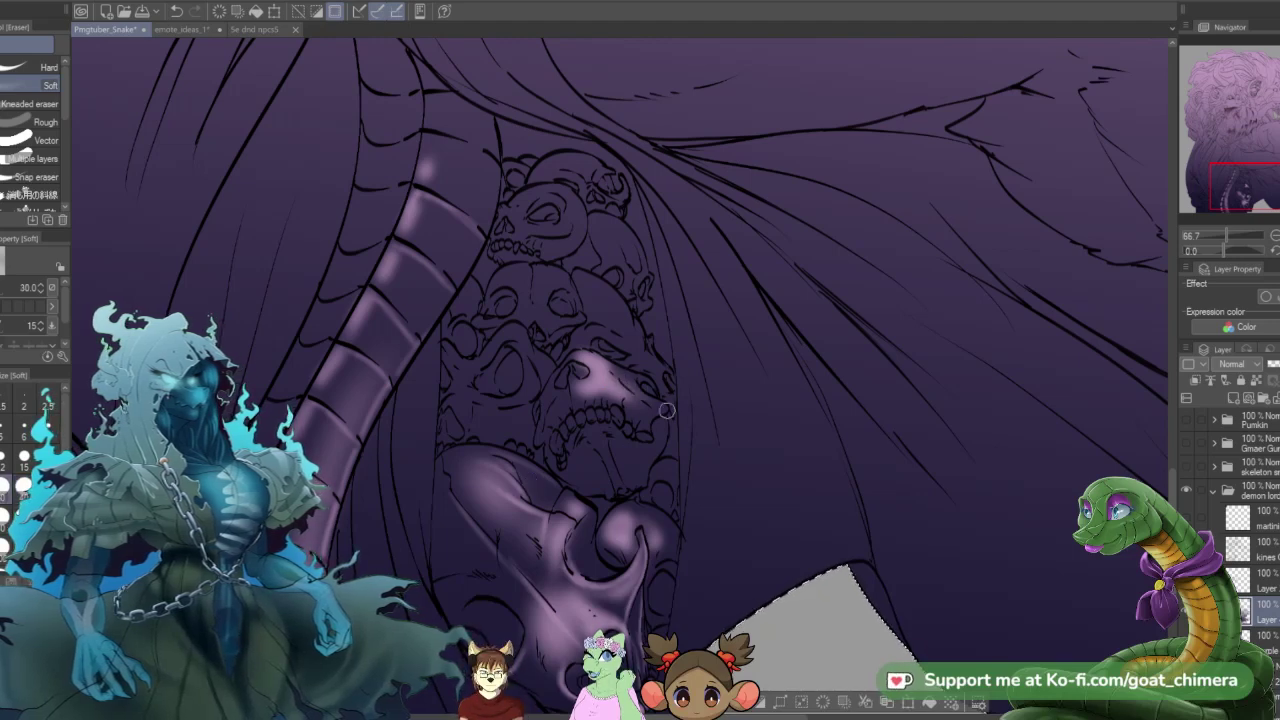
{"action": "key", "text": "bracketleft"}
{"action": "key", "text": "bracketleft"}
{"action": "key", "text": "bracketleft"}
{"action": "key", "text": "bracketleft"}
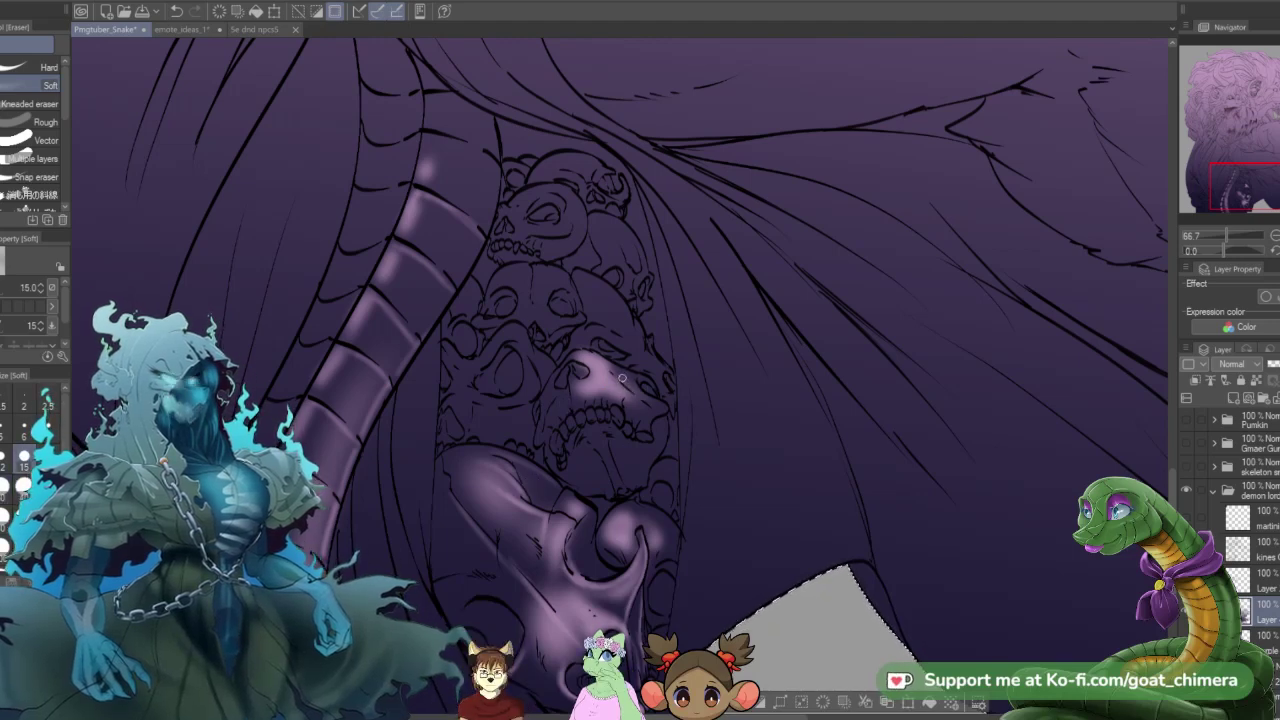
{"action": "mouse_move", "coordinate": [622, 378]}
{"action": "left_mouse_down"}
{"action": "mouse_move", "coordinate": [667, 405]}
{"action": "mouse_move", "coordinate": [624, 381]}
{"action": "mouse_move", "coordinate": [664, 404]}
{"action": "mouse_move", "coordinate": [633, 391]}
{"action": "left_mouse_up"}
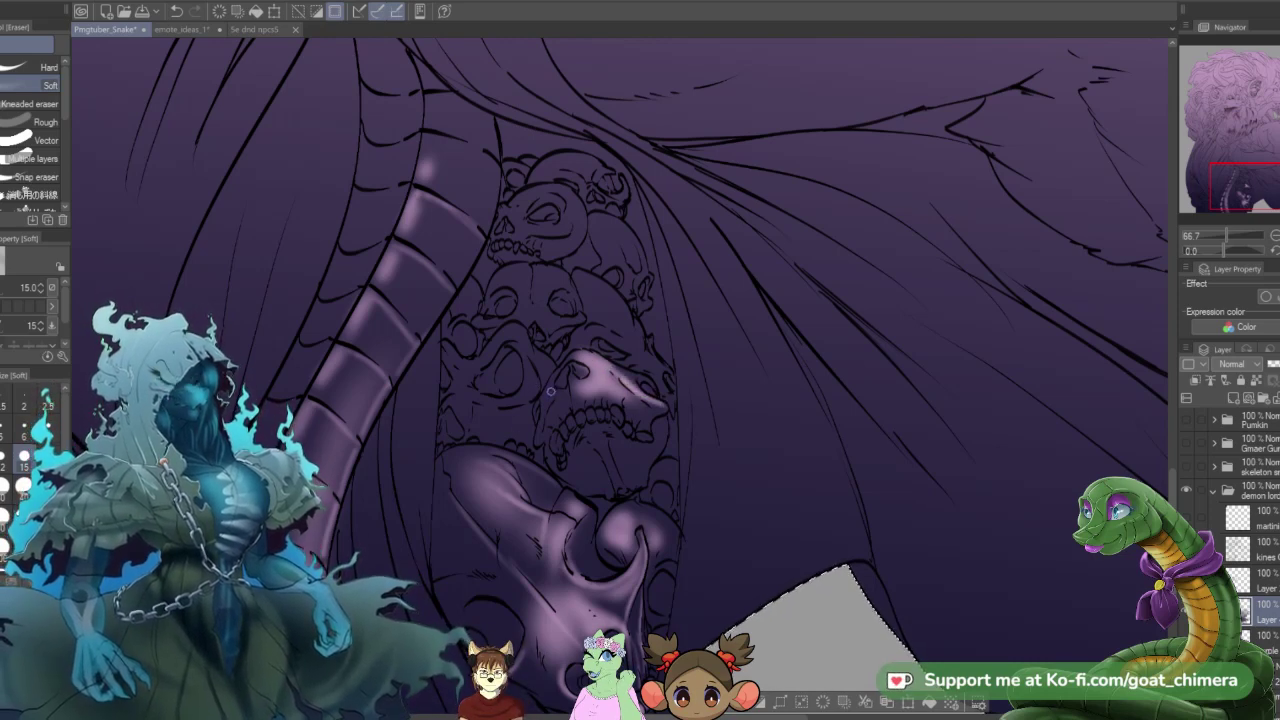
{"action": "mouse_move", "coordinate": [551, 392]}
{"action": "left_mouse_down"}
{"action": "mouse_move", "coordinate": [538, 438]}
{"action": "mouse_move", "coordinate": [564, 359]}
{"action": "mouse_move", "coordinate": [549, 384]}
{"action": "mouse_move", "coordinate": [579, 346]}
{"action": "mouse_move", "coordinate": [554, 376]}
{"action": "left_mouse_up"}
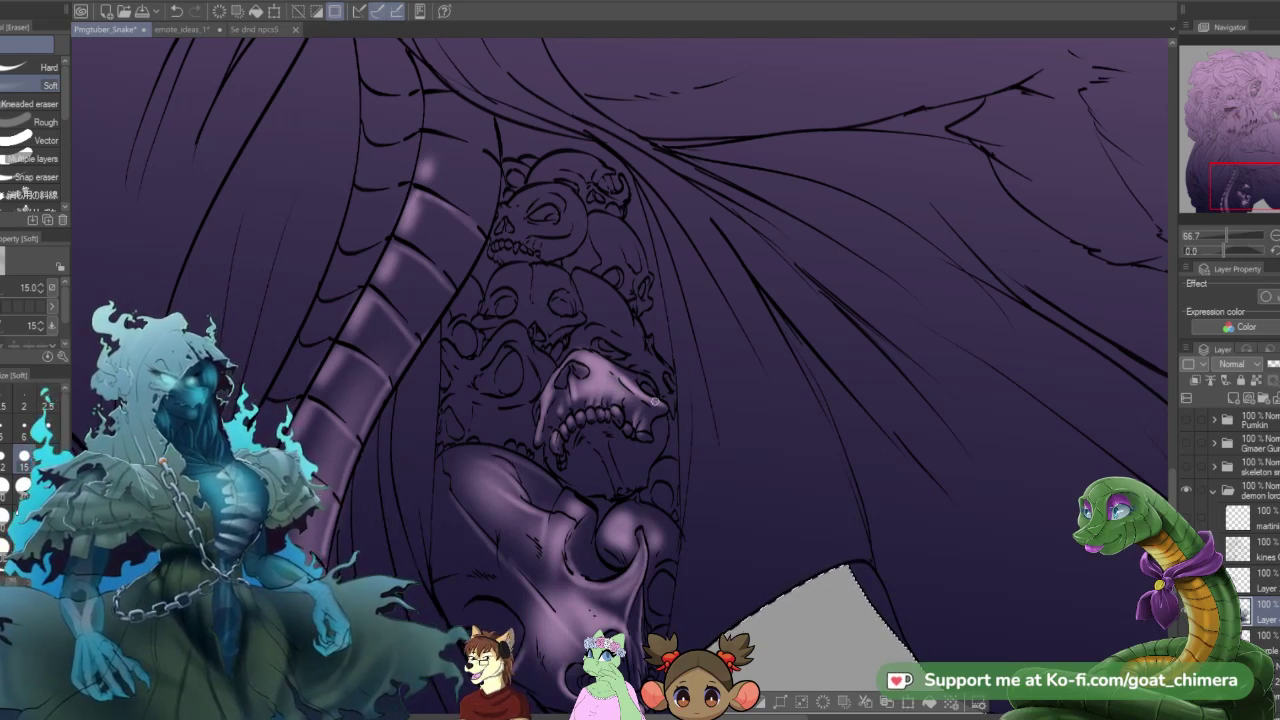
- Soften the highlight across the horned skull's forehead with the Soft eraser at size 100
{"action": "scroll", "coordinate": [654, 401], "scroll_direction": "down", "scroll_amount": 4}
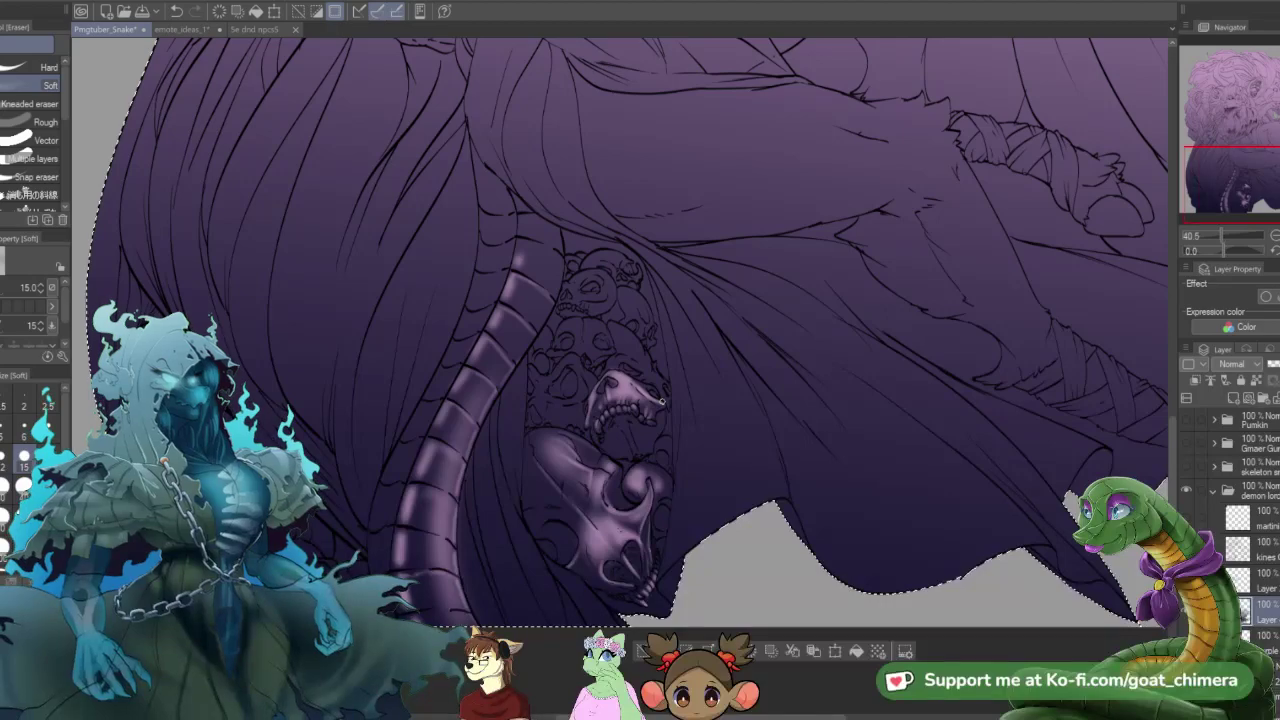
{"action": "scroll", "coordinate": [611, 424], "scroll_direction": "down", "scroll_amount": 1}
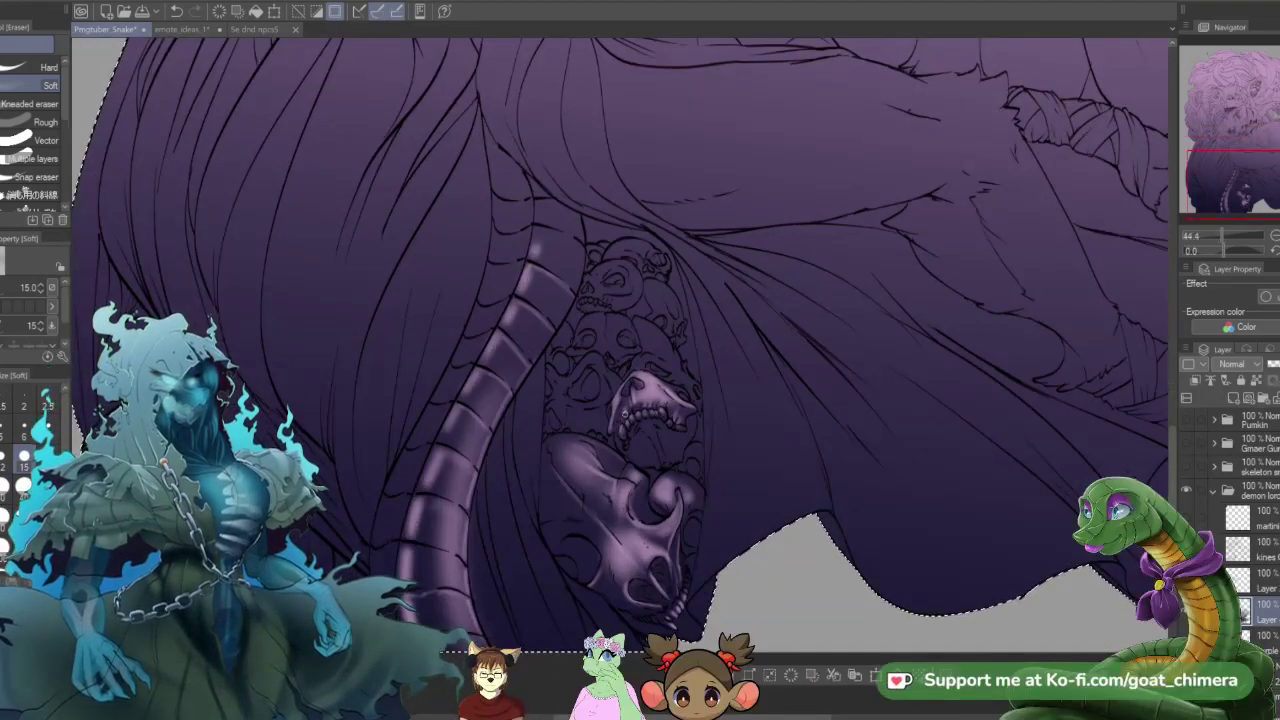
{"action": "scroll", "coordinate": [636, 400], "scroll_direction": "down", "scroll_amount": 3}
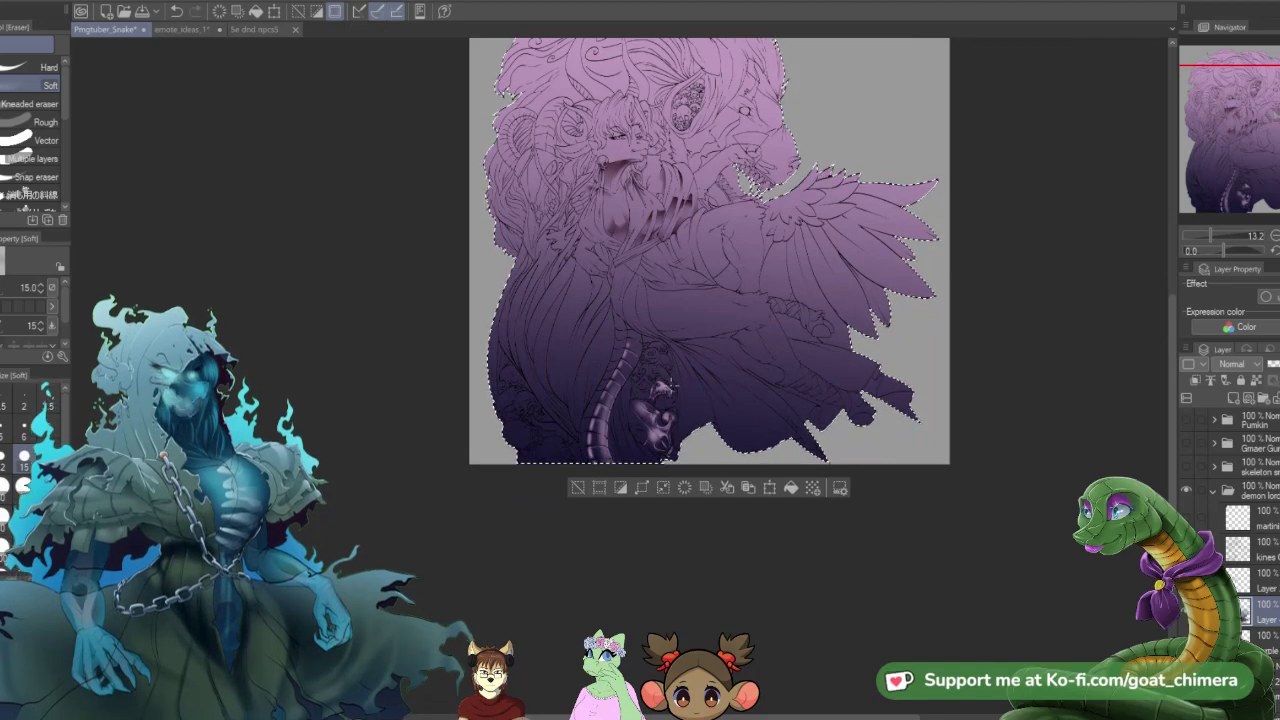
{"action": "scroll", "coordinate": [670, 385], "scroll_direction": "up", "scroll_amount": 1}
{"action": "scroll", "coordinate": [670, 385], "scroll_direction": "up", "scroll_amount": 4}
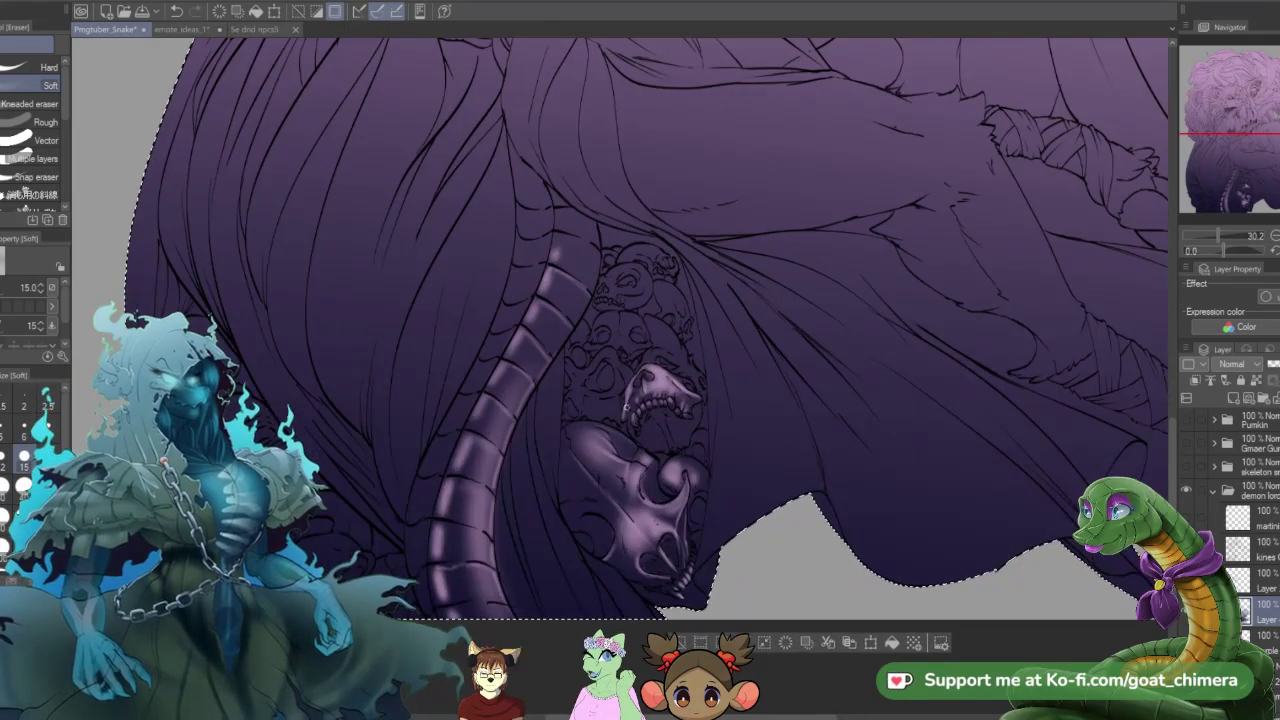
{"action": "scroll", "coordinate": [642, 404], "scroll_direction": "down", "scroll_amount": 3}
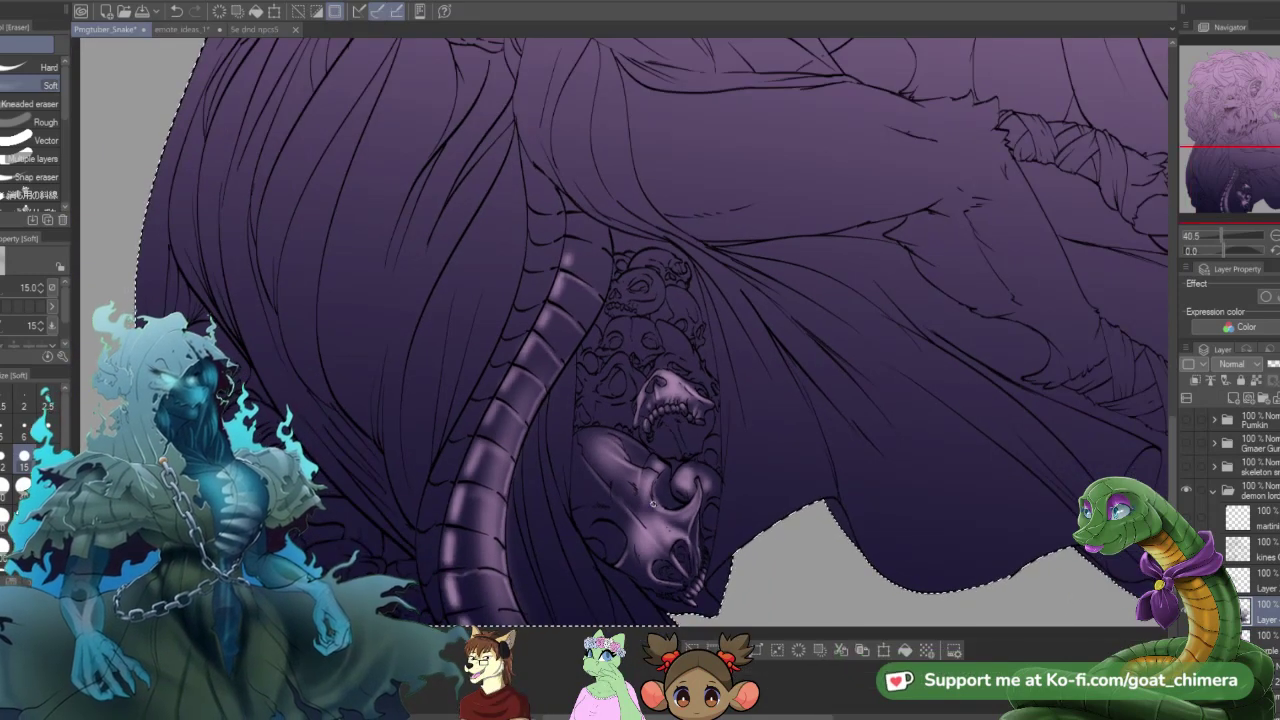
{"action": "key", "text": "bracketright"}
{"action": "key", "text": "bracketright"}
{"action": "key", "text": "bracketright"}
{"action": "key", "text": "bracketright"}
{"action": "key", "text": "bracketright"}
{"action": "key", "text": "bracketright"}
{"action": "key", "text": "bracketright"}
{"action": "key", "text": "bracketright"}
{"action": "key", "text": "bracketright"}
{"action": "key", "text": "bracketright"}
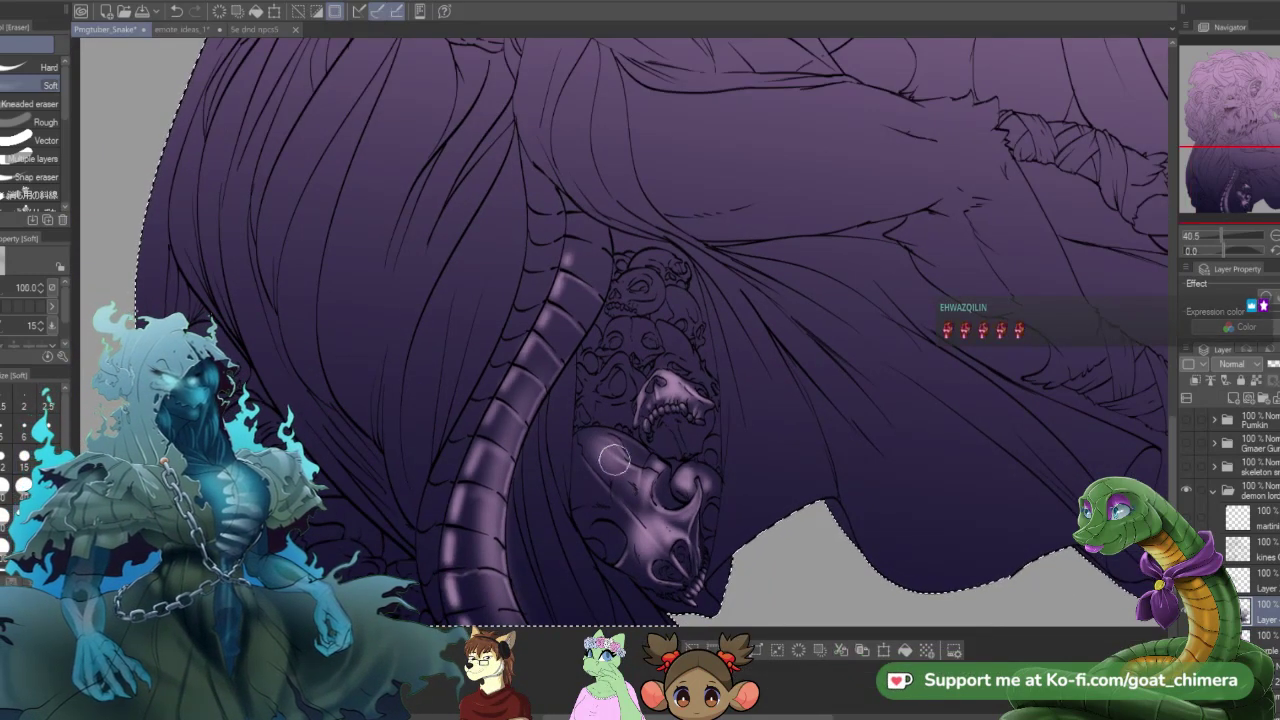
{"action": "left_click_drag", "start_coordinate": [597, 439], "coordinate": [657, 477]}
- Lay a broad, faint glow over the whole horned skull and its jaw with the Soft eraser at size 250
{"action": "key", "text": "bracketright"}
{"action": "key", "text": "bracketright"}
{"action": "key", "text": "bracketright"}
{"action": "key", "text": "bracketright"}
{"action": "key", "text": "bracketright"}
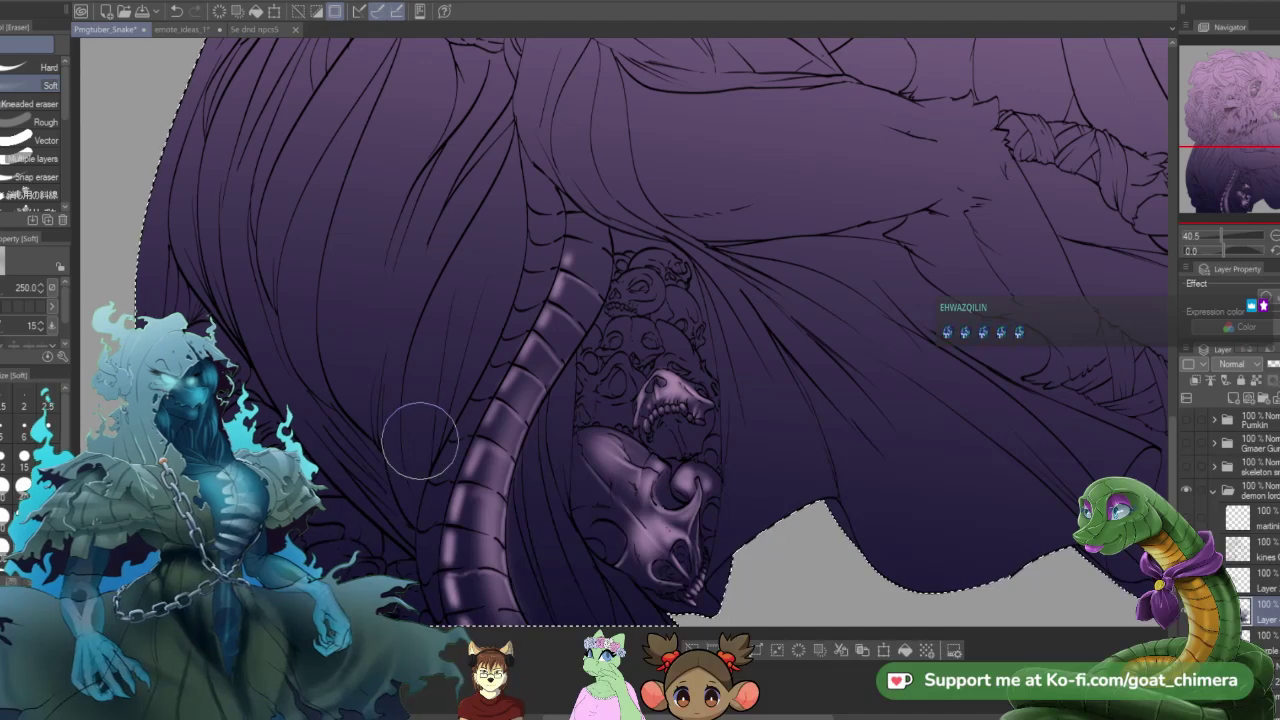
{"action": "mouse_move", "coordinate": [592, 466]}
{"action": "left_mouse_down"}
{"action": "mouse_move", "coordinate": [640, 500]}
{"action": "mouse_move", "coordinate": [669, 555]}
{"action": "left_mouse_up"}
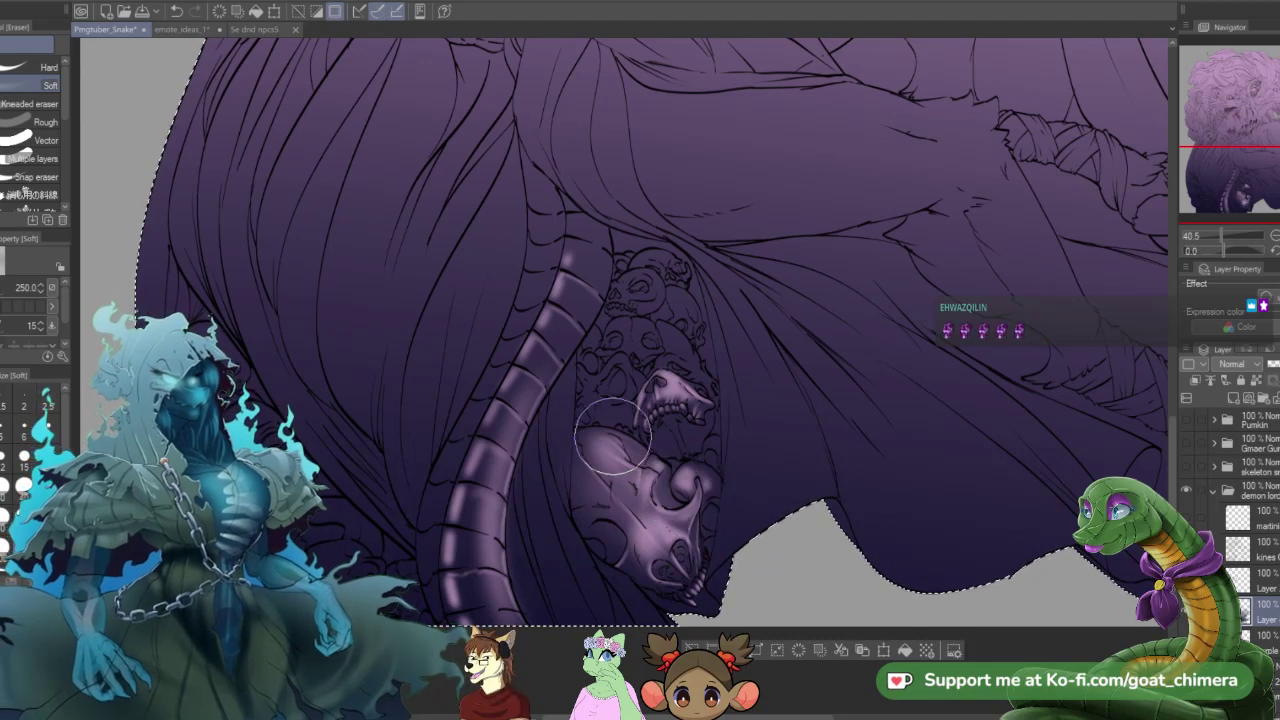
{"action": "mouse_move", "coordinate": [705, 555]}
{"action": "left_mouse_down"}
{"action": "mouse_move", "coordinate": [692, 486]}
{"action": "mouse_move", "coordinate": [702, 551]}
{"action": "mouse_move", "coordinate": [694, 488]}
{"action": "mouse_move", "coordinate": [693, 516]}
{"action": "mouse_move", "coordinate": [707, 506]}
{"action": "mouse_move", "coordinate": [714, 598]}
{"action": "left_mouse_up"}
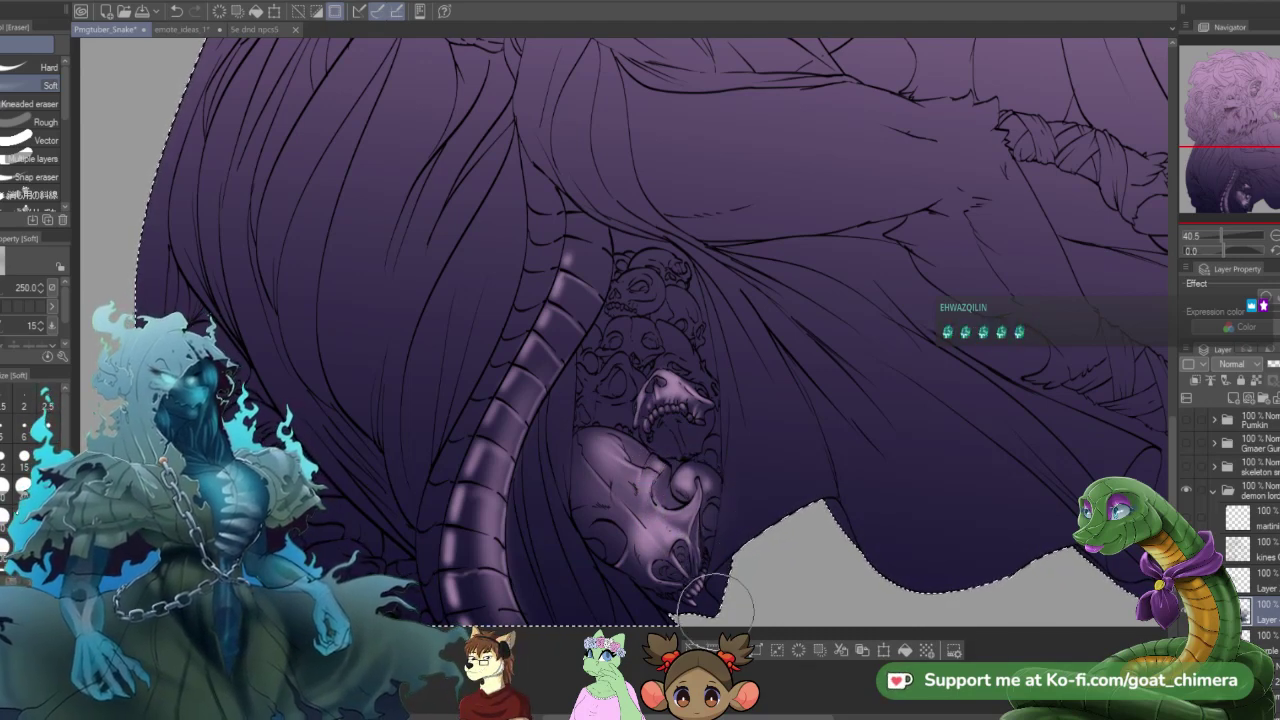
- Highlight the brow, eye socket rim, cheek and teeth of the skull beside the fanged one with the Soft eraser, switching between brush sizes
{"action": "scroll", "coordinate": [708, 595], "scroll_direction": "down", "scroll_amount": 2}
{"action": "scroll", "coordinate": [640, 445], "scroll_direction": "up", "scroll_amount": 4}
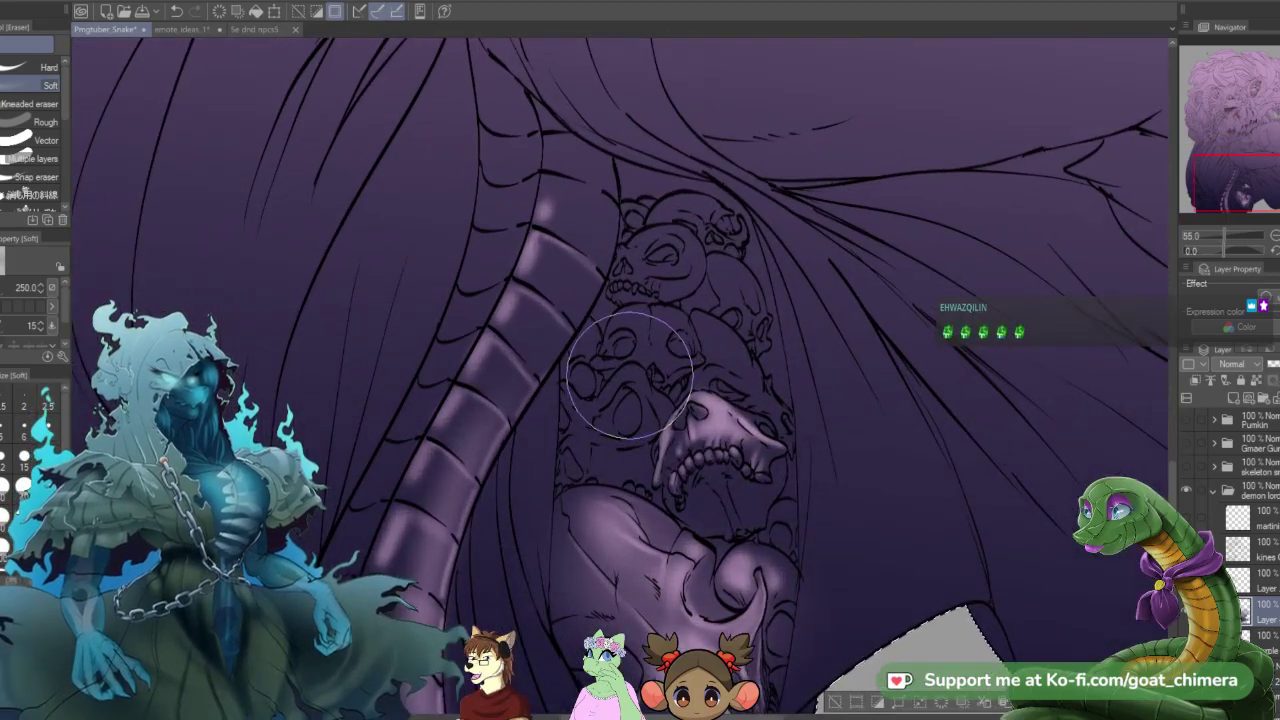
{"action": "scroll", "coordinate": [630, 375], "scroll_direction": "up", "scroll_amount": 1}
{"action": "left_click", "coordinate": [23, 486]}
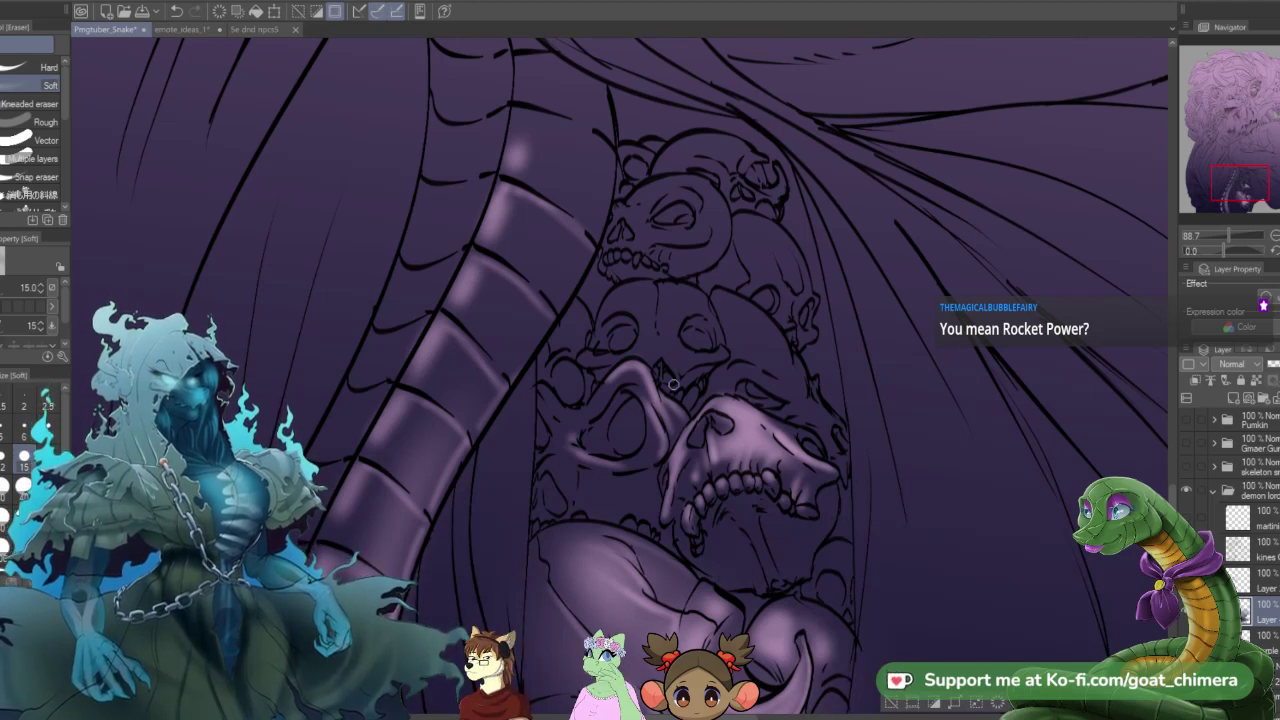
{"action": "left_click", "coordinate": [24, 514]}
{"action": "mouse_move", "coordinate": [568, 466]}
{"action": "left_mouse_down"}
{"action": "mouse_move", "coordinate": [581, 489]}
{"action": "mouse_move", "coordinate": [568, 486]}
{"action": "mouse_move", "coordinate": [572, 467]}
{"action": "left_mouse_up"}
{"action": "left_click", "coordinate": [24, 488]}
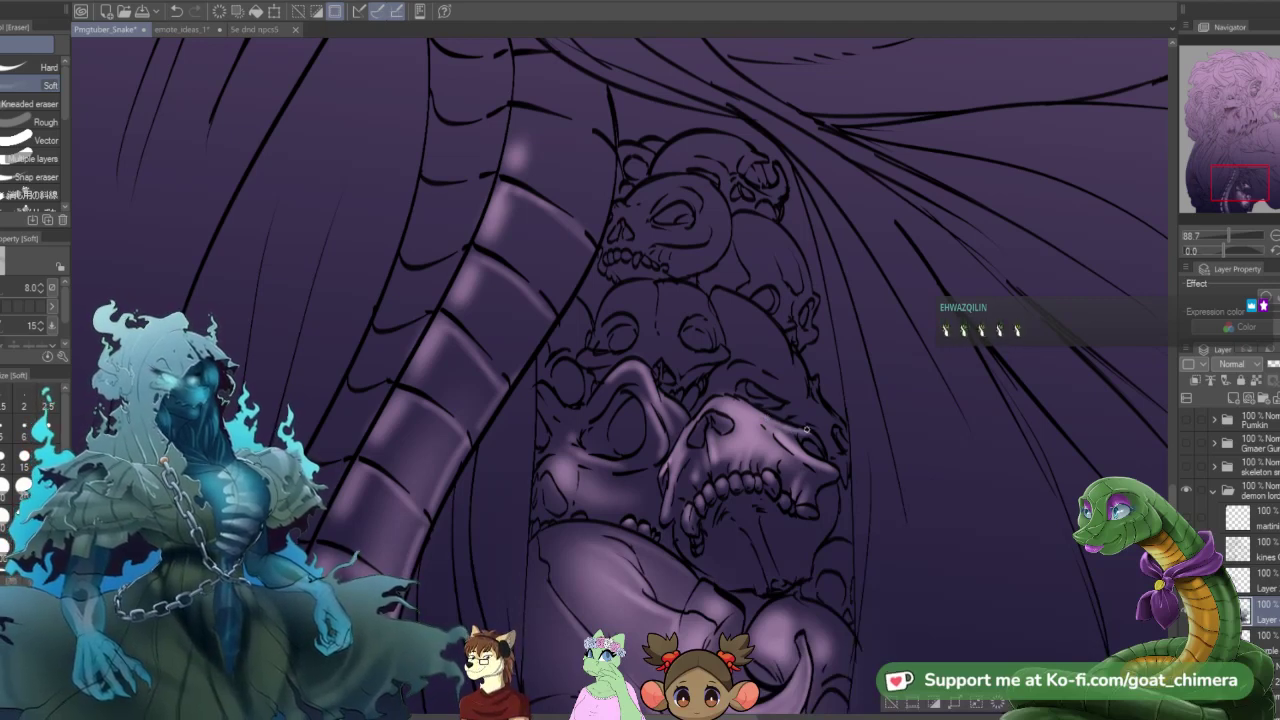
- Lay a soft glow over the two skulls above the fanged pair with the Soft eraser at size 100, then pick out brow details at size 15
{"action": "left_click_drag", "start_coordinate": [852, 452], "coordinate": [753, 361]}
{"action": "scroll", "coordinate": [753, 360], "scroll_direction": "up", "scroll_amount": 2}
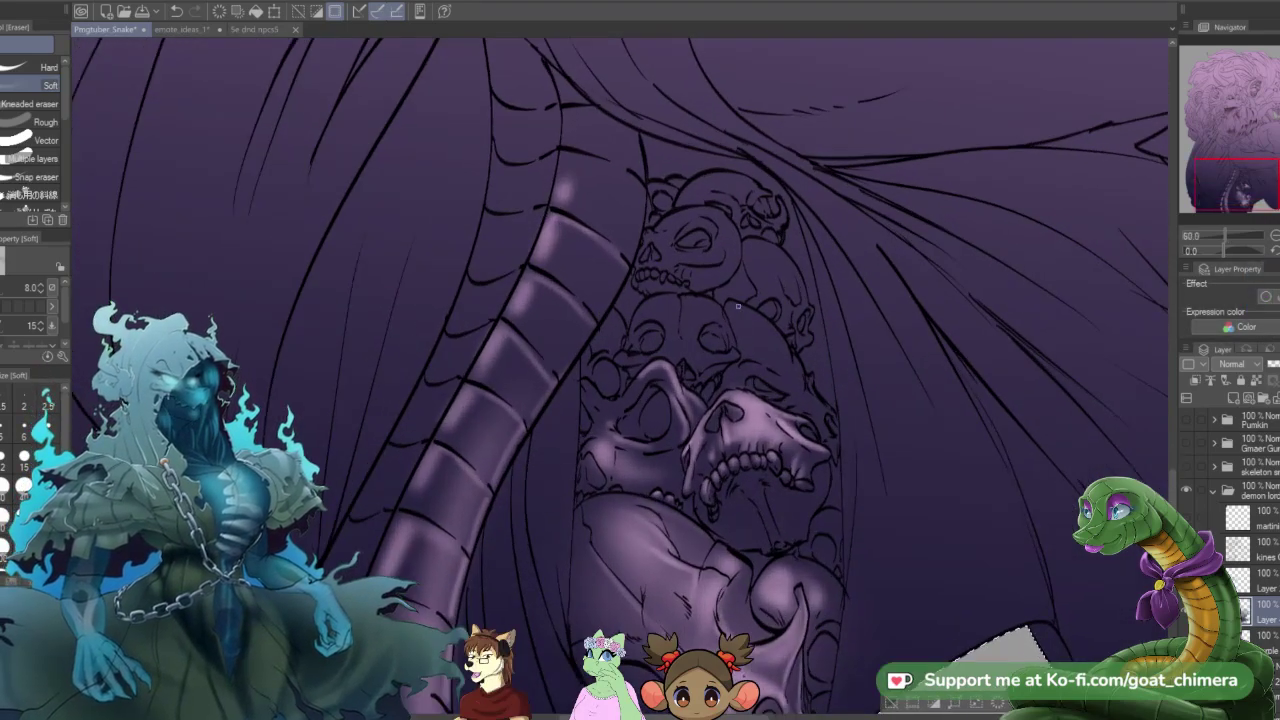
{"action": "scroll", "coordinate": [738, 306], "scroll_direction": "down", "scroll_amount": 3}
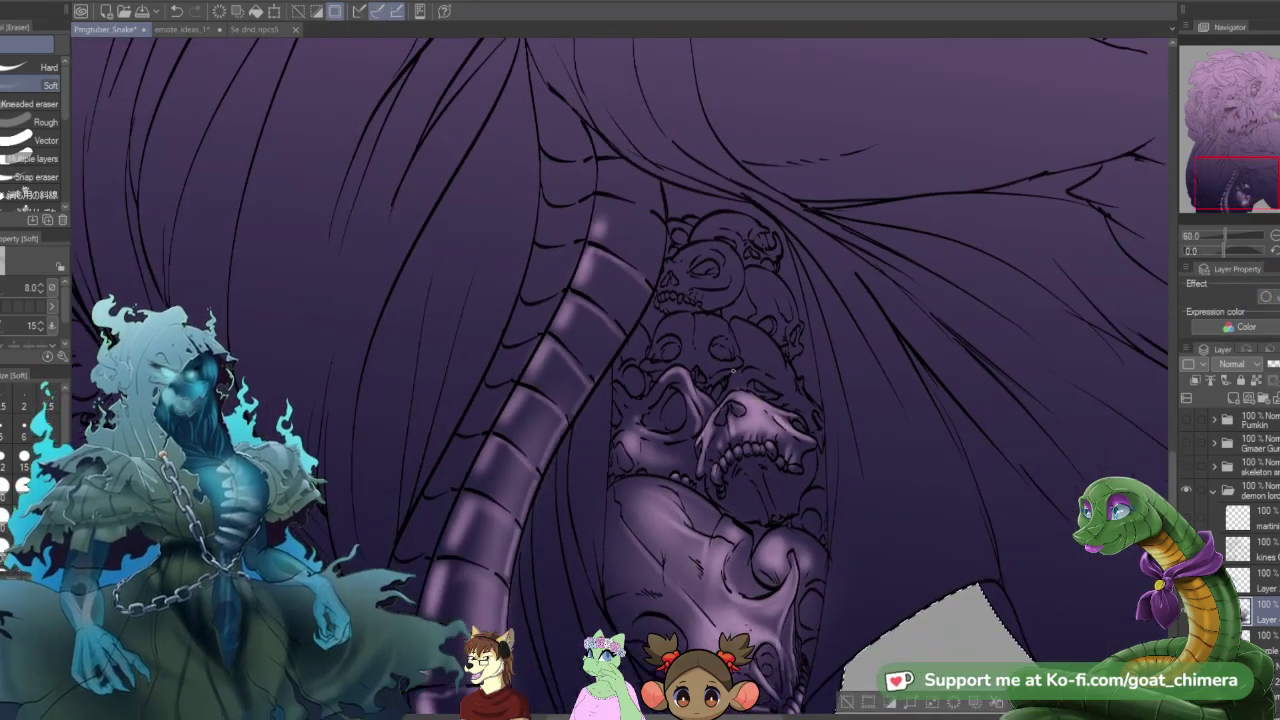
{"action": "scroll", "coordinate": [703, 387], "scroll_direction": "up", "scroll_amount": 3}
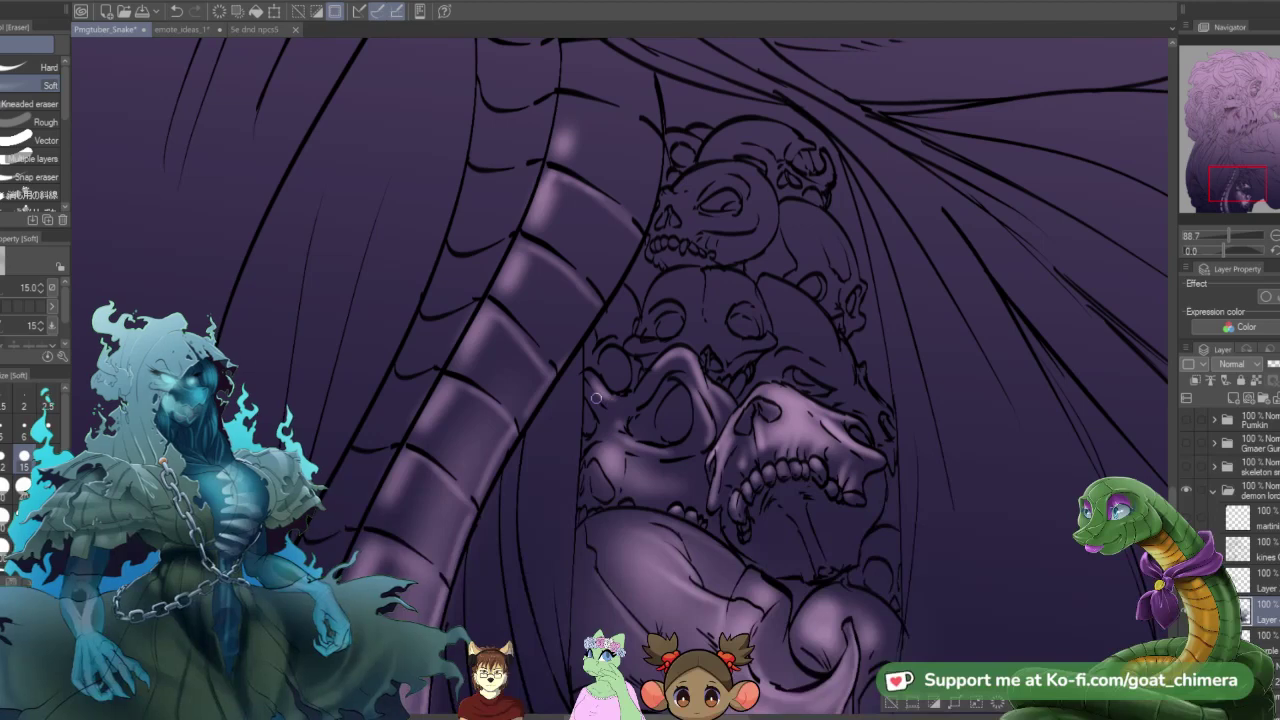
{"action": "scroll", "coordinate": [660, 456], "scroll_direction": "down", "scroll_amount": 3}
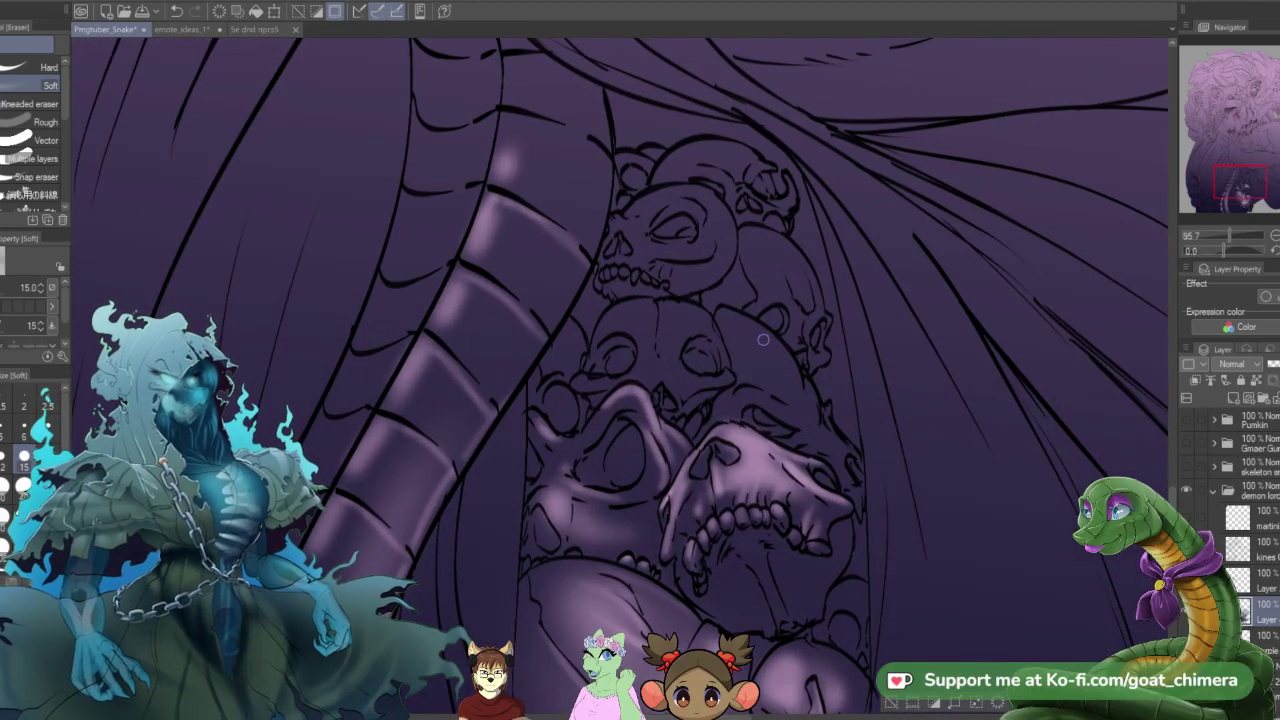
{"action": "left_click", "coordinate": [24, 515]}
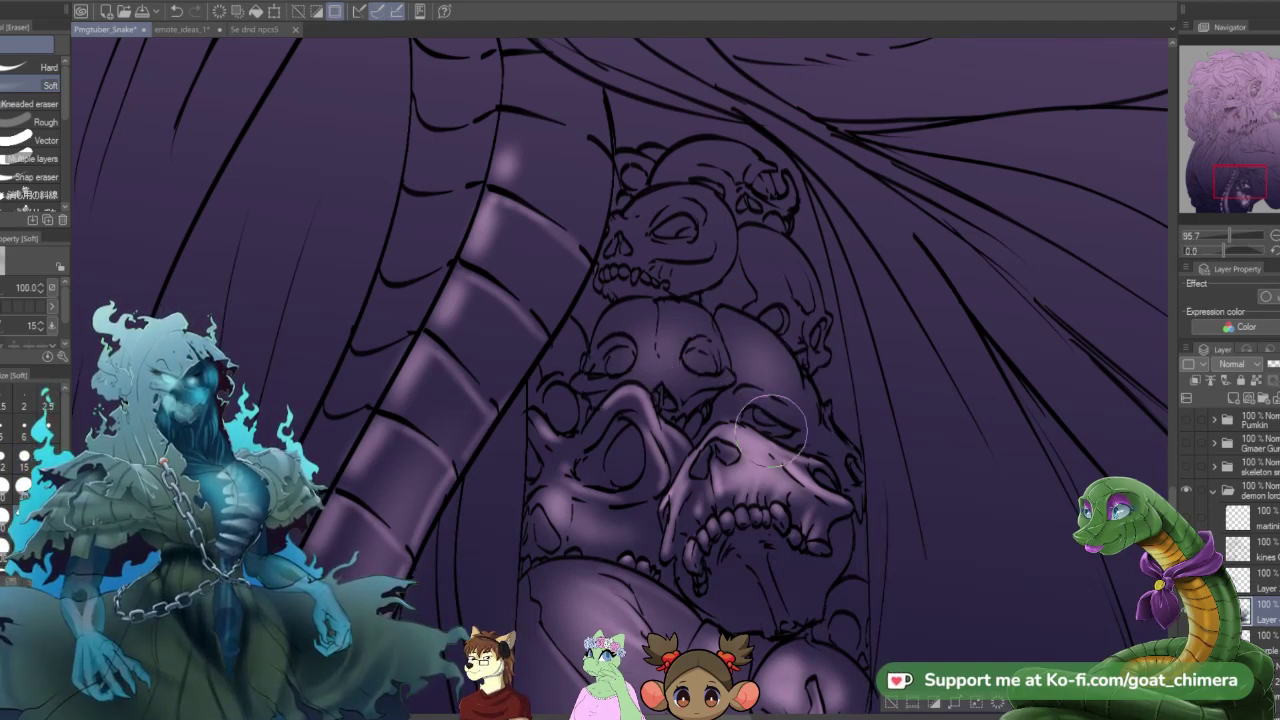
{"action": "left_click", "coordinate": [24, 485]}
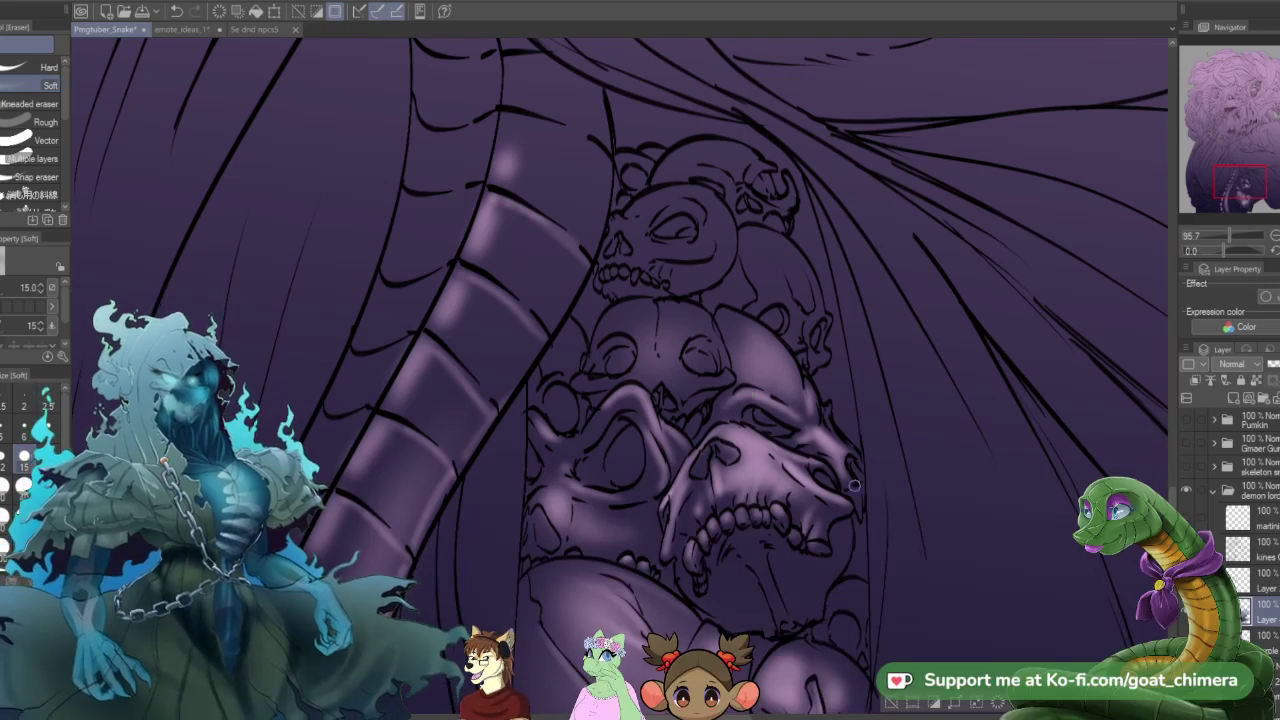
{"action": "scroll", "coordinate": [854, 485], "scroll_direction": "down", "scroll_amount": 6}
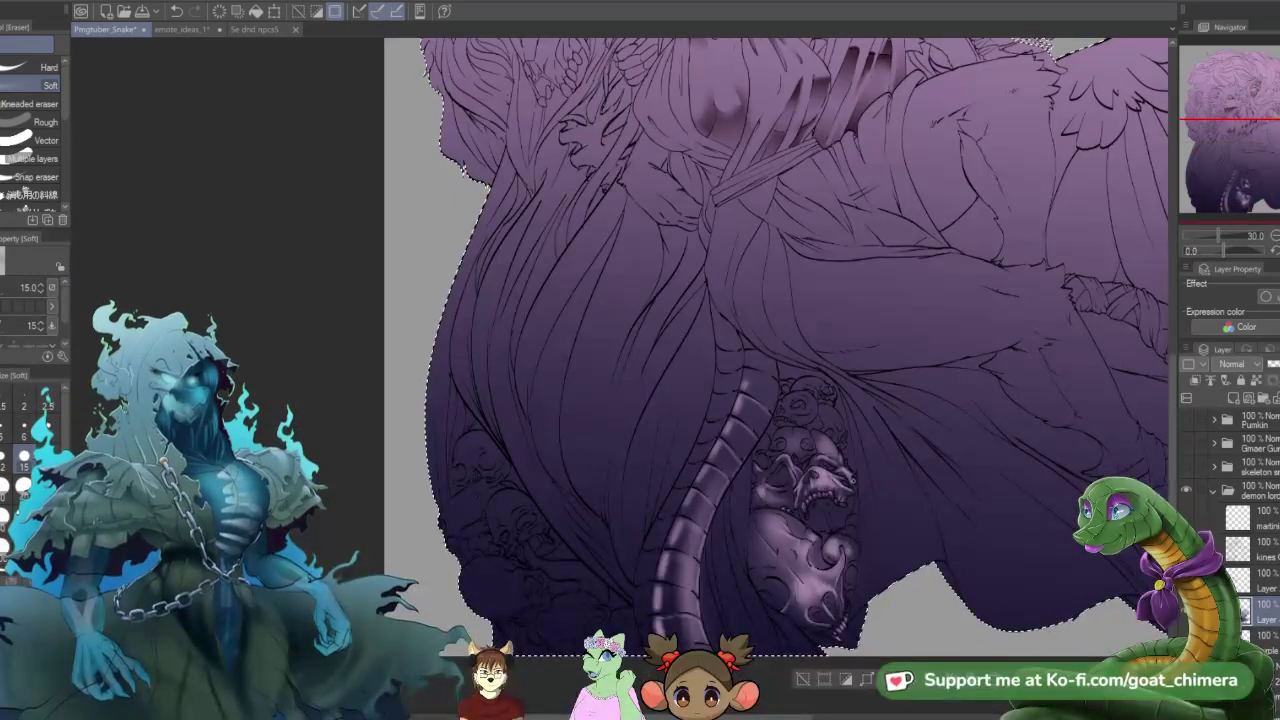
{"action": "scroll", "coordinate": [876, 524], "scroll_direction": "up", "scroll_amount": 3}
{"action": "scroll", "coordinate": [876, 524], "scroll_direction": "down", "scroll_amount": 4}
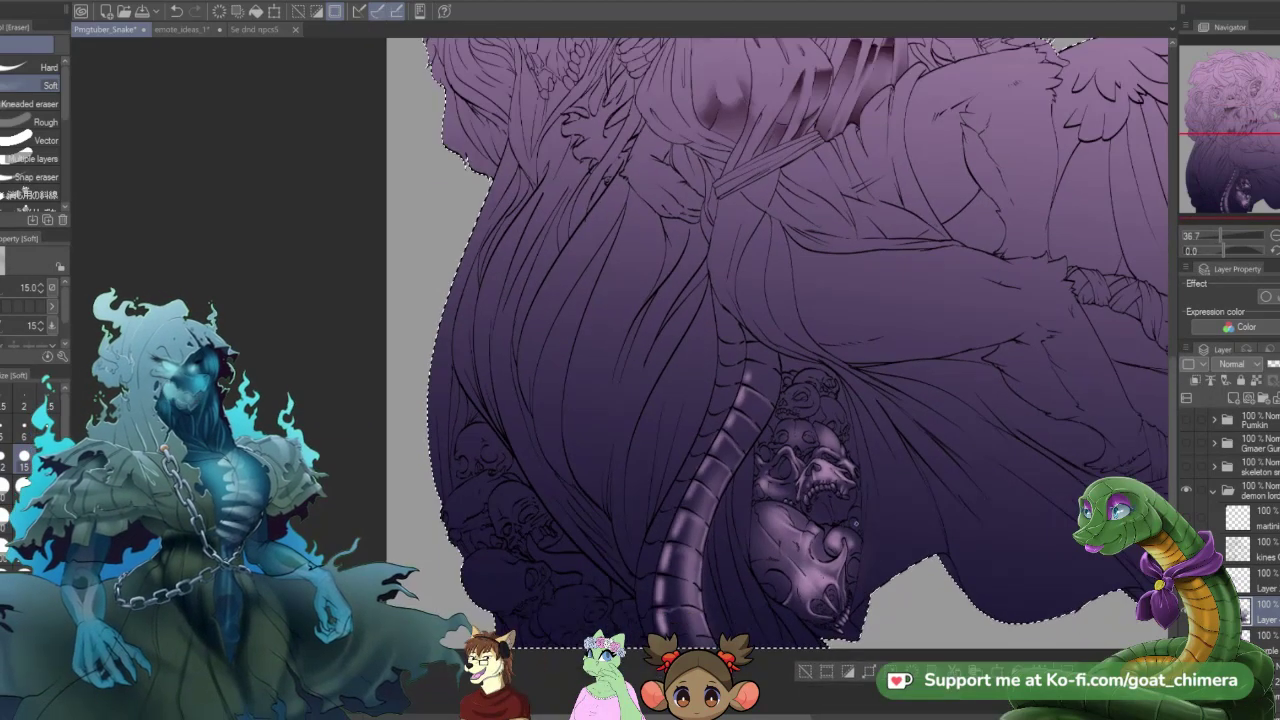
{"action": "scroll", "coordinate": [858, 525], "scroll_direction": "up", "scroll_amount": 2}
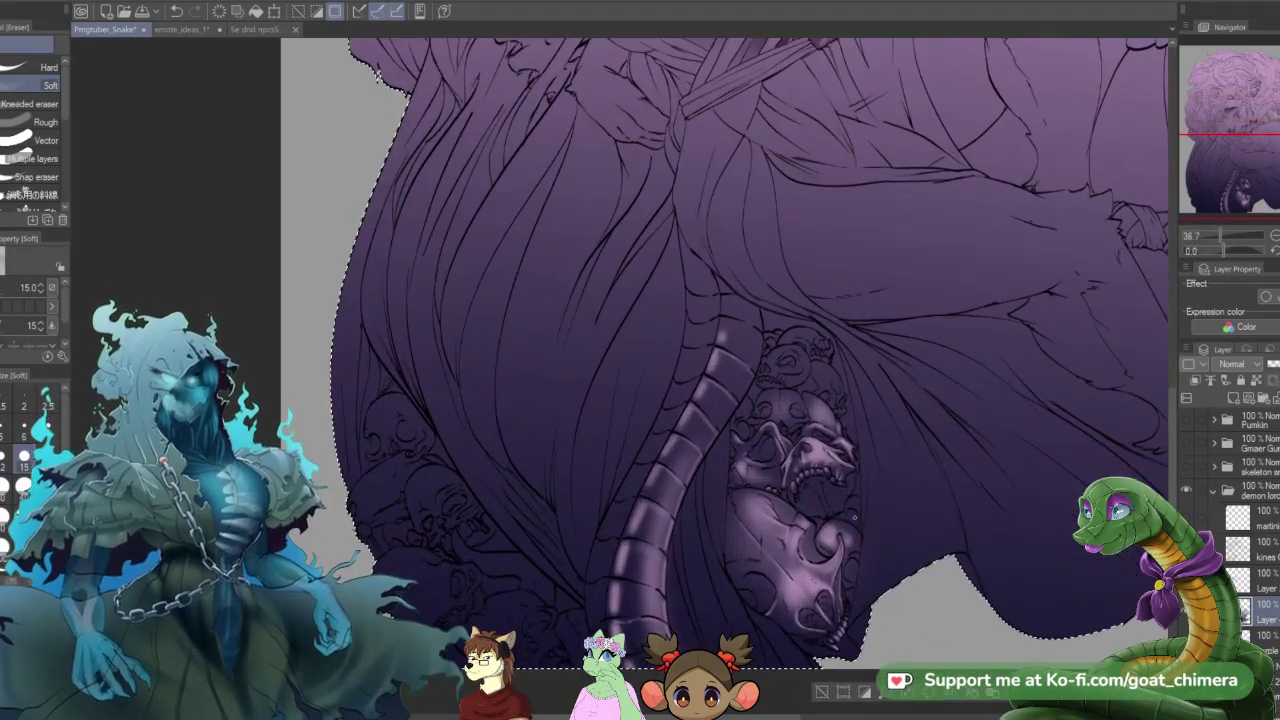
{"action": "scroll", "coordinate": [854, 518], "scroll_direction": "down", "scroll_amount": 1}
{"action": "scroll", "coordinate": [824, 403], "scroll_direction": "up", "scroll_amount": 2}
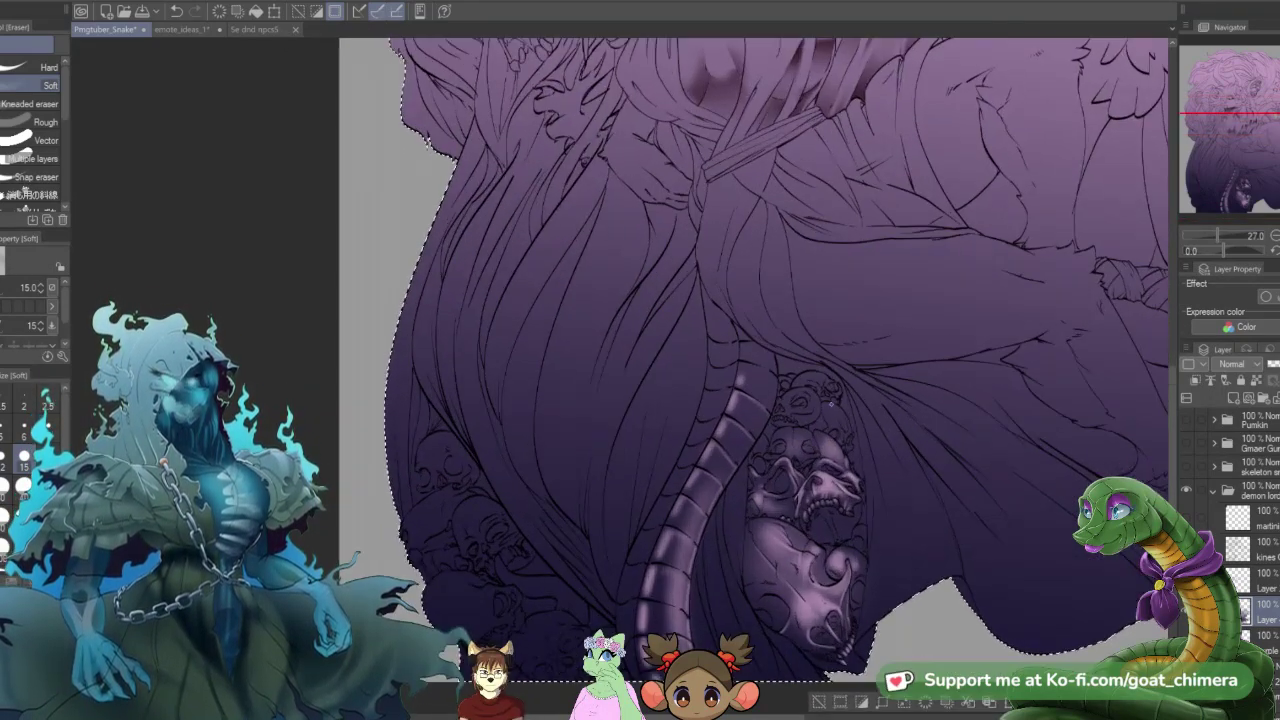
- Highlight the front-facing skull and the upper skulls of the stack with the Soft eraser at sizes 40 and 100, refining details at size 15
{"action": "scroll", "coordinate": [824, 403], "scroll_direction": "up", "scroll_amount": 2}
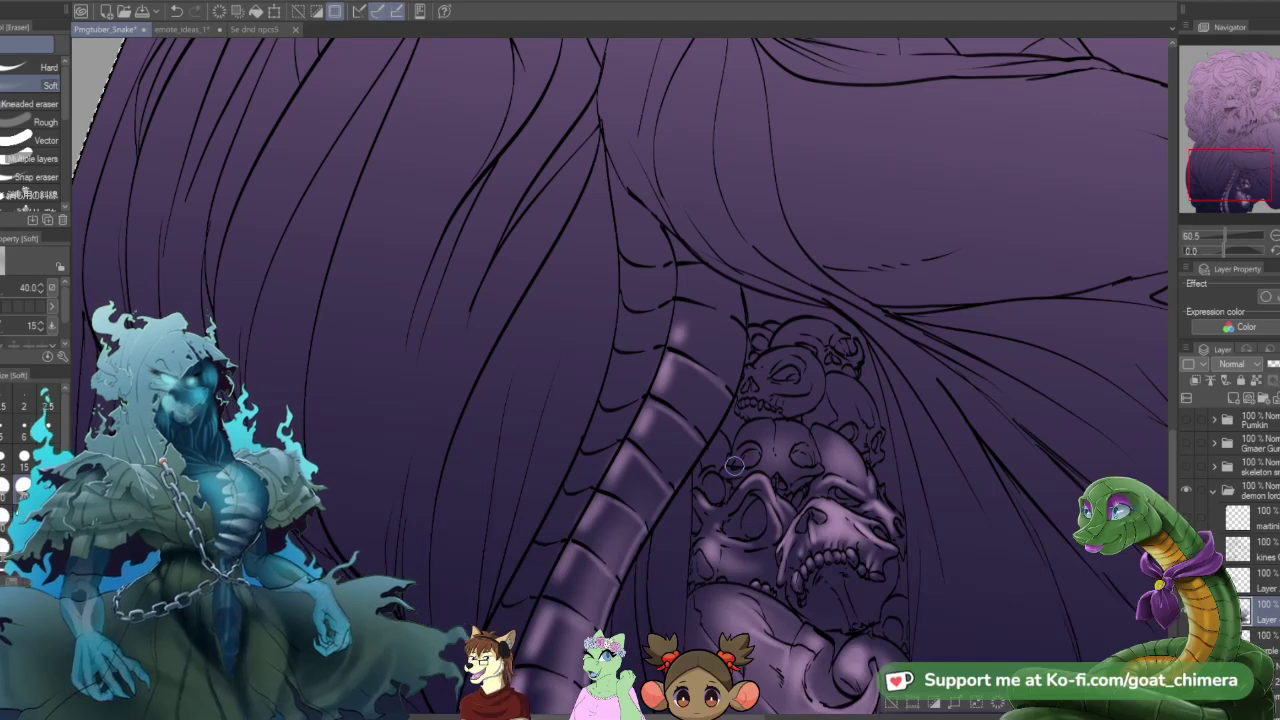
{"action": "key", "text": "bracketright"}
{"action": "key", "text": "bracketright"}
{"action": "key", "text": "bracketright"}
{"action": "key", "text": "bracketright"}
{"action": "key", "text": "bracketright"}
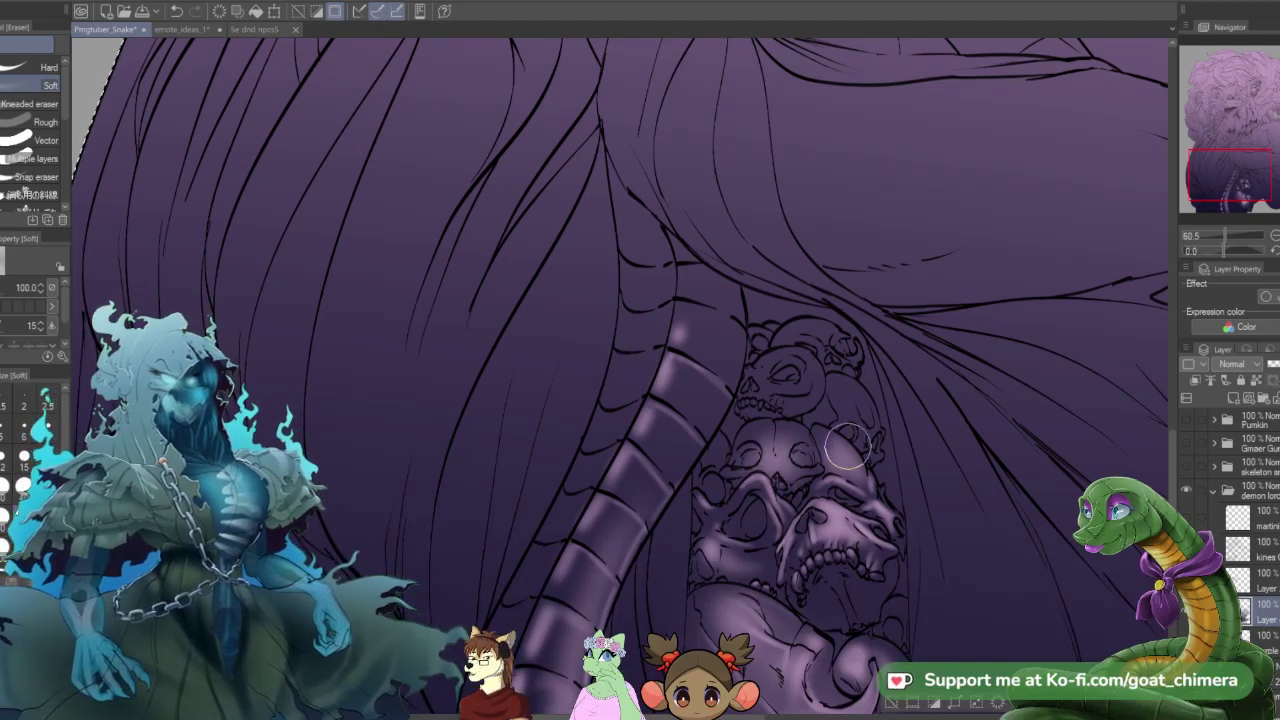
{"action": "scroll", "coordinate": [848, 446], "scroll_direction": "down", "scroll_amount": 1}
{"action": "scroll", "coordinate": [833, 470], "scroll_direction": "up", "scroll_amount": 2}
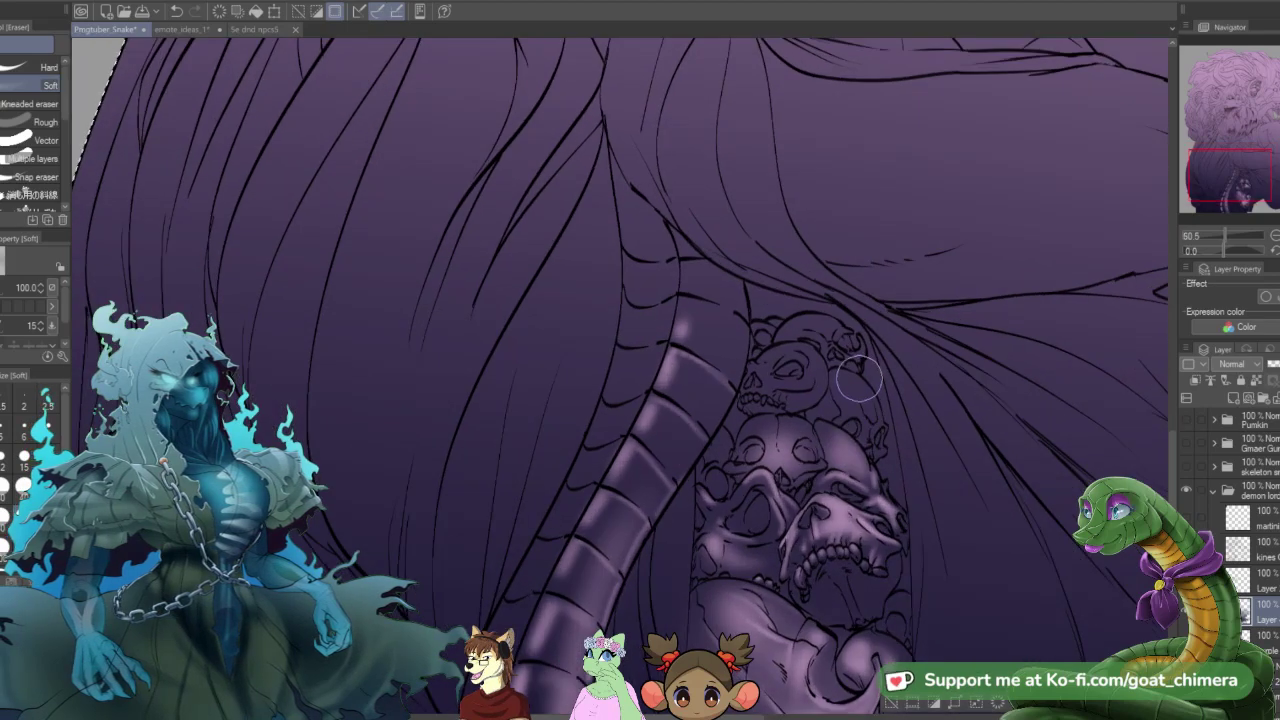
{"action": "scroll", "coordinate": [858, 376], "scroll_direction": "up", "scroll_amount": 1}
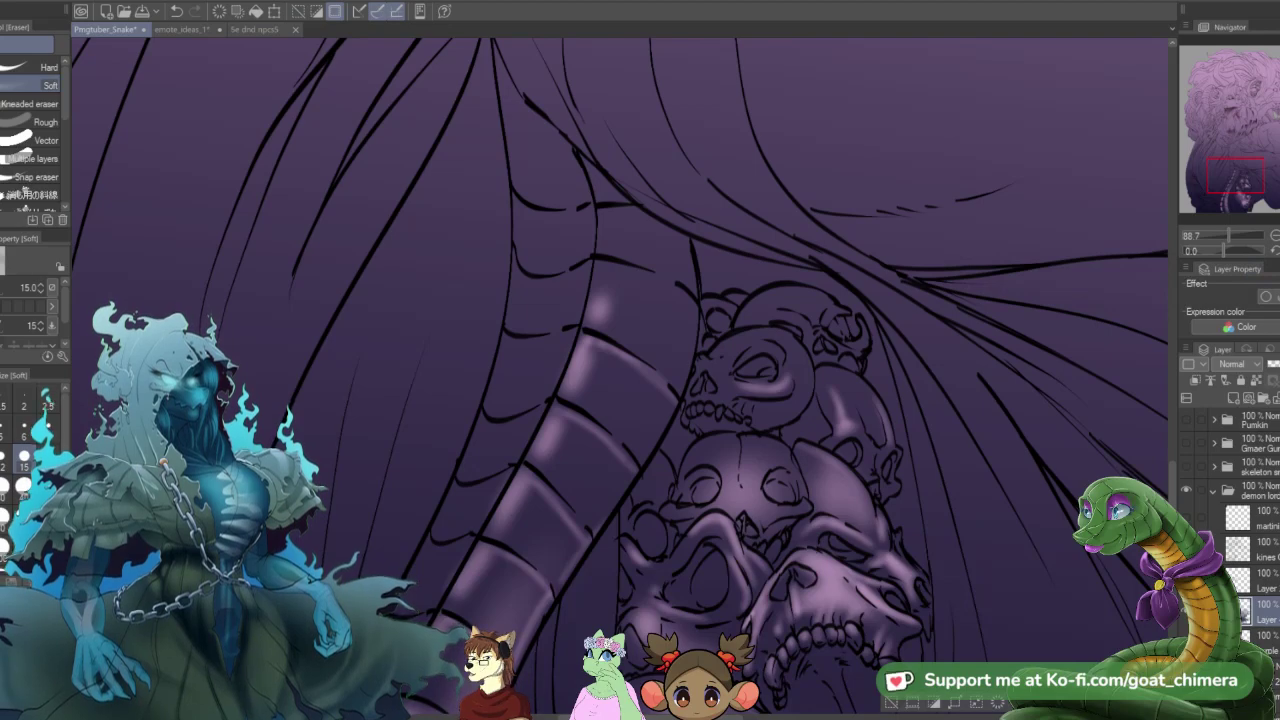
- Try a soft highlight along the cloth fold beside the skull stack with the Soft eraser at size 40, undoing a stroke
{"action": "scroll", "coordinate": [939, 471], "scroll_direction": "down", "scroll_amount": 10}
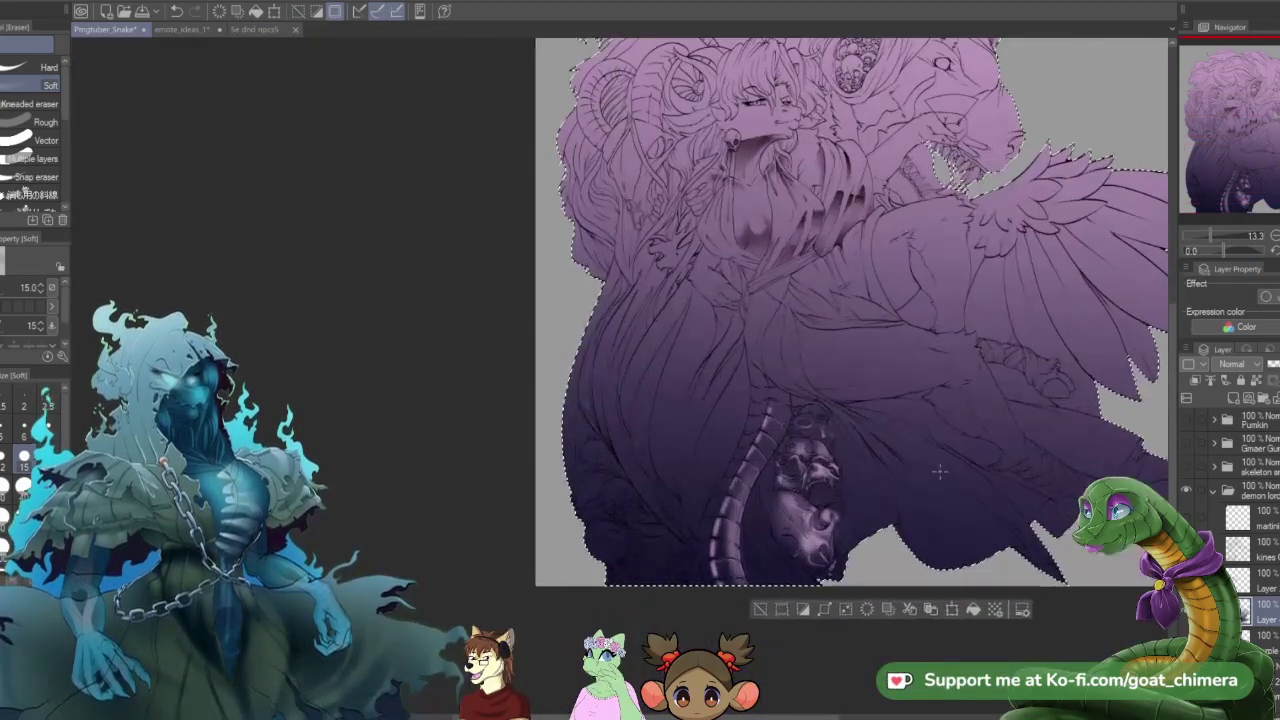
{"action": "scroll", "coordinate": [939, 471], "scroll_direction": "up", "scroll_amount": 5}
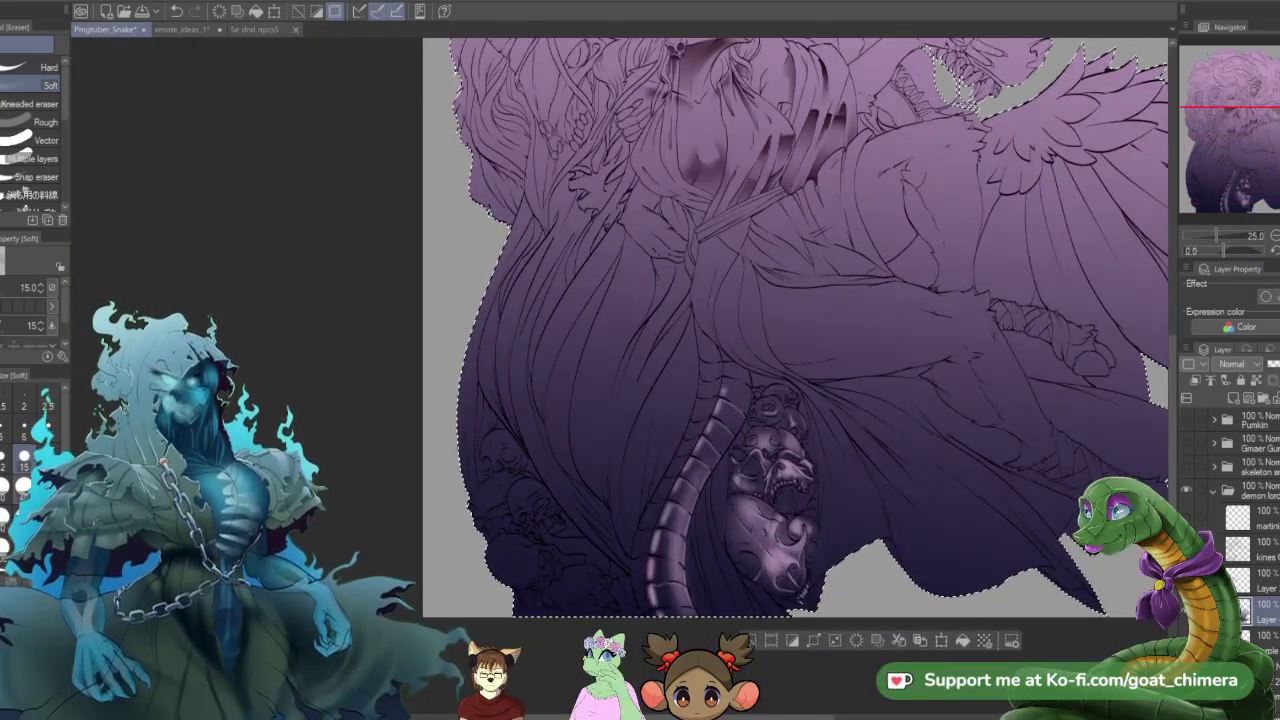
{"action": "left_click", "coordinate": [24, 485]}
{"action": "left_click_drag", "start_coordinate": [816, 416], "coordinate": [844, 462]}
{"action": "key", "text": "ctrl+z"}
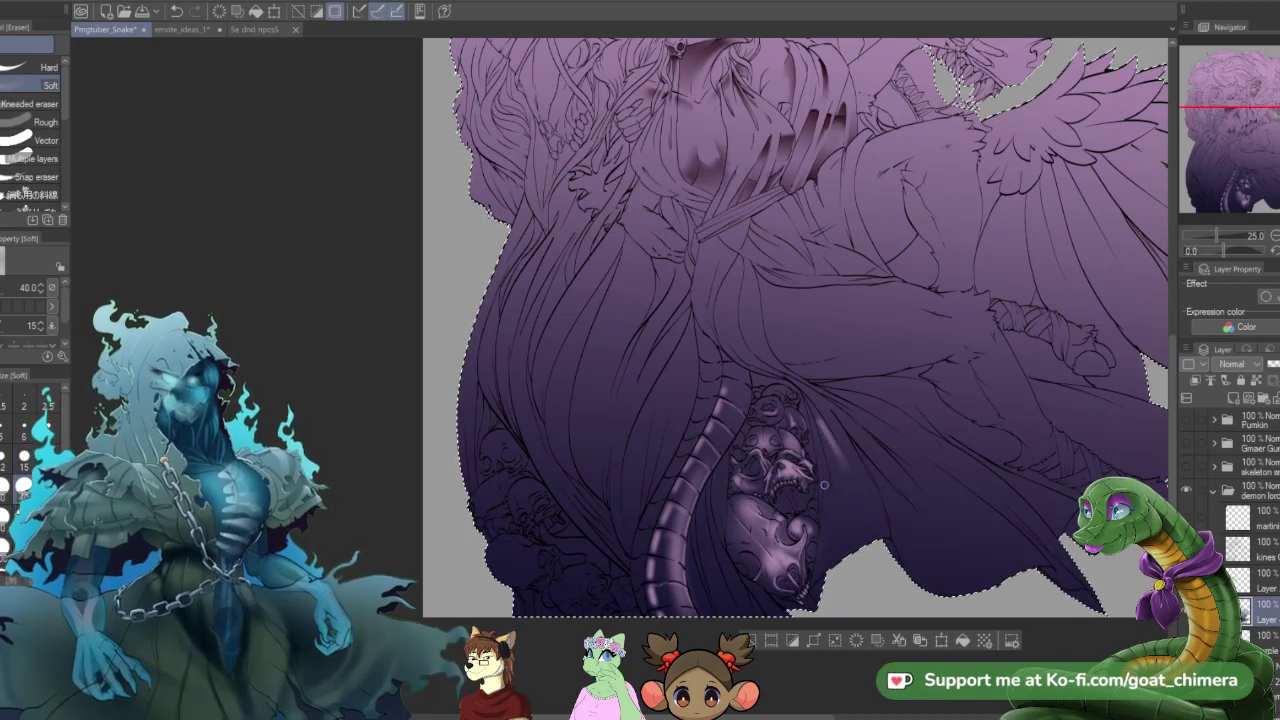
- Lighten the cloth fold just beside the skulls with narrow highlight streaks, using the Soft eraser at sizes 100 and 40
{"action": "key", "text": "bracketright"}
{"action": "key", "text": "bracketright"}
{"action": "key", "text": "bracketright"}
{"action": "key", "text": "bracketright"}
{"action": "key", "text": "bracketright"}
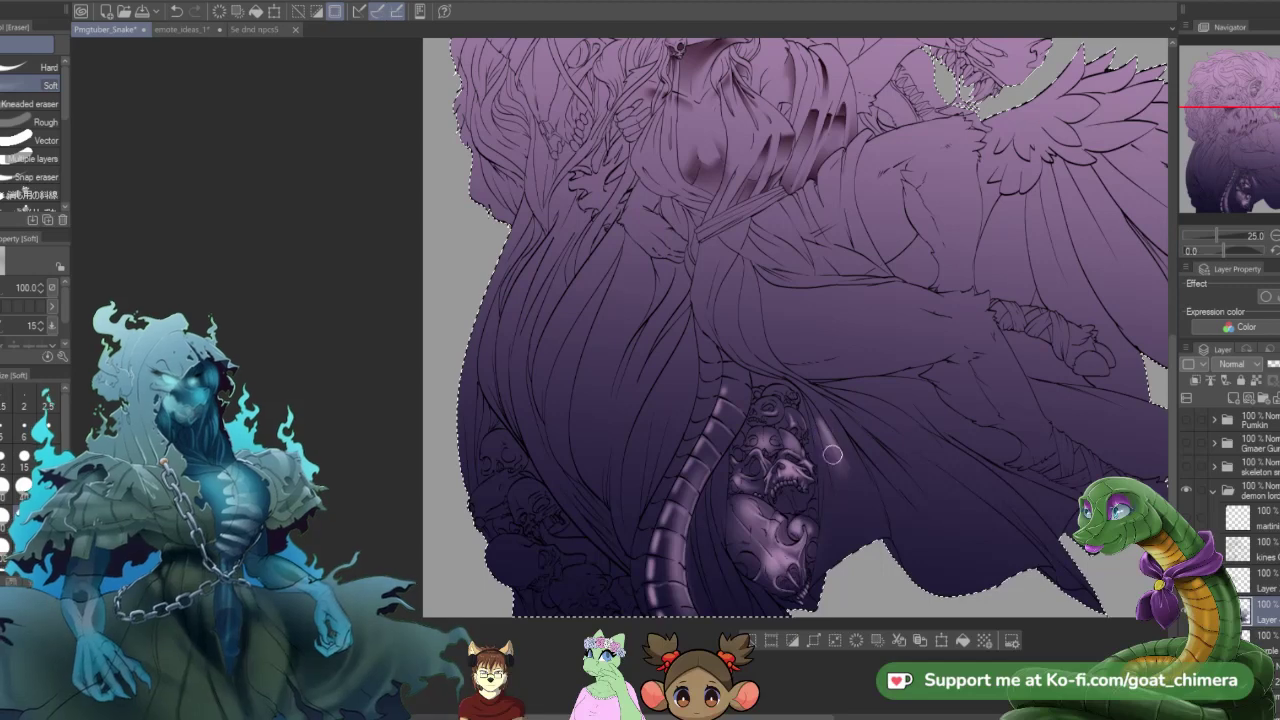
{"action": "mouse_move", "coordinate": [832, 455]}
{"action": "left_mouse_down"}
{"action": "mouse_move", "coordinate": [880, 552]}
{"action": "mouse_move", "coordinate": [835, 434]}
{"action": "left_mouse_up"}
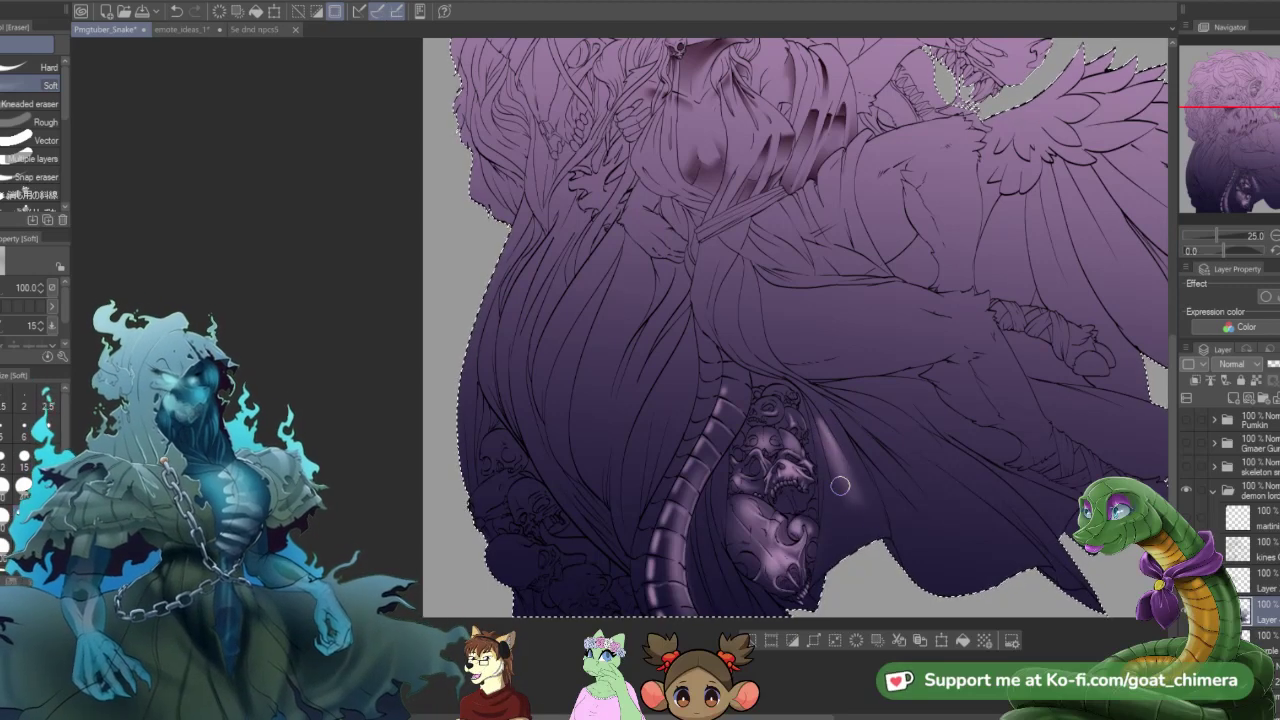
{"action": "left_click", "coordinate": [23, 489]}
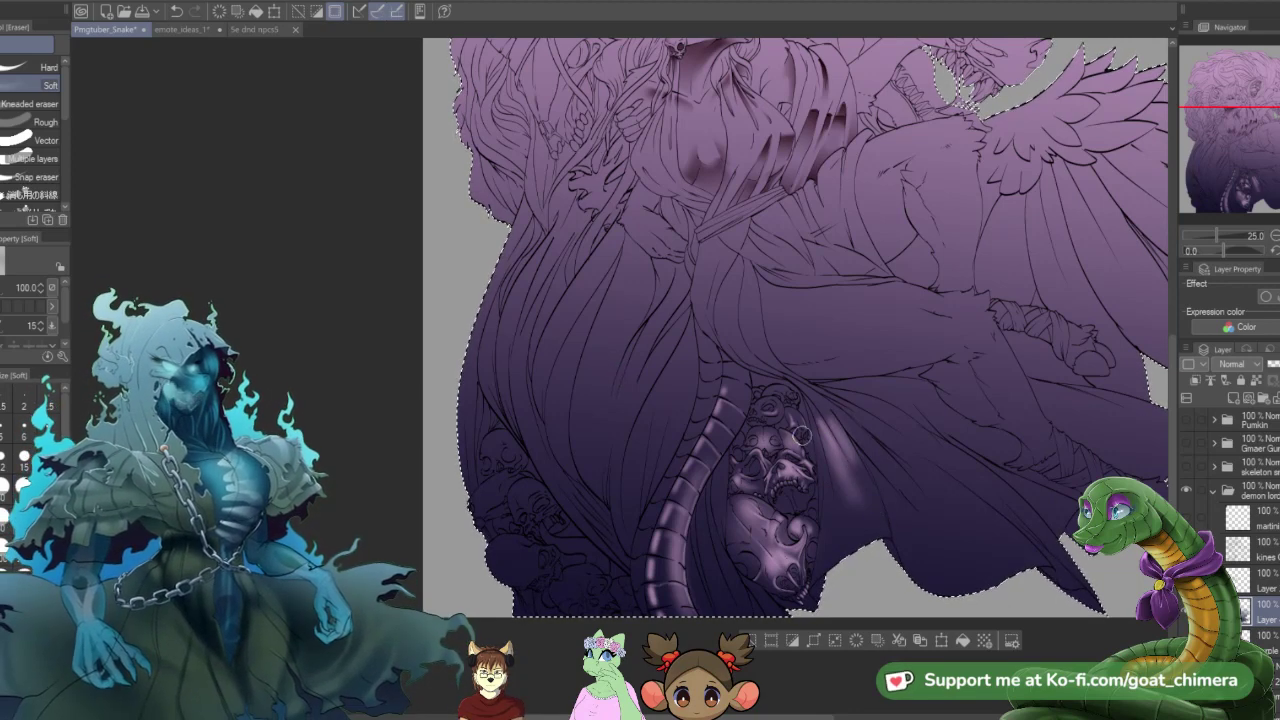
{"action": "left_click", "coordinate": [28, 490]}
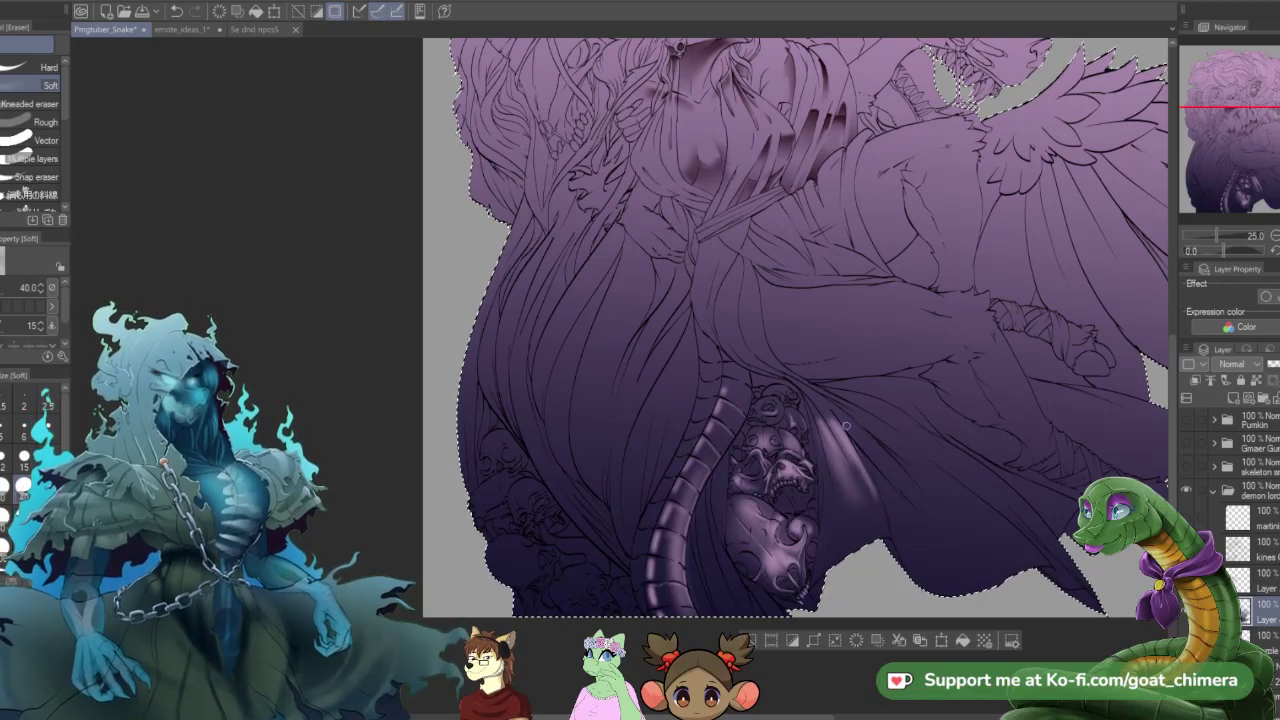
- Erase long diagonal highlights down the hanging cloth's folds toward the hem with the Soft eraser at size 100
{"action": "key", "text": "bracketright"}
{"action": "key", "text": "bracketright"}
{"action": "key", "text": "bracketright"}
{"action": "key", "text": "bracketright"}
{"action": "key", "text": "bracketright"}
{"action": "left_click_drag", "start_coordinate": [849, 428], "coordinate": [940, 522]}
{"action": "left_click_drag", "start_coordinate": [868, 447], "coordinate": [982, 582]}
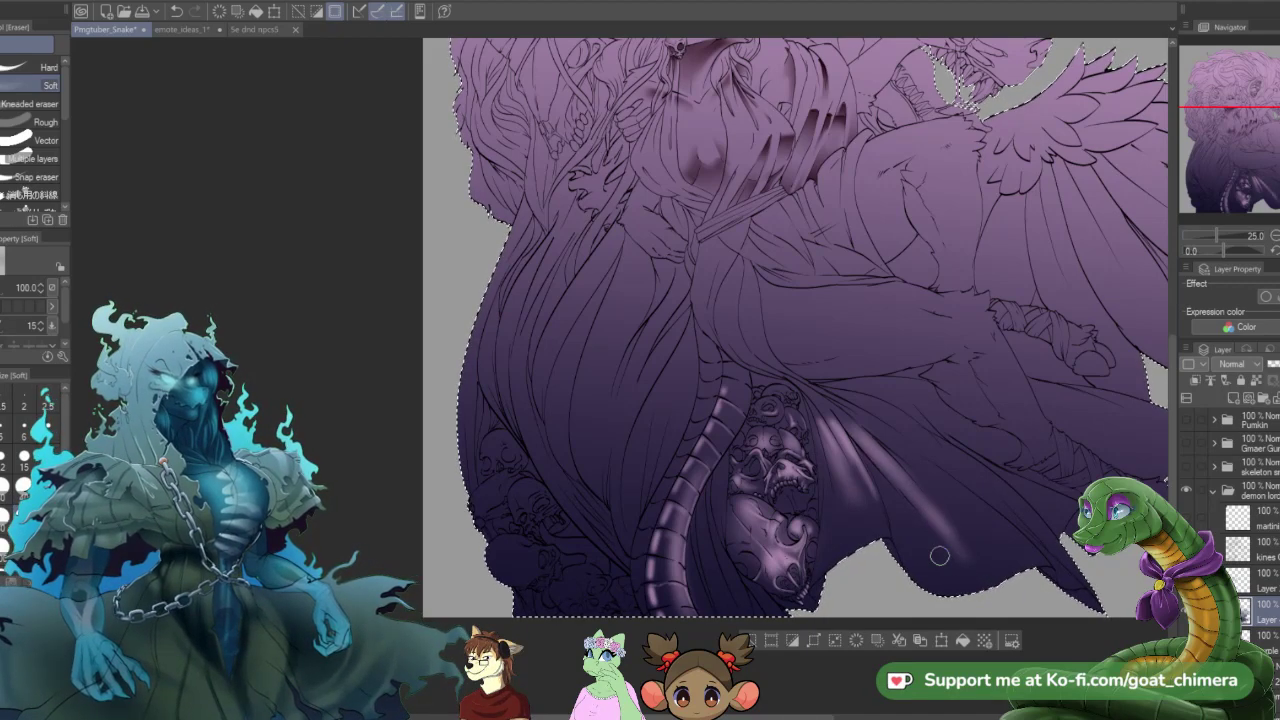
{"action": "scroll", "coordinate": [939, 556], "scroll_direction": "down", "scroll_amount": 4}
{"action": "scroll", "coordinate": [1008, 567], "scroll_direction": "up", "scroll_amount": 3}
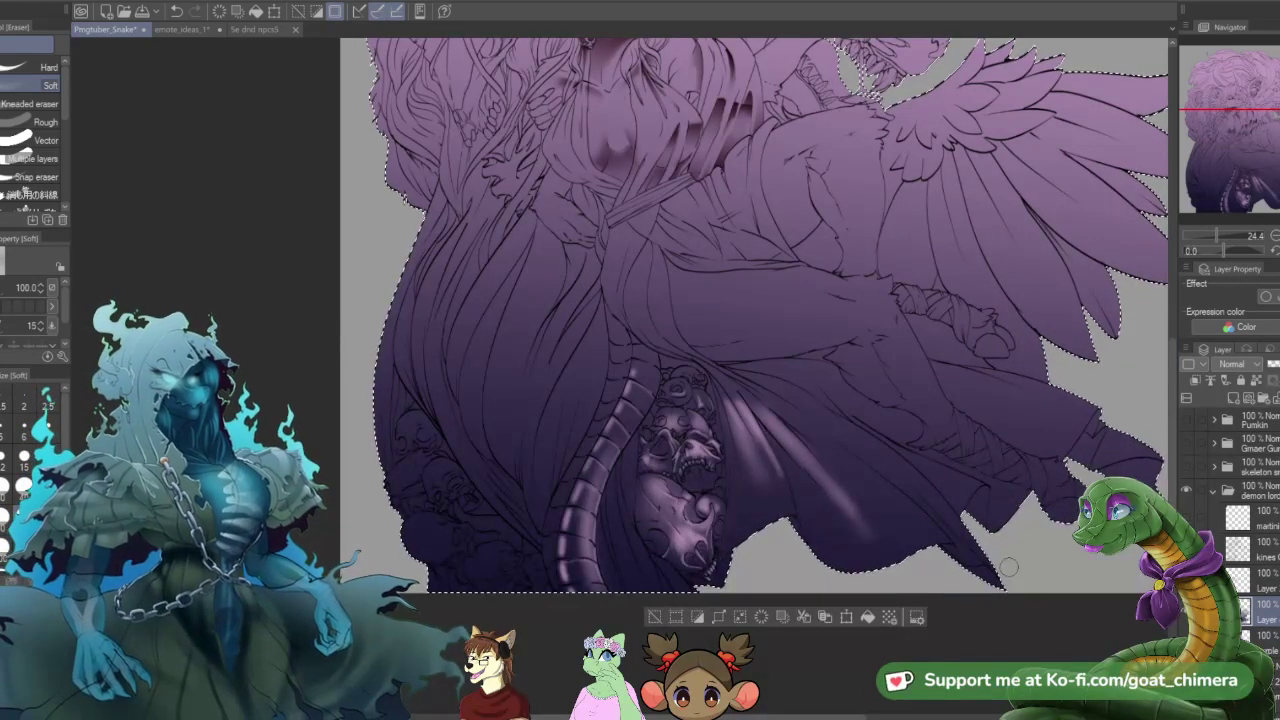
{"action": "left_click_drag", "start_coordinate": [781, 409], "coordinate": [930, 528]}
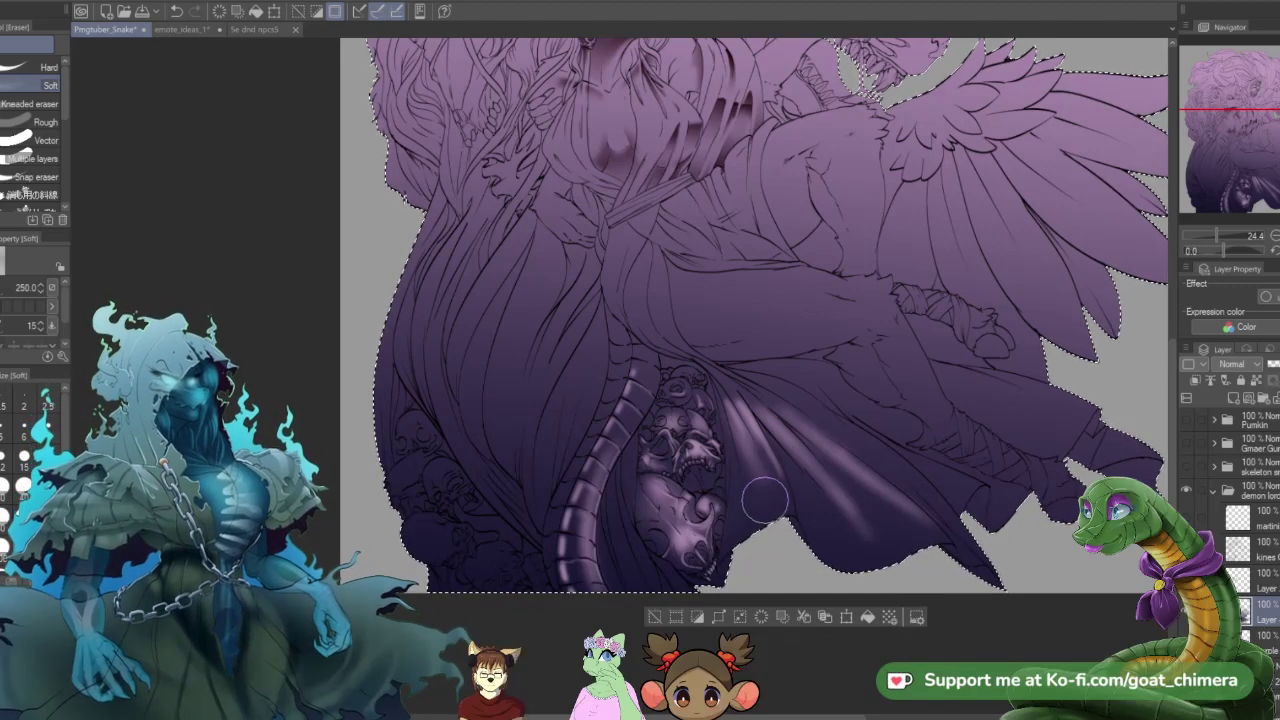
- Brighten the broad lower panels of the hanging cloth along the hem with the Soft eraser at size 250
{"action": "left_click_drag", "start_coordinate": [769, 472], "coordinate": [751, 414]}
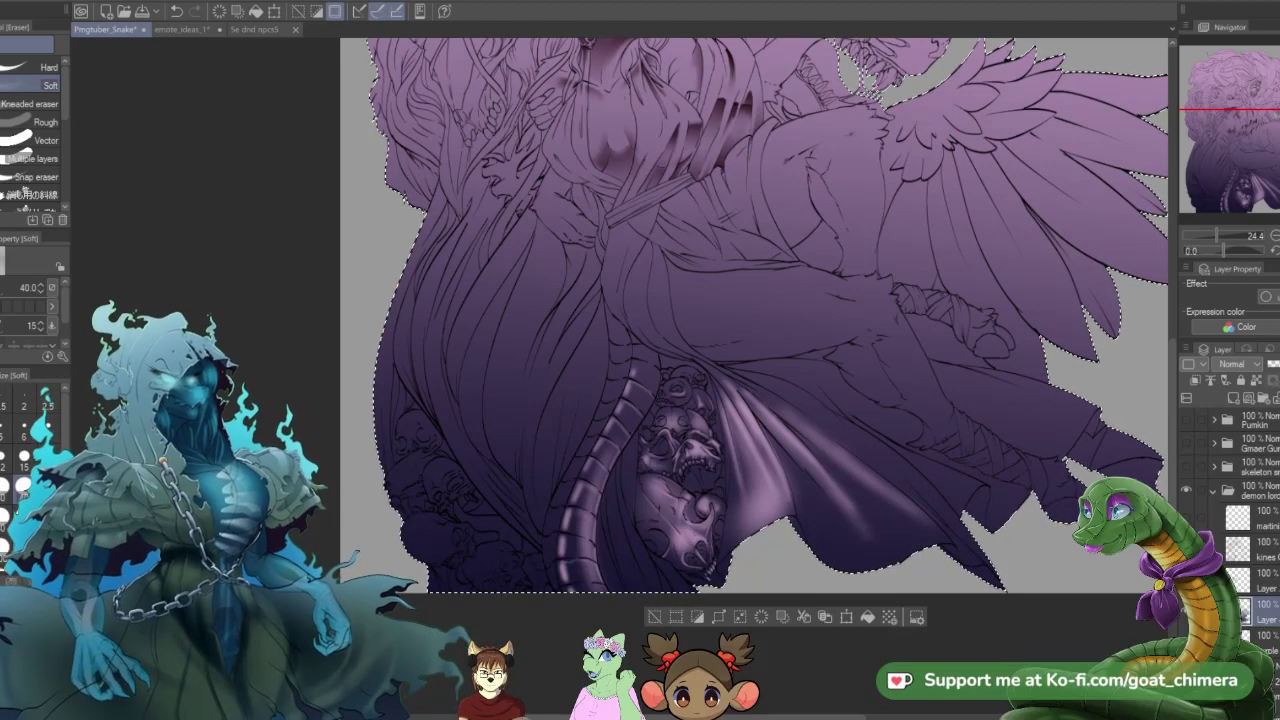
{"action": "left_click", "coordinate": [24, 550]}
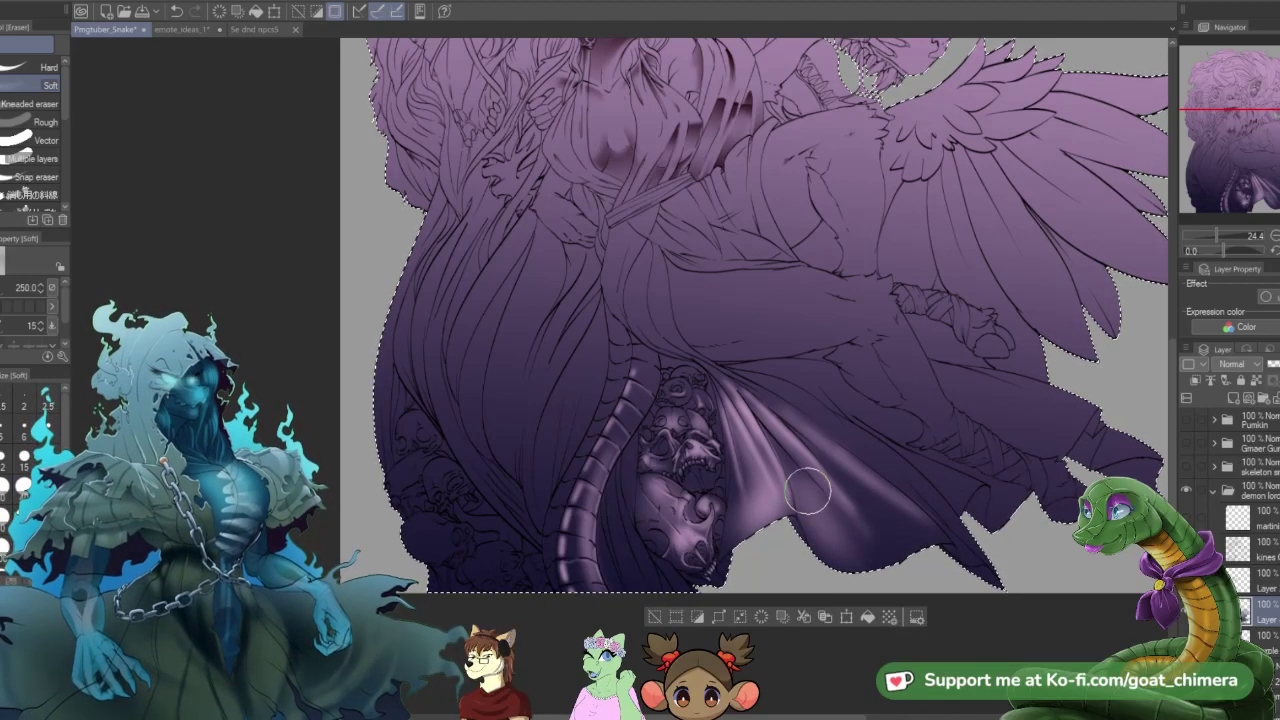
{"action": "mouse_move", "coordinate": [807, 490]}
{"action": "left_mouse_down"}
{"action": "mouse_move", "coordinate": [860, 546]}
{"action": "mouse_move", "coordinate": [846, 548]}
{"action": "mouse_move", "coordinate": [823, 529]}
{"action": "mouse_move", "coordinate": [905, 517]}
{"action": "mouse_move", "coordinate": [899, 552]}
{"action": "mouse_move", "coordinate": [814, 438]}
{"action": "mouse_move", "coordinate": [912, 543]}
{"action": "left_mouse_up"}
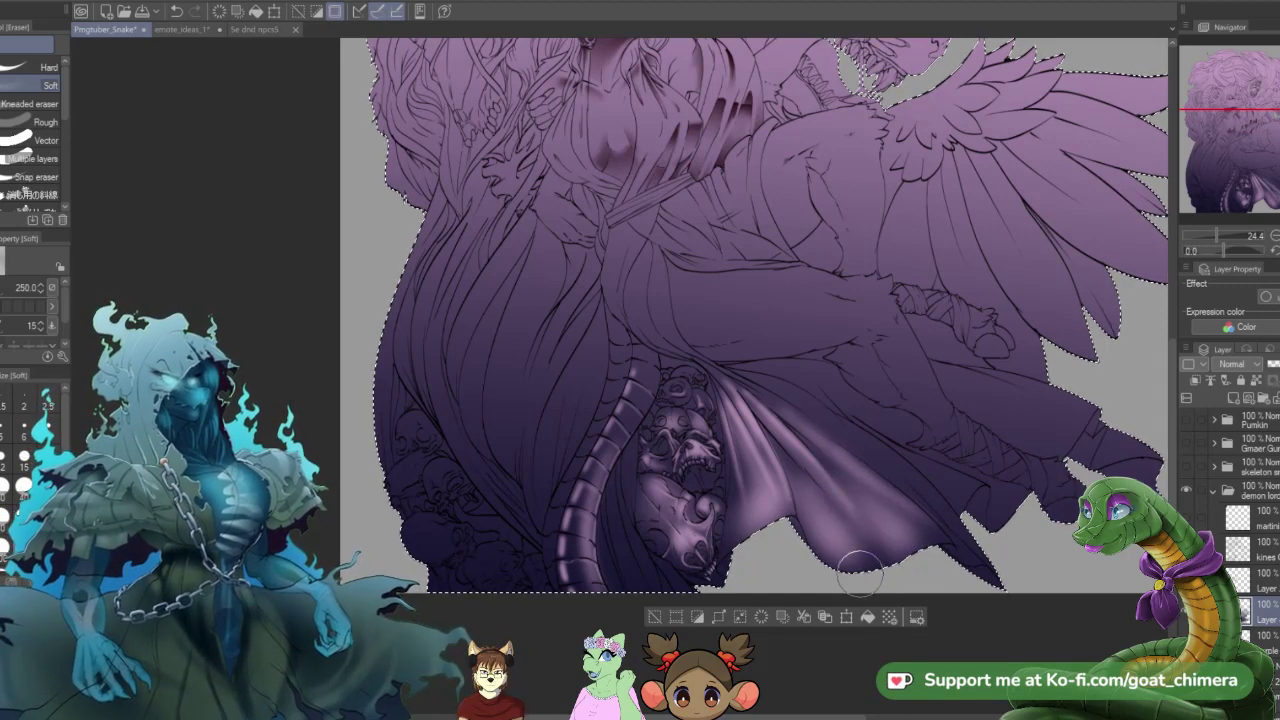
{"action": "mouse_move", "coordinate": [818, 523]}
{"action": "left_mouse_down"}
{"action": "mouse_move", "coordinate": [854, 545]}
{"action": "mouse_move", "coordinate": [899, 540]}
{"action": "mouse_move", "coordinate": [890, 516]}
{"action": "mouse_move", "coordinate": [828, 520]}
{"action": "left_mouse_up"}
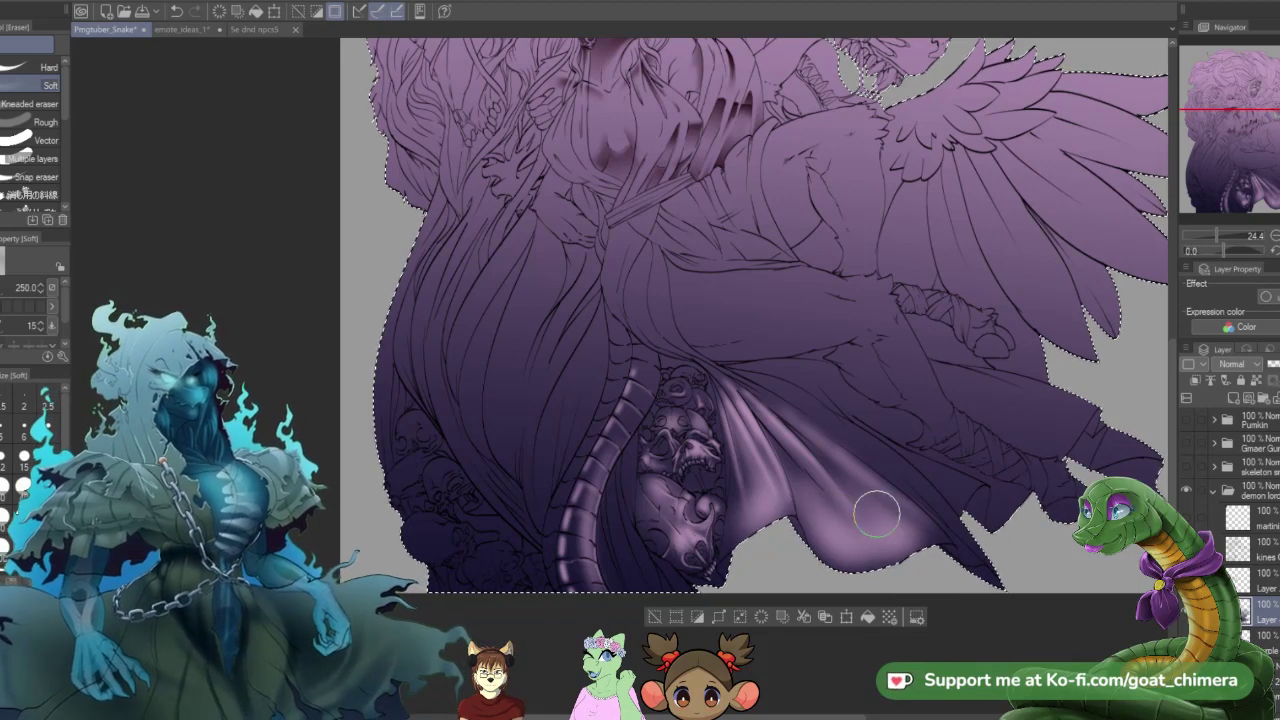
{"action": "mouse_move", "coordinate": [832, 530]}
{"action": "left_mouse_down"}
{"action": "mouse_move", "coordinate": [899, 545]}
{"action": "mouse_move", "coordinate": [888, 510]}
{"action": "left_mouse_up"}
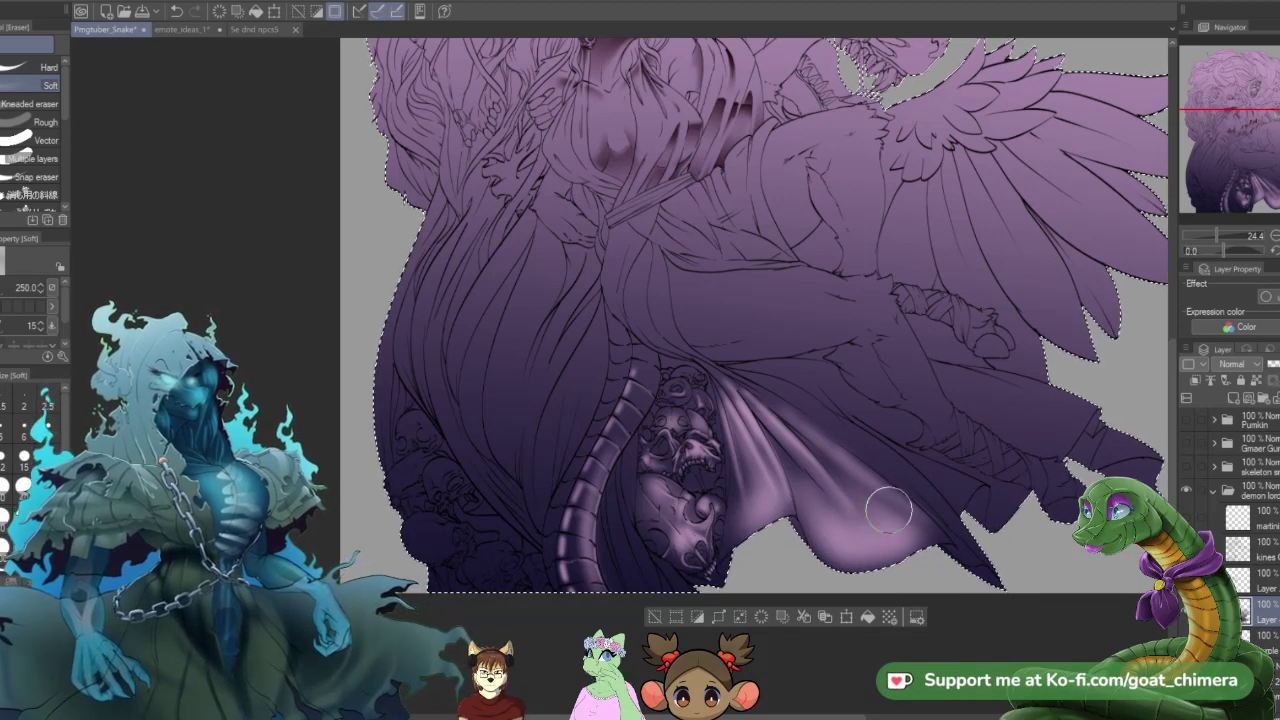
{"action": "mouse_move", "coordinate": [801, 473]}
{"action": "left_mouse_down"}
{"action": "mouse_move", "coordinate": [763, 435]}
{"action": "mouse_move", "coordinate": [800, 493]}
{"action": "left_mouse_up"}
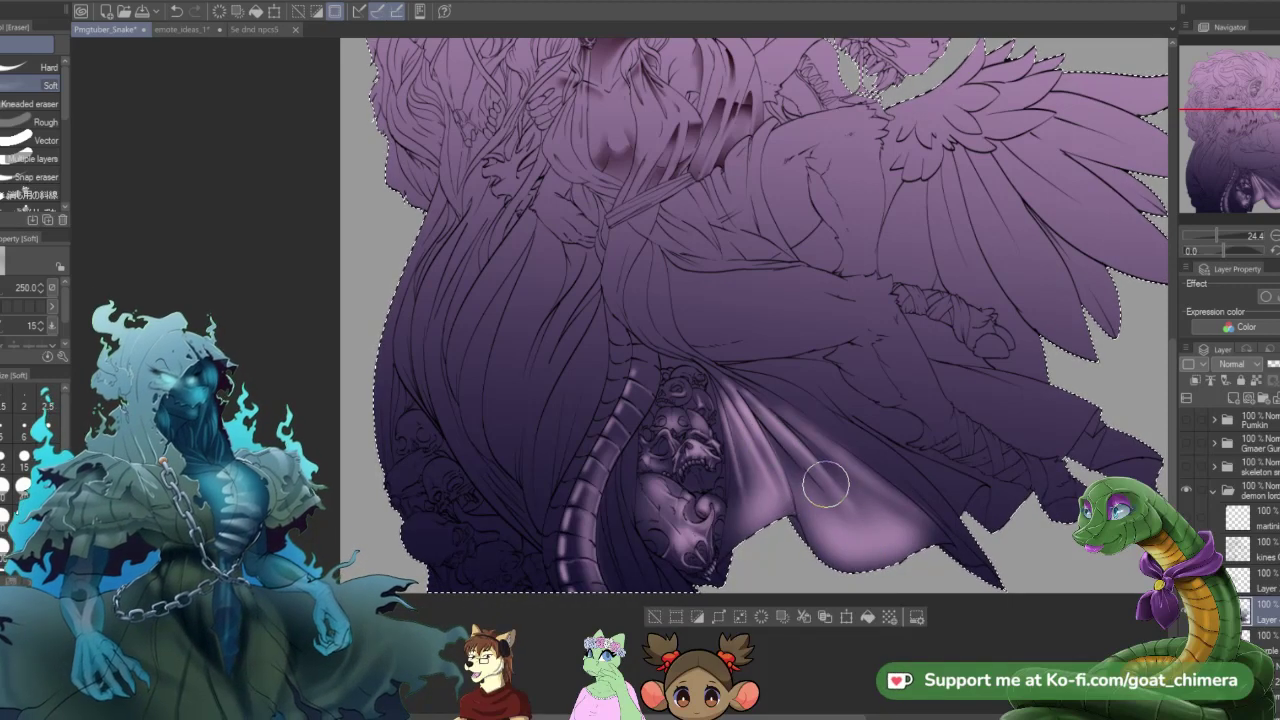
- Shade the deep crease between the two lit cloth panels with the K Soft 2 brush at size 40
{"action": "key", "text": "b"}
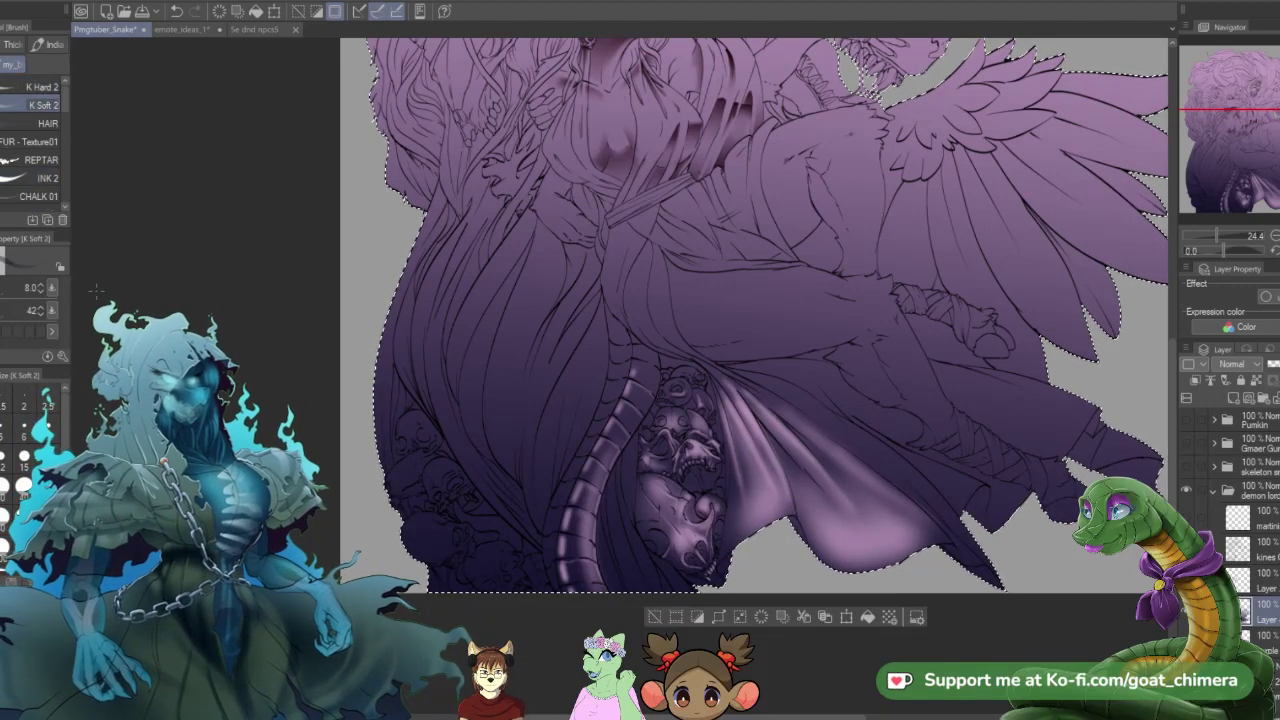
{"action": "key", "text": "bracketright"}
{"action": "left_click_drag", "start_coordinate": [780, 449], "coordinate": [797, 469]}
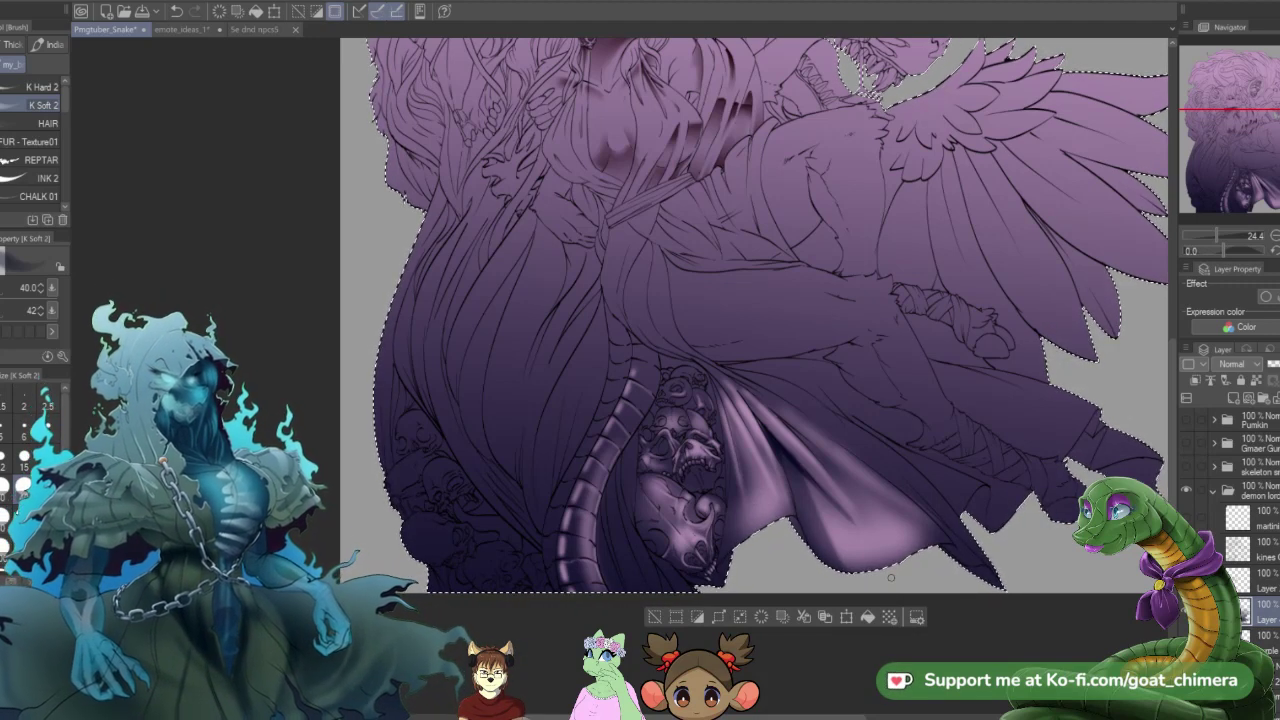
- Erase thin highlight streaks along the hanging cloth's outer diagonal fold with the Soft eraser at size 40
{"action": "key", "text": "e"}
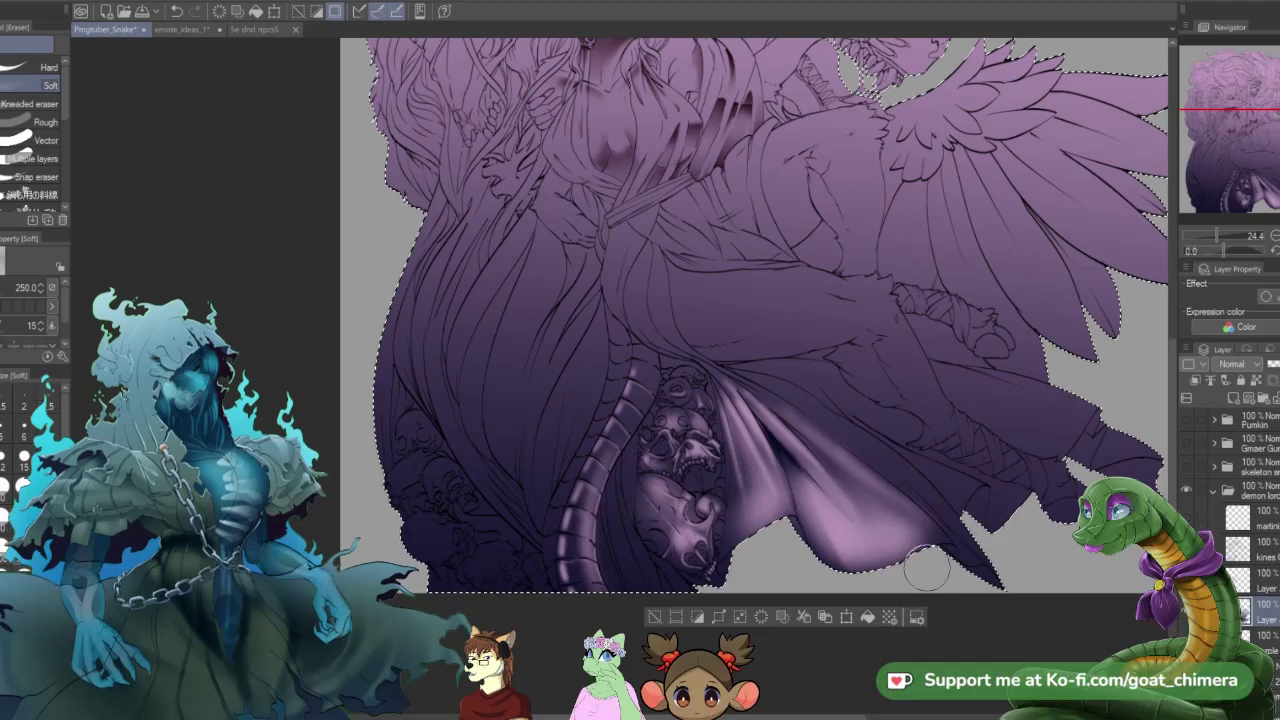
{"action": "scroll", "coordinate": [927, 570], "scroll_direction": "down", "scroll_amount": 3}
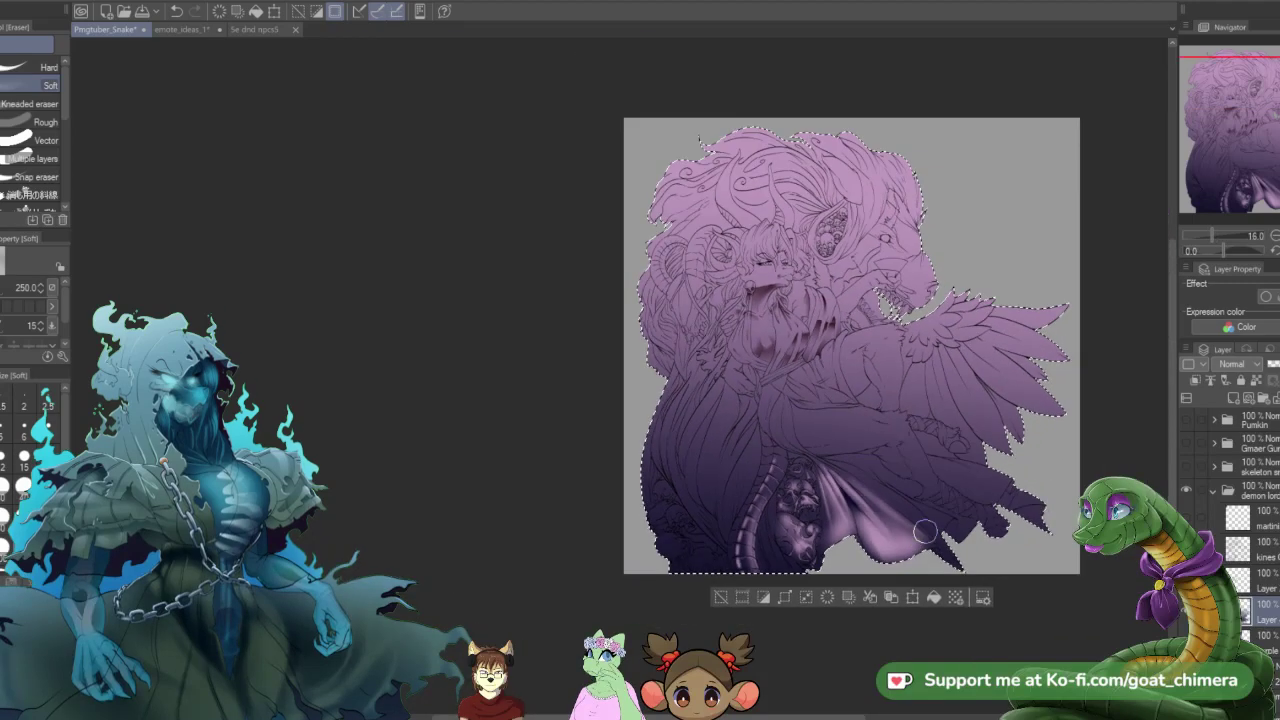
{"action": "scroll", "coordinate": [925, 531], "scroll_direction": "down", "scroll_amount": 2}
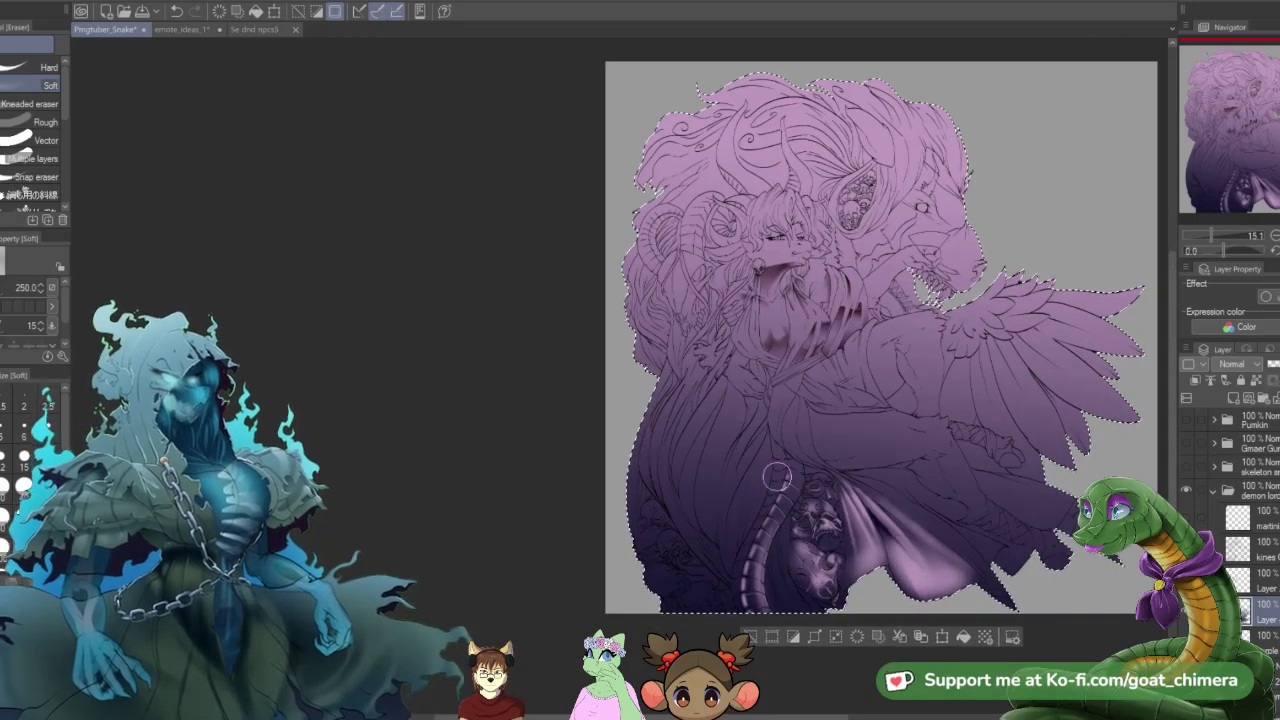
{"action": "scroll", "coordinate": [920, 533], "scroll_direction": "up", "scroll_amount": 3}
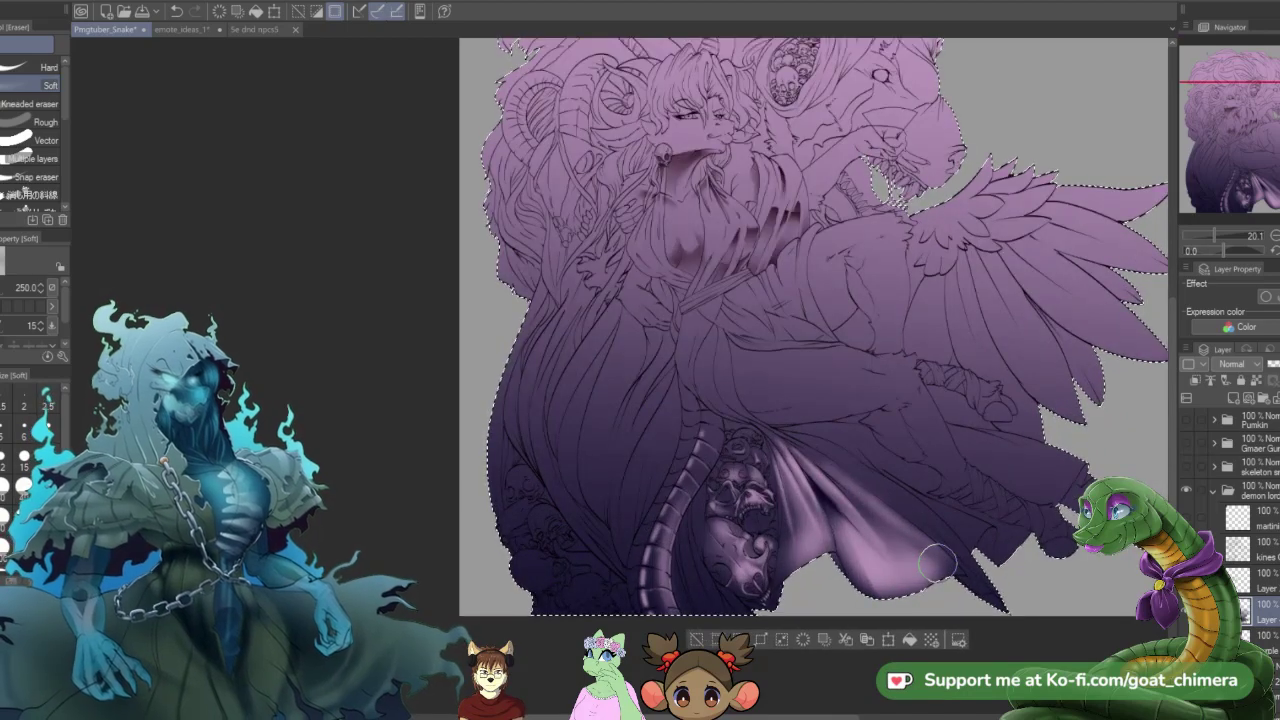
{"action": "scroll", "coordinate": [937, 563], "scroll_direction": "down", "scroll_amount": 1}
{"action": "scroll", "coordinate": [937, 563], "scroll_direction": "down", "scroll_amount": 1}
{"action": "scroll", "coordinate": [800, 566], "scroll_direction": "up", "scroll_amount": 3}
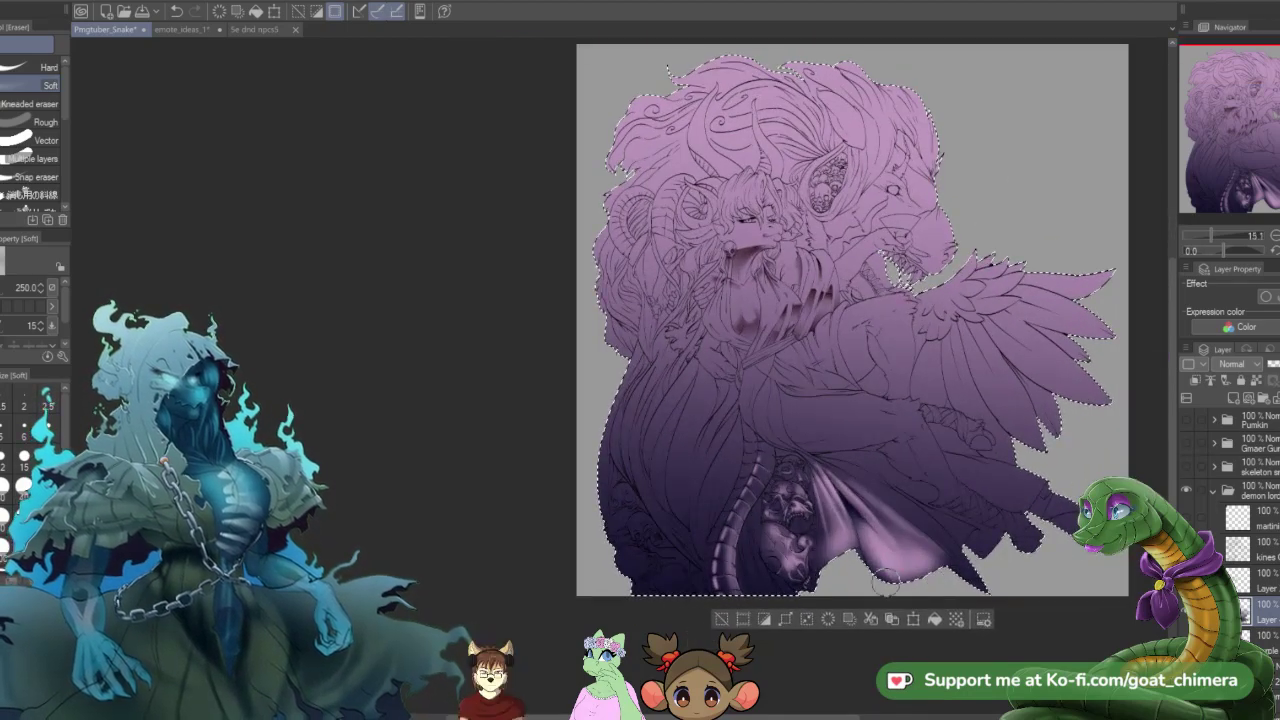
{"action": "scroll", "coordinate": [787, 567], "scroll_direction": "down", "scroll_amount": 2}
{"action": "scroll", "coordinate": [694, 560], "scroll_direction": "up", "scroll_amount": 1}
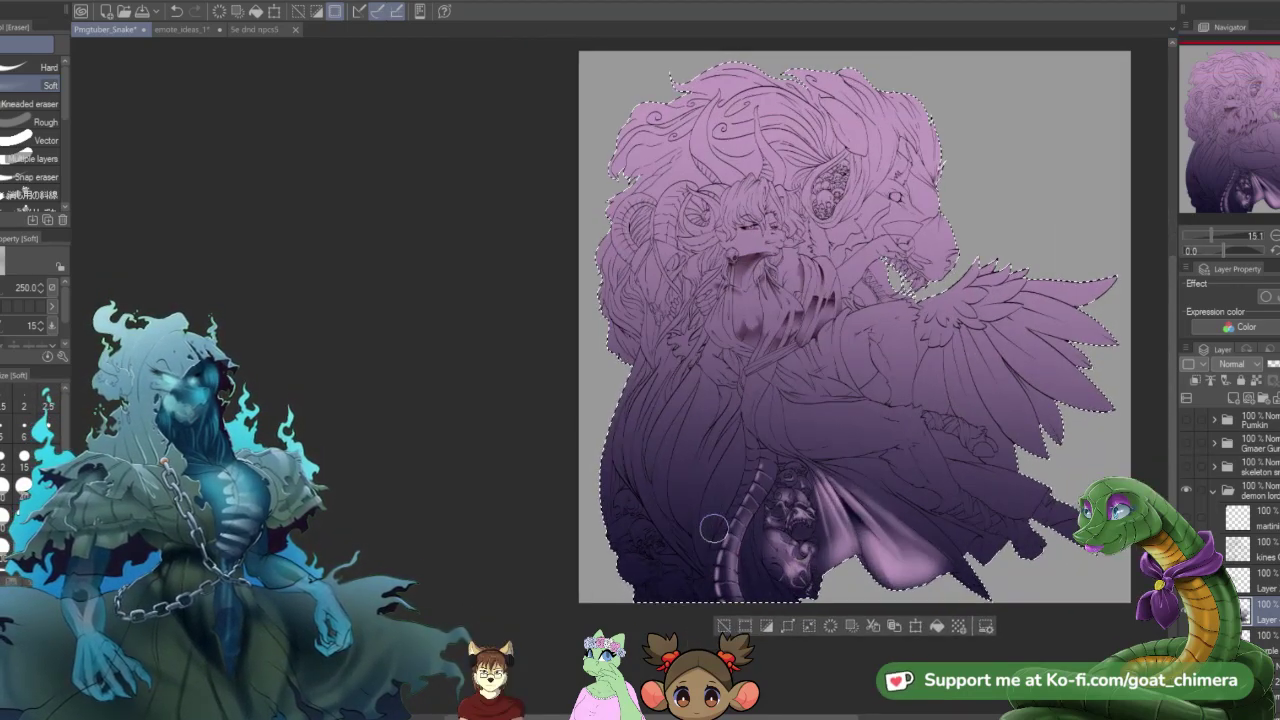
{"action": "scroll", "coordinate": [730, 535], "scroll_direction": "down", "scroll_amount": 1}
{"action": "scroll", "coordinate": [752, 518], "scroll_direction": "up", "scroll_amount": 4}
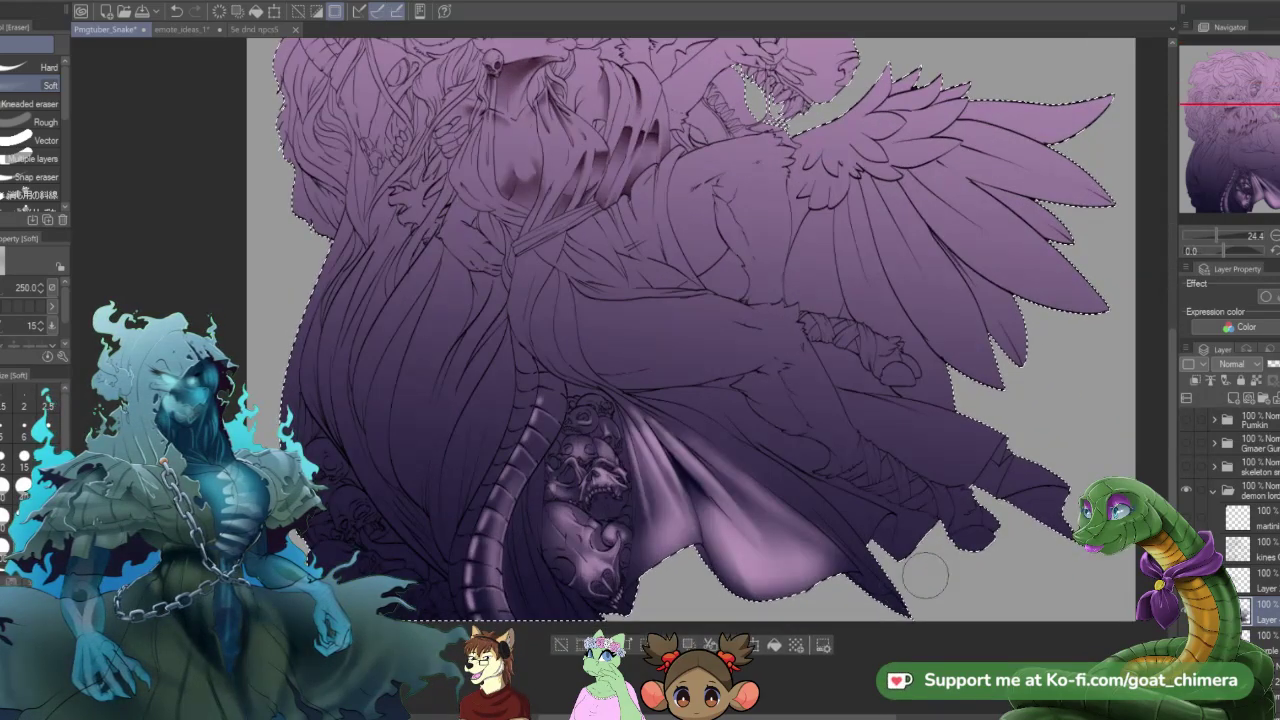
{"action": "key", "text": "asciicircum"}
{"action": "scroll", "coordinate": [885, 585], "scroll_direction": "down", "scroll_amount": 3}
{"action": "scroll", "coordinate": [840, 638], "scroll_direction": "up", "scroll_amount": 4}
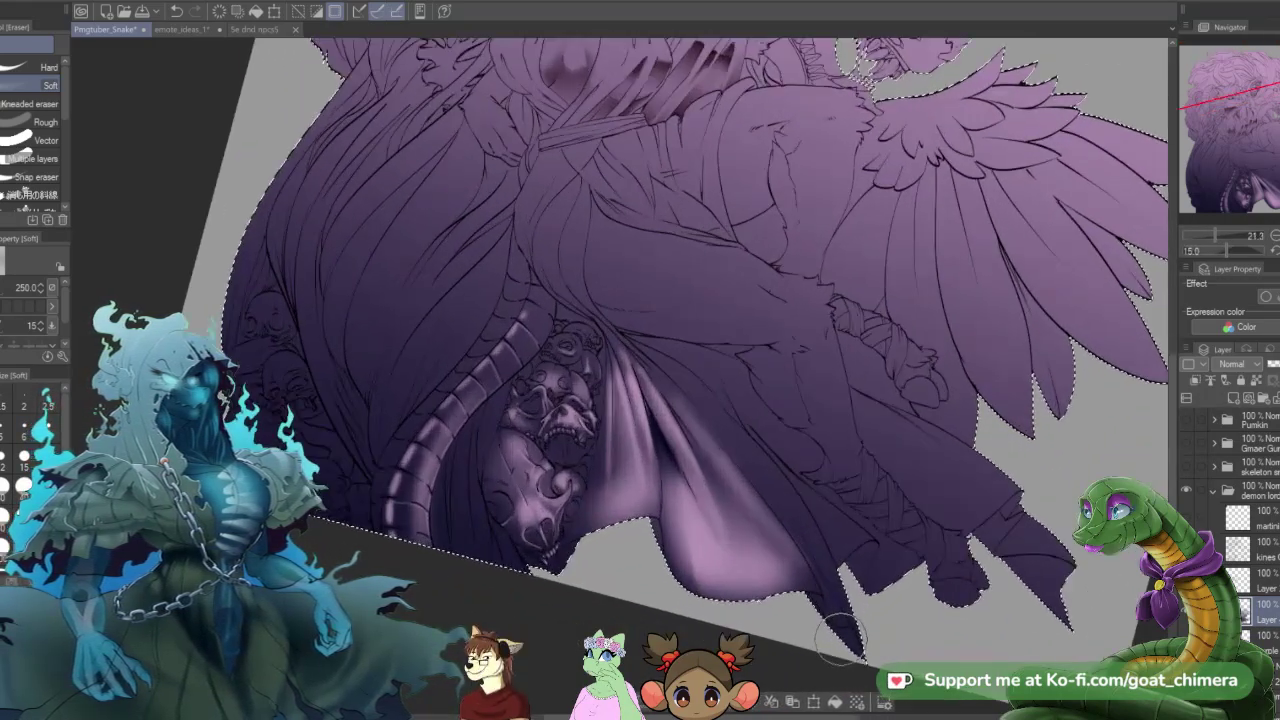
{"action": "left_click", "coordinate": [22, 486]}
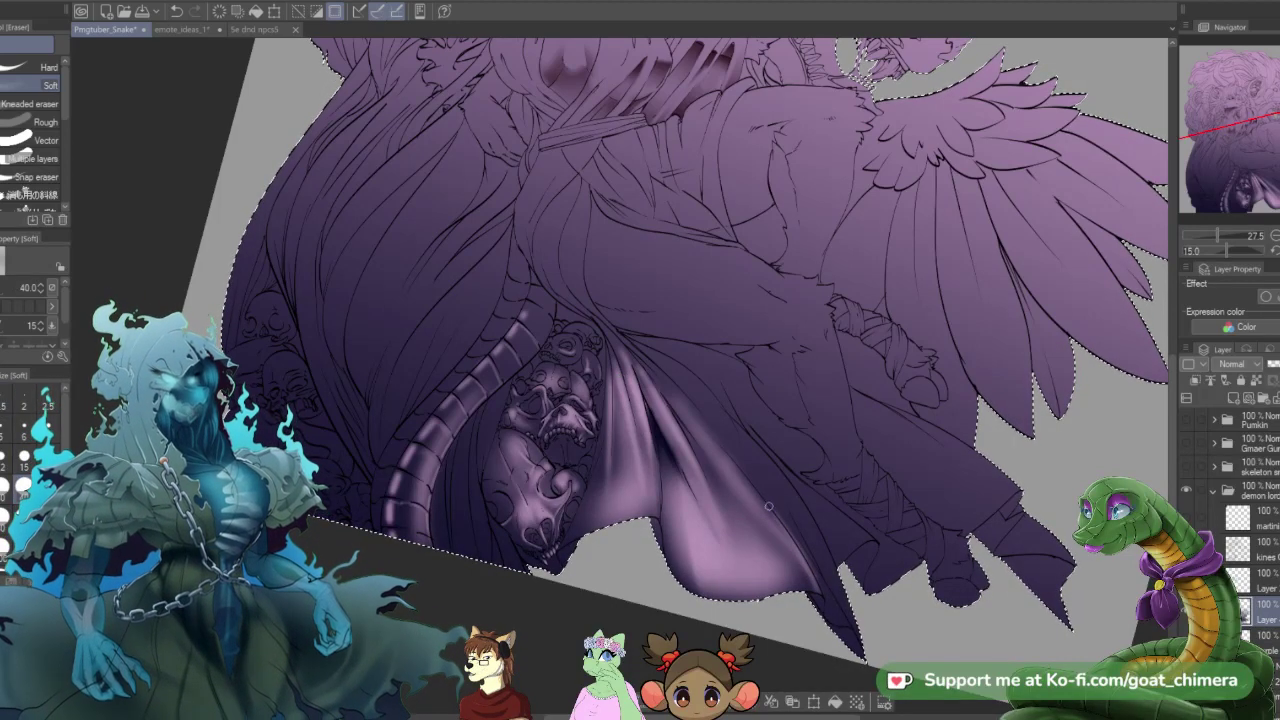
{"action": "left_click_drag", "start_coordinate": [740, 463], "coordinate": [770, 507]}
{"action": "mouse_move", "coordinate": [695, 420]}
{"action": "left_mouse_down"}
{"action": "mouse_move", "coordinate": [771, 507]}
{"action": "mouse_move", "coordinate": [650, 368]}
{"action": "mouse_move", "coordinate": [742, 464]}
{"action": "mouse_move", "coordinate": [775, 524]}
{"action": "left_mouse_up"}
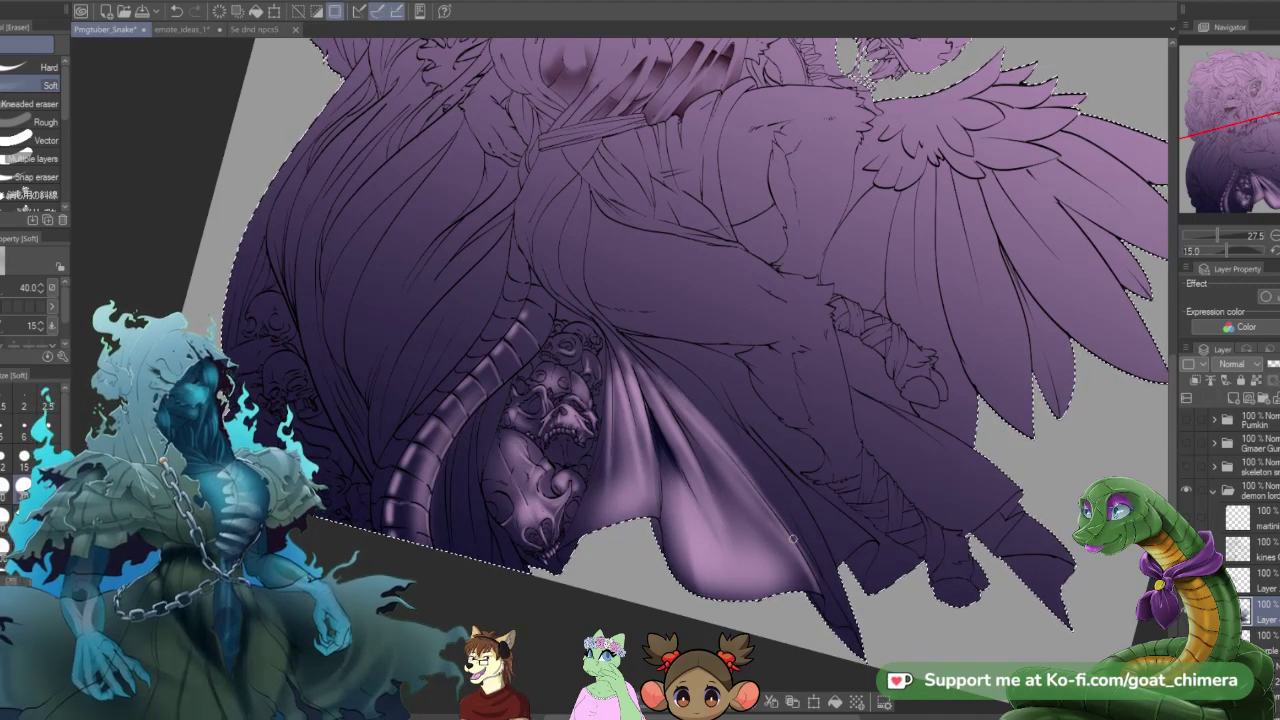
- Enlarge the Soft eraser to size 250 and lighten the outer lower corner of the hanging cloth
{"action": "scroll", "coordinate": [775, 524], "scroll_direction": "down", "scroll_amount": 2}
{"action": "scroll", "coordinate": [792, 535], "scroll_direction": "down", "scroll_amount": 2}
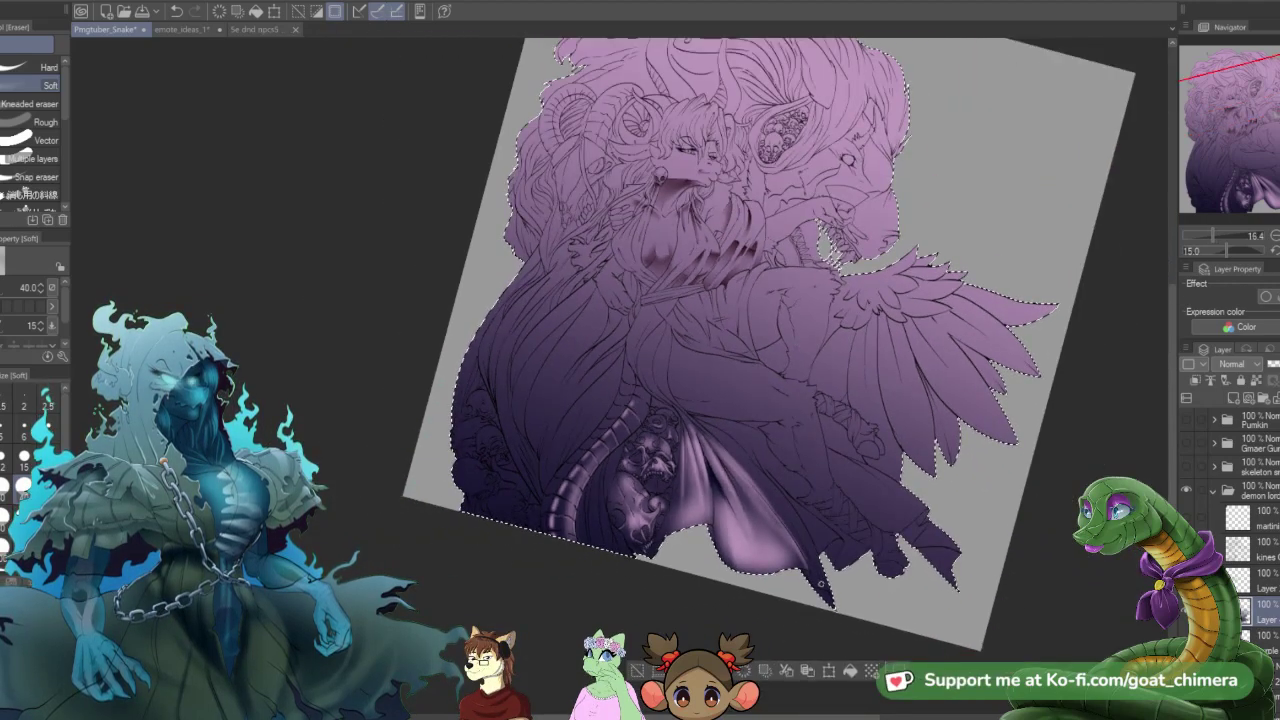
{"action": "scroll", "coordinate": [842, 626], "scroll_direction": "down", "scroll_amount": 3}
{"action": "scroll", "coordinate": [842, 626], "scroll_direction": "up", "scroll_amount": 3}
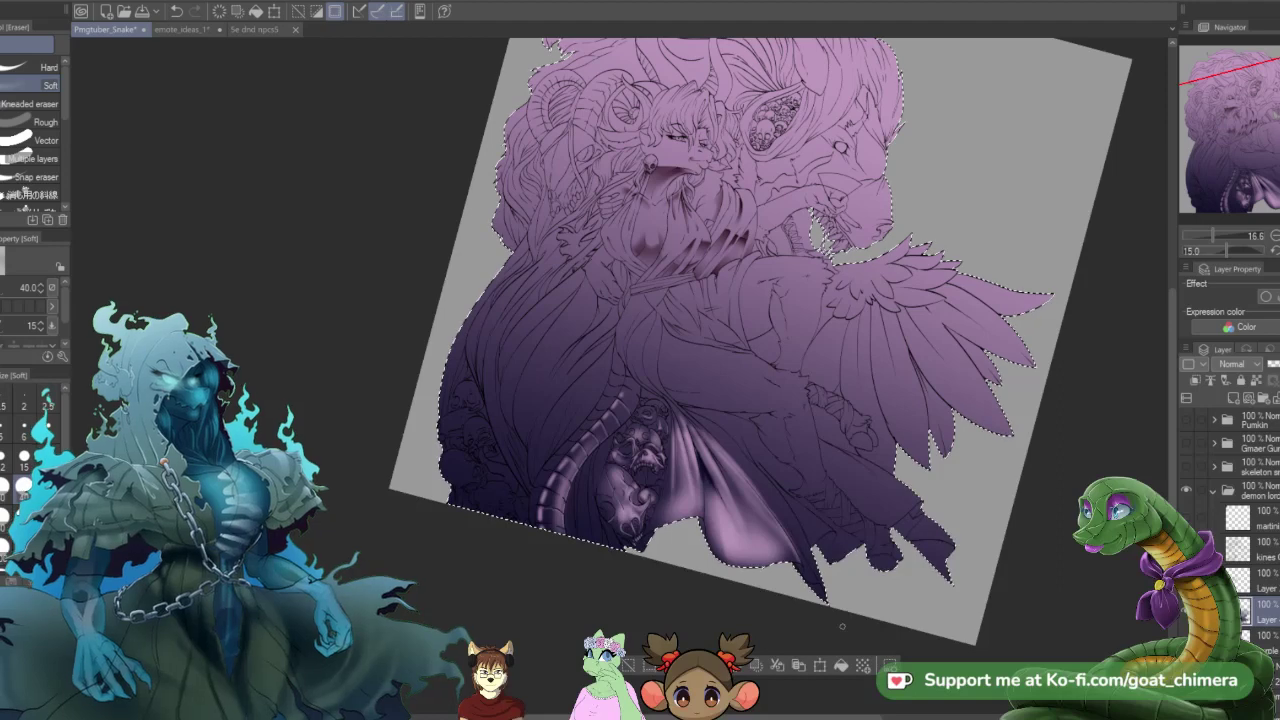
{"action": "key", "text": "bracketright"}
{"action": "key", "text": "bracketright"}
{"action": "key", "text": "bracketright"}
{"action": "key", "text": "bracketright"}
{"action": "key", "text": "bracketright"}
{"action": "key", "text": "bracketright"}
{"action": "key", "text": "bracketright"}
{"action": "key", "text": "bracketright"}
{"action": "key", "text": "bracketright"}
{"action": "key", "text": "bracketright"}
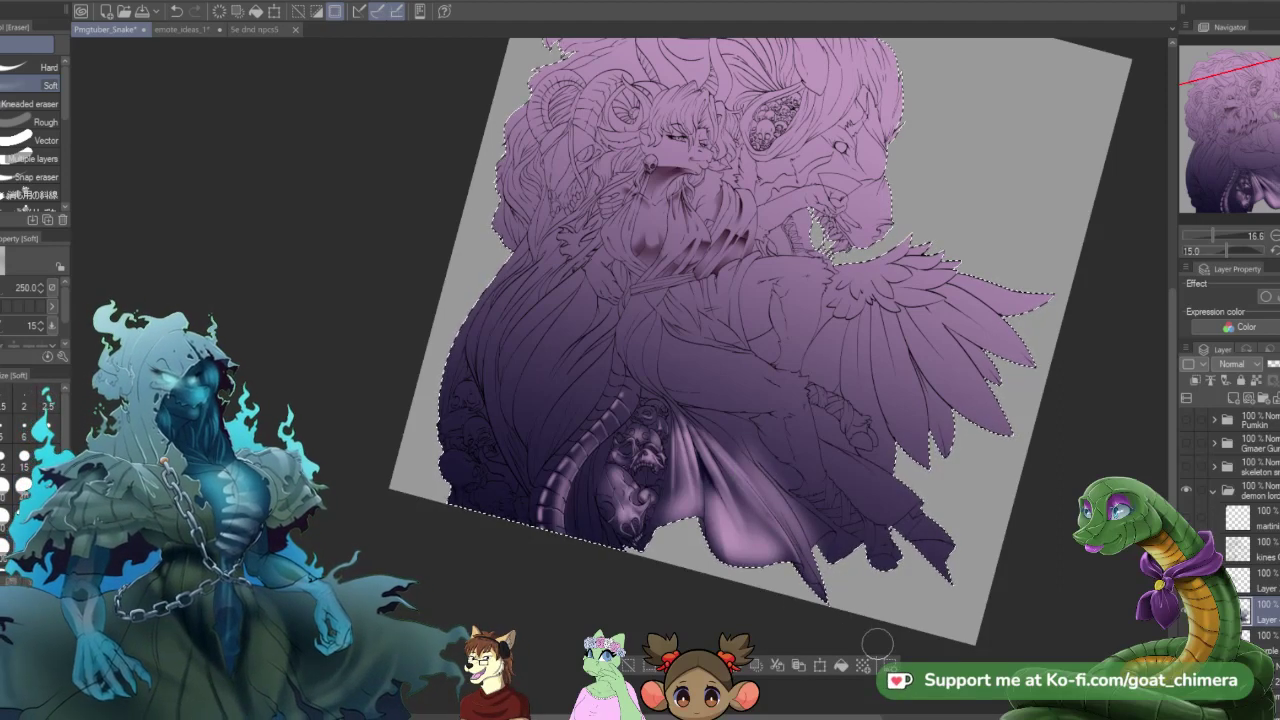
- Erase a broad soft highlight into the large rounded drapery beside the spine with the Soft eraser at size 700
{"action": "scroll", "coordinate": [770, 548], "scroll_direction": "down", "scroll_amount": 2}
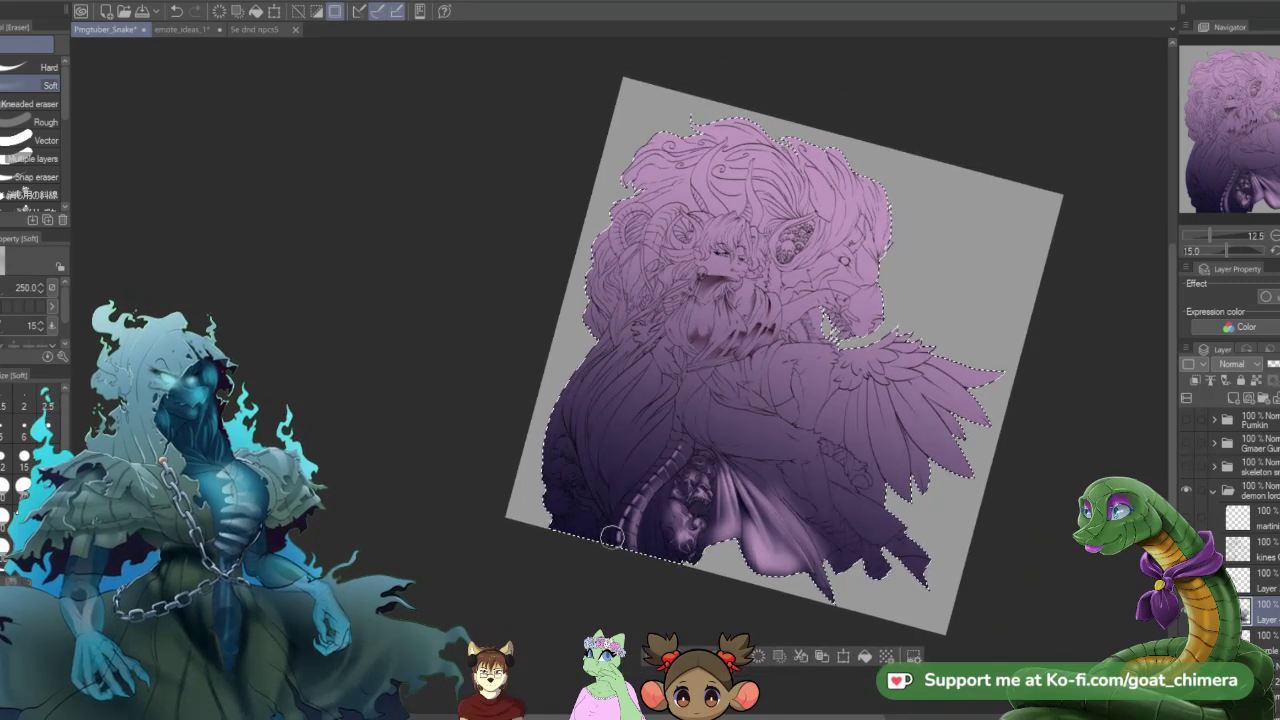
{"action": "scroll", "coordinate": [620, 442], "scroll_direction": "up", "scroll_amount": 2}
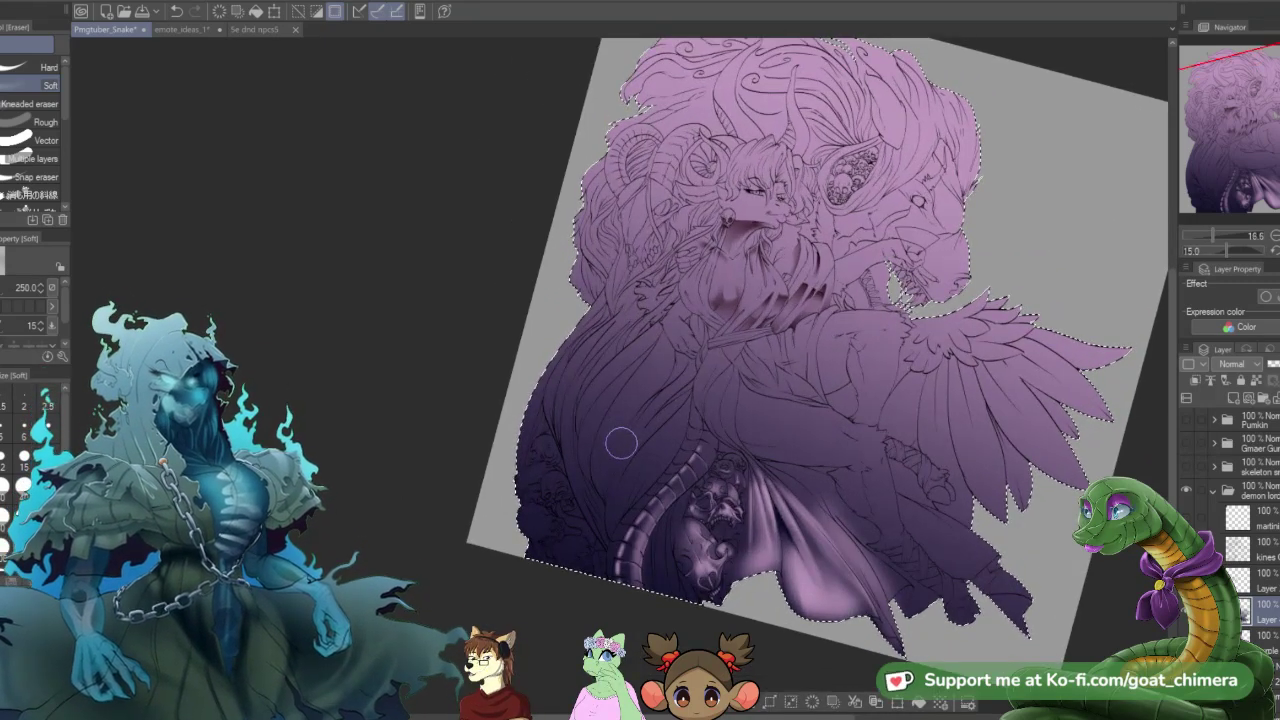
{"action": "key", "text": "bracketright"}
{"action": "key", "text": "bracketright"}
{"action": "key", "text": "bracketright"}
{"action": "key", "text": "bracketright"}
{"action": "key", "text": "bracketright"}
{"action": "mouse_move", "coordinate": [622, 427]}
{"action": "left_mouse_down"}
{"action": "mouse_move", "coordinate": [610, 362]}
{"action": "mouse_move", "coordinate": [633, 420]}
{"action": "mouse_move", "coordinate": [585, 370]}
{"action": "mouse_move", "coordinate": [639, 413]}
{"action": "mouse_move", "coordinate": [590, 344]}
{"action": "mouse_move", "coordinate": [679, 467]}
{"action": "mouse_move", "coordinate": [628, 400]}
{"action": "left_mouse_up"}
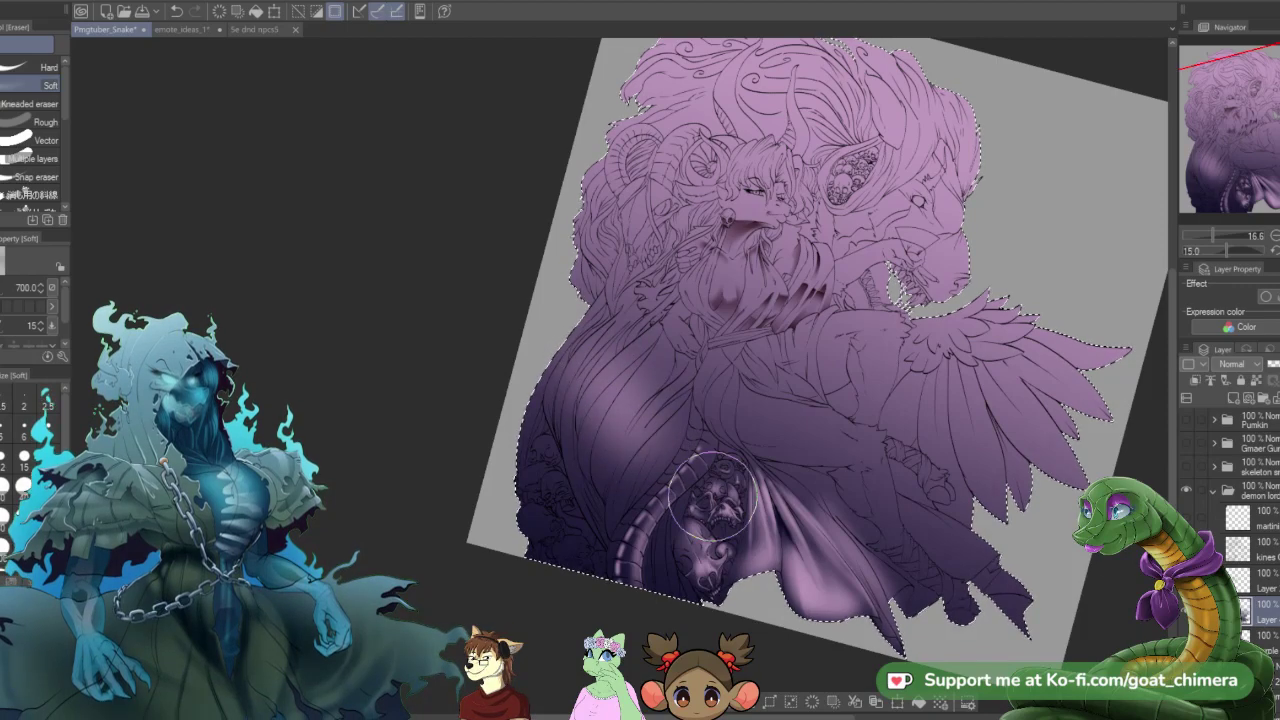
- Examine the new drapery highlights against the whole figure from several angles
{"action": "scroll", "coordinate": [698, 490], "scroll_direction": "down", "scroll_amount": 1}
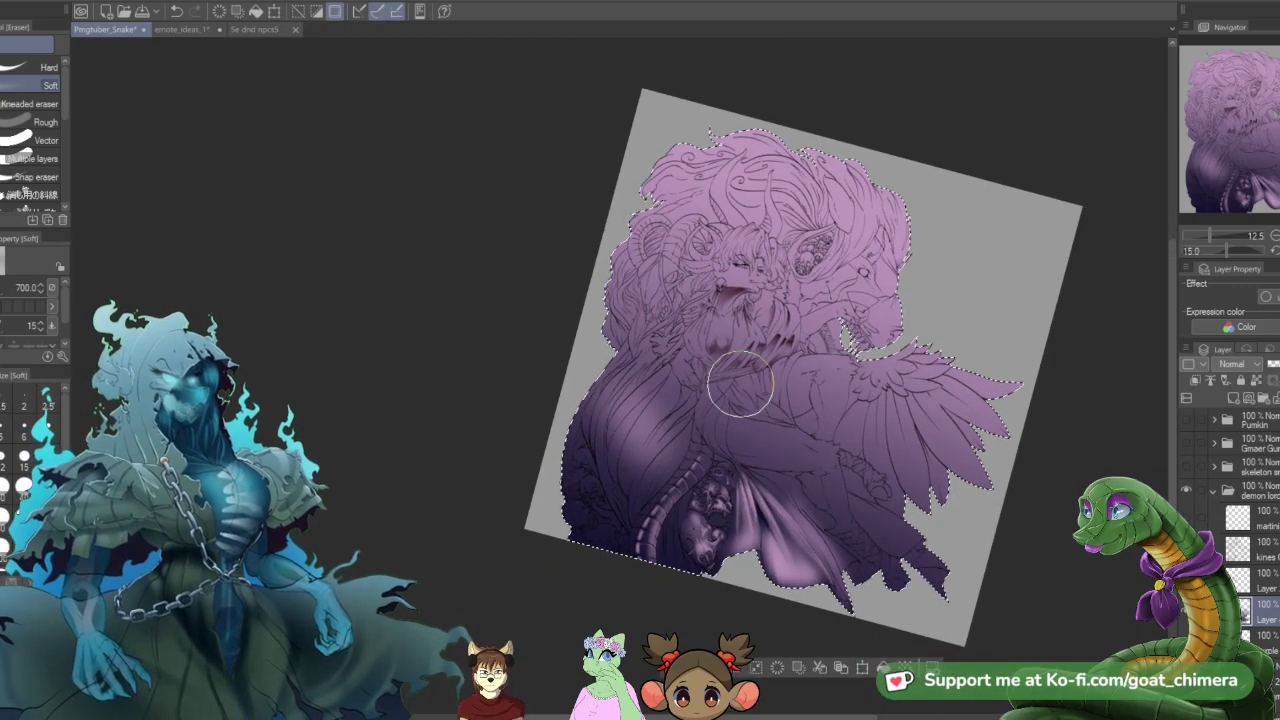
{"action": "scroll", "coordinate": [739, 446], "scroll_direction": "up", "scroll_amount": 2}
{"action": "scroll", "coordinate": [800, 500], "scroll_direction": "up", "scroll_amount": 1}
{"action": "scroll", "coordinate": [857, 486], "scroll_direction": "up", "scroll_amount": 1}
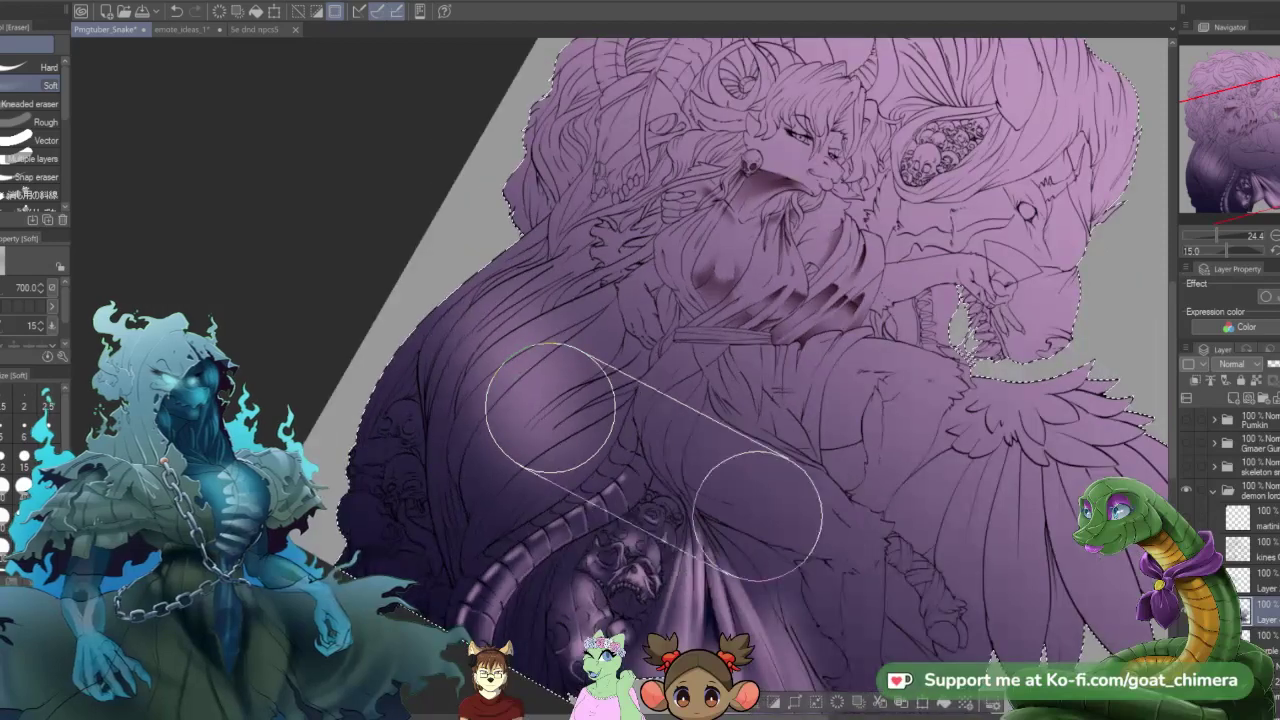
{"action": "key", "text": "asciicircum"}
{"action": "key", "text": "asciicircum"}
{"action": "key", "text": "asciicircum"}
{"action": "scroll", "coordinate": [668, 530], "scroll_direction": "down", "scroll_amount": 2}
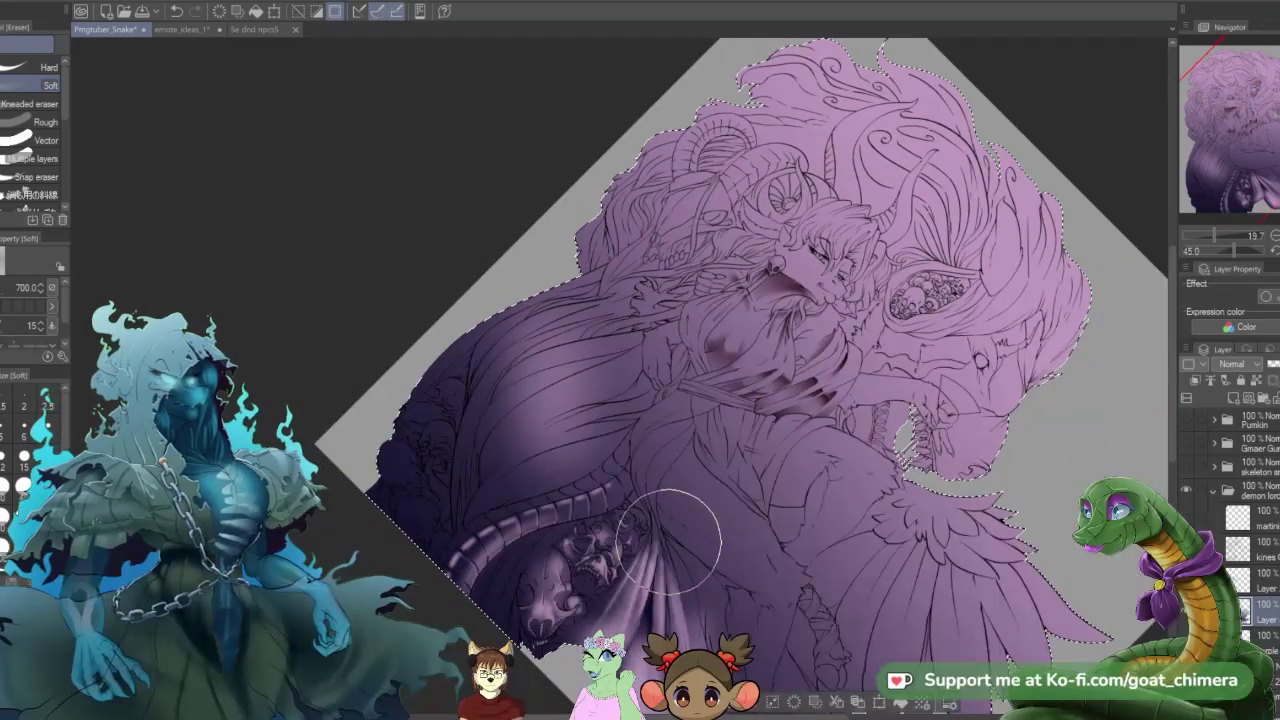
{"action": "key", "text": "minus"}
{"action": "key", "text": "minus"}
{"action": "key", "text": "minus"}
{"action": "key", "text": "minus"}
{"action": "key", "text": "minus"}
{"action": "key", "text": "minus"}
{"action": "key", "text": "minus"}
{"action": "key", "text": "minus"}
{"action": "scroll", "coordinate": [701, 523], "scroll_direction": "down", "scroll_amount": 3}
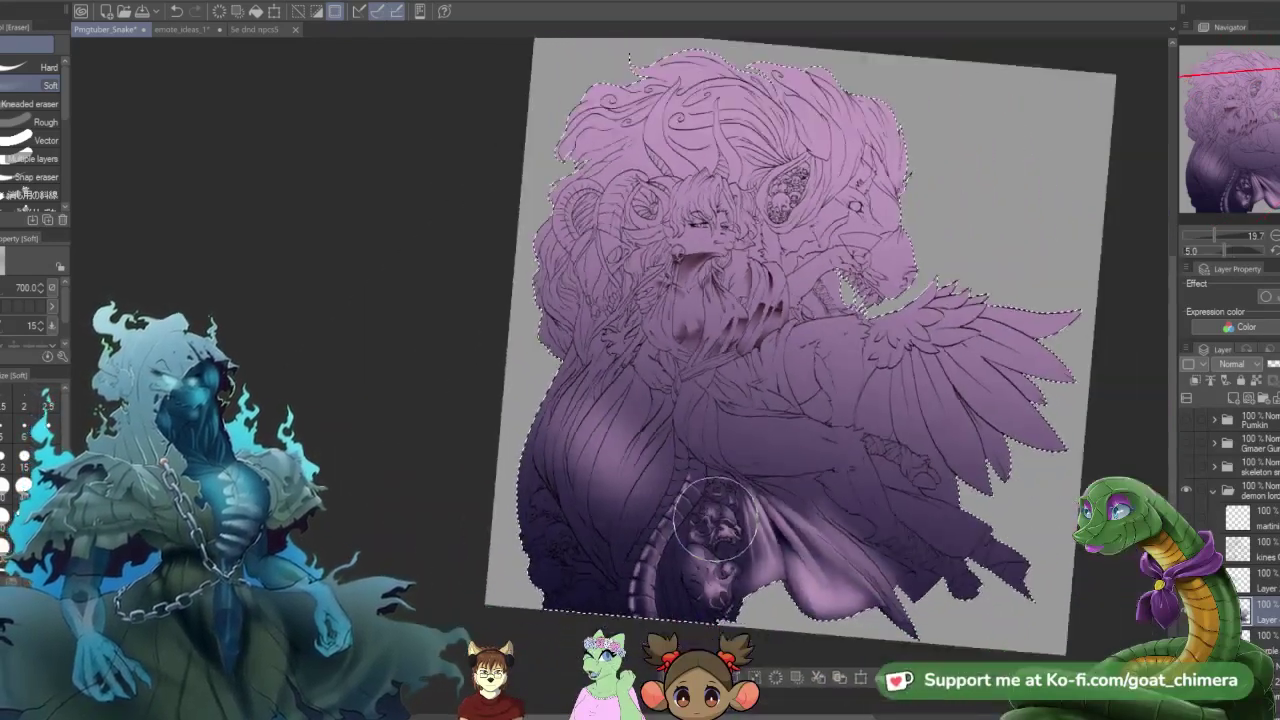
- Straighten the canvas and lower the purple gradient shading layer's opacity to 70%
{"action": "key", "text": "minus"}
{"action": "key", "text": "minus"}
{"action": "key", "text": "asciicircum"}
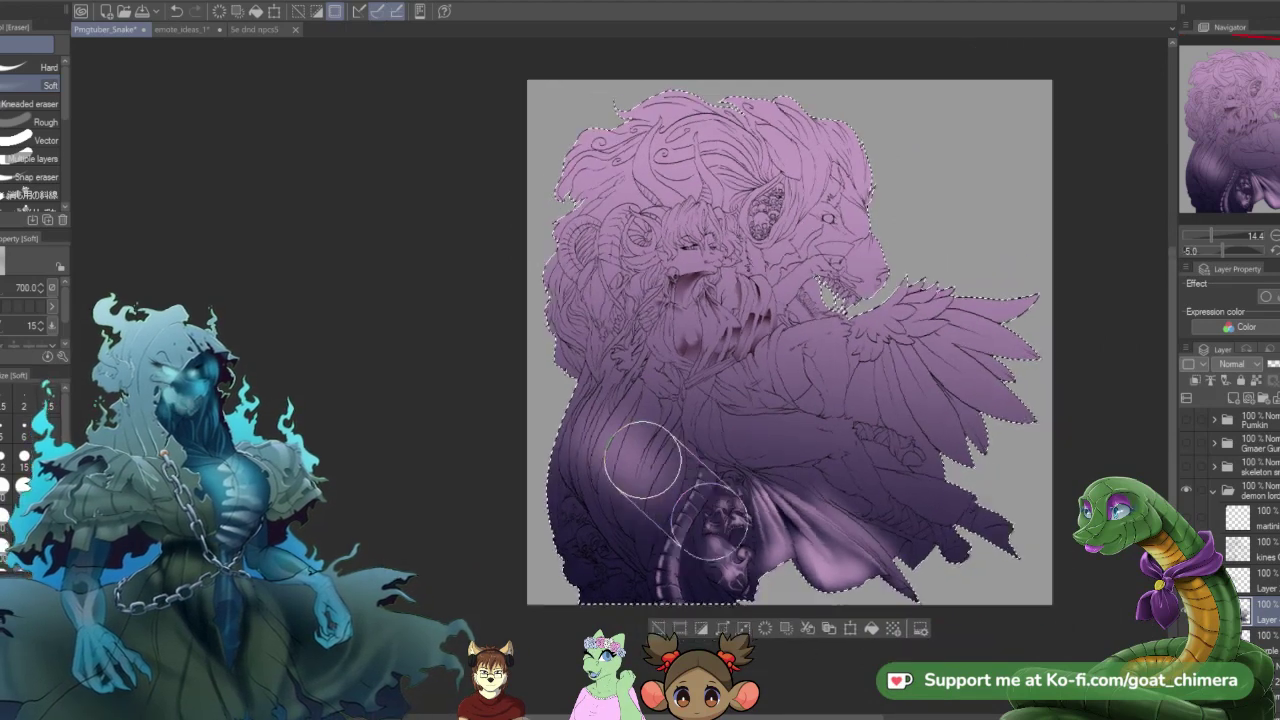
{"action": "scroll", "coordinate": [710, 522], "scroll_direction": "down", "scroll_amount": 1}
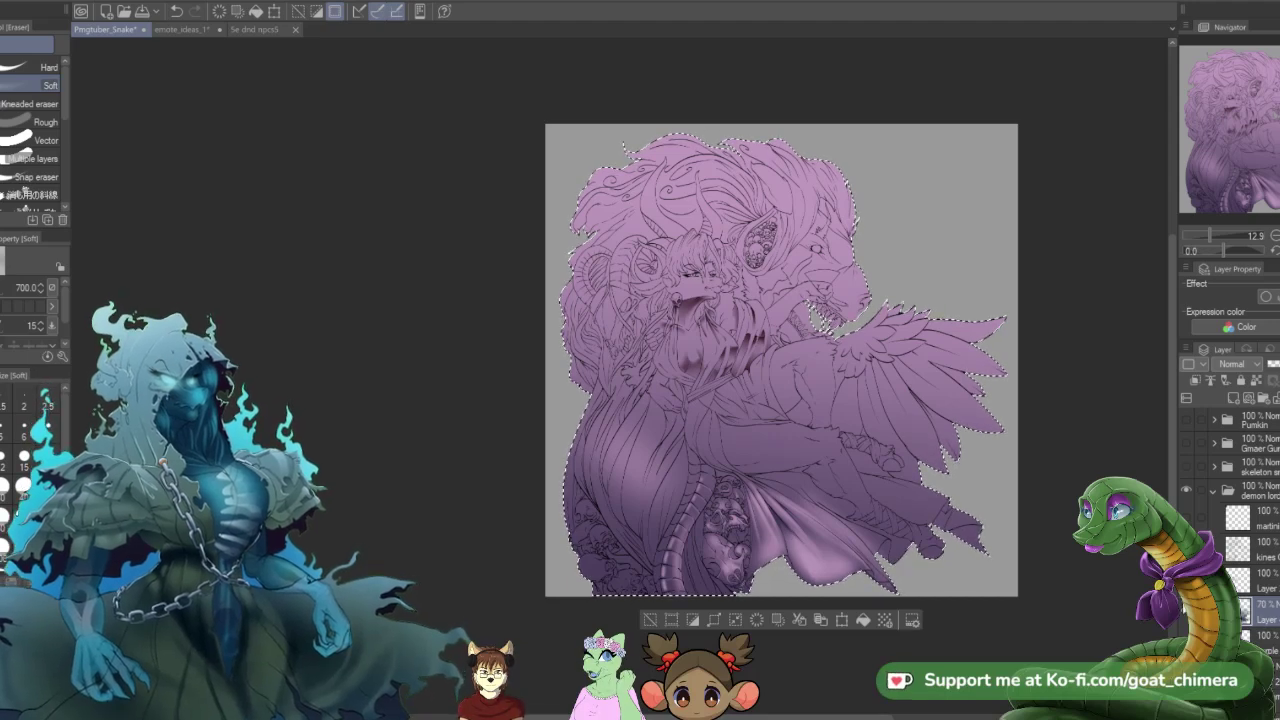
- Compare the whole figure with and without the gradient shading by toggling that layer's visibility
{"action": "left_click", "coordinate": [1186, 611]}
{"action": "left_click", "coordinate": [1186, 611]}
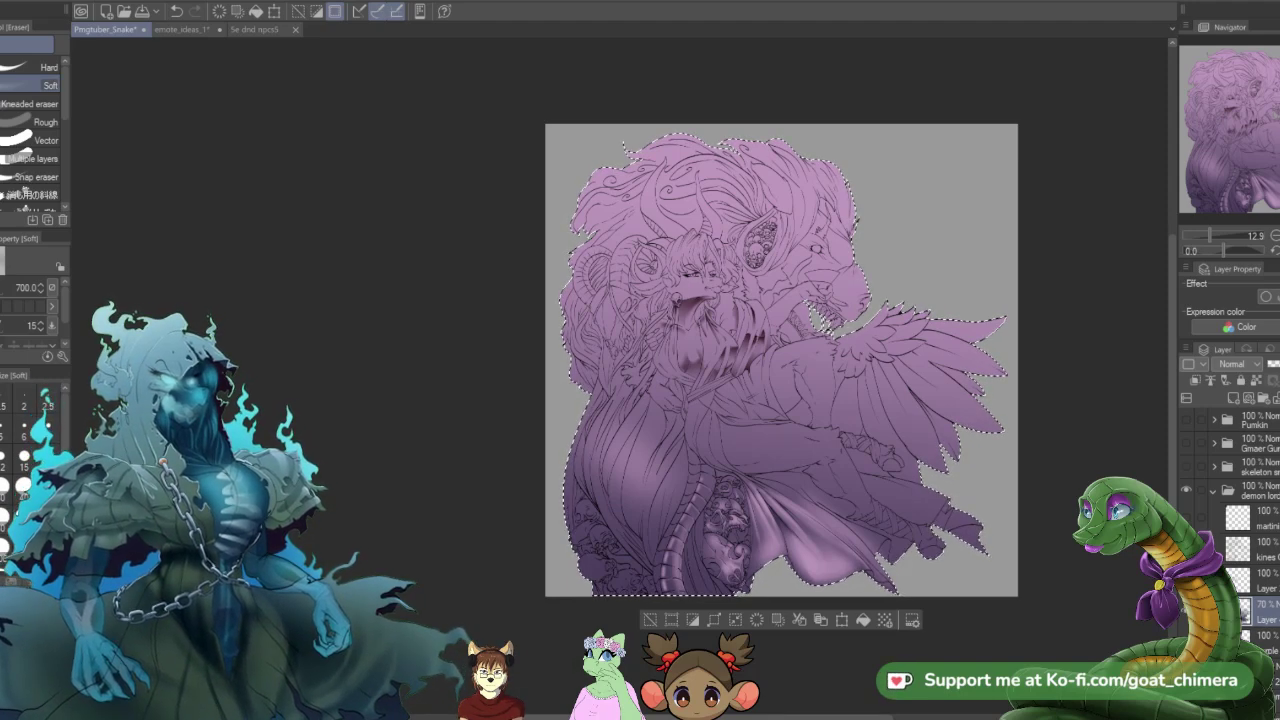
{"action": "left_click", "coordinate": [1186, 611]}
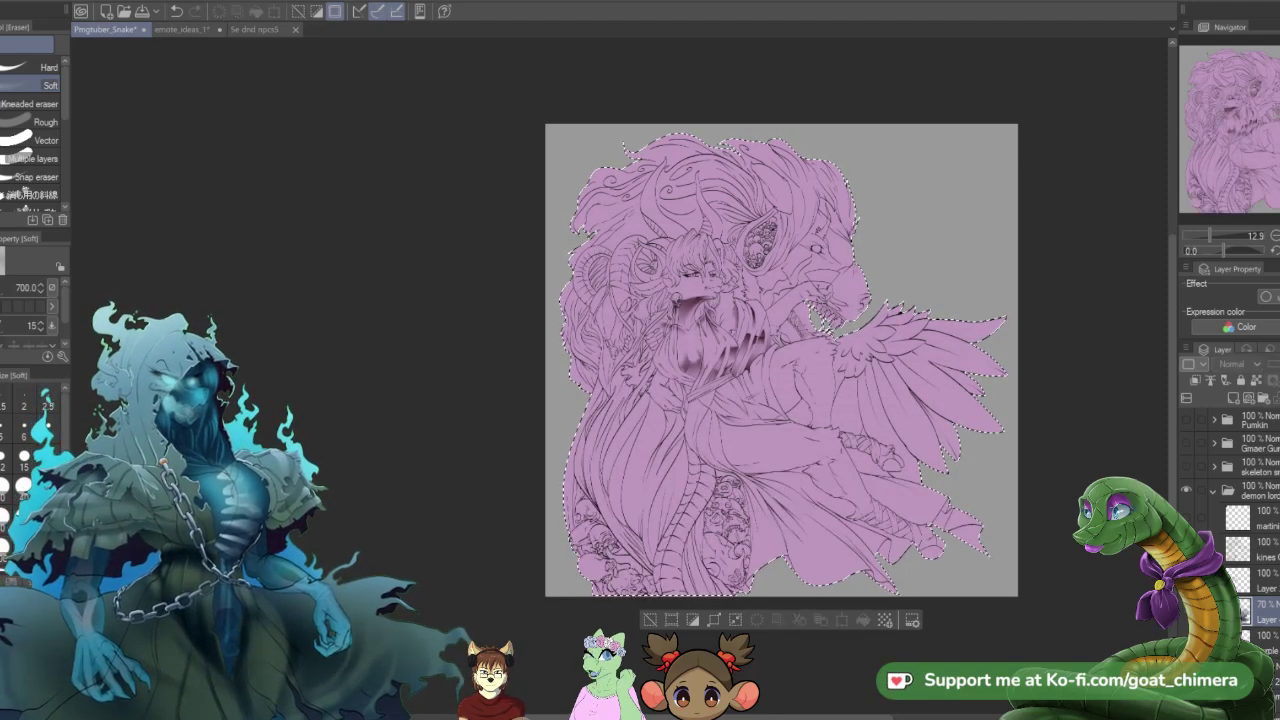
{"action": "left_click", "coordinate": [1186, 611]}
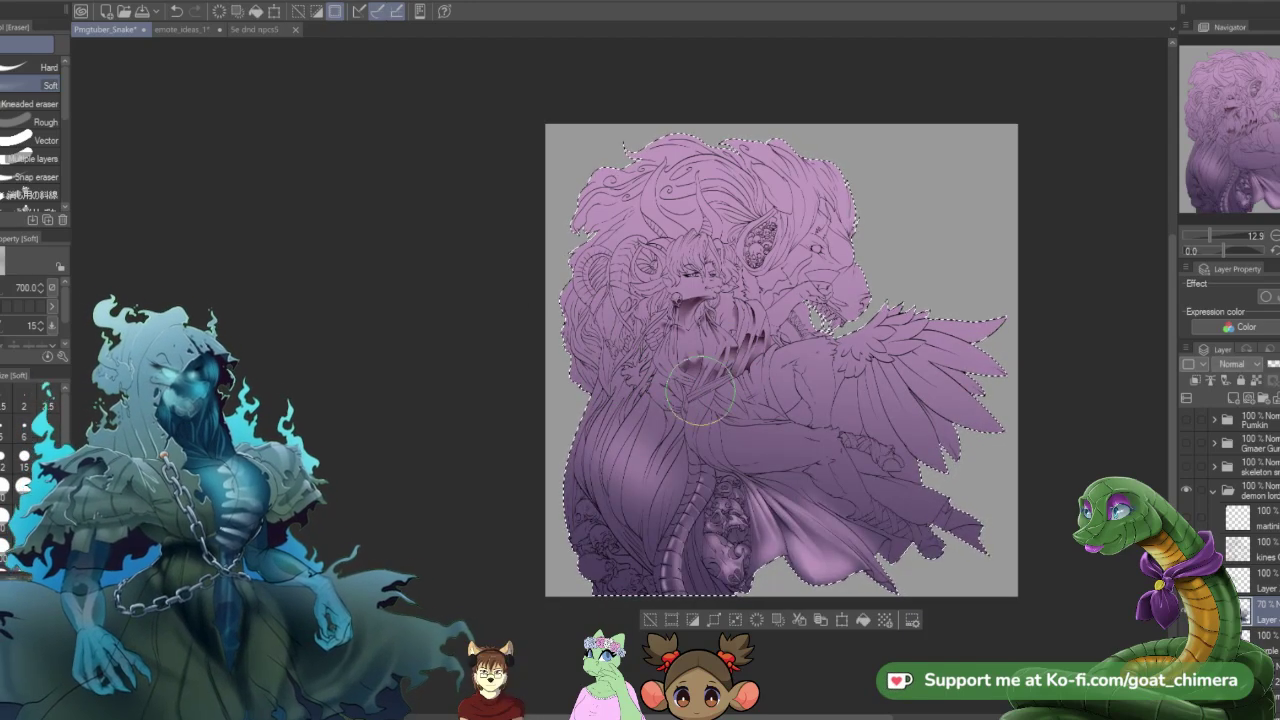
- Reduce the Soft eraser to size 100 and erase soft highlights along the top of the raised thigh and its cloth wraps
{"action": "scroll", "coordinate": [700, 390], "scroll_direction": "up", "scroll_amount": 4}
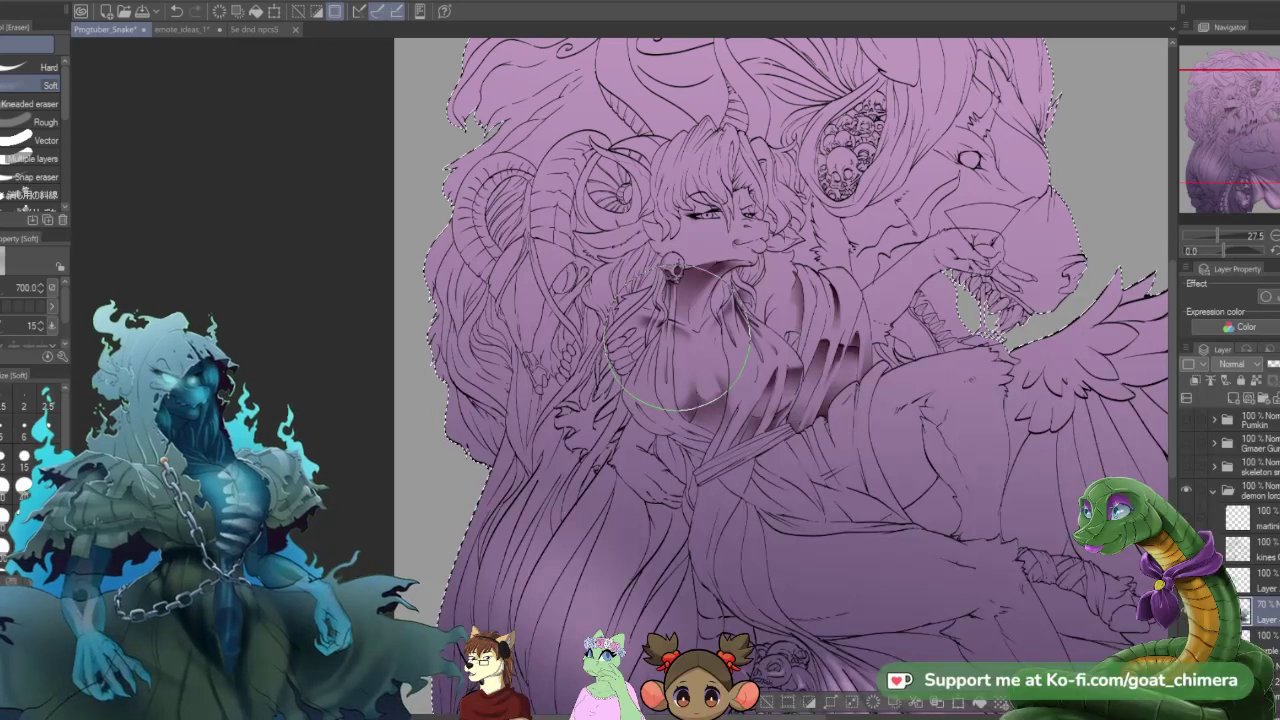
{"action": "key", "text": "["}
{"action": "key", "text": "["}
{"action": "key", "text": "["}
{"action": "key", "text": "["}
{"action": "key", "text": "["}
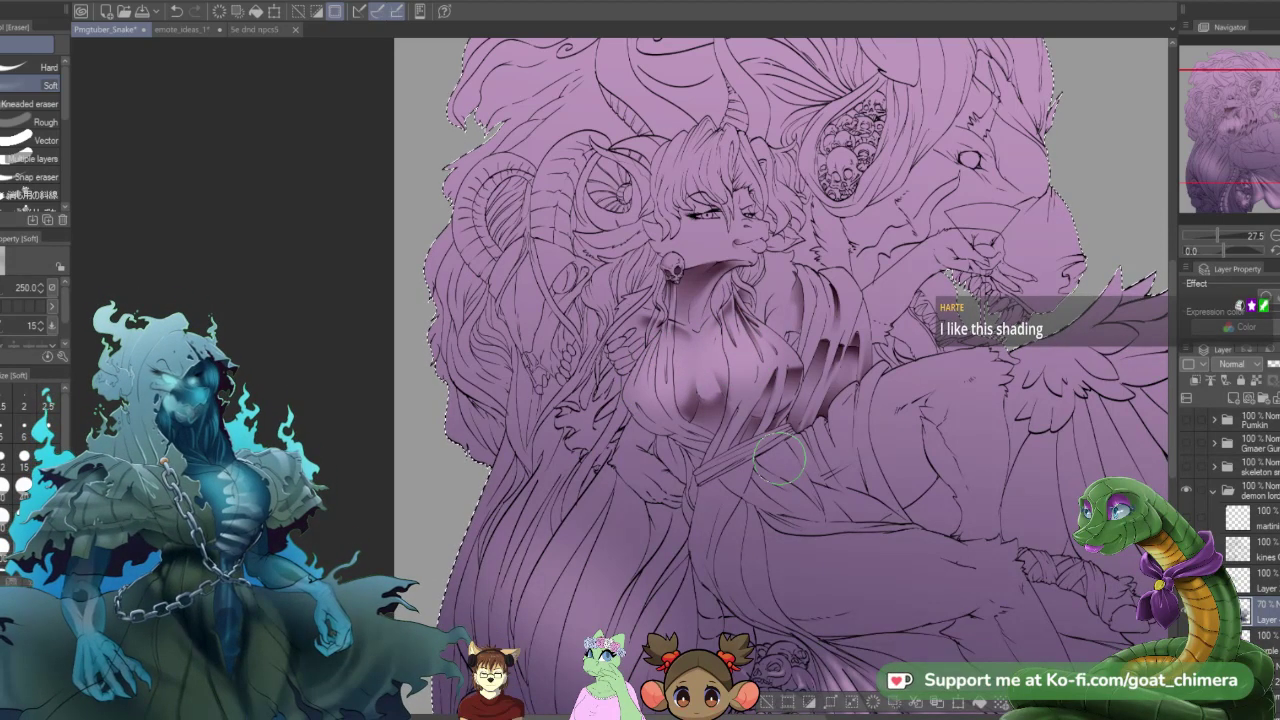
{"action": "scroll", "coordinate": [768, 458], "scroll_direction": "down", "scroll_amount": 3}
{"action": "scroll", "coordinate": [855, 225], "scroll_direction": "up", "scroll_amount": 2}
{"action": "scroll", "coordinate": [815, 345], "scroll_direction": "up", "scroll_amount": 2}
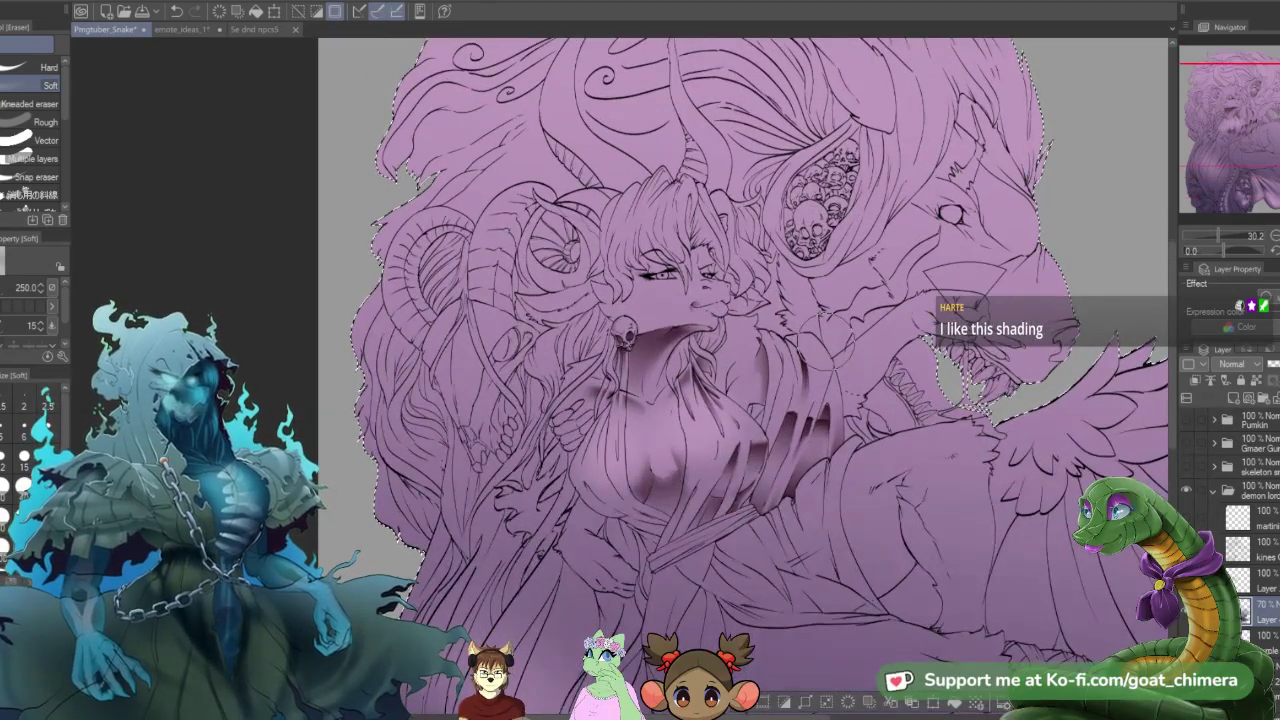
{"action": "scroll", "coordinate": [815, 350], "scroll_direction": "down", "scroll_amount": 3}
{"action": "scroll", "coordinate": [843, 477], "scroll_direction": "up", "scroll_amount": 1}
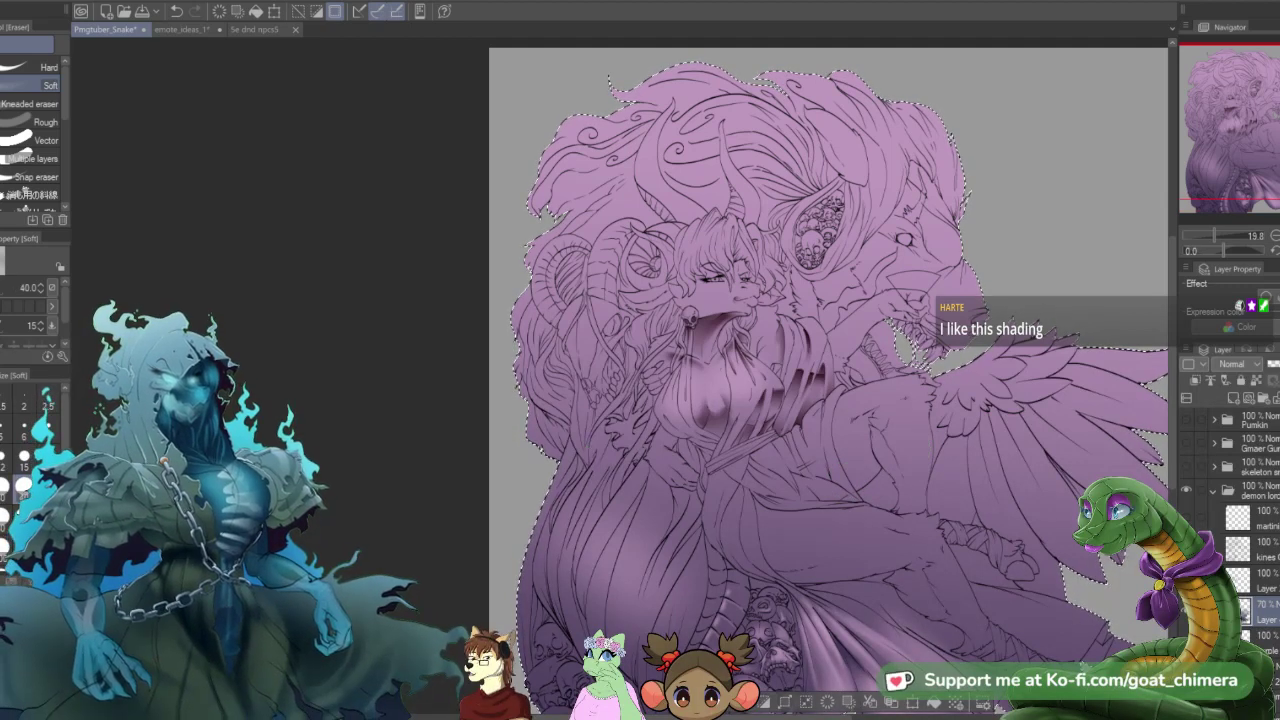
{"action": "left_click", "coordinate": [23, 515]}
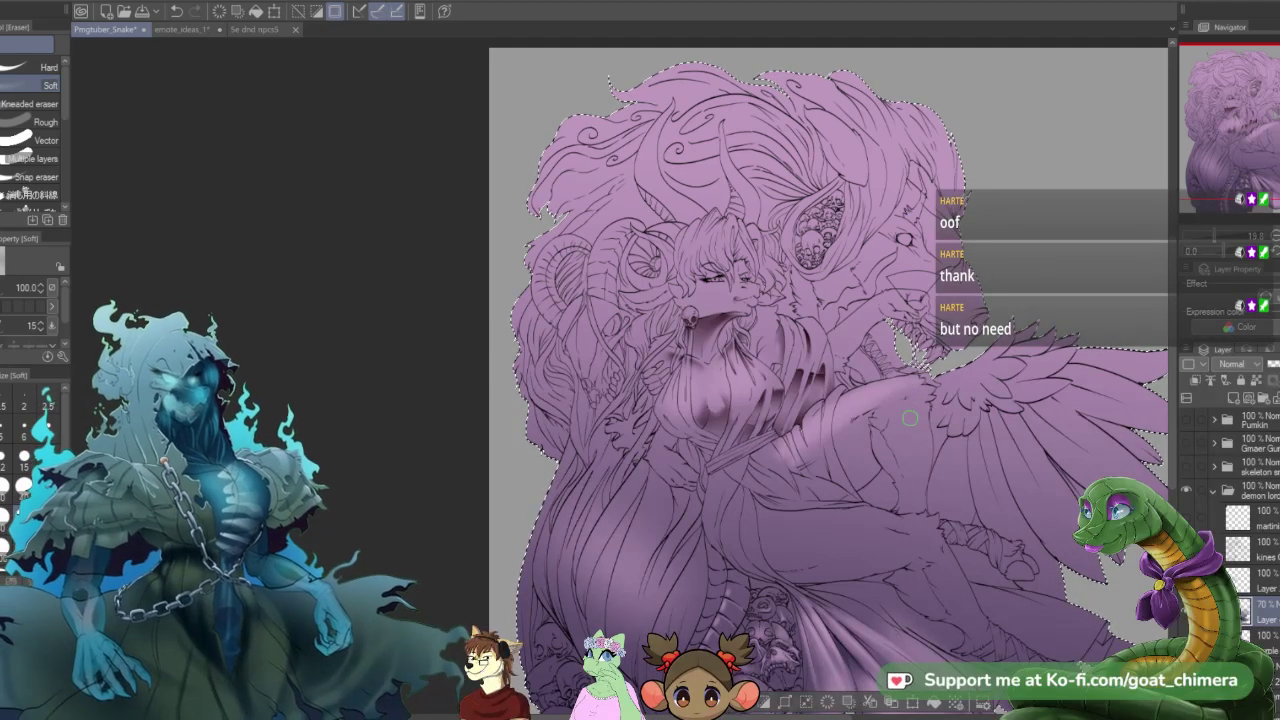
- Erase fine highlights along the raised leg's knee and shin edge with the Soft eraser at size 40
{"action": "scroll", "coordinate": [910, 418], "scroll_direction": "up", "scroll_amount": 3}
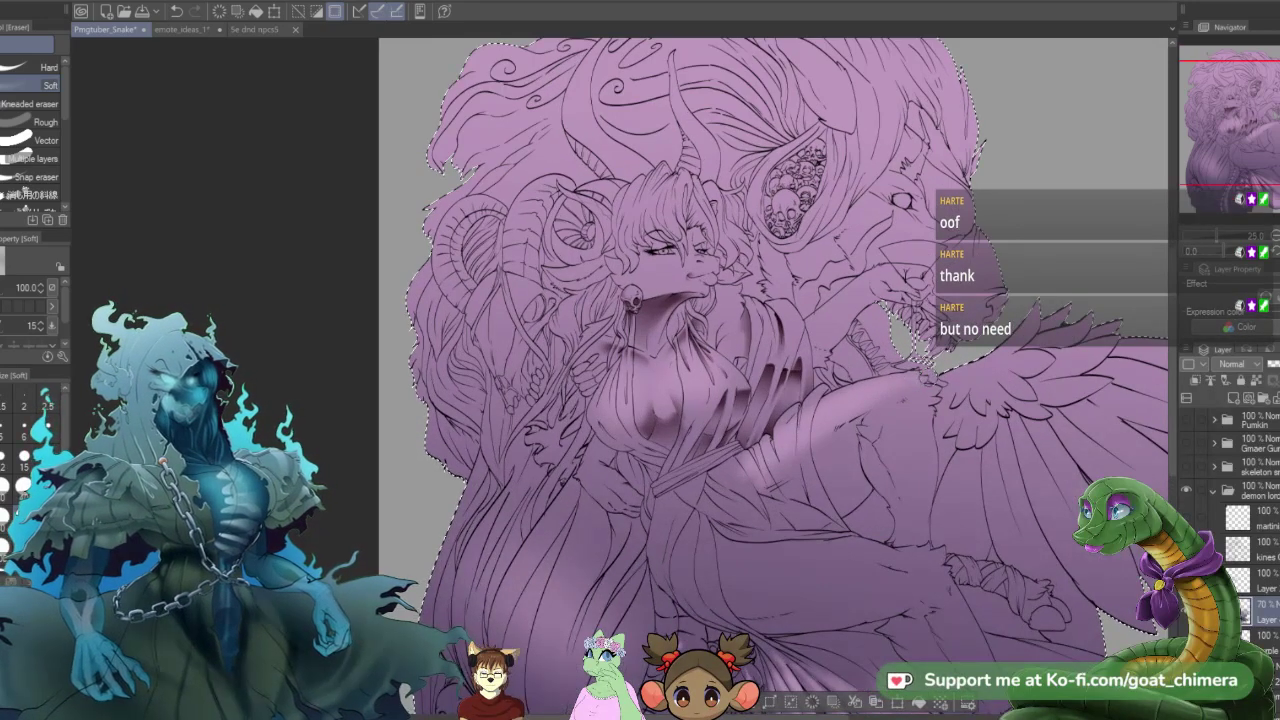
{"action": "scroll", "coordinate": [1117, 356], "scroll_direction": "up", "scroll_amount": 4}
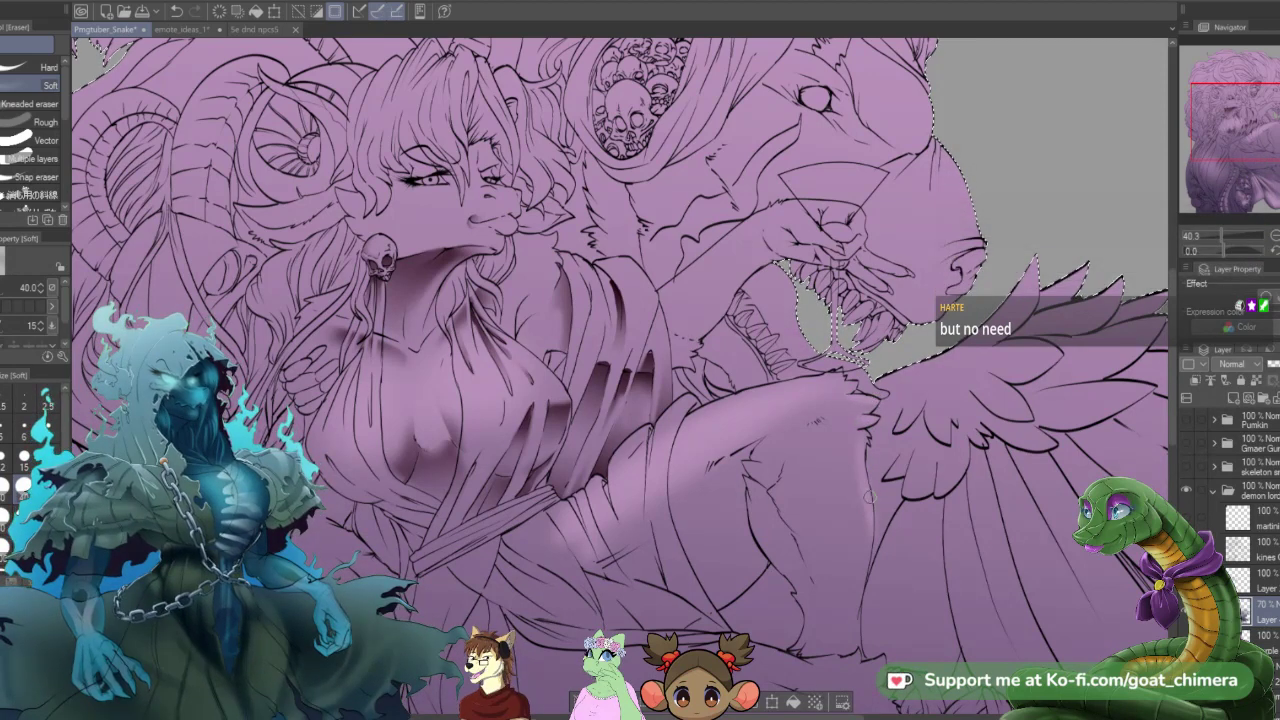
{"action": "scroll", "coordinate": [858, 585], "scroll_direction": "down", "scroll_amount": 5}
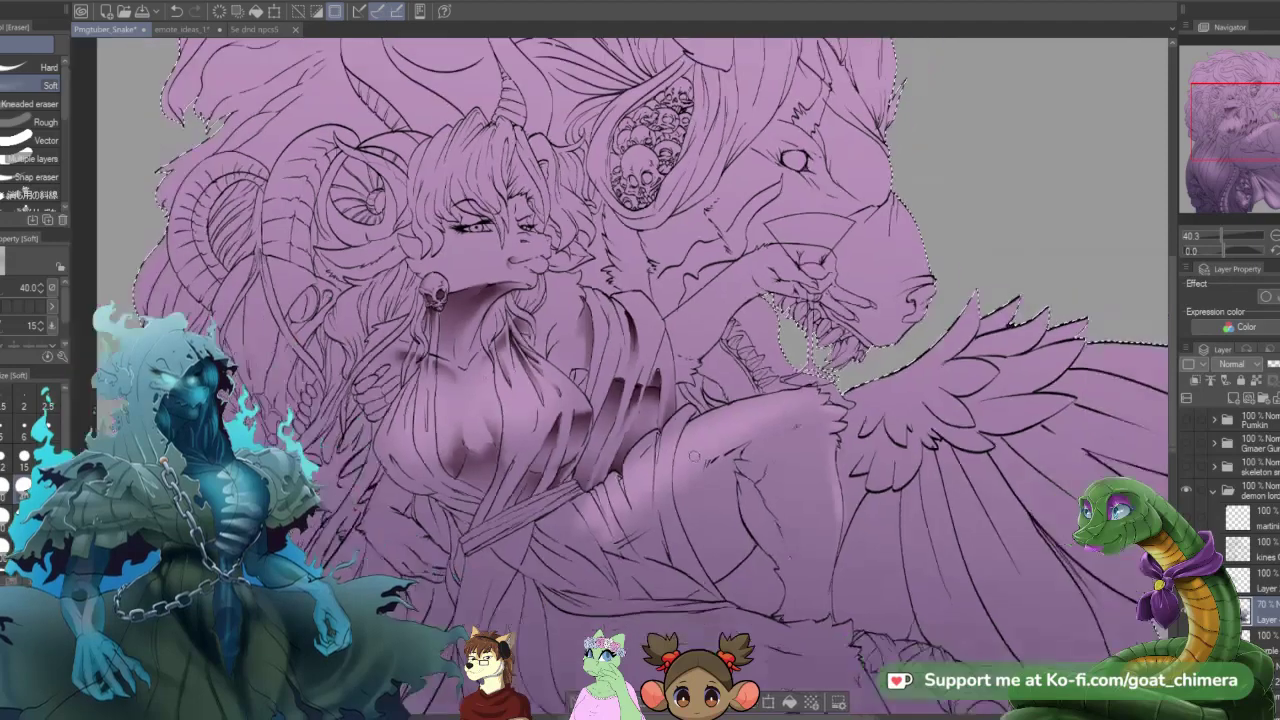
{"action": "scroll", "coordinate": [716, 456], "scroll_direction": "up", "scroll_amount": 4}
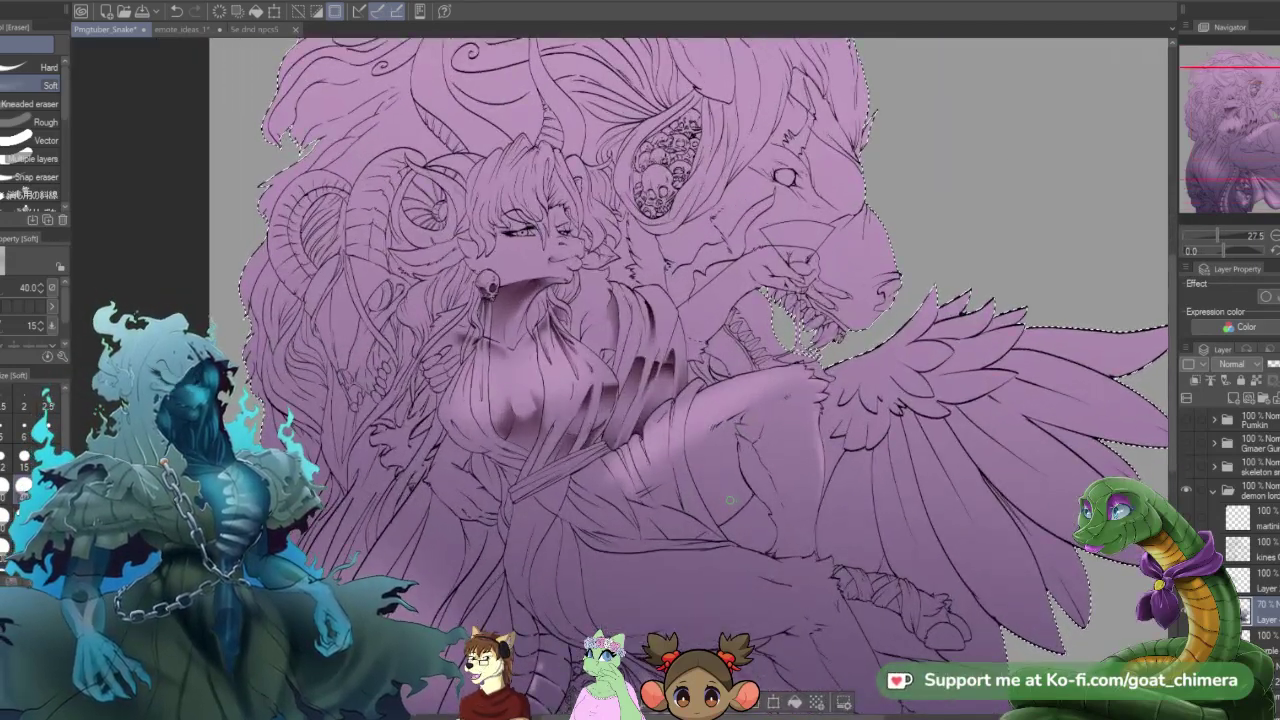
- Smooth the raised leg's highlights into the surrounding shading with the Blend tool at size 250
{"action": "key", "text": "j"}
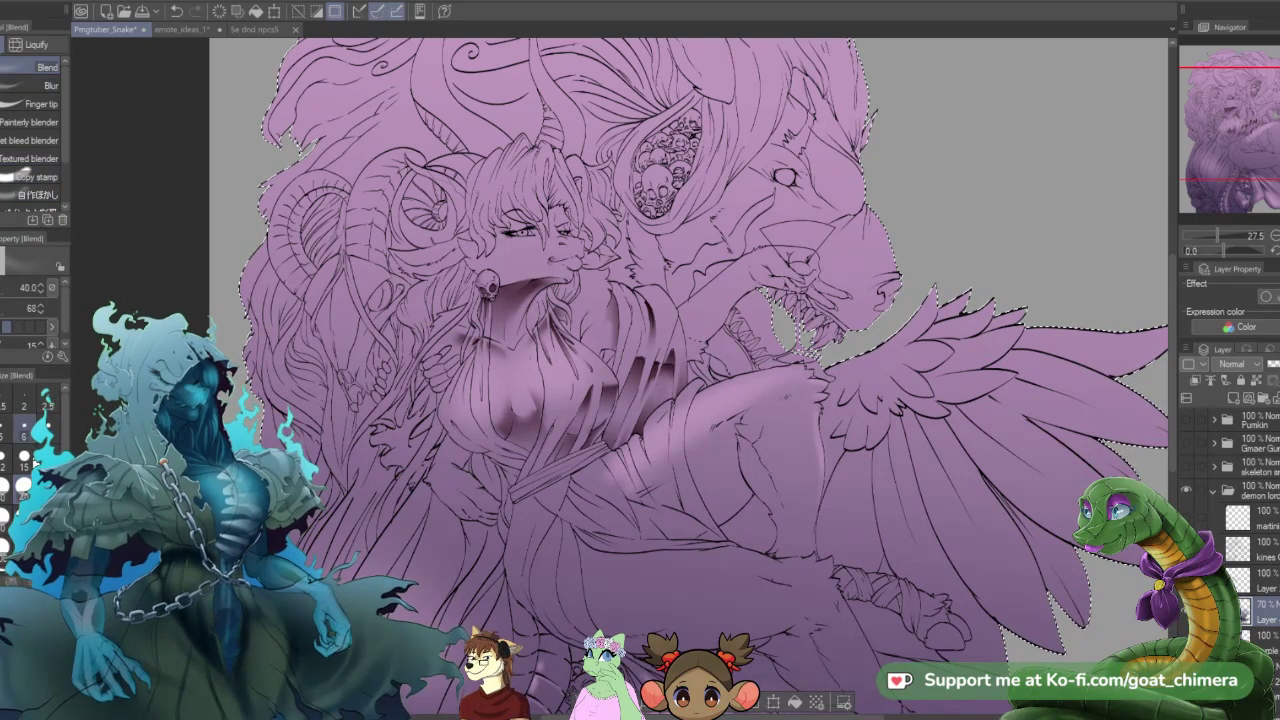
{"action": "key", "text": "]"}
{"action": "key", "text": "]"}
{"action": "key", "text": "]"}
{"action": "key", "text": "]"}
{"action": "key", "text": "]"}
{"action": "key", "text": "]"}
{"action": "key", "text": "]"}
{"action": "key", "text": "]"}
{"action": "key", "text": "]"}
{"action": "key", "text": "]"}
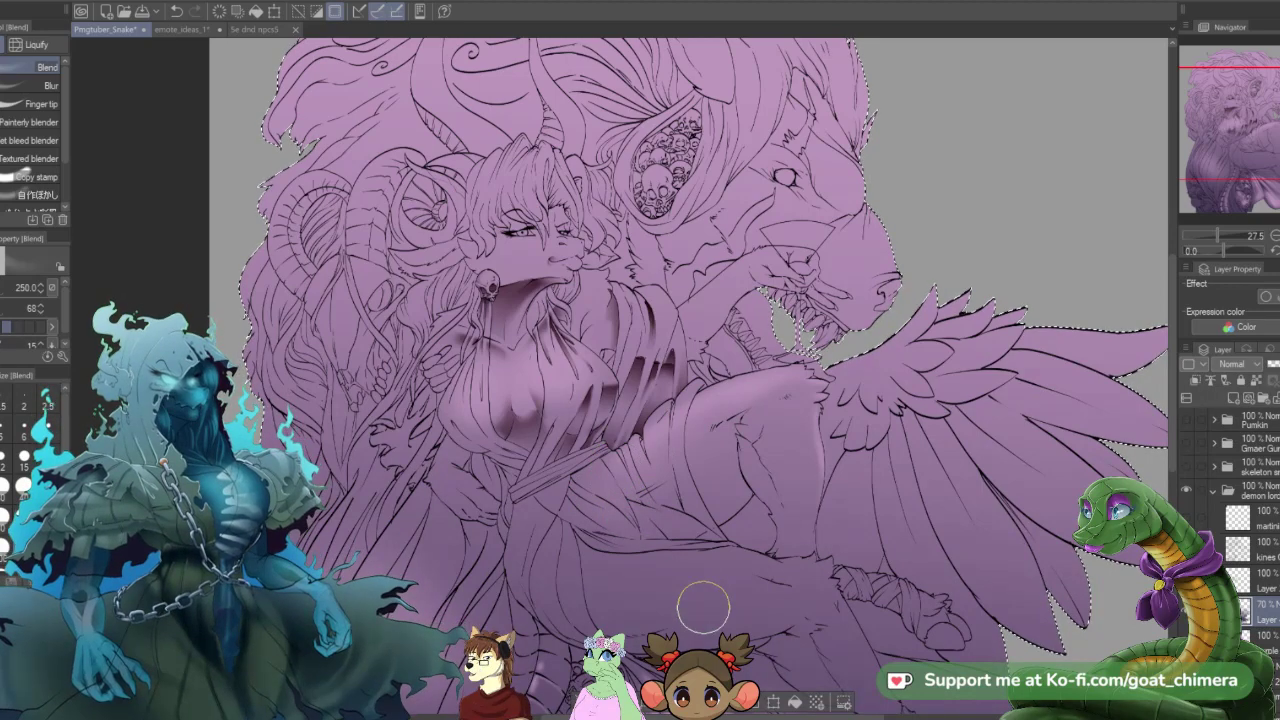
{"action": "scroll", "coordinate": [663, 594], "scroll_direction": "down", "scroll_amount": 4}
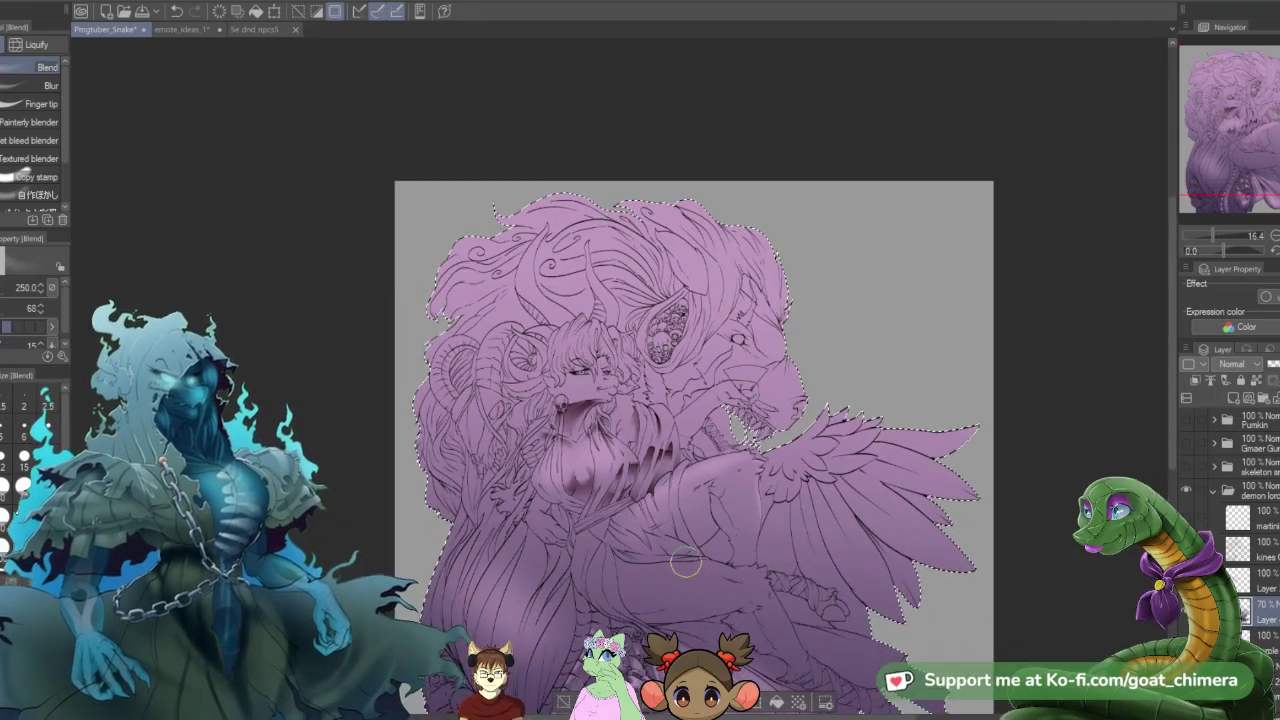
- Make the layer directly above the 70% gradient layer active and clear the selection around the figure
{"action": "scroll", "coordinate": [630, 466], "scroll_direction": "up", "scroll_amount": 3}
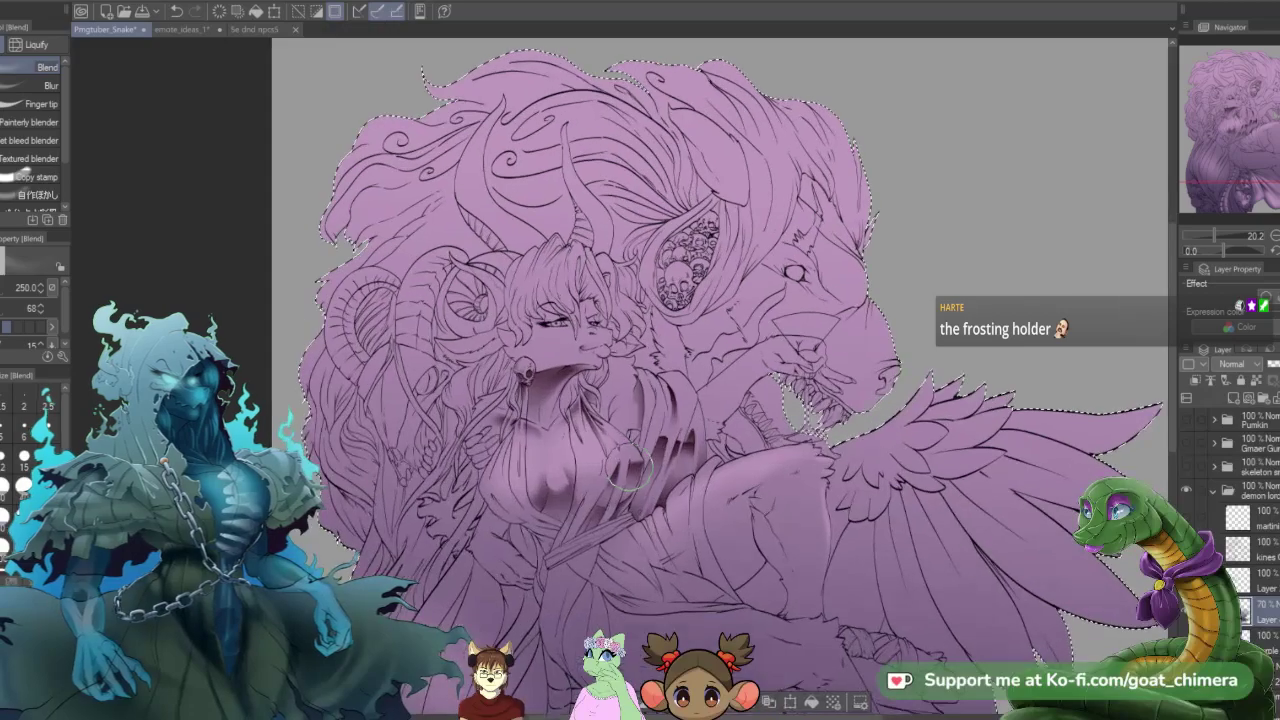
{"action": "scroll", "coordinate": [630, 468], "scroll_direction": "up", "scroll_amount": 3}
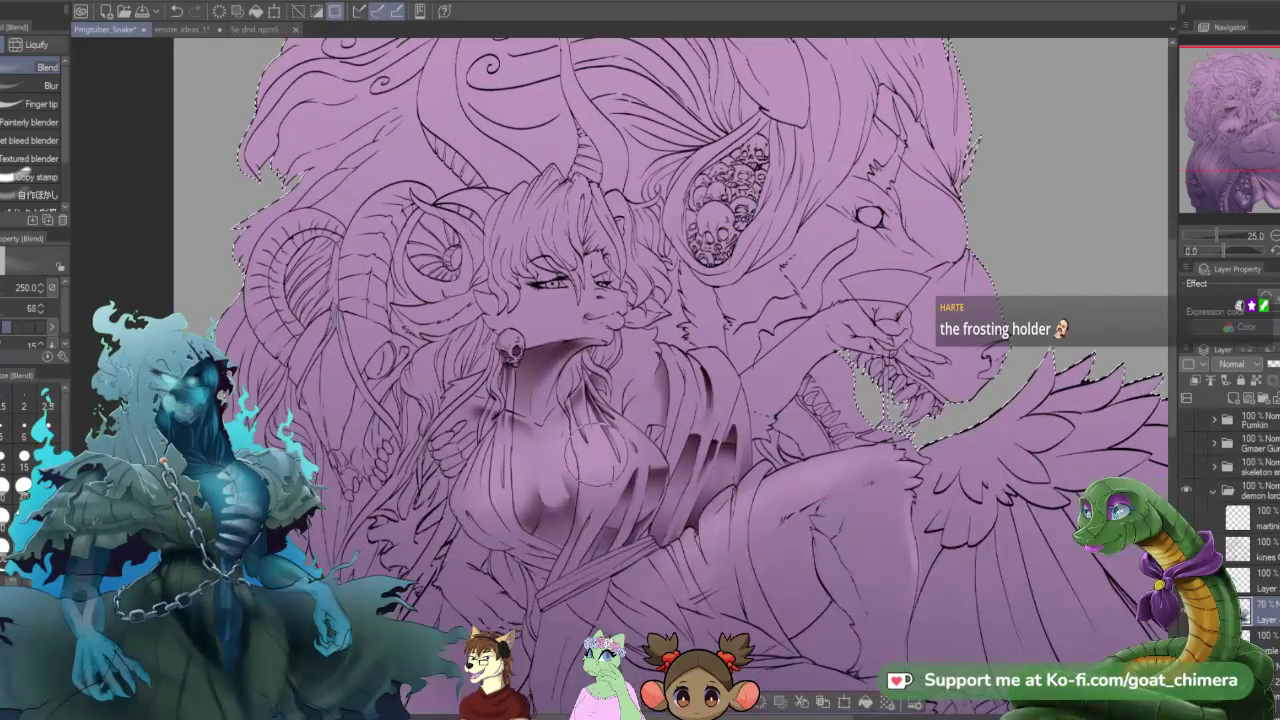
{"action": "scroll", "coordinate": [560, 372], "scroll_direction": "up", "scroll_amount": 2}
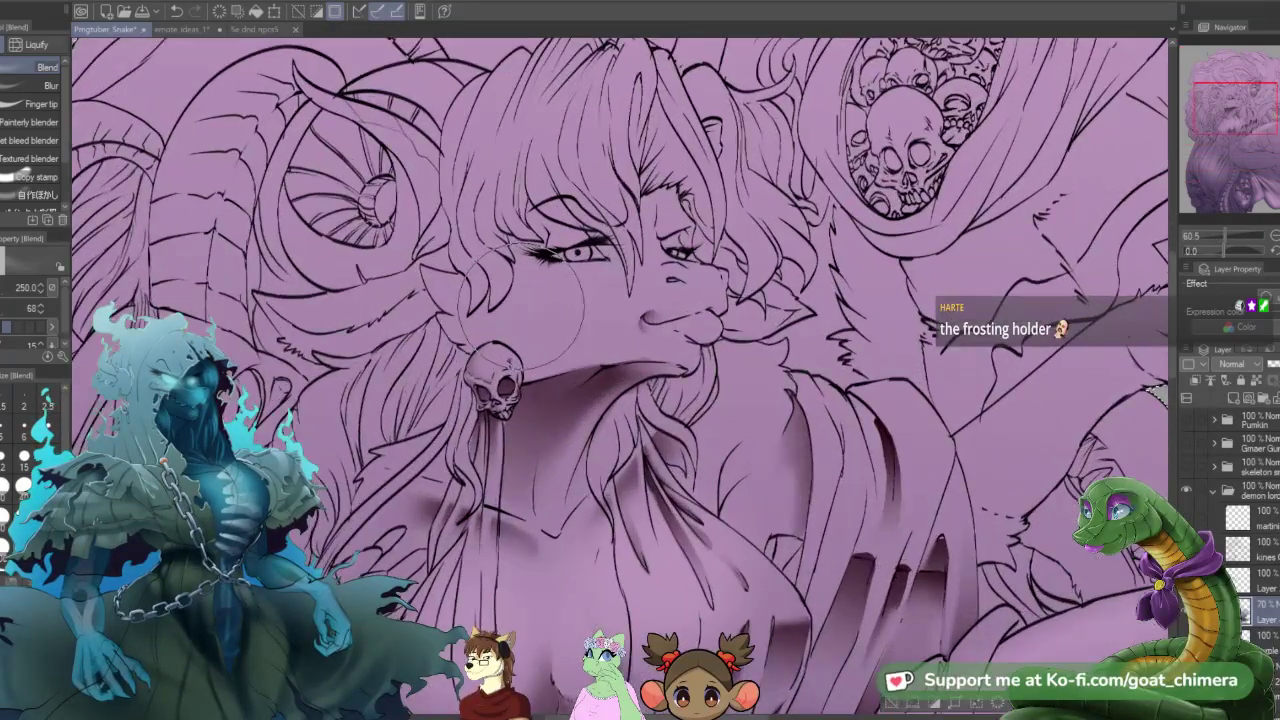
{"action": "scroll", "coordinate": [560, 310], "scroll_direction": "down", "scroll_amount": 2}
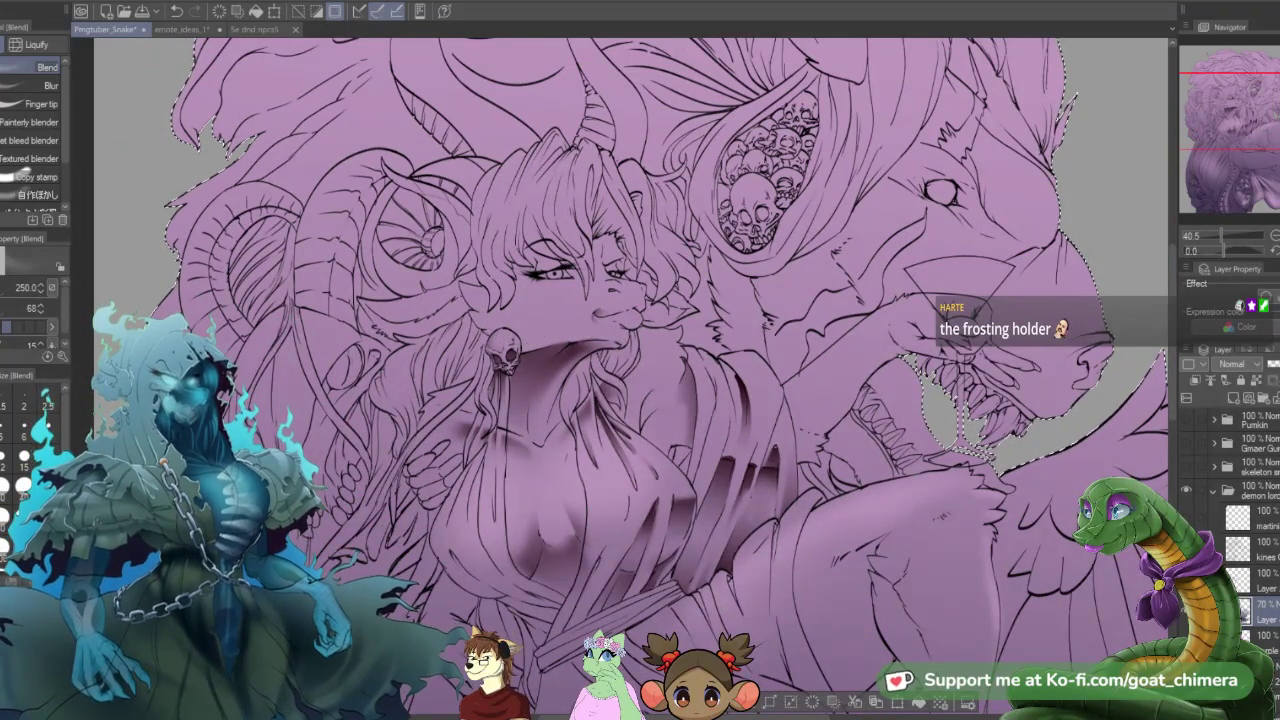
{"action": "left_click", "coordinate": [1258, 575]}
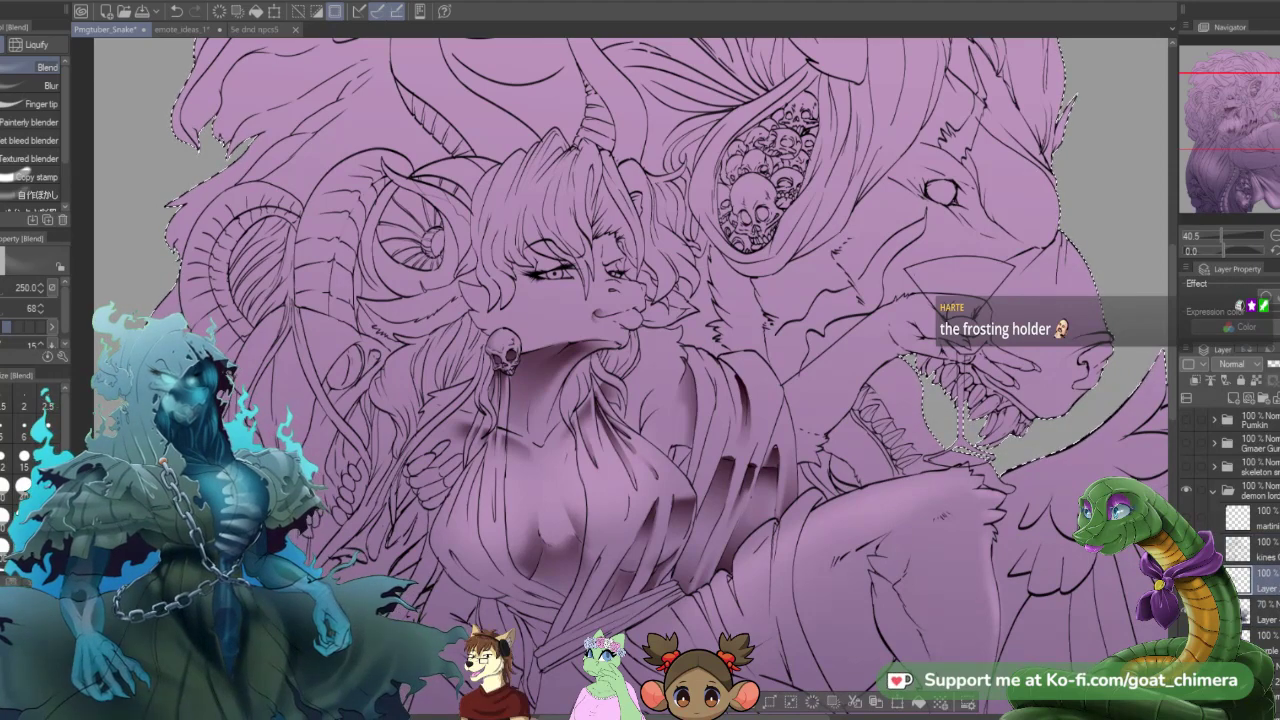
{"action": "scroll", "coordinate": [1012, 562], "scroll_direction": "down", "scroll_amount": 2}
{"action": "scroll", "coordinate": [636, 315], "scroll_direction": "up", "scroll_amount": 2}
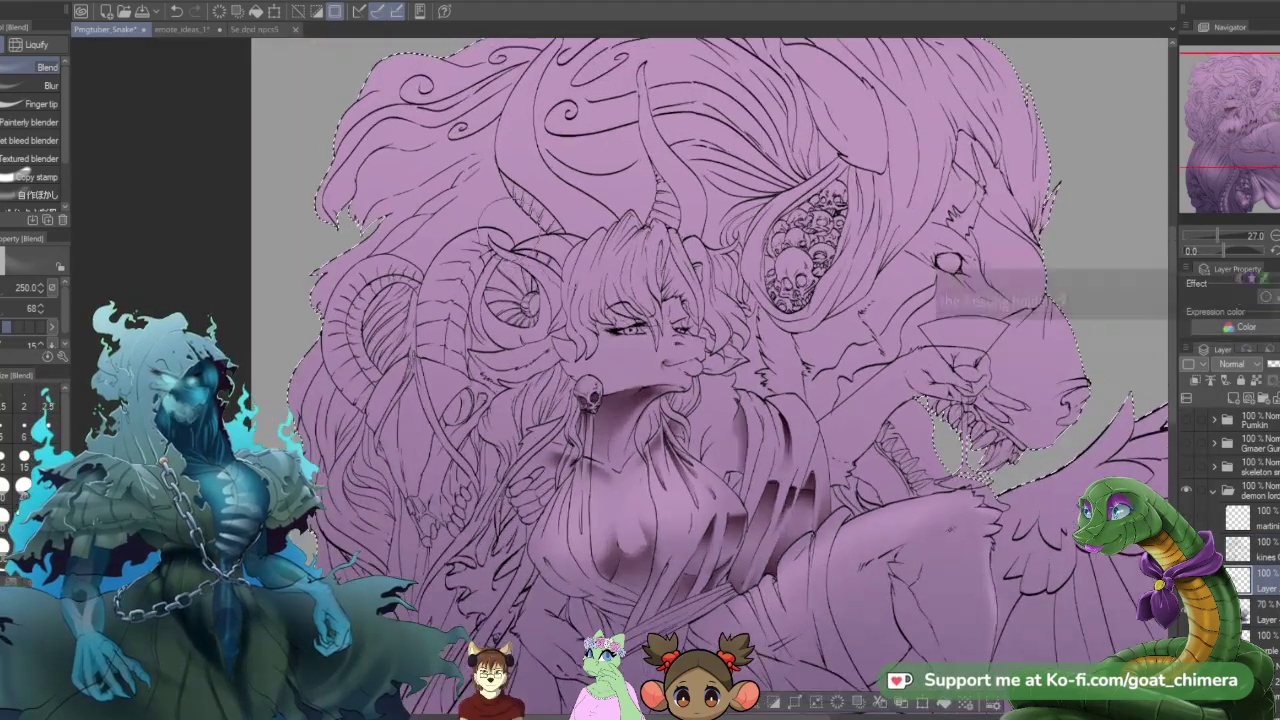
{"action": "scroll", "coordinate": [640, 350], "scroll_direction": "up", "scroll_amount": 1}
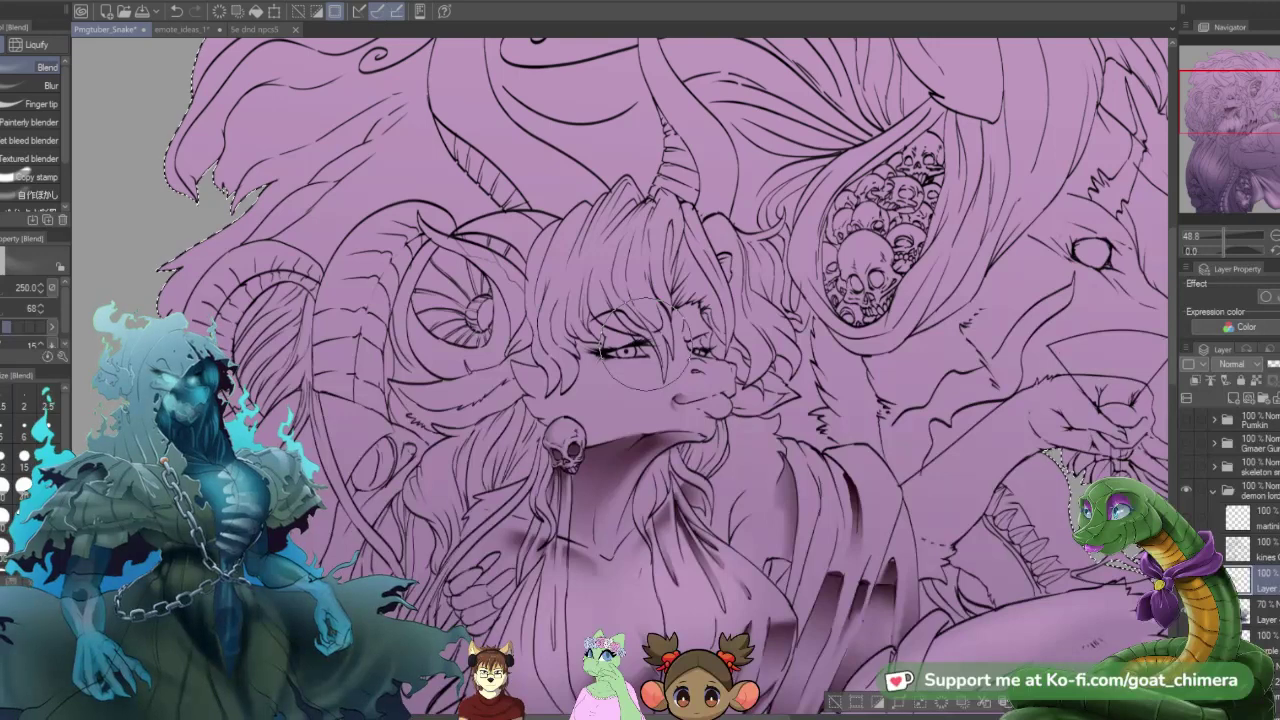
{"action": "key", "text": "ctrl+d"}
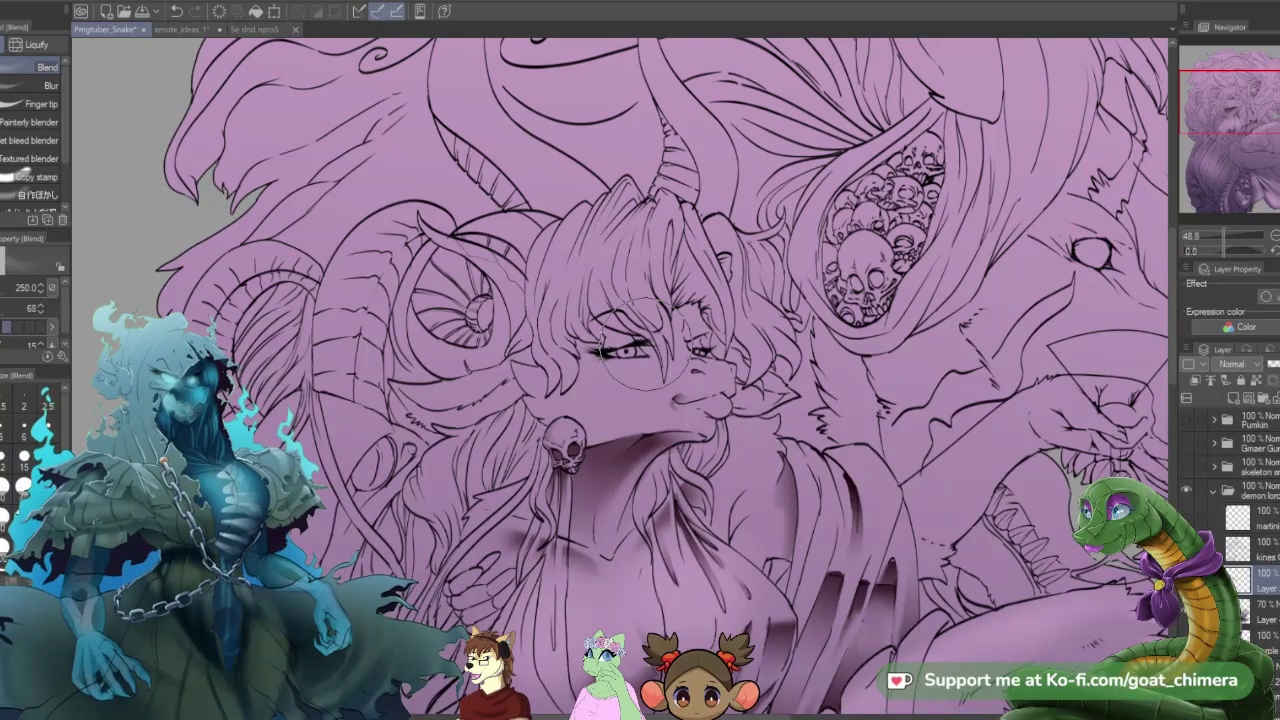
- Select the area around the nearer eye with the Selection pen at size 40, shade it with a foreground-to-transparent gradient, and deselect
{"action": "key", "text": "m"}
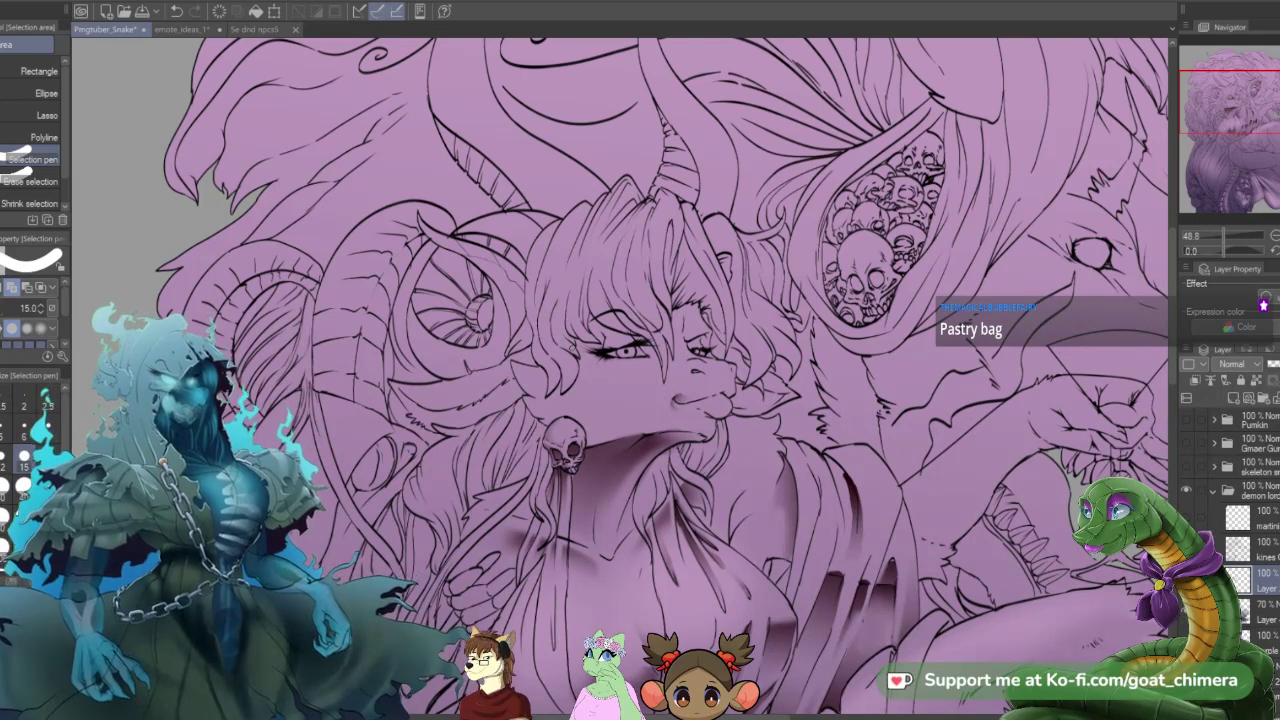
{"action": "left_click", "coordinate": [24, 485]}
{"action": "mouse_move", "coordinate": [618, 345]}
{"action": "left_mouse_down"}
{"action": "mouse_move", "coordinate": [600, 330]}
{"action": "mouse_move", "coordinate": [610, 356]}
{"action": "mouse_move", "coordinate": [617, 344]}
{"action": "mouse_move", "coordinate": [590, 358]}
{"action": "mouse_move", "coordinate": [636, 336]}
{"action": "mouse_move", "coordinate": [620, 326]}
{"action": "left_mouse_up"}
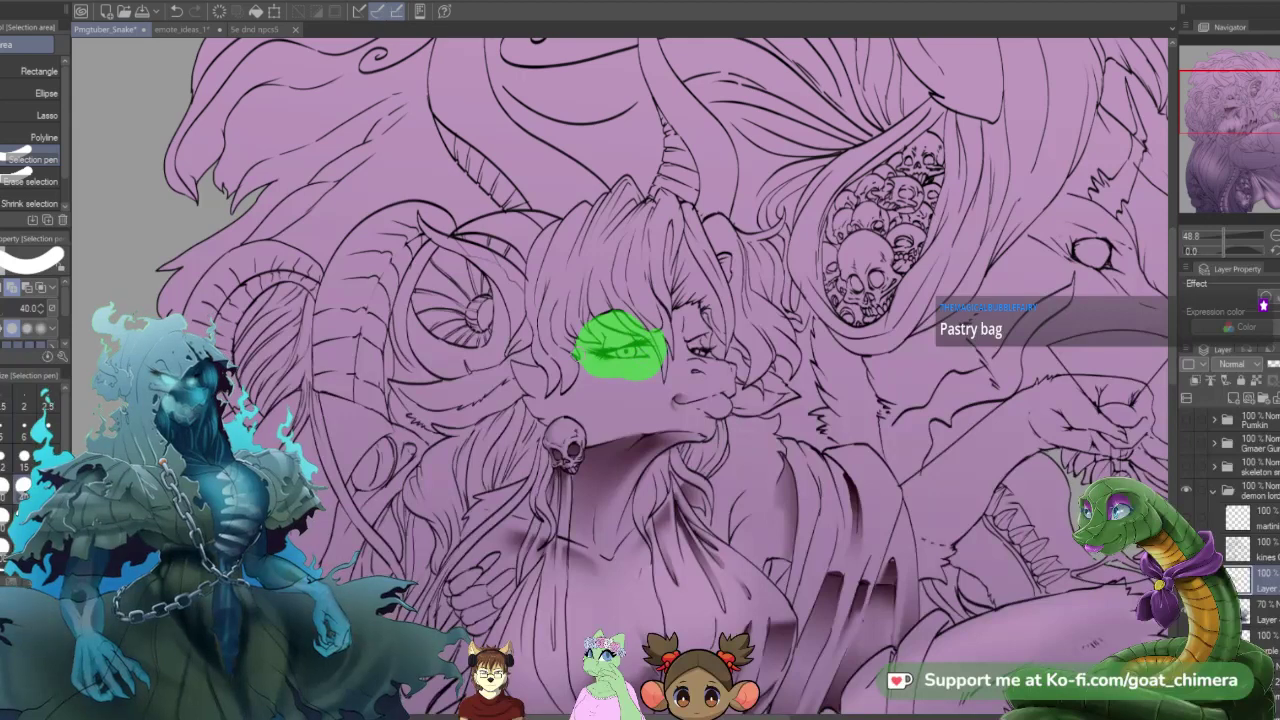
{"action": "left_click_drag", "start_coordinate": [620, 328], "coordinate": [580, 370]}
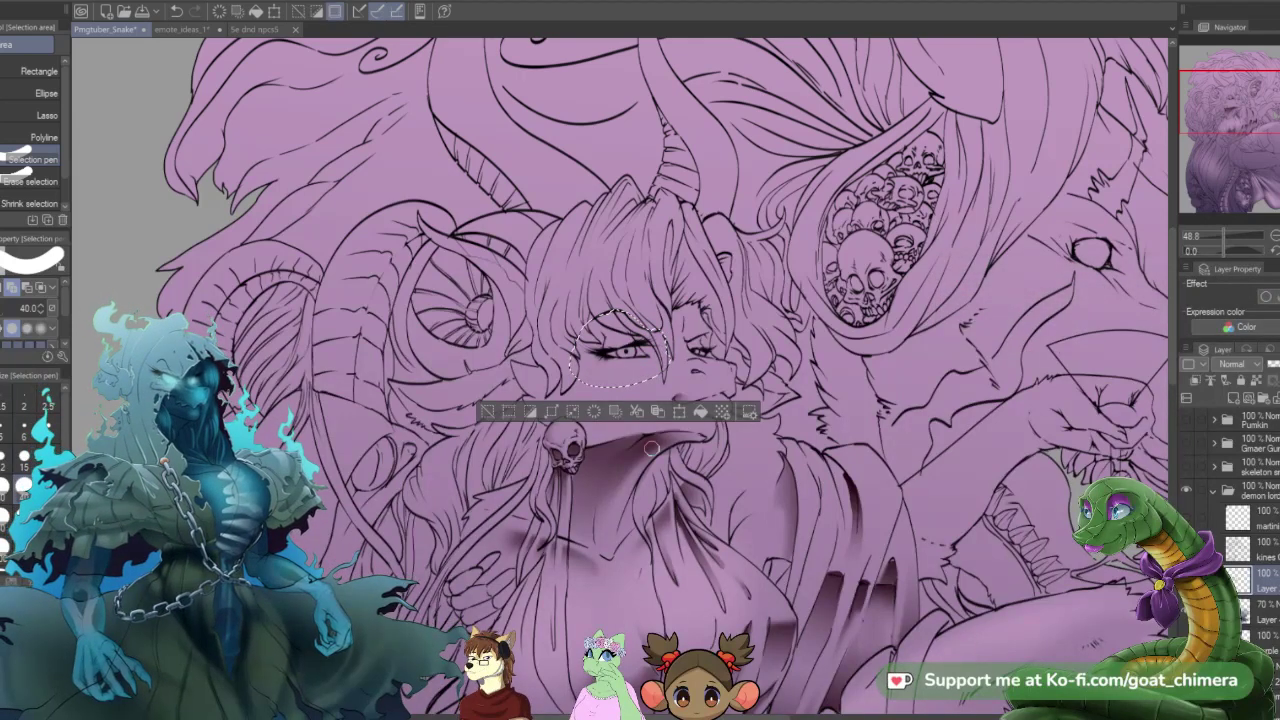
{"action": "key", "text": "g"}
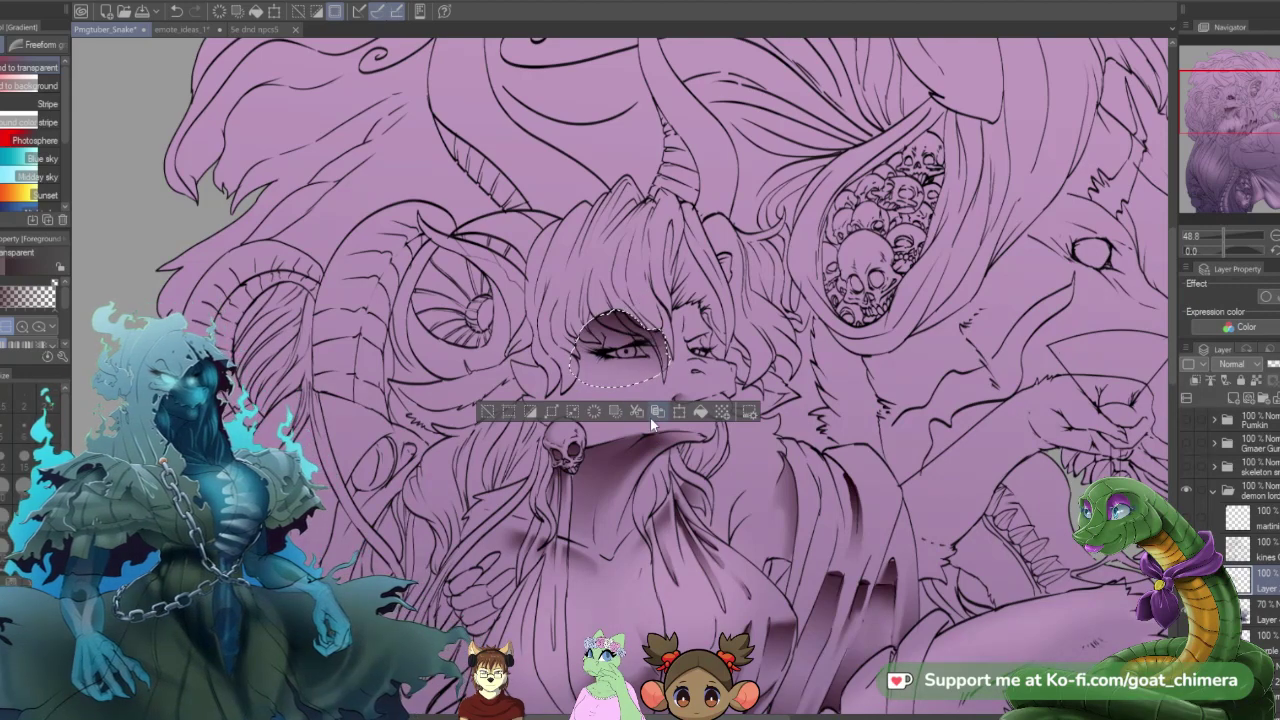
{"action": "key", "text": "ctrl+d"}
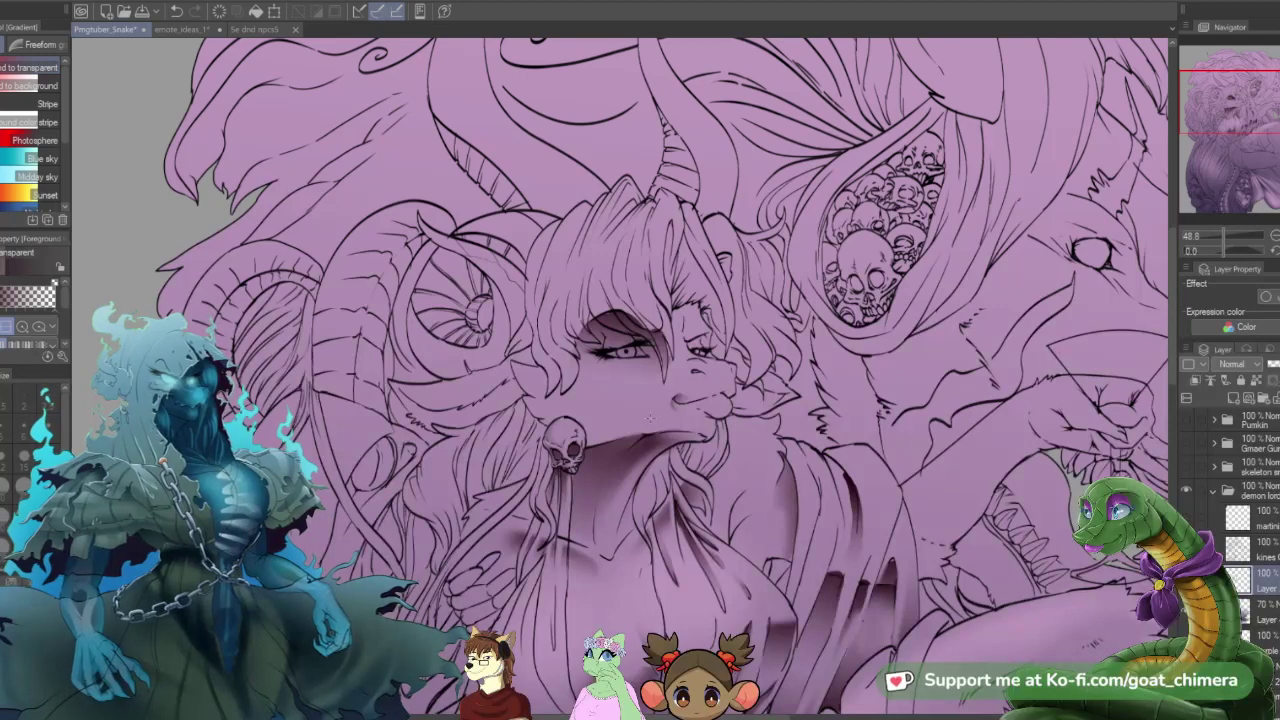
- Refine the eye-socket shadow with the Soft and Hard erasers at size 40, clearing the shading over the eyelid
{"action": "key", "text": "e"}
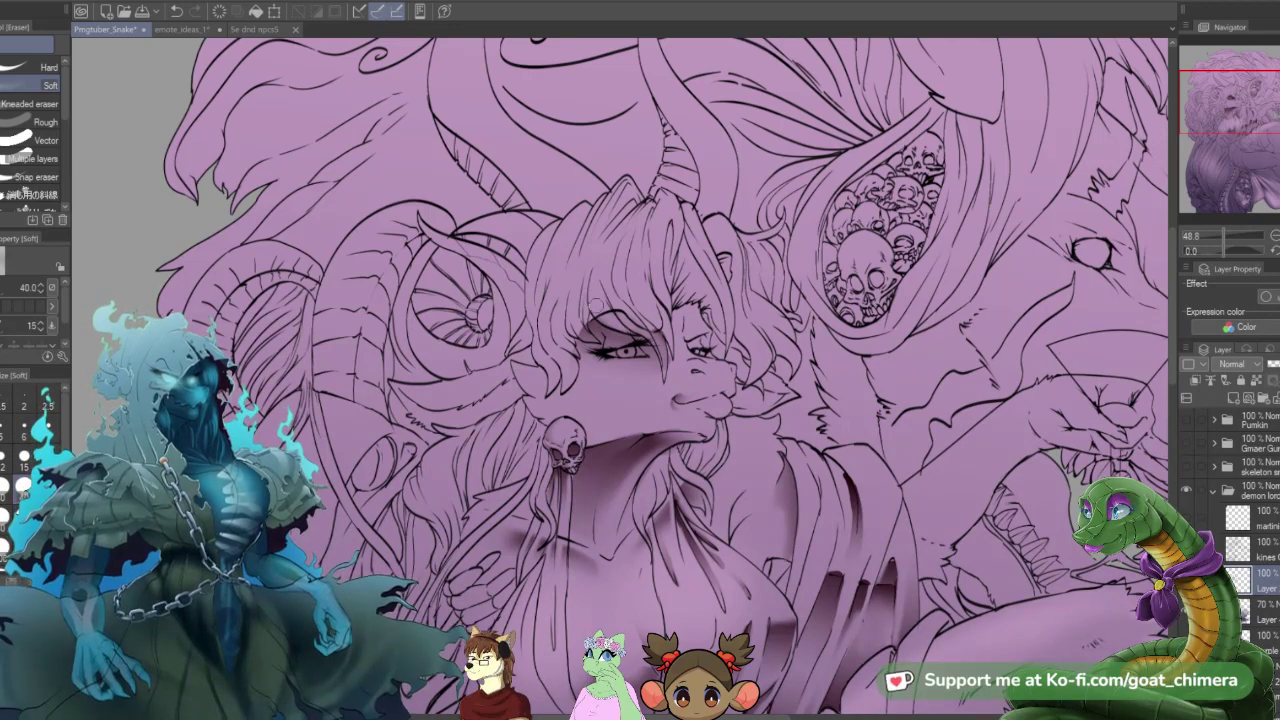
{"action": "left_click", "coordinate": [40, 67]}
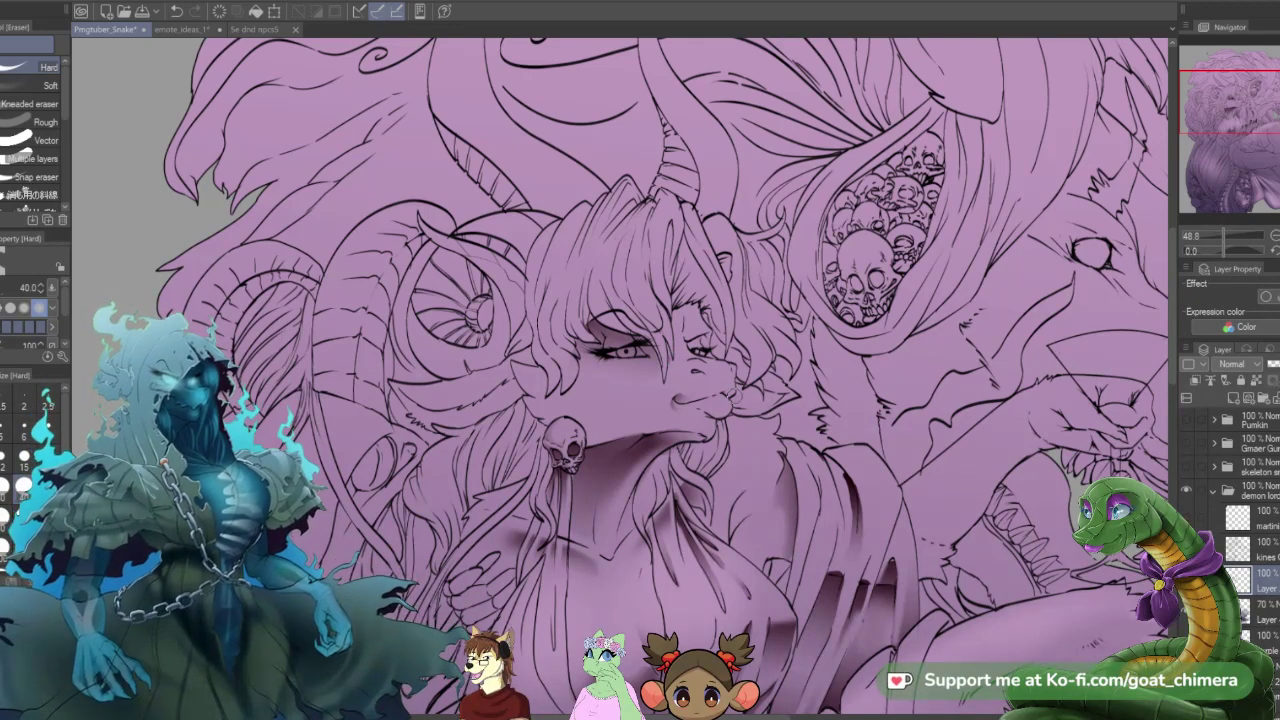
{"action": "left_click", "coordinate": [40, 85]}
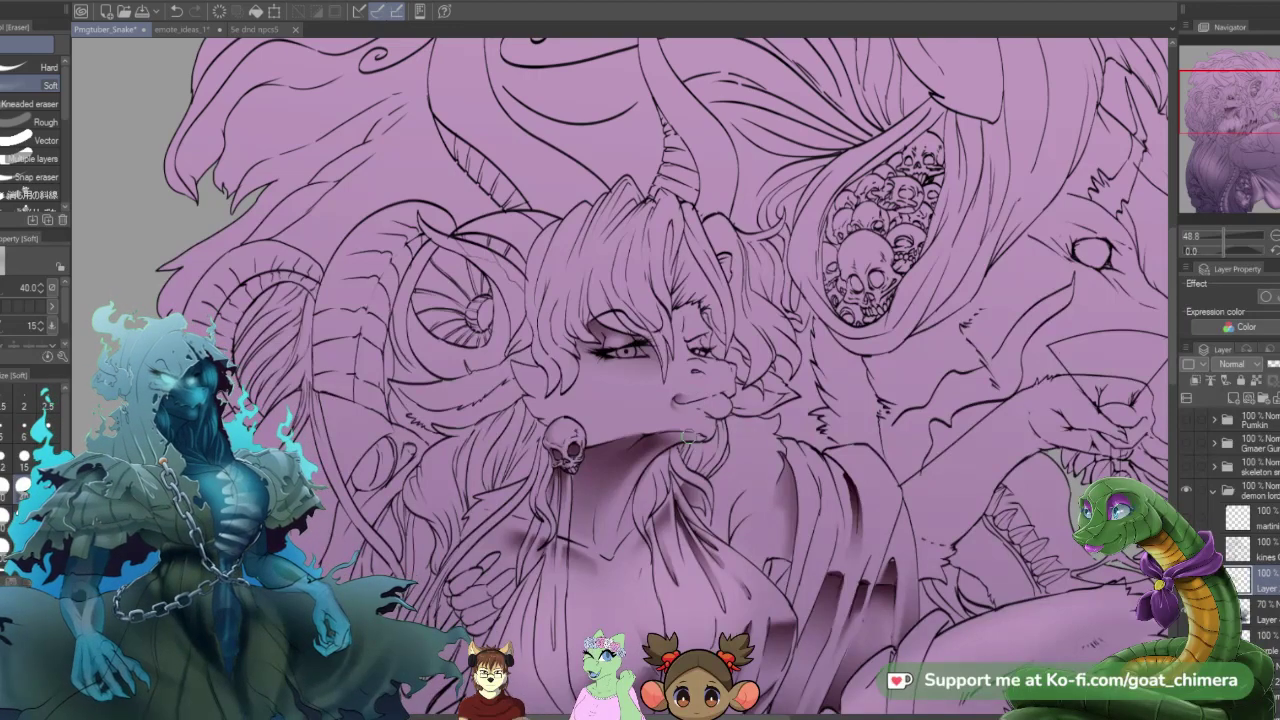
- Select the area beneath the lower lip with the Selection pen, shade it with a foreground-to-transparent gradient, deselect, and soften it with the Soft eraser
{"action": "scroll", "coordinate": [683, 437], "scroll_direction": "down", "scroll_amount": 2}
{"action": "scroll", "coordinate": [660, 455], "scroll_direction": "up", "scroll_amount": 4}
{"action": "scroll", "coordinate": [645, 467], "scroll_direction": "up", "scroll_amount": 1}
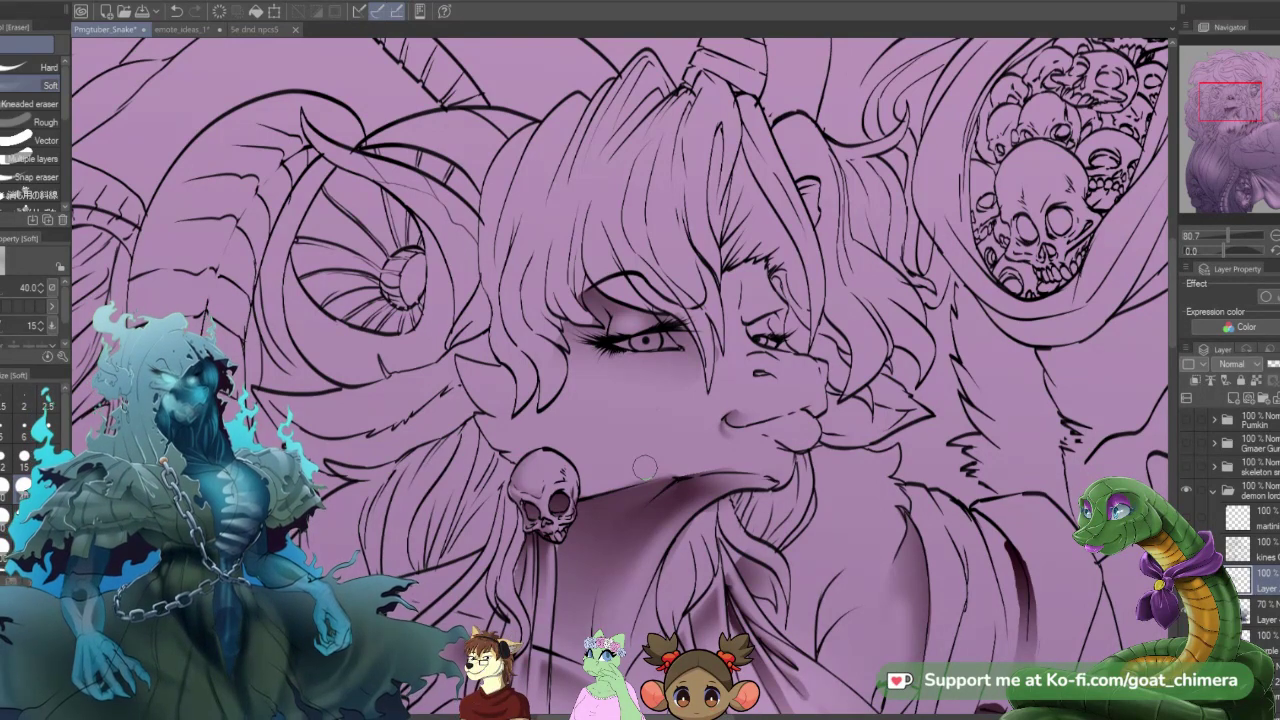
{"action": "key", "text": "m"}
{"action": "mouse_move", "coordinate": [742, 447]}
{"action": "left_mouse_down"}
{"action": "mouse_move", "coordinate": [782, 444]}
{"action": "mouse_move", "coordinate": [746, 458]}
{"action": "mouse_move", "coordinate": [745, 440]}
{"action": "left_mouse_up"}
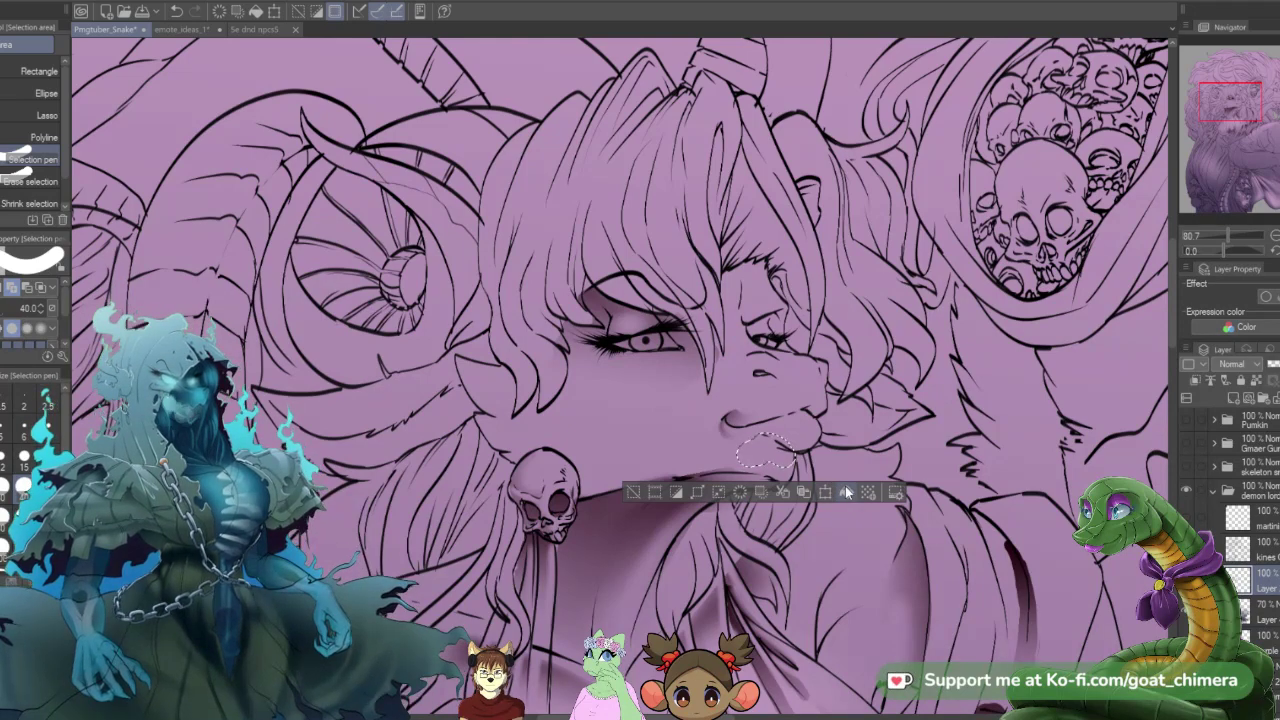
{"action": "key", "text": "g"}
{"action": "left_click_drag", "start_coordinate": [788, 436], "coordinate": [770, 464]}
{"action": "key", "text": "ctrl+d"}
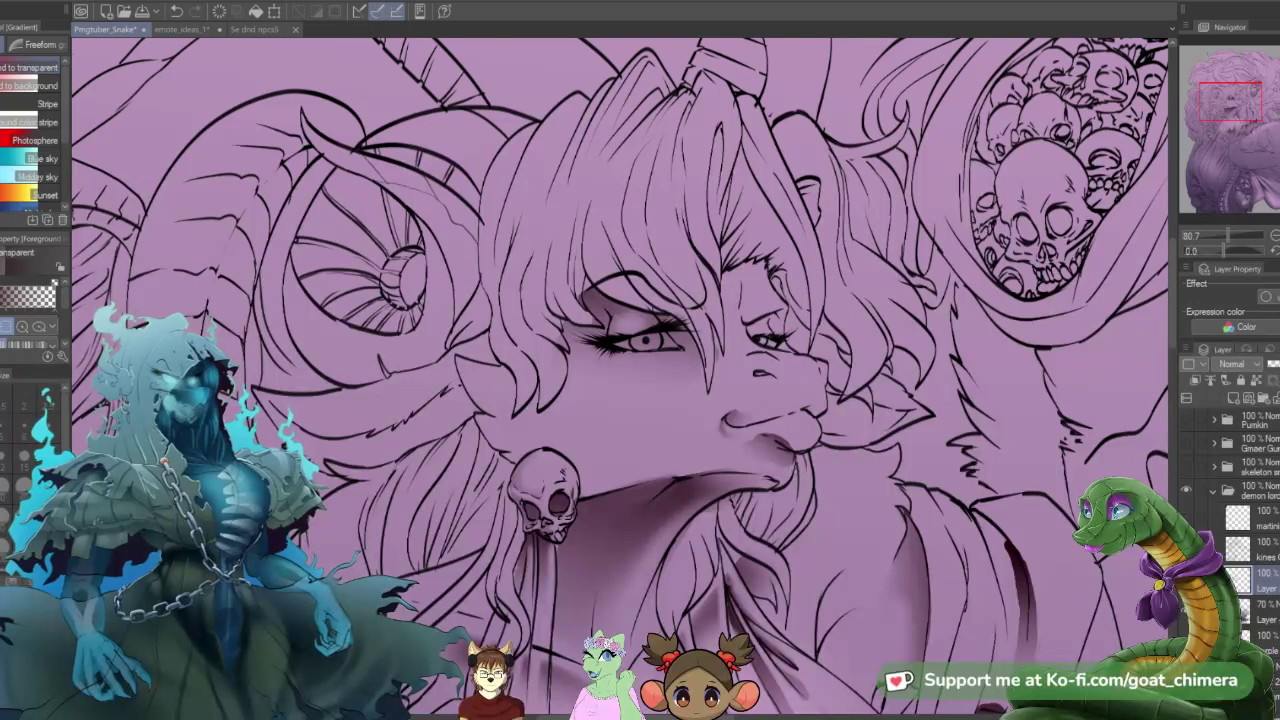
{"action": "key", "text": "e"}
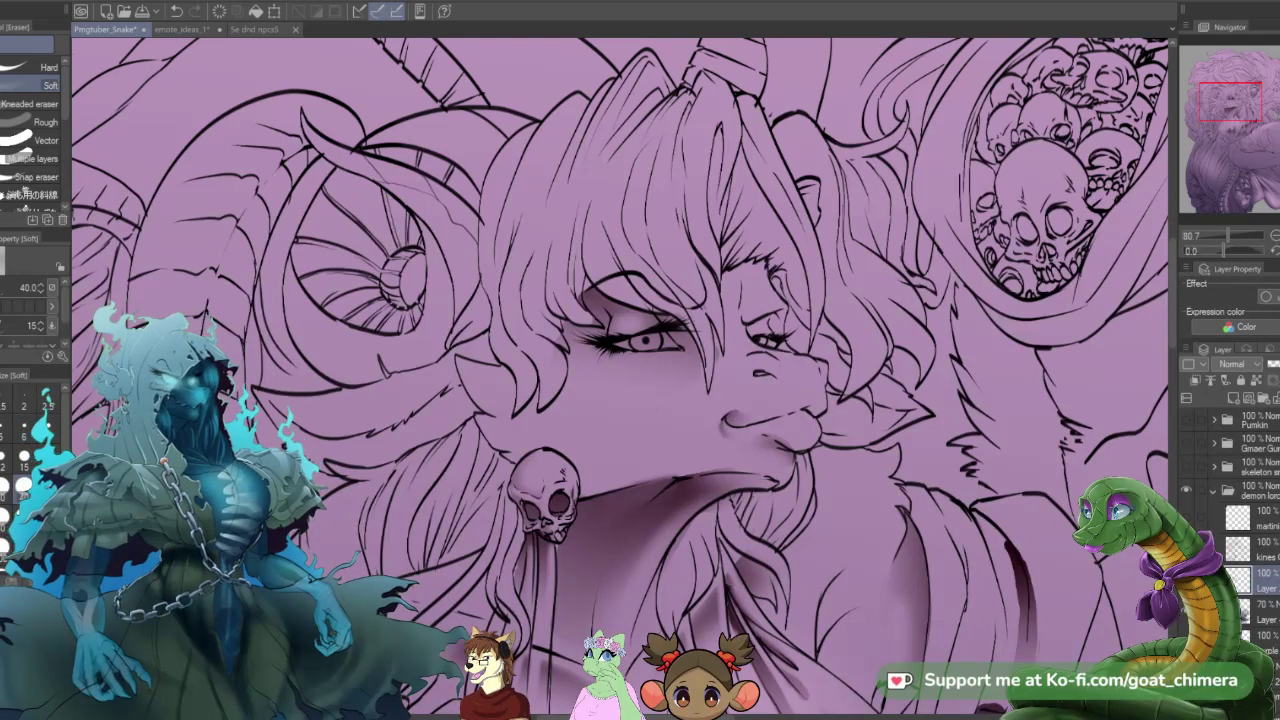
- Examine the face and neck shading both close up and against the whole illustration
{"action": "scroll", "coordinate": [376, 525], "scroll_direction": "down", "scroll_amount": 2}
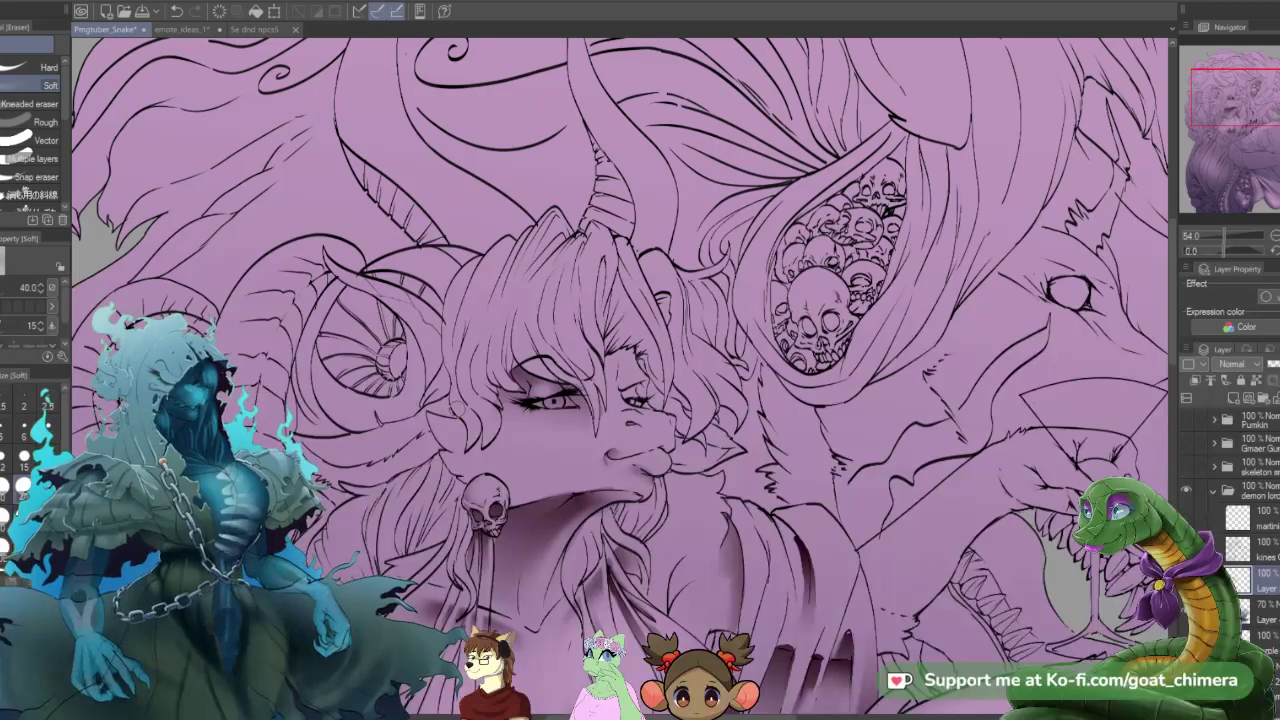
{"action": "scroll", "coordinate": [576, 407], "scroll_direction": "down", "scroll_amount": 5}
{"action": "scroll", "coordinate": [530, 432], "scroll_direction": "up", "scroll_amount": 2}
{"action": "scroll", "coordinate": [555, 390], "scroll_direction": "up", "scroll_amount": 3}
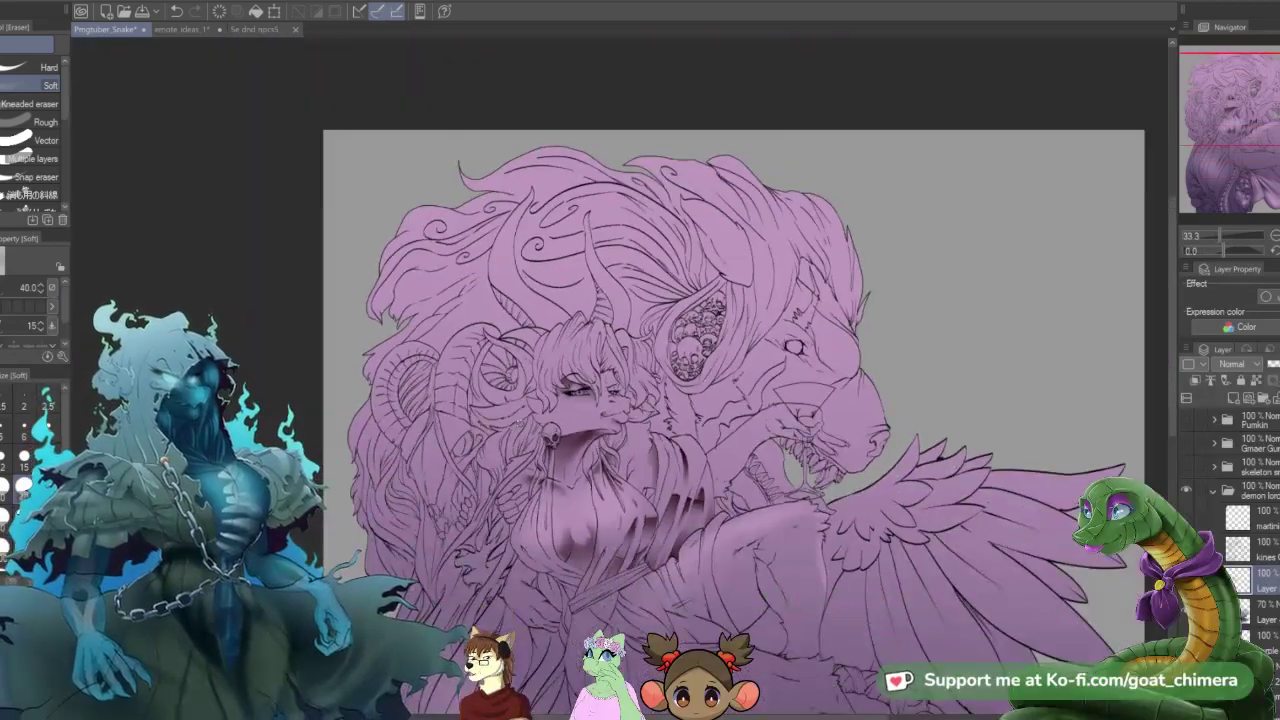
{"action": "scroll", "coordinate": [650, 380], "scroll_direction": "down", "scroll_amount": 4}
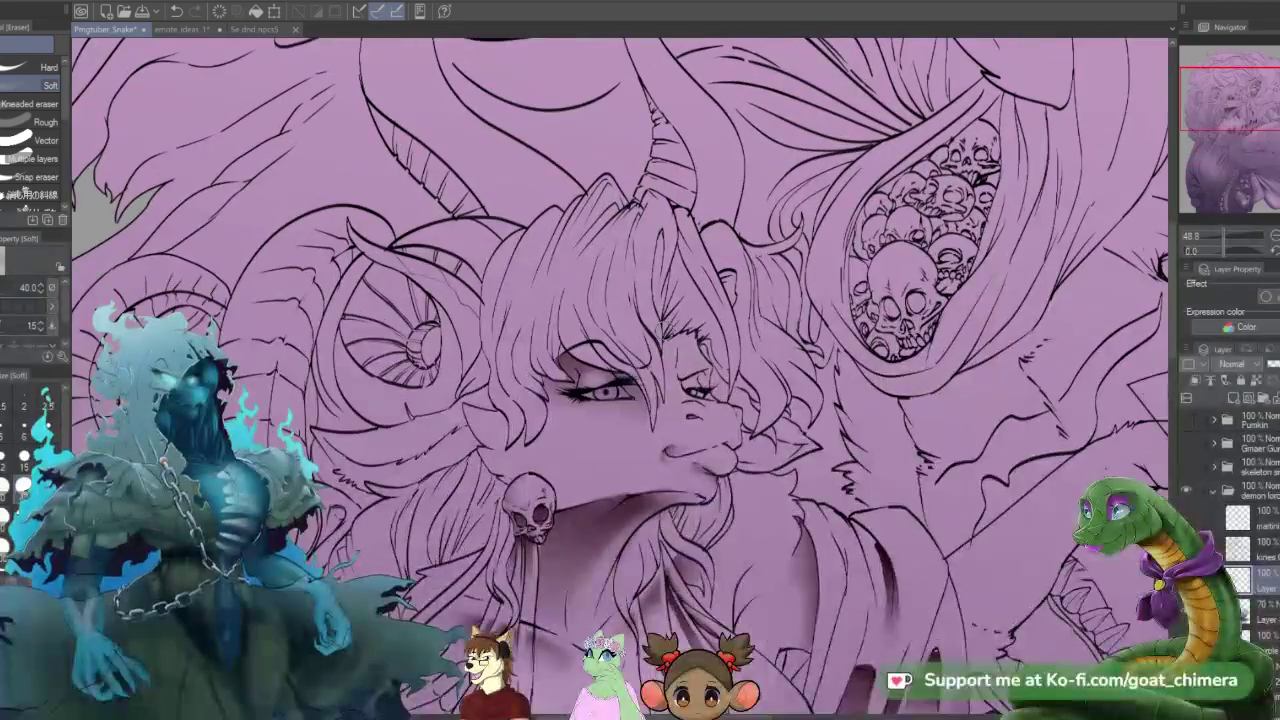
{"action": "scroll", "coordinate": [676, 373], "scroll_direction": "down", "scroll_amount": 4}
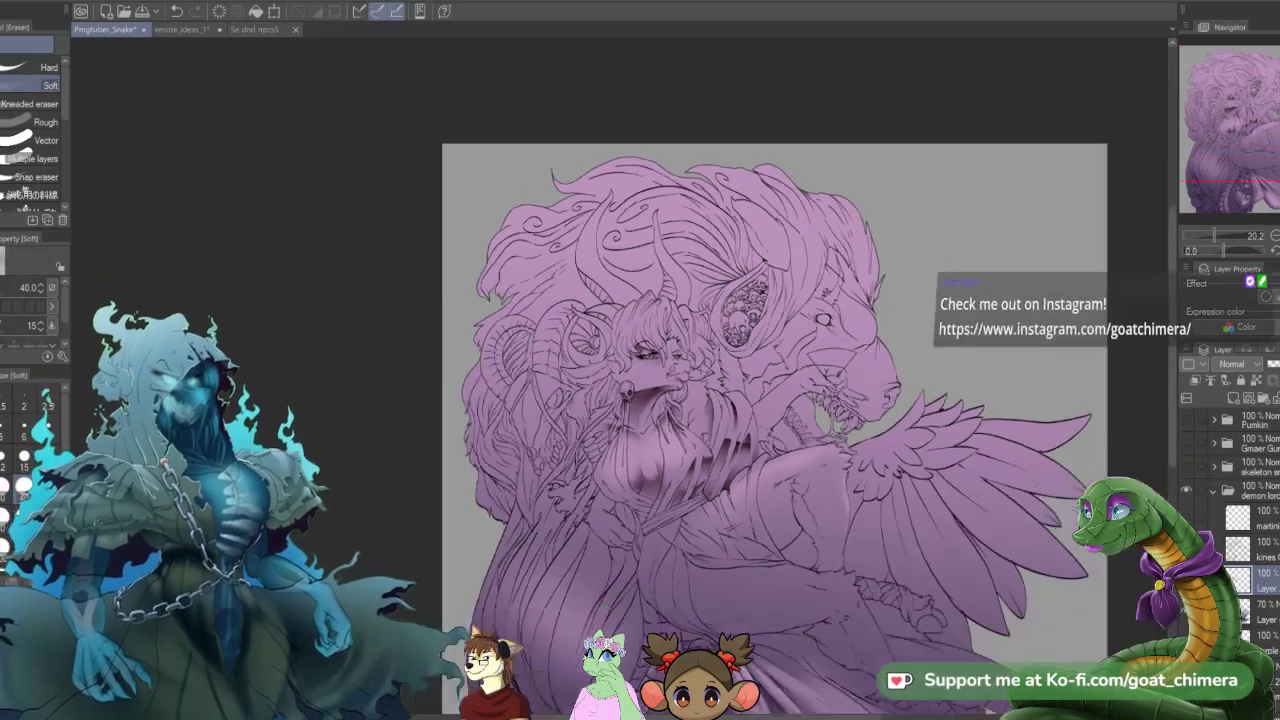
{"action": "scroll", "coordinate": [676, 373], "scroll_direction": "up", "scroll_amount": 3}
{"action": "scroll", "coordinate": [655, 345], "scroll_direction": "up", "scroll_amount": 8}
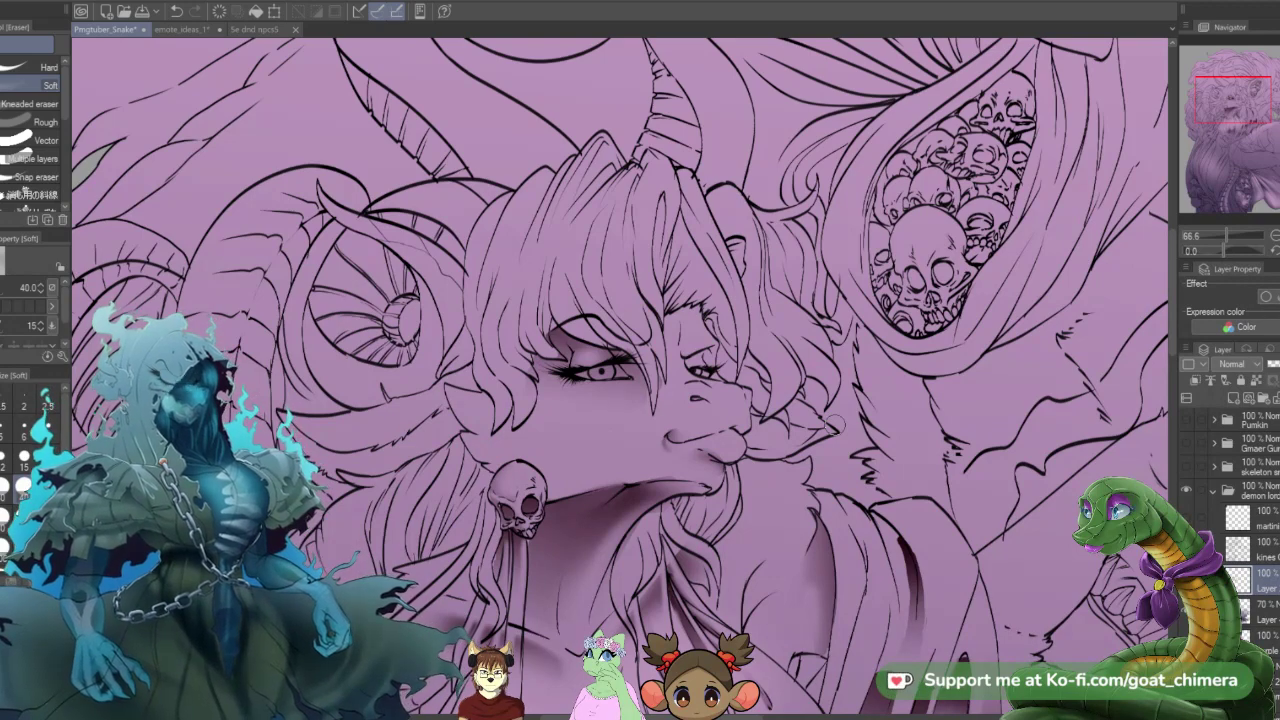
- Select the inner edge of the ear beside the hair with the Selection pen at size 15, shade it with a foreground-to-transparent gradient, and deselect
{"action": "left_click", "coordinate": [23, 455]}
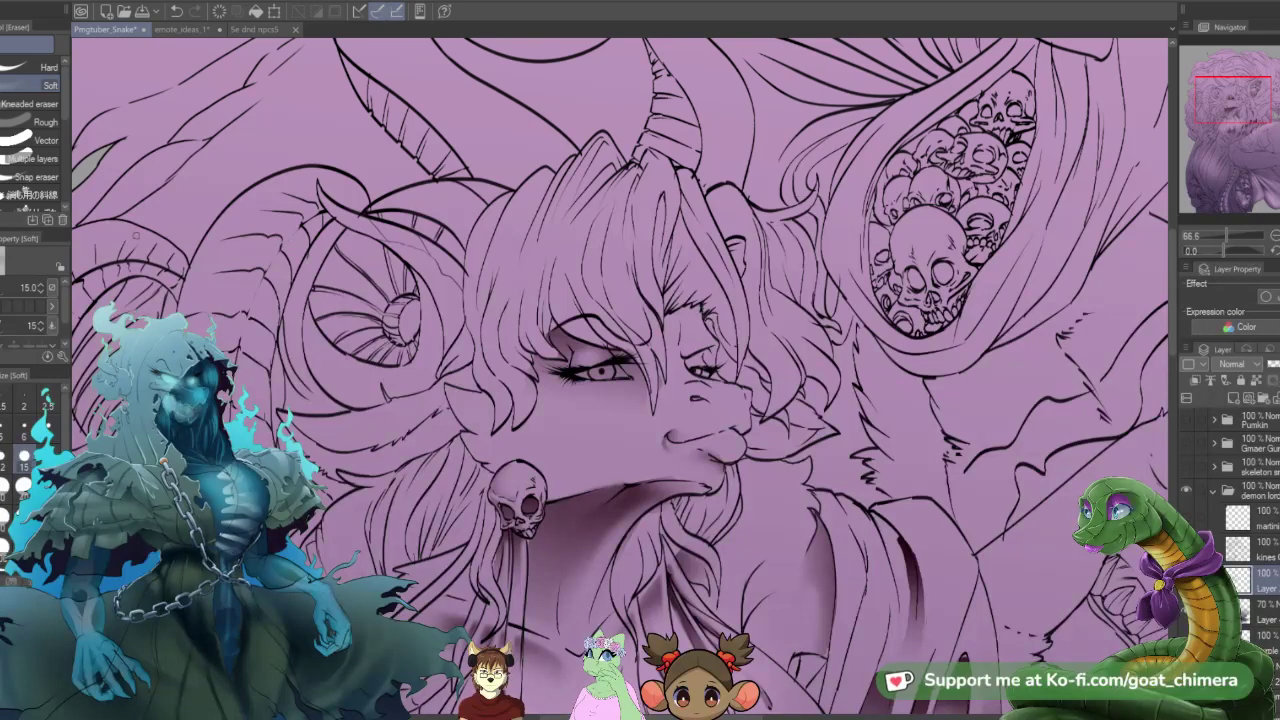
{"action": "key", "text": "m"}
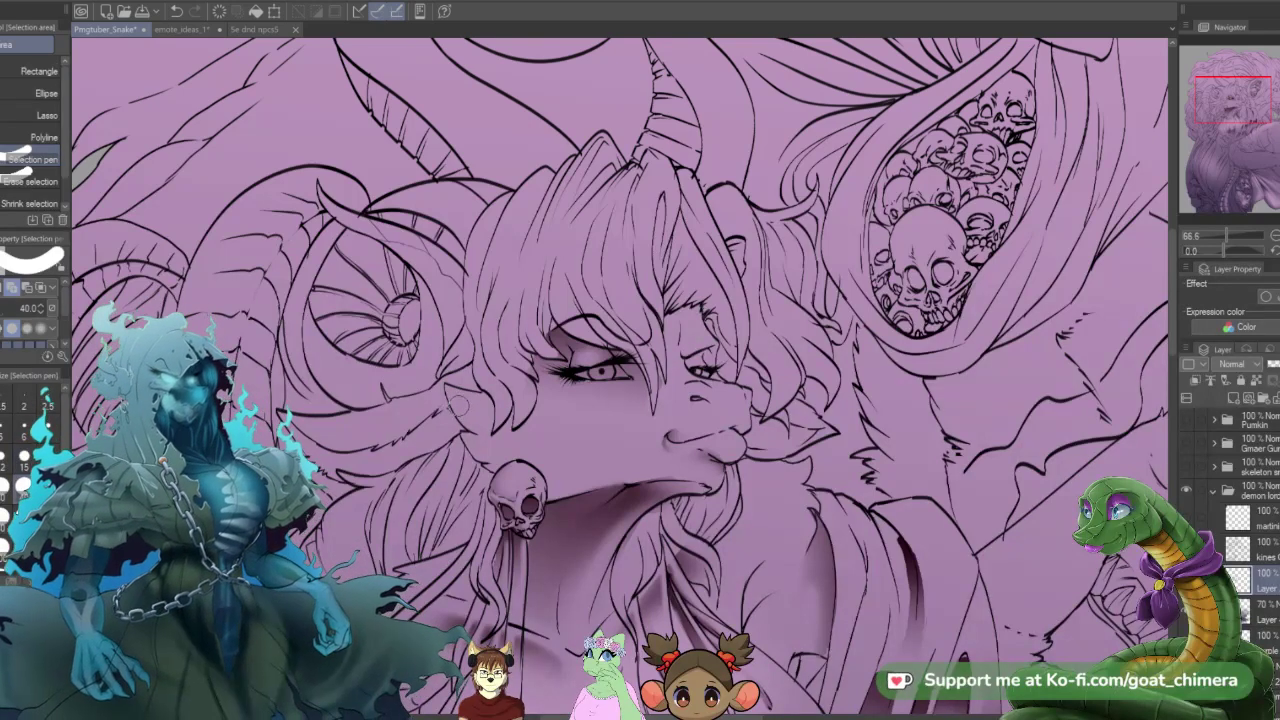
{"action": "left_click", "coordinate": [46, 447]}
{"action": "mouse_move", "coordinate": [448, 392]}
{"action": "left_mouse_down"}
{"action": "mouse_move", "coordinate": [465, 425]}
{"action": "mouse_move", "coordinate": [507, 440]}
{"action": "left_mouse_up"}
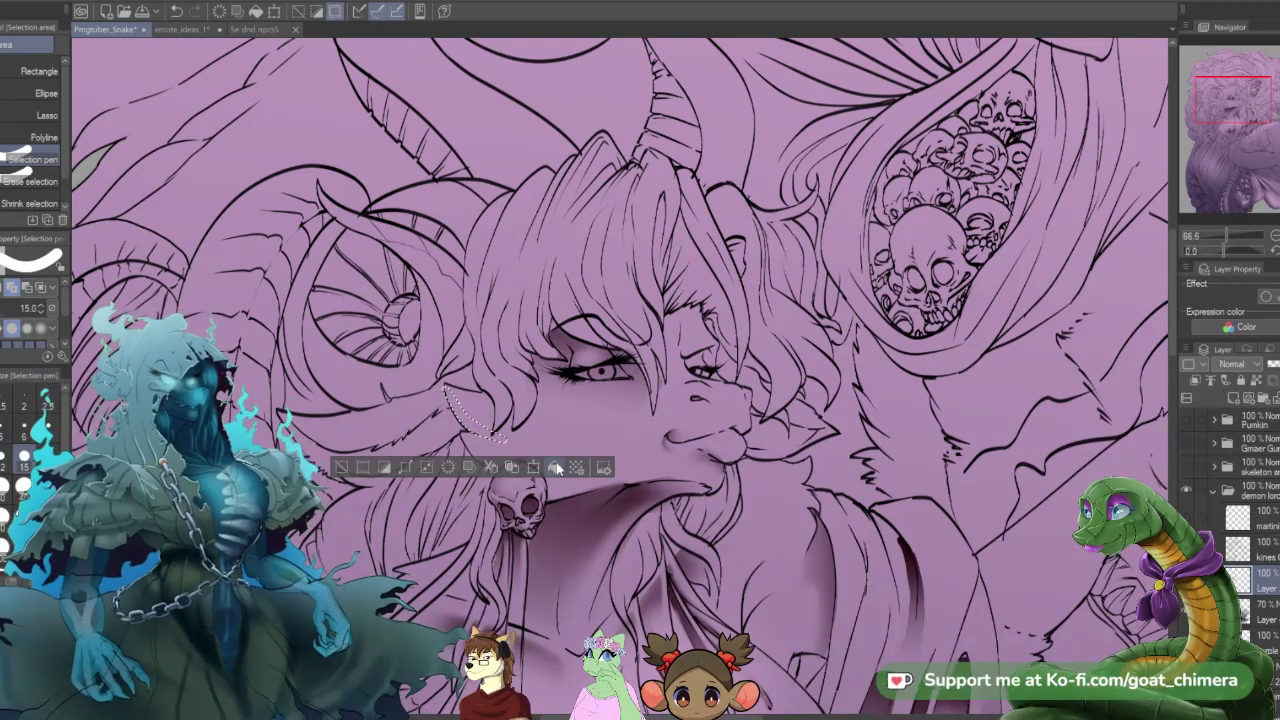
{"action": "key", "text": "g"}
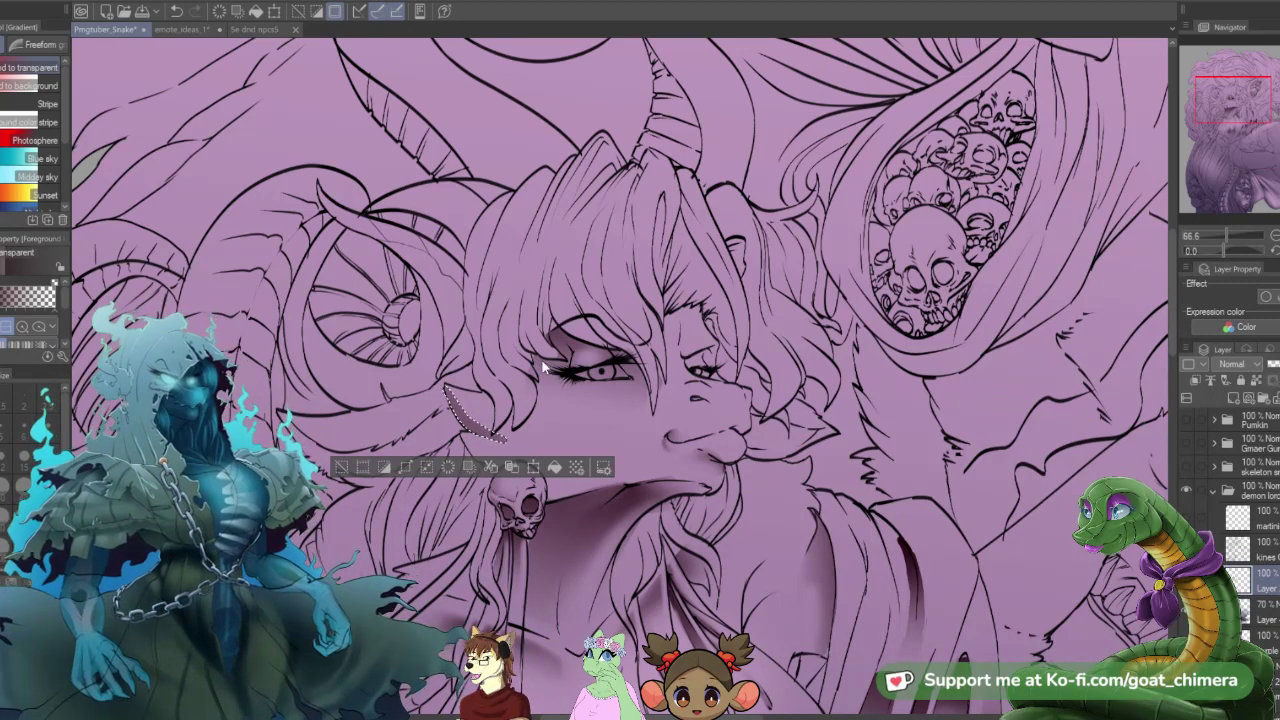
{"action": "key", "text": "ctrl+d"}
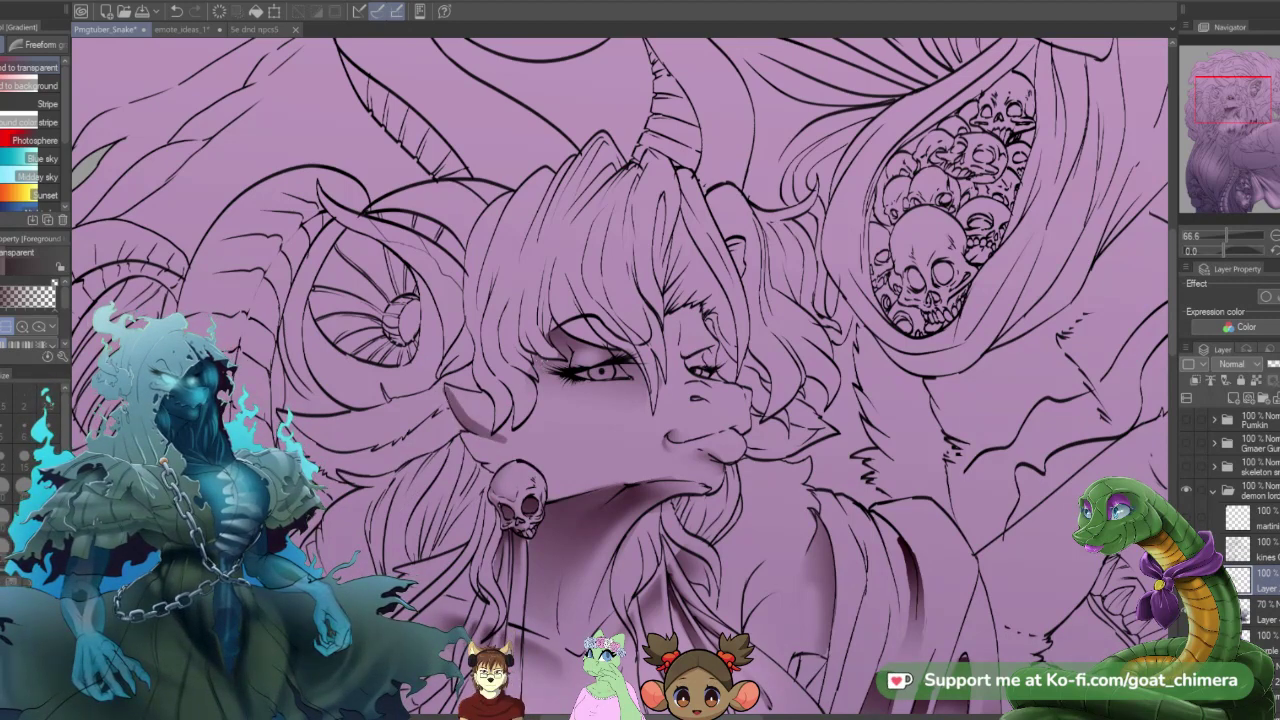
- Soften the inner-ear shadow with the Soft eraser at size 40
{"action": "key", "text": "e"}
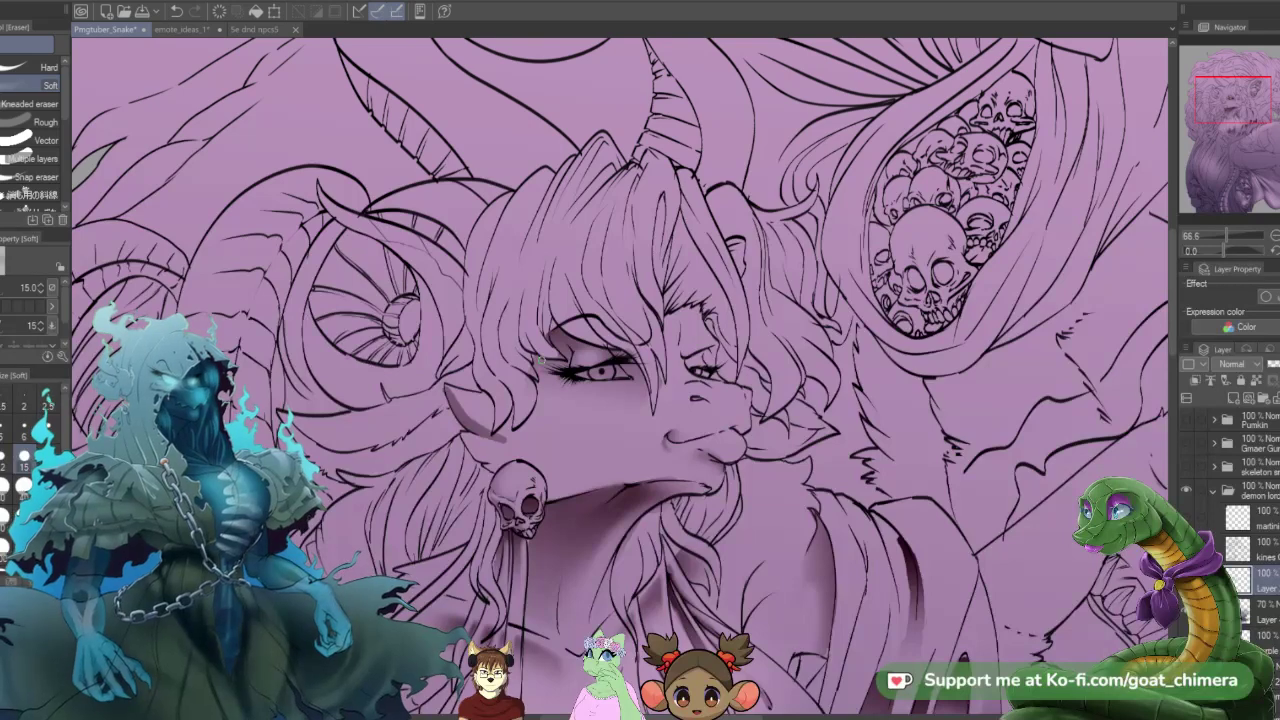
{"action": "left_click", "coordinate": [22, 486]}
{"action": "mouse_move", "coordinate": [470, 399]}
{"action": "left_mouse_down"}
{"action": "mouse_move", "coordinate": [502, 435]}
{"action": "mouse_move", "coordinate": [435, 353]}
{"action": "mouse_move", "coordinate": [440, 405]}
{"action": "left_mouse_up"}
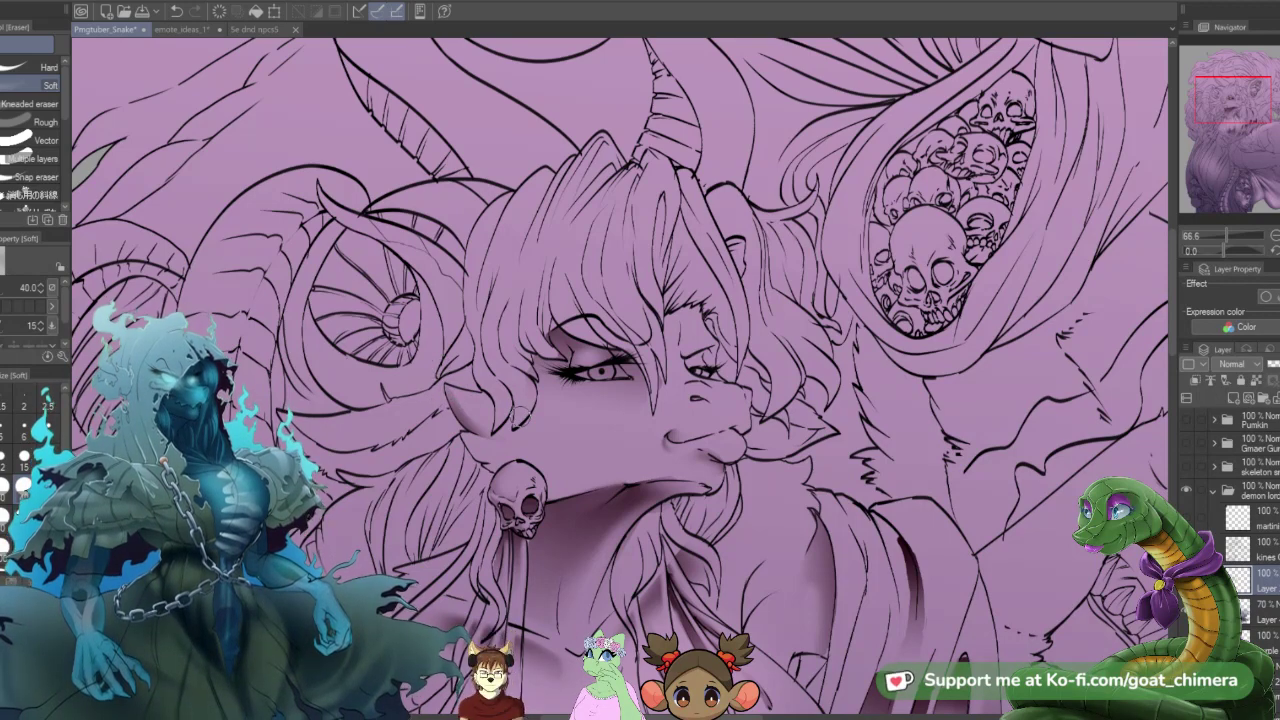
- Shade a Selection-pen strip between the ear base and skull earring with a foreground-to-transparent gradient, then fade it with the Soft eraser at size 40
{"action": "key", "text": "m"}
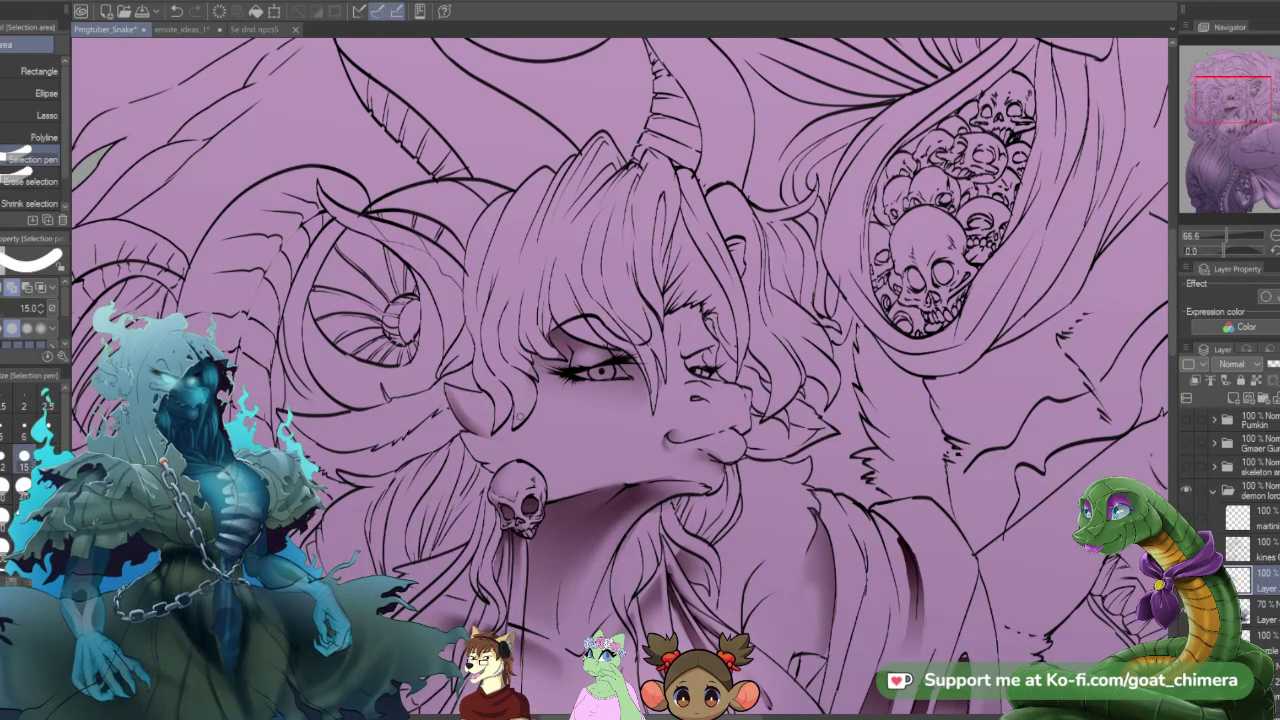
{"action": "mouse_move", "coordinate": [463, 435]}
{"action": "left_mouse_down"}
{"action": "mouse_move", "coordinate": [474, 455]}
{"action": "mouse_move", "coordinate": [500, 459]}
{"action": "left_mouse_up"}
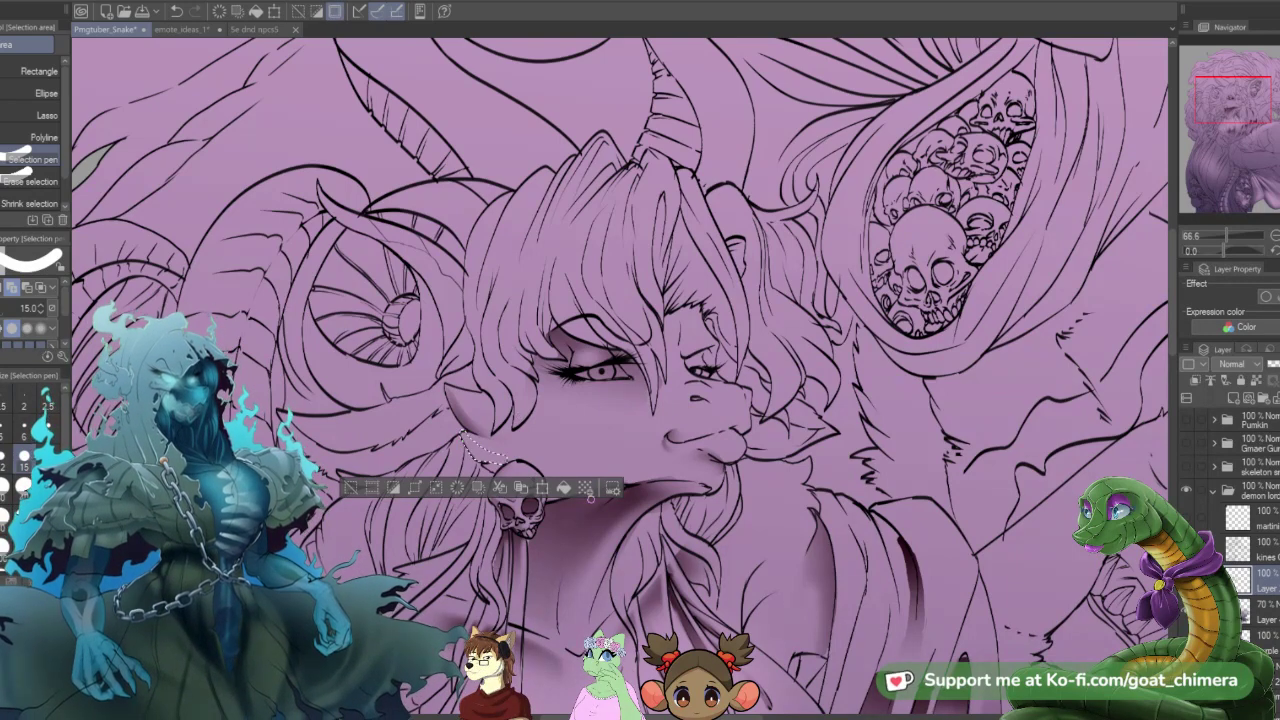
{"action": "key", "text": "g"}
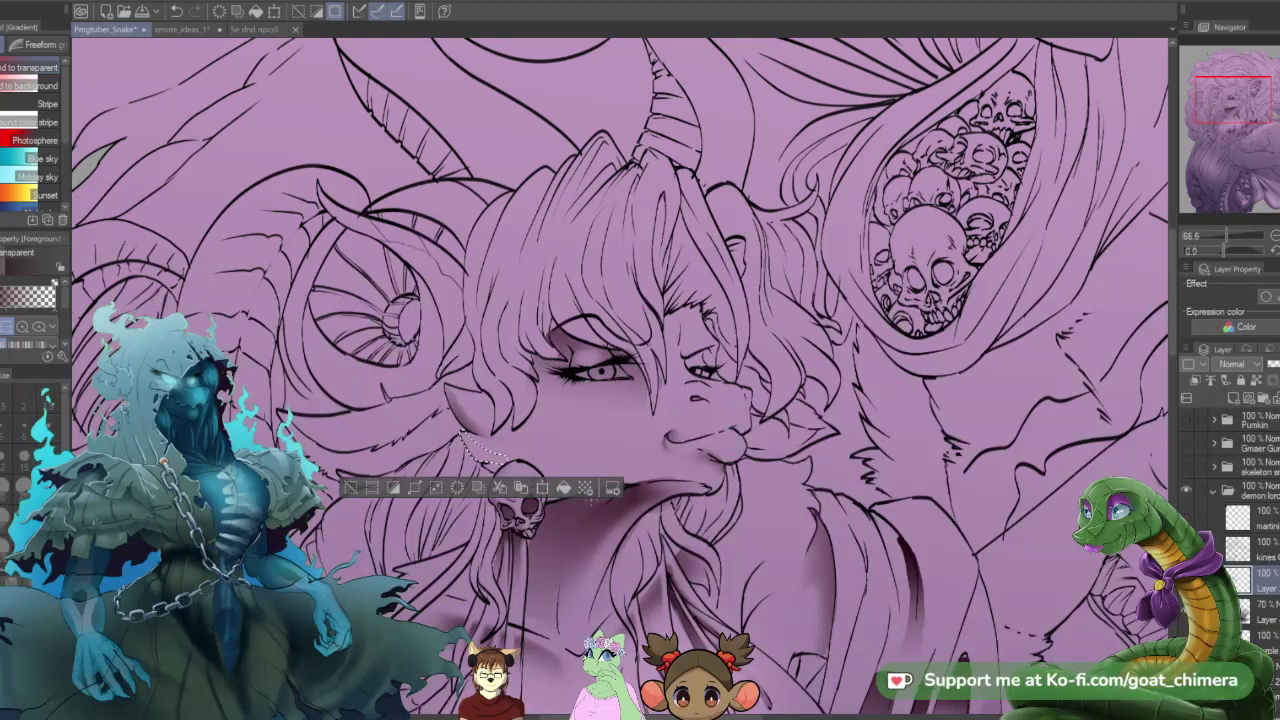
{"action": "key", "text": "ctrl+d"}
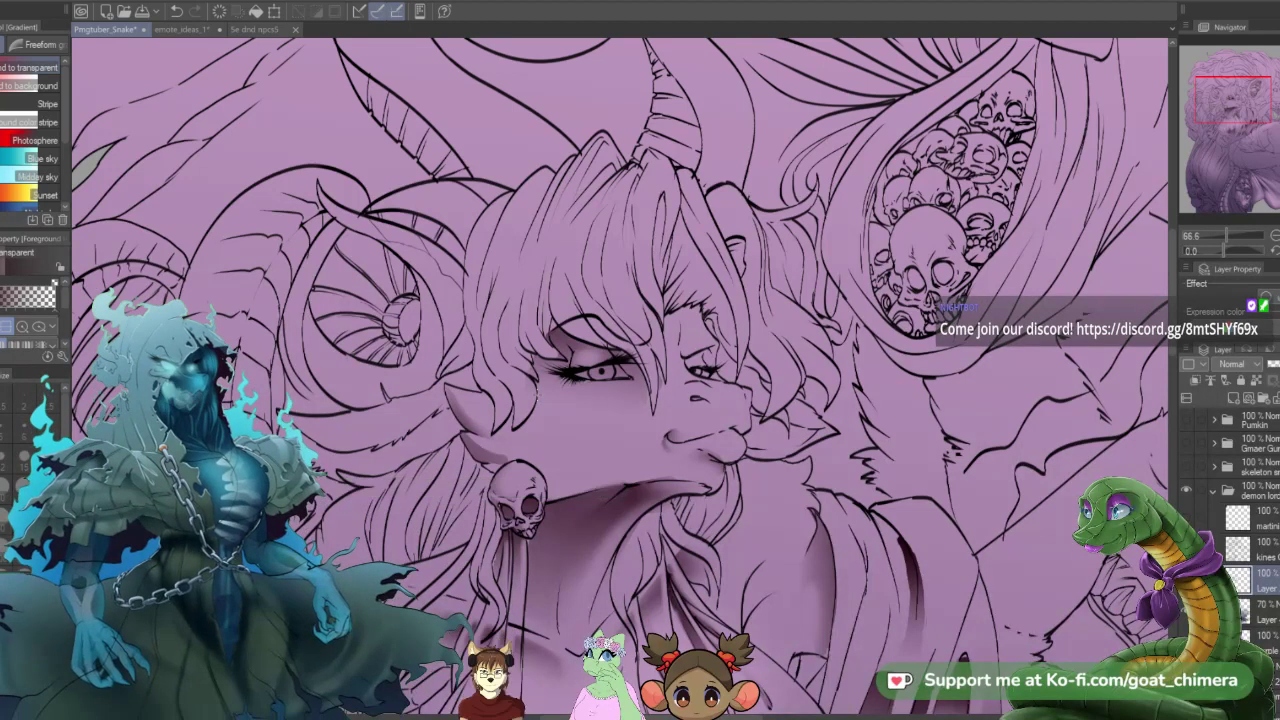
{"action": "key", "text": "e"}
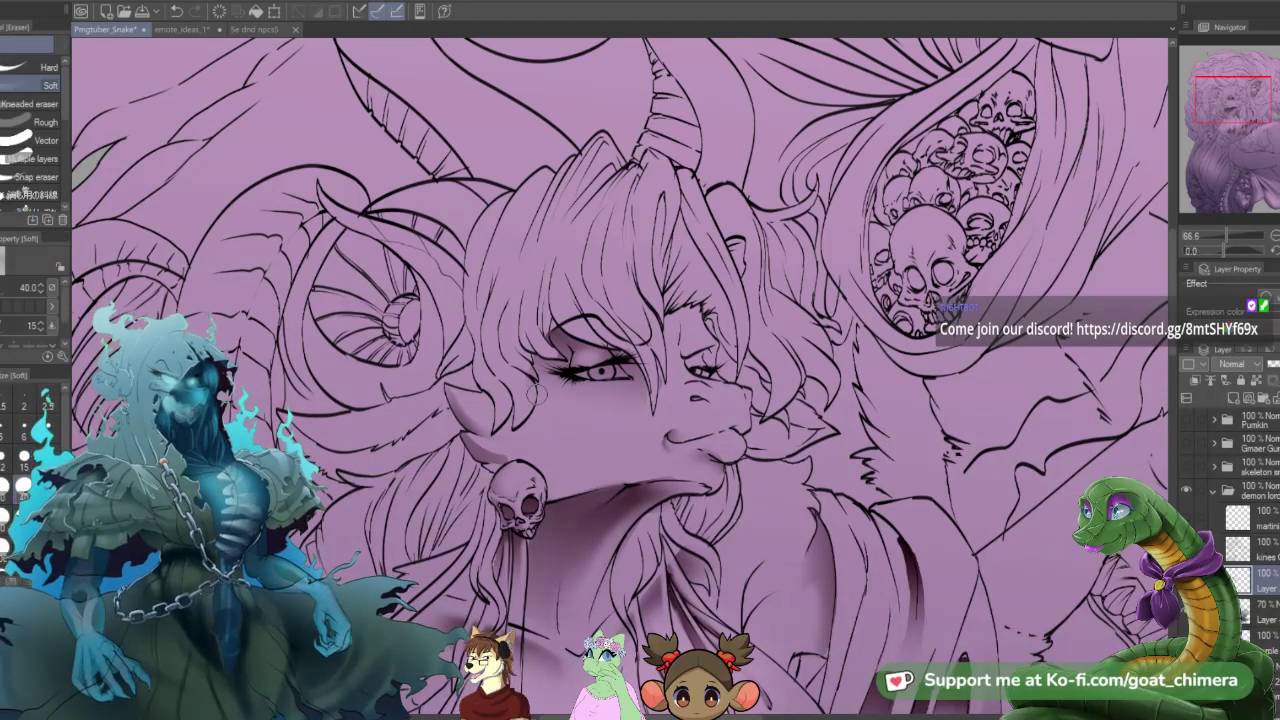
{"action": "left_click_drag", "start_coordinate": [484, 446], "coordinate": [518, 452]}
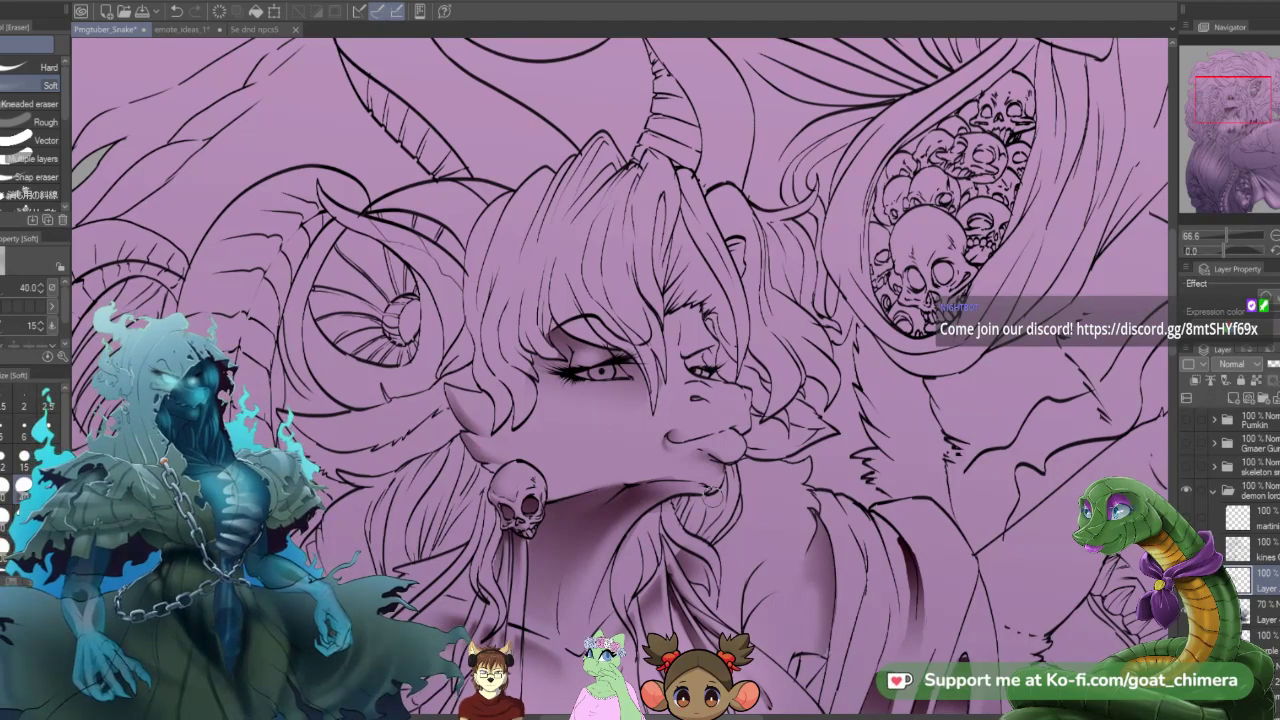
- Select the ridged underside of the left upright horn, trim it with Erase selection at size 40, shade it with a foreground-to-transparent gradient, and deselect
{"action": "scroll", "coordinate": [727, 595], "scroll_direction": "down", "scroll_amount": 4}
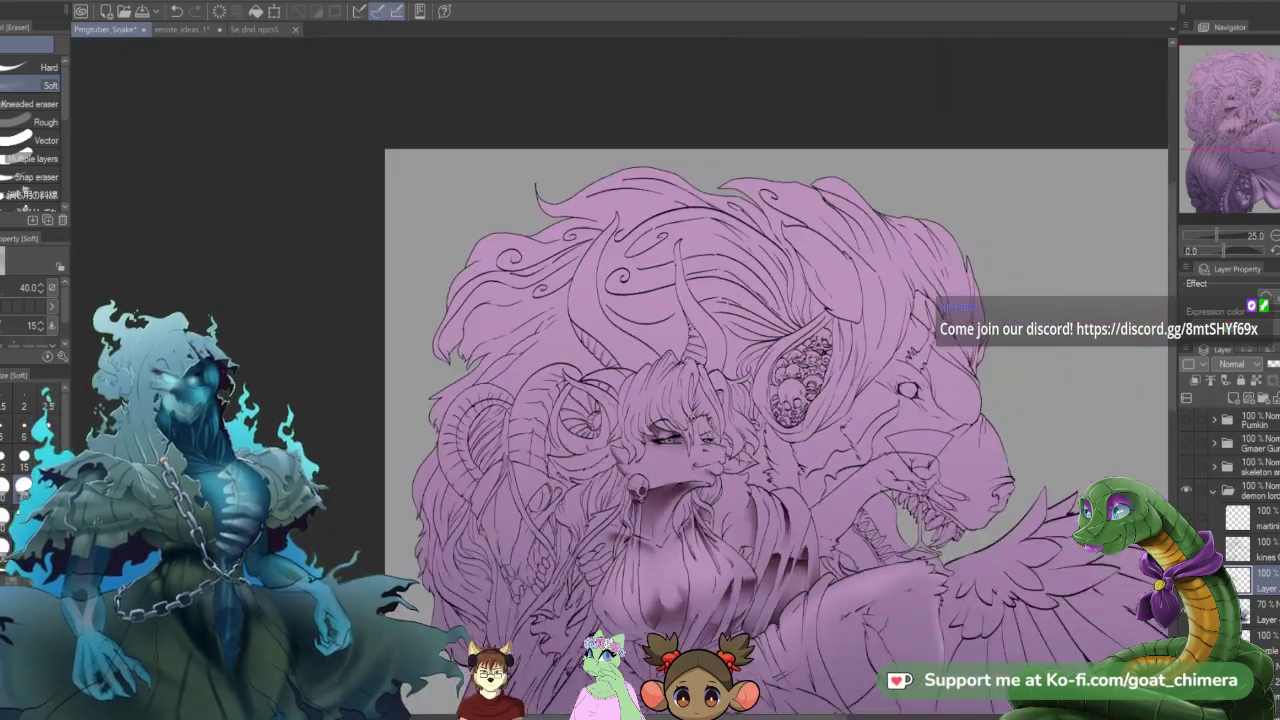
{"action": "scroll", "coordinate": [640, 340], "scroll_direction": "up", "scroll_amount": 2}
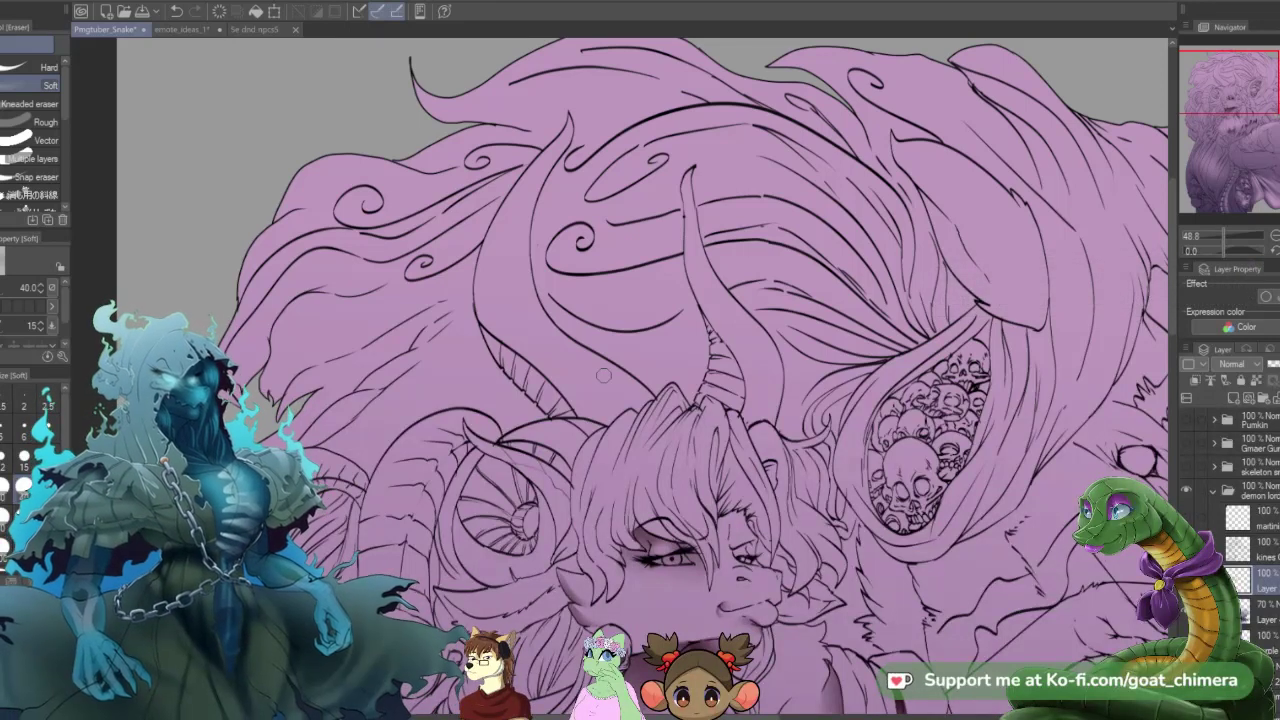
{"action": "key", "text": "m"}
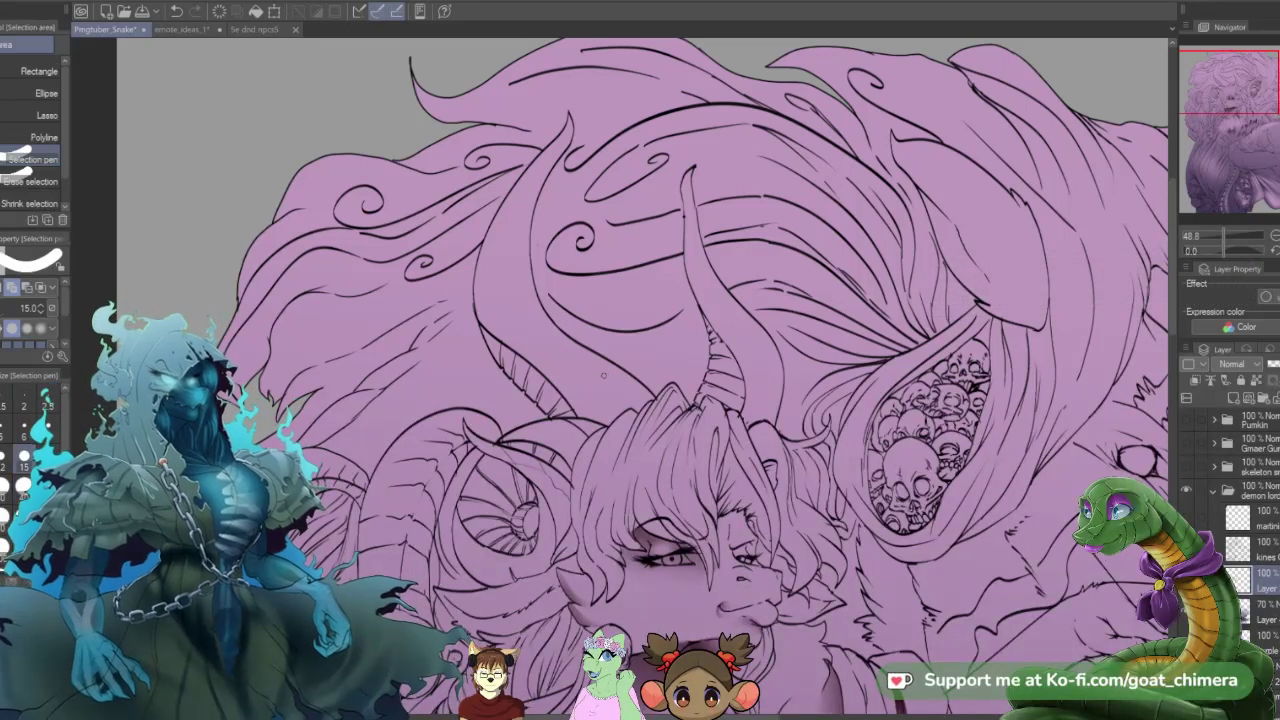
{"action": "left_click", "coordinate": [24, 485]}
{"action": "mouse_move", "coordinate": [507, 356]}
{"action": "left_mouse_down"}
{"action": "mouse_move", "coordinate": [555, 410]}
{"action": "mouse_move", "coordinate": [513, 351]}
{"action": "mouse_move", "coordinate": [572, 415]}
{"action": "mouse_move", "coordinate": [595, 415]}
{"action": "mouse_move", "coordinate": [494, 345]}
{"action": "mouse_move", "coordinate": [480, 268]}
{"action": "mouse_move", "coordinate": [527, 340]}
{"action": "mouse_move", "coordinate": [609, 415]}
{"action": "mouse_move", "coordinate": [582, 402]}
{"action": "mouse_move", "coordinate": [590, 417]}
{"action": "left_mouse_up"}
{"action": "left_click", "coordinate": [30, 181]}
{"action": "left_click", "coordinate": [22, 486]}
{"action": "left_click", "coordinate": [586, 389]}
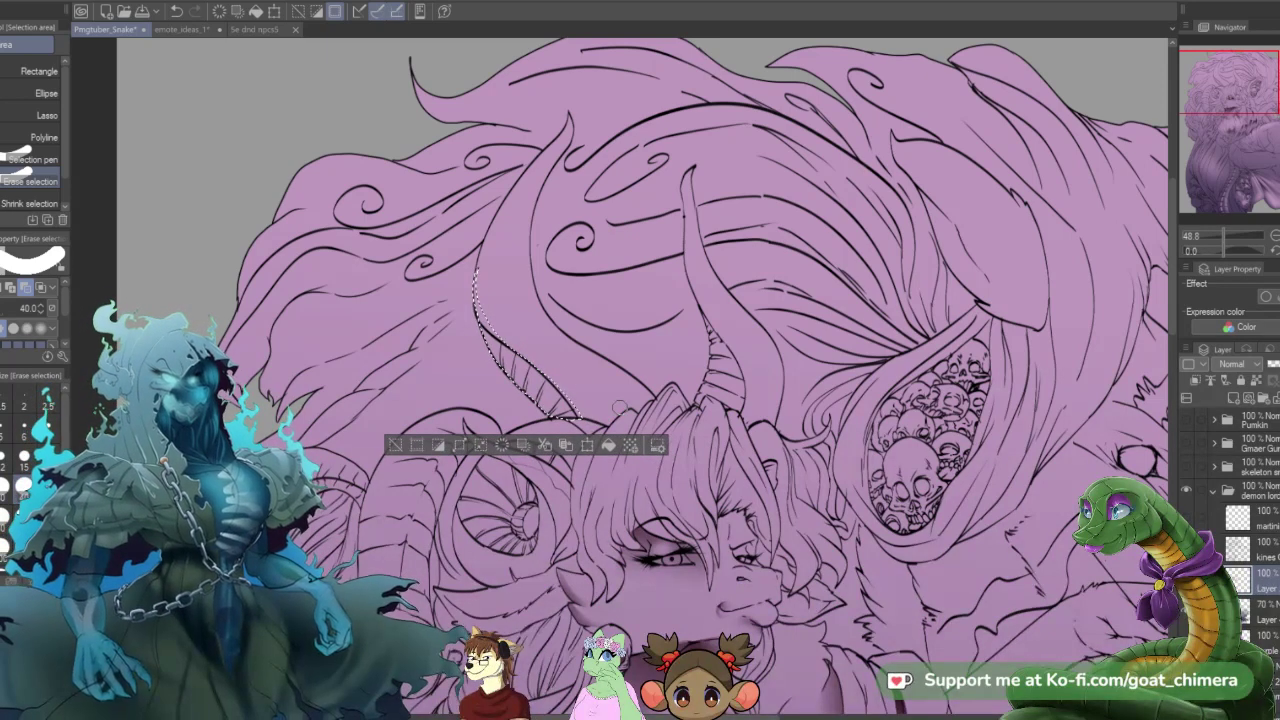
{"action": "key", "text": "g"}
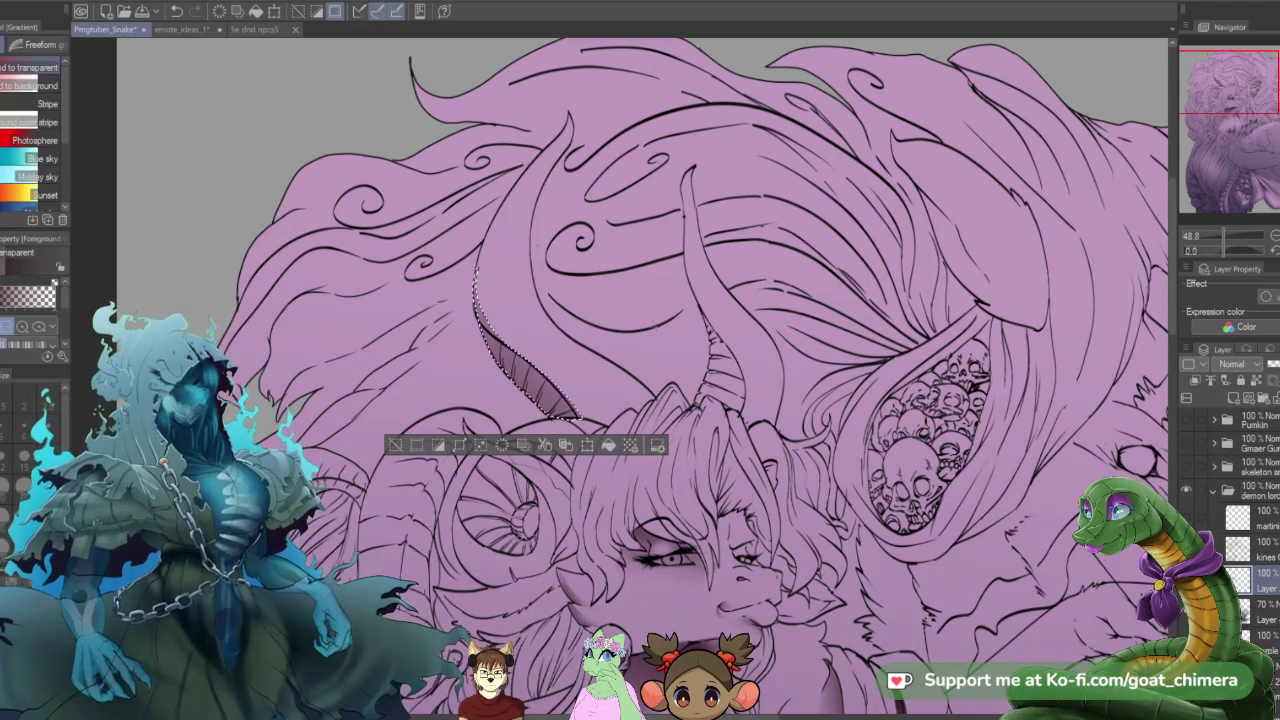
{"action": "key", "text": "ctrl+d"}
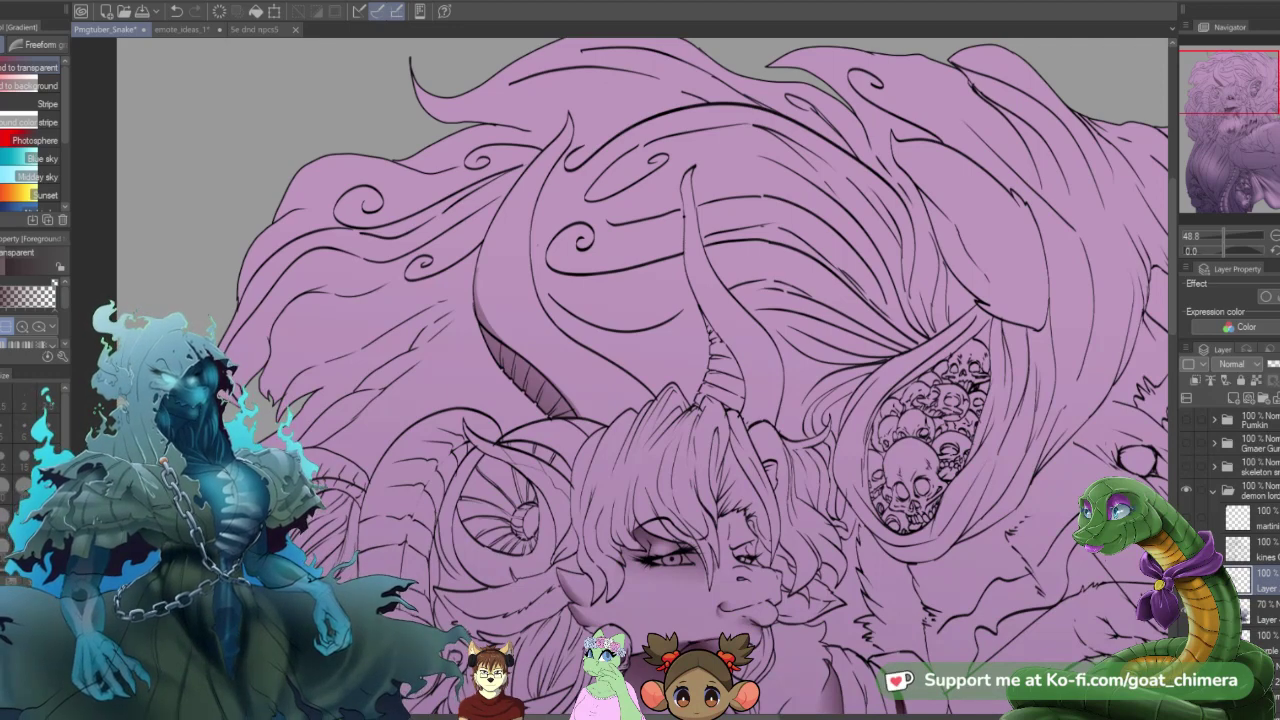
- Select the fringe above the nearer eye with the Selection pen at size 40, then trim the edge with Erase selection at sizes 40 and 15
{"action": "scroll", "coordinate": [988, 545], "scroll_direction": "down", "scroll_amount": 2}
{"action": "scroll", "coordinate": [834, 431], "scroll_direction": "down", "scroll_amount": 3}
{"action": "scroll", "coordinate": [990, 620], "scroll_direction": "up", "scroll_amount": 1}
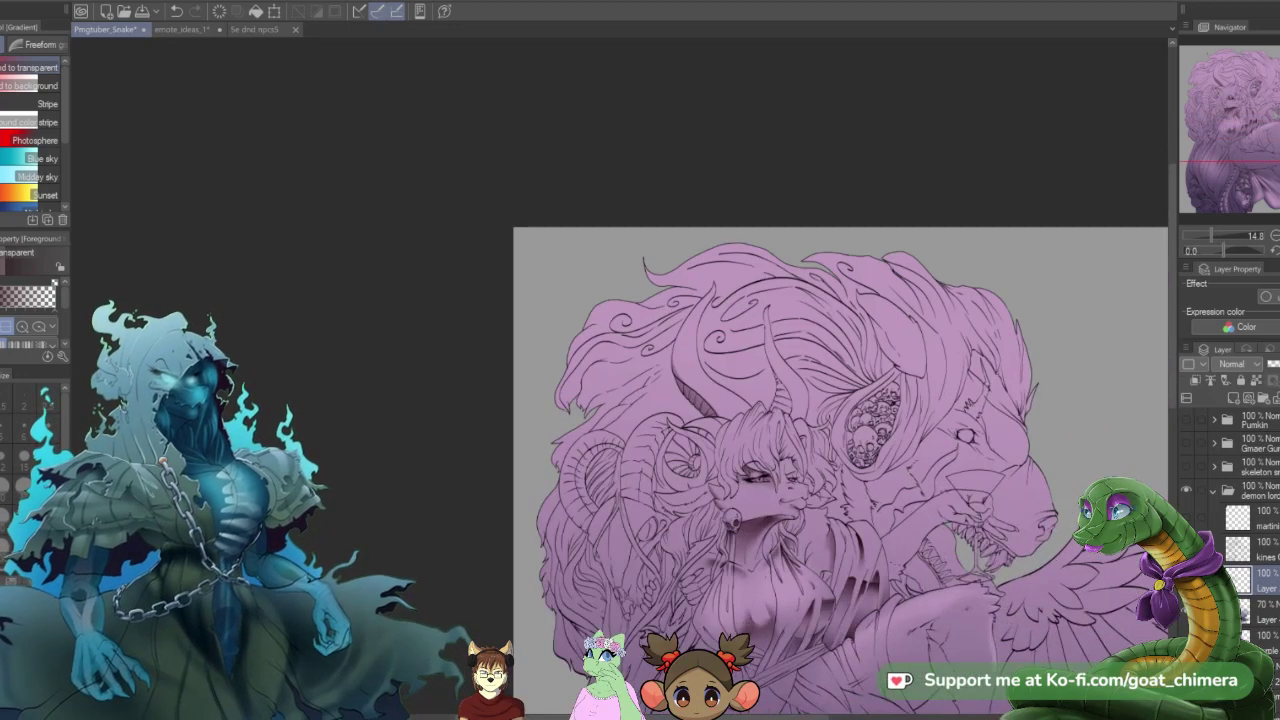
{"action": "scroll", "coordinate": [802, 397], "scroll_direction": "up", "scroll_amount": 2}
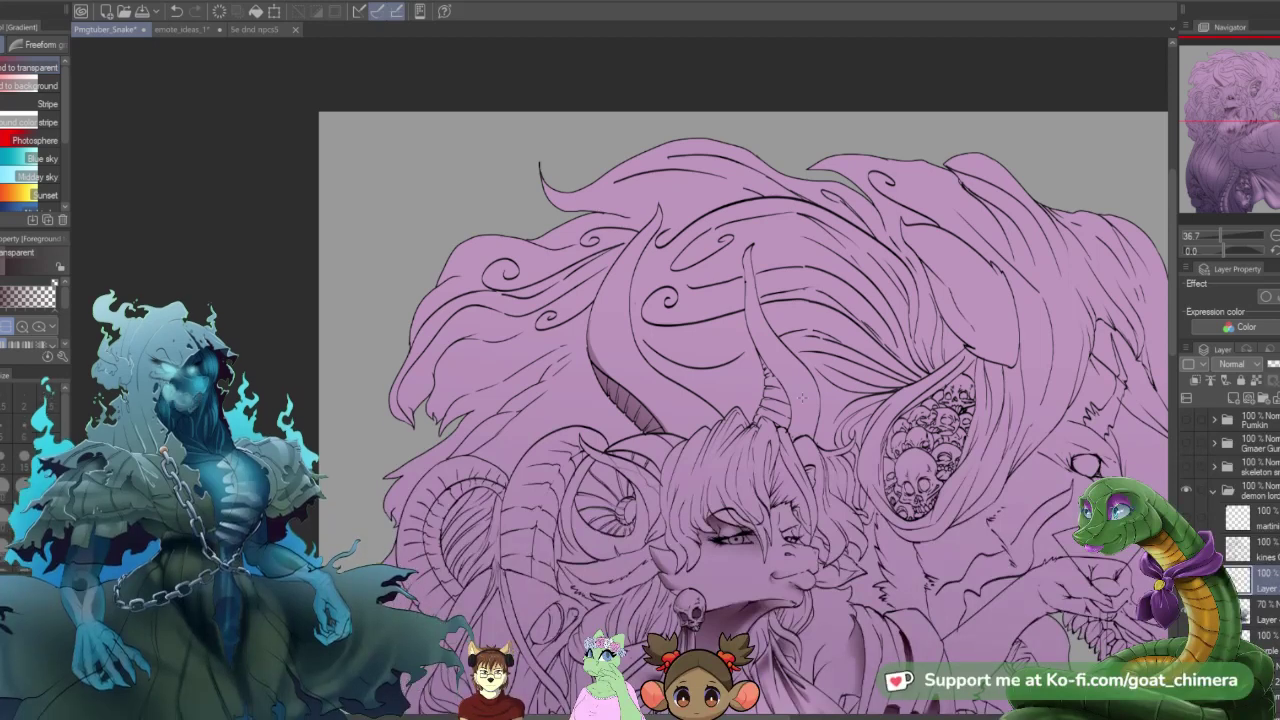
{"action": "key", "text": "m"}
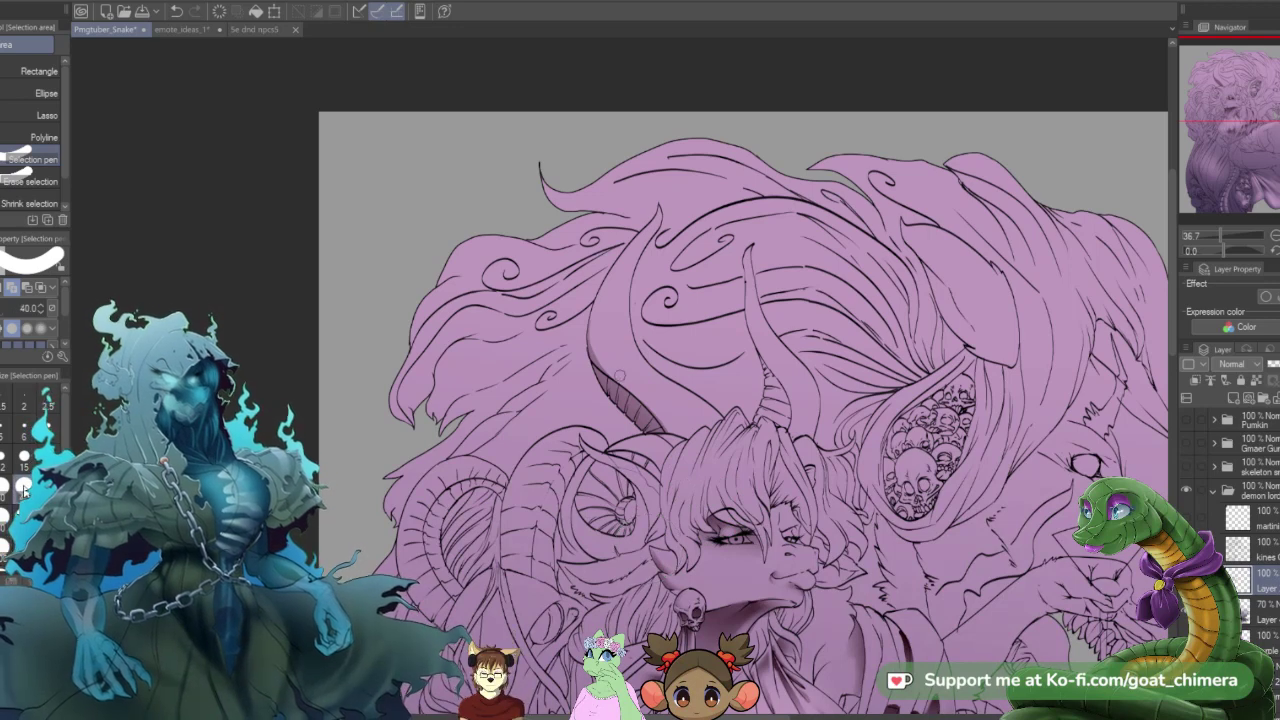
{"action": "mouse_move", "coordinate": [705, 528]}
{"action": "left_mouse_down"}
{"action": "mouse_move", "coordinate": [696, 511]}
{"action": "mouse_move", "coordinate": [710, 495]}
{"action": "mouse_move", "coordinate": [742, 526]}
{"action": "mouse_move", "coordinate": [755, 512]}
{"action": "mouse_move", "coordinate": [765, 548]}
{"action": "mouse_move", "coordinate": [730, 472]}
{"action": "mouse_move", "coordinate": [708, 486]}
{"action": "mouse_move", "coordinate": [748, 468]}
{"action": "mouse_move", "coordinate": [766, 510]}
{"action": "left_mouse_up"}
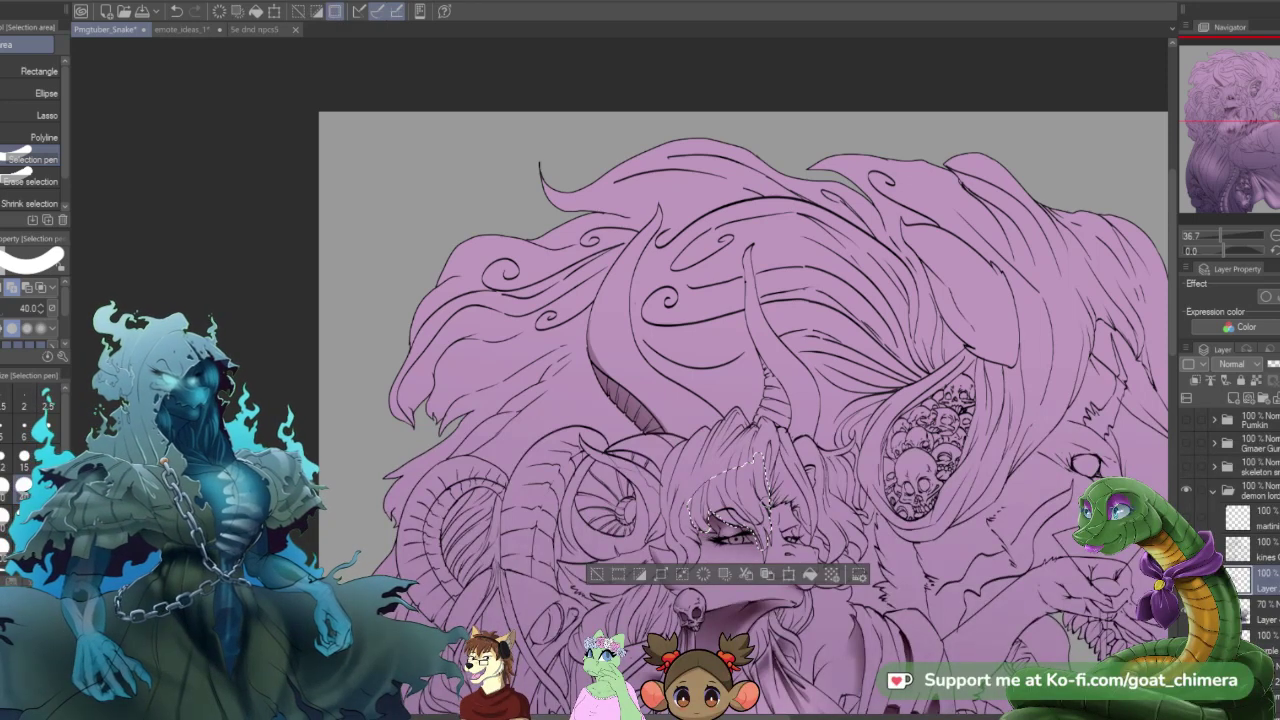
{"action": "left_click", "coordinate": [24, 181]}
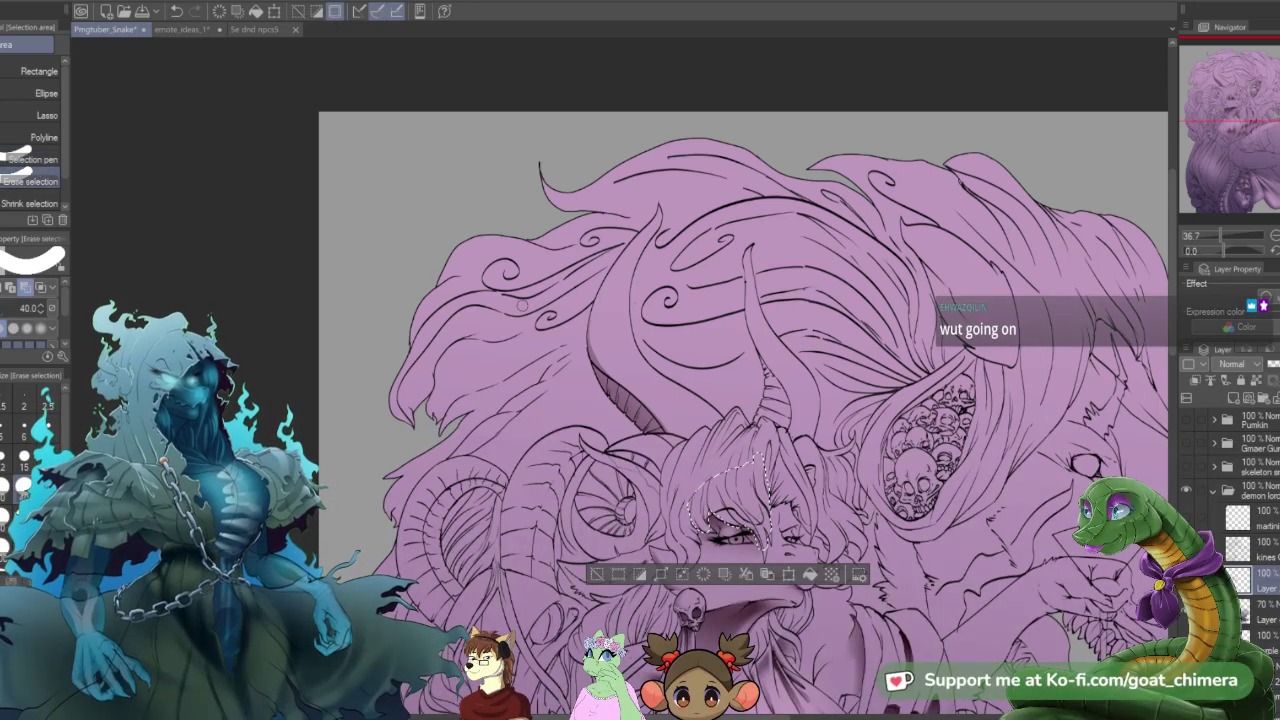
{"action": "left_click_drag", "start_coordinate": [750, 536], "coordinate": [756, 553]}
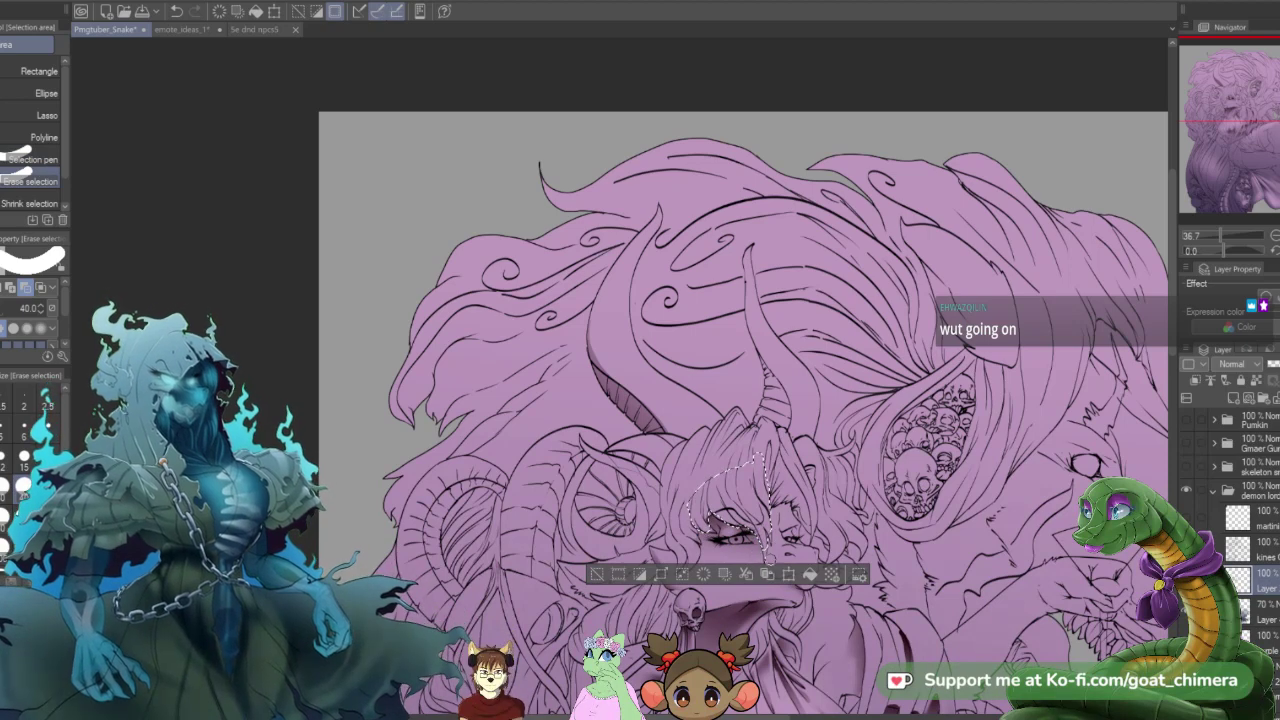
{"action": "left_click", "coordinate": [24, 456]}
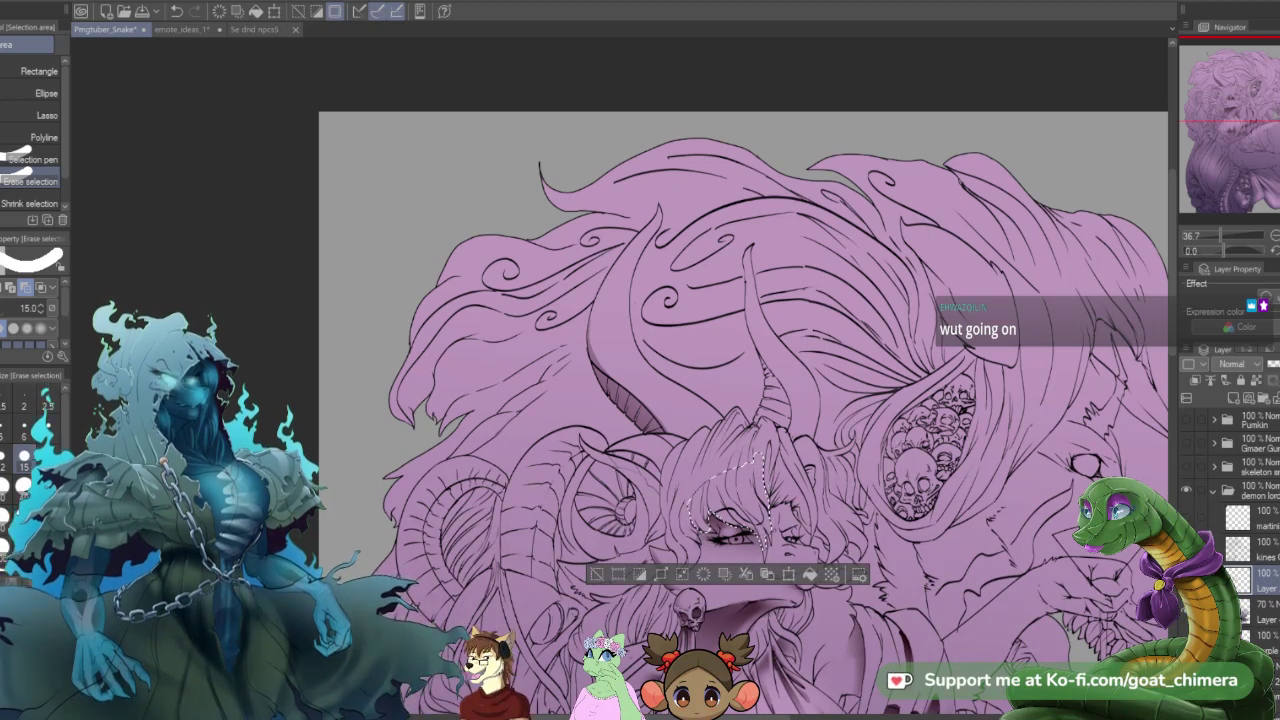
- Extend the fringe selection over the side locks toward the ear with the Selection pen at sizes 40 and 15, refining it with Erase selection
{"action": "left_click", "coordinate": [32, 159]}
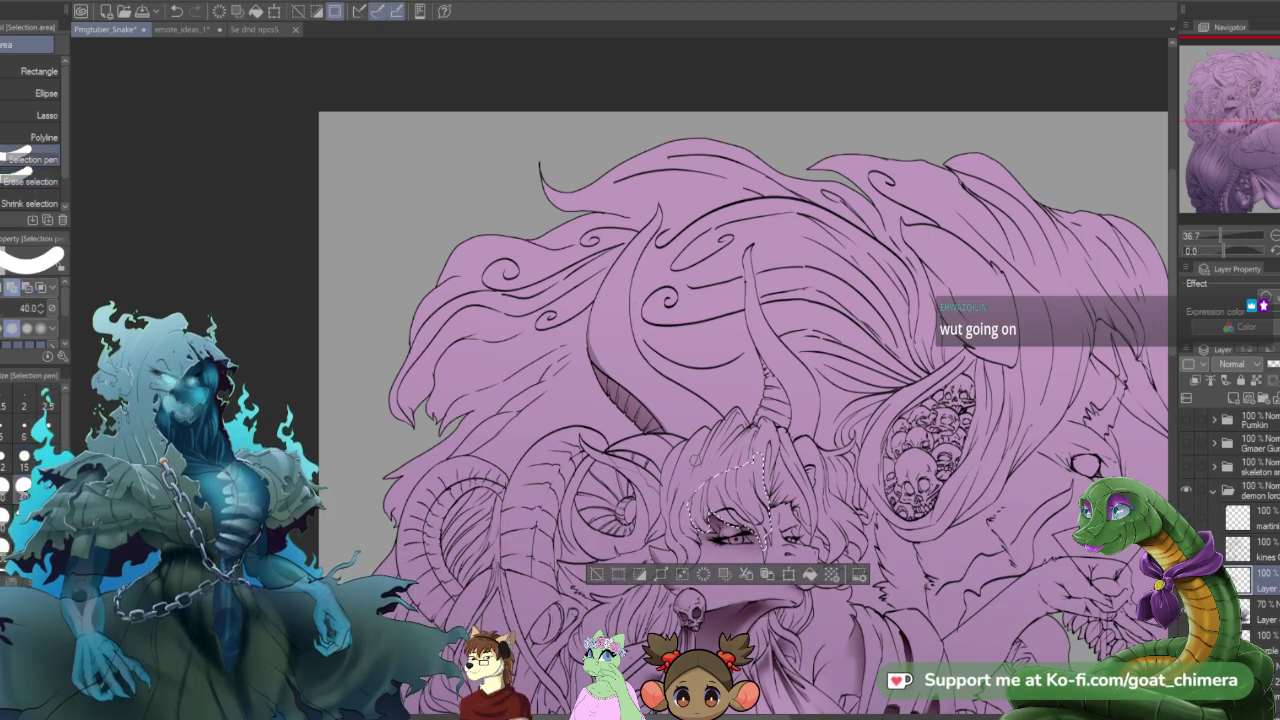
{"action": "left_click_drag", "start_coordinate": [697, 490], "coordinate": [678, 552]}
{"action": "left_click_drag", "start_coordinate": [680, 542], "coordinate": [676, 571]}
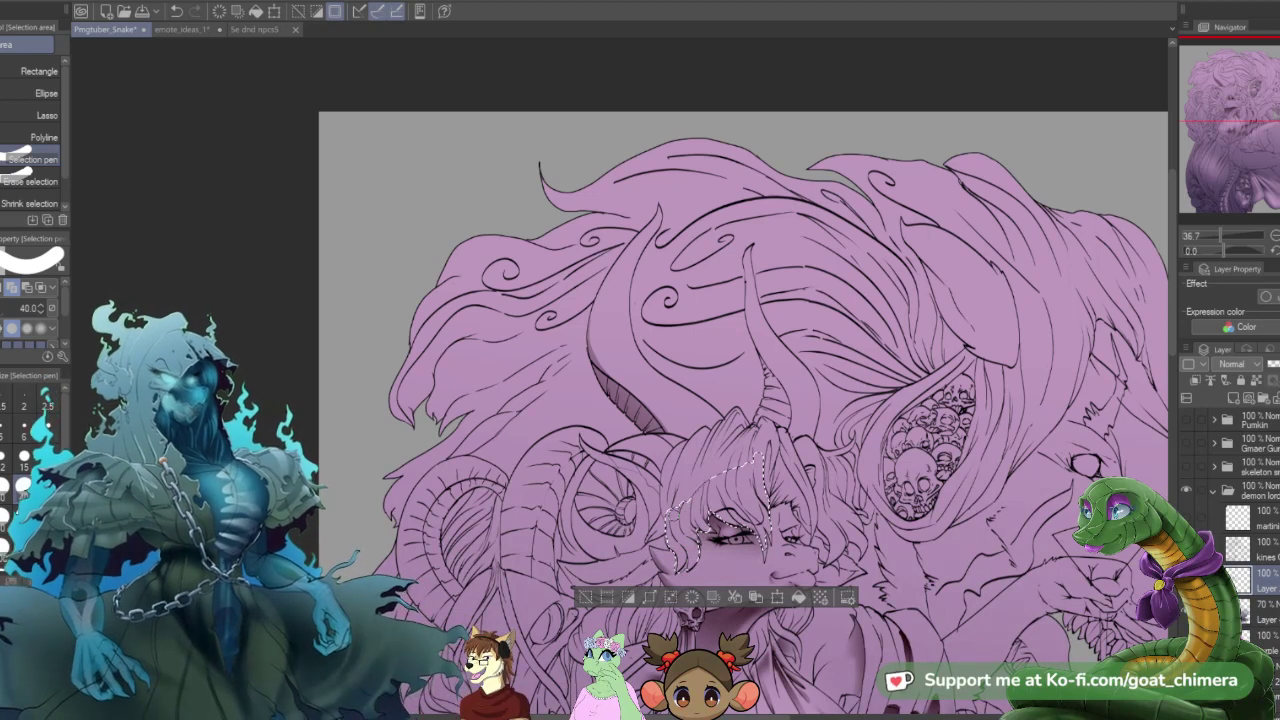
{"action": "left_click_drag", "start_coordinate": [686, 497], "coordinate": [666, 494]}
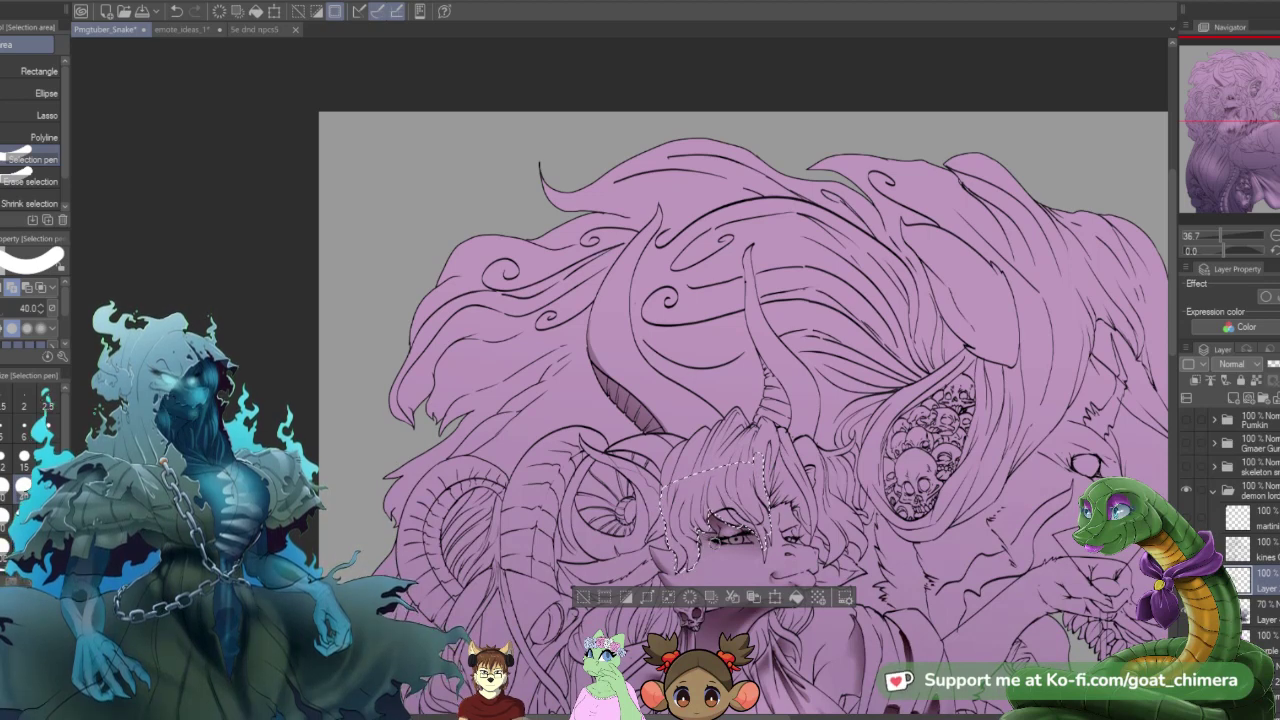
{"action": "left_click", "coordinate": [24, 460]}
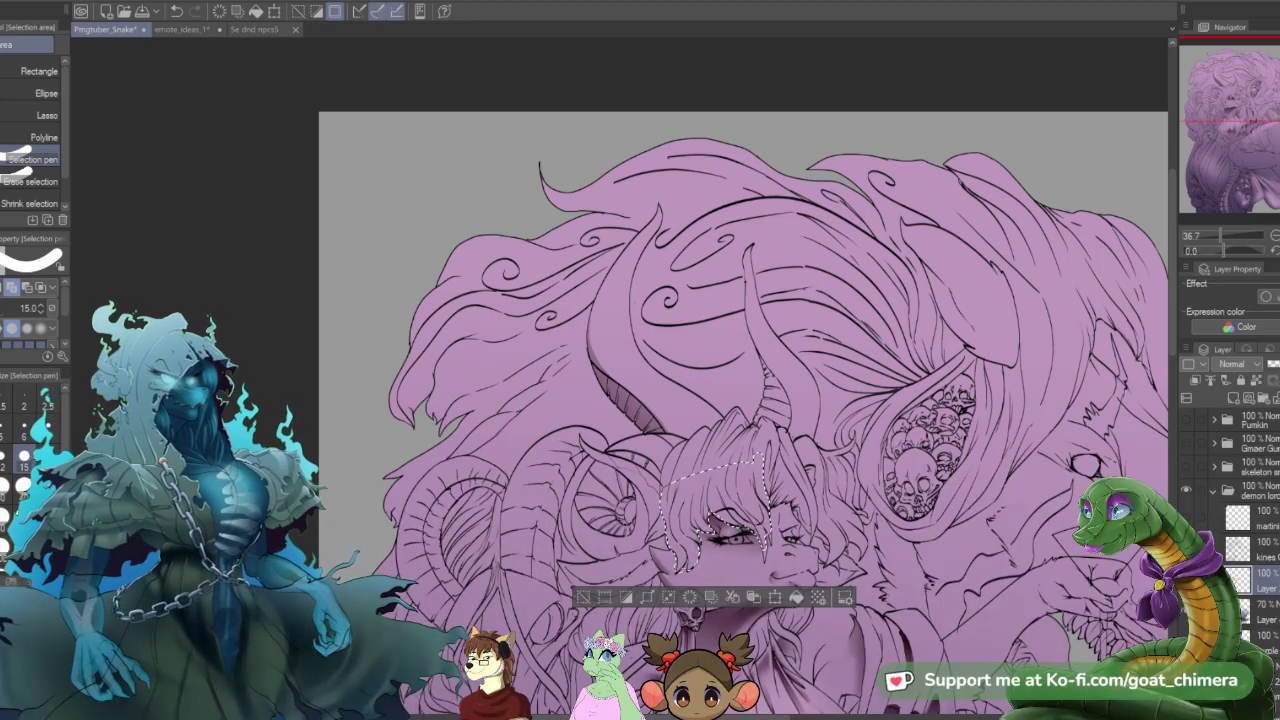
{"action": "left_click_drag", "start_coordinate": [678, 568], "coordinate": [678, 571]}
{"action": "left_click", "coordinate": [34, 181]}
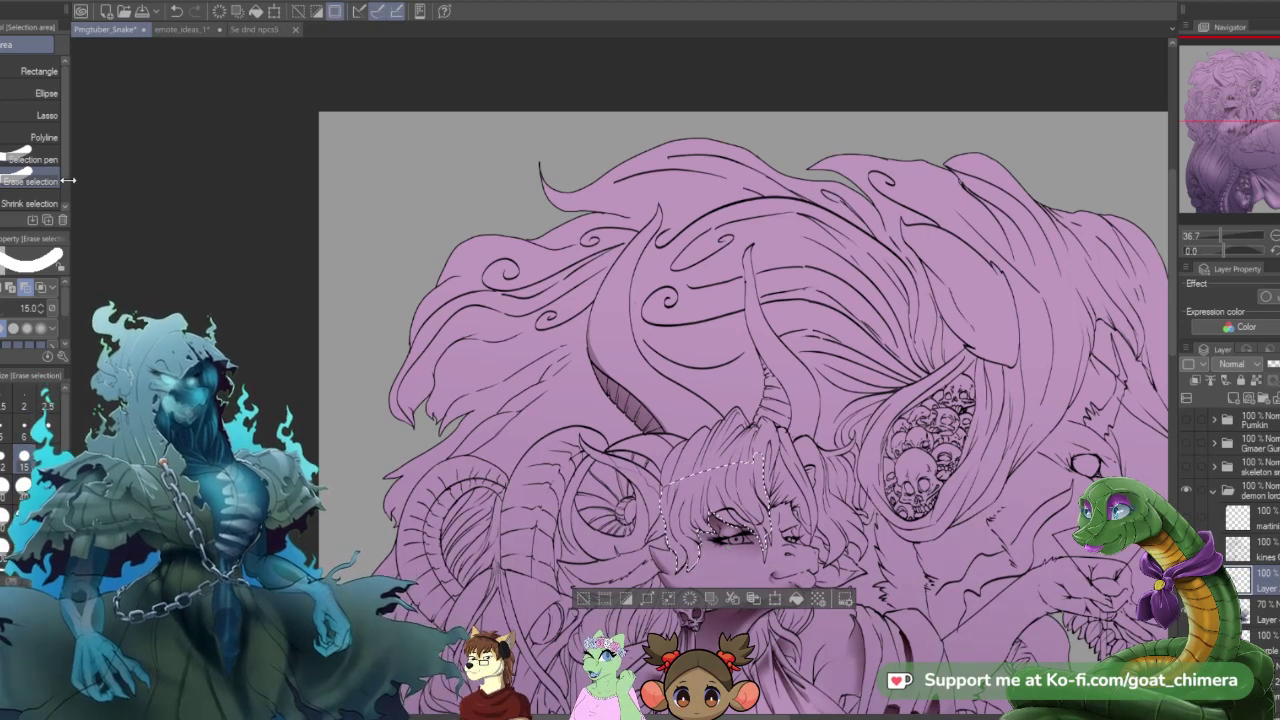
{"action": "left_click", "coordinate": [36, 158]}
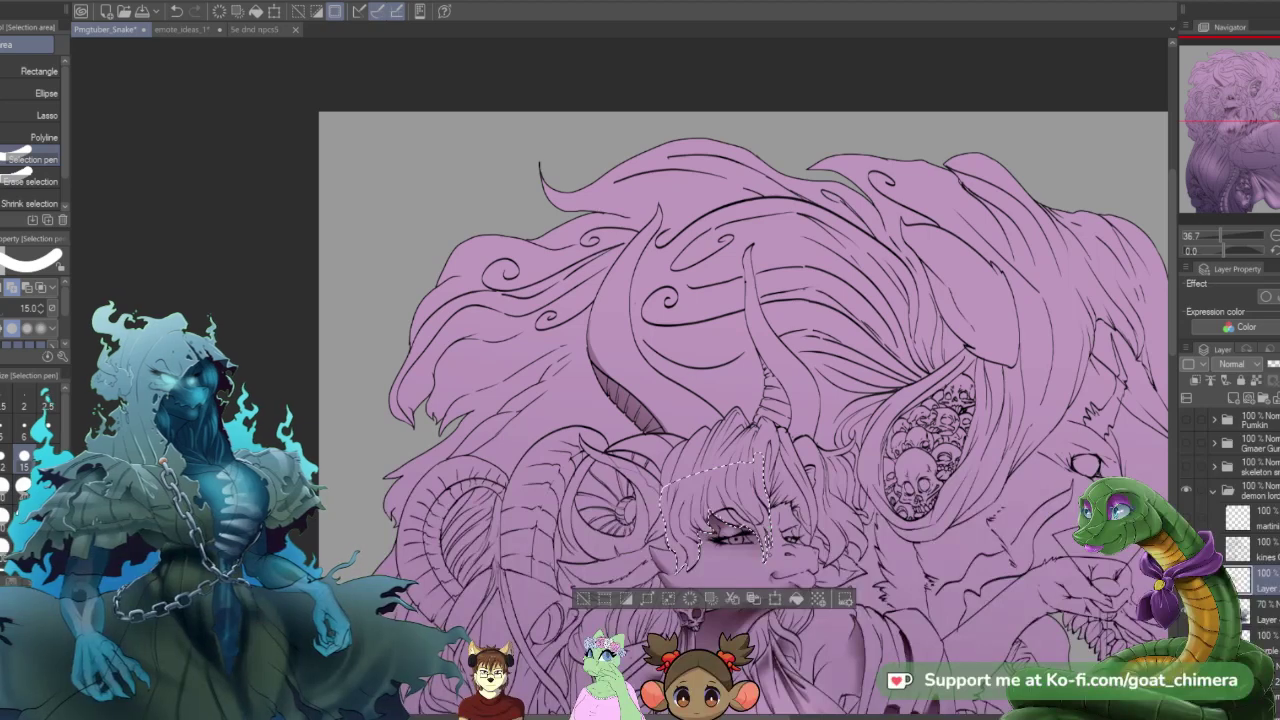
{"action": "left_click", "coordinate": [30, 181]}
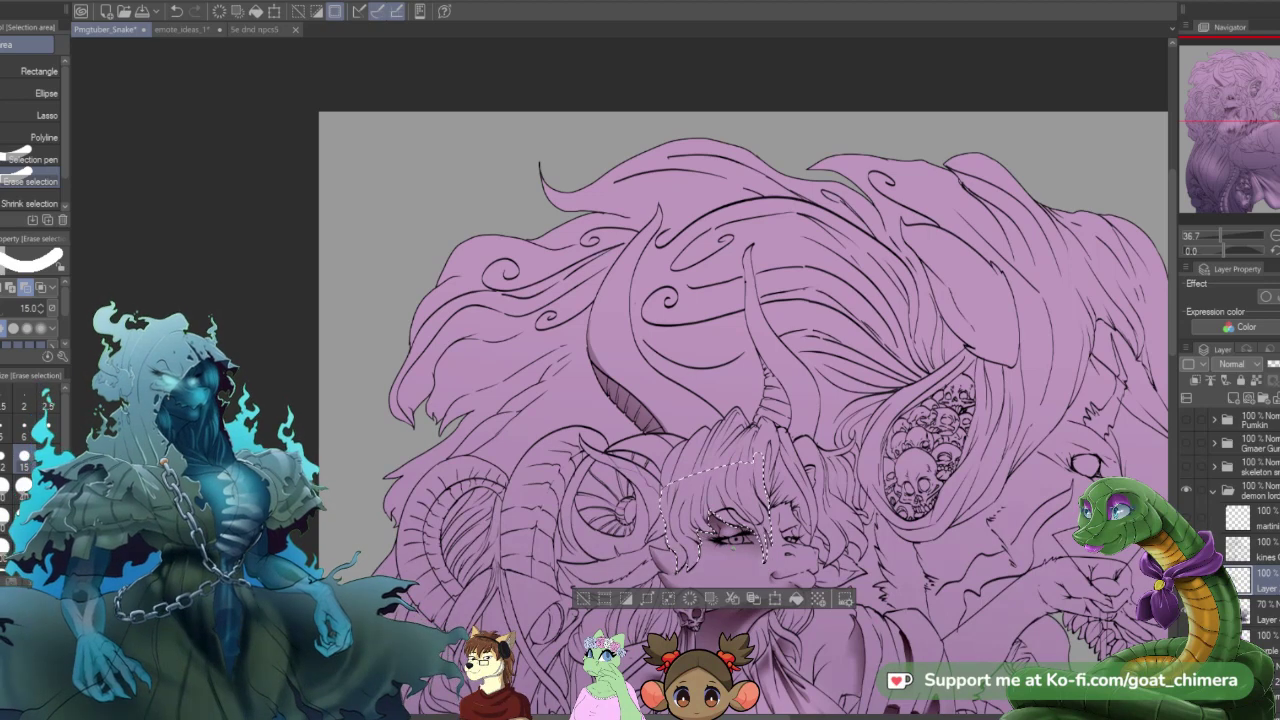
- Shade the selected fringe with a light foreground-to-transparent gradient, undoing the darker attempt, and deselect
{"action": "key", "text": "g"}
{"action": "left_click_drag", "start_coordinate": [688, 572], "coordinate": [712, 472]}
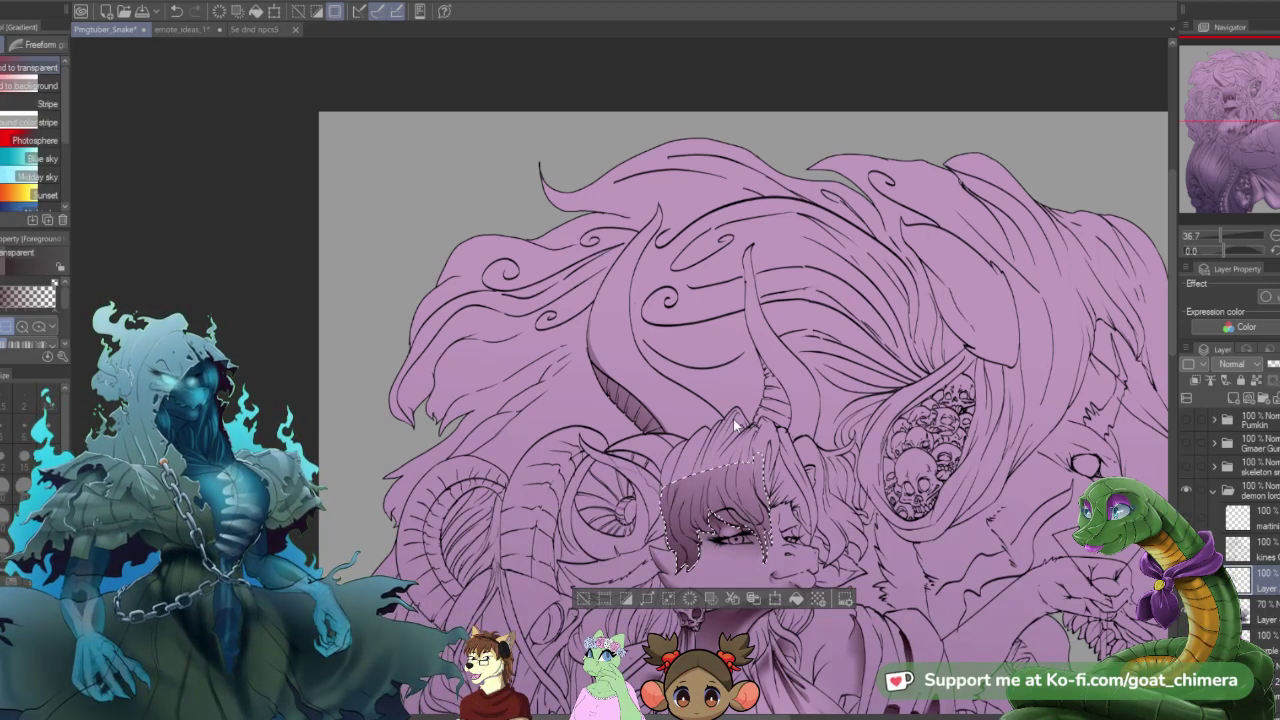
{"action": "key", "text": "ctrl+z"}
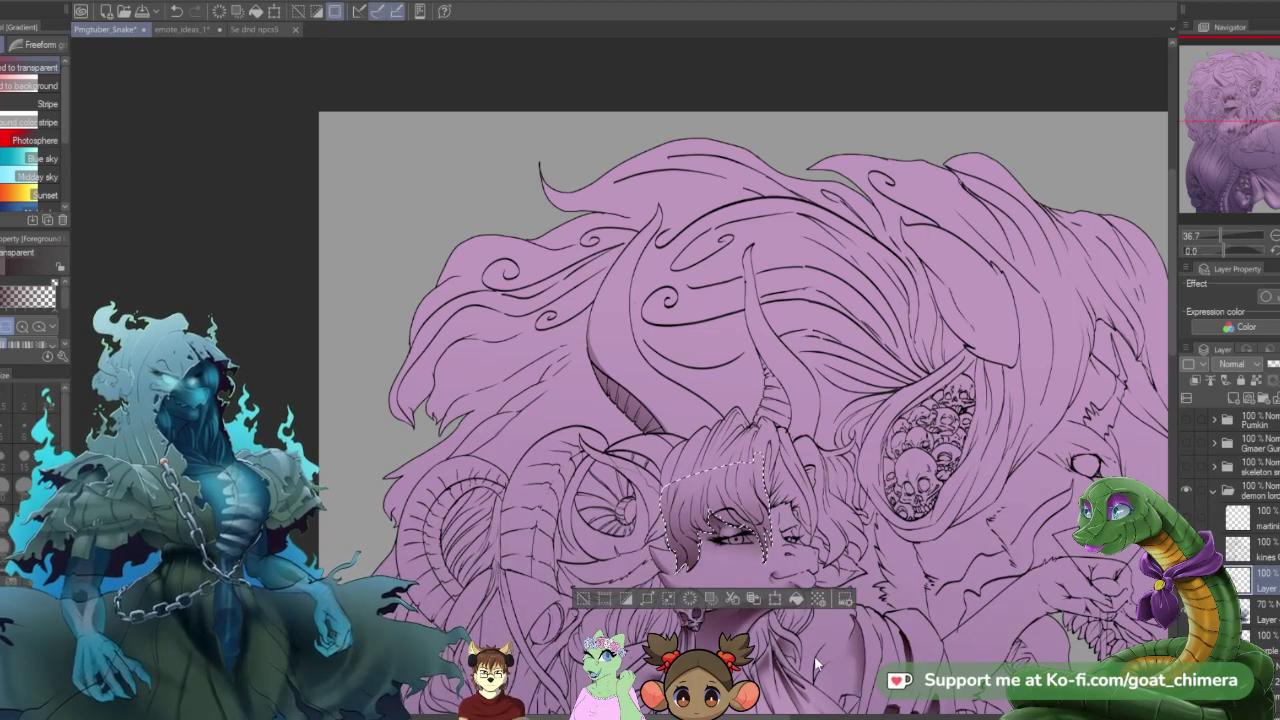
{"action": "key", "text": "ctrl+d"}
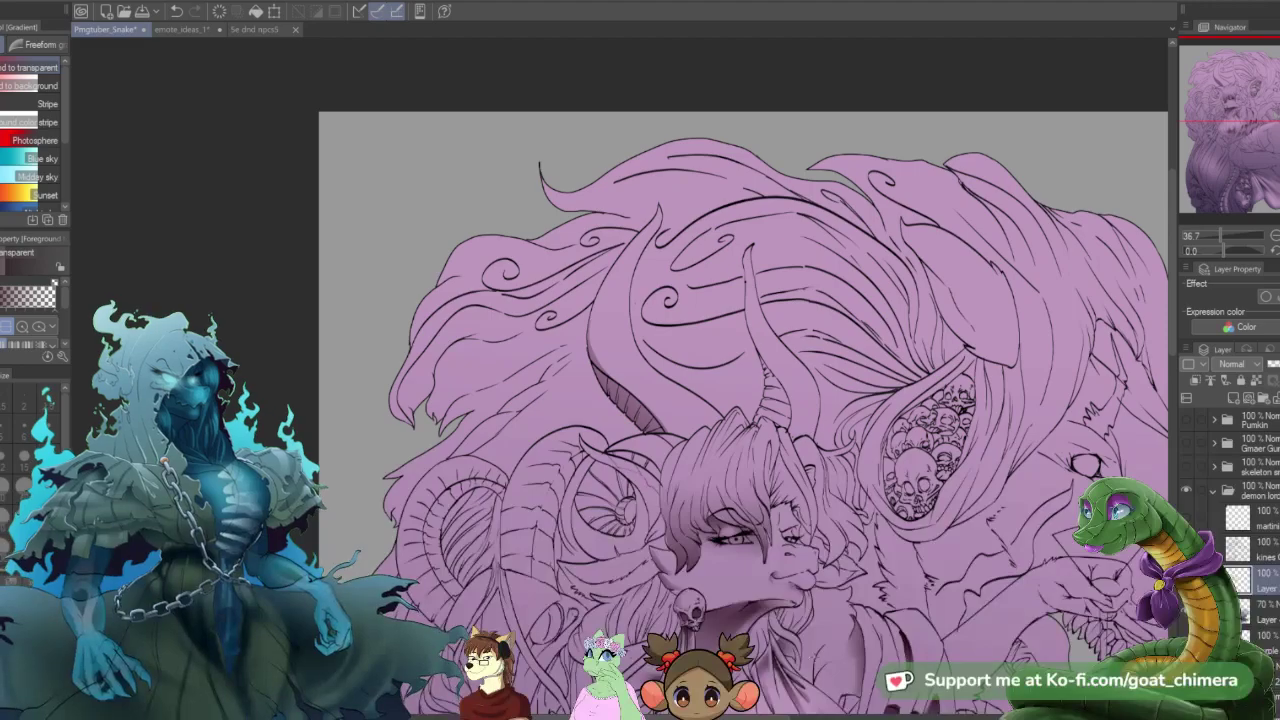
- Soften the shadow on the fringe and its side locks with the Soft eraser at size 15
{"action": "scroll", "coordinate": [790, 592], "scroll_direction": "down", "scroll_amount": 2}
{"action": "scroll", "coordinate": [874, 663], "scroll_direction": "down", "scroll_amount": 2}
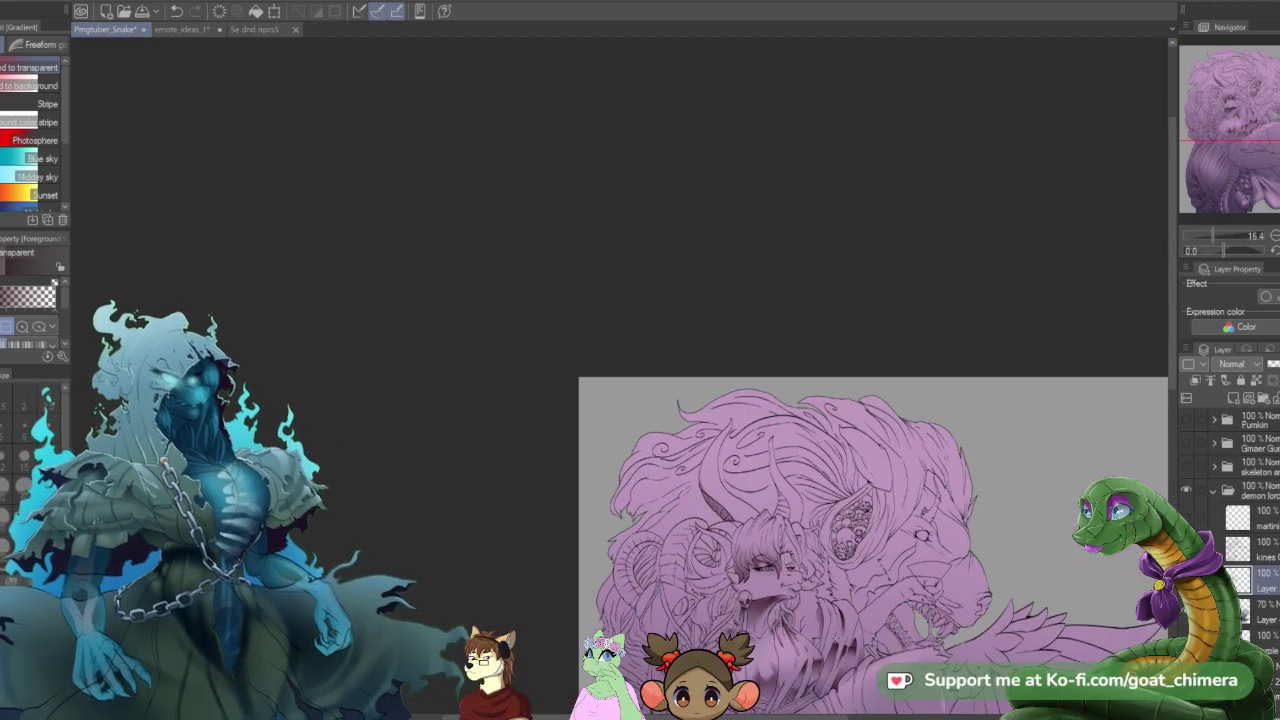
{"action": "scroll", "coordinate": [874, 663], "scroll_direction": "up", "scroll_amount": 4}
{"action": "scroll", "coordinate": [650, 470], "scroll_direction": "up", "scroll_amount": 4}
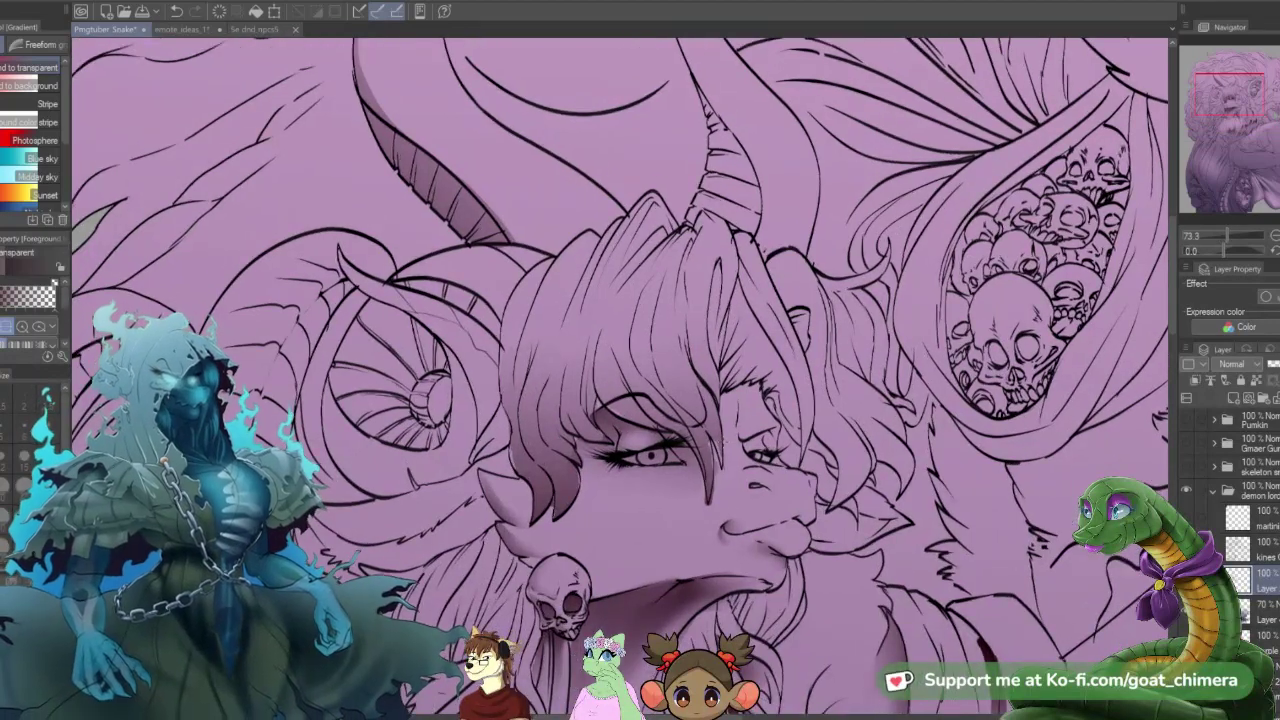
{"action": "key", "text": "e"}
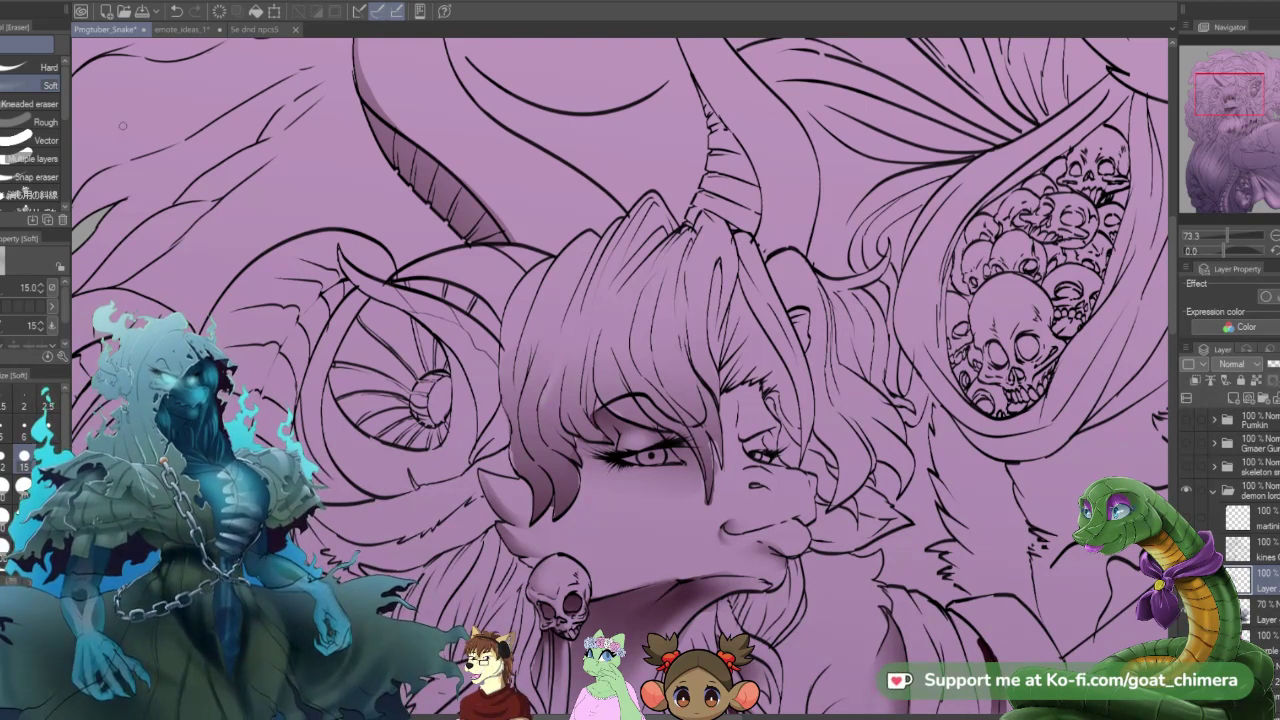
{"action": "left_click", "coordinate": [30, 67]}
{"action": "left_click", "coordinate": [40, 85]}
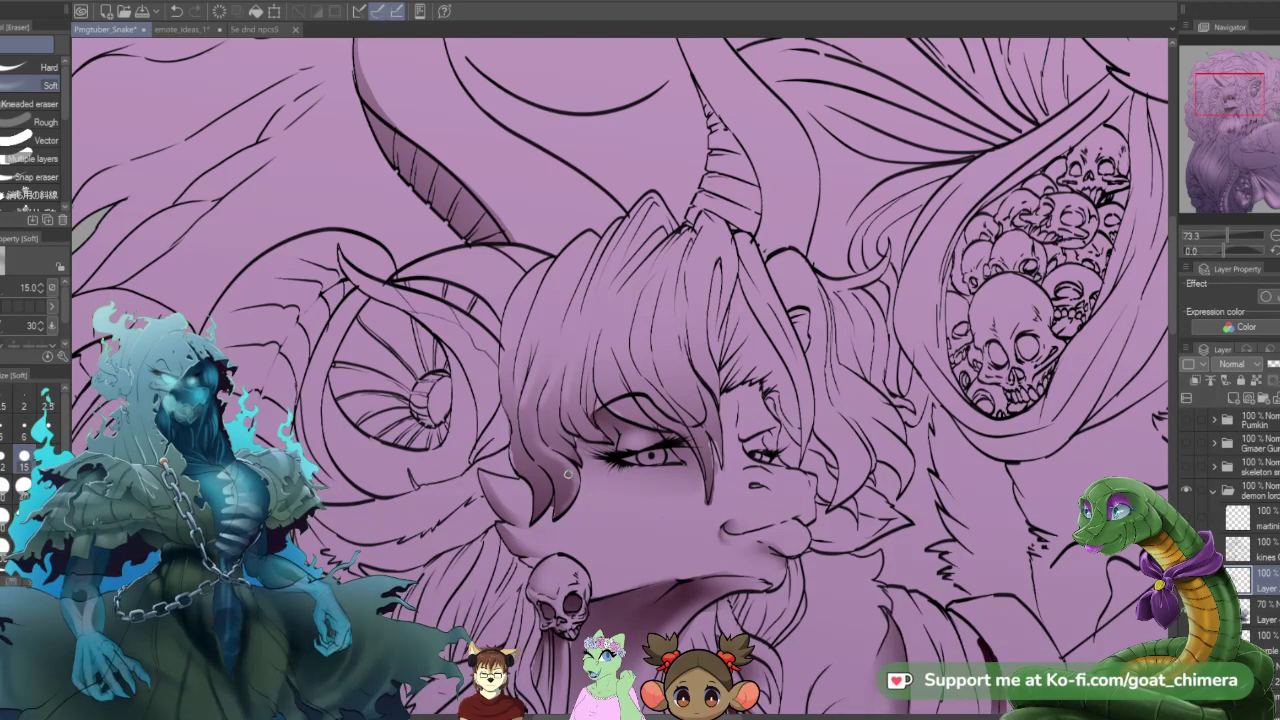
- Select the hair strands at the parting above the far eye with the Selection pen at size 15, trimming the edges with Erase selection
{"action": "key", "text": "m"}
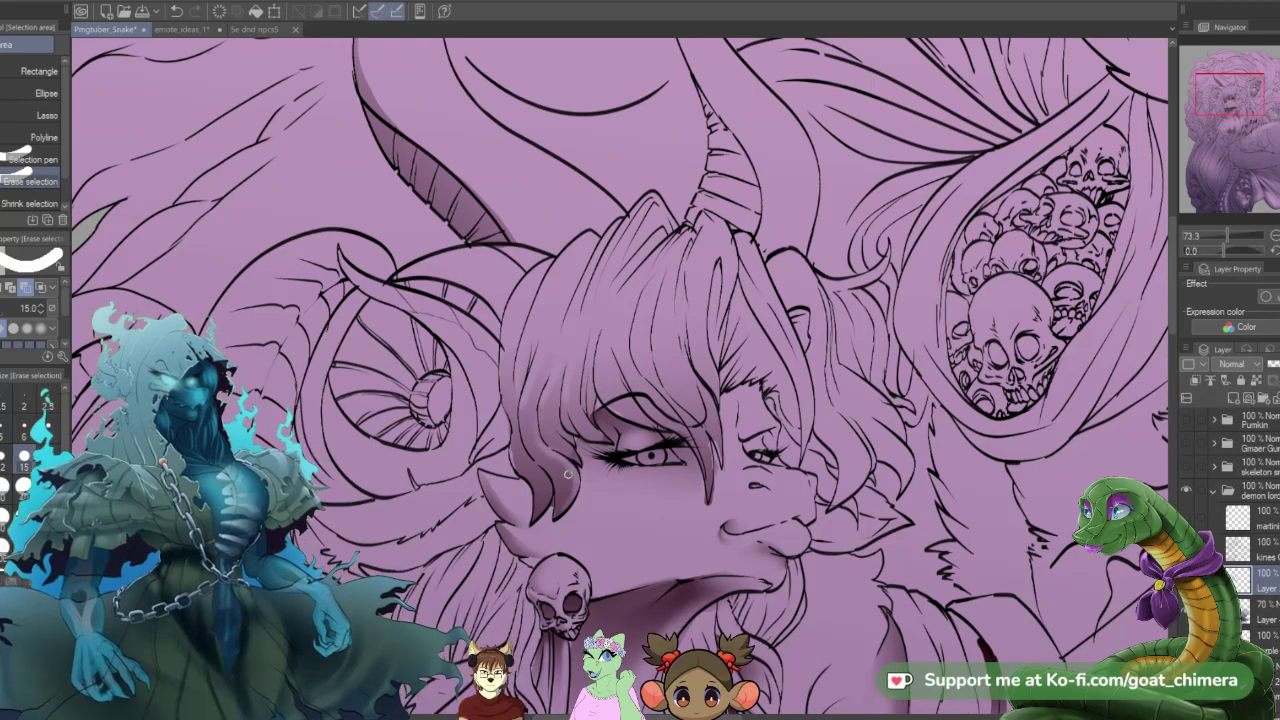
{"action": "scroll", "coordinate": [327, 183], "scroll_direction": "down", "scroll_amount": 3}
{"action": "scroll", "coordinate": [387, 259], "scroll_direction": "up", "scroll_amount": 2}
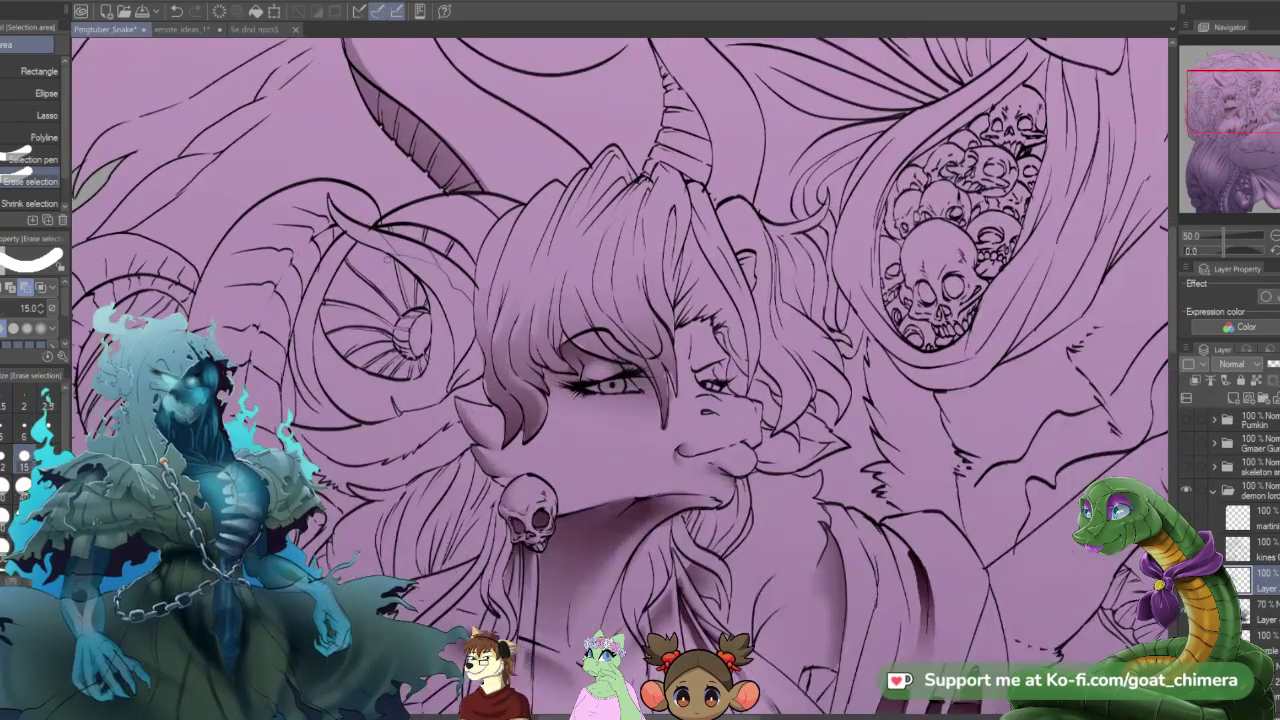
{"action": "scroll", "coordinate": [620, 380], "scroll_direction": "down", "scroll_amount": 2}
{"action": "scroll", "coordinate": [620, 380], "scroll_direction": "up", "scroll_amount": 4}
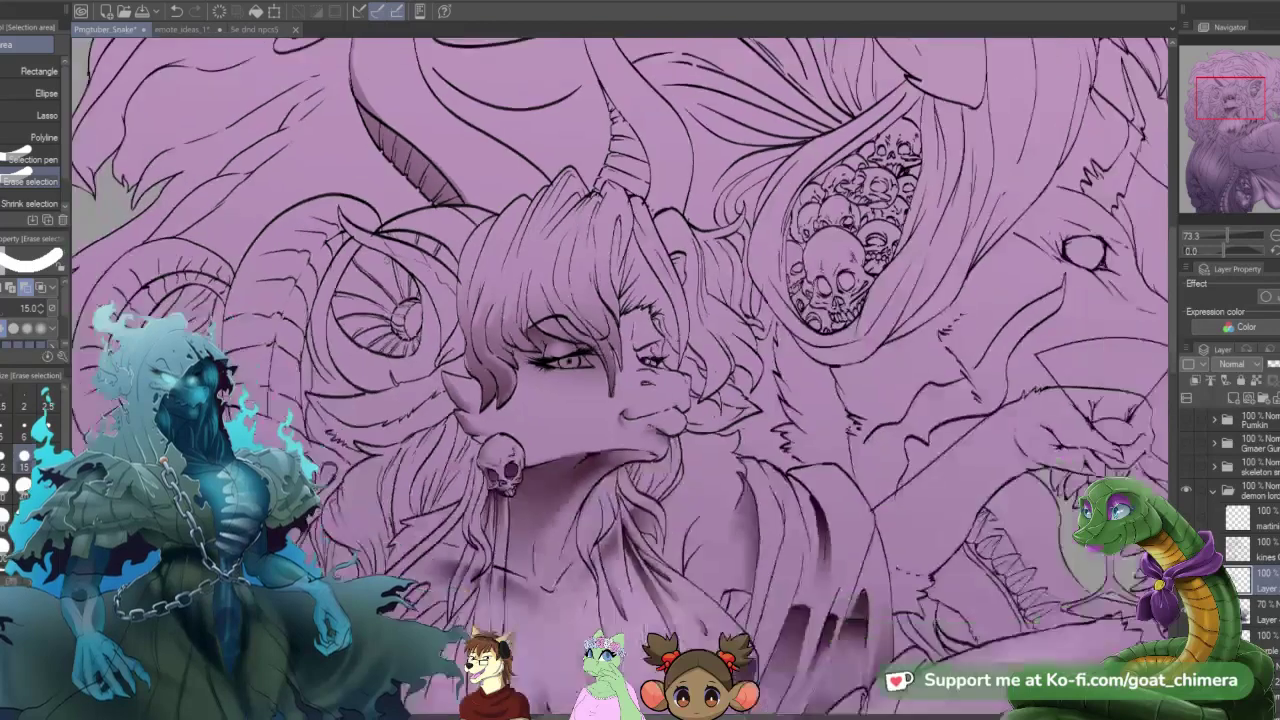
{"action": "scroll", "coordinate": [415, 180], "scroll_direction": "up", "scroll_amount": 2}
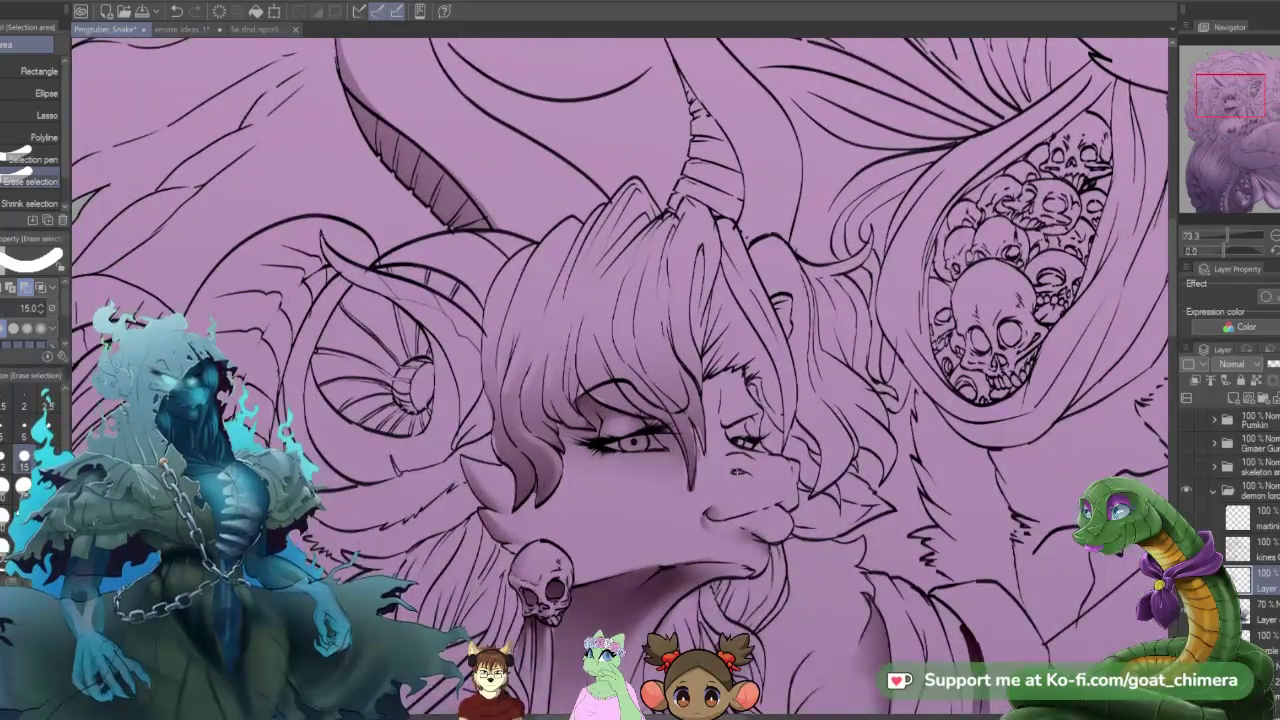
{"action": "key", "text": "e"}
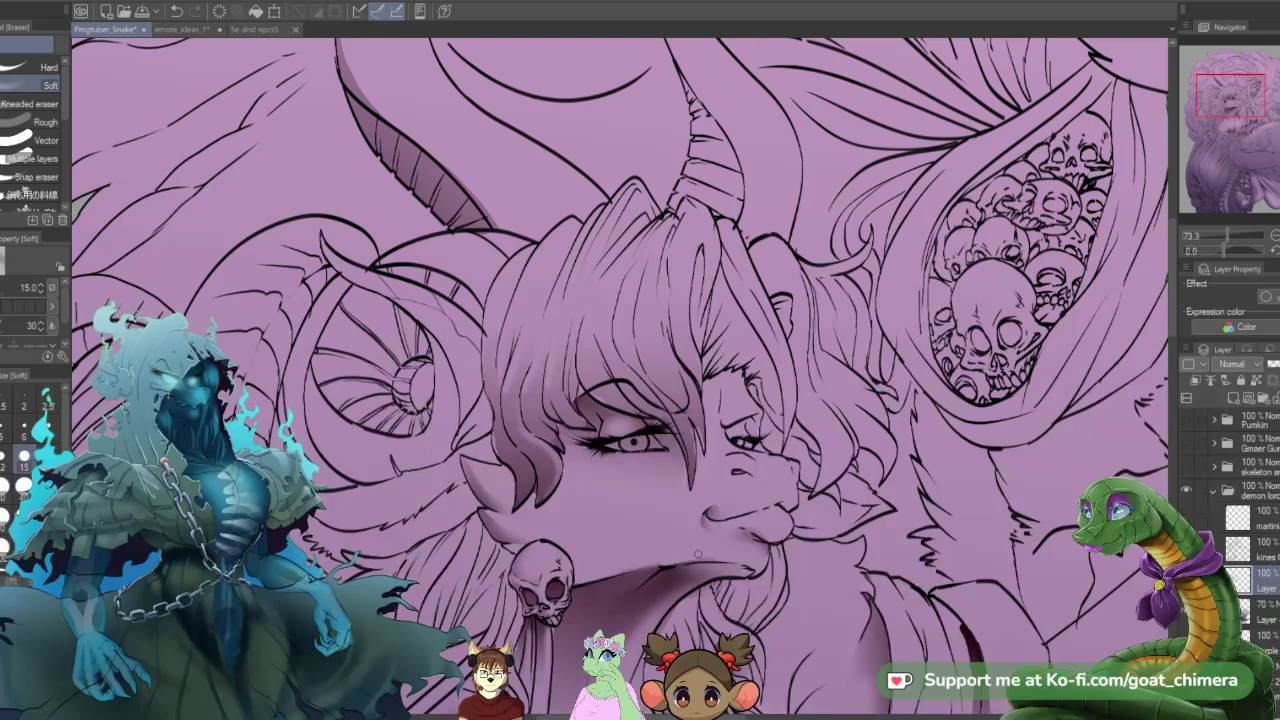
{"action": "key", "text": "m"}
{"action": "mouse_move", "coordinate": [700, 251]}
{"action": "left_mouse_down"}
{"action": "mouse_move", "coordinate": [694, 342]}
{"action": "mouse_move", "coordinate": [706, 378]}
{"action": "left_mouse_up"}
{"action": "left_click_drag", "start_coordinate": [716, 298], "coordinate": [712, 372]}
{"action": "mouse_move", "coordinate": [720, 274]}
{"action": "left_mouse_down"}
{"action": "mouse_move", "coordinate": [722, 360]}
{"action": "mouse_move", "coordinate": [730, 285]}
{"action": "mouse_move", "coordinate": [738, 370]}
{"action": "mouse_move", "coordinate": [736, 325]}
{"action": "mouse_move", "coordinate": [746, 355]}
{"action": "mouse_move", "coordinate": [754, 312]}
{"action": "mouse_move", "coordinate": [755, 343]}
{"action": "left_mouse_up"}
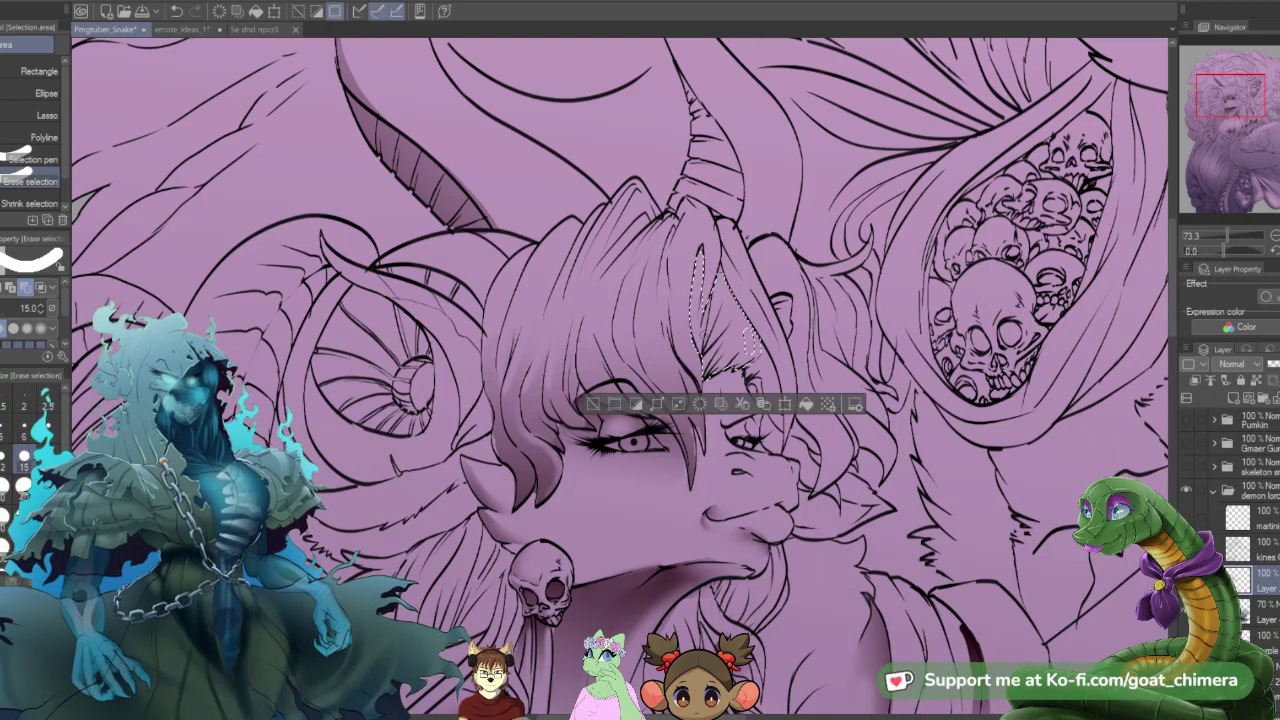
{"action": "left_click", "coordinate": [30, 160]}
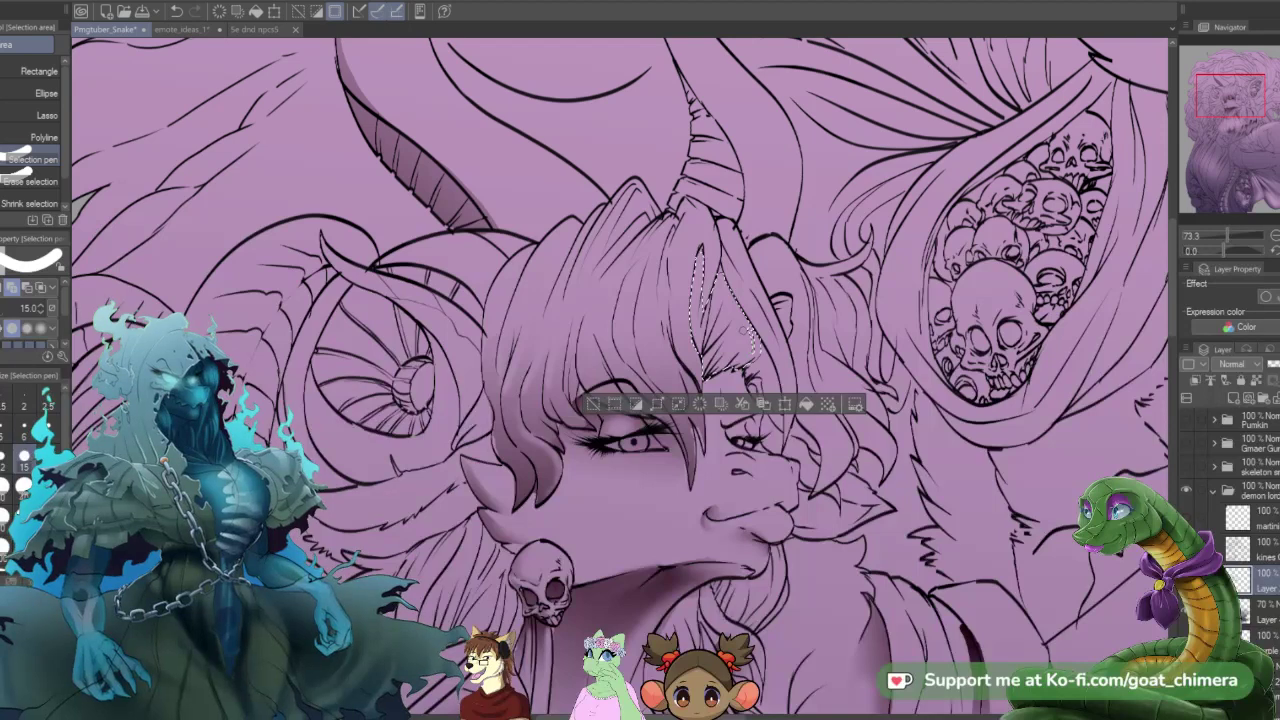
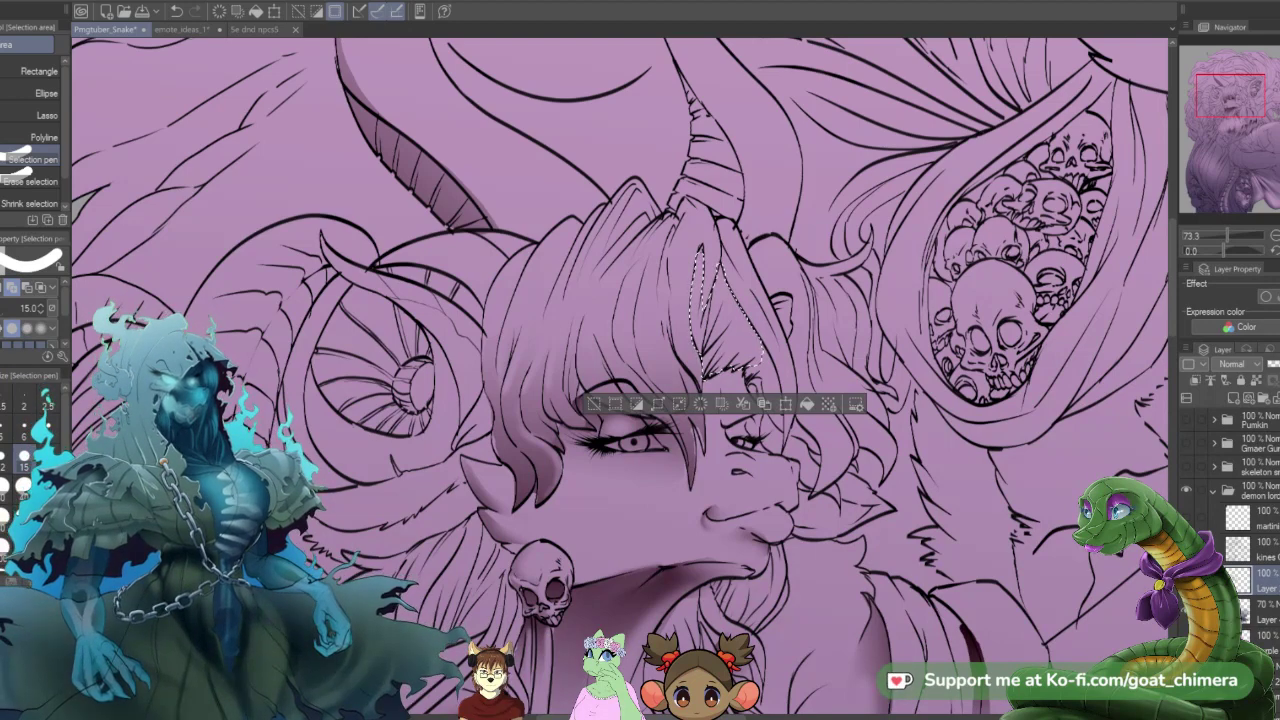
- Extend the parting selection down the hair strand beside the far eye with the Selection pen at size 15
{"action": "scroll", "coordinate": [660, 320], "scroll_direction": "down", "scroll_amount": 1}
{"action": "scroll", "coordinate": [660, 320], "scroll_direction": "down", "scroll_amount": 1}
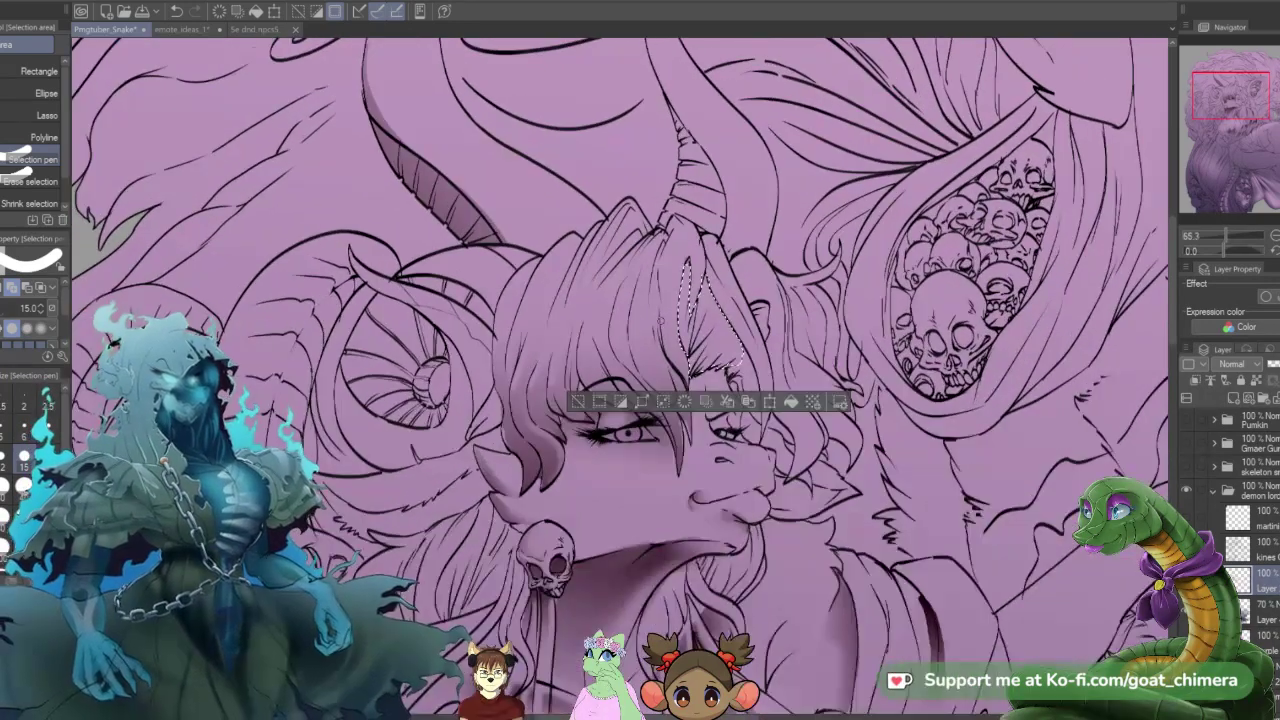
{"action": "scroll", "coordinate": [660, 320], "scroll_direction": "up", "scroll_amount": 1}
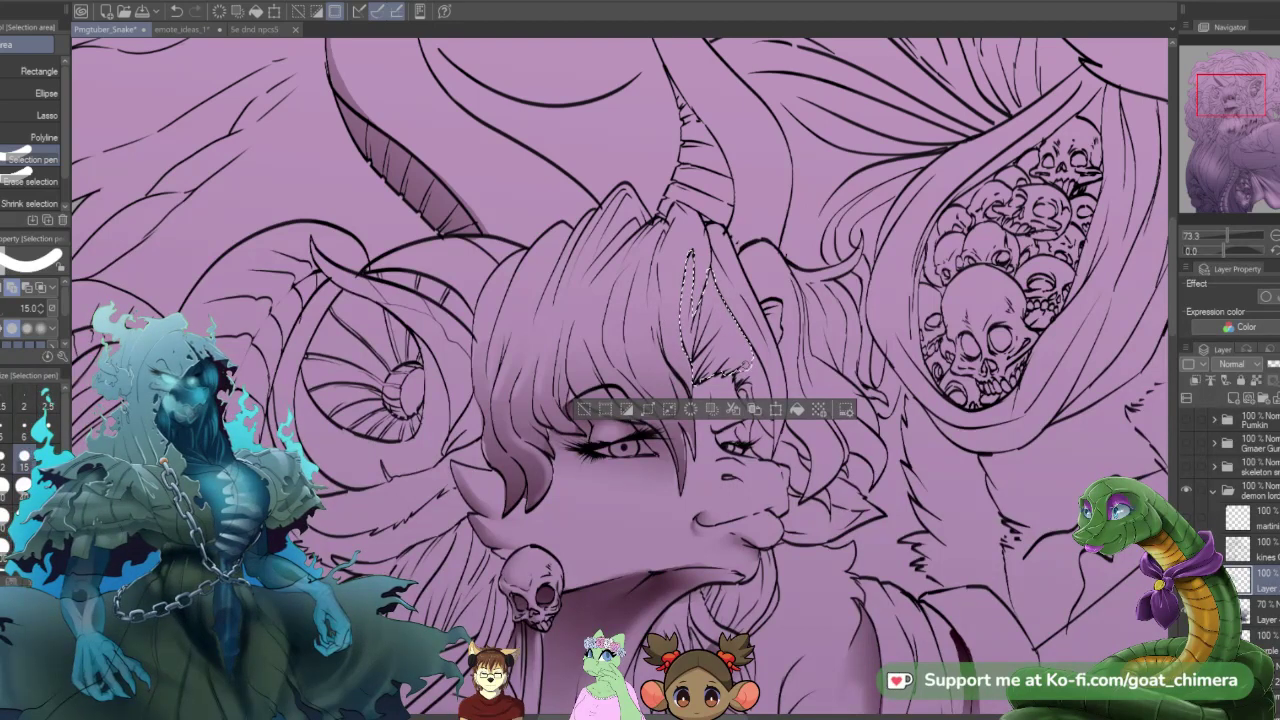
{"action": "left_click_drag", "start_coordinate": [745, 380], "coordinate": [772, 434]}
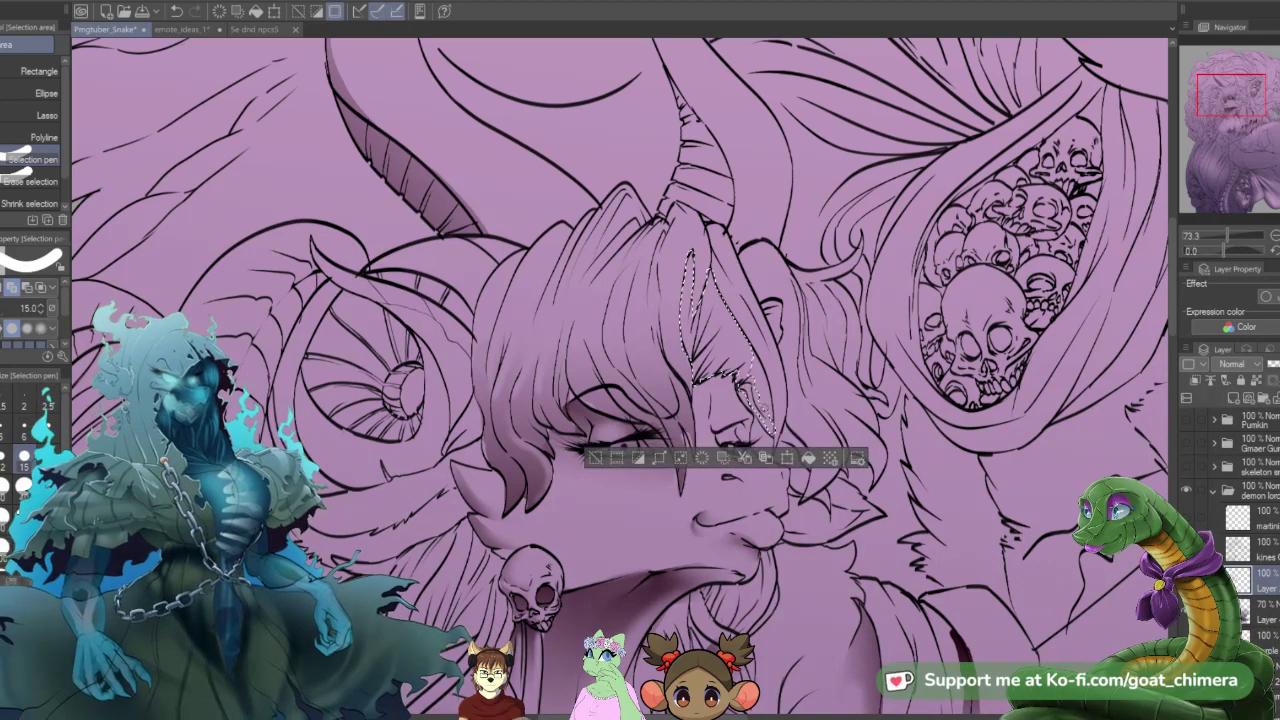
{"action": "mouse_move", "coordinate": [750, 352]}
{"action": "left_mouse_down"}
{"action": "mouse_move", "coordinate": [771, 430]}
{"action": "mouse_move", "coordinate": [760, 454]}
{"action": "left_mouse_up"}
{"action": "left_click_drag", "start_coordinate": [757, 417], "coordinate": [765, 453]}
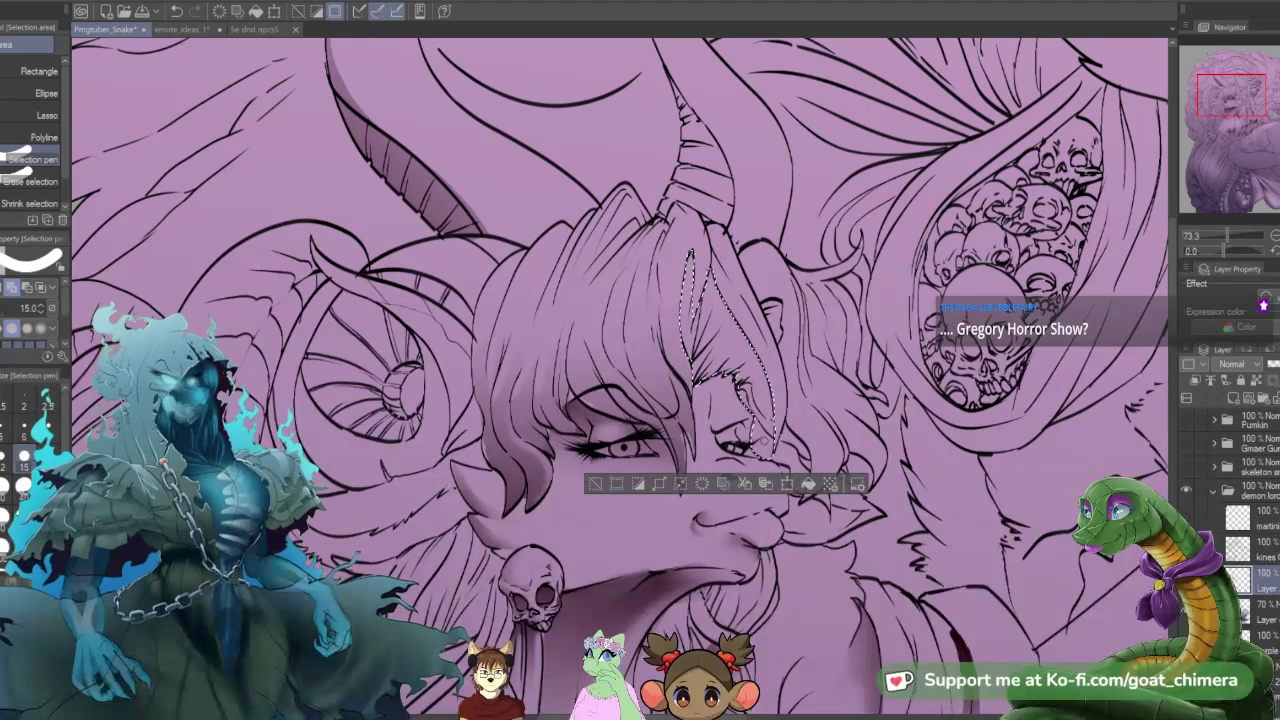
{"action": "scroll", "coordinate": [764, 441], "scroll_direction": "down", "scroll_amount": 2}
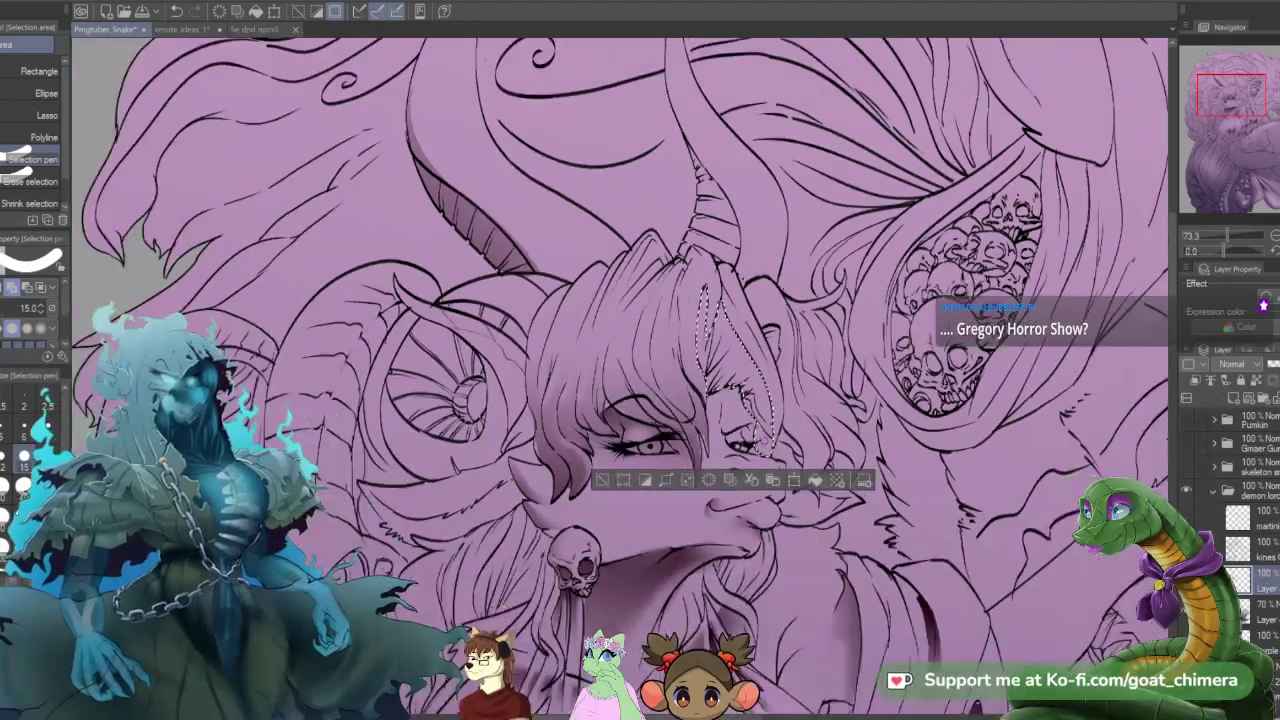
{"action": "scroll", "coordinate": [764, 436], "scroll_direction": "down", "scroll_amount": 6}
{"action": "left_click_drag", "start_coordinate": [1221, 139], "coordinate": [1270, 134]}
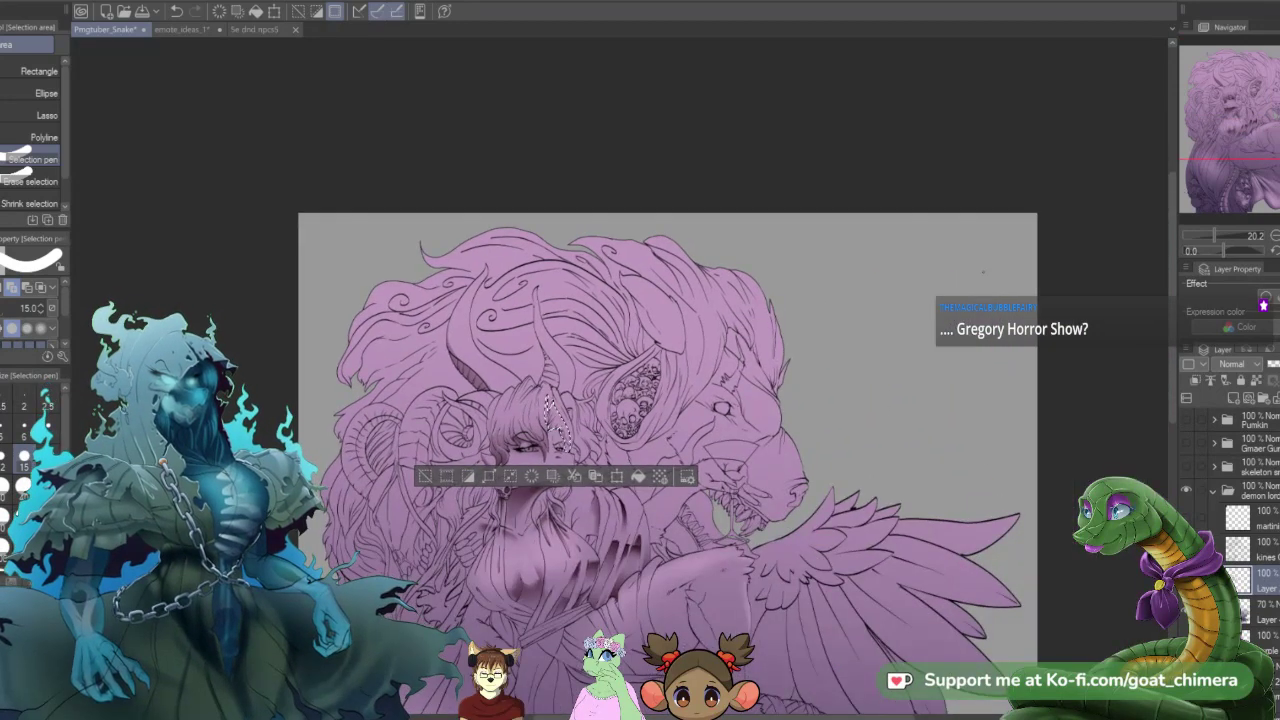
- Clear the hair selection and add a new layer directly above the kines layer in the demon lord folder
{"action": "scroll", "coordinate": [915, 400], "scroll_direction": "up", "scroll_amount": 1}
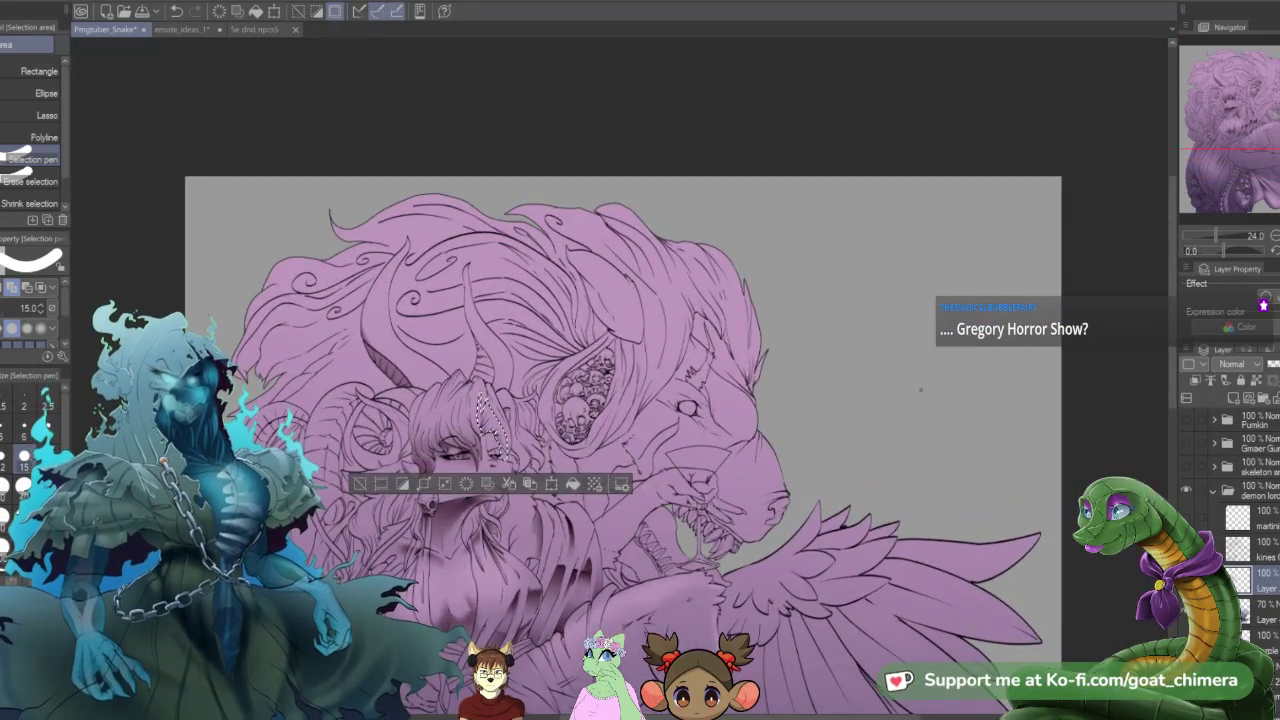
{"action": "key", "text": "ctrl+d"}
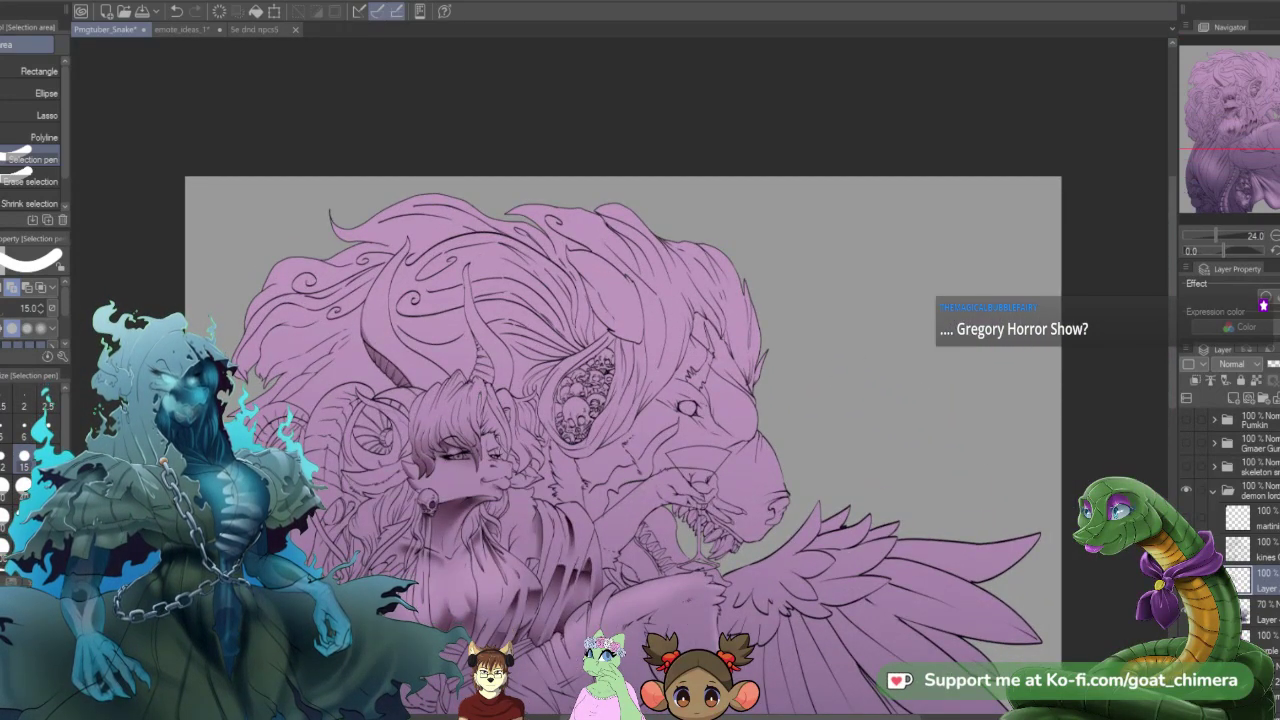
{"action": "left_click", "coordinate": [1262, 549]}
{"action": "left_click", "coordinate": [1234, 399]}
{"action": "left_click_drag", "start_coordinate": [1250, 125], "coordinate": [1267, 125]}
- Sketch a square head with a narrow pointed open mouth and dripping lower corners on the empty background, using K Hard 2 at size 6
{"action": "key", "text": "b"}
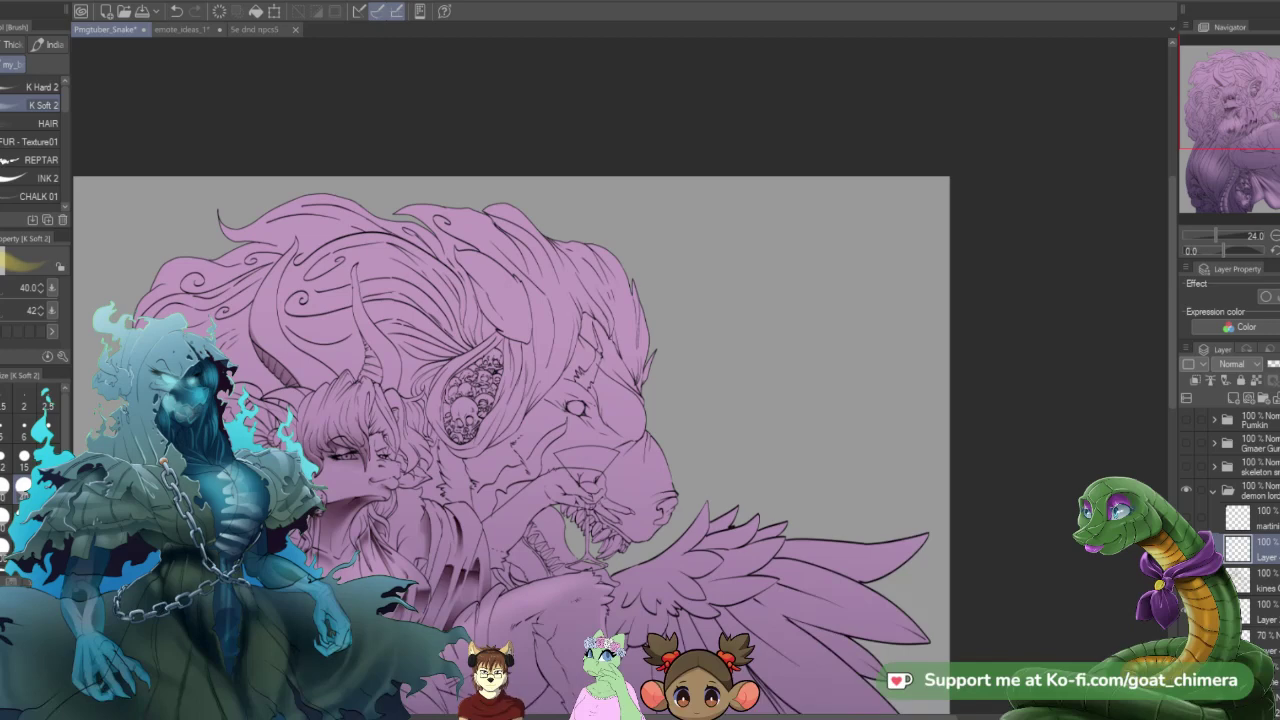
{"action": "left_click", "coordinate": [23, 88]}
{"action": "left_click", "coordinate": [724, 225]}
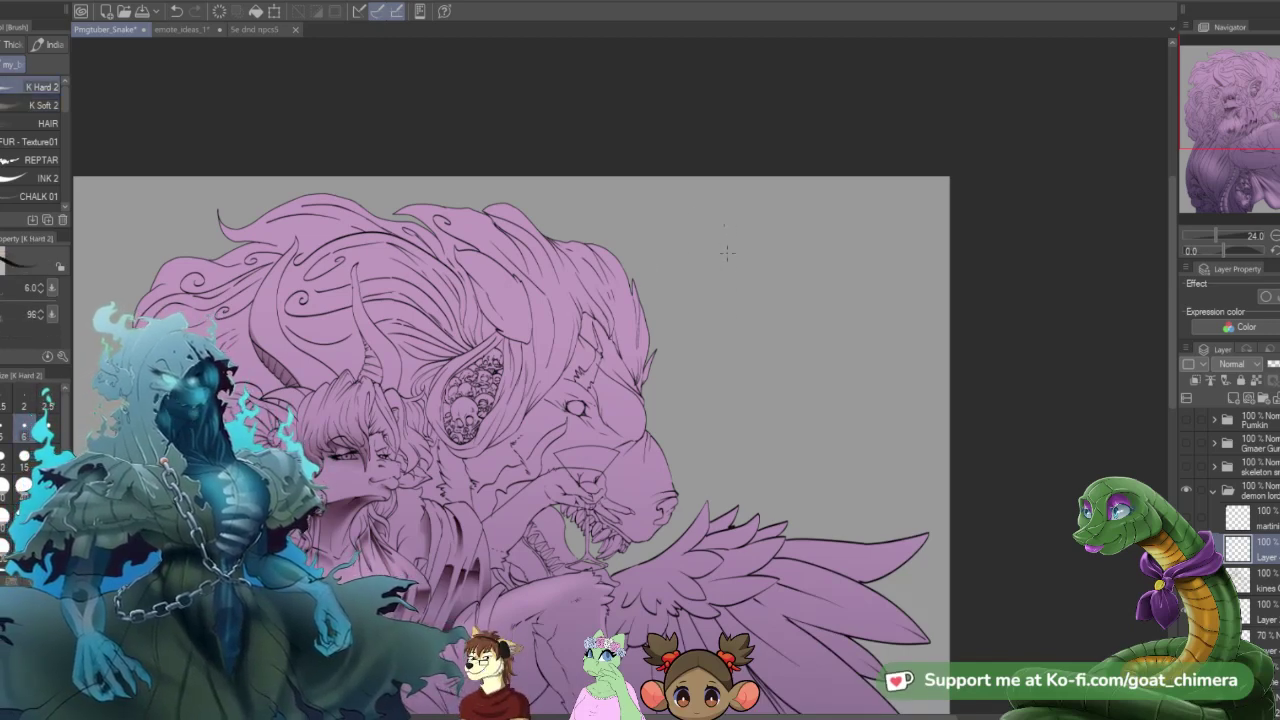
{"action": "left_click_drag", "start_coordinate": [724, 224], "coordinate": [724, 328]}
{"action": "mouse_move", "coordinate": [724, 219]}
{"action": "left_mouse_down"}
{"action": "mouse_move", "coordinate": [864, 214]}
{"action": "mouse_move", "coordinate": [864, 330]}
{"action": "mouse_move", "coordinate": [724, 331]}
{"action": "mouse_move", "coordinate": [789, 278]}
{"action": "mouse_move", "coordinate": [808, 330]}
{"action": "mouse_move", "coordinate": [805, 300]}
{"action": "mouse_move", "coordinate": [781, 328]}
{"action": "mouse_move", "coordinate": [807, 334]}
{"action": "left_mouse_up"}
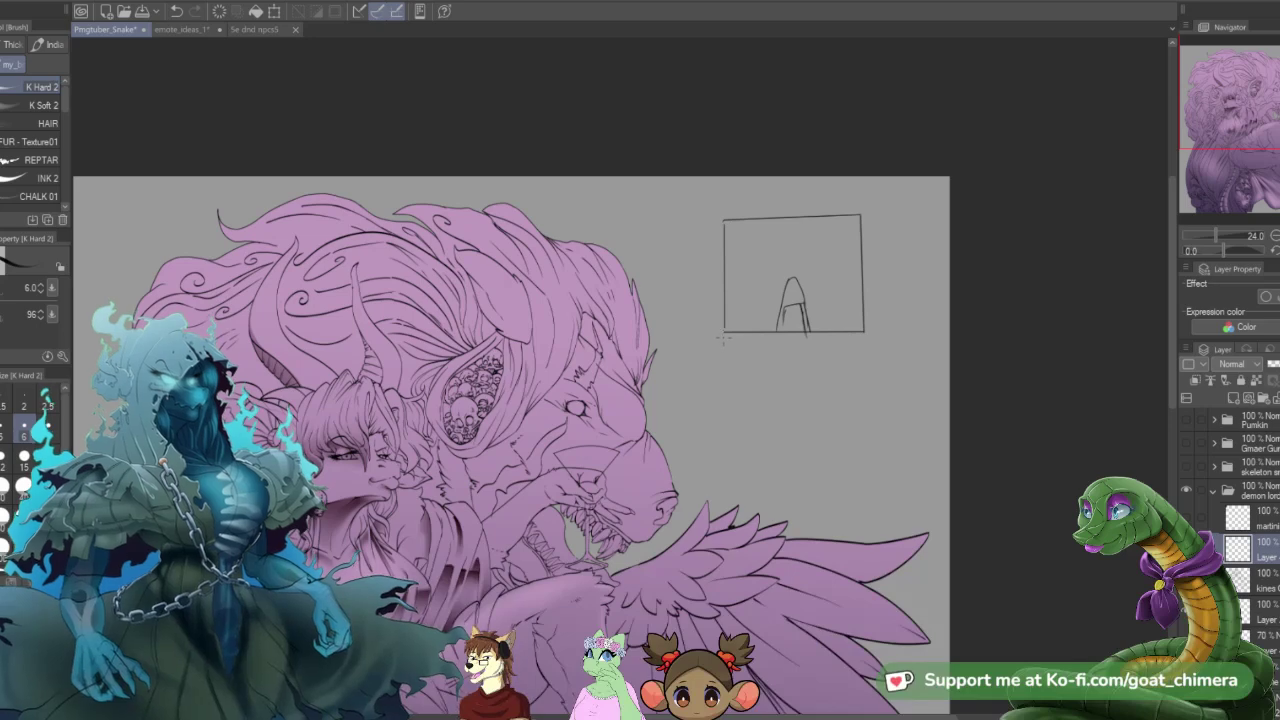
{"action": "mouse_move", "coordinate": [724, 332]}
{"action": "left_mouse_down"}
{"action": "mouse_move", "coordinate": [725, 346]}
{"action": "mouse_move", "coordinate": [730, 334]}
{"action": "left_mouse_up"}
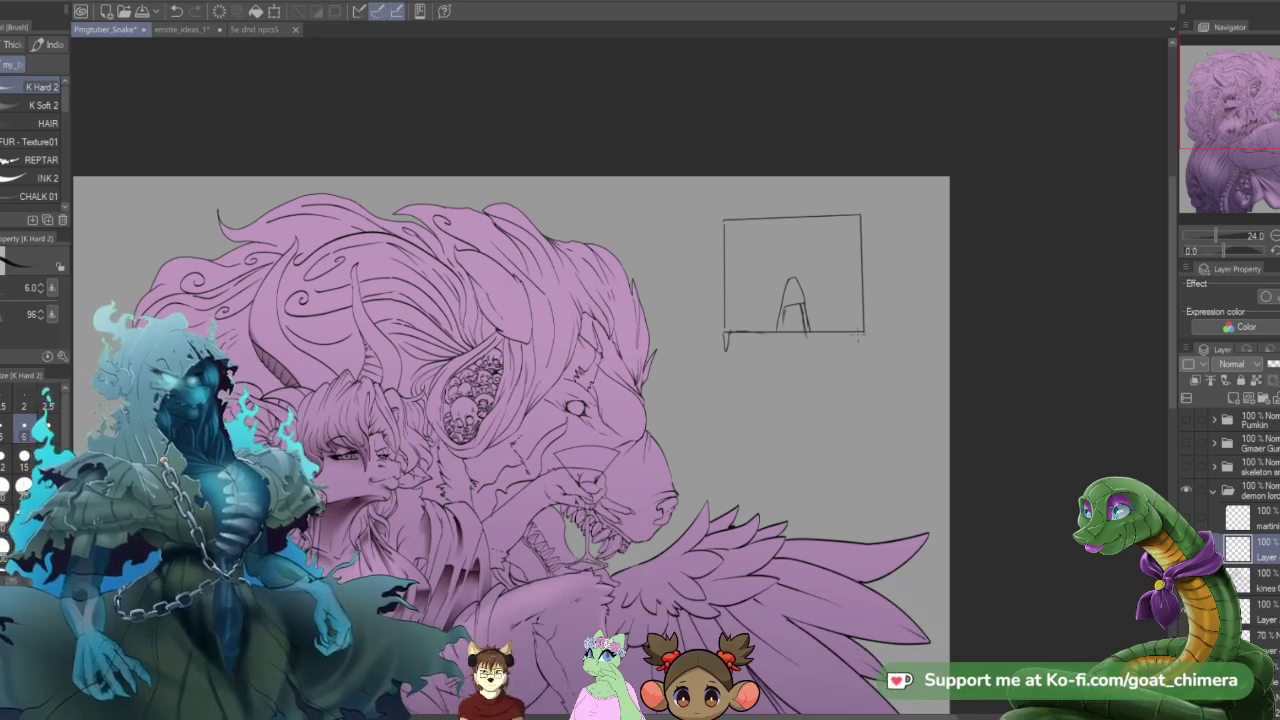
{"action": "left_click_drag", "start_coordinate": [863, 348], "coordinate": [863, 333]}
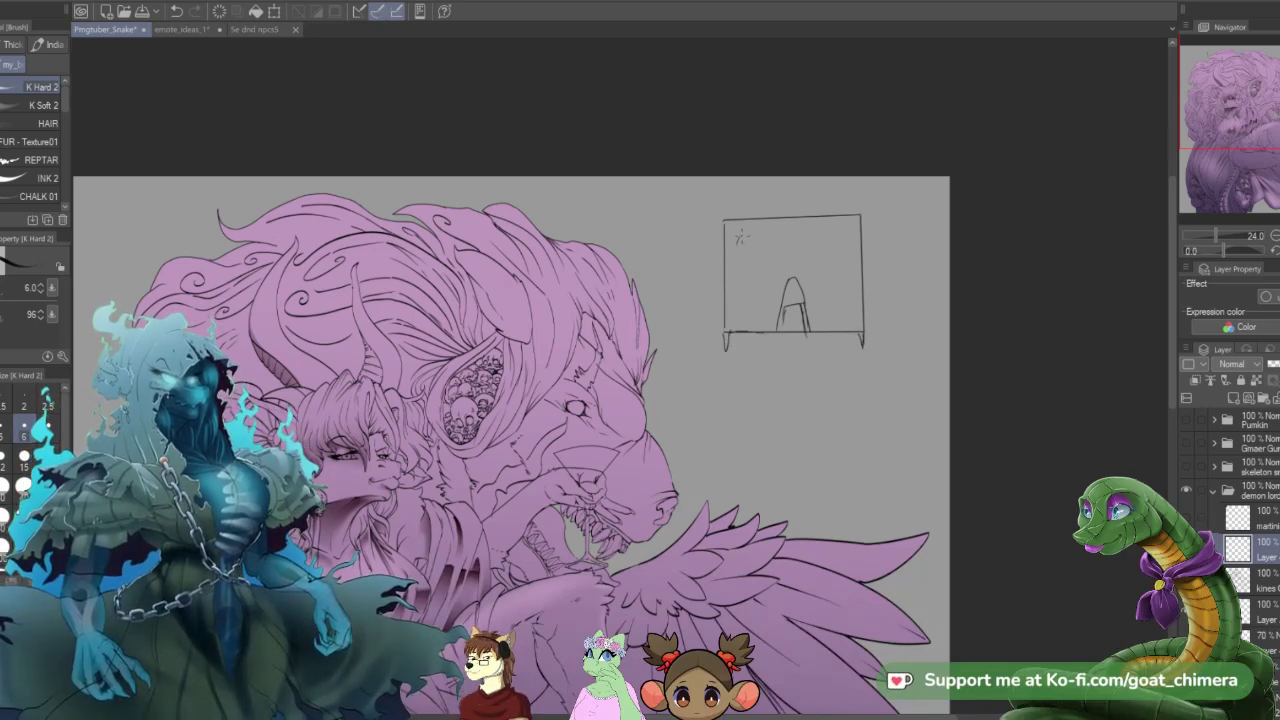
- Add two arched eyes with upturned irises and a small nose to the square head, plus shoulder lines beneath it
{"action": "mouse_move", "coordinate": [739, 238]}
{"action": "left_mouse_down"}
{"action": "mouse_move", "coordinate": [731, 276]}
{"action": "mouse_move", "coordinate": [784, 274]}
{"action": "mouse_move", "coordinate": [754, 236]}
{"action": "mouse_move", "coordinate": [730, 258]}
{"action": "mouse_move", "coordinate": [772, 243]}
{"action": "mouse_move", "coordinate": [781, 267]}
{"action": "mouse_move", "coordinate": [808, 276]}
{"action": "mouse_move", "coordinate": [846, 272]}
{"action": "mouse_move", "coordinate": [806, 248]}
{"action": "mouse_move", "coordinate": [848, 250]}
{"action": "mouse_move", "coordinate": [855, 272]}
{"action": "mouse_move", "coordinate": [796, 288]}
{"action": "mouse_move", "coordinate": [801, 270]}
{"action": "left_mouse_up"}
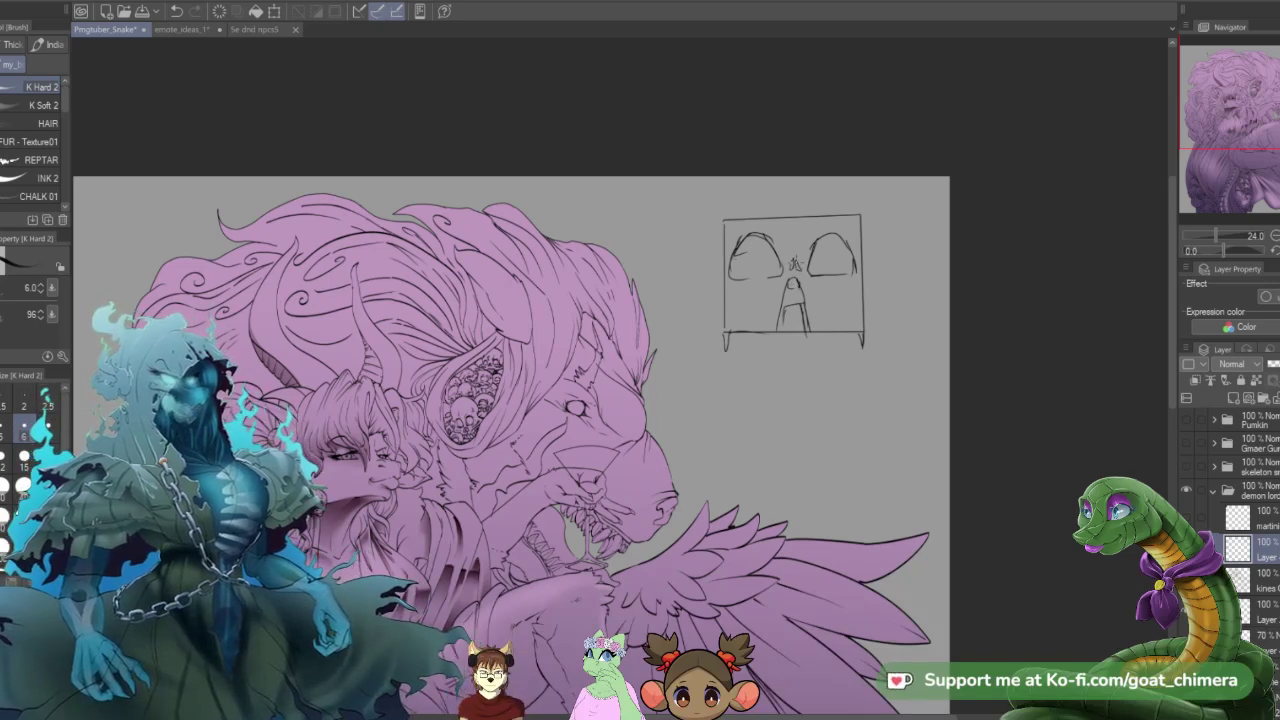
{"action": "left_click_drag", "start_coordinate": [733, 333], "coordinate": [742, 365]}
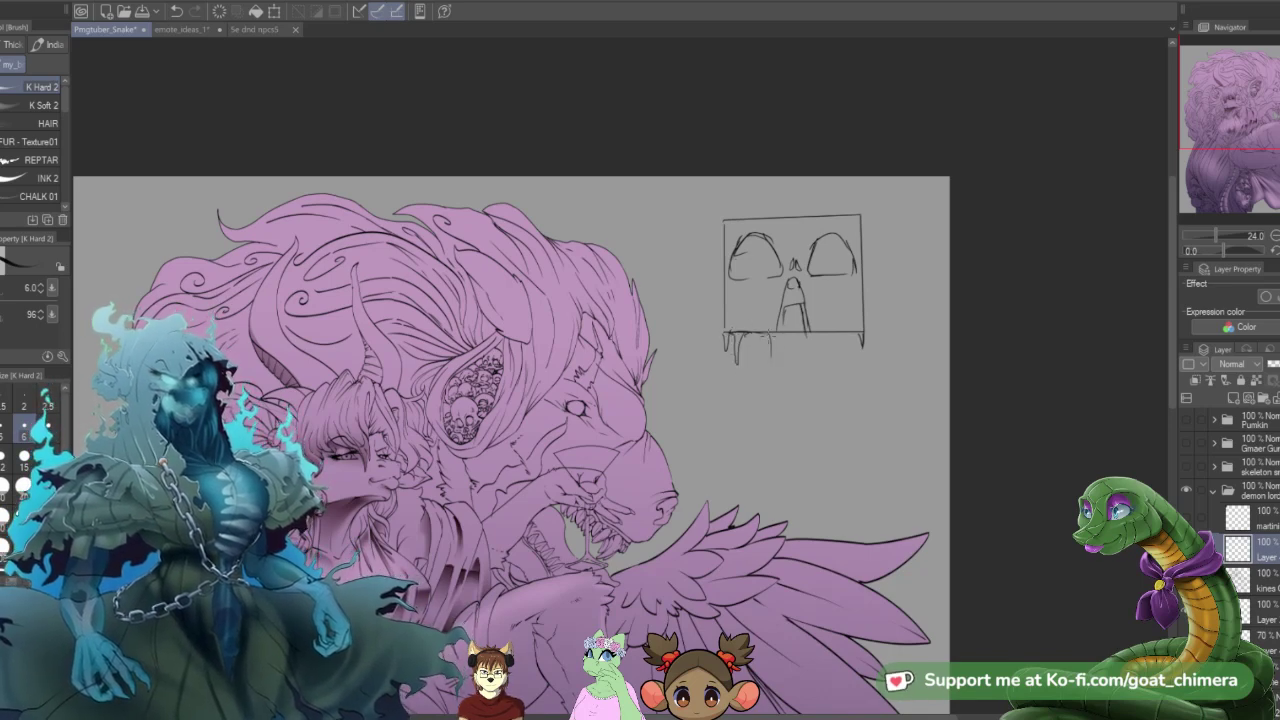
{"action": "mouse_move", "coordinate": [763, 339]}
{"action": "left_mouse_down"}
{"action": "mouse_move", "coordinate": [739, 361]}
{"action": "mouse_move", "coordinate": [731, 404]}
{"action": "left_mouse_up"}
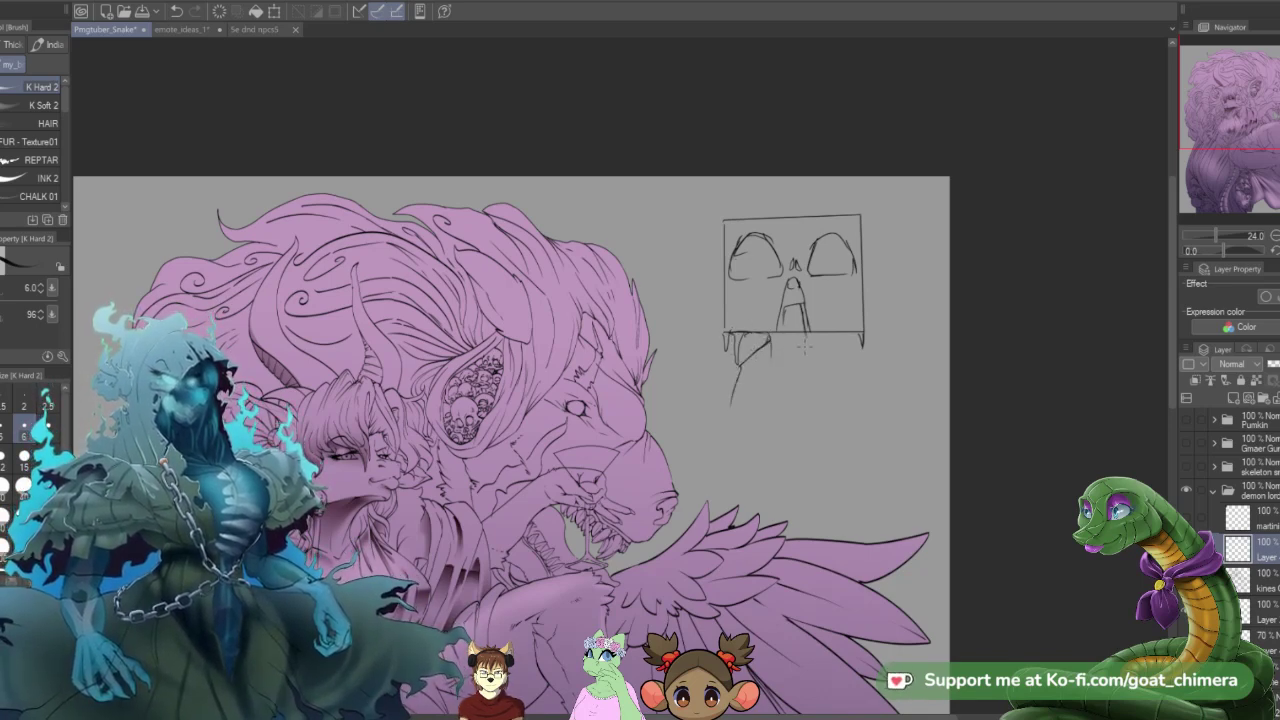
{"action": "mouse_move", "coordinate": [805, 334]}
{"action": "left_mouse_down"}
{"action": "mouse_move", "coordinate": [836, 366]}
{"action": "mouse_move", "coordinate": [832, 430]}
{"action": "left_mouse_up"}
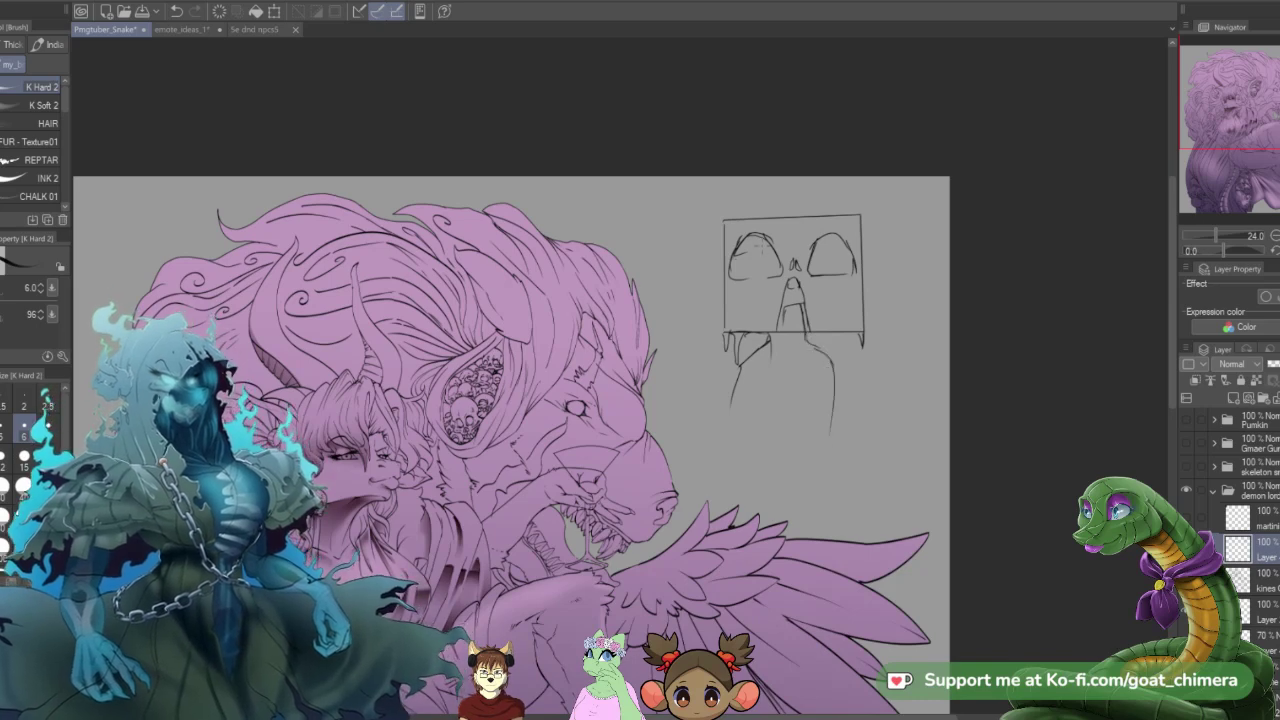
{"action": "mouse_move", "coordinate": [741, 252]}
{"action": "left_mouse_down"}
{"action": "mouse_move", "coordinate": [755, 236]}
{"action": "mouse_move", "coordinate": [773, 250]}
{"action": "mouse_move", "coordinate": [744, 254]}
{"action": "mouse_move", "coordinate": [849, 244]}
{"action": "mouse_move", "coordinate": [834, 251]}
{"action": "left_mouse_up"}
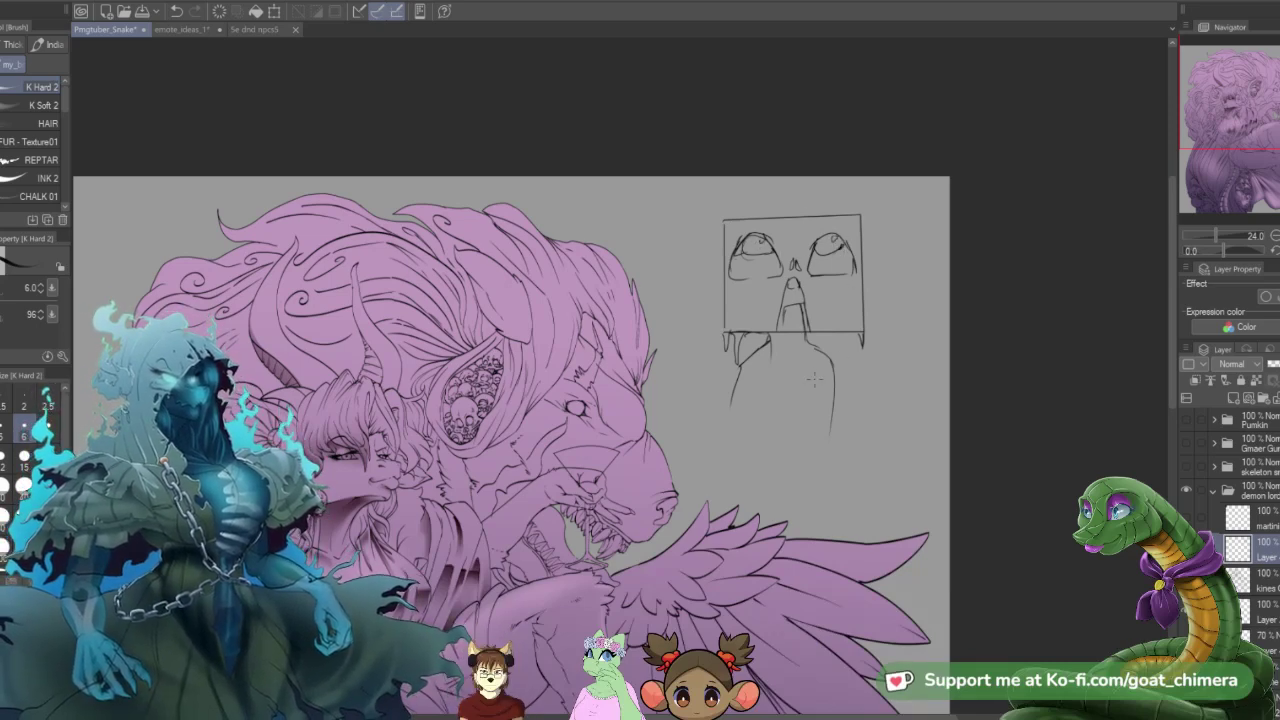
- Draw teeth in the square head's mouth and give the head thickness with side and underside edge lines
{"action": "scroll", "coordinate": [814, 378], "scroll_direction": "up", "scroll_amount": 4}
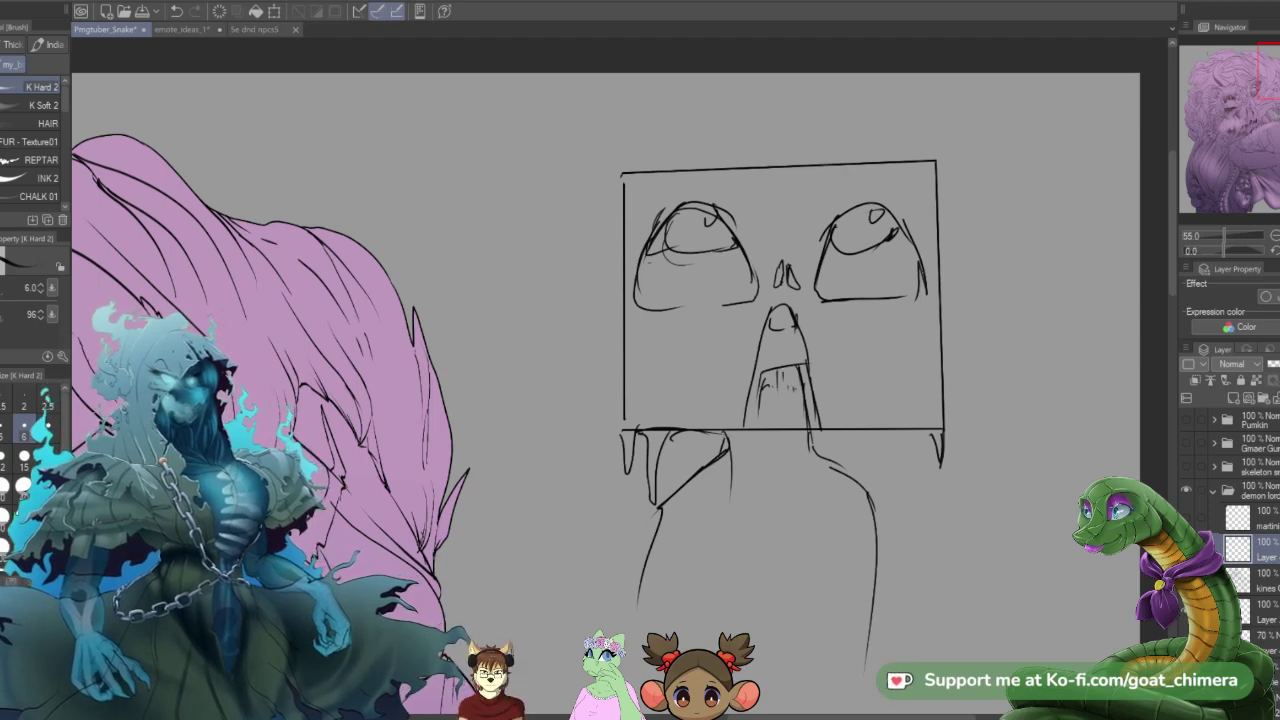
{"action": "left_click_drag", "start_coordinate": [794, 369], "coordinate": [796, 389]}
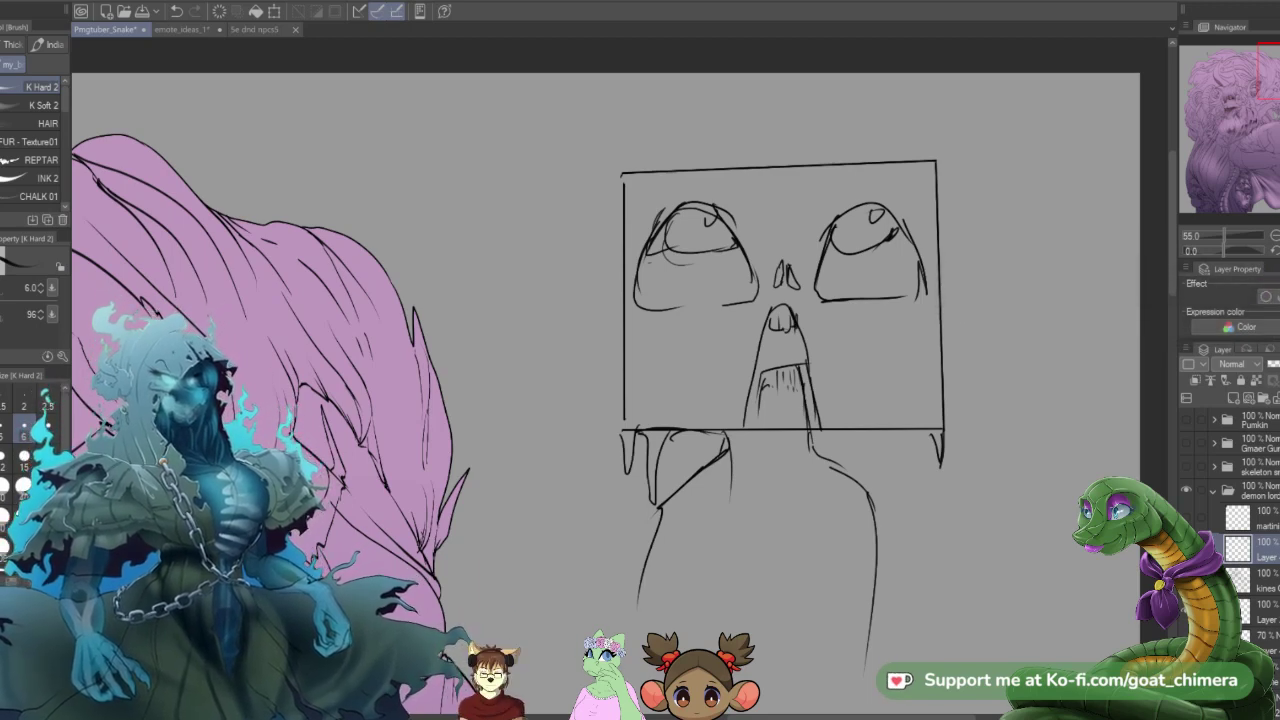
{"action": "left_click_drag", "start_coordinate": [937, 163], "coordinate": [951, 402]}
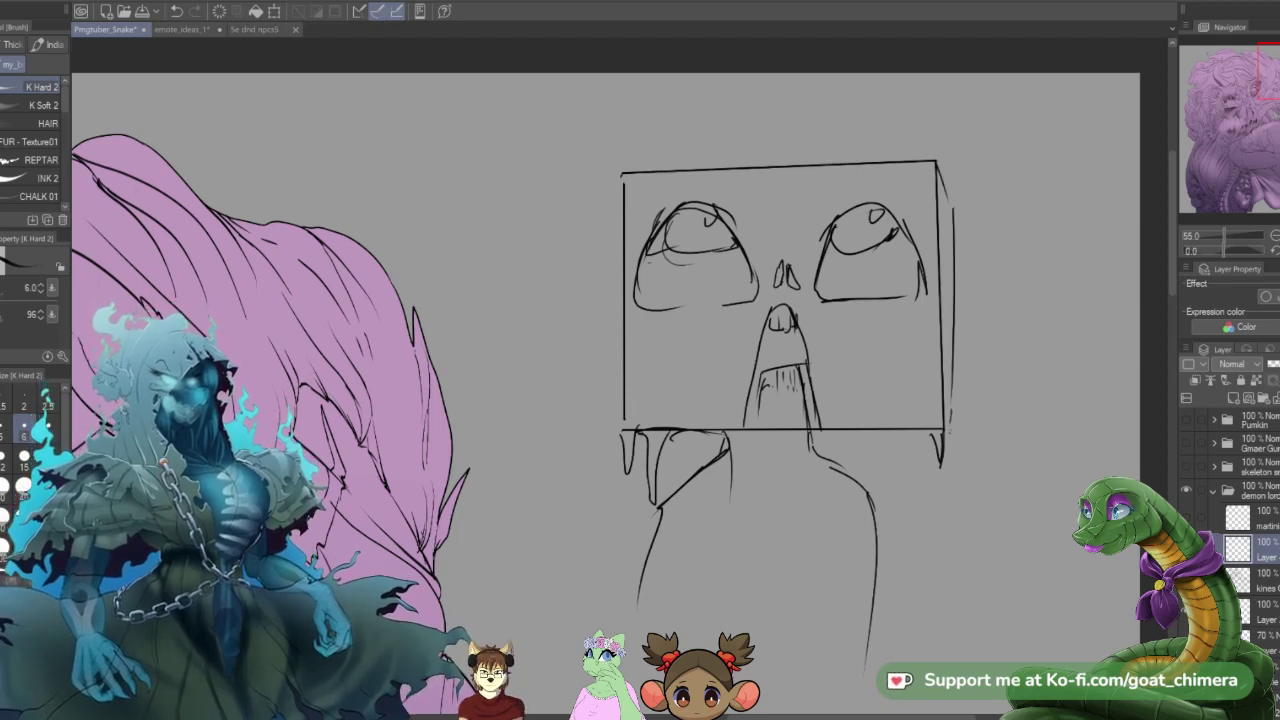
{"action": "left_click_drag", "start_coordinate": [814, 439], "coordinate": [930, 441]}
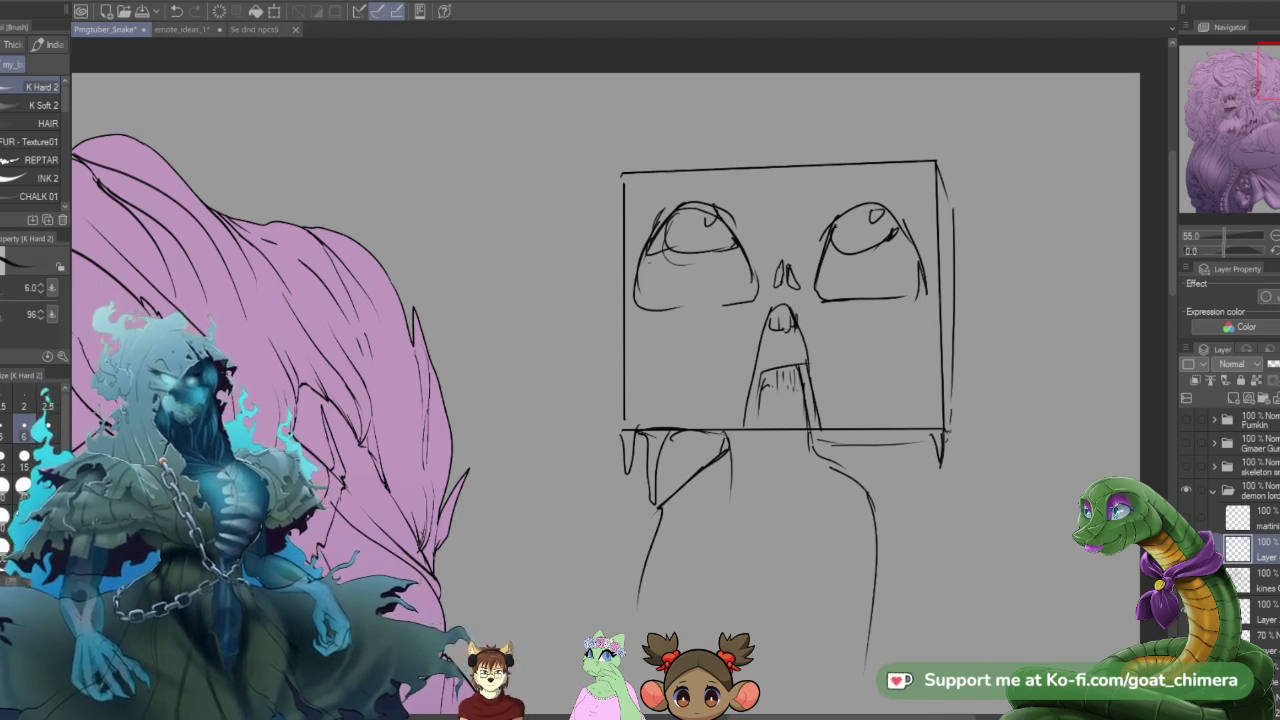
{"action": "left_click_drag", "start_coordinate": [652, 438], "coordinate": [680, 444]}
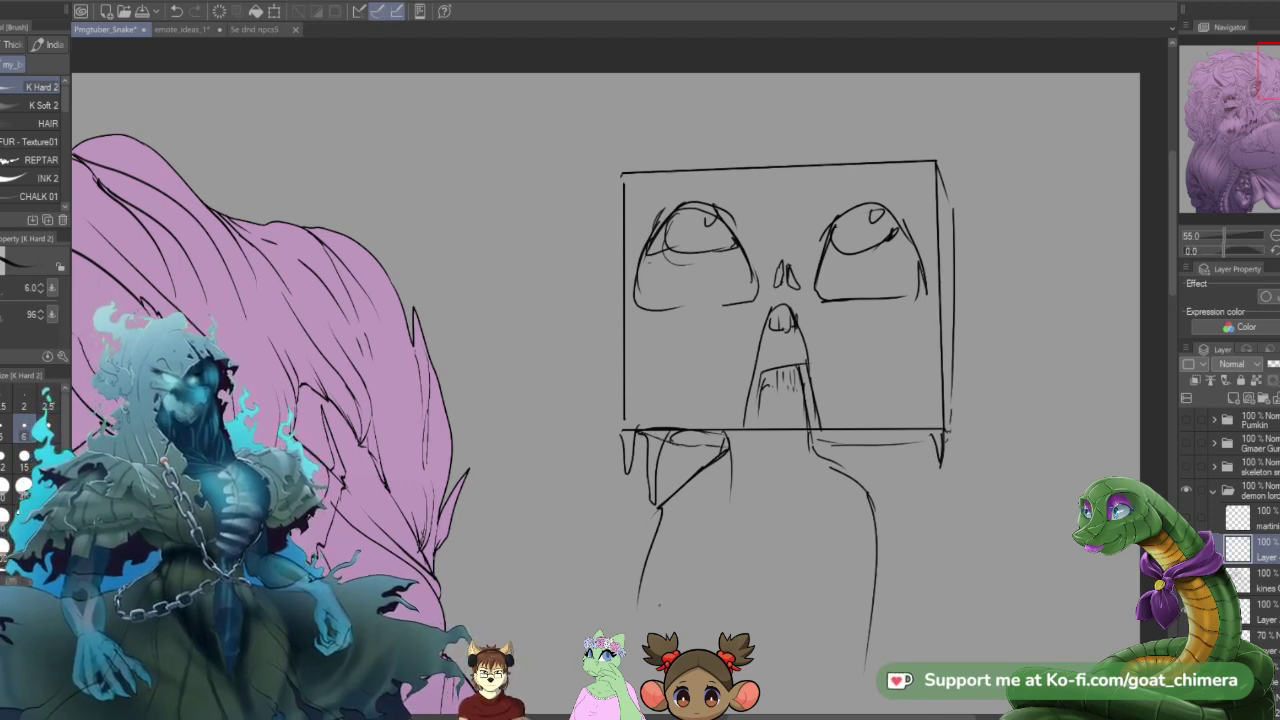
- Sketch the arms and ragged, folded clothing below both shoulders of the square-headed figure
{"action": "left_click_drag", "start_coordinate": [660, 531], "coordinate": [712, 574]}
{"action": "left_click_drag", "start_coordinate": [723, 530], "coordinate": [720, 628]}
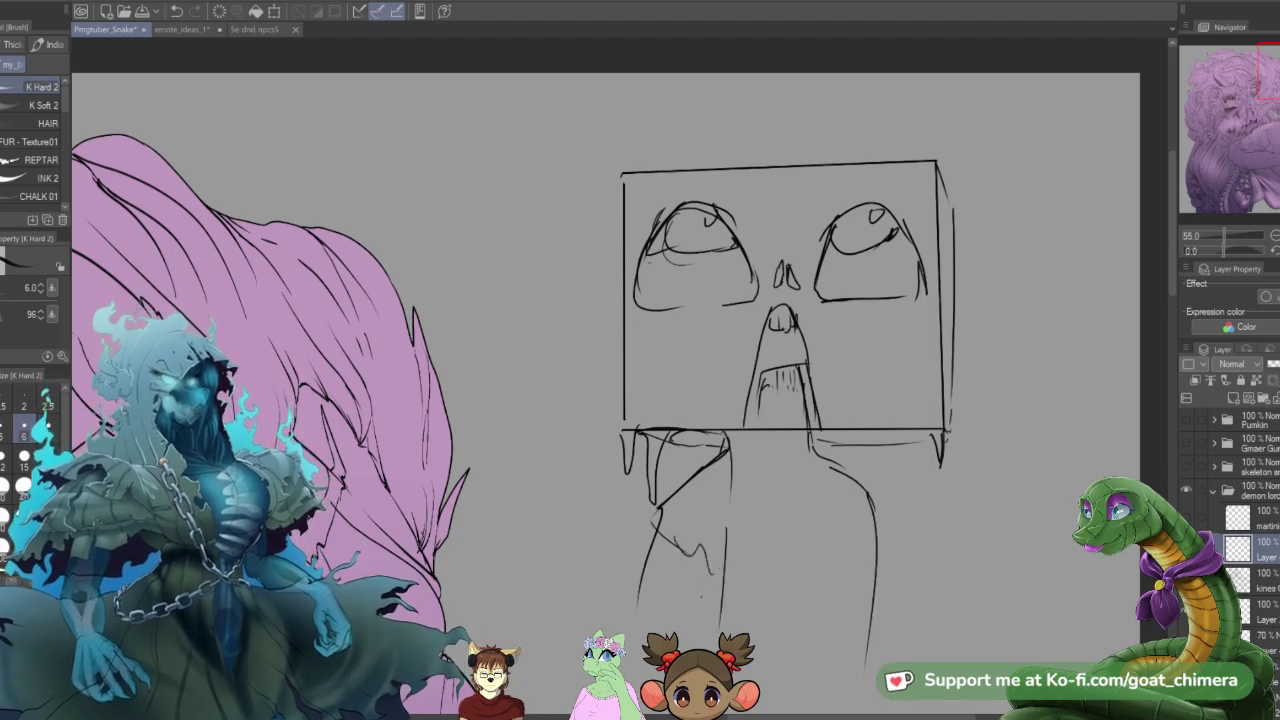
{"action": "left_click_drag", "start_coordinate": [690, 562], "coordinate": [688, 604]}
{"action": "mouse_move", "coordinate": [819, 508]}
{"action": "left_mouse_down"}
{"action": "mouse_move", "coordinate": [822, 565]}
{"action": "mouse_move", "coordinate": [880, 546]}
{"action": "left_mouse_up"}
{"action": "left_click_drag", "start_coordinate": [822, 470], "coordinate": [828, 566]}
{"action": "left_click_drag", "start_coordinate": [834, 562], "coordinate": [878, 538]}
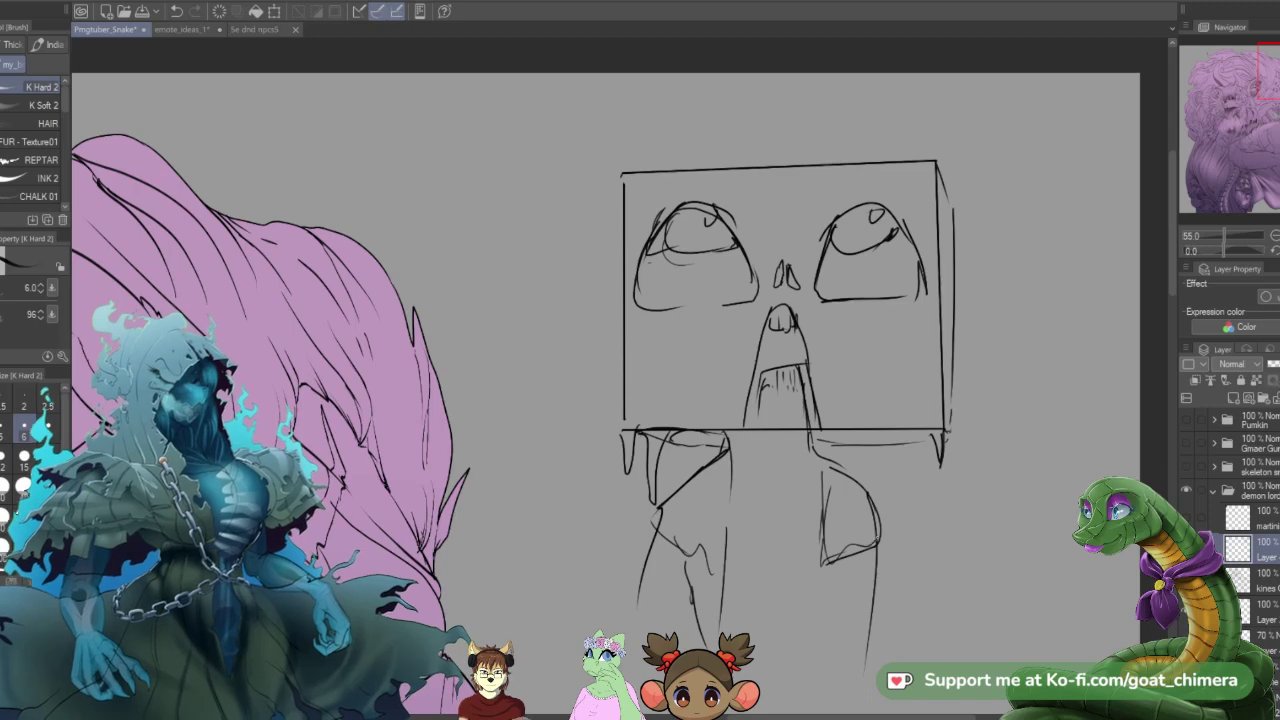
{"action": "mouse_move", "coordinate": [860, 494]}
{"action": "left_mouse_down"}
{"action": "mouse_move", "coordinate": [813, 569]}
{"action": "mouse_move", "coordinate": [844, 580]}
{"action": "left_mouse_up"}
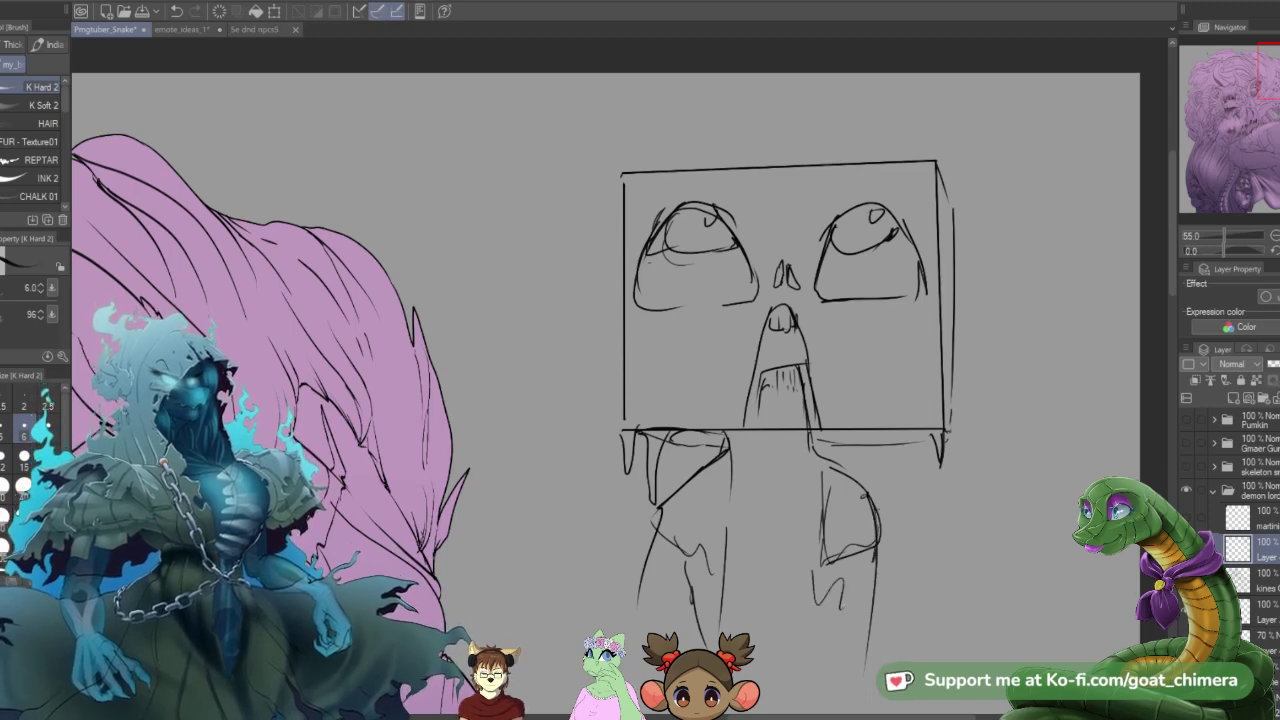
- Erase the upturned irises with the Hard eraser and redraw them looking sideways with highlights, using K Hard 2
{"action": "key", "text": "e"}
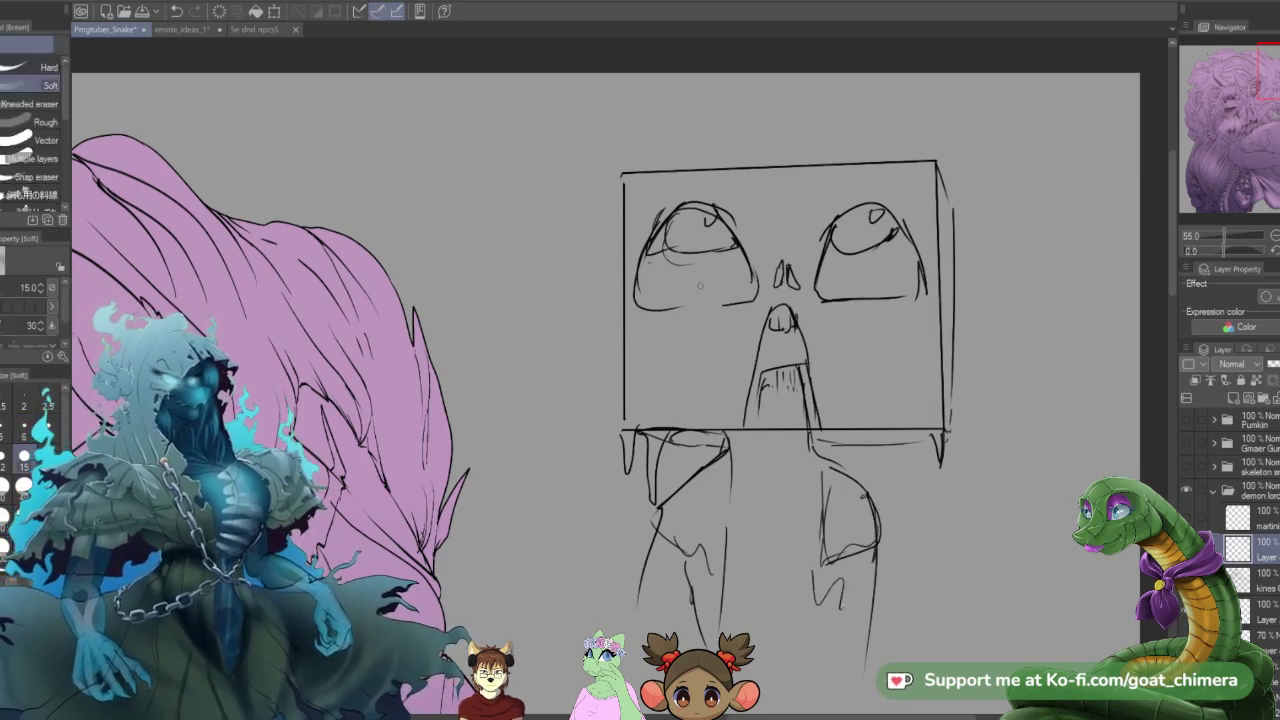
{"action": "left_click", "coordinate": [45, 67]}
{"action": "mouse_move", "coordinate": [695, 243]}
{"action": "left_mouse_down"}
{"action": "mouse_move", "coordinate": [659, 257]}
{"action": "mouse_move", "coordinate": [699, 266]}
{"action": "left_mouse_up"}
{"action": "mouse_move", "coordinate": [824, 269]}
{"action": "left_mouse_down"}
{"action": "mouse_move", "coordinate": [856, 243]}
{"action": "mouse_move", "coordinate": [839, 272]}
{"action": "mouse_move", "coordinate": [880, 242]}
{"action": "left_mouse_up"}
{"action": "key", "text": "b"}
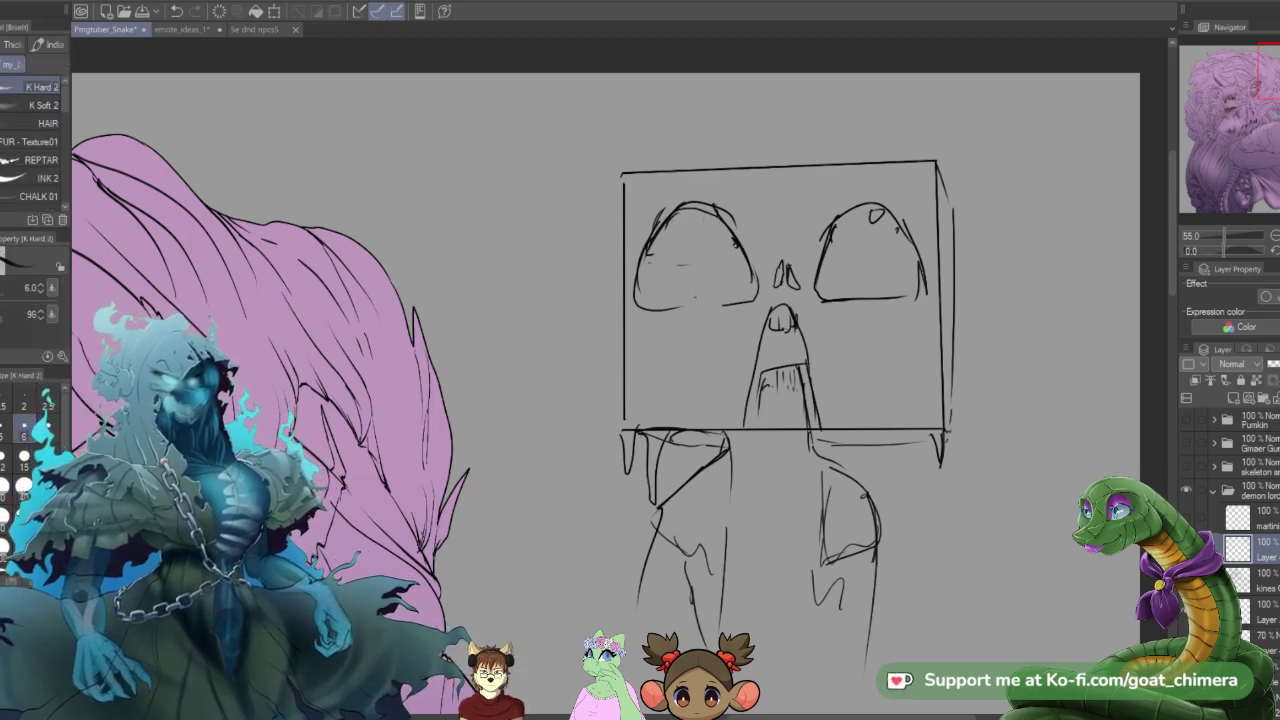
{"action": "left_click_drag", "start_coordinate": [686, 299], "coordinate": [738, 262]}
{"action": "mouse_move", "coordinate": [851, 294]}
{"action": "left_mouse_down"}
{"action": "mouse_move", "coordinate": [906, 240]}
{"action": "mouse_move", "coordinate": [920, 258]}
{"action": "left_mouse_up"}
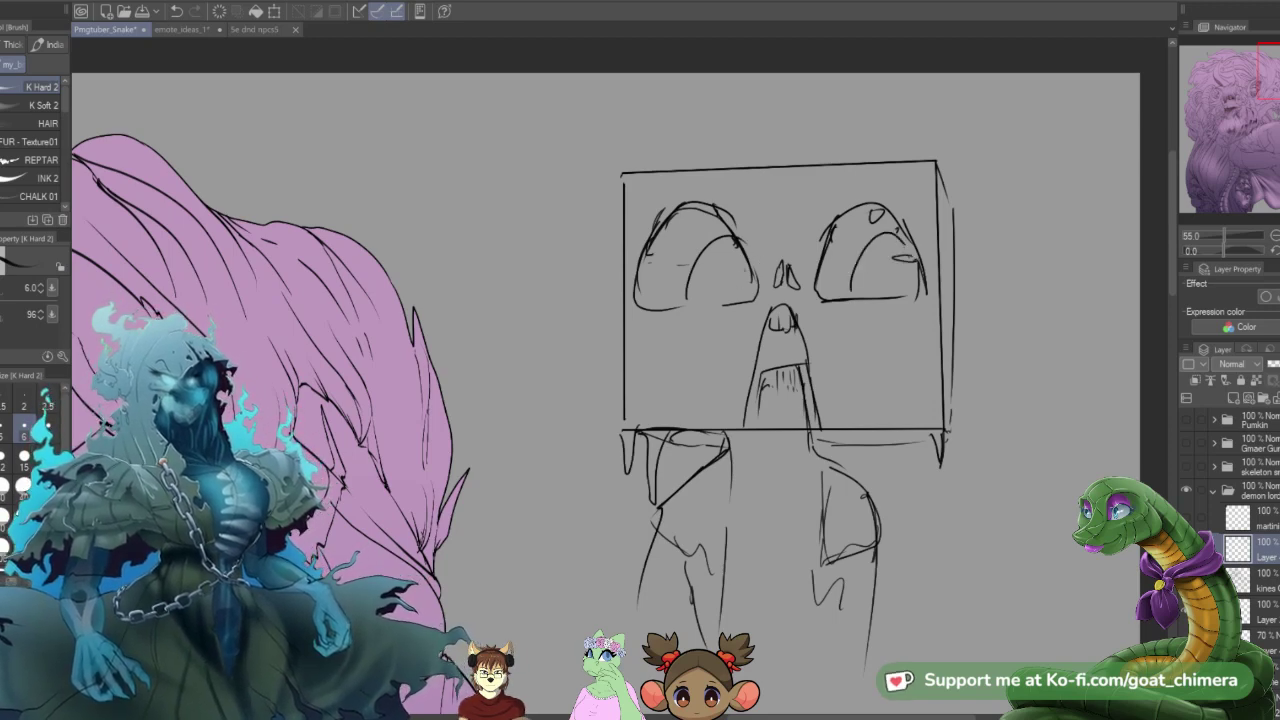
{"action": "left_click_drag", "start_coordinate": [720, 262], "coordinate": [744, 258]}
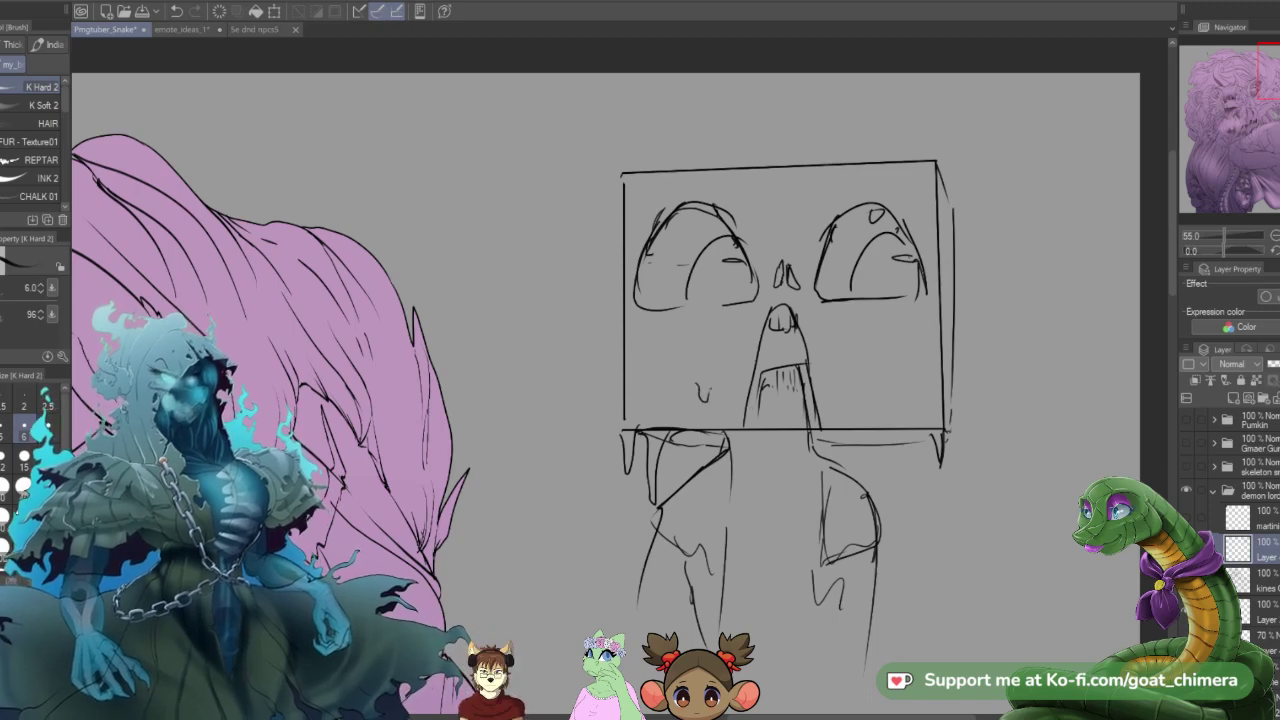
- Add melting drips and wrinkle marks to the cheeks and forehead, and reinforce the square head's upper corners and side edge
{"action": "left_click_drag", "start_coordinate": [710, 388], "coordinate": [732, 374]}
{"action": "mouse_move", "coordinate": [877, 380]}
{"action": "left_mouse_down"}
{"action": "mouse_move", "coordinate": [897, 372]}
{"action": "mouse_move", "coordinate": [908, 404]}
{"action": "mouse_move", "coordinate": [922, 379]}
{"action": "left_mouse_up"}
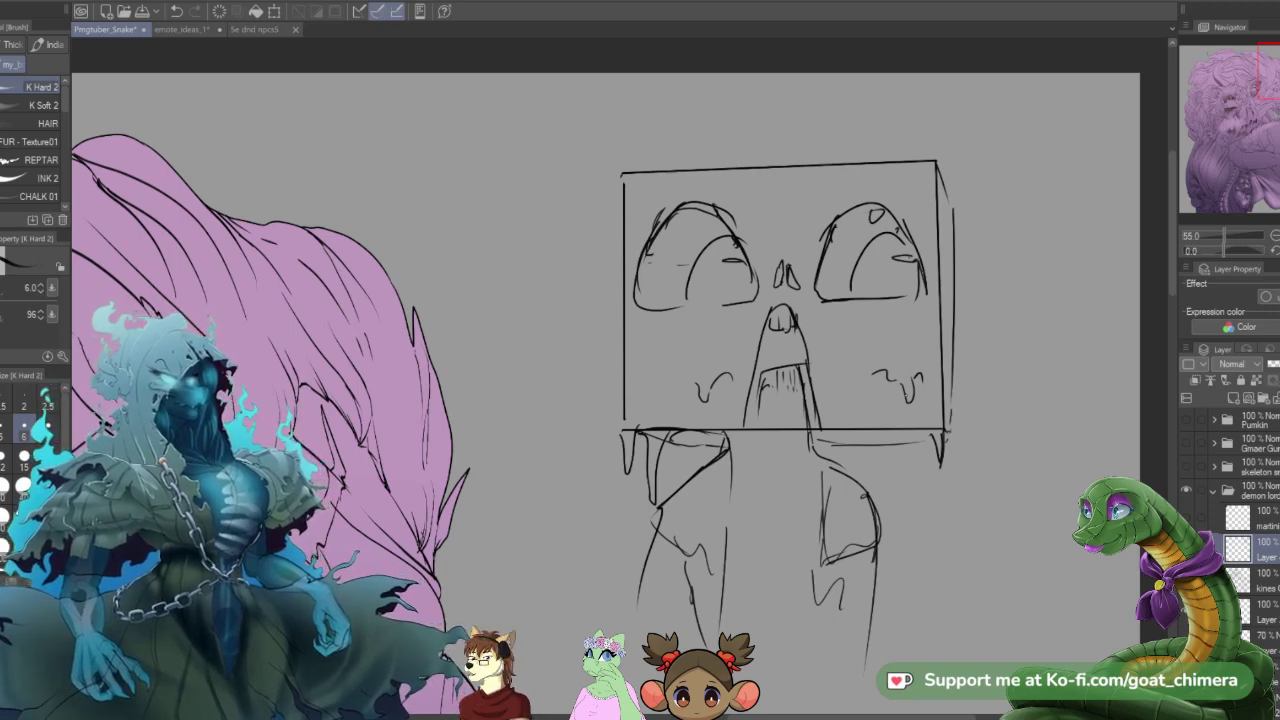
{"action": "mouse_move", "coordinate": [657, 331]}
{"action": "left_mouse_down"}
{"action": "mouse_move", "coordinate": [633, 357]}
{"action": "mouse_move", "coordinate": [677, 337]}
{"action": "left_mouse_up"}
{"action": "left_click_drag", "start_coordinate": [679, 321], "coordinate": [691, 328]}
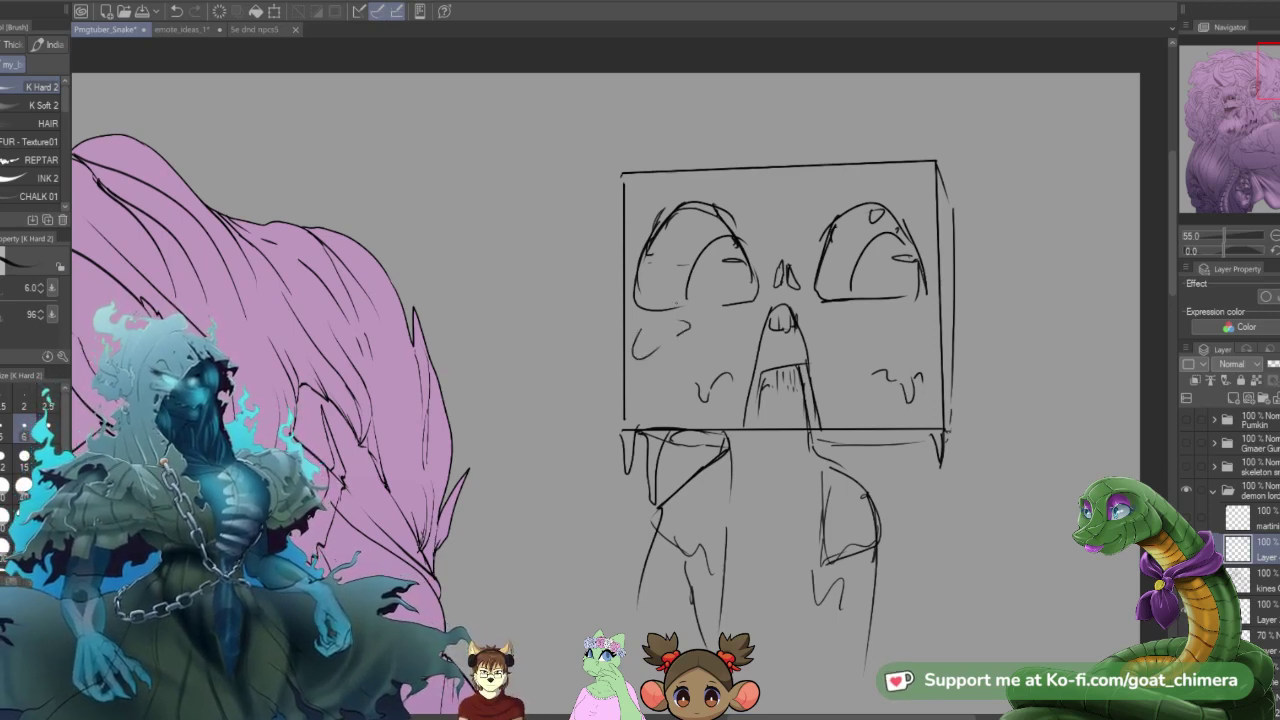
{"action": "mouse_move", "coordinate": [770, 200]}
{"action": "left_mouse_down"}
{"action": "mouse_move", "coordinate": [790, 210]}
{"action": "mouse_move", "coordinate": [838, 182]}
{"action": "left_mouse_up"}
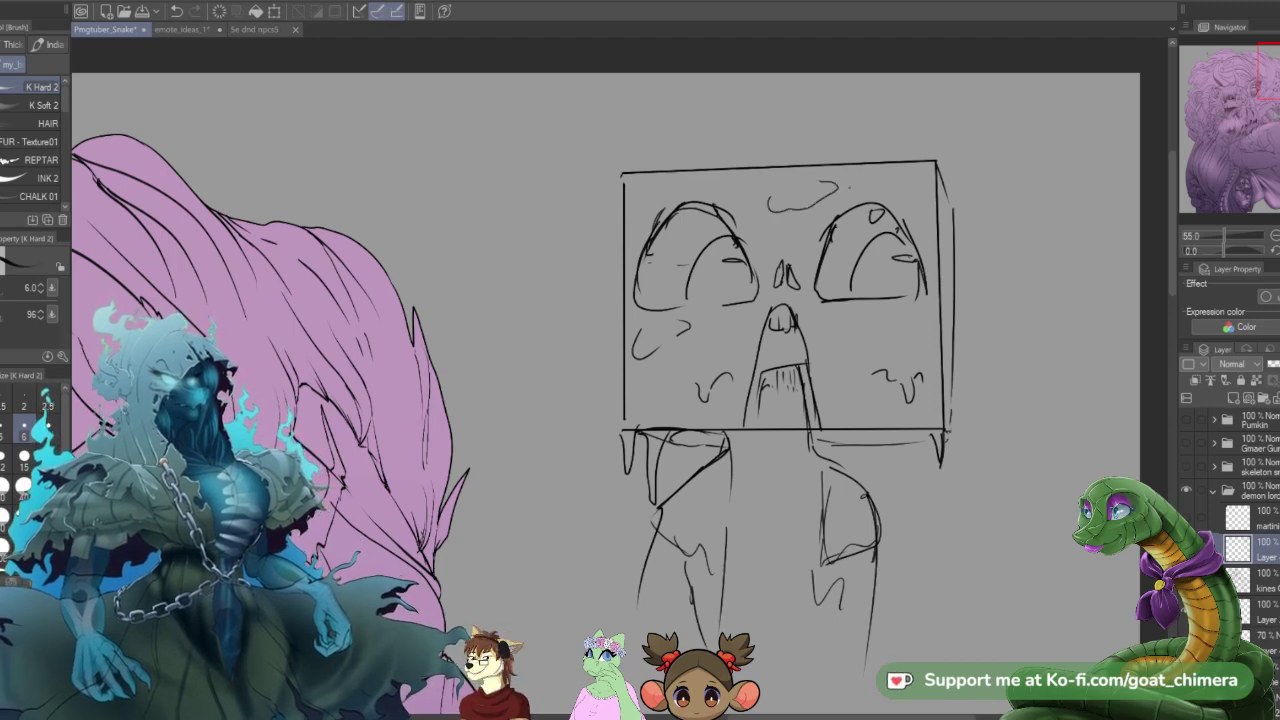
{"action": "left_click_drag", "start_coordinate": [627, 175], "coordinate": [627, 249]}
{"action": "mouse_move", "coordinate": [928, 162]}
{"action": "left_mouse_down"}
{"action": "mouse_move", "coordinate": [955, 222]}
{"action": "mouse_move", "coordinate": [956, 286]}
{"action": "left_mouse_up"}
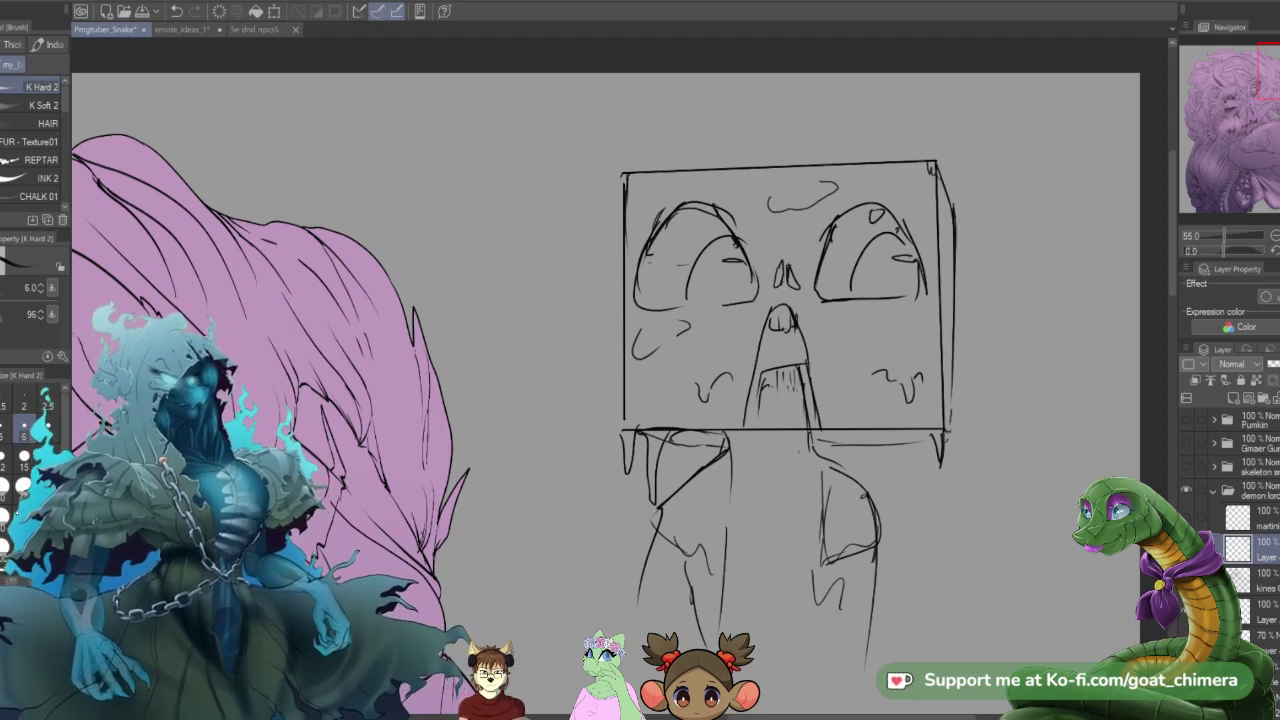
- Draw the neck and the long inner torso lines running down from beneath the square head
{"action": "left_click_drag", "start_coordinate": [745, 456], "coordinate": [756, 490]}
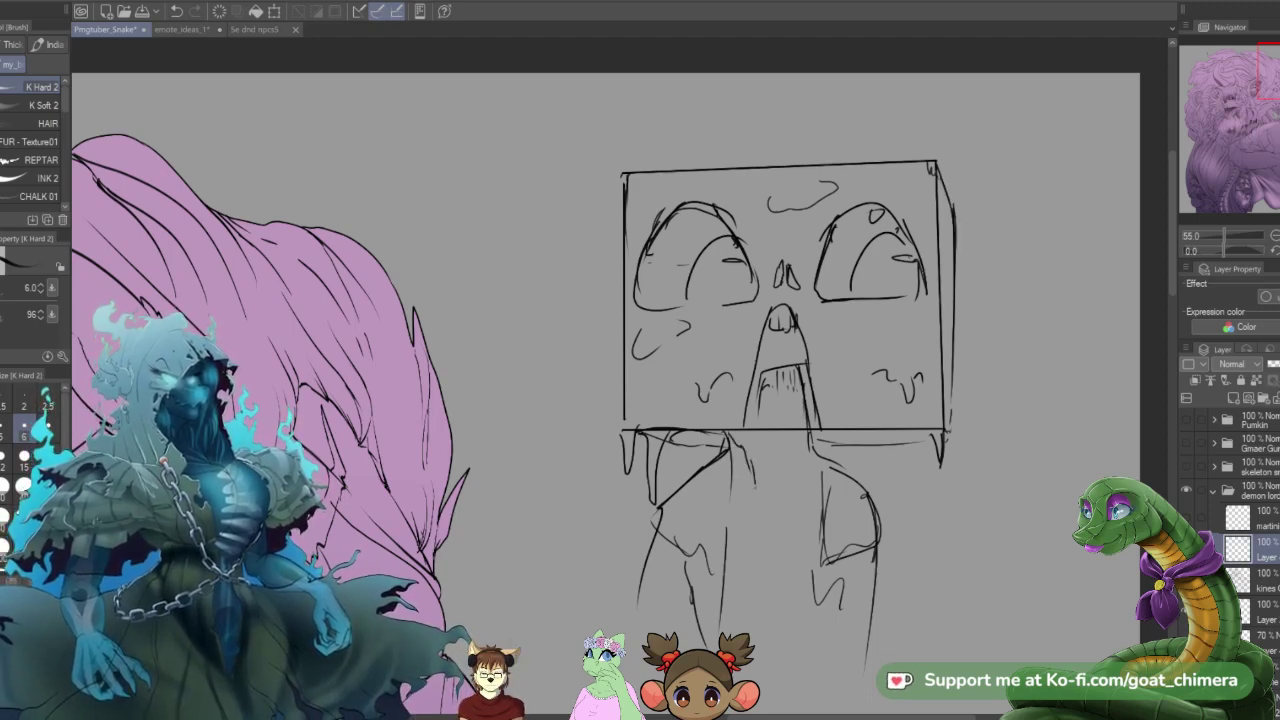
{"action": "mouse_move", "coordinate": [814, 436]}
{"action": "left_mouse_down"}
{"action": "mouse_move", "coordinate": [823, 530]}
{"action": "mouse_move", "coordinate": [836, 462]}
{"action": "left_mouse_up"}
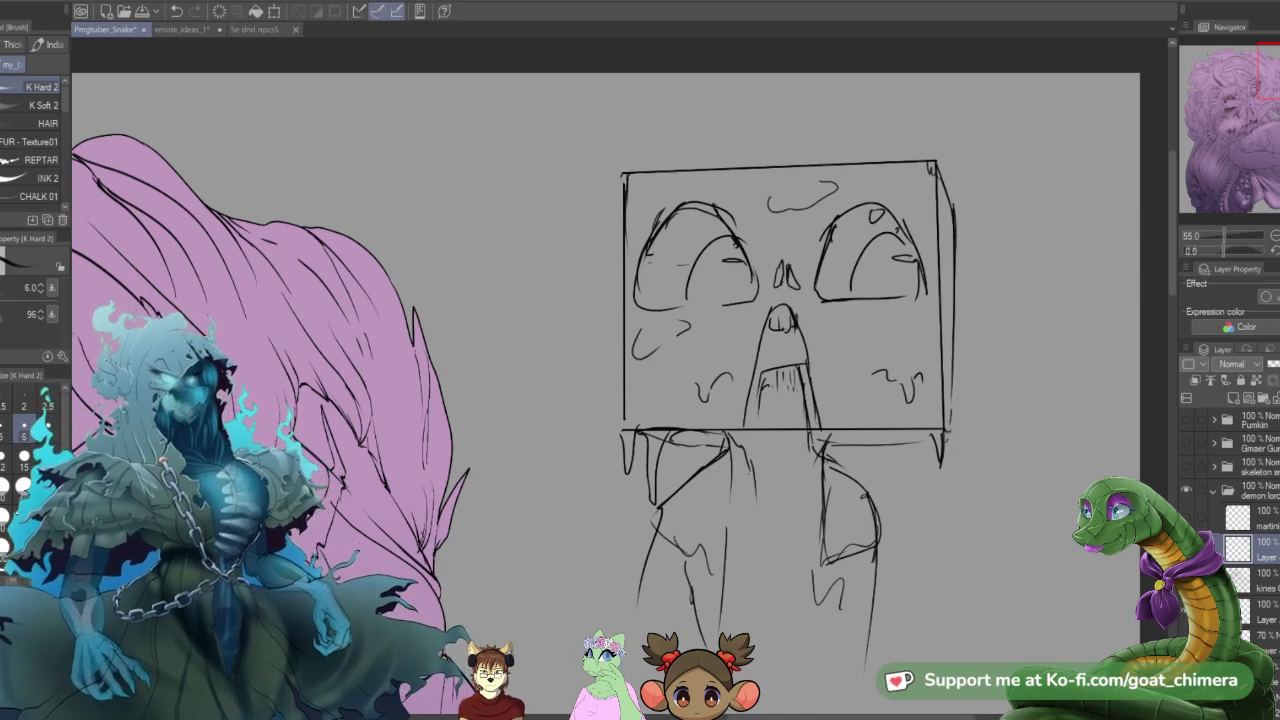
{"action": "left_click_drag", "start_coordinate": [752, 474], "coordinate": [763, 572]}
{"action": "left_click_drag", "start_coordinate": [808, 468], "coordinate": [797, 600]}
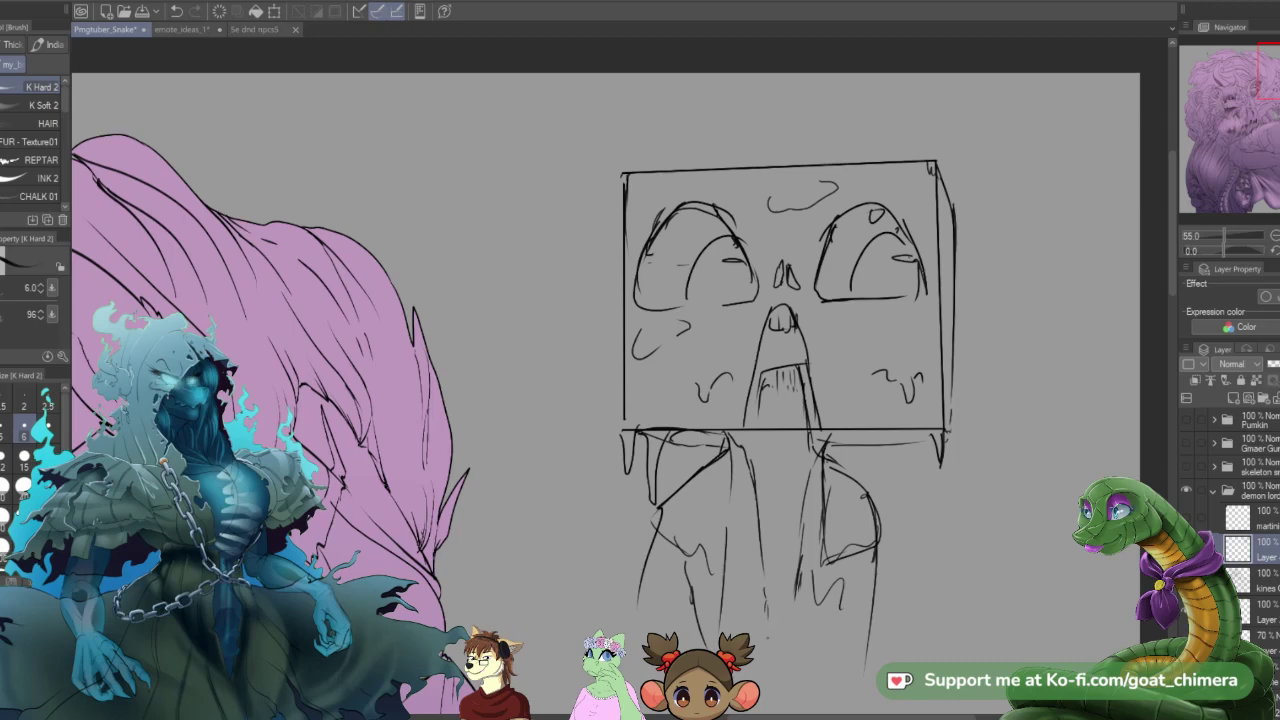
{"action": "left_click_drag", "start_coordinate": [798, 608], "coordinate": [790, 650]}
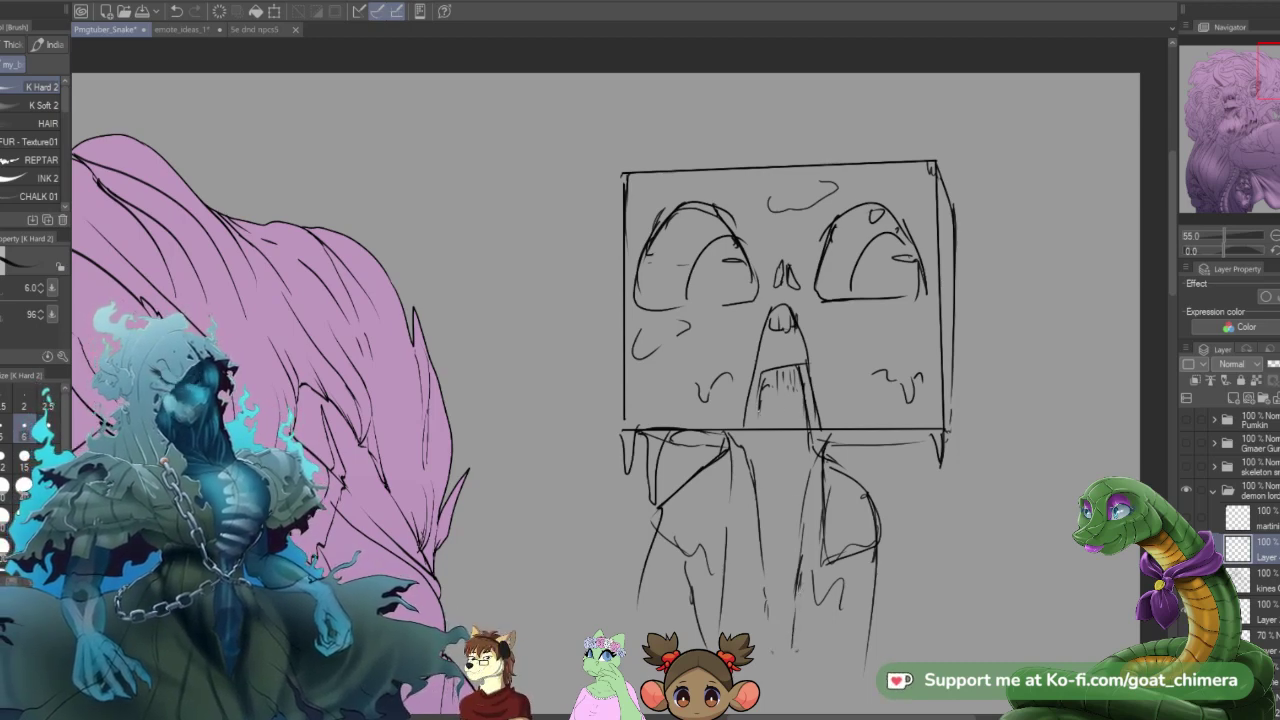
- Sharpen the lower corners of the square head's mouth with darker pointed strokes
{"action": "mouse_move", "coordinate": [750, 409]}
{"action": "left_mouse_down"}
{"action": "mouse_move", "coordinate": [760, 385]}
{"action": "mouse_move", "coordinate": [801, 396]}
{"action": "mouse_move", "coordinate": [816, 418]}
{"action": "left_mouse_up"}
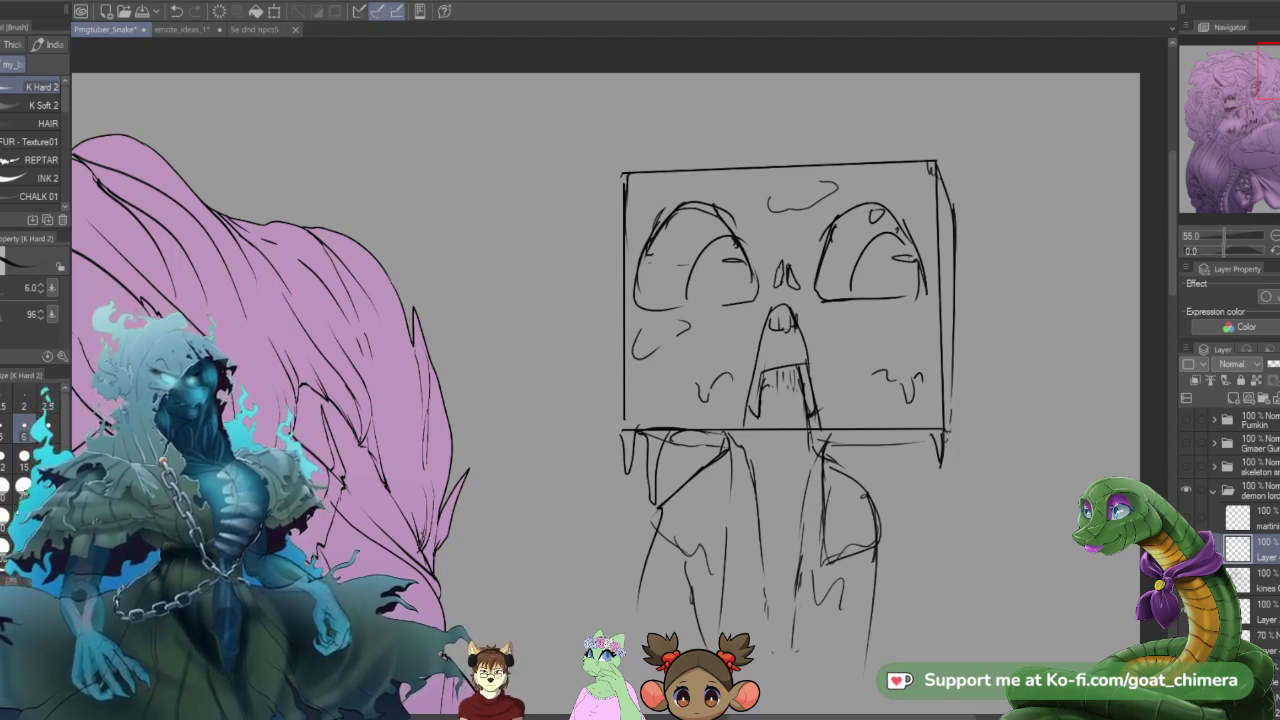
{"action": "scroll", "coordinate": [587, 431], "scroll_direction": "down", "scroll_amount": 5}
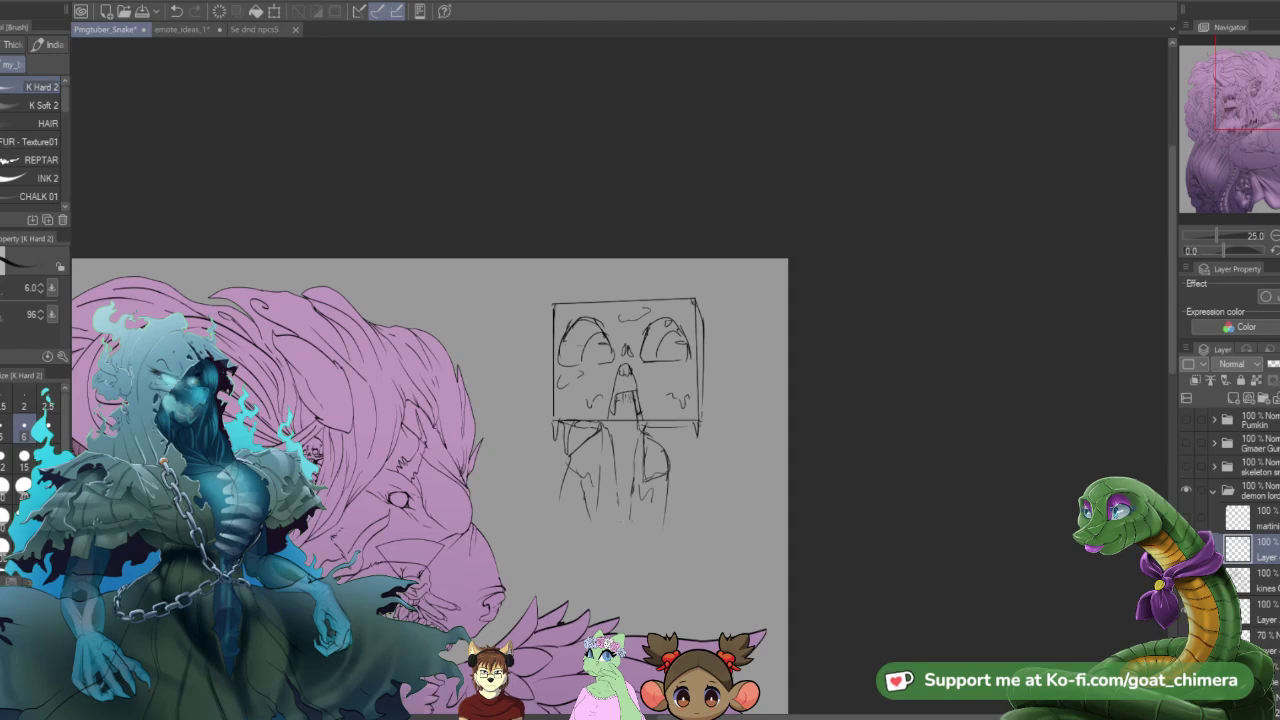
{"action": "key", "text": "ctrl+plus"}
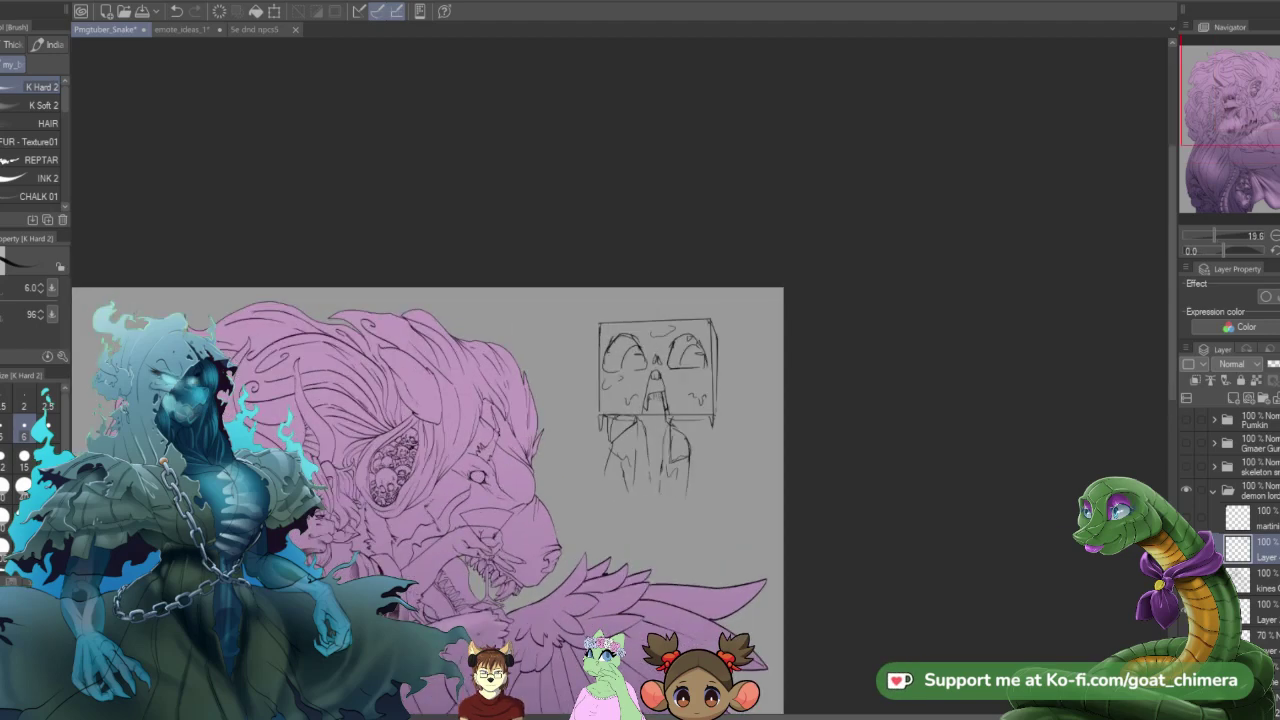
- Move the square-head sketch layer out of the demon lord folder into the skeleton folder above it
{"action": "left_click", "coordinate": [1186, 548]}
{"action": "left_click", "coordinate": [1186, 548]}
{"action": "left_click_drag", "start_coordinate": [1256, 554], "coordinate": [1240, 472]}
- Select the horned woman's far eye and the lid area above it with the Selection pen
{"action": "scroll", "coordinate": [919, 553], "scroll_direction": "down", "scroll_amount": 2}
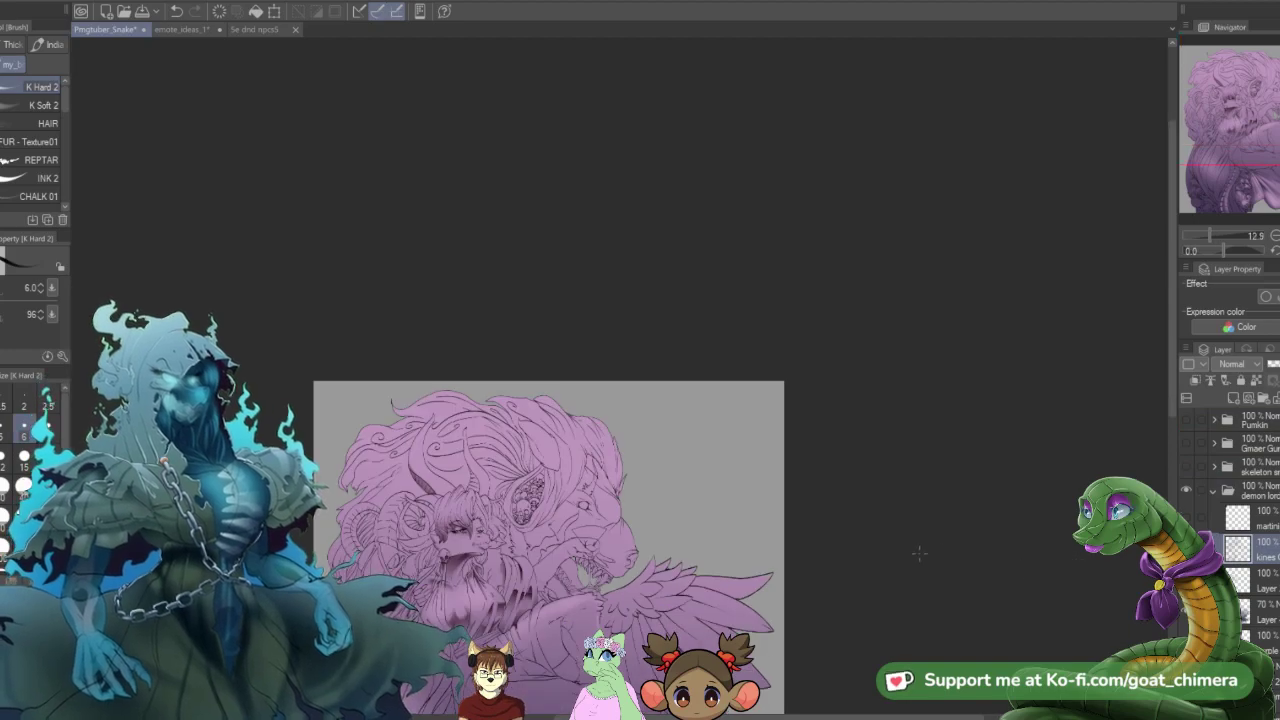
{"action": "scroll", "coordinate": [919, 553], "scroll_direction": "down", "scroll_amount": 1}
{"action": "scroll", "coordinate": [555, 630], "scroll_direction": "up", "scroll_amount": 4}
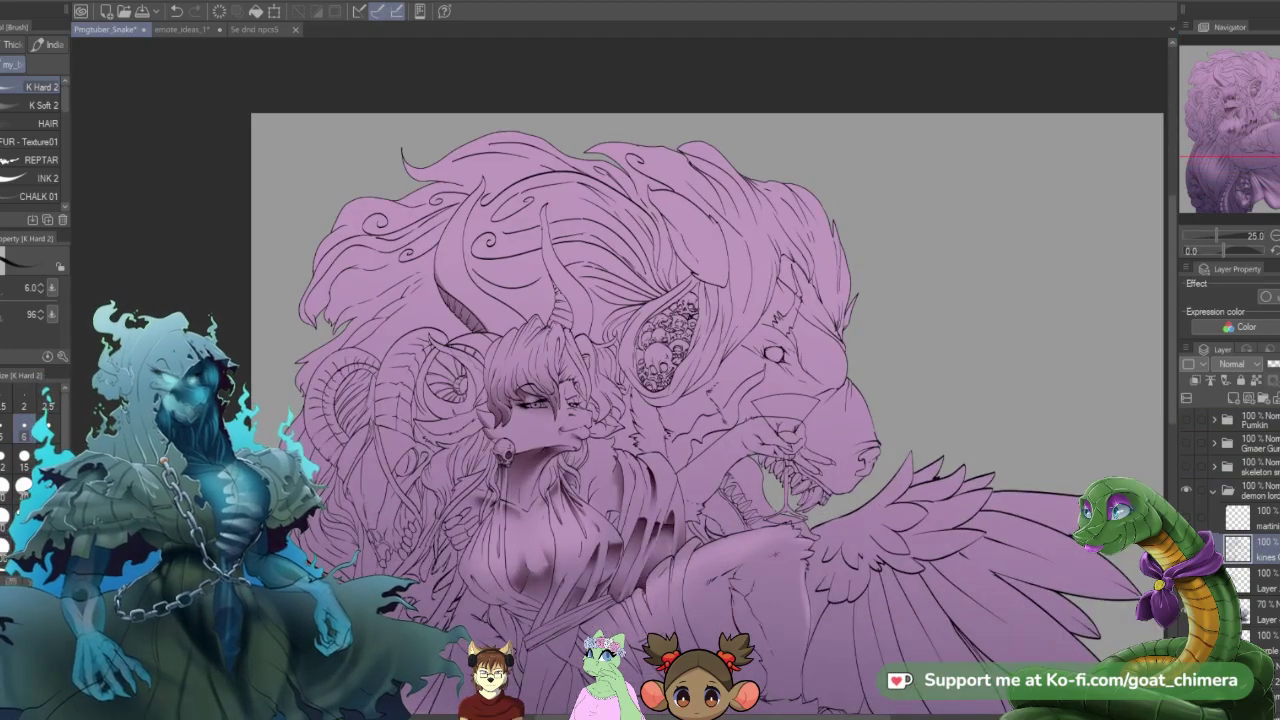
{"action": "key", "text": "ctrl+plus"}
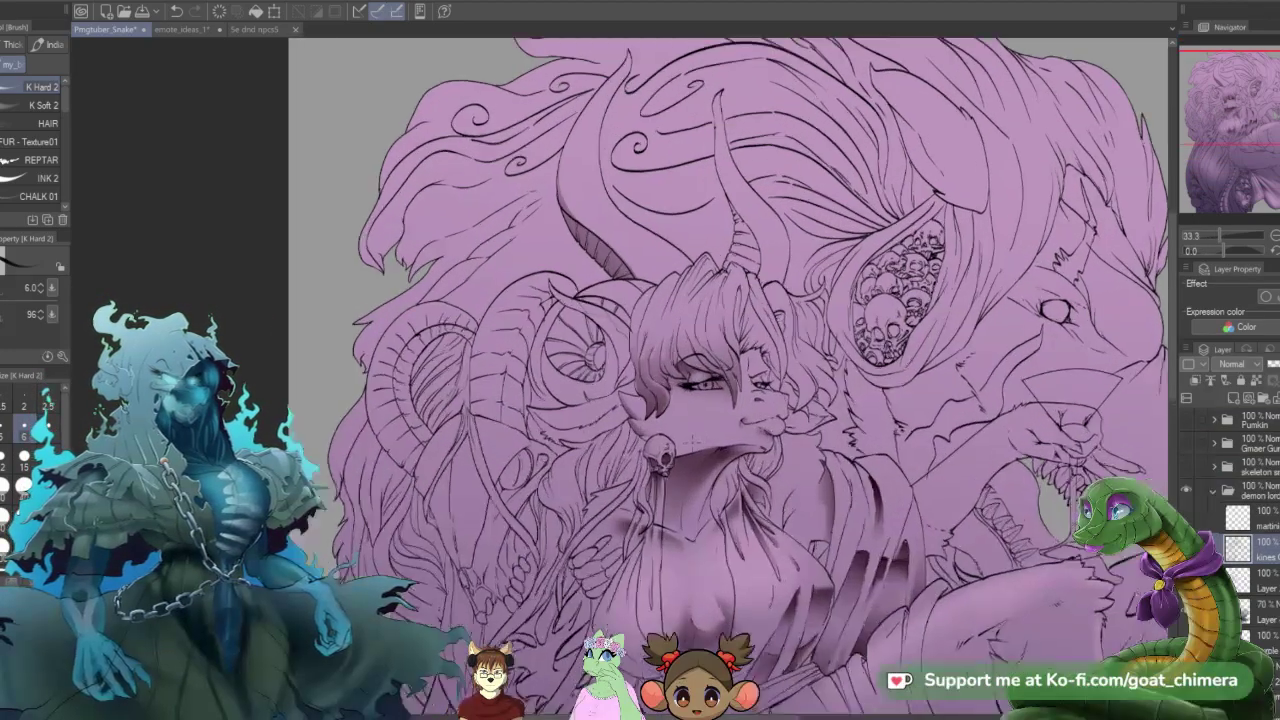
{"action": "key", "text": "ctrl+plus"}
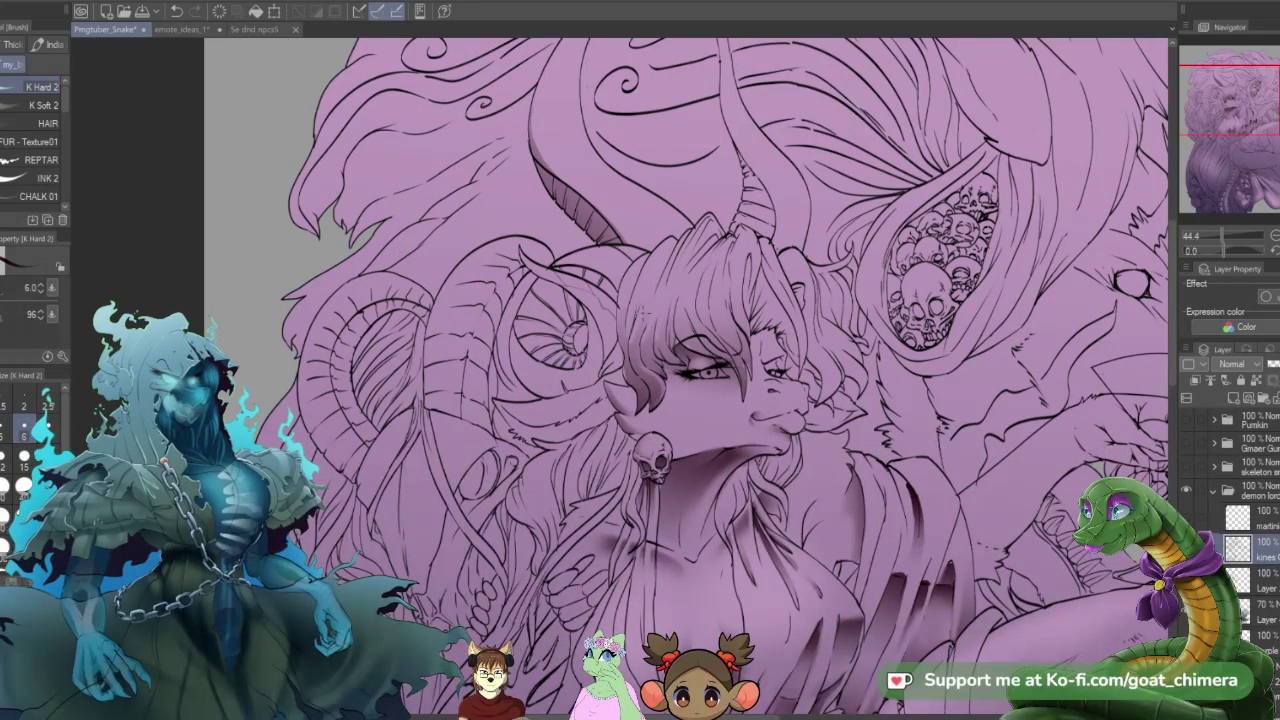
{"action": "scroll", "coordinate": [757, 412], "scroll_direction": "up", "scroll_amount": 2}
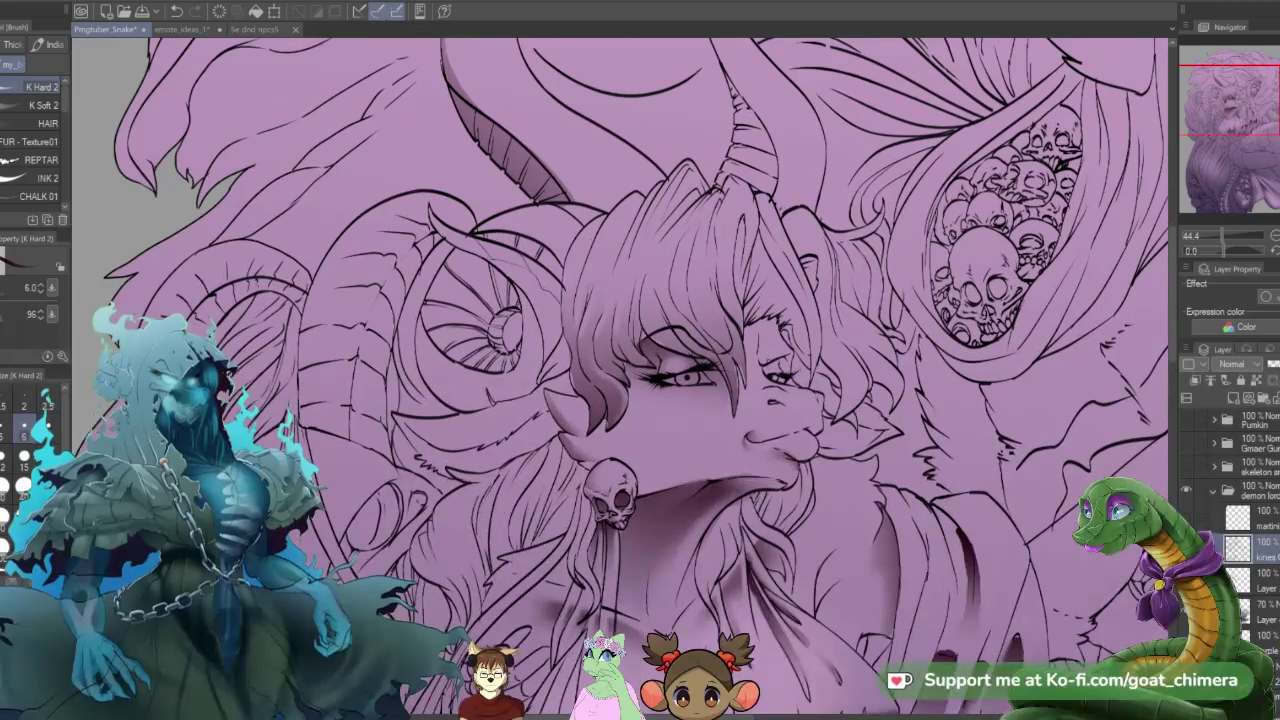
{"action": "scroll", "coordinate": [757, 412], "scroll_direction": "down", "scroll_amount": 2}
{"action": "scroll", "coordinate": [757, 412], "scroll_direction": "up", "scroll_amount": 2}
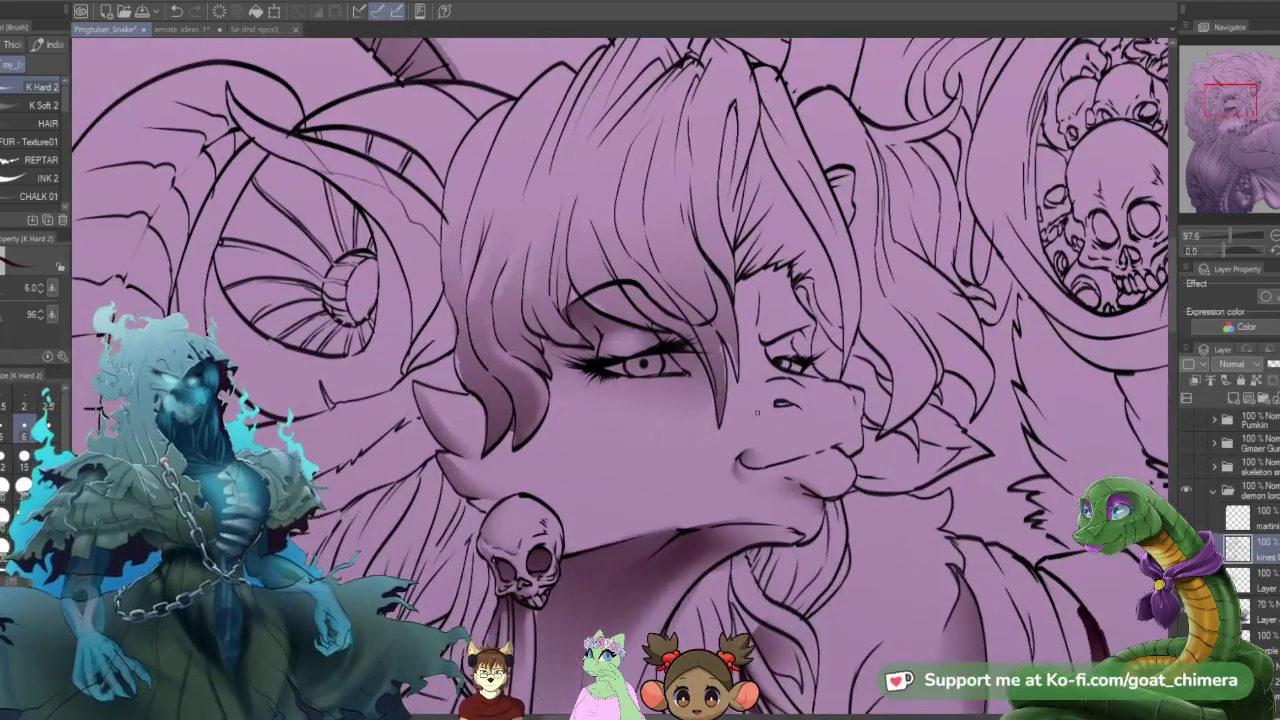
{"action": "scroll", "coordinate": [757, 412], "scroll_direction": "down", "scroll_amount": 2}
{"action": "scroll", "coordinate": [757, 412], "scroll_direction": "up", "scroll_amount": 1}
{"action": "scroll", "coordinate": [757, 412], "scroll_direction": "up", "scroll_amount": 1}
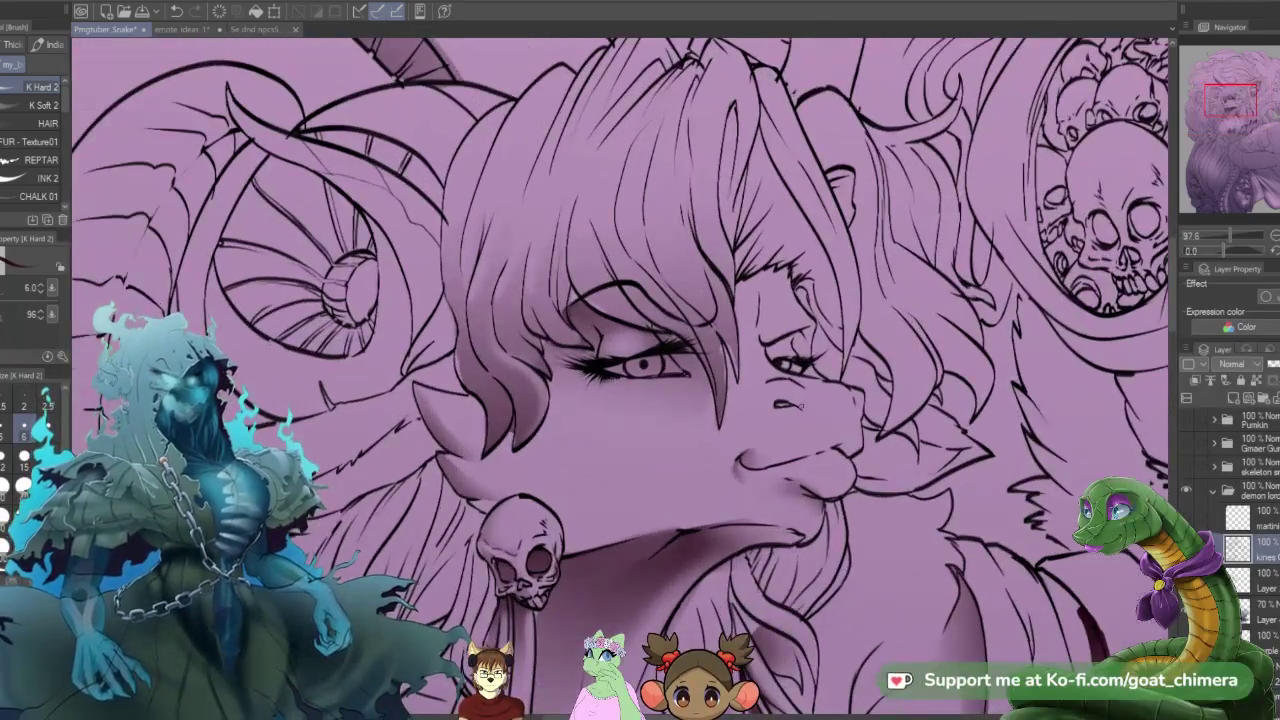
{"action": "scroll", "coordinate": [757, 412], "scroll_direction": "down", "scroll_amount": 2}
{"action": "scroll", "coordinate": [826, 378], "scroll_direction": "up", "scroll_amount": 3}
{"action": "scroll", "coordinate": [640, 380], "scroll_direction": "up", "scroll_amount": 2}
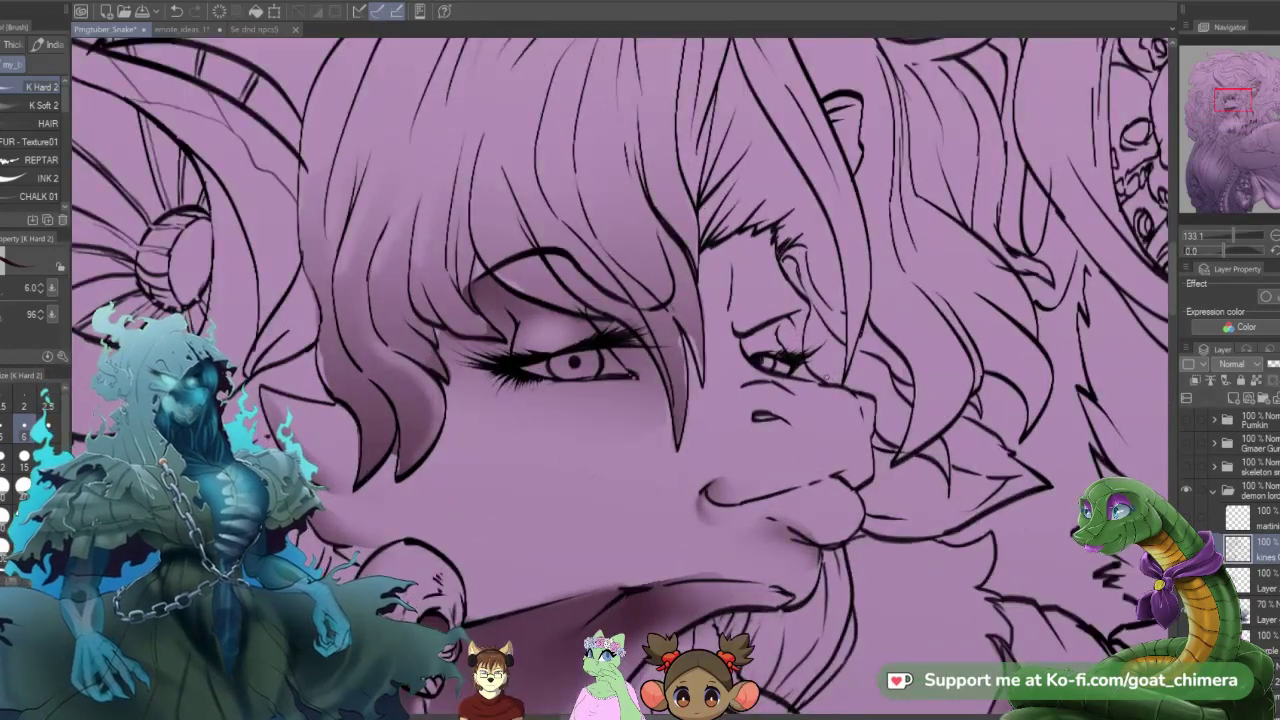
{"action": "key", "text": "m"}
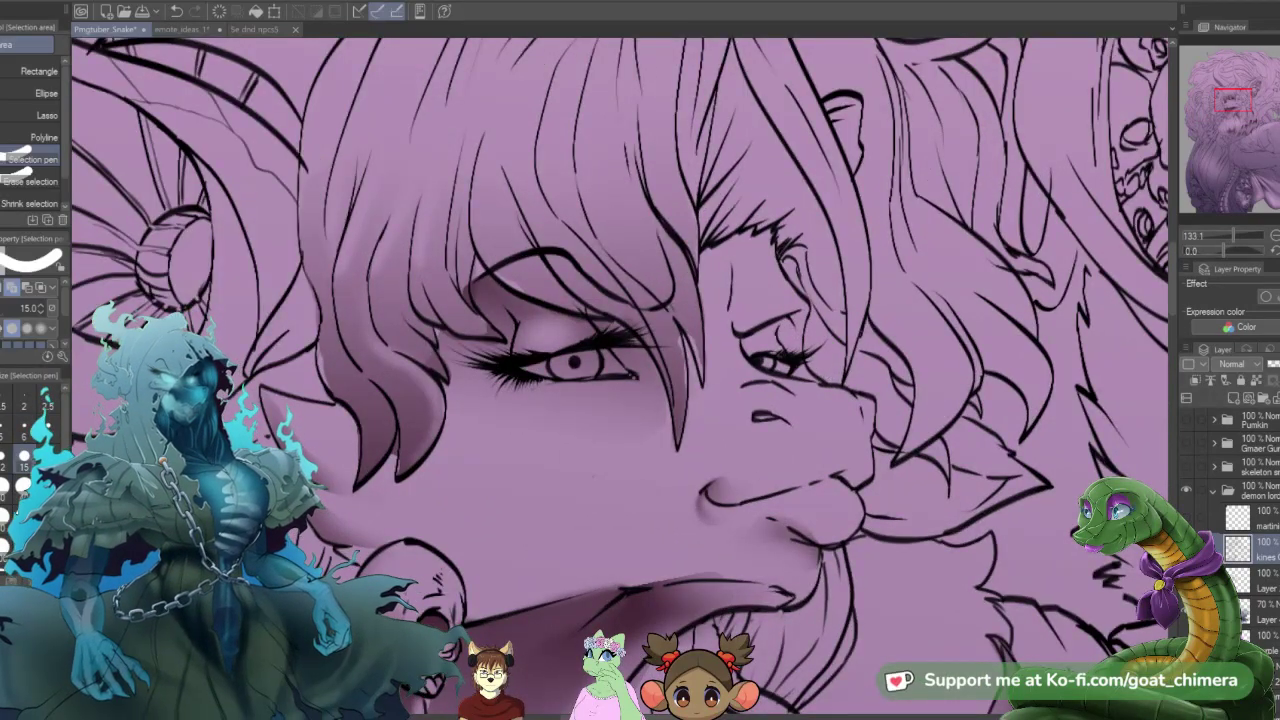
{"action": "mouse_move", "coordinate": [745, 338]}
{"action": "left_mouse_down"}
{"action": "mouse_move", "coordinate": [780, 330]}
{"action": "mouse_move", "coordinate": [755, 358]}
{"action": "mouse_move", "coordinate": [785, 370]}
{"action": "mouse_move", "coordinate": [796, 335]}
{"action": "mouse_move", "coordinate": [803, 368]}
{"action": "left_mouse_up"}
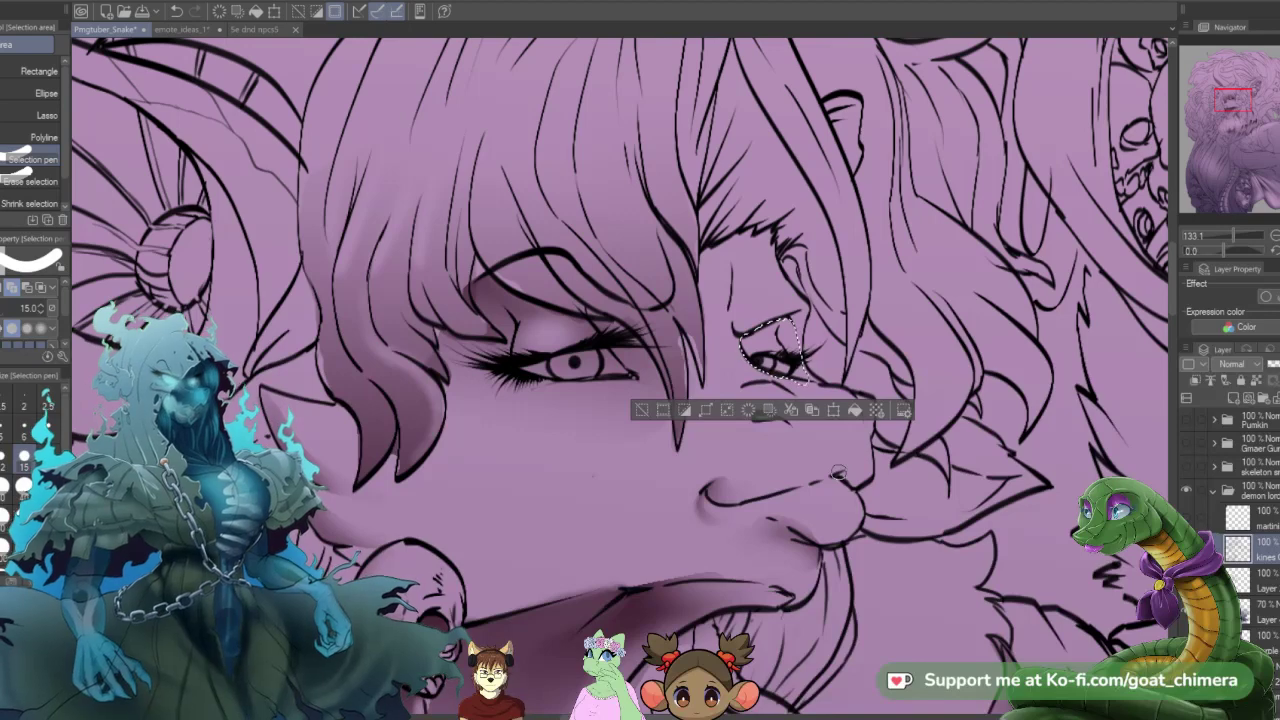
{"action": "key", "text": "g"}
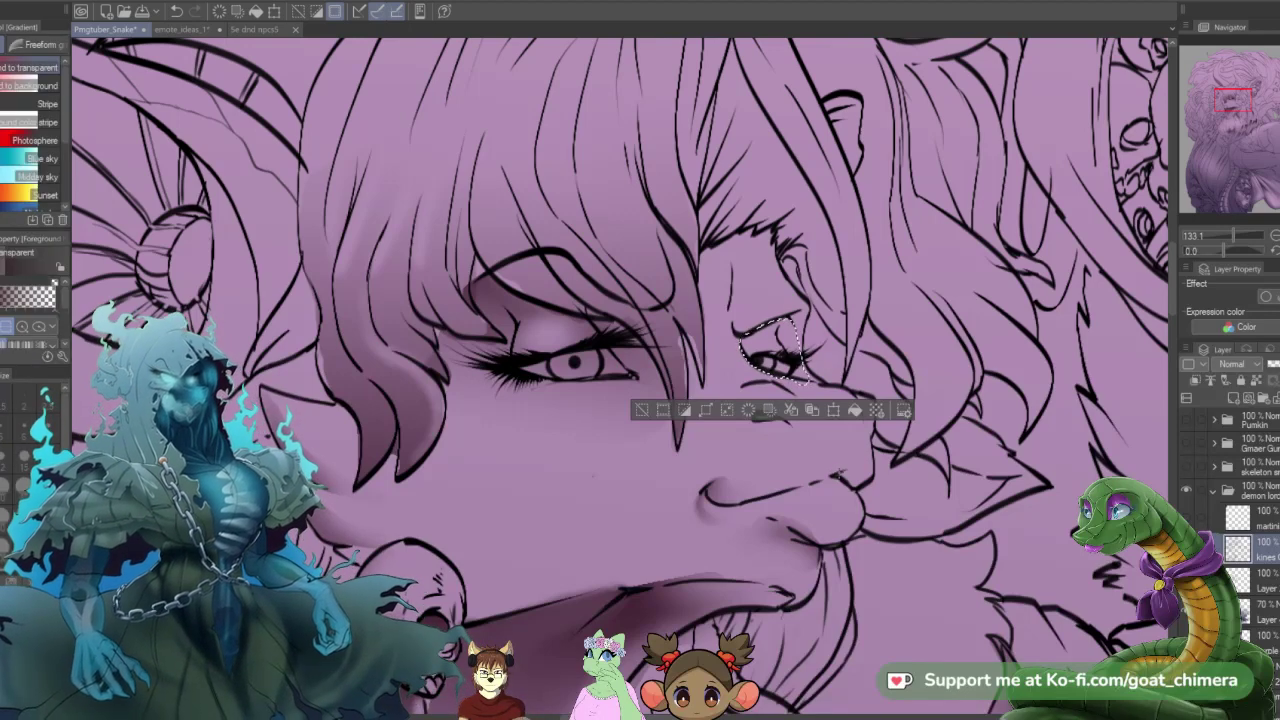
{"action": "left_click_drag", "start_coordinate": [778, 320], "coordinate": [793, 419]}
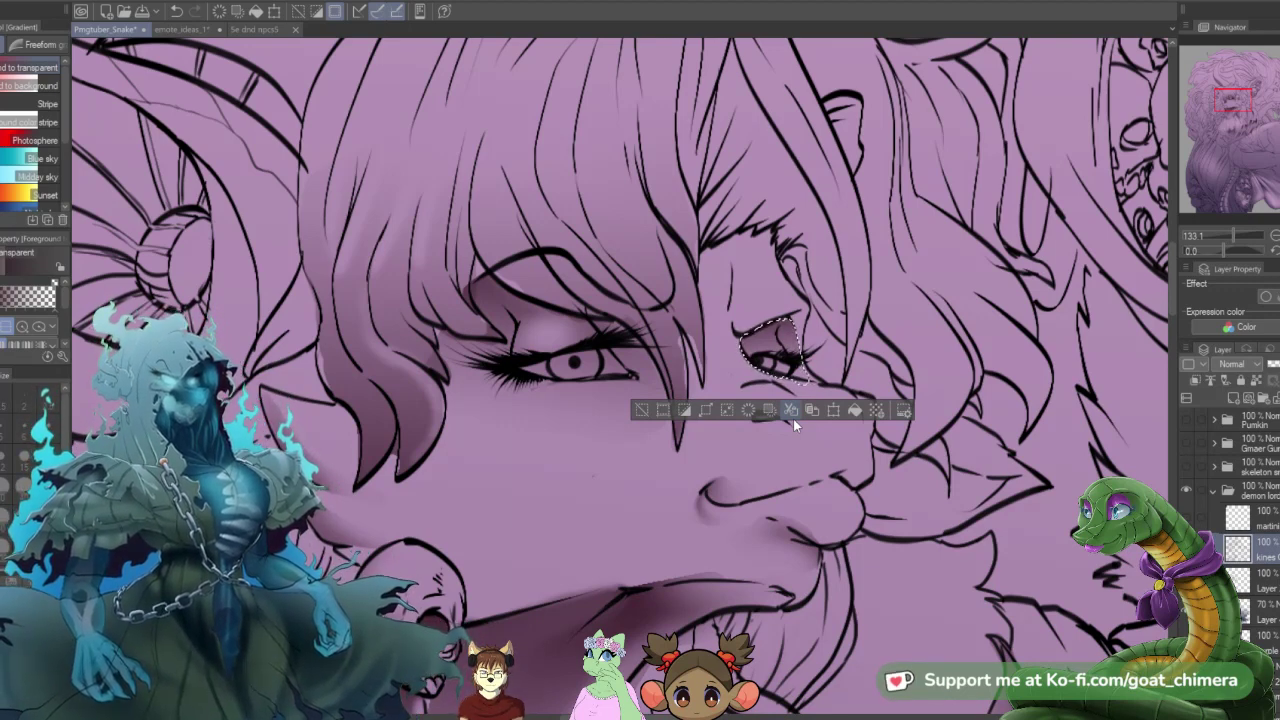
{"action": "key", "text": "ctrl+z"}
{"action": "left_click_drag", "start_coordinate": [790, 340], "coordinate": [791, 450]}
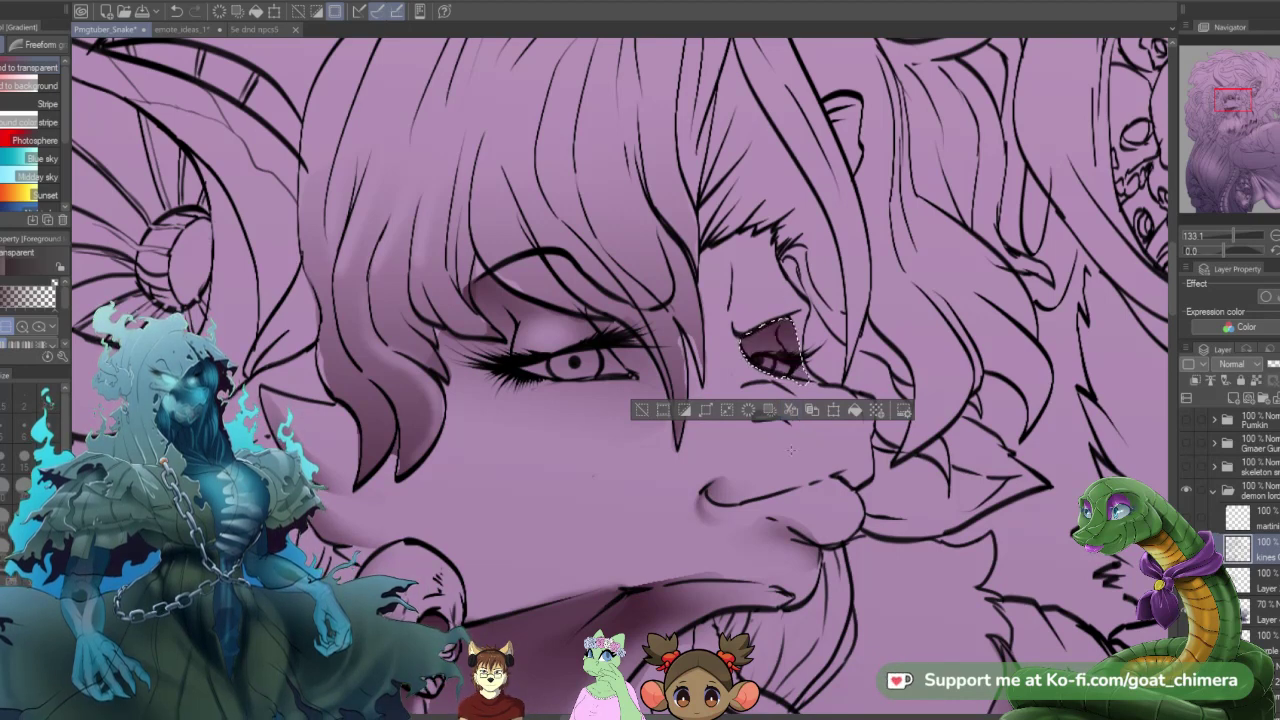
{"action": "key", "text": "ctrl+z"}
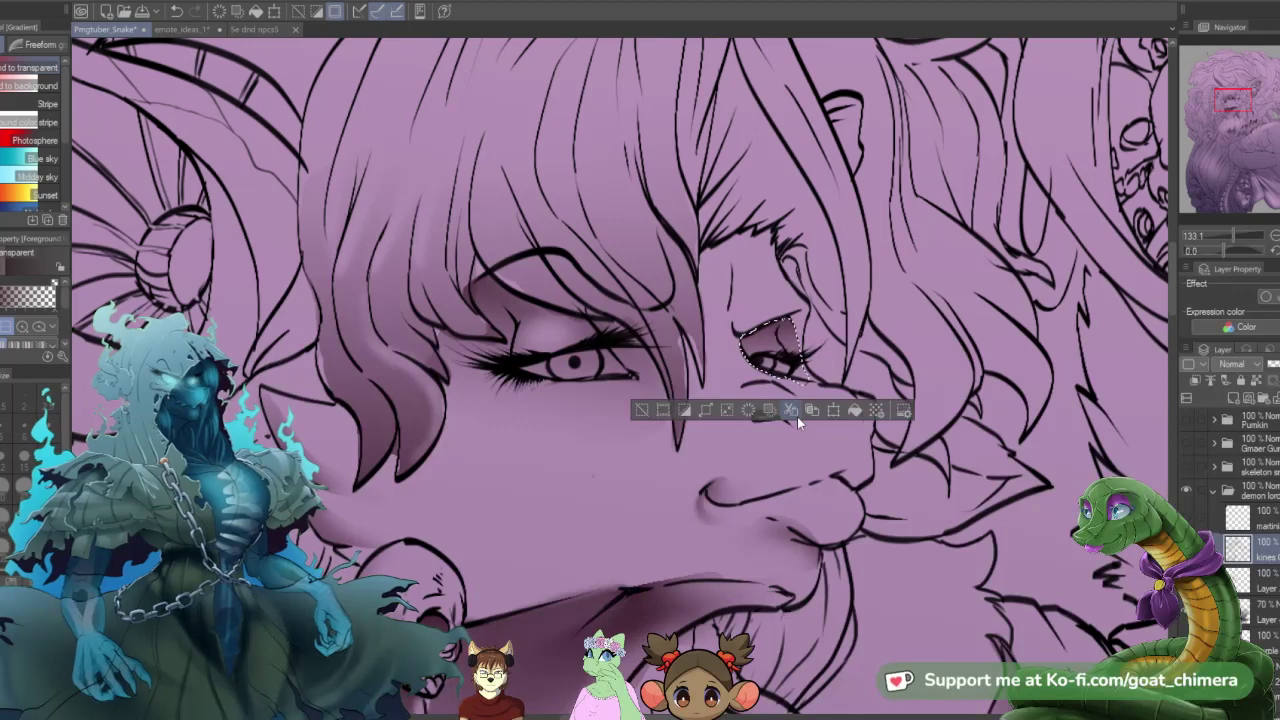
{"action": "key", "text": "e"}
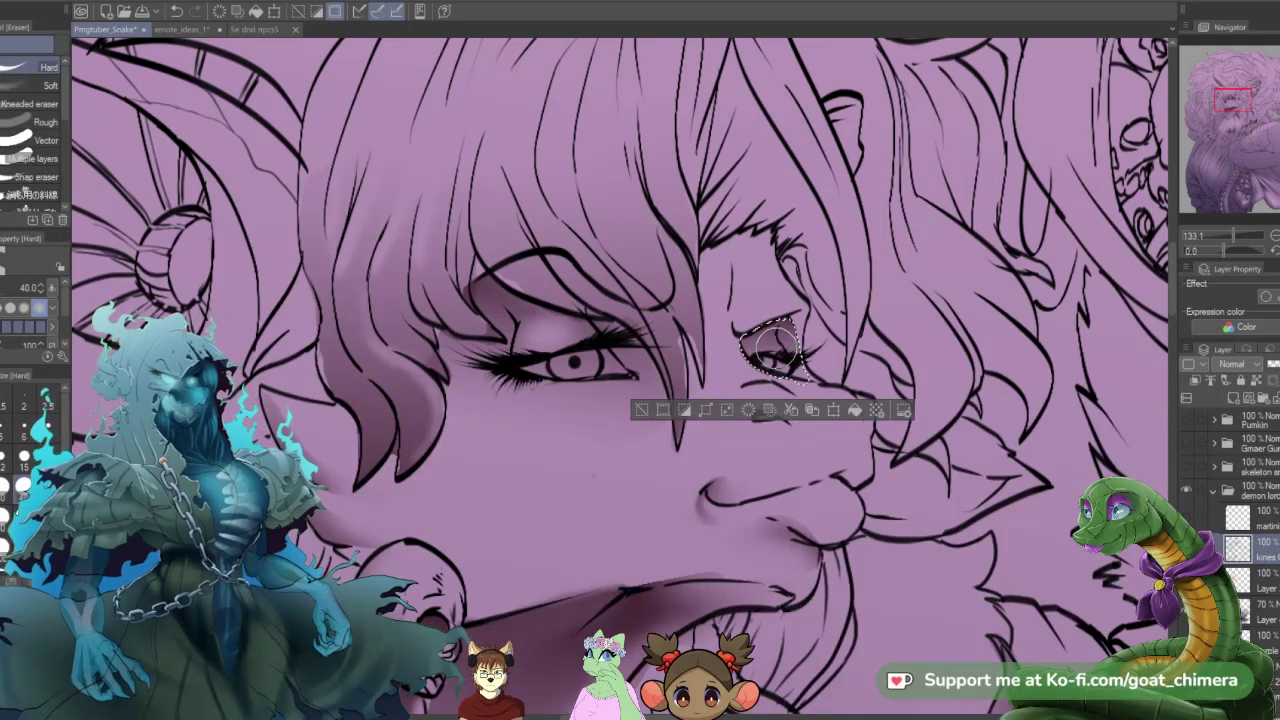
{"action": "left_click_drag", "start_coordinate": [776, 348], "coordinate": [762, 362]}
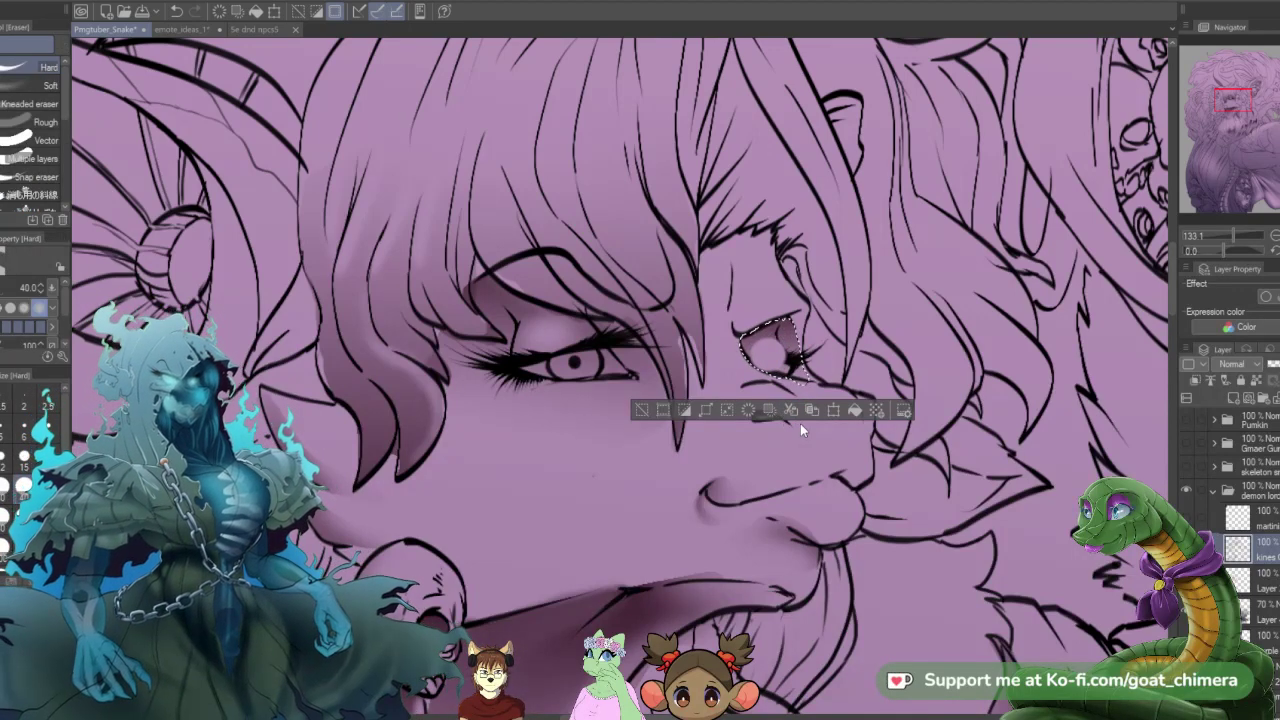
{"action": "key", "text": "ctrl+z"}
{"action": "key", "text": "ctrl+z"}
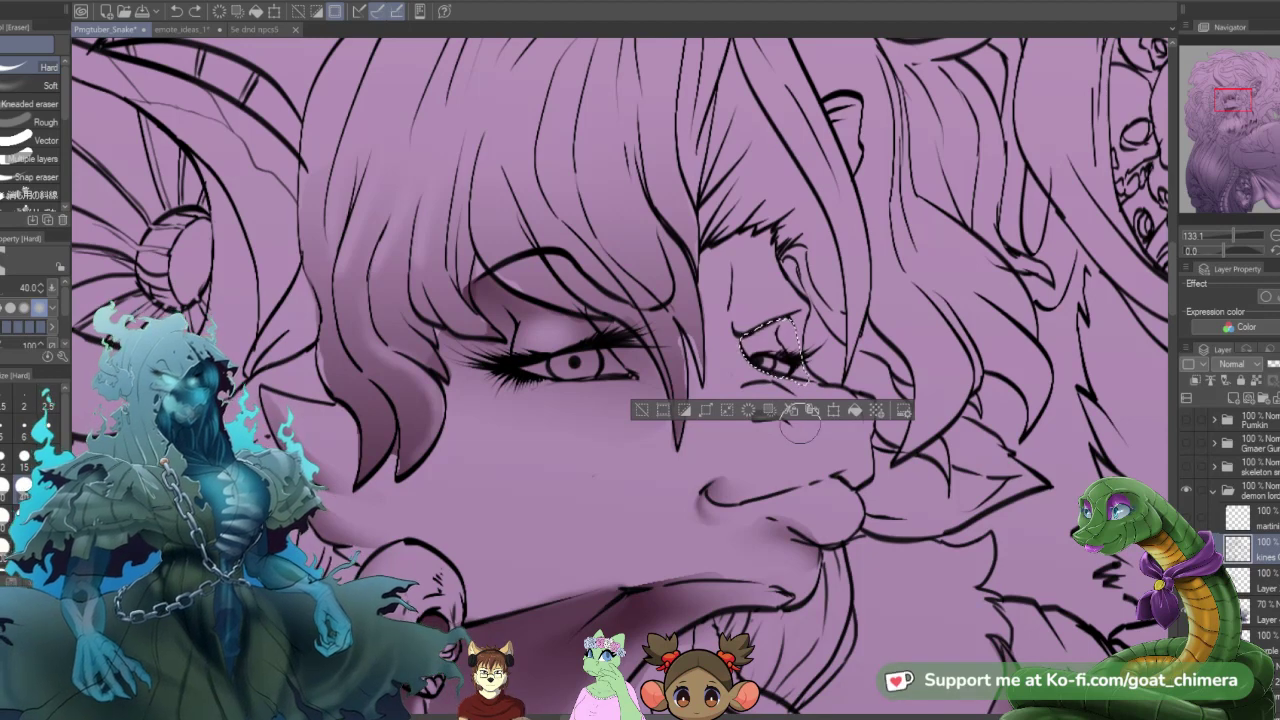
- On the layer below, shade the selected far eye with a foreground-to-transparent gradient, lighten it with the Soft eraser, and clear the selection
{"action": "left_click", "coordinate": [1266, 578]}
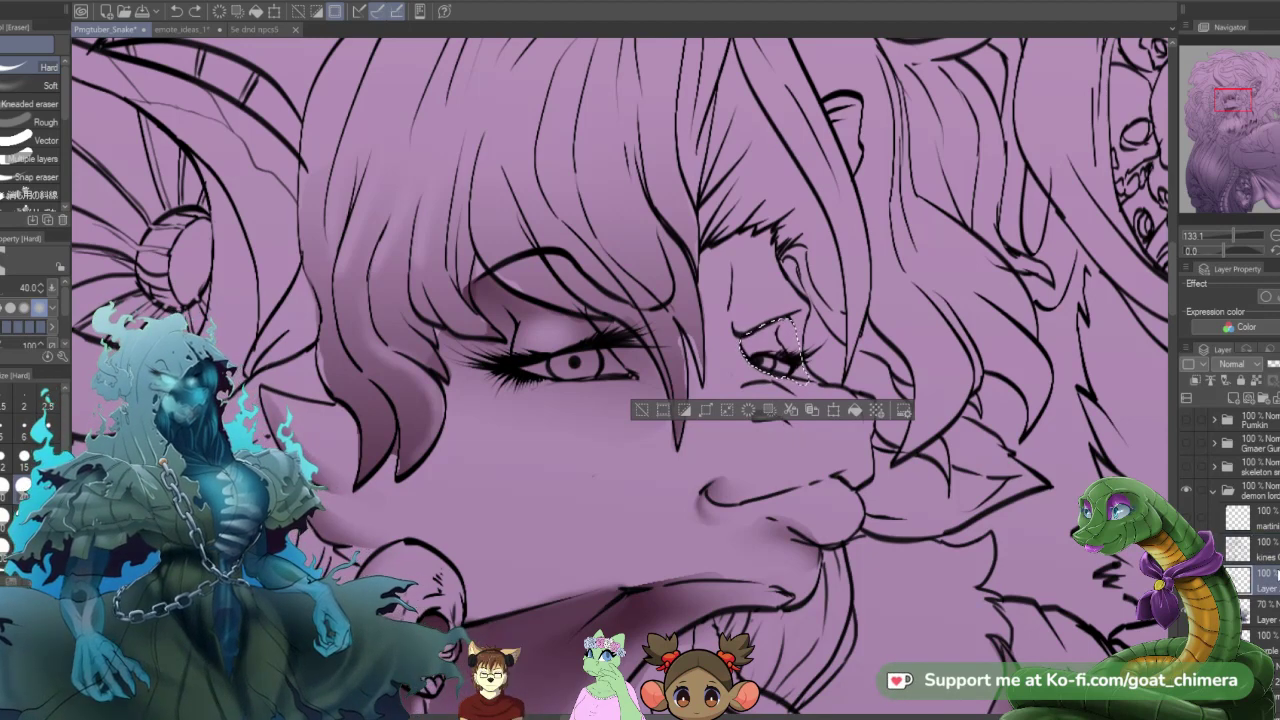
{"action": "key", "text": "g"}
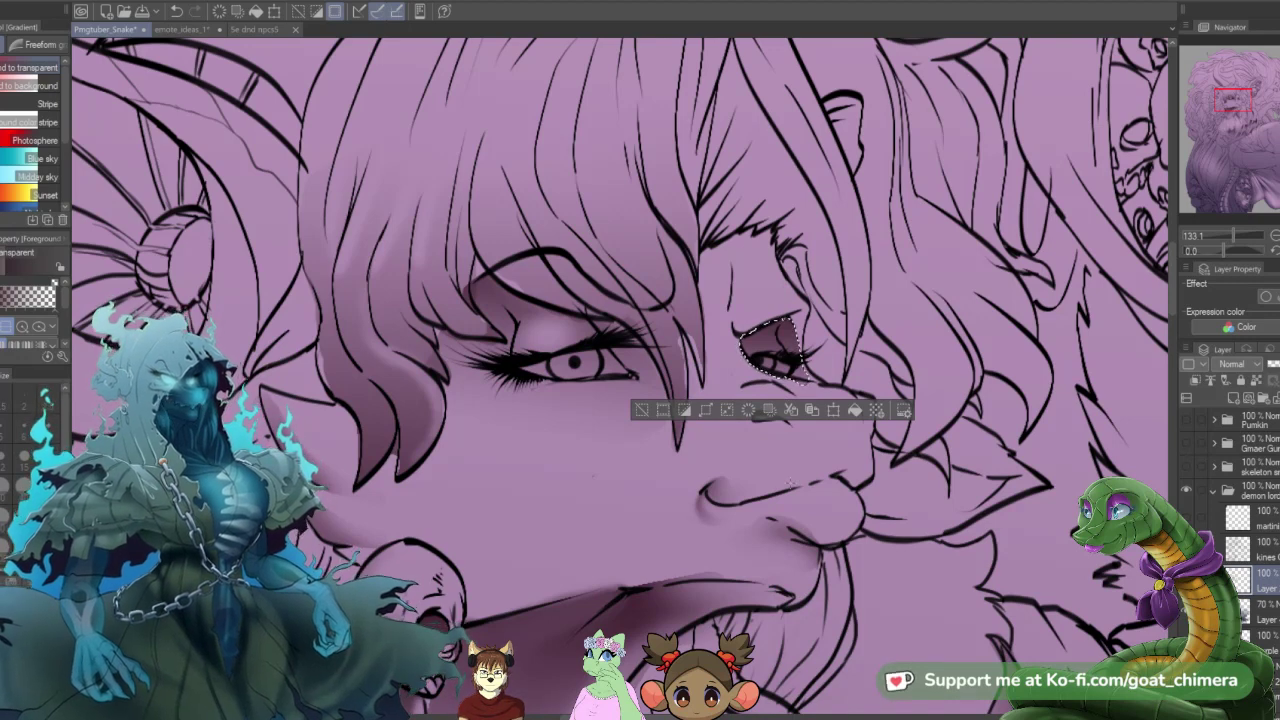
{"action": "key", "text": "e"}
{"action": "left_click", "coordinate": [40, 90]}
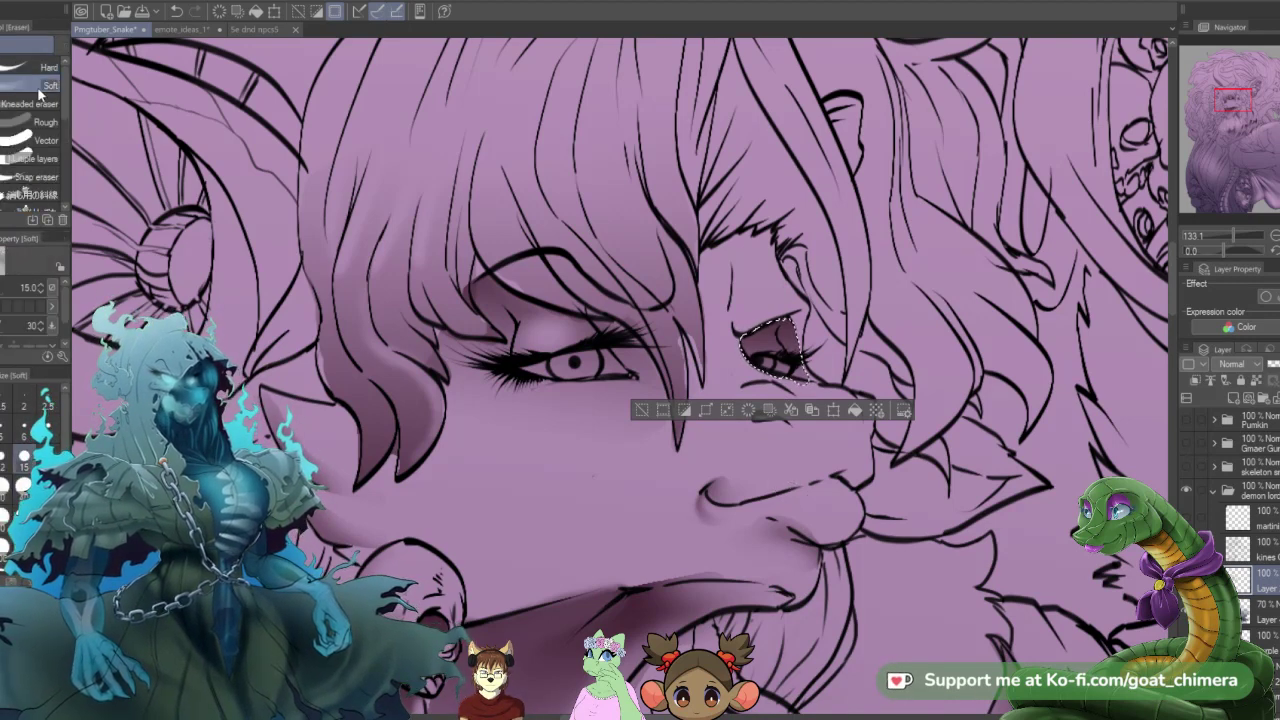
{"action": "mouse_move", "coordinate": [784, 351]}
{"action": "left_mouse_down"}
{"action": "mouse_move", "coordinate": [757, 346]}
{"action": "mouse_move", "coordinate": [773, 345]}
{"action": "left_mouse_up"}
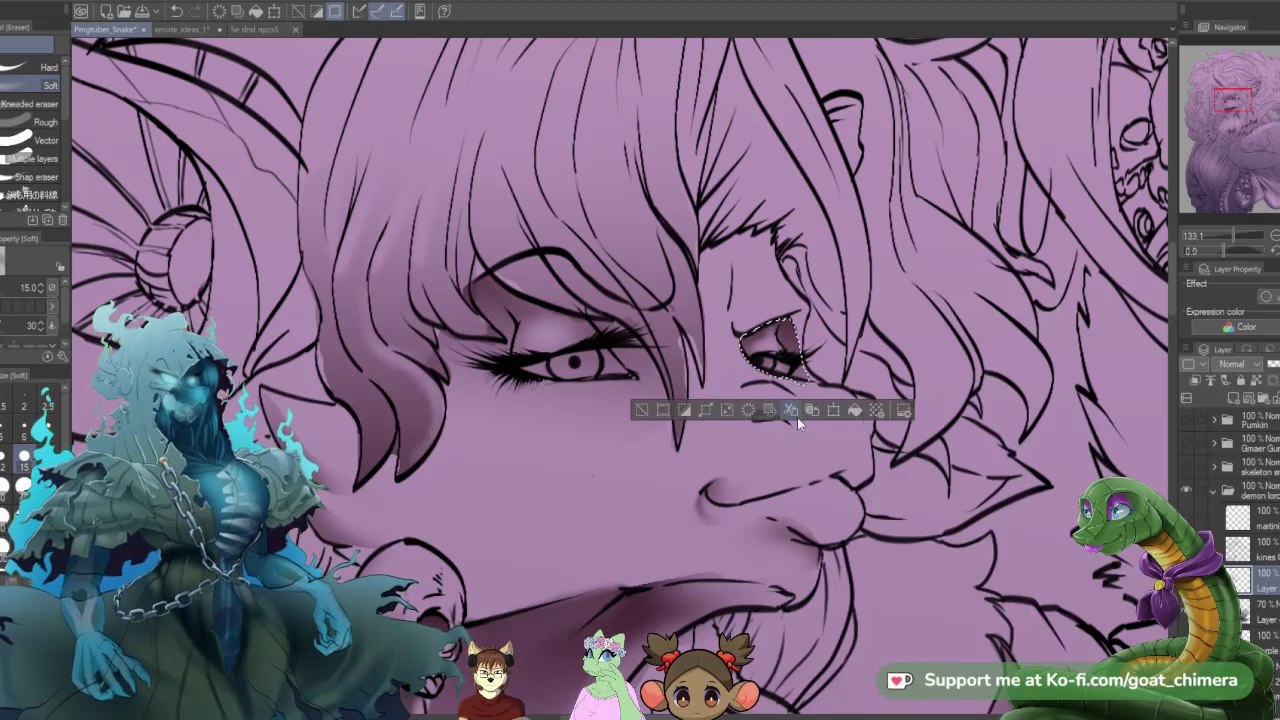
{"action": "scroll", "coordinate": [700, 501], "scroll_direction": "down", "scroll_amount": 3}
{"action": "scroll", "coordinate": [715, 514], "scroll_direction": "up", "scroll_amount": 1}
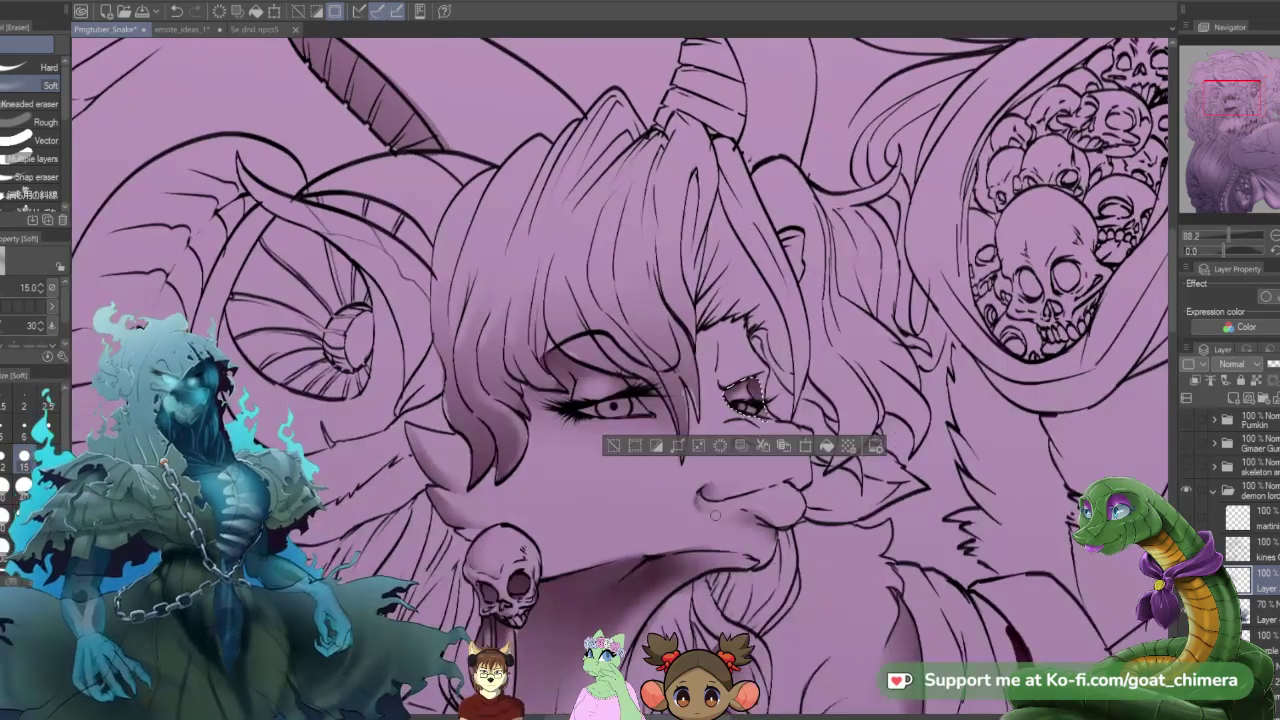
{"action": "key", "text": "ctrl+d"}
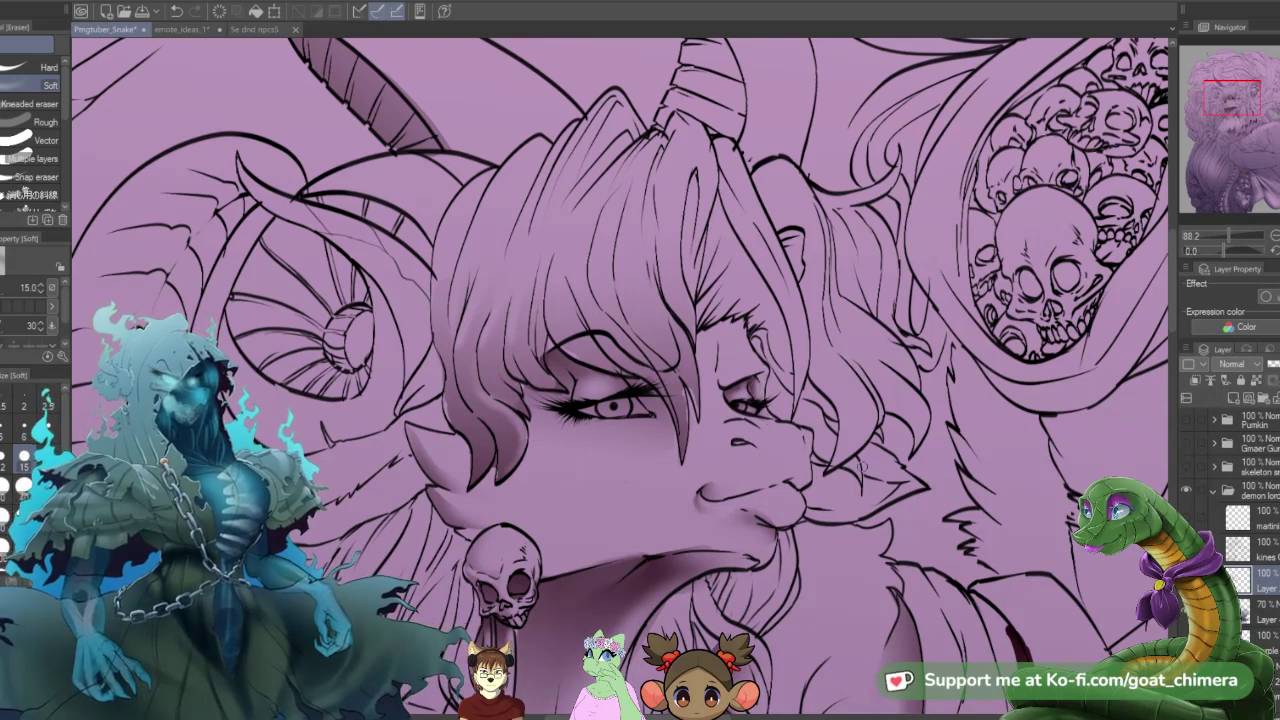
- Shade the nostril with a foreground-to-transparent gradient inside a small Selection pen area and soften it with the Soft eraser
{"action": "key", "text": "m"}
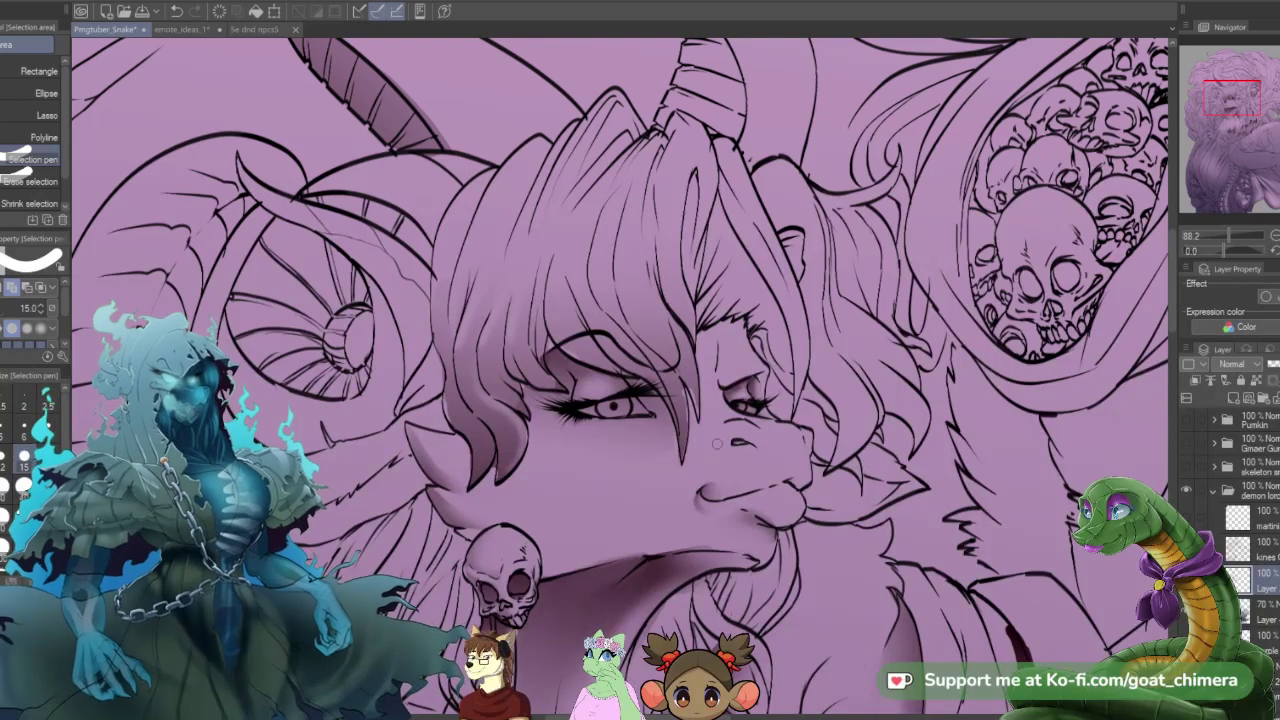
{"action": "left_click_drag", "start_coordinate": [736, 441], "coordinate": [745, 452]}
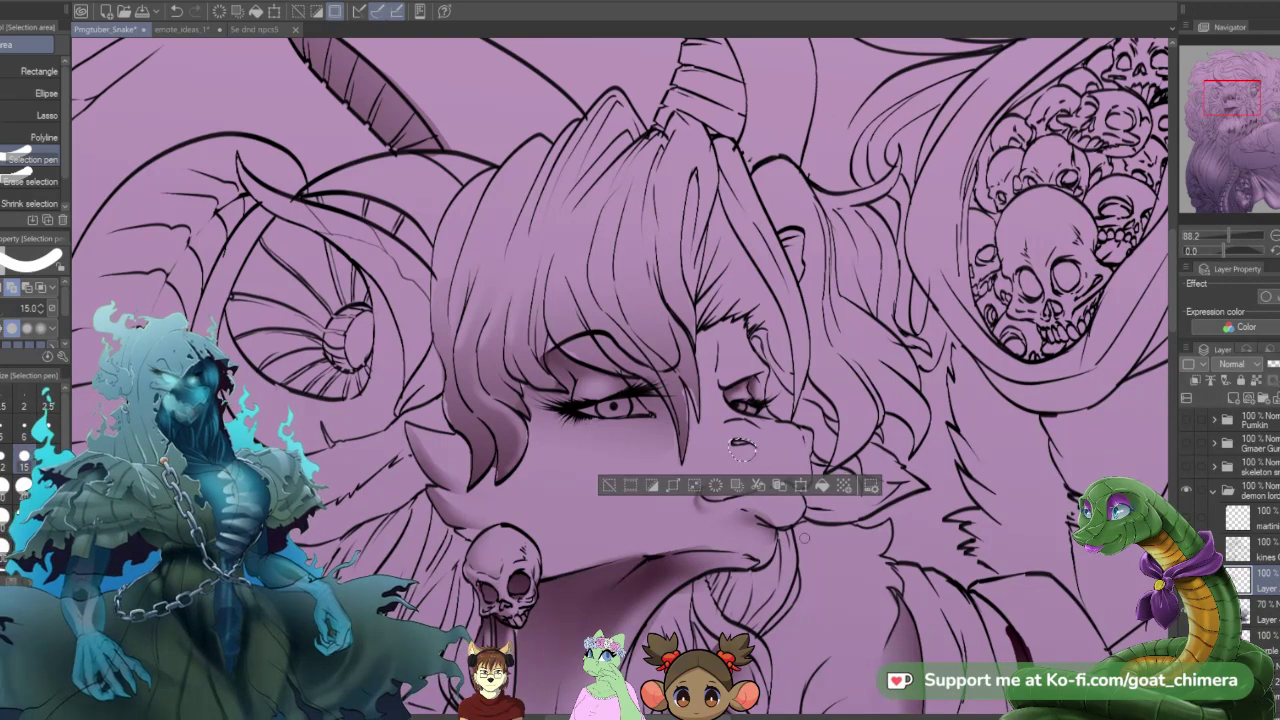
{"action": "key", "text": "g"}
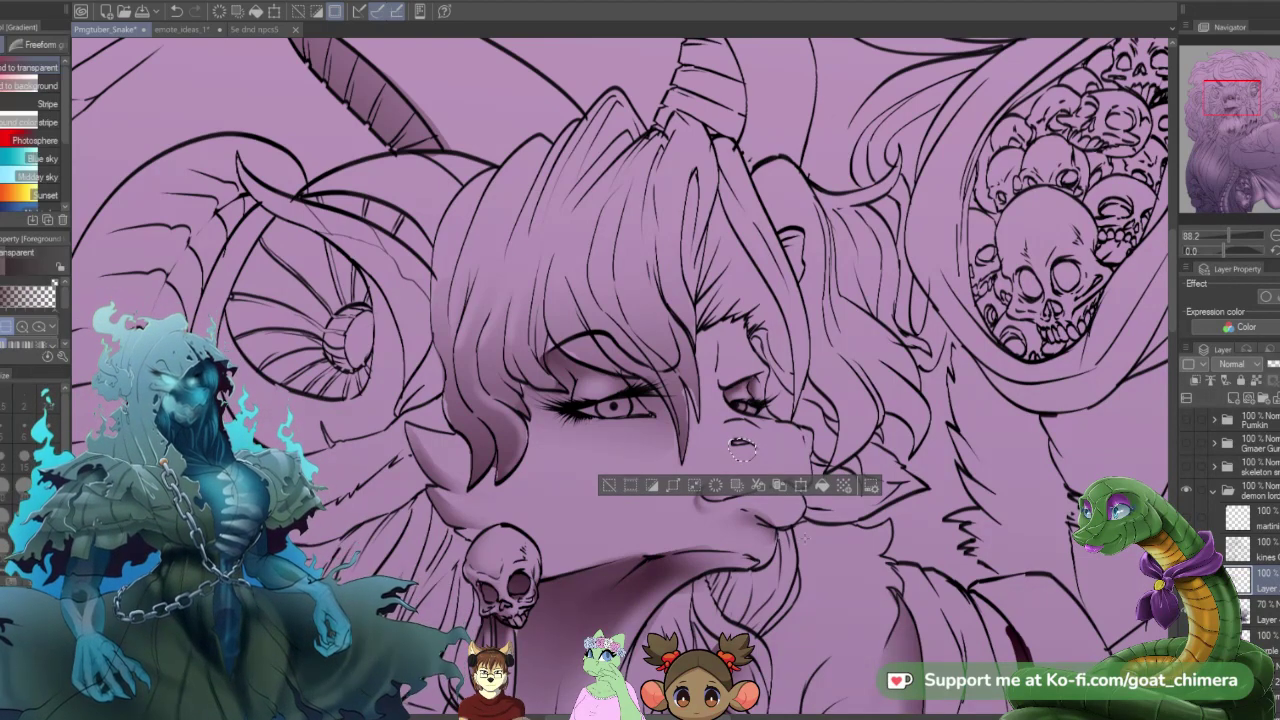
{"action": "left_click", "coordinate": [771, 485]}
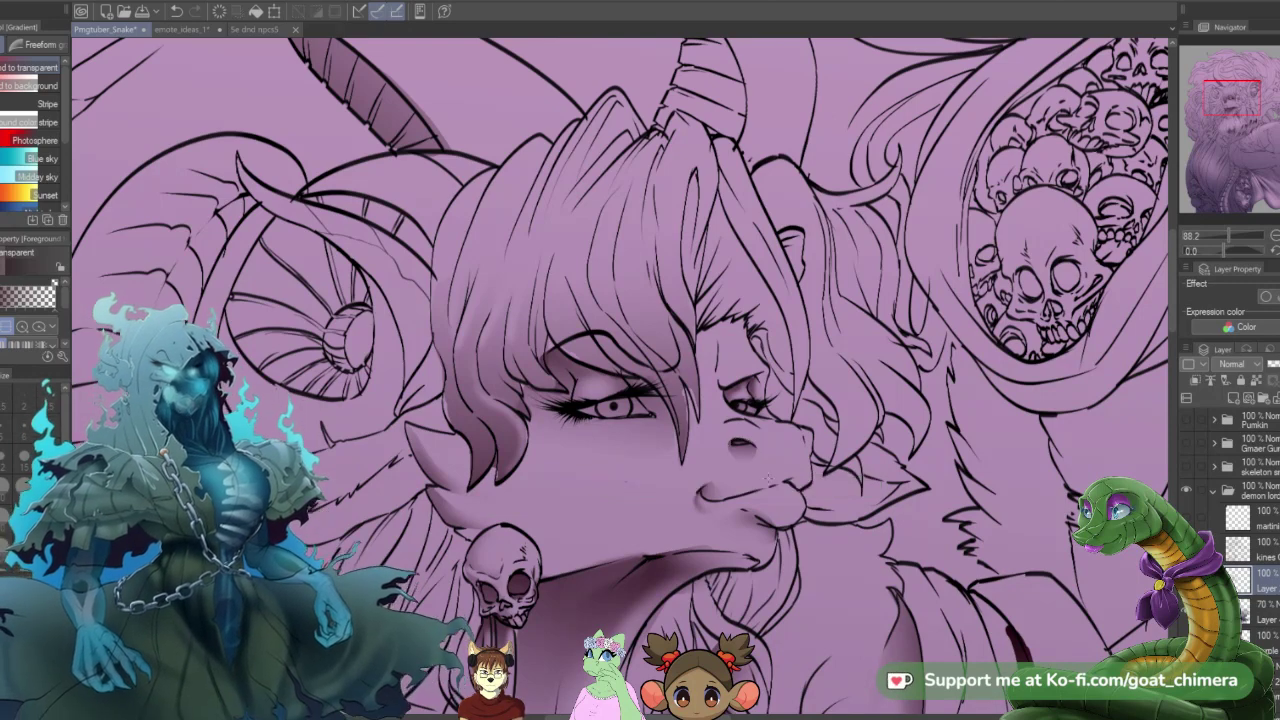
{"action": "key", "text": "e"}
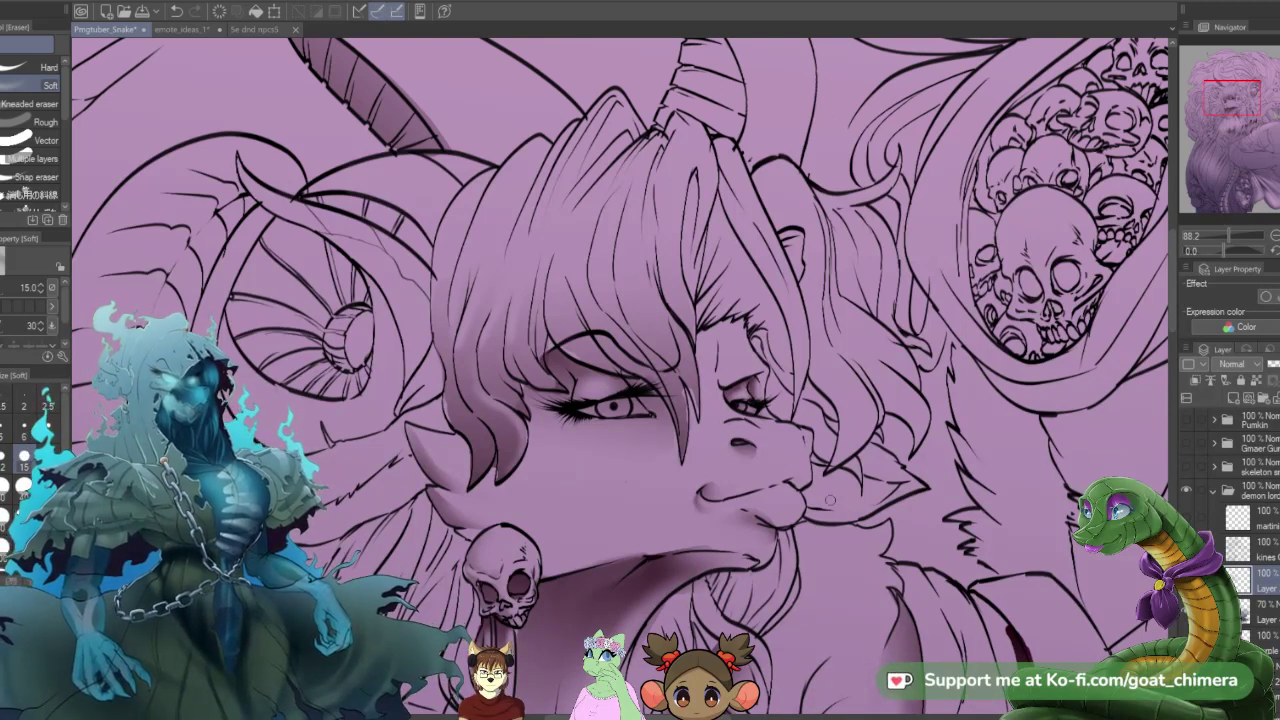
- Shade the front of the muzzle with a gradient inside a Selection pen area and fade it with the Soft eraser at size 100
{"action": "key", "text": "m"}
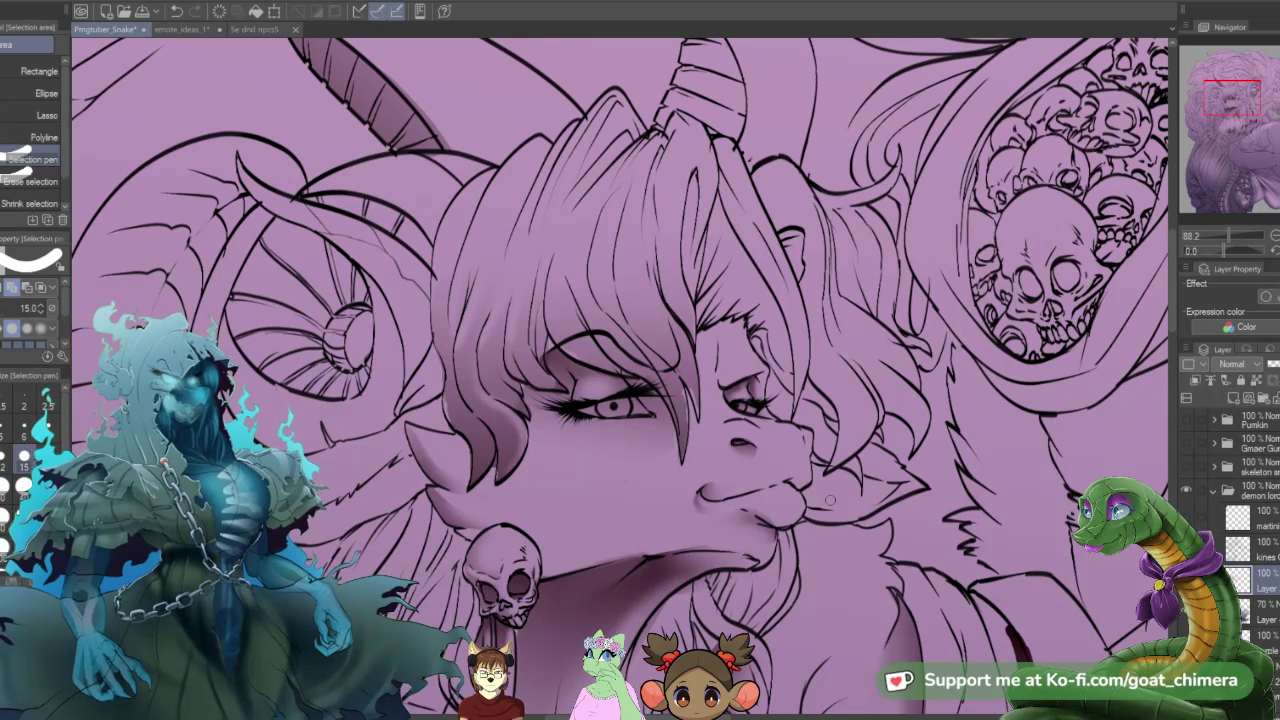
{"action": "mouse_move", "coordinate": [774, 446]}
{"action": "left_mouse_down"}
{"action": "mouse_move", "coordinate": [754, 476]}
{"action": "mouse_move", "coordinate": [777, 449]}
{"action": "mouse_move", "coordinate": [802, 470]}
{"action": "left_mouse_up"}
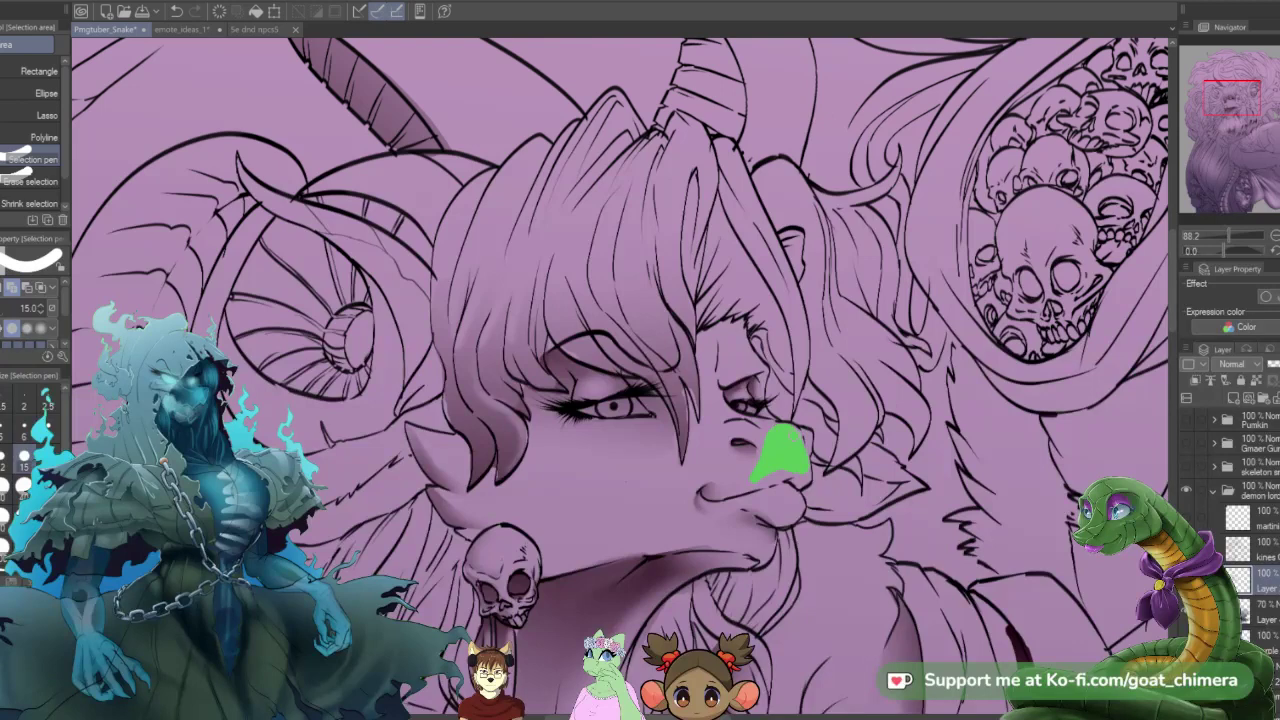
{"action": "left_click_drag", "start_coordinate": [790, 436], "coordinate": [795, 437]}
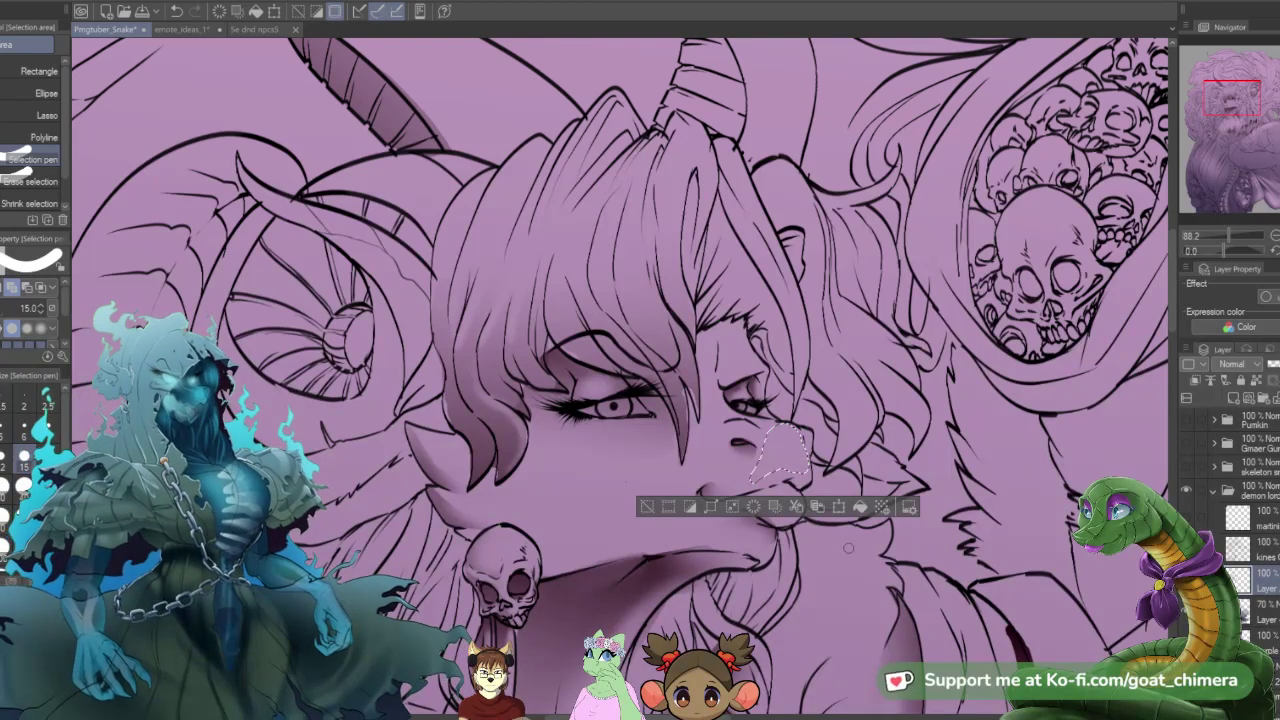
{"action": "key", "text": "g"}
{"action": "left_click_drag", "start_coordinate": [812, 639], "coordinate": [793, 430]}
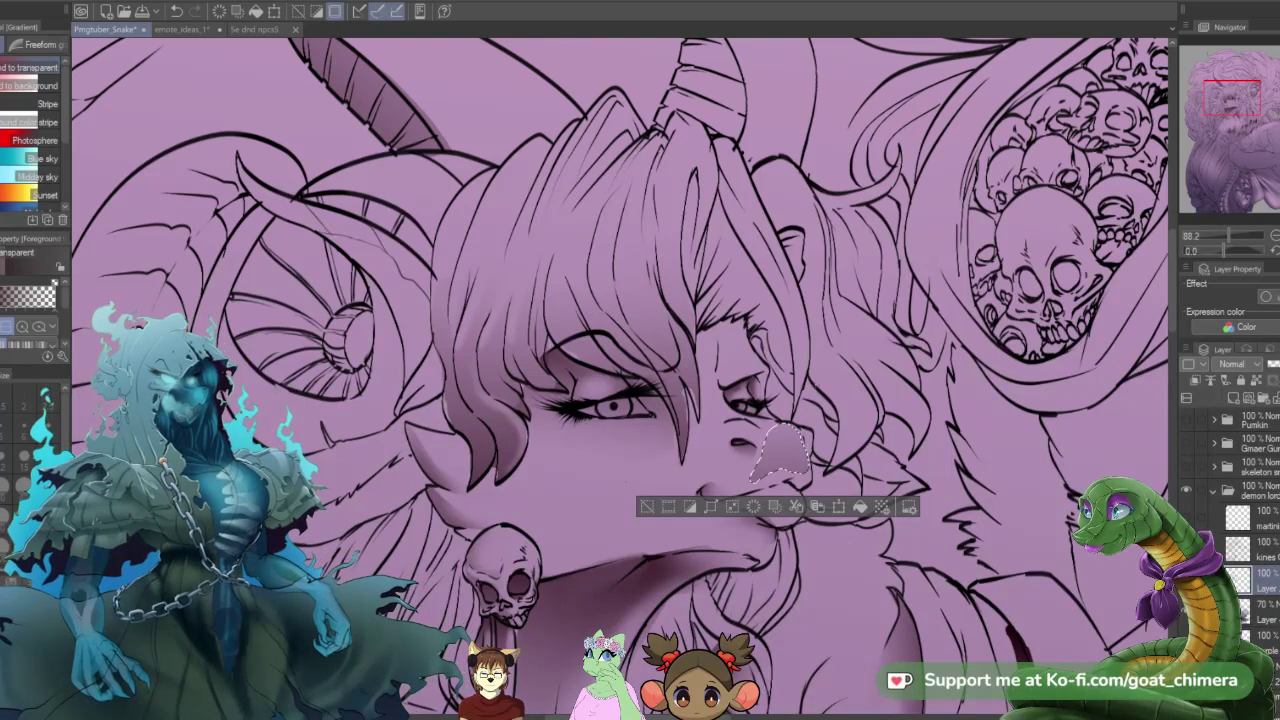
{"action": "key", "text": "ctrl+d"}
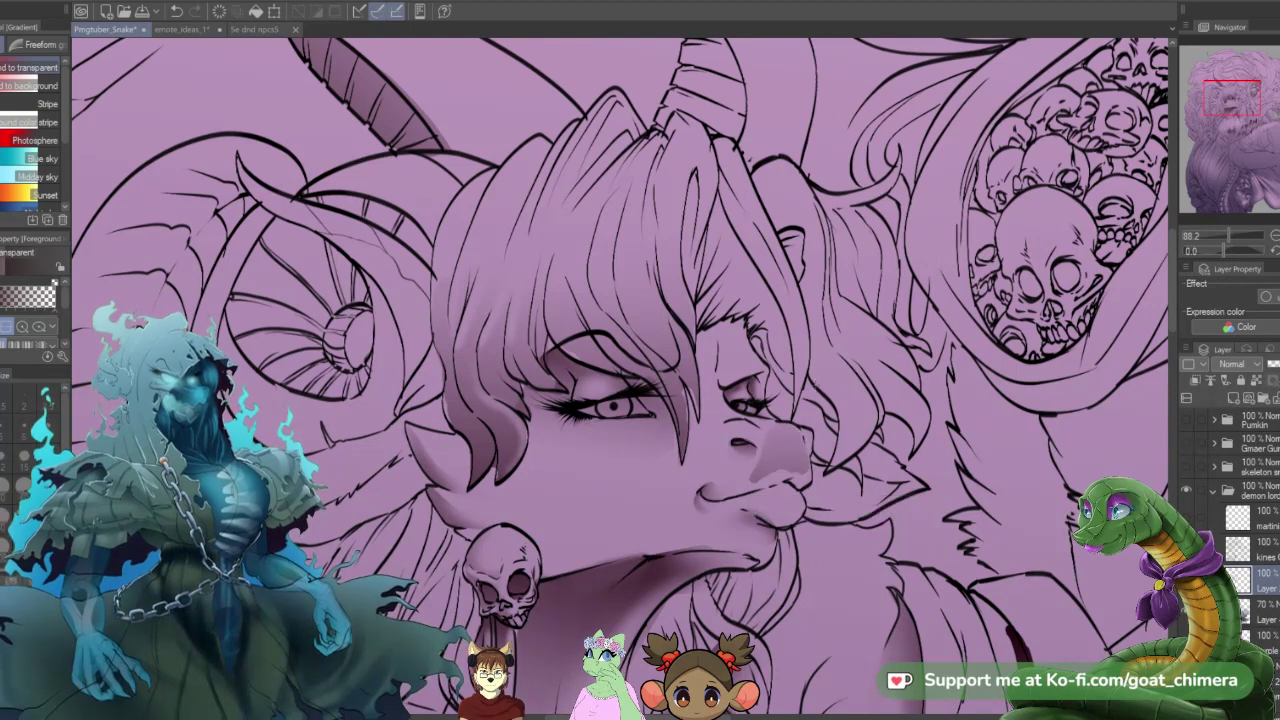
{"action": "key", "text": "e"}
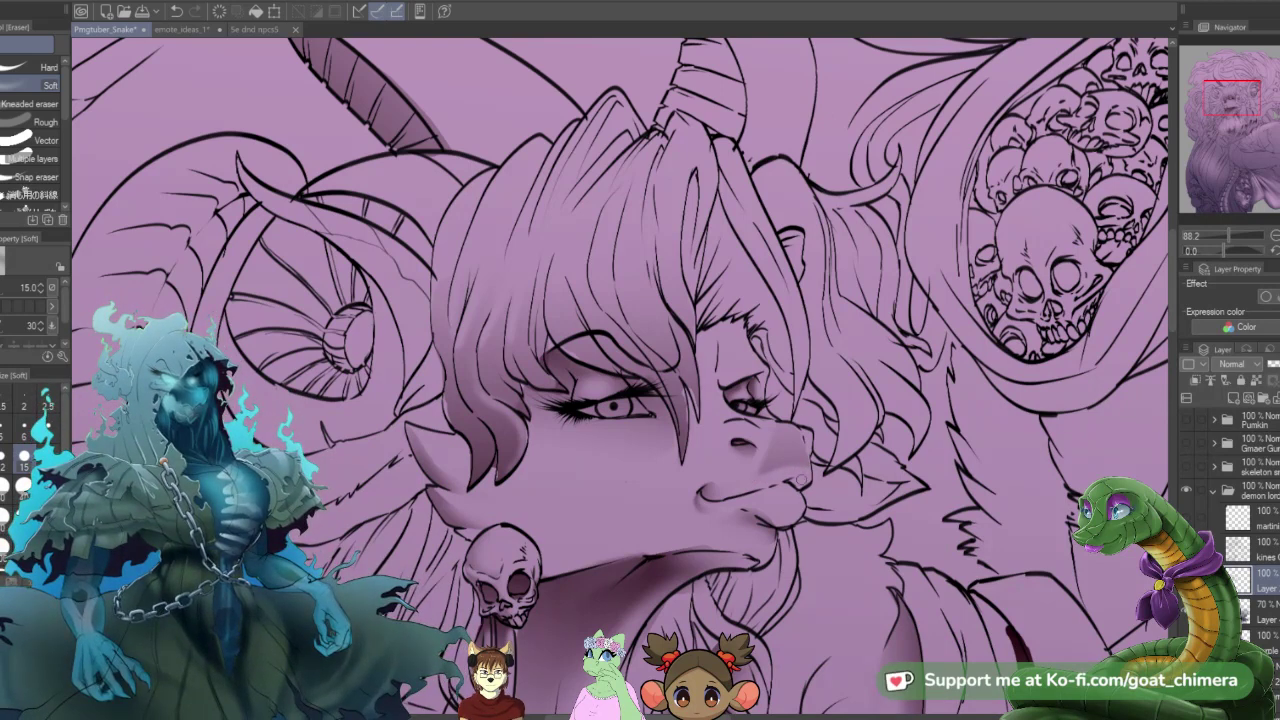
{"action": "left_click", "coordinate": [23, 518]}
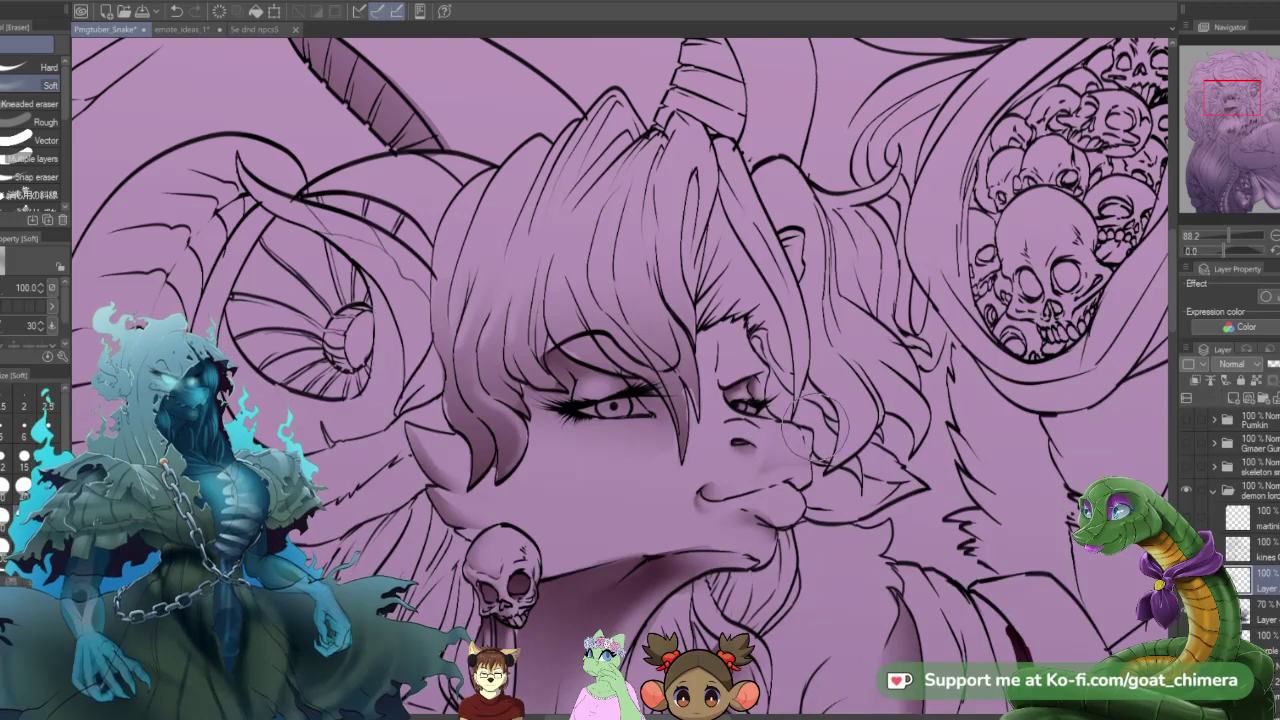
- Select the hair parting above the far eye and the inside of the far ear with the Selection pen at size 15
{"action": "scroll", "coordinate": [920, 430], "scroll_direction": "down", "scroll_amount": 3}
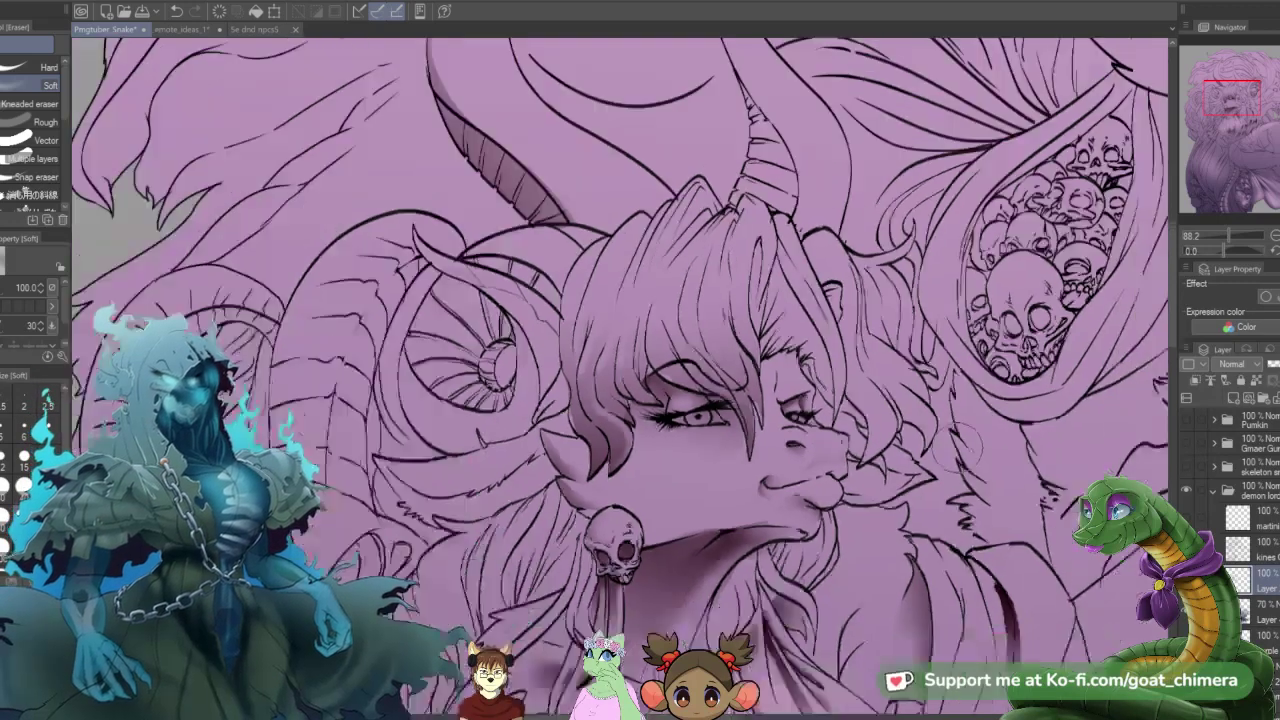
{"action": "scroll", "coordinate": [880, 400], "scroll_direction": "up", "scroll_amount": 5}
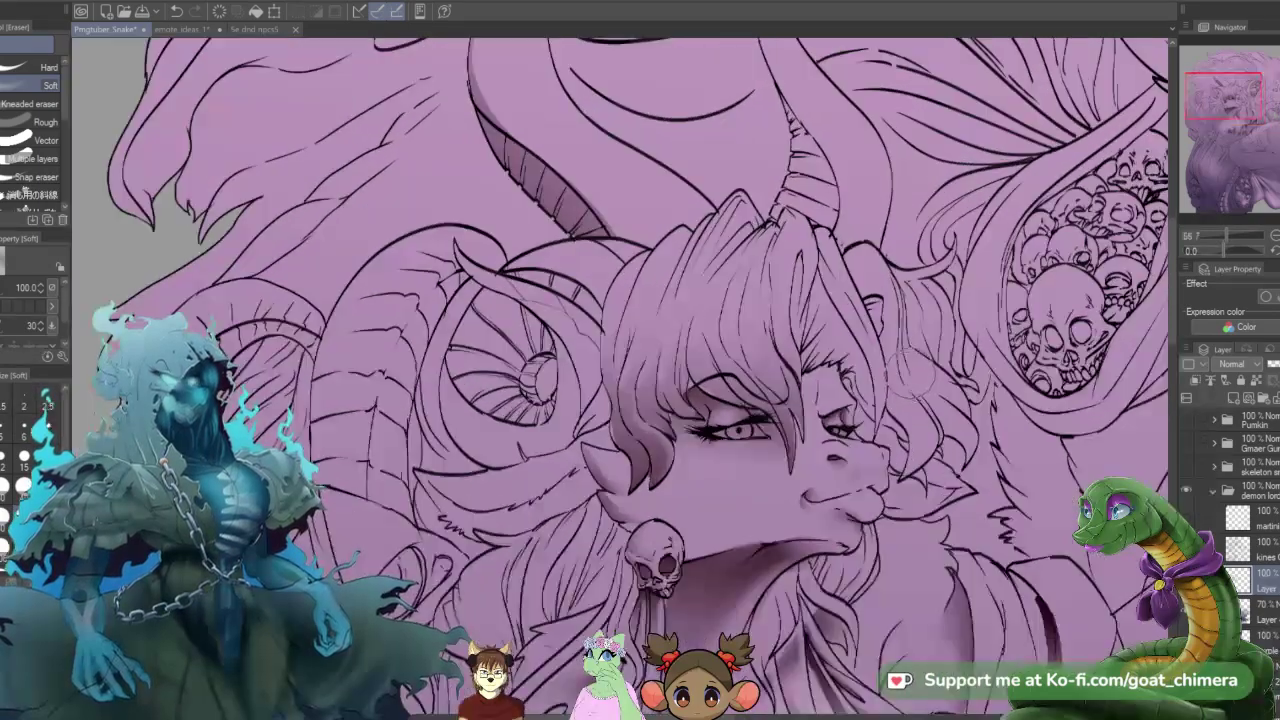
{"action": "scroll", "coordinate": [900, 355], "scroll_direction": "up", "scroll_amount": 5}
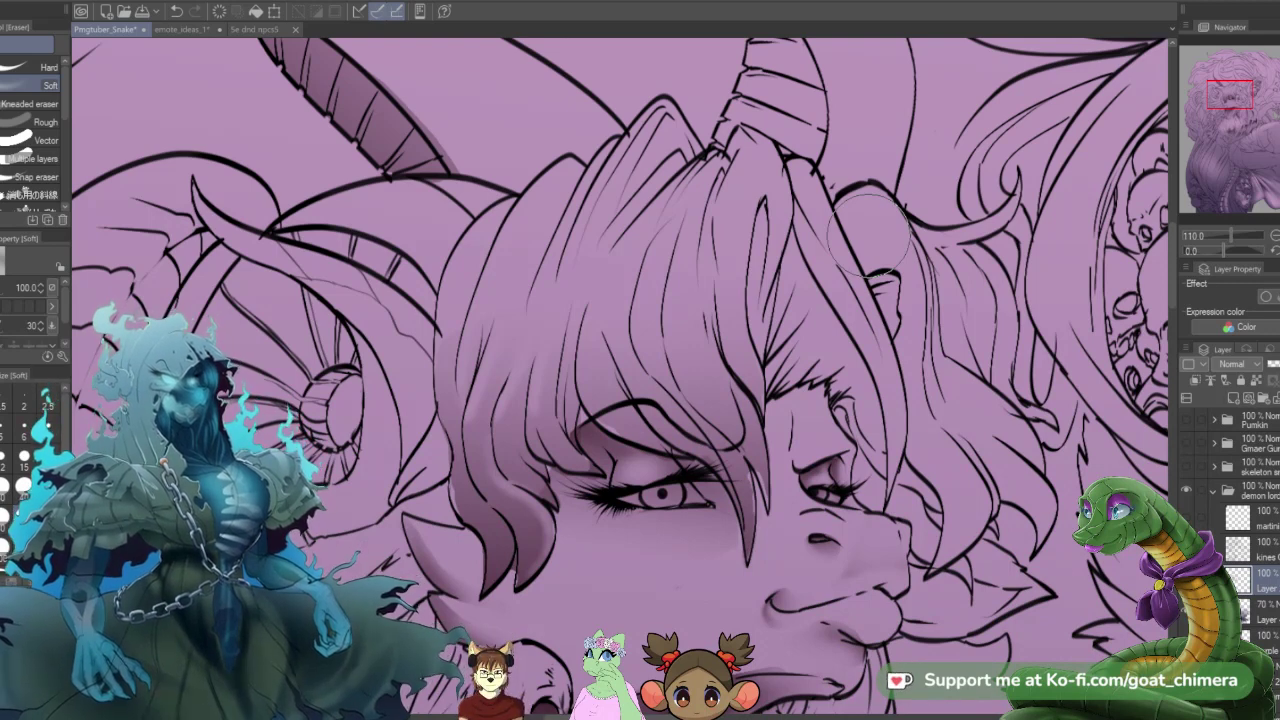
{"action": "key", "text": "m"}
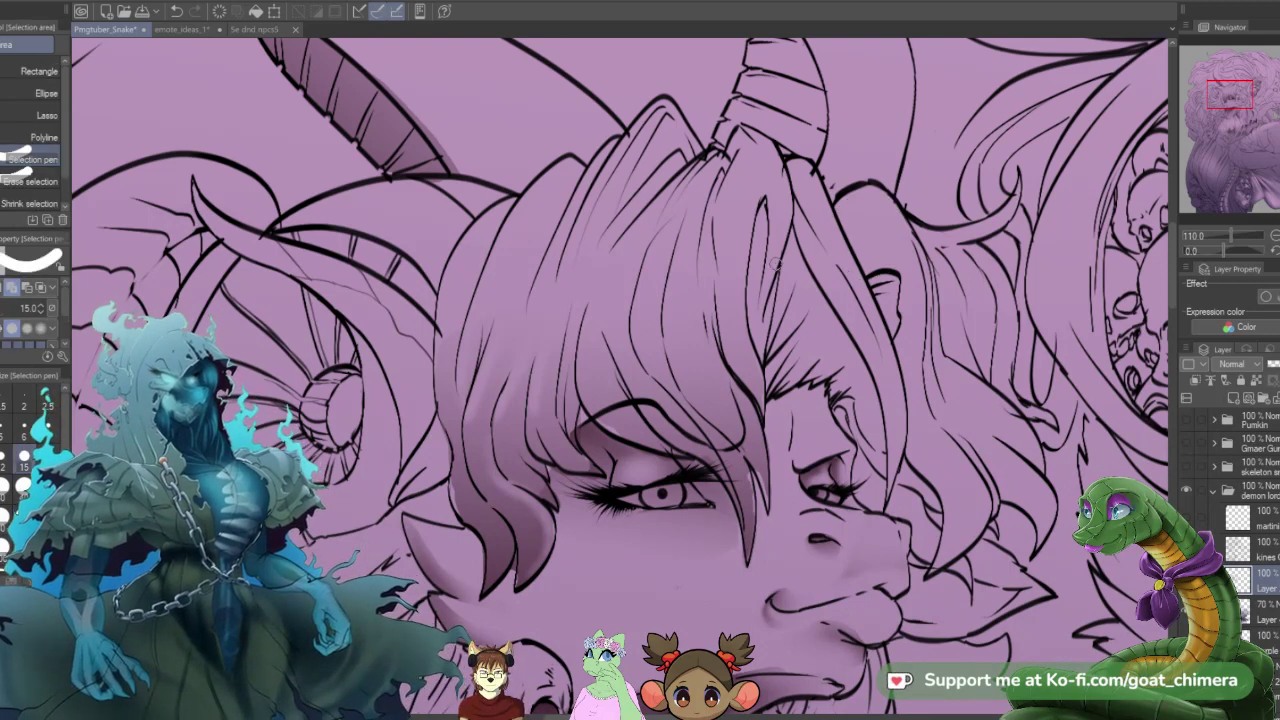
{"action": "mouse_move", "coordinate": [762, 208]}
{"action": "left_mouse_down"}
{"action": "mouse_move", "coordinate": [760, 352]}
{"action": "mouse_move", "coordinate": [790, 250]}
{"action": "mouse_move", "coordinate": [770, 396]}
{"action": "mouse_move", "coordinate": [801, 365]}
{"action": "mouse_move", "coordinate": [791, 352]}
{"action": "mouse_move", "coordinate": [807, 280]}
{"action": "mouse_move", "coordinate": [840, 392]}
{"action": "mouse_move", "coordinate": [808, 265]}
{"action": "mouse_move", "coordinate": [856, 386]}
{"action": "mouse_move", "coordinate": [868, 378]}
{"action": "mouse_move", "coordinate": [787, 240]}
{"action": "left_mouse_up"}
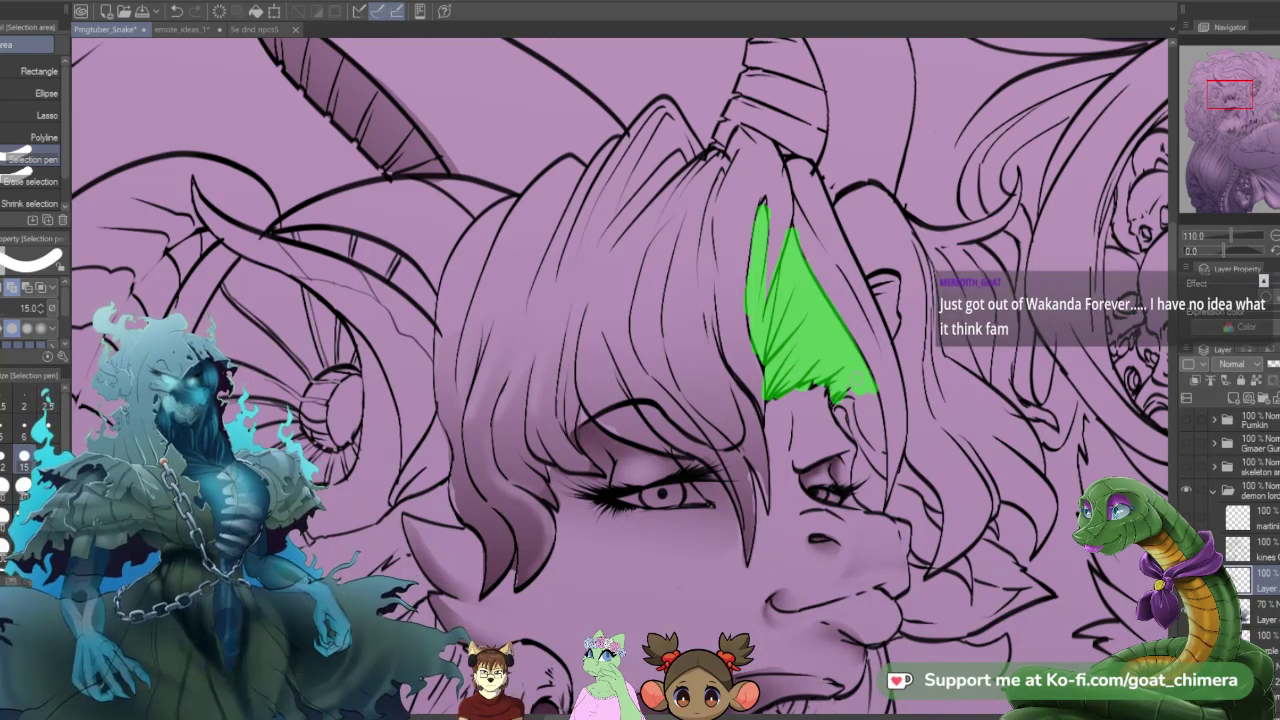
{"action": "mouse_move", "coordinate": [862, 392]}
{"action": "left_mouse_down"}
{"action": "mouse_move", "coordinate": [873, 428]}
{"action": "mouse_move", "coordinate": [863, 443]}
{"action": "mouse_move", "coordinate": [841, 403]}
{"action": "mouse_move", "coordinate": [871, 511]}
{"action": "mouse_move", "coordinate": [884, 501]}
{"action": "mouse_move", "coordinate": [882, 398]}
{"action": "left_mouse_up"}
{"action": "mouse_move", "coordinate": [870, 280]}
{"action": "left_mouse_down"}
{"action": "mouse_move", "coordinate": [884, 328]}
{"action": "mouse_move", "coordinate": [888, 270]}
{"action": "mouse_move", "coordinate": [905, 312]}
{"action": "left_mouse_up"}
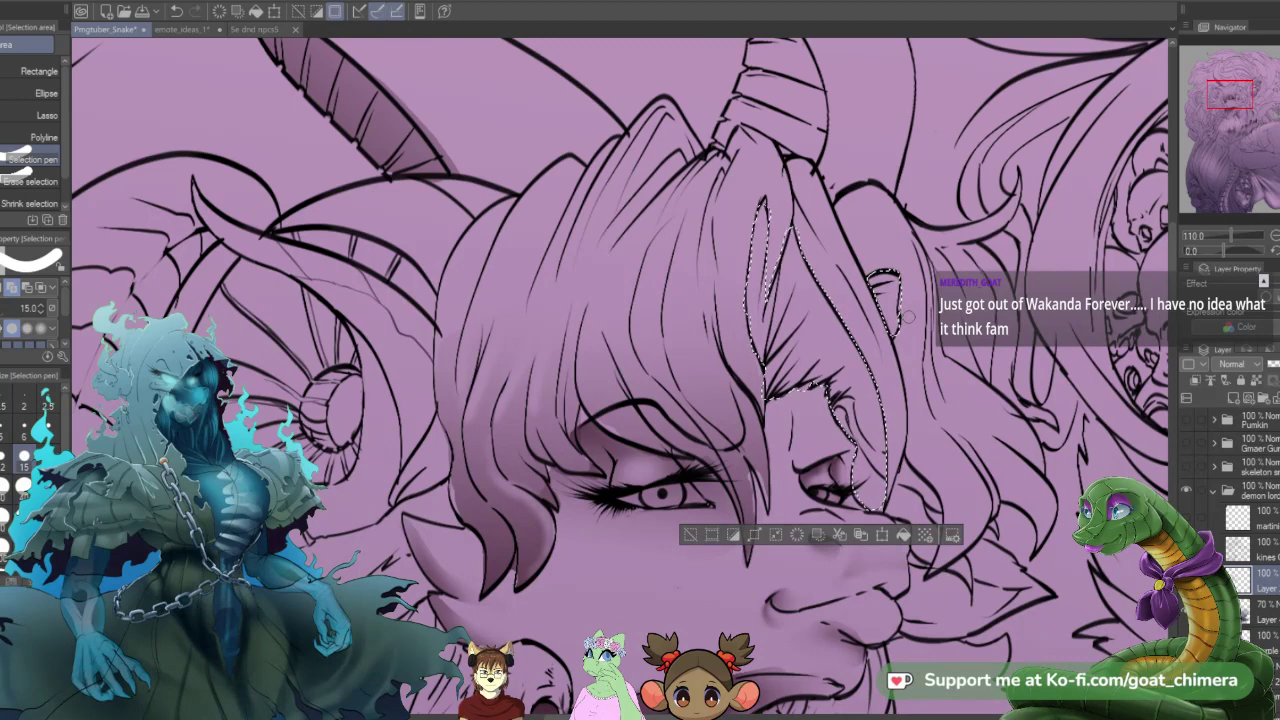
- Shade the selected hair parting and far ear with a downward foreground-to-transparent gradient, and clear the selection
{"action": "key", "text": "g"}
{"action": "left_click_drag", "start_coordinate": [836, 184], "coordinate": [805, 450]}
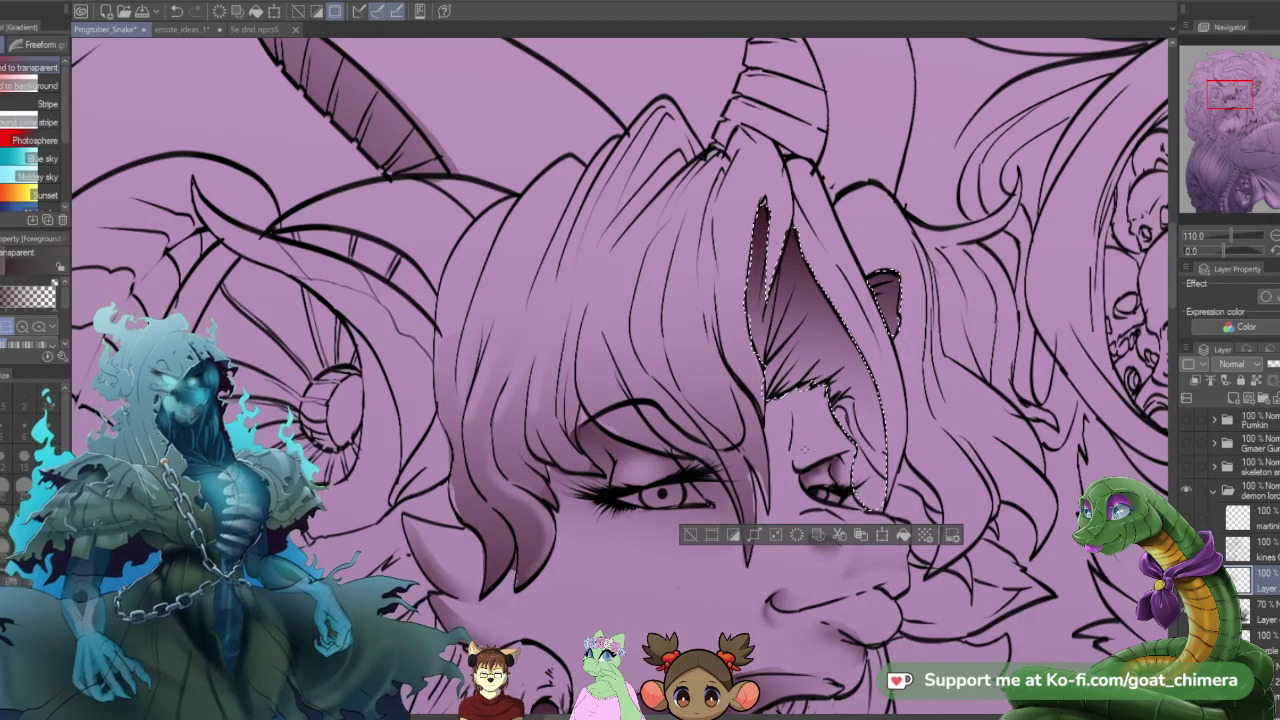
{"action": "scroll", "coordinate": [804, 449], "scroll_direction": "down", "scroll_amount": 4}
{"action": "scroll", "coordinate": [970, 470], "scroll_direction": "up", "scroll_amount": 1}
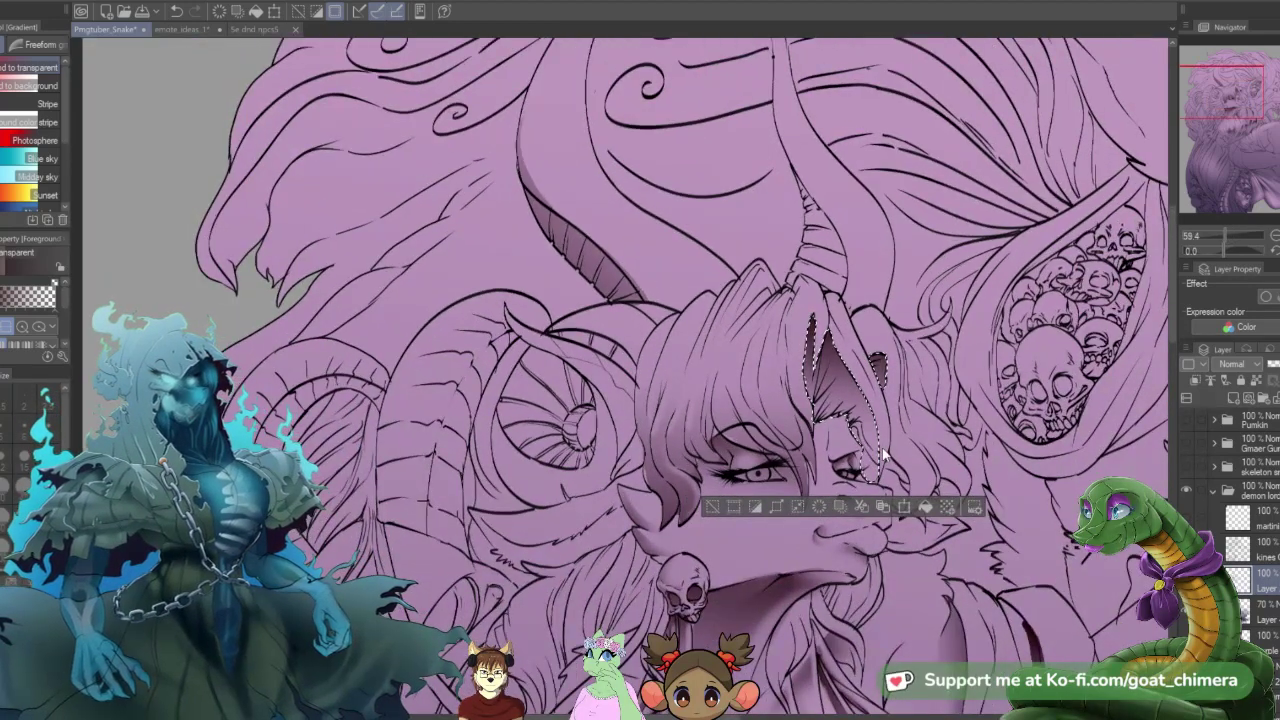
{"action": "key", "text": "ctrl+d"}
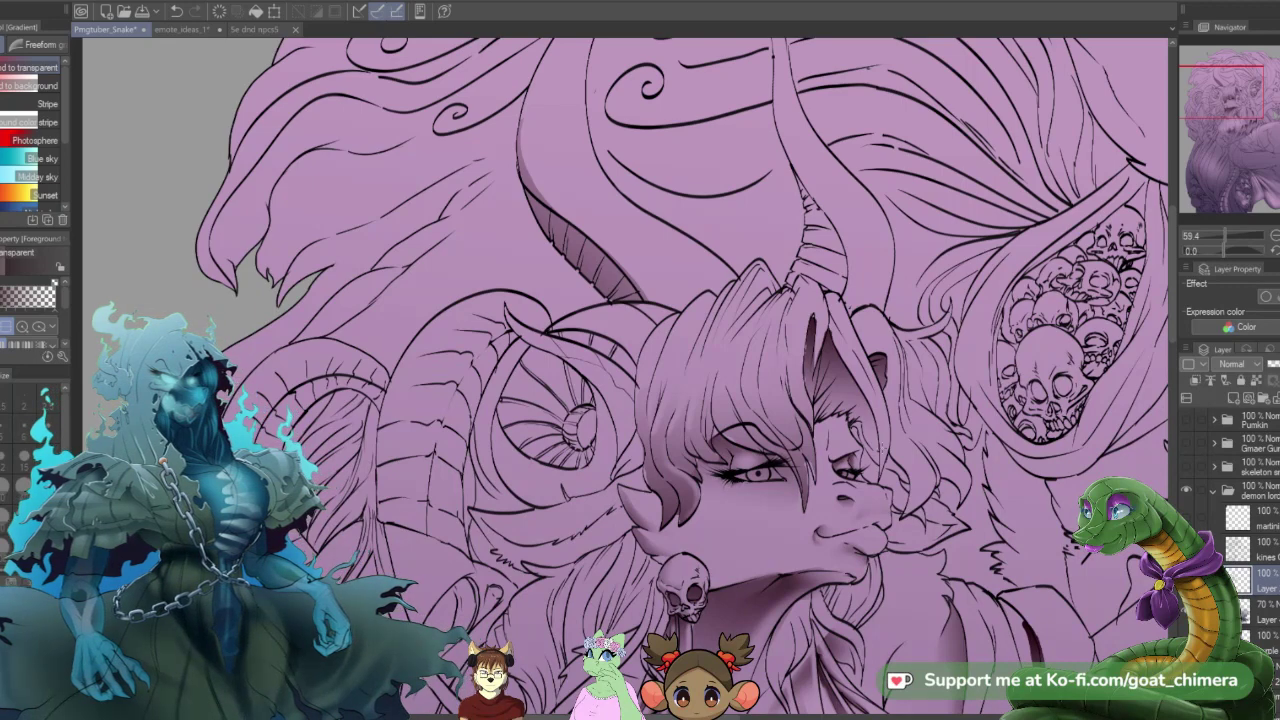
- Select the brow area between the bangs and the far eye with the Selection pen, shade it with a light downward gradient, and clear the selection
{"action": "scroll", "coordinate": [893, 435], "scroll_direction": "up", "scroll_amount": 3}
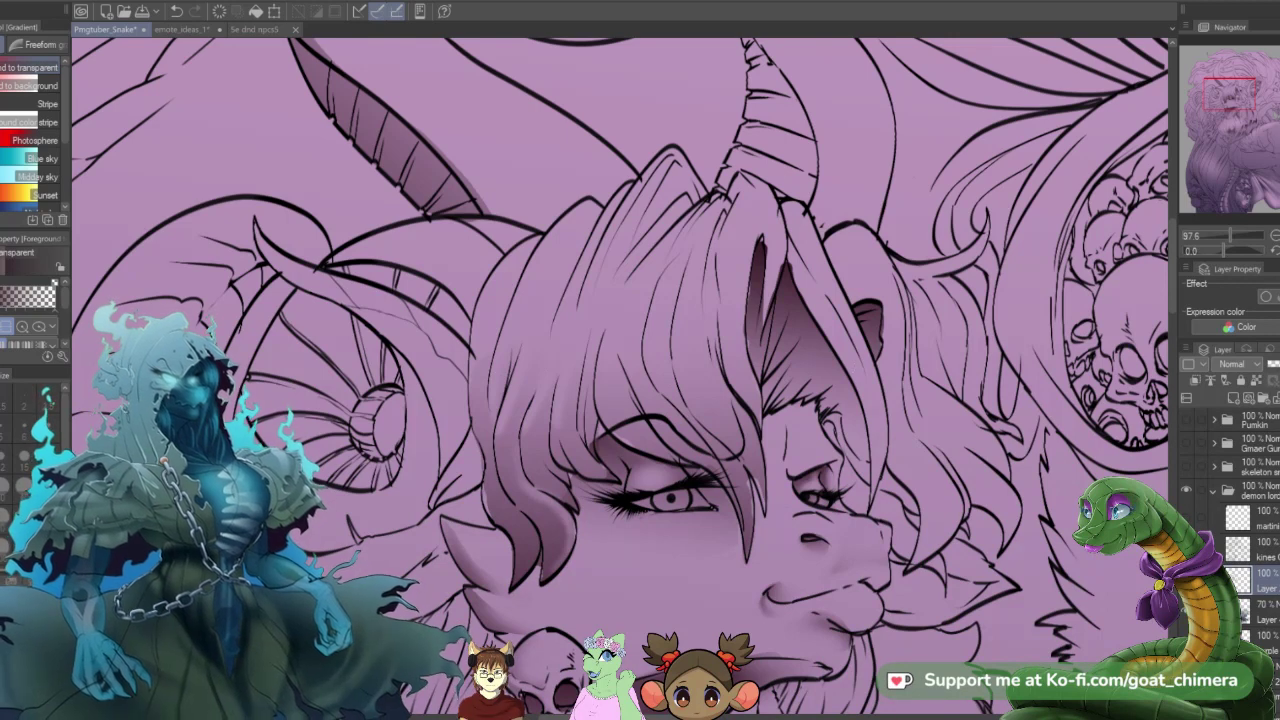
{"action": "key", "text": "m"}
{"action": "mouse_move", "coordinate": [773, 430]}
{"action": "left_mouse_down"}
{"action": "mouse_move", "coordinate": [770, 488]}
{"action": "mouse_move", "coordinate": [785, 420]}
{"action": "mouse_move", "coordinate": [806, 462]}
{"action": "mouse_move", "coordinate": [824, 428]}
{"action": "mouse_move", "coordinate": [798, 404]}
{"action": "mouse_move", "coordinate": [776, 406]}
{"action": "mouse_move", "coordinate": [816, 408]}
{"action": "left_mouse_up"}
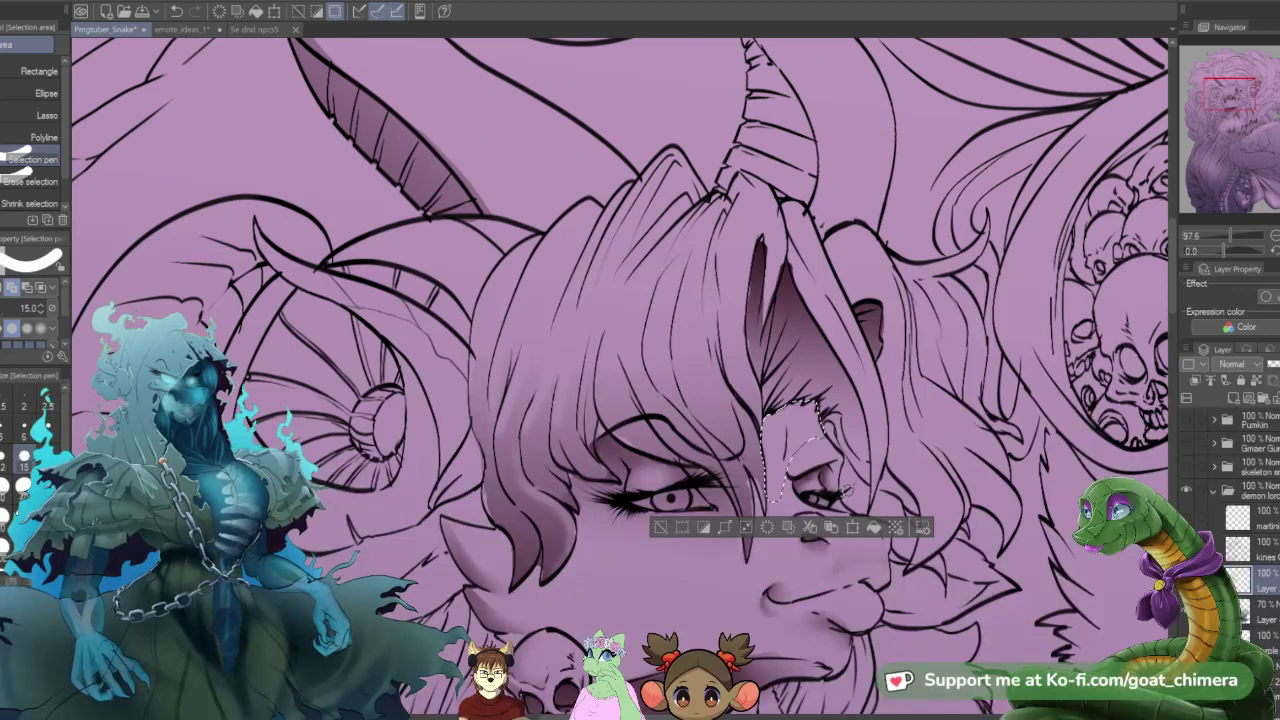
{"action": "key", "text": "g"}
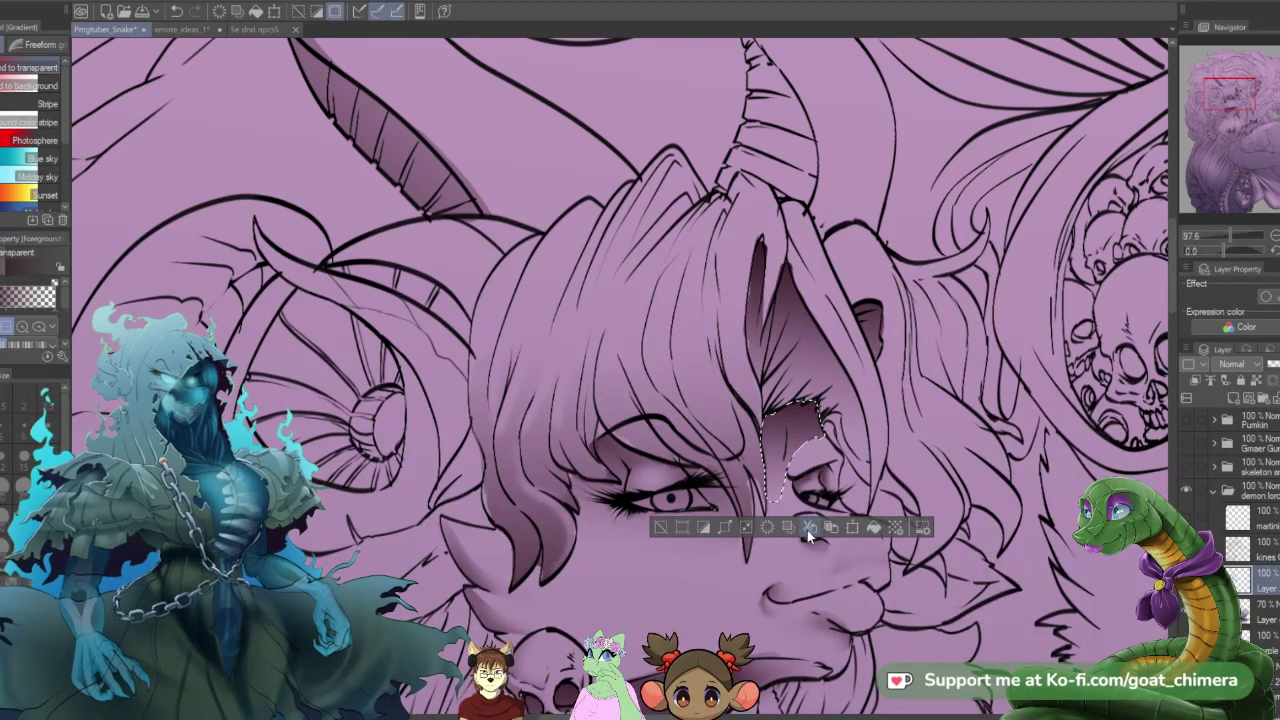
{"action": "key", "text": "ctrl+z"}
{"action": "left_click_drag", "start_coordinate": [800, 402], "coordinate": [792, 462]}
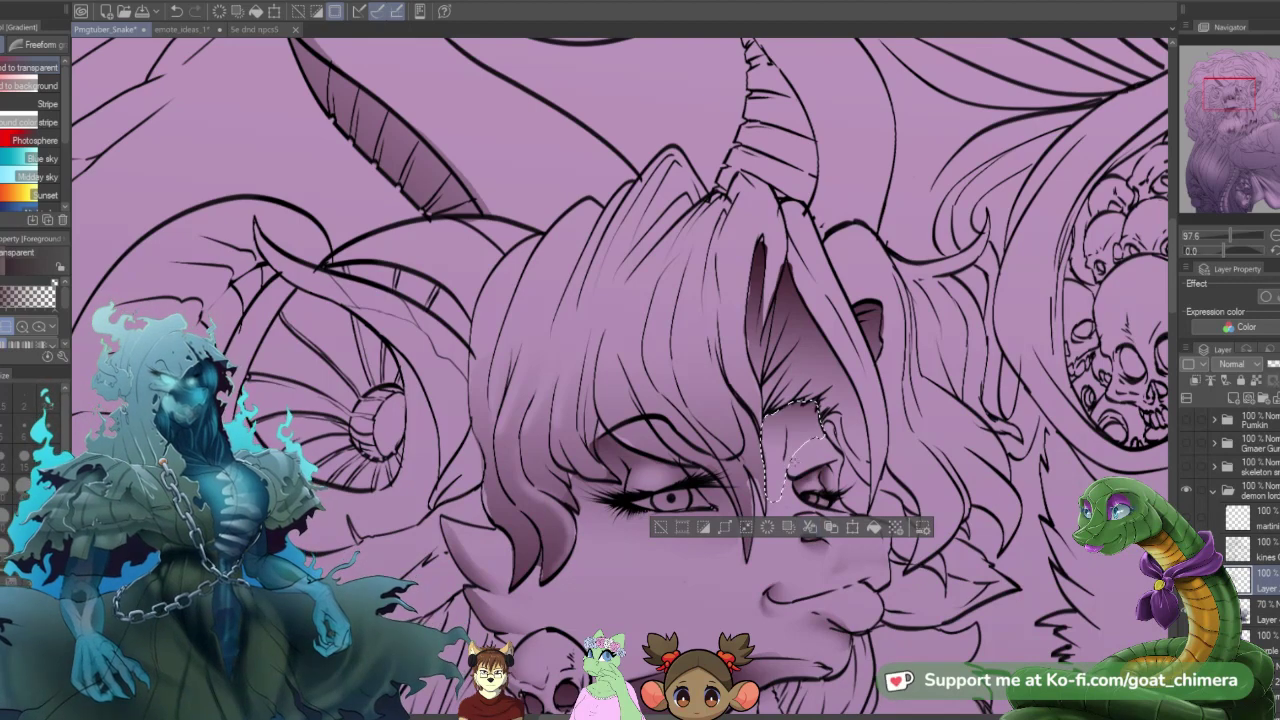
{"action": "key", "text": "ctrl+d"}
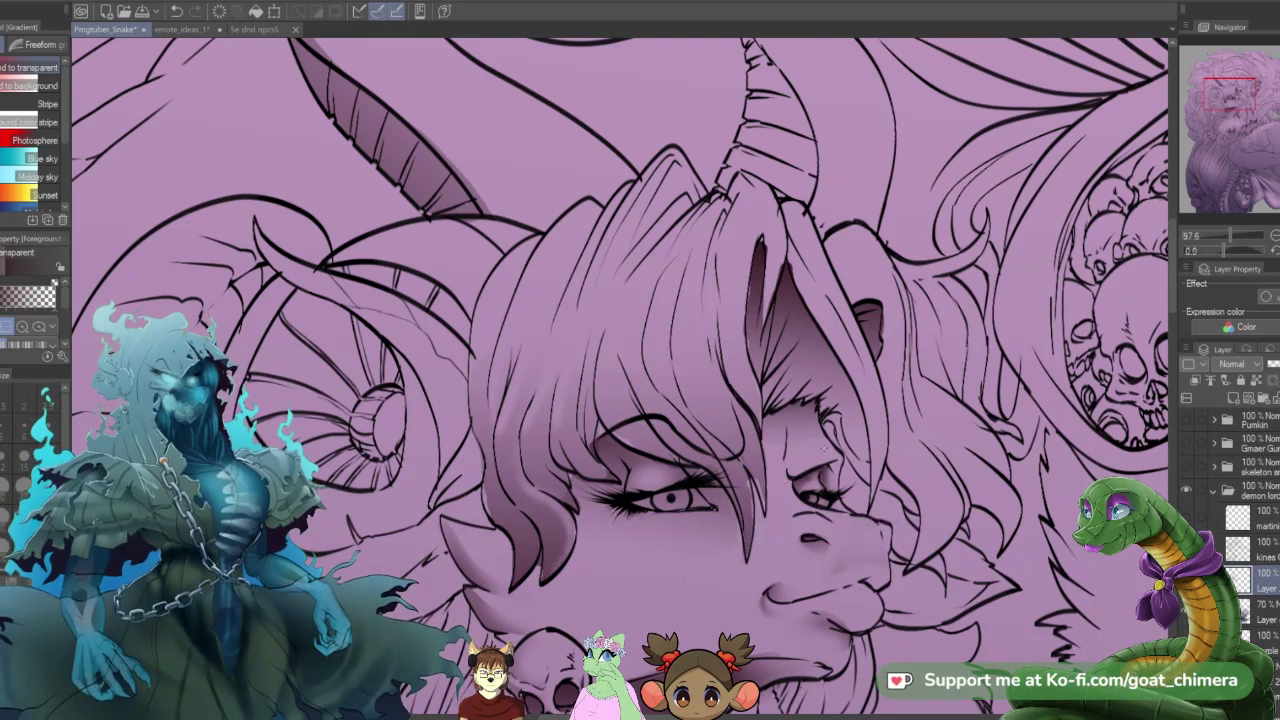
- Roughly select the crescent ring around the ribbed opening of the curled horn beside the face with the Selection pen at size 100
{"action": "scroll", "coordinate": [957, 466], "scroll_direction": "down", "scroll_amount": 3}
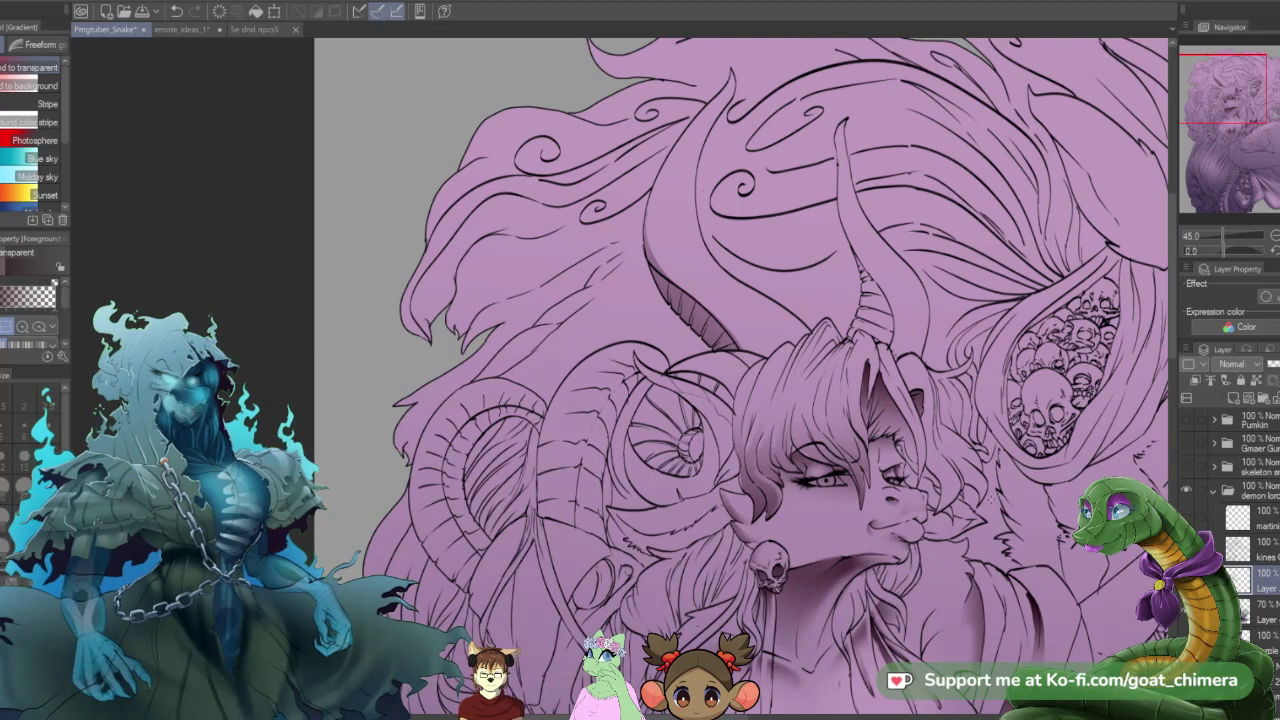
{"action": "scroll", "coordinate": [960, 520], "scroll_direction": "up", "scroll_amount": 2}
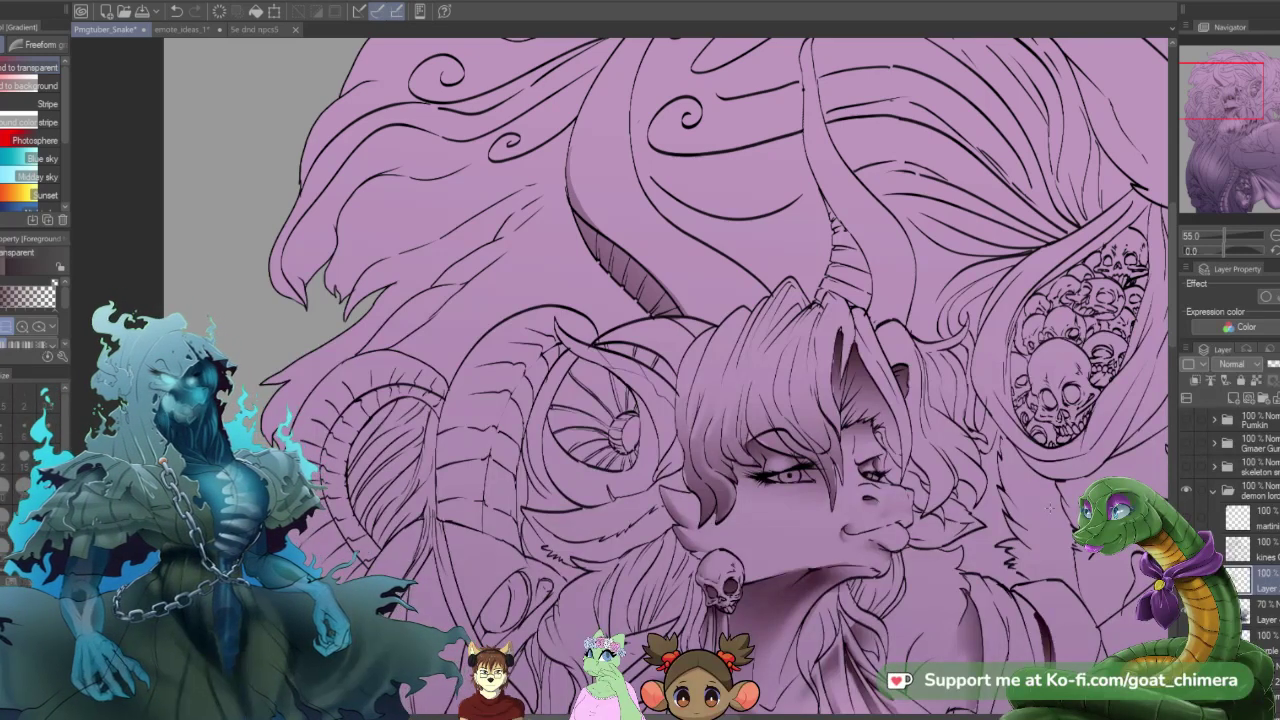
{"action": "scroll", "coordinate": [541, 609], "scroll_direction": "down", "scroll_amount": 3}
{"action": "scroll", "coordinate": [563, 596], "scroll_direction": "up", "scroll_amount": 2}
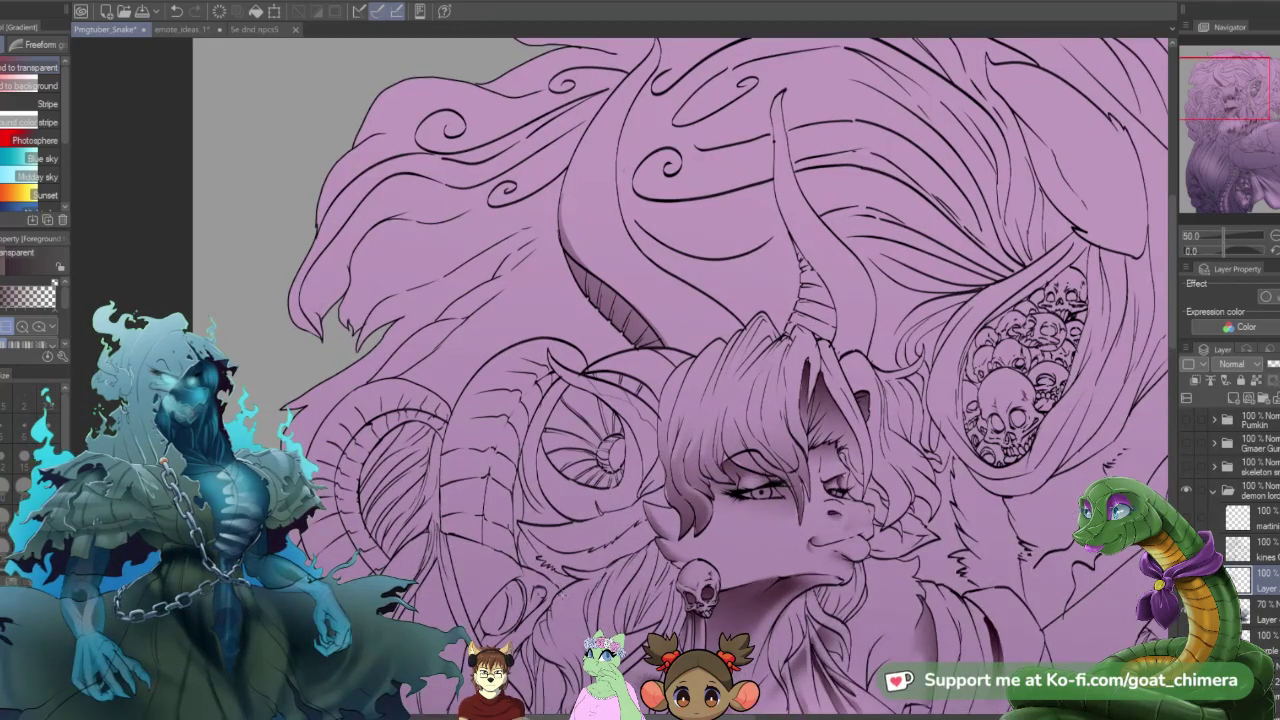
{"action": "scroll", "coordinate": [565, 600], "scroll_direction": "up", "scroll_amount": 1}
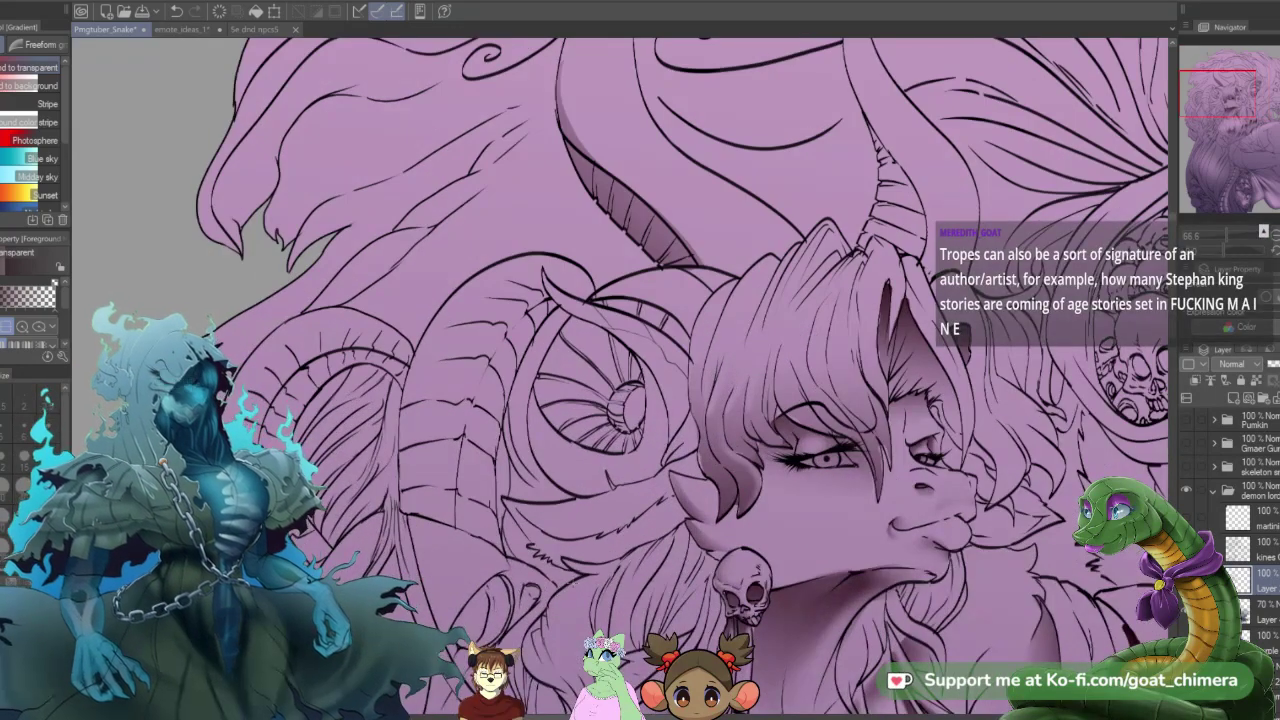
{"action": "key", "text": "m"}
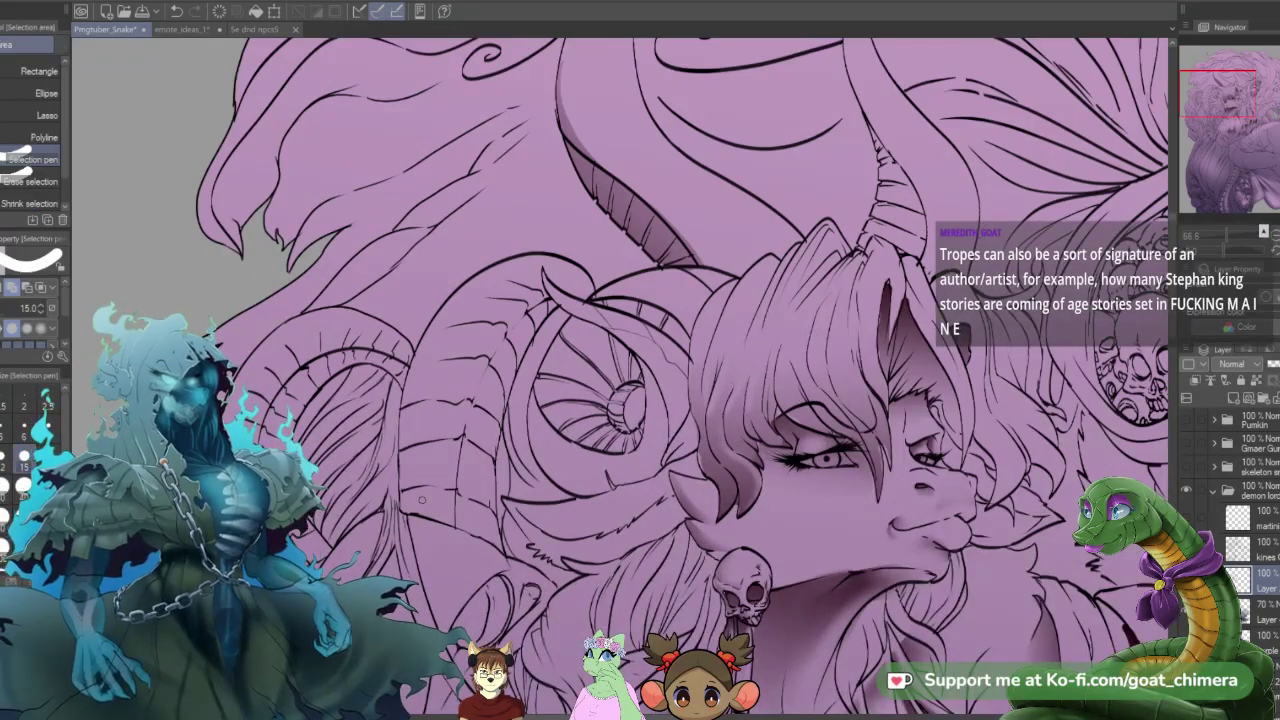
{"action": "left_click", "coordinate": [24, 517]}
{"action": "mouse_move", "coordinate": [551, 398]}
{"action": "left_mouse_down"}
{"action": "mouse_move", "coordinate": [582, 467]}
{"action": "mouse_move", "coordinate": [650, 462]}
{"action": "mouse_move", "coordinate": [655, 447]}
{"action": "left_mouse_up"}
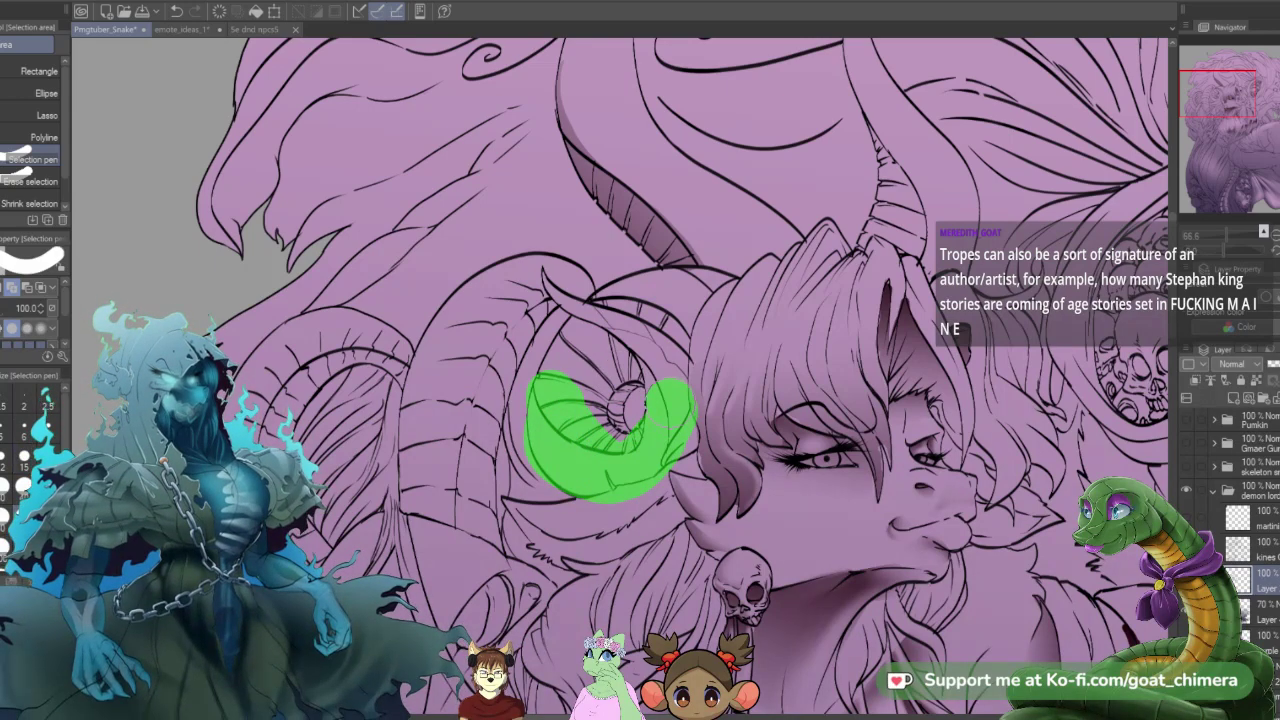
{"action": "left_click_drag", "start_coordinate": [672, 382], "coordinate": [626, 338]}
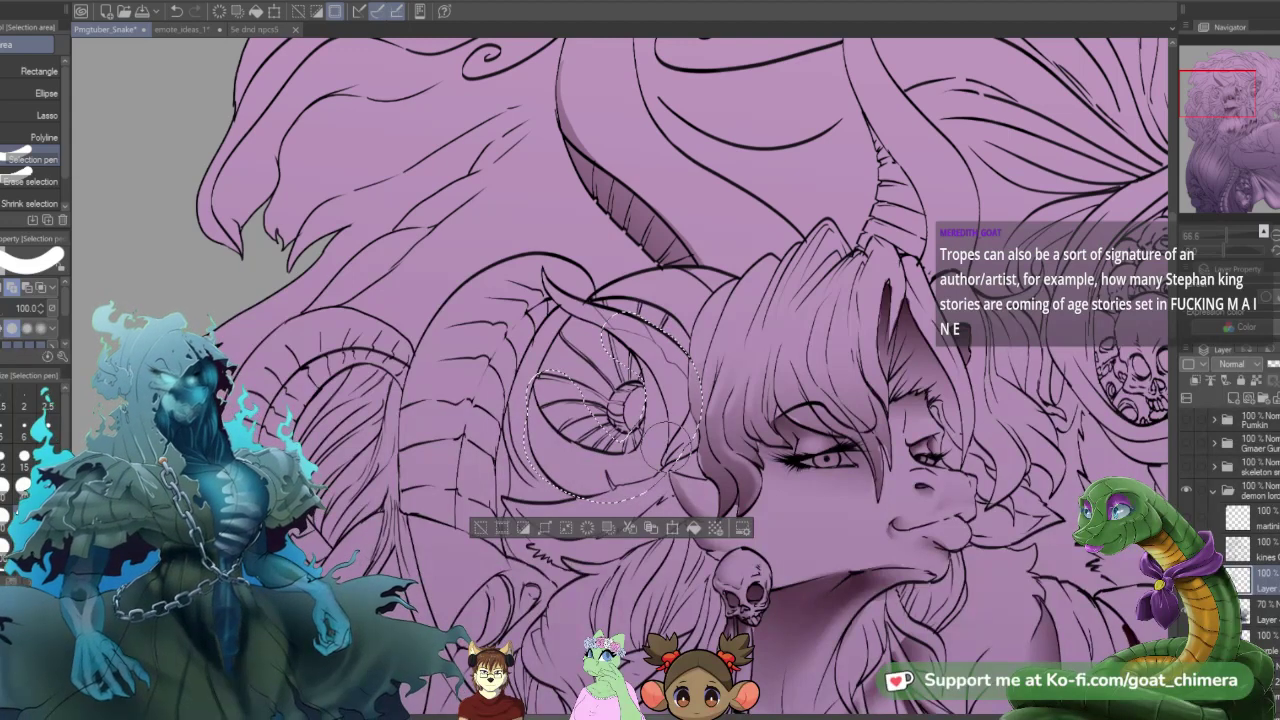
- Trim the ring selection to the line art with Erase selection at size 40, and touch up its edges with the Selection pen at size 6
{"action": "left_click", "coordinate": [30, 181]}
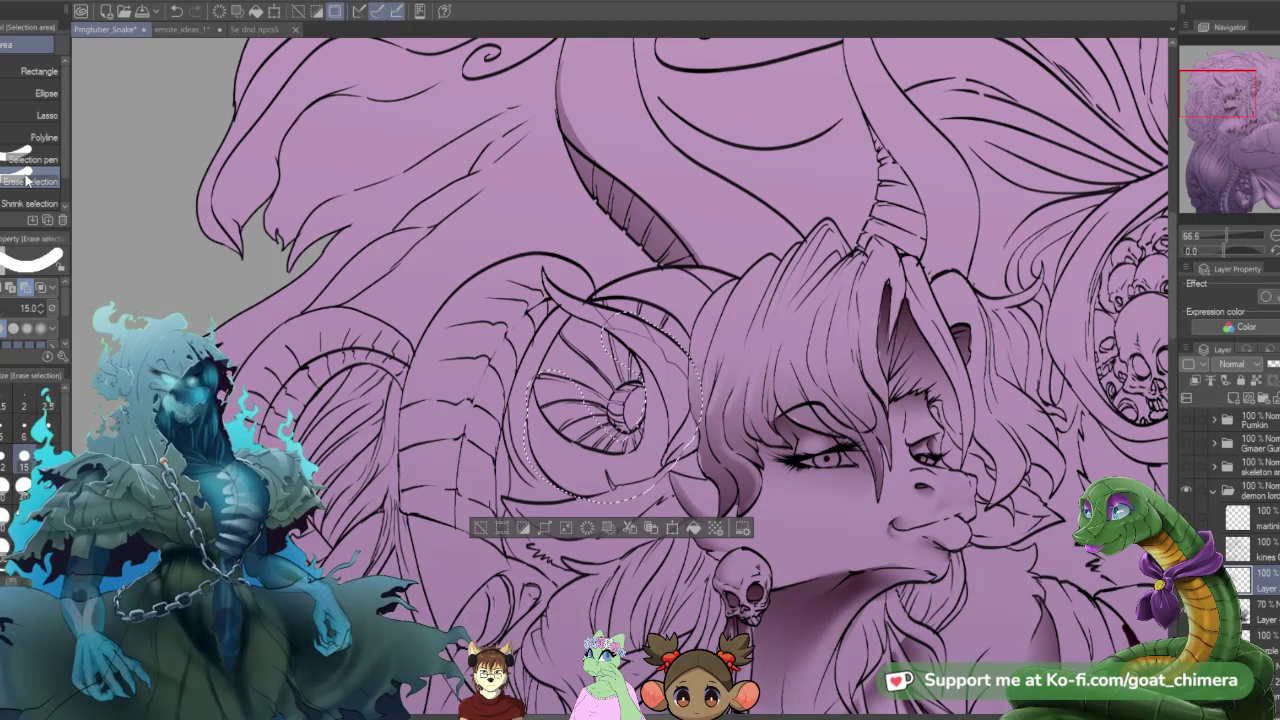
{"action": "left_click", "coordinate": [28, 181]}
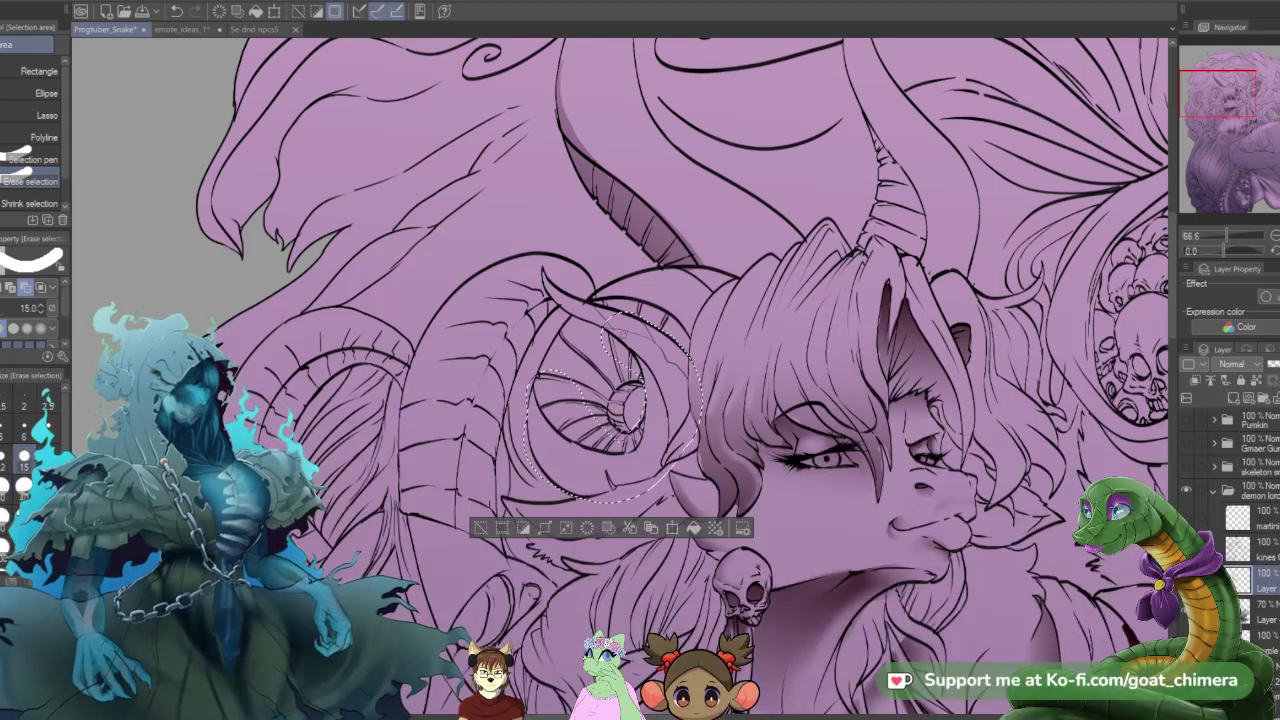
{"action": "left_click", "coordinate": [22, 486]}
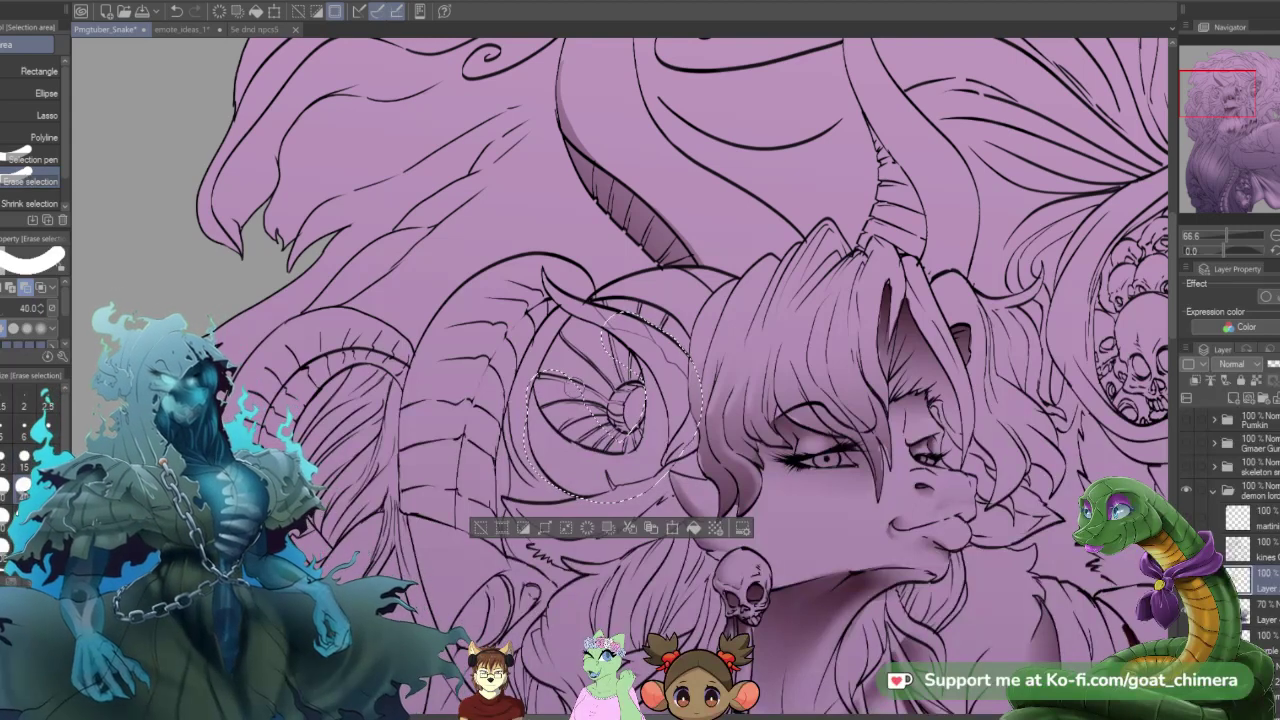
{"action": "left_click_drag", "start_coordinate": [568, 372], "coordinate": [586, 418]}
{"action": "left_click_drag", "start_coordinate": [565, 372], "coordinate": [560, 380]}
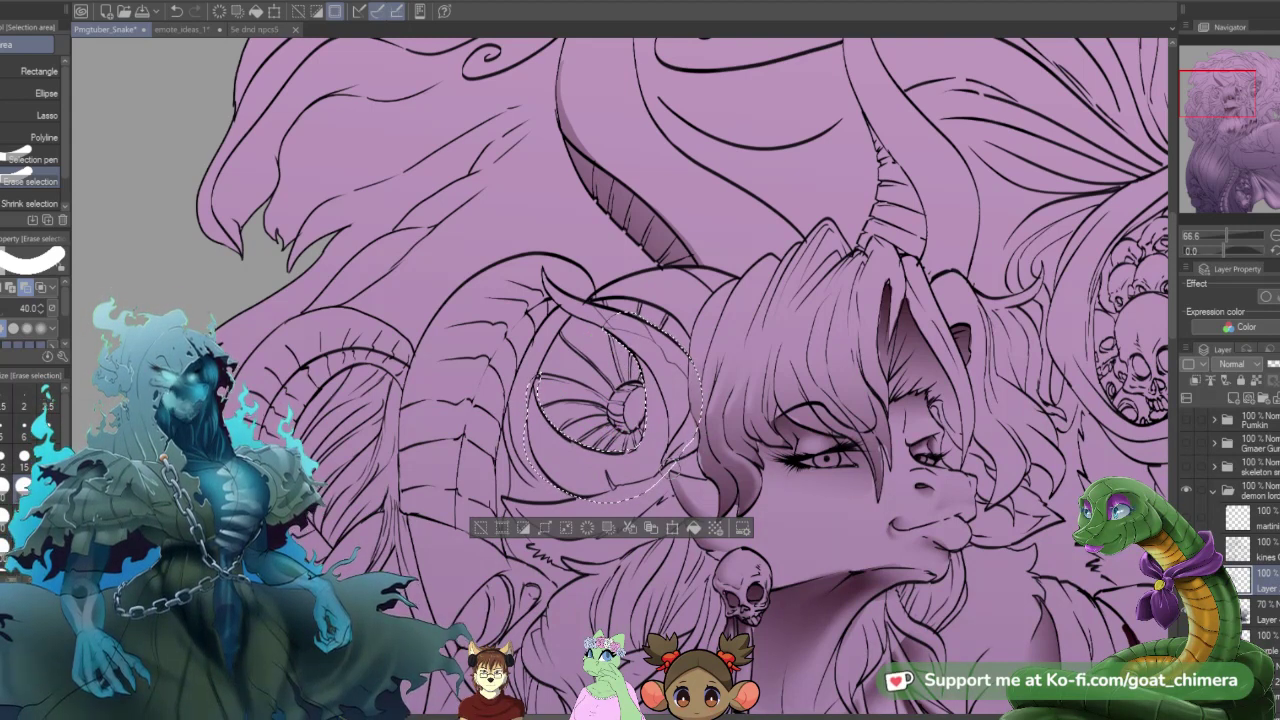
{"action": "left_click_drag", "start_coordinate": [683, 462], "coordinate": [700, 356]}
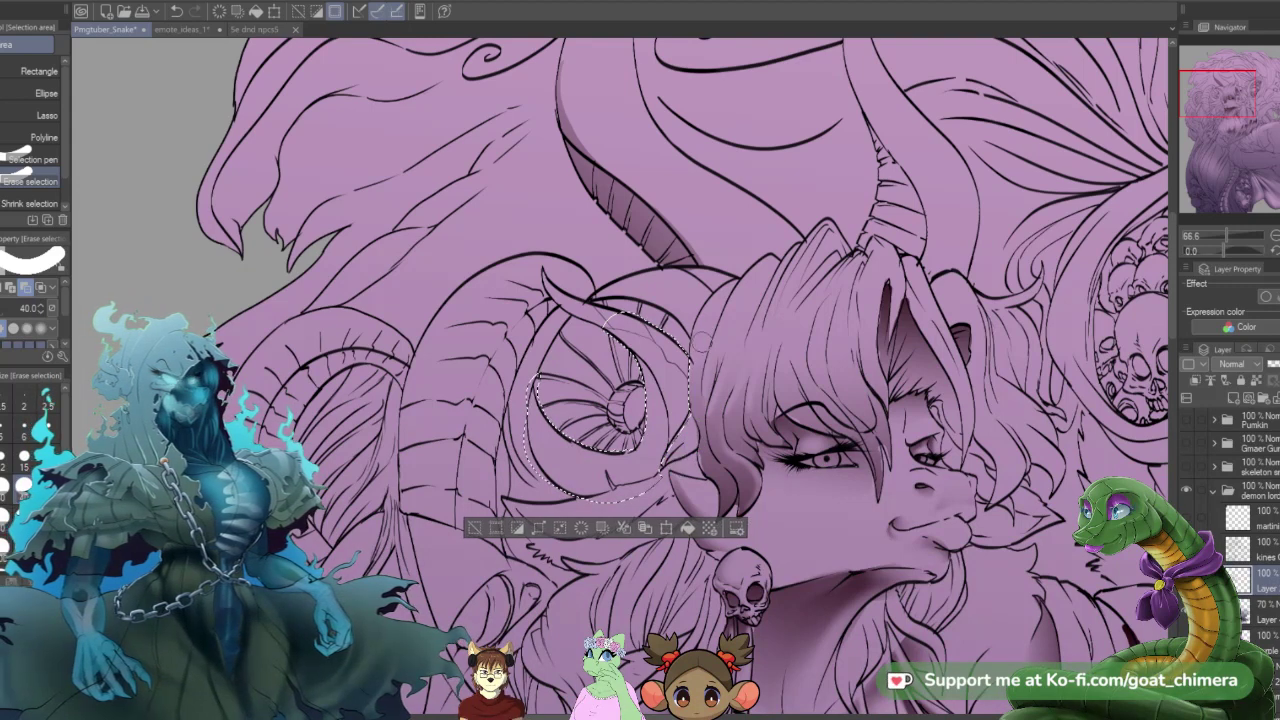
{"action": "left_click_drag", "start_coordinate": [600, 506], "coordinate": [637, 495]}
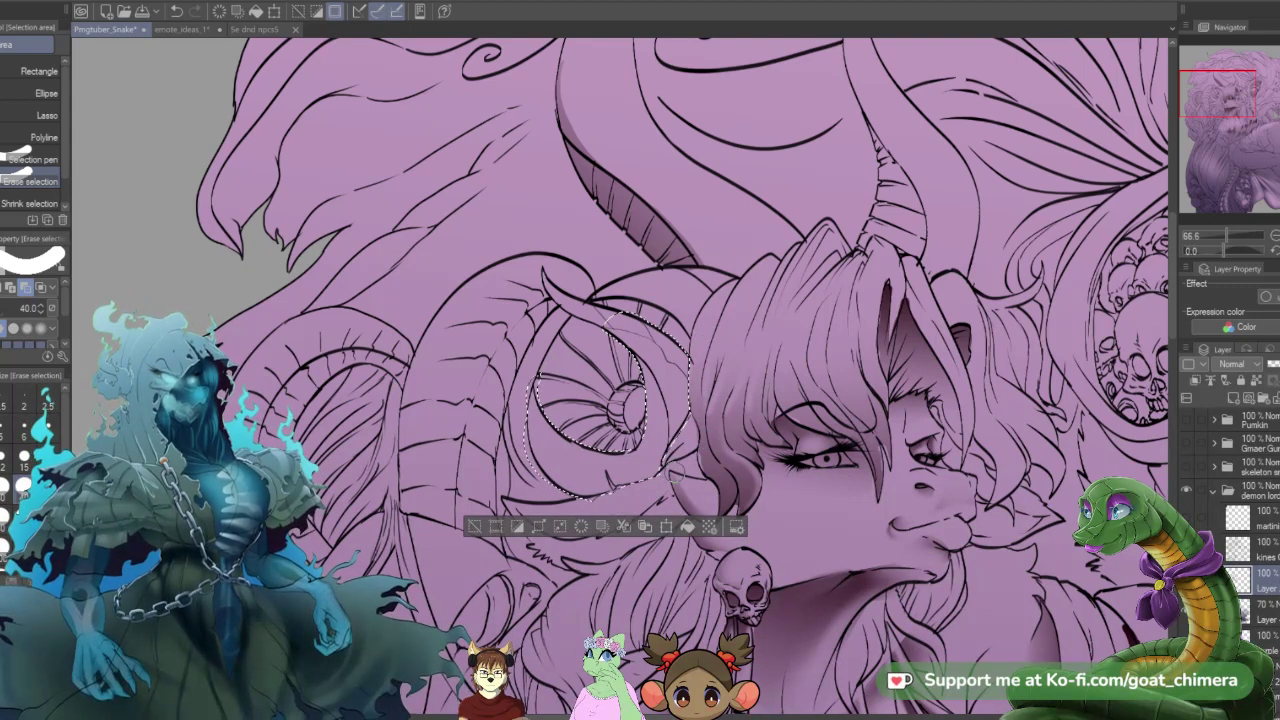
{"action": "left_click", "coordinate": [591, 505]}
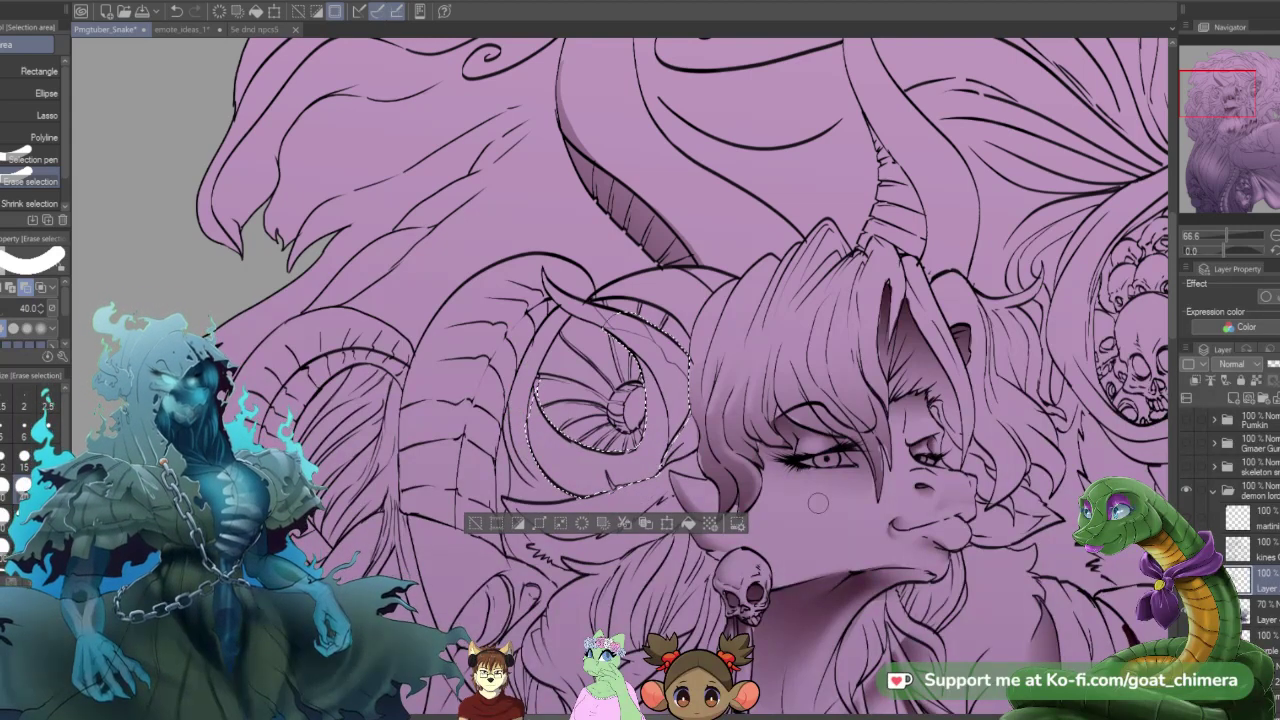
{"action": "left_click", "coordinate": [33, 159]}
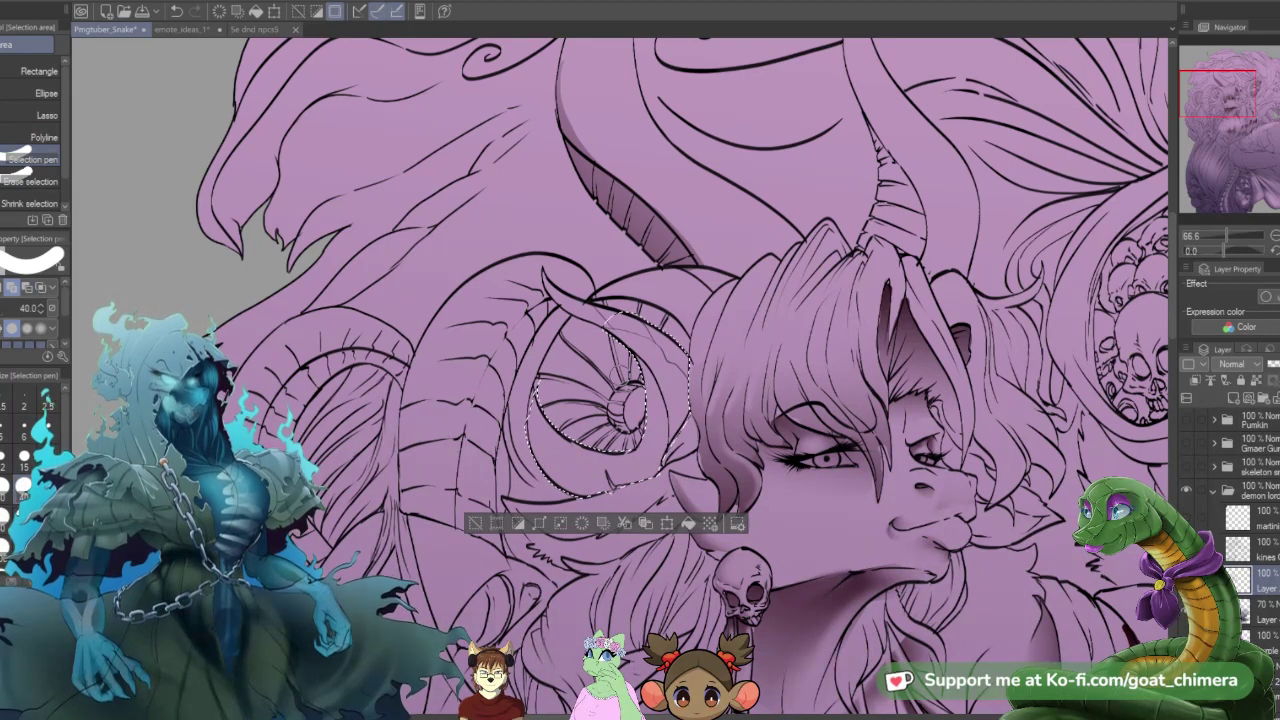
{"action": "left_click", "coordinate": [24, 429]}
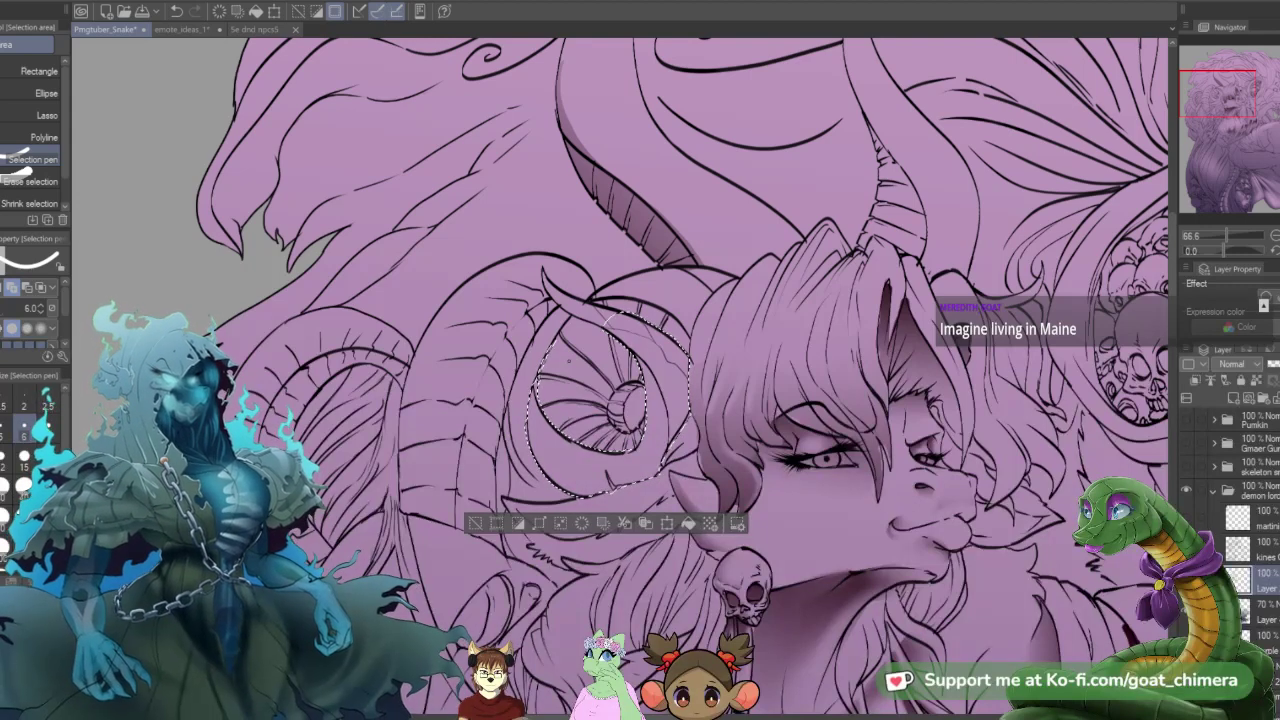
{"action": "left_click", "coordinate": [30, 184]}
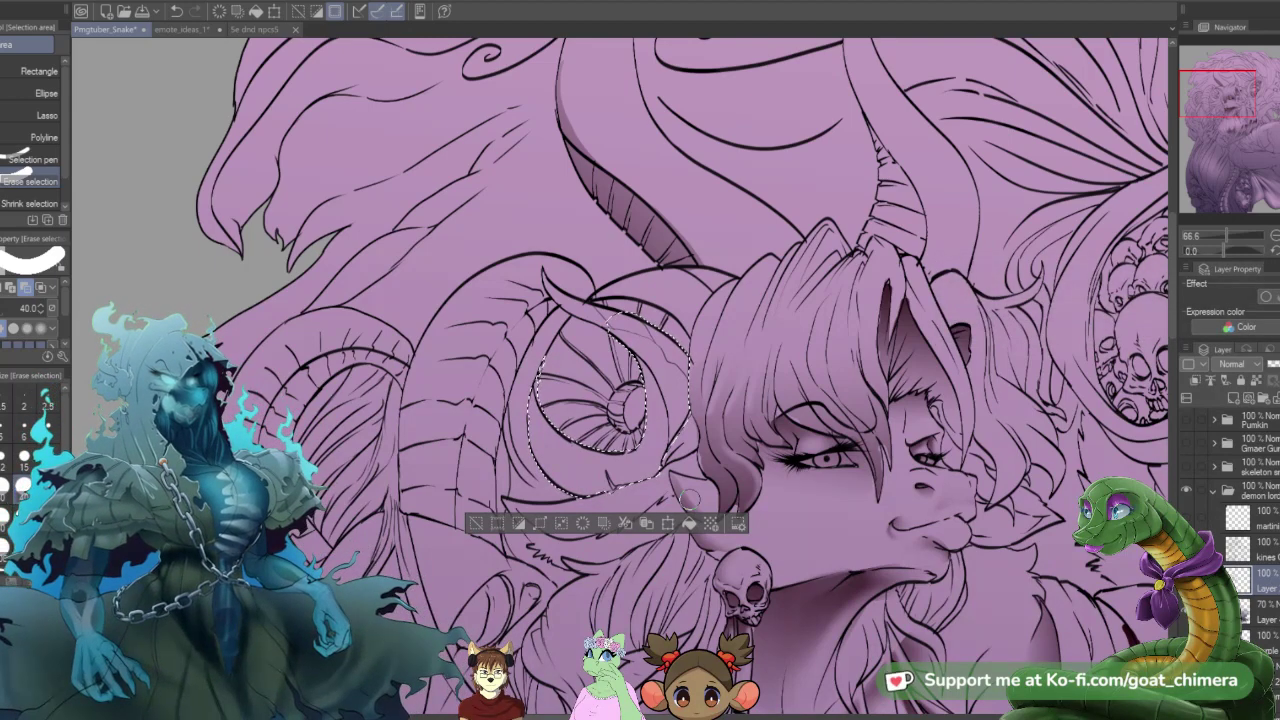
- Shade the lower part of the curled horn's ring with a foreground-to-transparent gradient and clear the selection
{"action": "key", "text": "g"}
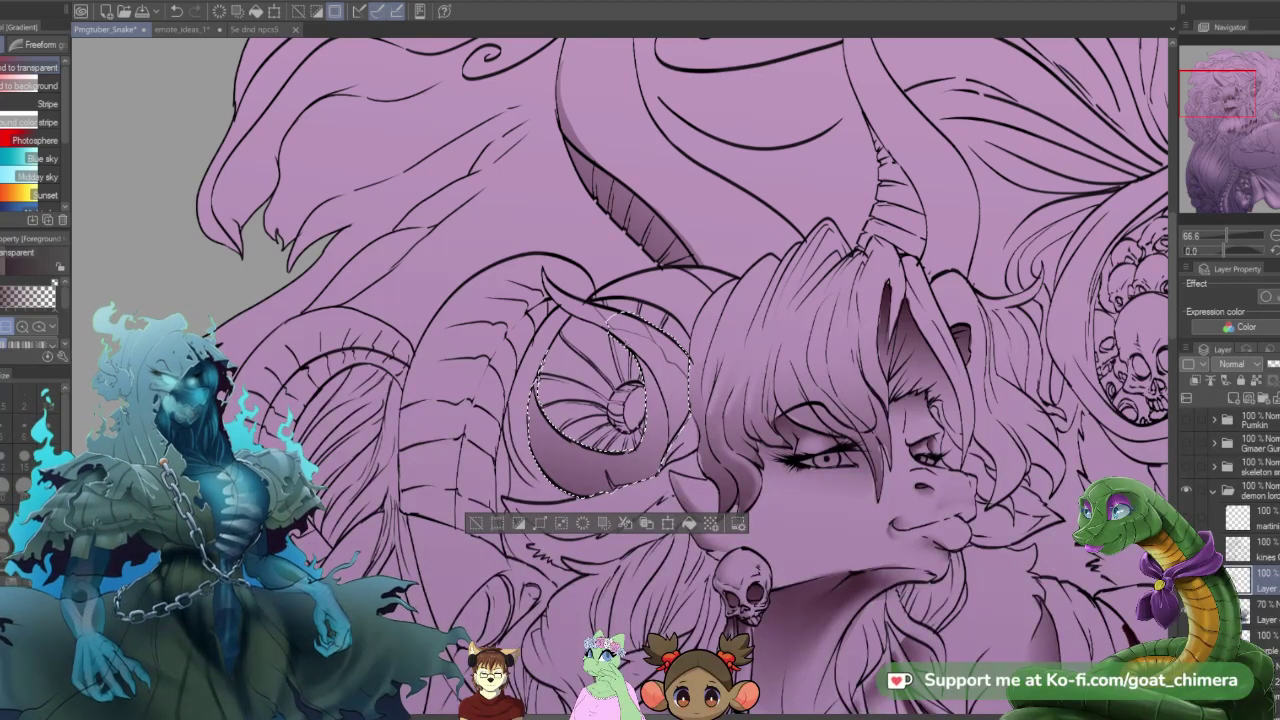
{"action": "key", "text": "ctrl+d"}
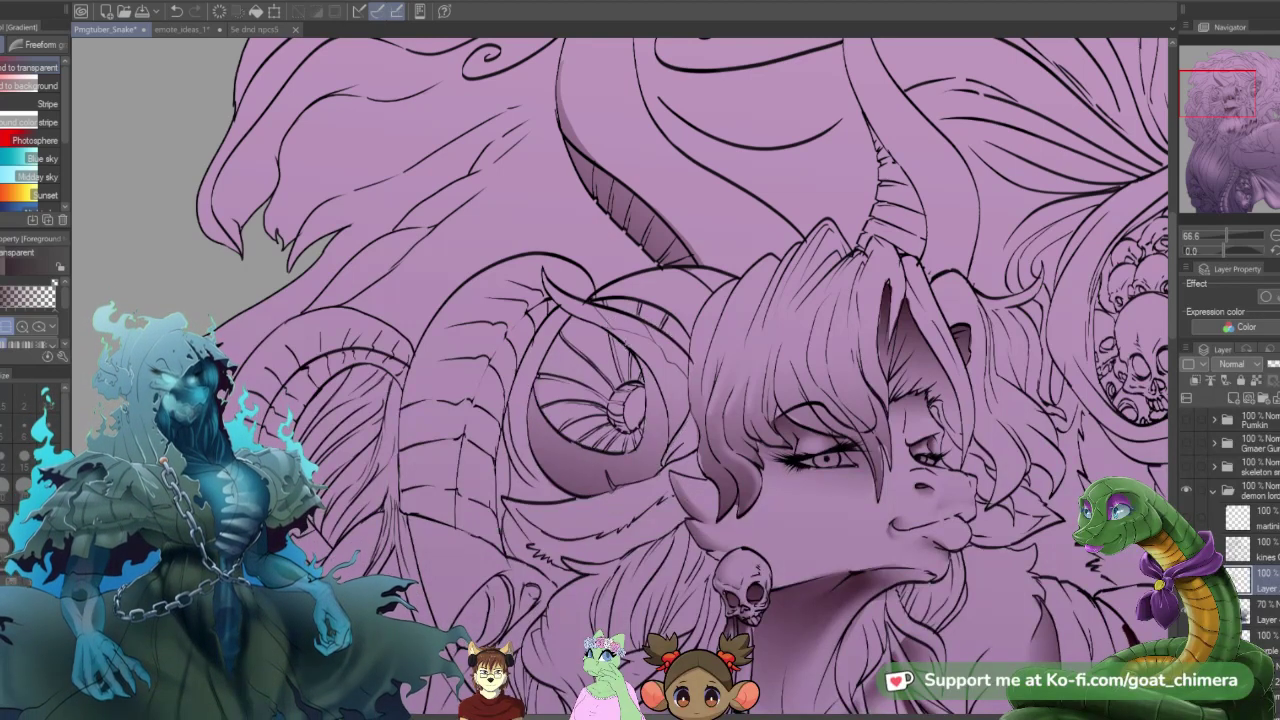
{"action": "scroll", "coordinate": [604, 398], "scroll_direction": "down", "scroll_amount": 2}
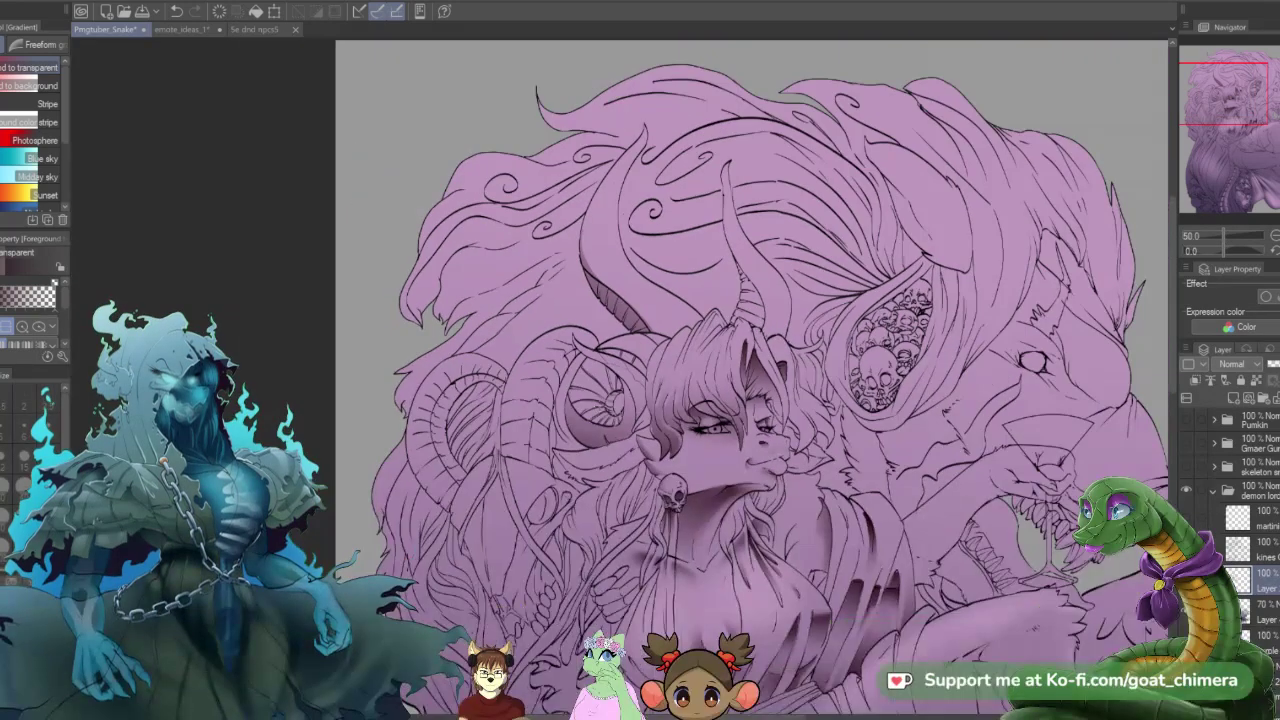
{"action": "scroll", "coordinate": [607, 398], "scroll_direction": "down", "scroll_amount": 1}
{"action": "scroll", "coordinate": [627, 368], "scroll_direction": "up", "scroll_amount": 2}
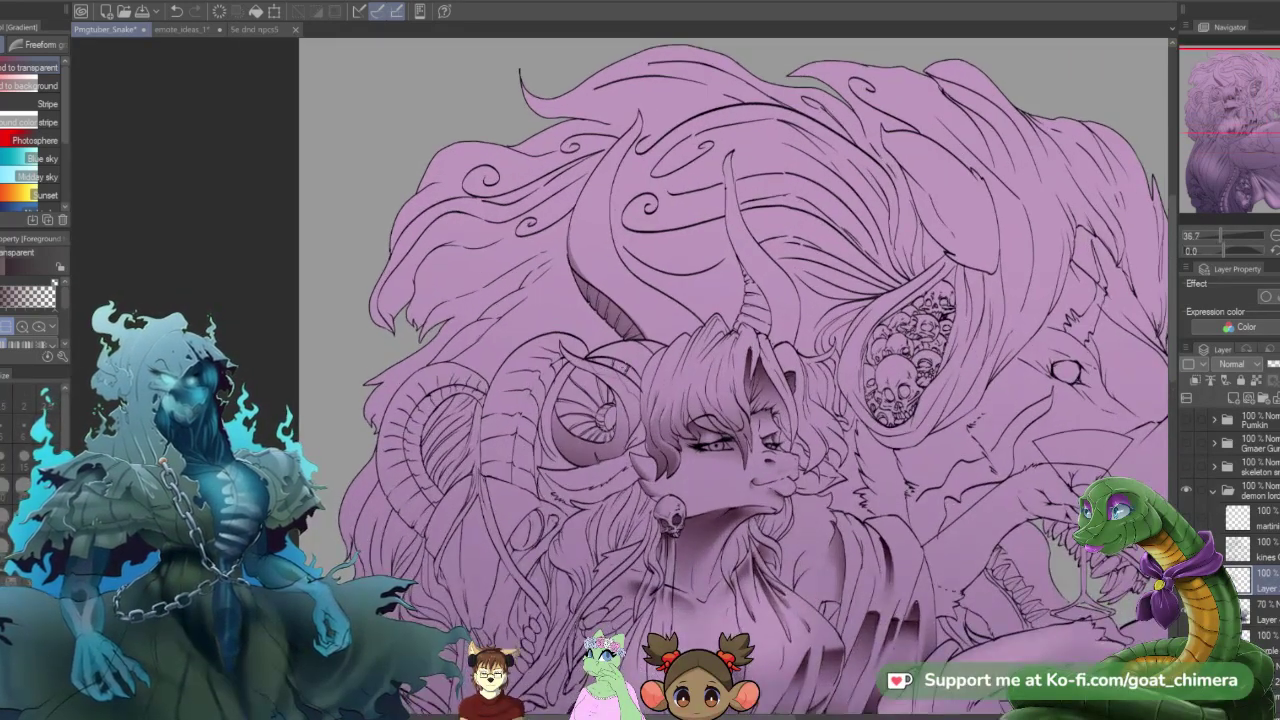
- Review the shading across the horned woman, the curled horn and the beast's head at different magnifications
{"action": "scroll", "coordinate": [733, 378], "scroll_direction": "down", "scroll_amount": 1}
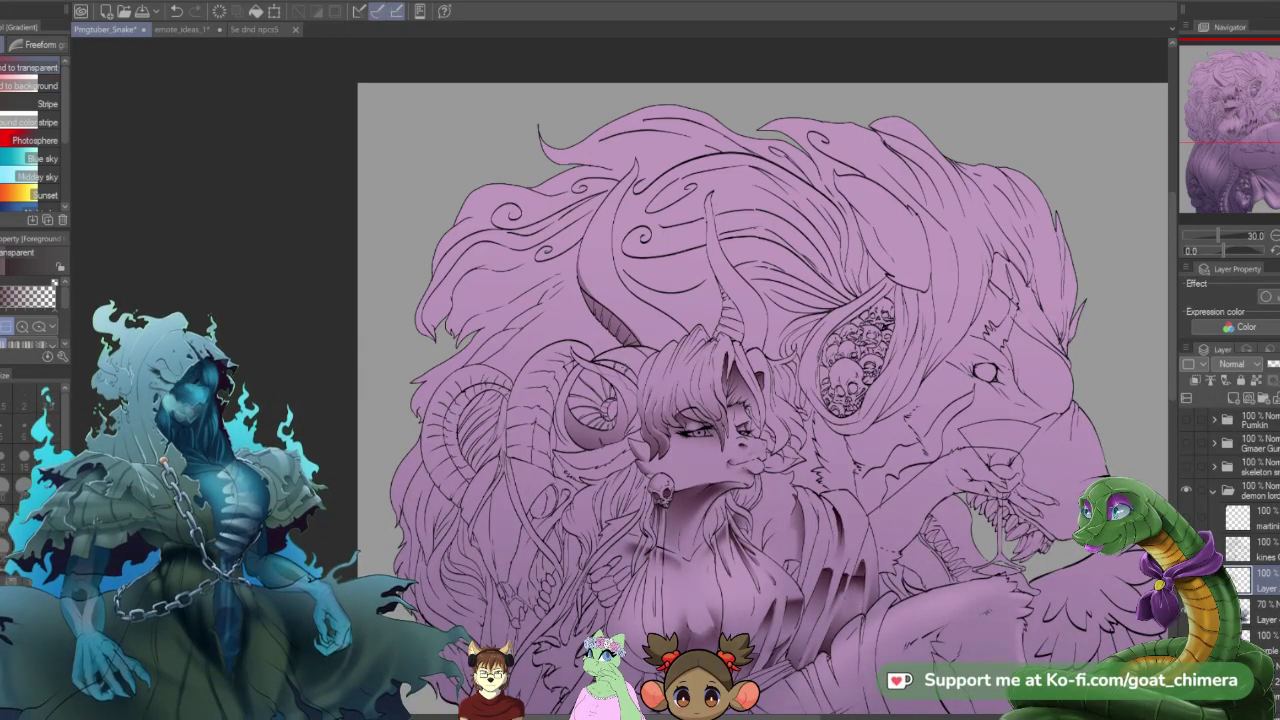
{"action": "scroll", "coordinate": [610, 285], "scroll_direction": "up", "scroll_amount": 4}
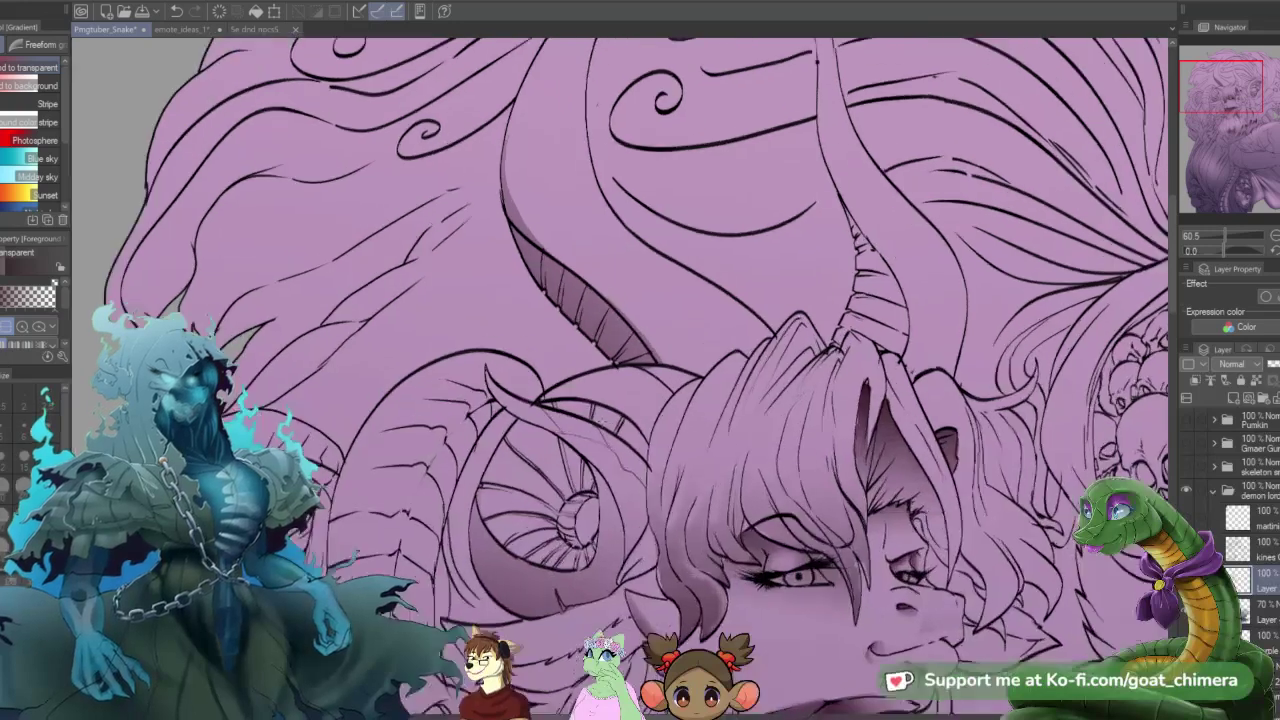
{"action": "scroll", "coordinate": [585, 438], "scroll_direction": "up", "scroll_amount": 2}
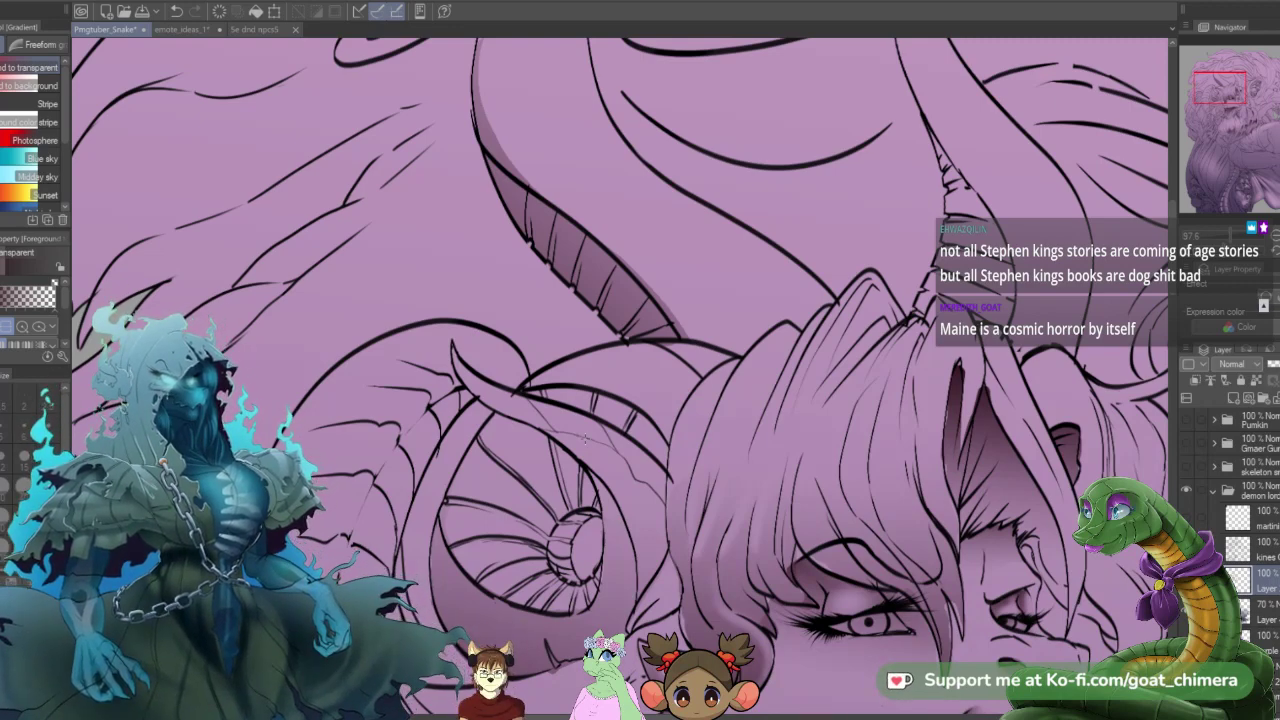
{"action": "scroll", "coordinate": [620, 377], "scroll_direction": "down", "scroll_amount": 5}
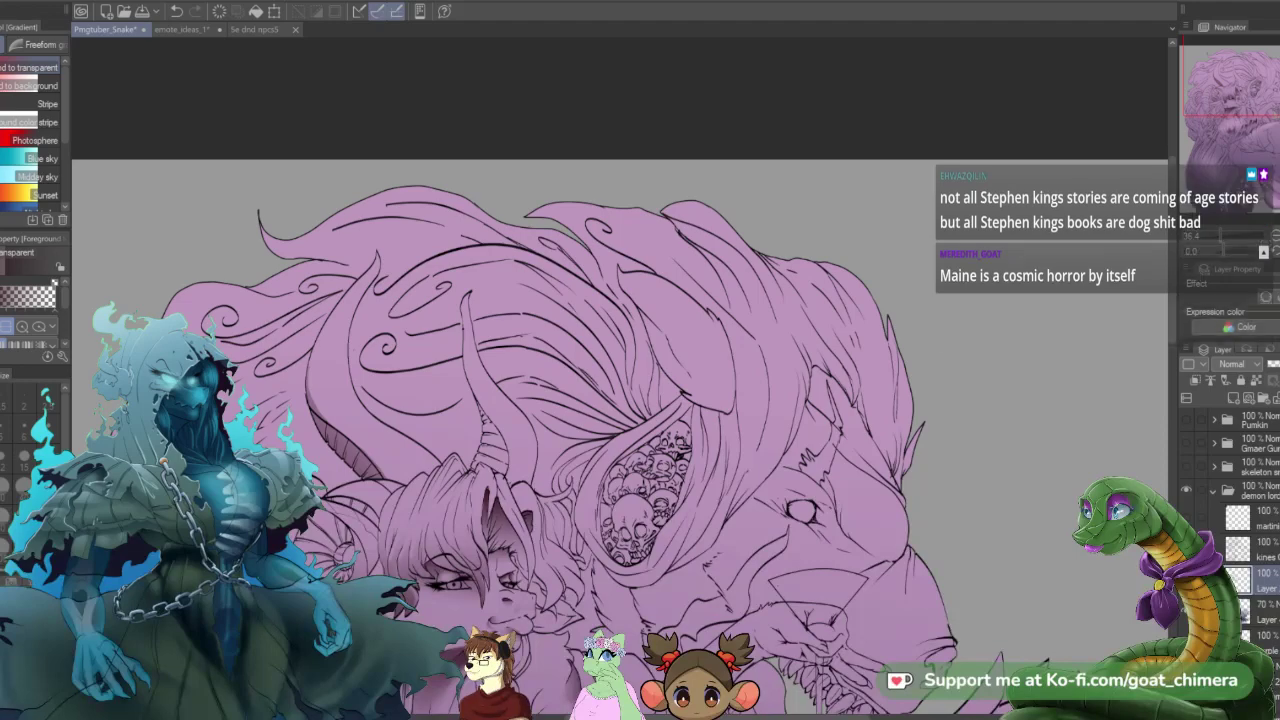
{"action": "scroll", "coordinate": [272, 624], "scroll_direction": "up", "scroll_amount": 2}
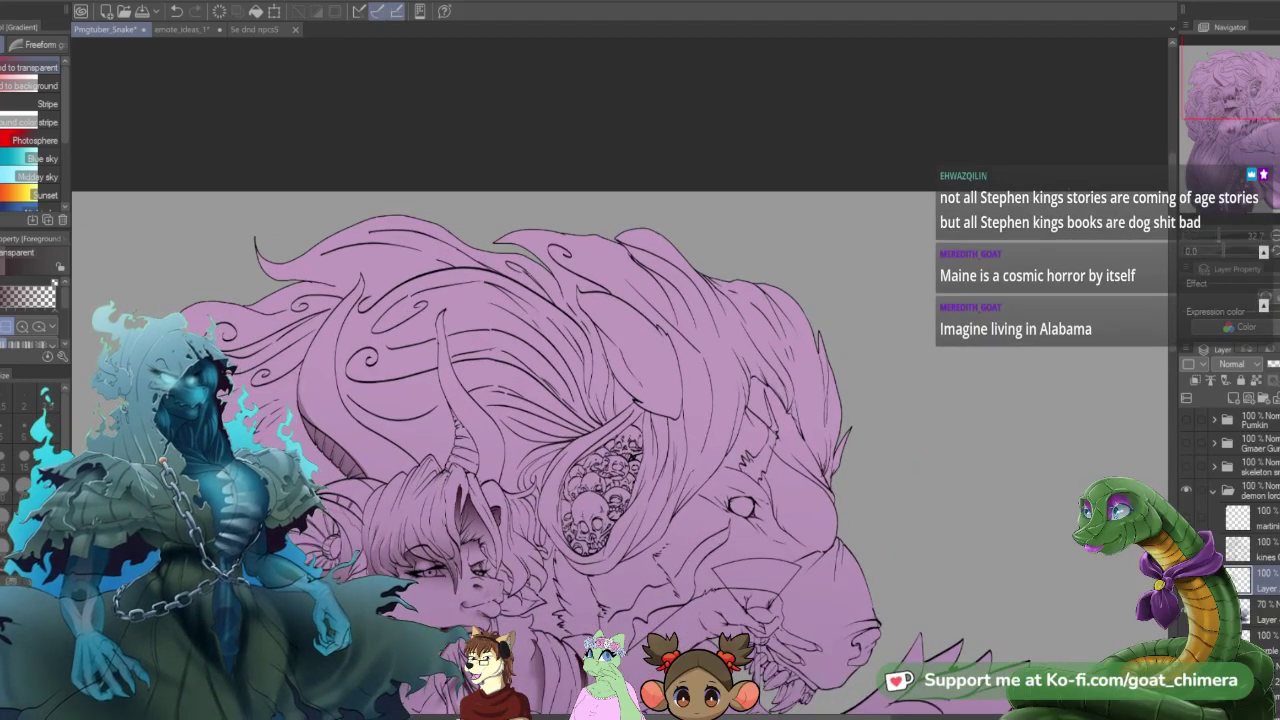
{"action": "left_click_drag", "start_coordinate": [1275, 52], "coordinate": [1274, 114]}
{"action": "scroll", "coordinate": [560, 377], "scroll_direction": "up", "scroll_amount": 2}
{"action": "scroll", "coordinate": [560, 377], "scroll_direction": "down", "scroll_amount": 2}
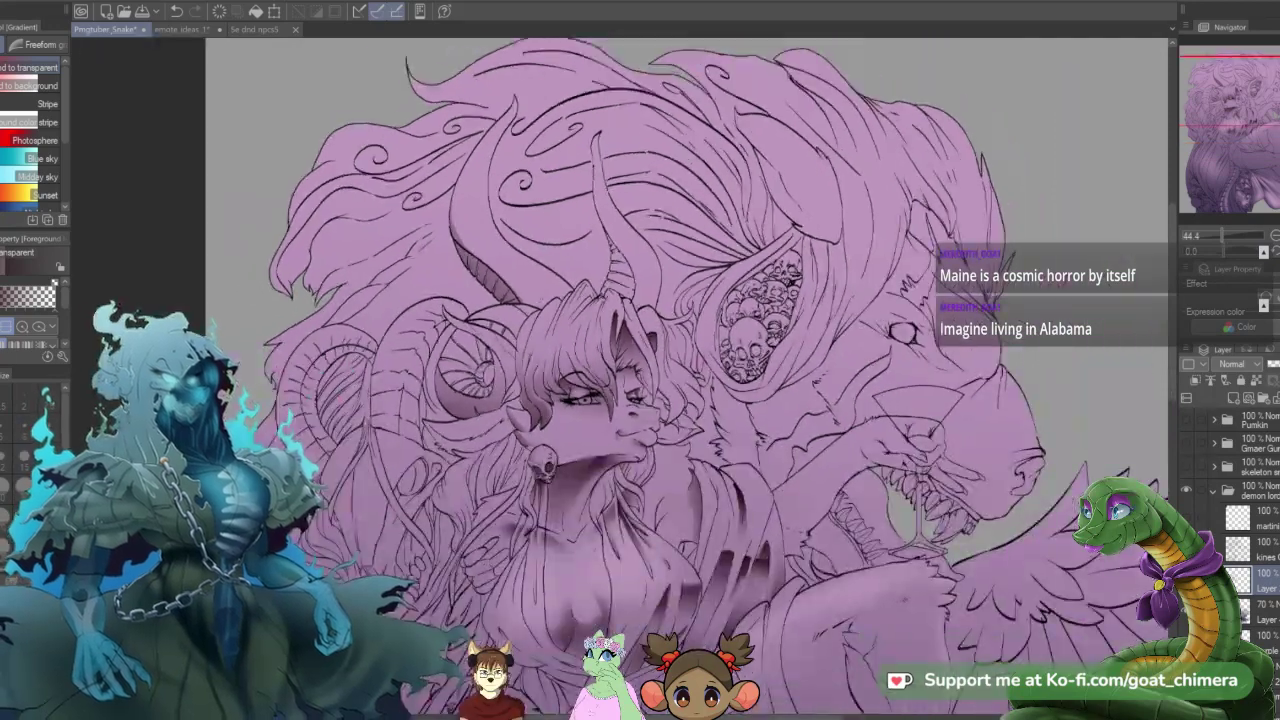
{"action": "scroll", "coordinate": [1257, 104], "scroll_direction": "down", "scroll_amount": 1}
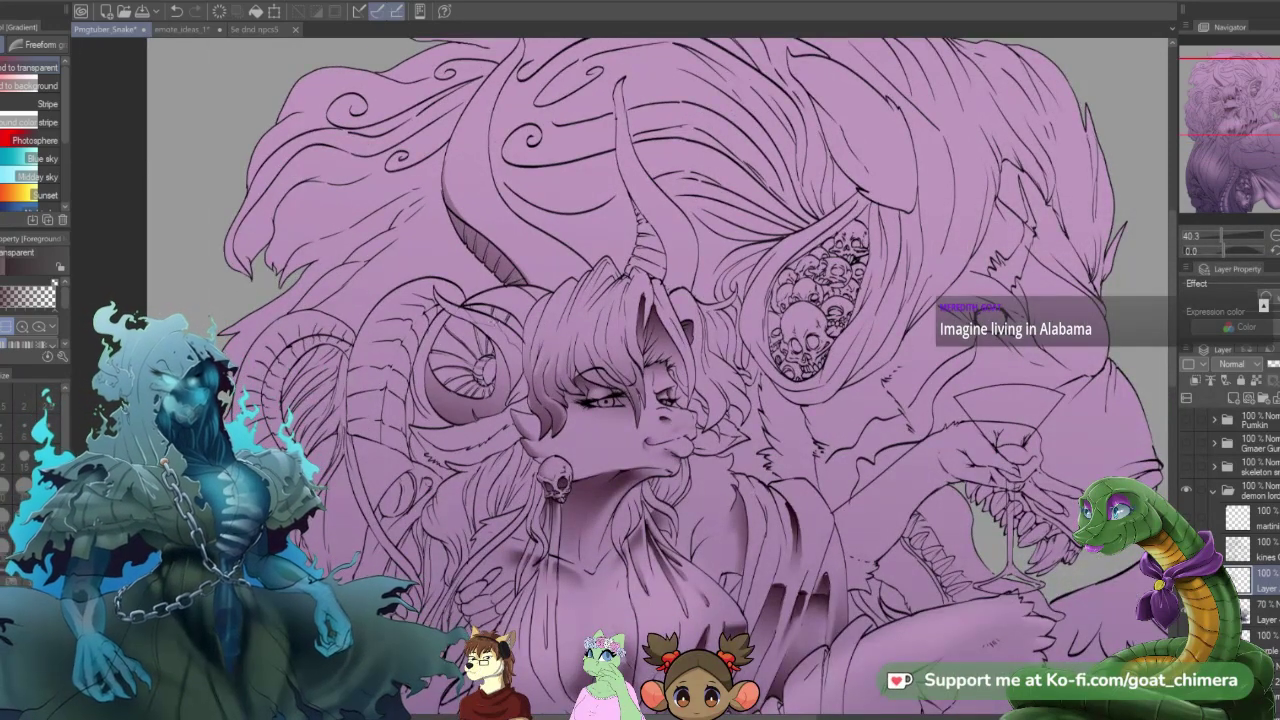
{"action": "scroll", "coordinate": [657, 376], "scroll_direction": "down", "scroll_amount": 2}
{"action": "scroll", "coordinate": [657, 376], "scroll_direction": "up", "scroll_amount": 1}
{"action": "scroll", "coordinate": [455, 328], "scroll_direction": "up", "scroll_amount": 3}
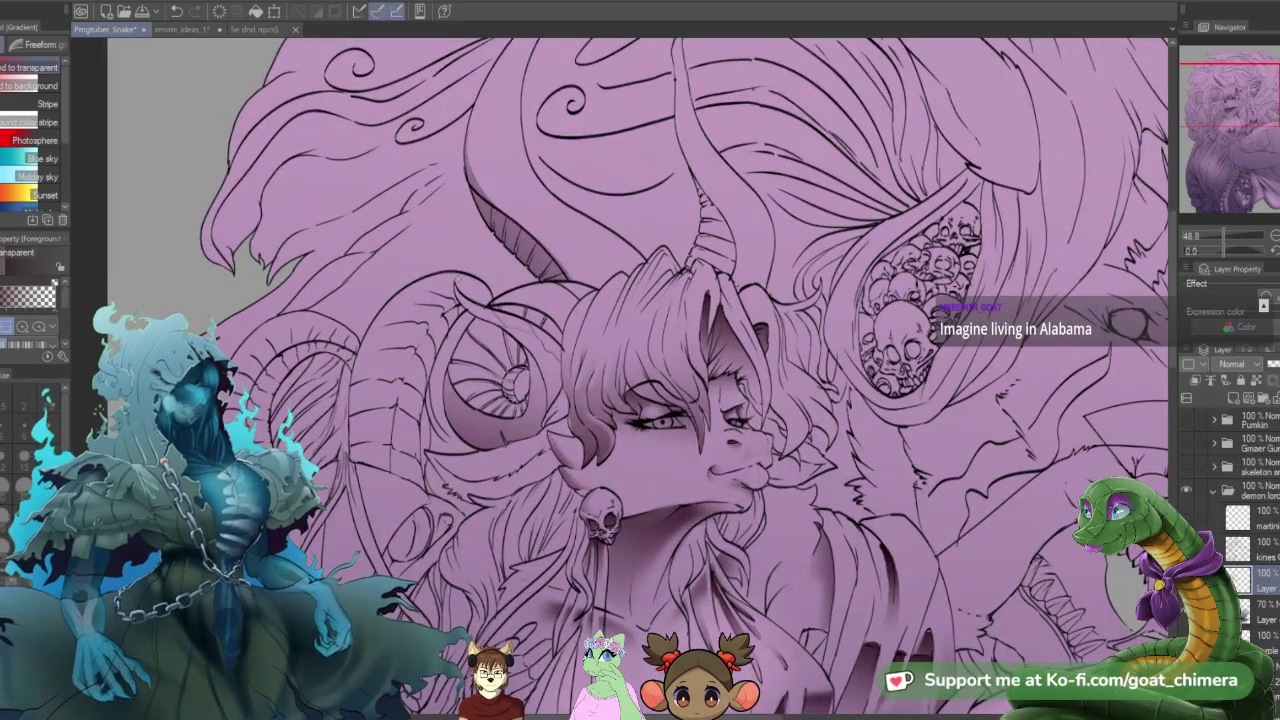
- Select the upper ribbed opening and upper inner band of the curled horn with the Selection pen at size 100, and trim with Erase selection at size 40
{"action": "key", "text": "m"}
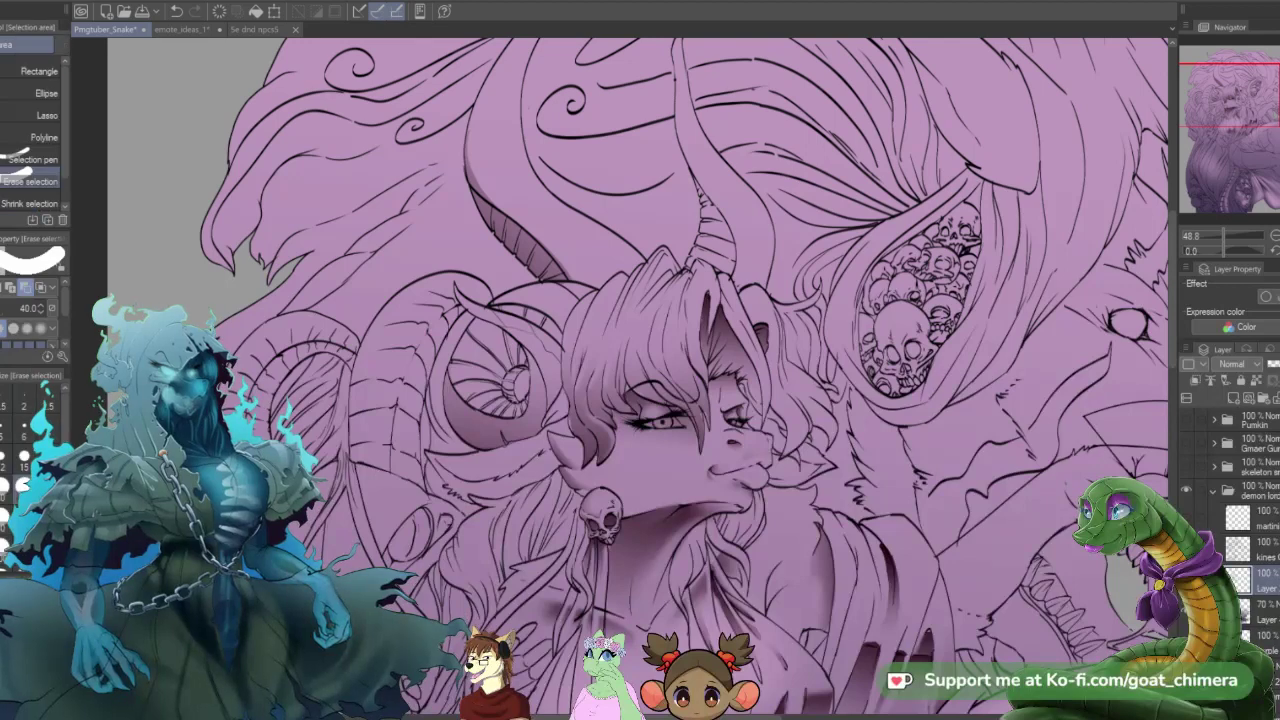
{"action": "left_click", "coordinate": [22, 157]}
{"action": "left_click", "coordinate": [25, 491]}
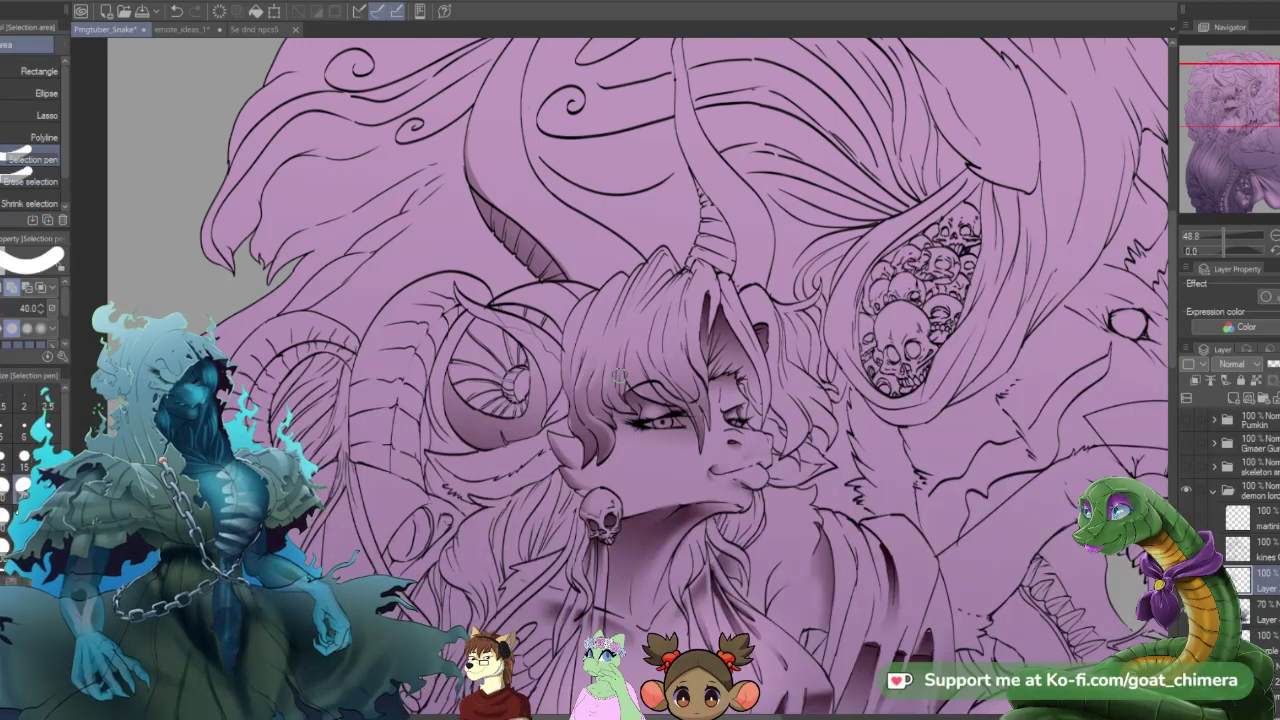
{"action": "left_click", "coordinate": [24, 517]}
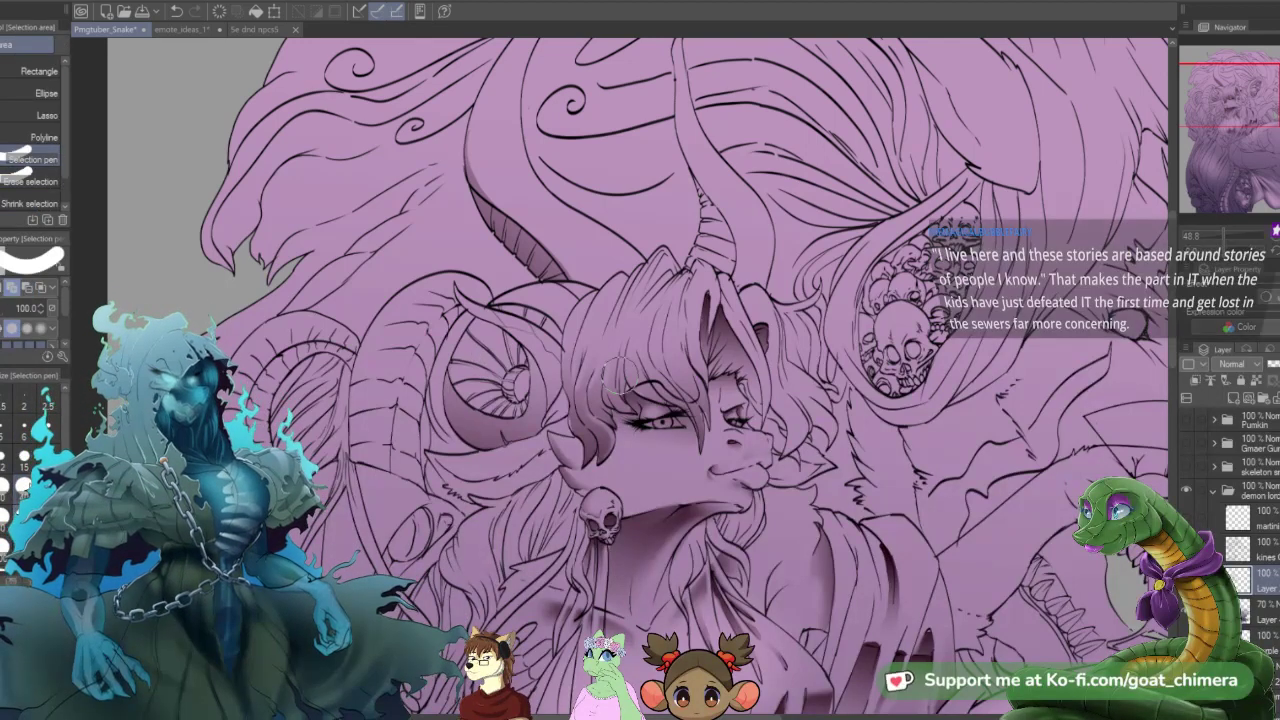
{"action": "mouse_move", "coordinate": [486, 332]}
{"action": "left_mouse_down"}
{"action": "mouse_move", "coordinate": [501, 376]}
{"action": "mouse_move", "coordinate": [483, 384]}
{"action": "mouse_move", "coordinate": [528, 333]}
{"action": "left_mouse_up"}
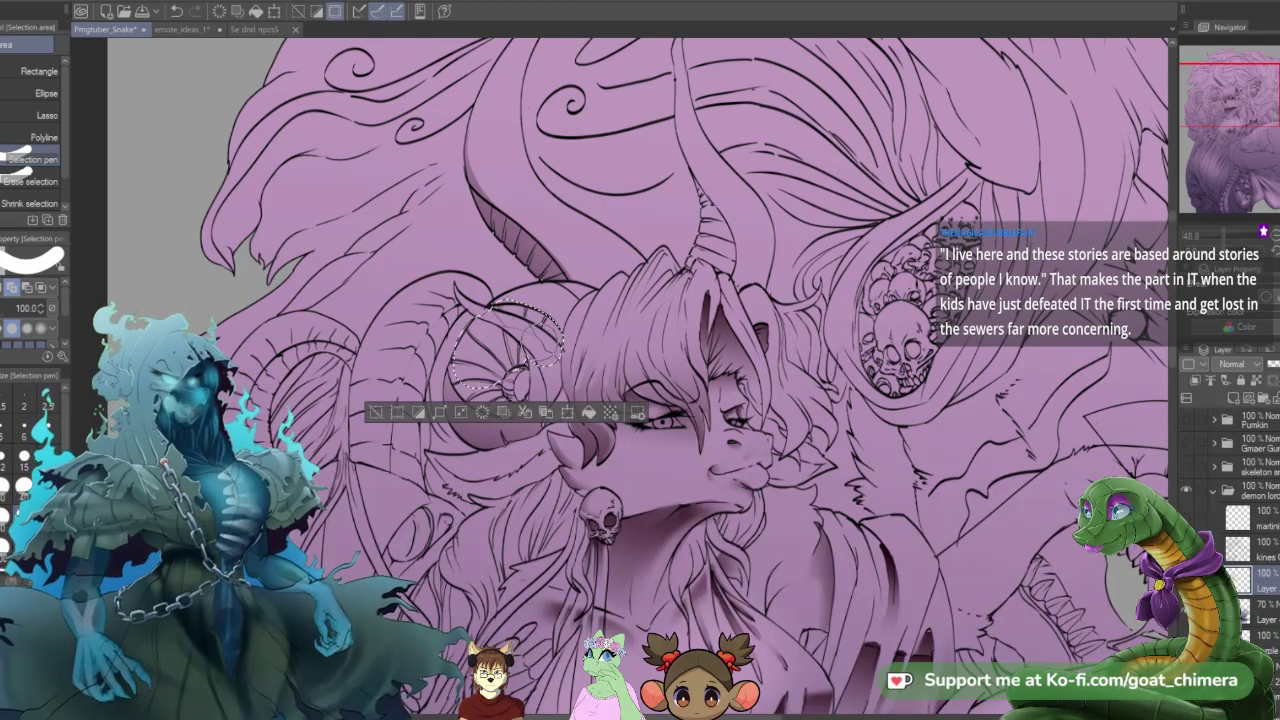
{"action": "left_click", "coordinate": [38, 181]}
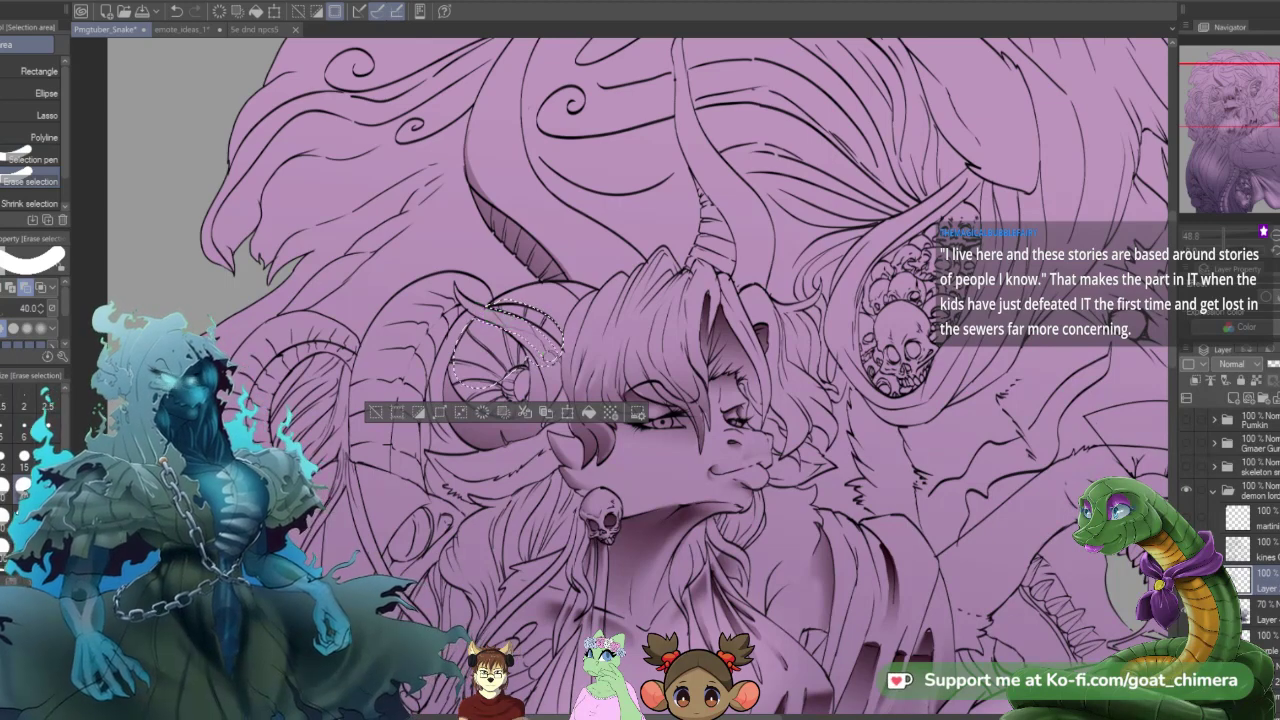
{"action": "mouse_move", "coordinate": [521, 329]}
{"action": "left_mouse_down"}
{"action": "mouse_move", "coordinate": [545, 378]}
{"action": "mouse_move", "coordinate": [517, 331]}
{"action": "mouse_move", "coordinate": [551, 367]}
{"action": "mouse_move", "coordinate": [553, 356]}
{"action": "mouse_move", "coordinate": [495, 321]}
{"action": "mouse_move", "coordinate": [560, 361]}
{"action": "mouse_move", "coordinate": [562, 347]}
{"action": "mouse_move", "coordinate": [508, 323]}
{"action": "left_mouse_up"}
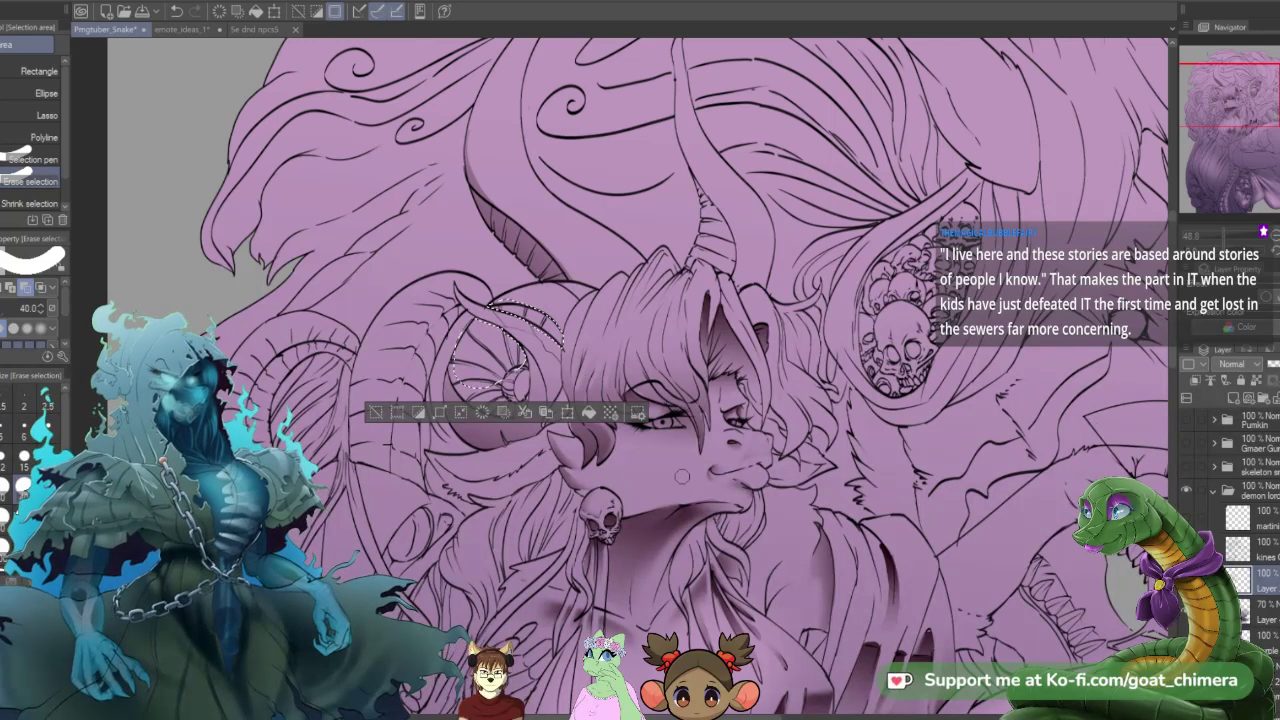
- Shade the selected upper parts of the curled horn with a downward foreground-to-transparent gradient and clear the selection
{"action": "key", "text": "g"}
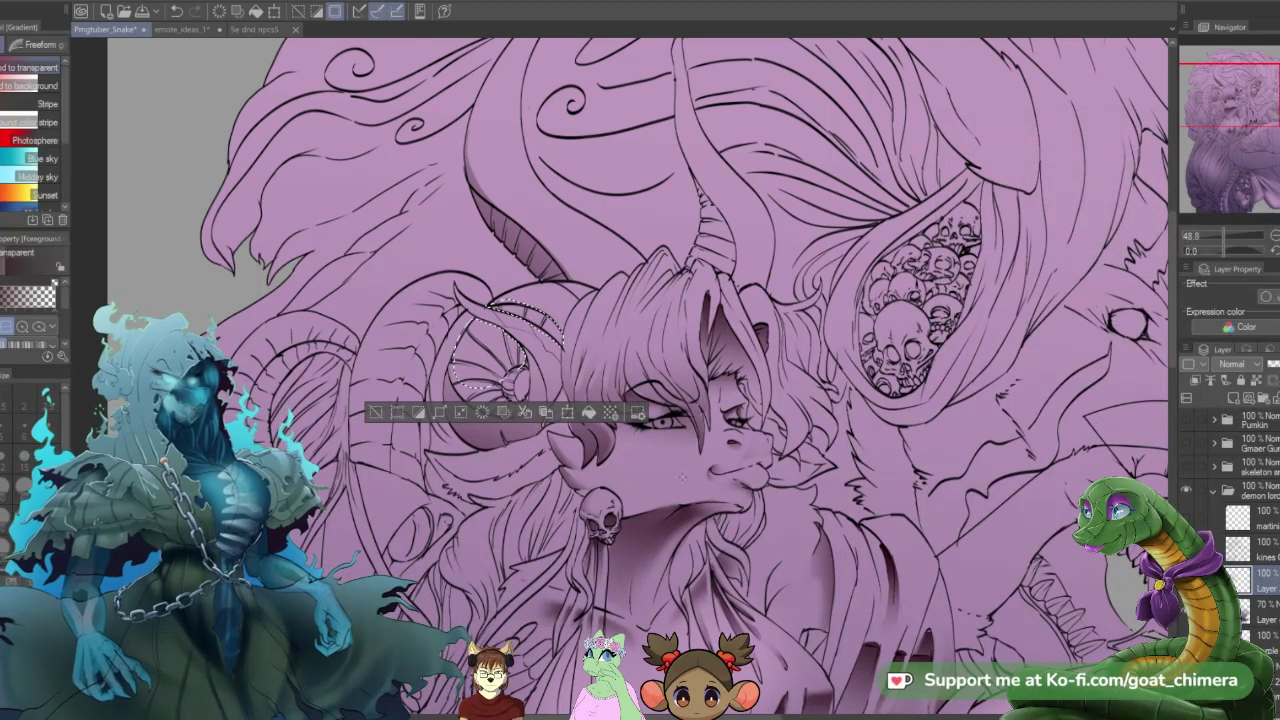
{"action": "left_click_drag", "start_coordinate": [534, 306], "coordinate": [490, 438]}
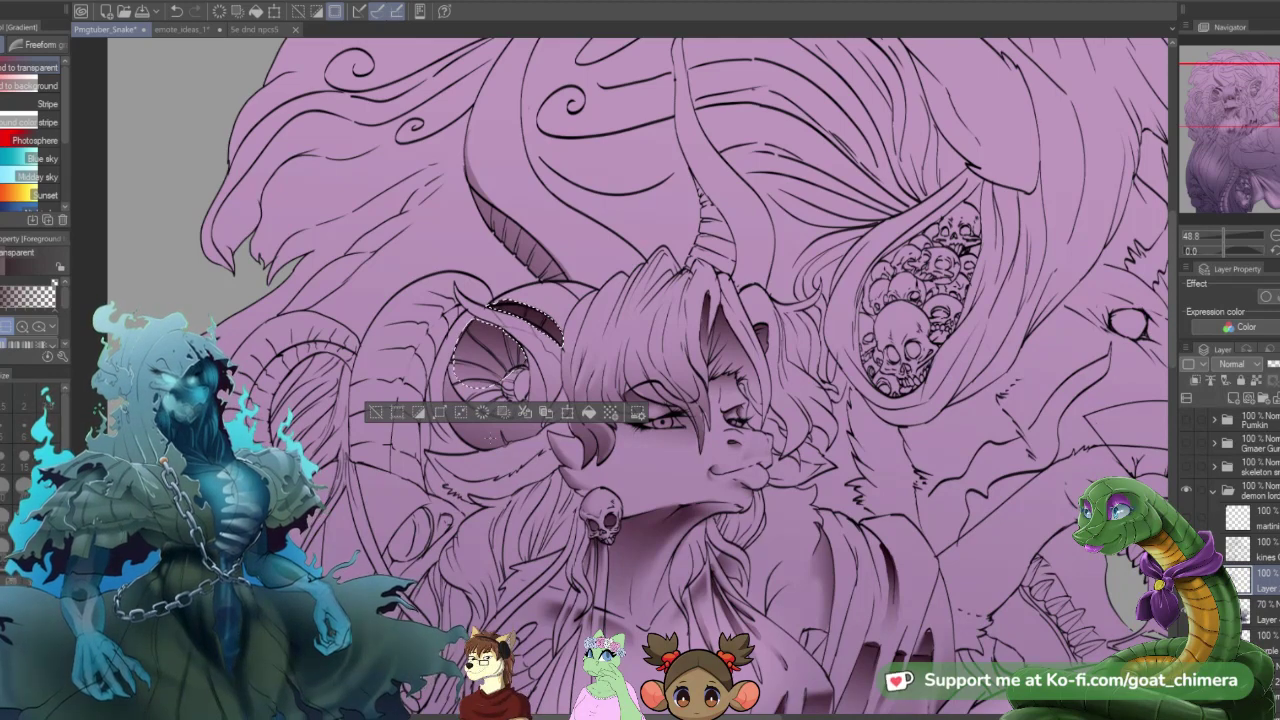
{"action": "key", "text": "ctrl+d"}
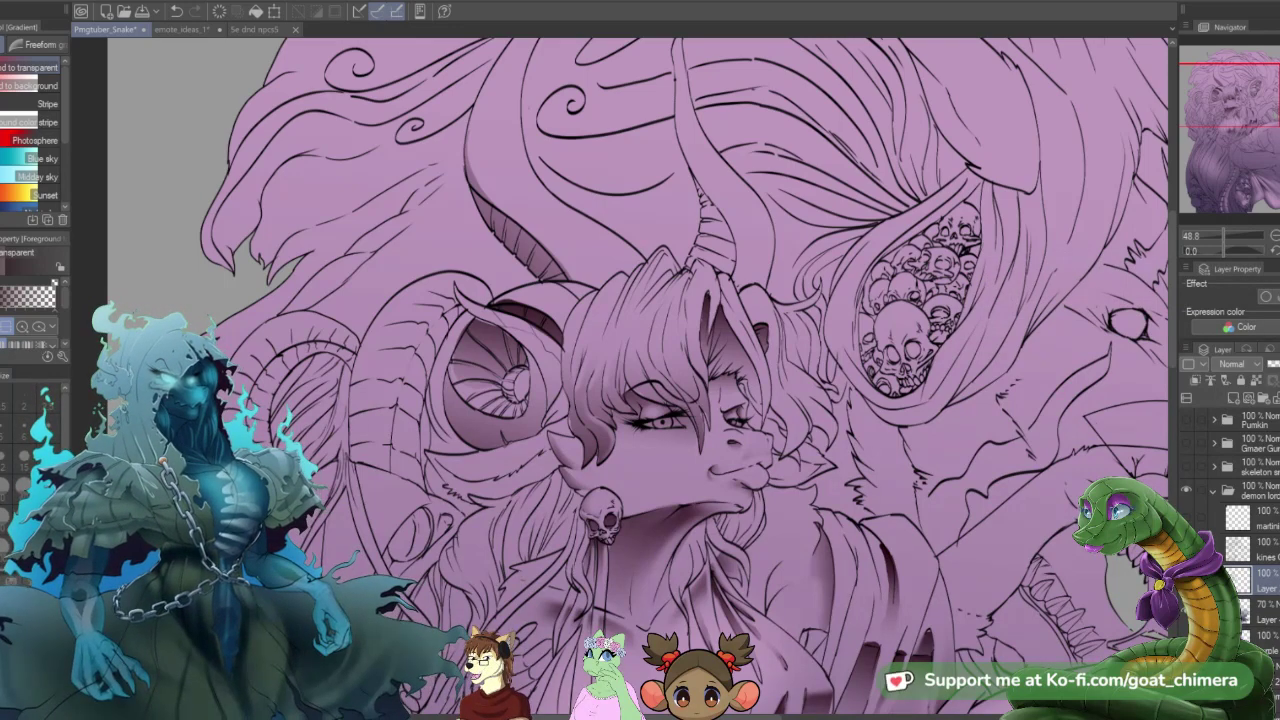
- Lighten the upper ribs inside the curled horn's opening with the Soft eraser, reducing its size to 15 and then 10
{"action": "scroll", "coordinate": [477, 368], "scroll_direction": "up", "scroll_amount": 2}
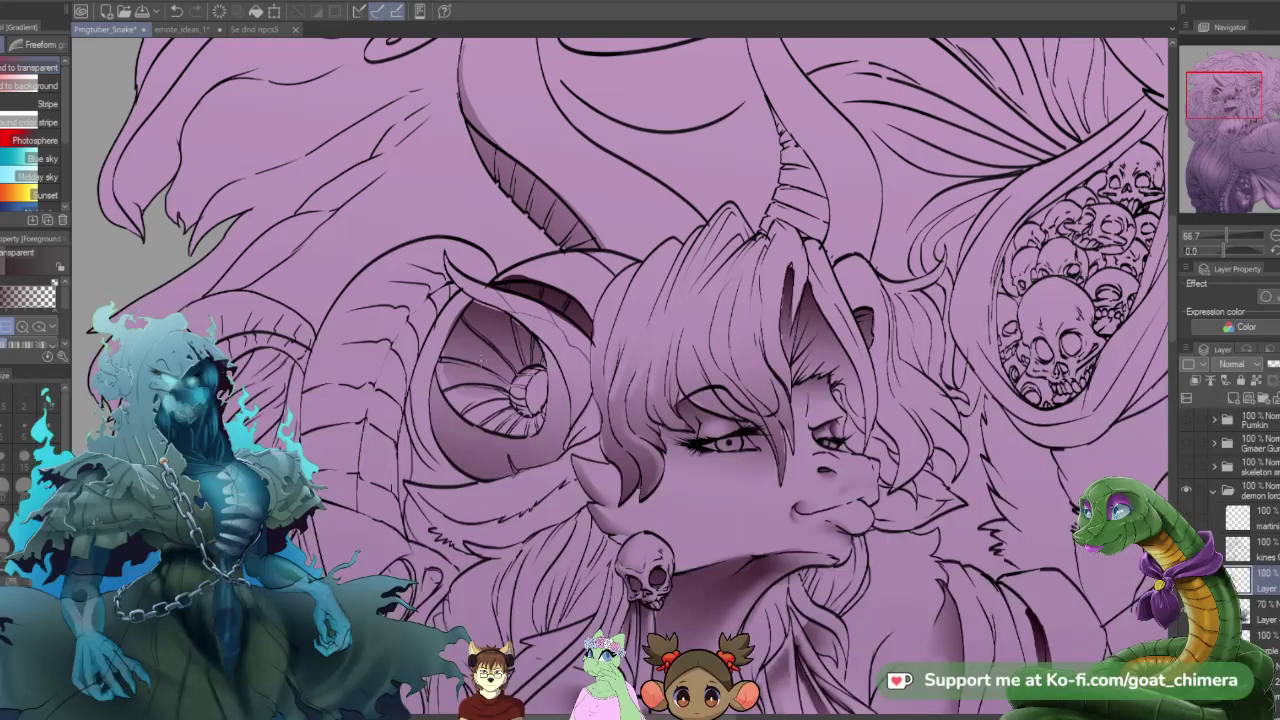
{"action": "key", "text": "e"}
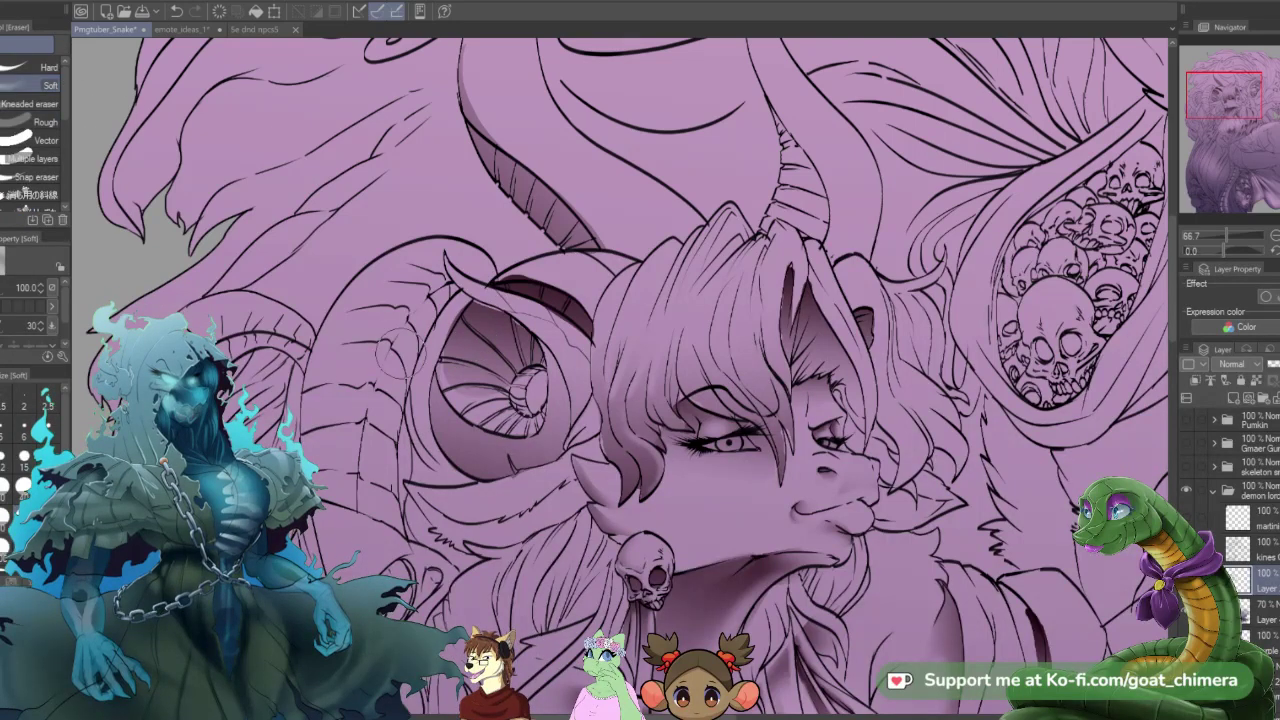
{"action": "key", "text": "bracketleft"}
{"action": "key", "text": "bracketleft"}
{"action": "key", "text": "bracketleft"}
{"action": "key", "text": "bracketleft"}
{"action": "key", "text": "bracketleft"}
{"action": "mouse_move", "coordinate": [466, 341]}
{"action": "left_mouse_down"}
{"action": "mouse_move", "coordinate": [491, 360]}
{"action": "mouse_move", "coordinate": [467, 349]}
{"action": "mouse_move", "coordinate": [490, 359]}
{"action": "mouse_move", "coordinate": [505, 336]}
{"action": "mouse_move", "coordinate": [457, 392]}
{"action": "mouse_move", "coordinate": [484, 391]}
{"action": "mouse_move", "coordinate": [447, 367]}
{"action": "mouse_move", "coordinate": [497, 404]}
{"action": "left_mouse_up"}
{"action": "left_click", "coordinate": [22, 459]}
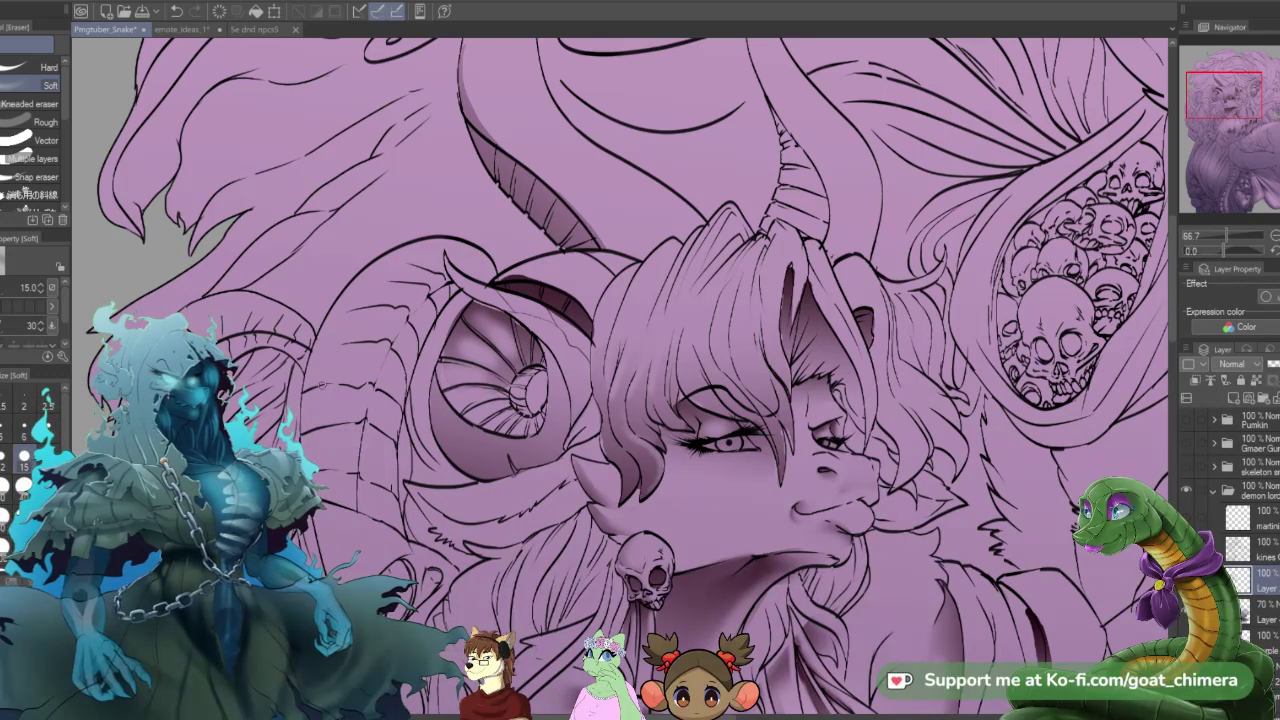
{"action": "key", "text": "bracketleft"}
{"action": "key", "text": "bracketleft"}
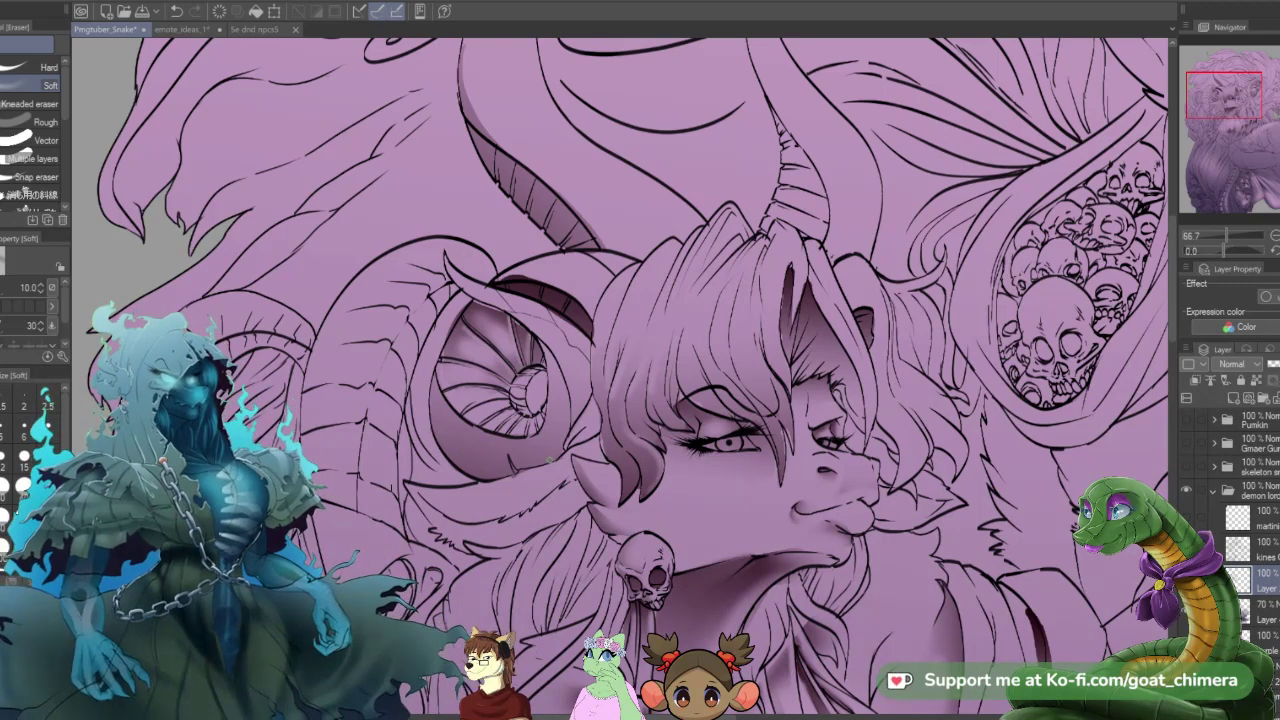
- Select the lower ribs of the curled horn's opening, extend the area with the Selection pen at size 40, and trim with Erase selection at size 15
{"action": "scroll", "coordinate": [550, 460], "scroll_direction": "down", "scroll_amount": 5}
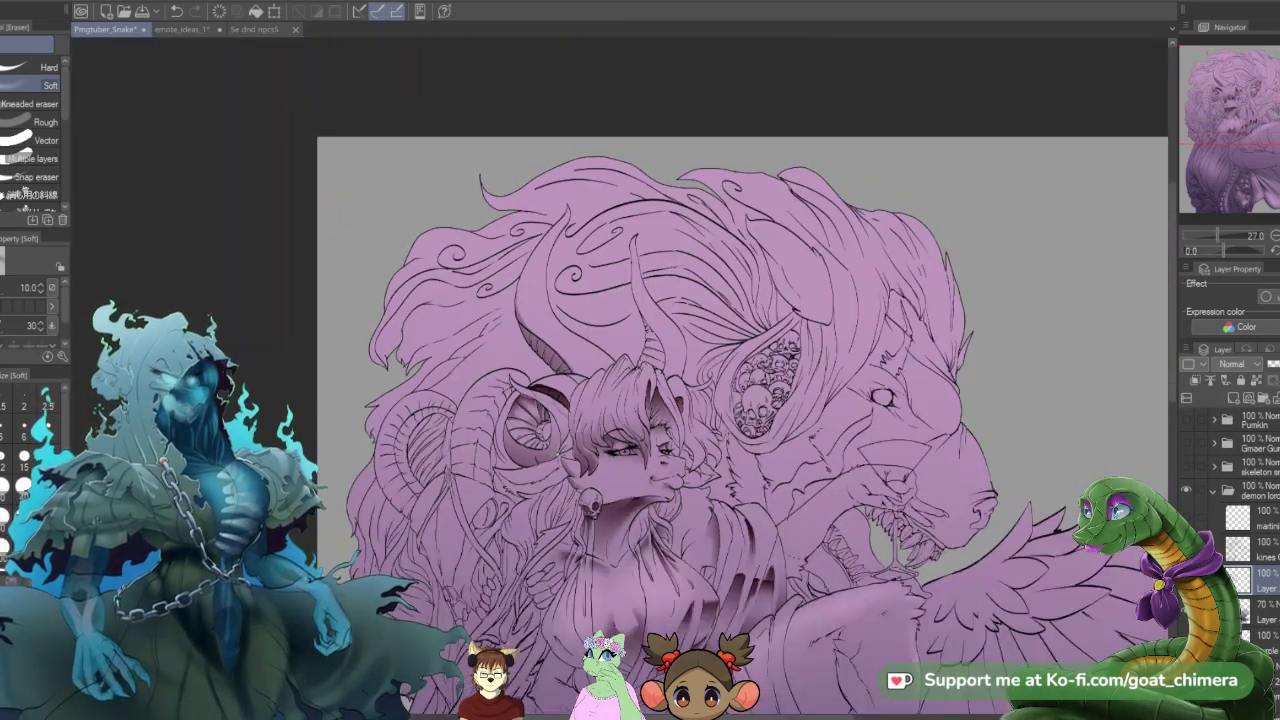
{"action": "scroll", "coordinate": [552, 454], "scroll_direction": "up", "scroll_amount": 2}
{"action": "scroll", "coordinate": [575, 441], "scroll_direction": "up", "scroll_amount": 5}
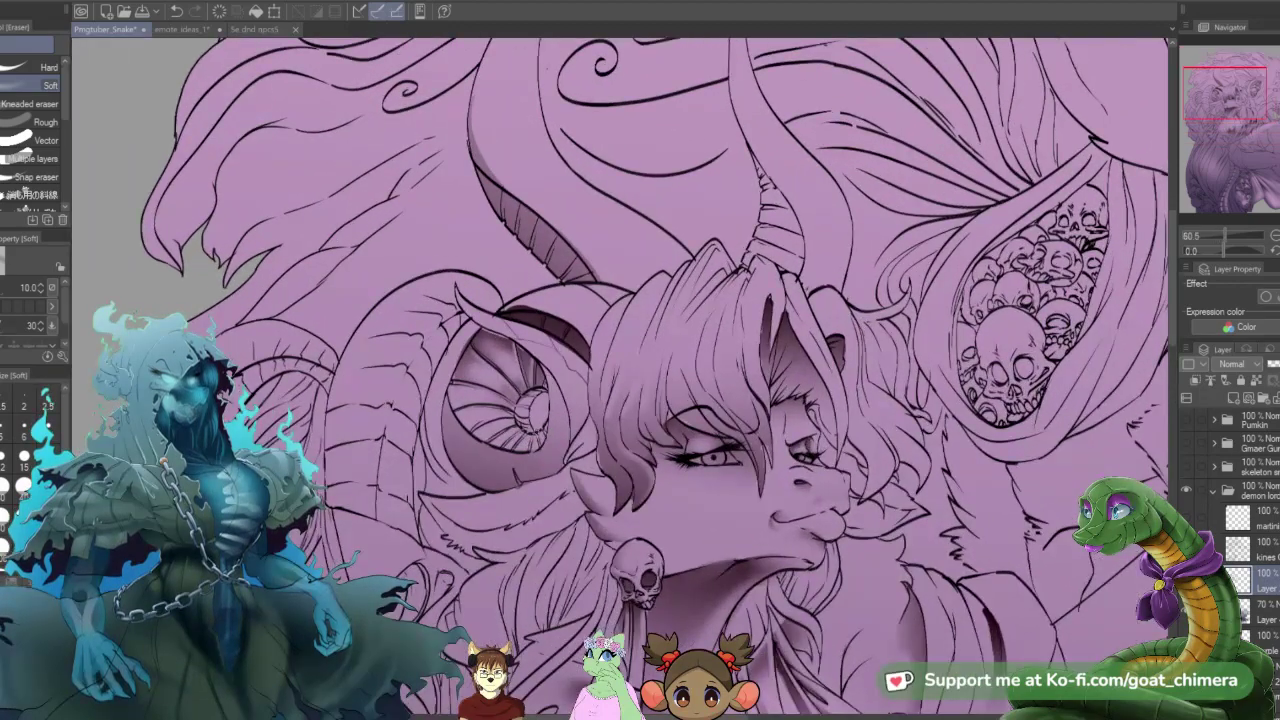
{"action": "scroll", "coordinate": [440, 430], "scroll_direction": "up", "scroll_amount": 2}
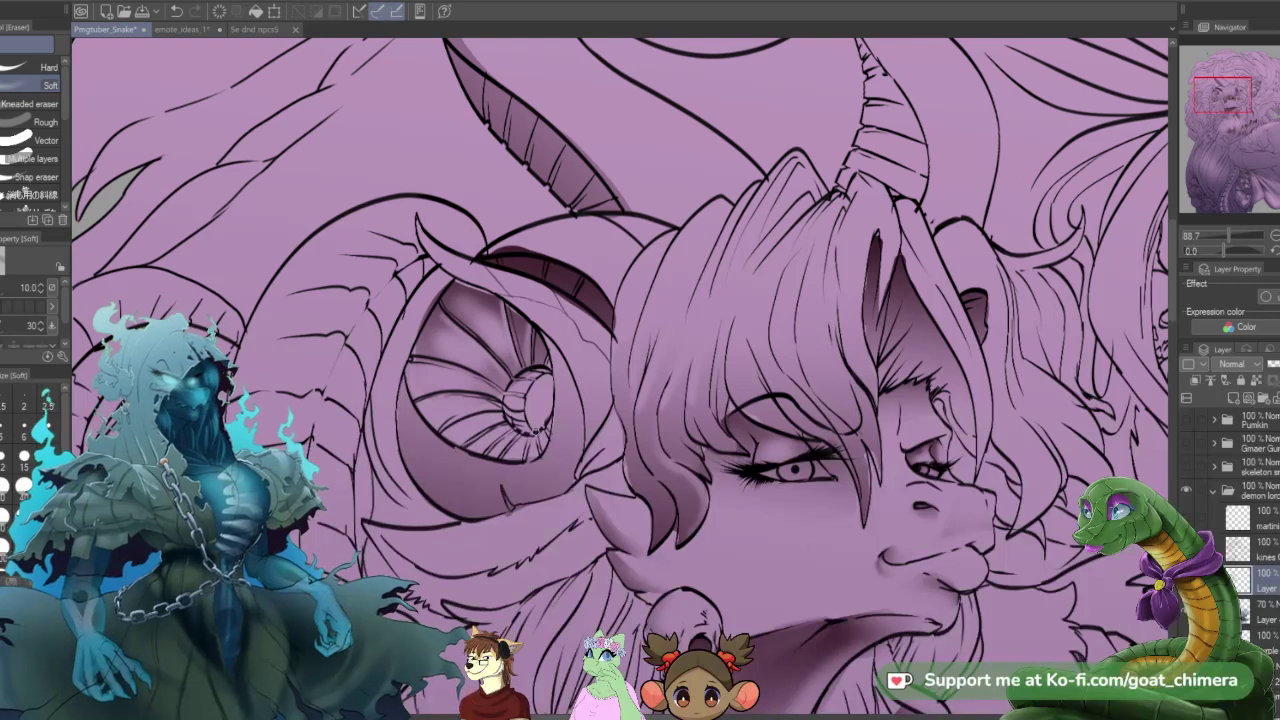
{"action": "key", "text": "m"}
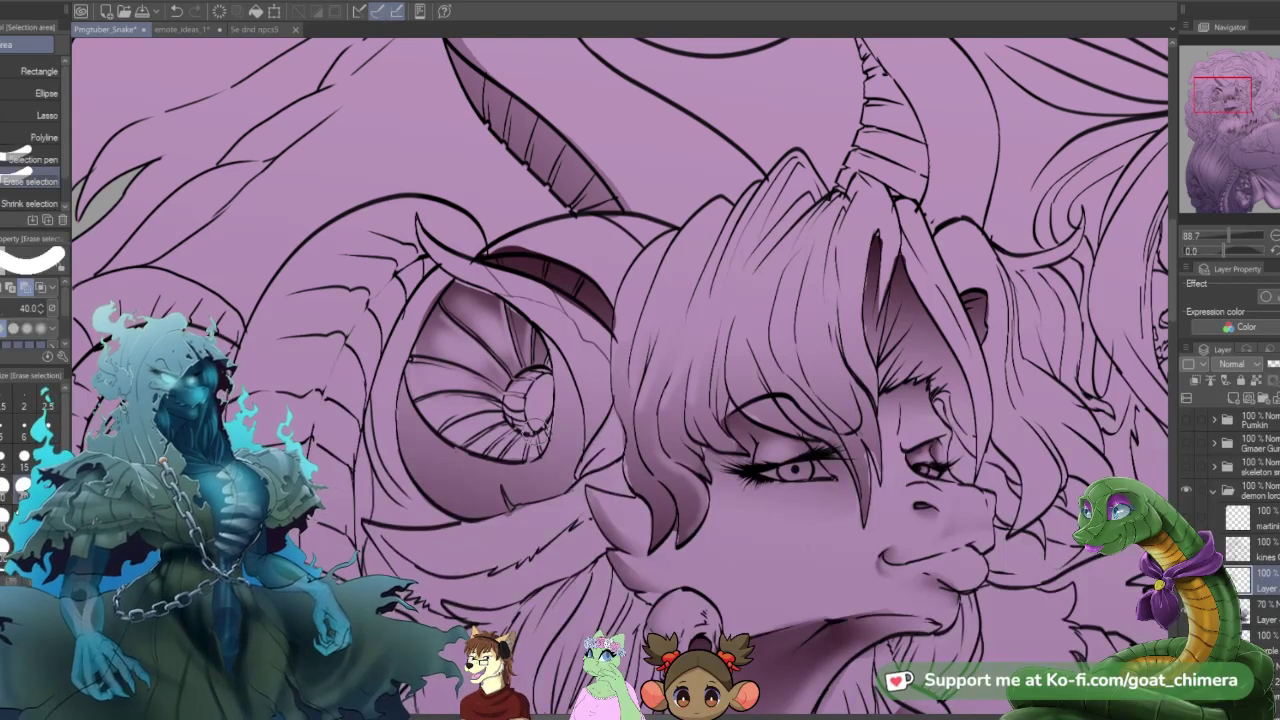
{"action": "left_click", "coordinate": [24, 460]}
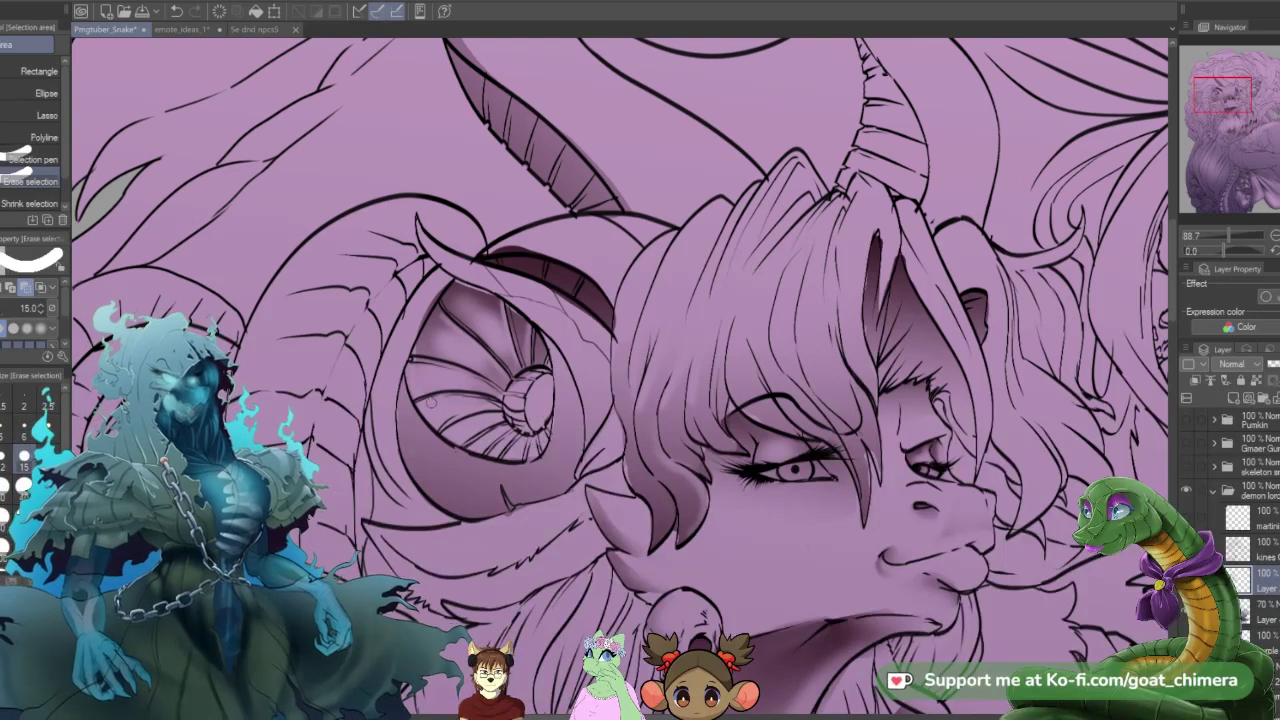
{"action": "mouse_move", "coordinate": [428, 402]}
{"action": "left_mouse_down"}
{"action": "mouse_move", "coordinate": [500, 455]}
{"action": "mouse_move", "coordinate": [546, 458]}
{"action": "mouse_move", "coordinate": [550, 430]}
{"action": "left_mouse_up"}
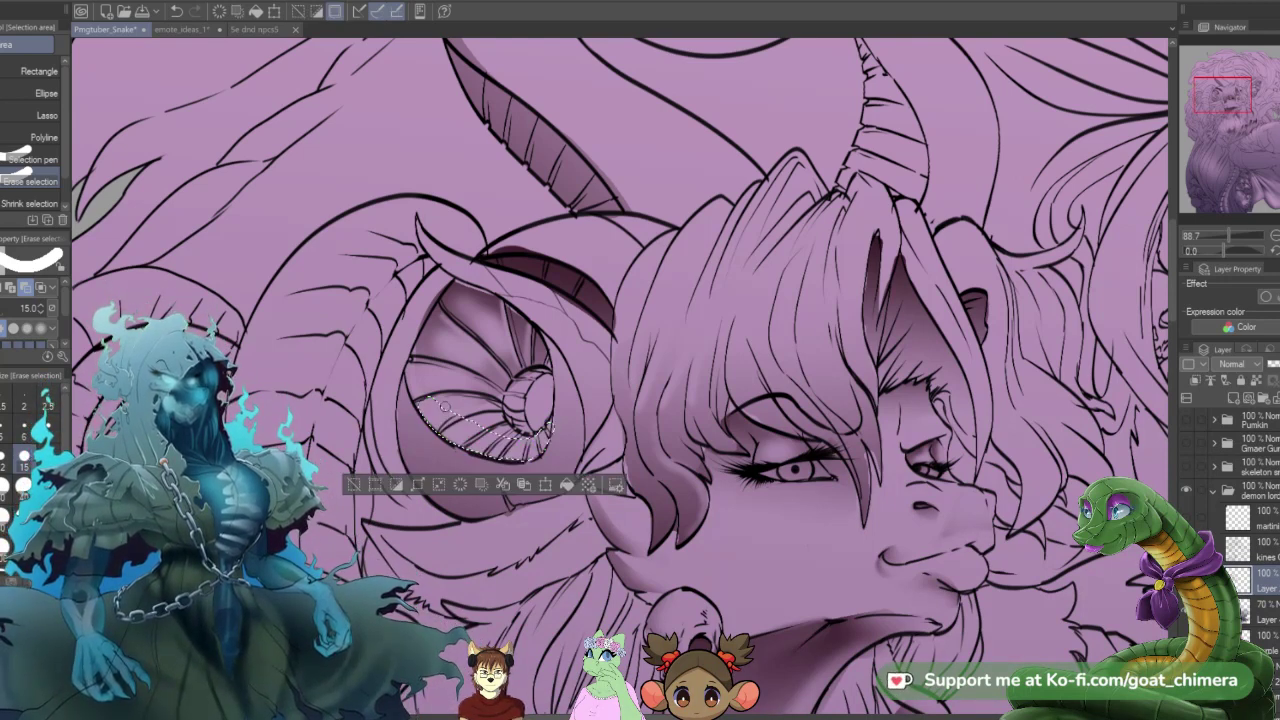
{"action": "left_click", "coordinate": [30, 157]}
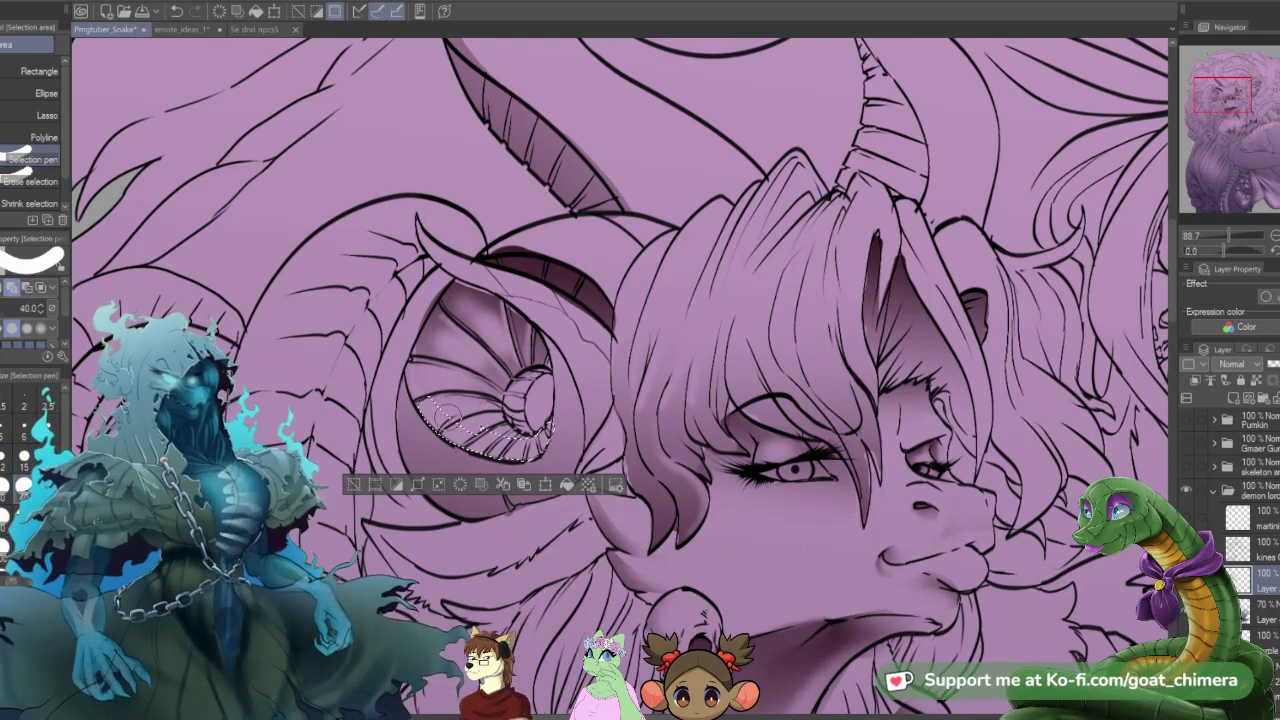
{"action": "mouse_move", "coordinate": [480, 430]}
{"action": "left_mouse_down"}
{"action": "mouse_move", "coordinate": [423, 379]}
{"action": "mouse_move", "coordinate": [462, 403]}
{"action": "left_mouse_up"}
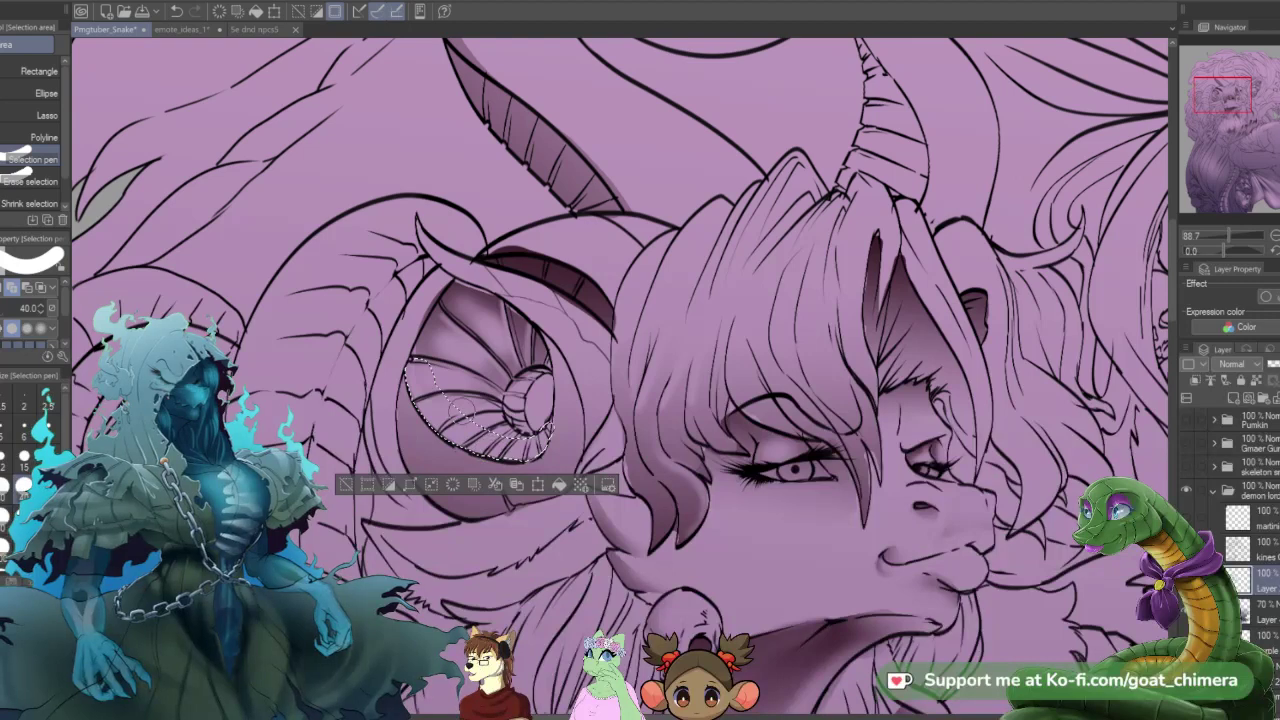
{"action": "key", "text": "period"}
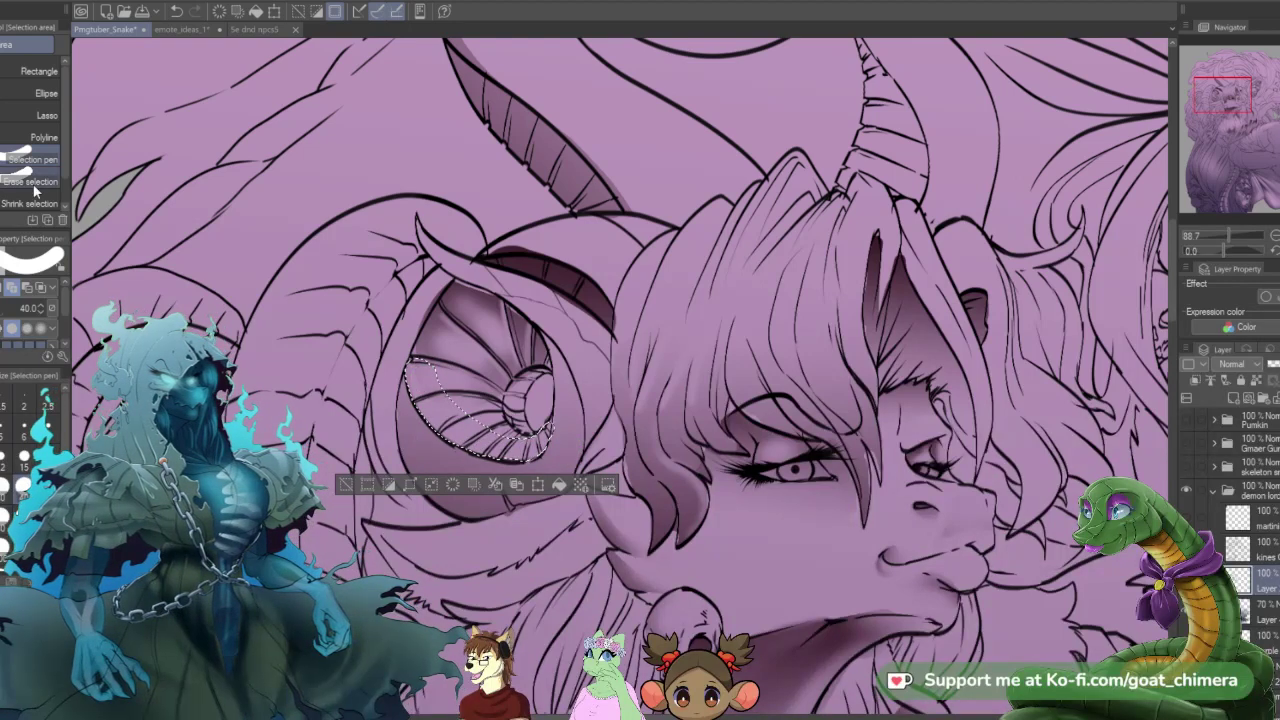
{"action": "left_click_drag", "start_coordinate": [442, 370], "coordinate": [505, 425]}
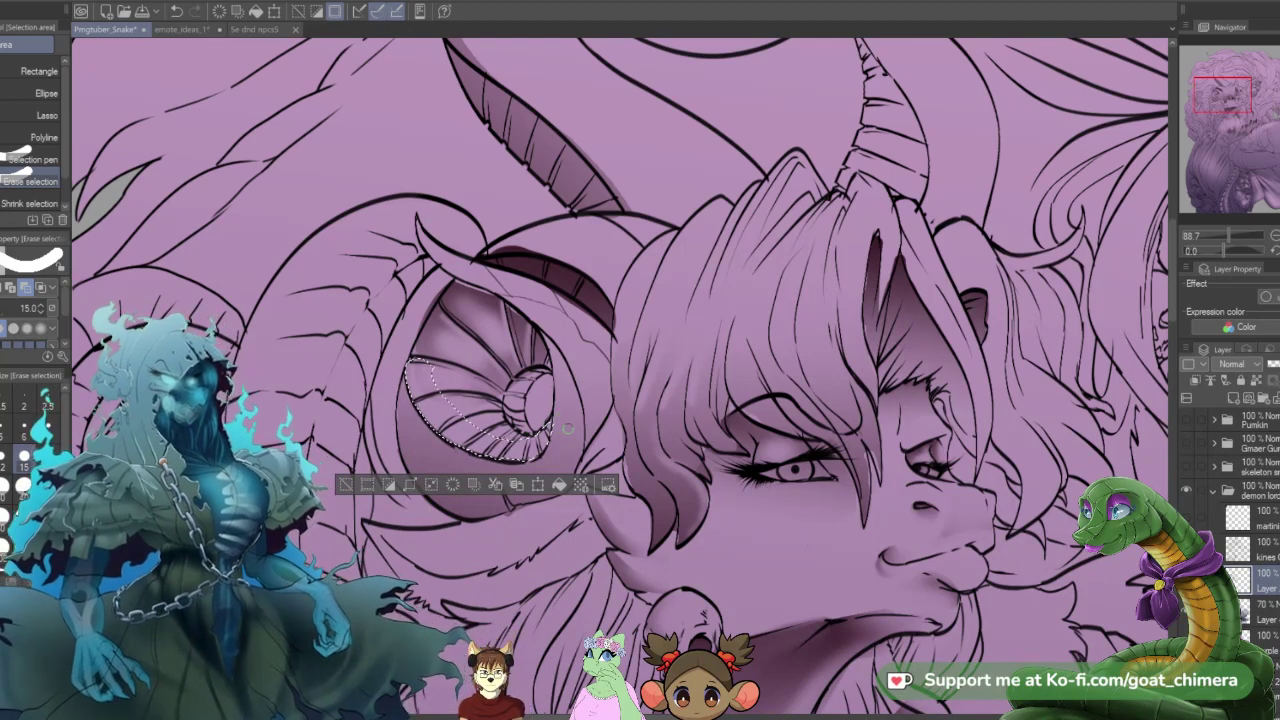
- Shade the selected lower ribs with a foreground-to-transparent gradient and clear the selection
{"action": "key", "text": "g"}
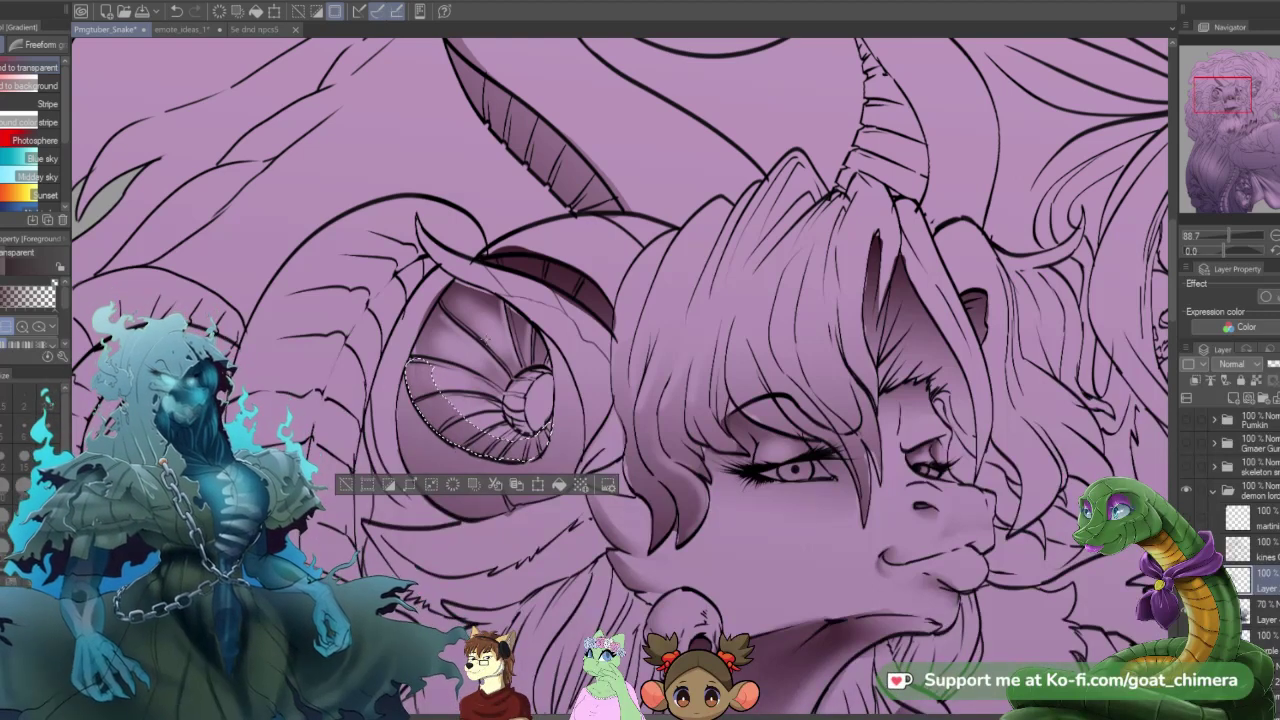
{"action": "key", "text": "ctrl+d"}
- Soften the shading on the lower ribs inside the curled horn's opening with the Soft eraser at sizes 40 and 20
{"action": "key", "text": "e"}
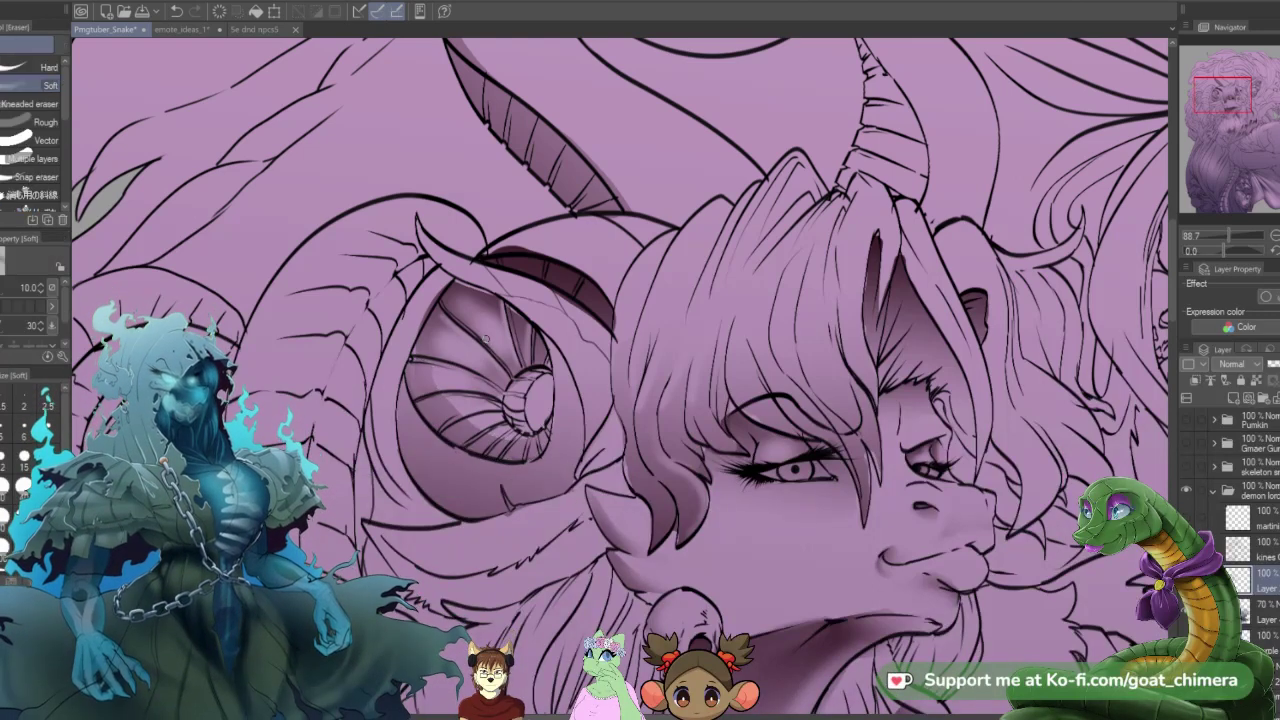
{"action": "key", "text": "]"}
{"action": "key", "text": "]"}
{"action": "key", "text": "]"}
{"action": "key", "text": "]"}
{"action": "key", "text": "]"}
{"action": "key", "text": "]"}
{"action": "key", "text": "]"}
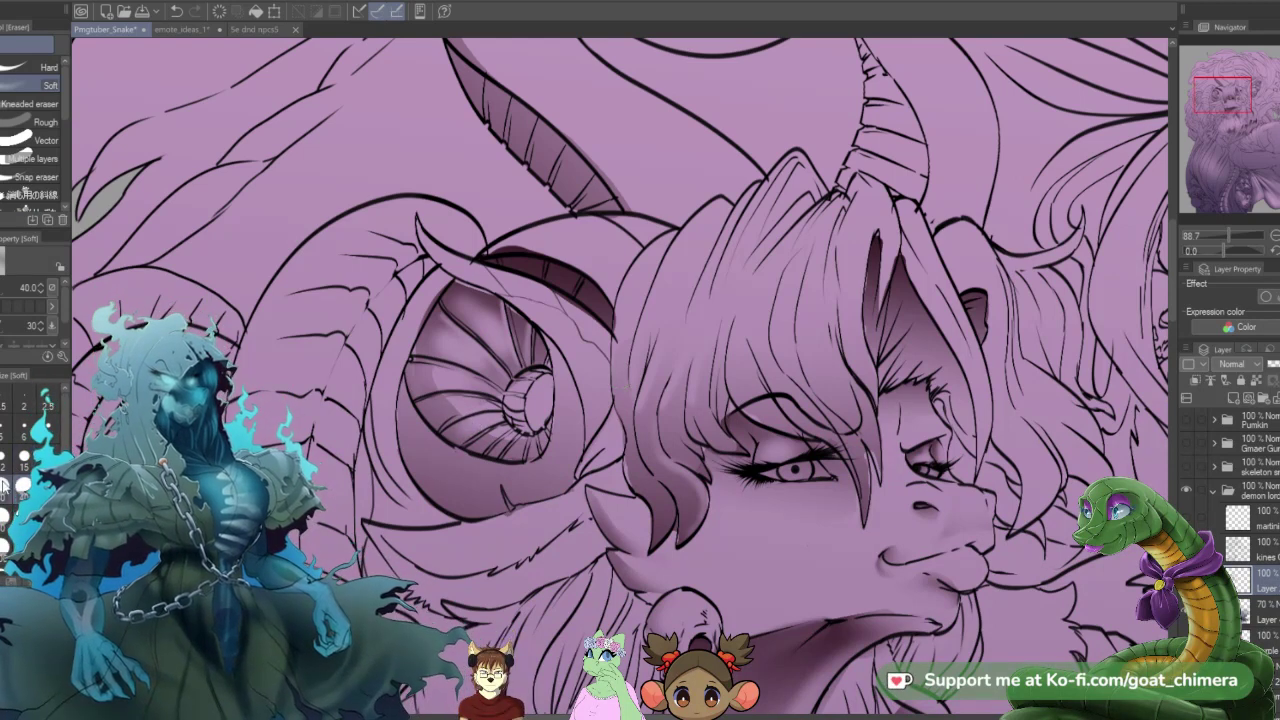
{"action": "key", "text": "bracketleft"}
{"action": "key", "text": "bracketleft"}
{"action": "key", "text": "bracketleft"}
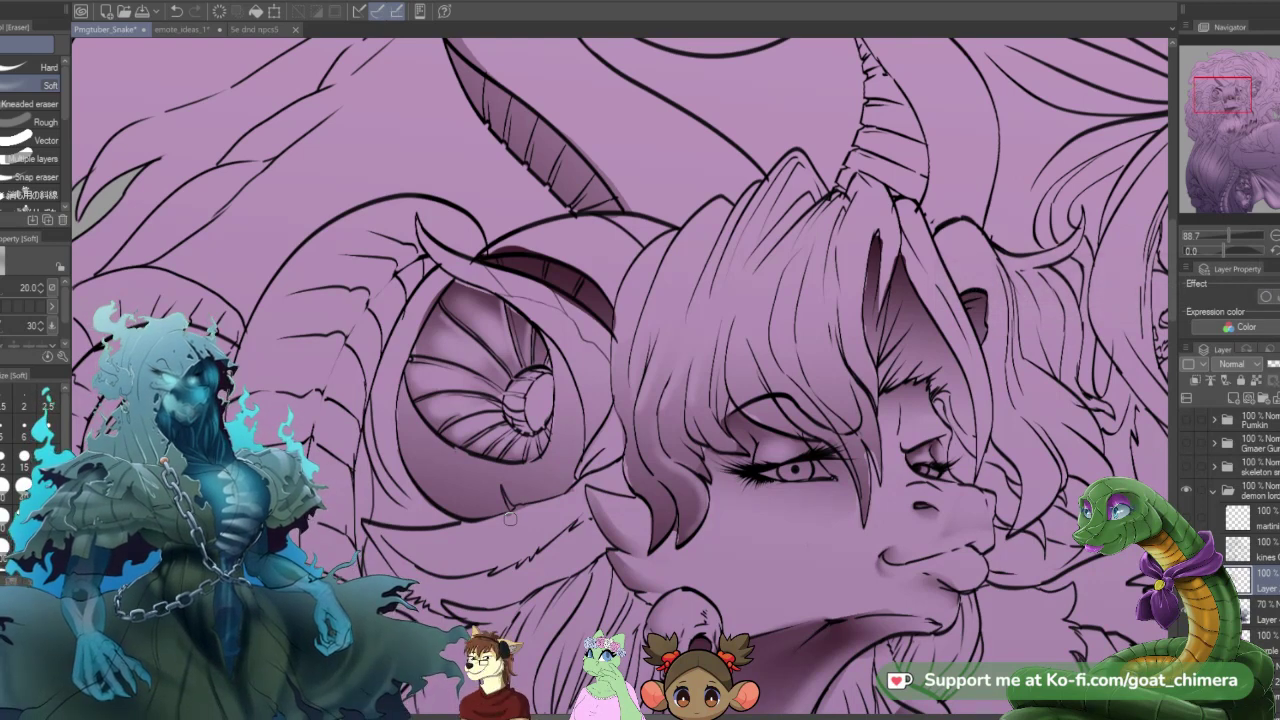
- Darken the ribs inside the curled horn's opening with the K Soft 2 brush at size 10
{"action": "key", "text": "["}
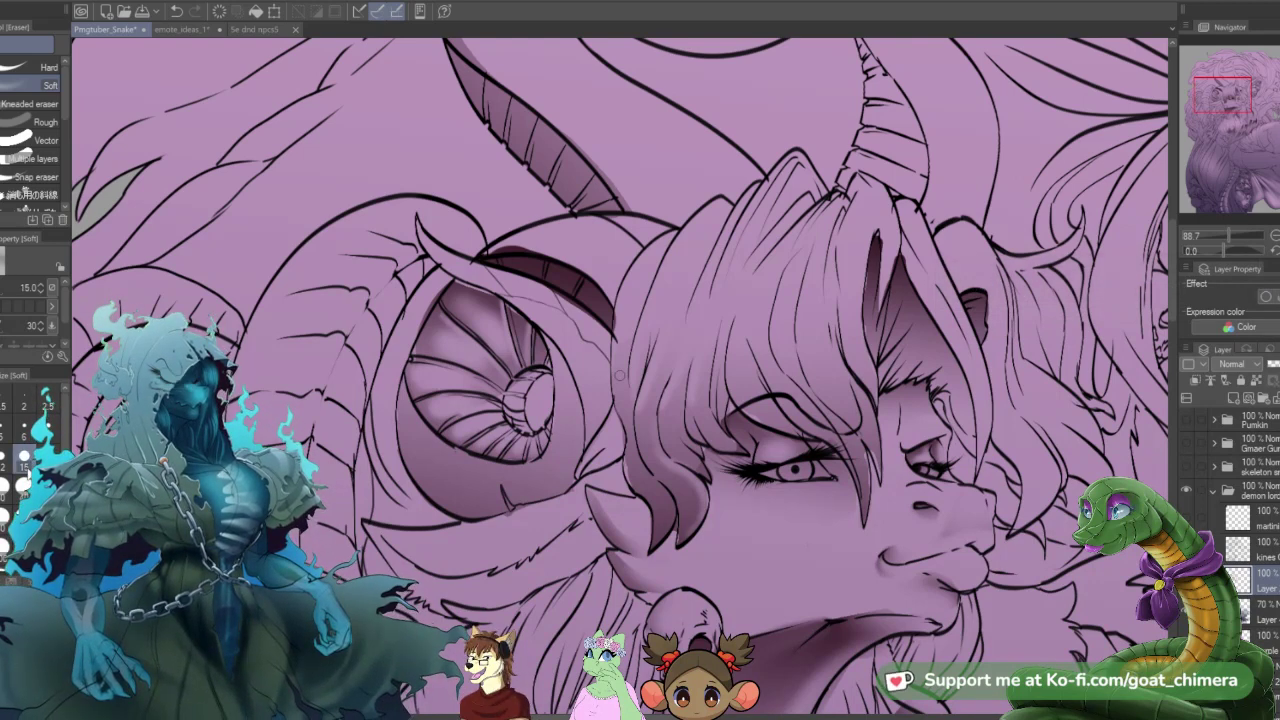
{"action": "key", "text": "b"}
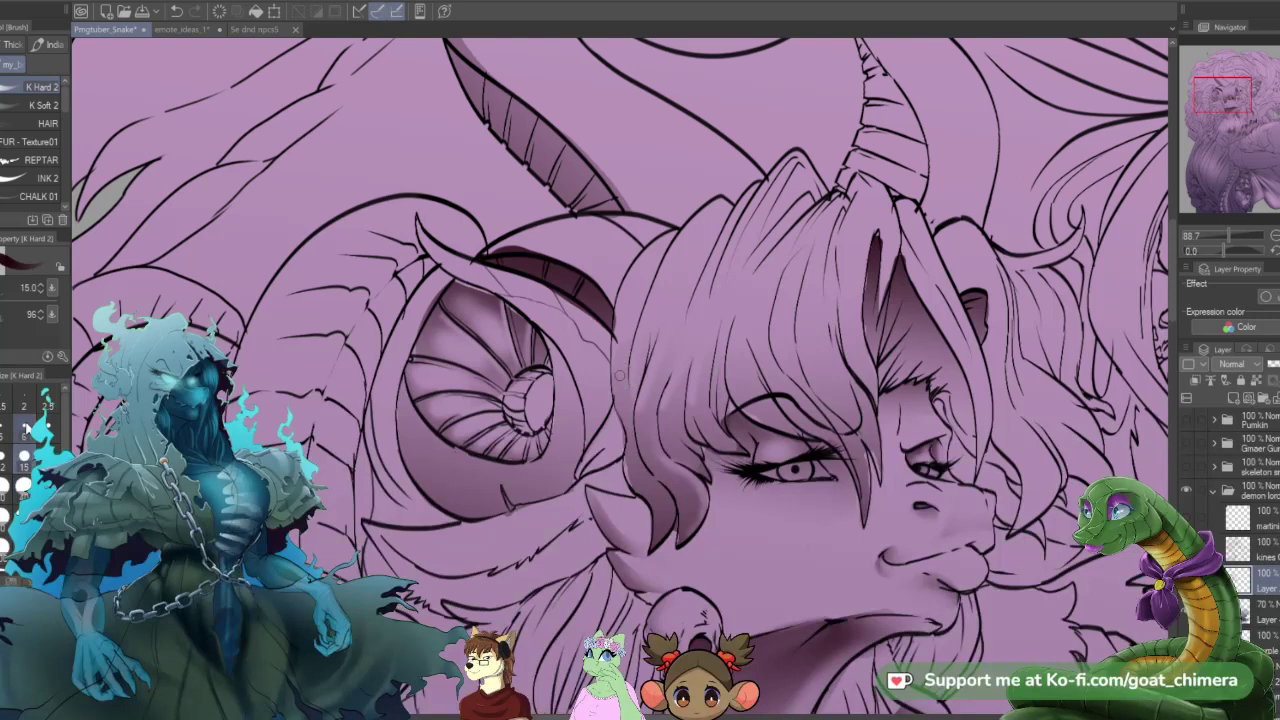
{"action": "left_click", "coordinate": [21, 109]}
{"action": "left_click", "coordinate": [23, 457]}
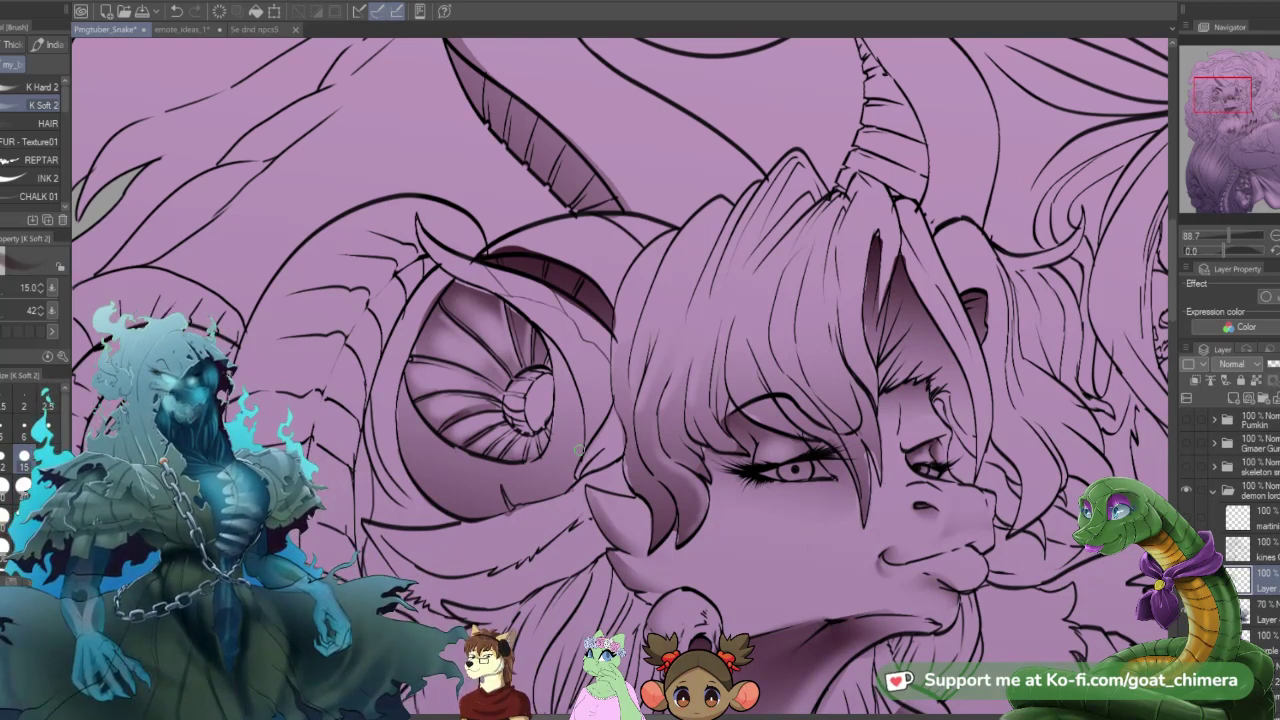
{"action": "left_click", "coordinate": [2, 460]}
{"action": "left_click_drag", "start_coordinate": [416, 358], "coordinate": [503, 392]}
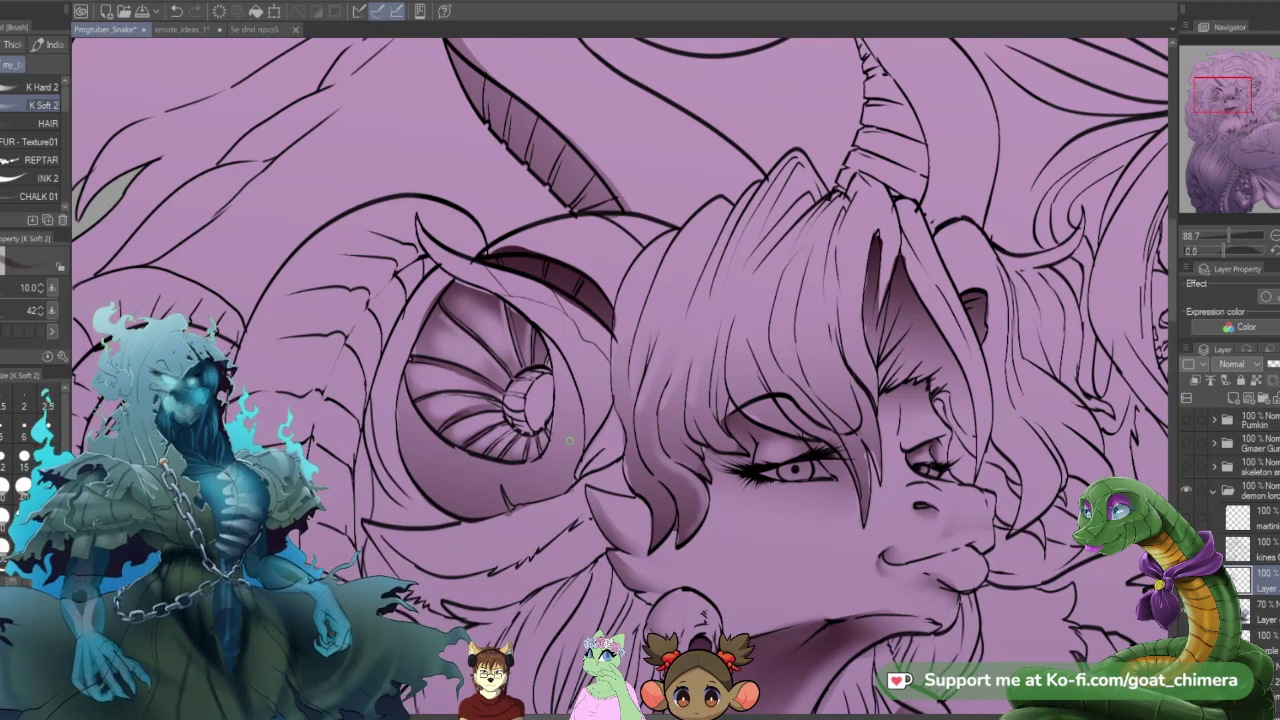
- Deepen the shadows along the middle and upper rib lines of the curled horn's opening with soft brush strokes
{"action": "scroll", "coordinate": [569, 440], "scroll_direction": "down", "scroll_amount": 5}
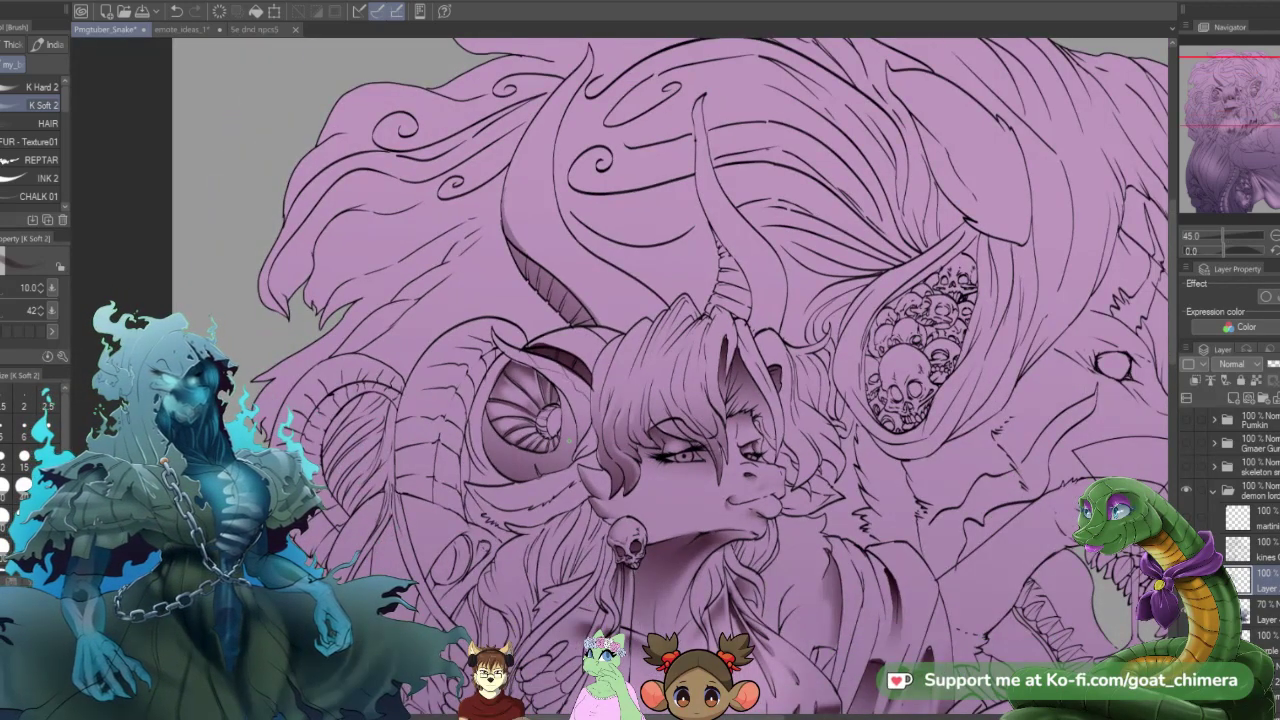
{"action": "scroll", "coordinate": [569, 440], "scroll_direction": "up", "scroll_amount": 1}
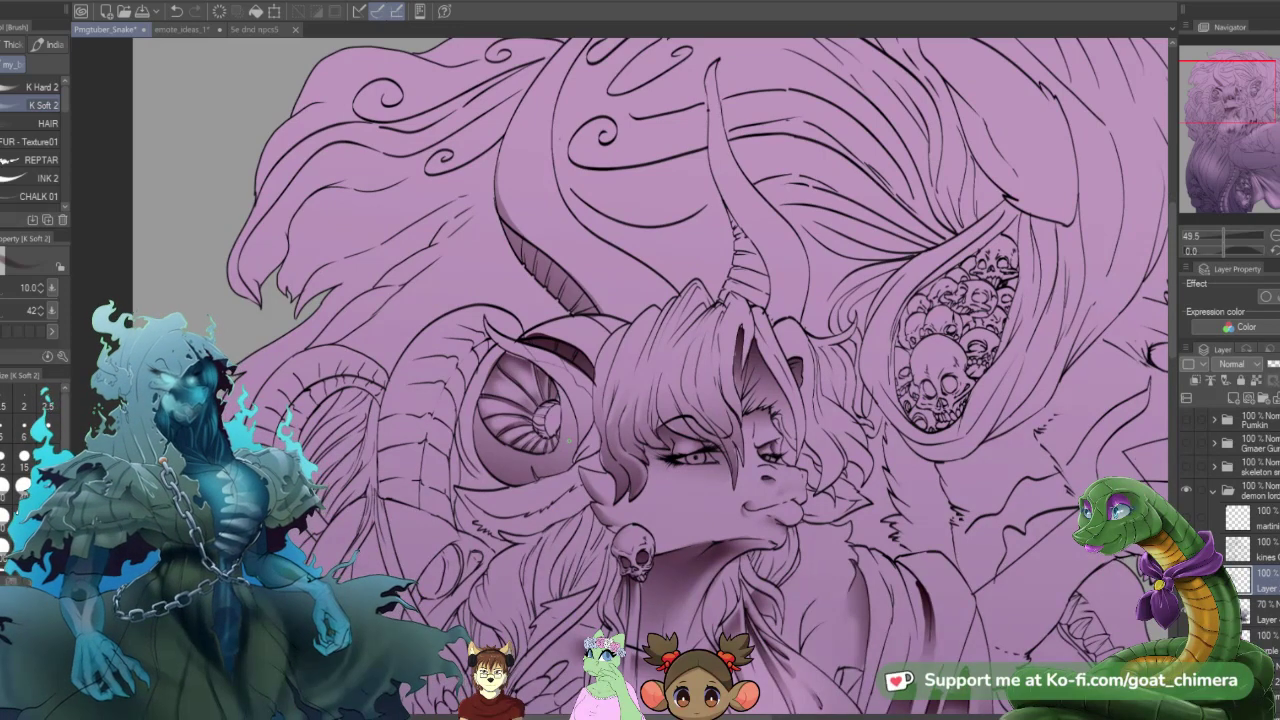
{"action": "scroll", "coordinate": [440, 395], "scroll_direction": "up", "scroll_amount": 3}
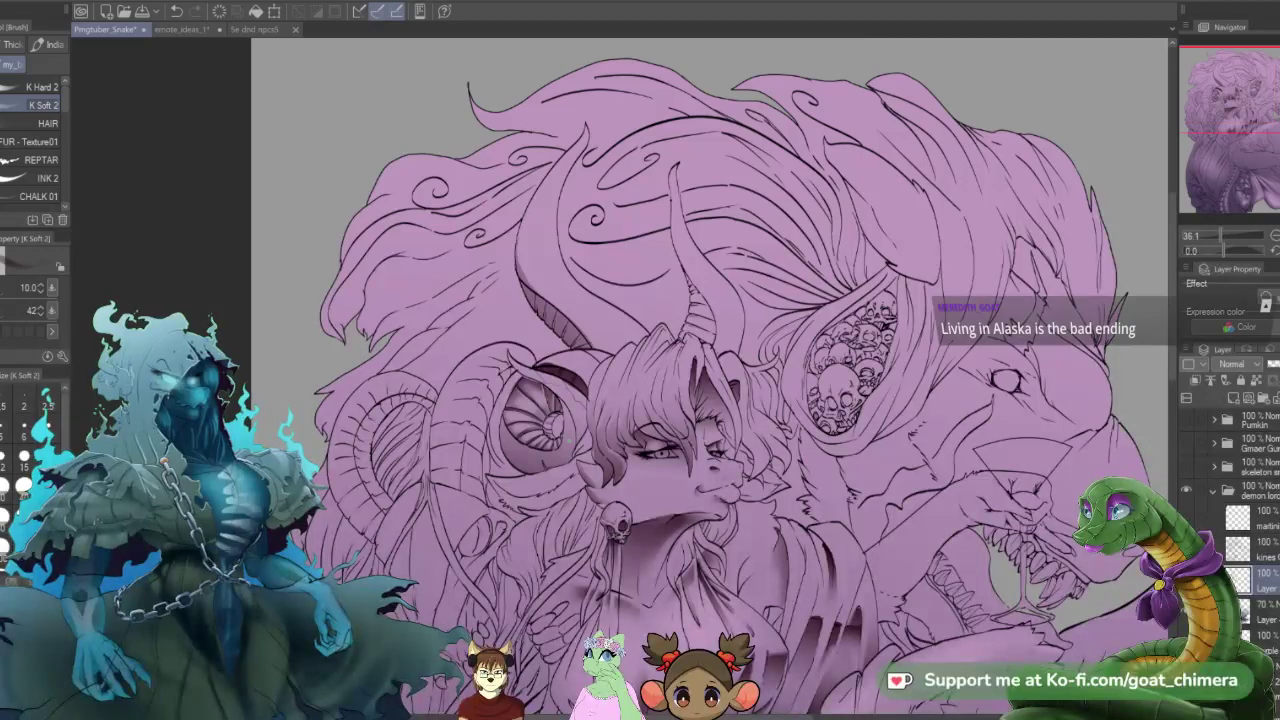
{"action": "scroll", "coordinate": [440, 395], "scroll_direction": "up", "scroll_amount": 1}
{"action": "scroll", "coordinate": [585, 420], "scroll_direction": "up", "scroll_amount": 2}
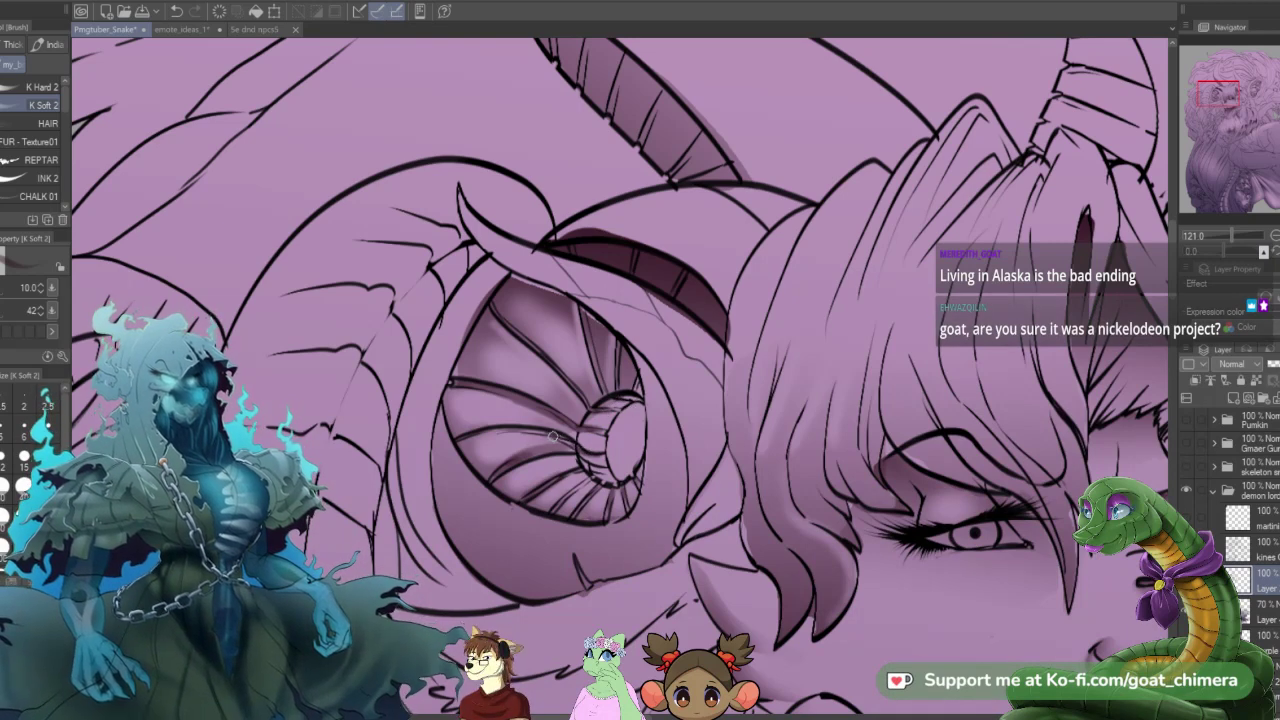
{"action": "left_click_drag", "start_coordinate": [523, 432], "coordinate": [590, 452]}
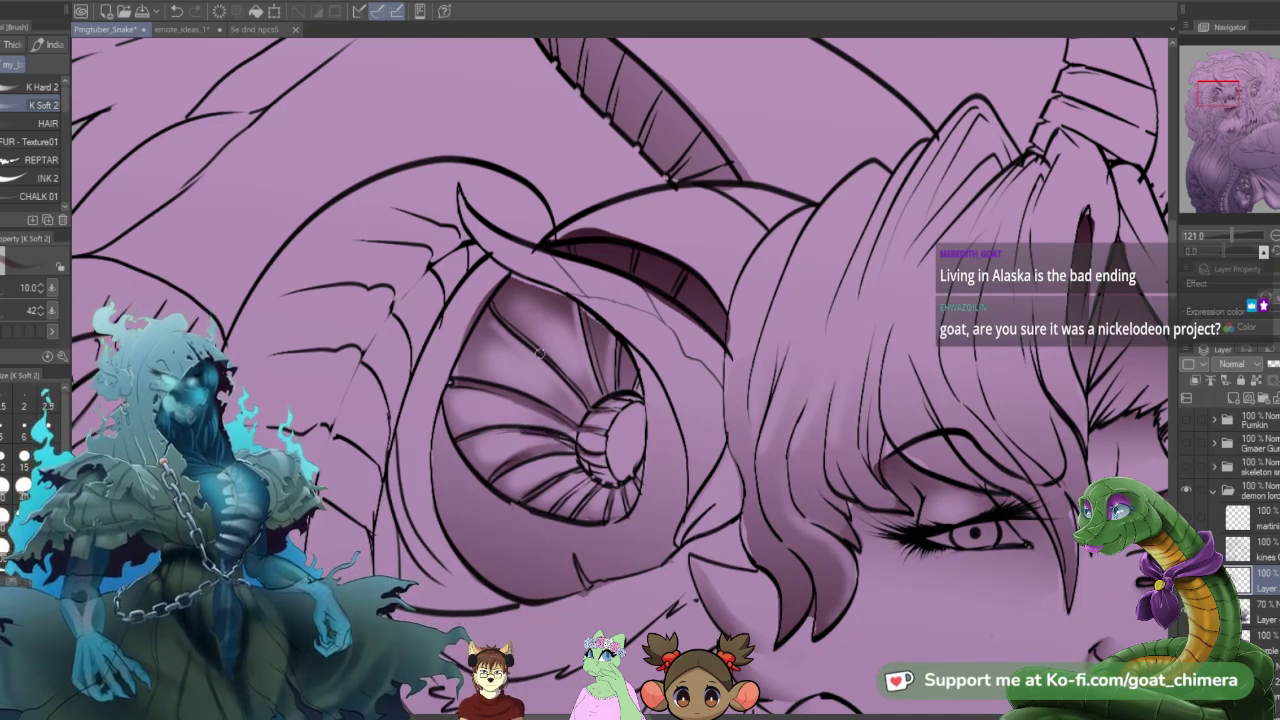
{"action": "left_click_drag", "start_coordinate": [498, 312], "coordinate": [572, 384]}
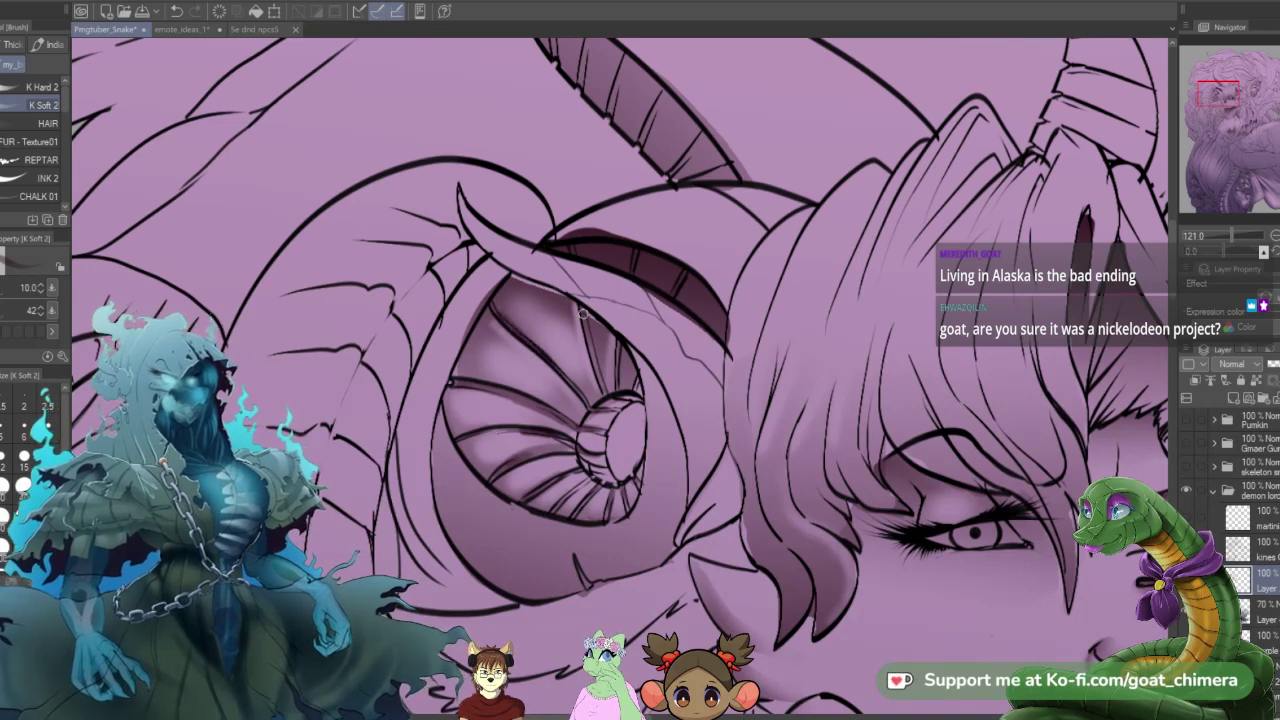
{"action": "mouse_move", "coordinate": [585, 315]}
{"action": "left_mouse_down"}
{"action": "mouse_move", "coordinate": [600, 370]}
{"action": "mouse_move", "coordinate": [609, 379]}
{"action": "mouse_move", "coordinate": [619, 364]}
{"action": "left_mouse_up"}
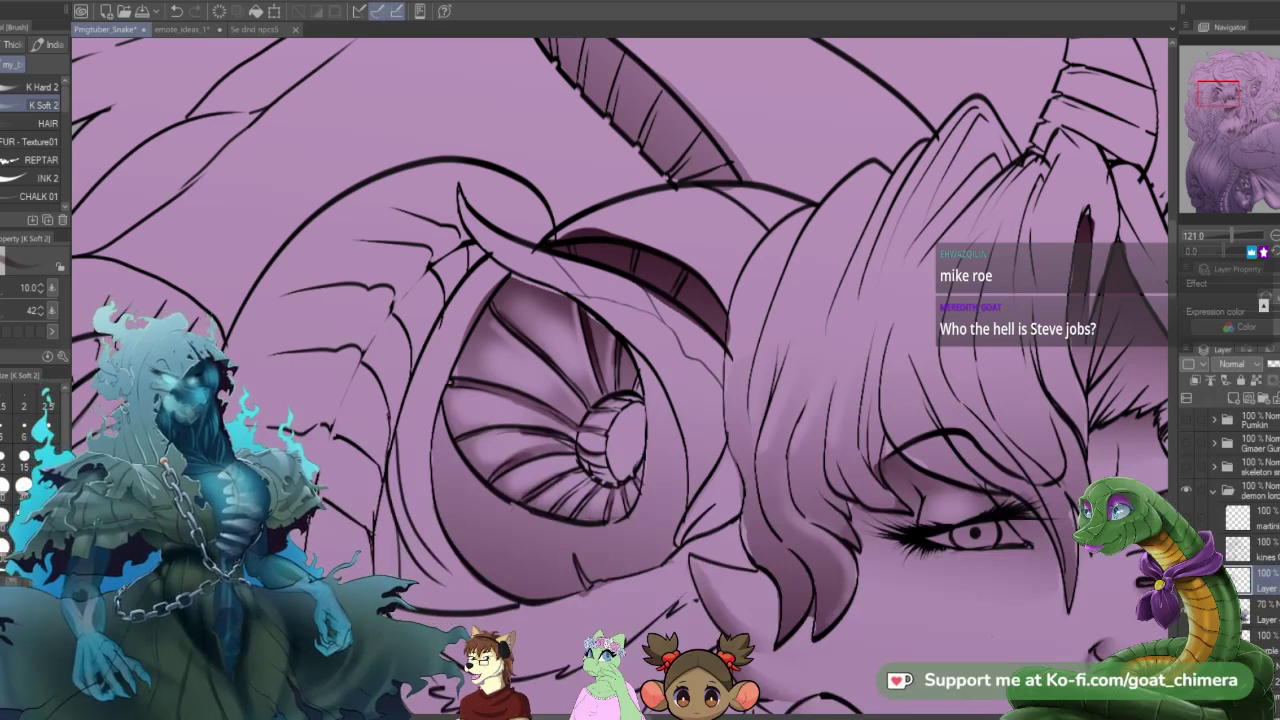
- Switch to the Finger tip blending tool and reduce its size to 15 for smudging the rib shading
{"action": "key", "text": "j"}
{"action": "key", "text": "["}
{"action": "key", "text": "["}
{"action": "key", "text": "["}
{"action": "key", "text": "["}
{"action": "key", "text": "["}
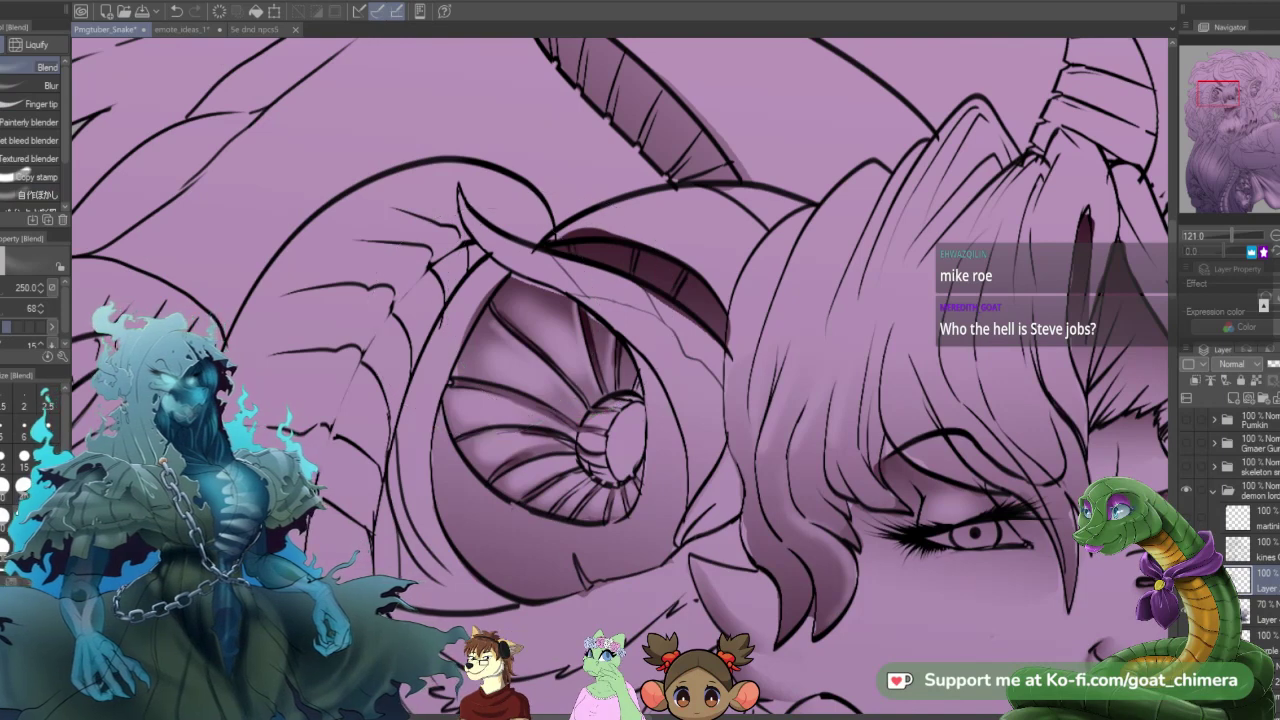
{"action": "key", "text": "bracketleft"}
{"action": "key", "text": "bracketleft"}
{"action": "key", "text": "bracketleft"}
{"action": "key", "text": "bracketleft"}
{"action": "key", "text": "bracketleft"}
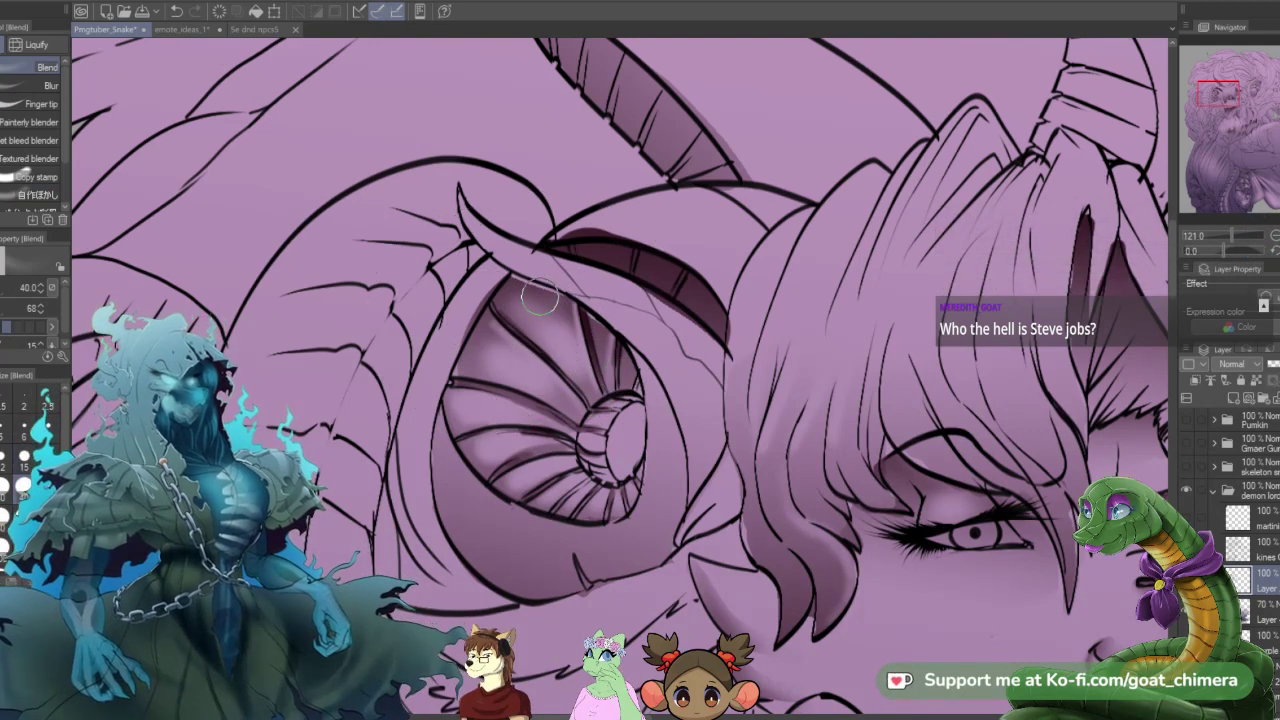
{"action": "left_click", "coordinate": [45, 85]}
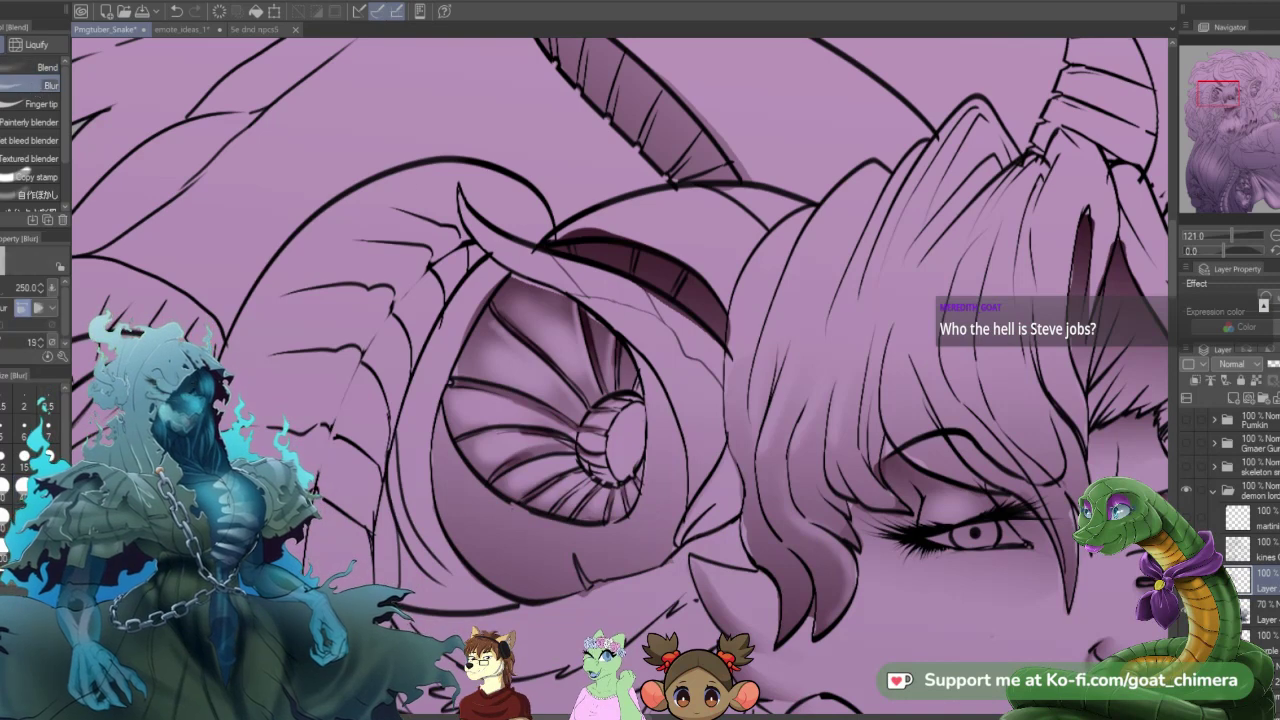
{"action": "left_click", "coordinate": [40, 103]}
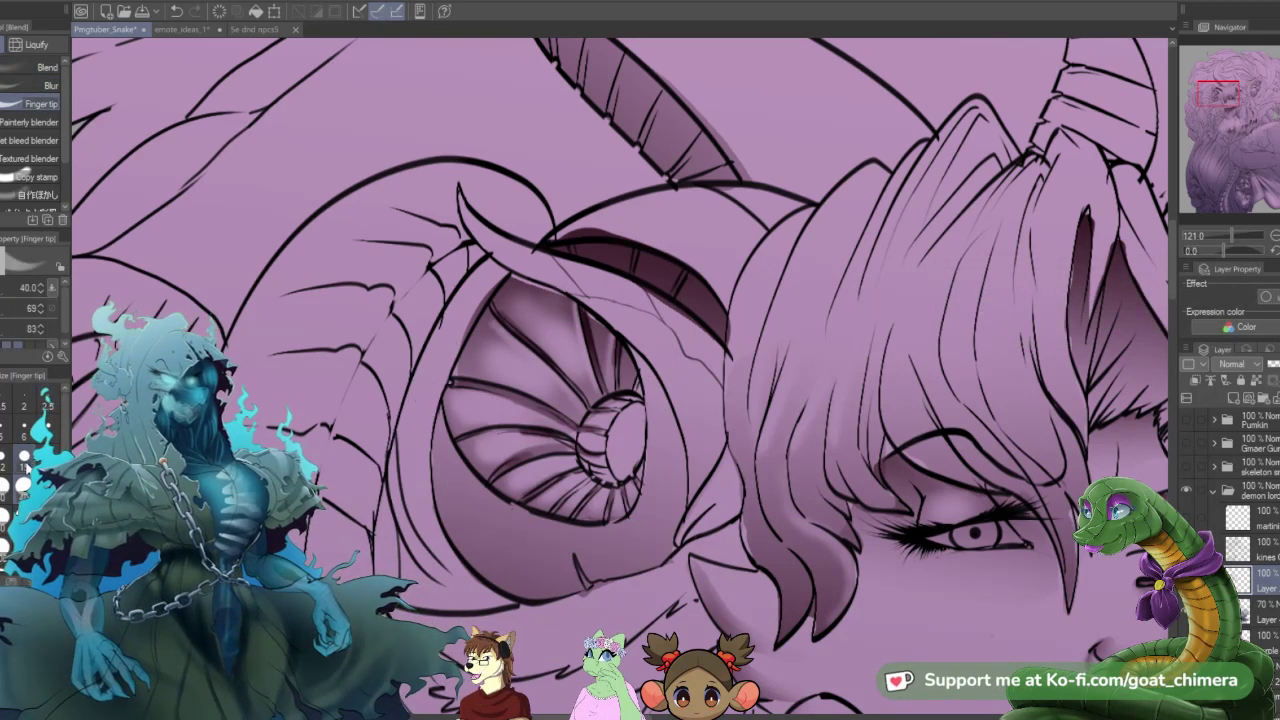
{"action": "key", "text": "bracketleft"}
{"action": "key", "text": "bracketleft"}
{"action": "key", "text": "bracketleft"}
{"action": "key", "text": "bracketleft"}
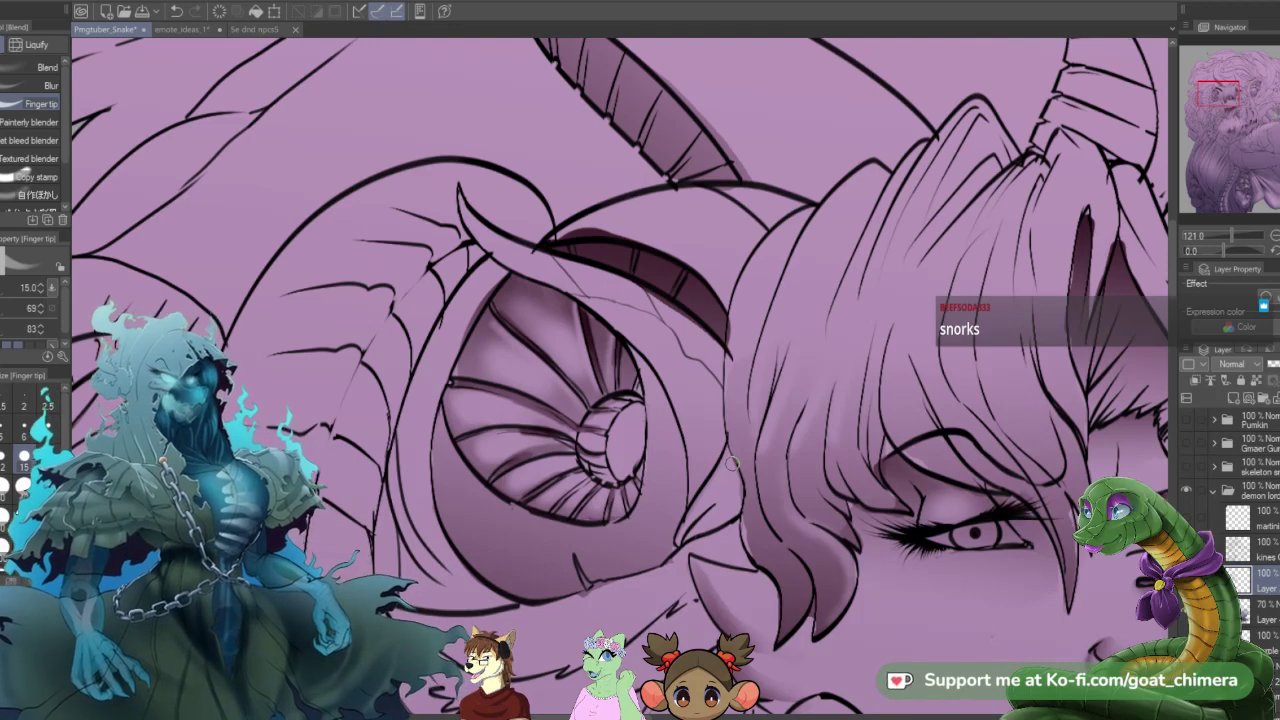
- Examine the curled horn's shading against the face, hair and neighbouring horns at several magnifications
{"action": "scroll", "coordinate": [731, 462], "scroll_direction": "down", "scroll_amount": 5}
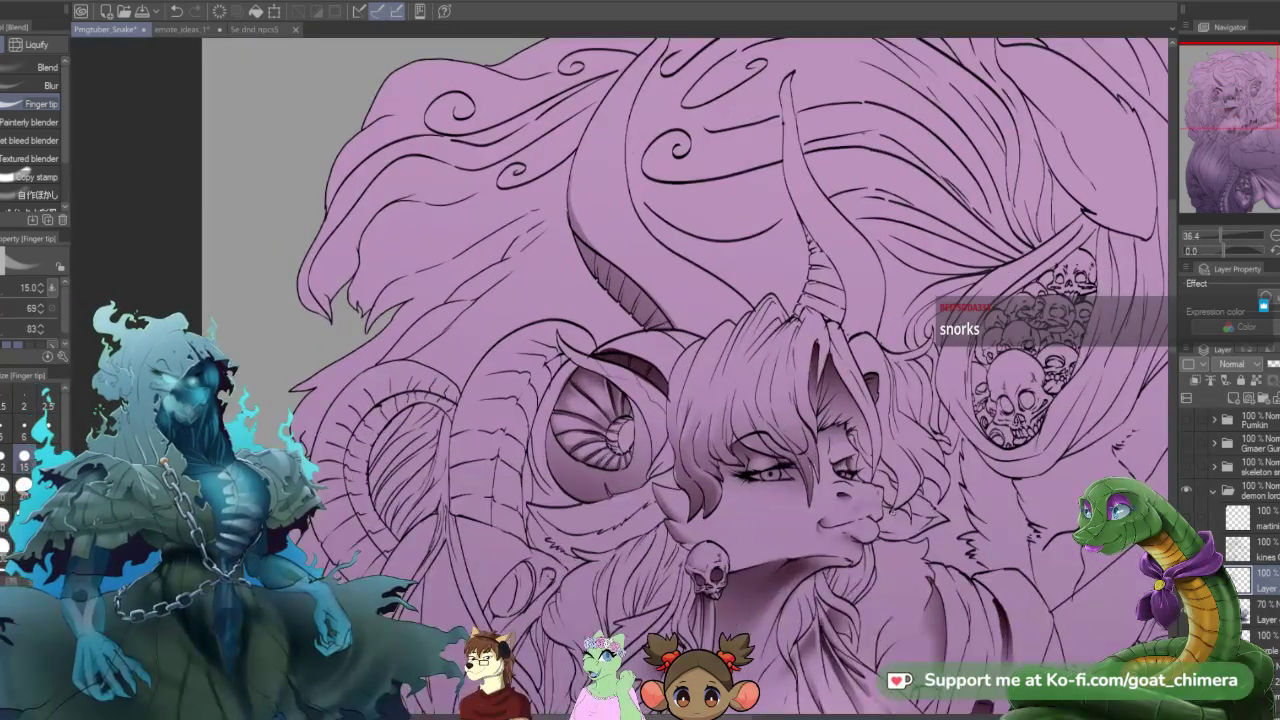
{"action": "scroll", "coordinate": [795, 510], "scroll_direction": "up", "scroll_amount": 3}
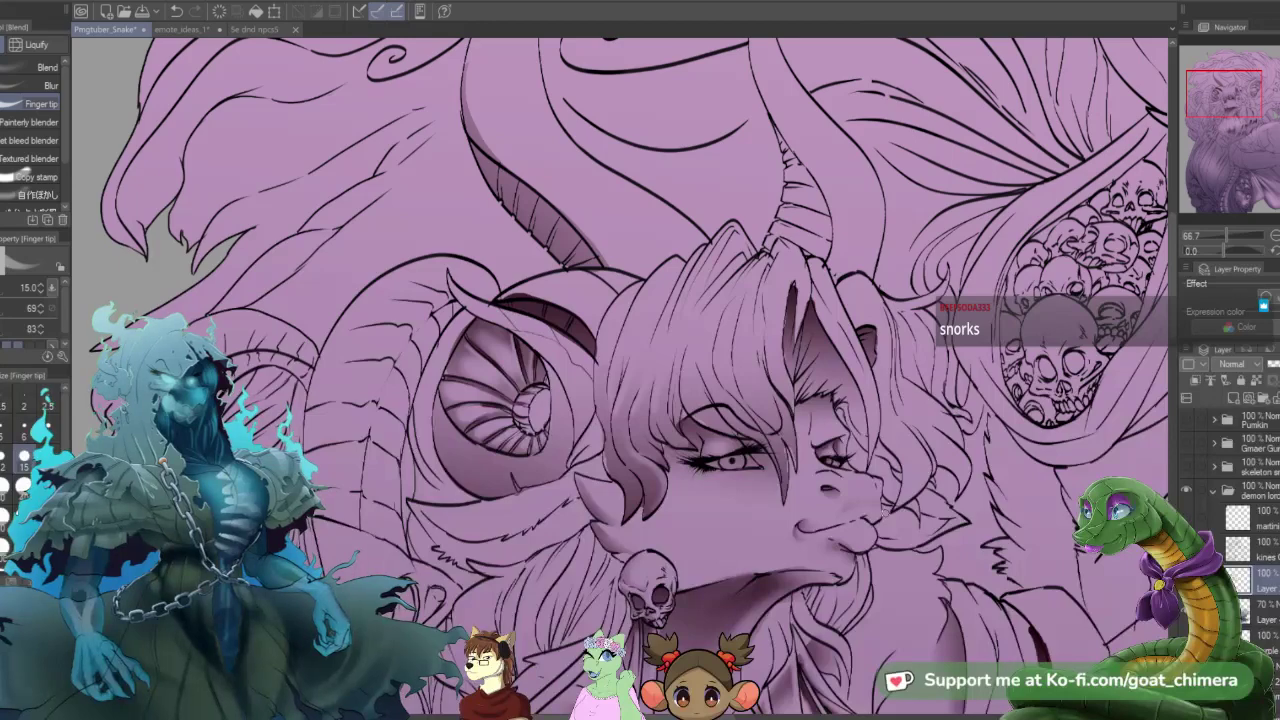
{"action": "scroll", "coordinate": [860, 512], "scroll_direction": "down", "scroll_amount": 2}
{"action": "scroll", "coordinate": [810, 508], "scroll_direction": "up", "scroll_amount": 2}
{"action": "scroll", "coordinate": [765, 505], "scroll_direction": "down", "scroll_amount": 2}
{"action": "scroll", "coordinate": [559, 520], "scroll_direction": "up", "scroll_amount": 1}
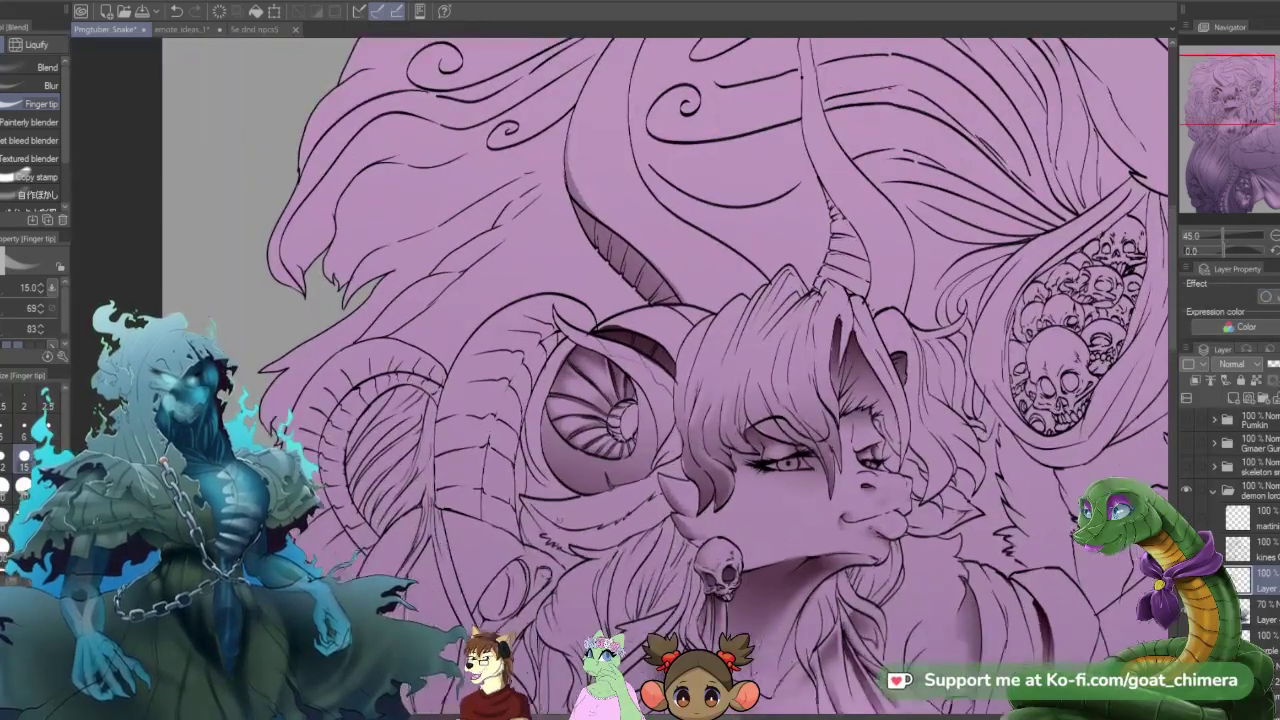
{"action": "scroll", "coordinate": [570, 515], "scroll_direction": "up", "scroll_amount": 2}
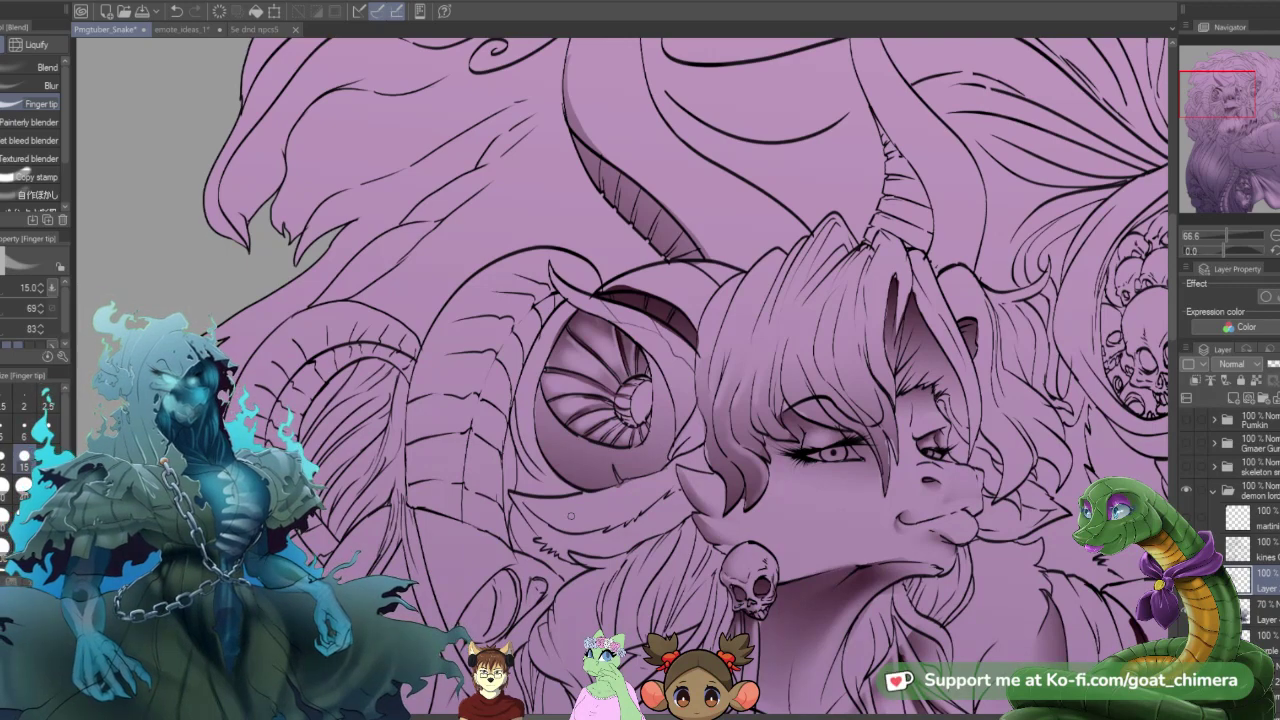
{"action": "scroll", "coordinate": [570, 515], "scroll_direction": "down", "scroll_amount": 2}
{"action": "scroll", "coordinate": [571, 515], "scroll_direction": "up", "scroll_amount": 2}
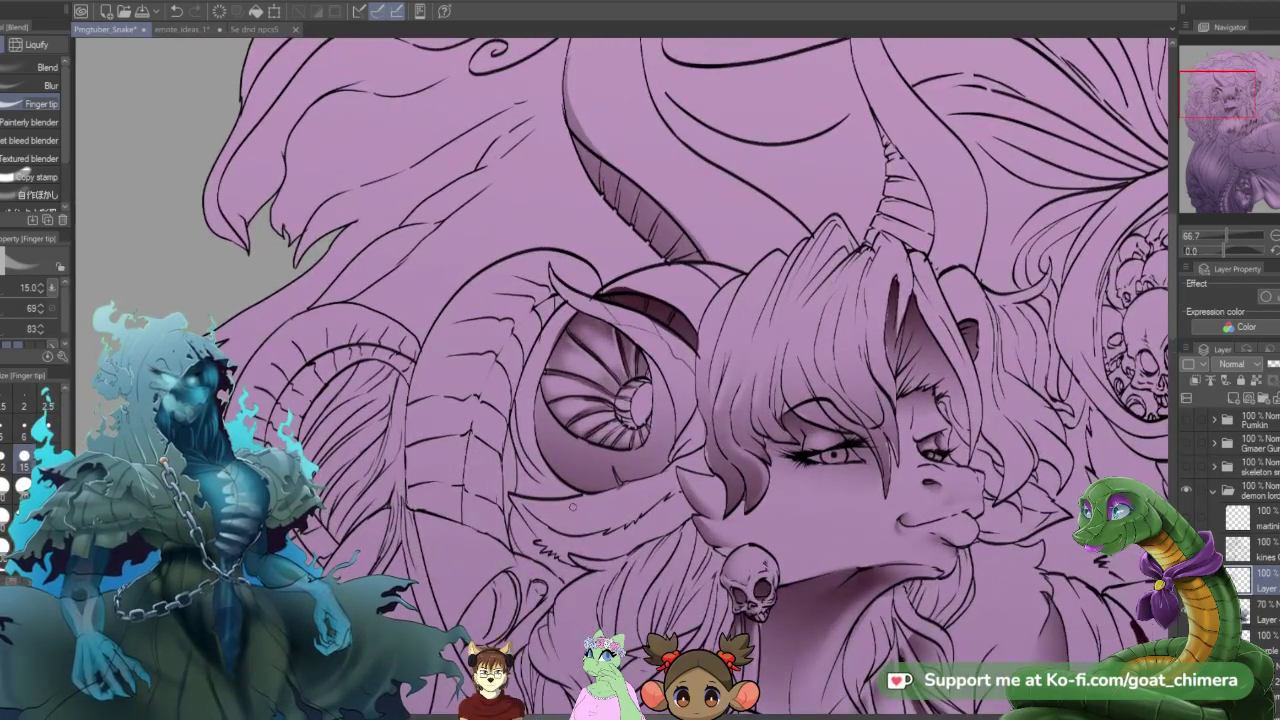
- Select the curled horn's pointed tip with the Selection pen at size 40 and Erase selection at 15, and shade it with a foreground-to-transparent gradient
{"action": "key", "text": "m"}
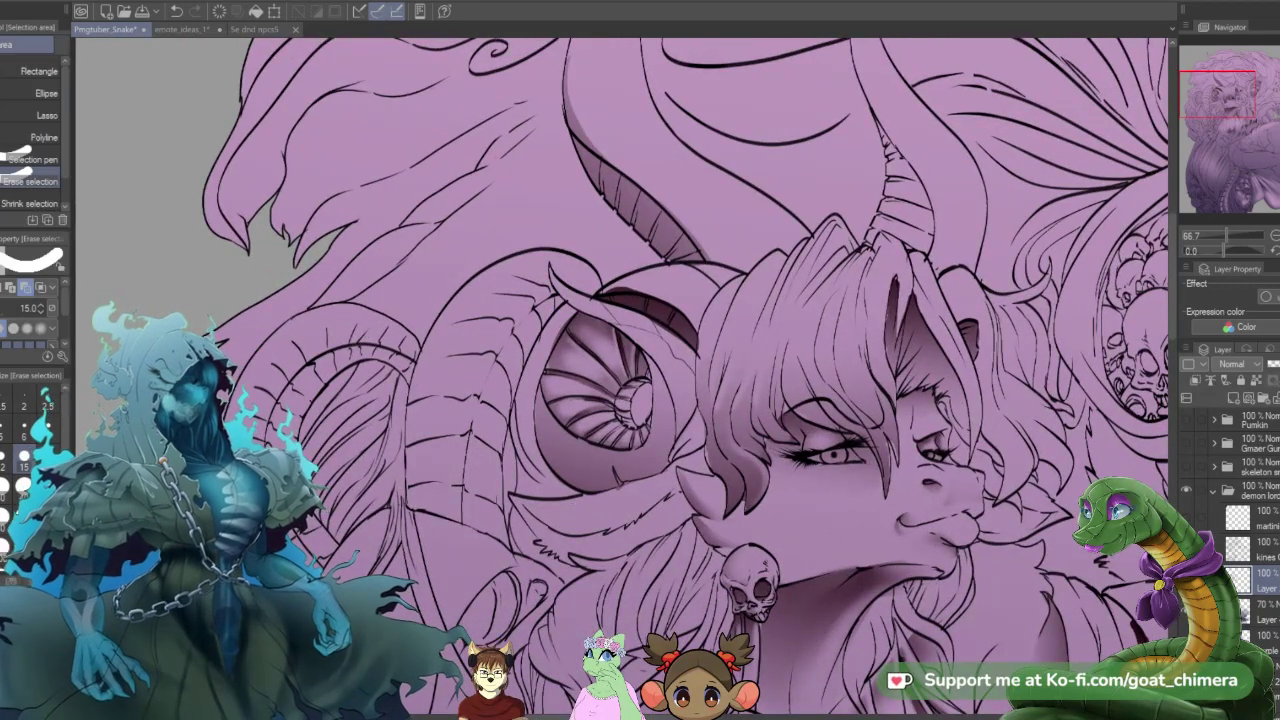
{"action": "mouse_move", "coordinate": [686, 438]}
{"action": "left_mouse_down"}
{"action": "mouse_move", "coordinate": [647, 337]}
{"action": "mouse_move", "coordinate": [620, 316]}
{"action": "mouse_move", "coordinate": [682, 346]}
{"action": "mouse_move", "coordinate": [676, 358]}
{"action": "left_mouse_up"}
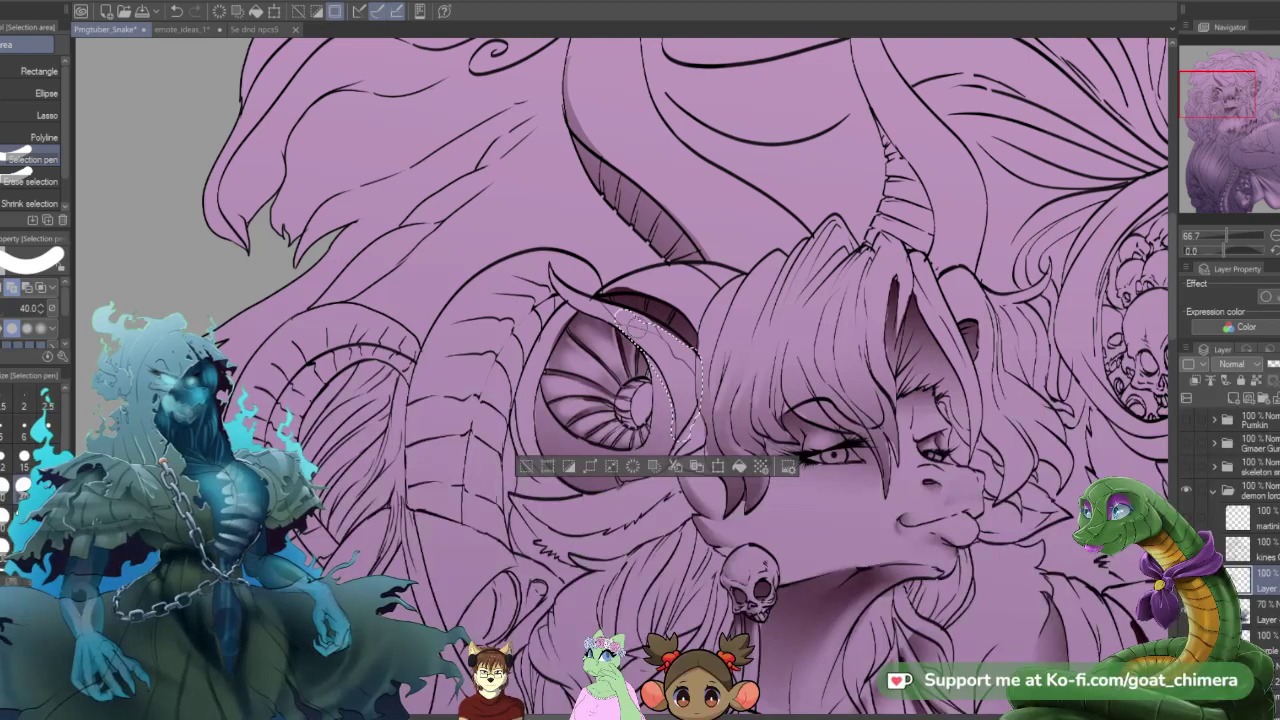
{"action": "mouse_move", "coordinate": [626, 322]}
{"action": "left_mouse_down"}
{"action": "mouse_move", "coordinate": [572, 302]}
{"action": "mouse_move", "coordinate": [552, 276]}
{"action": "left_mouse_up"}
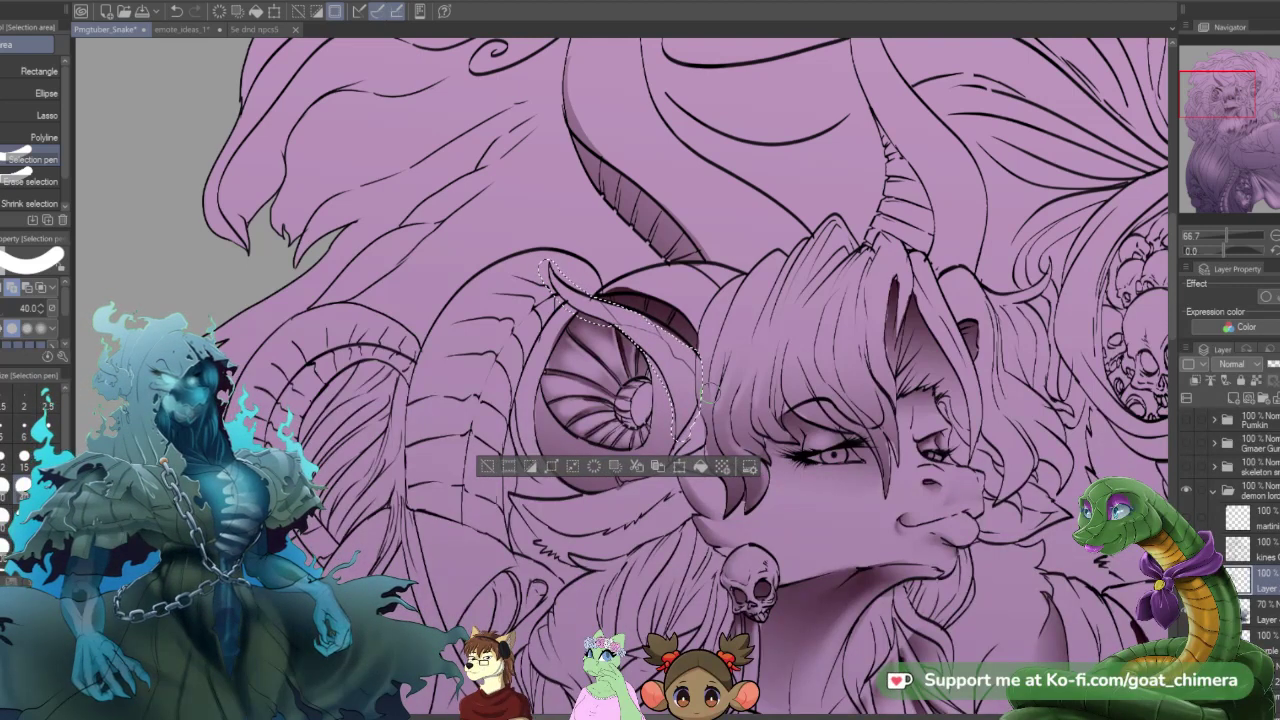
{"action": "left_click", "coordinate": [34, 180]}
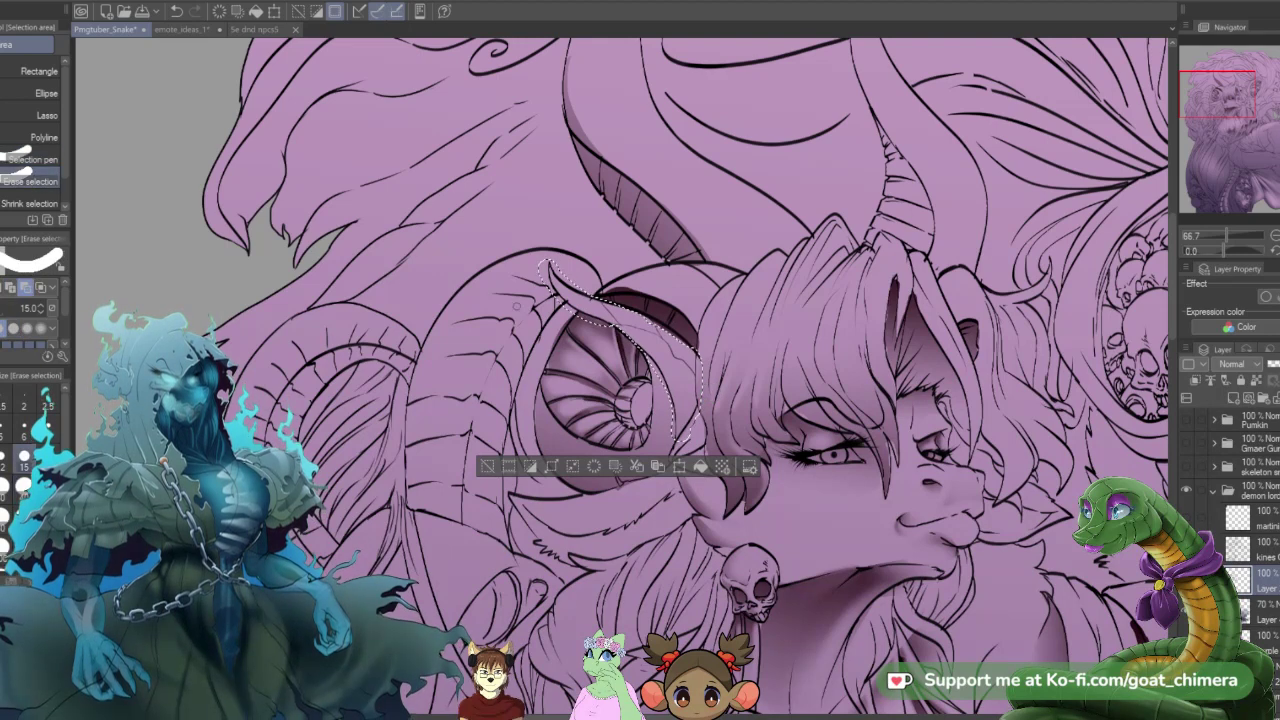
{"action": "left_click_drag", "start_coordinate": [540, 267], "coordinate": [577, 315]}
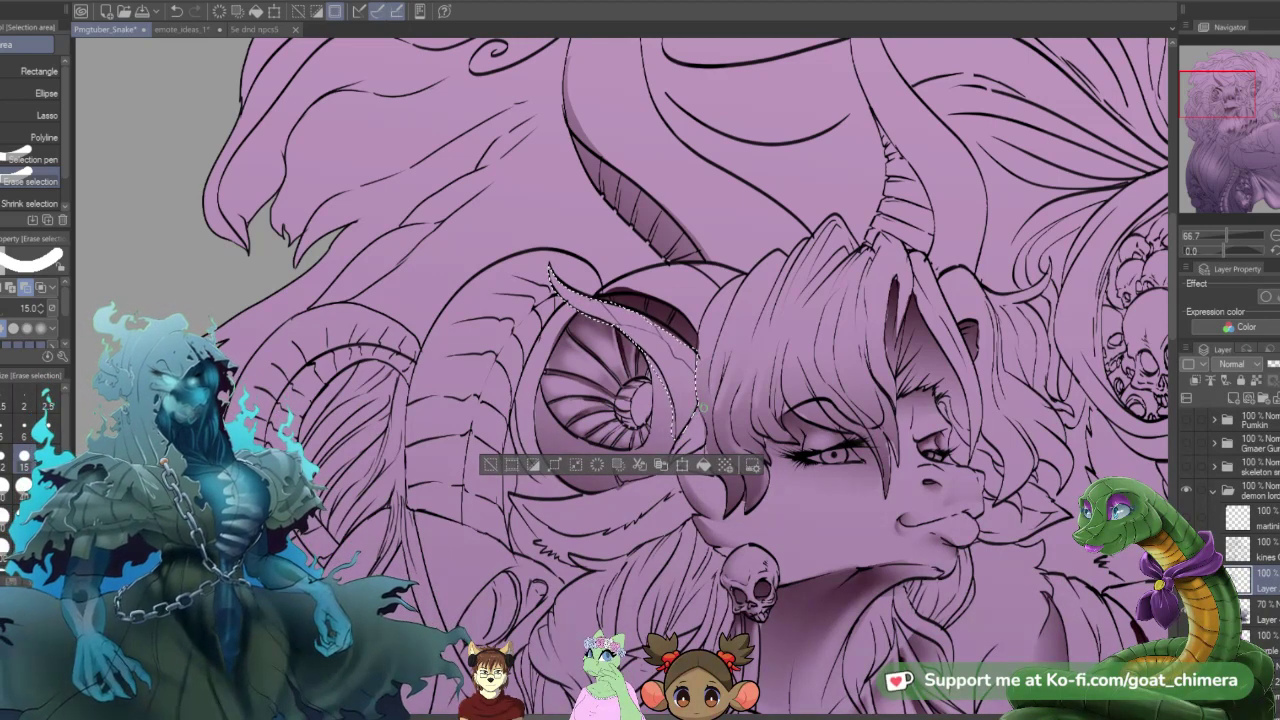
{"action": "left_click_drag", "start_coordinate": [640, 354], "coordinate": [665, 396]}
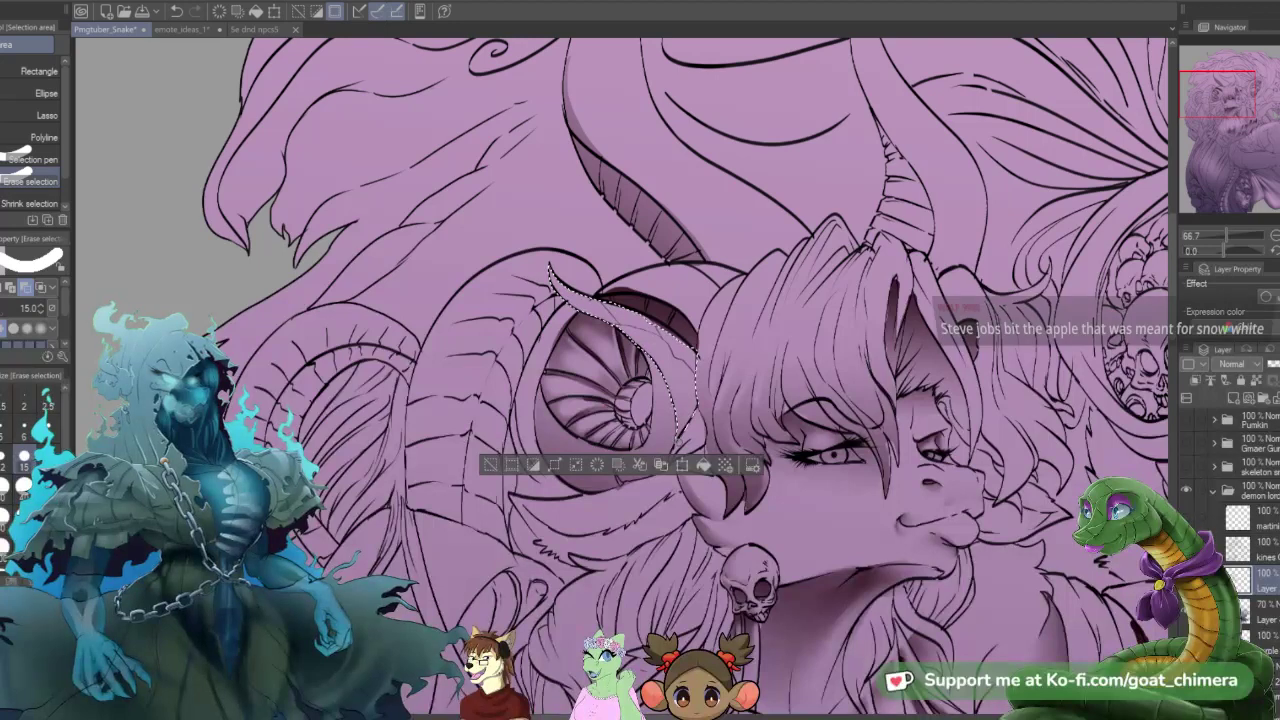
{"action": "key", "text": "g"}
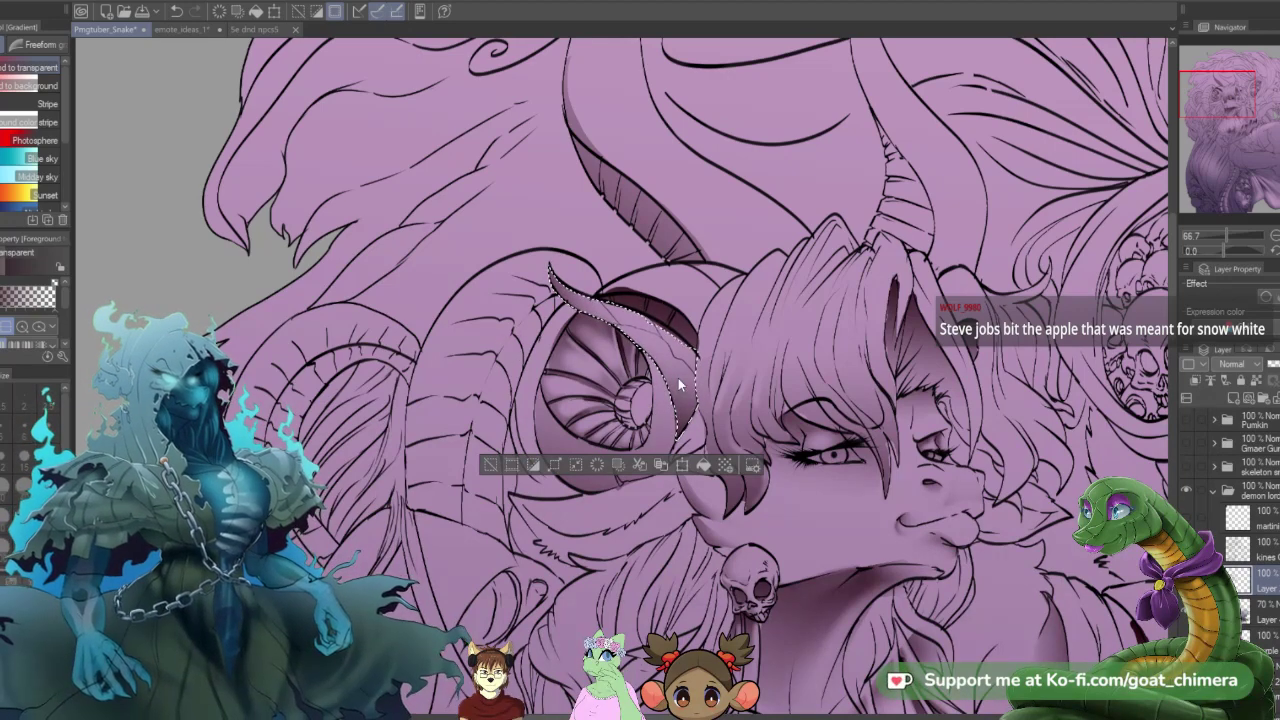
{"action": "key", "text": "ctrl+d"}
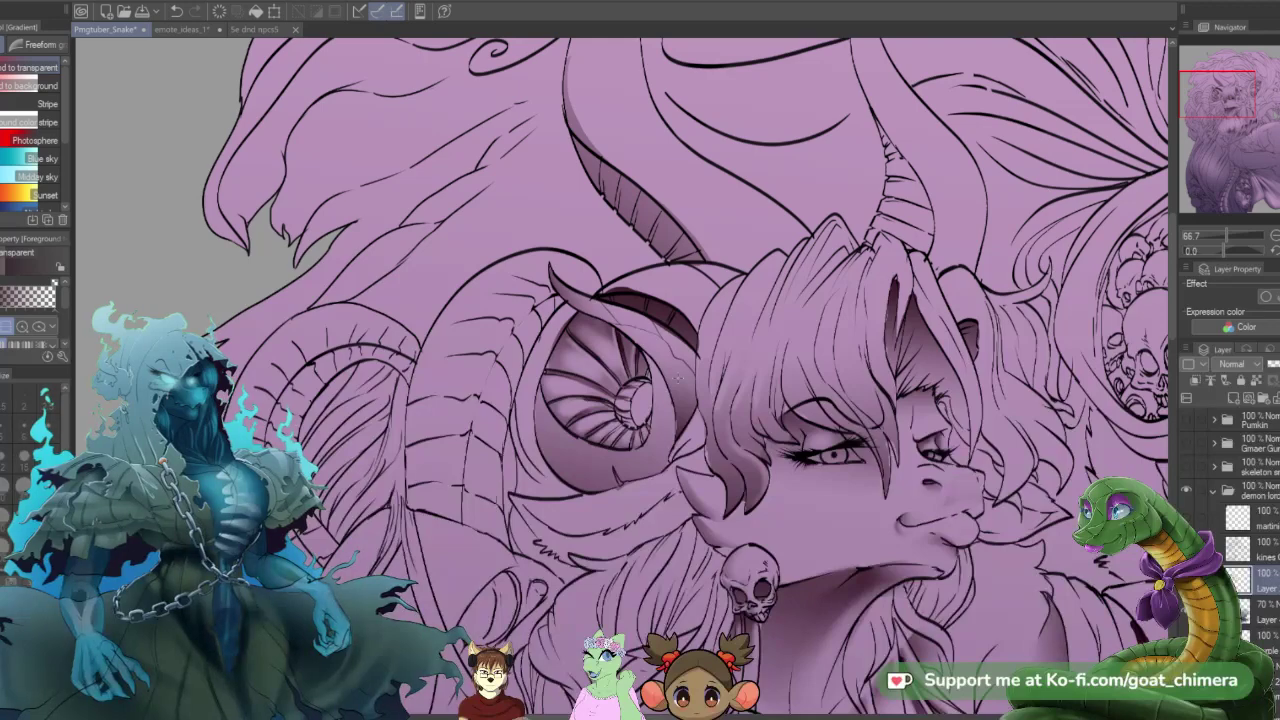
- Trace the thin crack lines across the curled horn's tip with the K Soft 2 brush at size 5
{"action": "scroll", "coordinate": [648, 290], "scroll_direction": "up", "scroll_amount": 4}
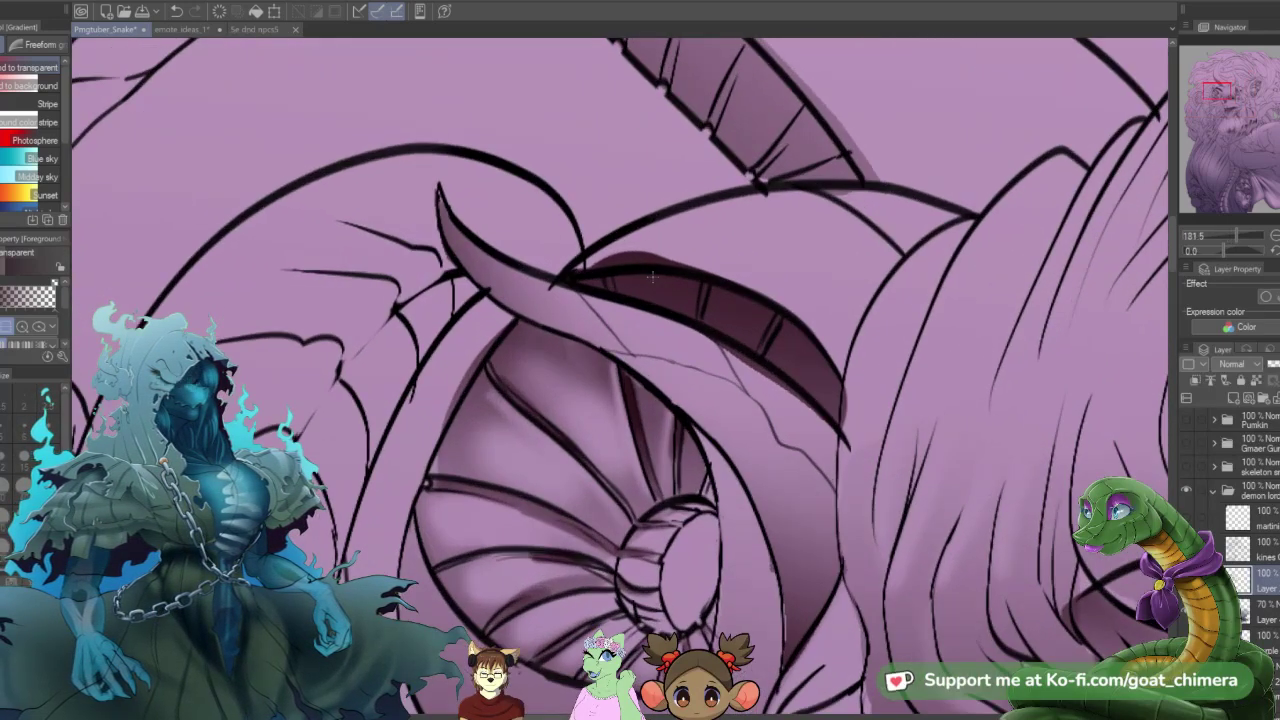
{"action": "scroll", "coordinate": [652, 276], "scroll_direction": "down", "scroll_amount": 2}
{"action": "scroll", "coordinate": [652, 276], "scroll_direction": "up", "scroll_amount": 2}
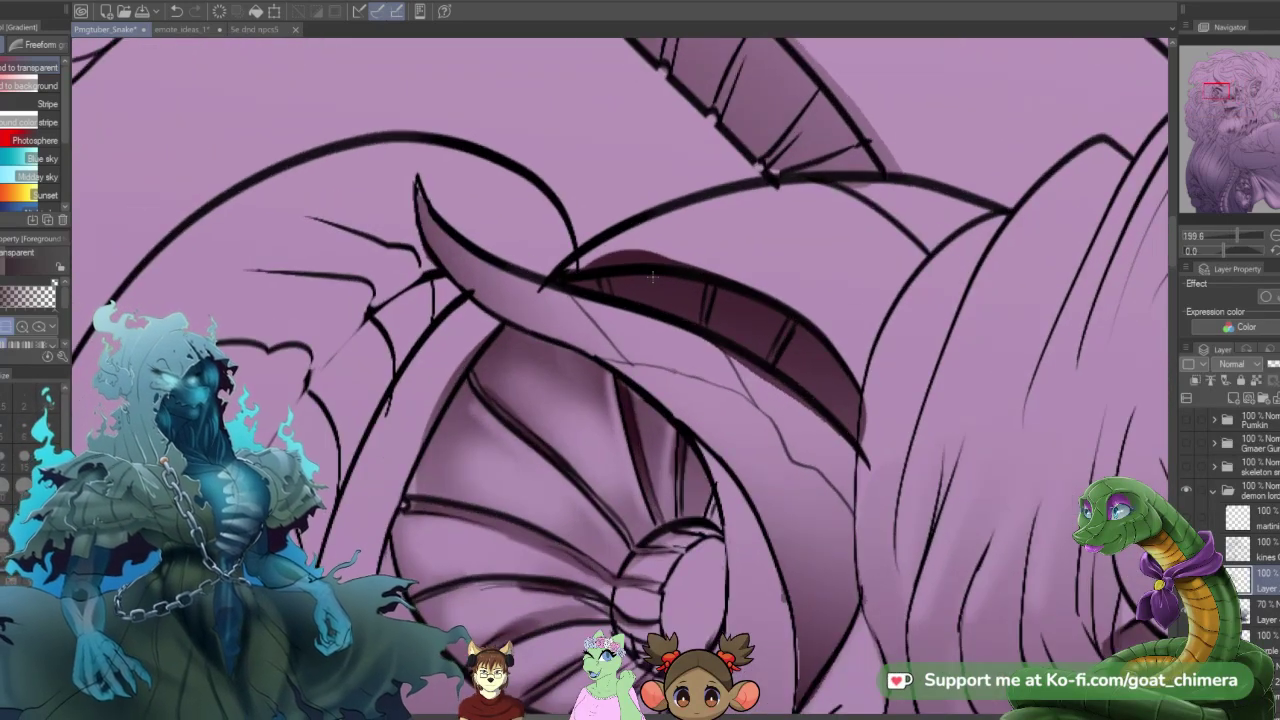
{"action": "key", "text": "b"}
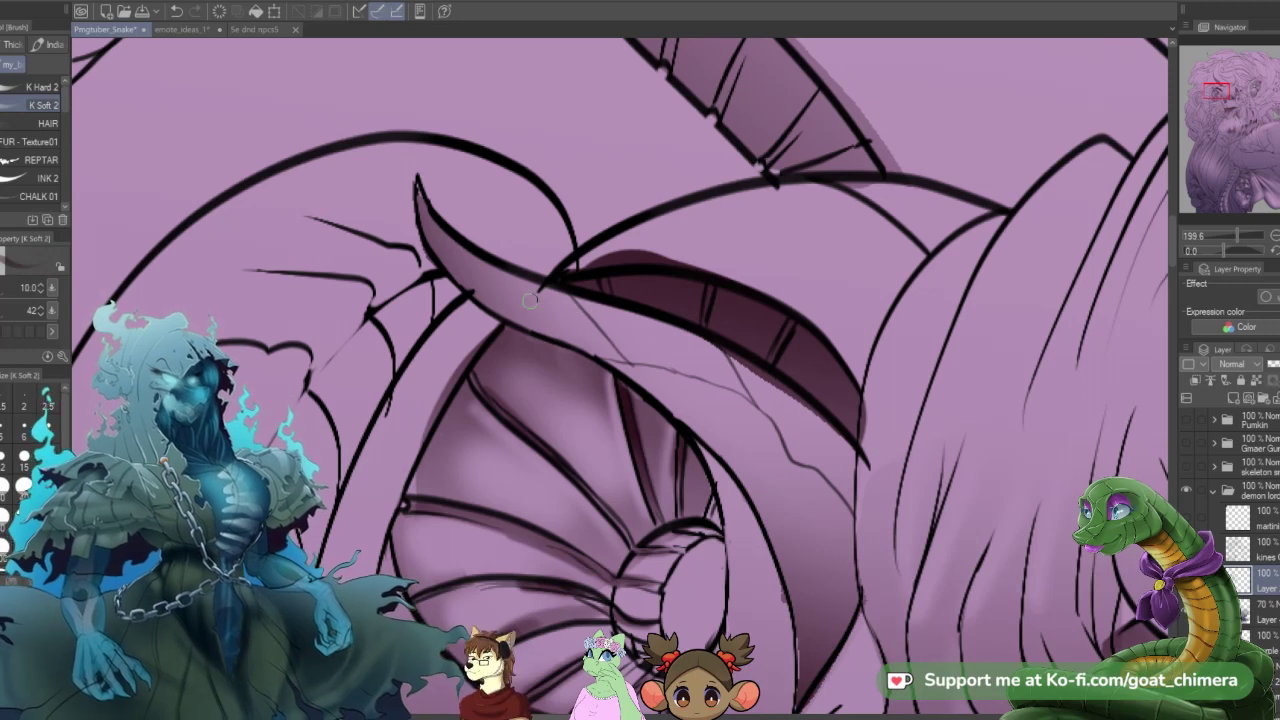
{"action": "key", "text": "bracketleft"}
{"action": "key", "text": "bracketleft"}
{"action": "key", "text": "bracketleft"}
{"action": "key", "text": "bracketleft"}
{"action": "left_click_drag", "start_coordinate": [571, 294], "coordinate": [610, 337]}
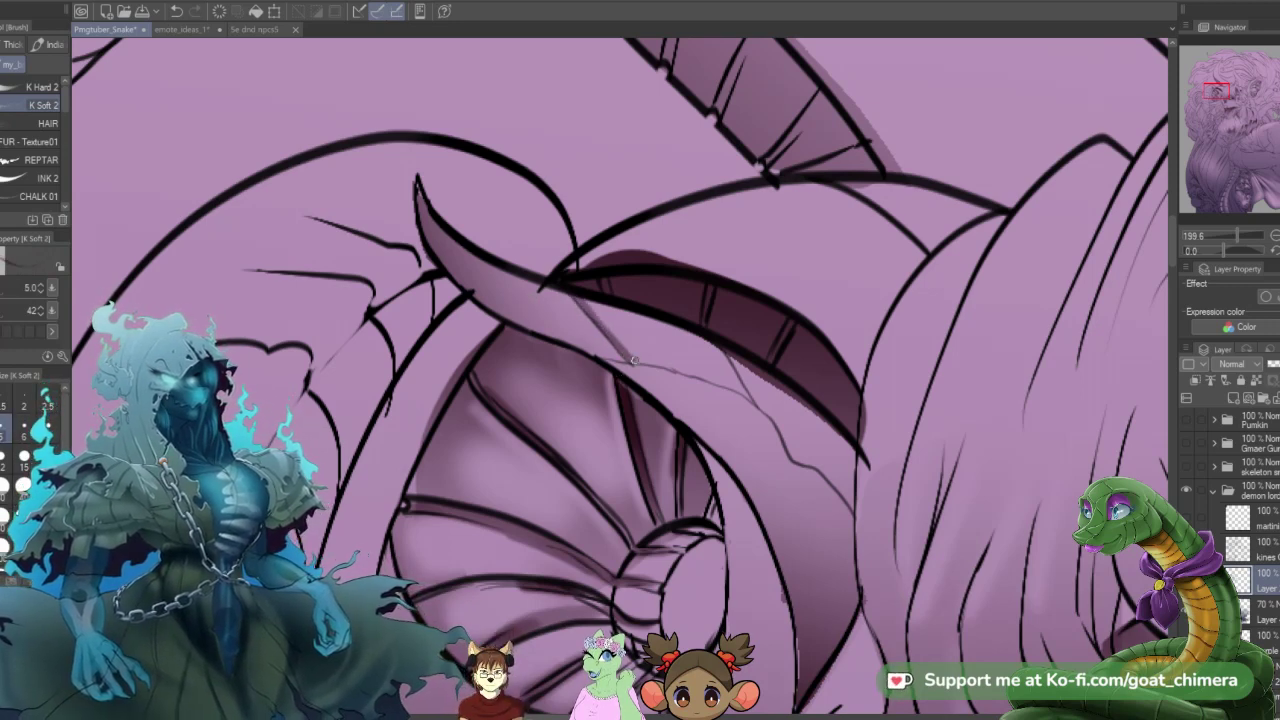
{"action": "mouse_move", "coordinate": [640, 360]}
{"action": "left_mouse_down"}
{"action": "mouse_move", "coordinate": [761, 397]}
{"action": "mouse_move", "coordinate": [725, 351]}
{"action": "mouse_move", "coordinate": [852, 500]}
{"action": "left_mouse_up"}
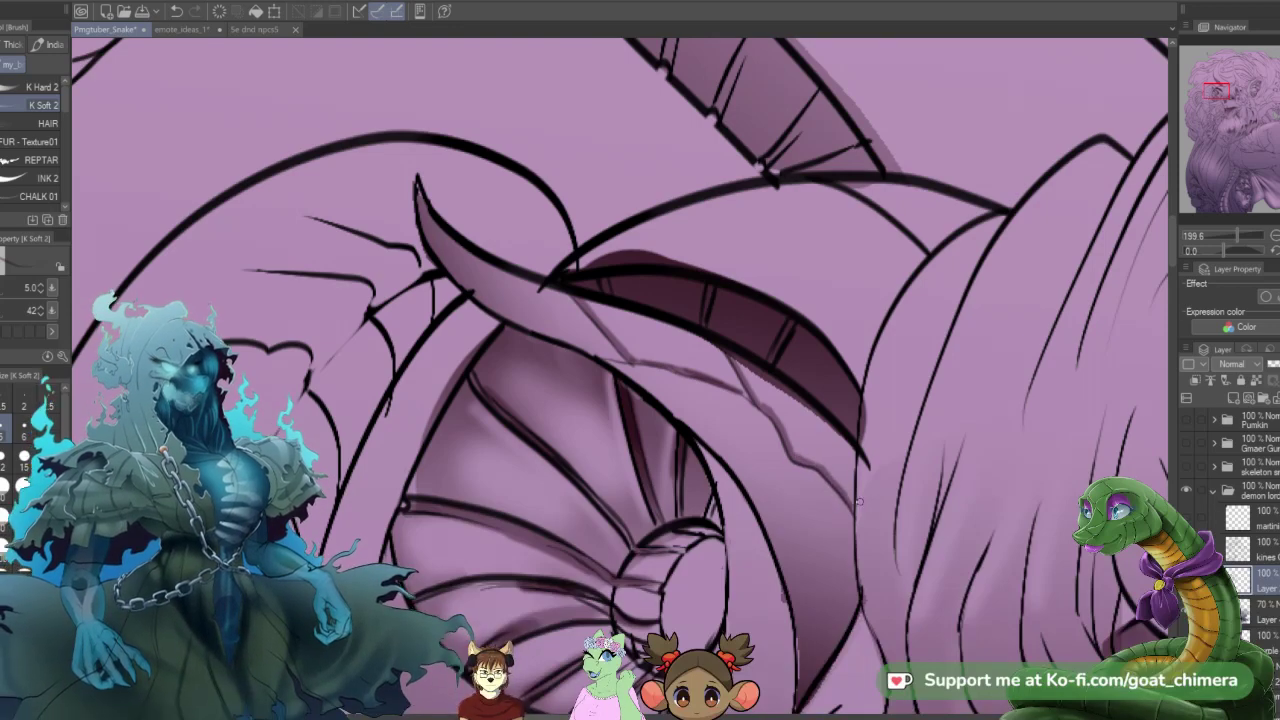
{"action": "scroll", "coordinate": [630, 540], "scroll_direction": "down", "scroll_amount": 4}
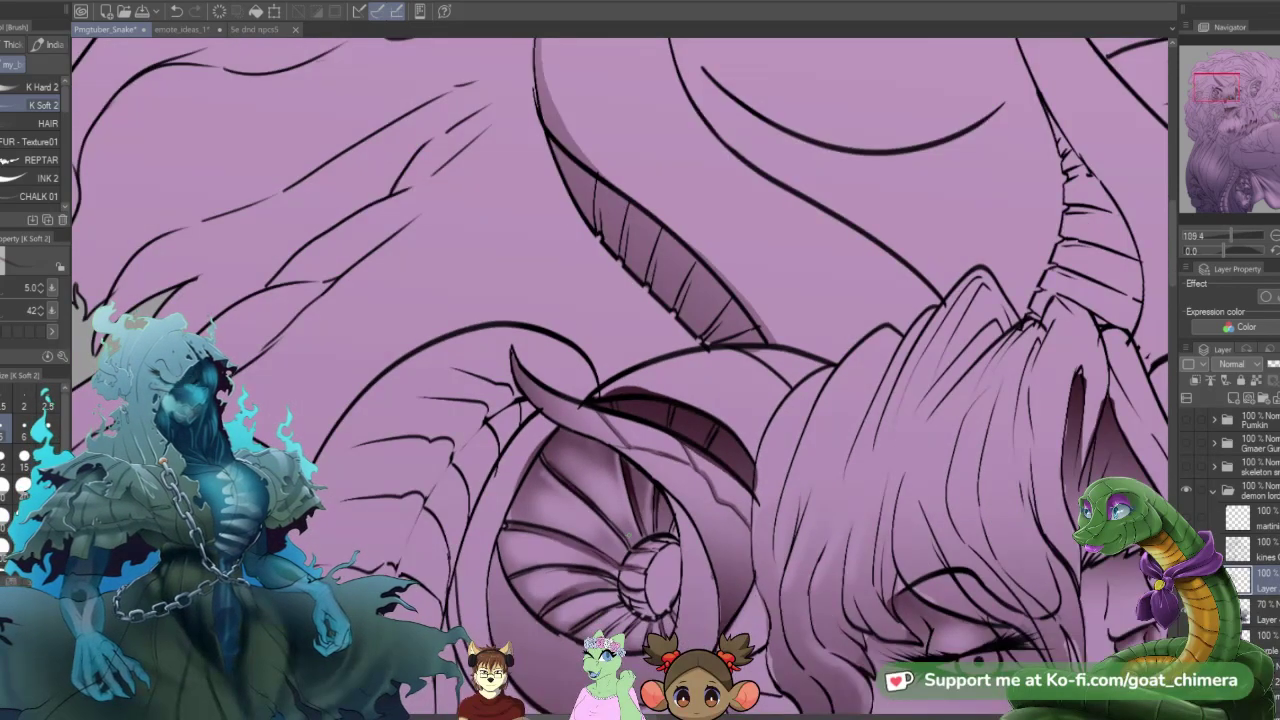
- Lighten the shading along the curled horn's outer rim below the ribbed opening with the Soft eraser at size 40
{"action": "scroll", "coordinate": [634, 528], "scroll_direction": "down", "scroll_amount": 2}
{"action": "scroll", "coordinate": [635, 529], "scroll_direction": "down", "scroll_amount": 2}
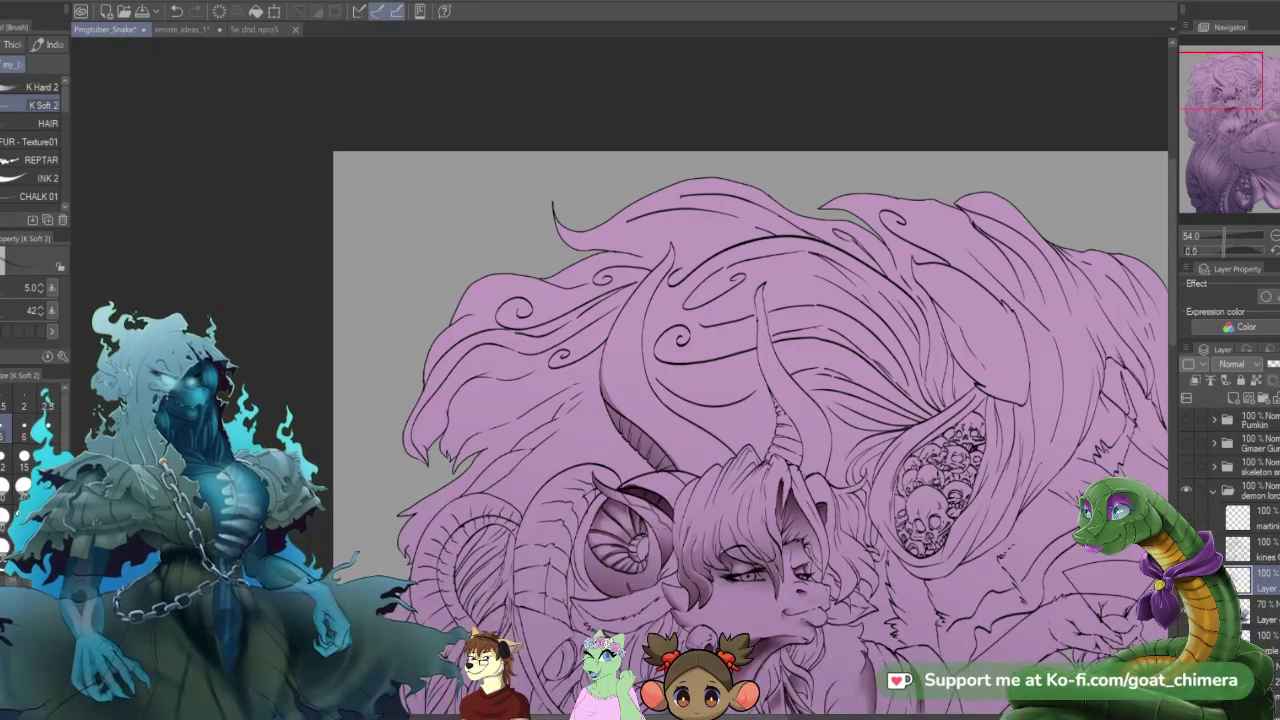
{"action": "scroll", "coordinate": [635, 529], "scroll_direction": "up", "scroll_amount": 2}
{"action": "scroll", "coordinate": [676, 532], "scroll_direction": "down", "scroll_amount": 1}
{"action": "scroll", "coordinate": [604, 580], "scroll_direction": "up", "scroll_amount": 3}
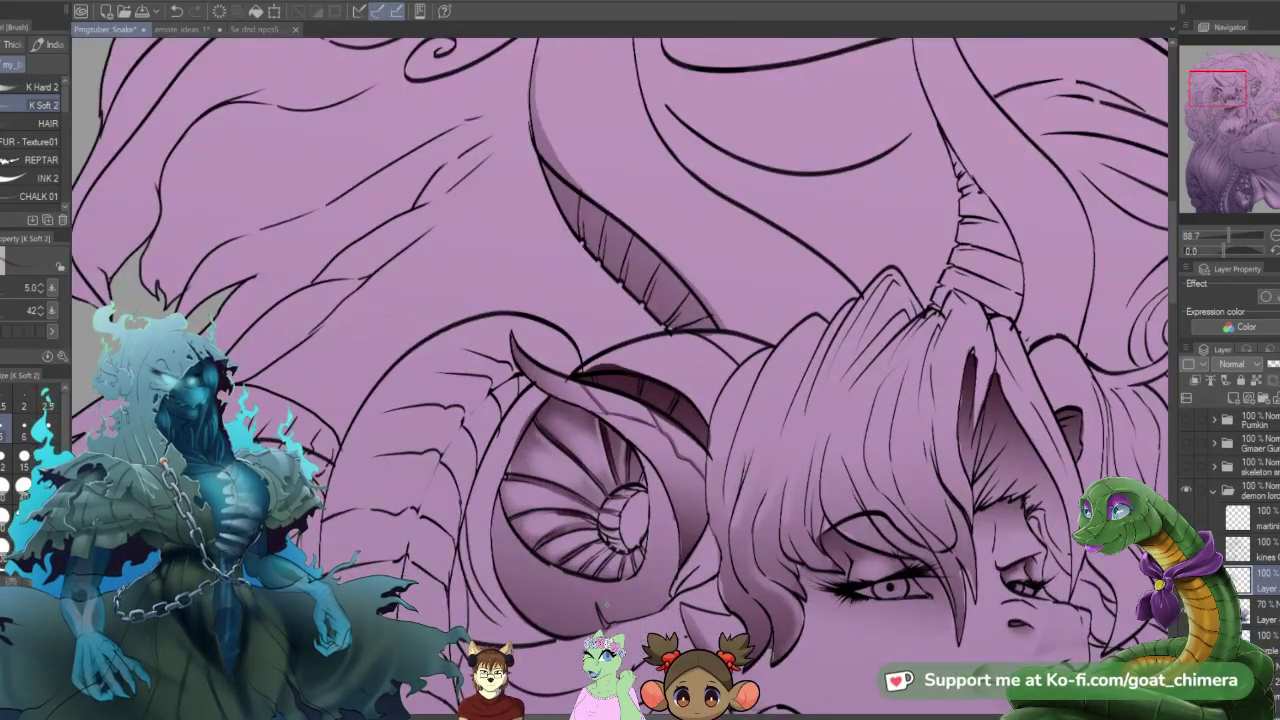
{"action": "key", "text": "e"}
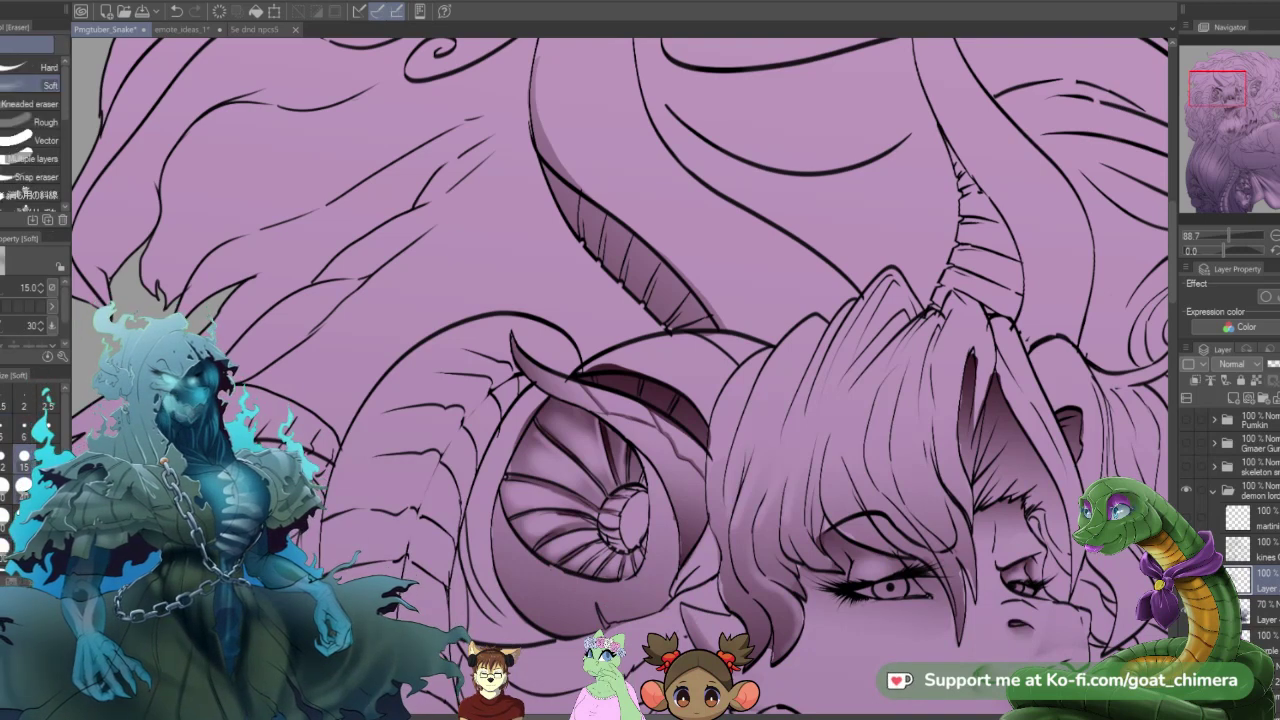
{"action": "left_click_drag", "start_coordinate": [516, 546], "coordinate": [610, 588]}
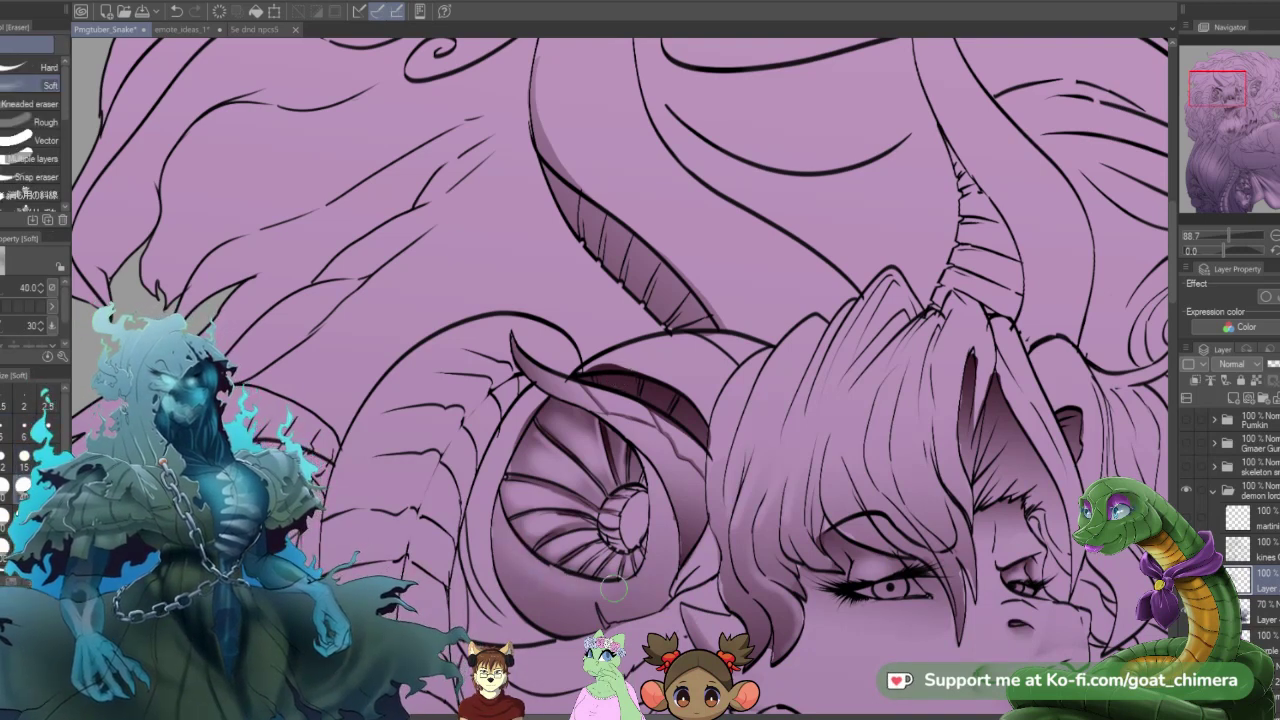
{"action": "left_click_drag", "start_coordinate": [533, 567], "coordinate": [640, 567]}
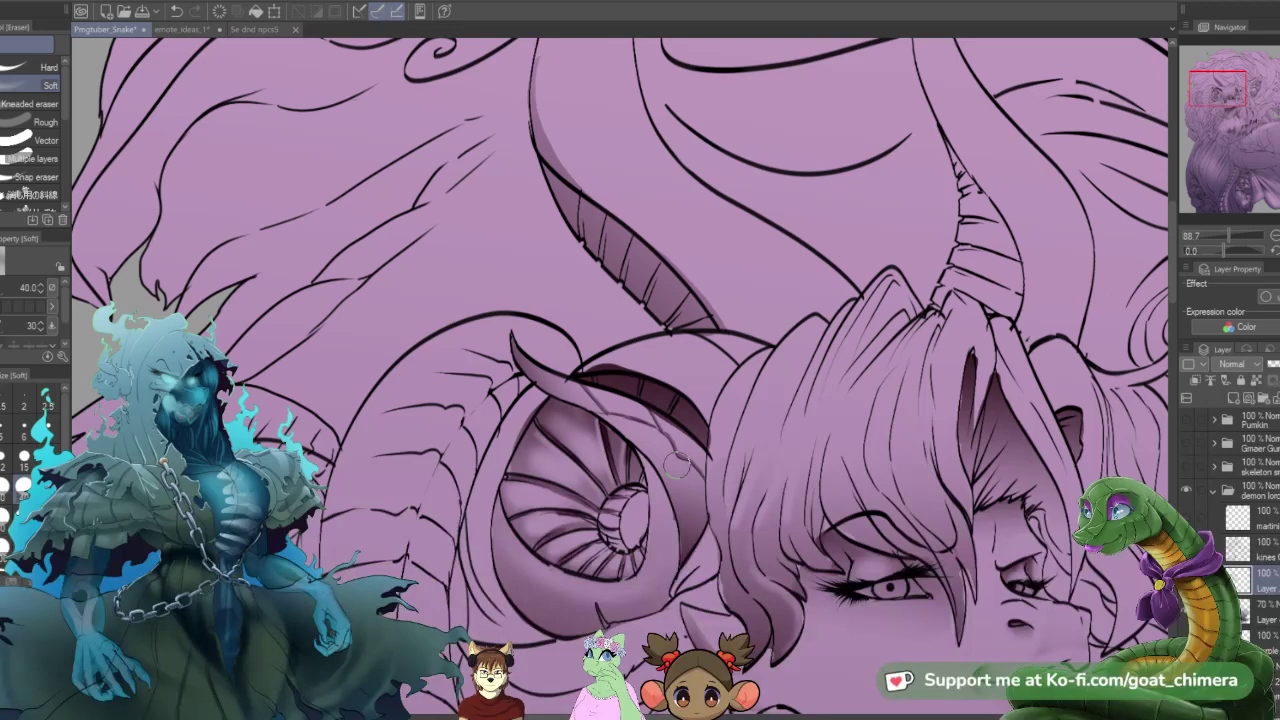
- Select the furry ear below the curled horn with the Selection pen at size 100, trimming its edges with Erase selection at 15
{"action": "scroll", "coordinate": [679, 465], "scroll_direction": "down", "scroll_amount": 4}
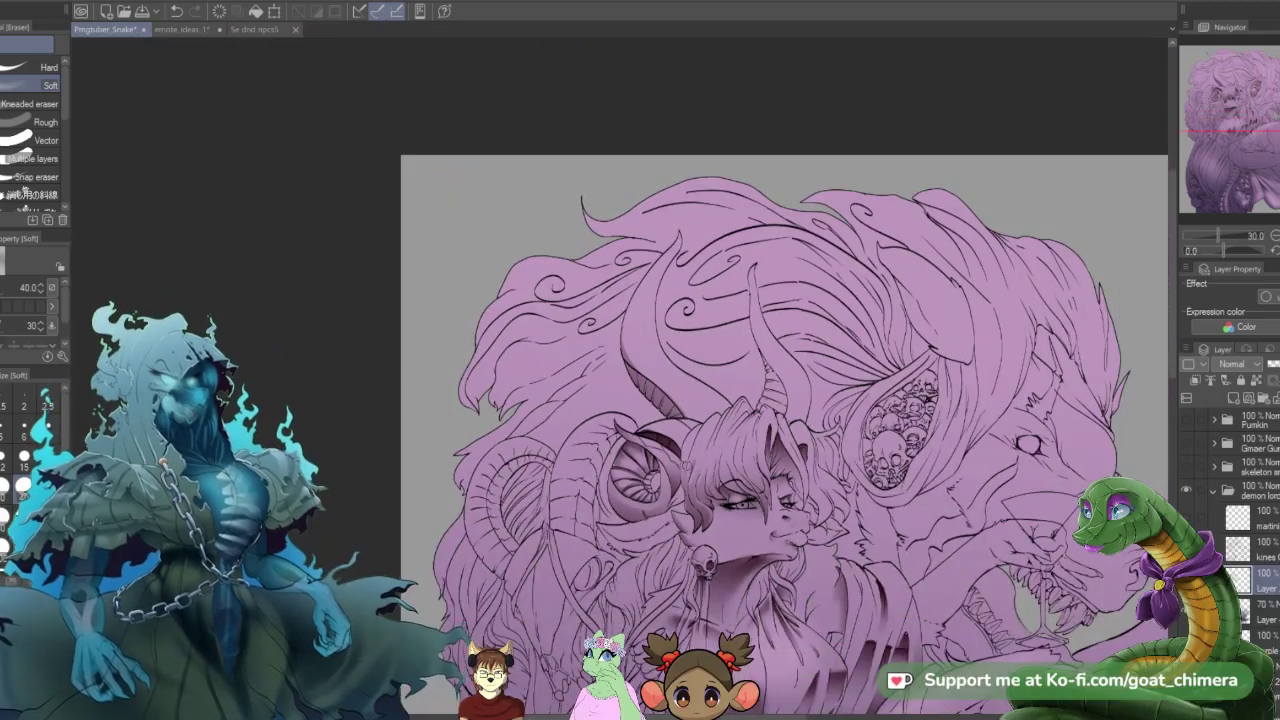
{"action": "scroll", "coordinate": [689, 484], "scroll_direction": "up", "scroll_amount": 1}
{"action": "scroll", "coordinate": [689, 484], "scroll_direction": "up", "scroll_amount": 3}
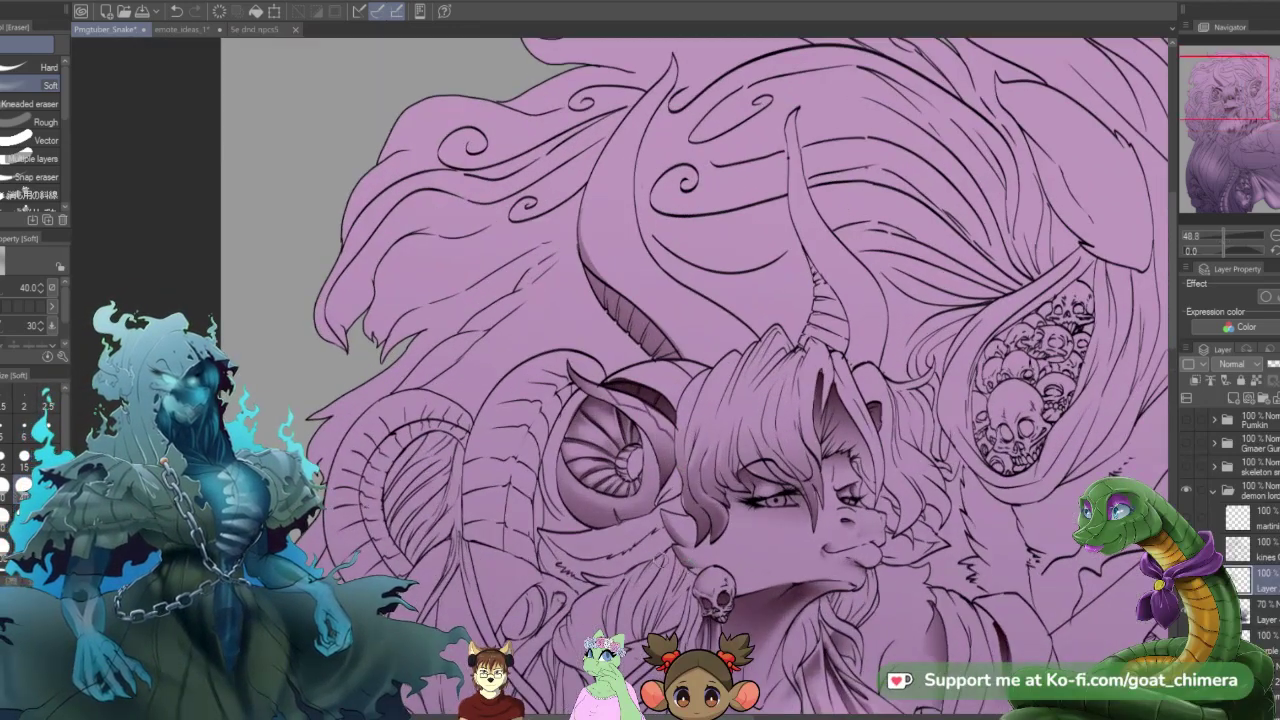
{"action": "scroll", "coordinate": [652, 530], "scroll_direction": "down", "scroll_amount": 2}
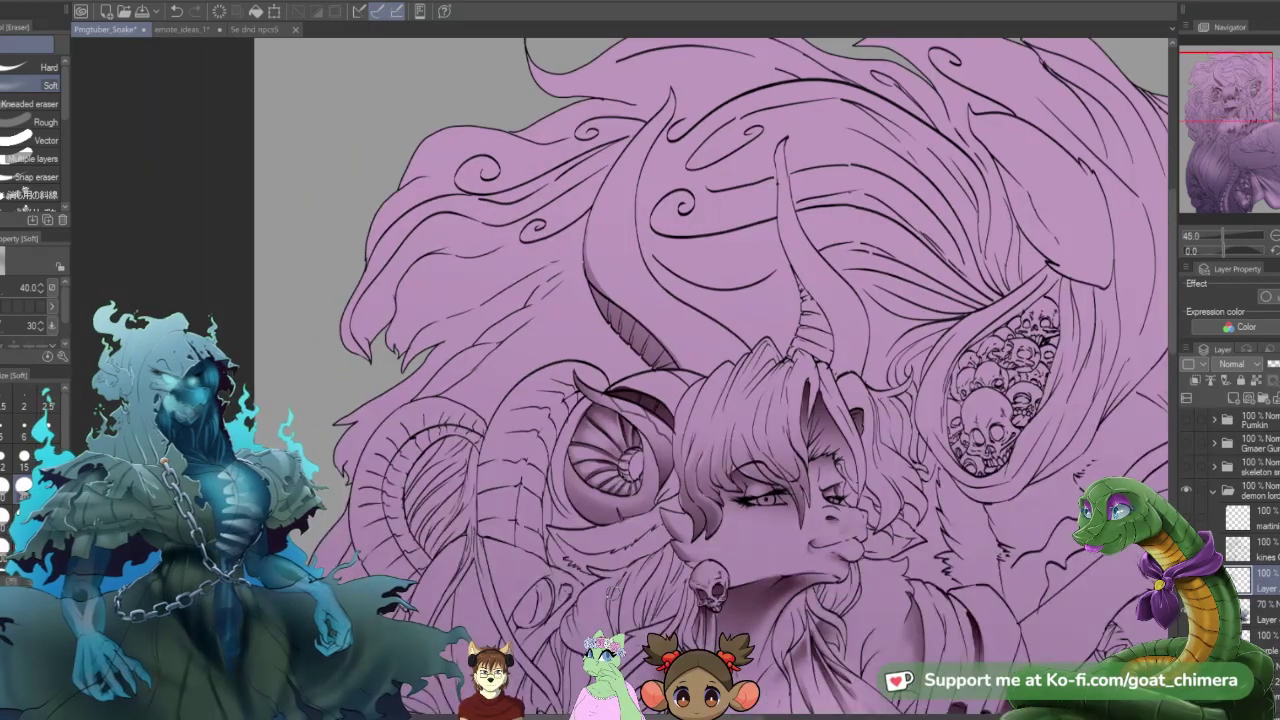
{"action": "scroll", "coordinate": [616, 590], "scroll_direction": "up", "scroll_amount": 3}
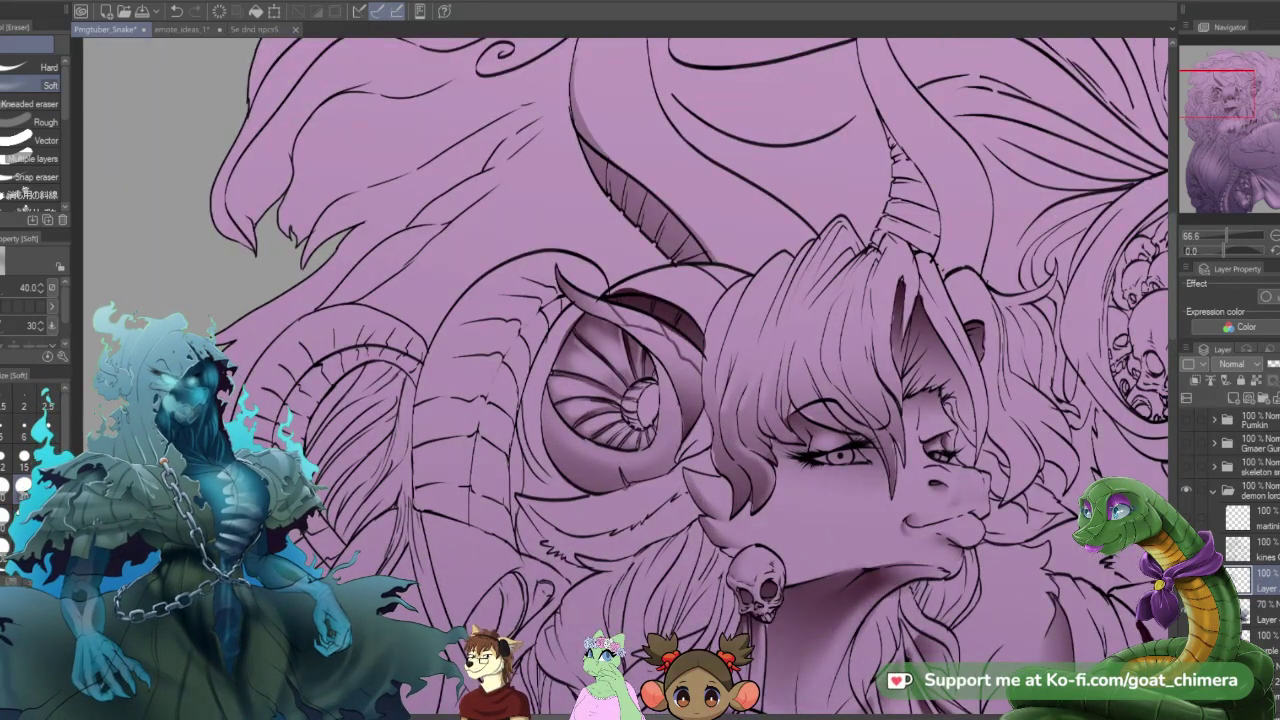
{"action": "key", "text": "m"}
{"action": "left_click", "coordinate": [29, 159]}
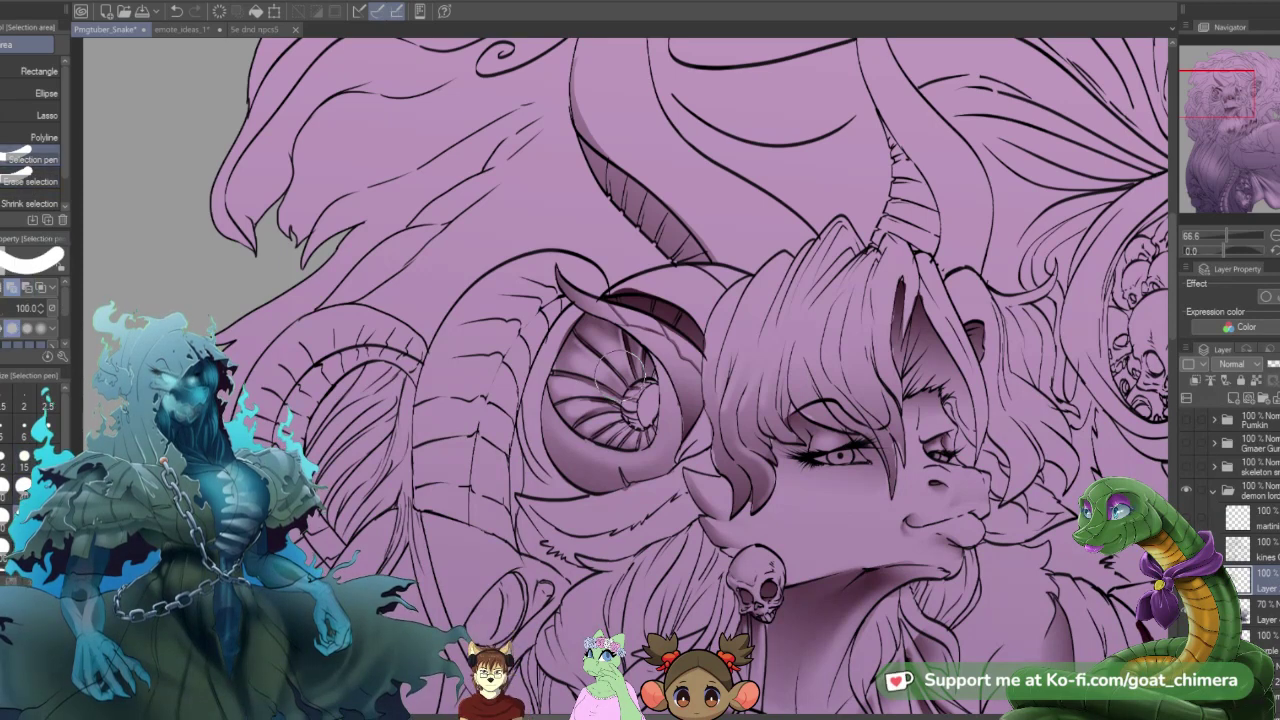
{"action": "mouse_move", "coordinate": [525, 505]}
{"action": "left_mouse_down"}
{"action": "mouse_move", "coordinate": [590, 545]}
{"action": "mouse_move", "coordinate": [730, 495]}
{"action": "left_mouse_up"}
{"action": "left_click", "coordinate": [30, 181]}
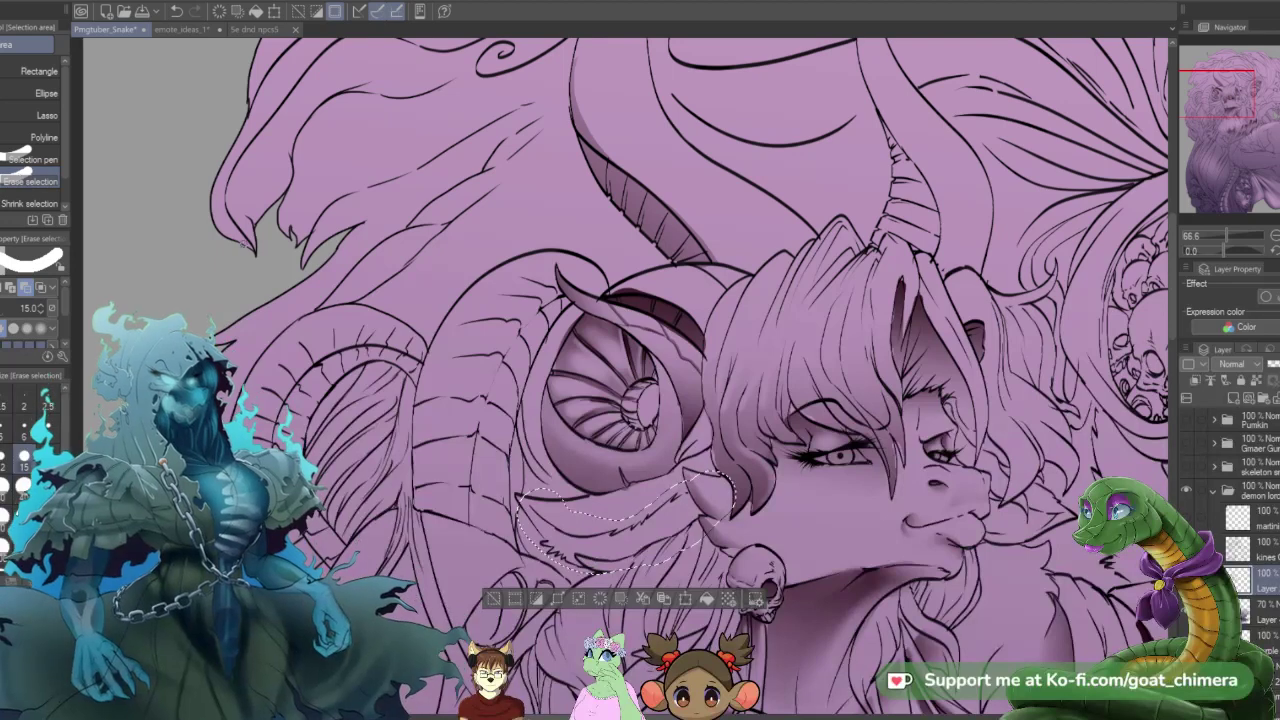
{"action": "mouse_move", "coordinate": [521, 494]}
{"action": "left_mouse_down"}
{"action": "mouse_move", "coordinate": [573, 531]}
{"action": "mouse_move", "coordinate": [576, 514]}
{"action": "mouse_move", "coordinate": [555, 498]}
{"action": "left_mouse_up"}
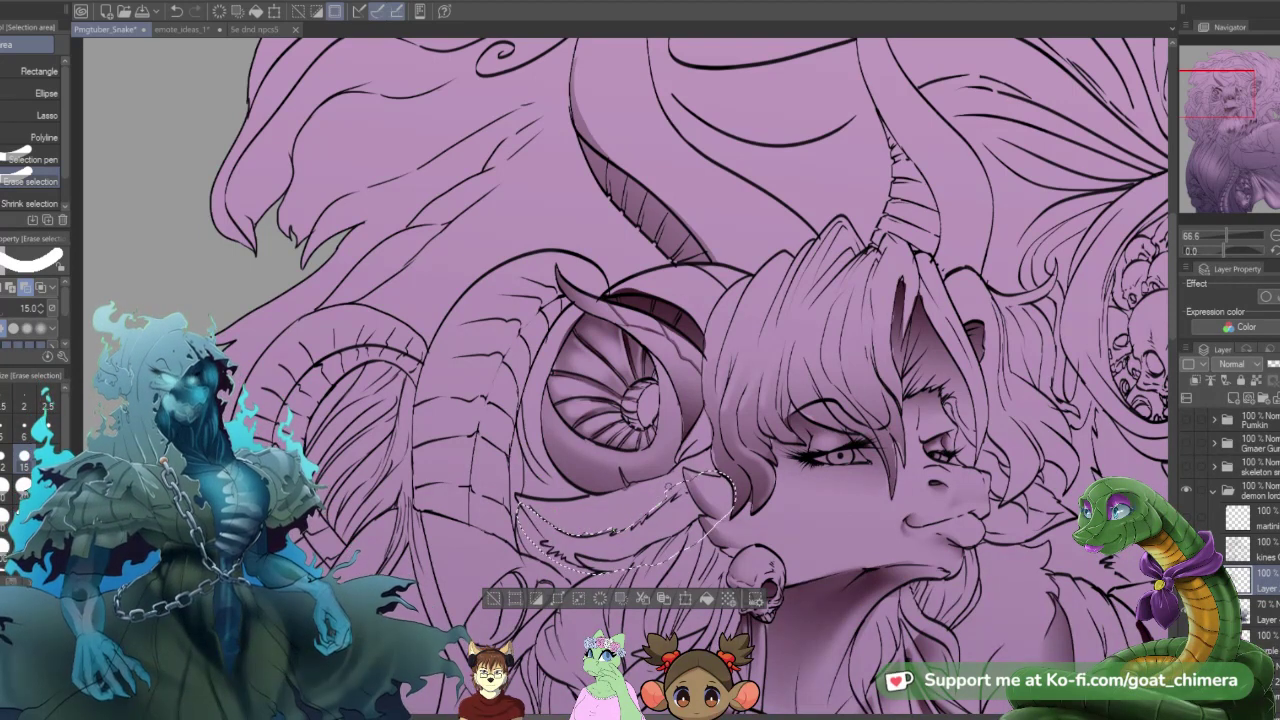
{"action": "left_click_drag", "start_coordinate": [623, 528], "coordinate": [662, 502]}
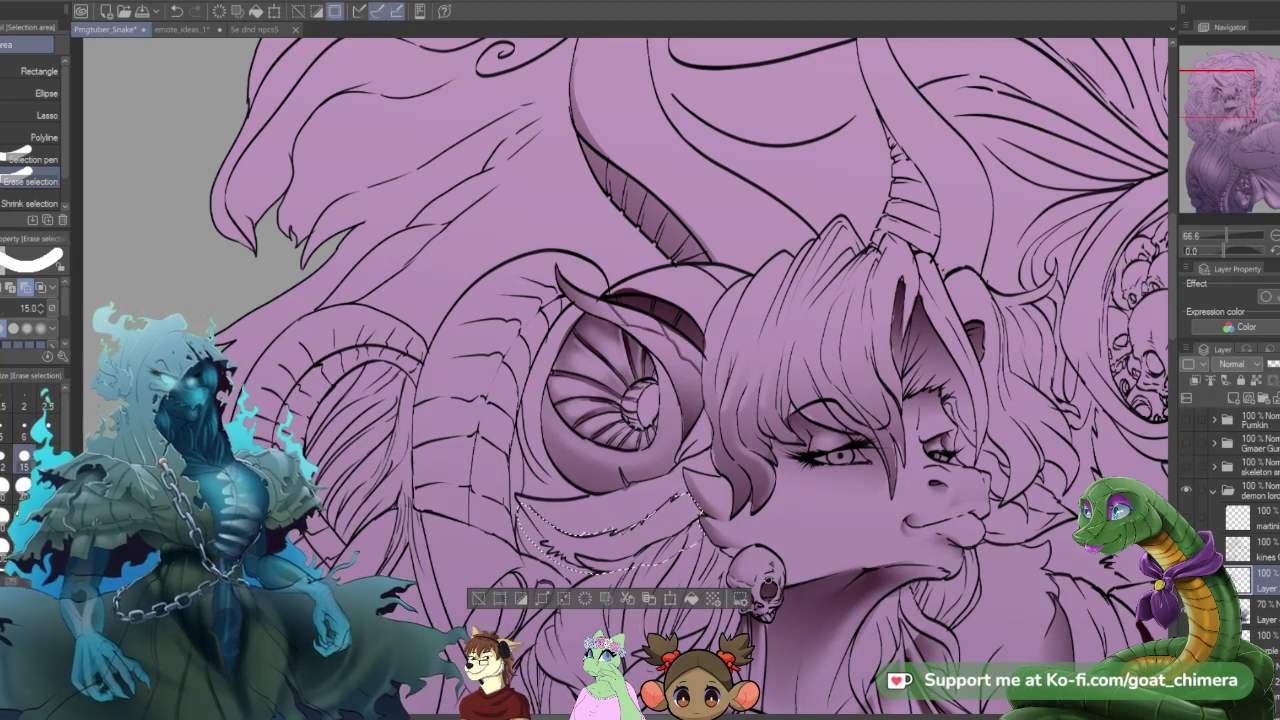
{"action": "key", "text": "g"}
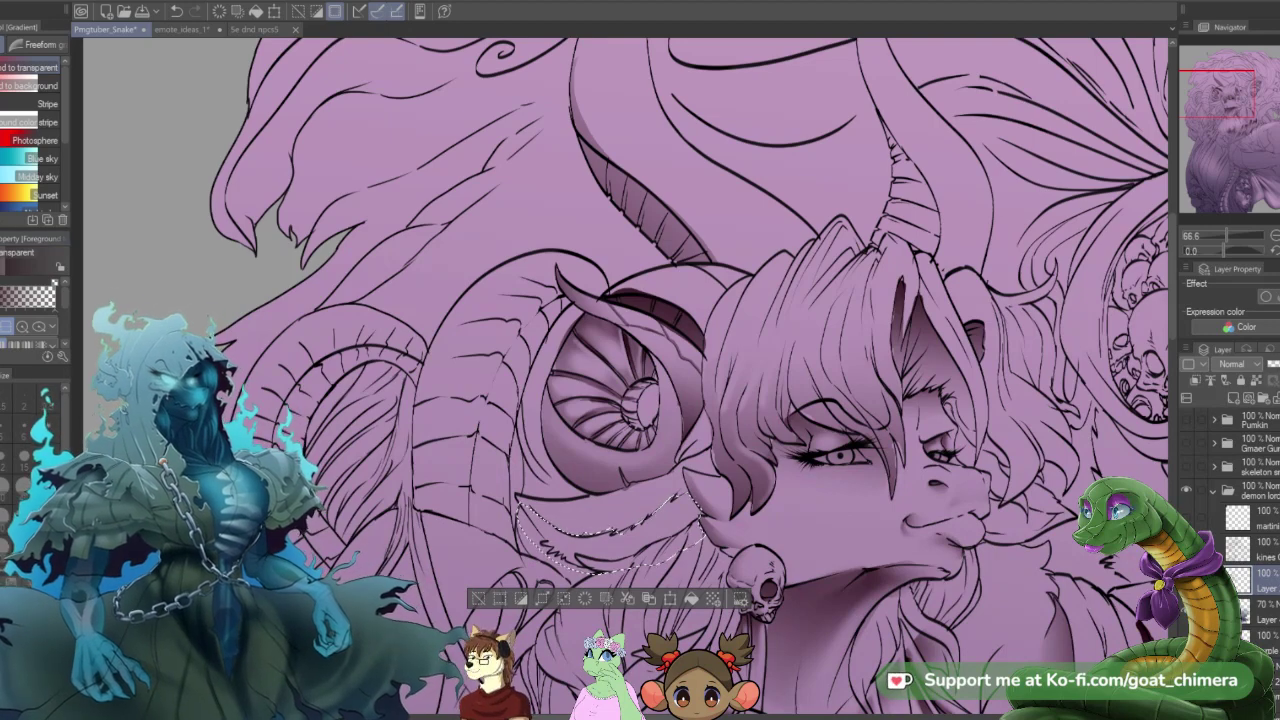
{"action": "key", "text": "m"}
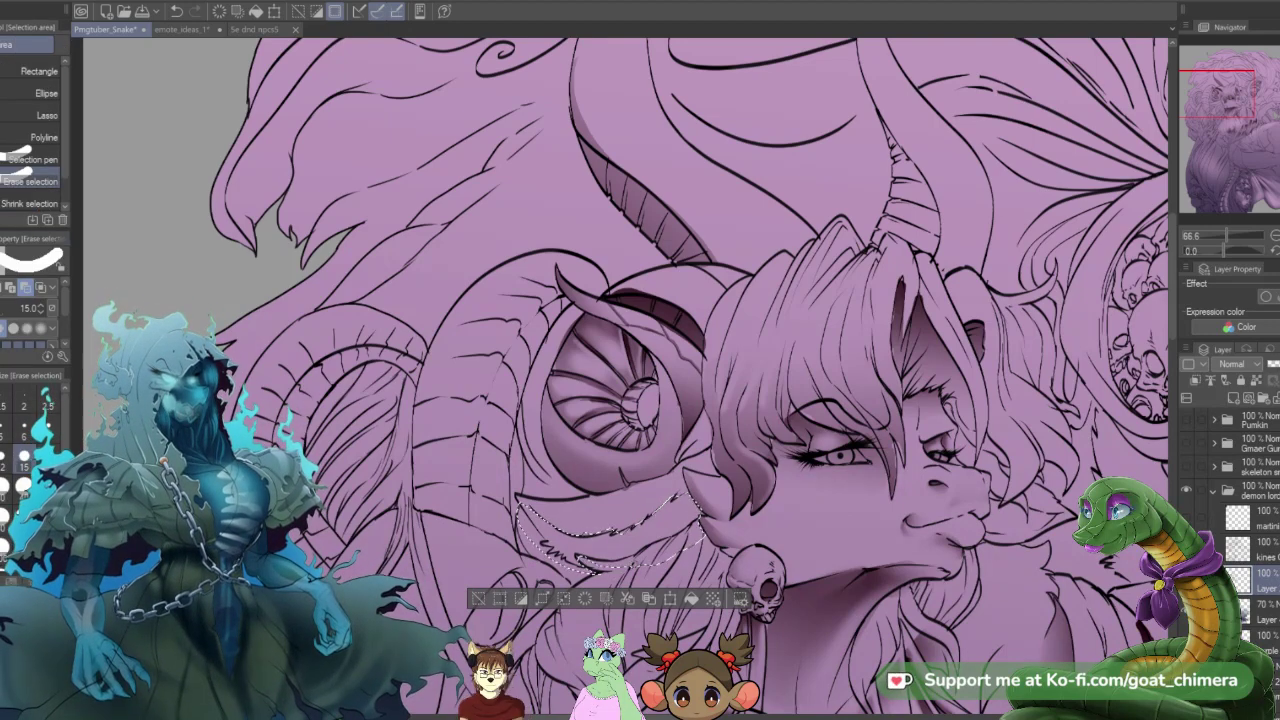
{"action": "left_click_drag", "start_coordinate": [610, 568], "coordinate": [670, 540]}
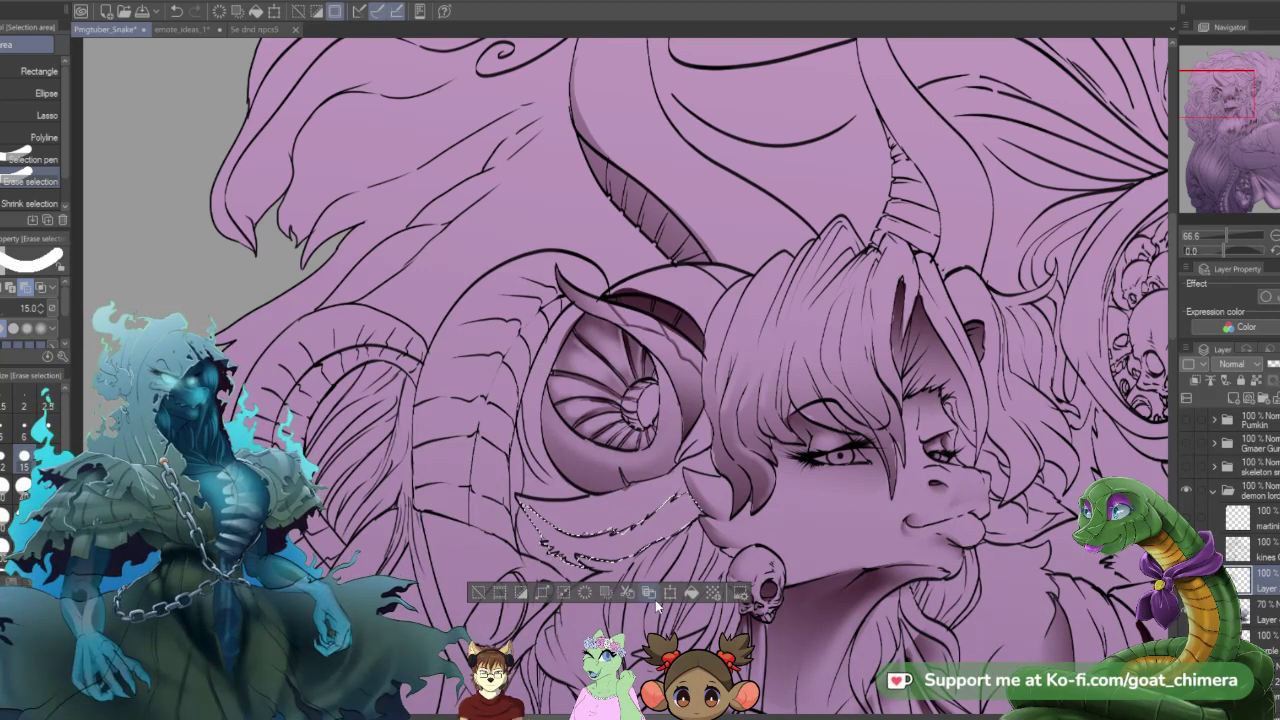
- Shade the selected ear with a foreground-to-transparent gradient and deselect it
{"action": "key", "text": "g"}
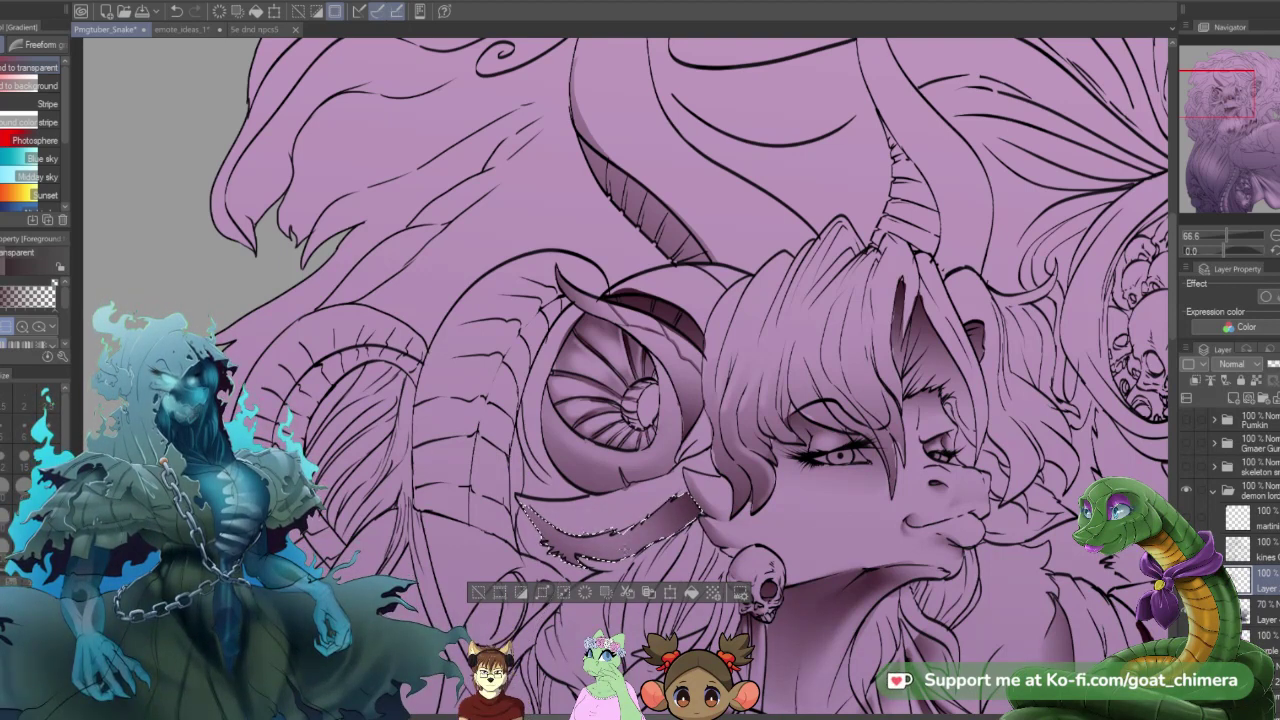
{"action": "scroll", "coordinate": [596, 455], "scroll_direction": "down", "scroll_amount": 3}
{"action": "scroll", "coordinate": [596, 455], "scroll_direction": "up", "scroll_amount": 1}
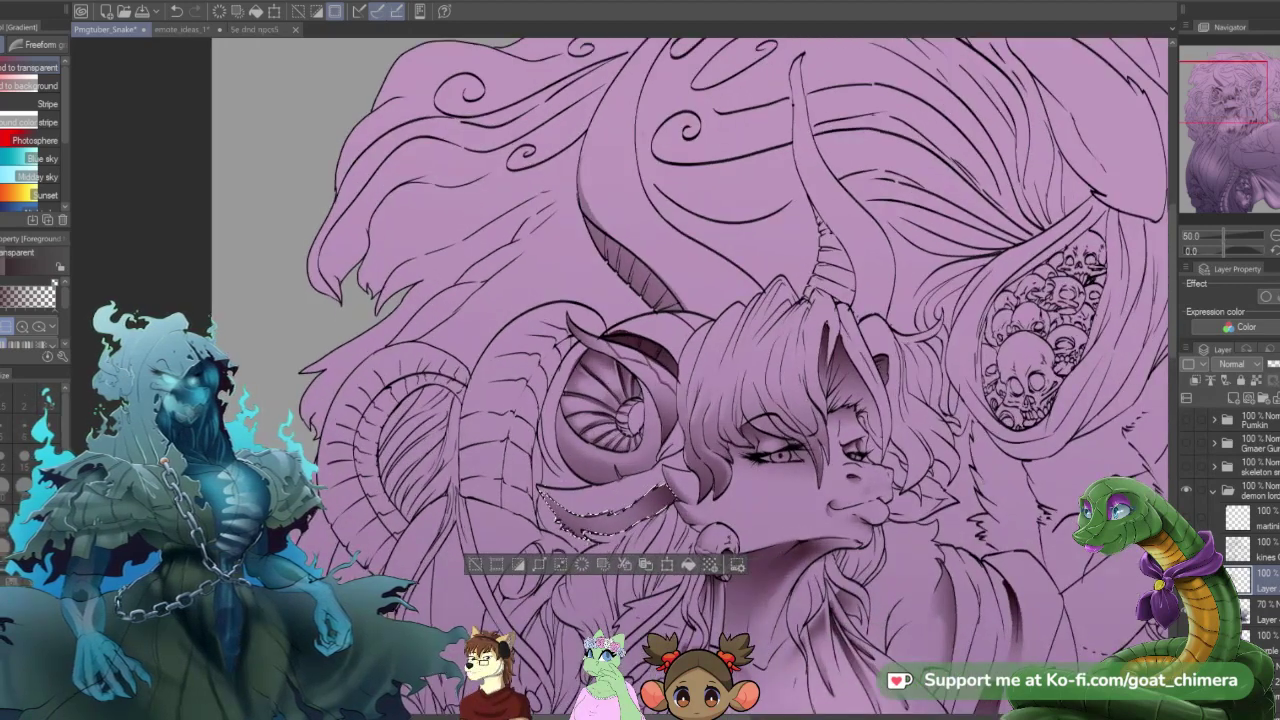
{"action": "scroll", "coordinate": [591, 550], "scroll_direction": "up", "scroll_amount": 1}
{"action": "scroll", "coordinate": [591, 550], "scroll_direction": "down", "scroll_amount": 1}
{"action": "scroll", "coordinate": [591, 550], "scroll_direction": "up", "scroll_amount": 1}
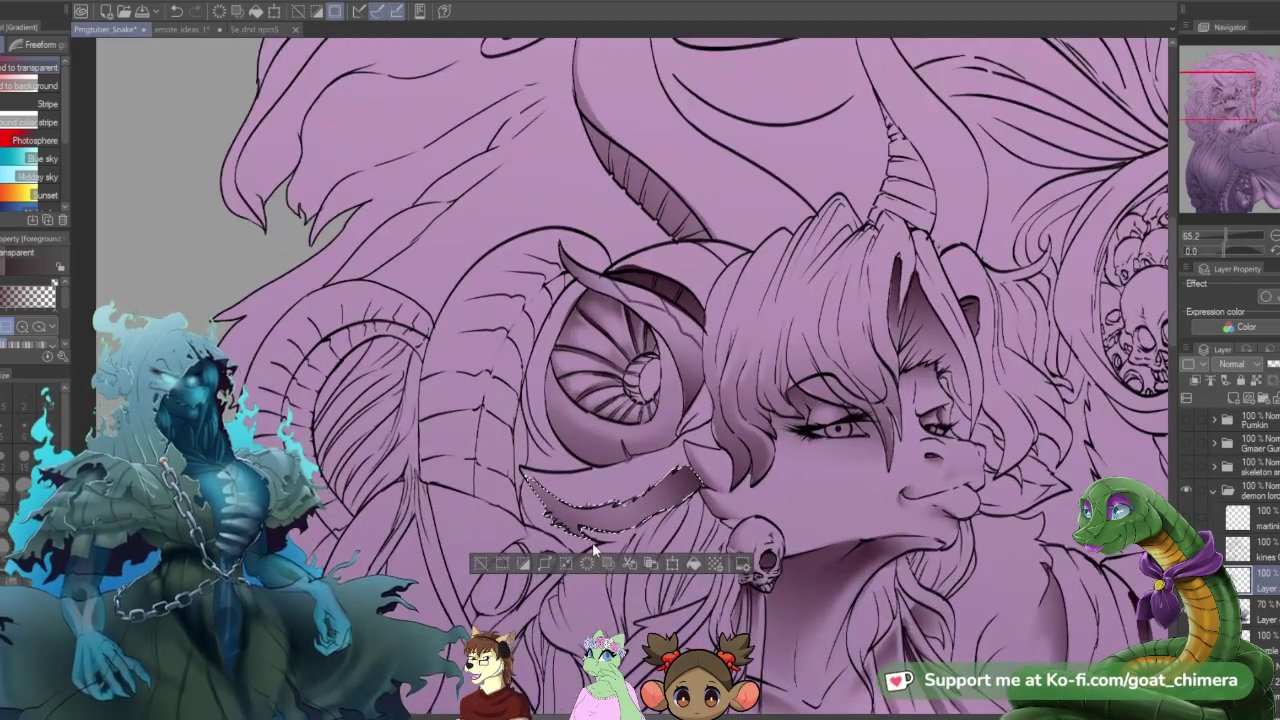
{"action": "key", "text": "ctrl+d"}
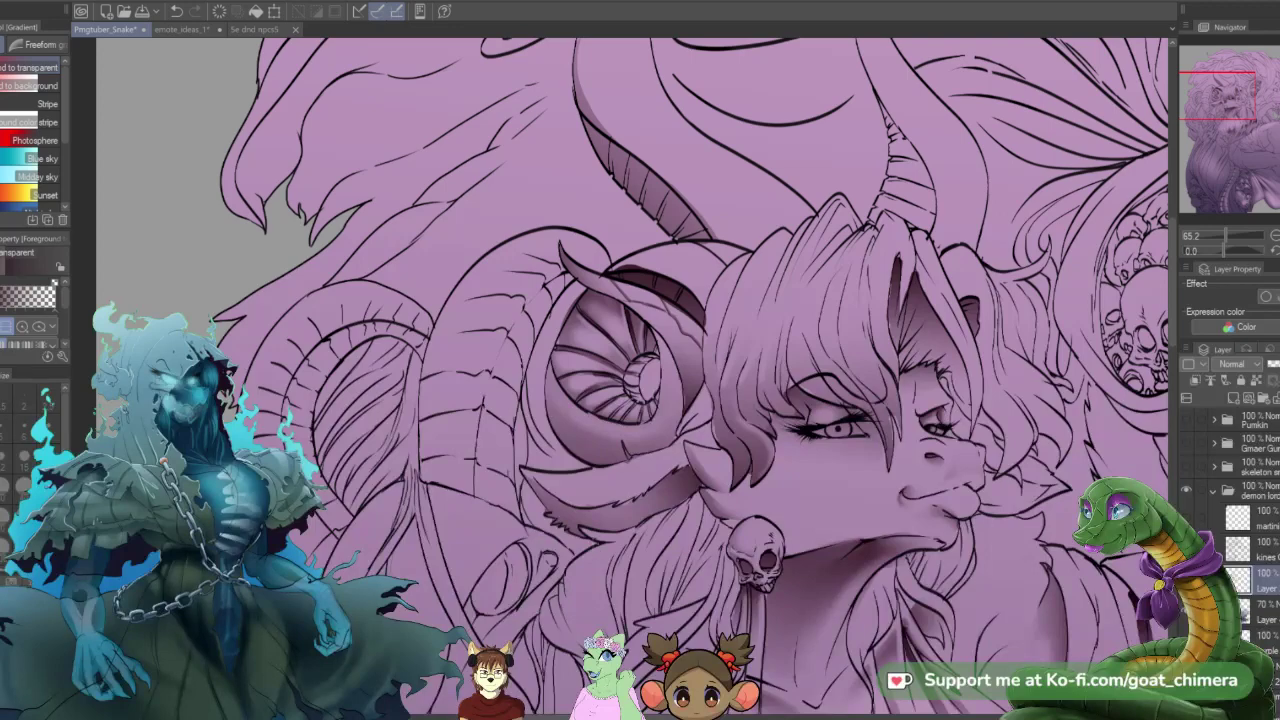
- Select the hair lock beneath the ear, beside the skull earring, with the Selection pen at size 100 and Erase selection at 15
{"action": "scroll", "coordinate": [592, 542], "scroll_direction": "down", "scroll_amount": 5}
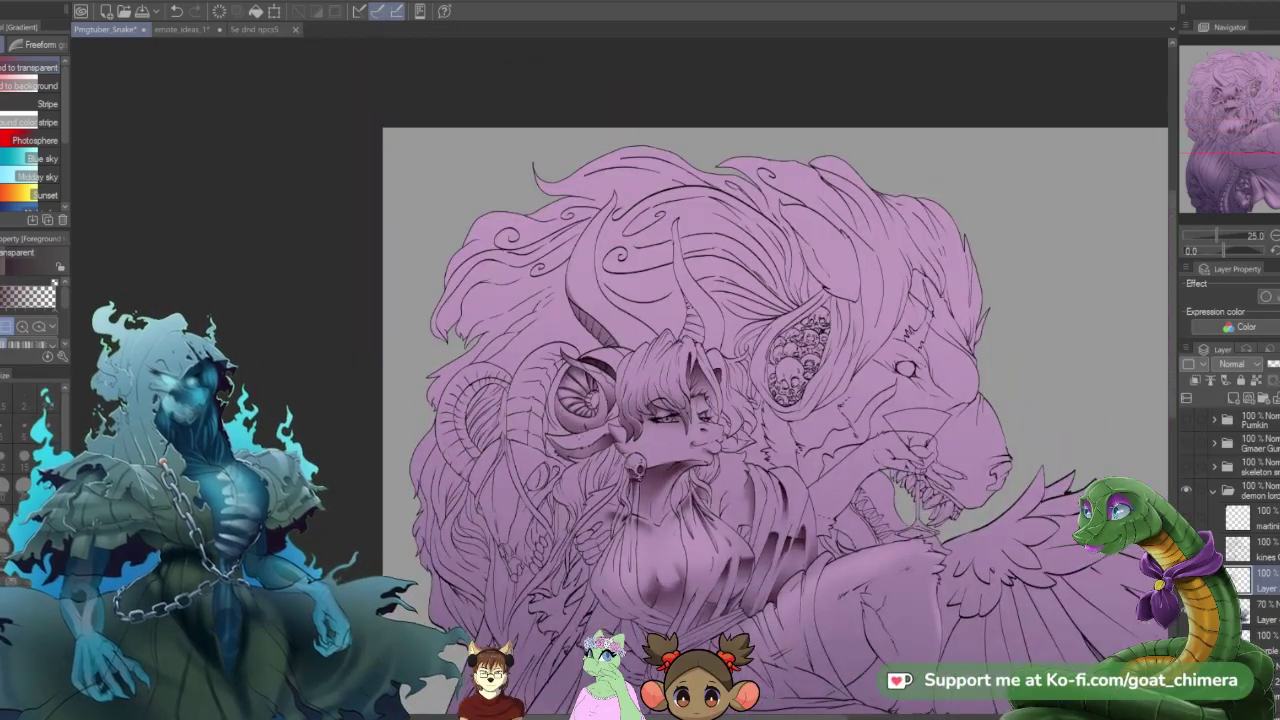
{"action": "scroll", "coordinate": [590, 440], "scroll_direction": "up", "scroll_amount": 2}
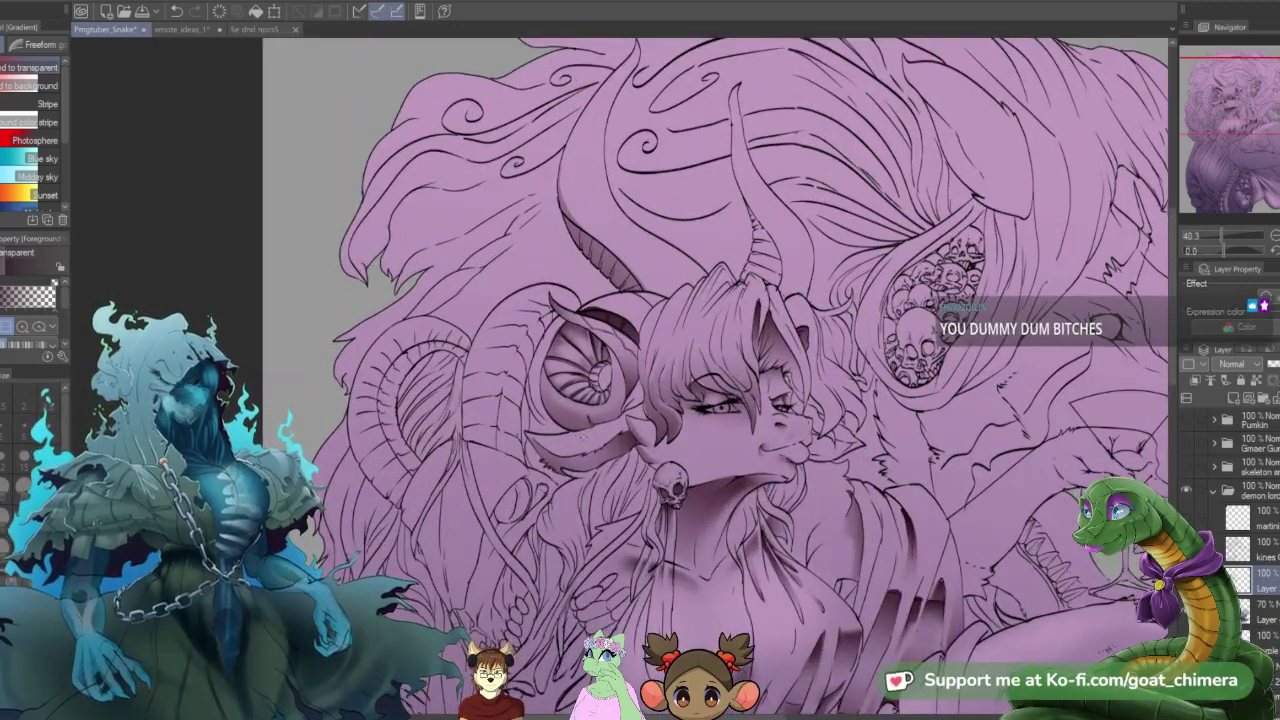
{"action": "scroll", "coordinate": [585, 405], "scroll_direction": "up", "scroll_amount": 1}
{"action": "scroll", "coordinate": [585, 405], "scroll_direction": "up", "scroll_amount": 1}
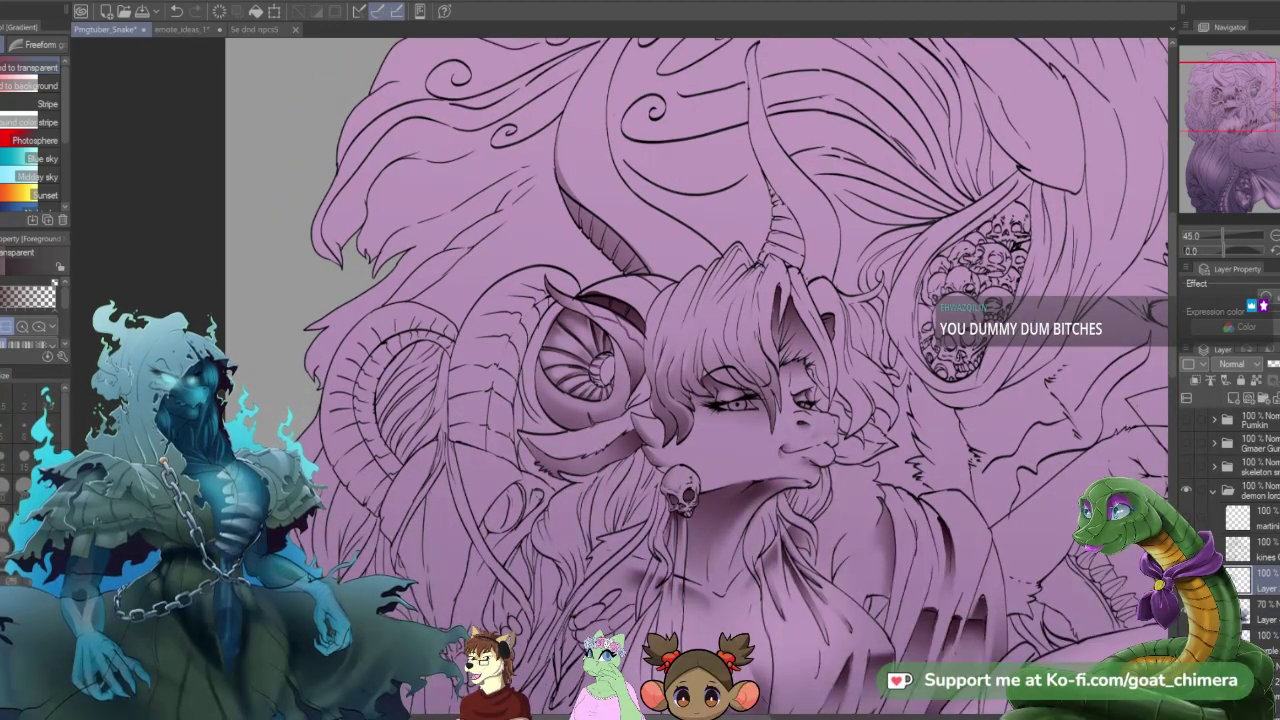
{"action": "key", "text": "m"}
{"action": "left_click", "coordinate": [31, 160]}
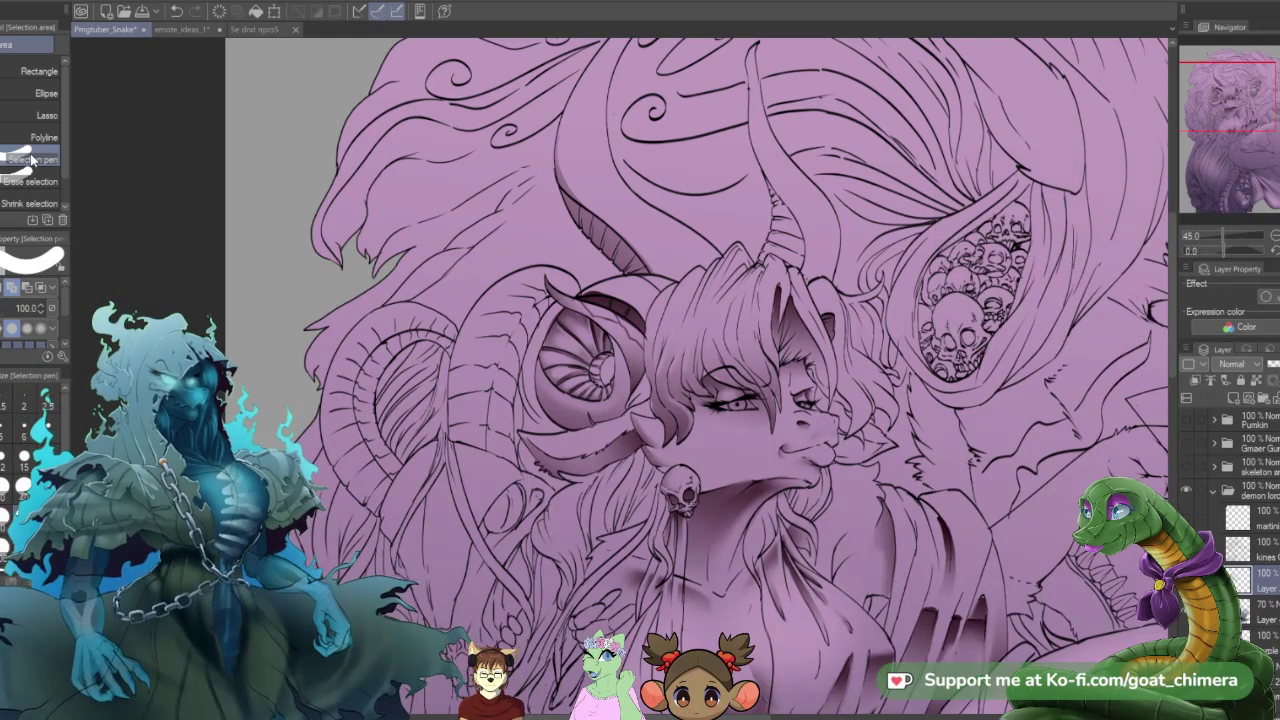
{"action": "left_click", "coordinate": [30, 160]}
{"action": "mouse_move", "coordinate": [555, 535]}
{"action": "left_mouse_down"}
{"action": "mouse_move", "coordinate": [565, 600]}
{"action": "mouse_move", "coordinate": [600, 525]}
{"action": "mouse_move", "coordinate": [630, 515]}
{"action": "mouse_move", "coordinate": [545, 540]}
{"action": "mouse_move", "coordinate": [610, 500]}
{"action": "mouse_move", "coordinate": [635, 510]}
{"action": "mouse_move", "coordinate": [645, 480]}
{"action": "mouse_move", "coordinate": [606, 508]}
{"action": "mouse_move", "coordinate": [622, 486]}
{"action": "left_mouse_up"}
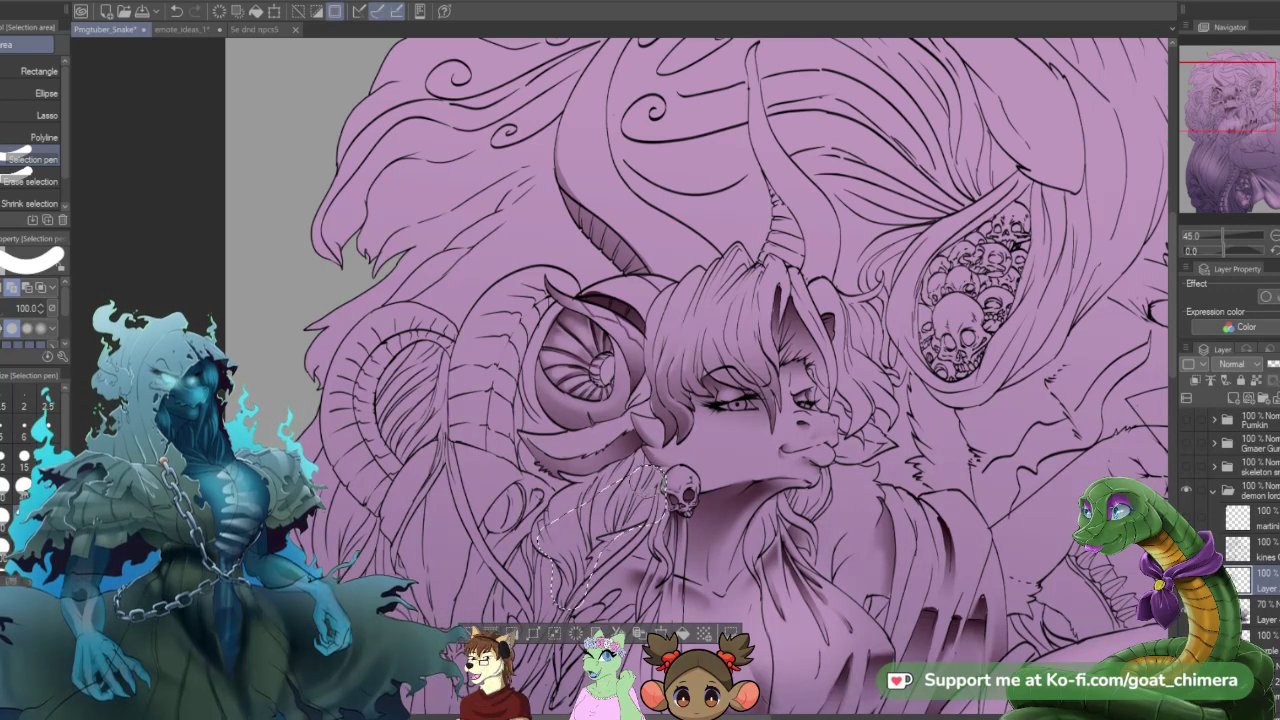
{"action": "left_click", "coordinate": [30, 181]}
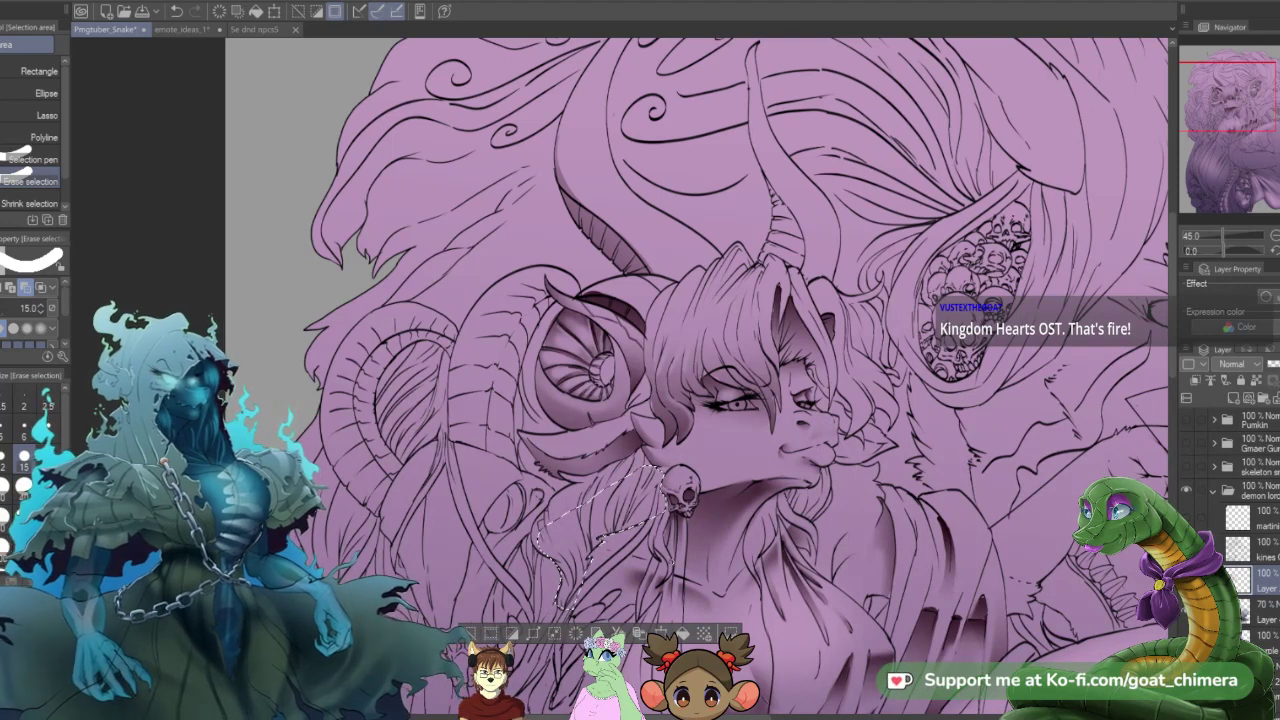
- Darken the selected hair lock with foreground-to-transparent gradients and clear the selection
{"action": "key", "text": "g"}
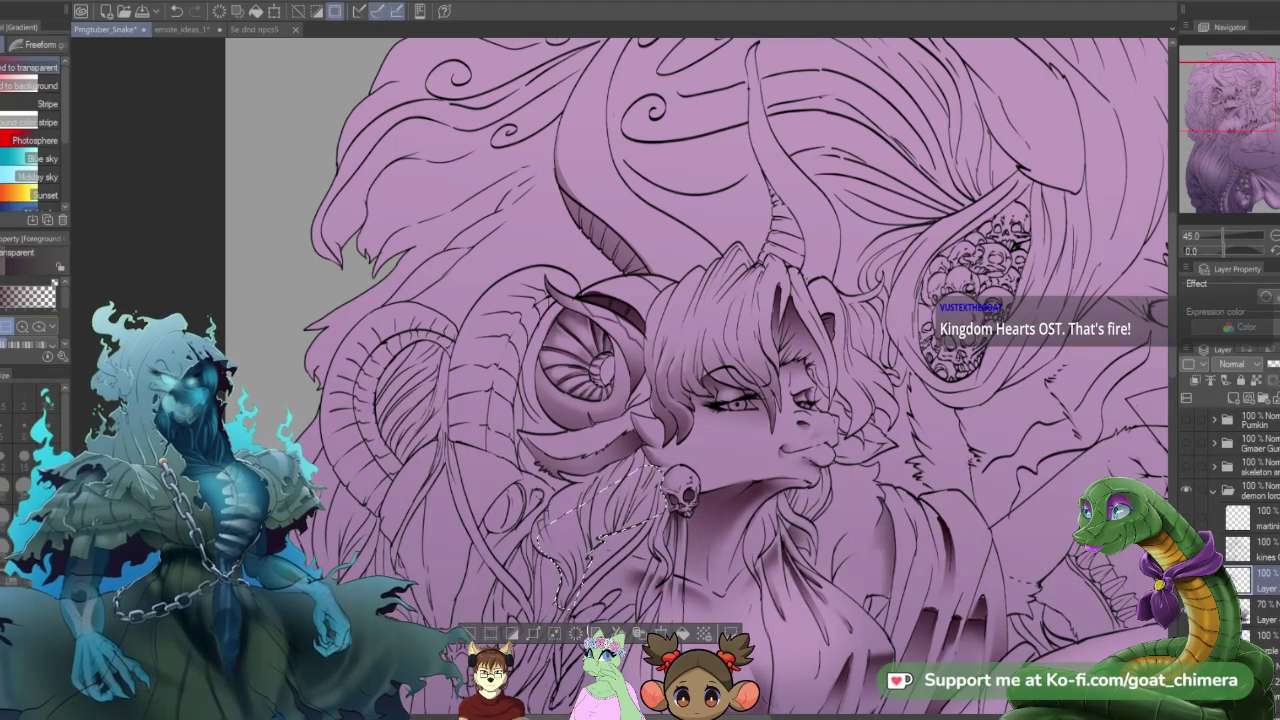
{"action": "left_click_drag", "start_coordinate": [562, 590], "coordinate": [636, 480]}
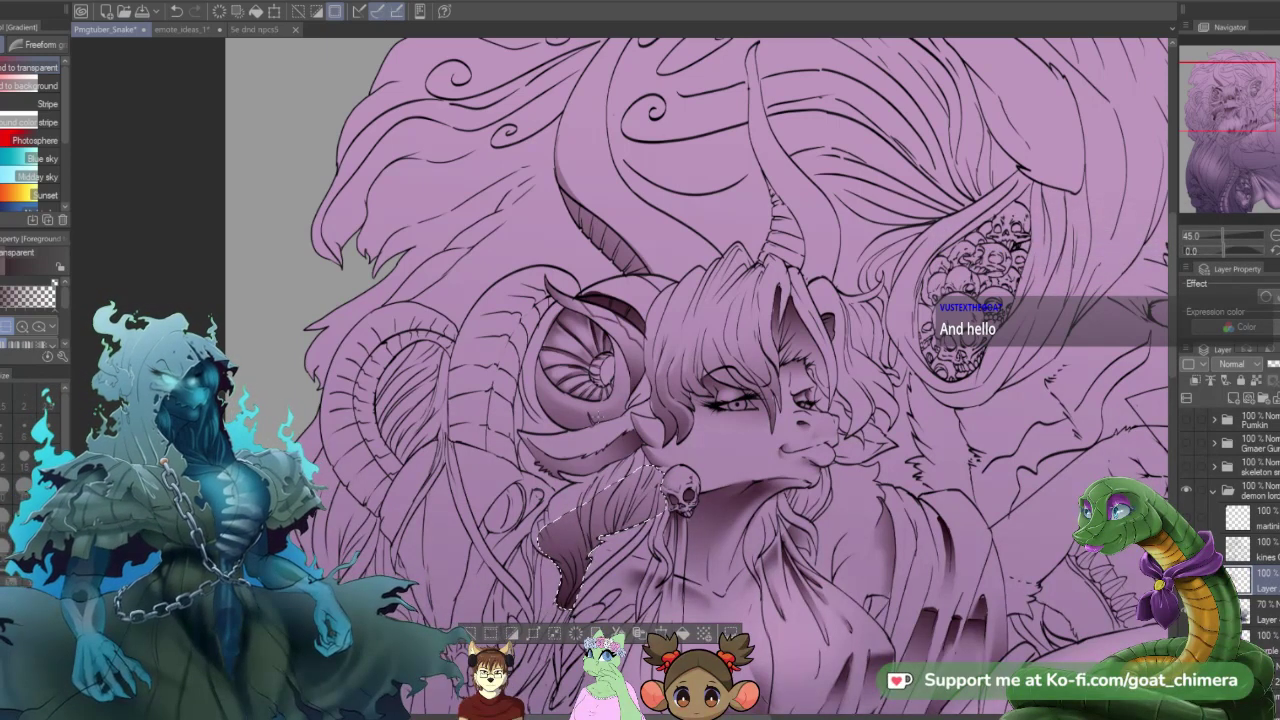
{"action": "key", "text": "ctrl+d"}
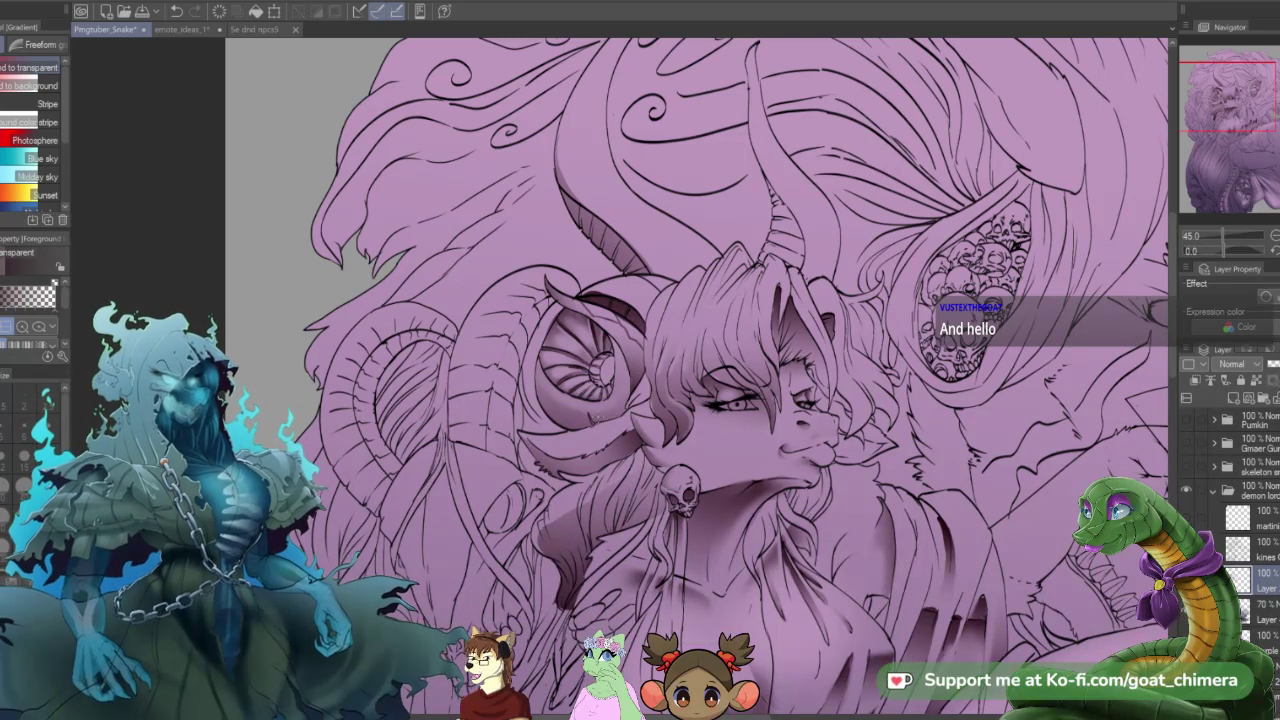
- Soften the gradient shading on the hair lock below the ear with the Soft eraser at size 100
{"action": "key", "text": "e"}
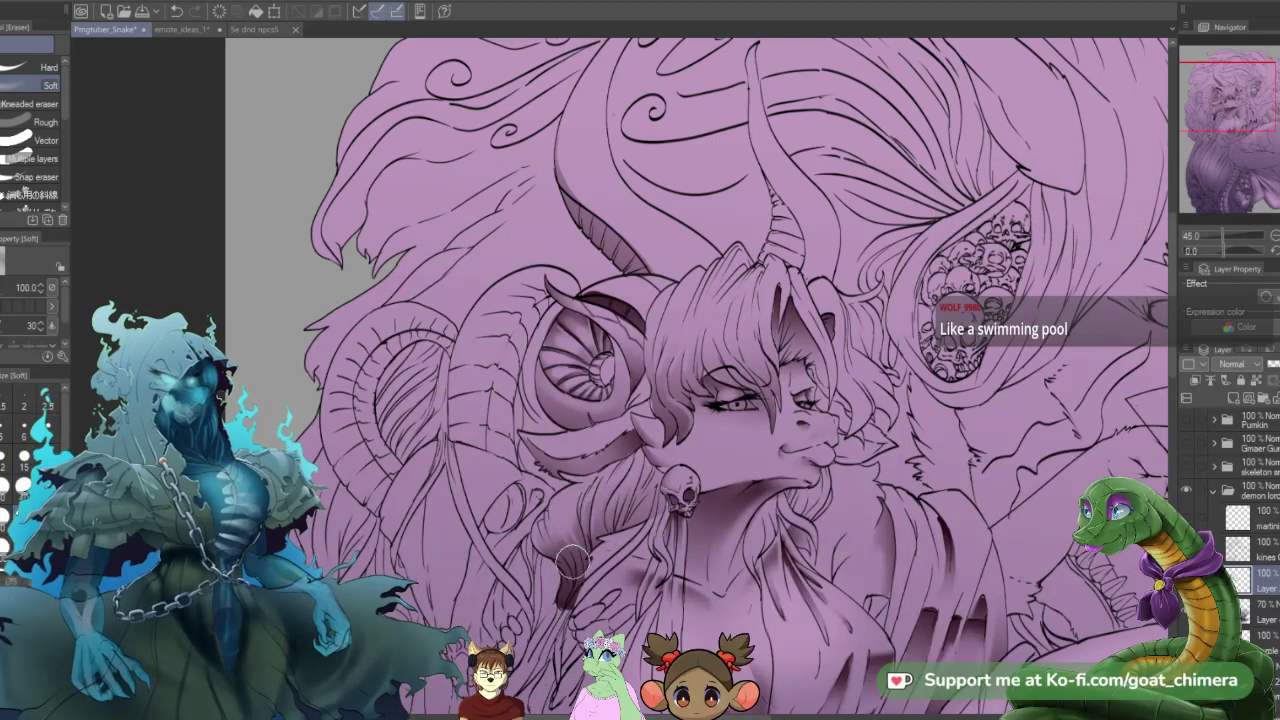
{"action": "scroll", "coordinate": [572, 562], "scroll_direction": "down", "scroll_amount": 2}
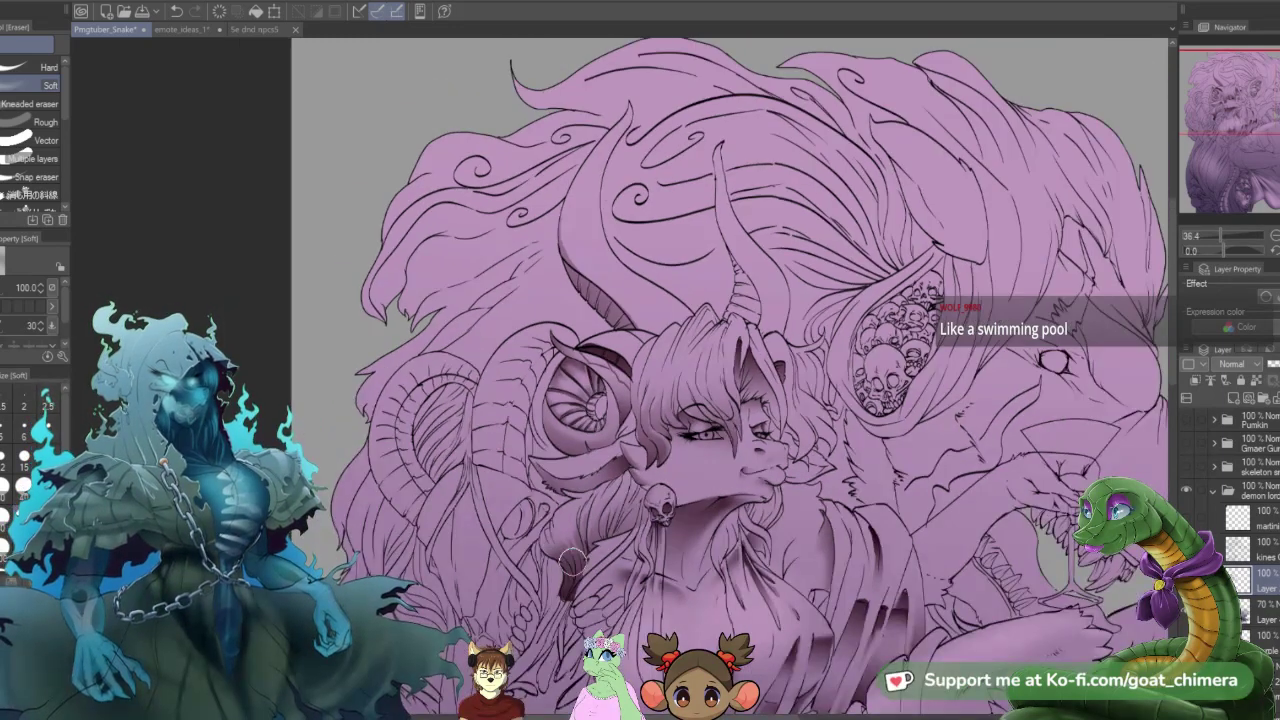
{"action": "scroll", "coordinate": [570, 620], "scroll_direction": "up", "scroll_amount": 3}
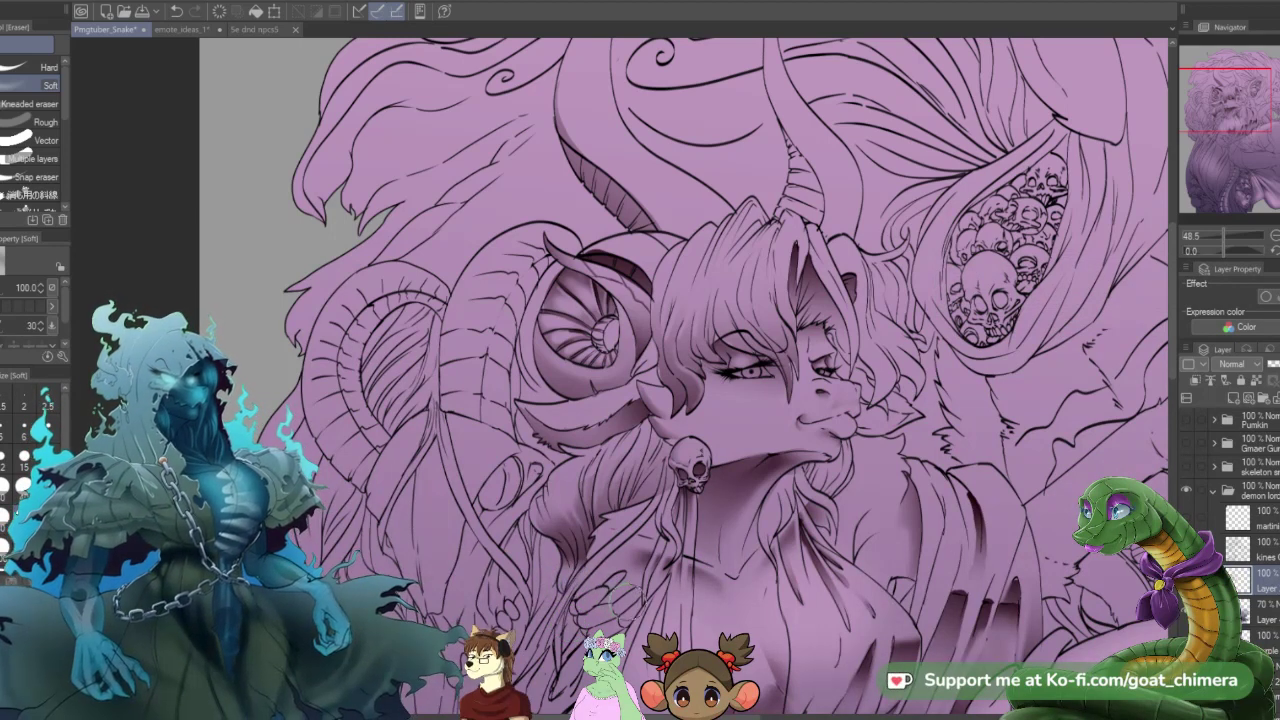
{"action": "scroll", "coordinate": [612, 598], "scroll_direction": "down", "scroll_amount": 3}
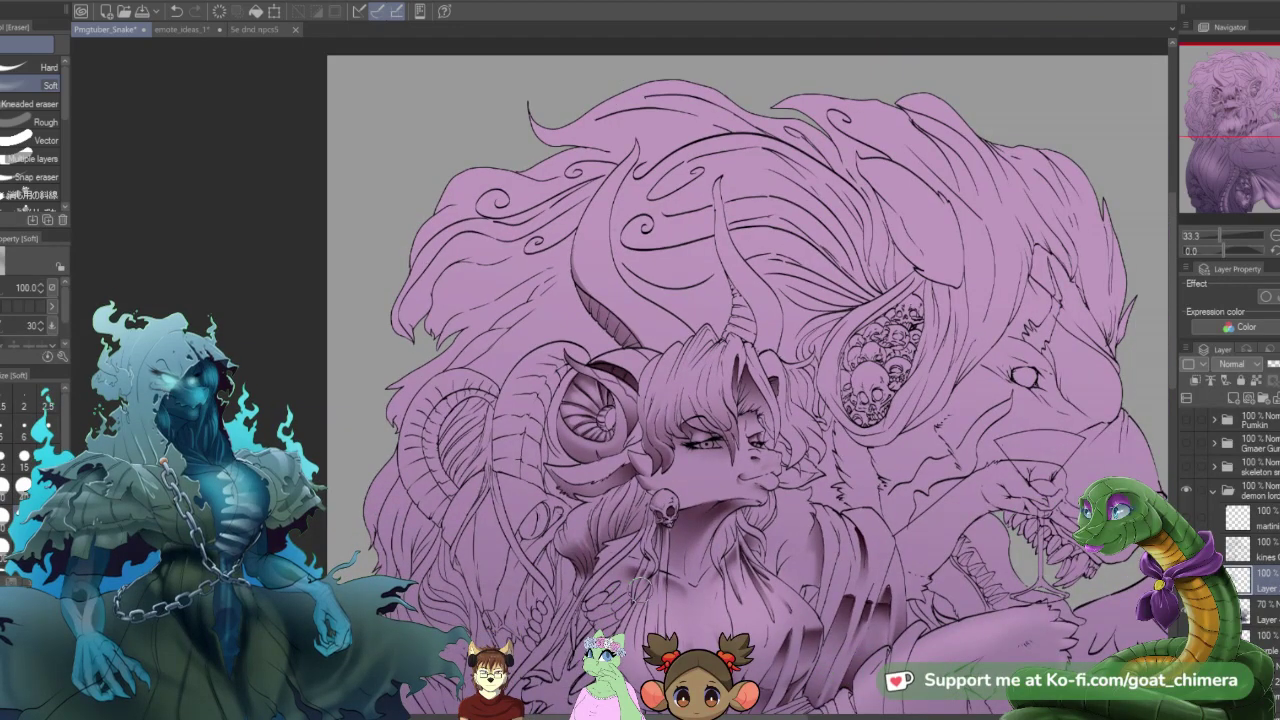
{"action": "scroll", "coordinate": [603, 524], "scroll_direction": "up", "scroll_amount": 1}
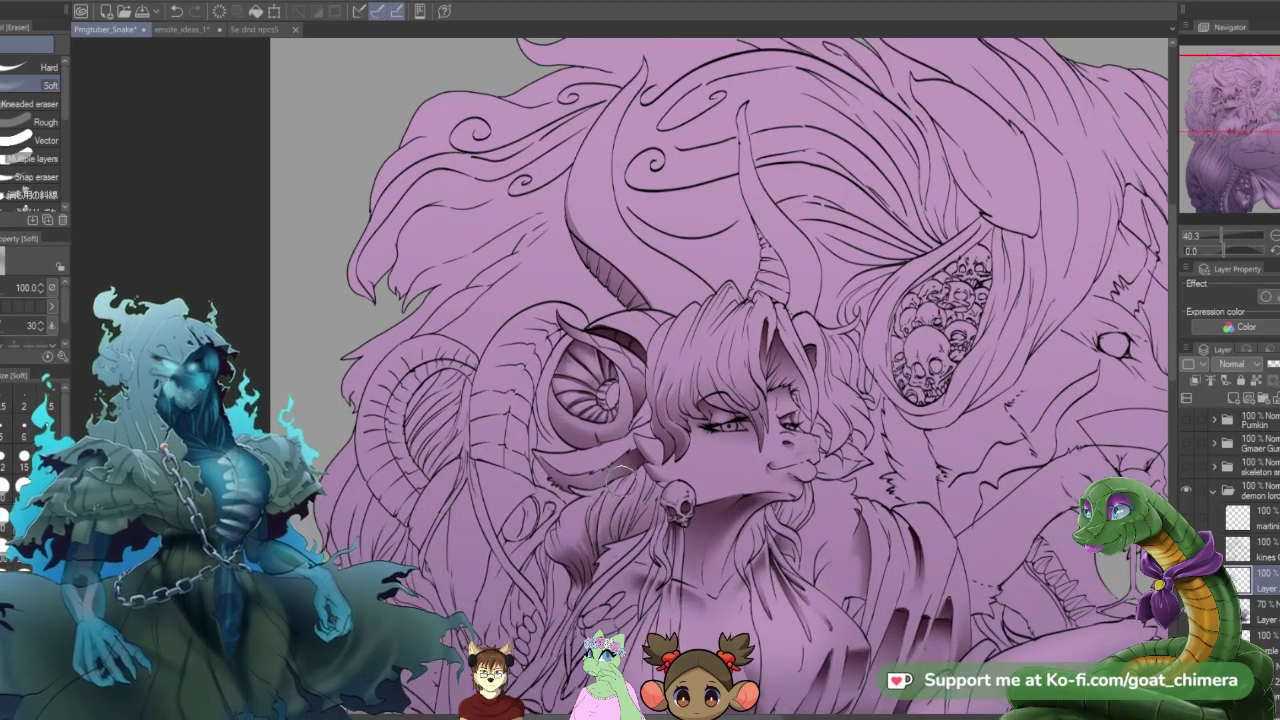
{"action": "scroll", "coordinate": [621, 478], "scroll_direction": "down", "scroll_amount": 3}
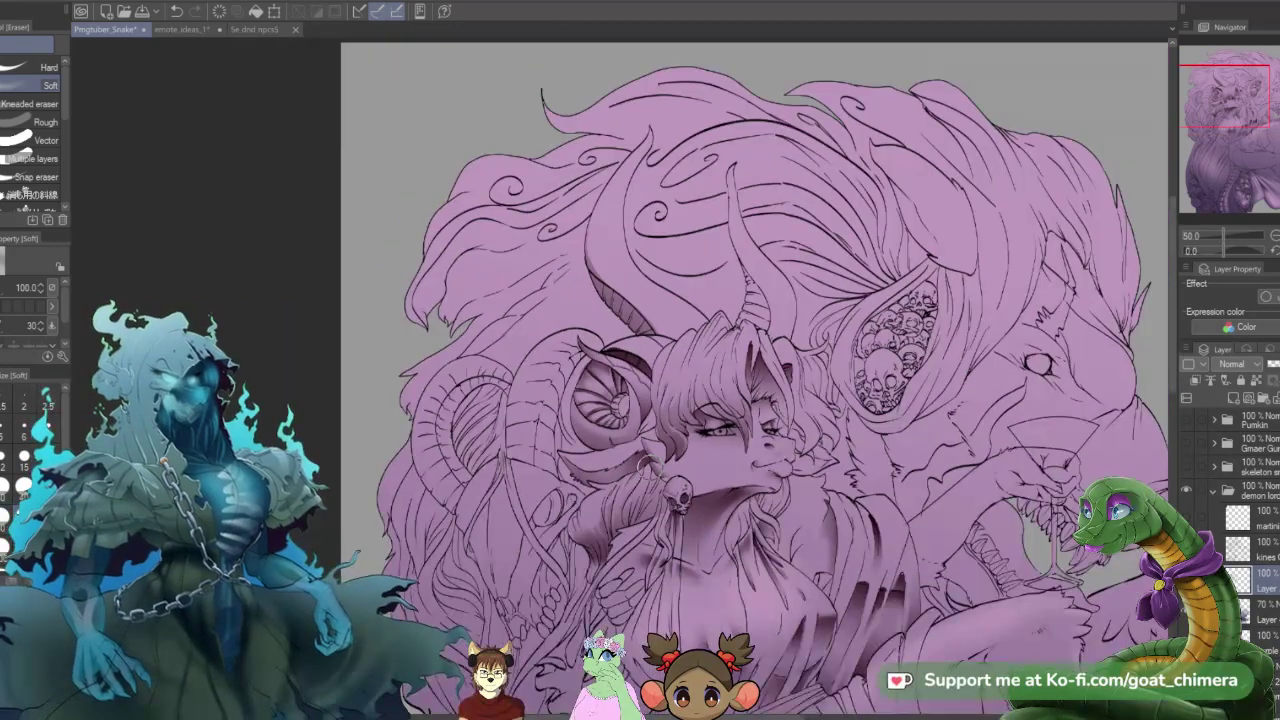
- Select the hair strands between the ear and skull earring with the Selection pen at size 15 and darken them with a foreground-to-transparent gradient
{"action": "scroll", "coordinate": [648, 465], "scroll_direction": "up", "scroll_amount": 2}
{"action": "scroll", "coordinate": [646, 465], "scroll_direction": "up", "scroll_amount": 2}
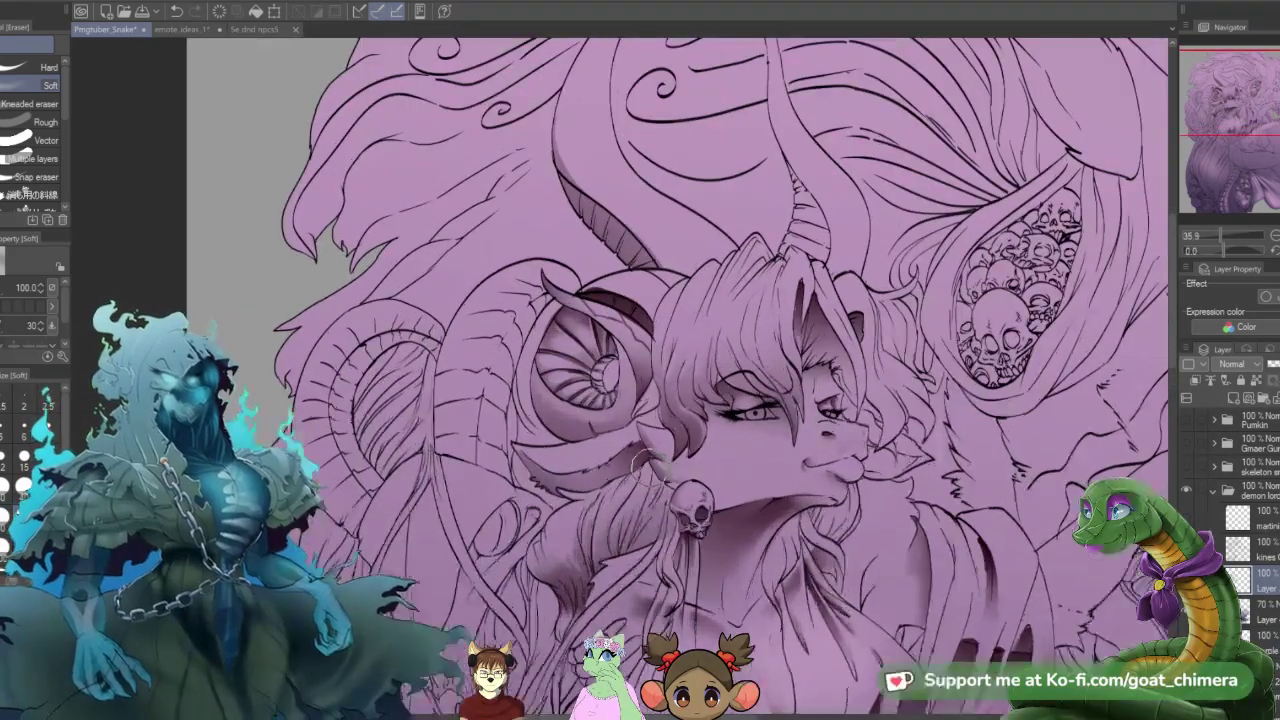
{"action": "scroll", "coordinate": [648, 458], "scroll_direction": "up", "scroll_amount": 1}
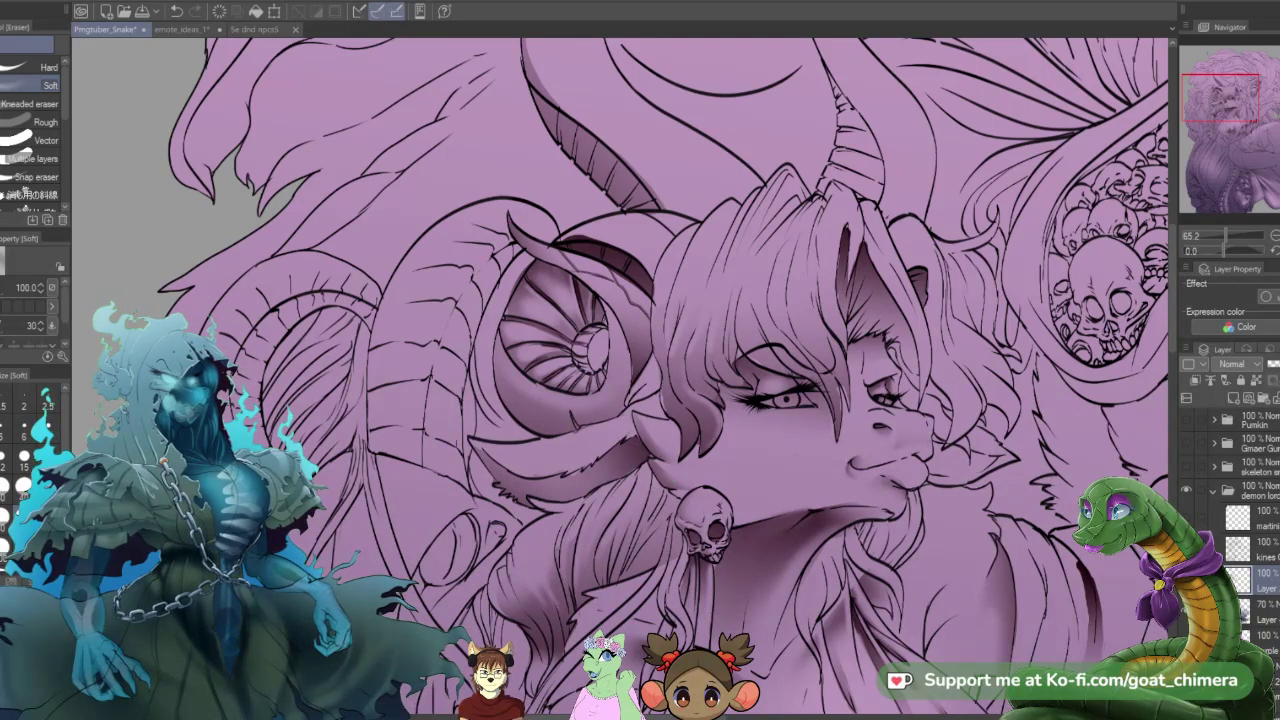
{"action": "key", "text": "m"}
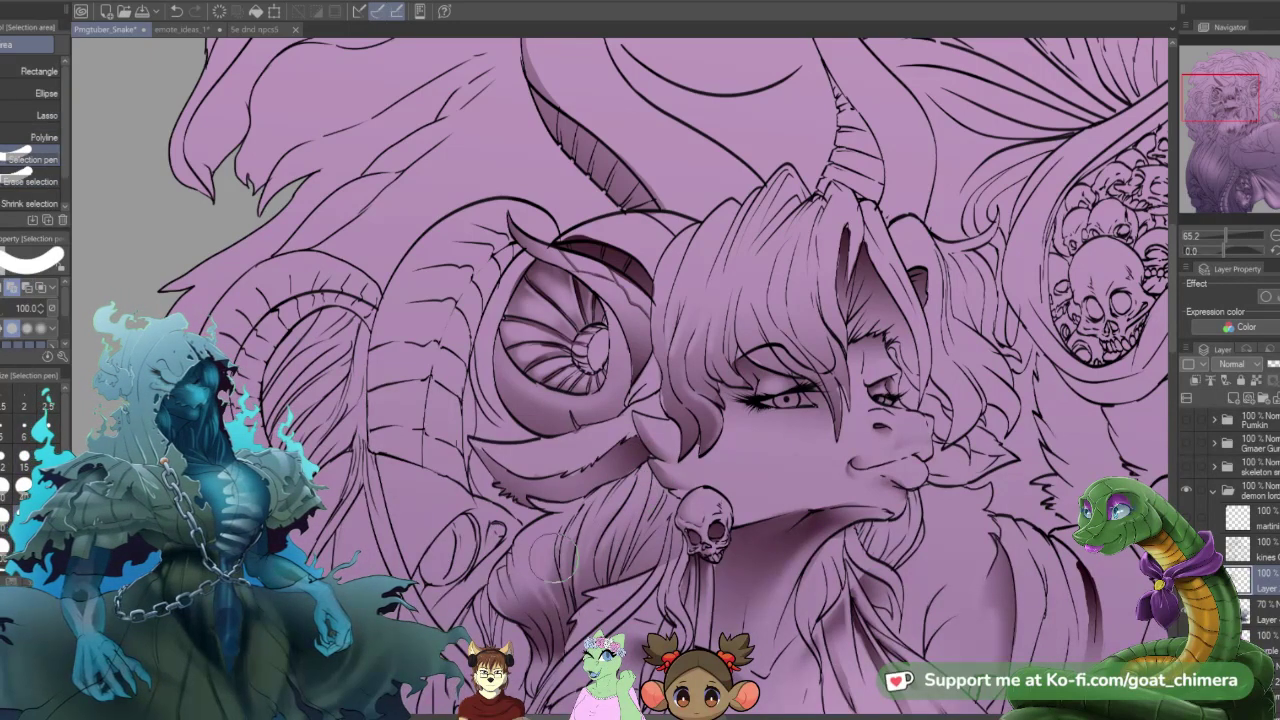
{"action": "left_click", "coordinate": [24, 455]}
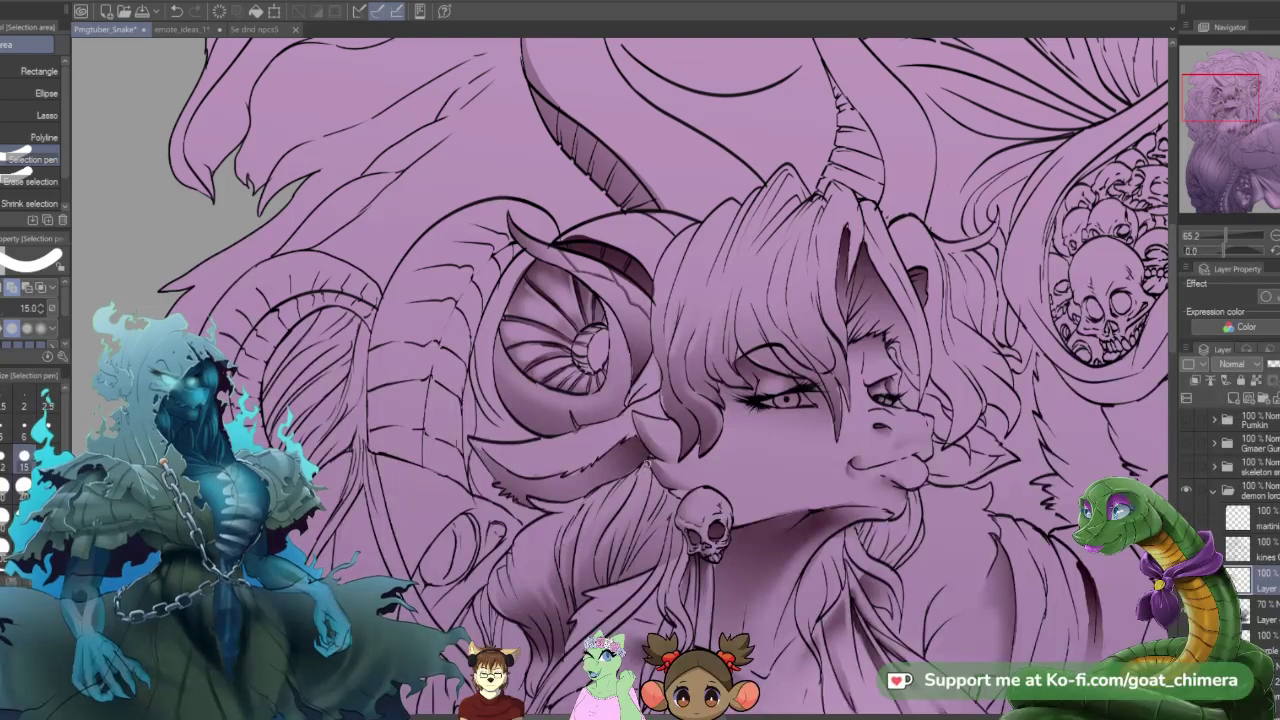
{"action": "mouse_move", "coordinate": [648, 462]}
{"action": "left_mouse_down"}
{"action": "mouse_move", "coordinate": [573, 513]}
{"action": "mouse_move", "coordinate": [632, 492]}
{"action": "mouse_move", "coordinate": [596, 550]}
{"action": "mouse_move", "coordinate": [644, 474]}
{"action": "mouse_move", "coordinate": [650, 514]}
{"action": "mouse_move", "coordinate": [660, 474]}
{"action": "mouse_move", "coordinate": [665, 518]}
{"action": "mouse_move", "coordinate": [676, 508]}
{"action": "mouse_move", "coordinate": [626, 572]}
{"action": "left_mouse_up"}
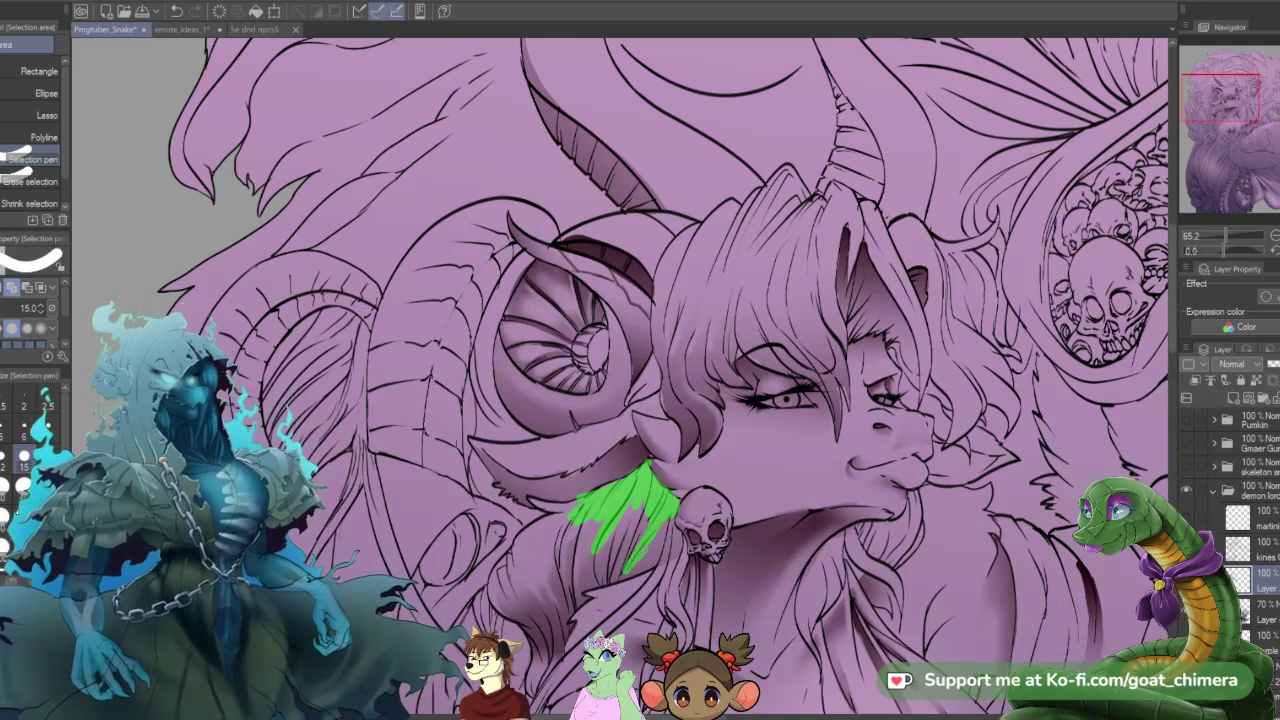
{"action": "mouse_move", "coordinate": [664, 522]}
{"action": "left_mouse_down"}
{"action": "mouse_move", "coordinate": [639, 558]}
{"action": "mouse_move", "coordinate": [651, 569]}
{"action": "mouse_move", "coordinate": [624, 576]}
{"action": "mouse_move", "coordinate": [660, 546]}
{"action": "left_mouse_up"}
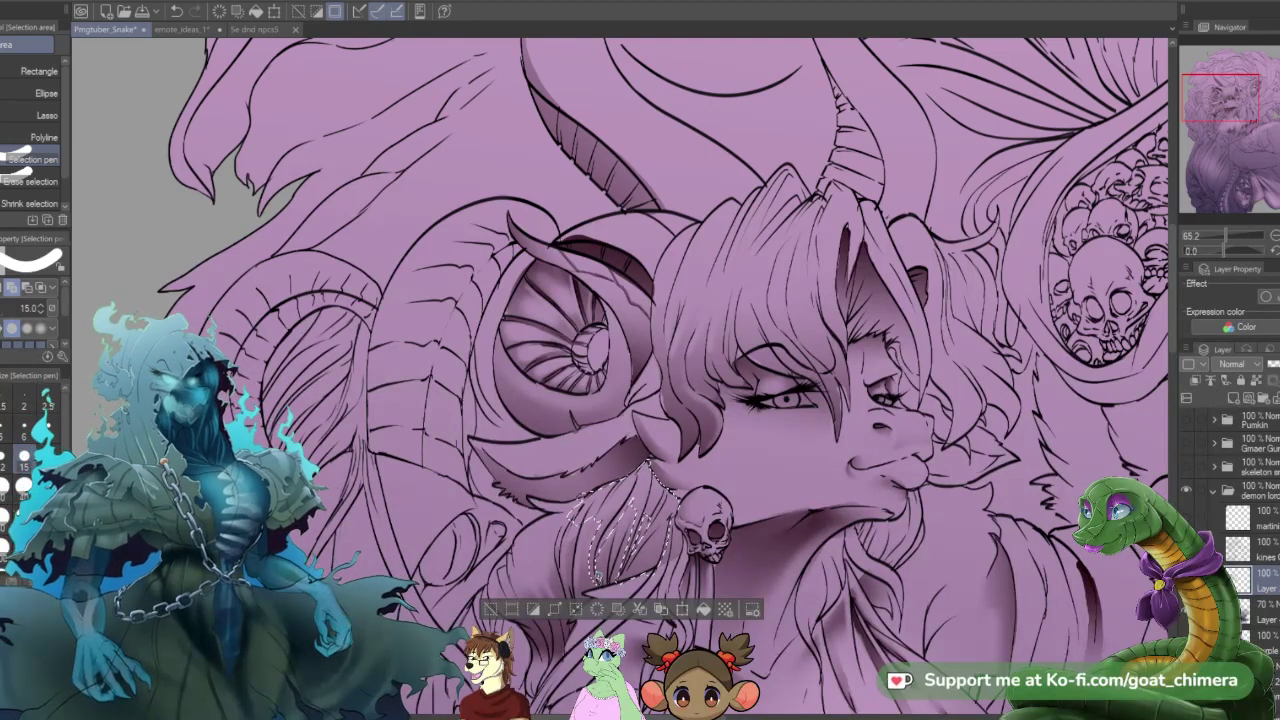
{"action": "key", "text": "g"}
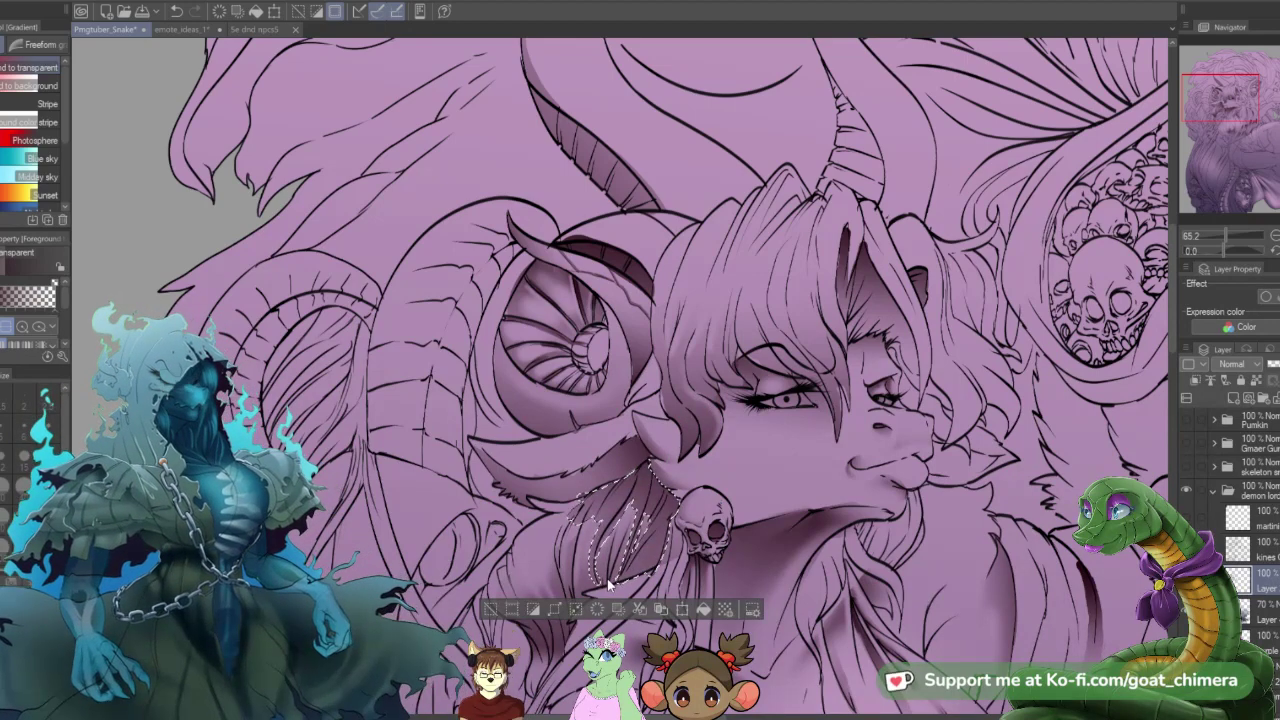
{"action": "key", "text": "ctrl+d"}
- Erase fine highlights into the shaded hair strands below the ear with the Soft eraser at size 15
{"action": "key", "text": "e"}
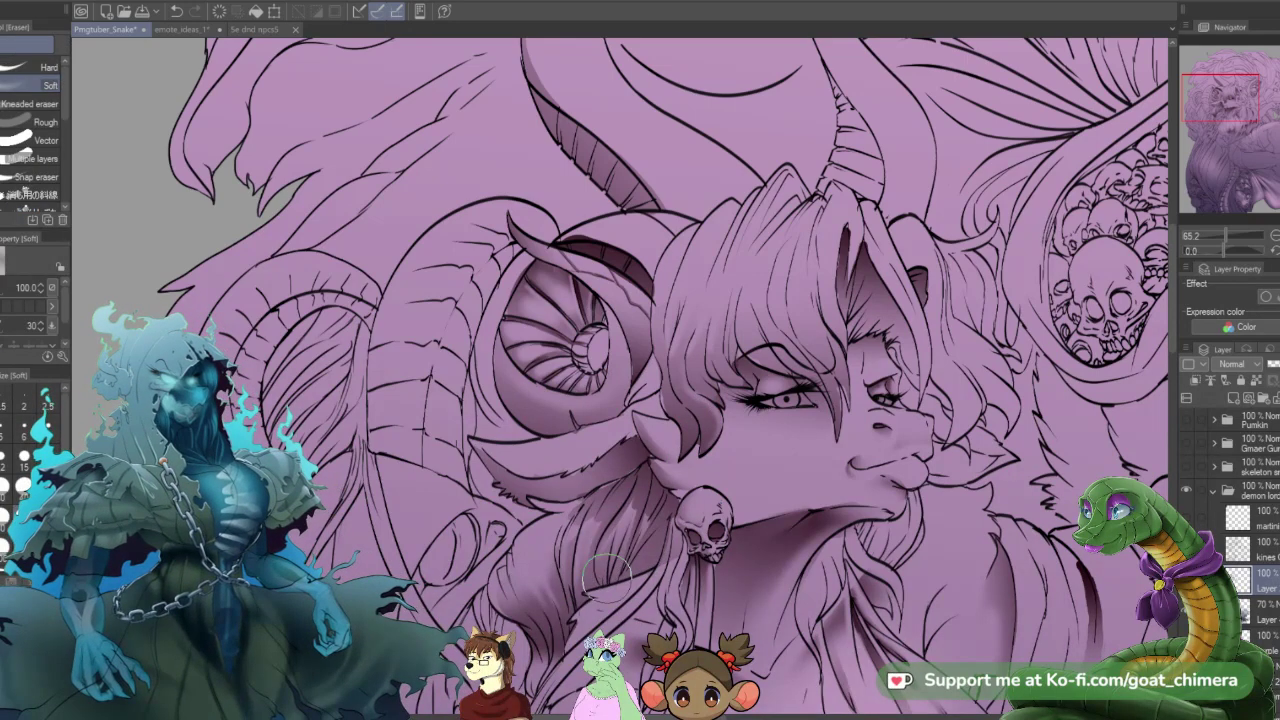
{"action": "key", "text": "["}
{"action": "key", "text": "["}
{"action": "key", "text": "["}
{"action": "key", "text": "["}
{"action": "key", "text": "["}
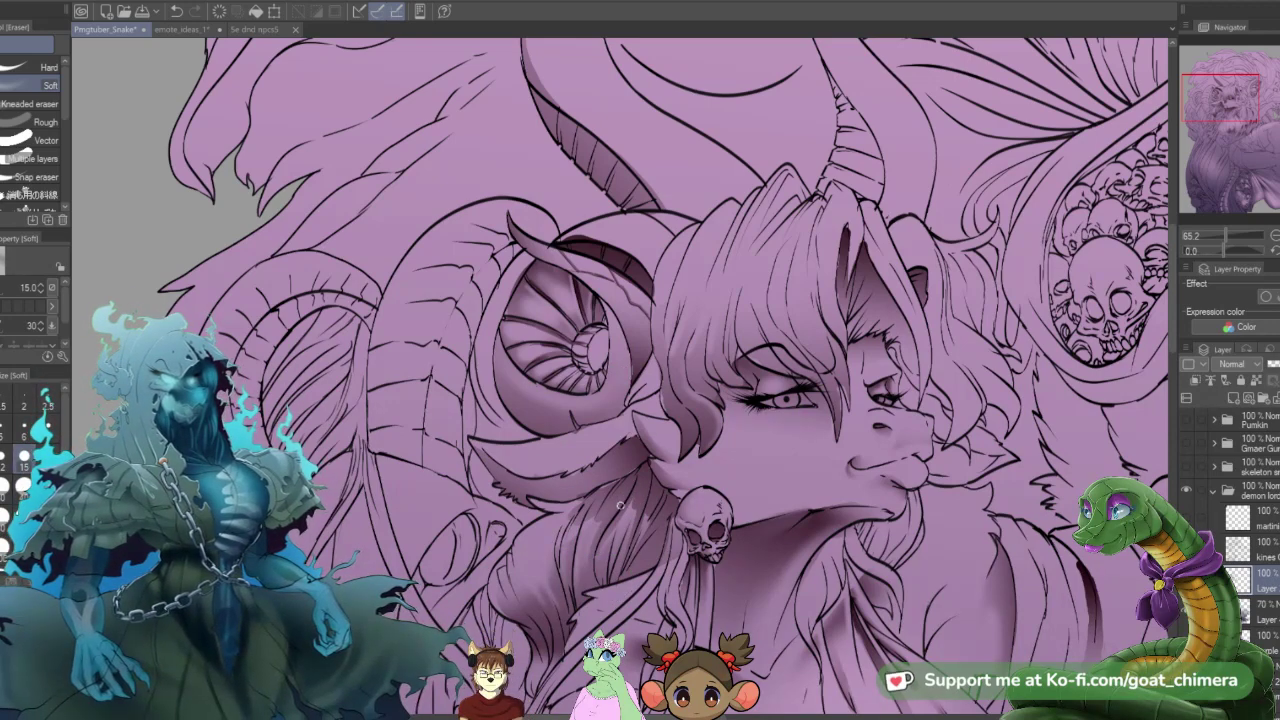
{"action": "key", "text": "bracketleft"}
{"action": "key", "text": "bracketleft"}
{"action": "key", "text": "bracketleft"}
{"action": "key", "text": "bracketleft"}
{"action": "key", "text": "bracketleft"}
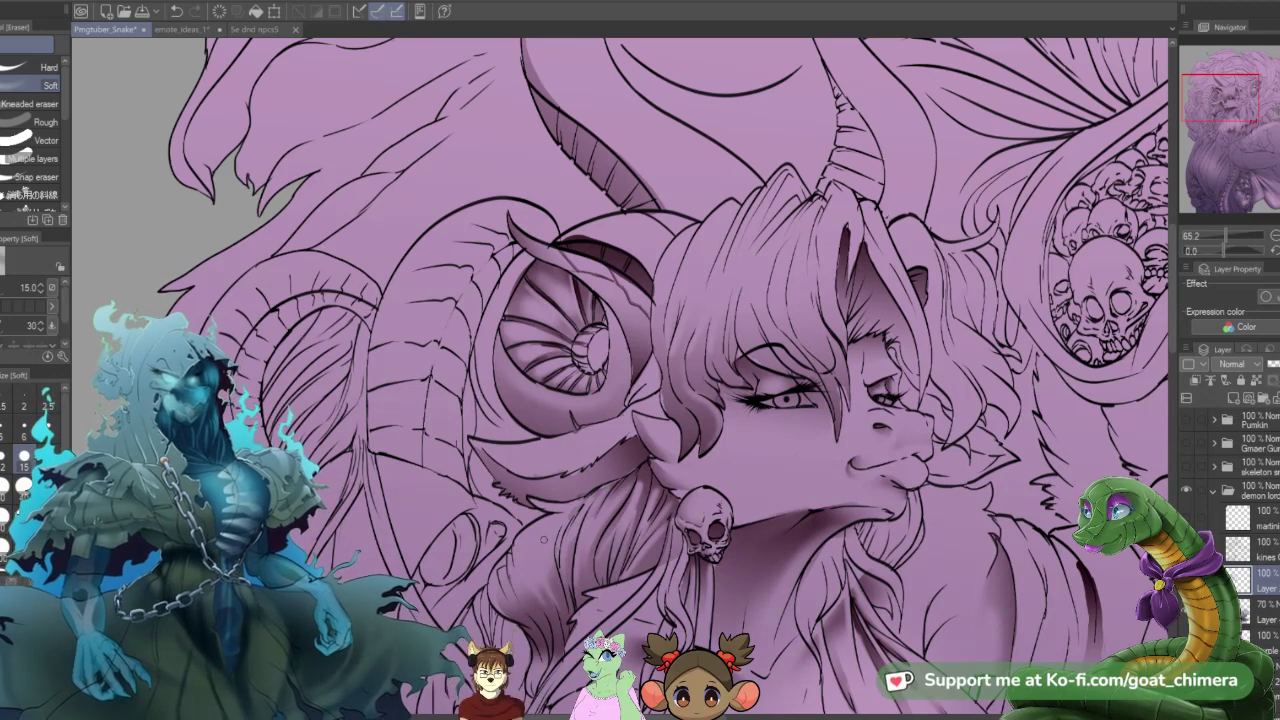
{"action": "scroll", "coordinate": [543, 538], "scroll_direction": "down", "scroll_amount": 3}
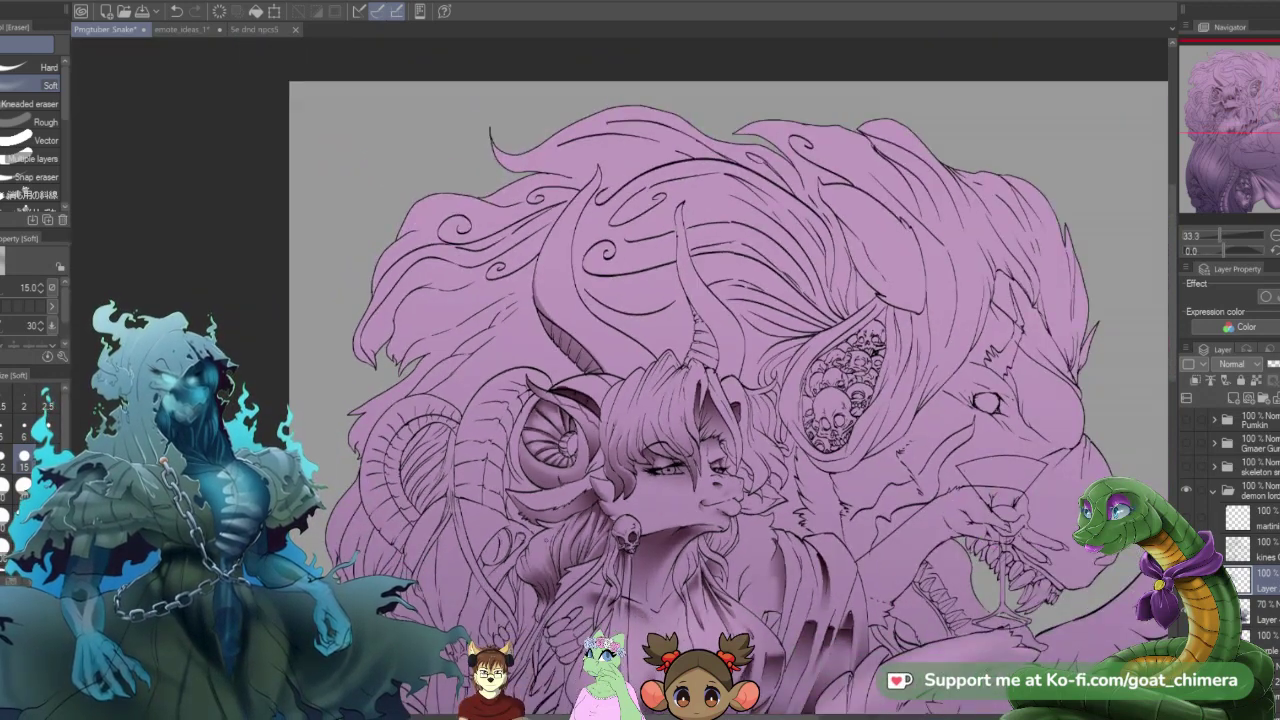
{"action": "scroll", "coordinate": [548, 522], "scroll_direction": "up", "scroll_amount": 3}
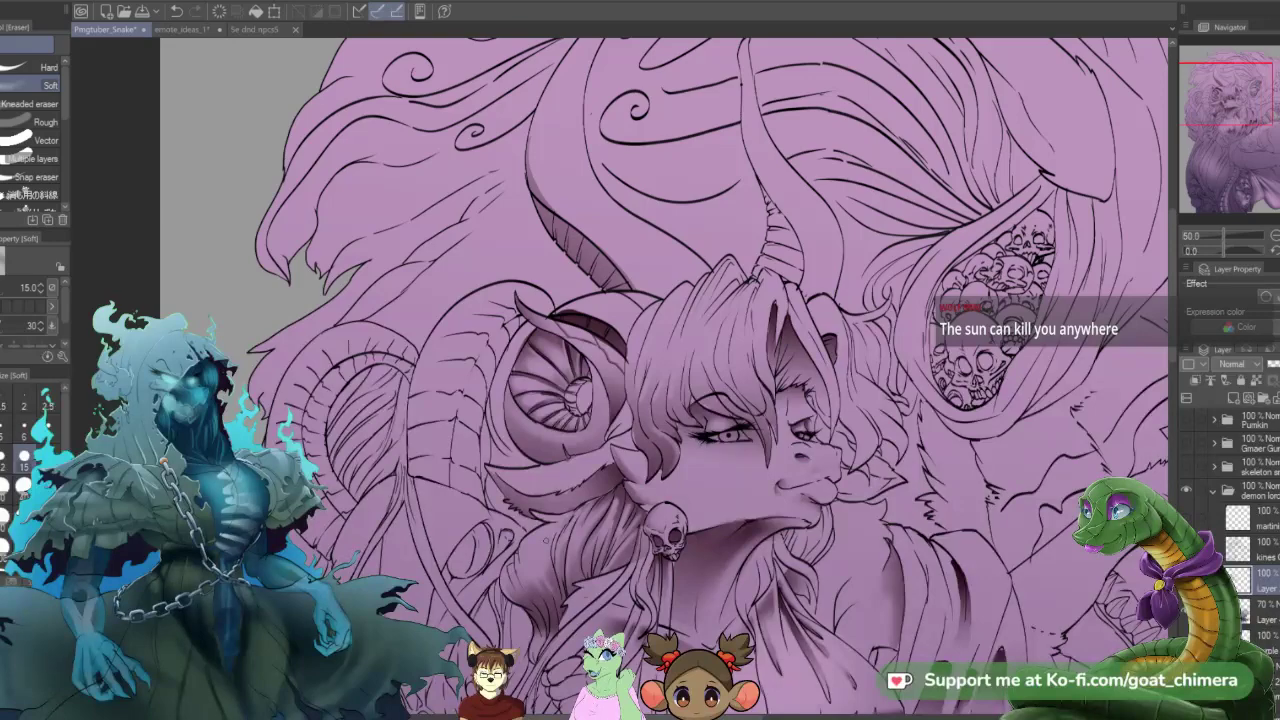
{"action": "scroll", "coordinate": [652, 567], "scroll_direction": "down", "scroll_amount": 1}
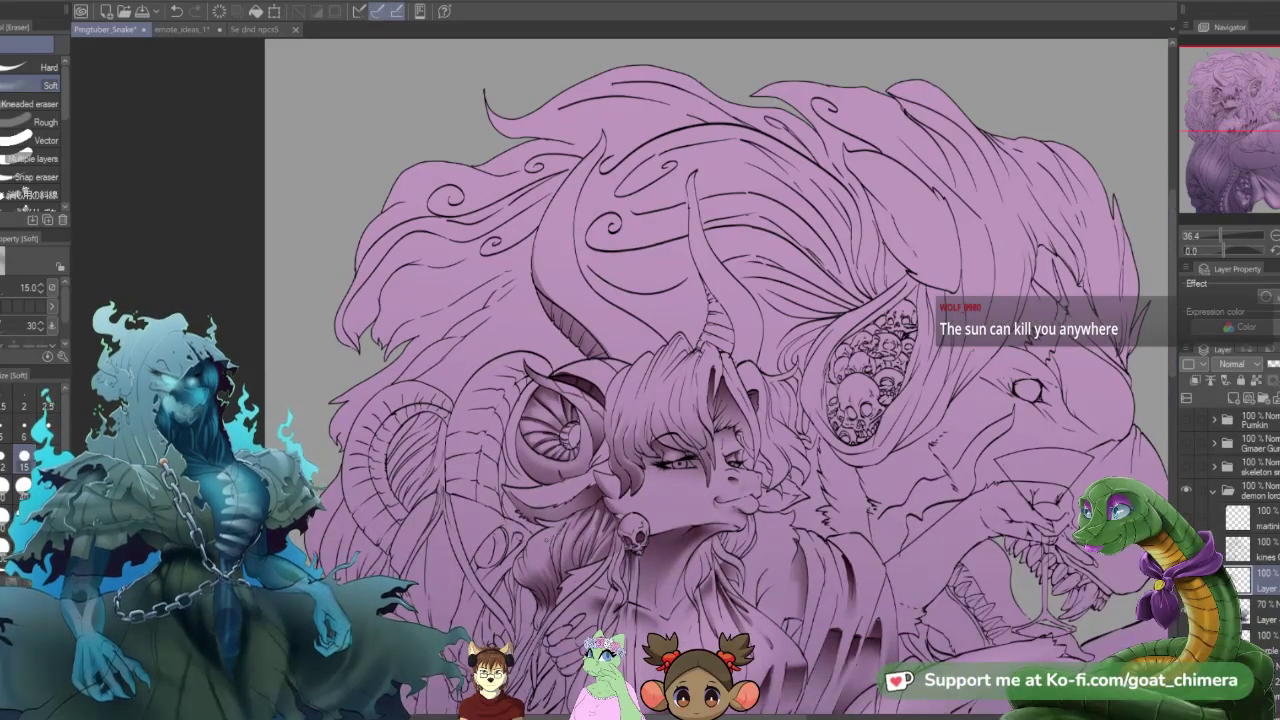
{"action": "scroll", "coordinate": [652, 567], "scroll_direction": "down", "scroll_amount": 1}
{"action": "scroll", "coordinate": [652, 567], "scroll_direction": "up", "scroll_amount": 3}
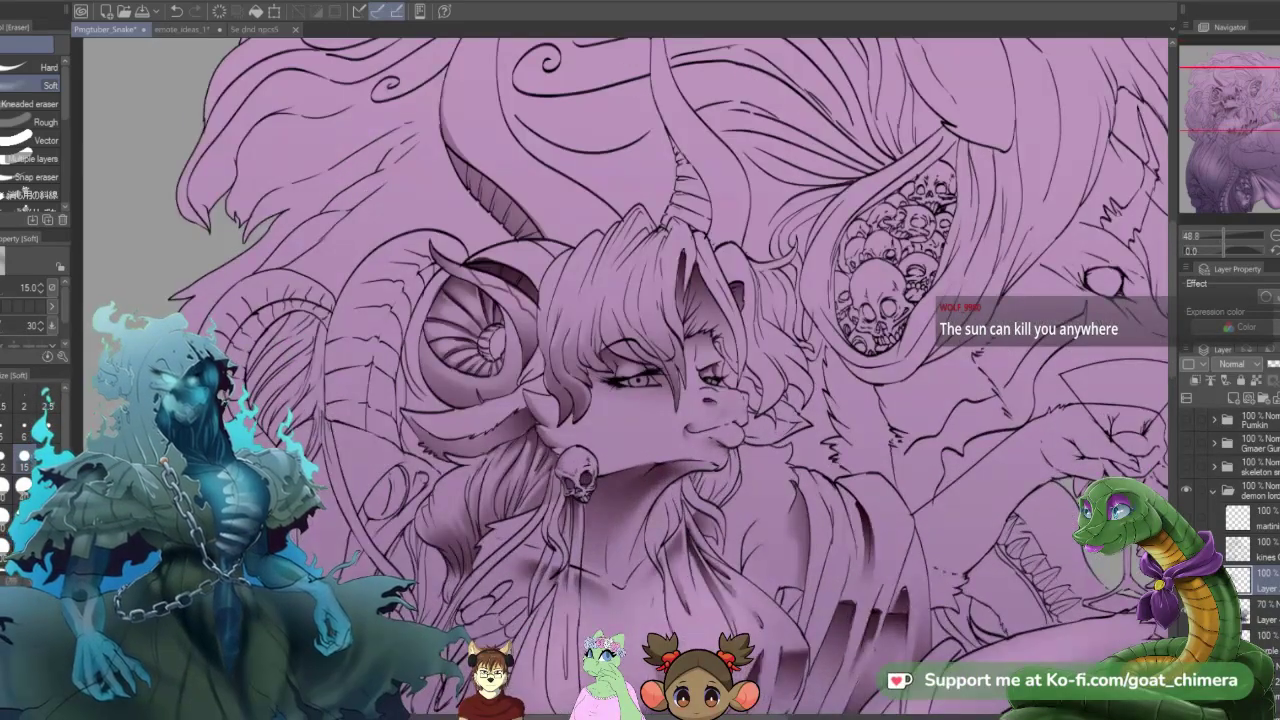
{"action": "scroll", "coordinate": [652, 567], "scroll_direction": "down", "scroll_amount": 3}
{"action": "scroll", "coordinate": [740, 630], "scroll_direction": "up", "scroll_amount": 1}
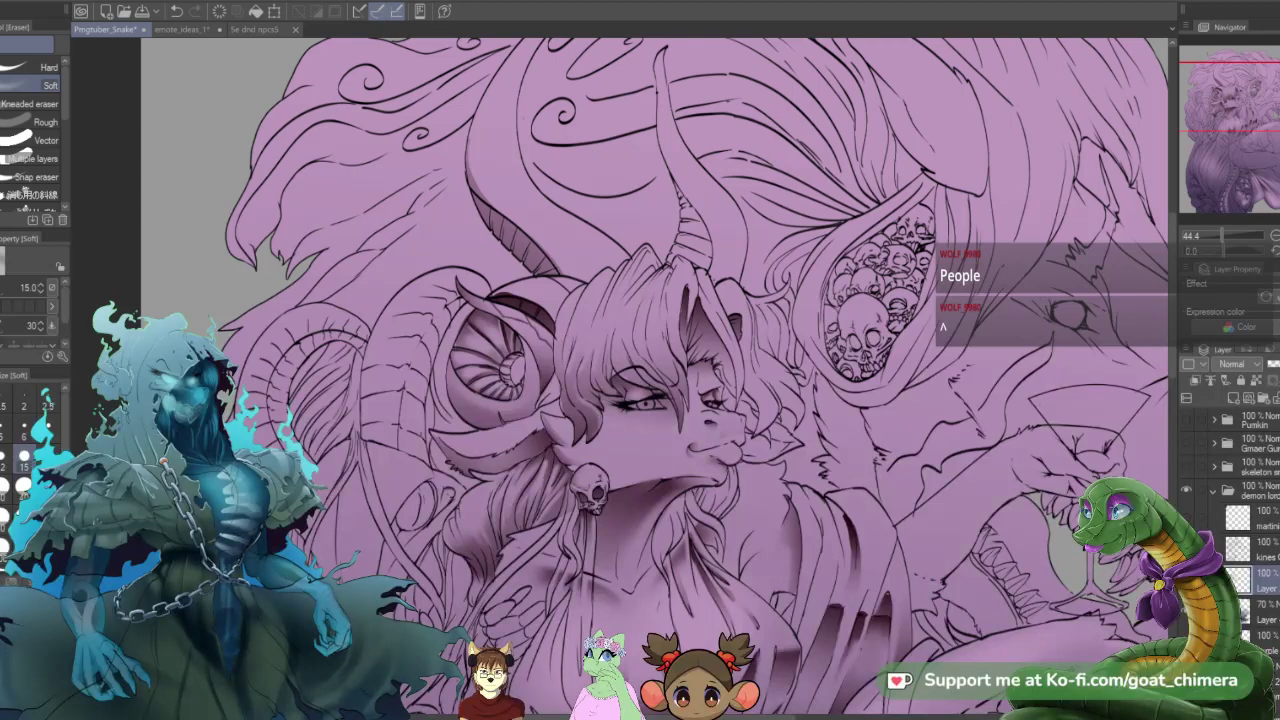
- Select the bare shoulder area between the neck hair and the draped robe with the Selection pen at size 100
{"action": "key", "text": "m"}
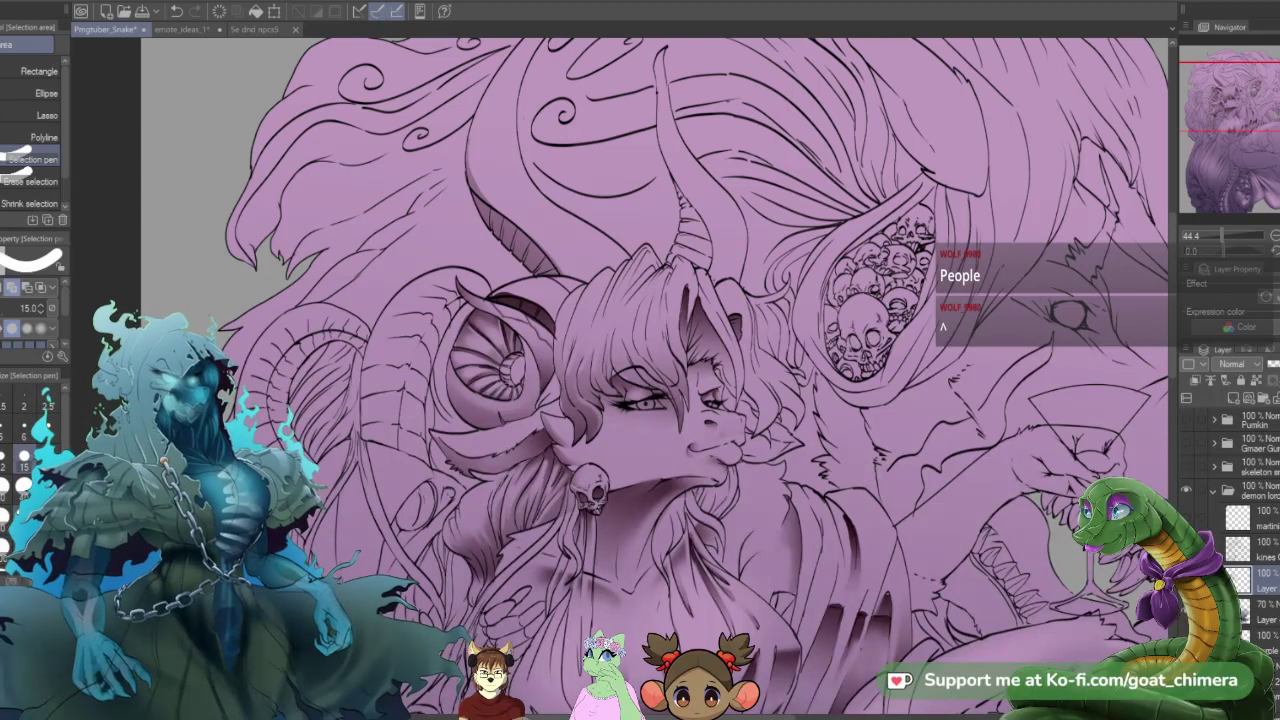
{"action": "key", "text": "bracketright"}
{"action": "key", "text": "bracketright"}
{"action": "key", "text": "bracketright"}
{"action": "key", "text": "bracketright"}
{"action": "key", "text": "bracketright"}
{"action": "key", "text": "bracketright"}
{"action": "key", "text": "bracketright"}
{"action": "key", "text": "bracketright"}
{"action": "key", "text": "bracketright"}
{"action": "key", "text": "bracketright"}
{"action": "mouse_move", "coordinate": [737, 558]}
{"action": "left_mouse_down"}
{"action": "mouse_move", "coordinate": [751, 576]}
{"action": "mouse_move", "coordinate": [746, 539]}
{"action": "mouse_move", "coordinate": [764, 526]}
{"action": "mouse_move", "coordinate": [774, 545]}
{"action": "mouse_move", "coordinate": [760, 598]}
{"action": "mouse_move", "coordinate": [770, 590]}
{"action": "mouse_move", "coordinate": [745, 608]}
{"action": "mouse_move", "coordinate": [778, 570]}
{"action": "mouse_move", "coordinate": [762, 610]}
{"action": "mouse_move", "coordinate": [775, 590]}
{"action": "left_mouse_up"}
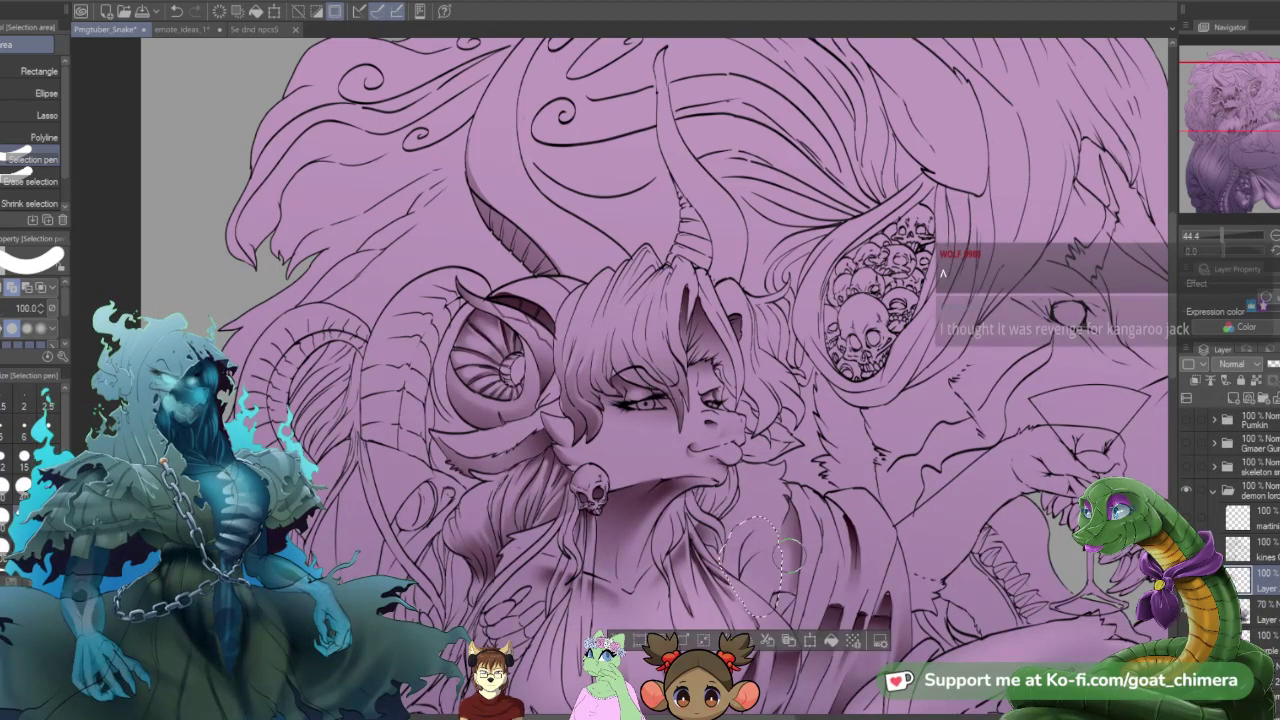
- Trim the shoulder selection along the robe's diagonal neckline edge with Erase selection at size 15
{"action": "scroll", "coordinate": [785, 550], "scroll_direction": "down", "scroll_amount": 5}
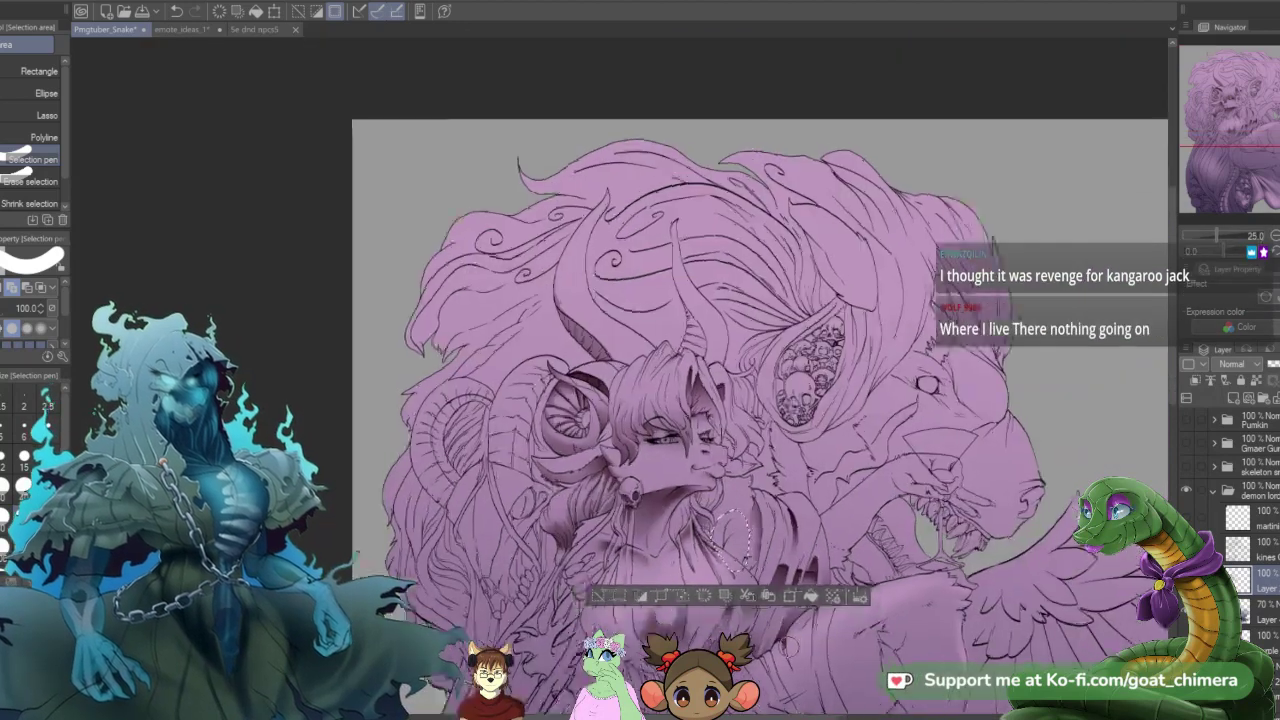
{"action": "scroll", "coordinate": [760, 625], "scroll_direction": "up", "scroll_amount": 3}
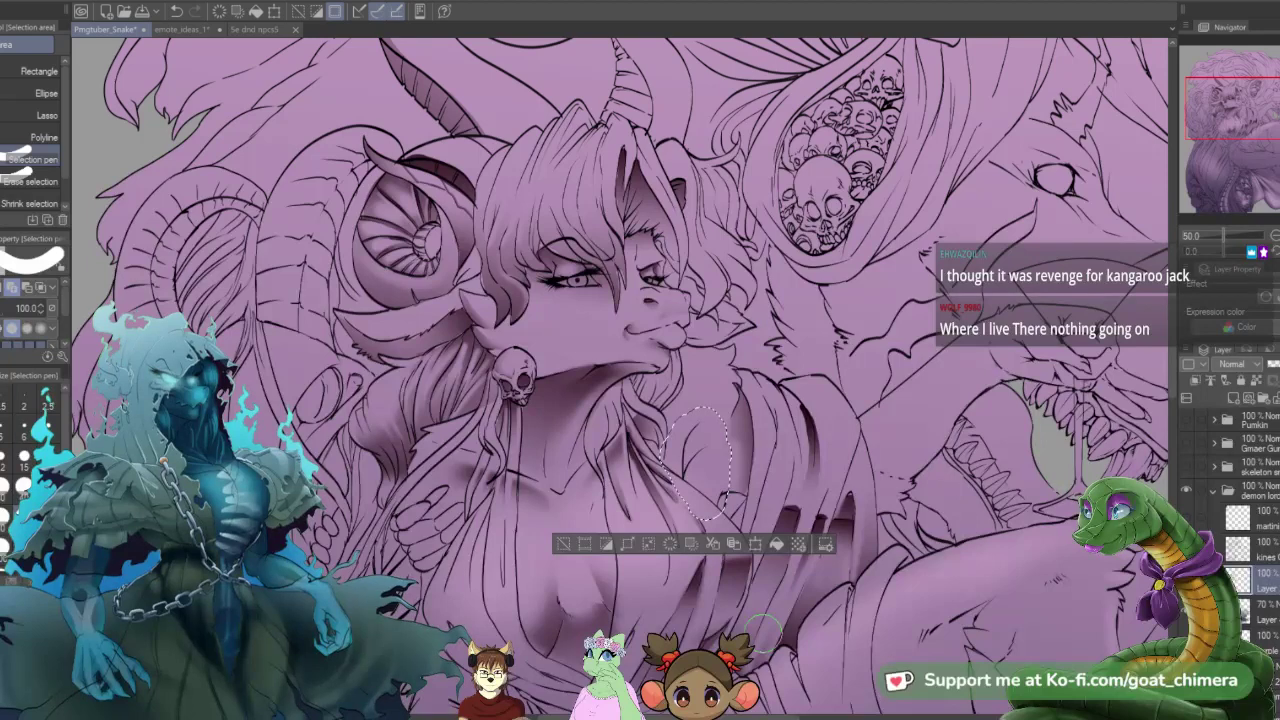
{"action": "scroll", "coordinate": [762, 625], "scroll_direction": "down", "scroll_amount": 1}
{"action": "scroll", "coordinate": [762, 627], "scroll_direction": "up", "scroll_amount": 1}
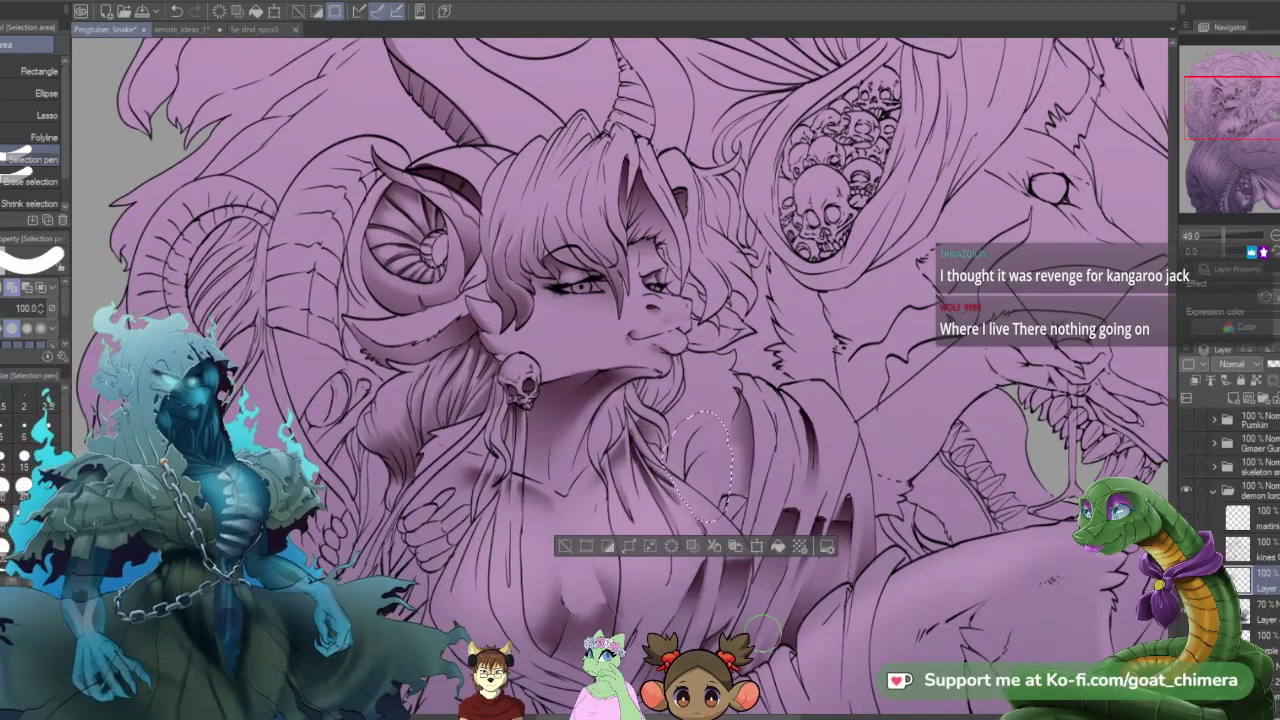
{"action": "left_click", "coordinate": [30, 181]}
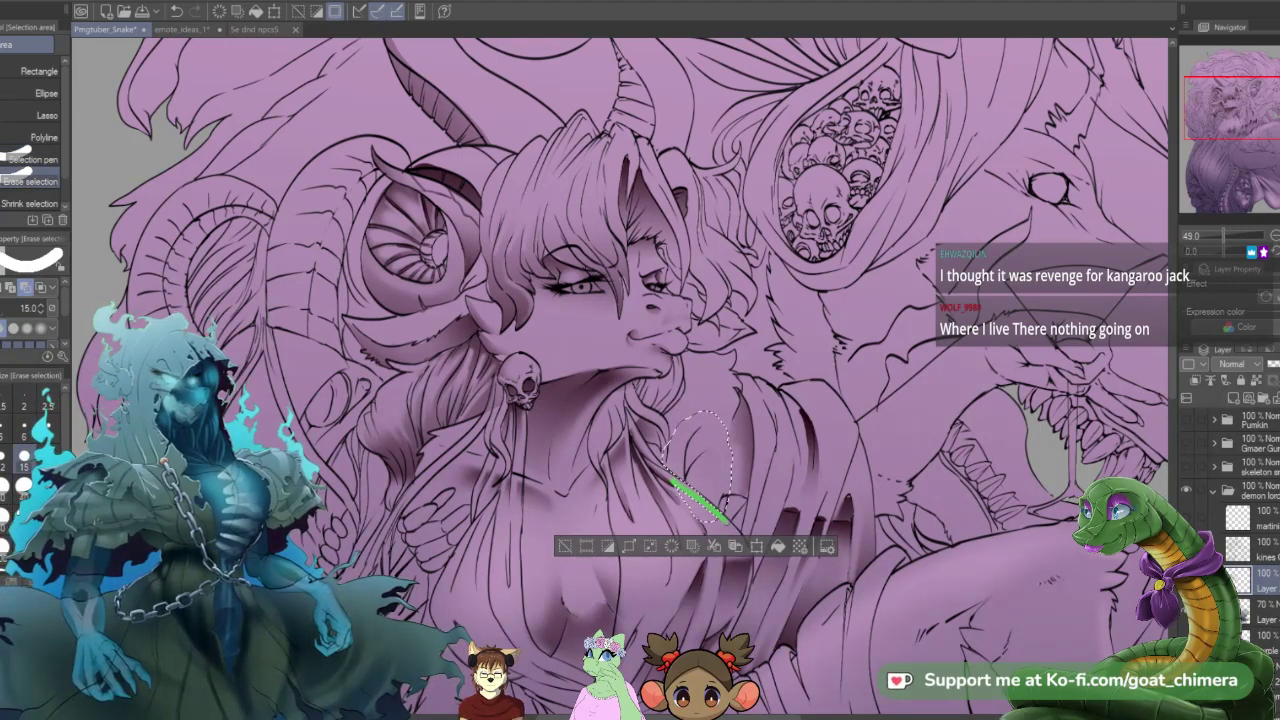
{"action": "left_click_drag", "start_coordinate": [729, 525], "coordinate": [731, 526]}
{"action": "left_click_drag", "start_coordinate": [675, 488], "coordinate": [718, 531]}
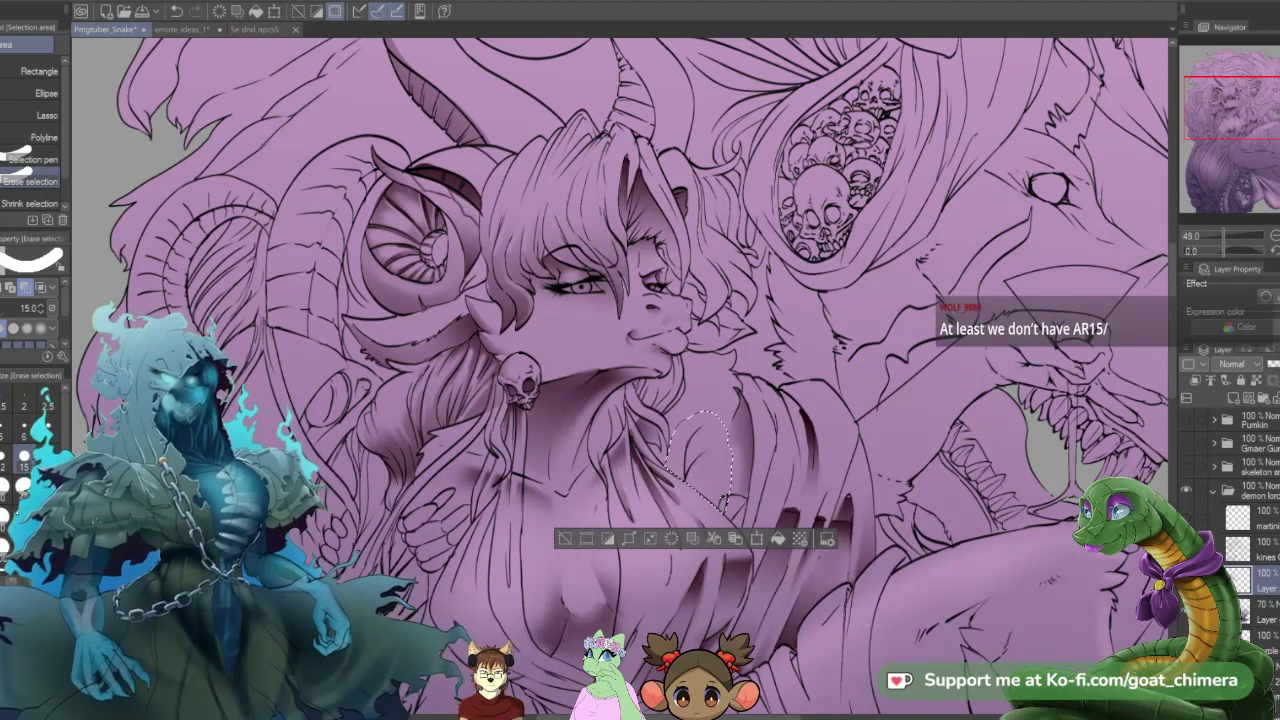
- Shade the selected shoulder with a foreground-to-transparent gradient, deselect it, and soften the shading with the Soft eraser at size 100
{"action": "key", "text": "g"}
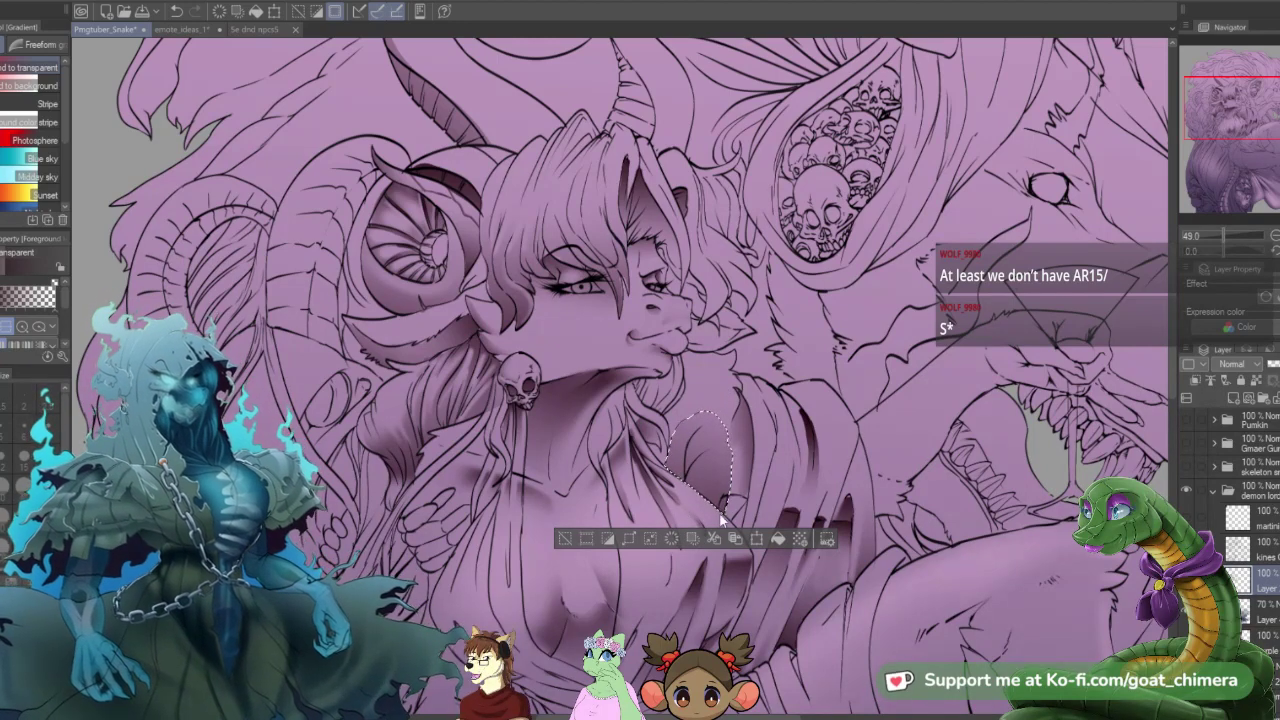
{"action": "key", "text": "ctrl+d"}
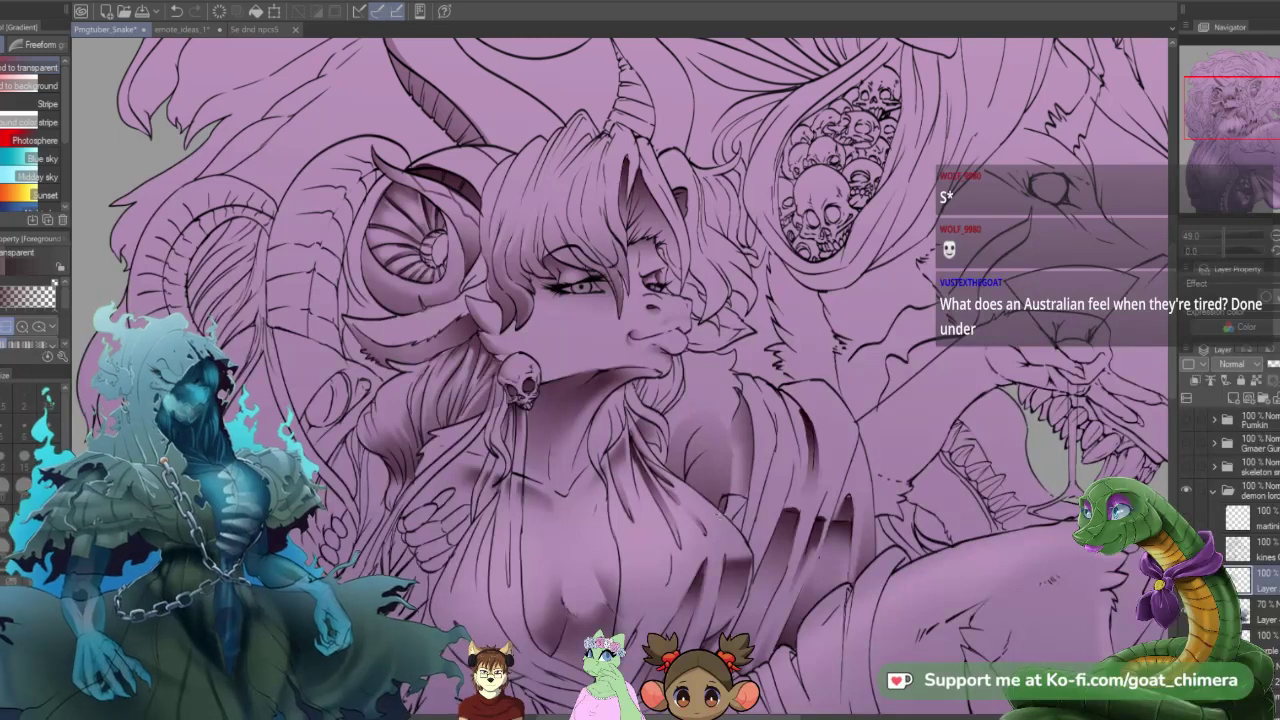
{"action": "key", "text": "e"}
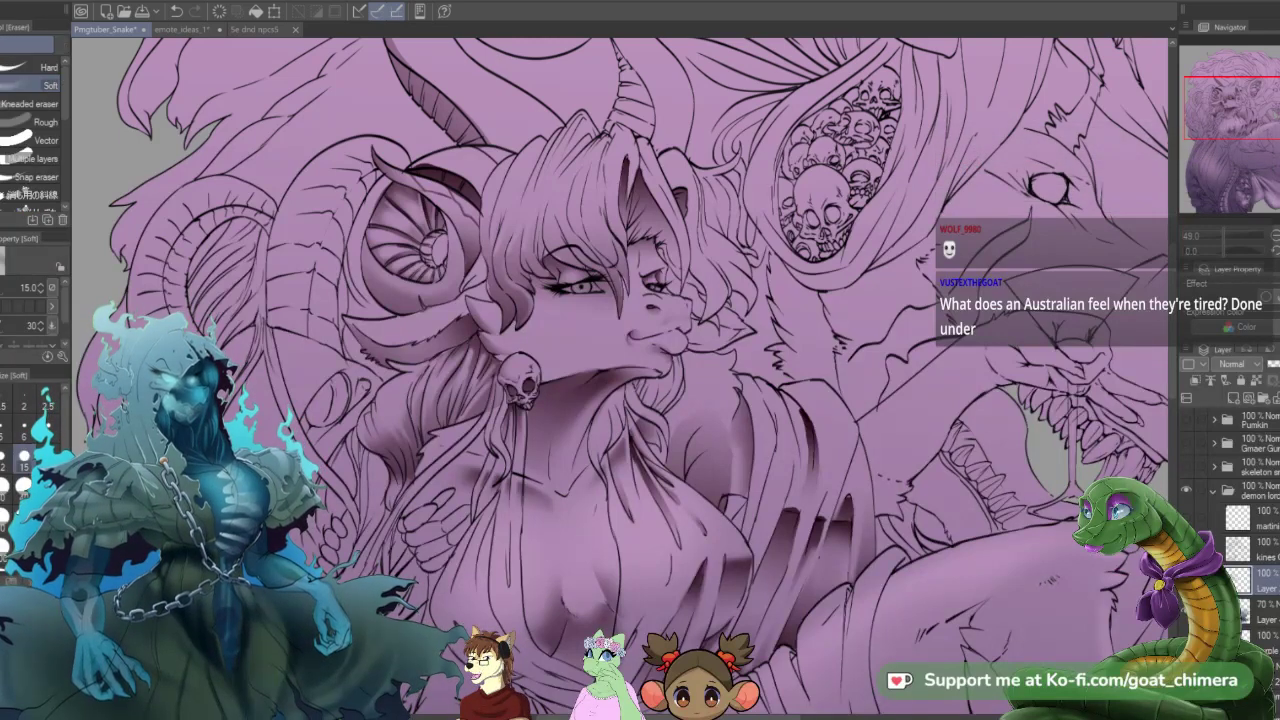
{"action": "key", "text": "bracketright"}
{"action": "mouse_move", "coordinate": [715, 476]}
{"action": "left_mouse_down"}
{"action": "mouse_move", "coordinate": [723, 450]}
{"action": "mouse_move", "coordinate": [720, 468]}
{"action": "mouse_move", "coordinate": [734, 457]}
{"action": "left_mouse_up"}
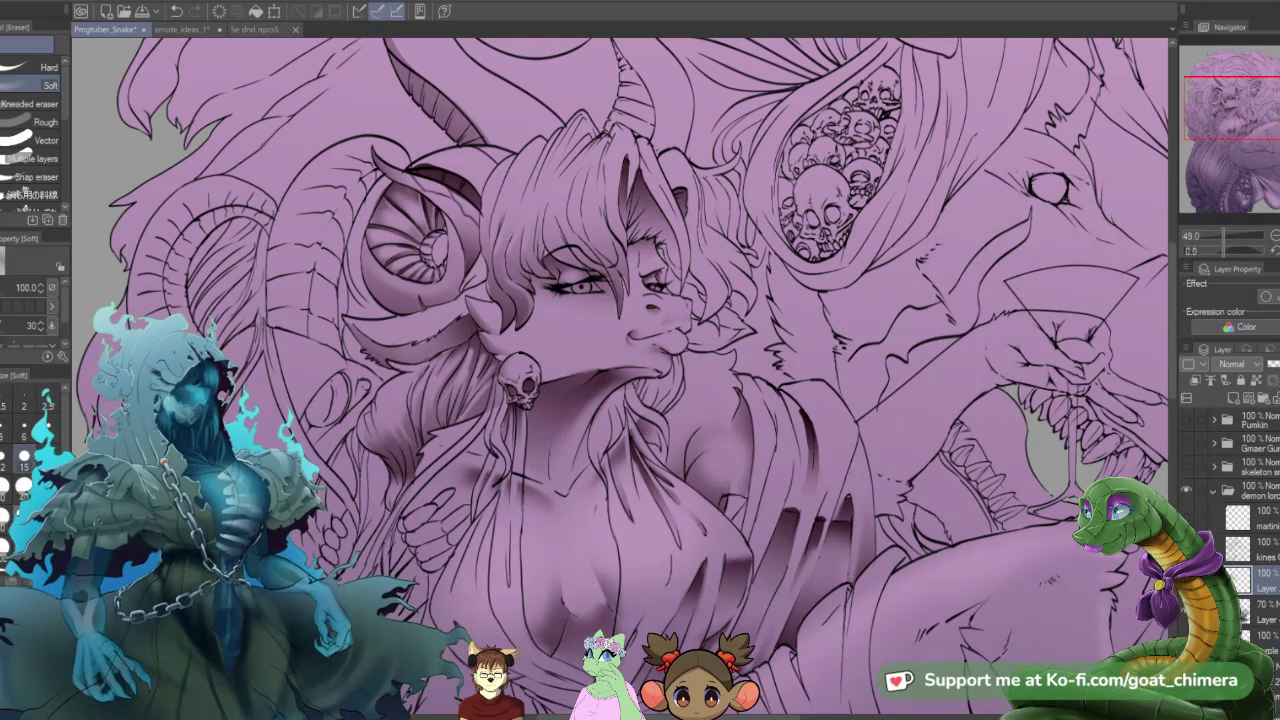
- Refine the shading on the figure's shoulder with the soft eraser at size 15
{"action": "left_click", "coordinate": [24, 459]}
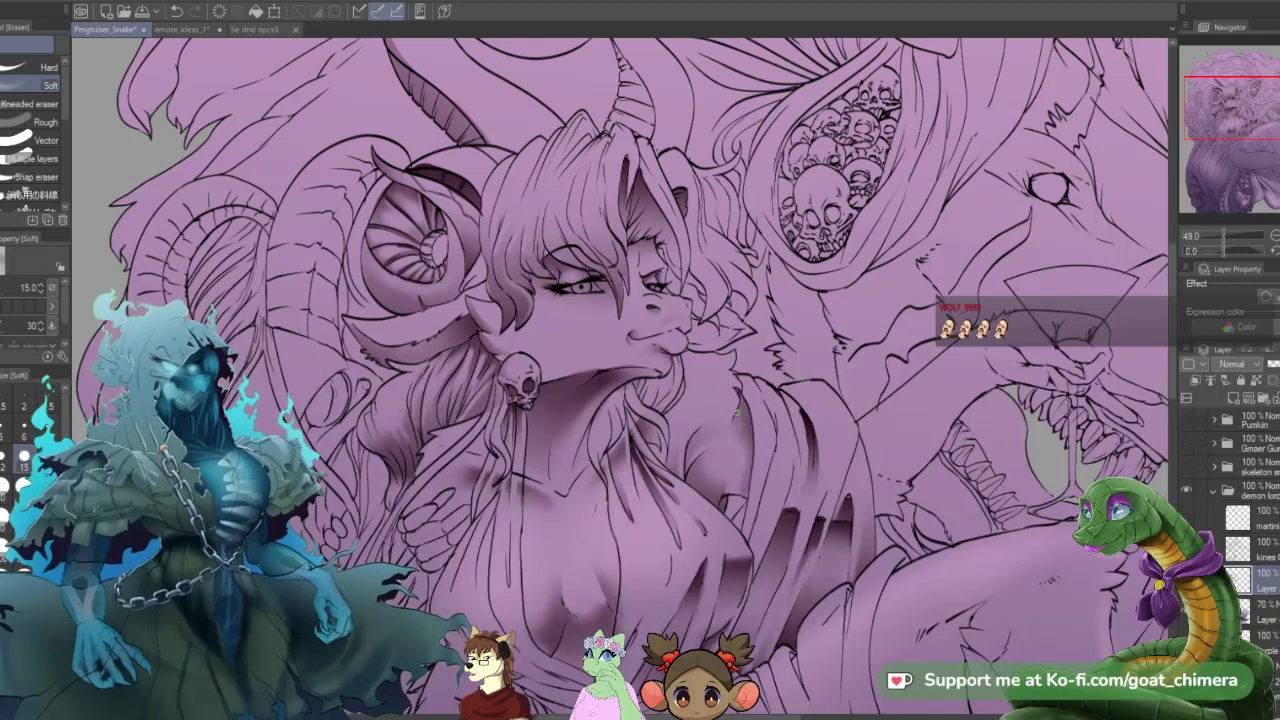
{"action": "key", "text": "m"}
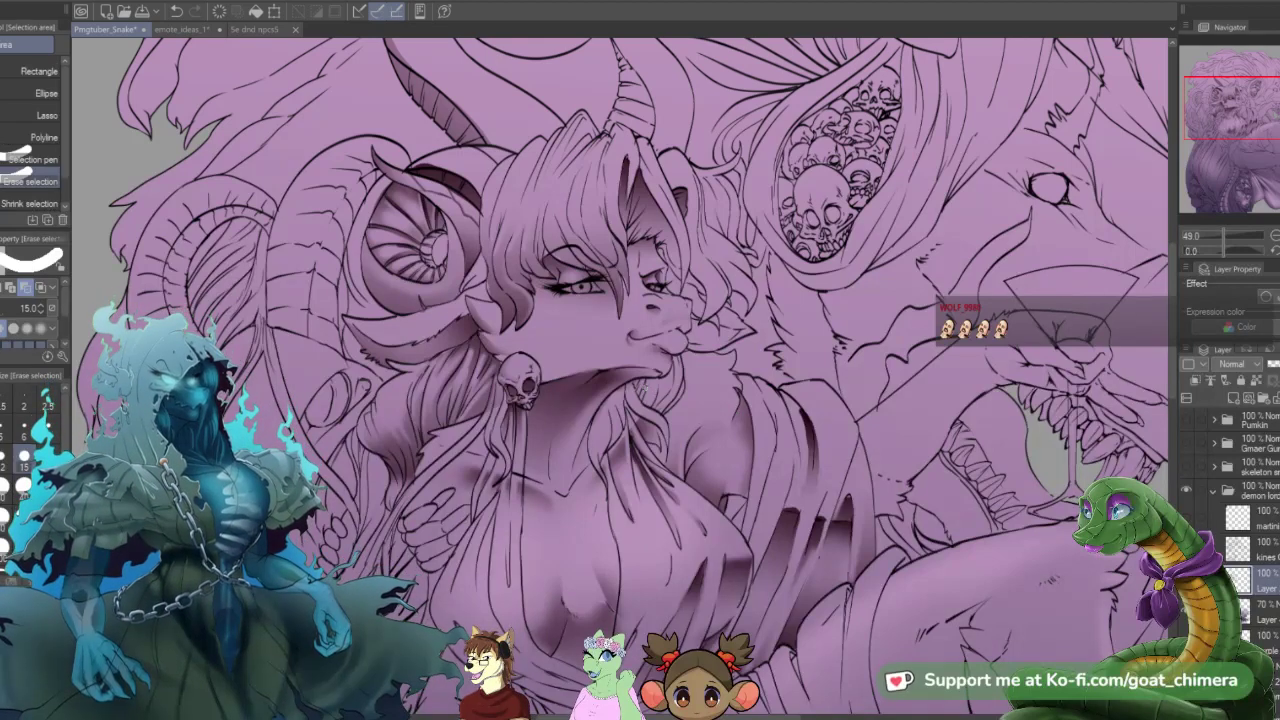
{"action": "left_click_drag", "start_coordinate": [641, 387], "coordinate": [652, 394]}
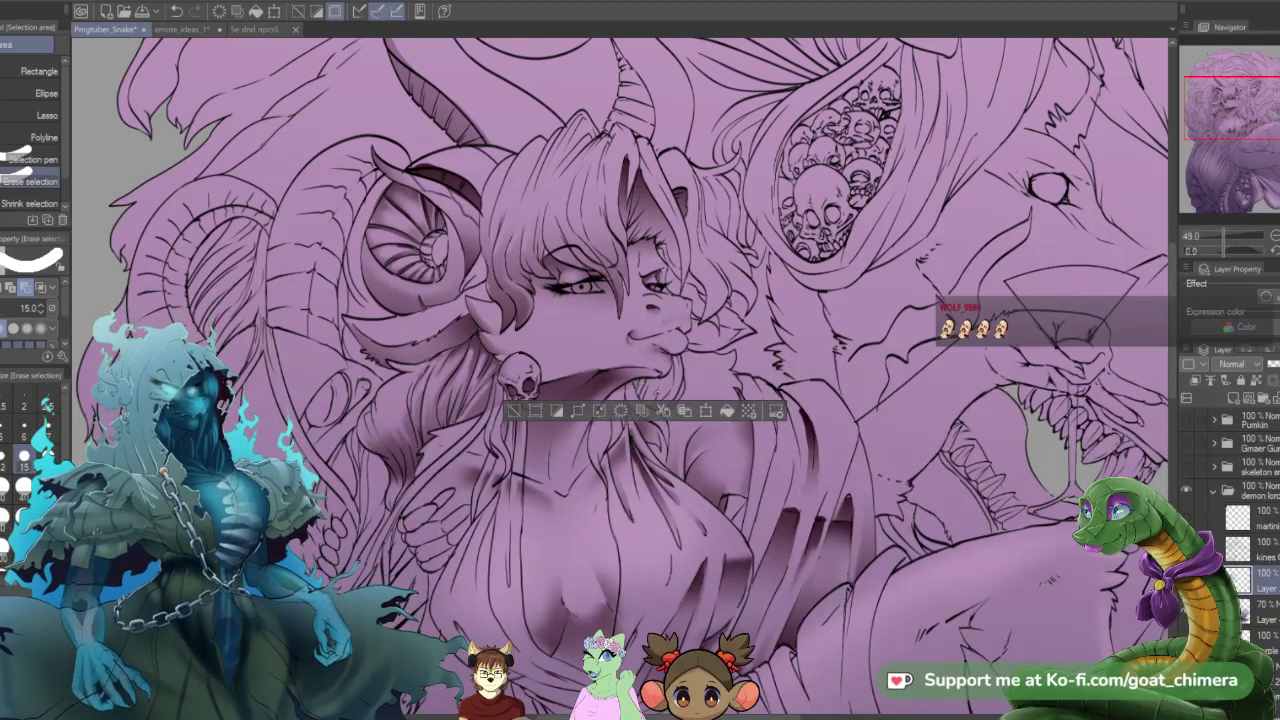
{"action": "left_click", "coordinate": [33, 159]}
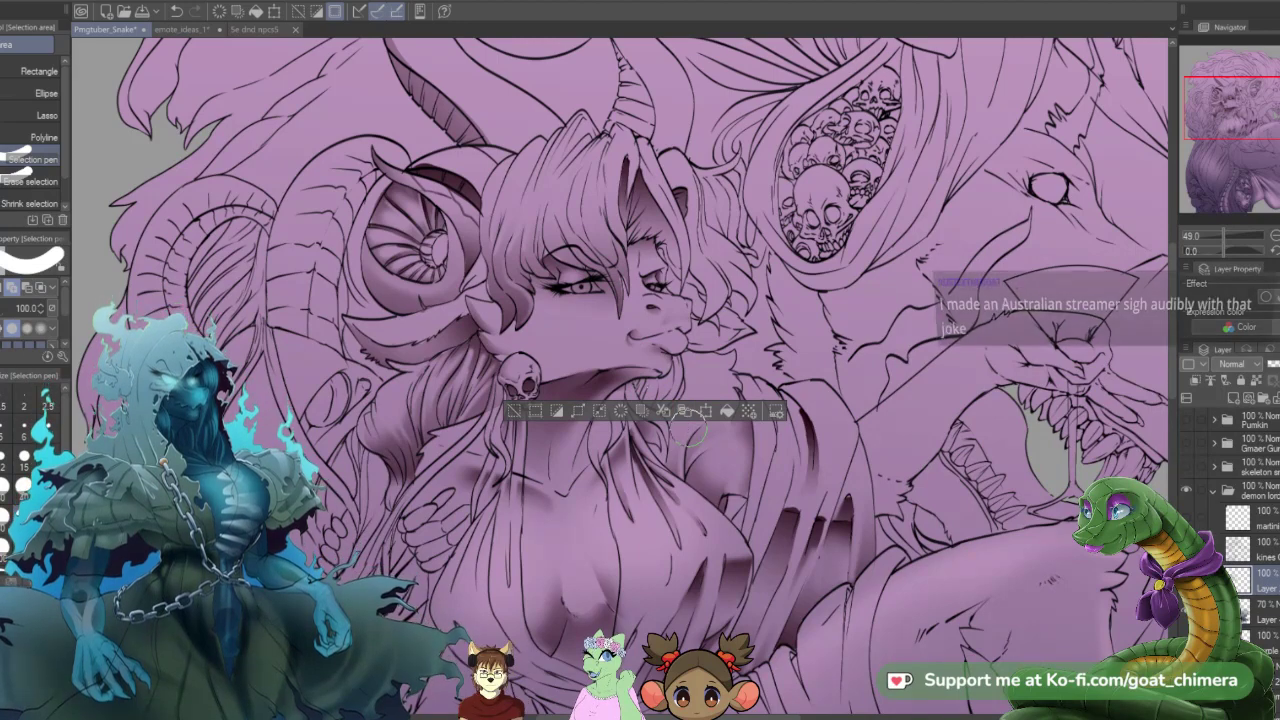
{"action": "key", "text": "ctrl+d"}
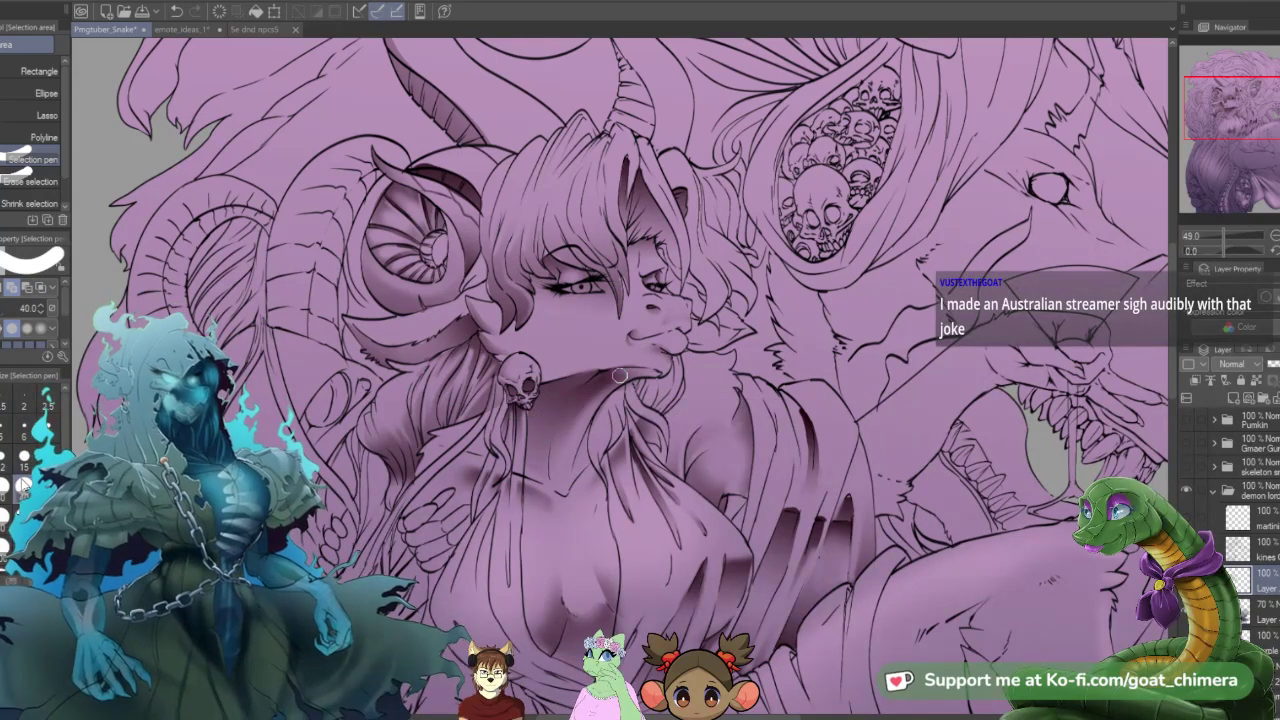
- Mask the hair lock beneath the chin with the selection pen at size 40, shade it with a foreground-to-transparent gradient, and deselect
{"action": "left_click", "coordinate": [22, 486]}
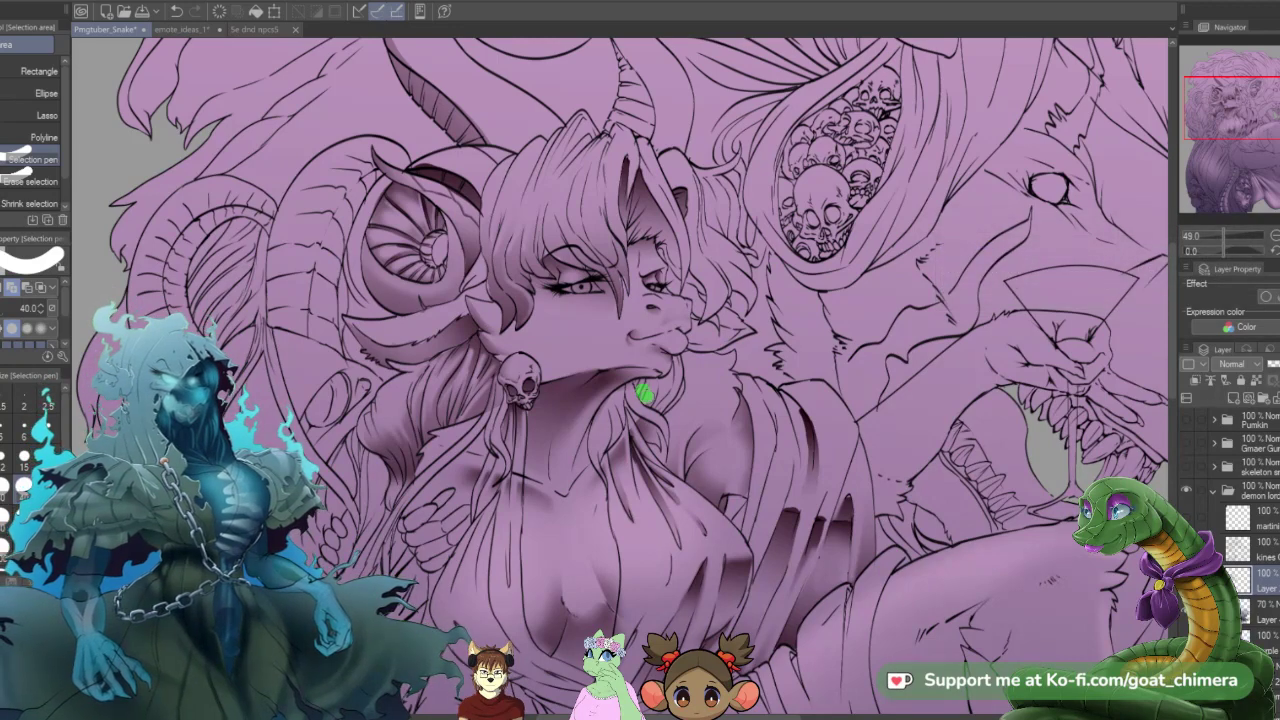
{"action": "left_click_drag", "start_coordinate": [645, 393], "coordinate": [682, 402]}
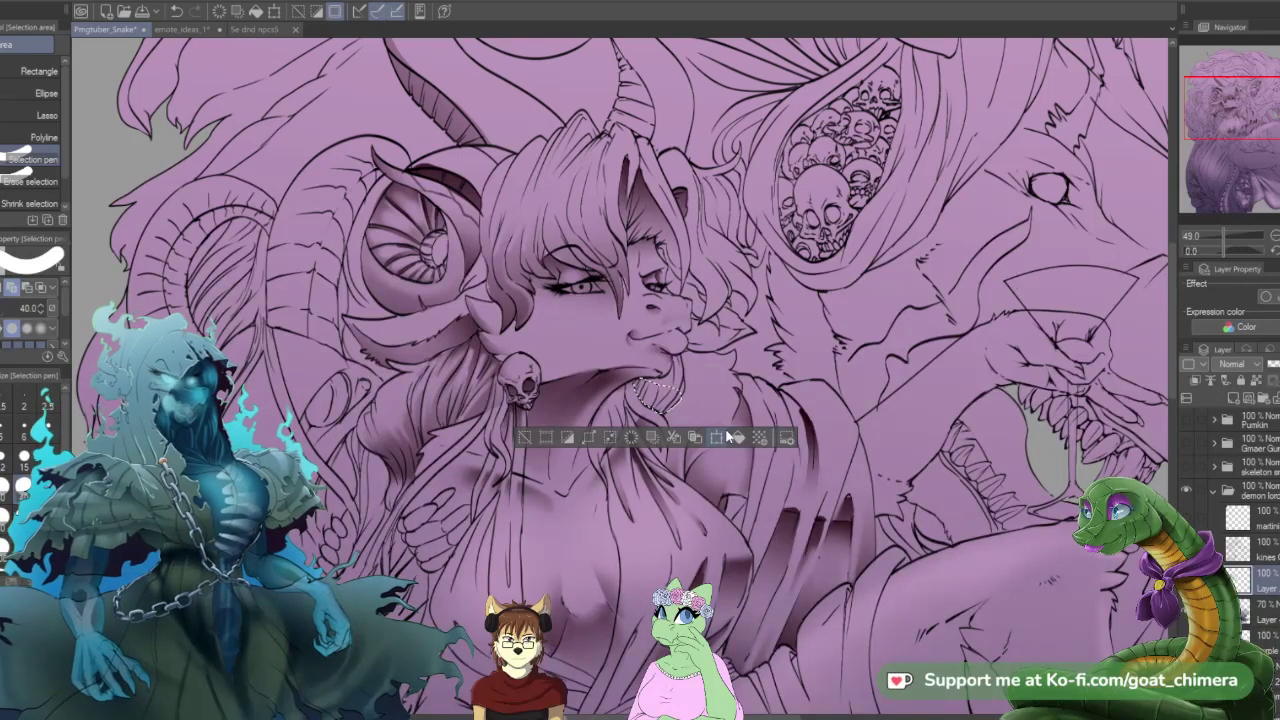
{"action": "key", "text": "g"}
{"action": "left_click_drag", "start_coordinate": [630, 560], "coordinate": [672, 386]}
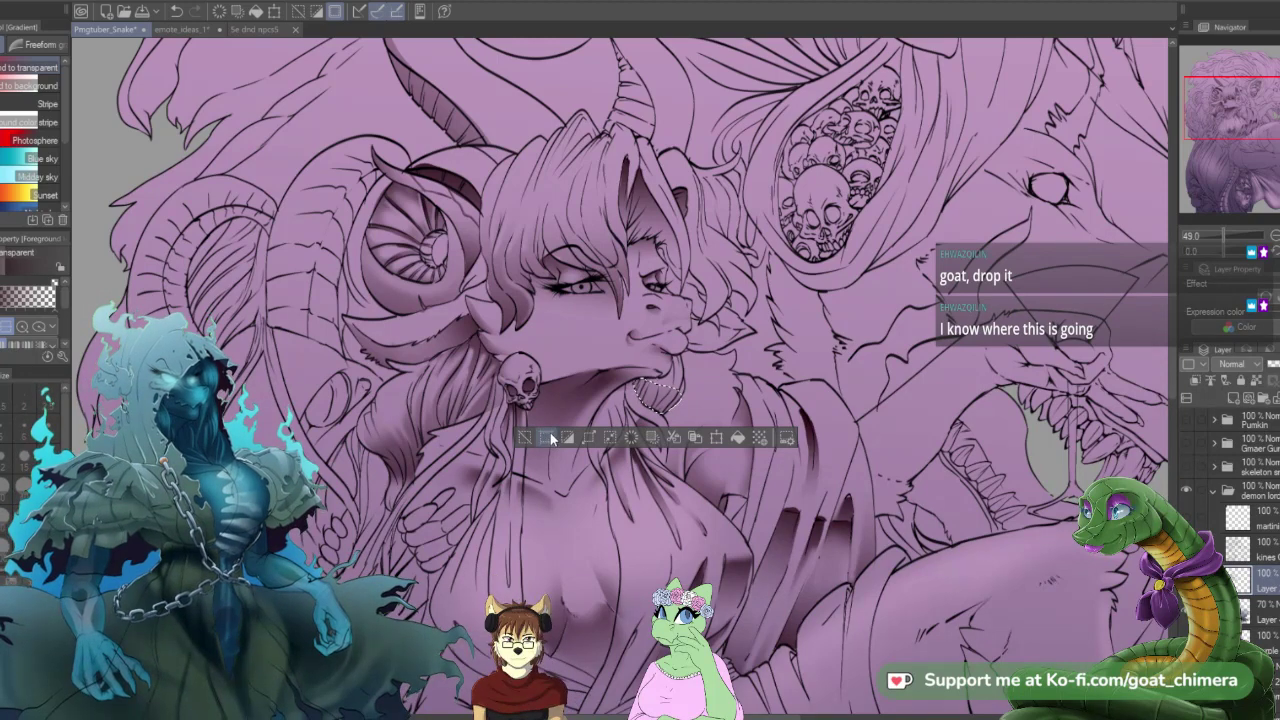
{"action": "scroll", "coordinate": [800, 328], "scroll_direction": "down", "scroll_amount": 2}
{"action": "scroll", "coordinate": [800, 328], "scroll_direction": "up", "scroll_amount": 1}
{"action": "scroll", "coordinate": [722, 270], "scroll_direction": "up", "scroll_amount": 2}
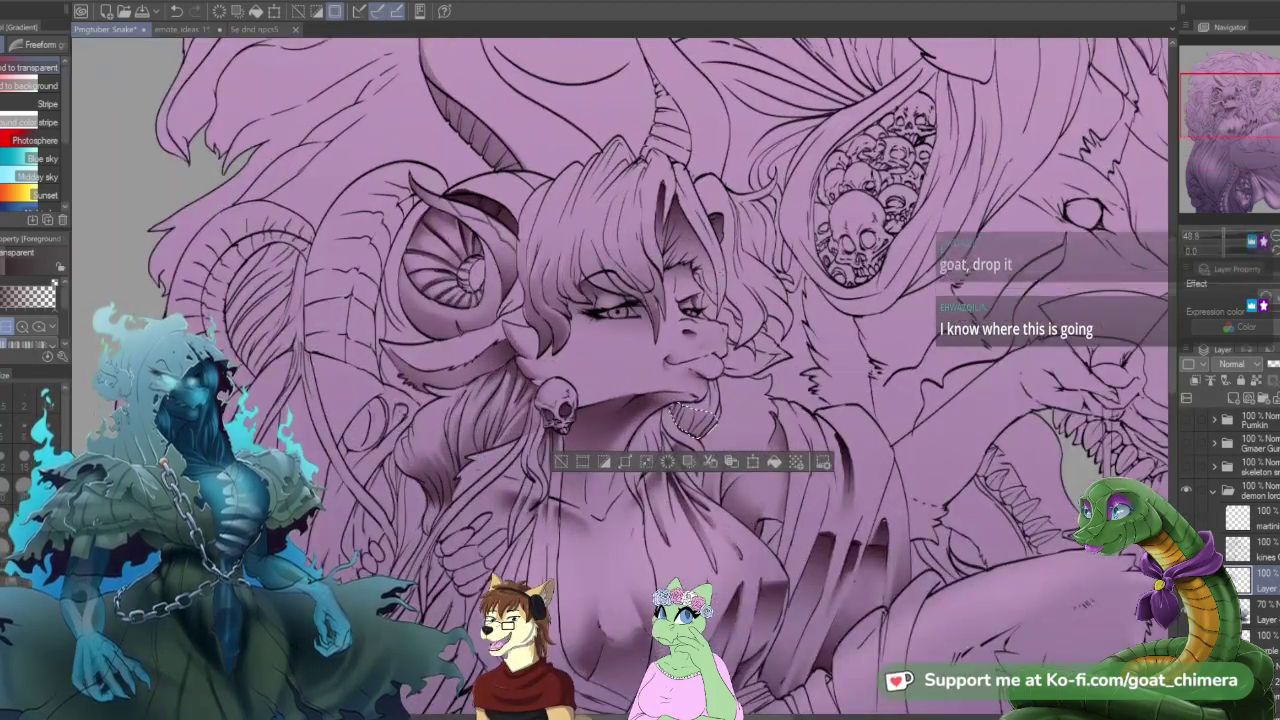
{"action": "key", "text": "ctrl+d"}
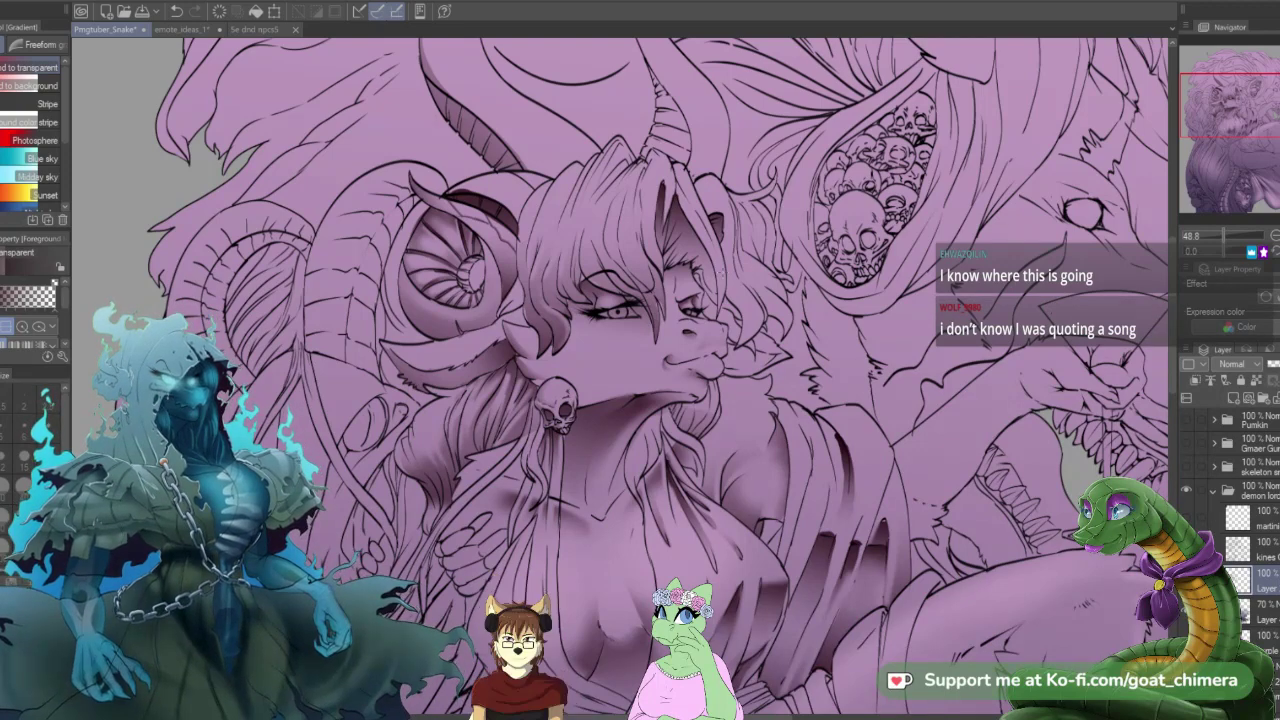
- Mask the hollow between the collarbones, trim the mask with the selection eraser at size 15, shade it with the gradient, and deselect
{"action": "scroll", "coordinate": [715, 263], "scroll_direction": "down", "scroll_amount": 3}
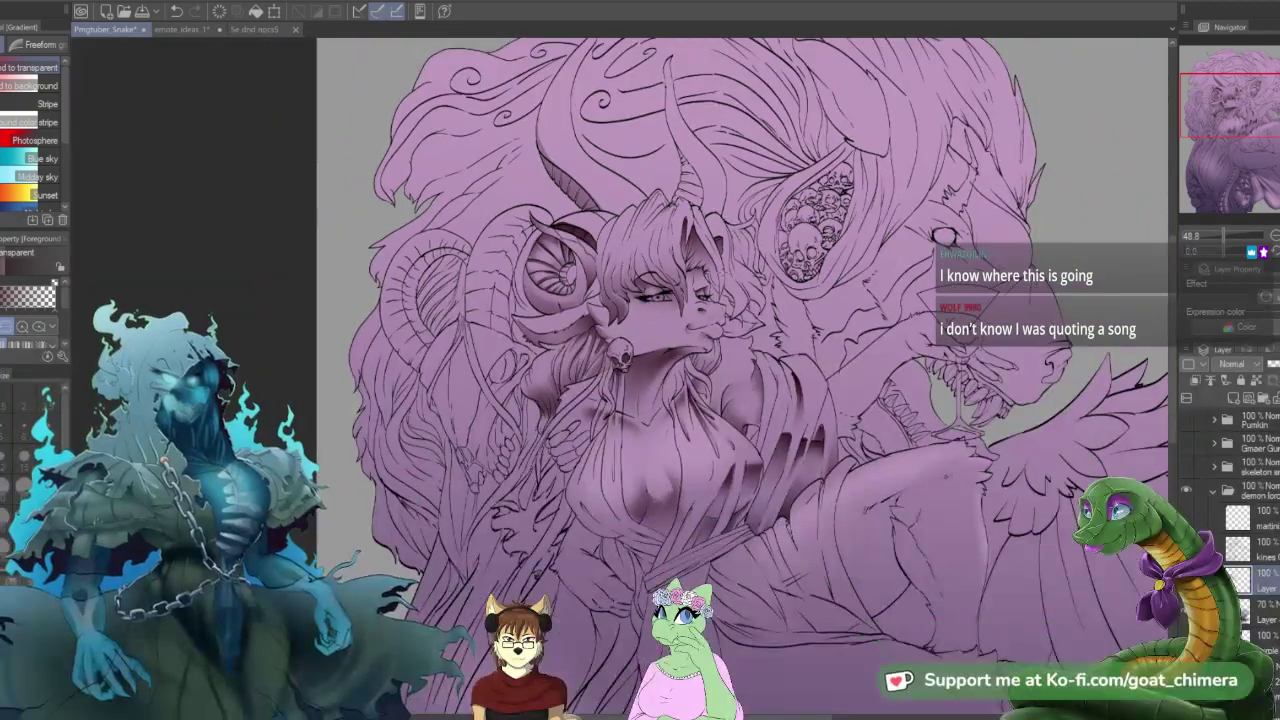
{"action": "scroll", "coordinate": [600, 400], "scroll_direction": "up", "scroll_amount": 3}
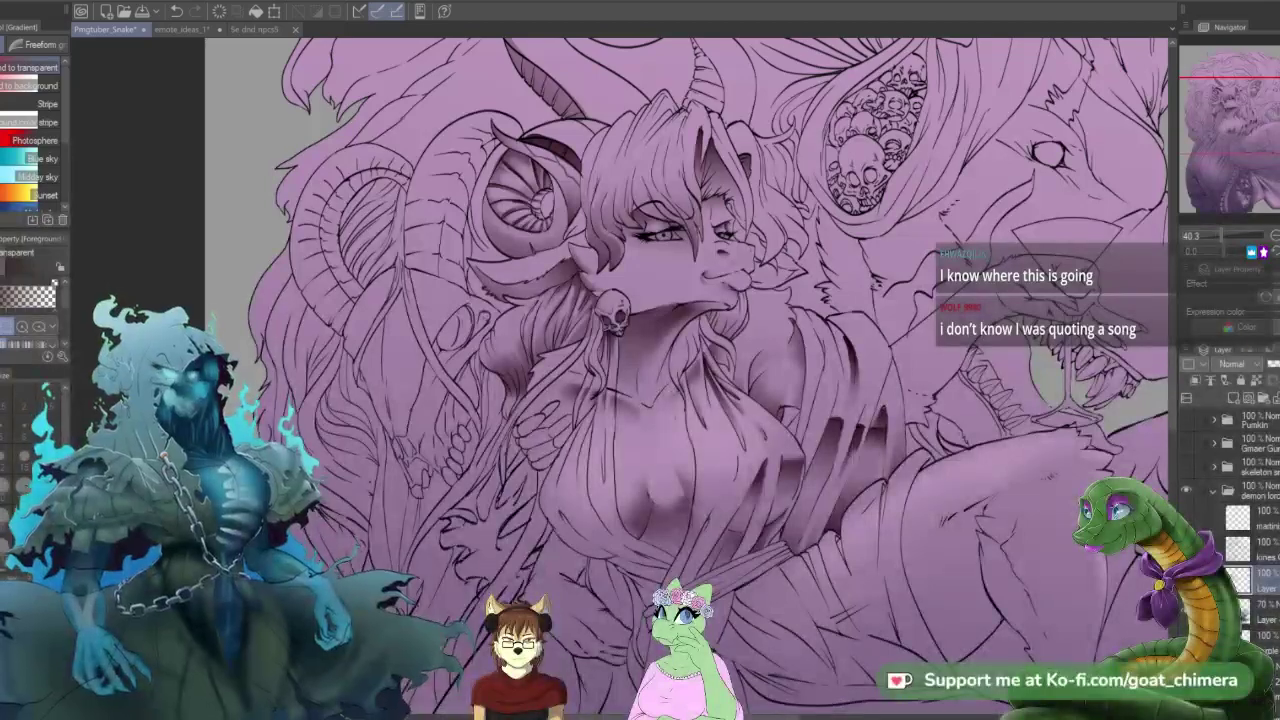
{"action": "scroll", "coordinate": [655, 358], "scroll_direction": "up", "scroll_amount": 2}
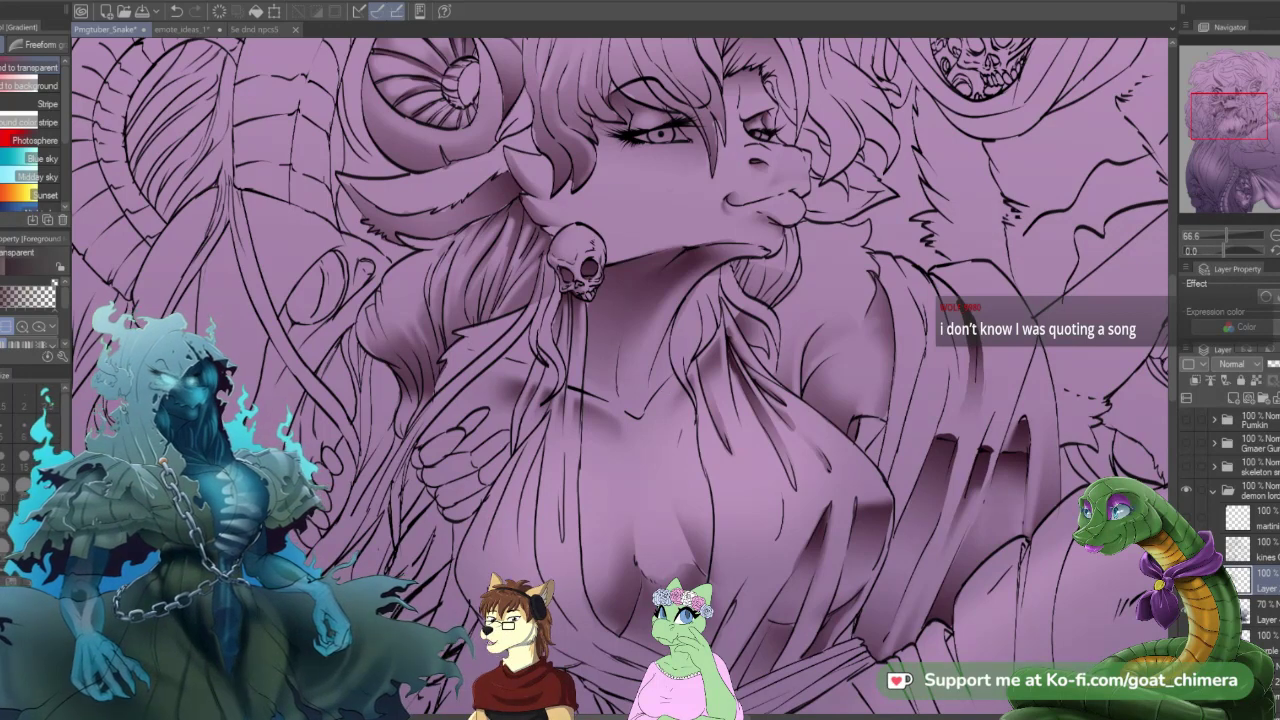
{"action": "key", "text": "m"}
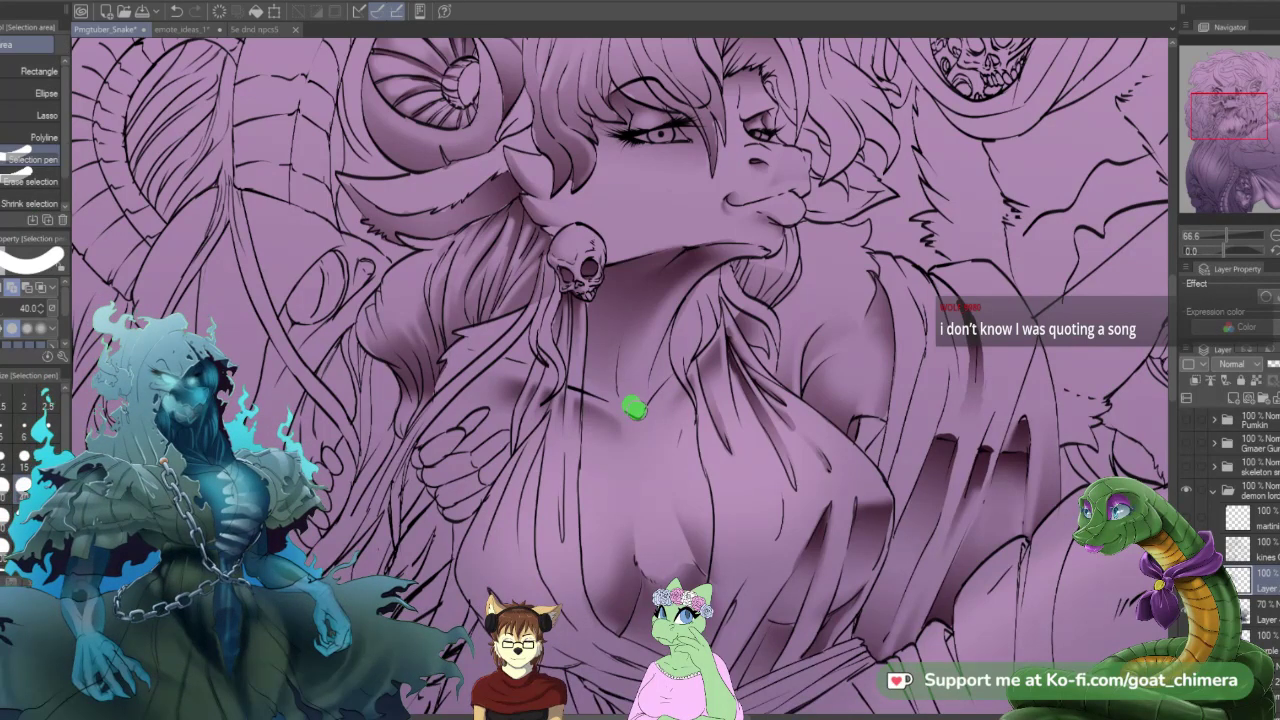
{"action": "left_click_drag", "start_coordinate": [640, 400], "coordinate": [636, 396]}
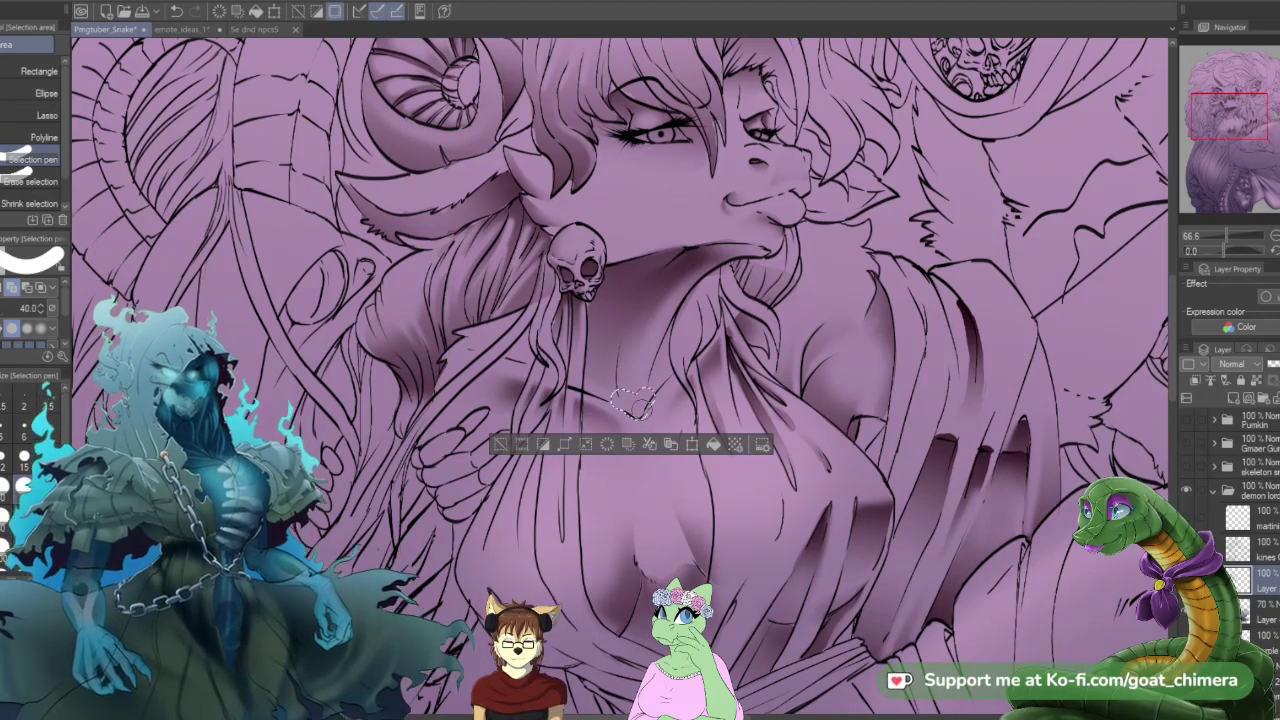
{"action": "left_click", "coordinate": [30, 181]}
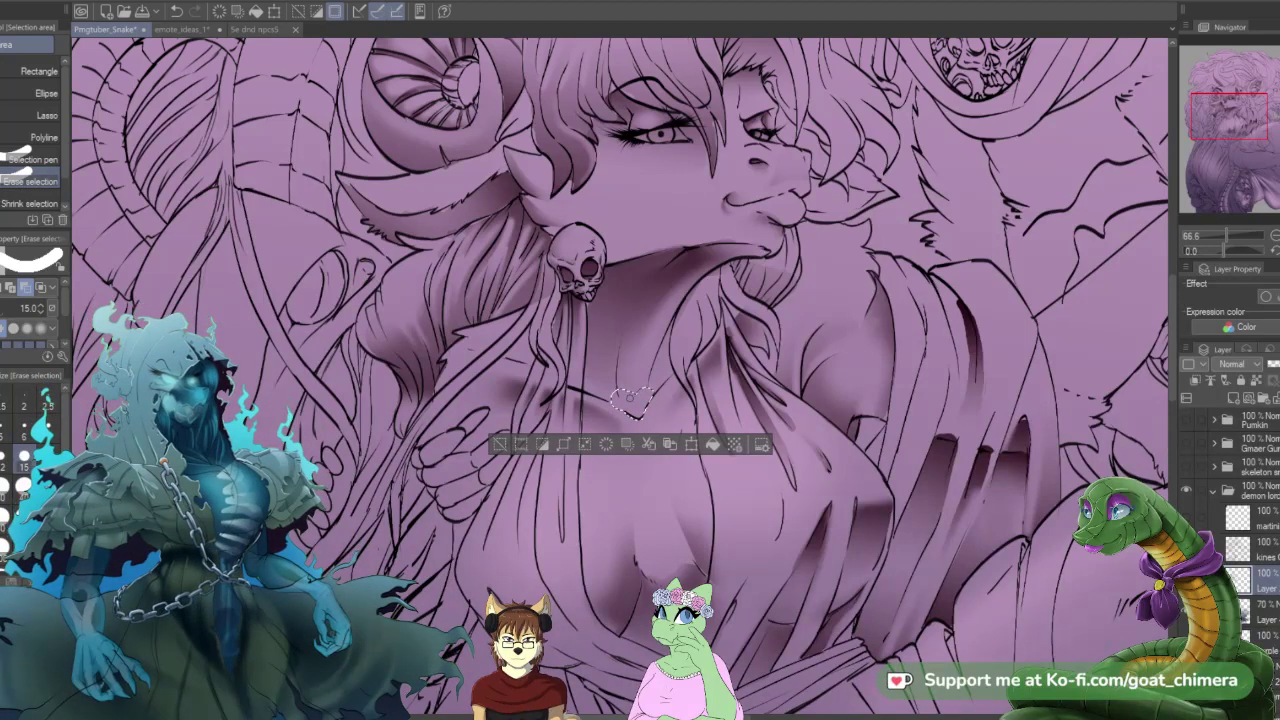
{"action": "mouse_move", "coordinate": [614, 390]}
{"action": "left_mouse_down"}
{"action": "mouse_move", "coordinate": [626, 414]}
{"action": "mouse_move", "coordinate": [637, 394]}
{"action": "left_mouse_up"}
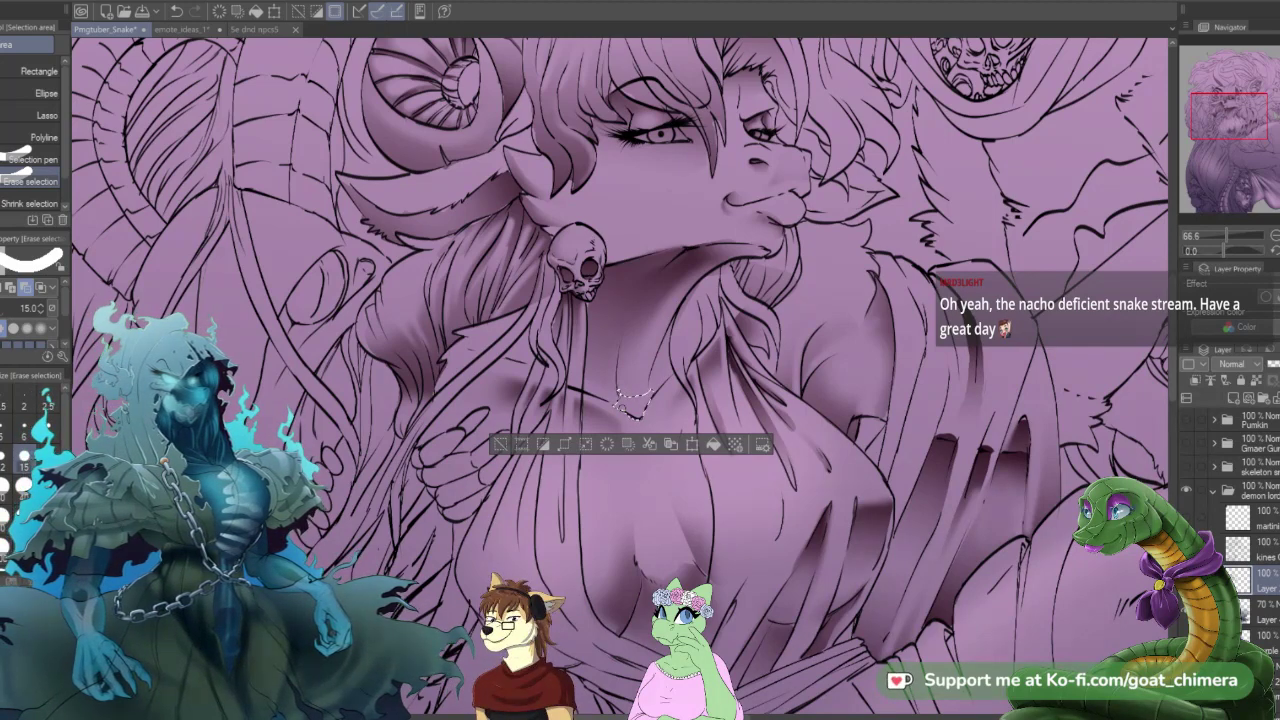
{"action": "key", "text": "g"}
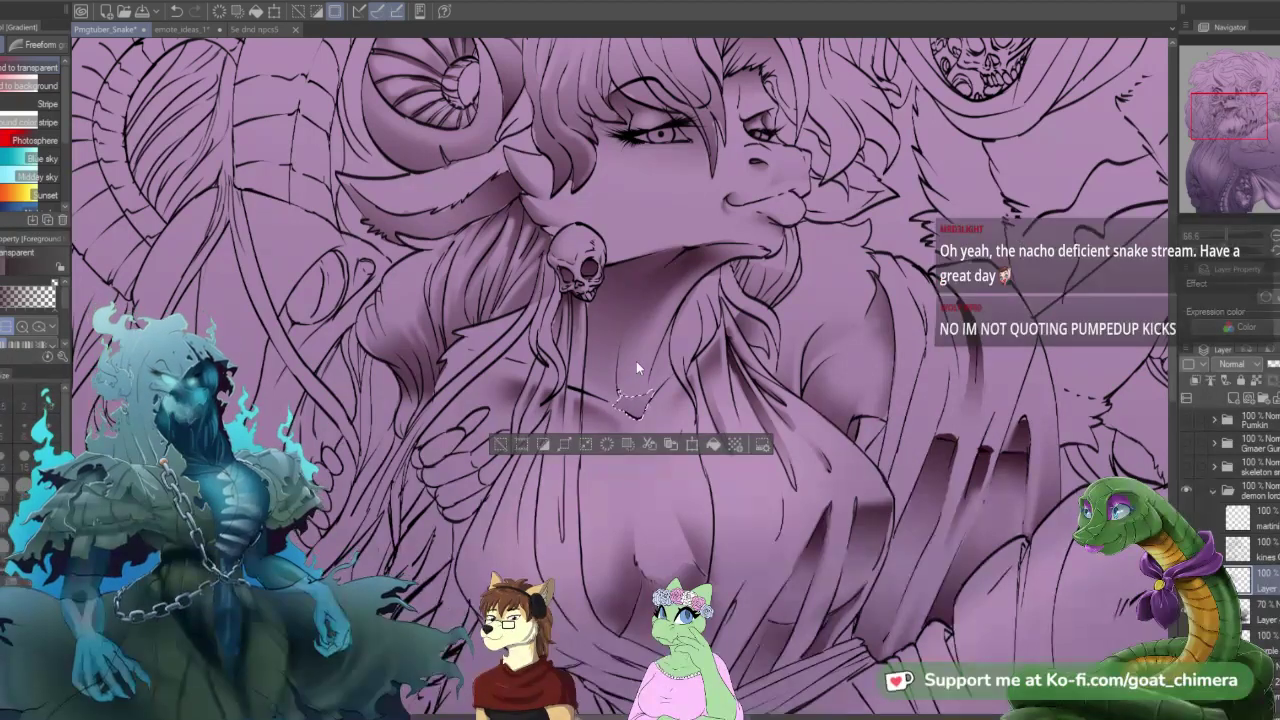
{"action": "key", "text": "ctrl+d"}
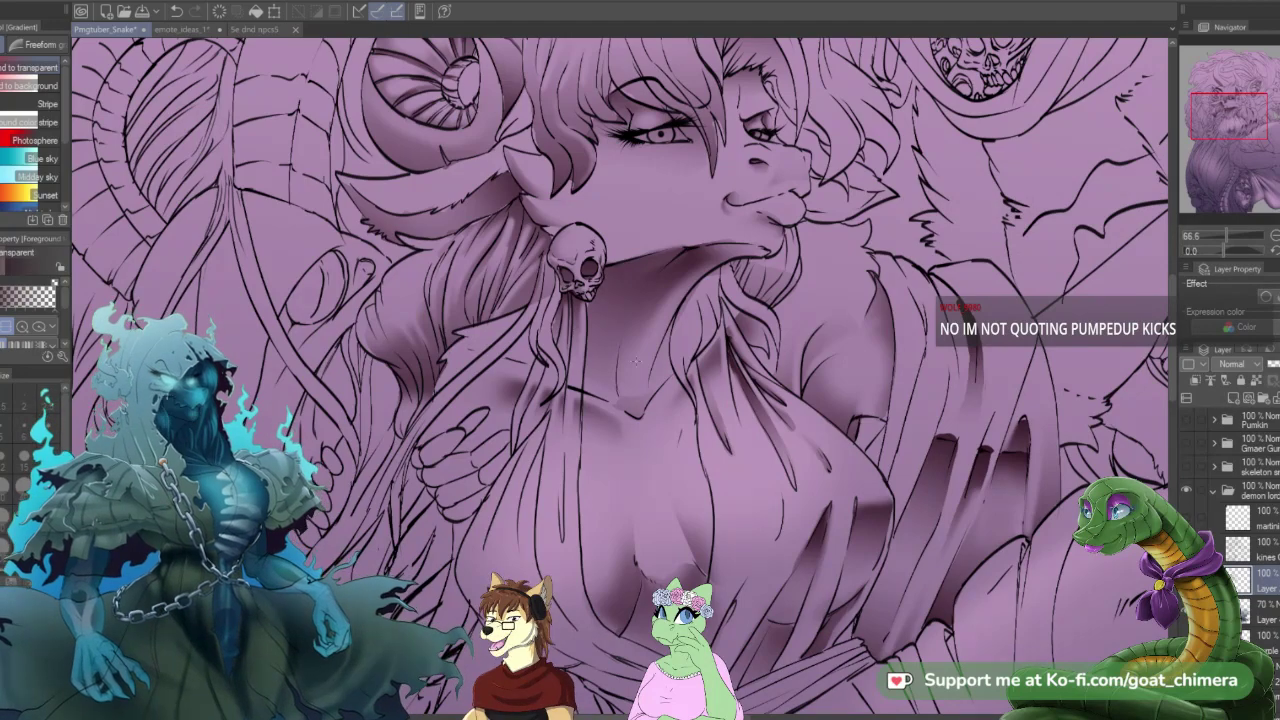
- Examine the shading on the horned figure's head and torso, up close and in the whole composition
{"action": "scroll", "coordinate": [634, 360], "scroll_direction": "down", "scroll_amount": 3}
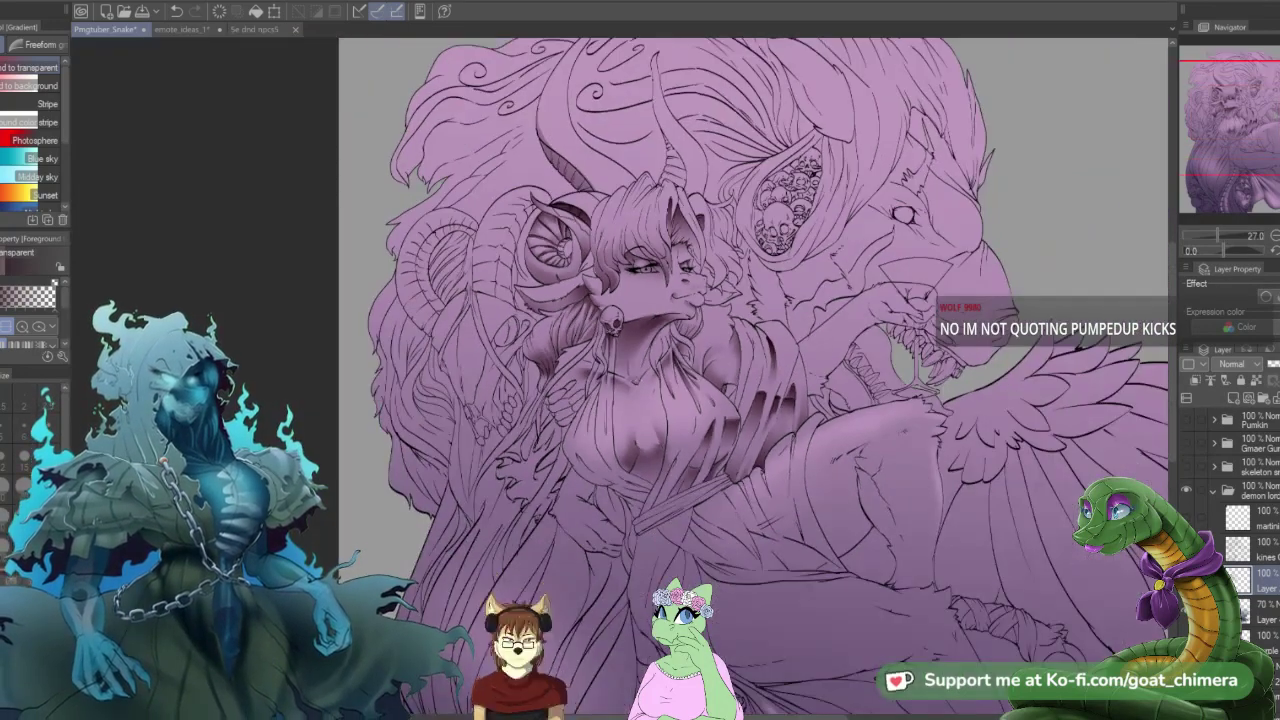
{"action": "scroll", "coordinate": [620, 432], "scroll_direction": "down", "scroll_amount": 1}
{"action": "scroll", "coordinate": [604, 437], "scroll_direction": "up", "scroll_amount": 3}
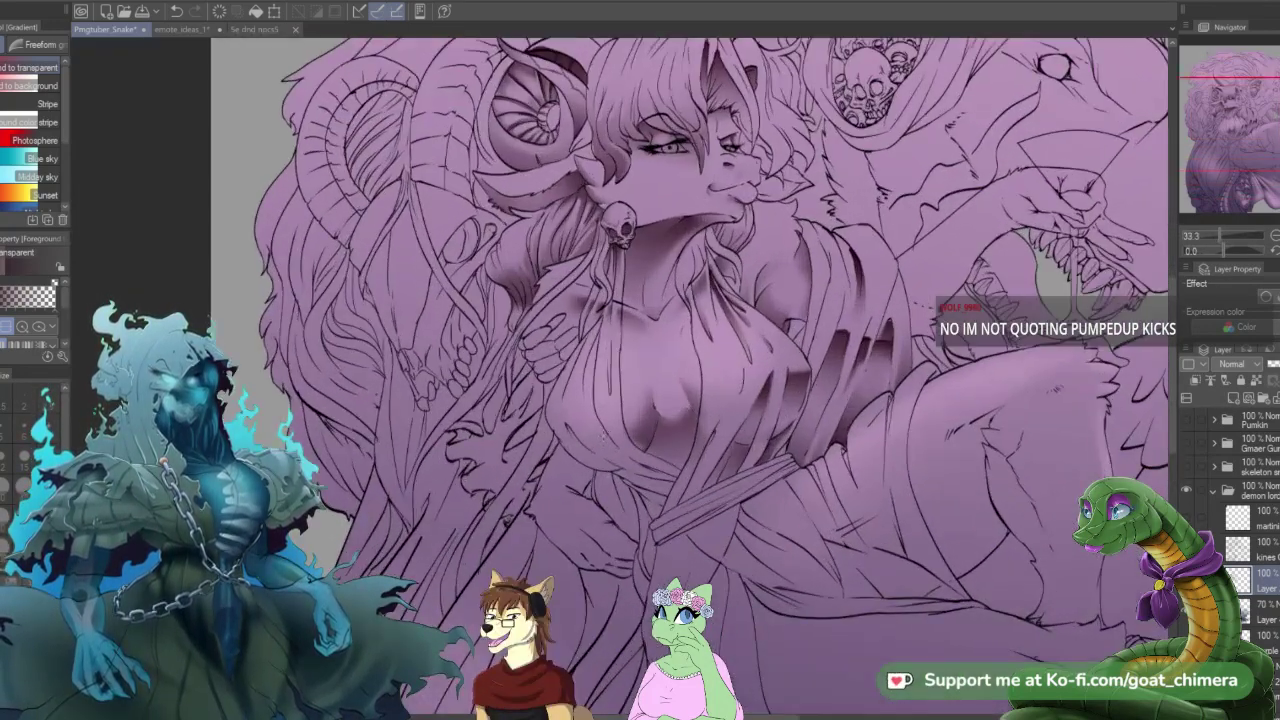
{"action": "scroll", "coordinate": [604, 437], "scroll_direction": "down", "scroll_amount": 2}
{"action": "scroll", "coordinate": [604, 437], "scroll_direction": "up", "scroll_amount": 1}
{"action": "scroll", "coordinate": [600, 430], "scroll_direction": "down", "scroll_amount": 1}
{"action": "scroll", "coordinate": [591, 421], "scroll_direction": "up", "scroll_amount": 1}
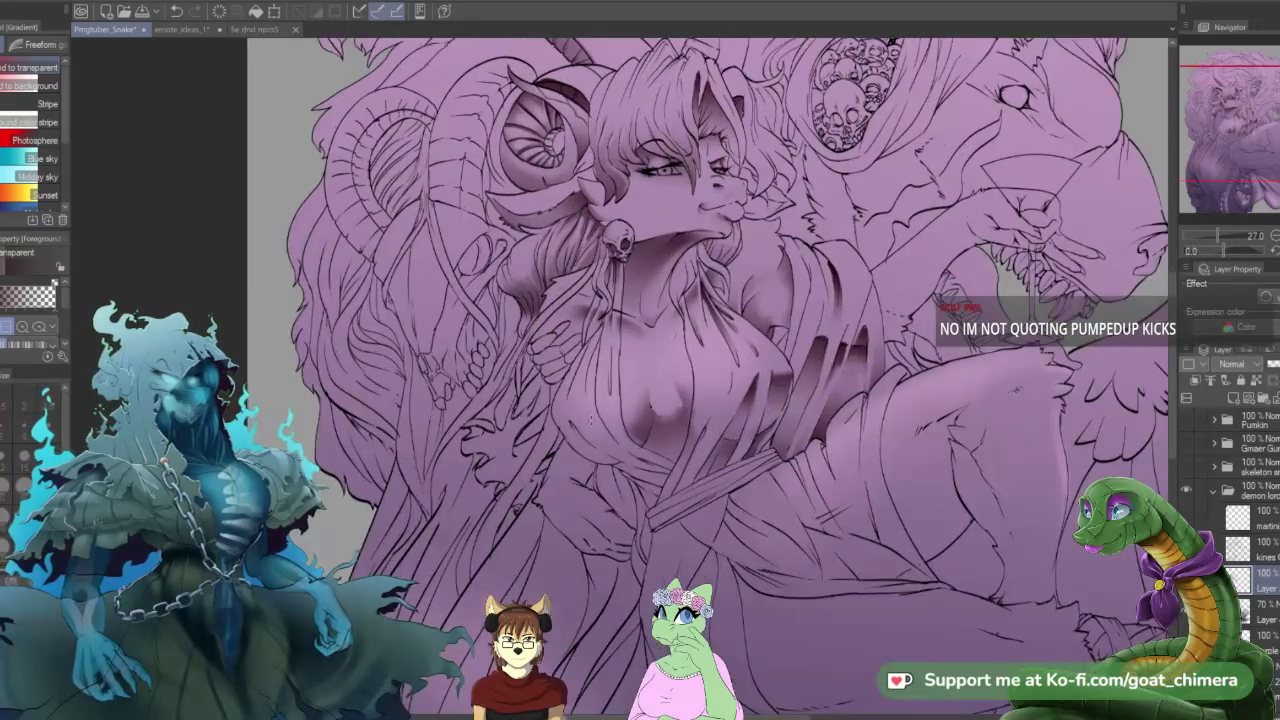
{"action": "scroll", "coordinate": [583, 408], "scroll_direction": "down", "scroll_amount": 1}
{"action": "scroll", "coordinate": [583, 408], "scroll_direction": "up", "scroll_amount": 3}
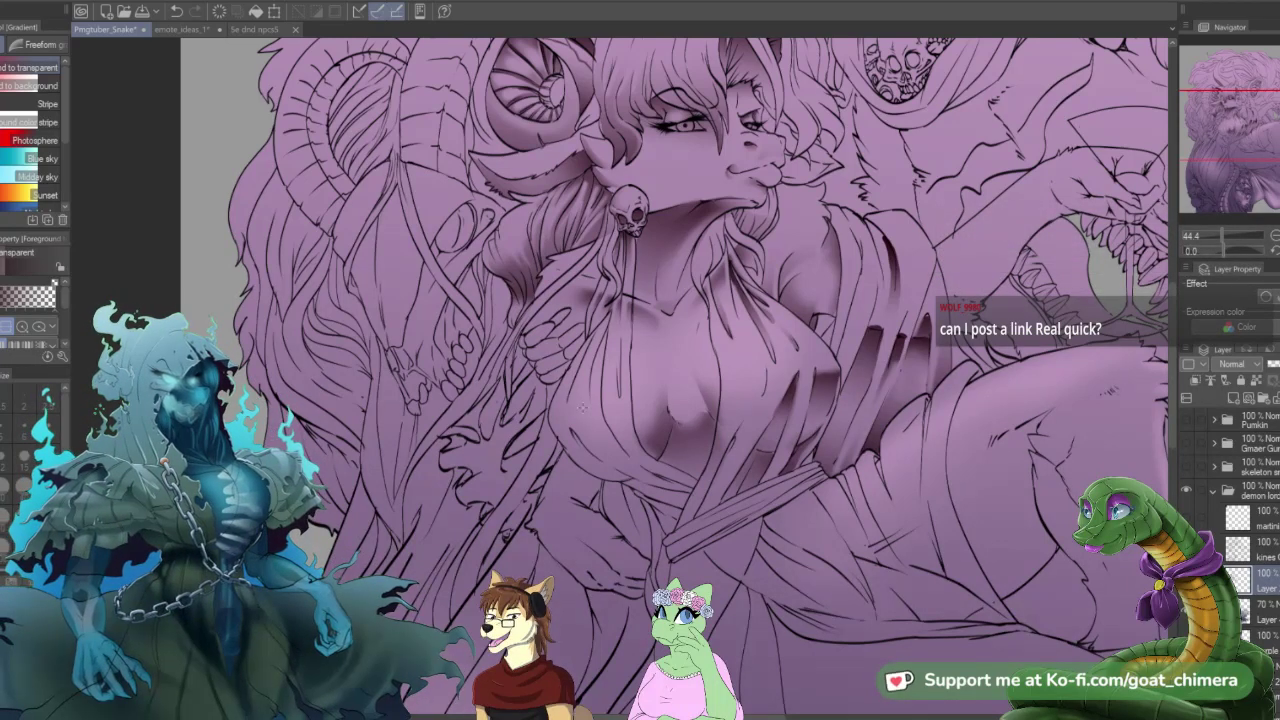
{"action": "scroll", "coordinate": [583, 407], "scroll_direction": "down", "scroll_amount": 1}
{"action": "scroll", "coordinate": [583, 407], "scroll_direction": "up", "scroll_amount": 2}
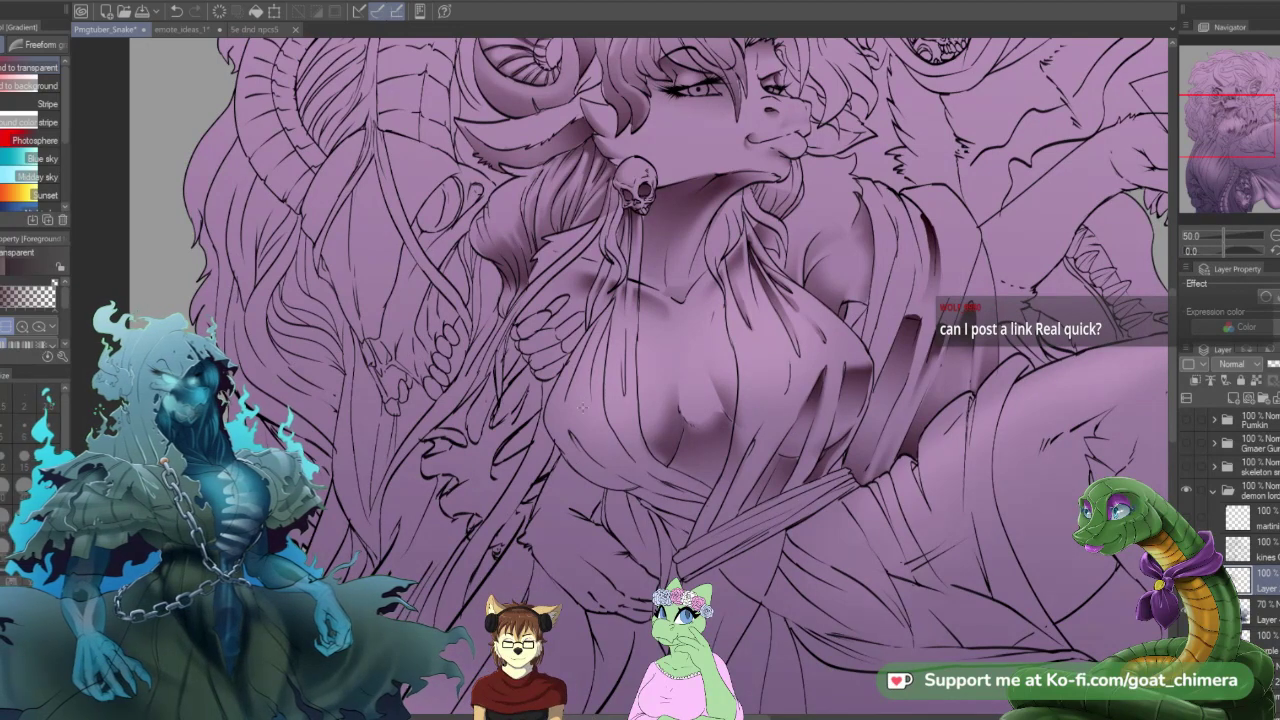
- Mask the draped cloth on the lower left of the bust with the selection pen at size 40, shade it with the gradient, and deselect
{"action": "key", "text": "m"}
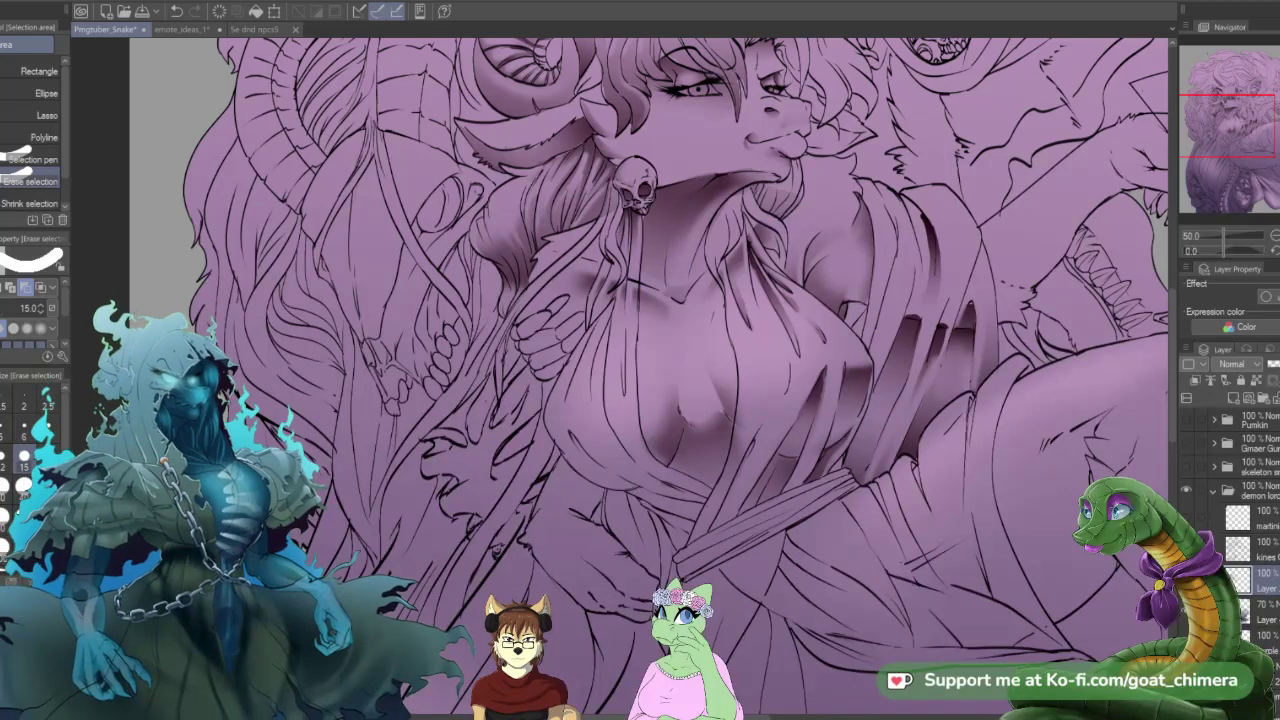
{"action": "scroll", "coordinate": [530, 500], "scroll_direction": "down", "scroll_amount": 3}
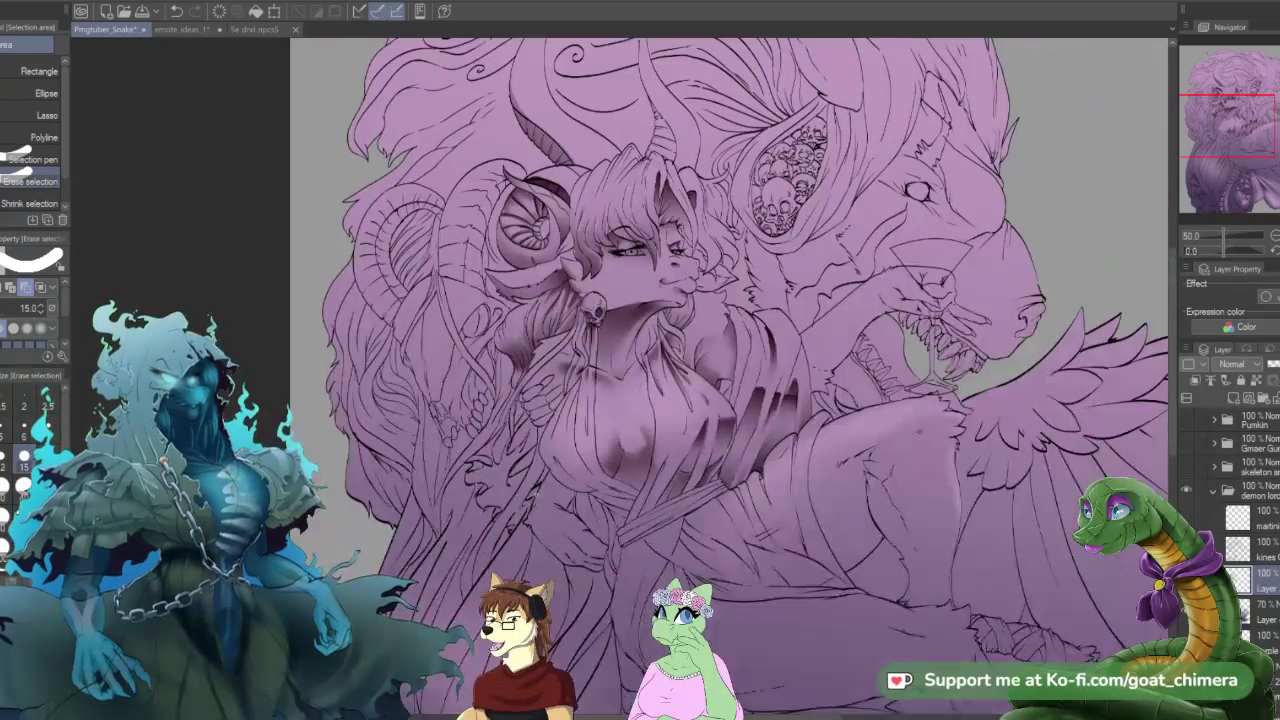
{"action": "scroll", "coordinate": [629, 463], "scroll_direction": "up", "scroll_amount": 2}
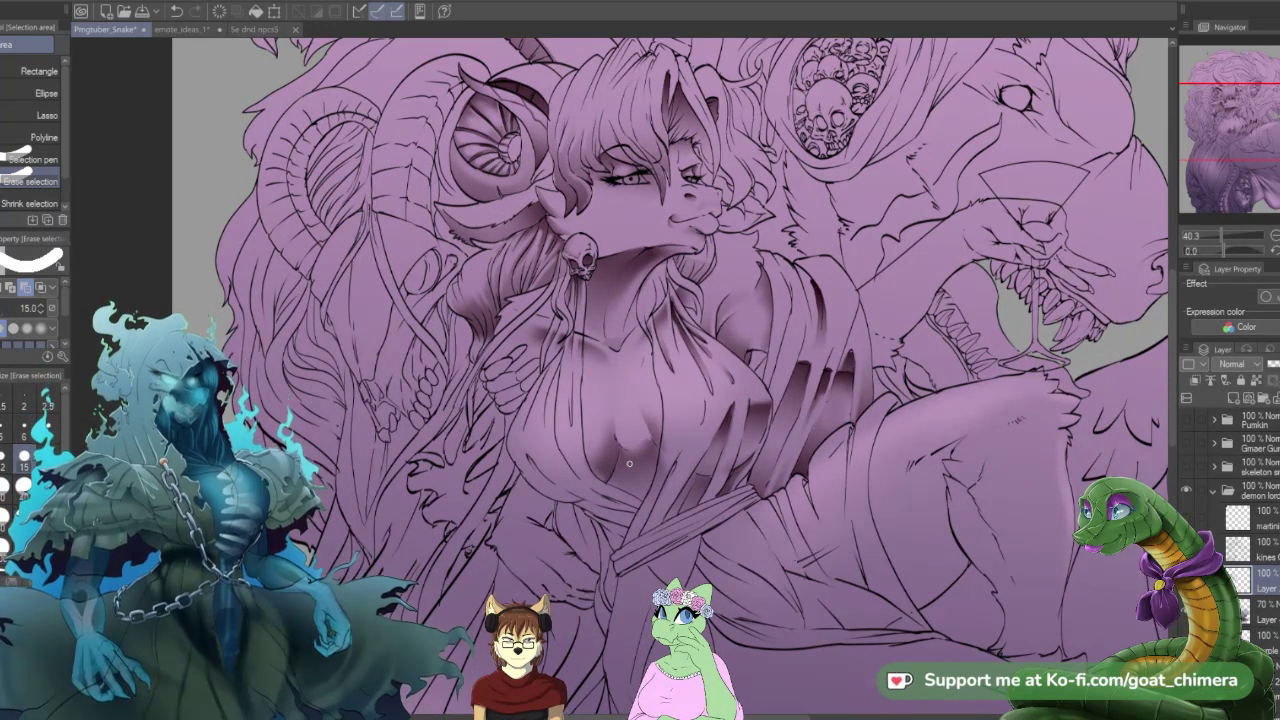
{"action": "left_click", "coordinate": [30, 159]}
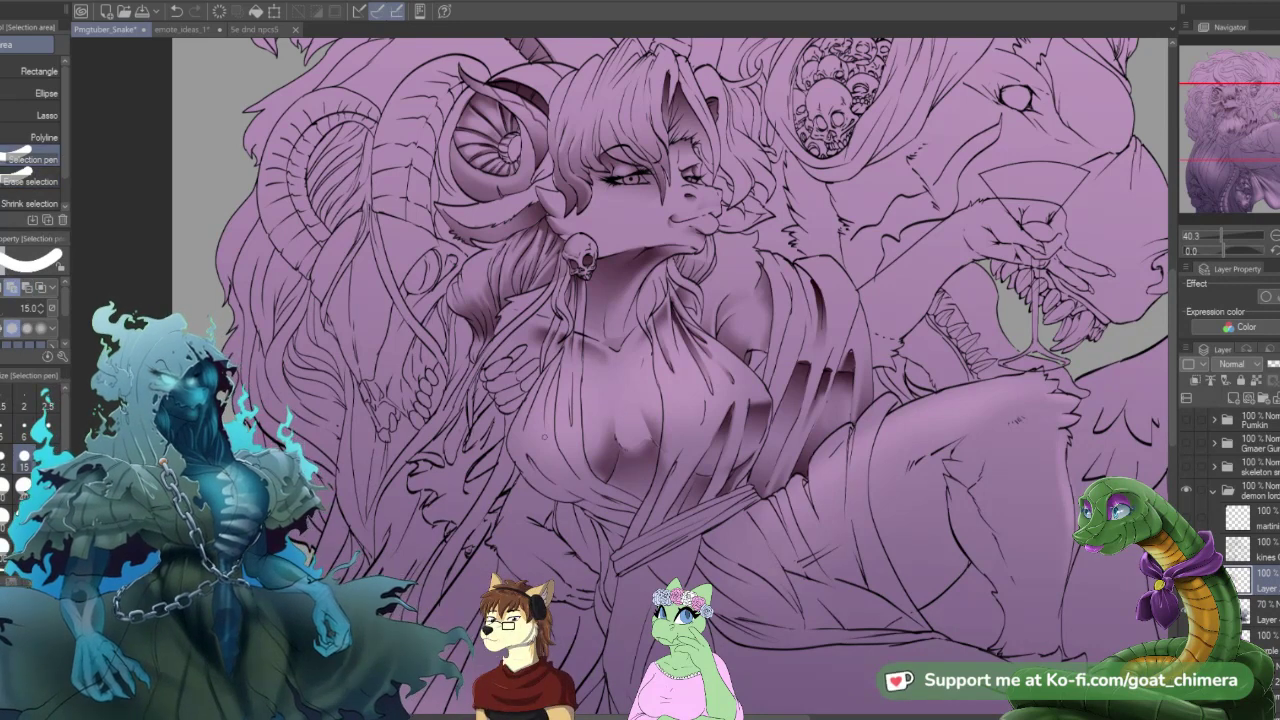
{"action": "left_click", "coordinate": [24, 485]}
{"action": "mouse_move", "coordinate": [520, 448]}
{"action": "left_mouse_down"}
{"action": "mouse_move", "coordinate": [558, 496]}
{"action": "mouse_move", "coordinate": [530, 442]}
{"action": "mouse_move", "coordinate": [580, 490]}
{"action": "mouse_move", "coordinate": [560, 440]}
{"action": "mouse_move", "coordinate": [596, 490]}
{"action": "mouse_move", "coordinate": [580, 498]}
{"action": "mouse_move", "coordinate": [590, 483]}
{"action": "left_mouse_up"}
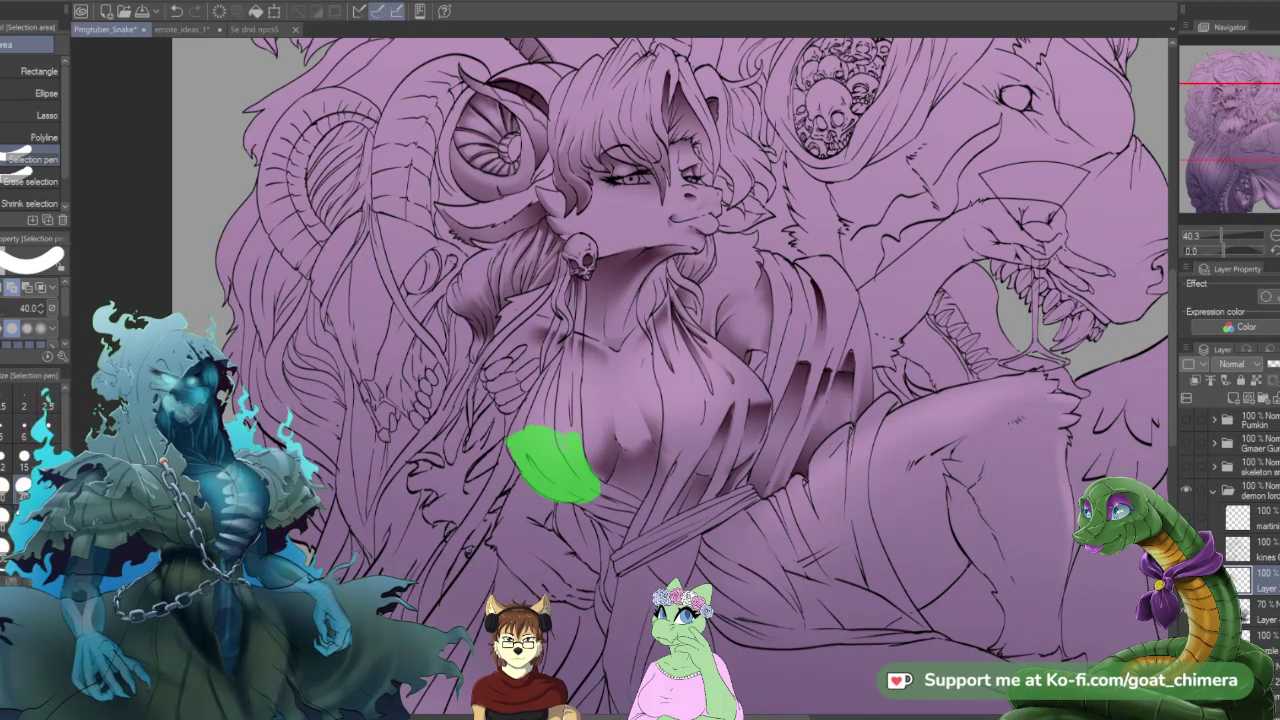
{"action": "mouse_move", "coordinate": [574, 440]}
{"action": "left_mouse_down"}
{"action": "mouse_move", "coordinate": [596, 492]}
{"action": "mouse_move", "coordinate": [614, 500]}
{"action": "left_mouse_up"}
{"action": "left_click_drag", "start_coordinate": [564, 466], "coordinate": [632, 521]}
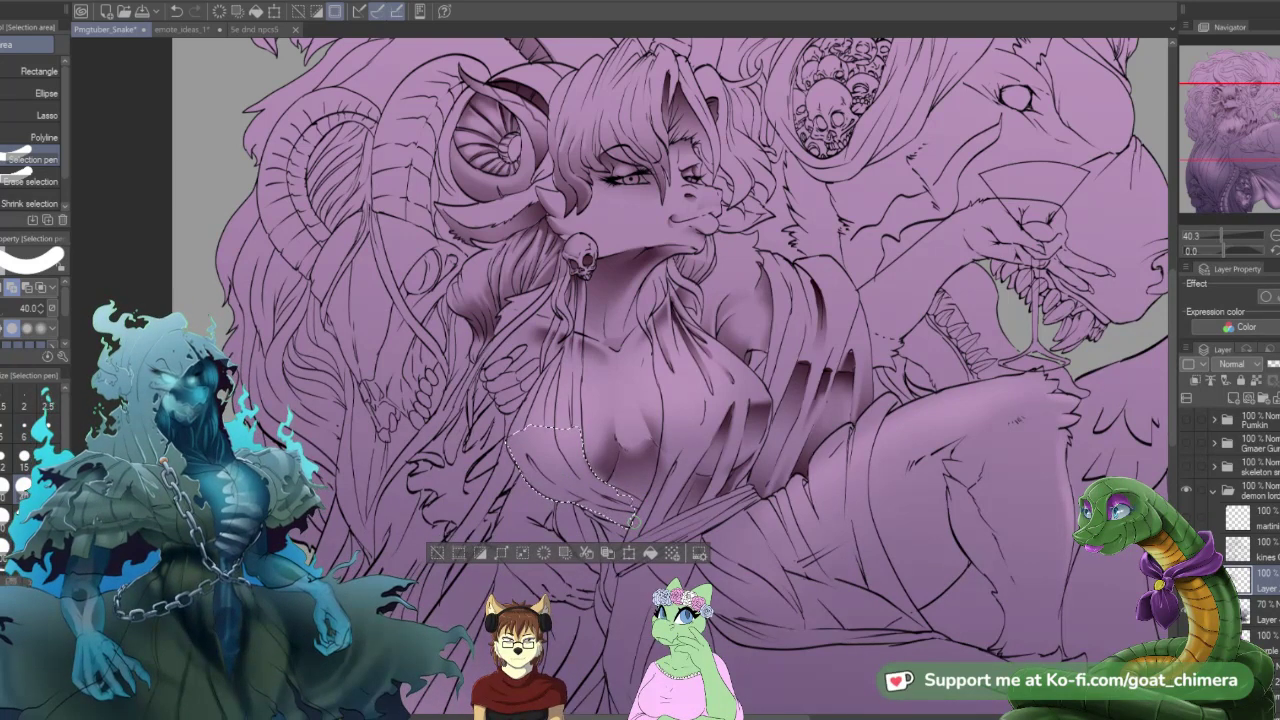
{"action": "key", "text": "g"}
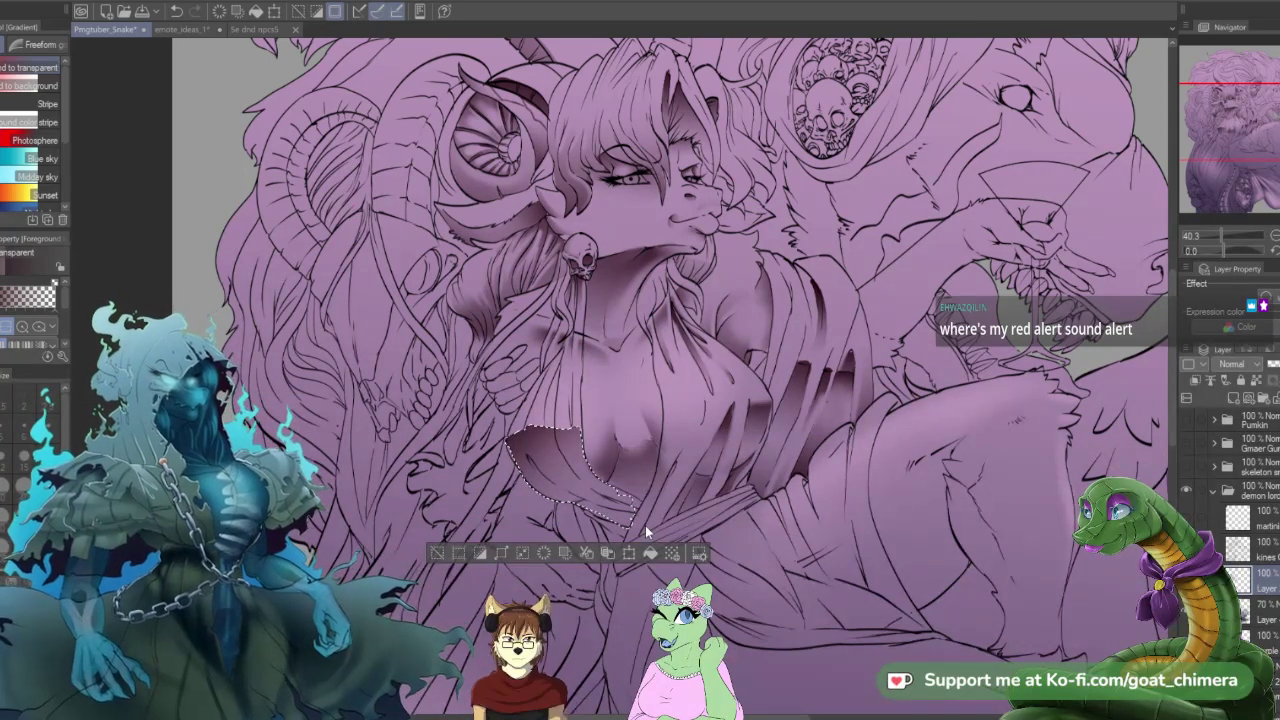
{"action": "key", "text": "ctrl+d"}
- Shape fold highlights into the shading on the lower left bust cloth with the soft eraser, using size 40 and size 15
{"action": "key", "text": "e"}
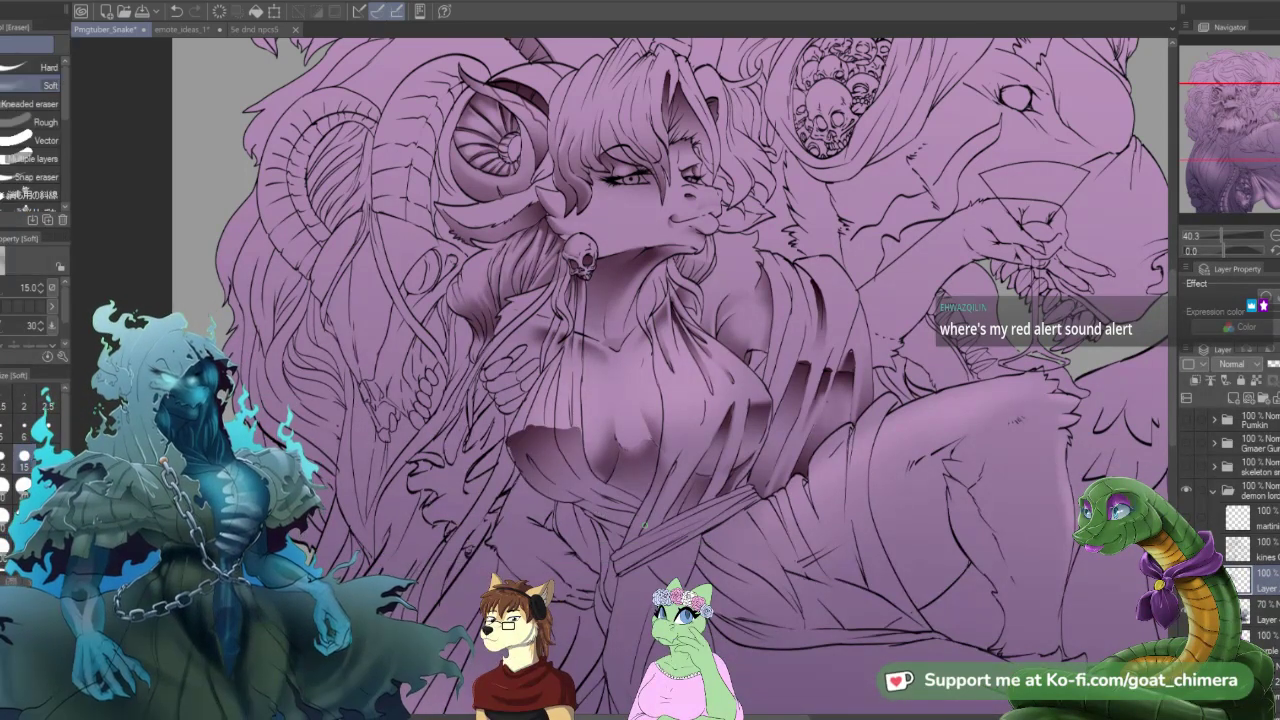
{"action": "key", "text": "]"}
{"action": "key", "text": "]"}
{"action": "key", "text": "]"}
{"action": "key", "text": "]"}
{"action": "key", "text": "]"}
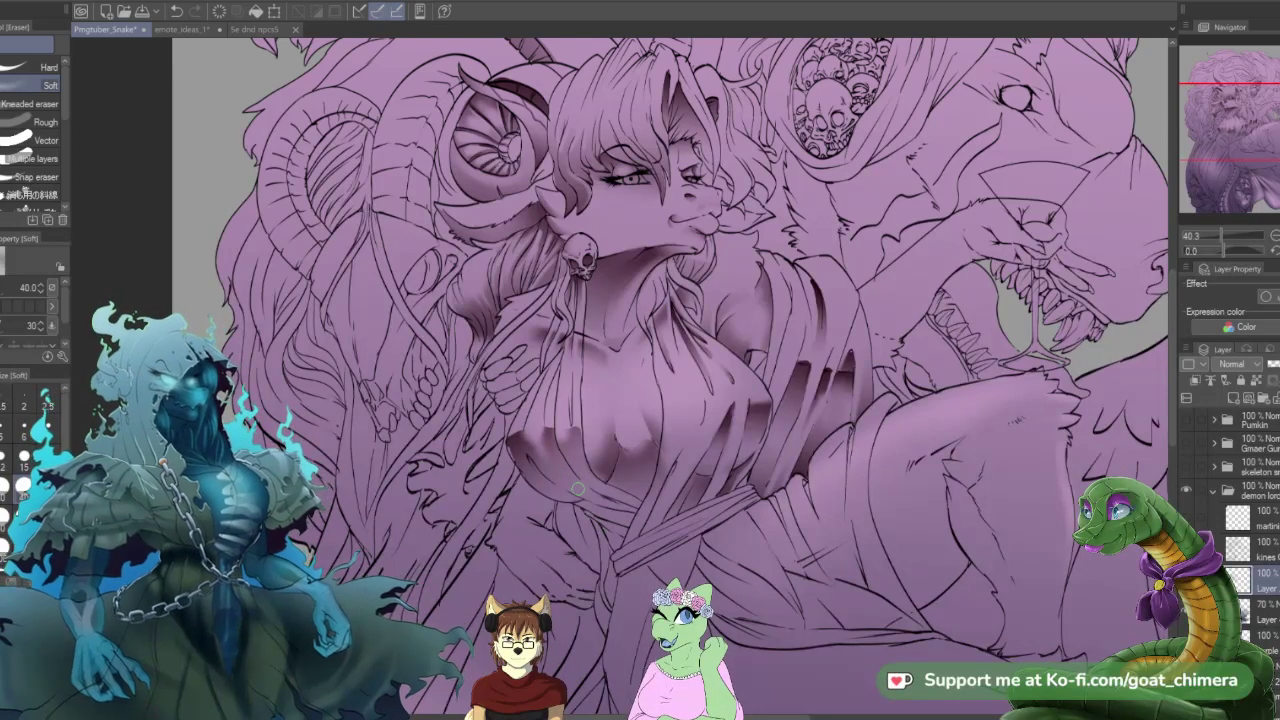
{"action": "key", "text": "bracketleft"}
{"action": "key", "text": "bracketleft"}
{"action": "key", "text": "bracketleft"}
{"action": "key", "text": "bracketleft"}
{"action": "key", "text": "bracketleft"}
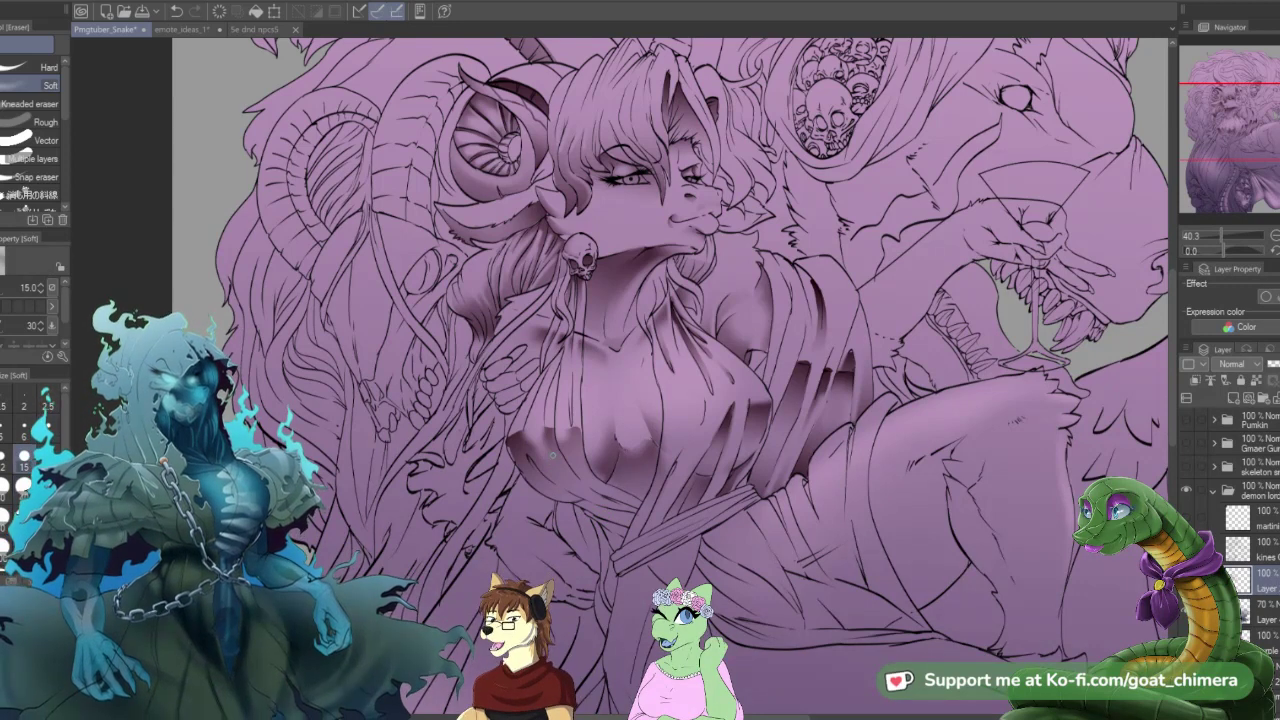
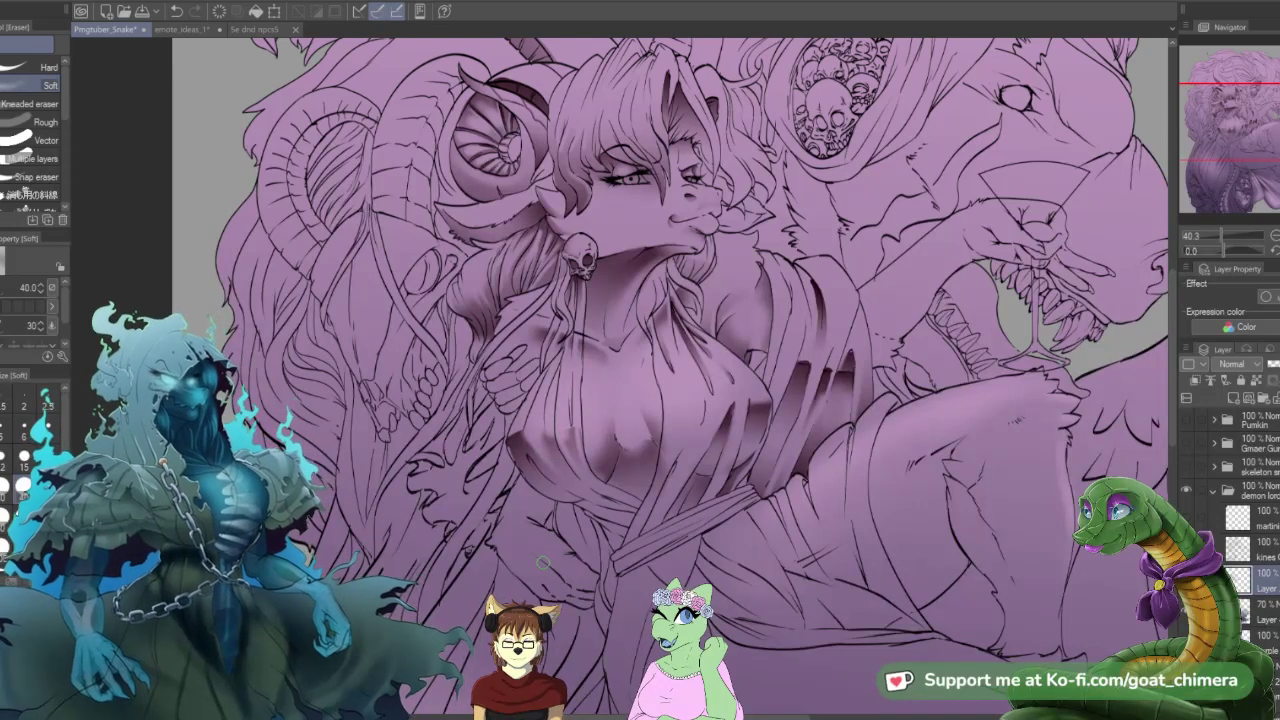
- Mask the long fold on the left side of the bust cloth with the selection pen, trim it with the size 15 selection eraser, shade it with the gradient, and deselect
{"action": "key", "text": "m"}
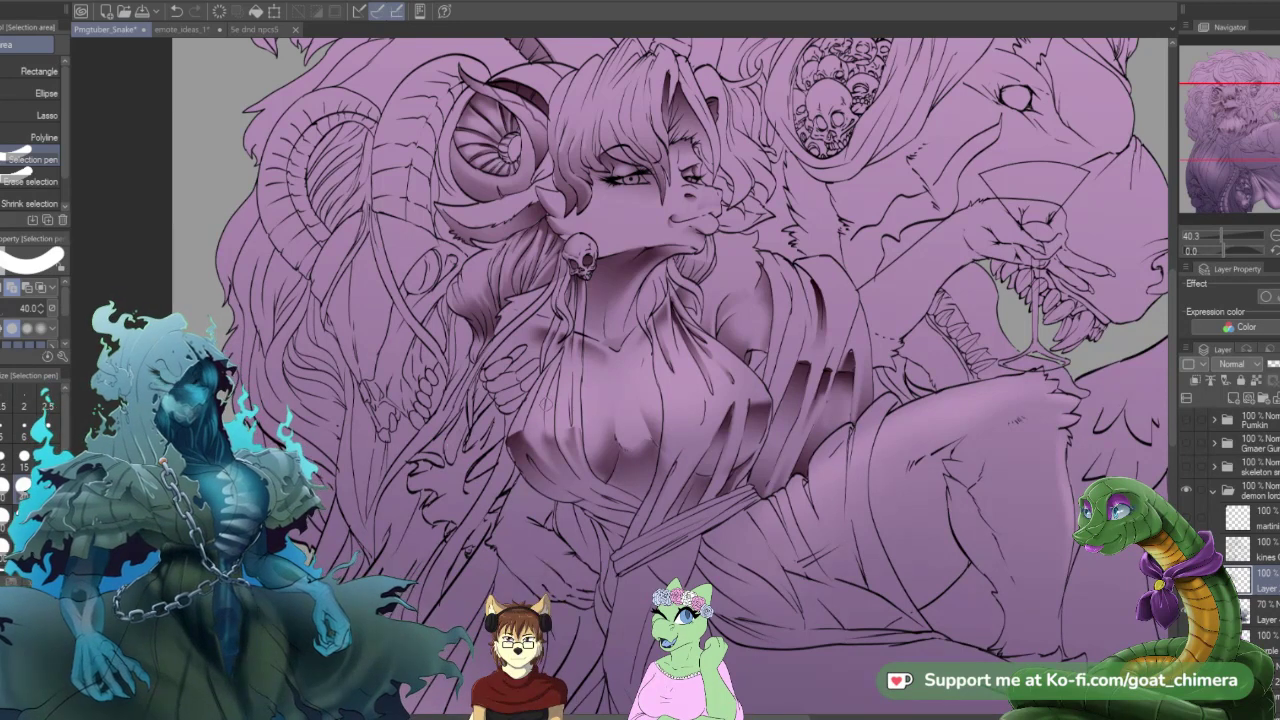
{"action": "left_click_drag", "start_coordinate": [546, 403], "coordinate": [556, 374]}
{"action": "left_click_drag", "start_coordinate": [546, 432], "coordinate": [556, 374]}
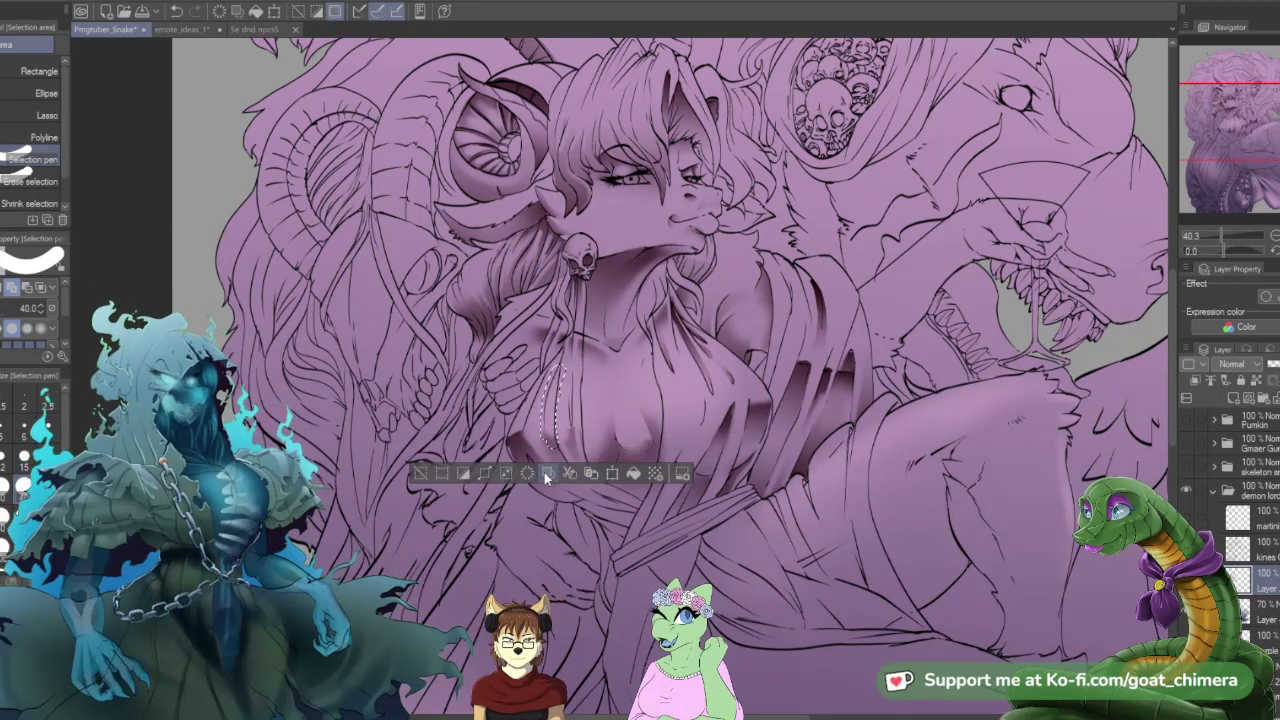
{"action": "left_click", "coordinate": [29, 182]}
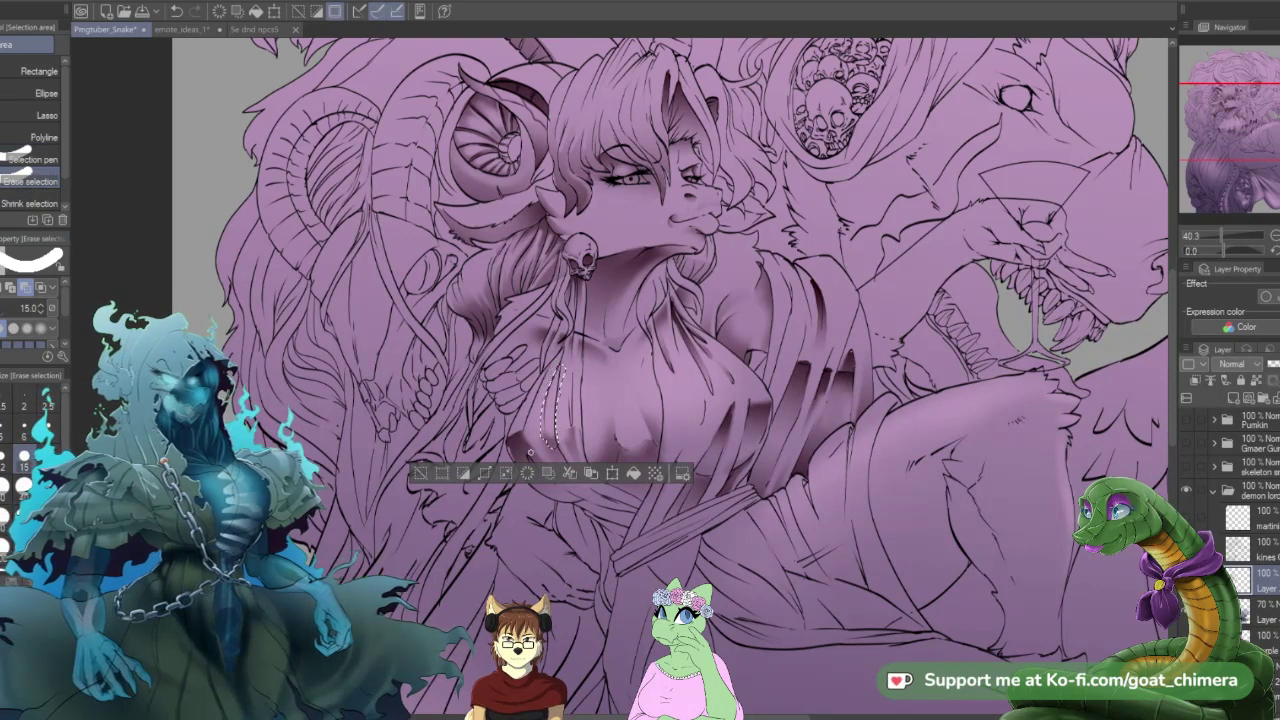
{"action": "left_click_drag", "start_coordinate": [563, 386], "coordinate": [562, 392]}
{"action": "left_click_drag", "start_coordinate": [564, 372], "coordinate": [560, 418]}
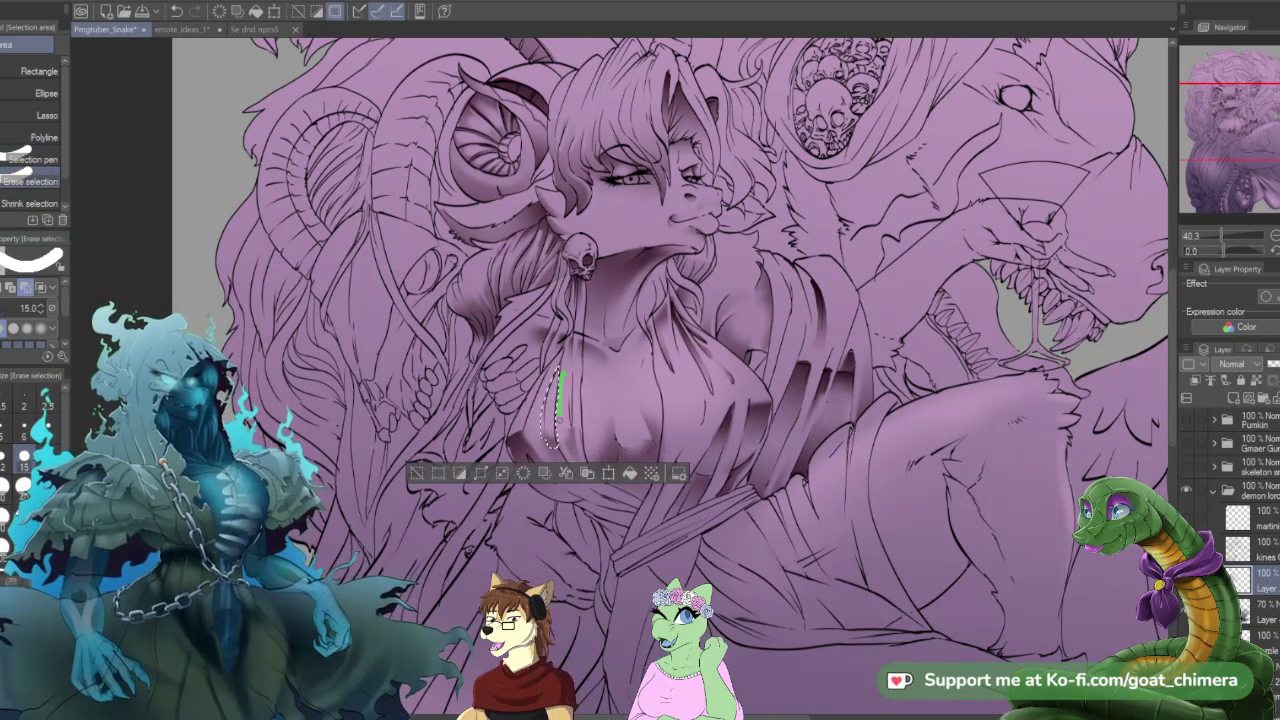
{"action": "key", "text": "g"}
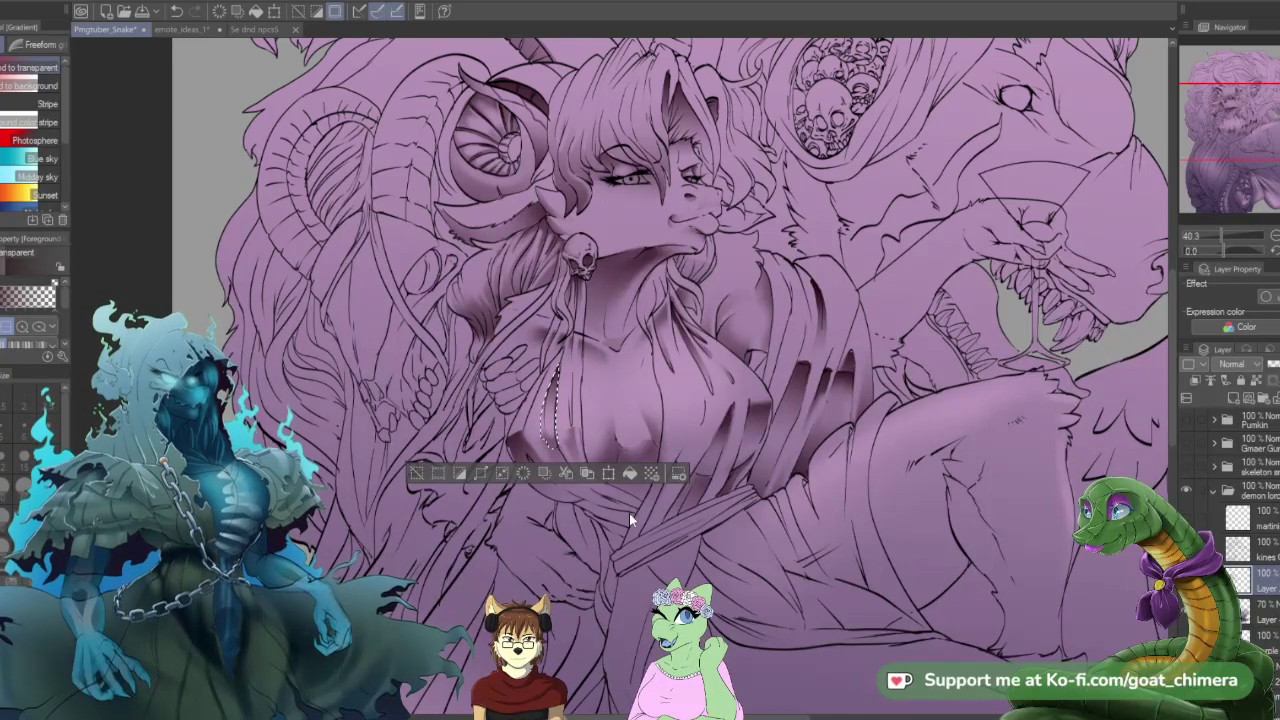
{"action": "key", "text": "ctrl+d"}
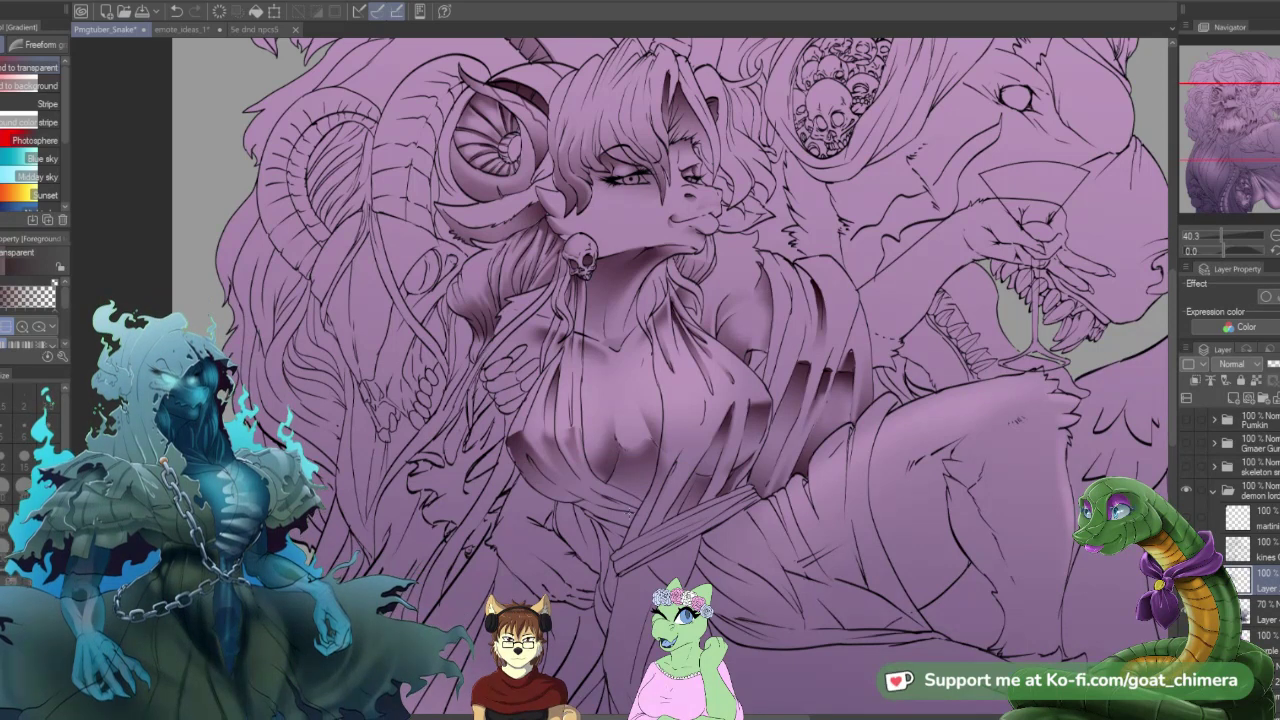
- Mask the narrow vertical fold beside it, below the skull earring, with the selection pen at size 12, shade it with the gradient, and deselect
{"action": "key", "text": "m"}
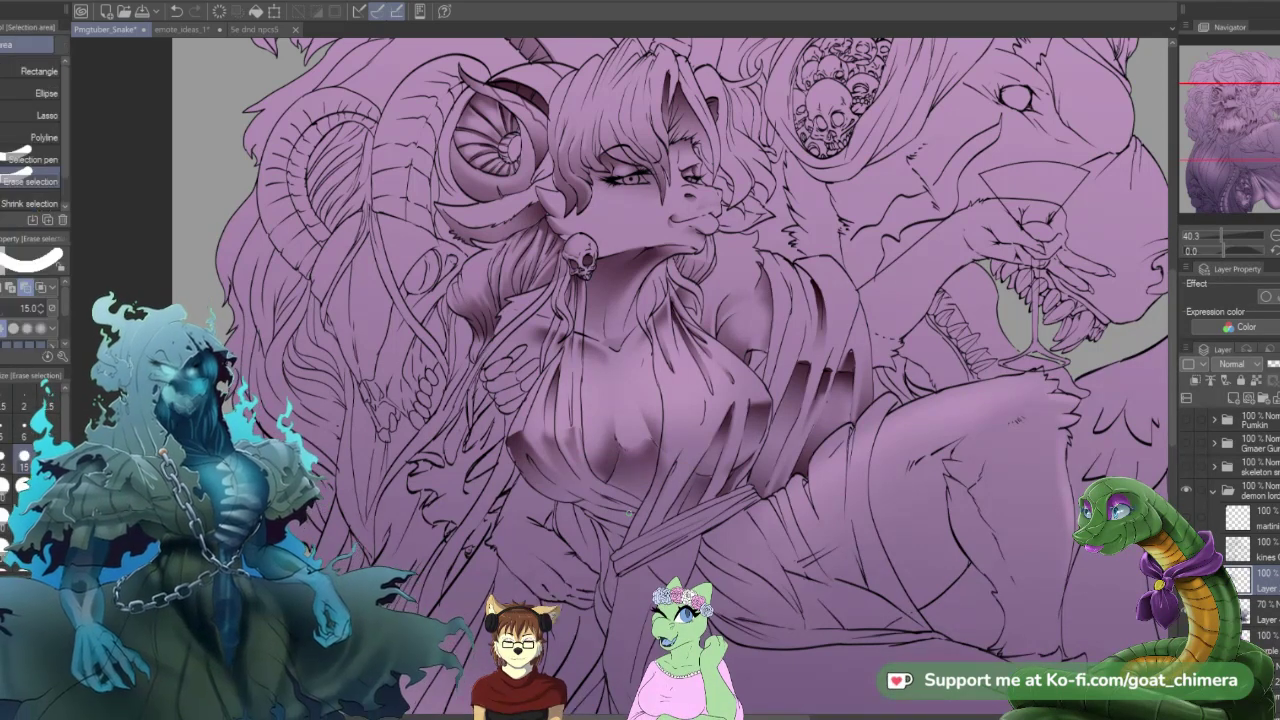
{"action": "left_click_drag", "start_coordinate": [572, 421], "coordinate": [572, 364]}
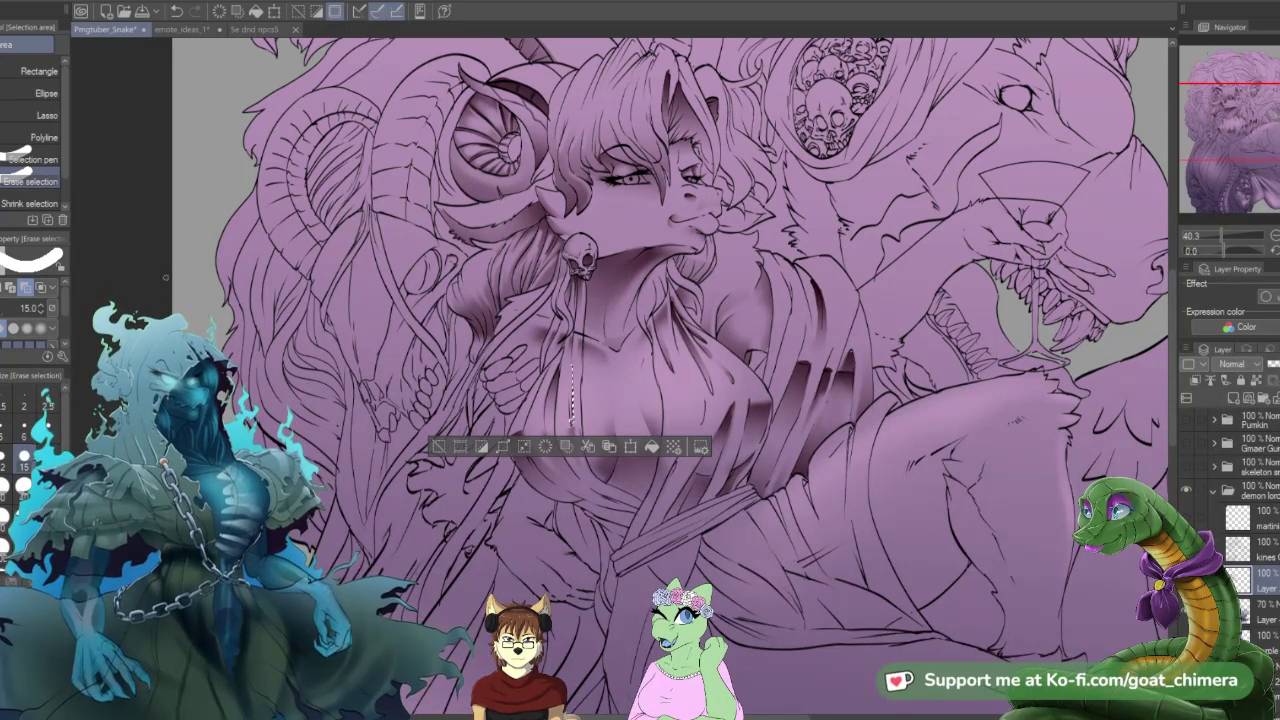
{"action": "left_click", "coordinate": [38, 160]}
{"action": "left_click", "coordinate": [4, 458]}
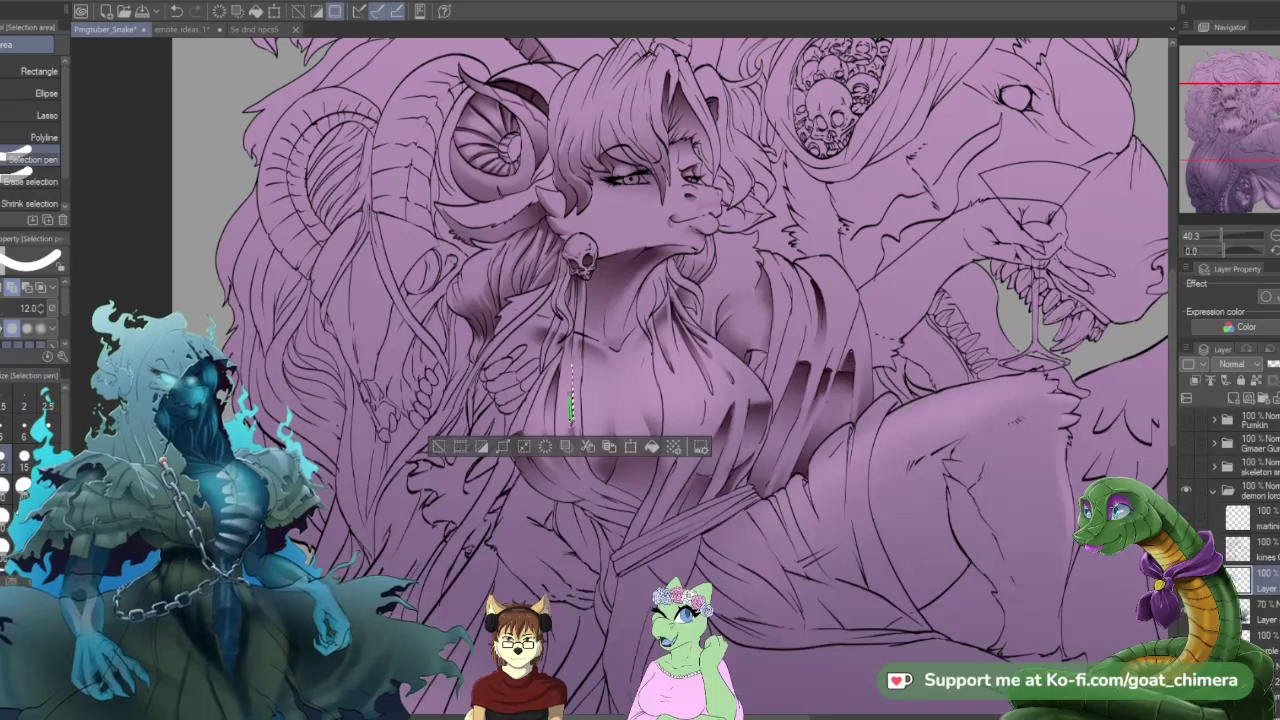
{"action": "left_click_drag", "start_coordinate": [572, 422], "coordinate": [570, 334]}
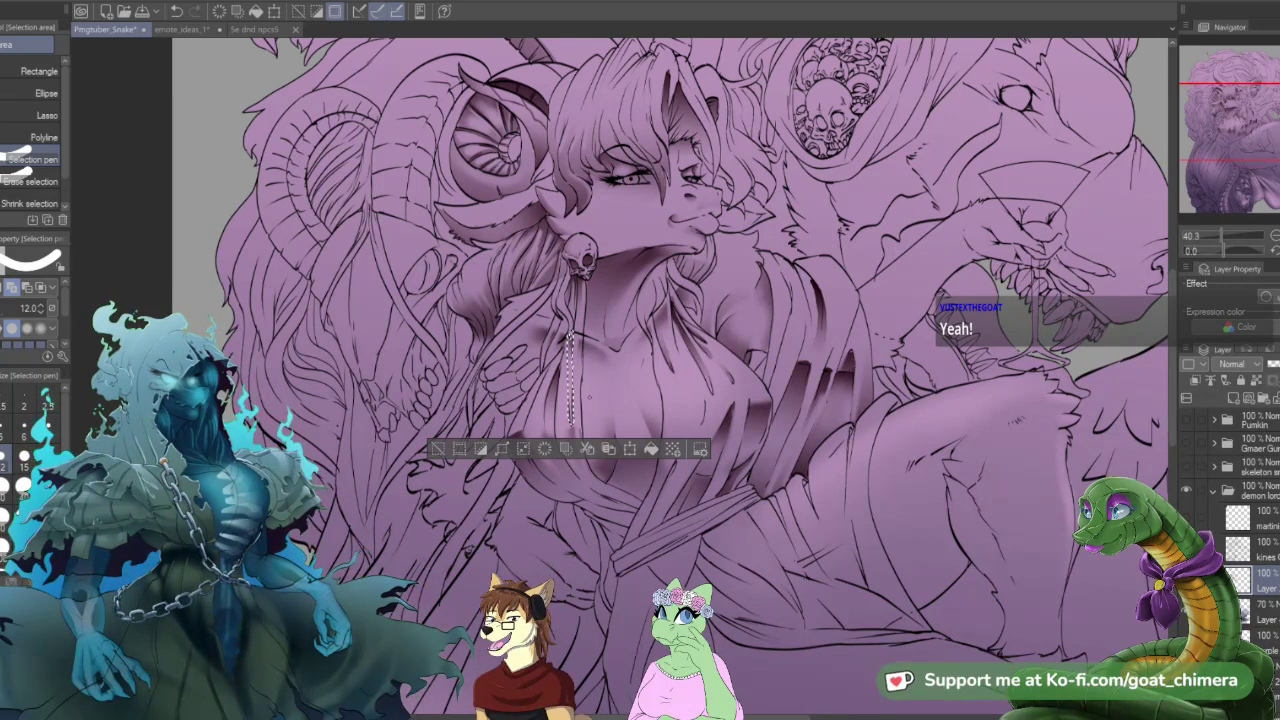
{"action": "key", "text": "g"}
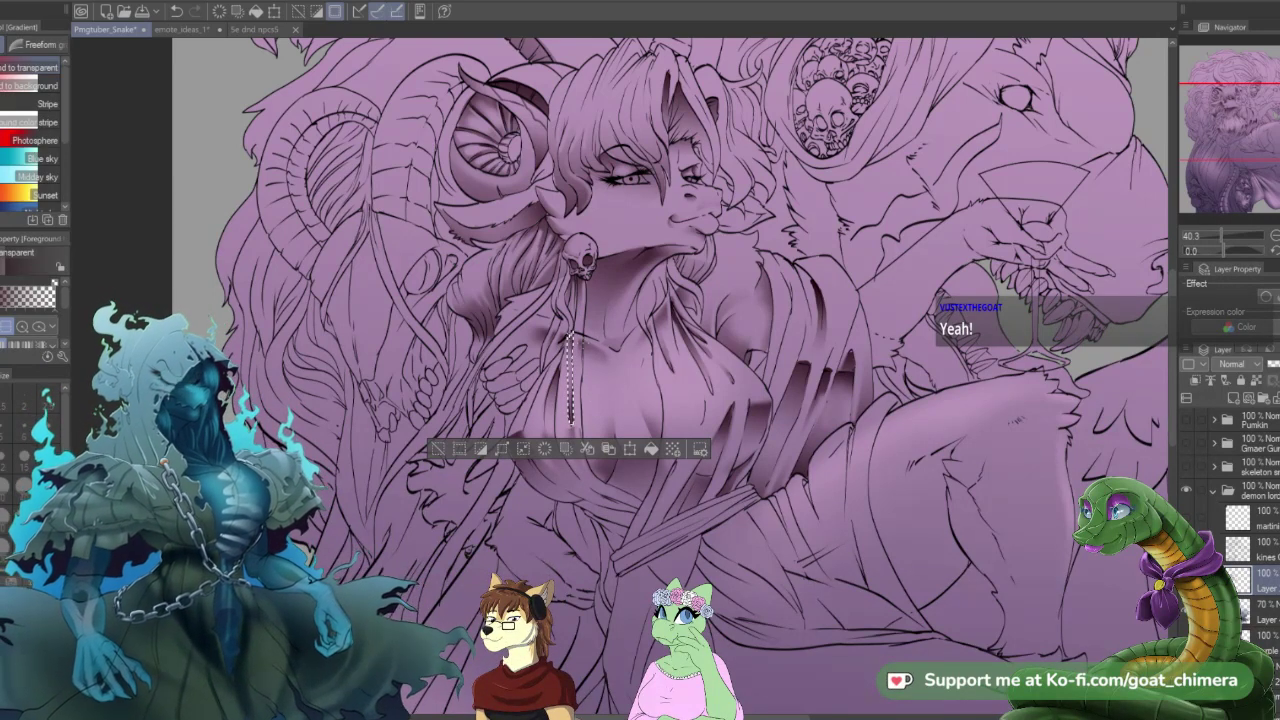
{"action": "key", "text": "ctrl+d"}
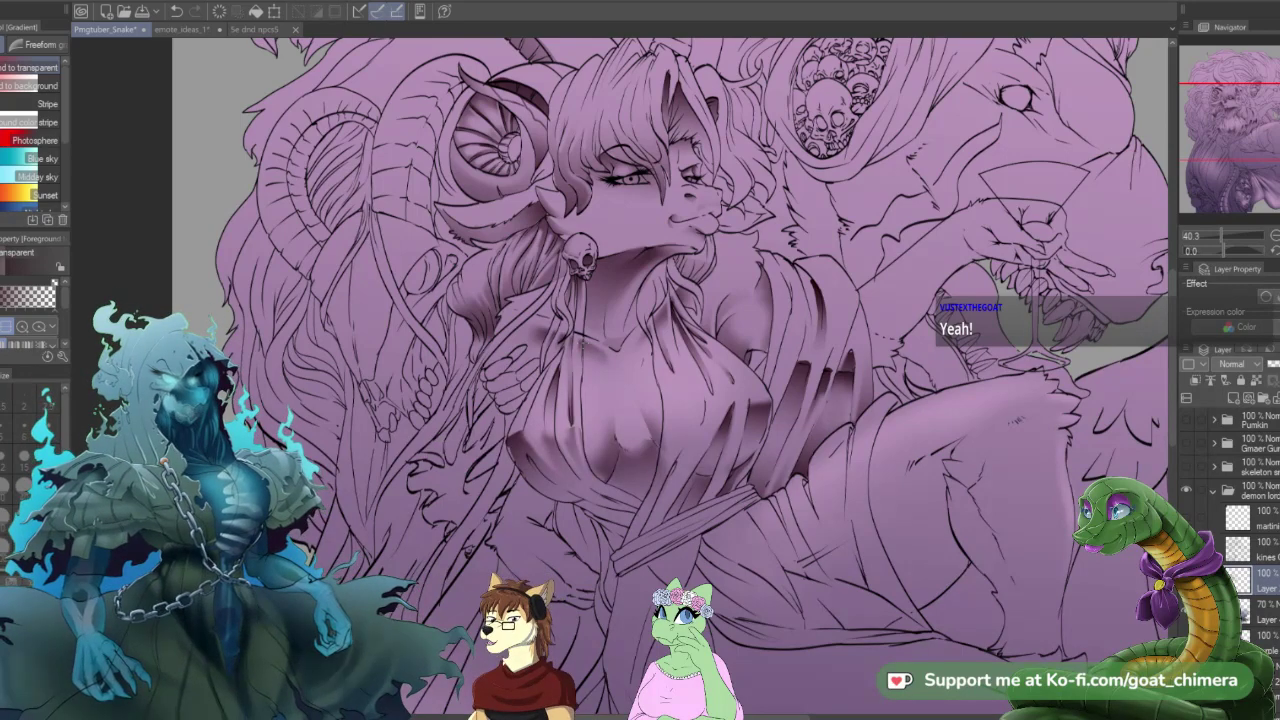
- Examine the bust cloth shading at several zoom levels against the surrounding figures
{"action": "scroll", "coordinate": [625, 236], "scroll_direction": "down", "scroll_amount": 3}
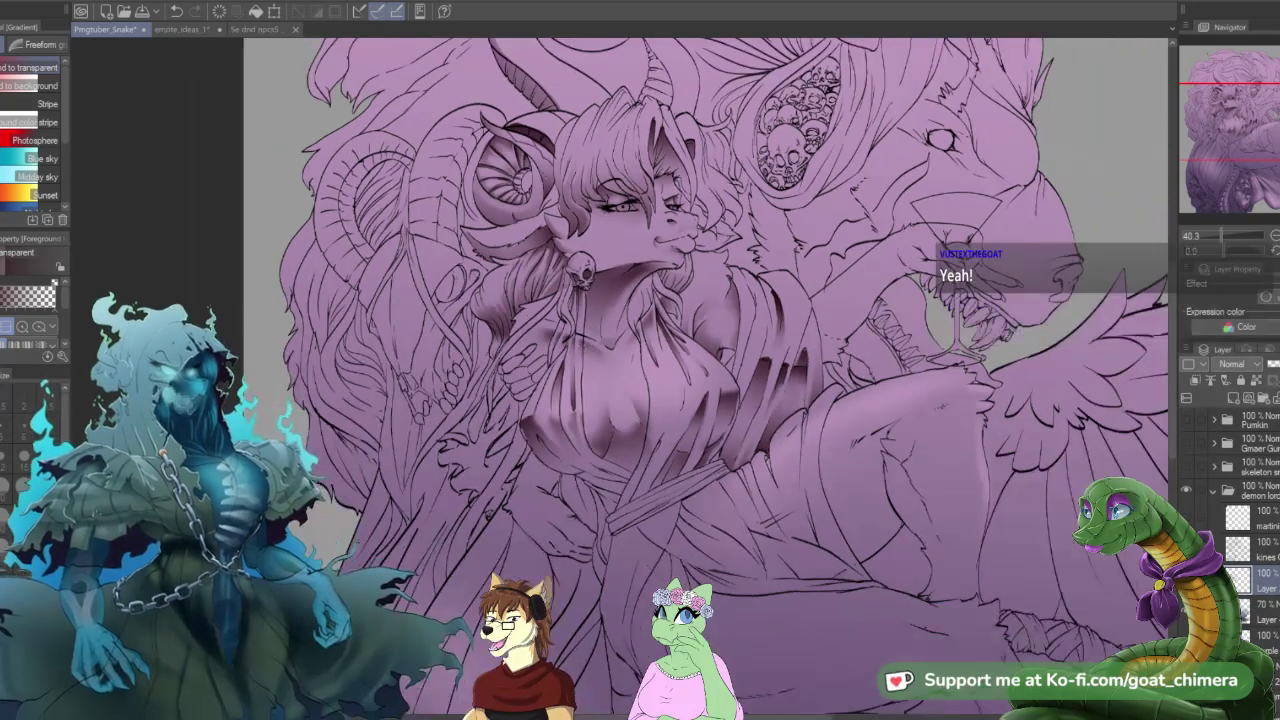
{"action": "scroll", "coordinate": [625, 236], "scroll_direction": "down", "scroll_amount": 2}
{"action": "scroll", "coordinate": [700, 236], "scroll_direction": "up", "scroll_amount": 3}
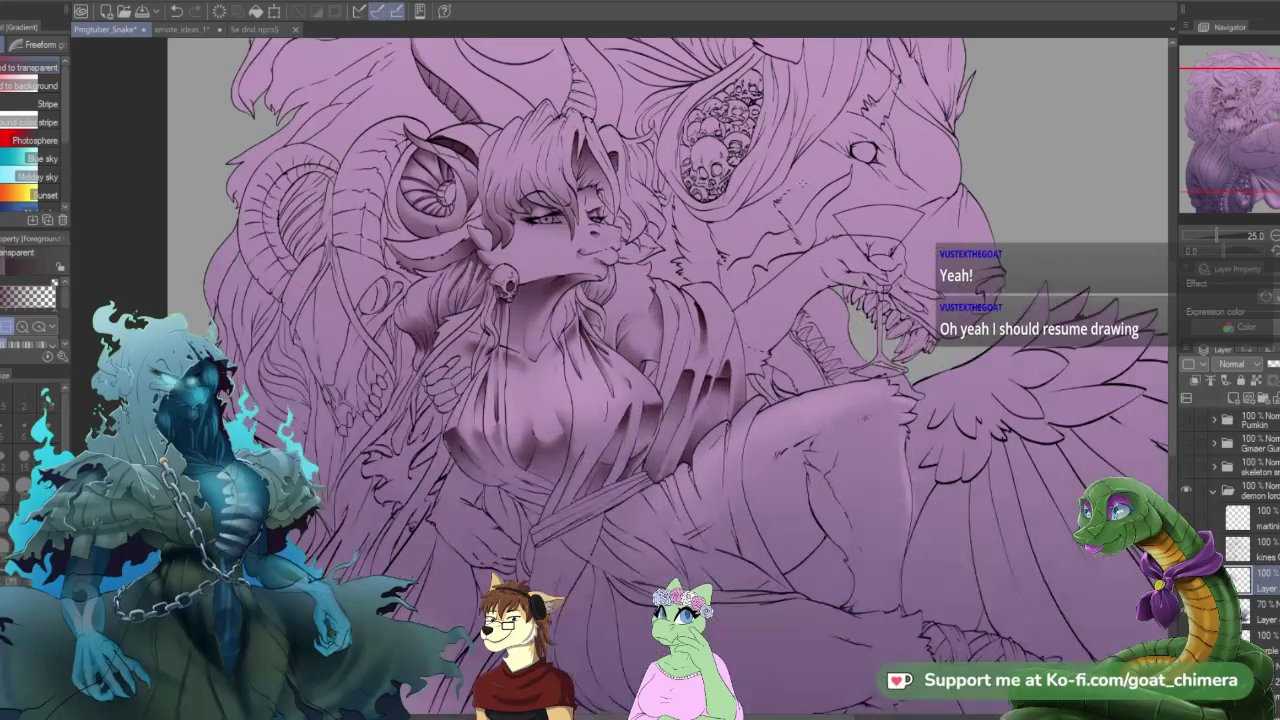
{"action": "scroll", "coordinate": [800, 183], "scroll_direction": "down", "scroll_amount": 1}
{"action": "scroll", "coordinate": [803, 183], "scroll_direction": "down", "scroll_amount": 1}
{"action": "scroll", "coordinate": [760, 195], "scroll_direction": "up", "scroll_amount": 2}
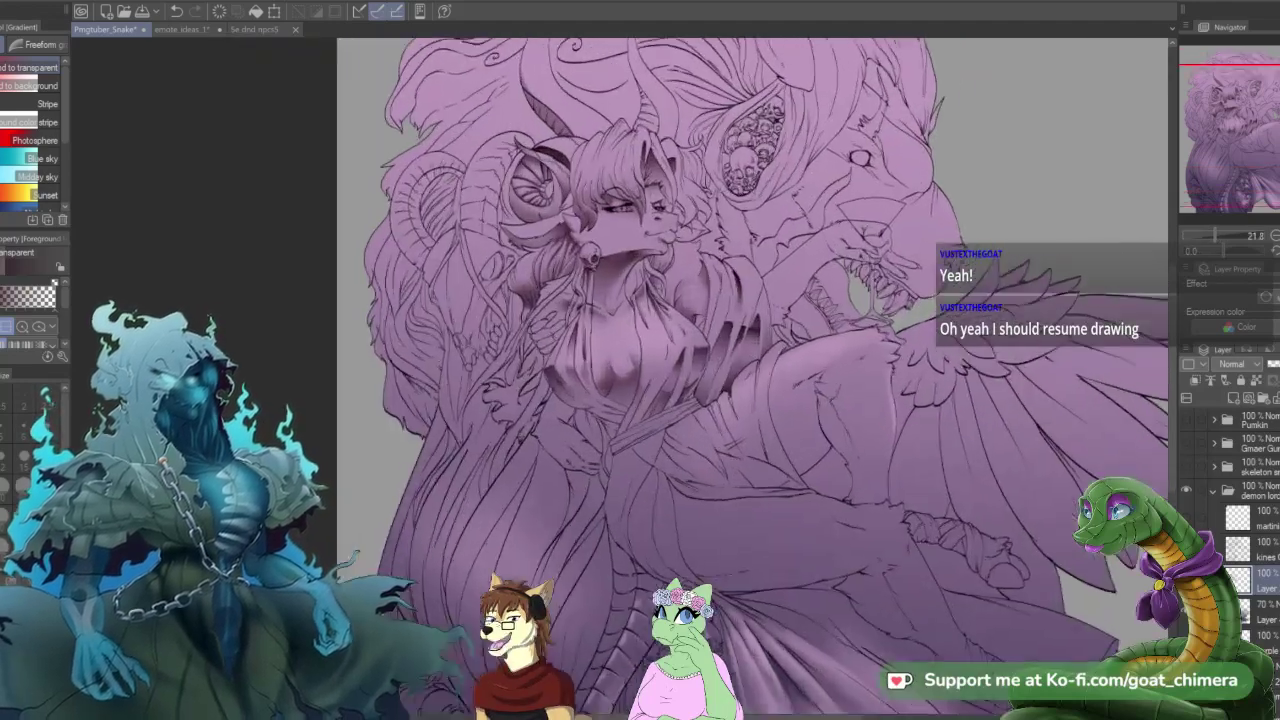
{"action": "scroll", "coordinate": [521, 377], "scroll_direction": "up", "scroll_amount": 1}
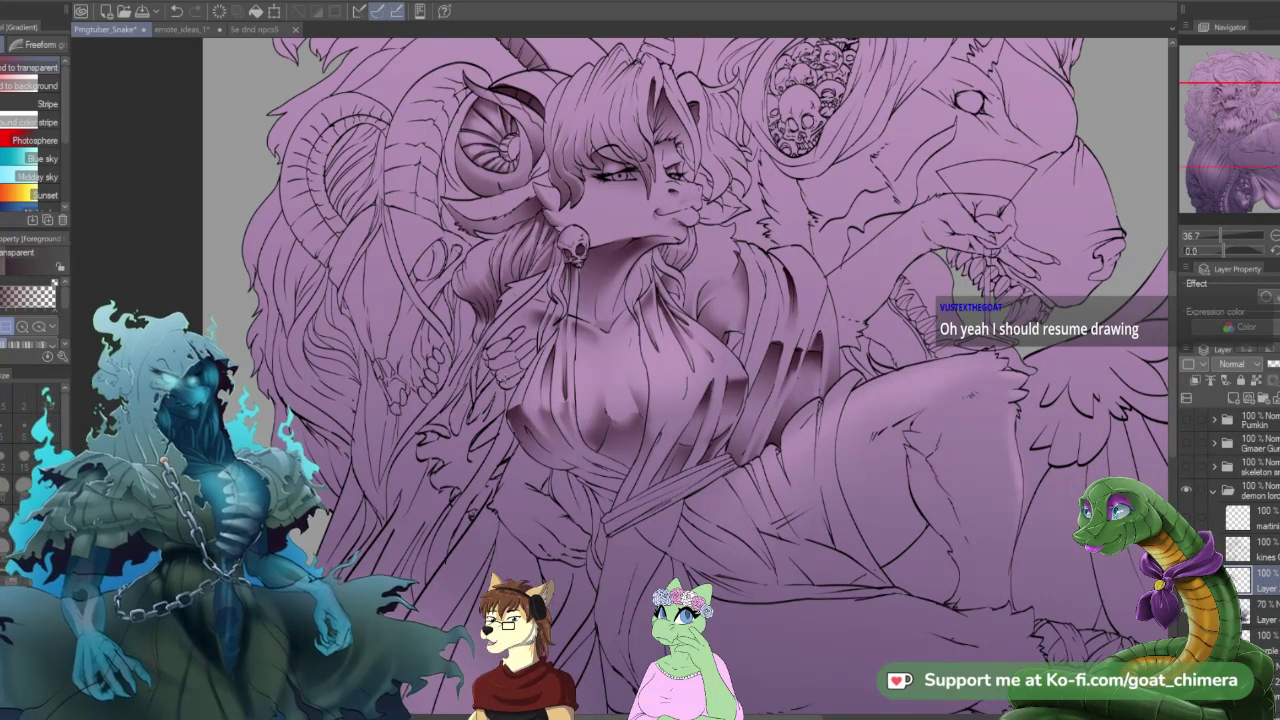
- Mask the small cloth folds directly under the bust with the size 12 selection pen, shade them with the gradient, and deselect
{"action": "key", "text": "m"}
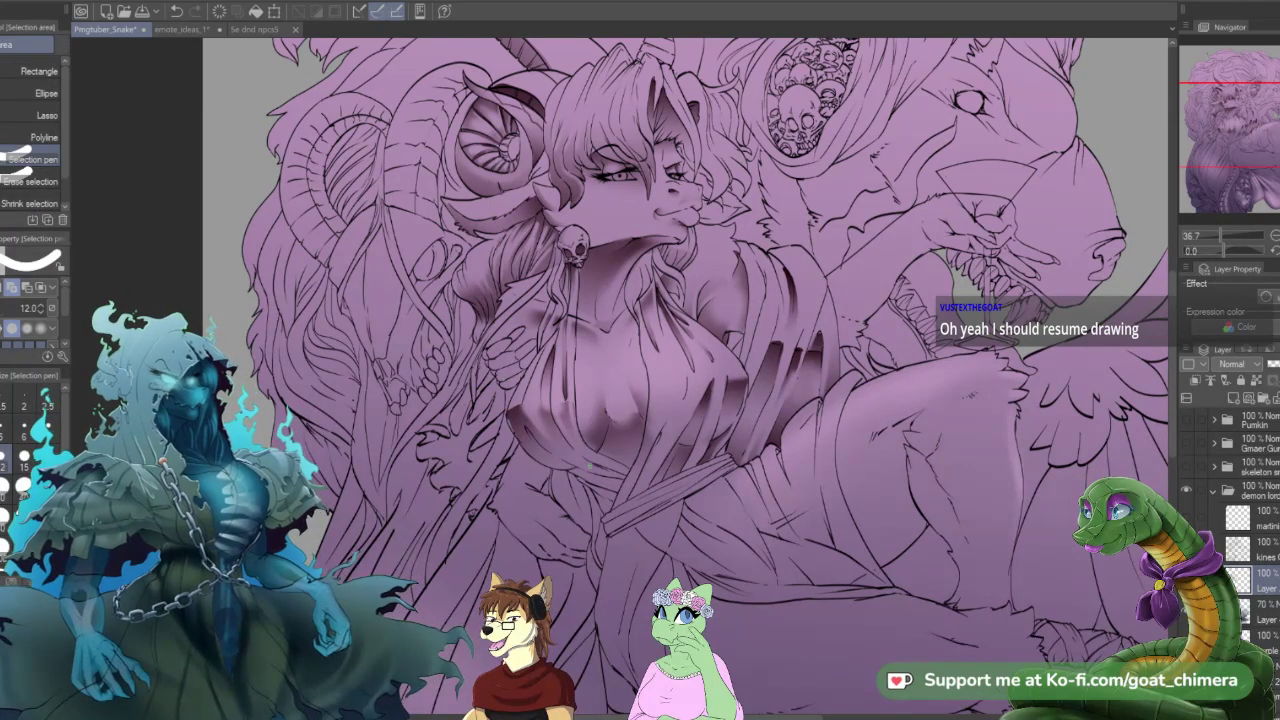
{"action": "left_click_drag", "start_coordinate": [578, 469], "coordinate": [618, 483]}
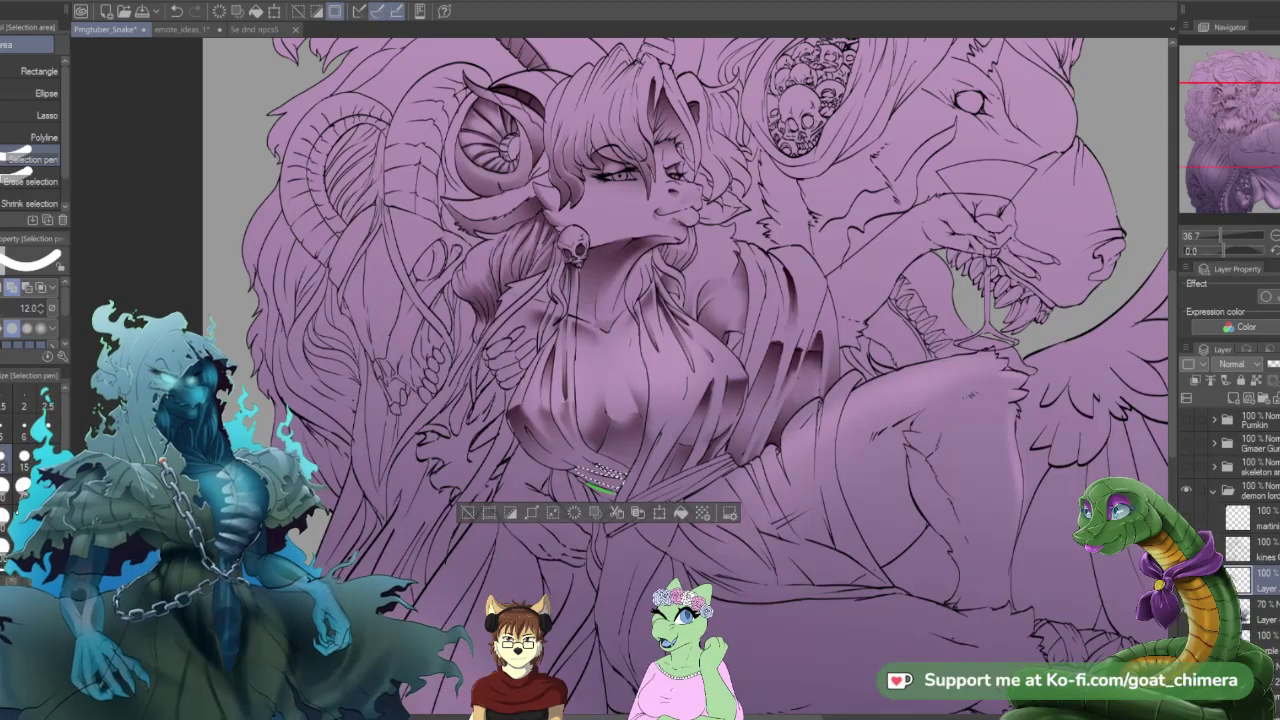
{"action": "left_click_drag", "start_coordinate": [610, 492], "coordinate": [613, 493]}
{"action": "left_click_drag", "start_coordinate": [598, 488], "coordinate": [613, 496]}
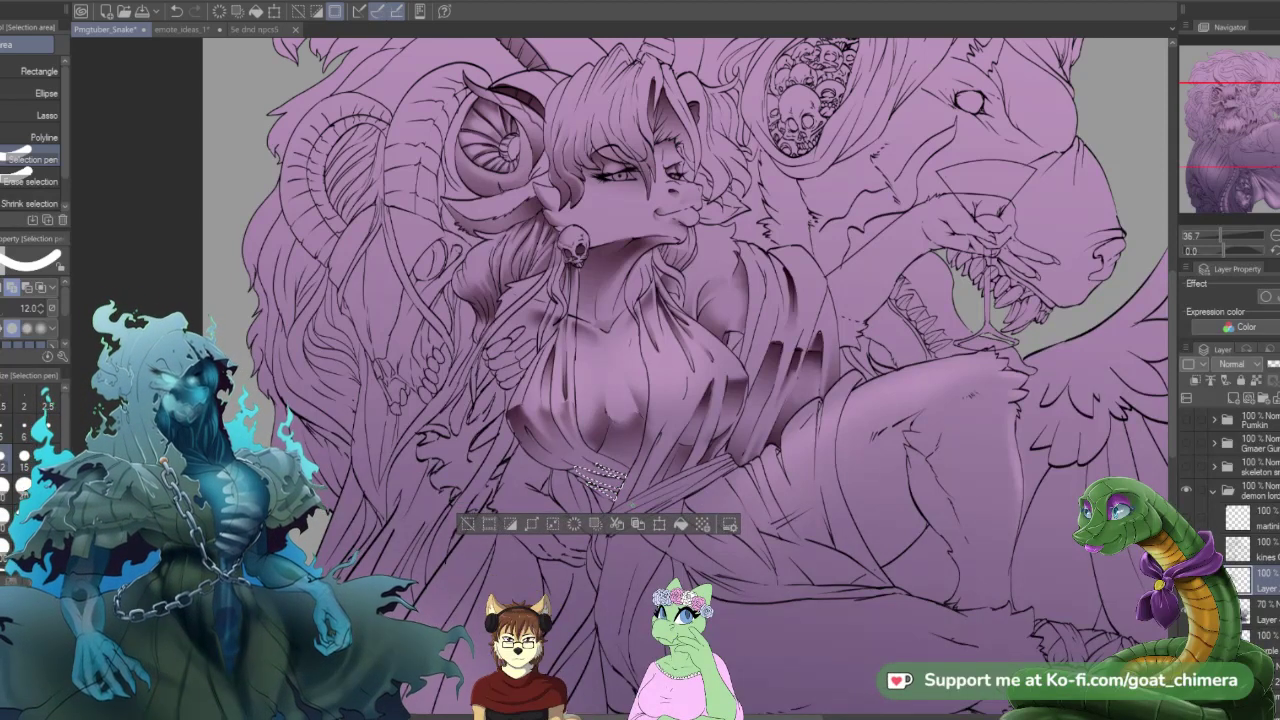
{"action": "key", "text": "g"}
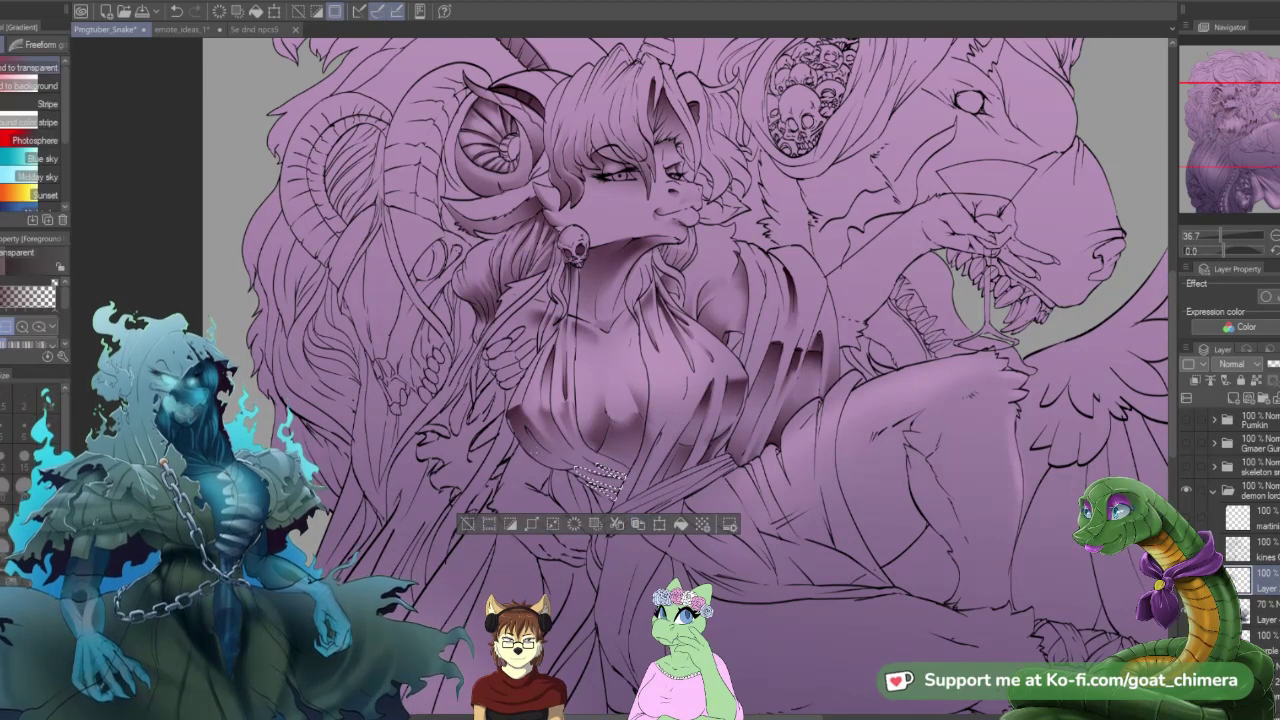
{"action": "key", "text": "ctrl+d"}
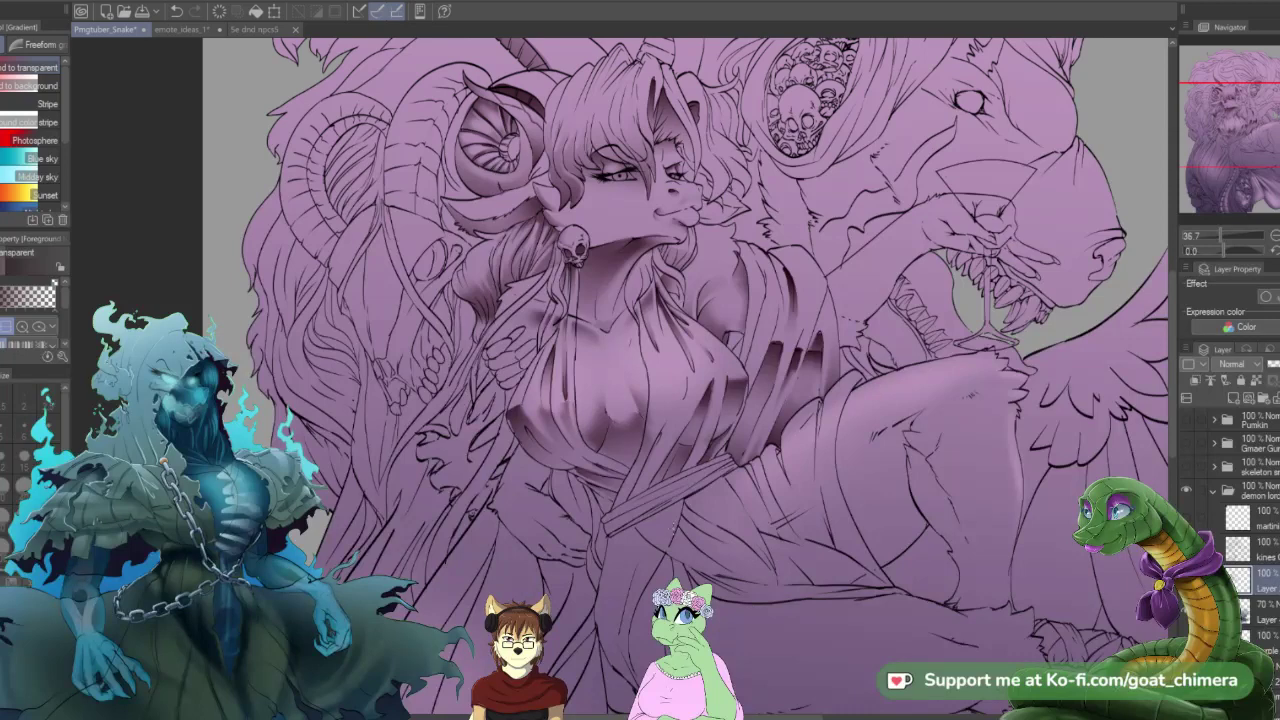
- Mask the area below the bust's left edge at size 100, refine it with the selection eraser at 15 and 40 and the pen at 40, shade it with the gradient, and deselect
{"action": "key", "text": "m"}
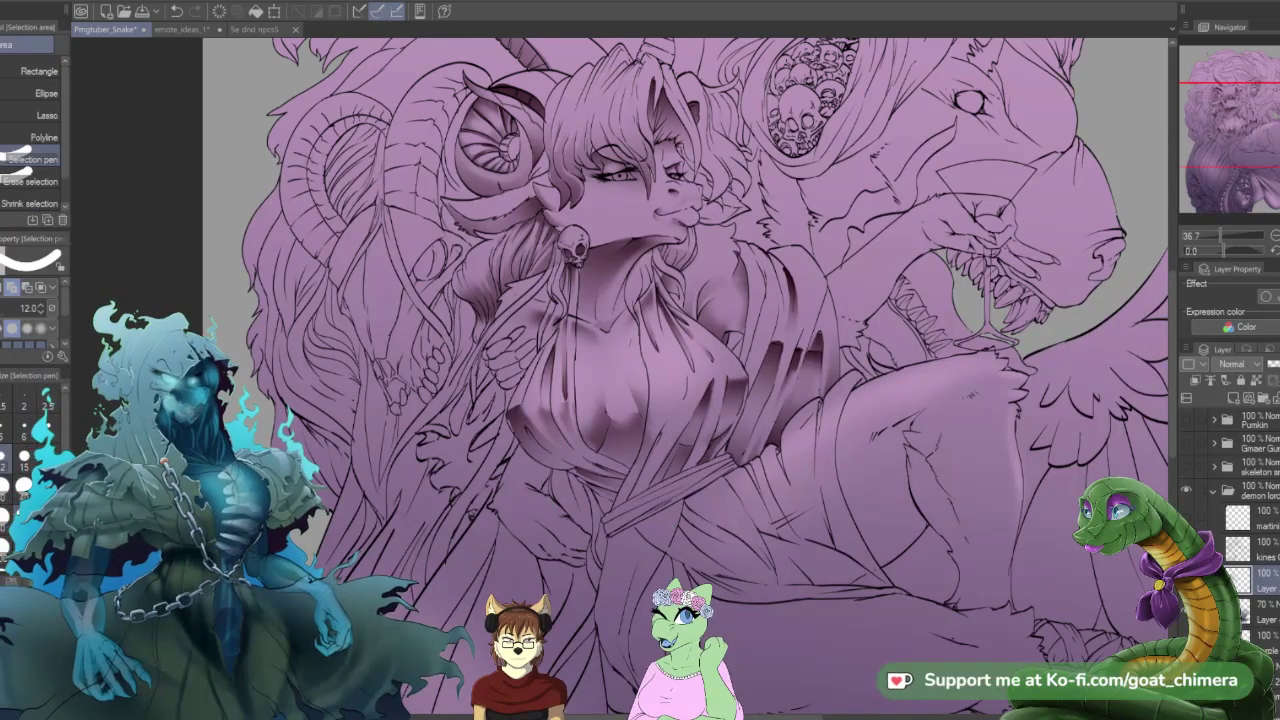
{"action": "left_click", "coordinate": [4, 546]}
{"action": "mouse_move", "coordinate": [516, 482]}
{"action": "left_mouse_down"}
{"action": "mouse_move", "coordinate": [532, 452]}
{"action": "mouse_move", "coordinate": [548, 476]}
{"action": "left_mouse_up"}
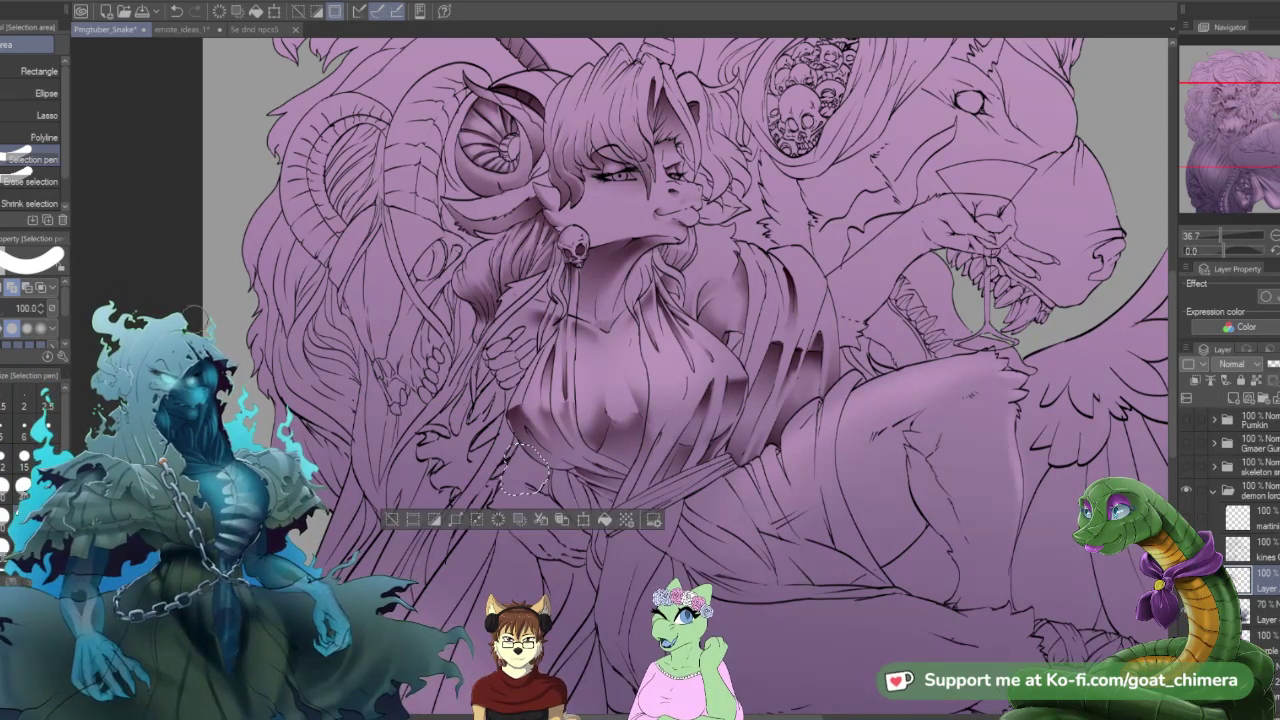
{"action": "left_click", "coordinate": [45, 183]}
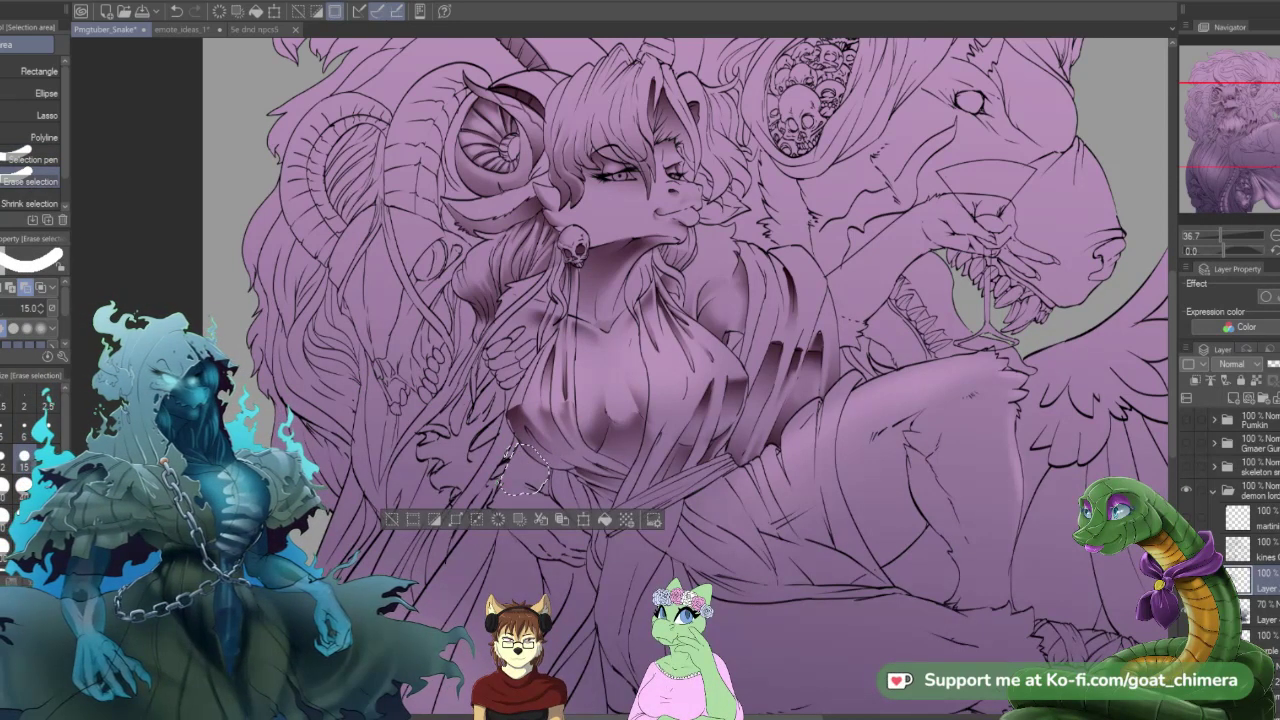
{"action": "left_click_drag", "start_coordinate": [516, 446], "coordinate": [500, 490]}
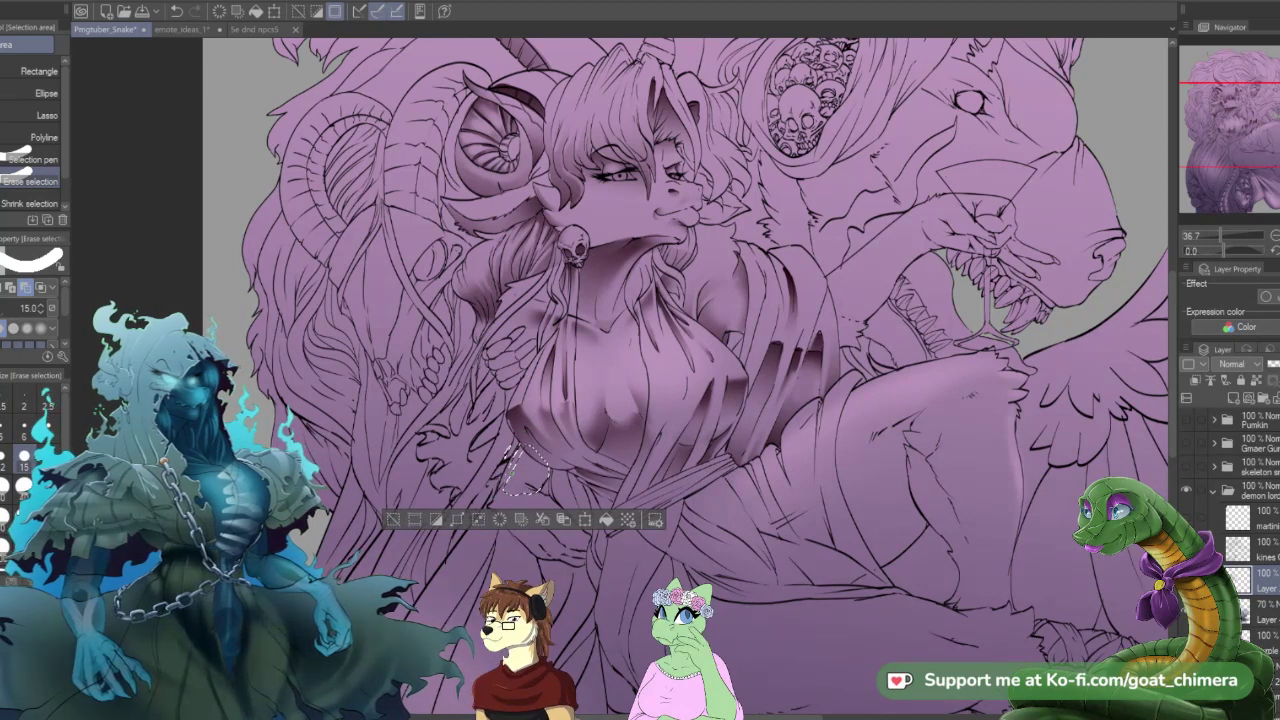
{"action": "left_click", "coordinate": [24, 486]}
{"action": "mouse_move", "coordinate": [520, 446]}
{"action": "left_mouse_down"}
{"action": "mouse_move", "coordinate": [506, 489]}
{"action": "mouse_move", "coordinate": [516, 460]}
{"action": "mouse_move", "coordinate": [526, 478]}
{"action": "mouse_move", "coordinate": [537, 452]}
{"action": "left_mouse_up"}
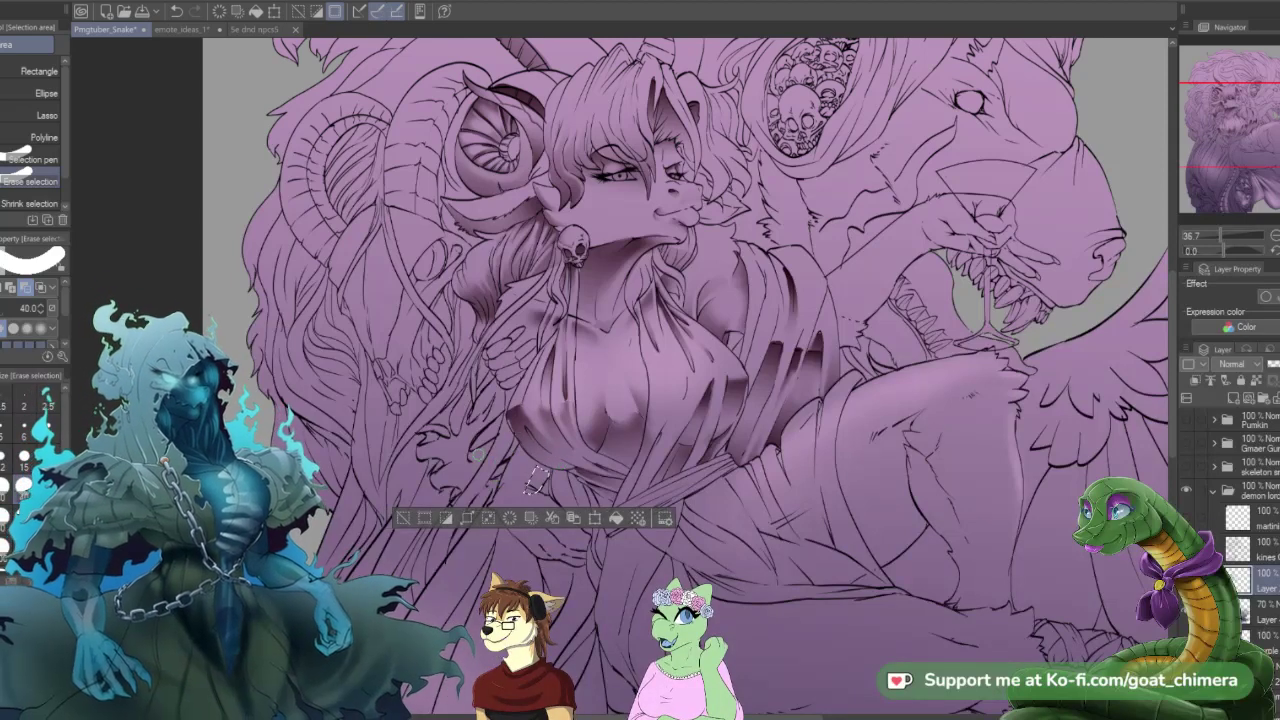
{"action": "left_click", "coordinate": [32, 158]}
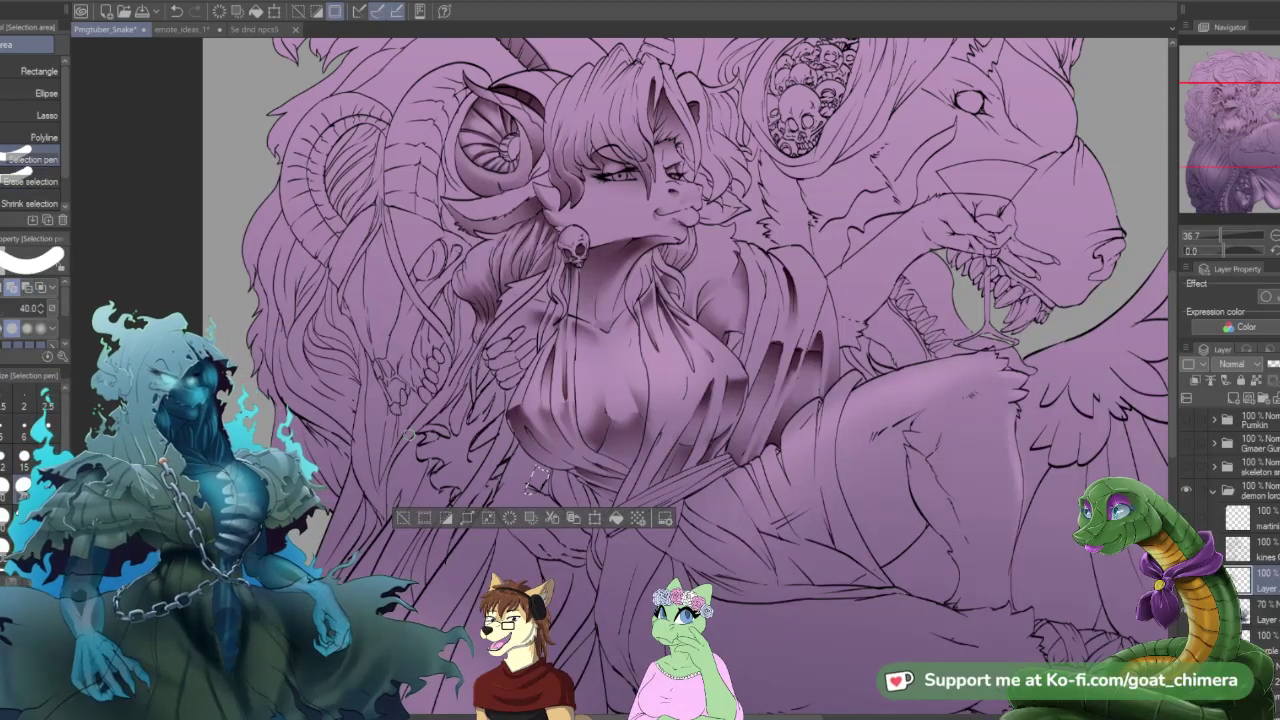
{"action": "left_click_drag", "start_coordinate": [537, 469], "coordinate": [543, 473]}
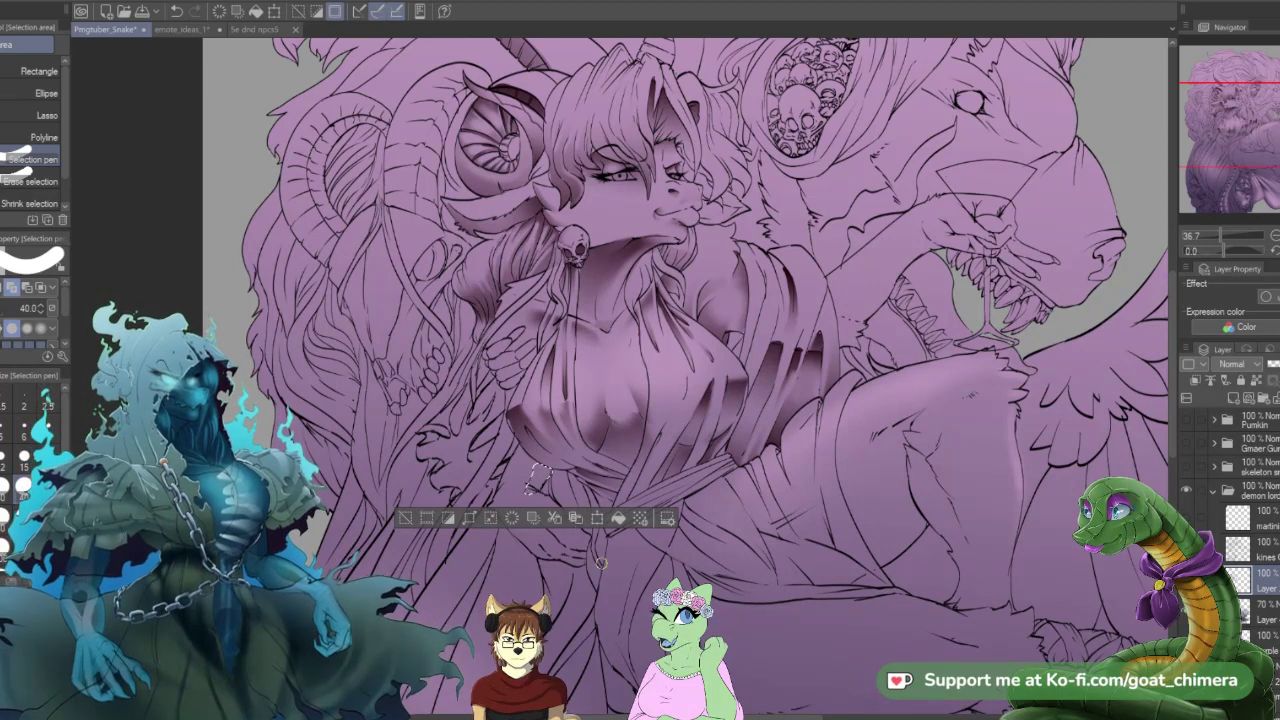
{"action": "key", "text": "g"}
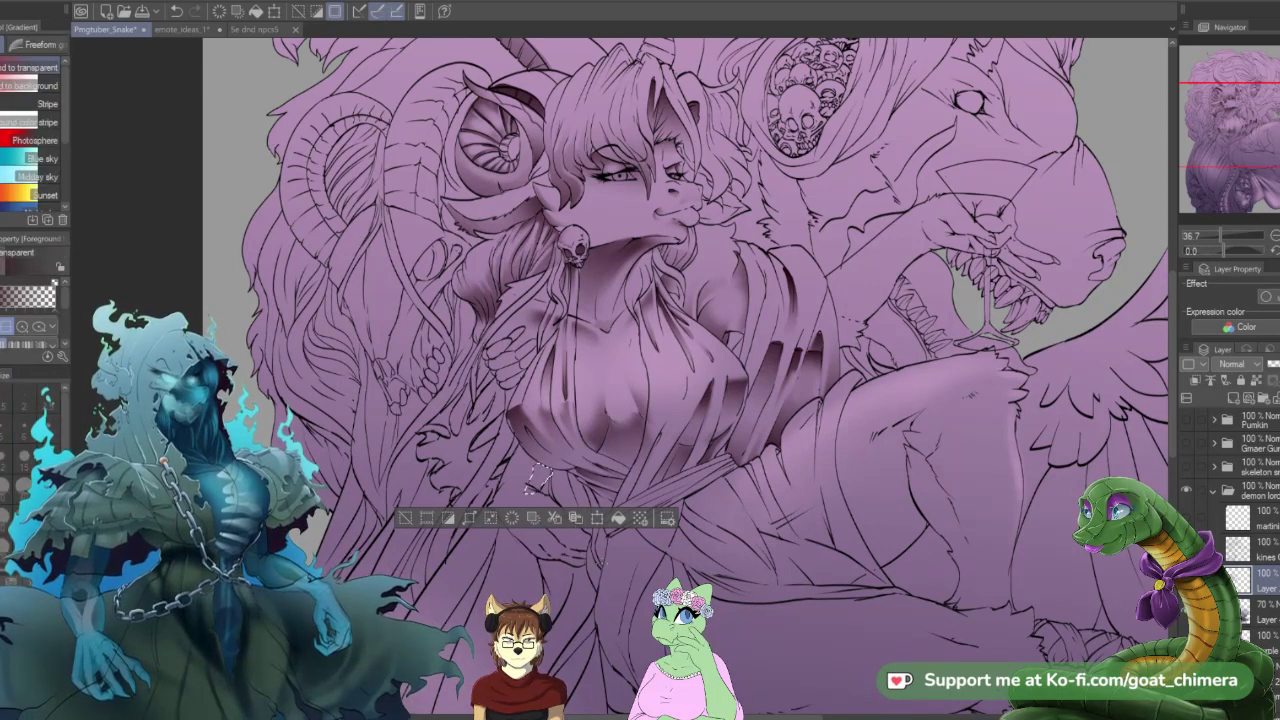
{"action": "key", "text": "ctrl+d"}
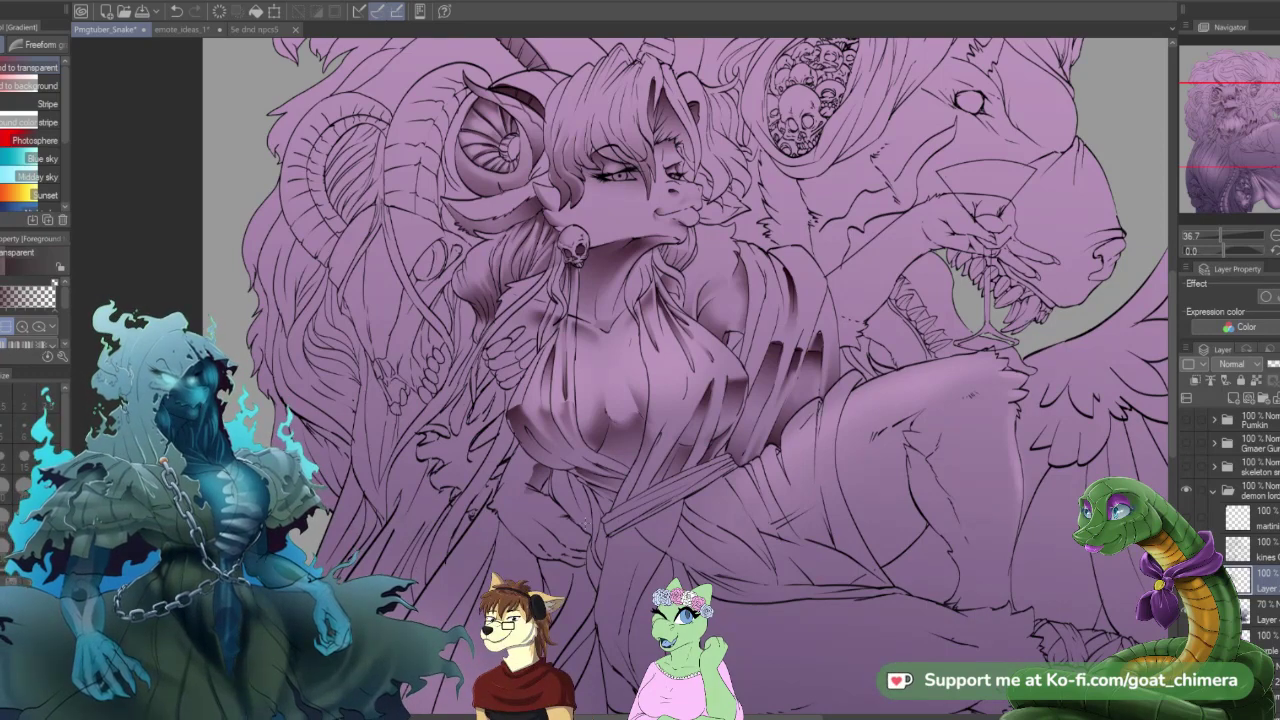
- Examine the horned figure's shading in the whole composition and up close around the head and torso
{"action": "scroll", "coordinate": [585, 521], "scroll_direction": "down", "scroll_amount": 3}
{"action": "scroll", "coordinate": [585, 521], "scroll_direction": "up", "scroll_amount": 2}
{"action": "scroll", "coordinate": [609, 555], "scroll_direction": "down", "scroll_amount": 2}
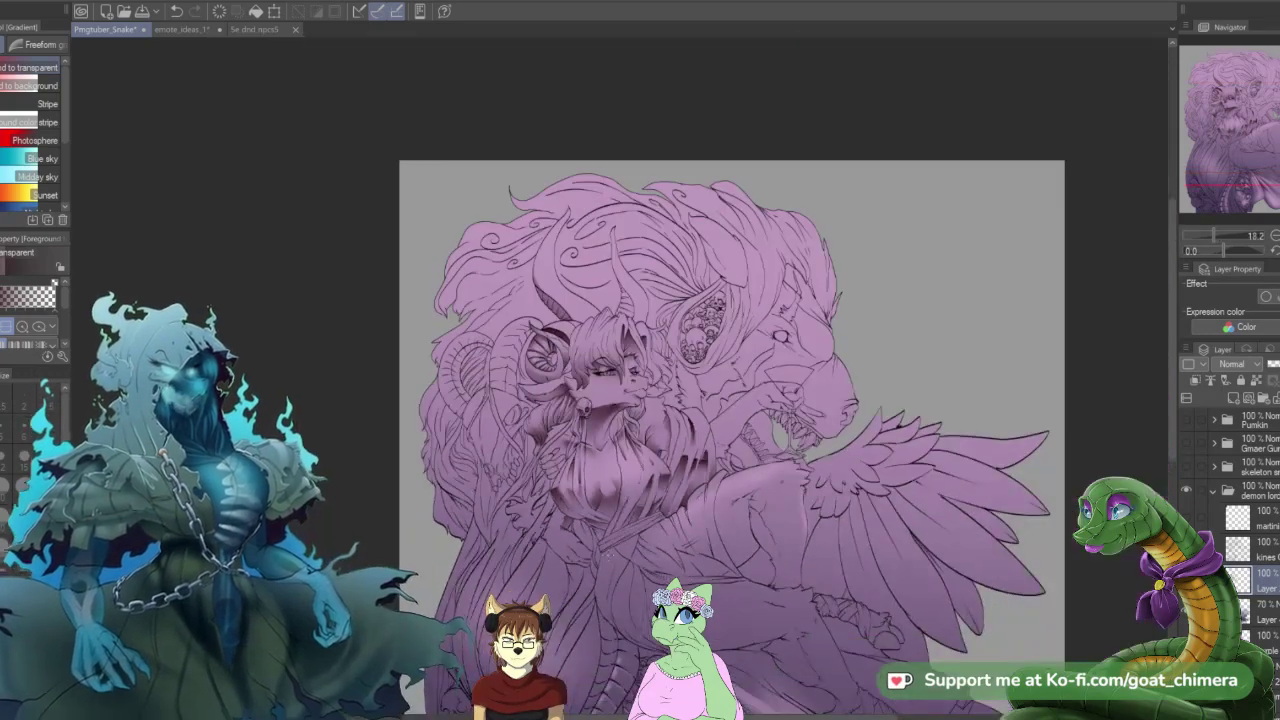
{"action": "scroll", "coordinate": [630, 569], "scroll_direction": "down", "scroll_amount": 2}
{"action": "scroll", "coordinate": [675, 630], "scroll_direction": "up", "scroll_amount": 3}
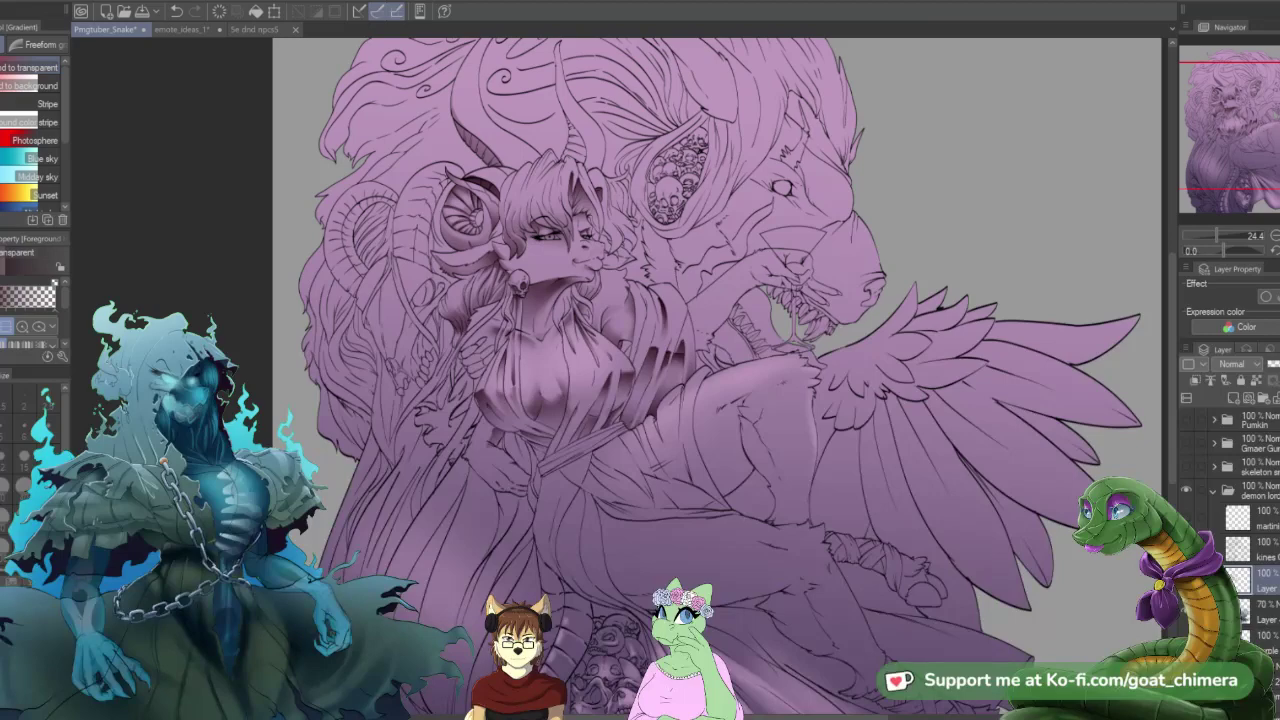
{"action": "scroll", "coordinate": [675, 612], "scroll_direction": "down", "scroll_amount": 2}
{"action": "scroll", "coordinate": [711, 410], "scroll_direction": "up", "scroll_amount": 4}
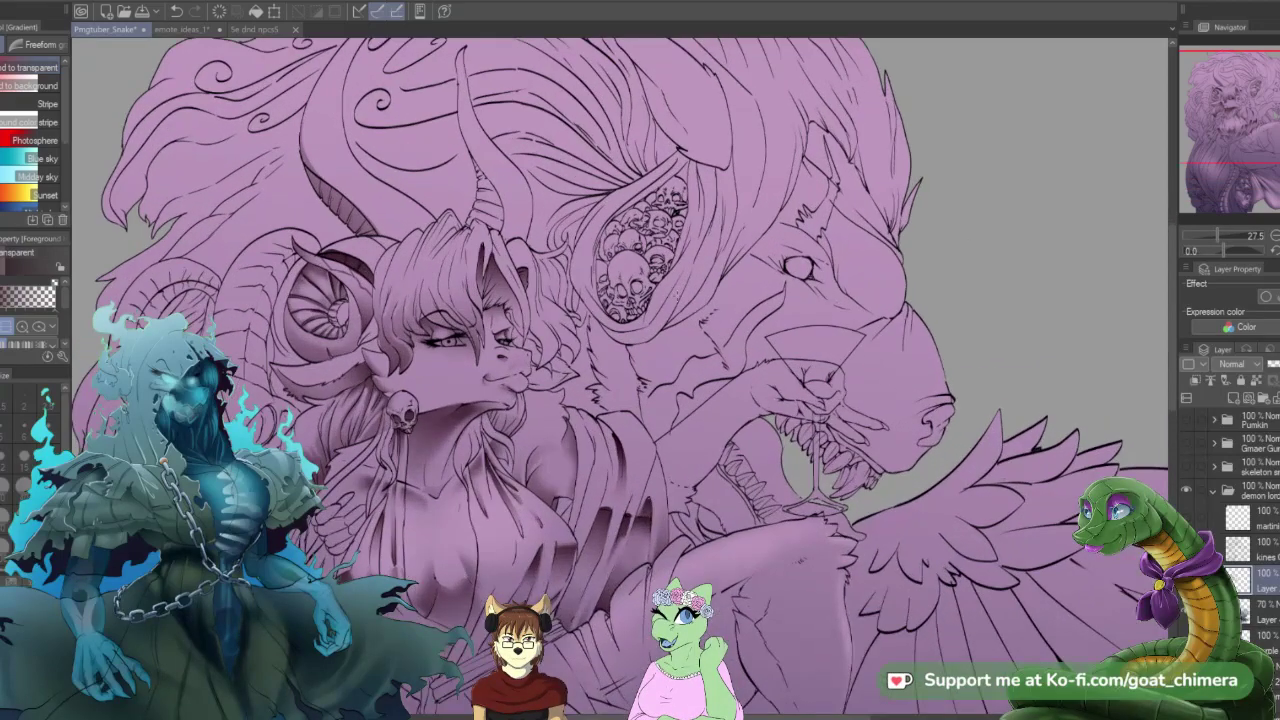
{"action": "scroll", "coordinate": [720, 380], "scroll_direction": "down", "scroll_amount": 3}
{"action": "scroll", "coordinate": [720, 380], "scroll_direction": "up", "scroll_amount": 3}
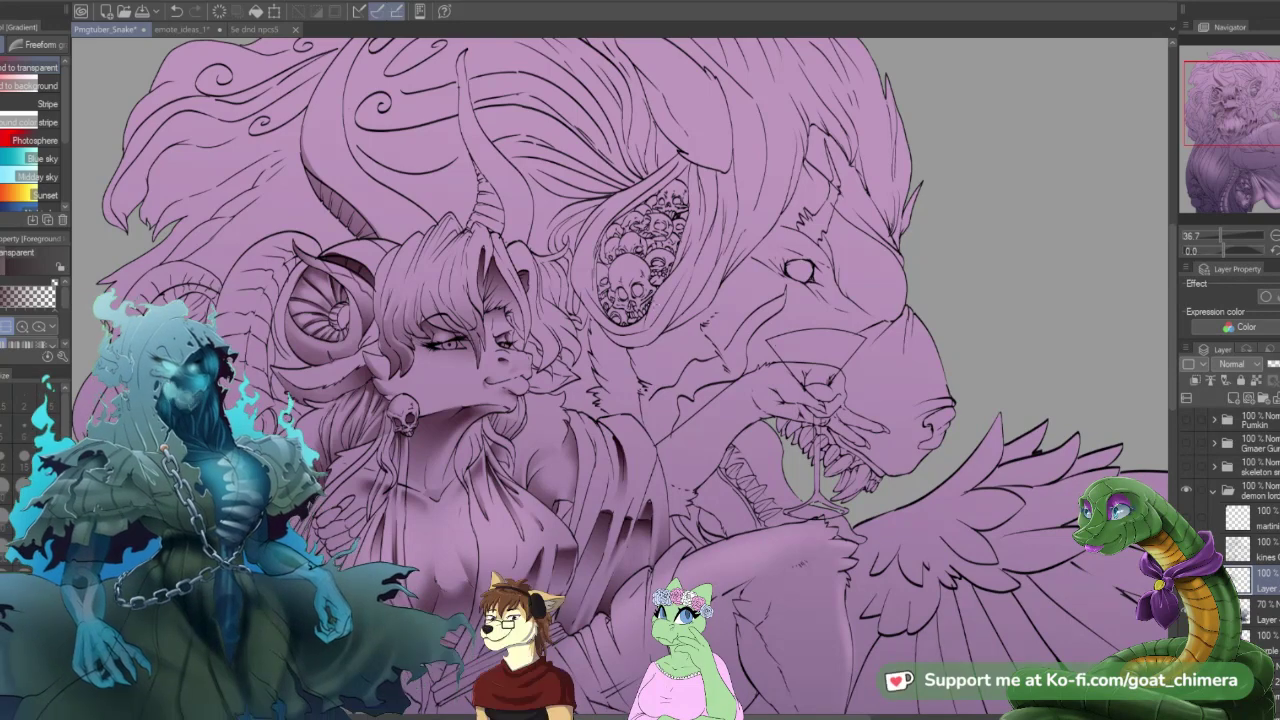
{"action": "scroll", "coordinate": [700, 305], "scroll_direction": "down", "scroll_amount": 2}
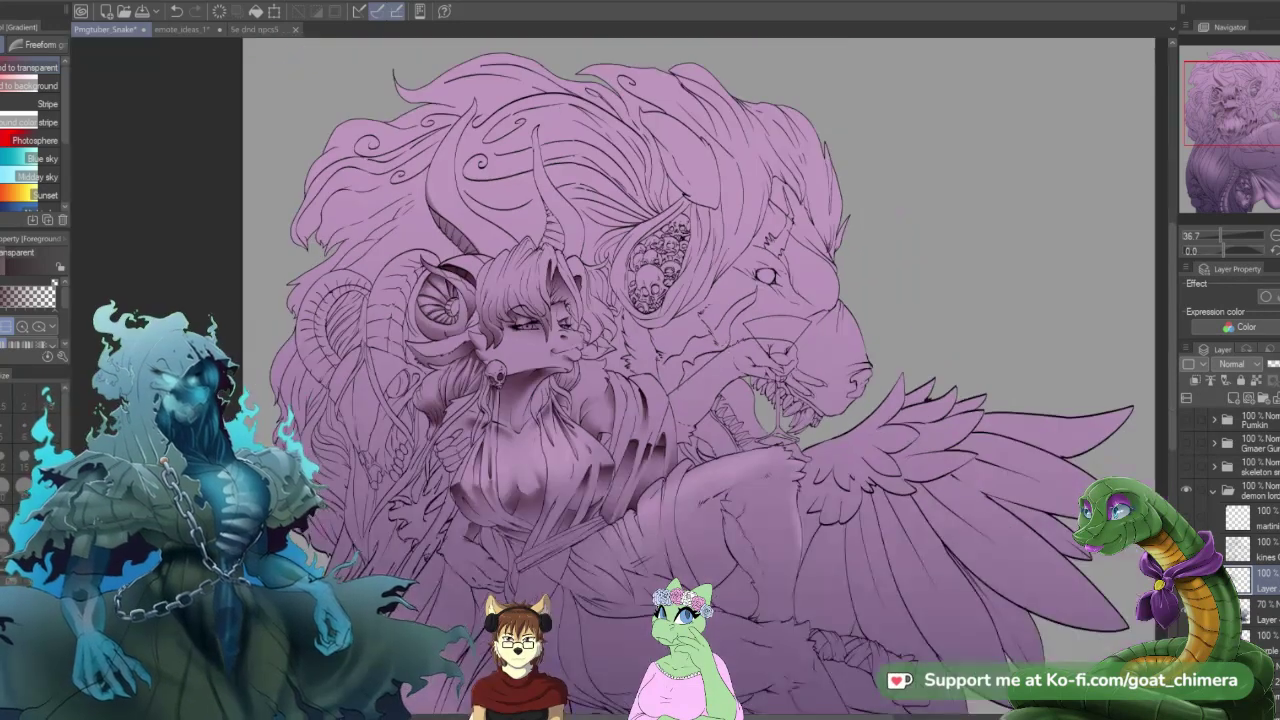
- Mask the beast's eye socket beneath the brow with the selection pen at size 100, shade it with the gradient, and deselect
{"action": "scroll", "coordinate": [795, 300], "scroll_direction": "up", "scroll_amount": 2}
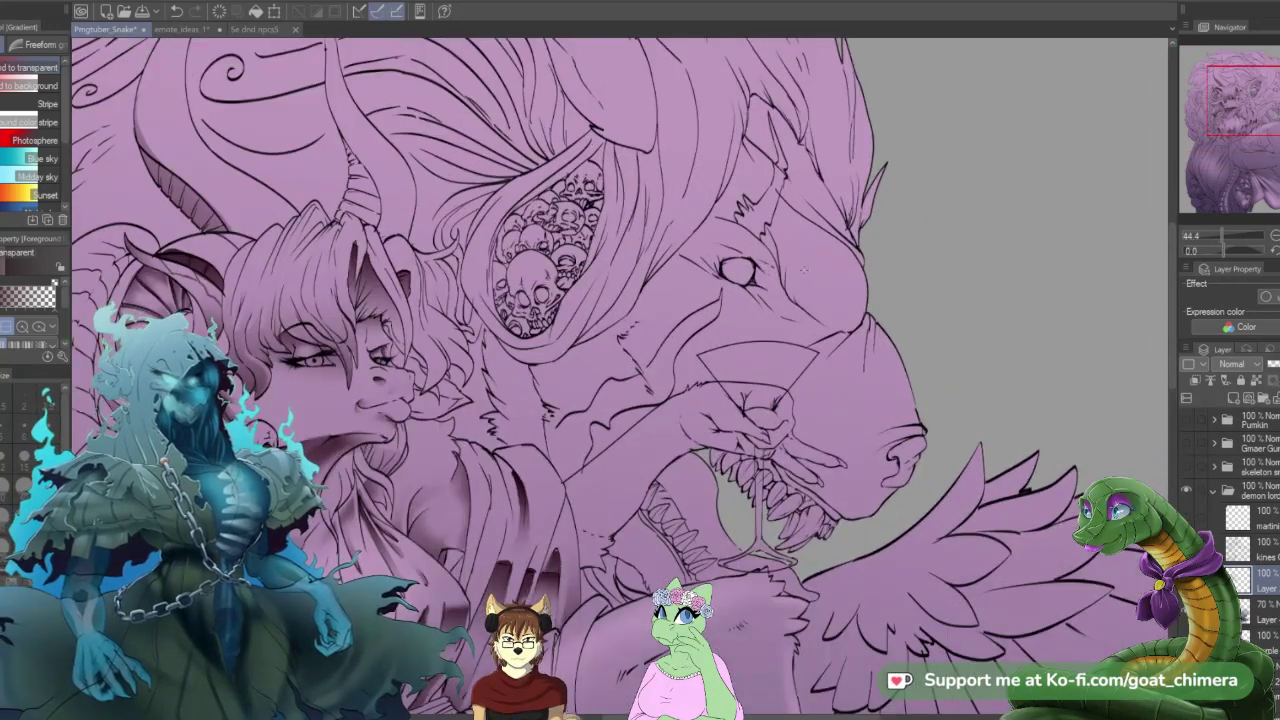
{"action": "left_click_drag", "start_coordinate": [1205, 123], "coordinate": [1203, 143]}
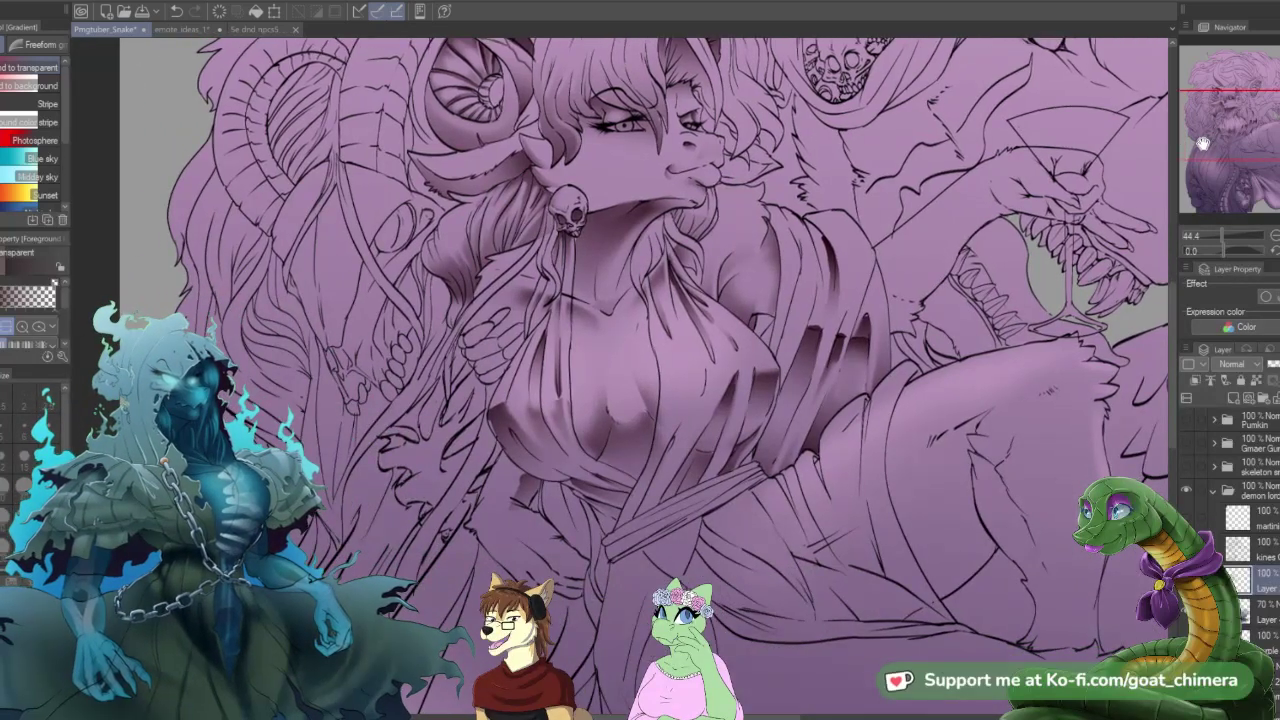
{"action": "left_click_drag", "start_coordinate": [1203, 143], "coordinate": [1207, 92]}
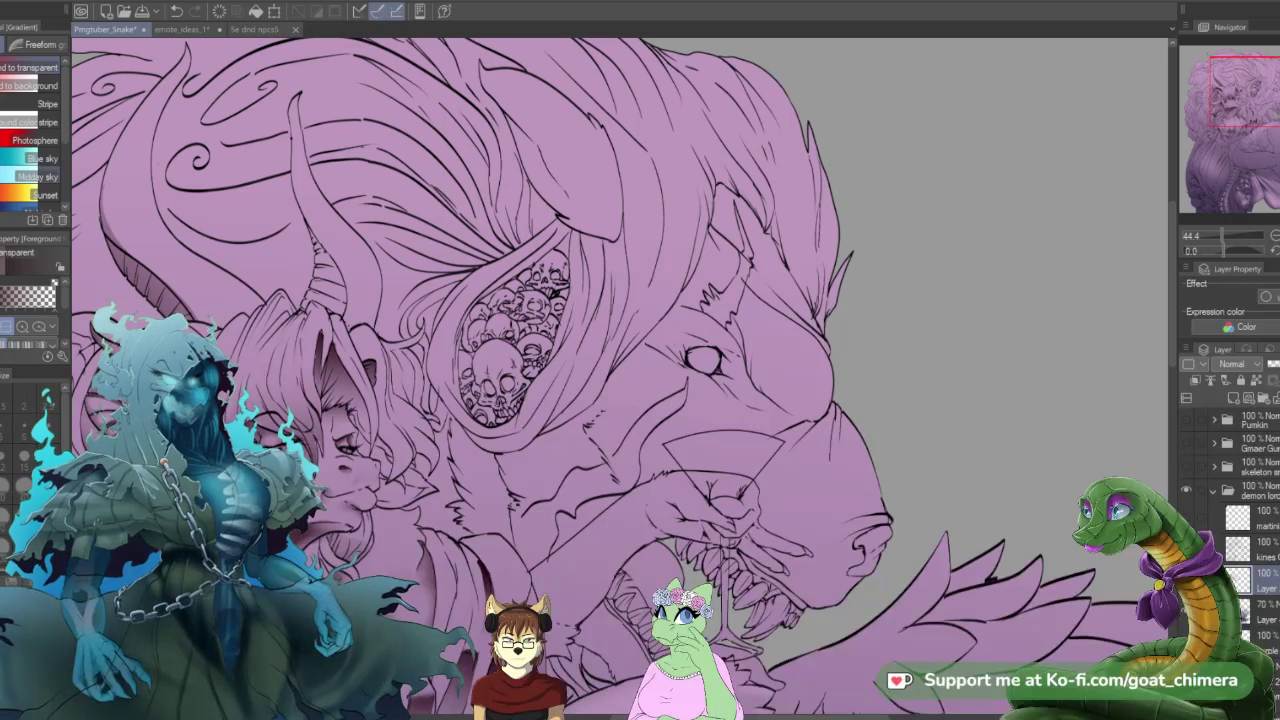
{"action": "key", "text": "m"}
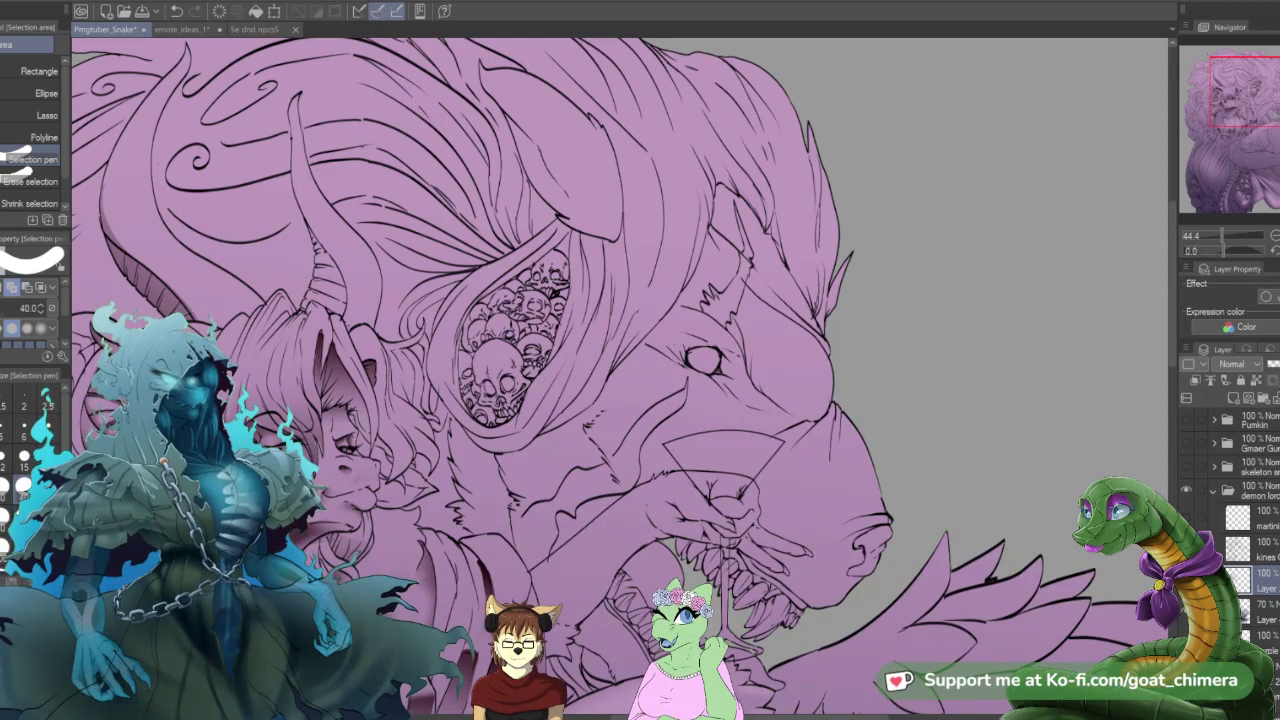
{"action": "scroll", "coordinate": [367, 257], "scroll_direction": "up", "scroll_amount": 2}
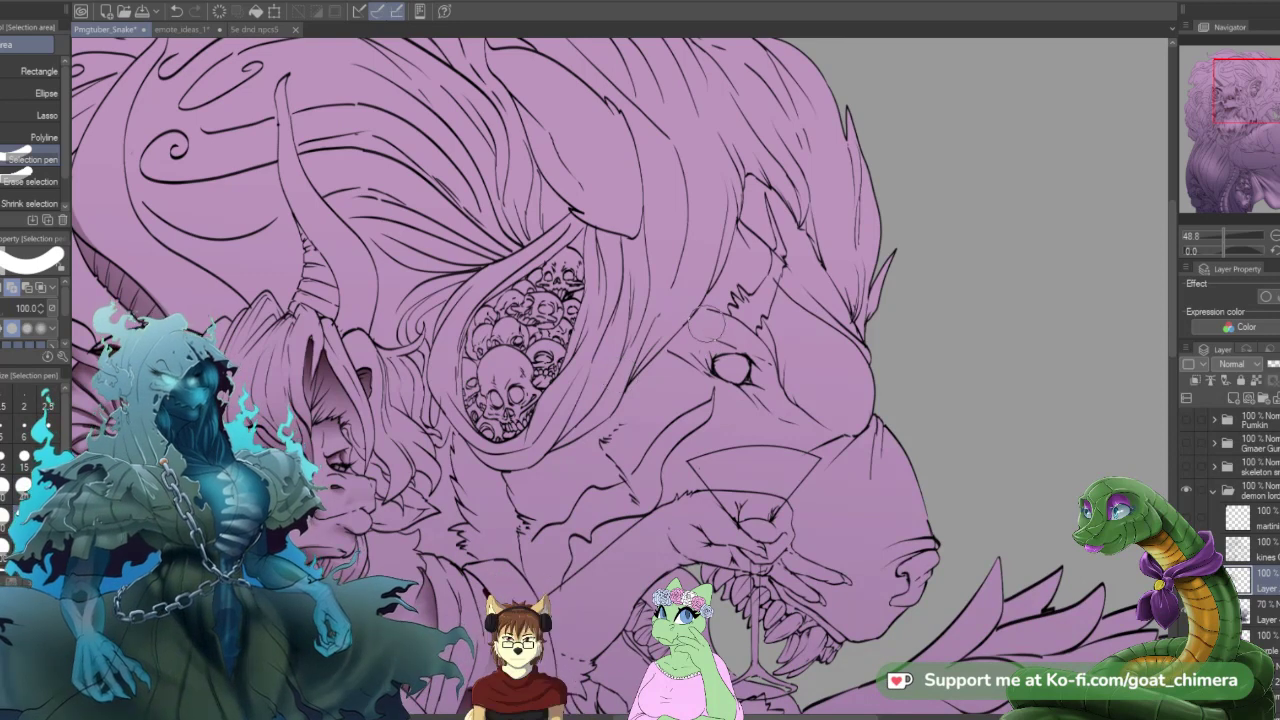
{"action": "mouse_move", "coordinate": [705, 330]}
{"action": "left_mouse_down"}
{"action": "mouse_move", "coordinate": [742, 382]}
{"action": "mouse_move", "coordinate": [772, 397]}
{"action": "mouse_move", "coordinate": [710, 329]}
{"action": "mouse_move", "coordinate": [782, 412]}
{"action": "mouse_move", "coordinate": [820, 444]}
{"action": "left_mouse_up"}
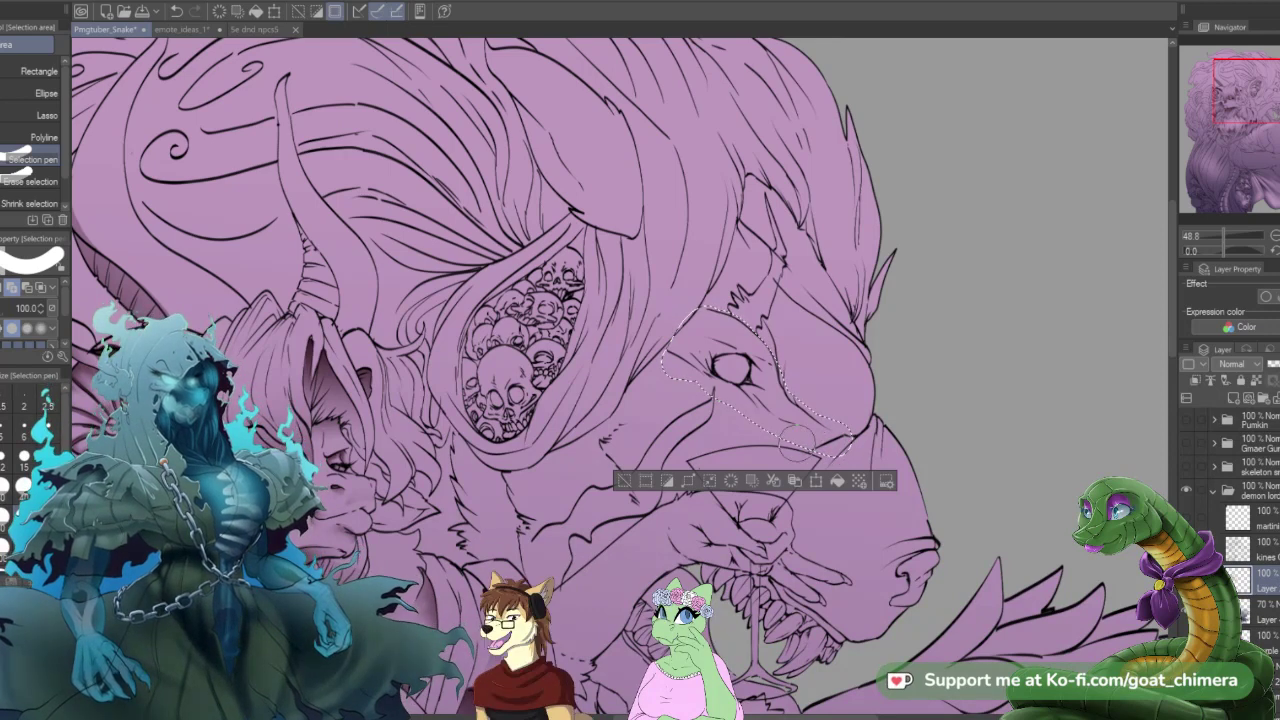
{"action": "key", "text": "g"}
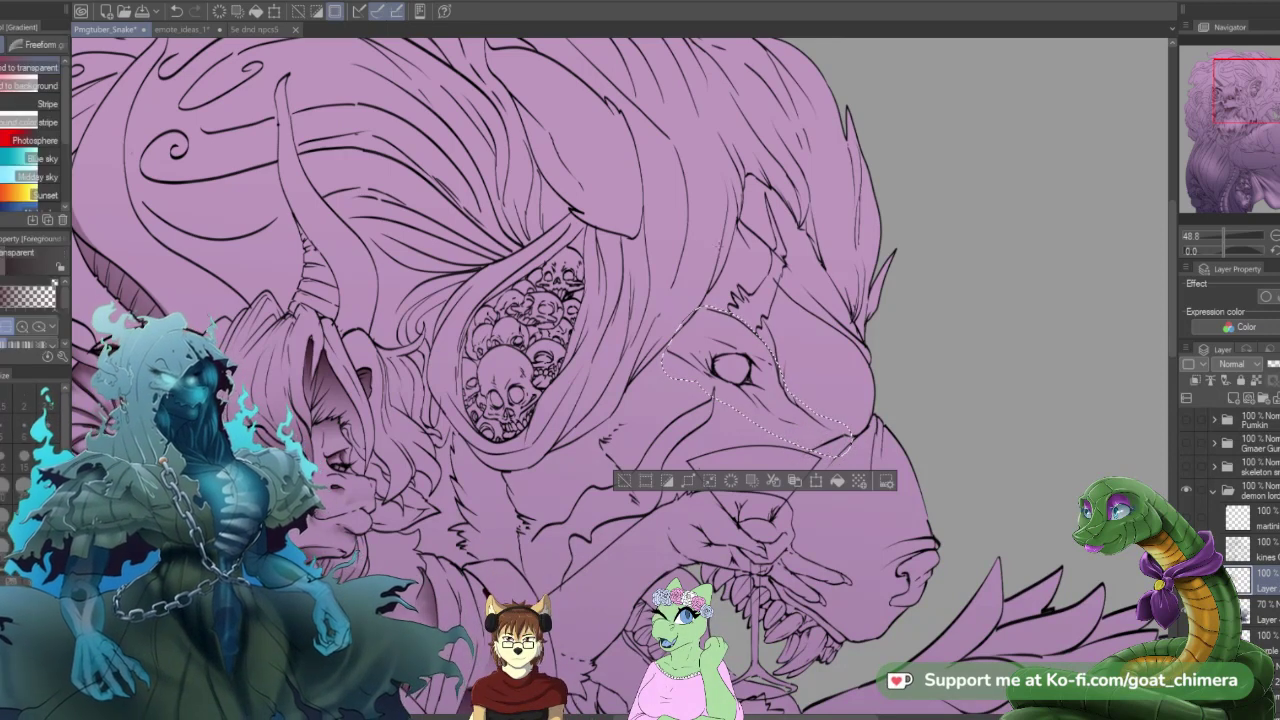
{"action": "left_click_drag", "start_coordinate": [721, 252], "coordinate": [719, 404]}
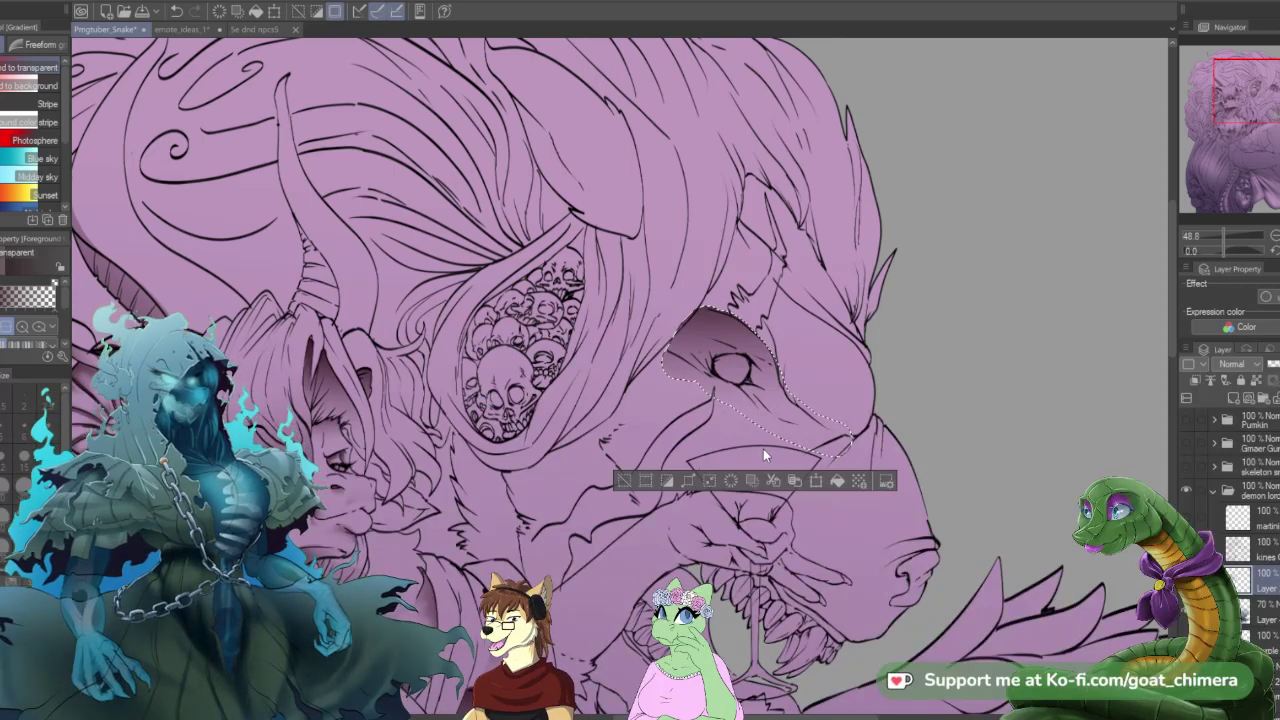
{"action": "key", "text": "ctrl+d"}
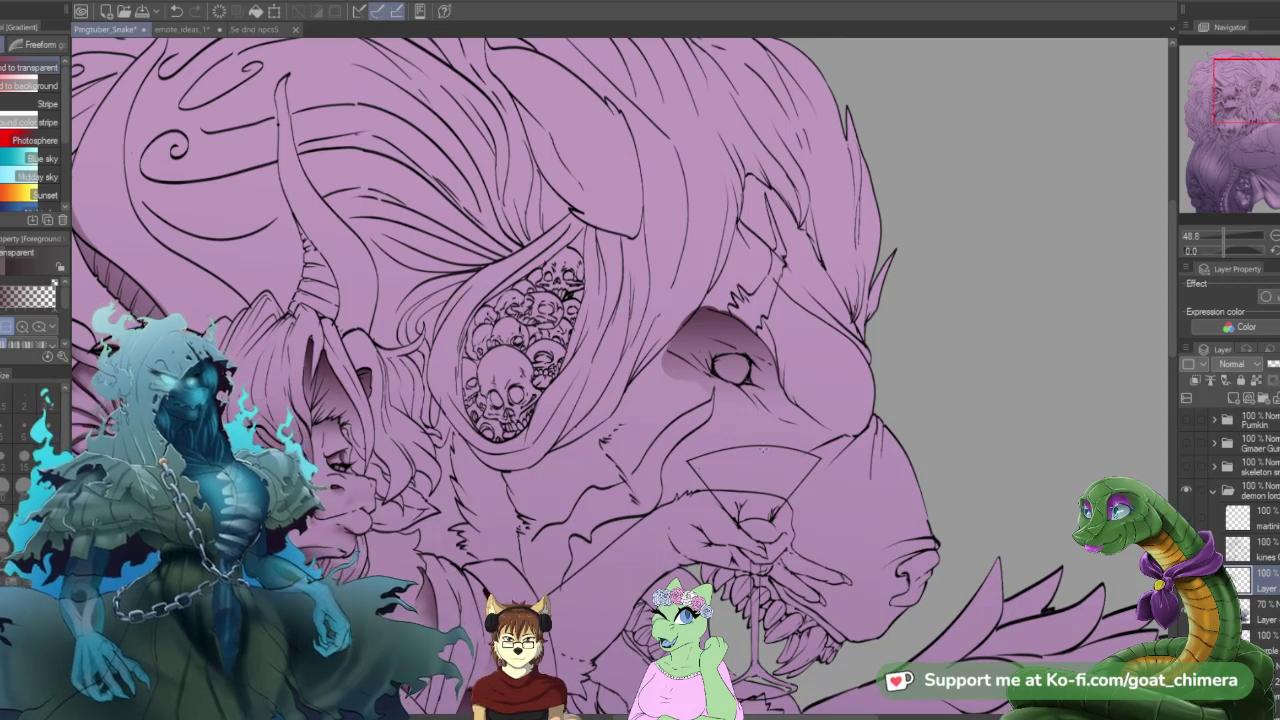
- Try the hard and kneaded erasers, and settle on the soft eraser at size 40 for the beast's eye-socket shading
{"action": "key", "text": "e"}
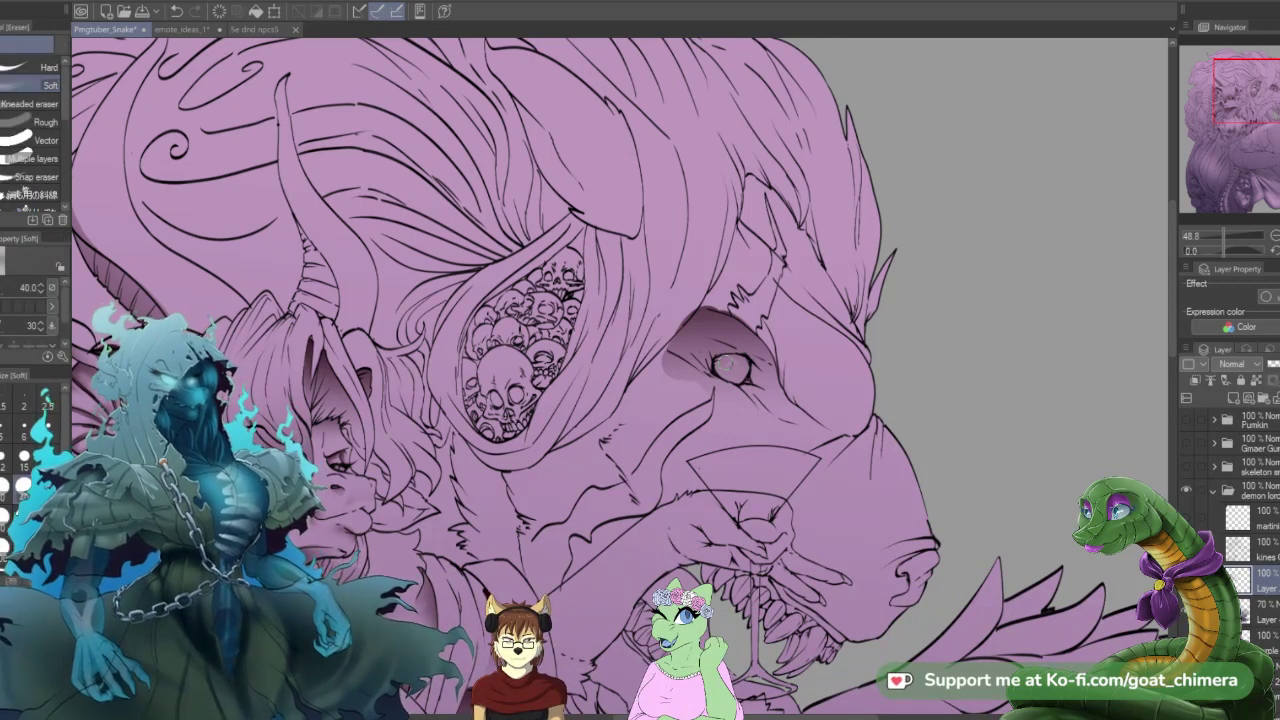
{"action": "left_click", "coordinate": [31, 65]}
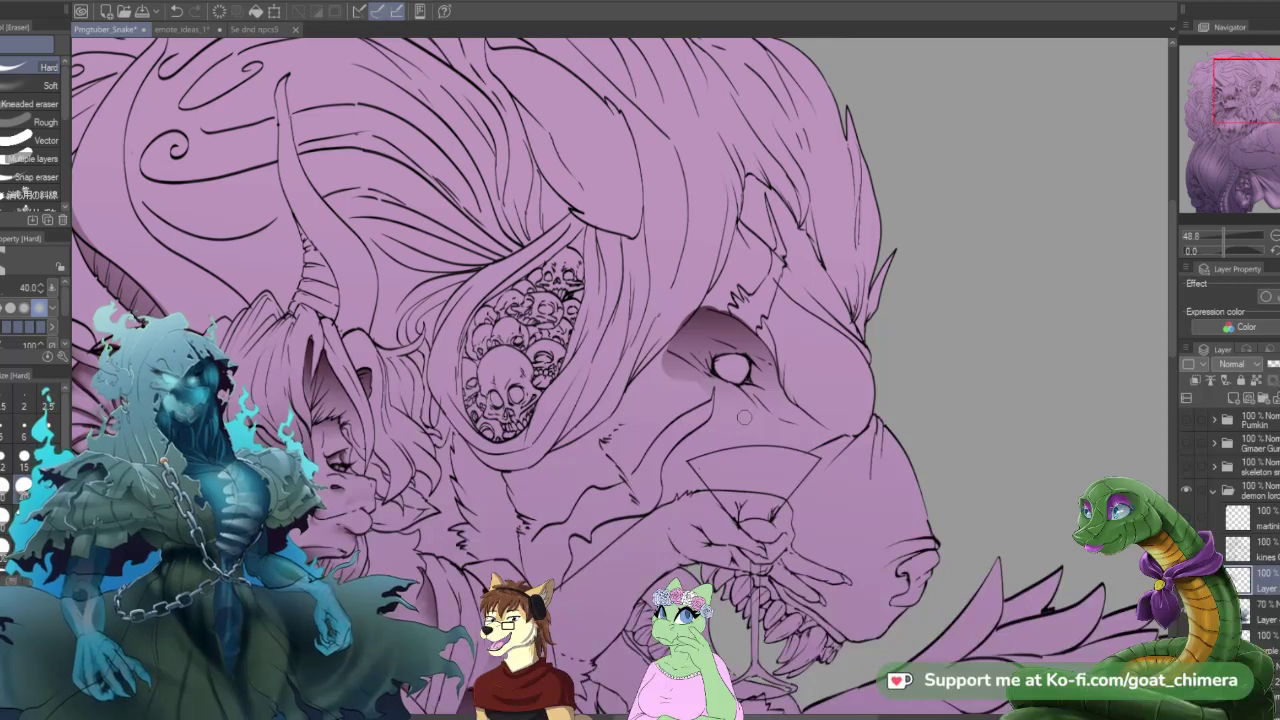
{"action": "left_click", "coordinate": [28, 102]}
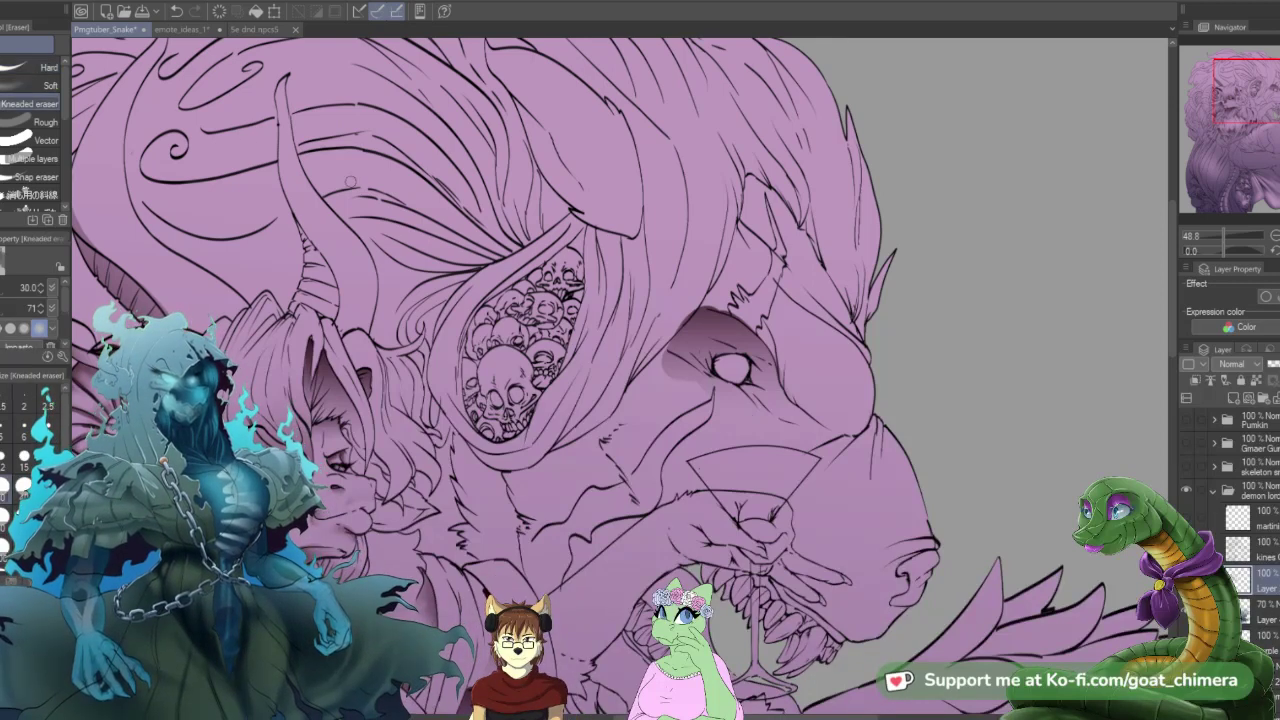
{"action": "left_click", "coordinate": [24, 87]}
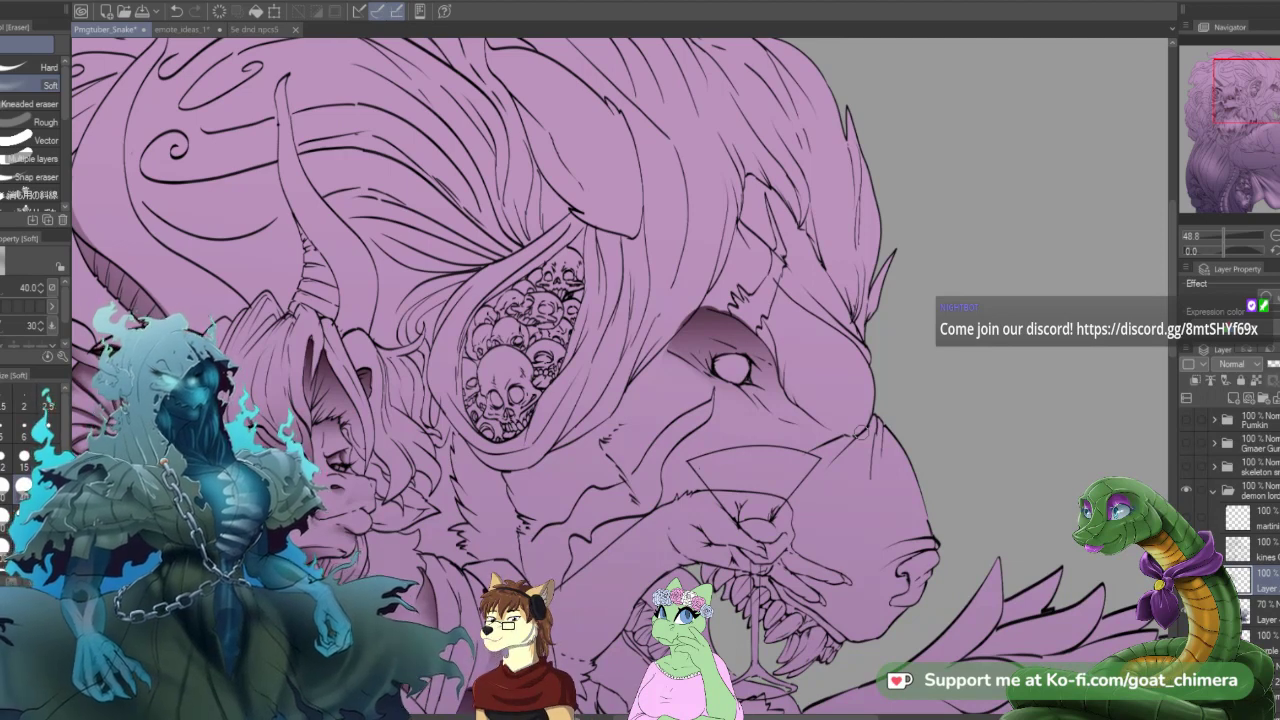
- Mask the beast's upper muzzle below the brow at size 40, replace the first gradient with a lighter one started higher up, and deselect
{"action": "key", "text": "m"}
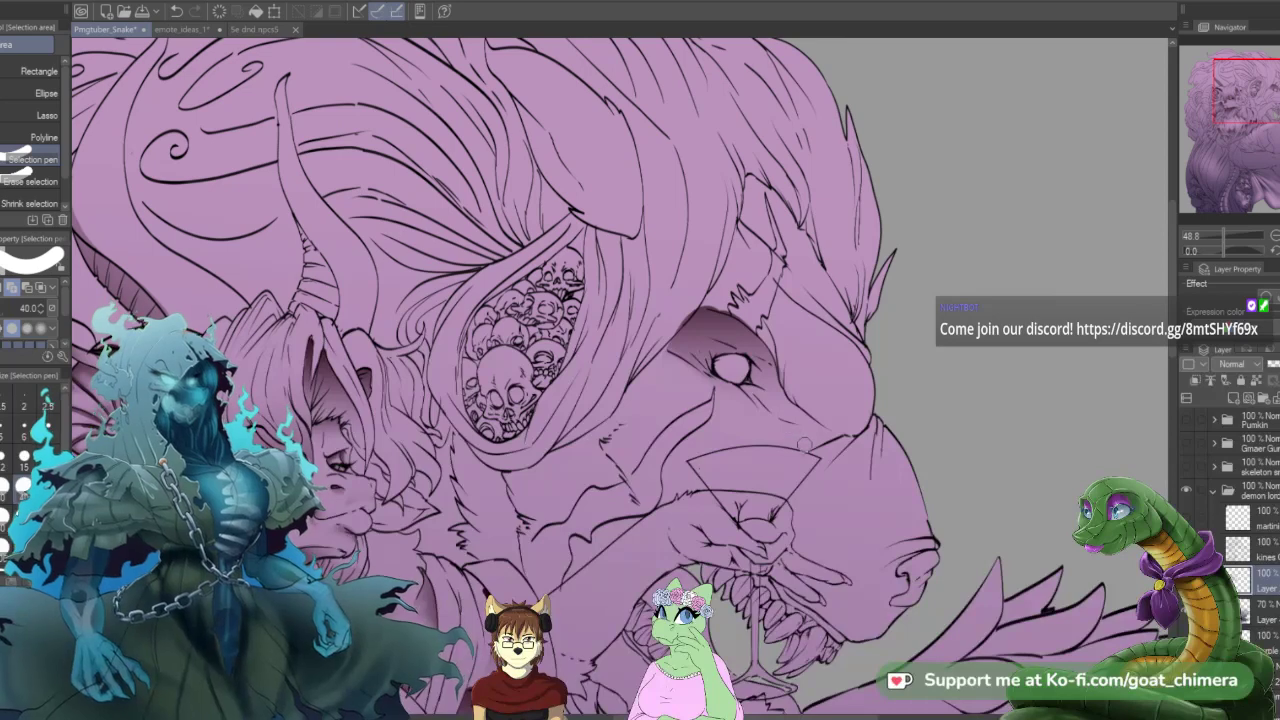
{"action": "mouse_move", "coordinate": [803, 442]}
{"action": "left_mouse_down"}
{"action": "mouse_move", "coordinate": [845, 457]}
{"action": "mouse_move", "coordinate": [791, 419]}
{"action": "mouse_move", "coordinate": [864, 451]}
{"action": "mouse_move", "coordinate": [849, 444]}
{"action": "mouse_move", "coordinate": [867, 439]}
{"action": "mouse_move", "coordinate": [839, 472]}
{"action": "mouse_move", "coordinate": [831, 453]}
{"action": "mouse_move", "coordinate": [859, 474]}
{"action": "mouse_move", "coordinate": [855, 504]}
{"action": "mouse_move", "coordinate": [857, 487]}
{"action": "mouse_move", "coordinate": [877, 511]}
{"action": "mouse_move", "coordinate": [883, 444]}
{"action": "mouse_move", "coordinate": [902, 495]}
{"action": "left_mouse_up"}
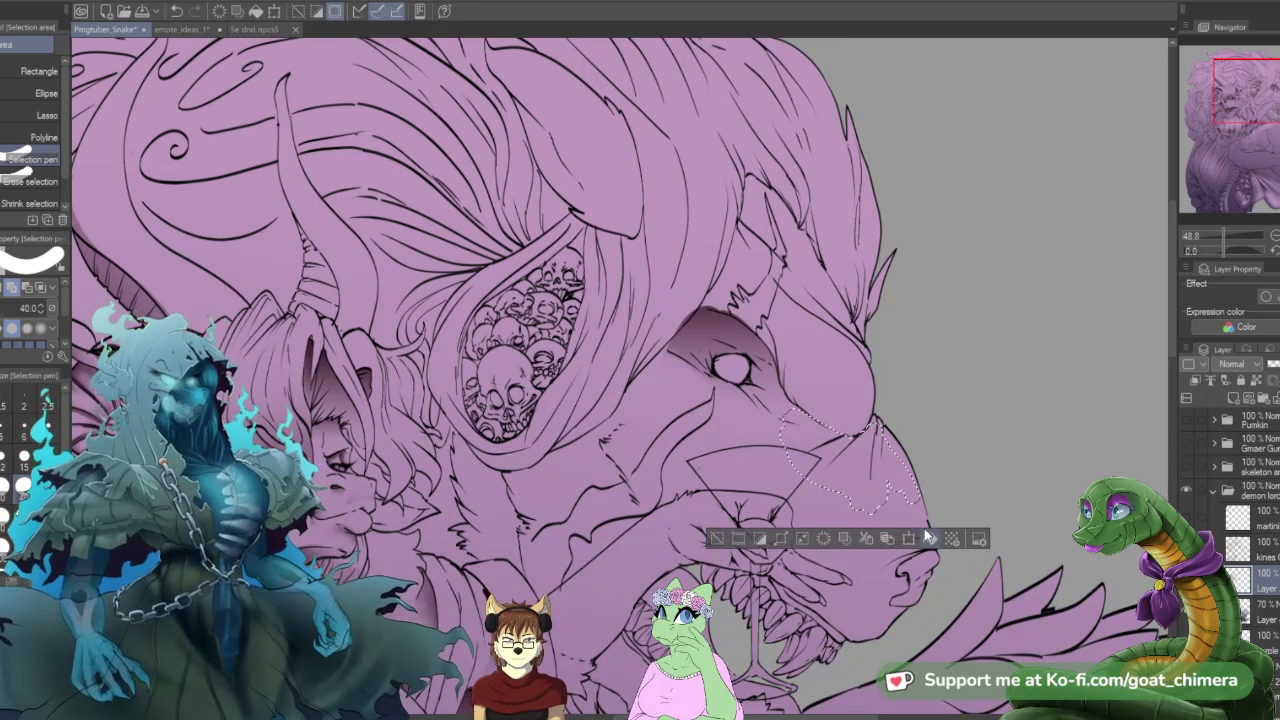
{"action": "key", "text": "g"}
{"action": "left_click_drag", "start_coordinate": [837, 389], "coordinate": [856, 498]}
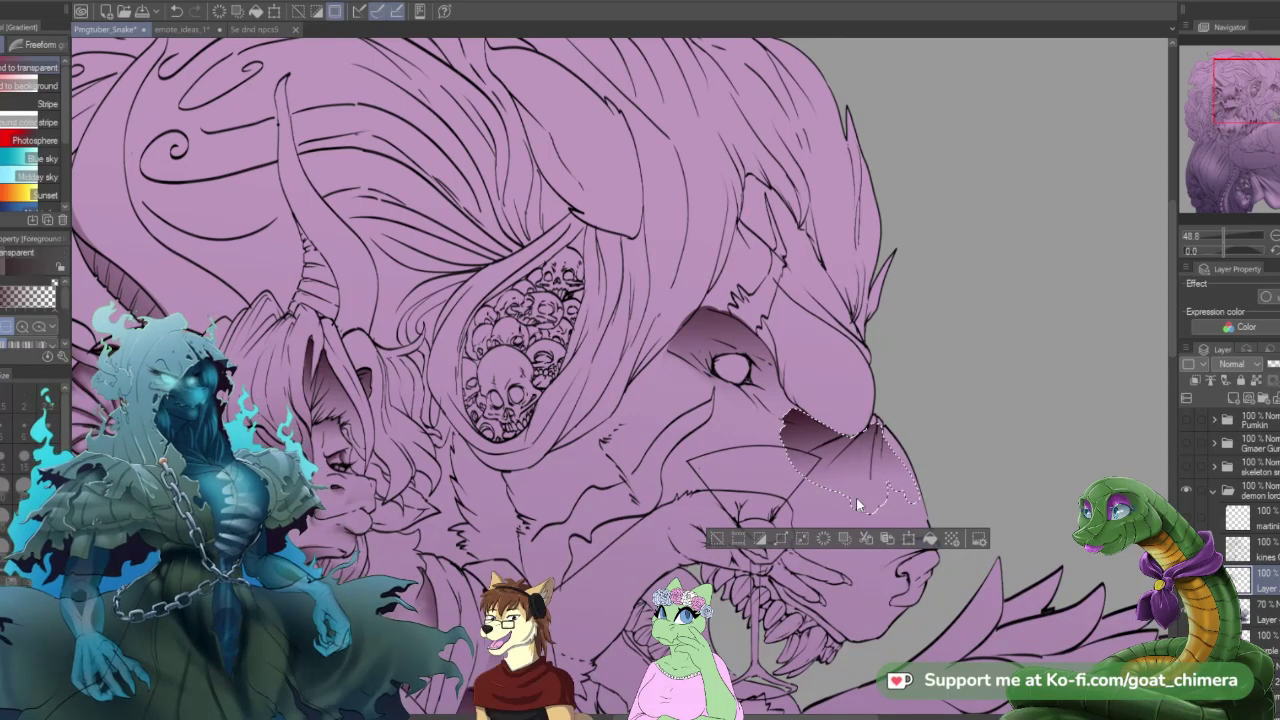
{"action": "key", "text": "ctrl+z"}
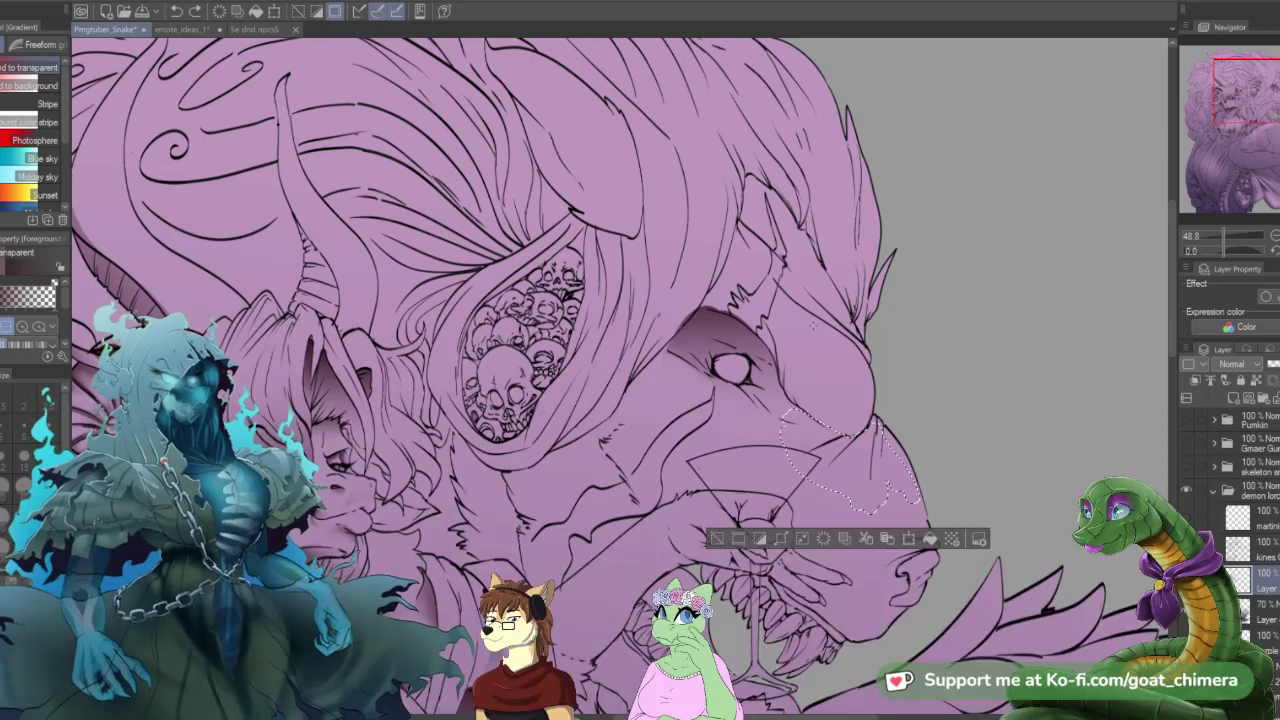
{"action": "left_click_drag", "start_coordinate": [829, 332], "coordinate": [840, 470]}
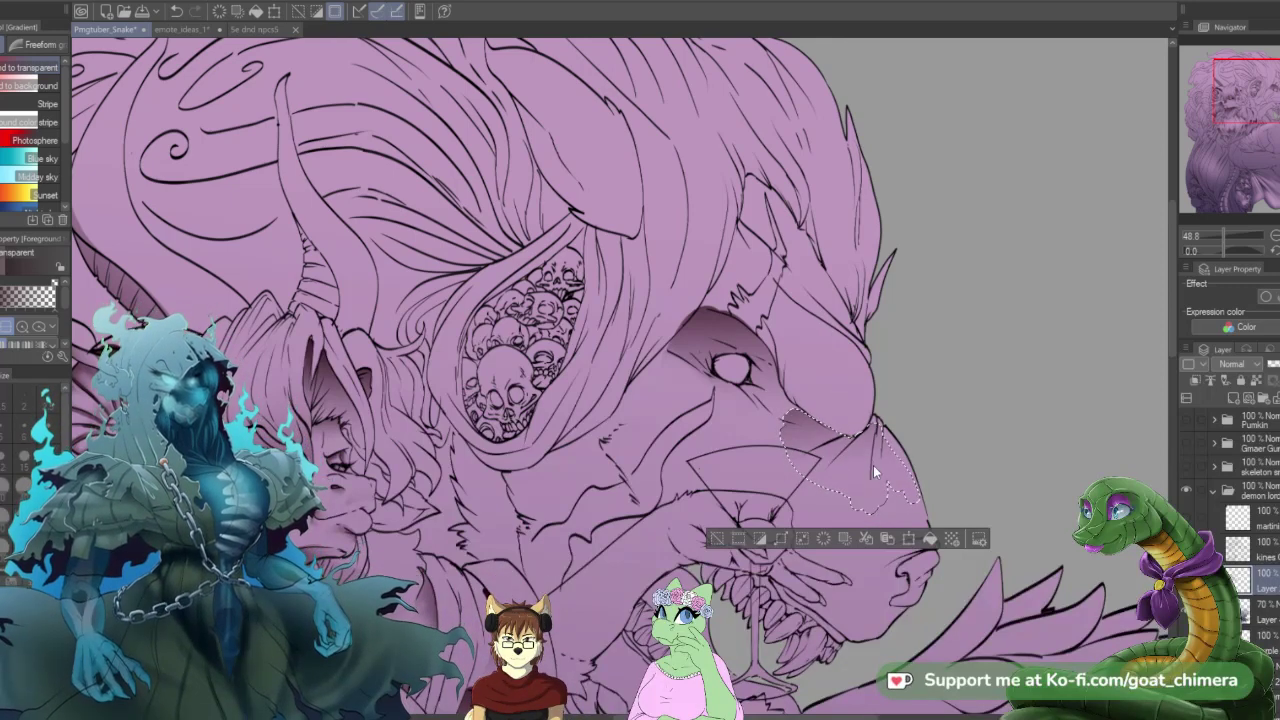
{"action": "key", "text": "ctrl+d"}
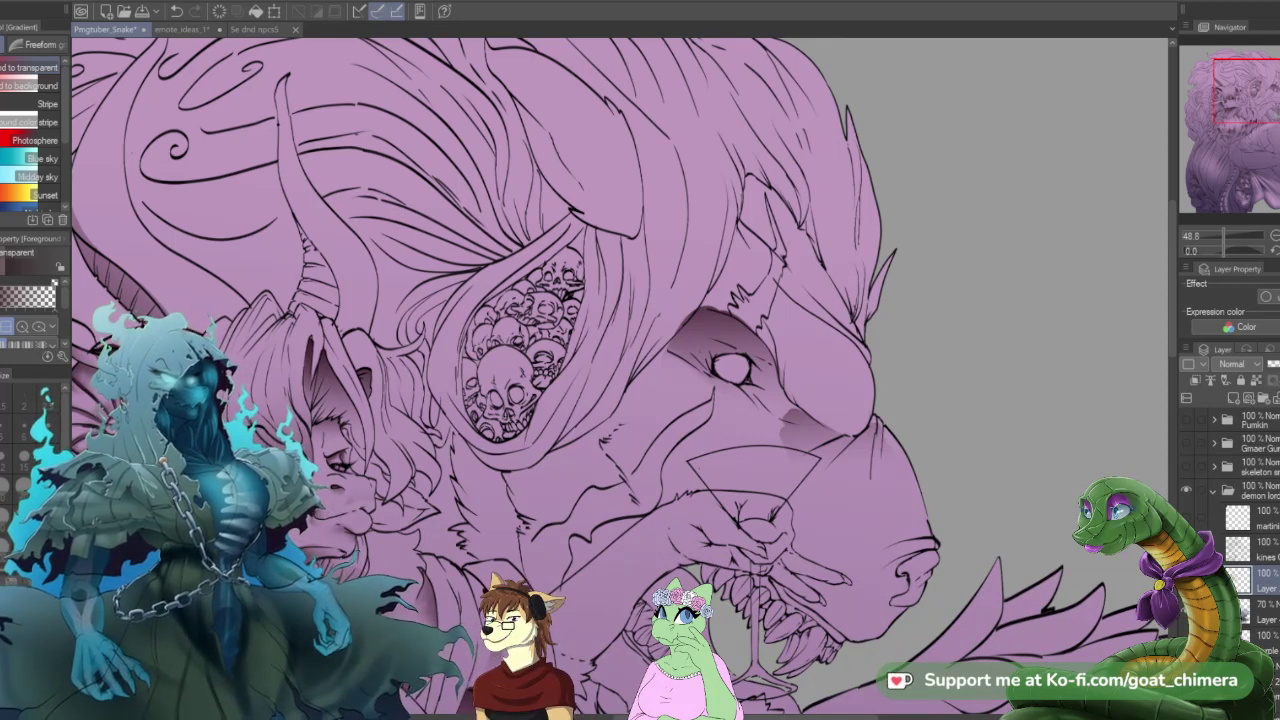
- Soften the hard edge of the muzzle shading below the beast's eye with the soft eraser at size 100, and reduce the eraser to 15
{"action": "scroll", "coordinate": [826, 521], "scroll_direction": "down", "scroll_amount": 2}
{"action": "scroll", "coordinate": [847, 487], "scroll_direction": "up", "scroll_amount": 2}
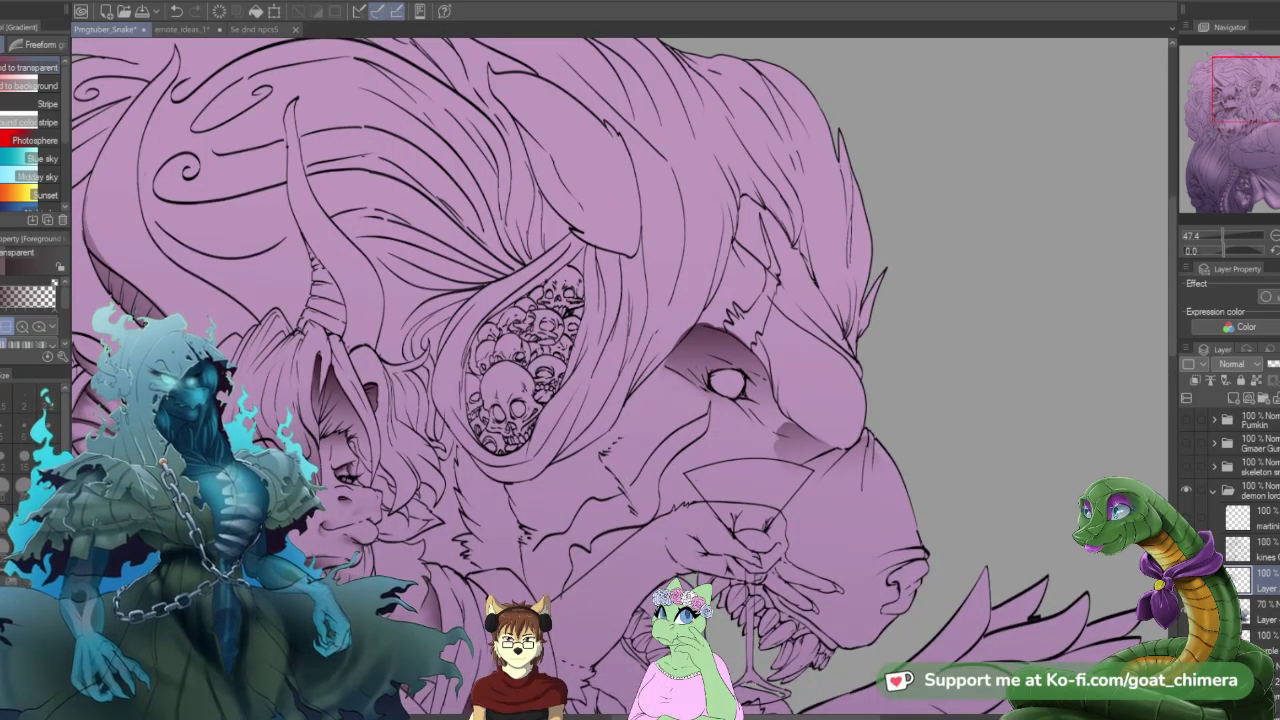
{"action": "key", "text": "e"}
{"action": "left_click", "coordinate": [24, 515]}
{"action": "mouse_move", "coordinate": [771, 430]}
{"action": "left_mouse_down"}
{"action": "mouse_move", "coordinate": [784, 446]}
{"action": "mouse_move", "coordinate": [766, 463]}
{"action": "left_mouse_up"}
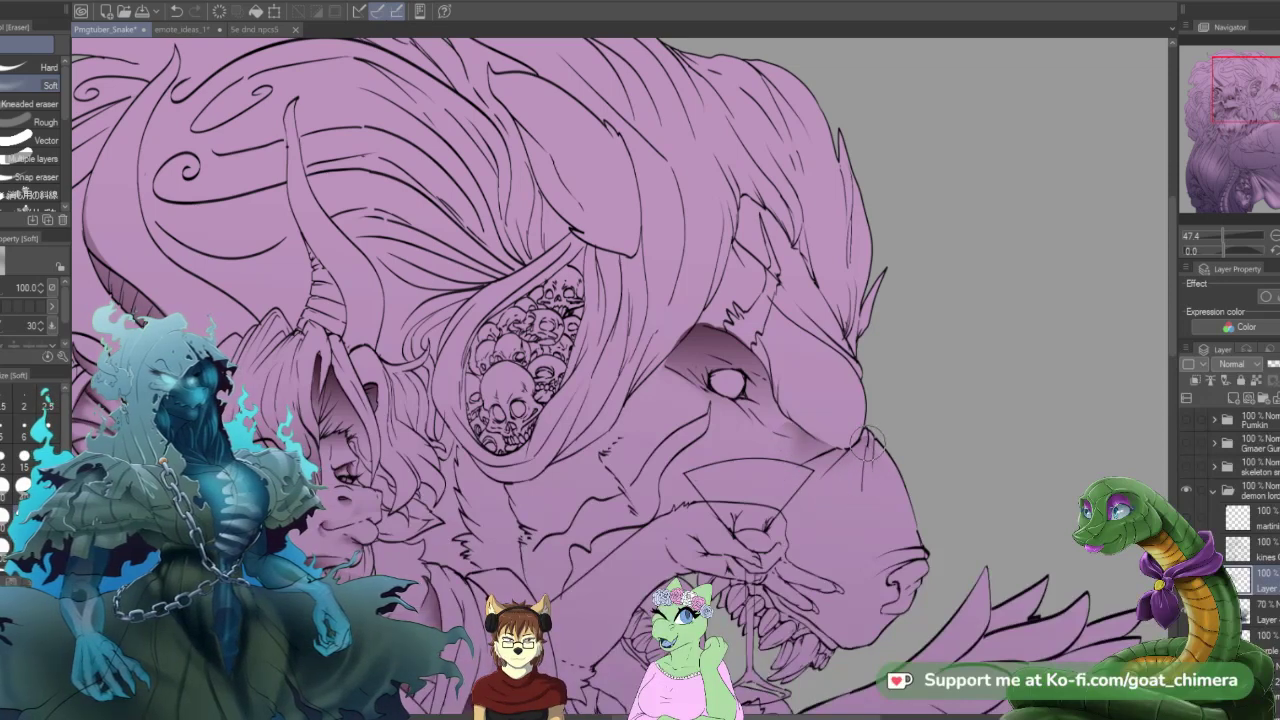
{"action": "left_click", "coordinate": [24, 484]}
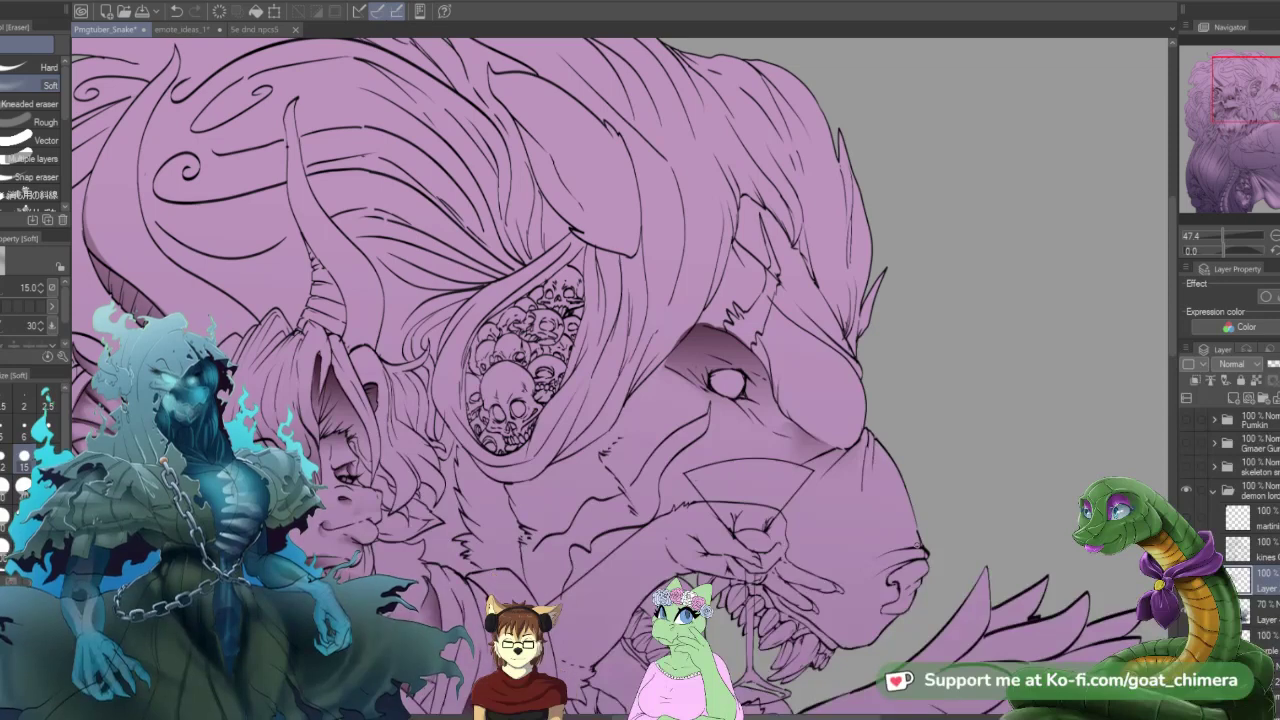
- Mask the skull-filled interior of the beast's ear at size 40, shade it with a gradient running down from its upper tip, and deselect
{"action": "key", "text": "m"}
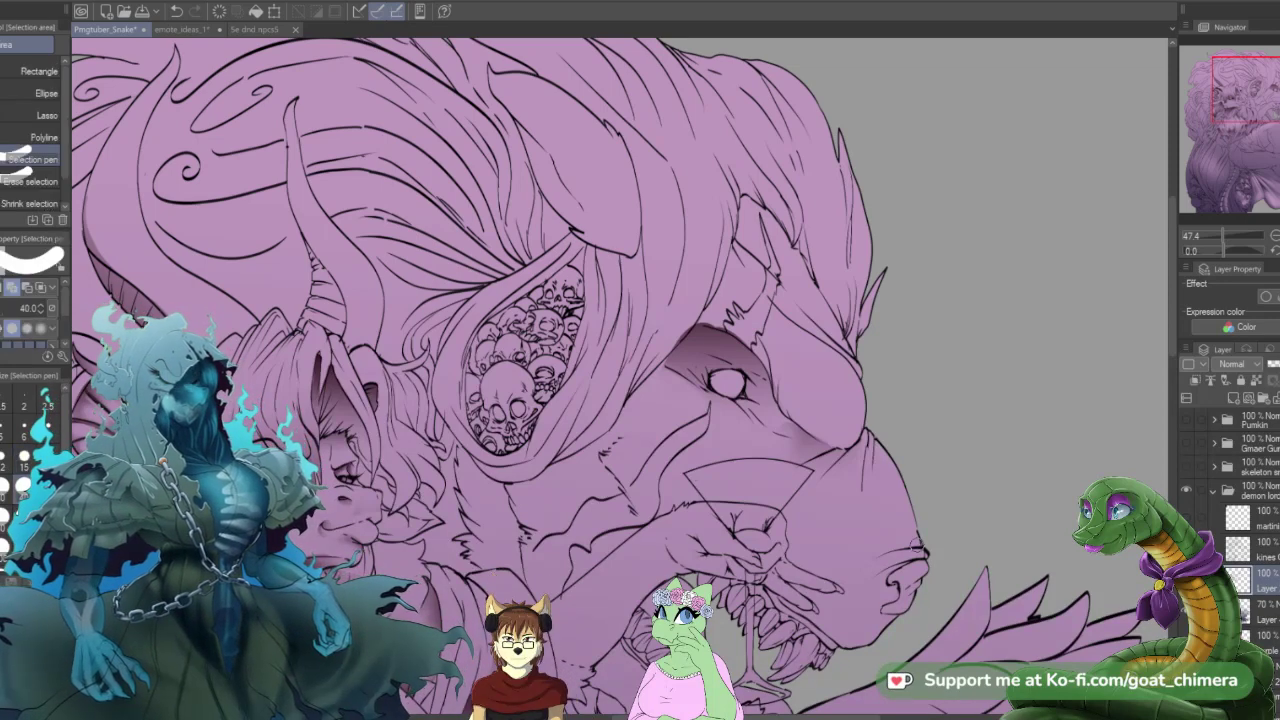
{"action": "left_click_drag", "start_coordinate": [535, 304], "coordinate": [478, 364]}
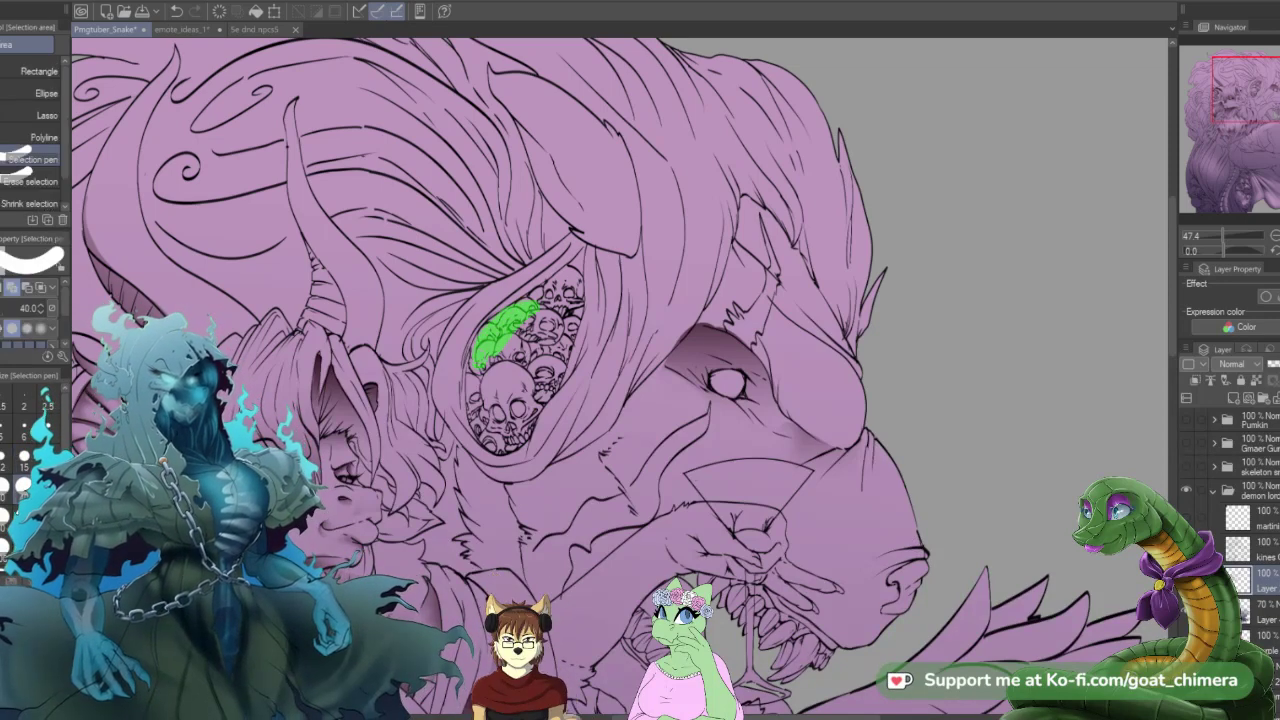
{"action": "mouse_move", "coordinate": [498, 312]}
{"action": "left_mouse_down"}
{"action": "mouse_move", "coordinate": [474, 372]}
{"action": "mouse_move", "coordinate": [564, 286]}
{"action": "mouse_move", "coordinate": [478, 402]}
{"action": "mouse_move", "coordinate": [482, 425]}
{"action": "mouse_move", "coordinate": [508, 440]}
{"action": "mouse_move", "coordinate": [550, 330]}
{"action": "mouse_move", "coordinate": [570, 330]}
{"action": "mouse_move", "coordinate": [548, 284]}
{"action": "mouse_move", "coordinate": [538, 290]}
{"action": "left_mouse_up"}
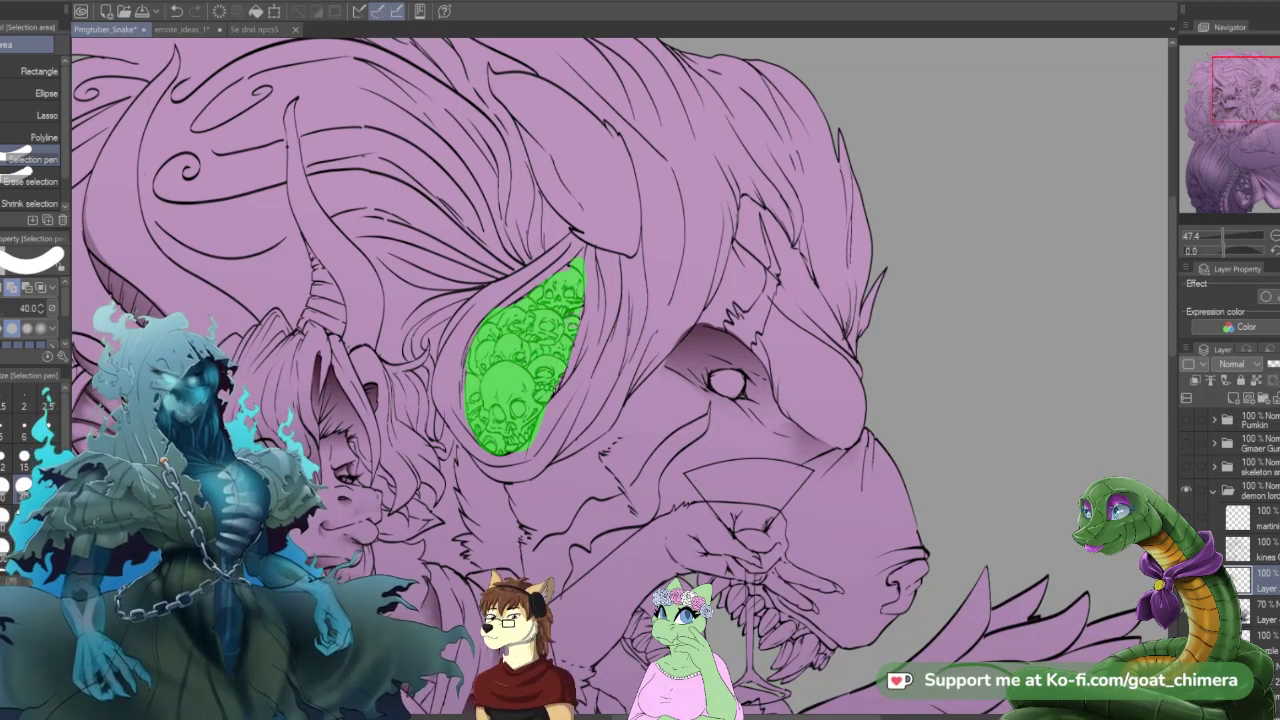
{"action": "left_click_drag", "start_coordinate": [583, 252], "coordinate": [585, 258]}
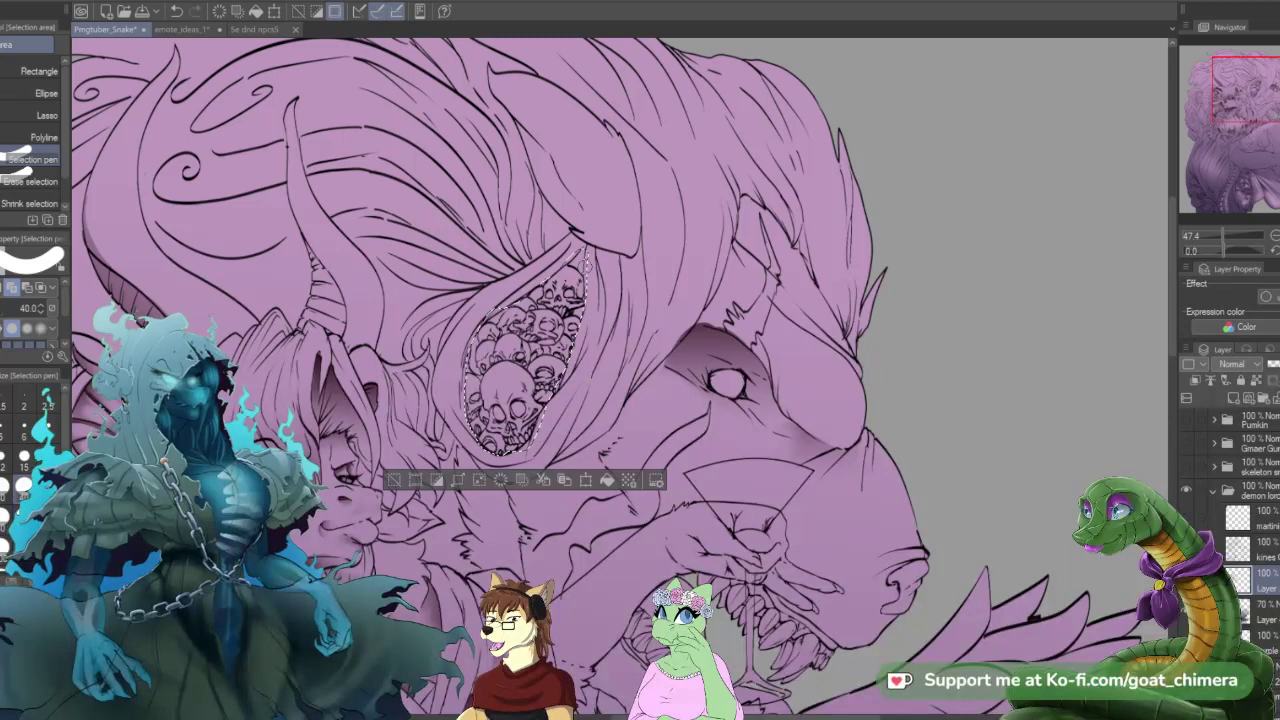
{"action": "key", "text": "g"}
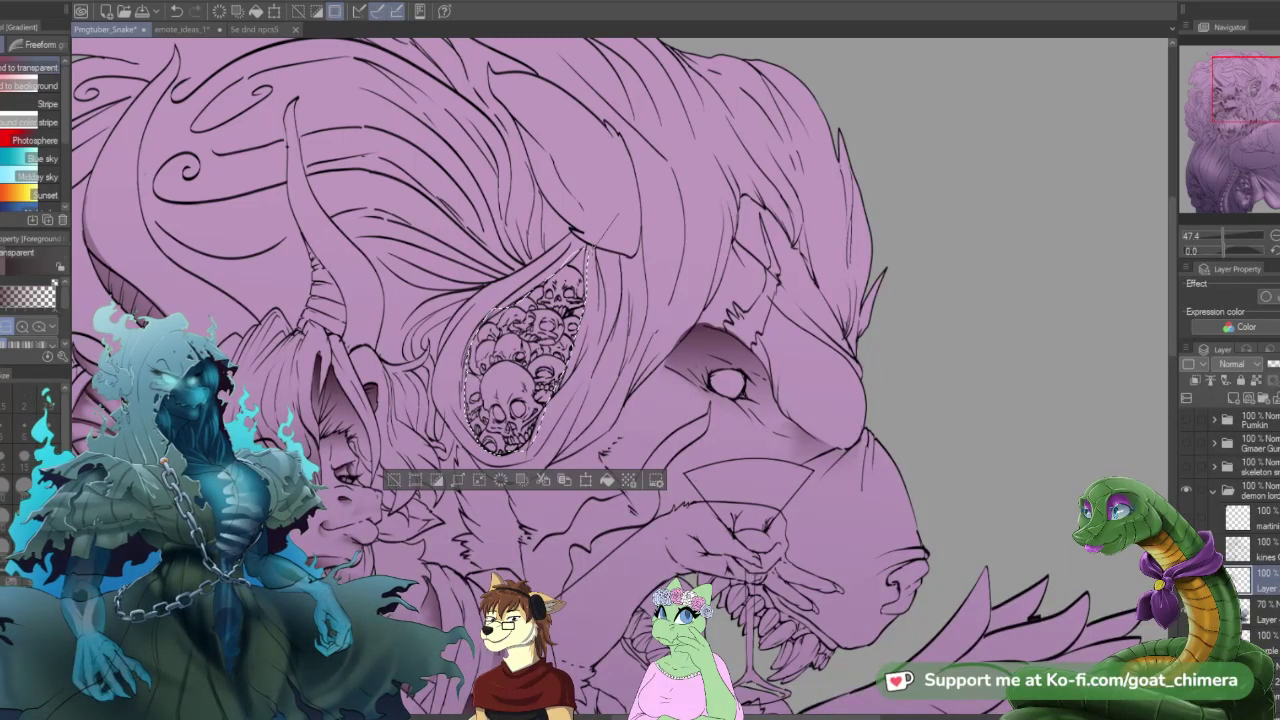
{"action": "left_click_drag", "start_coordinate": [594, 244], "coordinate": [485, 385]}
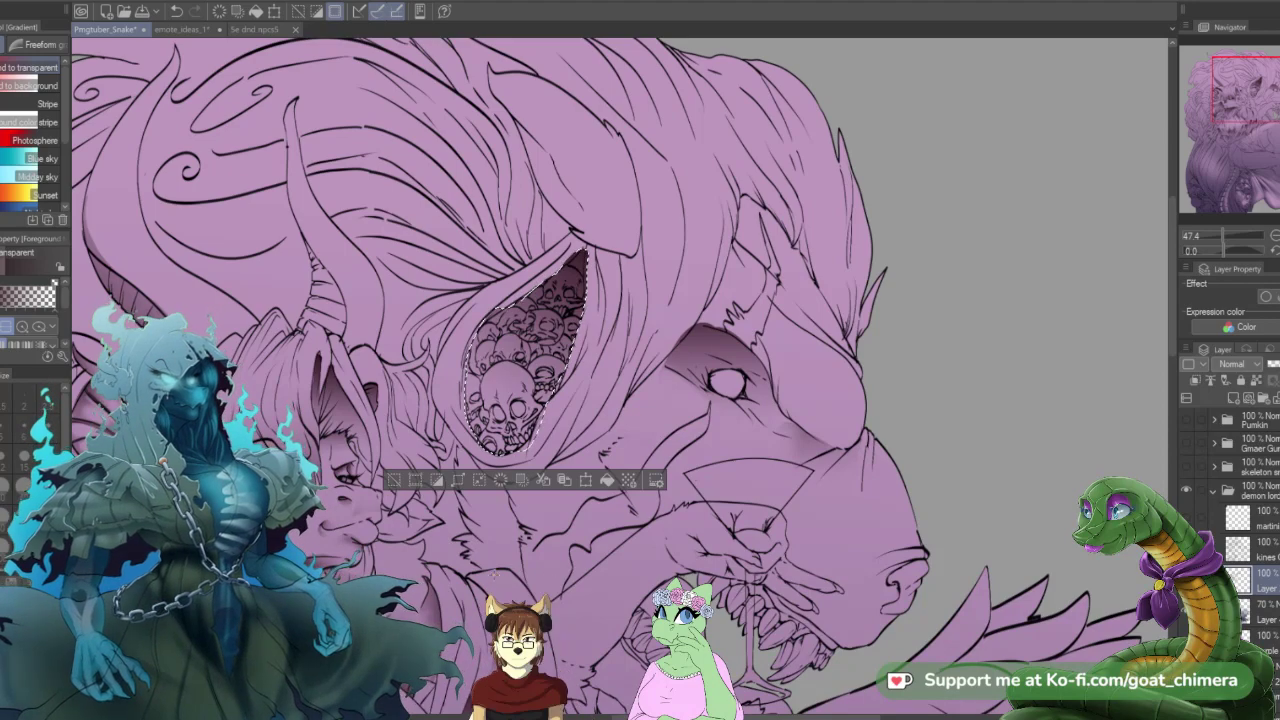
{"action": "key", "text": "ctrl+d"}
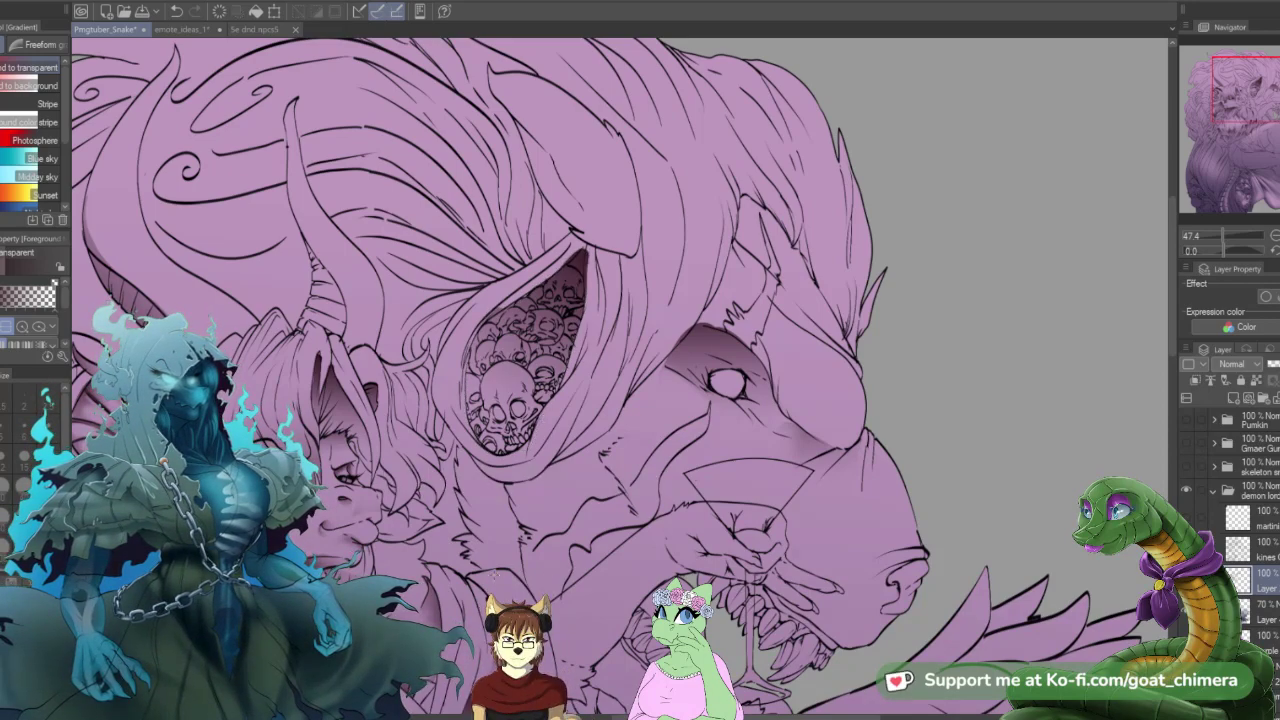
- Mask the large front skull's eye sockets inside the ear and paint them dark with the K Hard 2 brush at size 15
{"action": "scroll", "coordinate": [494, 575], "scroll_direction": "down", "scroll_amount": 2}
{"action": "scroll", "coordinate": [400, 432], "scroll_direction": "up", "scroll_amount": 3}
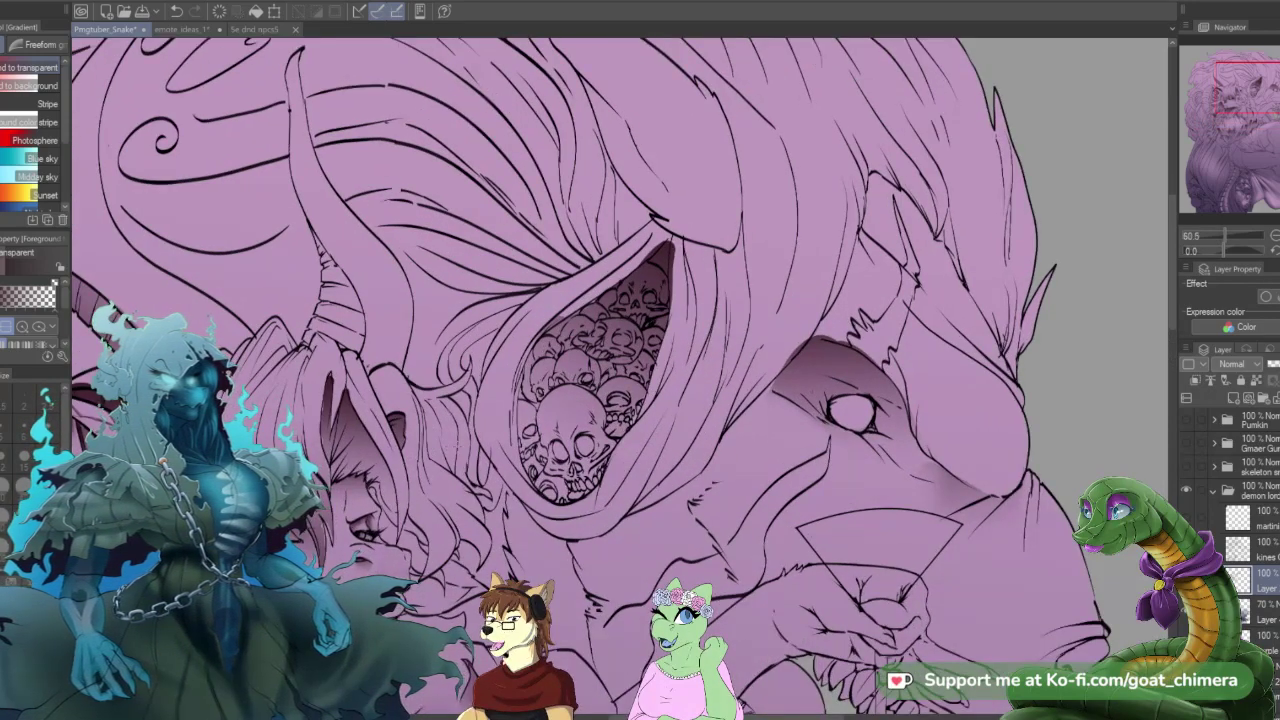
{"action": "scroll", "coordinate": [440, 467], "scroll_direction": "up", "scroll_amount": 1}
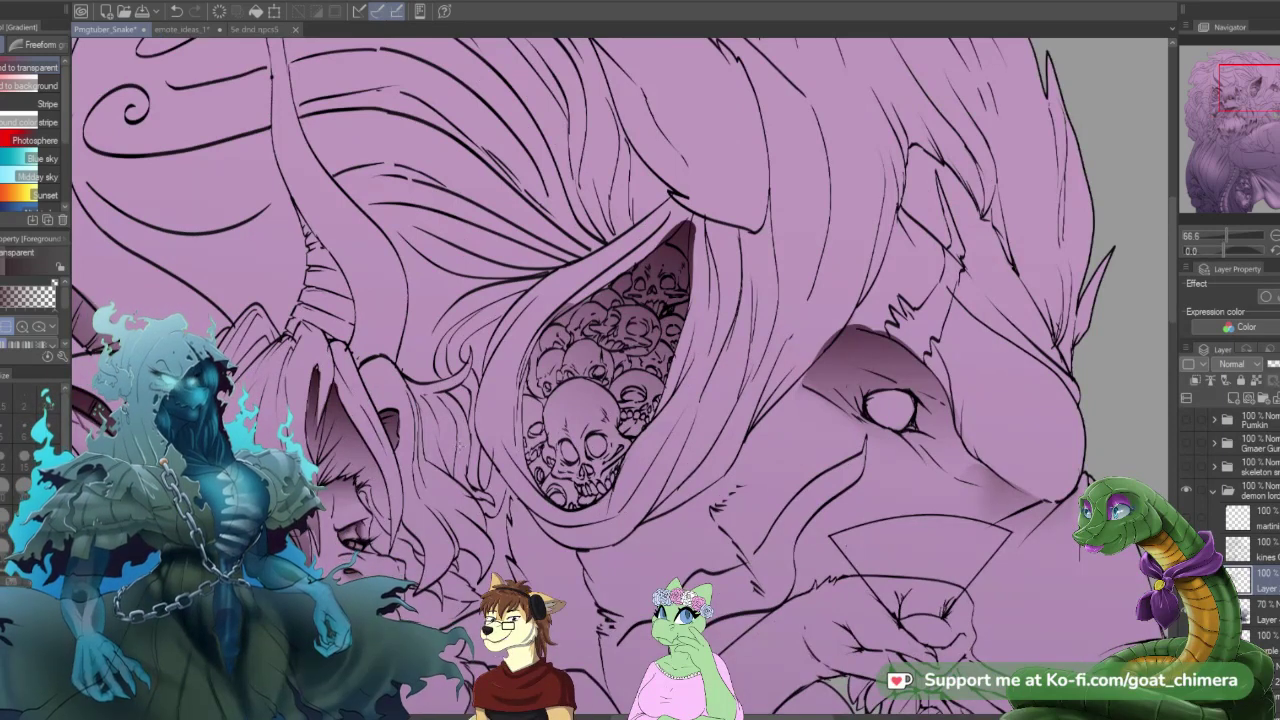
{"action": "key", "text": "m"}
{"action": "left_click_drag", "start_coordinate": [564, 449], "coordinate": [606, 441]}
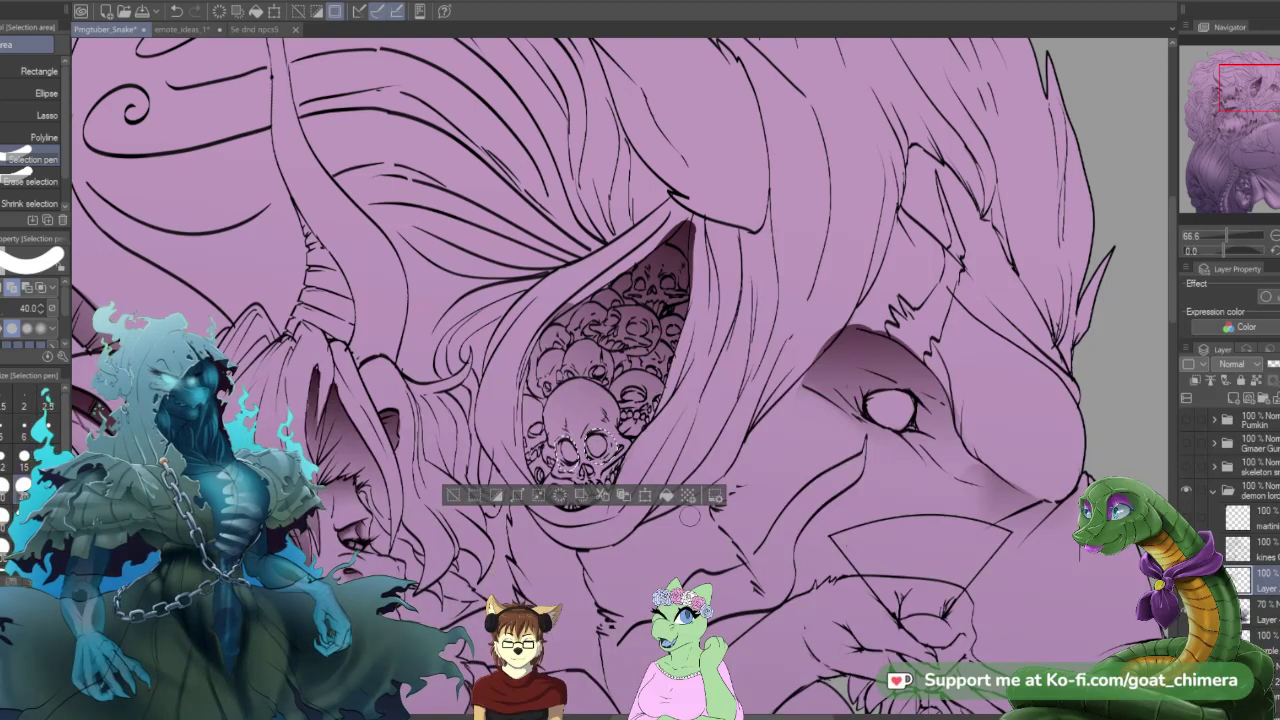
{"action": "key", "text": "g"}
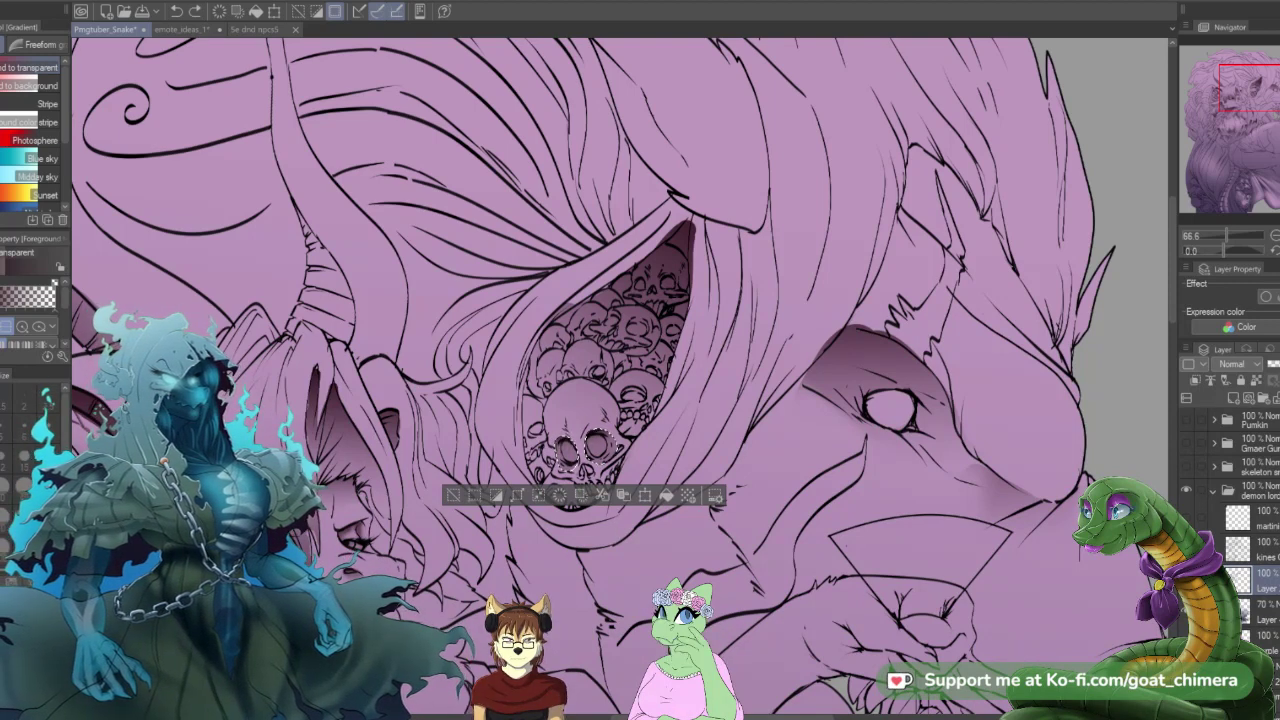
{"action": "key", "text": "b"}
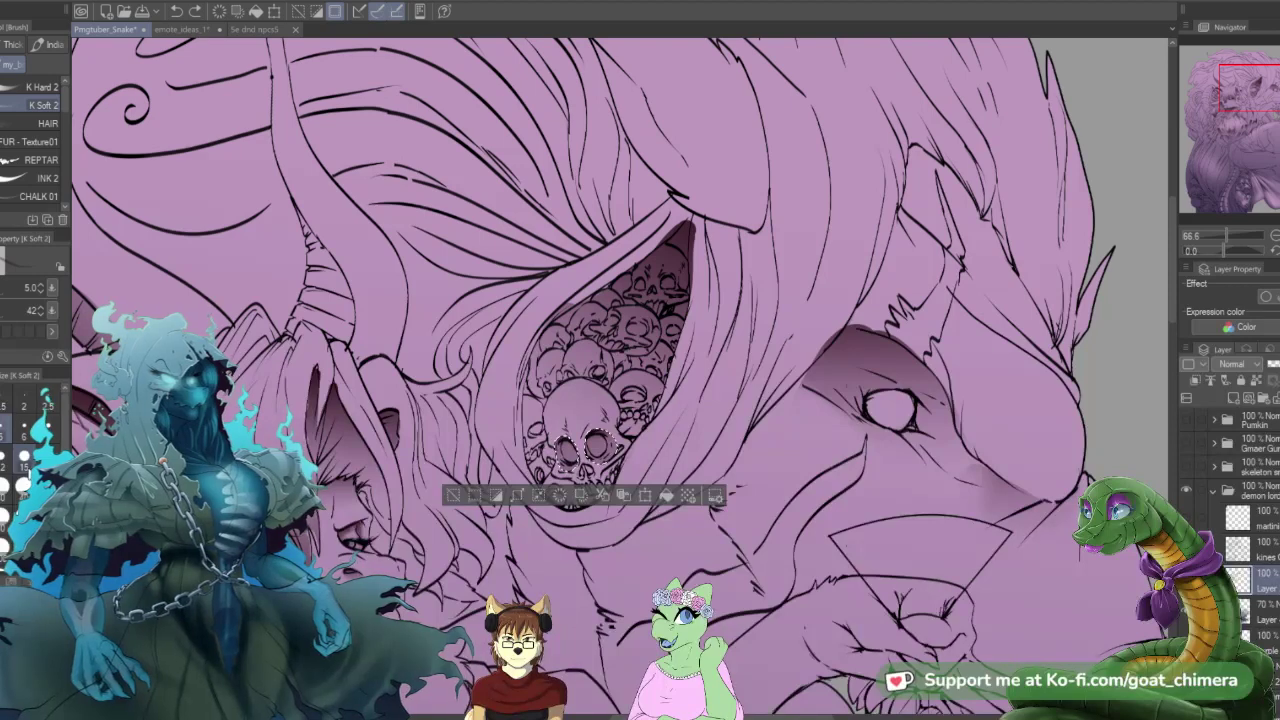
{"action": "left_click", "coordinate": [28, 87]}
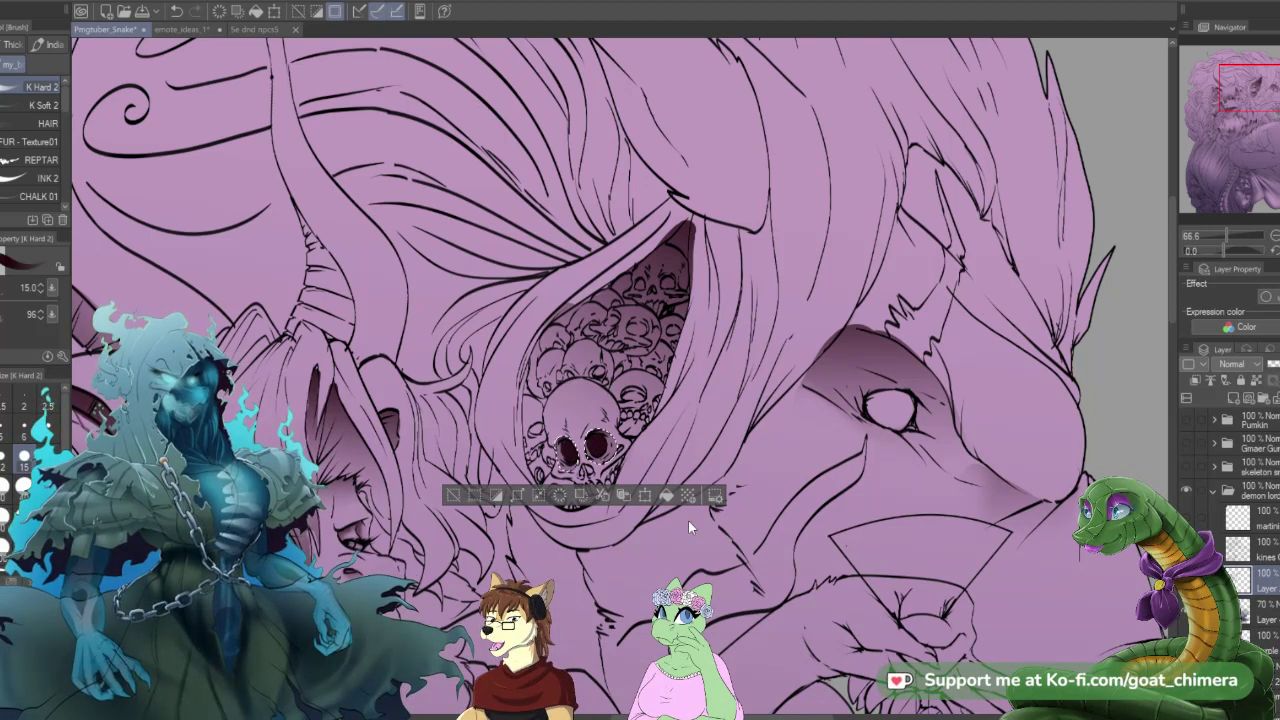
- Deselect the eye sockets, then mask the front skull's nose cavity at size 40, shade it with a gradient, and deselect
{"action": "key", "text": "ctrl+d"}
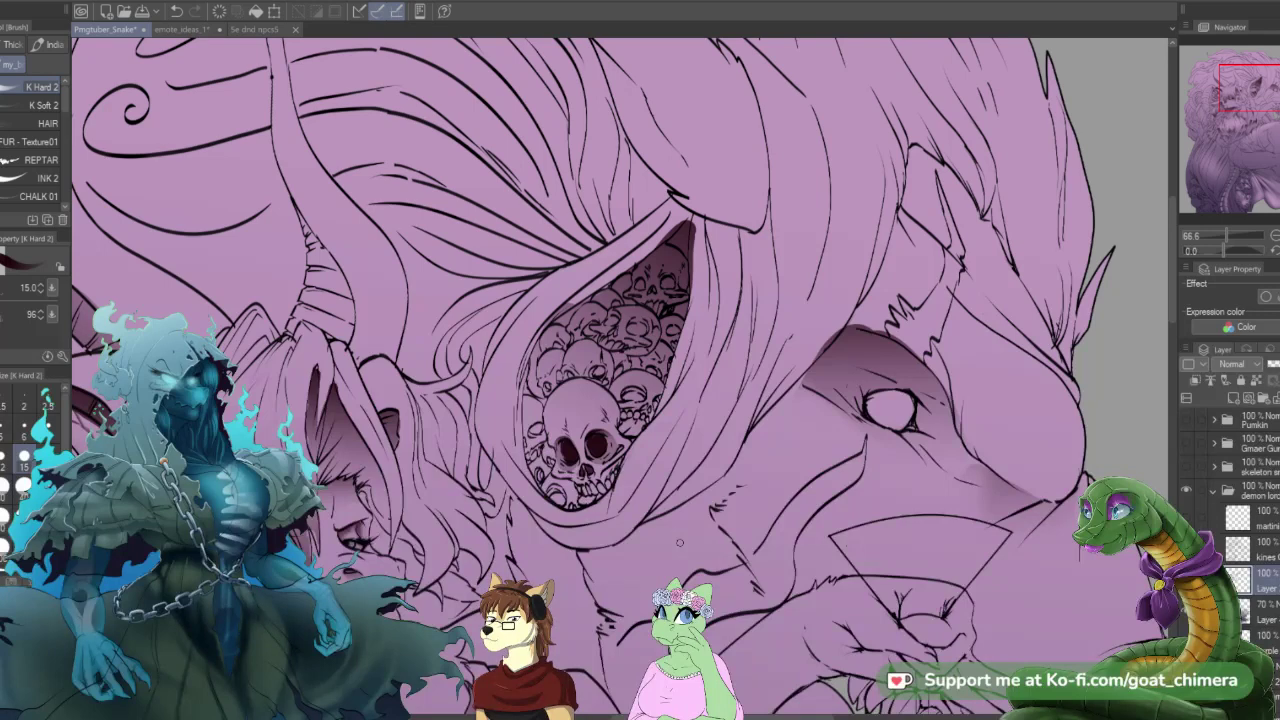
{"action": "key", "text": "m"}
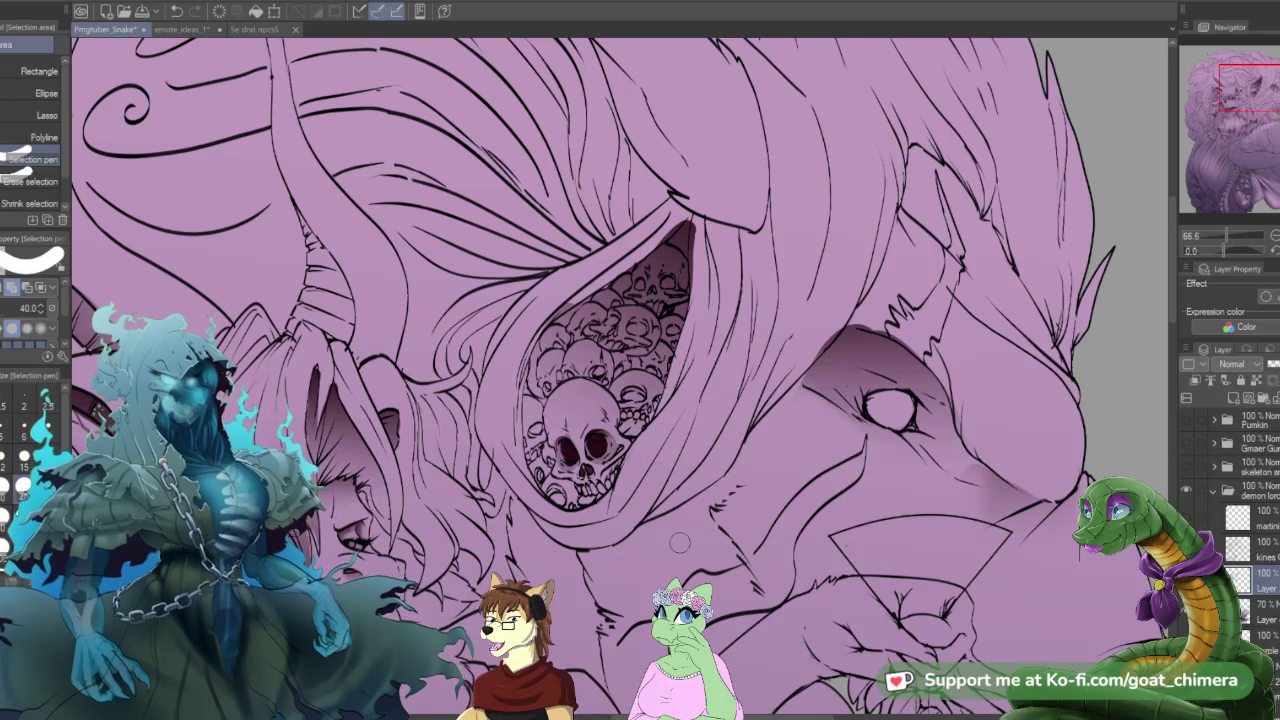
{"action": "left_click", "coordinate": [587, 472]}
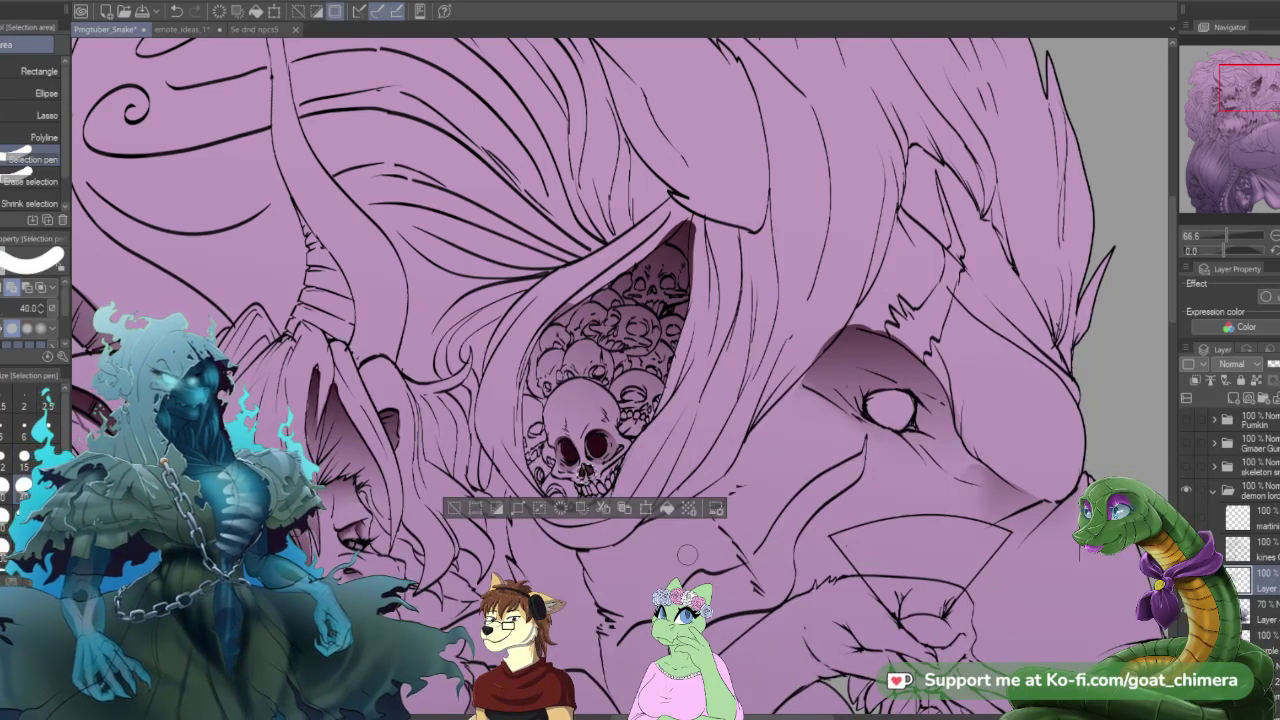
{"action": "key", "text": "g"}
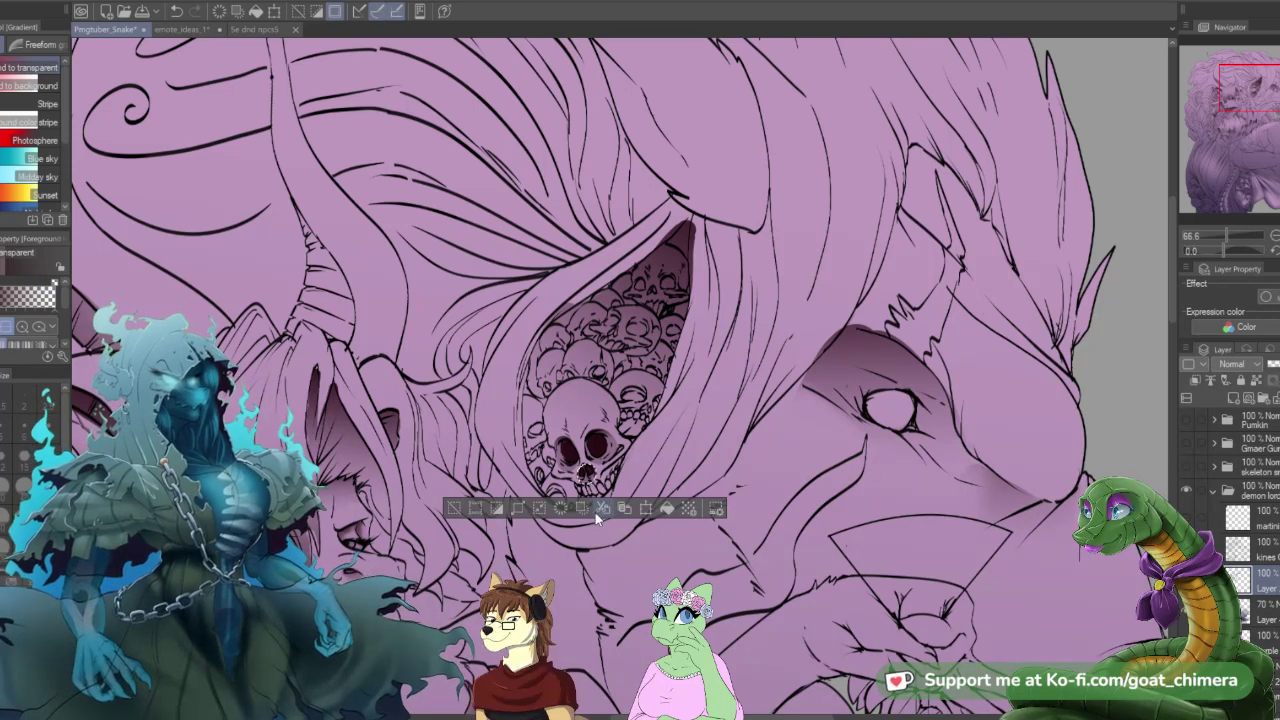
{"action": "key", "text": "ctrl+d"}
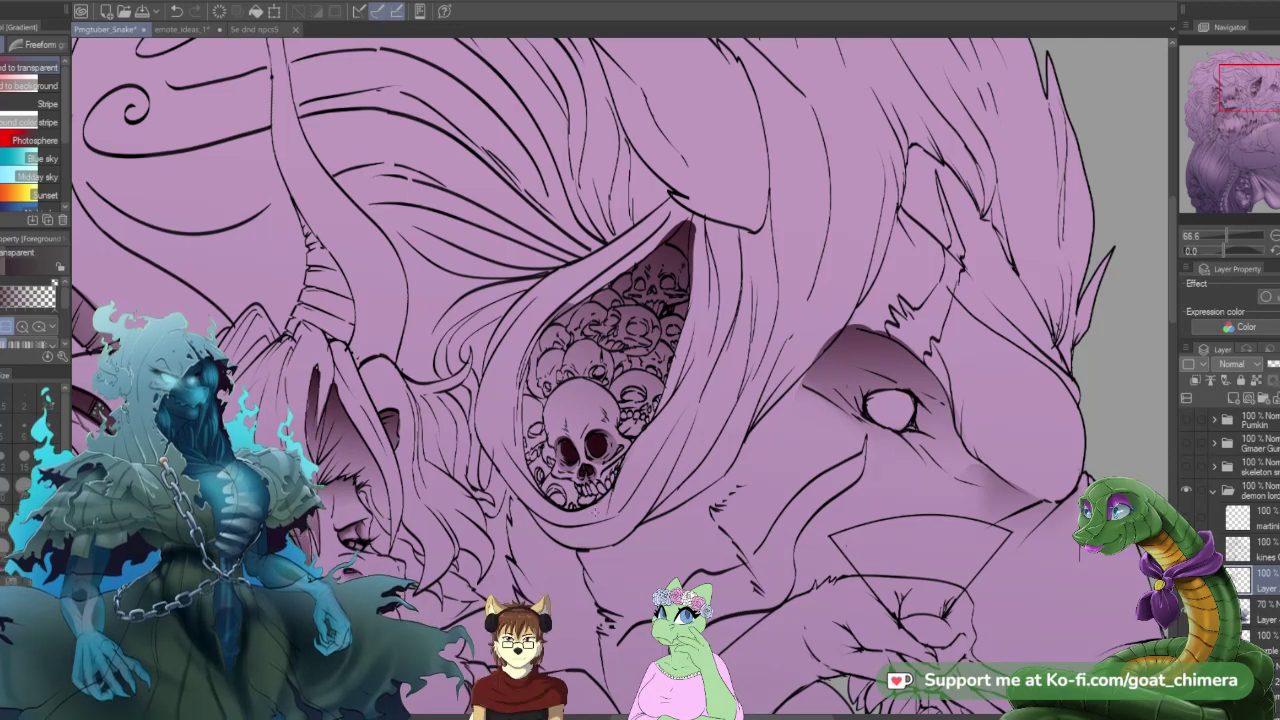
- Mask the front skull's brow and forehead area above the sockets at size 15, shade it with a gradient, and deselect
{"action": "key", "text": "m"}
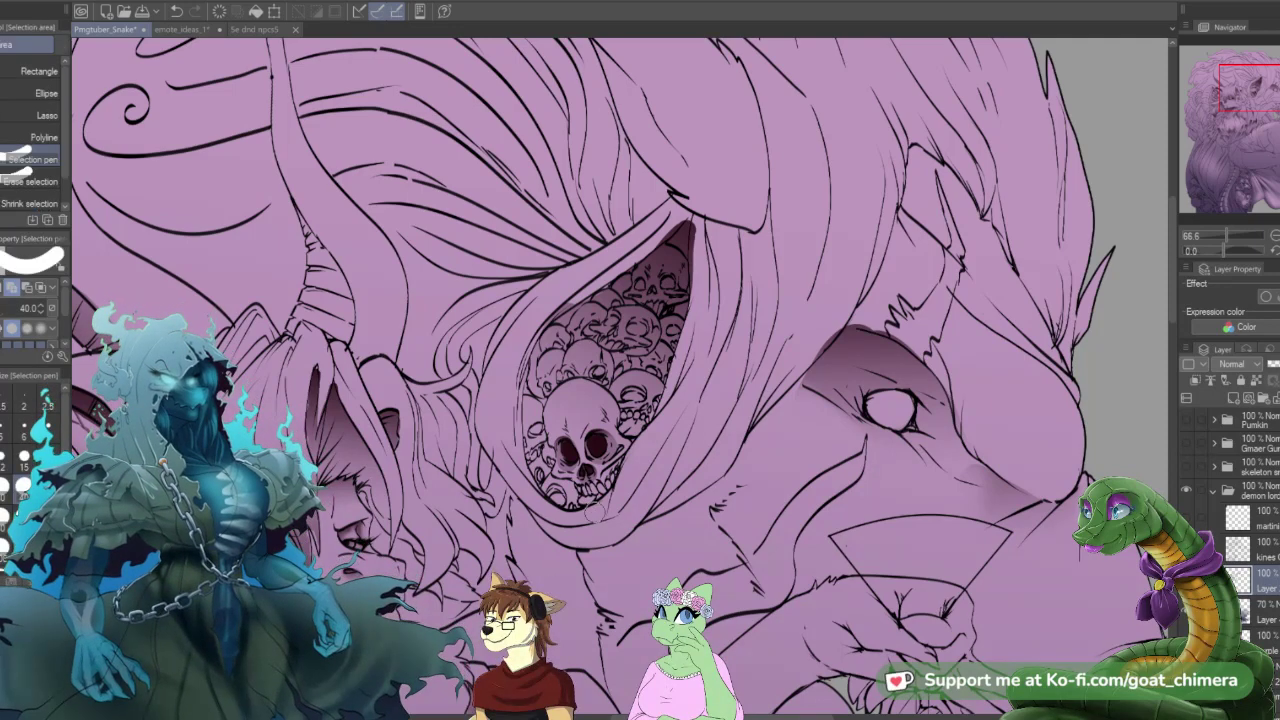
{"action": "key", "text": "bracketleft"}
{"action": "key", "text": "bracketleft"}
{"action": "key", "text": "bracketleft"}
{"action": "key", "text": "bracketleft"}
{"action": "key", "text": "bracketleft"}
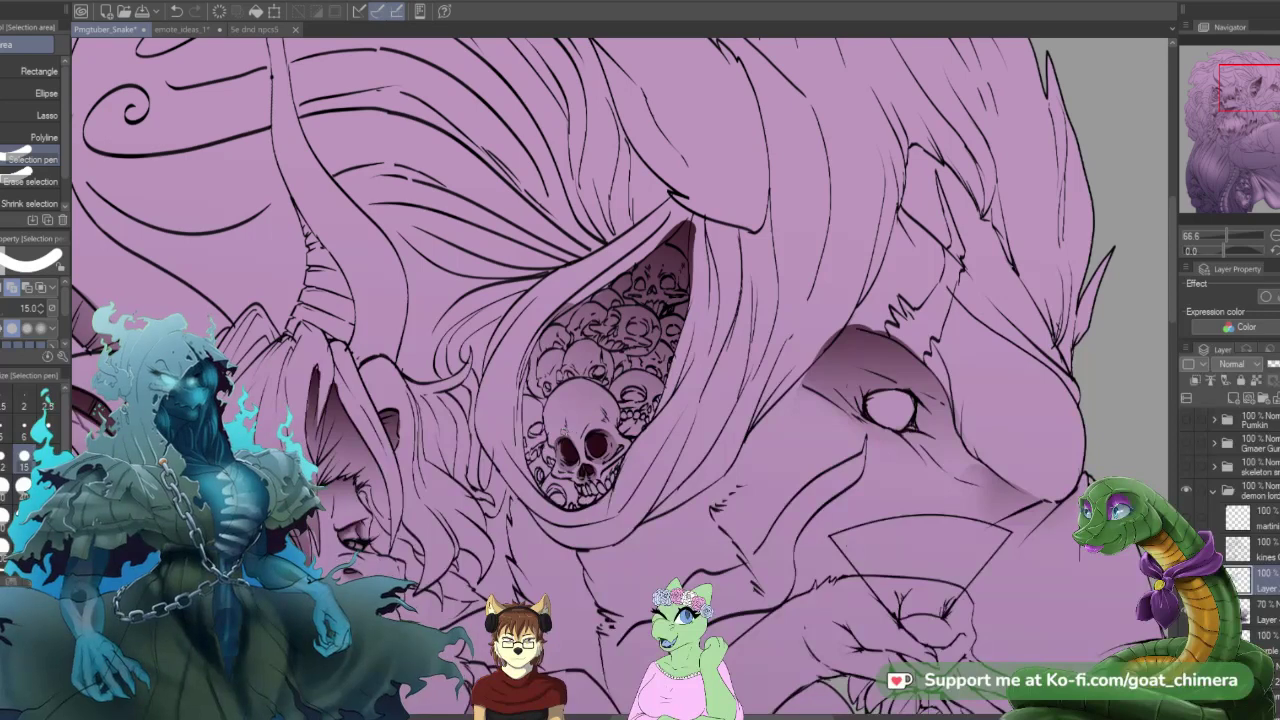
{"action": "mouse_move", "coordinate": [572, 434]}
{"action": "left_mouse_down"}
{"action": "mouse_move", "coordinate": [584, 425]}
{"action": "mouse_move", "coordinate": [563, 427]}
{"action": "mouse_move", "coordinate": [572, 422]}
{"action": "left_mouse_up"}
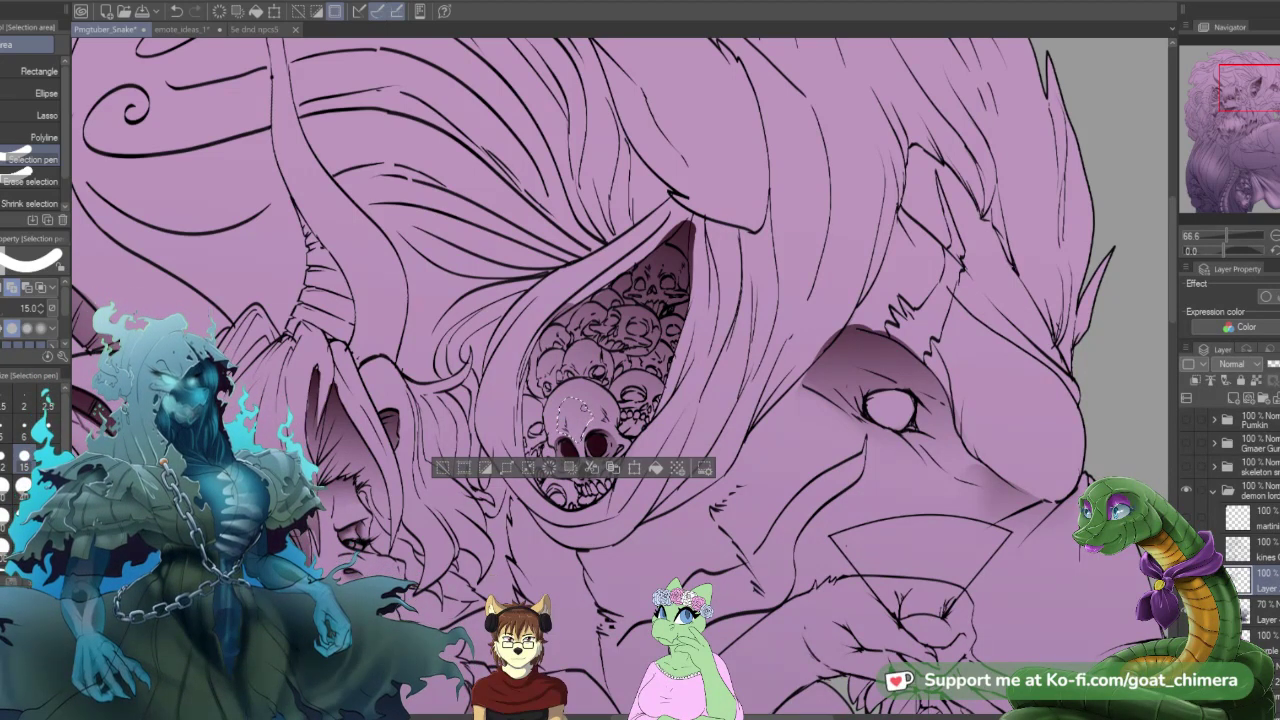
{"action": "key", "text": "g"}
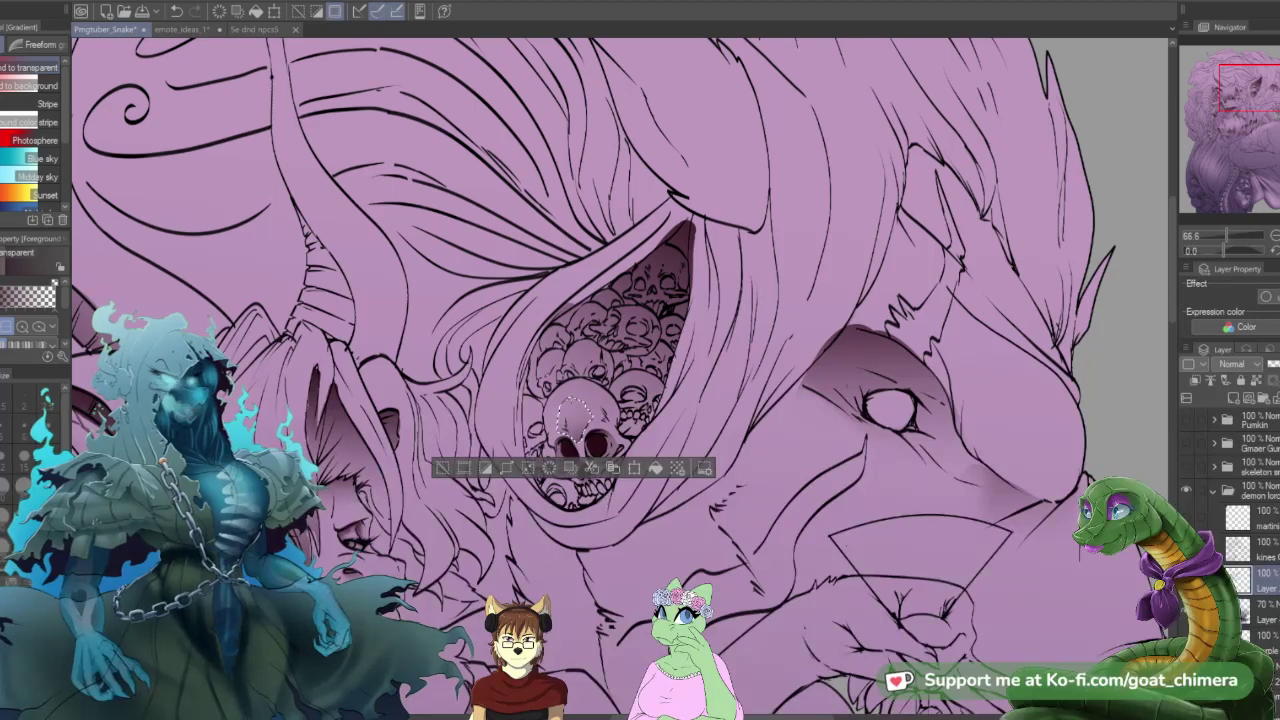
{"action": "key", "text": "ctrl+d"}
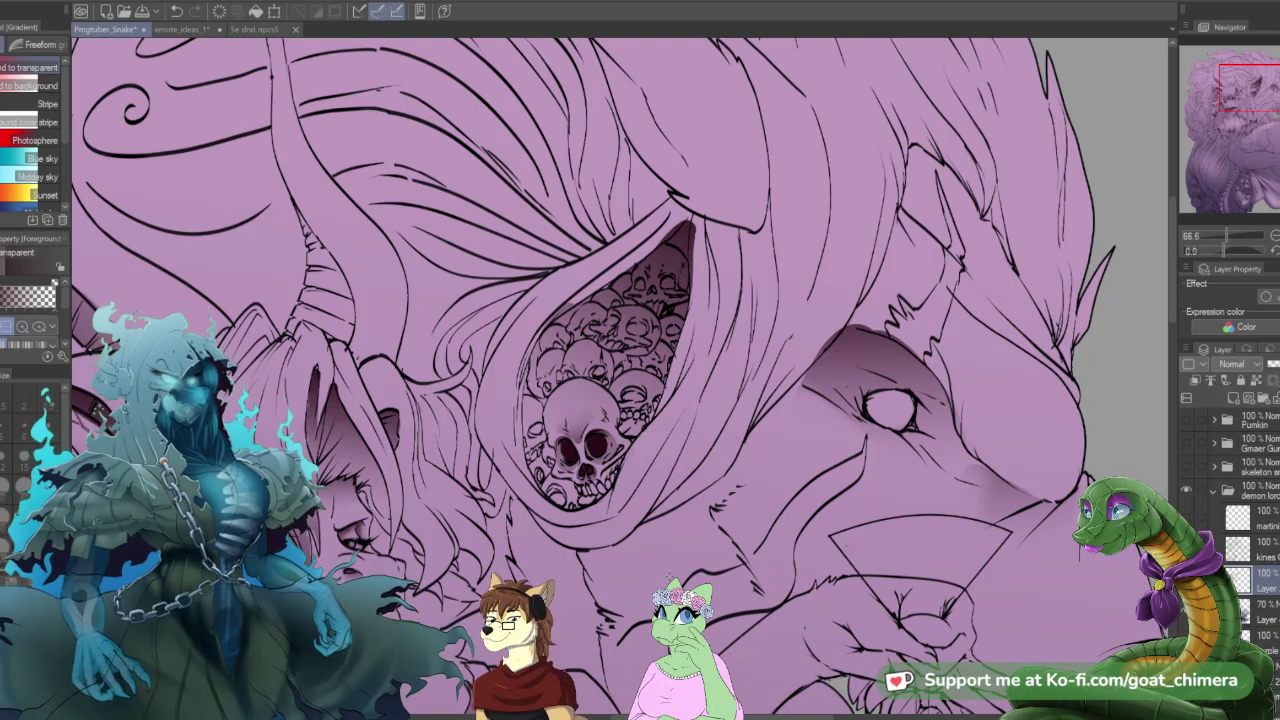
- Mask the front skull's teeth and jaw up to the cheek at size 15, shade them with a gradient, and deselect
{"action": "key", "text": "m"}
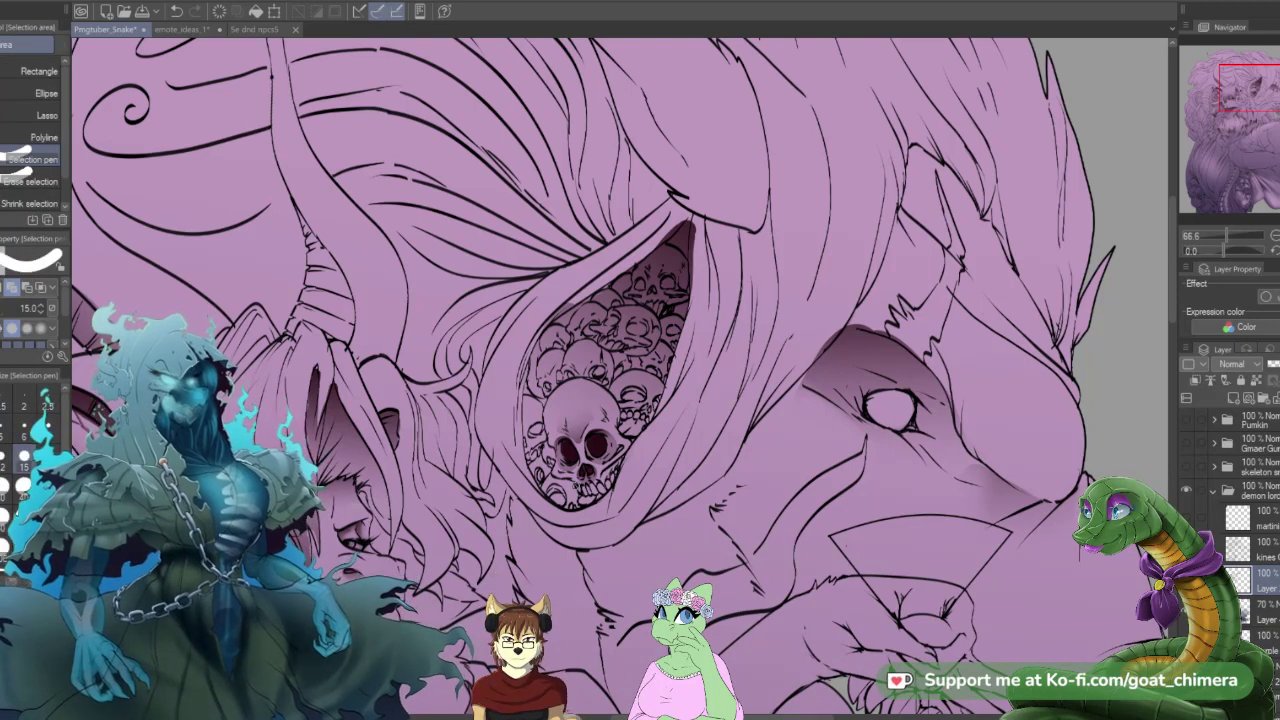
{"action": "mouse_move", "coordinate": [578, 487]}
{"action": "left_mouse_down"}
{"action": "mouse_move", "coordinate": [615, 482]}
{"action": "mouse_move", "coordinate": [620, 458]}
{"action": "left_mouse_up"}
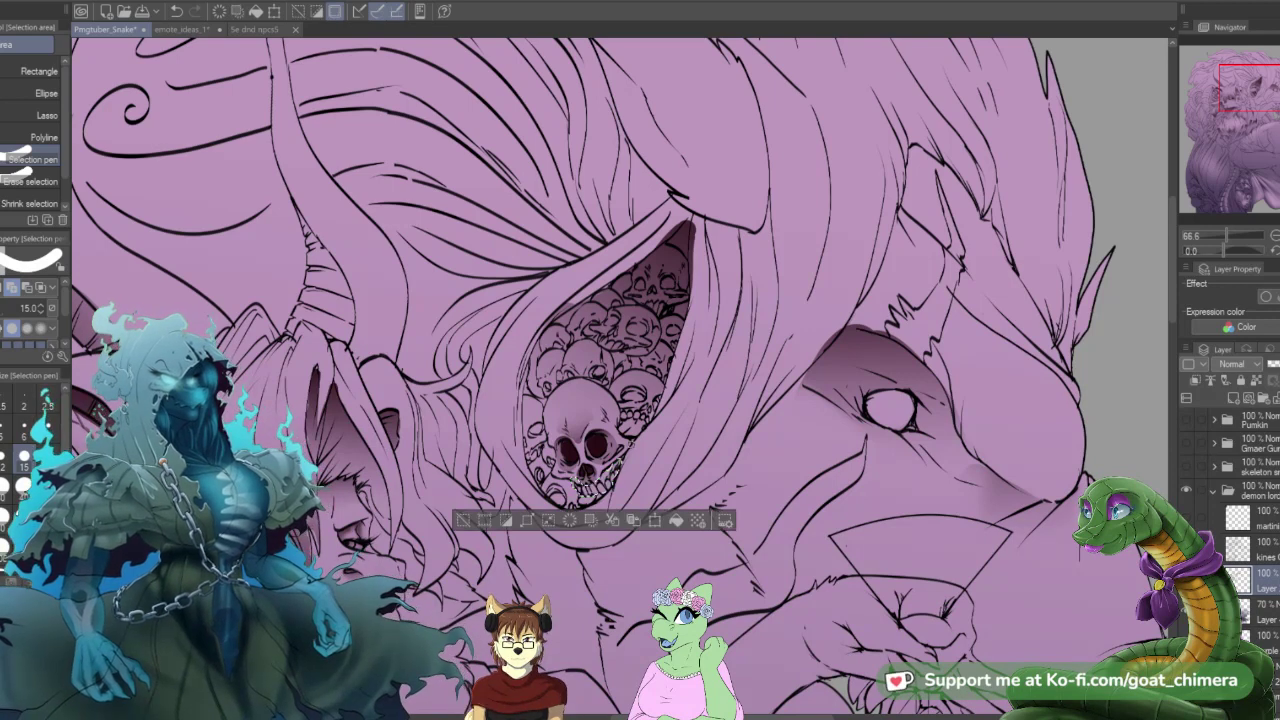
{"action": "key", "text": "g"}
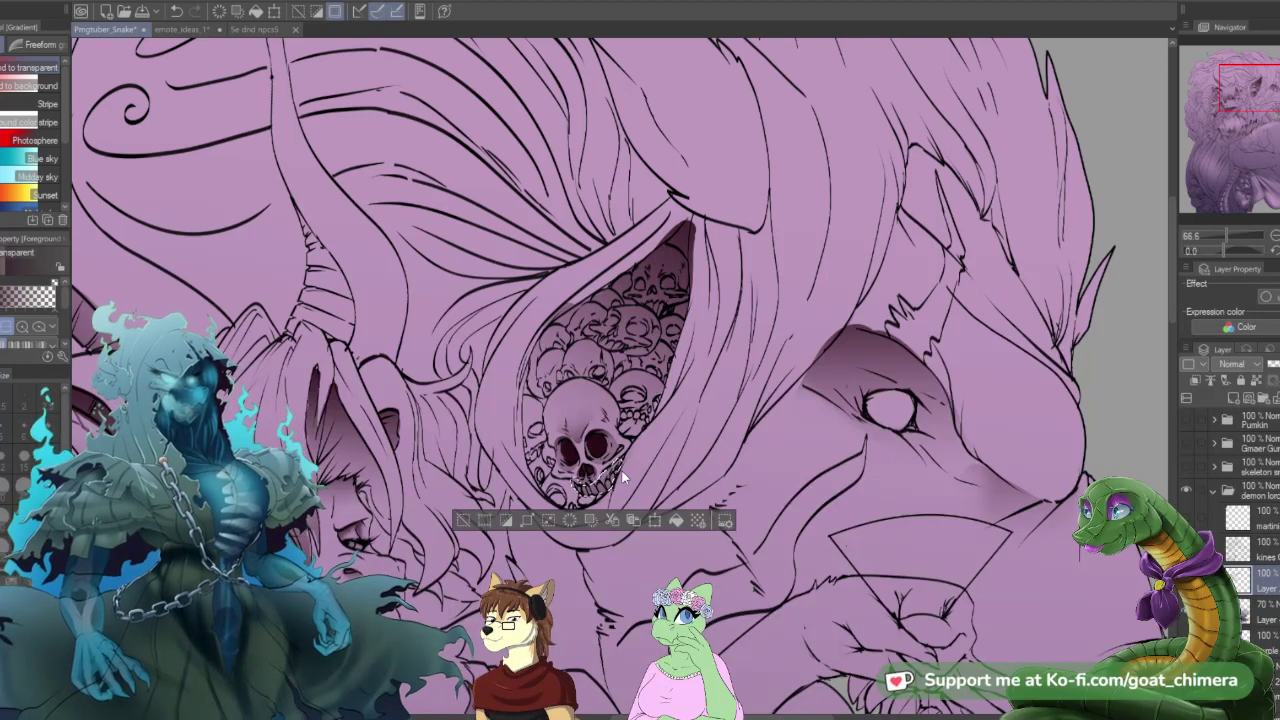
{"action": "key", "text": "ctrl+d"}
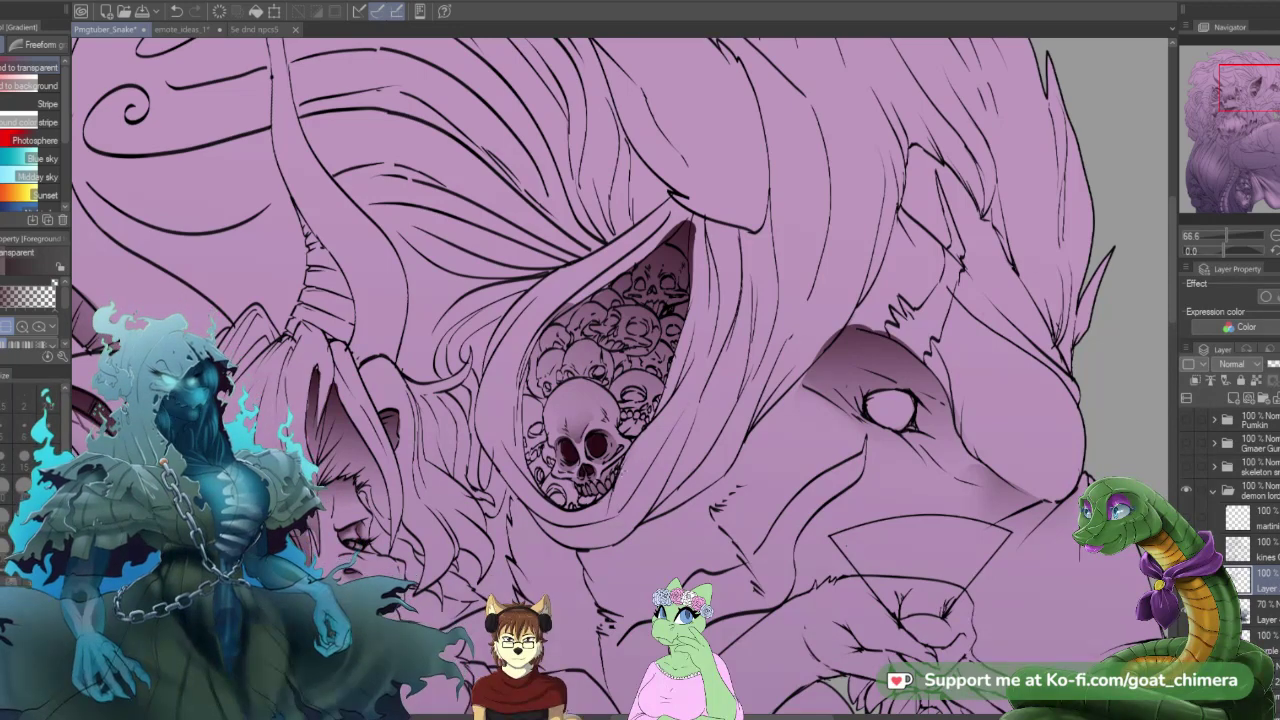
- Examine the ear's skull shading up close and against the whole artwork
{"action": "scroll", "coordinate": [545, 427], "scroll_direction": "up", "scroll_amount": 2}
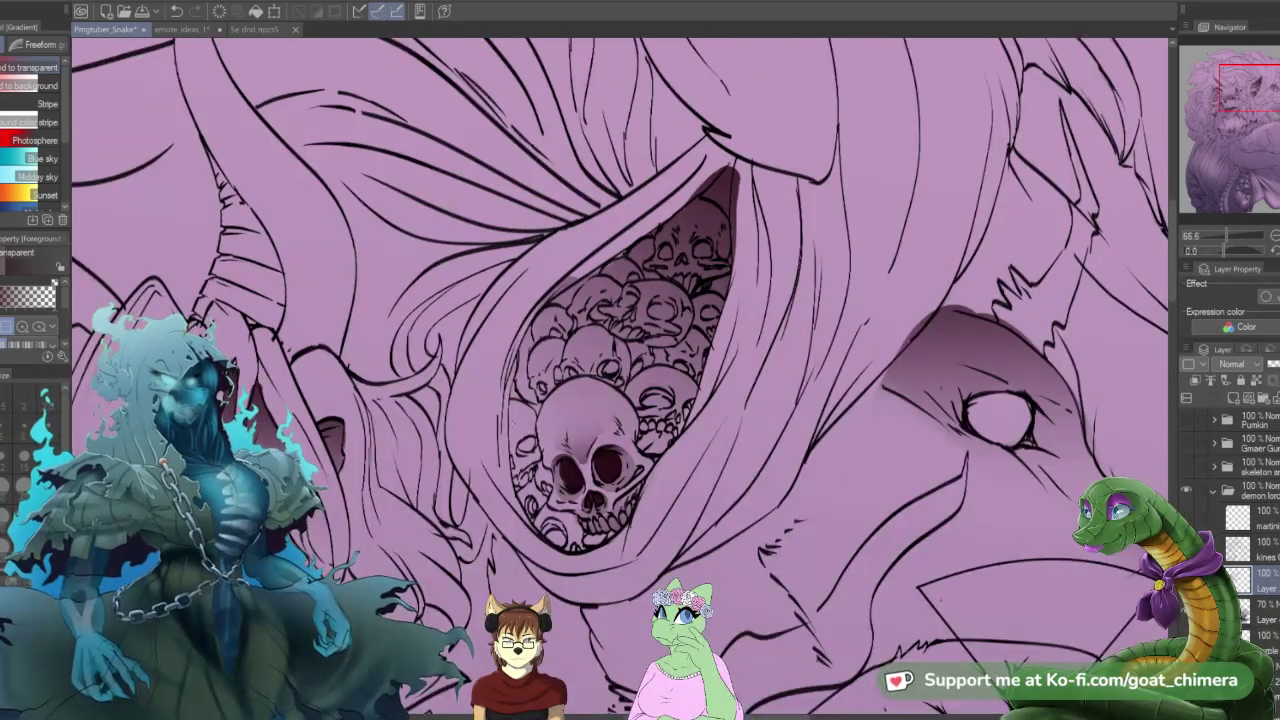
{"action": "scroll", "coordinate": [541, 499], "scroll_direction": "down", "scroll_amount": 3}
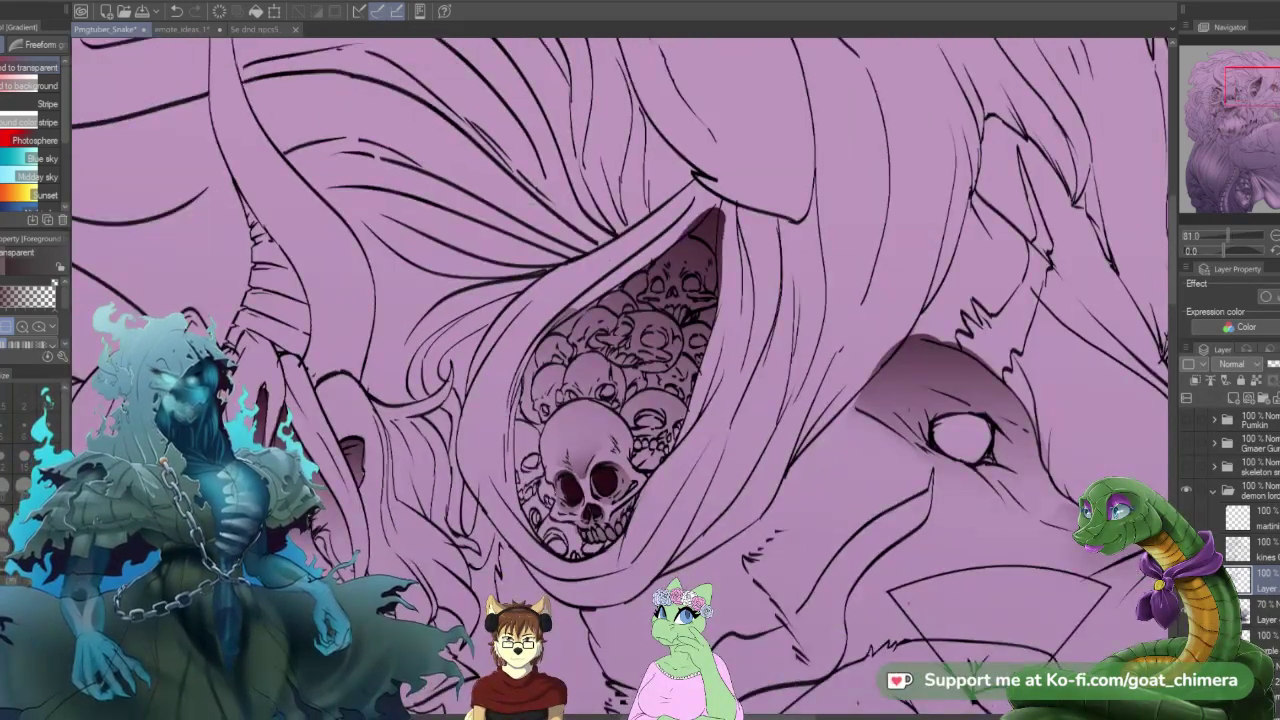
{"action": "scroll", "coordinate": [570, 490], "scroll_direction": "down", "scroll_amount": 6}
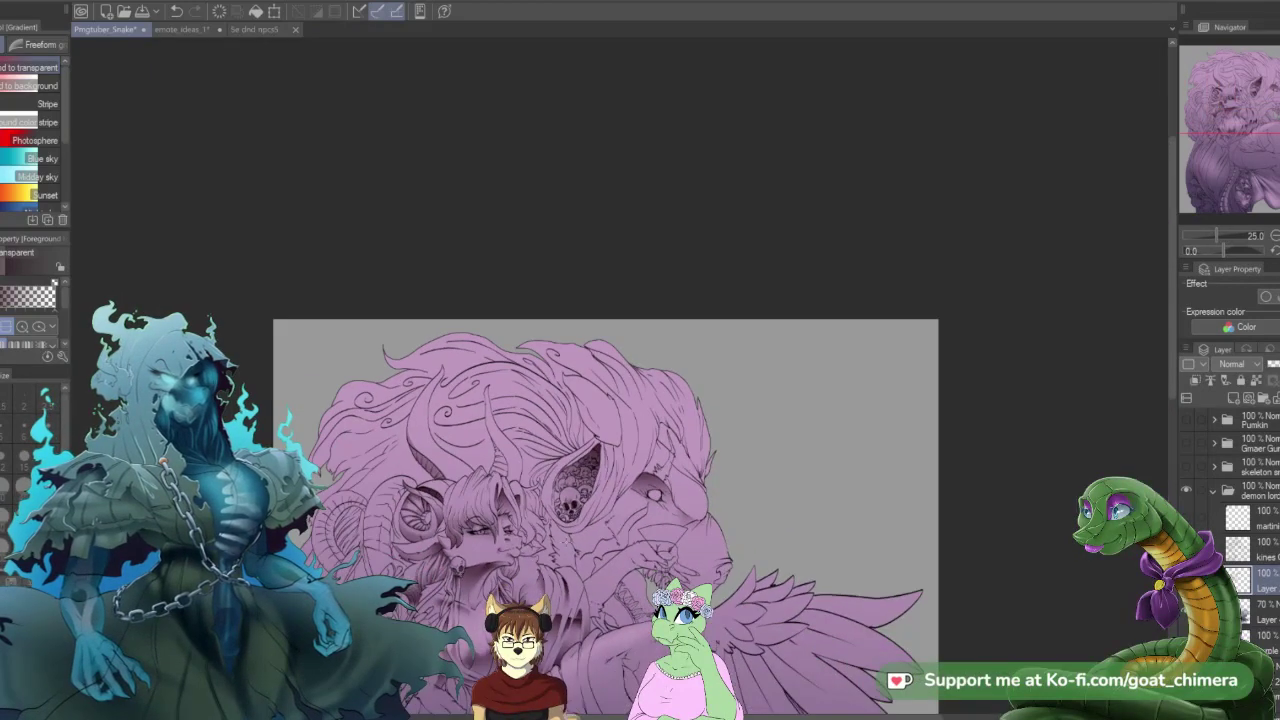
{"action": "scroll", "coordinate": [608, 558], "scroll_direction": "down", "scroll_amount": 2}
{"action": "scroll", "coordinate": [570, 640], "scroll_direction": "up", "scroll_amount": 2}
{"action": "scroll", "coordinate": [540, 636], "scroll_direction": "up", "scroll_amount": 2}
{"action": "scroll", "coordinate": [540, 636], "scroll_direction": "down", "scroll_amount": 2}
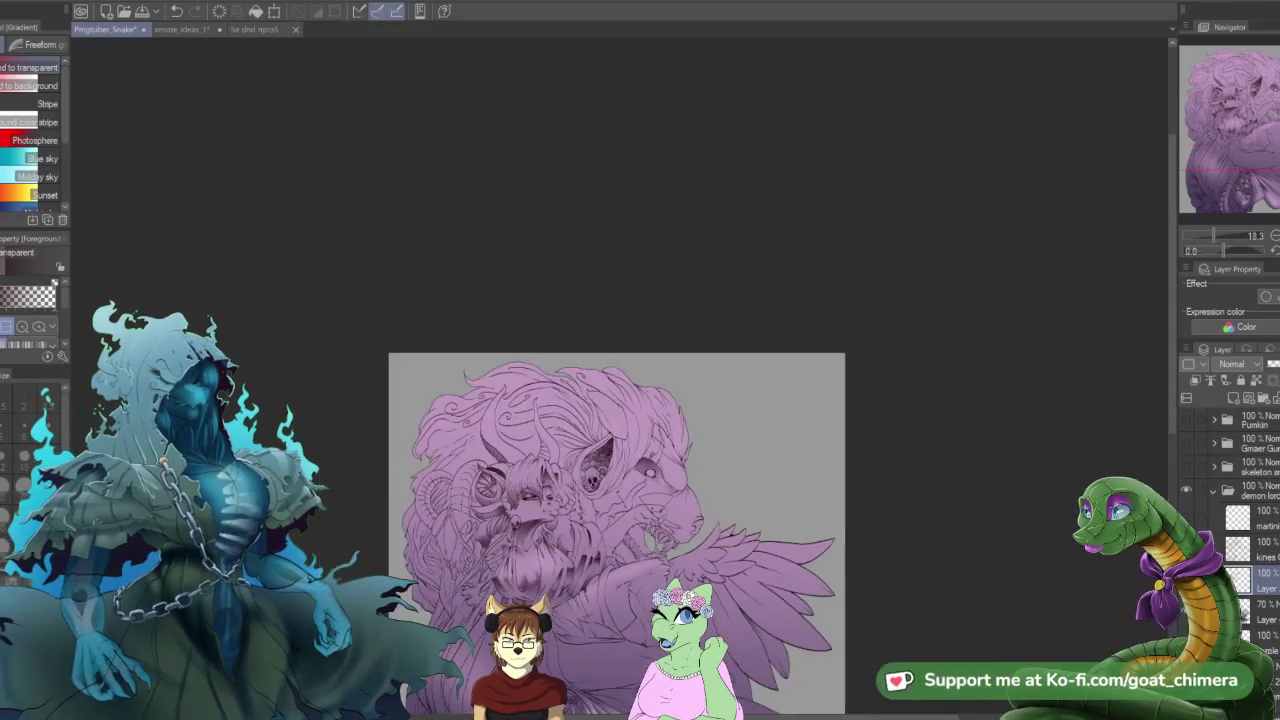
{"action": "scroll", "coordinate": [620, 482], "scroll_direction": "up", "scroll_amount": 2}
{"action": "scroll", "coordinate": [615, 505], "scroll_direction": "up", "scroll_amount": 1}
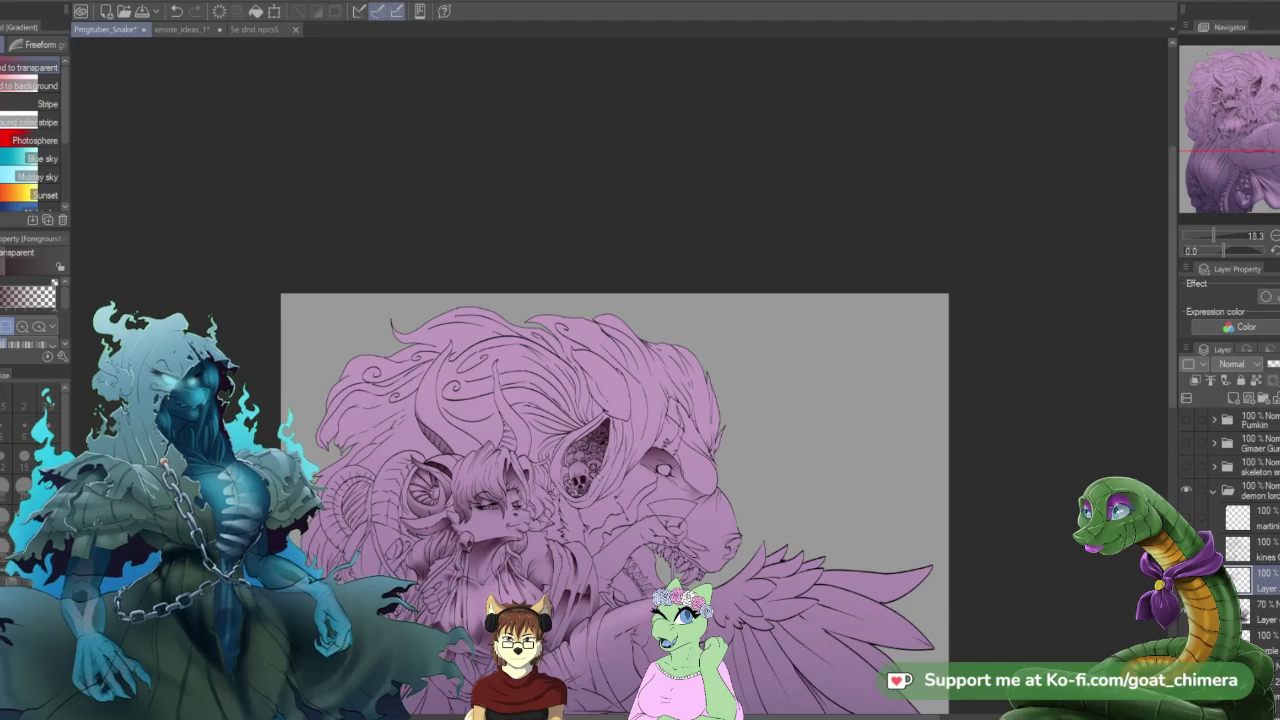
{"action": "scroll", "coordinate": [588, 476], "scroll_direction": "down", "scroll_amount": 1}
- Paint the eye sockets of the smaller skulls around the front skull dark with the K Hard 2 brush at size 15
{"action": "scroll", "coordinate": [588, 476], "scroll_direction": "up", "scroll_amount": 4}
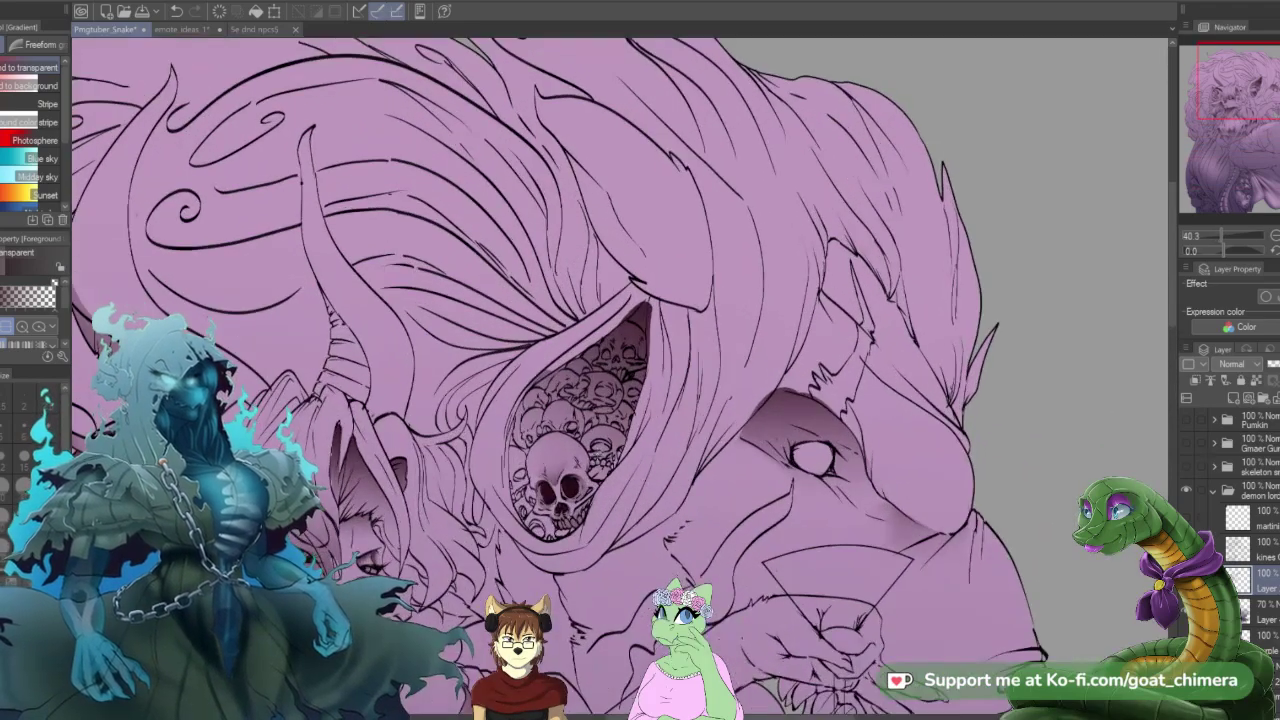
{"action": "scroll", "coordinate": [580, 460], "scroll_direction": "up", "scroll_amount": 5}
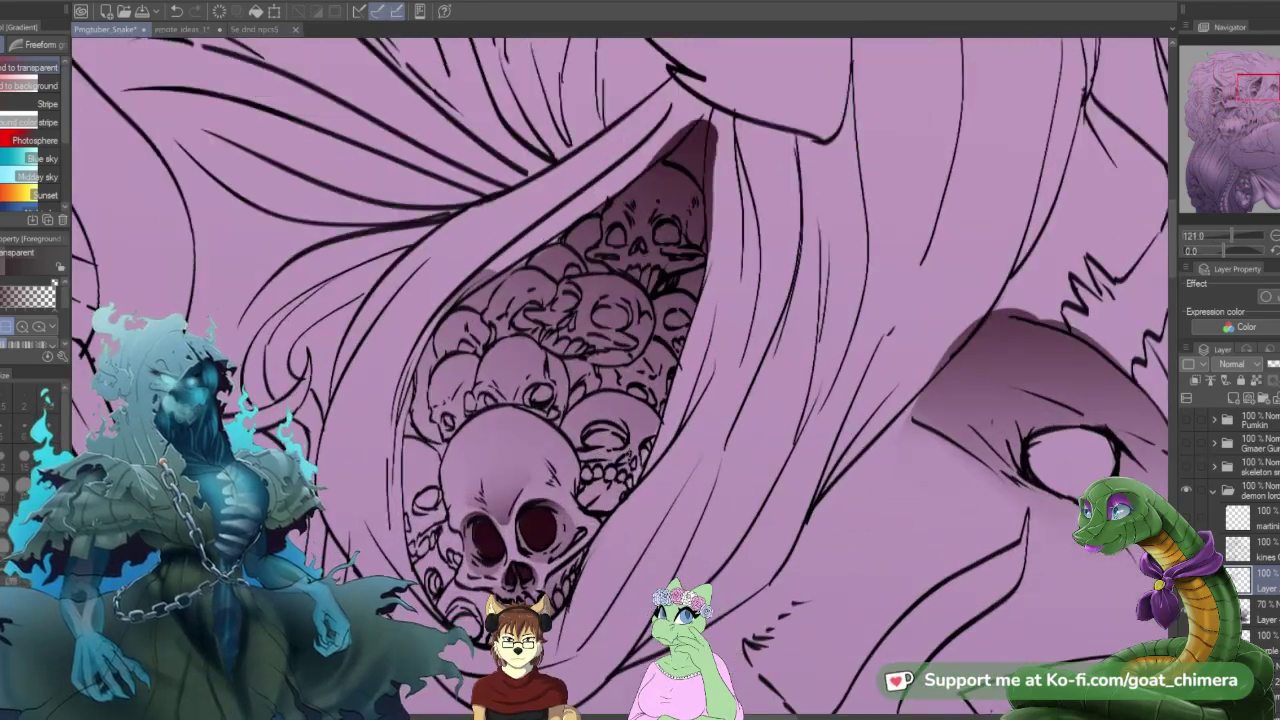
{"action": "key", "text": "b"}
{"action": "left_click_drag", "start_coordinate": [595, 432], "coordinate": [609, 441]}
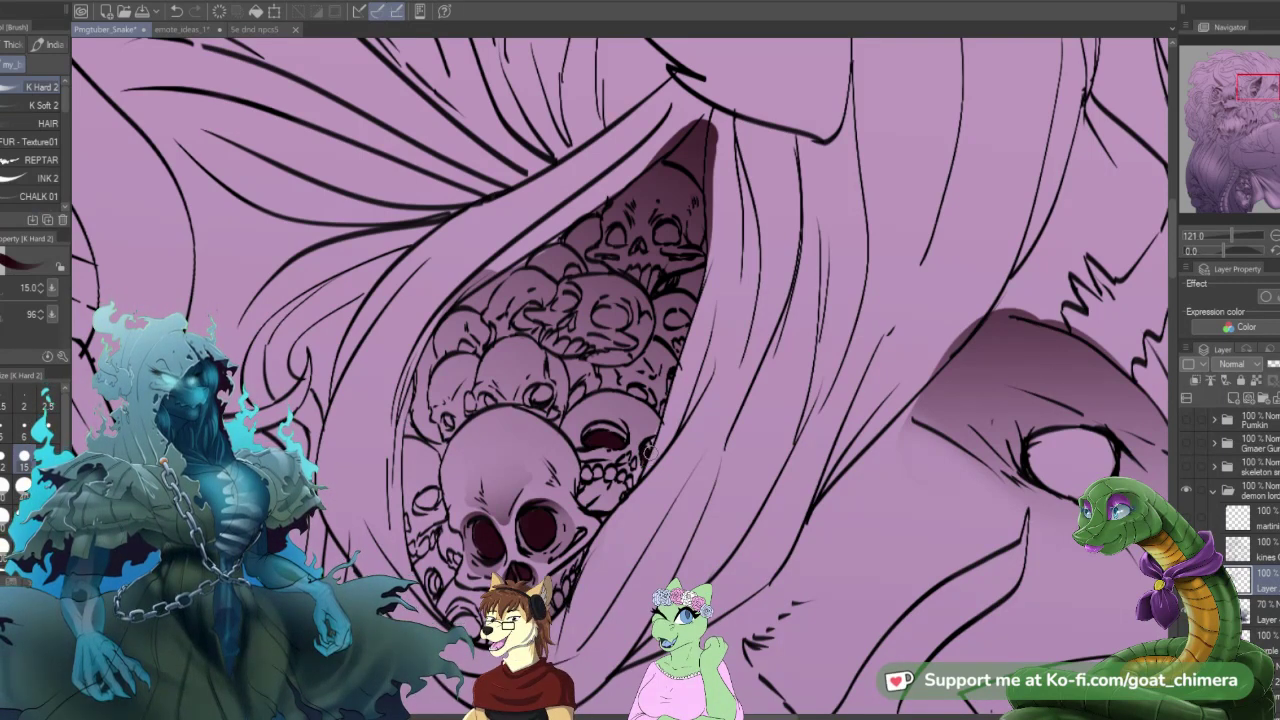
{"action": "left_click_drag", "start_coordinate": [540, 390], "coordinate": [539, 397]}
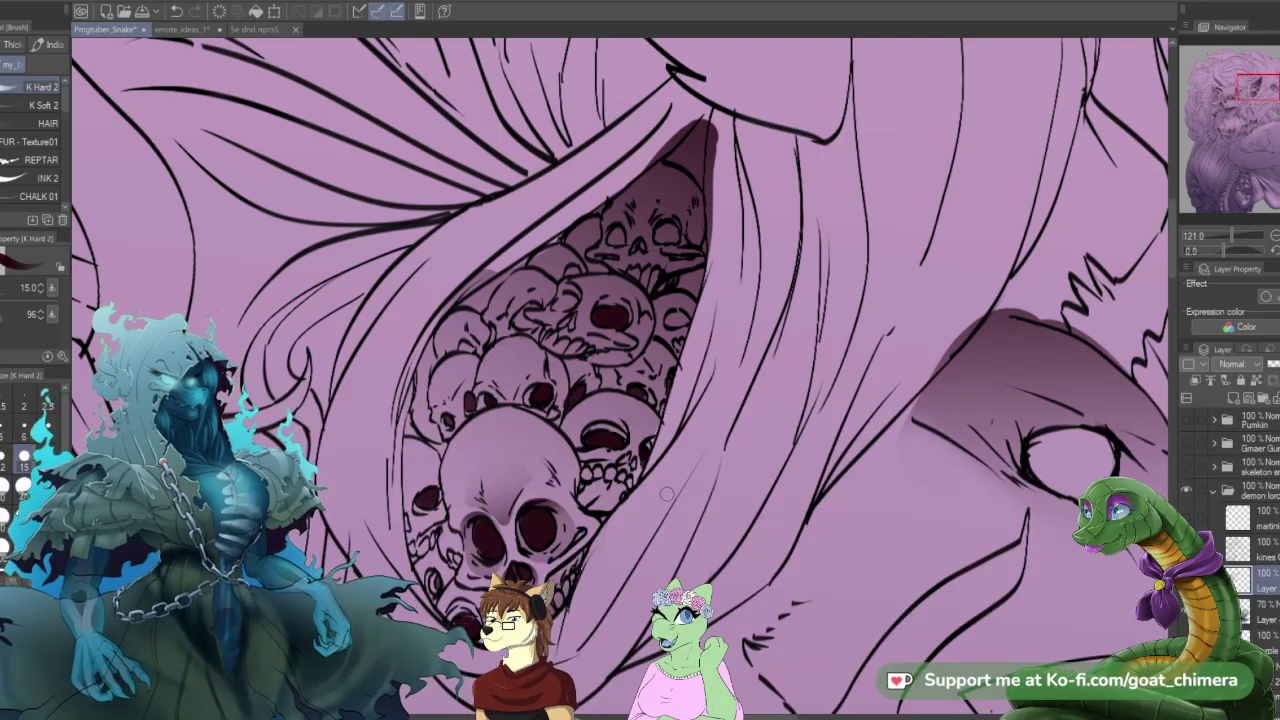
- Darken the remaining eye sockets of the skulls near the ear's upper tip with the K Hard 2 brush at size 15
{"action": "scroll", "coordinate": [667, 493], "scroll_direction": "down", "scroll_amount": 5}
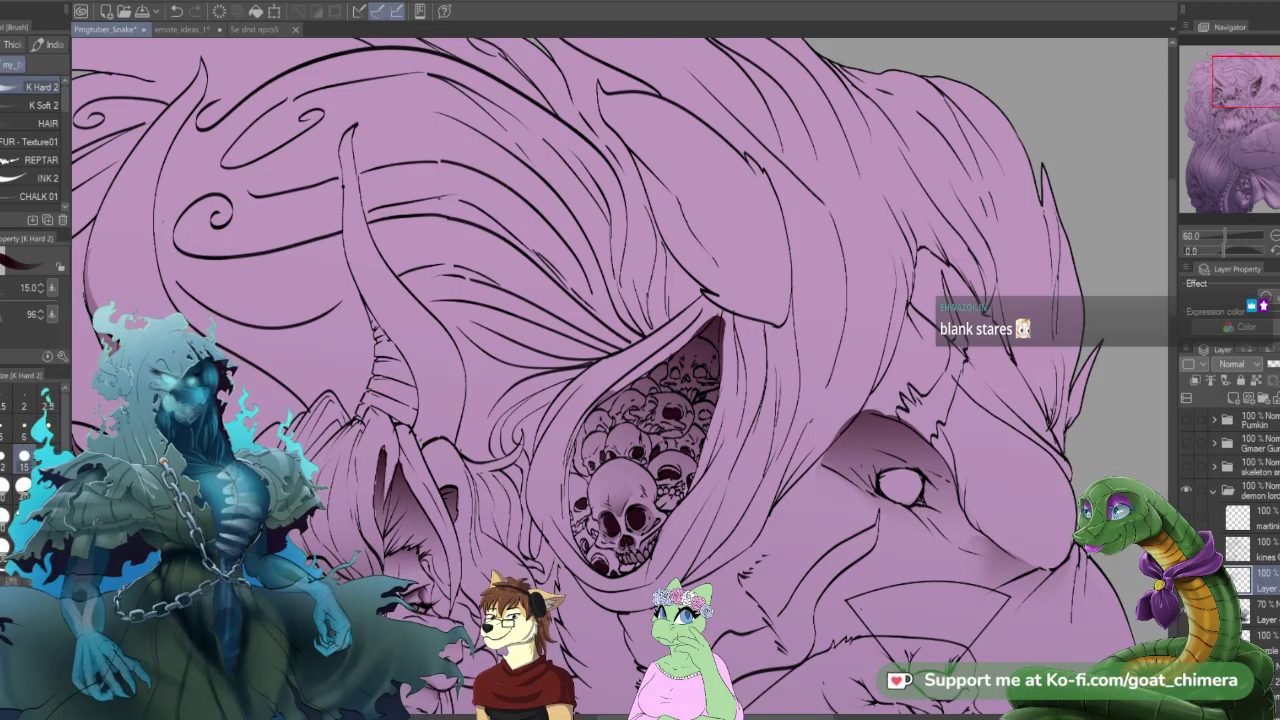
{"action": "scroll", "coordinate": [880, 430], "scroll_direction": "down", "scroll_amount": 3}
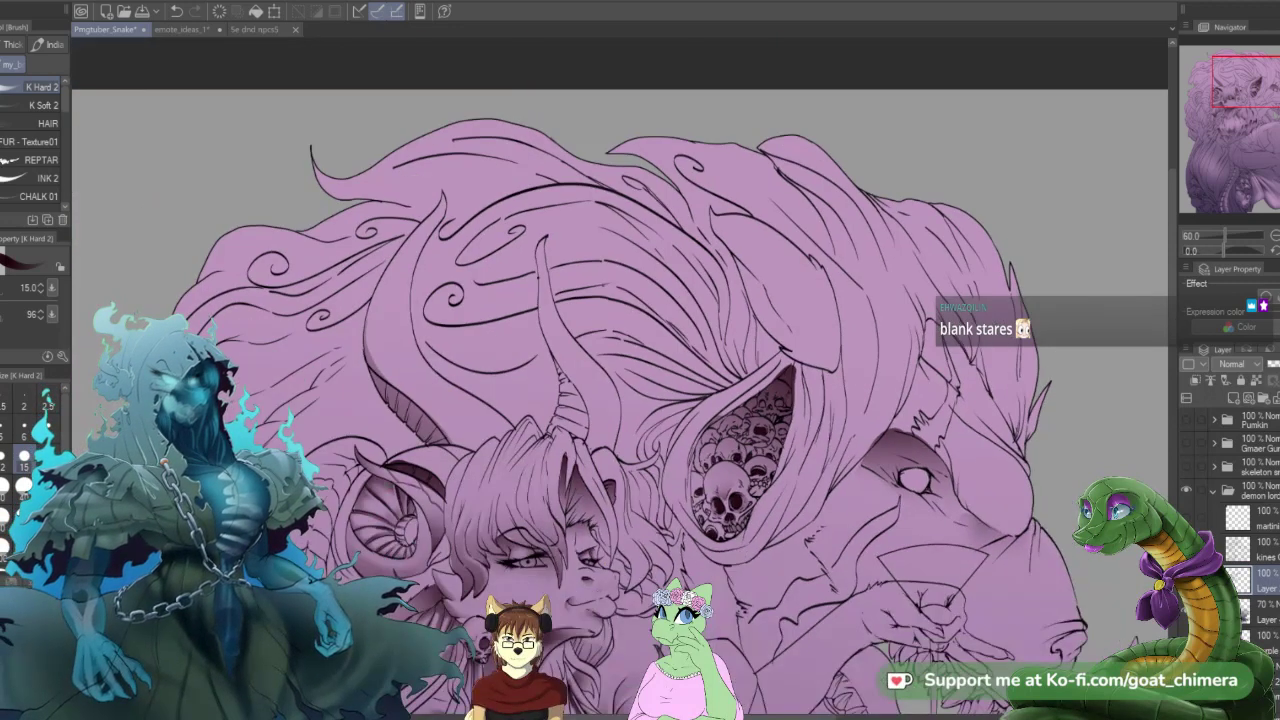
{"action": "scroll", "coordinate": [820, 410], "scroll_direction": "up", "scroll_amount": 2}
{"action": "scroll", "coordinate": [760, 430], "scroll_direction": "up", "scroll_amount": 5}
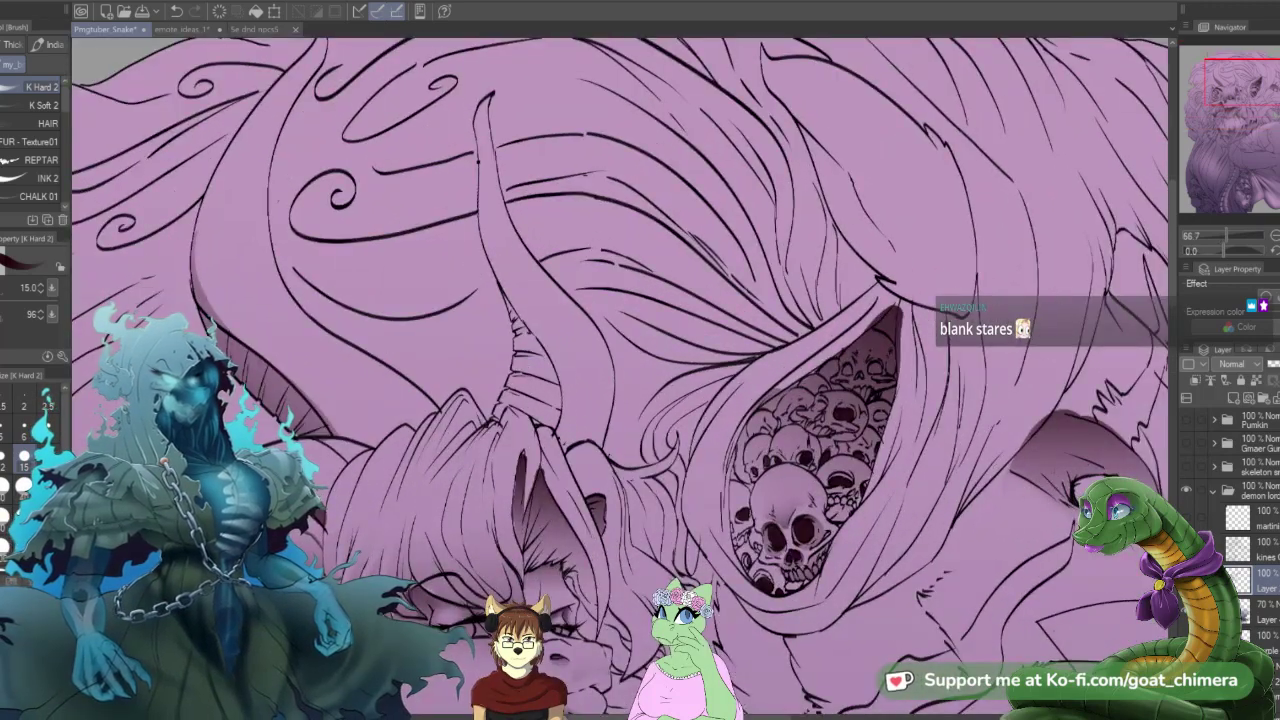
{"action": "scroll", "coordinate": [856, 381], "scroll_direction": "up", "scroll_amount": 2}
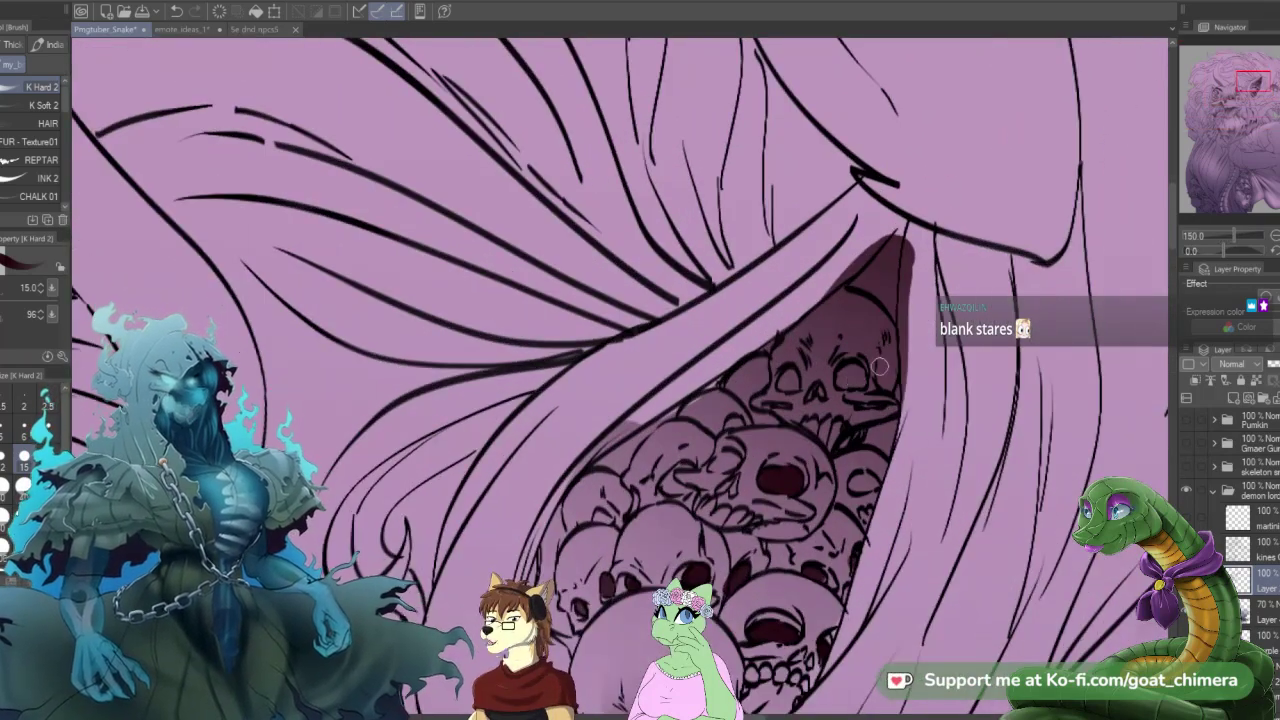
{"action": "mouse_move", "coordinate": [851, 366]}
{"action": "left_mouse_down"}
{"action": "mouse_move", "coordinate": [855, 377]}
{"action": "mouse_move", "coordinate": [794, 383]}
{"action": "left_mouse_up"}
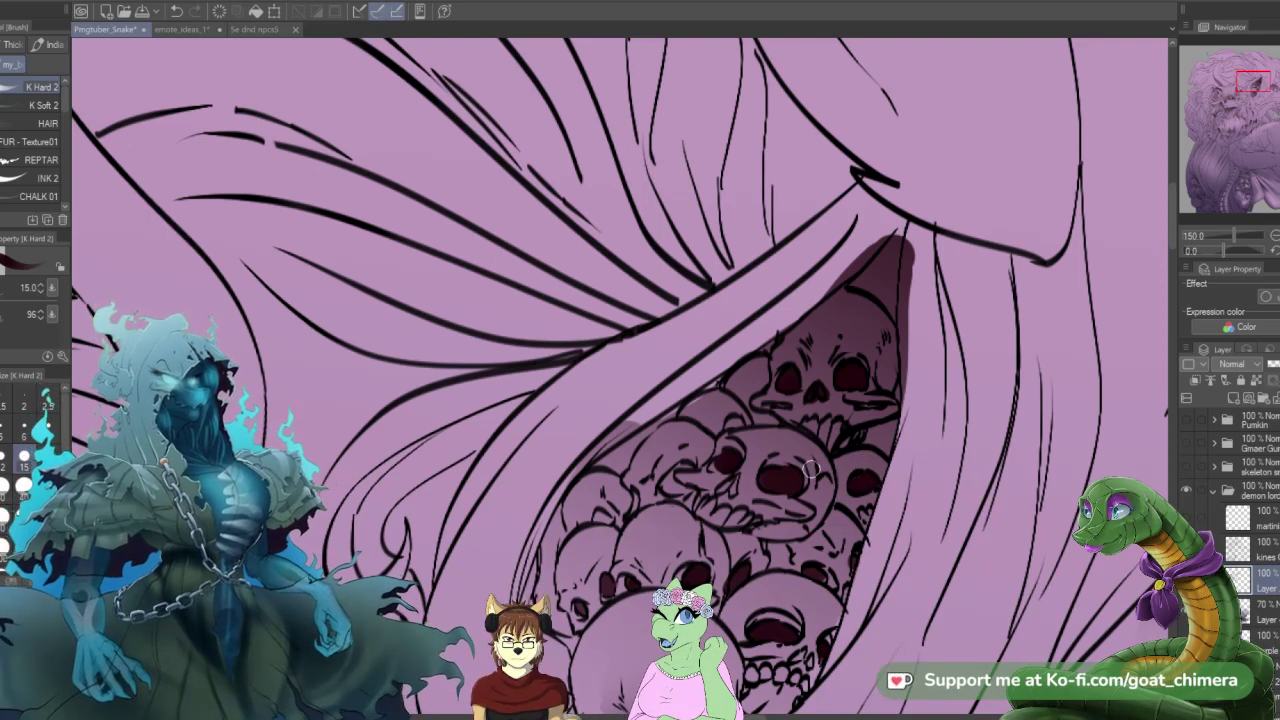
{"action": "mouse_move", "coordinate": [681, 470]}
{"action": "left_mouse_down"}
{"action": "mouse_move", "coordinate": [676, 489]}
{"action": "mouse_move", "coordinate": [667, 482]}
{"action": "left_mouse_up"}
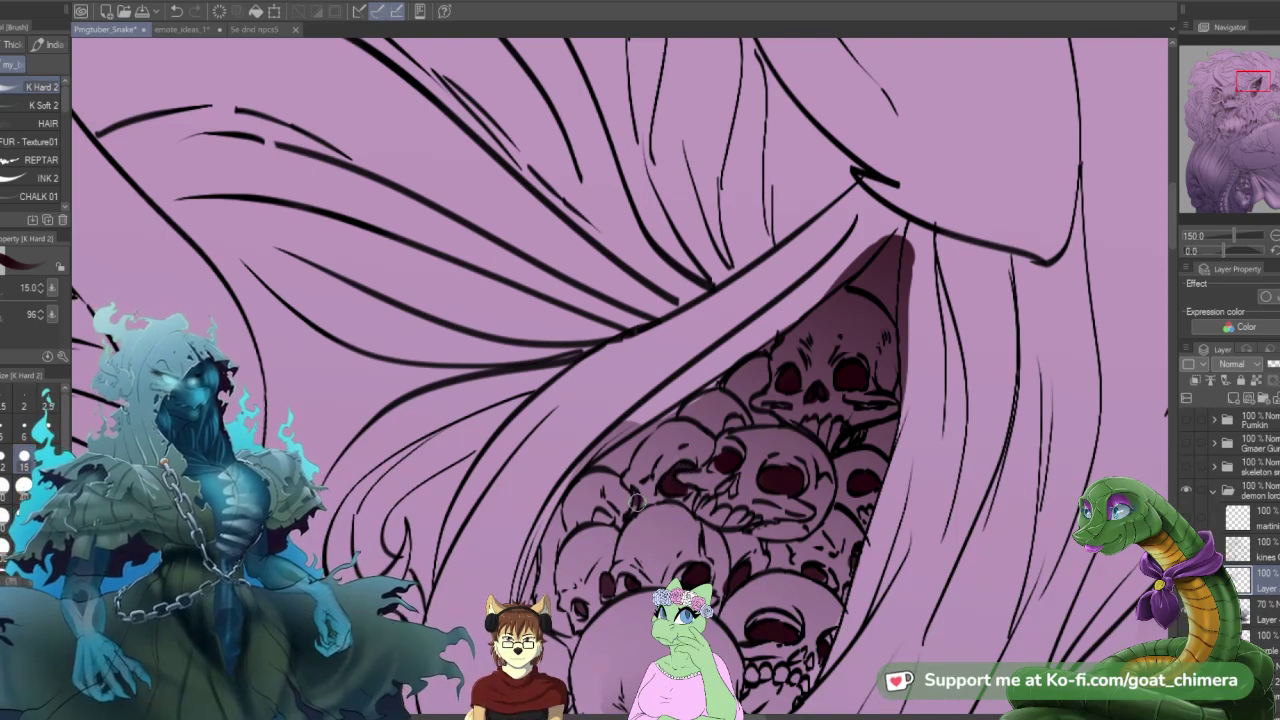
- Mask the small skulls wedged between the larger middle skulls at size 15, shade them with a gradient, and deselect
{"action": "scroll", "coordinate": [828, 478], "scroll_direction": "down", "scroll_amount": 10}
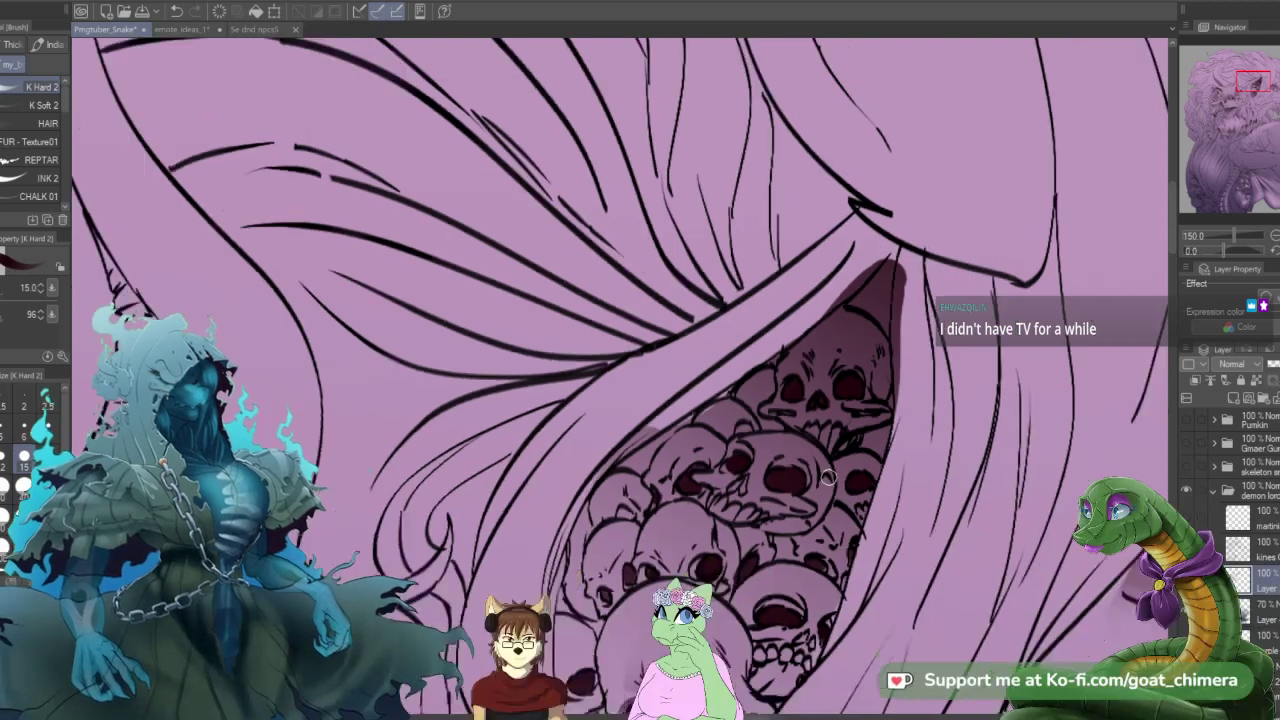
{"action": "scroll", "coordinate": [815, 488], "scroll_direction": "up", "scroll_amount": 5}
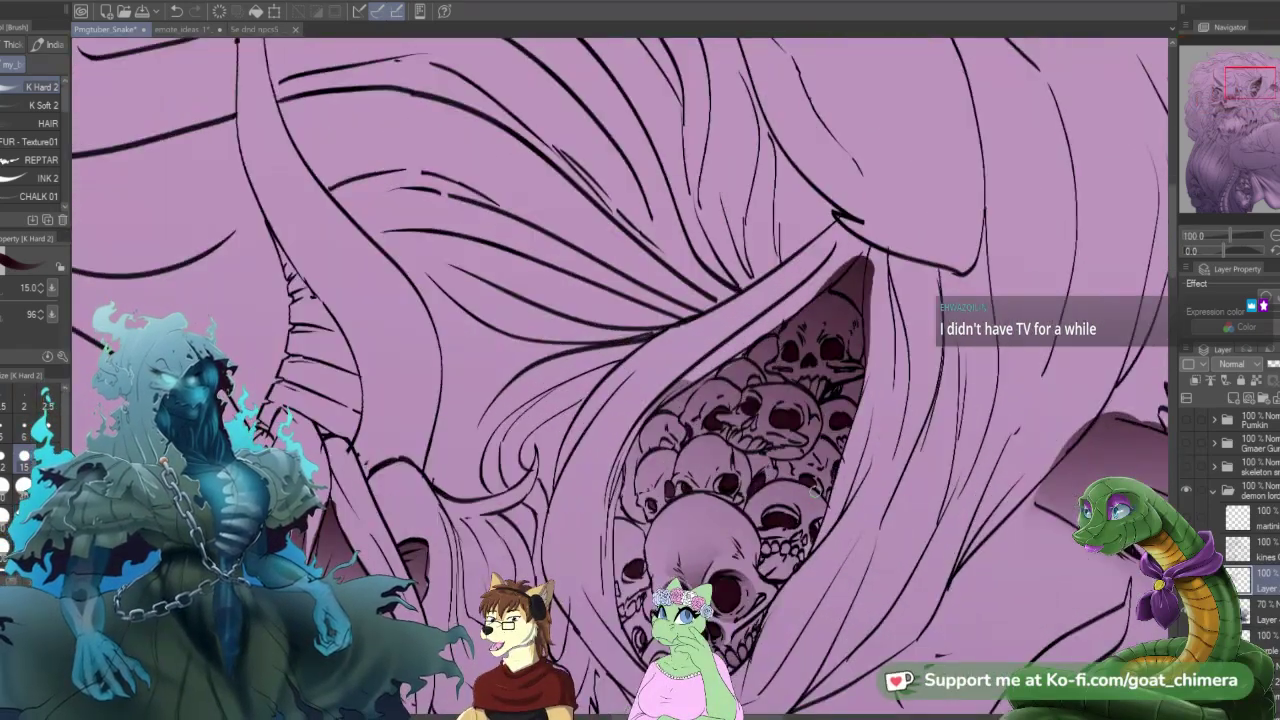
{"action": "key", "text": "m"}
{"action": "mouse_move", "coordinate": [737, 466]}
{"action": "left_mouse_down"}
{"action": "mouse_move", "coordinate": [762, 467]}
{"action": "mouse_move", "coordinate": [787, 469]}
{"action": "mouse_move", "coordinate": [782, 484]}
{"action": "mouse_move", "coordinate": [772, 477]}
{"action": "mouse_move", "coordinate": [785, 454]}
{"action": "mouse_move", "coordinate": [819, 487]}
{"action": "mouse_move", "coordinate": [815, 426]}
{"action": "left_mouse_up"}
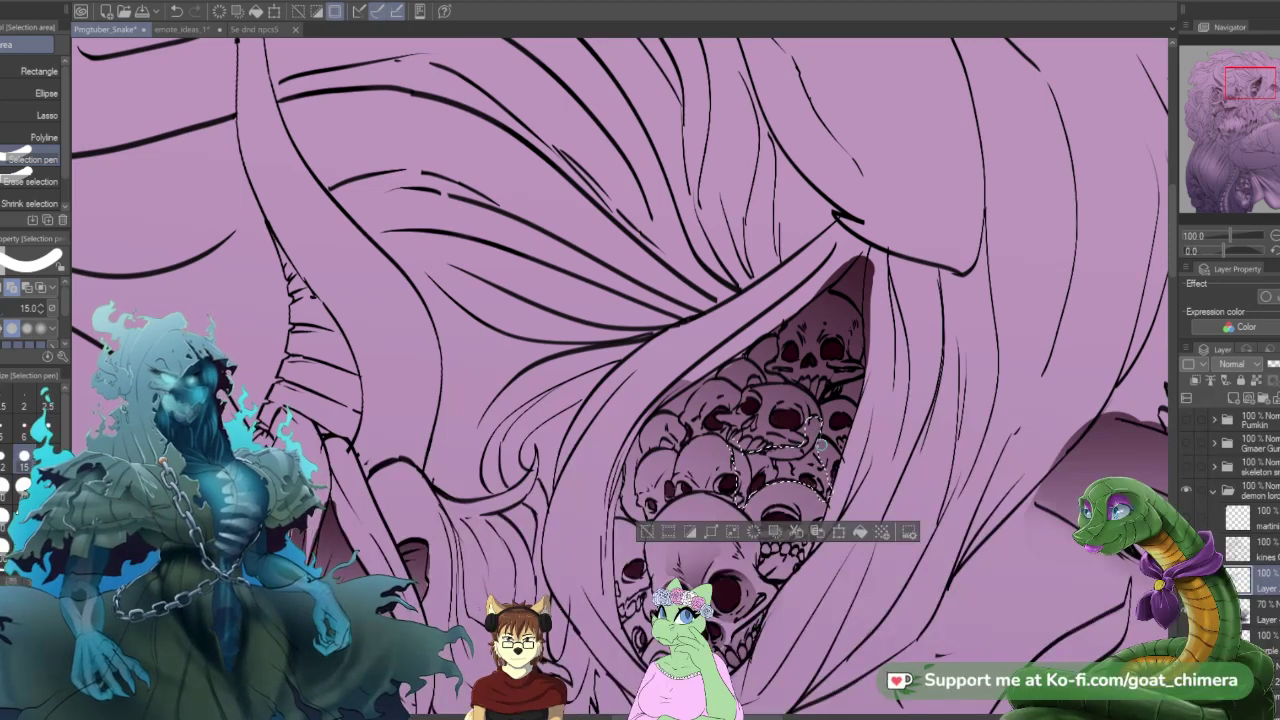
{"action": "key", "text": "g"}
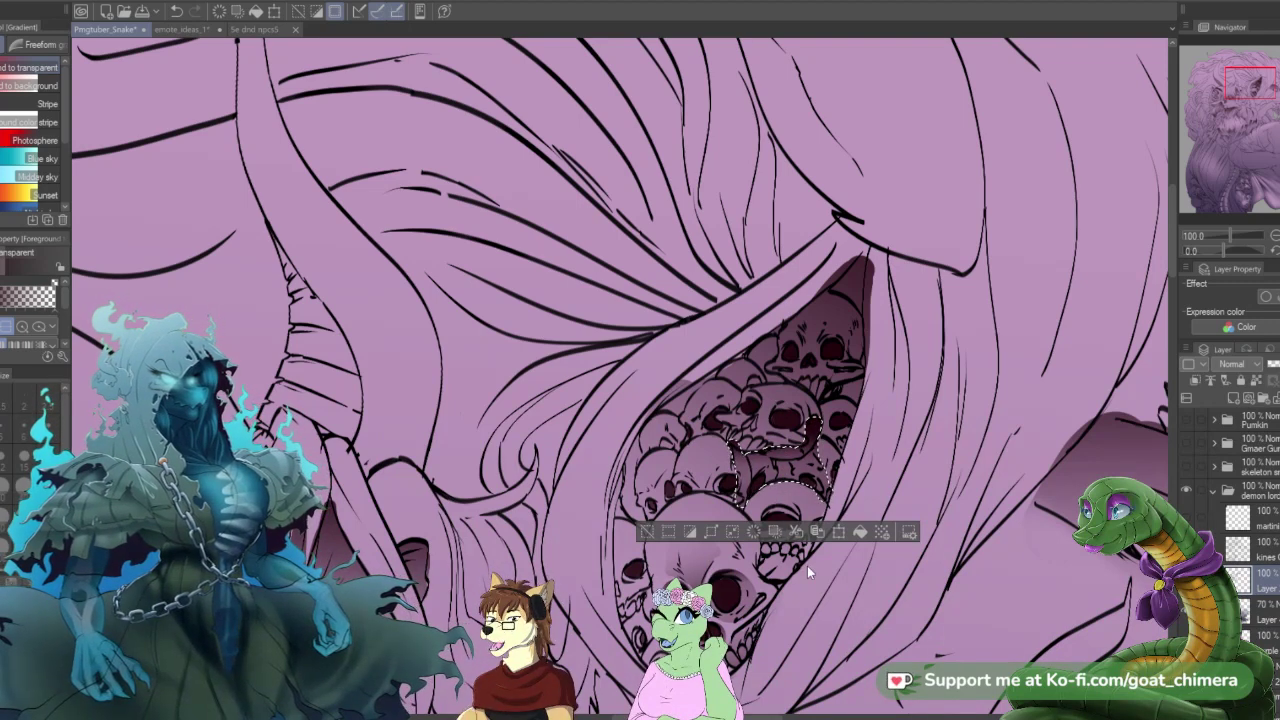
{"action": "key", "text": "ctrl+d"}
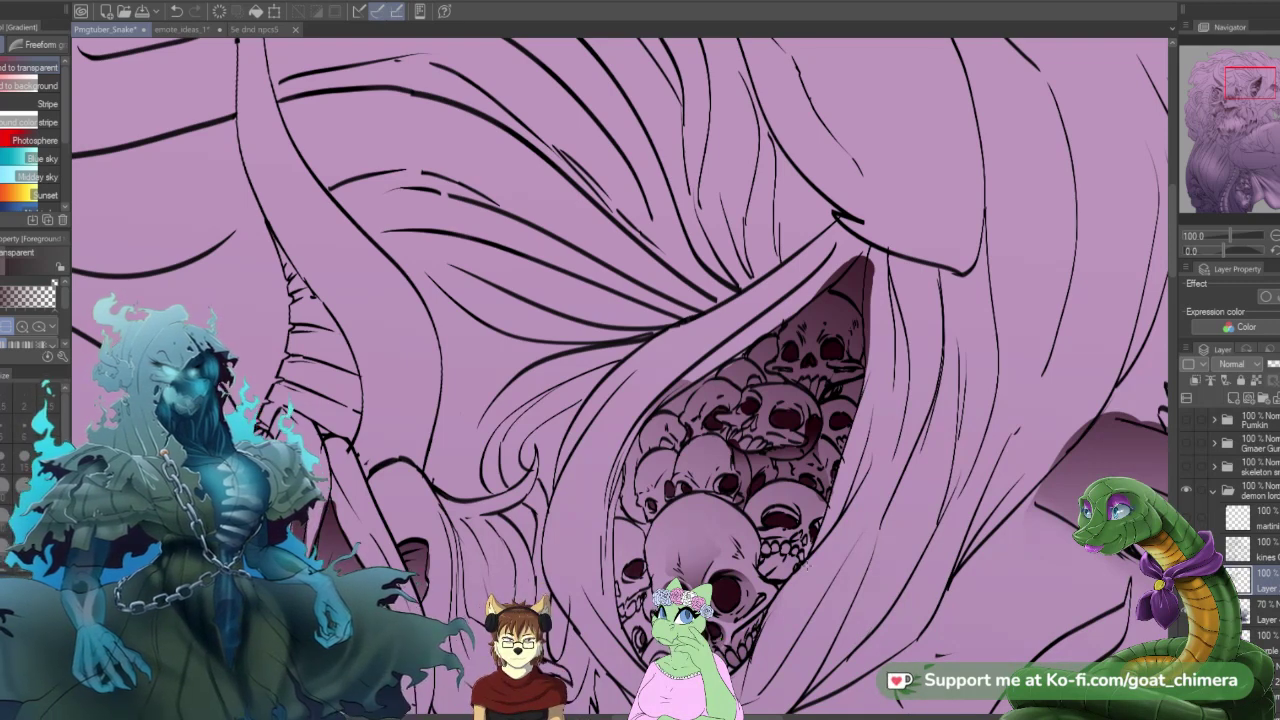
- Mask the skulls and gaps along the ear's left rim at size 15, shade them with a foreground-to-transparent gradient, and deselect
{"action": "key", "text": "m"}
{"action": "mouse_move", "coordinate": [632, 458]}
{"action": "left_mouse_down"}
{"action": "mouse_move", "coordinate": [624, 518]}
{"action": "mouse_move", "coordinate": [641, 504]}
{"action": "mouse_move", "coordinate": [630, 522]}
{"action": "mouse_move", "coordinate": [640, 542]}
{"action": "mouse_move", "coordinate": [632, 446]}
{"action": "mouse_move", "coordinate": [730, 364]}
{"action": "left_mouse_up"}
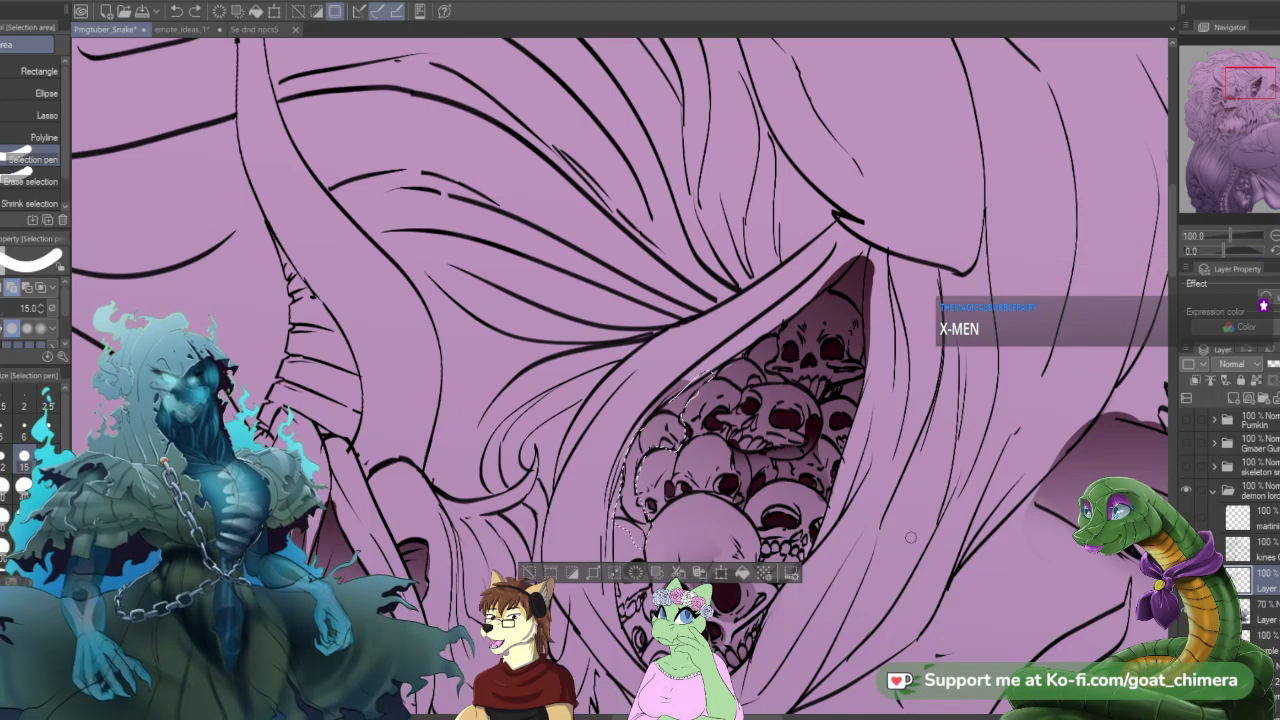
{"action": "key", "text": "g"}
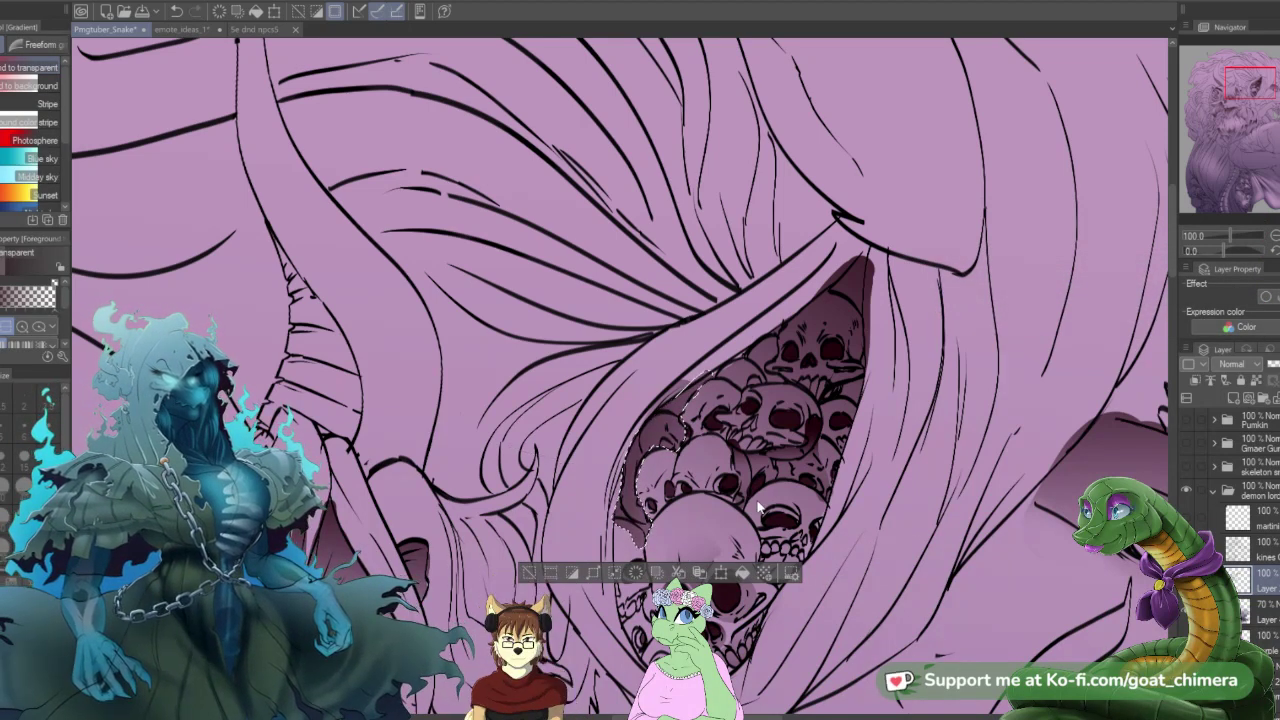
{"action": "key", "text": "ctrl+d"}
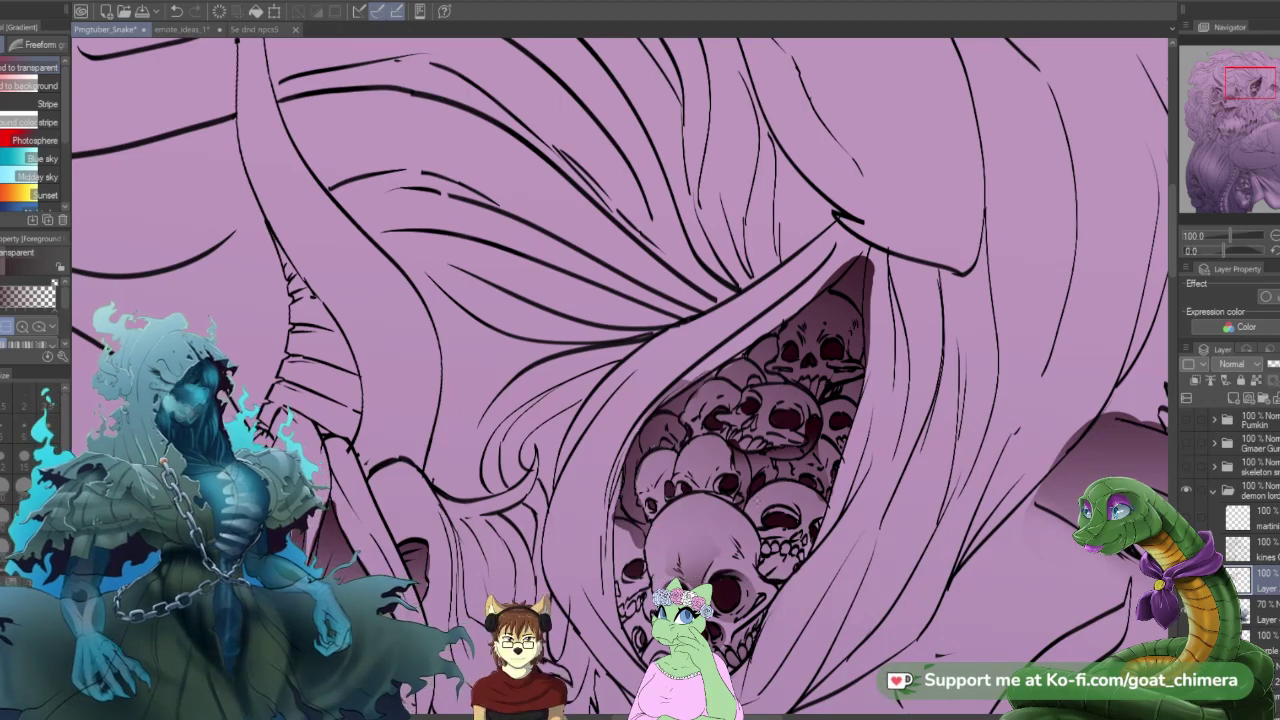
- Check the ear's skull shading at several zoom levels against the surrounding mane and face
{"action": "scroll", "coordinate": [757, 501], "scroll_direction": "down", "scroll_amount": 3}
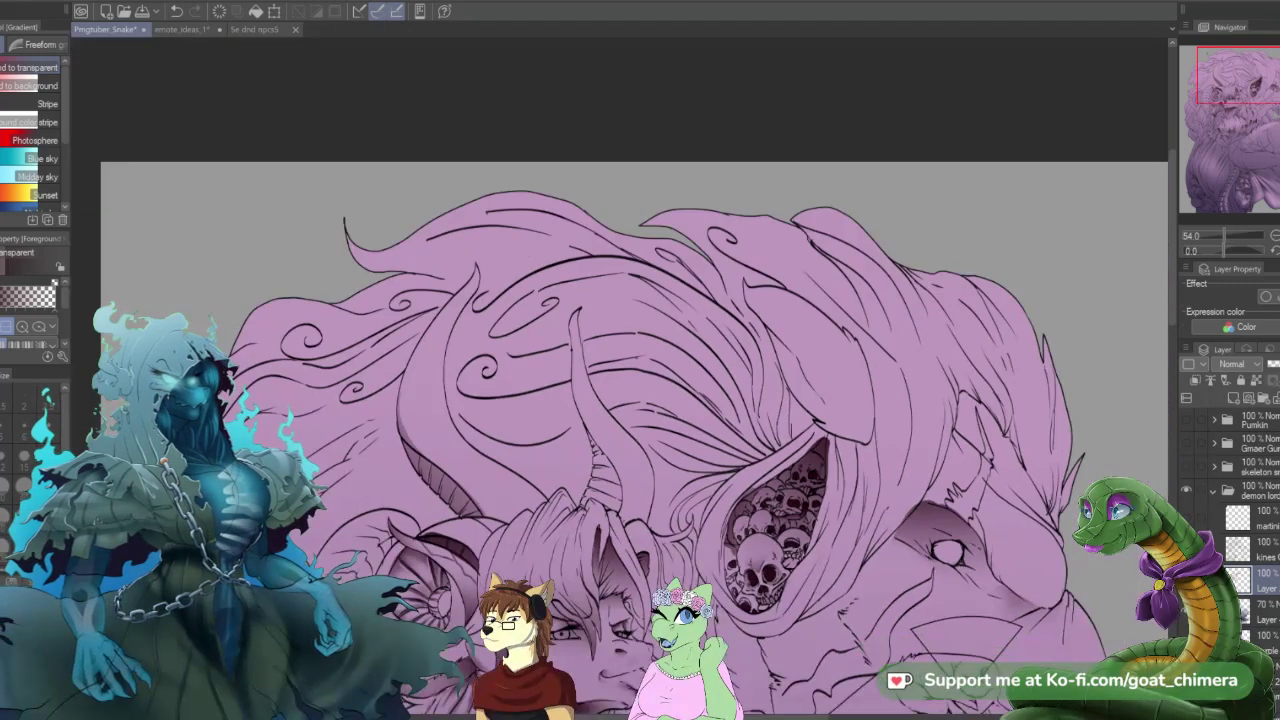
{"action": "scroll", "coordinate": [757, 501], "scroll_direction": "up", "scroll_amount": 2}
{"action": "scroll", "coordinate": [688, 608], "scroll_direction": "up", "scroll_amount": 1}
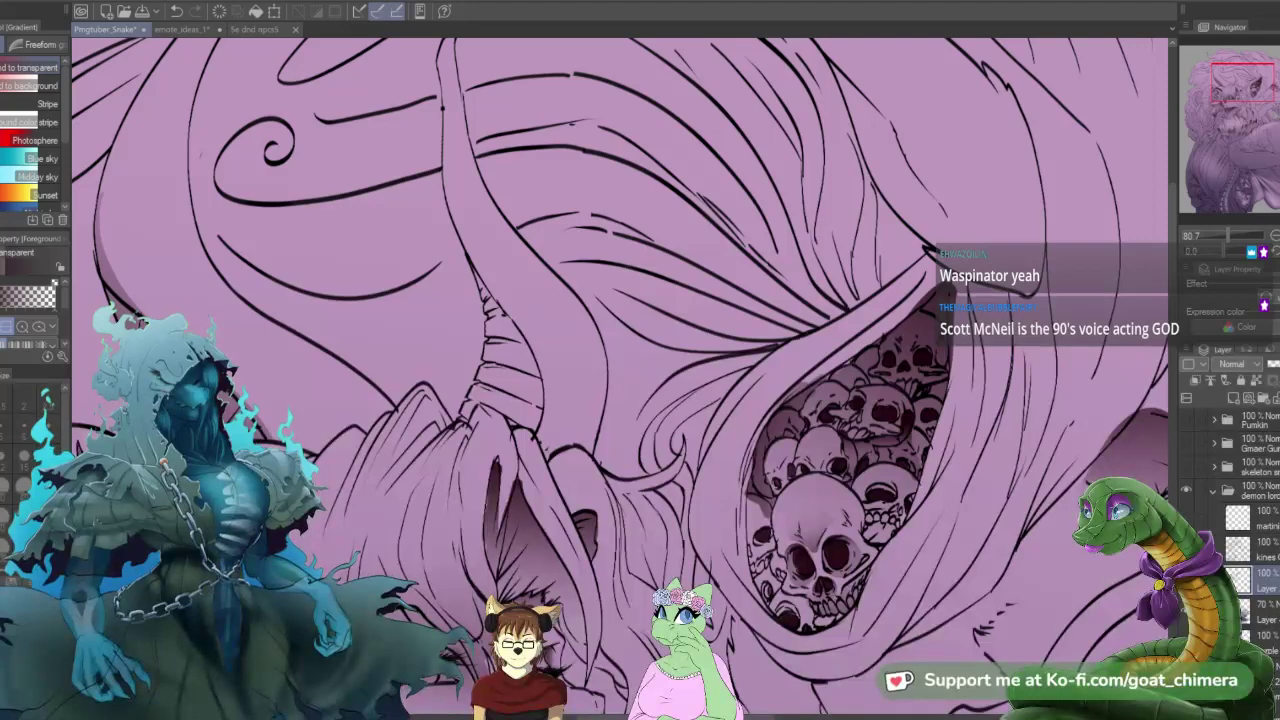
{"action": "scroll", "coordinate": [688, 608], "scroll_direction": "down", "scroll_amount": 2}
{"action": "scroll", "coordinate": [683, 574], "scroll_direction": "up", "scroll_amount": 1}
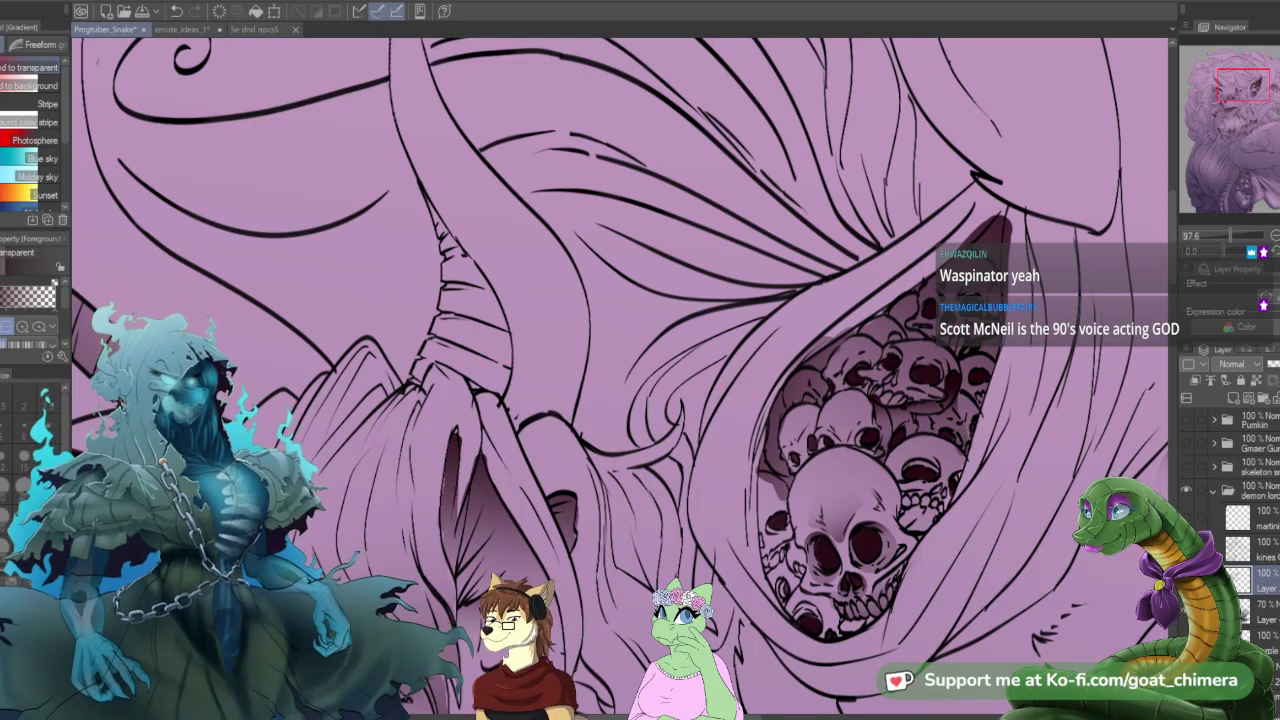
{"action": "scroll", "coordinate": [659, 555], "scroll_direction": "down", "scroll_amount": 3}
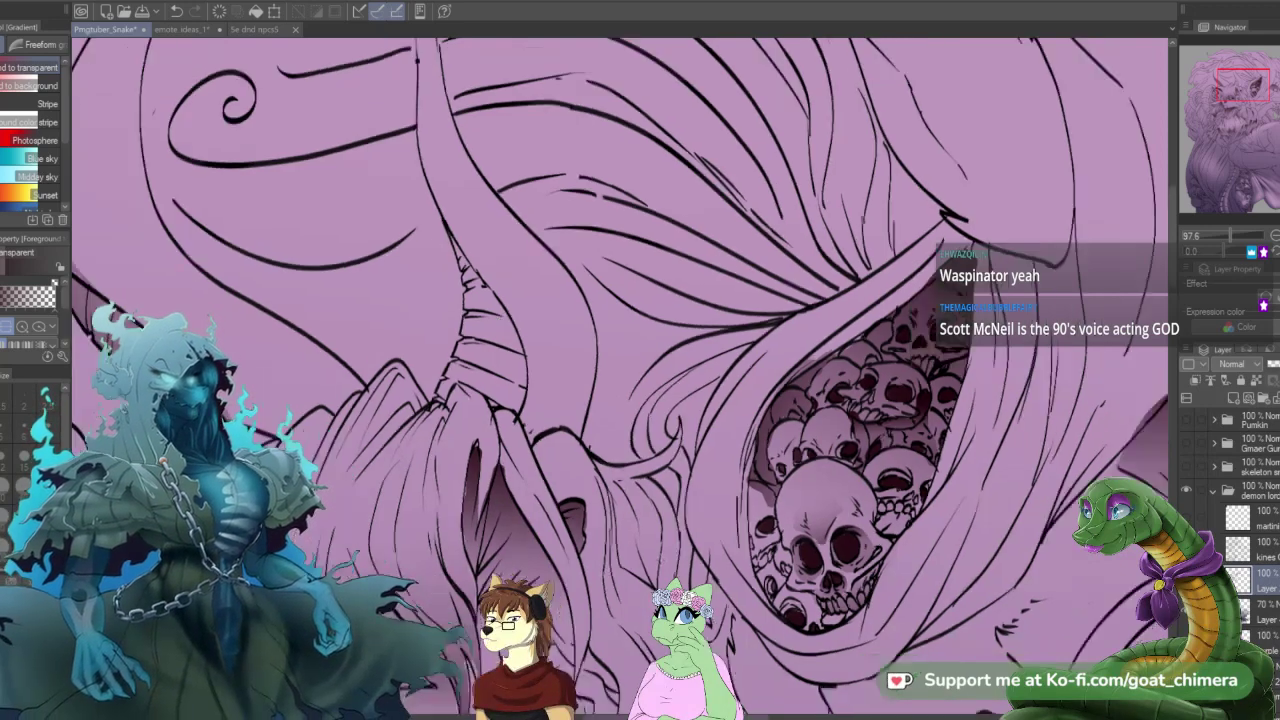
{"action": "scroll", "coordinate": [659, 555], "scroll_direction": "down", "scroll_amount": 1}
{"action": "scroll", "coordinate": [661, 554], "scroll_direction": "up", "scroll_amount": 3}
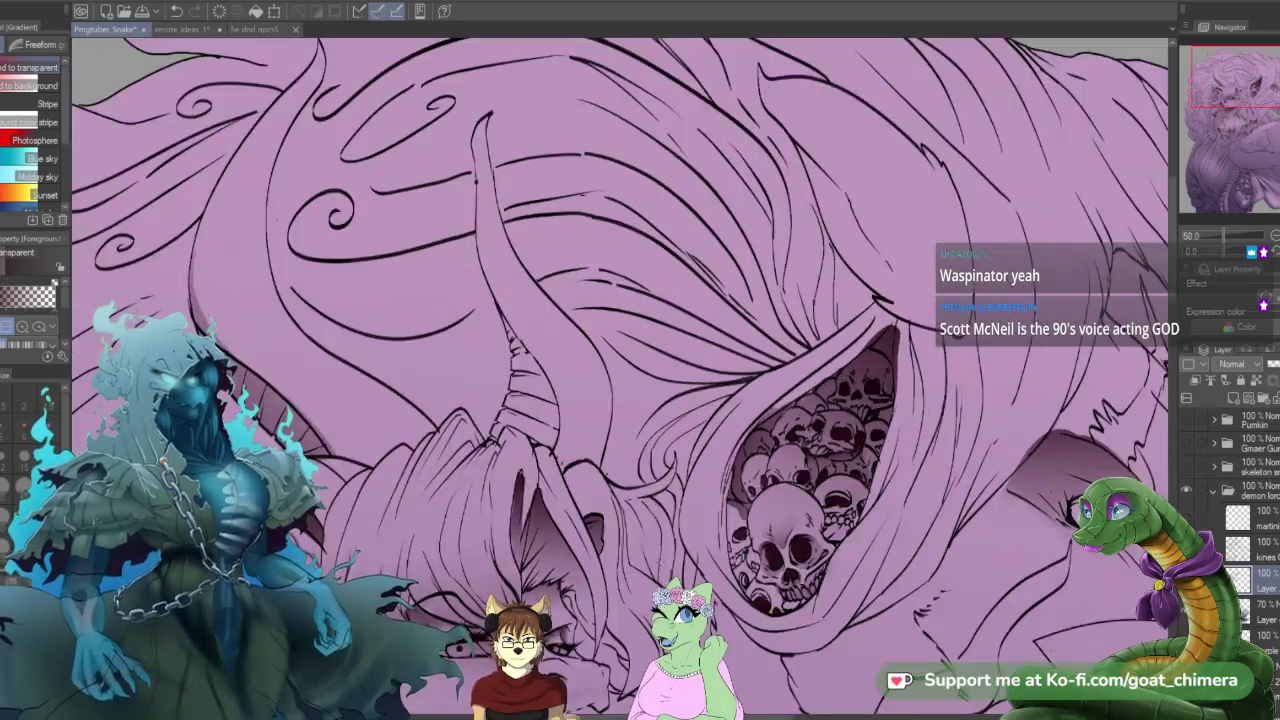
- Mask the small skull at the ear's lower left edge at size 15, darken it with a gradient, and deselect
{"action": "key", "text": "m"}
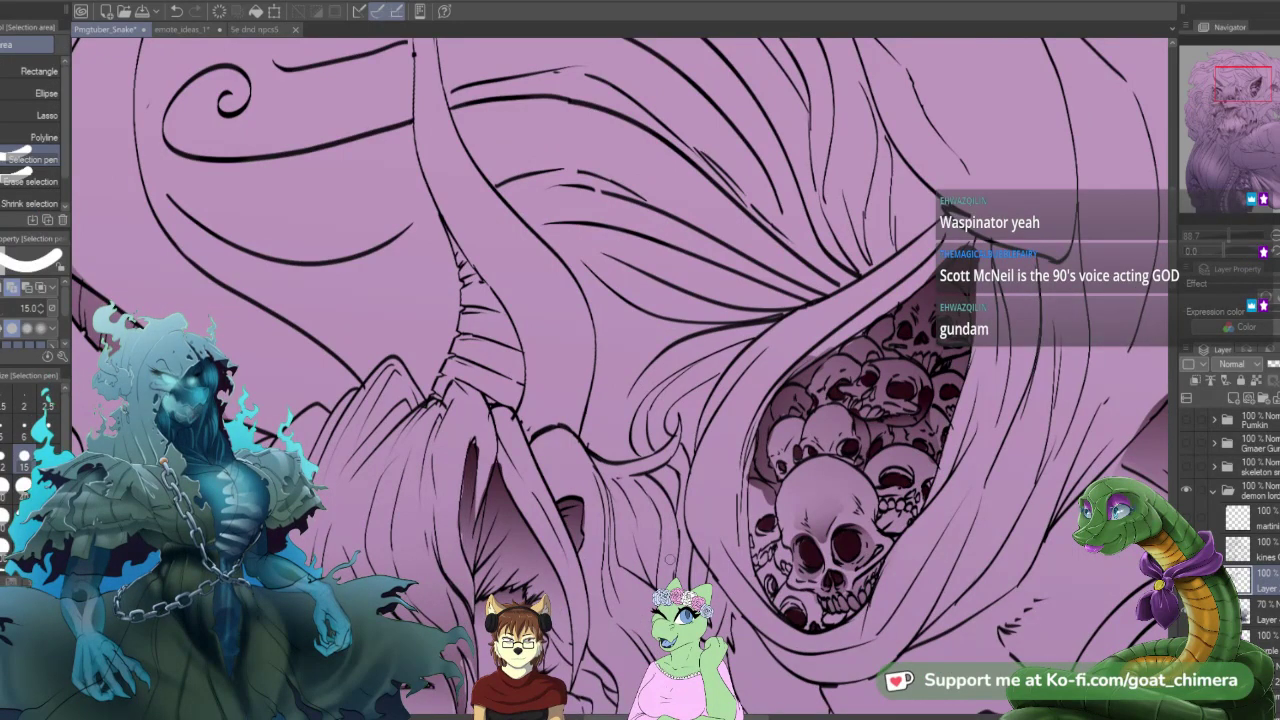
{"action": "mouse_move", "coordinate": [757, 520]}
{"action": "left_mouse_down"}
{"action": "mouse_move", "coordinate": [756, 566]}
{"action": "mouse_move", "coordinate": [768, 522]}
{"action": "mouse_move", "coordinate": [775, 532]}
{"action": "mouse_move", "coordinate": [762, 570]}
{"action": "left_mouse_up"}
{"action": "key", "text": "g"}
{"action": "left_click_drag", "start_coordinate": [770, 520], "coordinate": [756, 698]}
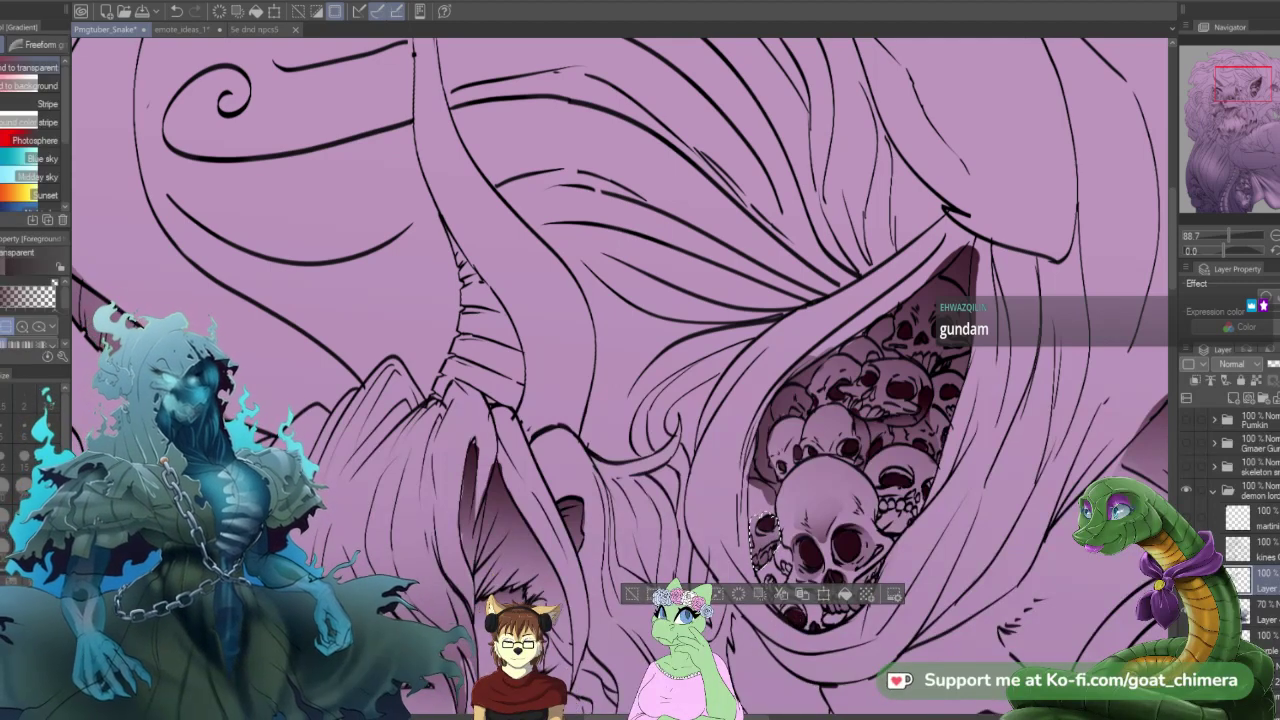
{"action": "key", "text": "ctrl+d"}
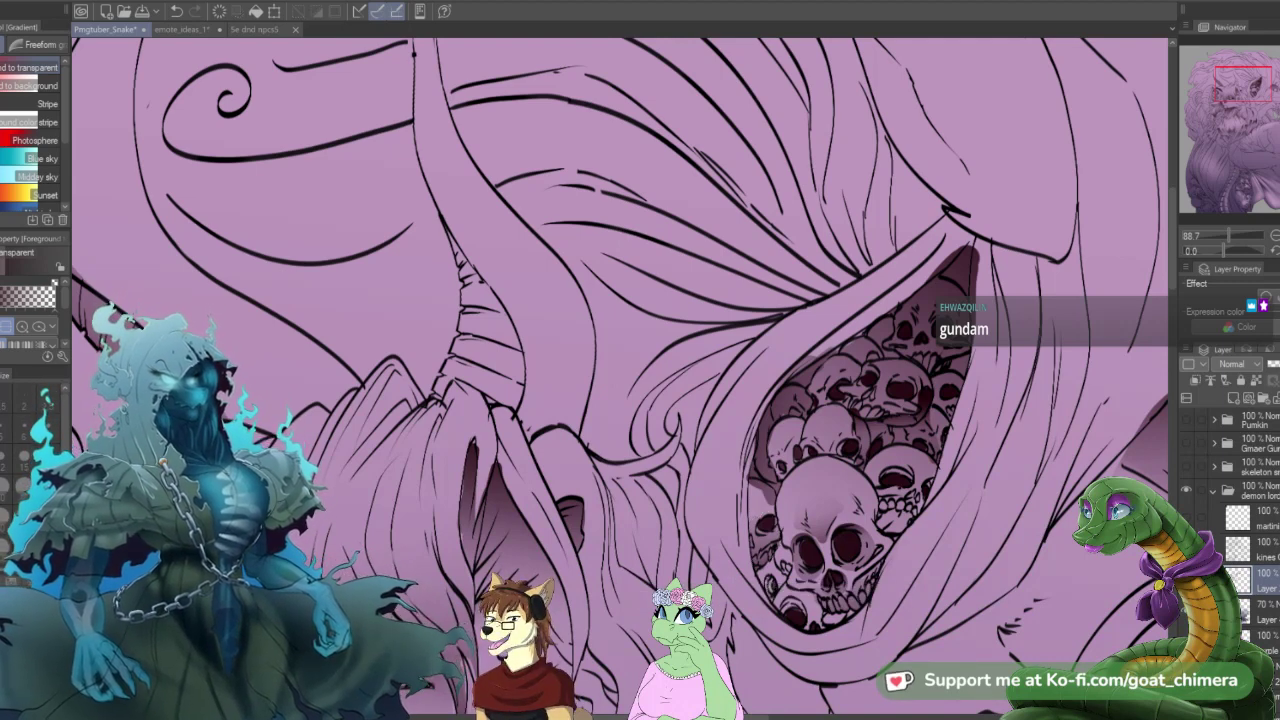
- Mask the teeth and jaw of the skull to the right of the large front skull, shade them with gradients, and deselect
{"action": "key", "text": "m"}
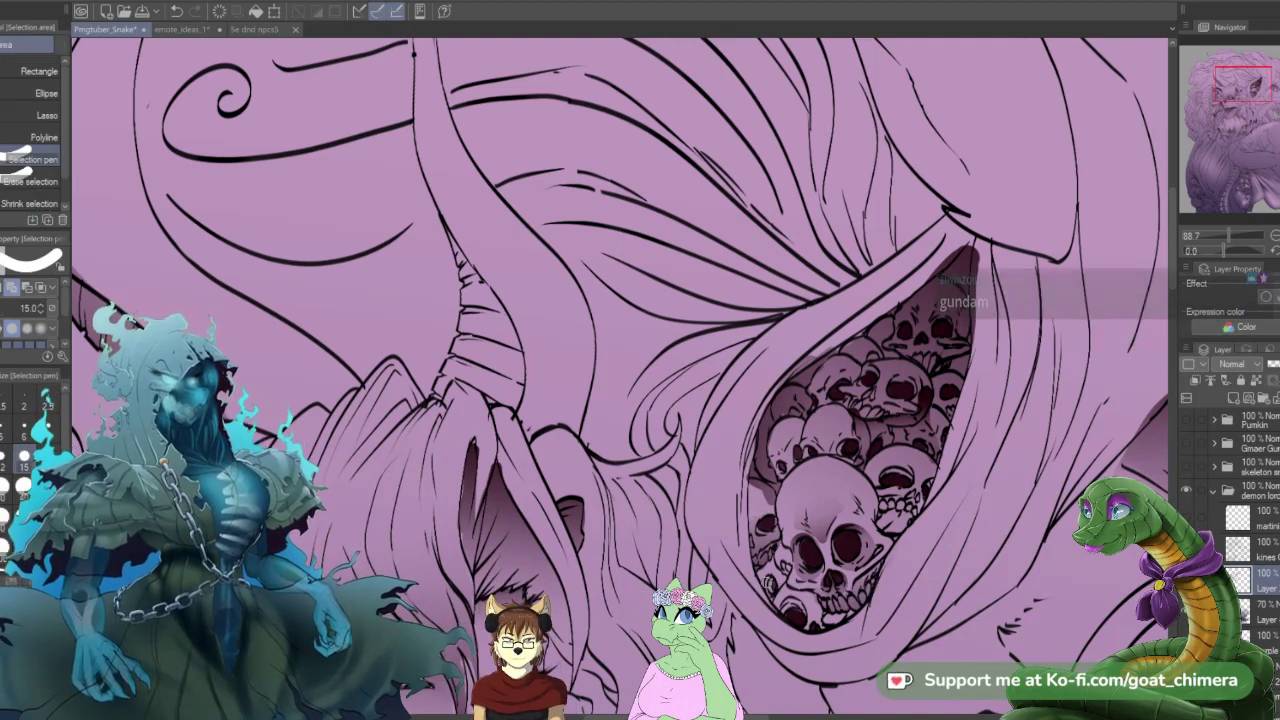
{"action": "mouse_move", "coordinate": [880, 520]}
{"action": "left_mouse_down"}
{"action": "mouse_move", "coordinate": [892, 530]}
{"action": "mouse_move", "coordinate": [910, 516]}
{"action": "mouse_move", "coordinate": [893, 524]}
{"action": "left_mouse_up"}
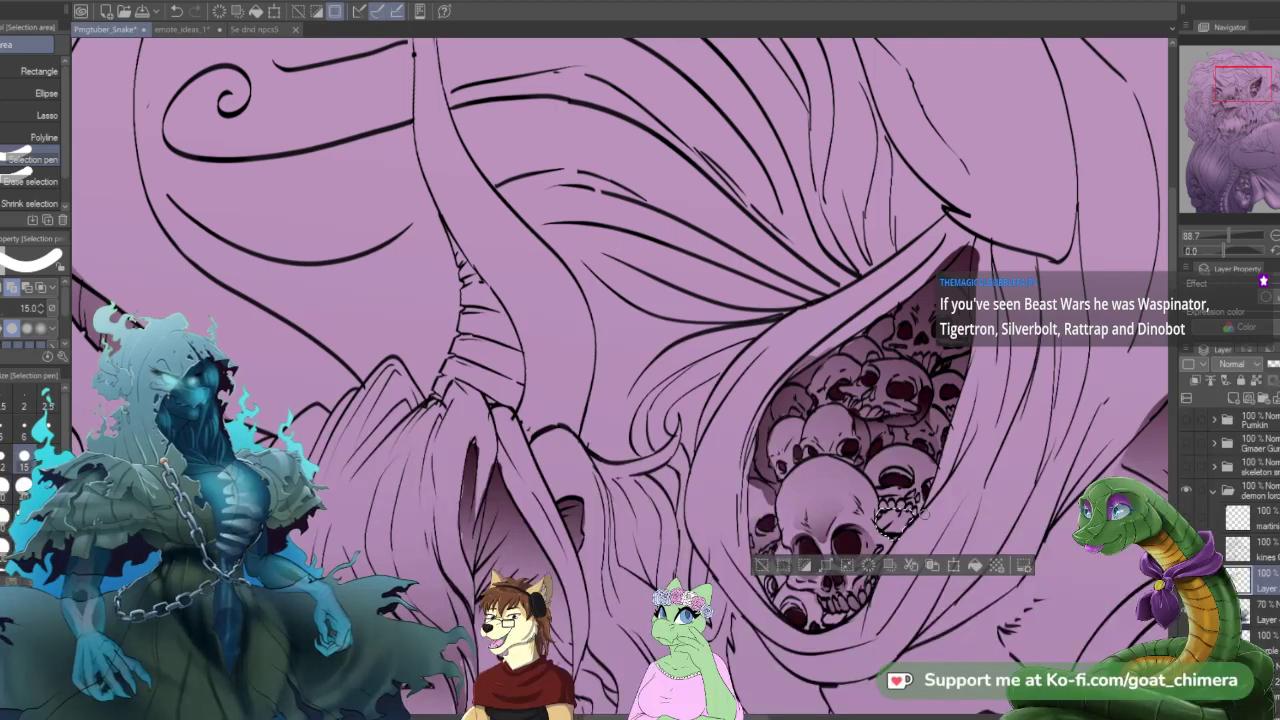
{"action": "key", "text": "g"}
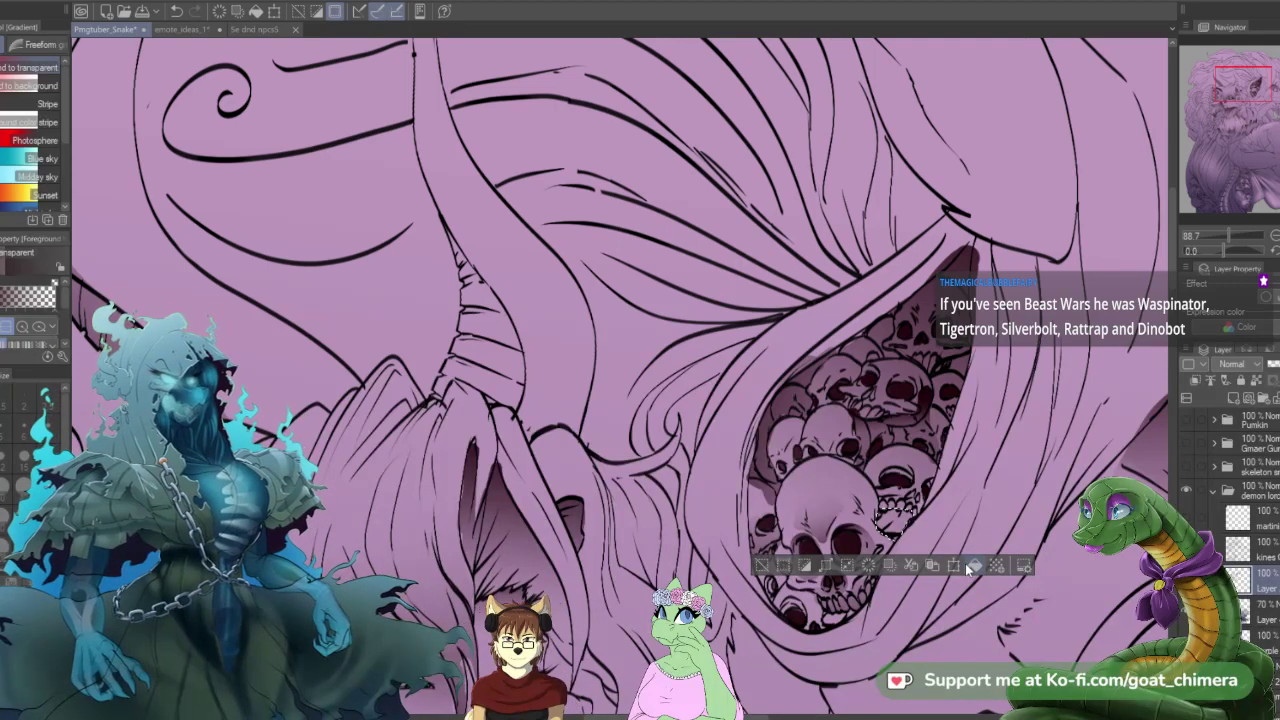
{"action": "left_click_drag", "start_coordinate": [887, 658], "coordinate": [893, 522]}
{"action": "left_click_drag", "start_coordinate": [862, 618], "coordinate": [885, 566]}
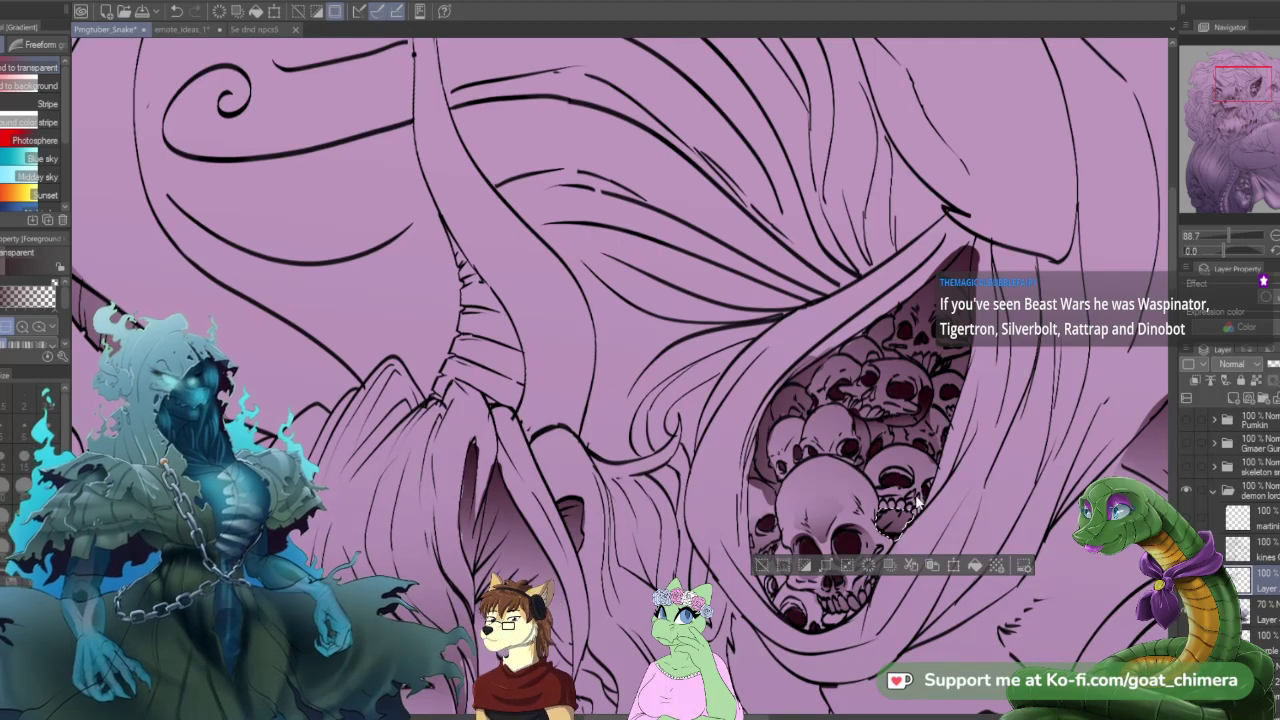
{"action": "key", "text": "ctrl+d"}
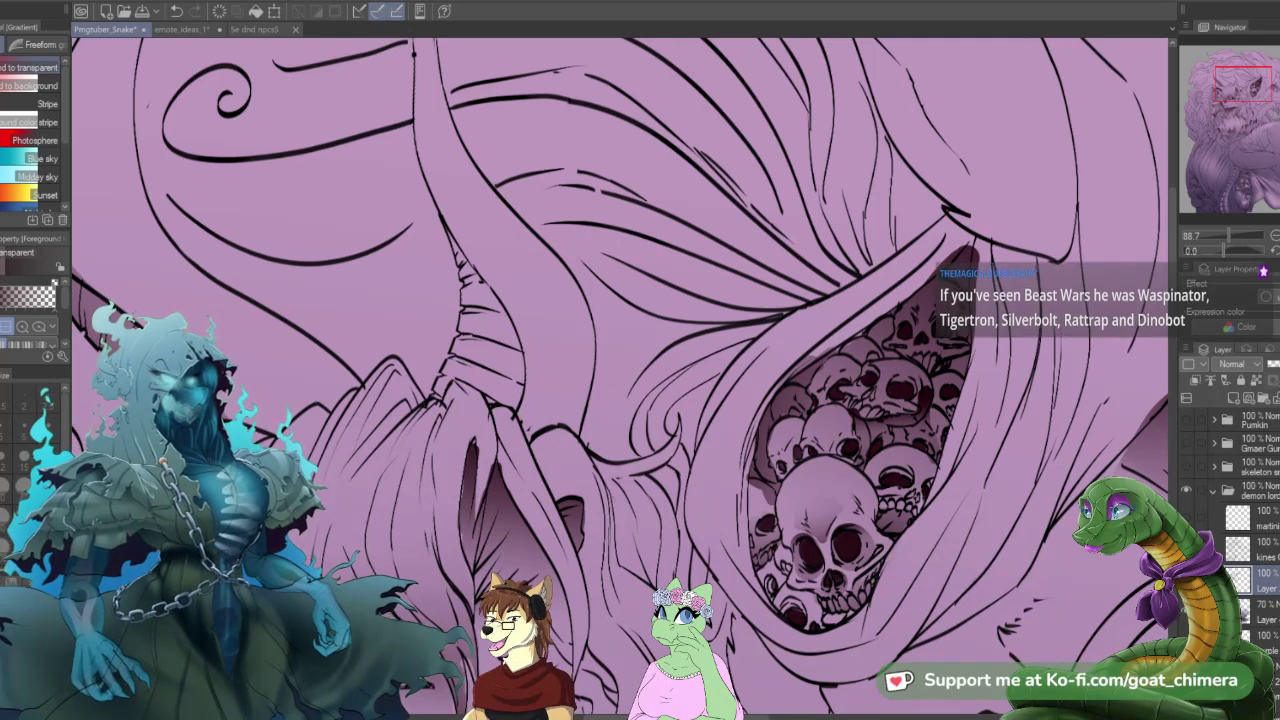
- Mask the brow area of the skull directly above the large front skull, shade it with a gradient, and deselect
{"action": "key", "text": "m"}
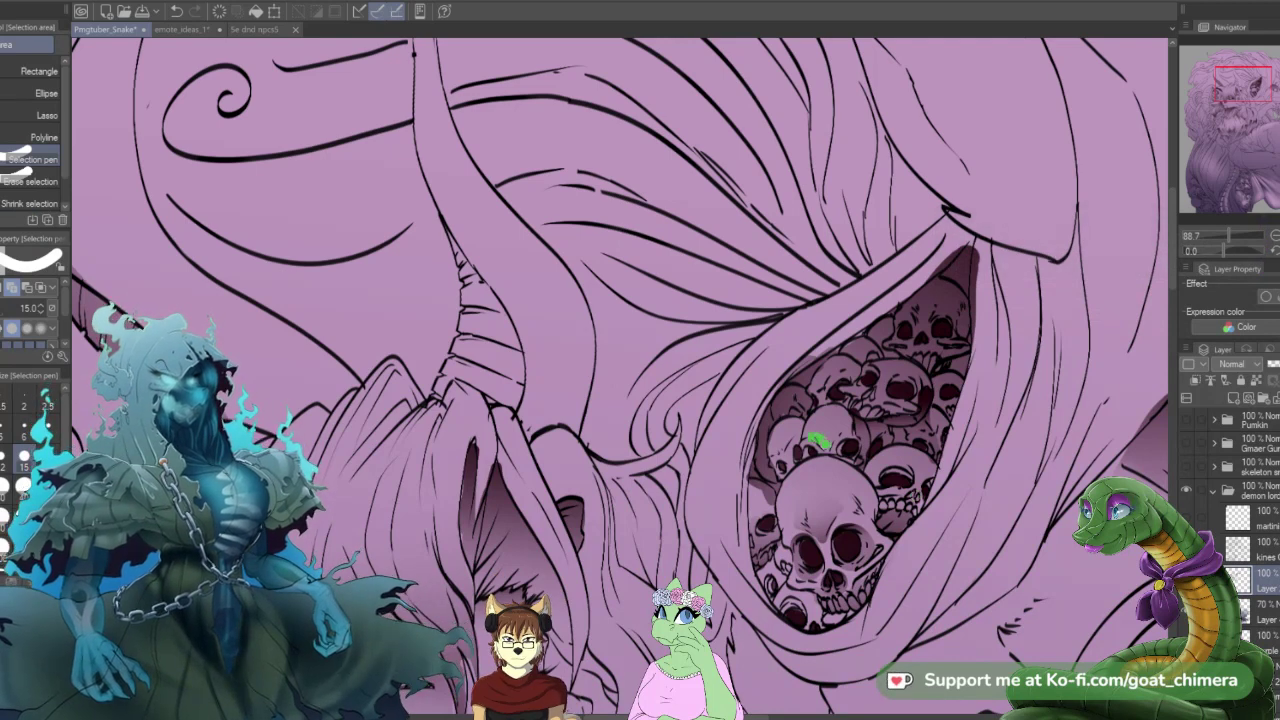
{"action": "left_click_drag", "start_coordinate": [820, 432], "coordinate": [835, 440]}
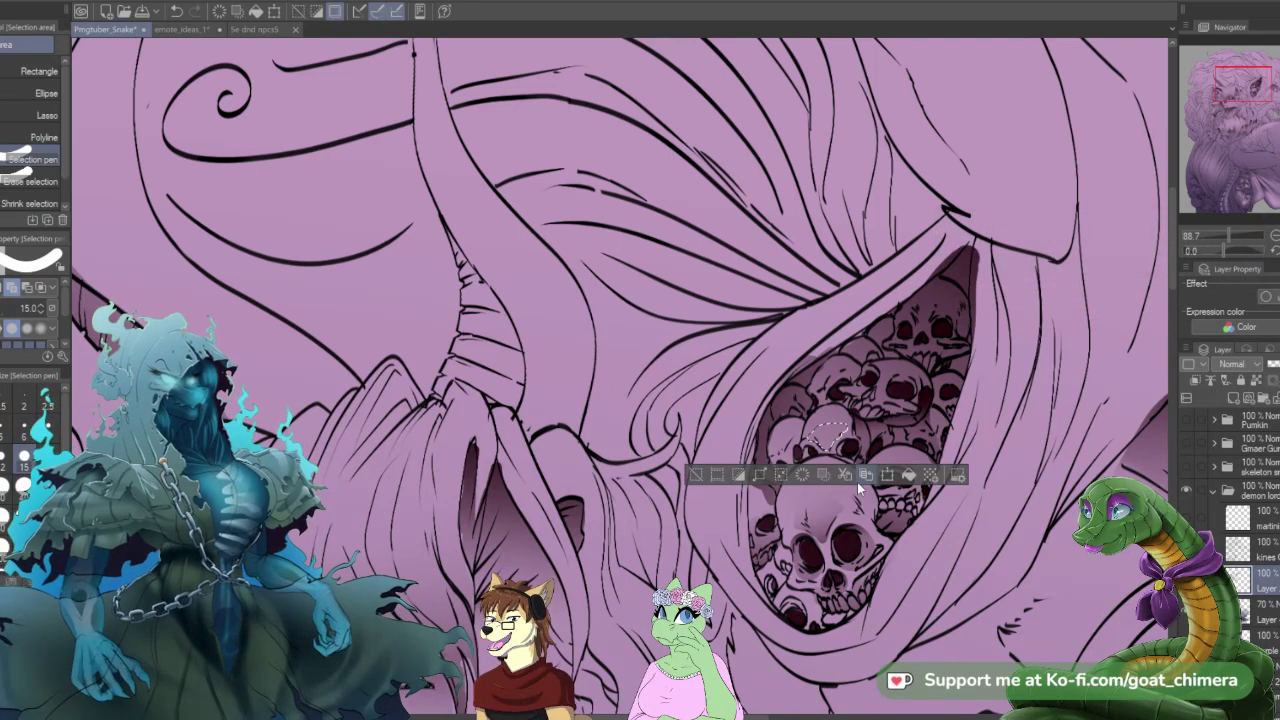
{"action": "key", "text": "g"}
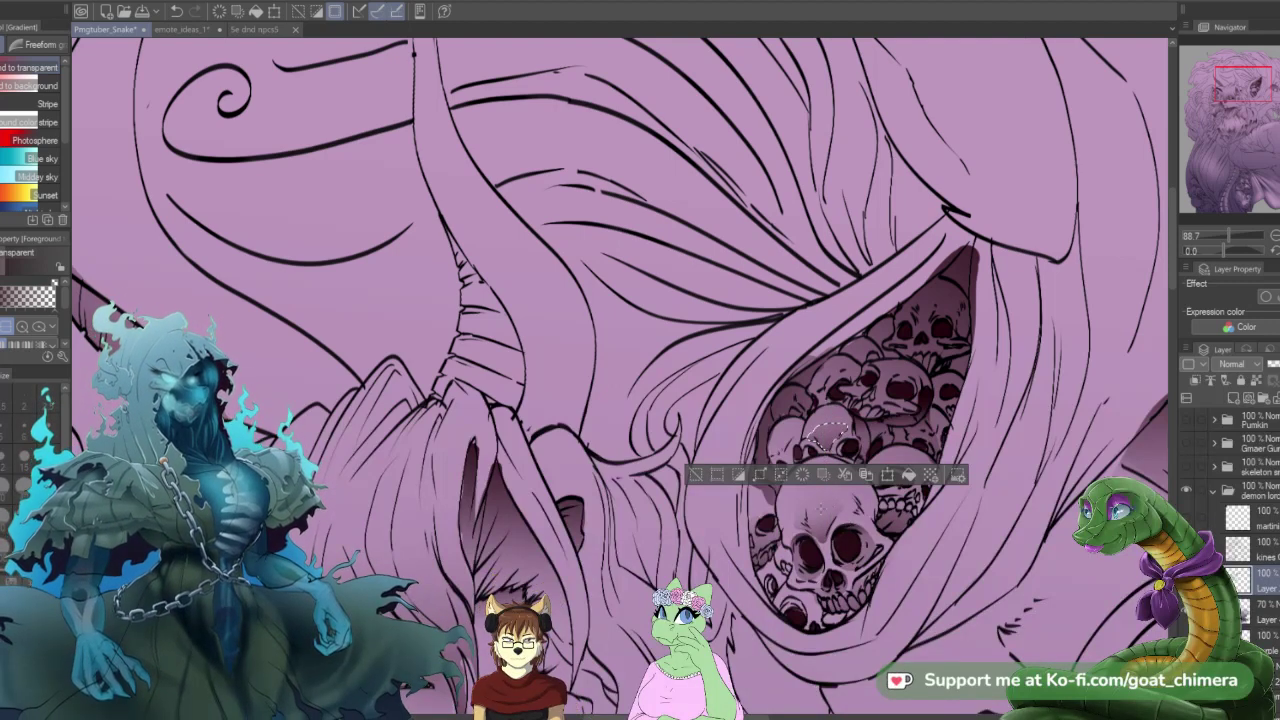
{"action": "key", "text": "ctrl+d"}
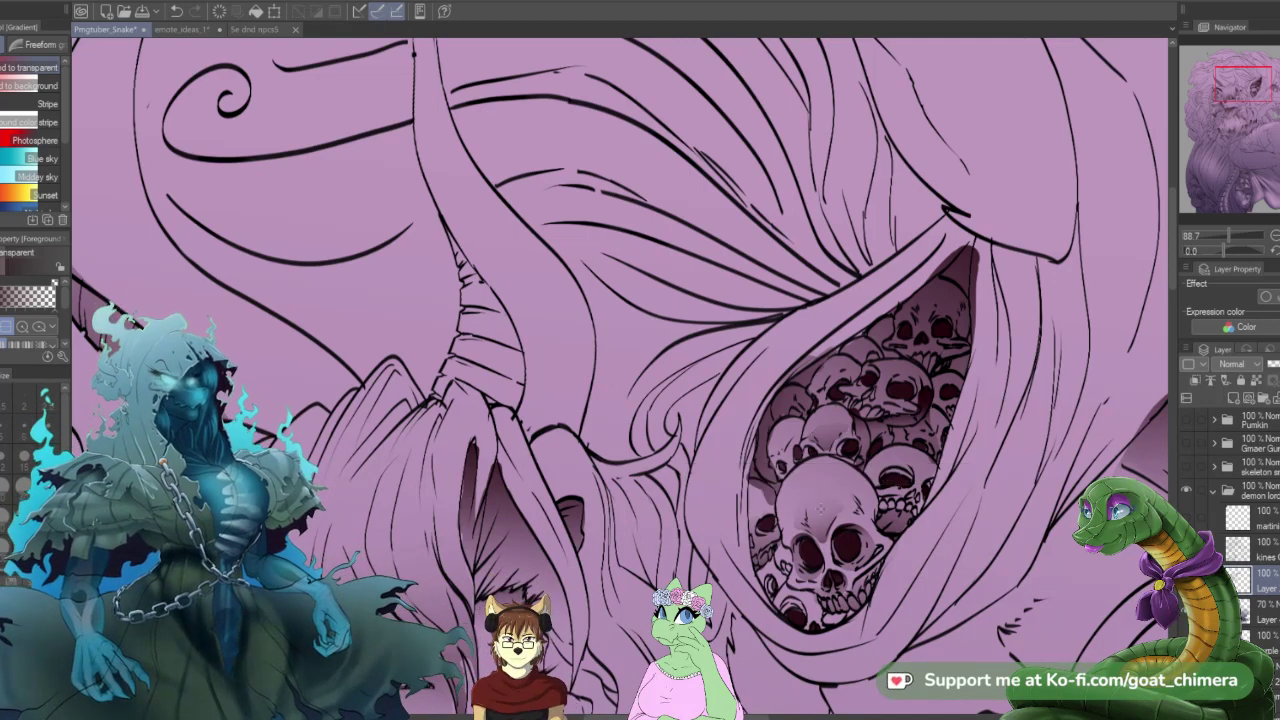
- Mask the skull at the ear's bottom tip at size 15, darken it with a gradient, and deselect
{"action": "key", "text": "m"}
{"action": "mouse_move", "coordinate": [779, 590]}
{"action": "left_mouse_down"}
{"action": "mouse_move", "coordinate": [800, 620]}
{"action": "mouse_move", "coordinate": [800, 600]}
{"action": "mouse_move", "coordinate": [852, 616]}
{"action": "left_mouse_up"}
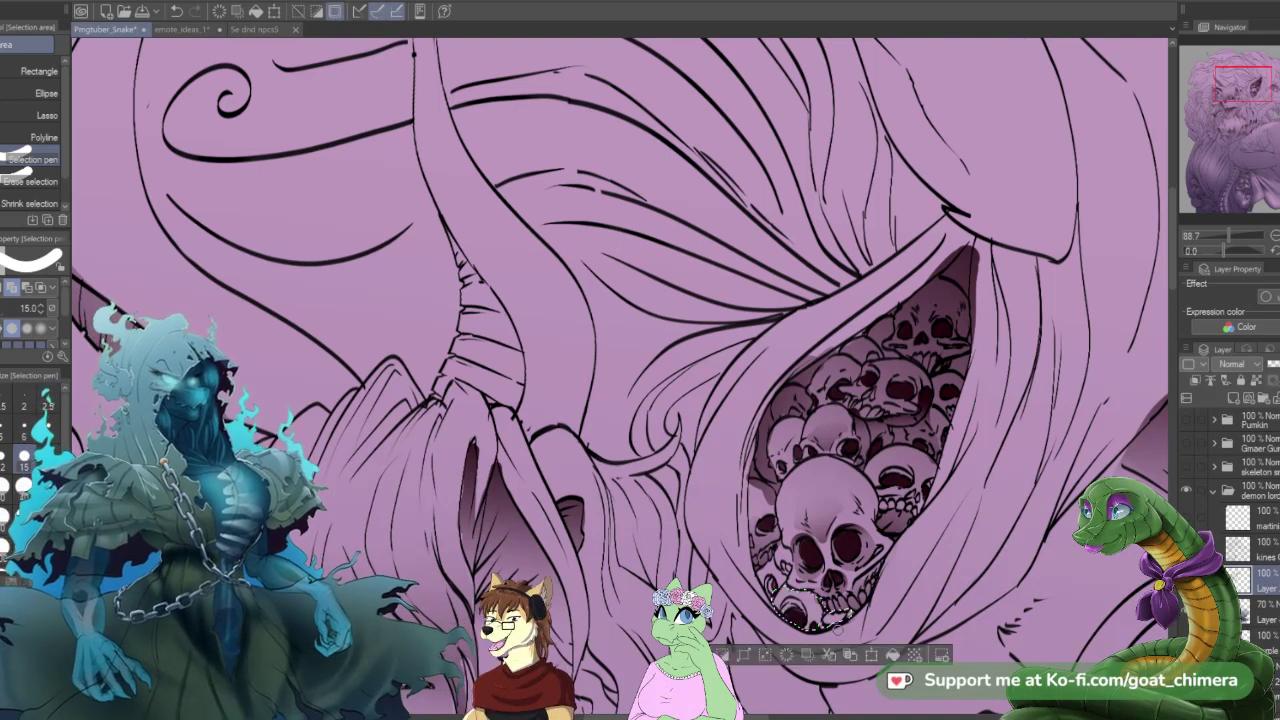
{"action": "key", "text": "g"}
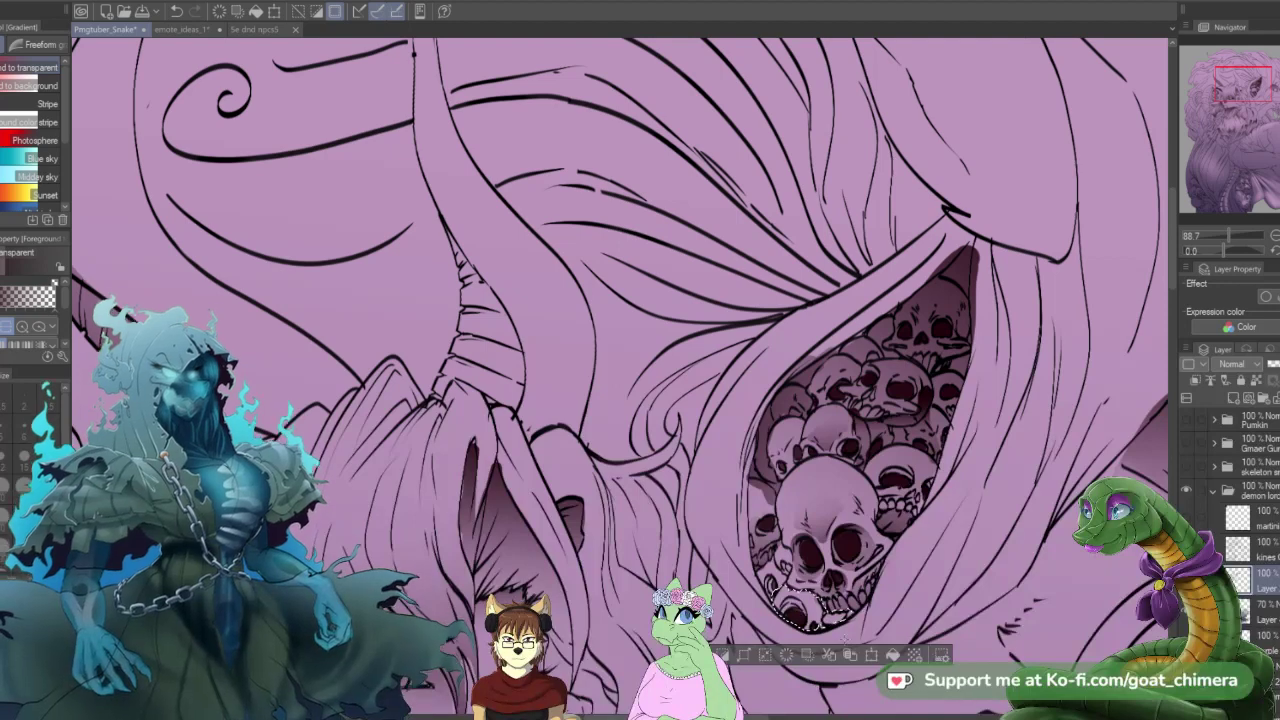
{"action": "left_click_drag", "start_coordinate": [808, 600], "coordinate": [779, 630]}
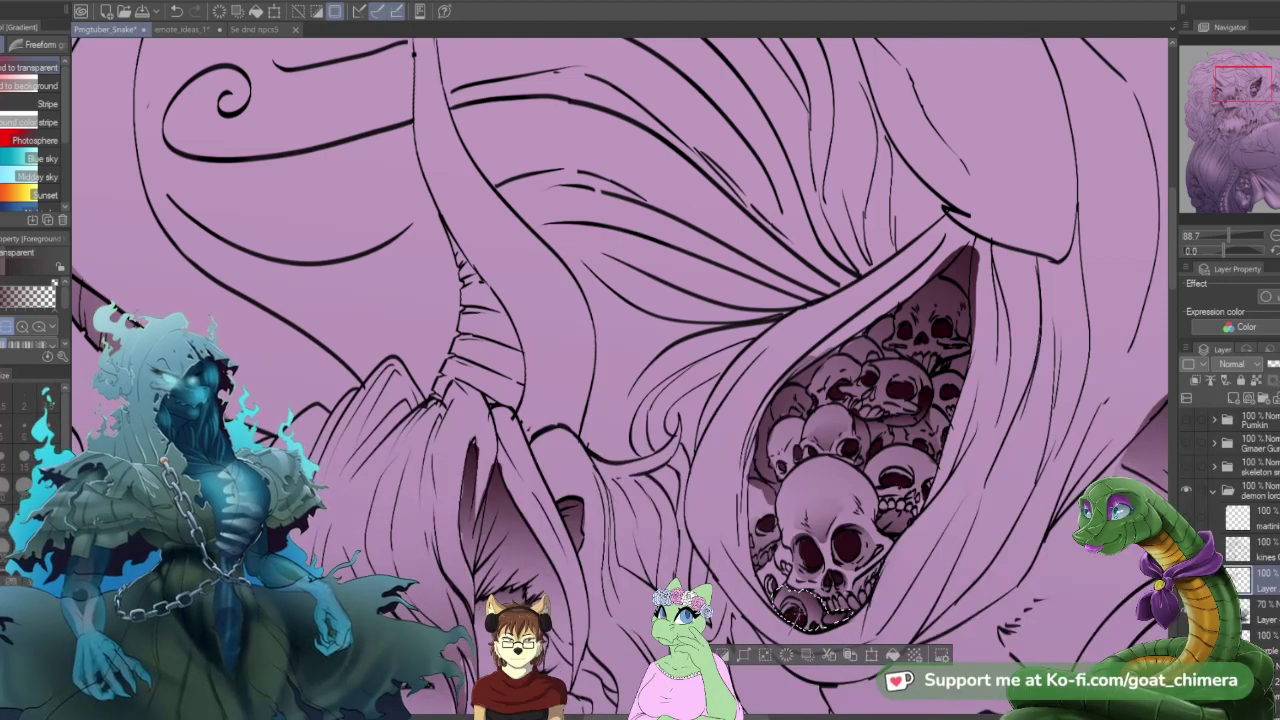
{"action": "left_click", "coordinate": [868, 657]}
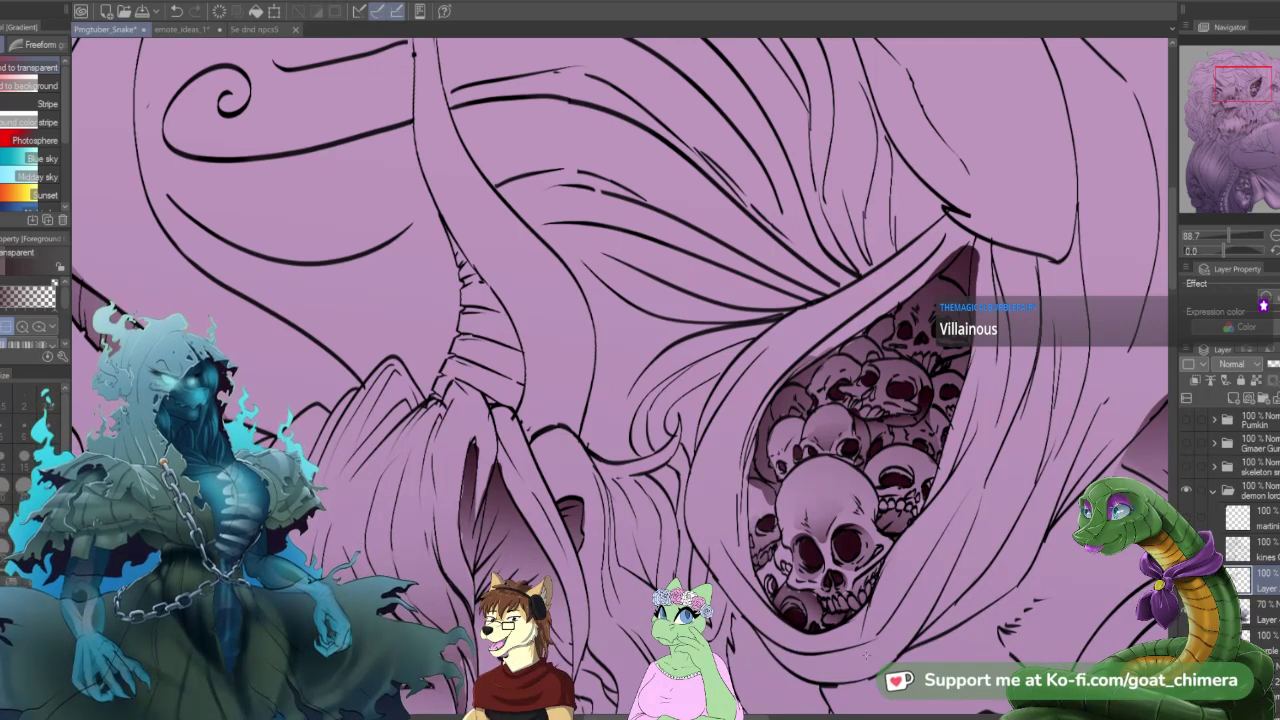
- Mask the small skulls beside the left of the front skull's jaw at size 15, shade them with a gradient, and deselect
{"action": "key", "text": "m"}
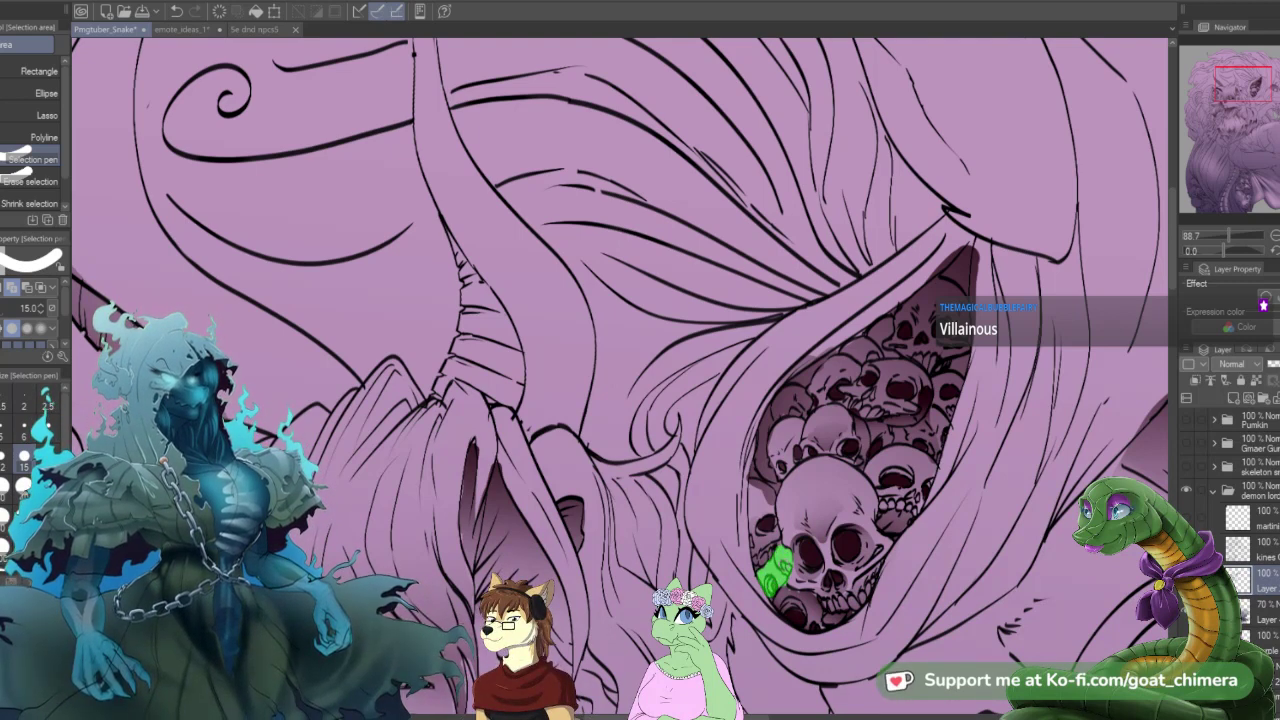
{"action": "left_click_drag", "start_coordinate": [776, 586], "coordinate": [780, 590]}
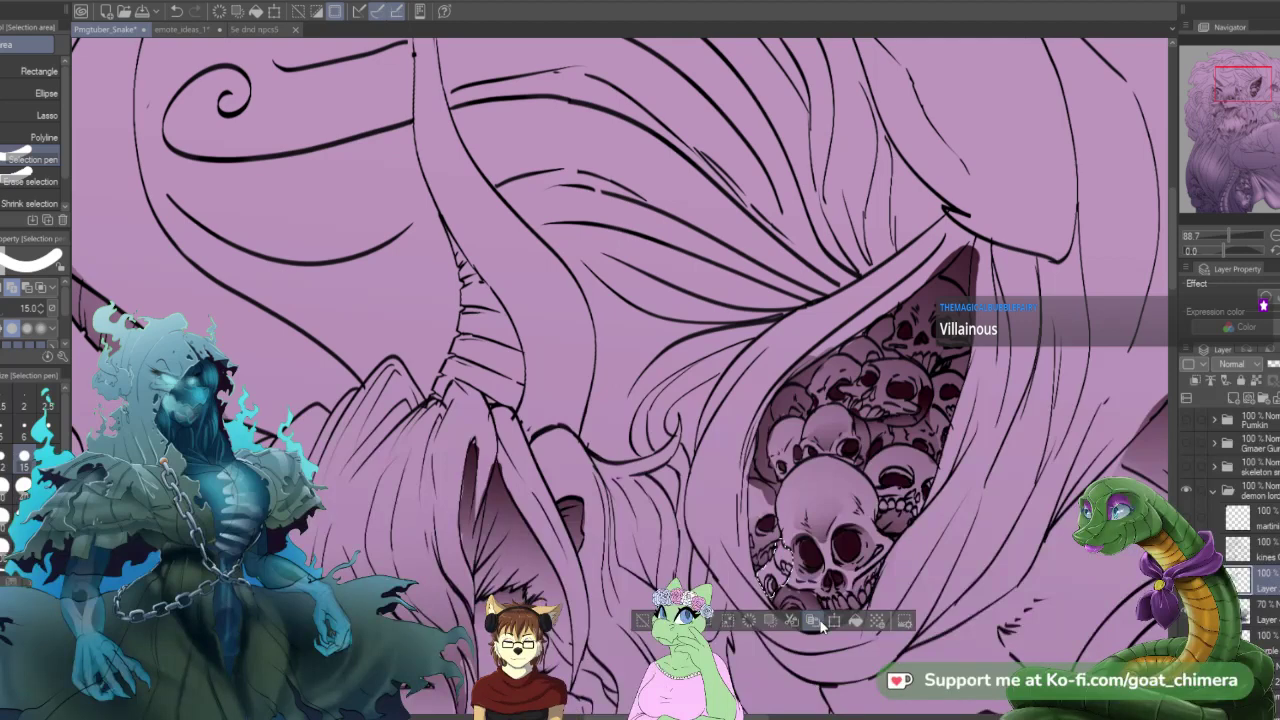
{"action": "key", "text": "g"}
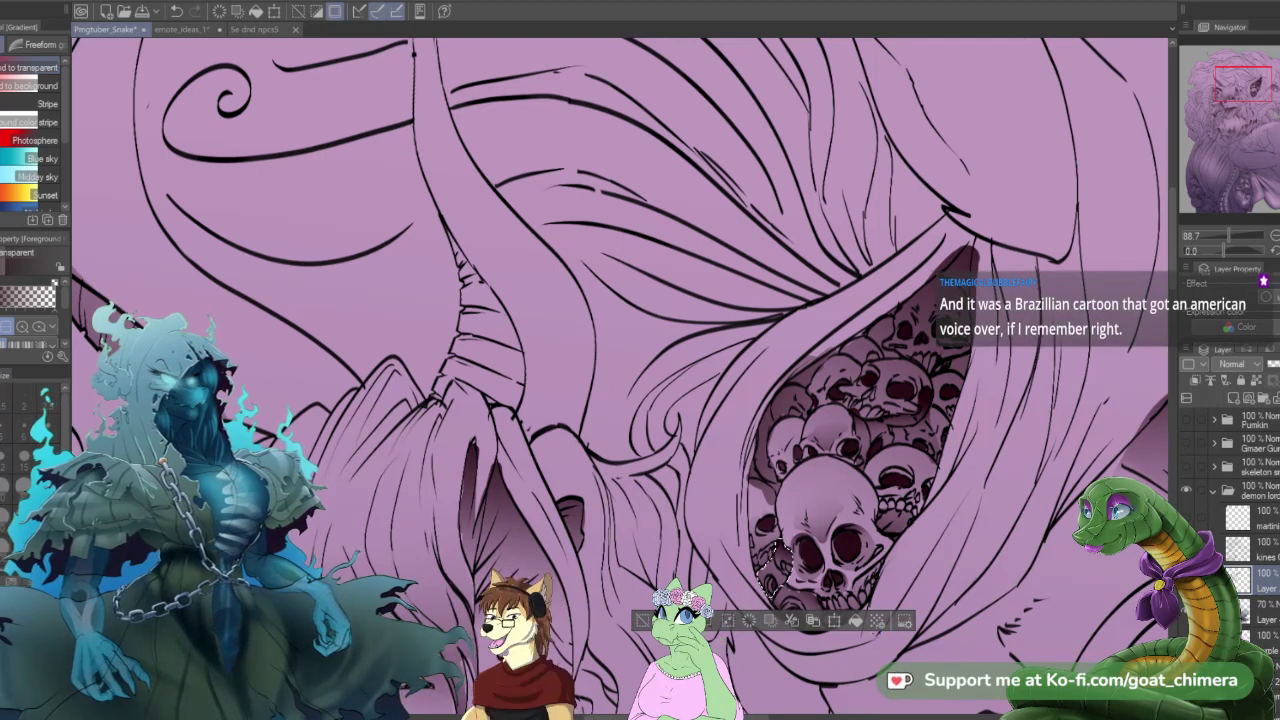
{"action": "key", "text": "ctrl+d"}
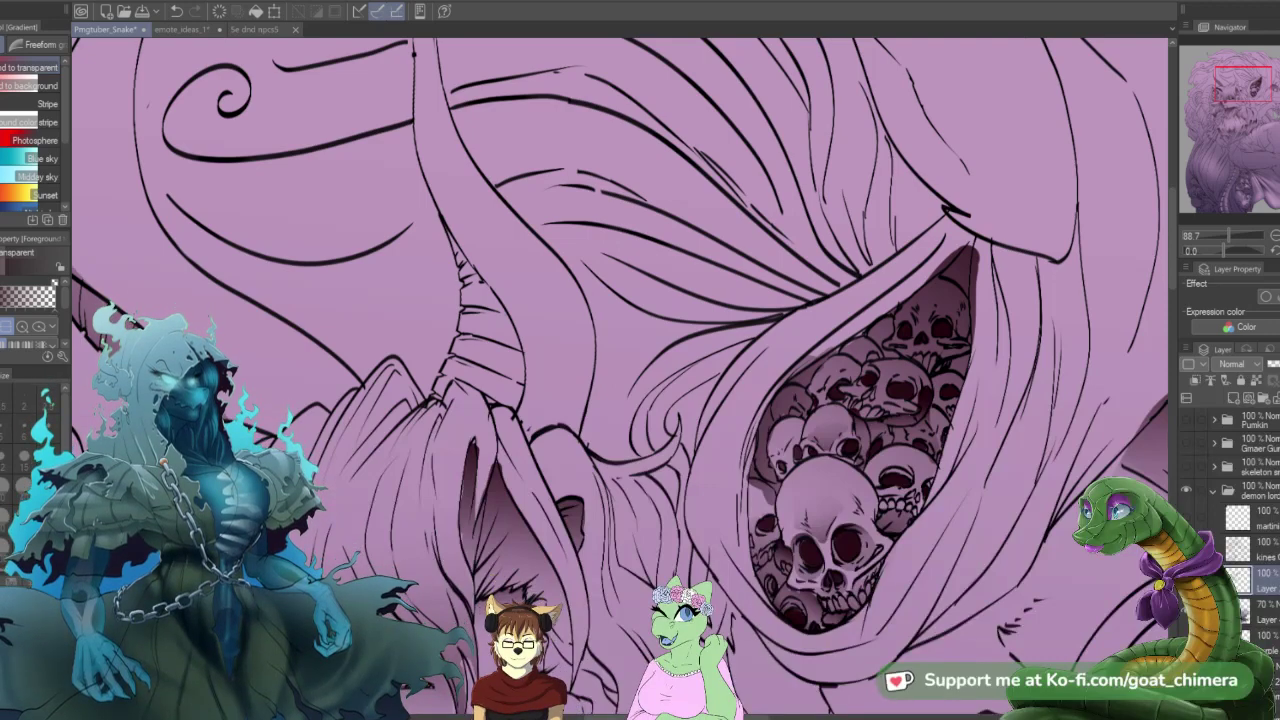
- Lighten the domes of the larger skulls in the ear with the Soft eraser at size 15
{"action": "scroll", "coordinate": [796, 464], "scroll_direction": "down", "scroll_amount": 5}
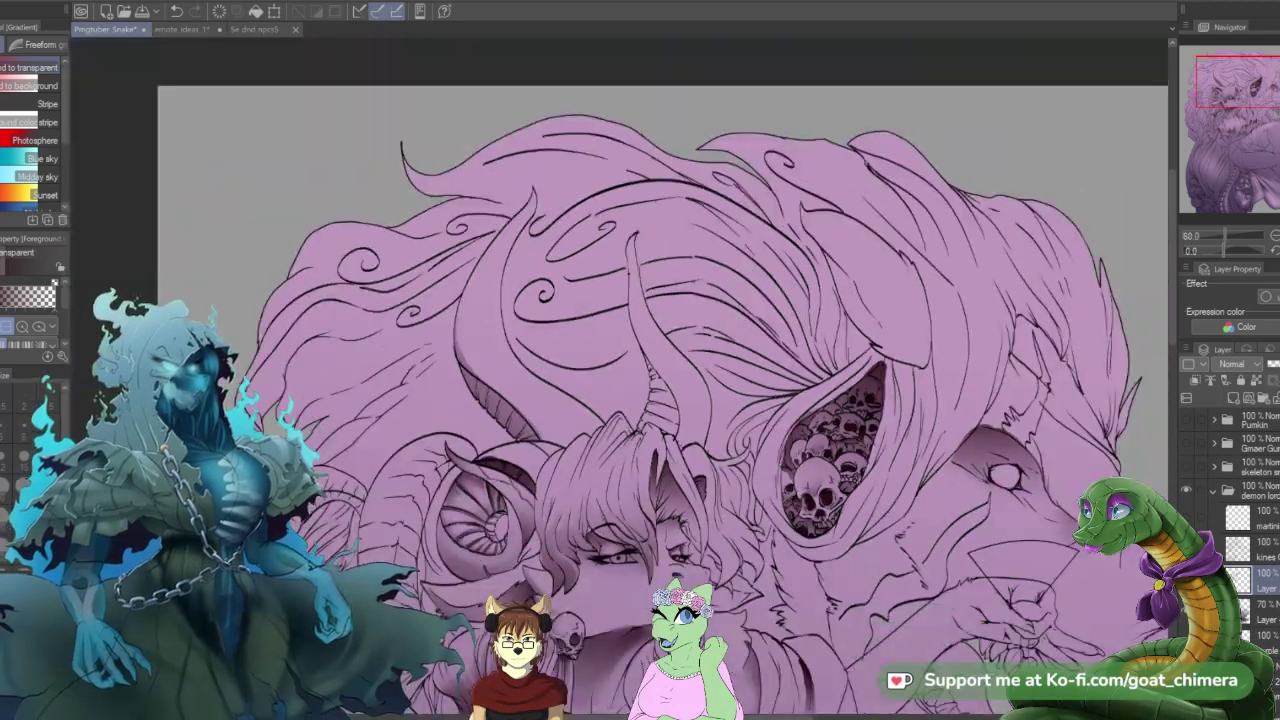
{"action": "scroll", "coordinate": [772, 447], "scroll_direction": "up", "scroll_amount": 2}
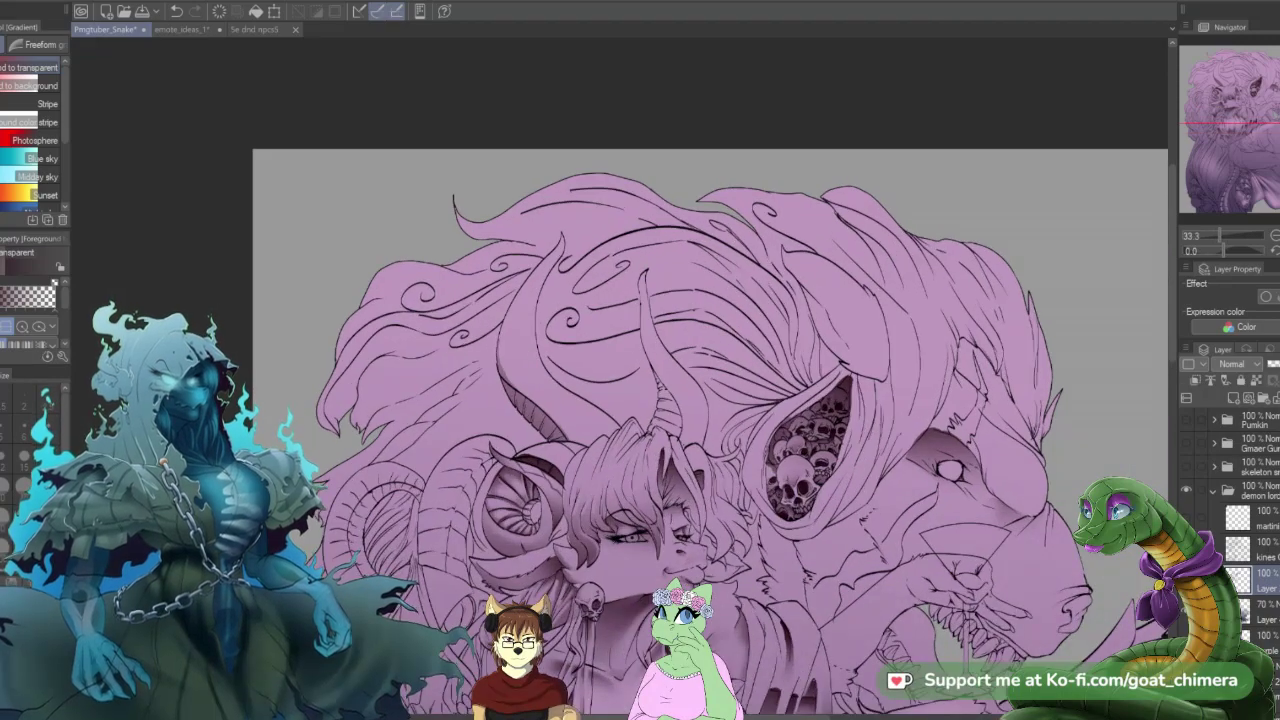
{"action": "scroll", "coordinate": [785, 440], "scroll_direction": "down", "scroll_amount": 1}
{"action": "scroll", "coordinate": [840, 455], "scroll_direction": "up", "scroll_amount": 2}
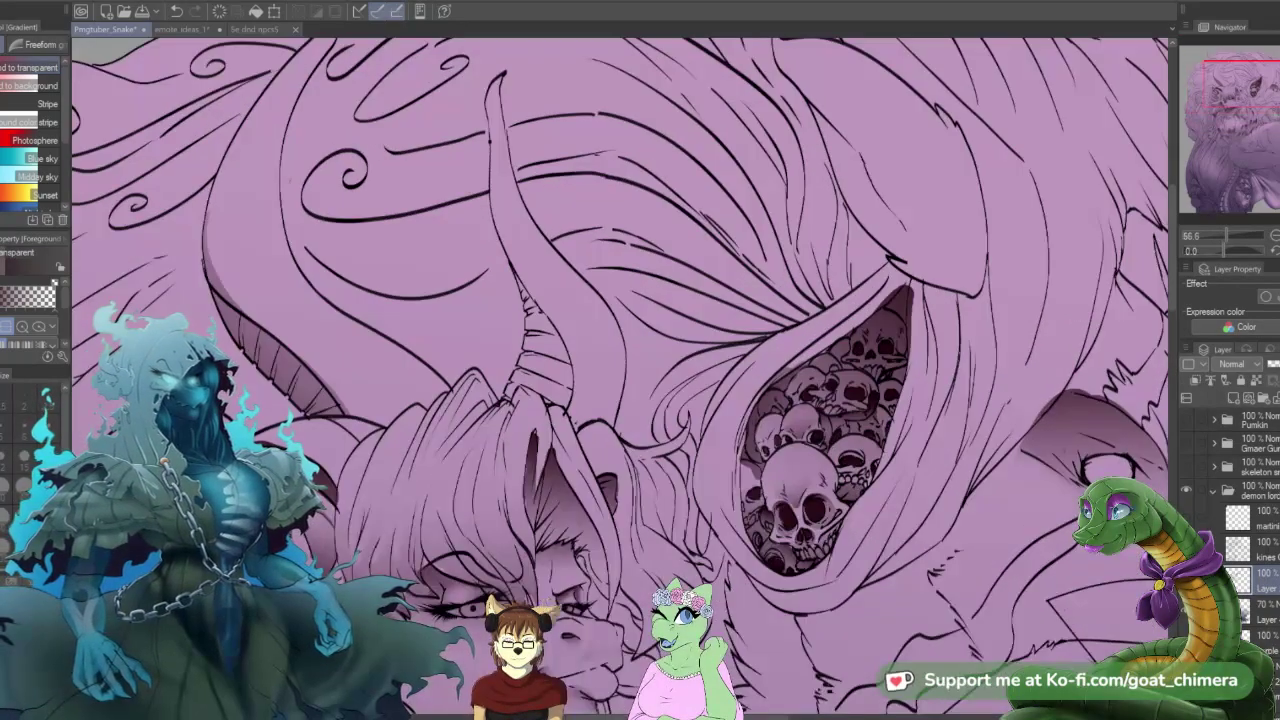
{"action": "scroll", "coordinate": [940, 400], "scroll_direction": "down", "scroll_amount": 1}
{"action": "scroll", "coordinate": [940, 400], "scroll_direction": "up", "scroll_amount": 2}
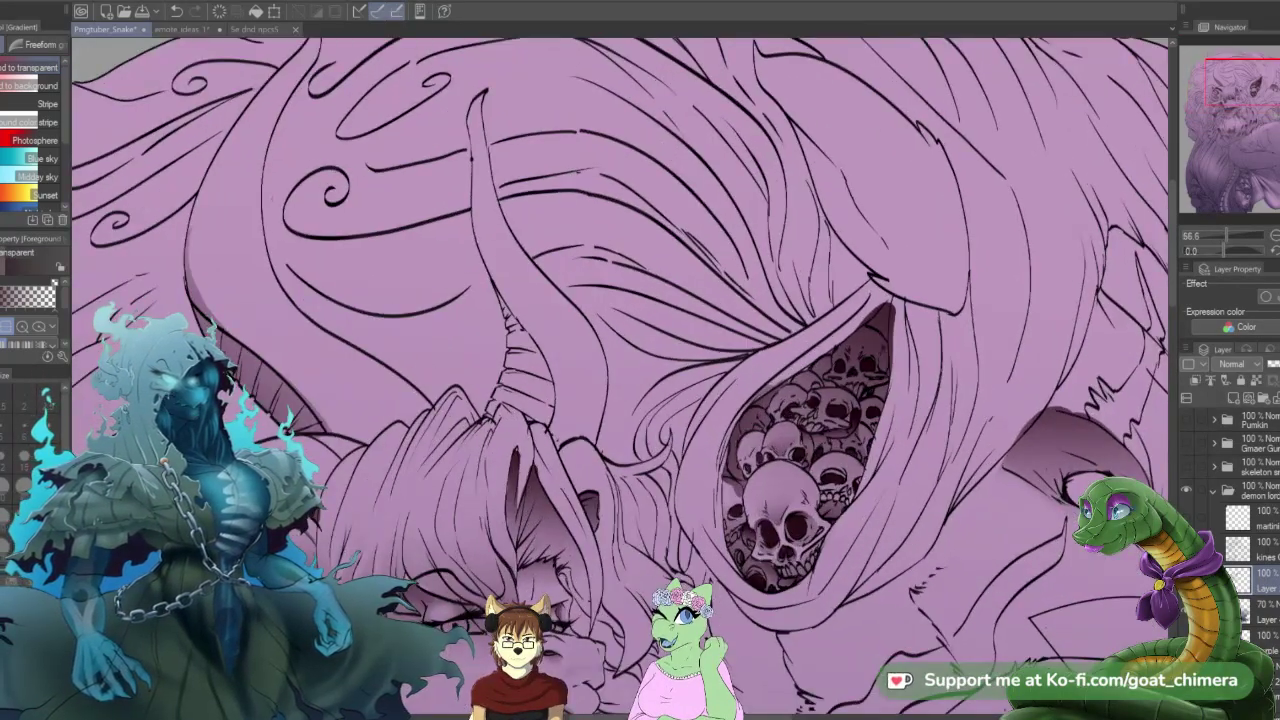
{"action": "scroll", "coordinate": [824, 401], "scroll_direction": "up", "scroll_amount": 1}
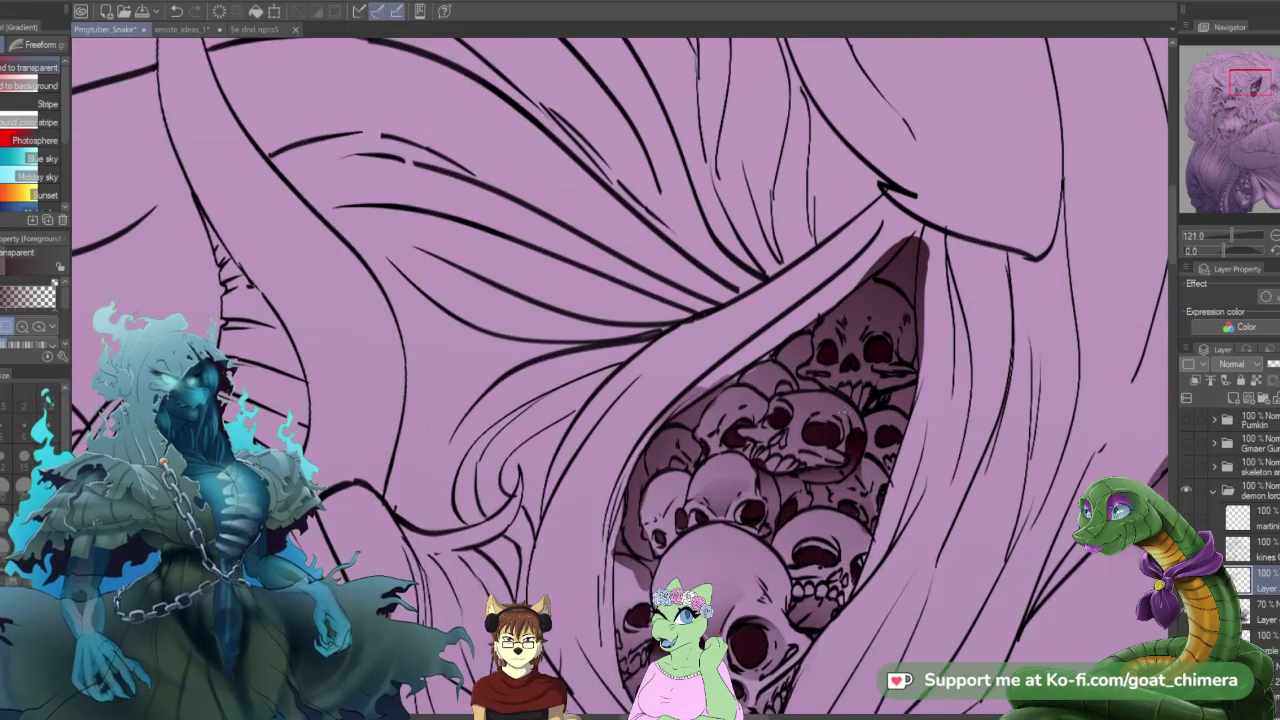
{"action": "key", "text": "e"}
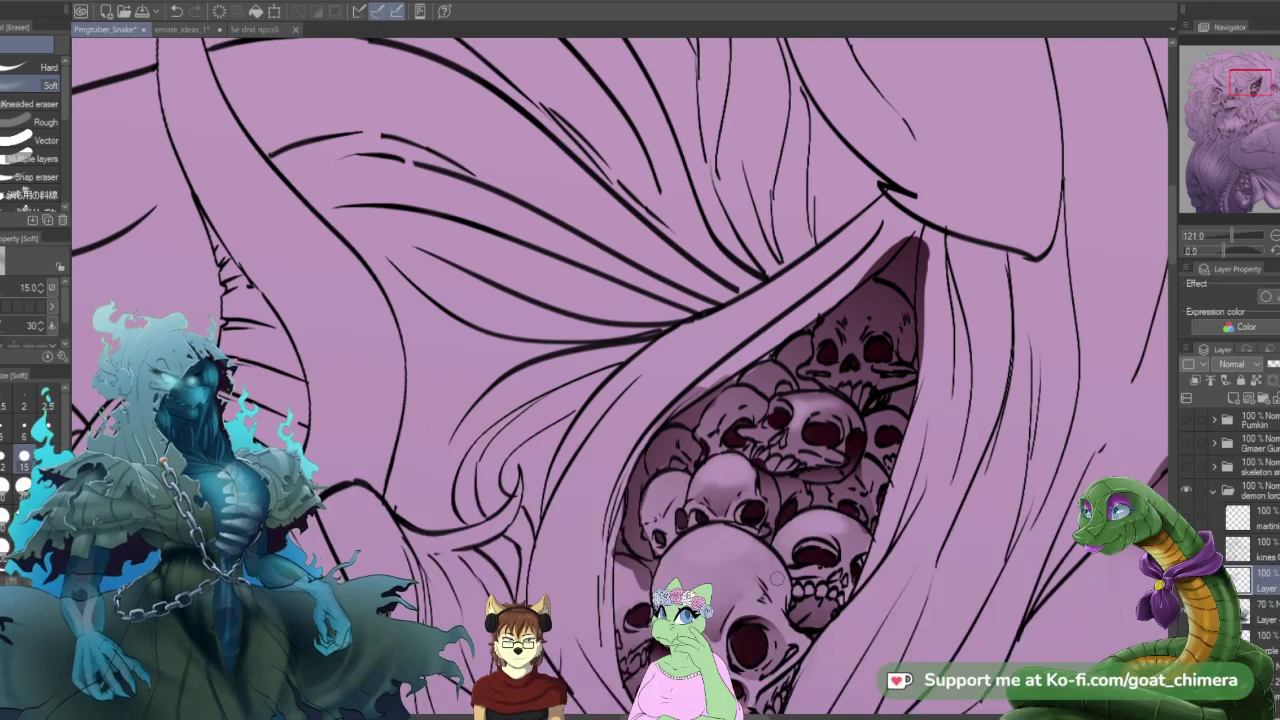
{"action": "scroll", "coordinate": [787, 596], "scroll_direction": "down", "scroll_amount": 5}
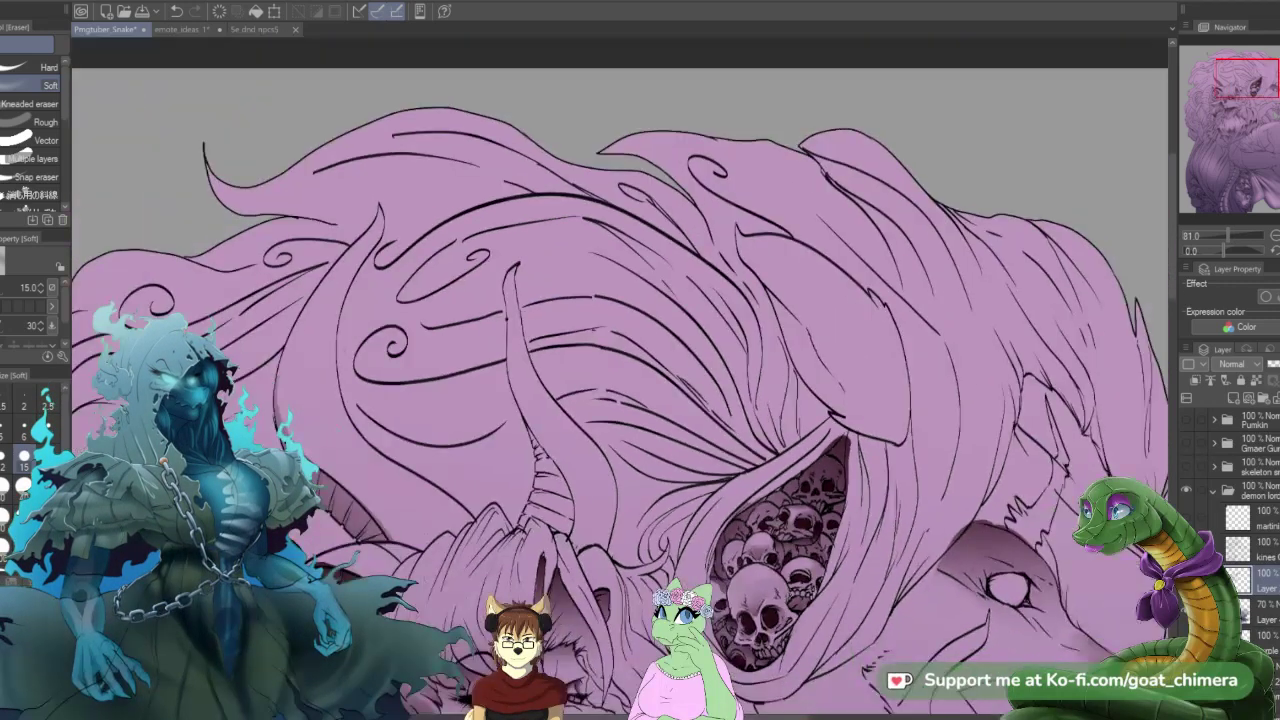
- Examine the shaded skulls in the beast's ear up close and against the whole head
{"action": "scroll", "coordinate": [787, 596], "scroll_direction": "down", "scroll_amount": 2}
{"action": "scroll", "coordinate": [787, 596], "scroll_direction": "up", "scroll_amount": 1}
{"action": "scroll", "coordinate": [857, 516], "scroll_direction": "up", "scroll_amount": 5}
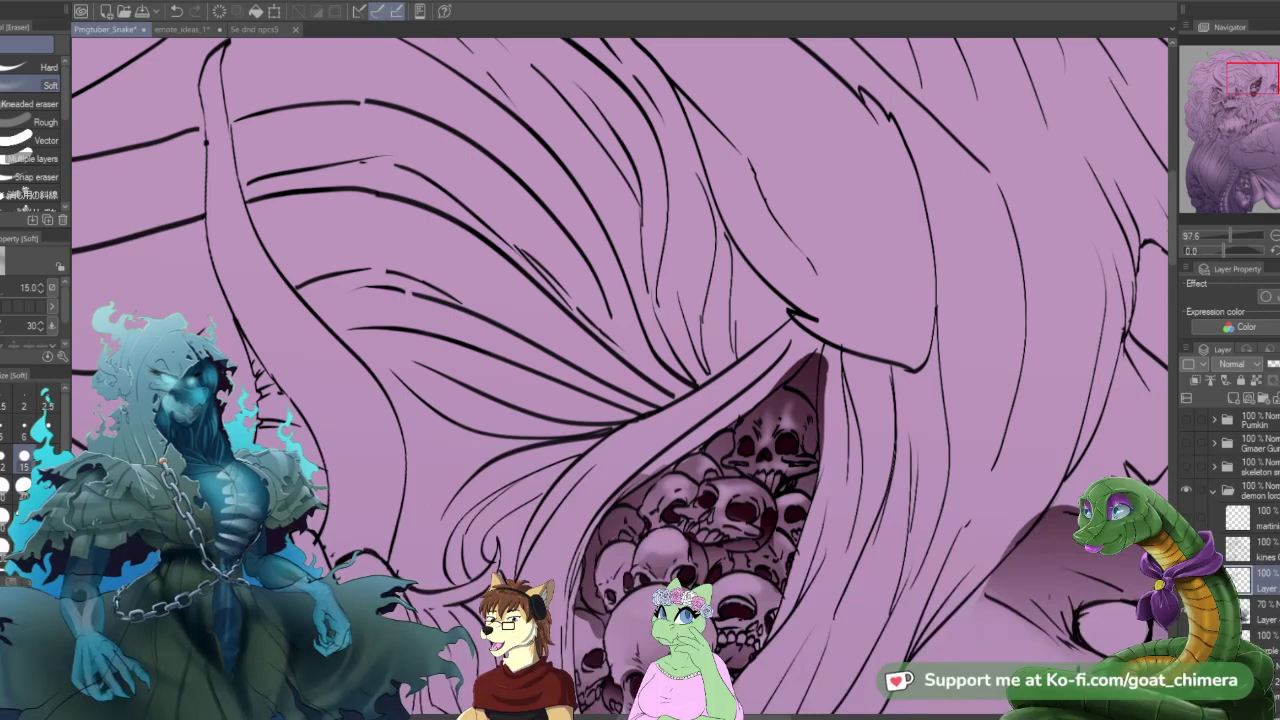
{"action": "key", "text": "b"}
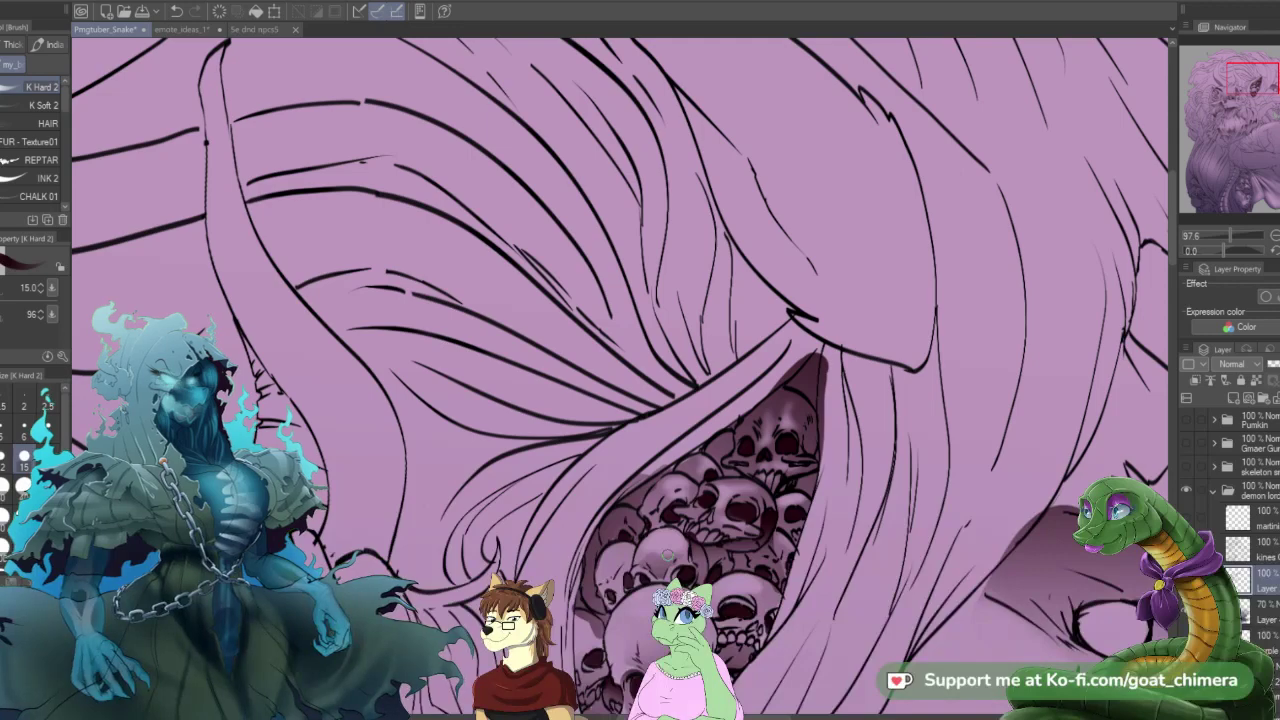
{"action": "scroll", "coordinate": [667, 554], "scroll_direction": "down", "scroll_amount": 8}
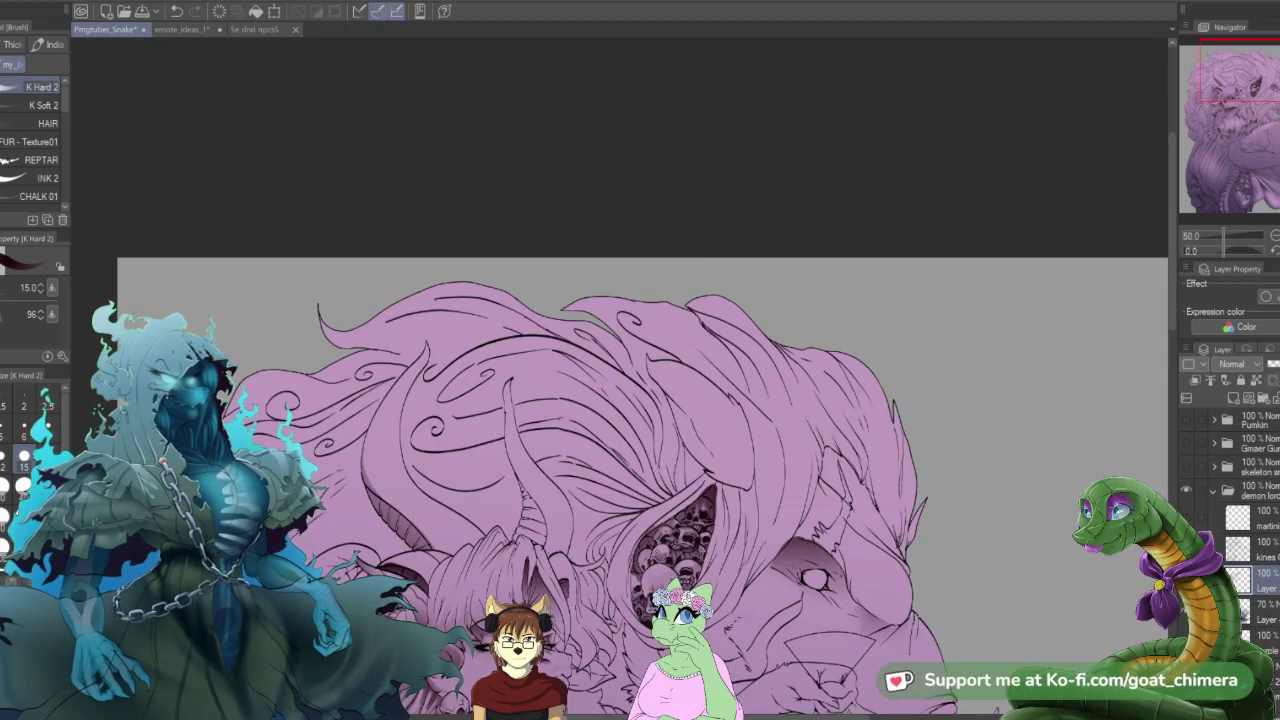
{"action": "scroll", "coordinate": [674, 659], "scroll_direction": "down", "scroll_amount": 1}
{"action": "scroll", "coordinate": [674, 659], "scroll_direction": "up", "scroll_amount": 2}
{"action": "scroll", "coordinate": [674, 659], "scroll_direction": "down", "scroll_amount": 2}
{"action": "scroll", "coordinate": [674, 659], "scroll_direction": "up", "scroll_amount": 2}
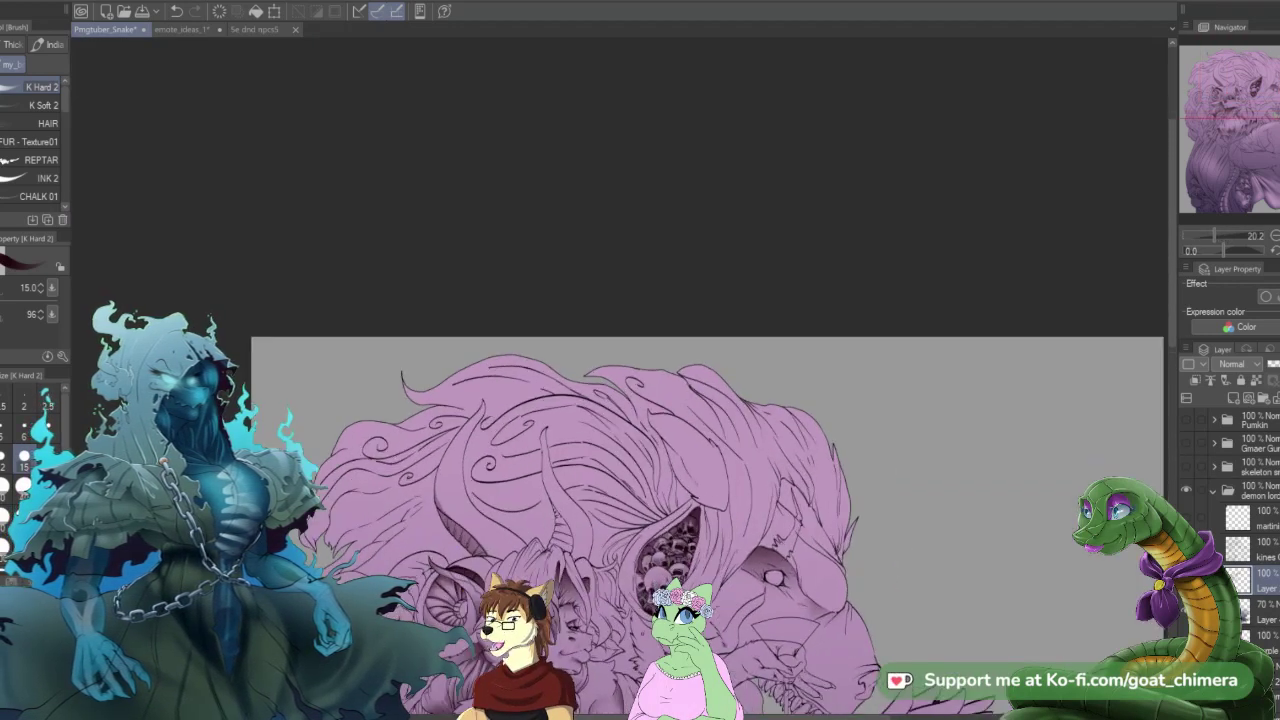
{"action": "scroll", "coordinate": [667, 554], "scroll_direction": "up", "scroll_amount": 1}
{"action": "scroll", "coordinate": [642, 633], "scroll_direction": "down", "scroll_amount": 2}
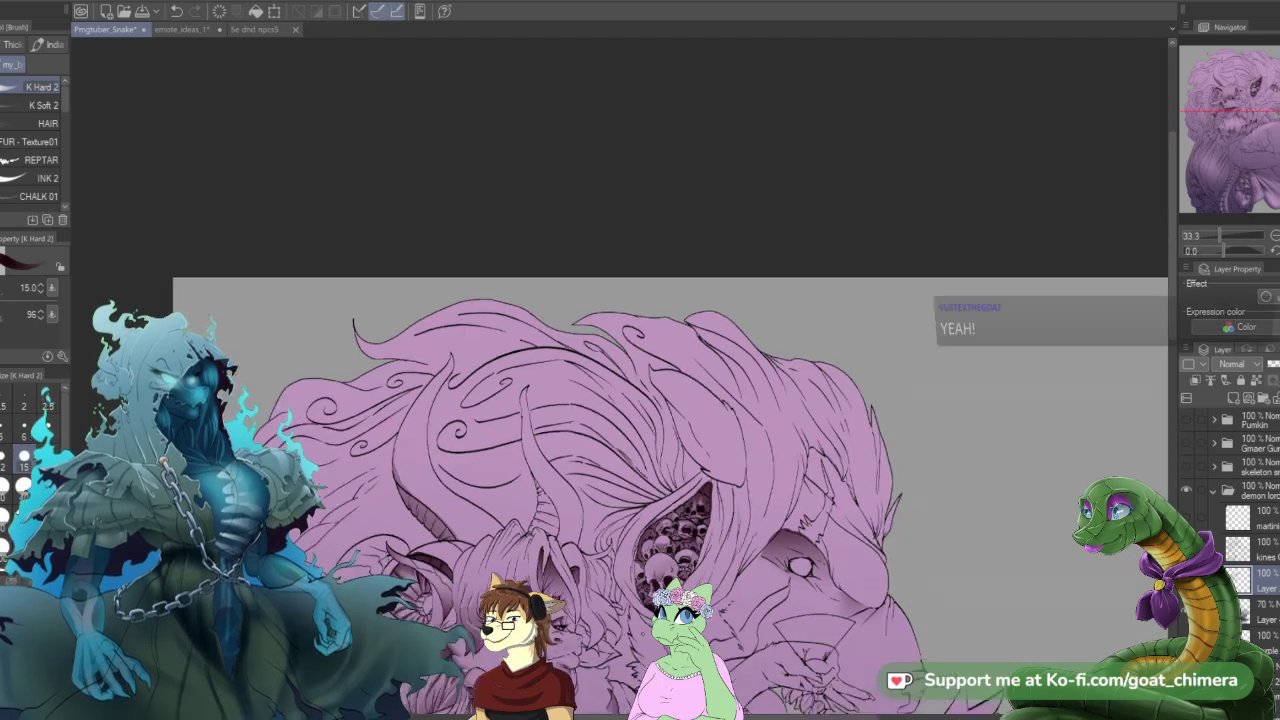
{"action": "scroll", "coordinate": [642, 633], "scroll_direction": "up", "scroll_amount": 2}
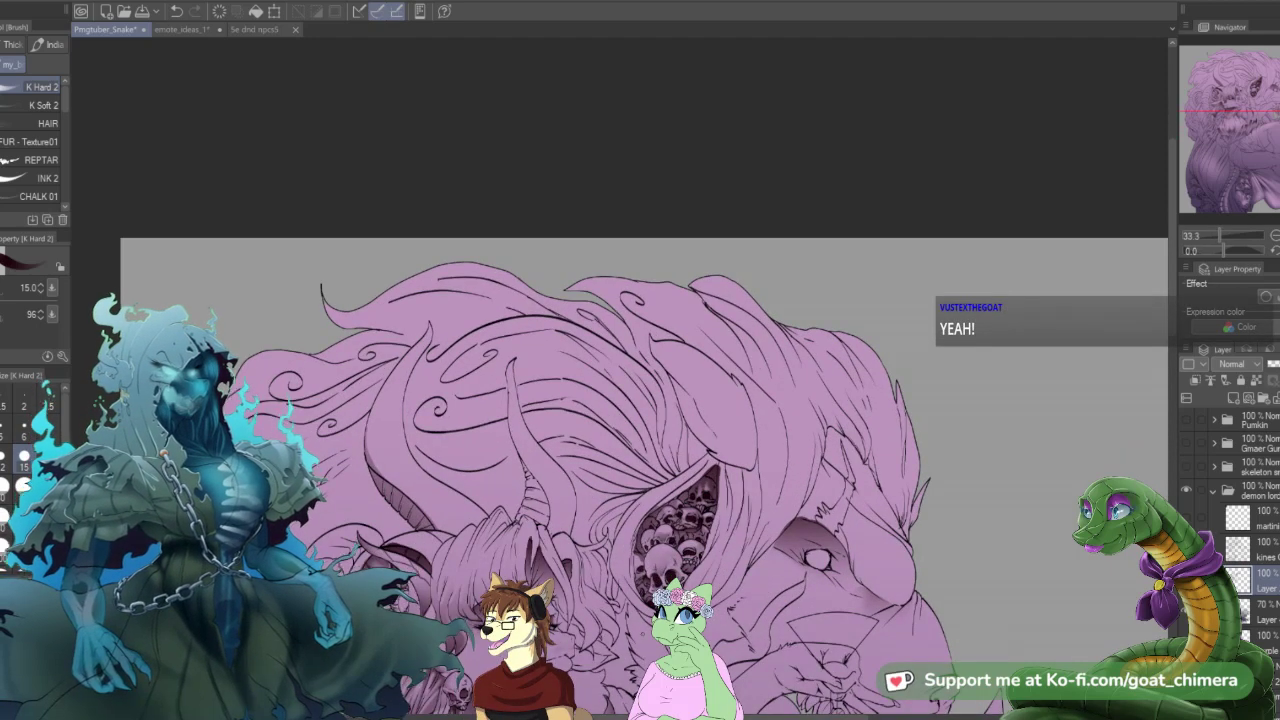
{"action": "scroll", "coordinate": [644, 632], "scroll_direction": "down", "scroll_amount": 2}
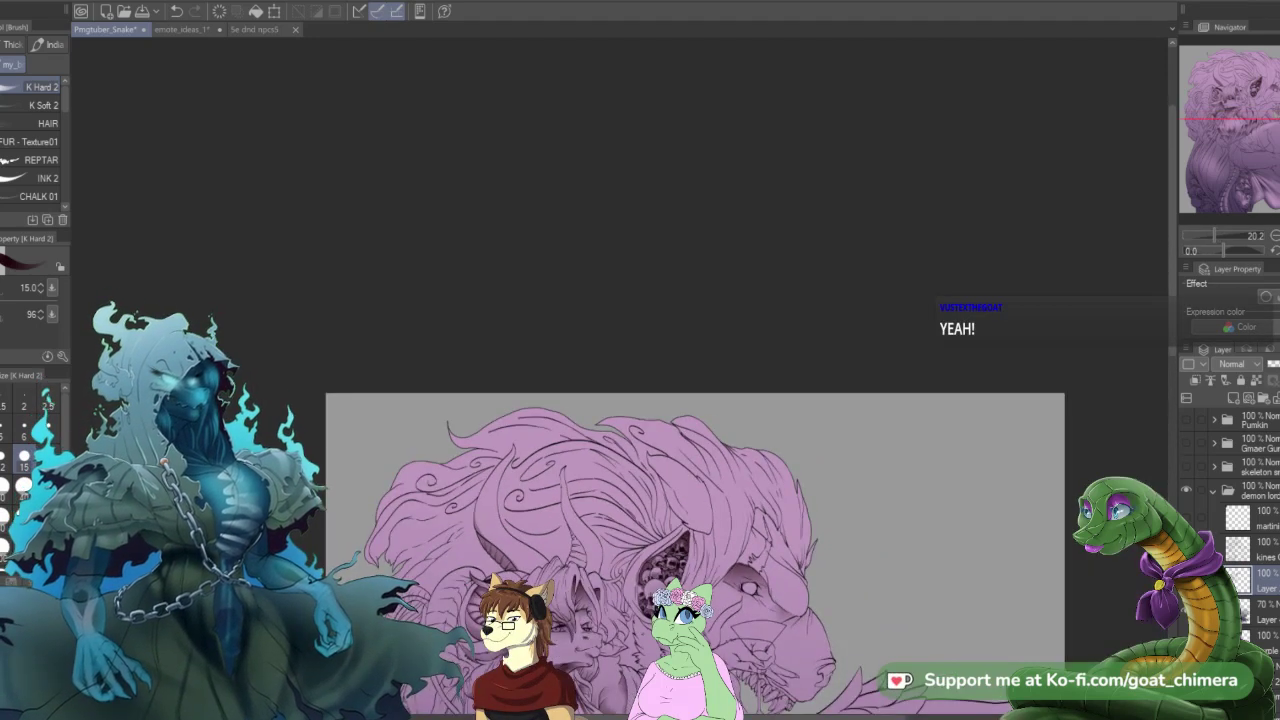
{"action": "scroll", "coordinate": [644, 632], "scroll_direction": "up", "scroll_amount": 2}
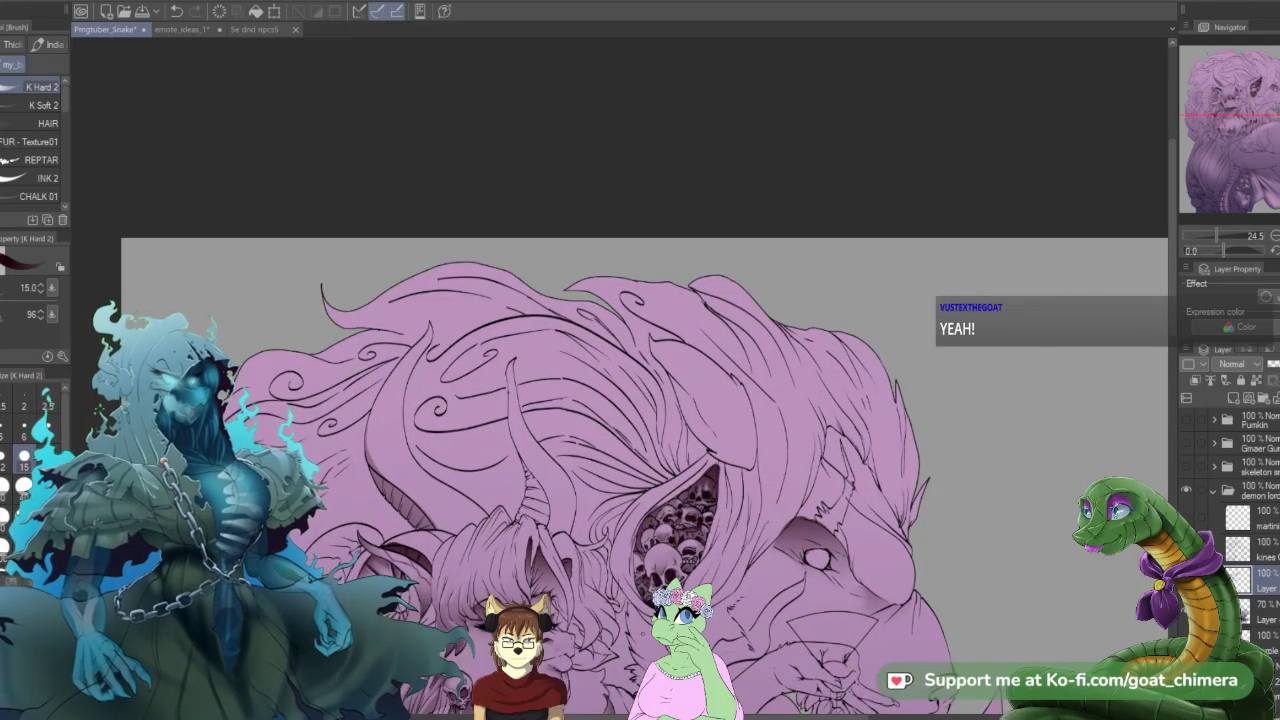
{"action": "scroll", "coordinate": [644, 632], "scroll_direction": "down", "scroll_amount": 2}
{"action": "scroll", "coordinate": [644, 632], "scroll_direction": "up", "scroll_amount": 2}
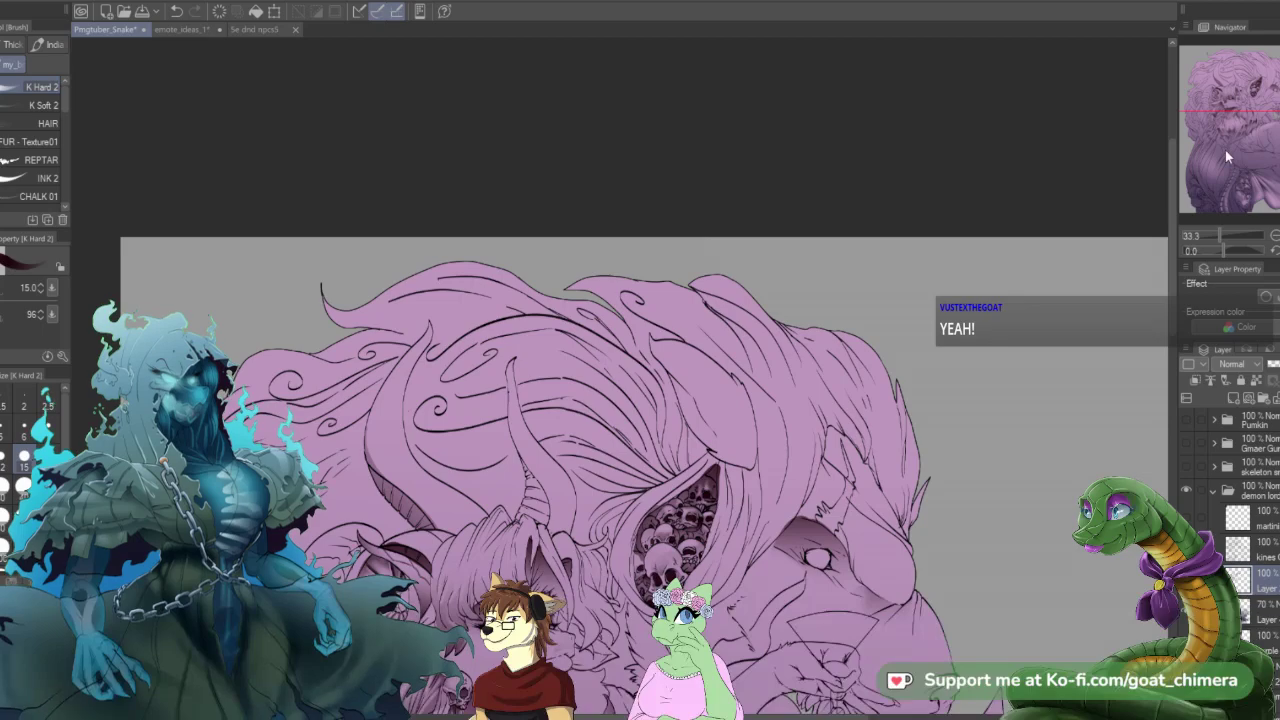
{"action": "mouse_move", "coordinate": [1255, 106]}
{"action": "left_mouse_down"}
{"action": "mouse_move", "coordinate": [1239, 99]}
{"action": "mouse_move", "coordinate": [1263, 98]}
{"action": "left_mouse_up"}
{"action": "left_click_drag", "start_coordinate": [704, 180], "coordinate": [836, 241]}
{"action": "scroll", "coordinate": [834, 238], "scroll_direction": "down", "scroll_amount": 1}
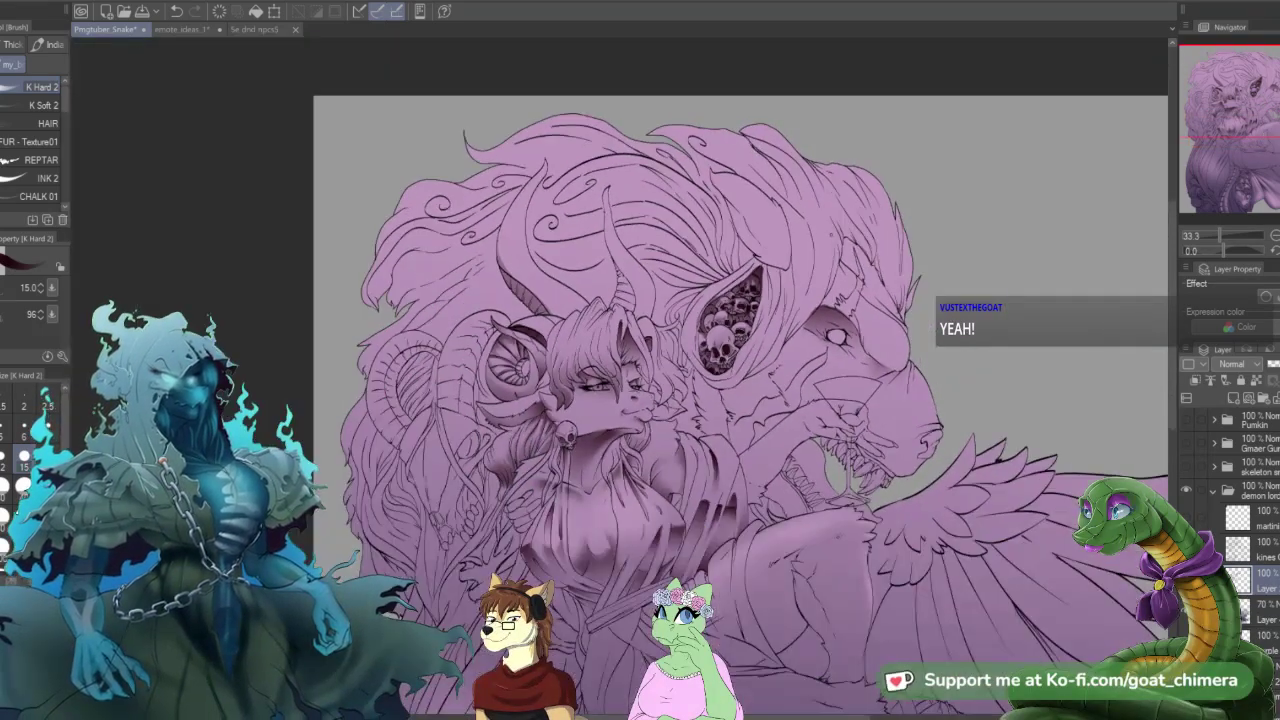
- Mask the ear rim and adjoining fur right of the skulls at size 100, shade the area with a gradient, and deselect
{"action": "scroll", "coordinate": [800, 330], "scroll_direction": "up", "scroll_amount": 1}
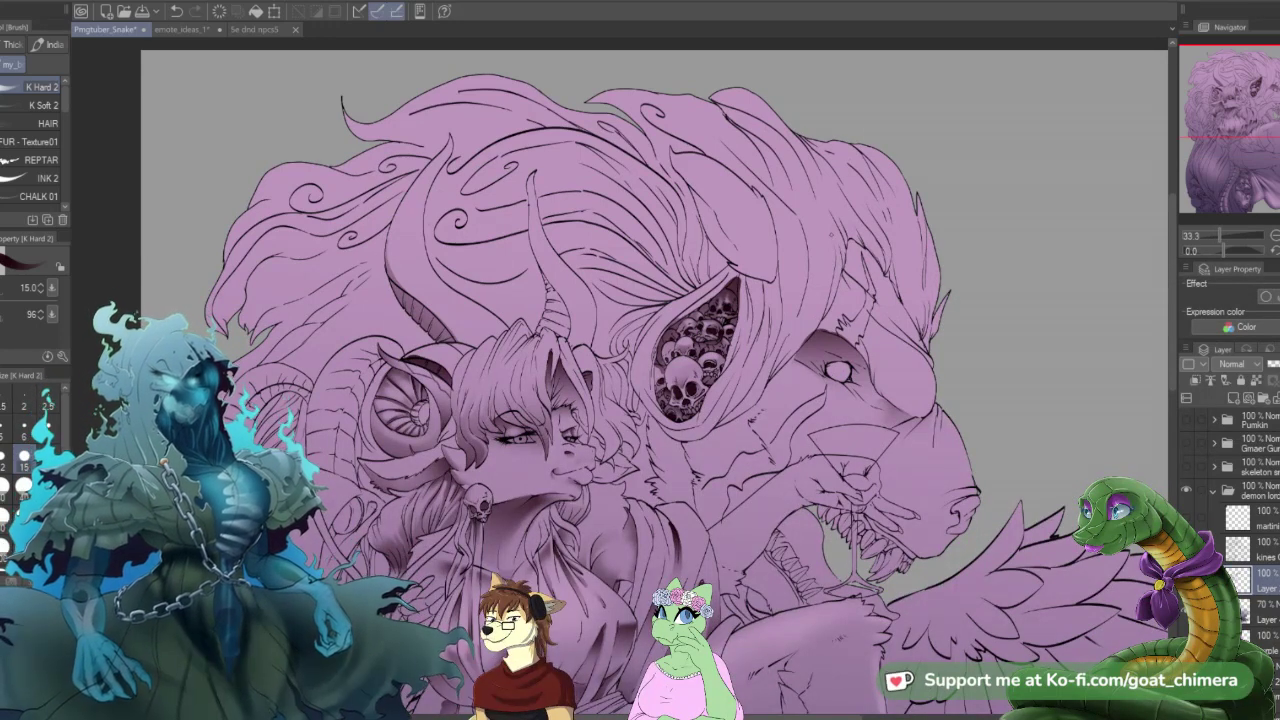
{"action": "key", "text": "m"}
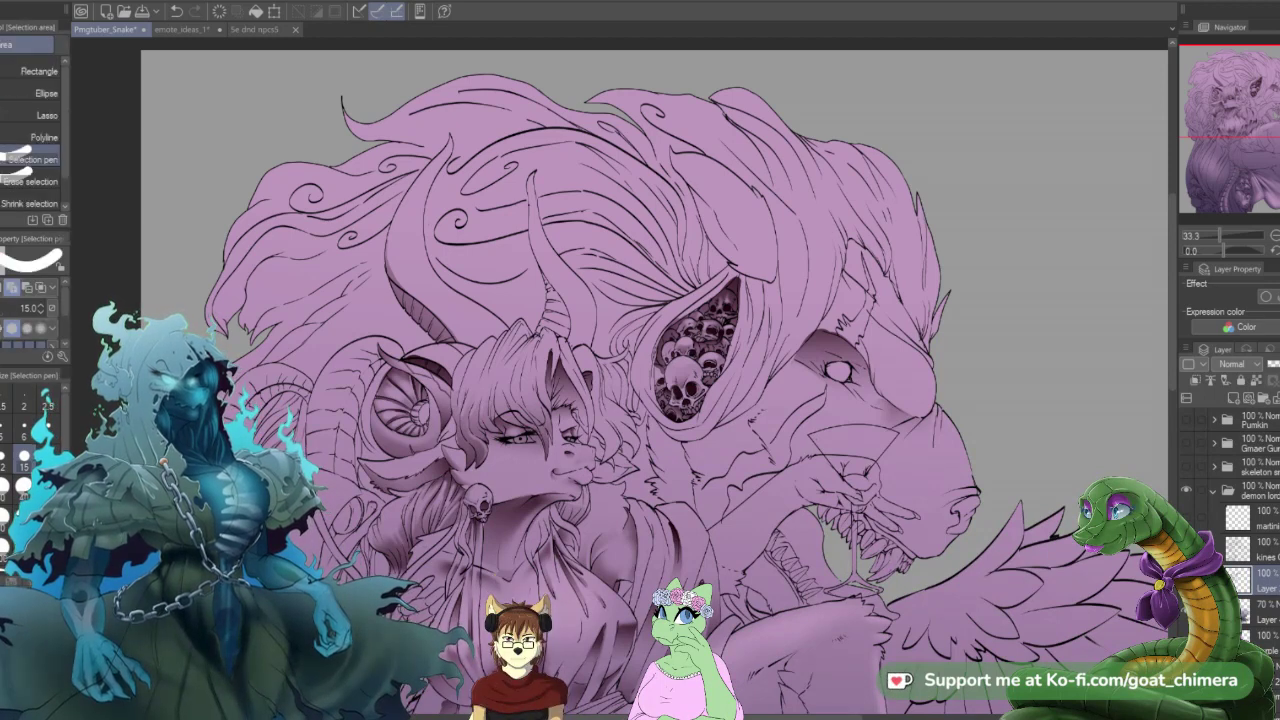
{"action": "left_click", "coordinate": [24, 515]}
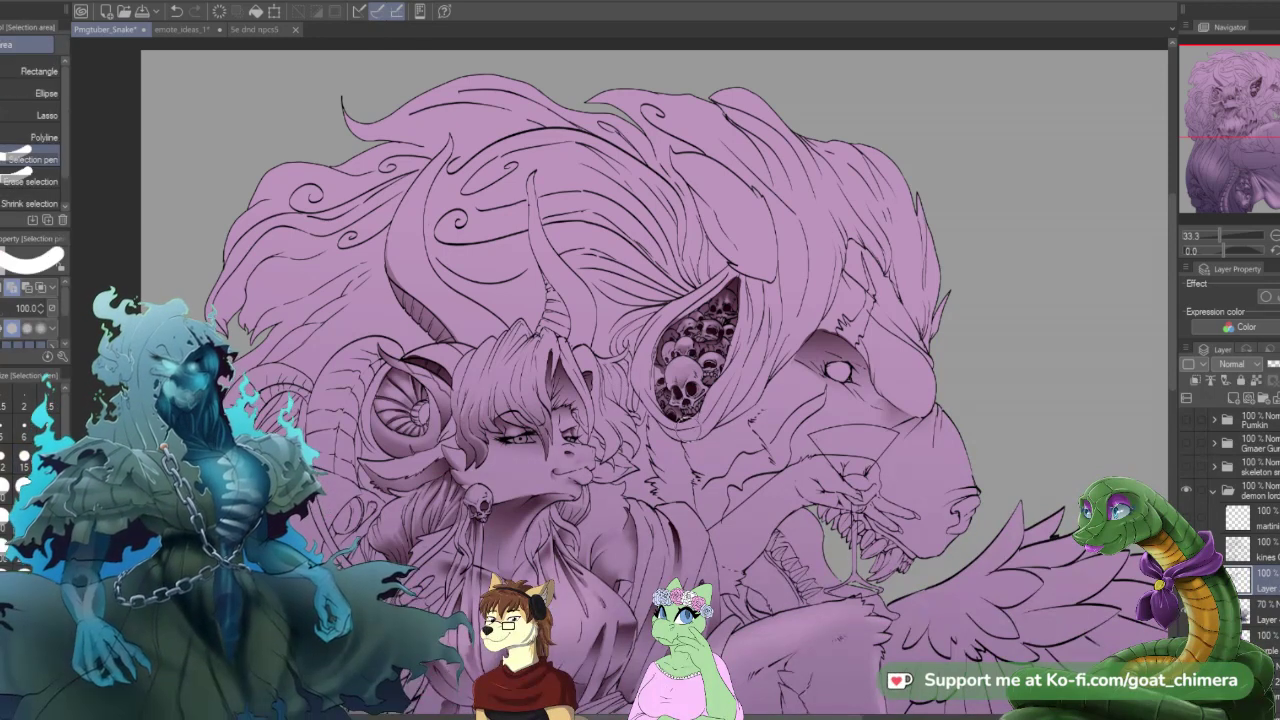
{"action": "mouse_move", "coordinate": [668, 435]}
{"action": "left_mouse_down"}
{"action": "mouse_move", "coordinate": [712, 426]}
{"action": "mouse_move", "coordinate": [752, 362]}
{"action": "mouse_move", "coordinate": [741, 376]}
{"action": "mouse_move", "coordinate": [750, 330]}
{"action": "mouse_move", "coordinate": [766, 356]}
{"action": "left_mouse_up"}
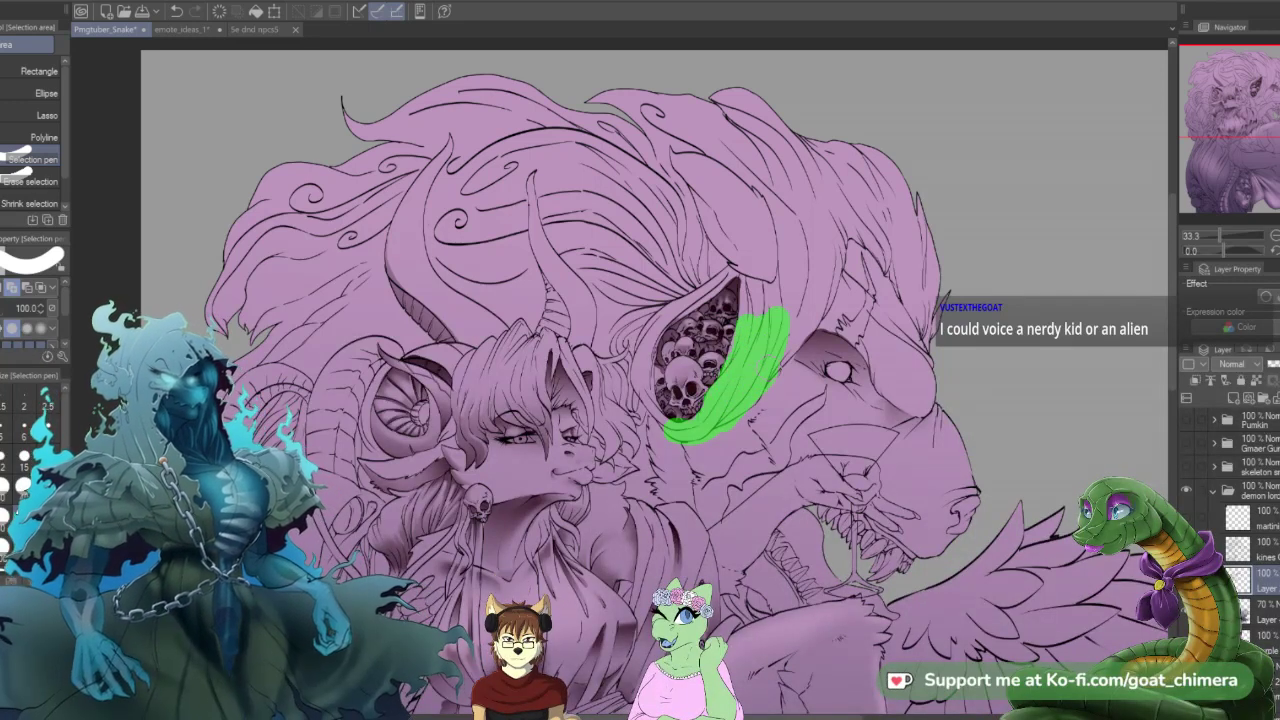
{"action": "mouse_move", "coordinate": [784, 312]}
{"action": "left_mouse_down"}
{"action": "mouse_move", "coordinate": [770, 342]}
{"action": "mouse_move", "coordinate": [795, 337]}
{"action": "mouse_move", "coordinate": [755, 352]}
{"action": "mouse_move", "coordinate": [770, 302]}
{"action": "mouse_move", "coordinate": [750, 292]}
{"action": "mouse_move", "coordinate": [768, 347]}
{"action": "mouse_move", "coordinate": [760, 332]}
{"action": "mouse_move", "coordinate": [745, 367]}
{"action": "mouse_move", "coordinate": [760, 332]}
{"action": "mouse_move", "coordinate": [776, 332]}
{"action": "mouse_move", "coordinate": [772, 294]}
{"action": "mouse_move", "coordinate": [805, 316]}
{"action": "left_mouse_up"}
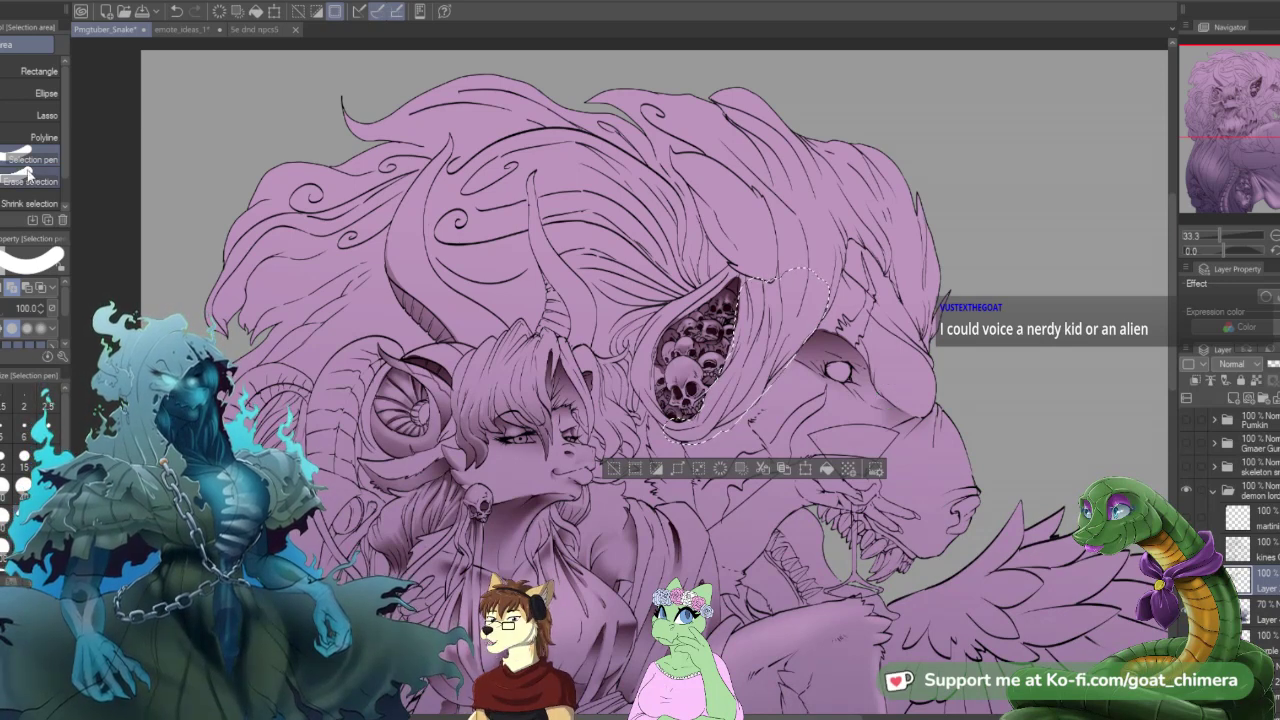
{"action": "left_click", "coordinate": [30, 181]}
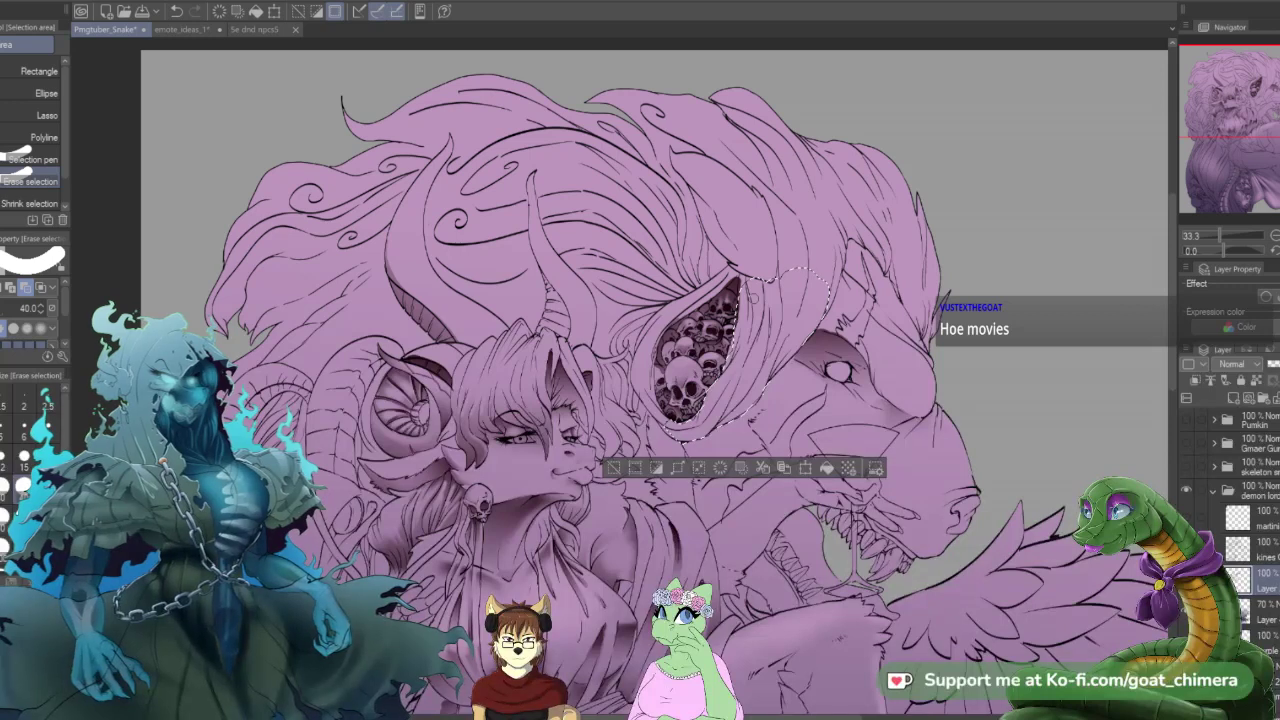
{"action": "key", "text": "h"}
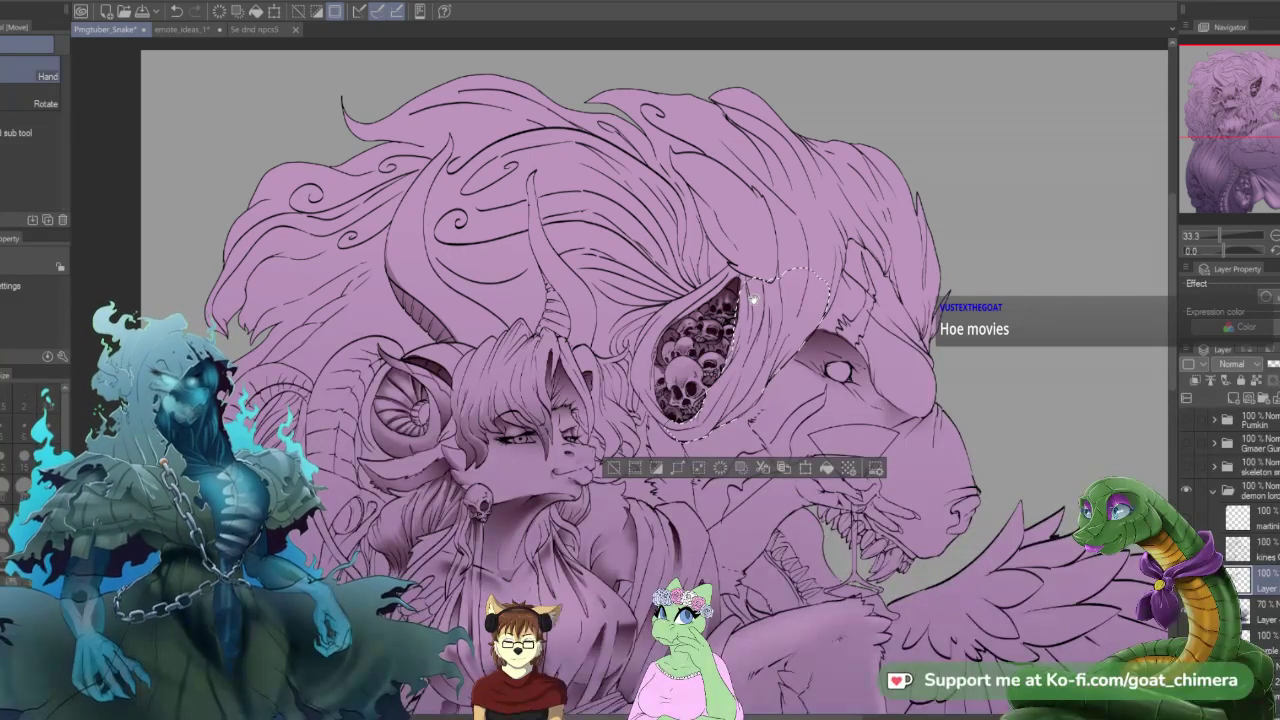
{"action": "key", "text": "g"}
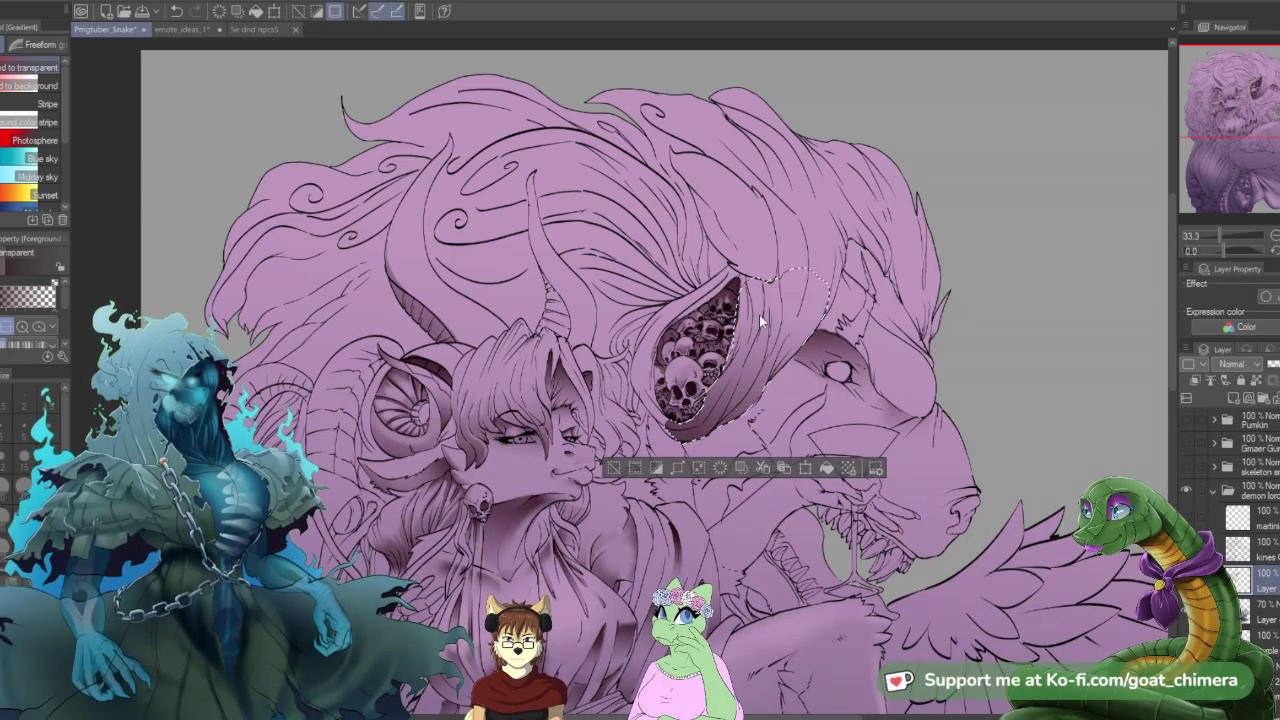
{"action": "key", "text": "ctrl+d"}
- Soften the shading below the ear's bottom tip with the Soft eraser at size 250
{"action": "key", "text": "e"}
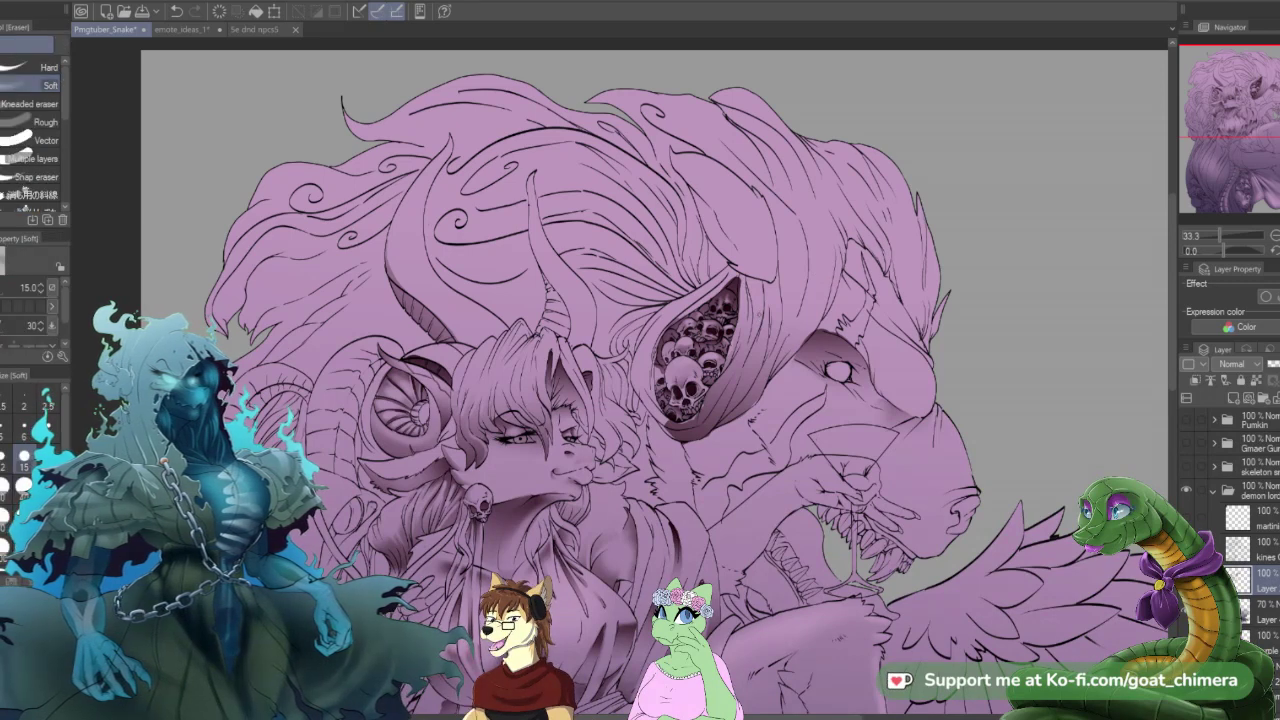
{"action": "left_click", "coordinate": [24, 548]}
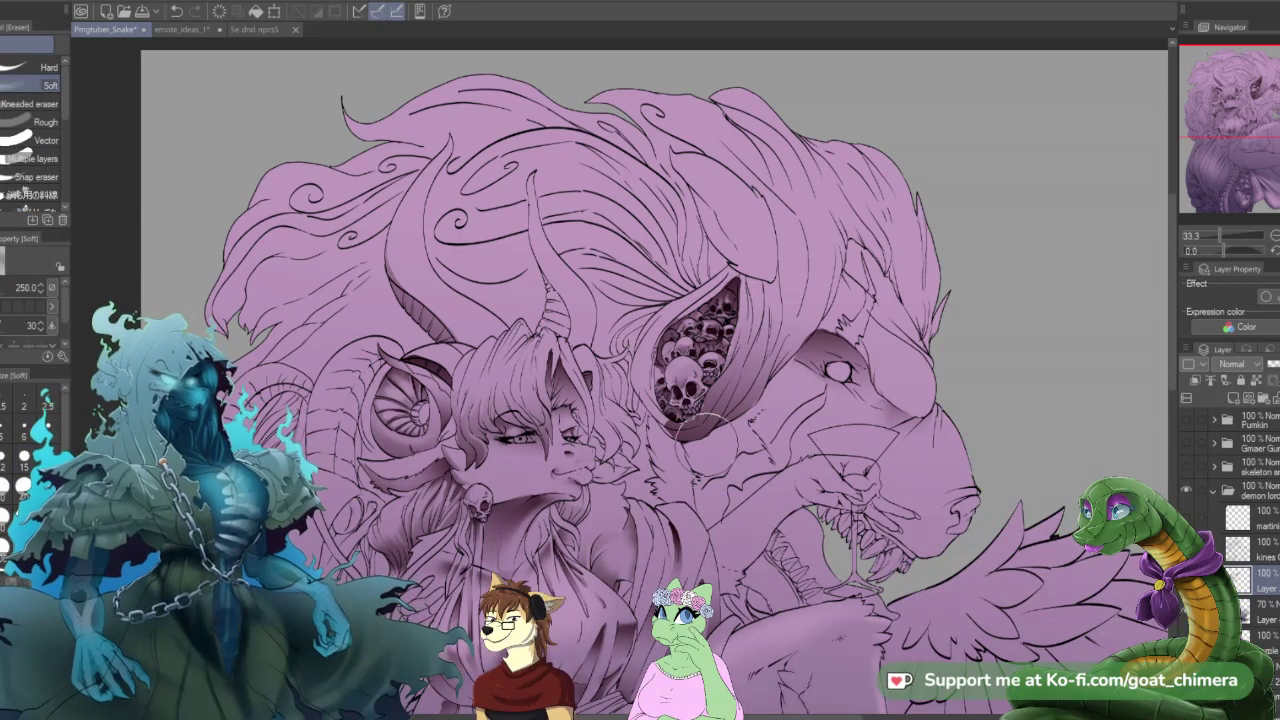
{"action": "mouse_move", "coordinate": [657, 449]}
{"action": "left_mouse_down"}
{"action": "mouse_move", "coordinate": [716, 434]}
{"action": "mouse_move", "coordinate": [732, 409]}
{"action": "mouse_move", "coordinate": [738, 420]}
{"action": "left_mouse_up"}
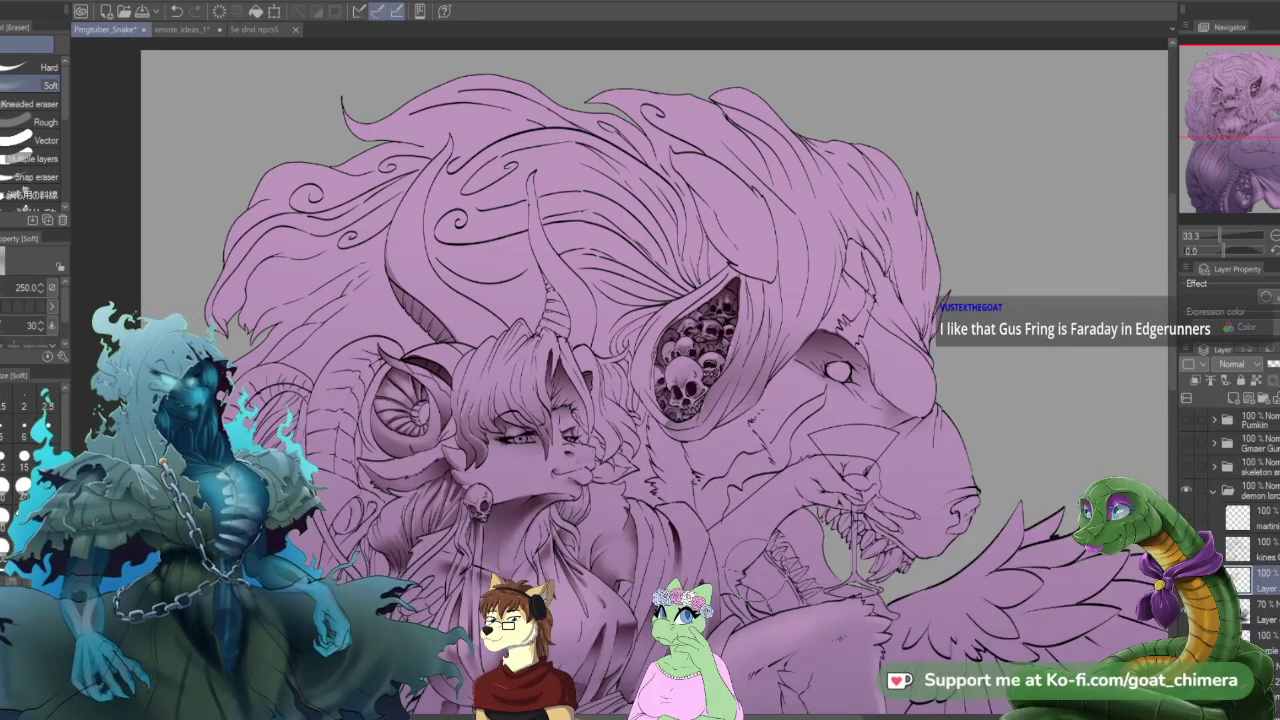
- Mask the mane strands left of and above the ear, bounded by the figure's horn, setting the selection eraser to size 100
{"action": "scroll", "coordinate": [762, 580], "scroll_direction": "down", "scroll_amount": 3}
{"action": "scroll", "coordinate": [735, 520], "scroll_direction": "up", "scroll_amount": 4}
{"action": "scroll", "coordinate": [764, 494], "scroll_direction": "down", "scroll_amount": 3}
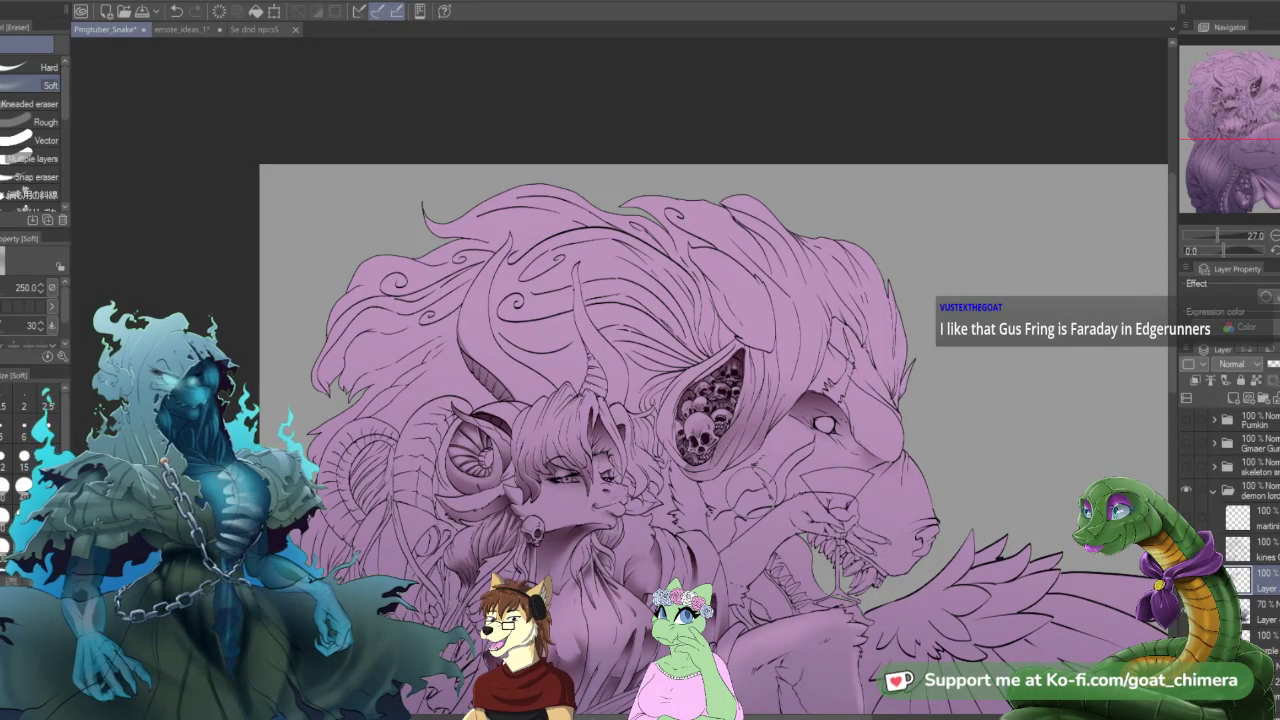
{"action": "scroll", "coordinate": [690, 320], "scroll_direction": "up", "scroll_amount": 3}
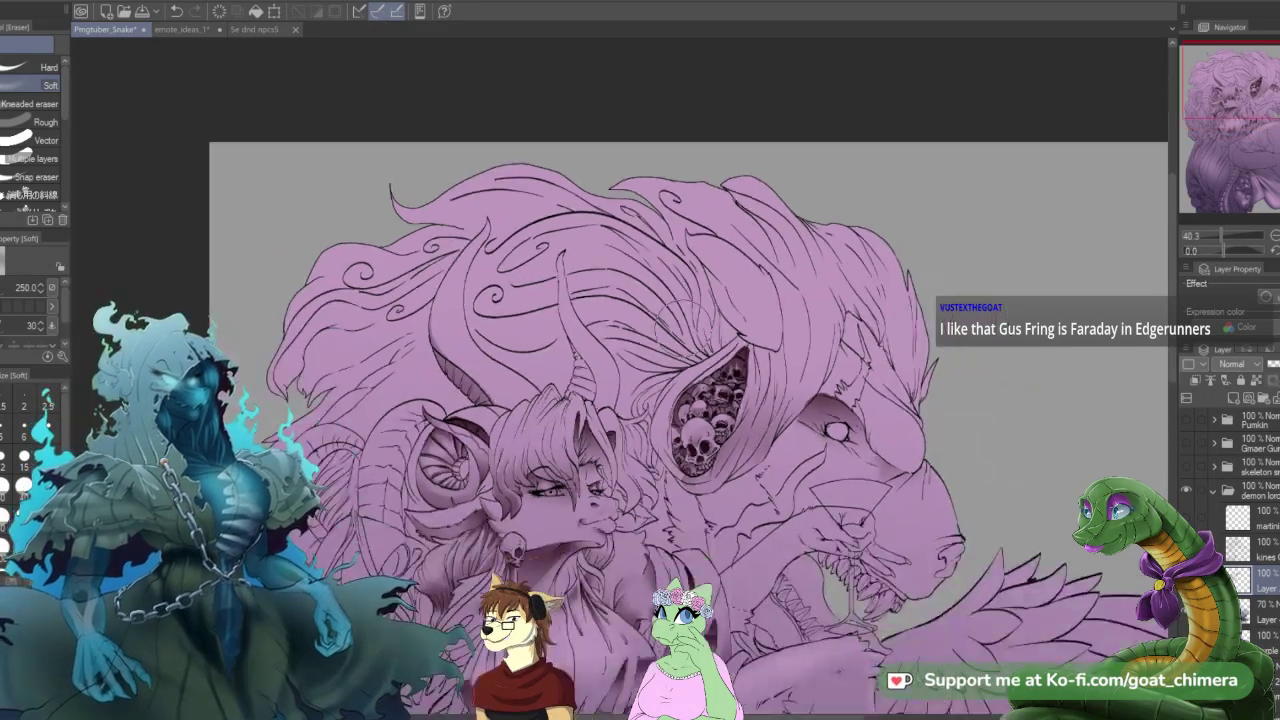
{"action": "key", "text": "m"}
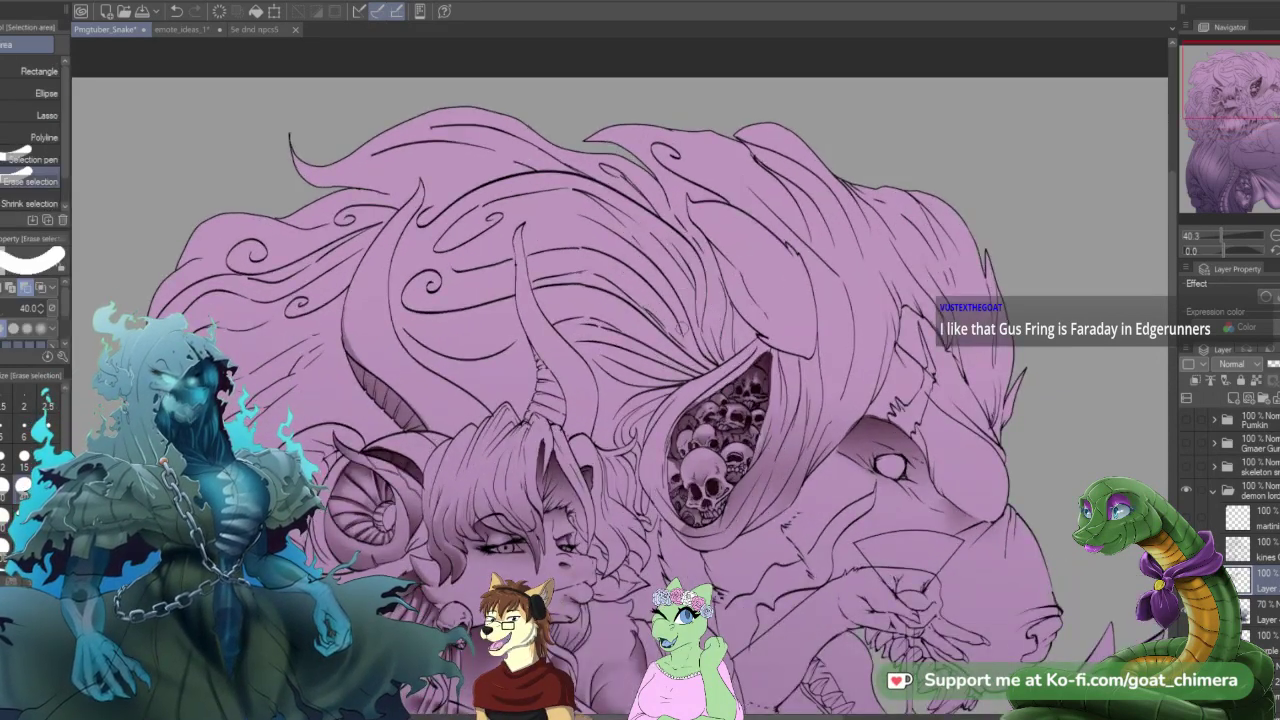
{"action": "key", "text": "]"}
{"action": "key", "text": "]"}
{"action": "key", "text": "]"}
{"action": "key", "text": "]"}
{"action": "key", "text": "]"}
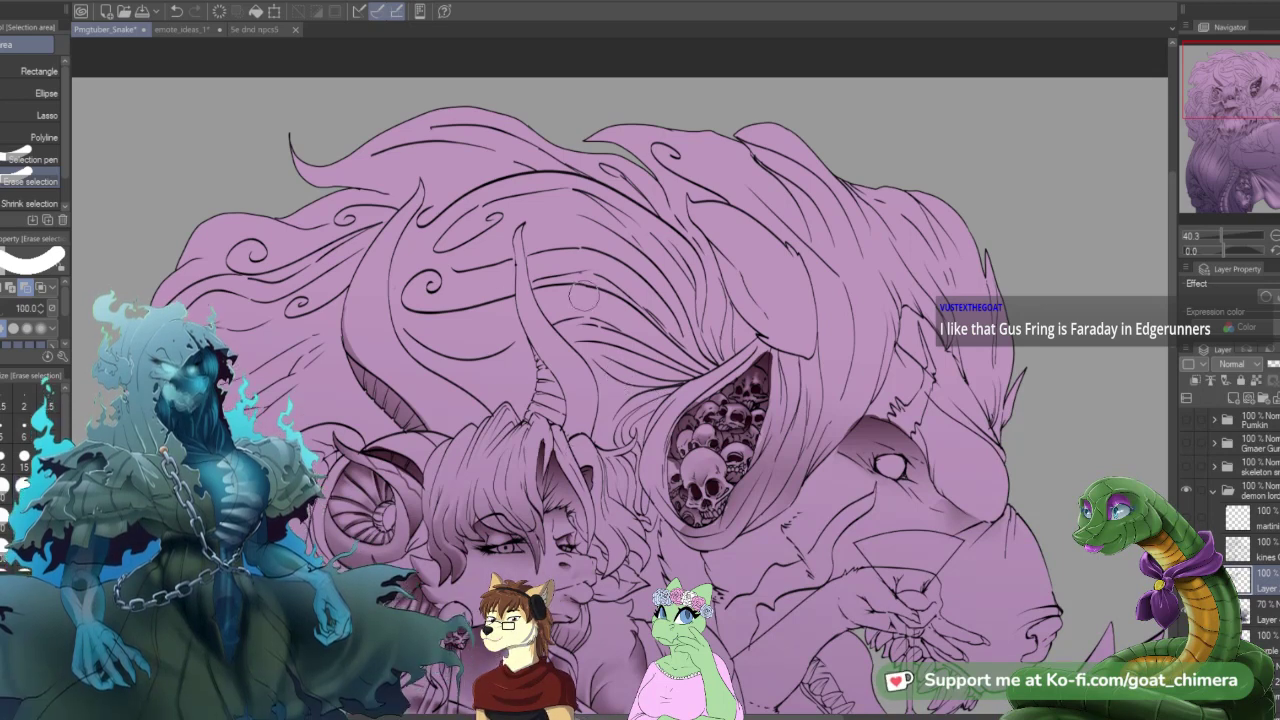
{"action": "mouse_move", "coordinate": [617, 369]}
{"action": "left_mouse_down"}
{"action": "mouse_move", "coordinate": [607, 430]}
{"action": "mouse_move", "coordinate": [715, 345]}
{"action": "mouse_move", "coordinate": [620, 345]}
{"action": "mouse_move", "coordinate": [597, 328]}
{"action": "mouse_move", "coordinate": [715, 343]}
{"action": "left_mouse_up"}
{"action": "mouse_move", "coordinate": [660, 308]}
{"action": "left_mouse_down"}
{"action": "mouse_move", "coordinate": [725, 330]}
{"action": "mouse_move", "coordinate": [640, 298]}
{"action": "mouse_move", "coordinate": [700, 290]}
{"action": "mouse_move", "coordinate": [660, 255]}
{"action": "mouse_move", "coordinate": [560, 305]}
{"action": "mouse_move", "coordinate": [555, 345]}
{"action": "mouse_move", "coordinate": [650, 240]}
{"action": "mouse_move", "coordinate": [740, 334]}
{"action": "mouse_move", "coordinate": [682, 357]}
{"action": "mouse_move", "coordinate": [734, 335]}
{"action": "left_mouse_up"}
{"action": "left_click", "coordinate": [36, 158]}
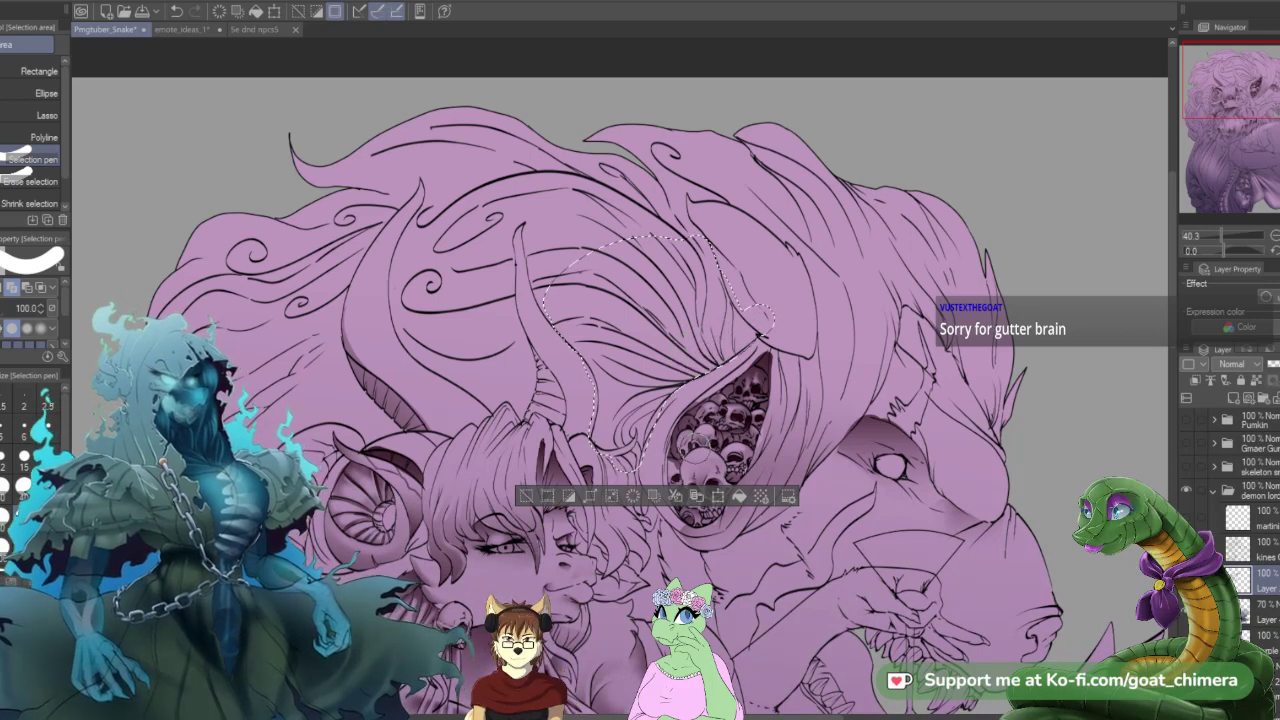
- Trim the mane mask along the ear's outer edge, shade the strands with a gradient, and deselect
{"action": "left_click", "coordinate": [30, 181]}
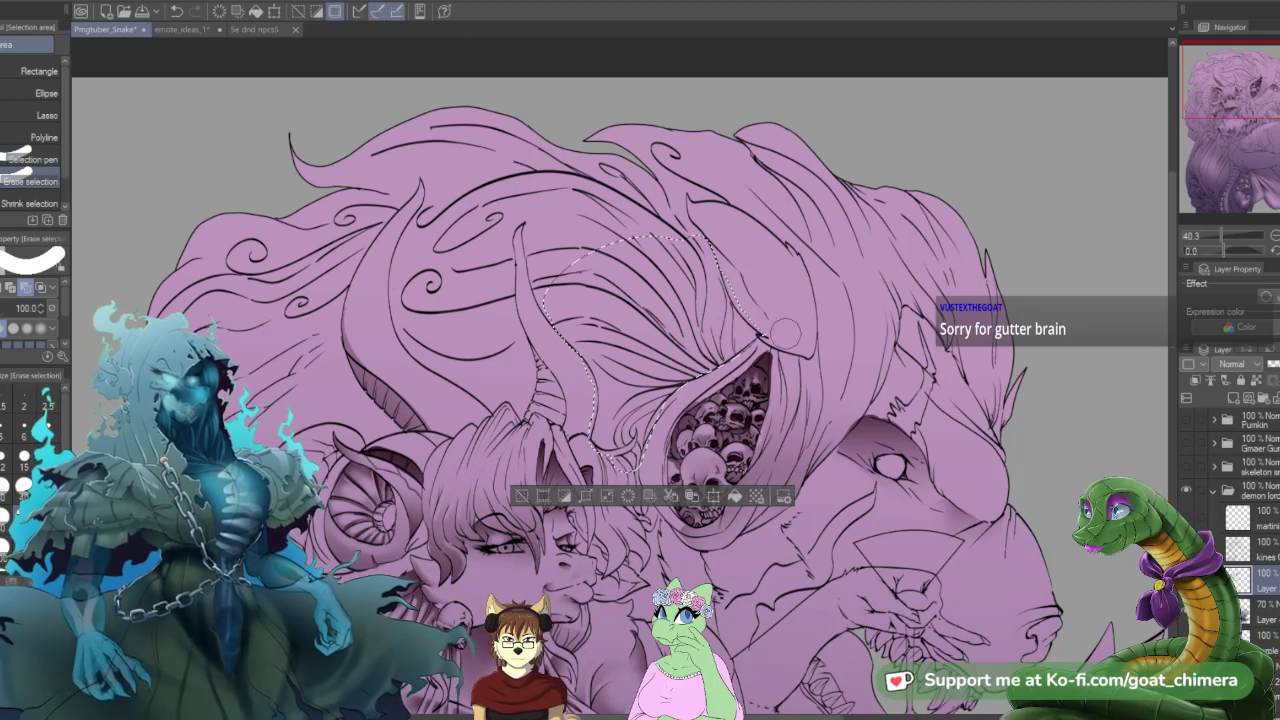
{"action": "left_click_drag", "start_coordinate": [733, 257], "coordinate": [731, 259]}
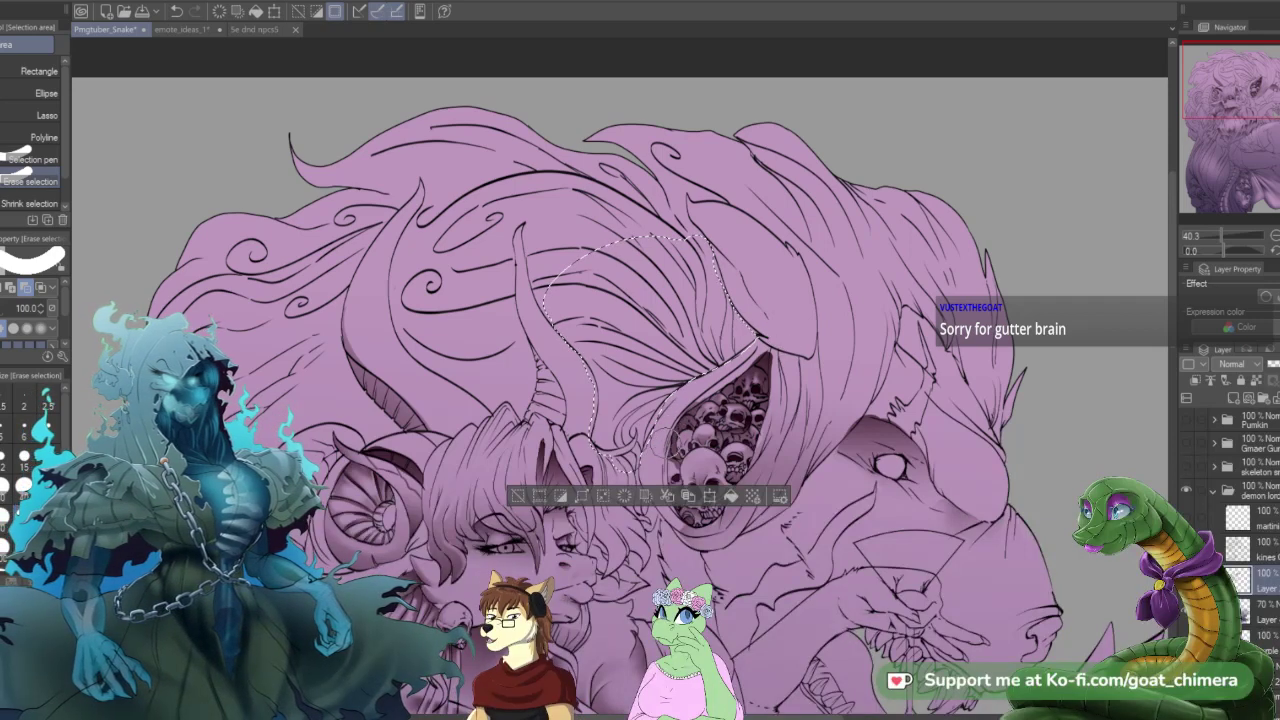
{"action": "left_click_drag", "start_coordinate": [664, 440], "coordinate": [655, 468]}
{"action": "left_click_drag", "start_coordinate": [678, 418], "coordinate": [662, 436]}
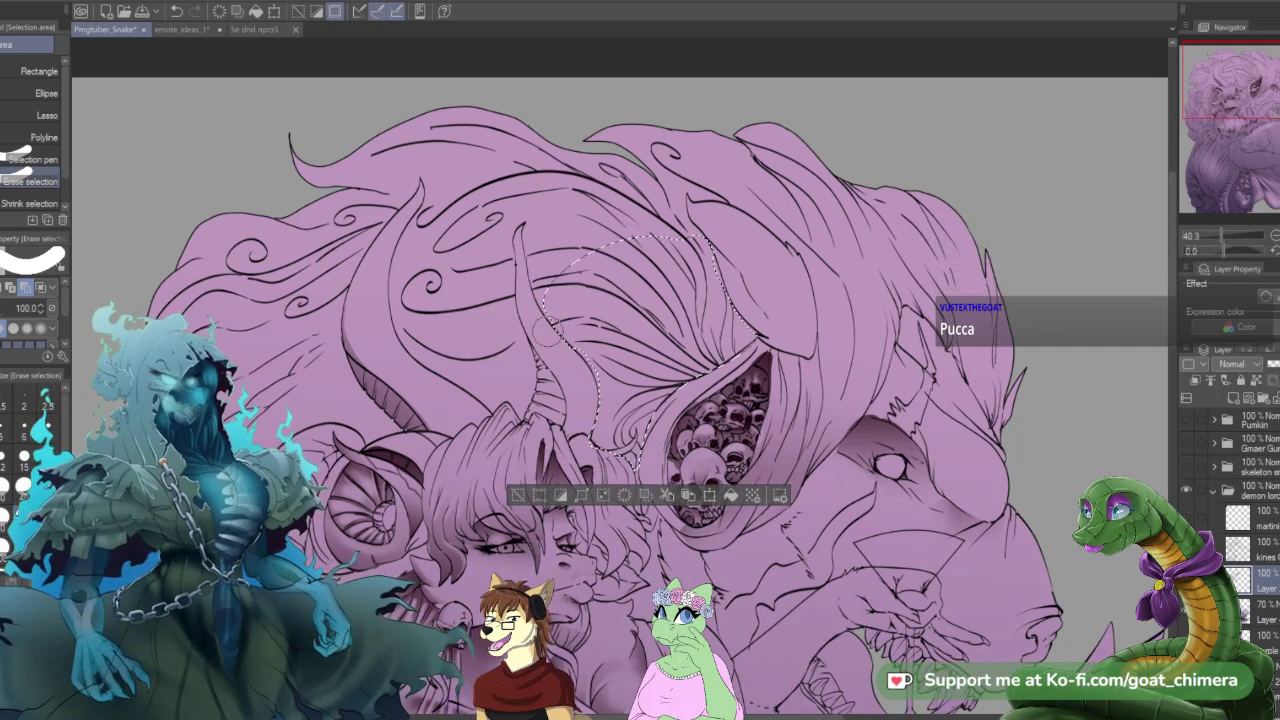
{"action": "left_click", "coordinate": [32, 159]}
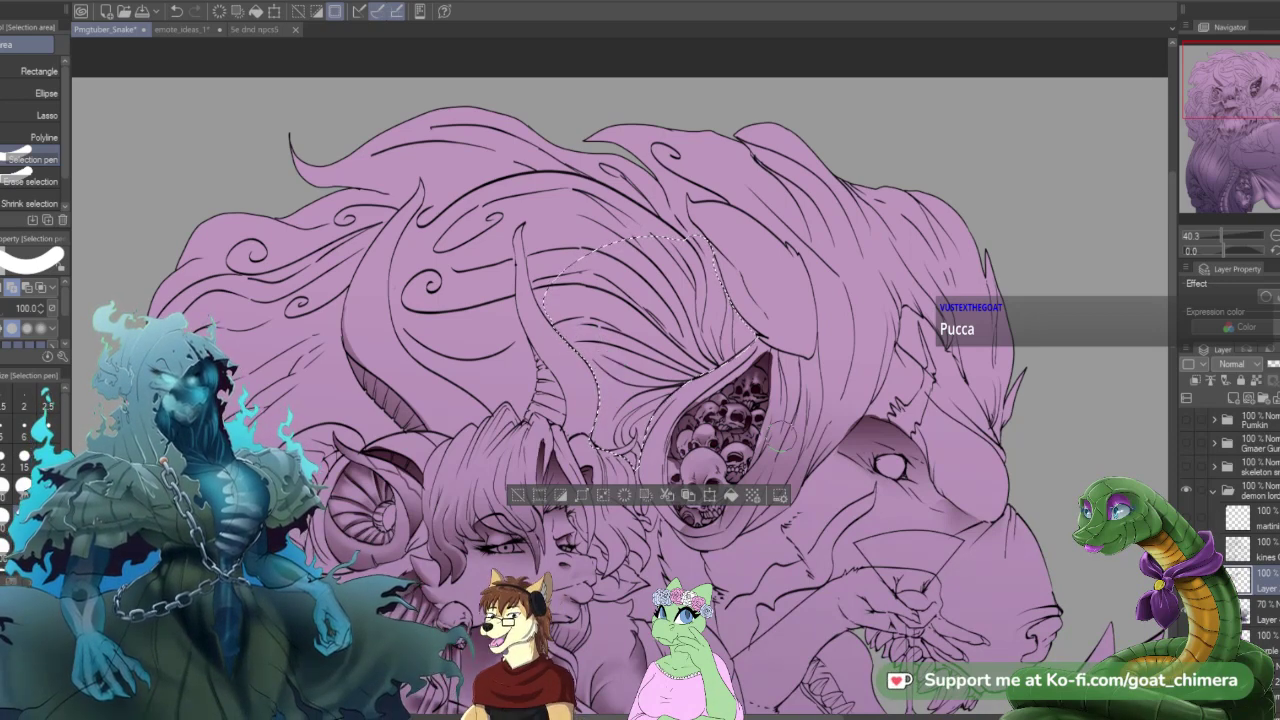
{"action": "key", "text": "g"}
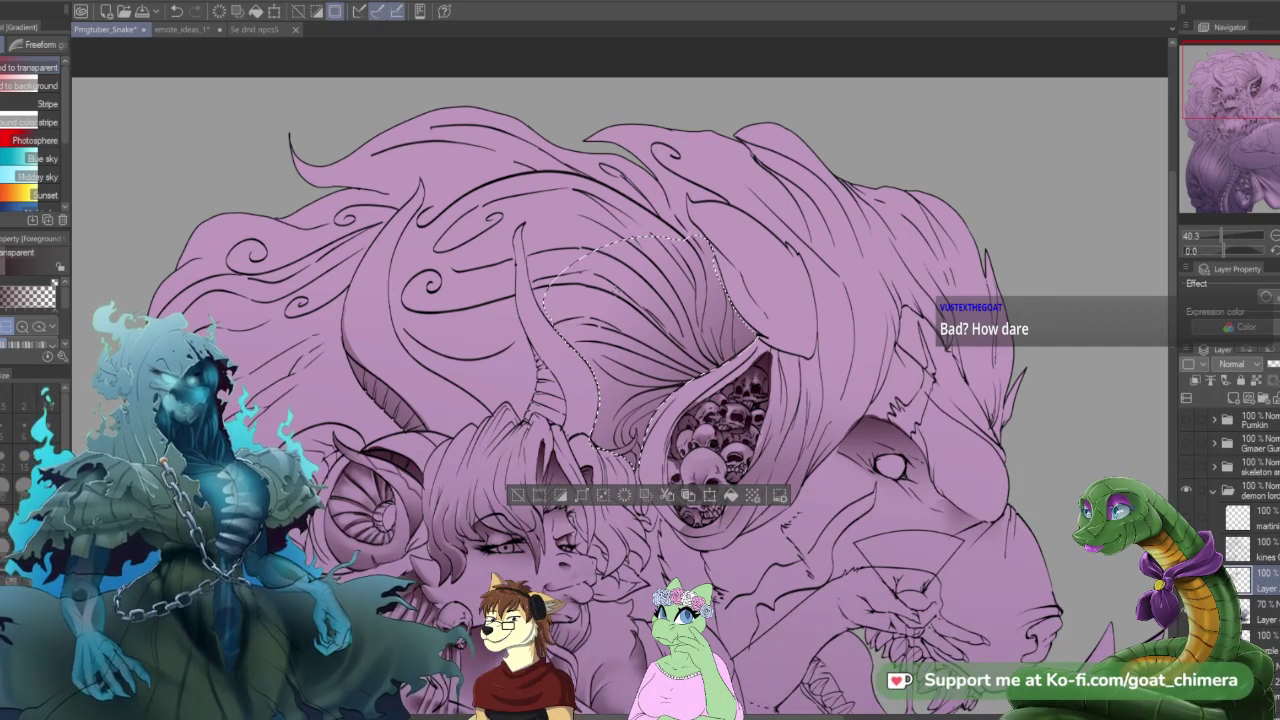
{"action": "key", "text": "ctrl+d"}
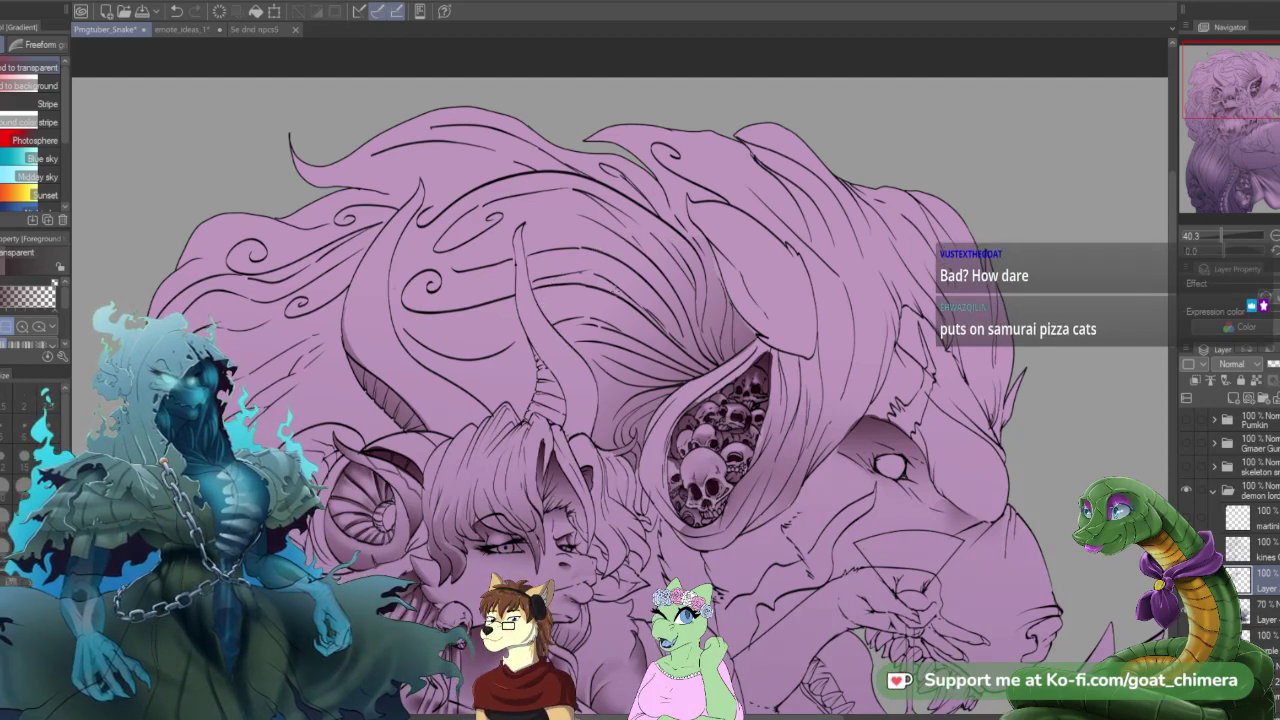
{"action": "scroll", "coordinate": [628, 304], "scroll_direction": "down", "scroll_amount": 4}
{"action": "scroll", "coordinate": [690, 460], "scroll_direction": "up", "scroll_amount": 3}
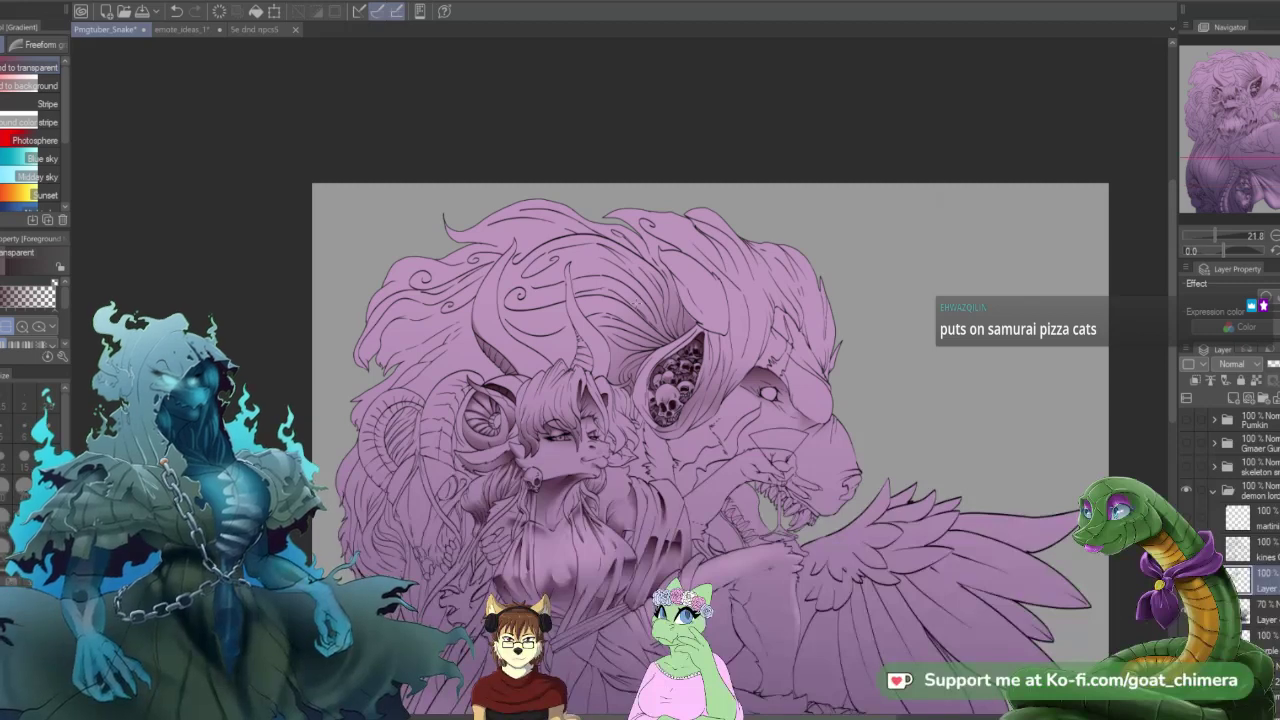
{"action": "scroll", "coordinate": [690, 460], "scroll_direction": "down", "scroll_amount": 2}
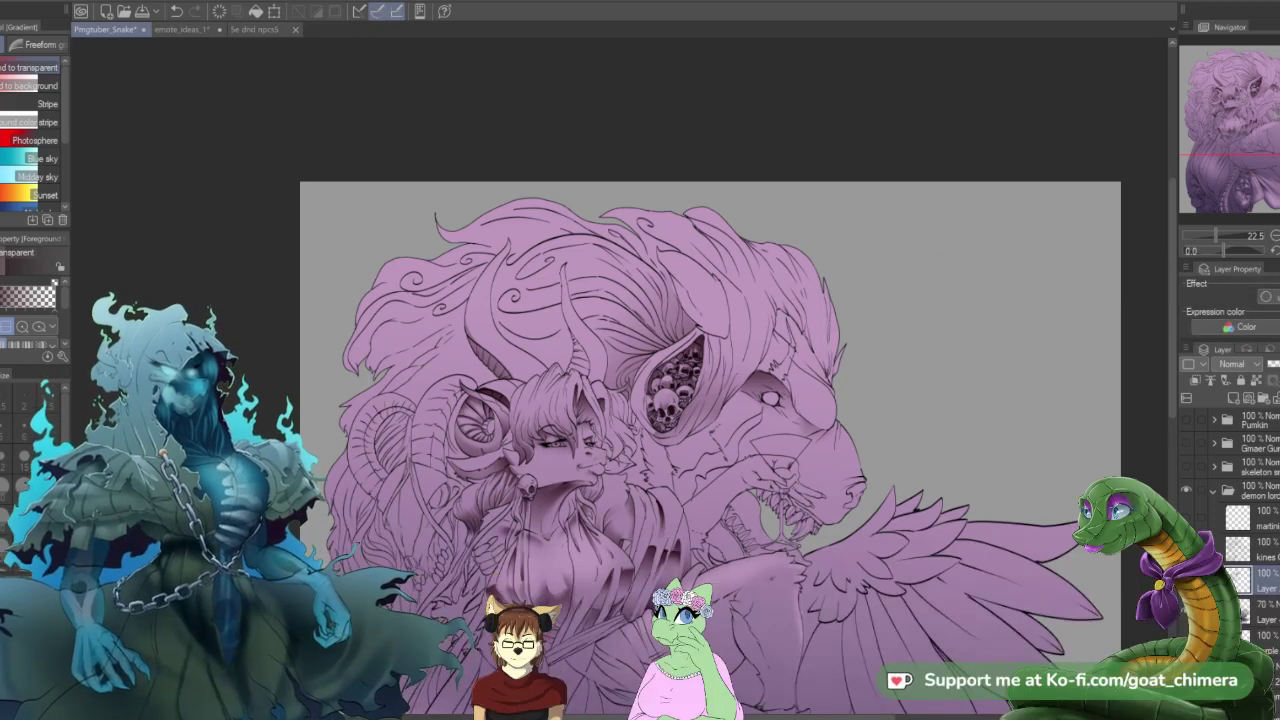
{"action": "scroll", "coordinate": [455, 500], "scroll_direction": "down", "scroll_amount": 4}
{"action": "scroll", "coordinate": [500, 540], "scroll_direction": "up", "scroll_amount": 2}
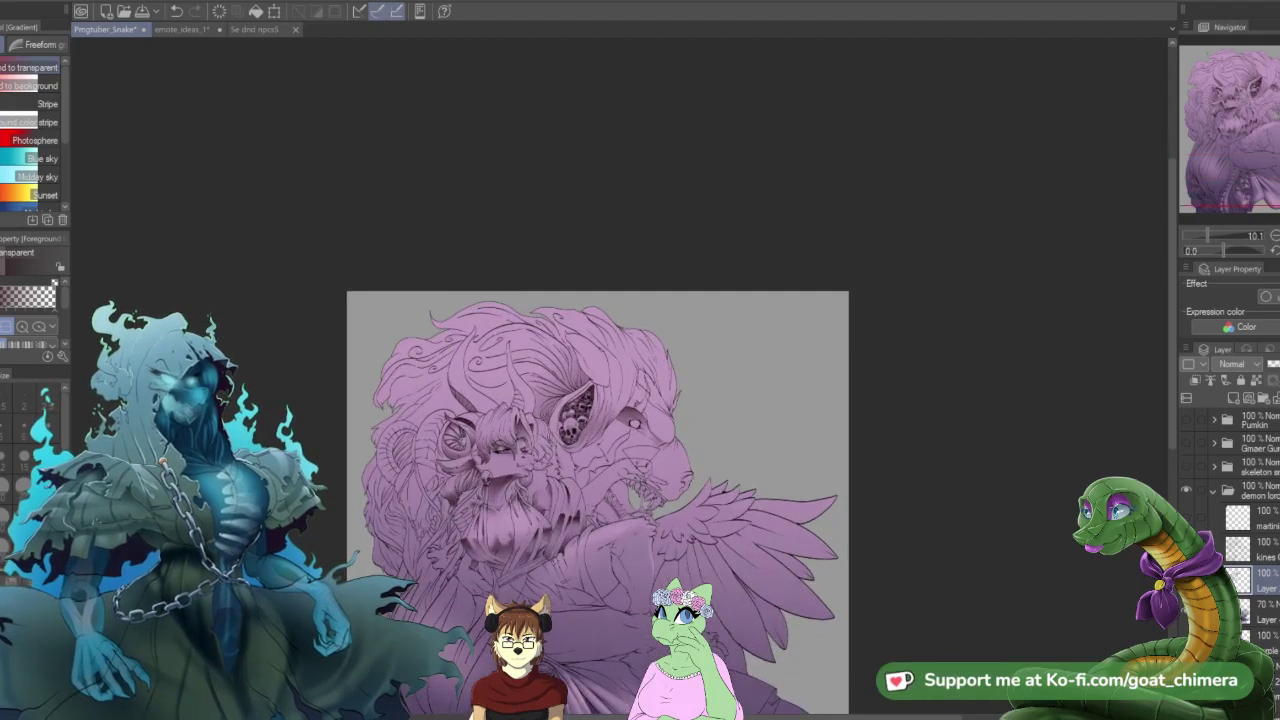
- Fill the eye socket of the ram-horned head beside the figure with dark colour using the K Hard 2 brush at size 15
{"action": "scroll", "coordinate": [546, 576], "scroll_direction": "down", "scroll_amount": 2}
{"action": "scroll", "coordinate": [449, 591], "scroll_direction": "up", "scroll_amount": 3}
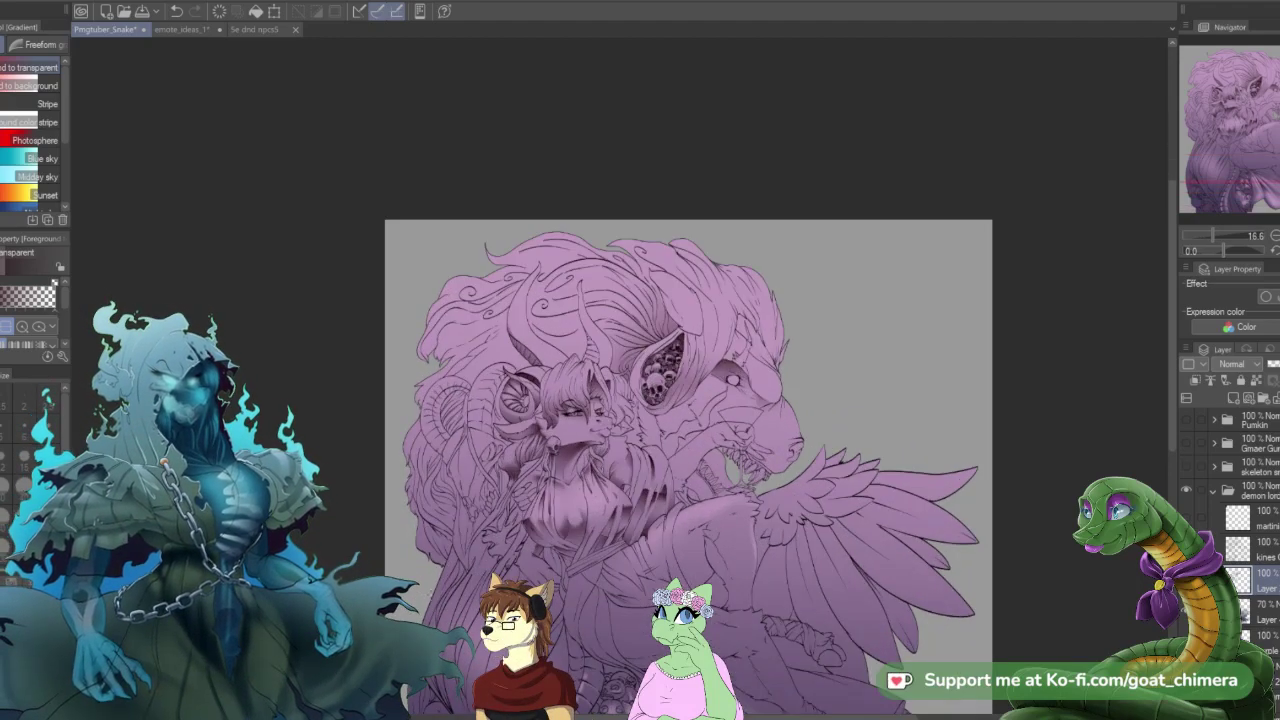
{"action": "scroll", "coordinate": [456, 530], "scroll_direction": "up", "scroll_amount": 4}
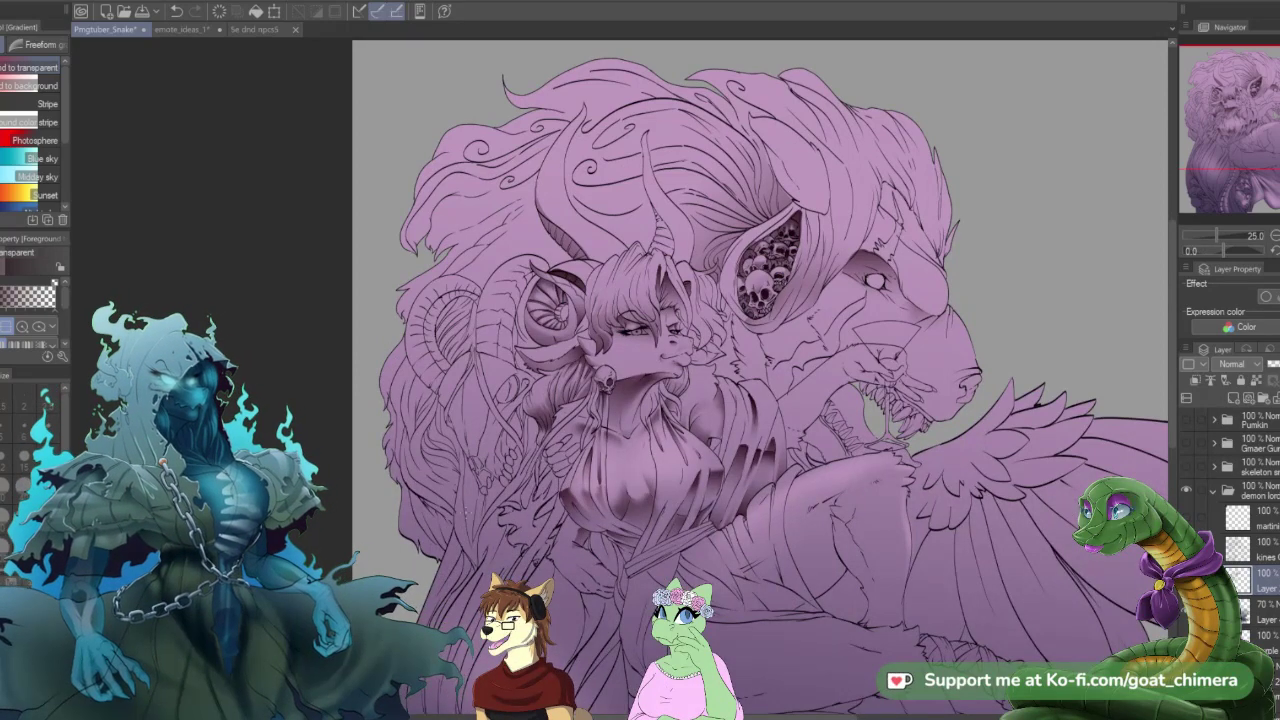
{"action": "scroll", "coordinate": [515, 478], "scroll_direction": "up", "scroll_amount": 2}
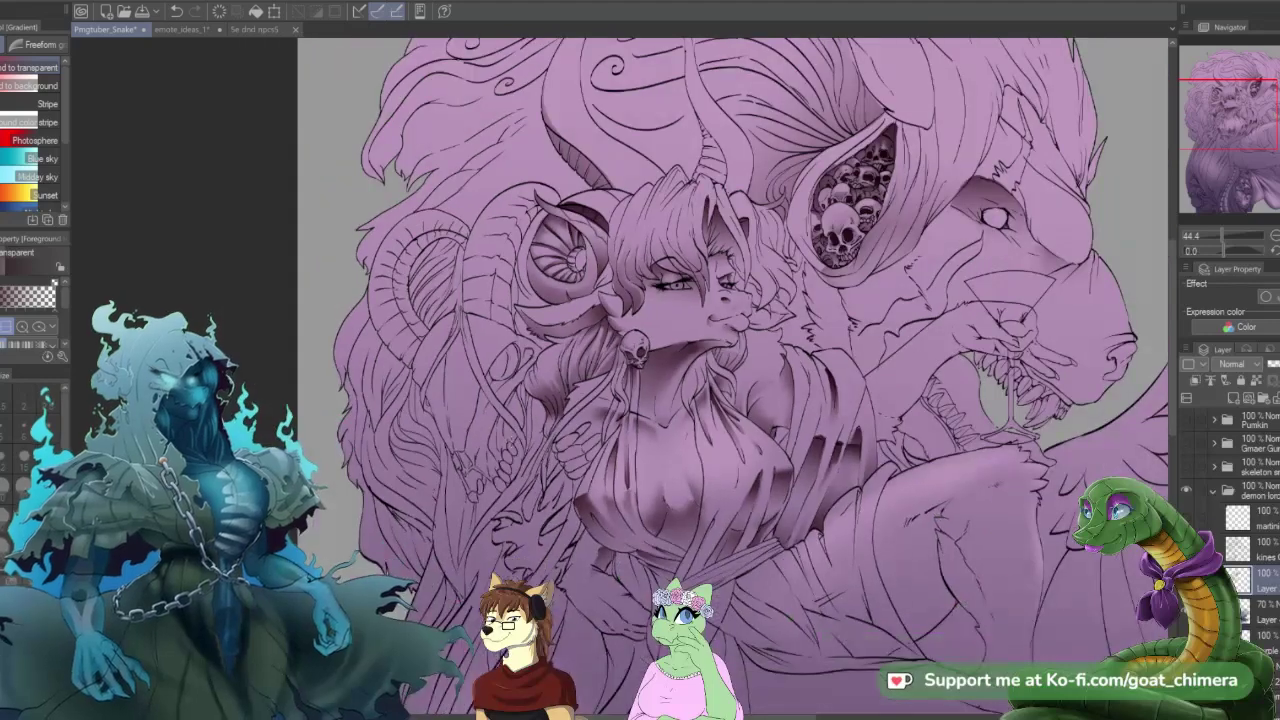
{"action": "scroll", "coordinate": [490, 263], "scroll_direction": "up", "scroll_amount": 2}
{"action": "scroll", "coordinate": [508, 290], "scroll_direction": "down", "scroll_amount": 3}
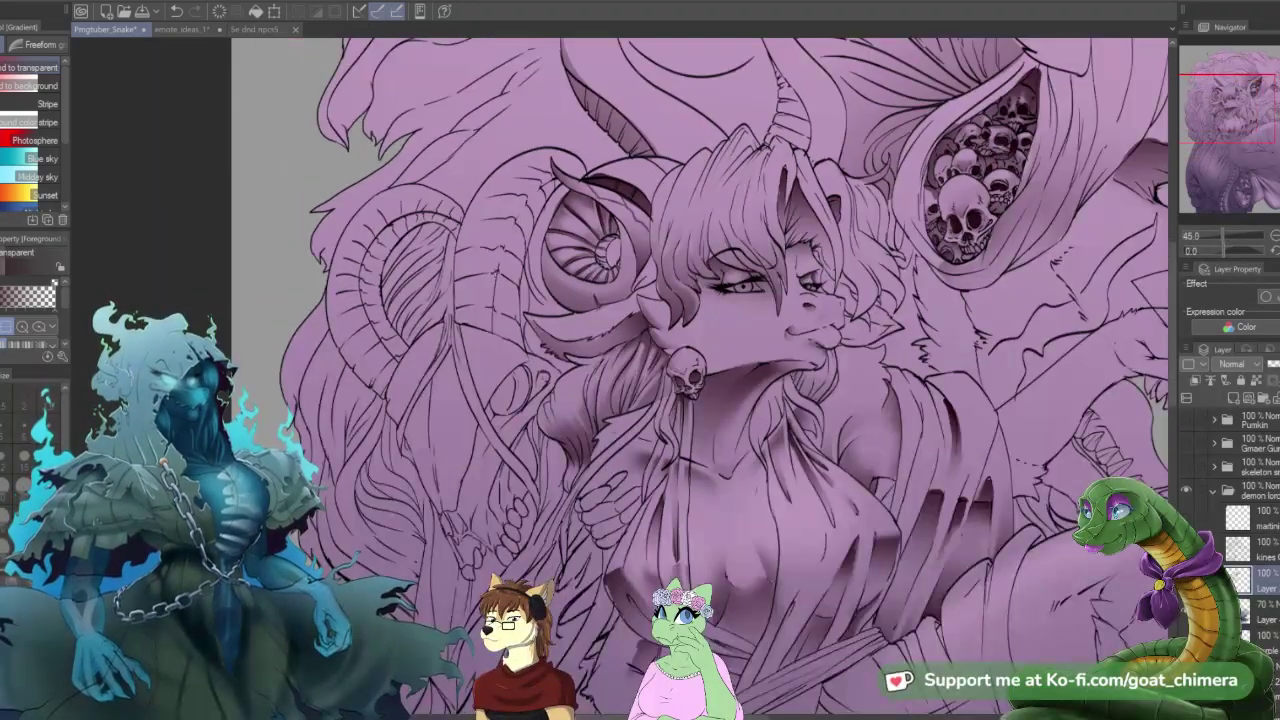
{"action": "scroll", "coordinate": [508, 290], "scroll_direction": "up", "scroll_amount": 1}
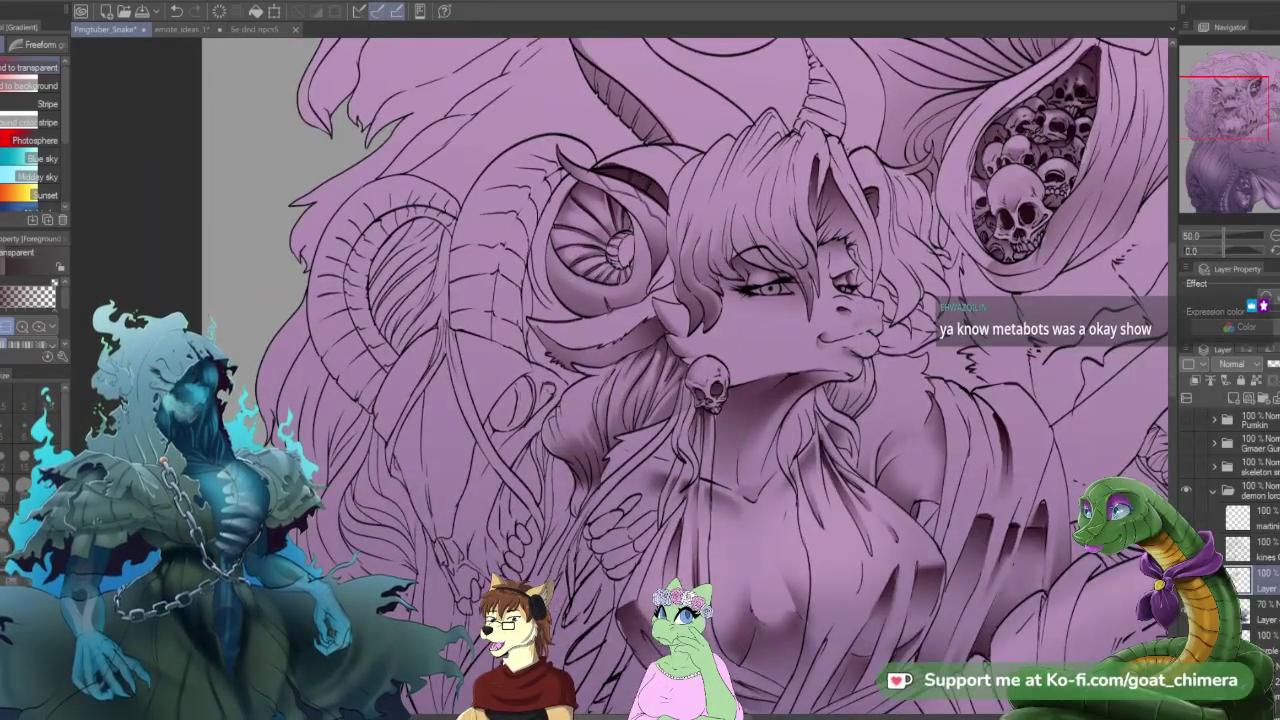
{"action": "key", "text": "b"}
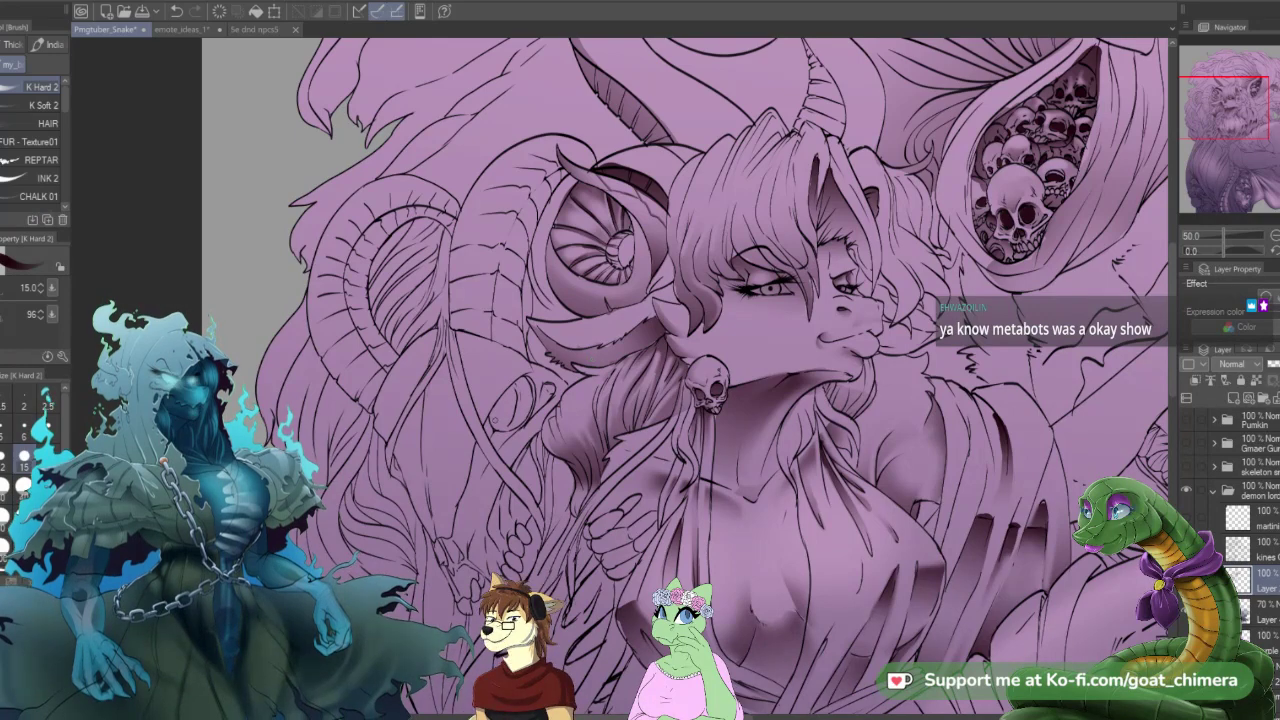
{"action": "key", "text": "]"}
{"action": "key", "text": "]"}
{"action": "key", "text": "]"}
{"action": "key", "text": "]"}
{"action": "key", "text": "]"}
{"action": "mouse_move", "coordinate": [494, 410]}
{"action": "left_mouse_down"}
{"action": "mouse_move", "coordinate": [500, 424]}
{"action": "mouse_move", "coordinate": [511, 396]}
{"action": "mouse_move", "coordinate": [505, 416]}
{"action": "left_mouse_up"}
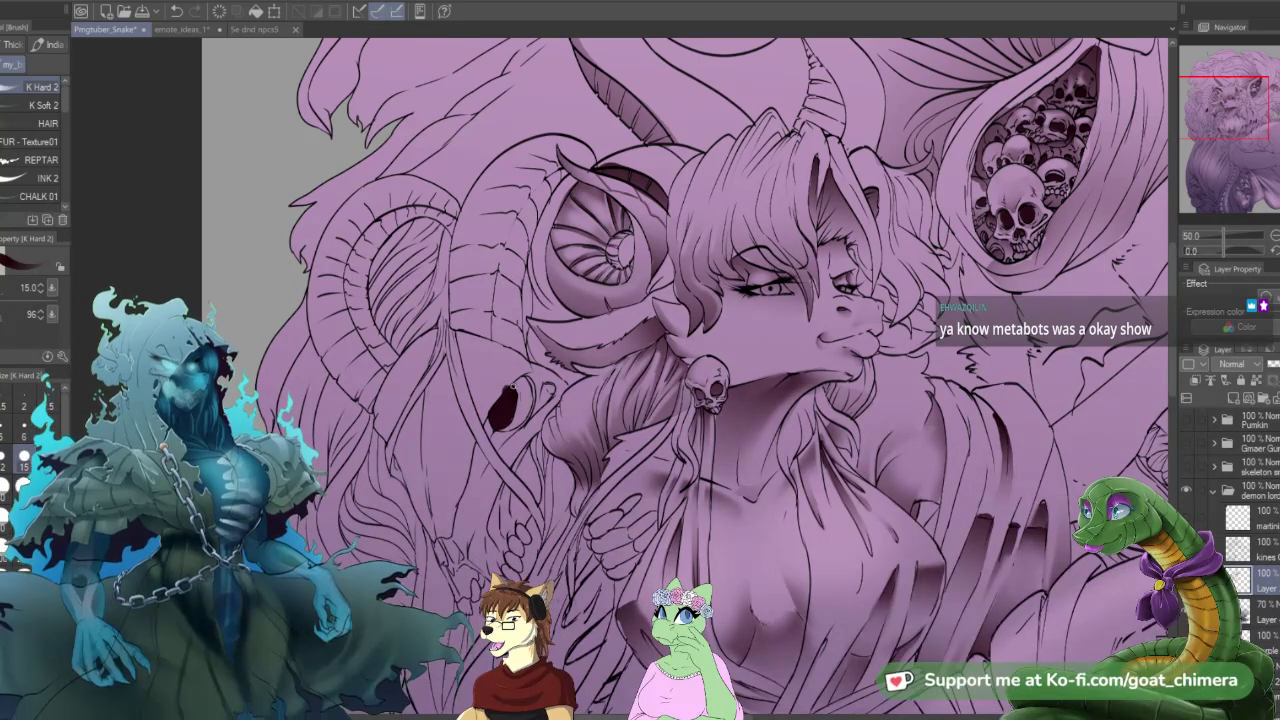
- Examine the ram-horned head's dark eye socket up close and against the whole artwork
{"action": "key", "text": "e"}
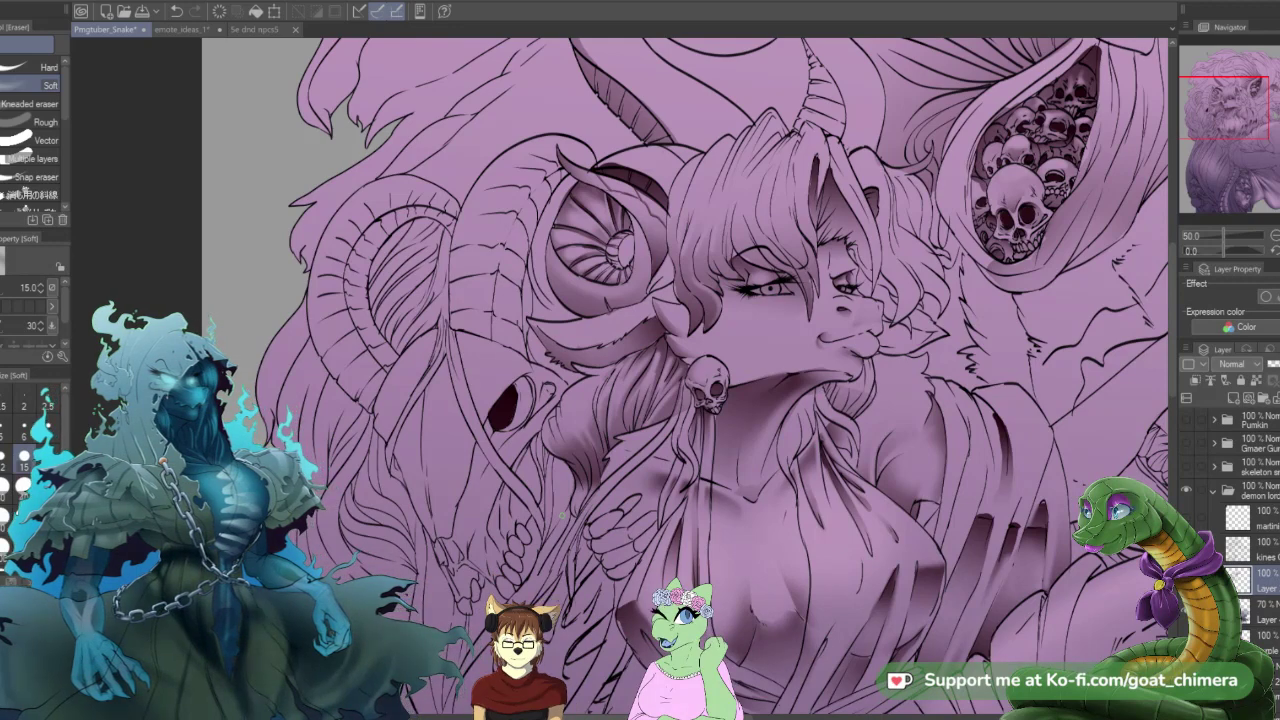
{"action": "scroll", "coordinate": [560, 515], "scroll_direction": "down", "scroll_amount": 5}
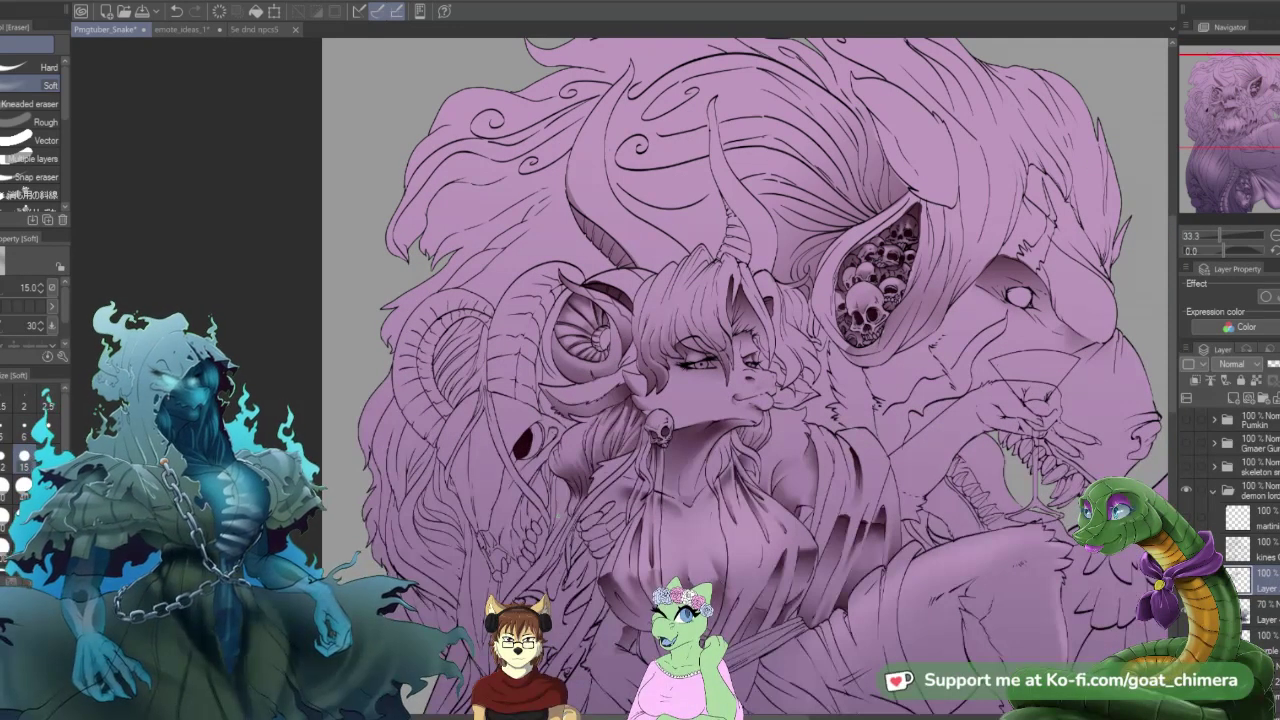
{"action": "scroll", "coordinate": [557, 512], "scroll_direction": "down", "scroll_amount": 1}
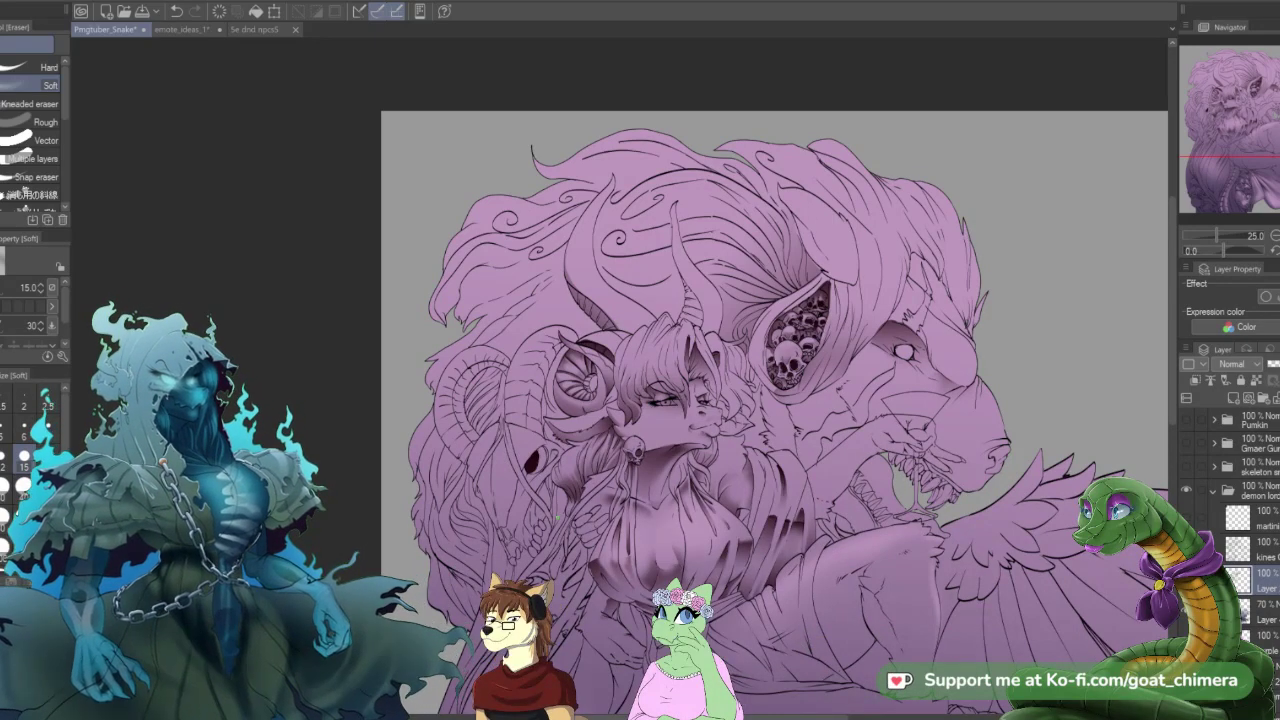
{"action": "scroll", "coordinate": [531, 472], "scroll_direction": "up", "scroll_amount": 4}
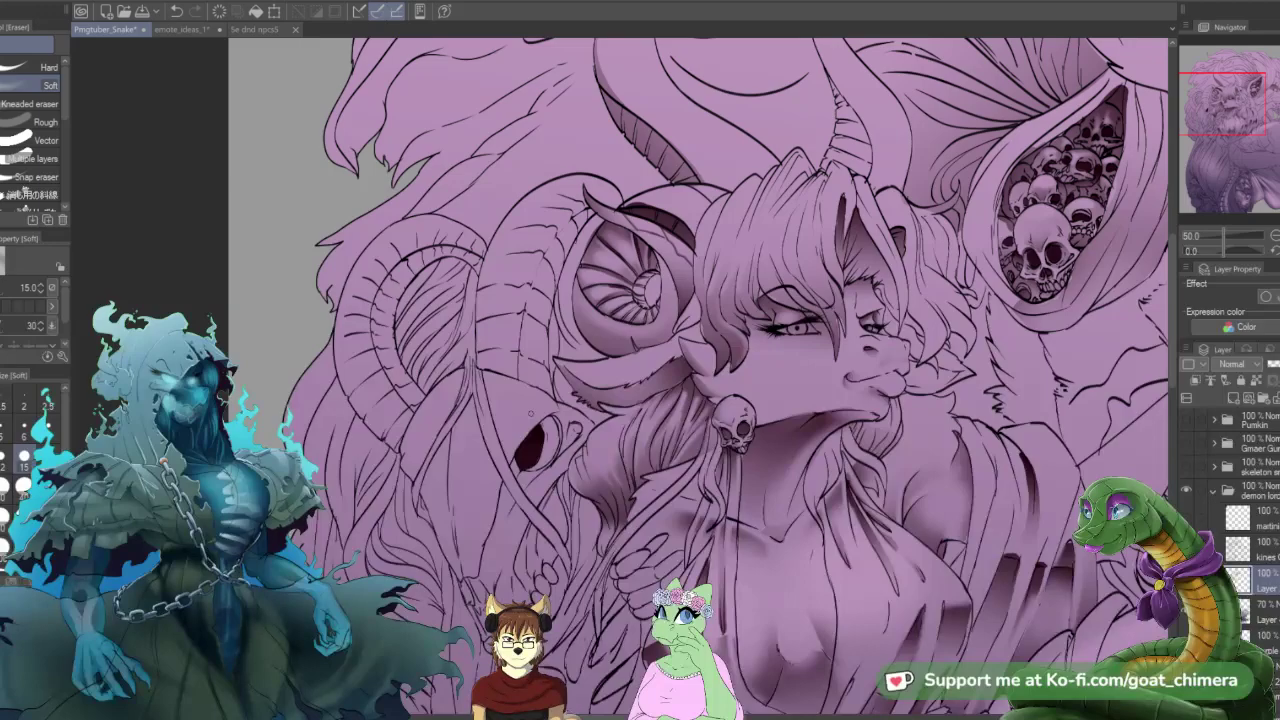
{"action": "scroll", "coordinate": [560, 490], "scroll_direction": "down", "scroll_amount": 3}
{"action": "scroll", "coordinate": [566, 547], "scroll_direction": "up", "scroll_amount": 3}
{"action": "scroll", "coordinate": [533, 391], "scroll_direction": "down", "scroll_amount": 1}
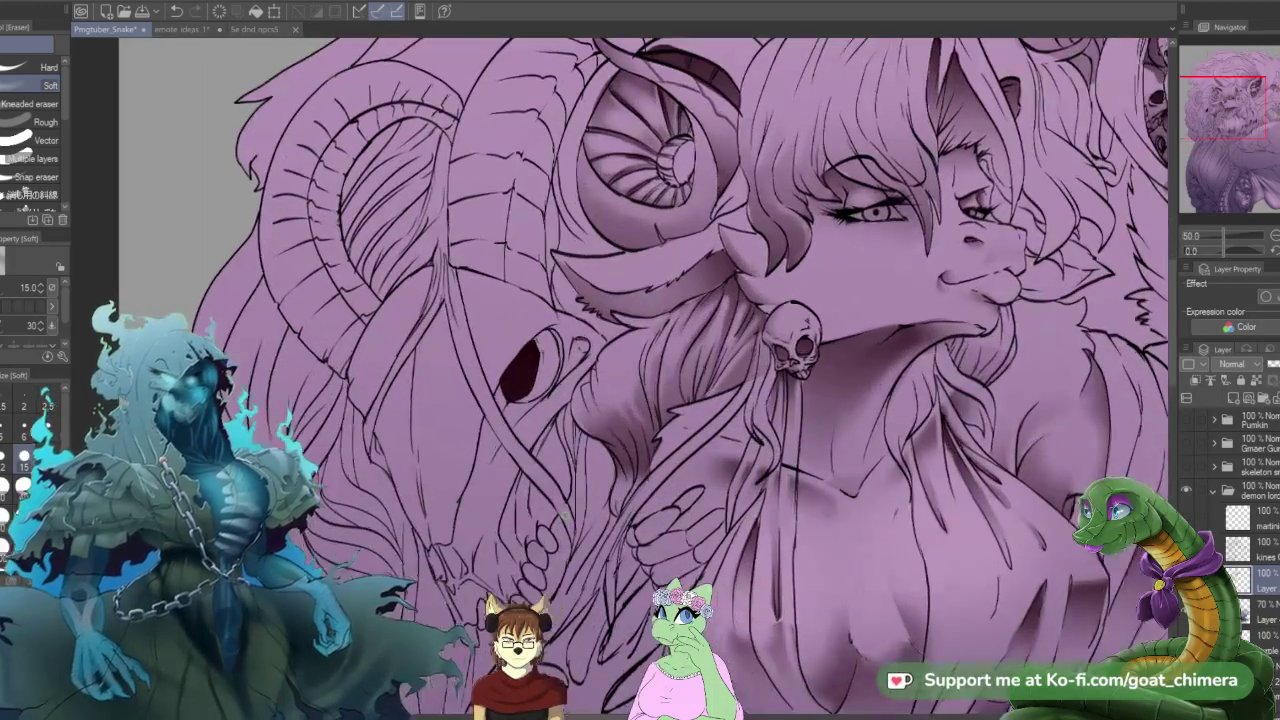
{"action": "scroll", "coordinate": [533, 391], "scroll_direction": "down", "scroll_amount": 2}
{"action": "scroll", "coordinate": [533, 391], "scroll_direction": "down", "scroll_amount": 2}
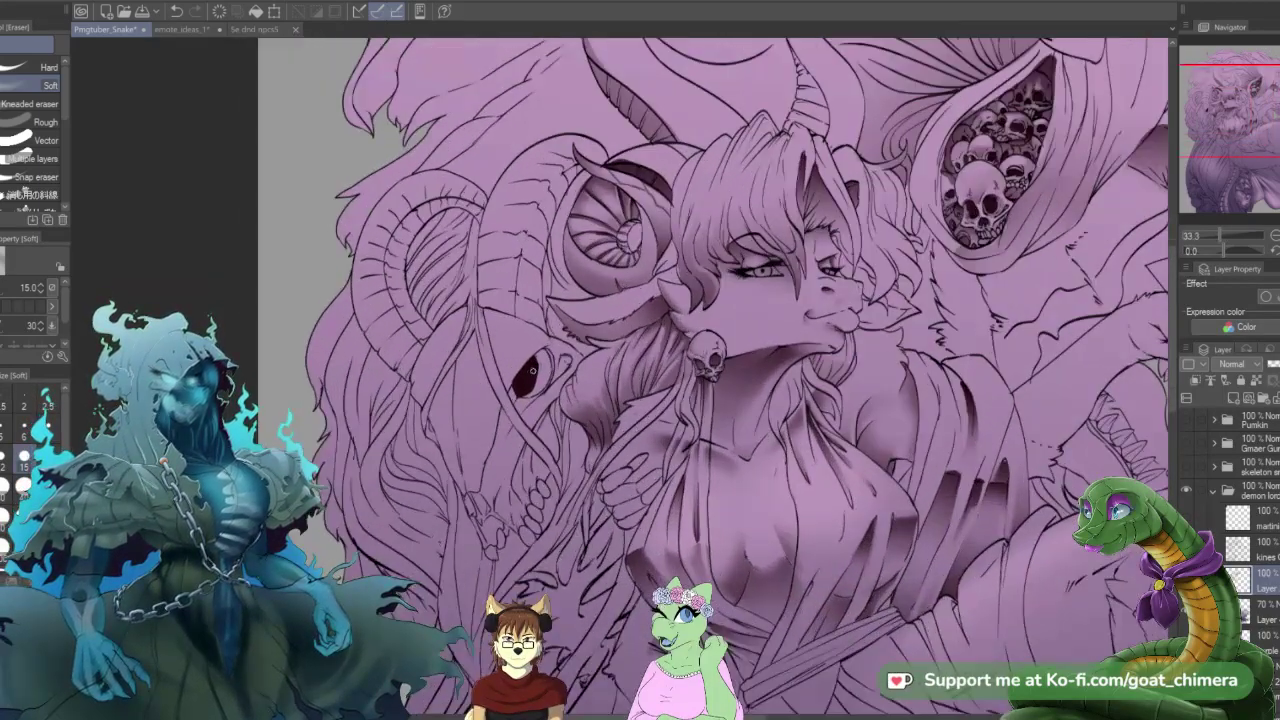
{"action": "scroll", "coordinate": [533, 391], "scroll_direction": "down", "scroll_amount": 3}
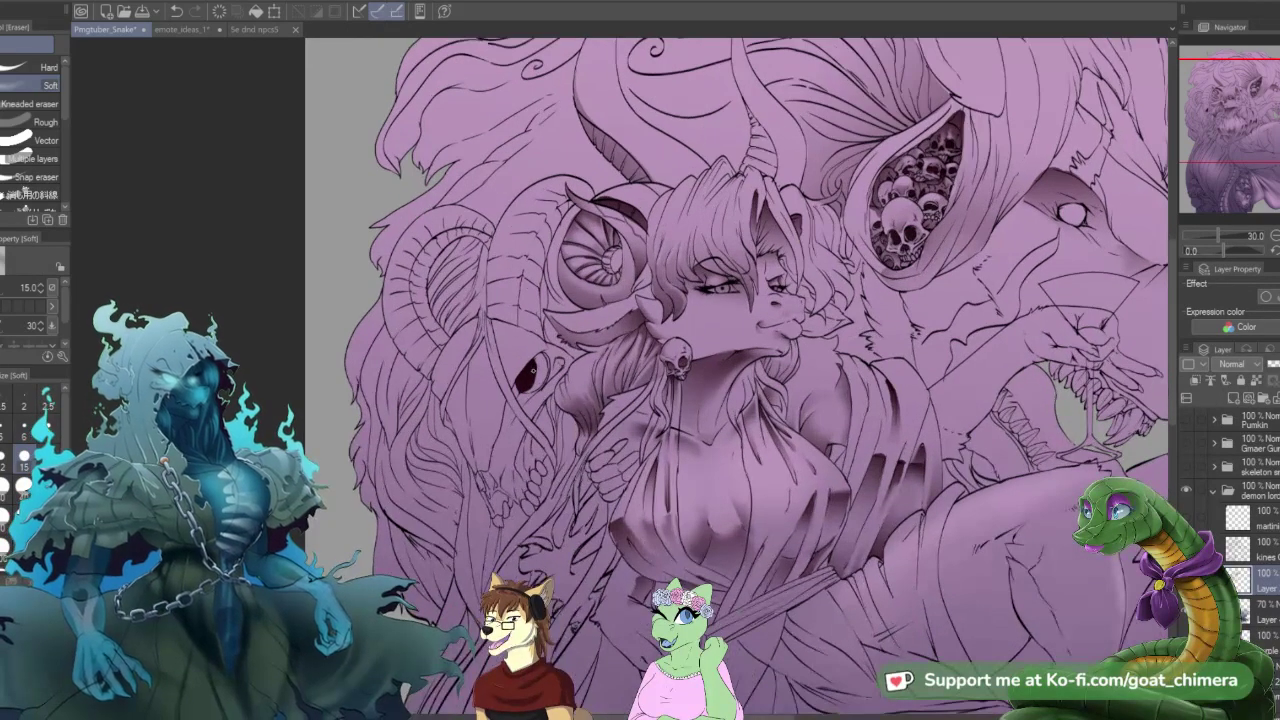
{"action": "scroll", "coordinate": [533, 391], "scroll_direction": "down", "scroll_amount": 3}
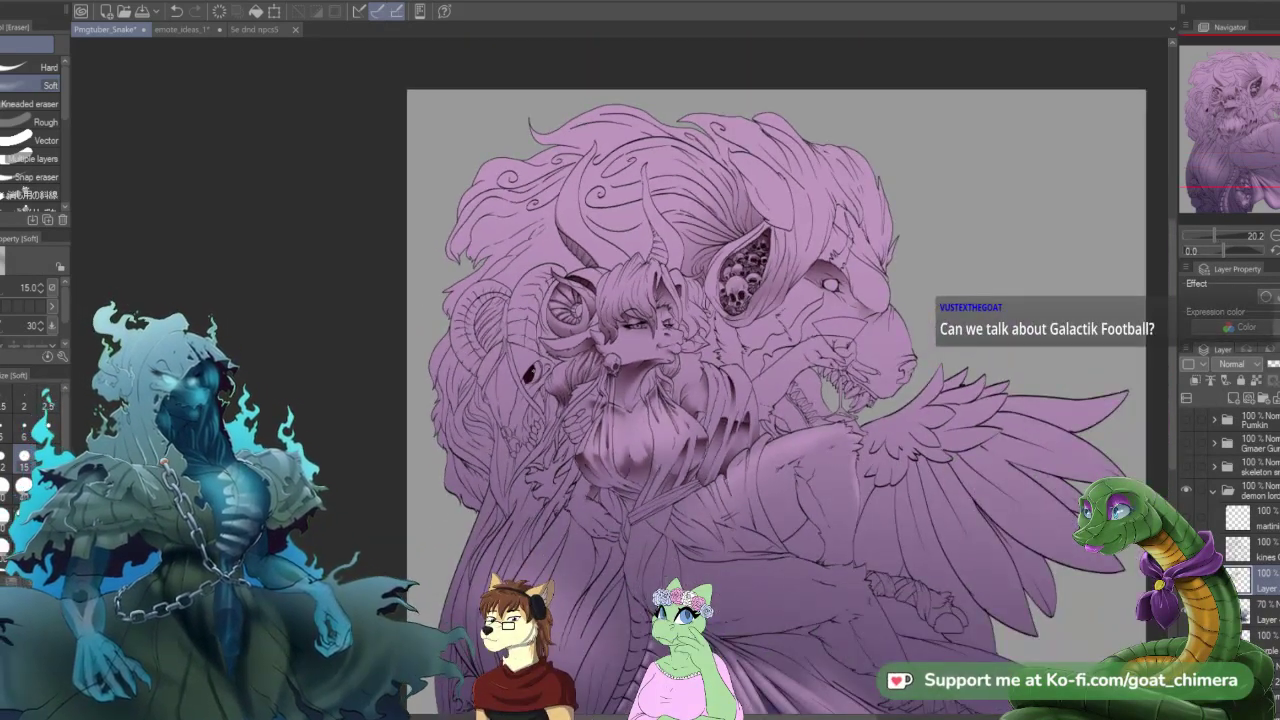
{"action": "scroll", "coordinate": [533, 391], "scroll_direction": "down", "scroll_amount": 2}
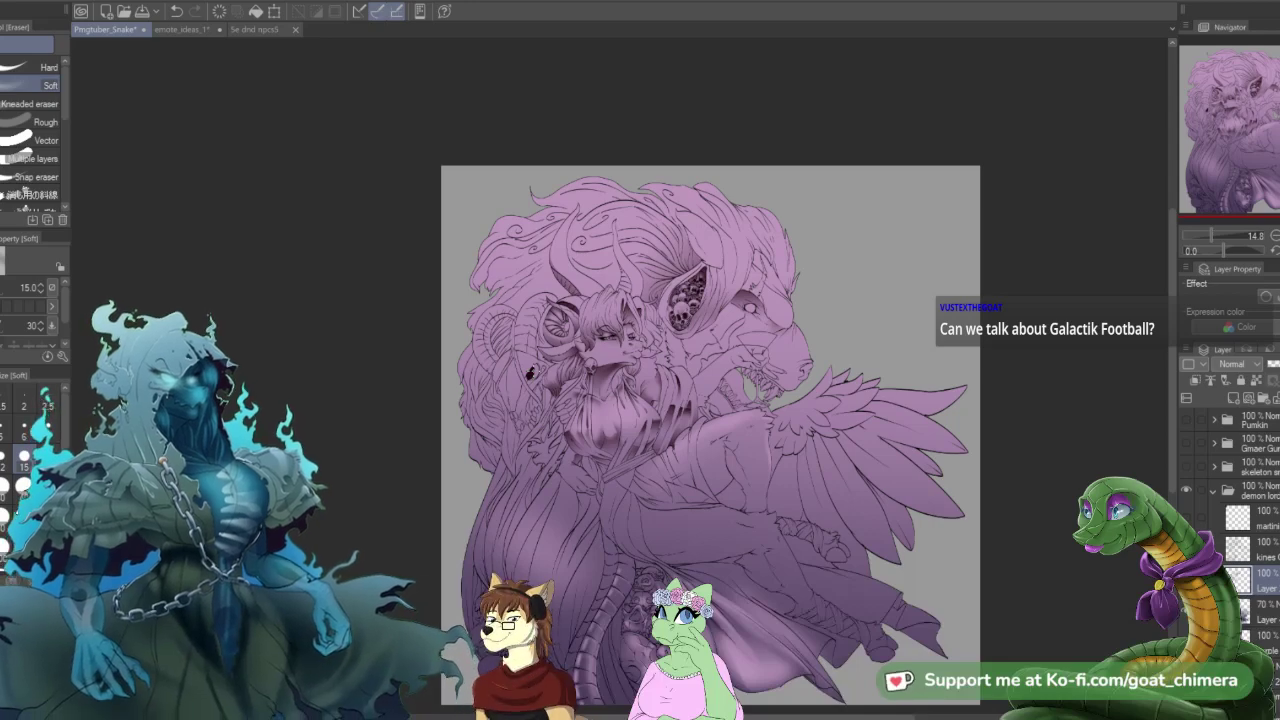
{"action": "scroll", "coordinate": [571, 462], "scroll_direction": "up", "scroll_amount": 2}
{"action": "scroll", "coordinate": [527, 372], "scroll_direction": "up", "scroll_amount": 4}
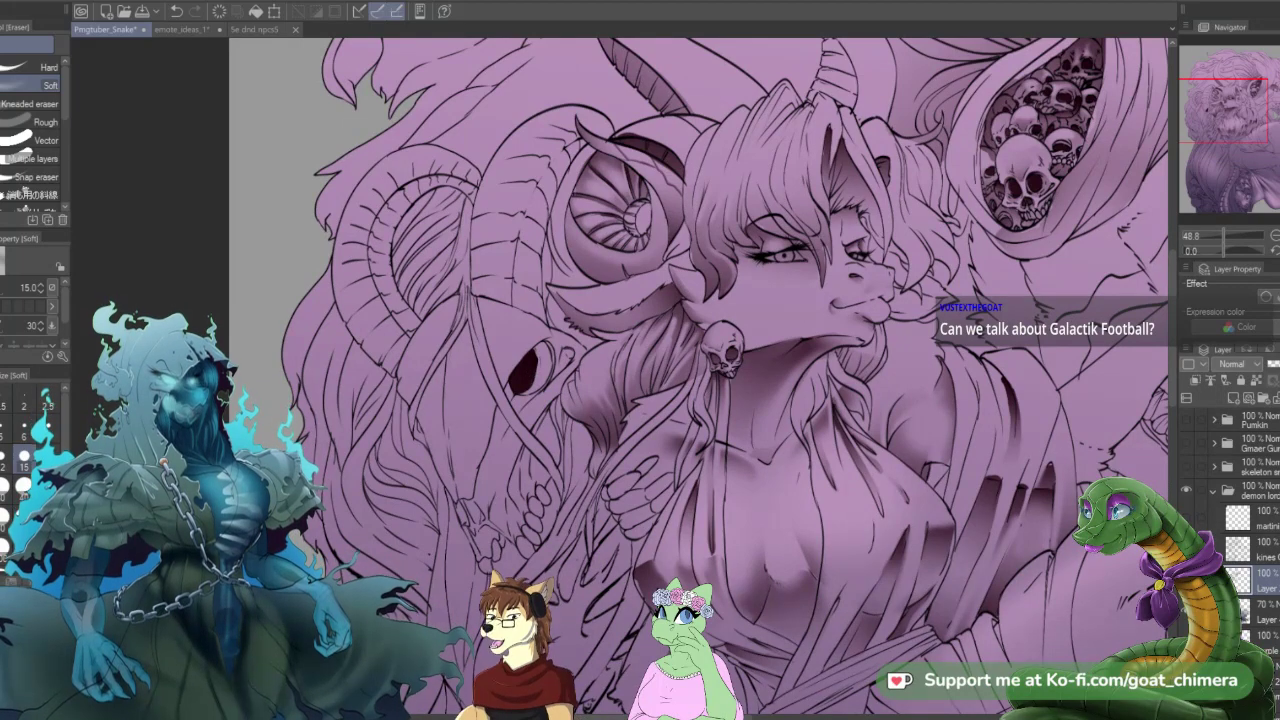
- Erase the dark fill from the ram-horned head's eye socket with an enlarged eraser
{"action": "key", "text": "bracketright"}
{"action": "key", "text": "bracketright"}
{"action": "key", "text": "bracketright"}
{"action": "key", "text": "bracketright"}
{"action": "key", "text": "bracketright"}
{"action": "key", "text": "bracketright"}
{"action": "key", "text": "bracketright"}
{"action": "key", "text": "bracketright"}
{"action": "key", "text": "bracketright"}
{"action": "key", "text": "bracketright"}
{"action": "left_click_drag", "start_coordinate": [518, 374], "coordinate": [531, 364]}
- Clear the shading from the eye sockets of the large front skull and its neighbour in the beast's ear with the Hard eraser at size 40
{"action": "left_click", "coordinate": [17, 68]}
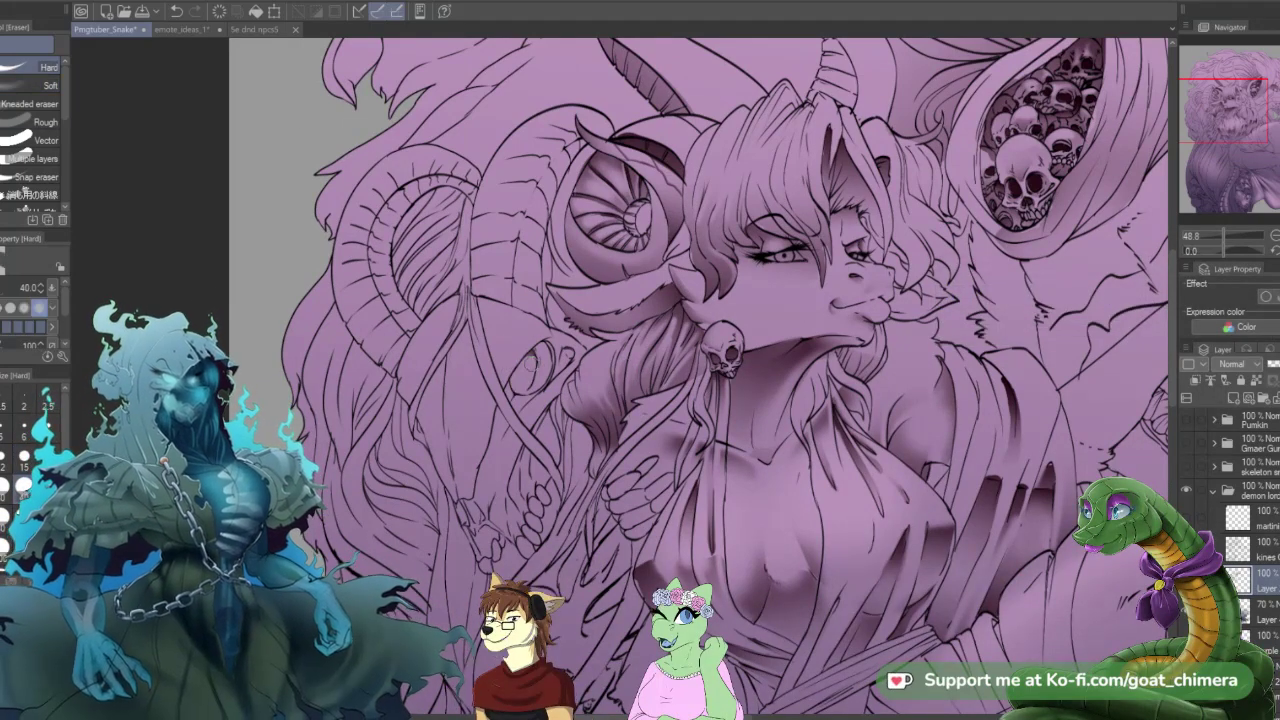
{"action": "left_click_drag", "start_coordinate": [1220, 114], "coordinate": [1207, 89]}
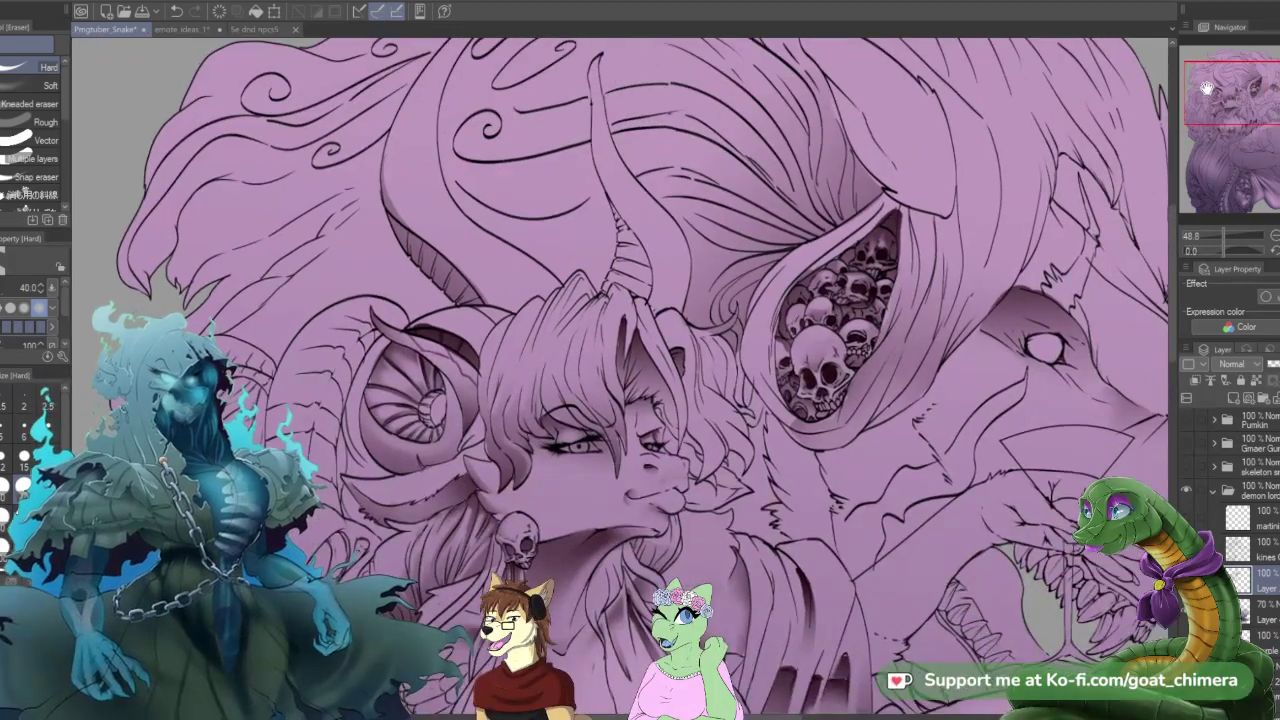
{"action": "left_click_drag", "start_coordinate": [830, 372], "coordinate": [809, 384]}
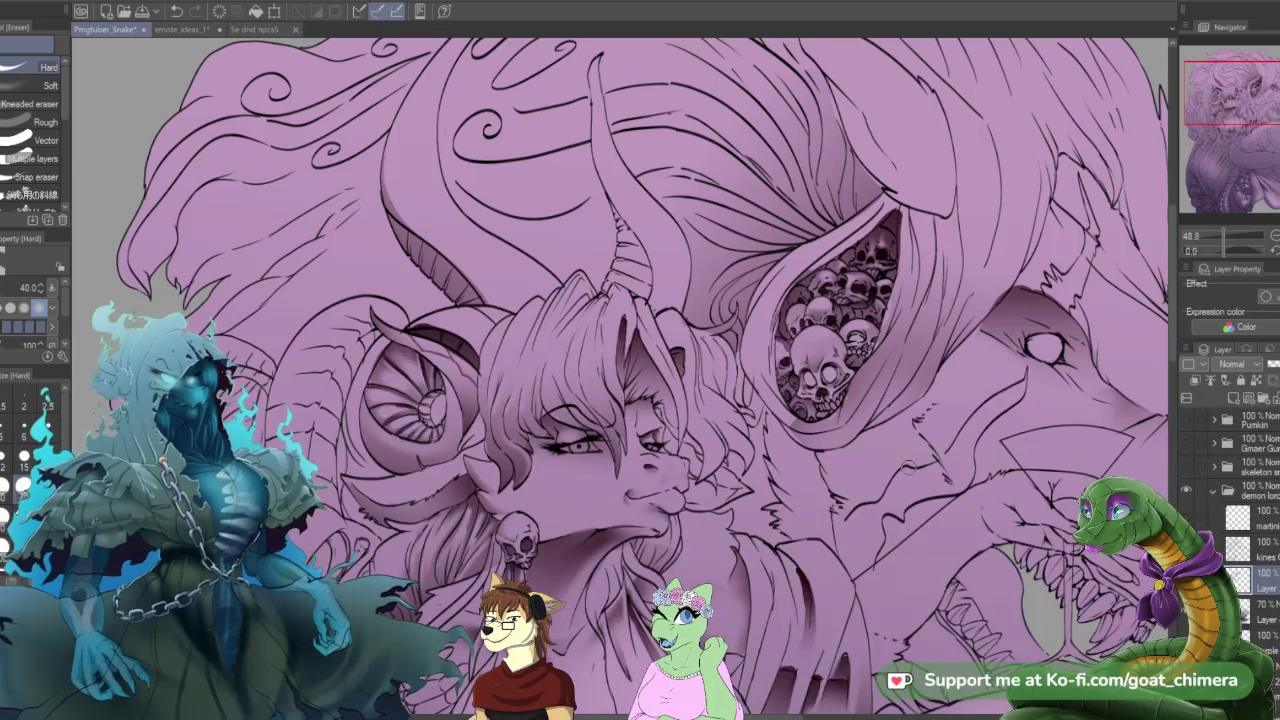
{"action": "scroll", "coordinate": [908, 466], "scroll_direction": "up", "scroll_amount": 1}
{"action": "scroll", "coordinate": [908, 422], "scroll_direction": "up", "scroll_amount": 3}
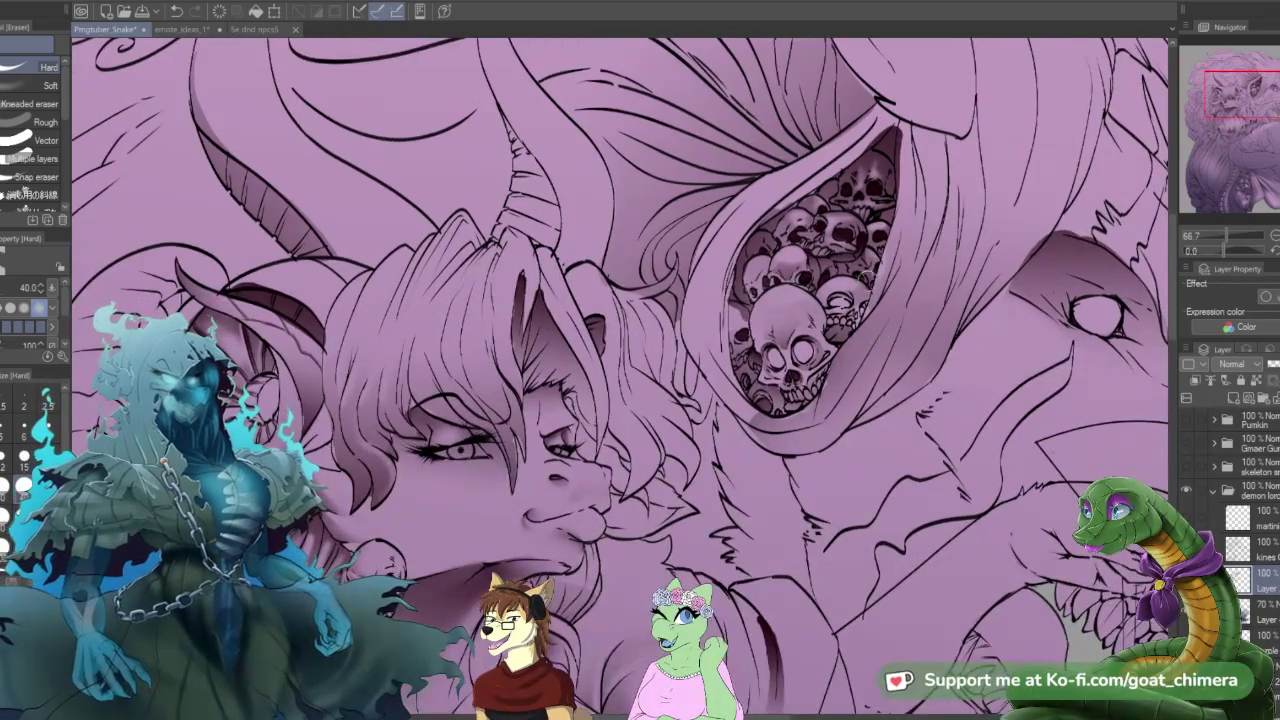
{"action": "scroll", "coordinate": [848, 236], "scroll_direction": "down", "scroll_amount": 3}
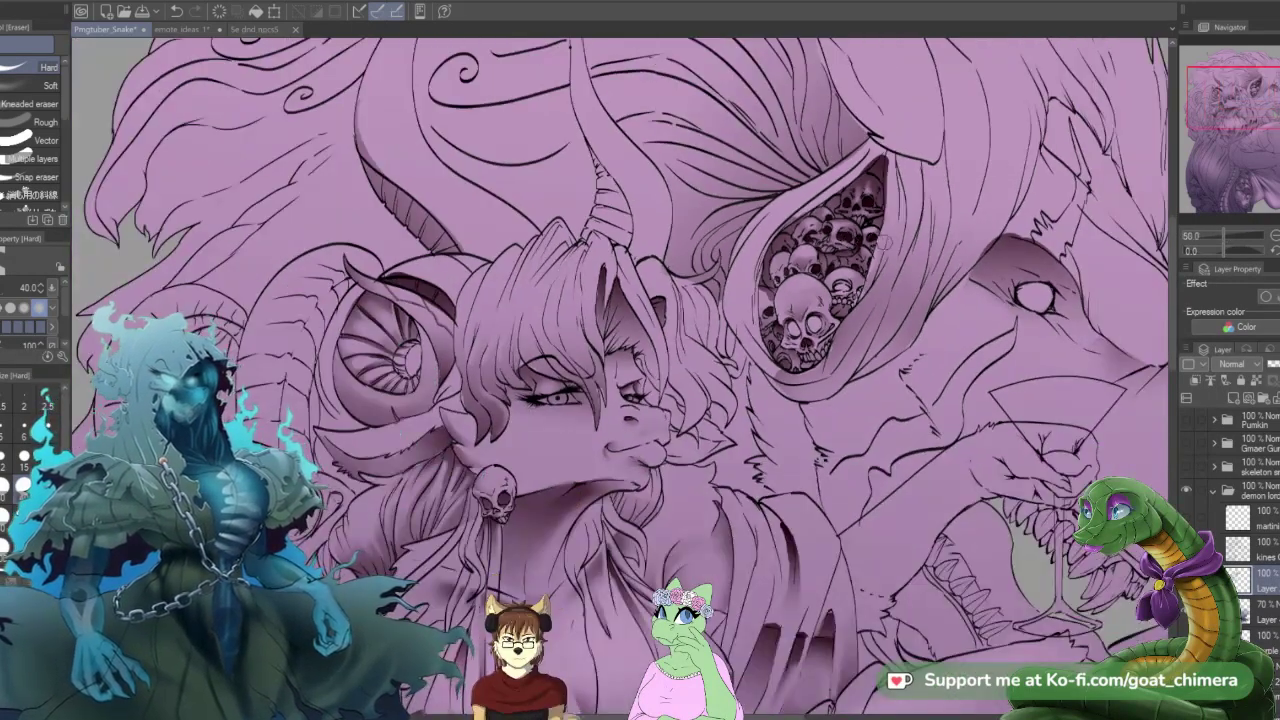
- Clear the shading from the eye sockets of the remaining skulls in the beast's ear with the Hard eraser at size 15
{"action": "scroll", "coordinate": [884, 242], "scroll_direction": "down", "scroll_amount": 2}
{"action": "scroll", "coordinate": [888, 236], "scroll_direction": "up", "scroll_amount": 3}
{"action": "scroll", "coordinate": [890, 235], "scroll_direction": "up", "scroll_amount": 4}
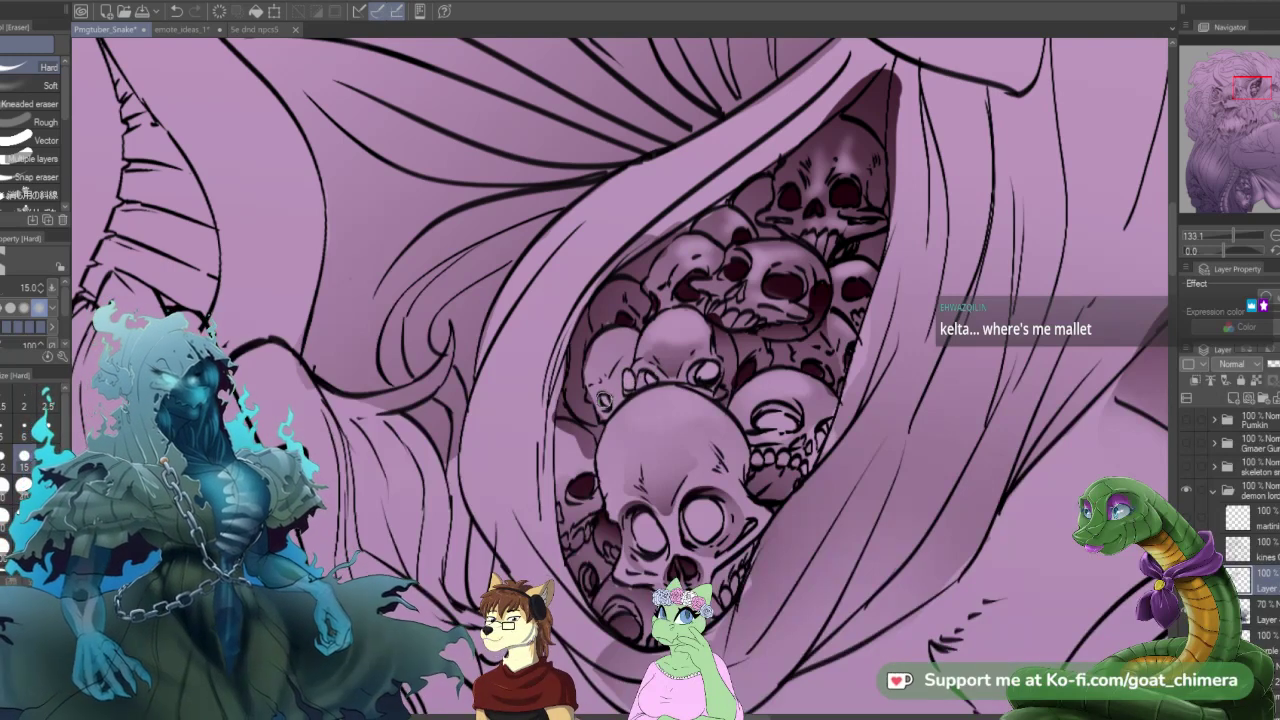
{"action": "mouse_move", "coordinate": [584, 476]}
{"action": "left_mouse_down"}
{"action": "mouse_move", "coordinate": [578, 492]}
{"action": "mouse_move", "coordinate": [588, 481]}
{"action": "left_mouse_up"}
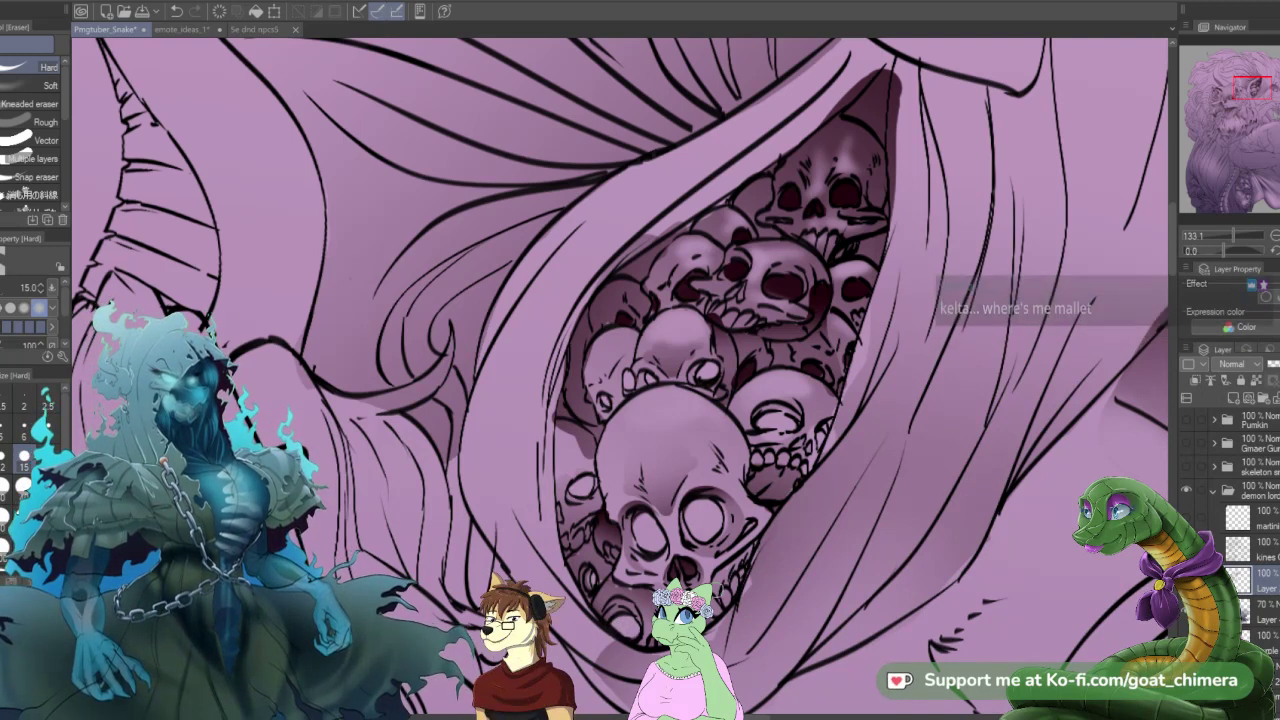
{"action": "mouse_move", "coordinate": [781, 279]}
{"action": "left_mouse_down"}
{"action": "mouse_move", "coordinate": [776, 288]}
{"action": "mouse_move", "coordinate": [851, 288]}
{"action": "left_mouse_up"}
{"action": "left_click_drag", "start_coordinate": [840, 190], "coordinate": [791, 199]}
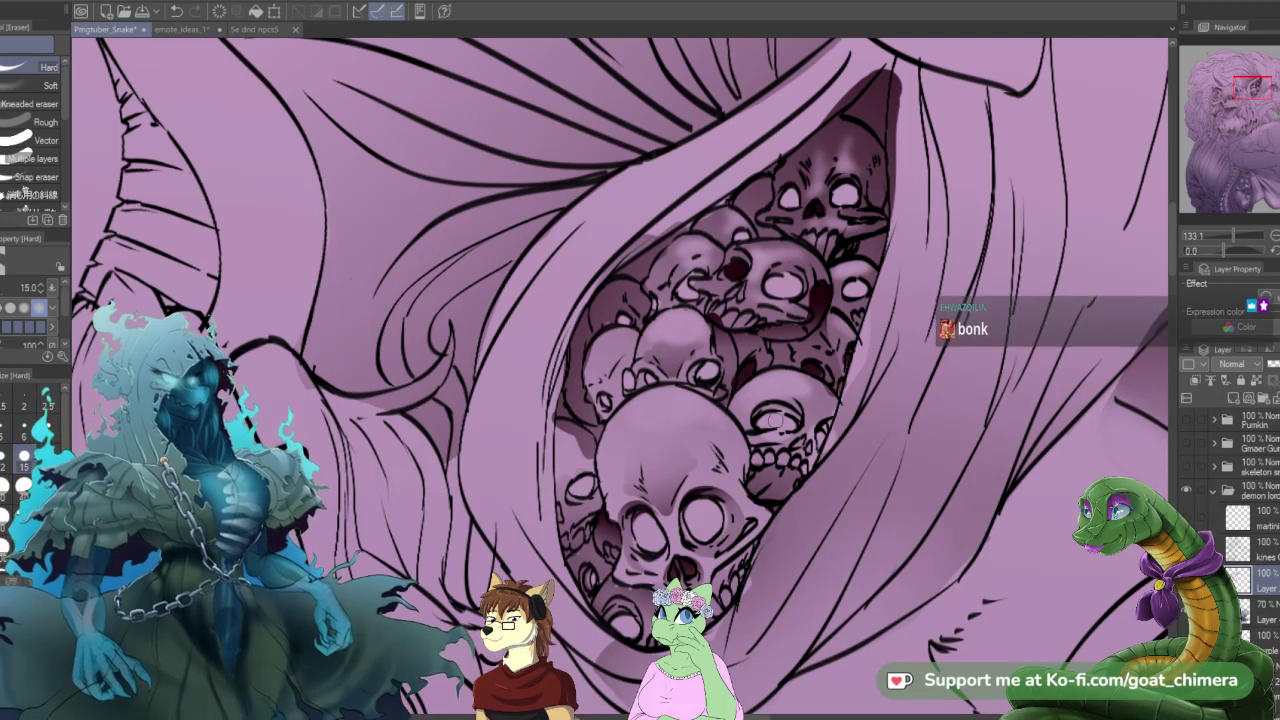
{"action": "left_click_drag", "start_coordinate": [734, 273], "coordinate": [737, 265]}
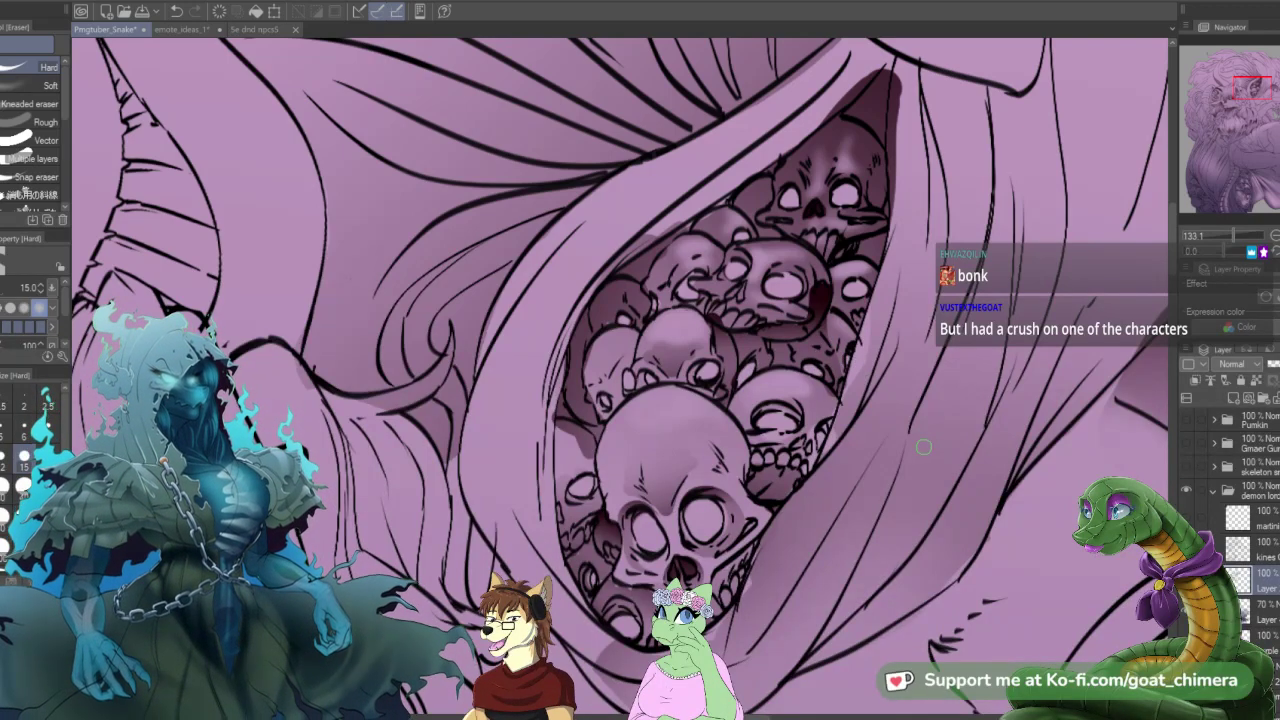
- Examine the skulls' bright eye sockets in the beast's ear against the whole composition
{"action": "scroll", "coordinate": [923, 447], "scroll_direction": "down", "scroll_amount": 5}
{"action": "scroll", "coordinate": [923, 490], "scroll_direction": "down", "scroll_amount": 1}
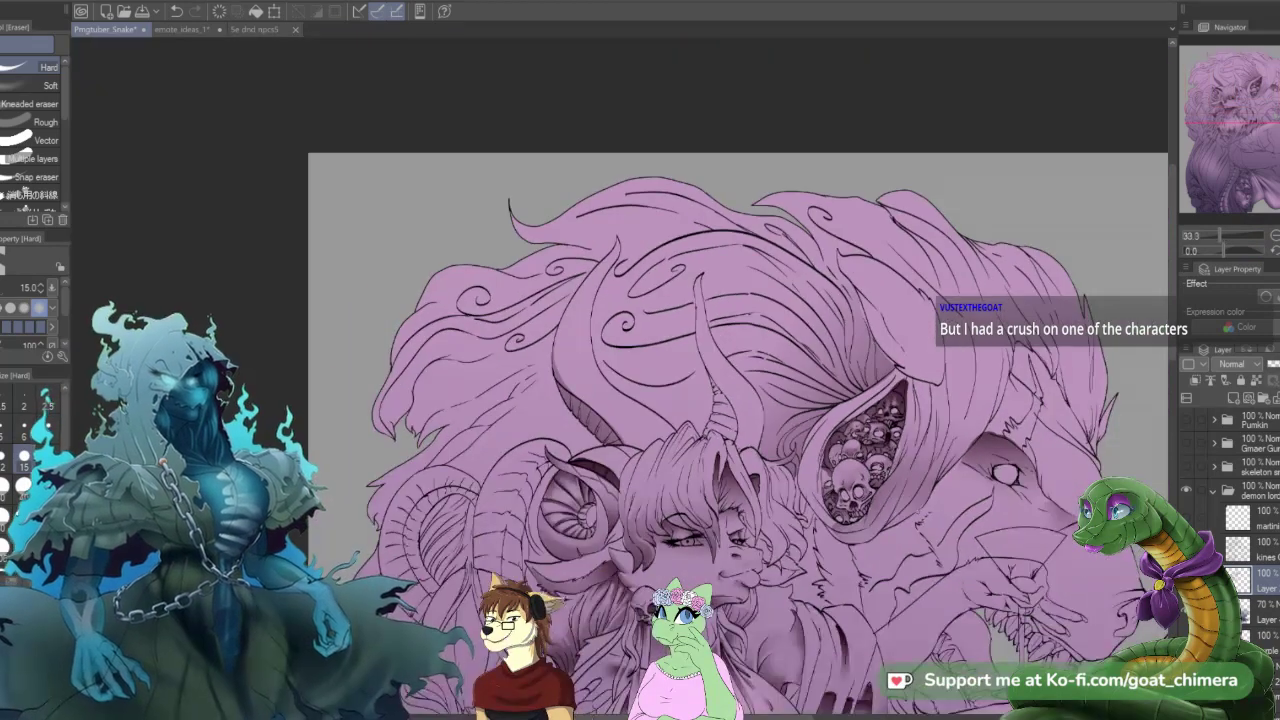
{"action": "scroll", "coordinate": [922, 512], "scroll_direction": "up", "scroll_amount": 2}
{"action": "scroll", "coordinate": [922, 512], "scroll_direction": "down", "scroll_amount": 2}
{"action": "scroll", "coordinate": [922, 512], "scroll_direction": "up", "scroll_amount": 2}
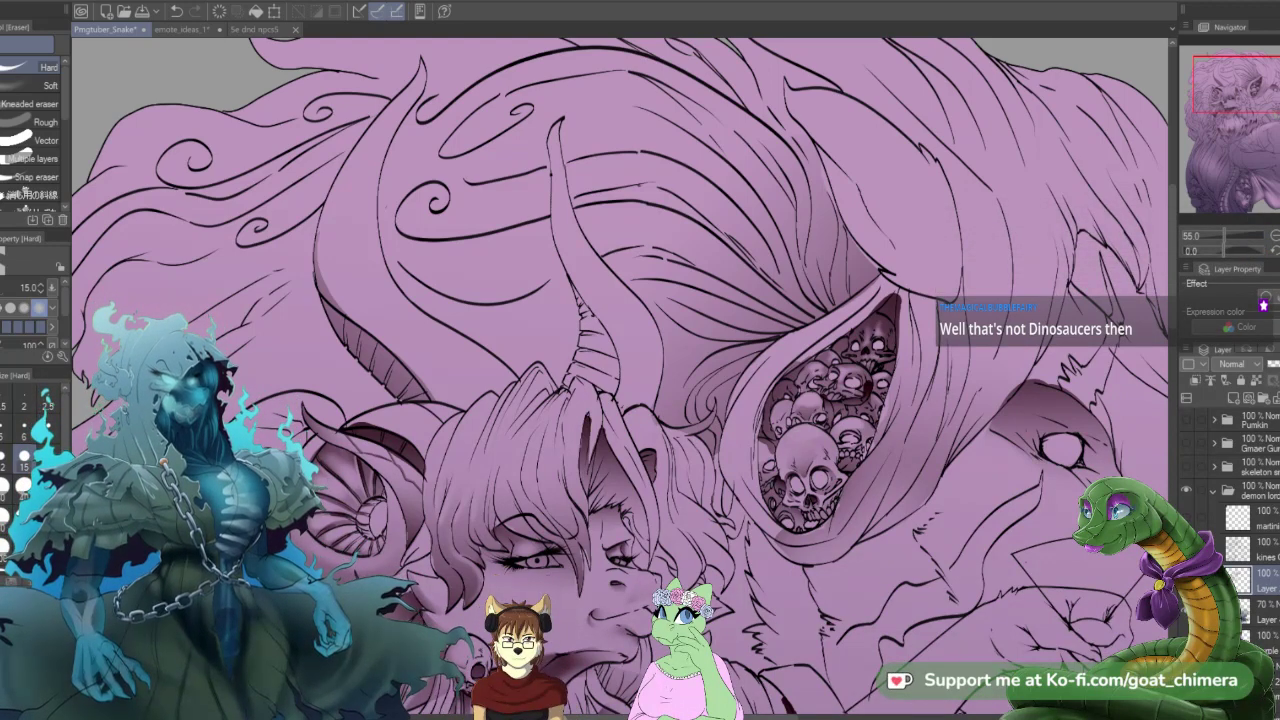
{"action": "scroll", "coordinate": [681, 404], "scroll_direction": "down", "scroll_amount": 5}
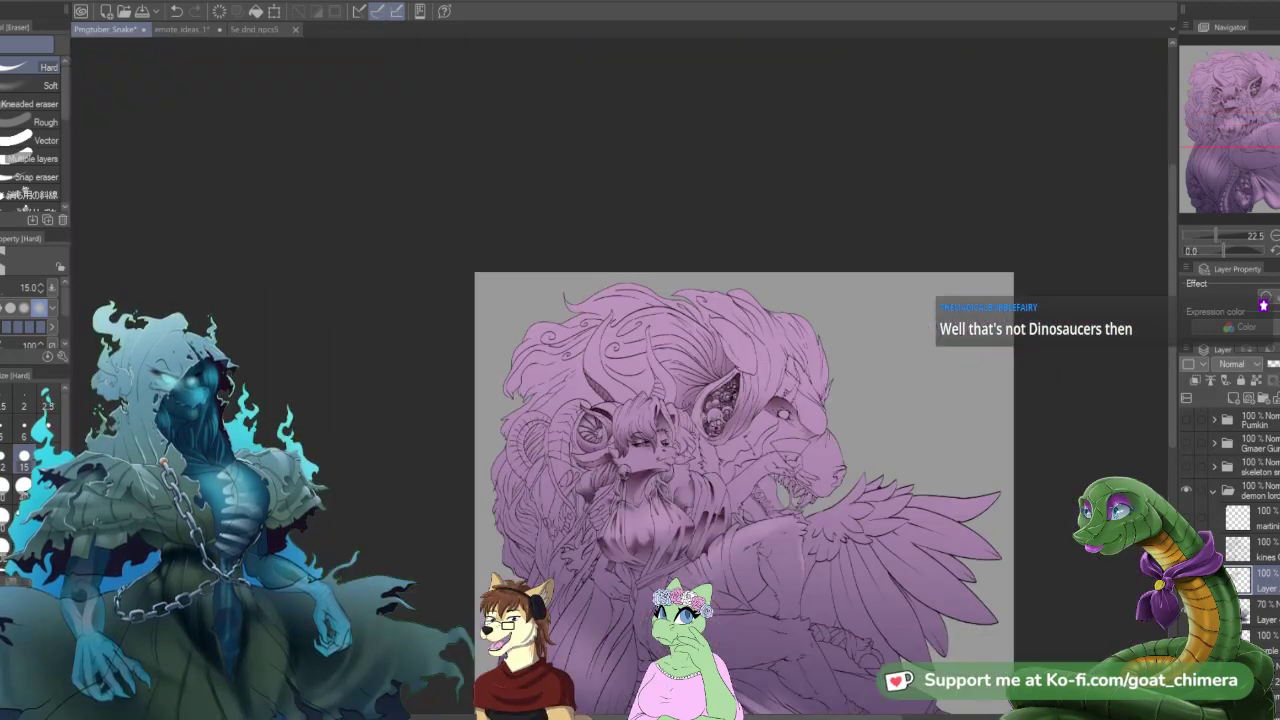
{"action": "scroll", "coordinate": [706, 540], "scroll_direction": "down", "scroll_amount": 3}
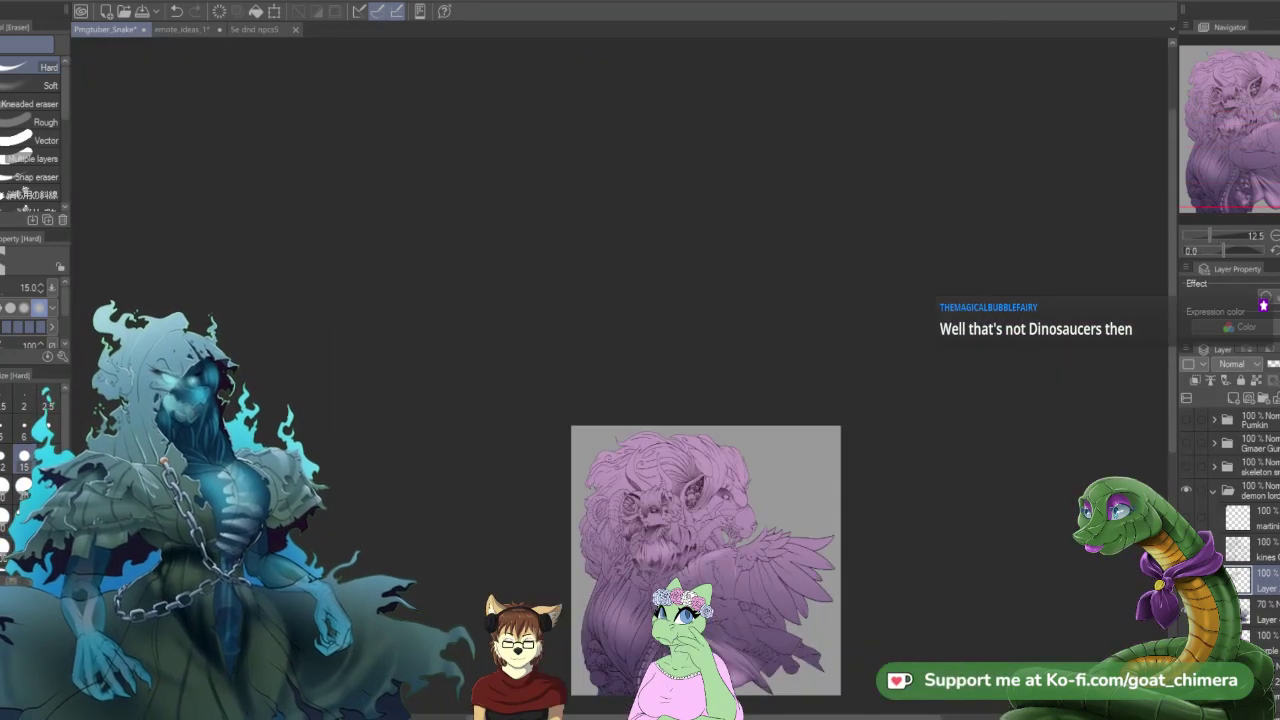
- Erase the shading from the eye sockets of the large skulls beside the segmented tail, working on the 70% opacity layer
{"action": "left_click_drag", "start_coordinate": [672, 687], "coordinate": [752, 569]}
{"action": "scroll", "coordinate": [755, 560], "scroll_direction": "up", "scroll_amount": 3}
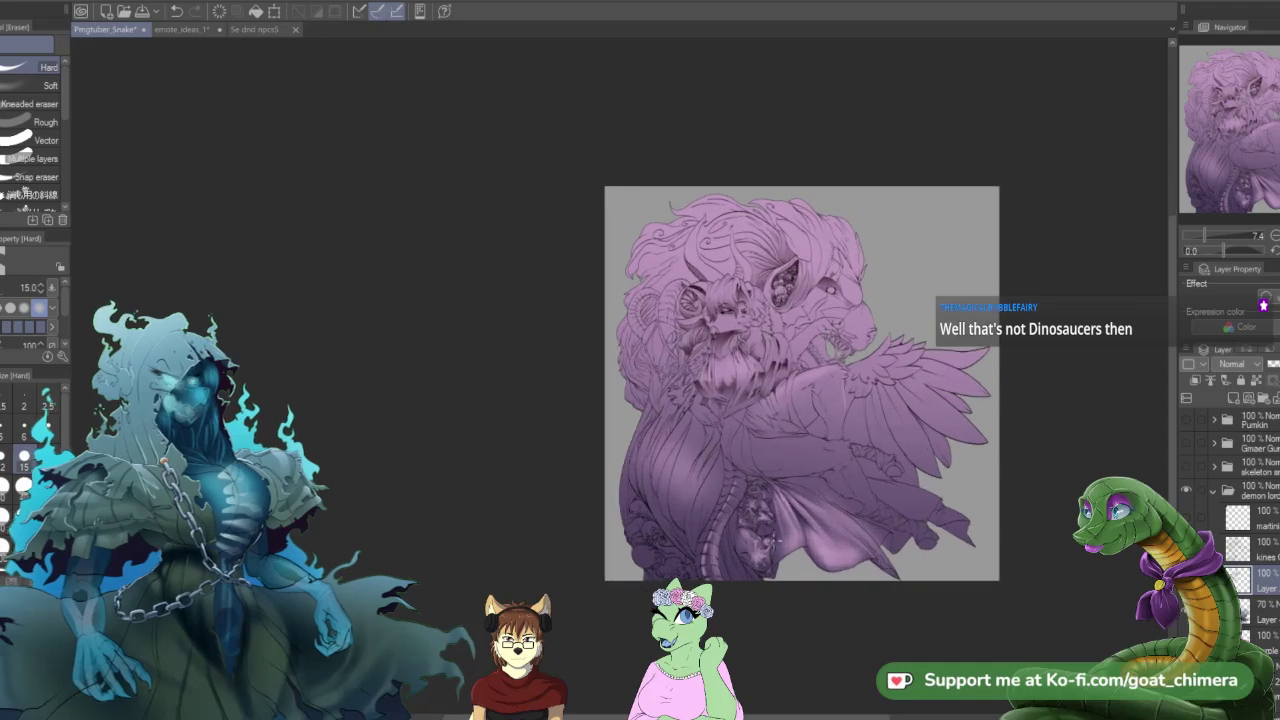
{"action": "scroll", "coordinate": [725, 522], "scroll_direction": "up", "scroll_amount": 6}
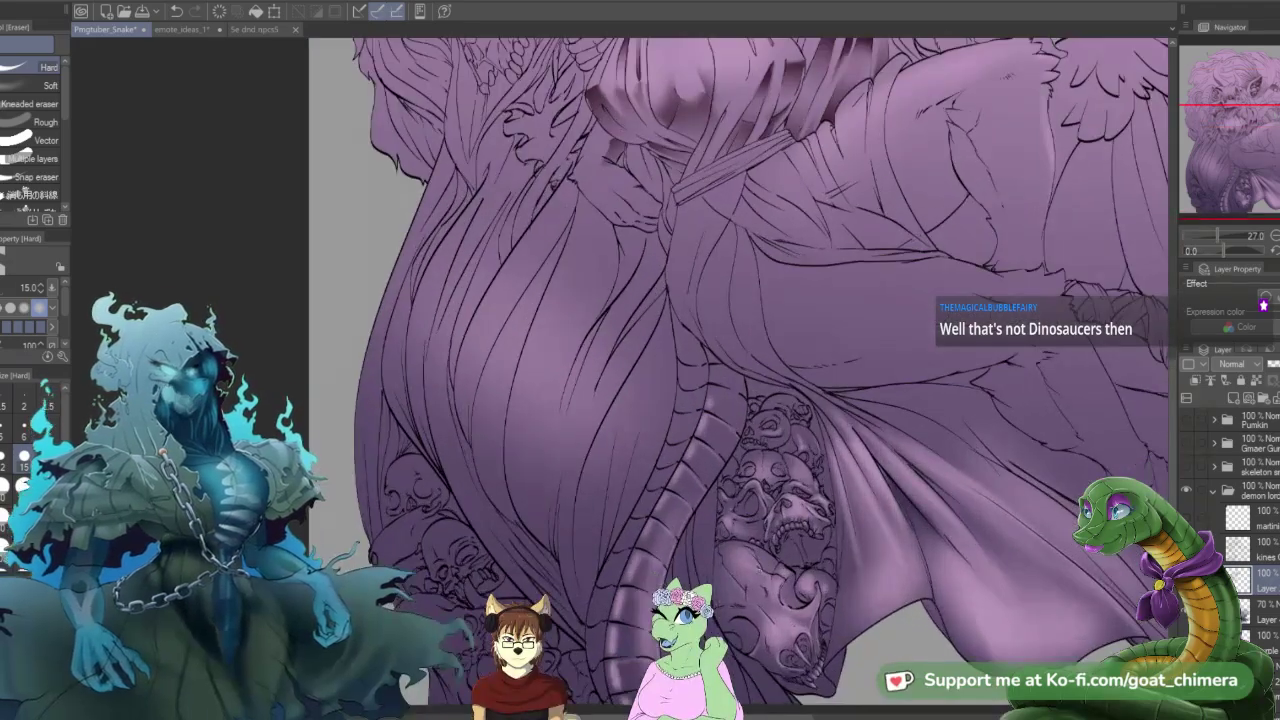
{"action": "left_click", "coordinate": [1258, 611]}
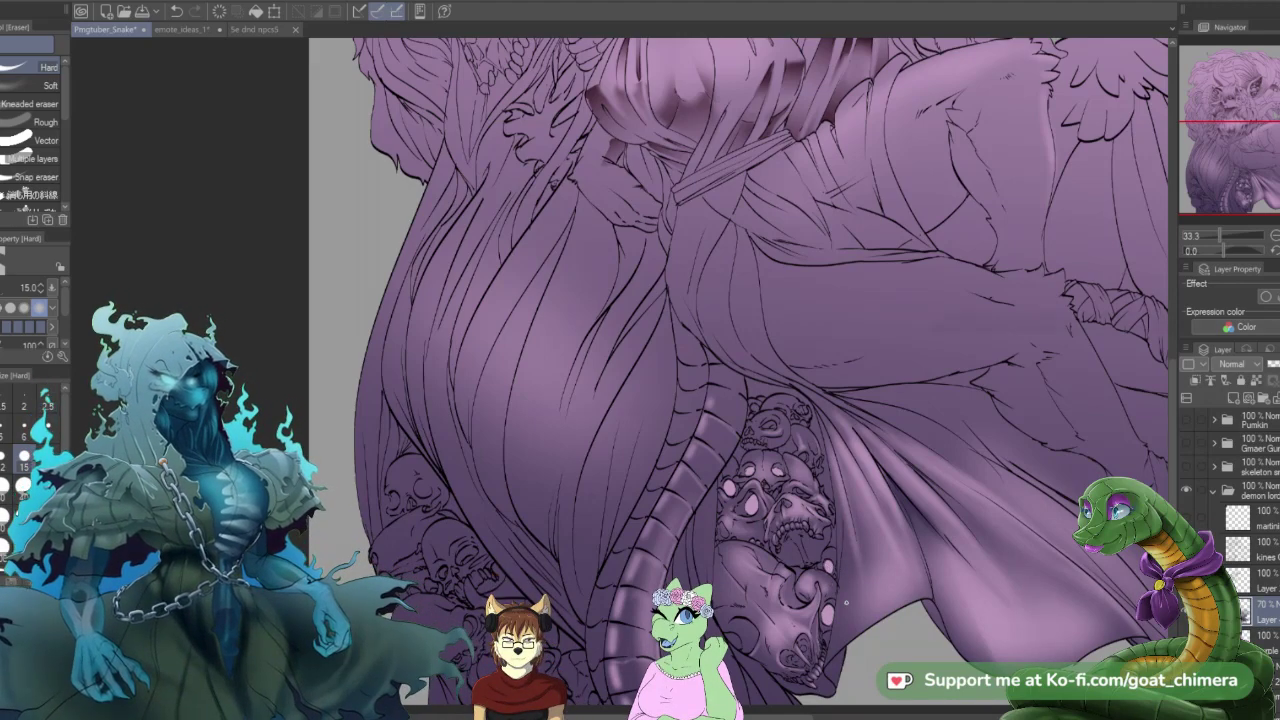
{"action": "scroll", "coordinate": [460, 540], "scroll_direction": "down", "scroll_amount": 2}
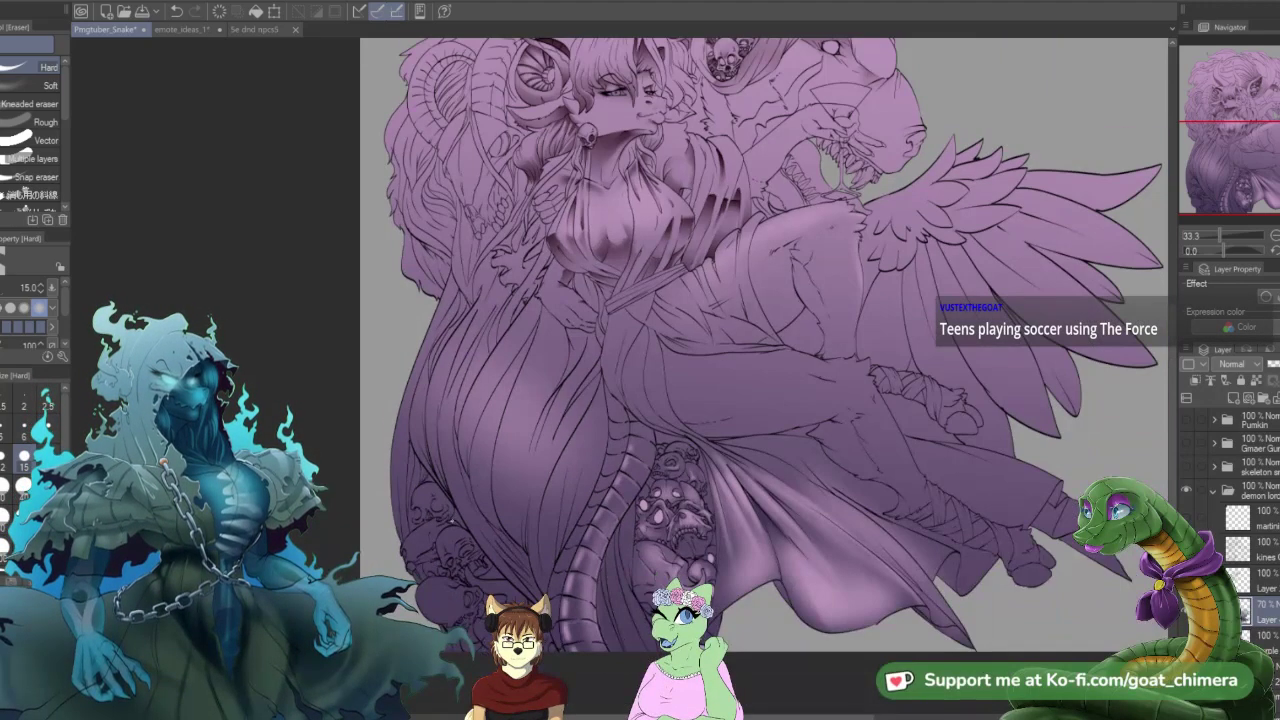
- Clear the shading from the eye sockets of the small upper skulls beside the segmented tail with the Hard eraser at size 15
{"action": "scroll", "coordinate": [768, 505], "scroll_direction": "up", "scroll_amount": 4}
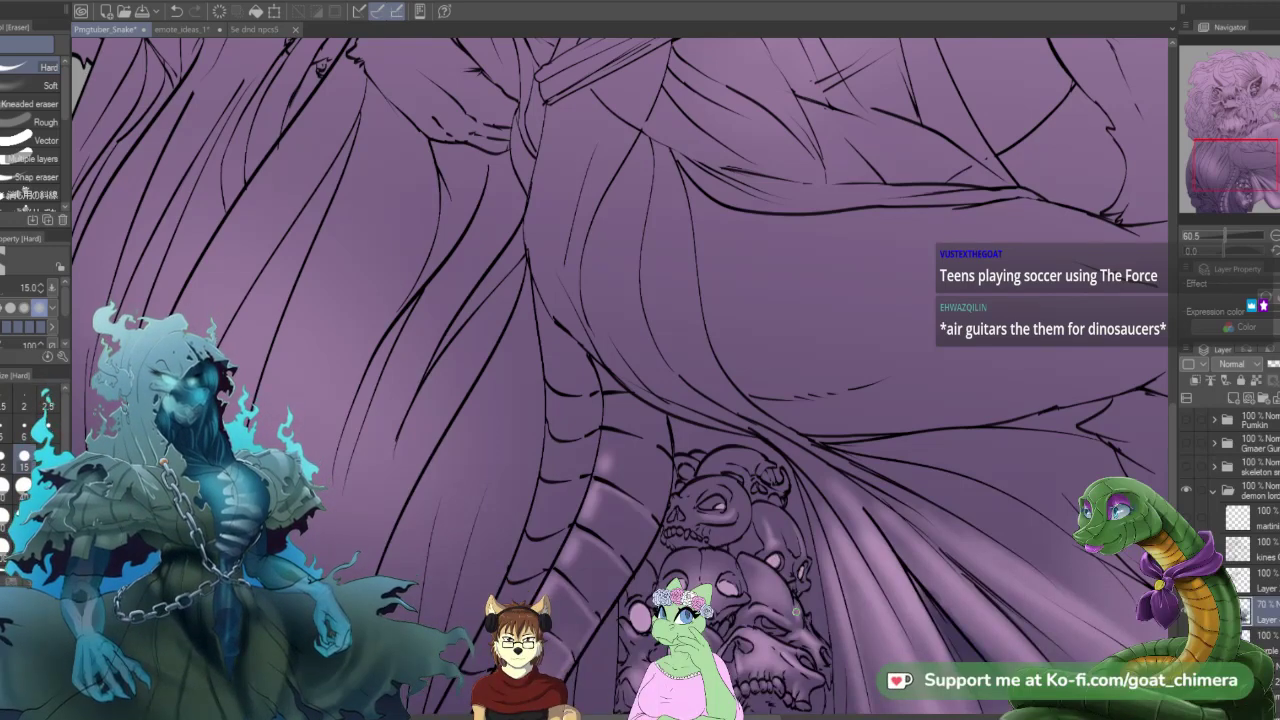
{"action": "scroll", "coordinate": [744, 516], "scroll_direction": "down", "scroll_amount": 2}
{"action": "scroll", "coordinate": [732, 500], "scroll_direction": "up", "scroll_amount": 3}
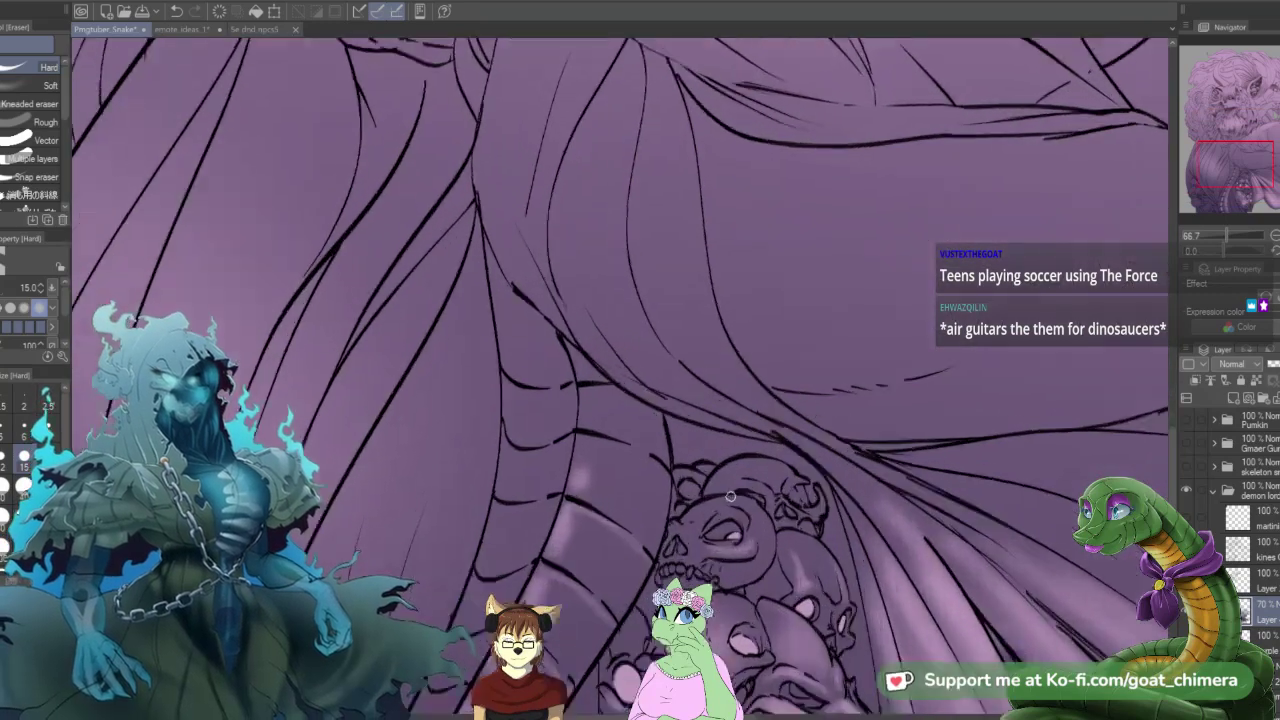
{"action": "scroll", "coordinate": [730, 496], "scroll_direction": "up", "scroll_amount": 2}
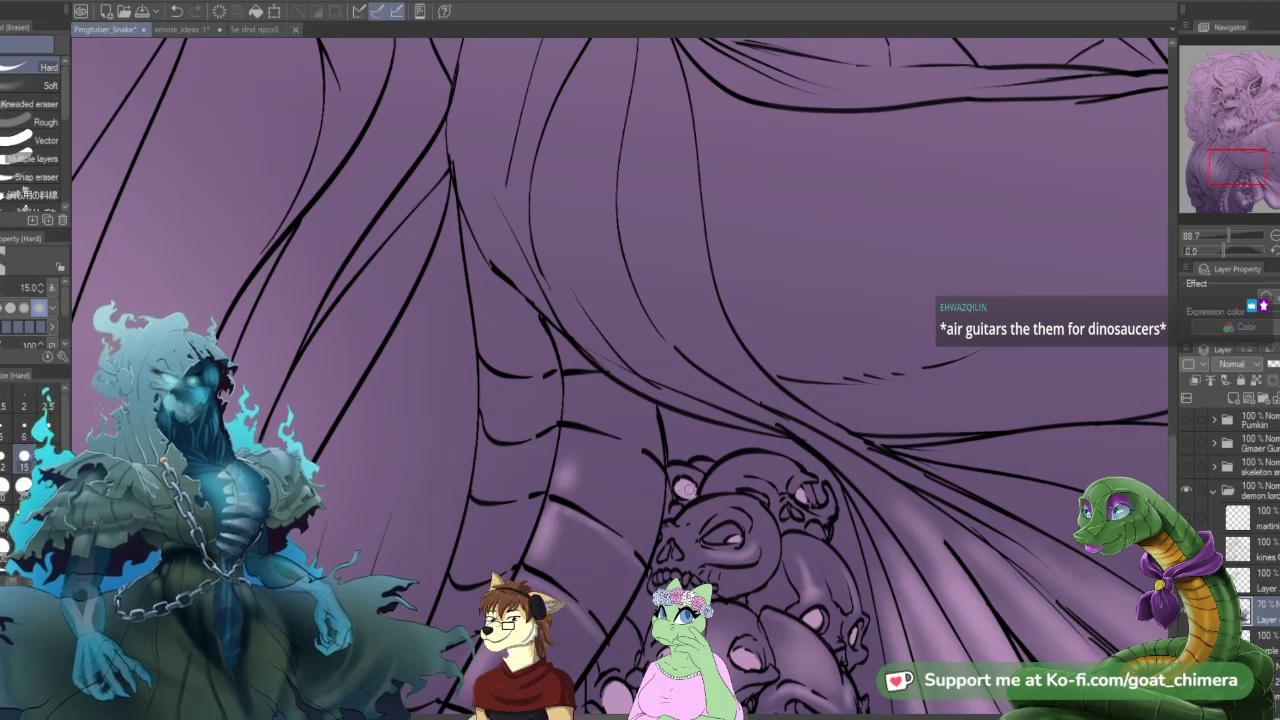
{"action": "scroll", "coordinate": [778, 514], "scroll_direction": "down", "scroll_amount": 4}
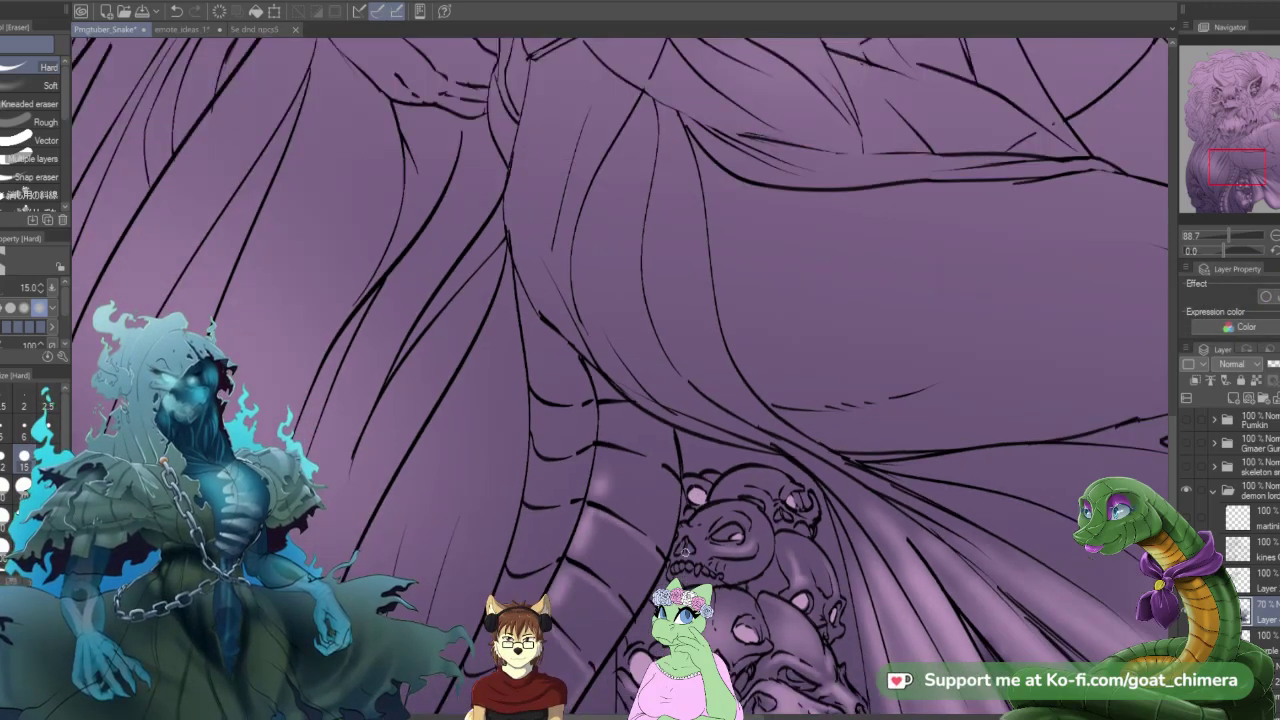
{"action": "scroll", "coordinate": [670, 494], "scroll_direction": "down", "scroll_amount": 2}
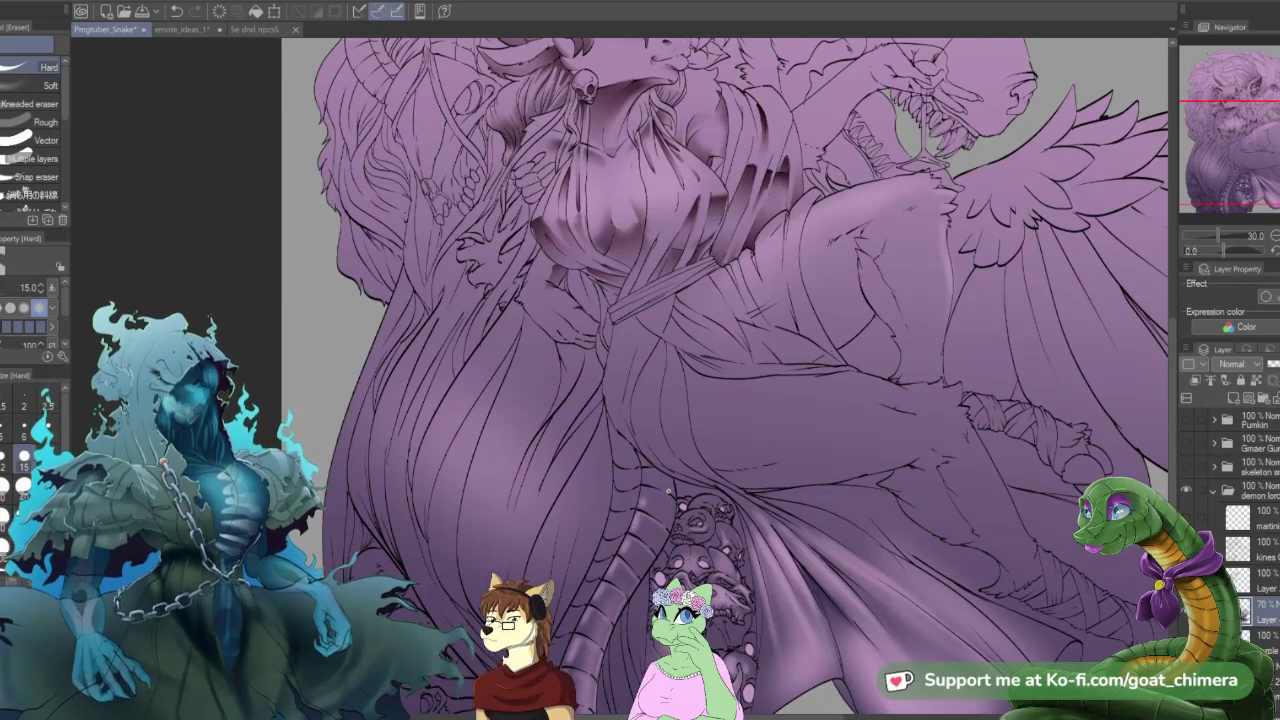
{"action": "scroll", "coordinate": [668, 491], "scroll_direction": "down", "scroll_amount": 2}
- Erase the shading from the eye sockets of the round skull and the lowest skulls beneath the bulging drapery, using the size 15 Hard eraser
{"action": "scroll", "coordinate": [544, 588], "scroll_direction": "up", "scroll_amount": 3}
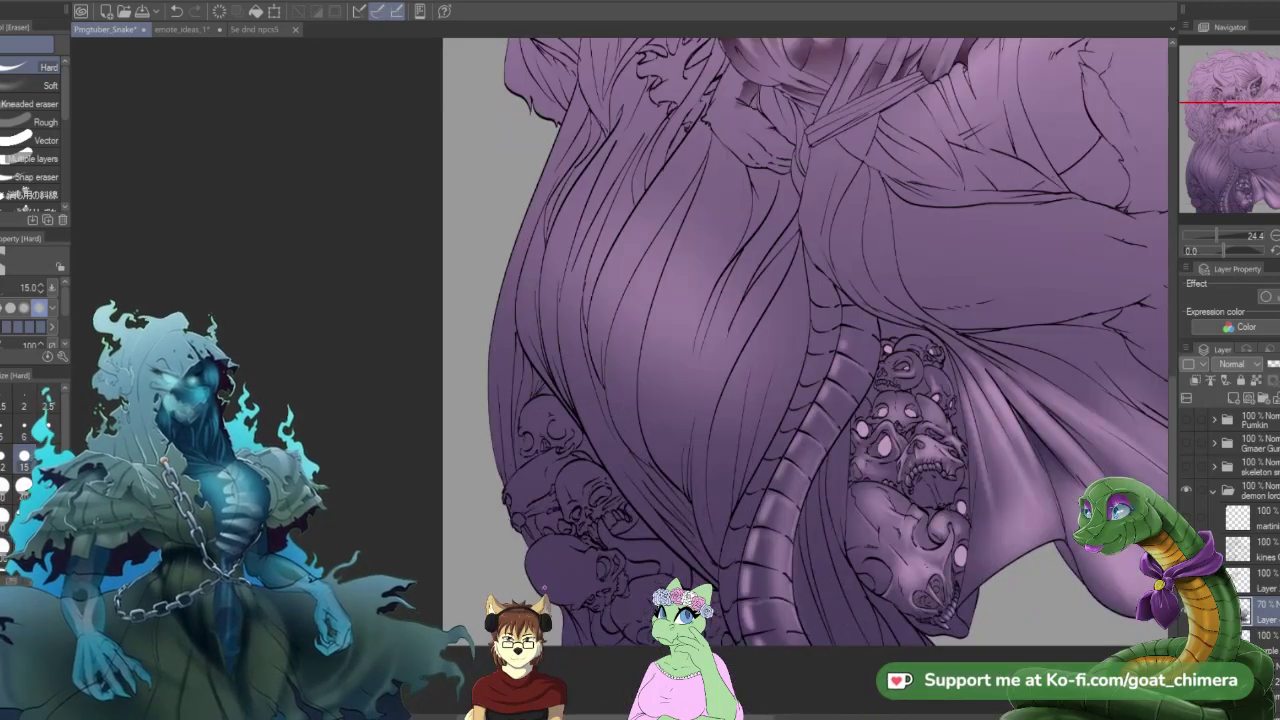
{"action": "scroll", "coordinate": [544, 588], "scroll_direction": "up", "scroll_amount": 1}
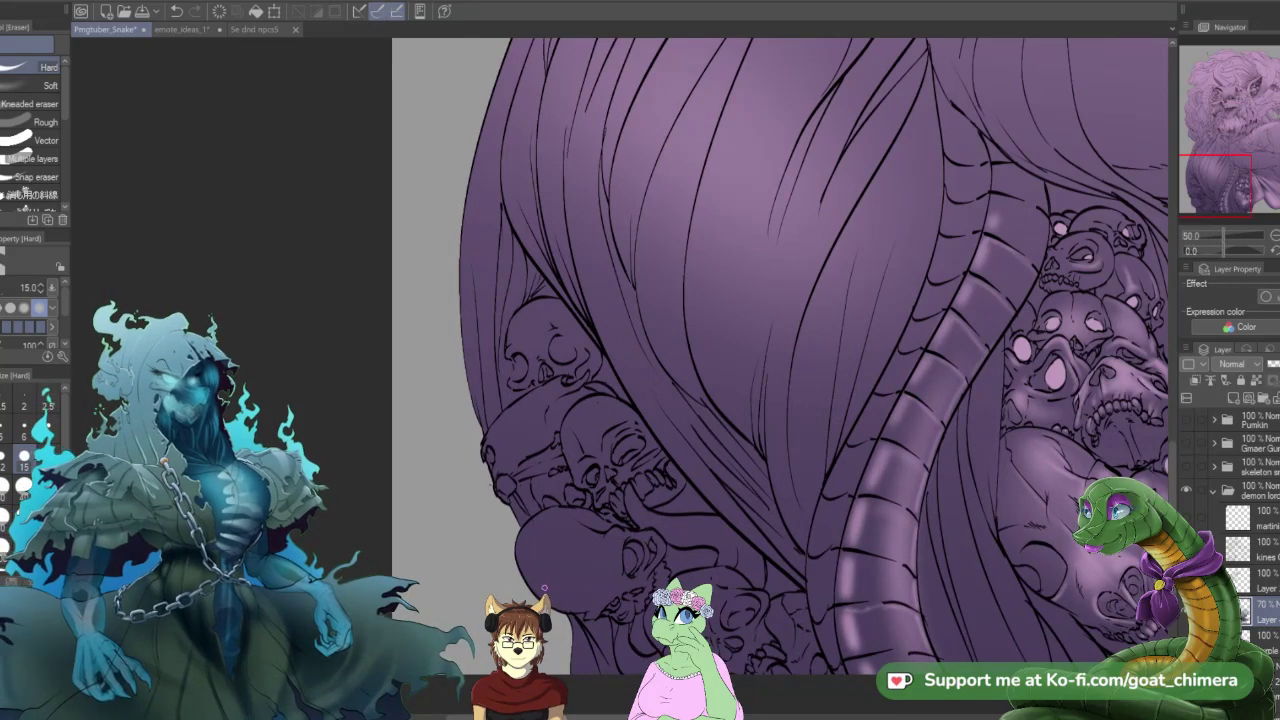
{"action": "scroll", "coordinate": [544, 588], "scroll_direction": "down", "scroll_amount": 2}
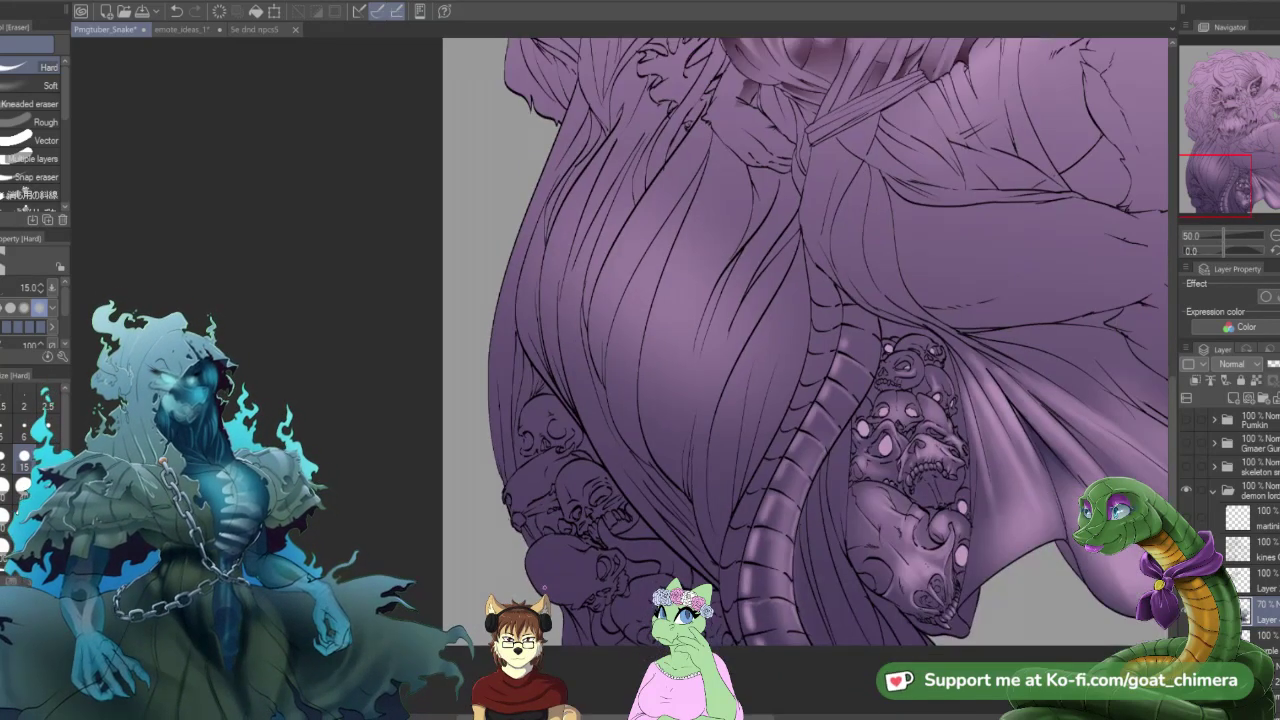
{"action": "scroll", "coordinate": [611, 620], "scroll_direction": "up", "scroll_amount": 1}
{"action": "scroll", "coordinate": [613, 620], "scroll_direction": "up", "scroll_amount": 1}
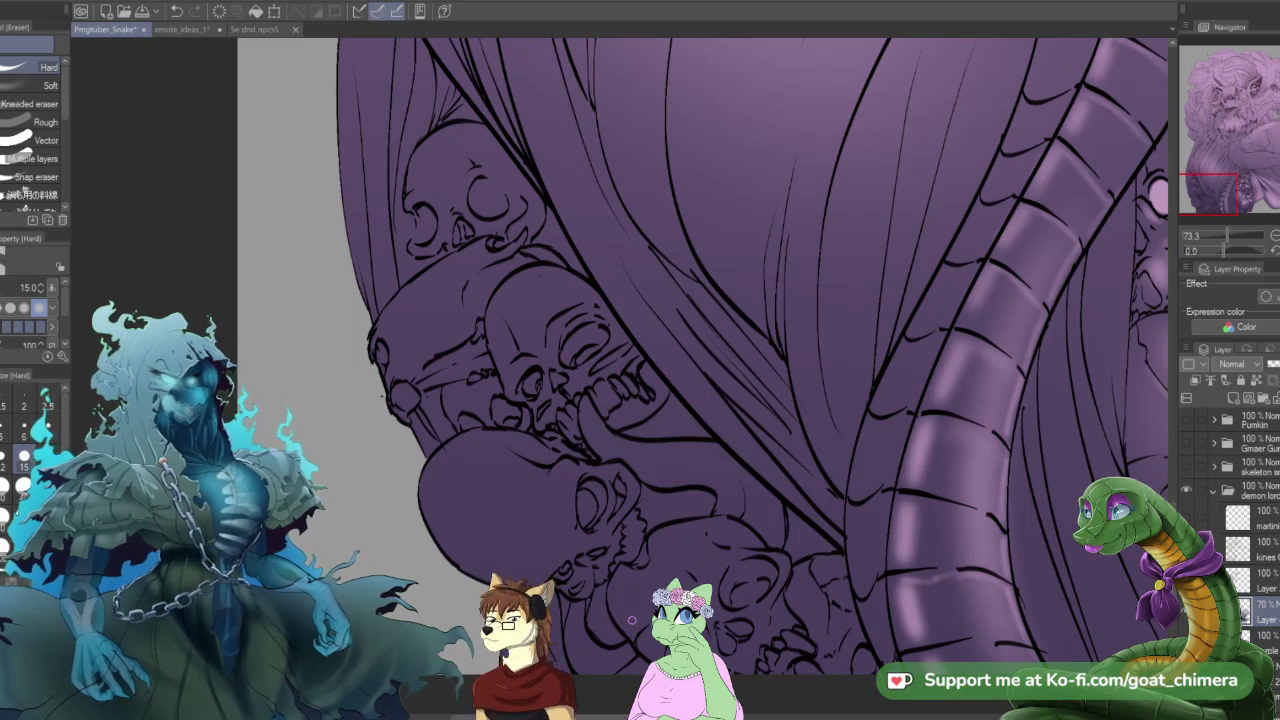
{"action": "mouse_move", "coordinate": [585, 507]}
{"action": "left_mouse_down"}
{"action": "mouse_move", "coordinate": [588, 520]}
{"action": "mouse_move", "coordinate": [587, 498]}
{"action": "left_mouse_up"}
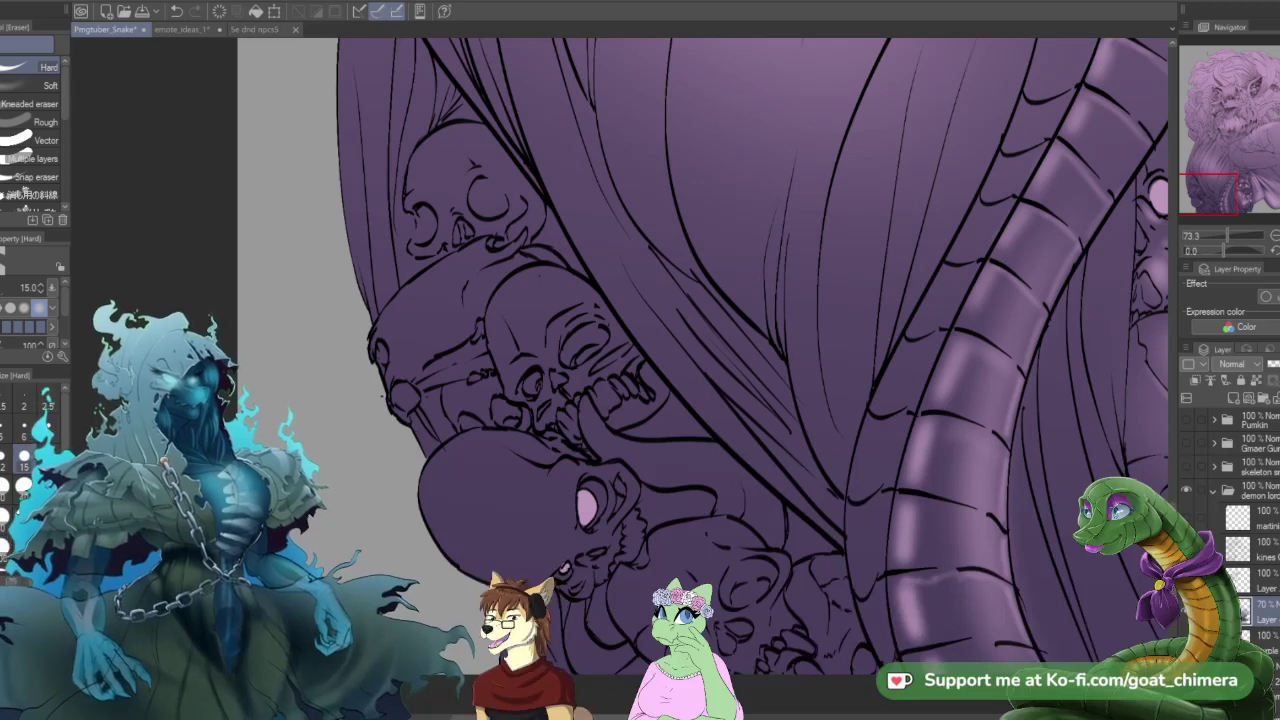
{"action": "mouse_move", "coordinate": [757, 571]}
{"action": "left_mouse_down"}
{"action": "mouse_move", "coordinate": [740, 600]}
{"action": "mouse_move", "coordinate": [757, 595]}
{"action": "mouse_move", "coordinate": [745, 581]}
{"action": "left_mouse_up"}
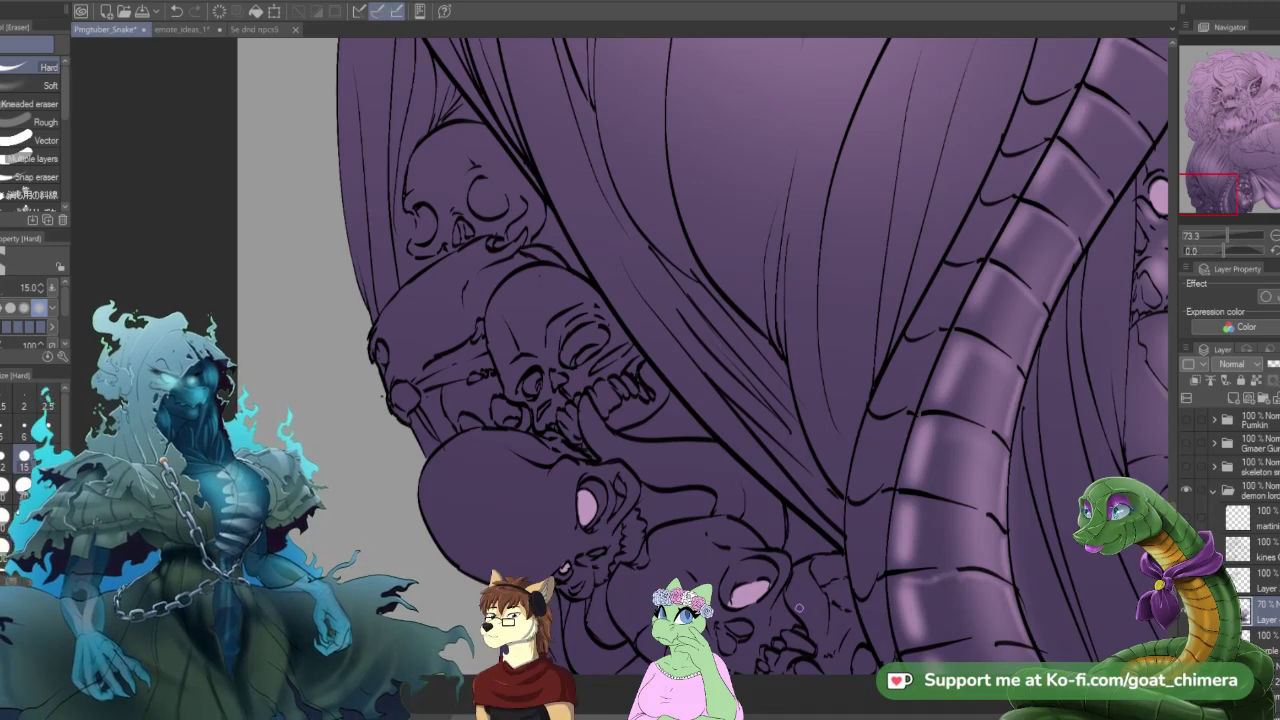
{"action": "scroll", "coordinate": [800, 610], "scroll_direction": "down", "scroll_amount": 4}
{"action": "scroll", "coordinate": [812, 650], "scroll_direction": "up", "scroll_amount": 2}
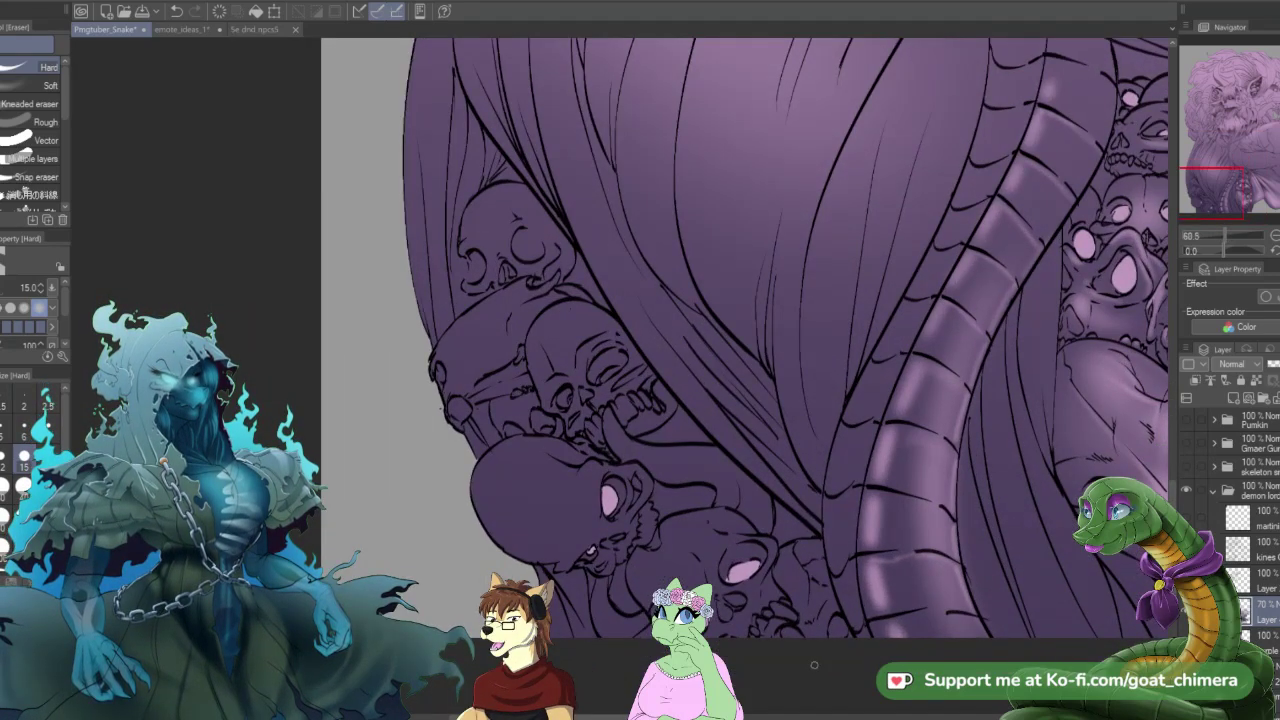
{"action": "left_click_drag", "start_coordinate": [788, 629], "coordinate": [843, 628]}
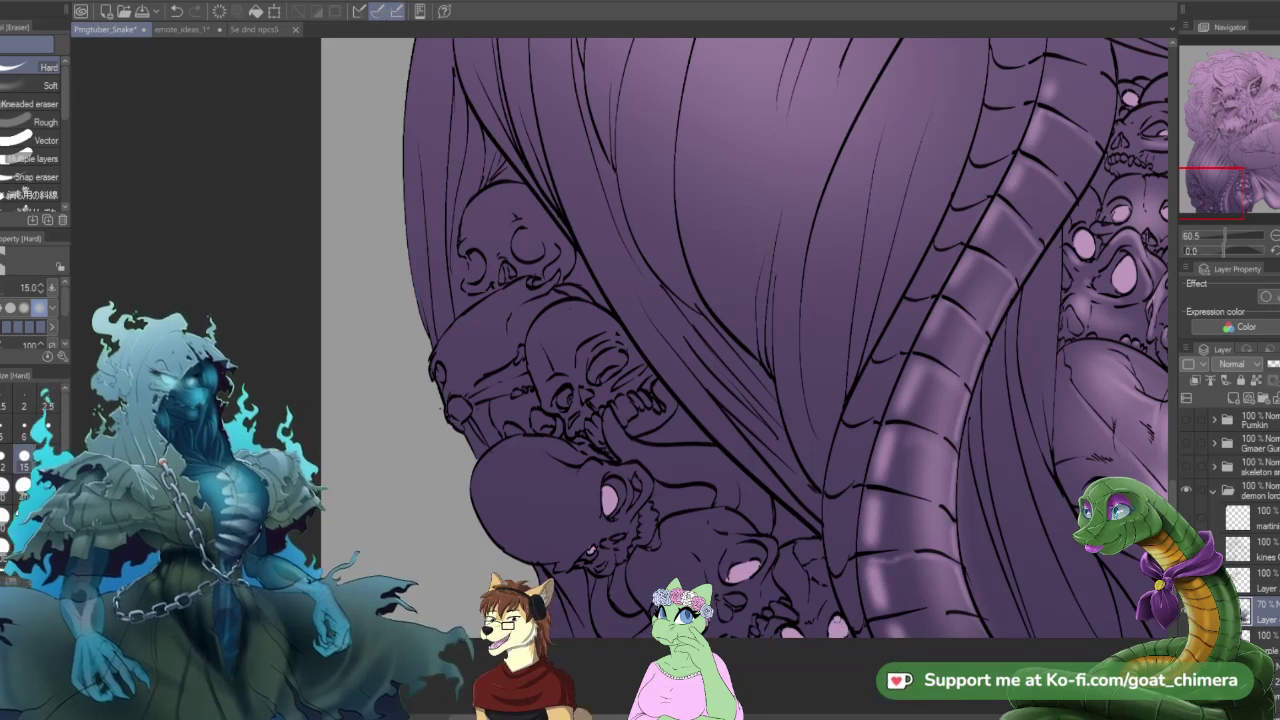
- Clear the eye sockets of the upper skulls along the drapery's outer edge with the Hard eraser
{"action": "scroll", "coordinate": [860, 644], "scroll_direction": "down", "scroll_amount": 2}
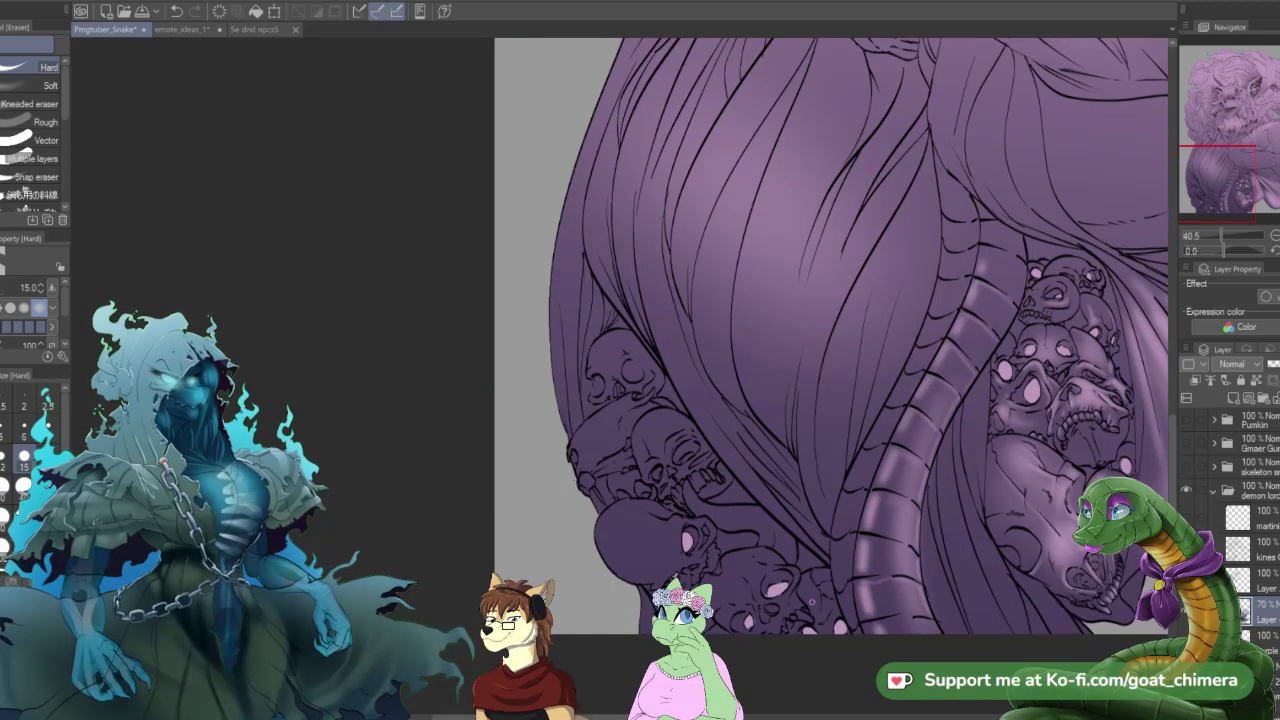
{"action": "scroll", "coordinate": [681, 510], "scroll_direction": "up", "scroll_amount": 2}
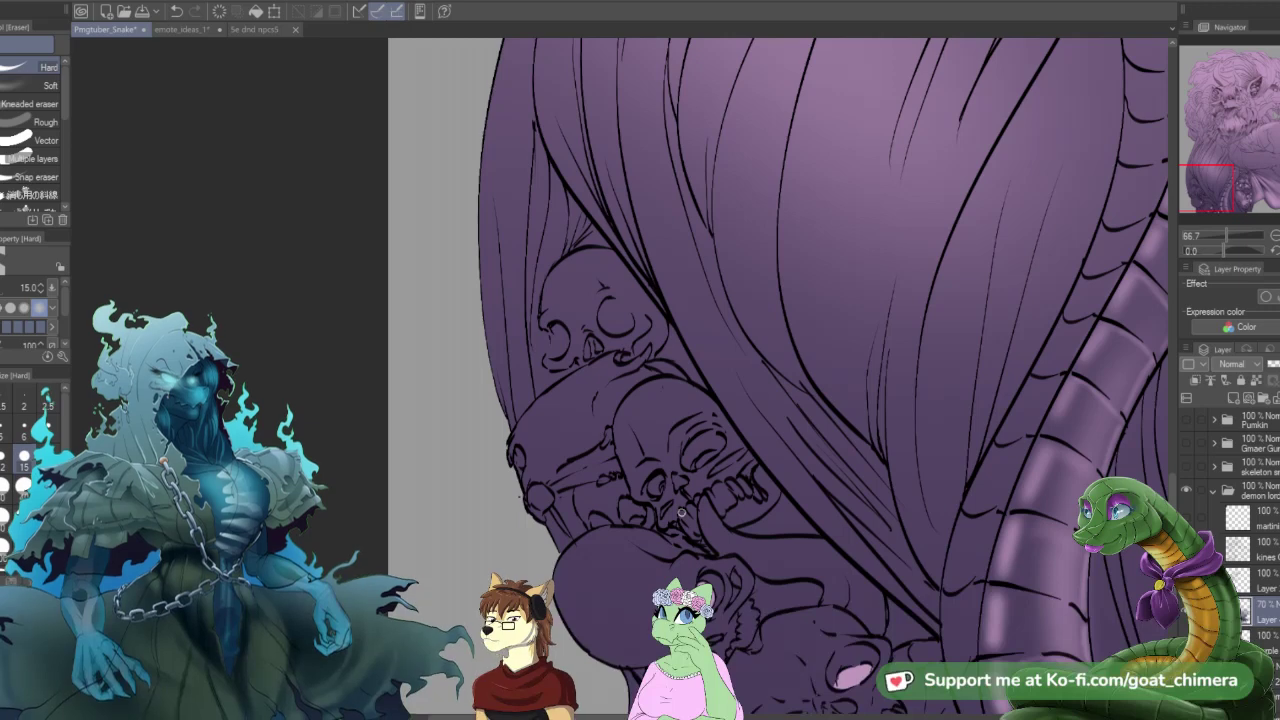
{"action": "left_click_drag", "start_coordinate": [708, 452], "coordinate": [715, 455]}
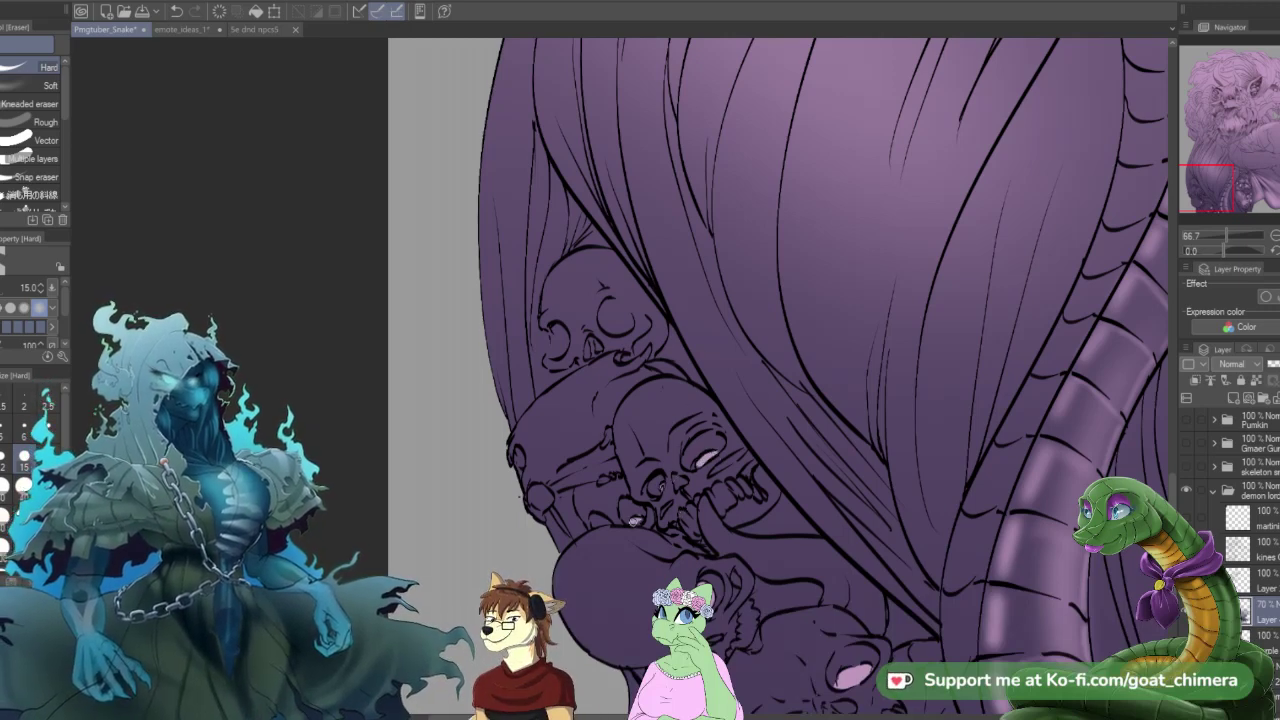
{"action": "left_click_drag", "start_coordinate": [612, 322], "coordinate": [622, 326]}
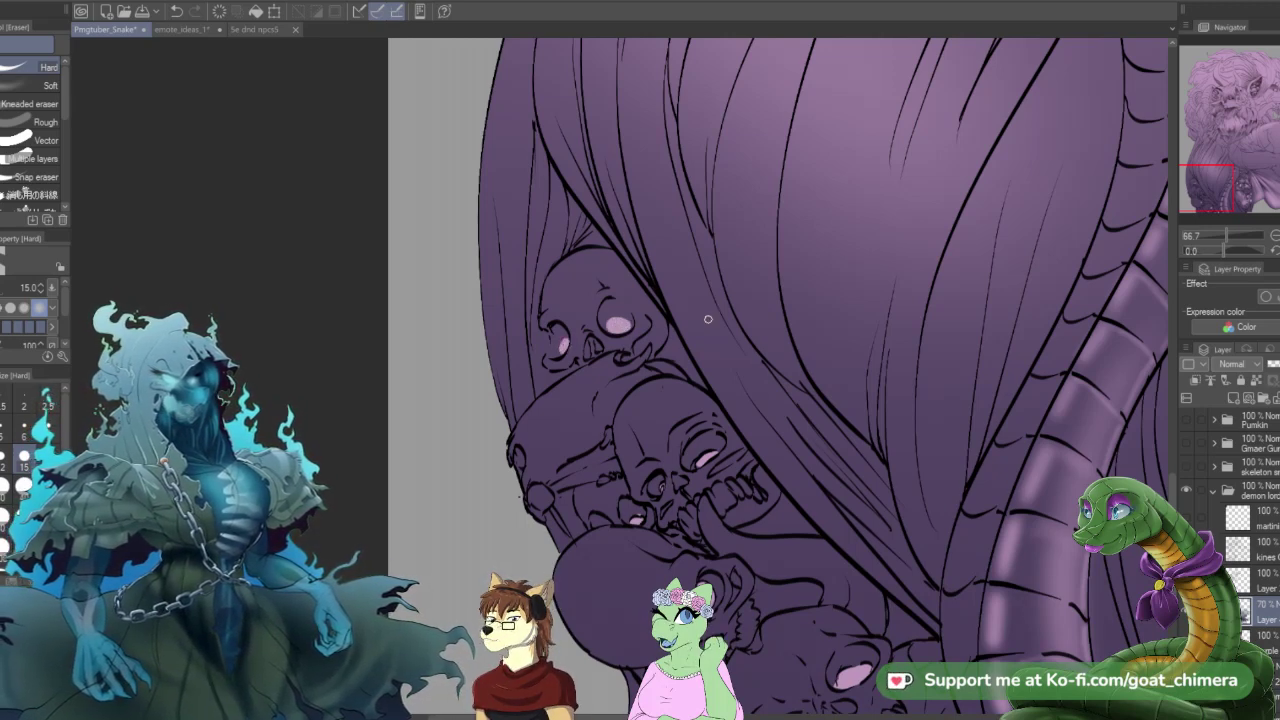
- Examine the brightened eye sockets of both lower skull piles against the whole composition
{"action": "scroll", "coordinate": [707, 319], "scroll_direction": "down", "scroll_amount": 8}
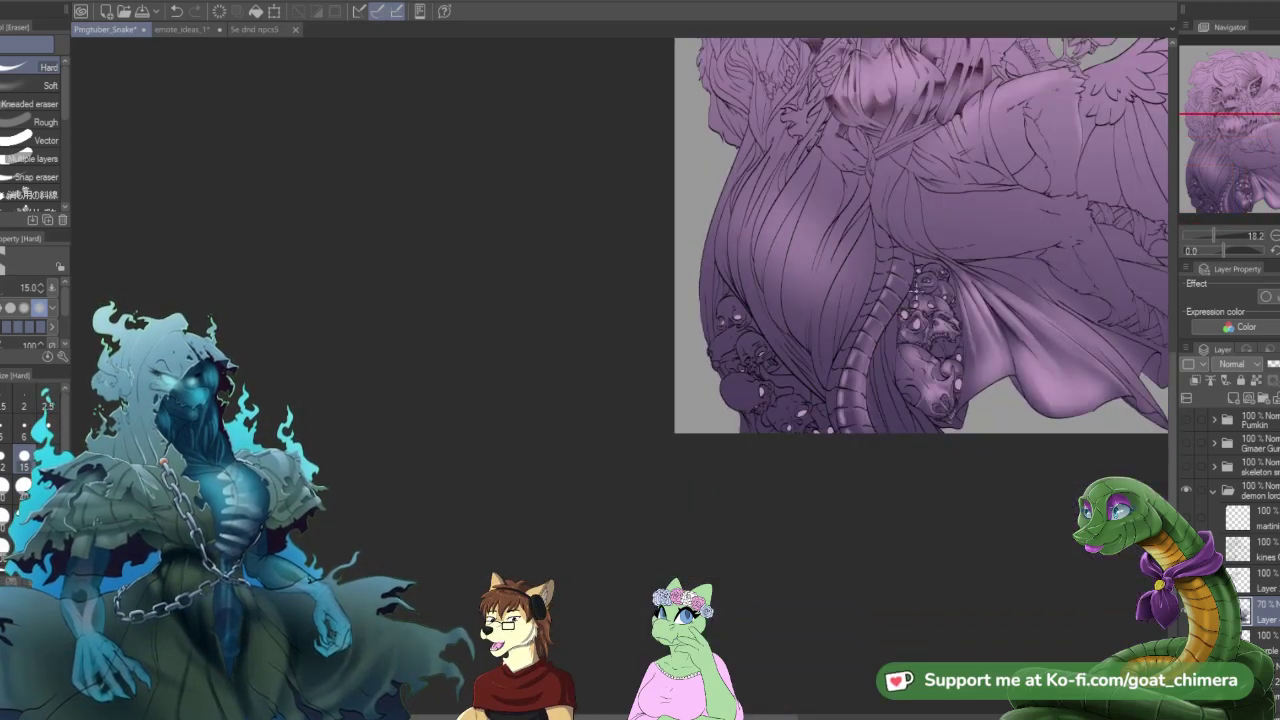
{"action": "scroll", "coordinate": [916, 284], "scroll_direction": "up", "scroll_amount": 2}
{"action": "scroll", "coordinate": [917, 230], "scroll_direction": "down", "scroll_amount": 2}
{"action": "scroll", "coordinate": [917, 191], "scroll_direction": "up", "scroll_amount": 2}
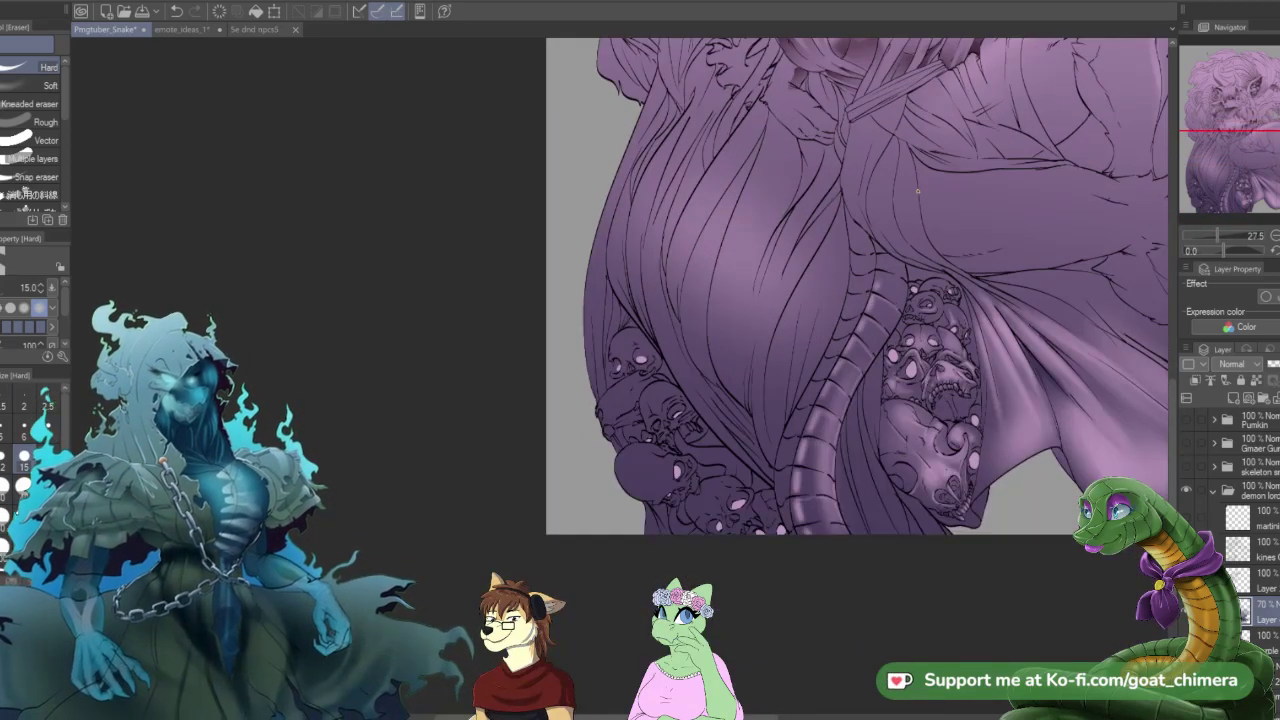
{"action": "left_click_drag", "start_coordinate": [1248, 198], "coordinate": [1279, 176]}
{"action": "scroll", "coordinate": [998, 566], "scroll_direction": "down", "scroll_amount": 1}
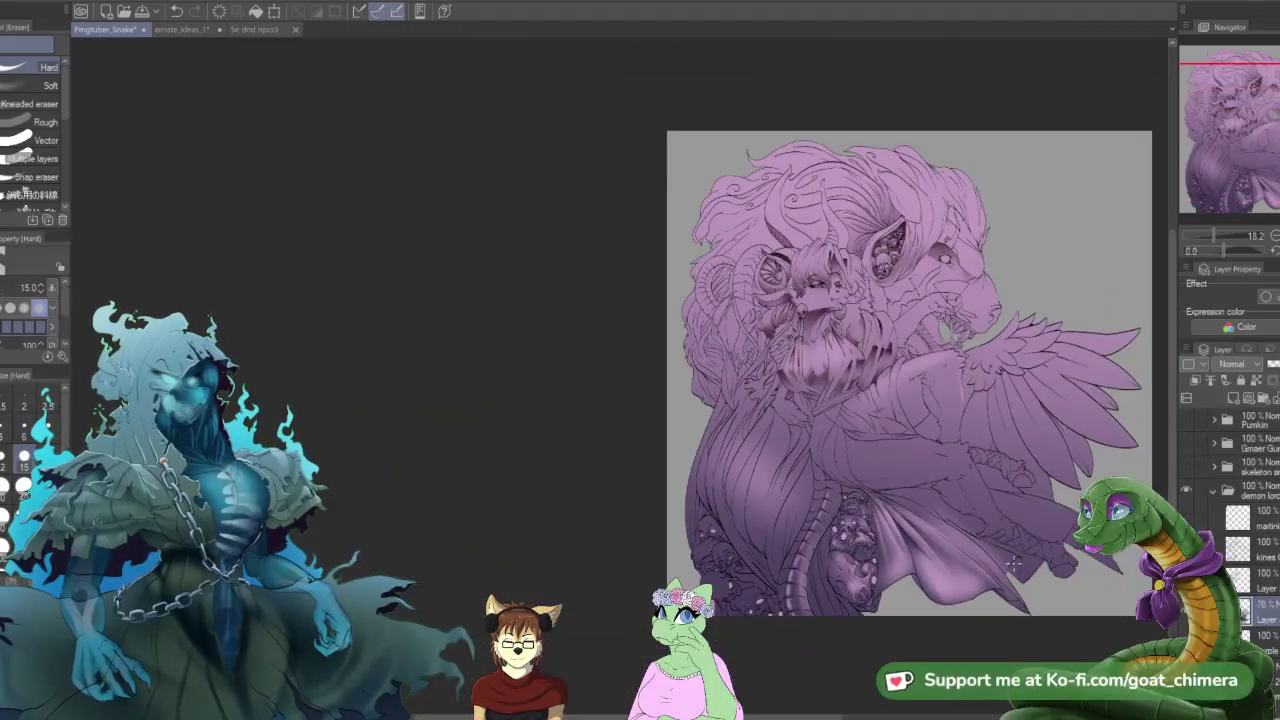
{"action": "scroll", "coordinate": [1012, 565], "scroll_direction": "down", "scroll_amount": 1}
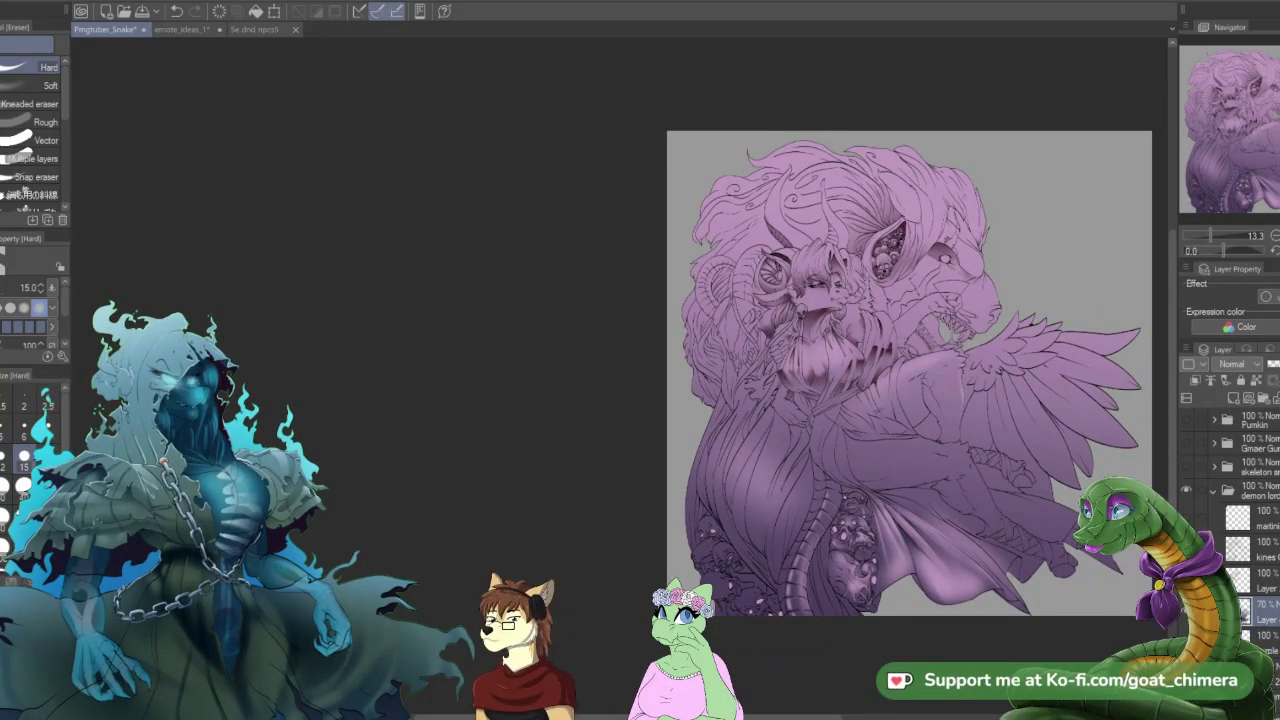
{"action": "scroll", "coordinate": [760, 578], "scroll_direction": "up", "scroll_amount": 1}
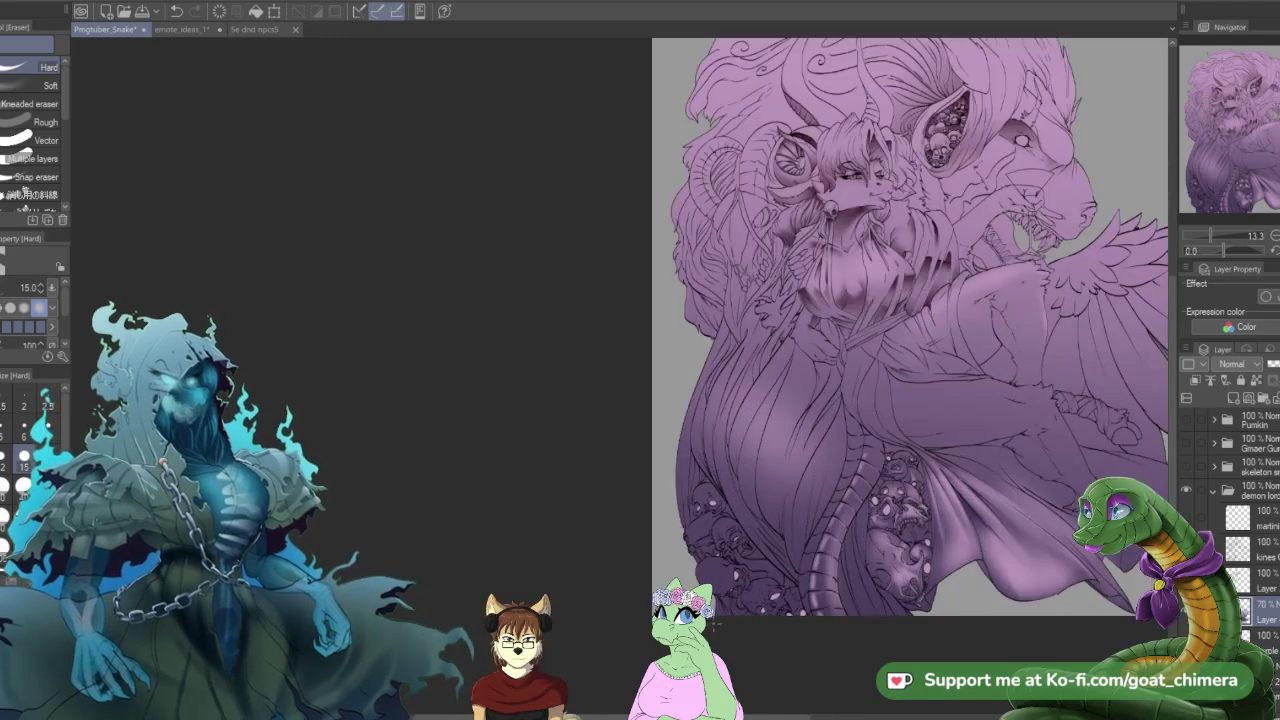
{"action": "scroll", "coordinate": [760, 578], "scroll_direction": "up", "scroll_amount": 1}
{"action": "scroll", "coordinate": [760, 578], "scroll_direction": "up", "scroll_amount": 1}
{"action": "scroll", "coordinate": [760, 580], "scroll_direction": "down", "scroll_amount": 2}
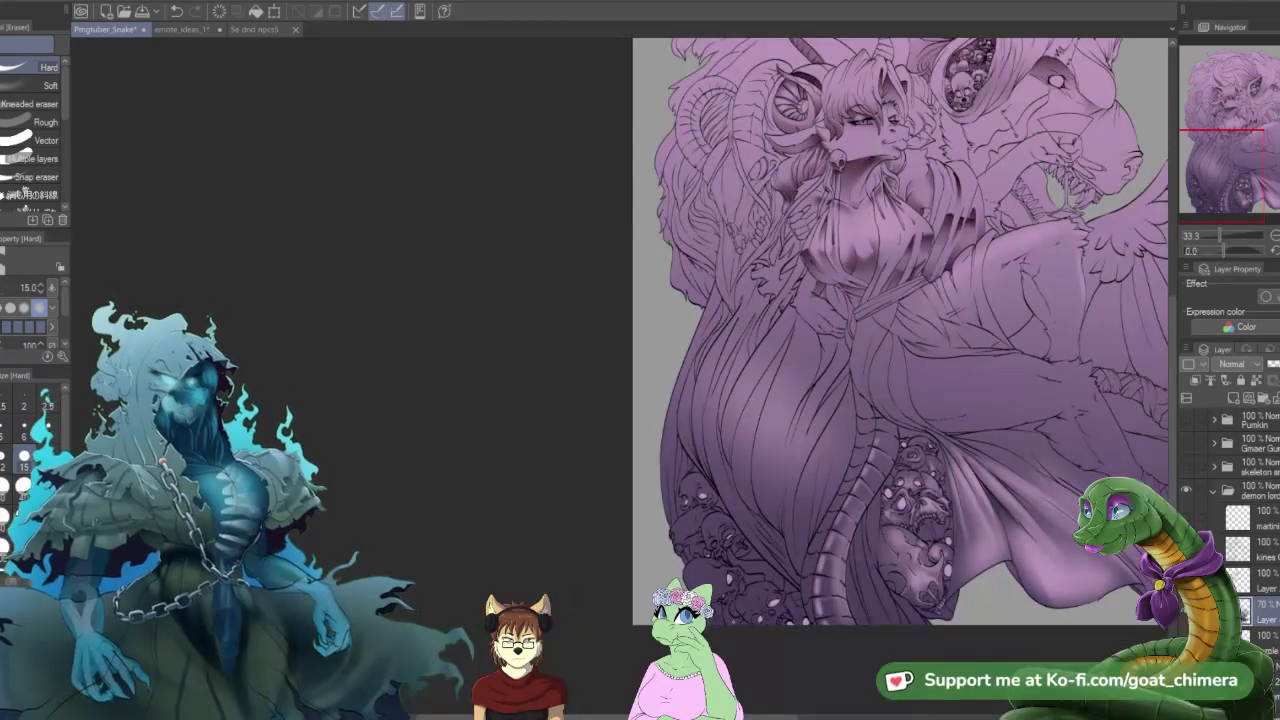
{"action": "scroll", "coordinate": [715, 605], "scroll_direction": "up", "scroll_amount": 1}
{"action": "scroll", "coordinate": [760, 578], "scroll_direction": "up", "scroll_amount": 1}
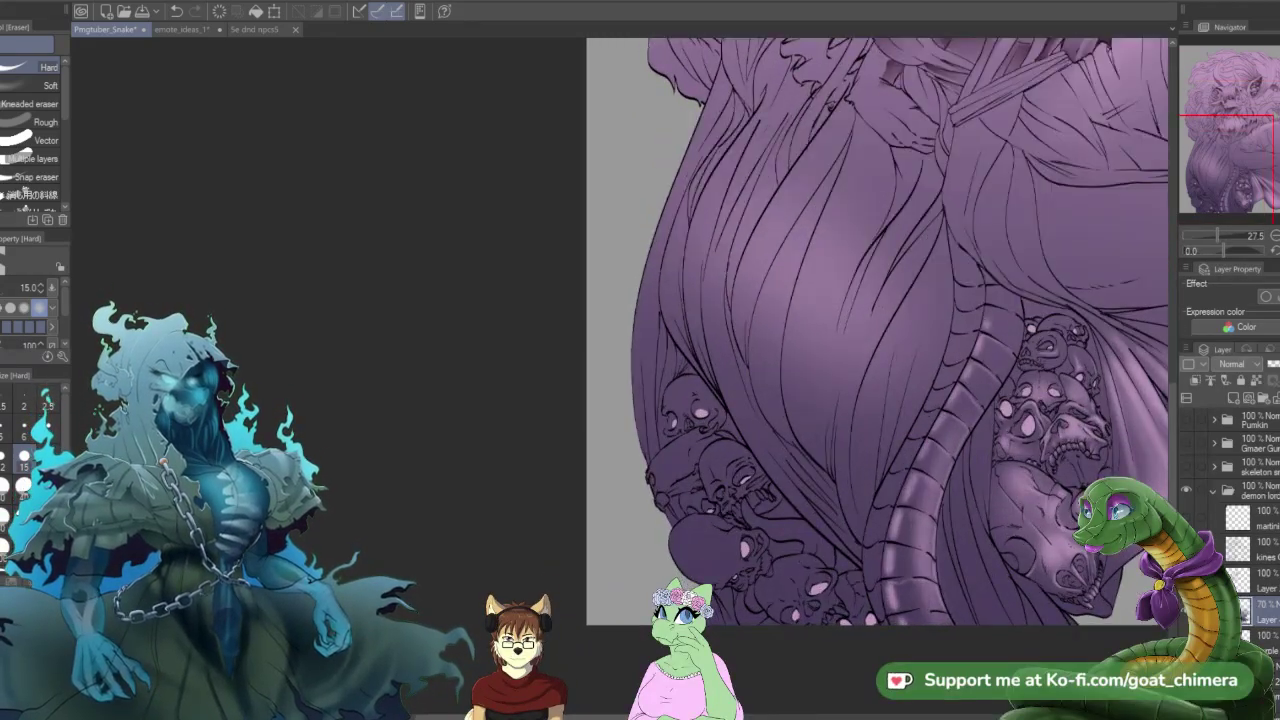
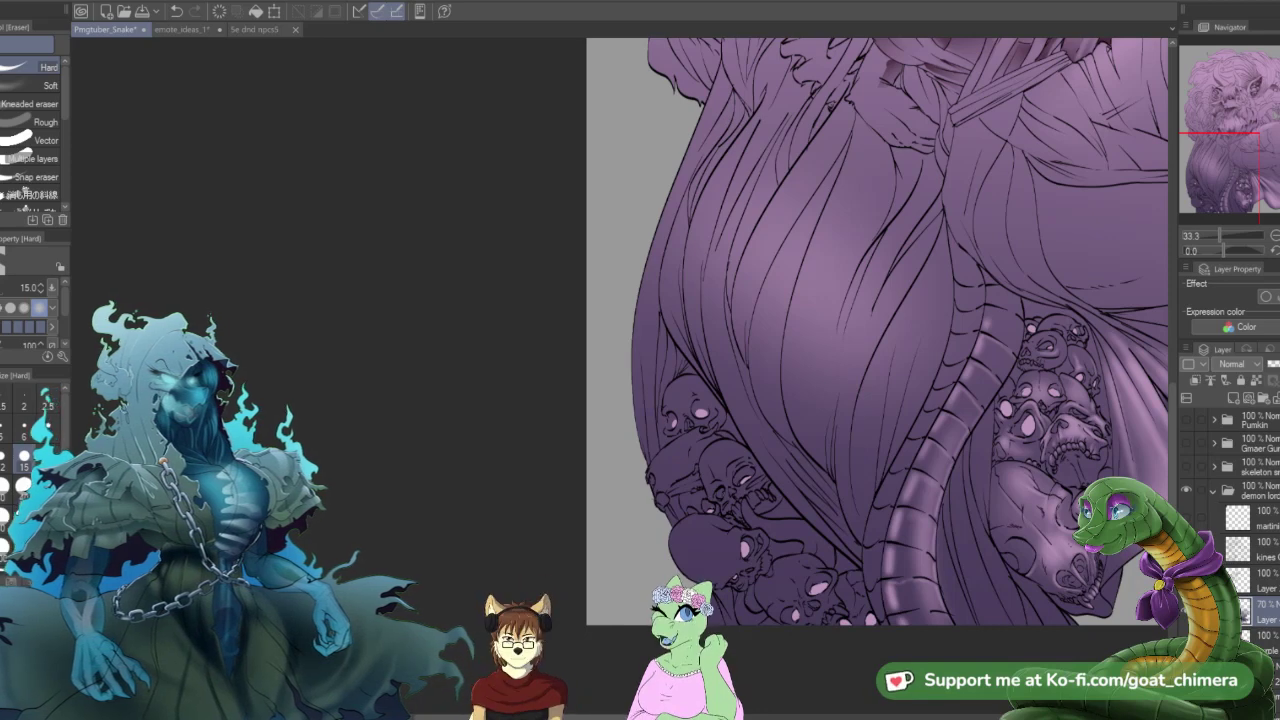
- Lighten the dome of the round skull beneath the drapery with the Soft eraser at size 250
{"action": "left_click", "coordinate": [24, 550]}
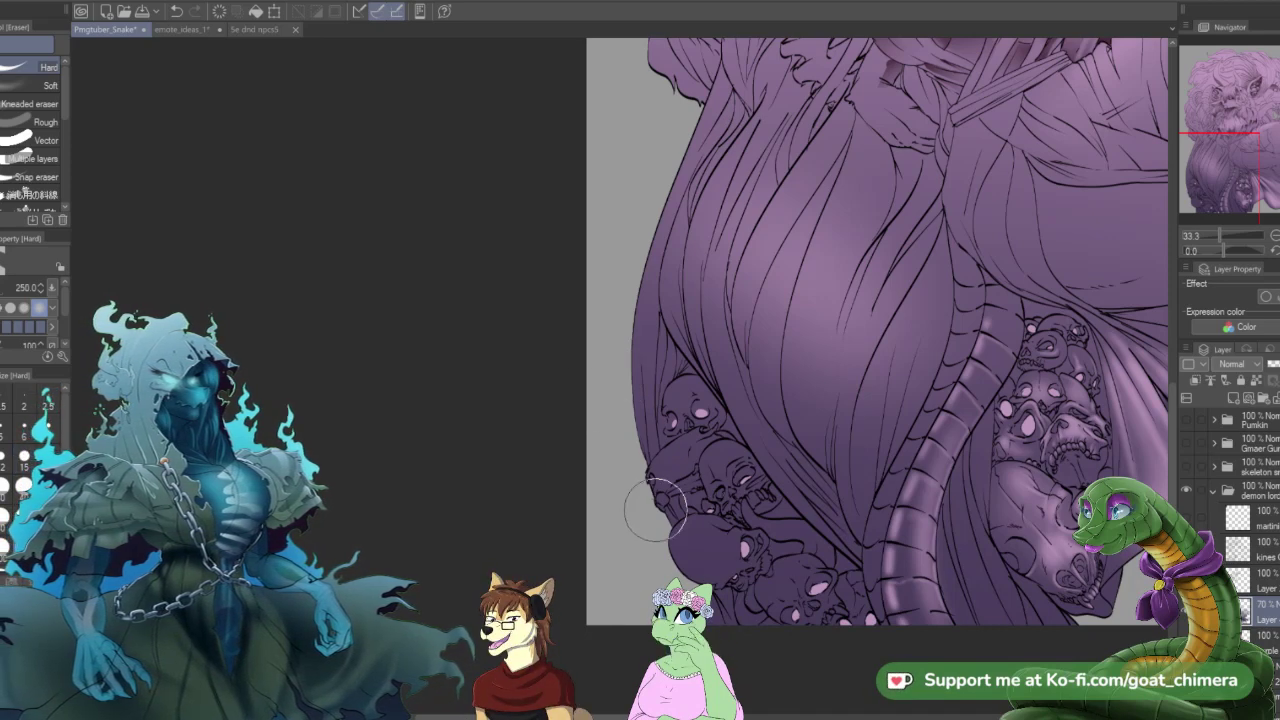
{"action": "left_click", "coordinate": [703, 550]}
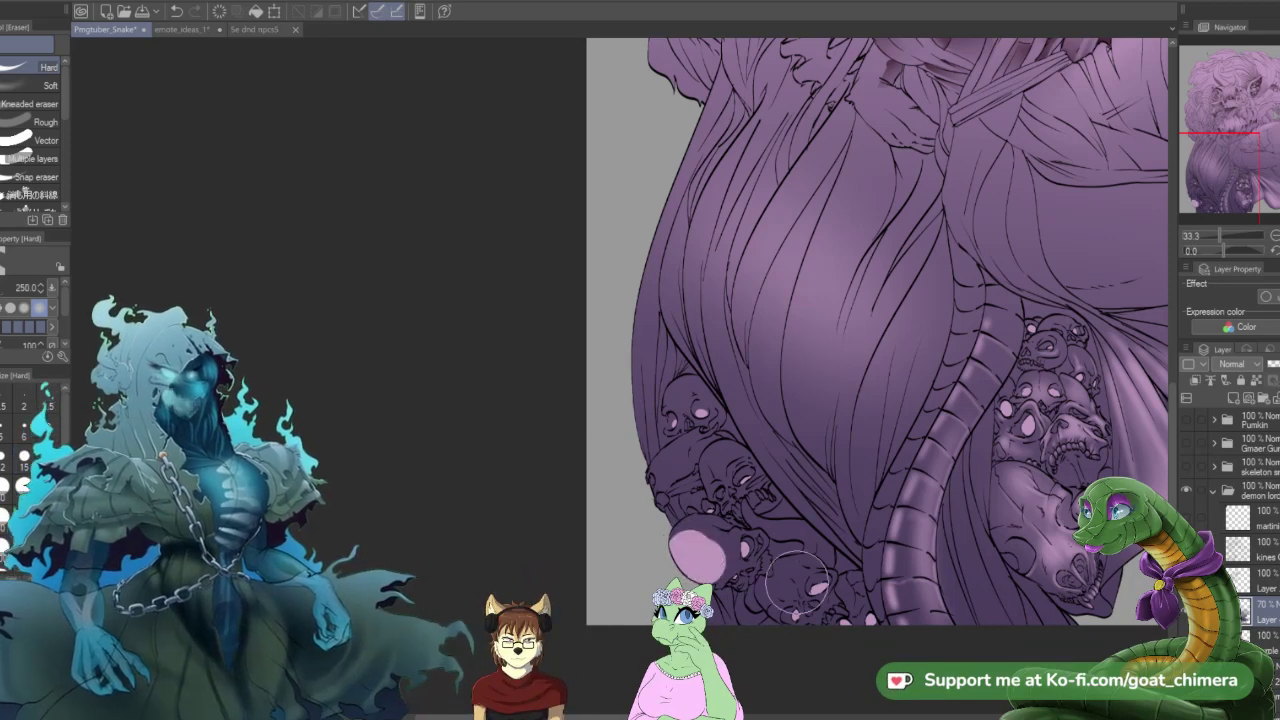
{"action": "key", "text": "ctrl+z"}
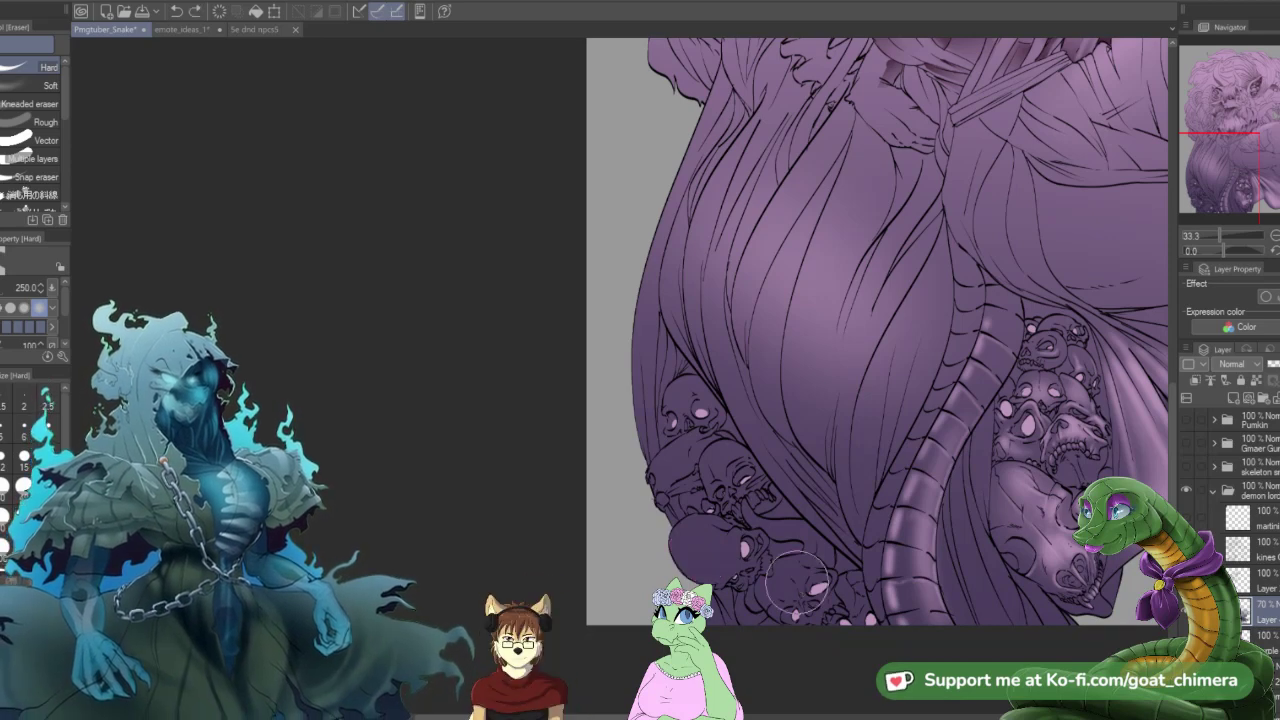
{"action": "left_click", "coordinate": [31, 87]}
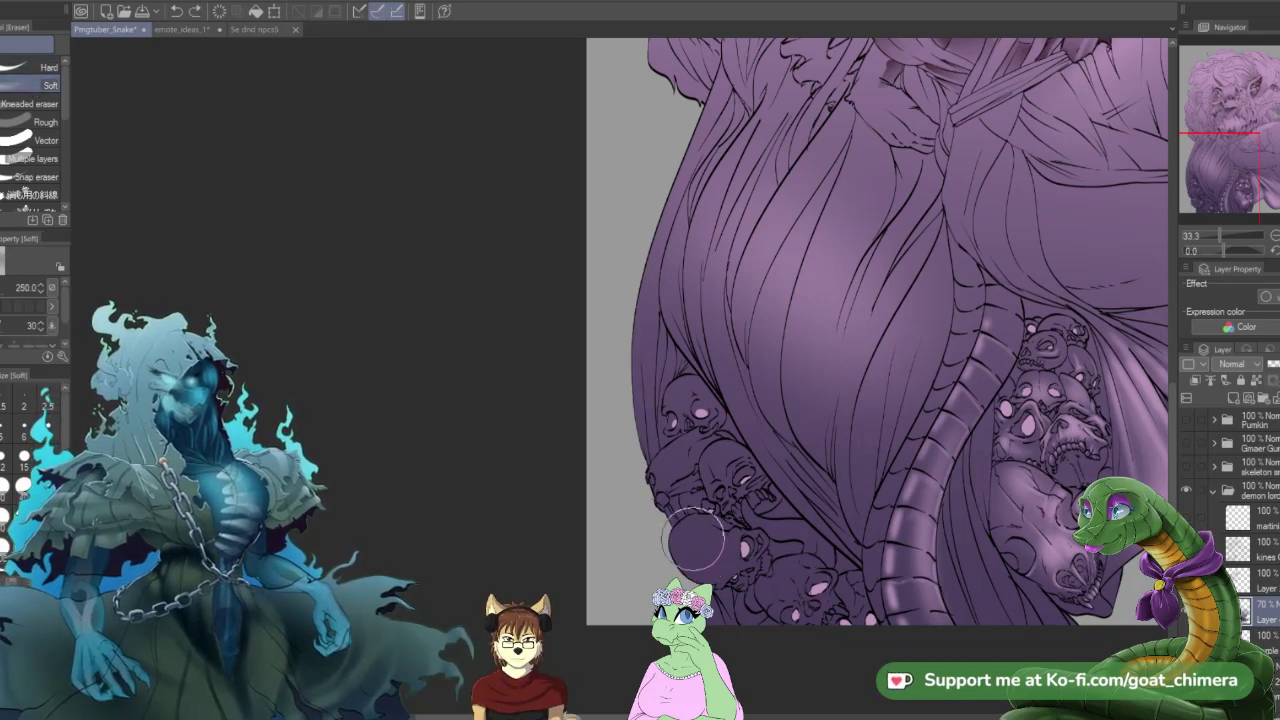
{"action": "left_click_drag", "start_coordinate": [695, 555], "coordinate": [696, 558]}
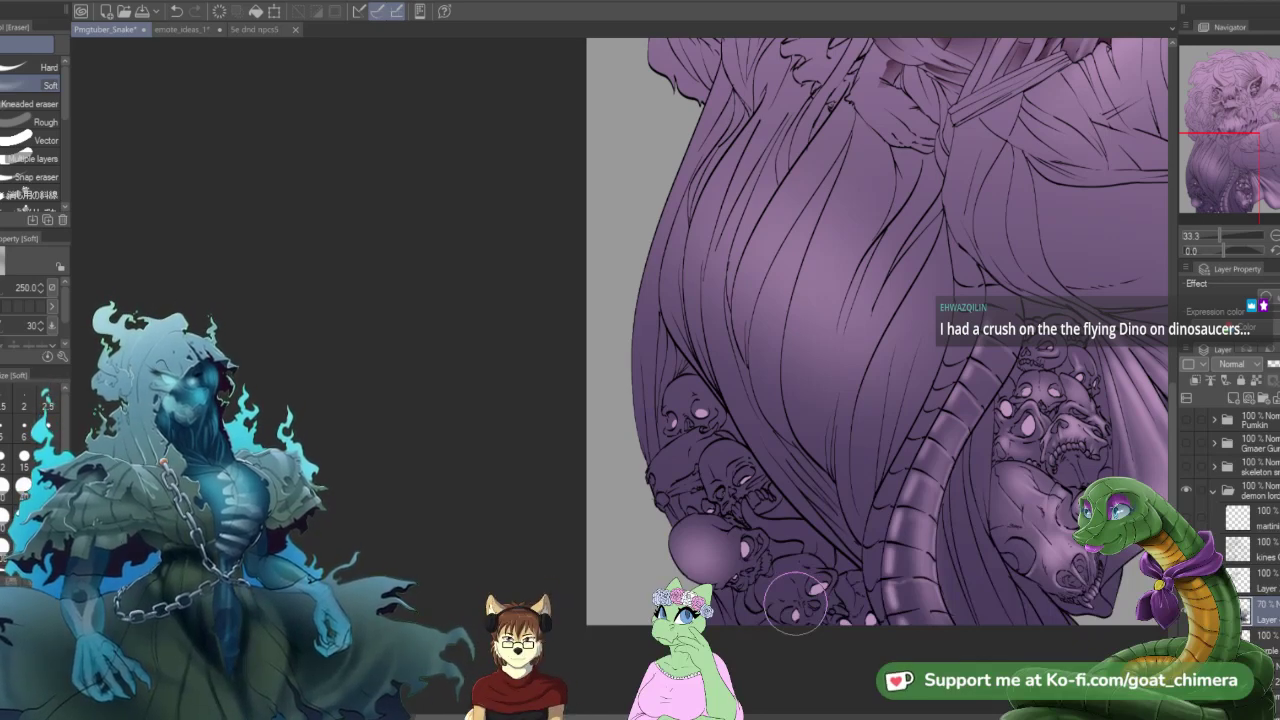
- Refine the highlights on the skulls beneath the bulging drapery with the Soft eraser at size 40
{"action": "key", "text": "["}
{"action": "key", "text": "["}
{"action": "key", "text": "["}
{"action": "key", "text": "["}
{"action": "key", "text": "["}
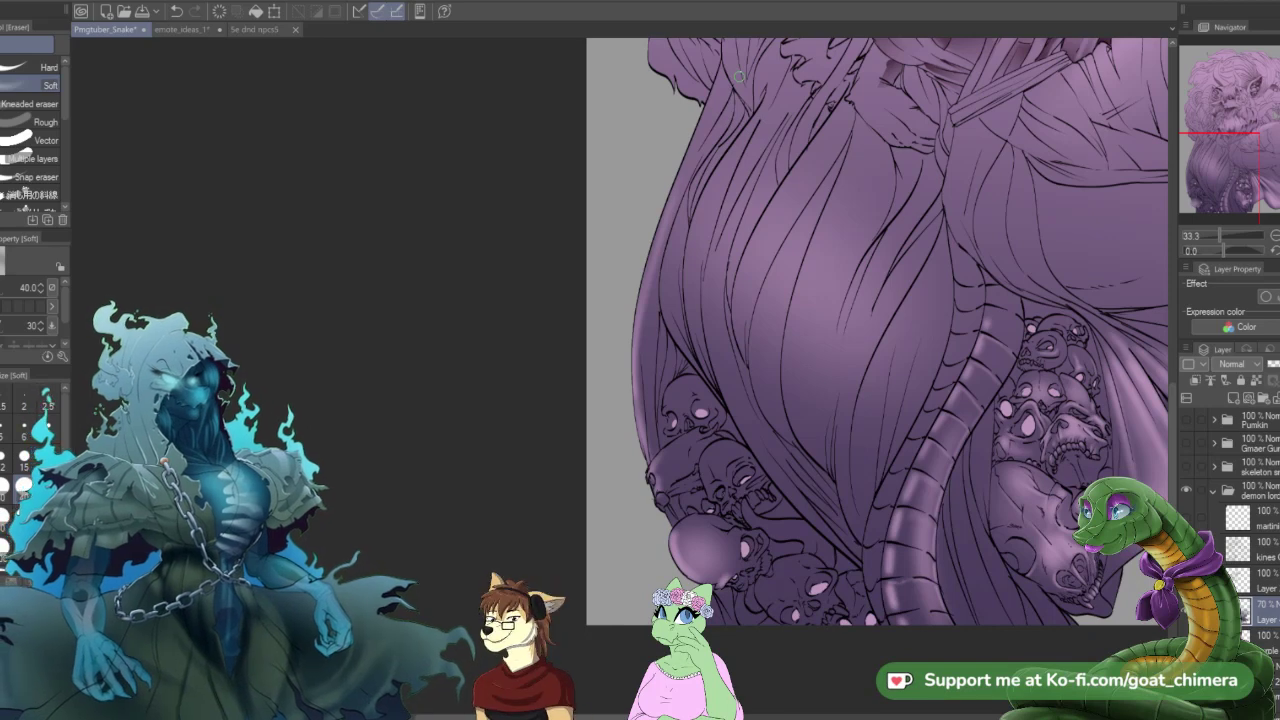
{"action": "scroll", "coordinate": [739, 75], "scroll_direction": "down", "scroll_amount": 1}
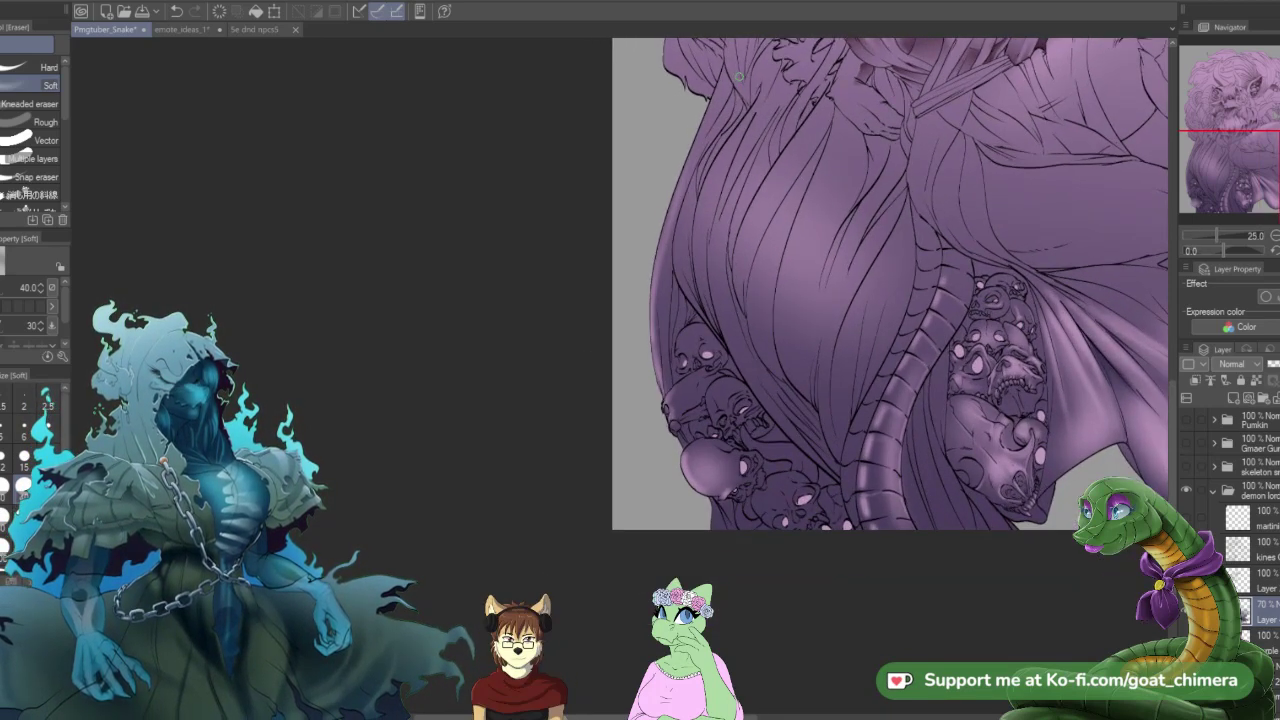
{"action": "scroll", "coordinate": [740, 75], "scroll_direction": "up", "scroll_amount": 1}
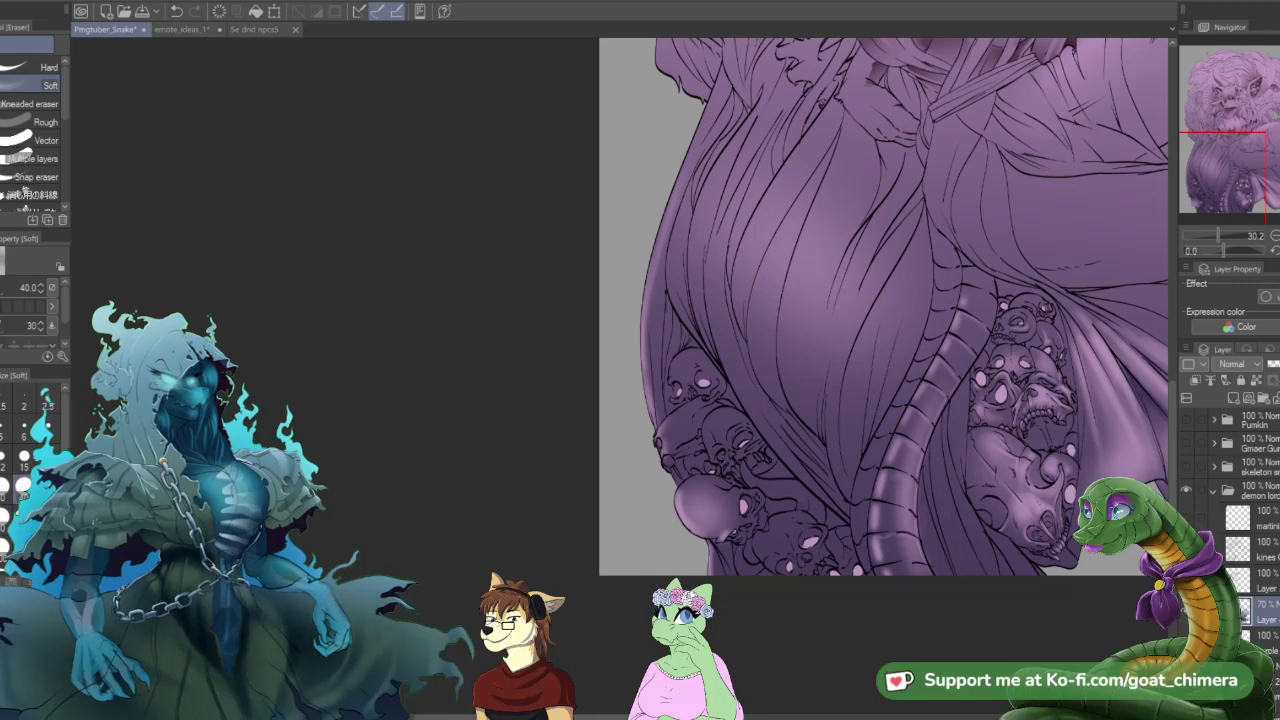
- Paint over the round skull's highlight in a sampled dark purple with K Hard 2 at size 100 and set the shading layer's opacity to 81%
{"action": "key", "text": "b"}
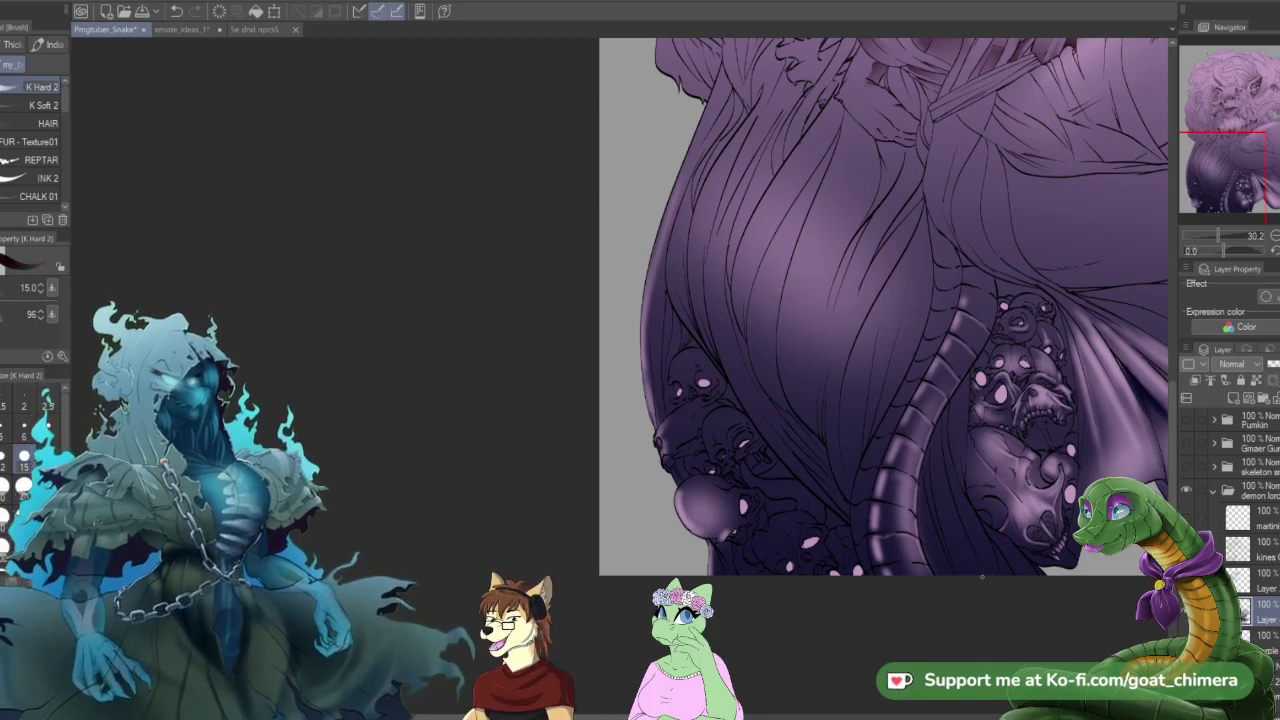
{"action": "key", "text": "i"}
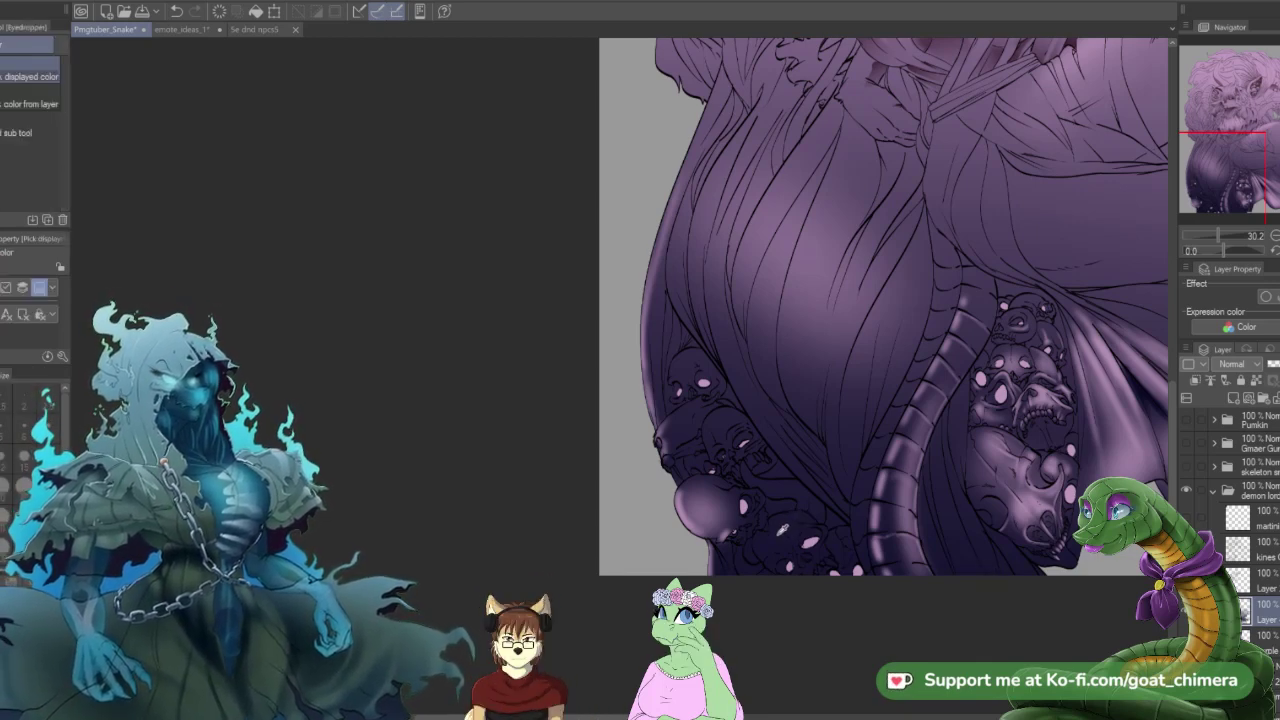
{"action": "key", "text": "b"}
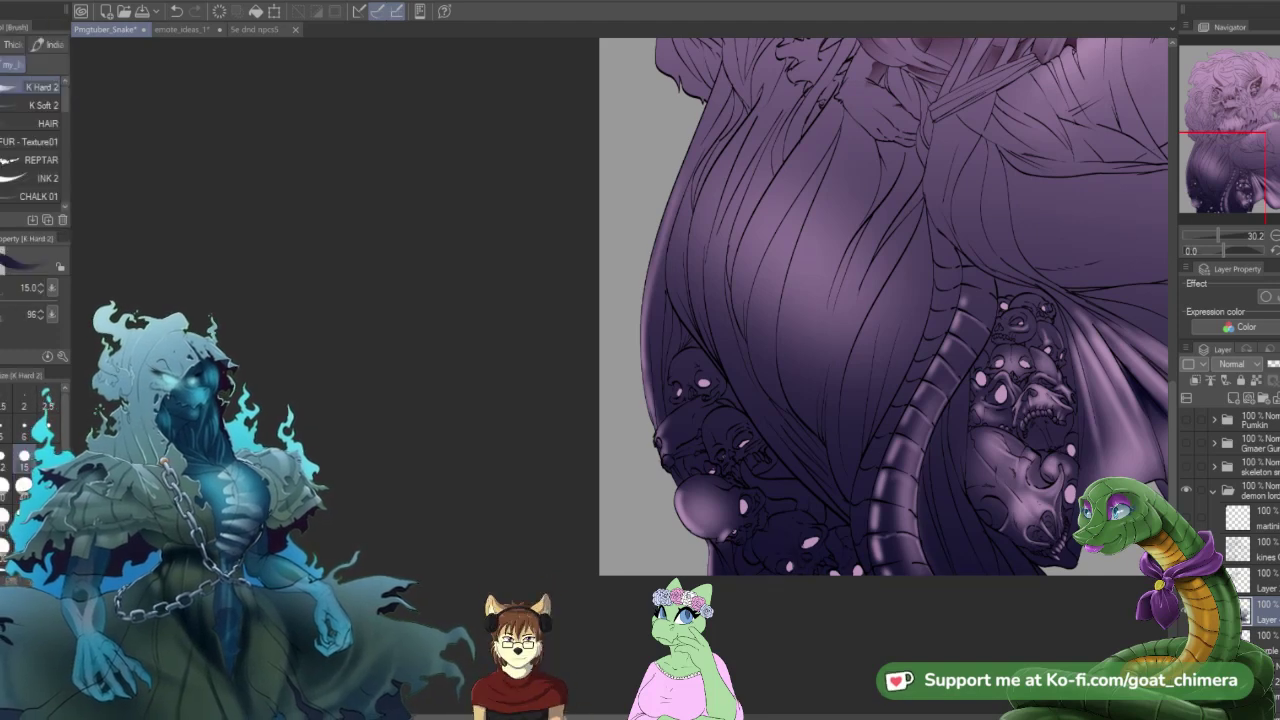
{"action": "key", "text": "]"}
{"action": "mouse_move", "coordinate": [720, 484]}
{"action": "left_mouse_down"}
{"action": "mouse_move", "coordinate": [712, 497]}
{"action": "mouse_move", "coordinate": [732, 496]}
{"action": "left_mouse_up"}
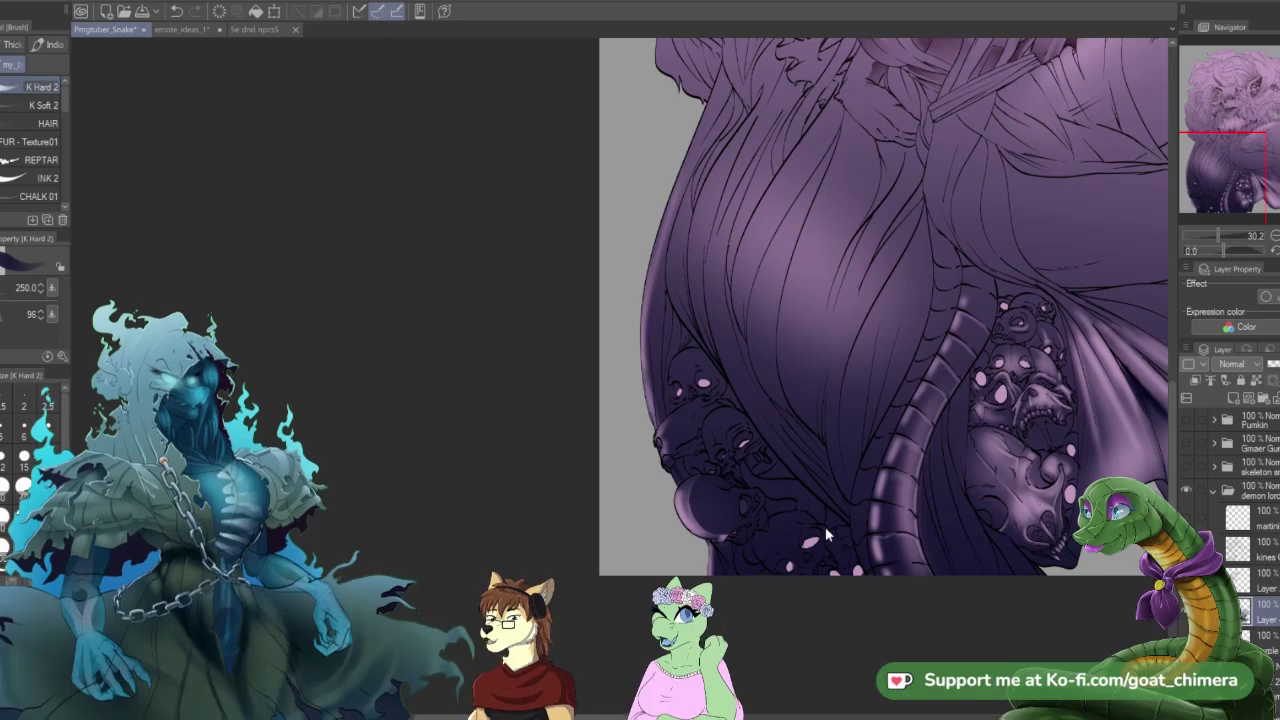
{"action": "key", "text": "bracketleft"}
{"action": "key", "text": "bracketleft"}
{"action": "key", "text": "bracketleft"}
{"action": "key", "text": "bracketleft"}
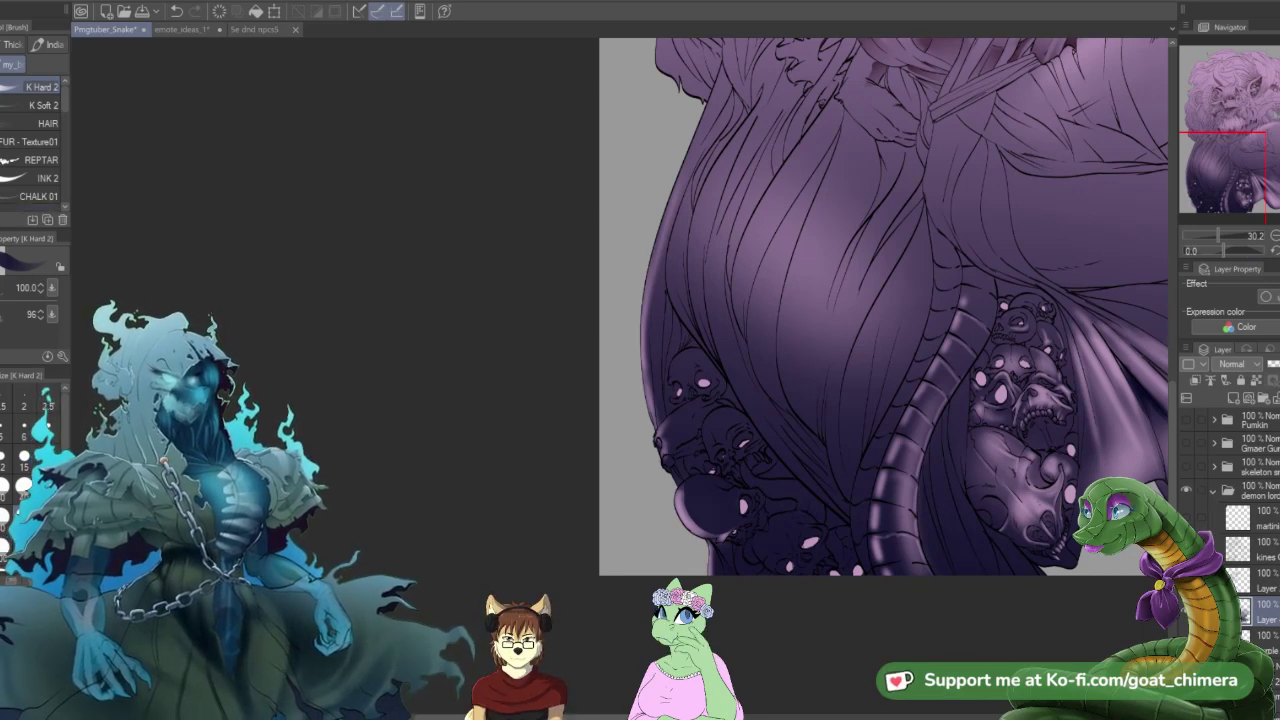
{"action": "left_click", "coordinate": [1275, 364]}
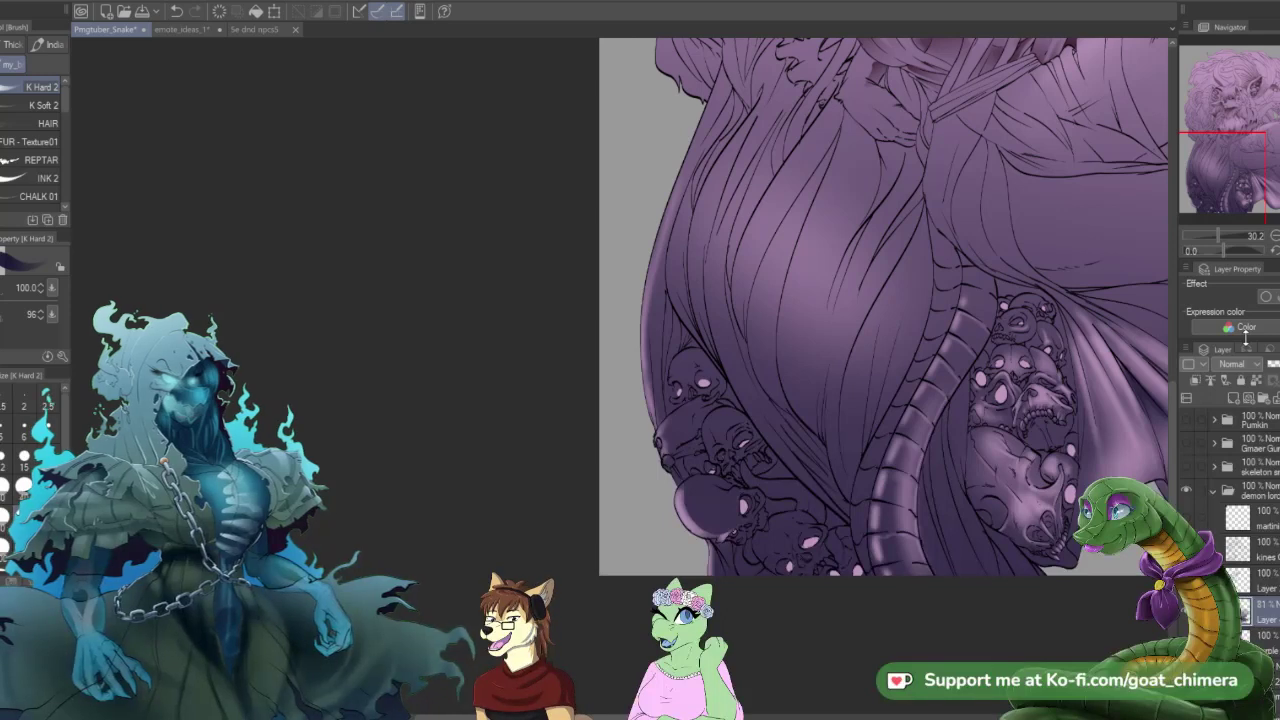
- Lighten fine details of the skulls along the drapery's outer edge with the Soft eraser, reducing its size to 15
{"action": "key", "text": "e"}
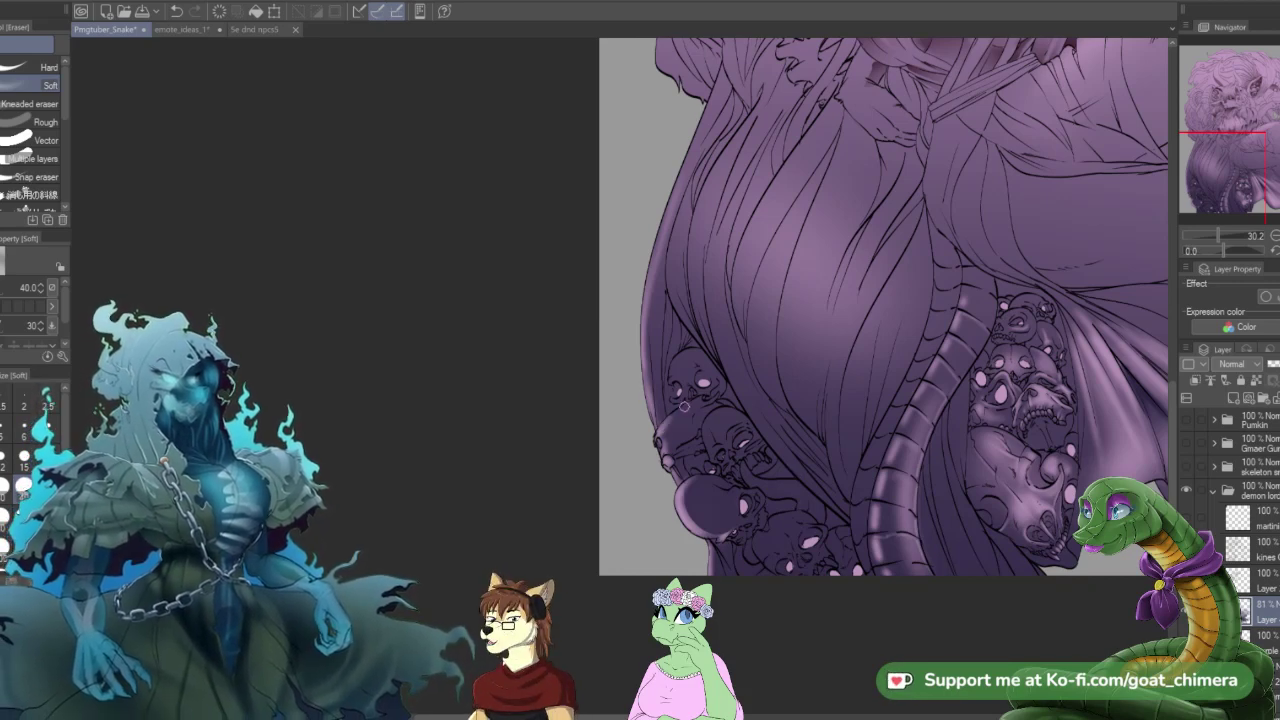
{"action": "key", "text": "bracketleft"}
{"action": "key", "text": "bracketleft"}
{"action": "key", "text": "bracketleft"}
{"action": "key", "text": "bracketleft"}
{"action": "key", "text": "bracketleft"}
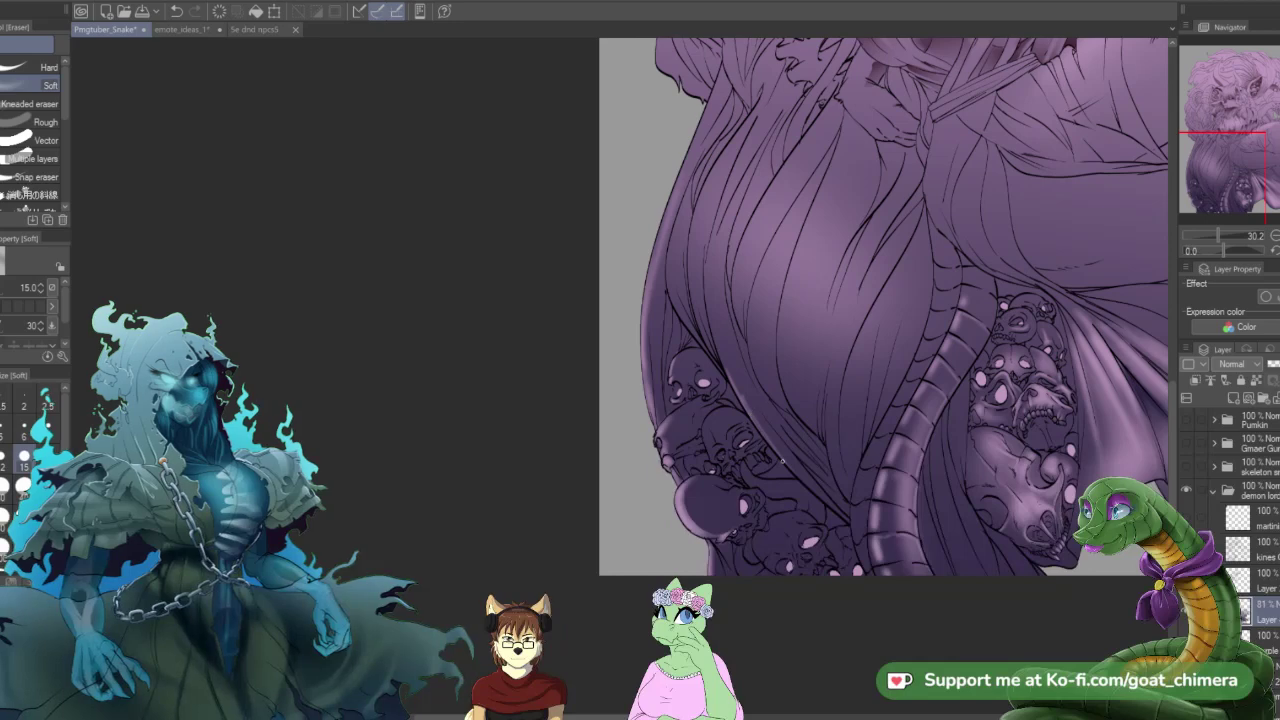
- Soften the shading around the drapery's lower end and the segmented tail with the Soft eraser and the Blend tool at size 100
{"action": "scroll", "coordinate": [878, 498], "scroll_direction": "down", "scroll_amount": 3}
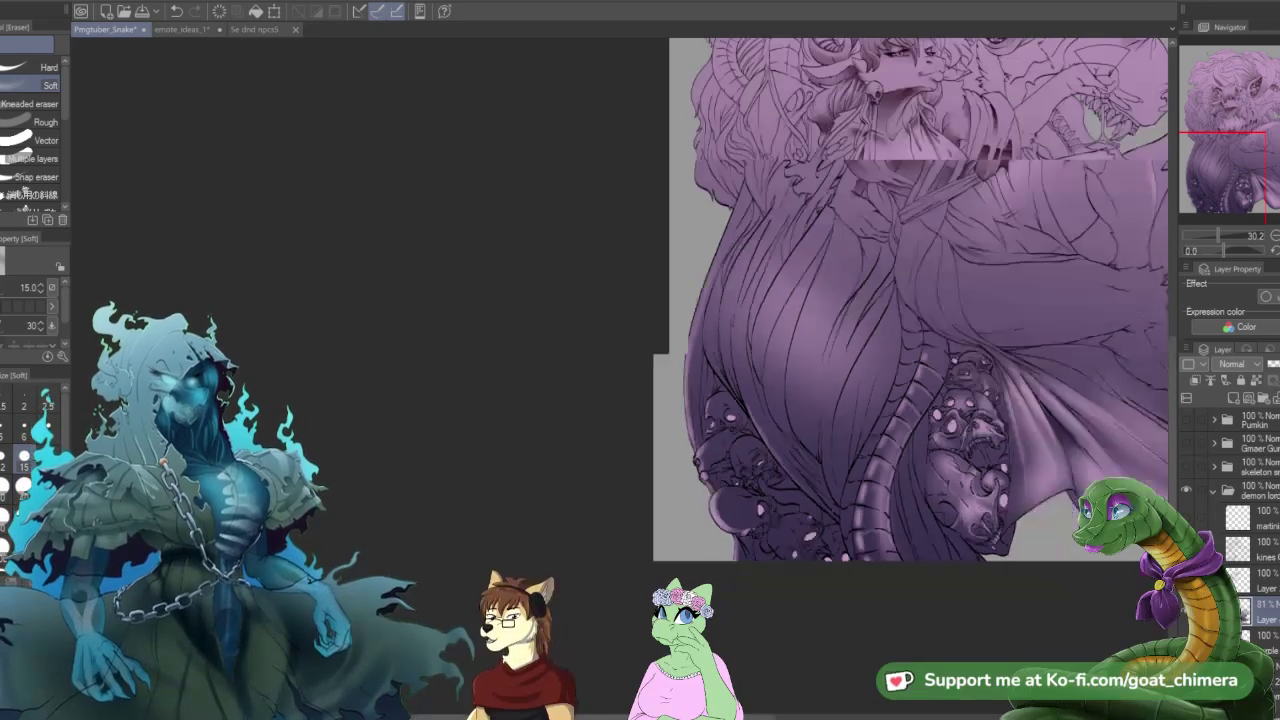
{"action": "scroll", "coordinate": [909, 488], "scroll_direction": "up", "scroll_amount": 2}
{"action": "scroll", "coordinate": [909, 488], "scroll_direction": "down", "scroll_amount": 2}
{"action": "scroll", "coordinate": [909, 488], "scroll_direction": "up", "scroll_amount": 2}
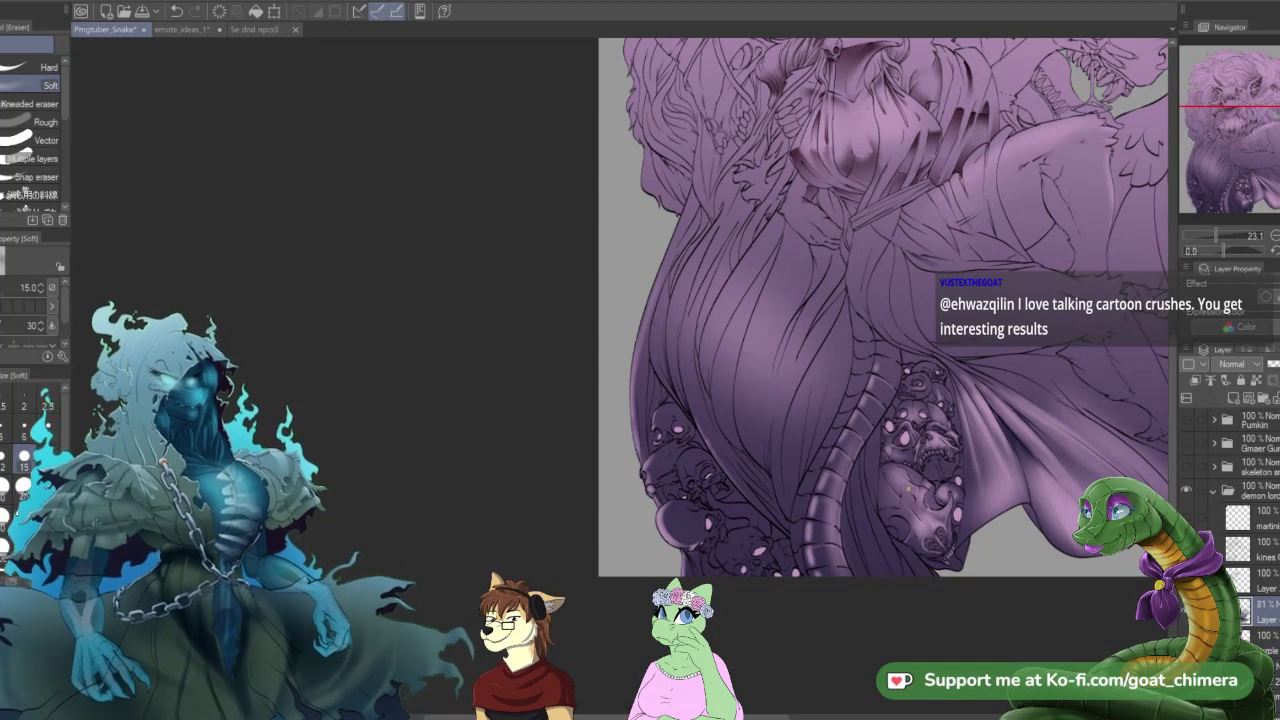
{"action": "left_click", "coordinate": [23, 516]}
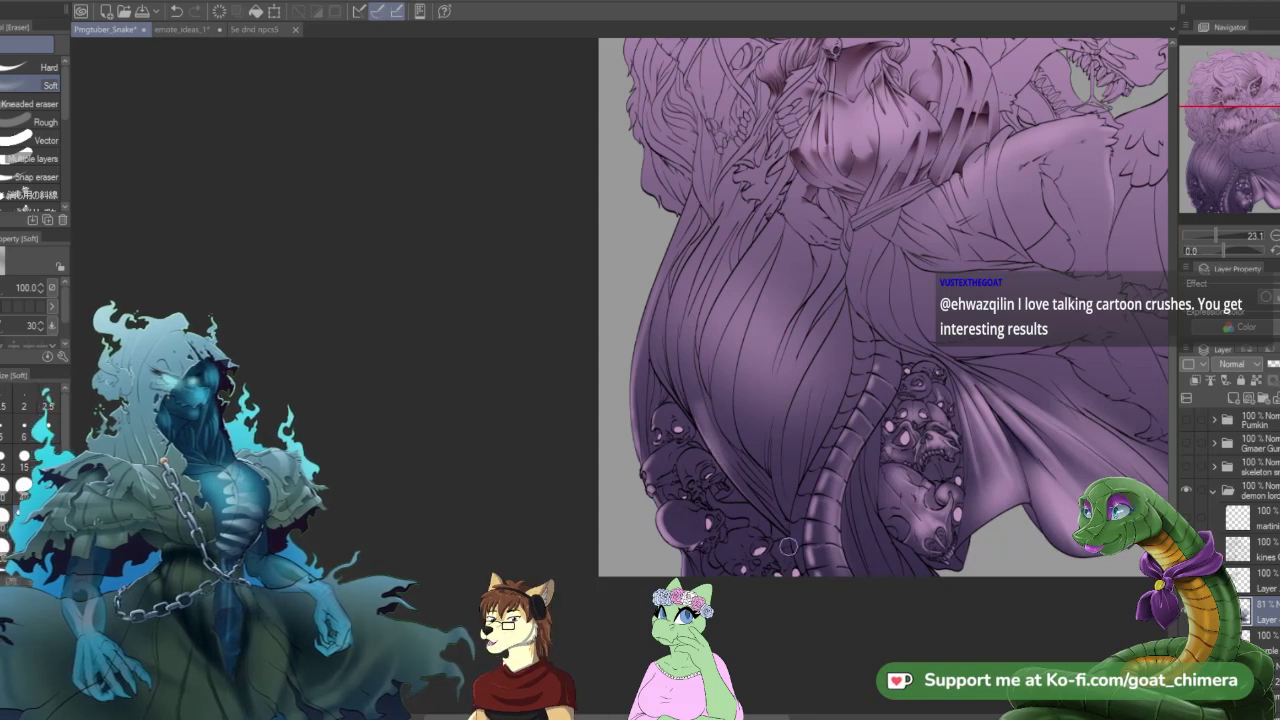
{"action": "key", "text": "j"}
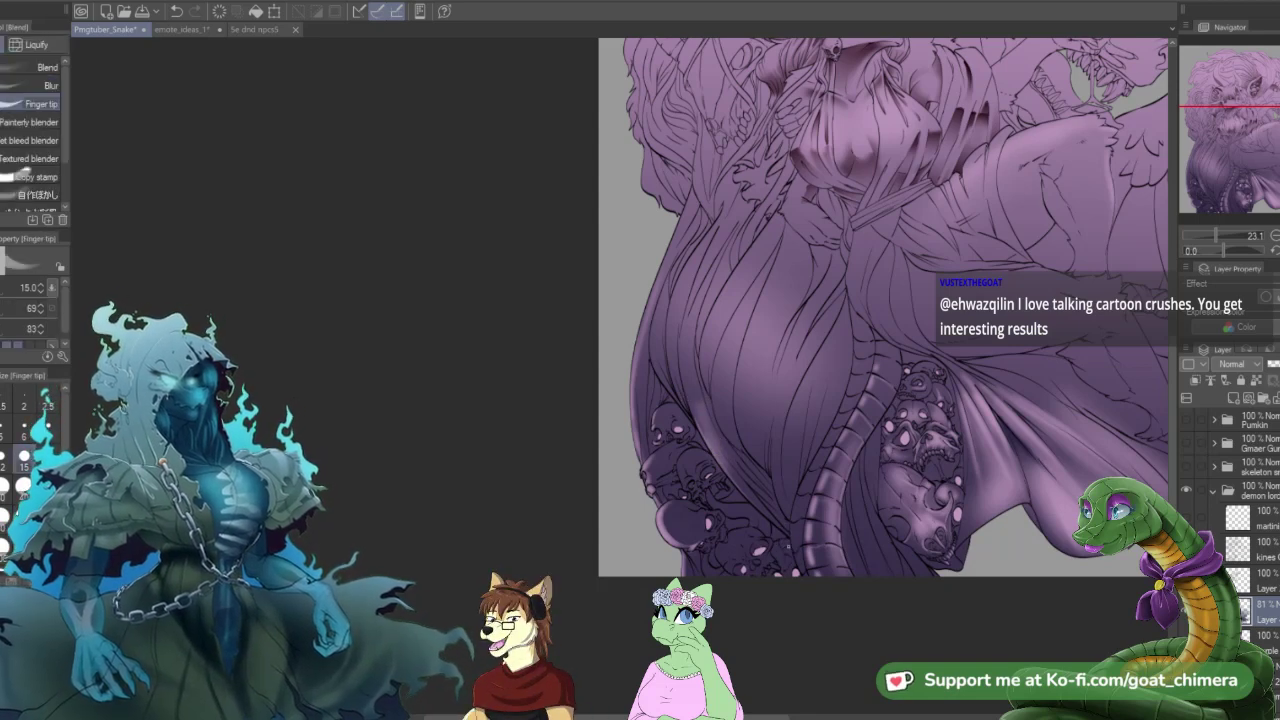
{"action": "left_click", "coordinate": [37, 68]}
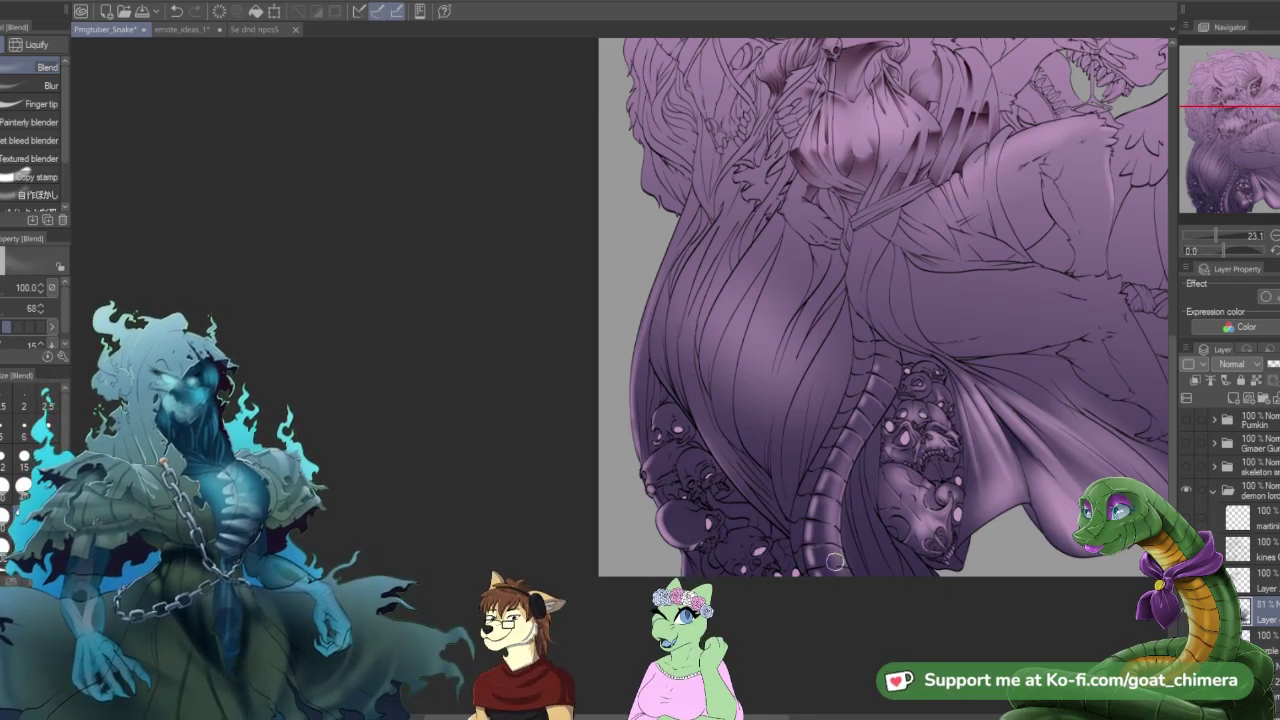
- Examine the shading of the skulls, drapery and horned figure against the whole composition
{"action": "scroll", "coordinate": [835, 563], "scroll_direction": "down", "scroll_amount": 4}
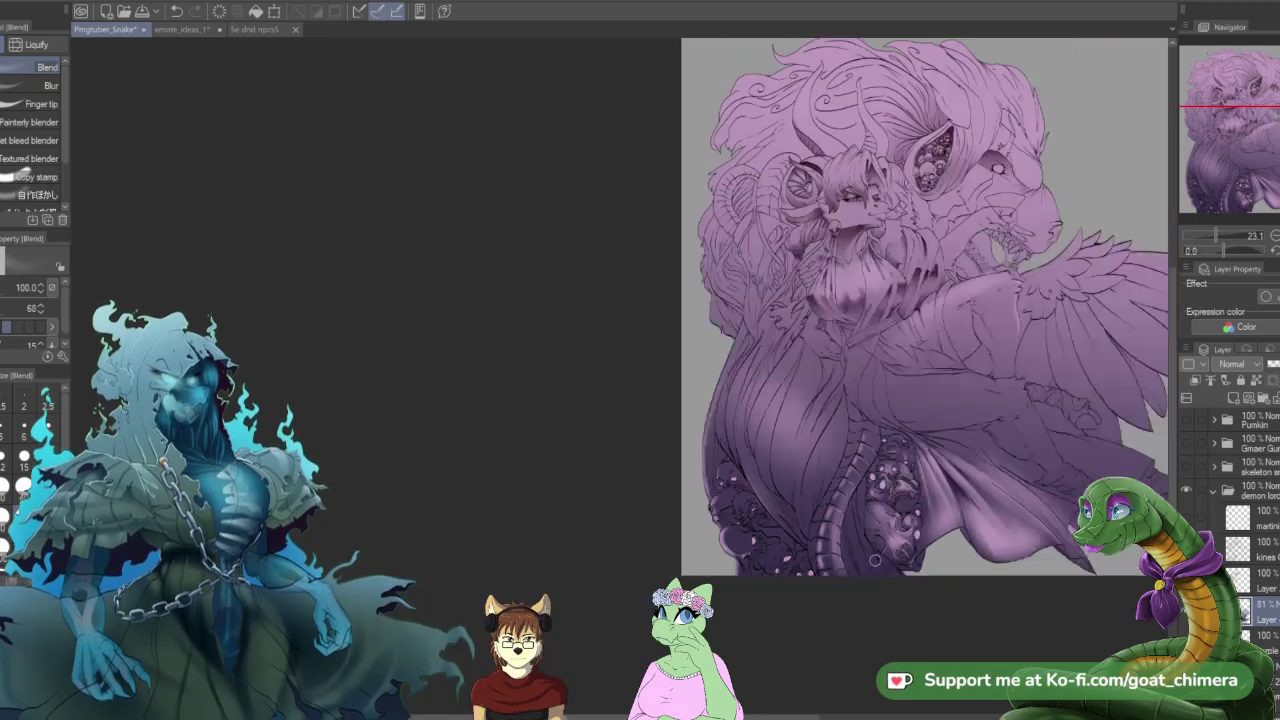
{"action": "scroll", "coordinate": [912, 411], "scroll_direction": "up", "scroll_amount": 2}
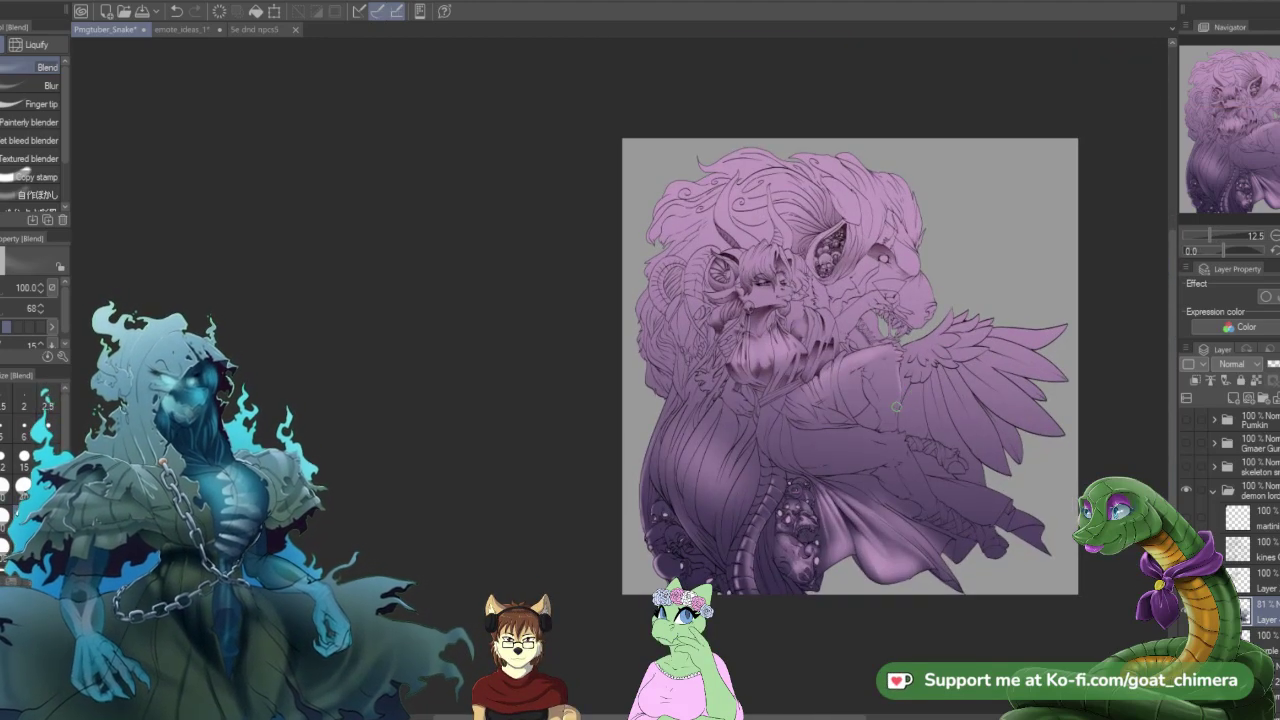
{"action": "scroll", "coordinate": [896, 406], "scroll_direction": "down", "scroll_amount": 2}
{"action": "scroll", "coordinate": [870, 402], "scroll_direction": "up", "scroll_amount": 3}
{"action": "scroll", "coordinate": [810, 290], "scroll_direction": "down", "scroll_amount": 1}
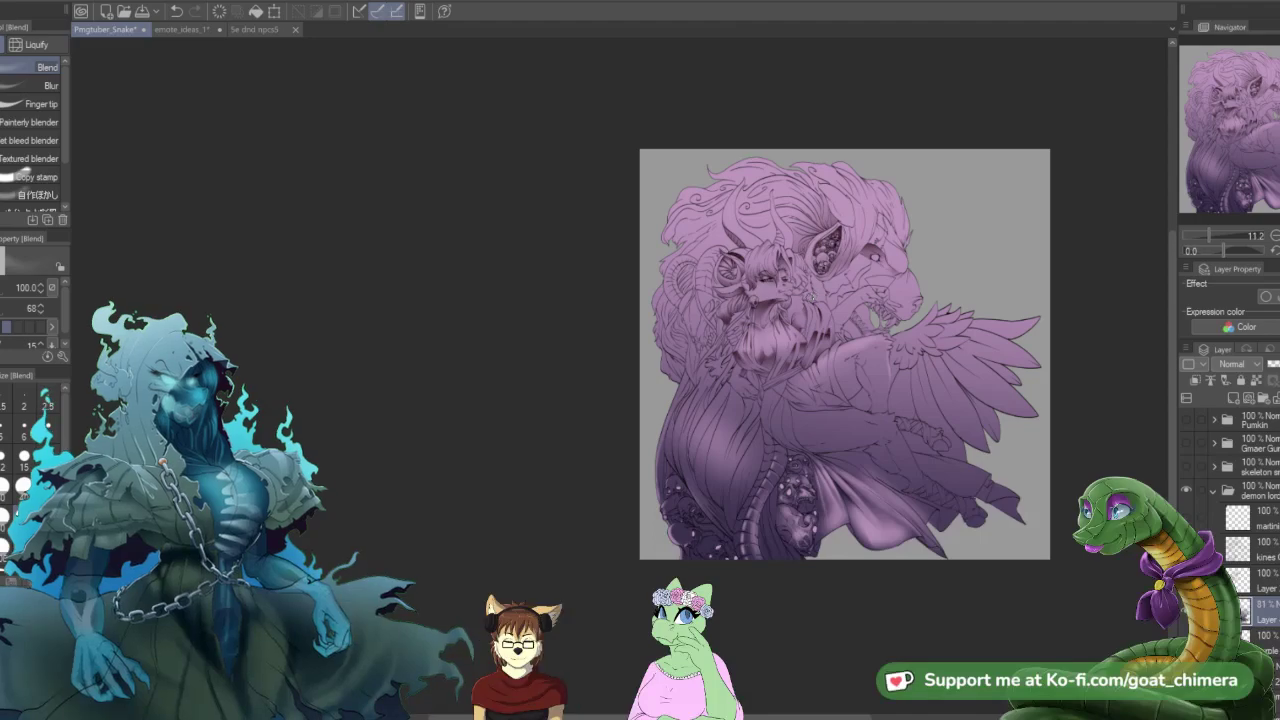
{"action": "scroll", "coordinate": [810, 290], "scroll_direction": "up", "scroll_amount": 3}
{"action": "scroll", "coordinate": [810, 290], "scroll_direction": "down", "scroll_amount": 1}
{"action": "scroll", "coordinate": [720, 330], "scroll_direction": "up", "scroll_amount": 3}
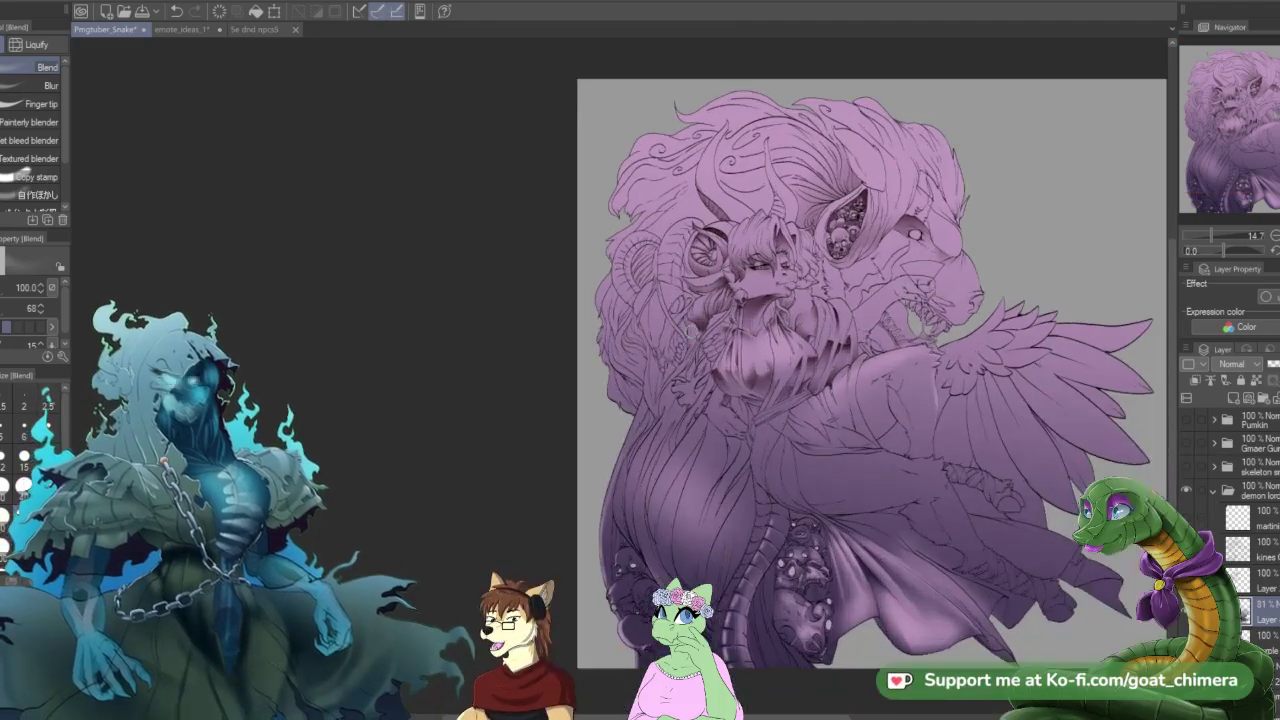
{"action": "scroll", "coordinate": [720, 330], "scroll_direction": "down", "scroll_amount": 1}
{"action": "scroll", "coordinate": [686, 318], "scroll_direction": "up", "scroll_amount": 2}
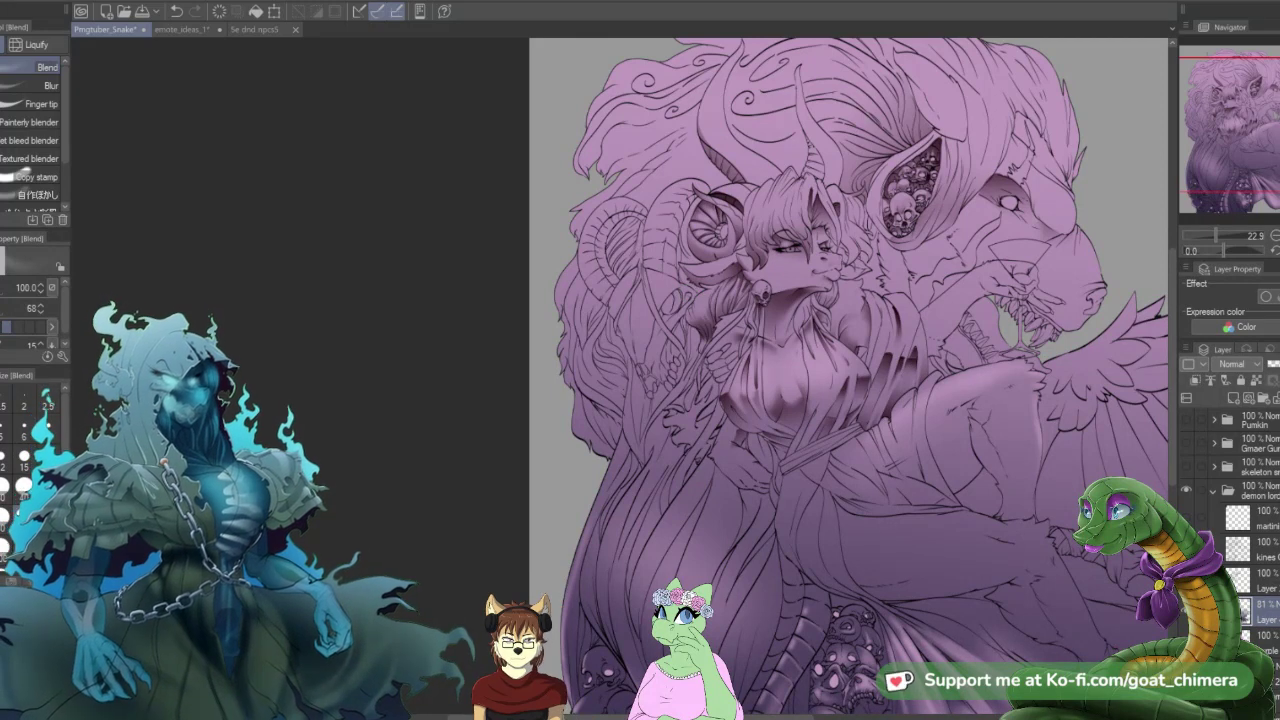
- Select the whole artwork silhouette from its base layer with Auto select
{"action": "left_click", "coordinate": [1266, 642]}
{"action": "key", "text": "w"}
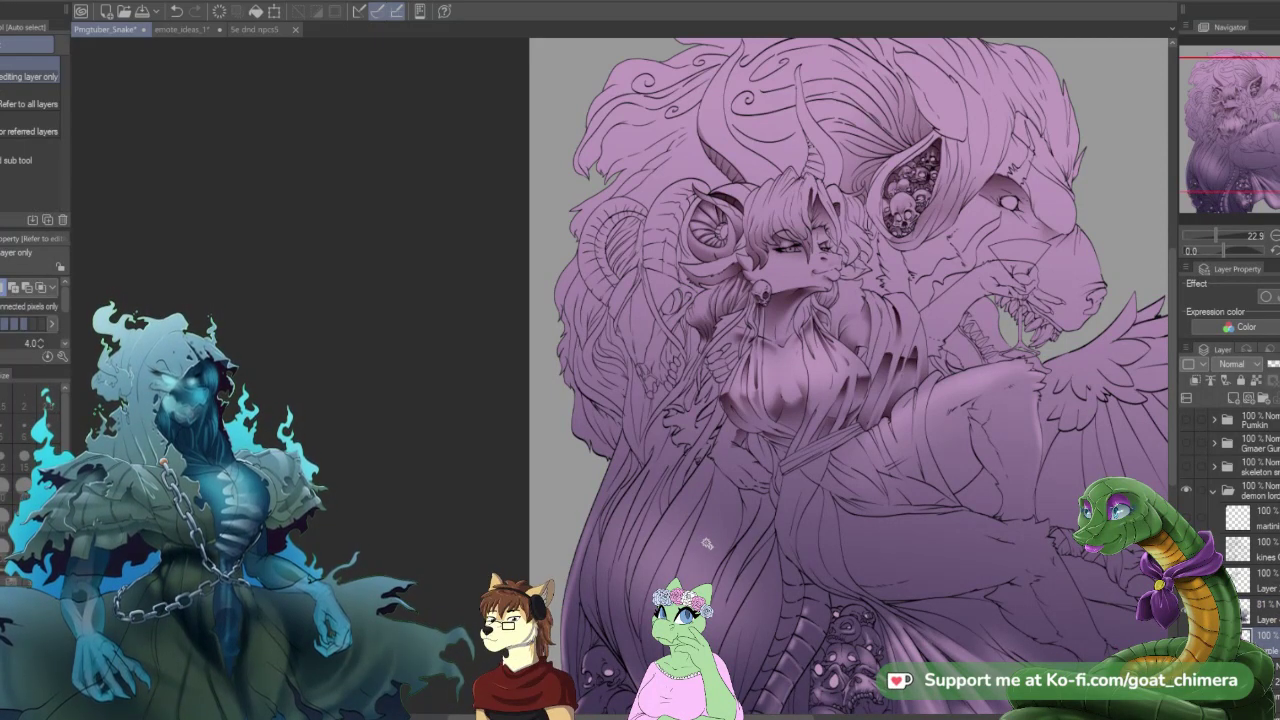
{"action": "left_click", "coordinate": [951, 583]}
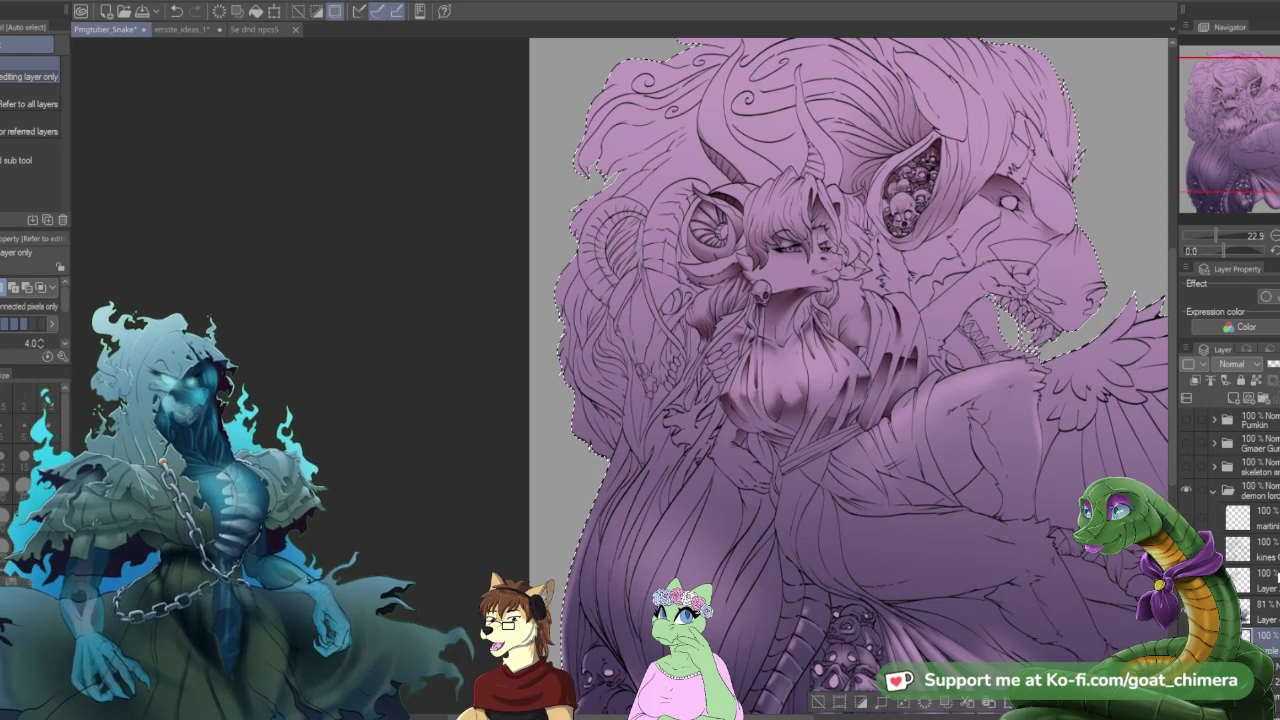
- On a new layer above the shading, darken the silhouette's drapery side with a foreground-to-transparent gradient running inward across the figure
{"action": "left_click", "coordinate": [1270, 610]}
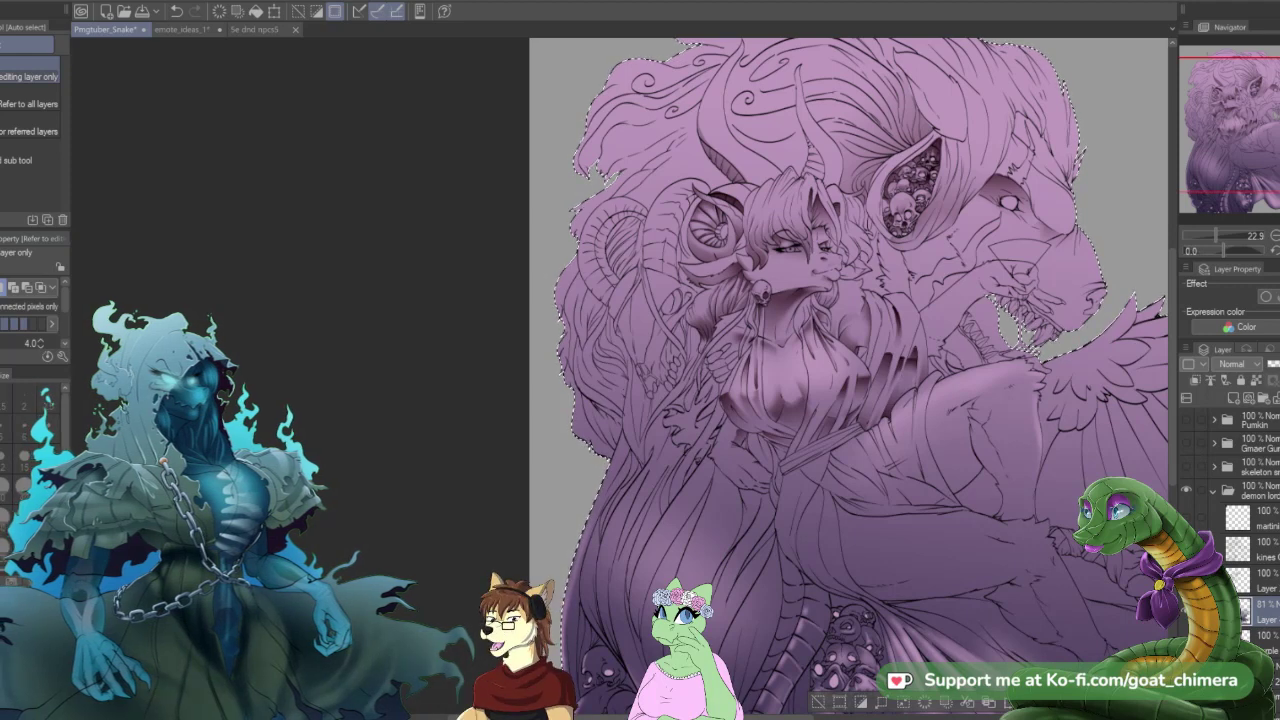
{"action": "key", "text": "g"}
{"action": "left_click_drag", "start_coordinate": [440, 372], "coordinate": [802, 351]}
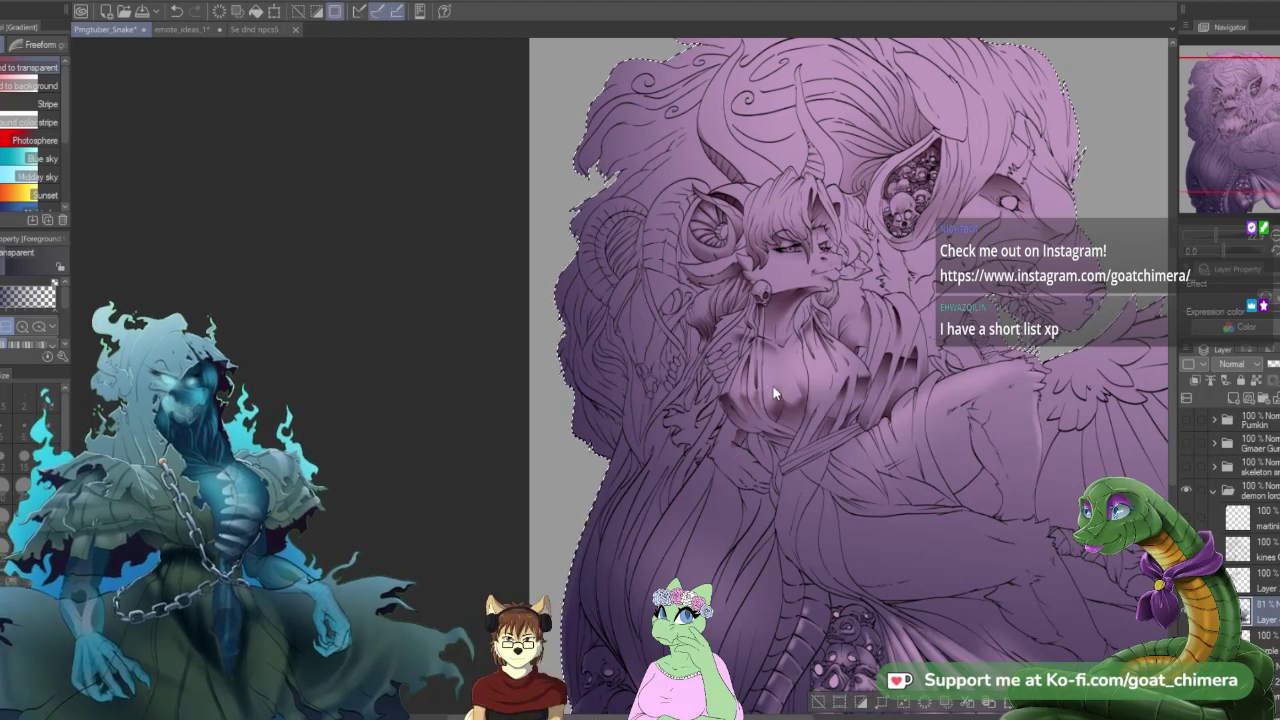
{"action": "key", "text": "ctrl+z"}
{"action": "left_click", "coordinate": [1232, 399]}
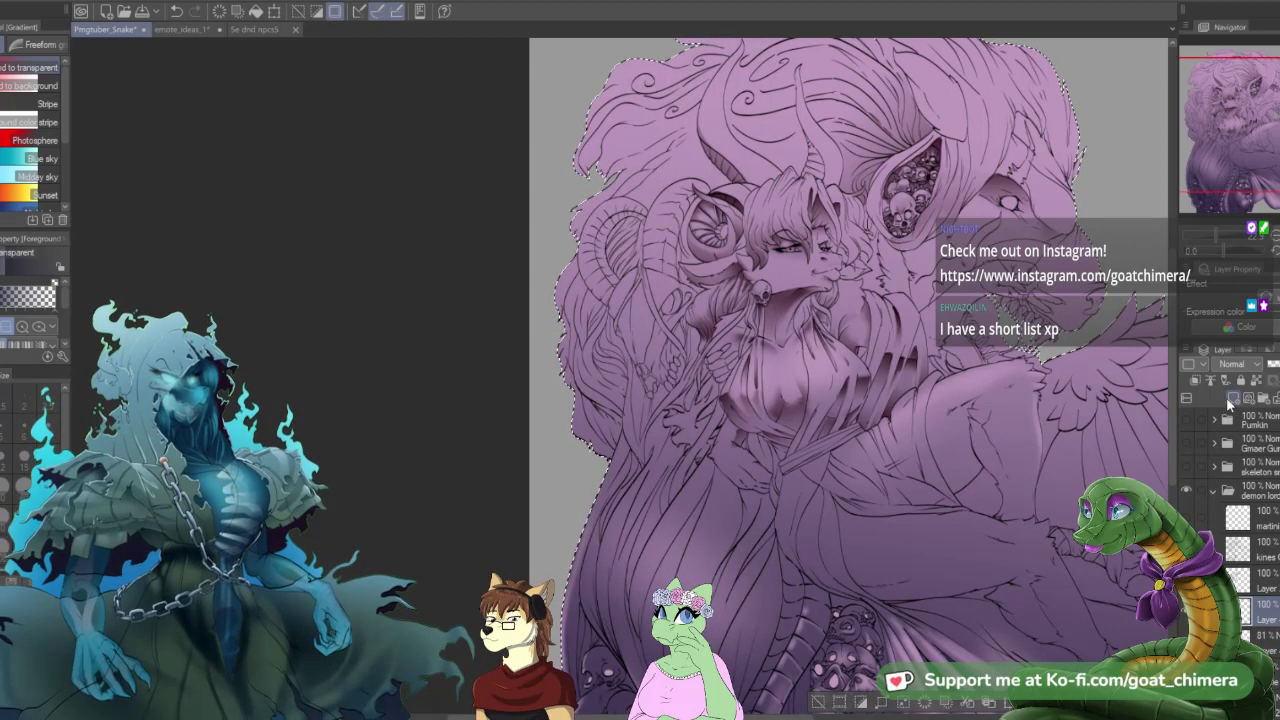
{"action": "left_click_drag", "start_coordinate": [332, 444], "coordinate": [956, 384]}
{"action": "left_click_drag", "start_coordinate": [331, 444], "coordinate": [331, 444]}
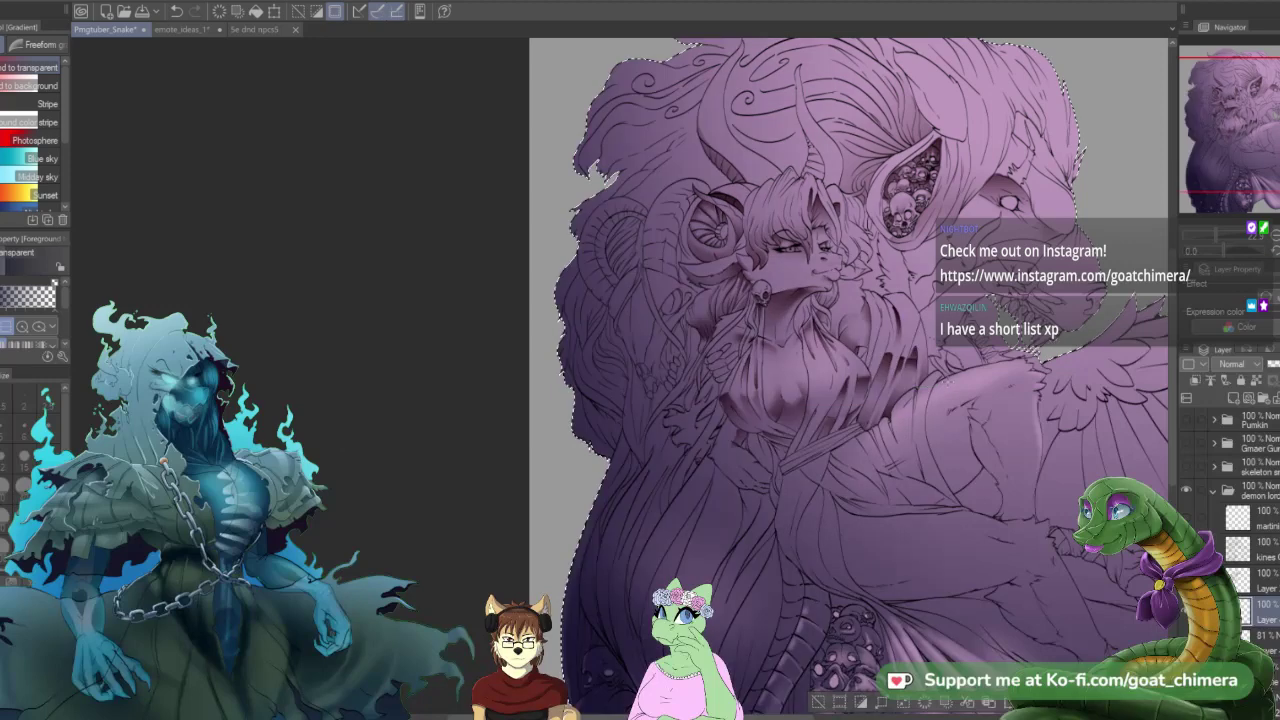
- Examine how the gradient shadow falls over the beast's mane, the drapery and the lower skull piles
{"action": "scroll", "coordinate": [948, 382], "scroll_direction": "down", "scroll_amount": 3}
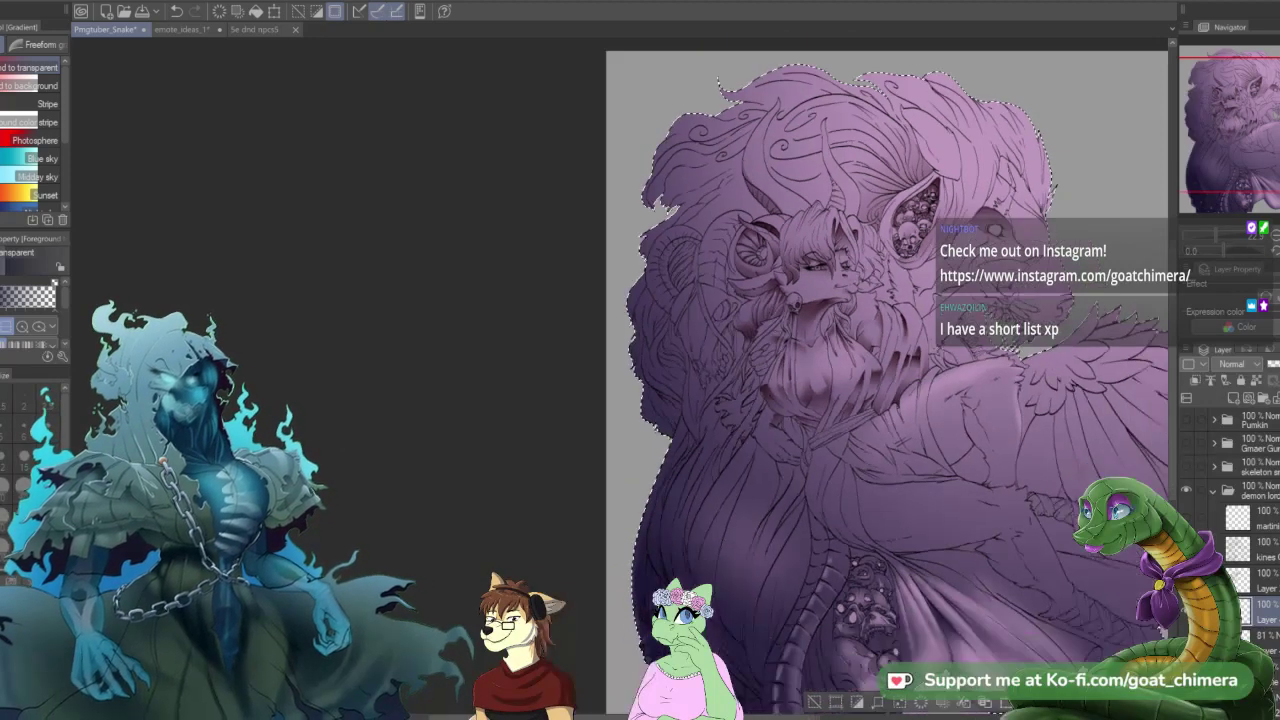
{"action": "scroll", "coordinate": [940, 390], "scroll_direction": "up", "scroll_amount": 1}
{"action": "scroll", "coordinate": [940, 390], "scroll_direction": "down", "scroll_amount": 1}
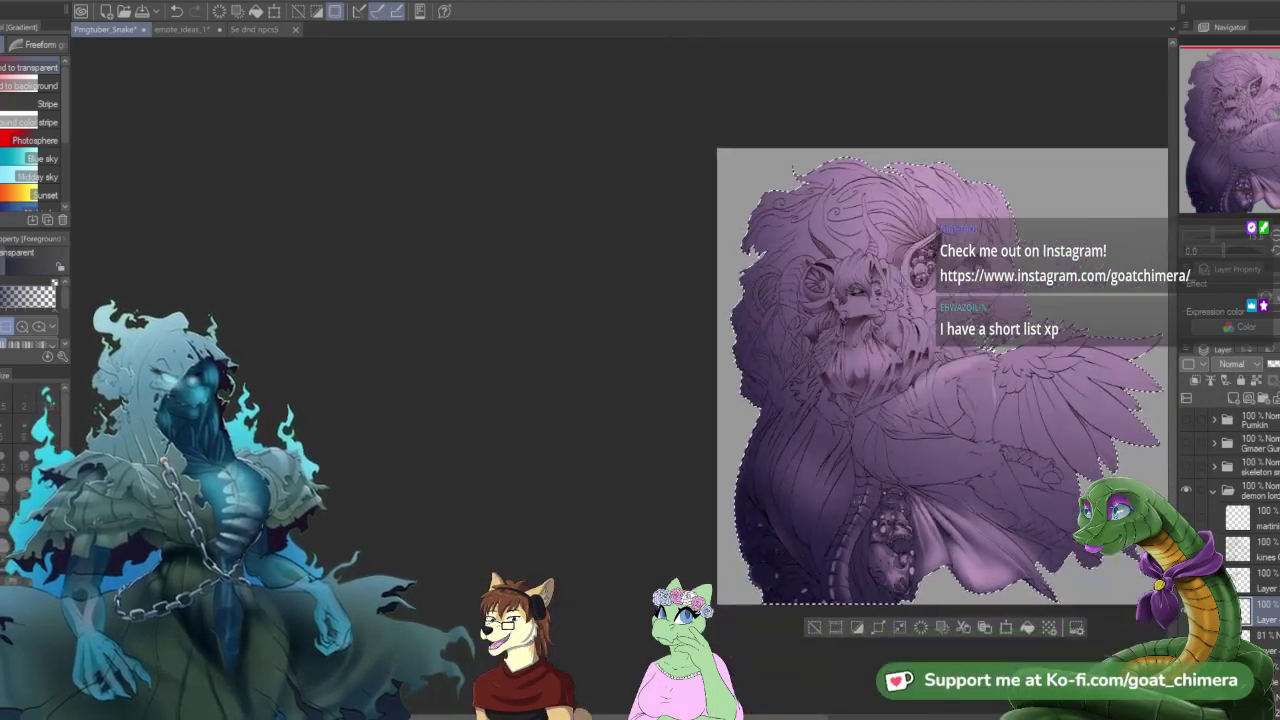
{"action": "scroll", "coordinate": [900, 410], "scroll_direction": "up", "scroll_amount": 2}
{"action": "scroll", "coordinate": [900, 400], "scroll_direction": "down", "scroll_amount": 2}
{"action": "scroll", "coordinate": [938, 399], "scroll_direction": "up", "scroll_amount": 1}
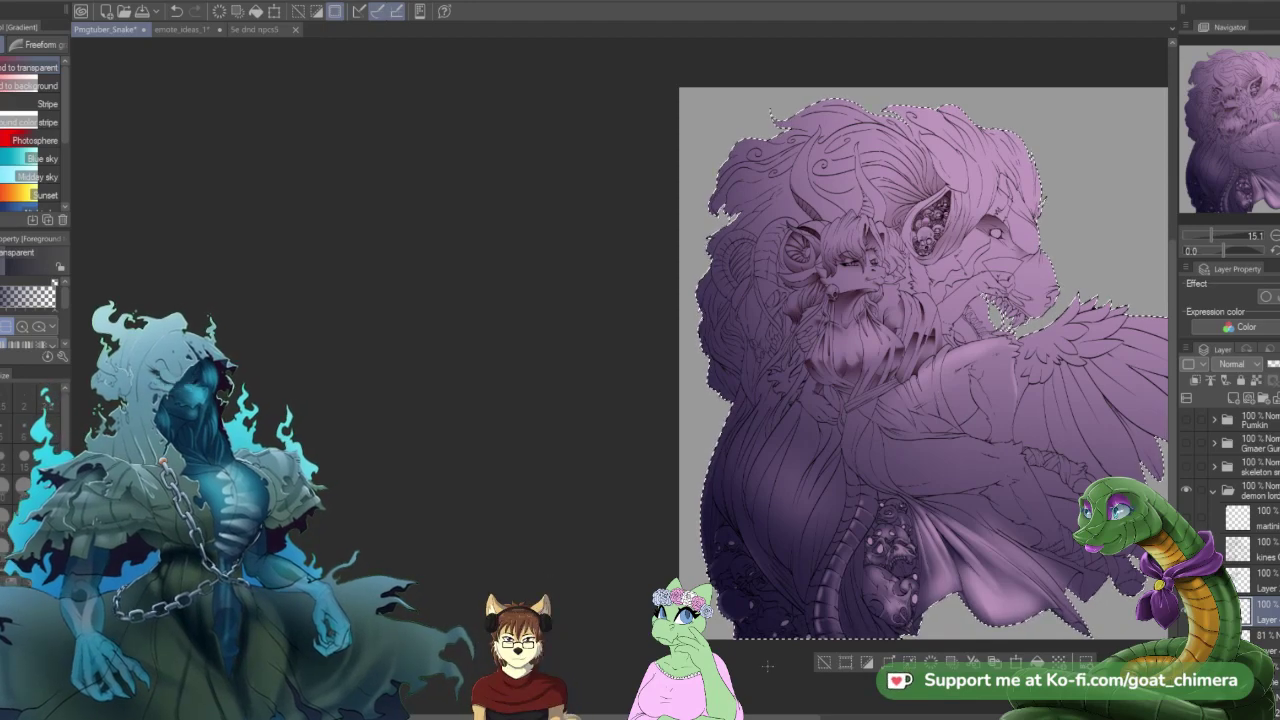
{"action": "scroll", "coordinate": [768, 665], "scroll_direction": "up", "scroll_amount": 2}
{"action": "scroll", "coordinate": [773, 665], "scroll_direction": "down", "scroll_amount": 4}
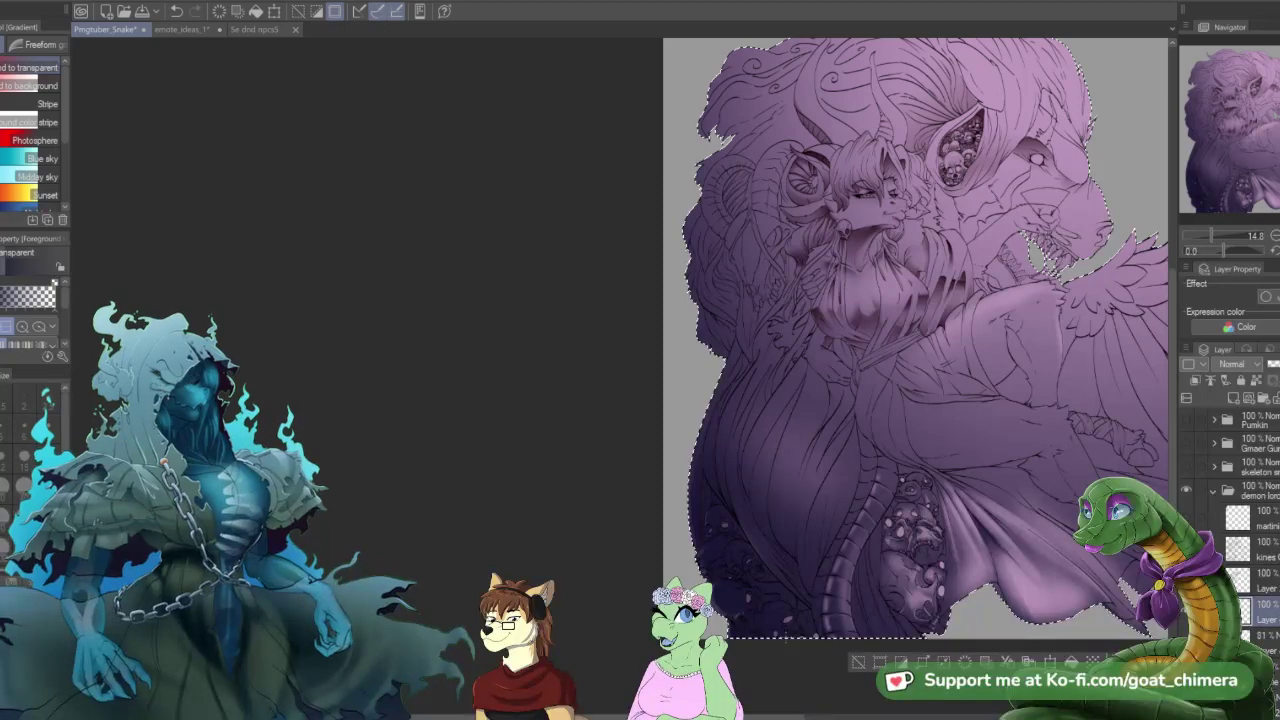
{"action": "scroll", "coordinate": [910, 631], "scroll_direction": "up", "scroll_amount": 1}
{"action": "scroll", "coordinate": [750, 598], "scroll_direction": "up", "scroll_amount": 1}
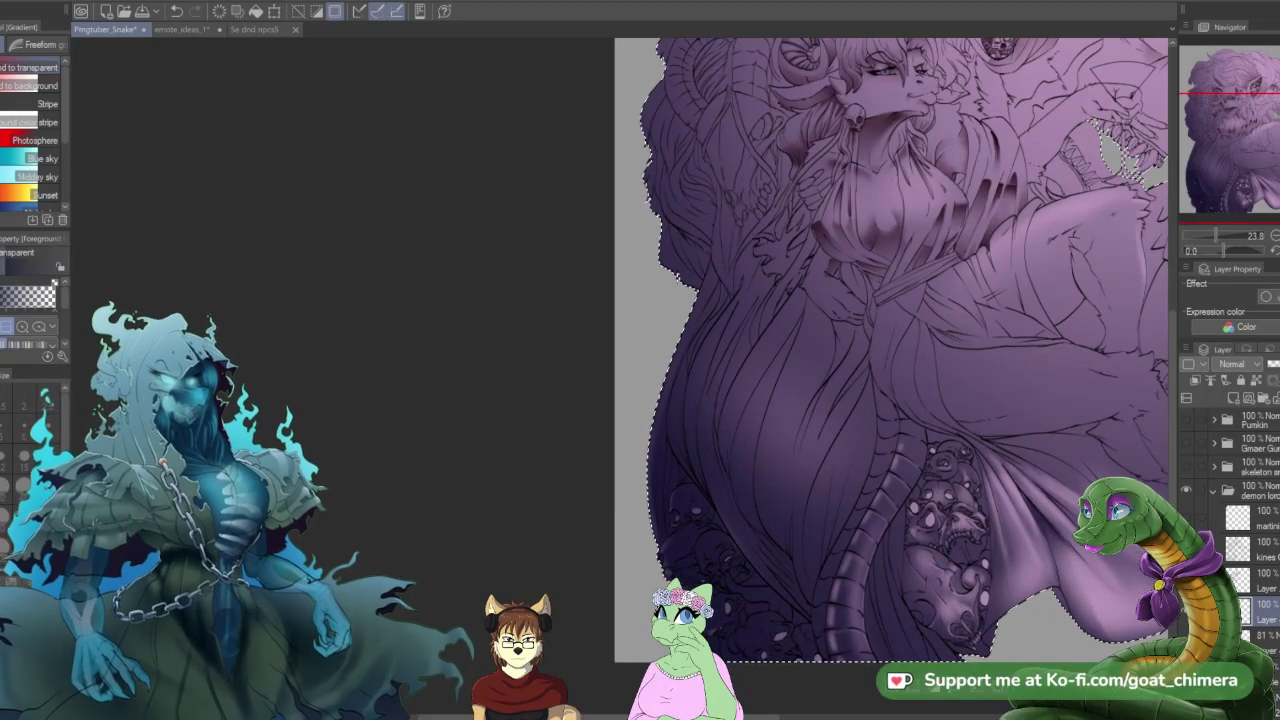
{"action": "scroll", "coordinate": [731, 607], "scroll_direction": "up", "scroll_amount": 3}
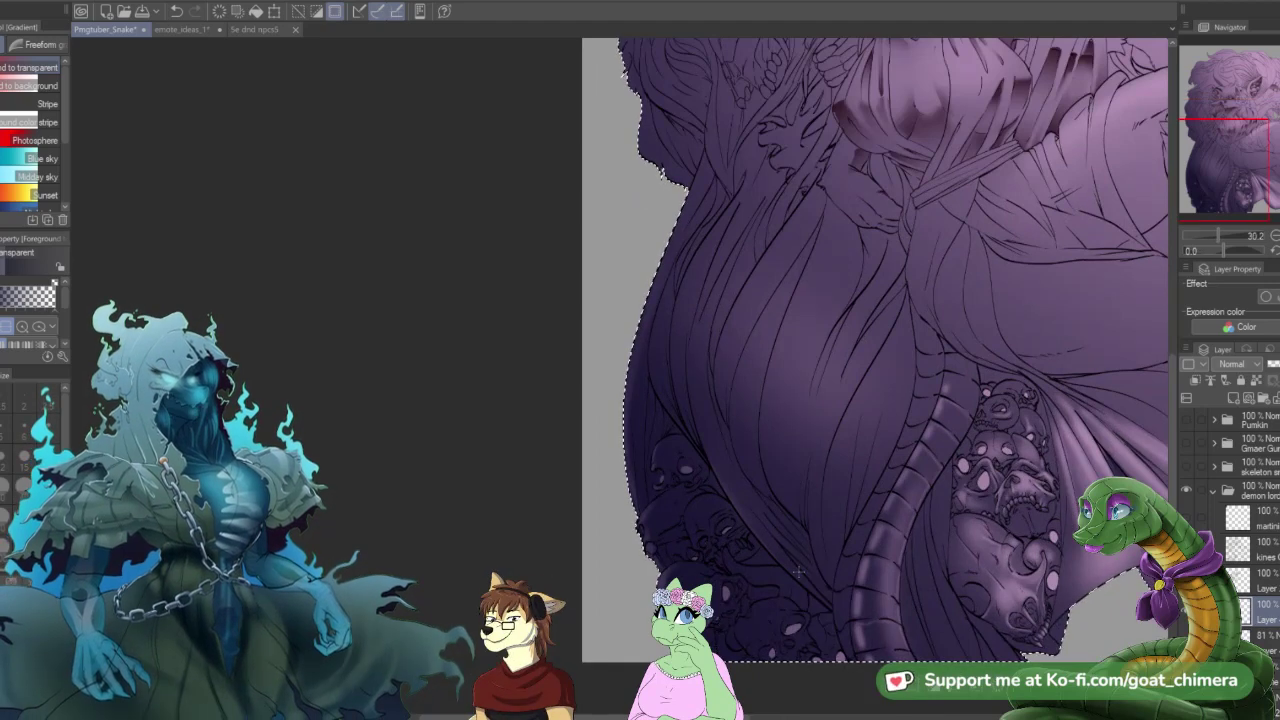
- Erase a bright highlight into the eye socket of the horned skull in the beast's mane with the Soft eraser at size 40
{"action": "key", "text": "e"}
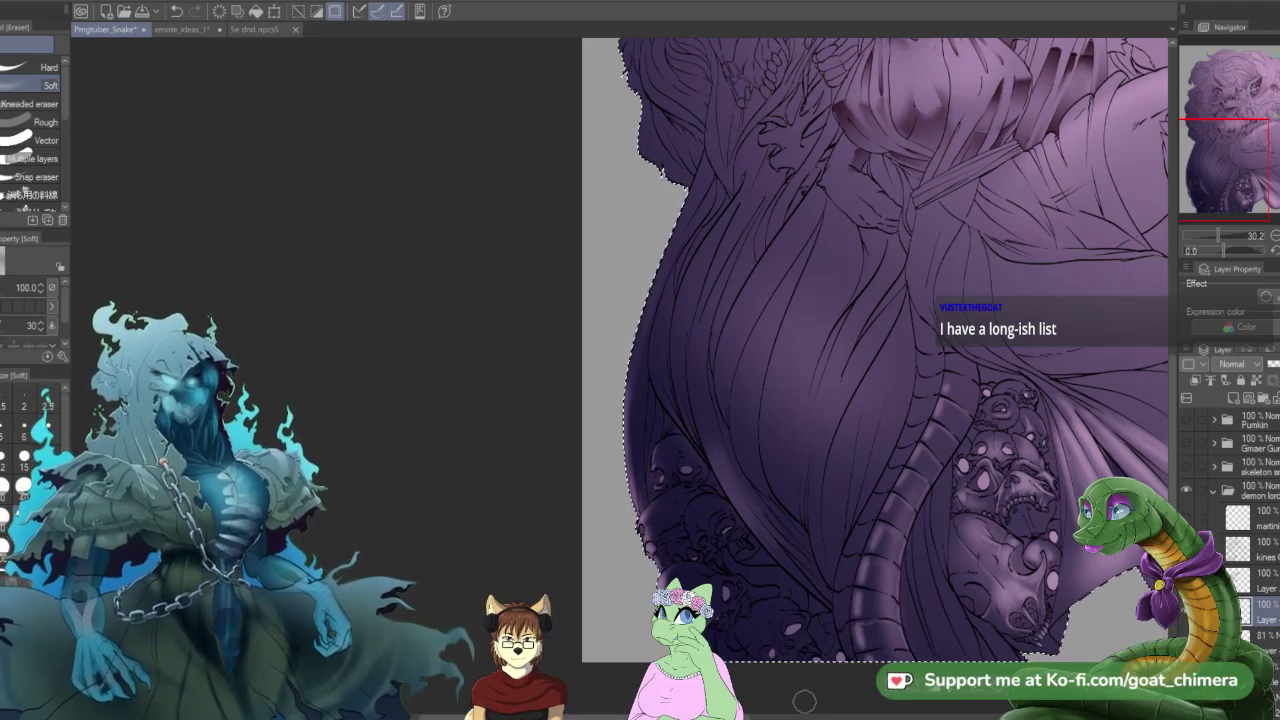
{"action": "scroll", "coordinate": [804, 701], "scroll_direction": "down", "scroll_amount": 5}
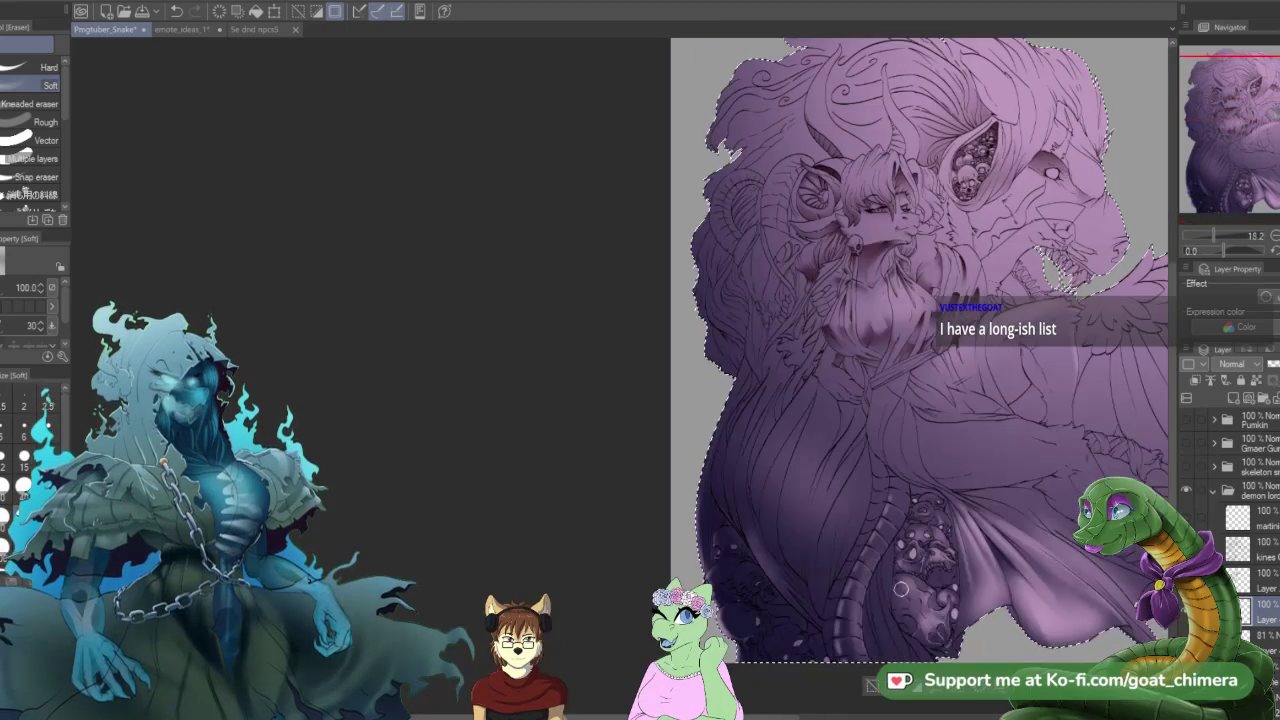
{"action": "scroll", "coordinate": [898, 585], "scroll_direction": "up", "scroll_amount": 3}
{"action": "scroll", "coordinate": [833, 319], "scroll_direction": "down", "scroll_amount": 3}
{"action": "scroll", "coordinate": [794, 146], "scroll_direction": "up", "scroll_amount": 3}
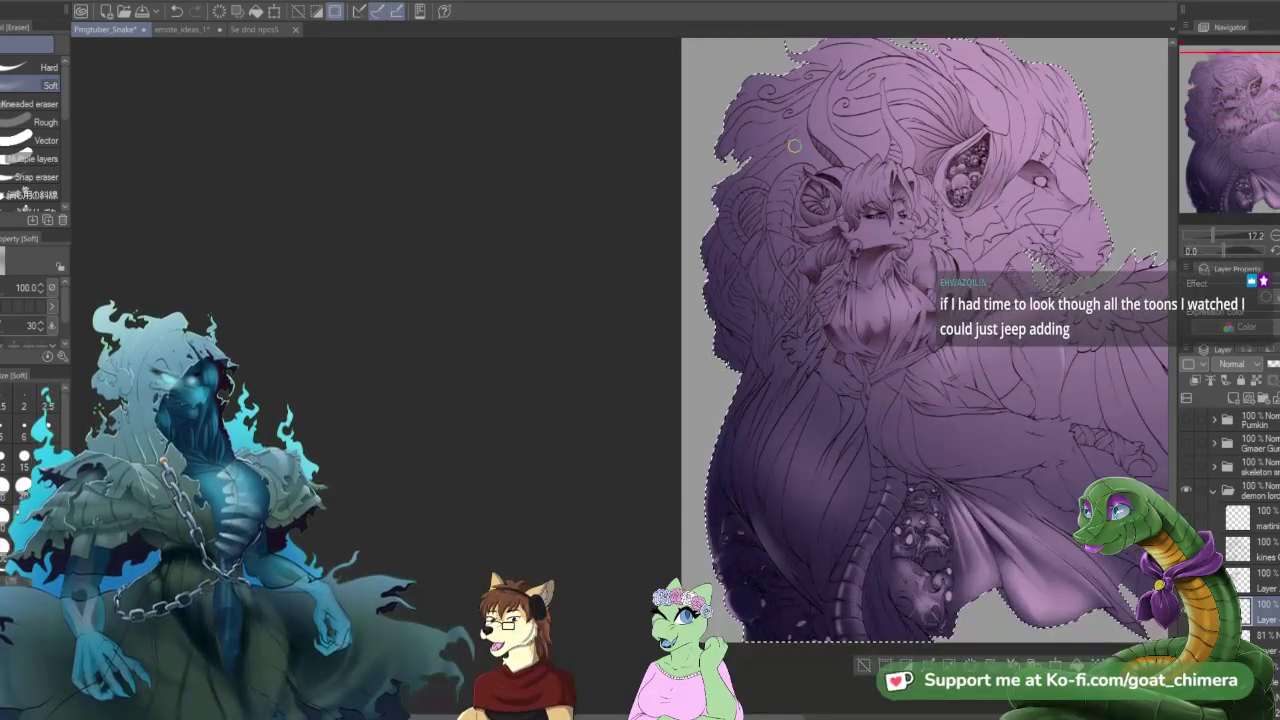
{"action": "scroll", "coordinate": [807, 273], "scroll_direction": "up", "scroll_amount": 4}
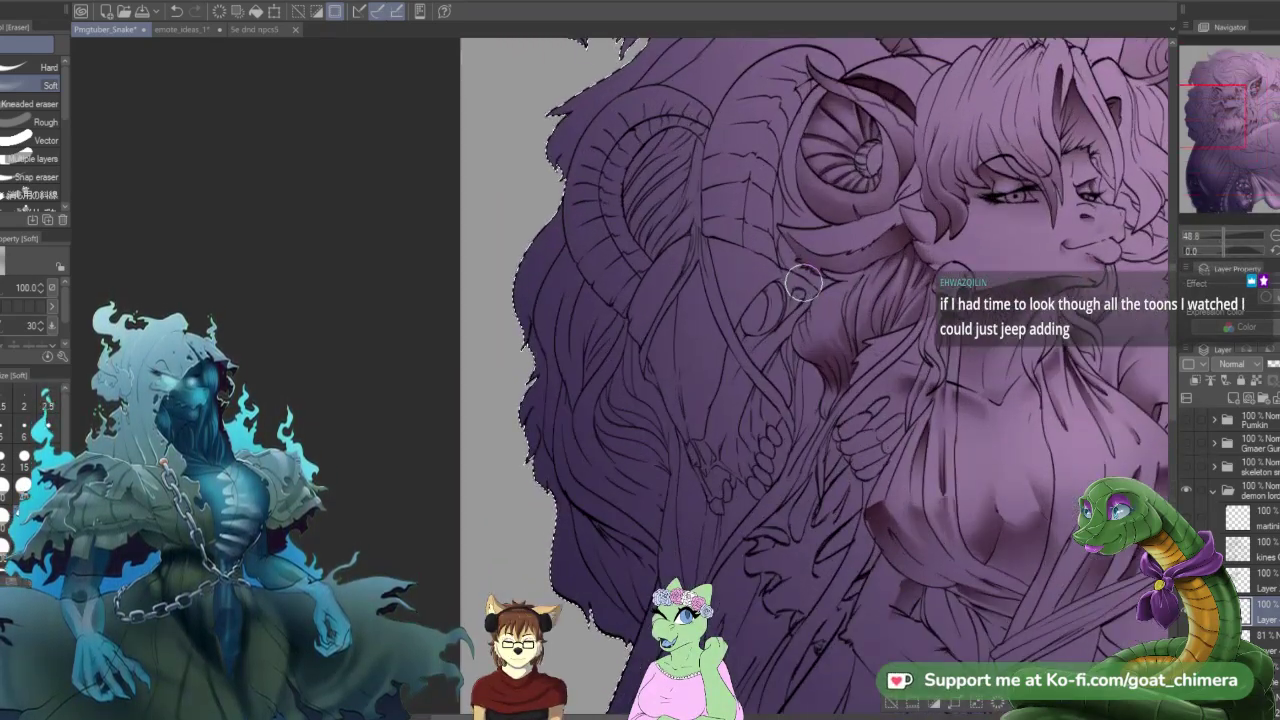
{"action": "left_click", "coordinate": [22, 485]}
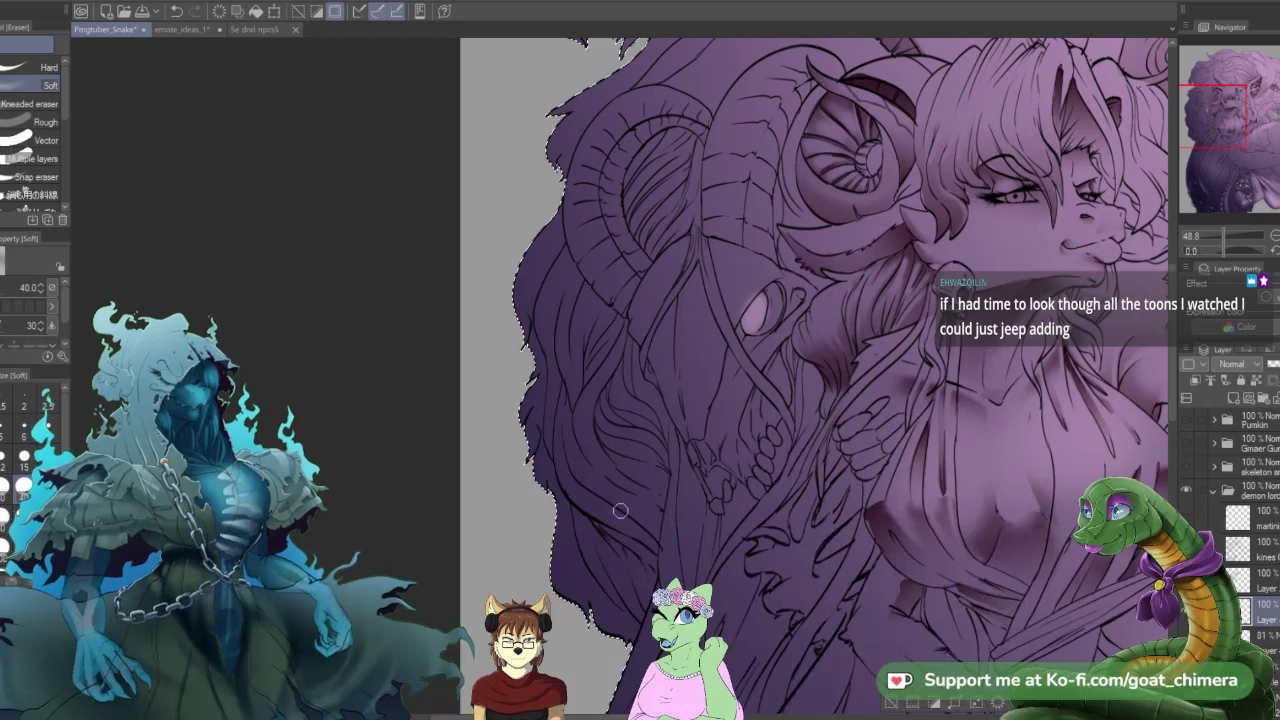
- Examine the lightened skull eye socket and the gradient shadow against the whole composition
{"action": "scroll", "coordinate": [617, 512], "scroll_direction": "down", "scroll_amount": 3}
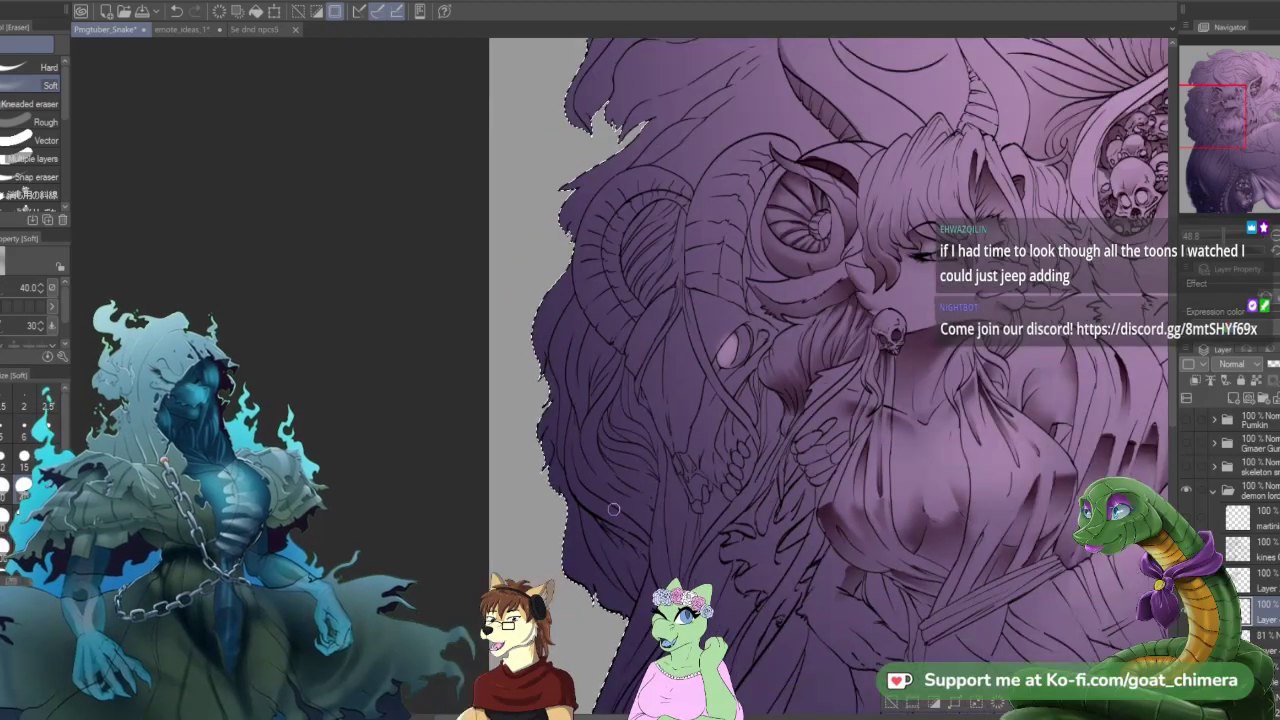
{"action": "scroll", "coordinate": [614, 509], "scroll_direction": "down", "scroll_amount": 2}
{"action": "scroll", "coordinate": [614, 509], "scroll_direction": "down", "scroll_amount": 1}
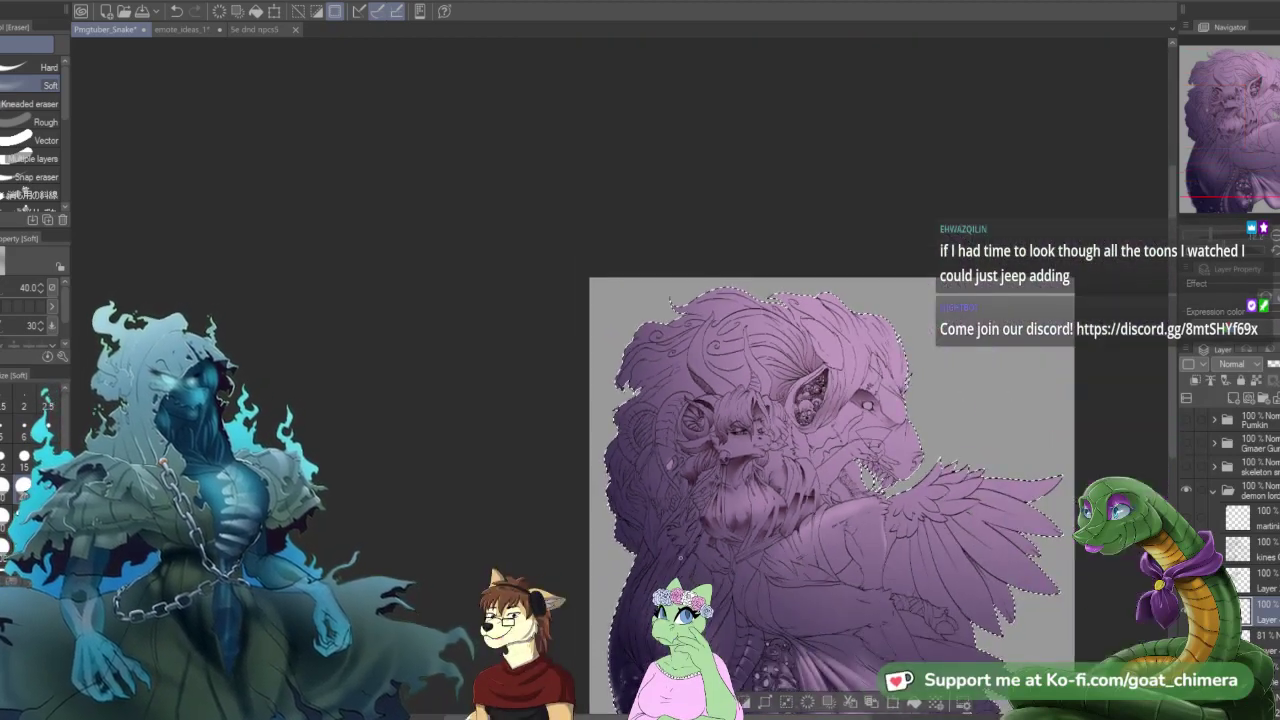
{"action": "scroll", "coordinate": [698, 578], "scroll_direction": "down", "scroll_amount": 1}
{"action": "scroll", "coordinate": [698, 578], "scroll_direction": "up", "scroll_amount": 2}
{"action": "scroll", "coordinate": [700, 578], "scroll_direction": "down", "scroll_amount": 2}
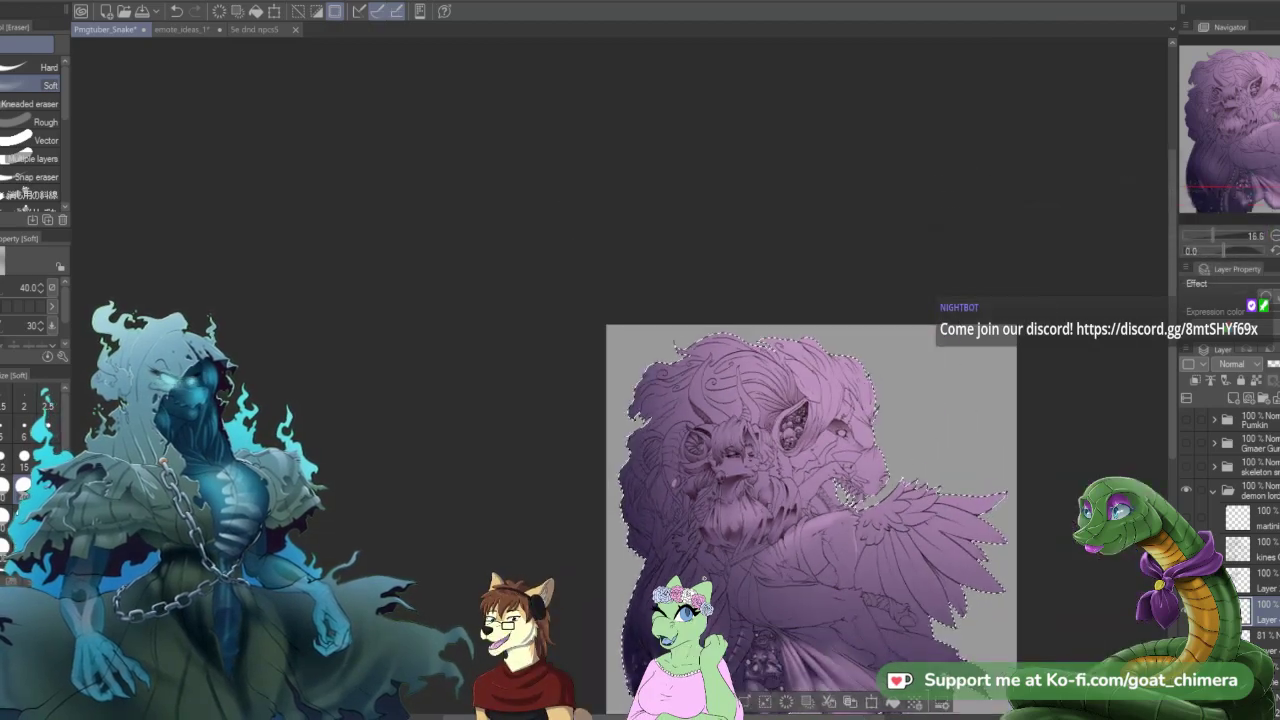
{"action": "scroll", "coordinate": [704, 578], "scroll_direction": "up", "scroll_amount": 1}
{"action": "scroll", "coordinate": [704, 578], "scroll_direction": "up", "scroll_amount": 2}
{"action": "scroll", "coordinate": [704, 578], "scroll_direction": "down", "scroll_amount": 2}
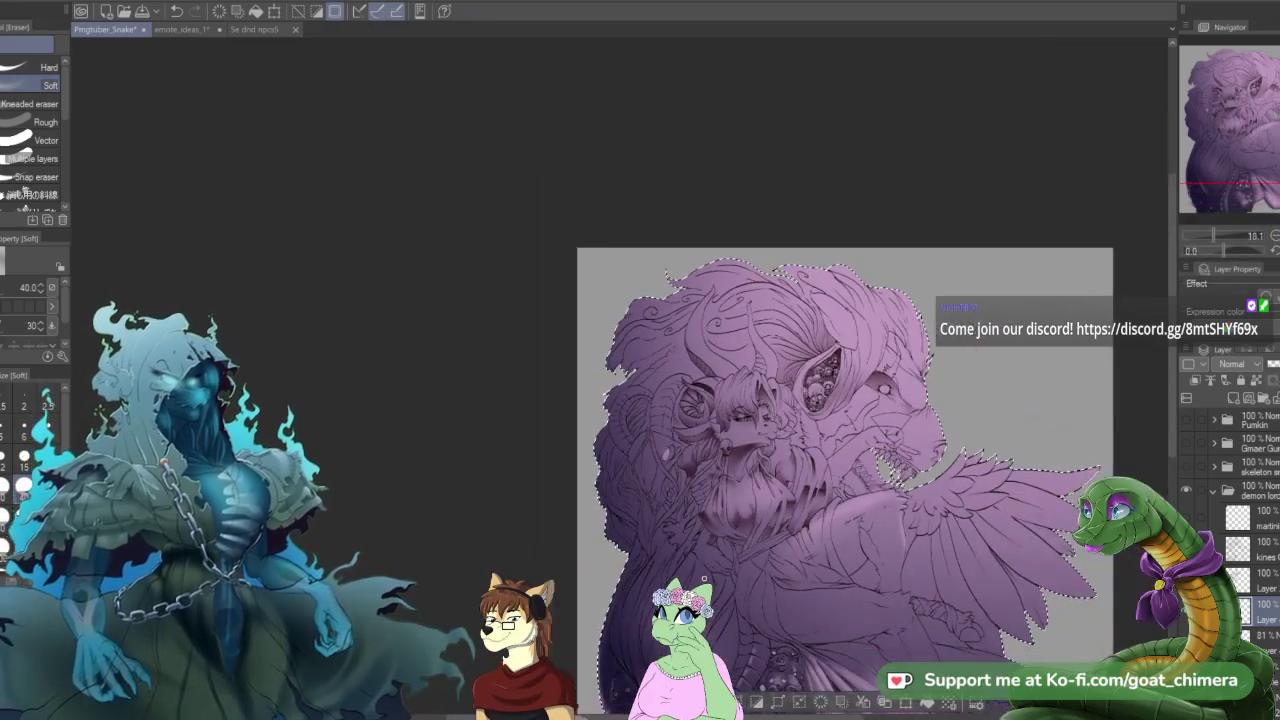
{"action": "scroll", "coordinate": [704, 578], "scroll_direction": "down", "scroll_amount": 1}
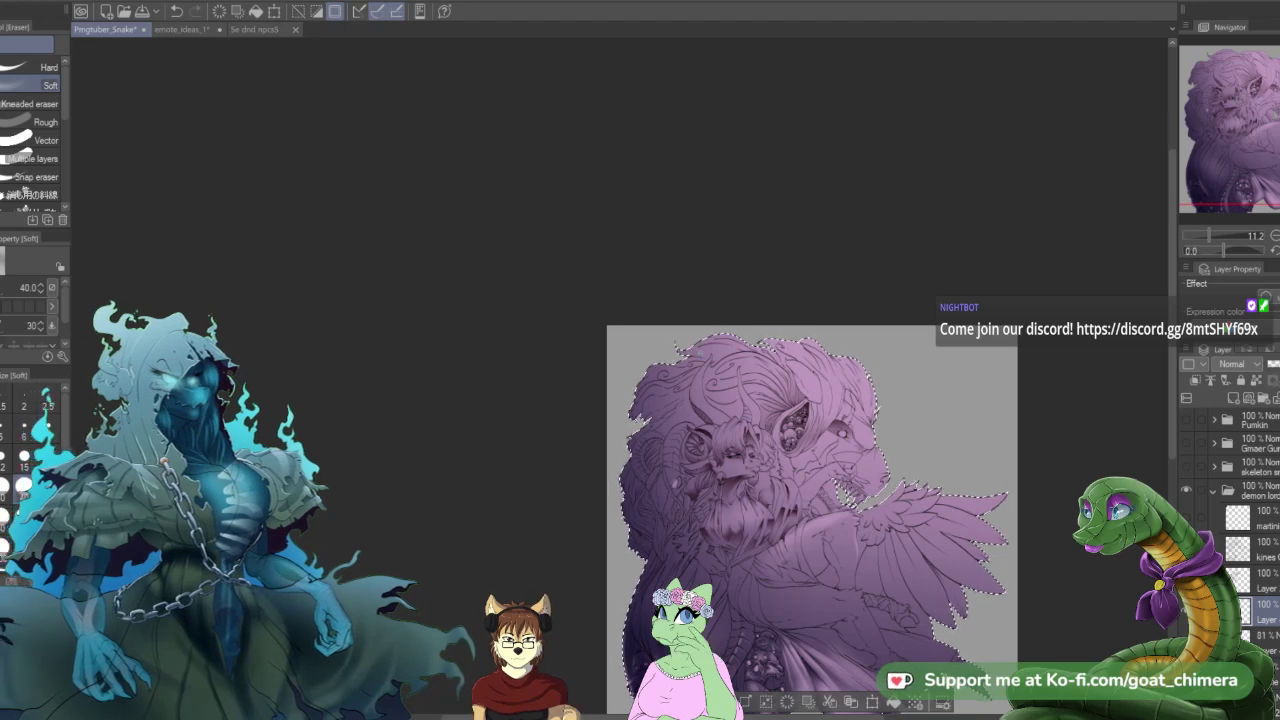
{"action": "left_click_drag", "start_coordinate": [1240, 68], "coordinate": [1232, 136]}
{"action": "scroll", "coordinate": [884, 487], "scroll_direction": "up", "scroll_amount": 2}
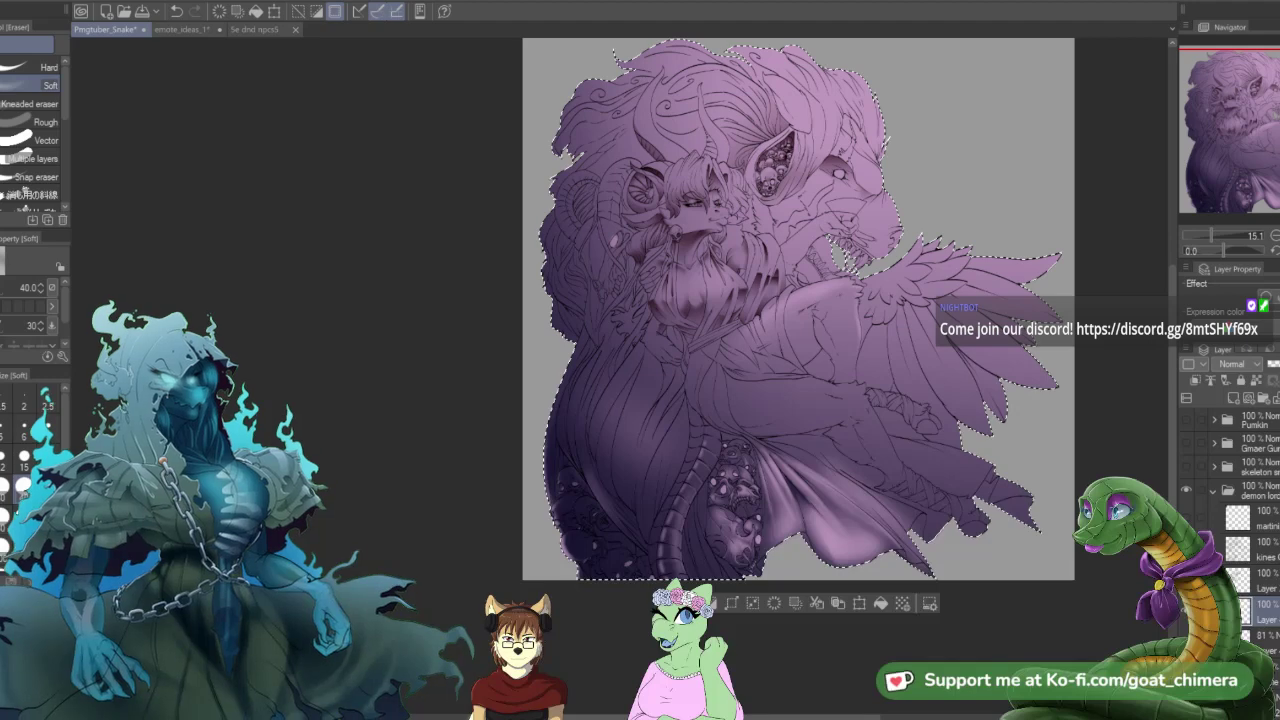
- On the 81% shading layer below, erase highlights along the hanging cloth's folds with the Soft eraser reduced to size 100
{"action": "key", "text": "alt+["}
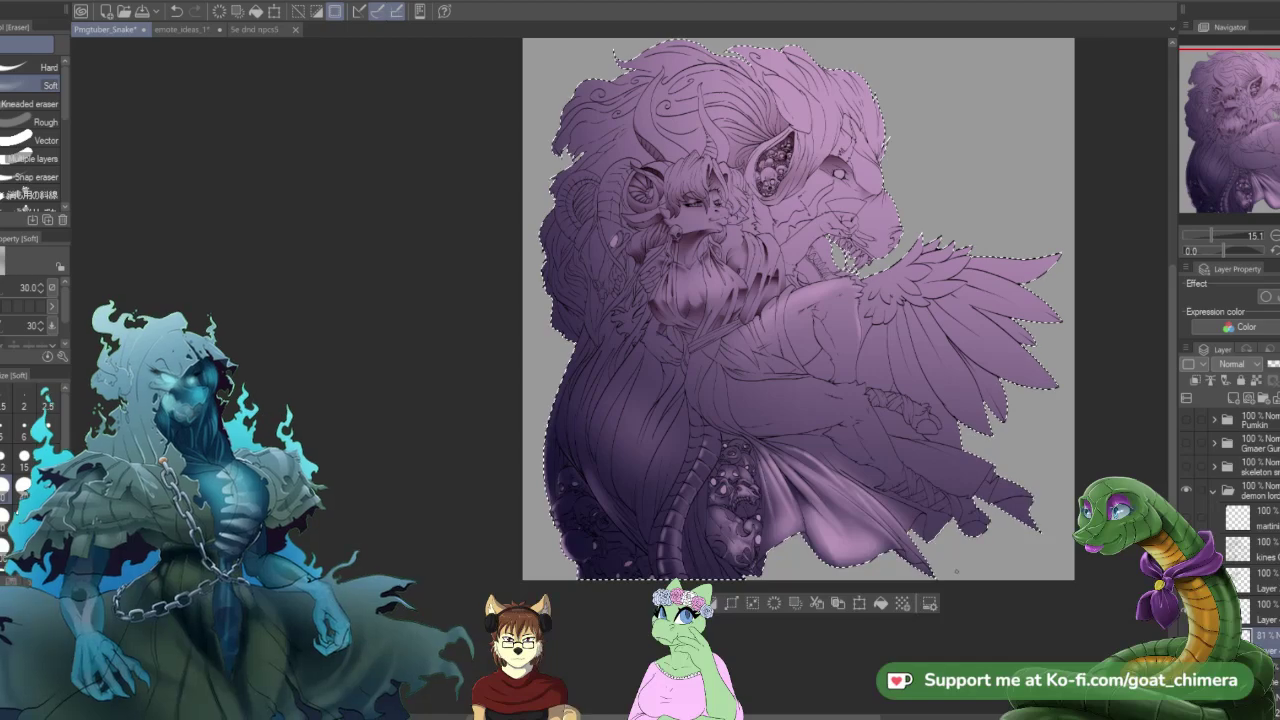
{"action": "scroll", "coordinate": [960, 571], "scroll_direction": "down", "scroll_amount": 2}
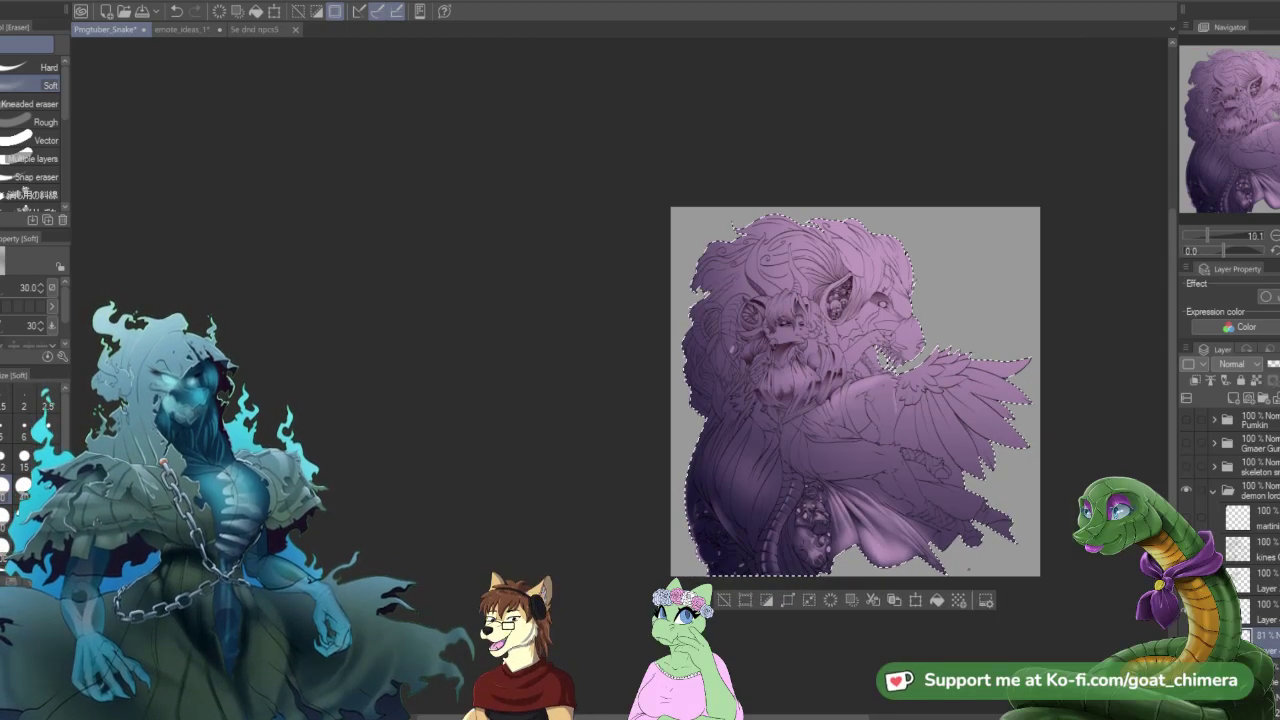
{"action": "scroll", "coordinate": [963, 571], "scroll_direction": "up", "scroll_amount": 4}
{"action": "scroll", "coordinate": [979, 569], "scroll_direction": "up", "scroll_amount": 1}
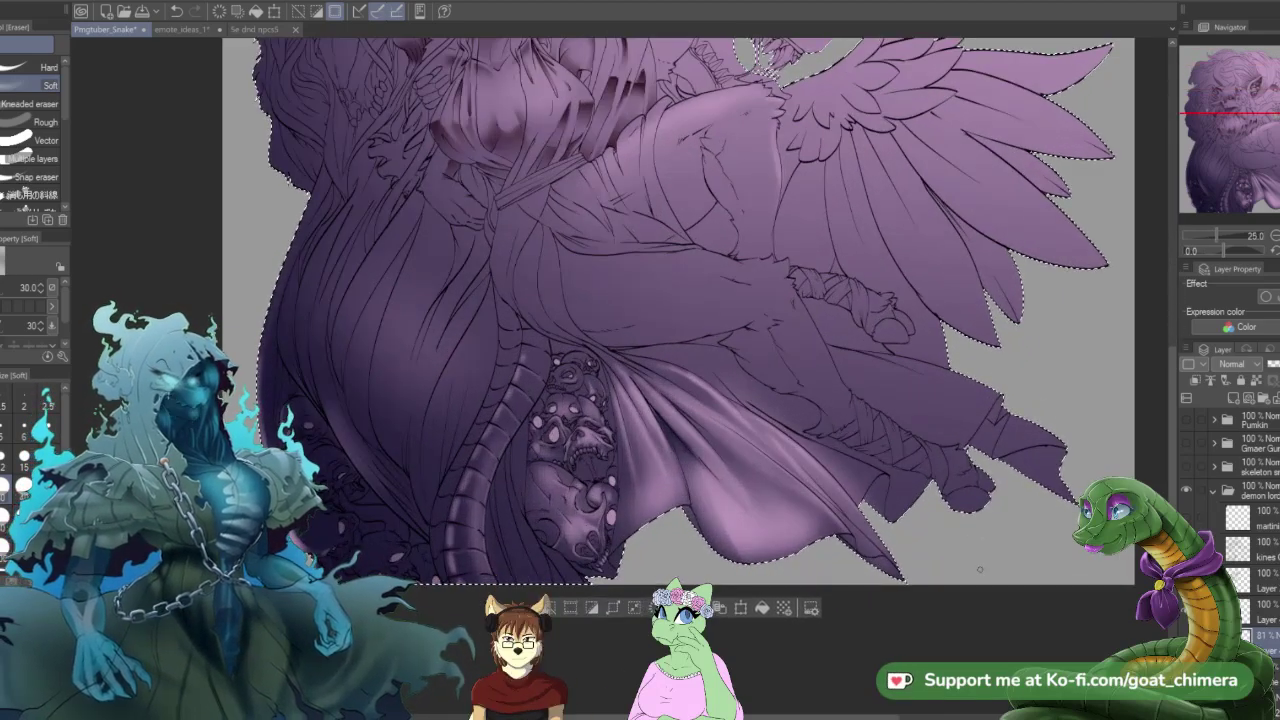
{"action": "key", "text": "]"}
{"action": "key", "text": "]"}
{"action": "key", "text": "]"}
{"action": "key", "text": "]"}
{"action": "key", "text": "]"}
{"action": "key", "text": "]"}
{"action": "key", "text": "]"}
{"action": "key", "text": "]"}
{"action": "key", "text": "]"}
{"action": "key", "text": "]"}
{"action": "key", "text": "]"}
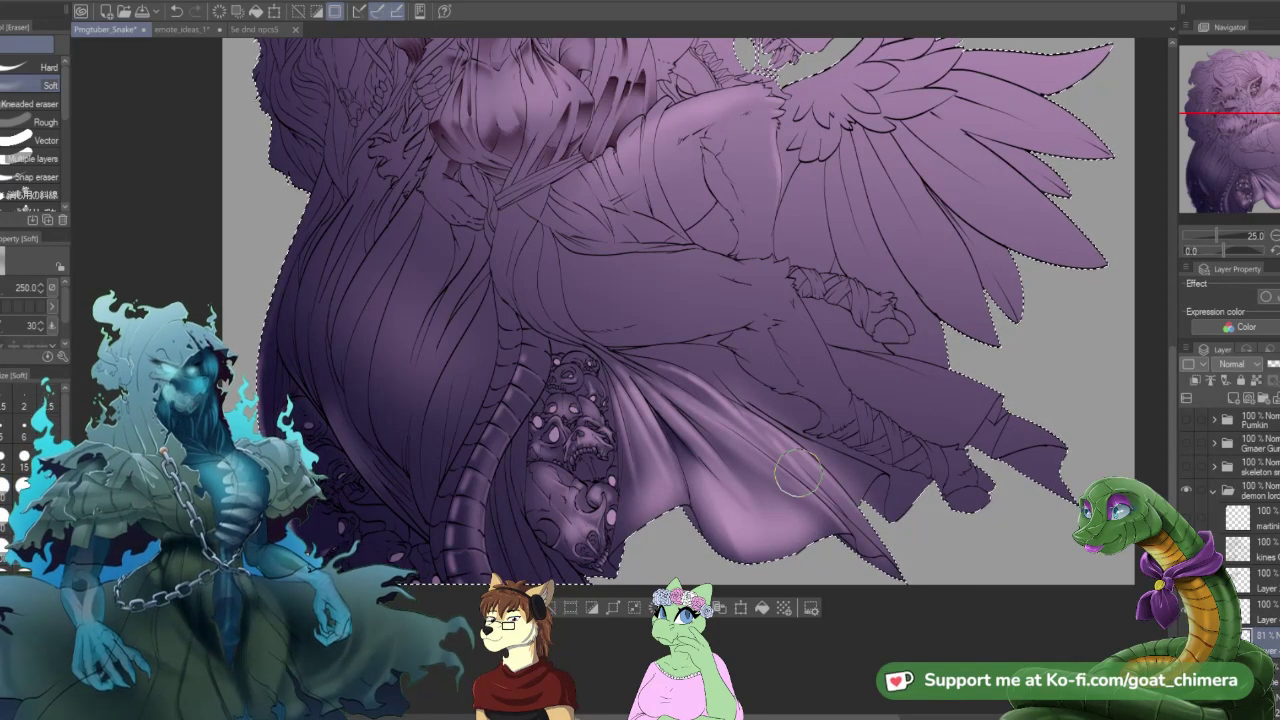
{"action": "key", "text": "["}
{"action": "key", "text": "["}
{"action": "key", "text": "["}
{"action": "key", "text": "["}
{"action": "key", "text": "["}
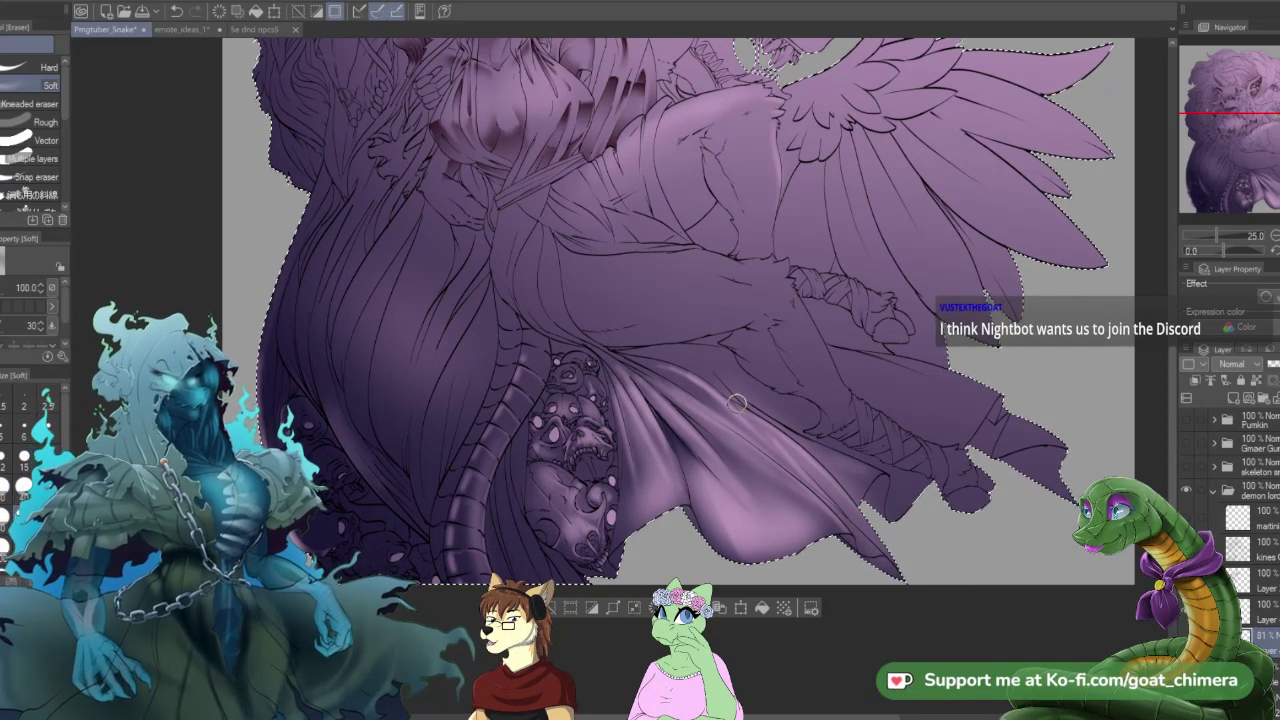
- Erase finer highlights toward the hanging cloth's pointed hem beside the wrapped foot with the Soft eraser at size 40
{"action": "key", "text": "["}
{"action": "key", "text": "["}
{"action": "key", "text": "["}
{"action": "key", "text": "["}
{"action": "key", "text": "["}
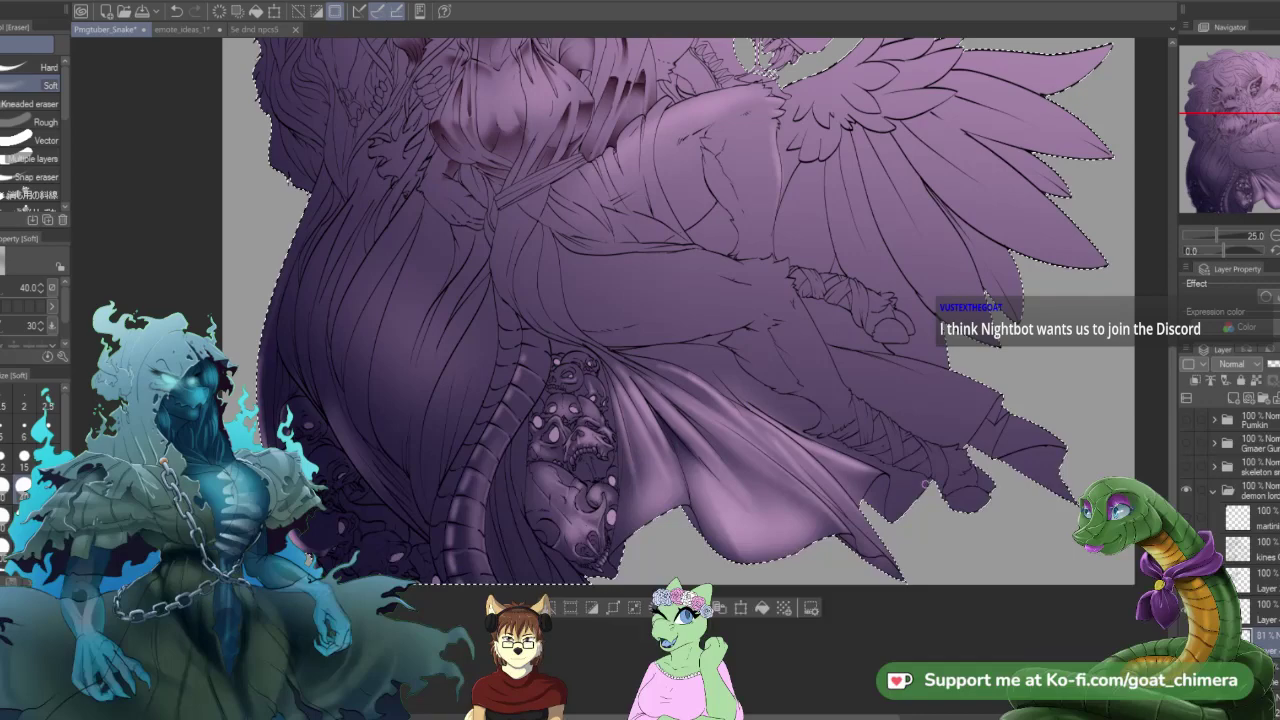
- Erase broad highlights along the trailing cloth behind the leg and down the figure's shin and wrappings with the Soft eraser at size 100
{"action": "scroll", "coordinate": [886, 499], "scroll_direction": "down", "scroll_amount": 2}
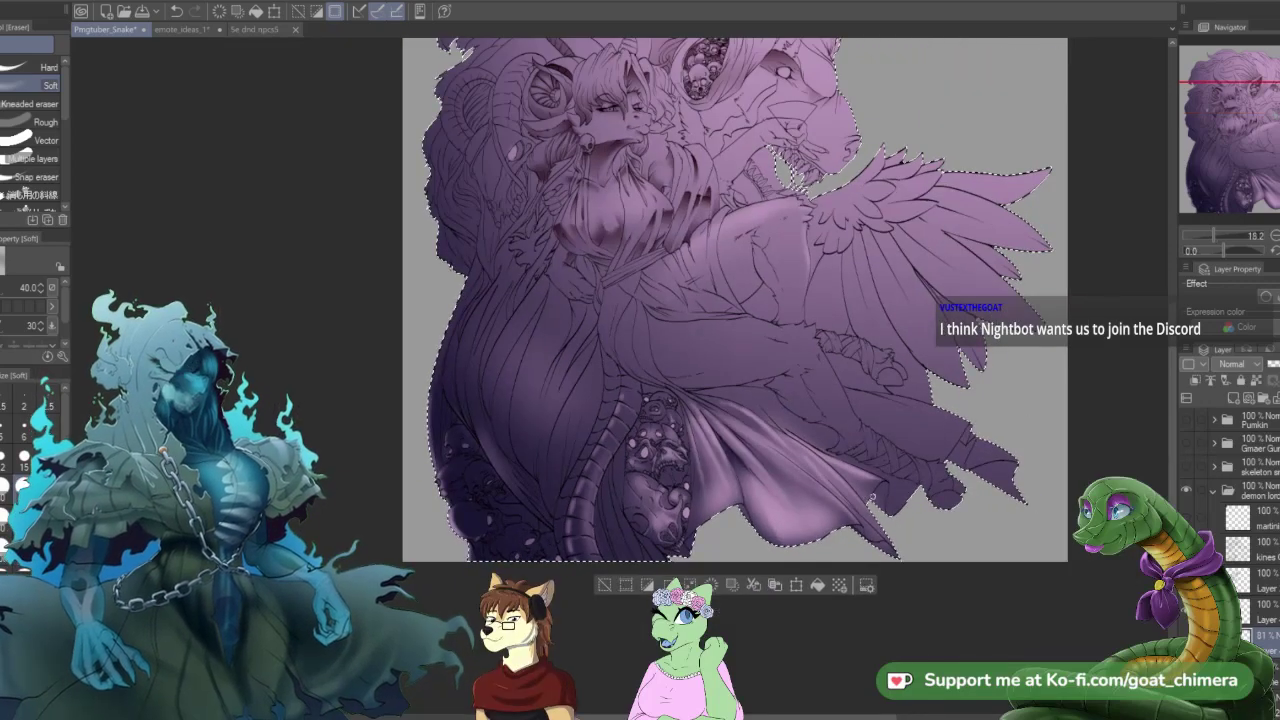
{"action": "scroll", "coordinate": [1016, 432], "scroll_direction": "up", "scroll_amount": 1}
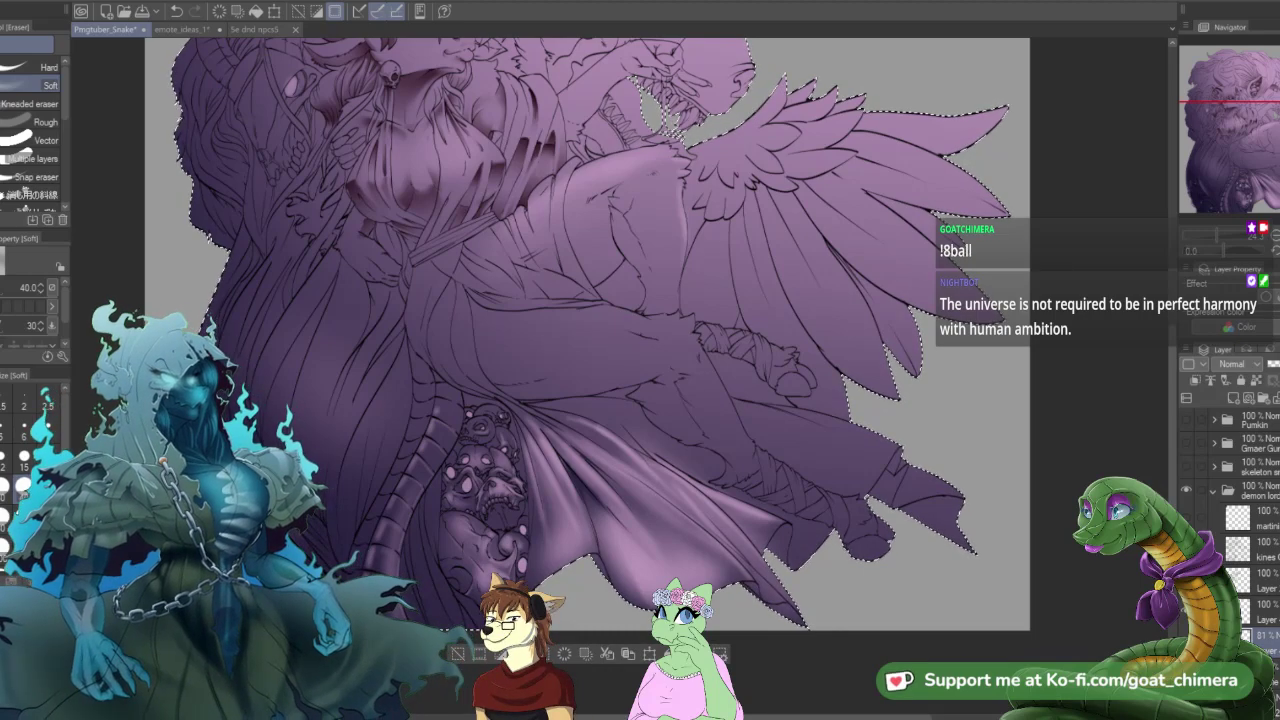
{"action": "scroll", "coordinate": [621, 376], "scroll_direction": "down", "scroll_amount": 1}
{"action": "scroll", "coordinate": [621, 376], "scroll_direction": "up", "scroll_amount": 1}
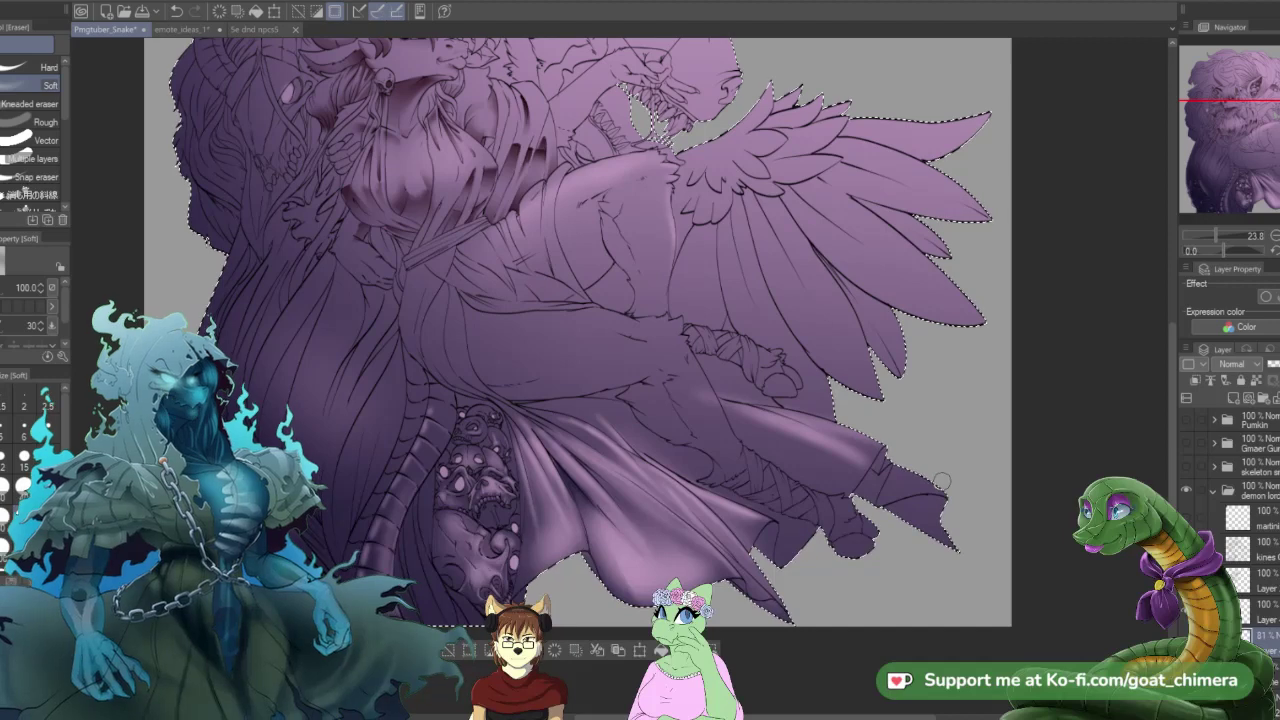
{"action": "left_click_drag", "start_coordinate": [691, 362], "coordinate": [756, 466]}
{"action": "mouse_move", "coordinate": [716, 412]}
{"action": "left_mouse_down"}
{"action": "mouse_move", "coordinate": [785, 480]}
{"action": "mouse_move", "coordinate": [738, 447]}
{"action": "mouse_move", "coordinate": [838, 508]}
{"action": "left_mouse_up"}
{"action": "left_click_drag", "start_coordinate": [740, 450], "coordinate": [853, 519]}
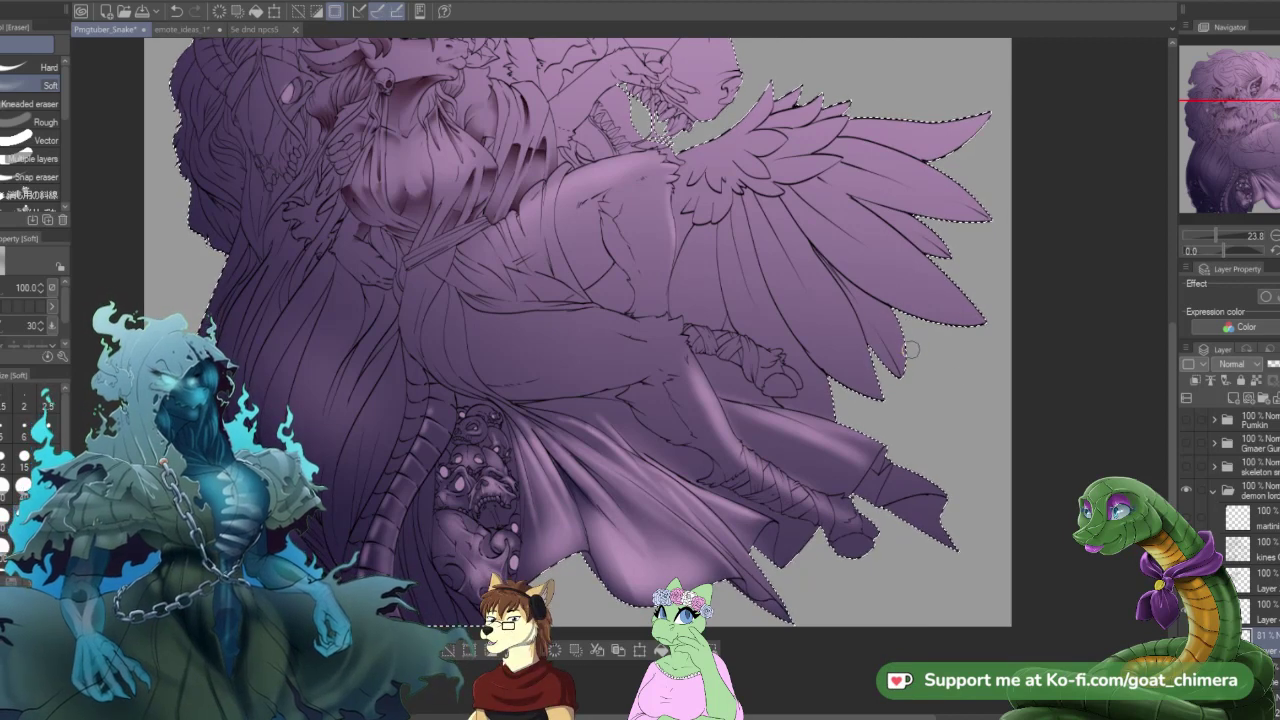
- Erase a long highlight down one of the lower wing feathers and a round one on the figure's bent knee
{"action": "left_click_drag", "start_coordinate": [1238, 158], "coordinate": [1206, 122]}
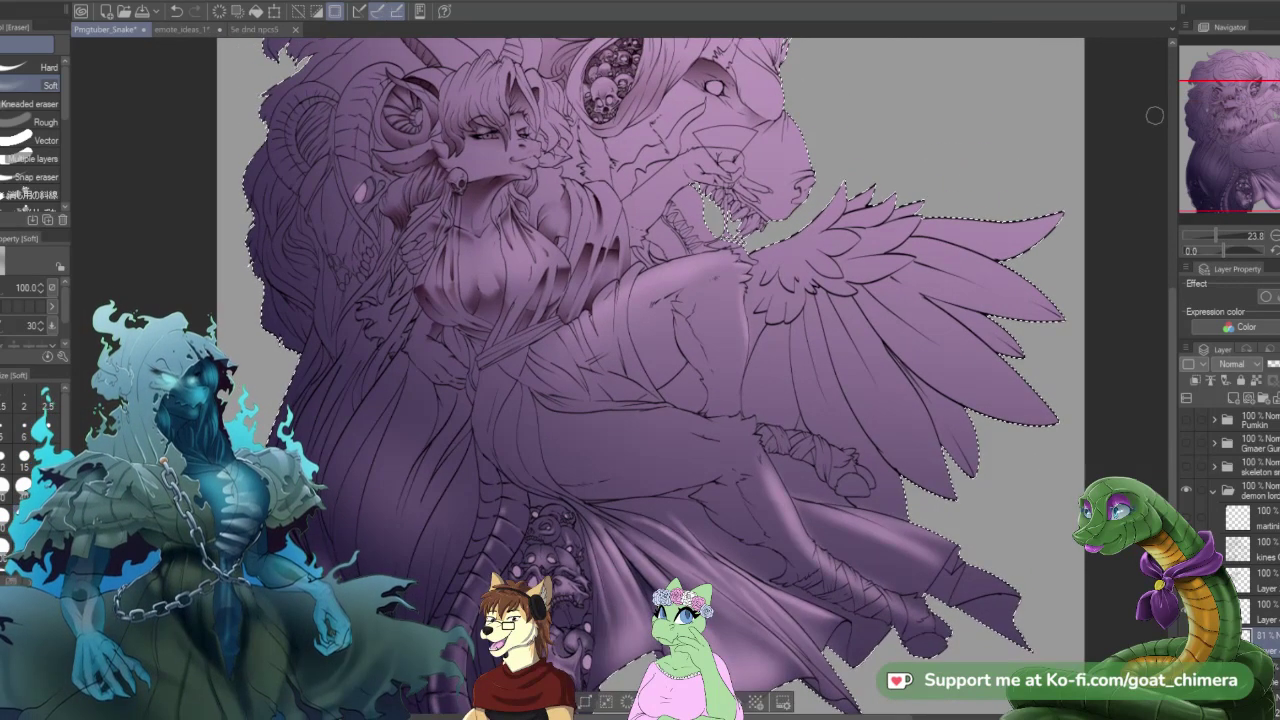
{"action": "mouse_move", "coordinate": [837, 322]}
{"action": "left_mouse_down"}
{"action": "mouse_move", "coordinate": [911, 439]}
{"action": "mouse_move", "coordinate": [843, 334]}
{"action": "mouse_move", "coordinate": [906, 403]}
{"action": "left_mouse_up"}
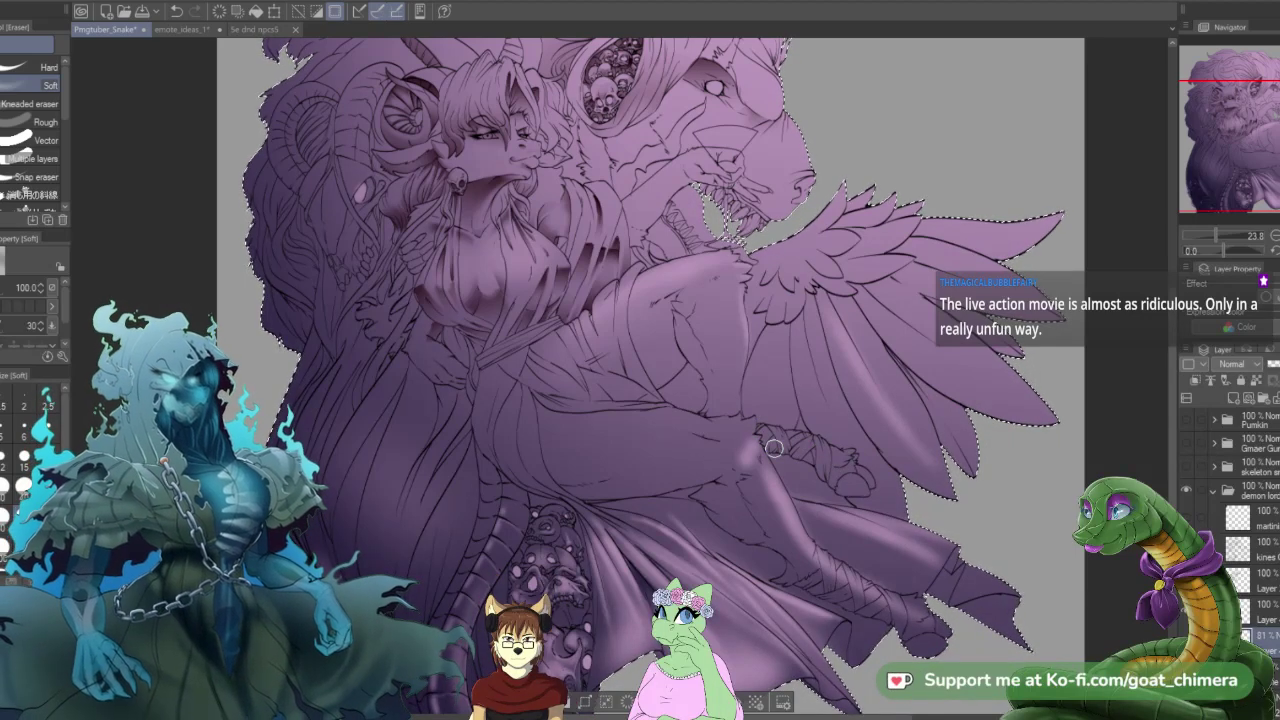
{"action": "scroll", "coordinate": [776, 448], "scroll_direction": "down", "scroll_amount": 2}
{"action": "scroll", "coordinate": [783, 550], "scroll_direction": "up", "scroll_amount": 3}
- Erase thin highlights along the upper bandage strips around the figure's shin with the Soft eraser at size 15
{"action": "scroll", "coordinate": [783, 554], "scroll_direction": "up", "scroll_amount": 4}
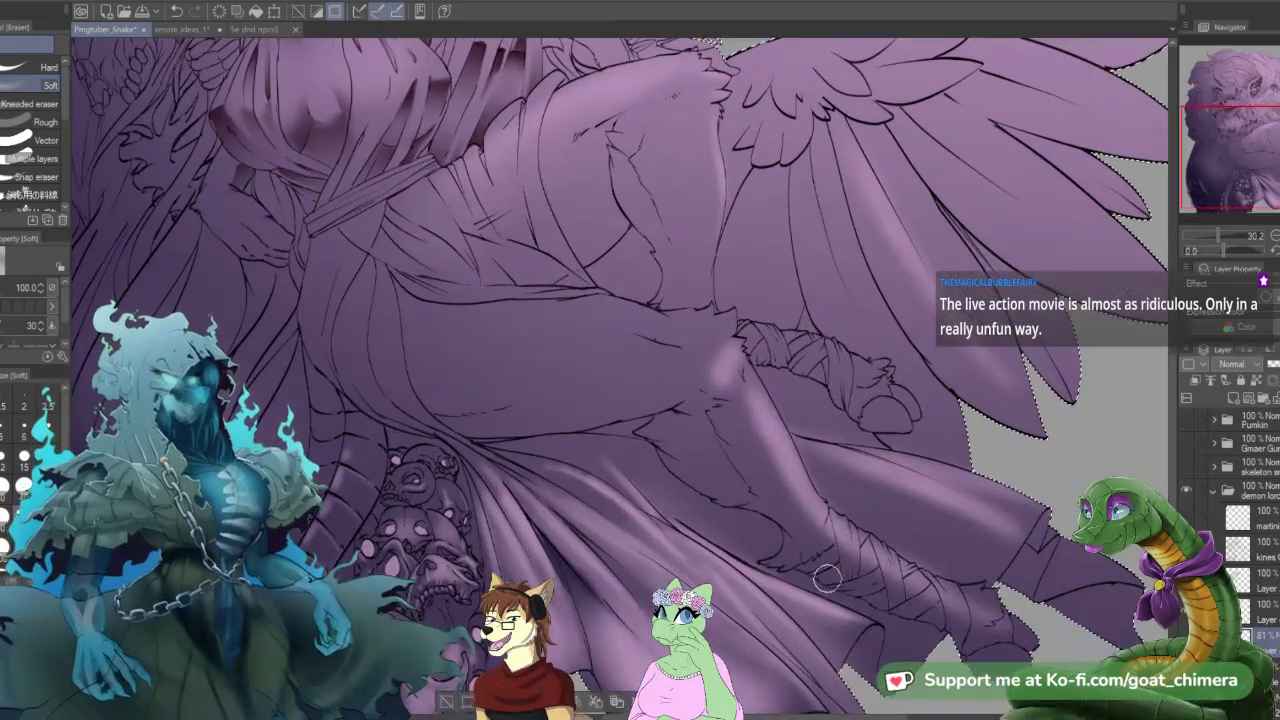
{"action": "scroll", "coordinate": [850, 645], "scroll_direction": "up", "scroll_amount": 5}
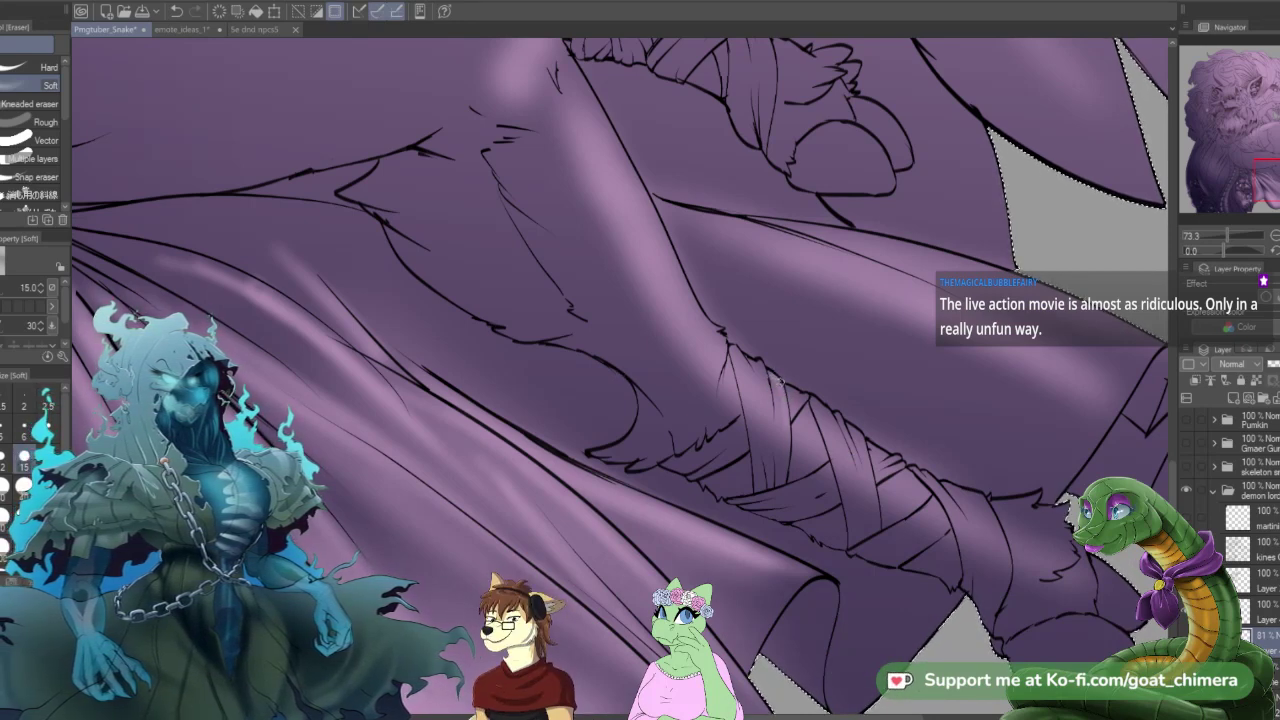
{"action": "mouse_move", "coordinate": [760, 362]}
{"action": "left_mouse_down"}
{"action": "mouse_move", "coordinate": [776, 500]}
{"action": "mouse_move", "coordinate": [771, 414]}
{"action": "mouse_move", "coordinate": [774, 487]}
{"action": "left_mouse_up"}
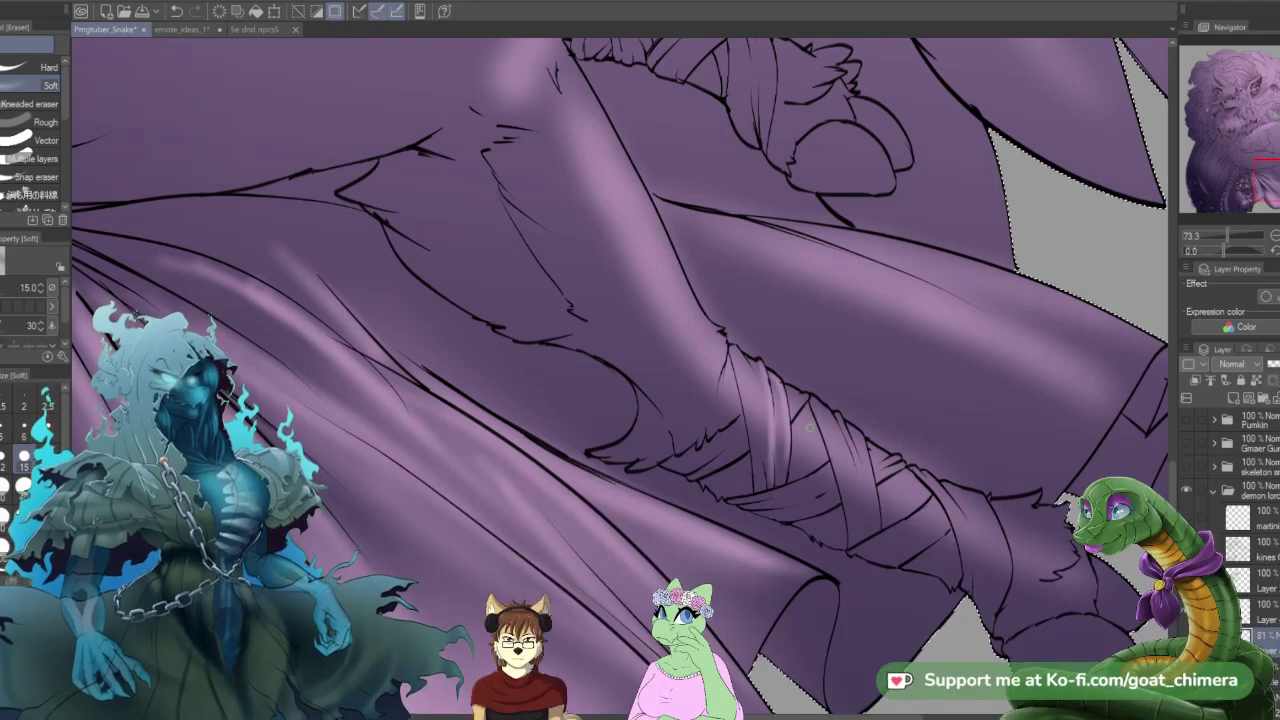
{"action": "mouse_move", "coordinate": [825, 406]}
{"action": "left_mouse_down"}
{"action": "mouse_move", "coordinate": [845, 443]}
{"action": "mouse_move", "coordinate": [830, 416]}
{"action": "mouse_move", "coordinate": [880, 547]}
{"action": "left_mouse_up"}
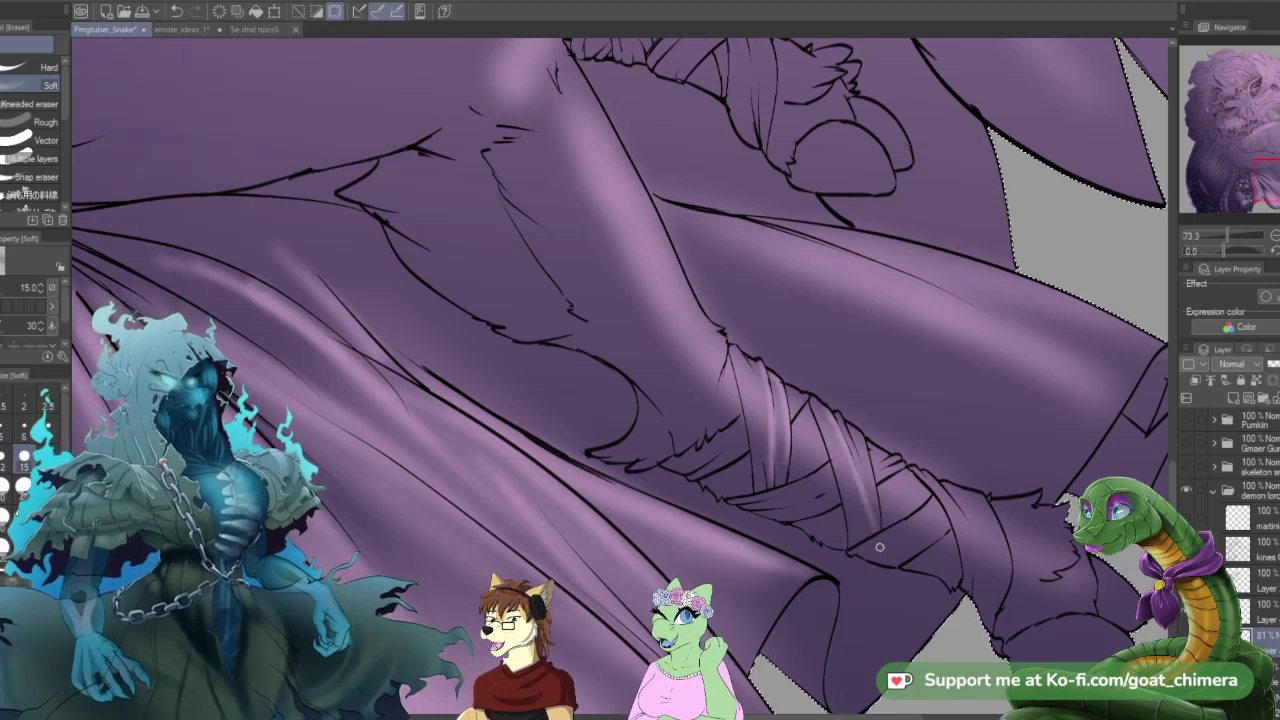
{"action": "left_click_drag", "start_coordinate": [846, 424], "coordinate": [868, 491]}
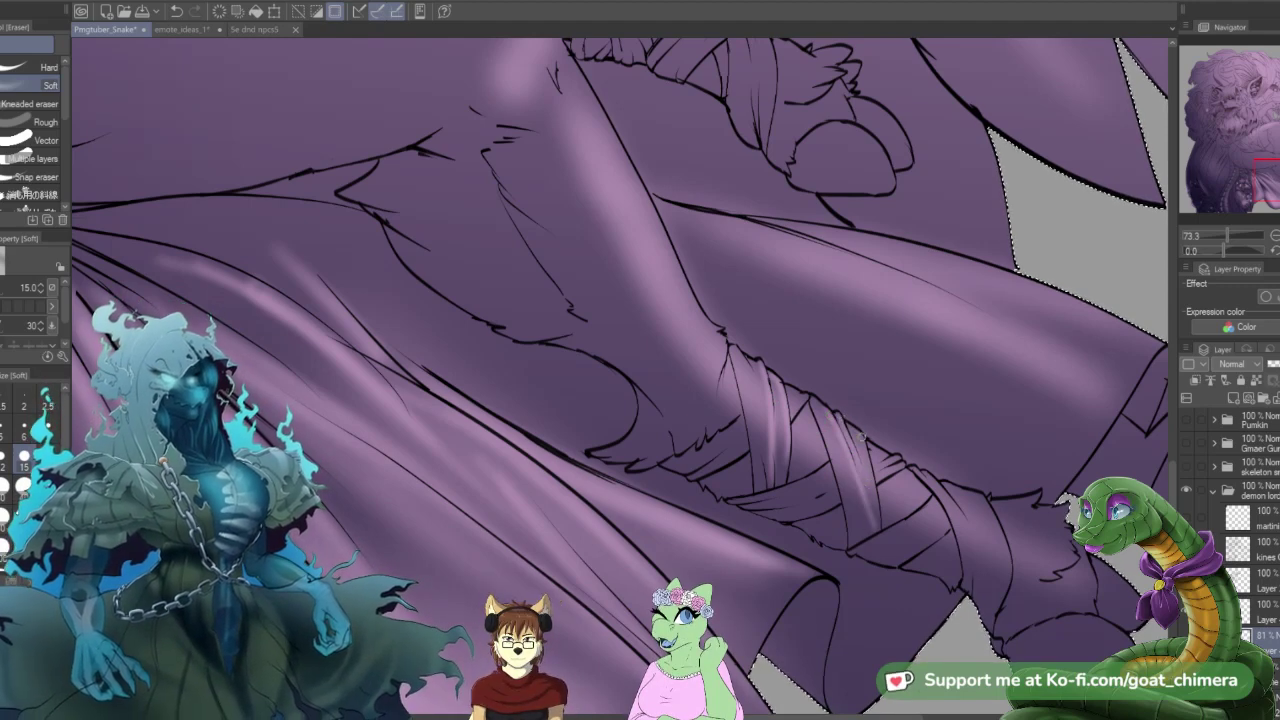
{"action": "mouse_move", "coordinate": [858, 434]}
{"action": "left_mouse_down"}
{"action": "mouse_move", "coordinate": [875, 497]}
{"action": "mouse_move", "coordinate": [844, 420]}
{"action": "mouse_move", "coordinate": [875, 525]}
{"action": "left_mouse_up"}
- With the canvas rotated to 55 degrees, erase thin highlights across the lower bandage strips toward the foot
{"action": "key", "text": "shift+6"}
{"action": "key", "text": "shift+6"}
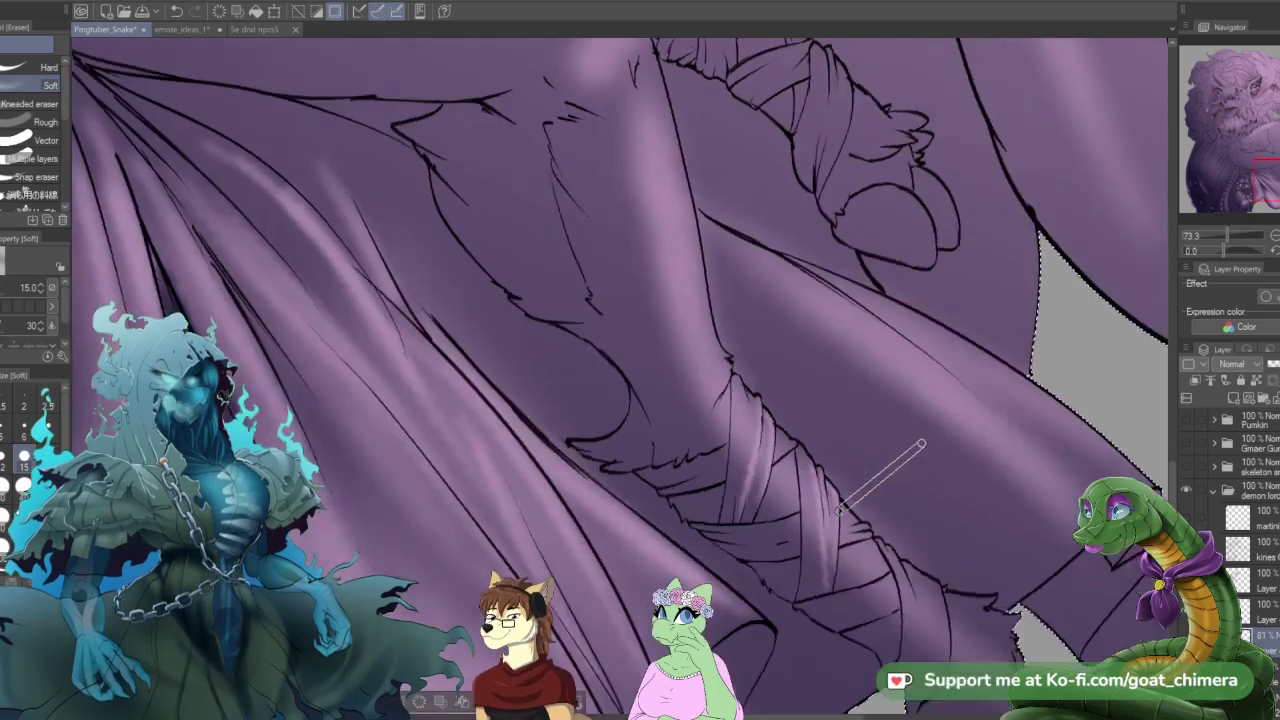
{"action": "left_click_drag", "start_coordinate": [779, 578], "coordinate": [710, 619]}
{"action": "scroll", "coordinate": [777, 566], "scroll_direction": "down", "scroll_amount": 3}
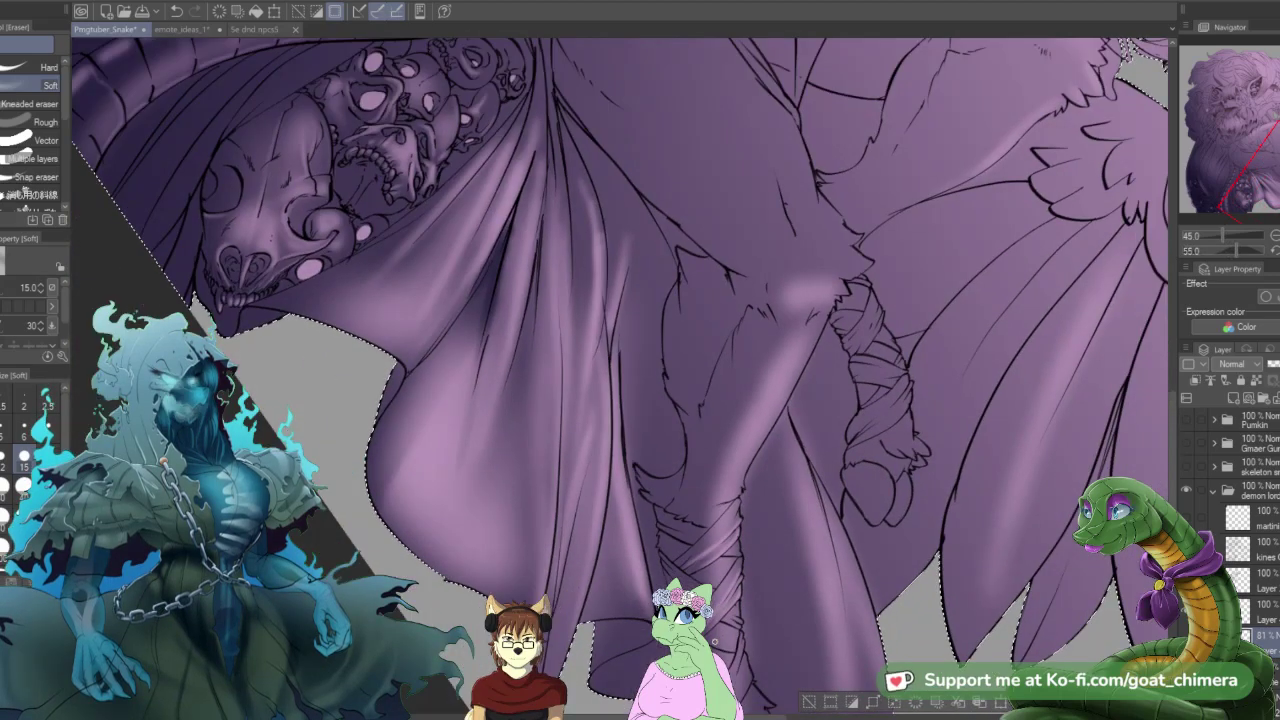
{"action": "scroll", "coordinate": [757, 563], "scroll_direction": "up", "scroll_amount": 2}
{"action": "scroll", "coordinate": [741, 618], "scroll_direction": "up", "scroll_amount": 2}
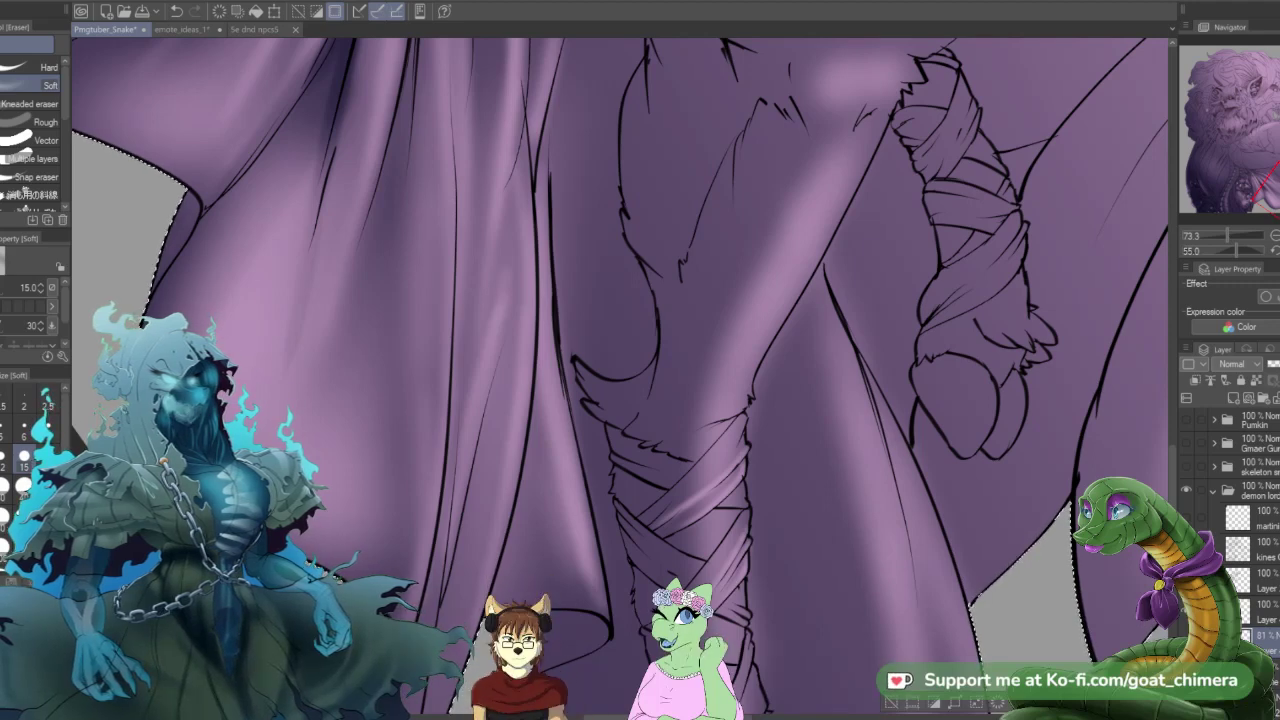
- Examine the highlights on the wrapped leg, cloth and feathers against the whole figure
{"action": "scroll", "coordinate": [401, 451], "scroll_direction": "down", "scroll_amount": 2}
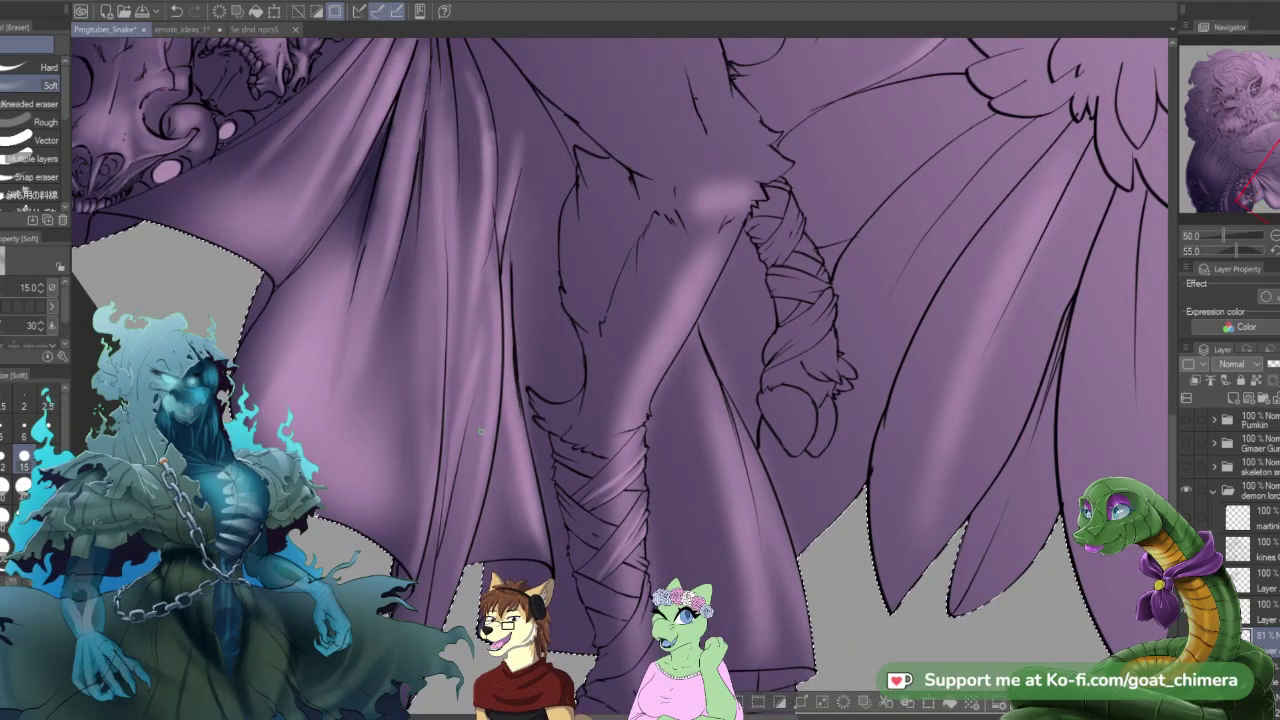
{"action": "scroll", "coordinate": [452, 389], "scroll_direction": "up", "scroll_amount": 1}
{"action": "scroll", "coordinate": [442, 421], "scroll_direction": "up", "scroll_amount": 1}
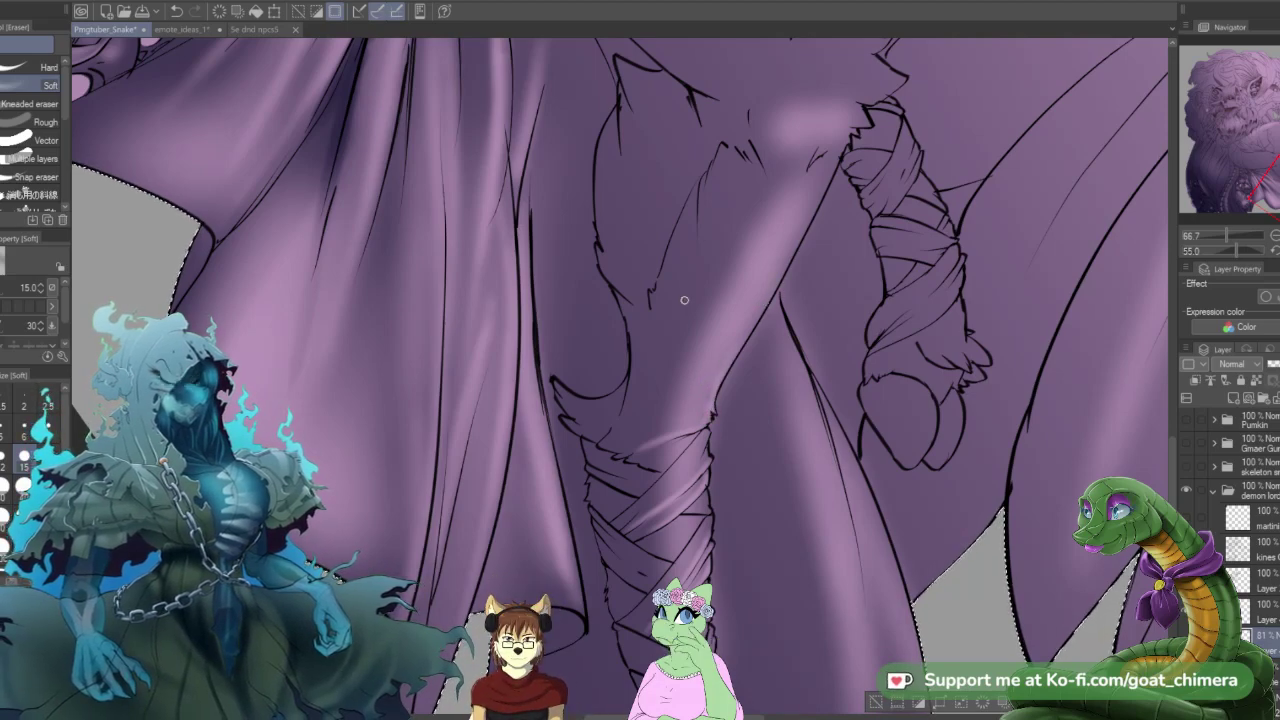
{"action": "scroll", "coordinate": [689, 408], "scroll_direction": "down", "scroll_amount": 1}
{"action": "scroll", "coordinate": [689, 408], "scroll_direction": "down", "scroll_amount": 3}
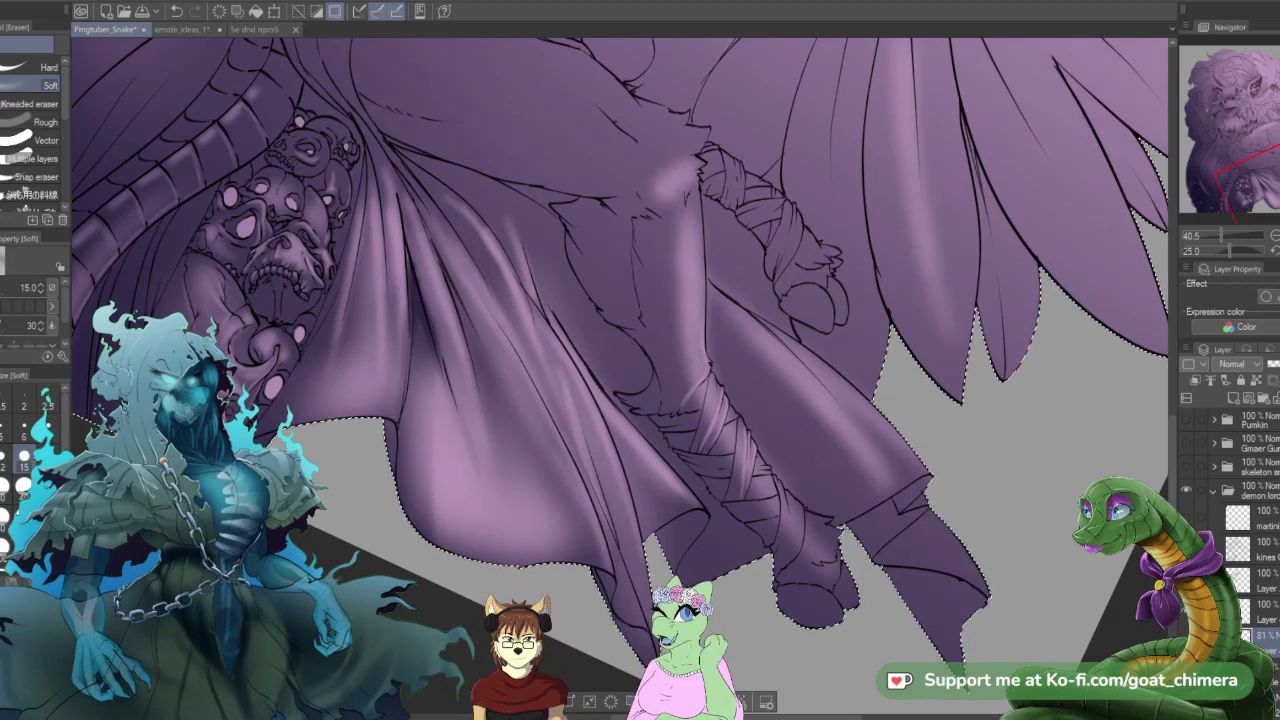
{"action": "scroll", "coordinate": [601, 546], "scroll_direction": "down", "scroll_amount": 4}
{"action": "key", "text": "minus"}
{"action": "key", "text": "minus"}
{"action": "key", "text": "minus"}
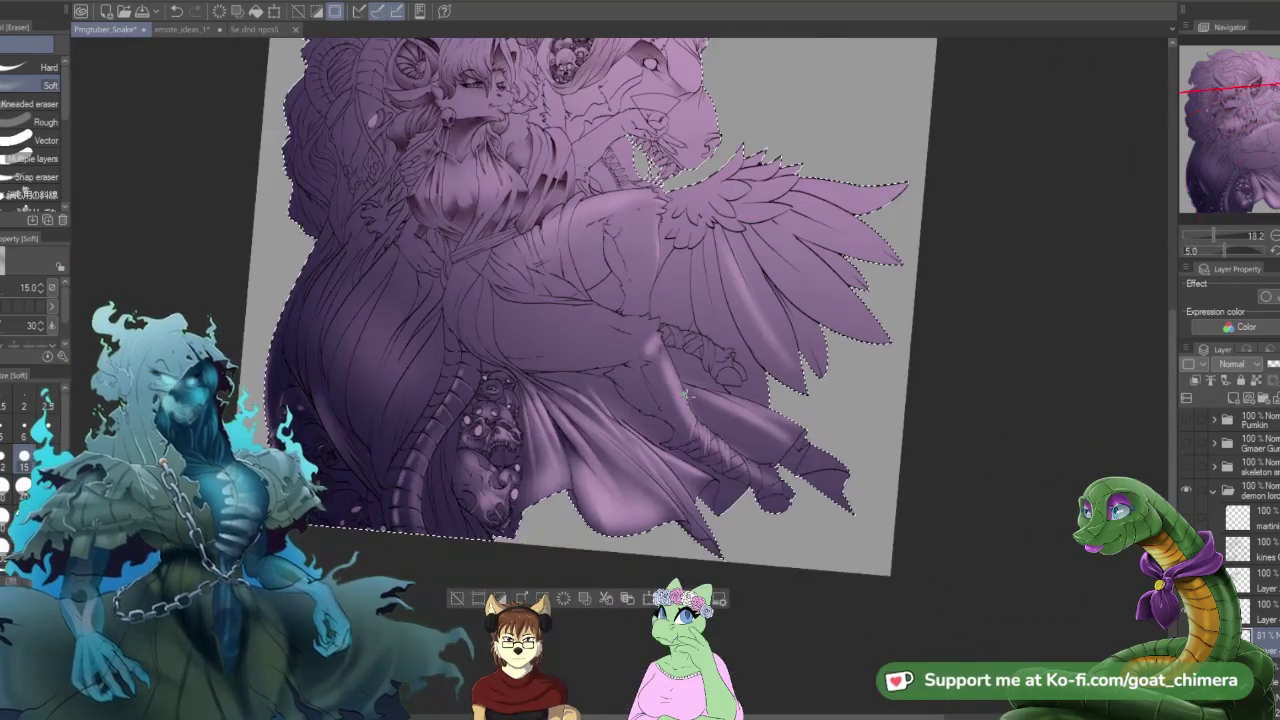
- With the canvas rotation reset, use the Hard eraser at size 15 to clear the lower-left skulls' eye sockets on the 100% layer above
{"action": "key", "text": "asciicircum"}
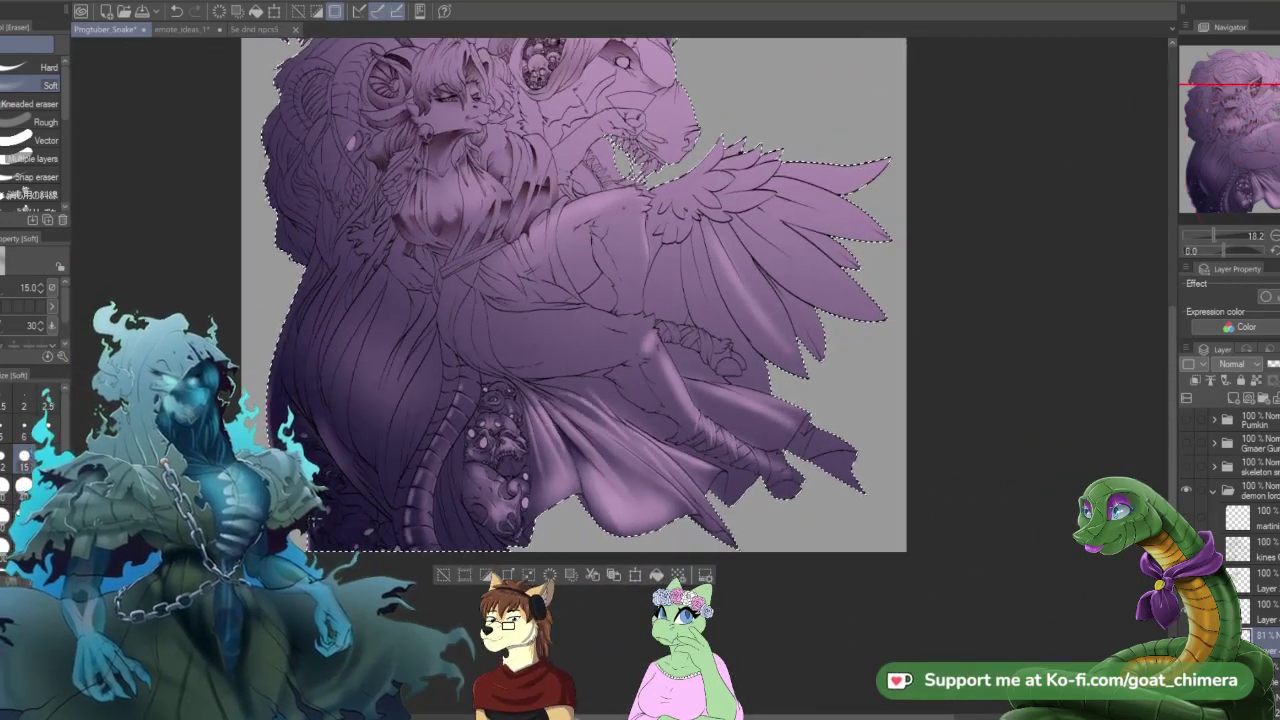
{"action": "scroll", "coordinate": [246, 485], "scroll_direction": "up", "scroll_amount": 2}
{"action": "scroll", "coordinate": [345, 462], "scroll_direction": "down", "scroll_amount": 5}
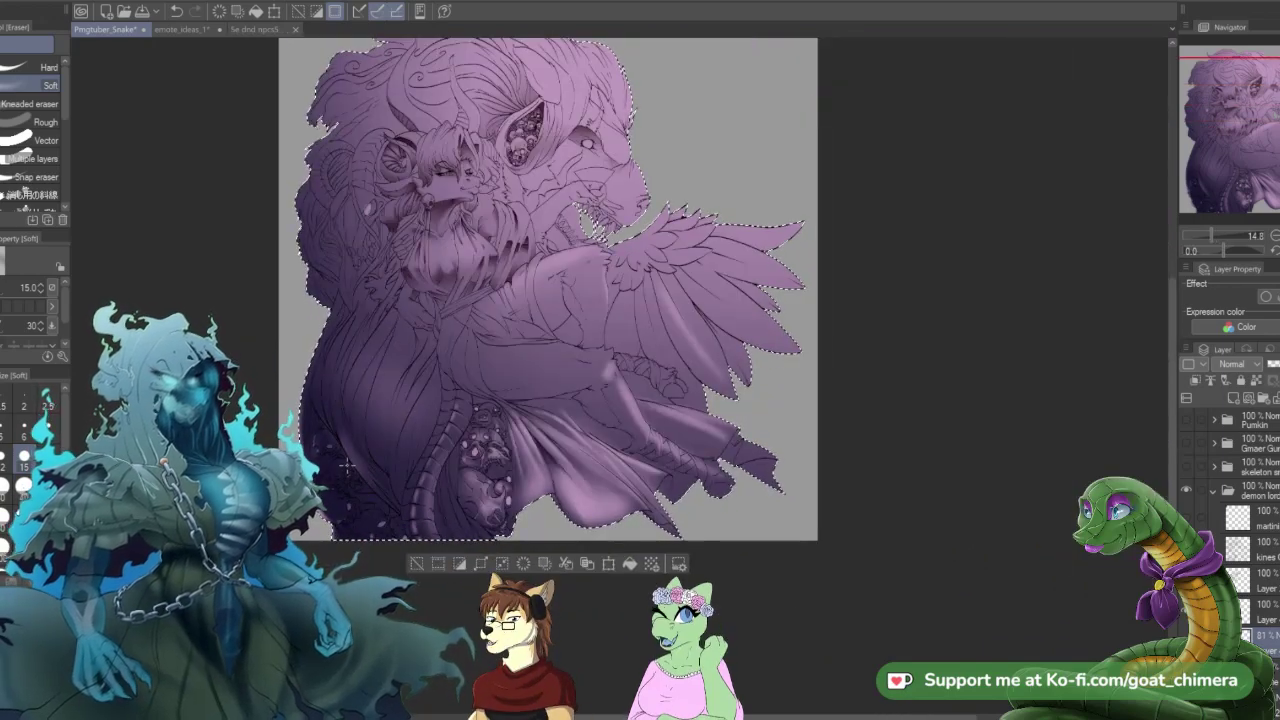
{"action": "scroll", "coordinate": [345, 462], "scroll_direction": "up", "scroll_amount": 6}
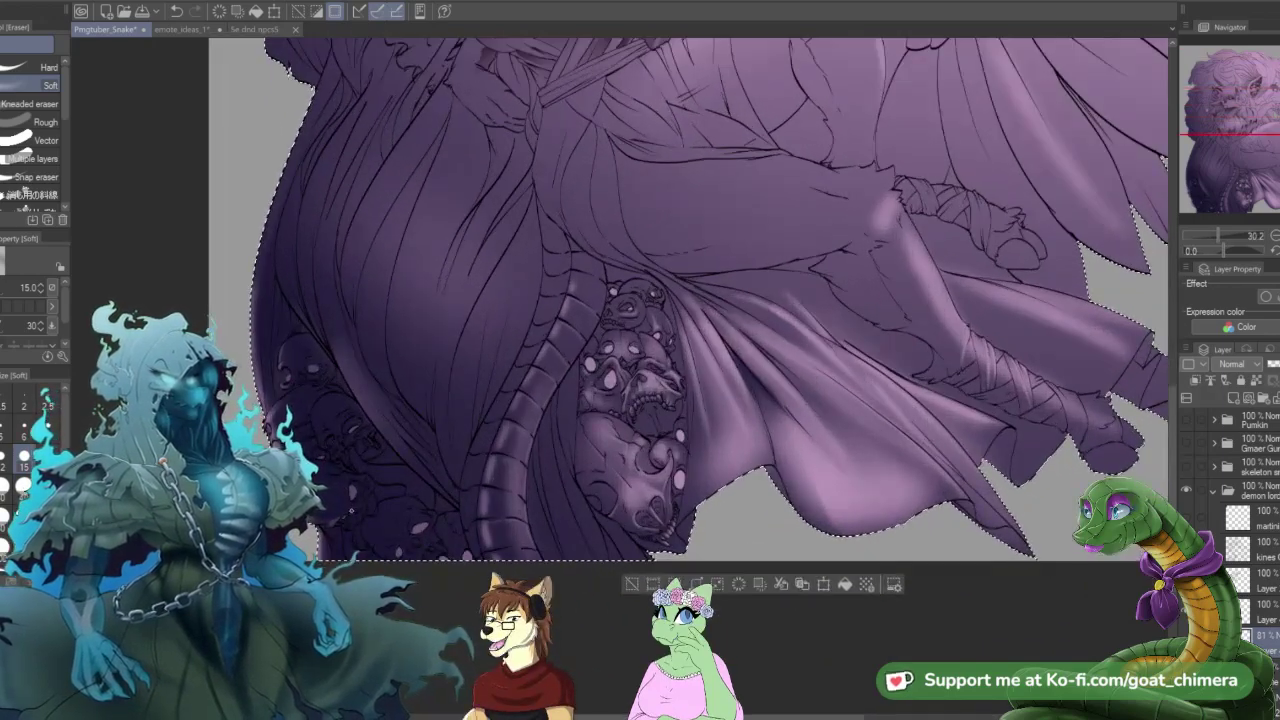
{"action": "scroll", "coordinate": [371, 499], "scroll_direction": "up", "scroll_amount": 2}
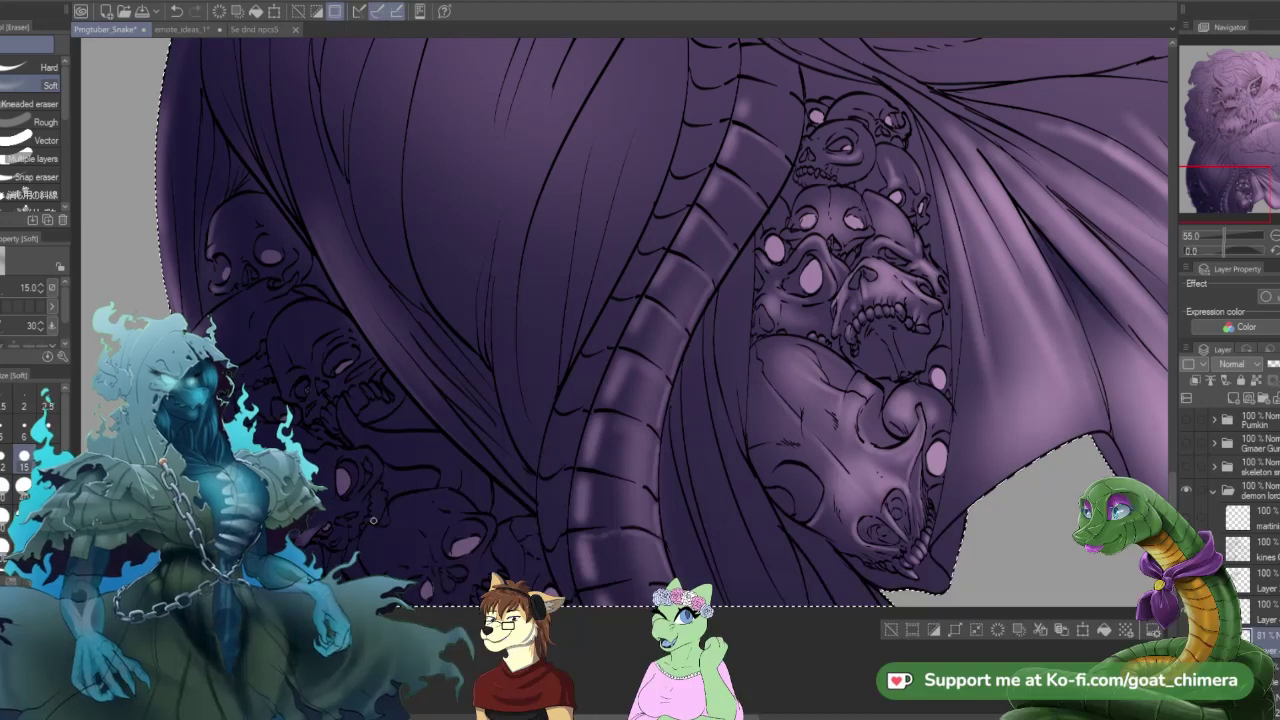
{"action": "left_click", "coordinate": [30, 68]}
{"action": "left_click", "coordinate": [24, 458]}
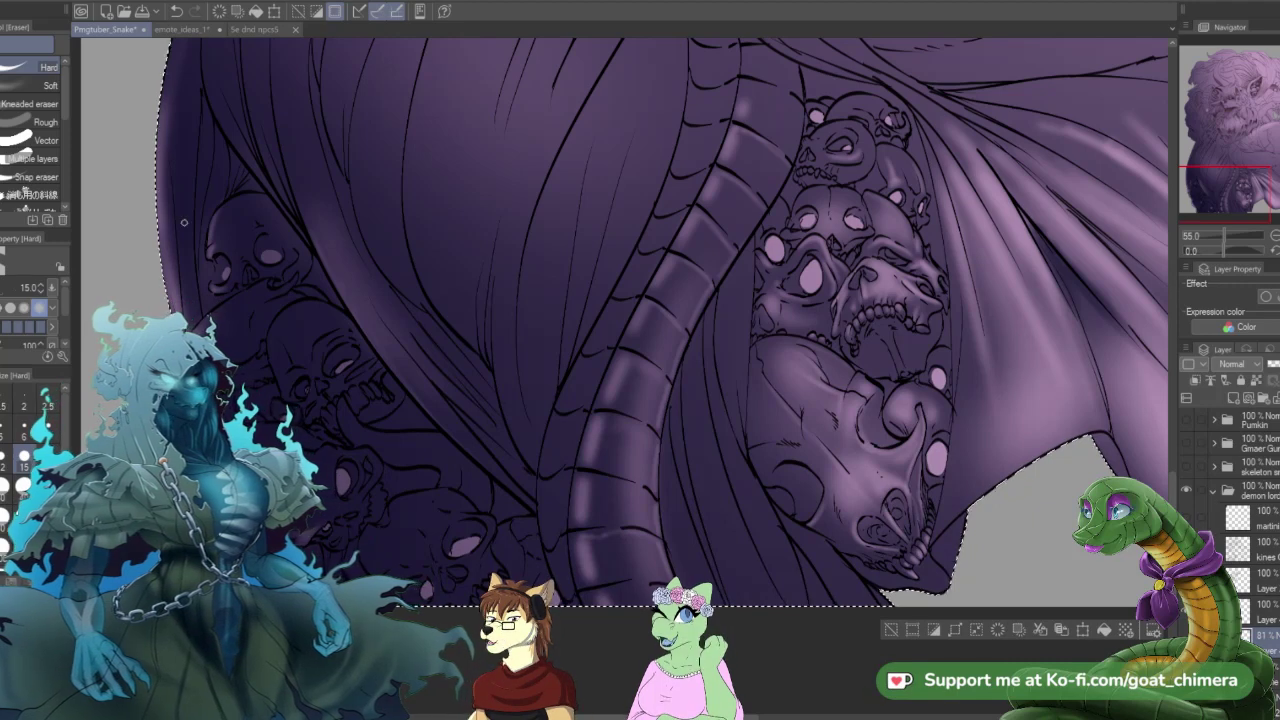
{"action": "left_click", "coordinate": [1268, 616]}
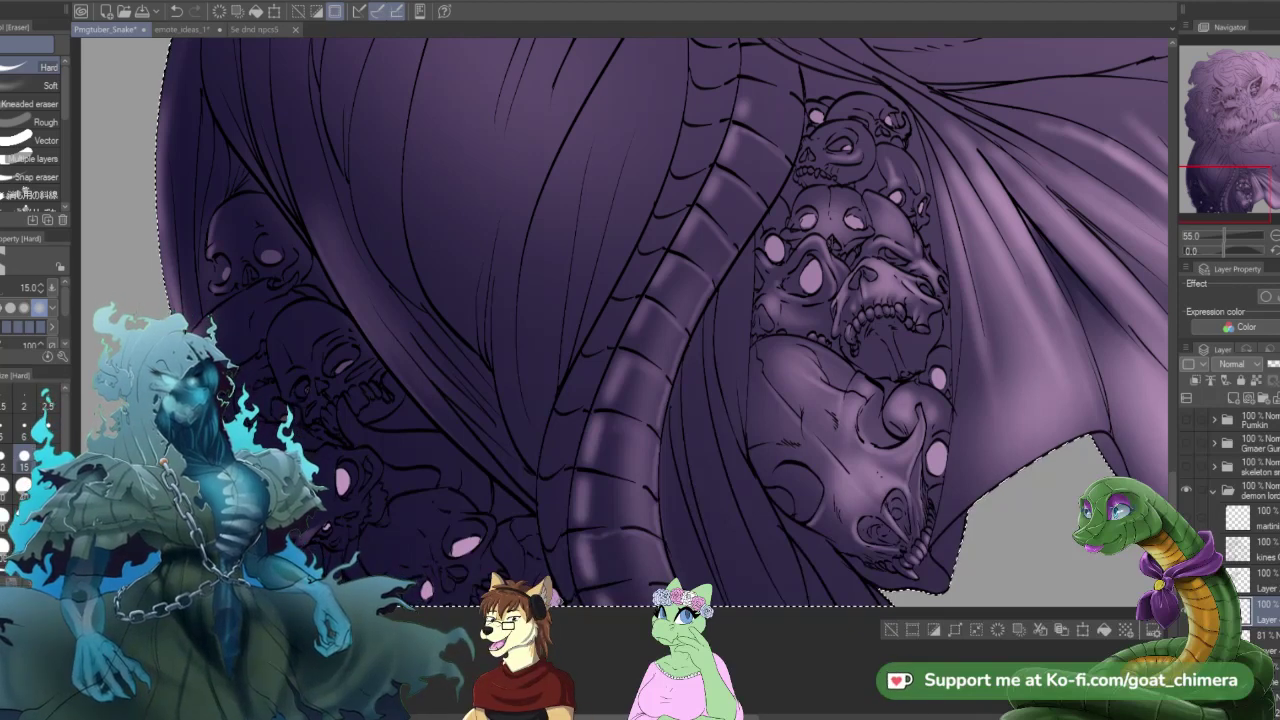
- Erase the remaining shadow from the eye sockets of the skulls beneath the giant beast's dark drapery
{"action": "scroll", "coordinate": [508, 555], "scroll_direction": "down", "scroll_amount": 2}
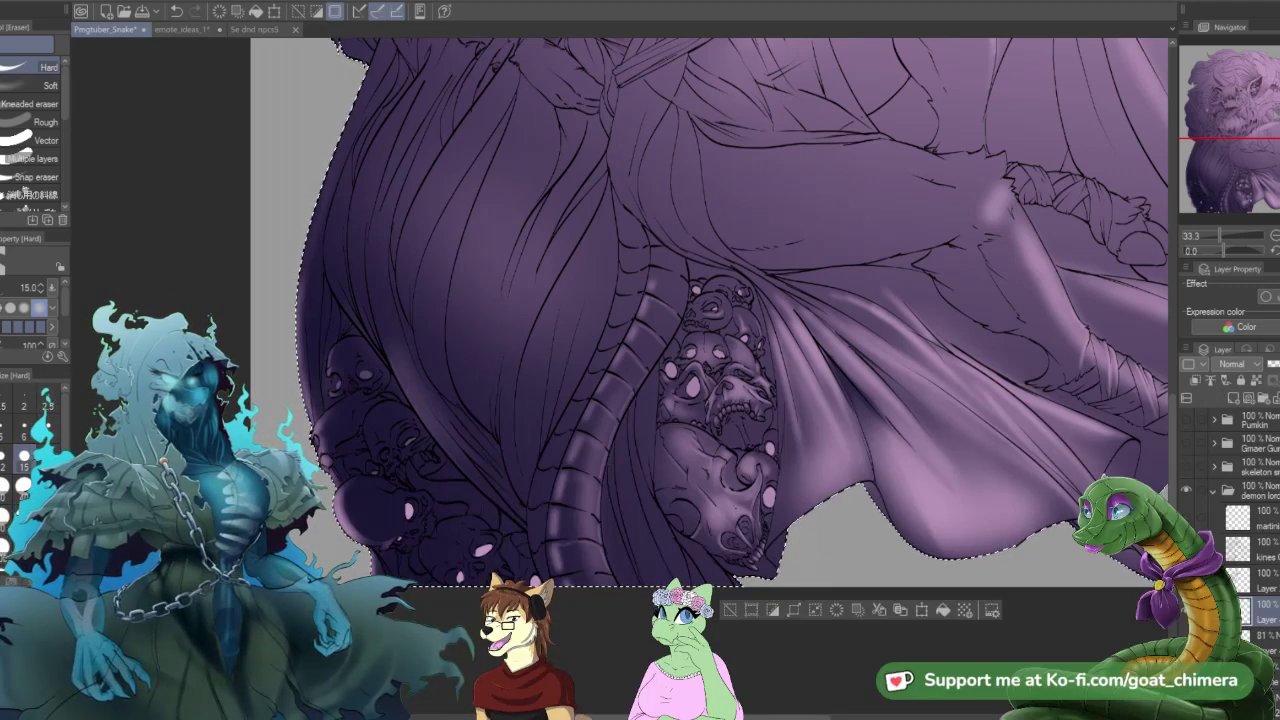
{"action": "scroll", "coordinate": [490, 558], "scroll_direction": "down", "scroll_amount": 1}
{"action": "scroll", "coordinate": [383, 467], "scroll_direction": "up", "scroll_amount": 2}
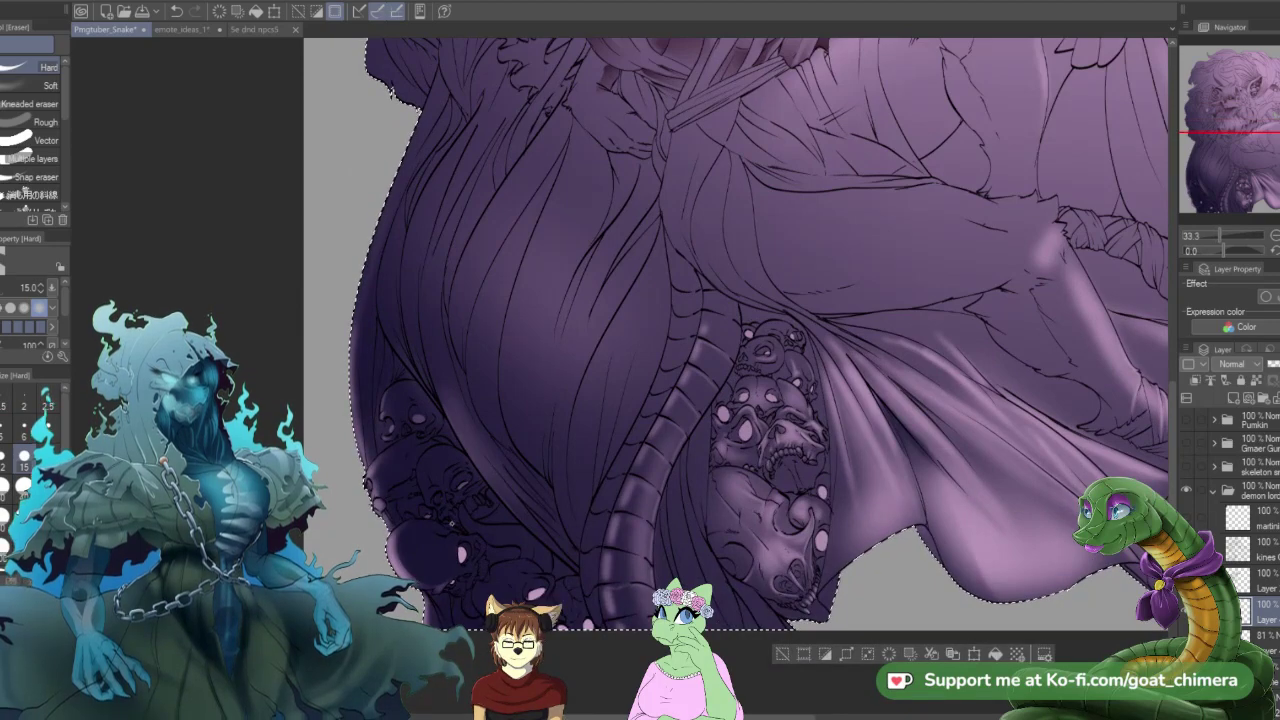
{"action": "scroll", "coordinate": [383, 467], "scroll_direction": "down", "scroll_amount": 1}
{"action": "scroll", "coordinate": [383, 467], "scroll_direction": "up", "scroll_amount": 1}
{"action": "key", "text": "ctrl+plus"}
{"action": "key", "text": "ctrl+plus"}
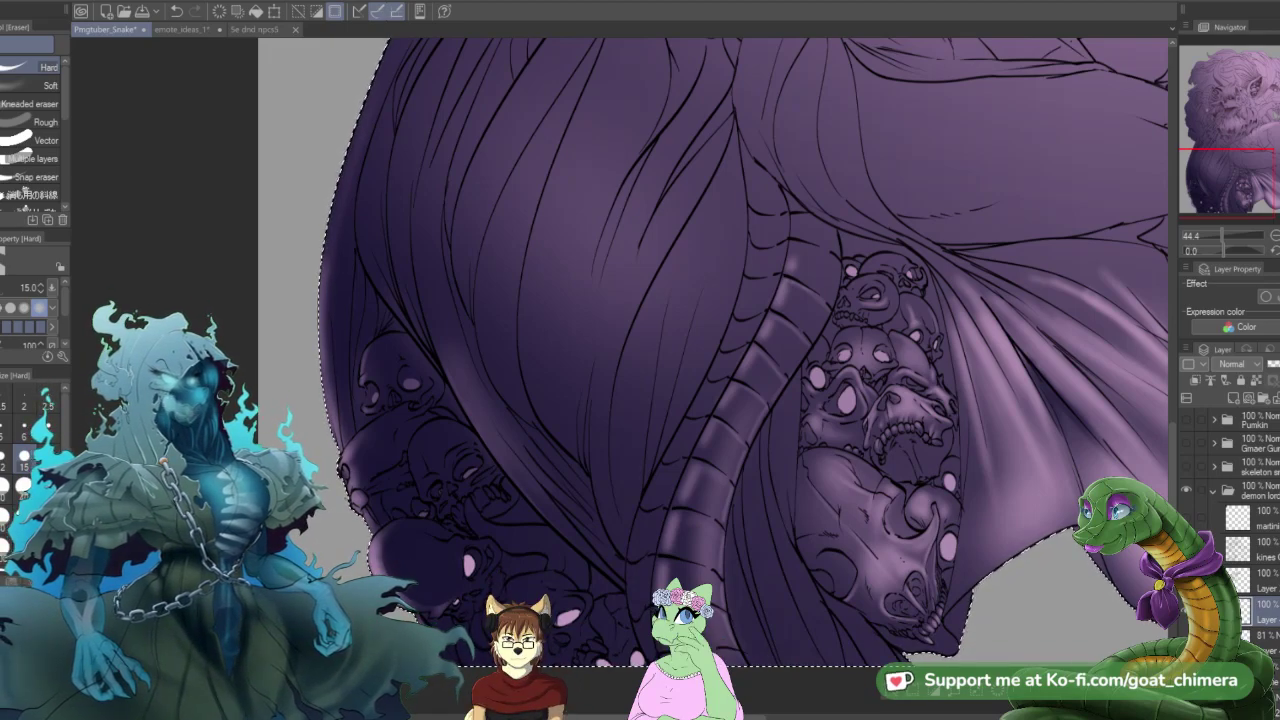
{"action": "scroll", "coordinate": [680, 572], "scroll_direction": "down", "scroll_amount": 1}
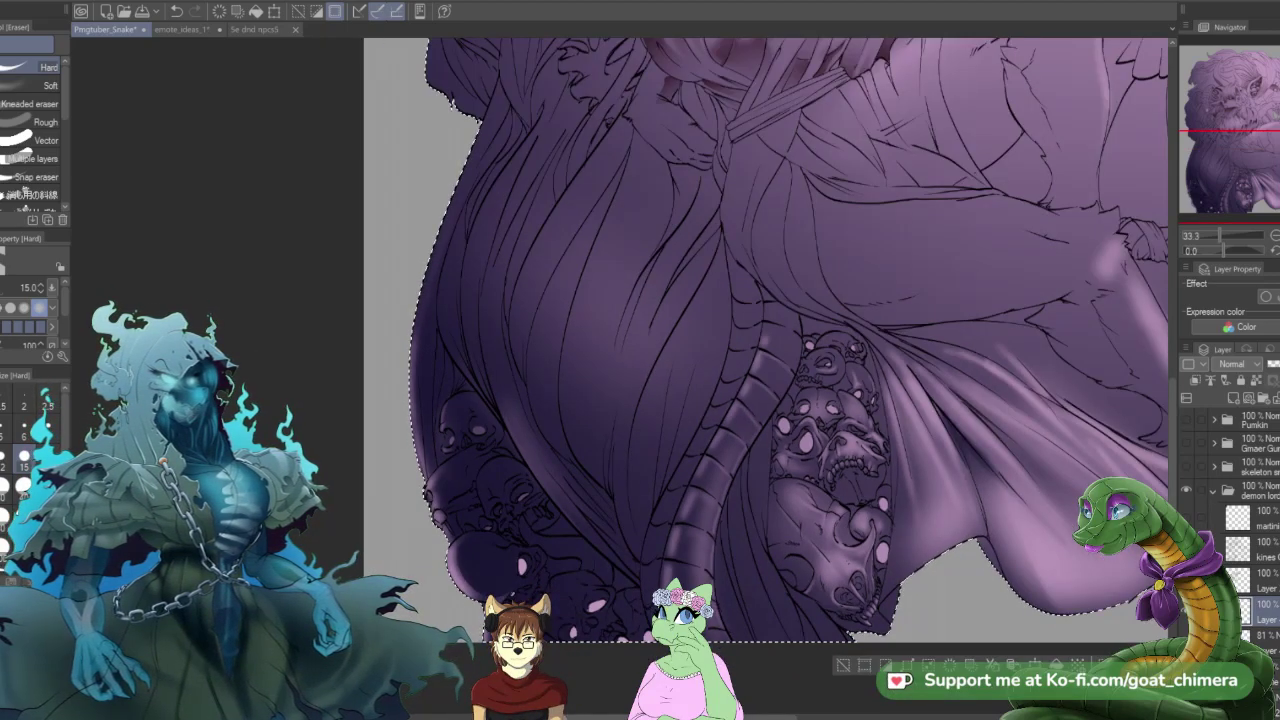
{"action": "scroll", "coordinate": [440, 558], "scroll_direction": "up", "scroll_amount": 3}
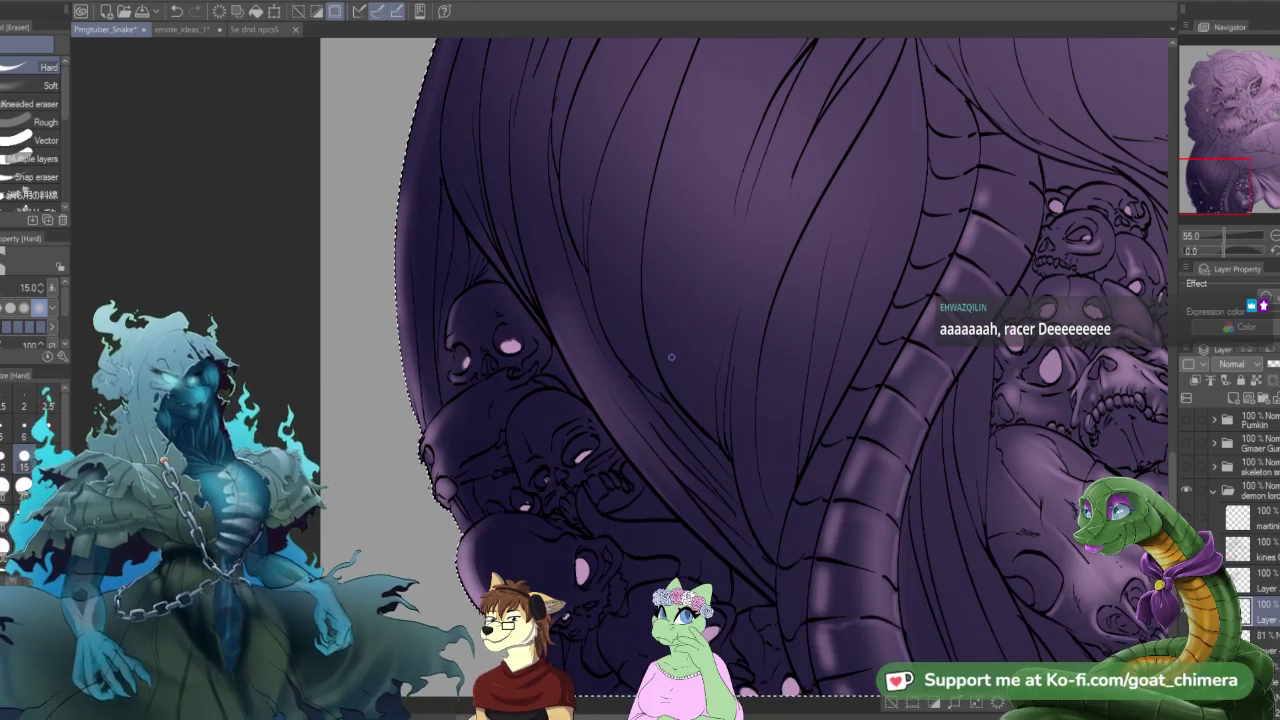
- Examine the skulls' eye sockets and the dark drapery against the lighting of the whole artwork
{"action": "scroll", "coordinate": [615, 340], "scroll_direction": "down", "scroll_amount": 2}
{"action": "scroll", "coordinate": [670, 355], "scroll_direction": "down", "scroll_amount": 4}
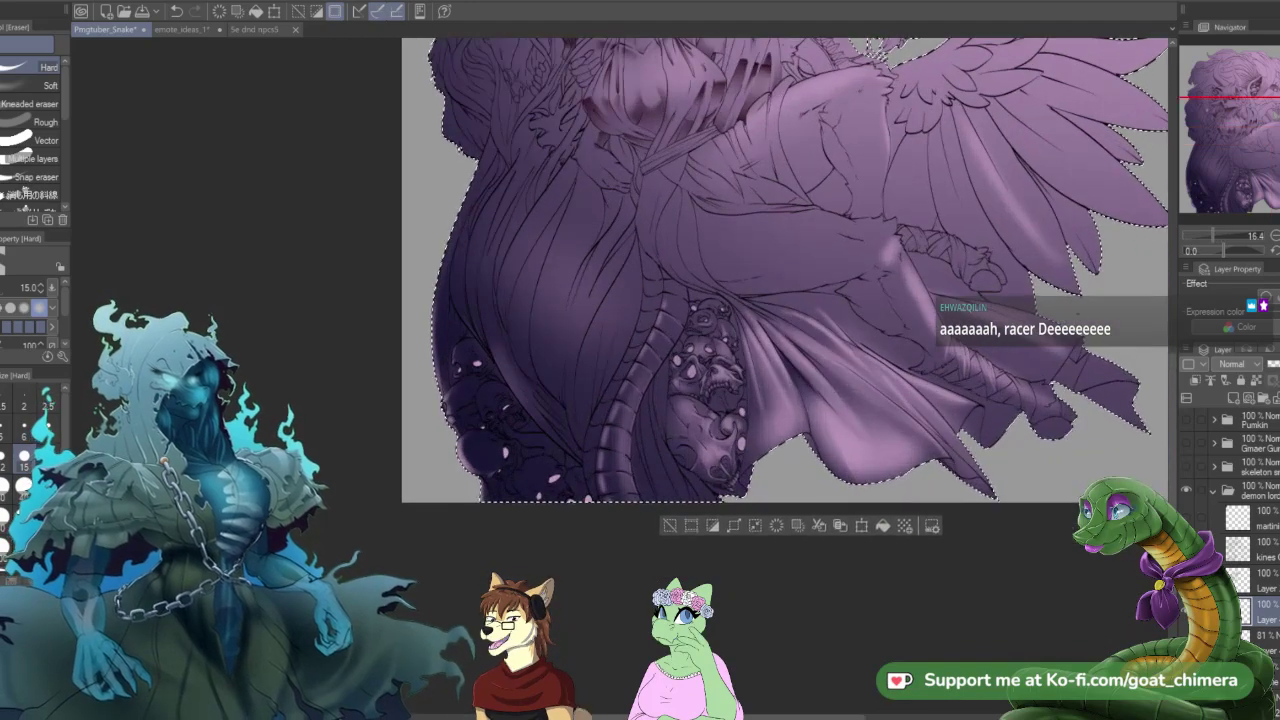
{"action": "scroll", "coordinate": [670, 355], "scroll_direction": "down", "scroll_amount": 2}
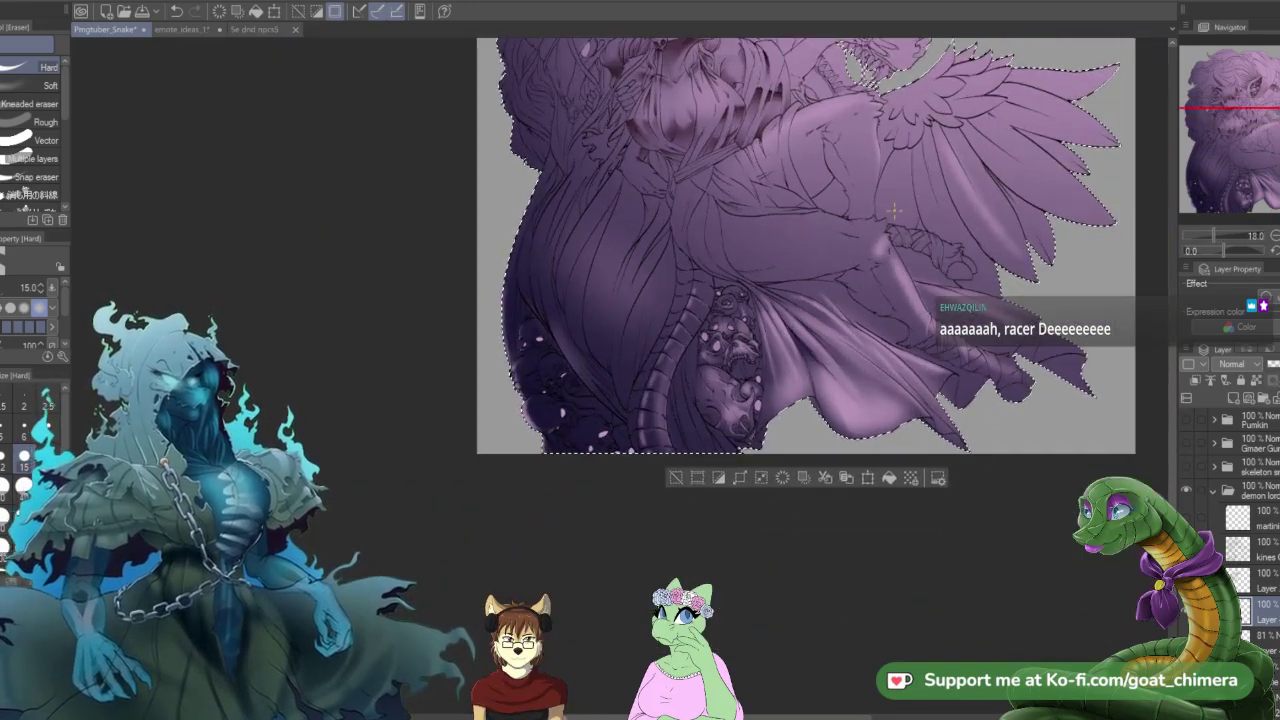
{"action": "left_click_drag", "start_coordinate": [1273, 152], "coordinate": [1263, 101]}
{"action": "scroll", "coordinate": [1020, 214], "scroll_direction": "down", "scroll_amount": 1}
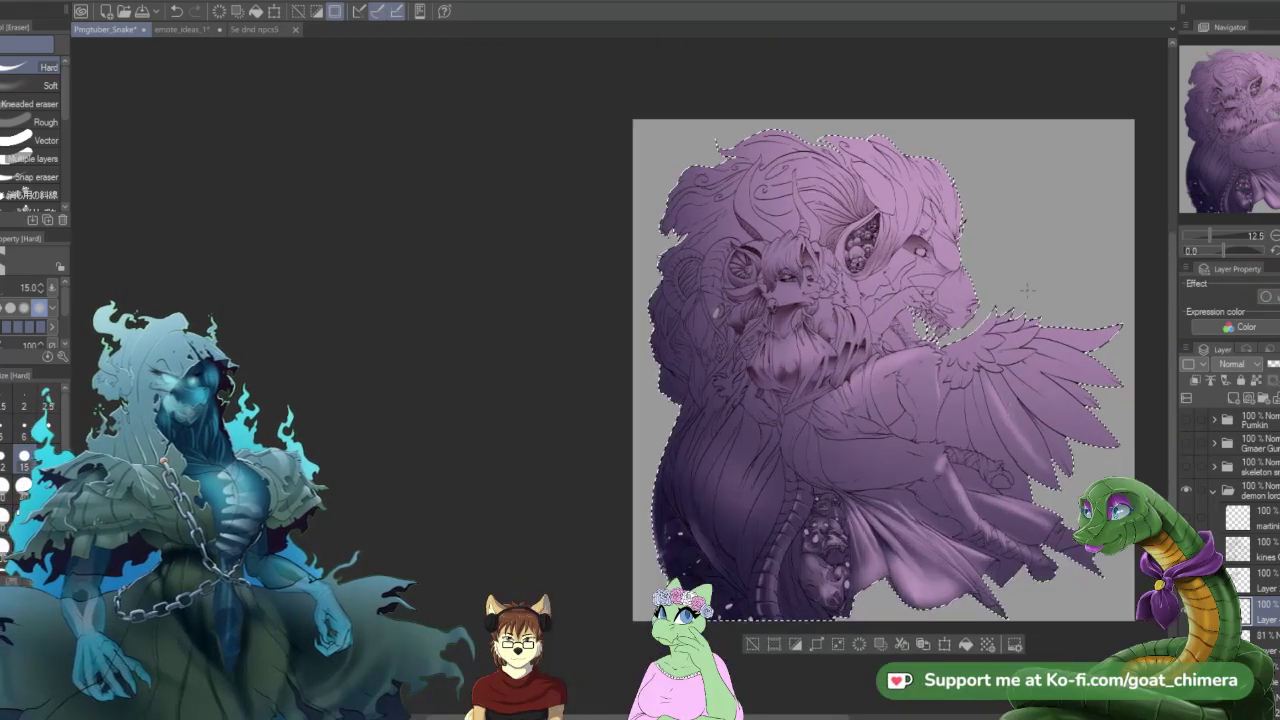
{"action": "scroll", "coordinate": [1020, 214], "scroll_direction": "up", "scroll_amount": 1}
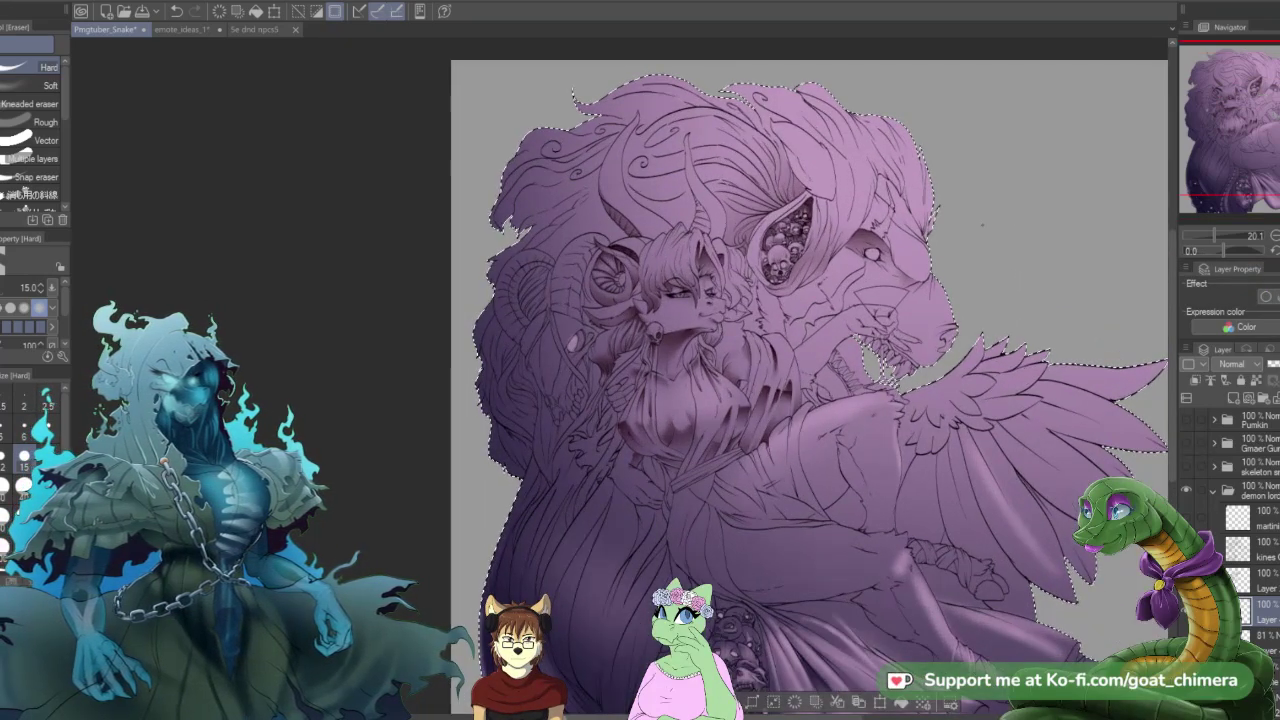
{"action": "scroll", "coordinate": [971, 237], "scroll_direction": "down", "scroll_amount": 2}
{"action": "scroll", "coordinate": [971, 237], "scroll_direction": "up", "scroll_amount": 1}
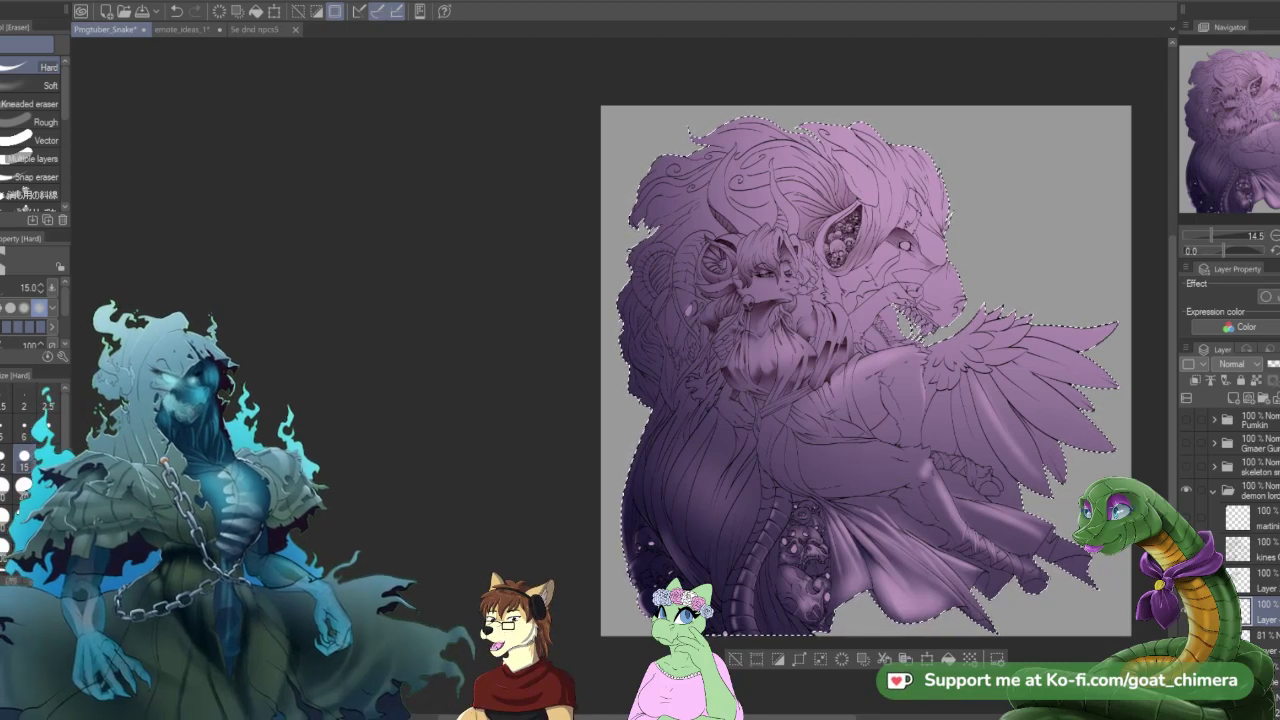
{"action": "scroll", "coordinate": [610, 441], "scroll_direction": "up", "scroll_amount": 5}
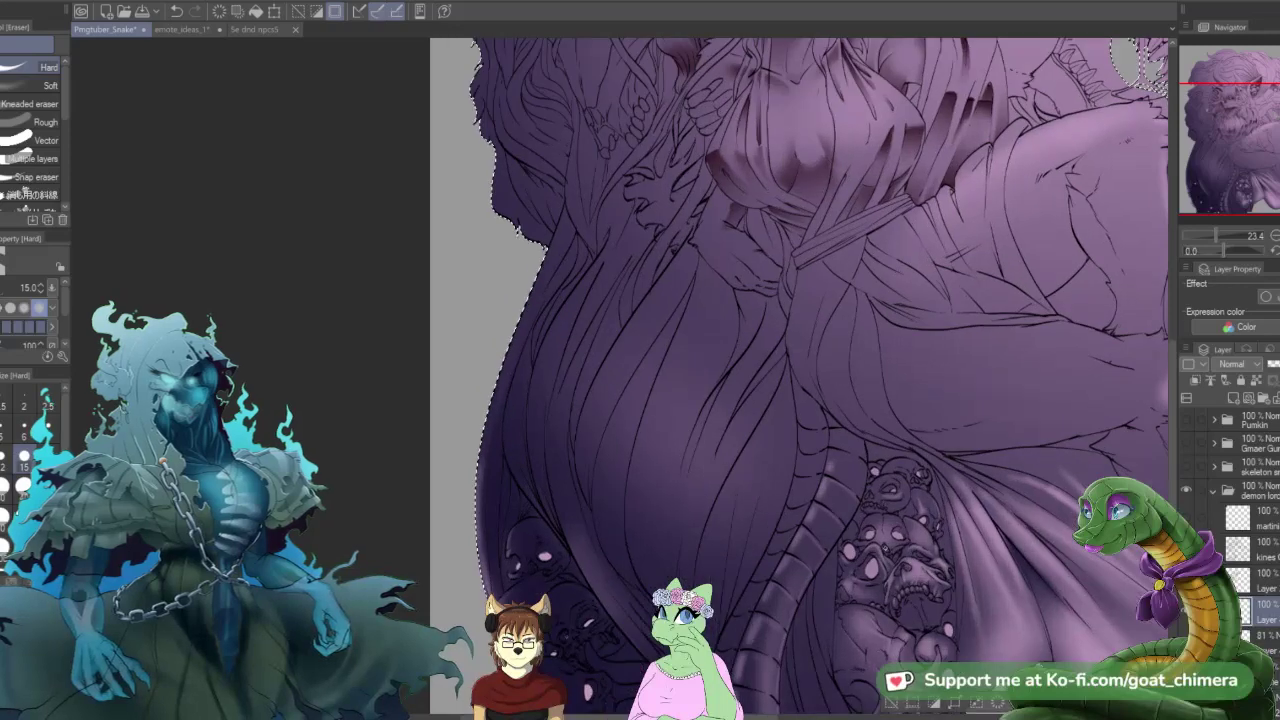
{"action": "scroll", "coordinate": [868, 541], "scroll_direction": "down", "scroll_amount": 3}
{"action": "scroll", "coordinate": [722, 639], "scroll_direction": "up", "scroll_amount": 3}
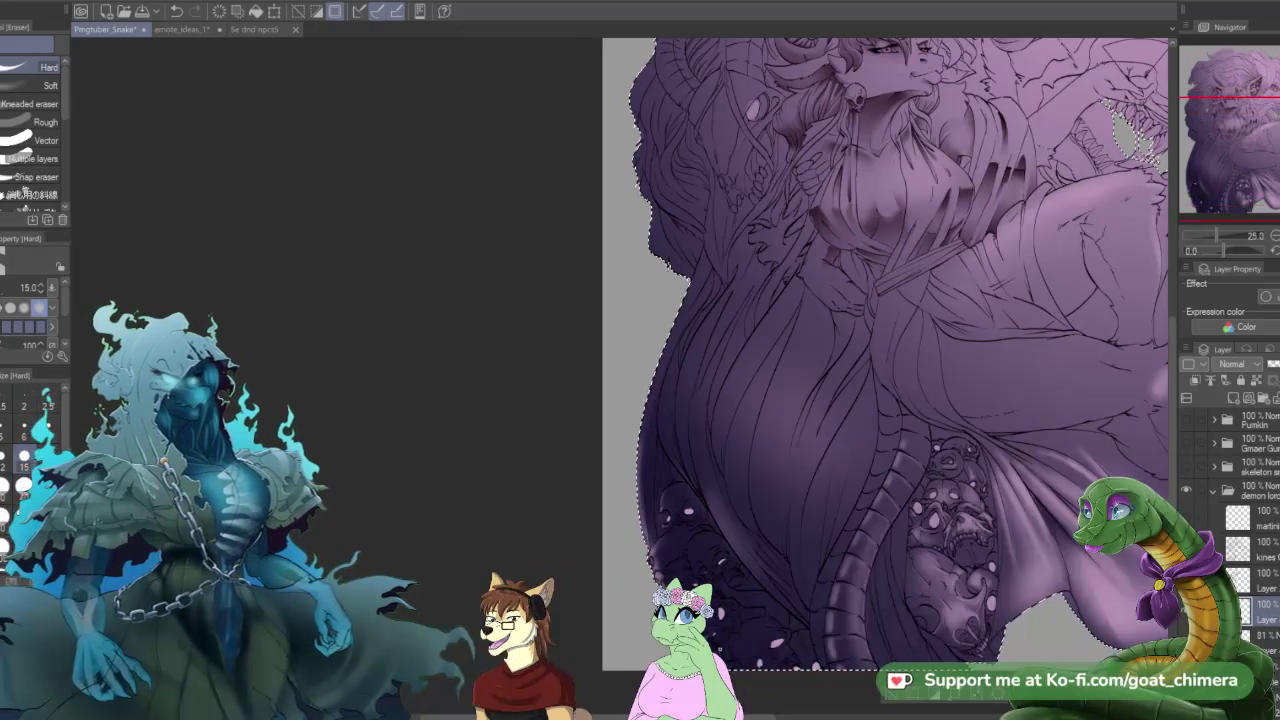
{"action": "scroll", "coordinate": [870, 360], "scroll_direction": "down", "scroll_amount": 3}
{"action": "scroll", "coordinate": [870, 360], "scroll_direction": "up", "scroll_amount": 1}
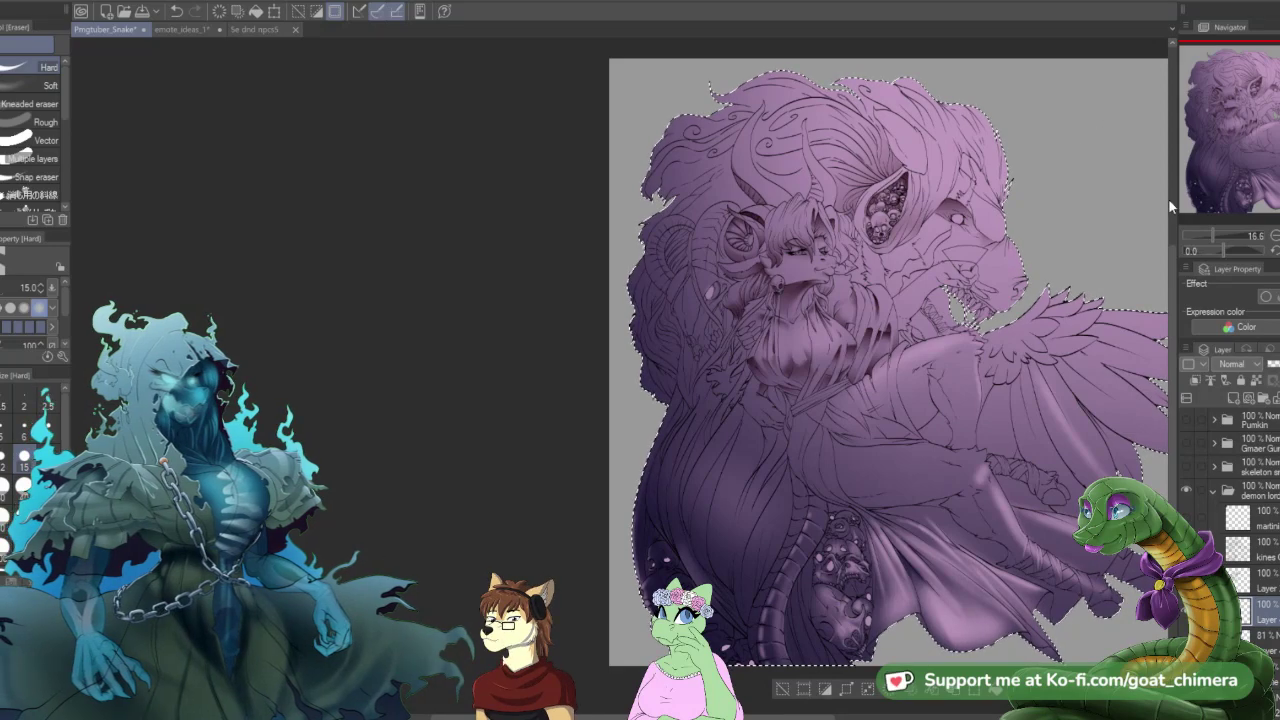
- Review the overall shading of the beast, horned figure and wing with the full canvas in view
{"action": "left_click_drag", "start_coordinate": [1221, 156], "coordinate": [1226, 140]}
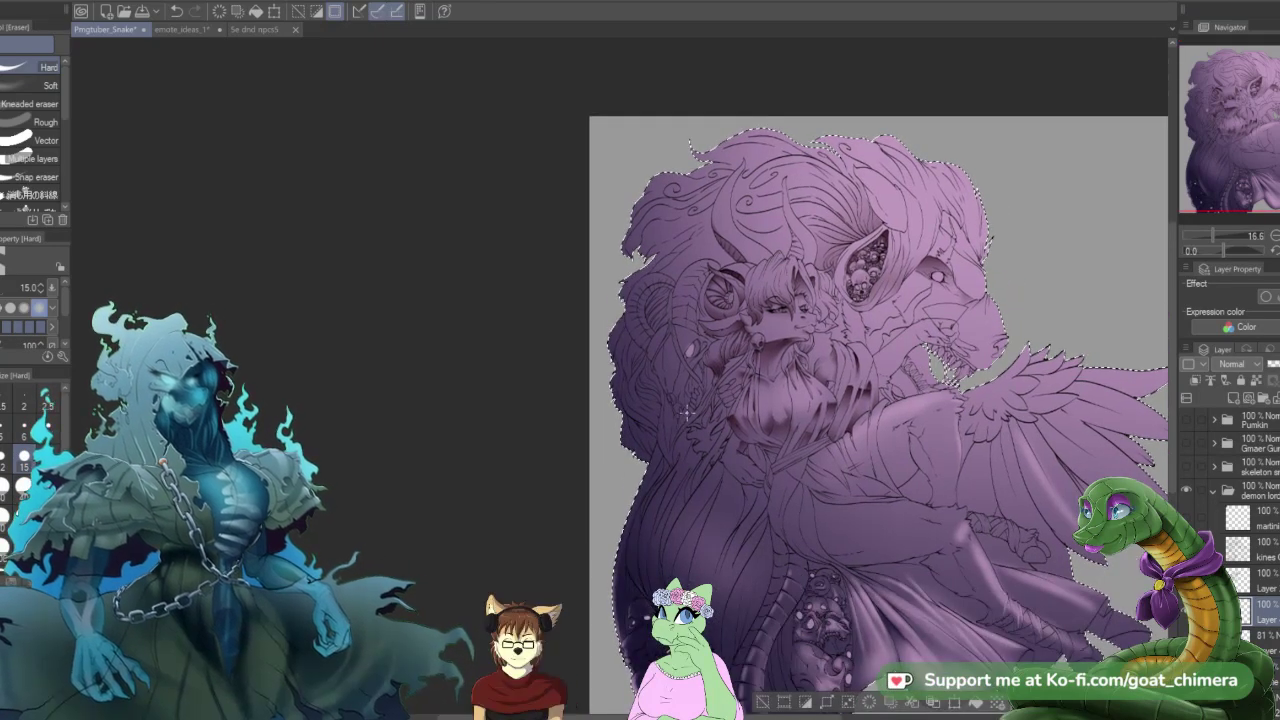
{"action": "scroll", "coordinate": [689, 412], "scroll_direction": "down", "scroll_amount": 1}
{"action": "left_click_drag", "start_coordinate": [1210, 235], "coordinate": [1212, 235]}
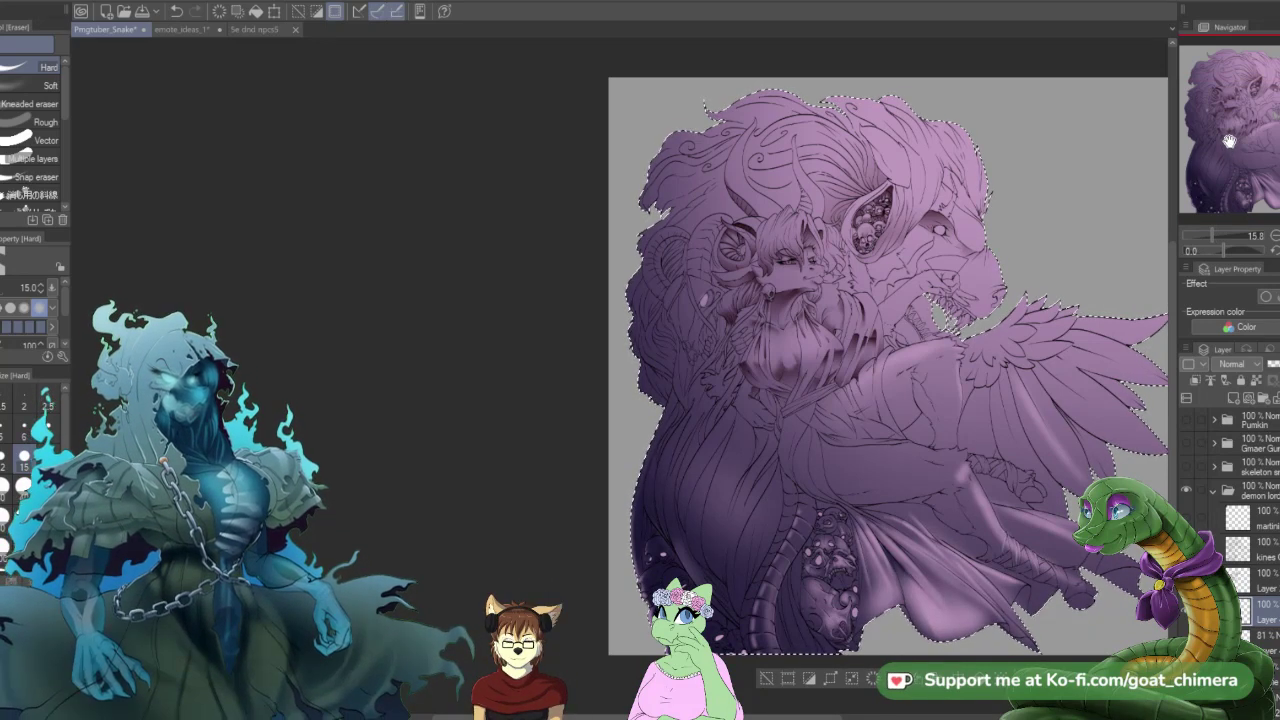
{"action": "mouse_move", "coordinate": [1229, 141]}
{"action": "left_mouse_down"}
{"action": "mouse_move", "coordinate": [1254, 141]}
{"action": "mouse_move", "coordinate": [1212, 141]}
{"action": "left_mouse_up"}
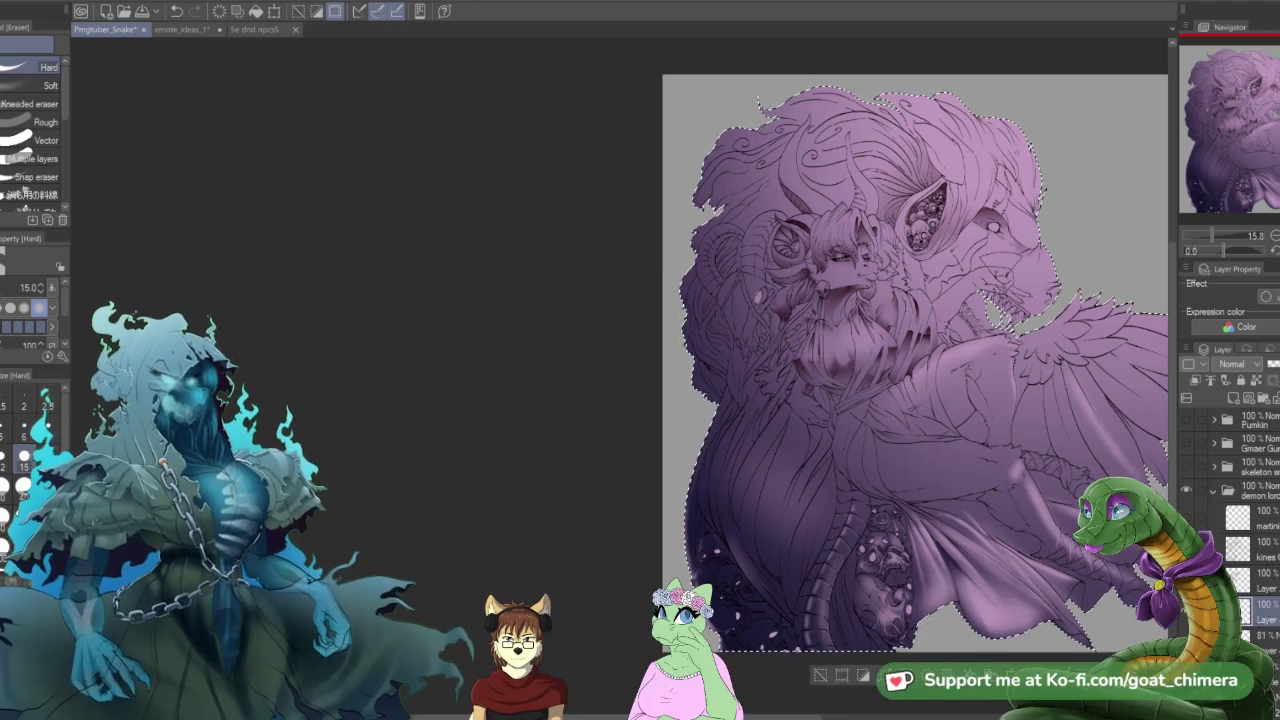
{"action": "scroll", "coordinate": [887, 471], "scroll_direction": "down", "scroll_amount": 1}
{"action": "left_click_drag", "start_coordinate": [1067, 264], "coordinate": [958, 273]}
{"action": "scroll", "coordinate": [888, 343], "scroll_direction": "up", "scroll_amount": 2}
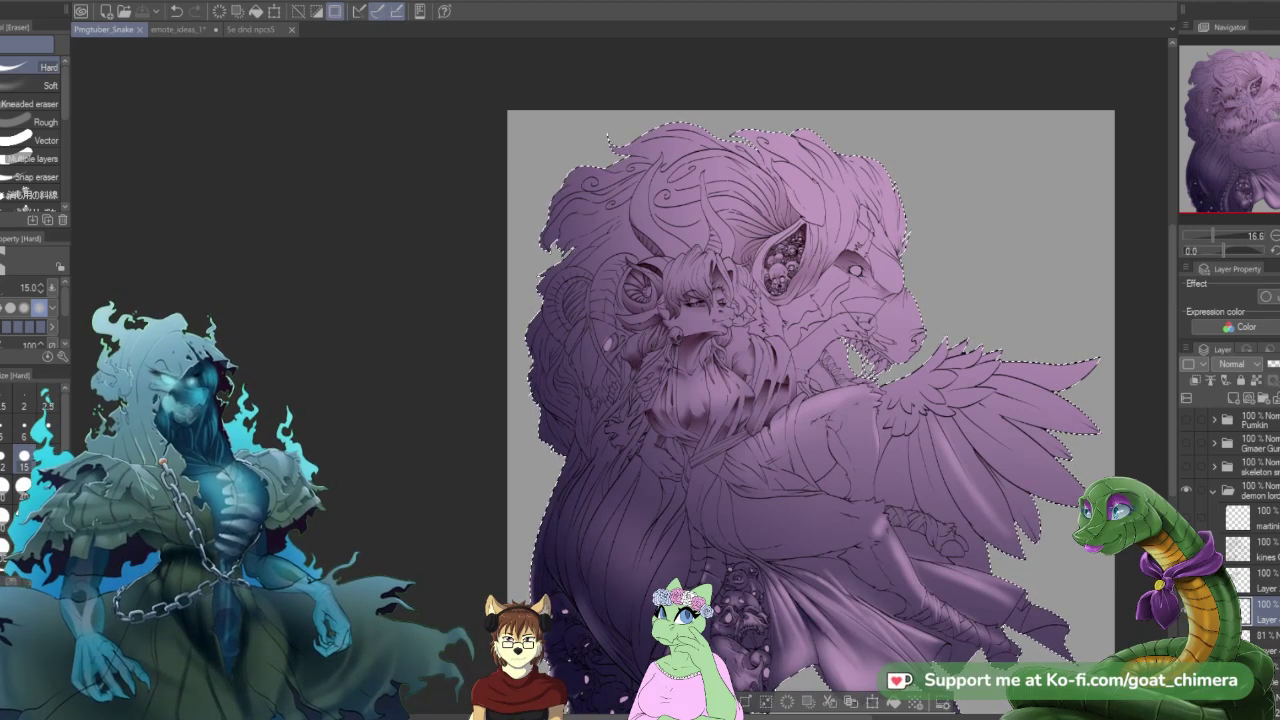
{"action": "scroll", "coordinate": [1104, 296], "scroll_direction": "down", "scroll_amount": 3}
{"action": "scroll", "coordinate": [1102, 520], "scroll_direction": "up", "scroll_amount": 2}
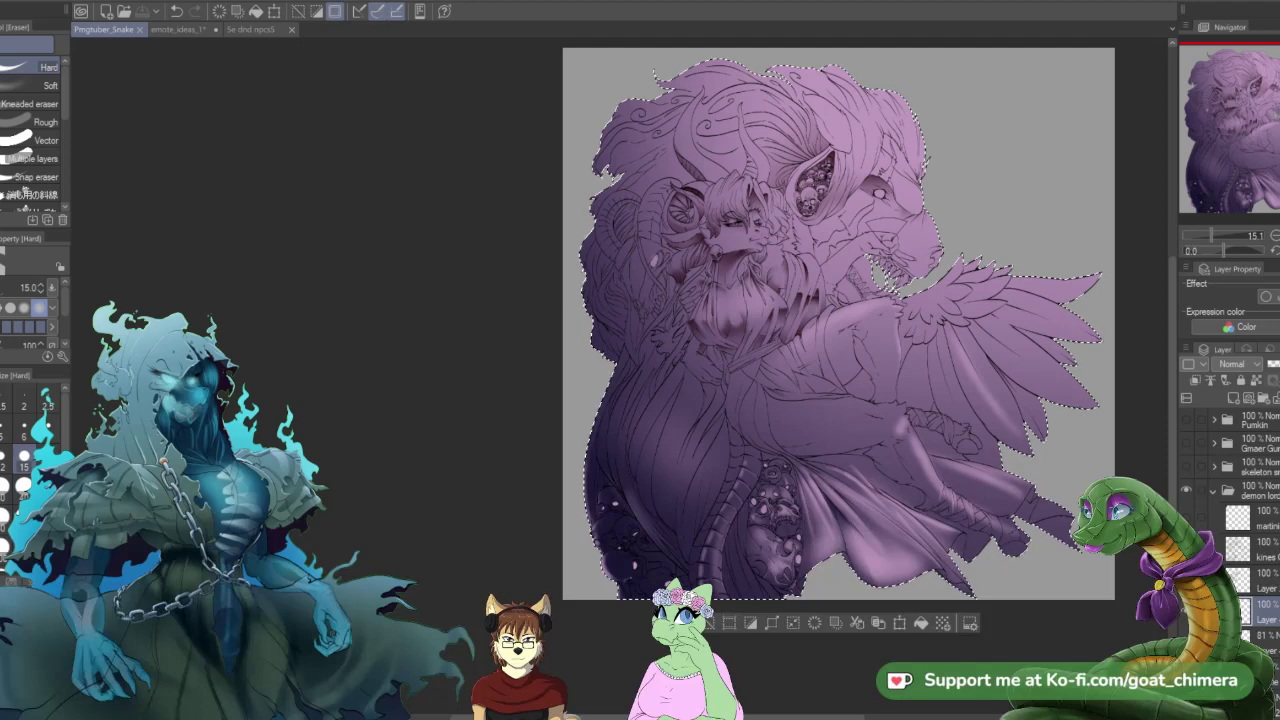
{"action": "left_click_drag", "start_coordinate": [839, 324], "coordinate": [752, 357]}
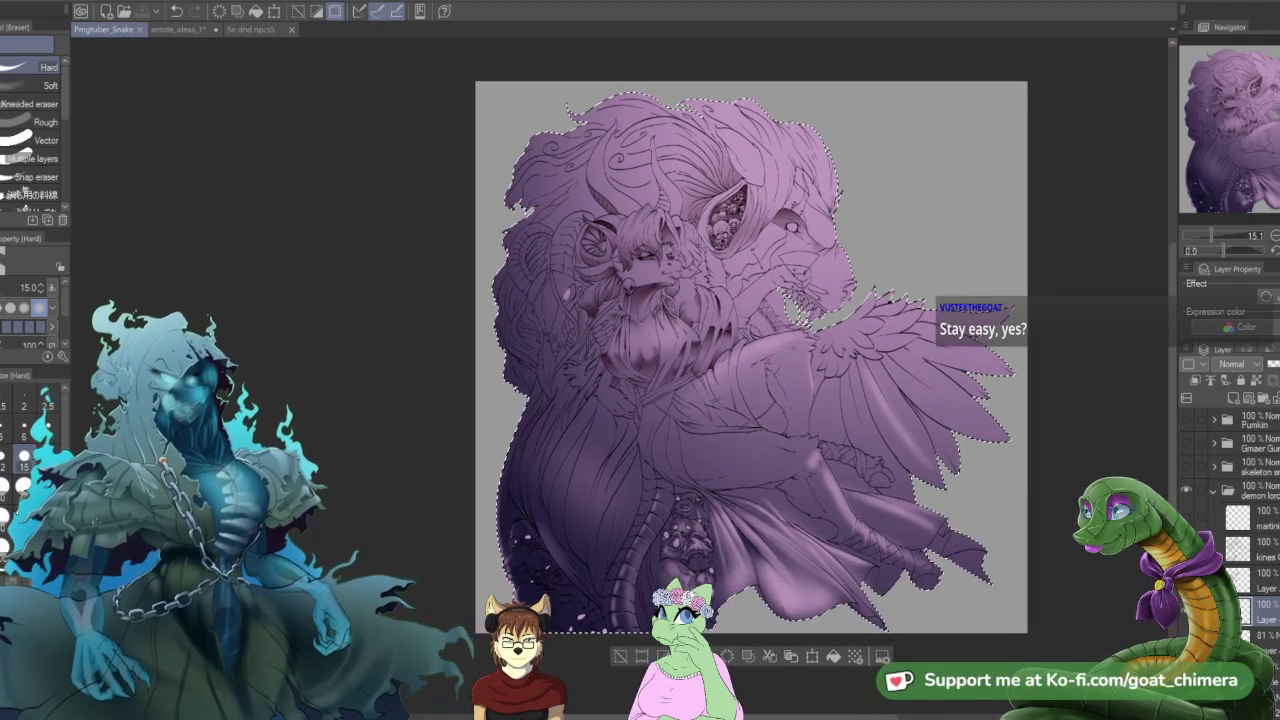